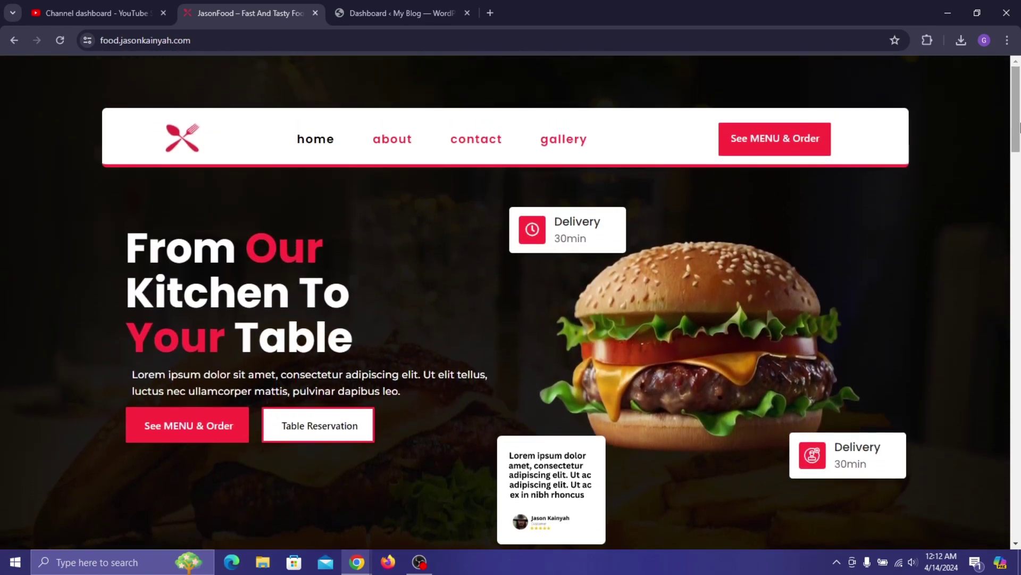
- Open the JasonFood online menu and browse the dishes
left_click(197, 424)
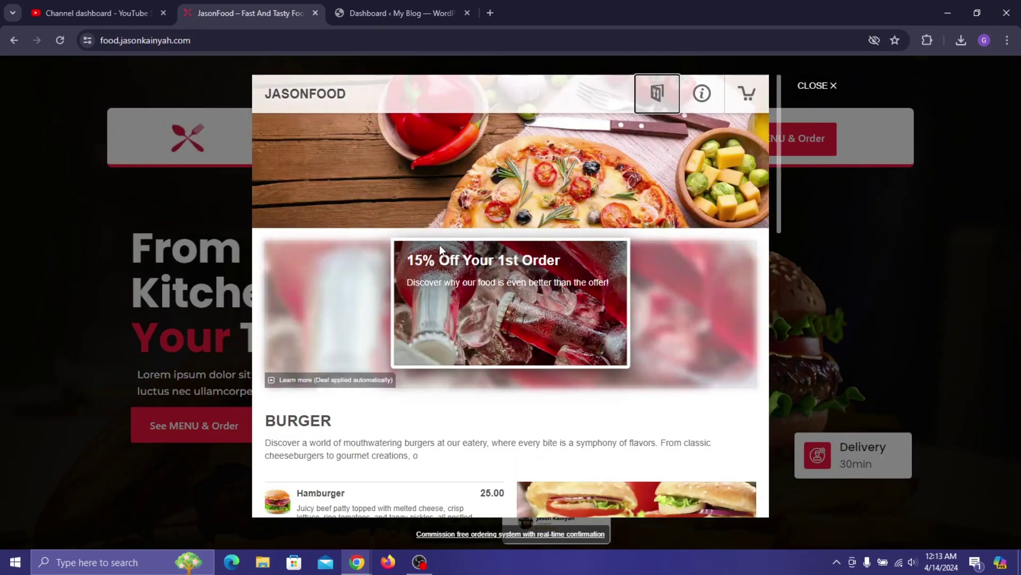
scroll(440, 244, "down", 2)
scroll(288, 293, "down", 5)
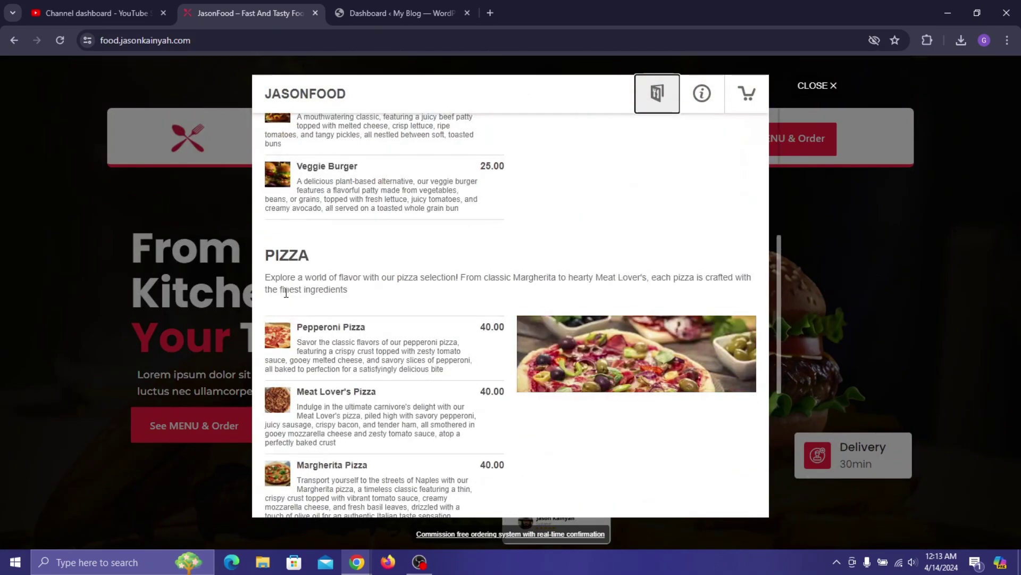
scroll(285, 293, "down", 5)
scroll(324, 256, "up", 4)
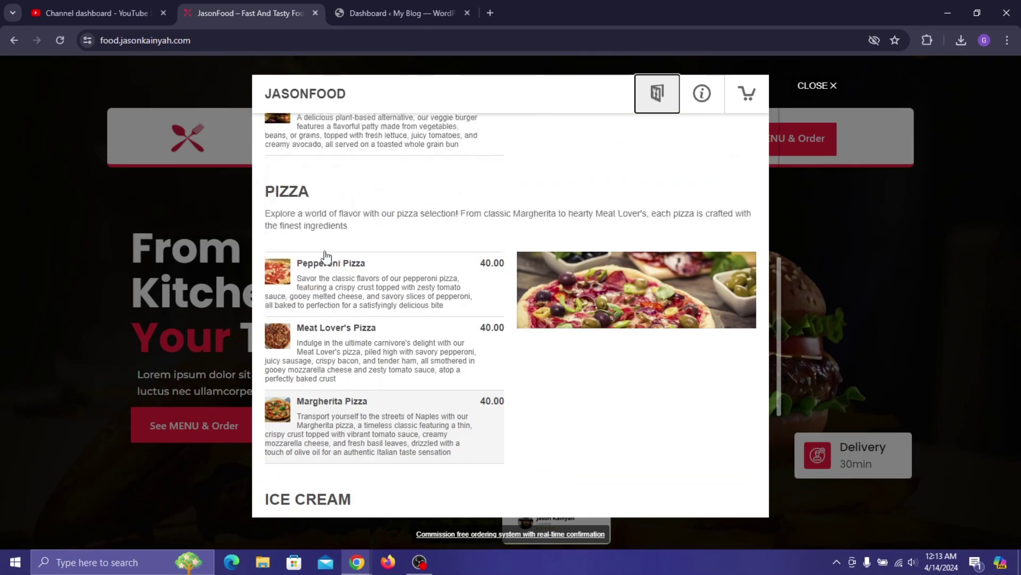
scroll(326, 256, "up", 3)
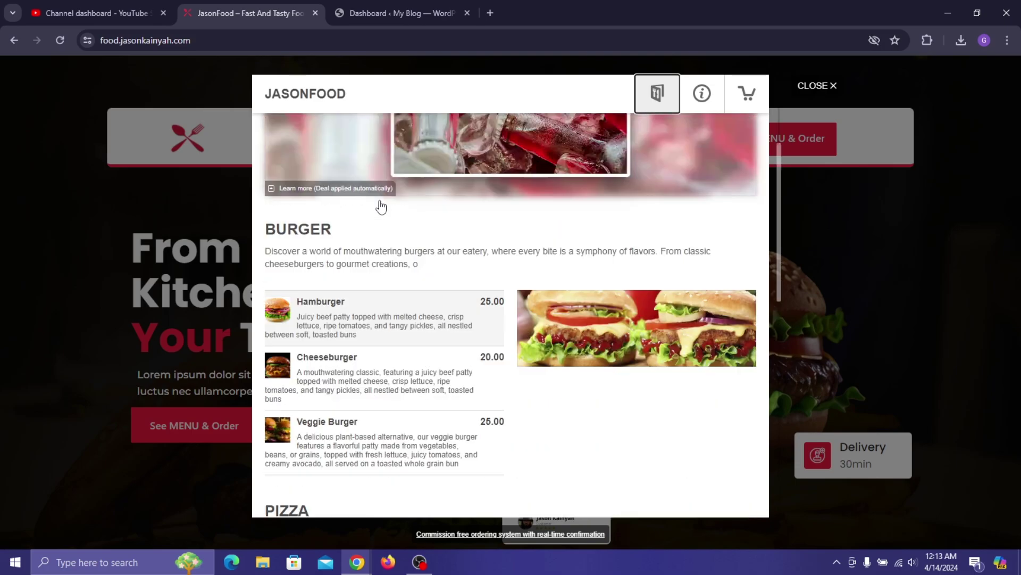
scroll(381, 206, "up", 2)
- Add a Hamburger with Bacon topping to the cart, accept the 15% promo, and view the cart
left_click(362, 322)
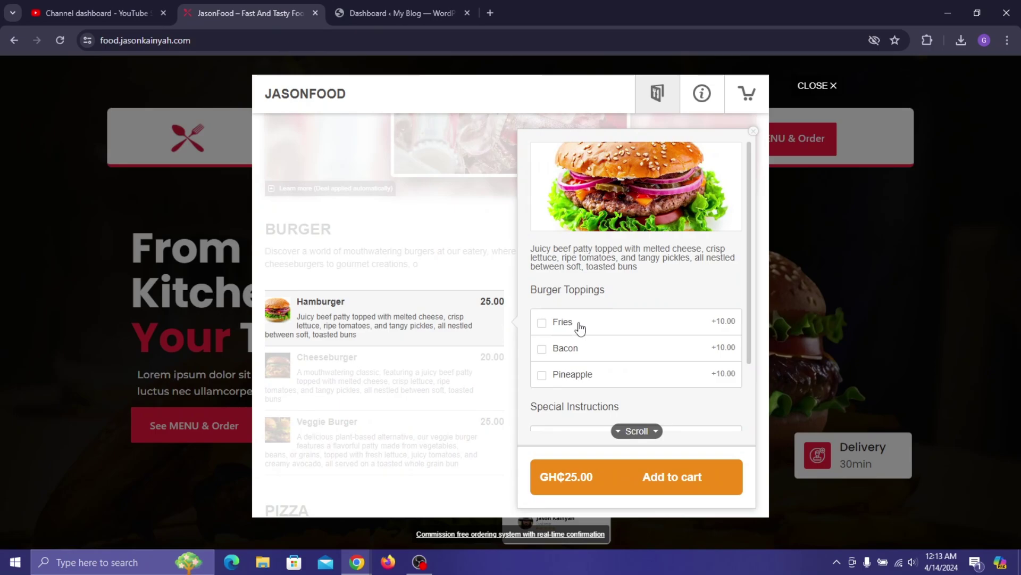
scroll(572, 323, "down", 1)
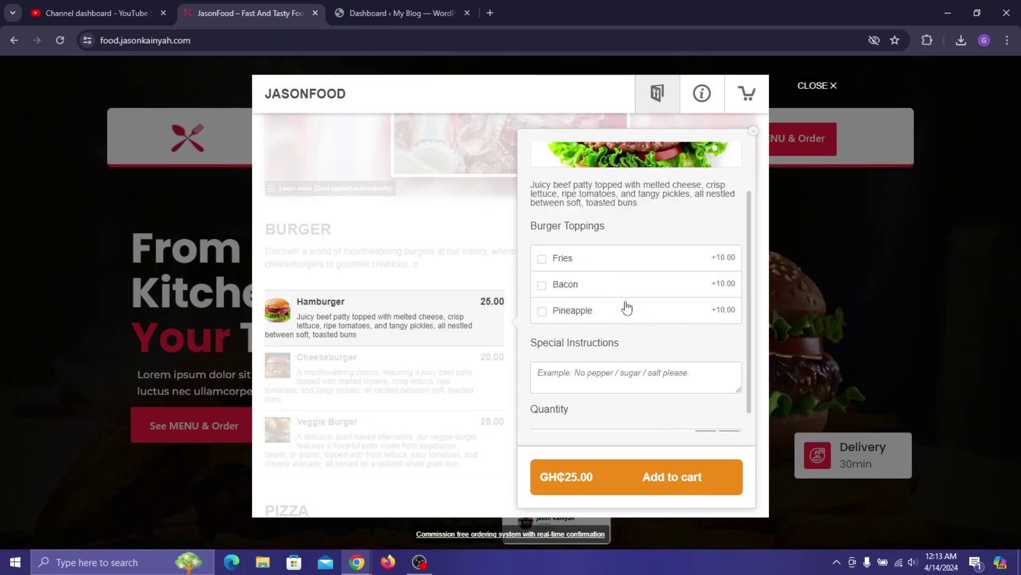
left_click(569, 286)
scroll(617, 372, "down", 1)
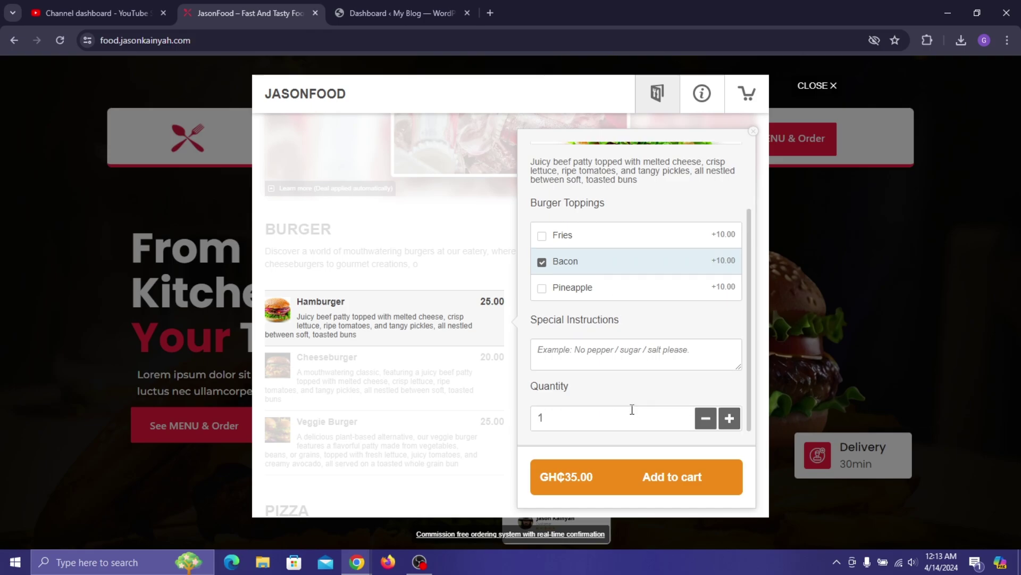
left_click(655, 481)
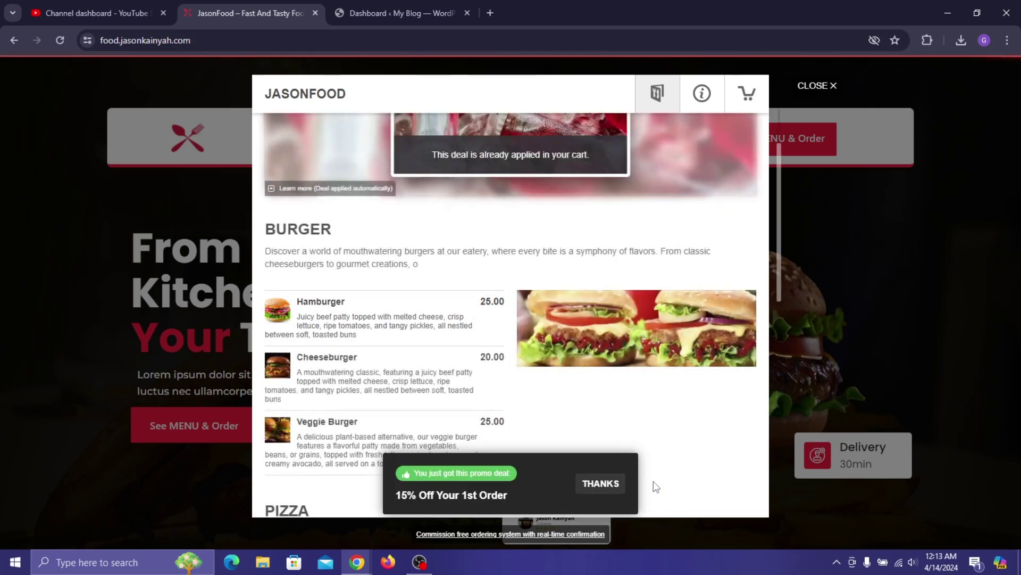
left_click(593, 497)
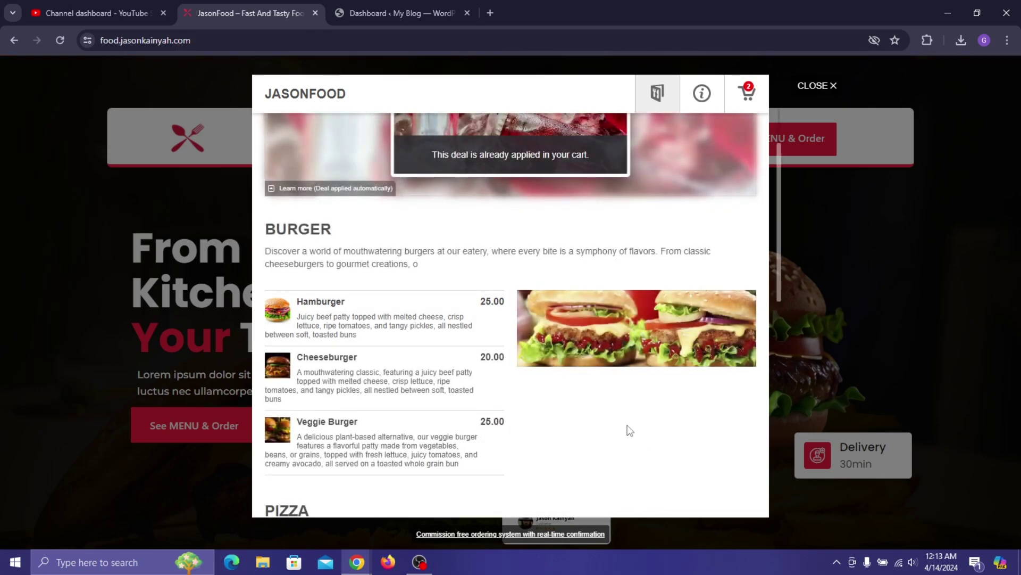
left_click(750, 100)
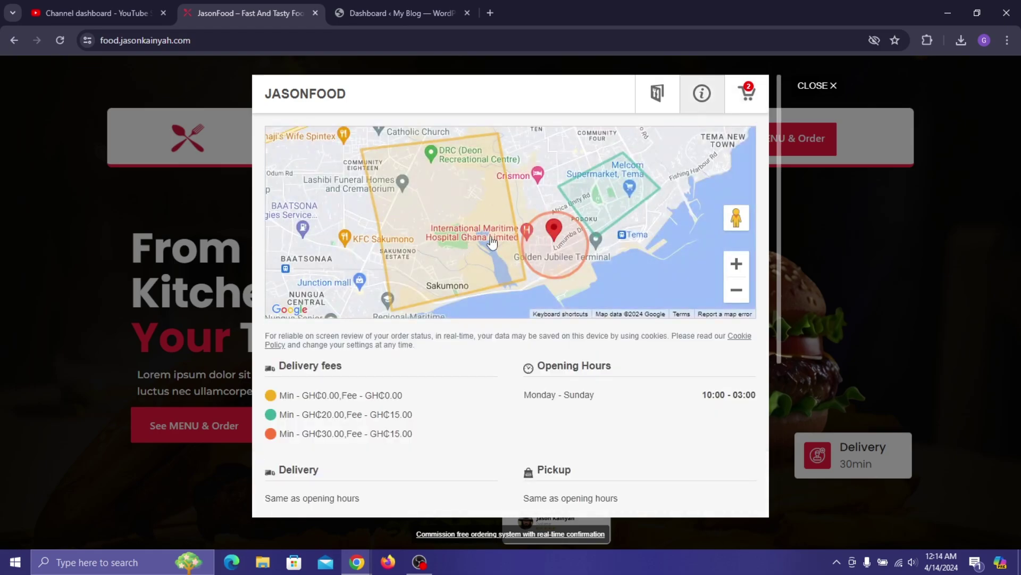
- Check the delivery map and fees and the GH₵29.75 cart total, then close the ordering window
scroll(301, 285, "down", 2)
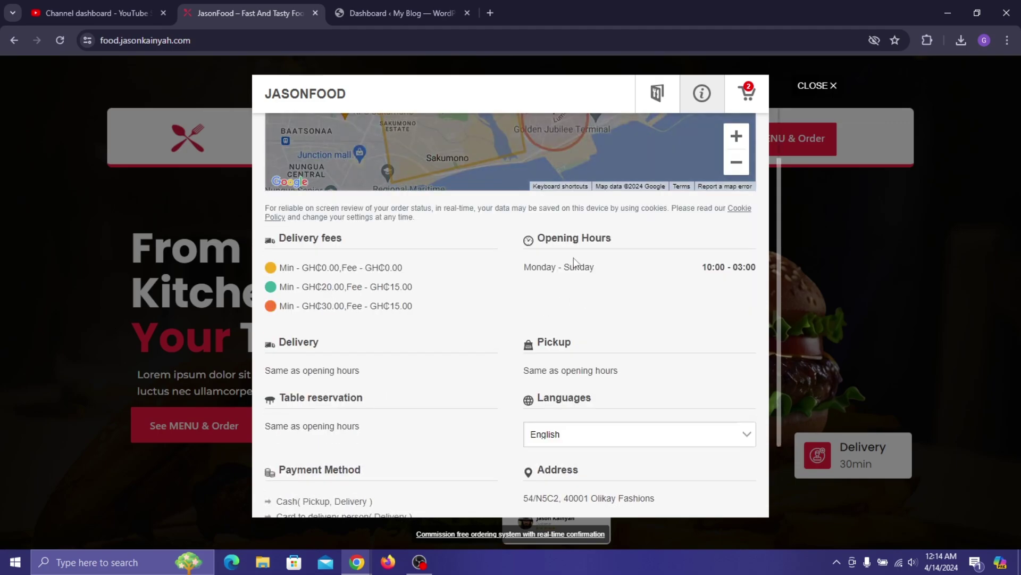
scroll(556, 272, "up", 2)
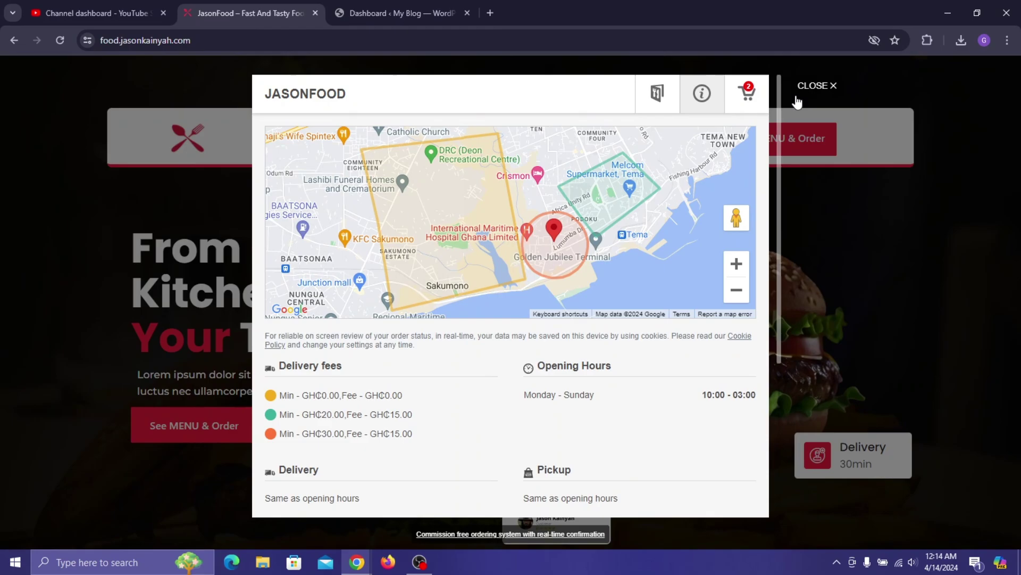
left_click(747, 94)
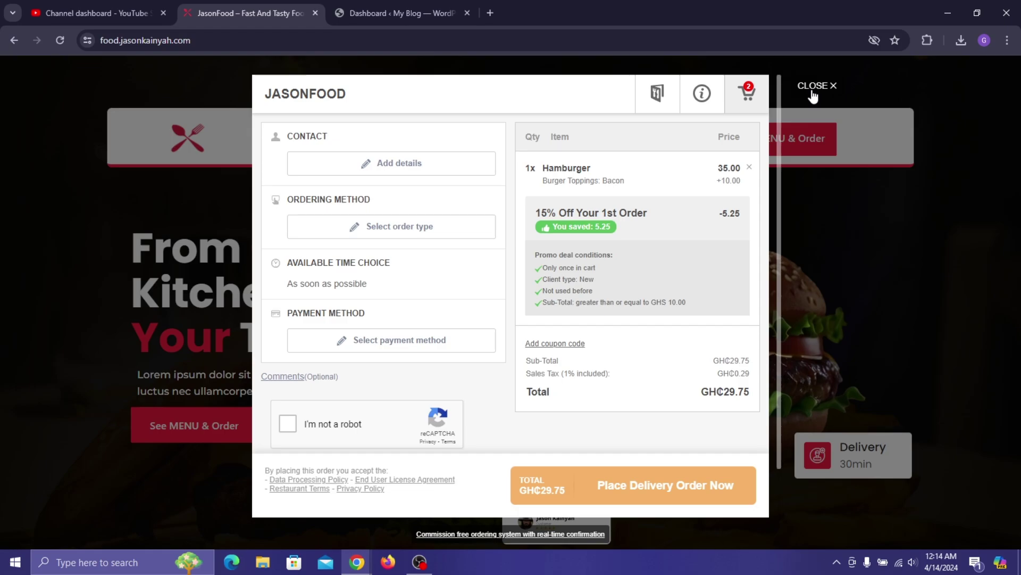
left_click(812, 88)
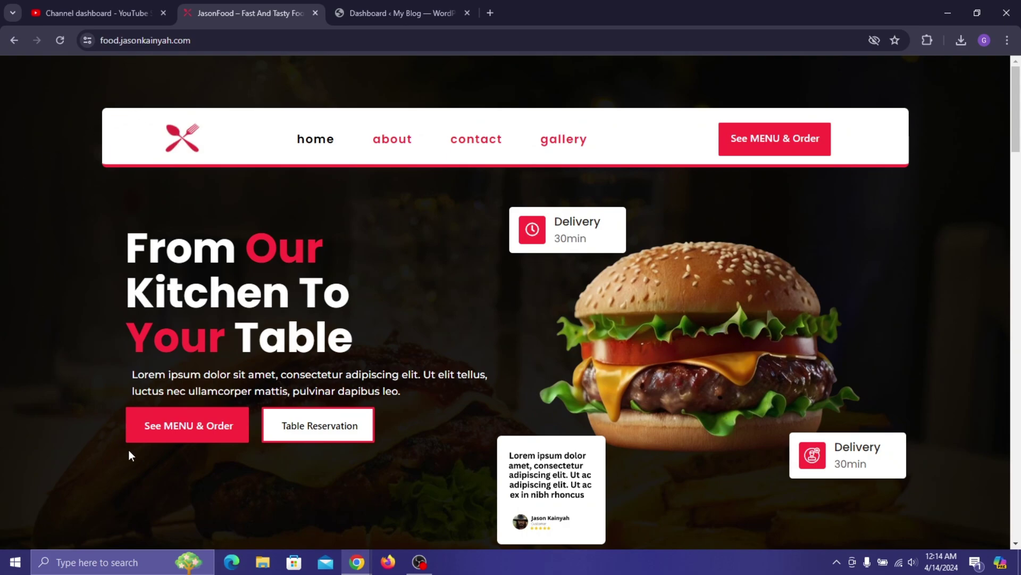
left_click(336, 434)
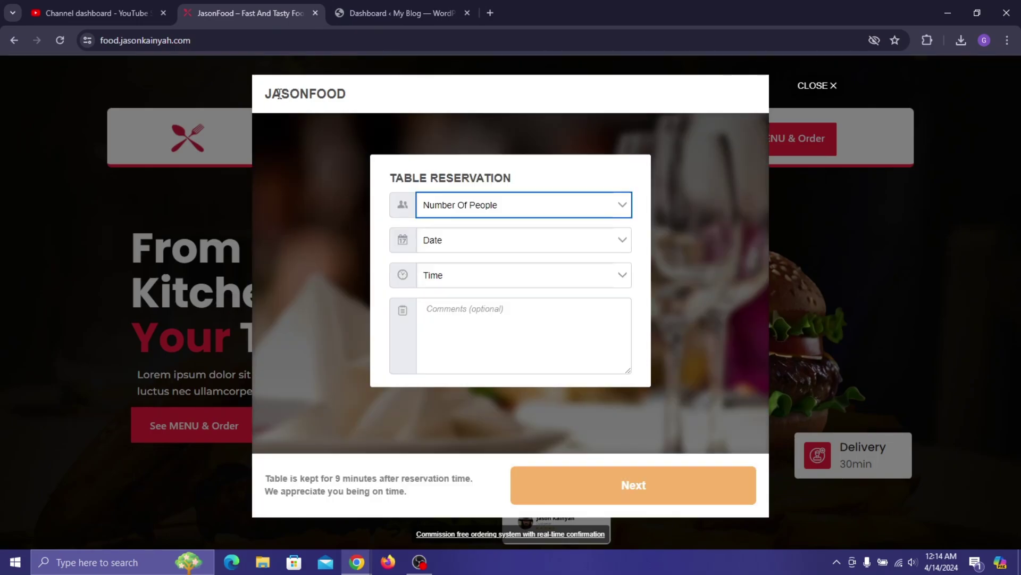
left_click(518, 209)
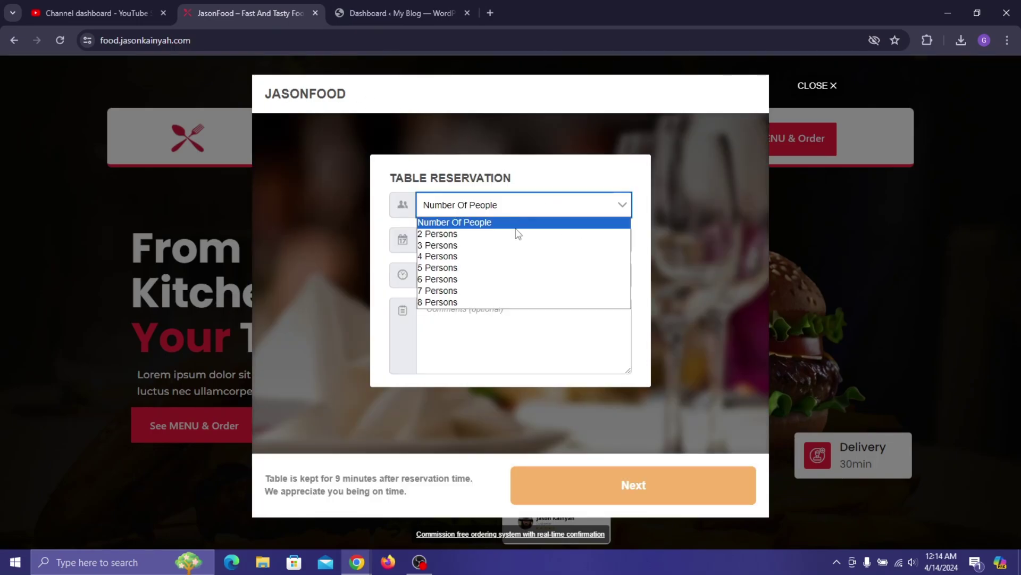
left_click(518, 267)
left_click(519, 249)
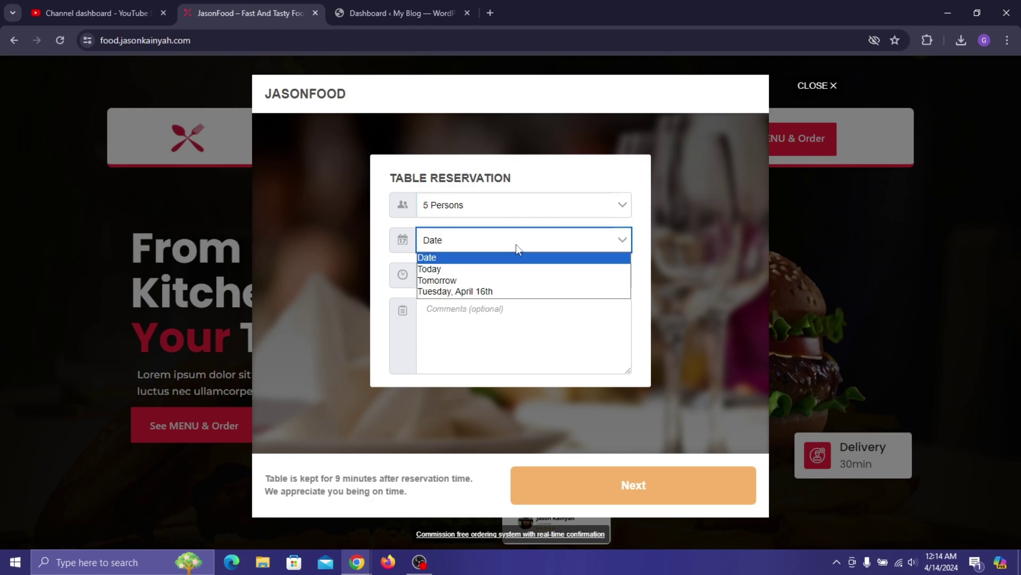
left_click(518, 291)
left_click(521, 282)
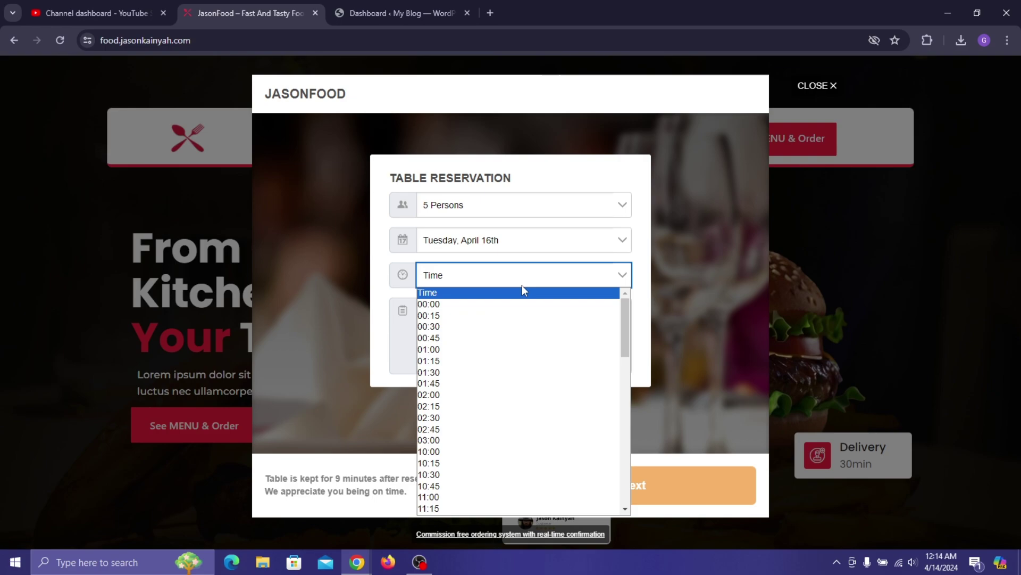
left_click(486, 373)
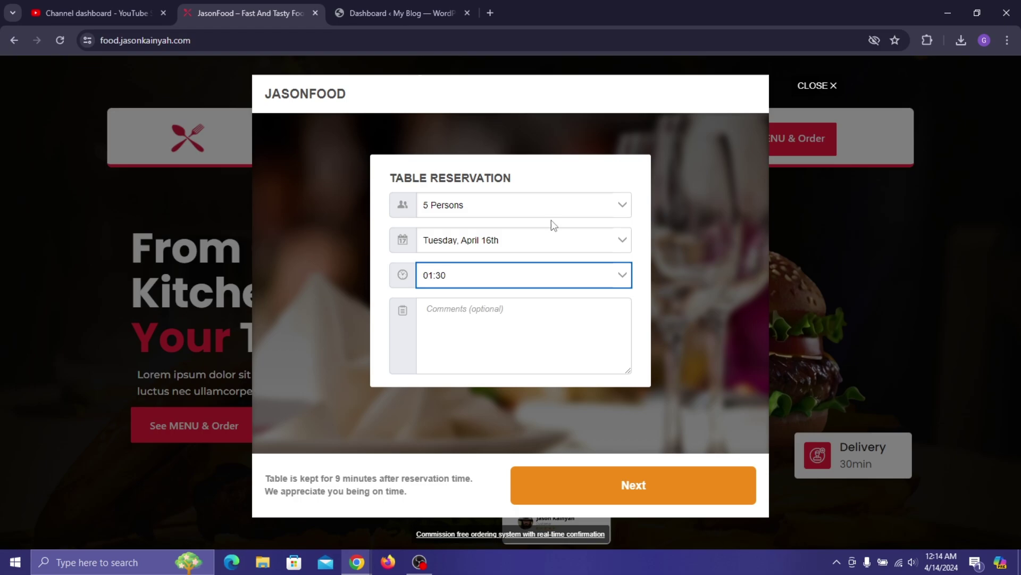
left_click(830, 91)
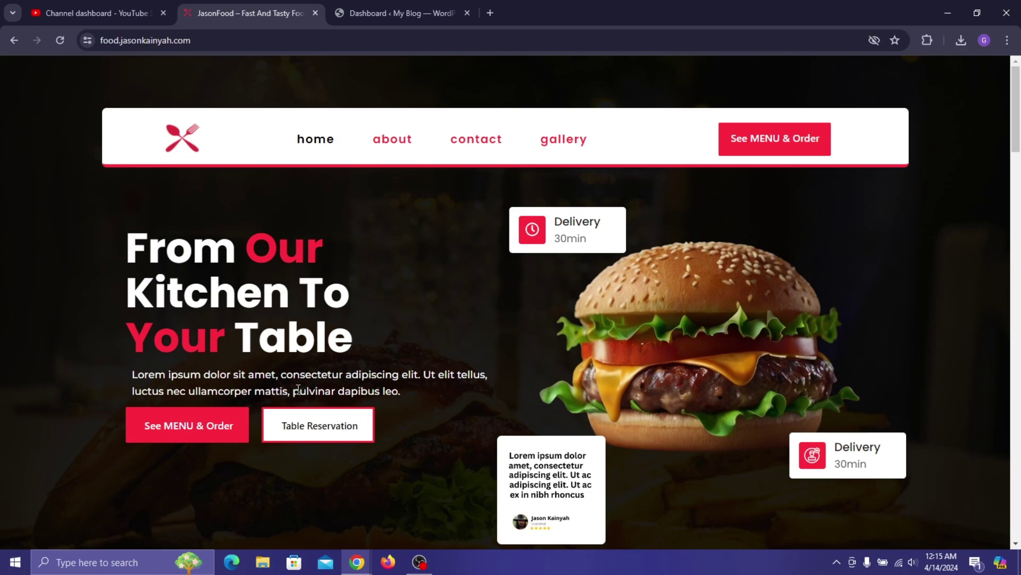
scroll(312, 375, "down", 1)
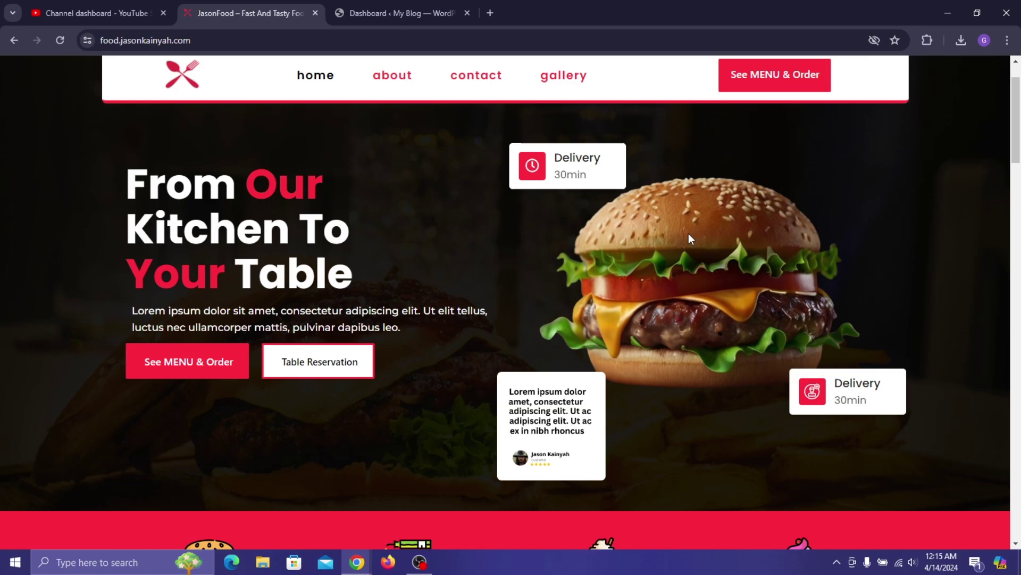
scroll(665, 244, "down", 1)
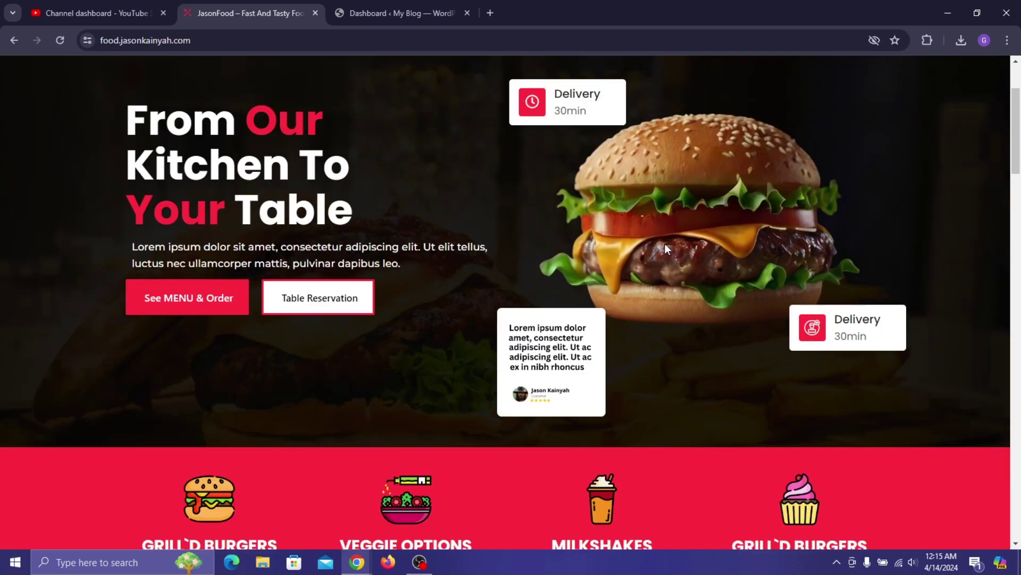
scroll(665, 244, "down", 3)
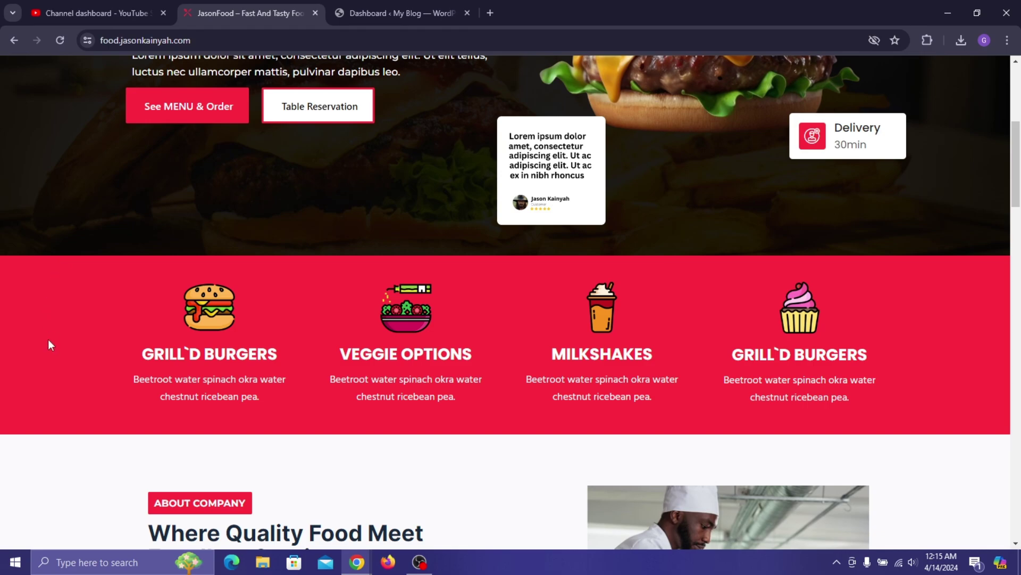
scroll(108, 196, "up", 5)
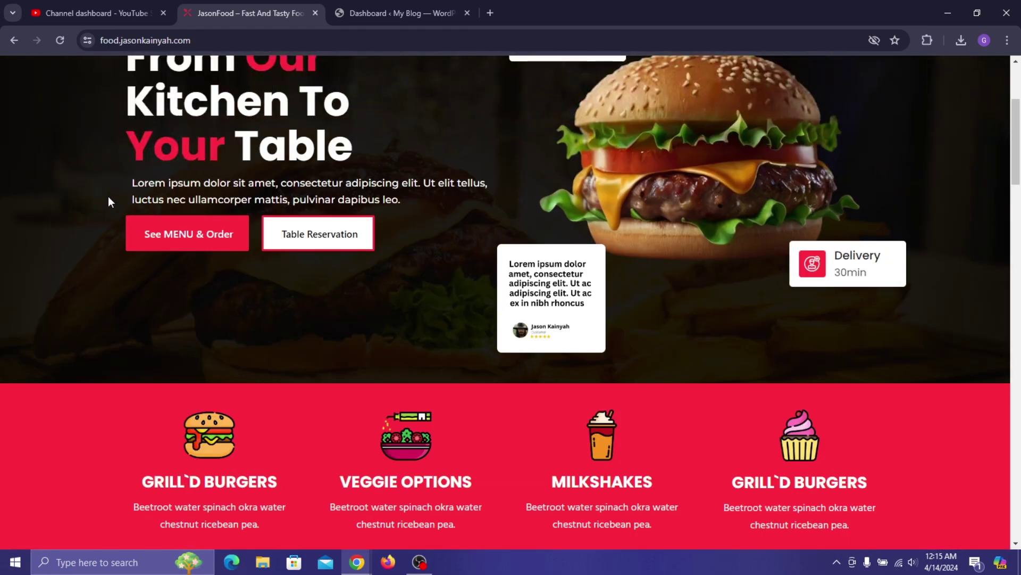
scroll(79, 259, "down", 5)
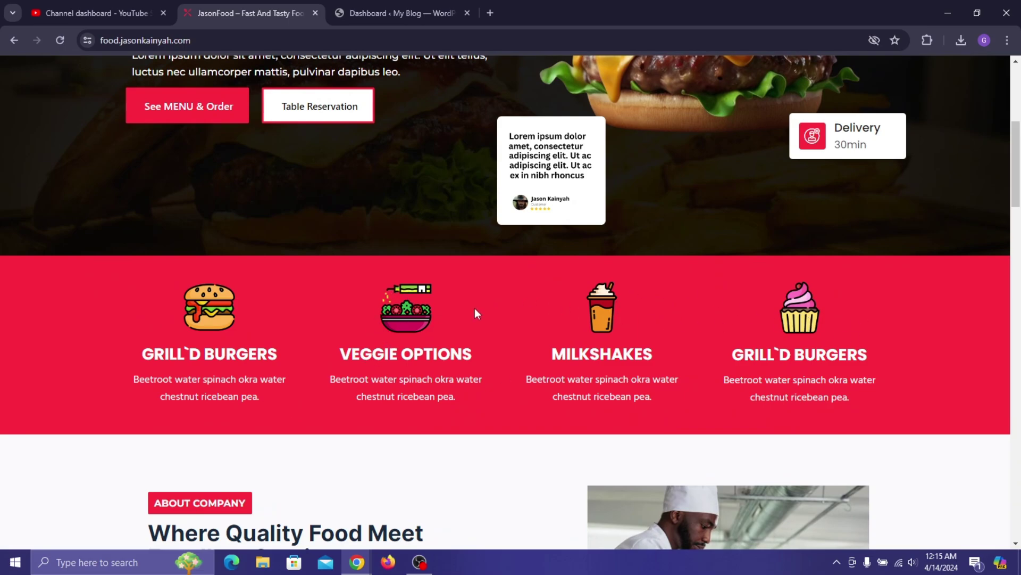
scroll(512, 350, "down", 2)
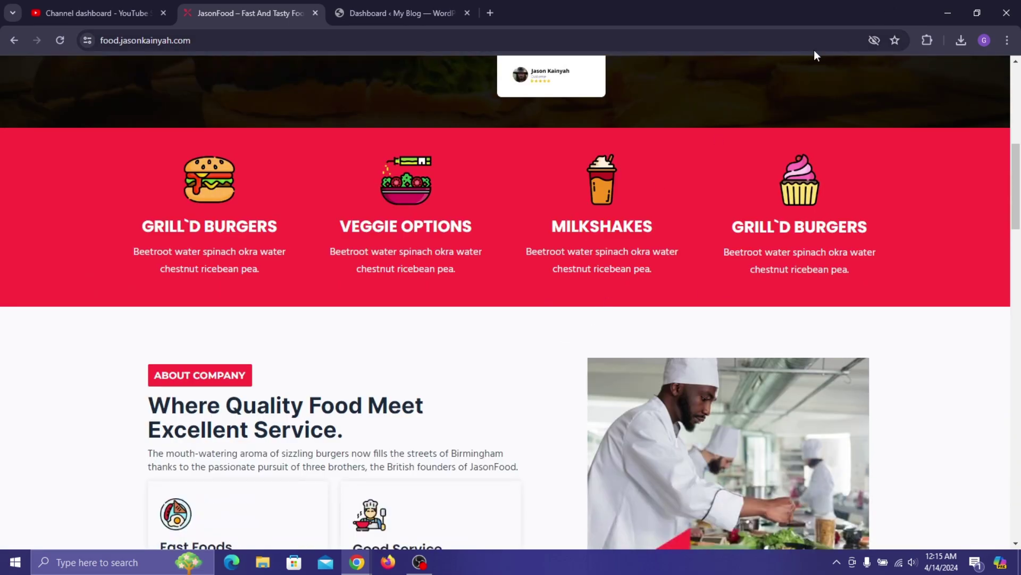
scroll(601, 234, "down", 3)
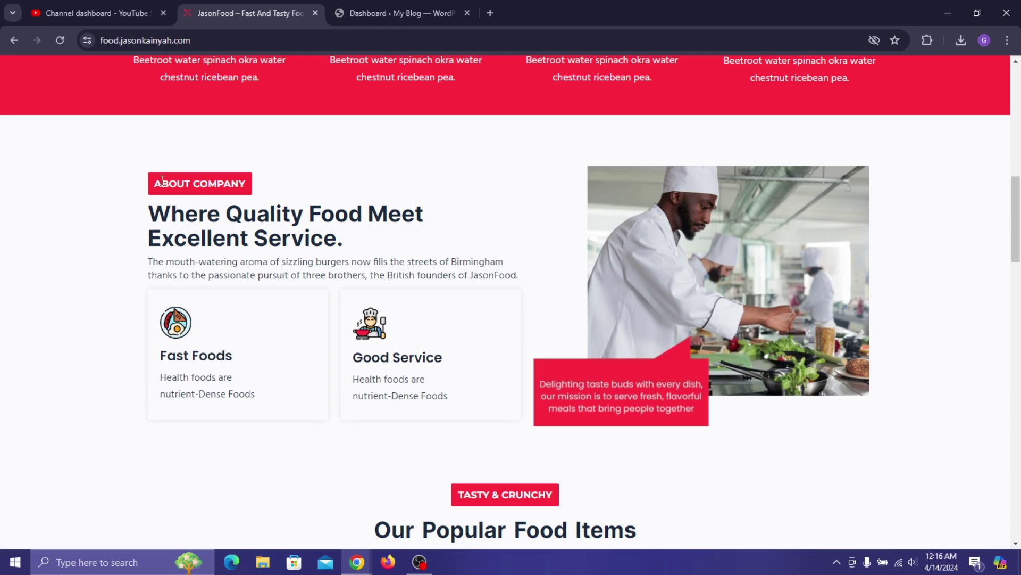
scroll(404, 166, "down", 5)
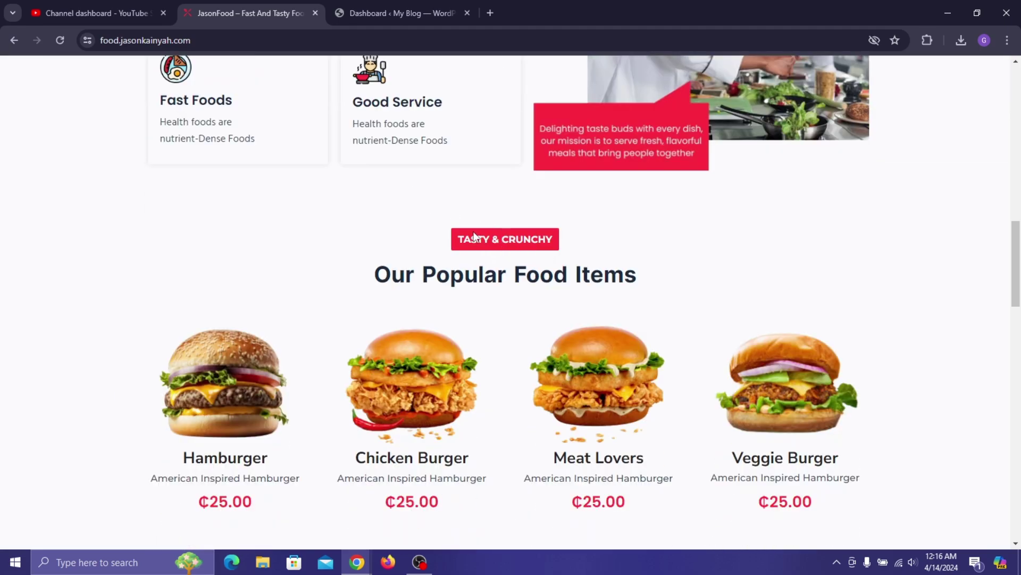
scroll(471, 239, "down", 1)
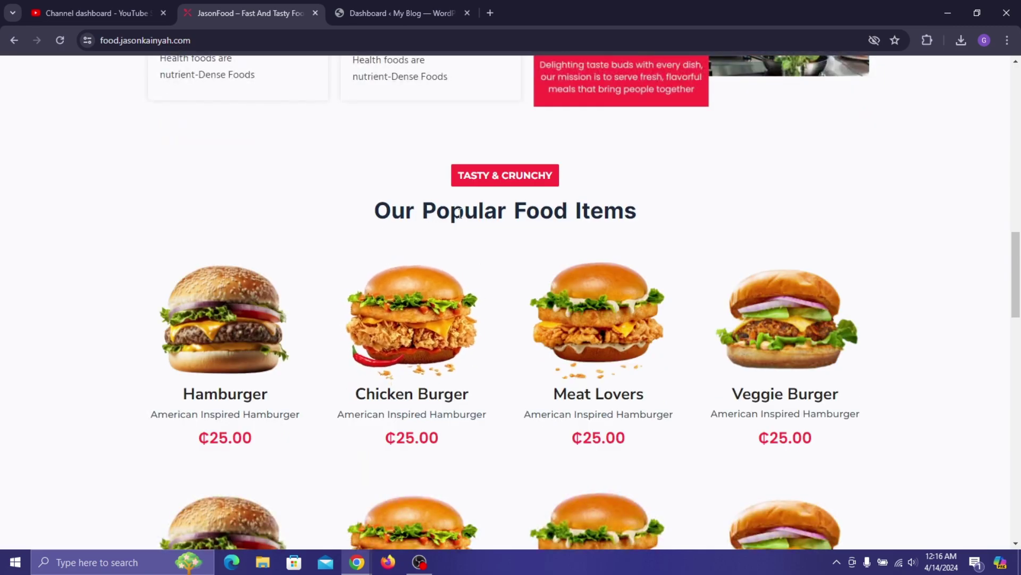
scroll(446, 218, "down", 2)
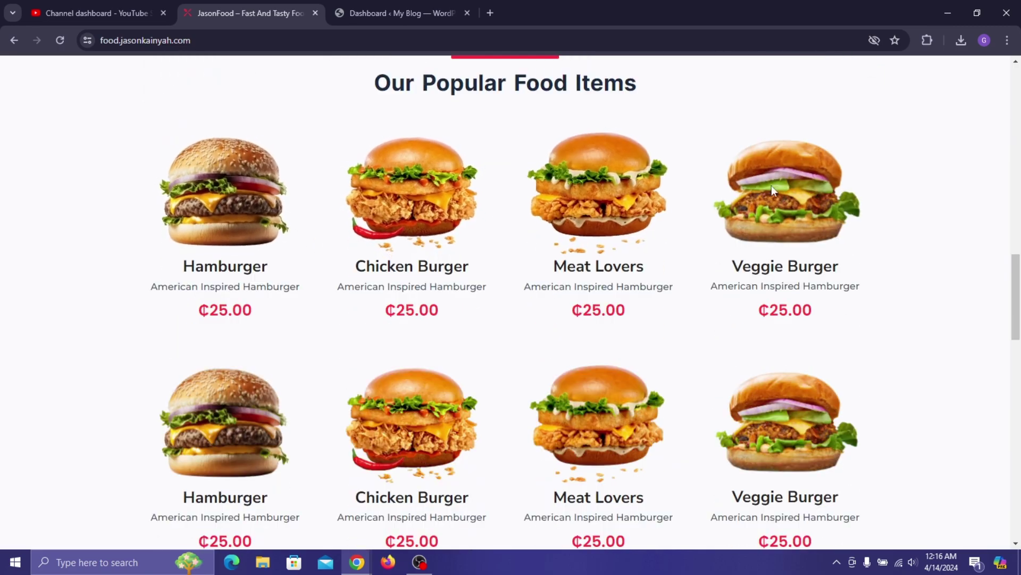
scroll(842, 336, "down", 2)
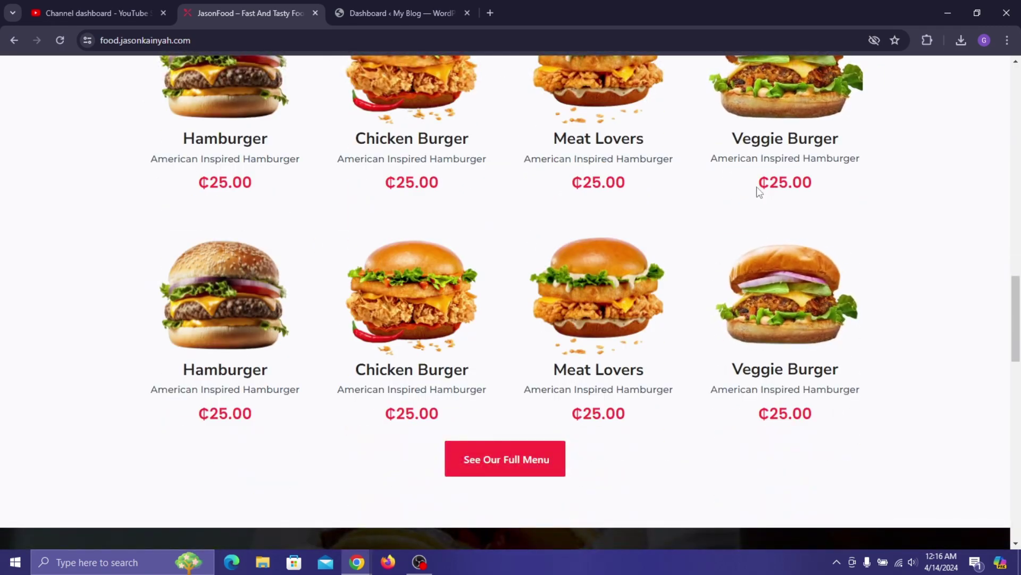
scroll(528, 223, "down", 1)
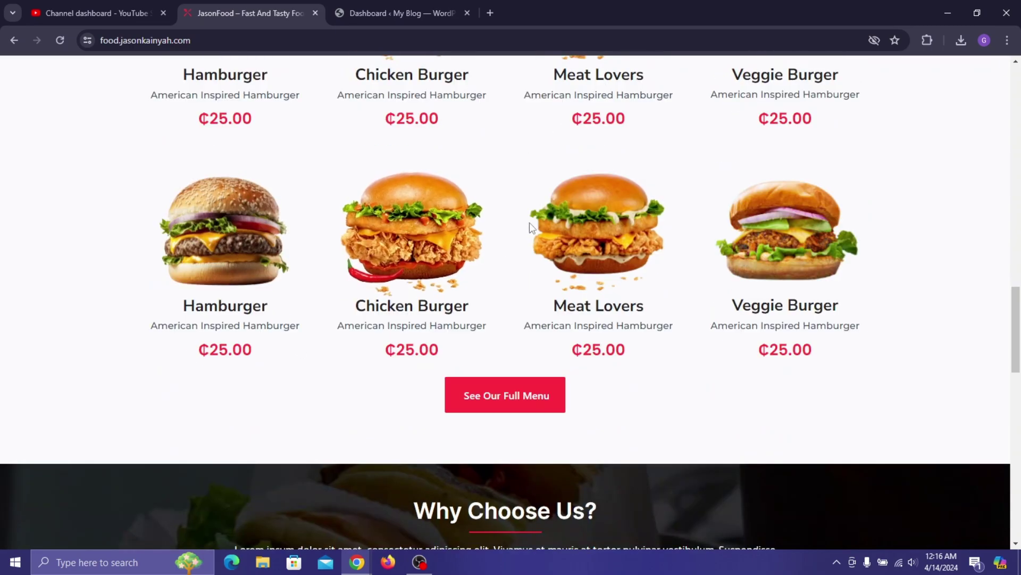
scroll(625, 357, "down", 4)
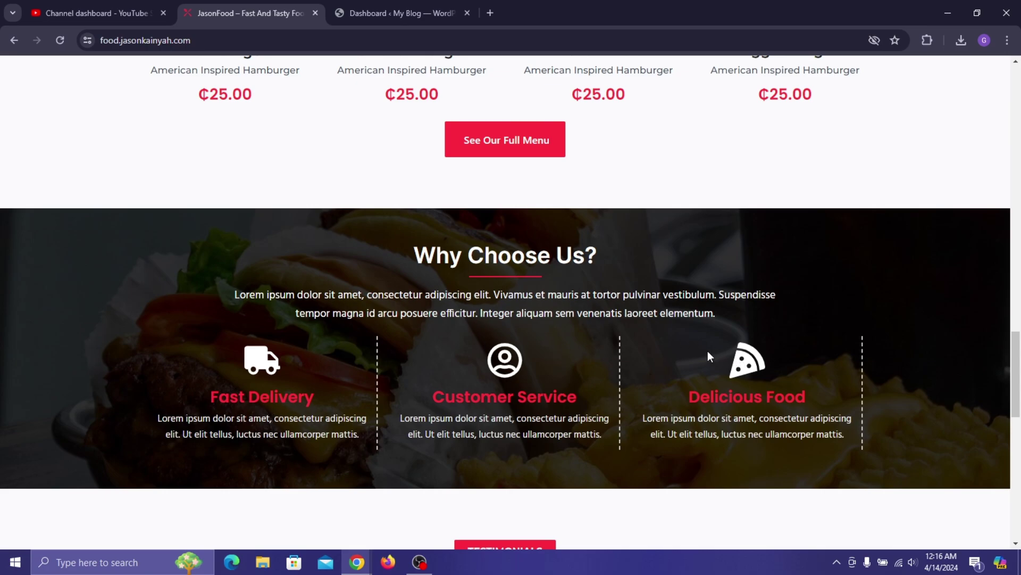
scroll(708, 350, "down", 7)
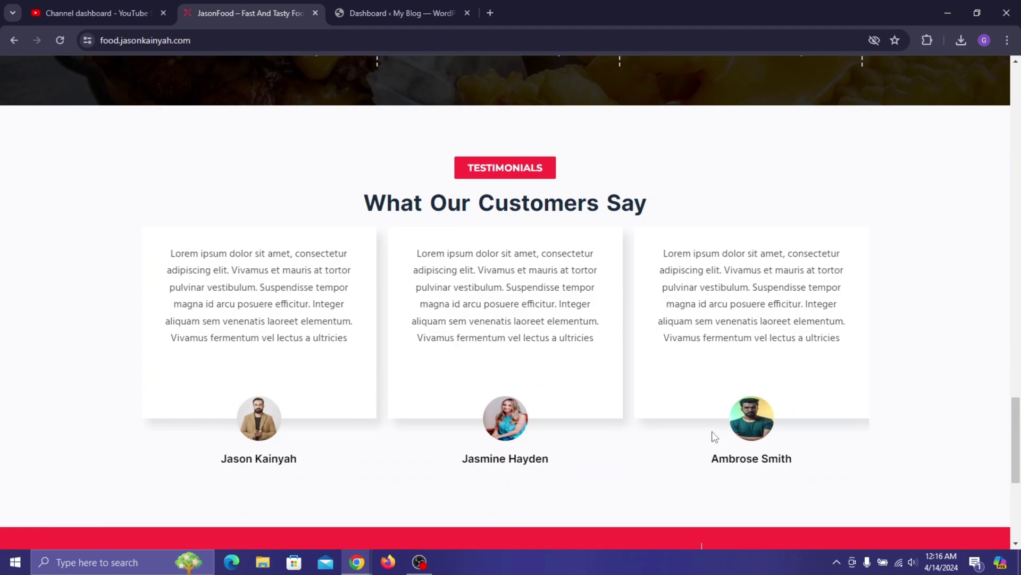
scroll(525, 312, "down", 2)
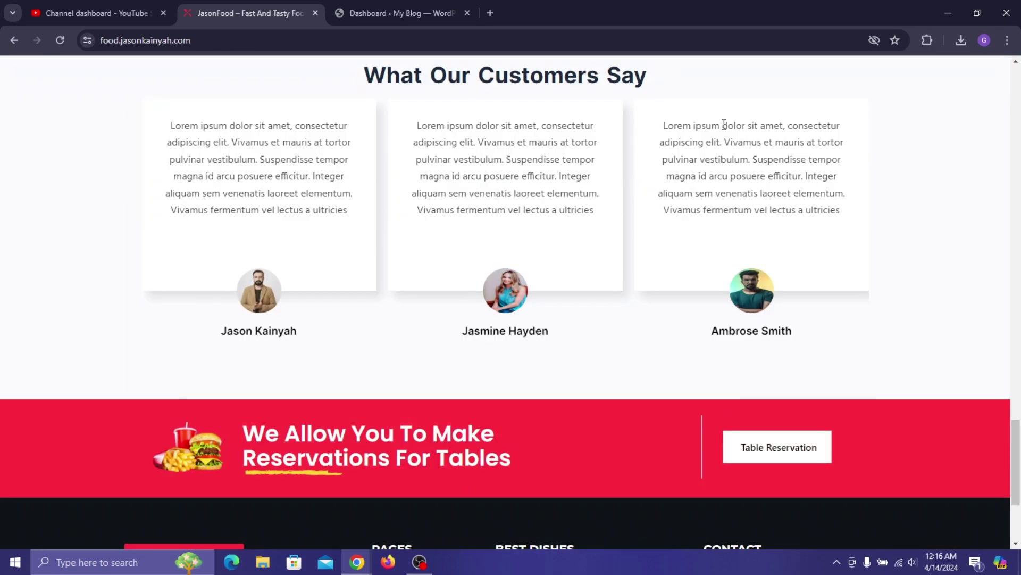
scroll(662, 198, "down", 2)
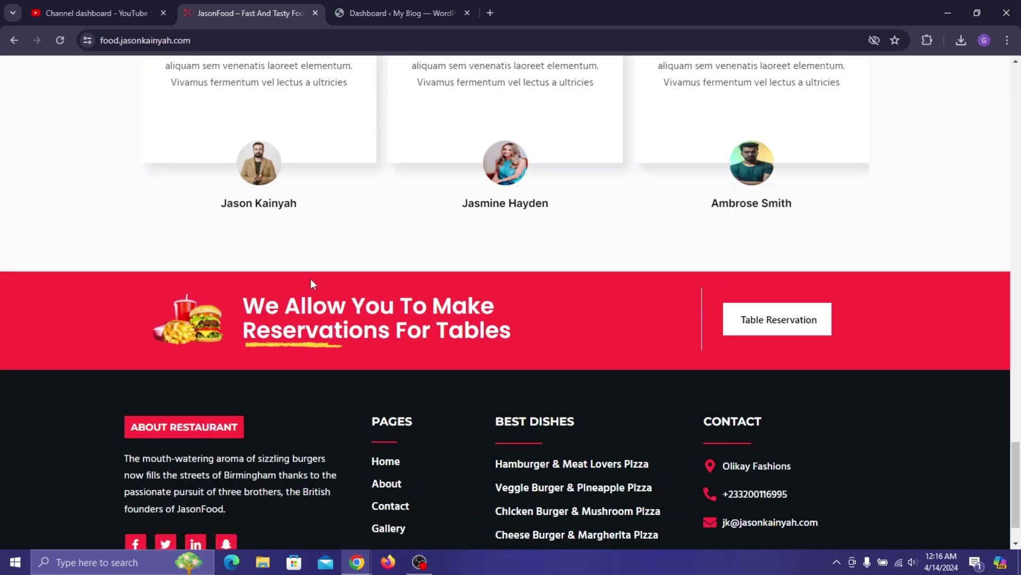
scroll(216, 296, "down", 1)
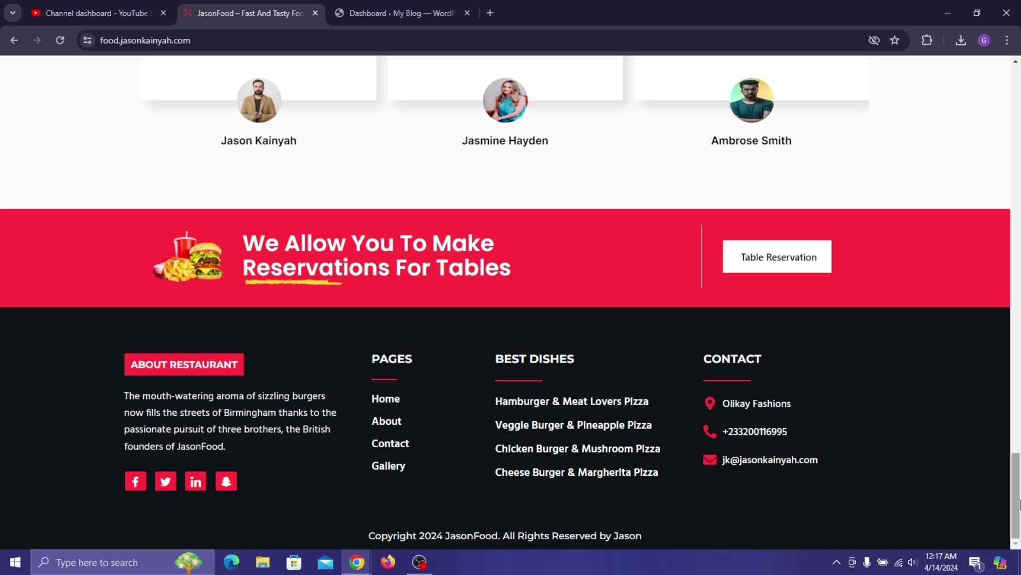
left_click_drag(1019, 500, 1019, 113)
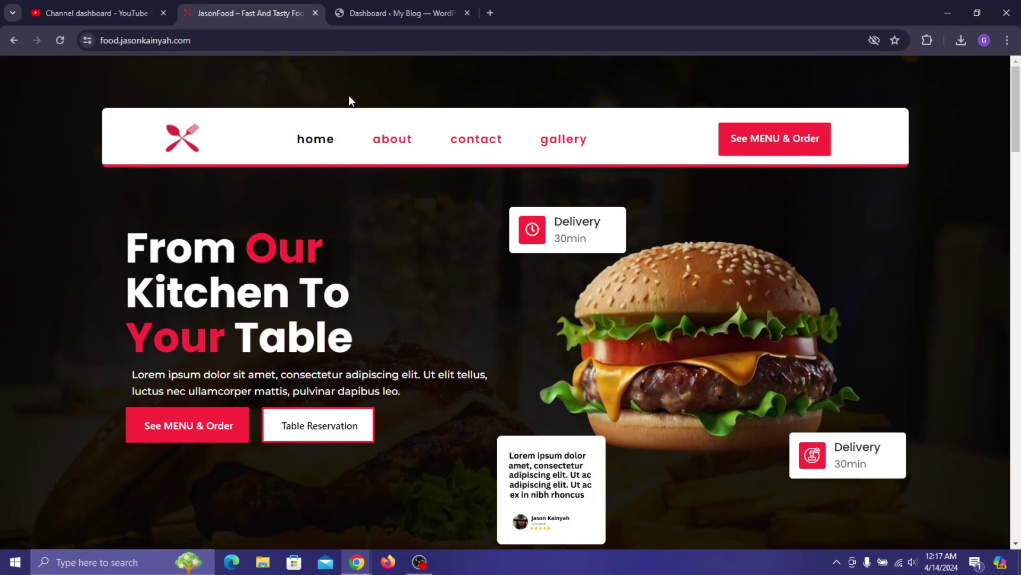
- Open the About page and scroll through its service, featured food and chef sections
left_click(395, 141)
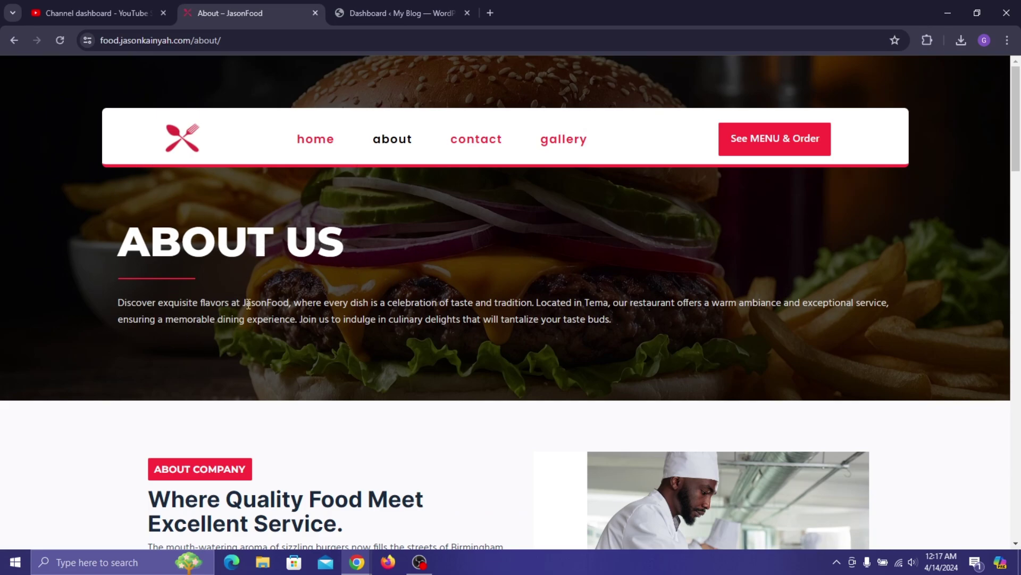
scroll(382, 285, "down", 3)
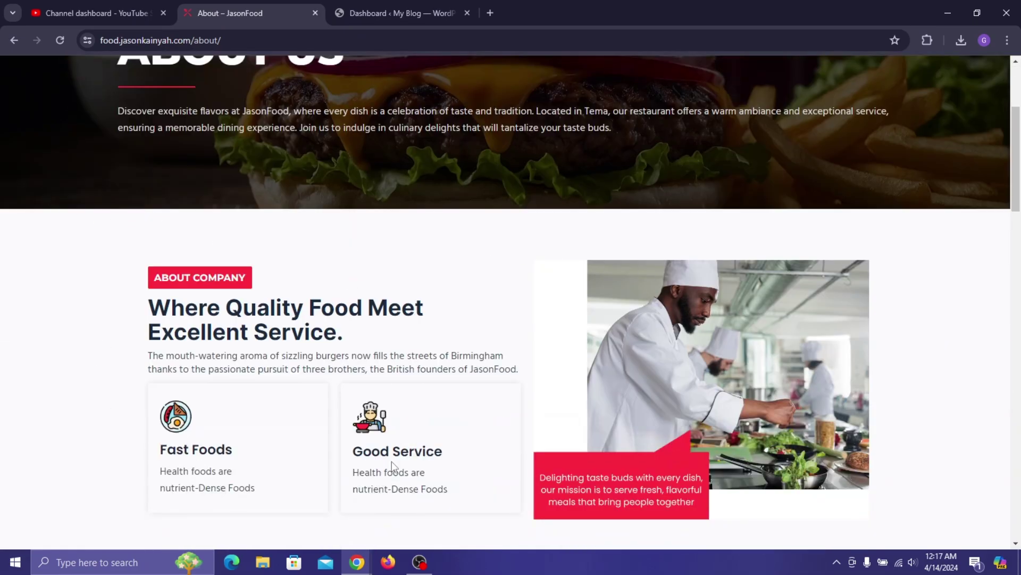
scroll(738, 335, "down", 6)
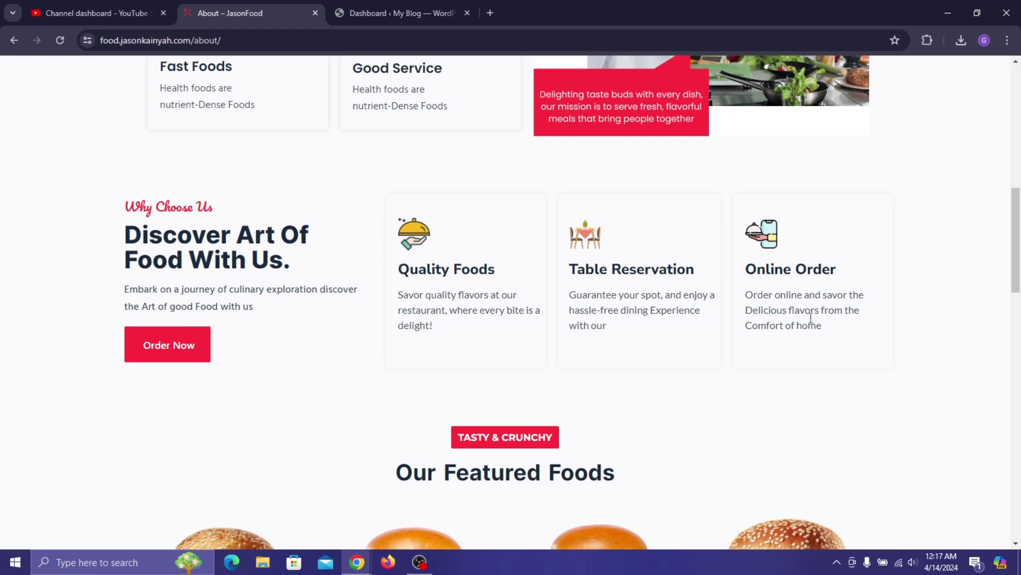
scroll(602, 261, "down", 5)
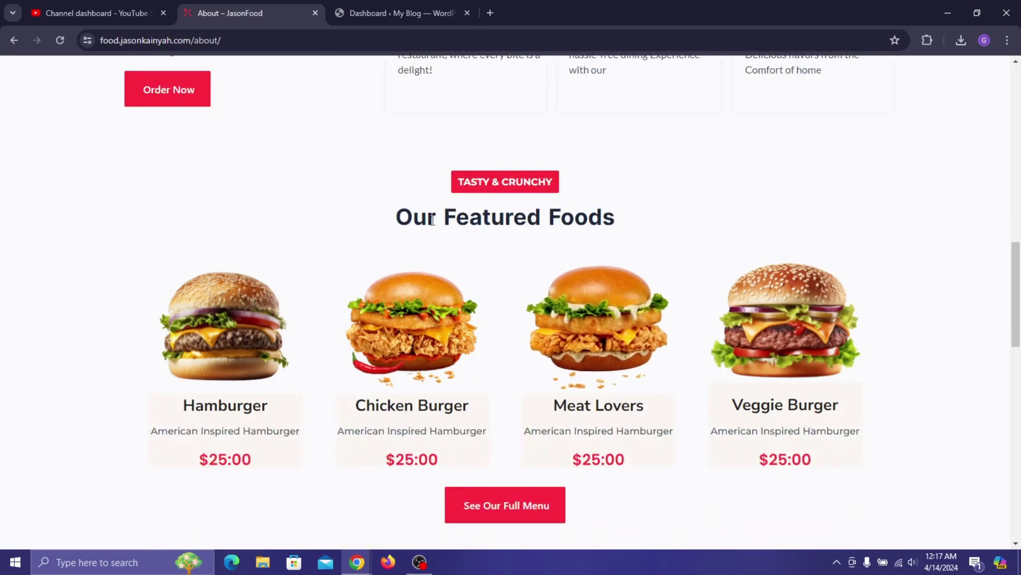
scroll(356, 307, "down", 1)
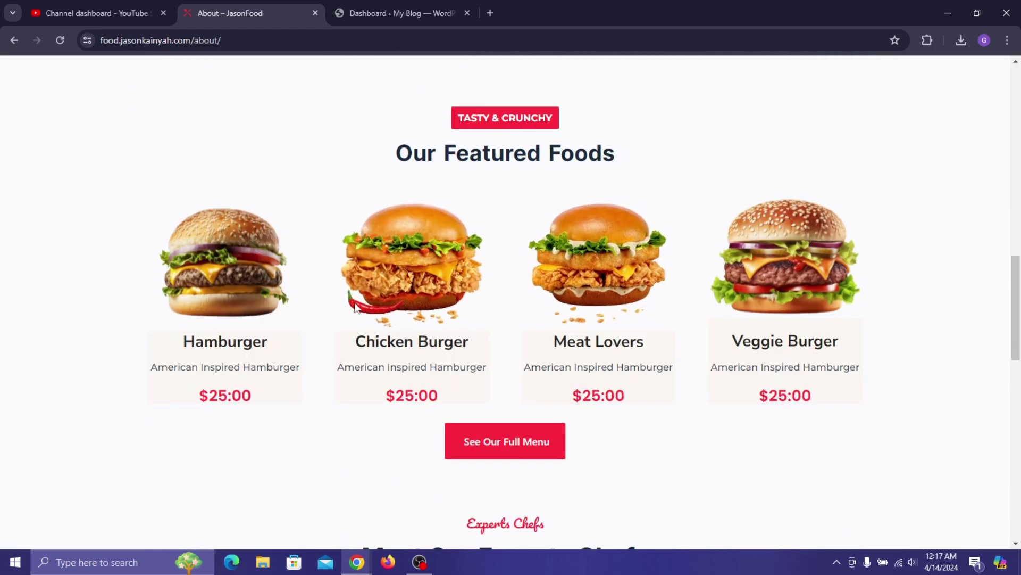
scroll(659, 348, "down", 1)
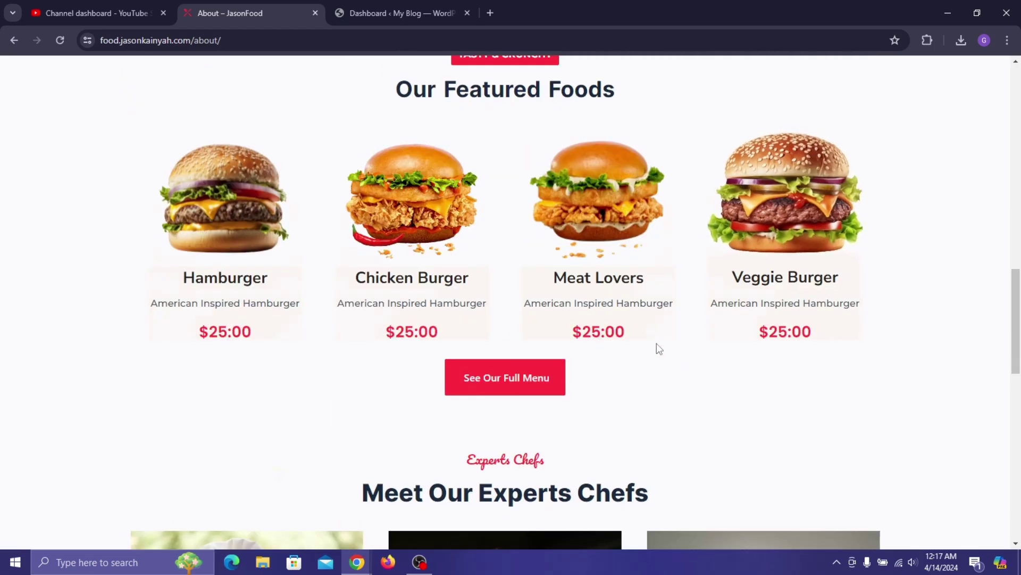
scroll(538, 259, "down", 4)
scroll(536, 287, "down", 3)
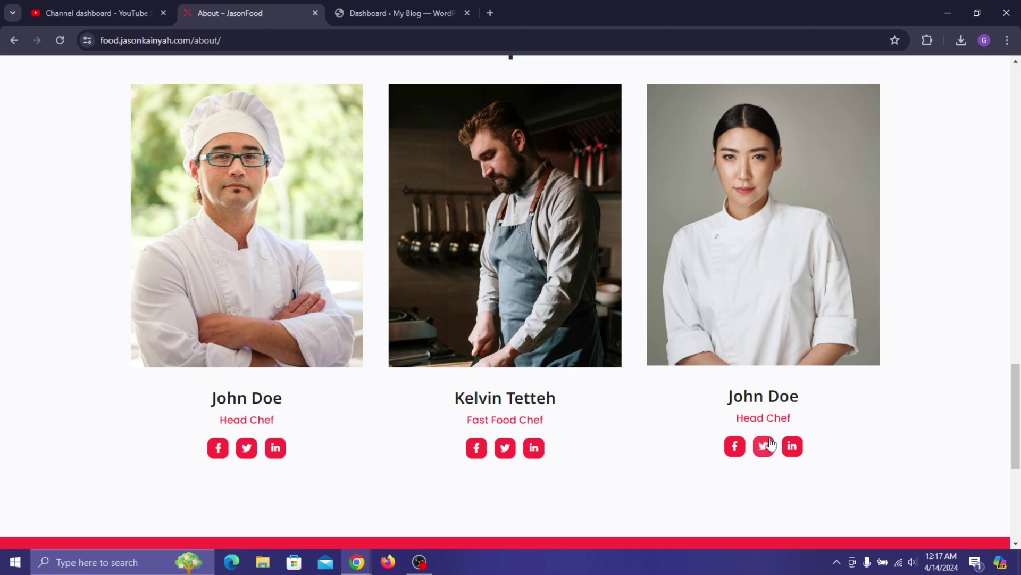
scroll(309, 215, "up", 2)
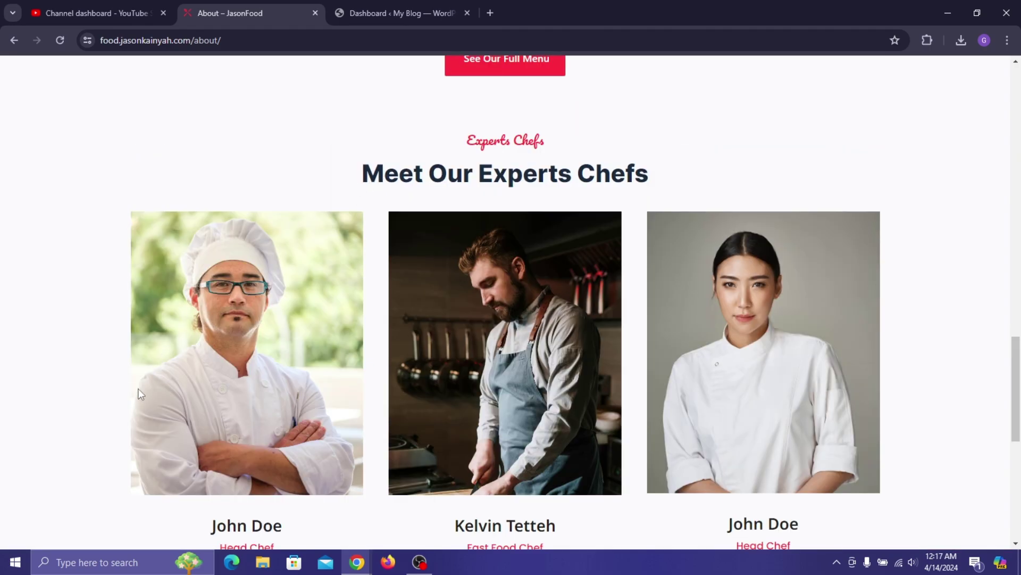
scroll(610, 197, "down", 2)
scroll(331, 206, "up", 2)
scroll(385, 221, "down", 7)
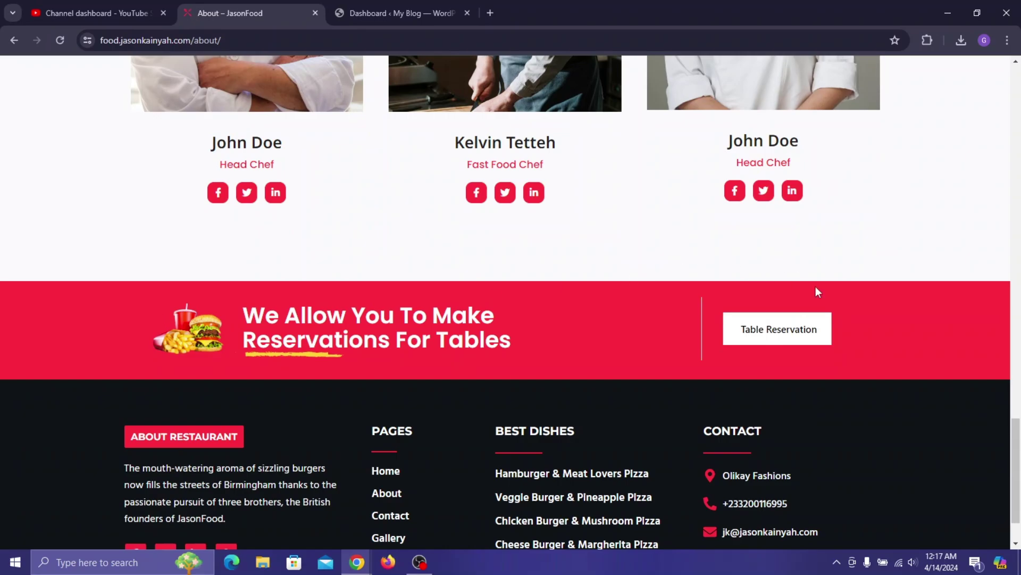
scroll(732, 403, "up", 15)
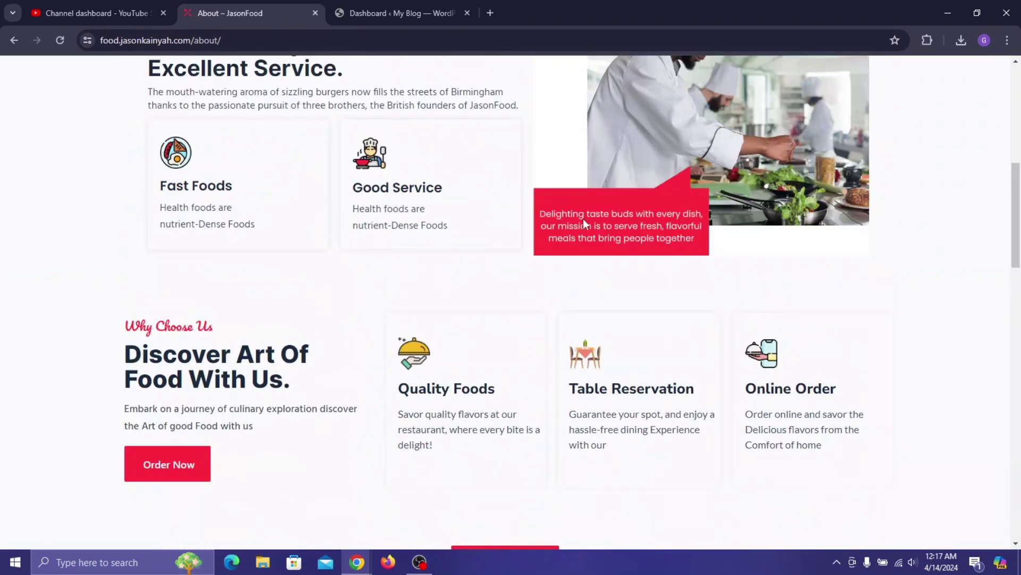
scroll(548, 176, "up", 7)
- Open the Contact page and scroll down to the Name, Email and Message form and map
left_click(478, 148)
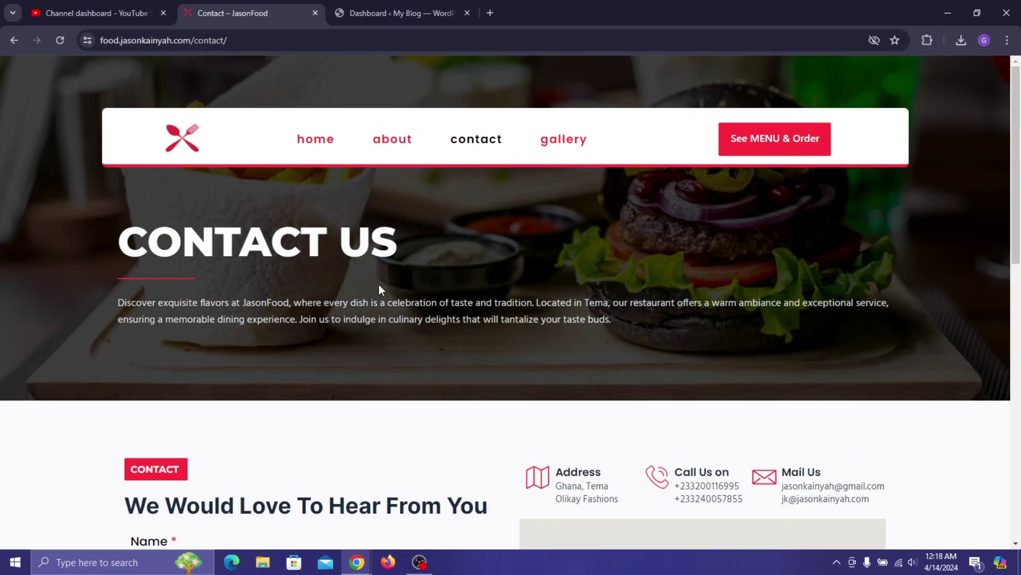
scroll(386, 221, "down", 5)
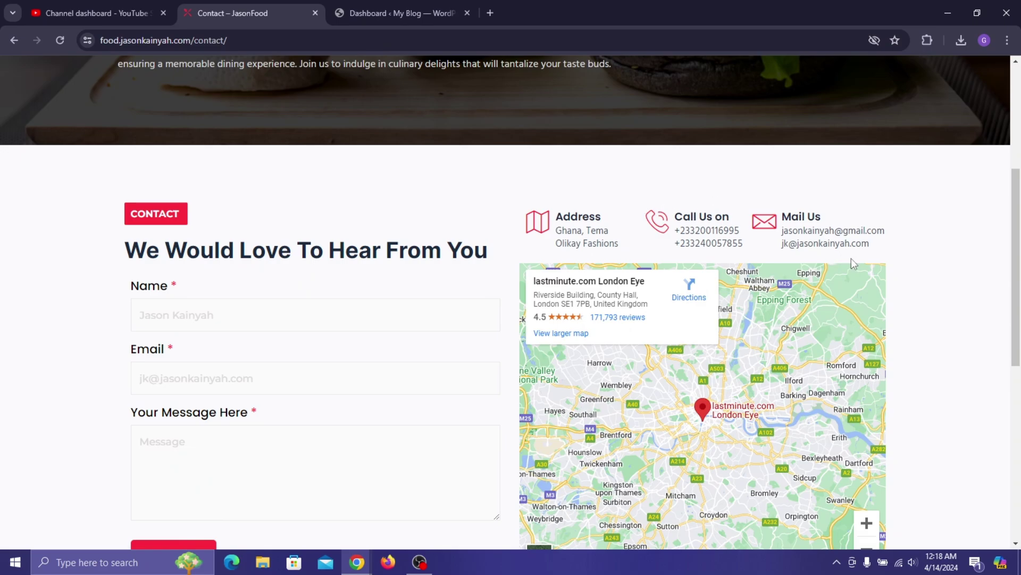
scroll(843, 186, "down", 1)
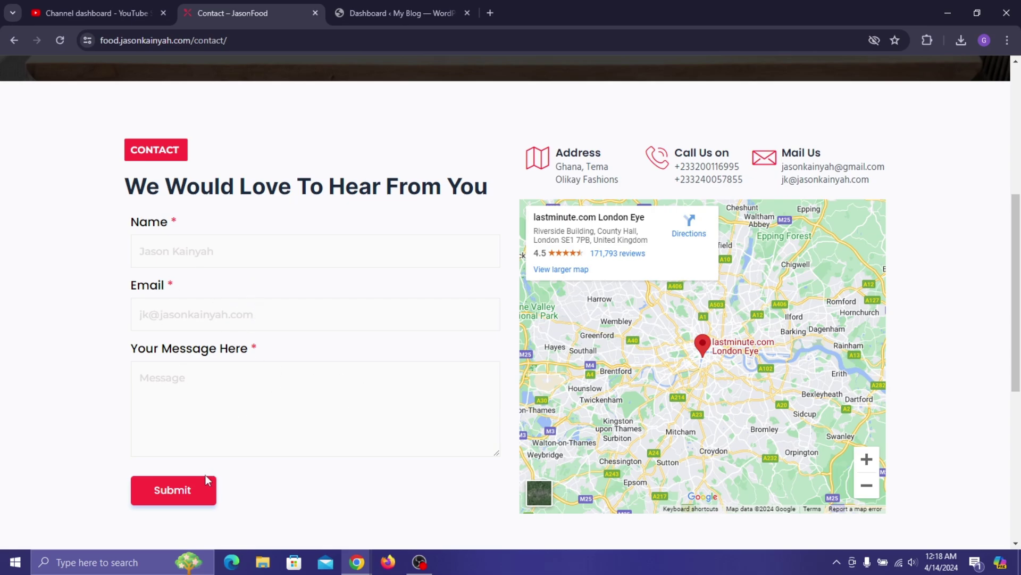
- Load YouTube in a new tab and search for the creator's channel name
key("ctrl+t")
type("y")
key("Return")
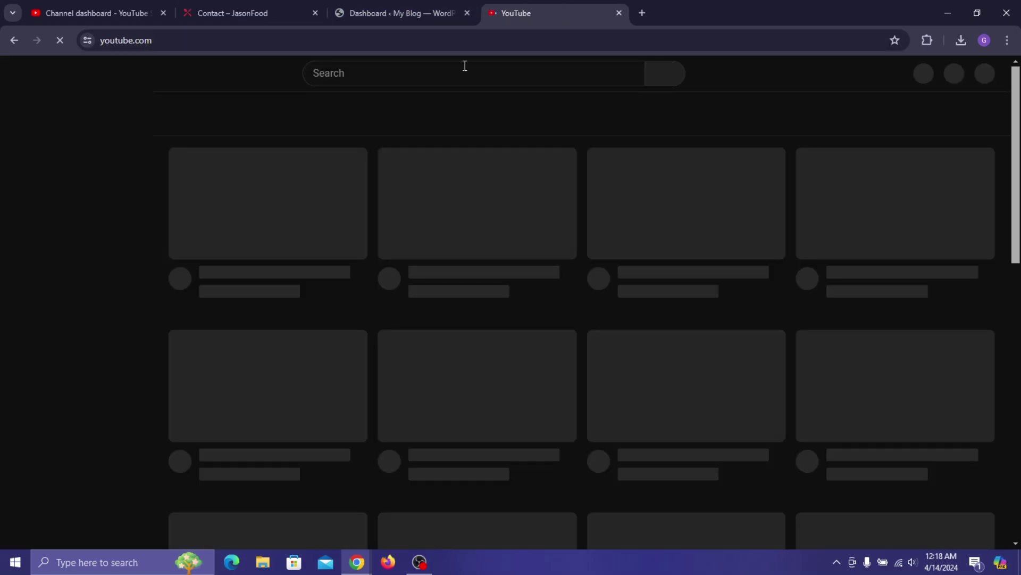
left_click(465, 66)
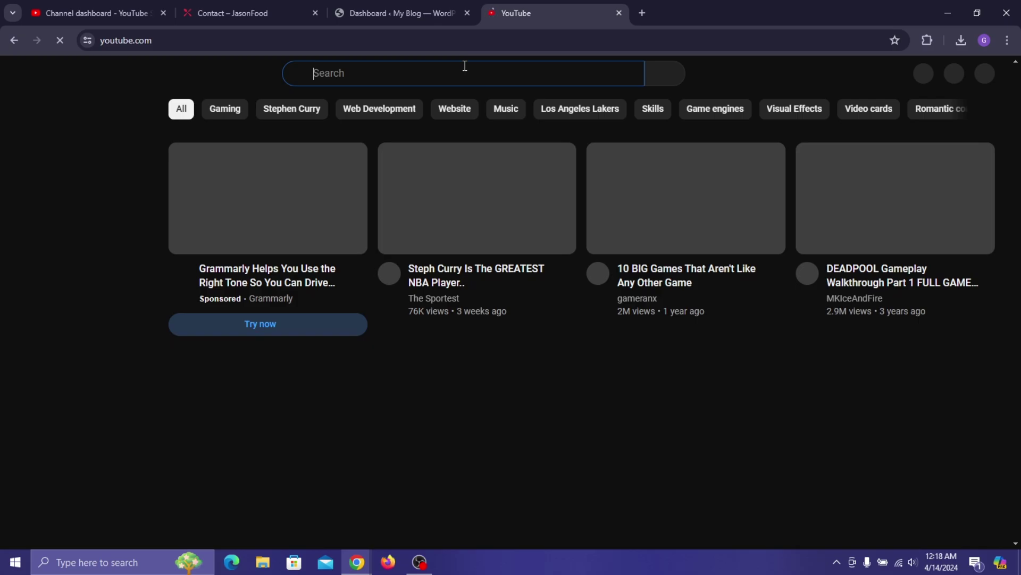
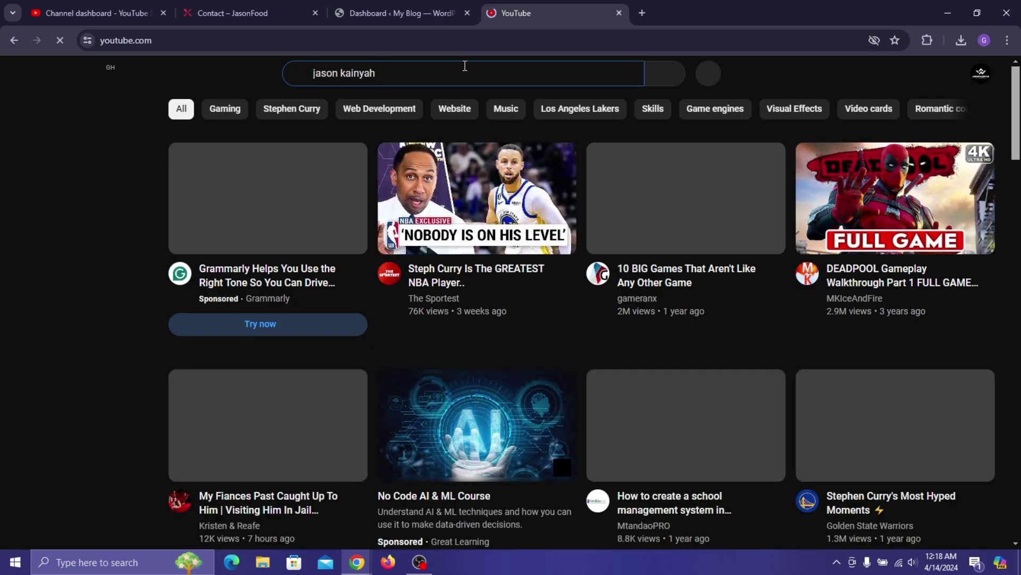
key("Return")
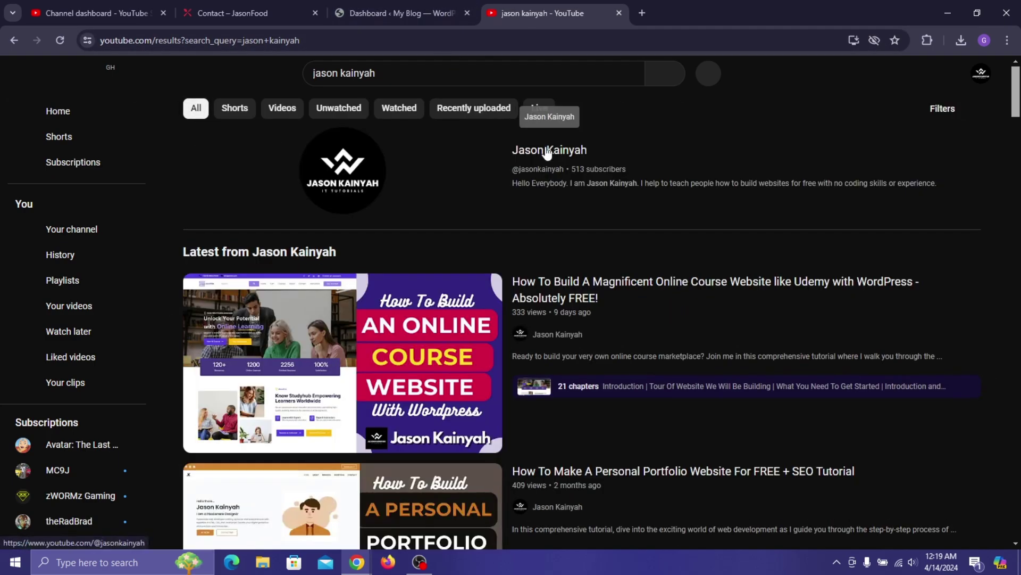
- Open the creator's channel and browse its Videos list
left_click(548, 150)
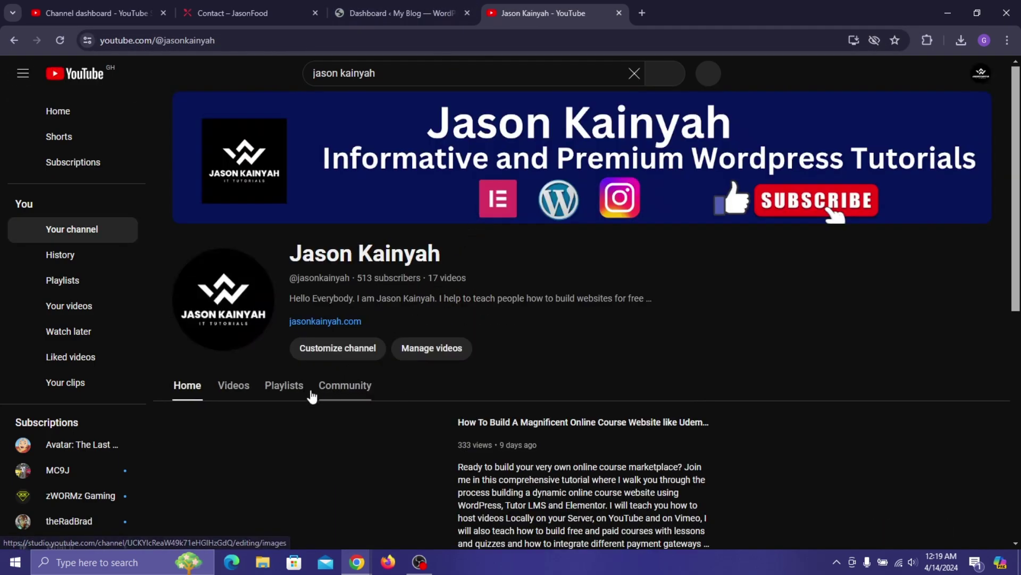
left_click(234, 387)
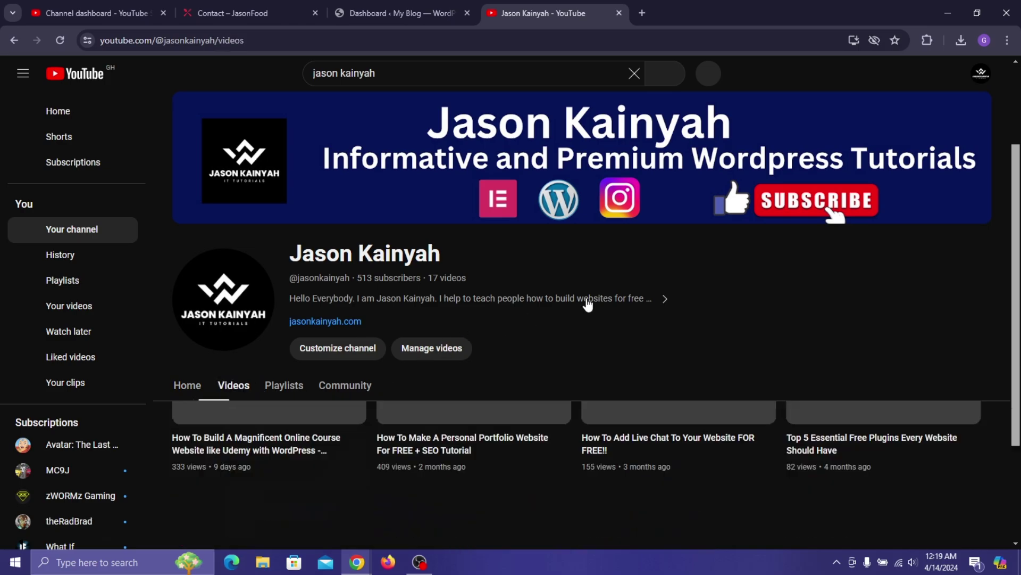
scroll(530, 402, "down", 5)
scroll(530, 402, "down", 3)
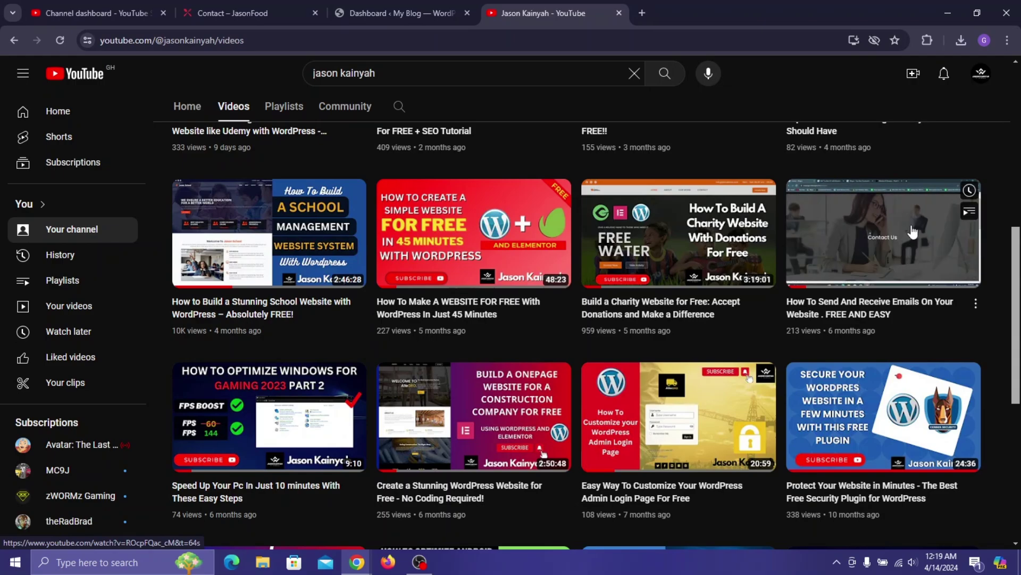
scroll(904, 231, "up", 4)
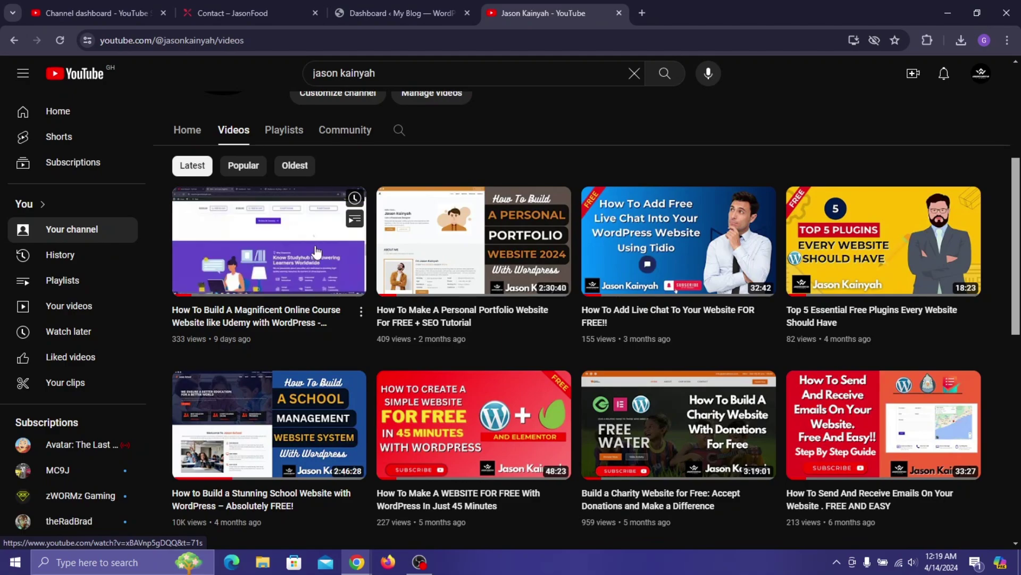
- Return to the JasonFood contact page tab
left_click(208, 6)
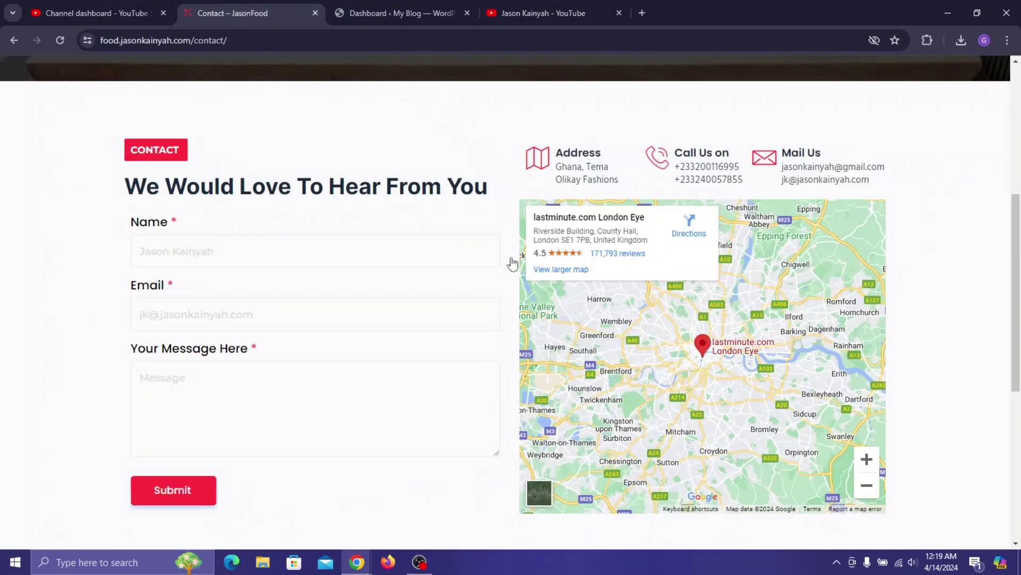
scroll(511, 262, "down", 4)
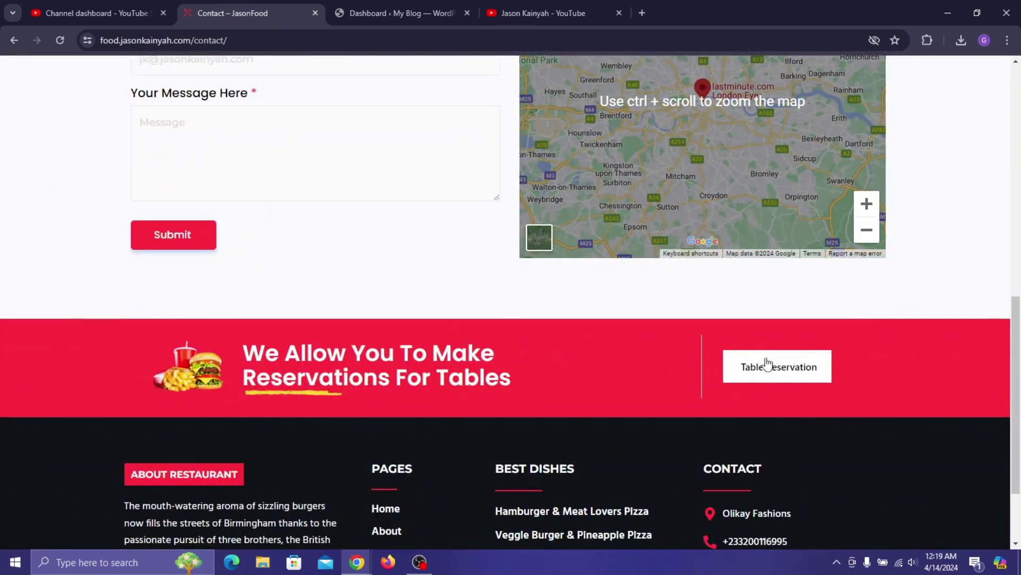
scroll(766, 360, "down", 2)
scroll(442, 396, "up", 10)
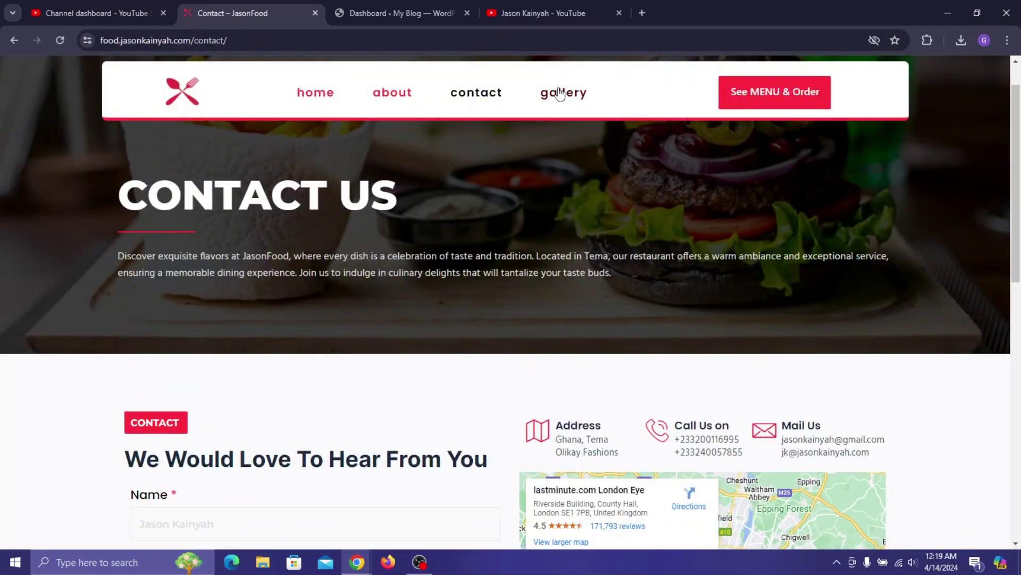
- View the Gallery page's food photo grid down to the footer, then go back home
left_click(560, 92)
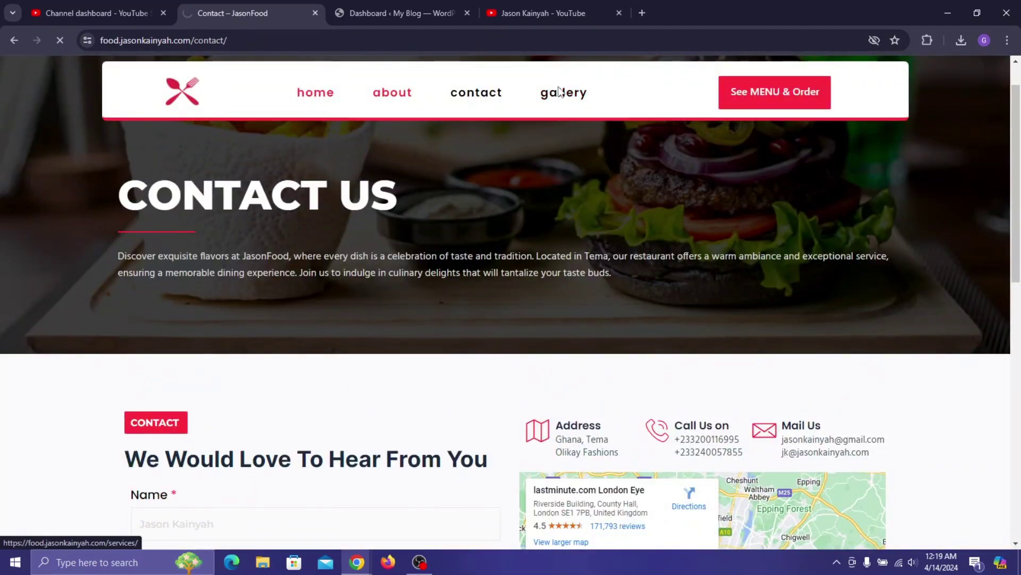
scroll(627, 232, "down", 1)
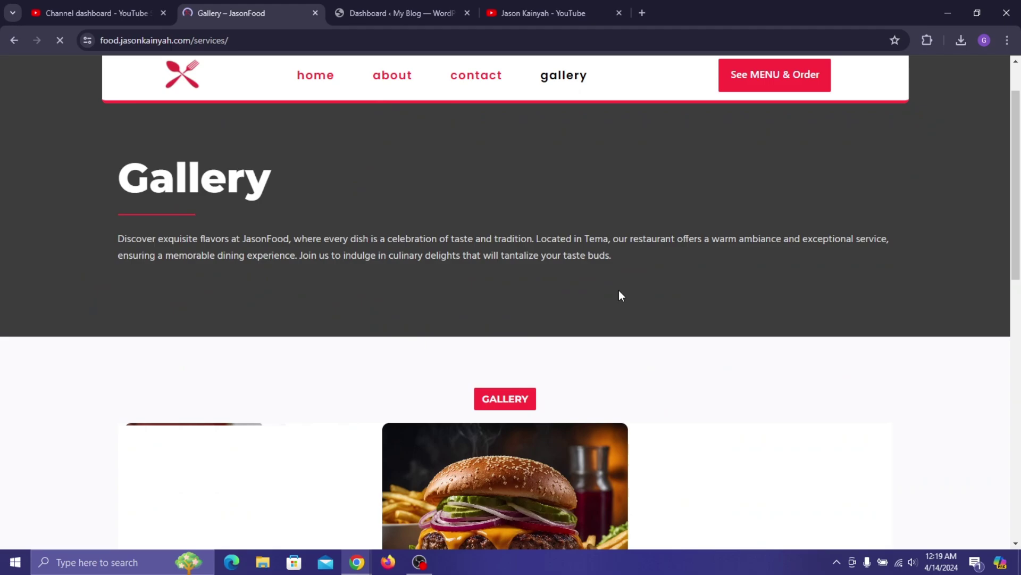
scroll(643, 356, "down", 3)
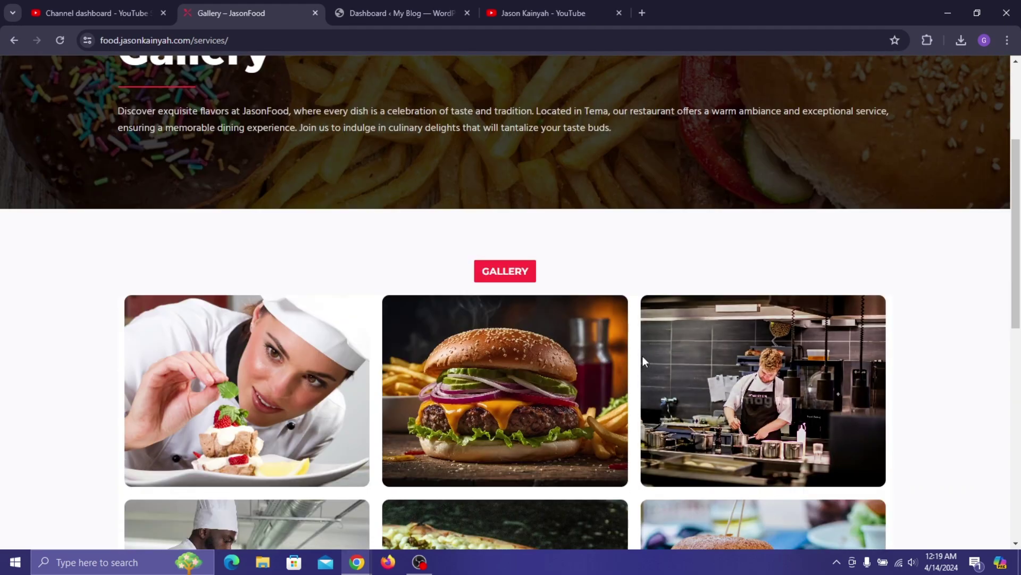
scroll(905, 393, "down", 2)
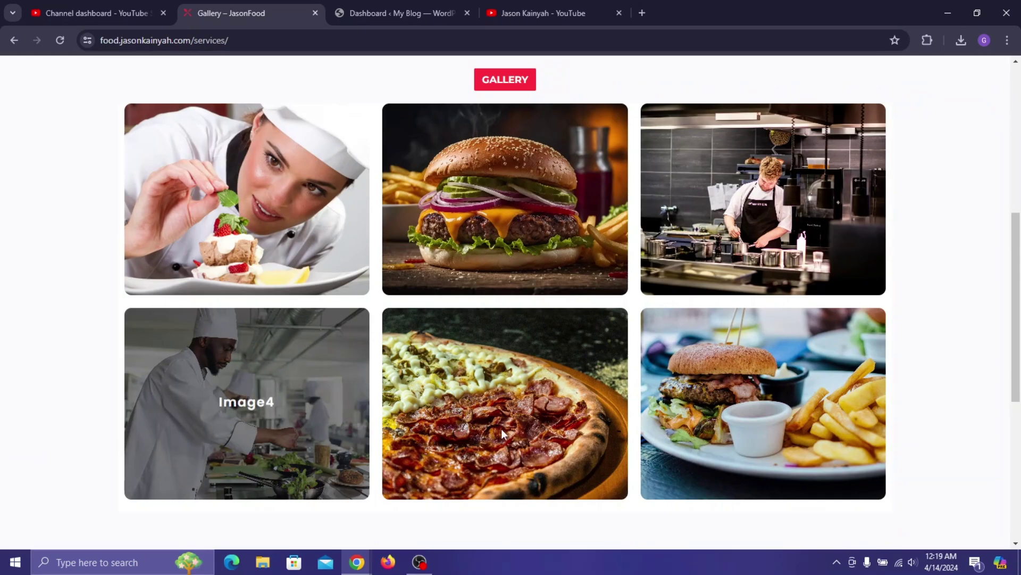
scroll(643, 216, "down", 5)
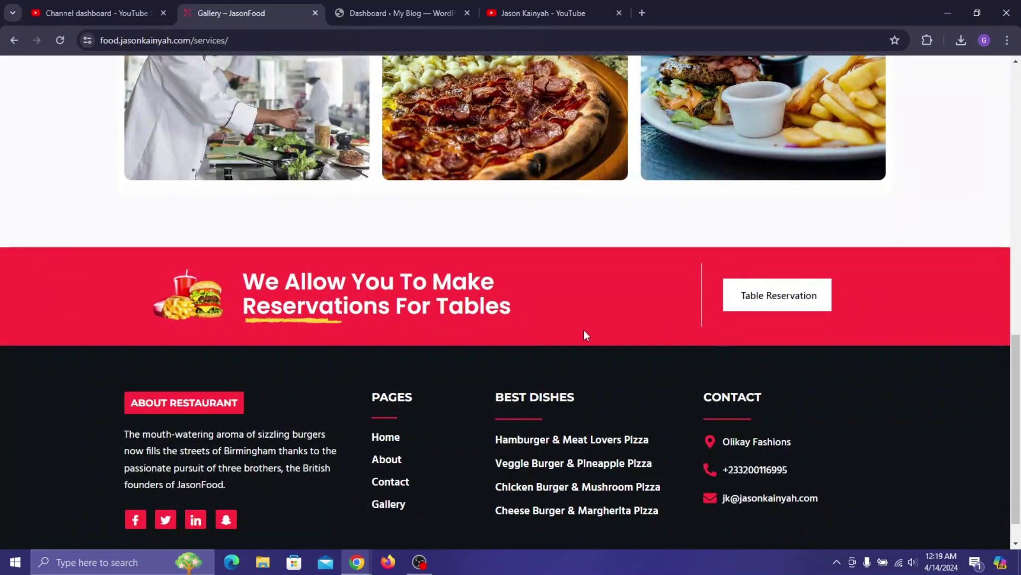
scroll(538, 351, "down", 1)
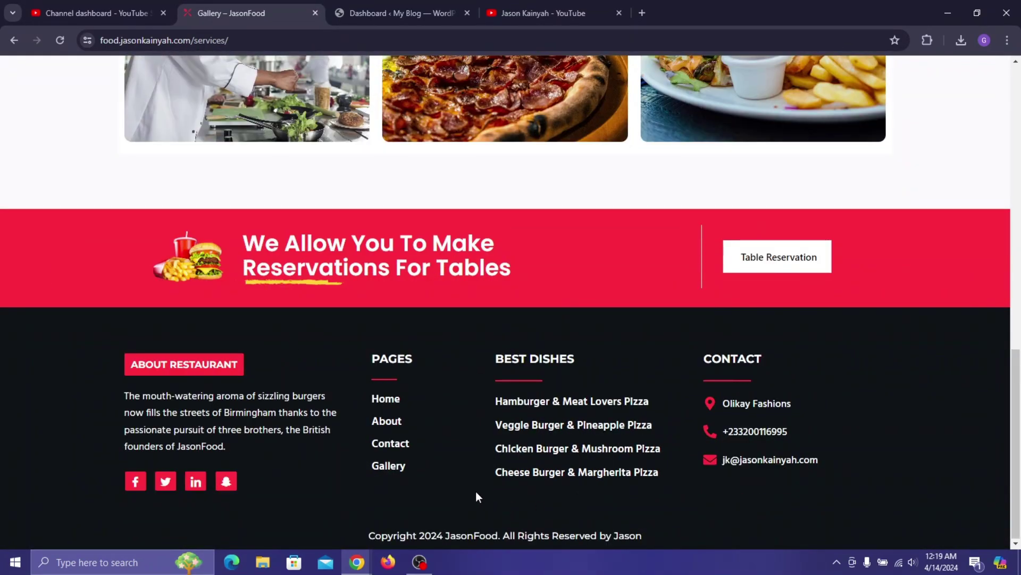
scroll(477, 265, "up", 6)
scroll(477, 265, "up", 6)
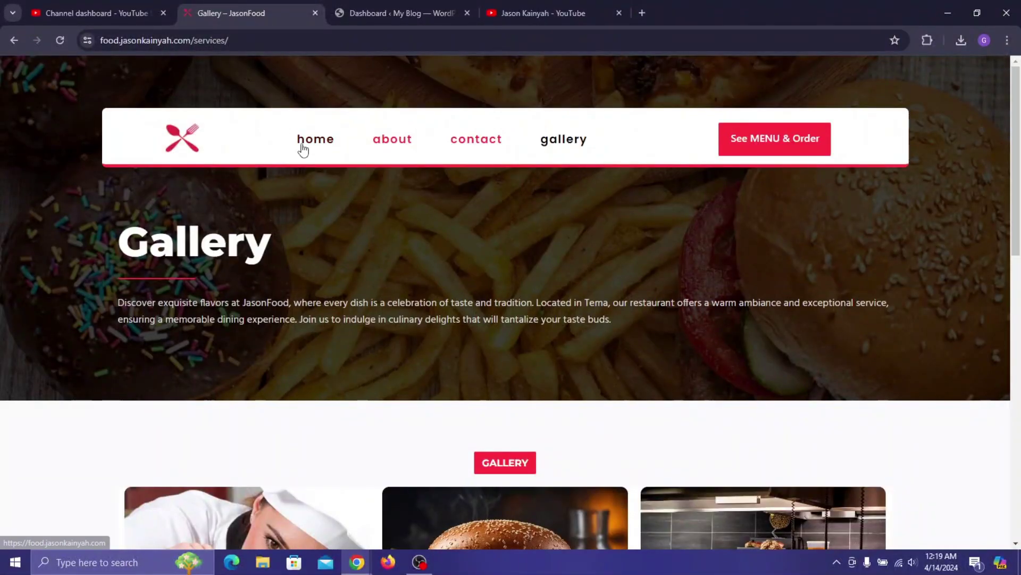
left_click(309, 149)
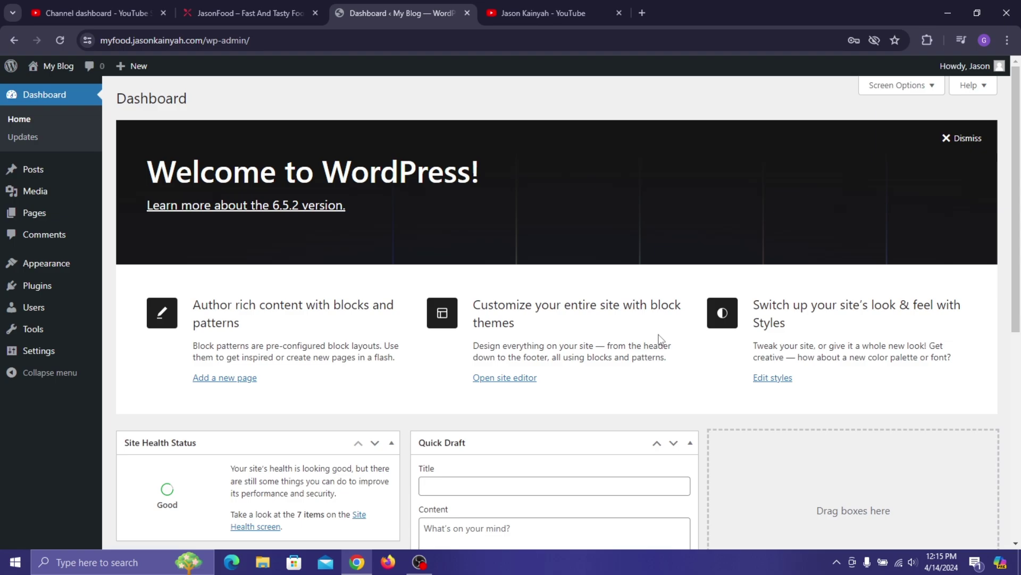
- Uncheck Site Health Status, At a Glance, Activity, Quick Draft, Events and News, and Welcome in Screen Options
scroll(633, 333, "down", 7)
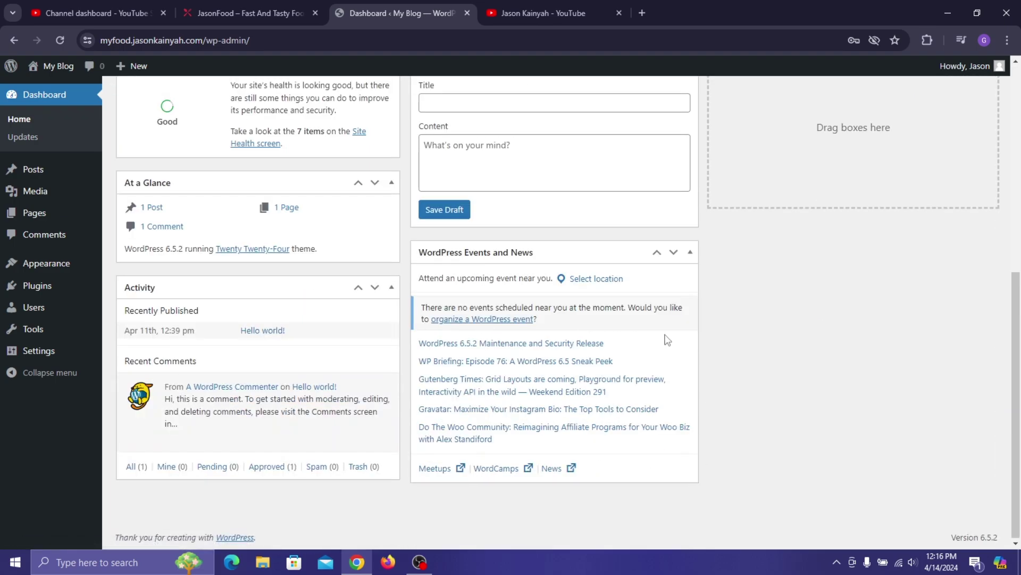
scroll(346, 229, "up", 7)
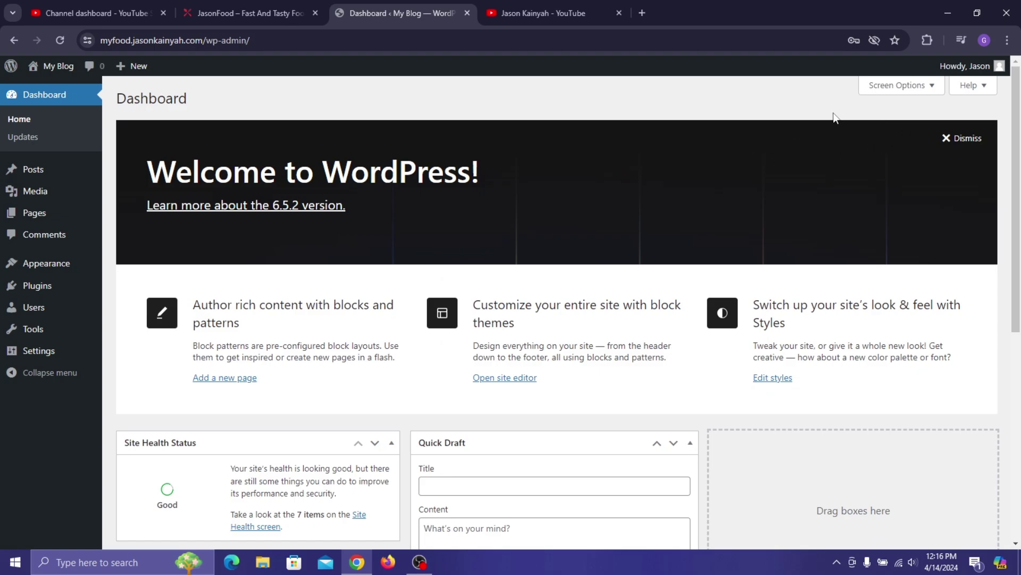
left_click(890, 88)
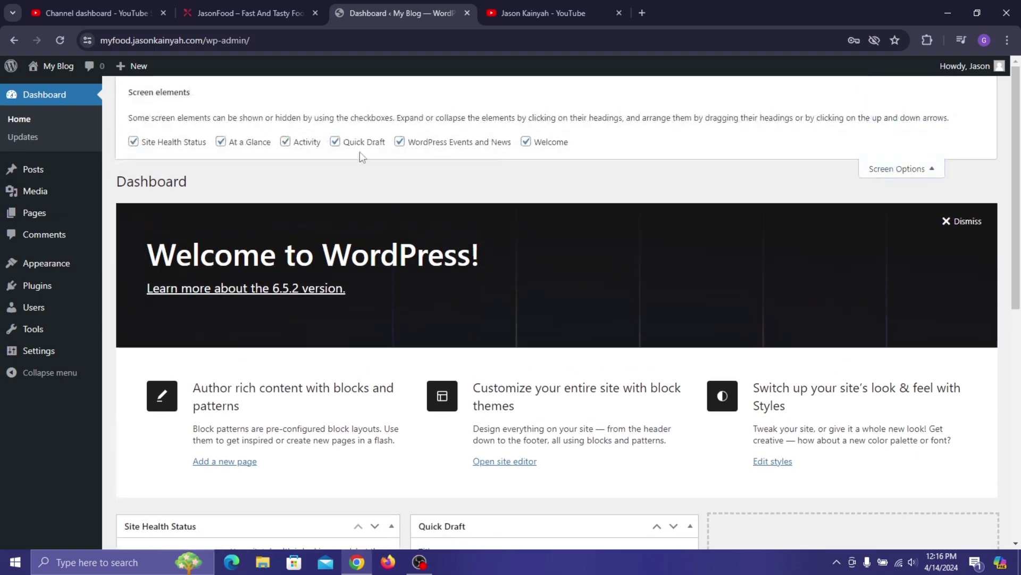
left_click(173, 142)
left_click(255, 142)
left_click(290, 143)
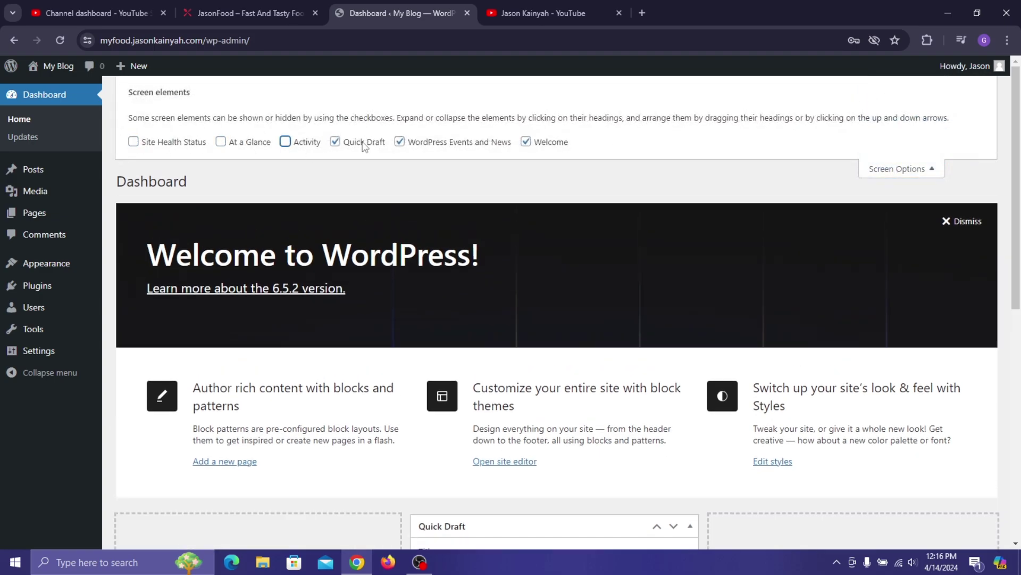
left_click(365, 142)
left_click(484, 143)
left_click(526, 142)
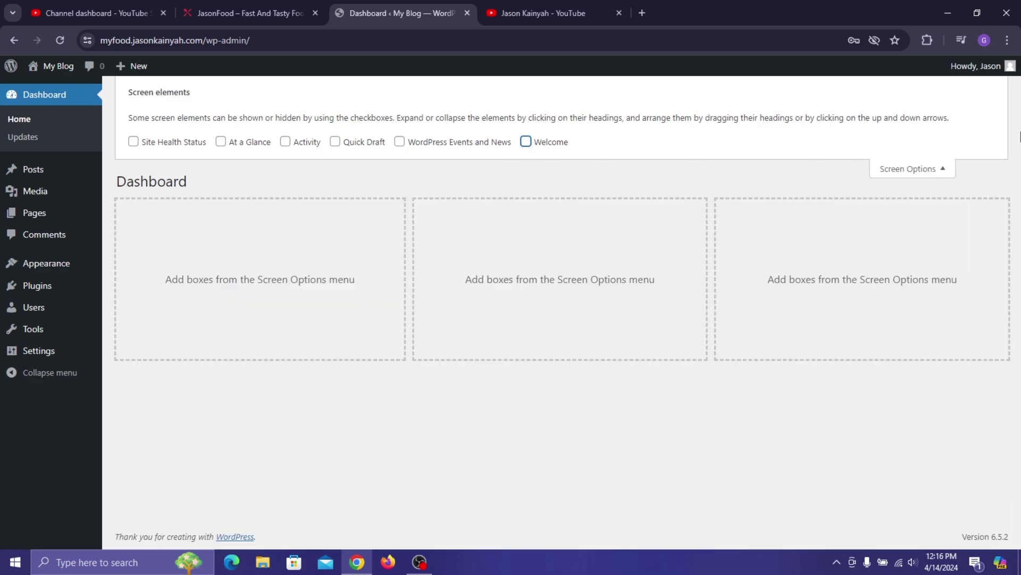
left_click(932, 168)
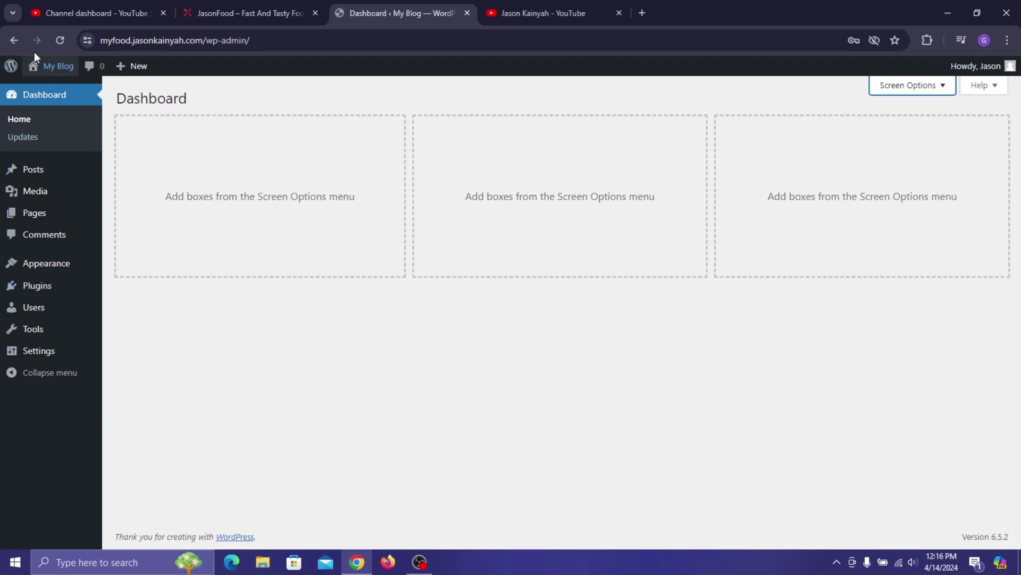
- Review the Updates page, open All Posts showing 'Hello world!', then go to the Media Library
mouse_move(60, 195)
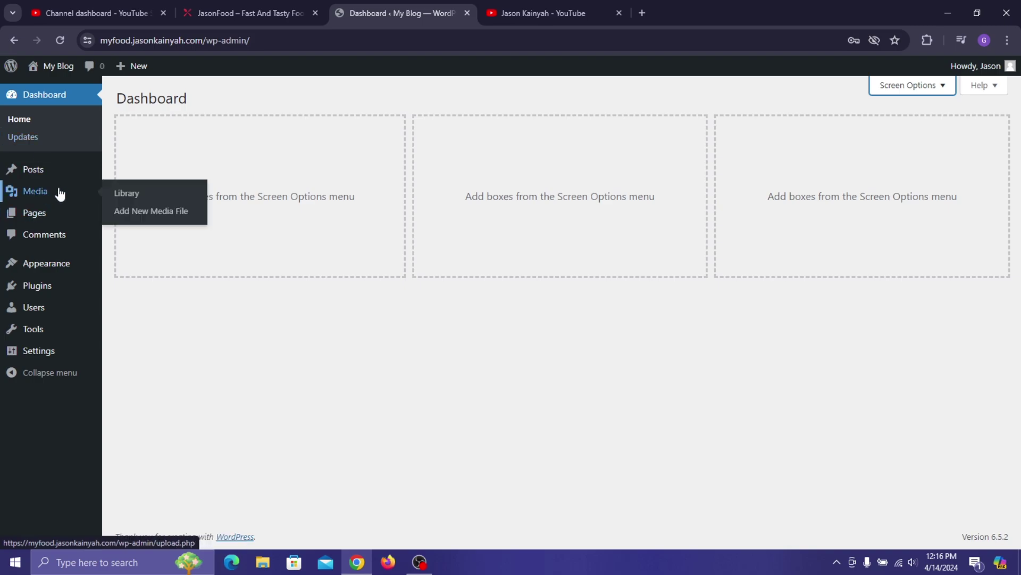
left_click(43, 138)
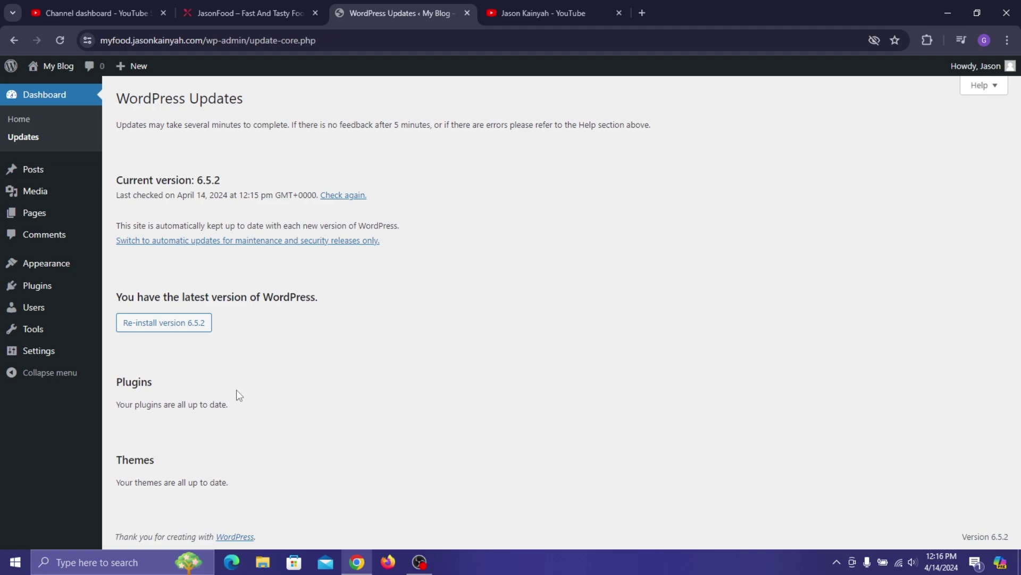
left_click(58, 175)
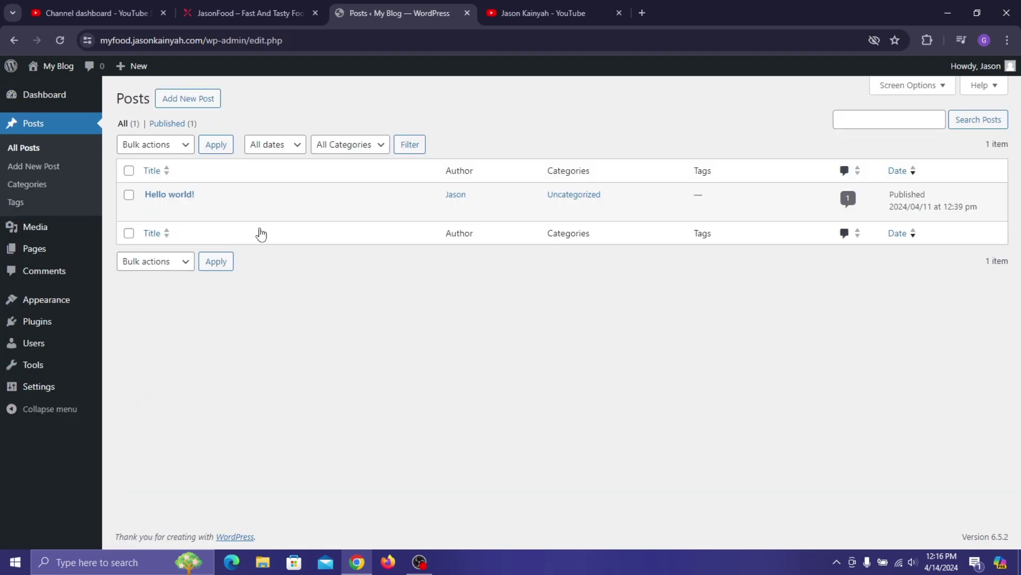
mouse_move(209, 224)
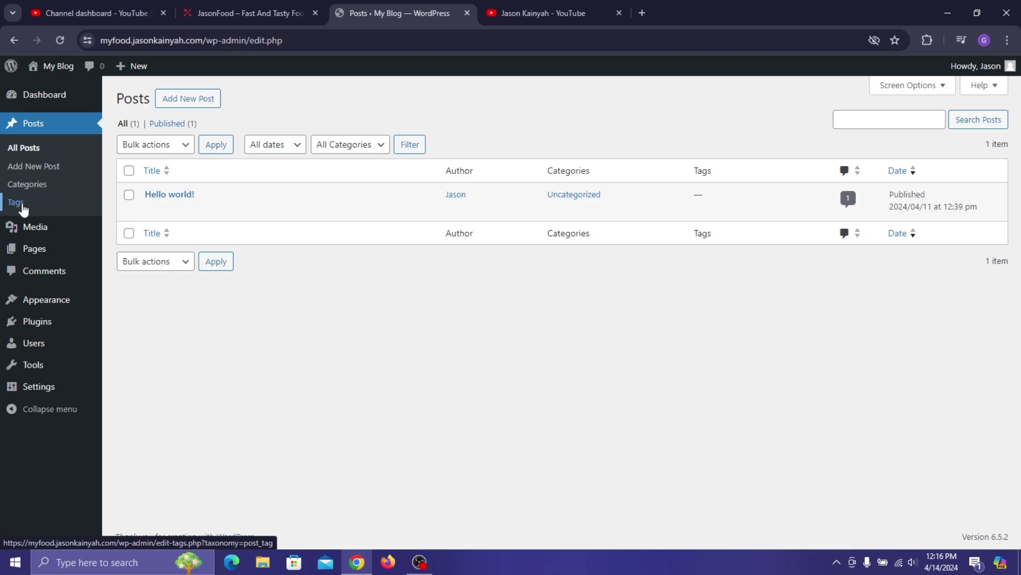
left_click(37, 228)
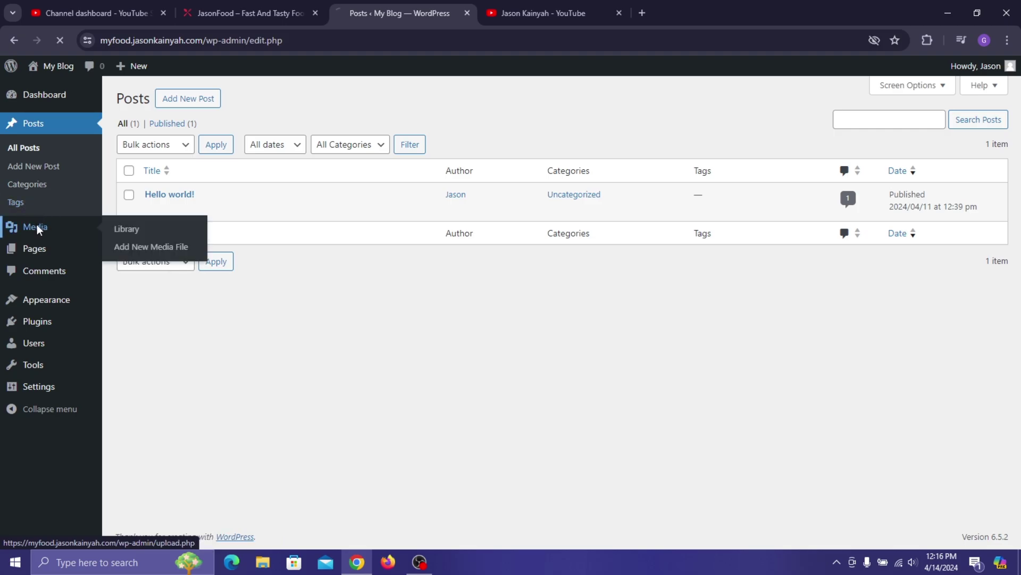
- Scroll the JasonFood homepage to About Company, then return to the empty Media Library
left_click(245, 13)
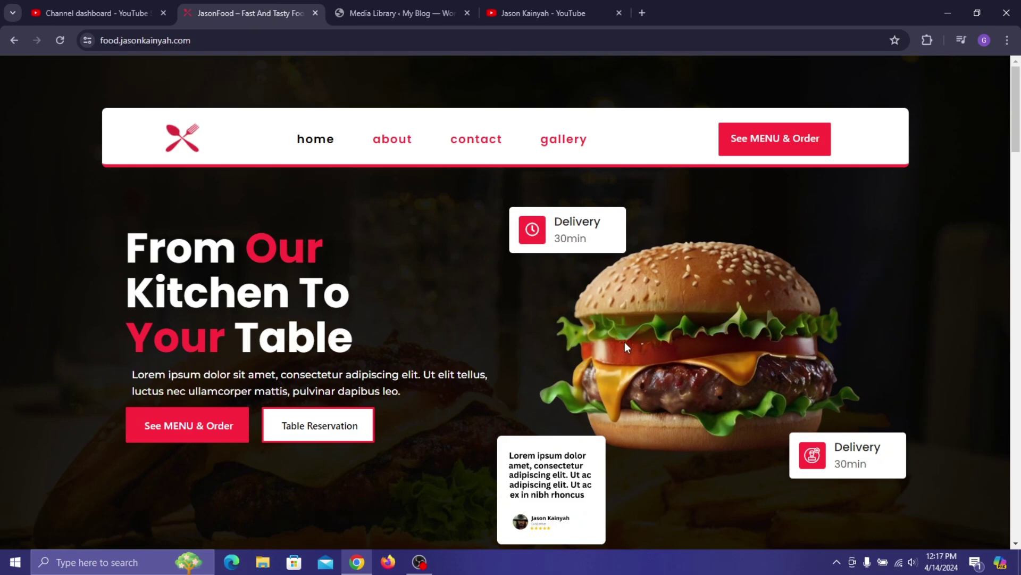
scroll(645, 357, "down", 9)
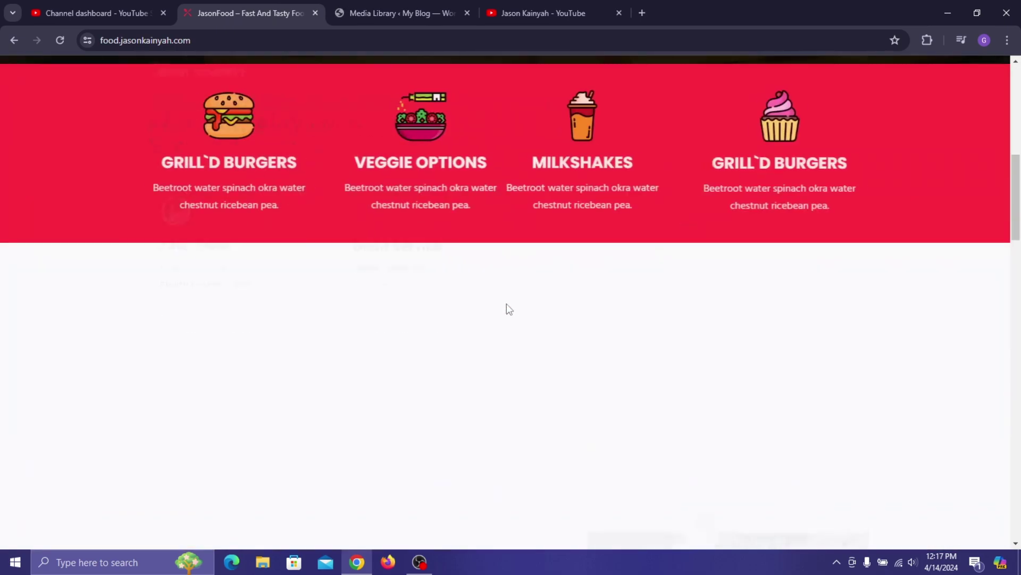
scroll(777, 195, "down", 2)
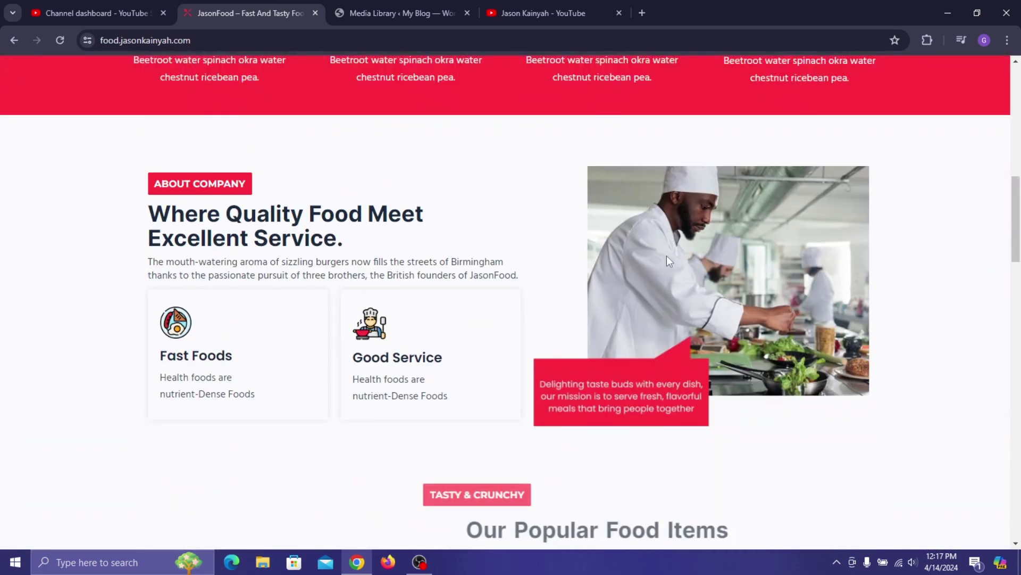
left_click(432, 4)
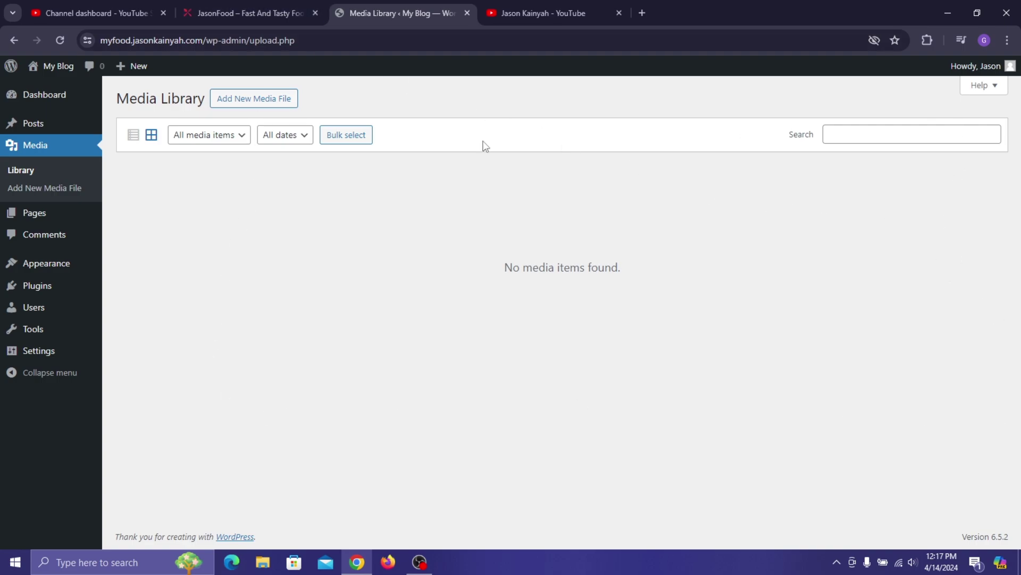
- Open the Pages list with Privacy Policy and Sample Page, comparing against the JasonFood site
left_click(56, 220)
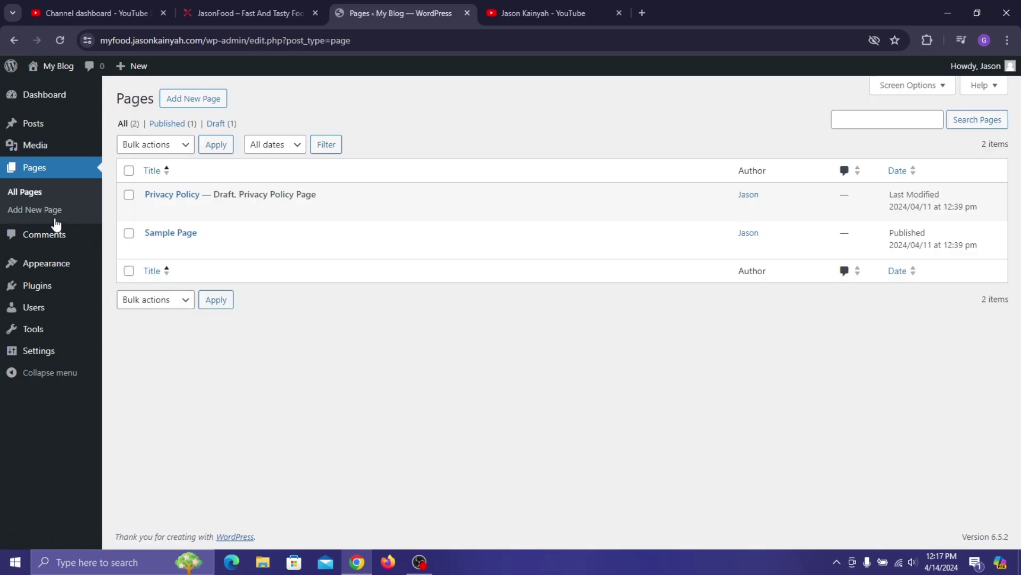
left_click(244, 10)
scroll(306, 163, "up", 10)
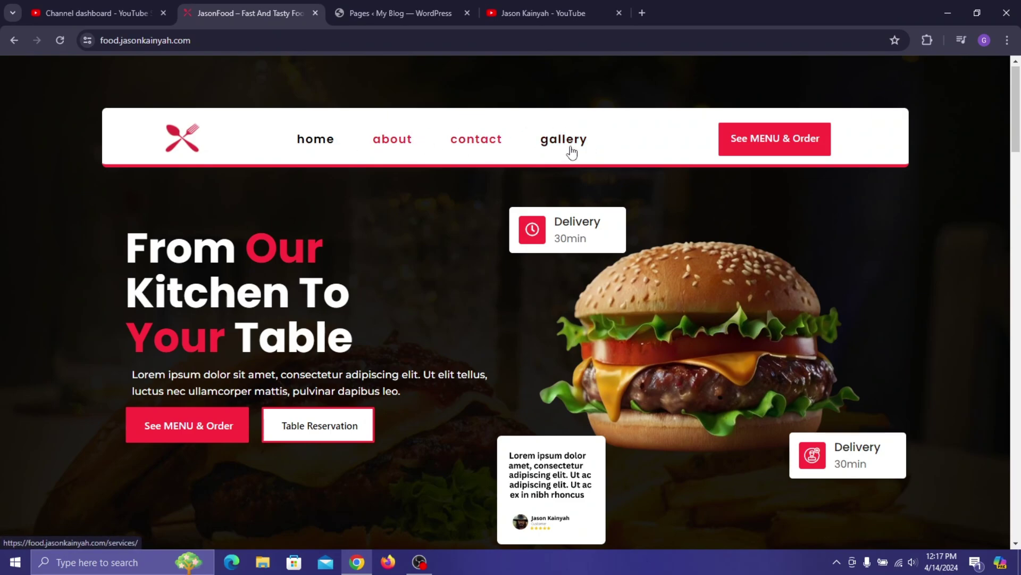
left_click(407, 12)
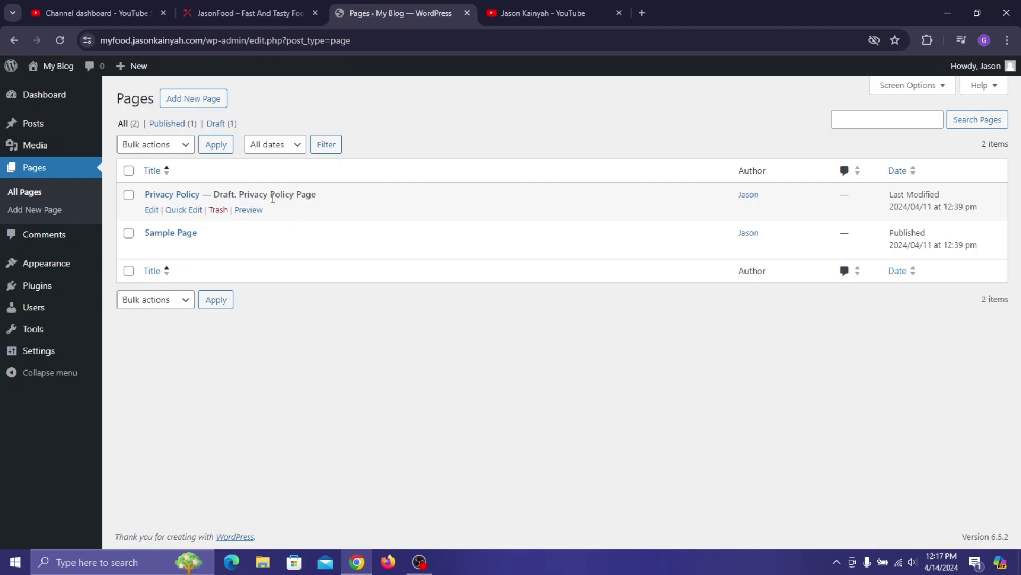
left_click(255, 13)
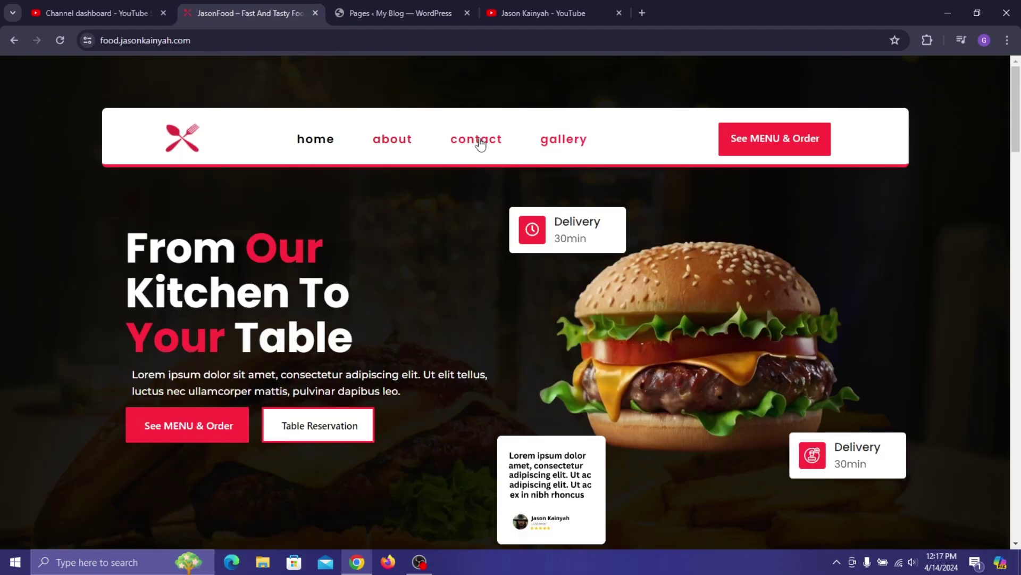
left_click(386, 16)
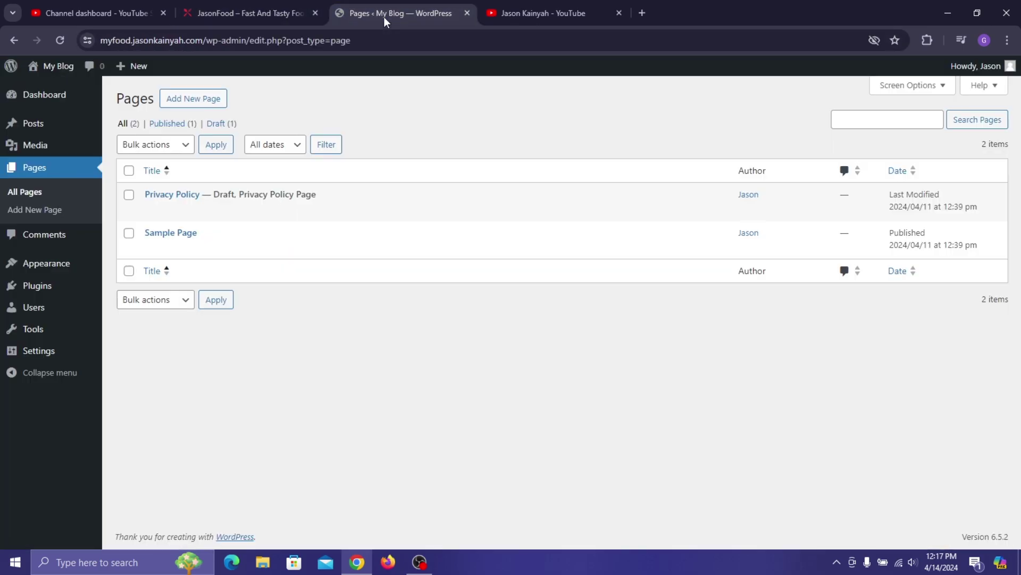
- Browse the comments list, then view the installed themes with Twenty Twenty-Four active
left_click(56, 241)
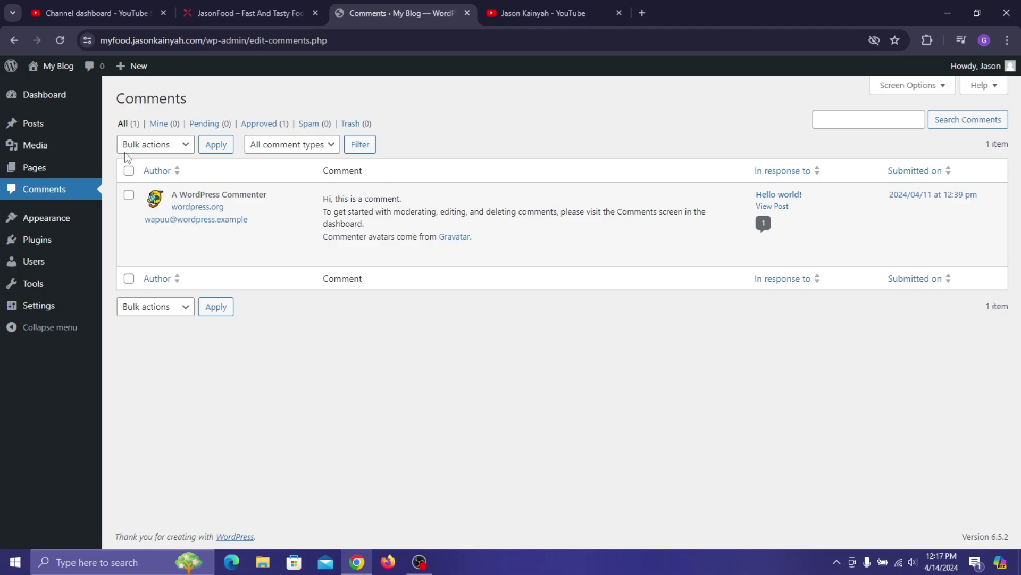
left_click(25, 225)
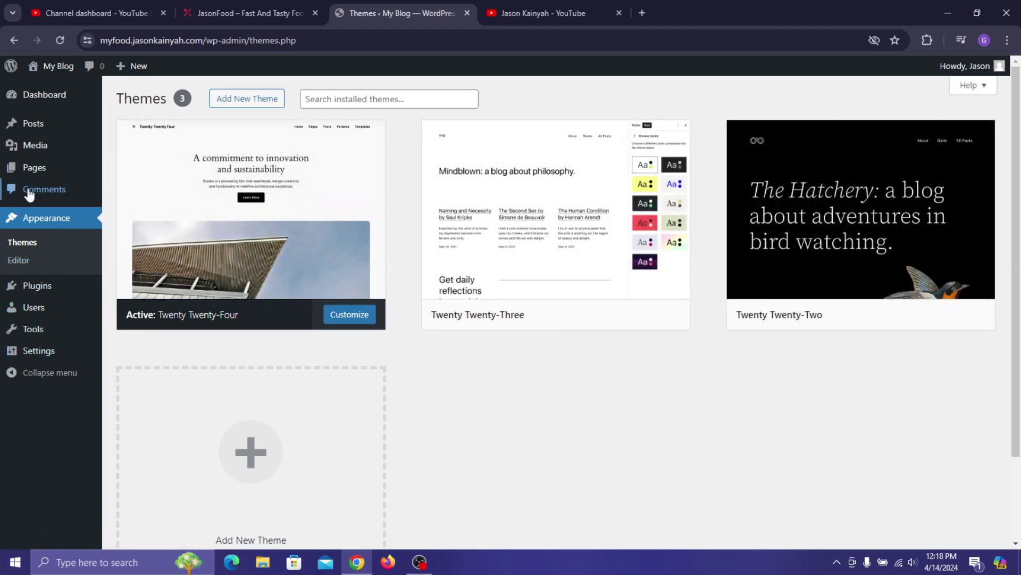
- Open the Installed Plugins page listing inactive Akismet Anti-spam and Hello Dolly
left_click(51, 295)
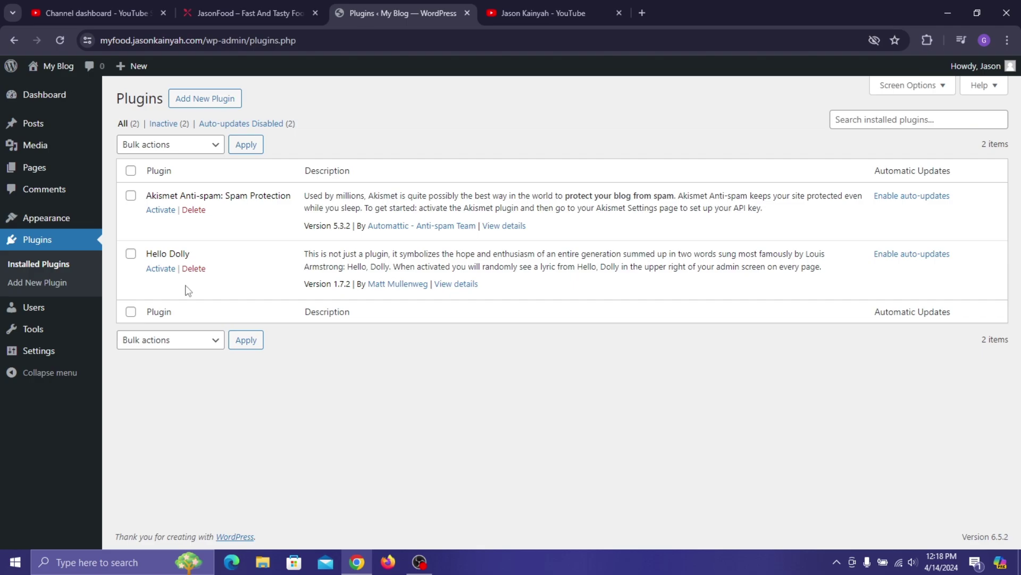
- View the JasonFood contact page's form and map, then return to the Plugins admin page
left_click(247, 8)
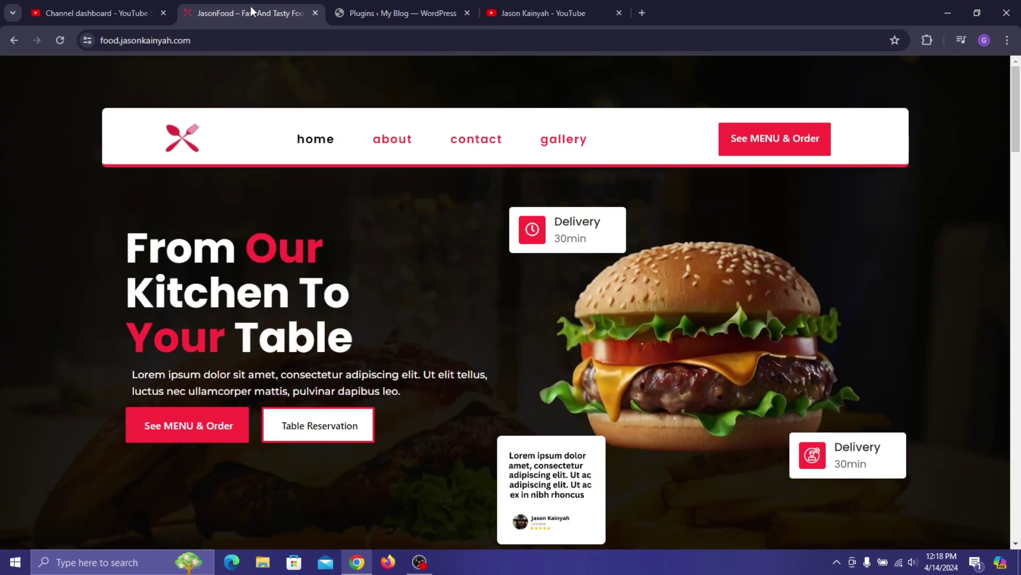
left_click(491, 142)
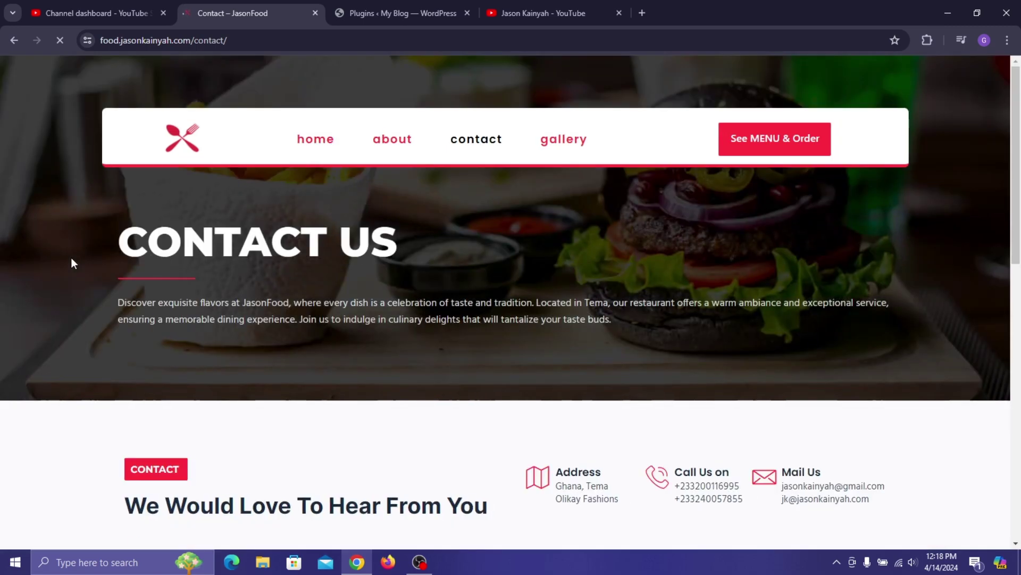
scroll(805, 239, "down", 8)
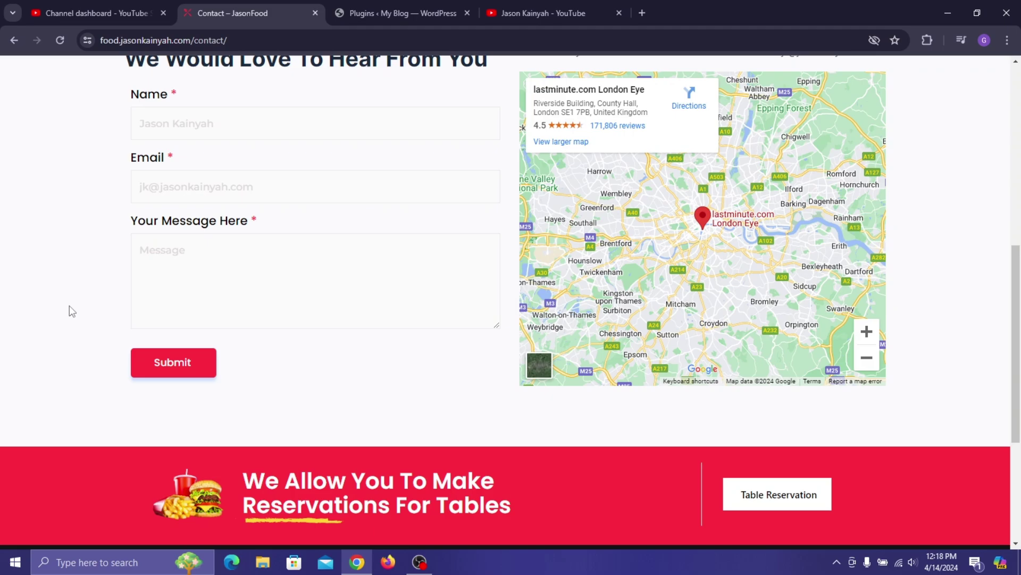
scroll(319, 87, "up", 1)
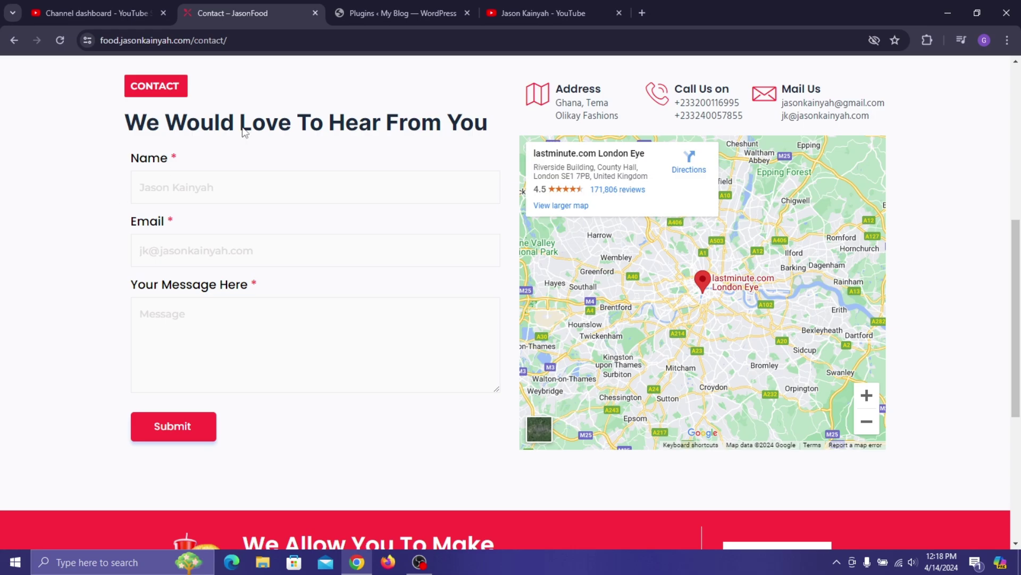
left_click(433, 2)
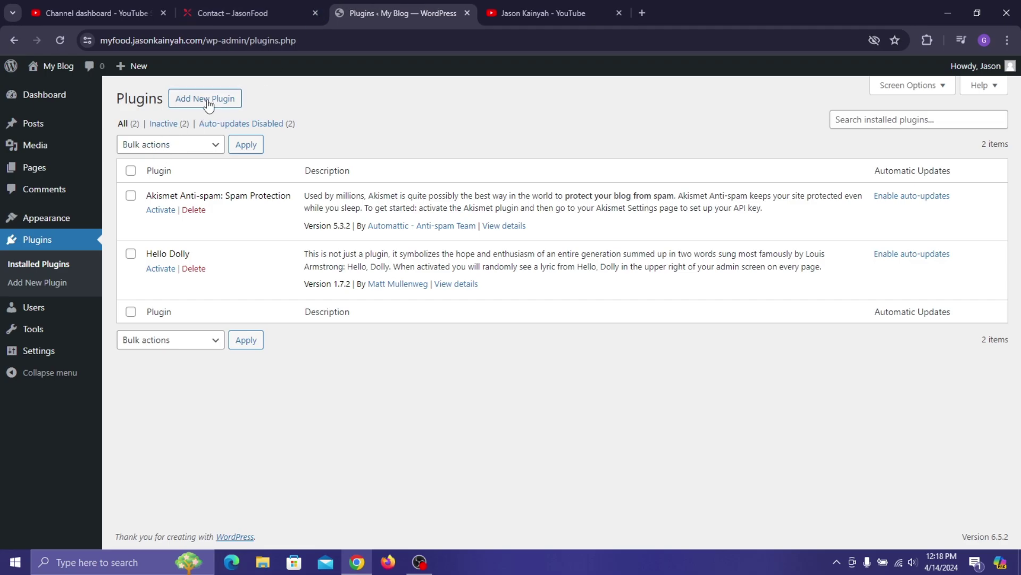
- Go from Users to the administrator's Profile and scroll down to Update Profile
left_click(76, 317)
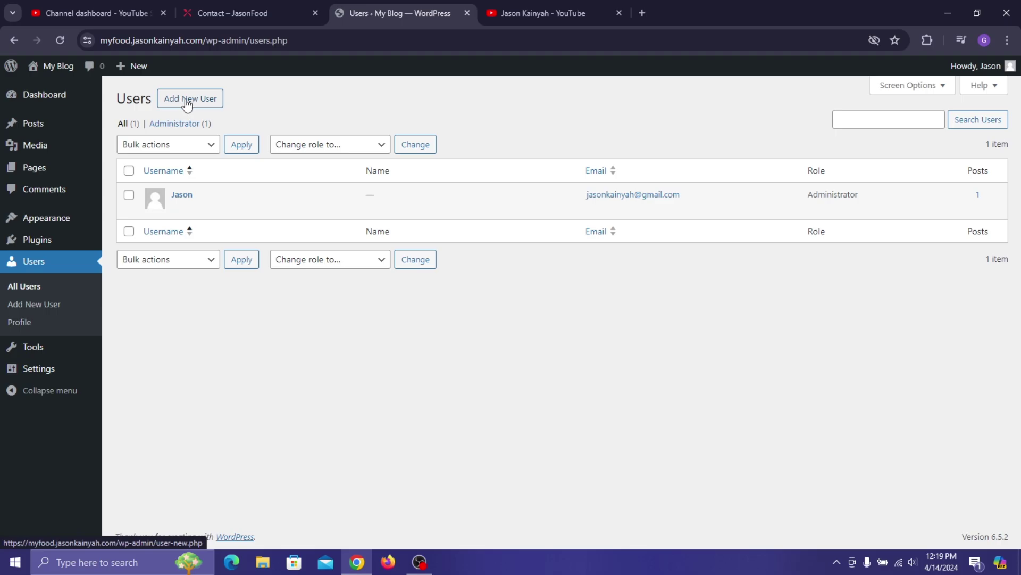
left_click(16, 326)
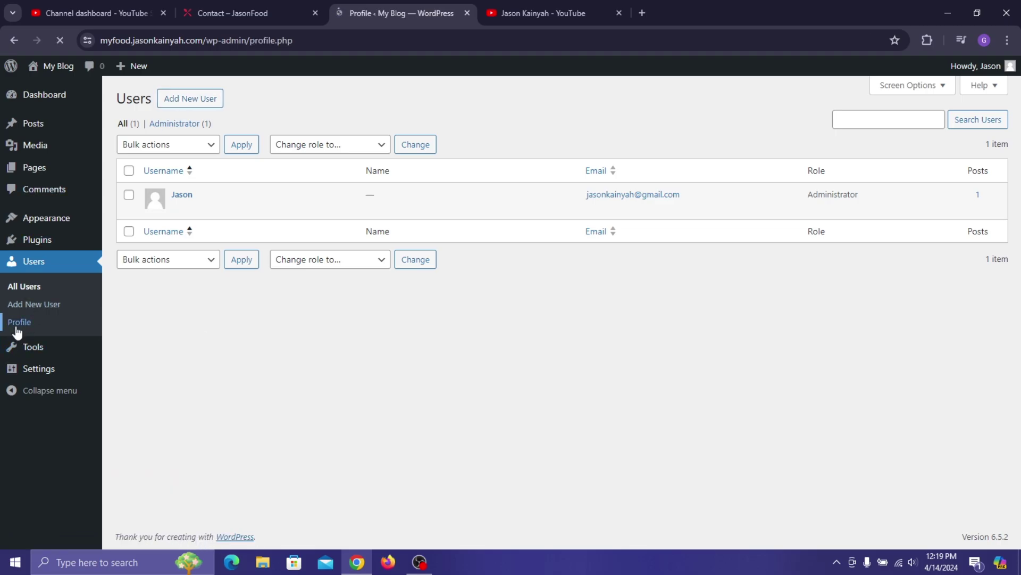
scroll(366, 264, "down", 3)
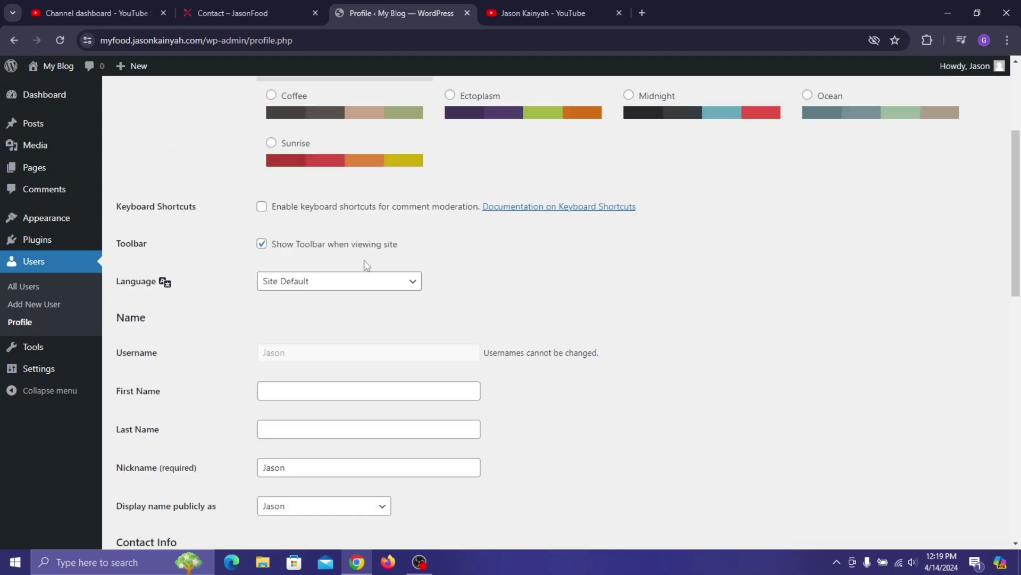
scroll(323, 360, "down", 4)
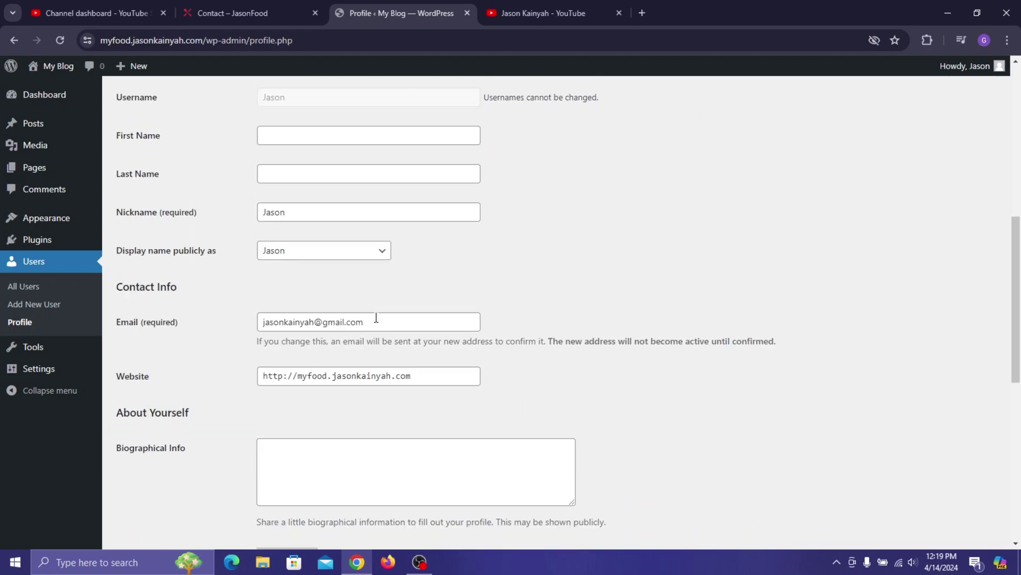
scroll(340, 362, "down", 3)
scroll(446, 313, "down", 3)
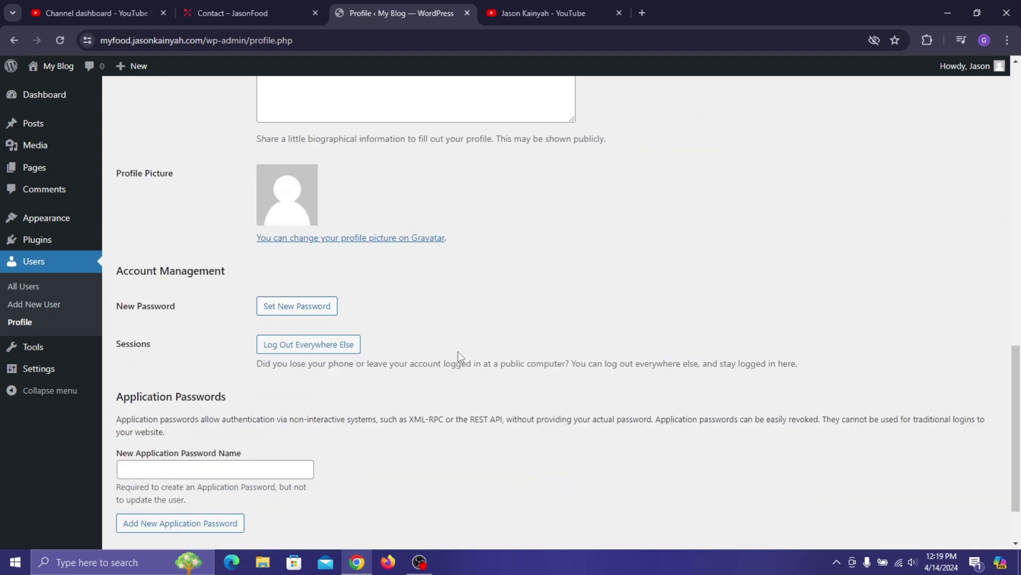
scroll(299, 199, "down", 2)
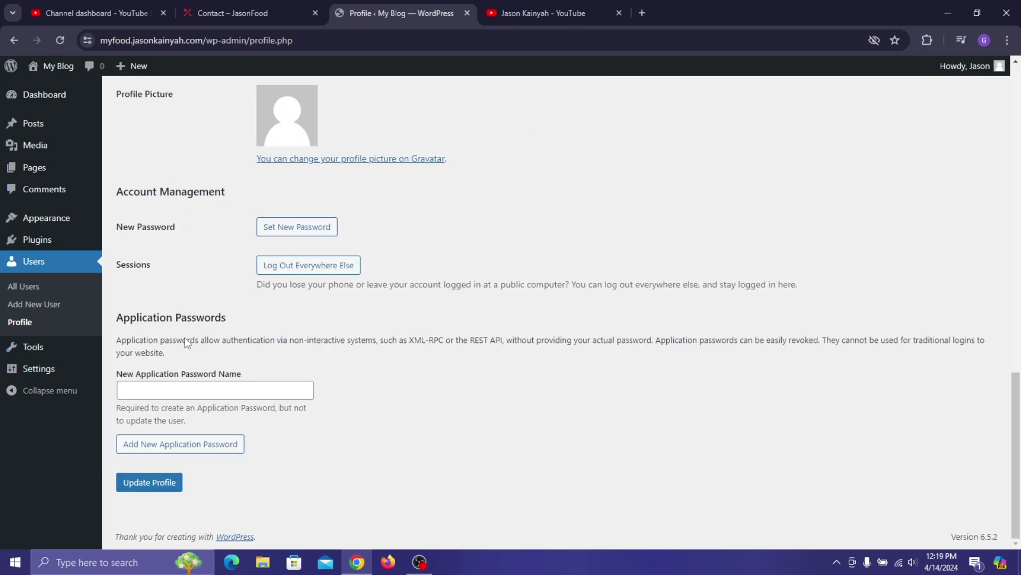
mouse_move(54, 347)
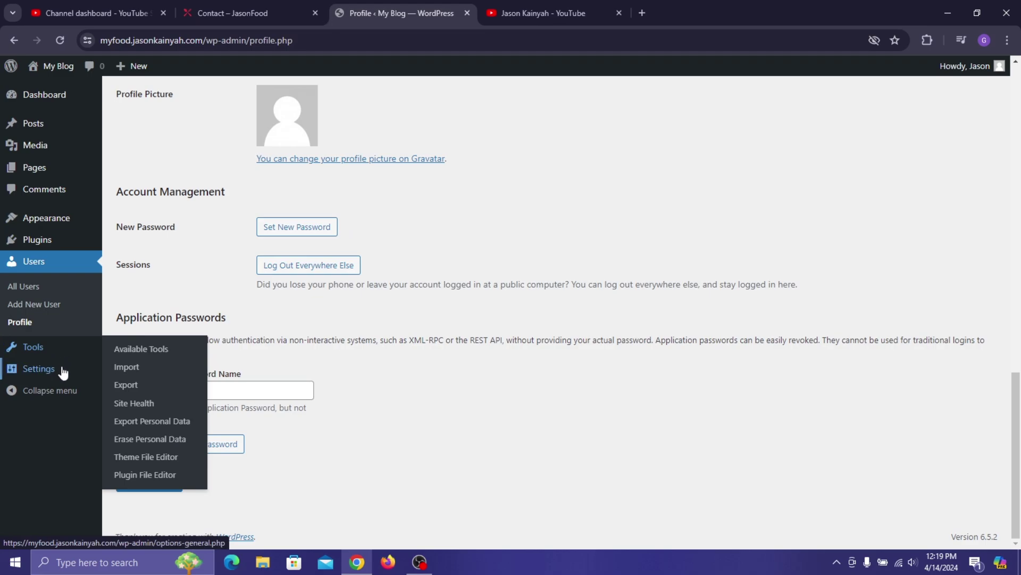
- In General Settings, change the Site Title from My Blog to 'JasonFood'
left_click(61, 370)
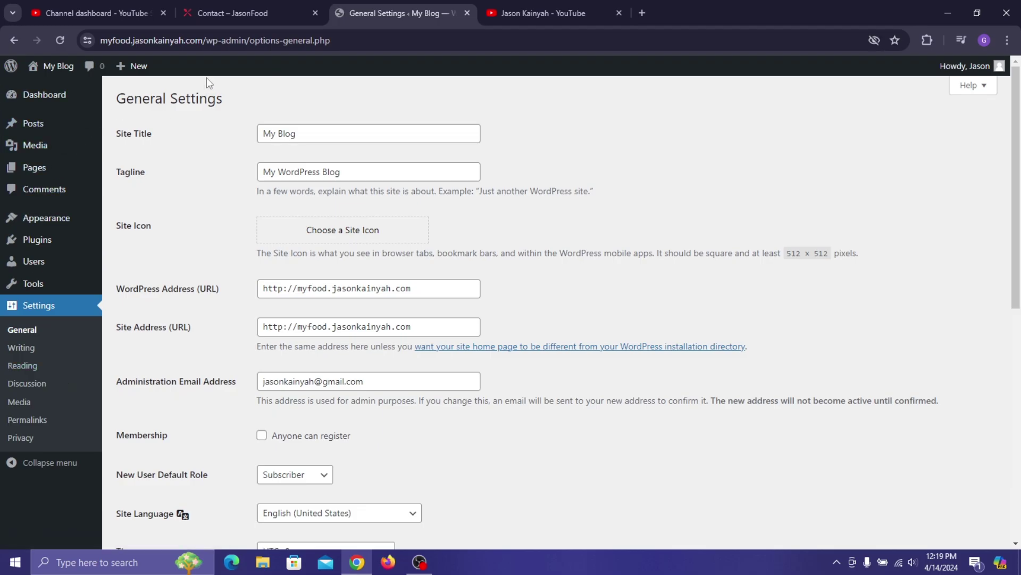
left_click(225, 4)
scroll(280, 91, "up", 7)
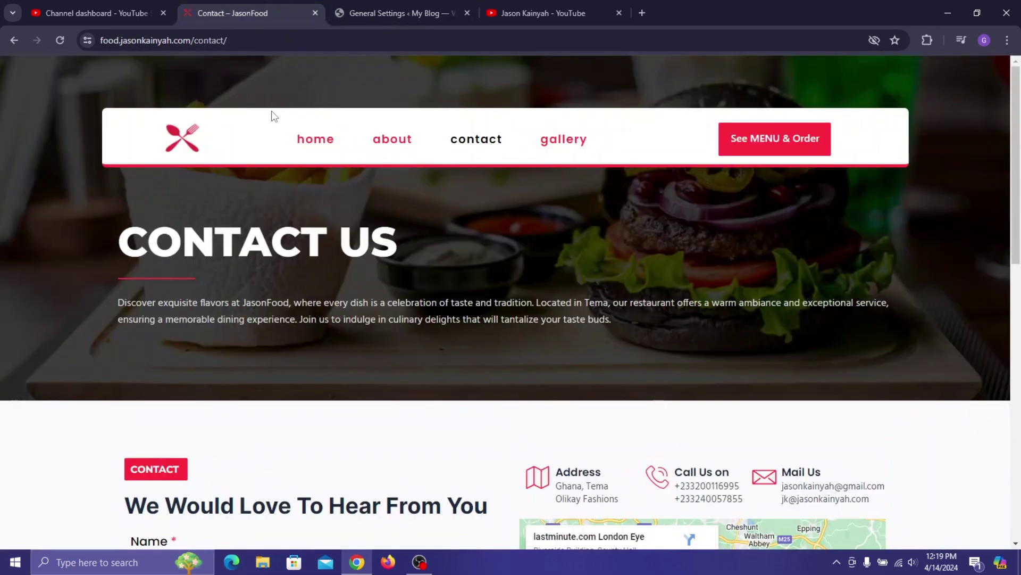
left_click(401, 2)
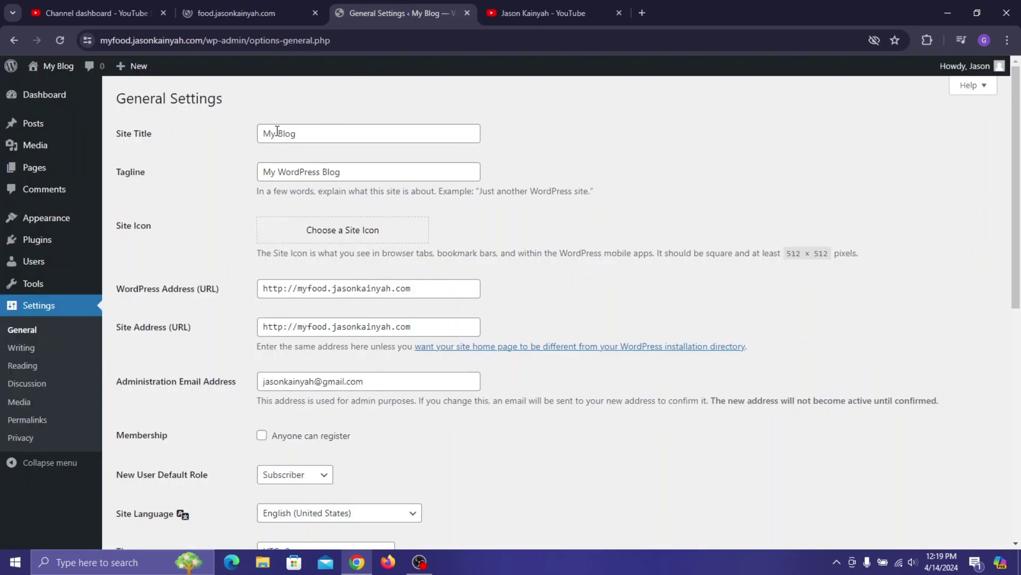
mouse_move(199, 14)
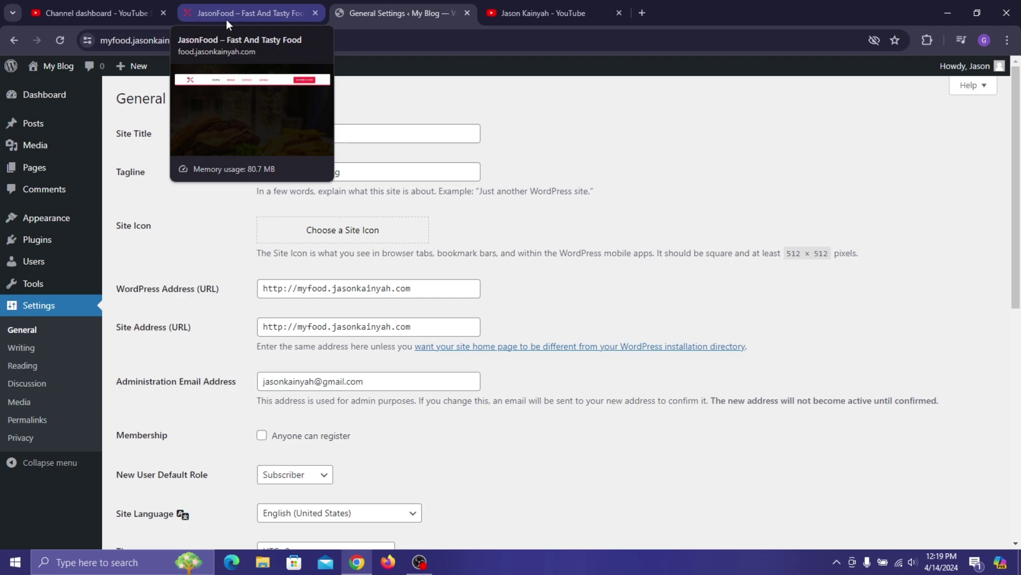
left_click(298, 131)
key("ctrl+a")
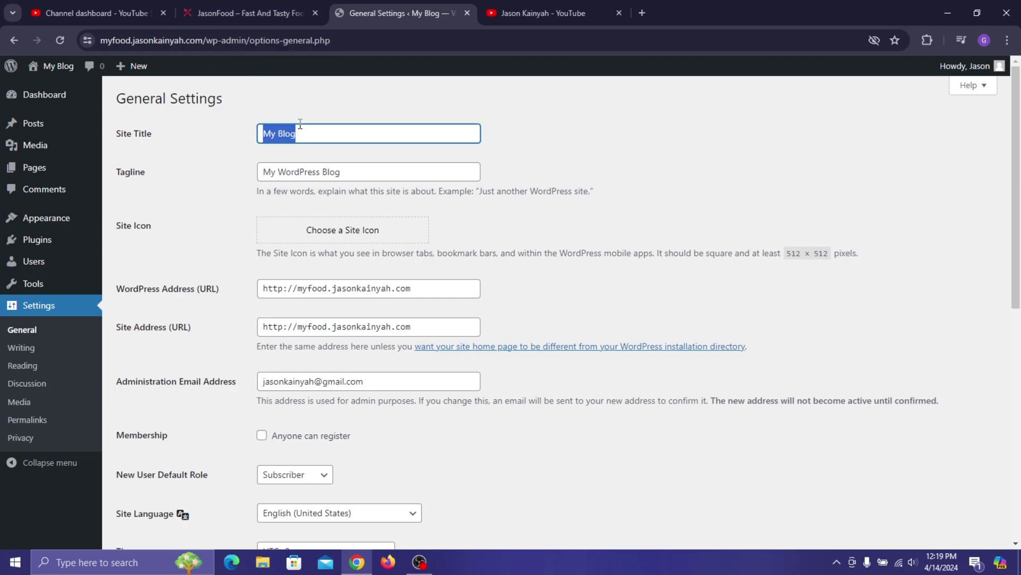
type("JasonF")
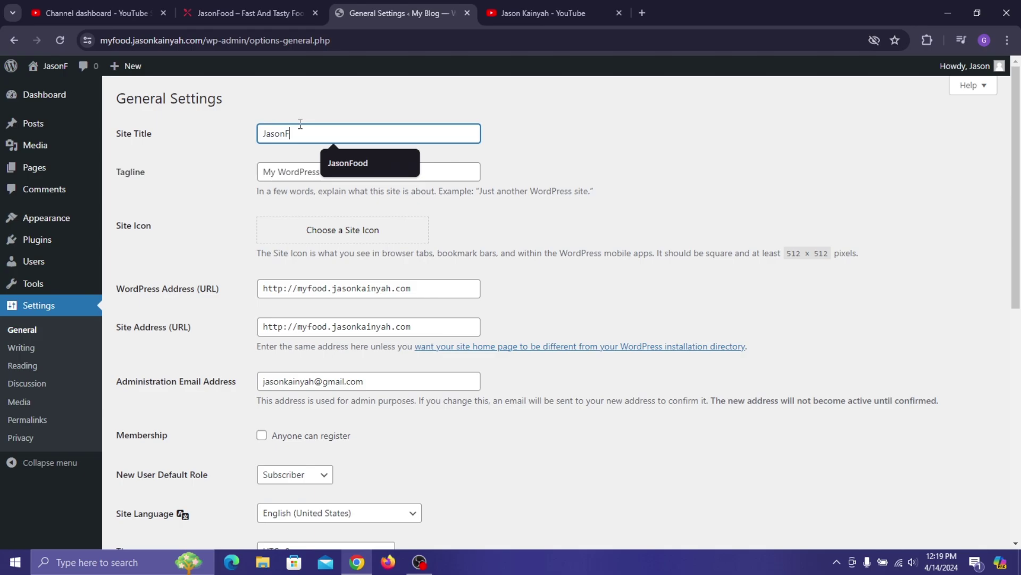
type("ood")
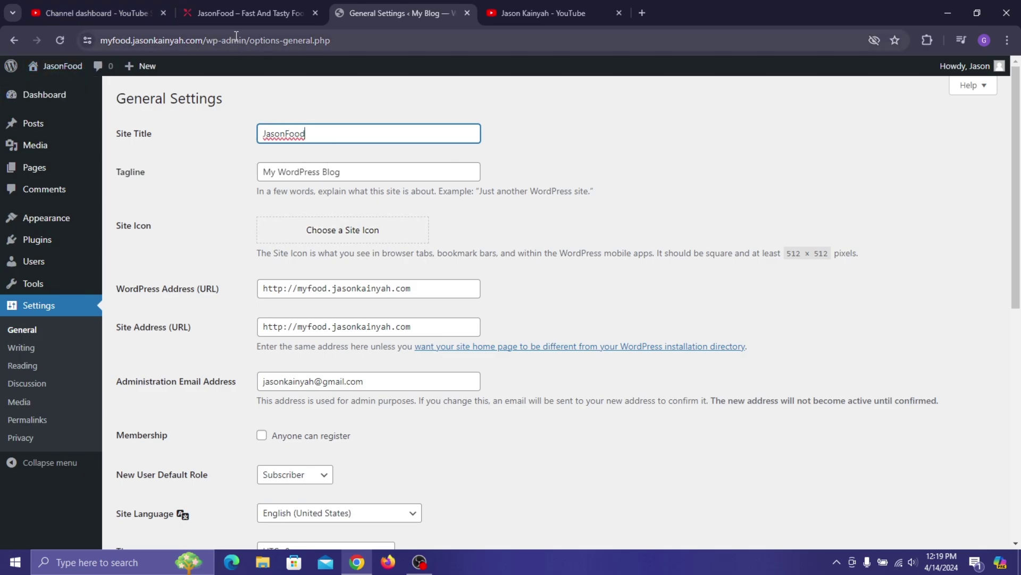
- Replace the tagline with 'Fast And Tasty Food'
mouse_move(240, 13)
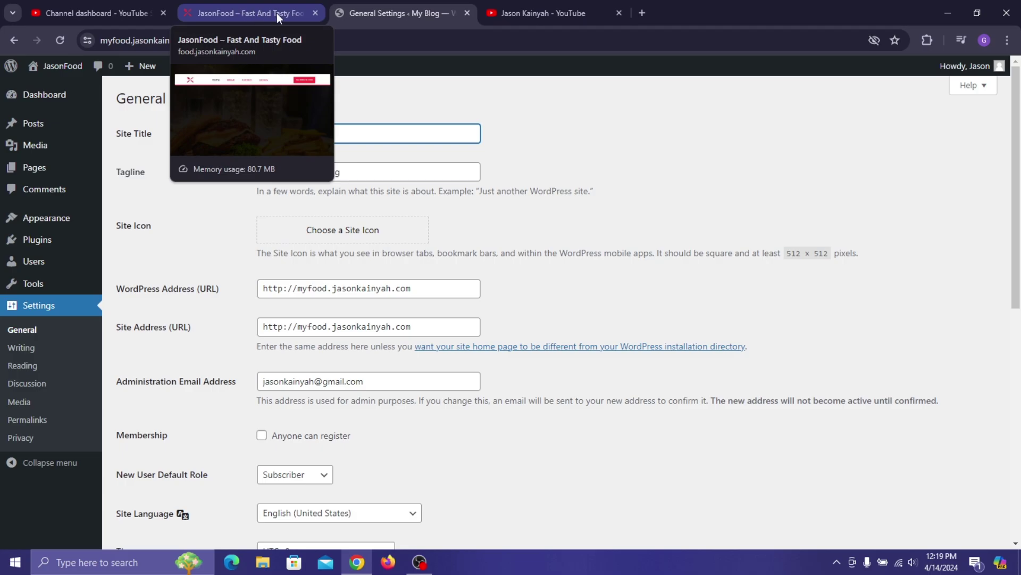
left_click(402, 171)
key("ctrl+a")
left_click(403, 176)
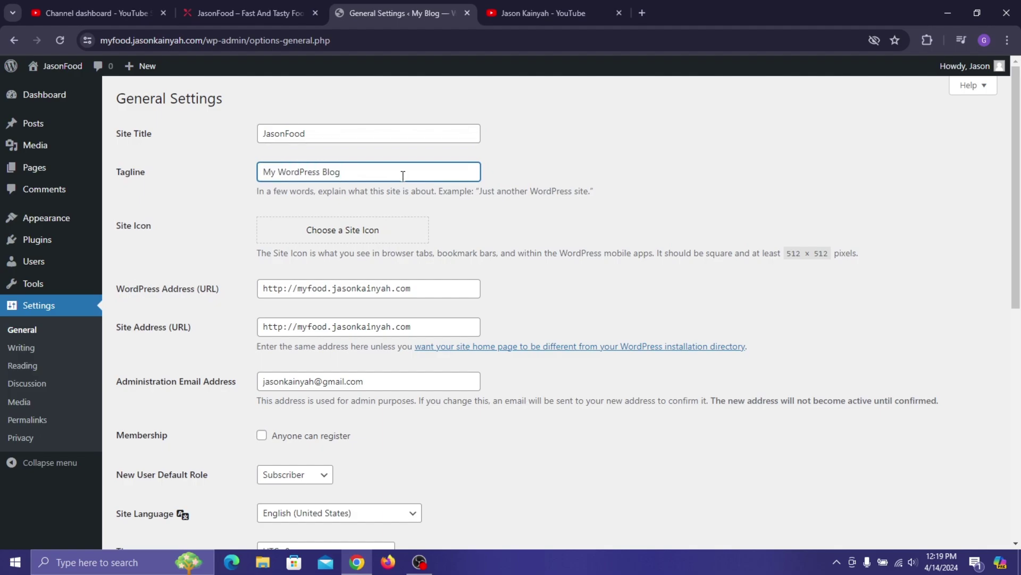
key("ctrl+a")
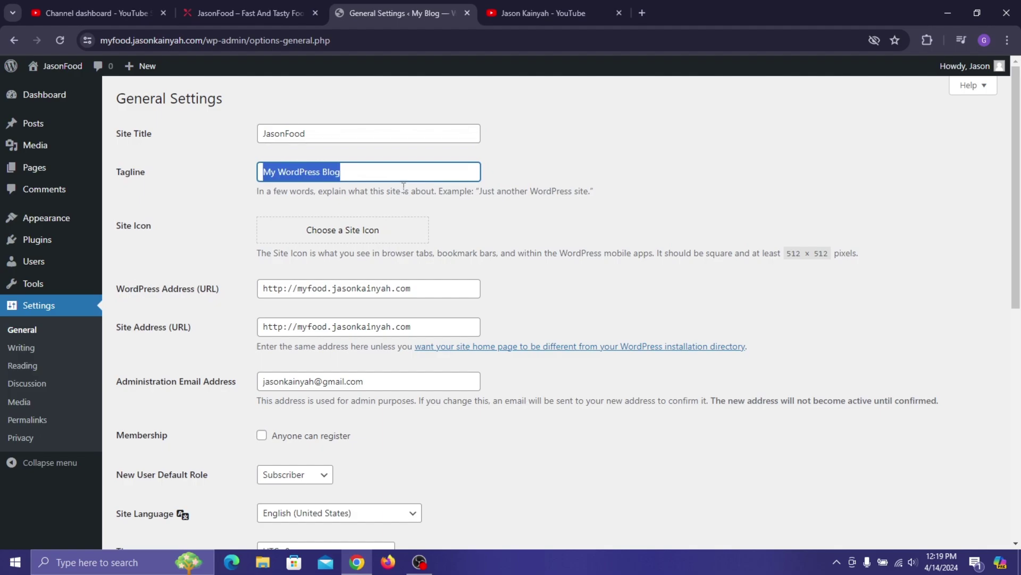
type("F")
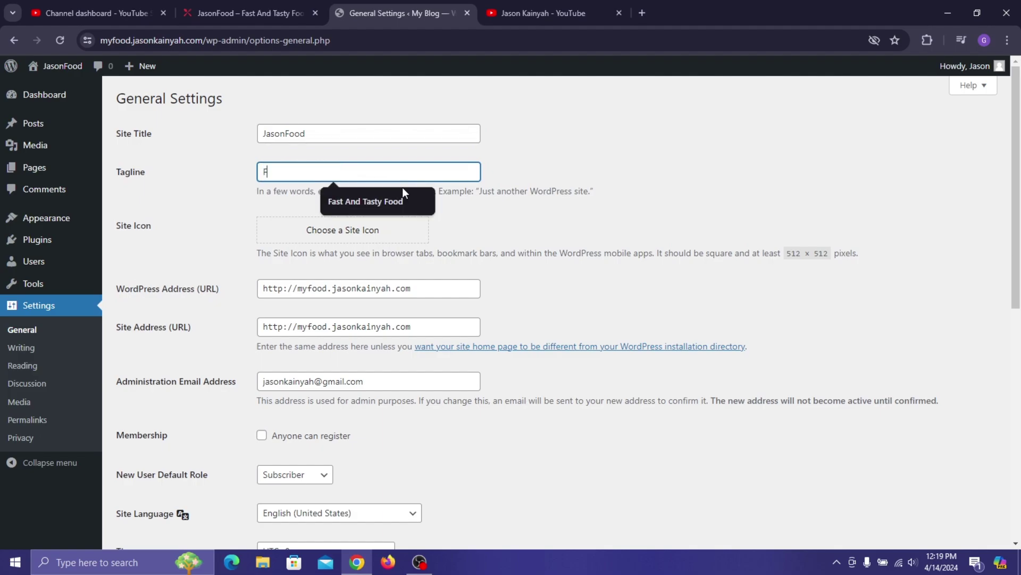
type("ast and Tasty Food")
key("Down")
key("Return")
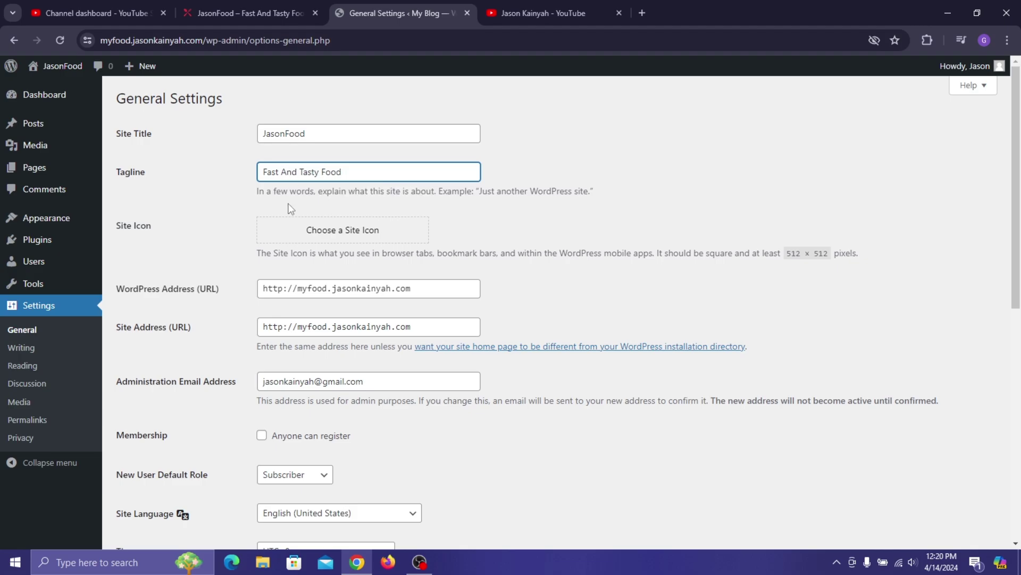
left_click(230, 203)
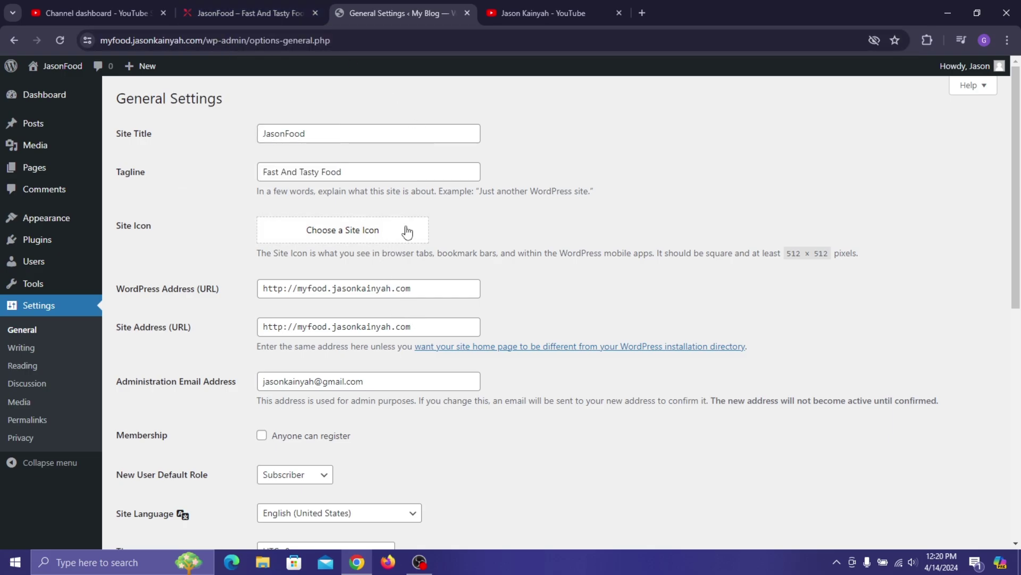
- Set the site timezone to Accra
scroll(412, 314, "down", 1)
scroll(414, 319, "down", 2)
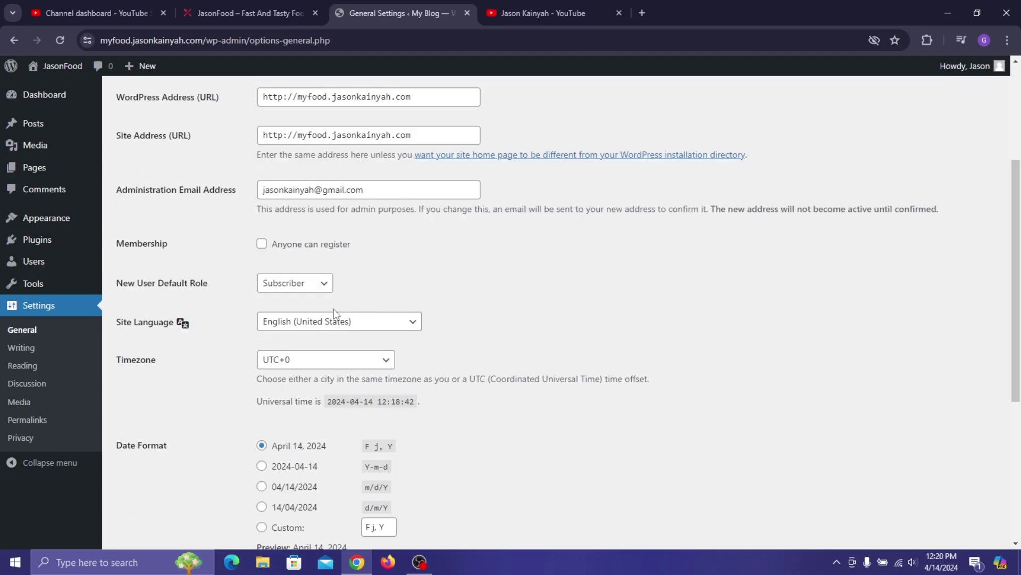
scroll(351, 154, "down", 2)
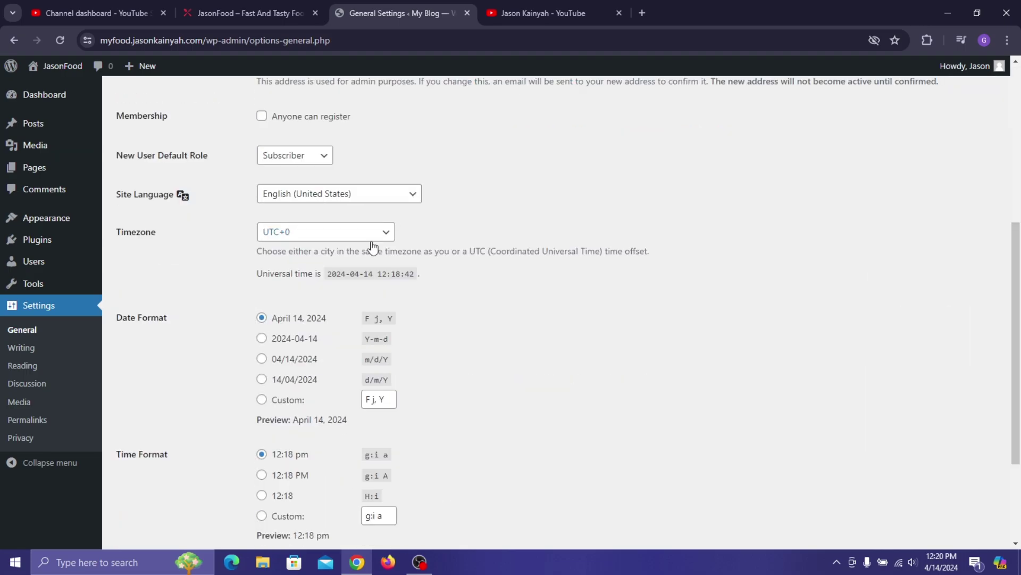
left_click(321, 234)
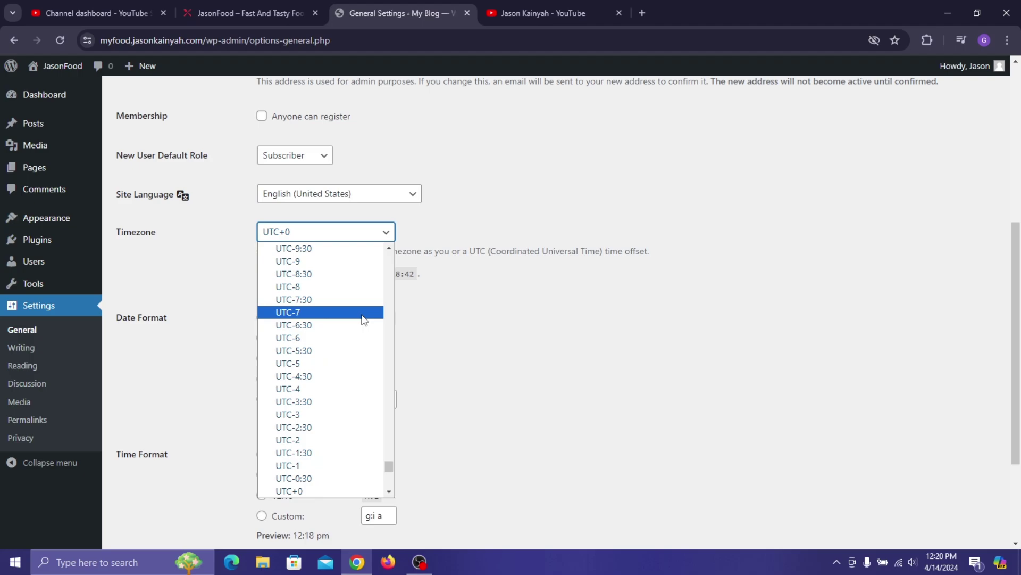
left_click_drag(388, 468, 388, 251)
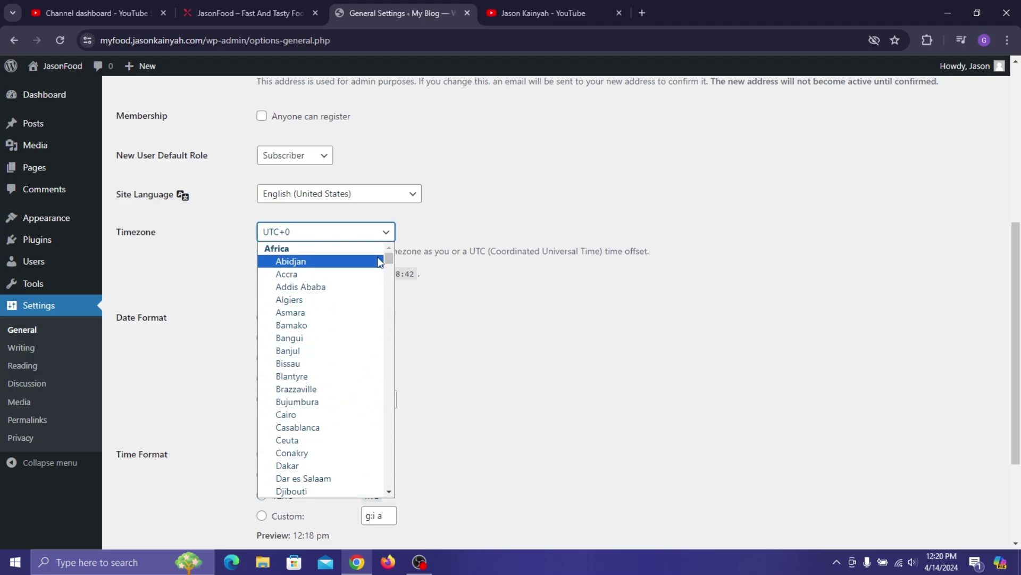
left_click(367, 272)
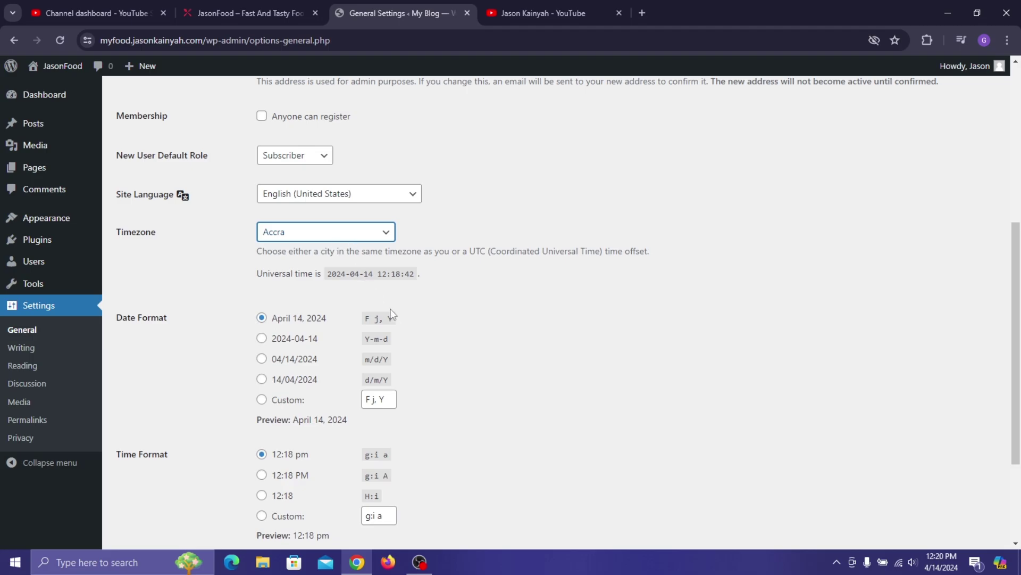
- Make the week start on Sunday and save the general settings
scroll(386, 343, "down", 3)
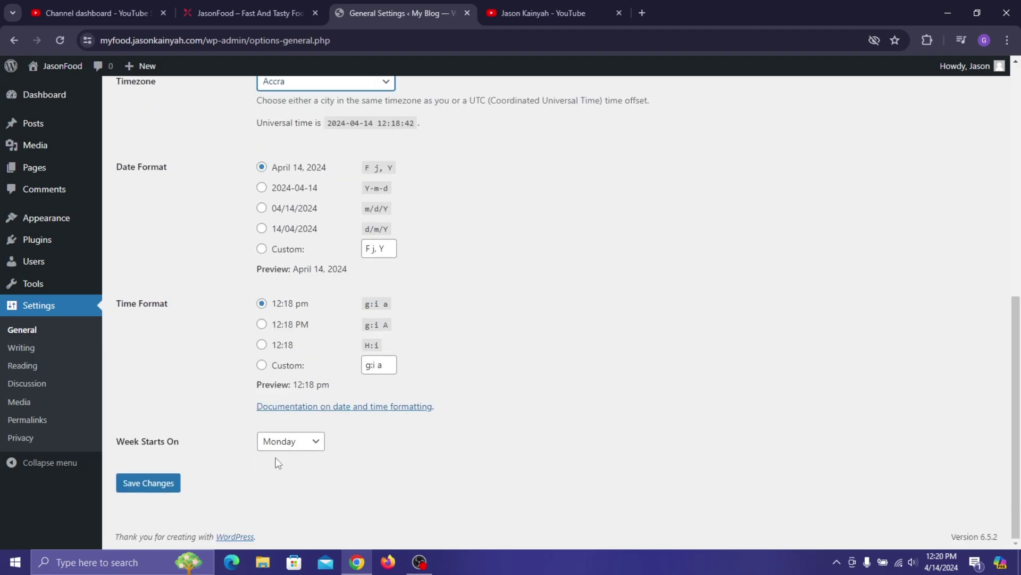
left_click(288, 444)
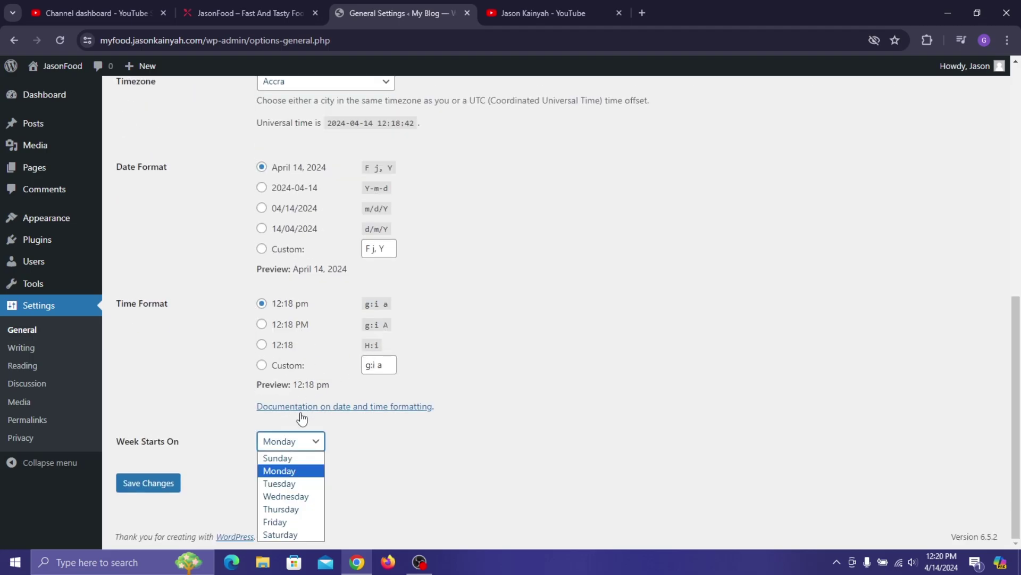
left_click(280, 456)
left_click(137, 483)
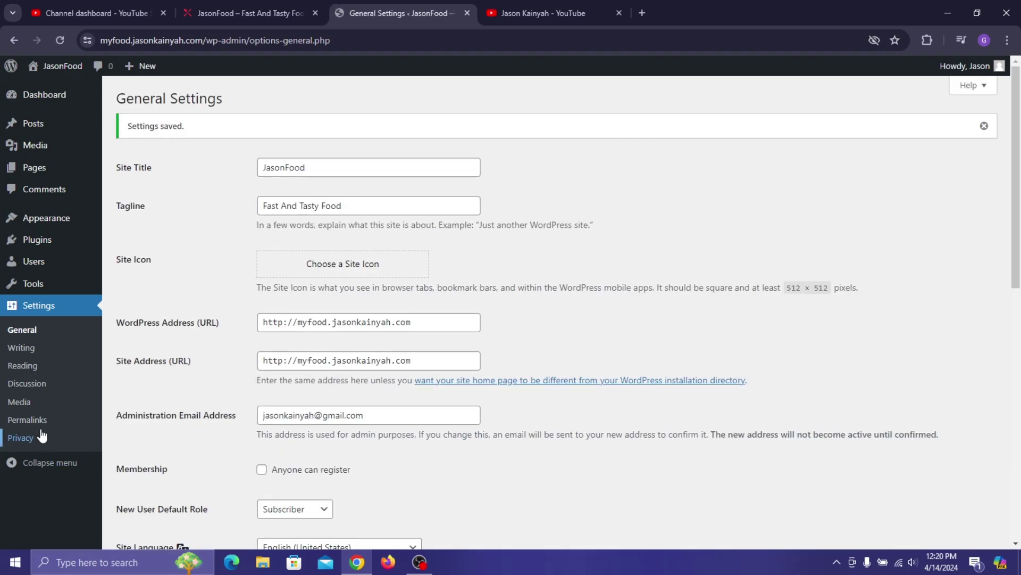
- Choose the Post name permalink structure (/sample-post/) and save it
left_click(39, 422)
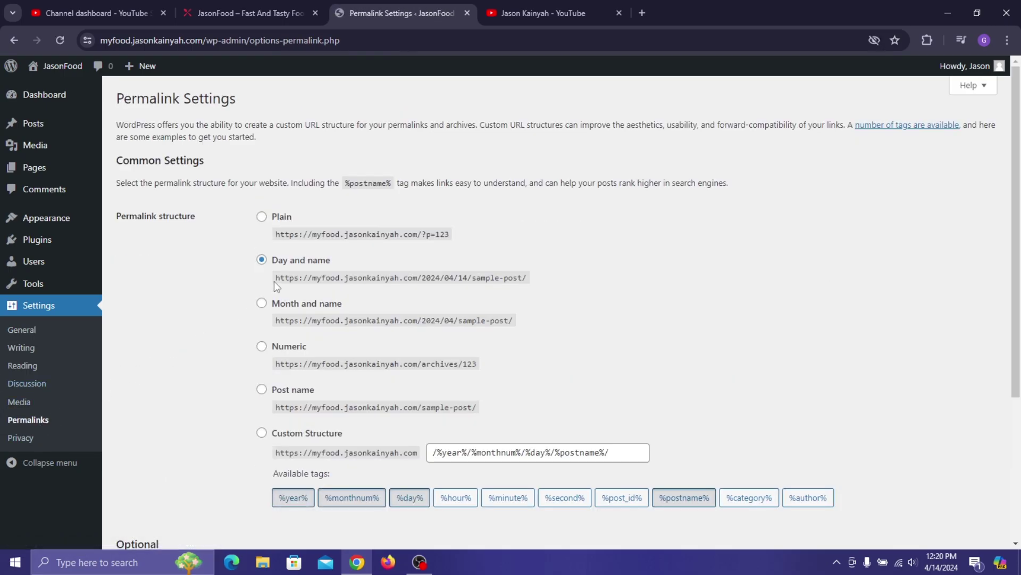
left_click(261, 390)
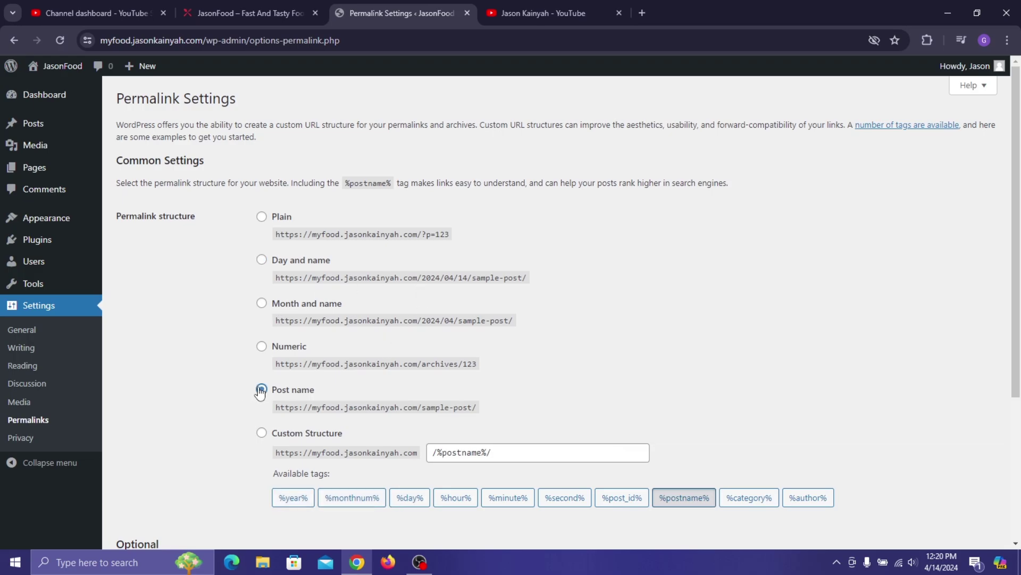
scroll(309, 208, "down", 4)
left_click(148, 485)
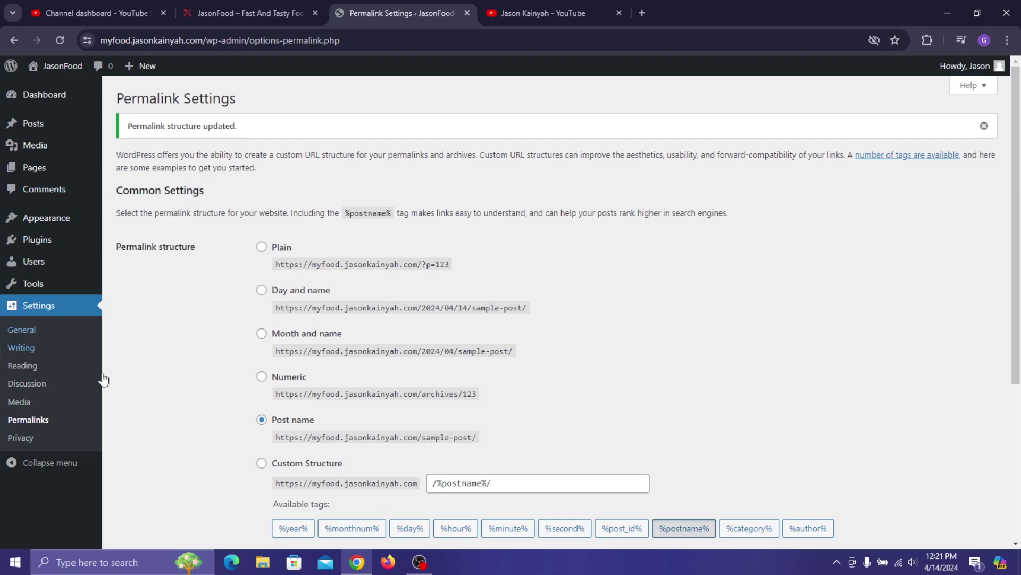
- From the Themes page, open the live site in a new tab and look it over
mouse_move(73, 222)
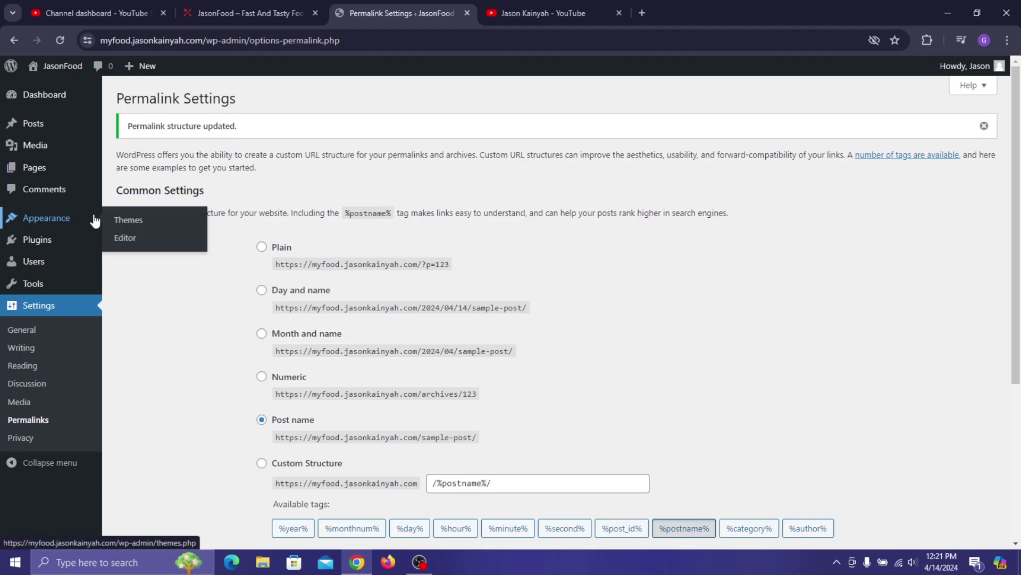
left_click(115, 225)
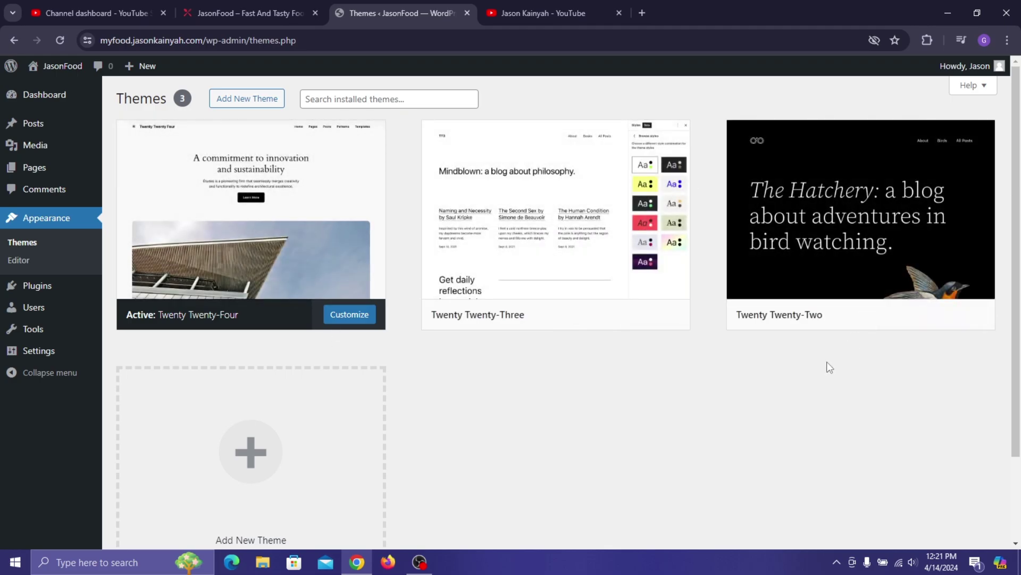
mouse_move(55, 66)
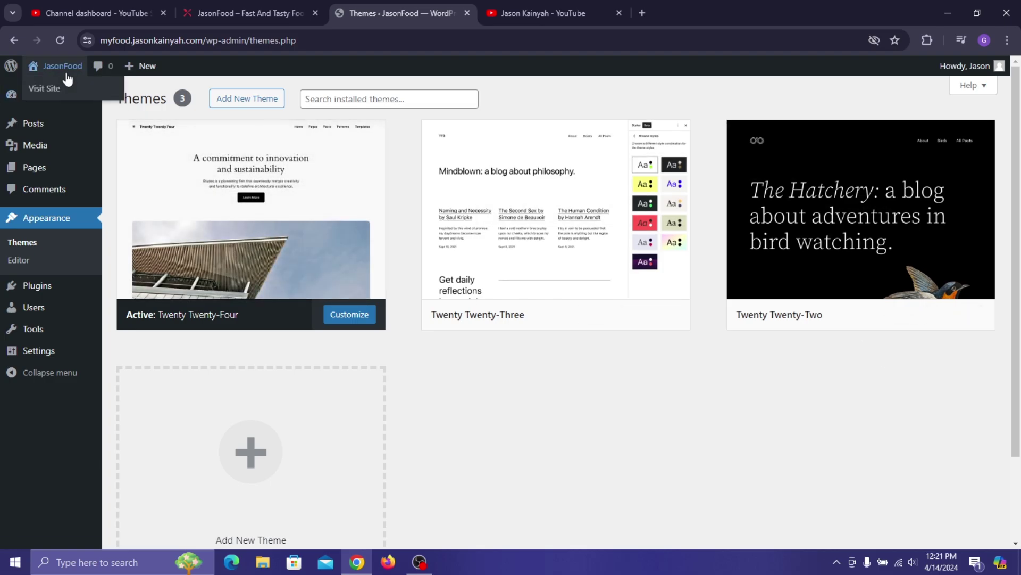
right_click(66, 93)
left_click(99, 99)
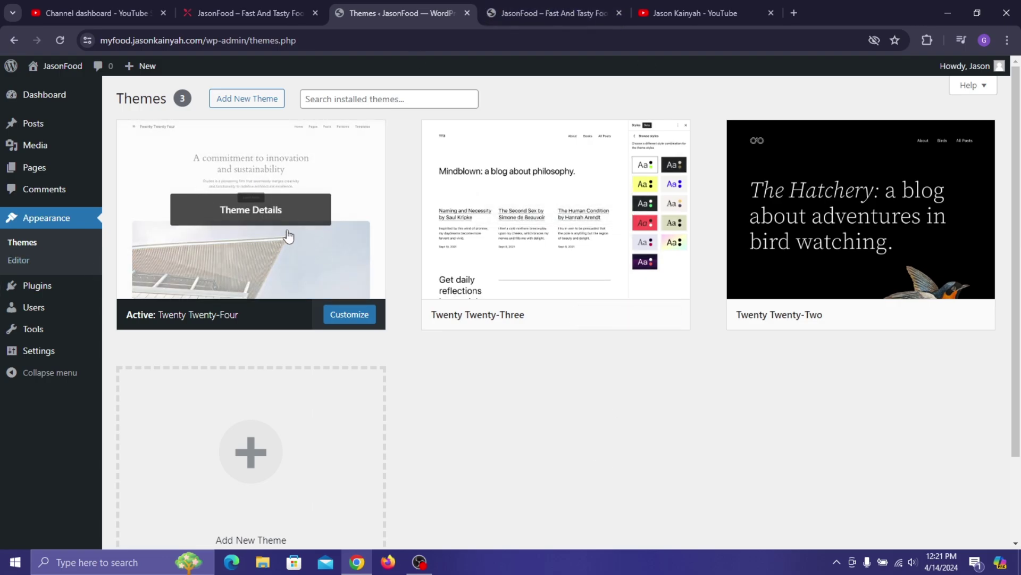
left_click(500, 13)
scroll(482, 294, "down", 10)
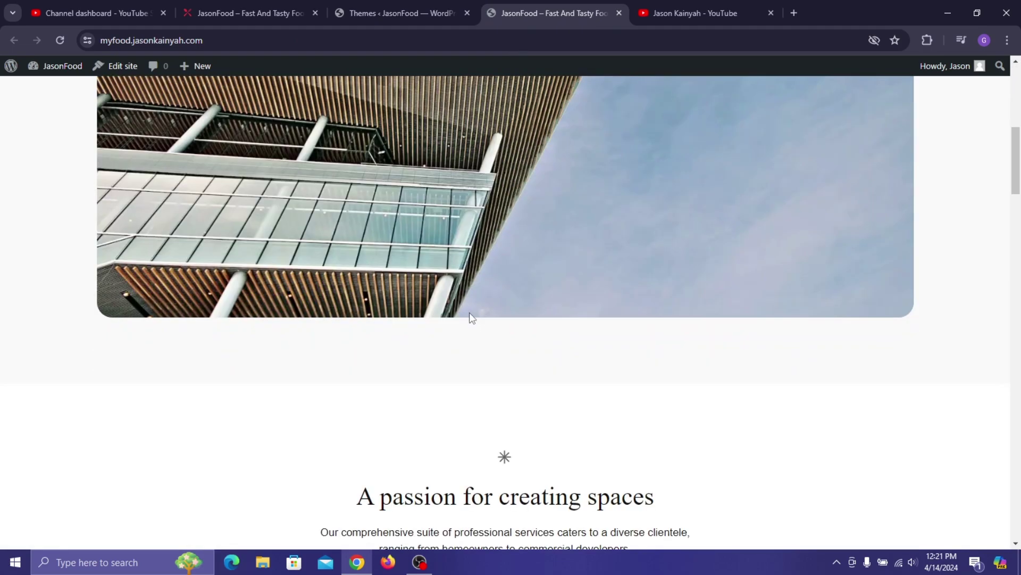
scroll(469, 313, "up", 1)
scroll(463, 303, "up", 10)
- Activate Twenty Twenty-Three and reload the site to see its 'Mindblown' heading
left_click(394, 10)
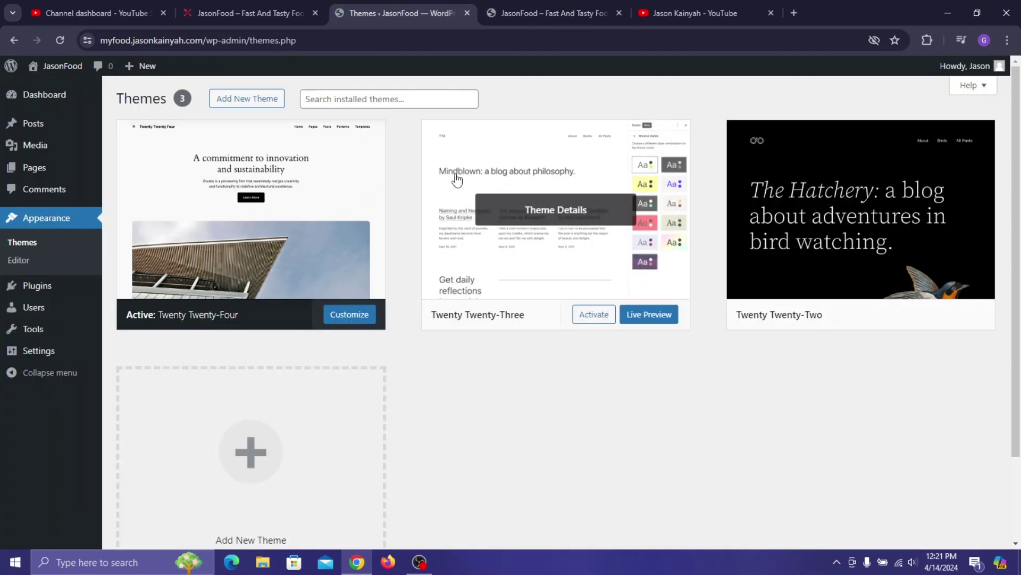
left_click(457, 198)
left_click(541, 519)
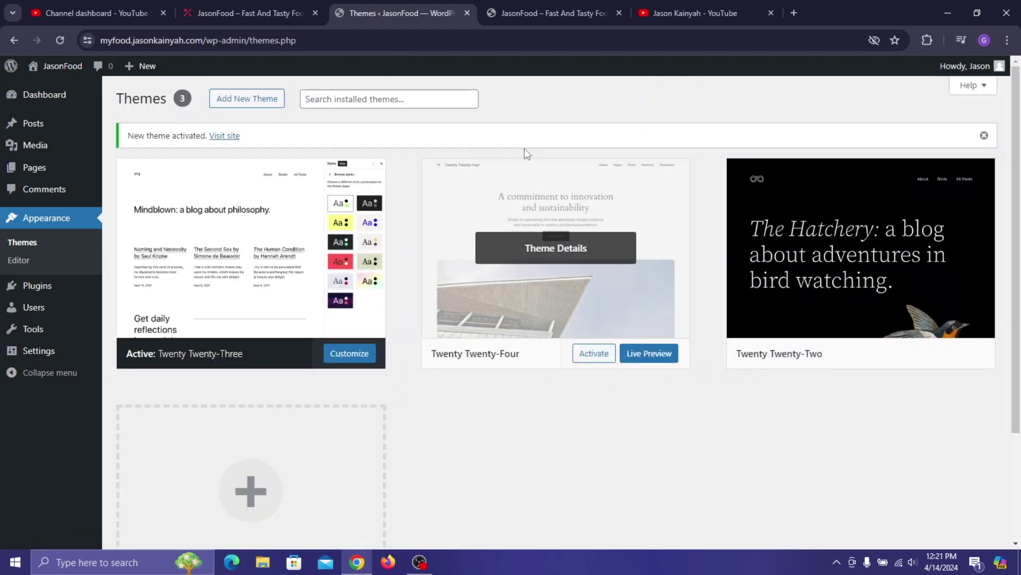
left_click(554, 6)
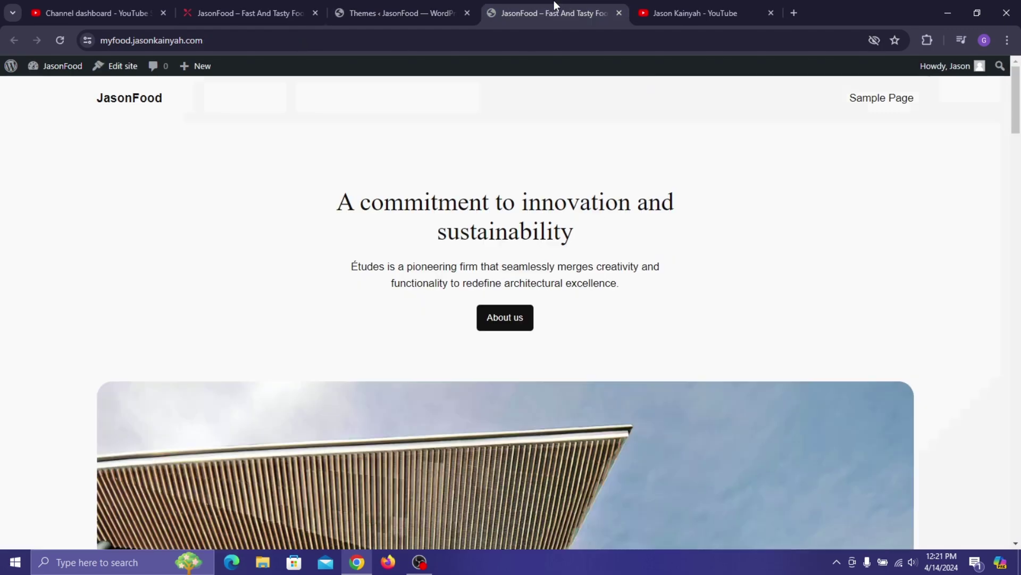
left_click(60, 40)
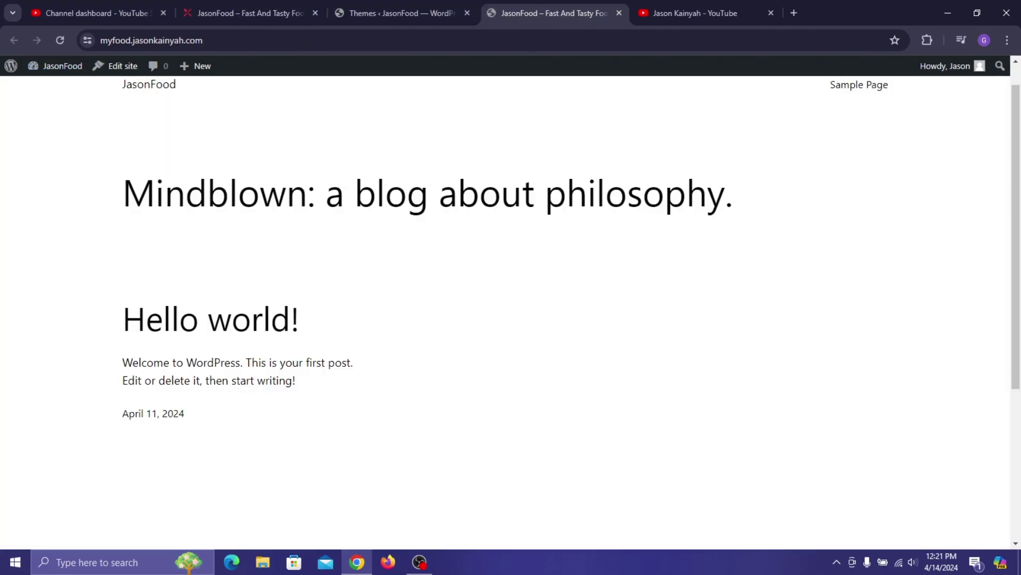
scroll(94, 426, "down", 5)
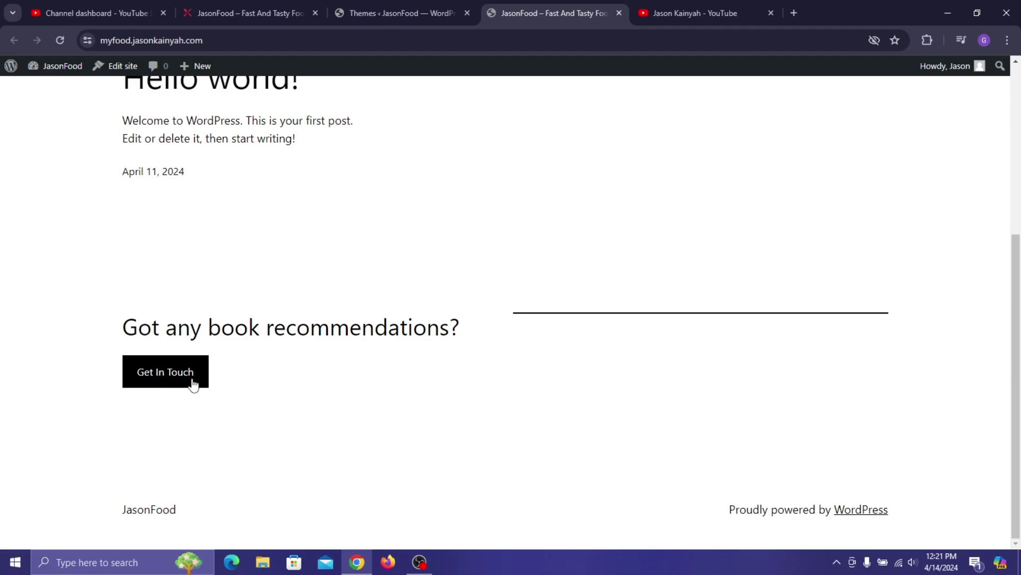
scroll(588, 353, "up", 5)
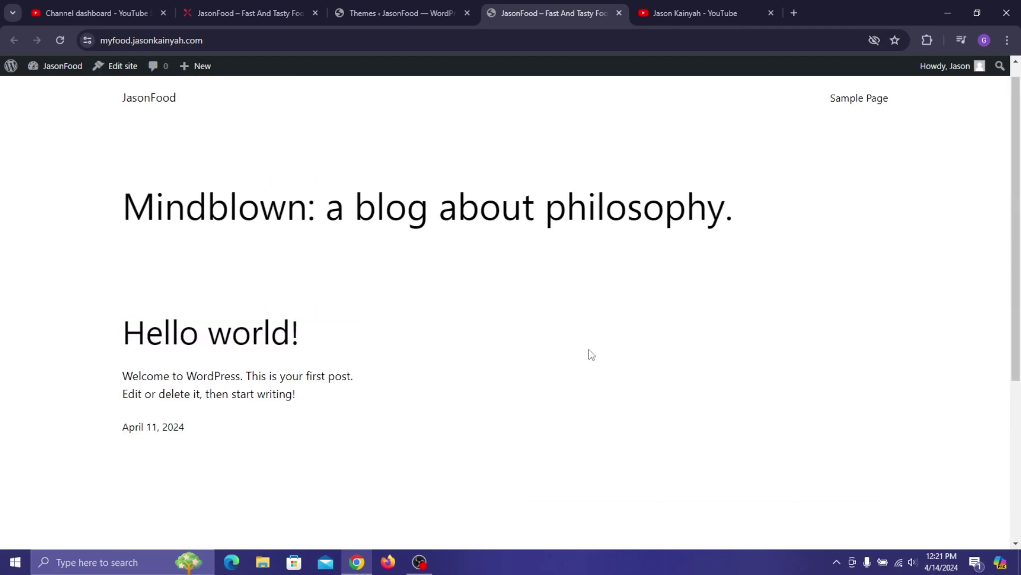
- Delete the Twenty Twenty-Two and Twenty Twenty-Four themes, leaving only Twenty Twenty-Three
left_click(455, 1)
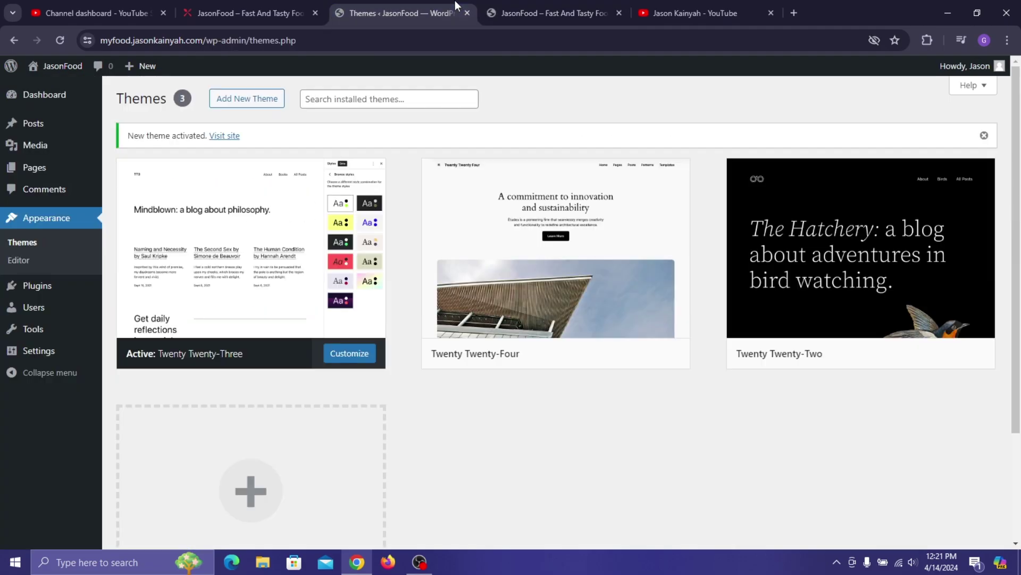
left_click(820, 304)
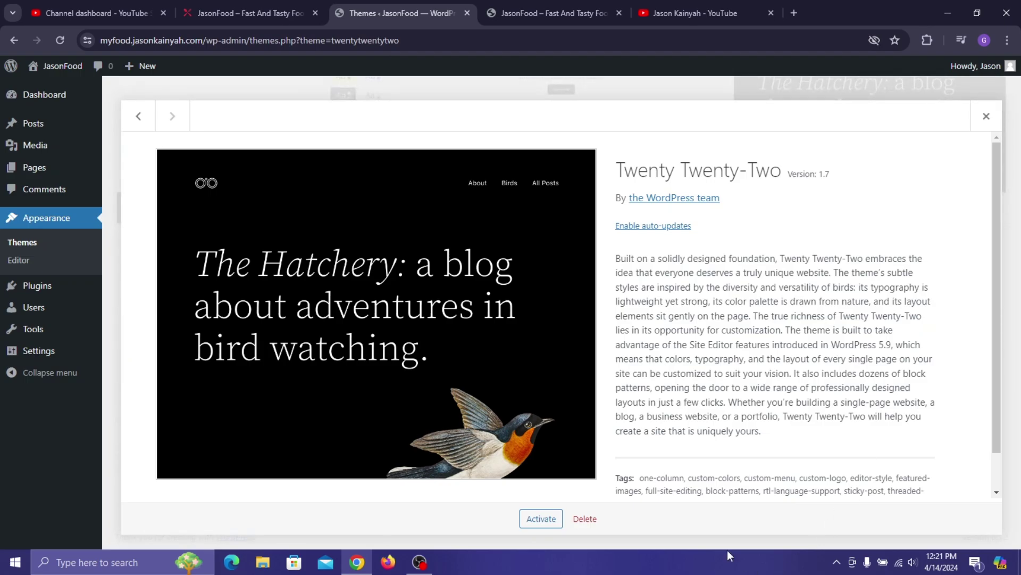
left_click(585, 518)
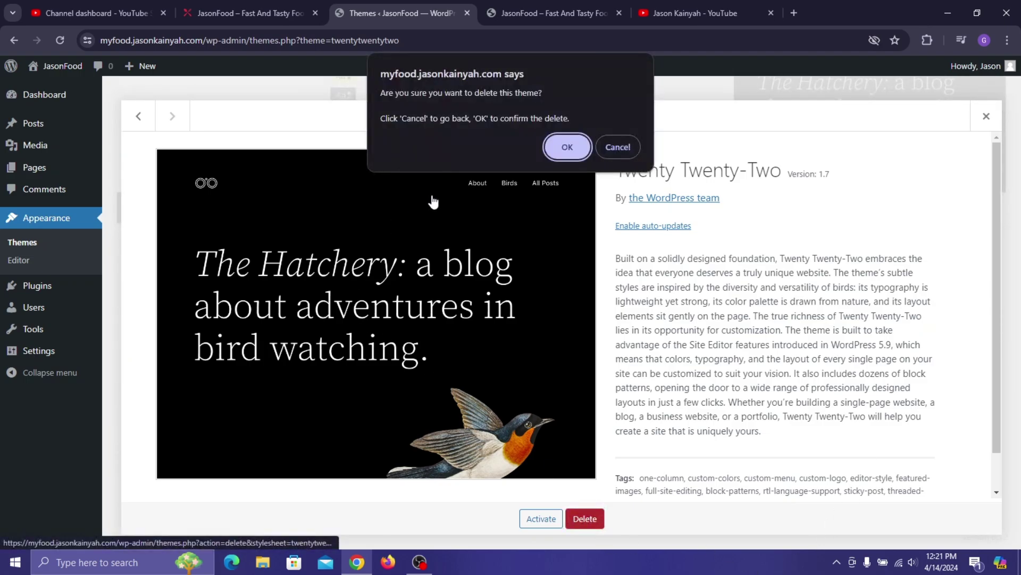
left_click(567, 146)
left_click(588, 286)
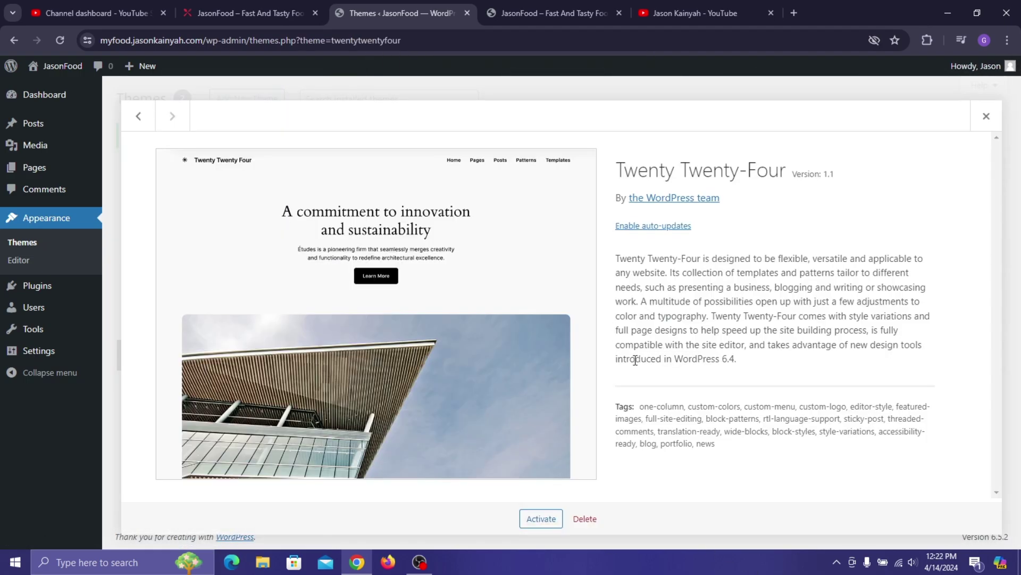
left_click(585, 518)
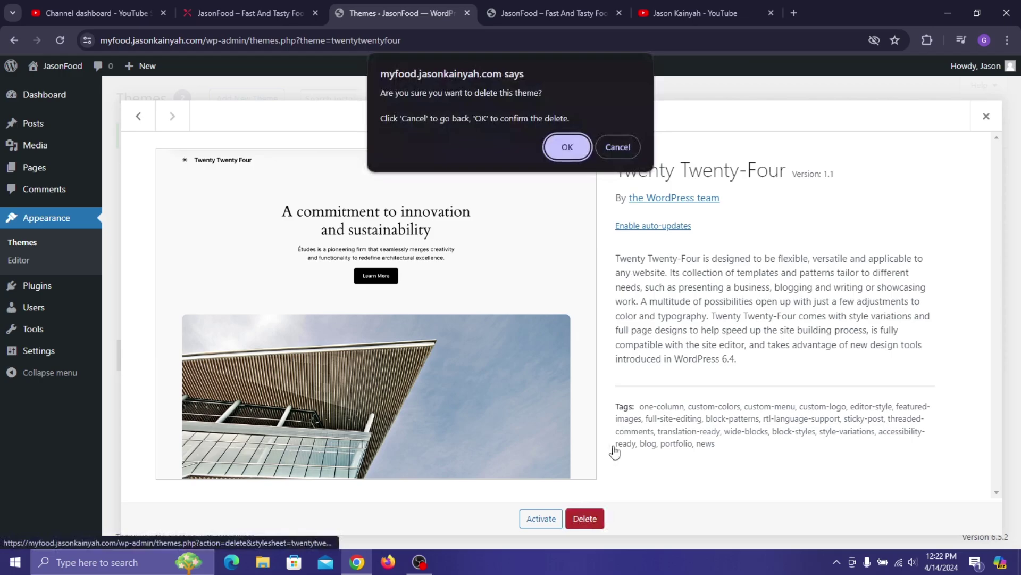
left_click(565, 147)
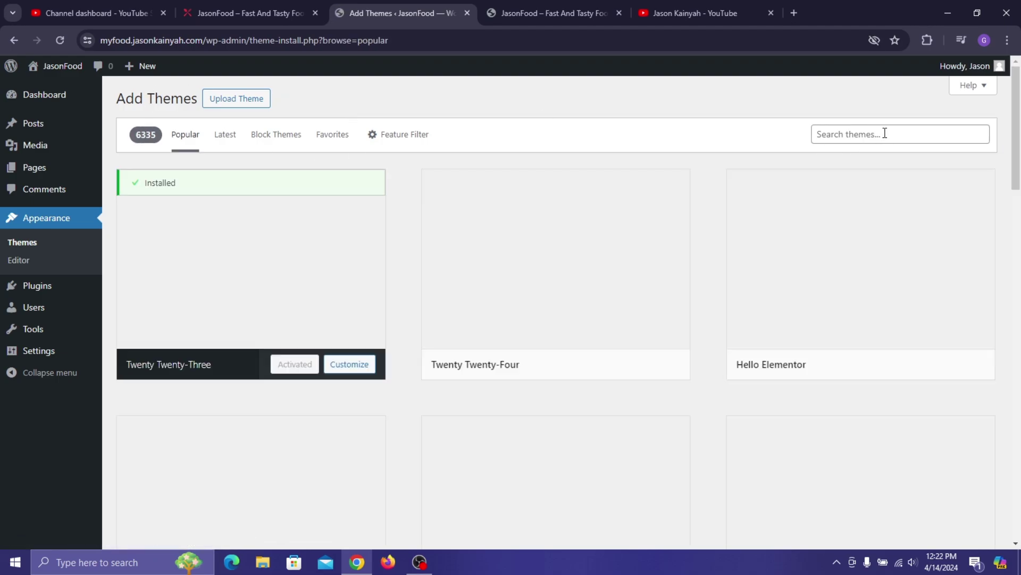
- Search the theme catalogue for 'Blocksy', then install and activate it
left_click(885, 133)
type("Bl")
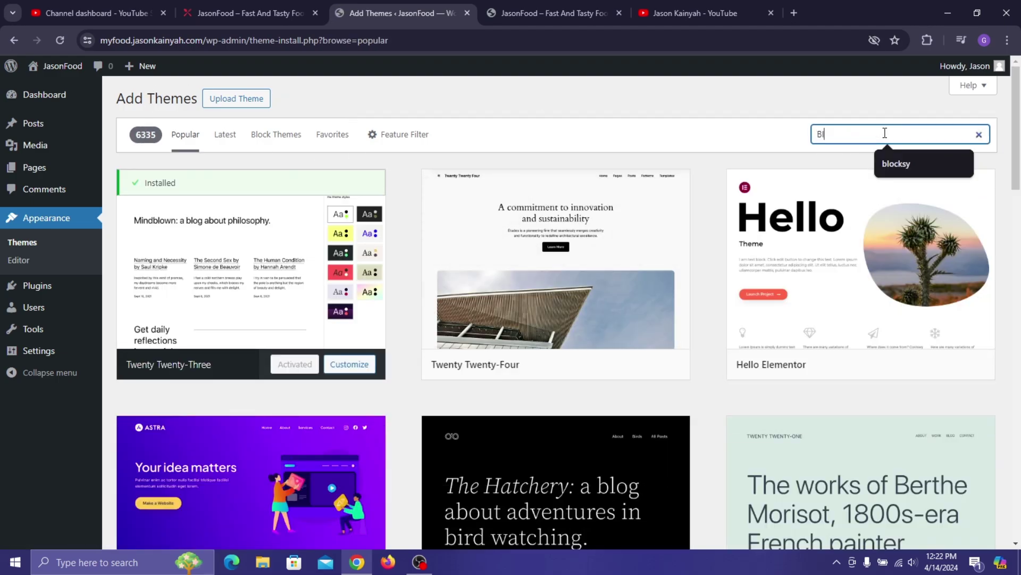
type("ocksy")
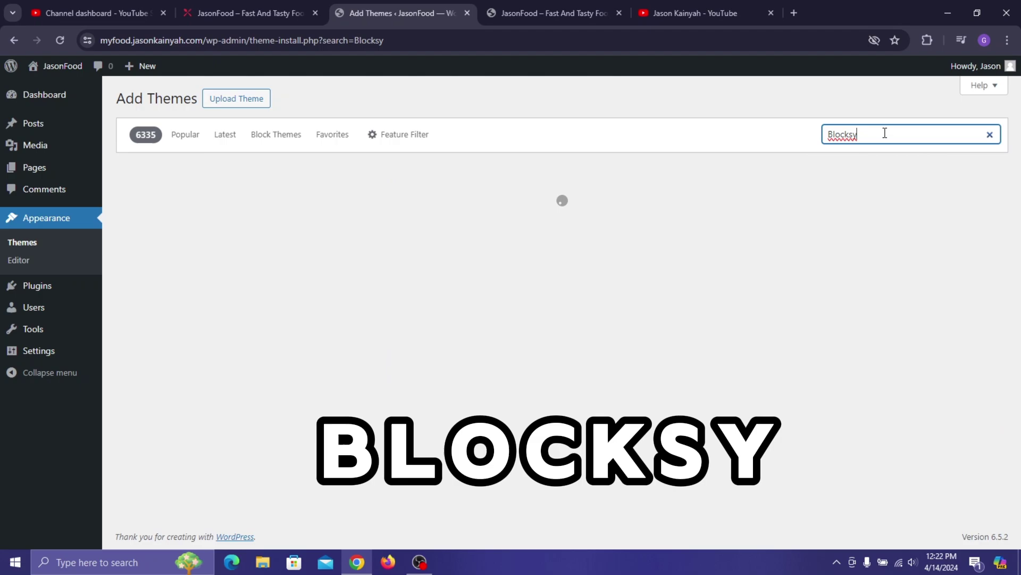
mouse_move(319, 370)
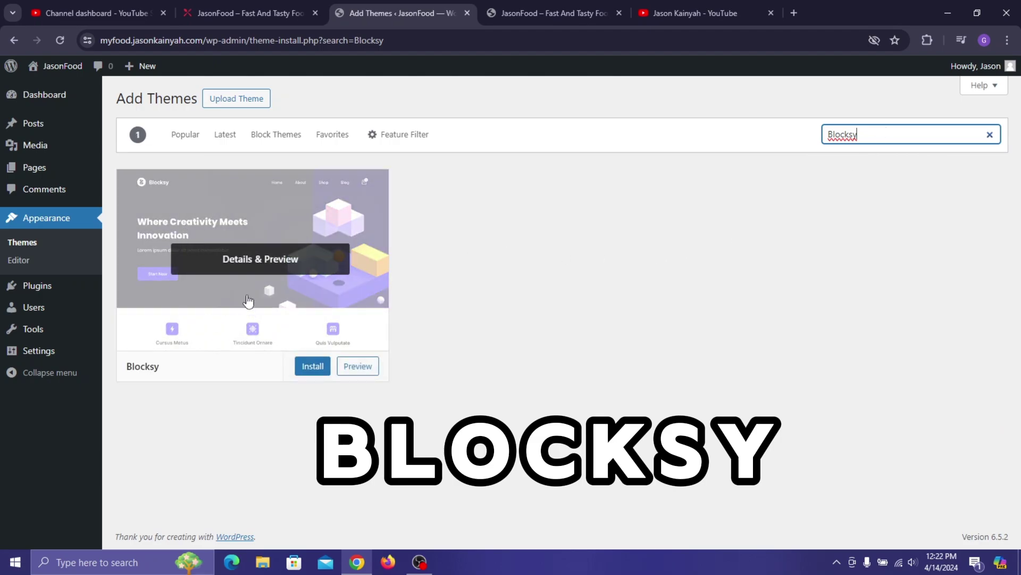
left_click(319, 370)
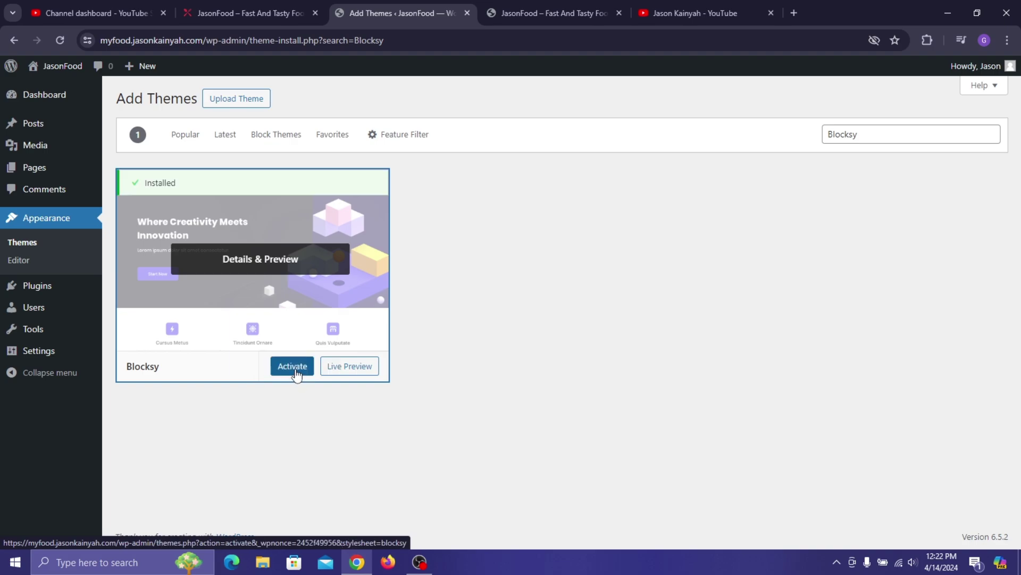
left_click(293, 368)
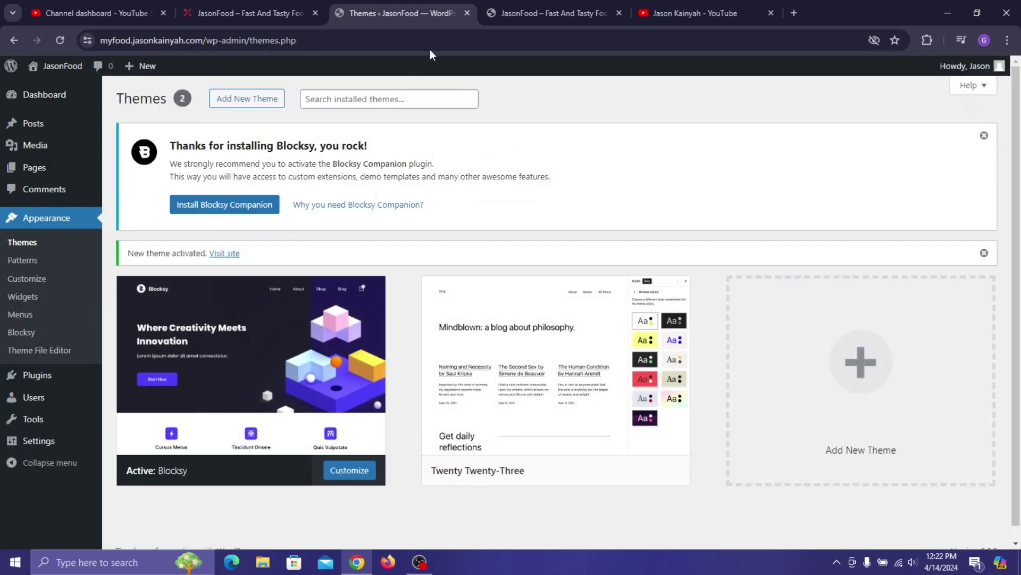
left_click(494, 10)
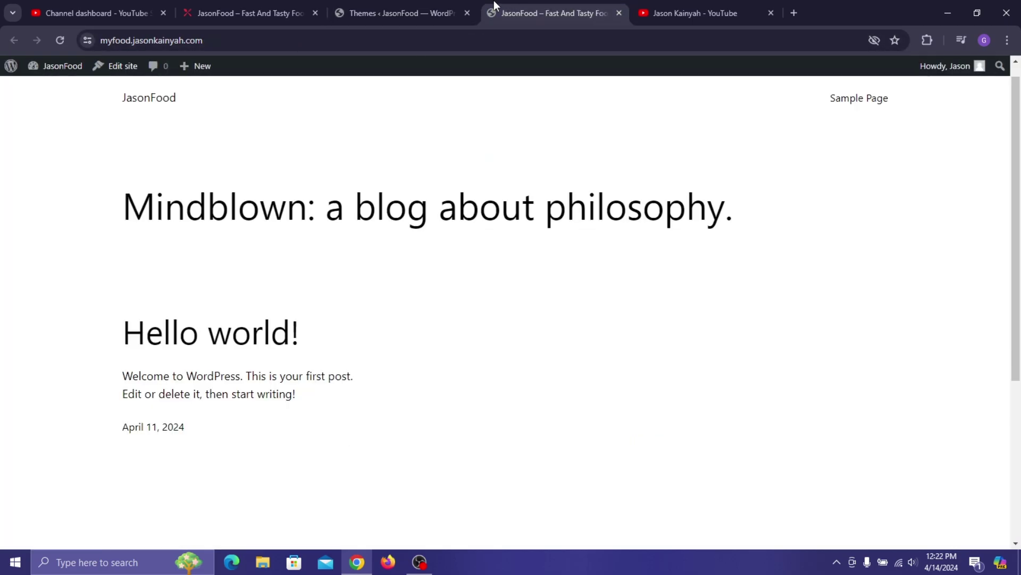
left_click(60, 40)
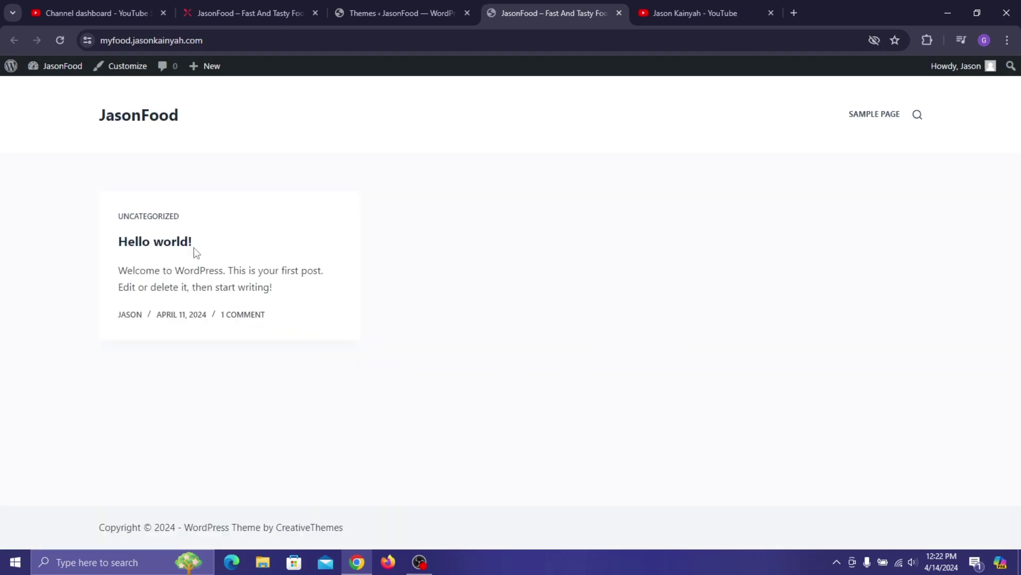
left_click(448, 6)
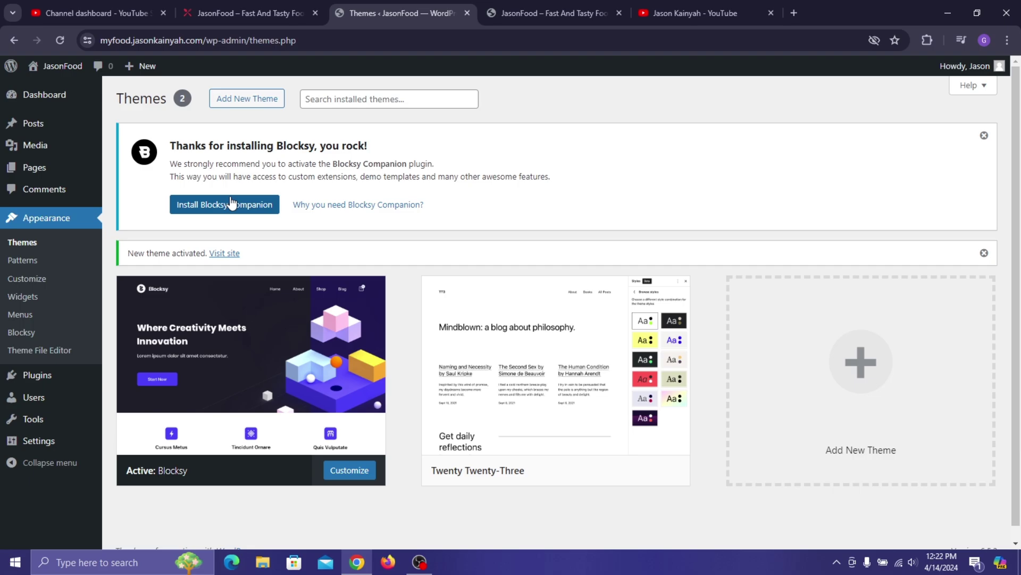
- Install and activate Blocksy Companion, then scroll through the Blocksy dashboard
left_click(231, 203)
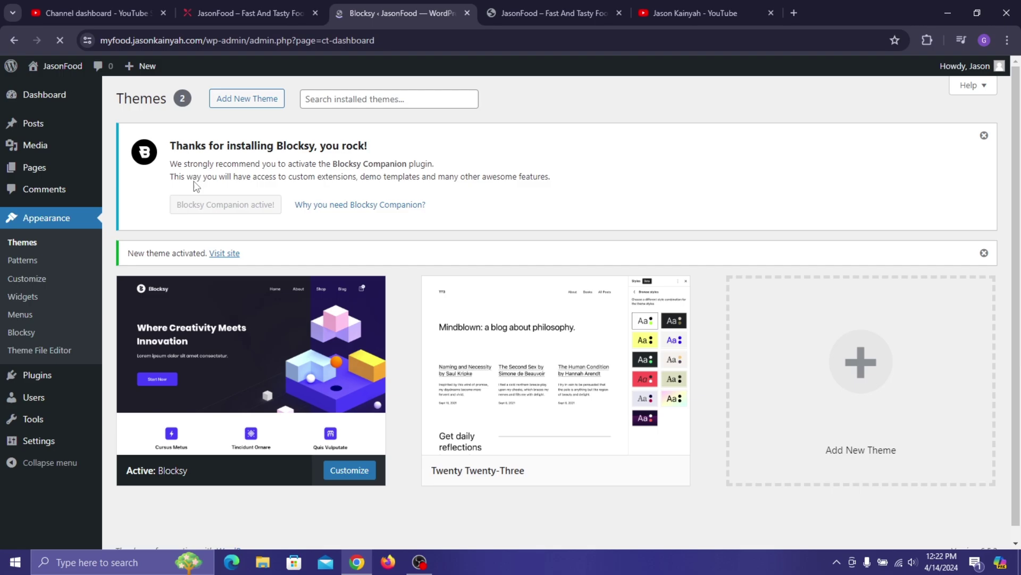
scroll(573, 139, "down", 8)
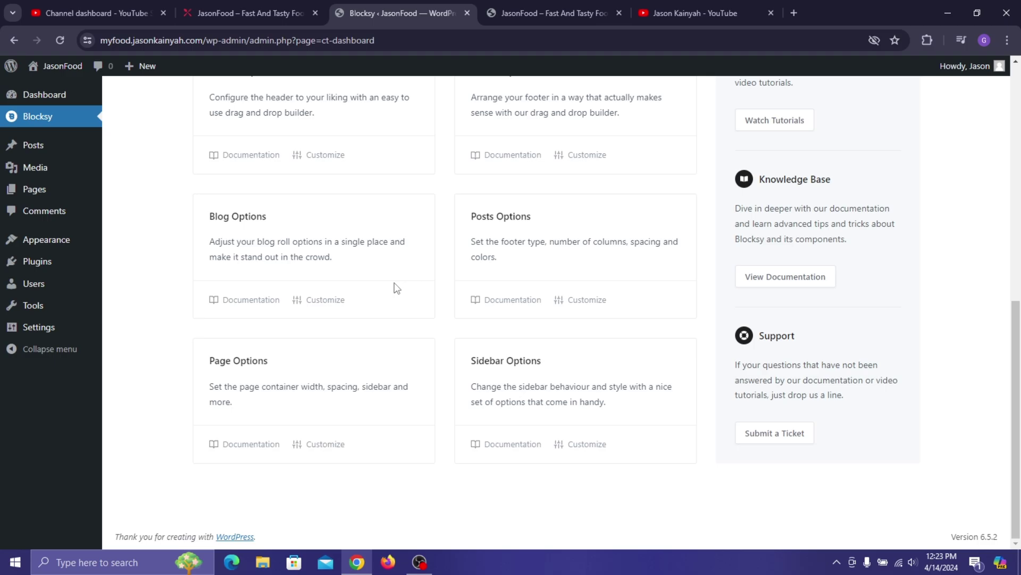
scroll(116, 262, "up", 8)
mouse_move(91, 266)
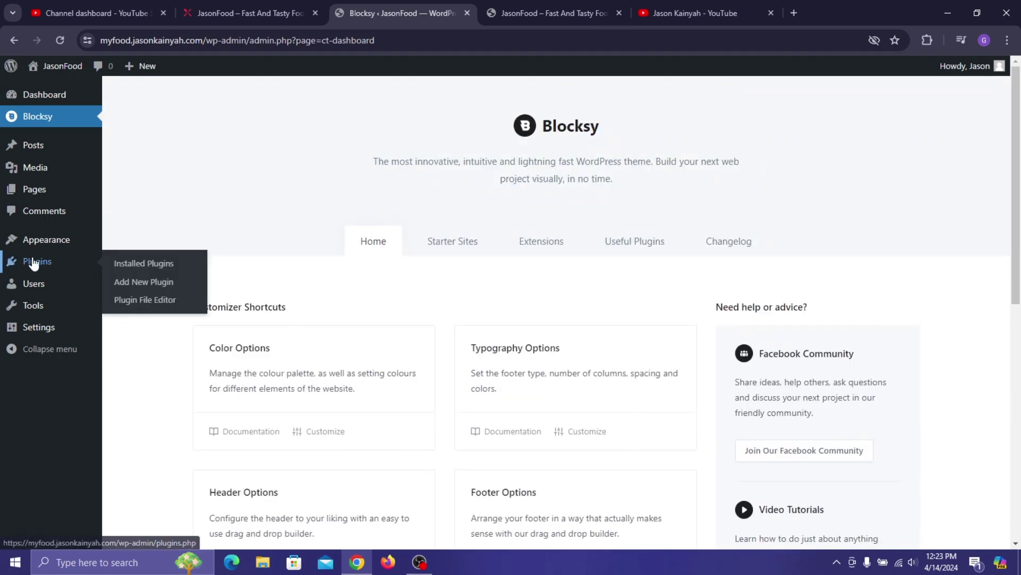
- Bulk-delete Akismet Anti-spam and Hello Dolly from Installed Plugins, keeping Blocksy Companion
left_click(129, 268)
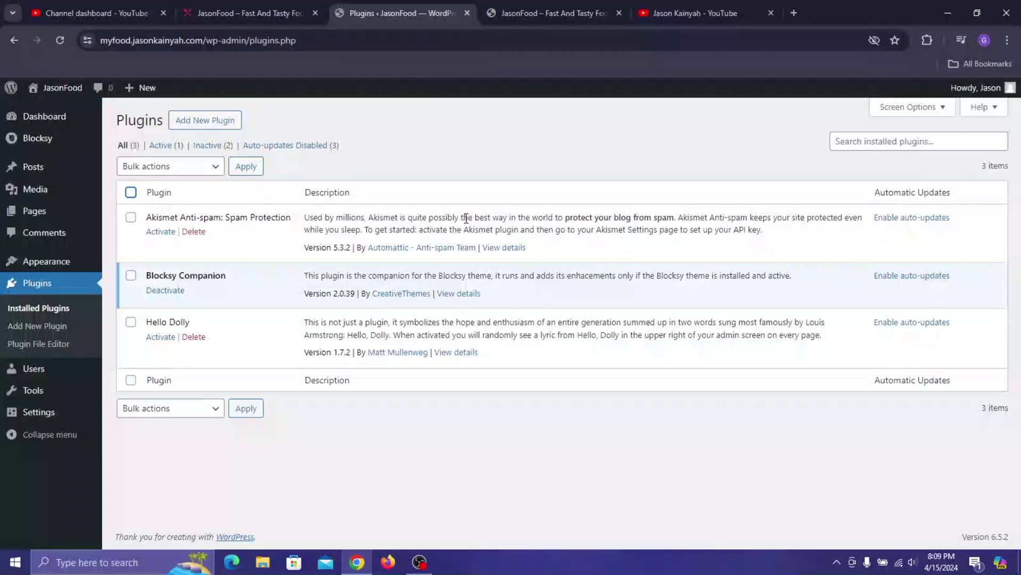
left_click(130, 217)
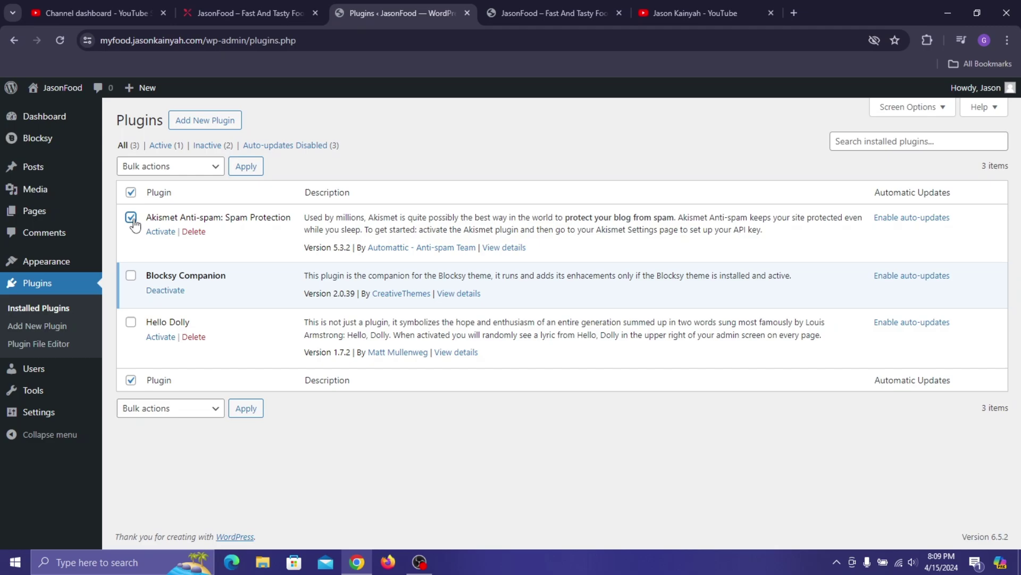
left_click(131, 322)
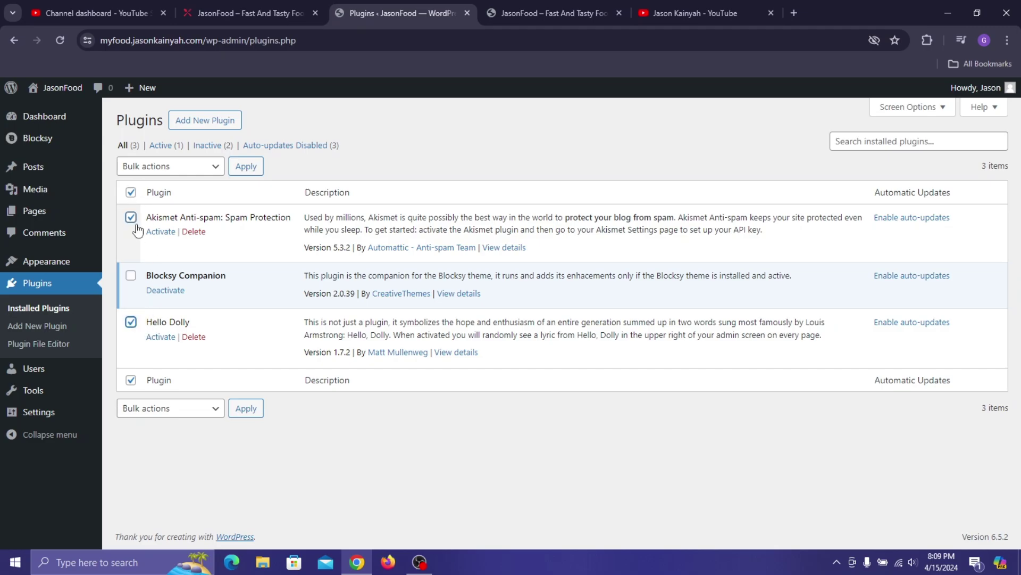
left_click(130, 194)
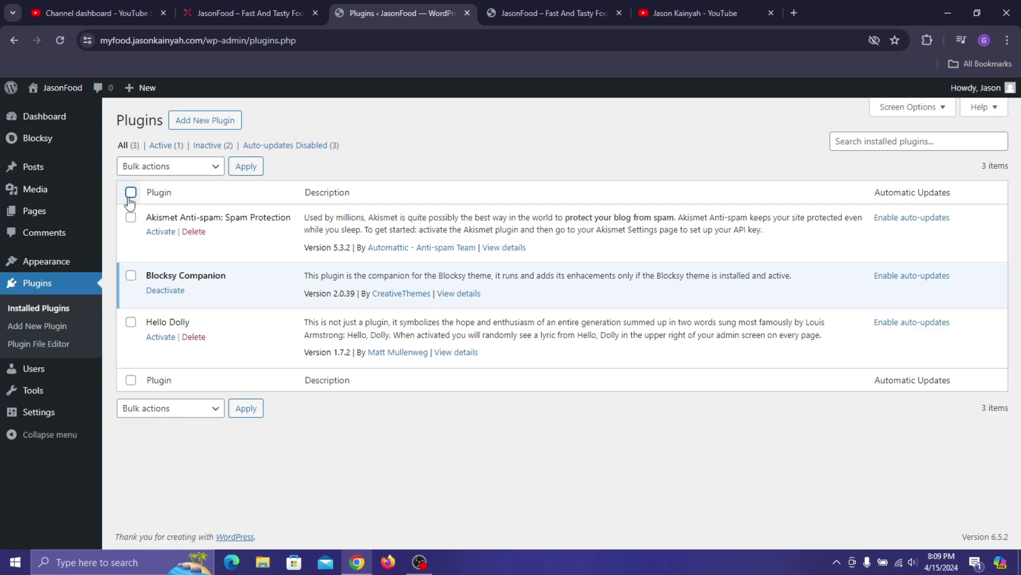
left_click(130, 193)
left_click(131, 275)
left_click(152, 167)
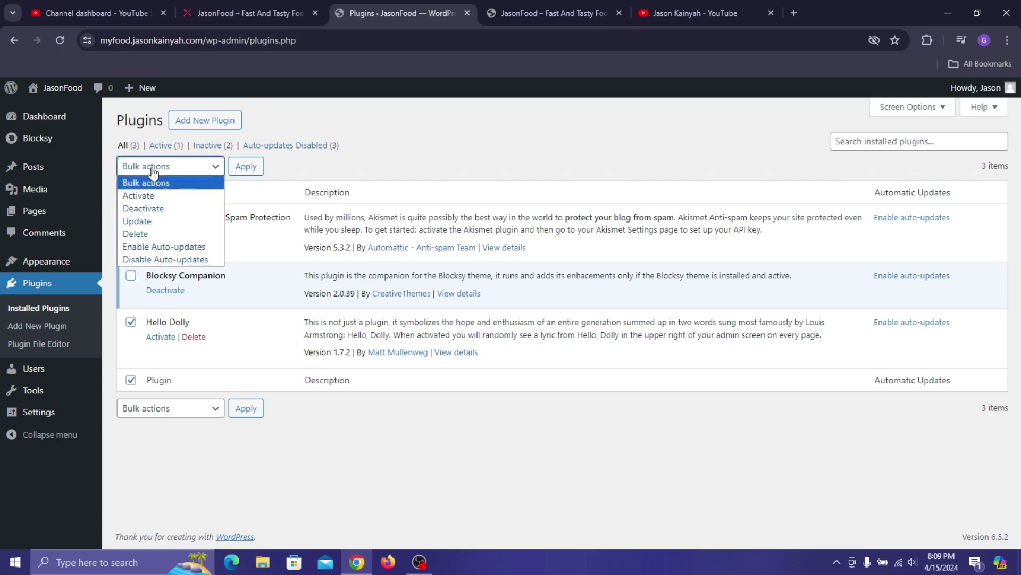
left_click(164, 234)
left_click(247, 167)
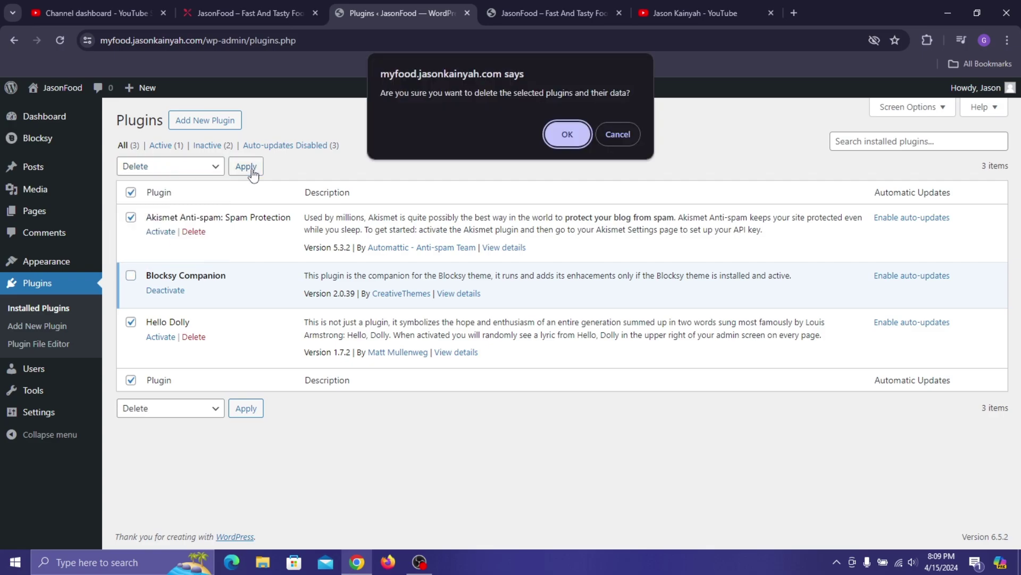
left_click(563, 137)
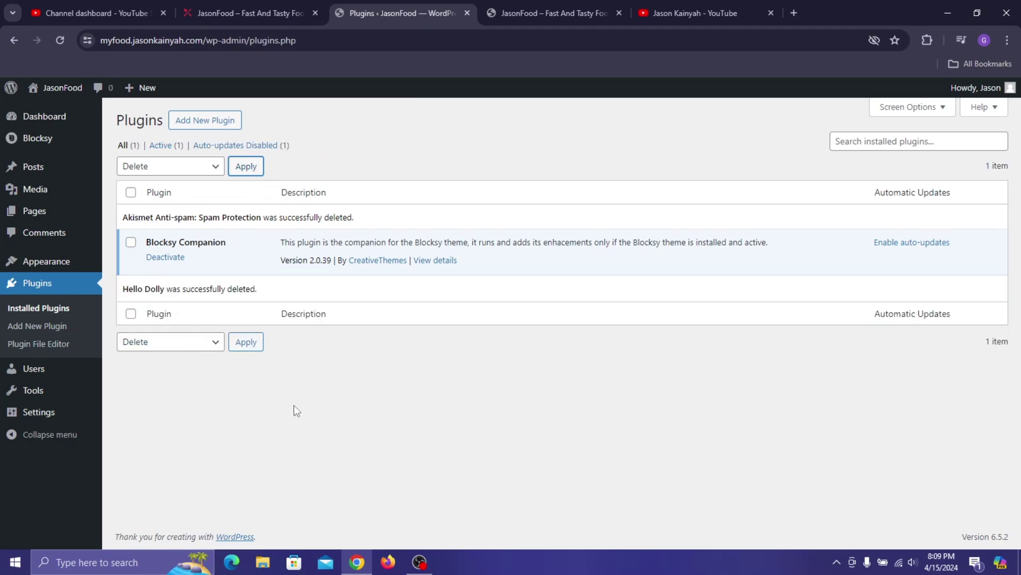
- On the Add Plugins page, search the plugin directory for 'Elementor'
left_click(202, 124)
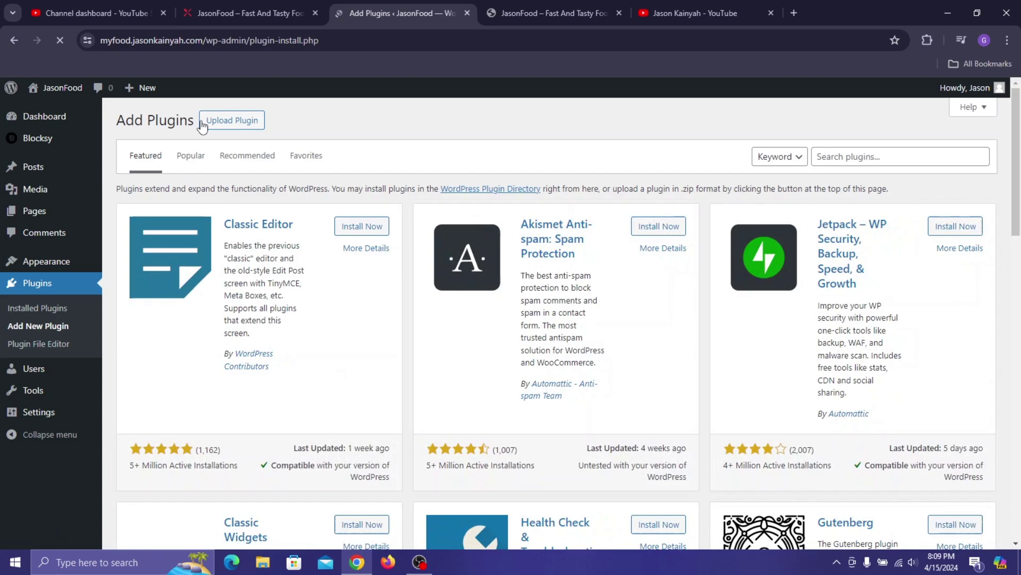
left_click(824, 149)
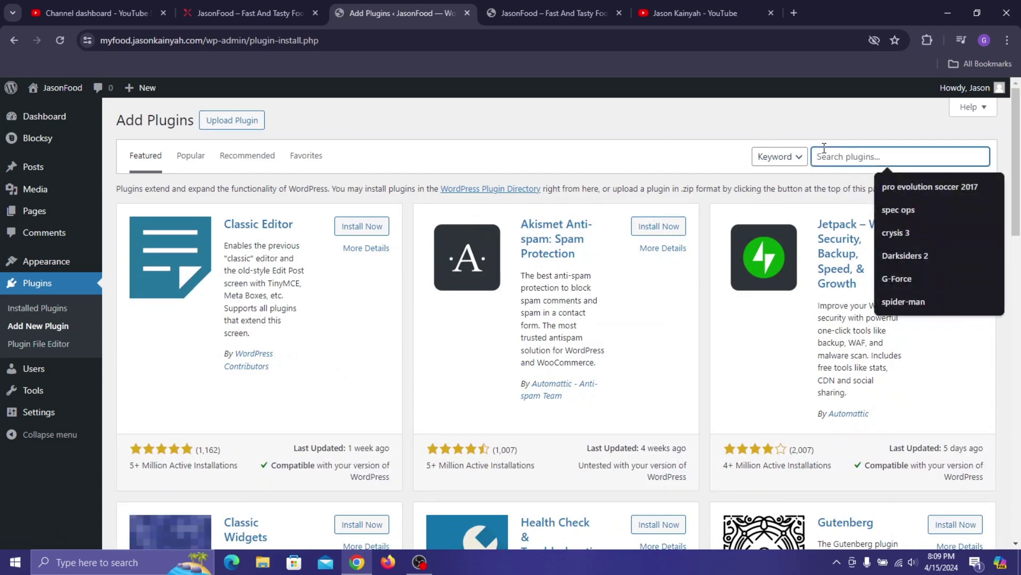
type("Elementor")
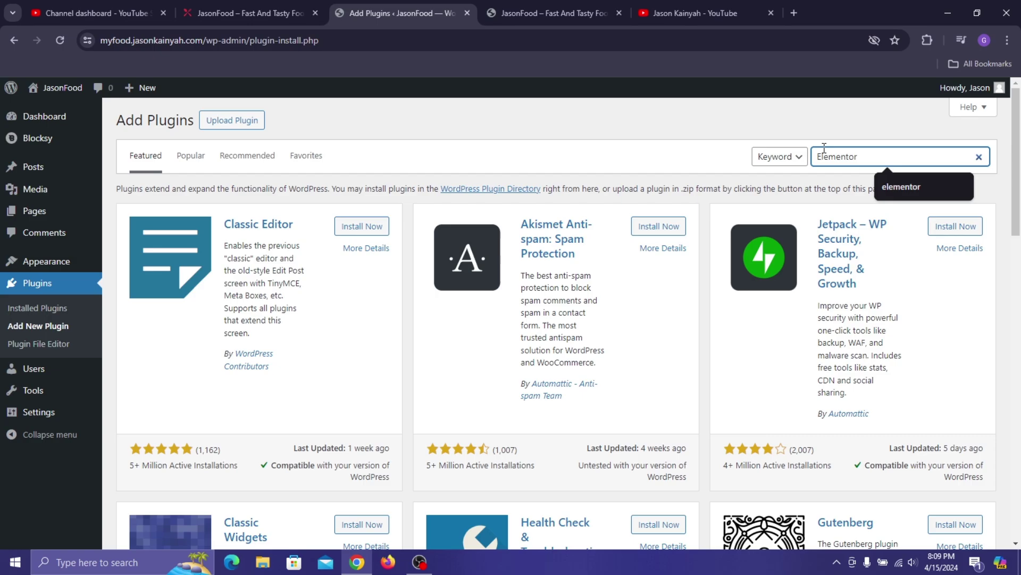
key("Return")
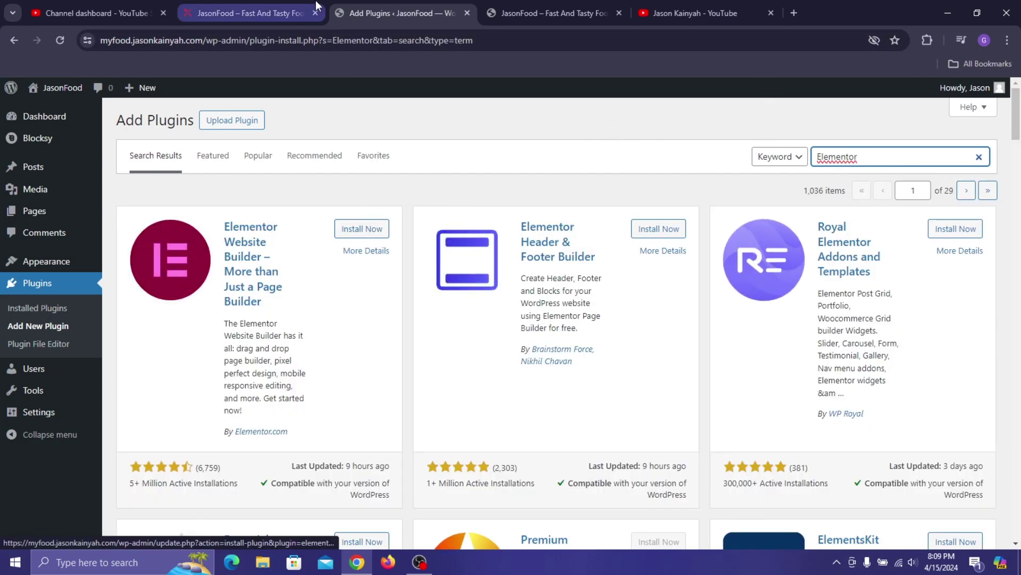
left_click(282, 13)
scroll(598, 270, "down", 6)
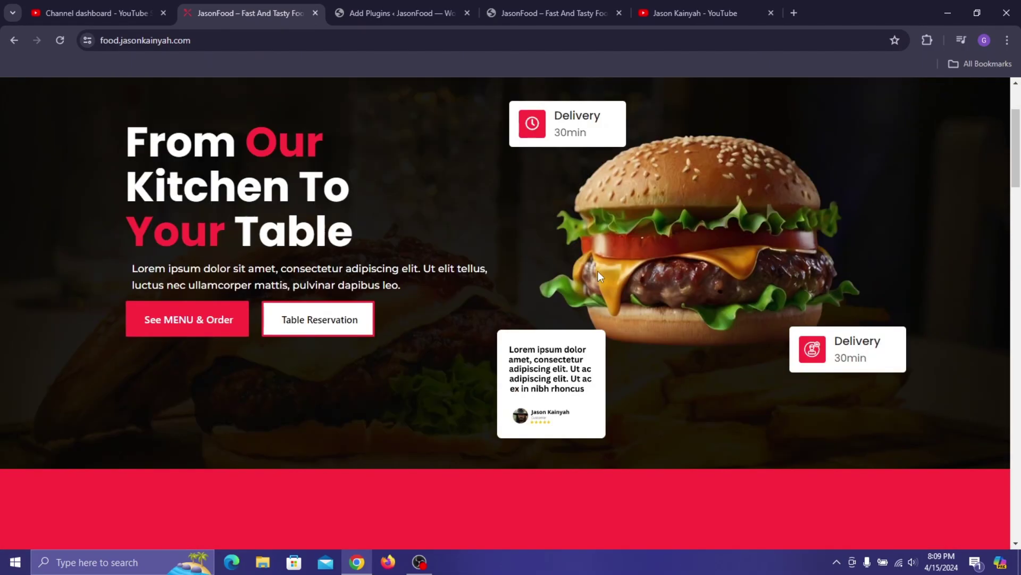
scroll(657, 334, "down", 8)
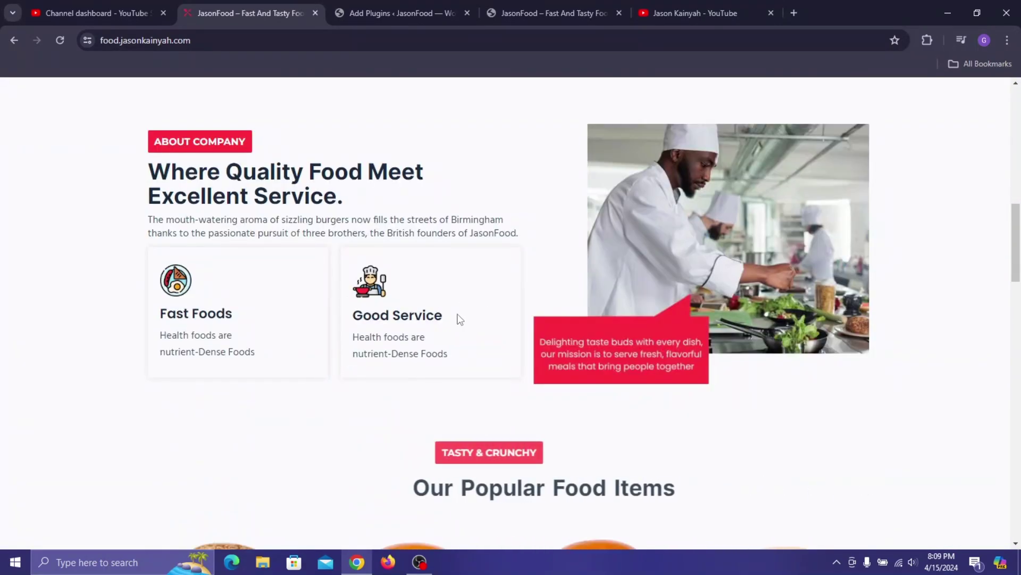
scroll(519, 346, "up", 5)
scroll(459, 207, "up", 7)
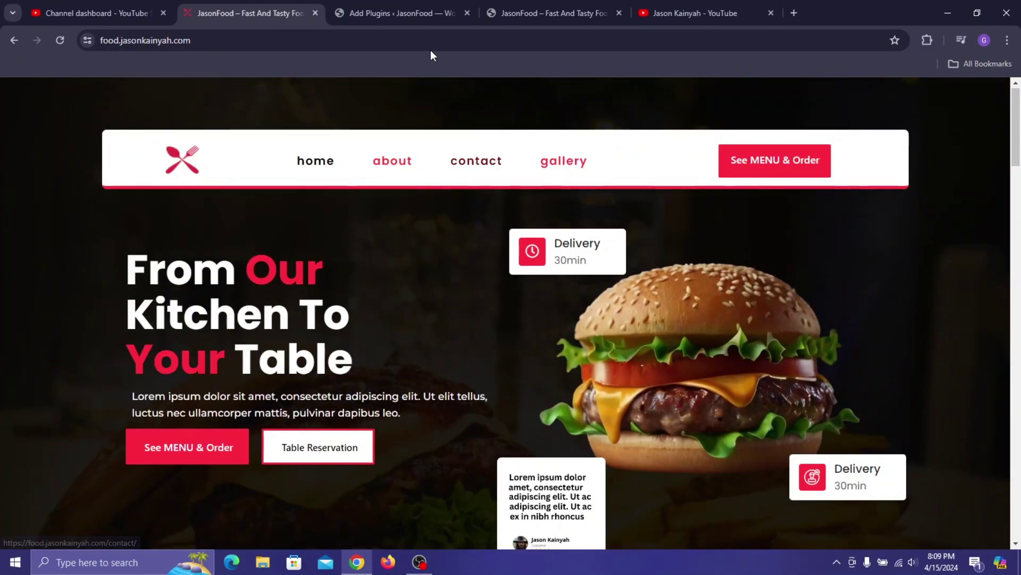
left_click(380, 13)
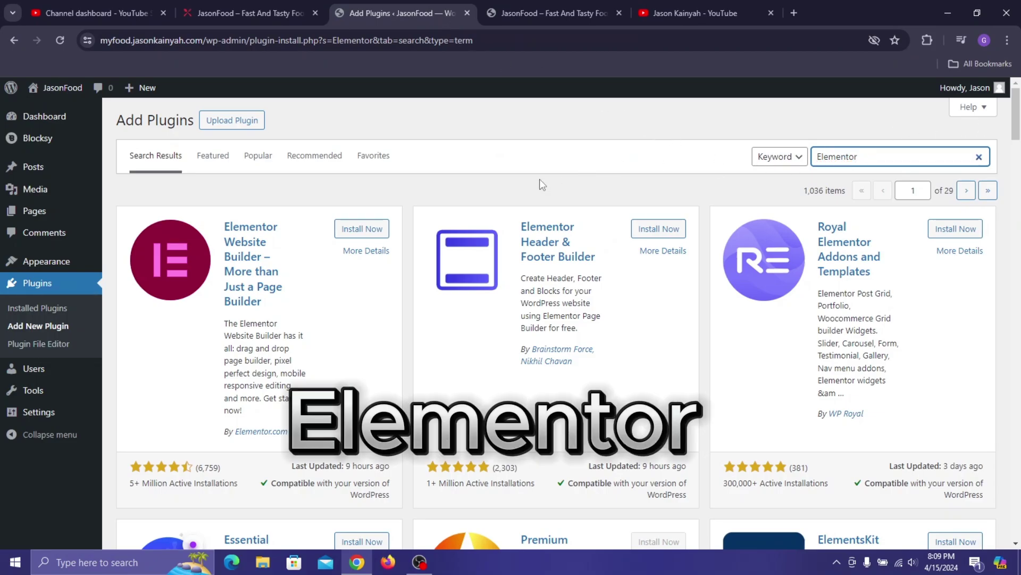
- Start installing Elementor Website Builder, then browse the tutorial channel's YouTube home page
left_click(360, 229)
left_click(661, 1)
scroll(558, 332, "down", 5)
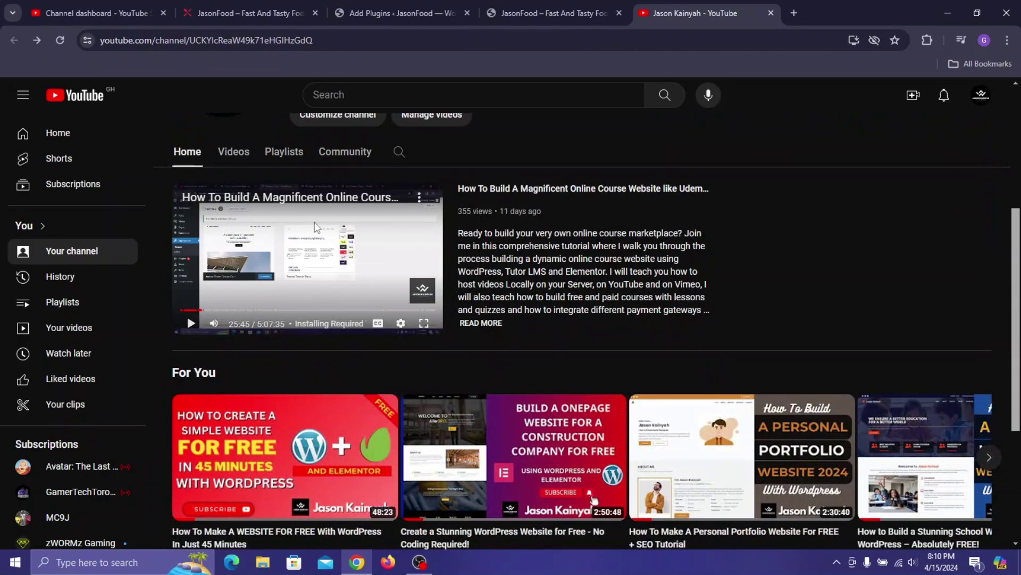
scroll(498, 328, "down", 2)
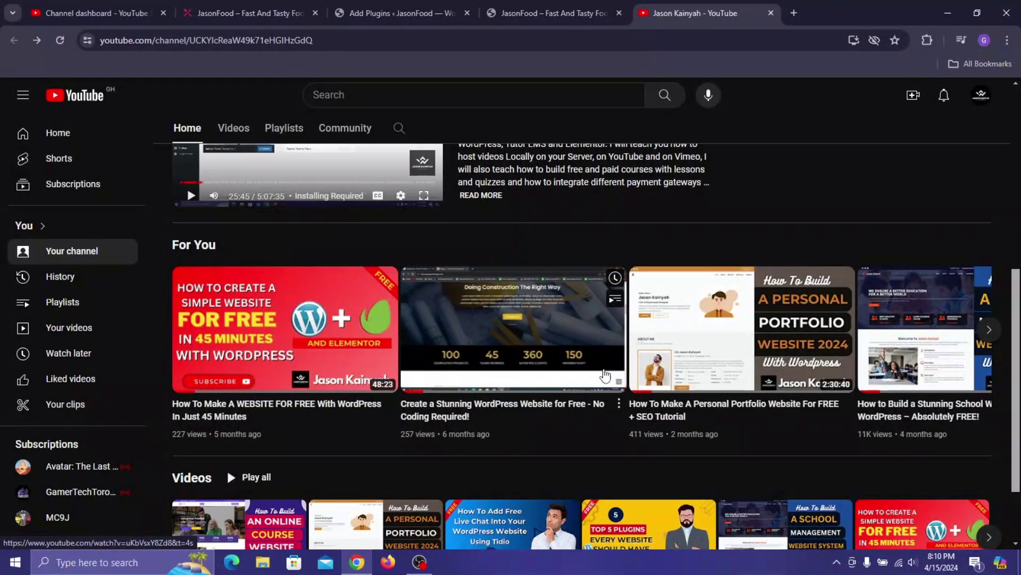
scroll(922, 290, "down", 2)
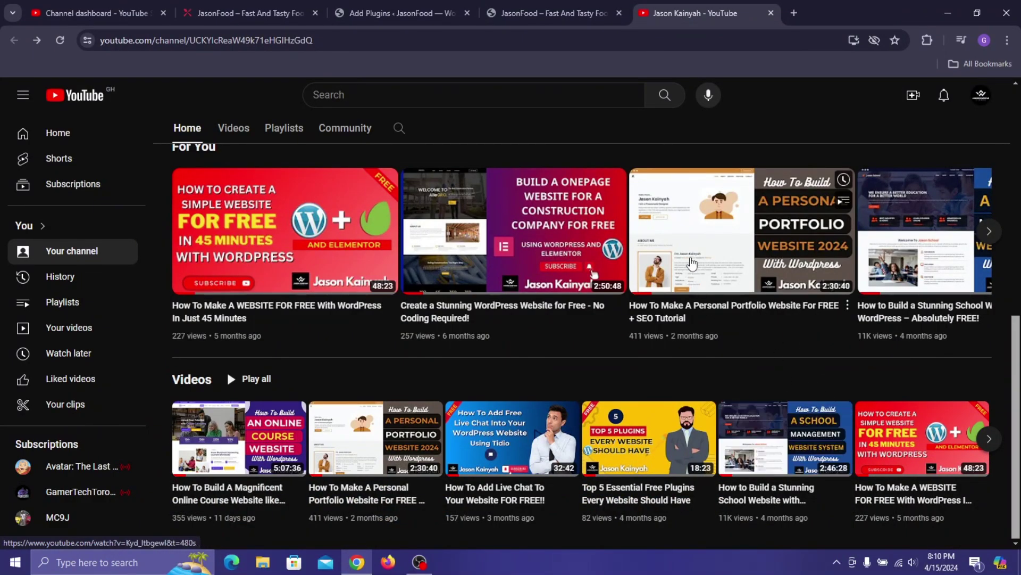
scroll(639, 239, "up", 8)
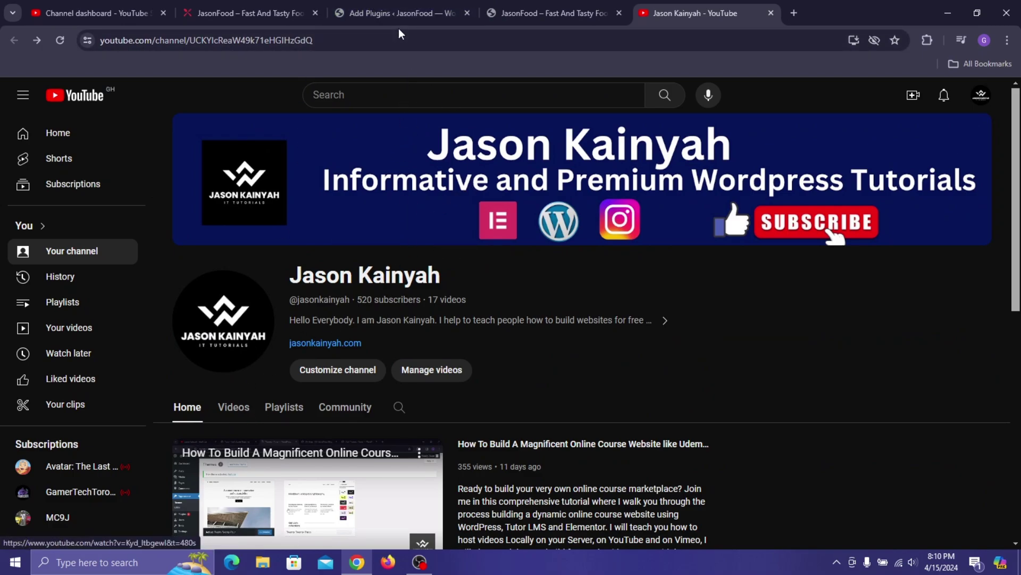
- Back in the Elementor search results, install ElementsKit Elementor addons
left_click(416, 7)
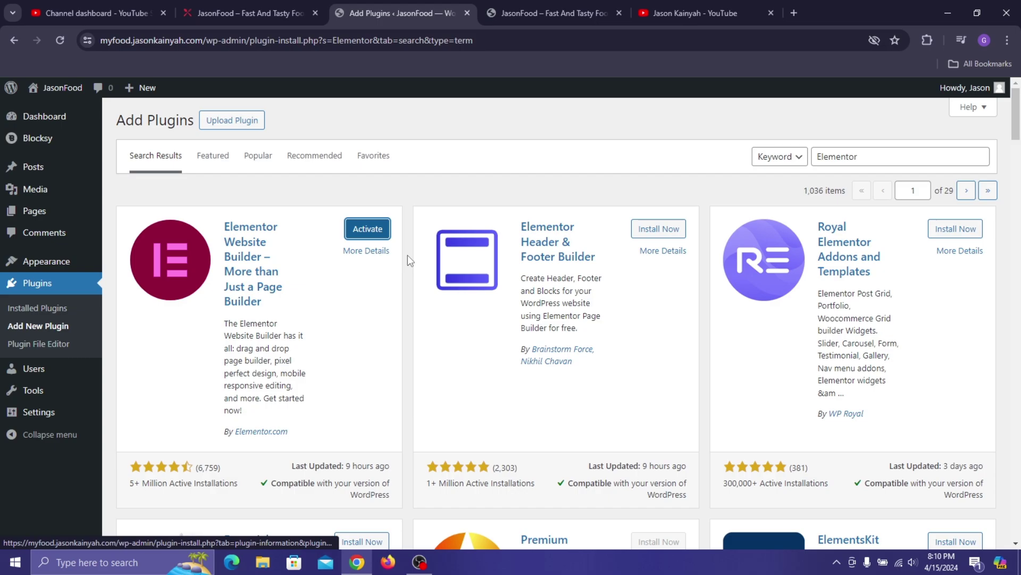
scroll(388, 294, "down", 1)
scroll(576, 303, "down", 2)
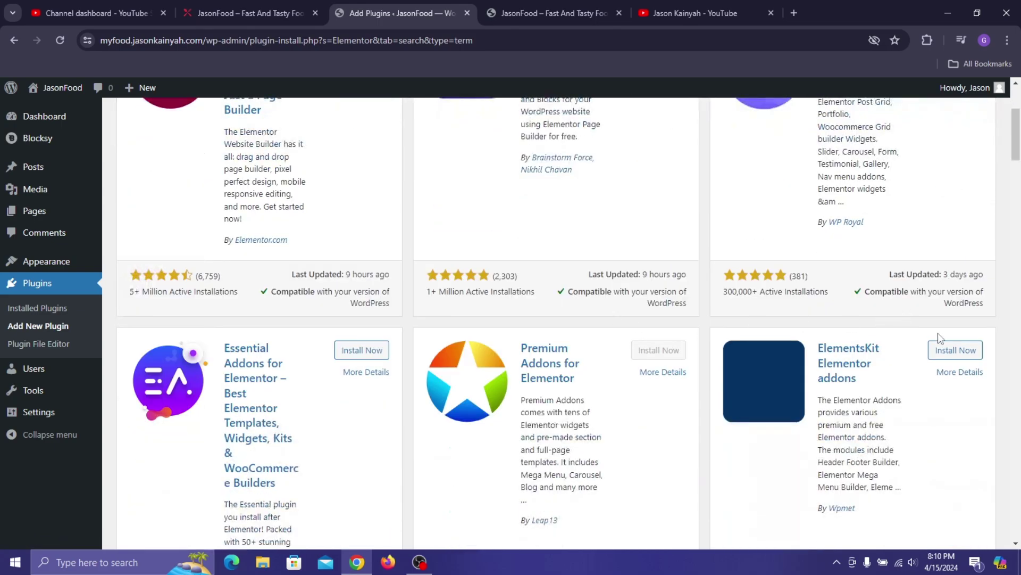
left_click(941, 349)
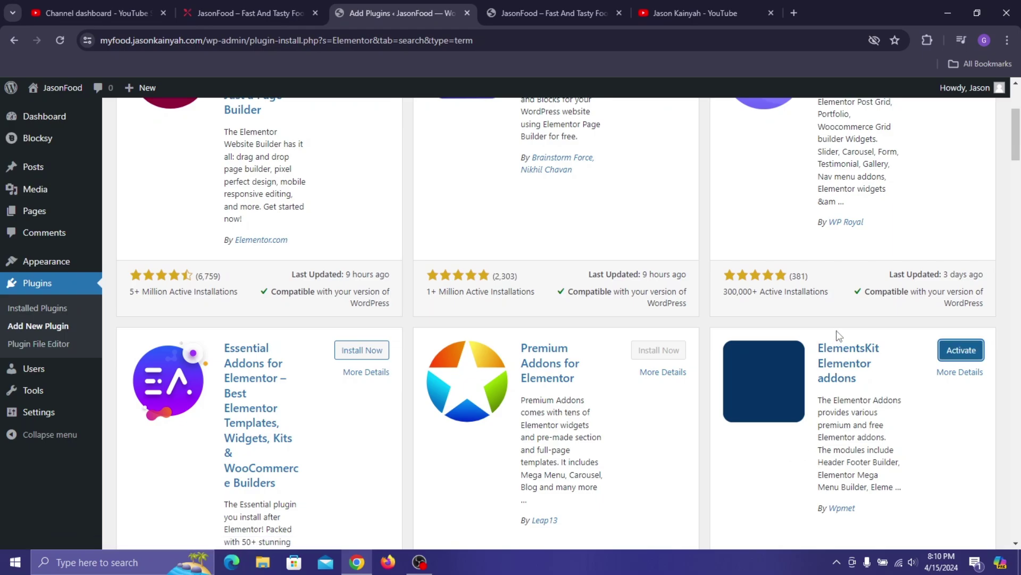
- Install Royal Elementor Addons and Templates from the same results list
scroll(746, 326, "up", 3)
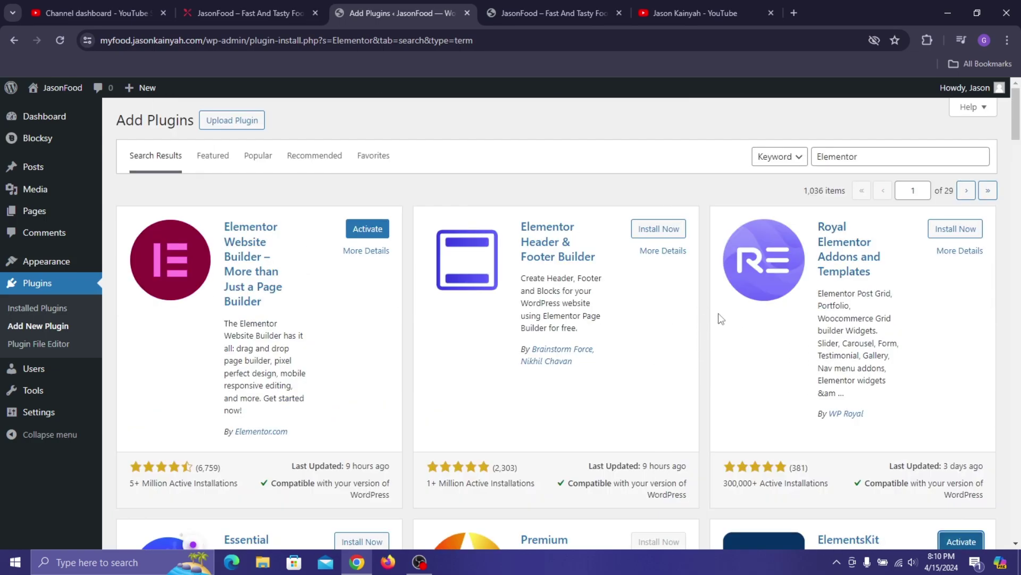
scroll(785, 319, "down", 2)
scroll(885, 277, "up", 2)
left_click(940, 231)
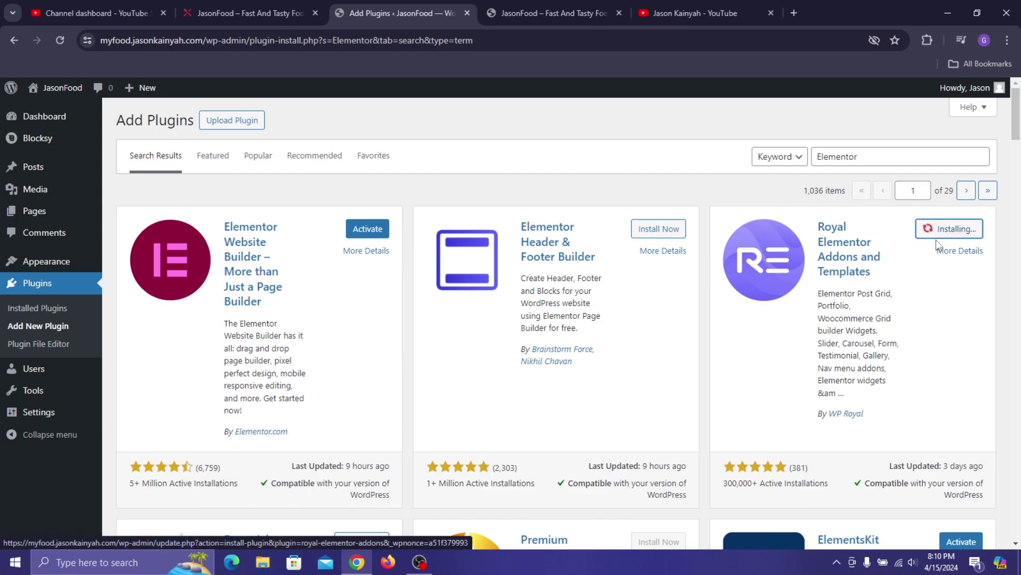
scroll(957, 286, "down", 3)
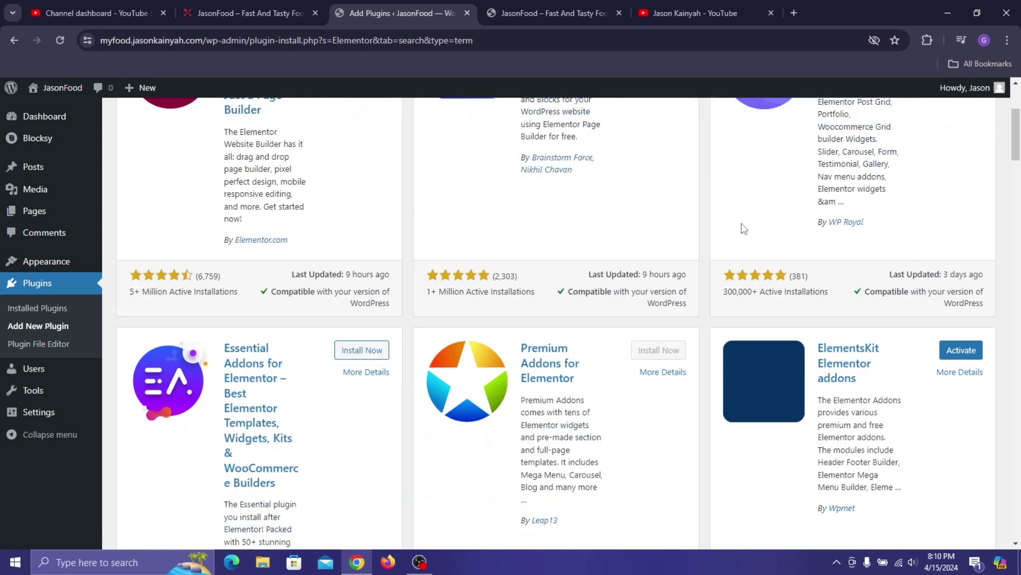
scroll(743, 229, "up", 3)
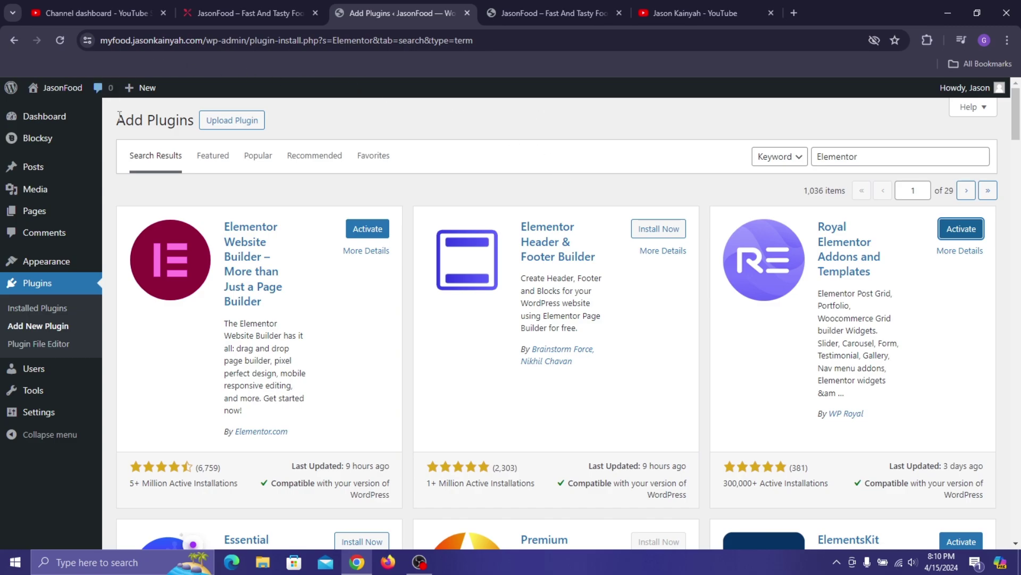
- Load wpcerber.com in a new browser tab
left_click(796, 12)
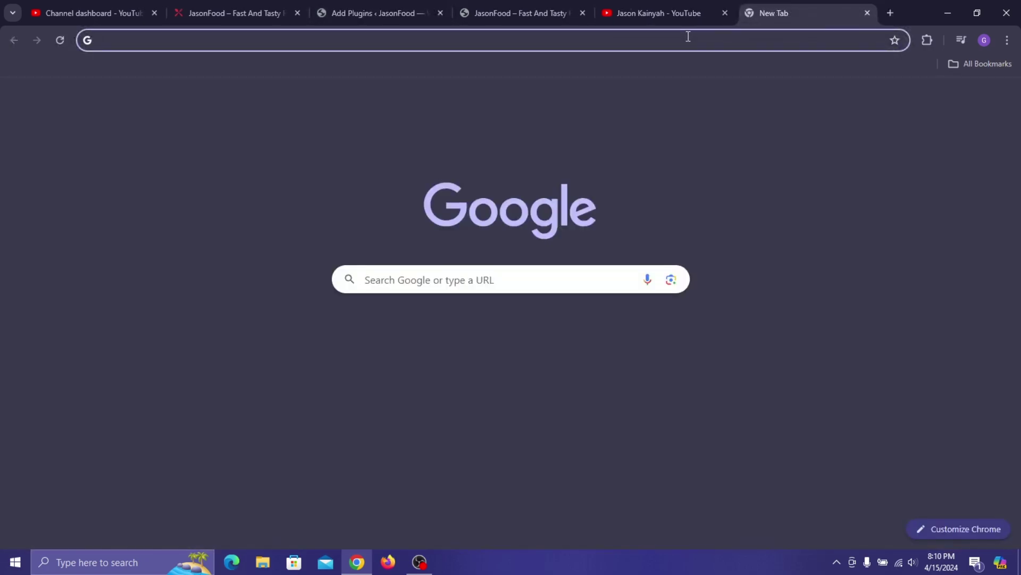
type("G")
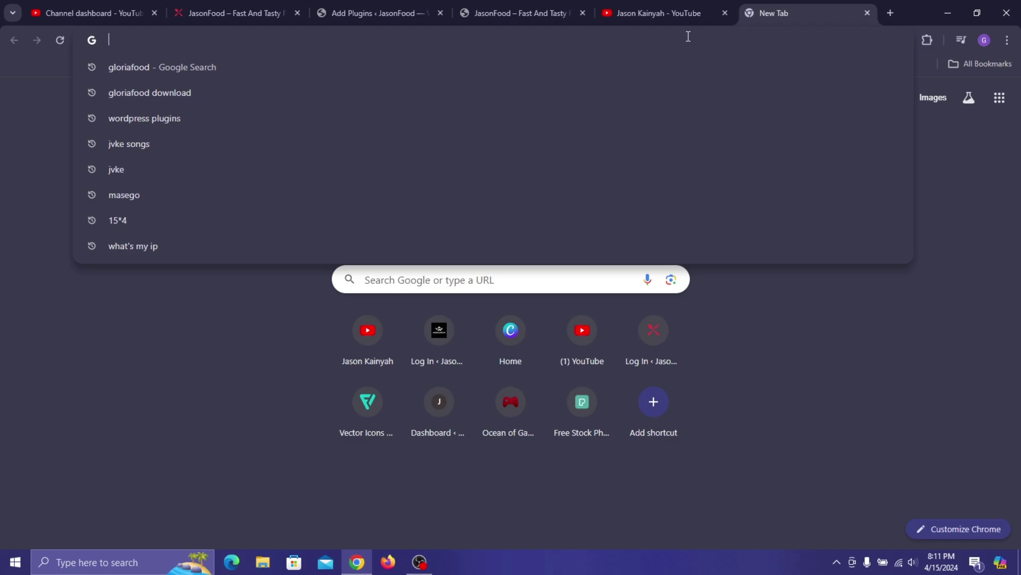
type("wpce")
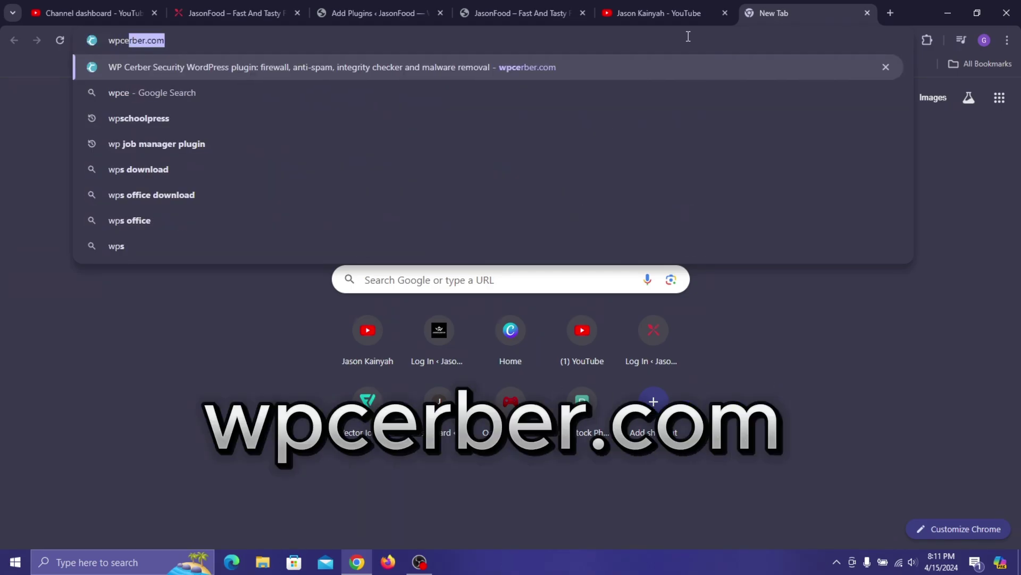
key("Return")
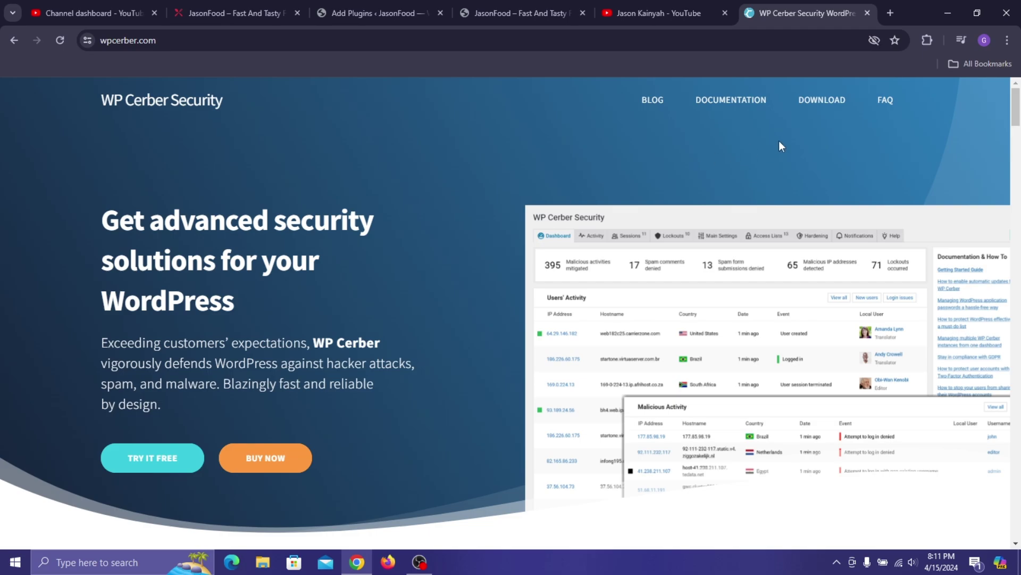
- Open the site's DOWNLOAD page, 'How to install WP Cerber Security', and scroll through it
scroll(461, 264, "down", 5)
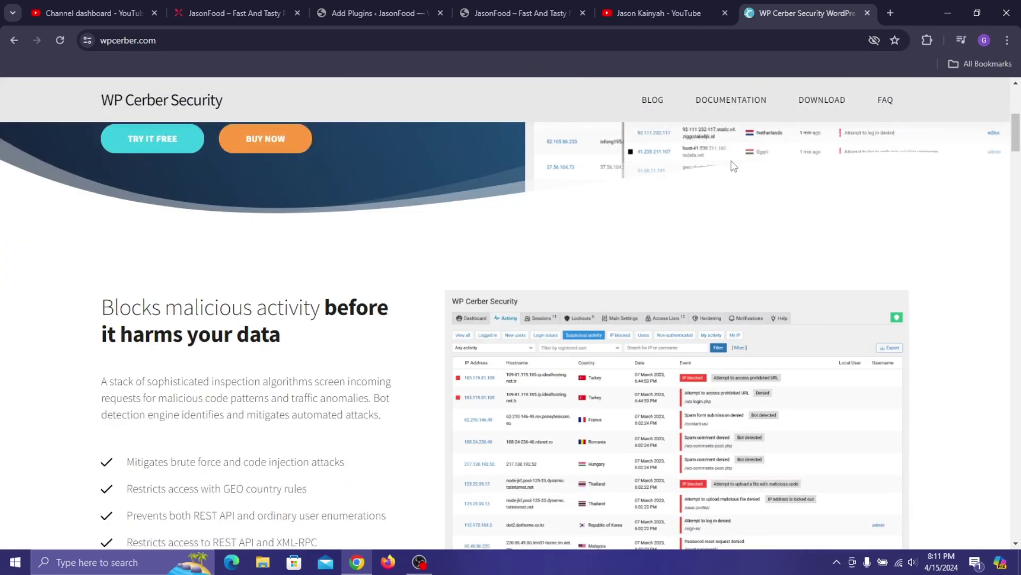
left_click_drag(1018, 136, 1018, 207)
left_click_drag(1018, 164, 1019, 107)
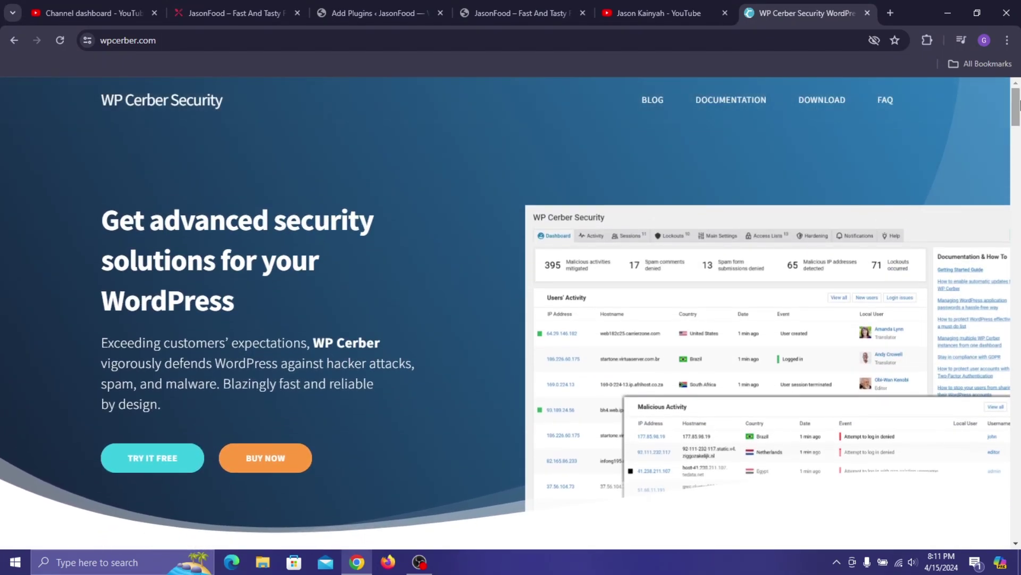
left_click(815, 104)
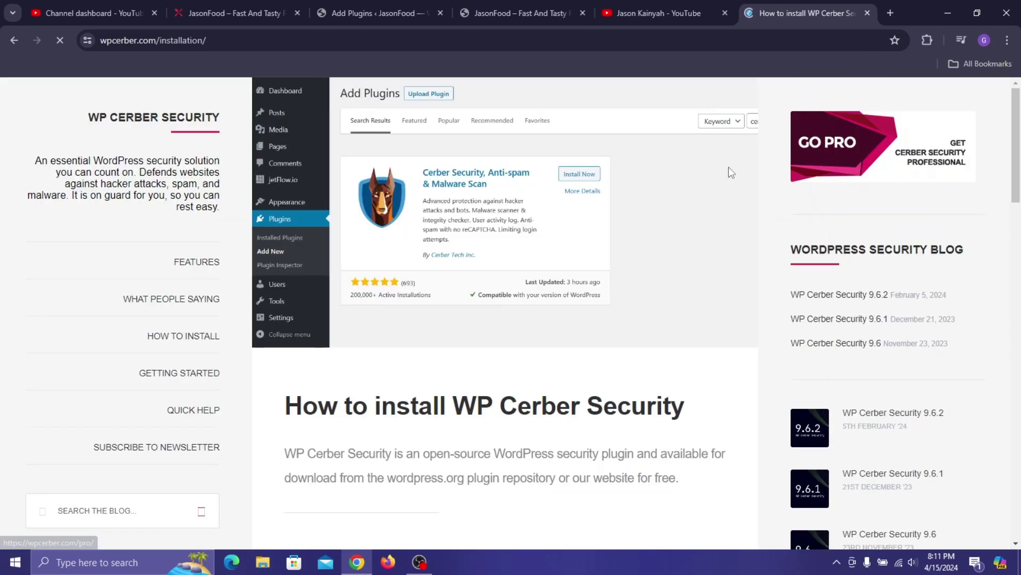
scroll(752, 224, "down", 3)
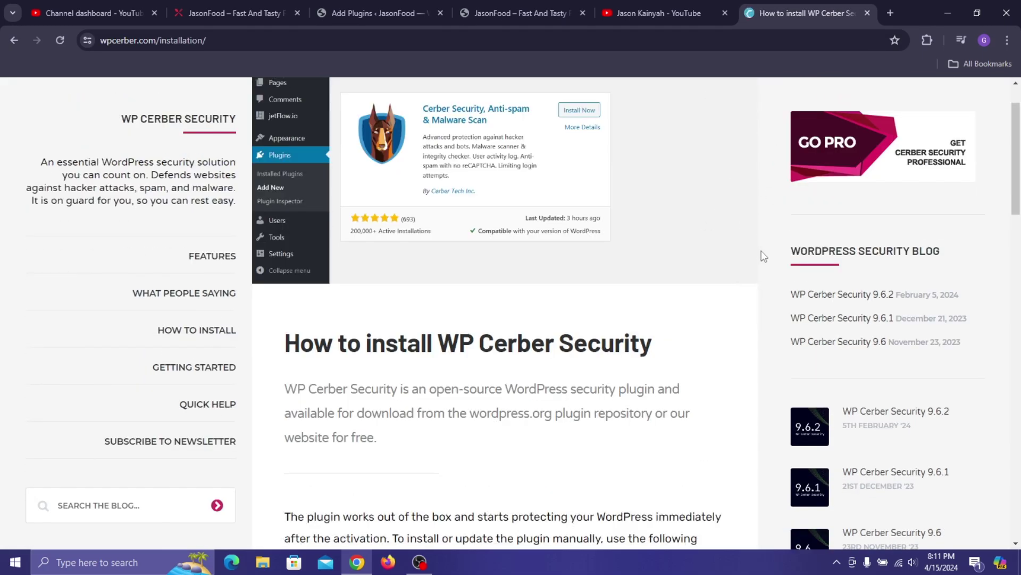
scroll(538, 248, "up", 3)
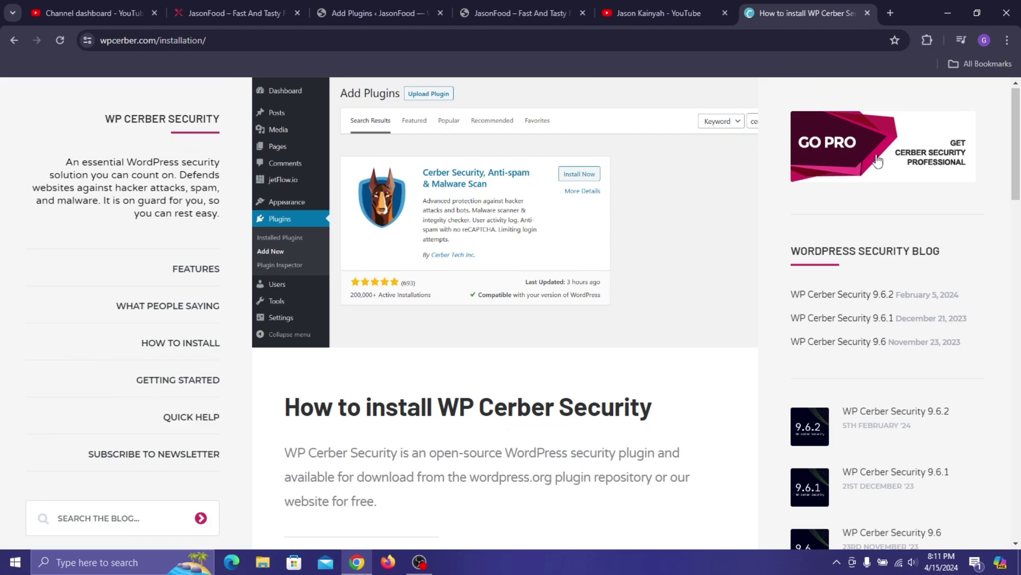
scroll(778, 225, "down", 5)
- List the YouTube channel's videos and scroll to the free WordPress security plugin video
left_click(658, 12)
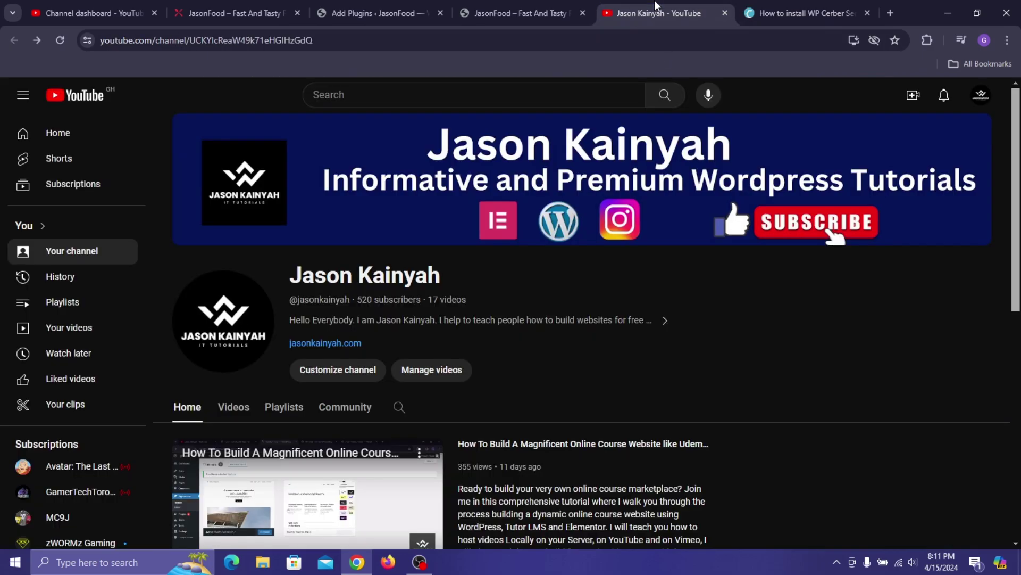
left_click(230, 407)
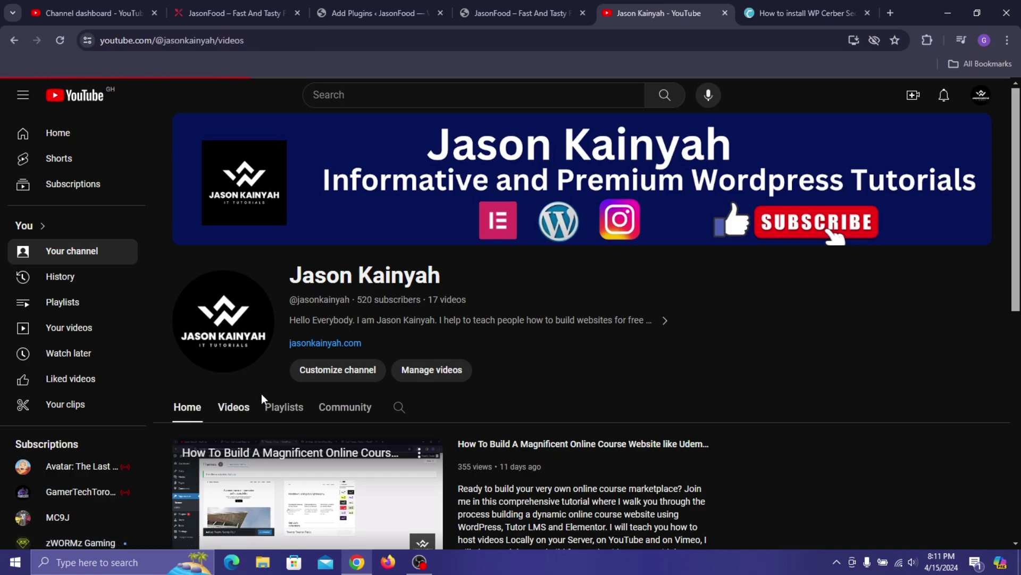
scroll(730, 376, "down", 6)
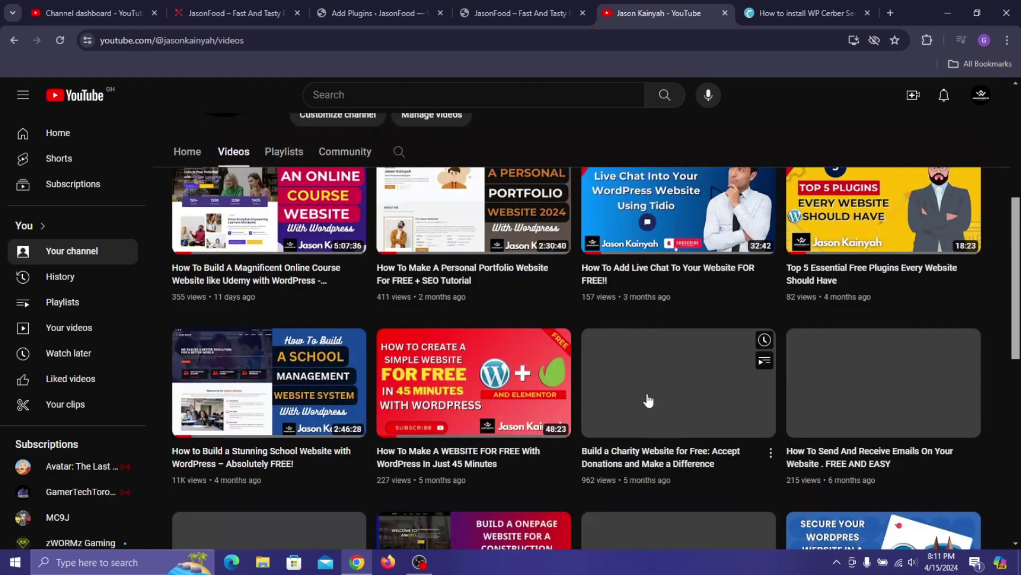
scroll(750, 381, "down", 2)
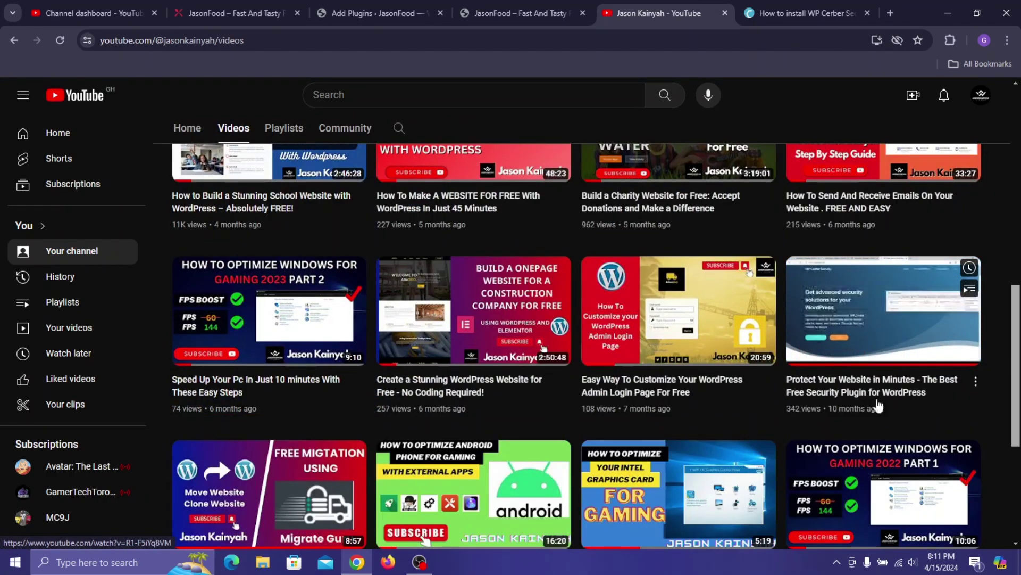
mouse_move(862, 387)
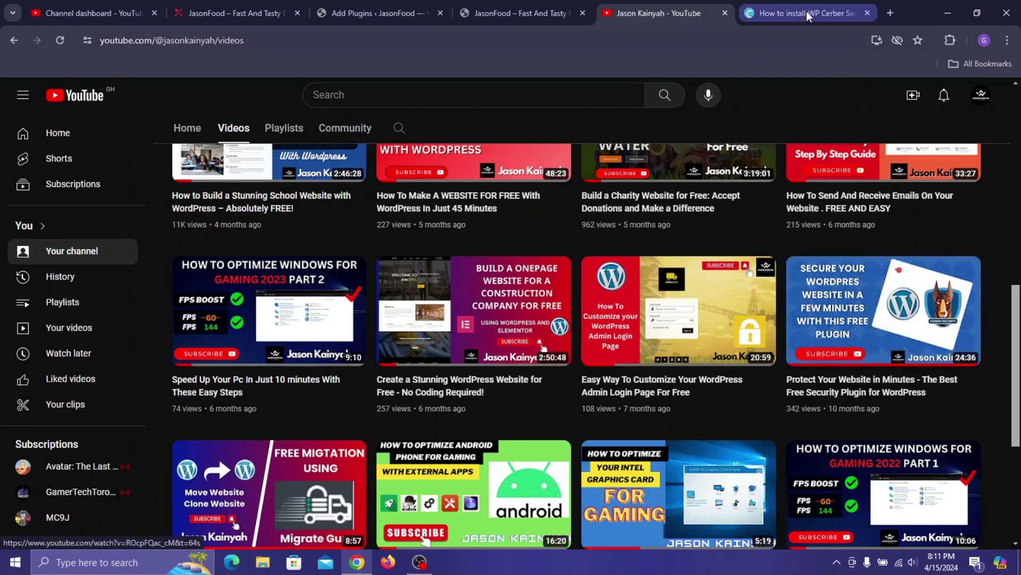
left_click(781, 3)
- Download wp-cerber.zip (2.4 MB), confirm it finished, and close the WP Cerber tab
left_click(542, 366)
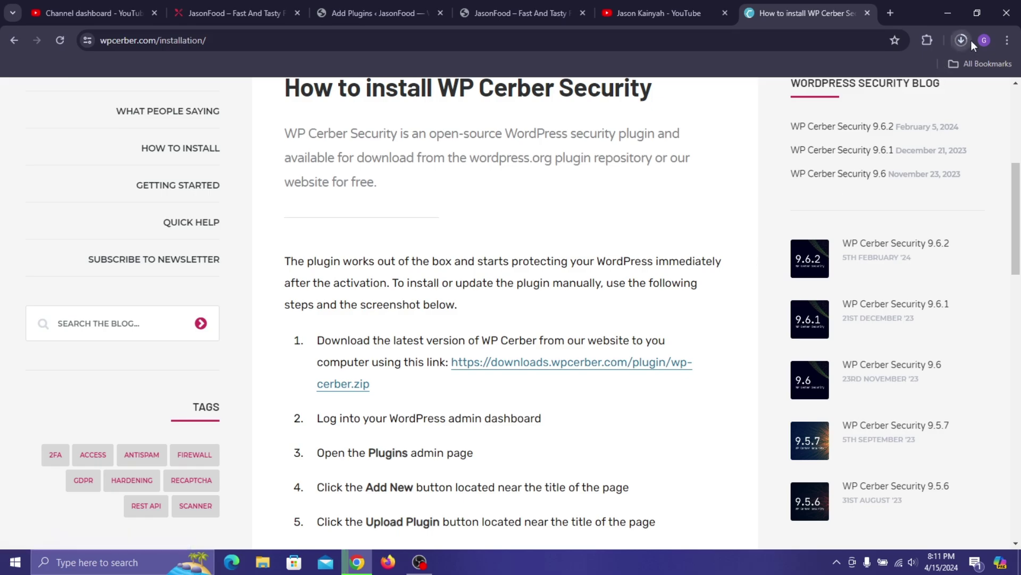
left_click(963, 40)
mouse_move(871, 101)
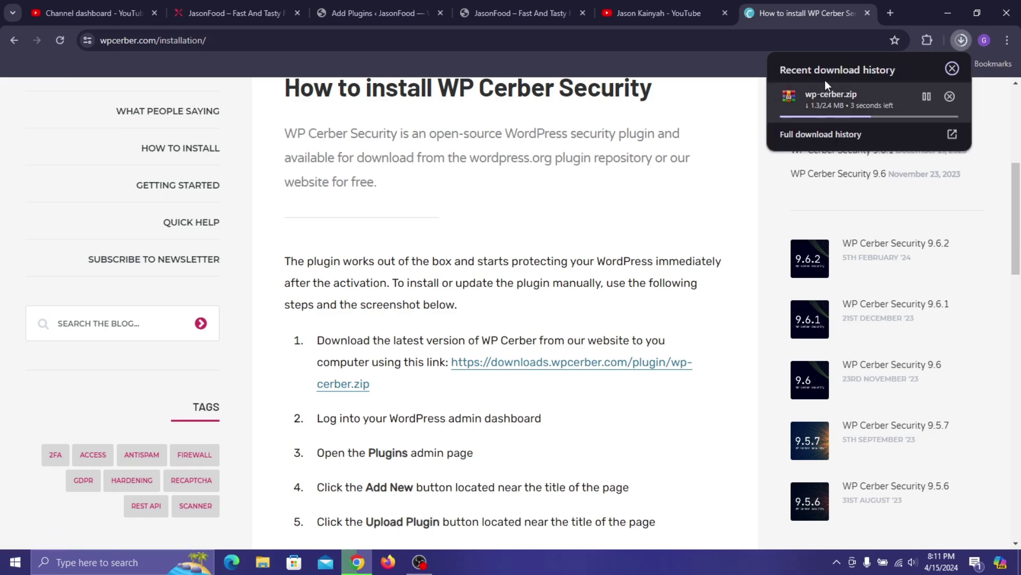
scroll(628, 125, "up", 5)
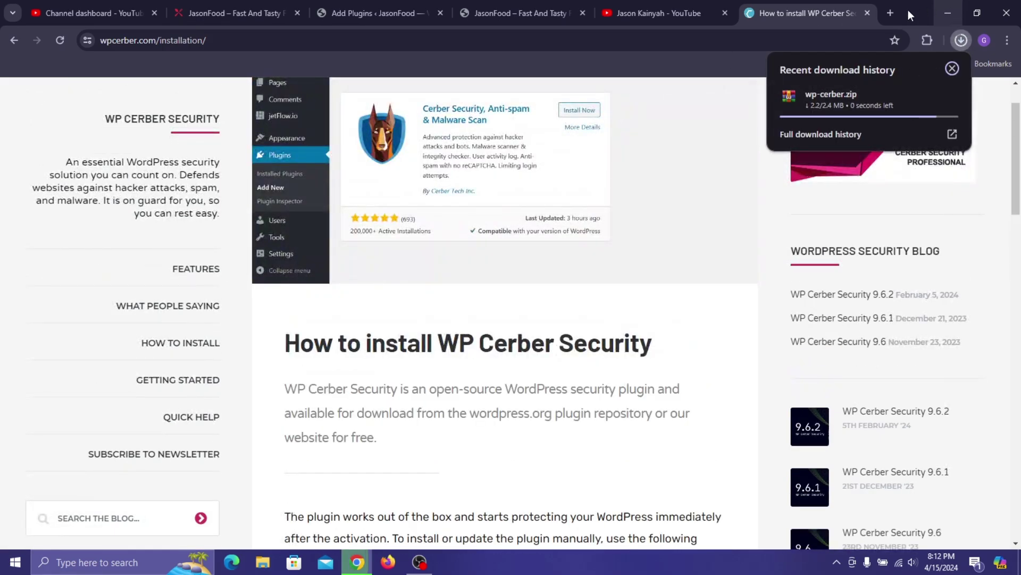
left_click(867, 16)
left_click(867, 14)
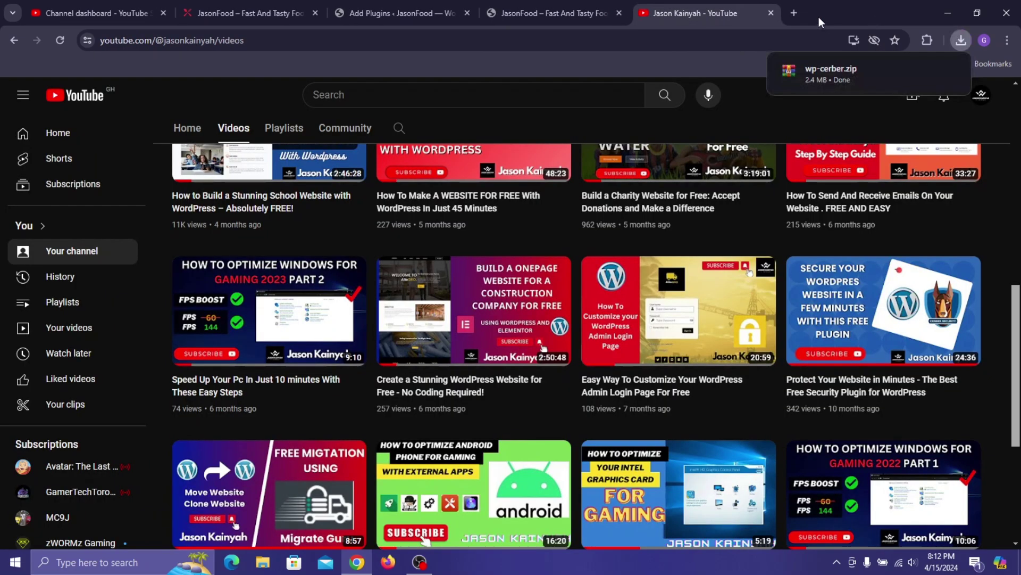
scroll(795, 11, "up", 6)
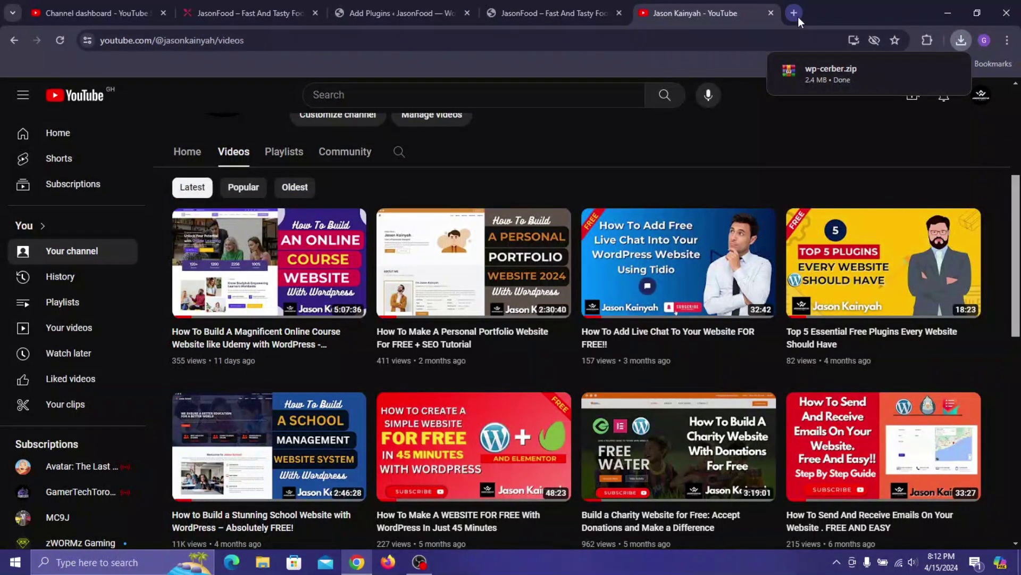
- Open the WordPress.org plugin directory at wordpress.org/plugins in a new tab
left_click(798, 17)
type("wor")
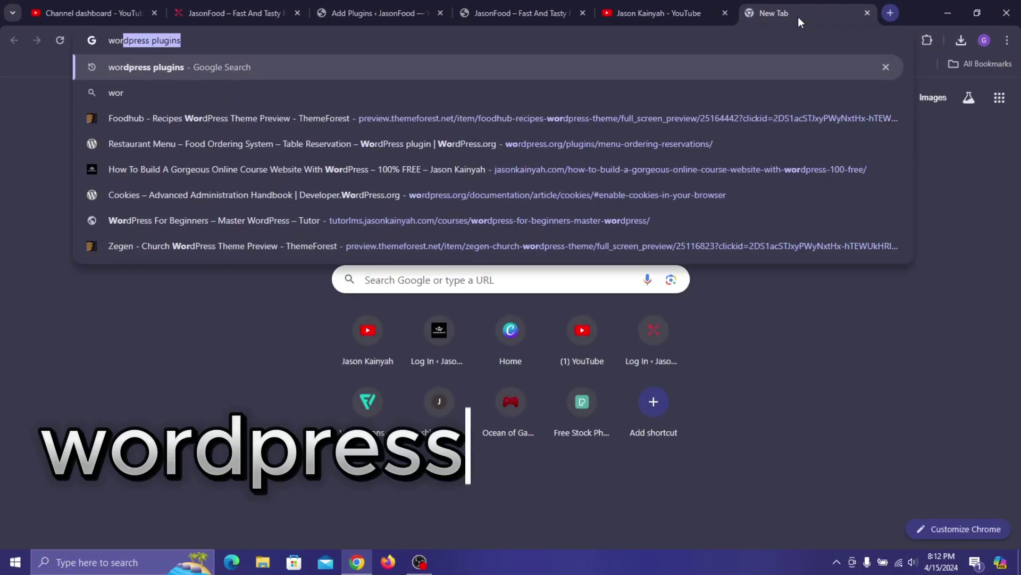
type("dpres")
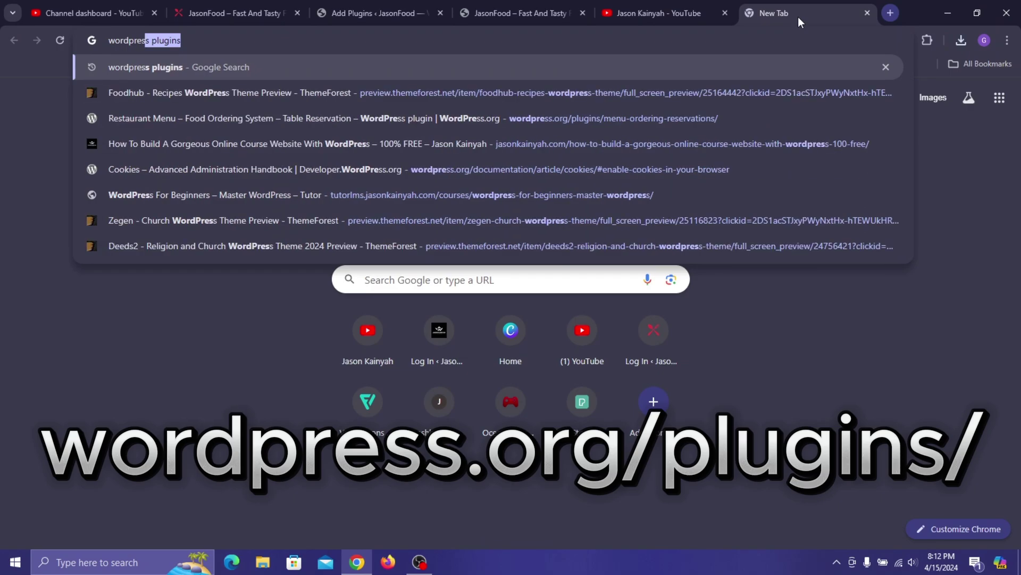
type("s.org")
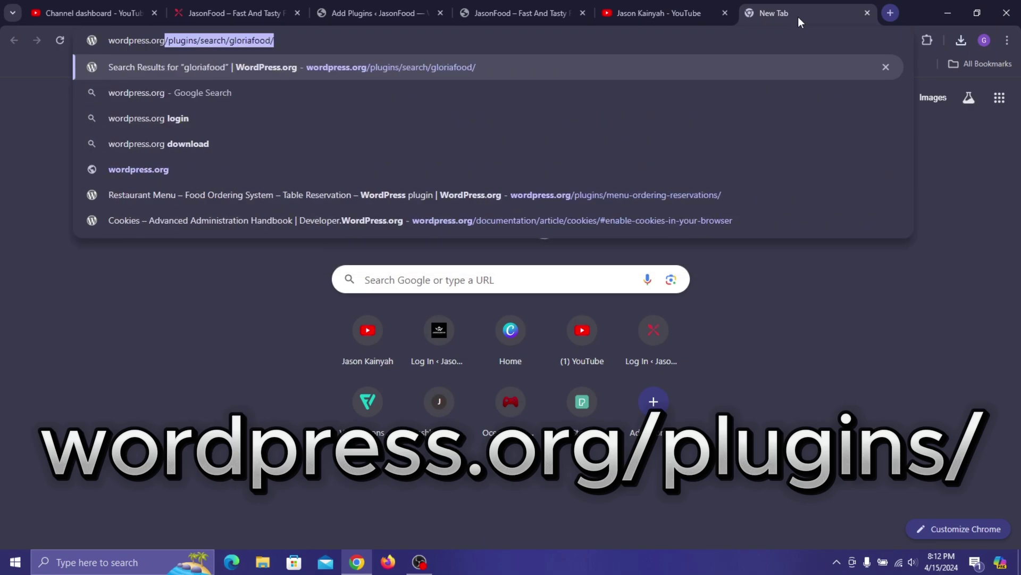
type("/plugi")
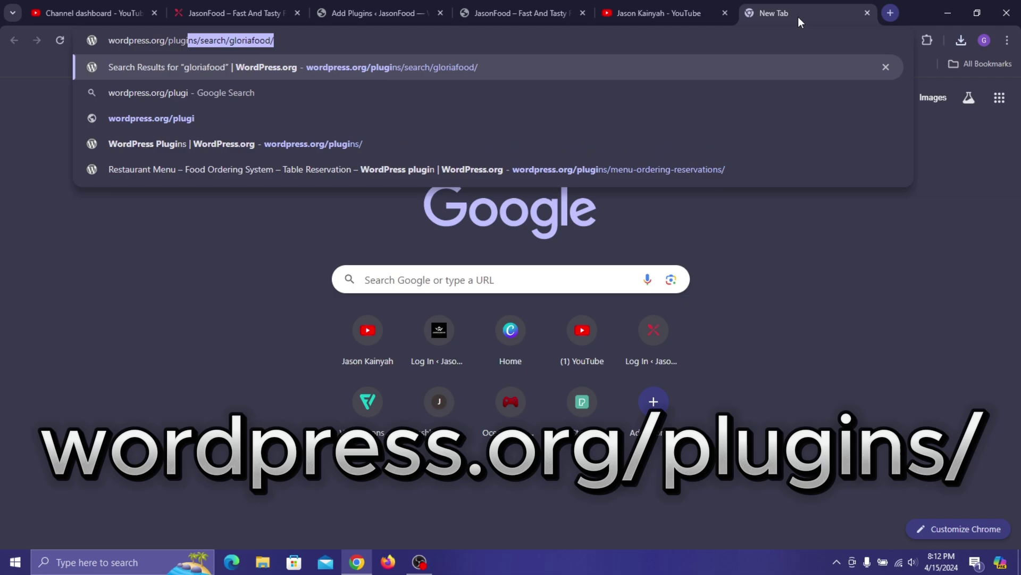
type("ns")
key("BackSpace")
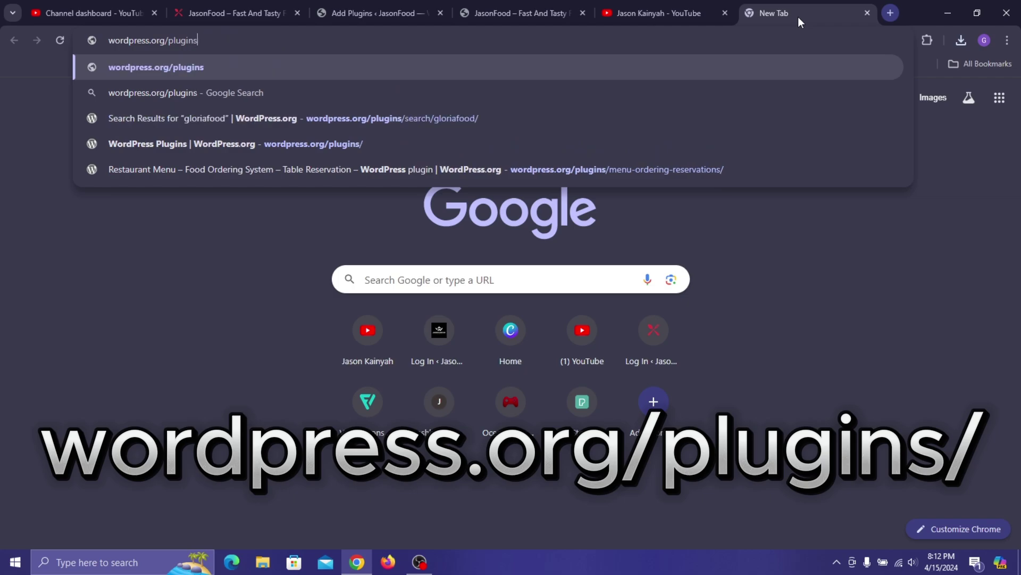
type("/")
key("BackSpace")
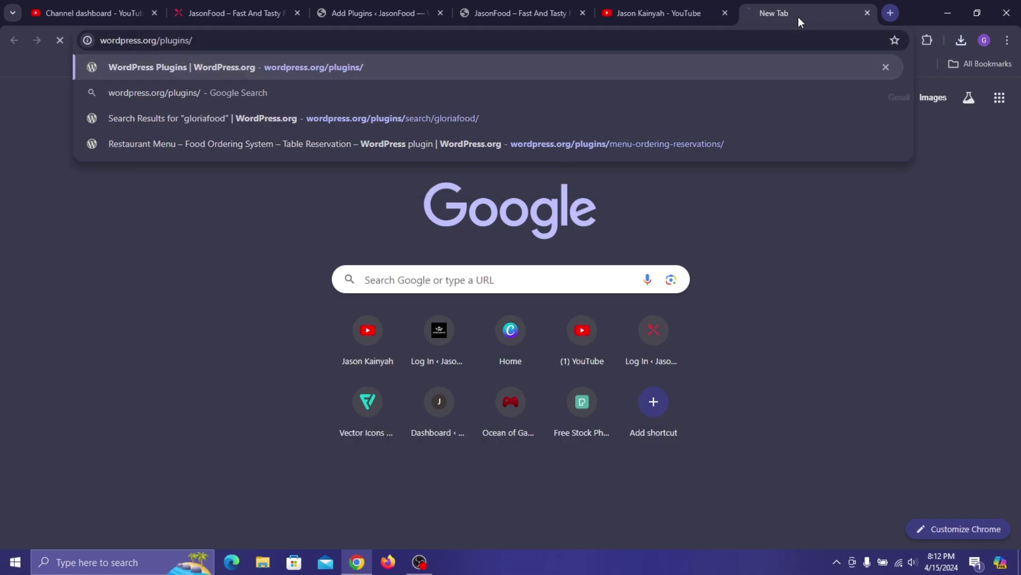
key("Return")
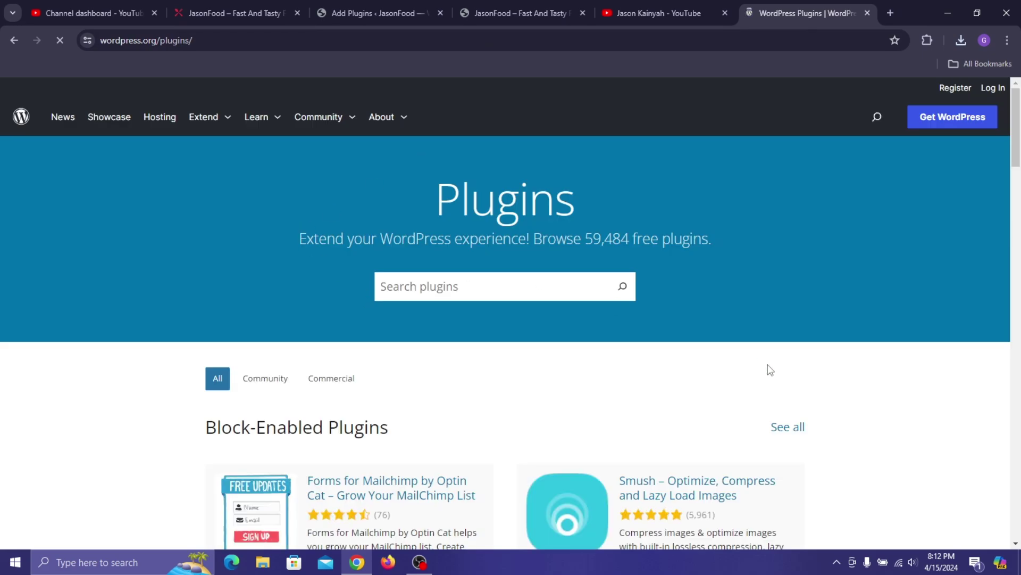
- Search the directory for GloriaFood and open the GloriaFood Restaurant Menu plugin page
left_click(442, 286)
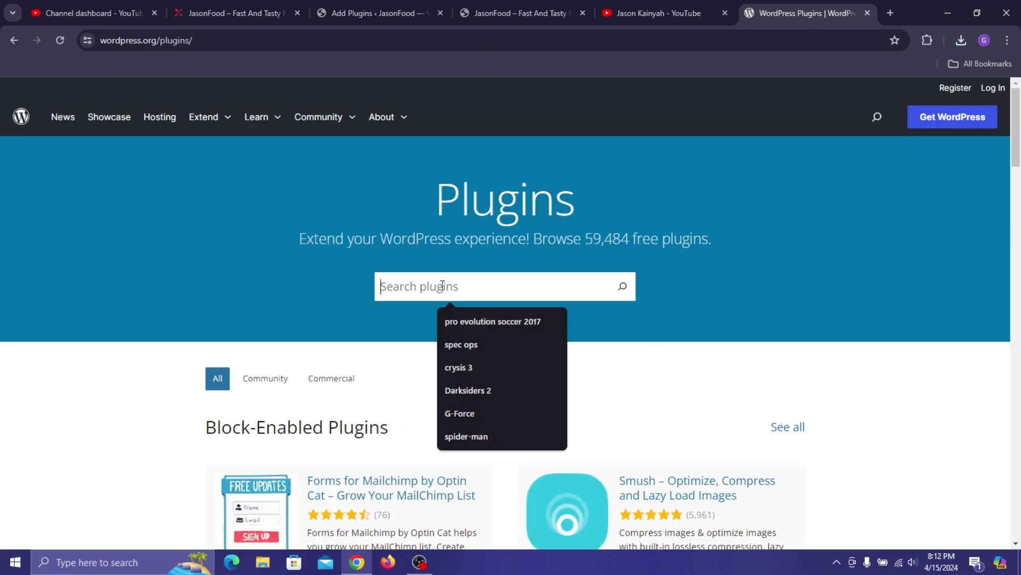
type("Glo")
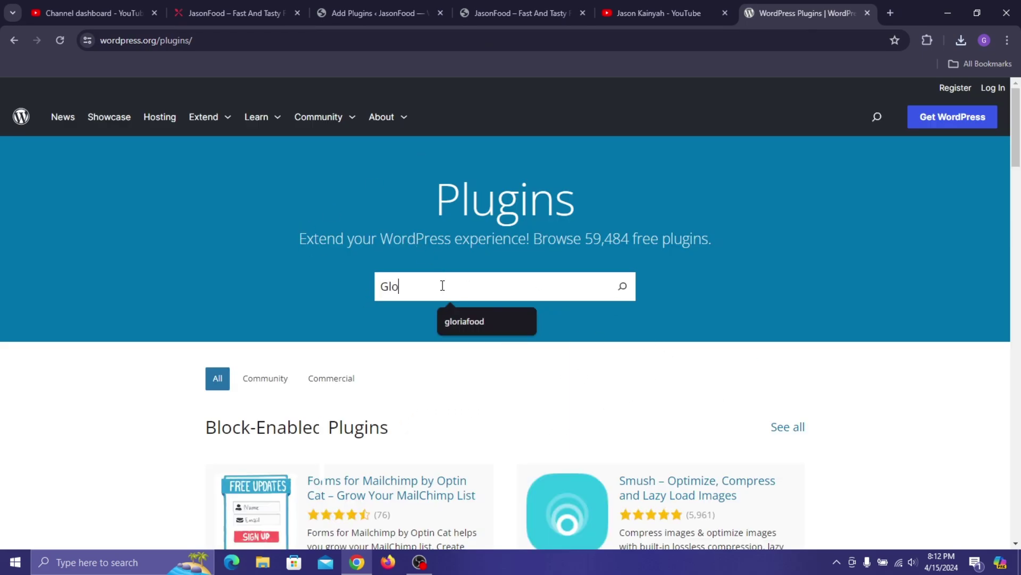
type("riafood")
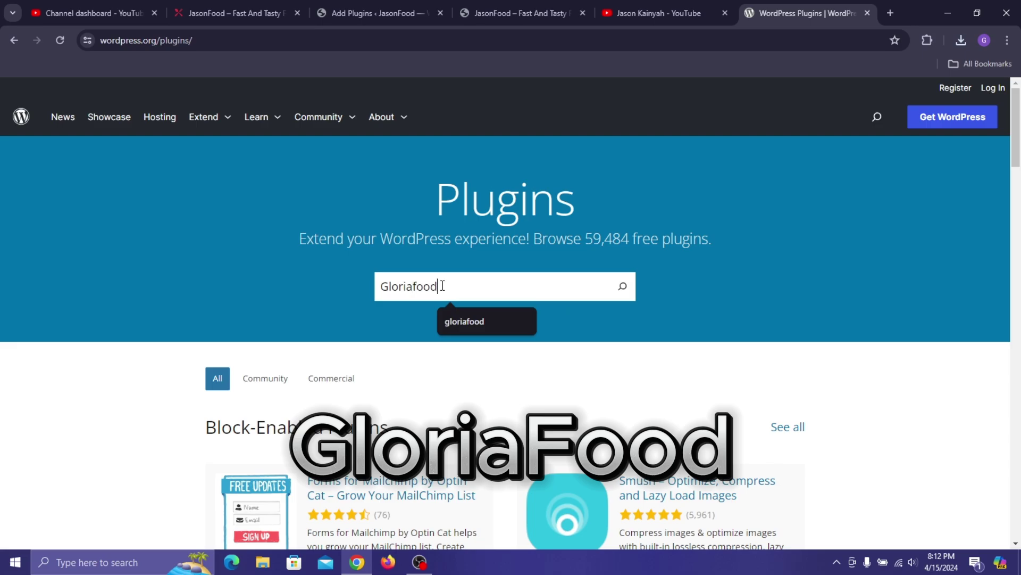
key("Return")
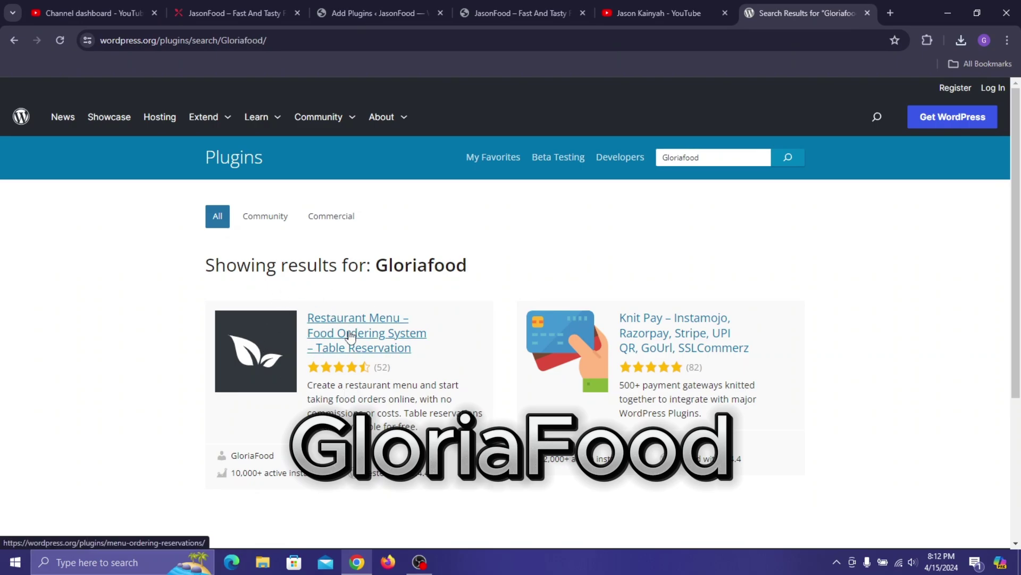
left_click(370, 350)
- Download menu-ordering-reservations.2.4.2.zip and check that the 2.8 MB download completed
scroll(385, 356, "down", 2)
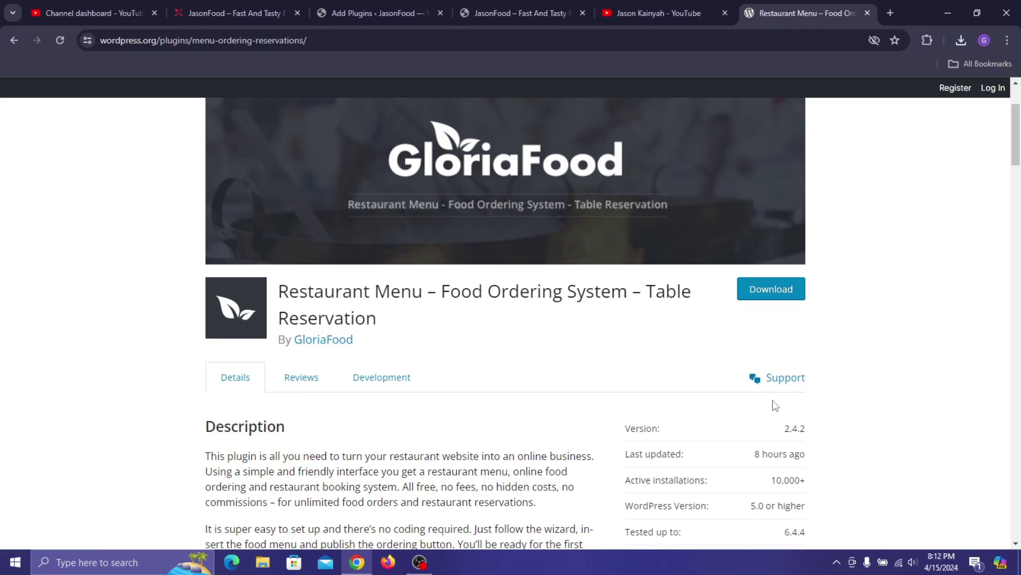
scroll(774, 405, "down", 2)
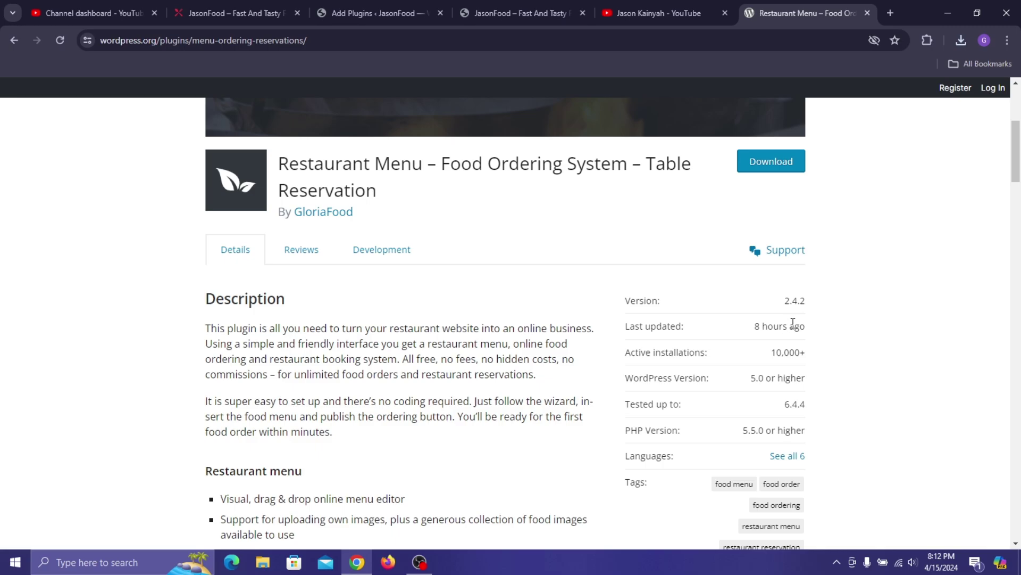
scroll(669, 404, "down", 2)
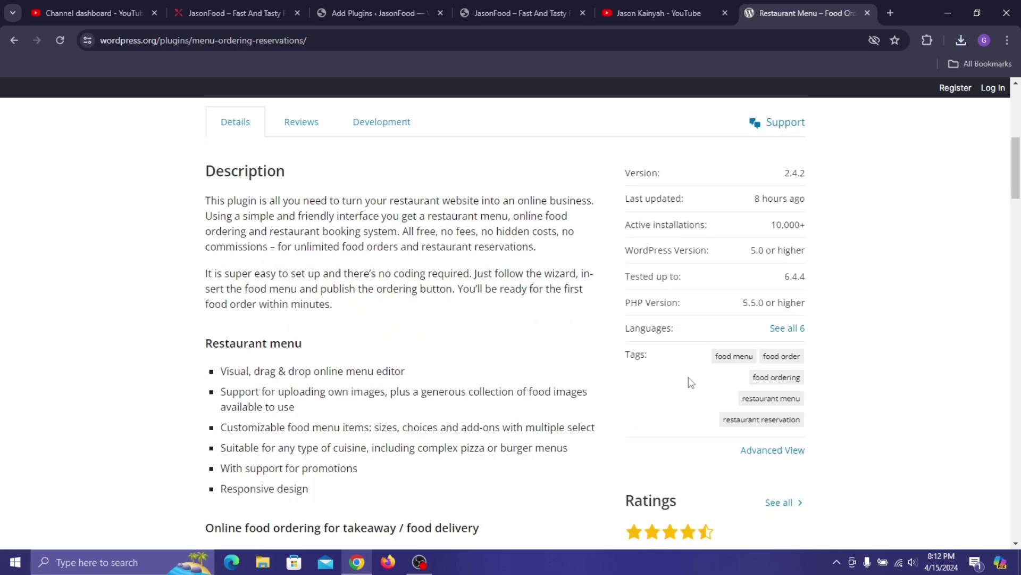
scroll(711, 309, "up", 4)
left_click(789, 293)
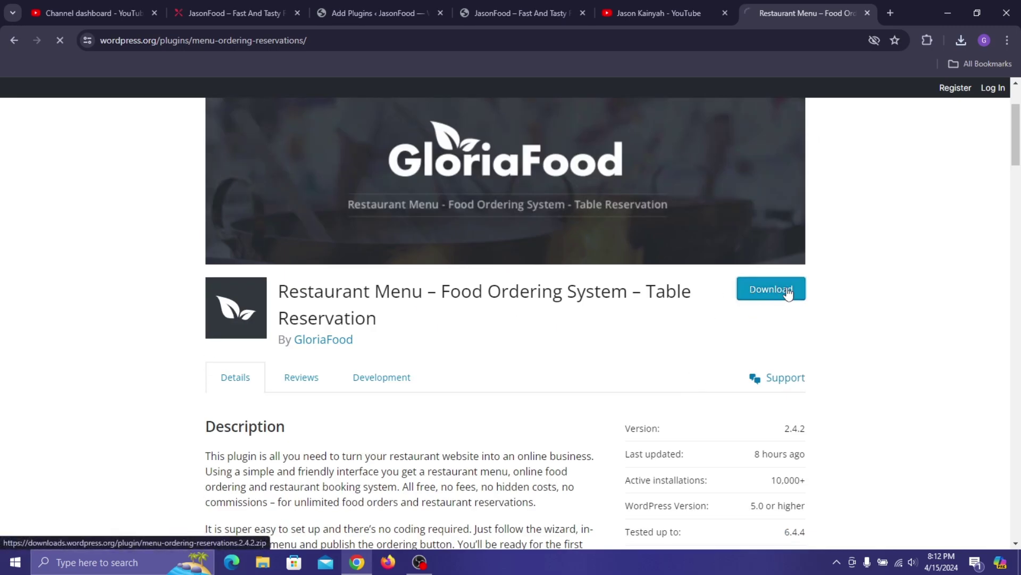
left_click(960, 43)
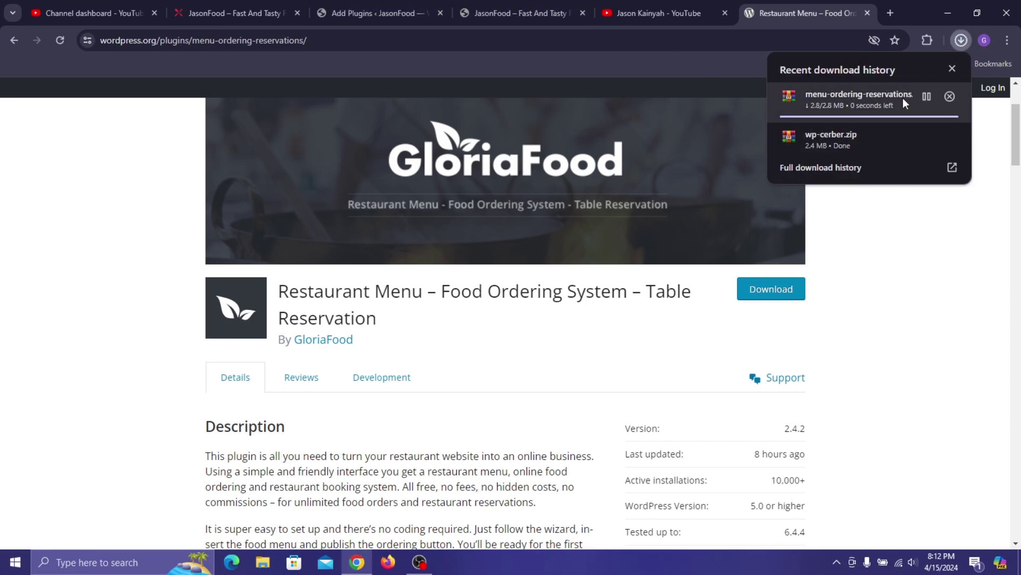
- Upload wp-cerber.zip through Upload Plugin, install it, and return to the plugin installer
left_click(360, 1)
left_click(360, 1)
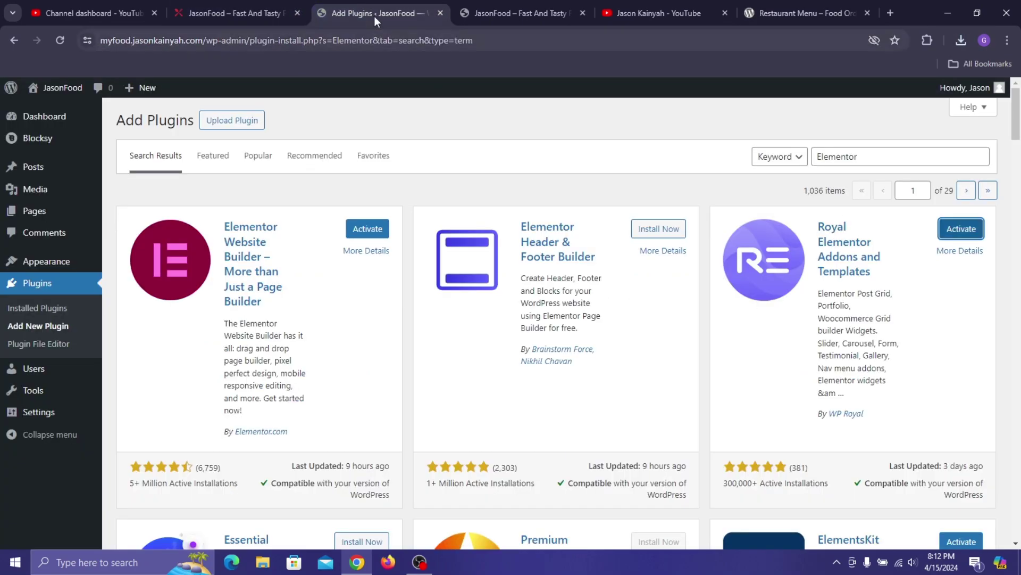
left_click(255, 124)
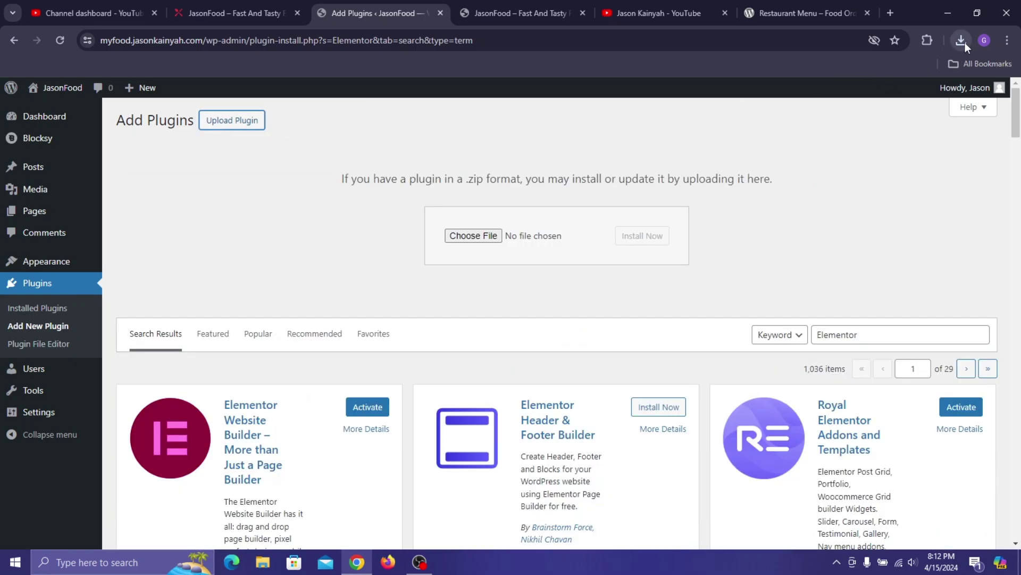
left_click(965, 42)
left_click_drag(870, 130, 532, 234)
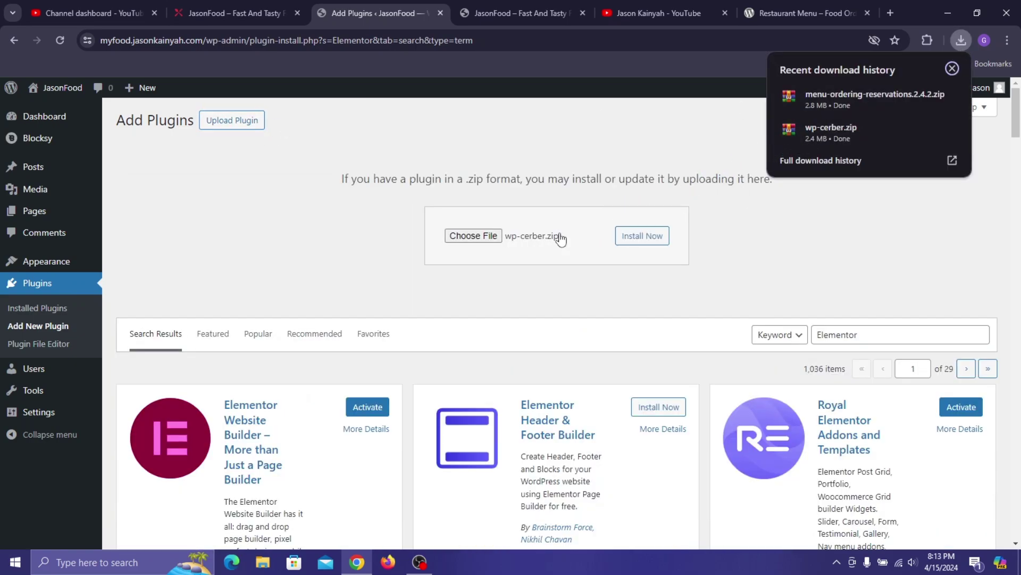
left_click(642, 242)
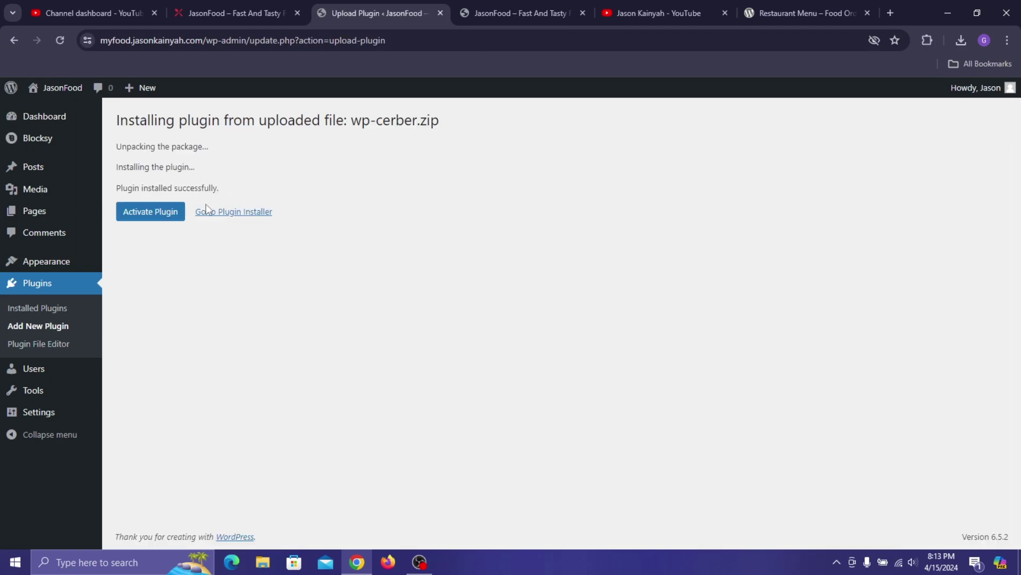
left_click(252, 213)
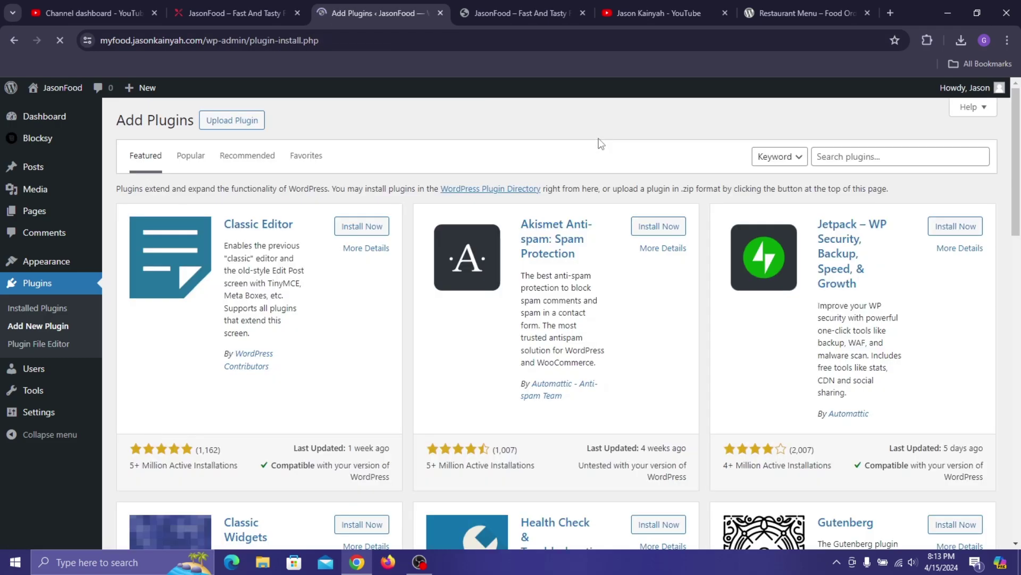
- Upload menu-ordering-reservations.2.4.2.zip via Upload Plugin, install it, and go back to the installer
left_click(233, 120)
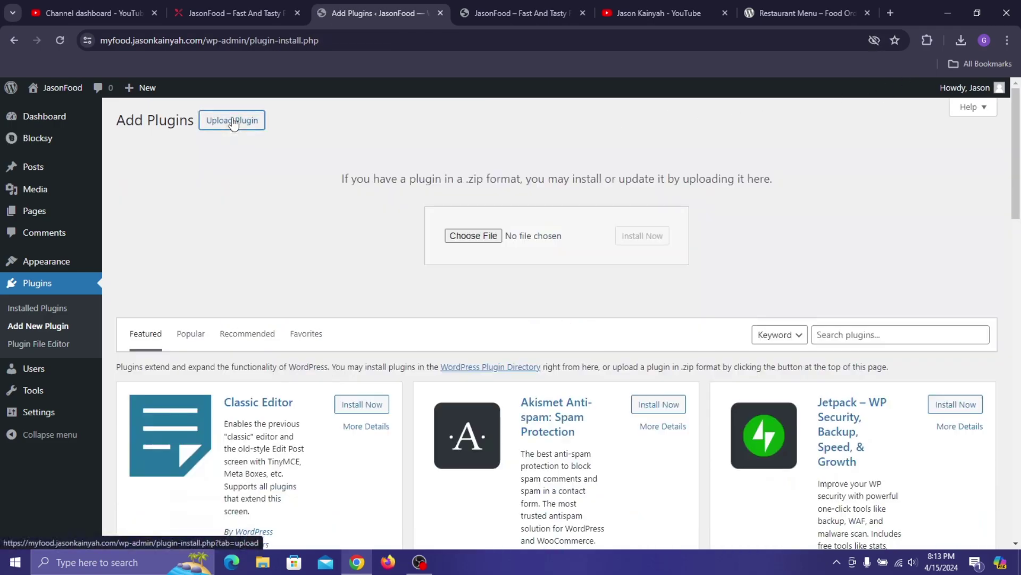
left_click(960, 43)
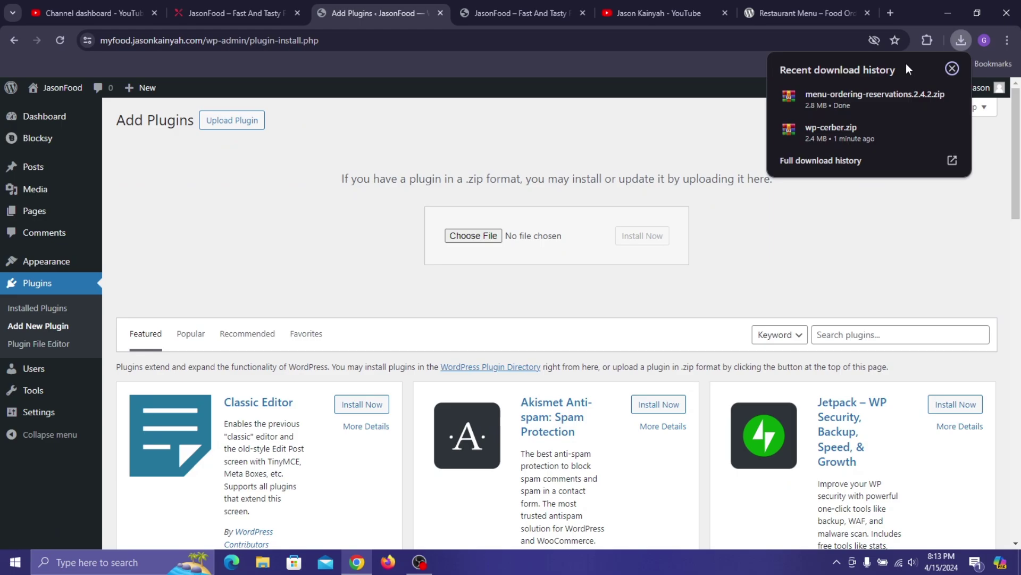
left_click_drag(851, 96, 512, 250)
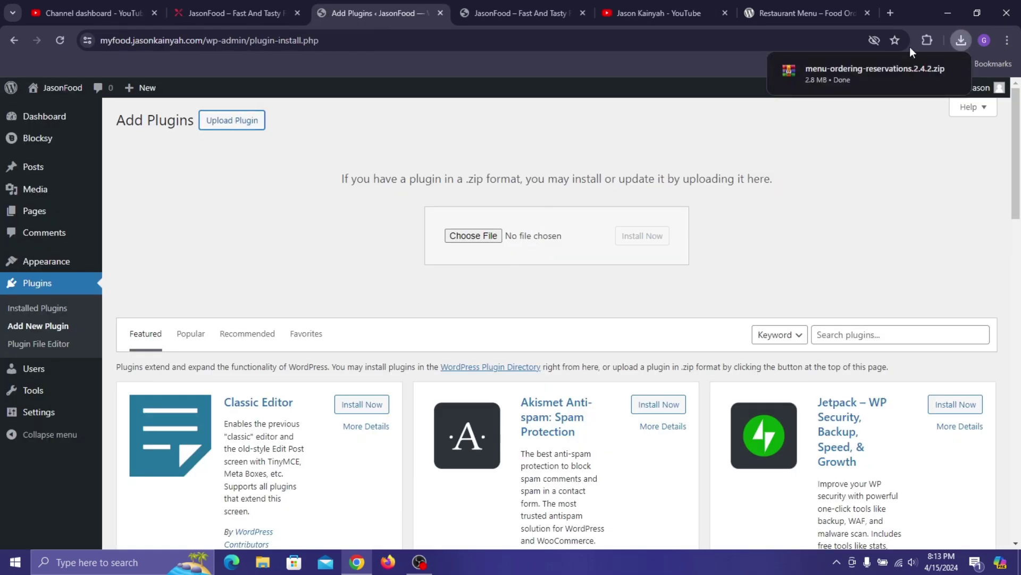
left_click_drag(887, 62, 563, 244)
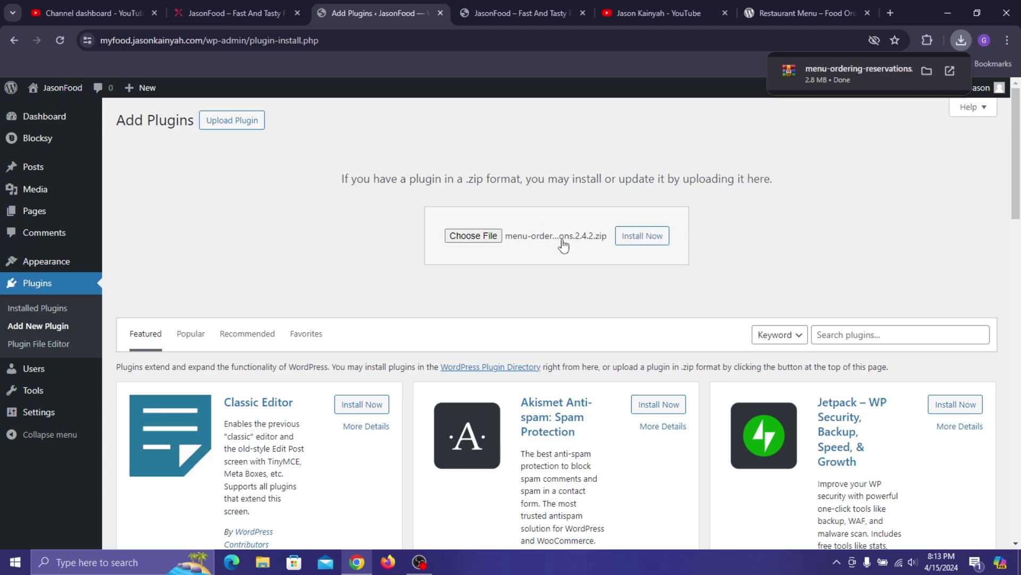
left_click(638, 241)
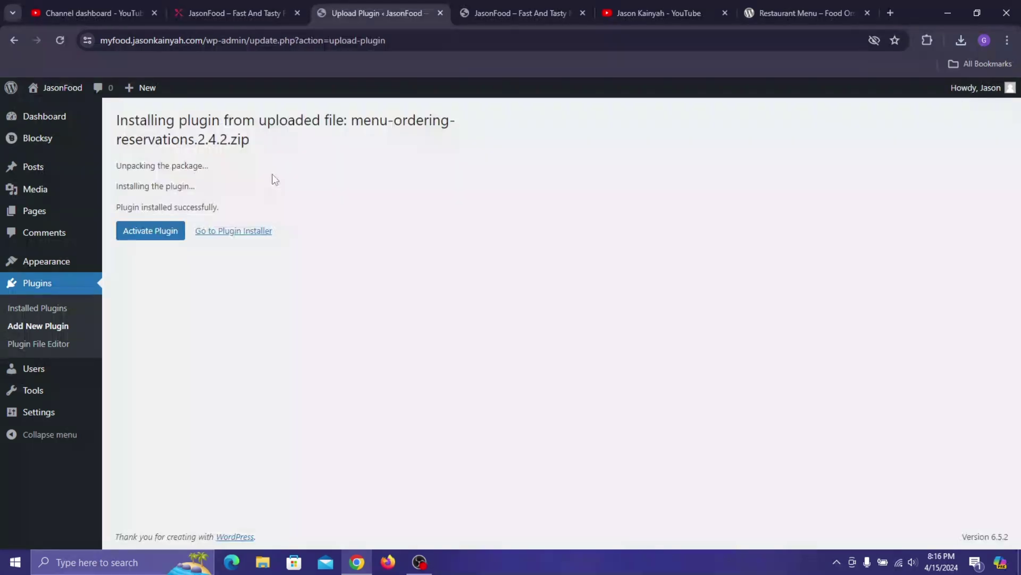
left_click(254, 234)
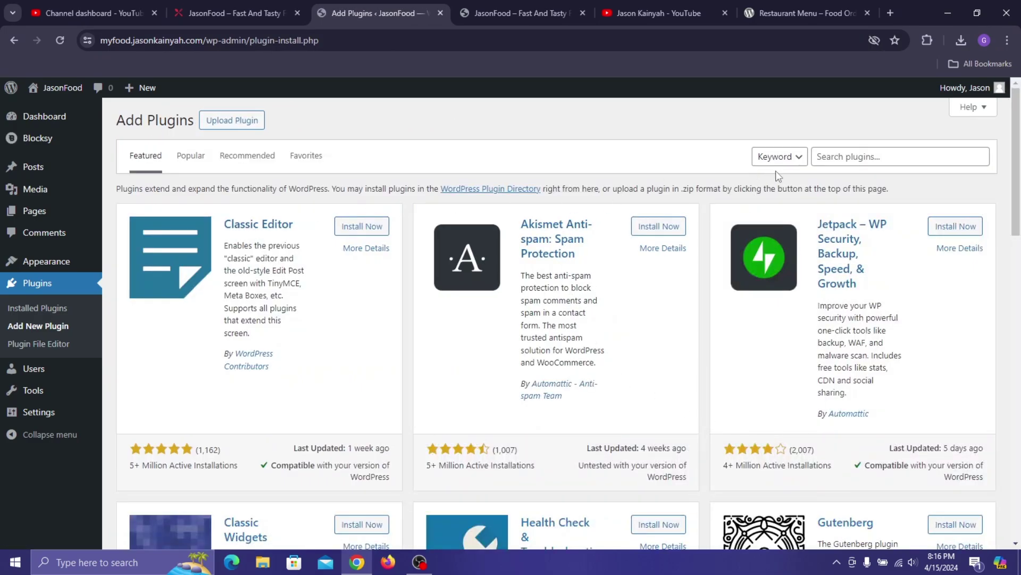
- Search the plugin directory for 'Metform'
left_click(836, 157)
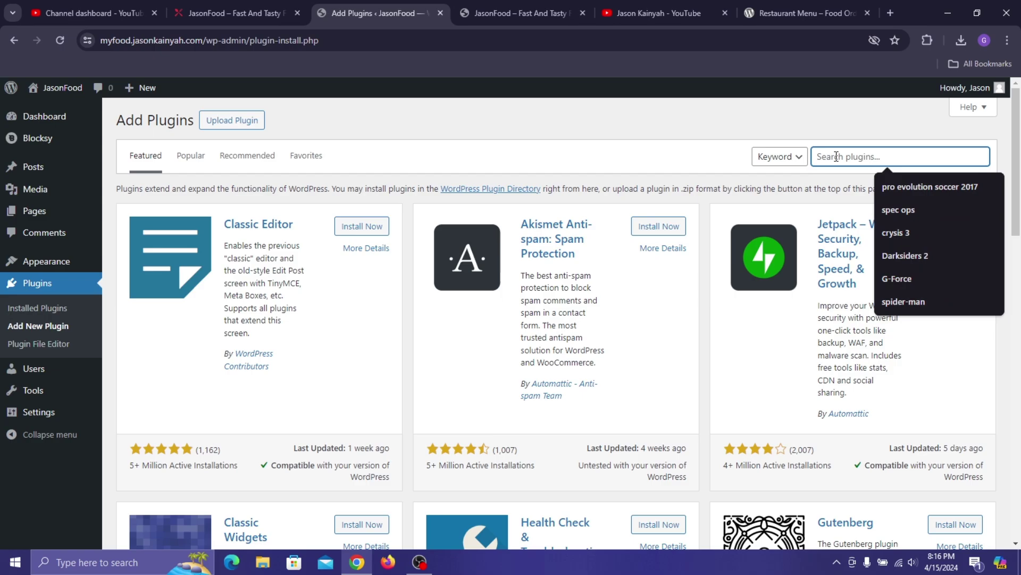
type("Metform")
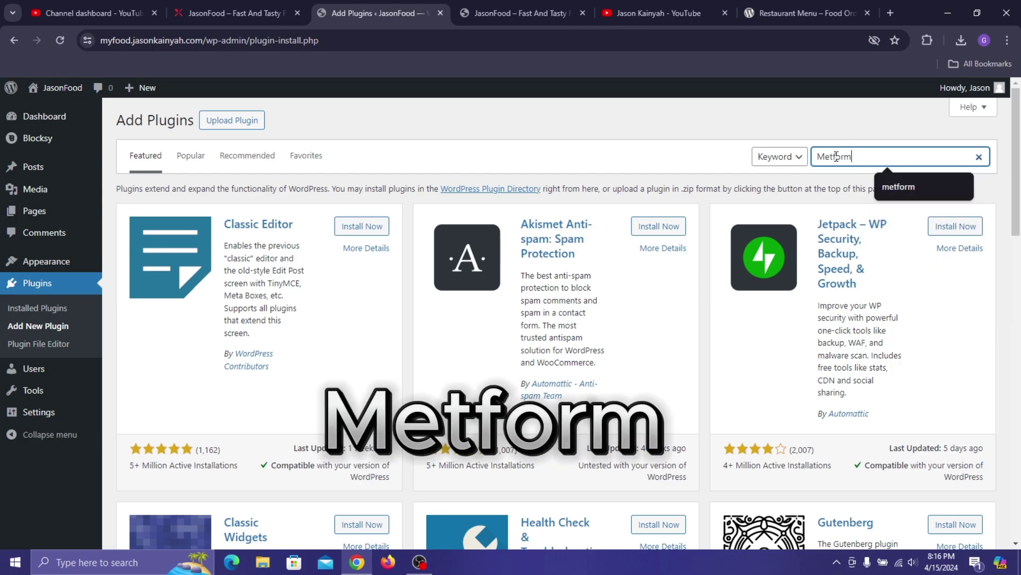
key("Return")
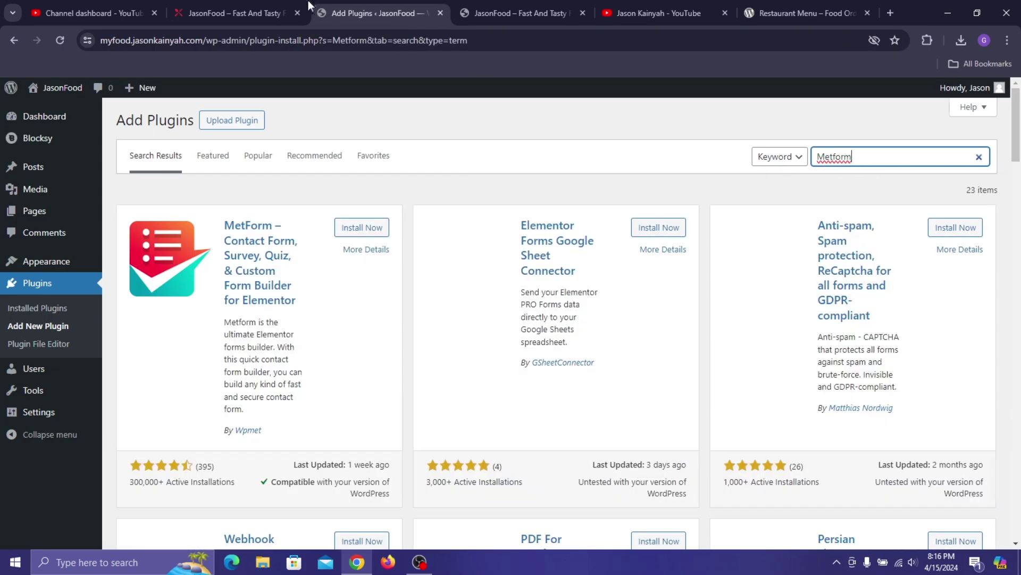
- Check the Name, Email and message fields on the live JasonFood contact page form
left_click(260, 7)
left_click(487, 162)
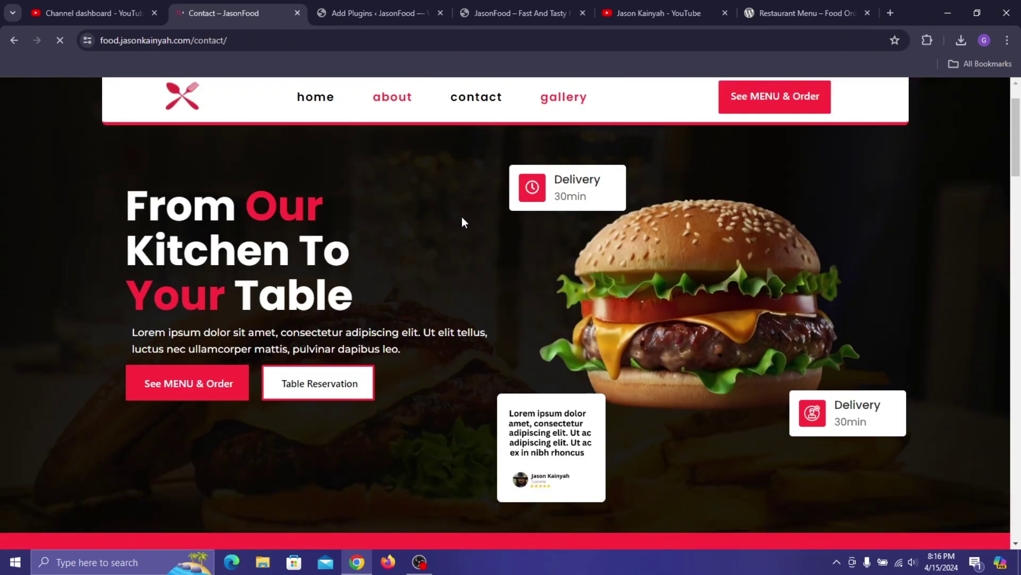
scroll(287, 337, "down", 5)
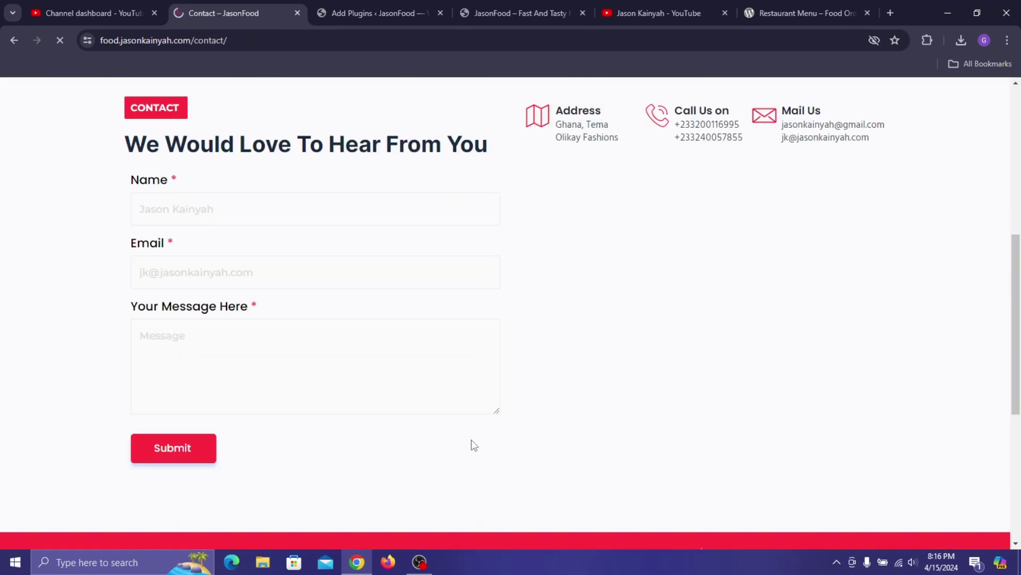
left_click(344, 198)
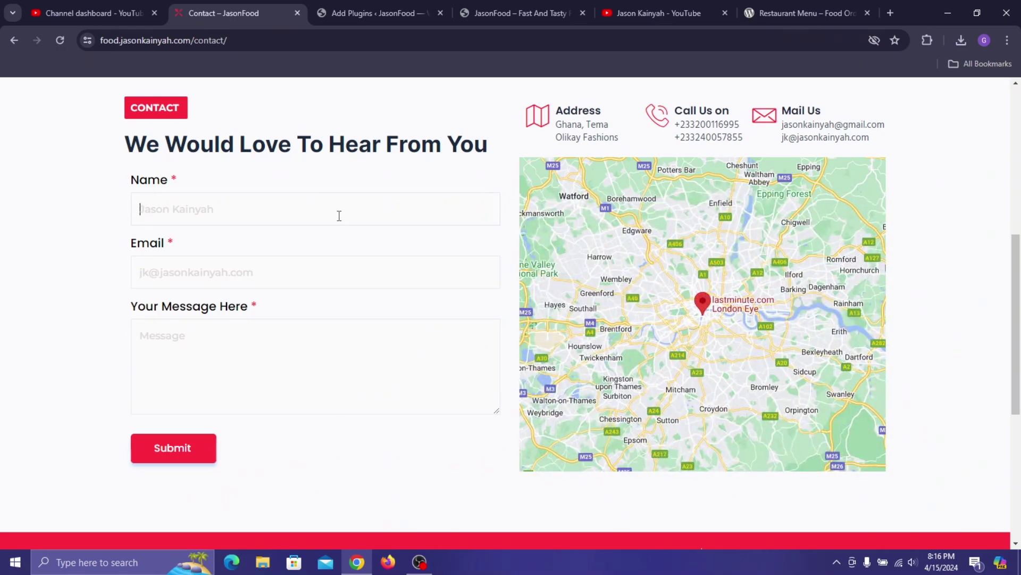
left_click(291, 277)
left_click(274, 441)
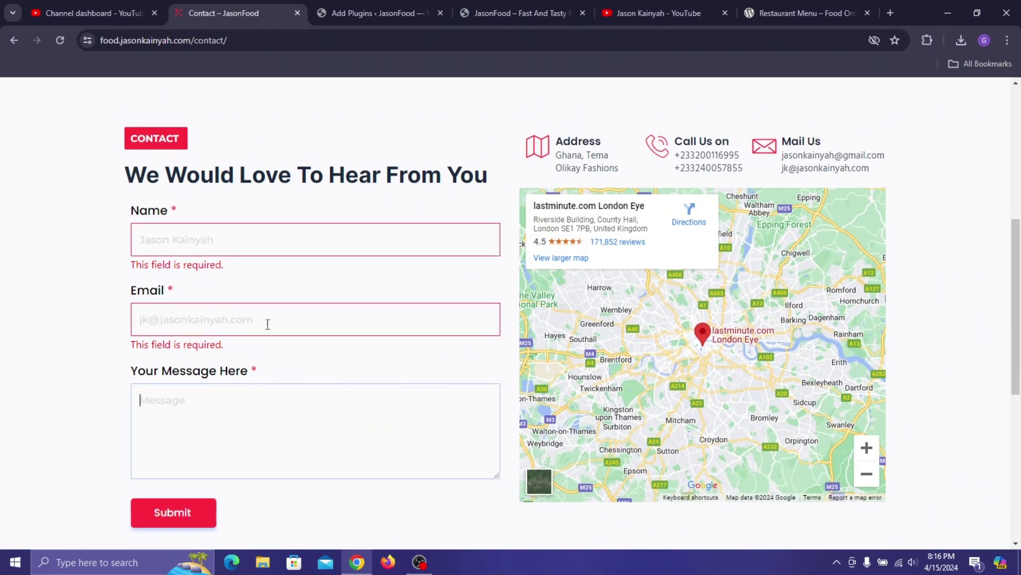
- Return to the Metform search results and install the MetForm plugin
left_click(533, 2)
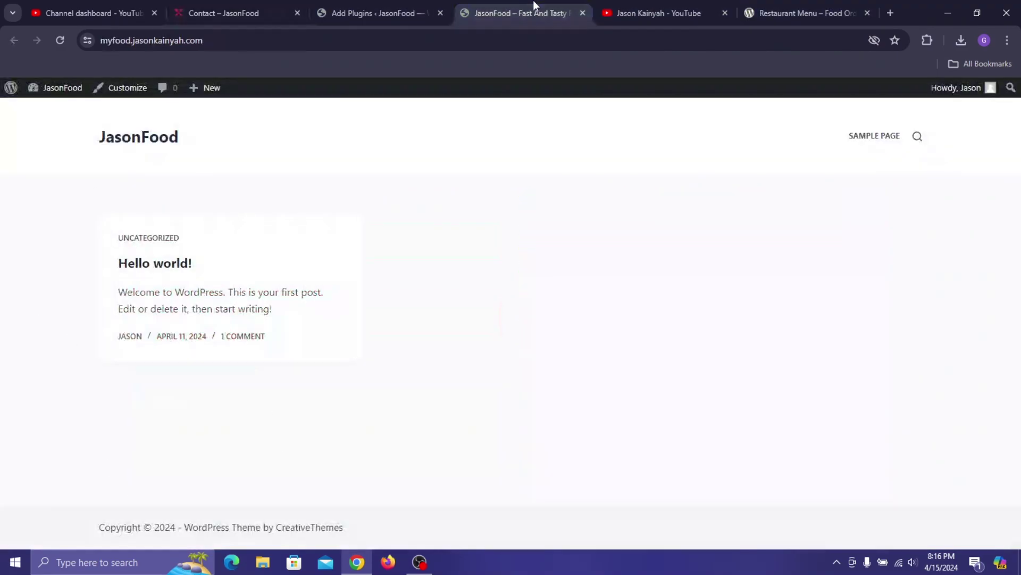
left_click(406, 2)
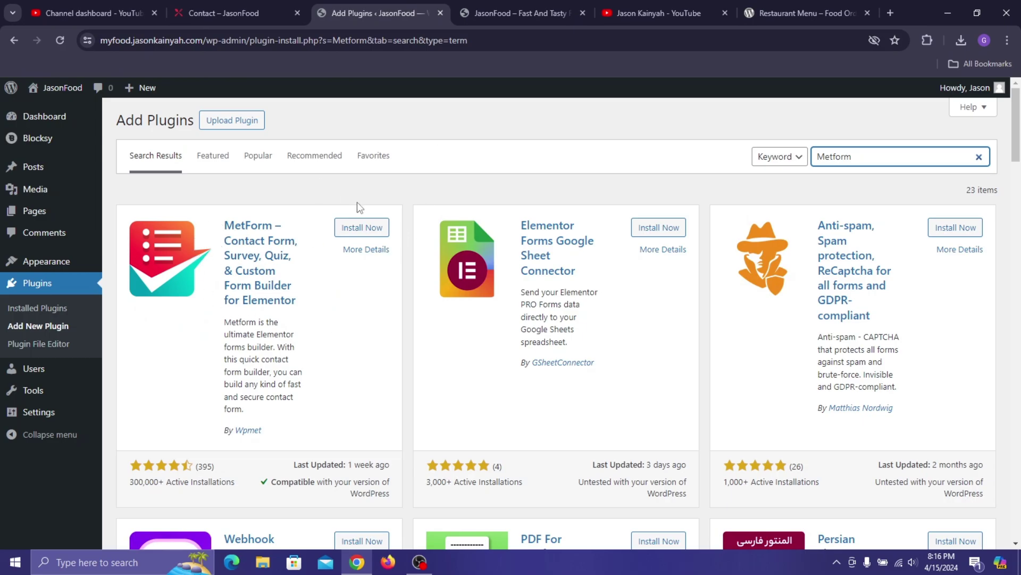
left_click(363, 234)
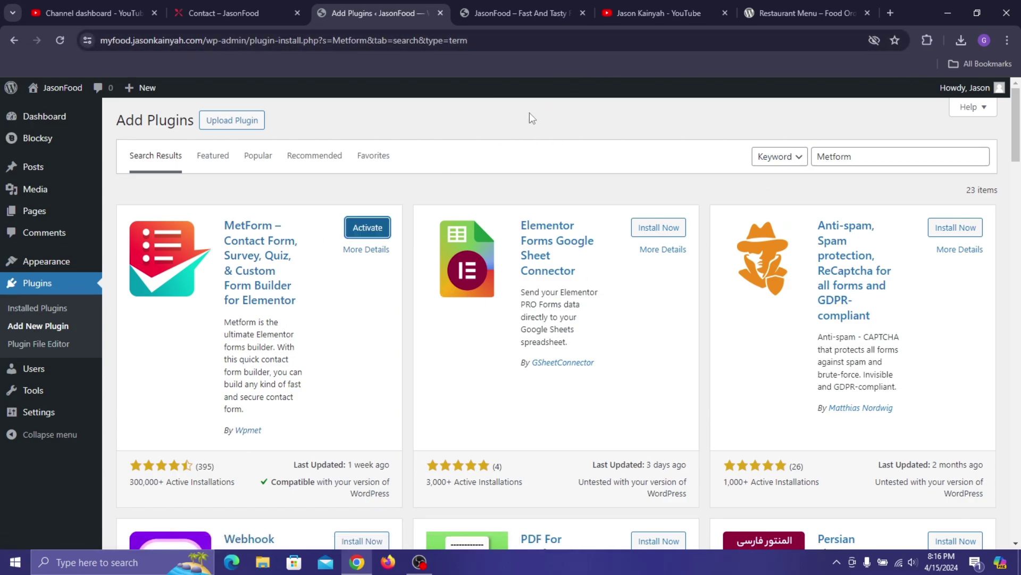
left_click(633, 15)
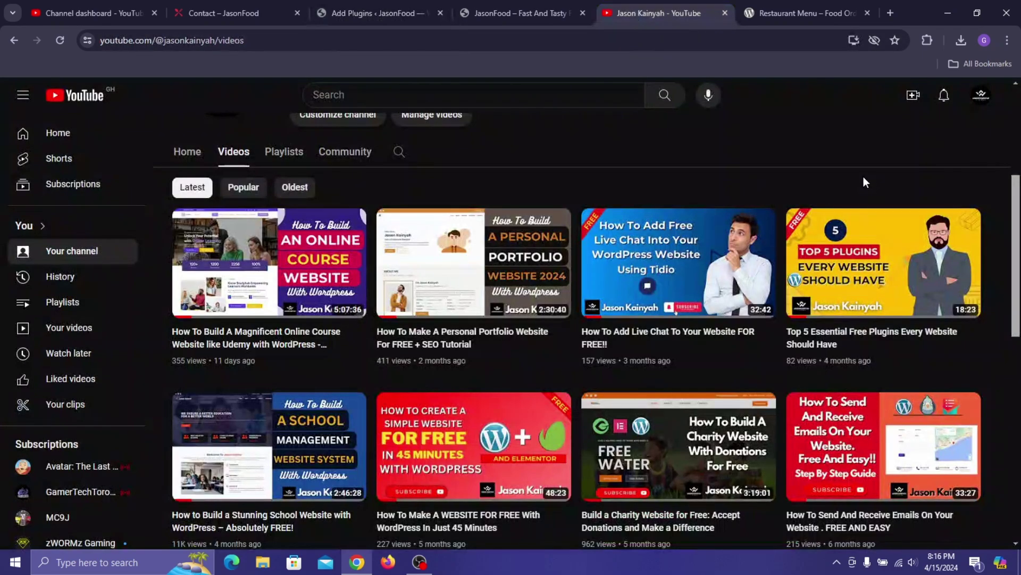
- Scroll through the YouTube channel's Videos list before heading back to WordPress
scroll(863, 181, "down", 2)
mouse_move(871, 373)
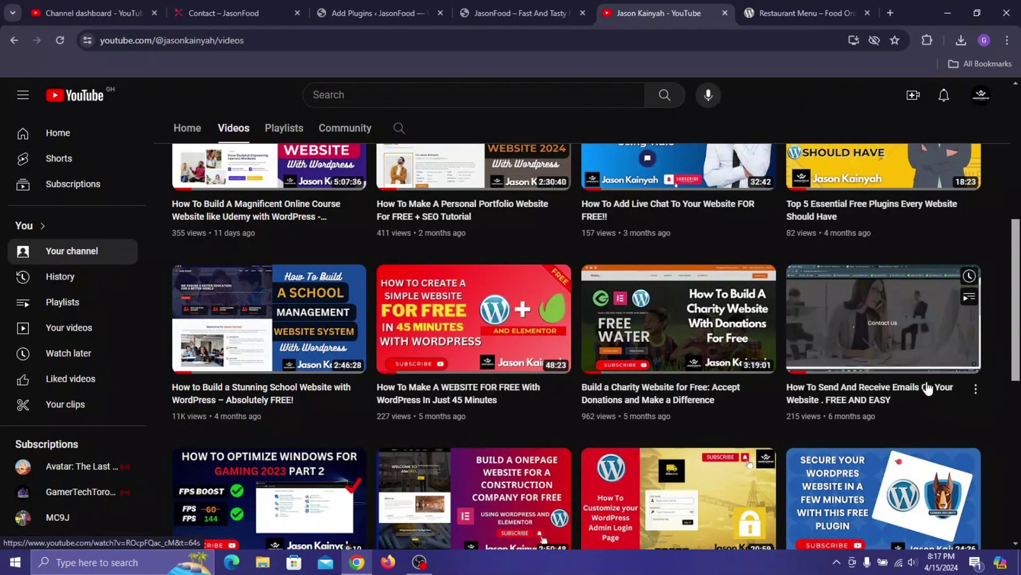
scroll(899, 425, "up", 2)
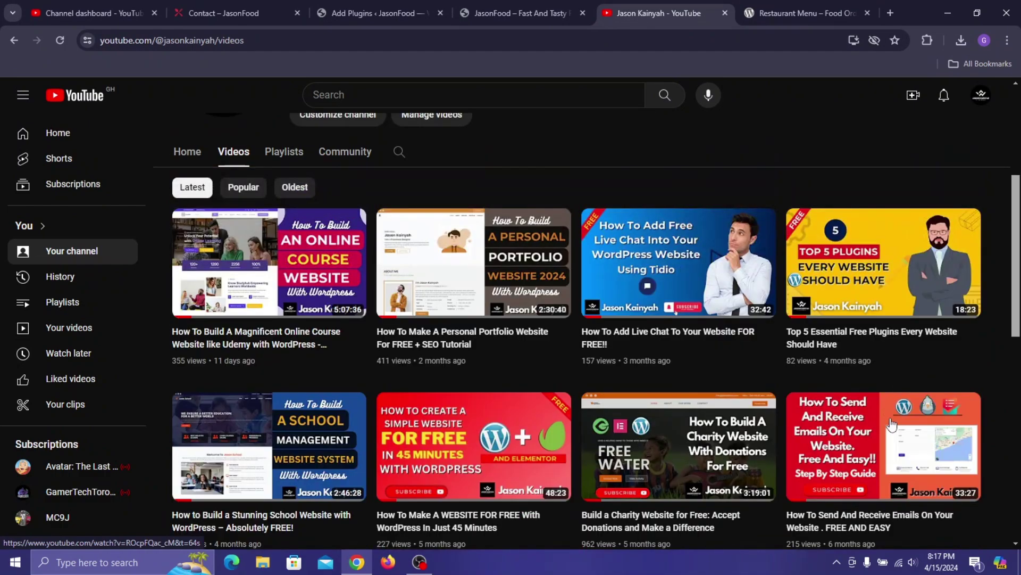
mouse_move(893, 426)
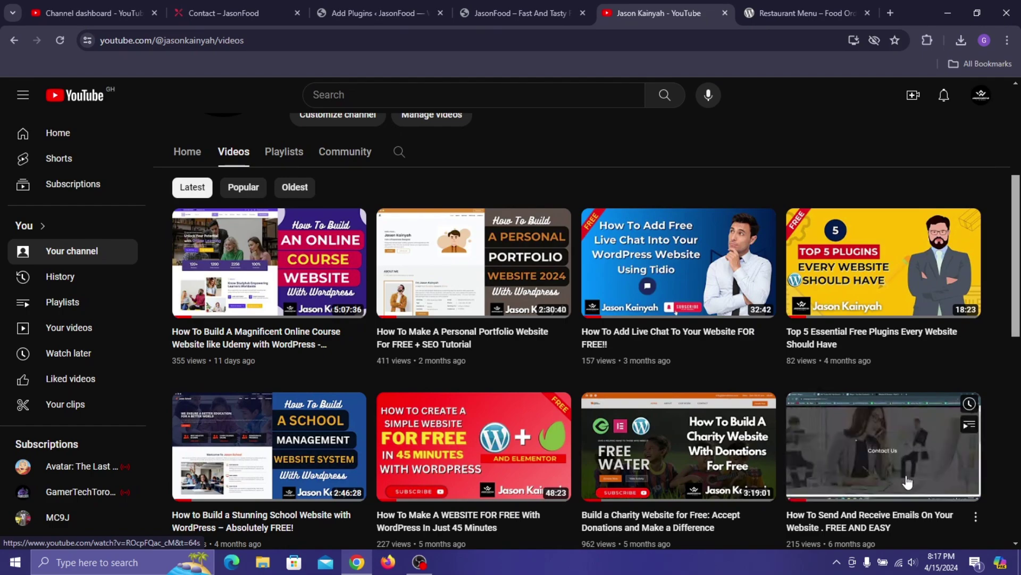
scroll(794, 369, "up", 5)
- In Installed Plugins, select every plugin except Blocksy Companion
left_click(369, 1)
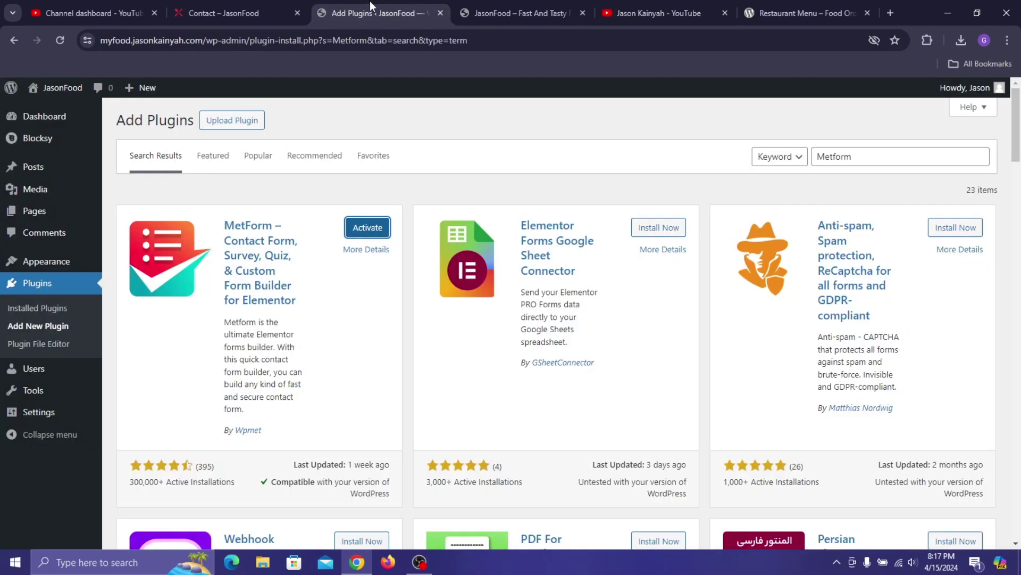
left_click(47, 313)
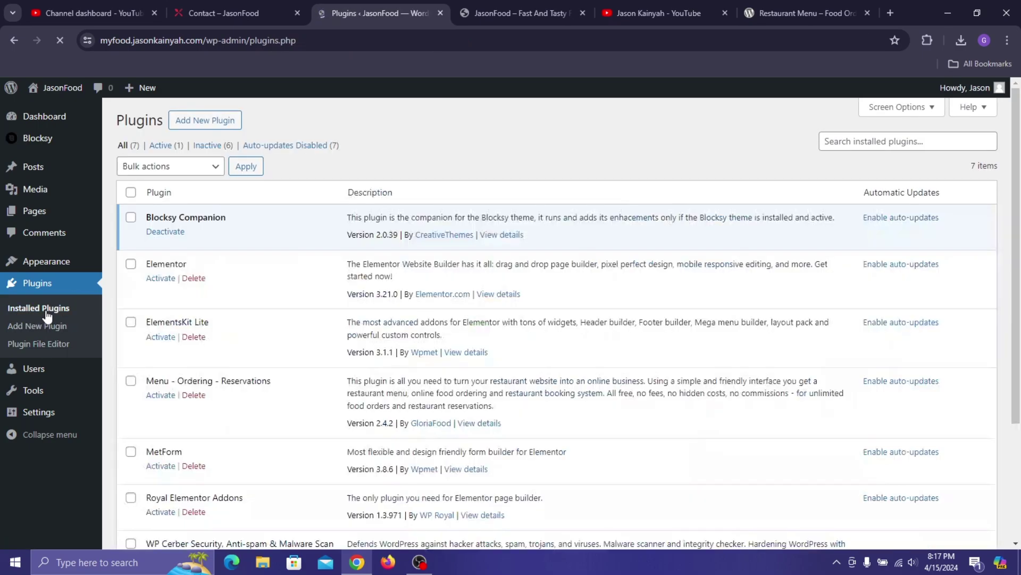
left_click(132, 194)
scroll(131, 202, "down", 4)
scroll(129, 204, "up", 4)
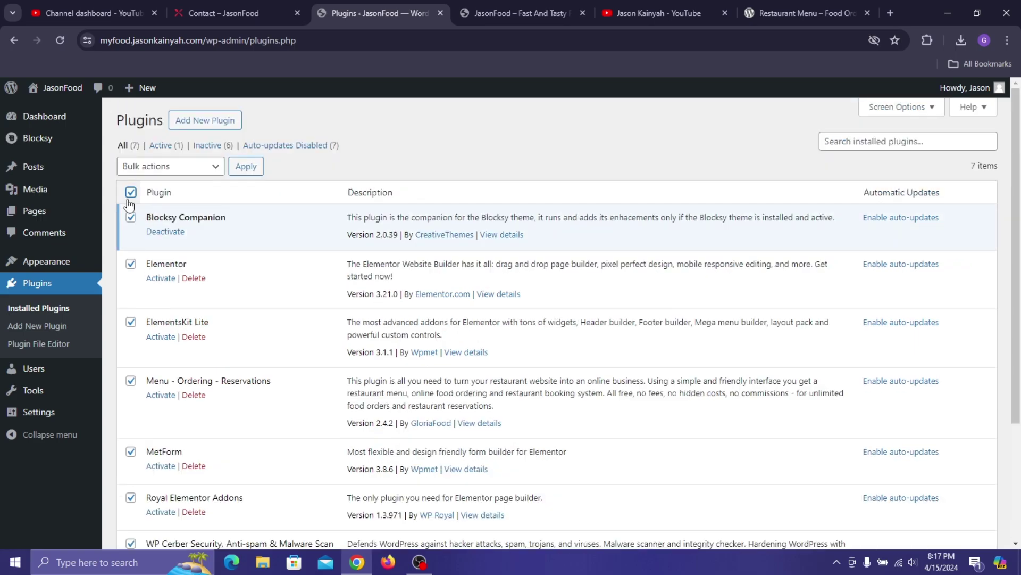
left_click(131, 194)
left_click(130, 194)
left_click(131, 219)
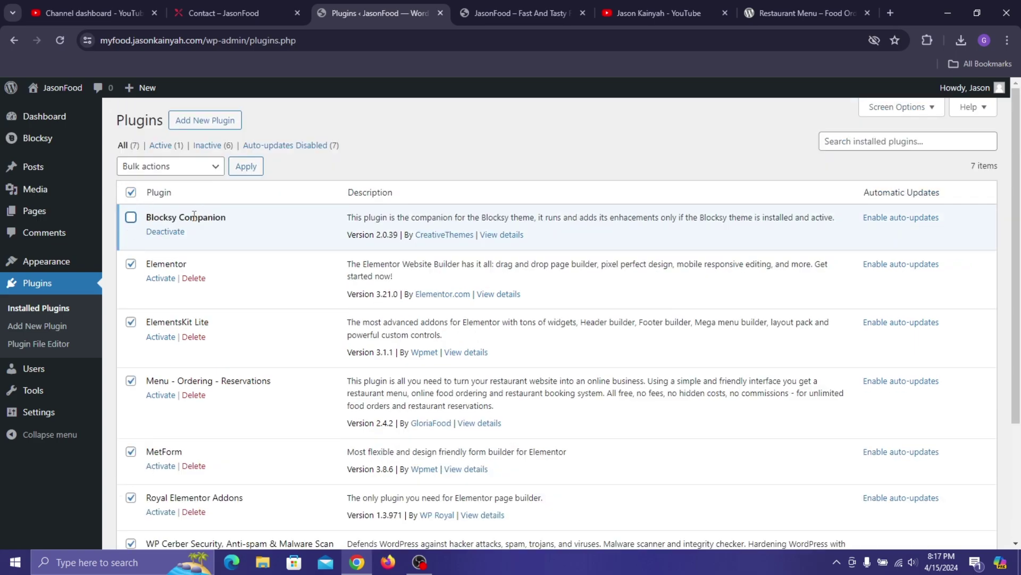
- Bulk-activate the selected plugins with the Activate bulk action
left_click(158, 168)
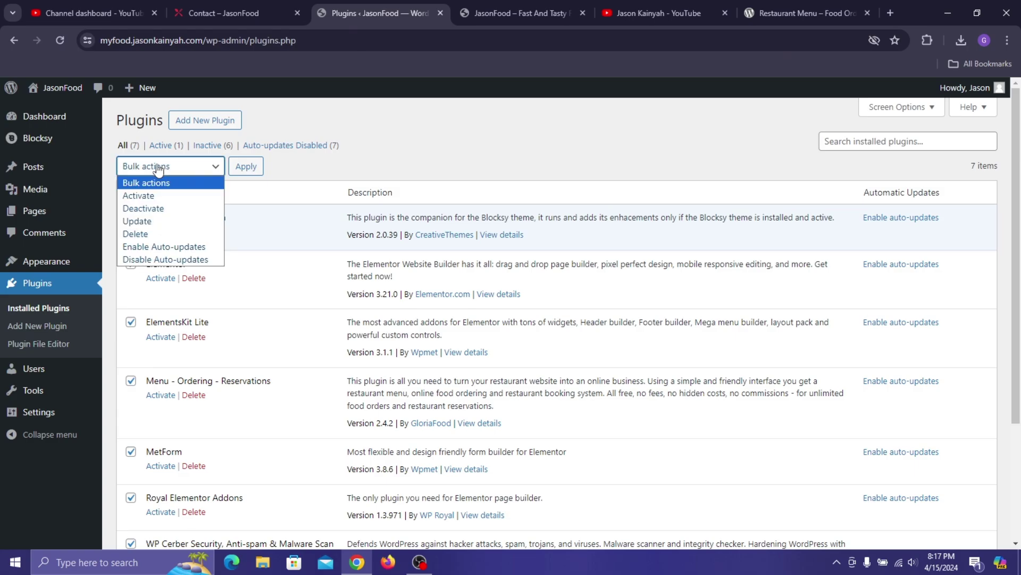
left_click(151, 197)
left_click(248, 165)
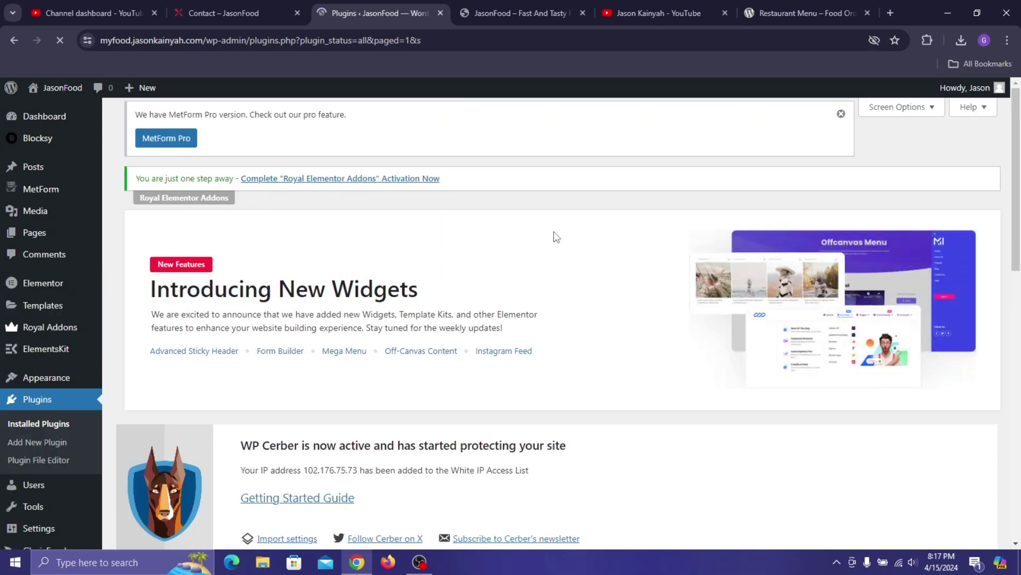
scroll(602, 244, "down", 5)
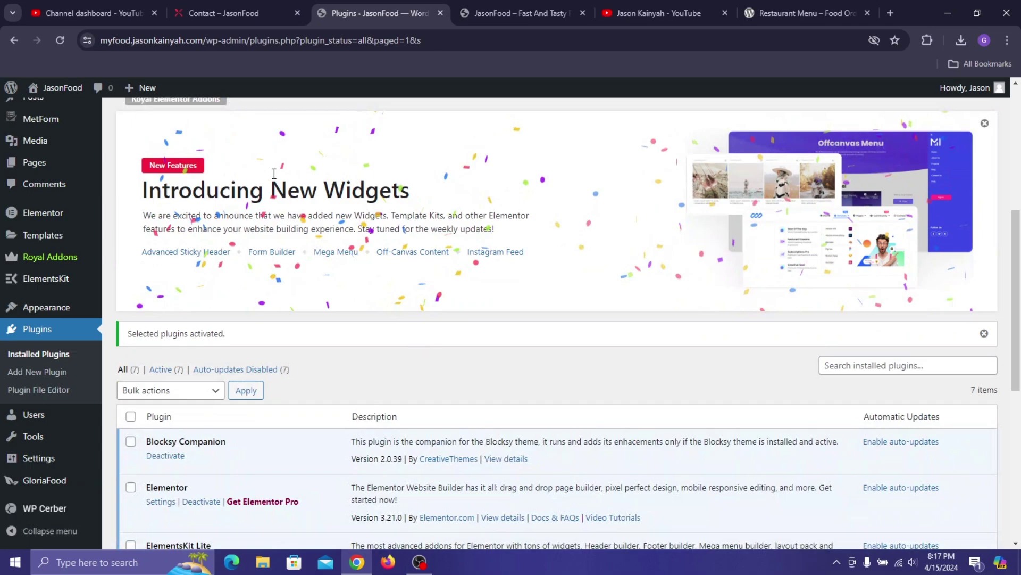
scroll(420, 202, "up", 3)
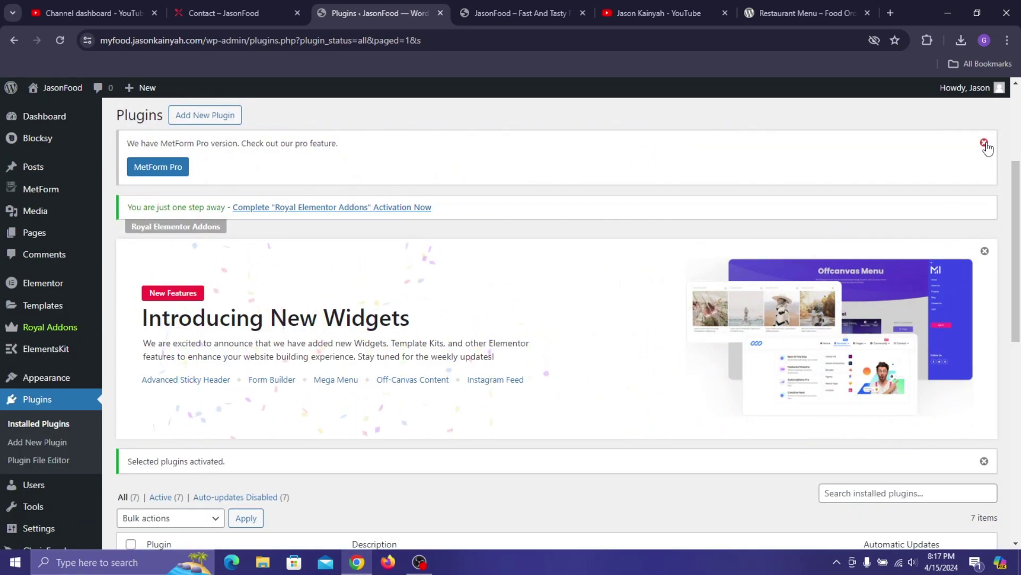
- Dismiss the MetForm Pro, Introducing New Widgets and 'Selected plugins activated' notices
left_click(984, 143)
left_click(984, 187)
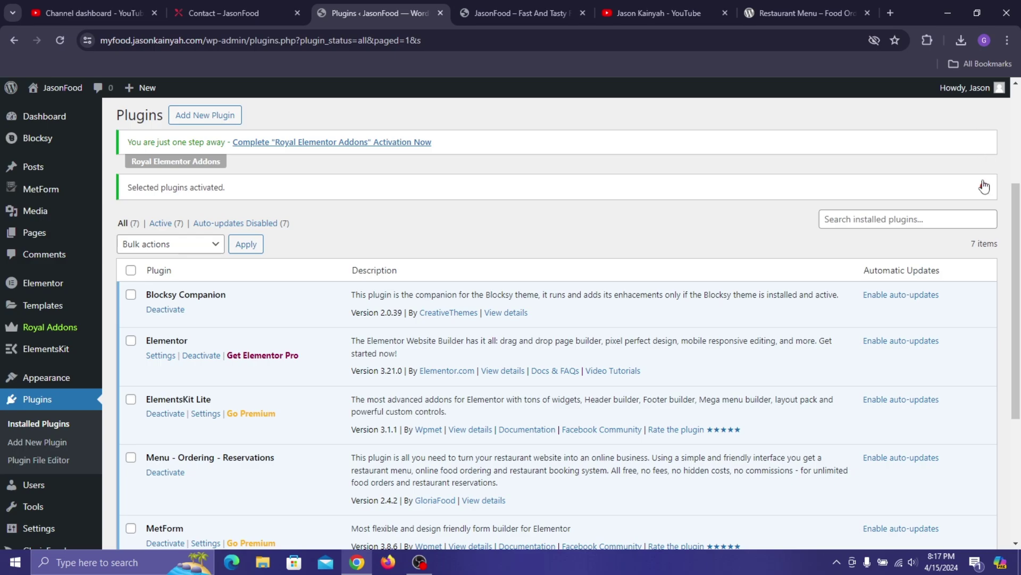
left_click(984, 187)
scroll(266, 242, "down", 4)
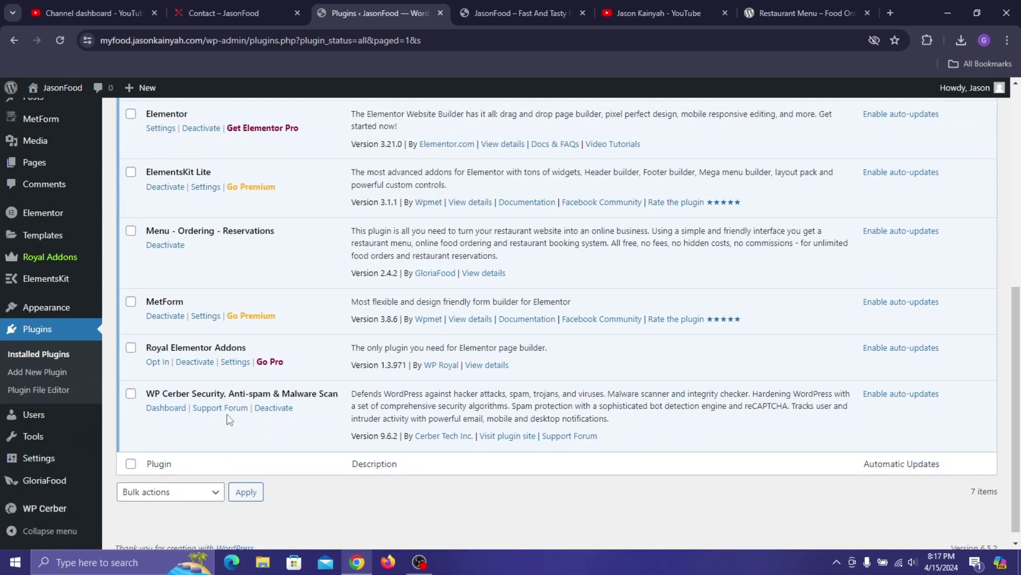
scroll(220, 257, "up", 4)
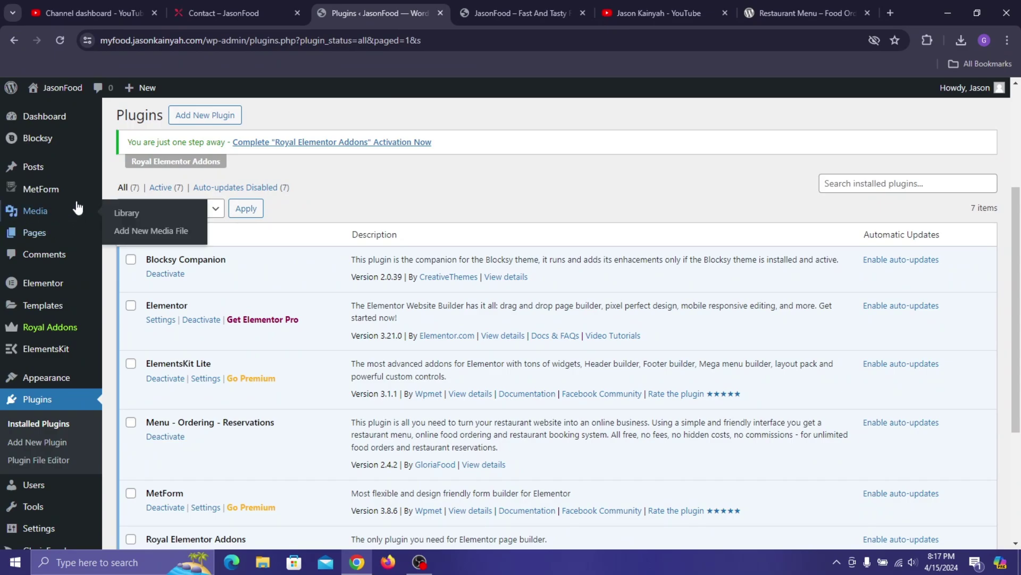
scroll(49, 364, "down", 1)
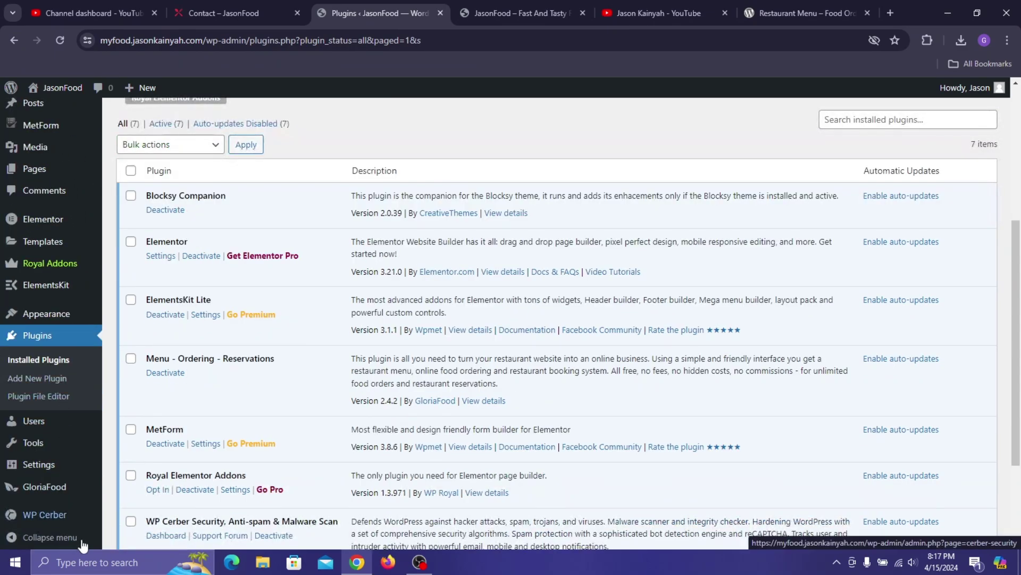
- Open the GloriaFood overview page and close the YouTube channel dashboard tab
mouse_move(62, 494)
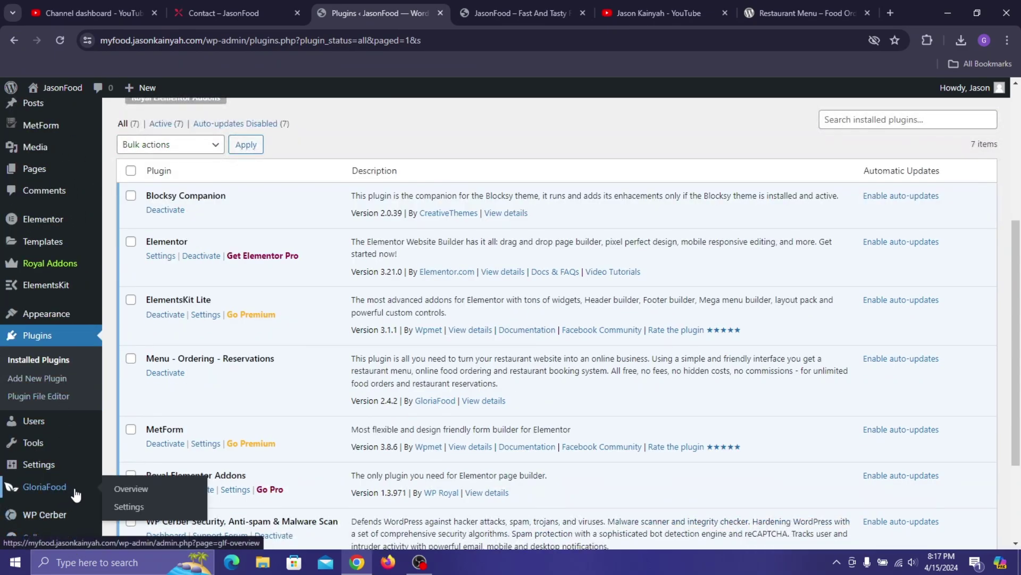
left_click(75, 487)
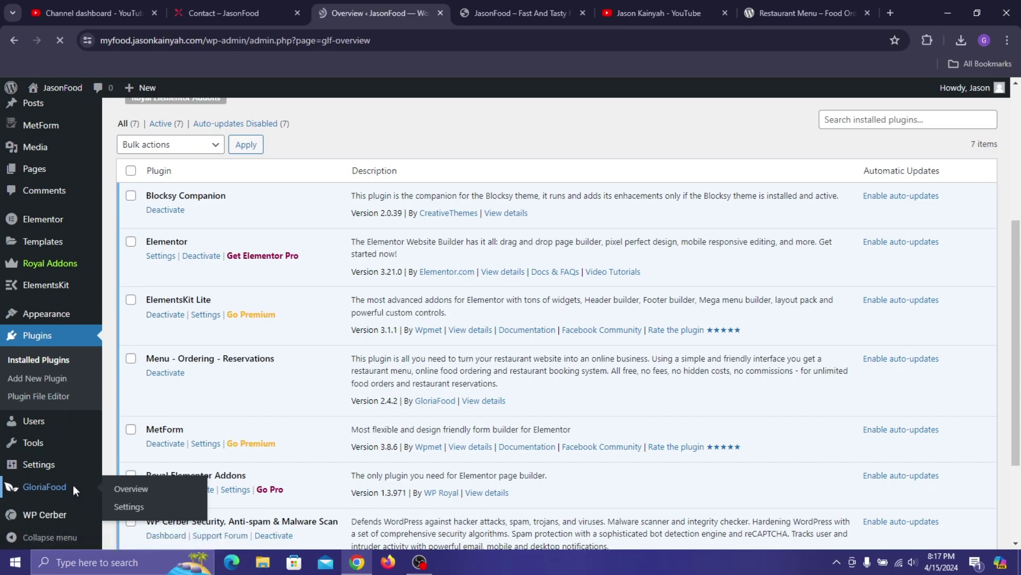
left_click(154, 13)
left_click_drag(478, 4, 63, 1)
left_click(359, 1)
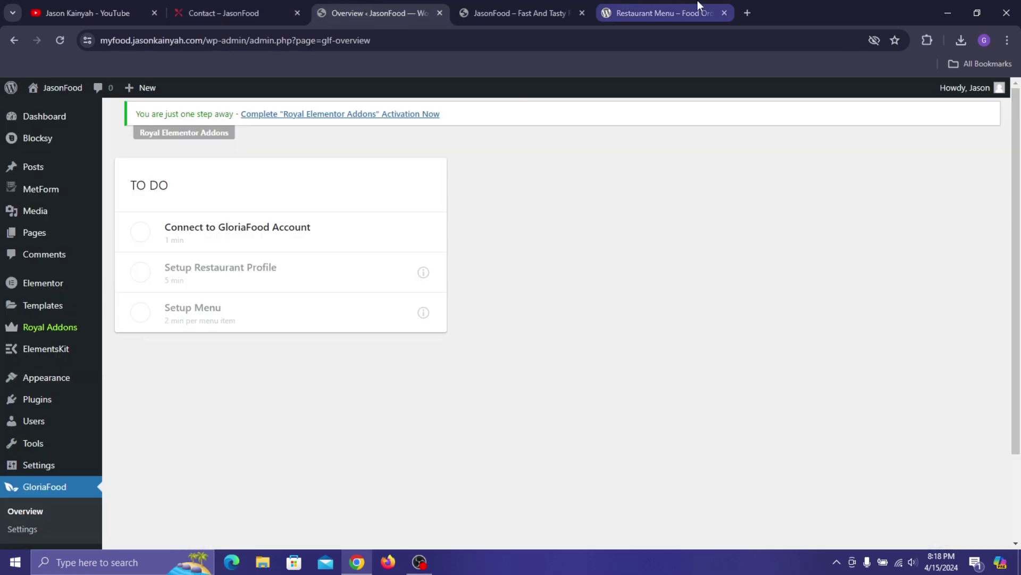
- Close the Restaurant Menu and JasonFood site tabs, then start connecting a GloriaFood account
left_click(711, 17)
left_click(724, 14)
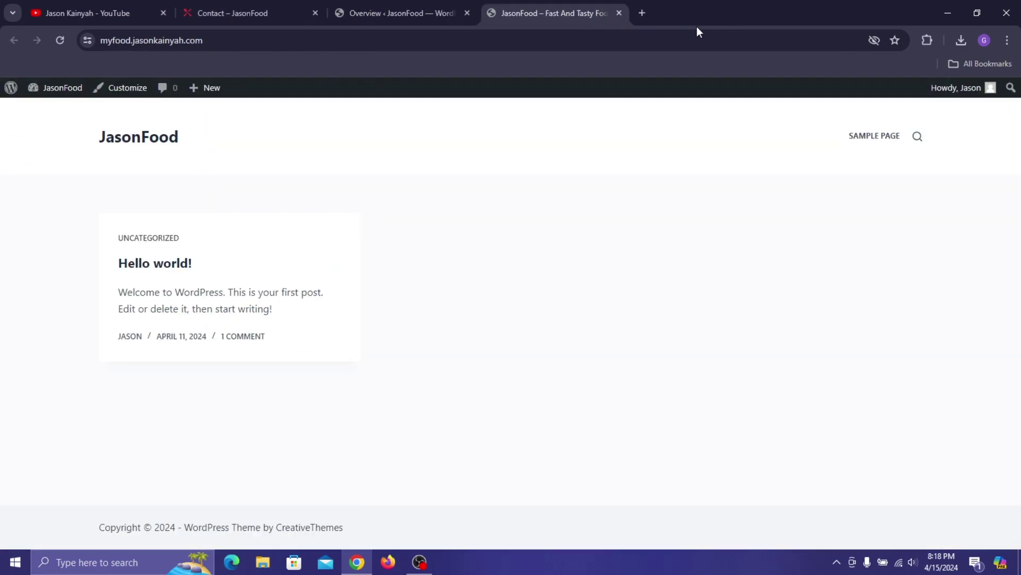
left_click(619, 13)
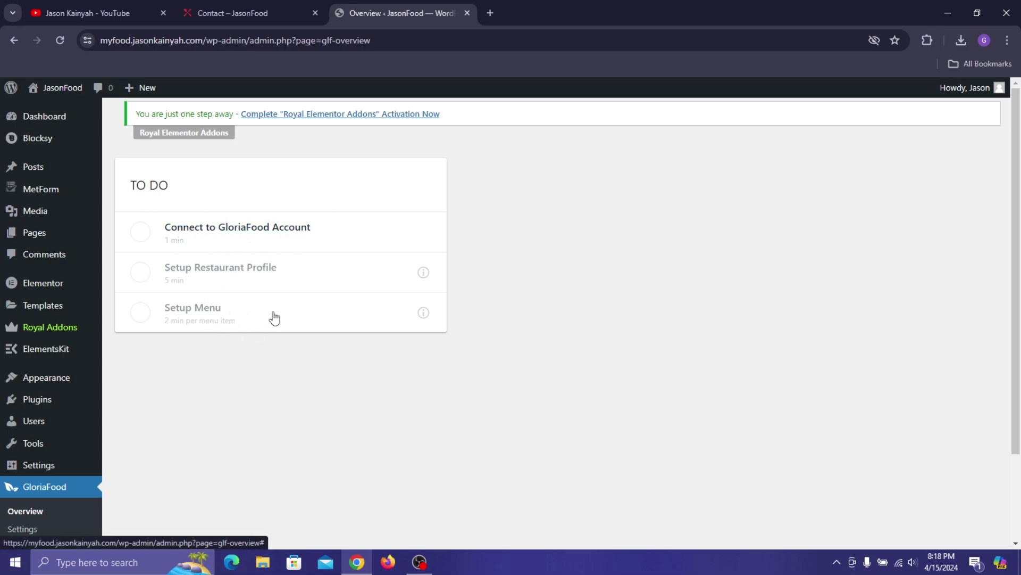
left_click(225, 234)
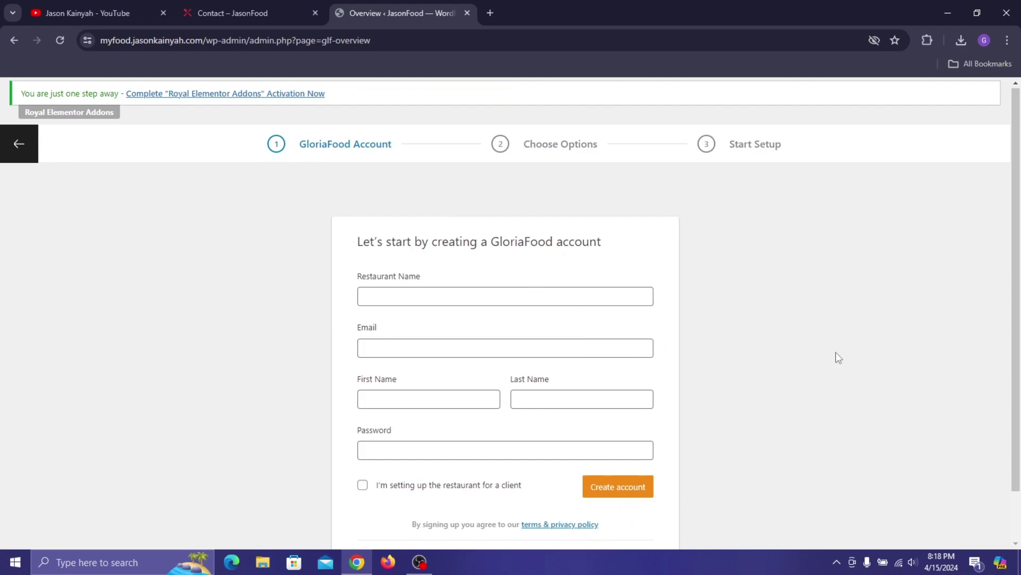
- Enter the restaurant name and the account e-mail address in the GloriaFood sign-up form
left_click(491, 292)
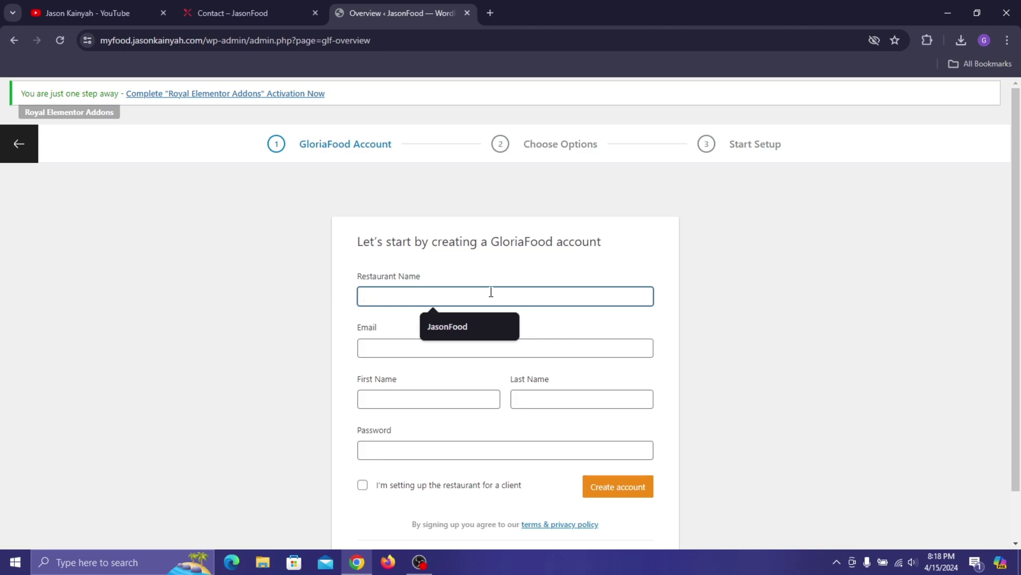
type("Kainy")
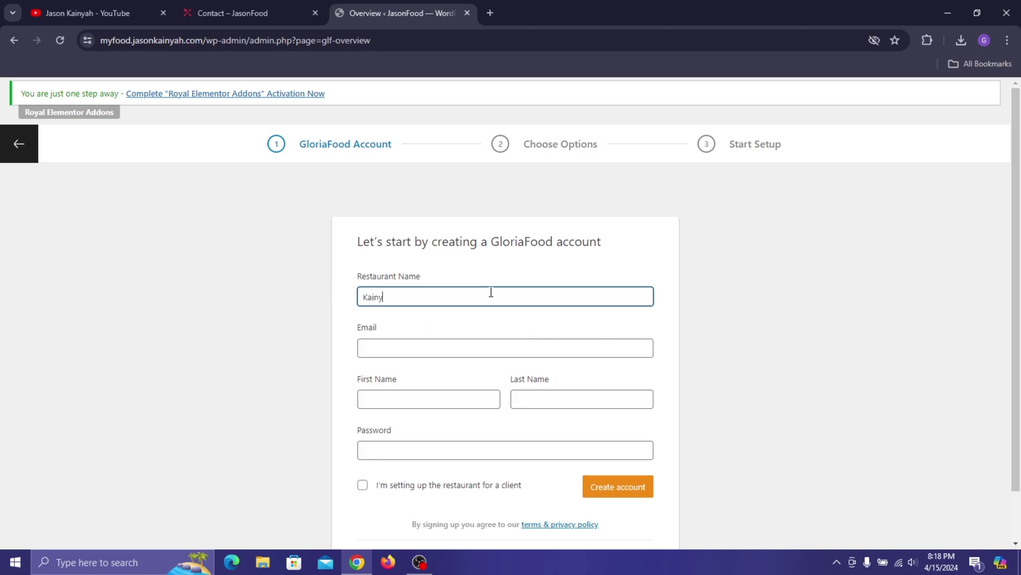
type("ahFoood")
left_click(544, 341)
type("jasonka")
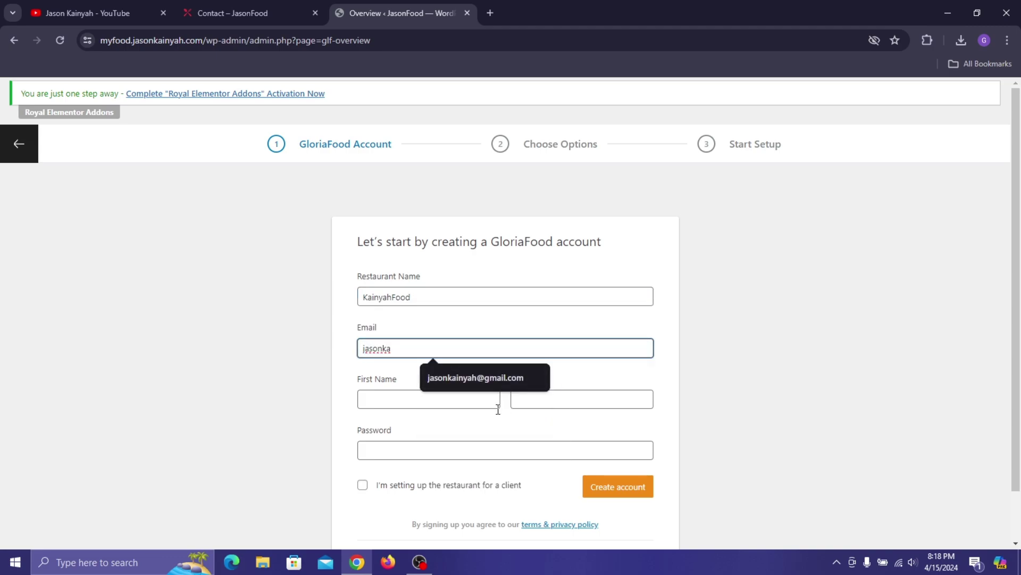
left_click(490, 378)
- Fill in the first name, last name and password, then submit to create the account
left_click(477, 402)
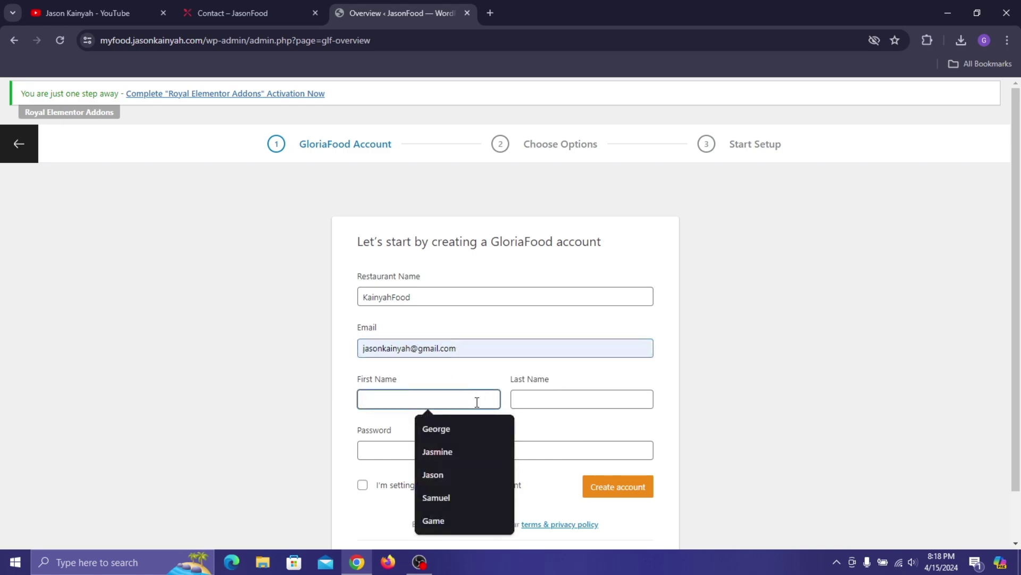
type("Jason")
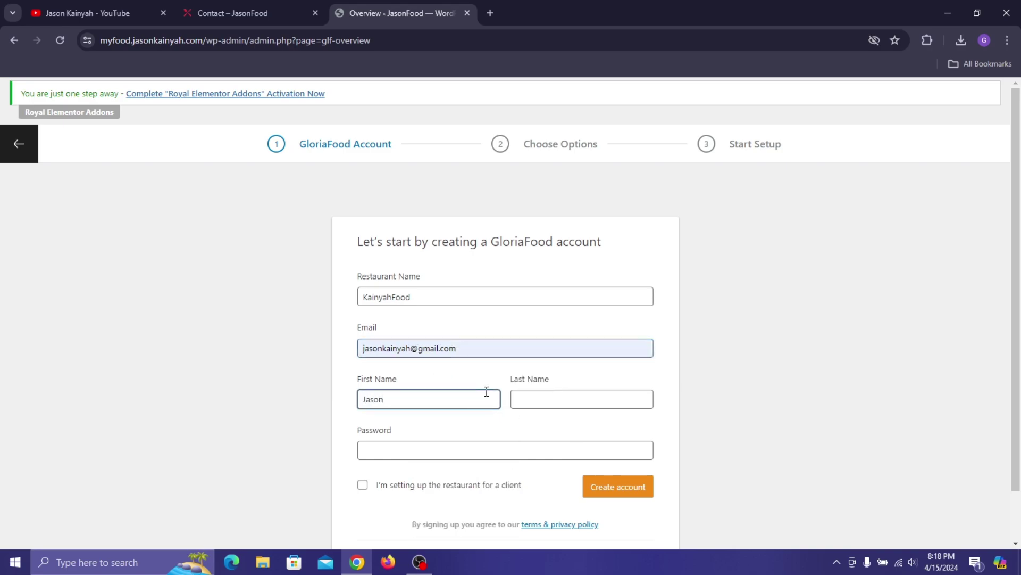
left_click(540, 398)
type("Kain")
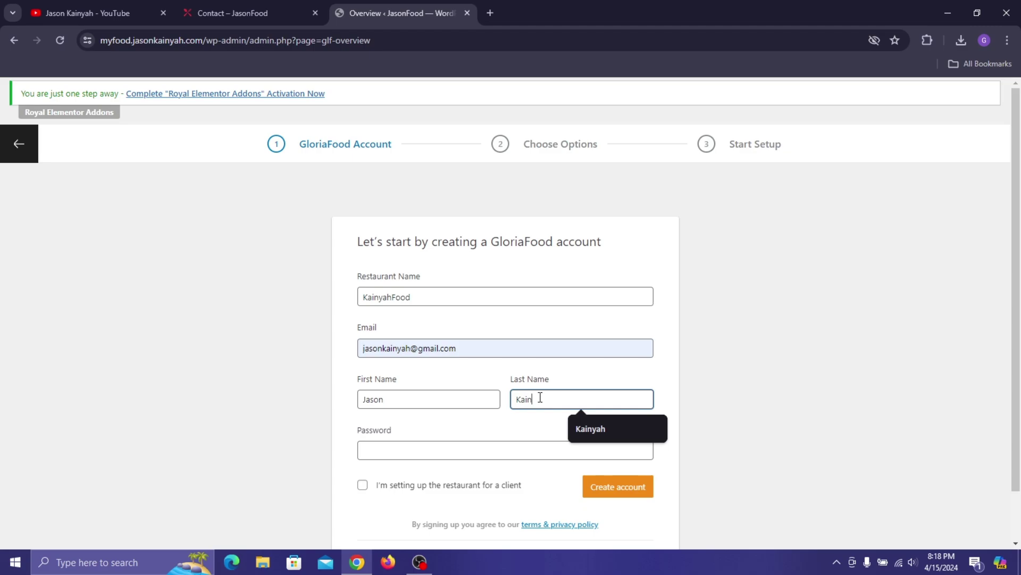
type("yah")
left_click(442, 455)
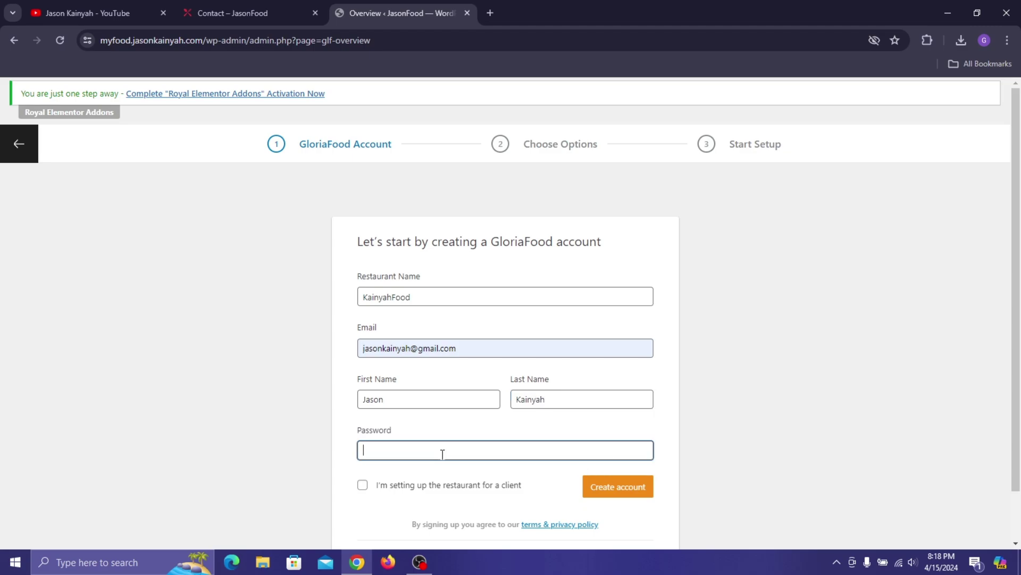
type("J")
scroll(585, 309, "down", 1)
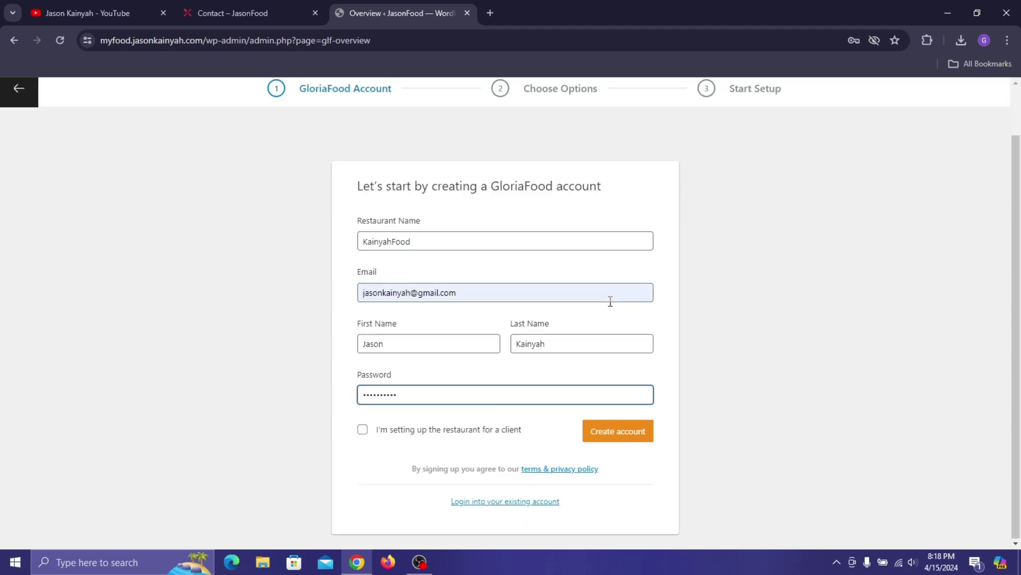
left_click(631, 438)
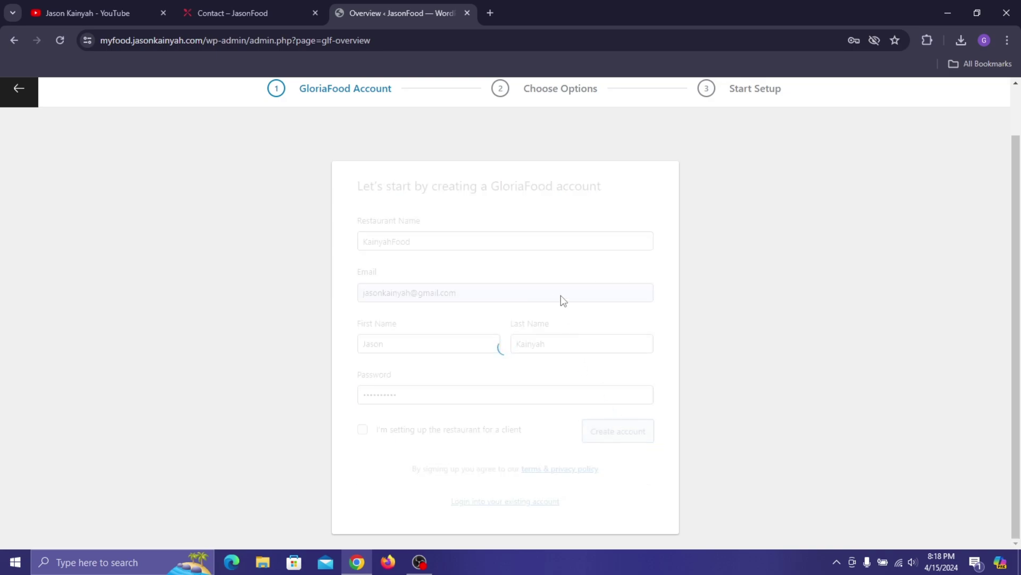
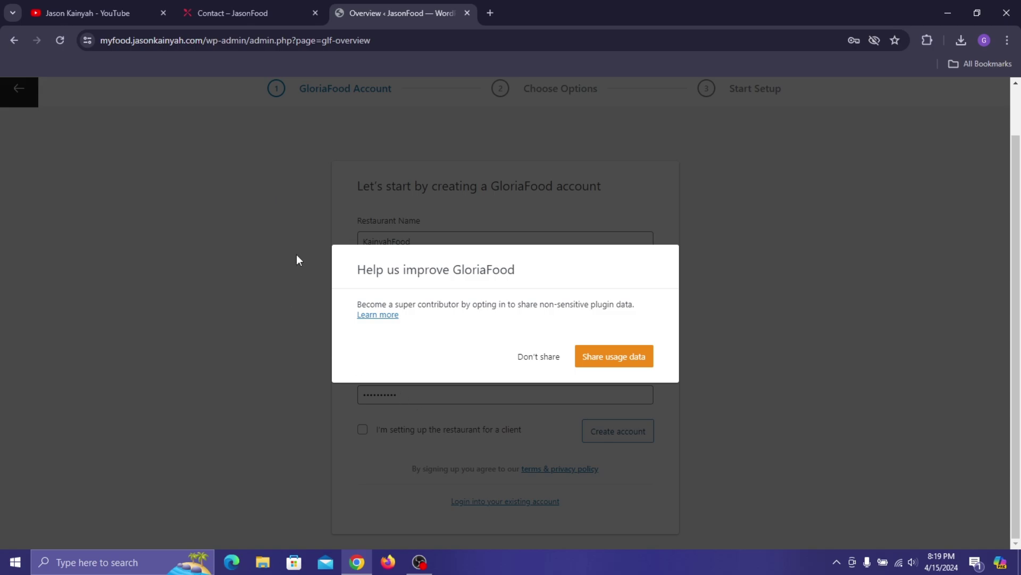
- Decline usage-data sharing, accept the default GloriaFood features, and start the admin setup
left_click(545, 361)
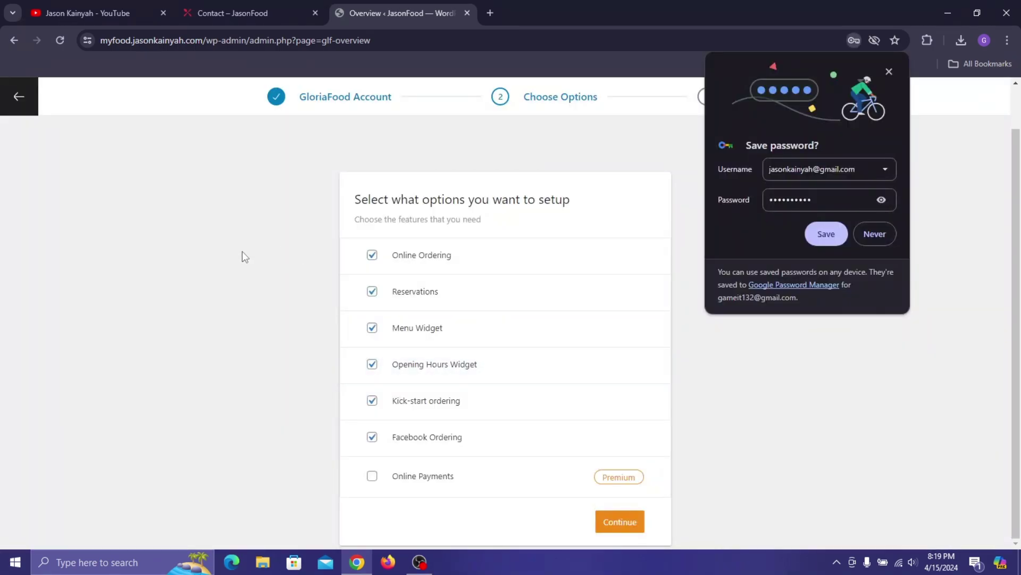
left_click(889, 71)
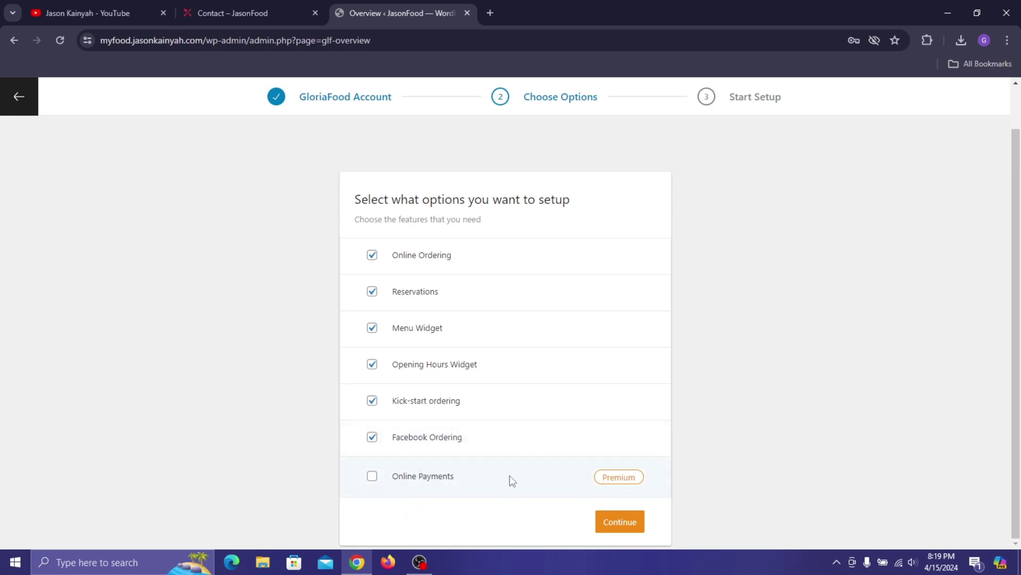
left_click(632, 530)
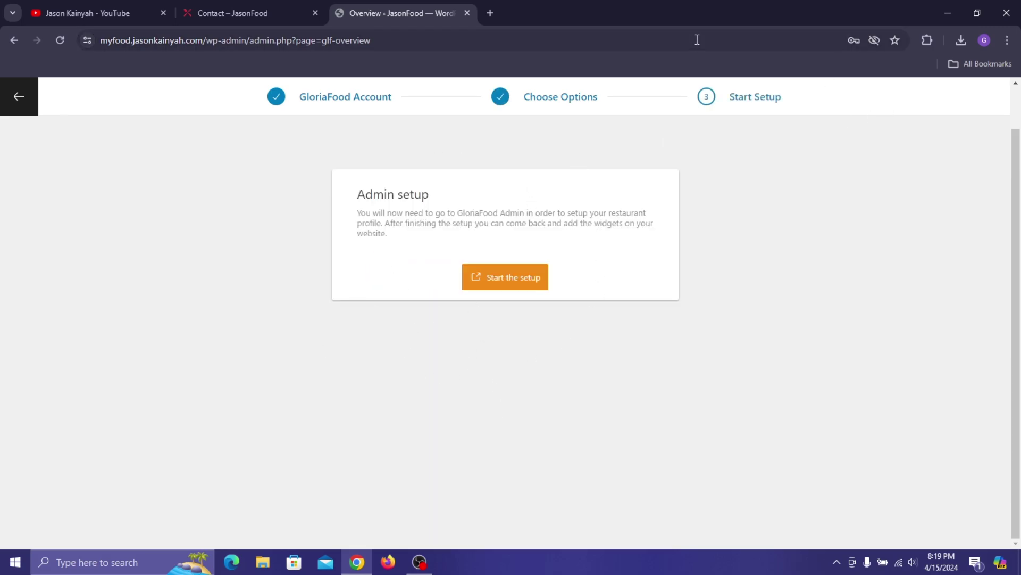
left_click(510, 275)
left_click(399, 7)
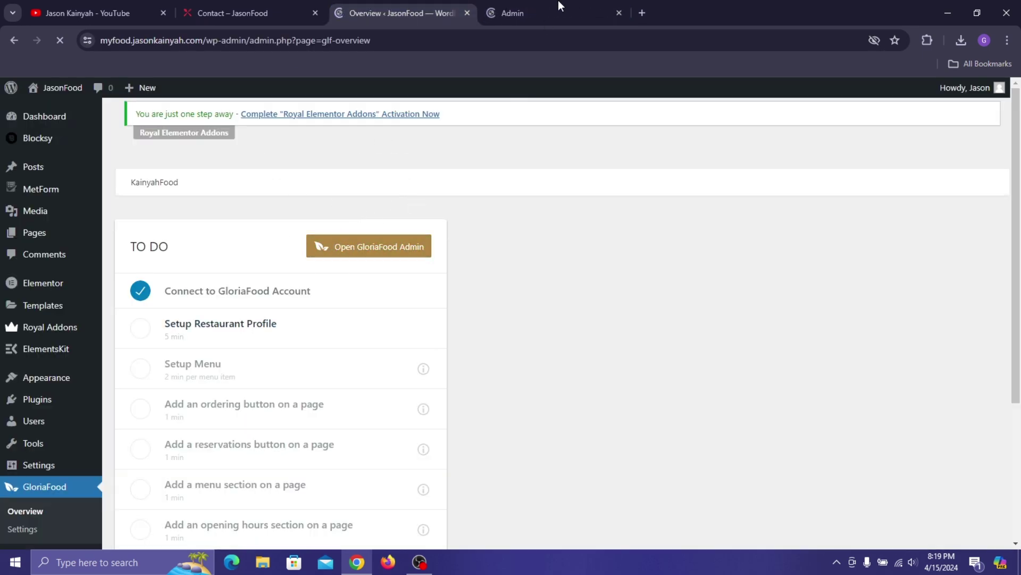
- Enter the restaurant's phone number and set the country to Ghana
left_click(559, 3)
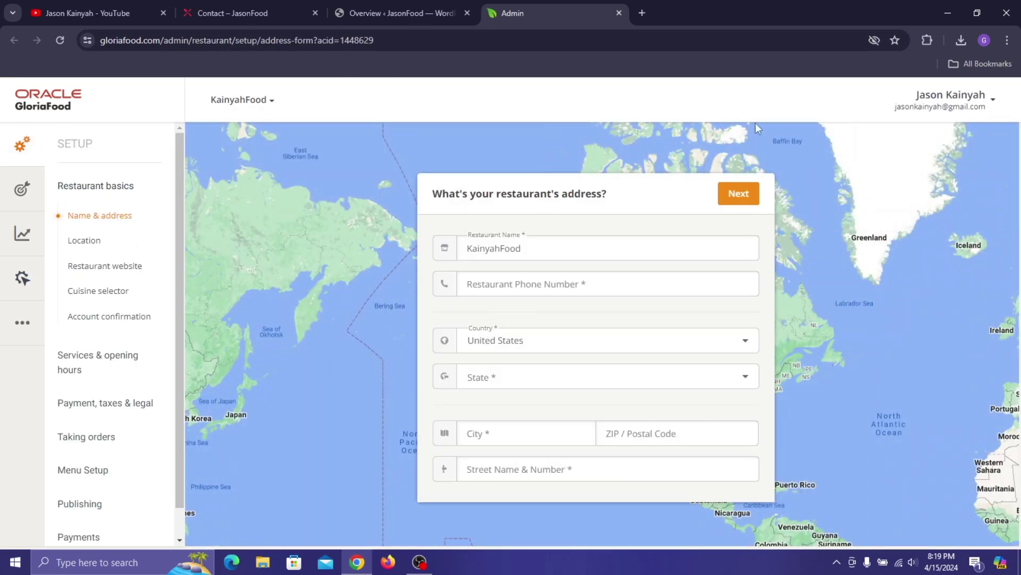
left_click(570, 279)
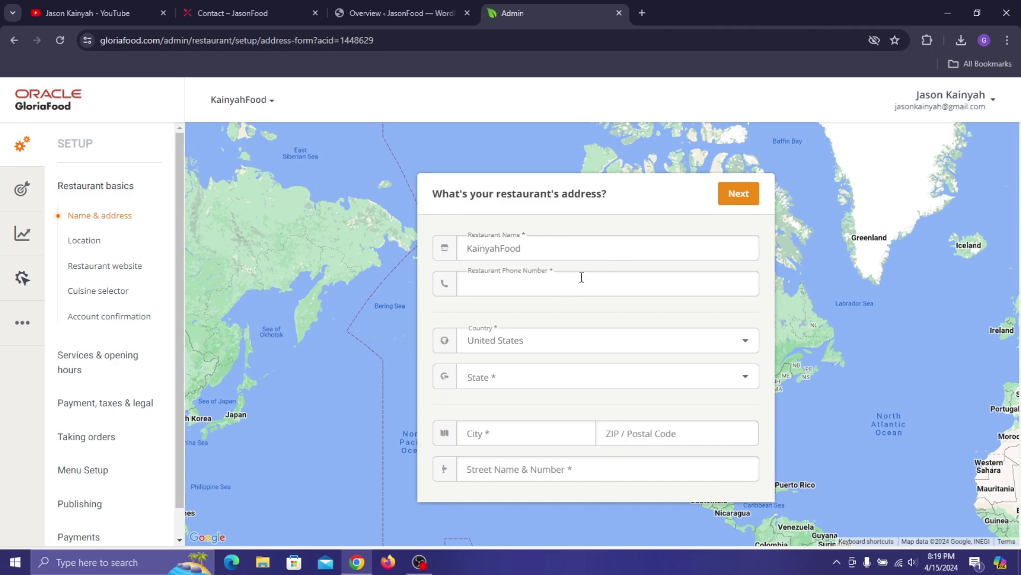
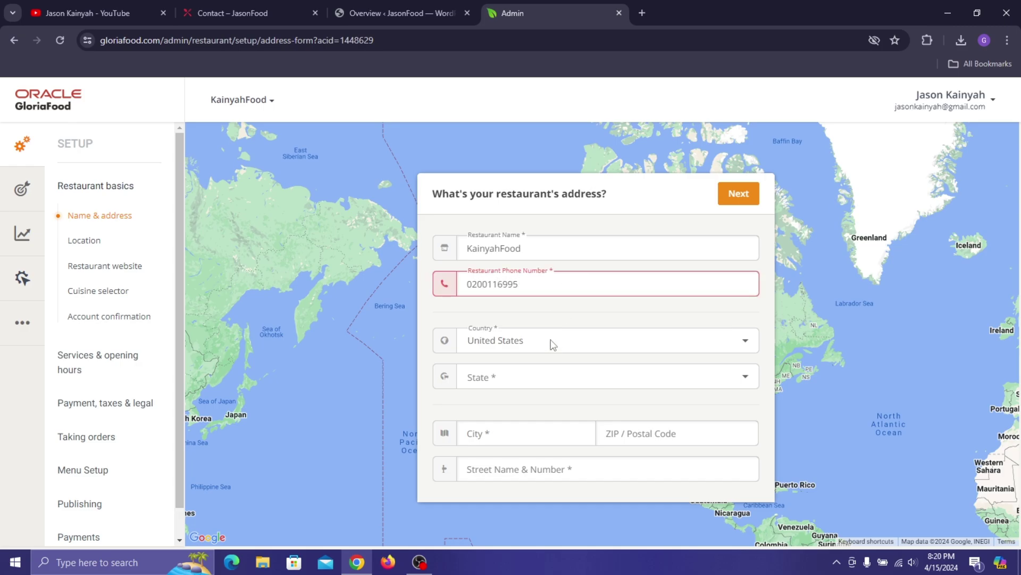
left_click(501, 341)
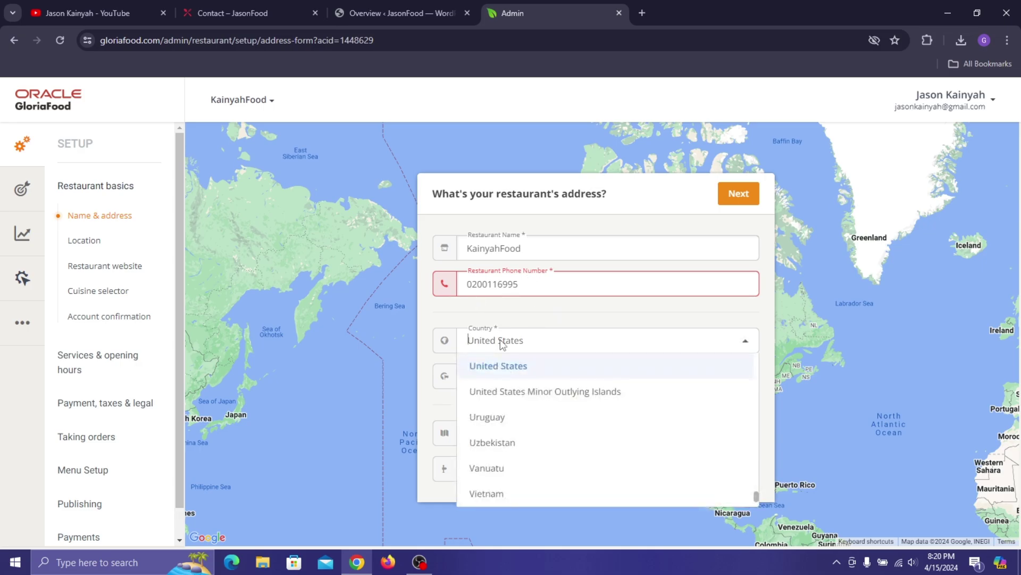
scroll(518, 410, "up", 1)
scroll(520, 410, "up", 20)
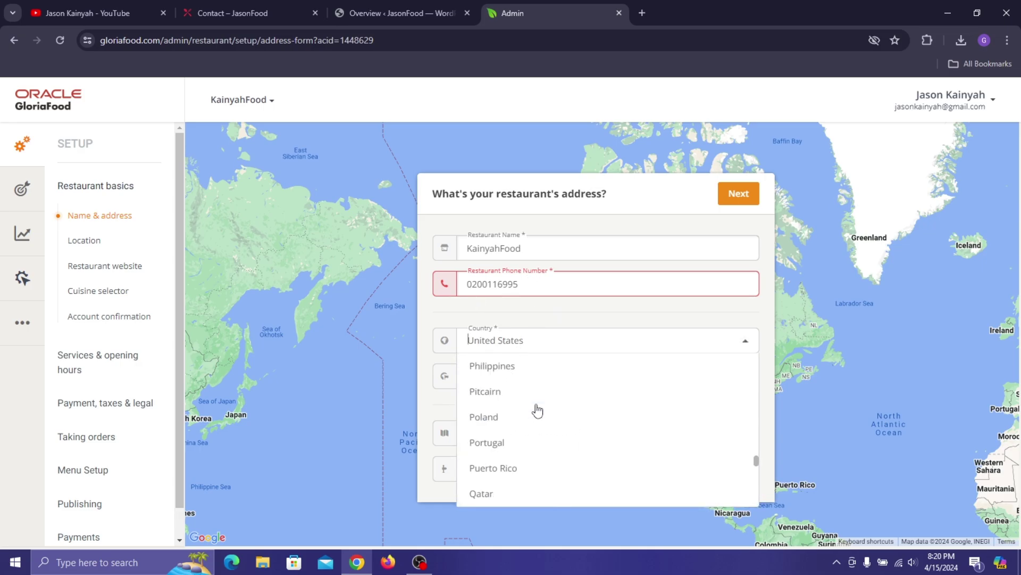
left_click_drag(756, 450, 748, 410)
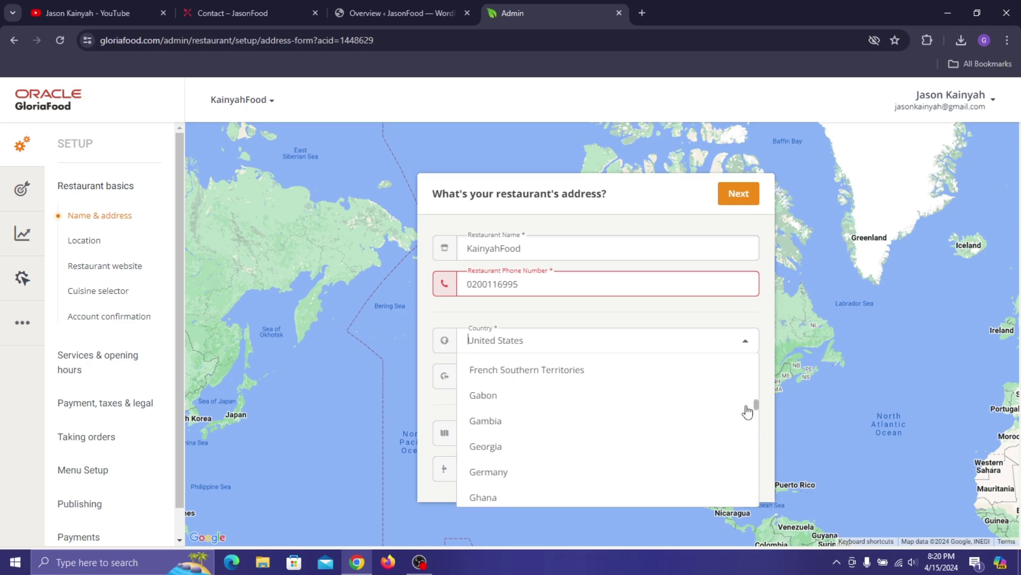
left_click(488, 503)
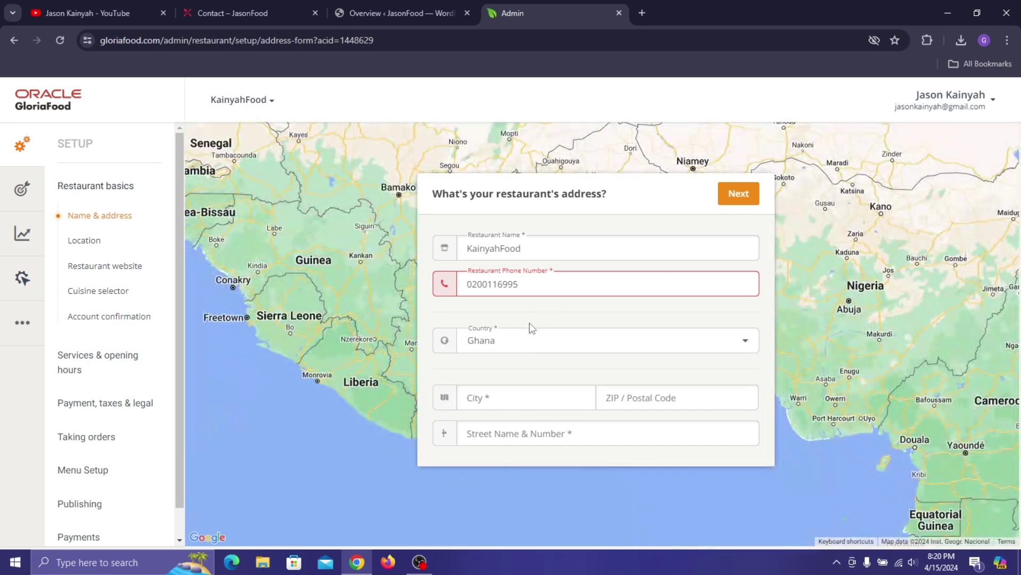
left_click(543, 290)
key("ctrl+a")
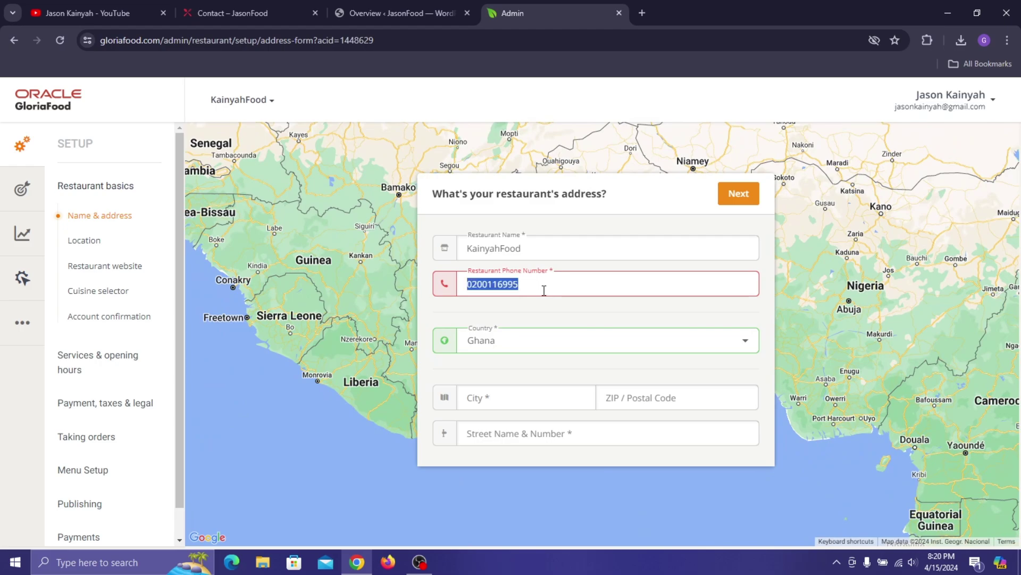
key("BackSpace")
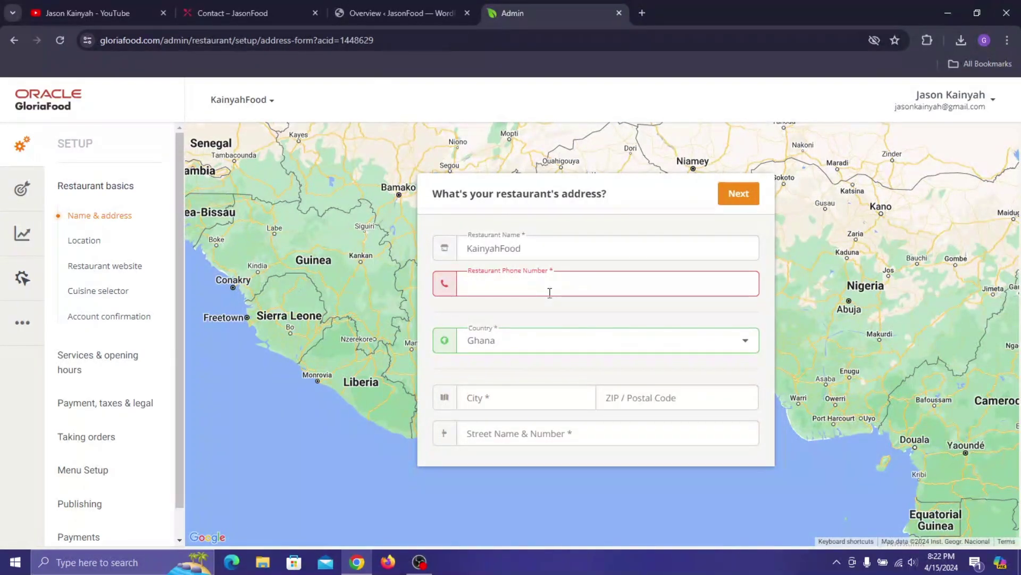
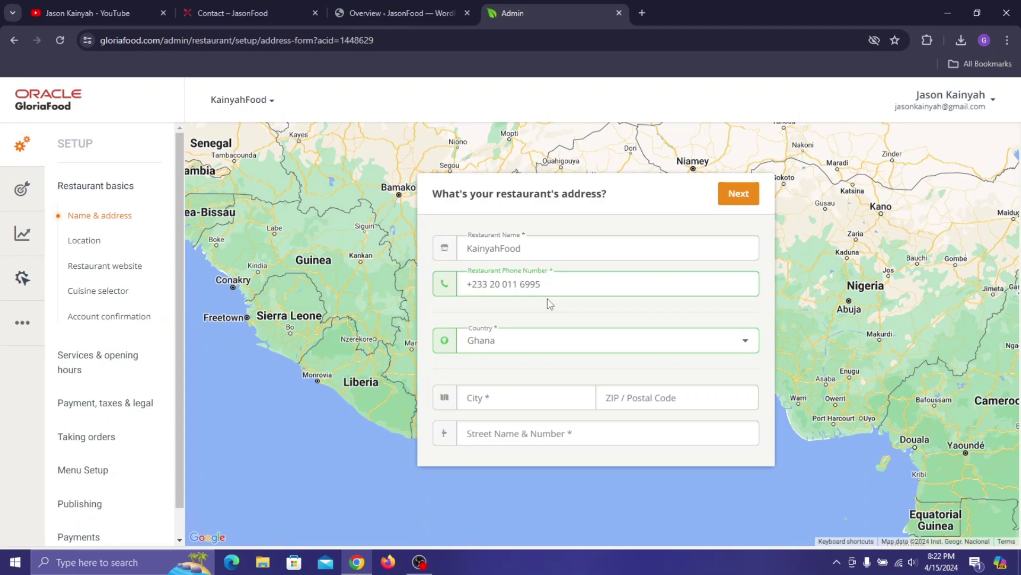
- Enter the city Tema, the ZIP code and the street address, then submit the address step
left_click(506, 396)
type("Tema")
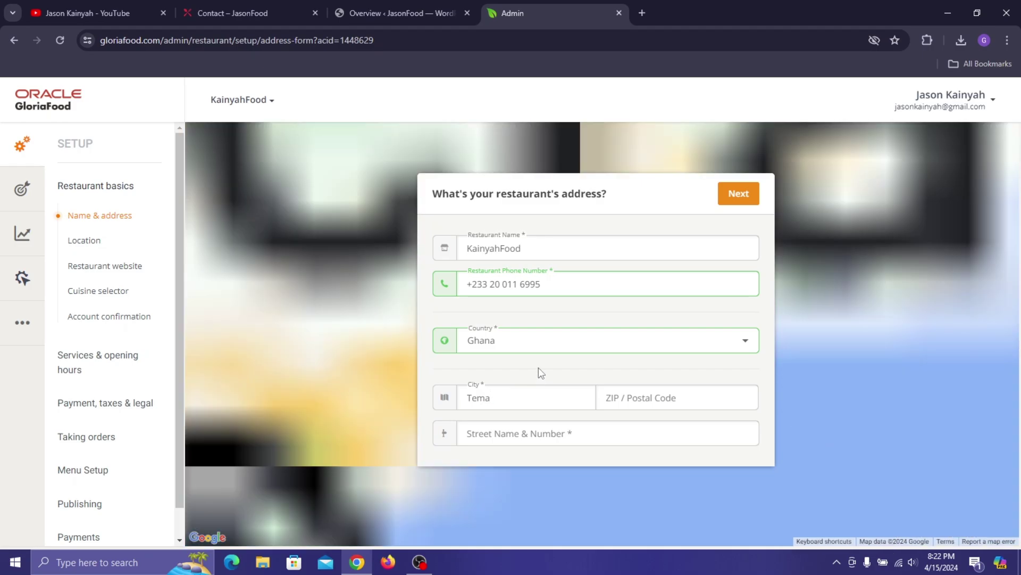
left_click(665, 405)
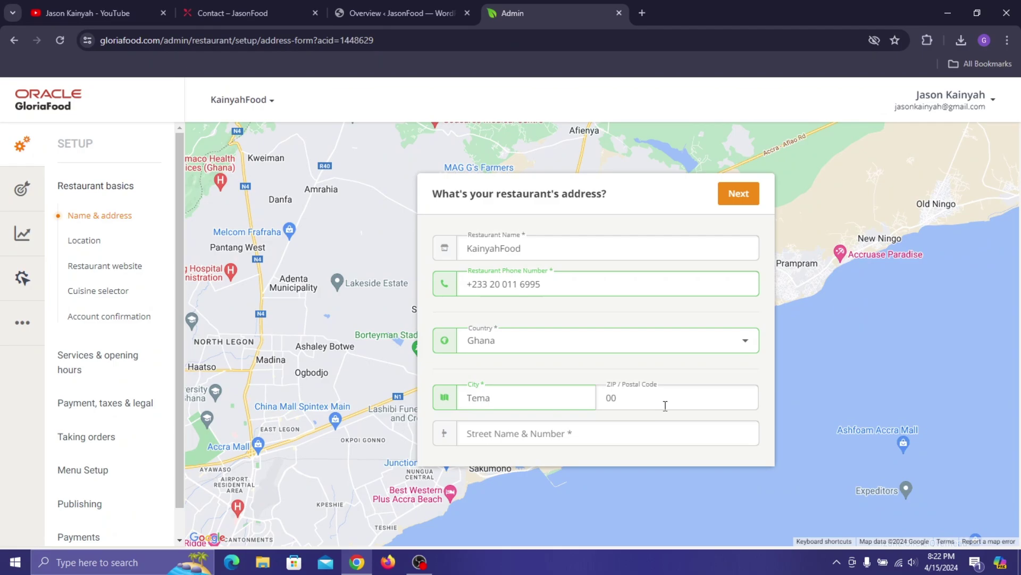
type("00233")
left_click(505, 432)
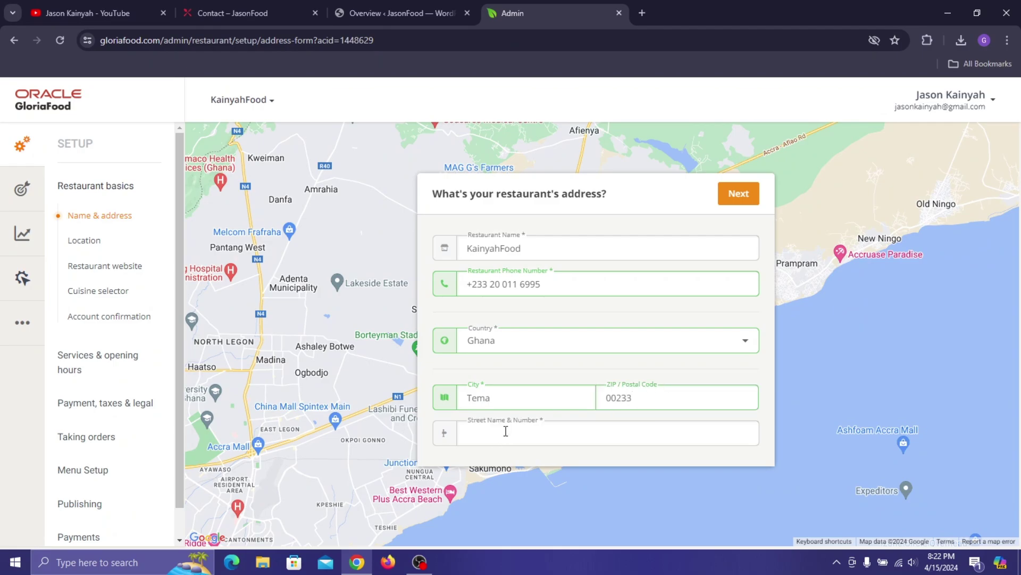
scroll(506, 431, "down", 1)
scroll(513, 390, "up", 1)
left_click(734, 195)
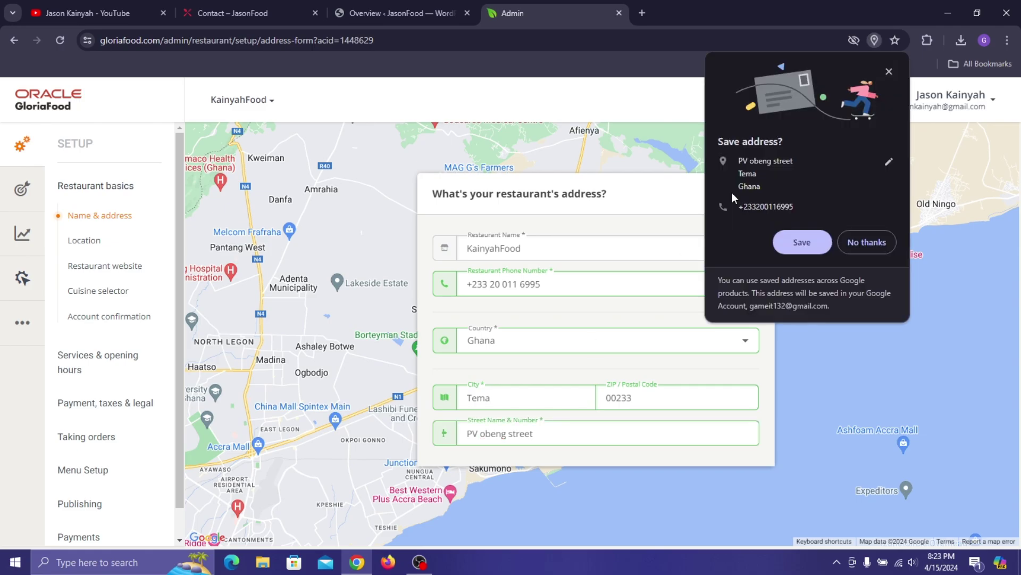
left_click(889, 71)
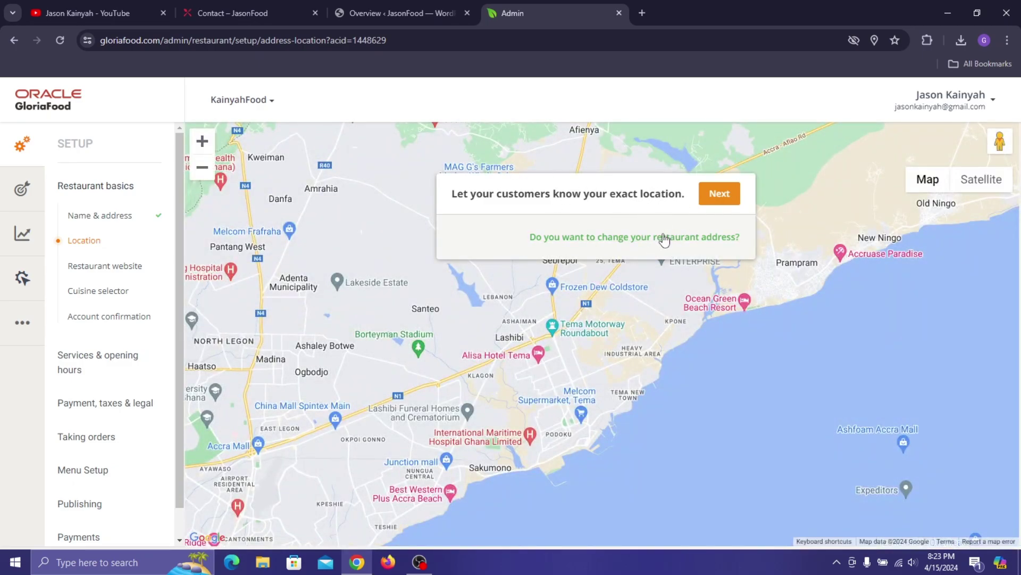
- Resubmit the address, drag the map pin to the exact Tema spot, and confirm the location
left_click(635, 236)
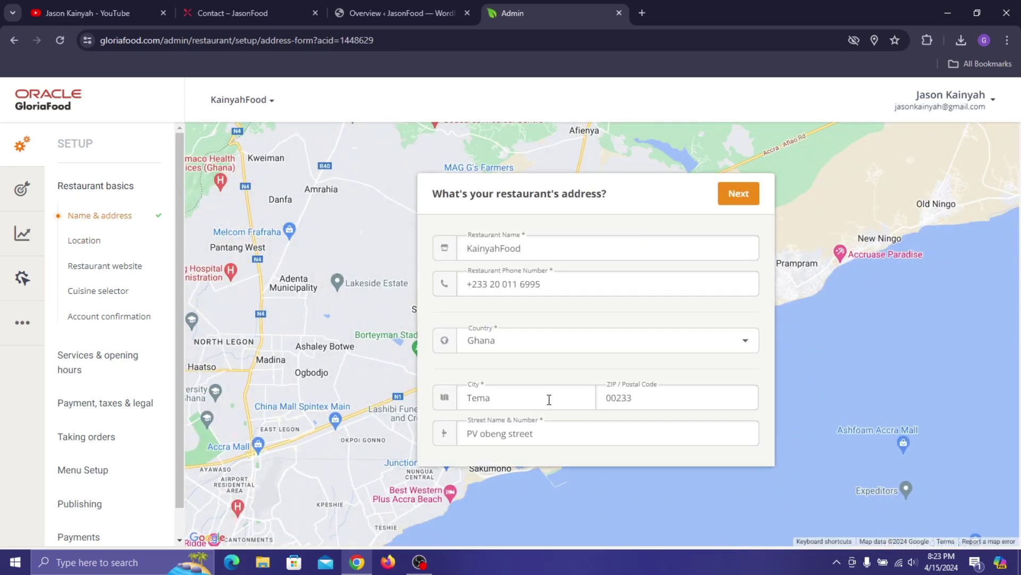
scroll(594, 371, "down", 1)
left_click(752, 162)
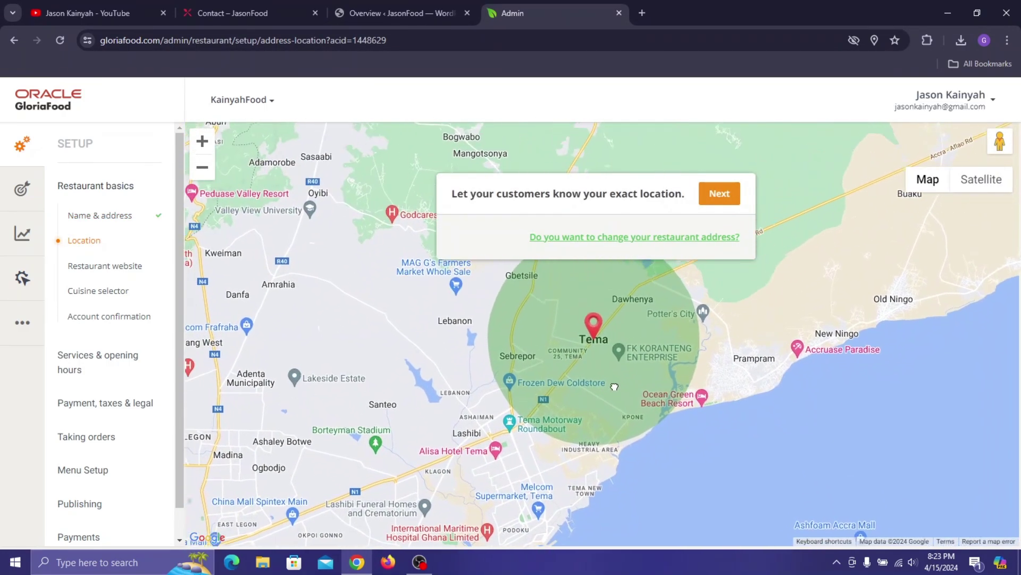
mouse_move(601, 320)
left_mouse_down()
mouse_move(586, 333)
mouse_move(620, 342)
mouse_move(599, 330)
left_mouse_up()
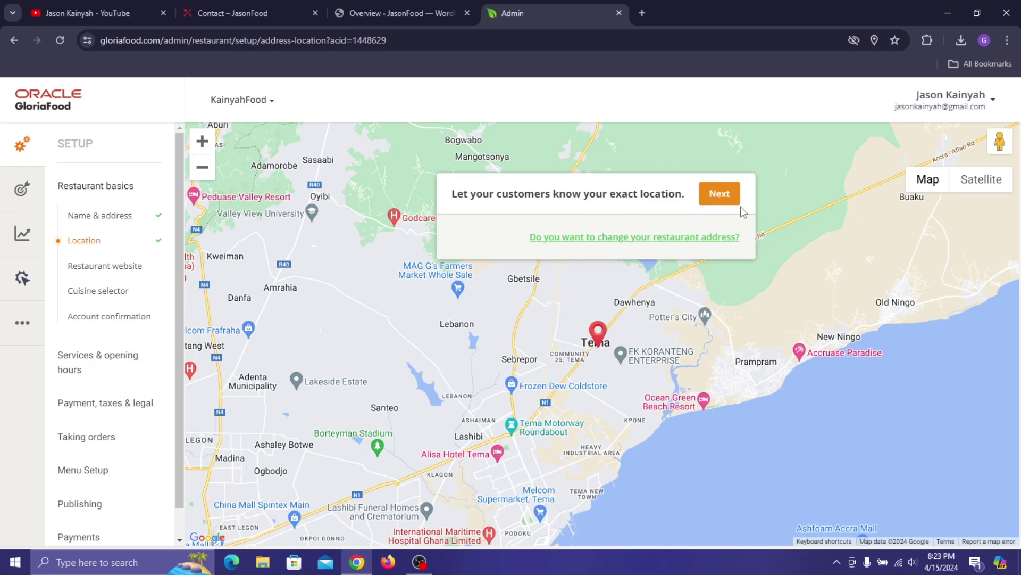
left_click(721, 197)
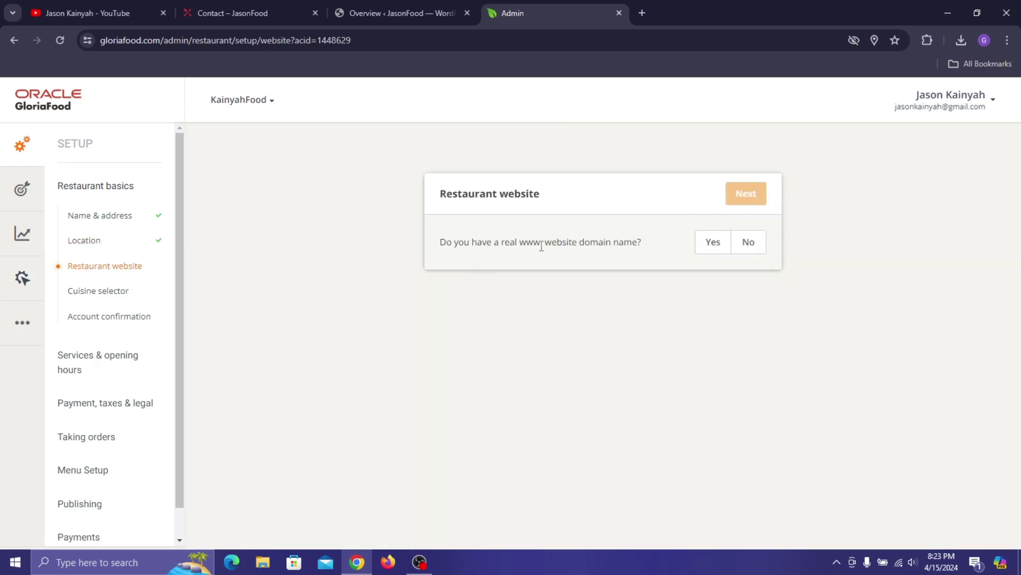
left_click(720, 246)
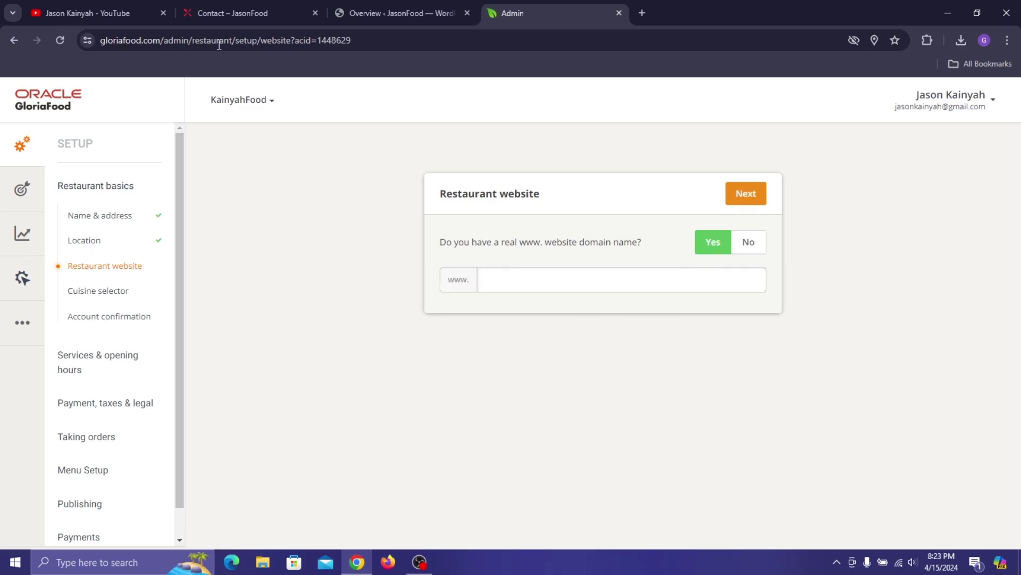
left_click(242, 4)
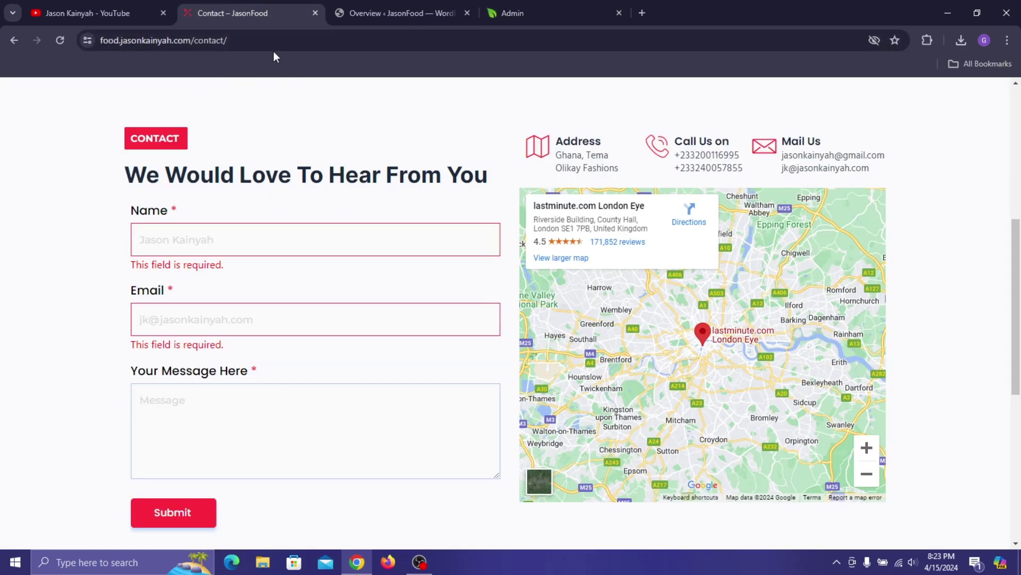
left_click(446, 4)
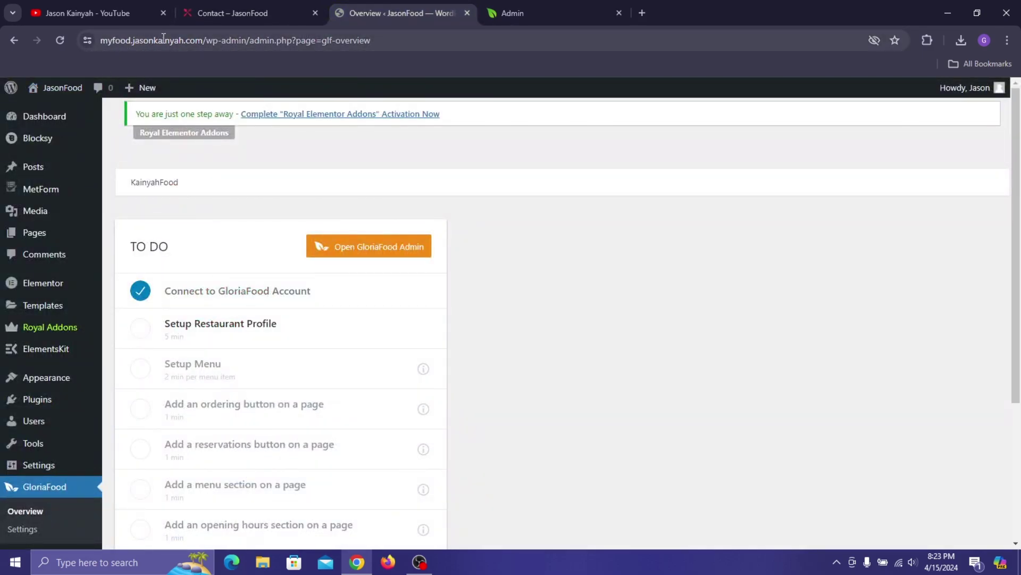
left_click(514, 2)
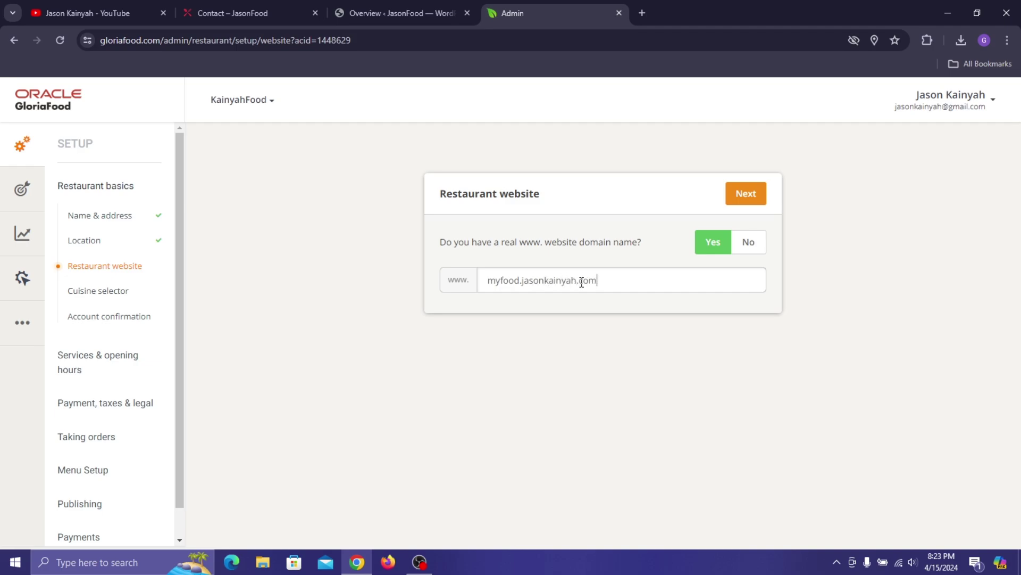
left_click(750, 195)
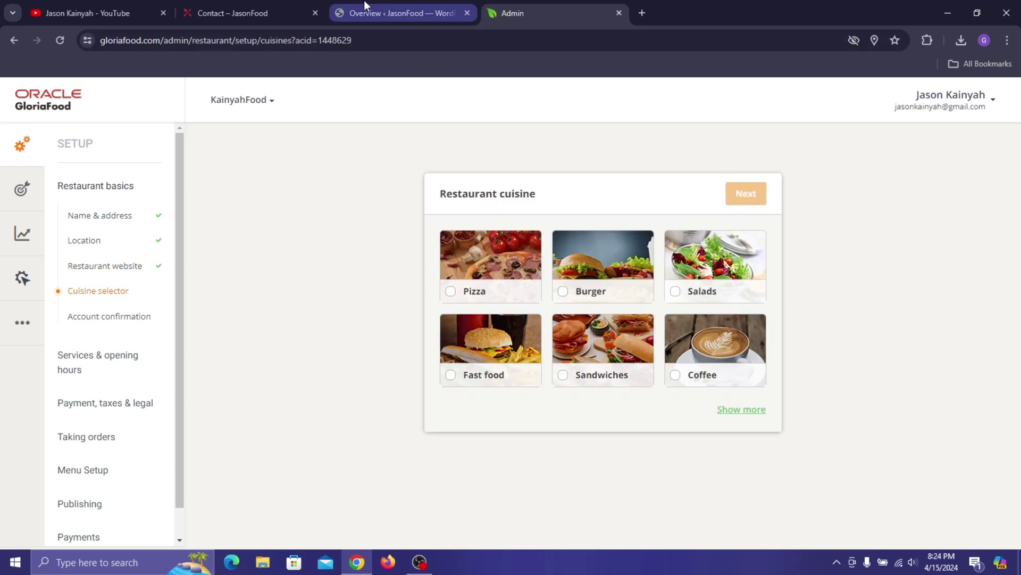
left_click(293, 2)
scroll(463, 137, "up", 5)
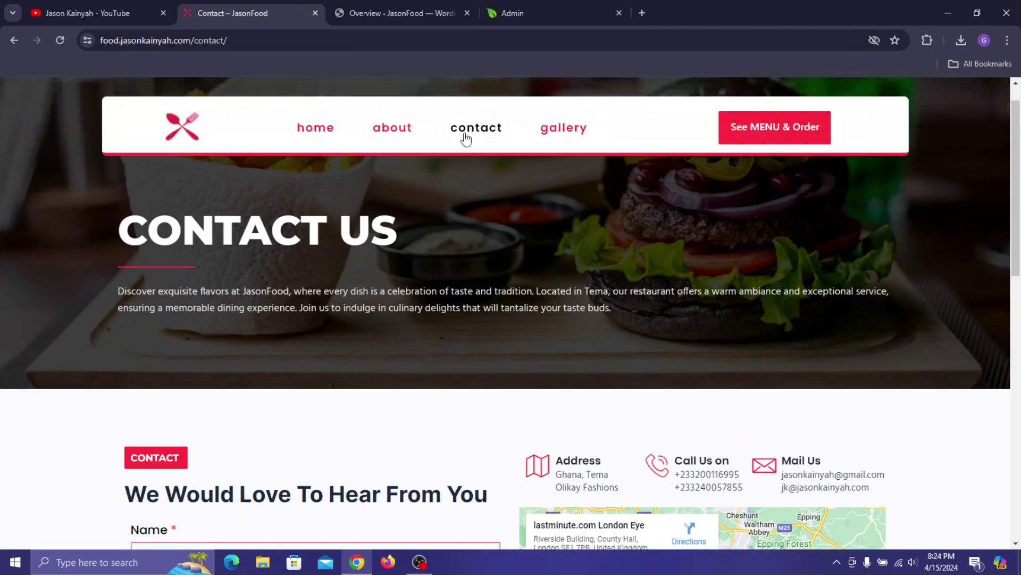
- Scroll through the JasonFood site's See MENU & Order popup, then return to the Restaurant cuisine page
left_click(319, 131)
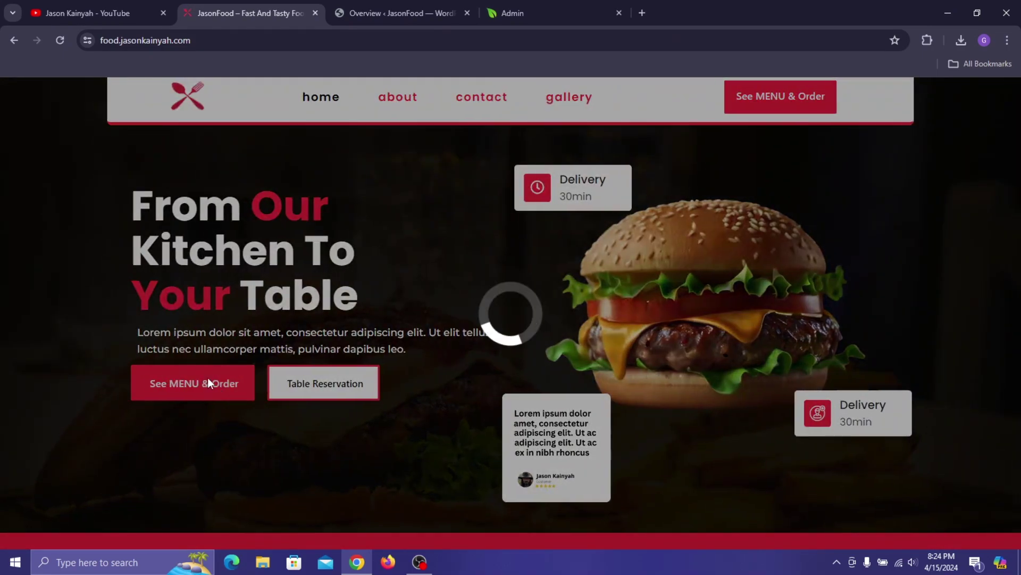
left_click(458, 11)
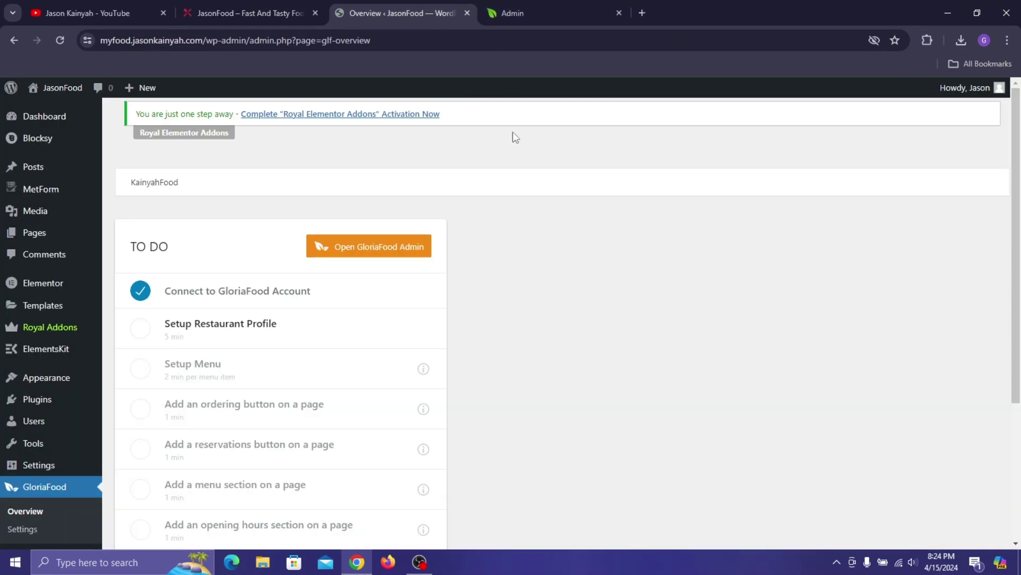
left_click(515, 10)
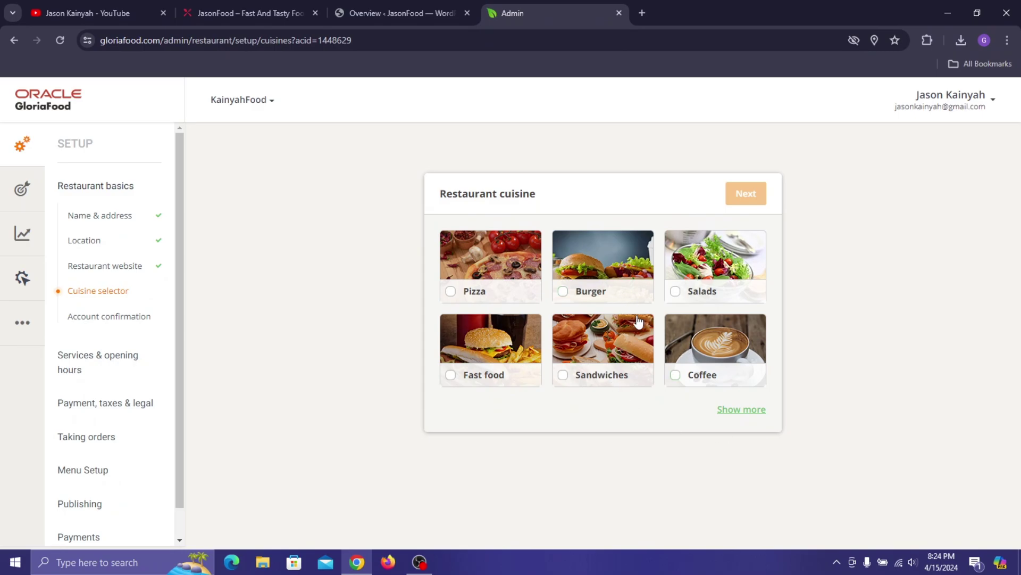
left_click(244, 1)
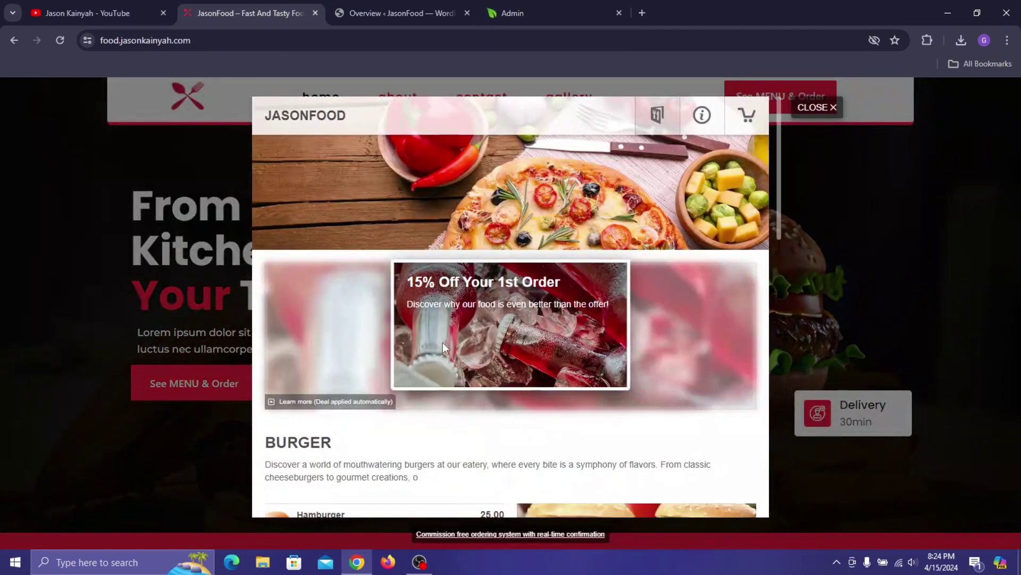
scroll(342, 353, "down", 3)
scroll(319, 342, "down", 5)
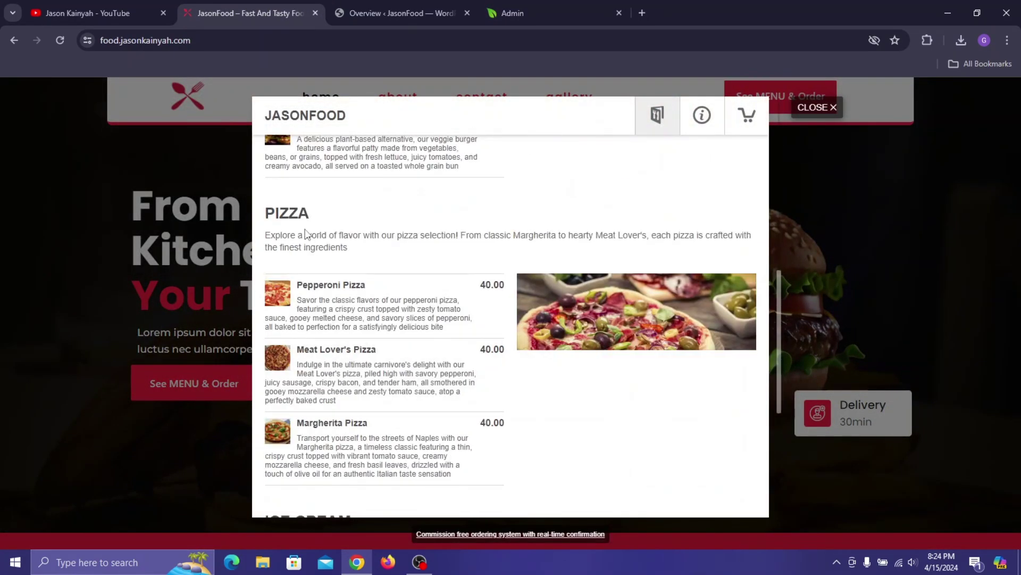
scroll(307, 234, "down", 5)
left_click(420, 2)
left_click(506, 2)
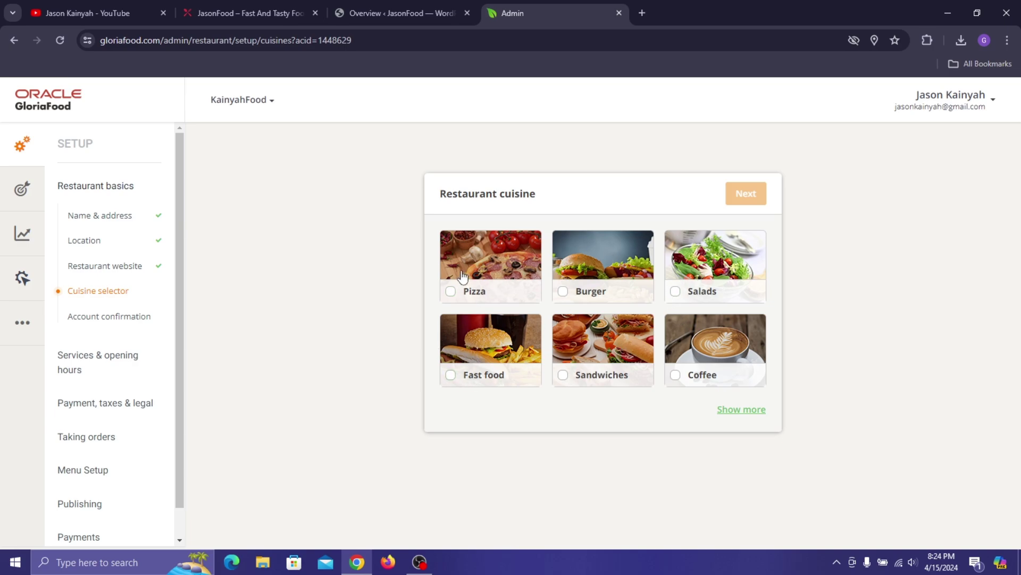
- Page through all the cuisine options and back to the first page
left_click(492, 359)
left_click(748, 411)
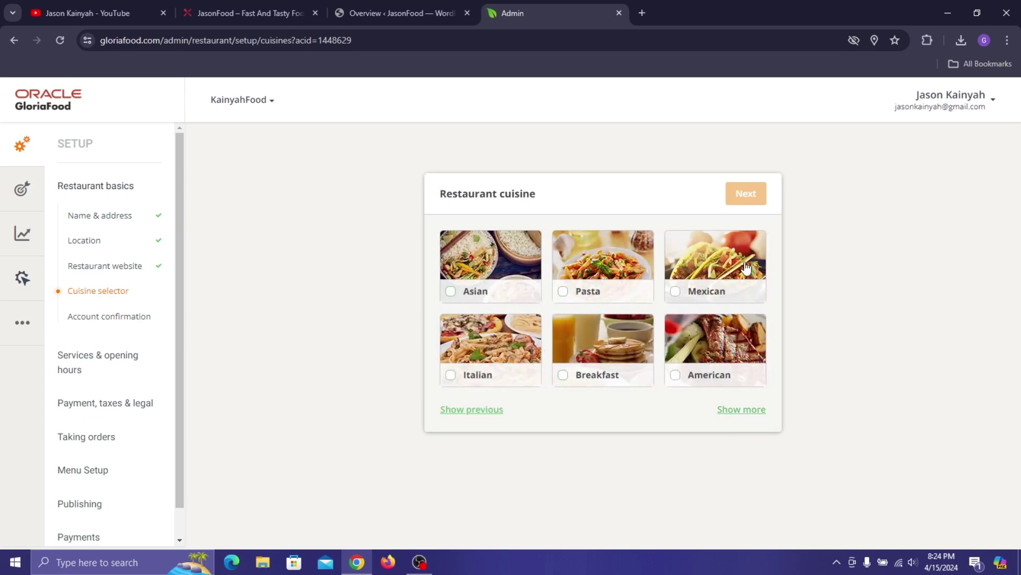
left_click(752, 412)
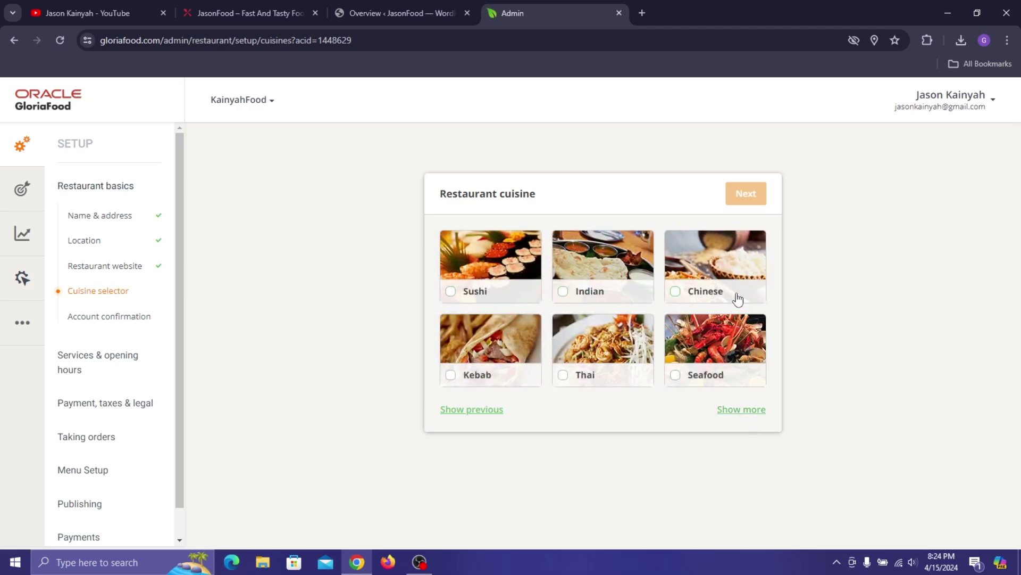
left_click(755, 412)
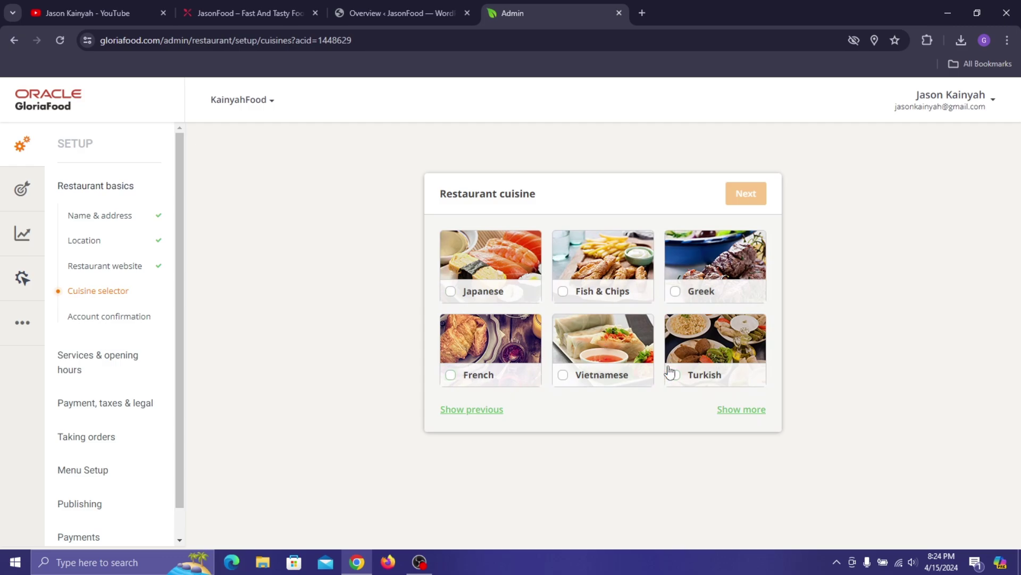
left_click(741, 411)
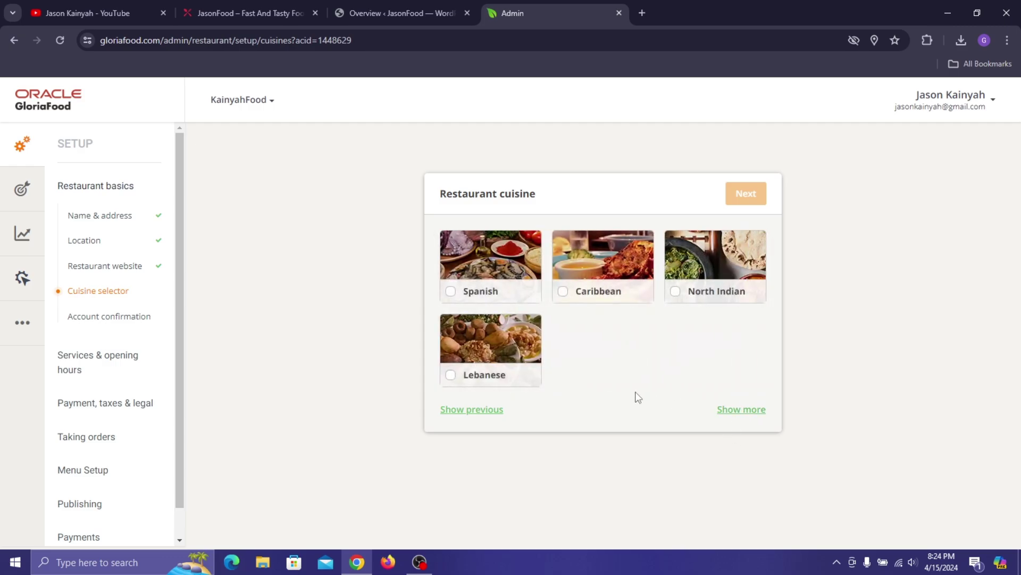
left_click(480, 410)
left_click(479, 412)
left_click(480, 413)
left_click(480, 415)
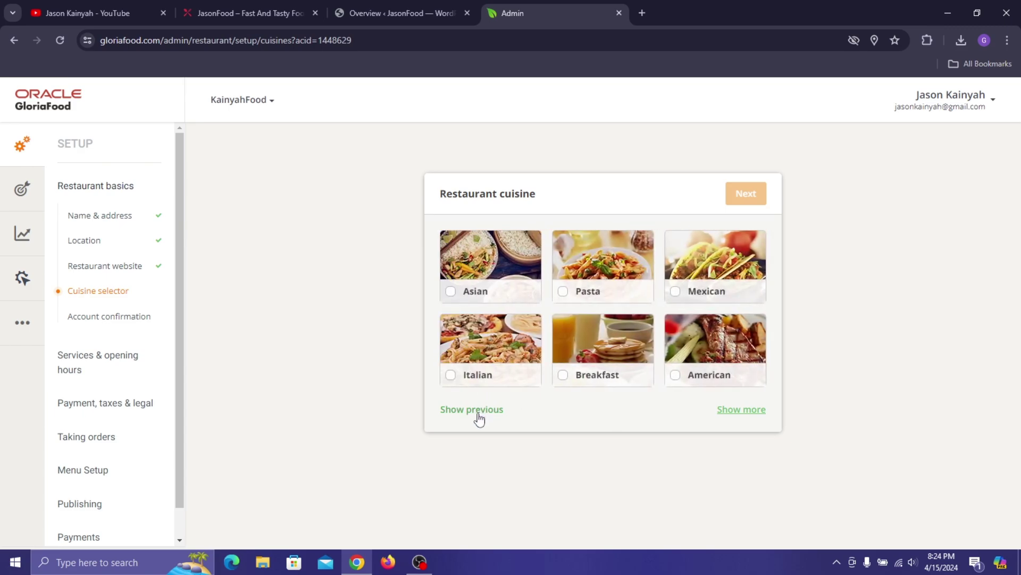
left_click(478, 412)
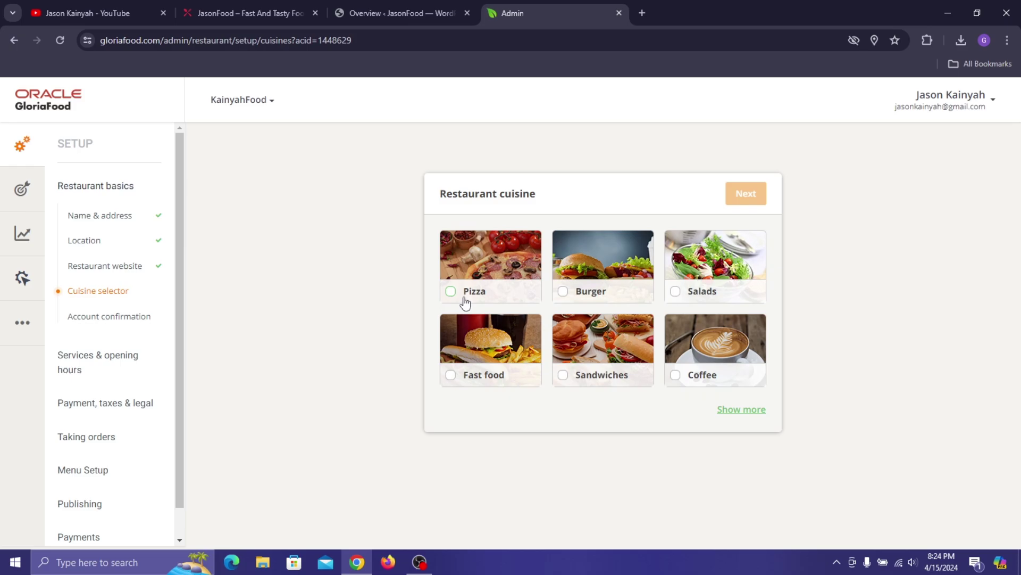
- Tick Pizza, Burger and Fast food as the restaurant's cuisines and continue
left_click(467, 290)
left_click(580, 416)
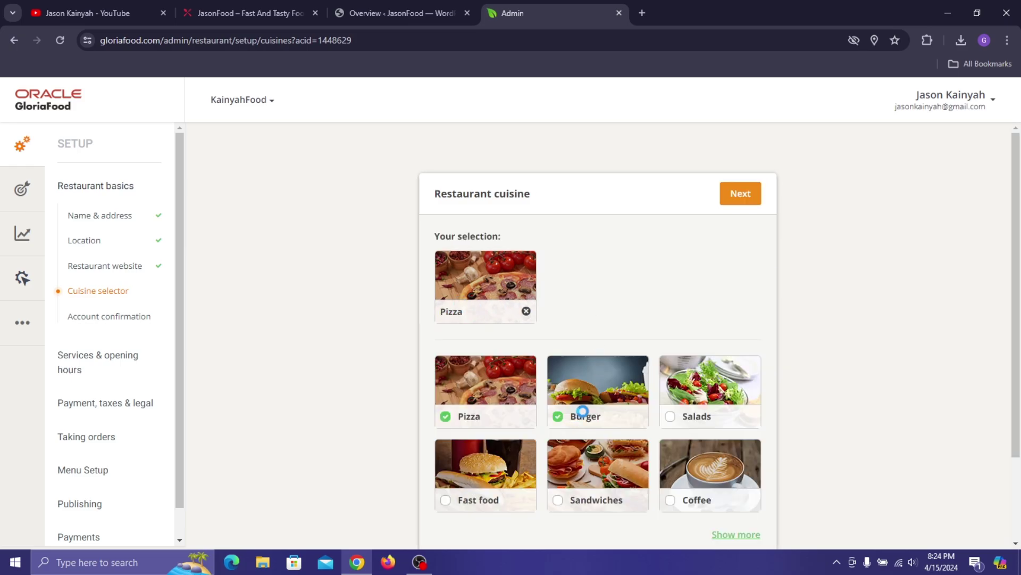
left_click(493, 509)
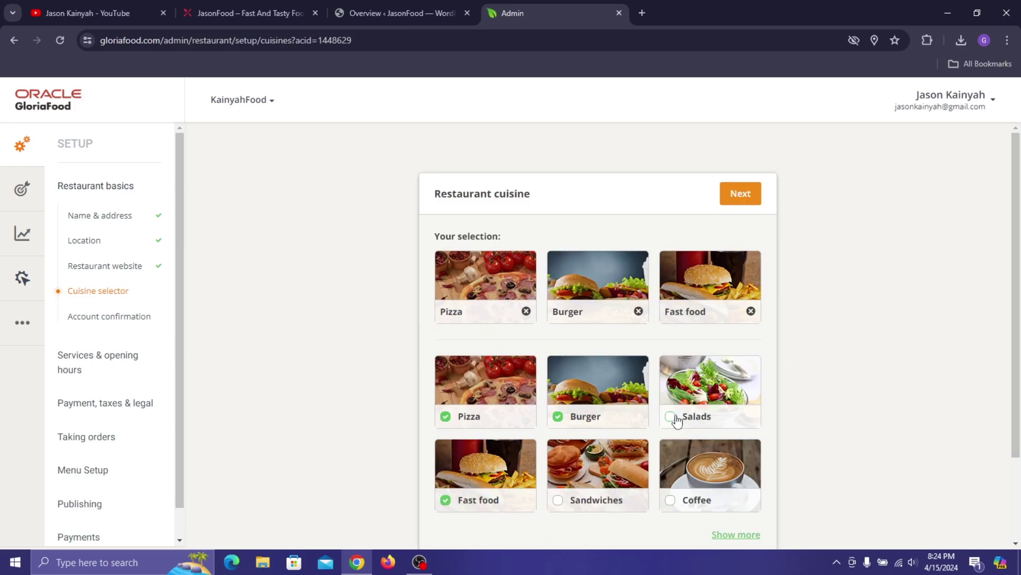
scroll(718, 426, "down", 2)
left_click(744, 432)
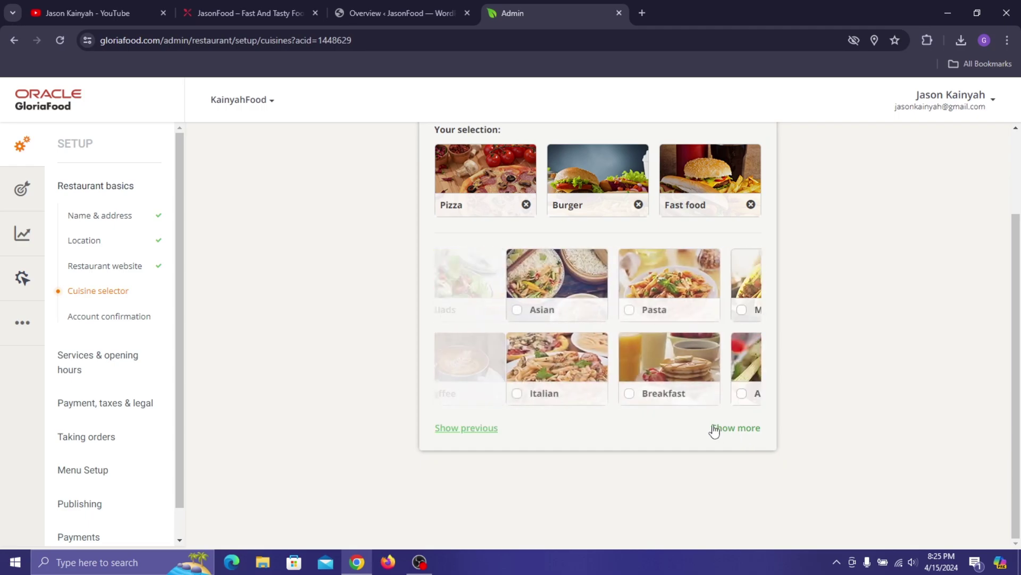
left_click(470, 434)
scroll(551, 220, "up", 1)
scroll(551, 219, "up", 1)
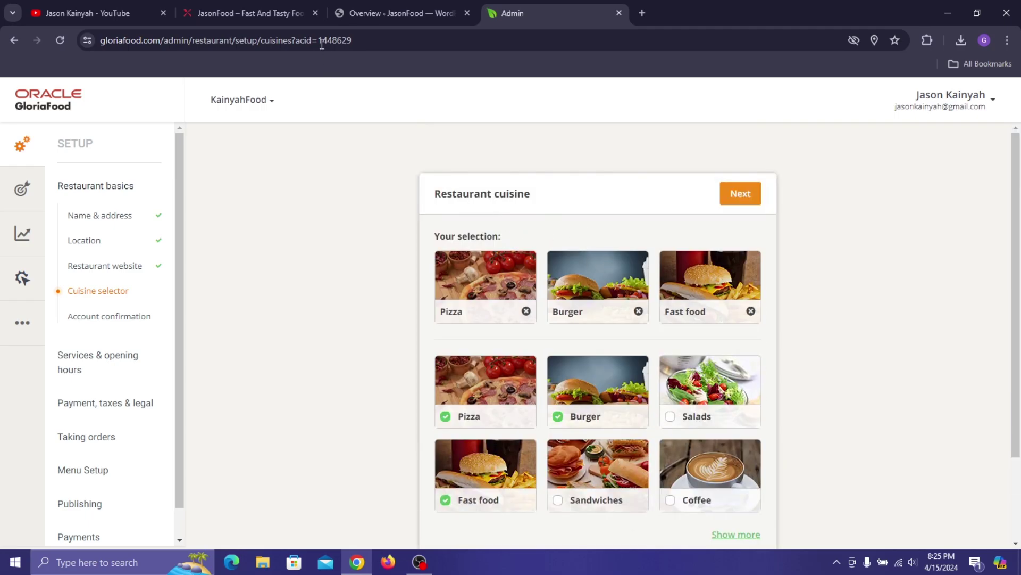
left_click(743, 194)
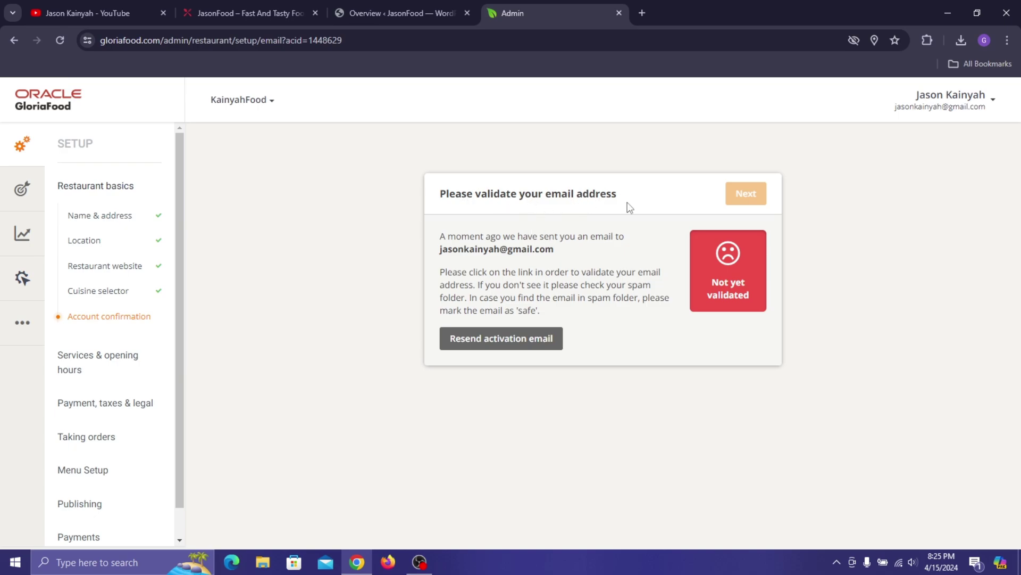
- Open Gmail in a new tab and switch to the account that received the validation email
key("ctrl+t")
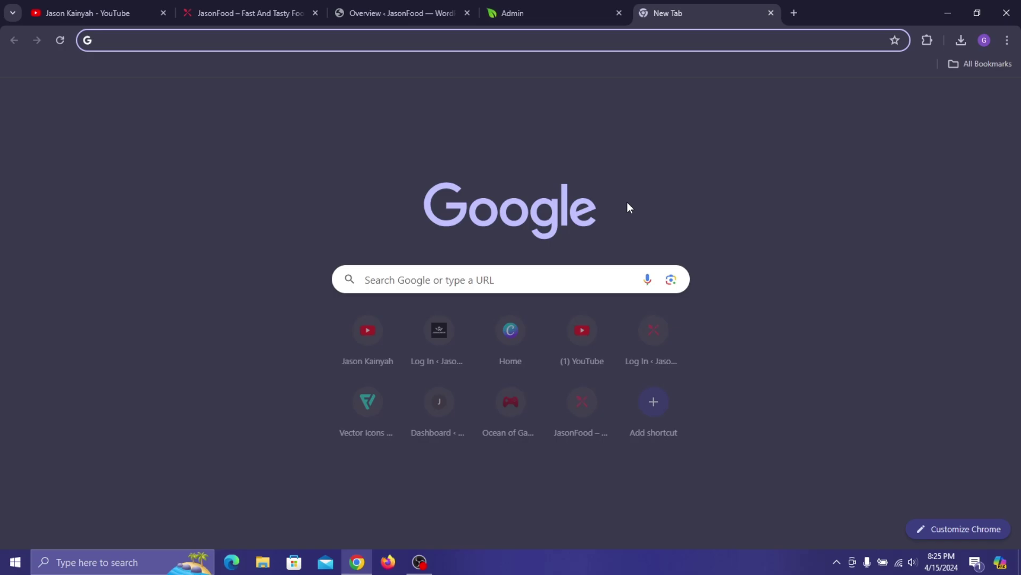
type("gm")
key("Return")
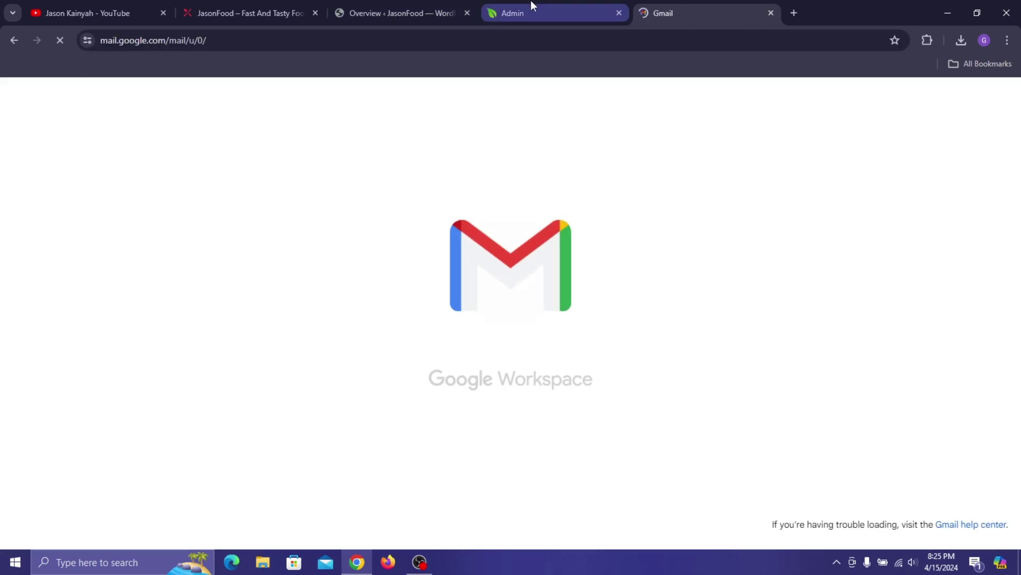
left_click(531, 1)
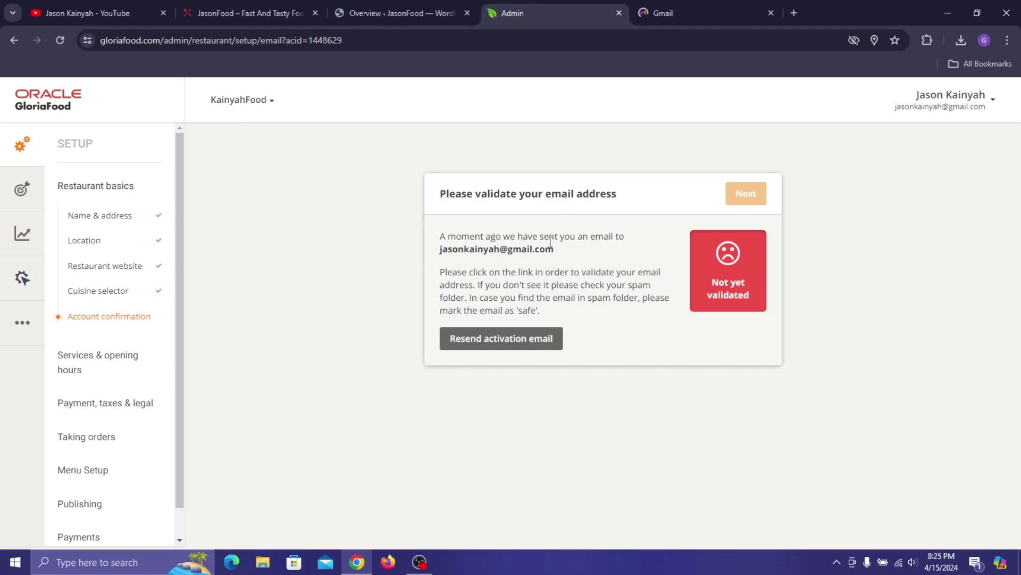
left_click(691, 11)
left_click(1010, 98)
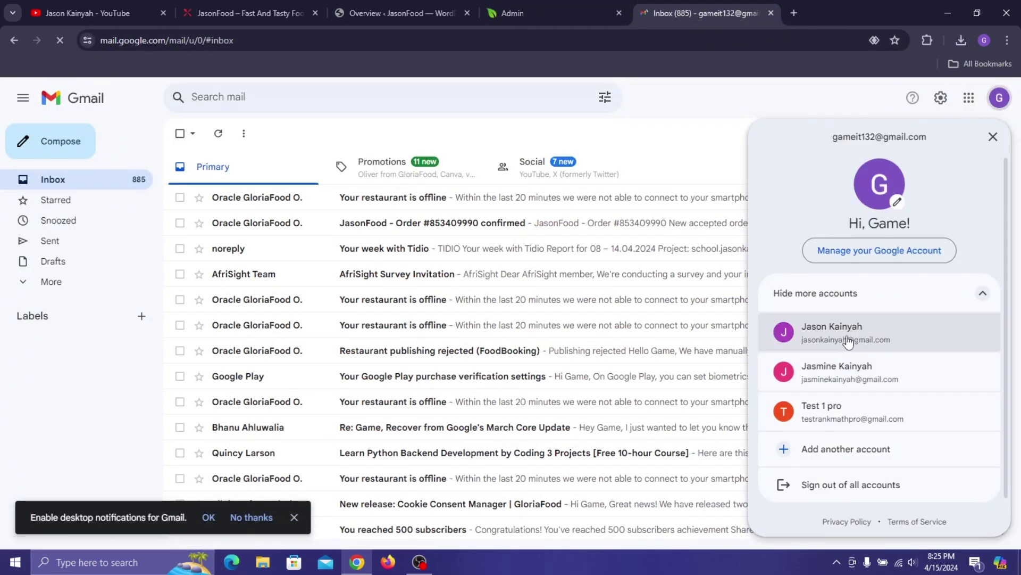
left_click(853, 340)
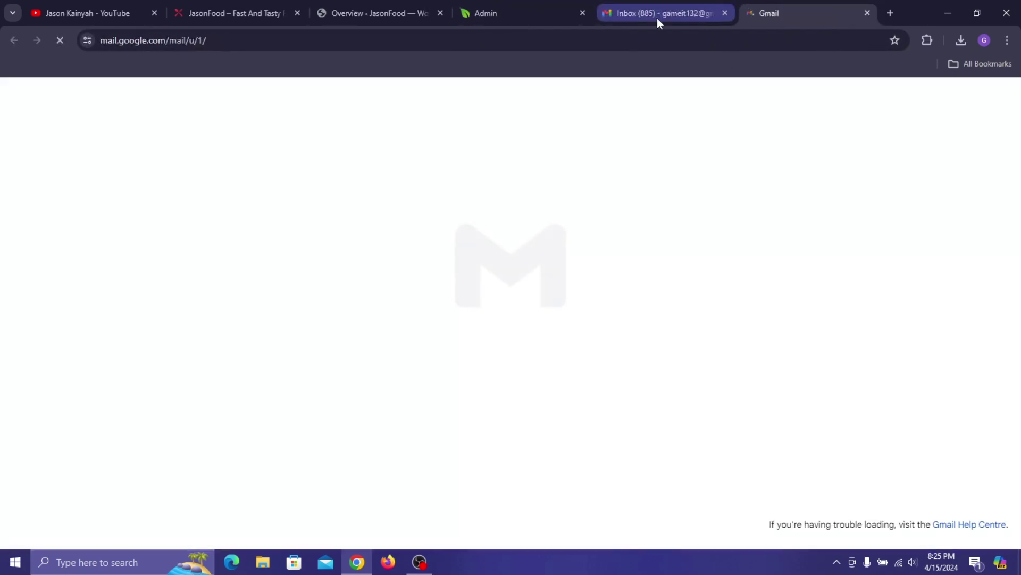
left_click(725, 13)
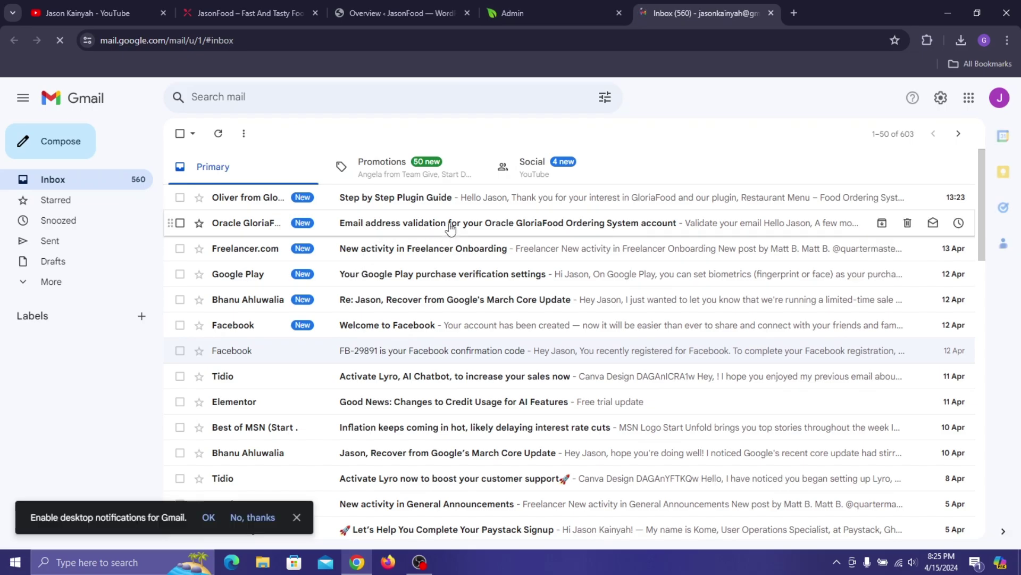
- Open the GloriaFood validation message, confirm Validate Email Address, and close the Gmail tab
left_click(579, 224)
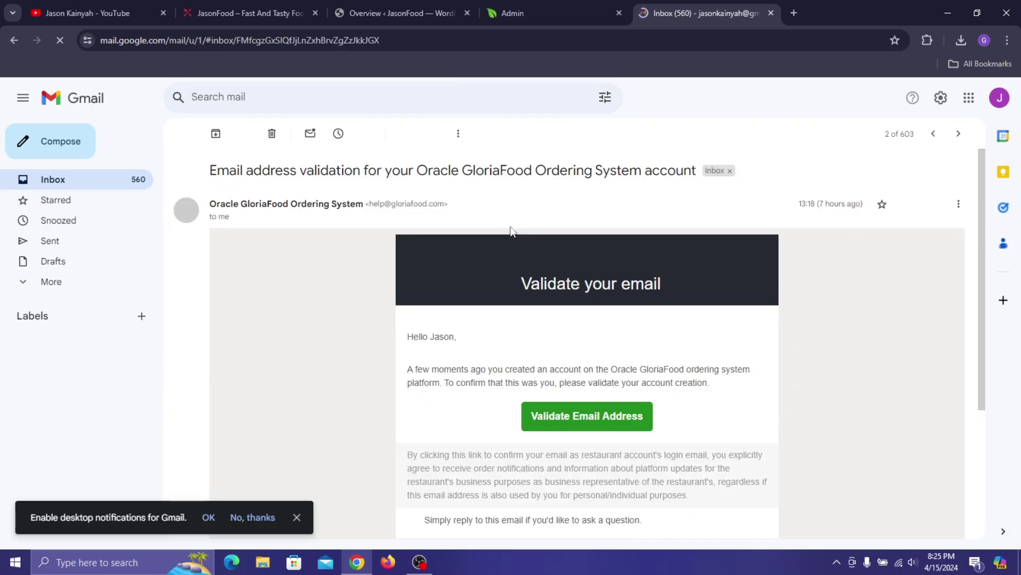
scroll(586, 255, "down", 4)
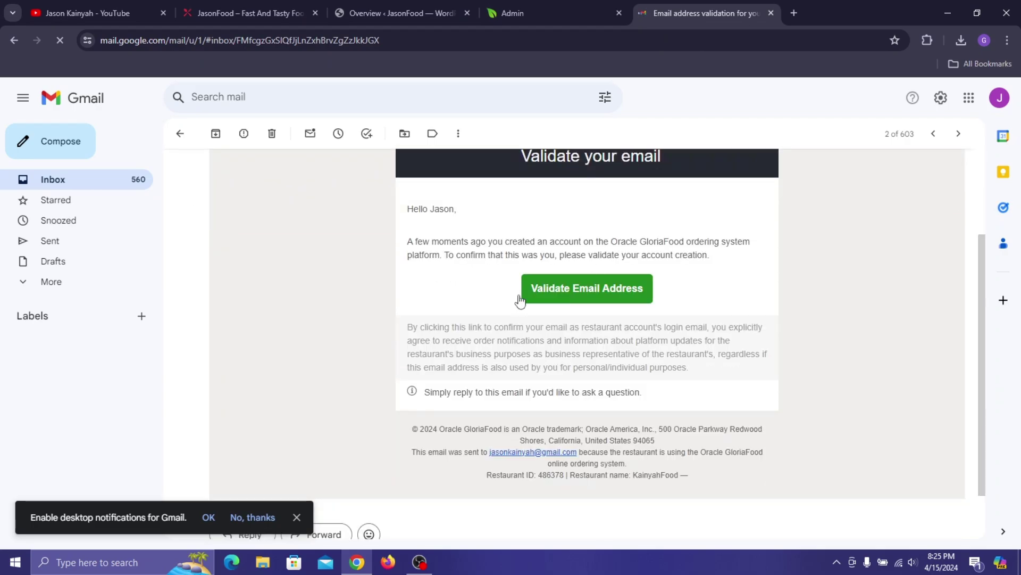
scroll(692, 256, "down", 3)
scroll(595, 346, "up", 6)
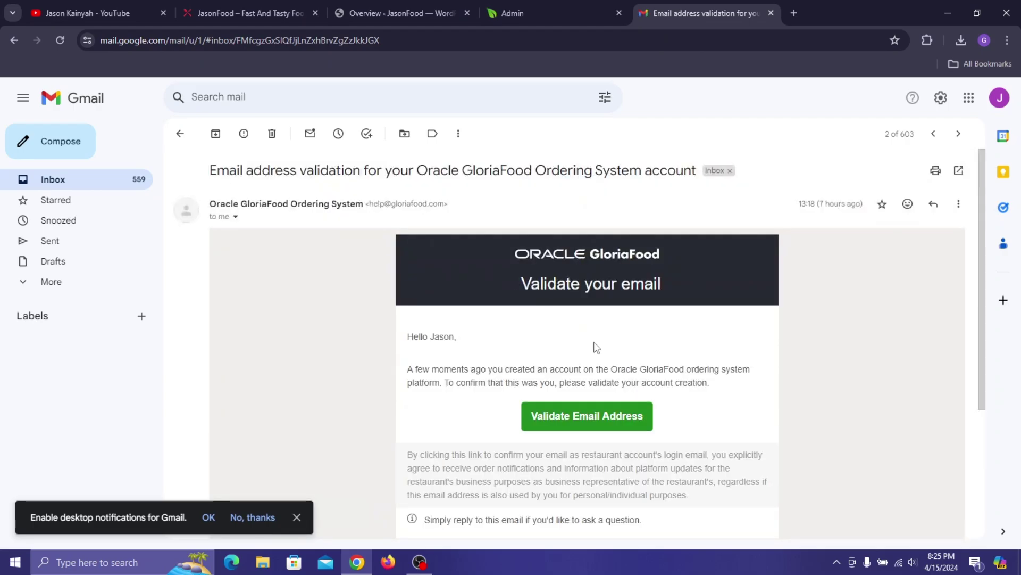
left_click(589, 416)
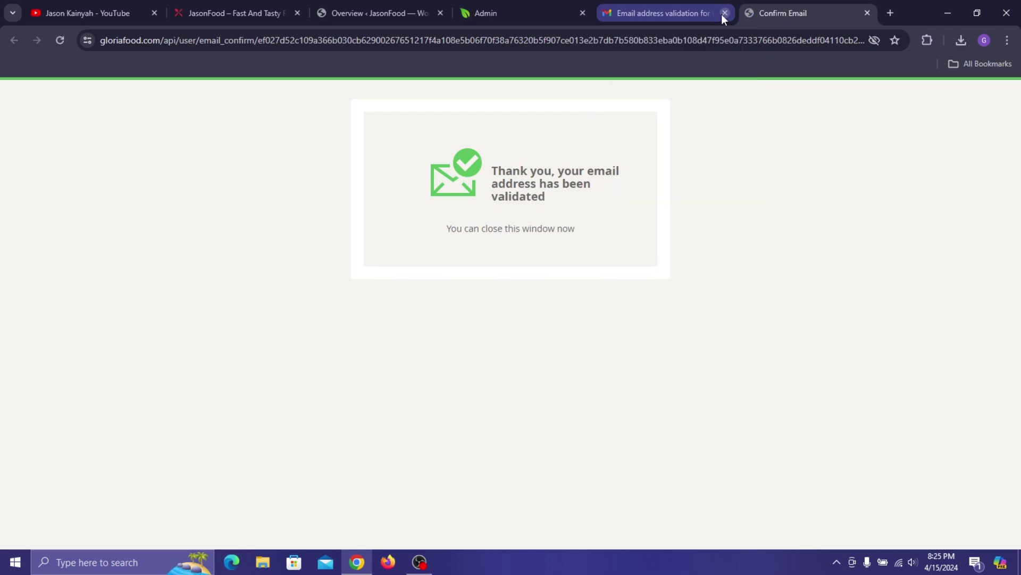
left_click(723, 13)
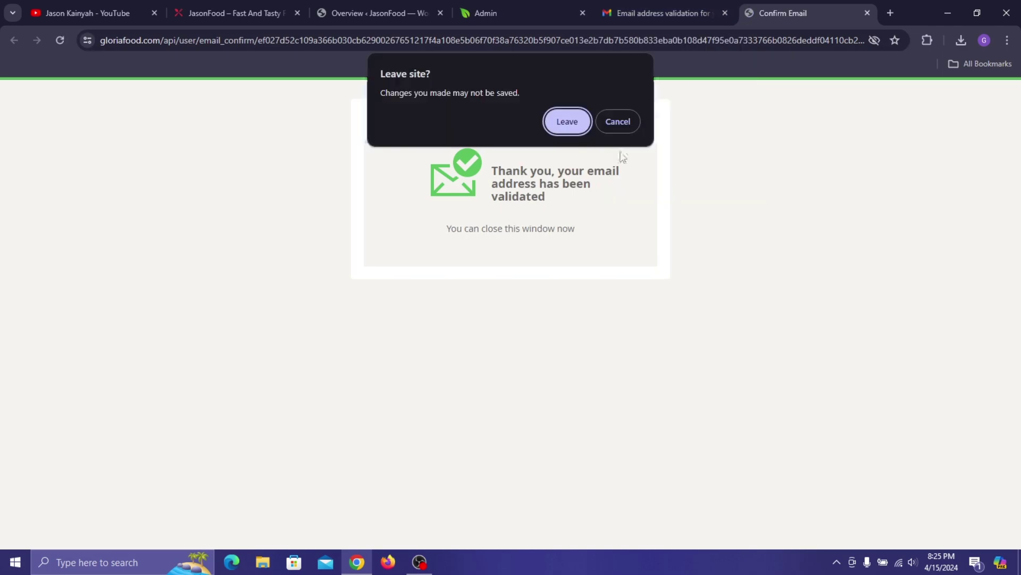
left_click(583, 122)
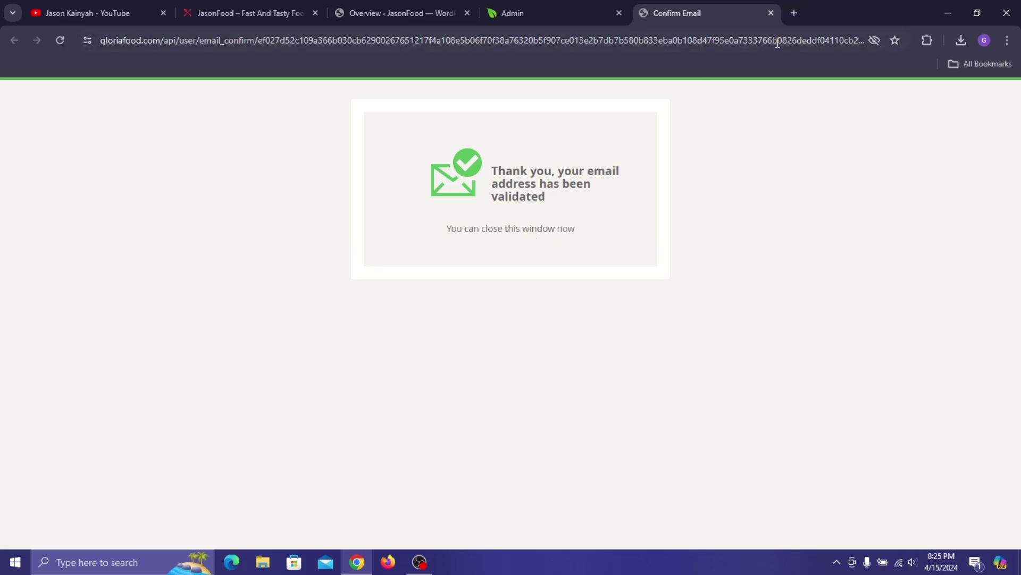
- Continue past the validated email step and answer Yes to both pickup and delivery
left_click(772, 14)
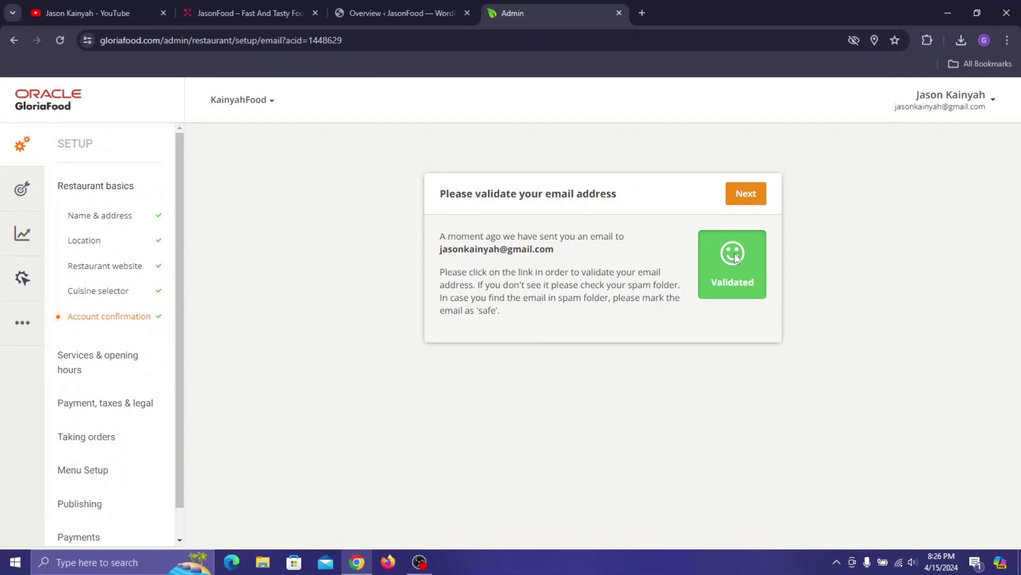
left_click(747, 194)
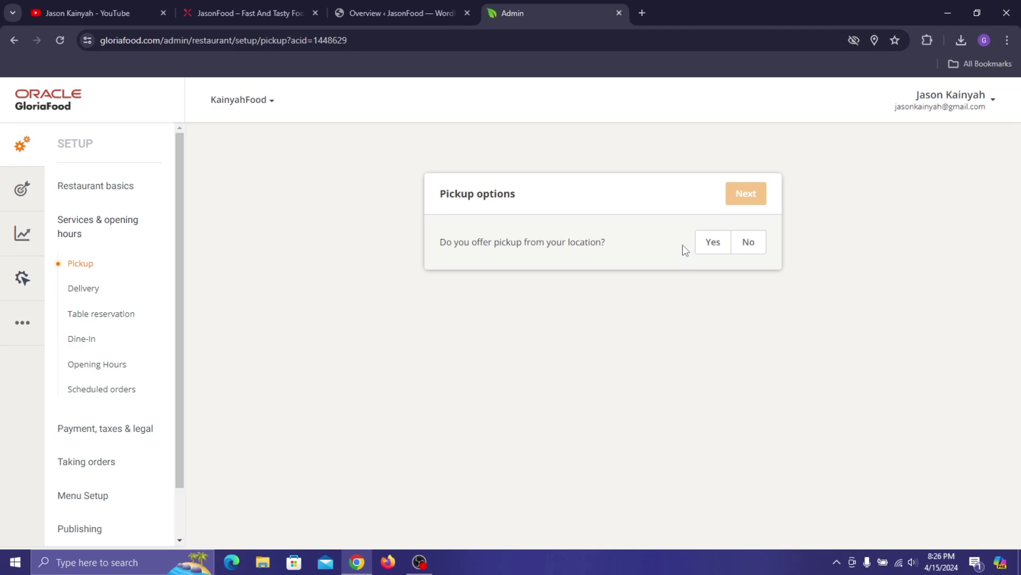
left_click(711, 244)
left_click(746, 194)
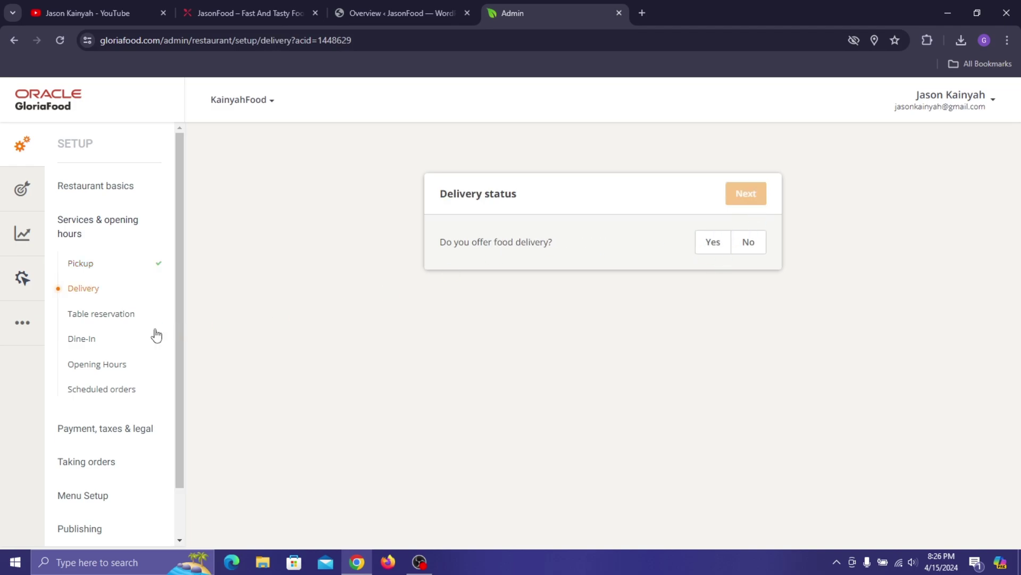
left_click(711, 250)
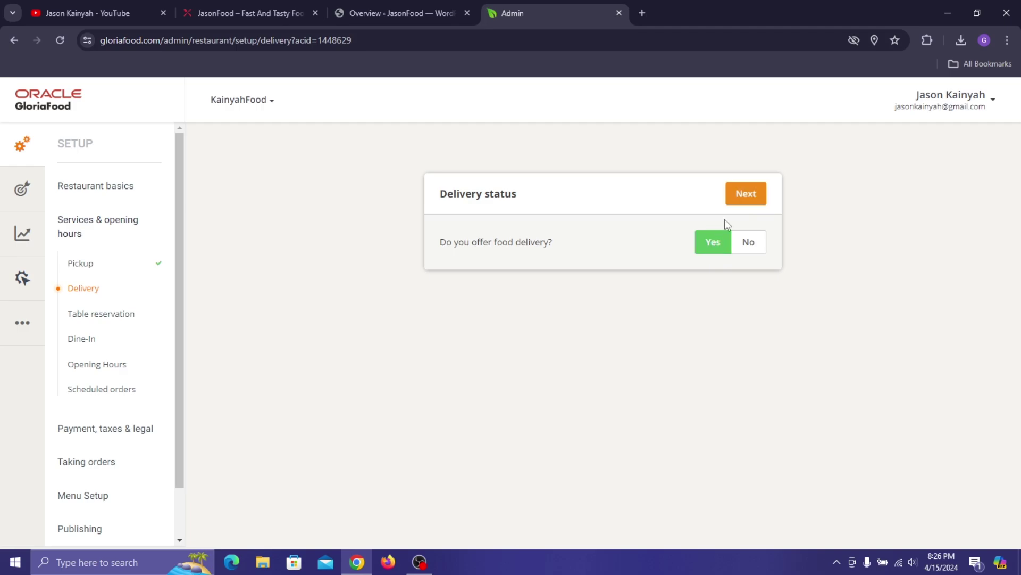
left_click(758, 201)
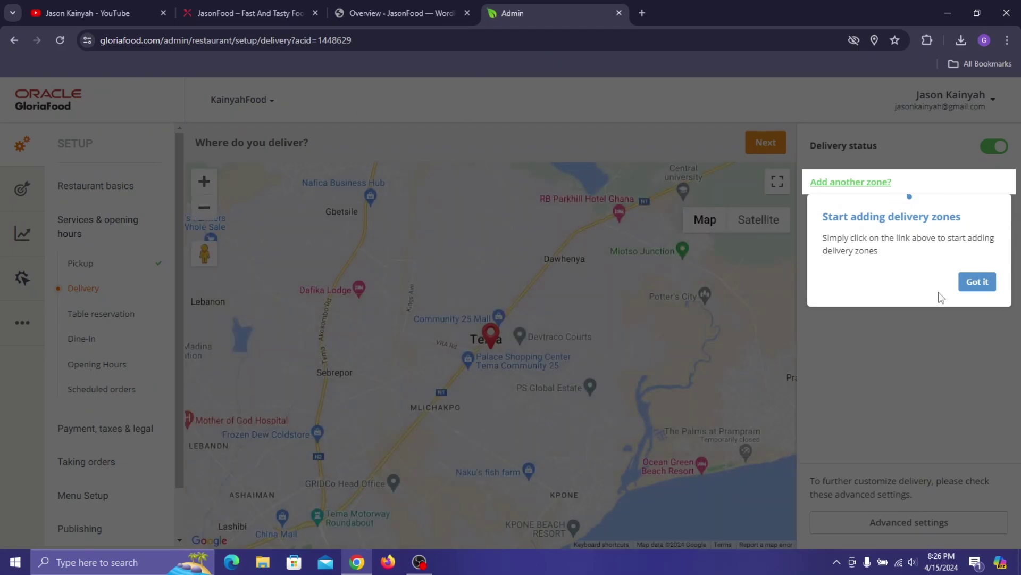
- Add Zone 1 as a 1 km delivery circle and centre it on the Tema pin
left_click(977, 282)
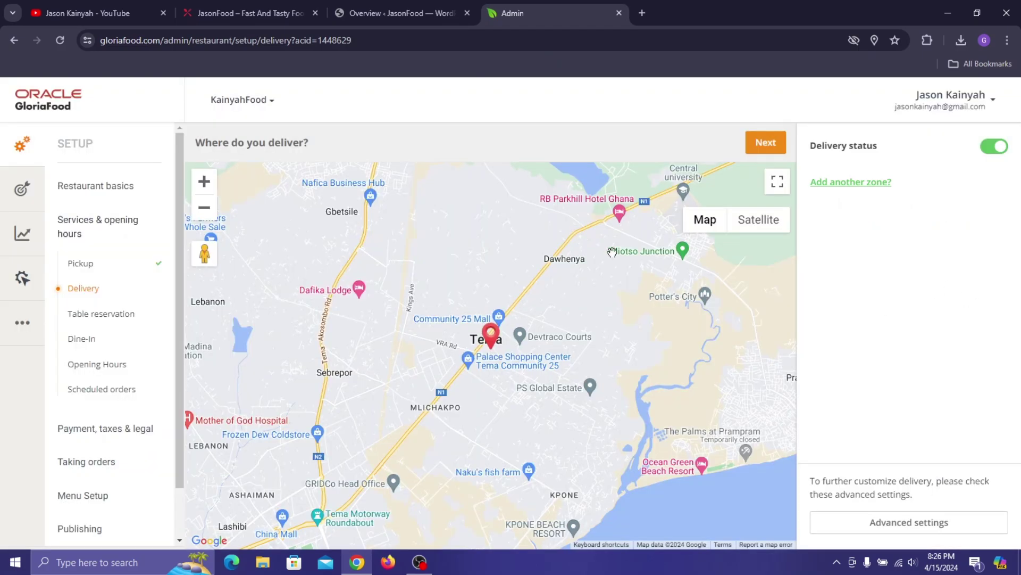
scroll(507, 371, "up", 1)
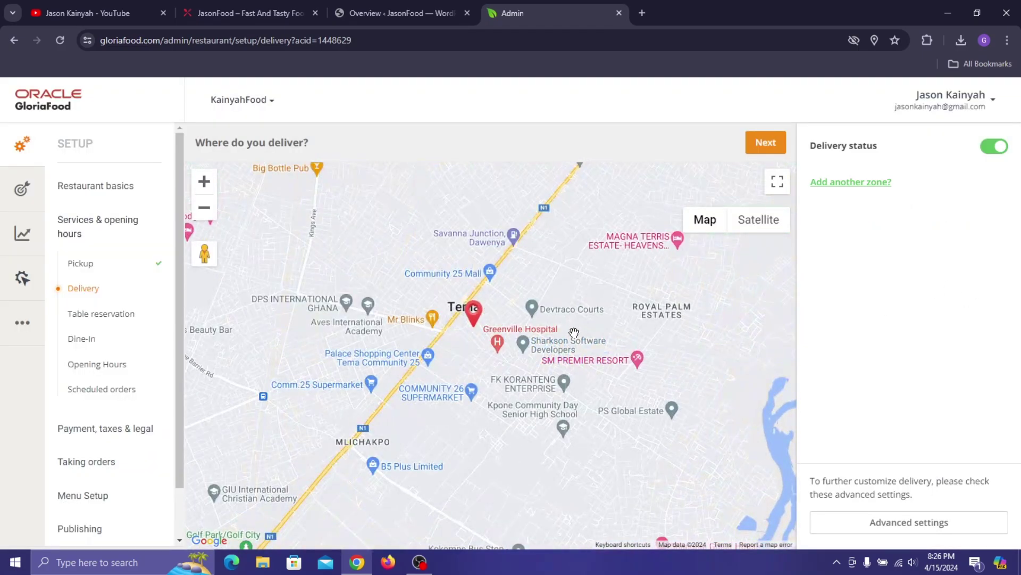
left_click_drag(407, 424, 445, 365)
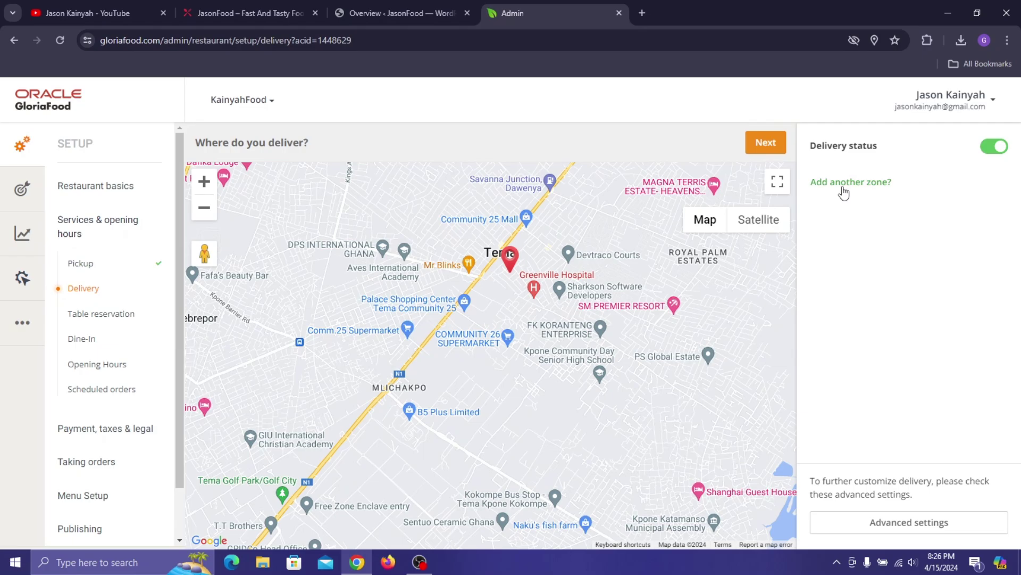
left_click(844, 182)
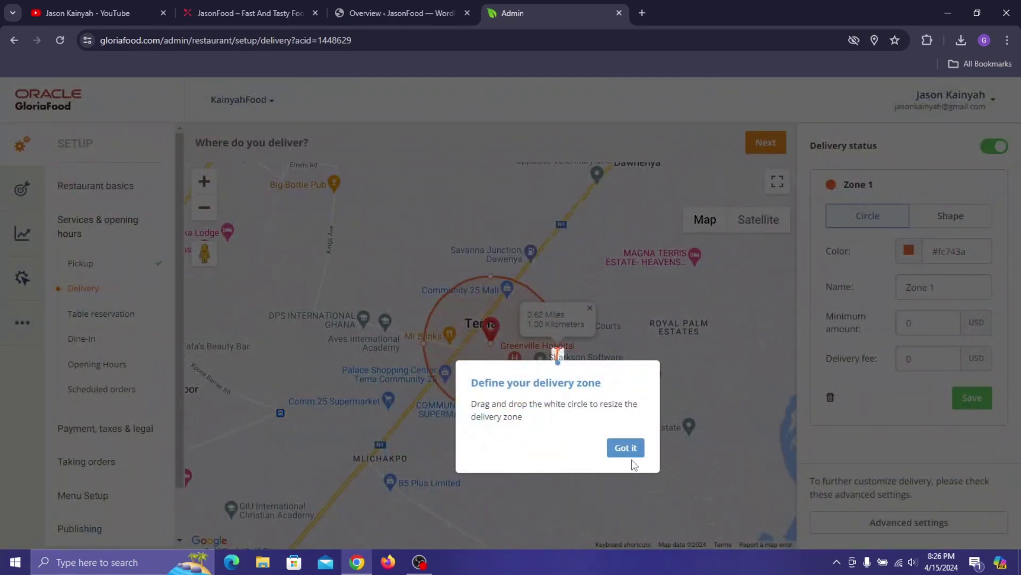
left_click(628, 448)
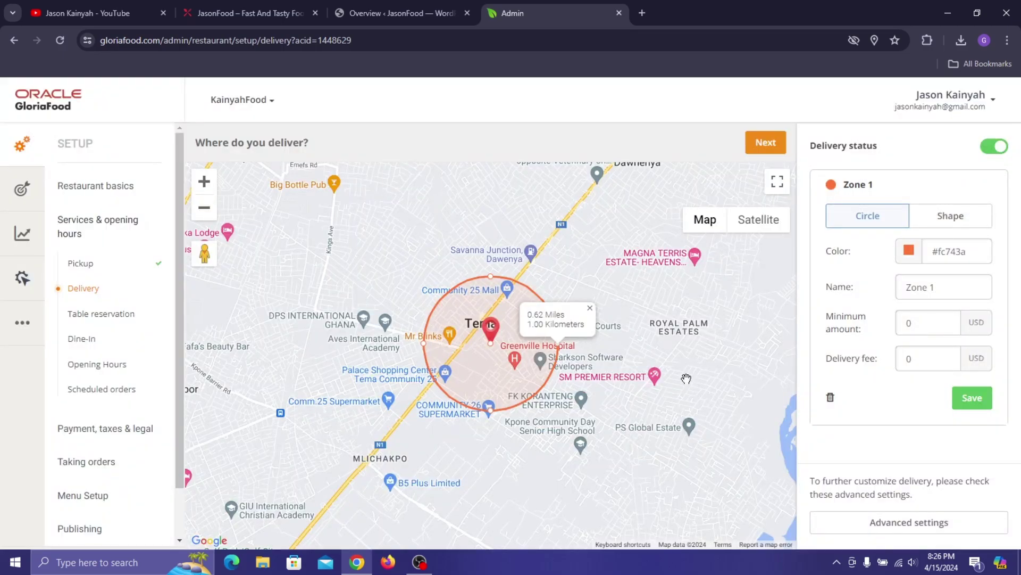
scroll(611, 298, "up", 3)
scroll(605, 290, "down", 1)
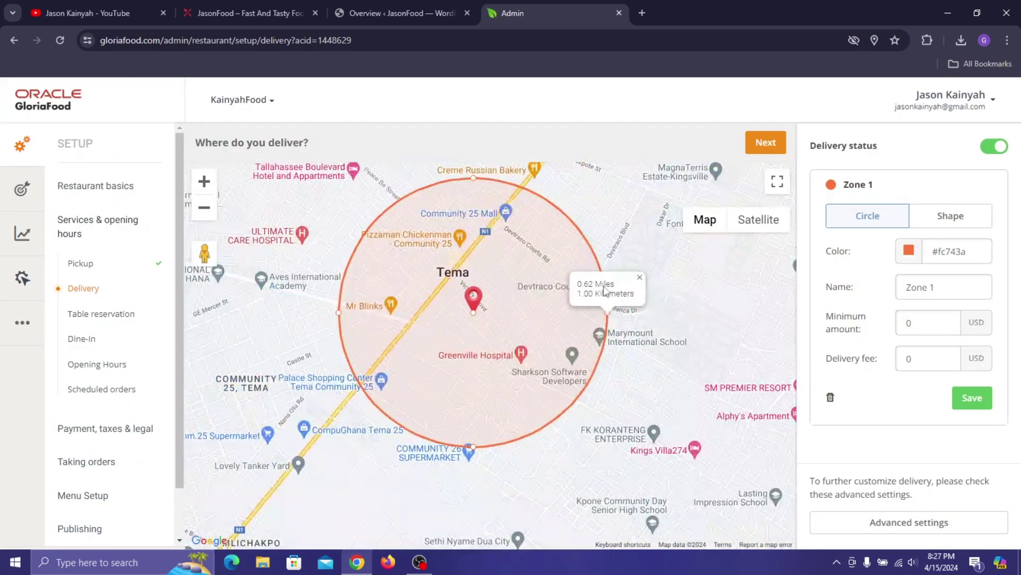
left_click_drag(521, 385, 553, 389)
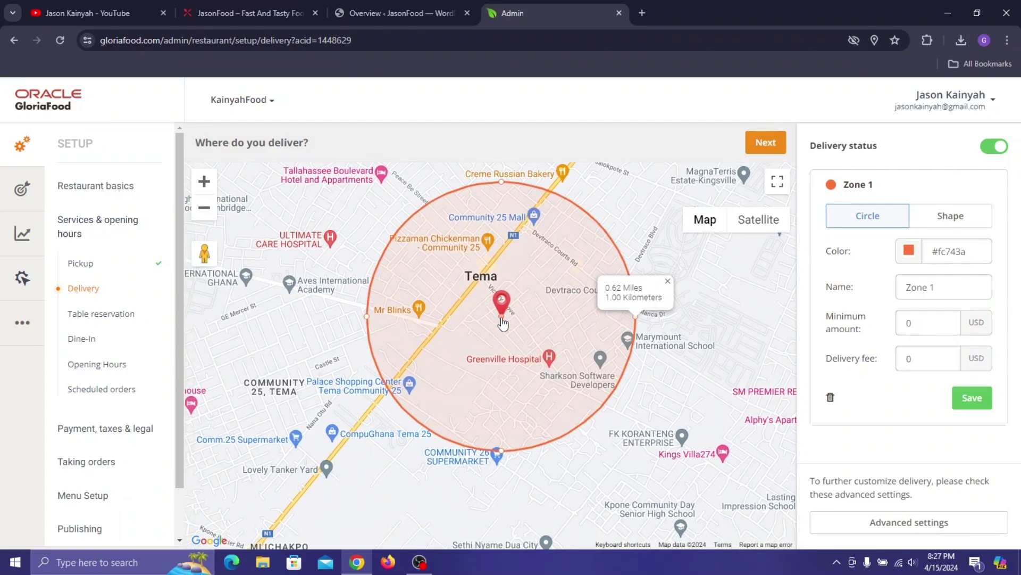
mouse_move(502, 323)
left_mouse_down()
mouse_move(455, 319)
mouse_move(520, 329)
mouse_move(479, 350)
mouse_move(522, 339)
mouse_move(519, 328)
left_mouse_up()
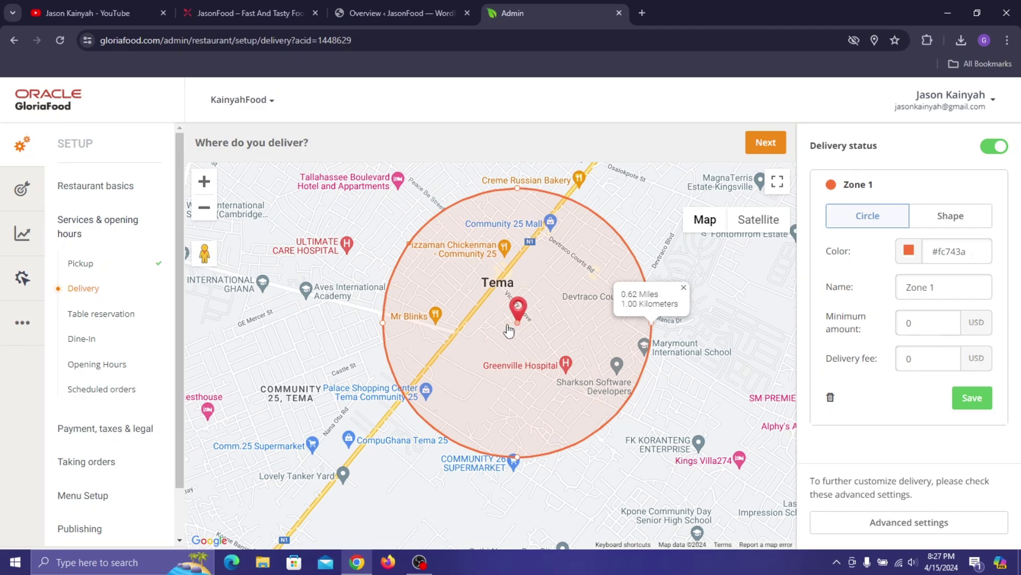
mouse_move(518, 323)
left_mouse_down()
mouse_move(372, 323)
mouse_move(521, 331)
left_mouse_up()
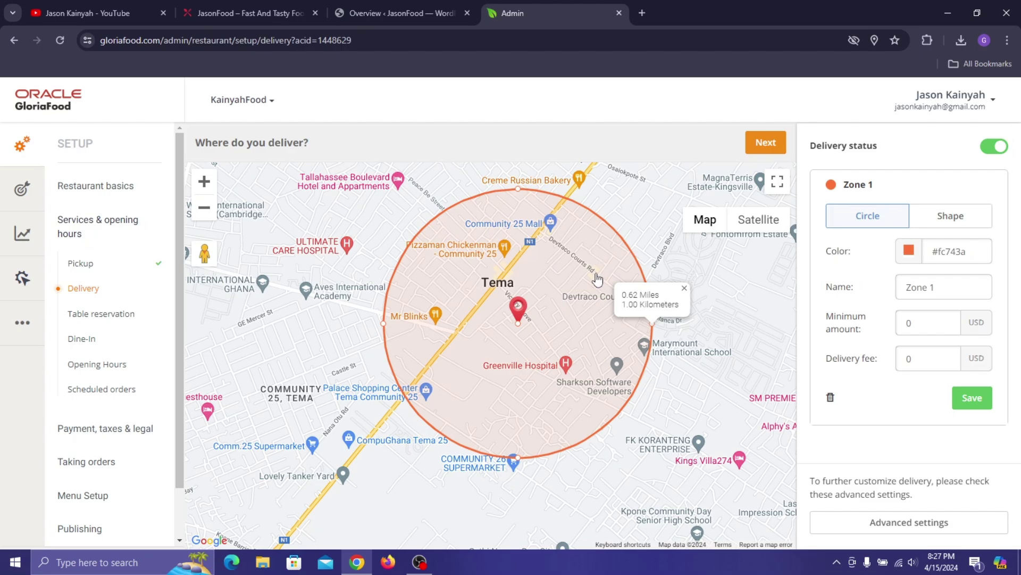
- Keep the zone colour #fc743a and rename the zone 'Tema Delivery Zones'
triple_click(962, 255)
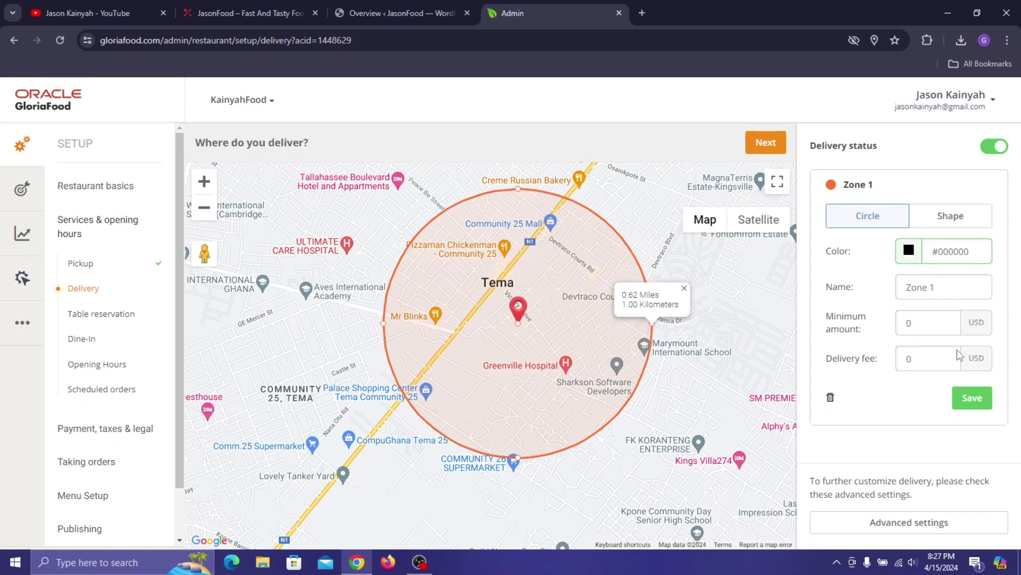
key("ctrl+z")
left_click(871, 257)
key("ctrl+a")
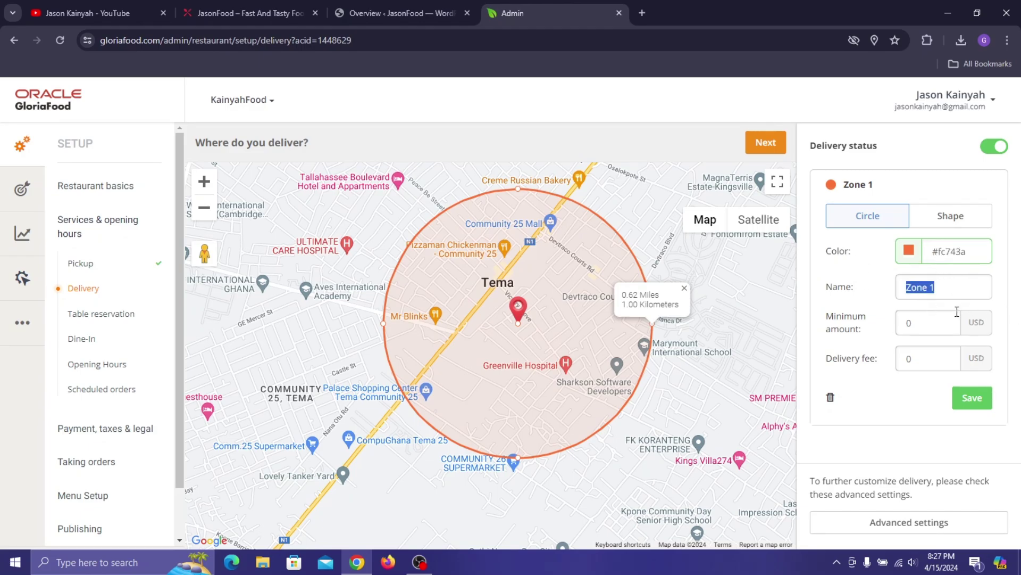
type("T")
type("ONE")
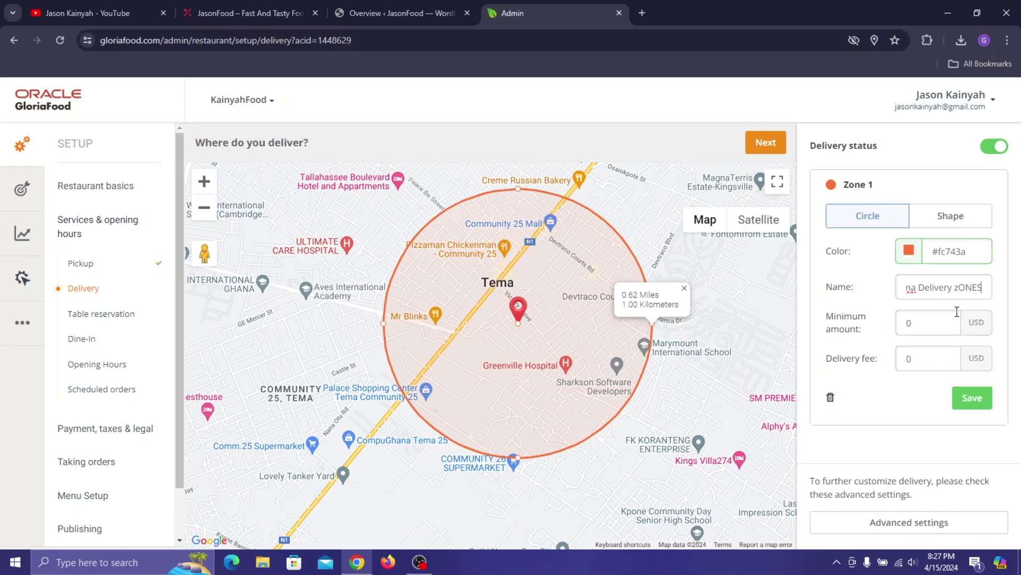
key("BackSpace")
key("BackSpace")
key("BackSpace")
key("BackSpace")
type("ZAO")
key("BackSpace")
key("BackSpace")
type("ones")
- Set the minimum order and delivery fee to 15 USD, and switch the zone to Shape
left_click(907, 323)
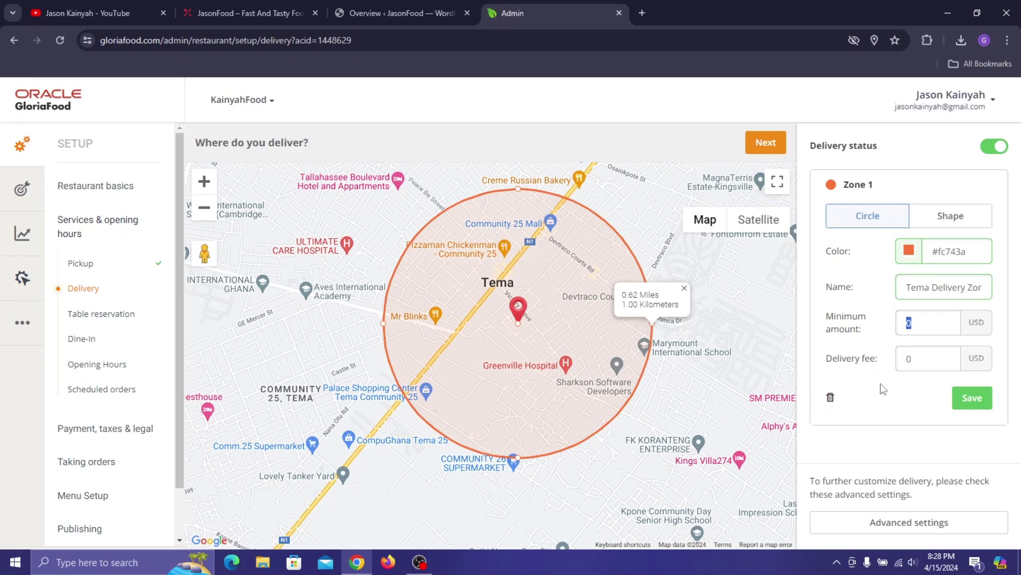
type("15")
double_click(905, 360)
left_click(931, 400)
left_click(917, 225)
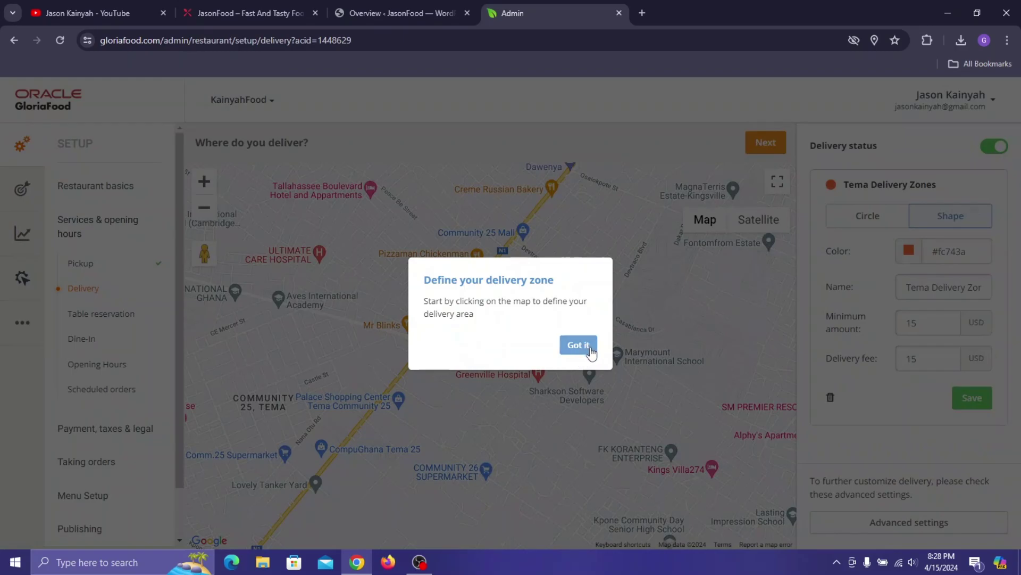
- Outline a five-corner polygon around central Tema on the map and close it at the first corner
left_click(584, 347)
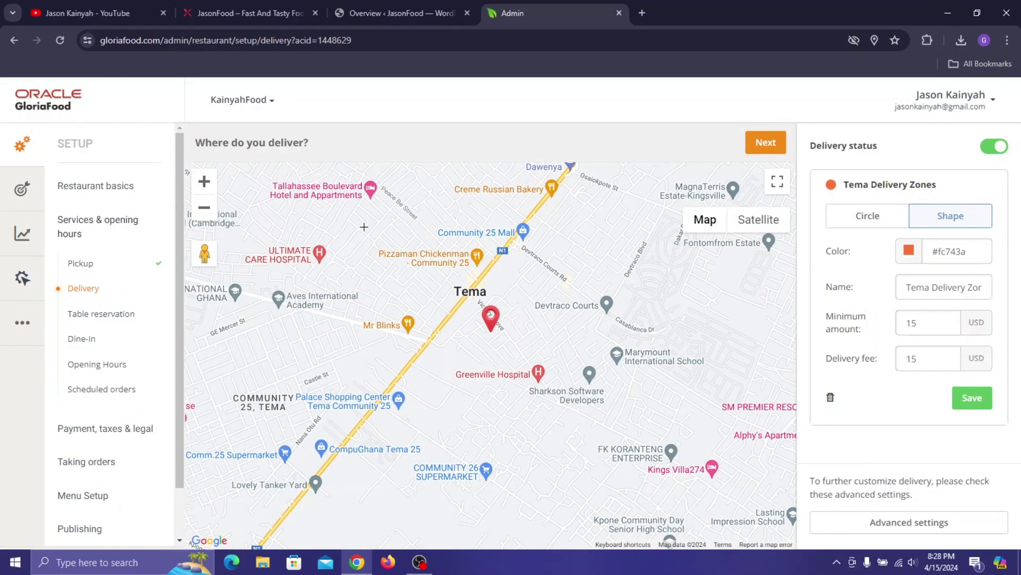
left_click_drag(376, 207, 433, 228)
left_click(428, 233)
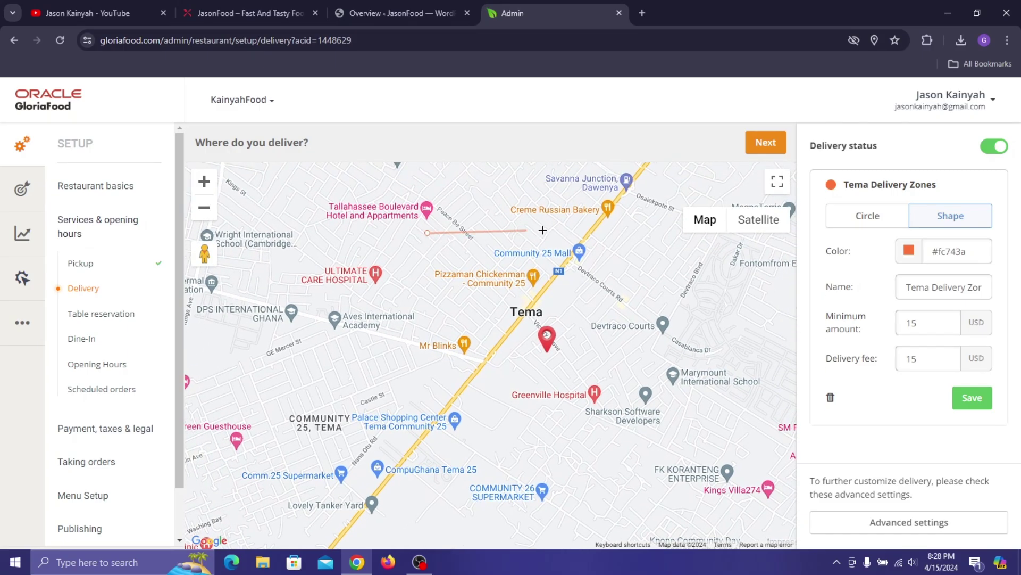
left_click(674, 238)
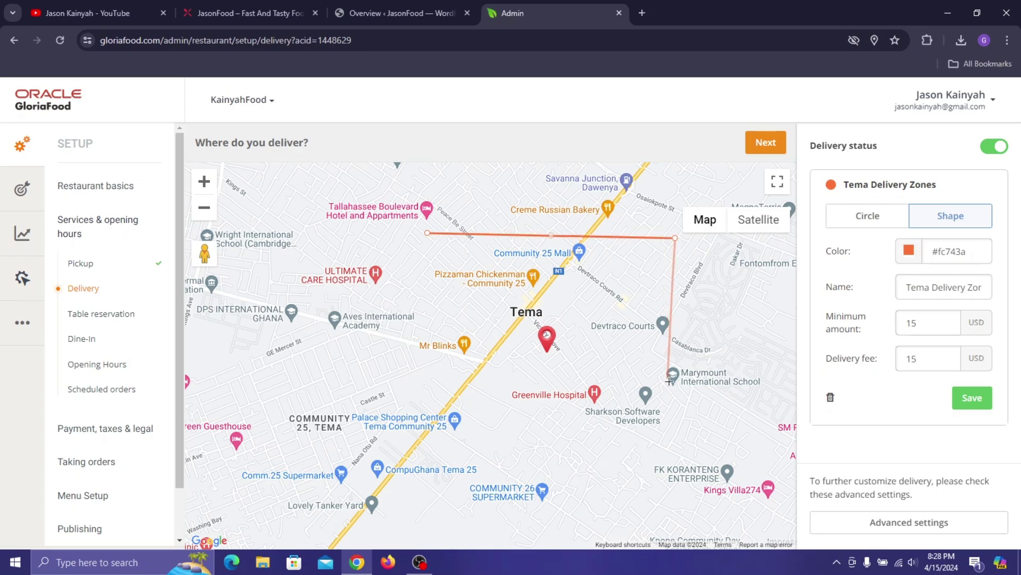
left_click(653, 502)
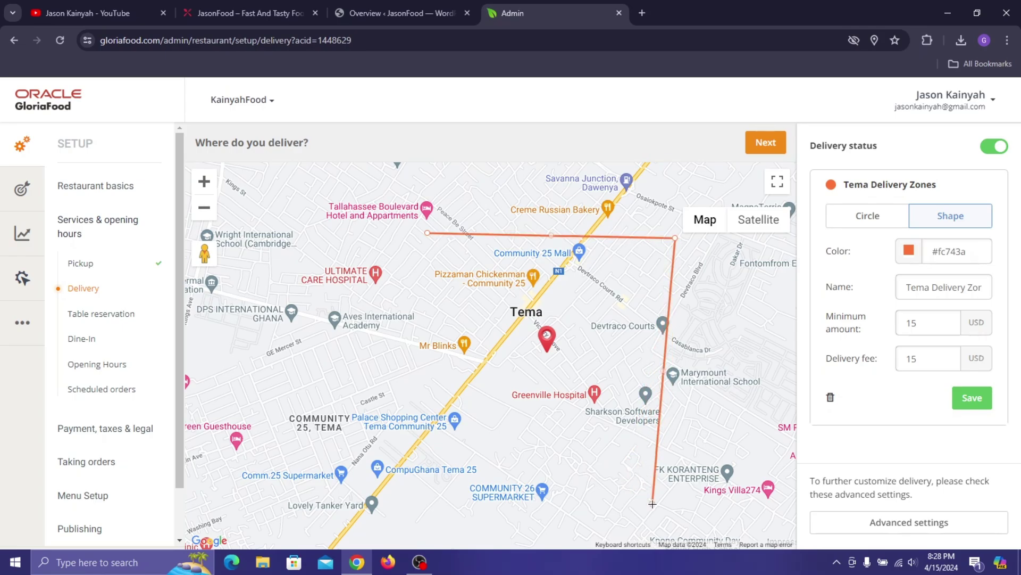
left_click(392, 487)
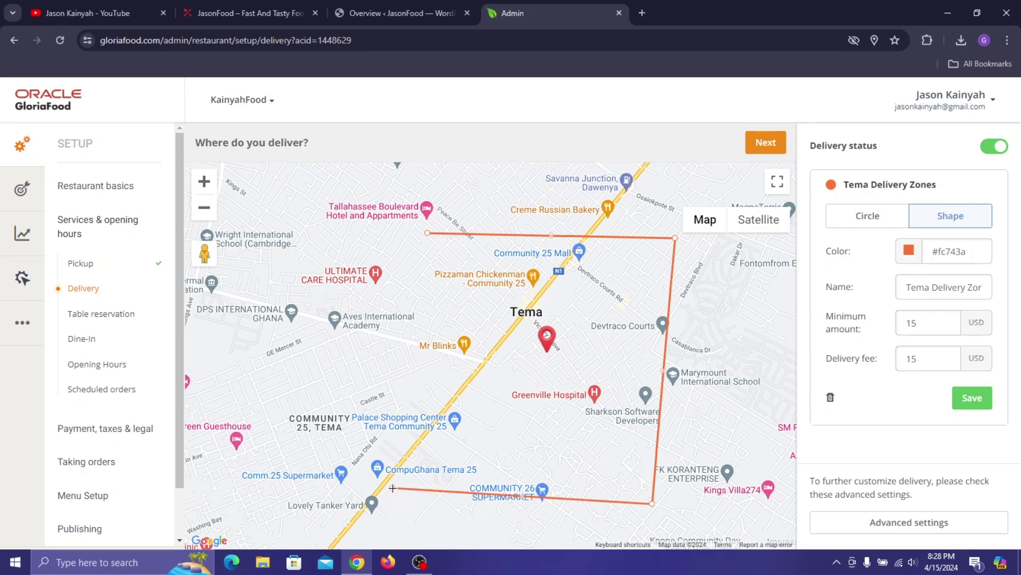
left_click(317, 226)
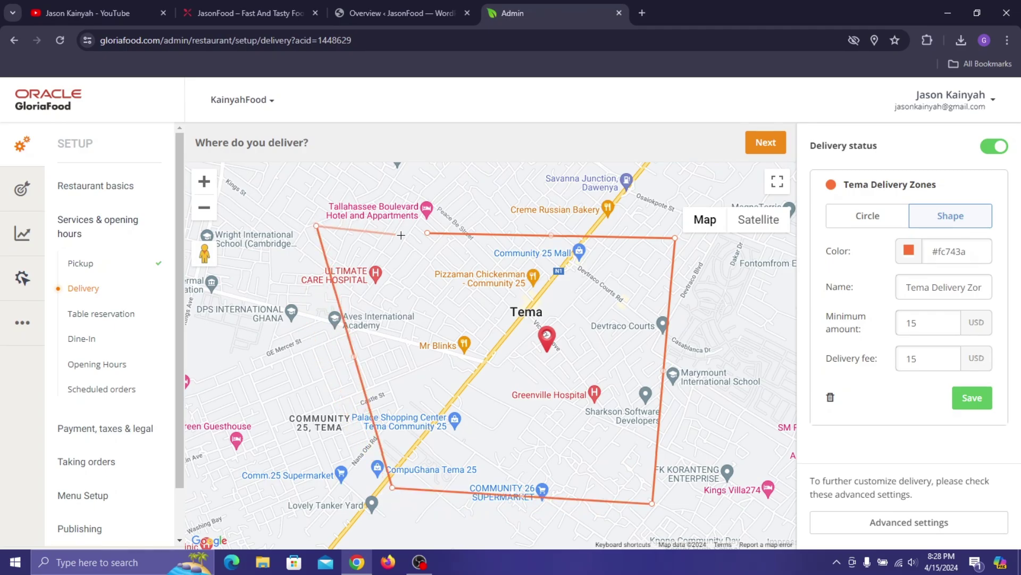
left_click(428, 234)
- Frame the whole drawn area and save the Tema Delivery Zones zone
scroll(505, 325, "down", 2)
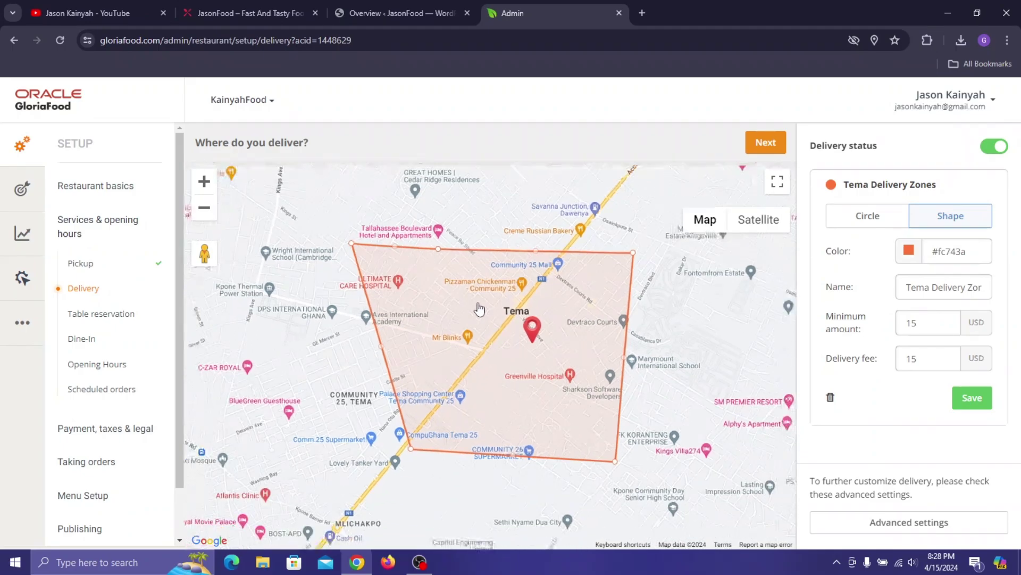
scroll(479, 426, "up", 2)
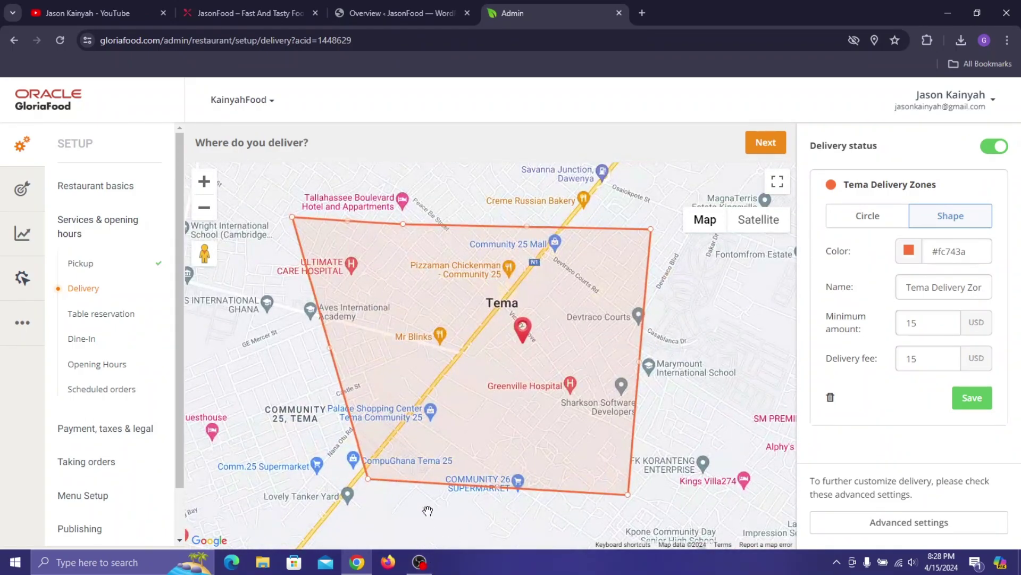
left_click_drag(428, 516, 489, 483)
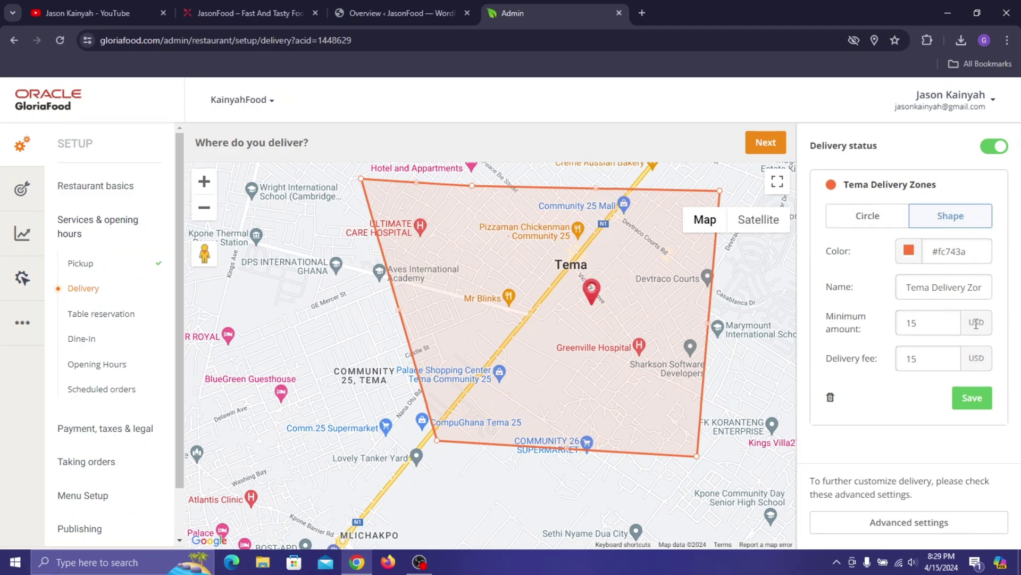
left_click(977, 405)
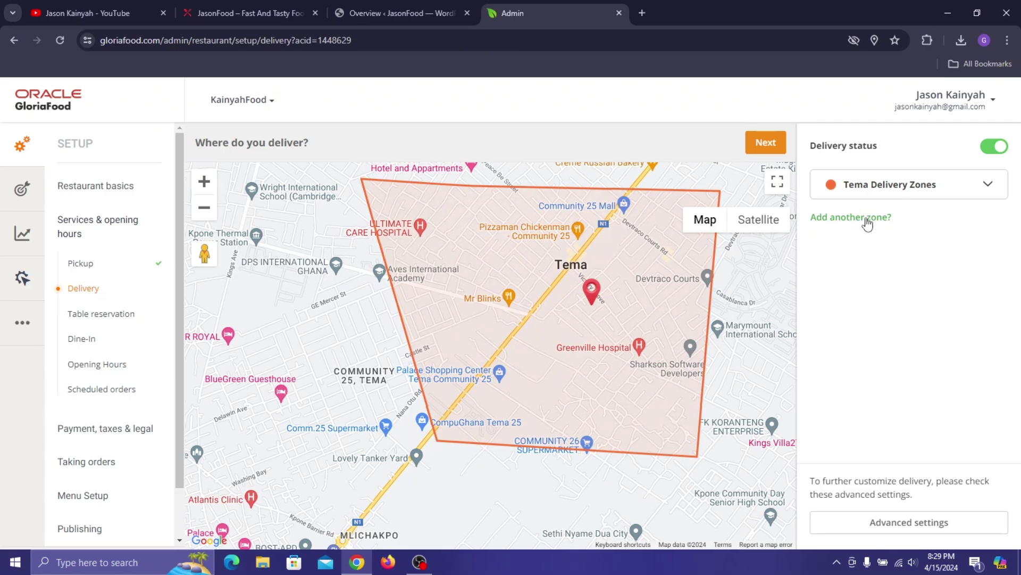
- Add a new circular zone and move it over Devtraco Courts
left_click(868, 218)
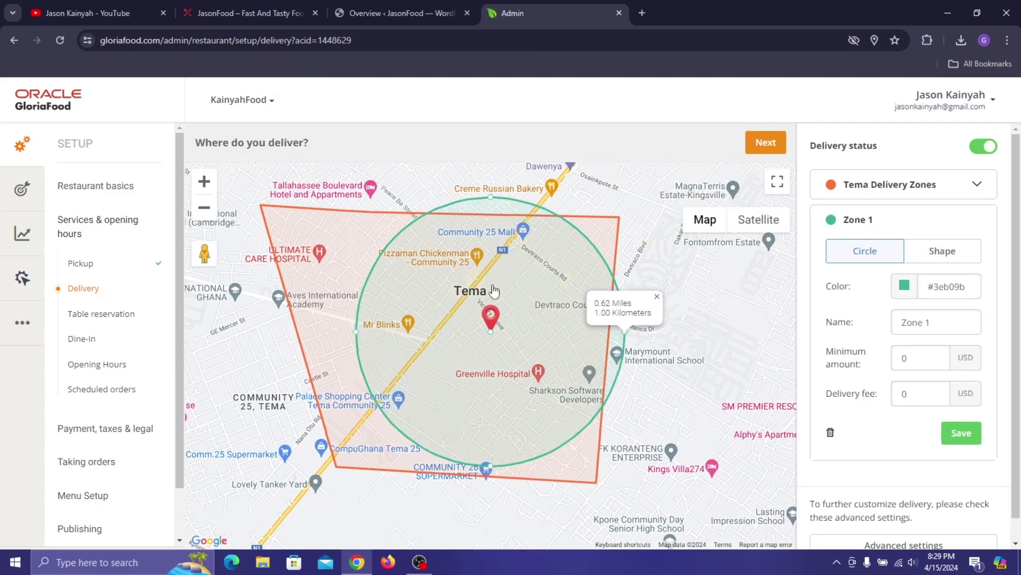
left_click_drag(711, 400, 553, 394)
left_click_drag(337, 330, 595, 331)
scroll(351, 237, "down", 2)
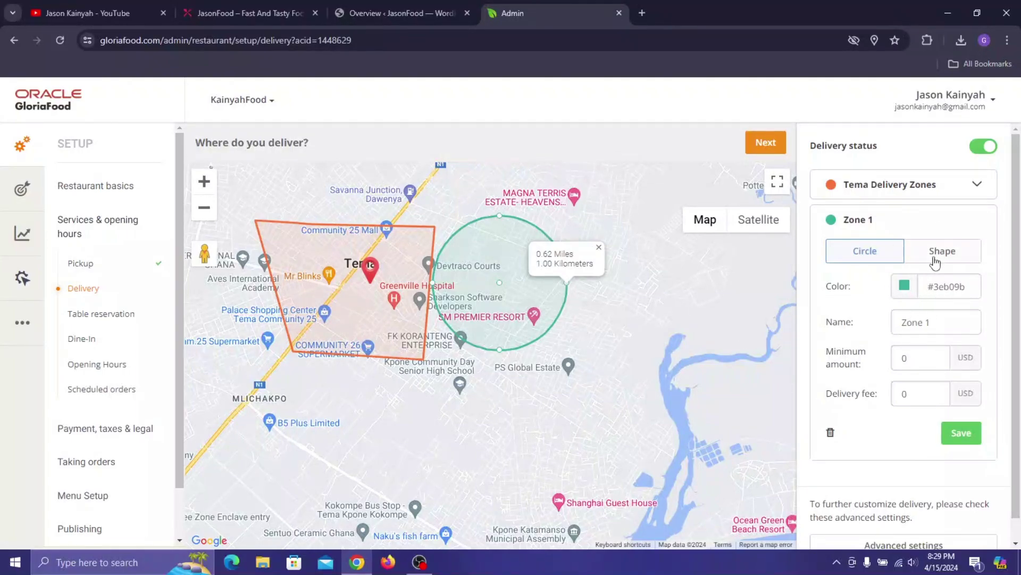
- Rename the zone 'Devtraco Delivery Zones' with 15 USD minimum order and 15 USD fee, and save
key("ctrl+a")
type("De")
type("vtraco Delivery")
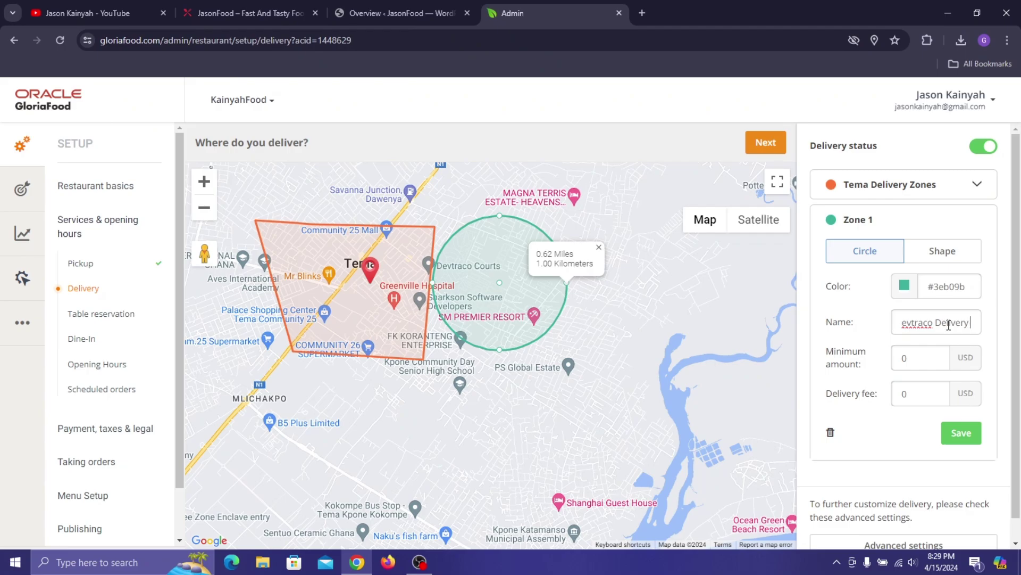
type(" Zones")
key("Tab")
type("1")
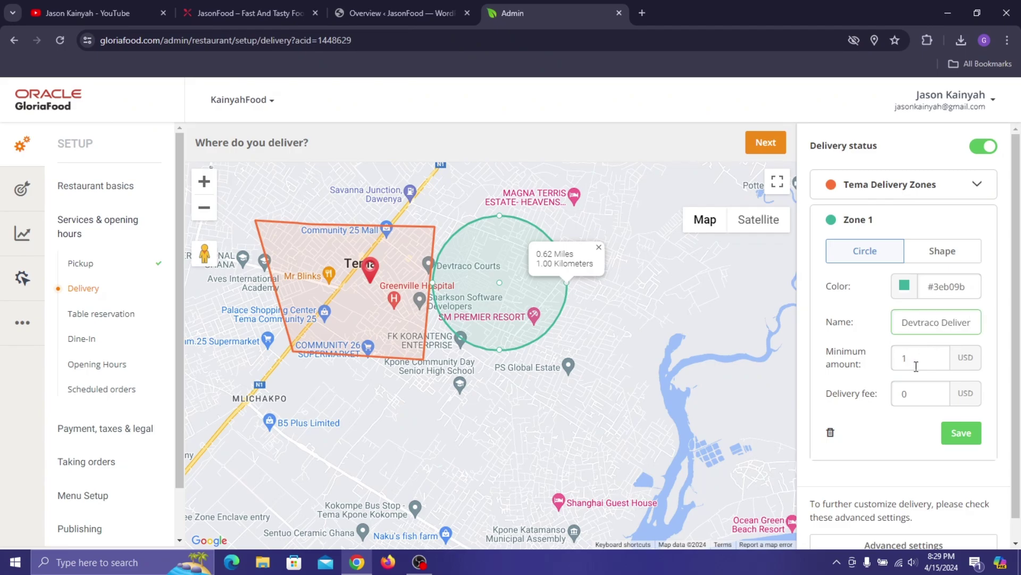
type("5")
key("Tab")
type("15")
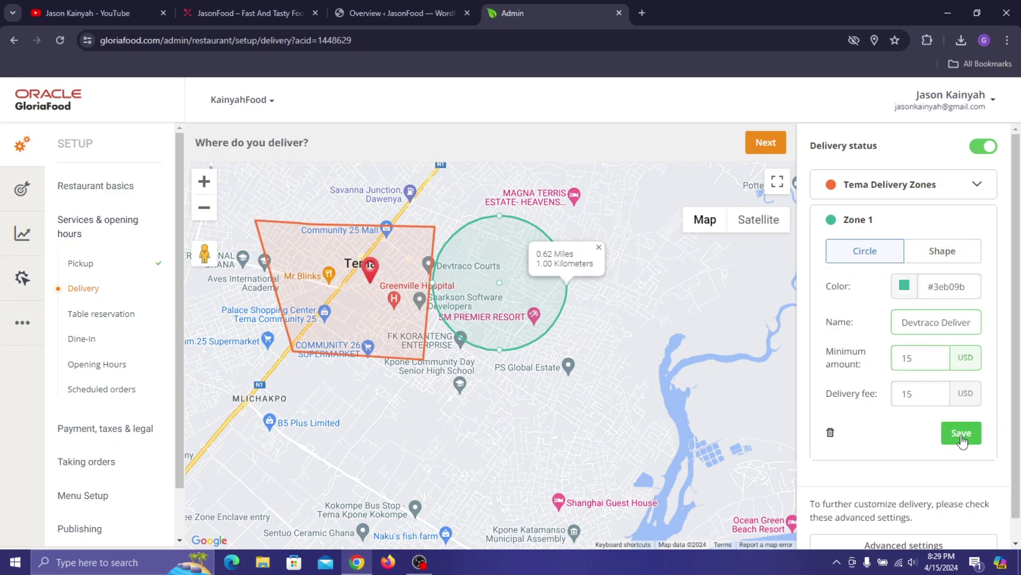
left_click(961, 433)
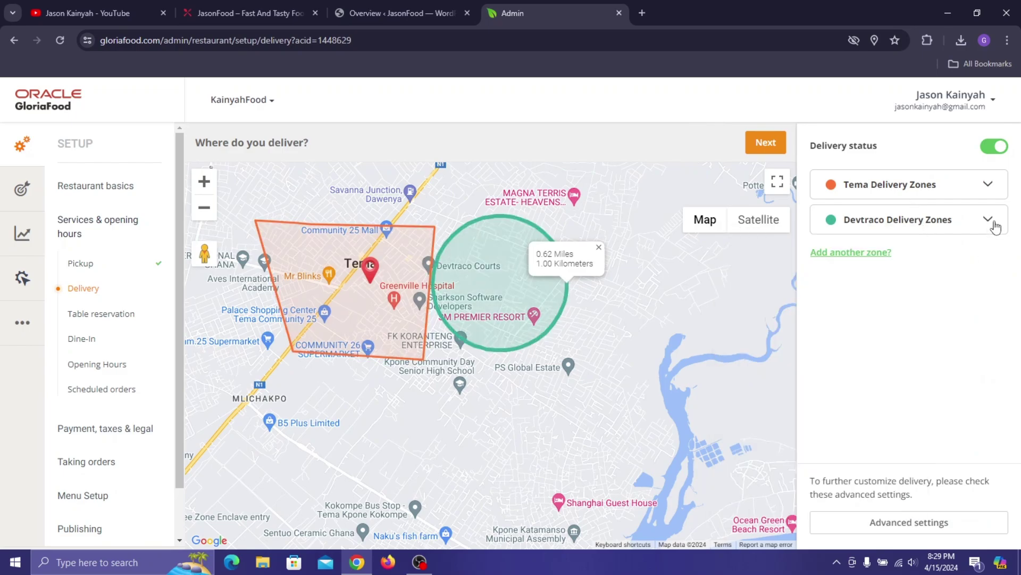
- Check the Devtraco Delivery Zones details and center both zones on the map
left_click(988, 220)
left_click(987, 223)
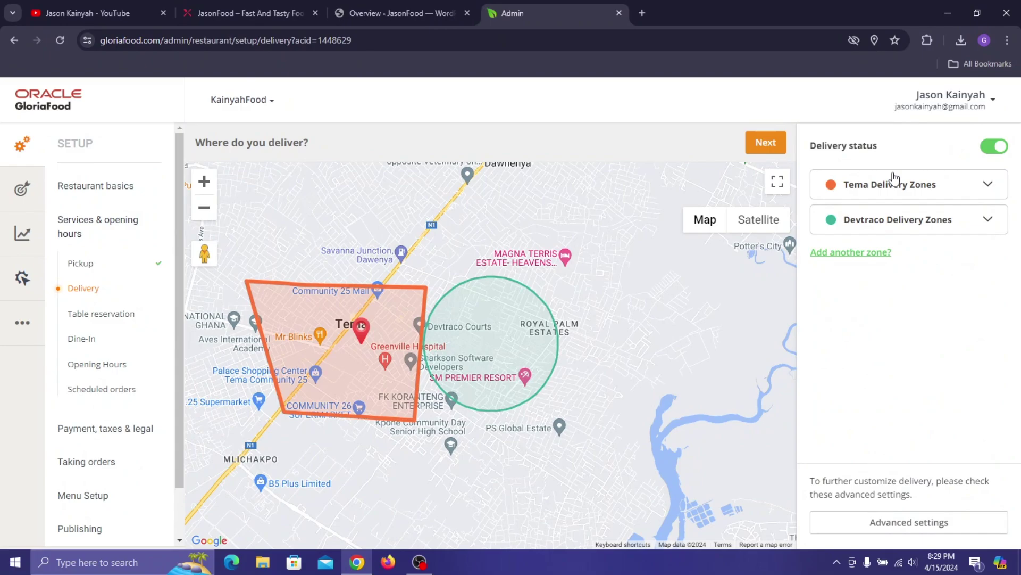
left_click_drag(519, 438, 599, 423)
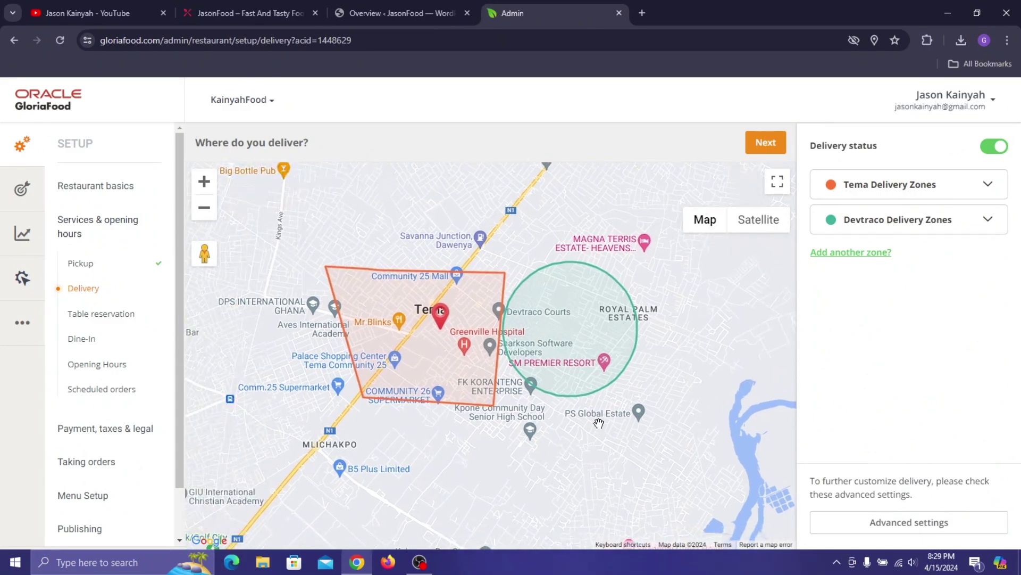
- In Advanced settings, keep orders from outside the delivery area accepted after toggling it off and on
left_click(908, 532)
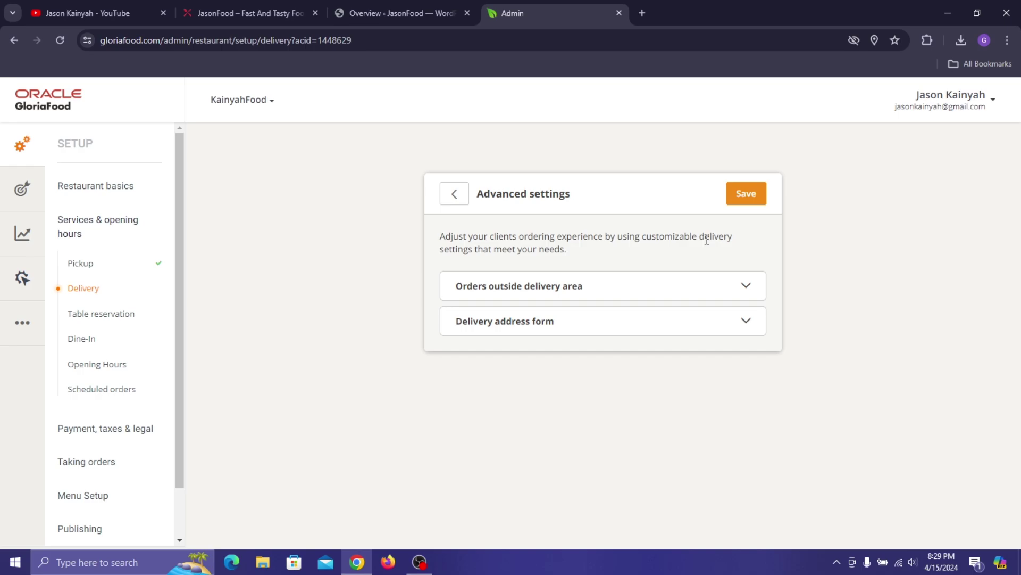
left_click(747, 289)
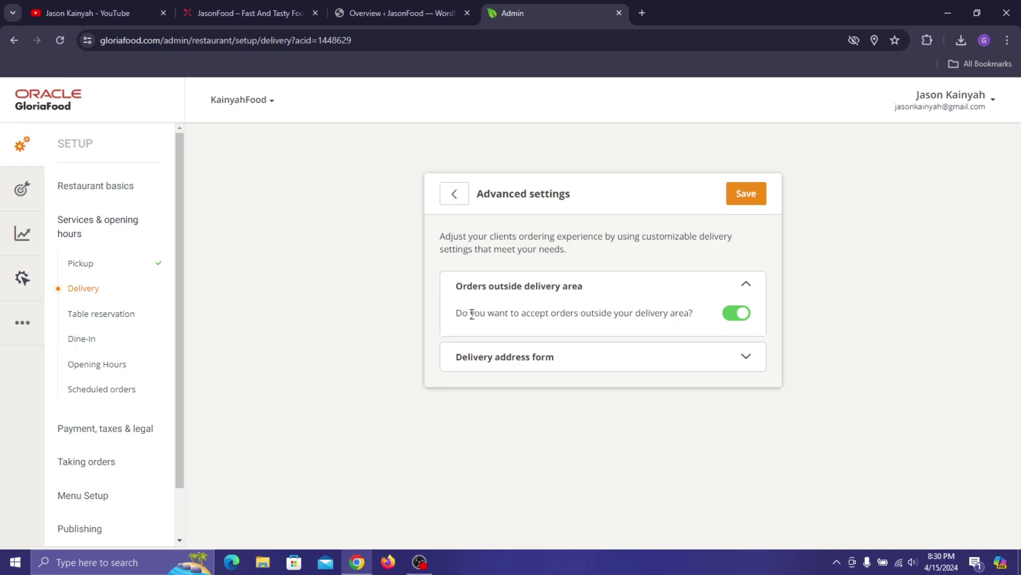
left_click_drag(458, 313, 737, 315)
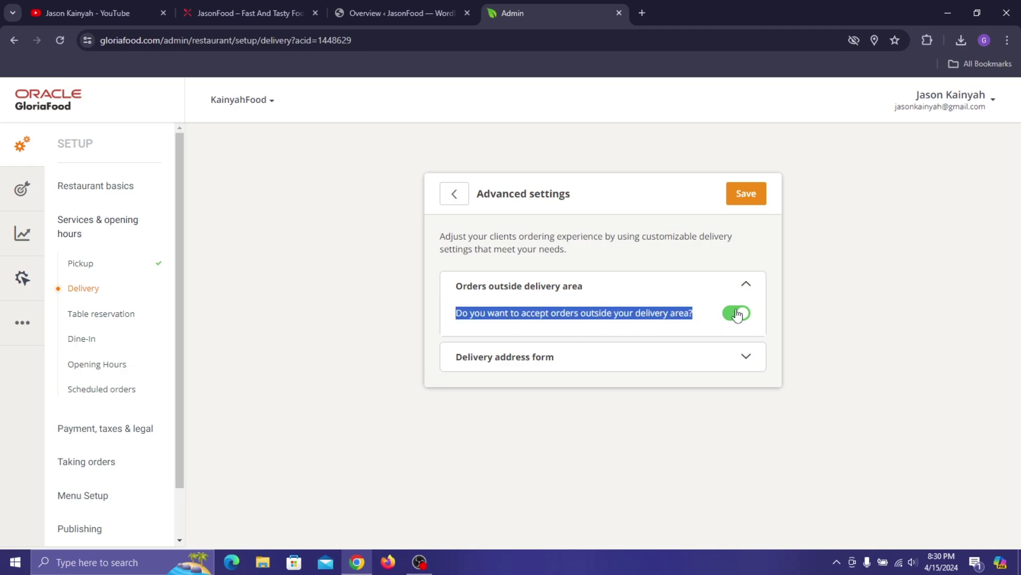
left_click(701, 307)
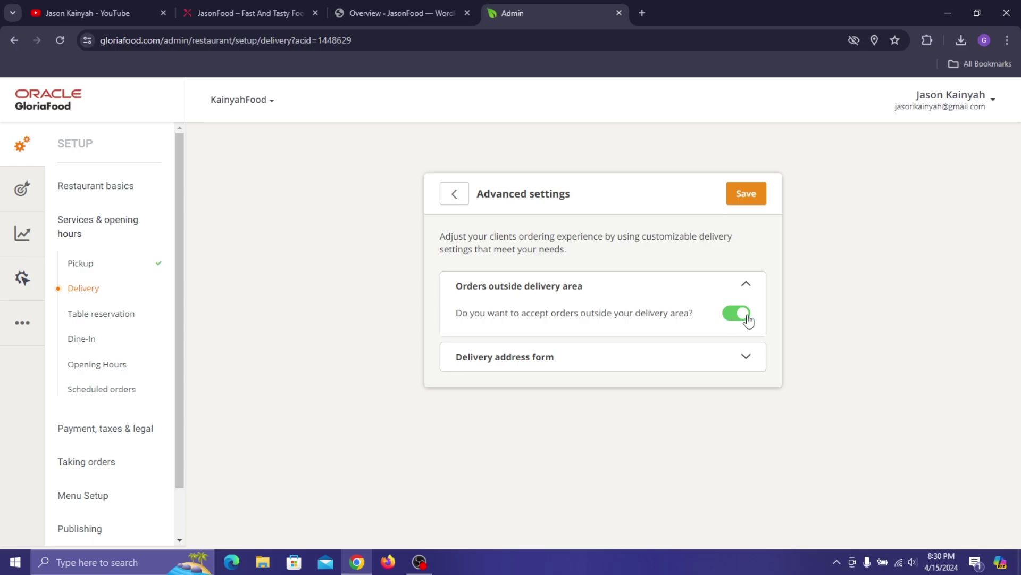
left_click(735, 317)
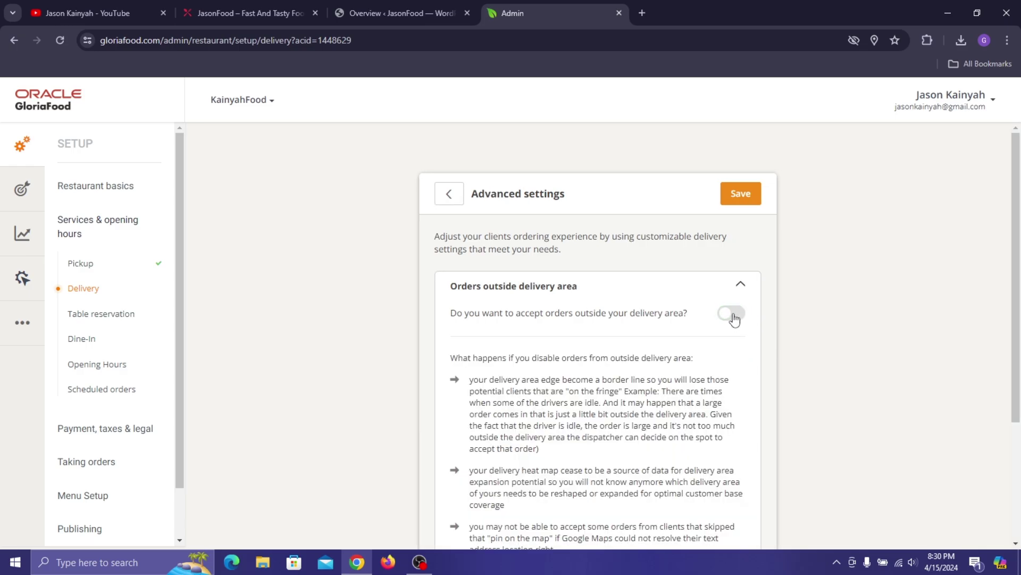
scroll(741, 327, "down", 2)
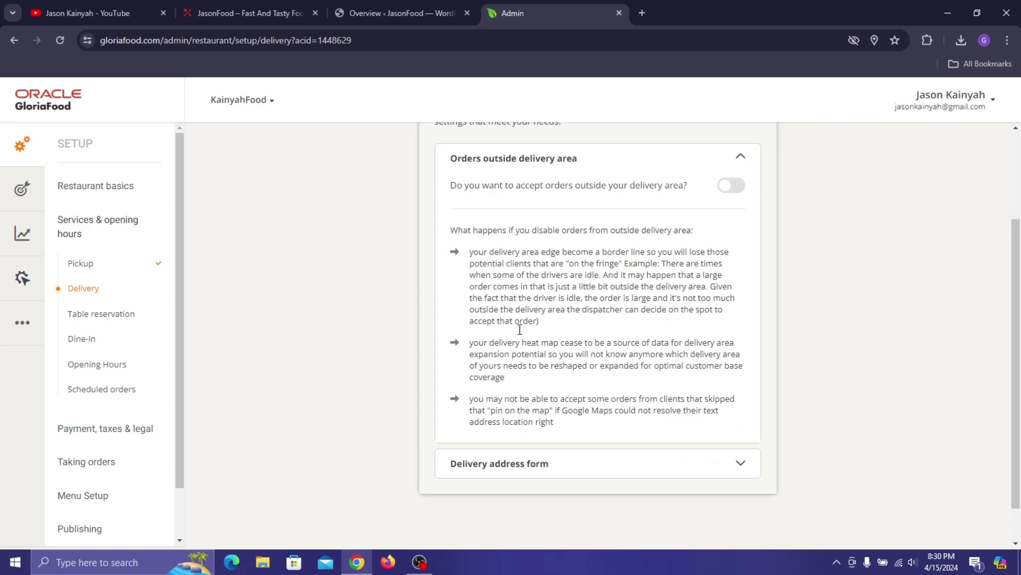
left_click(733, 188)
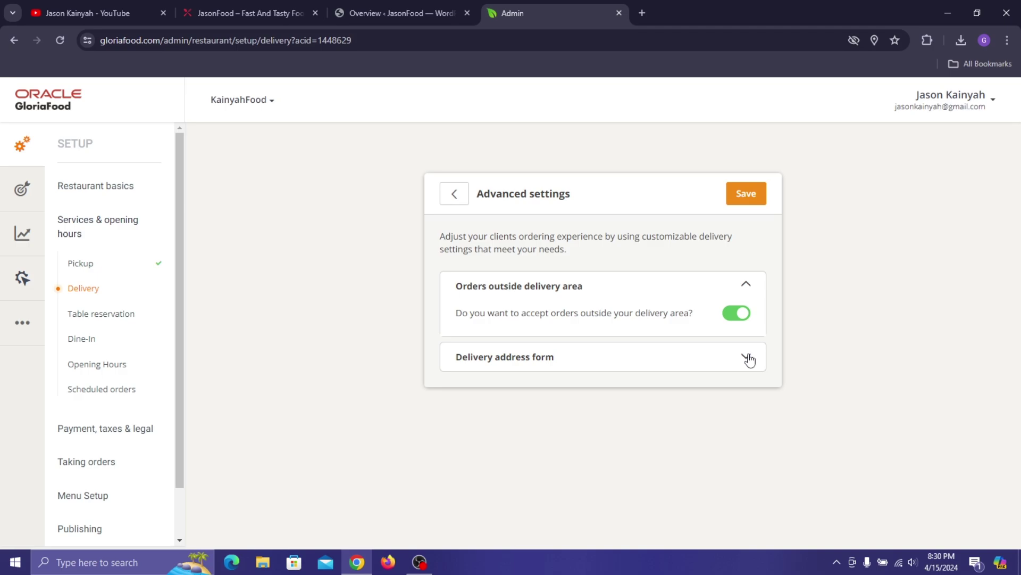
- Try a custom delivery address form, adding a mandatory Apartment field, then remove it
left_click(749, 358)
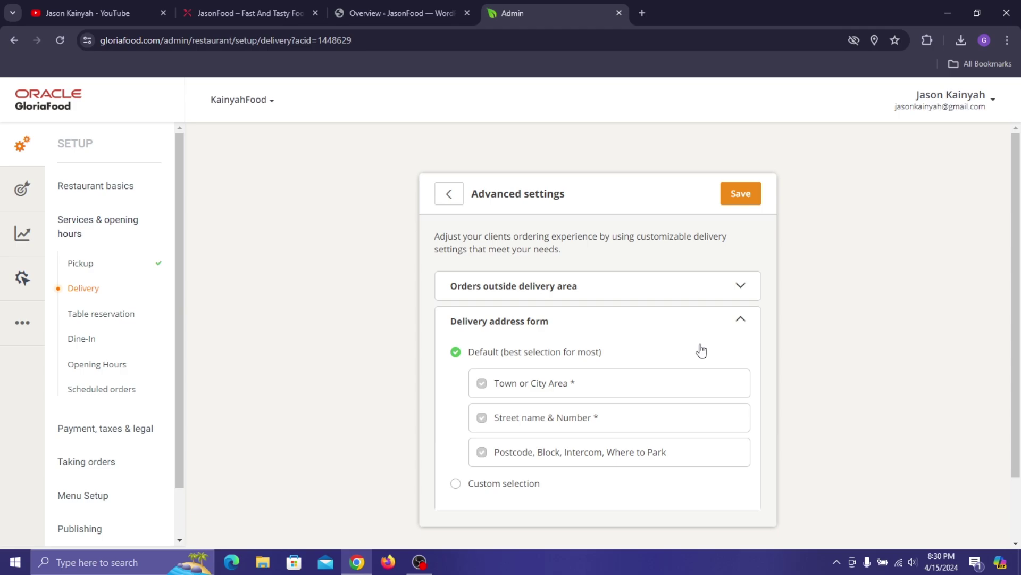
scroll(612, 339, "down", 2)
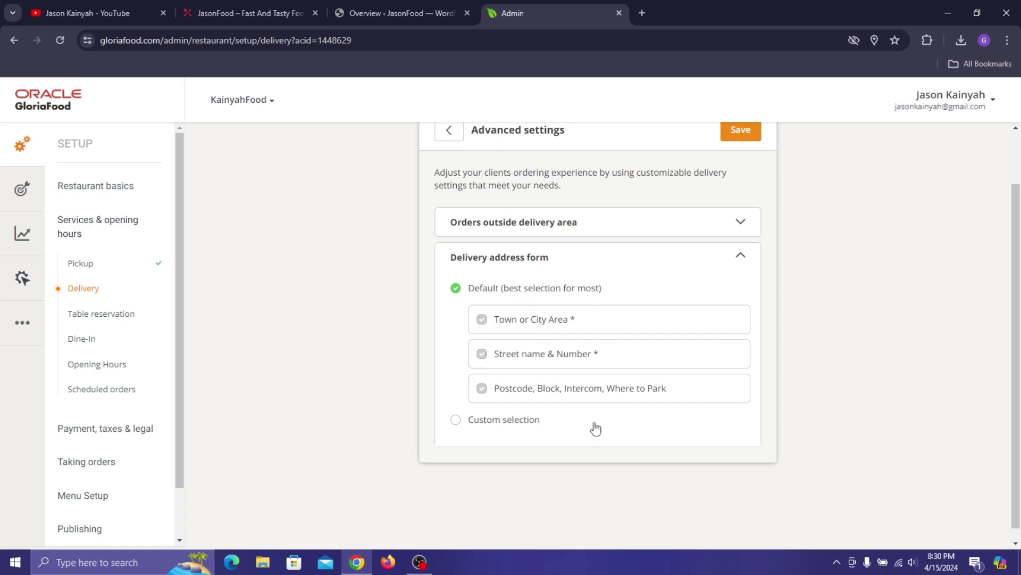
left_click(475, 423)
scroll(612, 390, "down", 3)
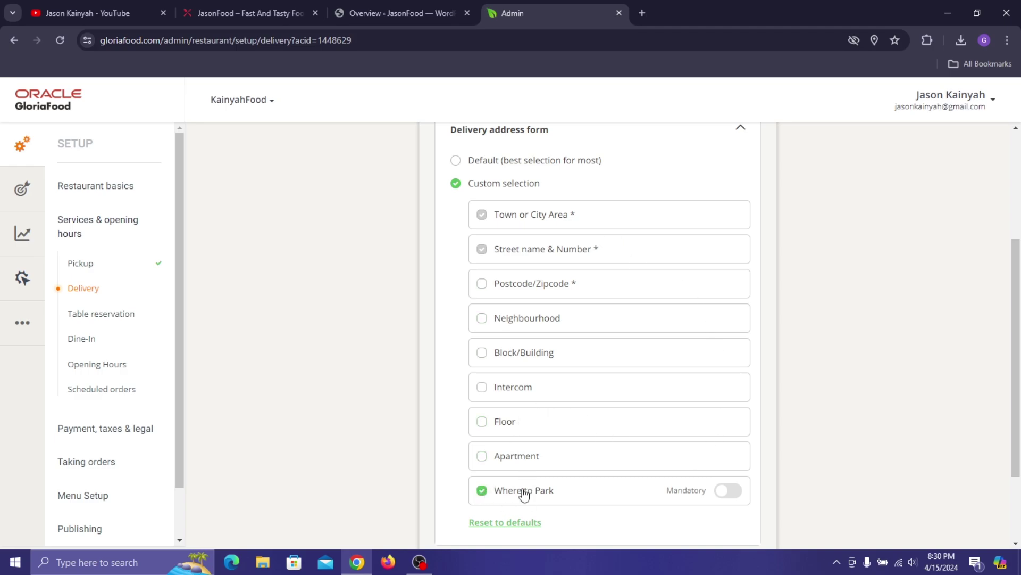
left_click(488, 457)
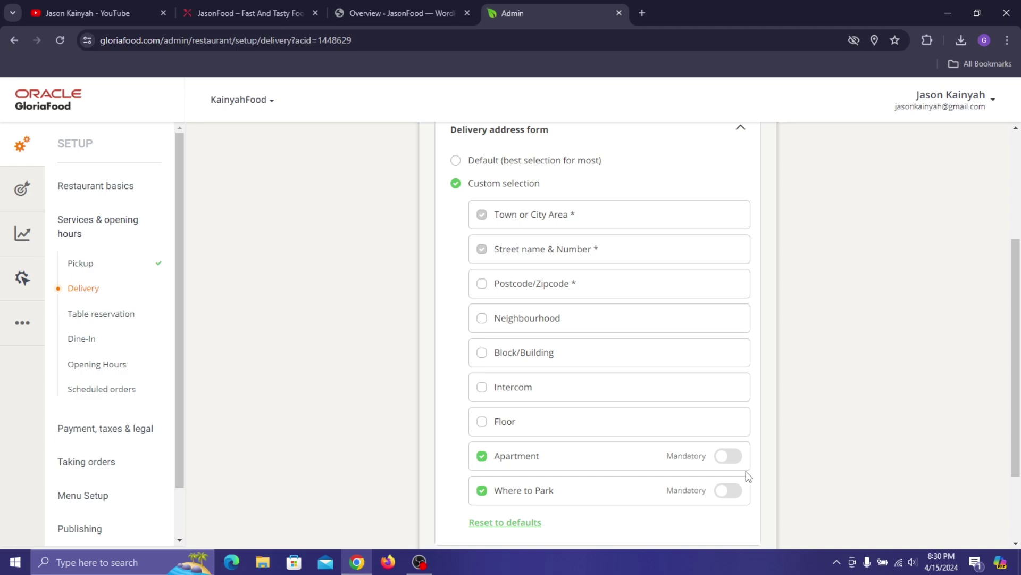
left_click(734, 456)
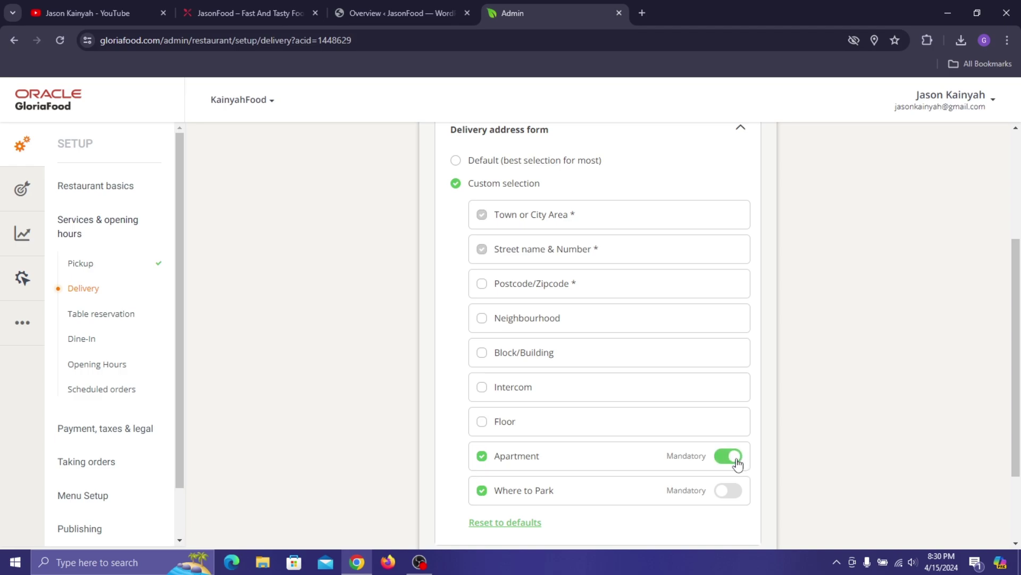
left_click(515, 460)
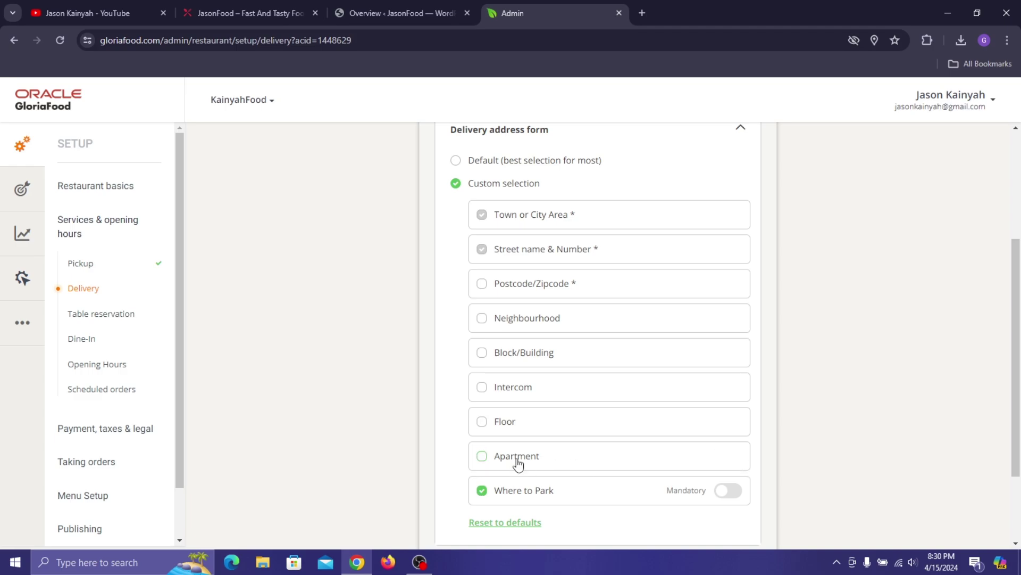
- Revert to the Default delivery address form and save the advanced delivery settings
left_click(485, 161)
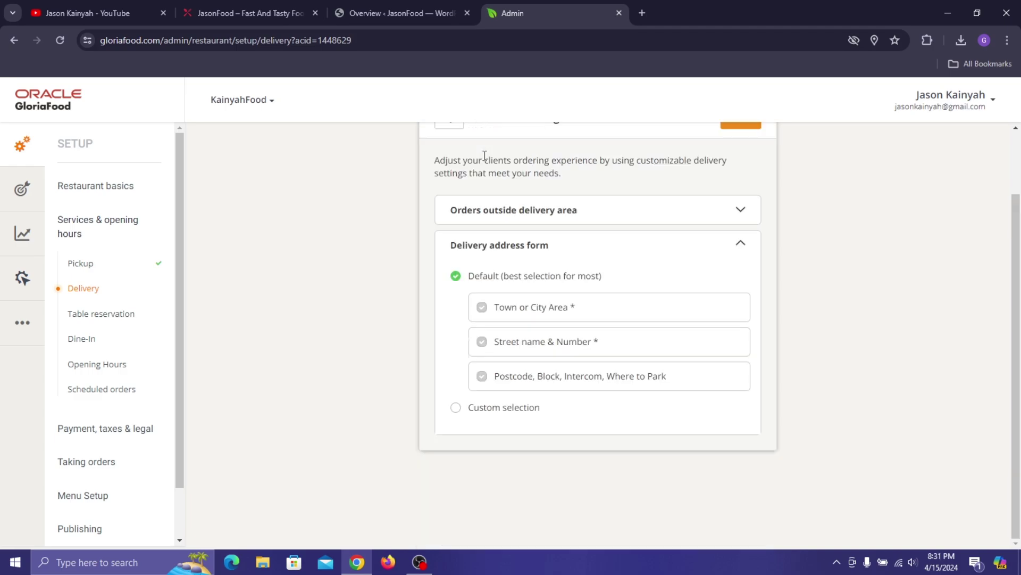
left_click(484, 411)
scroll(591, 338, "down", 3)
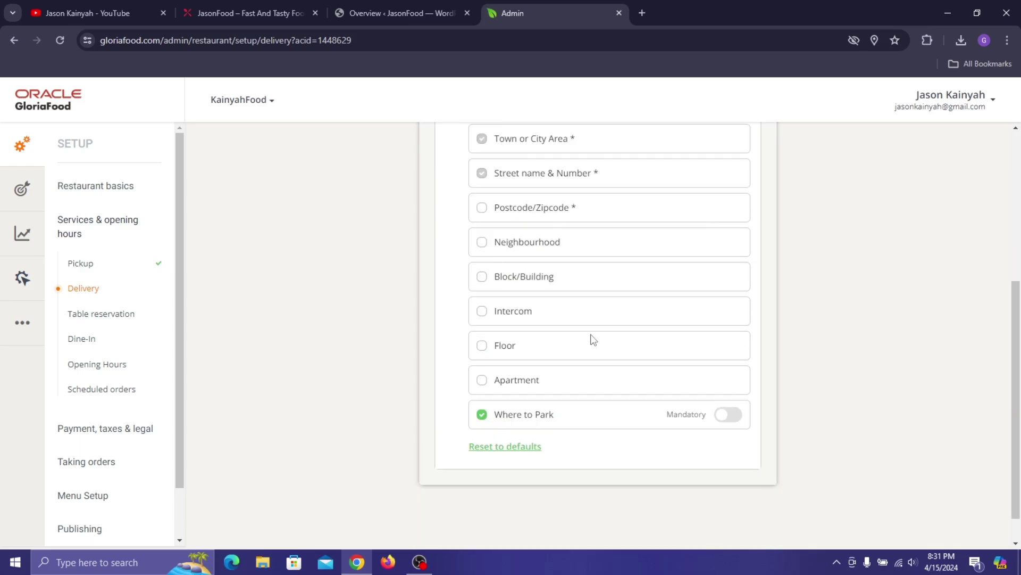
scroll(648, 305, "up", 2)
left_click(487, 212)
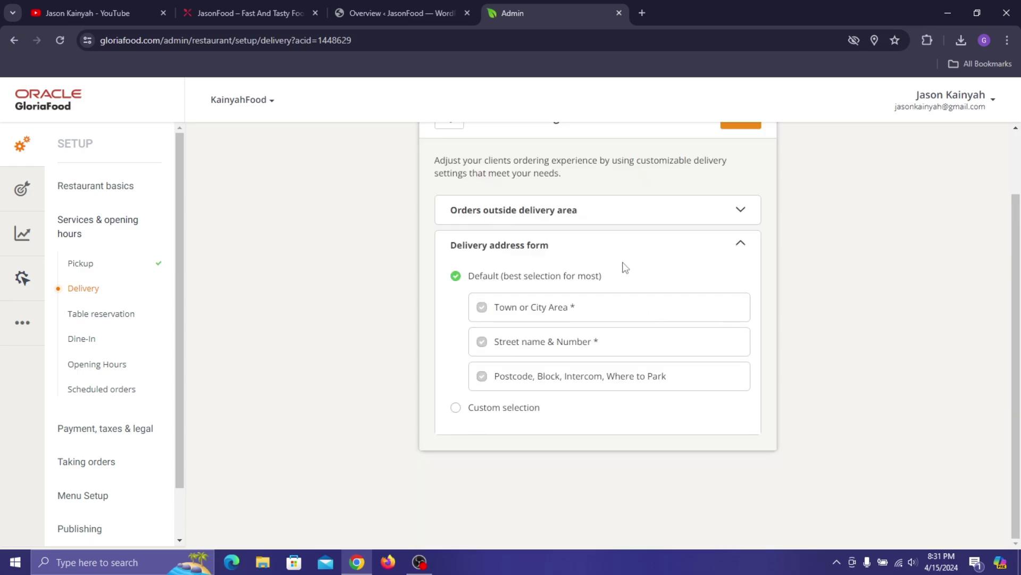
scroll(508, 340, "up", 2)
left_click(743, 194)
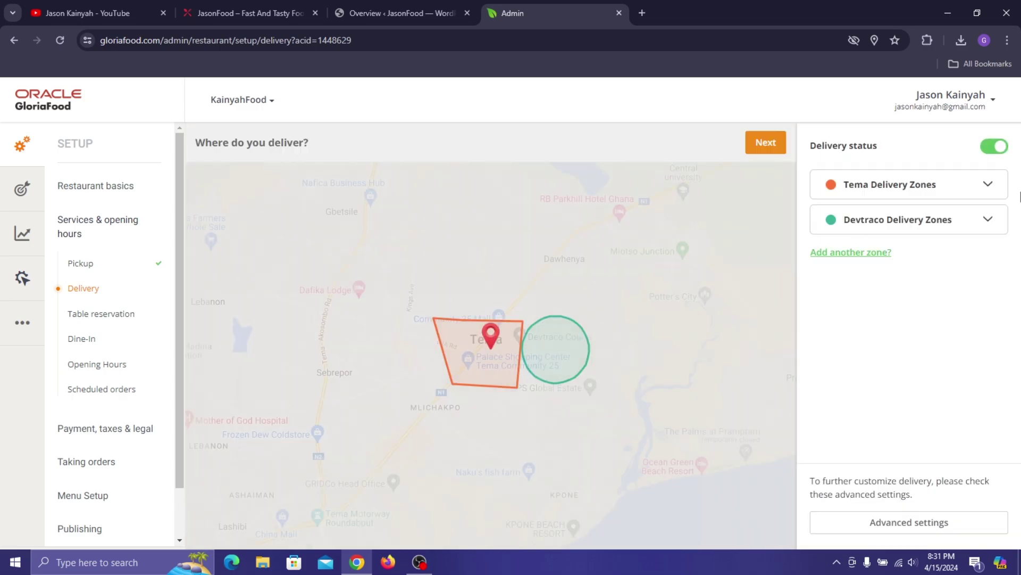
- Move to table reservations, answer Yes to offering them, and expand their settings
left_click(766, 142)
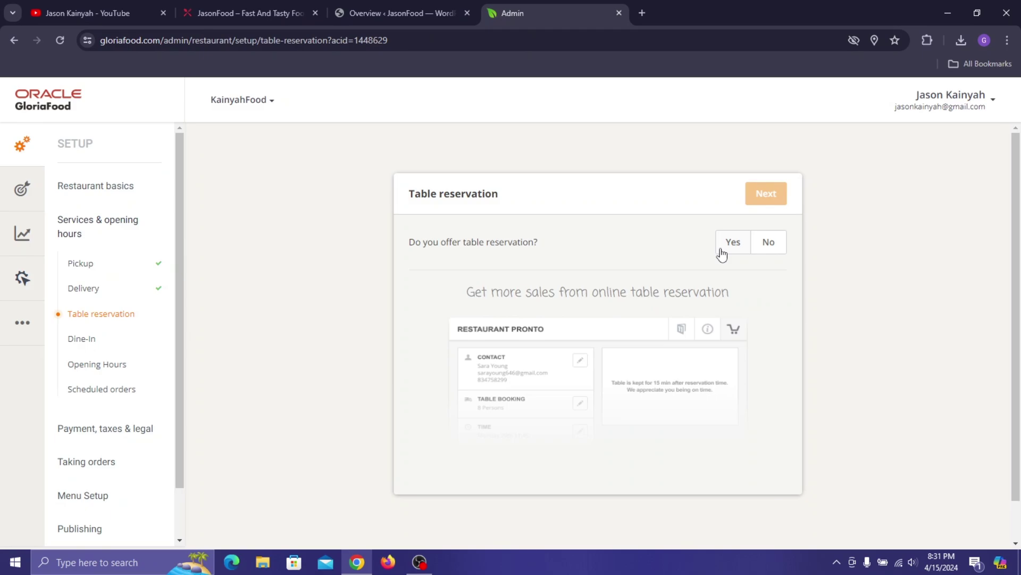
left_click(723, 247)
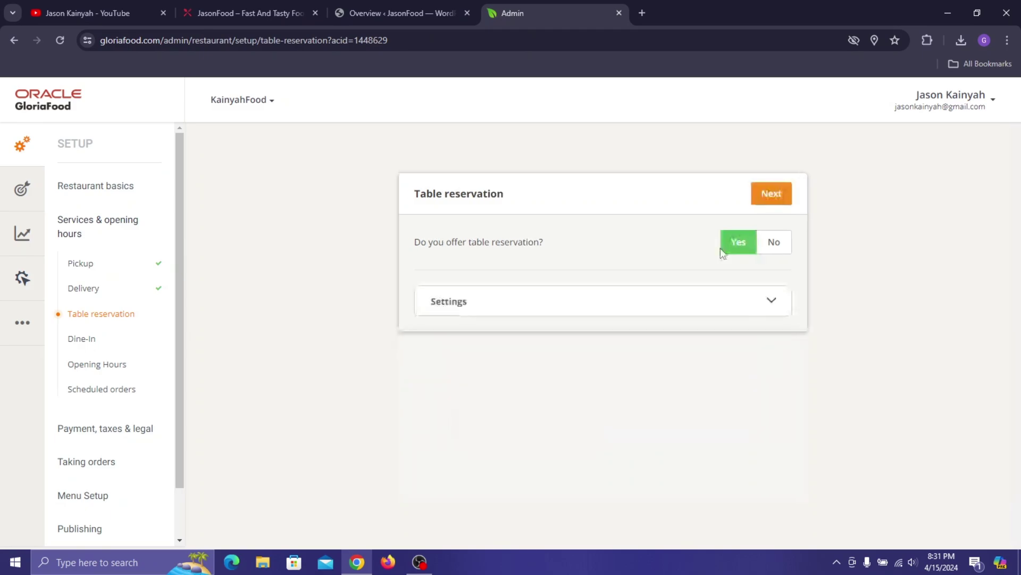
left_click(772, 307)
scroll(602, 310, "down", 1)
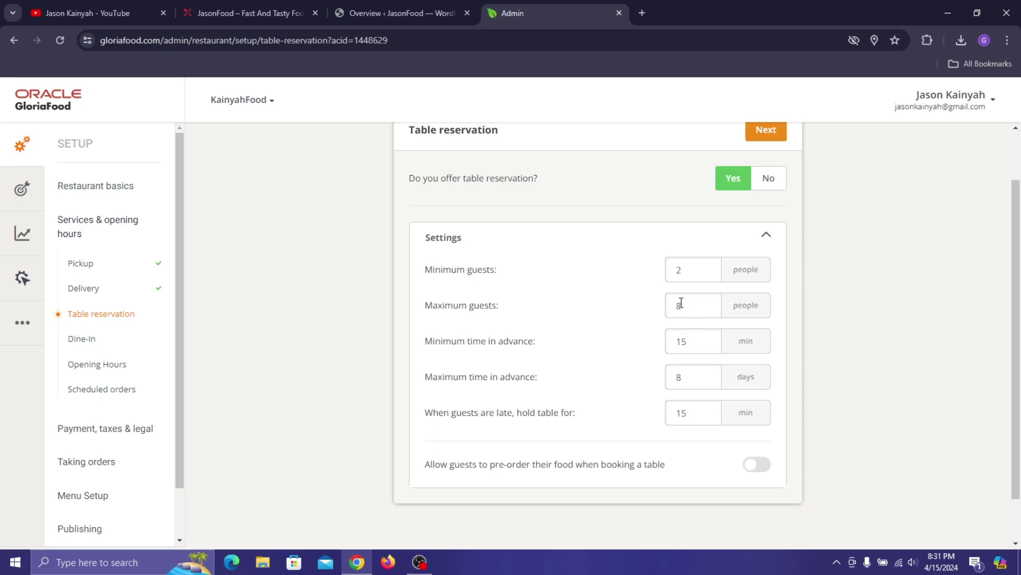
- Allow up to 10 guests, booking 15 minutes to 2 days ahead, holding tables 10 min
left_click_drag(680, 304, 660, 304)
type("10")
left_click_drag(699, 342, 679, 338)
type("30")
double_click(680, 341)
left_click(692, 342)
left_click_drag(692, 341, 678, 341)
type("15")
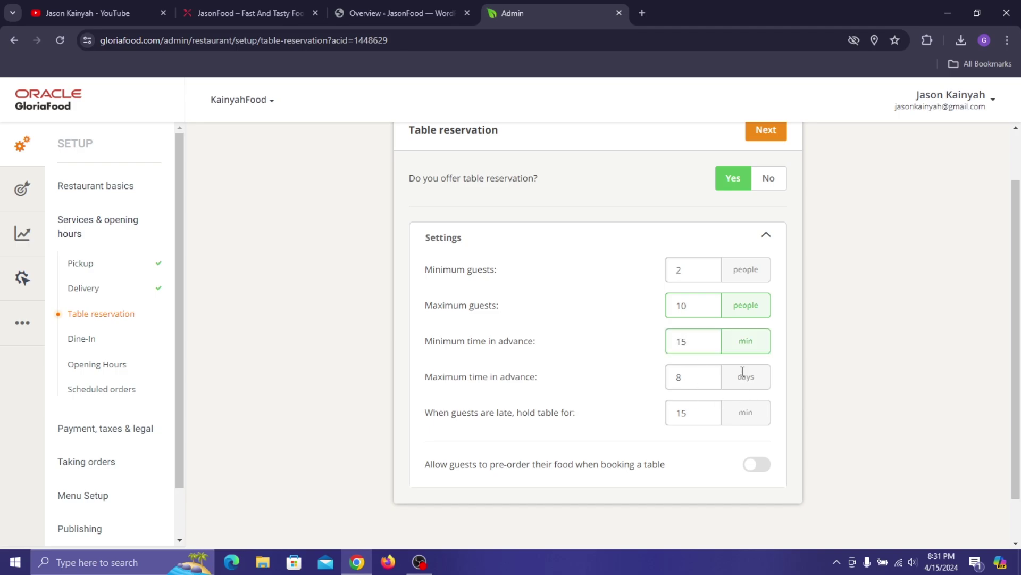
double_click(678, 377)
type("2")
left_click_drag(686, 414, 680, 411)
type("0")
left_click(615, 436)
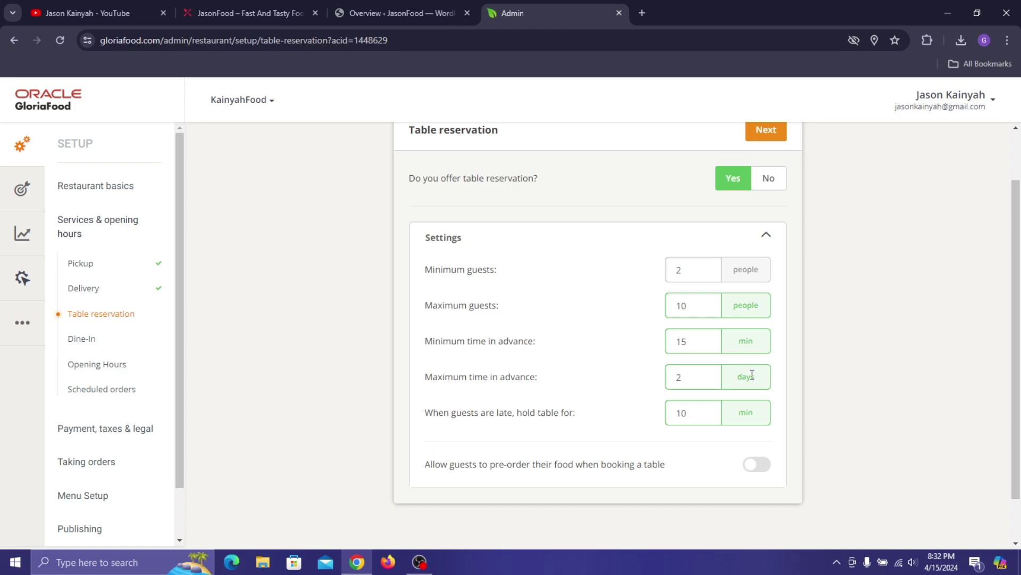
- Leave food pre-ordering off and proceed to the Dine-in step
left_click(757, 466)
left_click(759, 468)
left_click(771, 234)
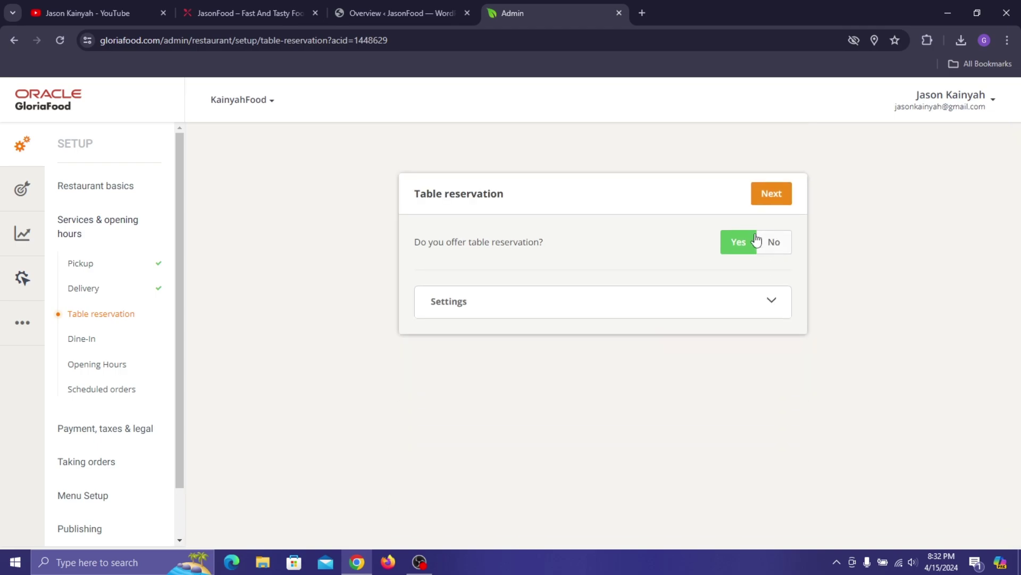
left_click(773, 194)
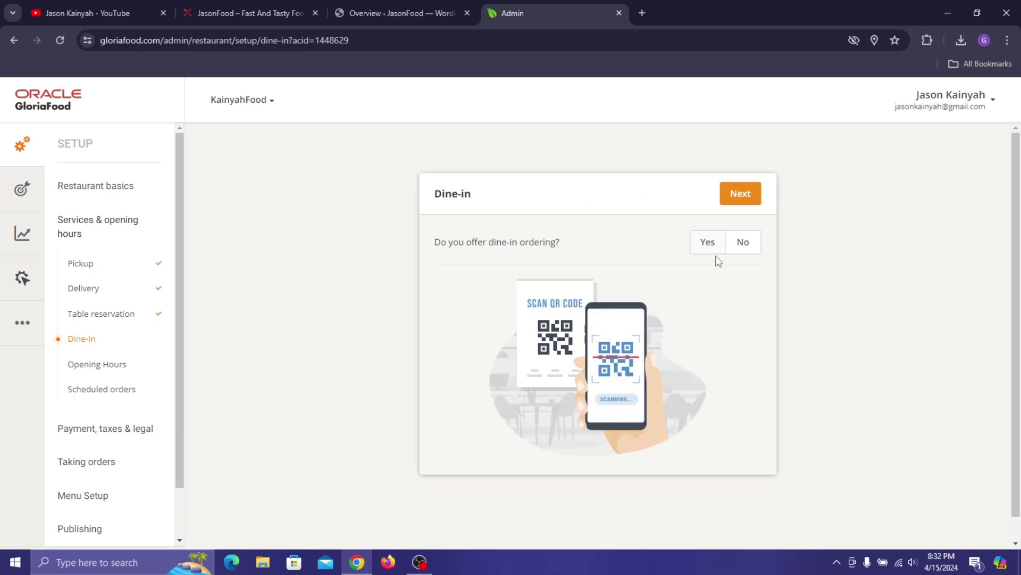
- Answer Yes to offering dine-in ordering and proceed to the opening hours step
left_click(707, 244)
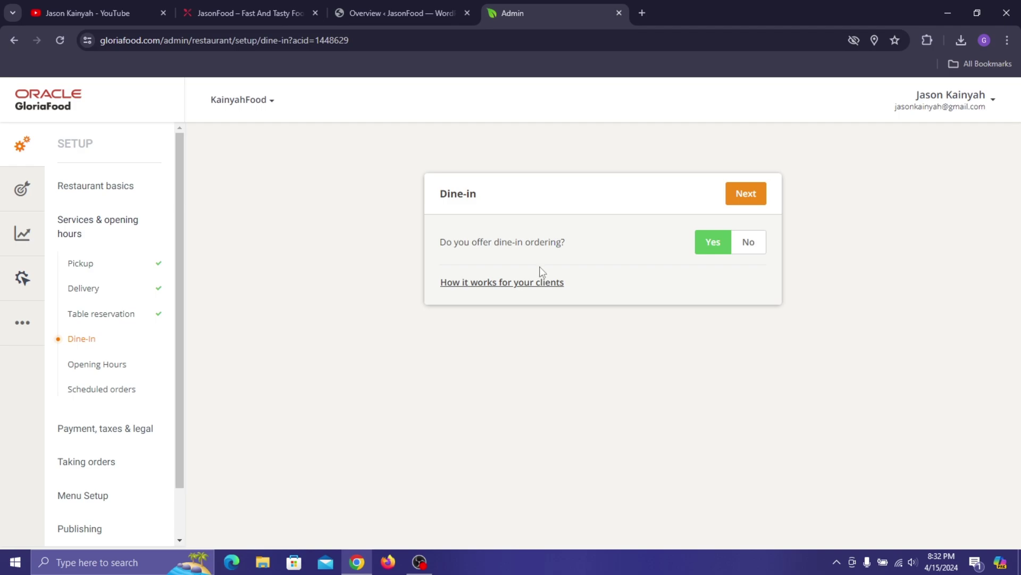
mouse_move(538, 282)
left_click_drag(405, 168, 626, 259)
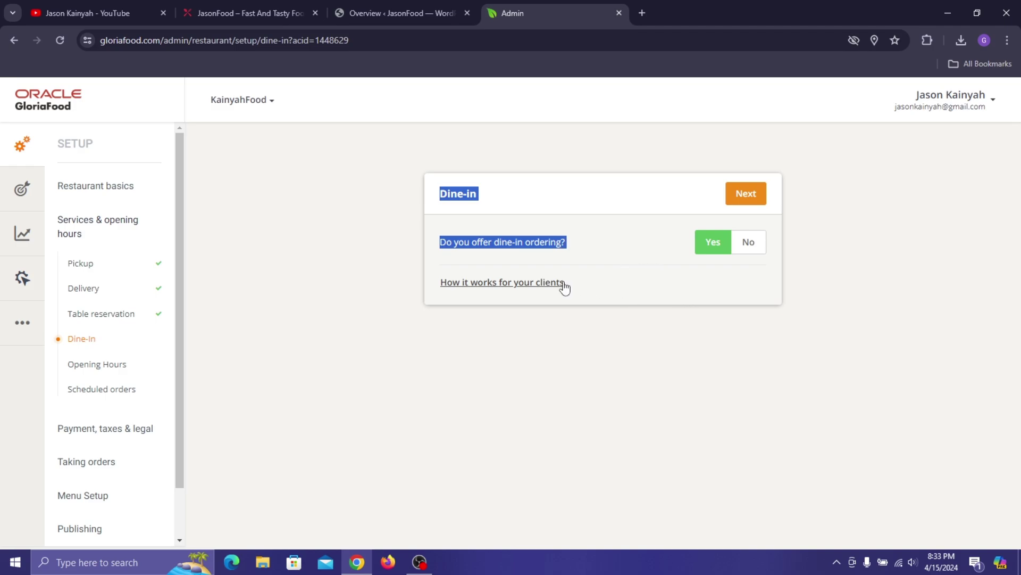
left_click(727, 360)
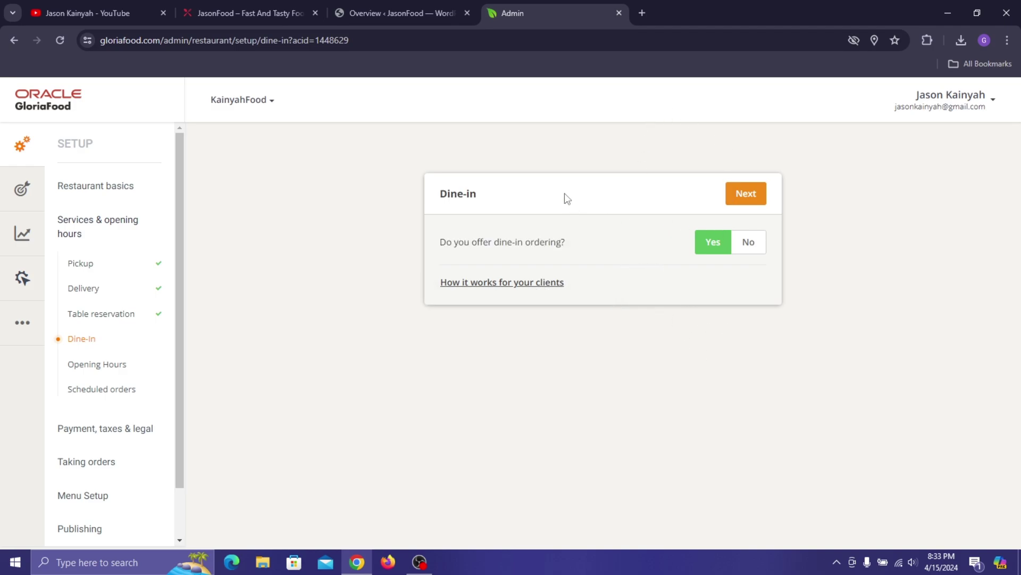
left_click(745, 193)
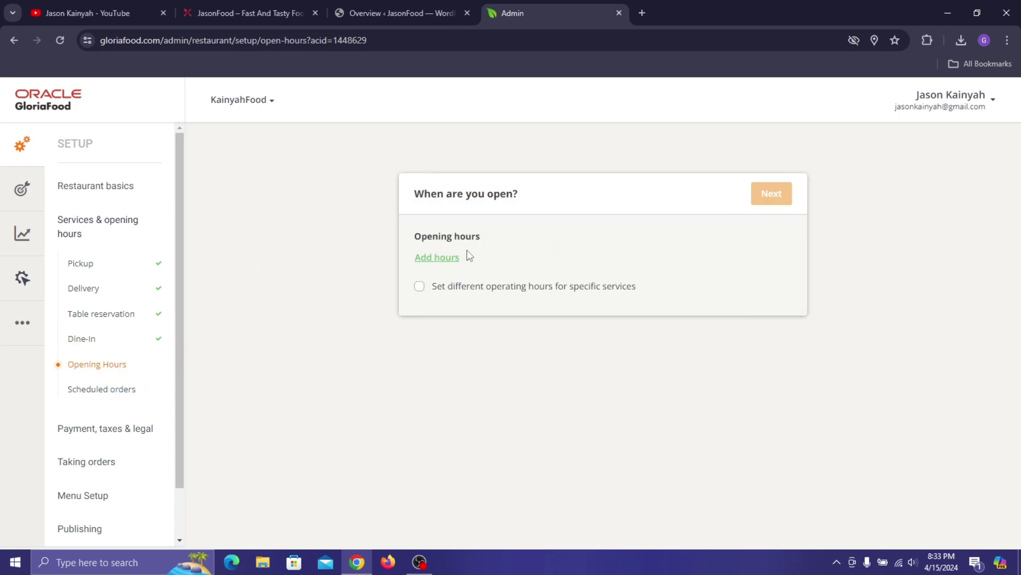
- Add opening hours for Monday–Friday, excluding Saturday and Sunday, opening at 08:30
left_click(446, 263)
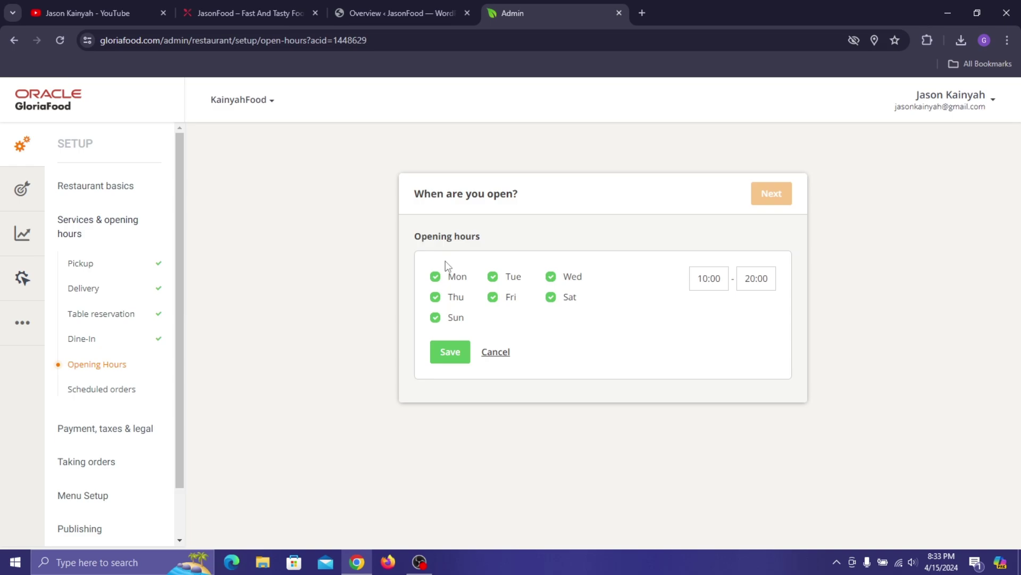
left_click(452, 323)
left_click(553, 301)
left_click(705, 276)
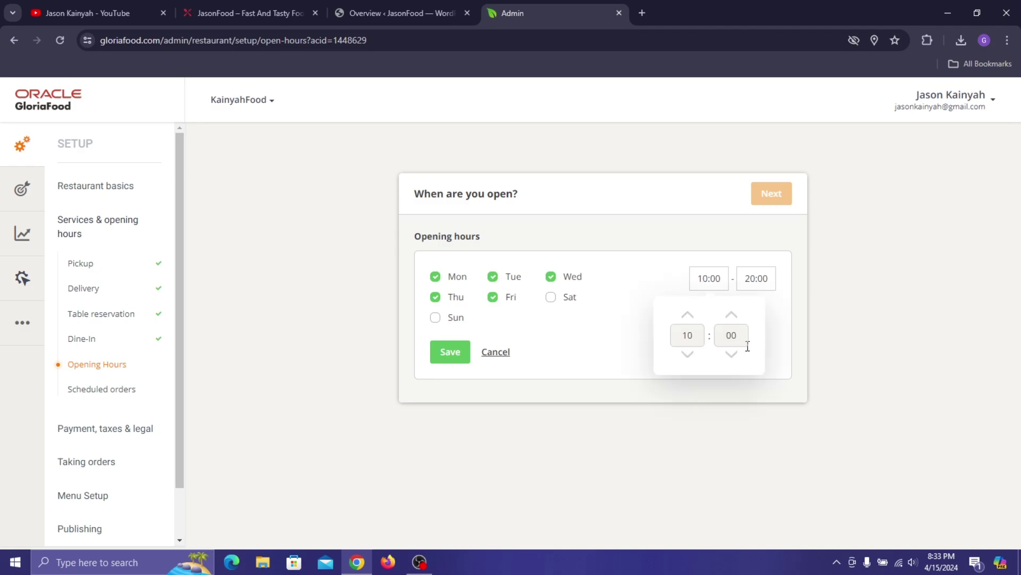
left_click(688, 314)
left_click(688, 356)
left_click(688, 356)
left_click(689, 355)
left_click_drag(740, 332, 734, 335)
left_click(732, 316)
left_click(733, 317)
left_click(733, 317)
left_click(757, 279)
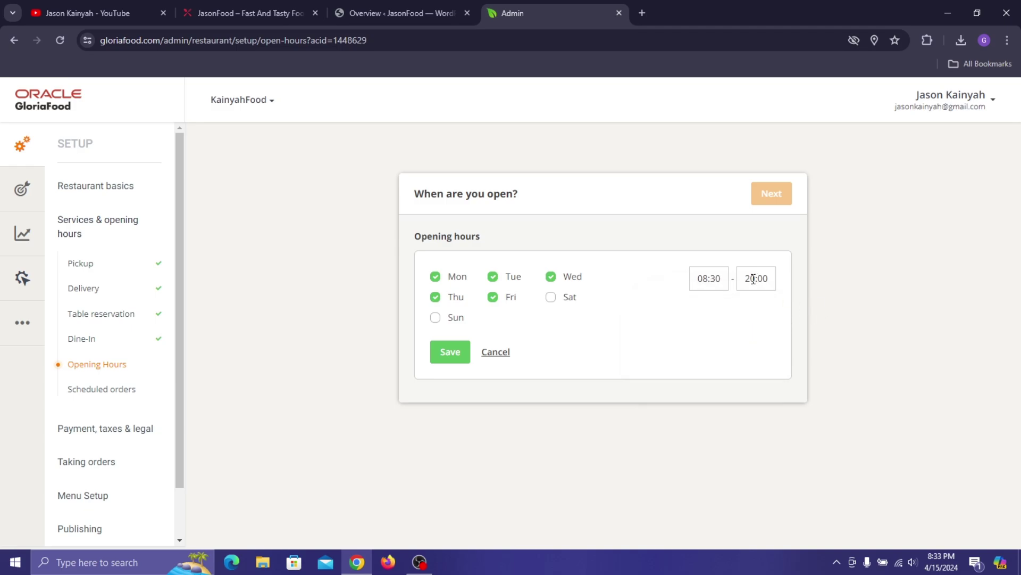
- Set the closing time to 20:30 and save the Monday–Friday hours
left_click(765, 278)
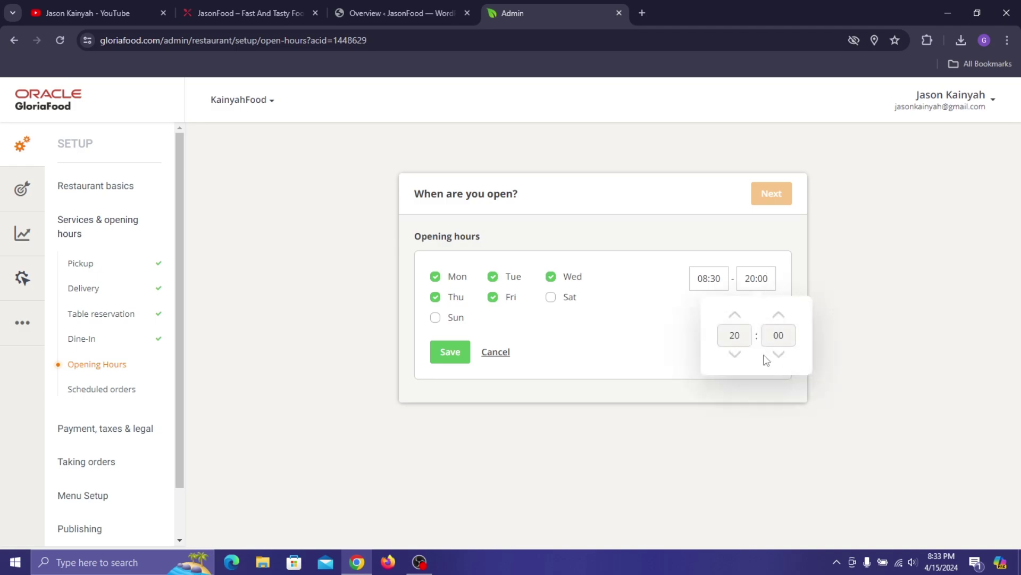
left_click(779, 316)
left_click(821, 287)
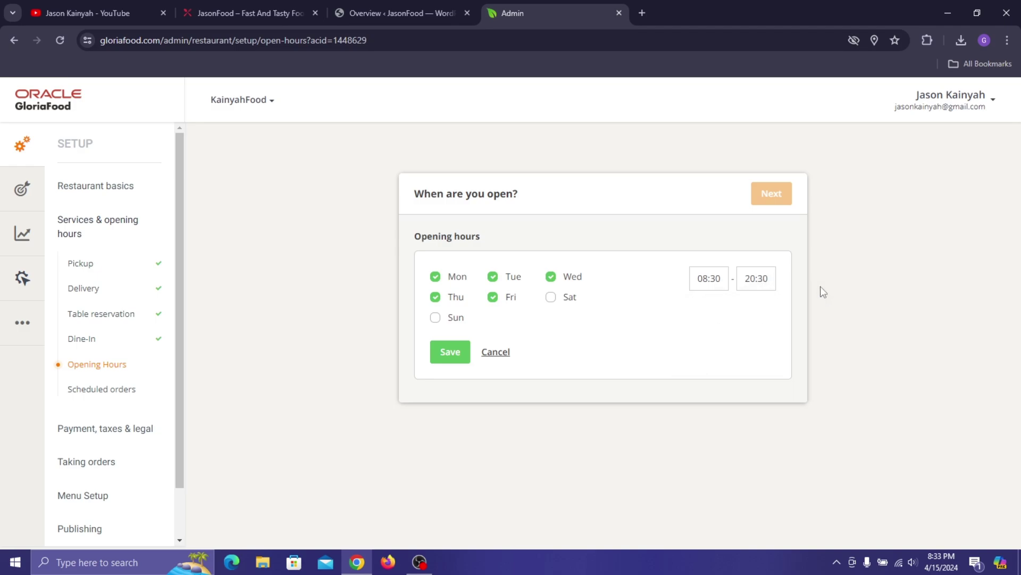
left_click(450, 353)
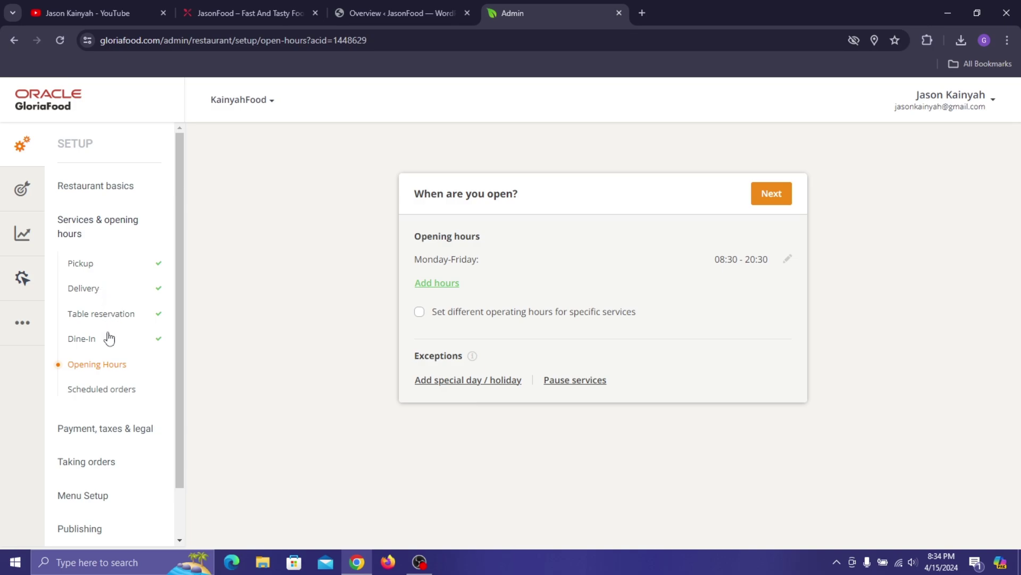
- Enable separate per-service hours and start Pickup hours without Saturday and Sunday
left_click(475, 318)
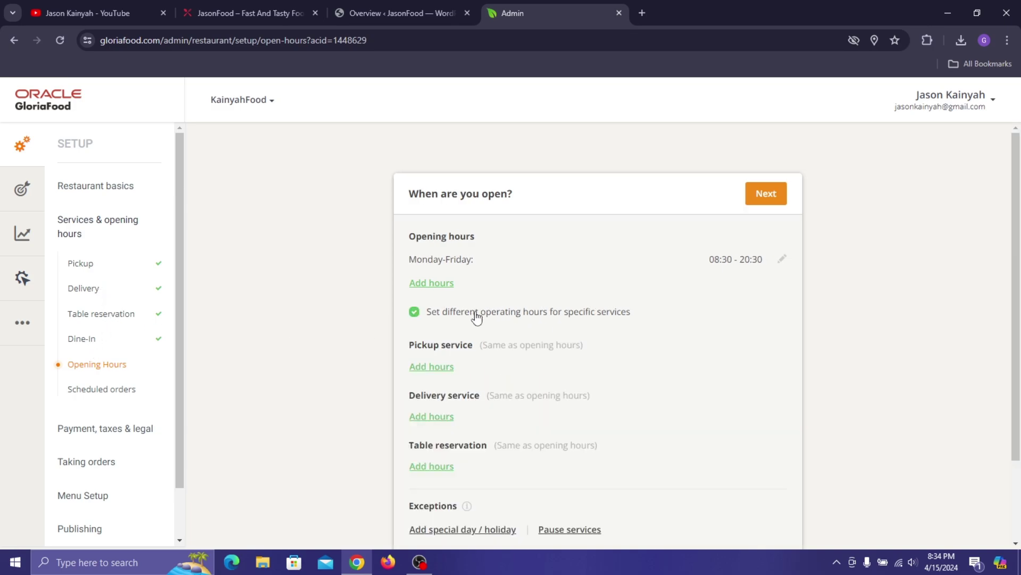
scroll(475, 339, "down", 1)
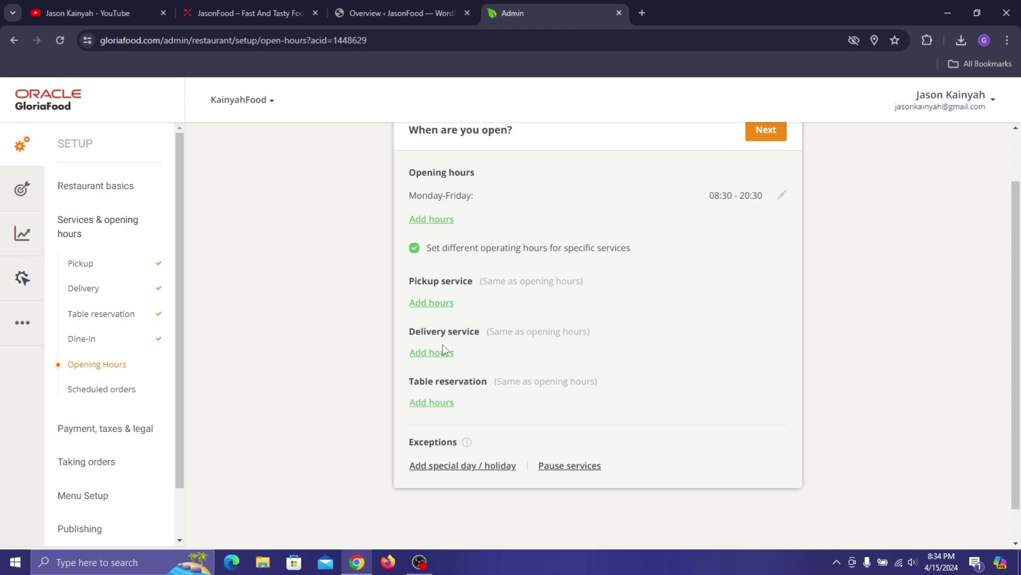
left_click(437, 303)
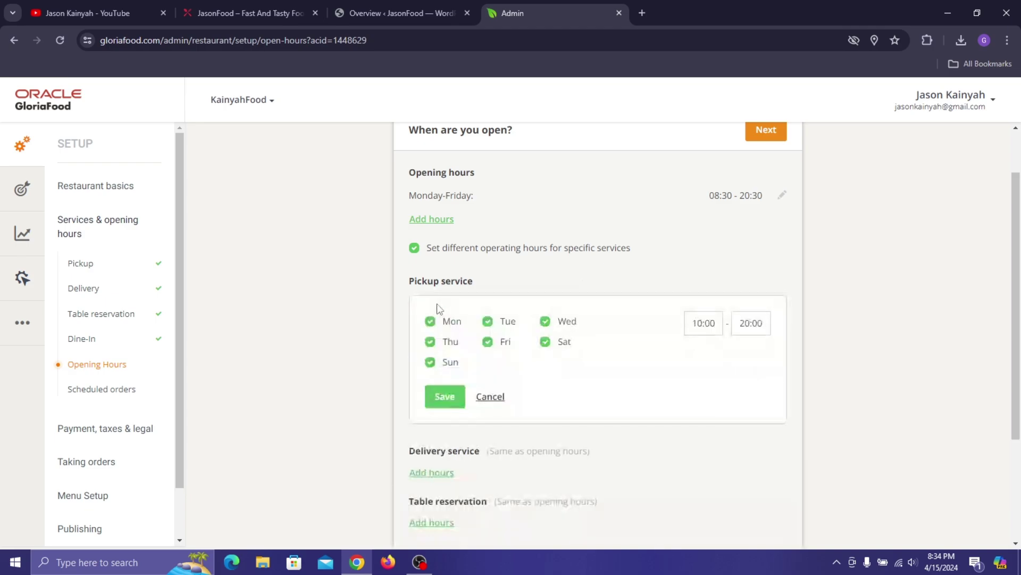
left_click(446, 365)
left_click(547, 341)
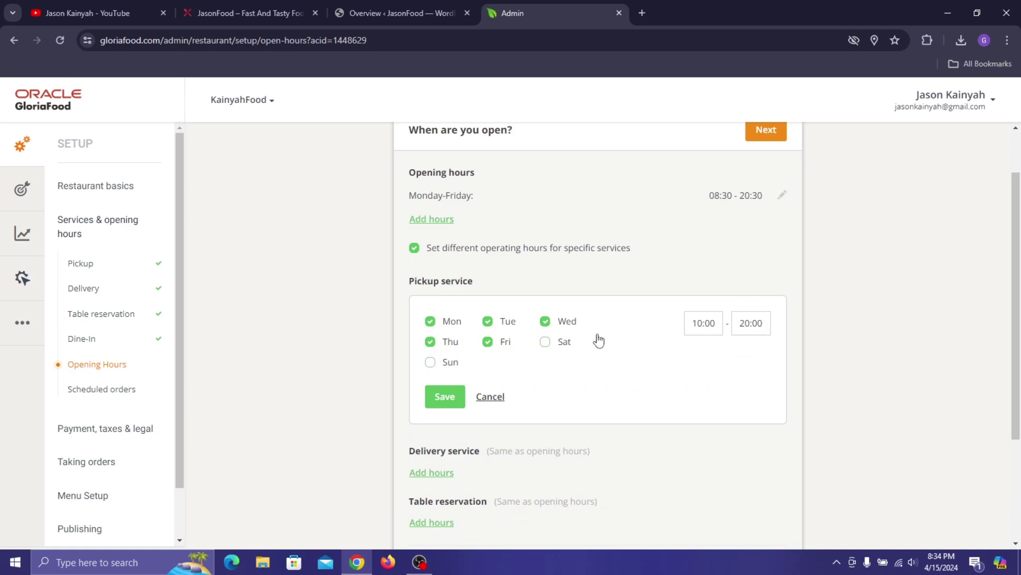
- Discard the Pickup hours edits and switch separate per-service hours back off
left_click(694, 323)
left_click(694, 323)
left_click(698, 325)
left_click(682, 360)
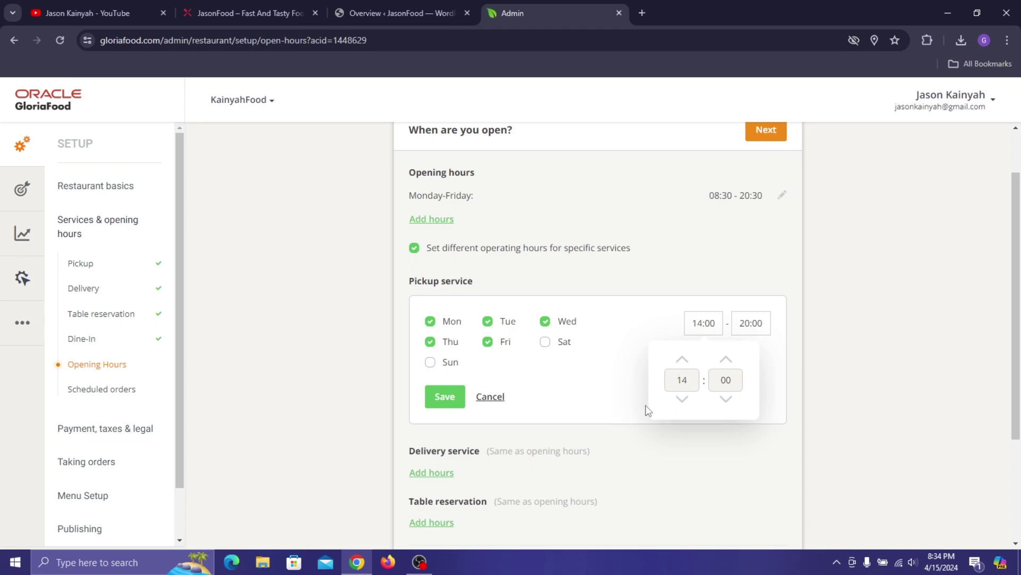
left_click(594, 388)
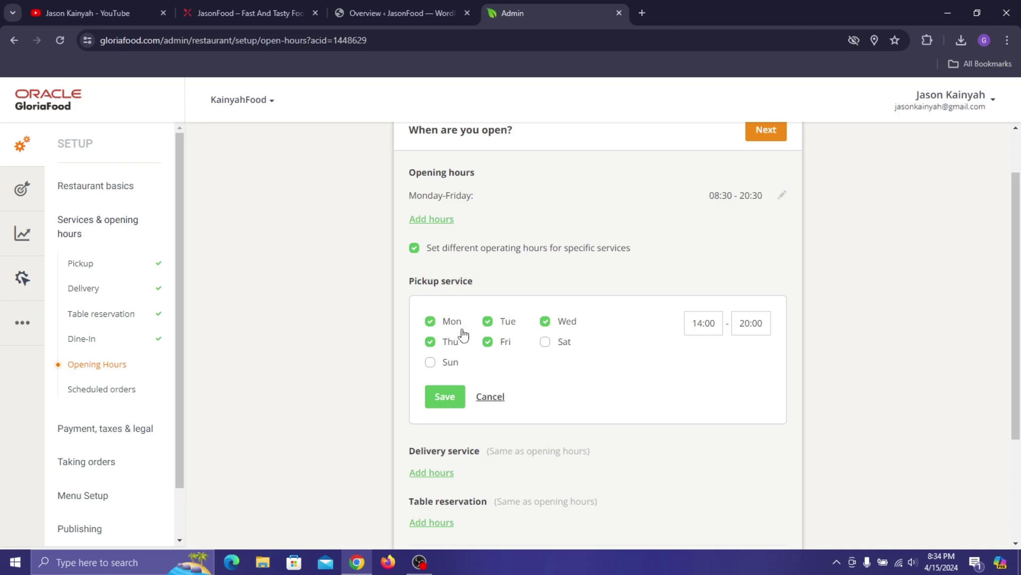
left_click(488, 397)
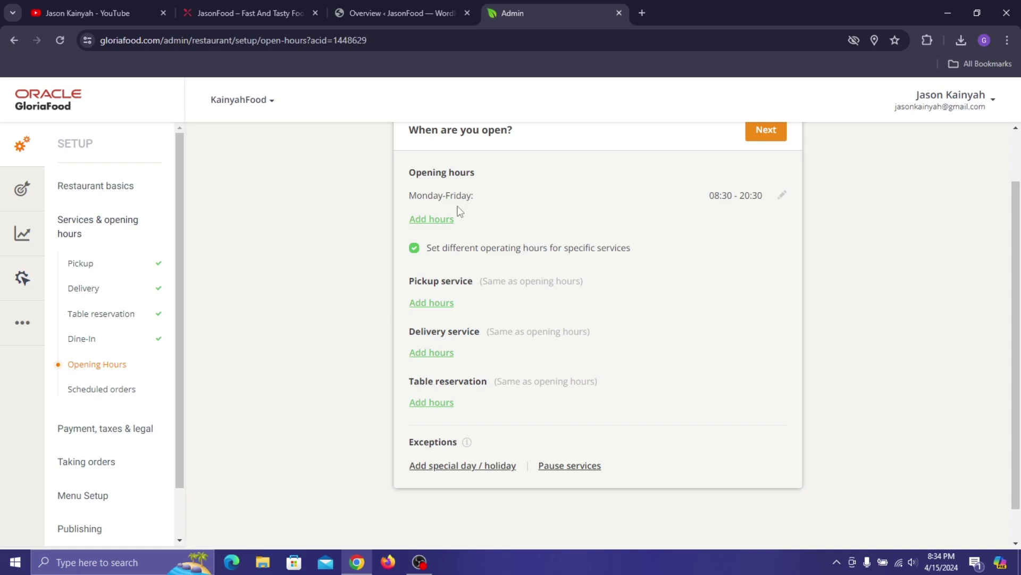
left_click(476, 248)
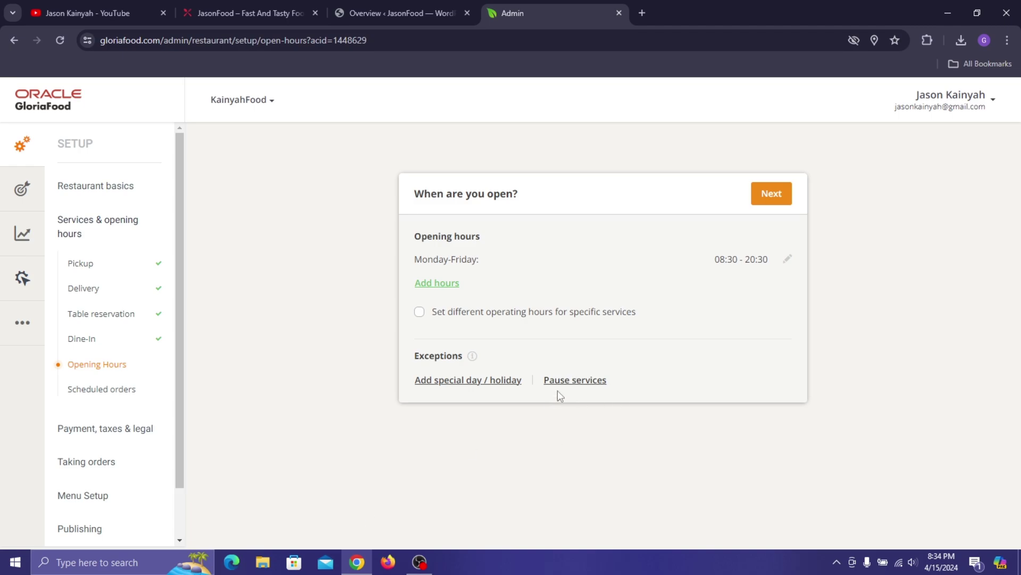
- Add a special day dated 01 May 2024
left_click(478, 380)
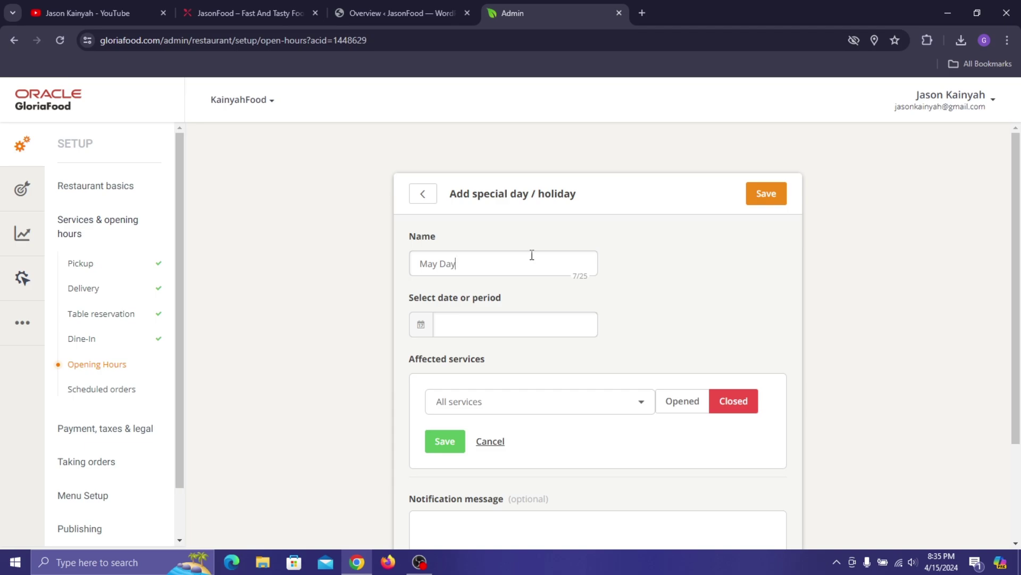
left_click(517, 326)
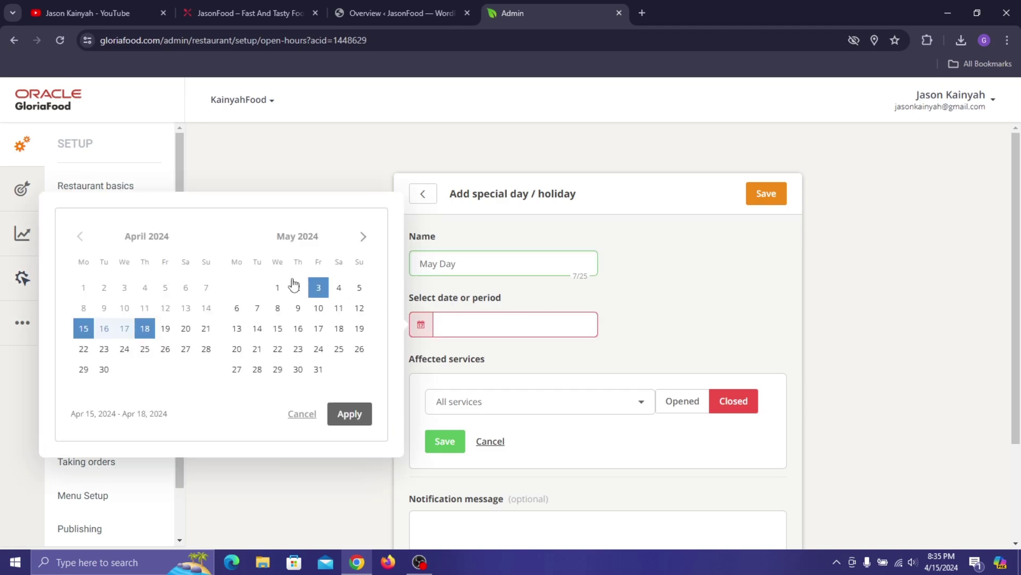
left_click(277, 287)
left_click(355, 413)
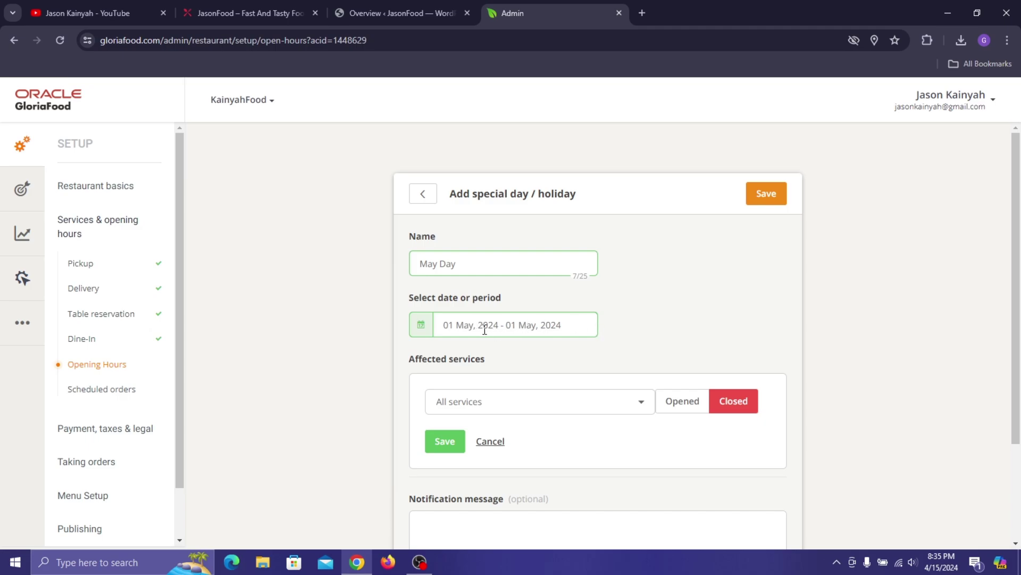
scroll(548, 294, "down", 3)
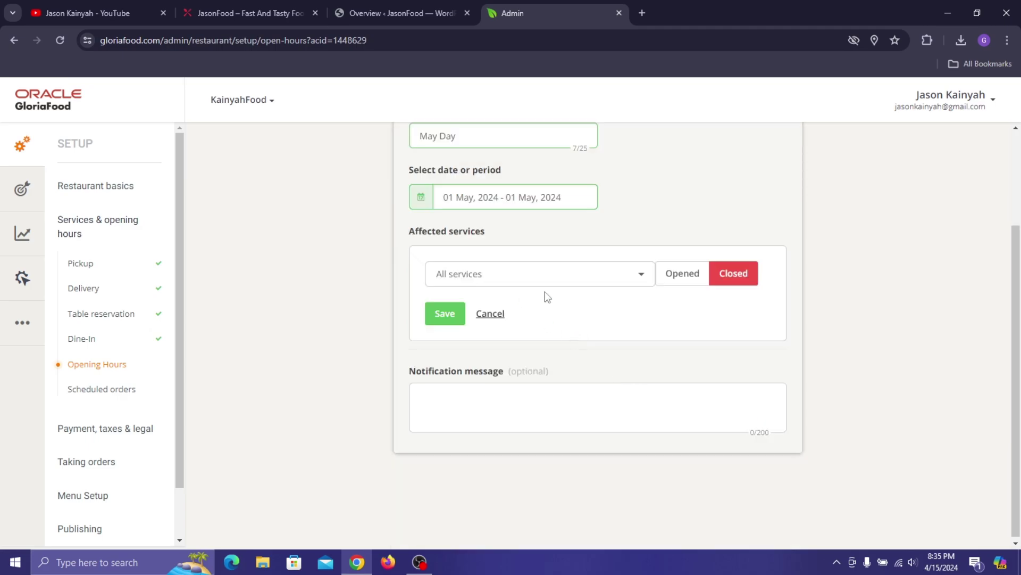
- Close All services that day with the message 'Happy International worker's Day' and save
left_click(547, 278)
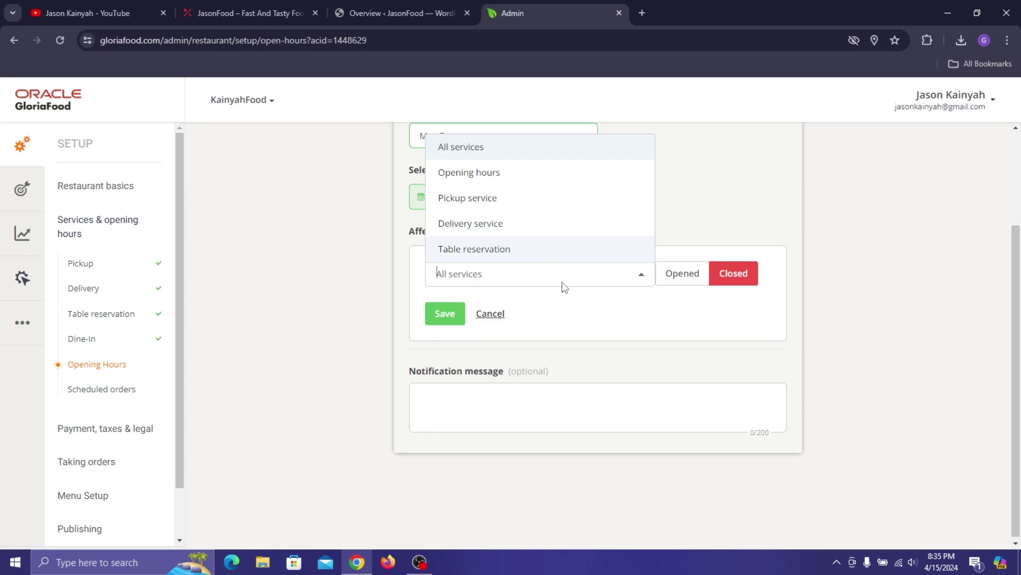
left_click(609, 323)
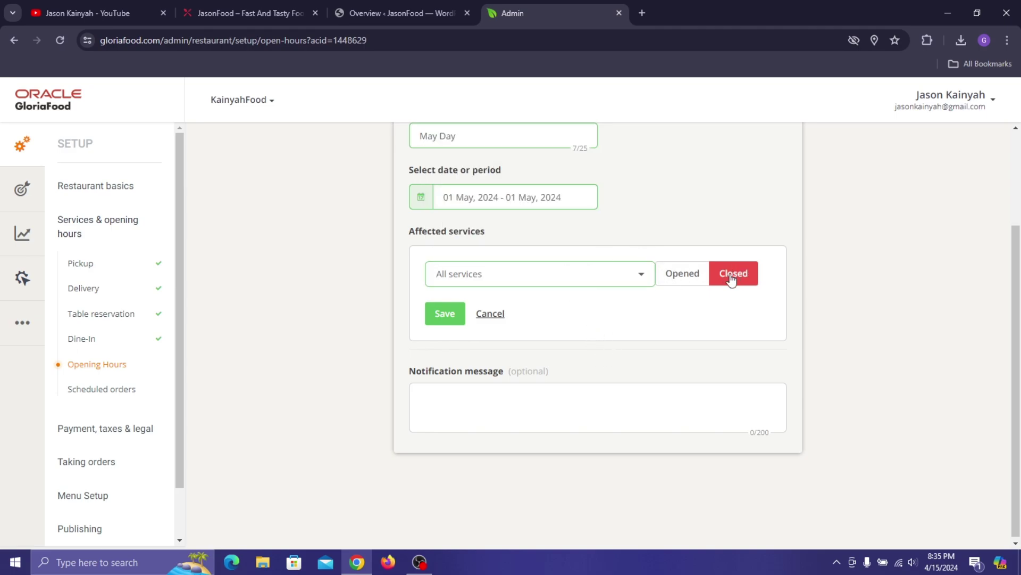
left_click(507, 274)
left_click(487, 181)
left_click(548, 274)
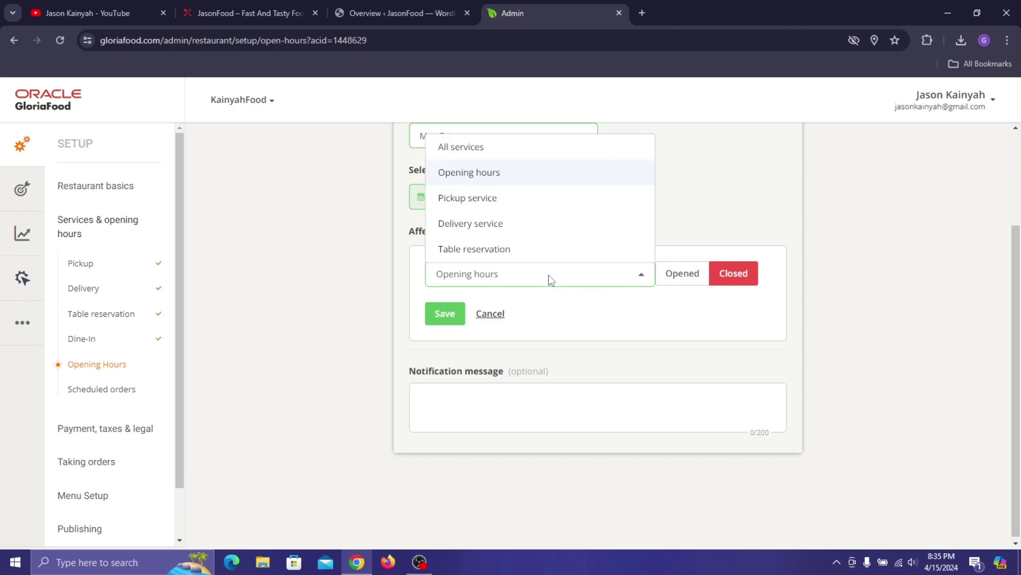
left_click(486, 148)
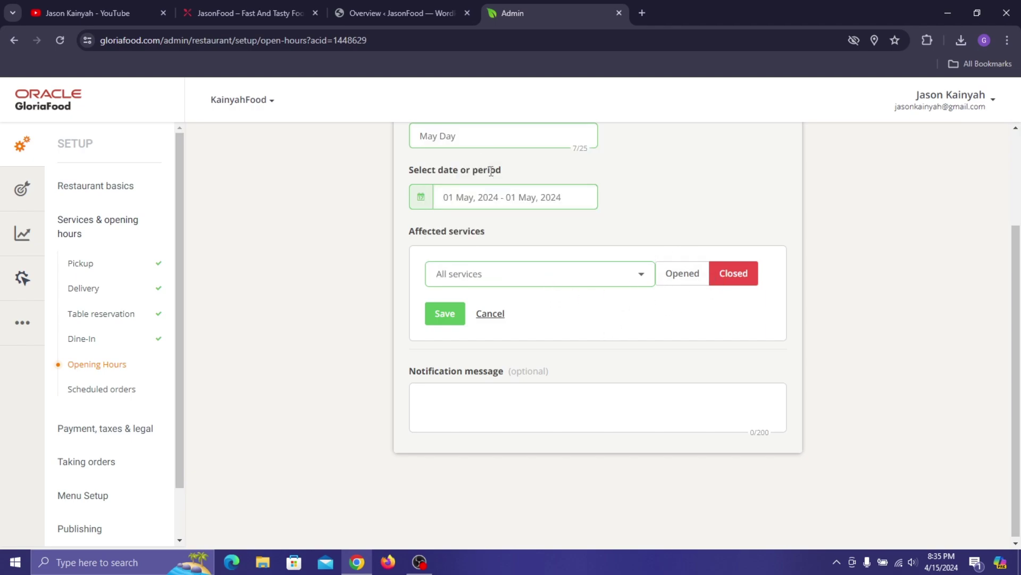
left_click(447, 319)
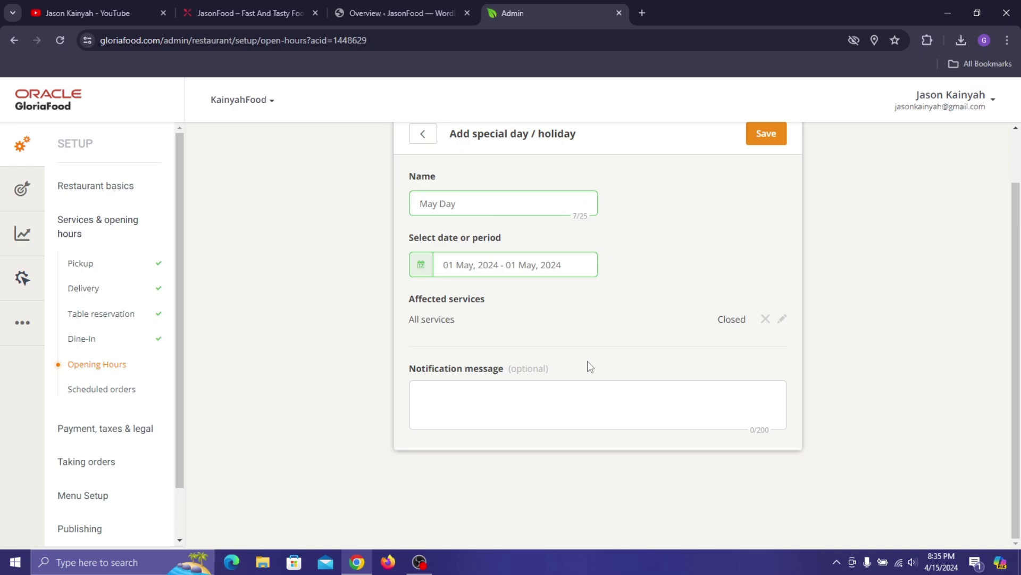
type("appy International worker")
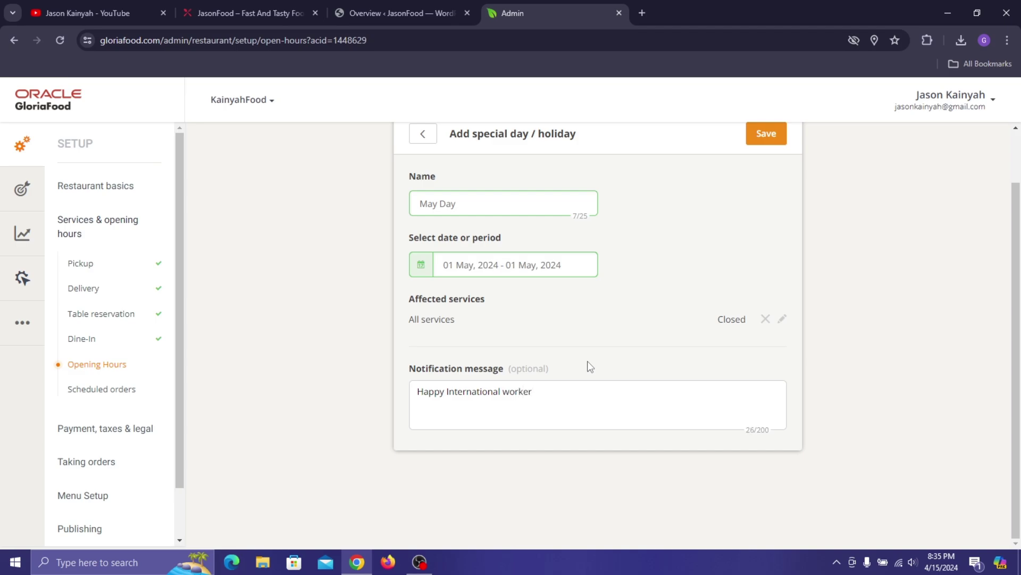
type("'s Day")
left_click(772, 133)
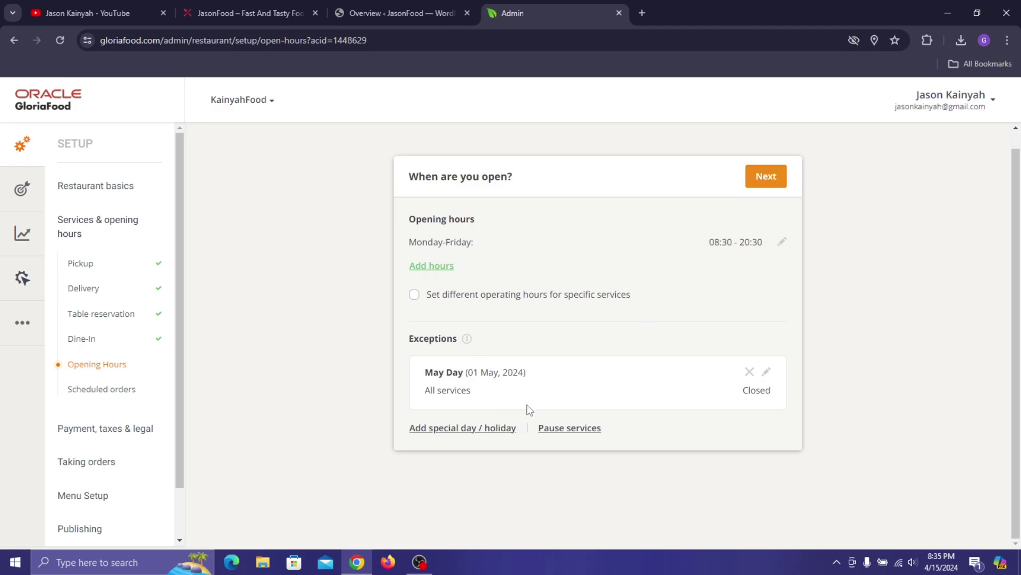
left_click(579, 428)
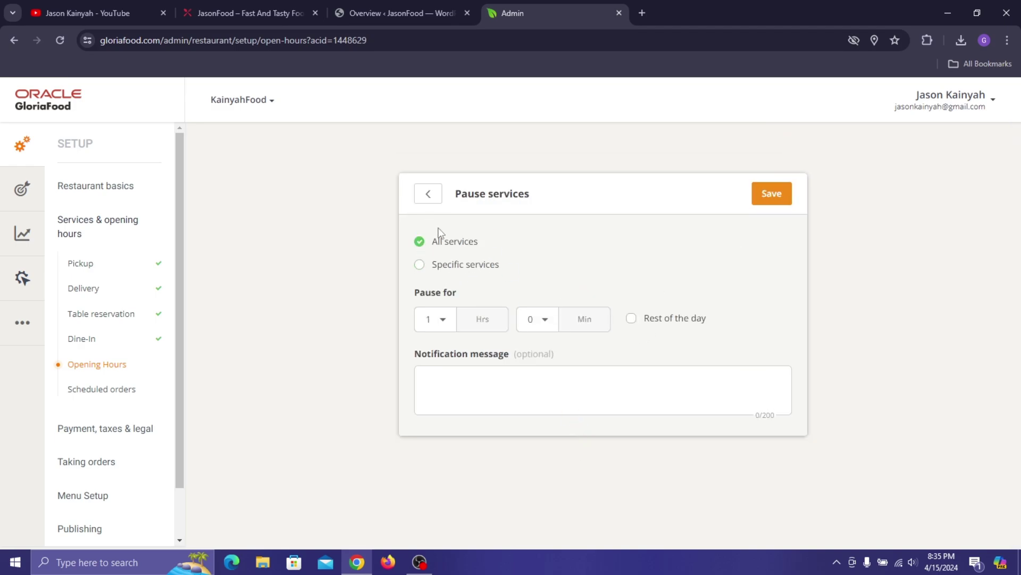
left_click(475, 273)
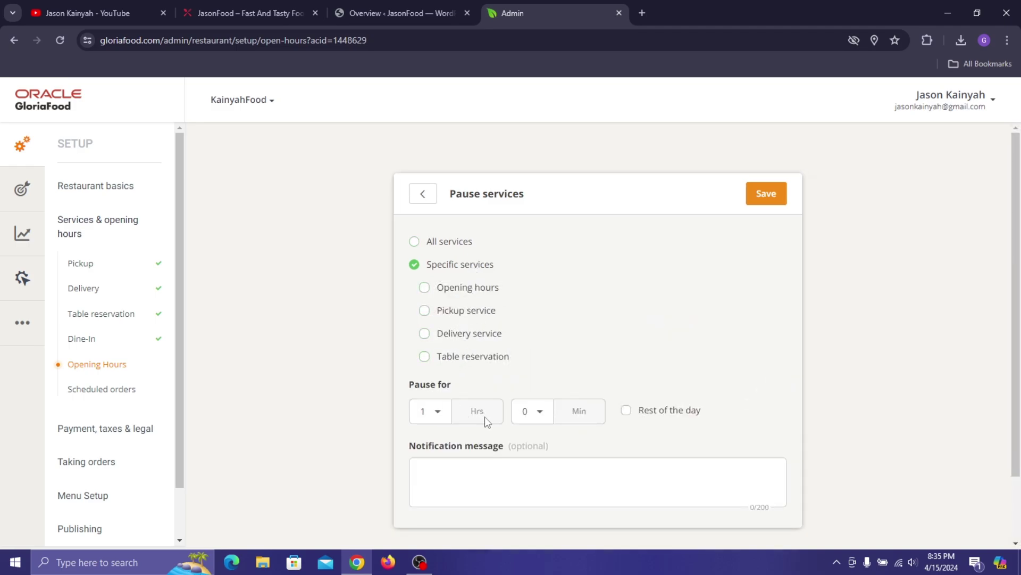
left_click(539, 416)
scroll(550, 468, "down", 2)
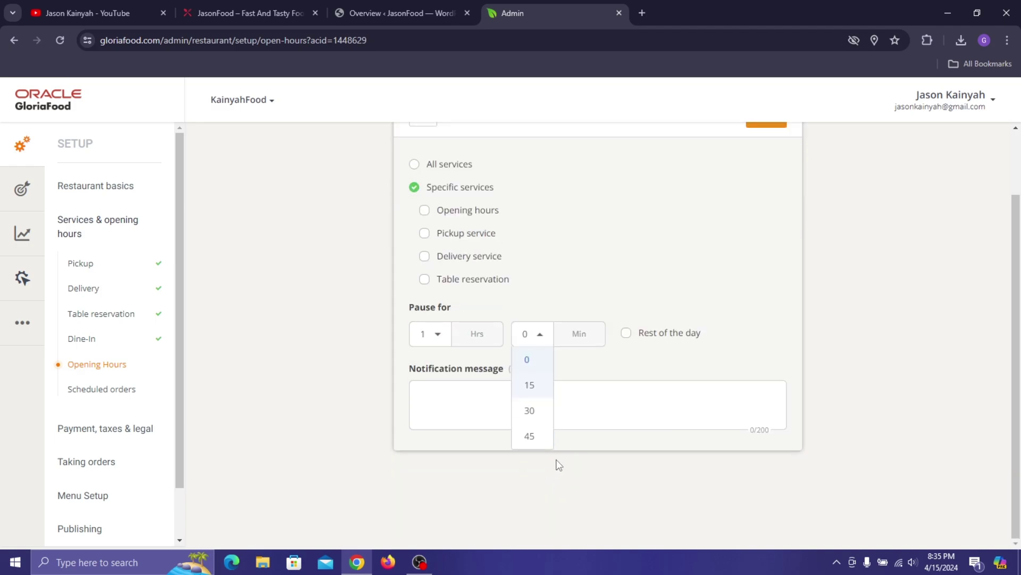
left_click(664, 315)
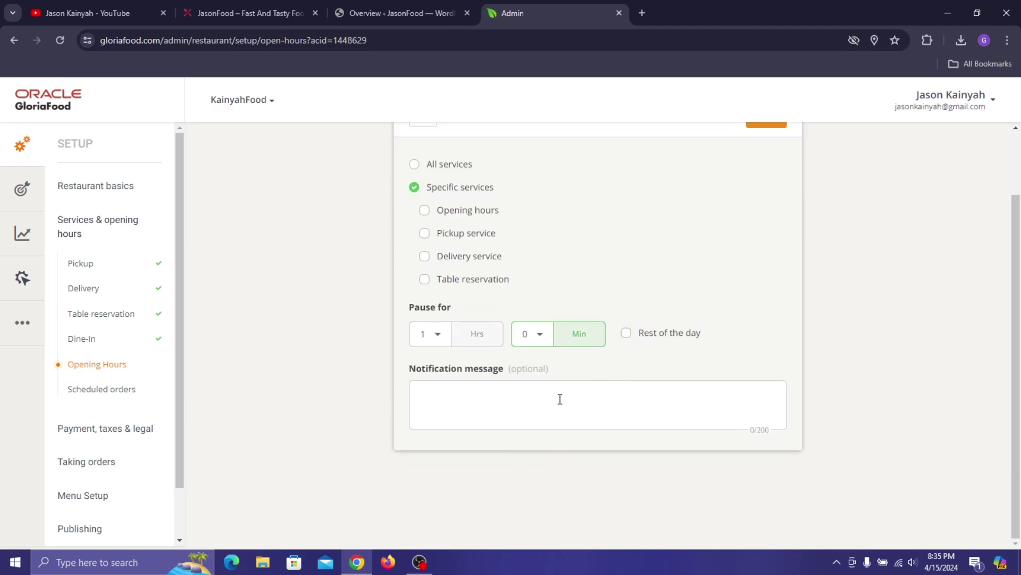
scroll(538, 335, "up", 2)
left_click(424, 193)
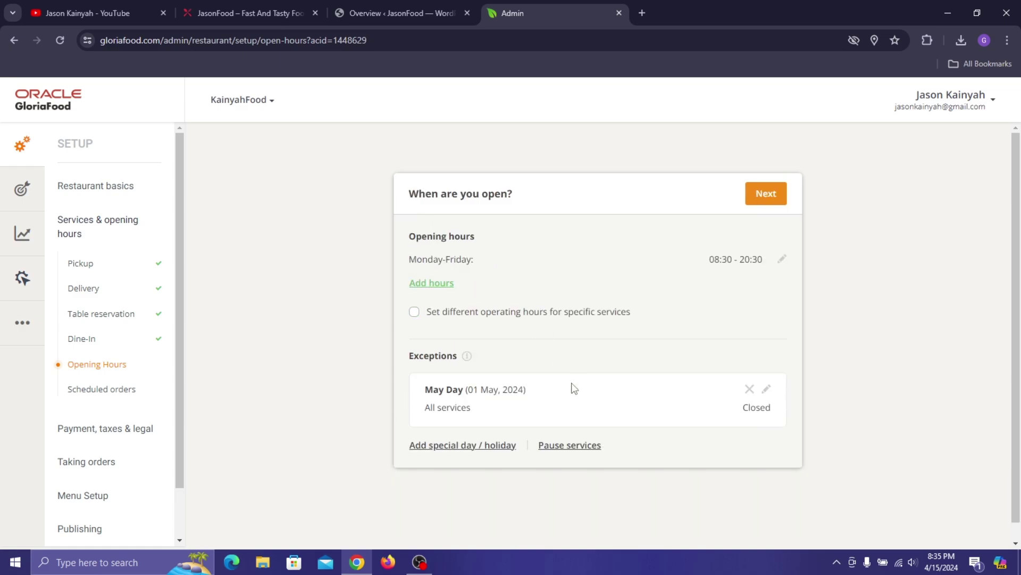
- On Scheduled orders, answer Yes to letting clients request a specific fulfillment time
left_click(777, 192)
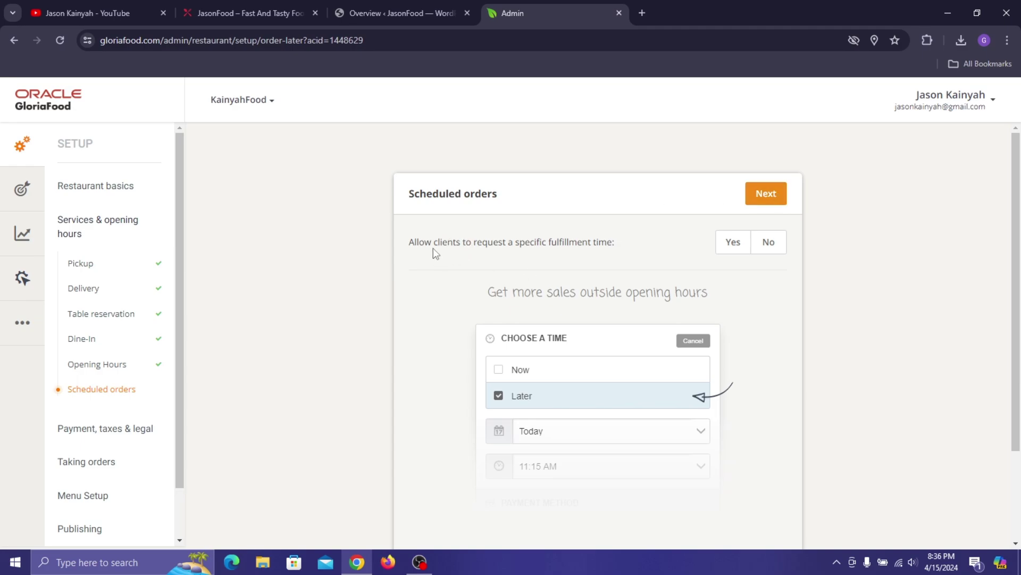
left_click_drag(420, 248, 630, 255)
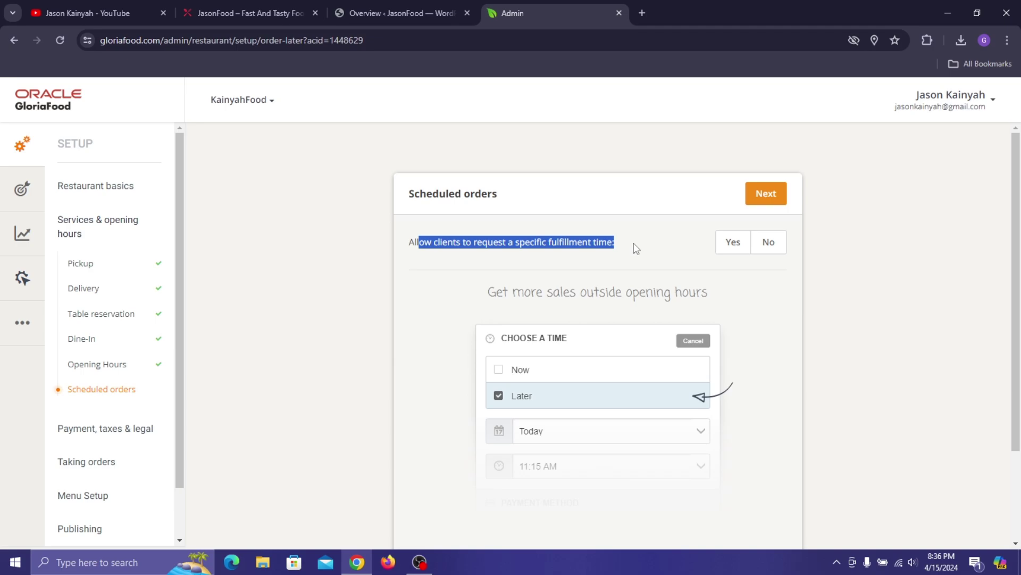
left_click(746, 244)
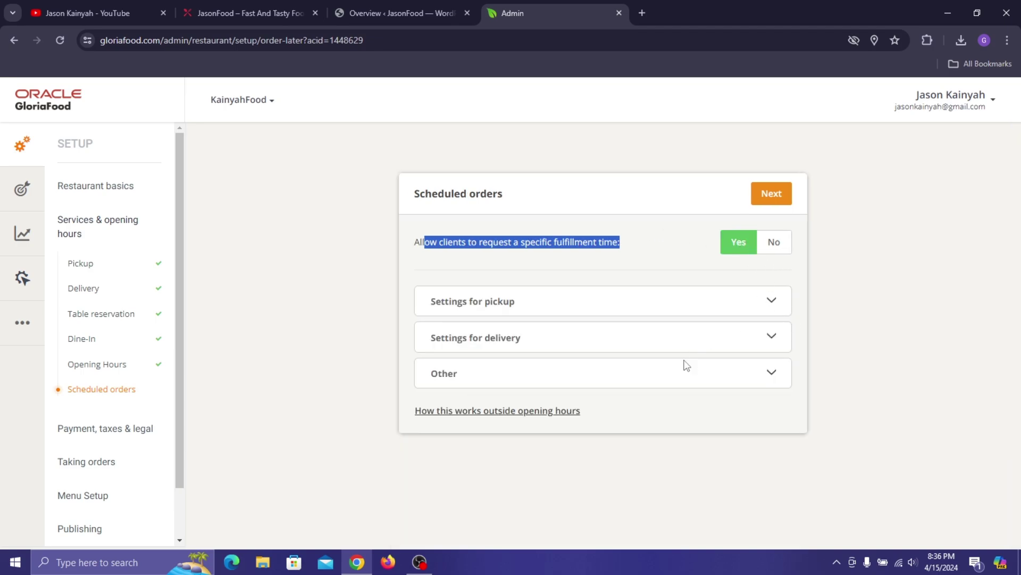
mouse_move(526, 413)
left_click(530, 259)
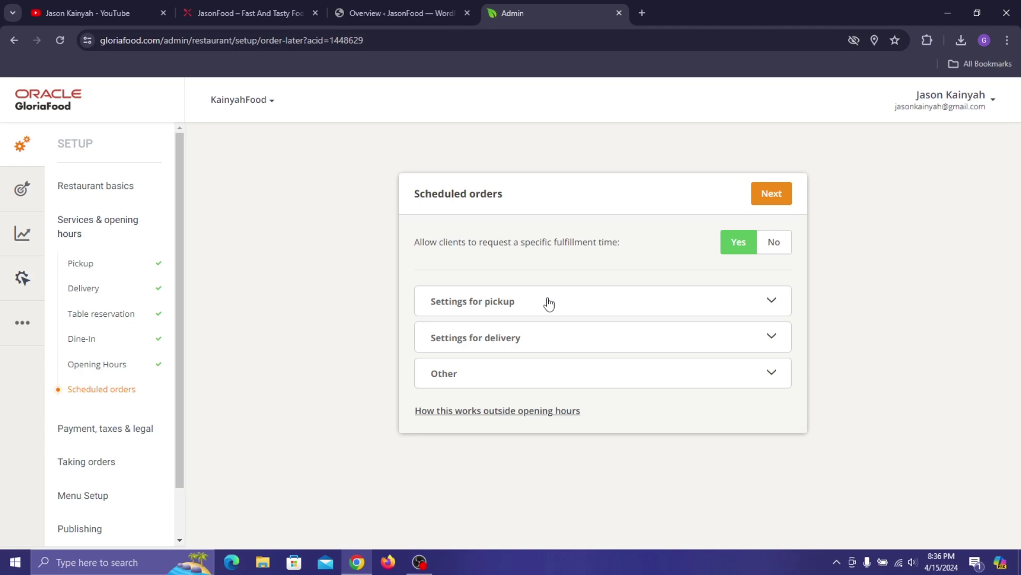
- Measure the pickup minimum advance time in days
left_click(549, 302)
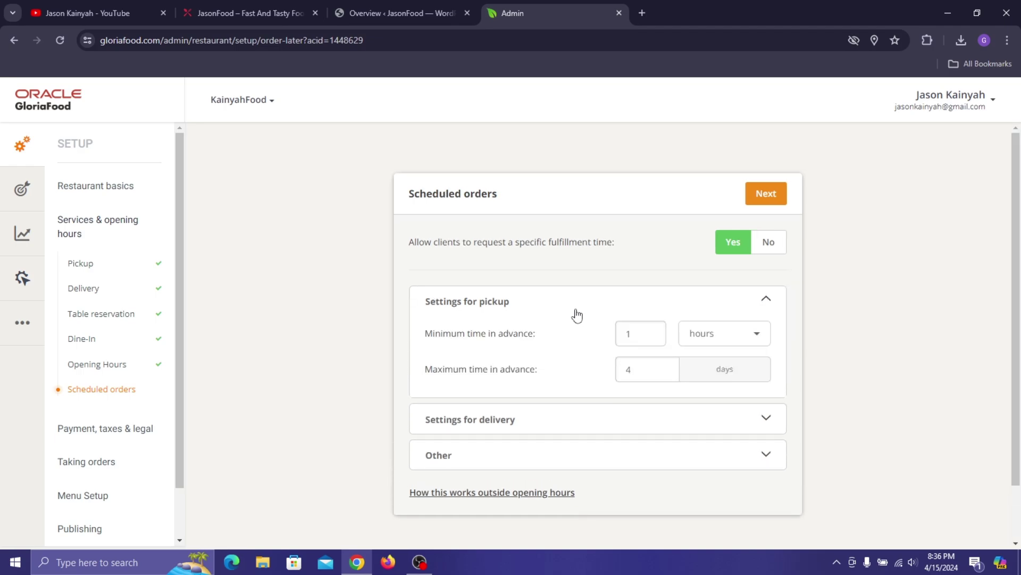
left_click(742, 336)
scroll(711, 377, "down", 1)
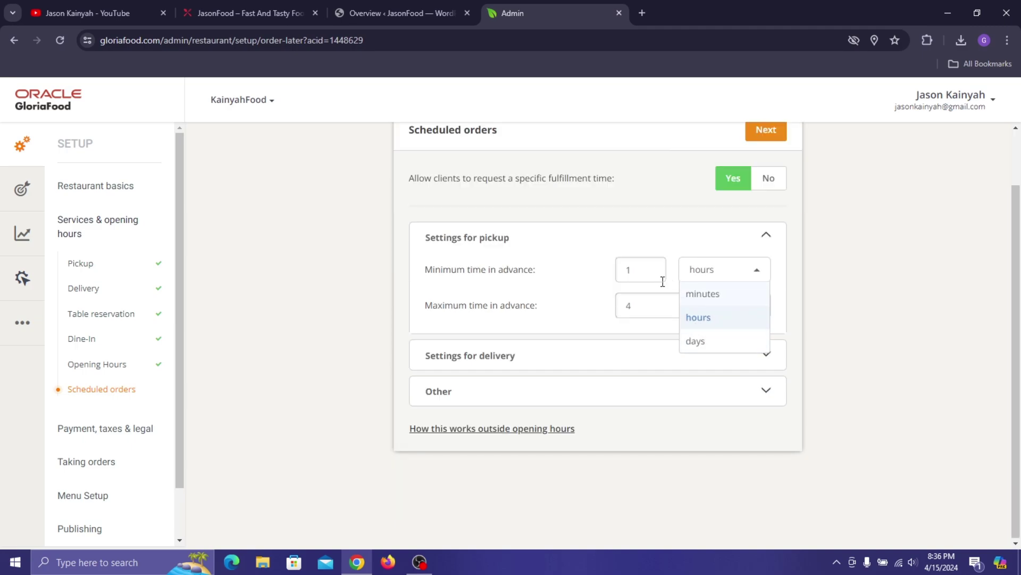
left_click(647, 271)
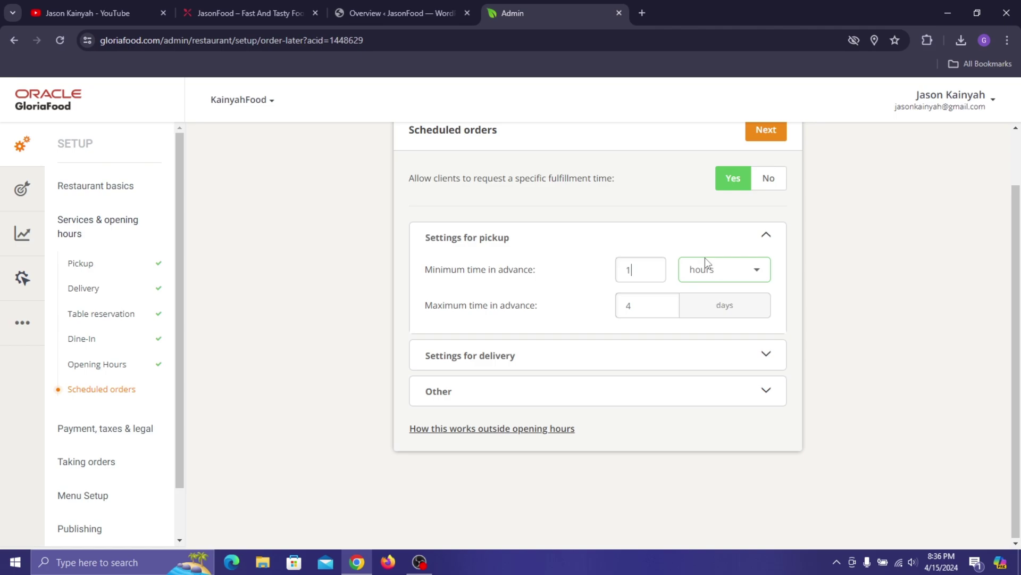
left_click(721, 269)
left_click(717, 330)
- Set the delivery time slot to 3 hours
left_click(584, 355)
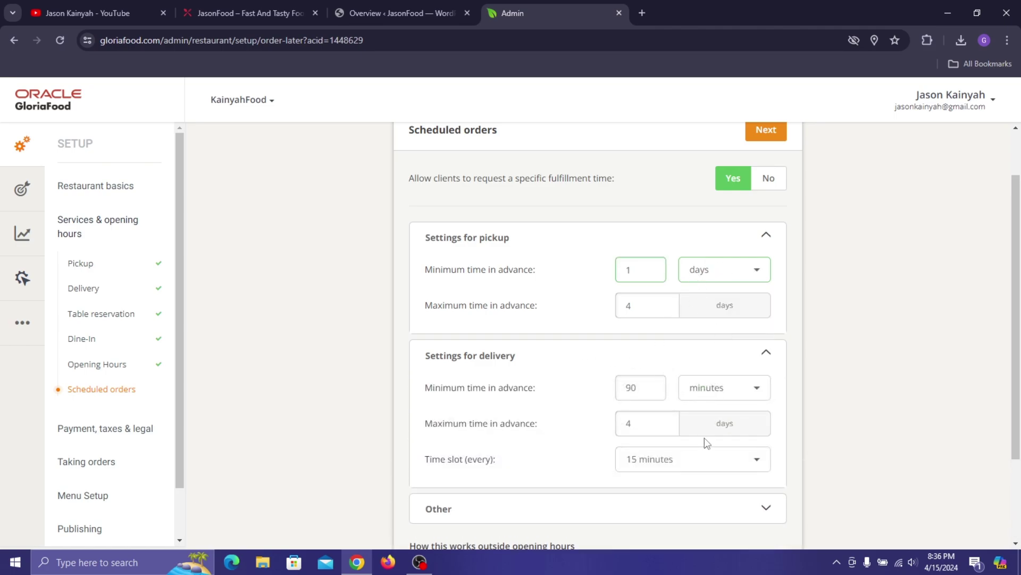
left_click(695, 462)
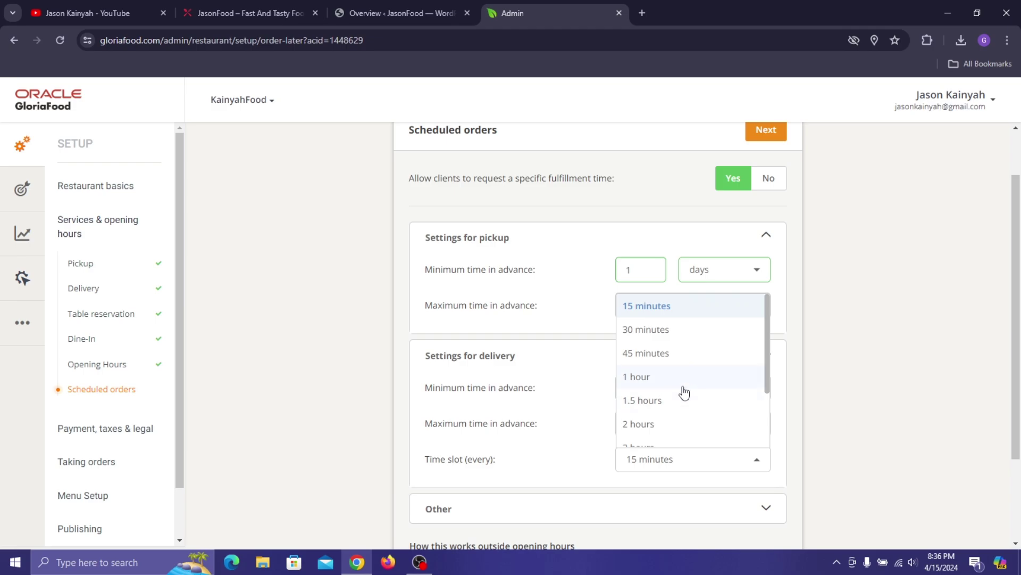
scroll(681, 387, "down", 2)
scroll(686, 346, "up", 2)
scroll(659, 421, "down", 1)
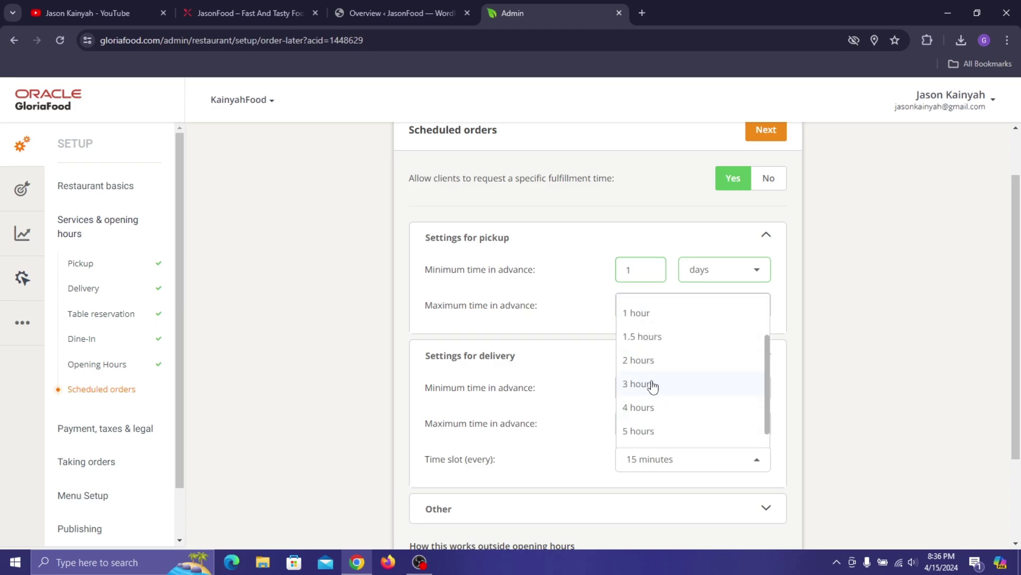
left_click(650, 383)
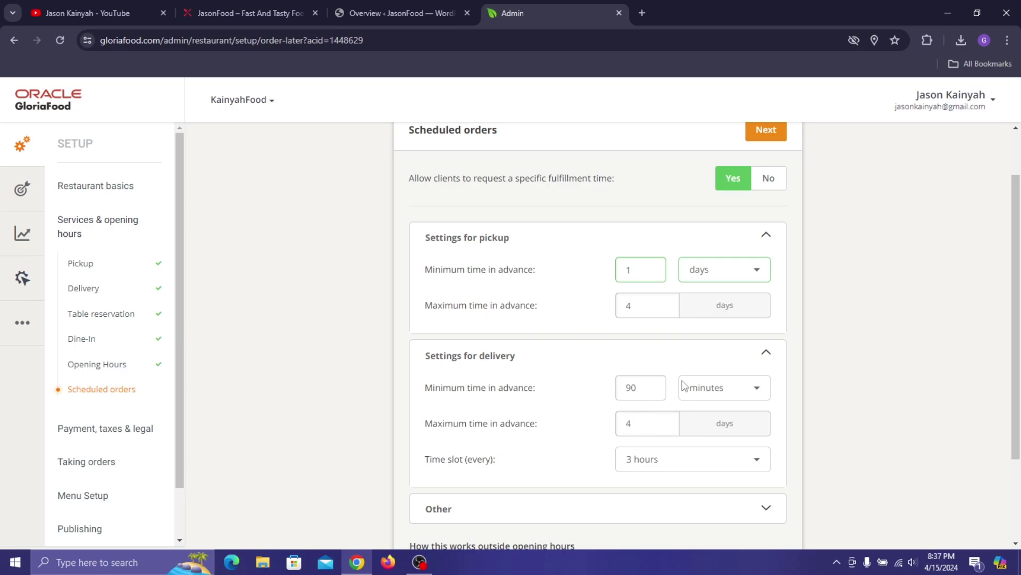
scroll(670, 388, "down", 2)
- Keep the as-soon-as-possible option shown, set specific fulfillment times to No, and continue
left_click(443, 401)
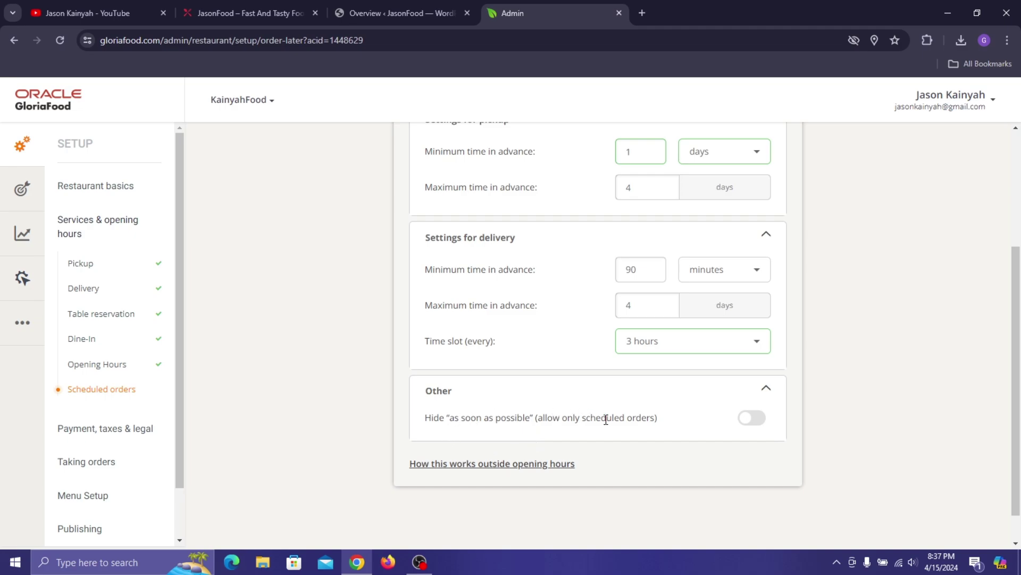
left_click(756, 420)
left_click(764, 420)
left_click(766, 390)
left_click(766, 234)
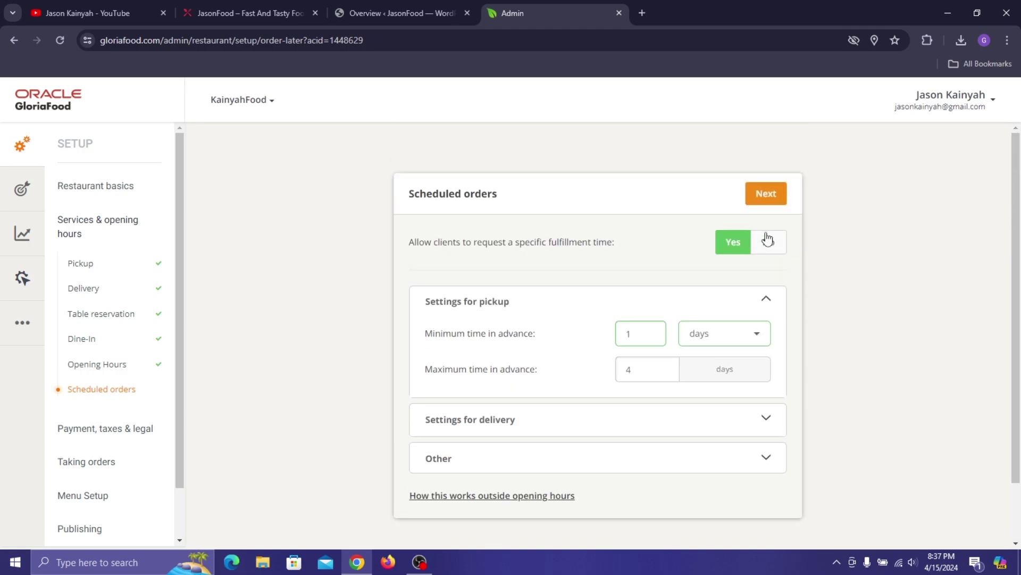
left_click(768, 302)
left_click(777, 242)
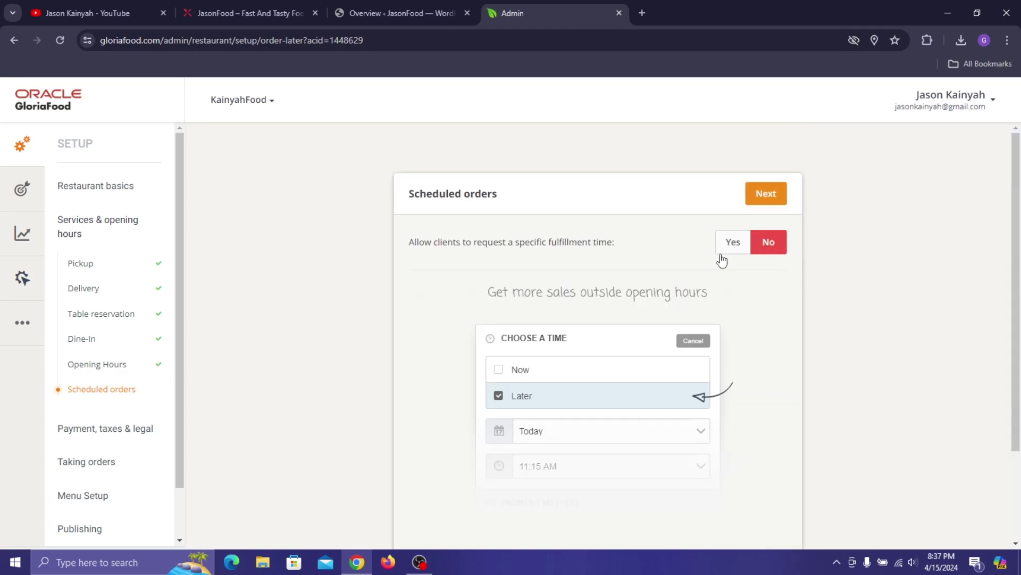
left_click(766, 194)
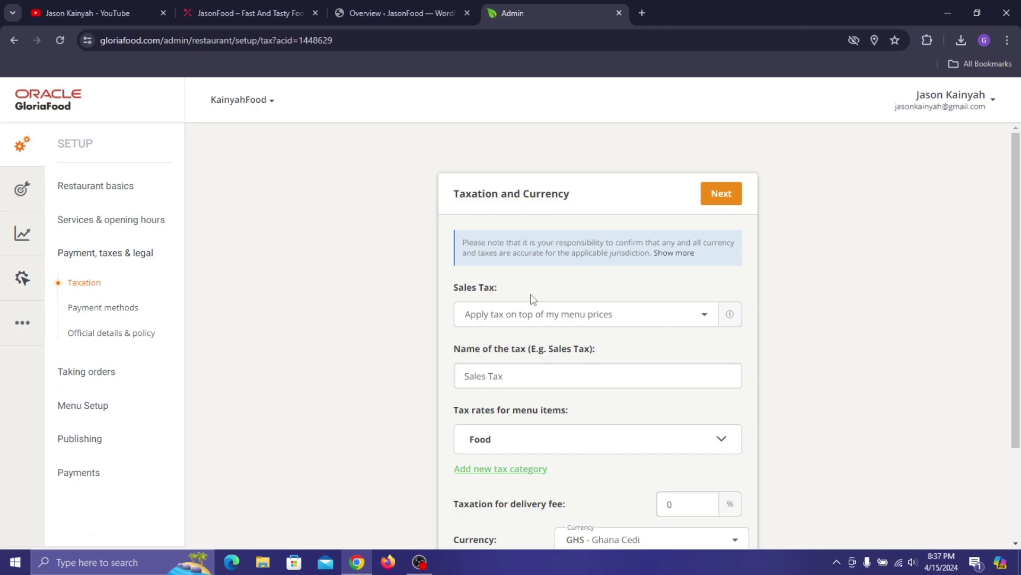
- Choose the Sales Tax mode, comparing tax included in prices with tax on top
scroll(533, 260, "down", 2)
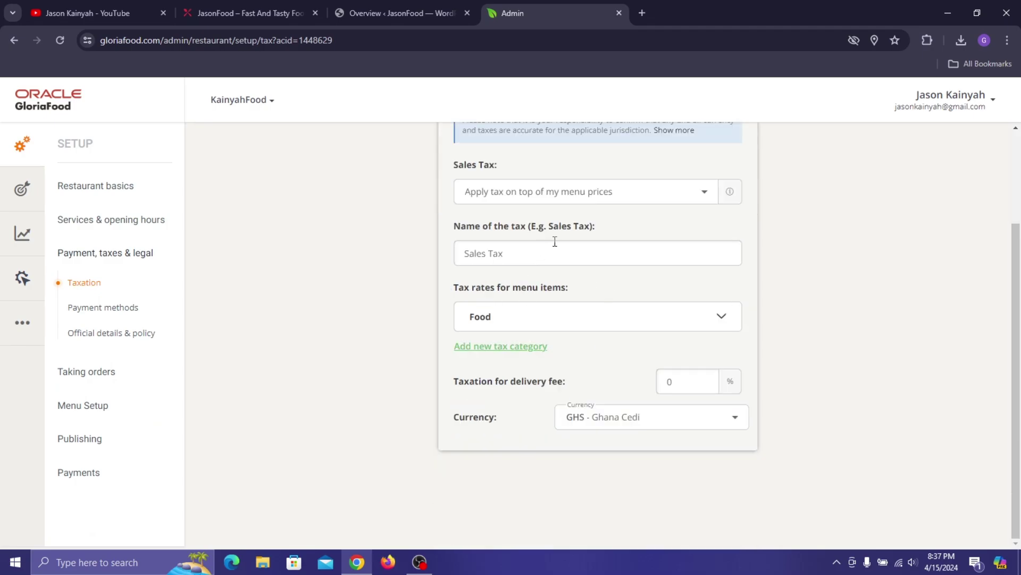
scroll(554, 241, "up", 2)
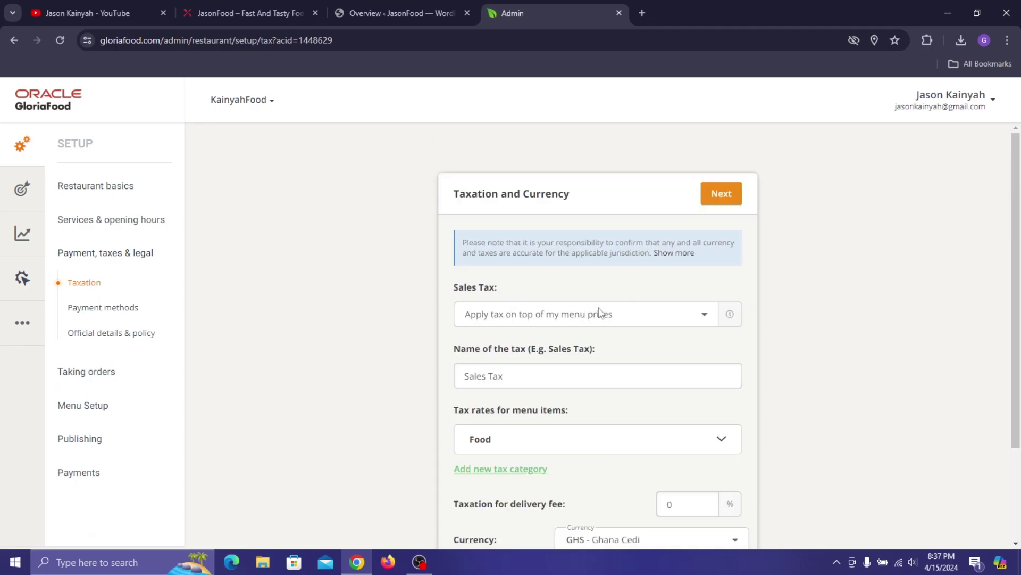
scroll(553, 298, "down", 1)
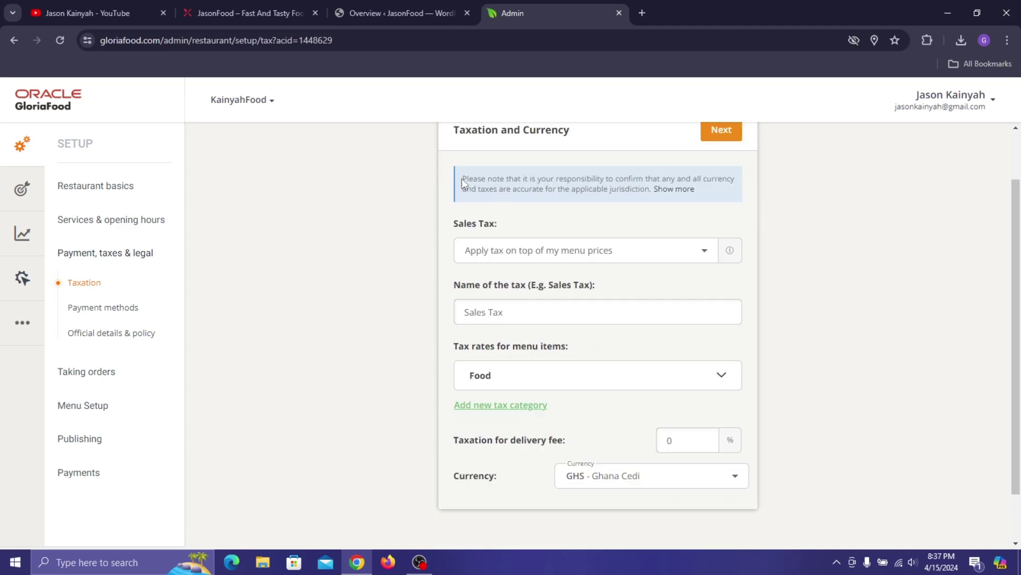
left_click(551, 245)
left_click(544, 275)
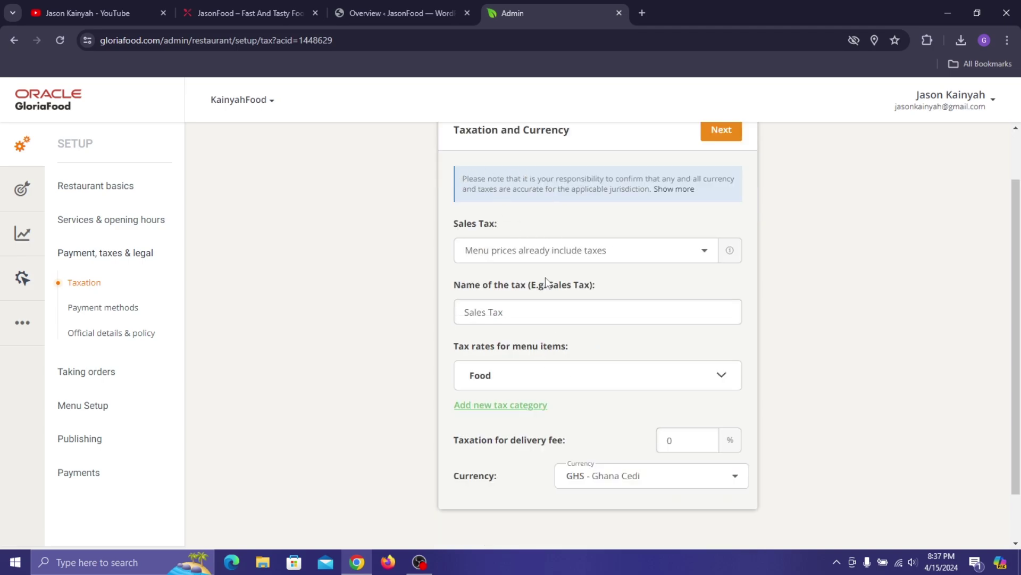
left_click(695, 253)
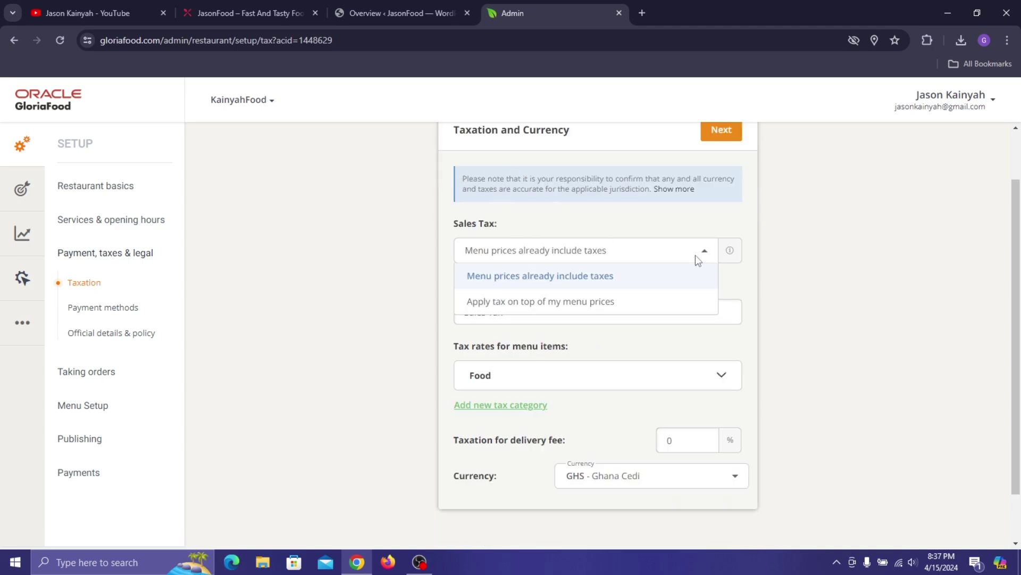
left_click(640, 301)
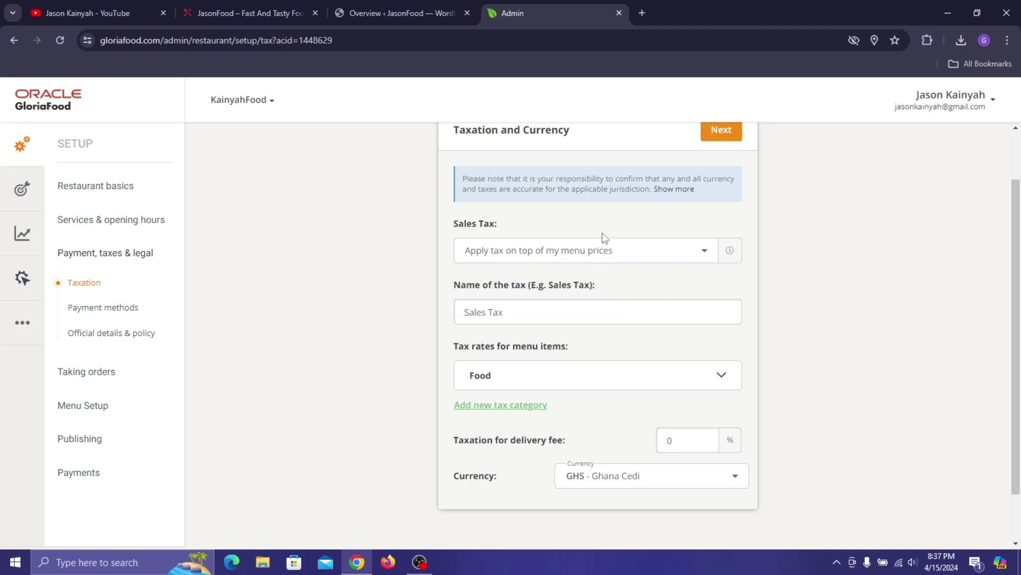
left_click(612, 255)
left_click(616, 277)
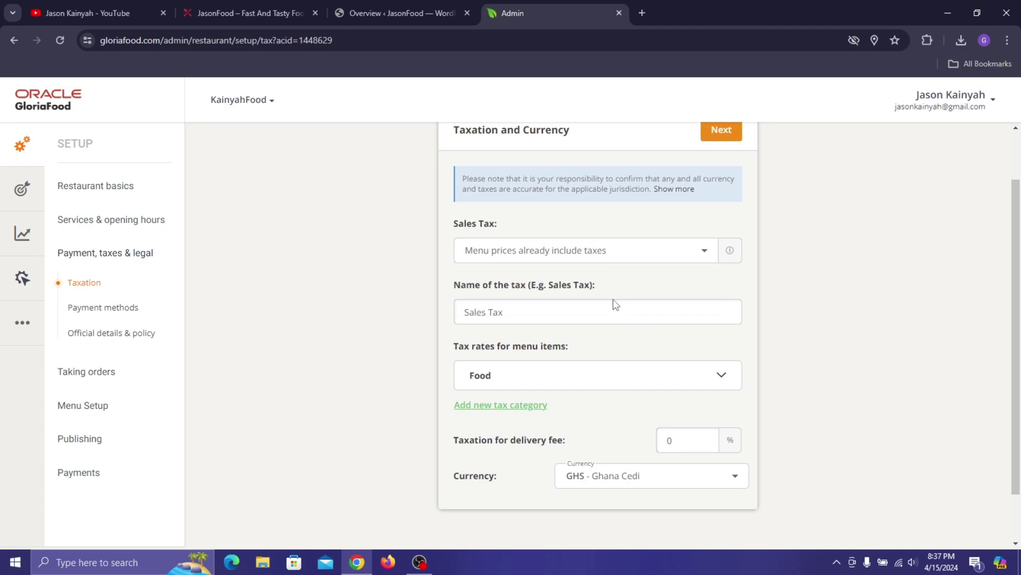
- Enter 1% Food tax for Pickup, Delivery and In restaurant, then save
left_click(722, 374)
scroll(675, 385, "down", 1)
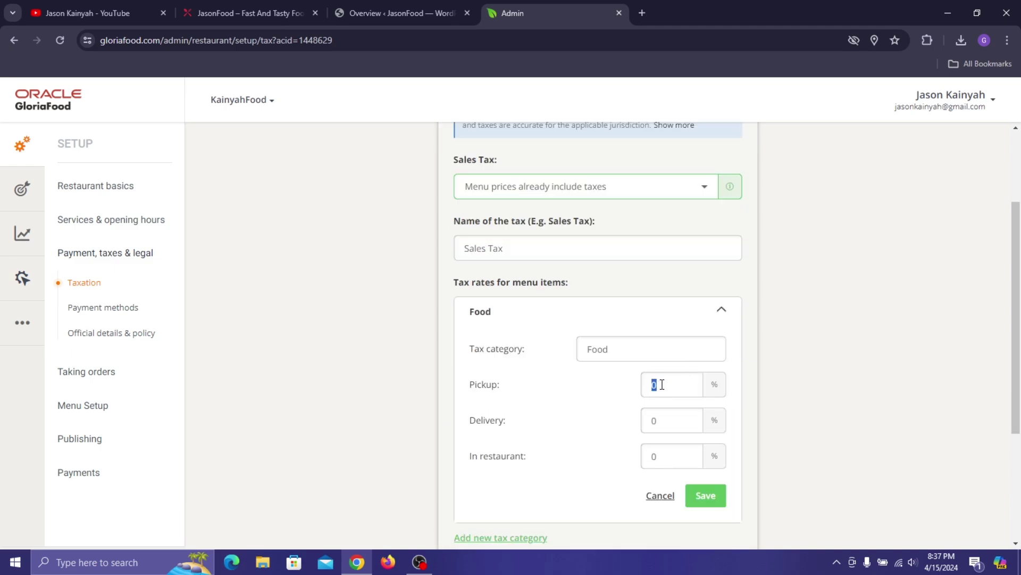
type("1")
double_click(655, 420)
type("1")
double_click(652, 457)
type("1")
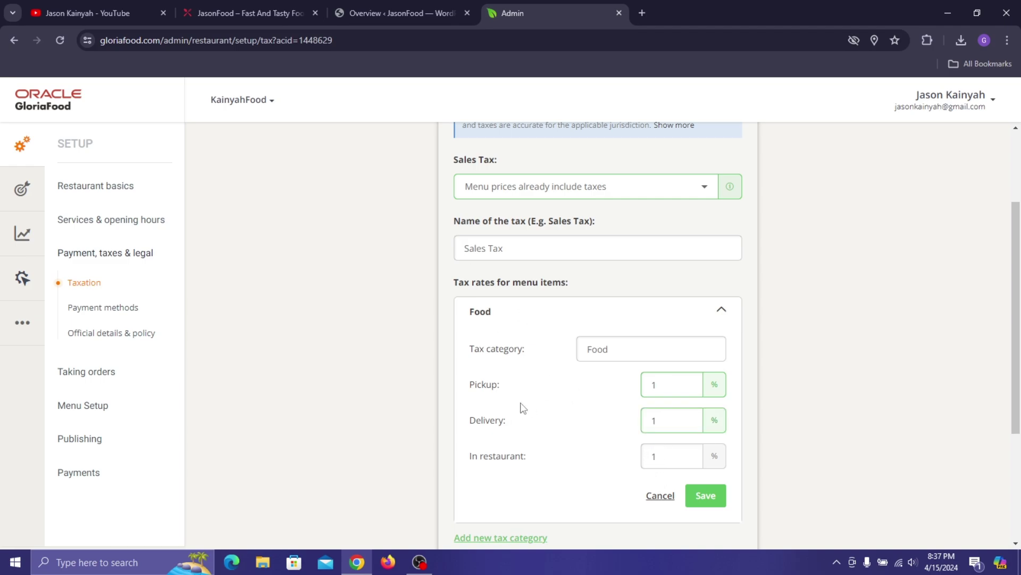
left_click(712, 497)
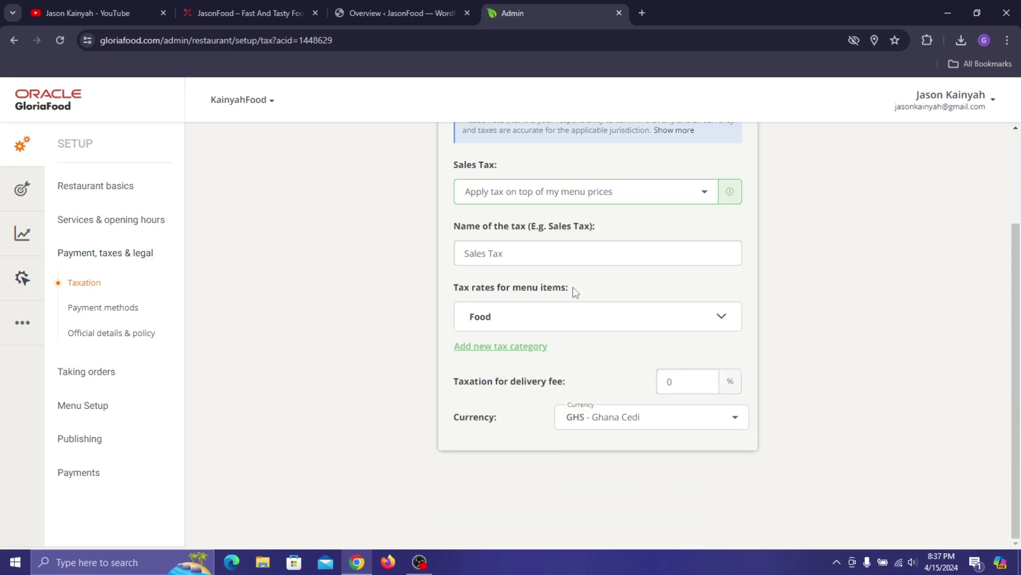
- Start a new tax category, then discard it while it is still empty
left_click(531, 347)
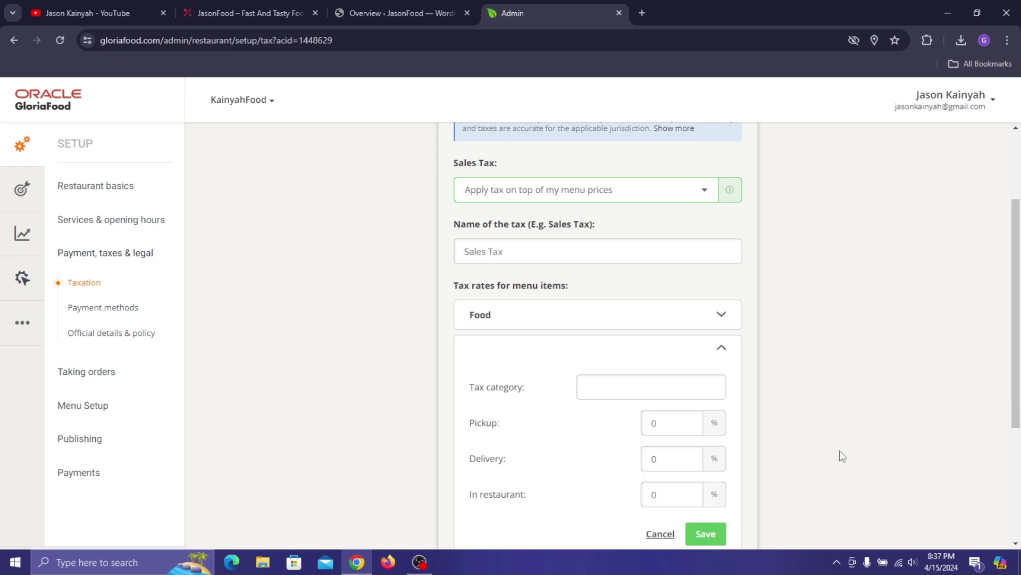
scroll(839, 450, "down", 2)
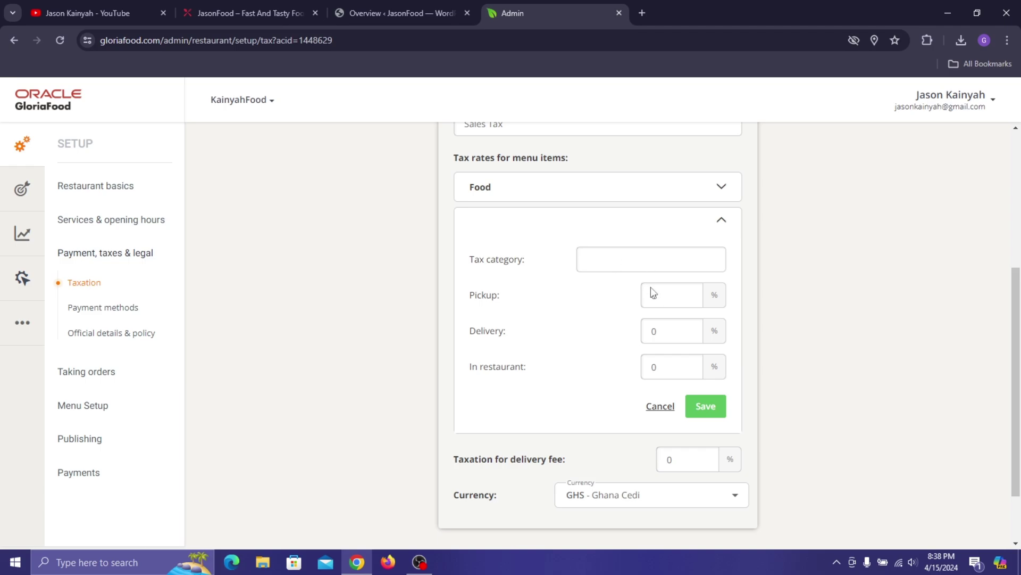
left_click(662, 410)
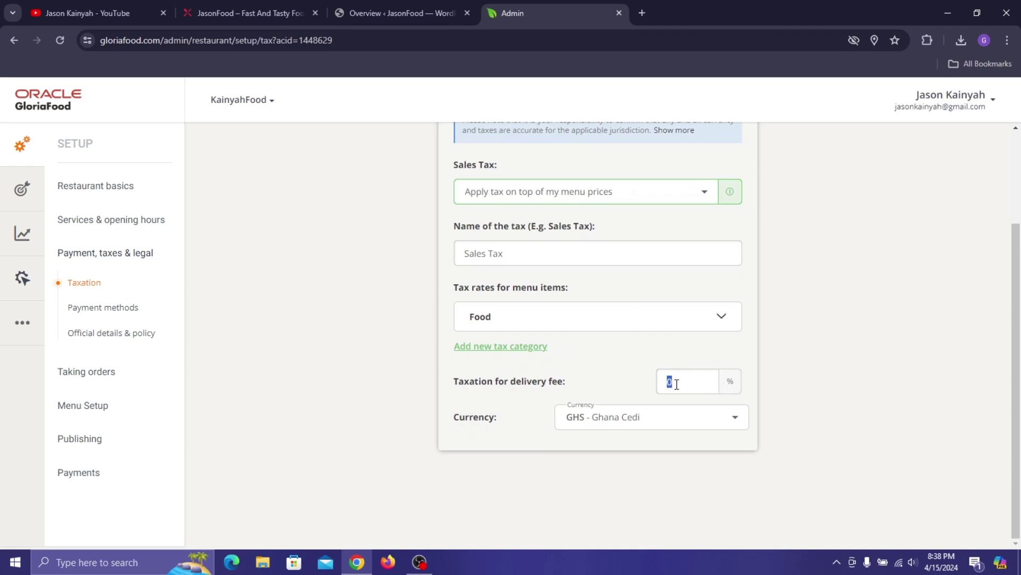
- Keep the currency set to GHS - Ghana Cedi
left_click(601, 418)
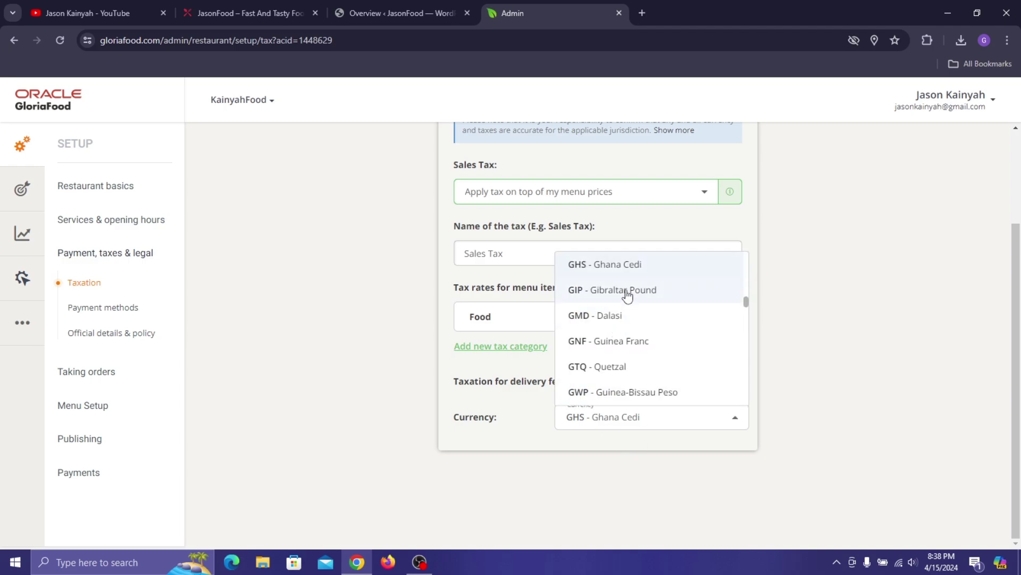
scroll(638, 340, "up", 2)
scroll(627, 308, "down", 1)
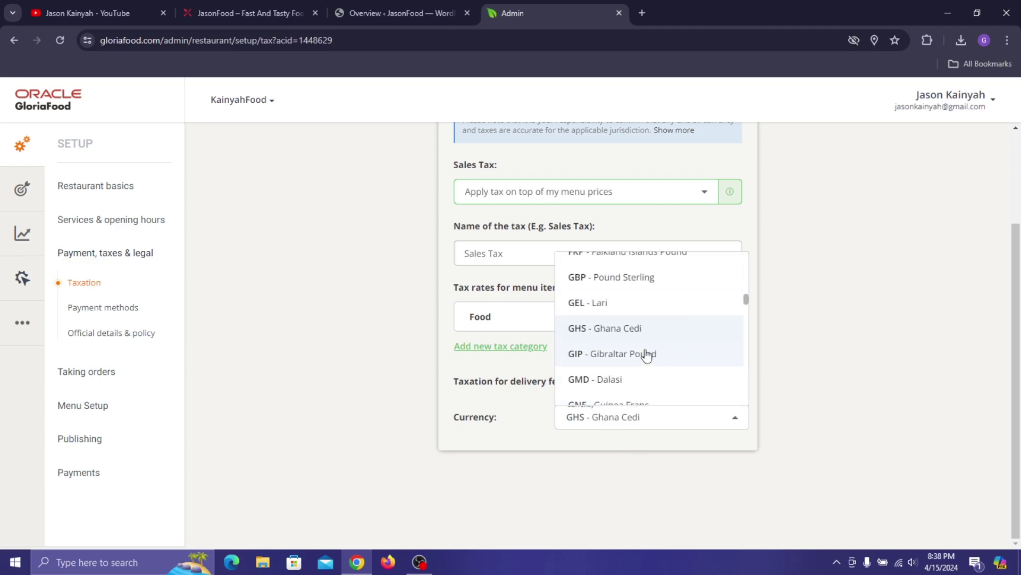
left_click(529, 426)
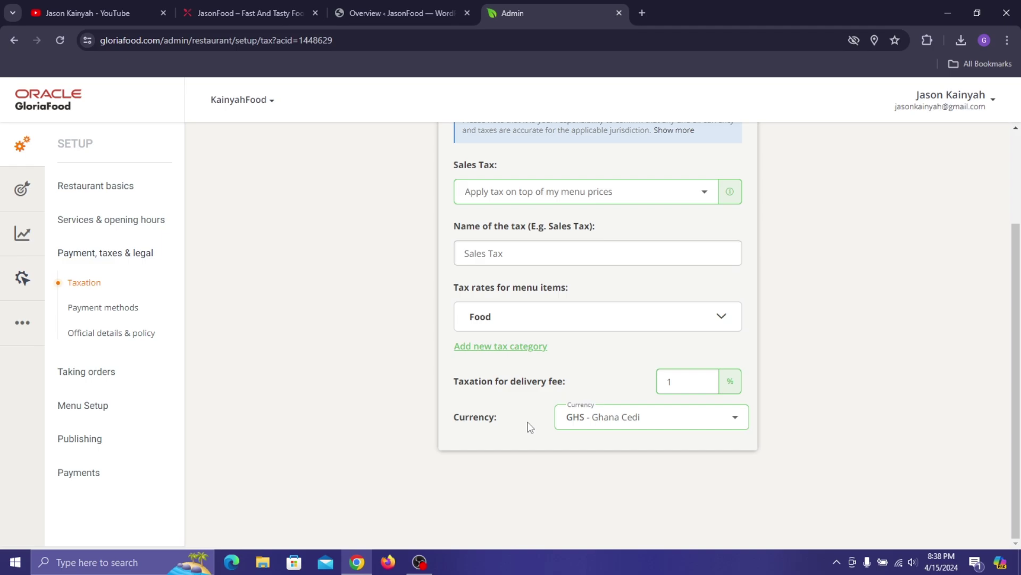
scroll(607, 320, "up", 3)
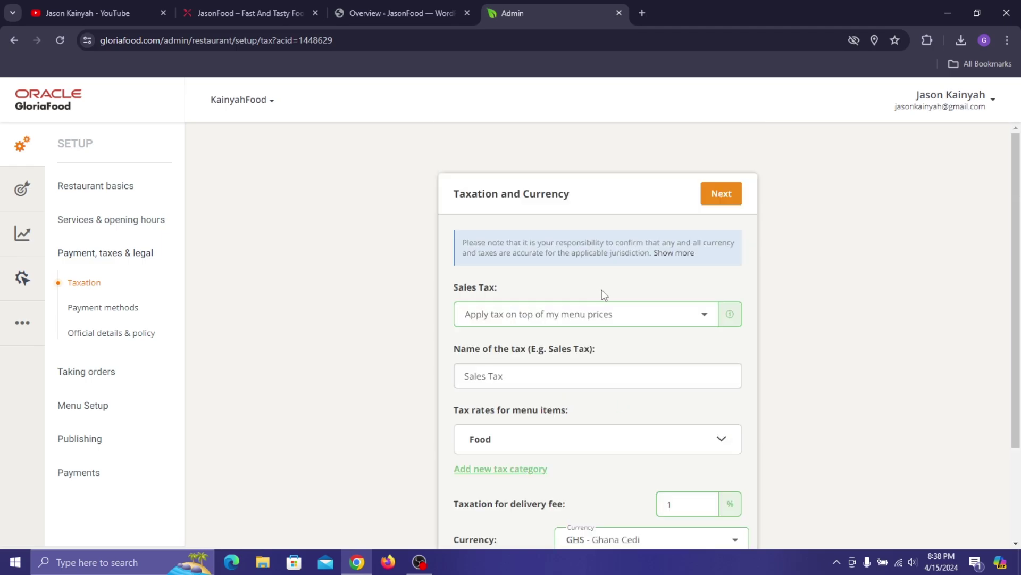
- Accept card payments for delivery, dine-in and pickup
left_click(730, 189)
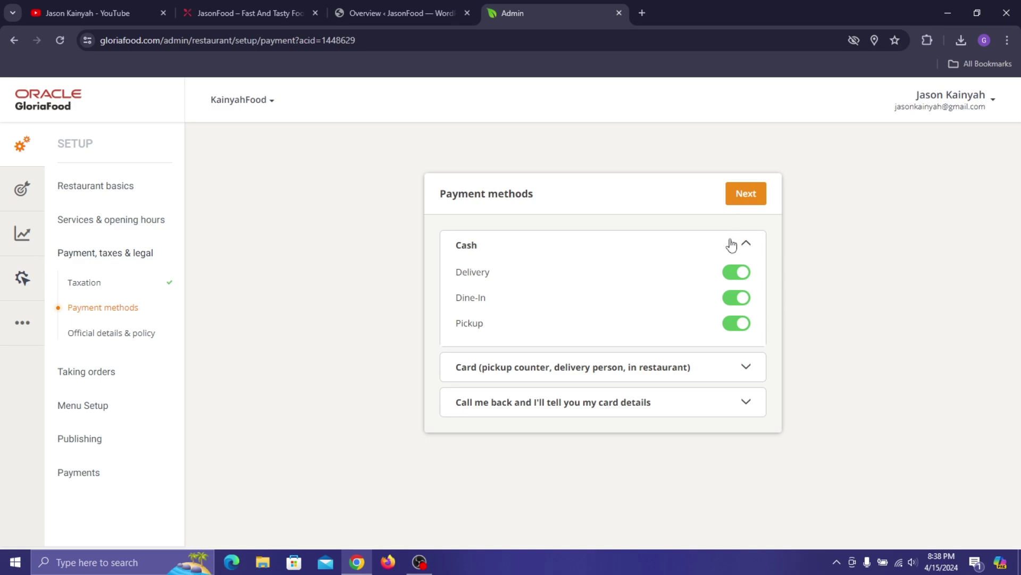
left_click(745, 245)
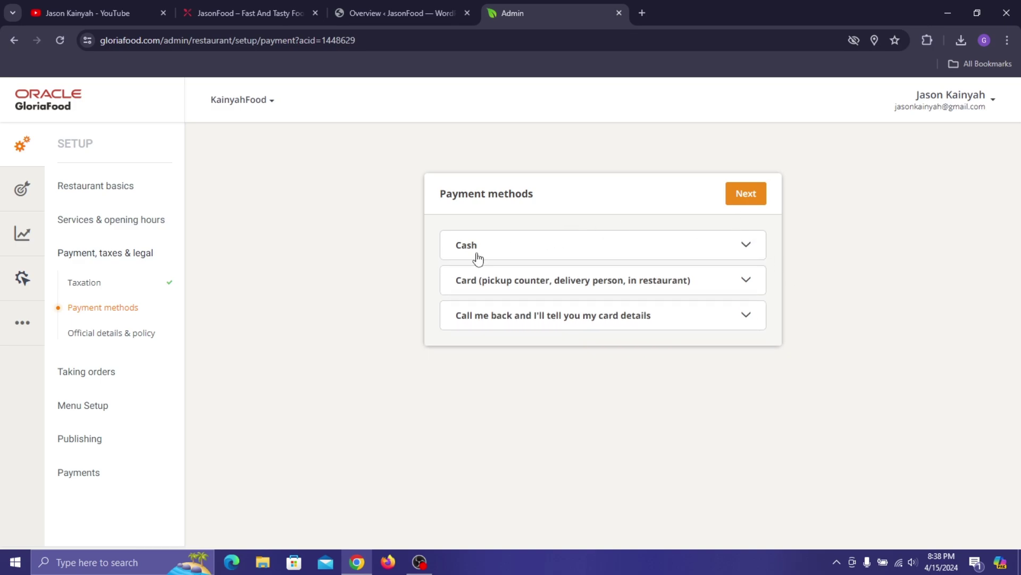
left_click(589, 287)
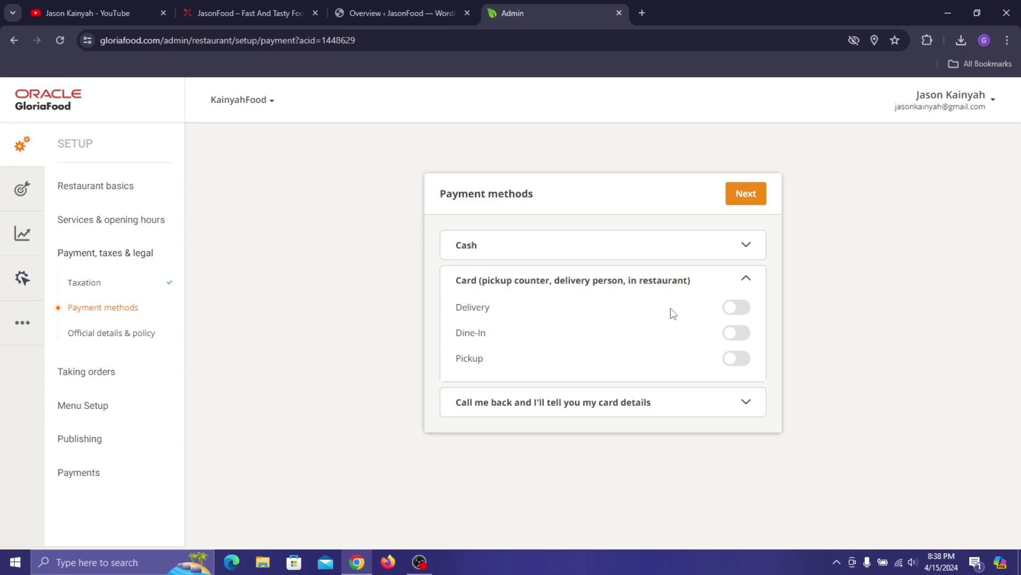
left_click(744, 308)
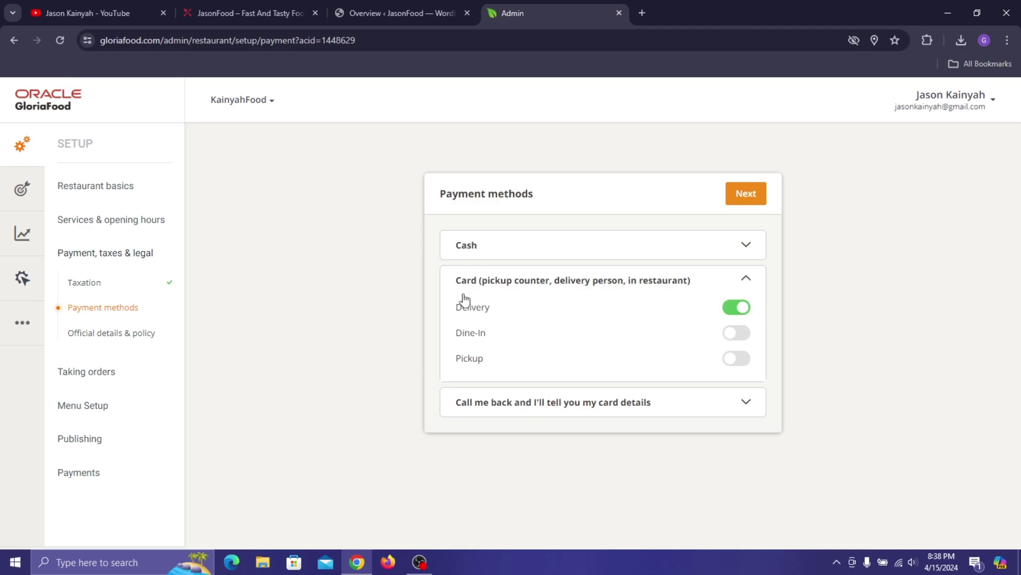
left_click(736, 334)
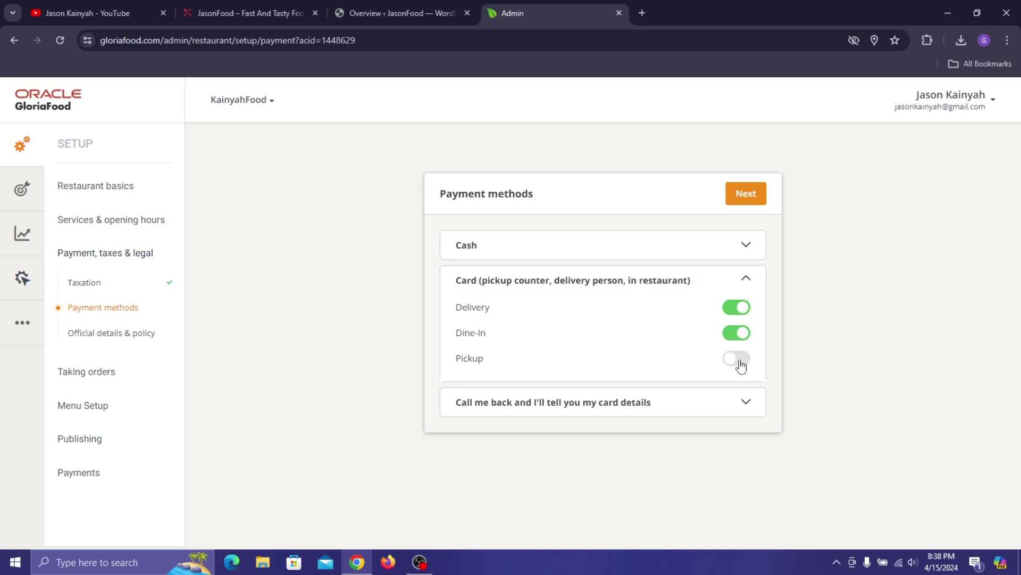
left_click(737, 358)
left_click(747, 278)
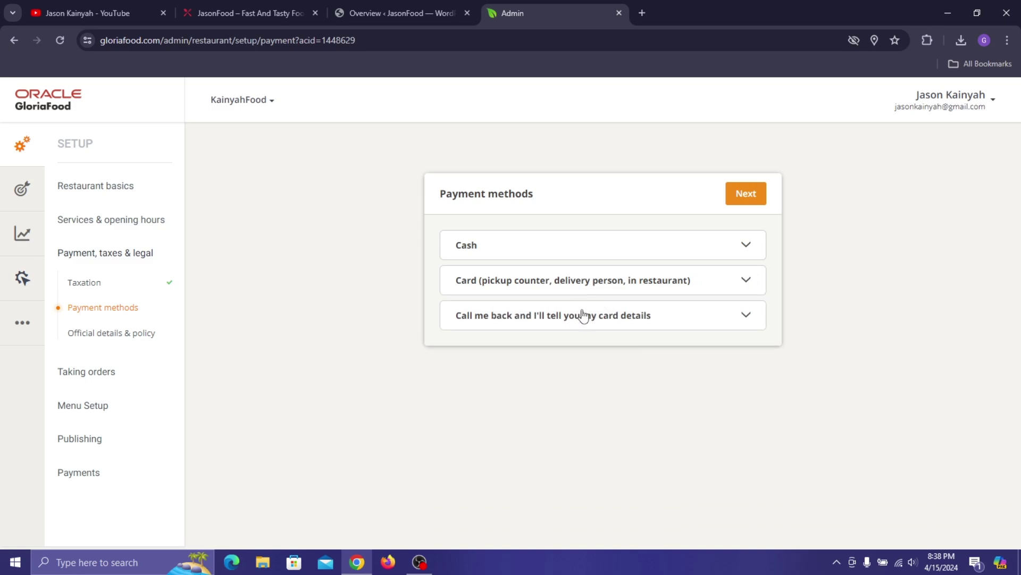
- Leave the call-back payment toggles off and finish the payment methods step
left_click_drag(647, 317, 702, 315)
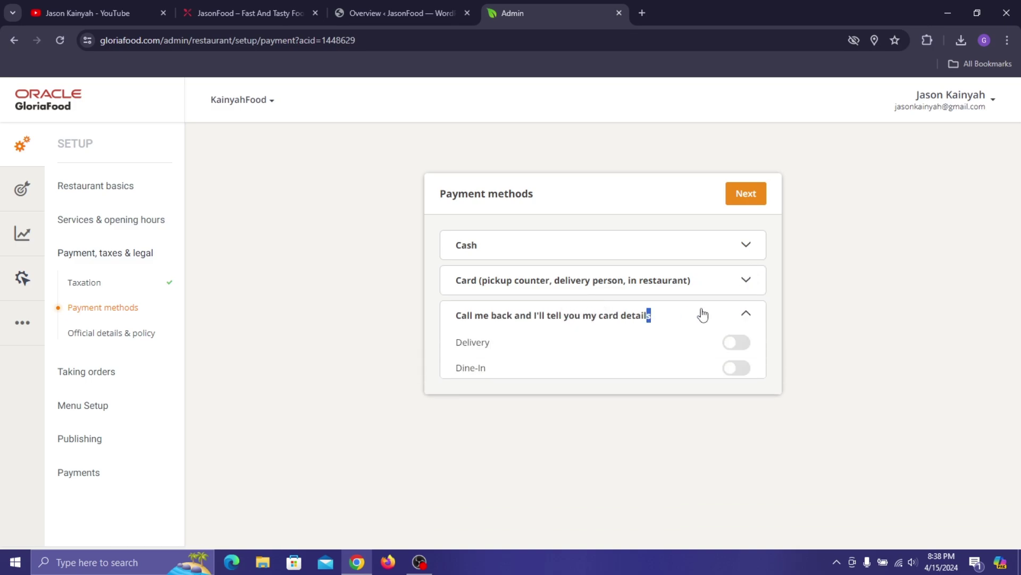
left_click(563, 319)
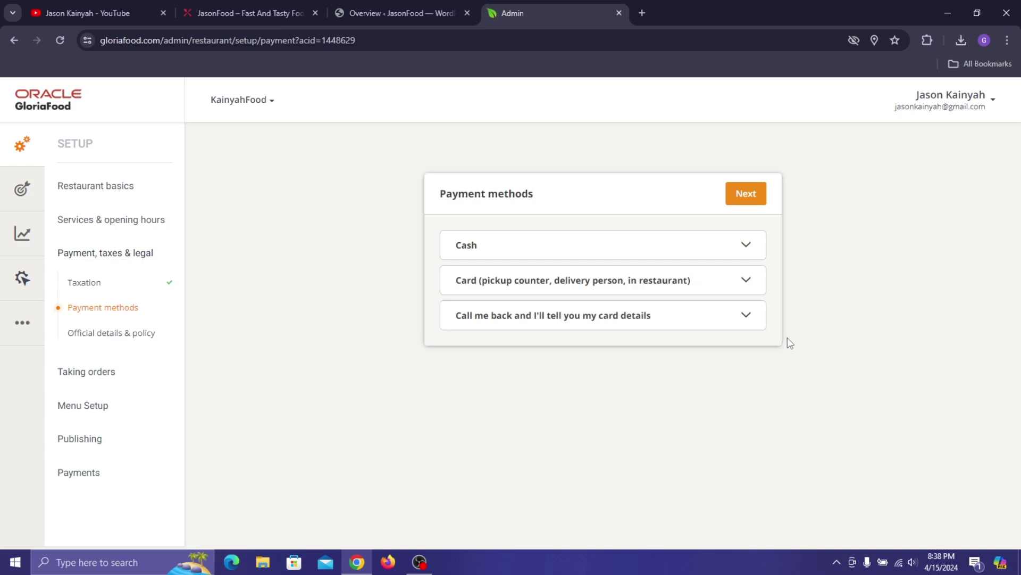
left_click(745, 317)
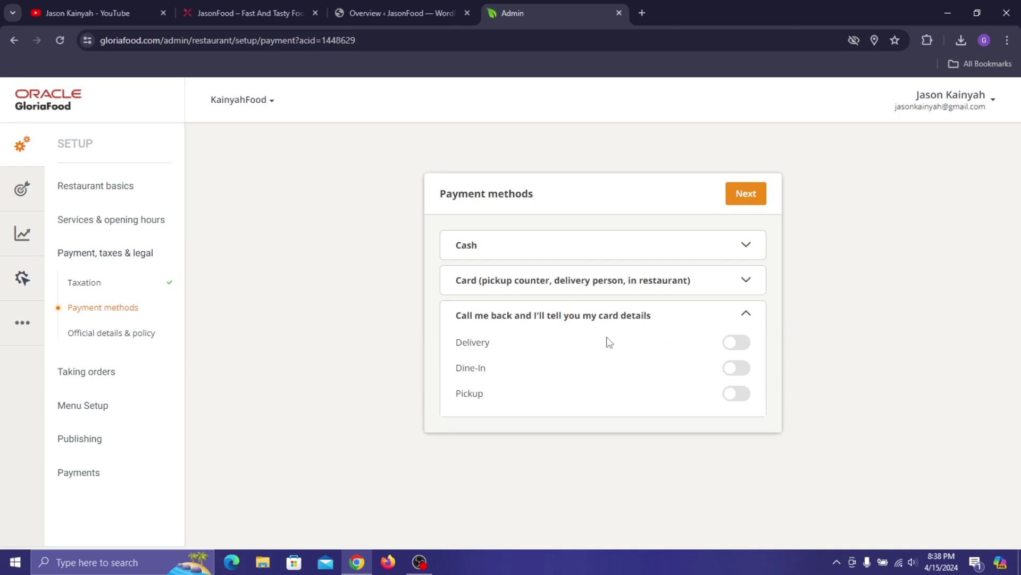
left_click(748, 345)
left_click(734, 342)
left_click(748, 314)
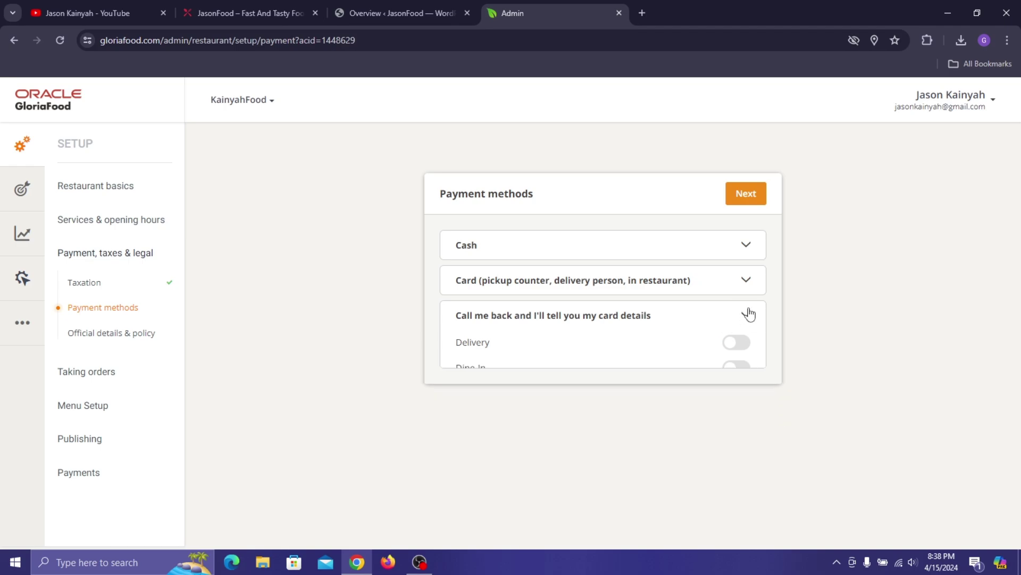
left_click(745, 197)
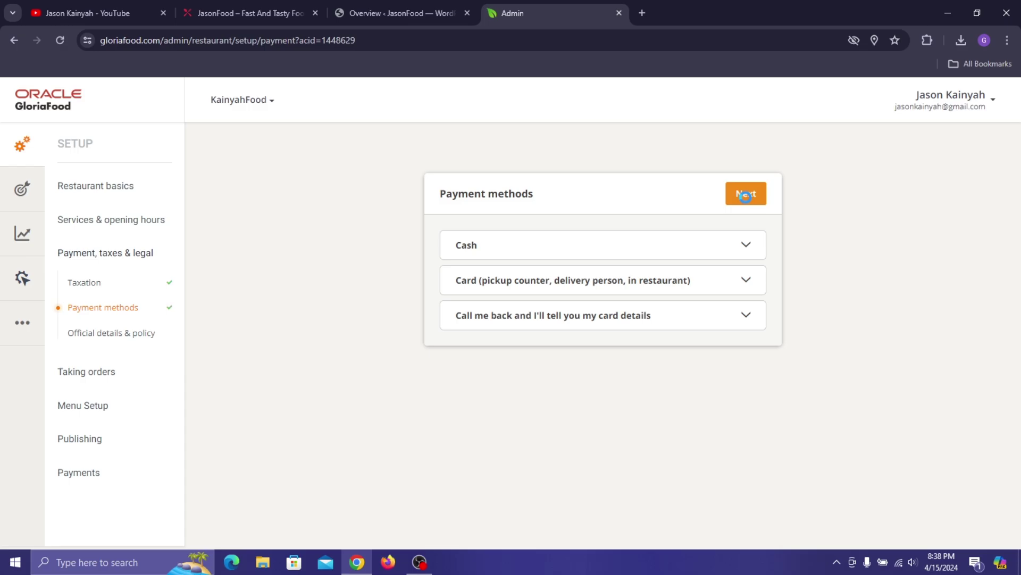
- Fill in the company name, registration address, city and zip code
scroll(689, 283, "down", 3)
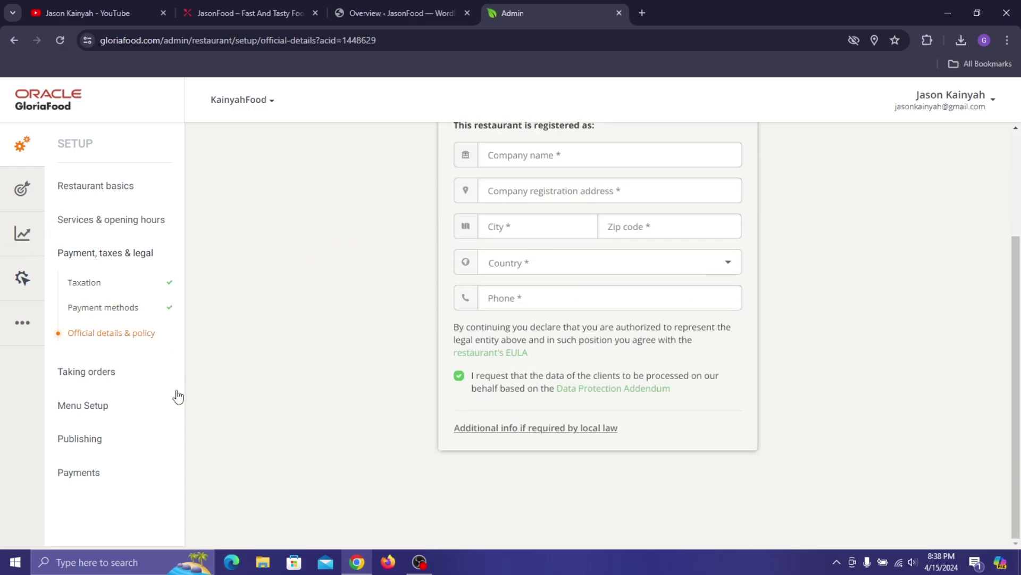
scroll(634, 242, "up", 3)
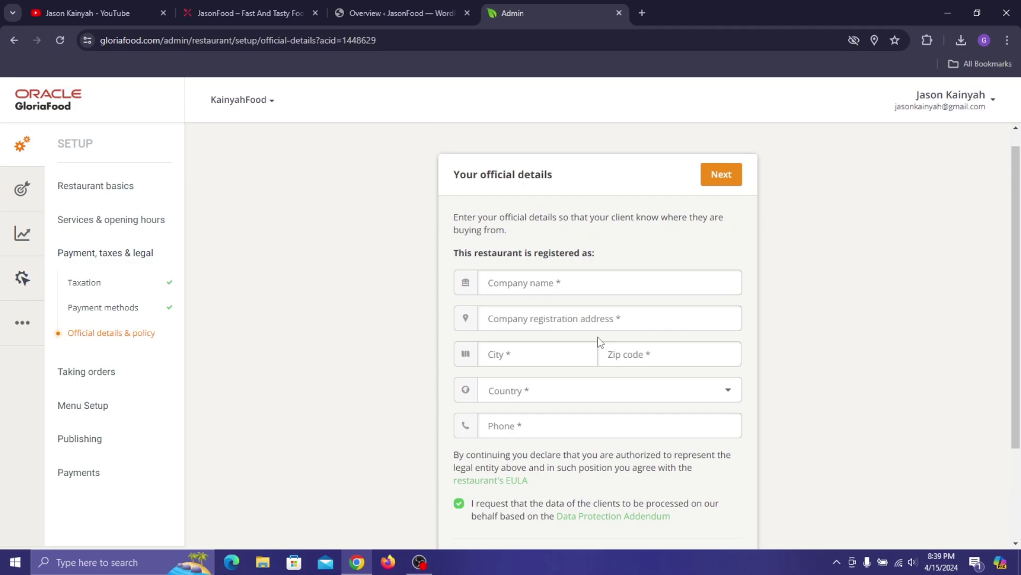
left_click(592, 286)
left_click(597, 312)
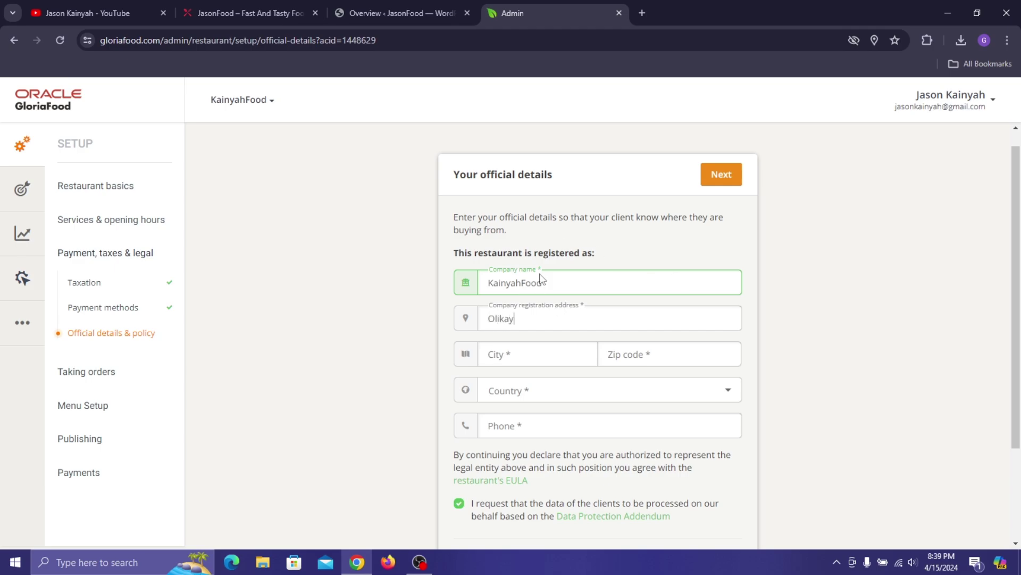
type("ashions")
left_click(538, 348)
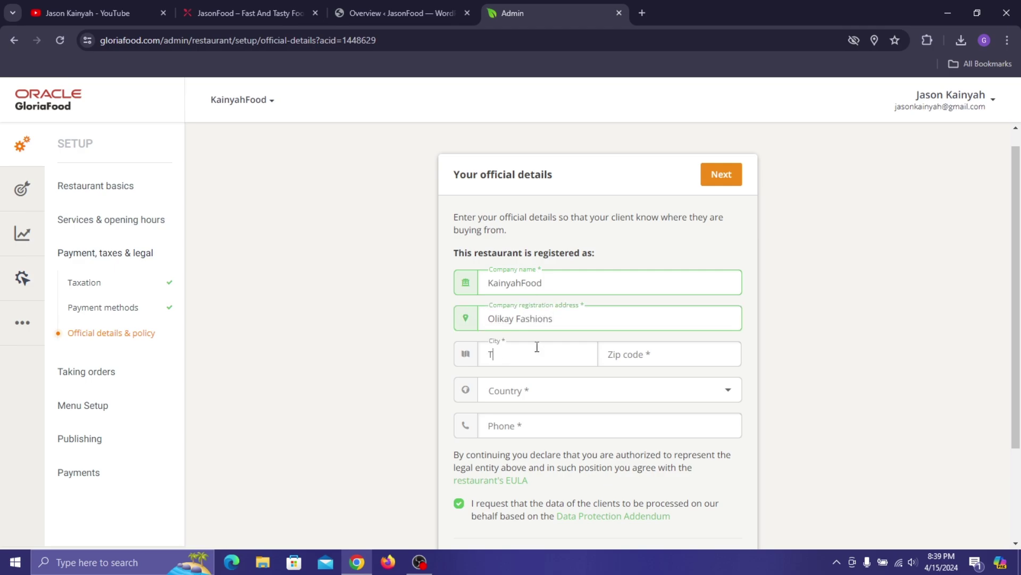
left_click(667, 352)
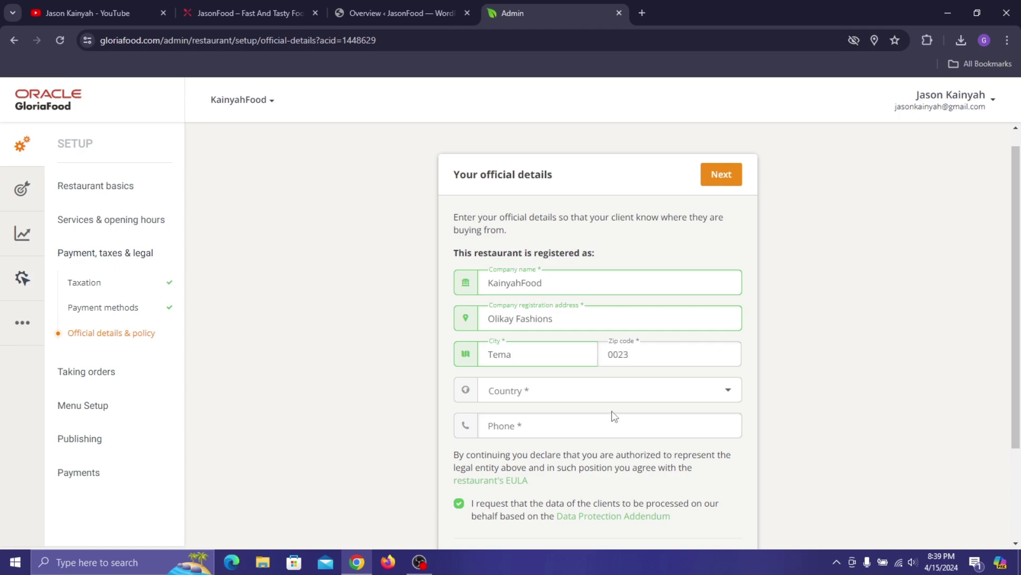
- Set the country to Ghana and enter the company phone number
left_click(622, 399)
scroll(554, 306, "down", 18)
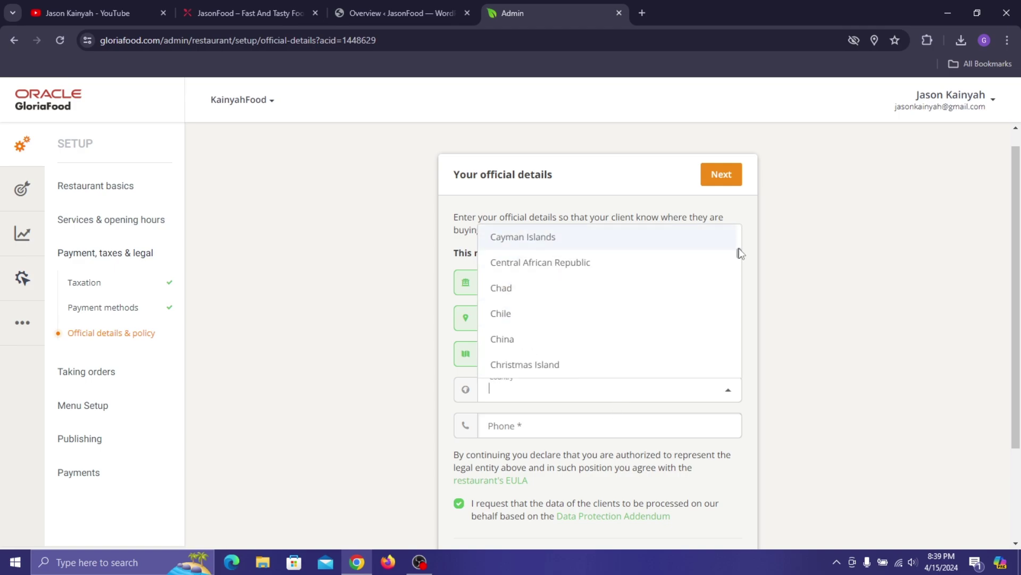
left_click_drag(739, 252, 745, 278)
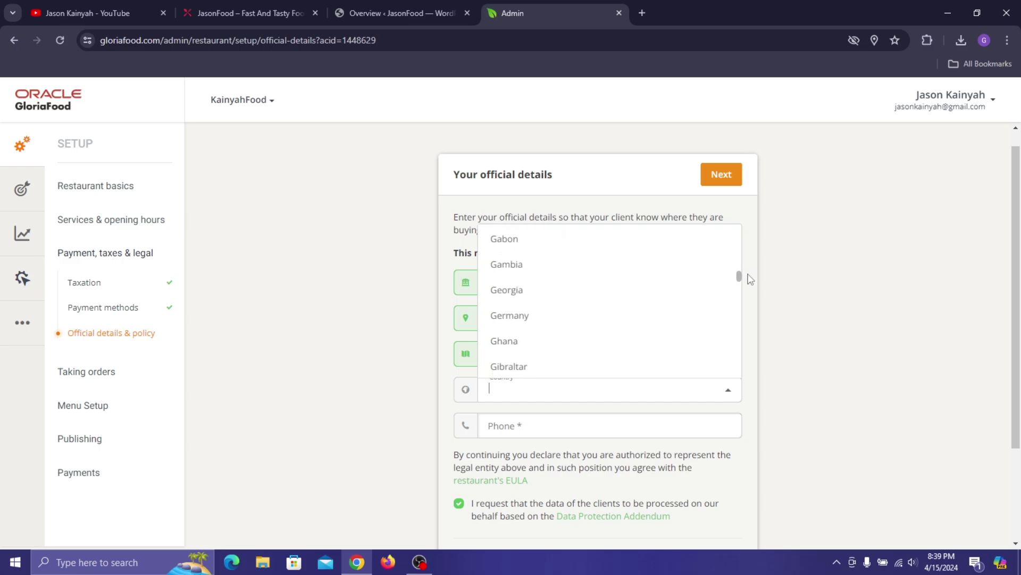
left_click(606, 343)
left_click(563, 429)
scroll(546, 355, "down", 1)
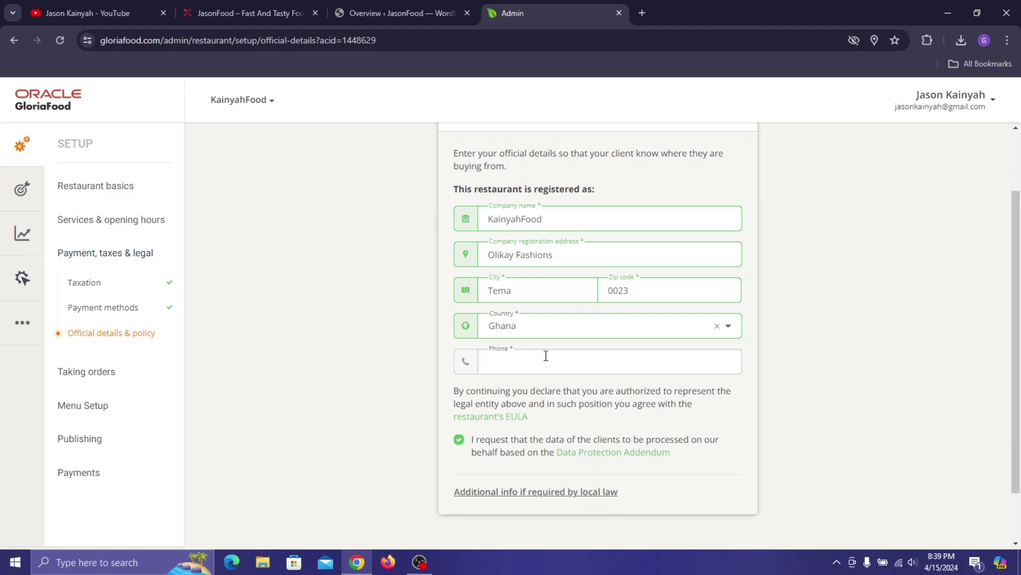
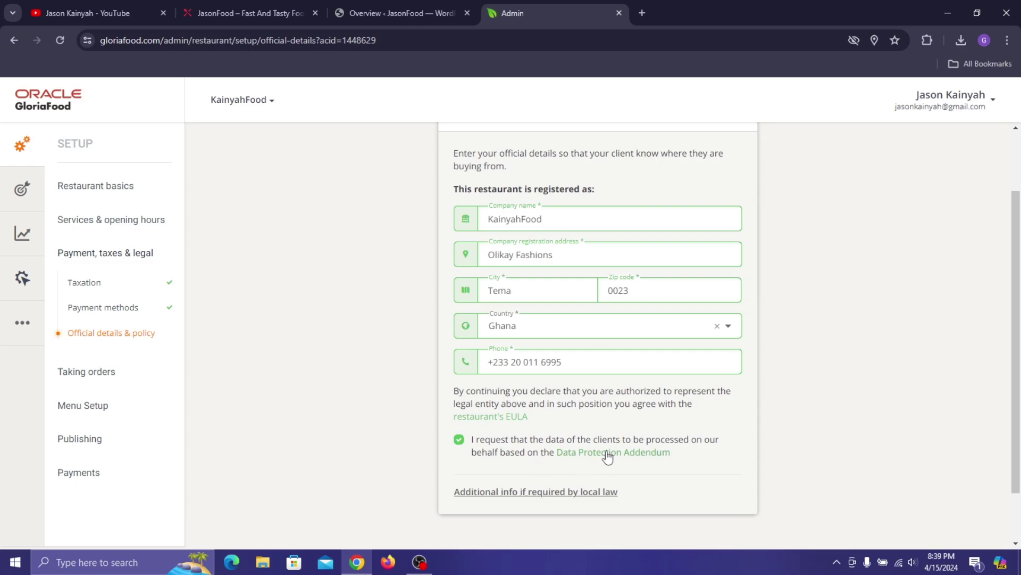
scroll(565, 301, "up", 2)
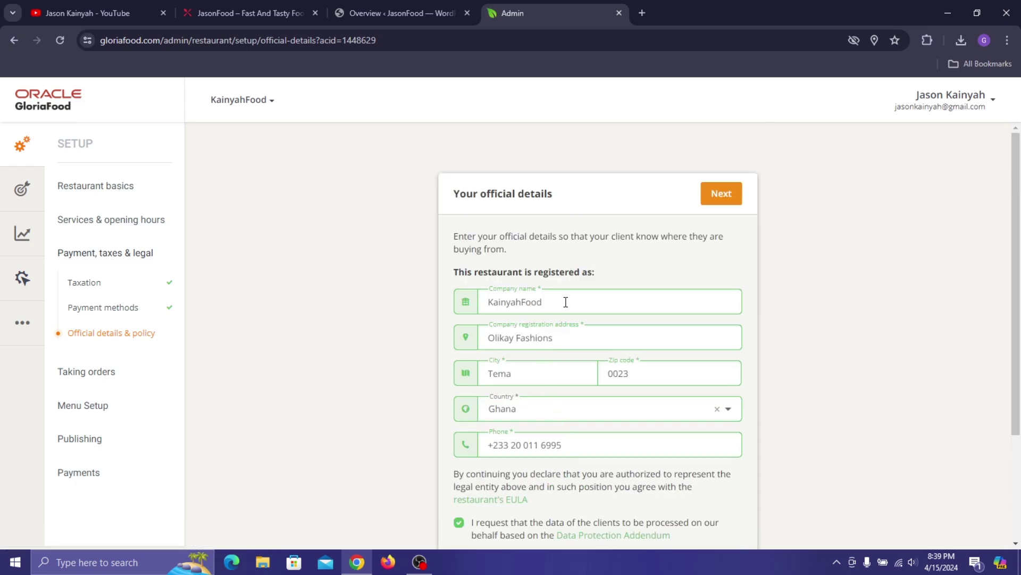
scroll(716, 241, "down", 3)
- Reveal the extra registration number, tax ID and data protection officer fields
left_click(527, 428)
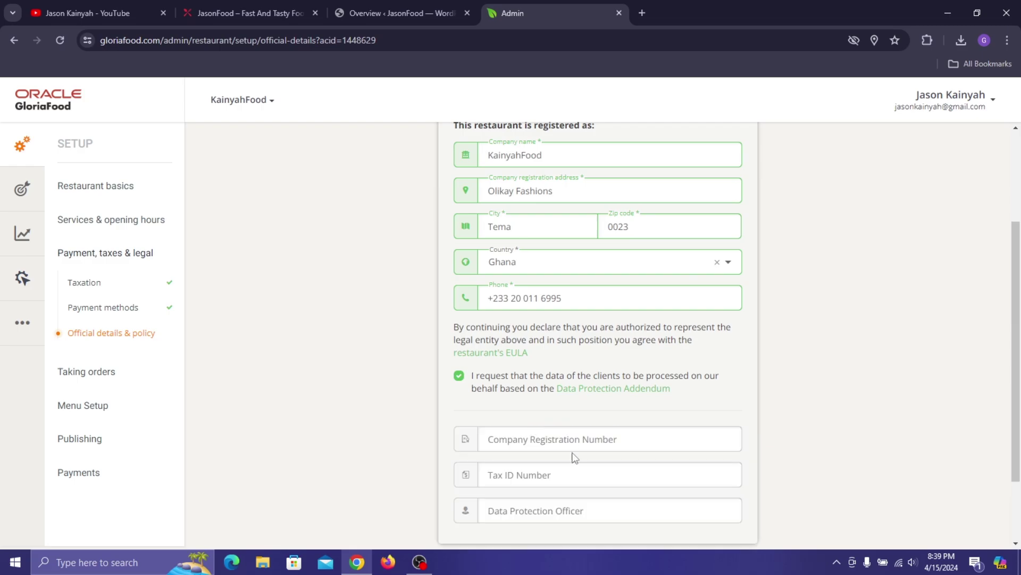
scroll(572, 456, "down", 2)
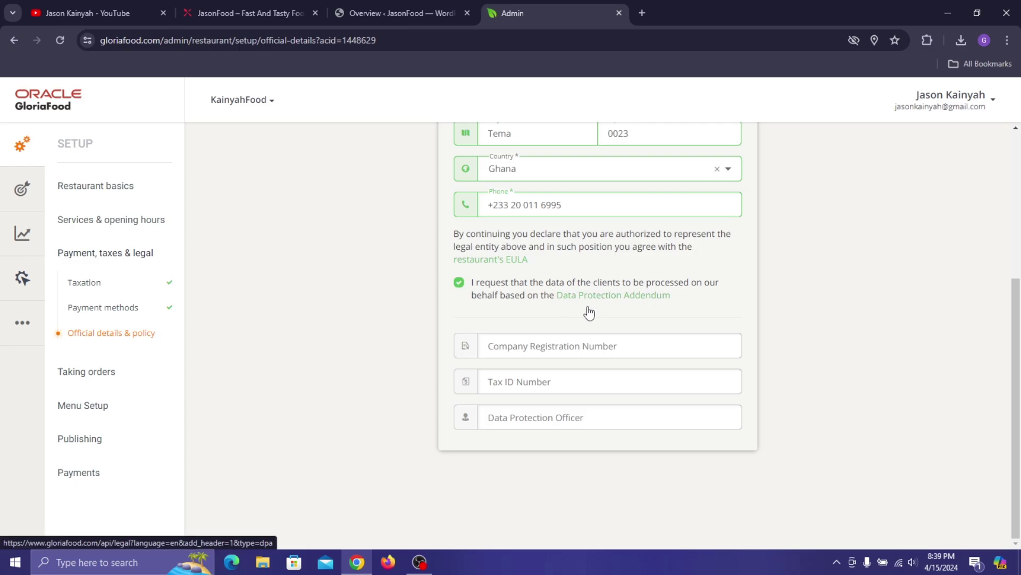
scroll(704, 375, "up", 5)
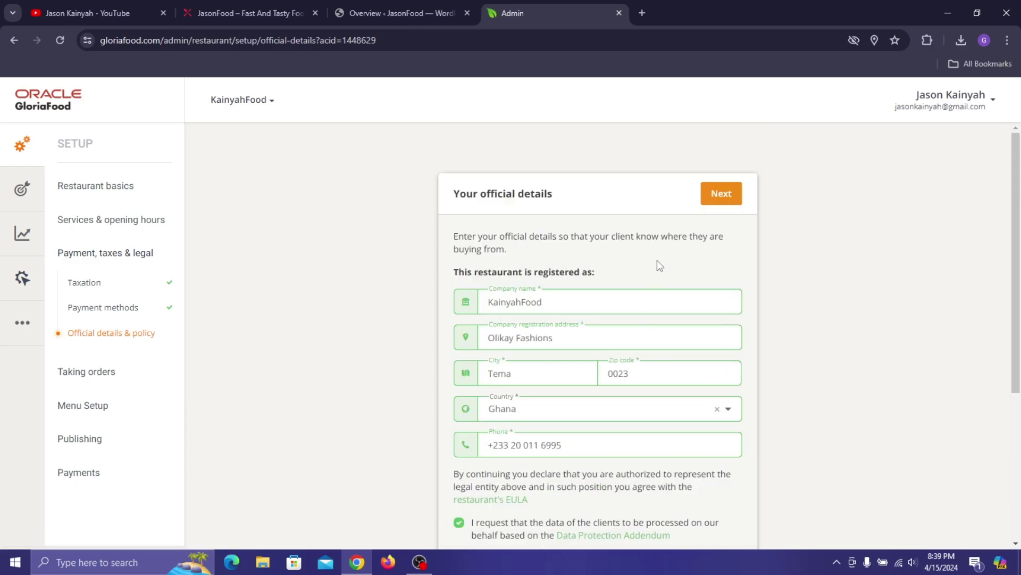
scroll(659, 265, "down", 5)
scroll(577, 384, "up", 5)
- Submit the official details and dismiss Chrome's save-address prompt
left_click(721, 193)
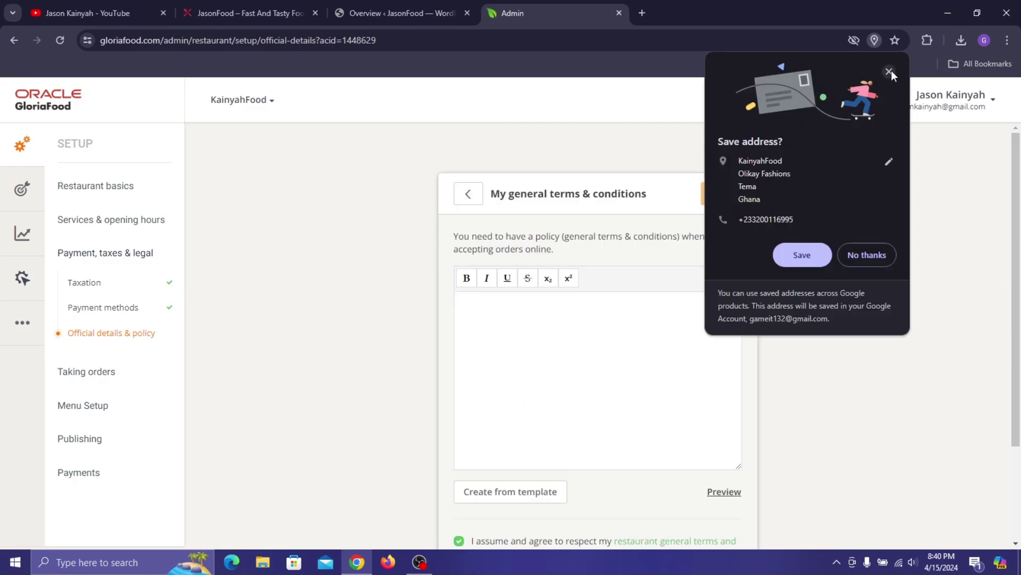
left_click(890, 70)
scroll(682, 330, "down", 2)
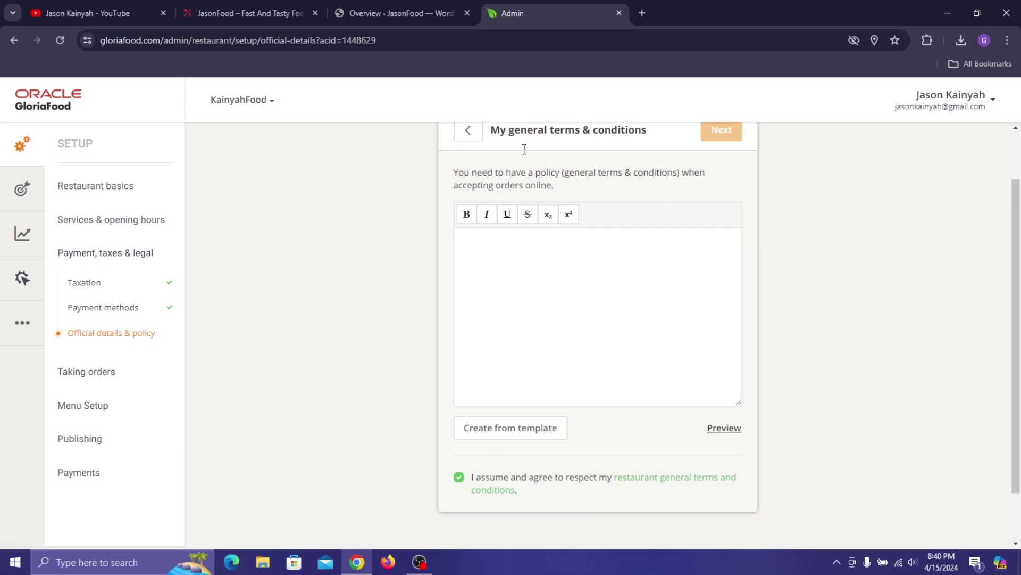
- Generate the general terms & conditions from the template
left_click(543, 366)
left_click(520, 429)
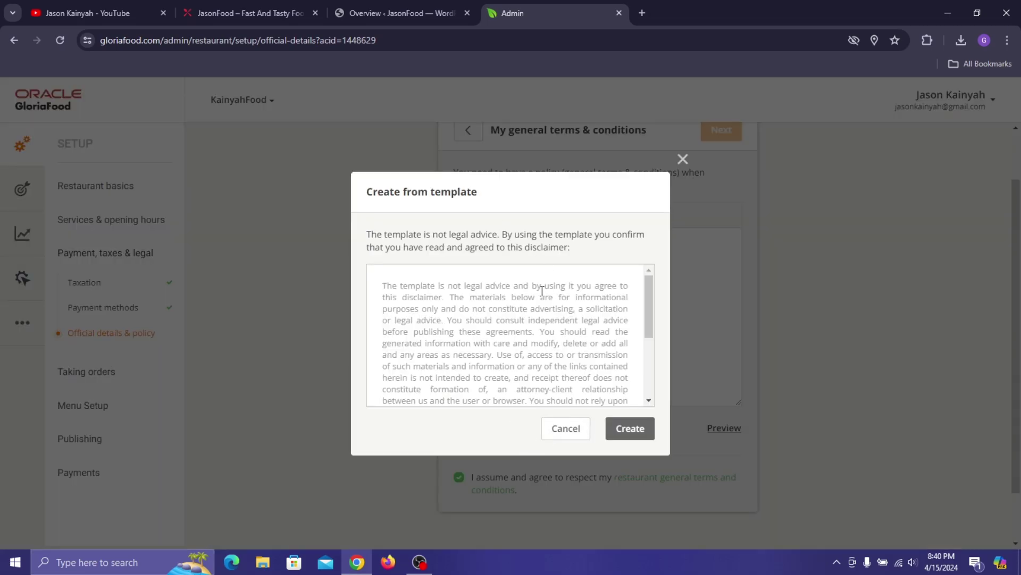
scroll(494, 308, "down", 3)
scroll(511, 277, "up", 5)
left_click(622, 435)
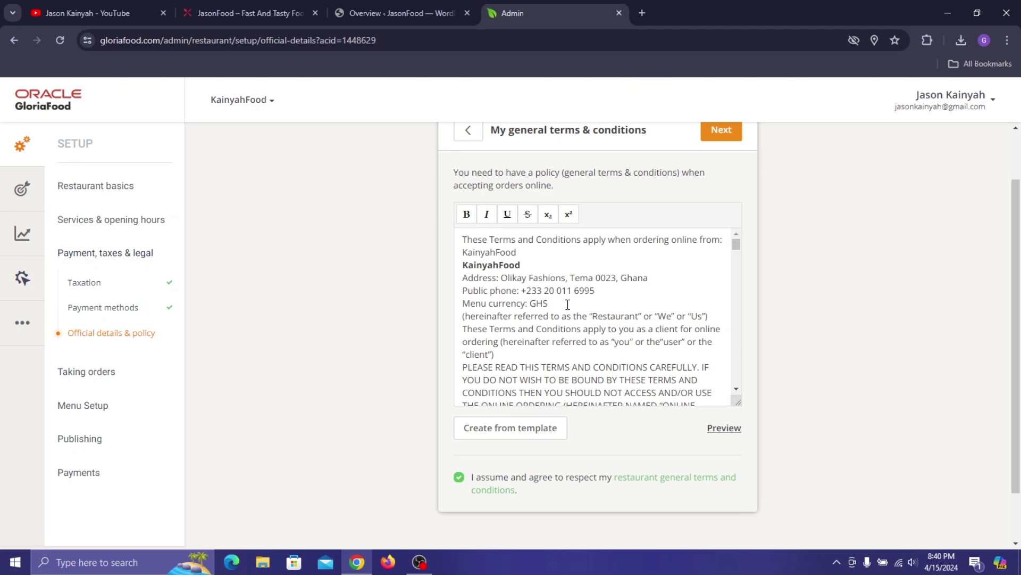
scroll(567, 303, "up", 1)
scroll(541, 340, "down", 10)
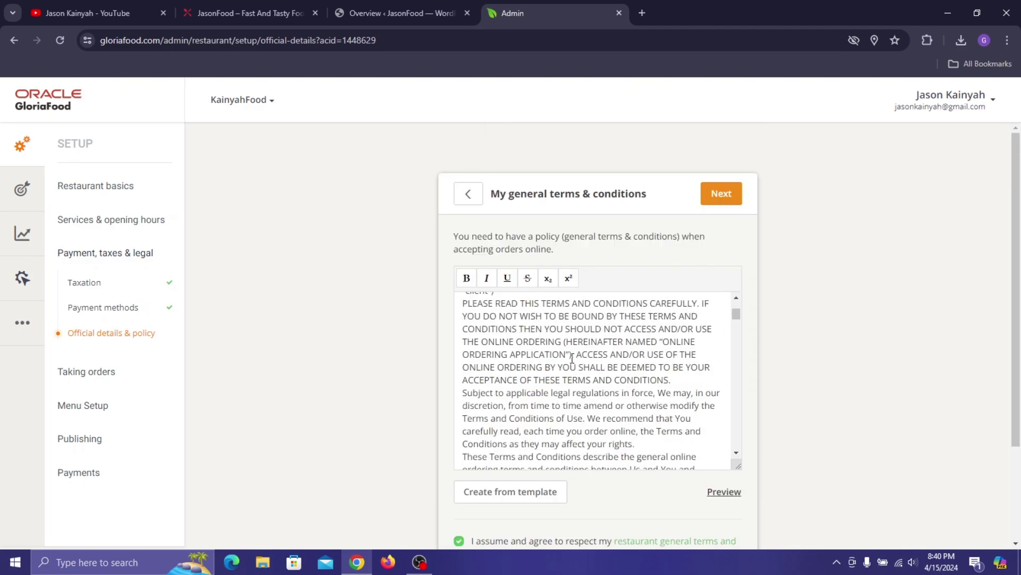
scroll(551, 338, "up", 10)
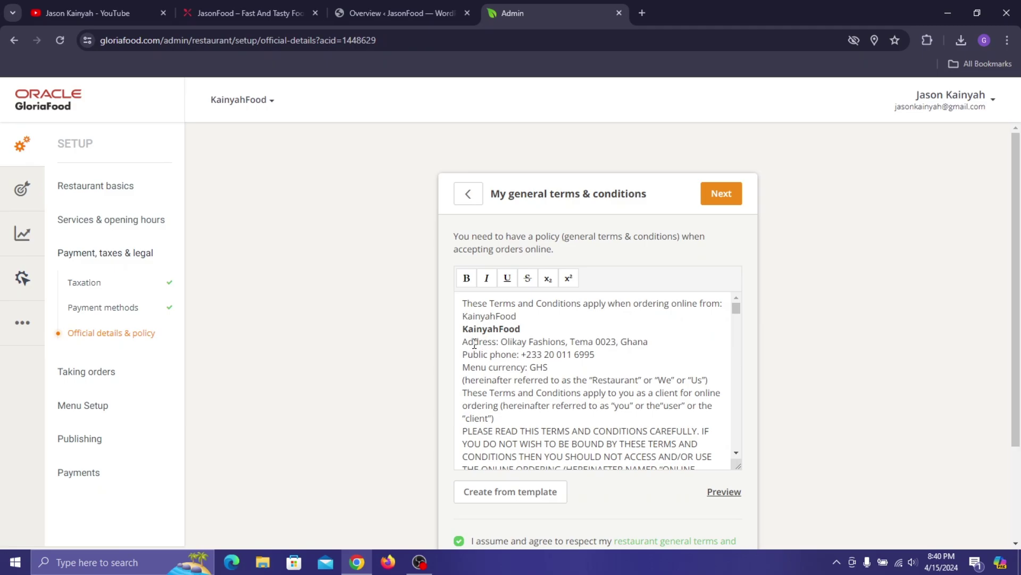
- Bold the Address label and underline the restaurant's address in the terms
left_click_drag(462, 341, 656, 342)
left_click(466, 278)
left_click(507, 277)
left_click(640, 424)
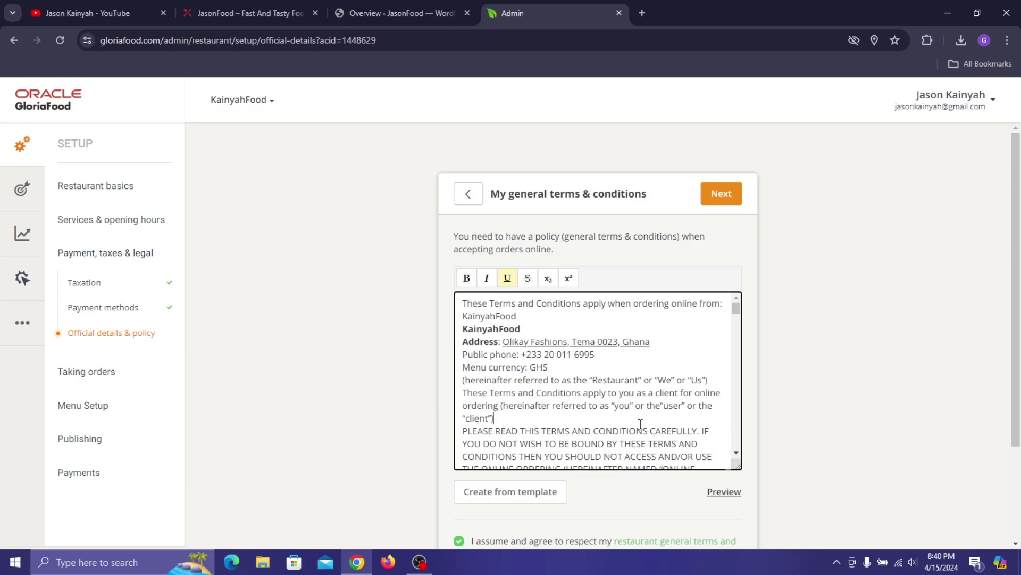
- Preview how the terms will look to clients
scroll(565, 321, "down", 3)
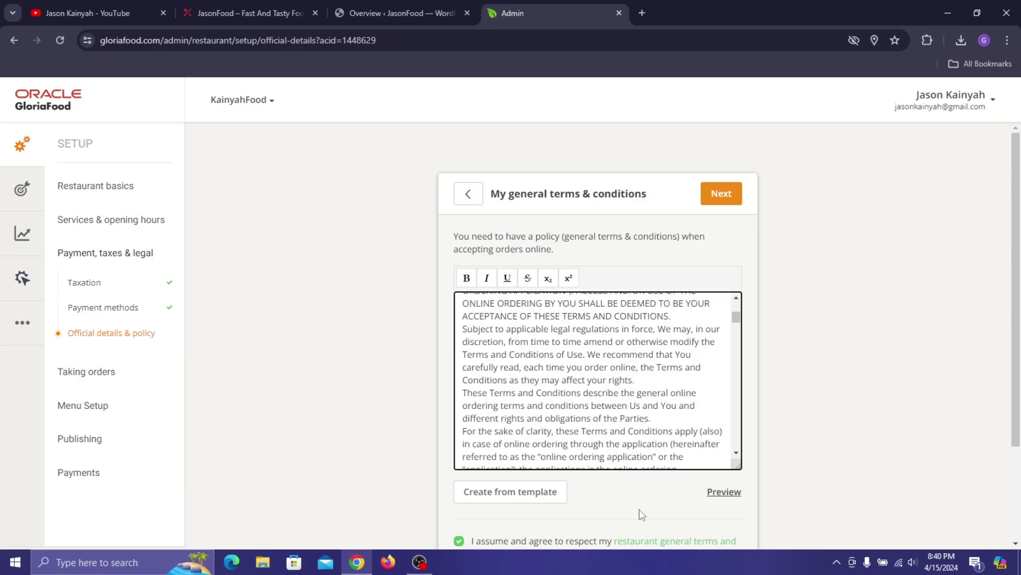
left_click(723, 490)
left_click(722, 491)
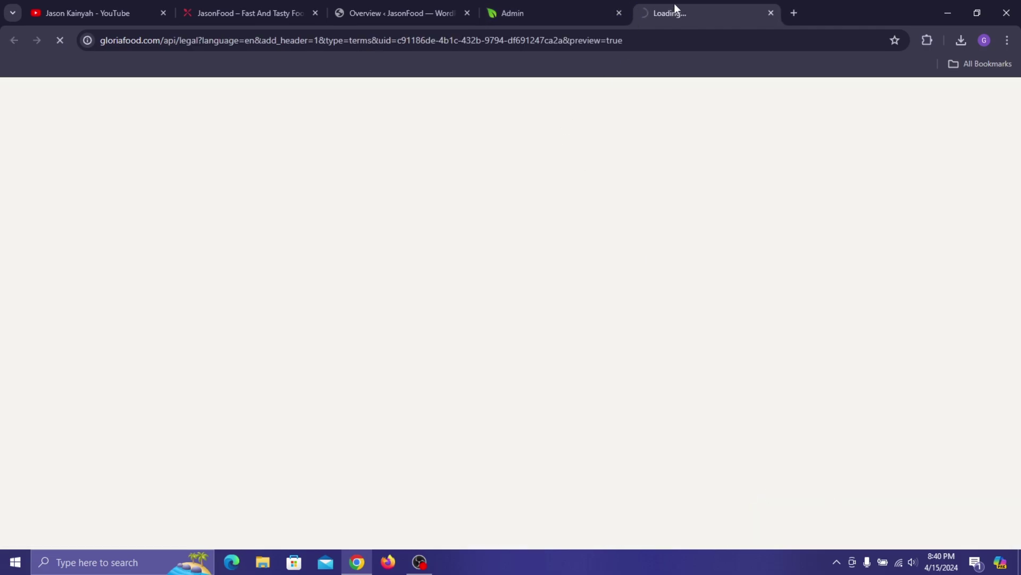
scroll(510, 140, "down", 5)
scroll(283, 220, "up", 6)
scroll(154, 209, "down", 3)
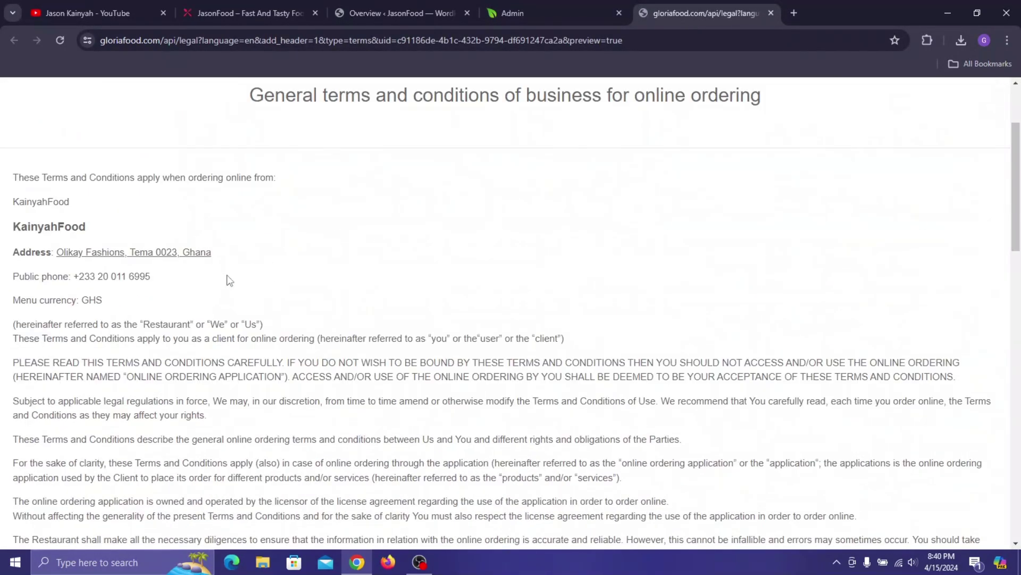
scroll(462, 251, "down", 3)
left_click(771, 13)
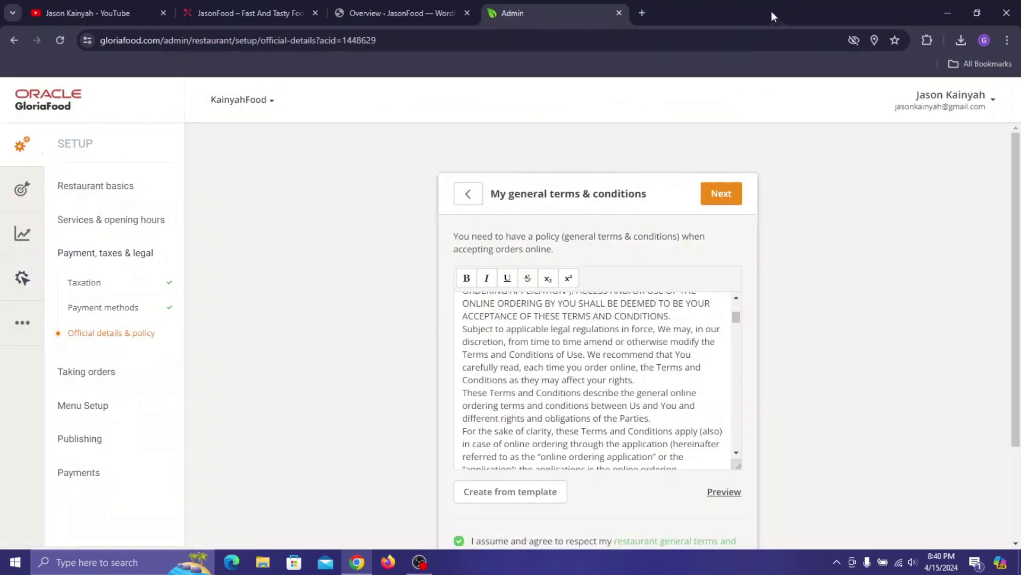
- Save the terms and continue to the privacy policy
scroll(678, 376, "down", 3)
scroll(570, 518, "down", 3)
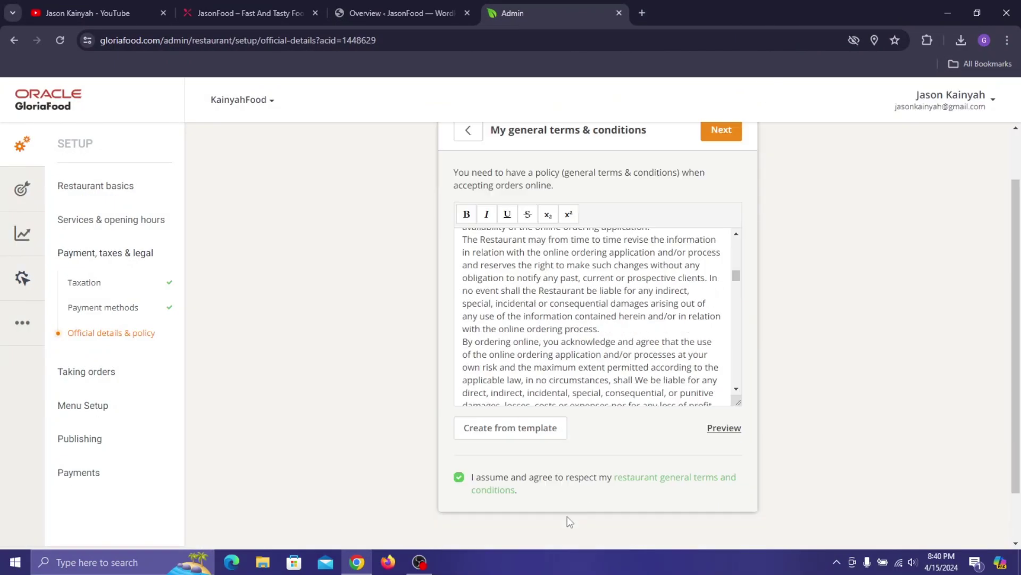
scroll(582, 333, "up", 6)
scroll(773, 235, "up", 2)
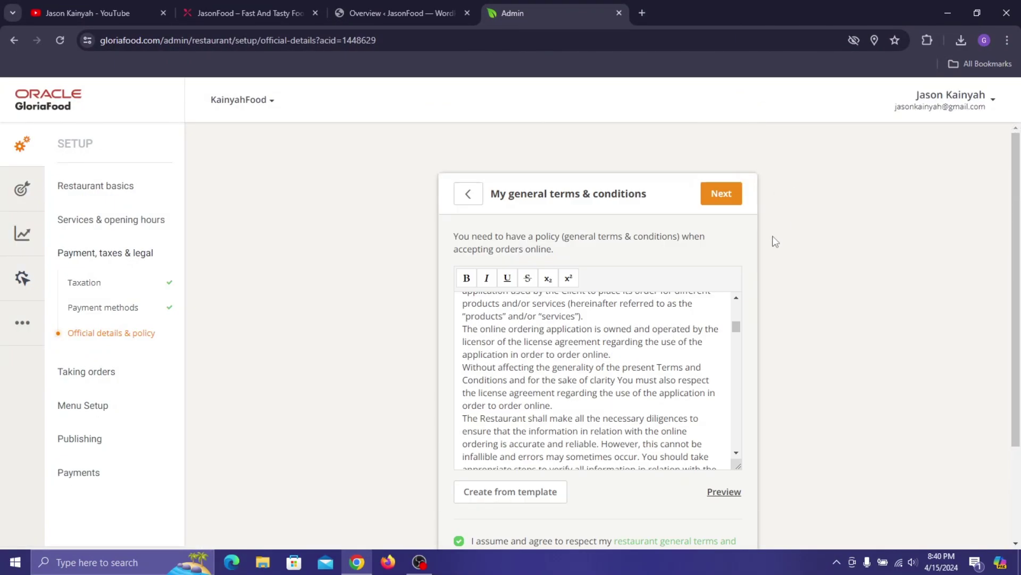
left_click(722, 194)
- Generate the privacy policy text from the template
left_click(561, 354)
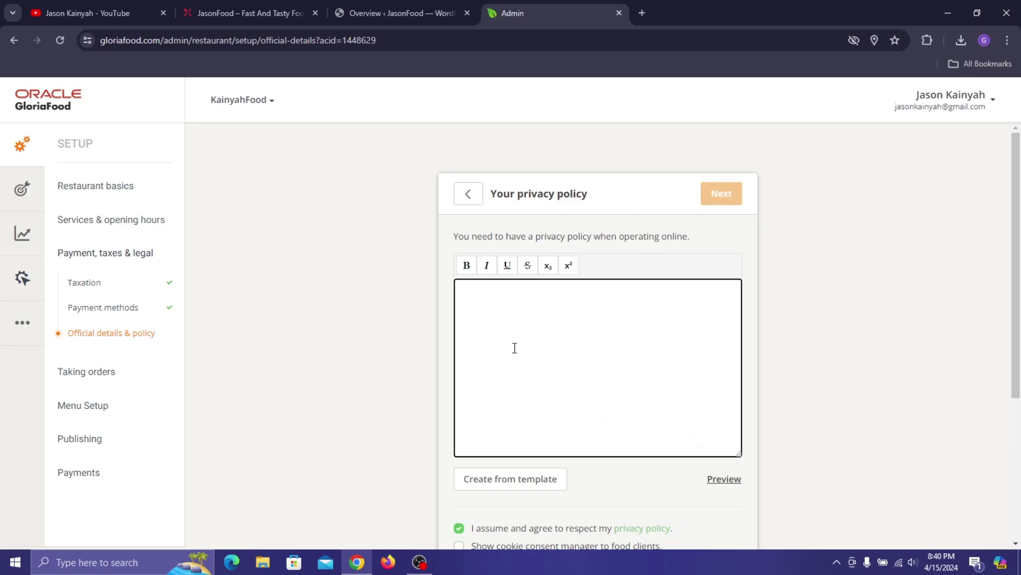
left_click(517, 481)
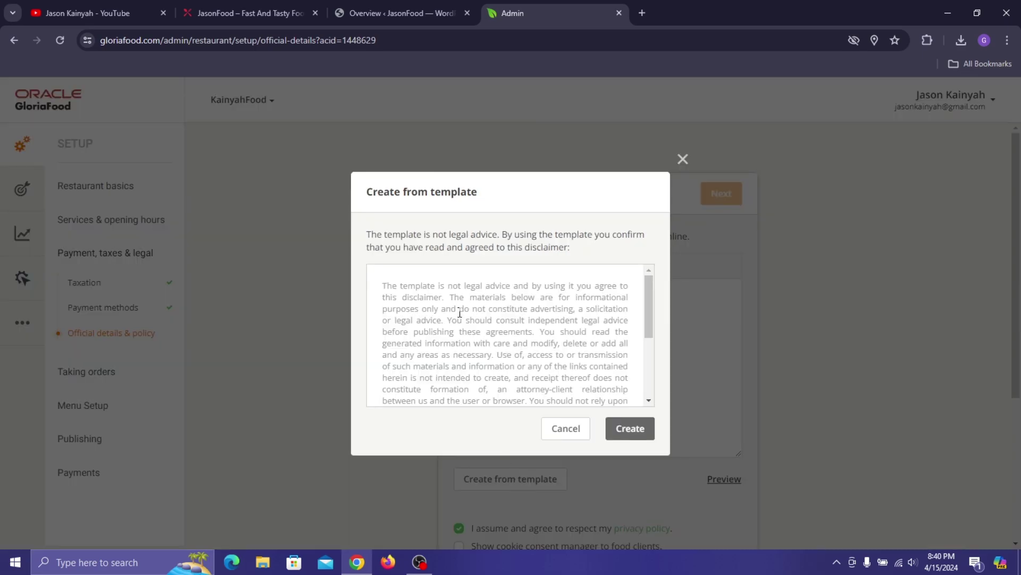
scroll(461, 313, "down", 3)
left_click(630, 429)
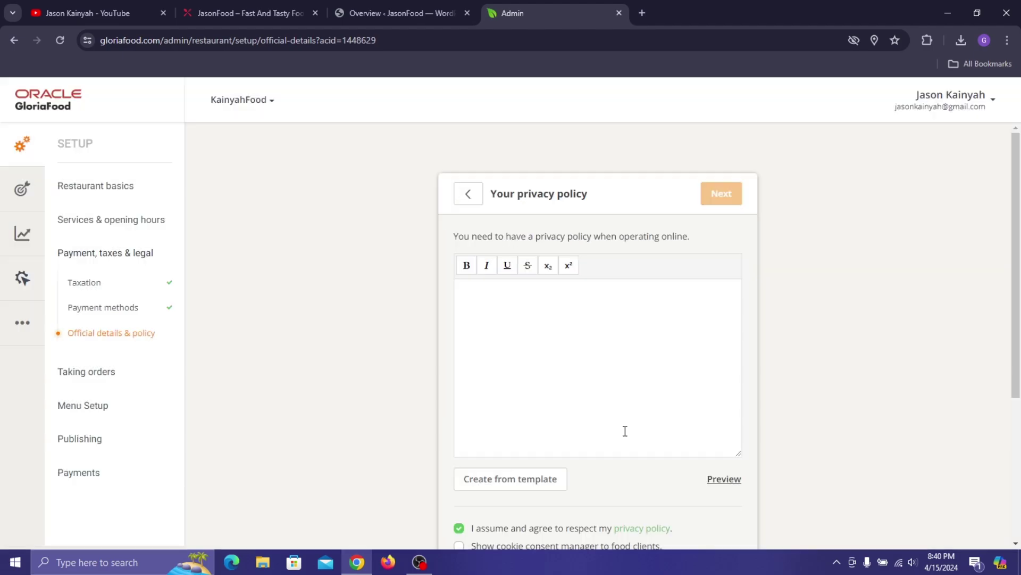
scroll(595, 340, "down", 5)
scroll(590, 341, "down", 8)
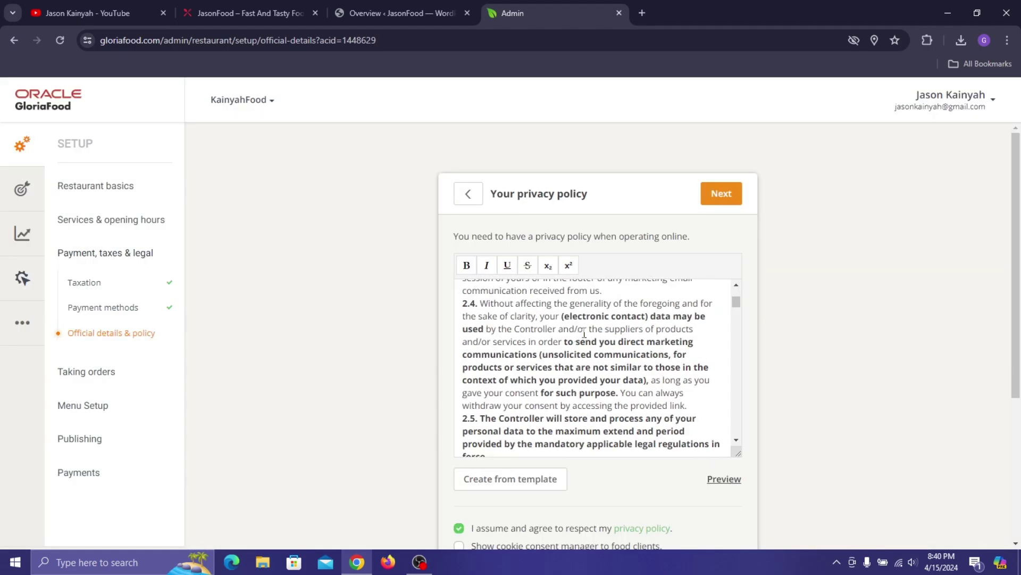
scroll(737, 314, "up", 10)
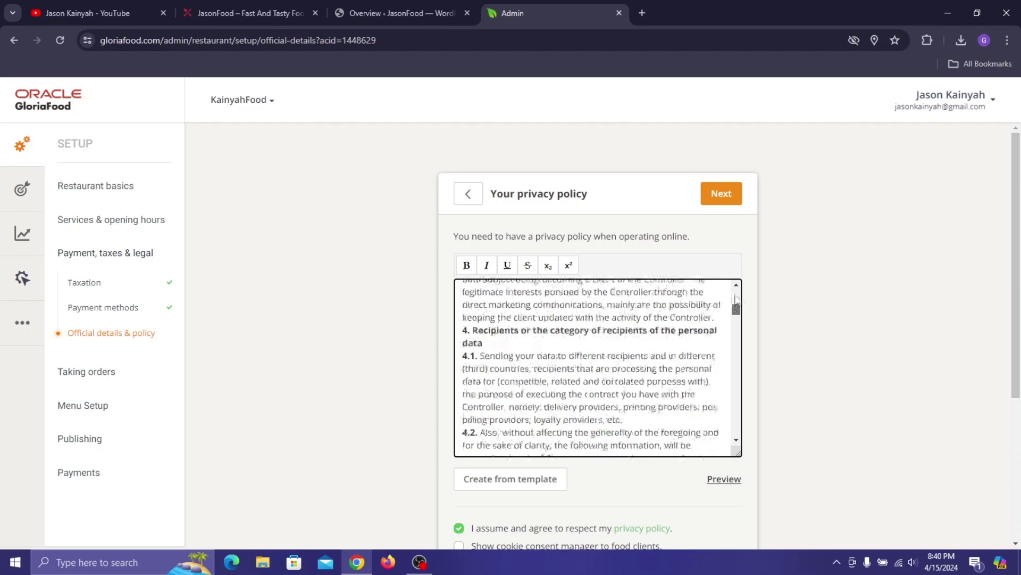
scroll(863, 315, "down", 5)
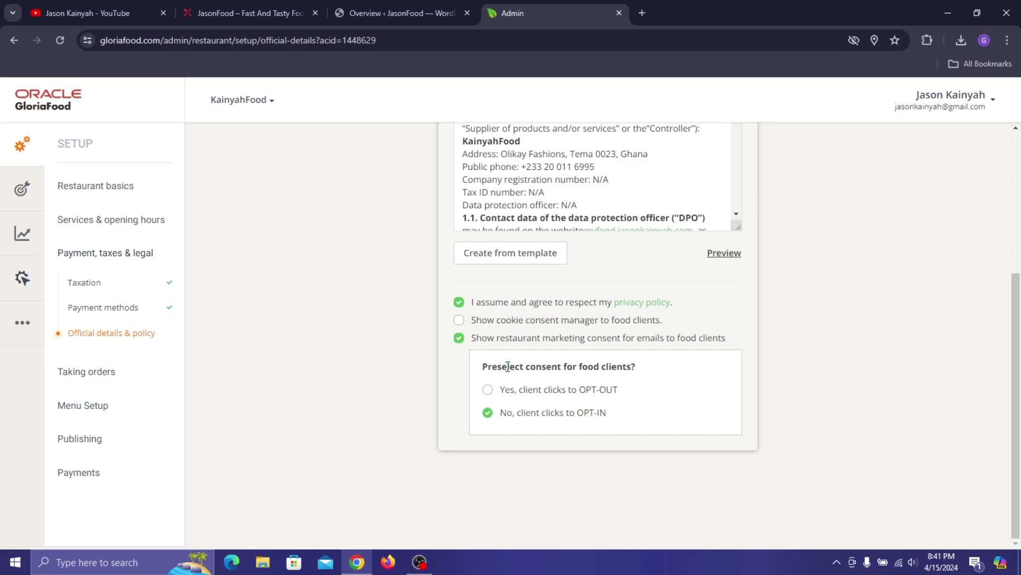
- Keep marketing consent as OPT-IN, show the cookie consent manager, and continue
left_click(510, 395)
left_click(524, 412)
left_click(510, 324)
scroll(644, 330, "up", 4)
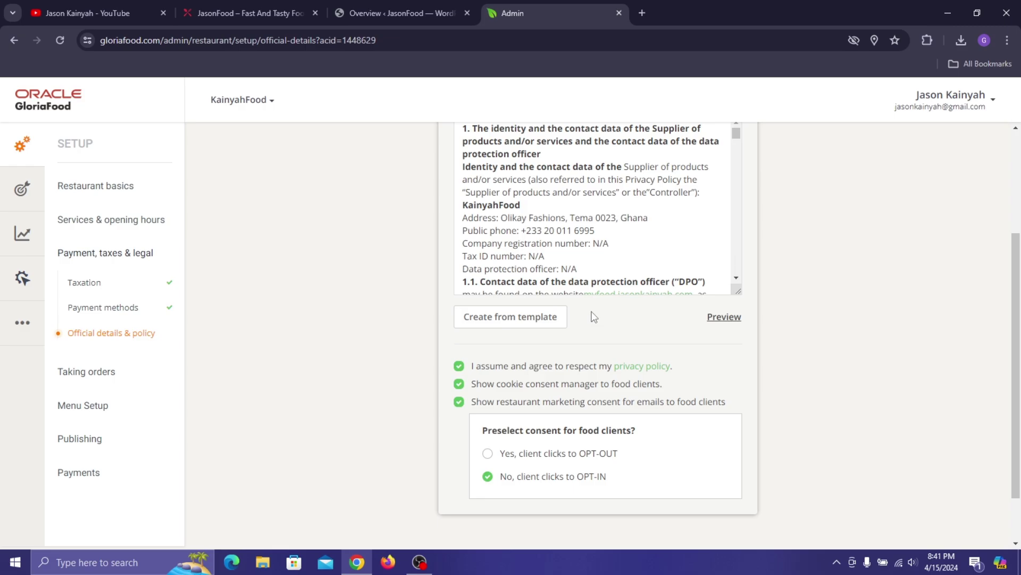
left_click(722, 207)
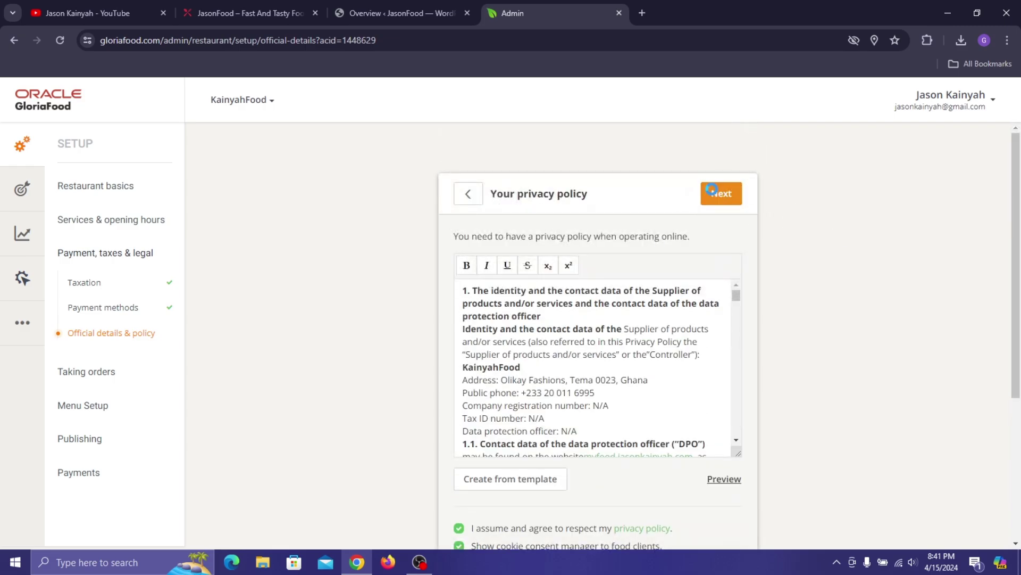
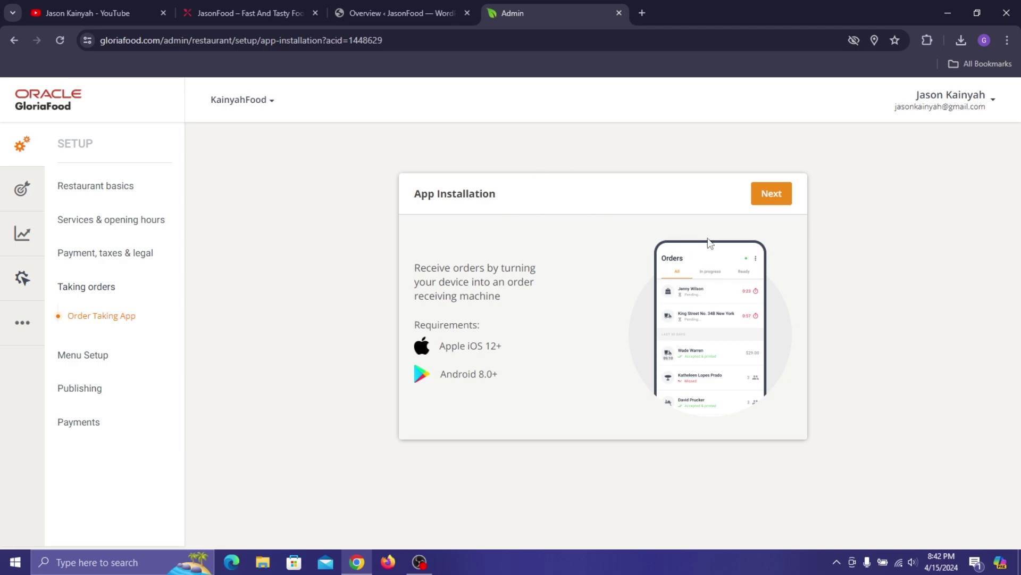
- Choose to install the order-taking app on a smartphone
left_click(768, 199)
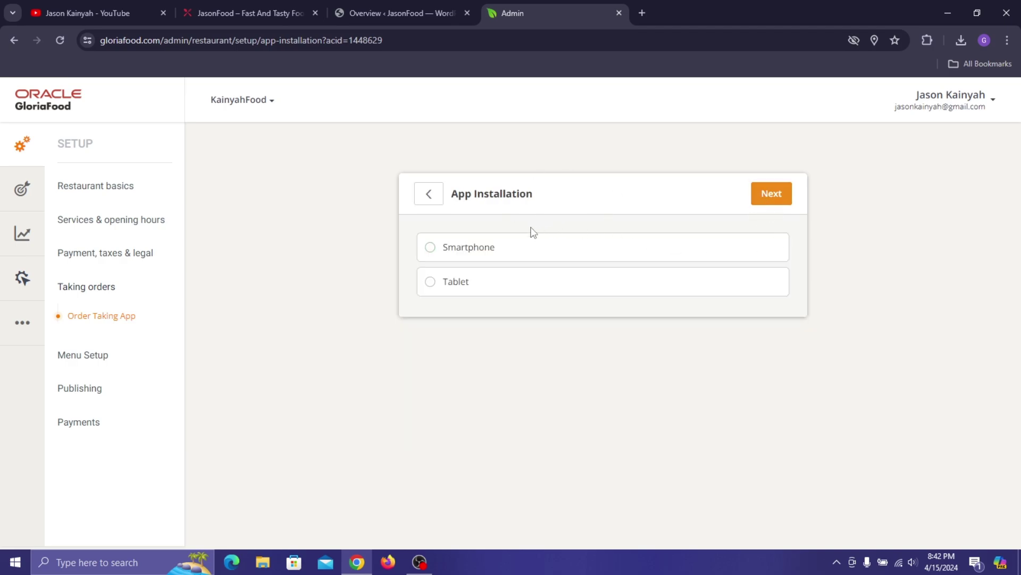
left_click(483, 250)
left_click(769, 194)
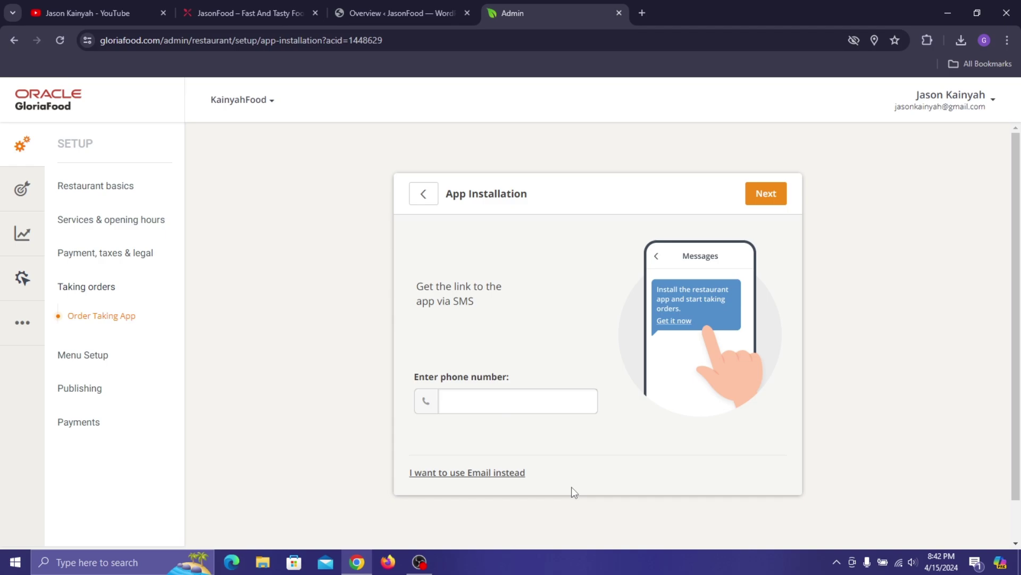
- Have the app download link sent to the phone's email address instead of by SMS
left_click(446, 478)
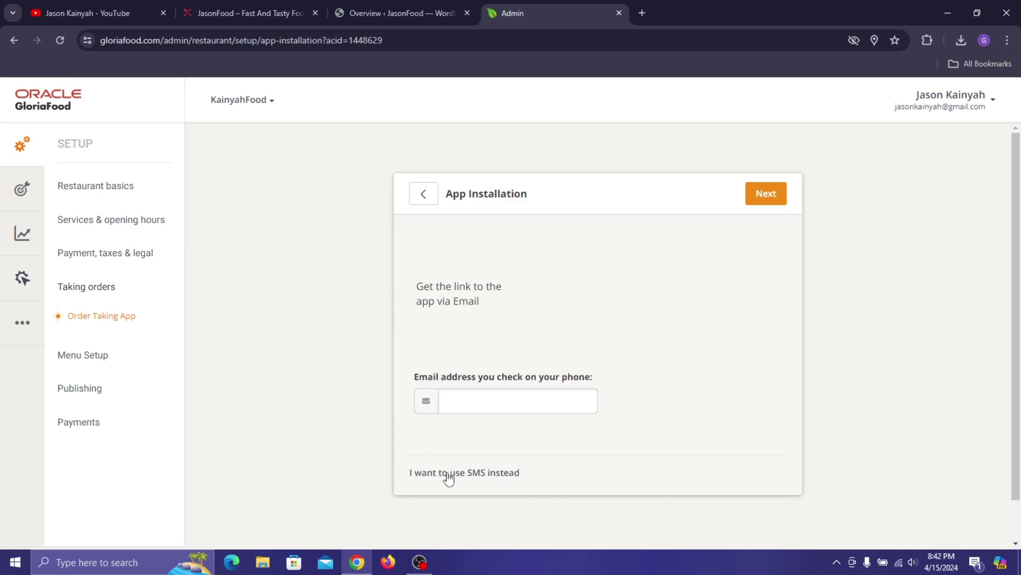
left_click(530, 401)
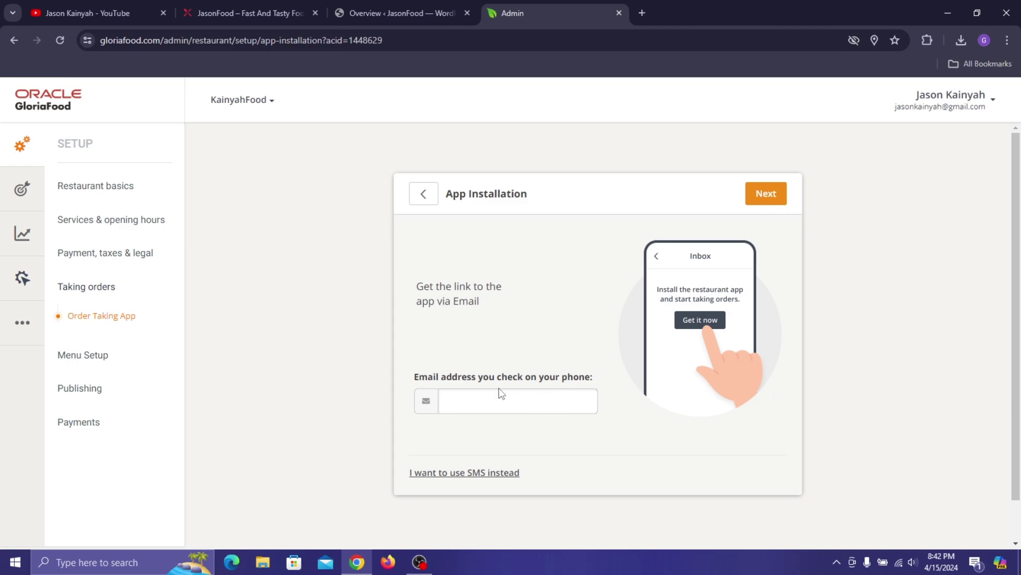
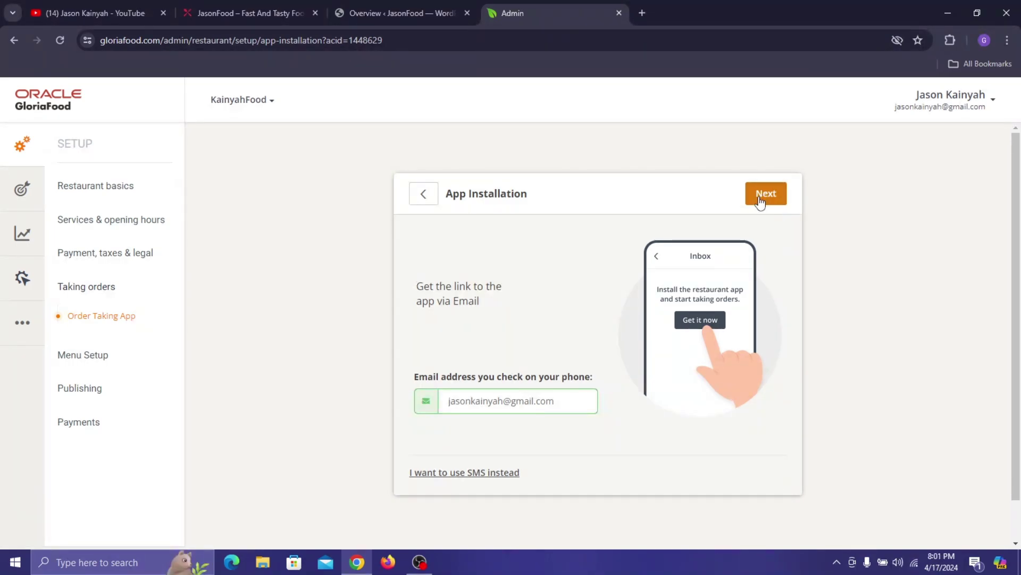
left_click(761, 197)
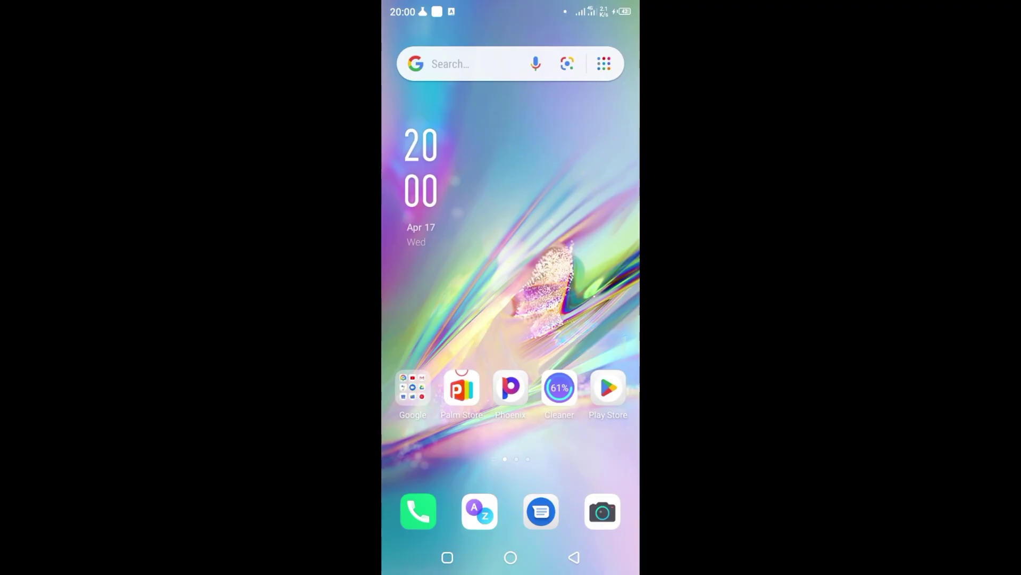
- In Gmail, open the Order Taking App Download email and follow its Download & Install link
left_click(413, 388)
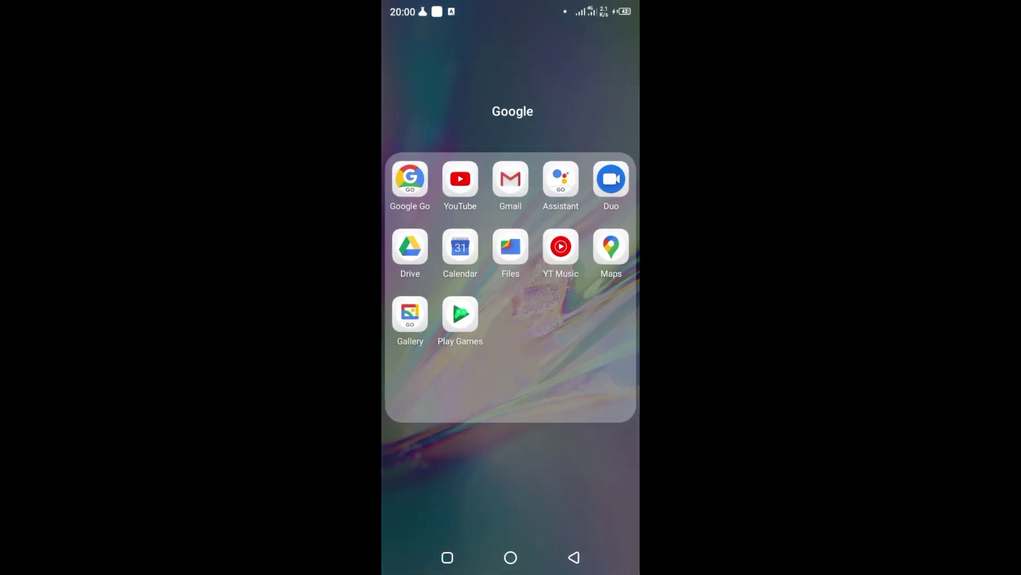
left_click(511, 175)
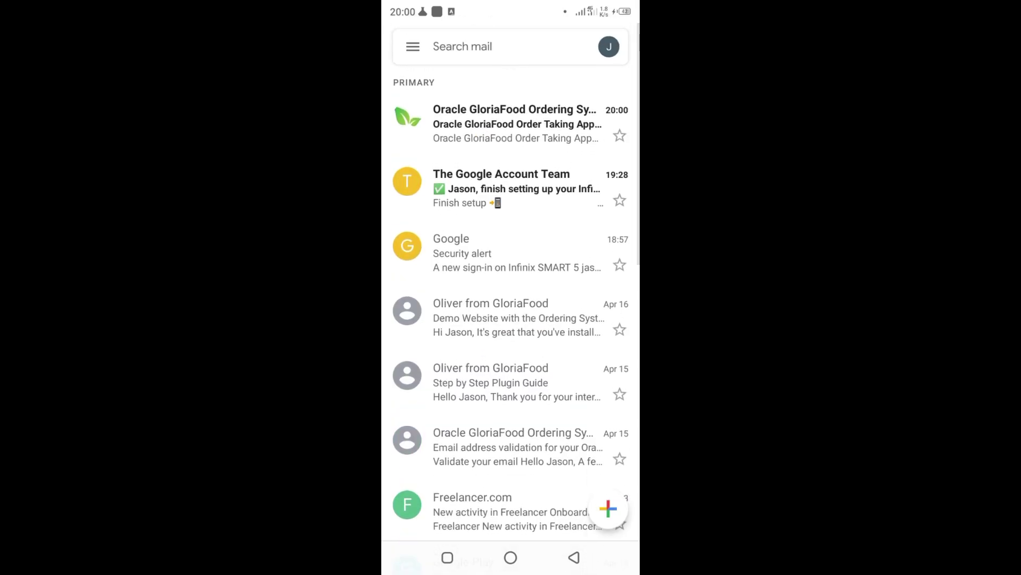
left_click(511, 124)
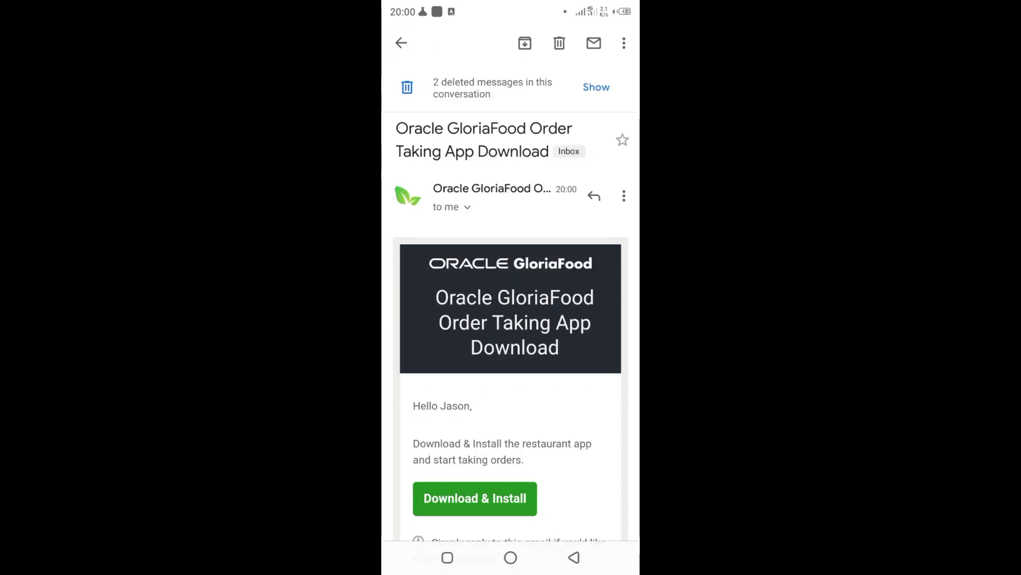
scroll(511, 298, "down", 2)
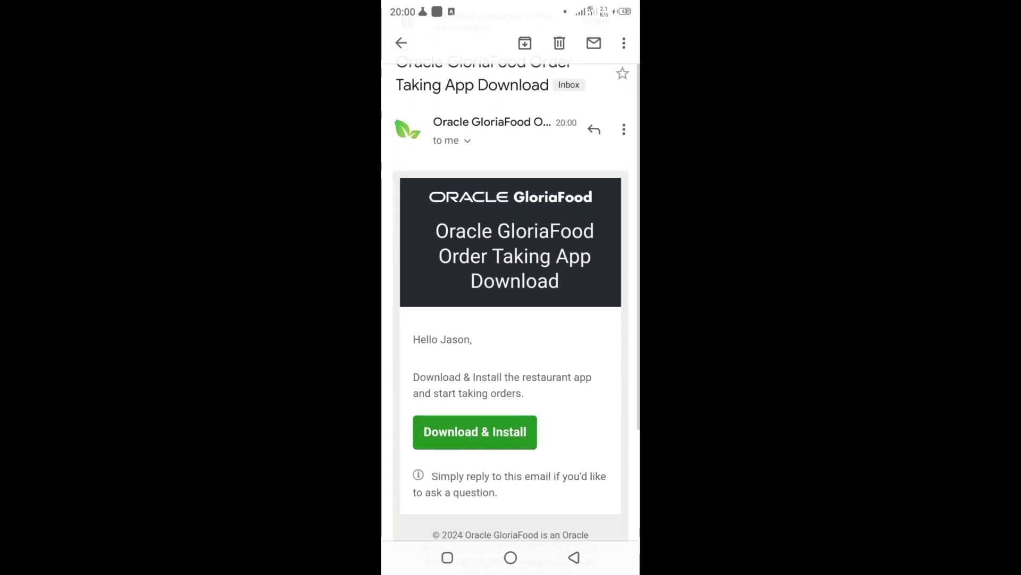
scroll(511, 298, "down", 3)
left_click(475, 302)
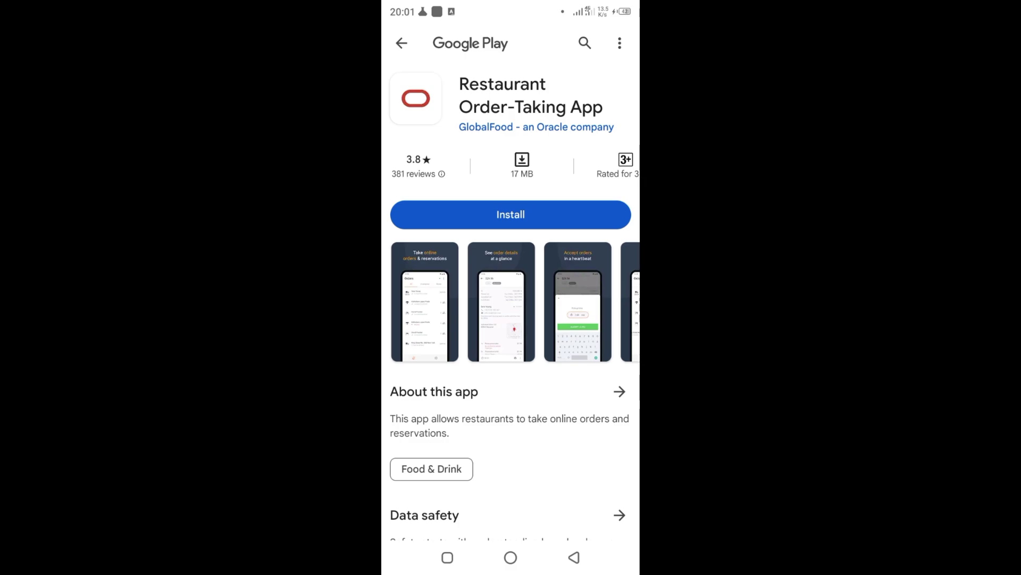
- Install the Restaurant Order-Taking App from Google Play and open it
mouse_move(553, 302)
left_mouse_down()
mouse_move(497, 302)
mouse_move(535, 301)
left_mouse_up()
left_click(511, 215)
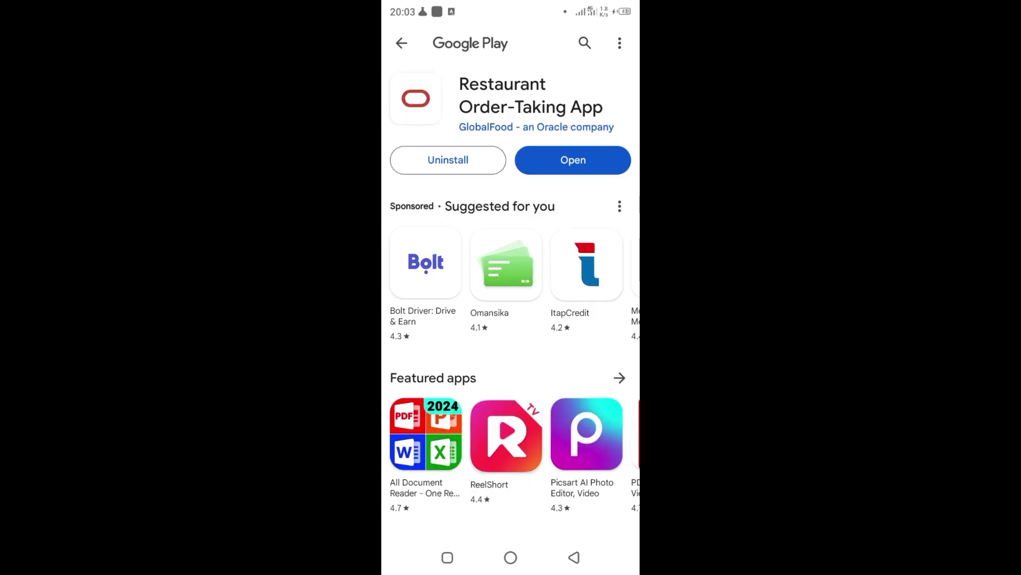
left_click(573, 159)
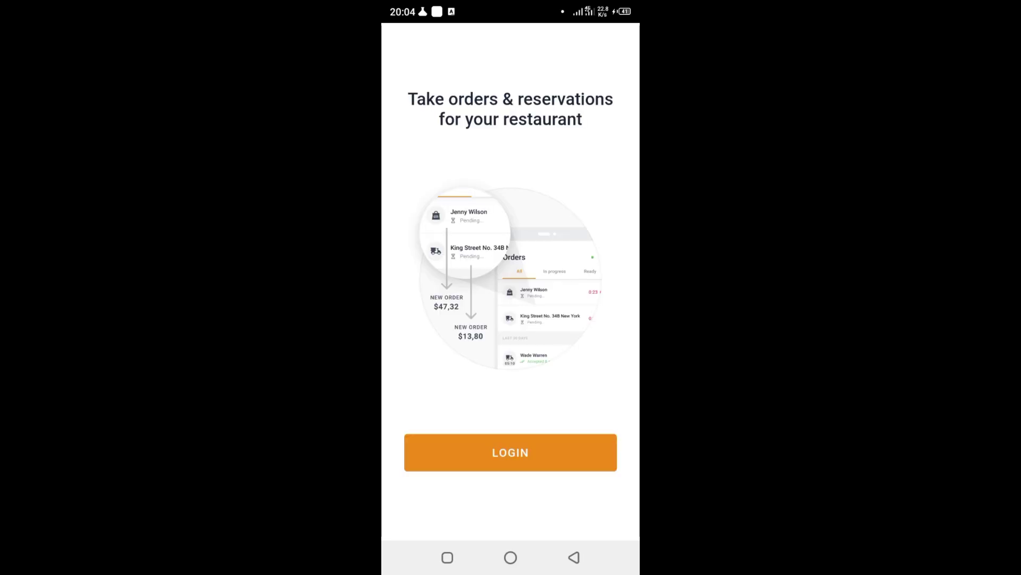
- Log in to the restaurant account and step through the welcome tour
left_click(511, 452)
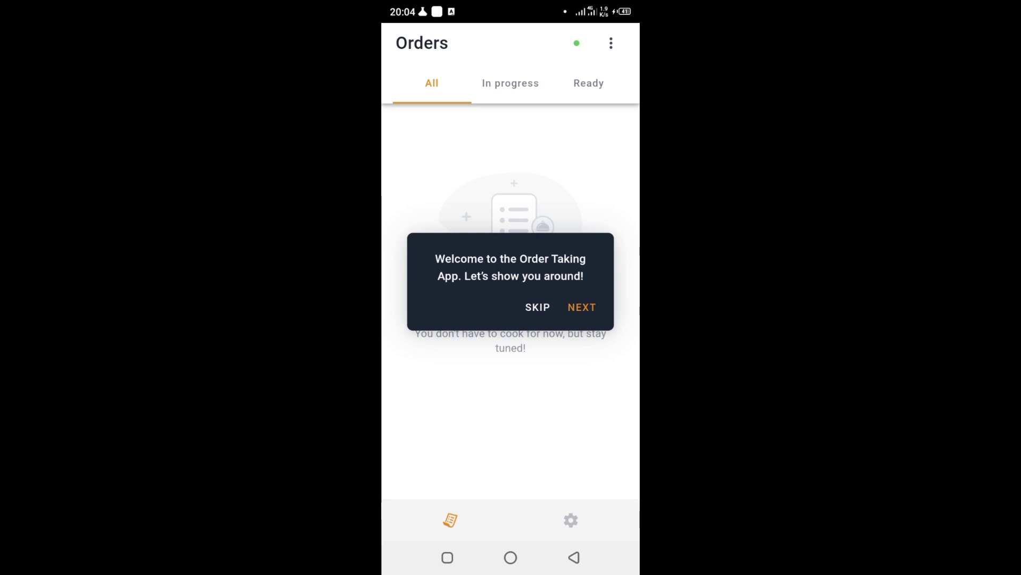
left_click(582, 307)
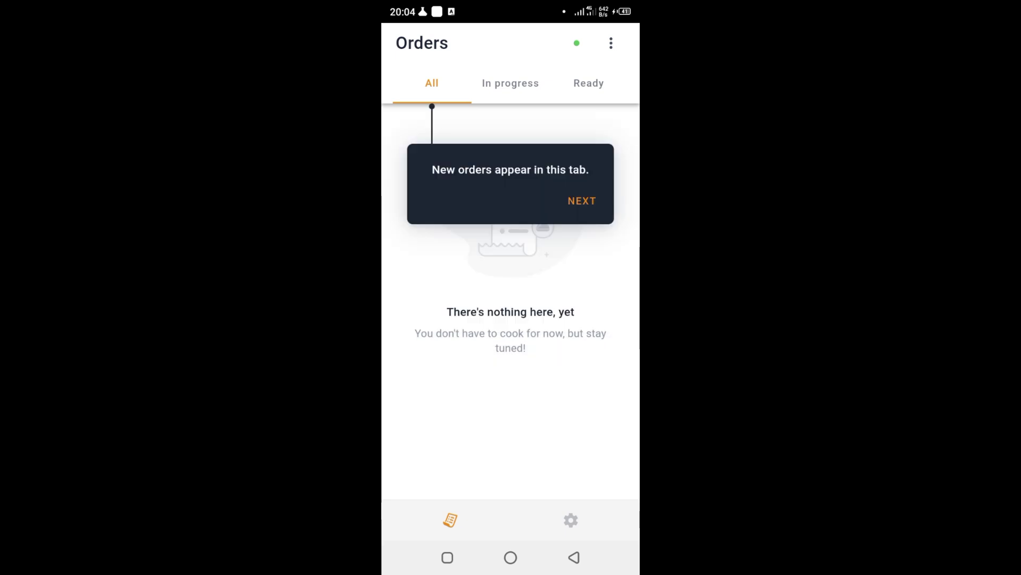
left_click(582, 201)
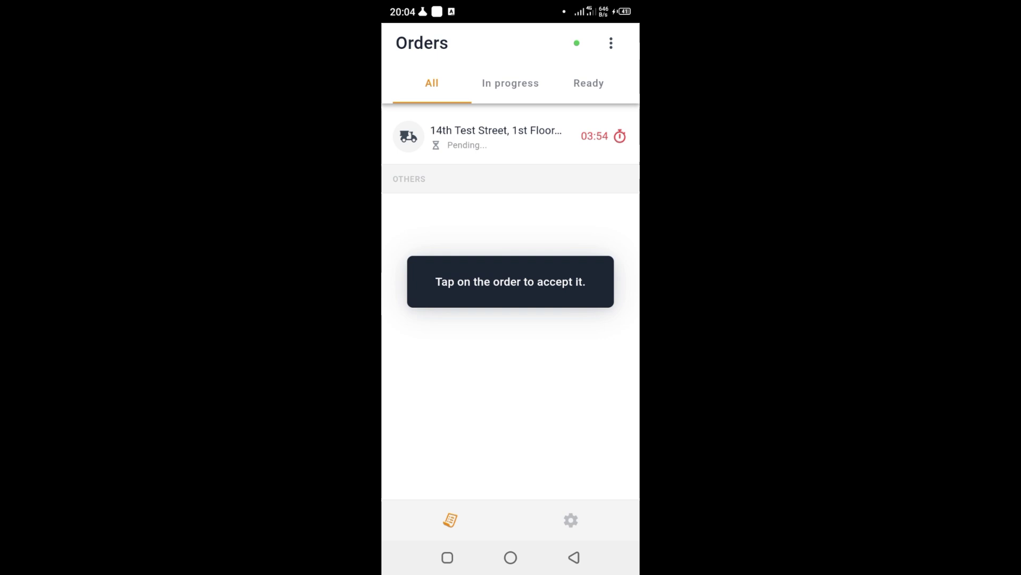
- Open the pending GHS 11.72 test order for 2 Pizza Prosciutto and review its details
left_click(495, 137)
scroll(511, 272, "down", 3)
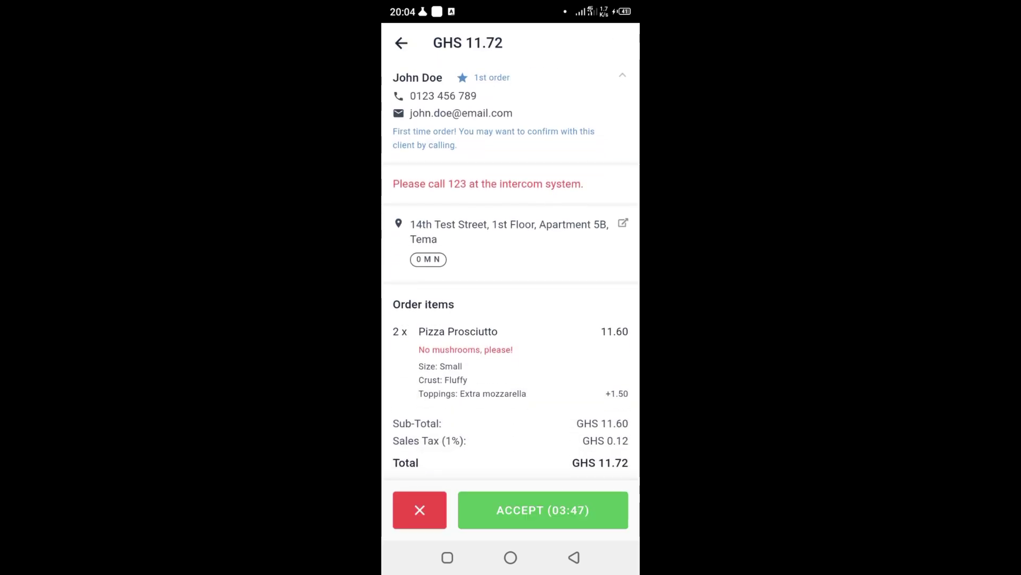
scroll(511, 271, "up", 3)
scroll(510, 271, "down", 3)
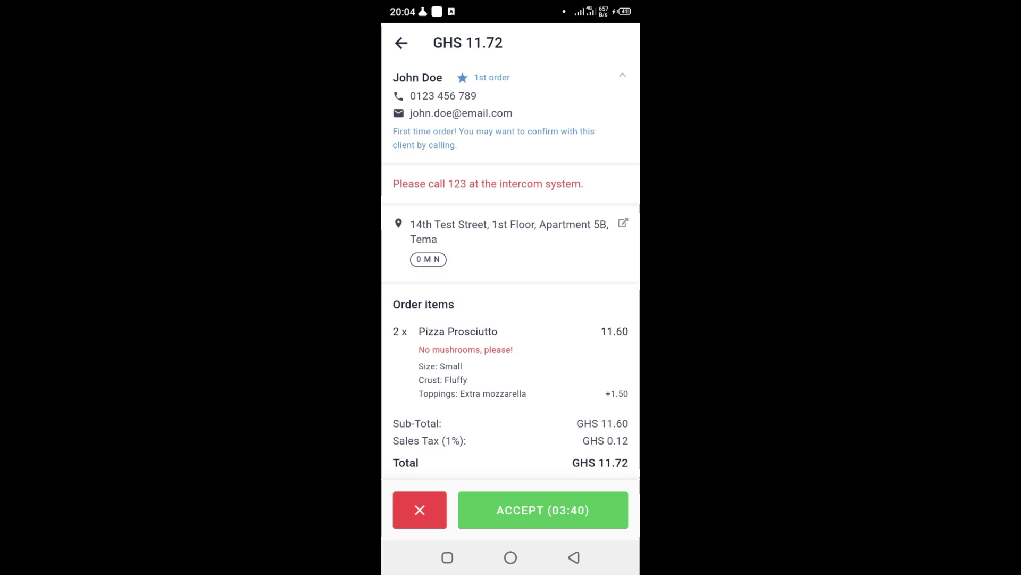
scroll(511, 266, "up", 3)
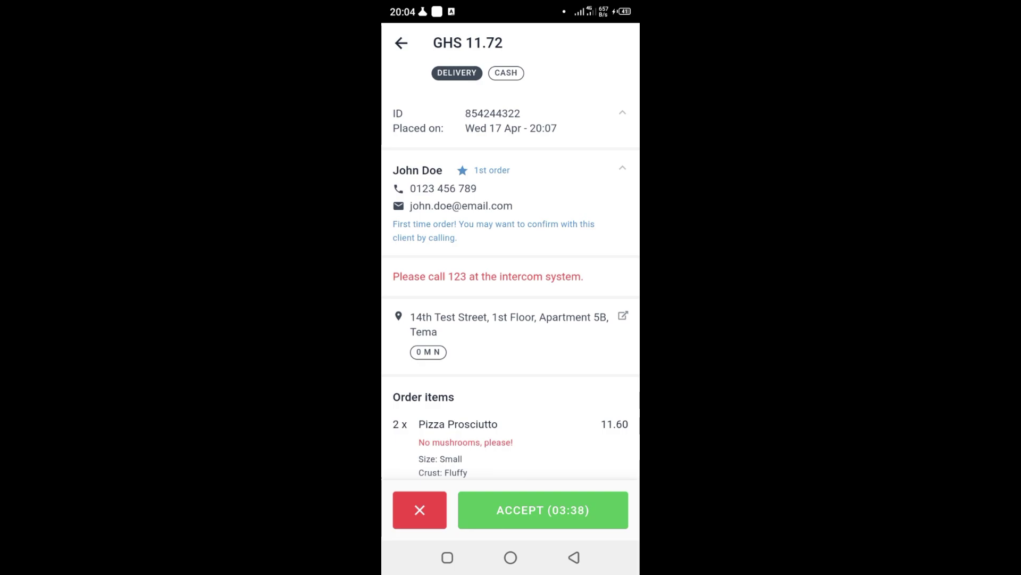
scroll(511, 266, "down", 2)
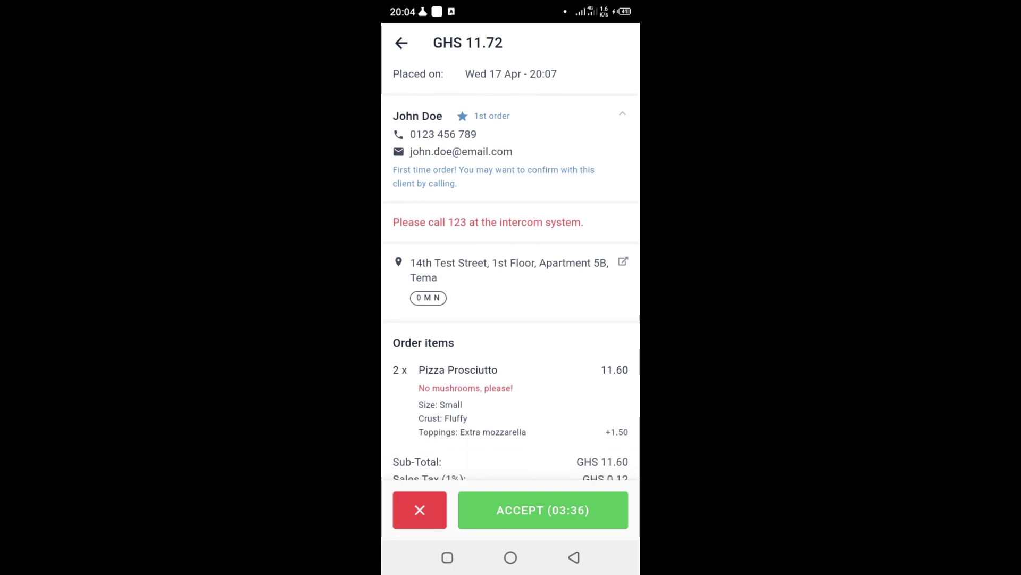
scroll(511, 266, "down", 1)
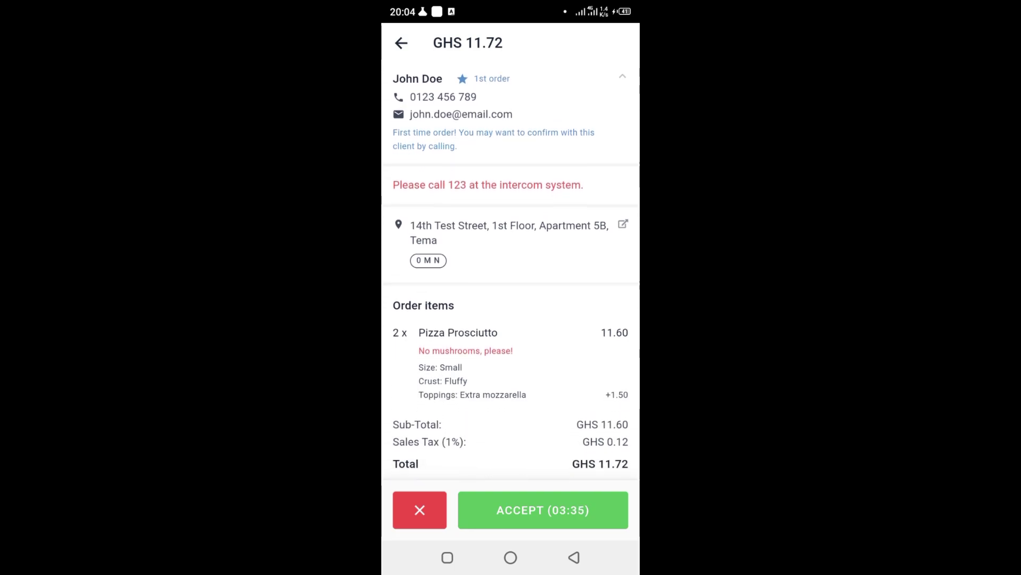
scroll(511, 266, "up", 3)
scroll(510, 266, "down", 1)
scroll(511, 266, "down", 1)
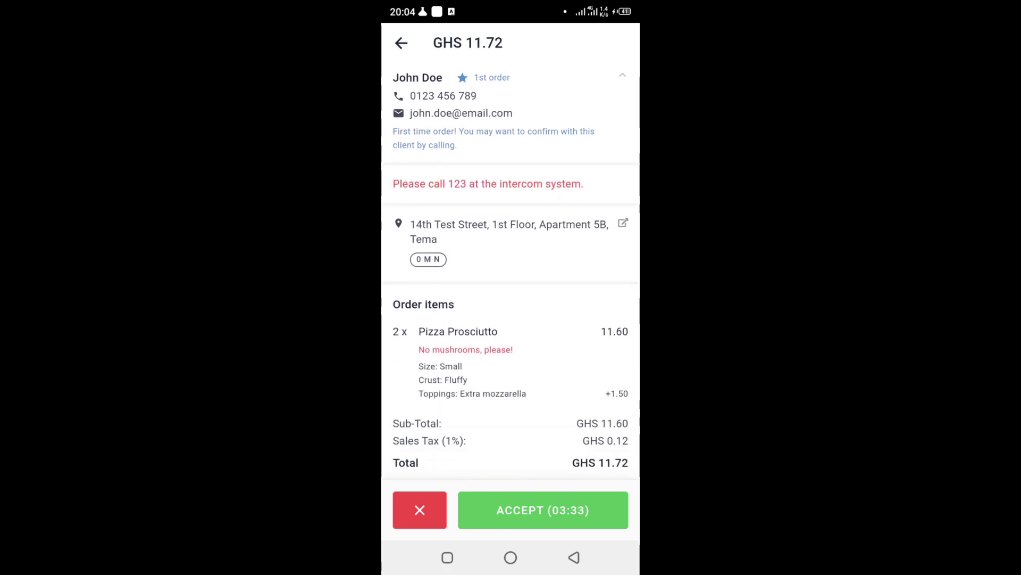
scroll(511, 266, "up", 2)
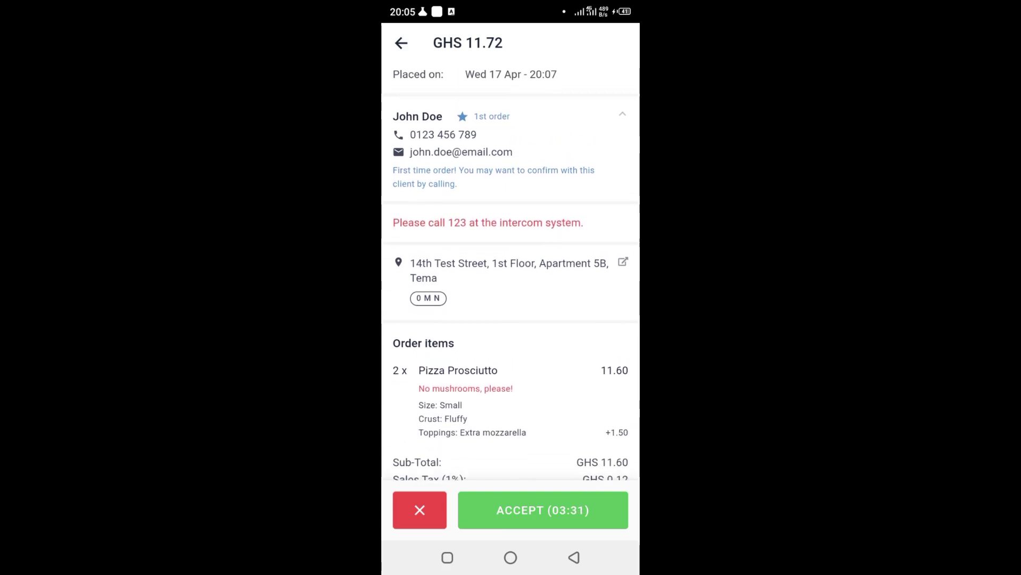
scroll(511, 266, "down", 1)
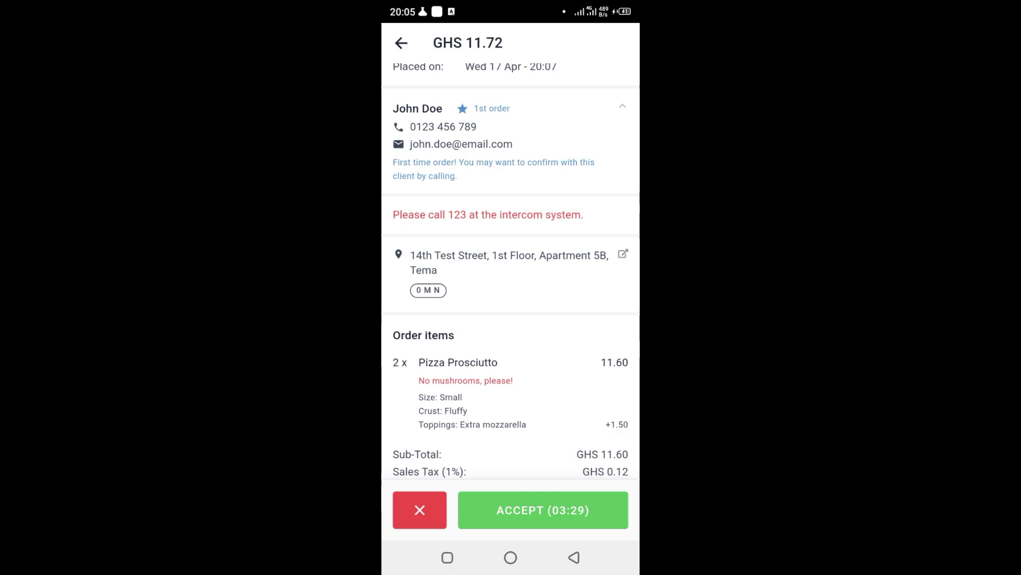
- Accept the GHS 11.72 test order with a 60-minute delivery time
left_click(543, 510)
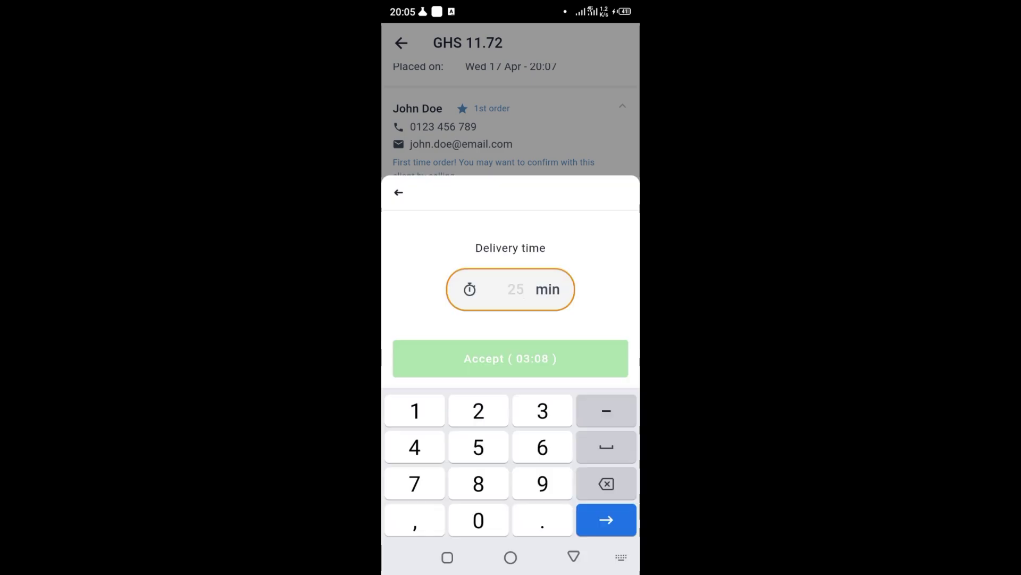
type("60")
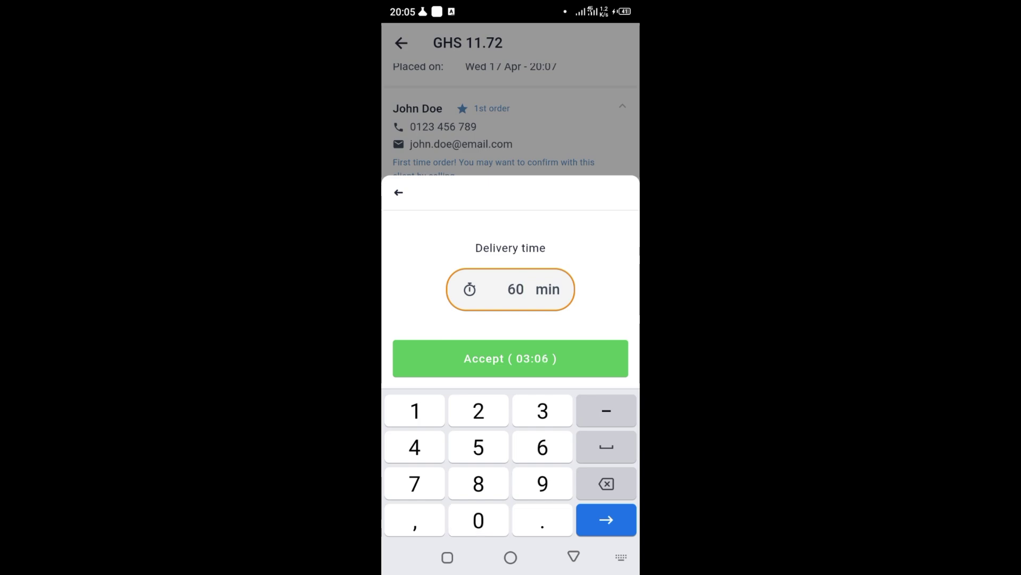
left_click(511, 359)
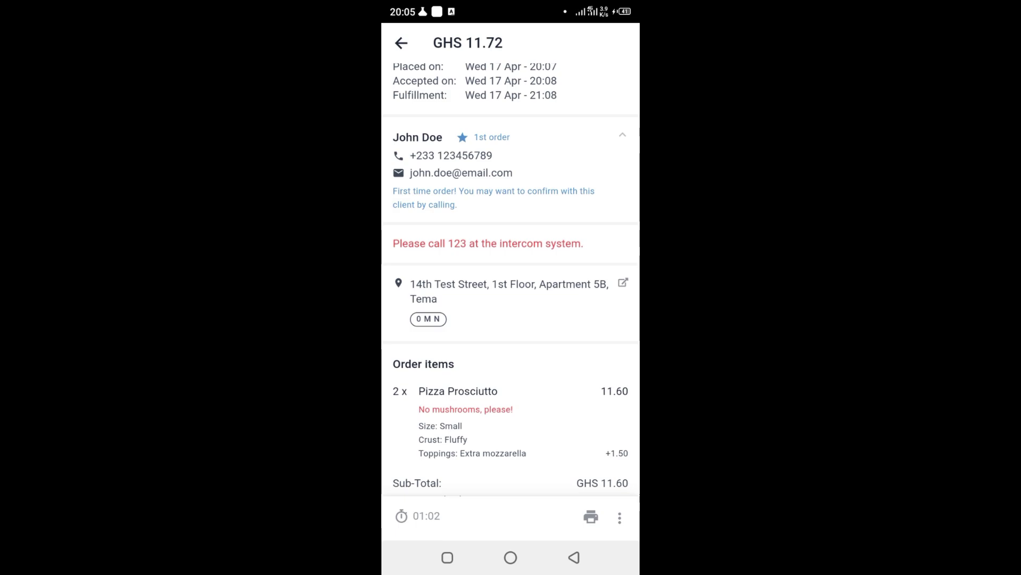
- Try printing the order, dismiss the print error, and return to the Orders list past the tips
left_click(591, 517)
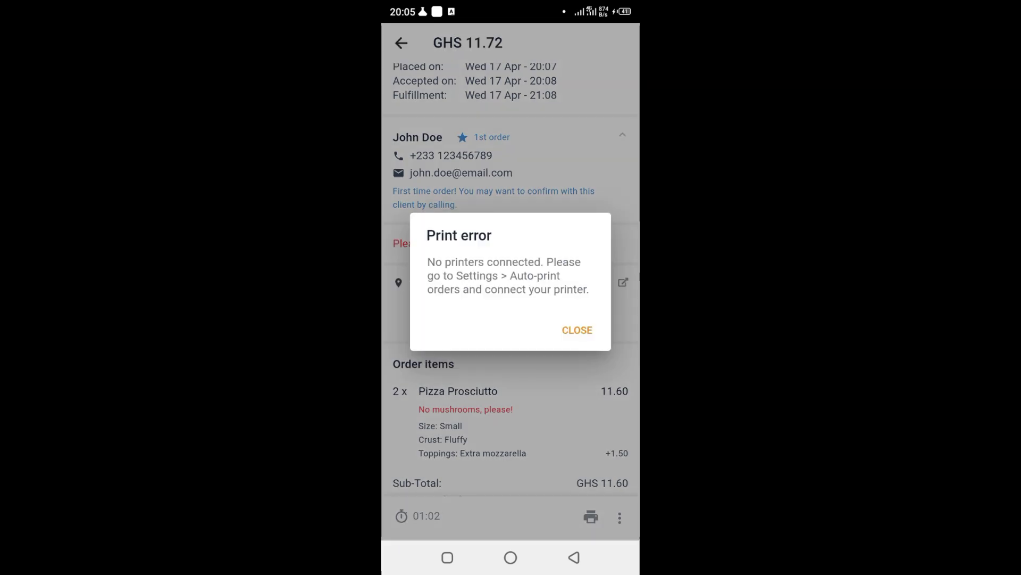
left_click(577, 330)
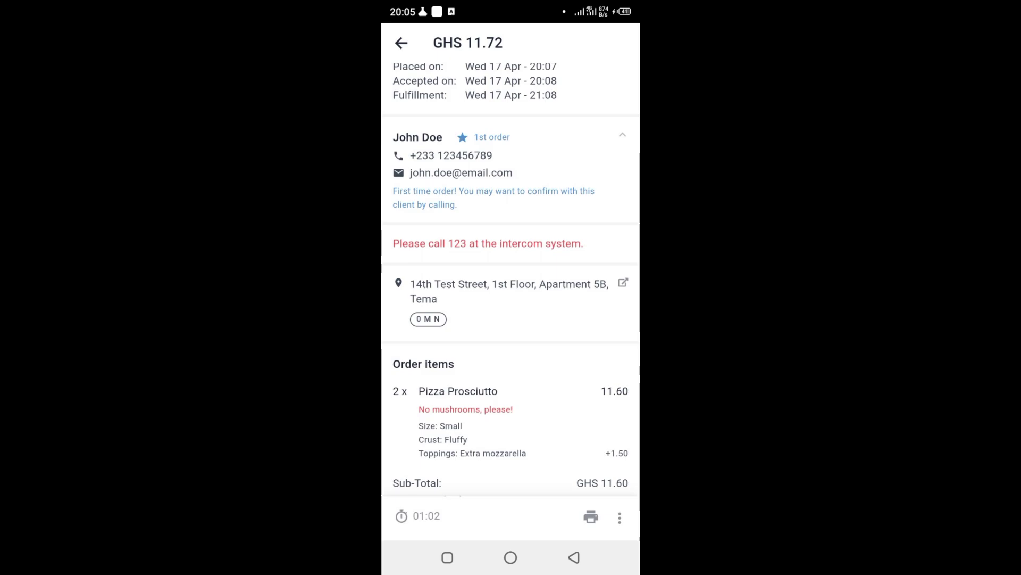
left_click(619, 517)
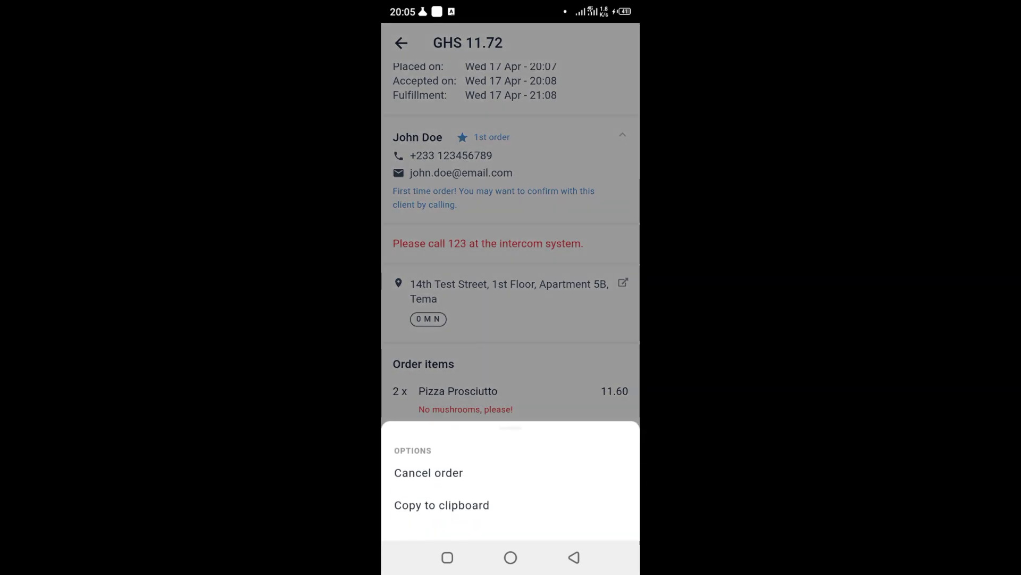
key("Escape")
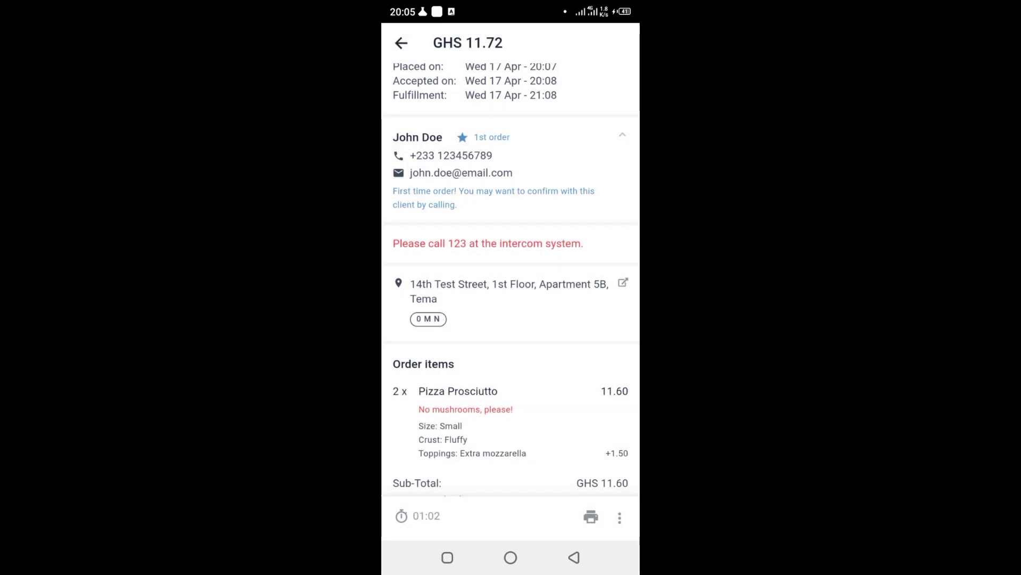
key("Escape")
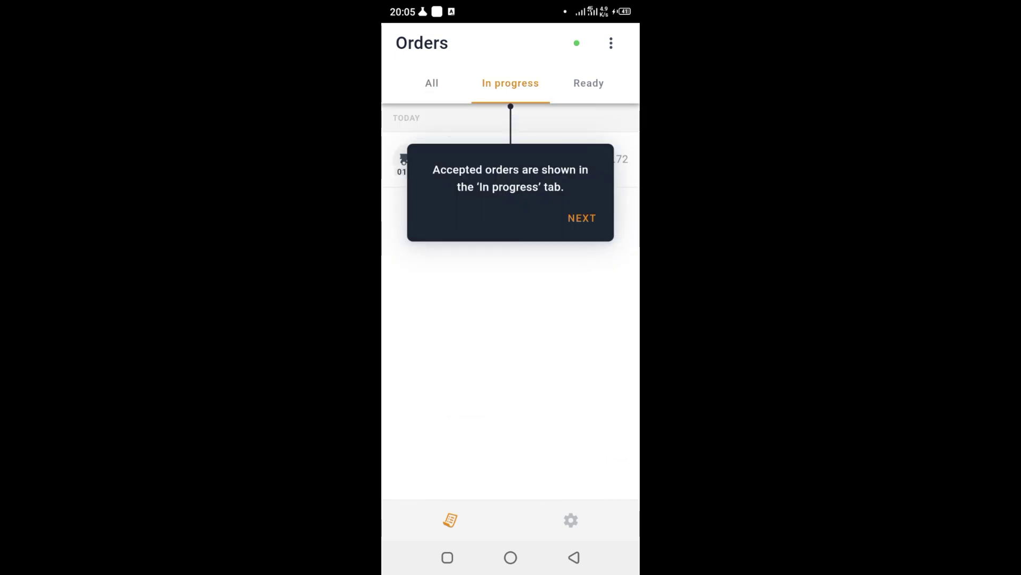
left_click(582, 218)
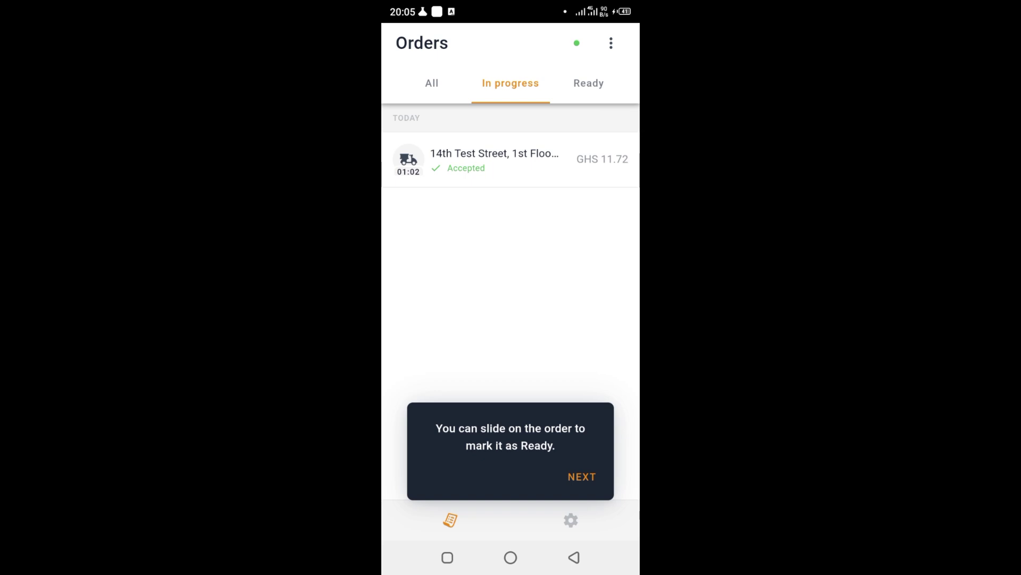
- Switch between the Ready, In progress and All order lists
left_click(589, 83)
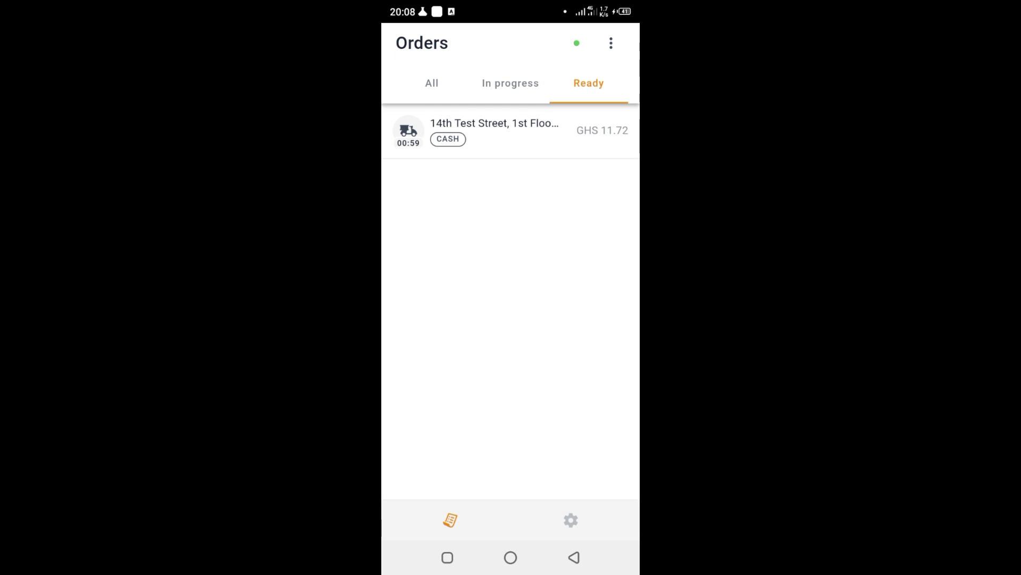
left_click(510, 83)
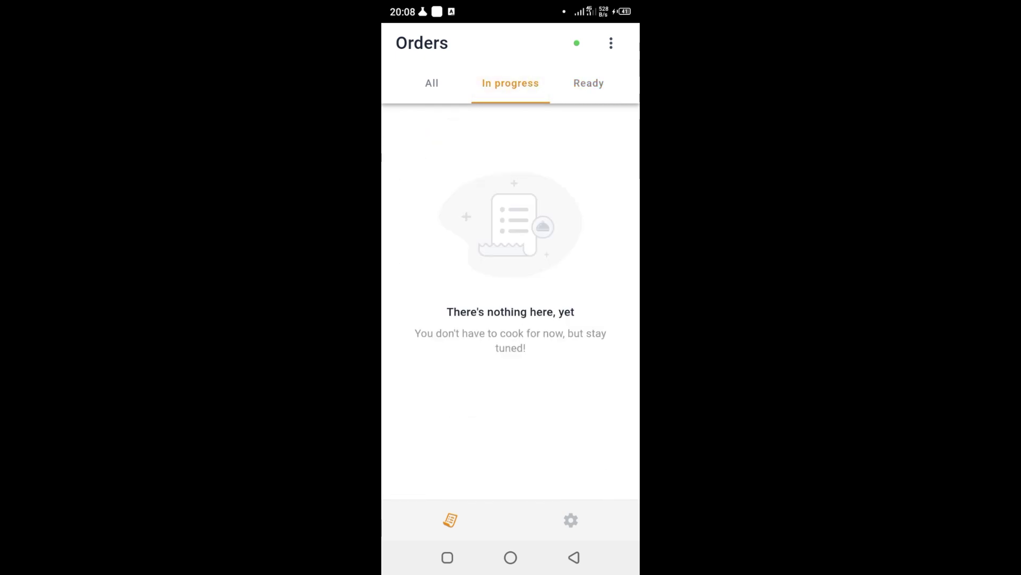
left_click(588, 83)
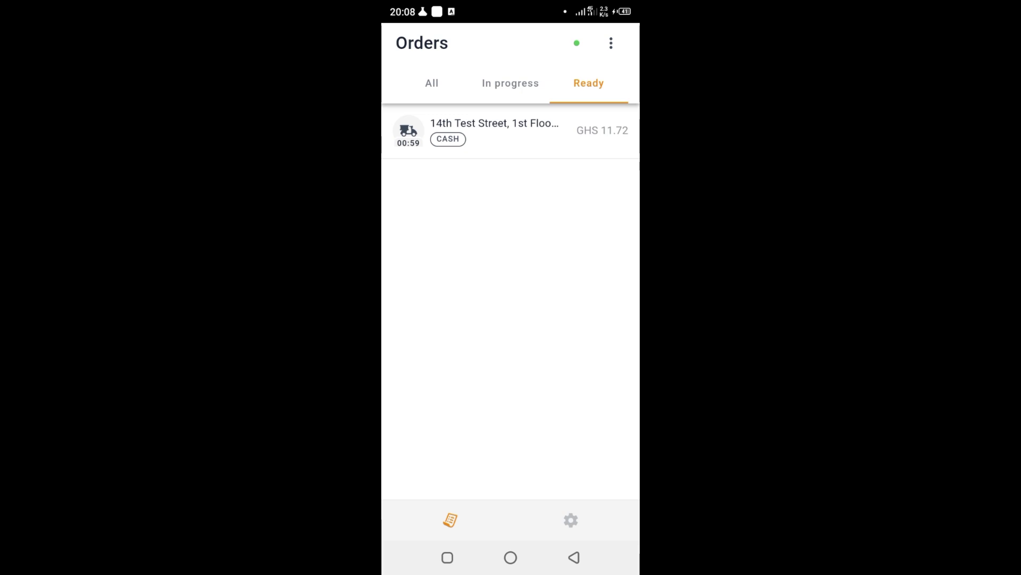
left_click(510, 83)
left_click(588, 83)
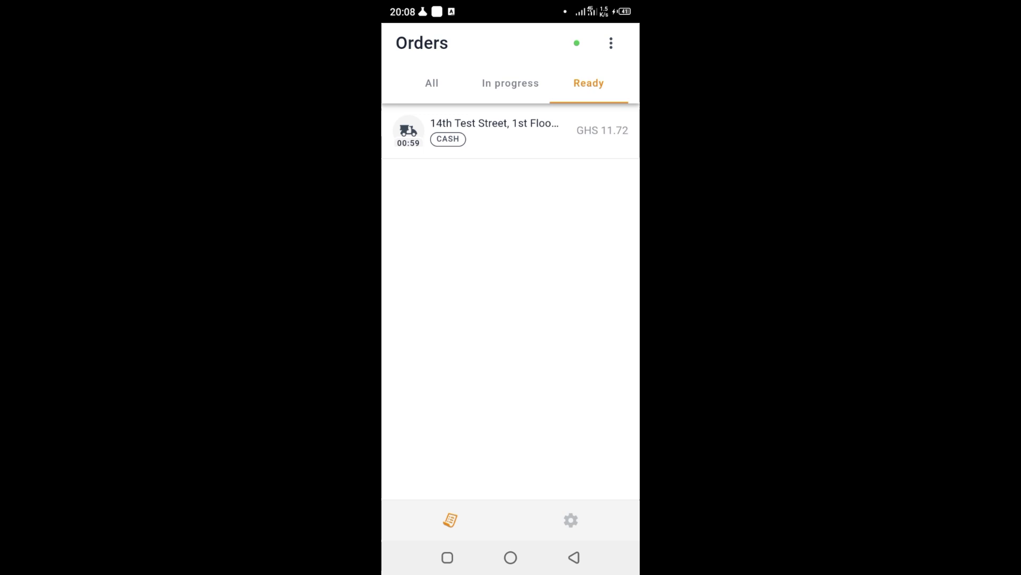
left_click(432, 83)
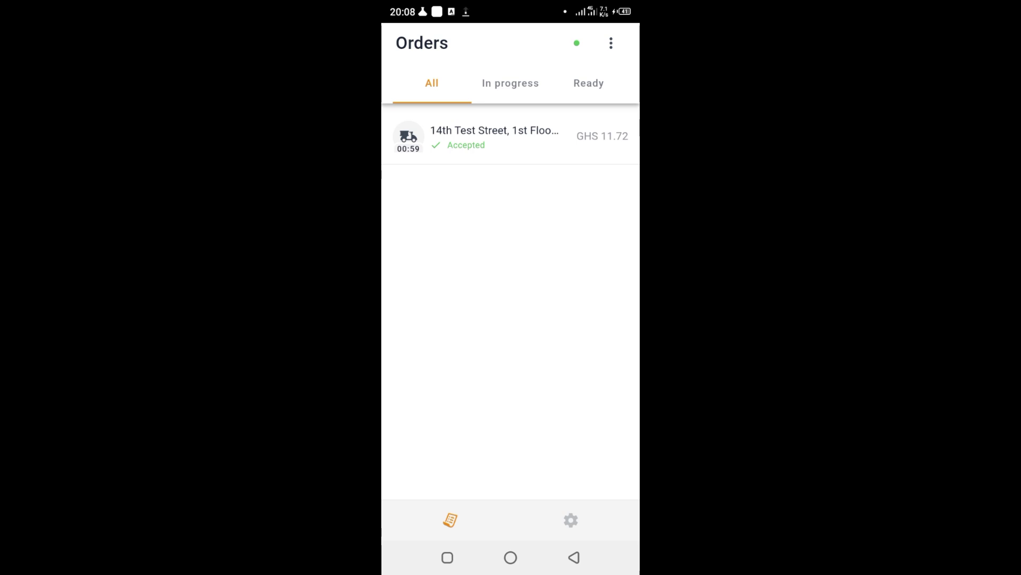
- Open the order options and go to the app Settings
left_click(610, 43)
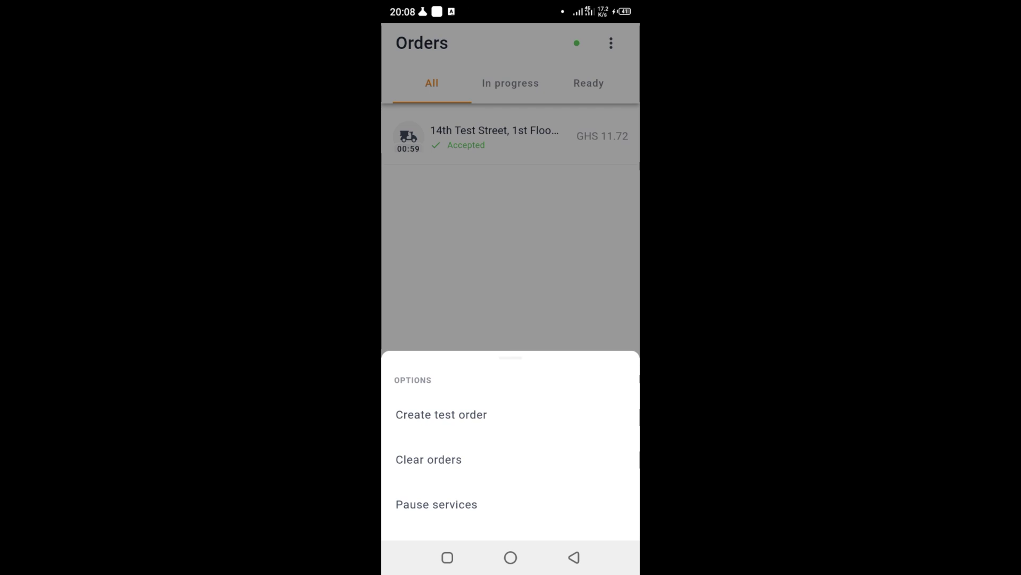
left_click(437, 505)
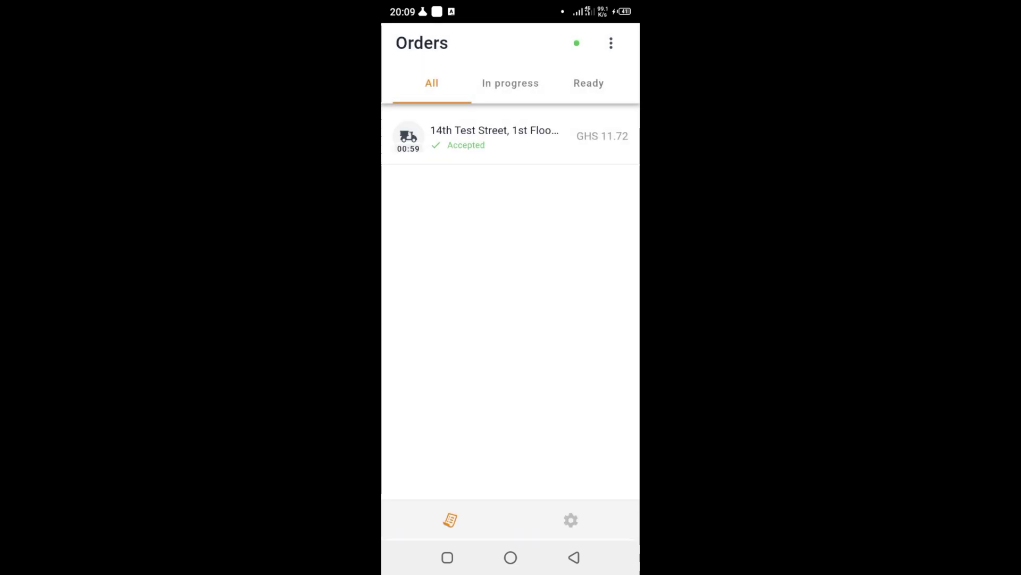
left_click(571, 520)
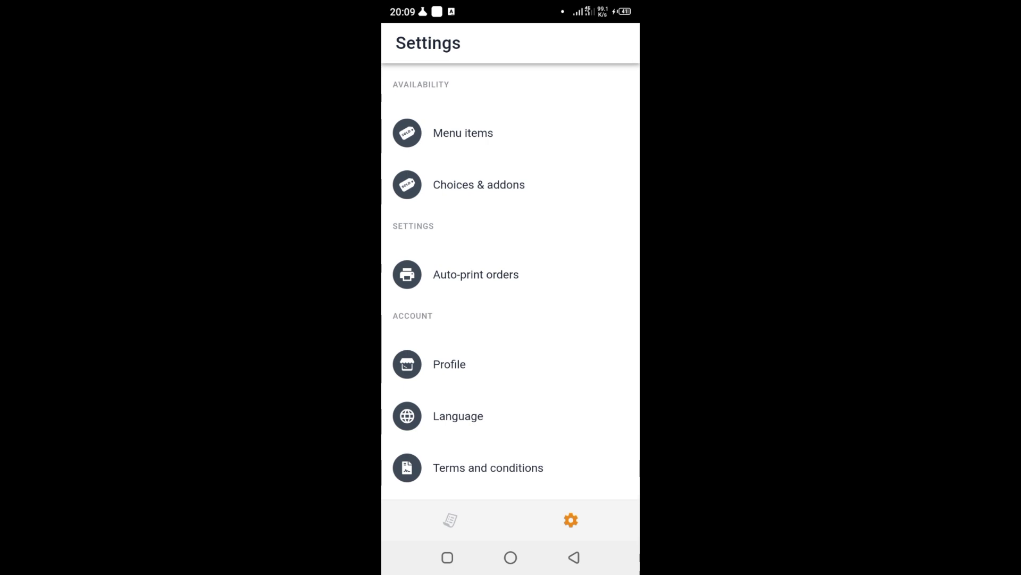
- Try the Menu items and Choices & addons availability pages, dismissing each load error
left_click(462, 133)
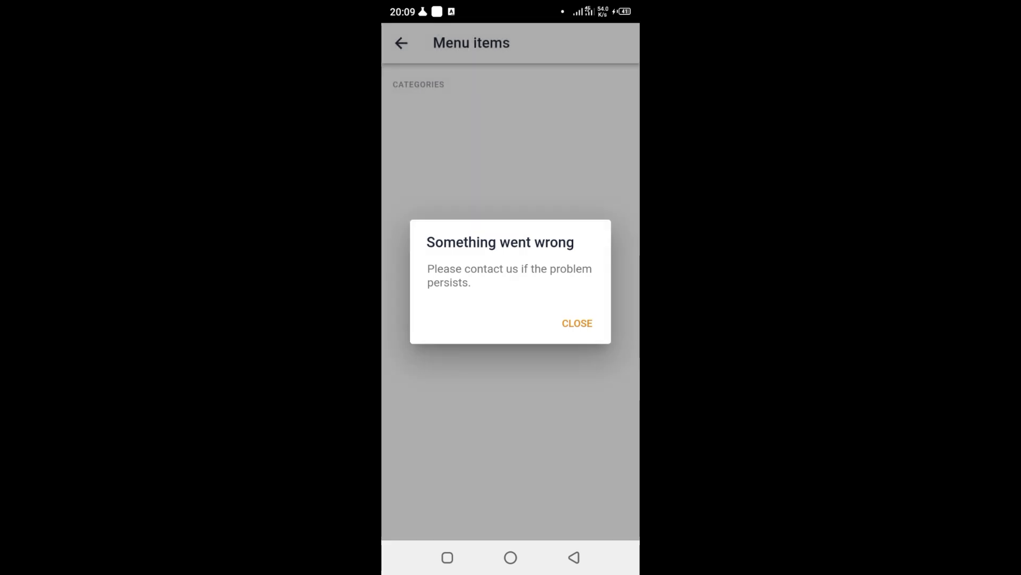
left_click(577, 323)
left_click(401, 43)
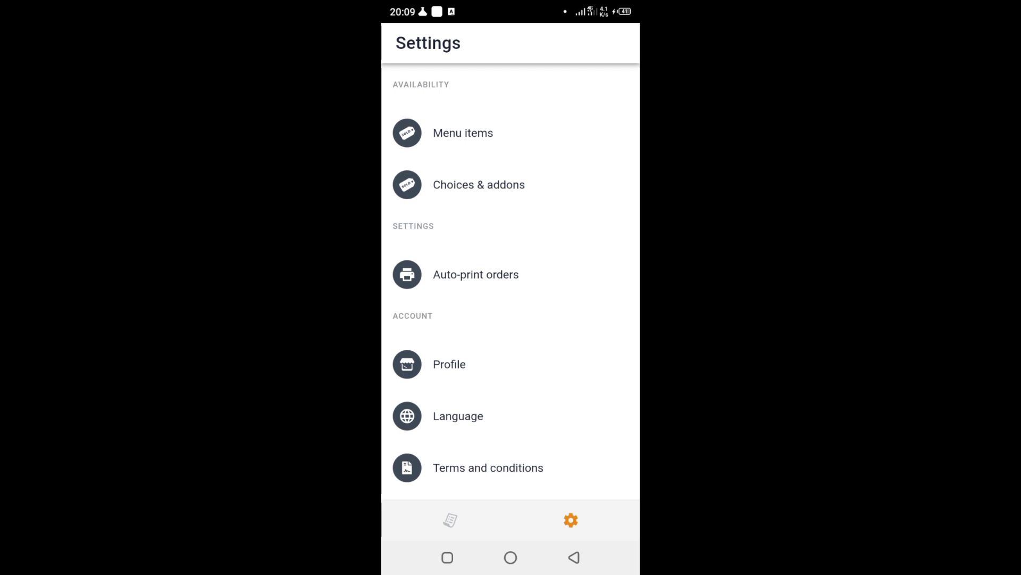
left_click(479, 185)
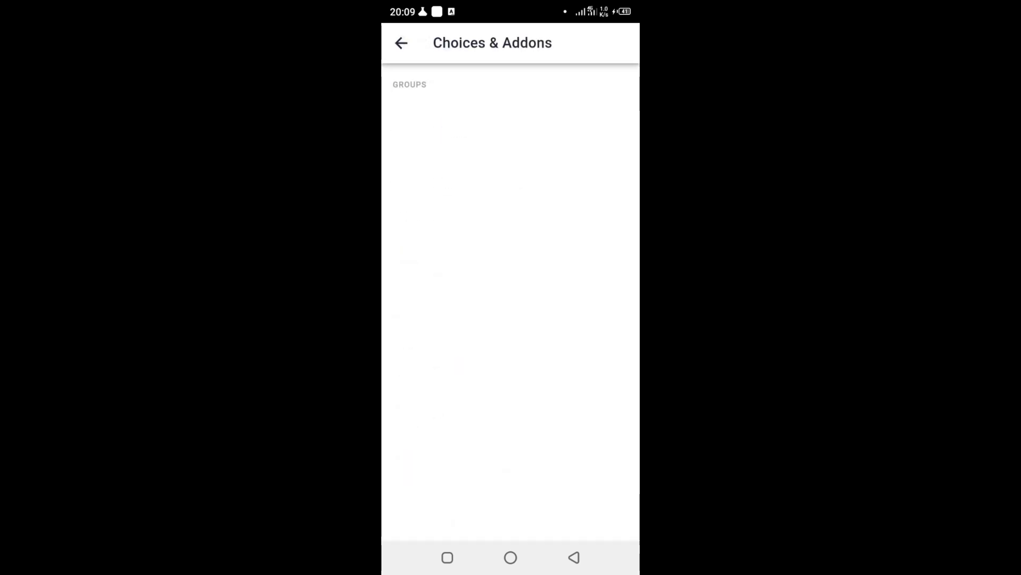
left_click(574, 557)
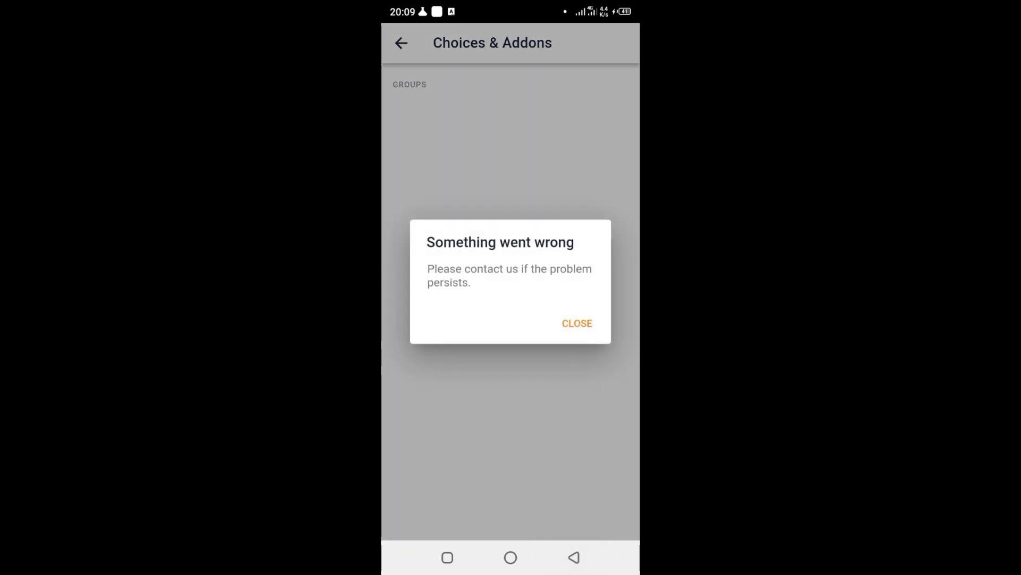
left_click(577, 323)
left_click(574, 557)
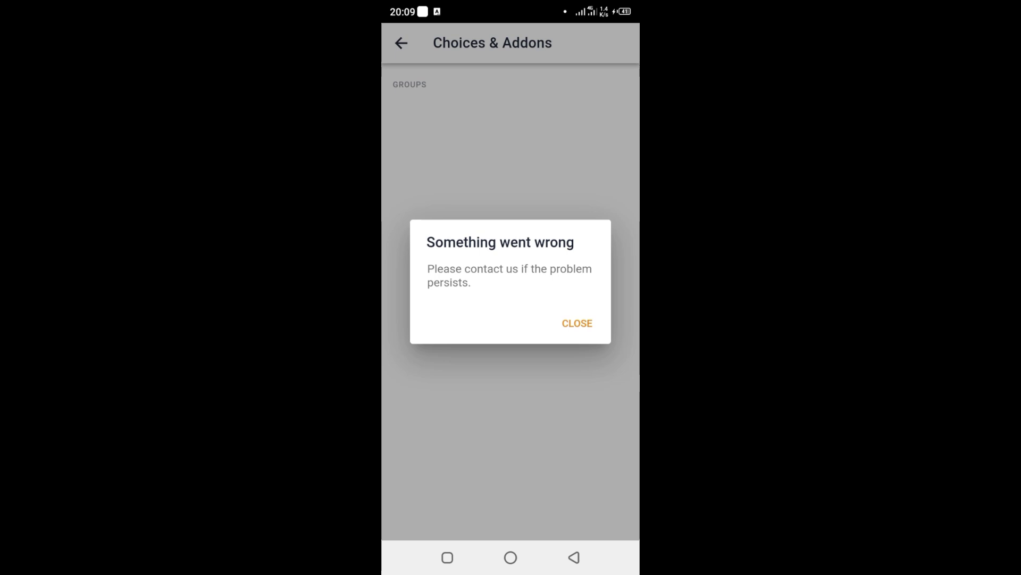
left_click(577, 323)
- Check the Auto-print orders settings, dismissing its error and returning to Settings
left_click(574, 557)
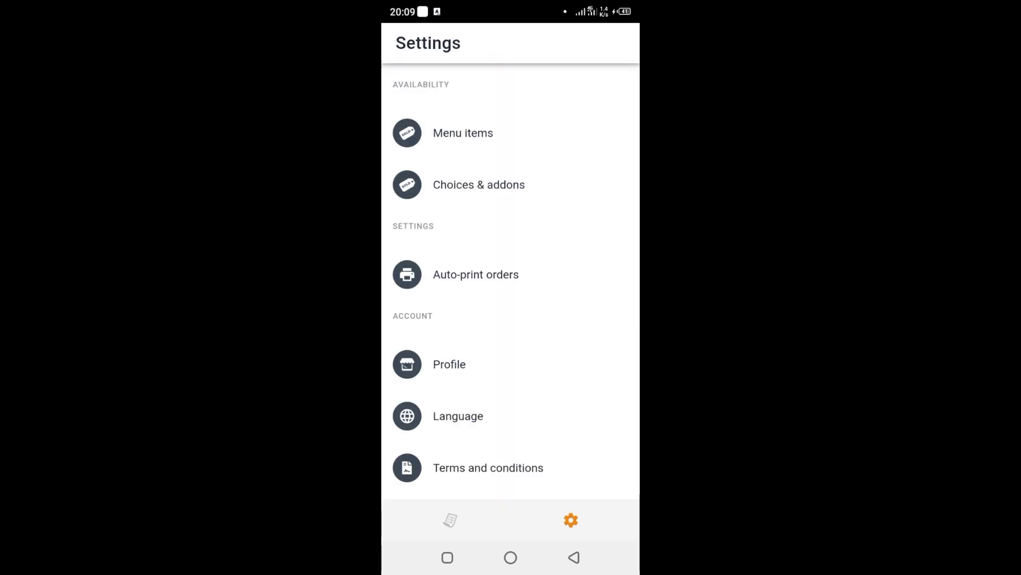
scroll(511, 292, "down", 2)
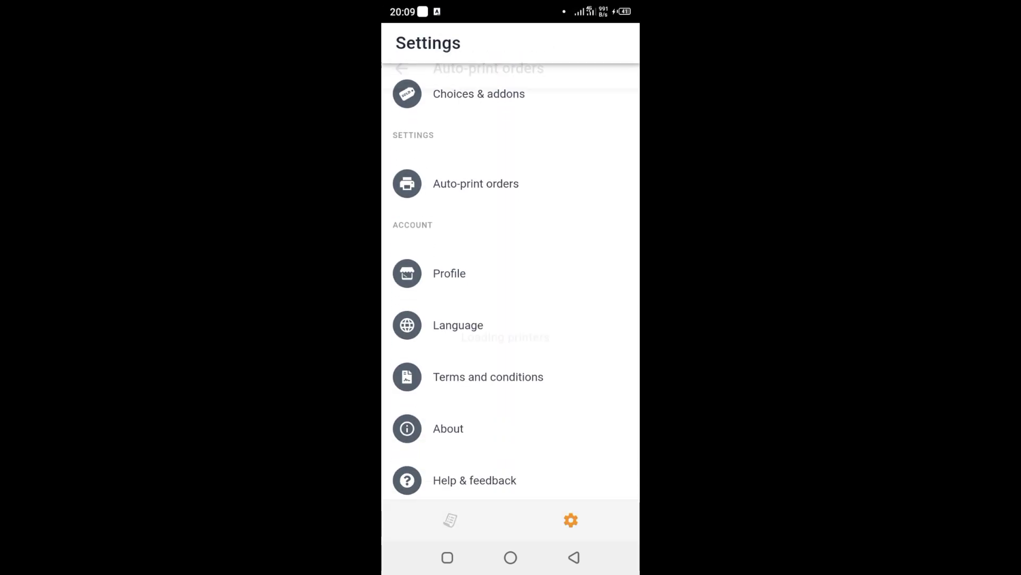
left_click(476, 184)
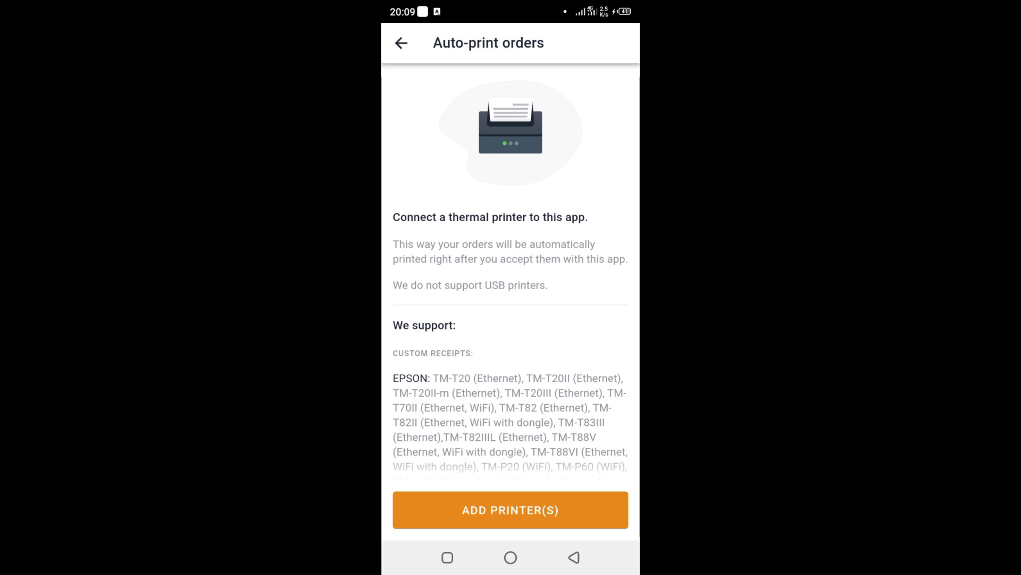
left_click(574, 557)
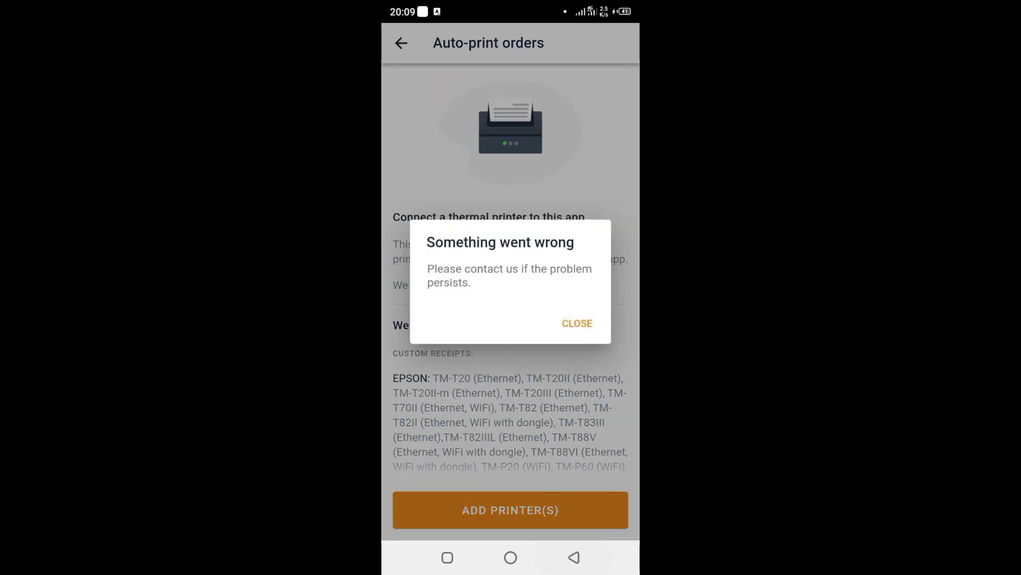
left_click(577, 322)
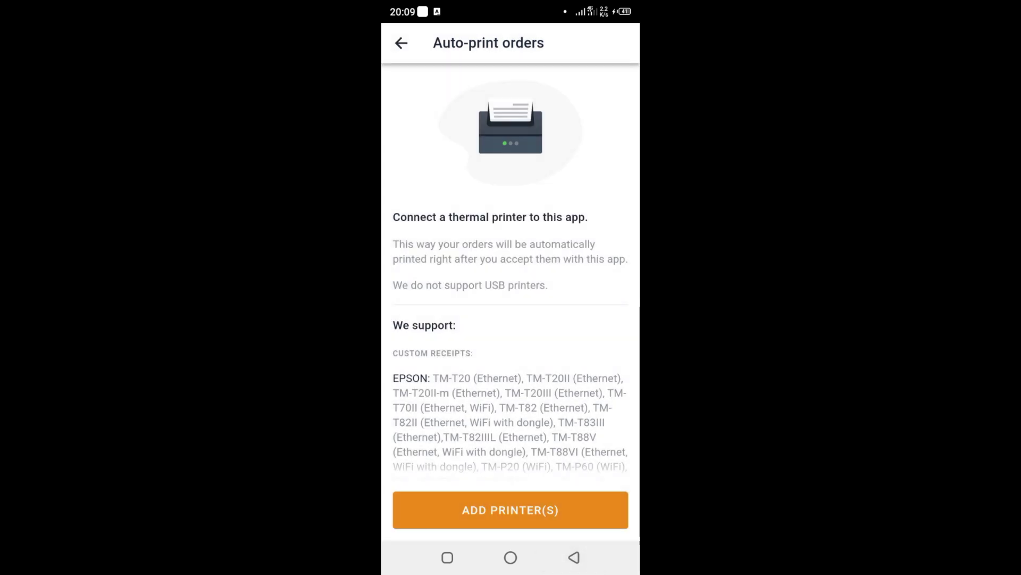
left_click(401, 42)
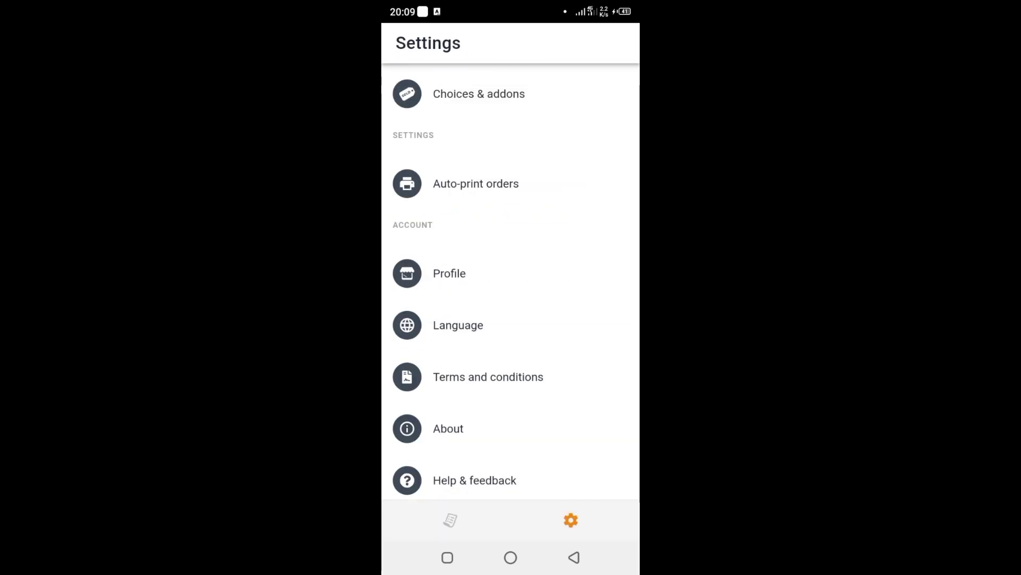
- Open the restaurant Profile, dismiss its load error, and go back to the Orders list
scroll(511, 282, "down", 2)
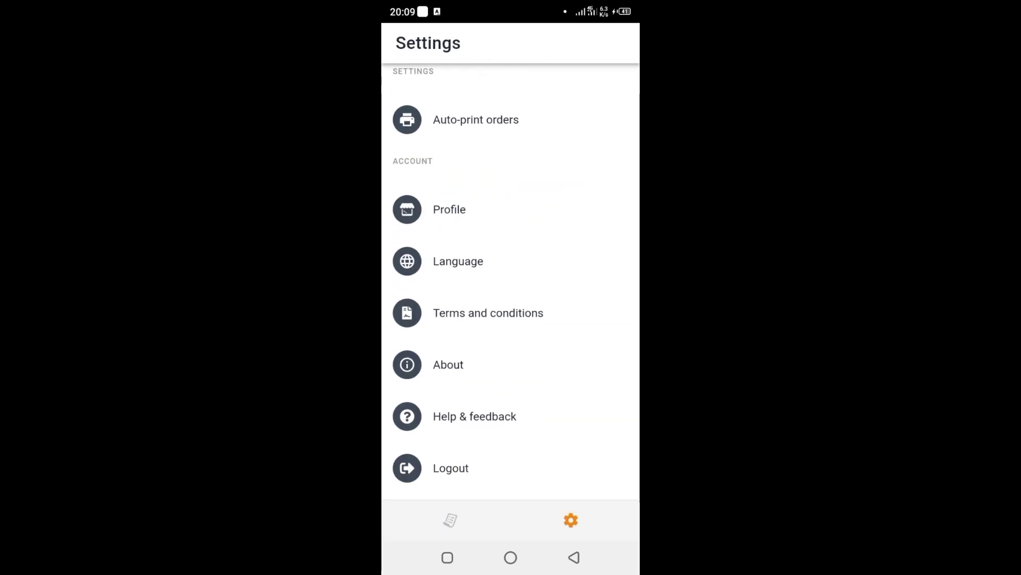
left_click(450, 210)
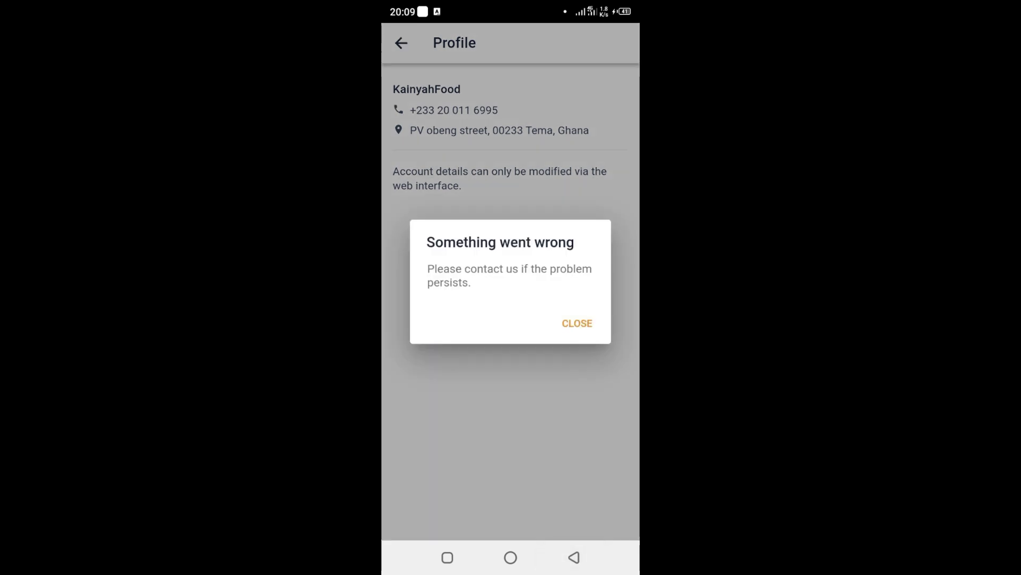
left_click(577, 321)
key("Escape")
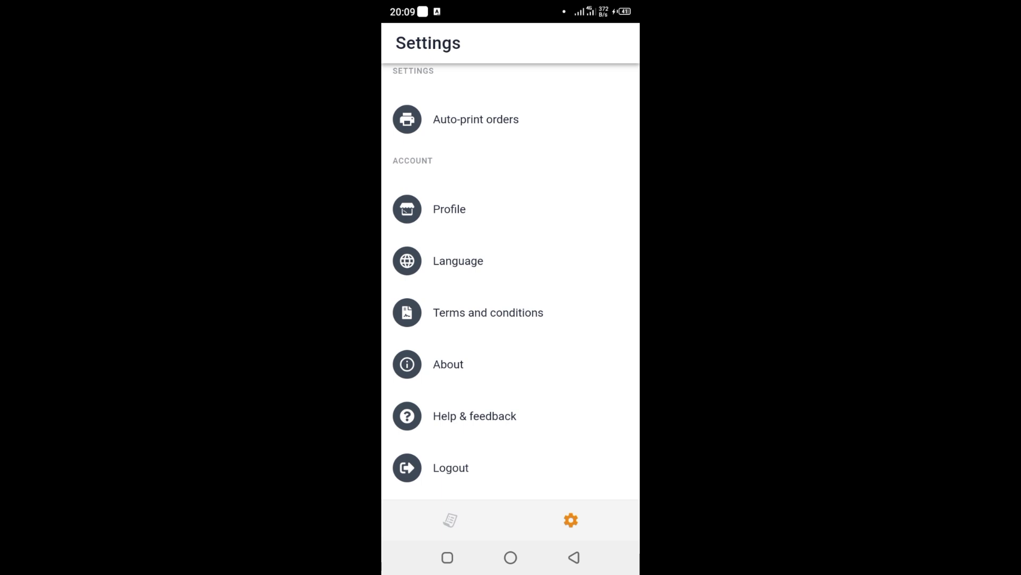
left_click(450, 520)
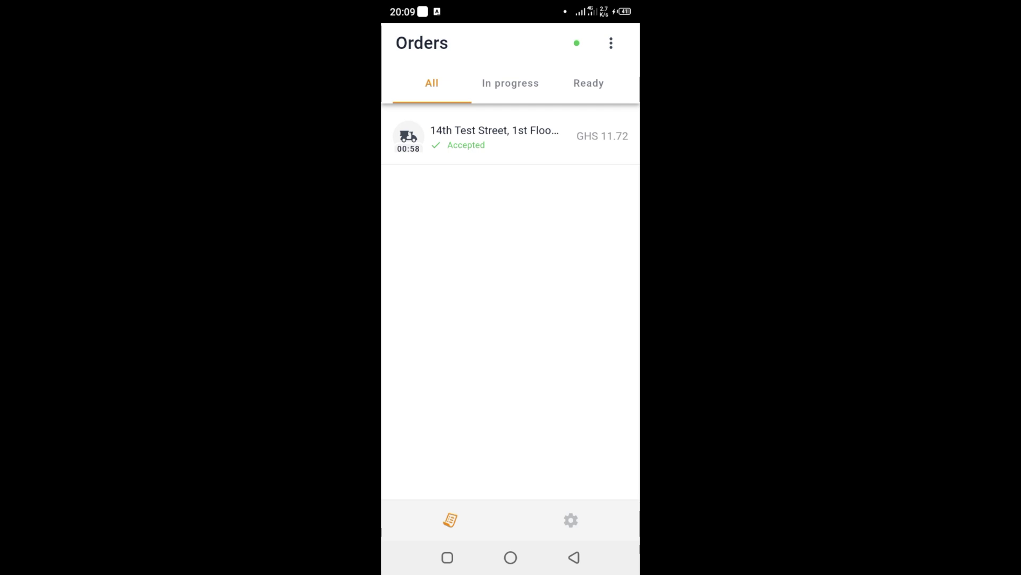
- Confirm the Android app is connected on App Installation and continue to Menu Setup
left_click(588, 83)
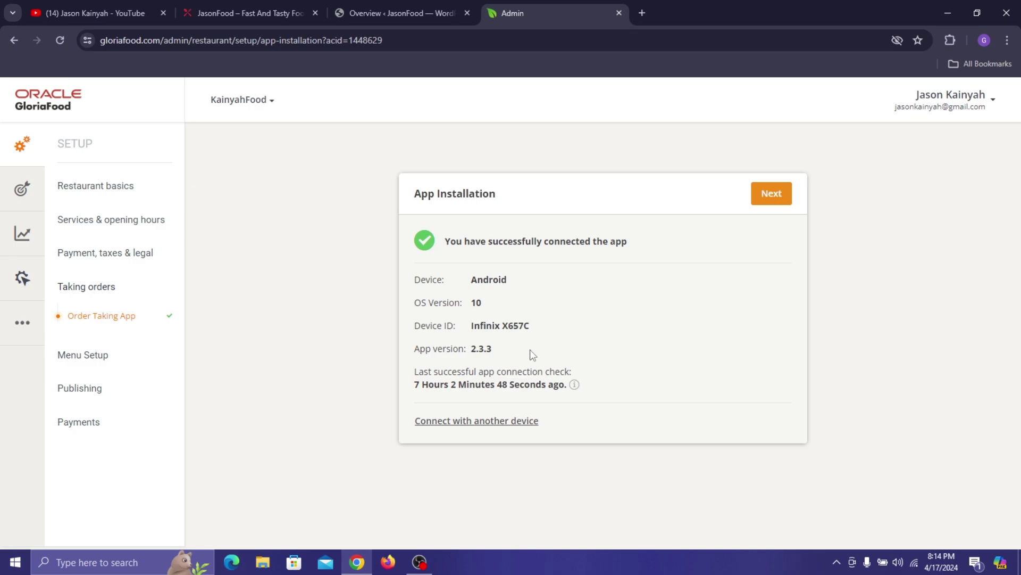
left_click(521, 424)
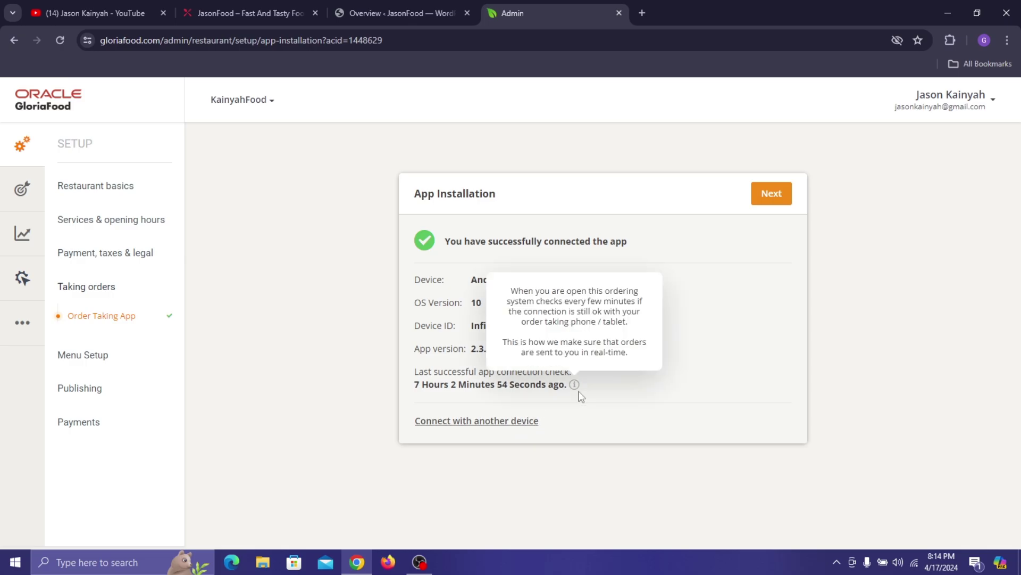
left_click(774, 194)
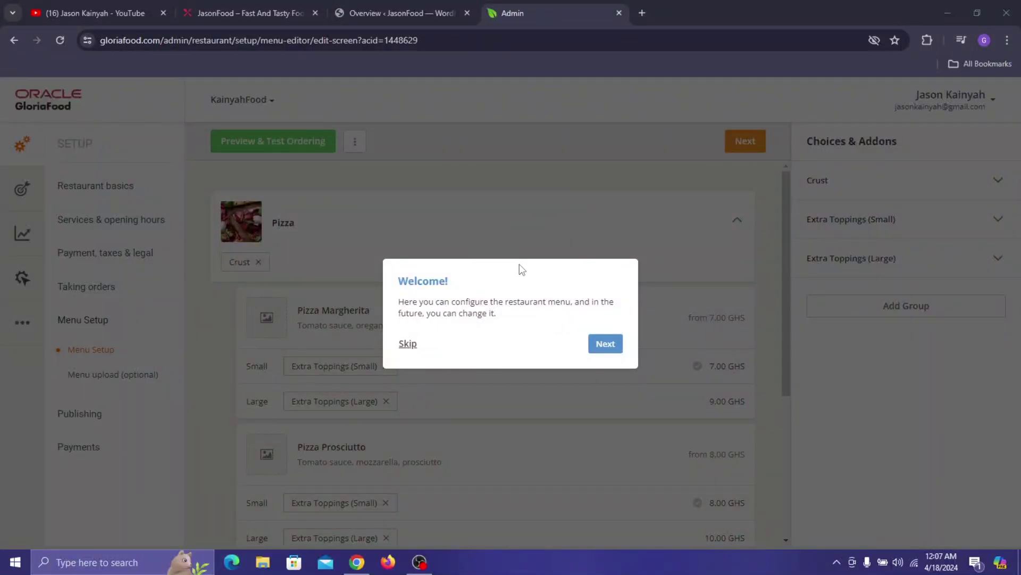
- Step through the menu editor walkthrough, then open and close the Choices & Addons basics video
left_click(602, 347)
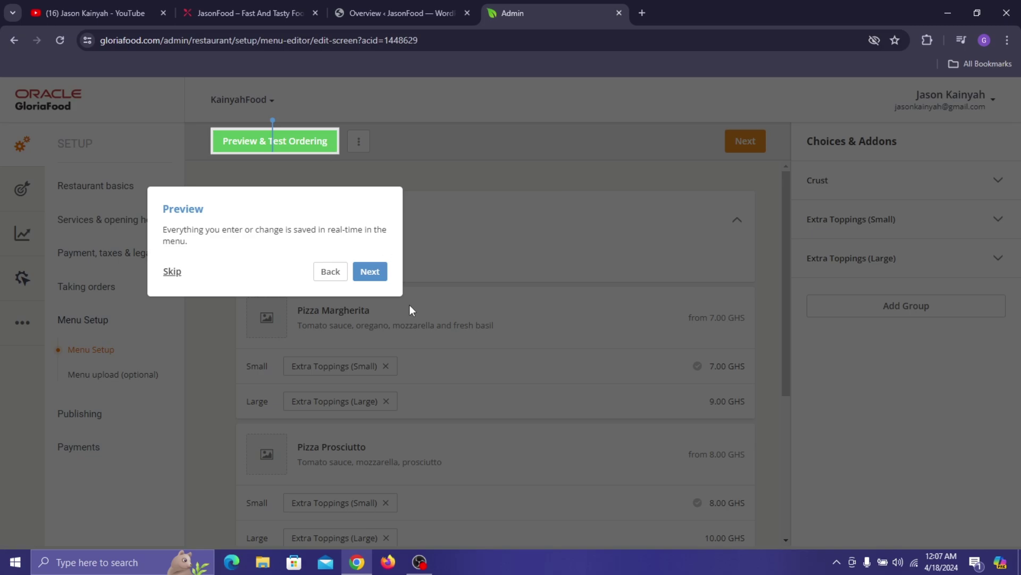
left_click(379, 273)
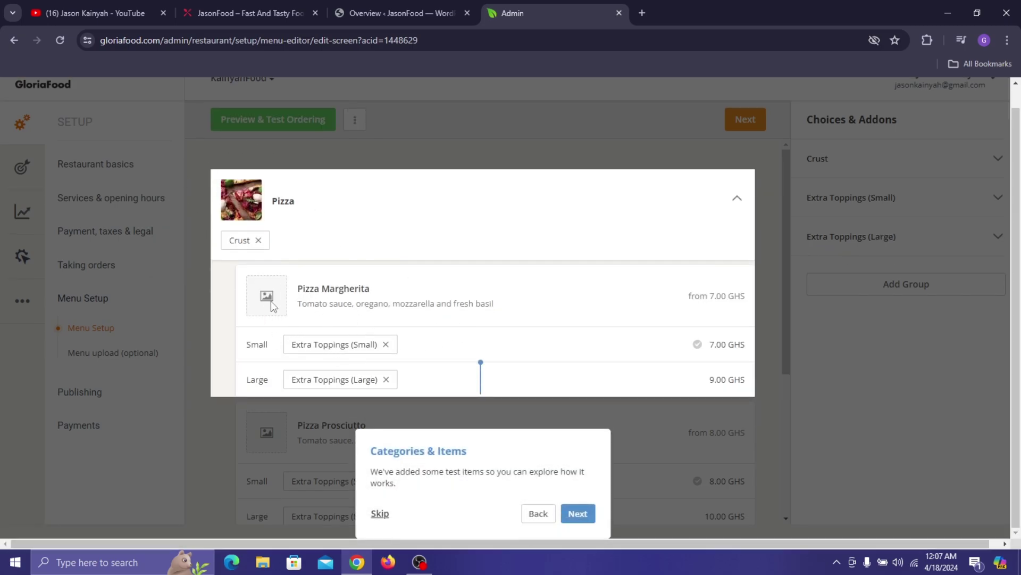
left_click(585, 512)
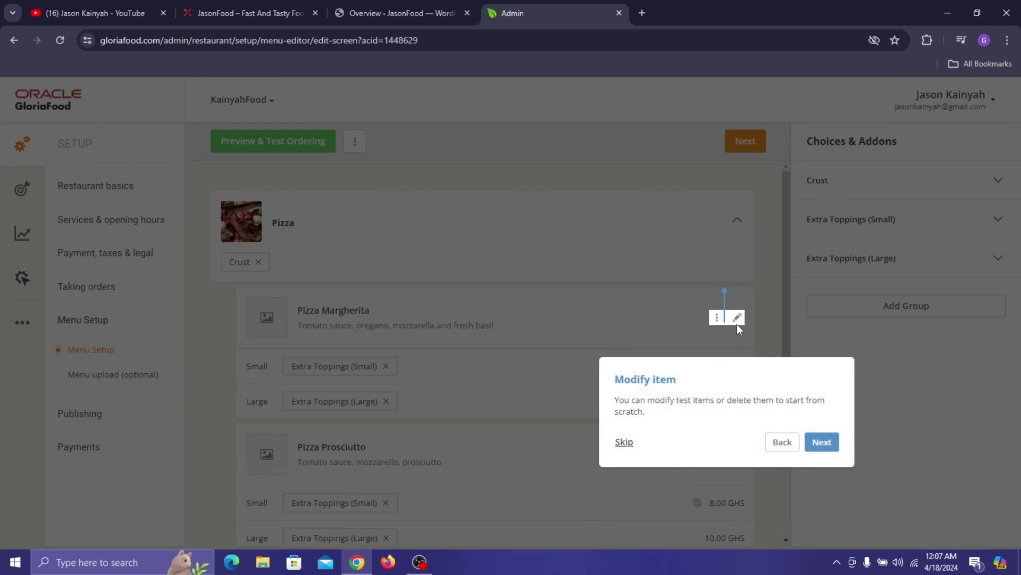
left_click(824, 443)
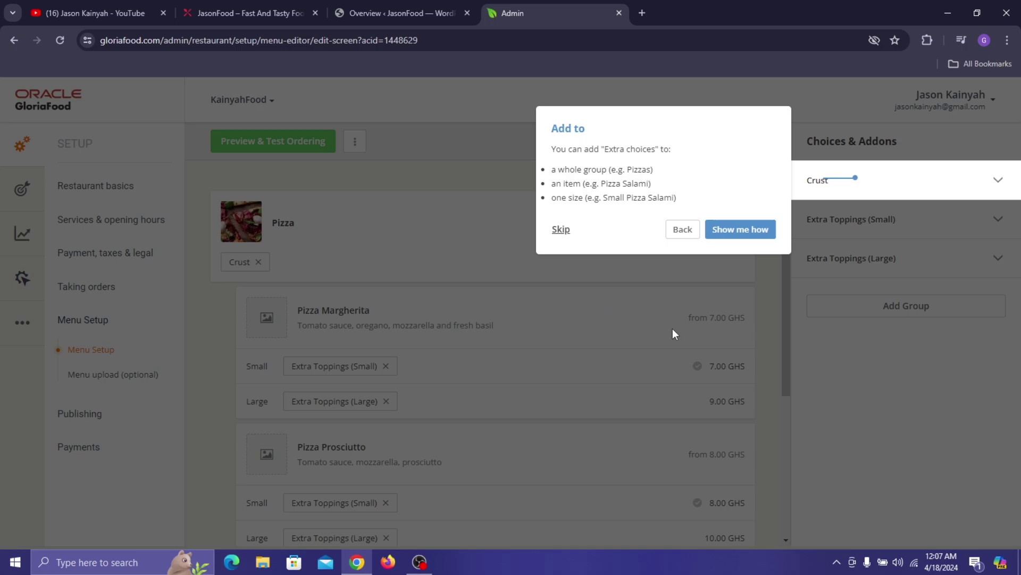
left_click(734, 229)
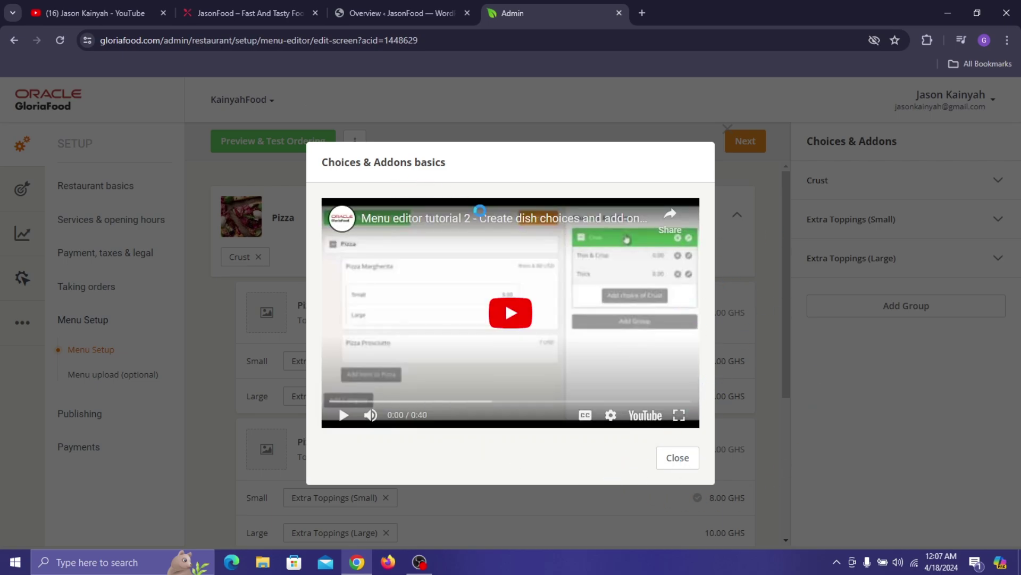
left_click(678, 457)
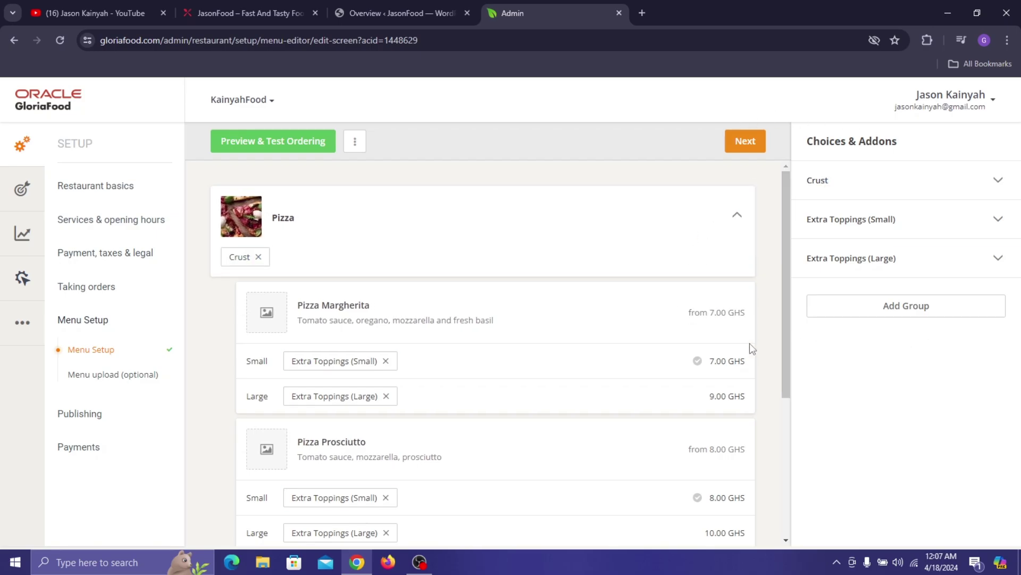
- Remove the sample Pizza, Pasta and Drinks categories
scroll(734, 223, "down", 4)
scroll(617, 248, "up", 5)
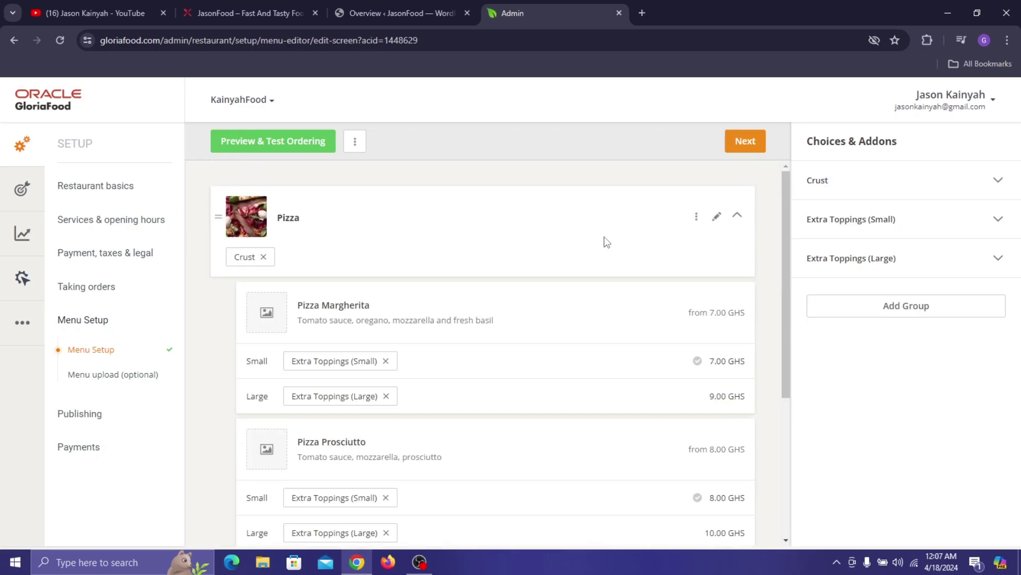
left_click(737, 216)
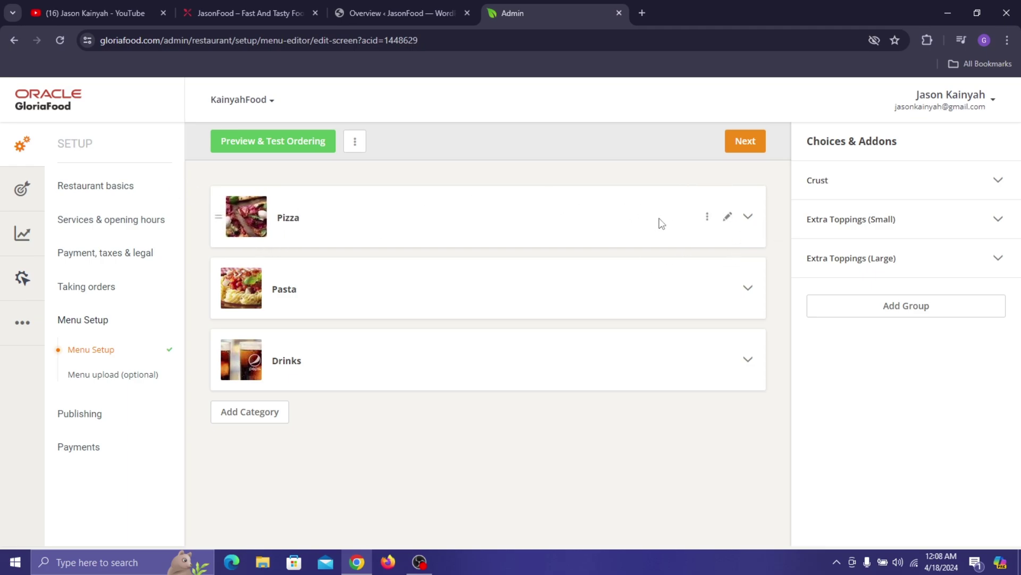
left_click(707, 216)
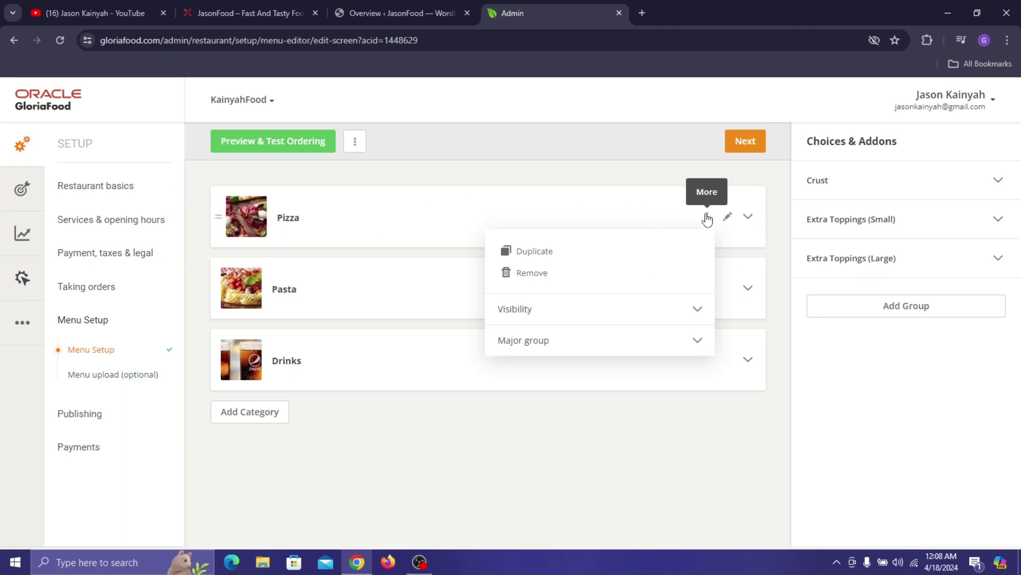
left_click(541, 273)
left_click(617, 262)
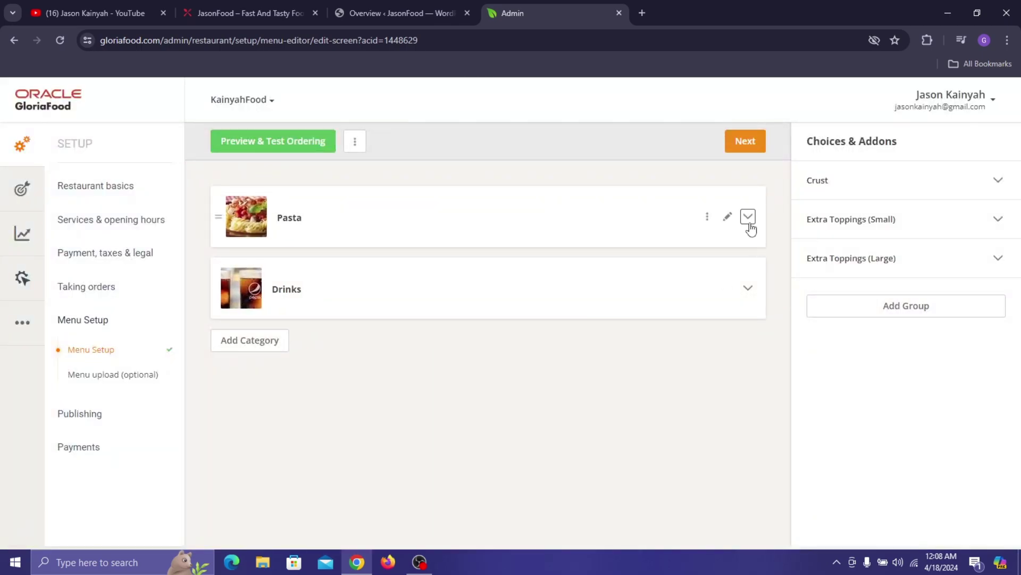
left_click(749, 216)
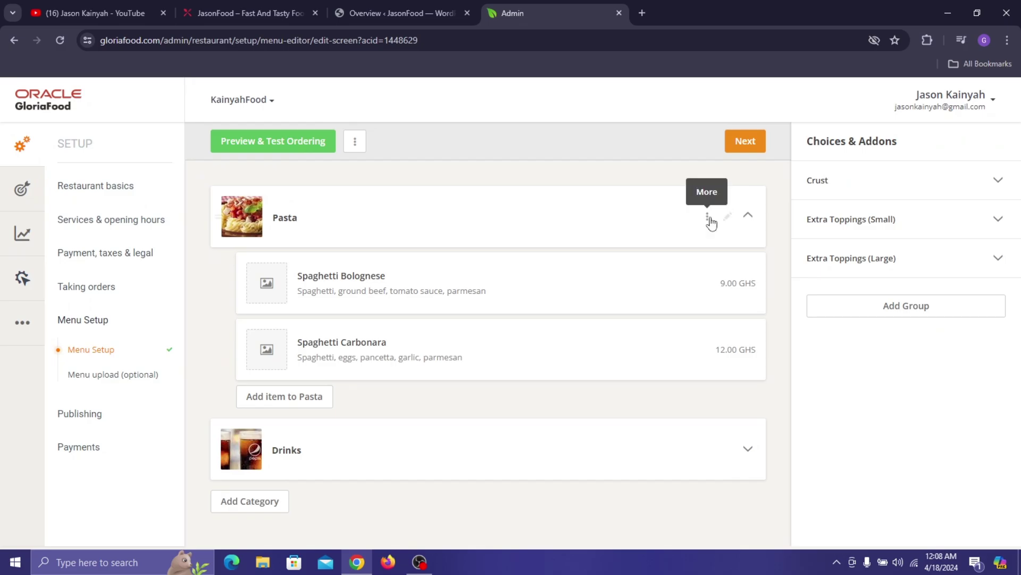
left_click(707, 218)
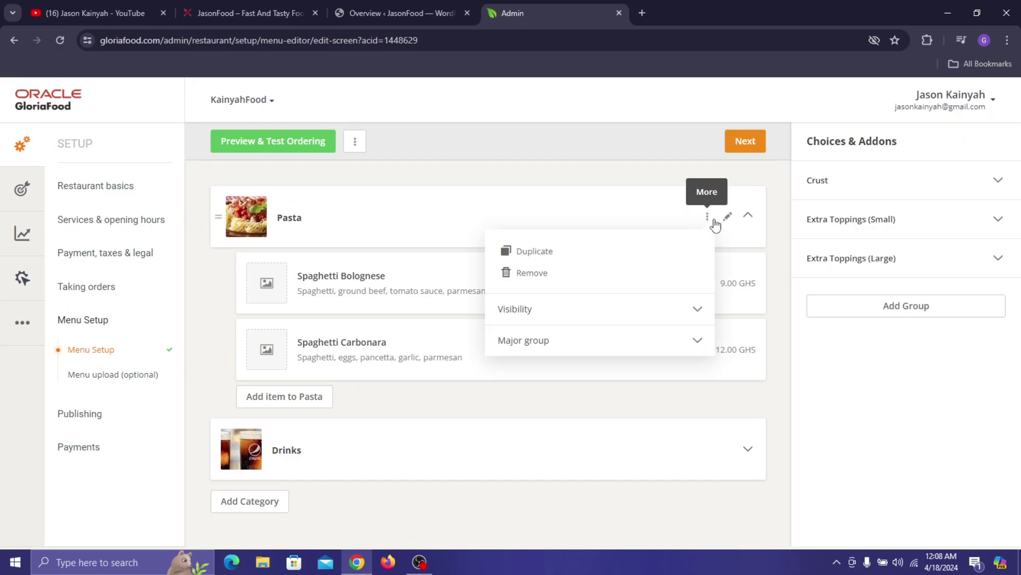
left_click(550, 275)
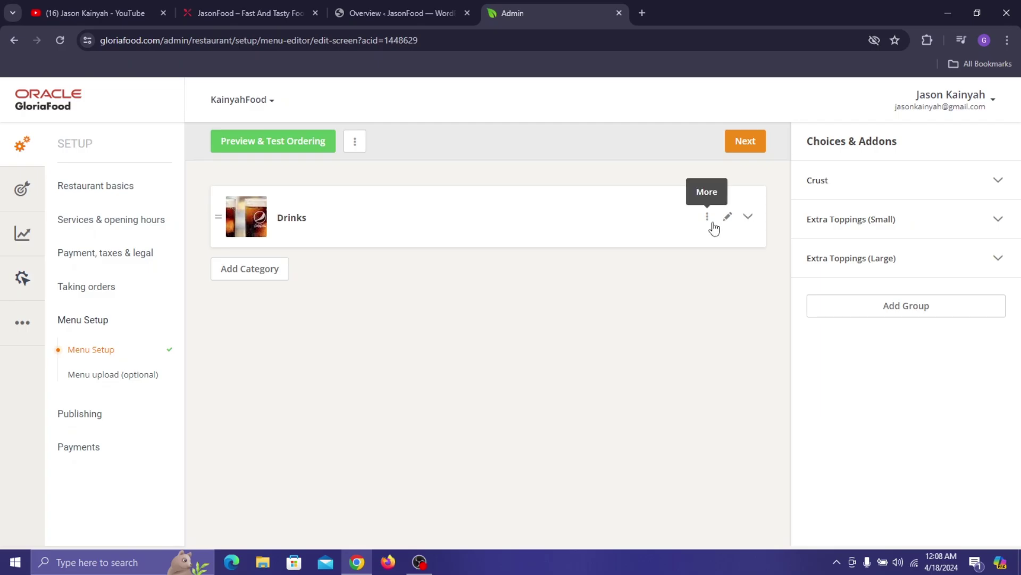
left_click(707, 217)
left_click(539, 275)
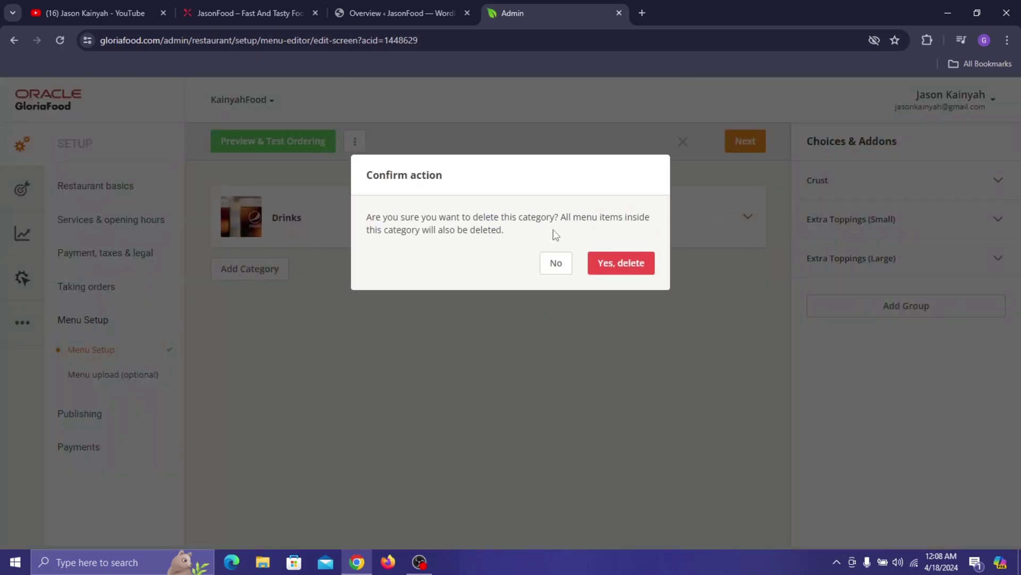
left_click(606, 262)
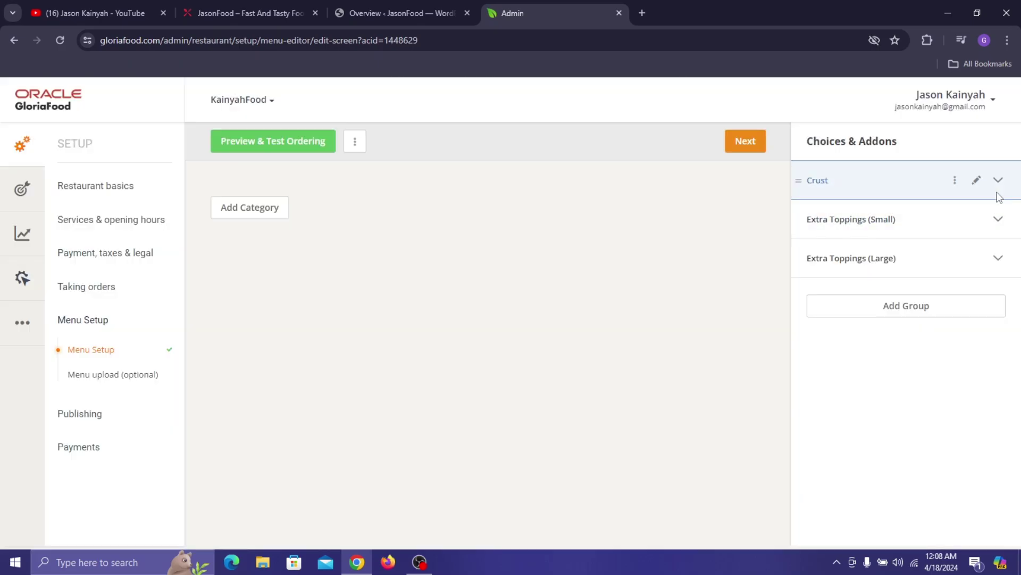
- Delete the Crust, Extra Toppings (Small) and Extra Toppings (Large) add-on groups
left_click(954, 181)
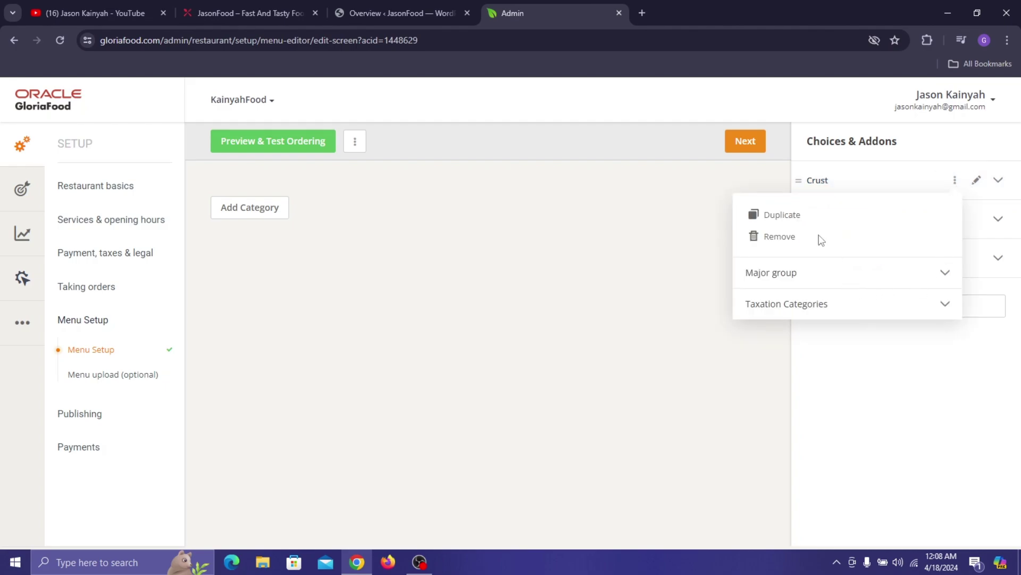
left_click(778, 236)
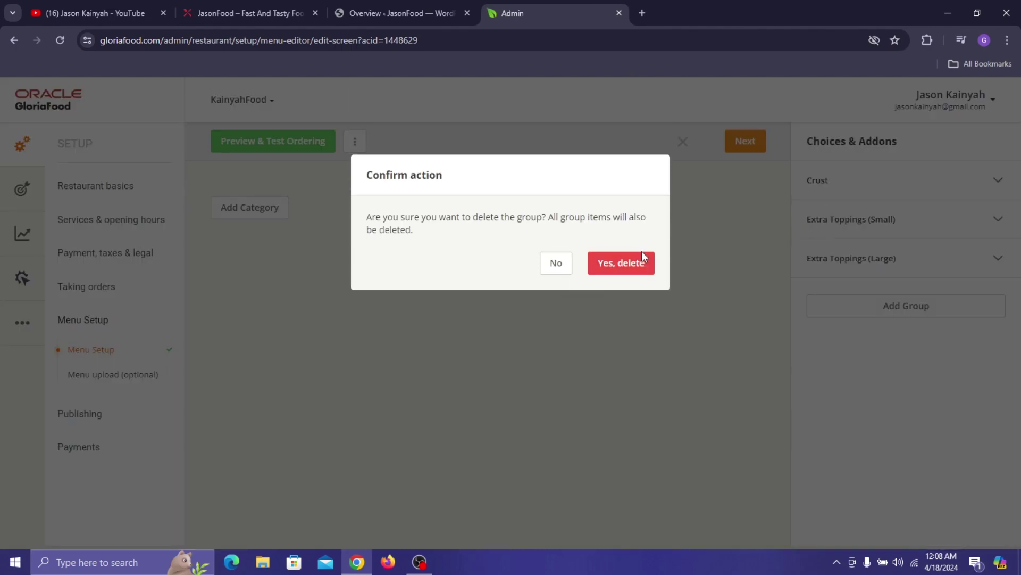
left_click(620, 262)
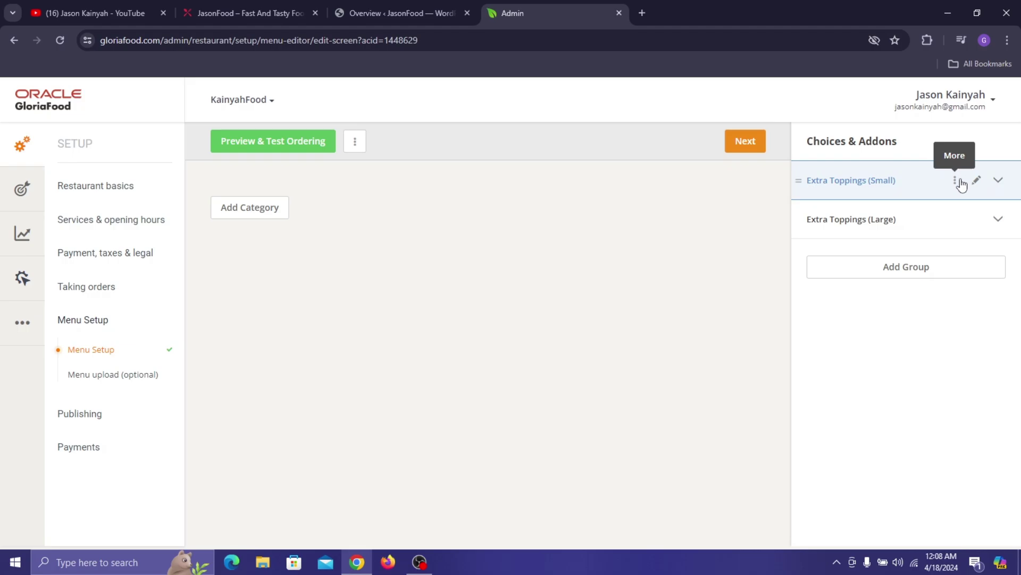
left_click(955, 181)
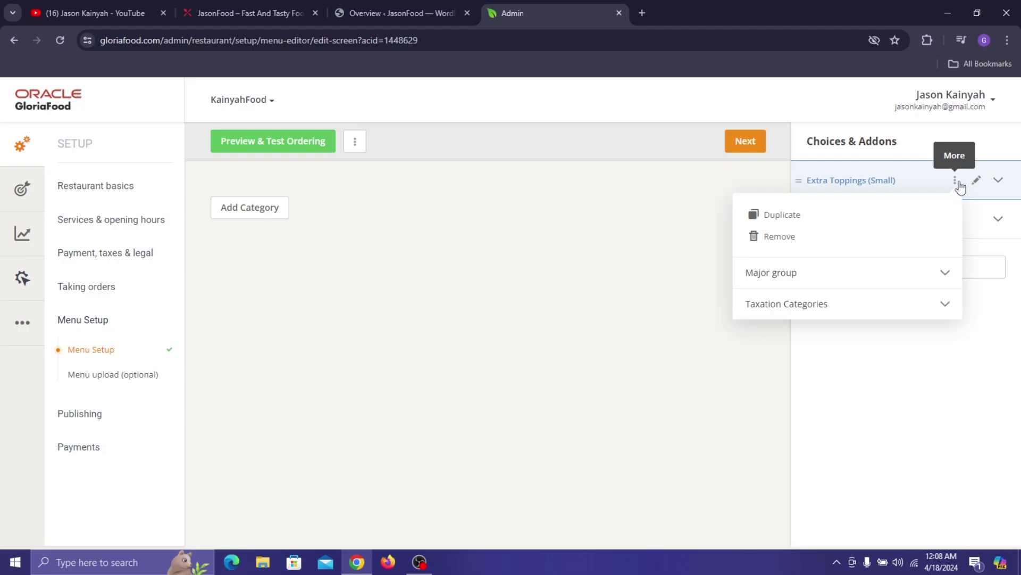
left_click(778, 237)
key("Return")
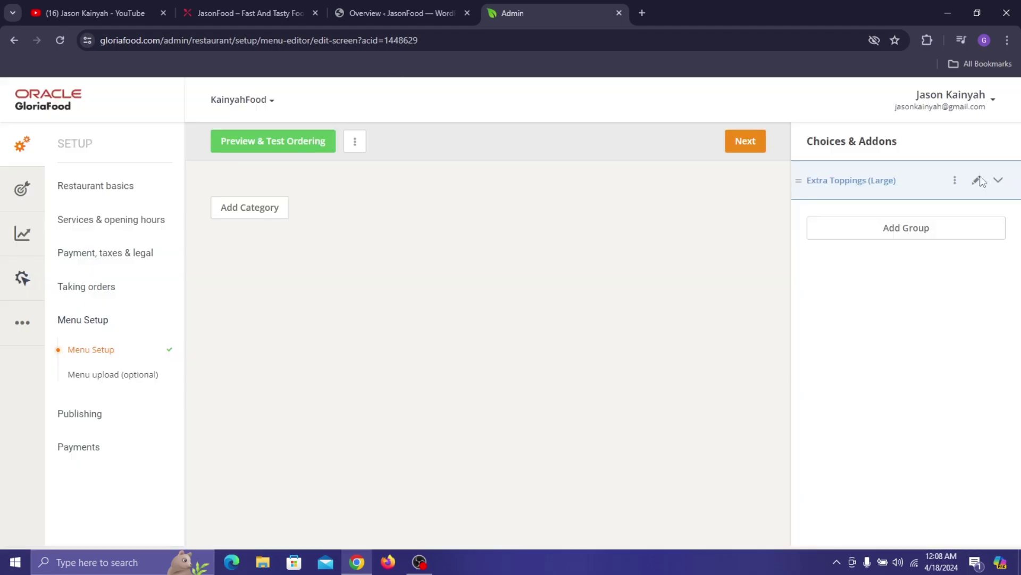
left_click(954, 181)
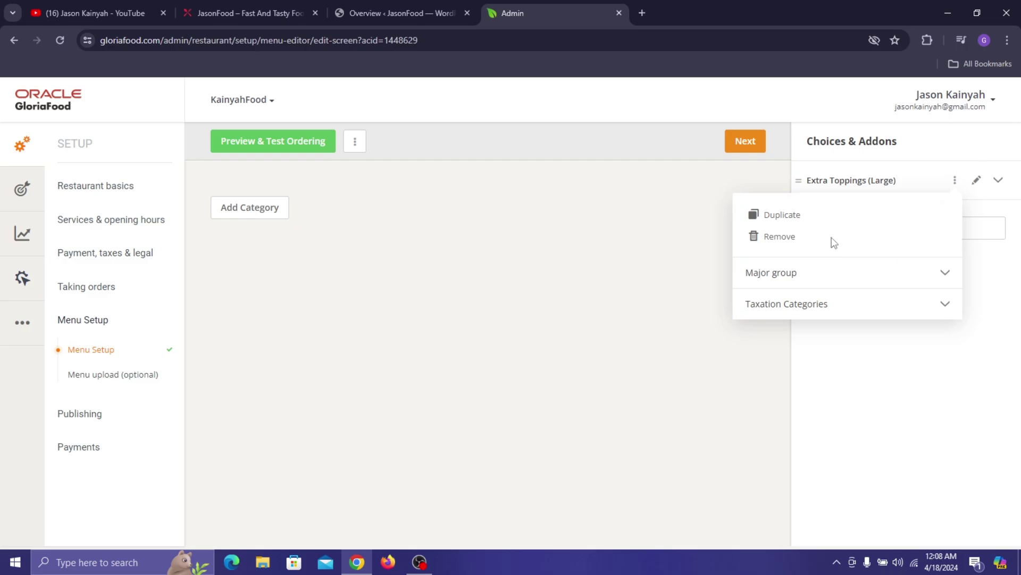
left_click(772, 238)
left_click(611, 264)
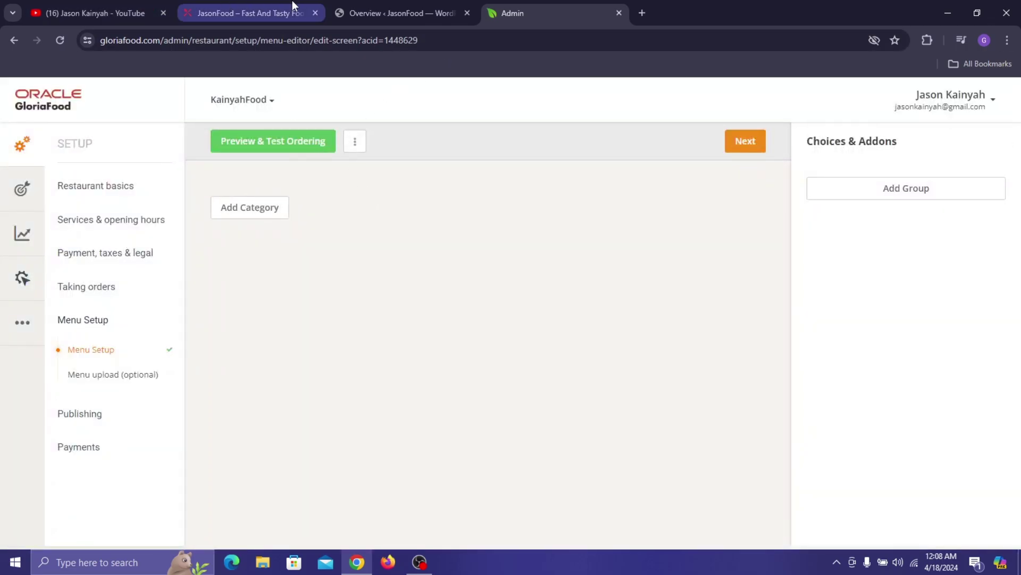
left_click(292, 7)
- Open the JasonFood ordering menu and scroll to the Burger section listing Hamburger, Cheeseburger and Veggie Burger
left_click(220, 429)
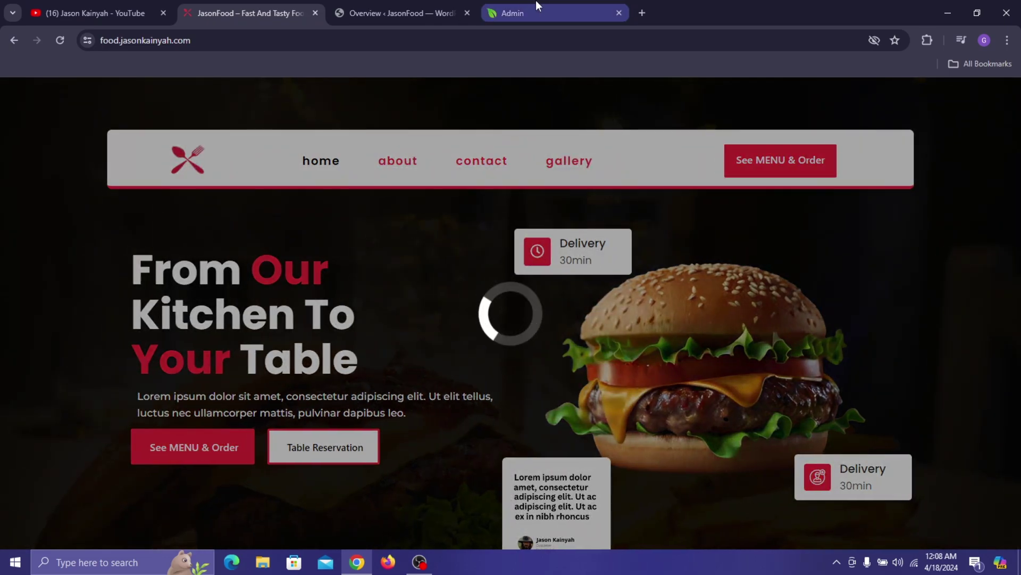
mouse_move(540, 1)
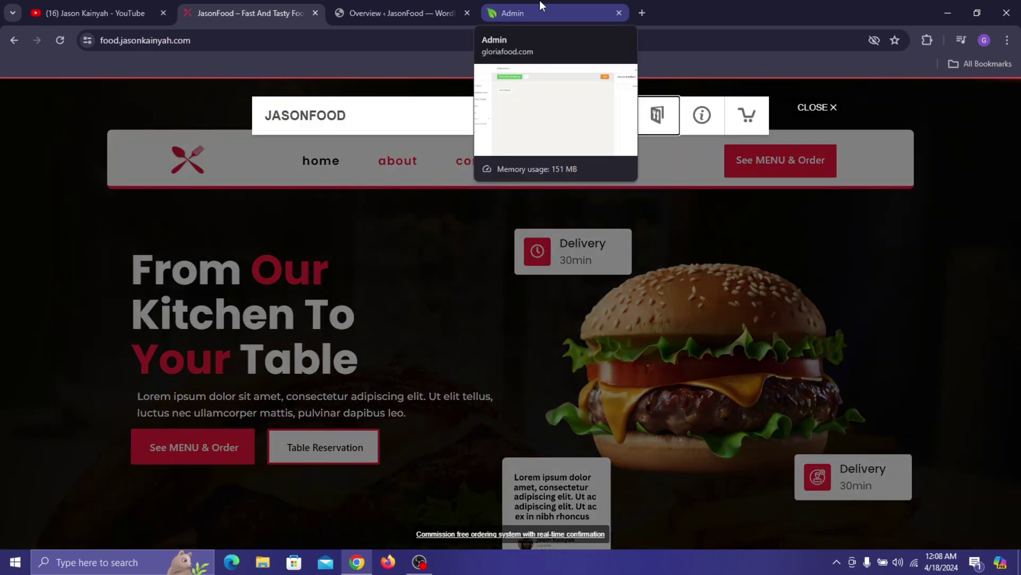
scroll(411, 326, "down", 3)
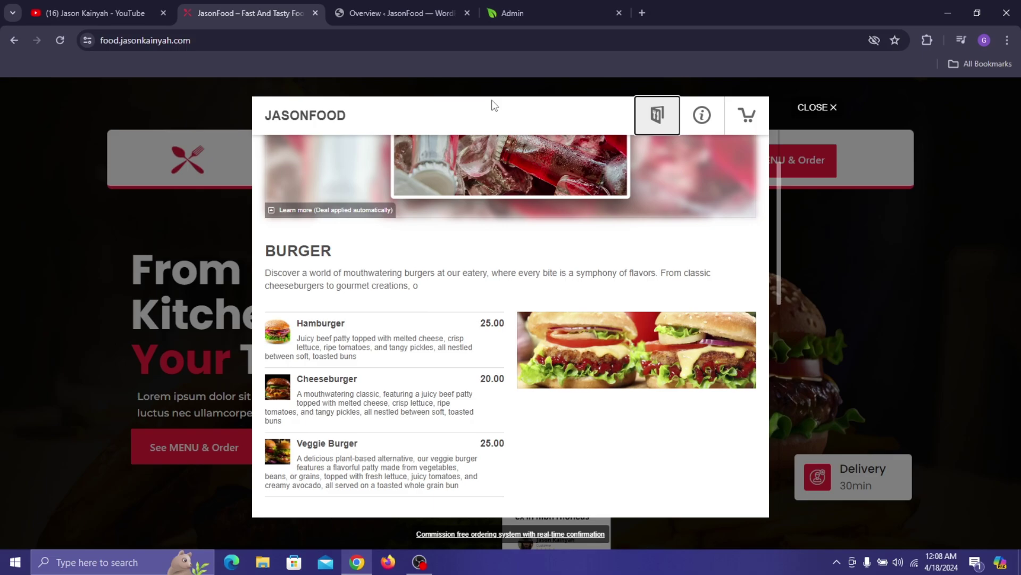
- Start a new GloriaFood menu category named Burger
left_click(540, 6)
left_click(256, 209)
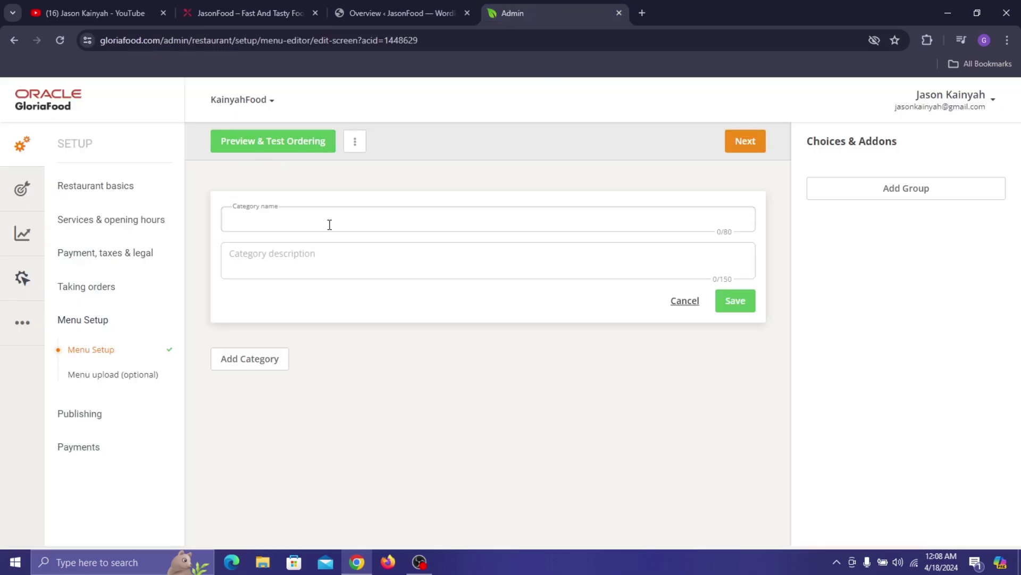
type("Burger")
- Copy the Burger description from the JasonFood site into the category description and save it
left_click(355, 8)
left_click(262, 9)
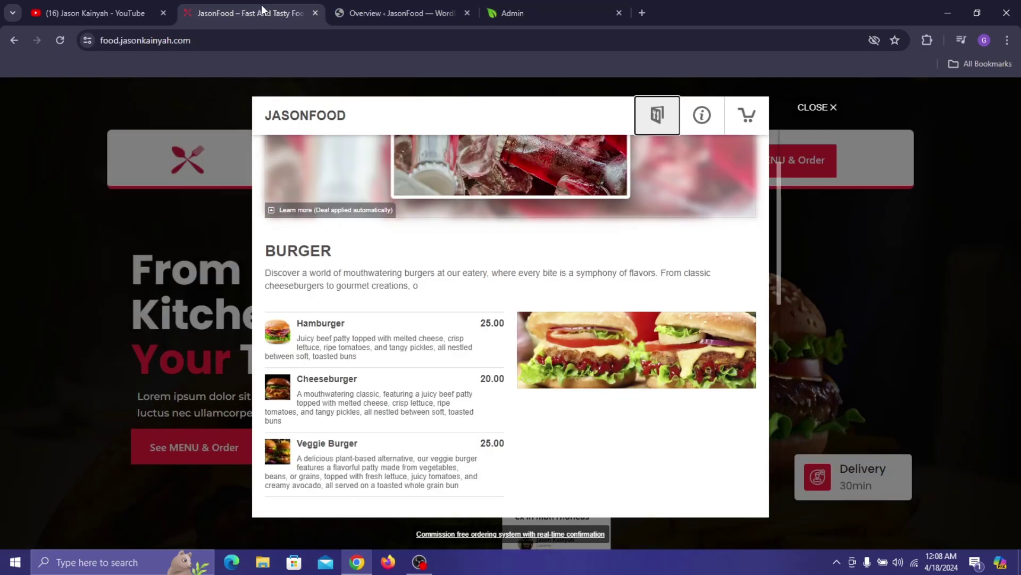
triple_click(365, 277)
right_click(365, 277)
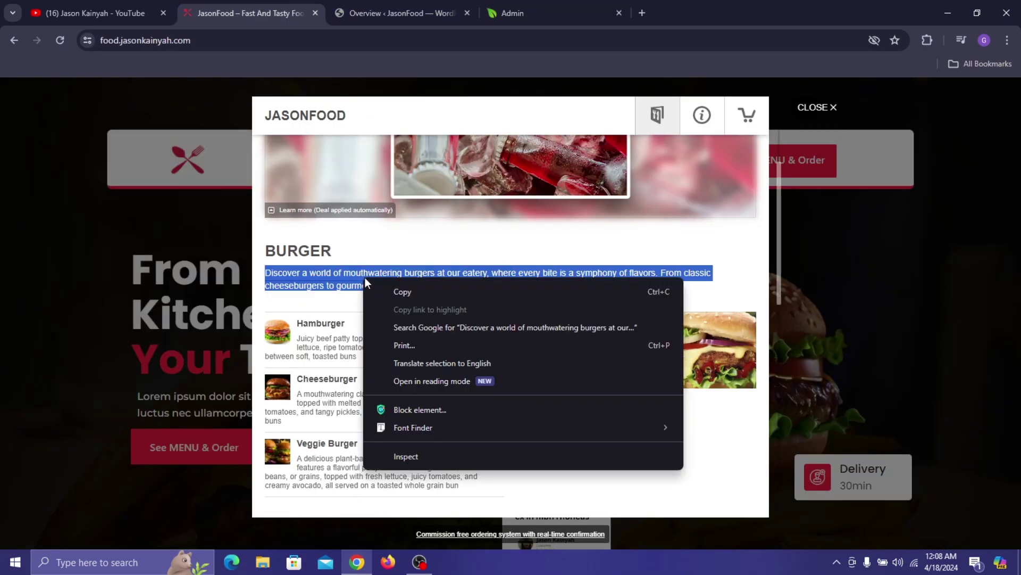
left_click(384, 290)
left_click(527, 6)
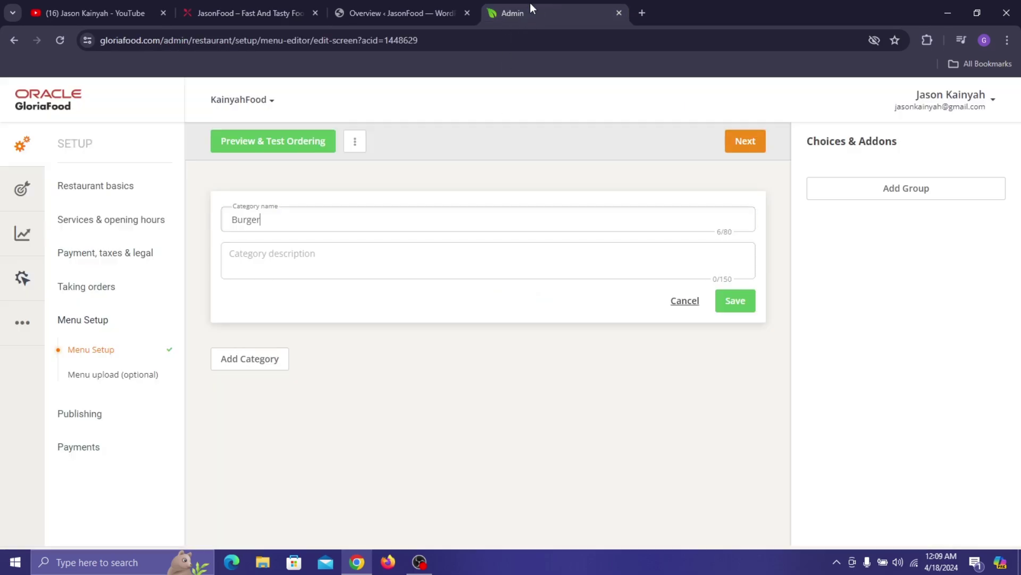
right_click(398, 257)
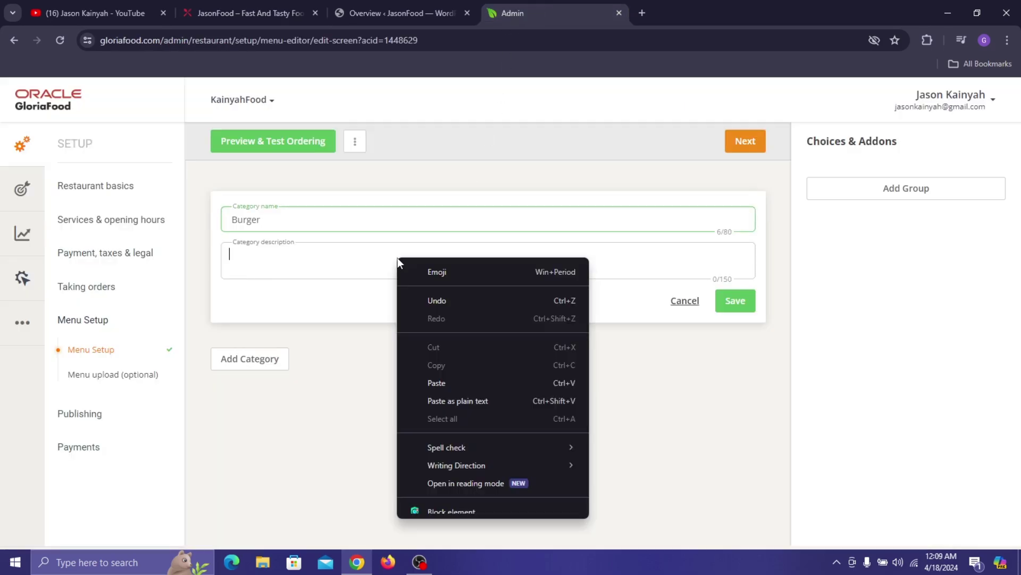
left_click(475, 384)
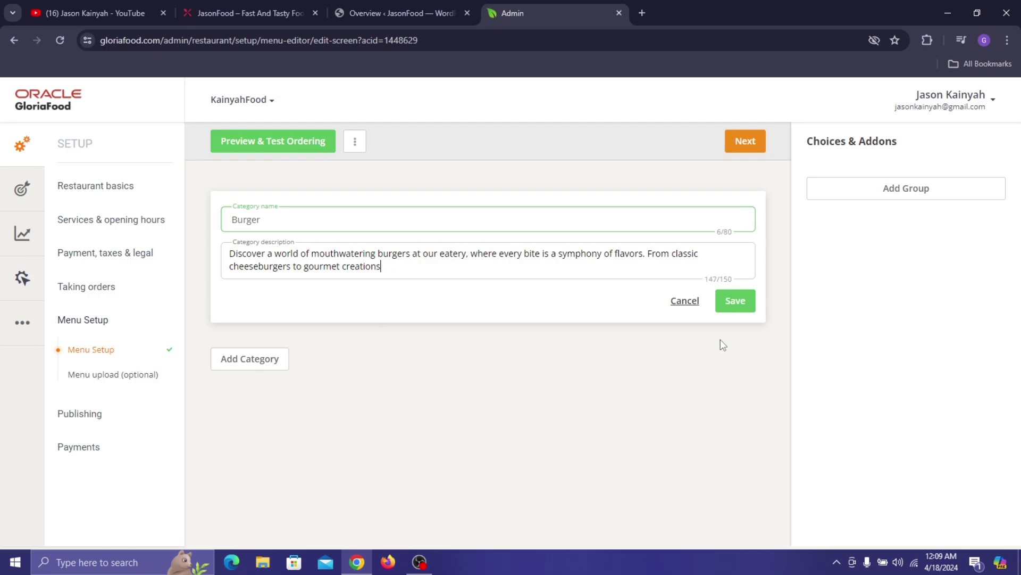
left_click(735, 305)
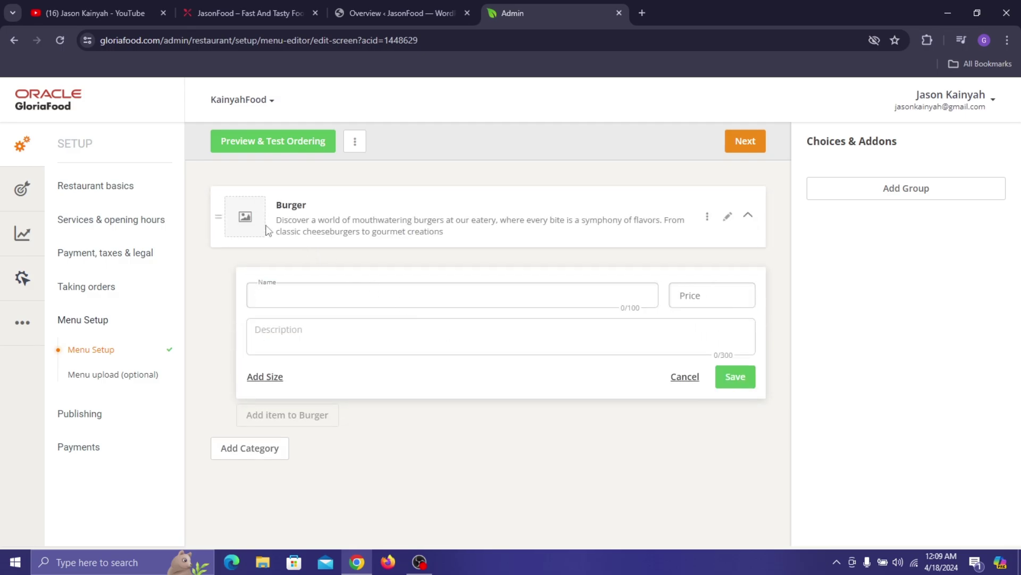
- Open the Burger category's image picker and try its own-image upload option before closing it
left_click(253, 216)
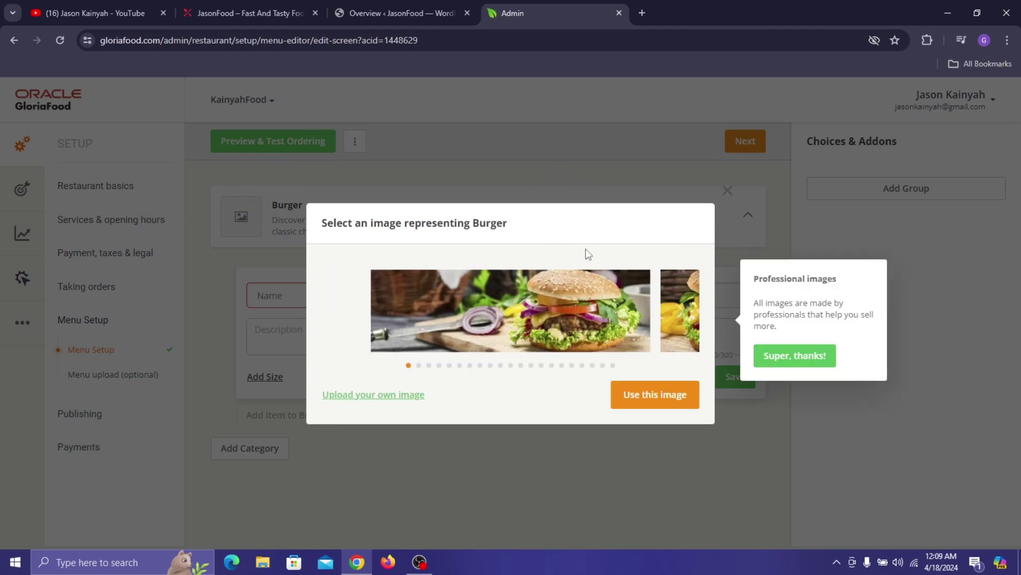
left_click(128, 11)
left_click(215, 8)
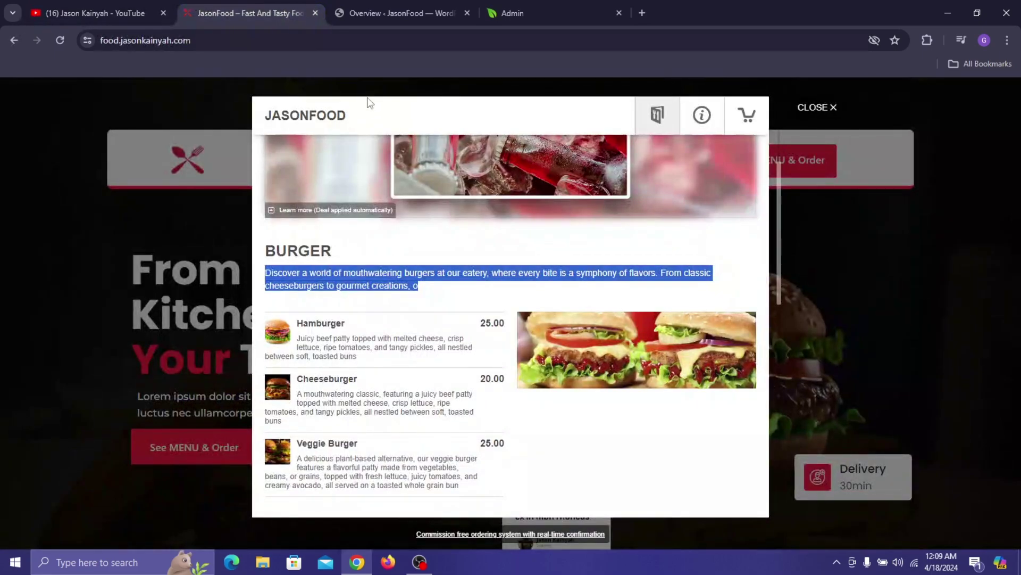
left_click(415, 240)
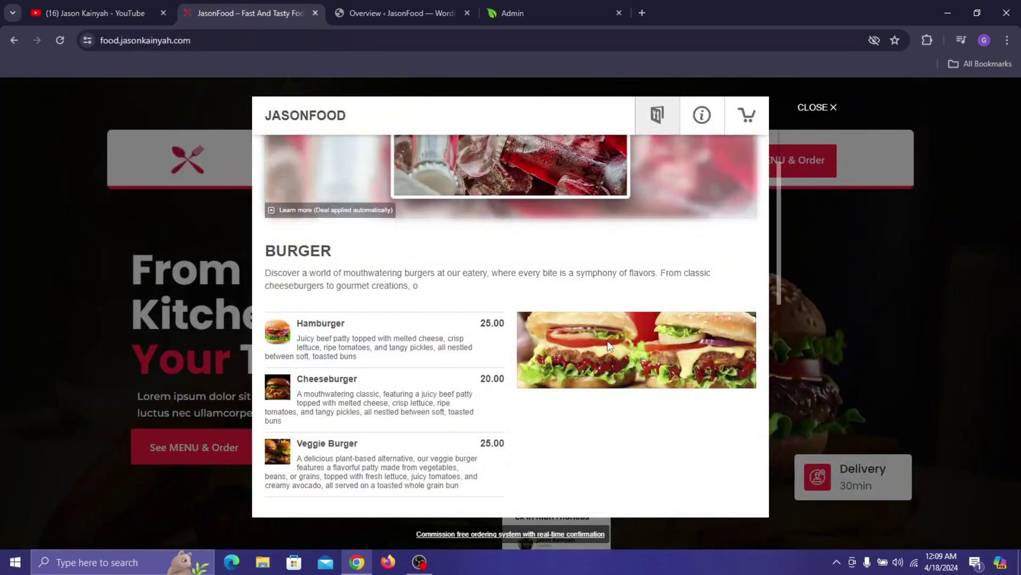
left_click(372, 2)
left_click(488, 2)
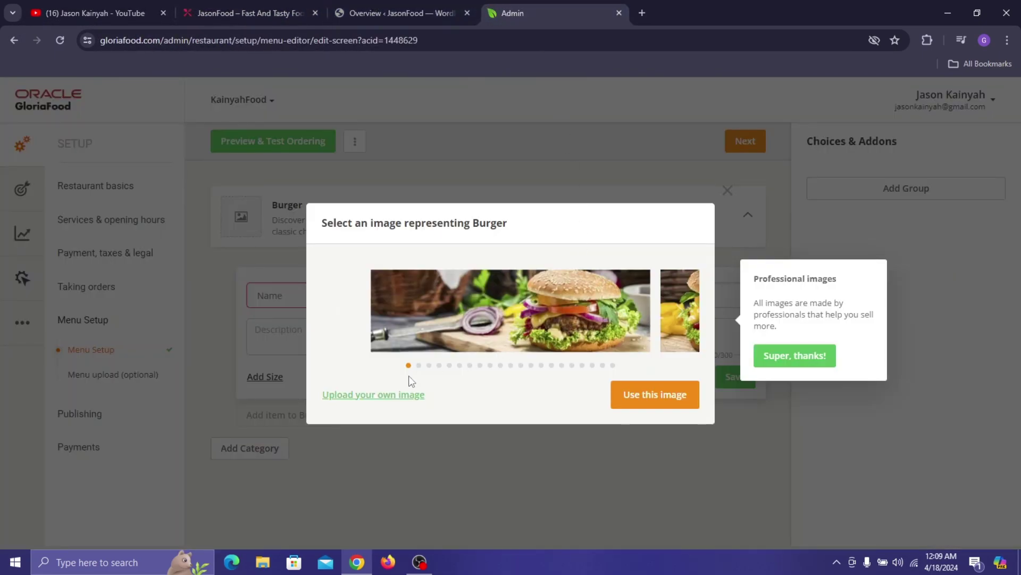
left_click(400, 394)
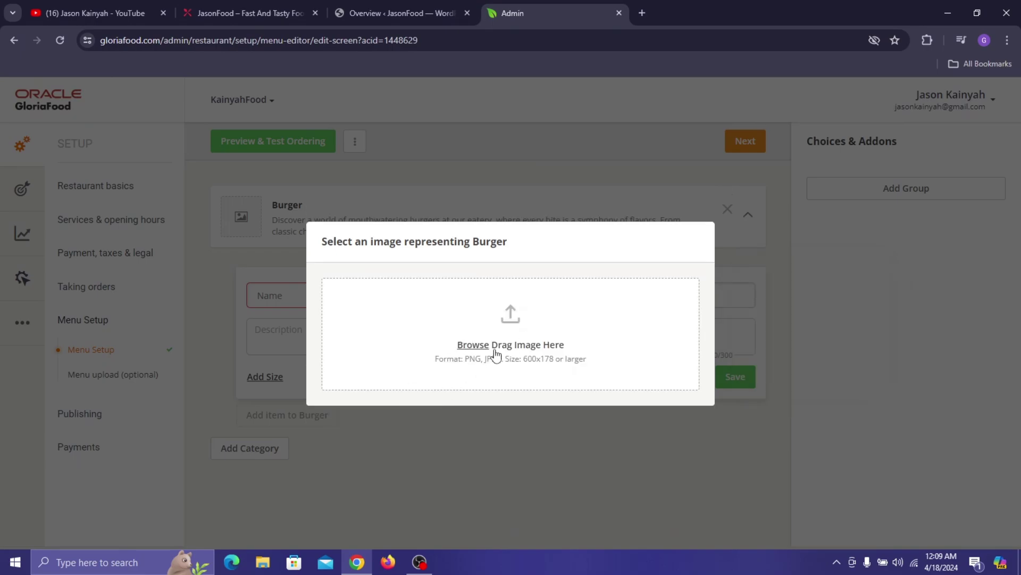
left_click(493, 347)
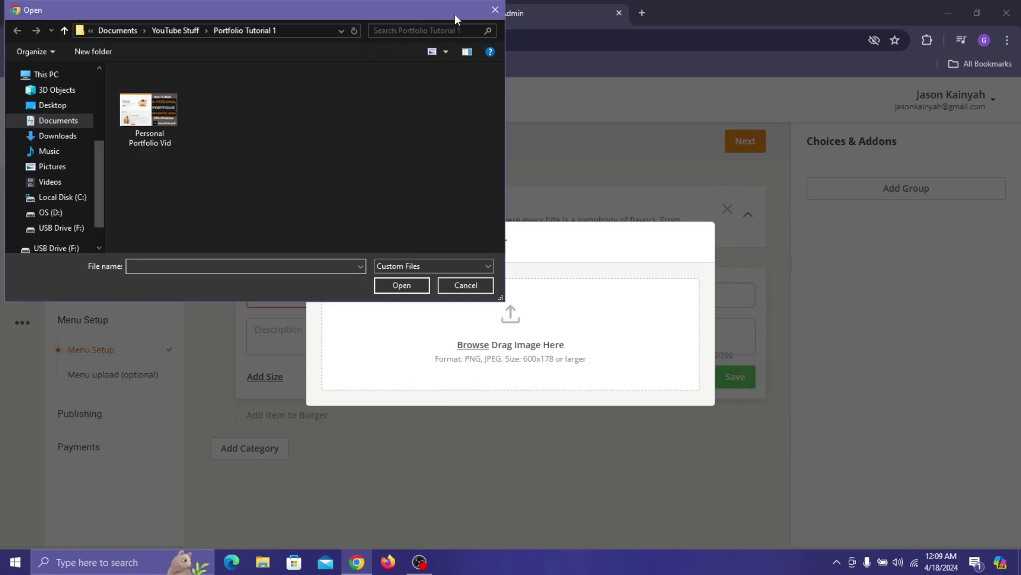
left_click(495, 10)
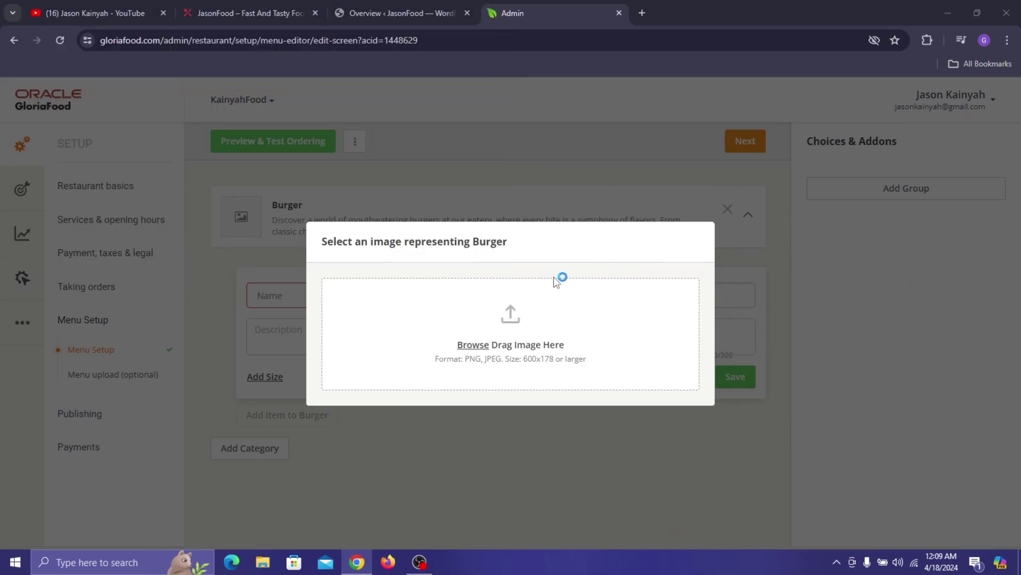
left_click(561, 281)
left_click(495, 10)
- Pick the two-cheeseburgers stock photo from the carousel as the Burger category image
left_click(574, 163)
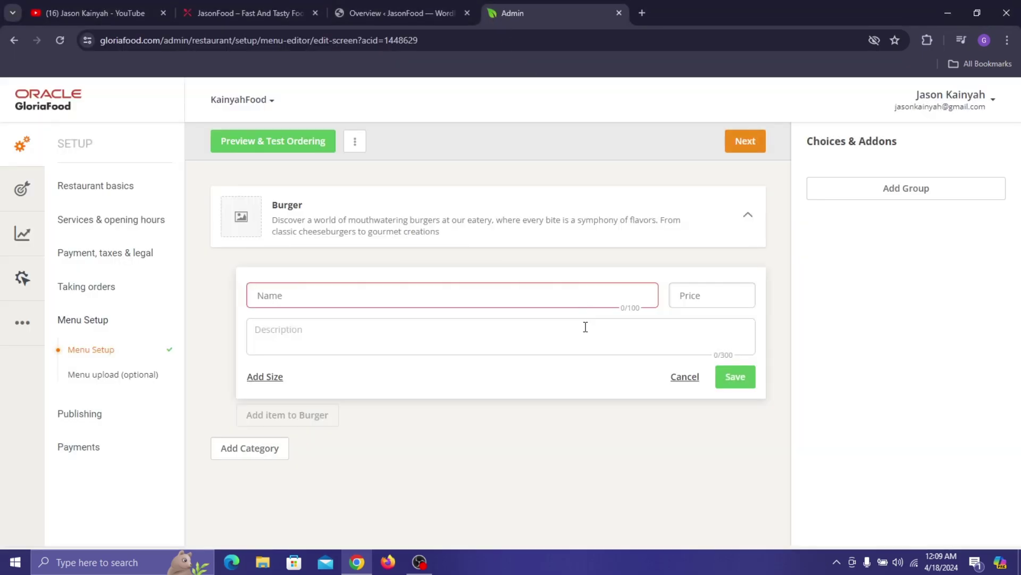
left_click(241, 216)
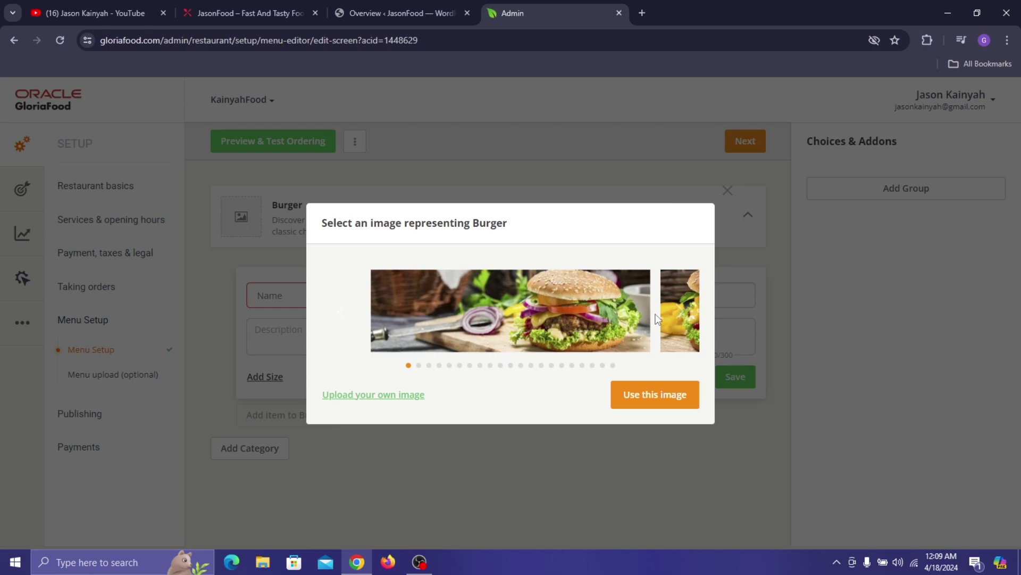
left_click(696, 313)
left_click(696, 313)
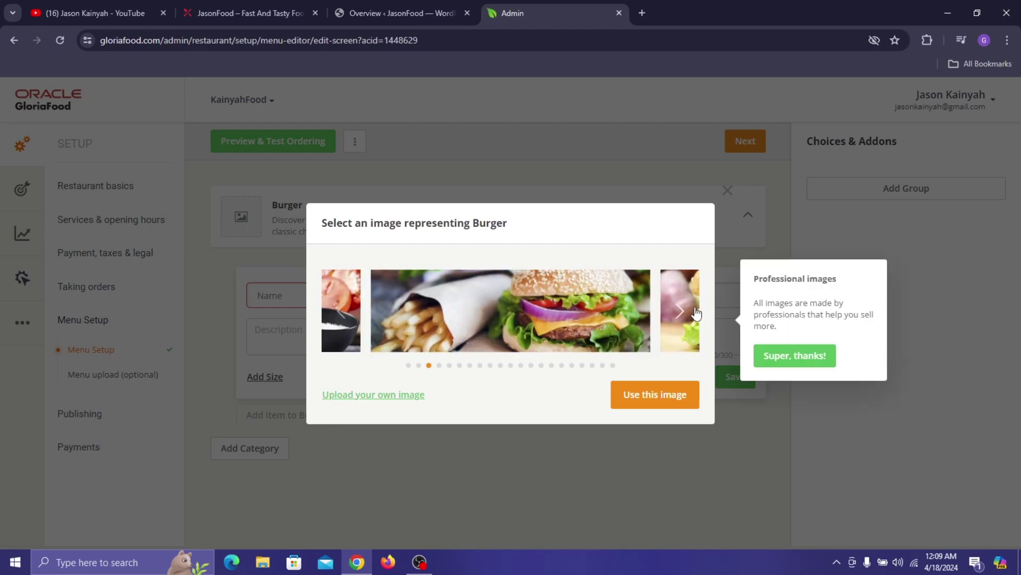
left_click(696, 313)
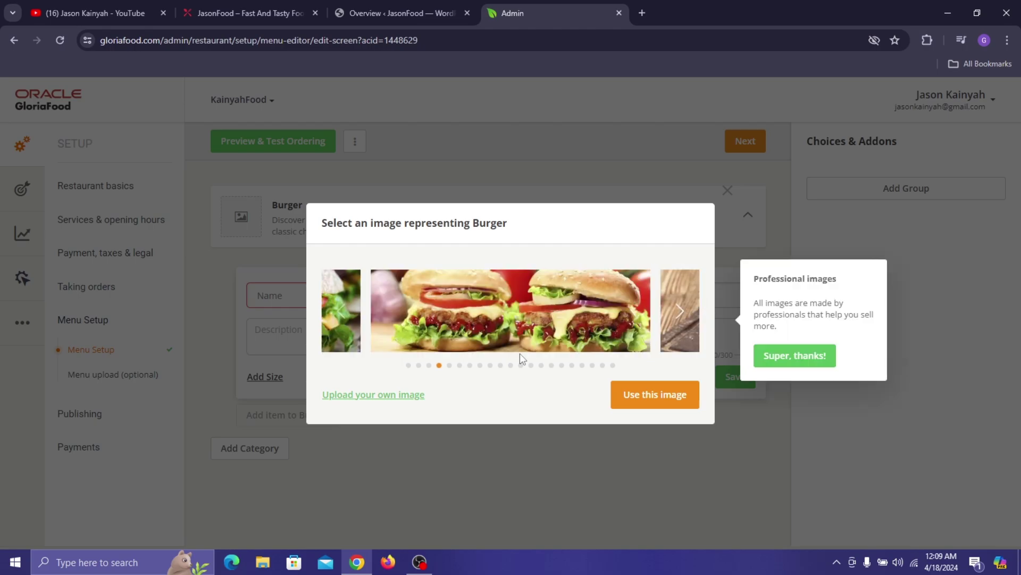
left_click(637, 391)
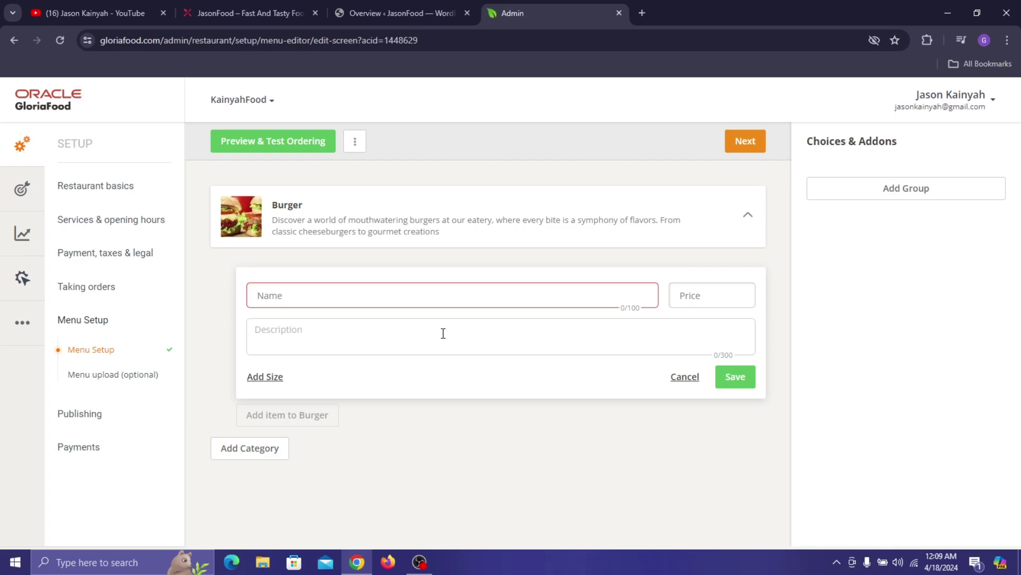
- View the Hamburger item's details on the live JasonFood menu
left_click(292, 6)
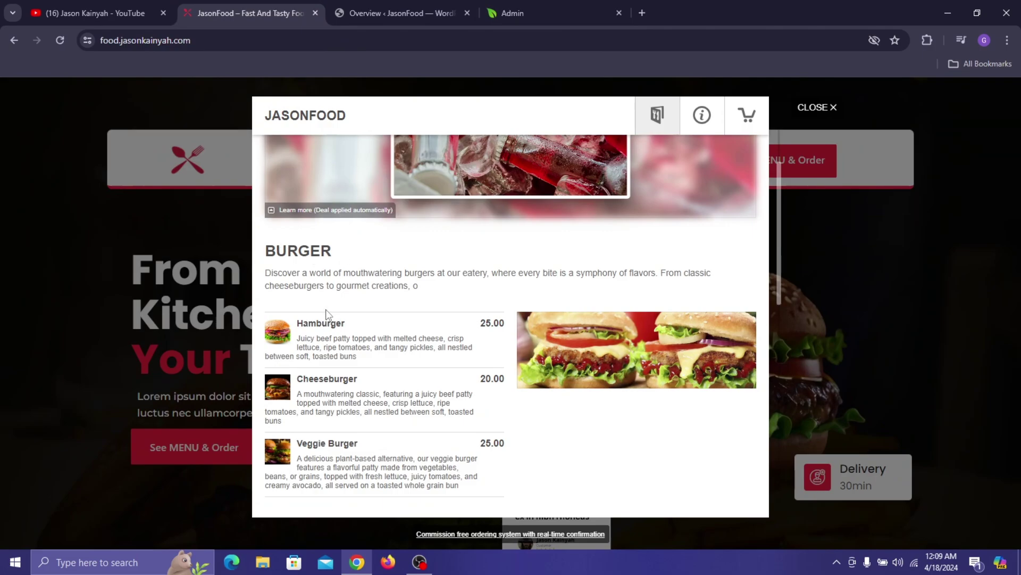
scroll(326, 314, "down", 1)
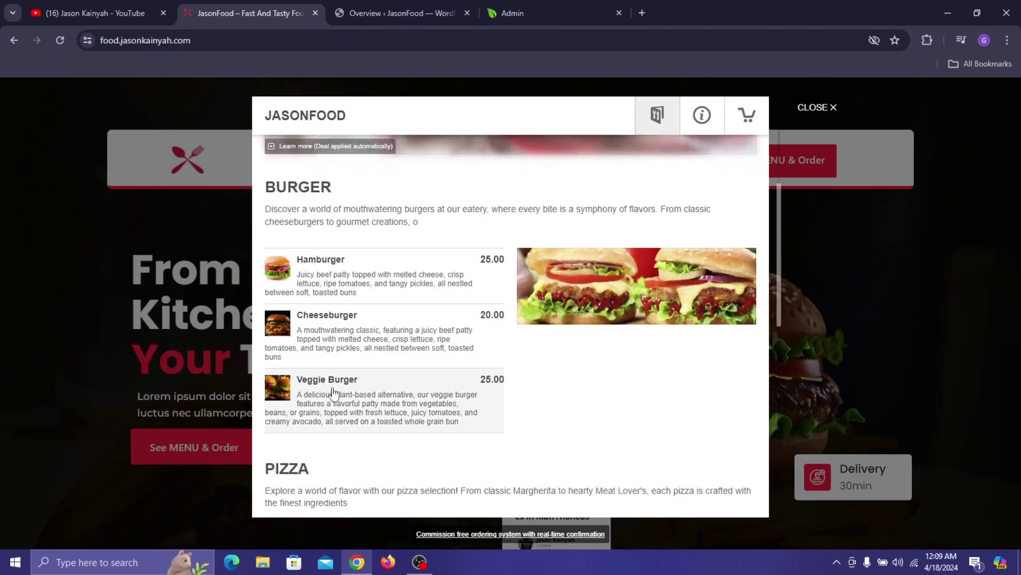
left_click(373, 255)
scroll(662, 255, "up", 2)
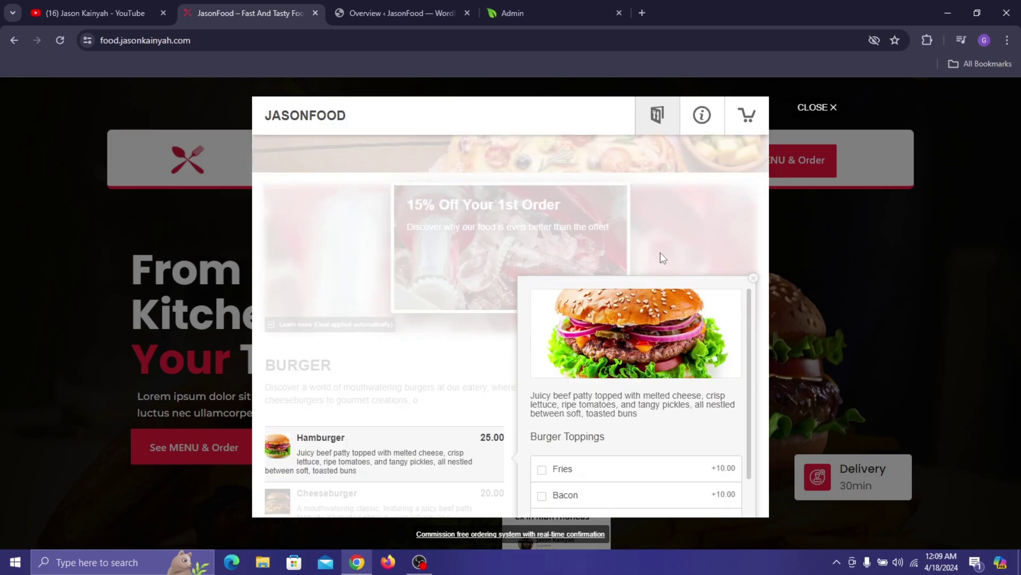
scroll(663, 274, "down", 2)
scroll(639, 239, "down", 3)
scroll(618, 201, "up", 3)
left_click(425, 12)
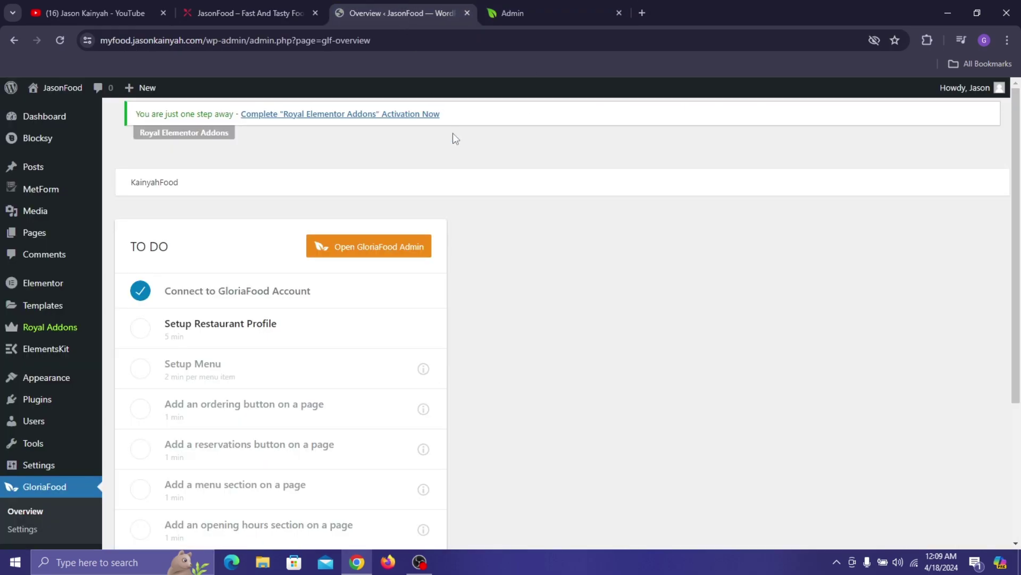
left_click(500, 2)
- Name the new item Hamburger at price 25, rechecking the live Hamburger details
left_click(407, 298)
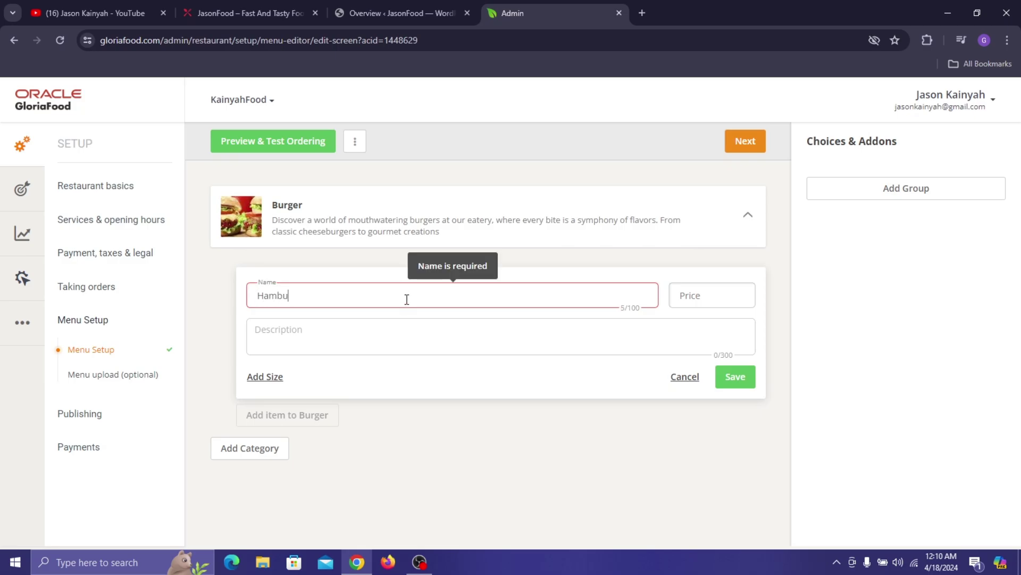
left_click(201, 1)
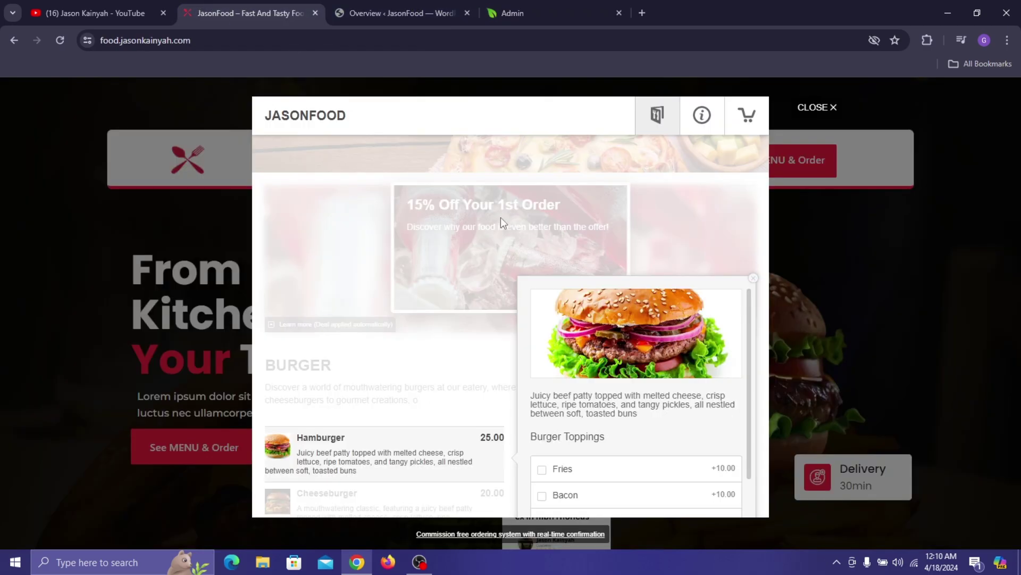
scroll(637, 392, "down", 5)
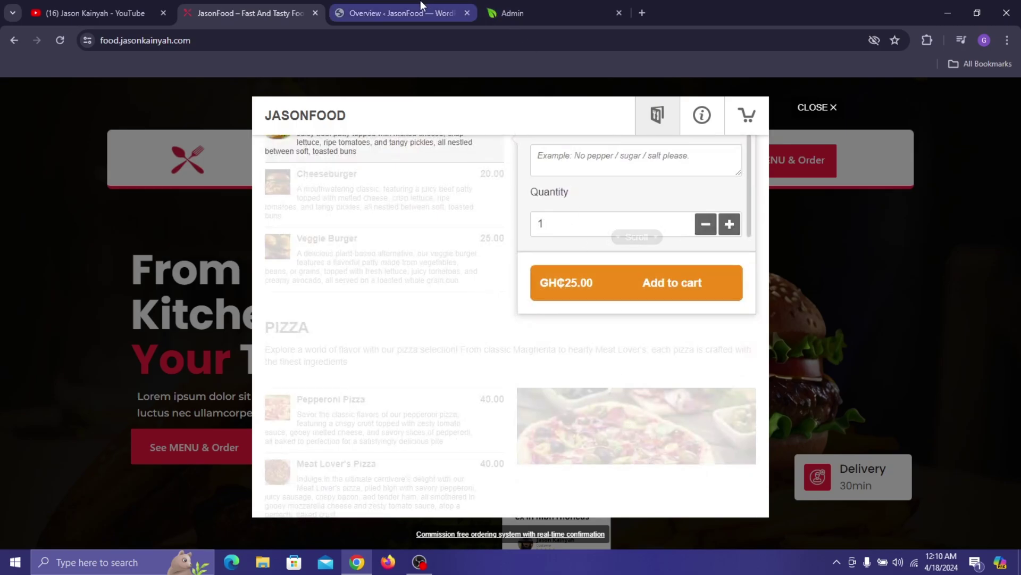
left_click(424, 2)
left_click(532, 2)
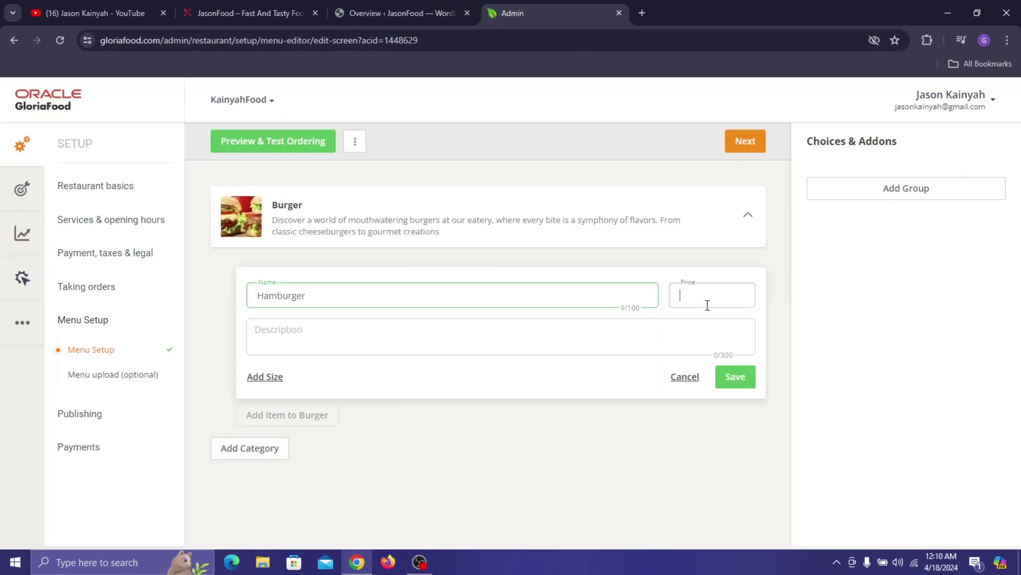
left_click(443, 2)
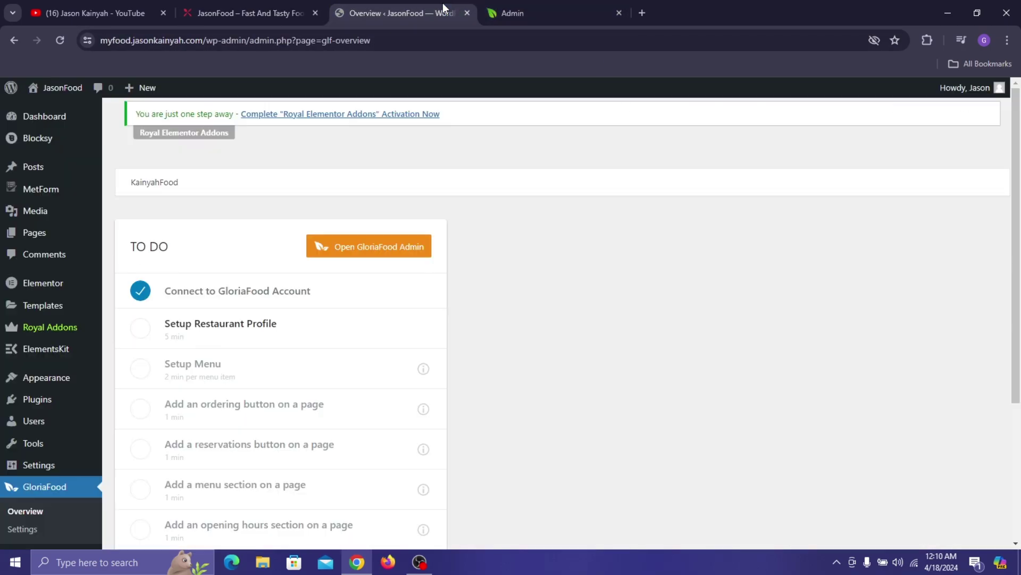
left_click(306, 6)
scroll(641, 218, "up", 2)
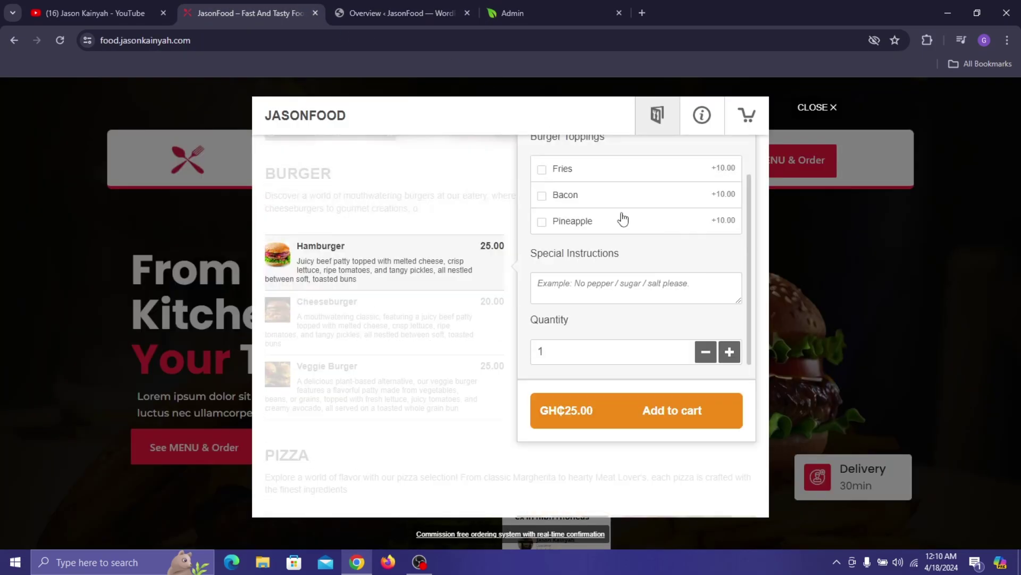
scroll(620, 217, "up", 2)
- Paste the juicy-beef-patty description into the Hamburger's Description and add a first size option
triple_click(582, 214)
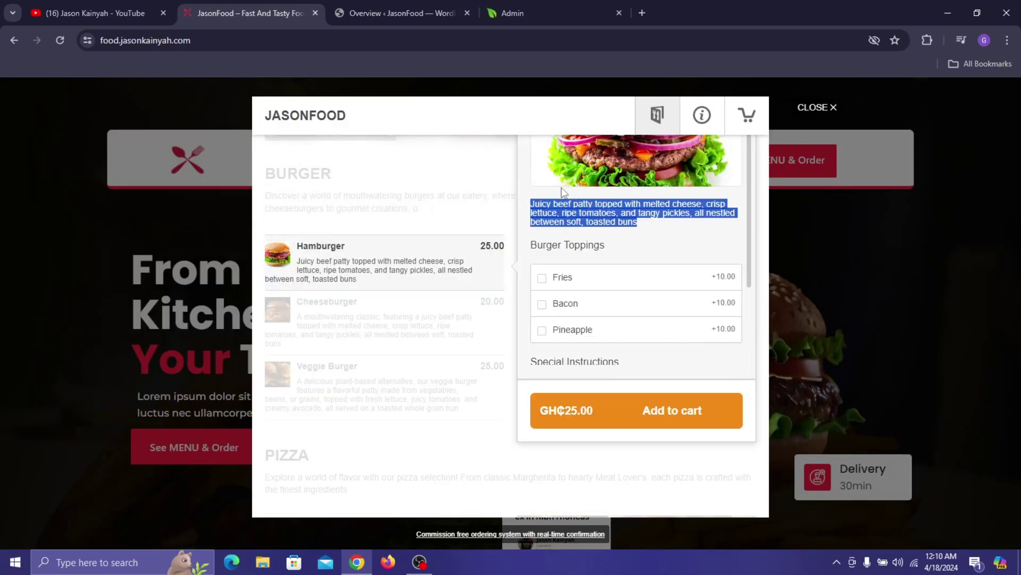
left_click(554, 8)
left_click(401, 333)
right_click(401, 333)
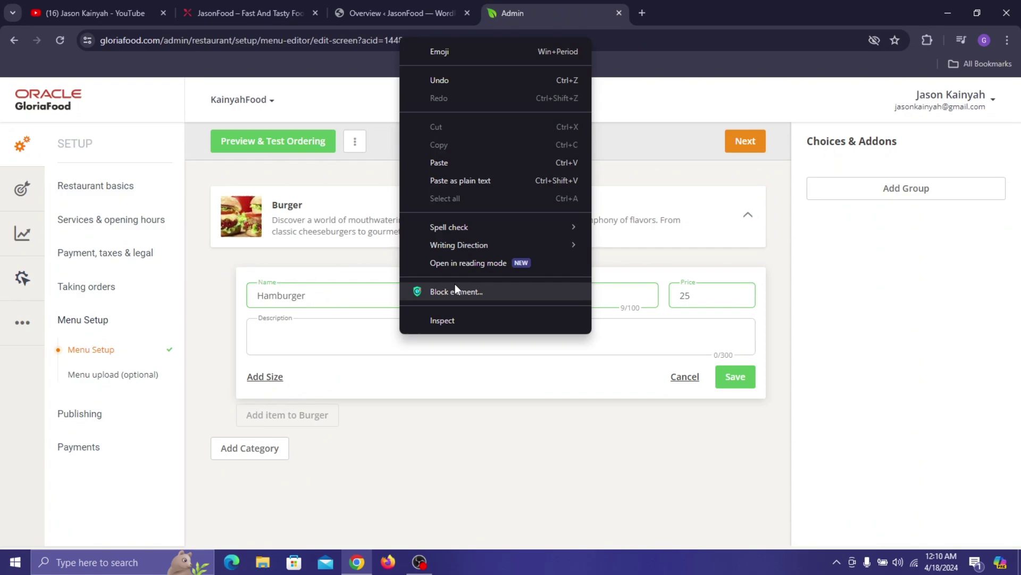
left_click(464, 161)
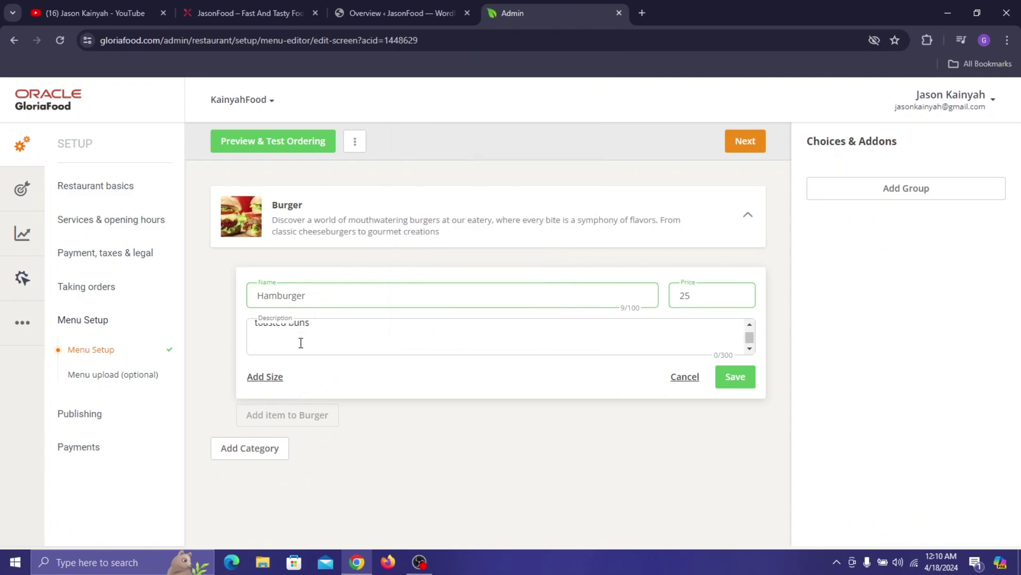
key("BackSpace")
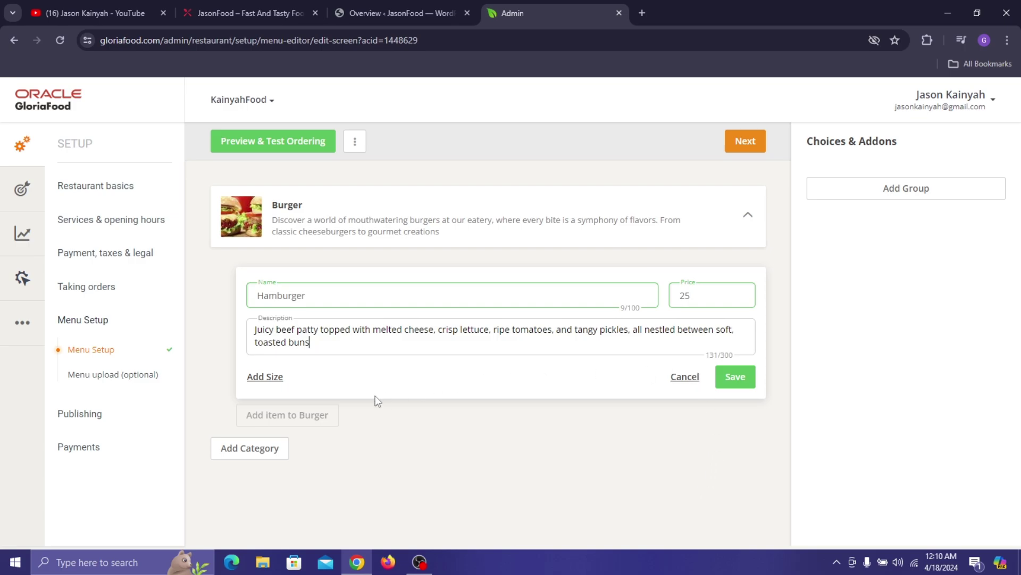
left_click(259, 378)
- Give the Hamburger a Small size at 15 and a Medium size at 20 GHS
left_click(299, 380)
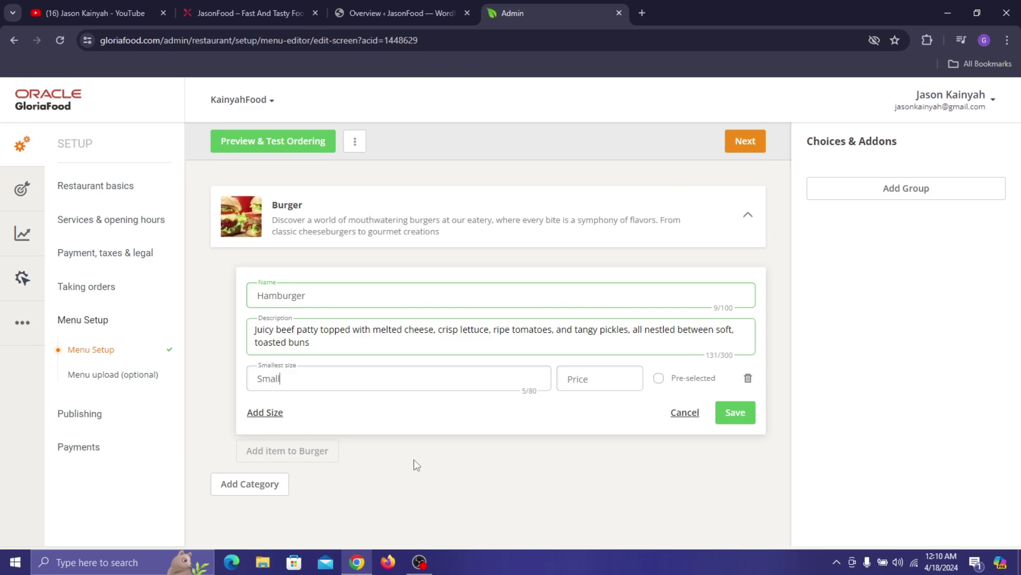
left_click(606, 383)
type("15")
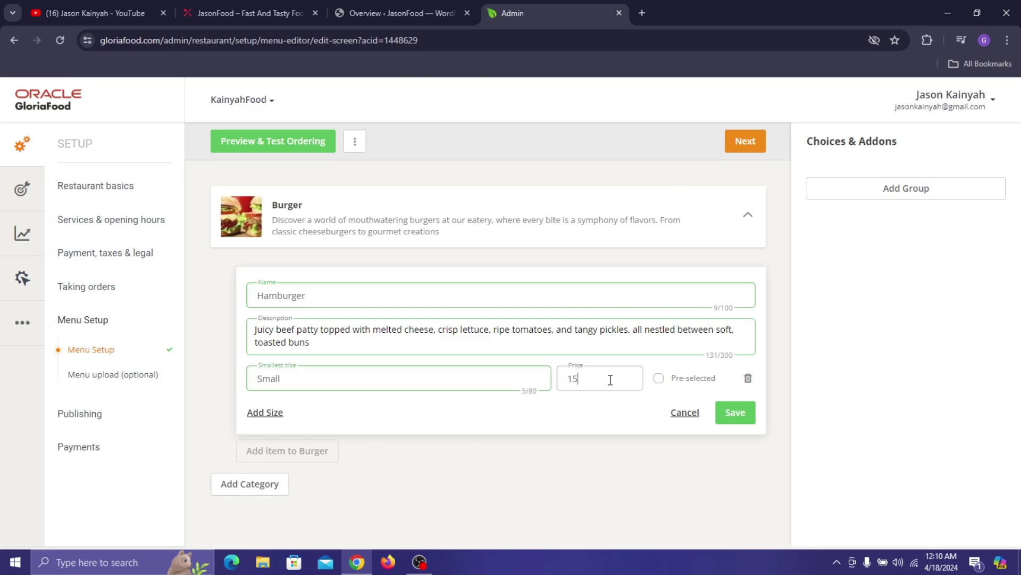
left_click(275, 413)
left_click(329, 412)
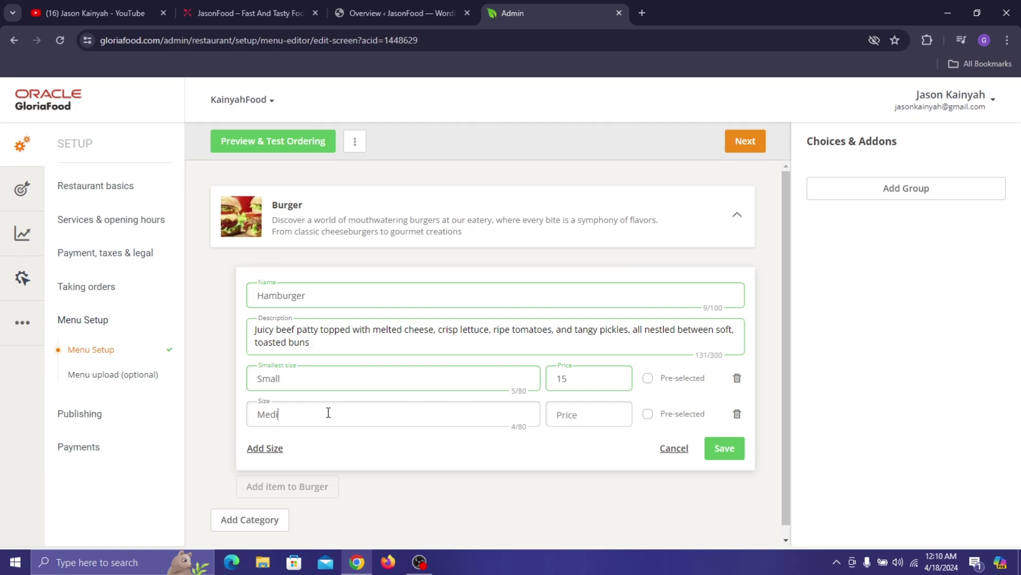
left_click(588, 414)
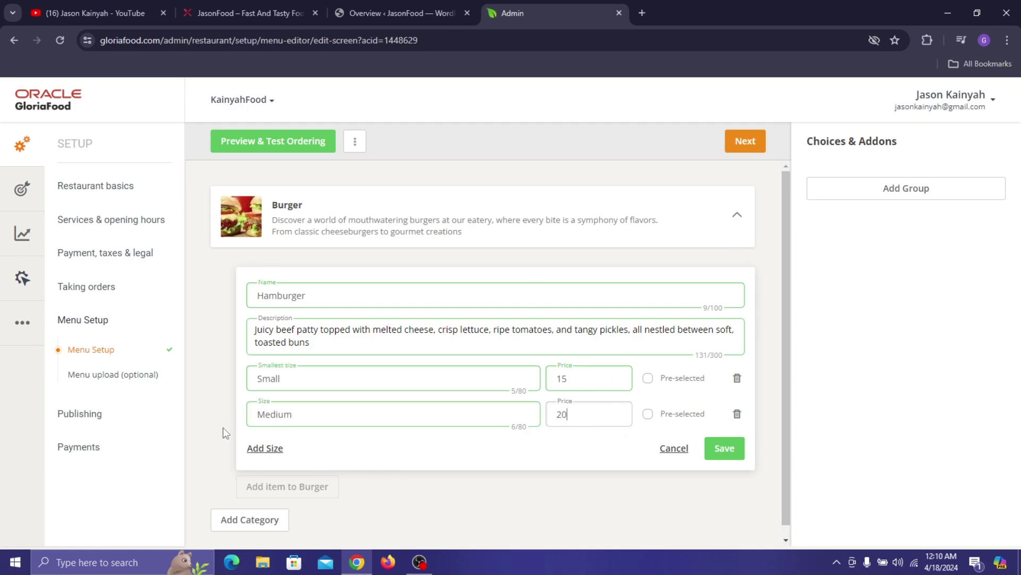
- Add a Bug size at 25 GHS, make Medium pre-selected, and save the Hamburger
left_click(265, 448)
left_click(265, 449)
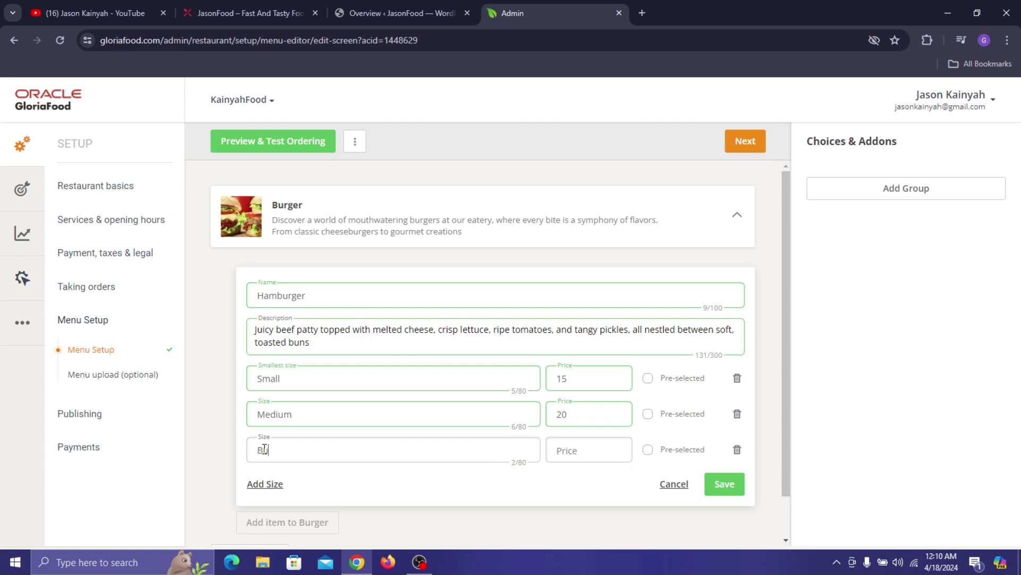
left_click(584, 446)
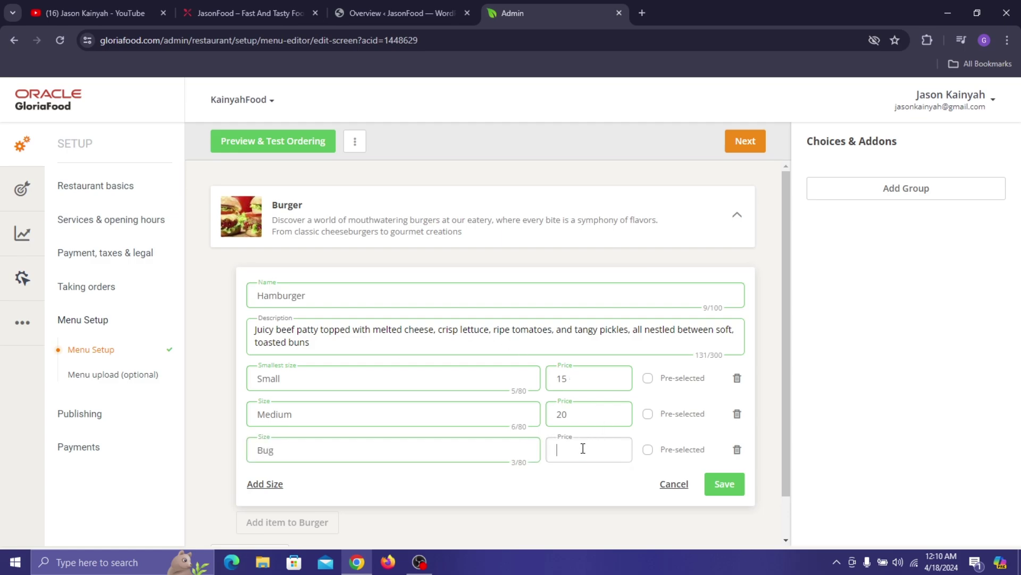
type("25")
left_click(649, 414)
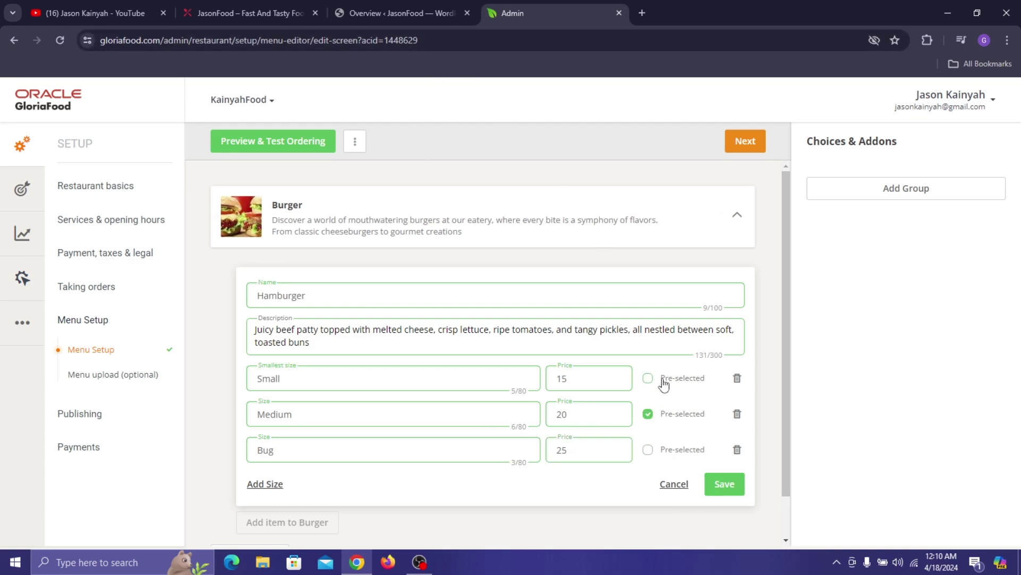
left_click(726, 482)
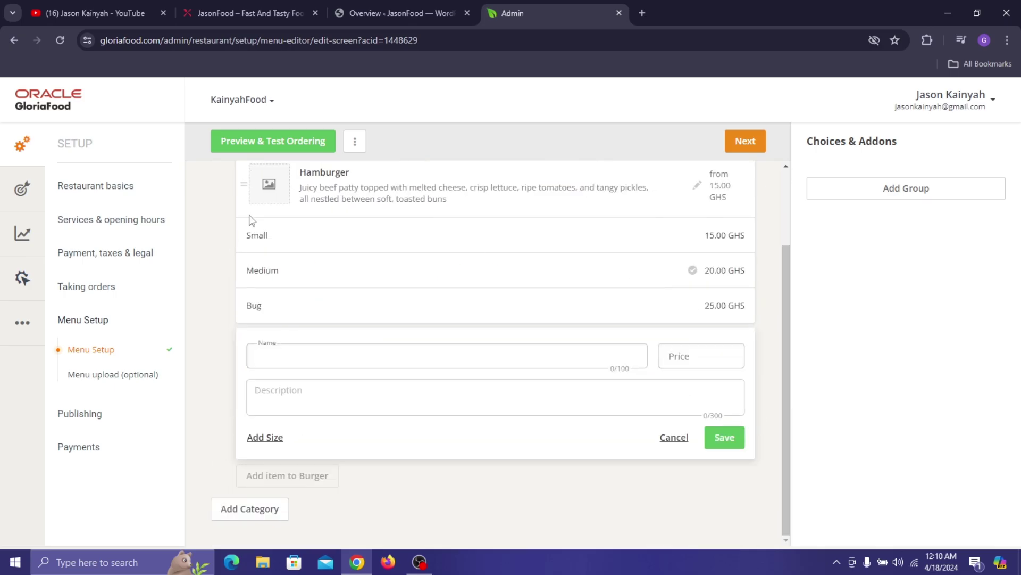
- Open the Upload & crop image dialog for the Hamburger item
scroll(289, 224, "up", 1)
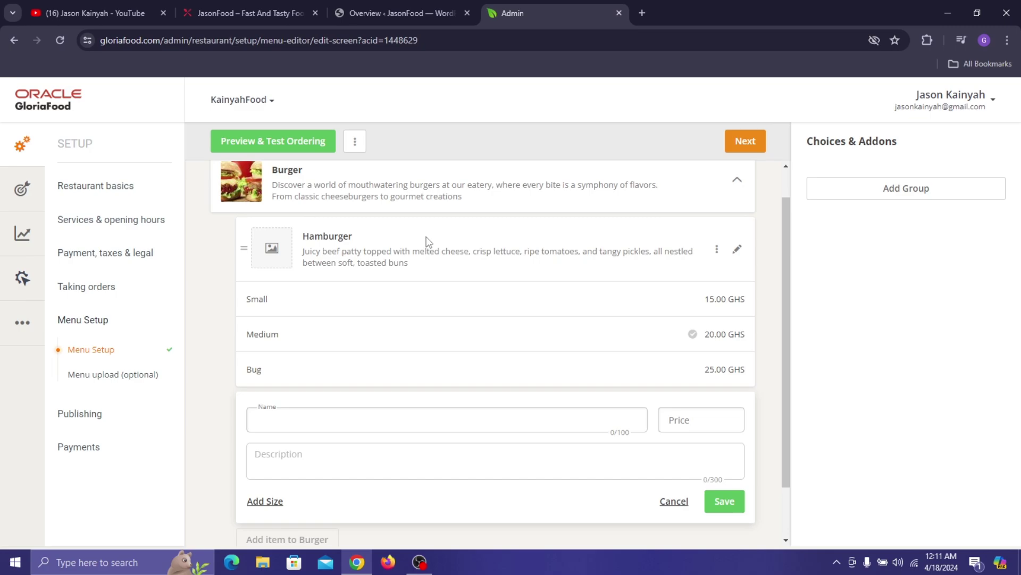
left_click(277, 248)
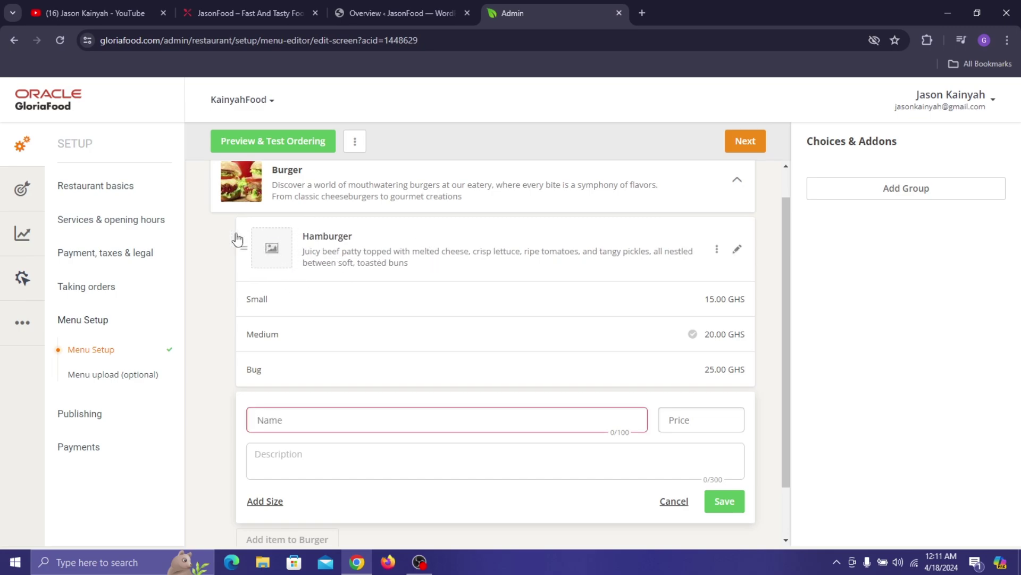
left_click(264, 244)
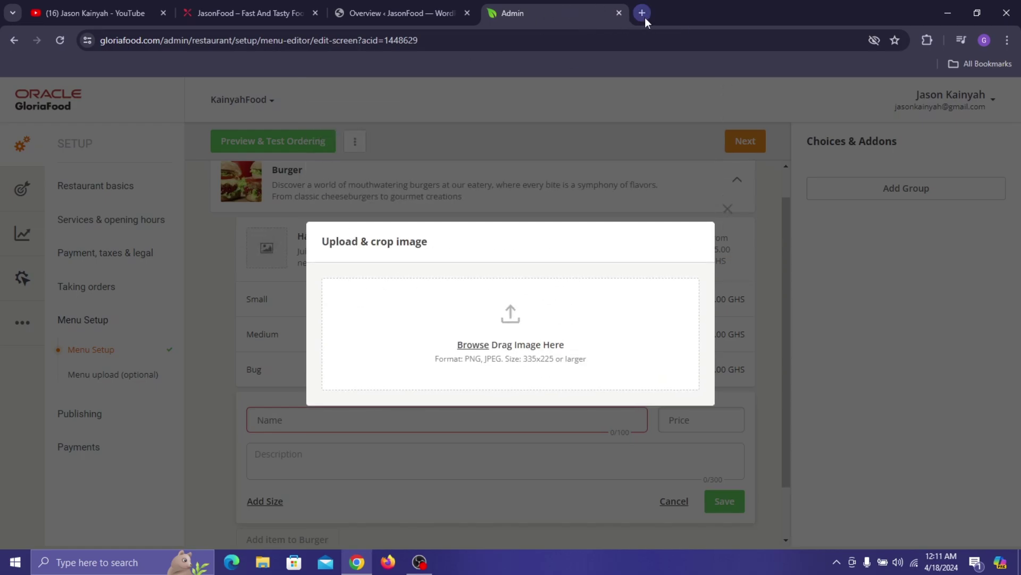
left_click(96, 13)
scroll(226, 467, "down", 3)
scroll(227, 468, "up", 1)
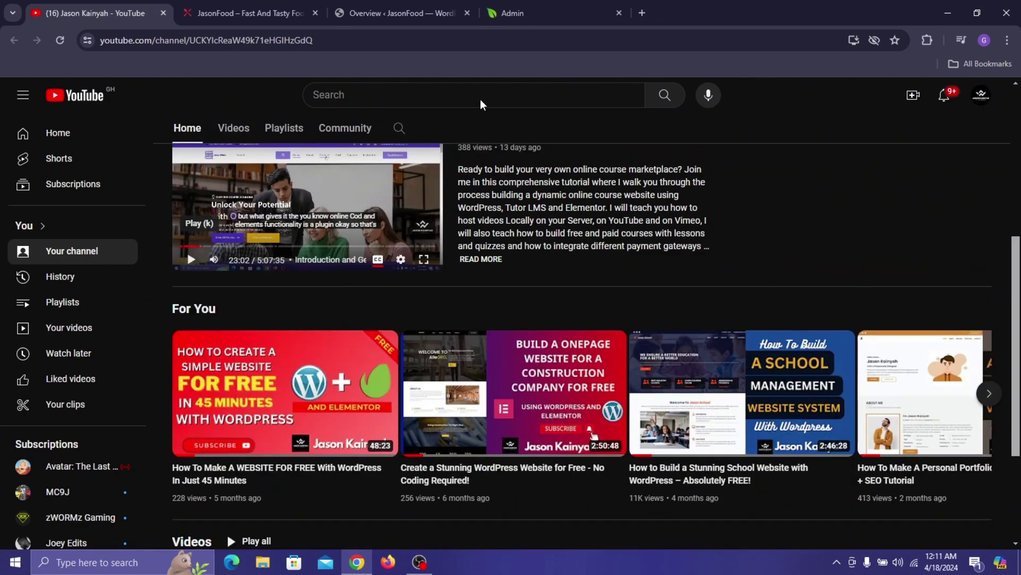
scroll(399, 245, "up", 5)
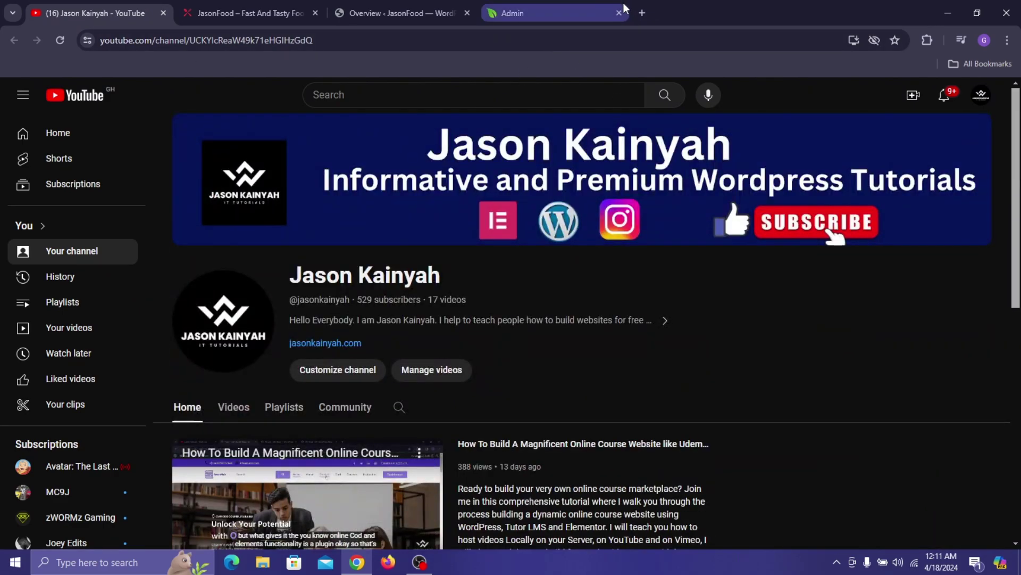
left_click(633, 13)
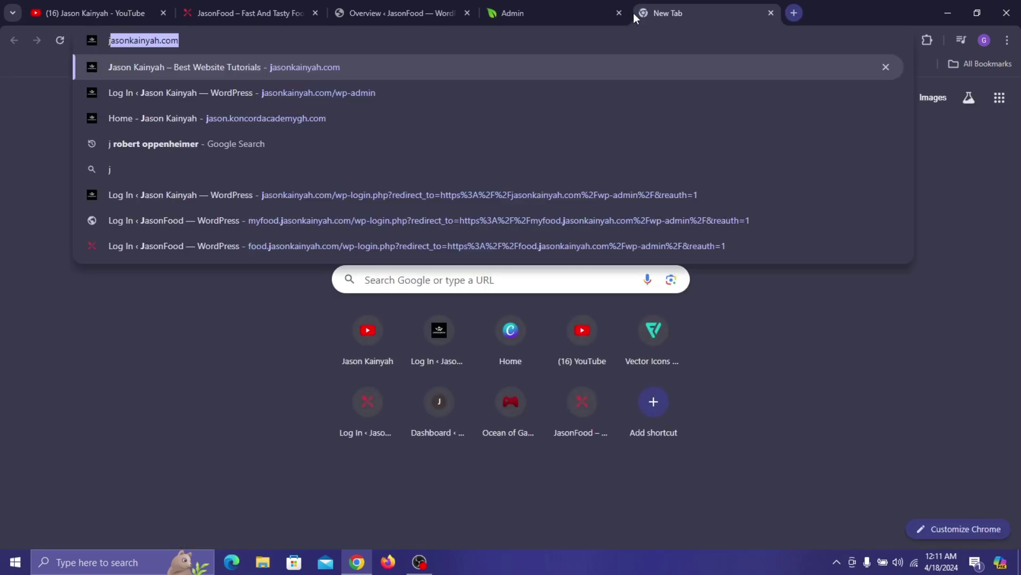
key("Return")
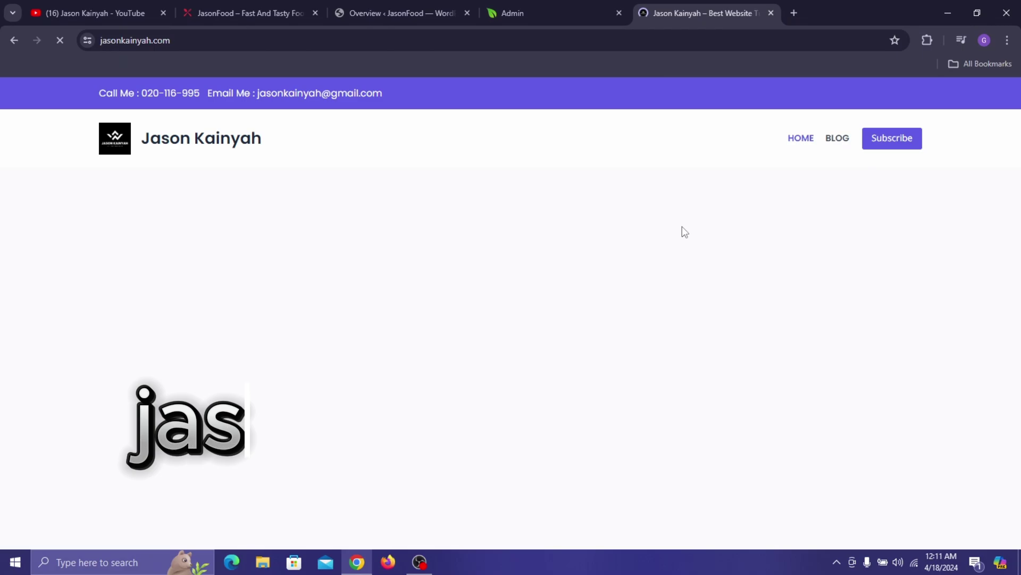
- Open the blog's online course website post down to its 20.35 MB images download
left_click(832, 140)
scroll(305, 193, "down", 4)
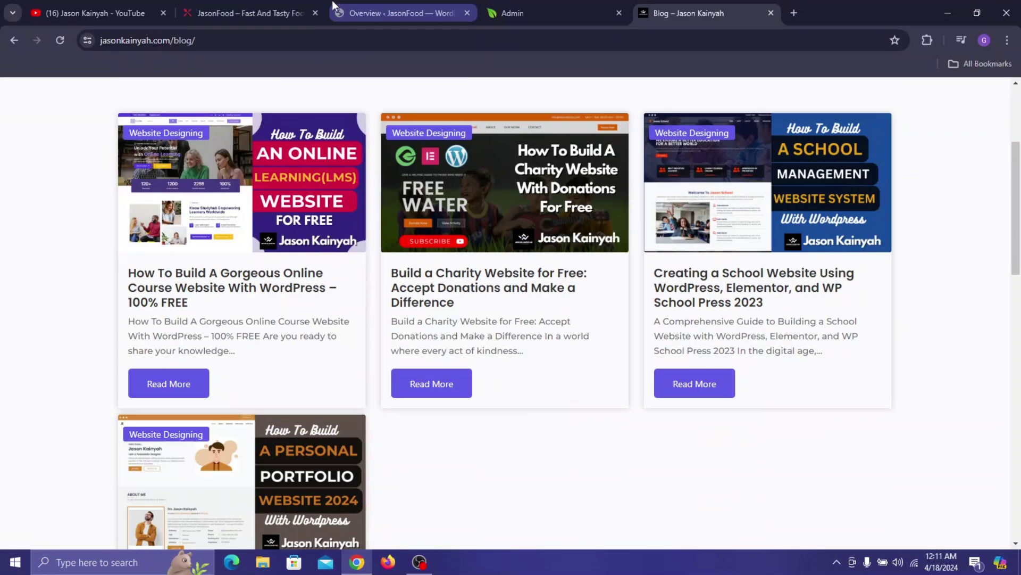
left_click(239, 288)
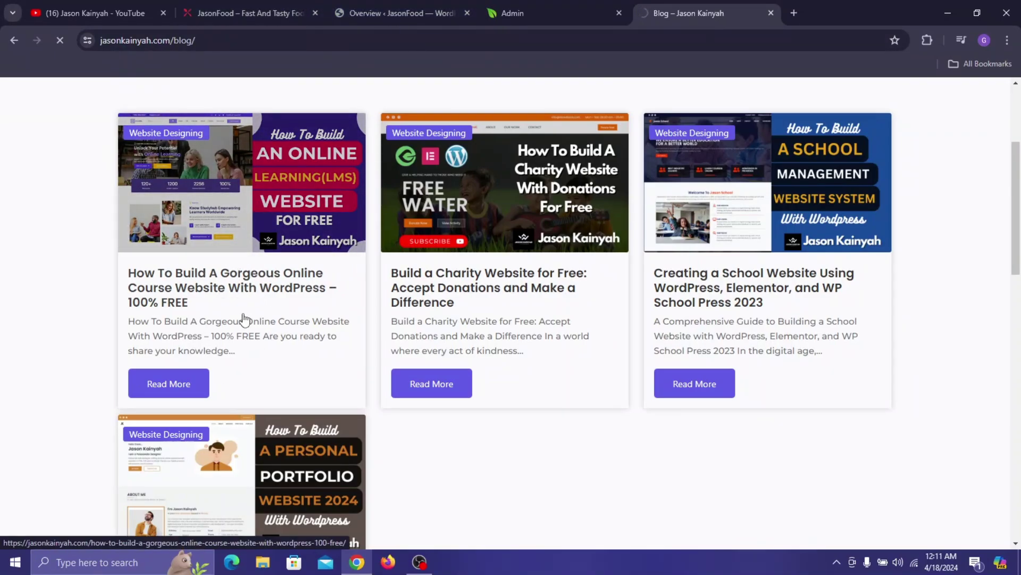
scroll(465, 333, "down", 15)
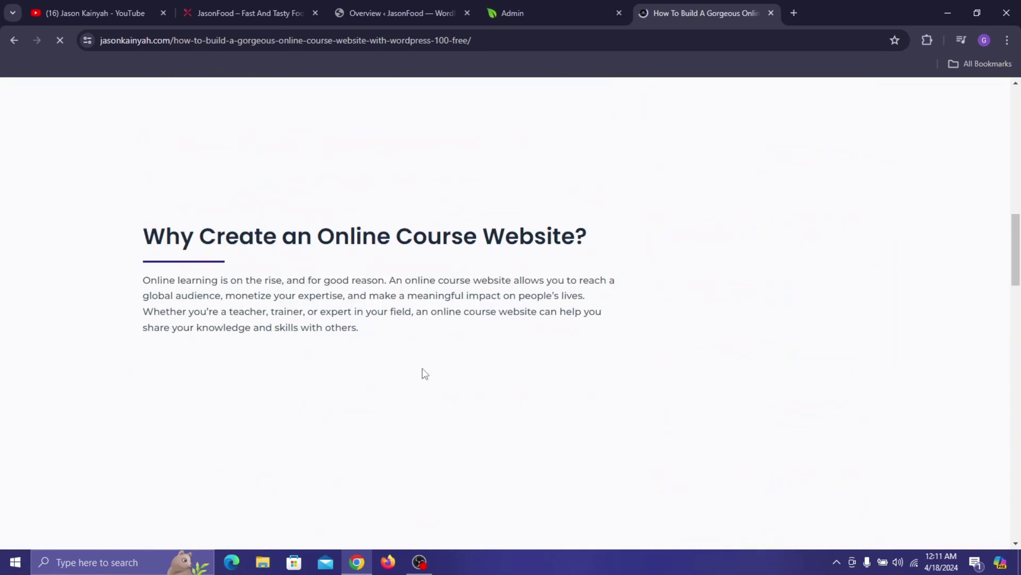
scroll(356, 378, "down", 15)
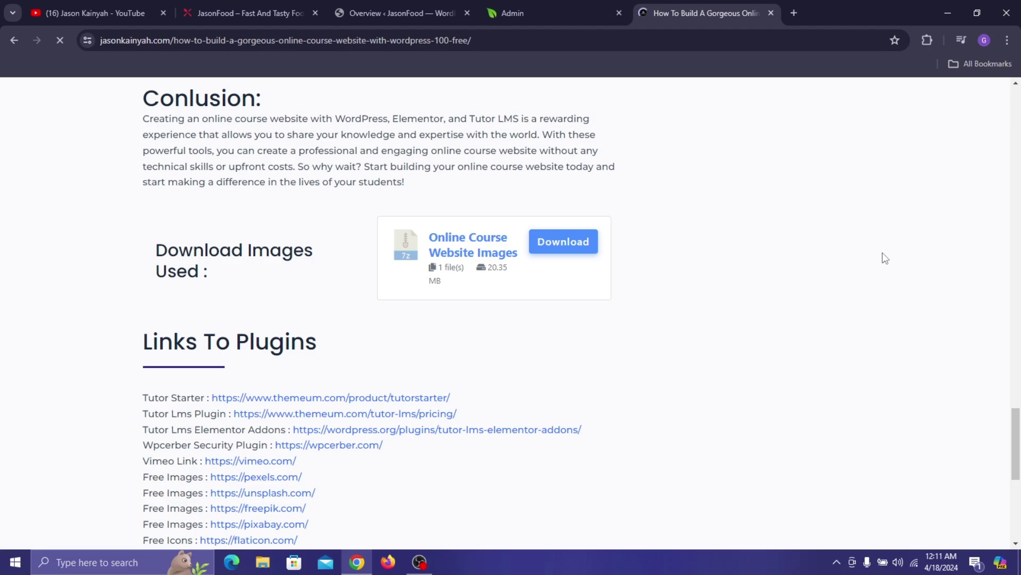
left_click(264, 562)
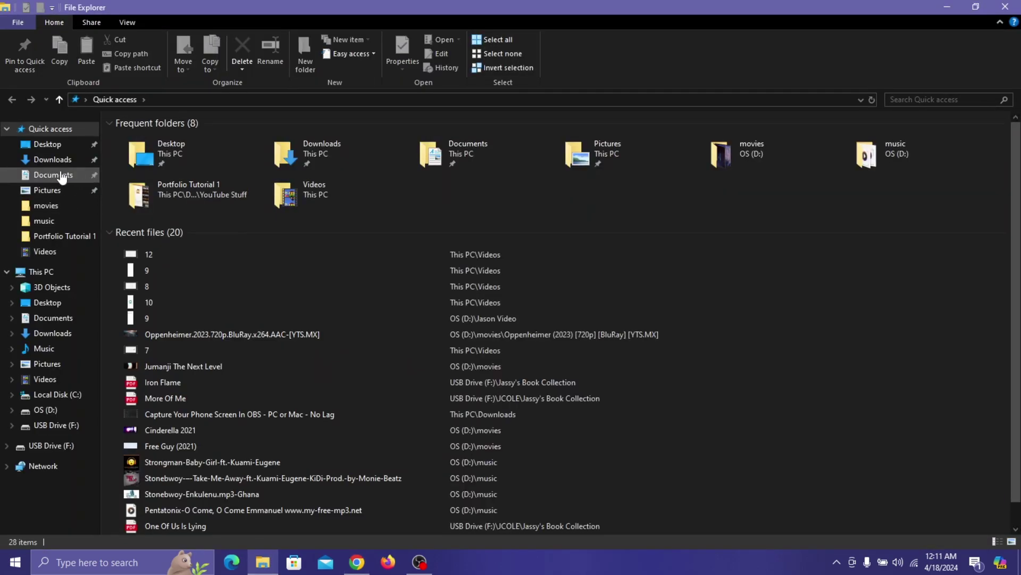
- Extract the food images archive inside Documents > Food Stuff, giving 47 items
left_click(61, 174)
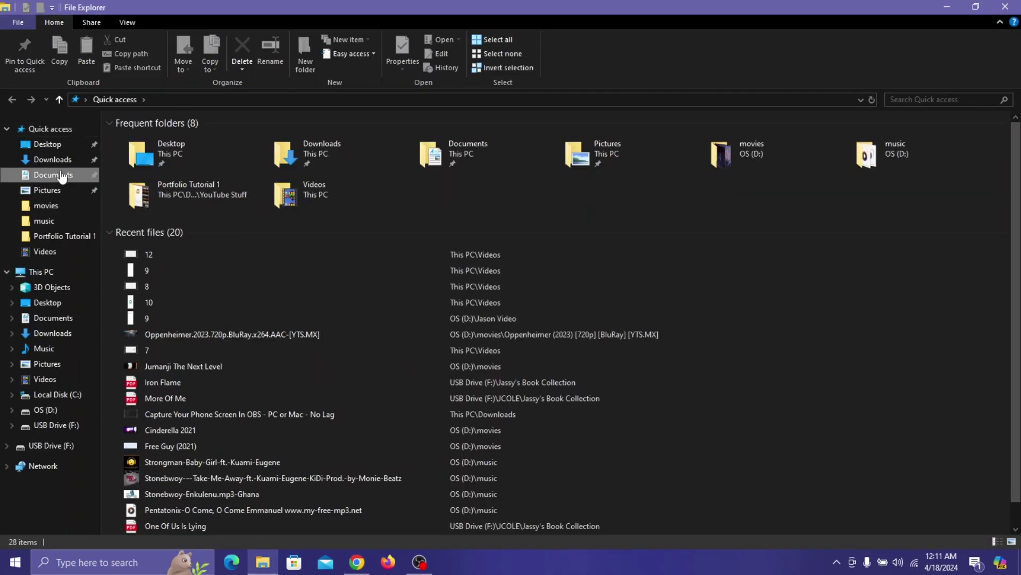
left_click(134, 178)
double_click(134, 179)
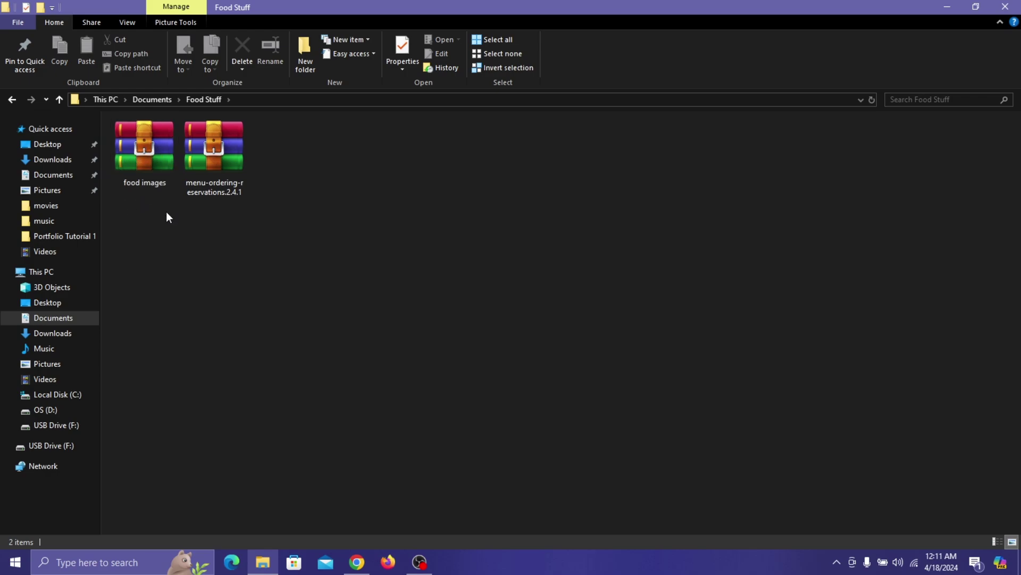
left_click(147, 148)
right_click(148, 149)
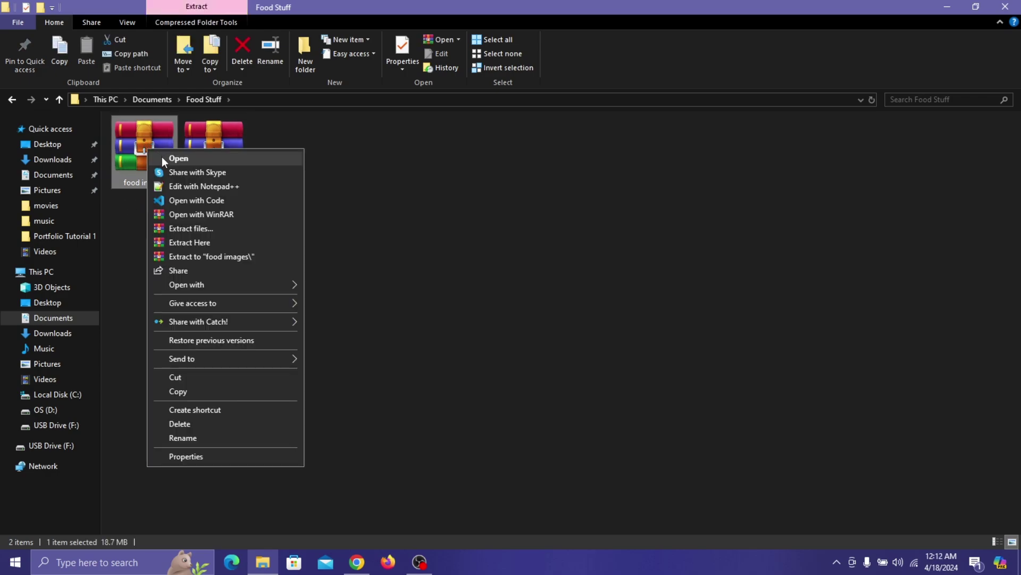
left_click(197, 243)
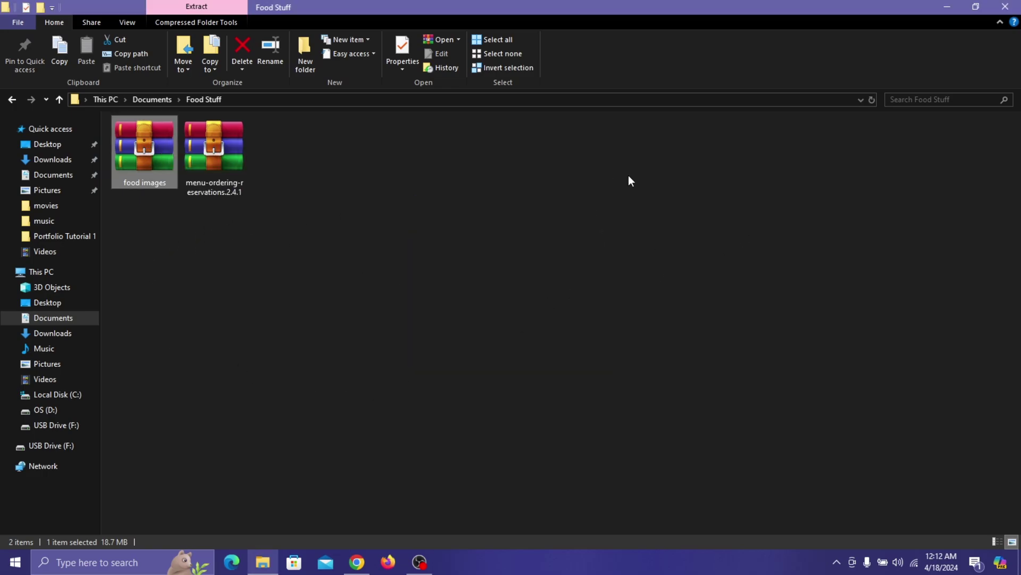
left_click(197, 509)
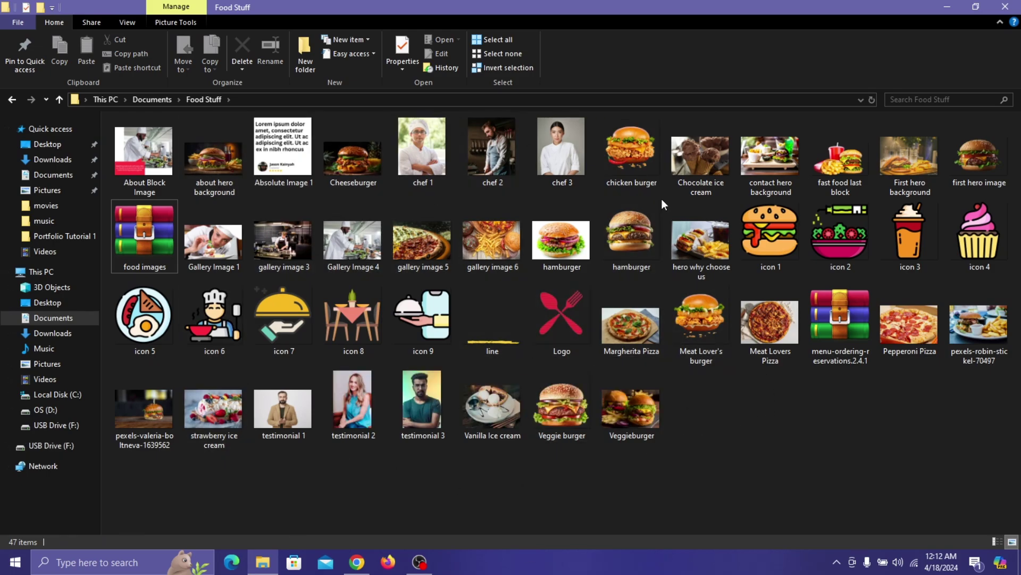
left_click(944, 6)
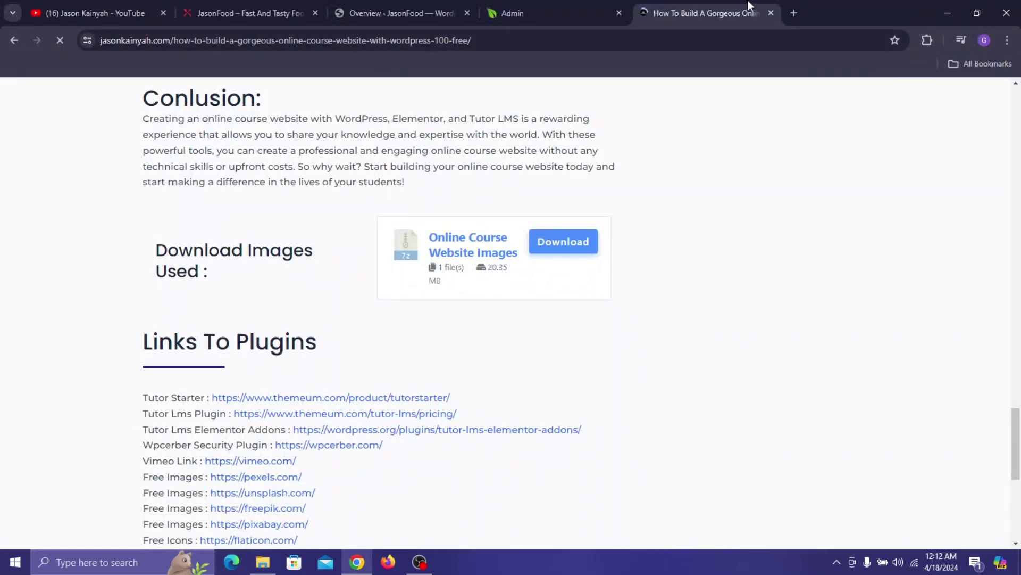
- Close the blog post tab and get back to the GloriaFood admin page
left_click(769, 12)
left_click(533, 8)
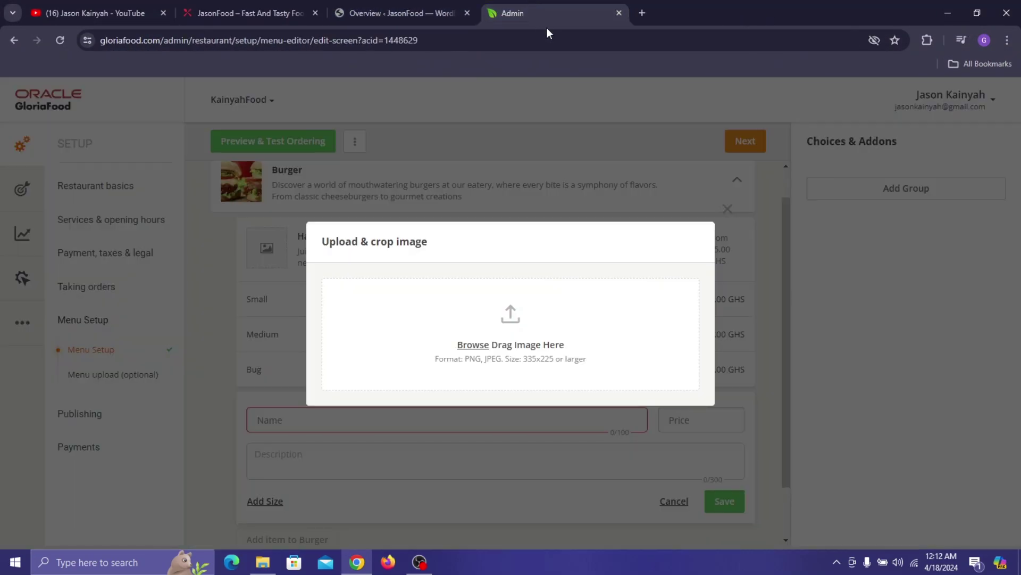
left_click(272, 6)
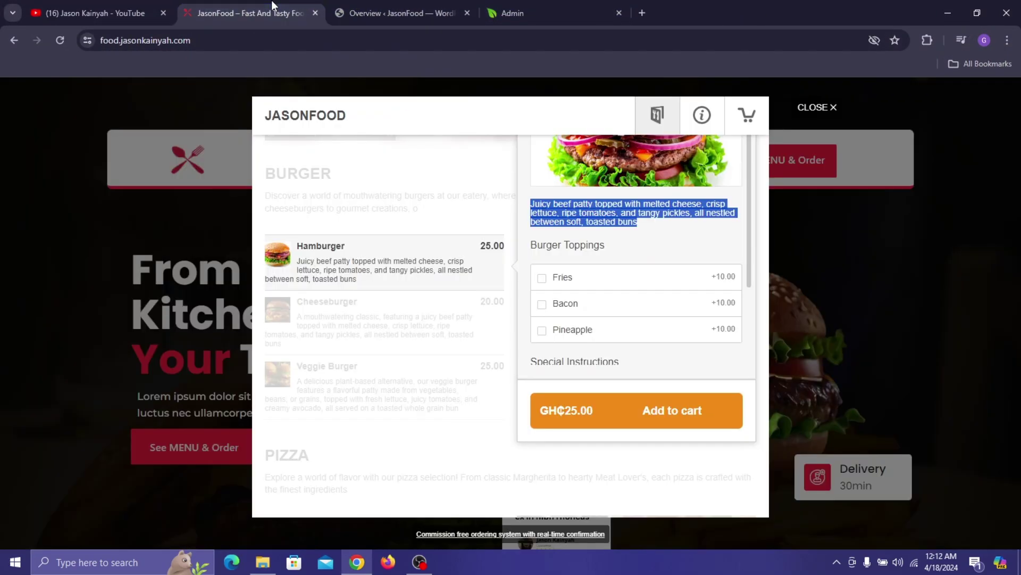
scroll(628, 255, "up", 4)
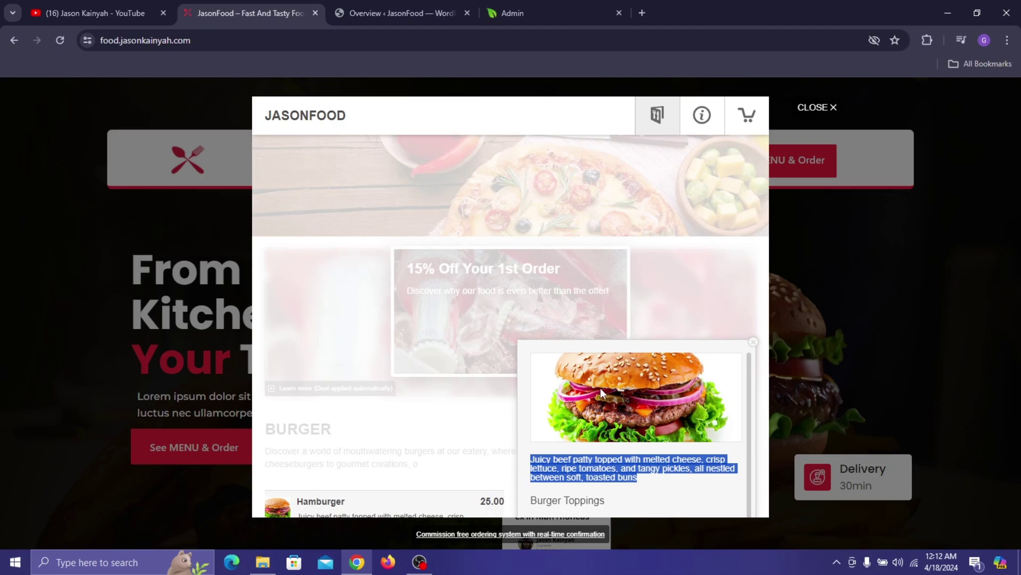
left_click(536, 8)
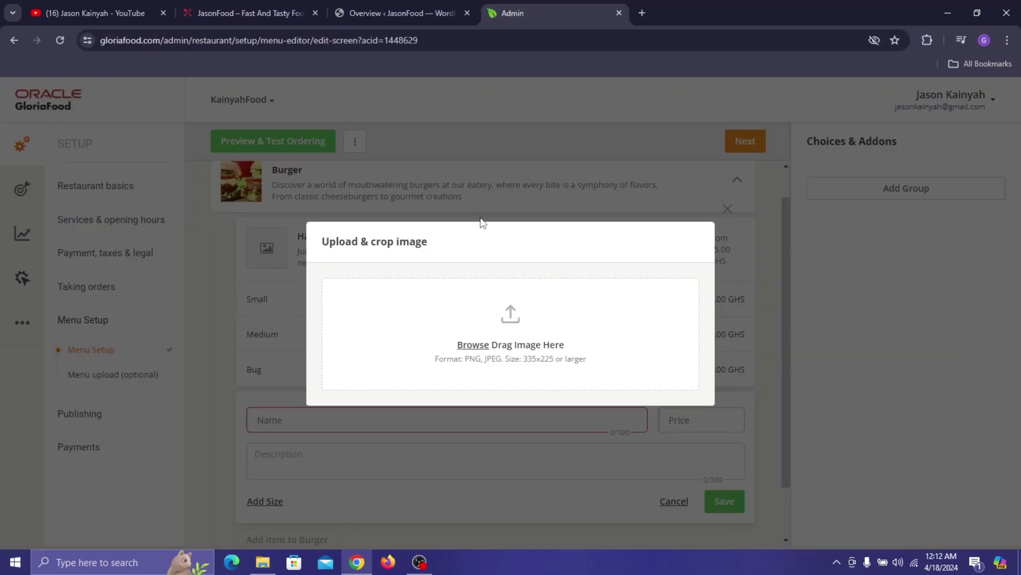
- Upload the hamburger photo from Documents > Food Stuff and set it as the Hamburger image
left_click(481, 345)
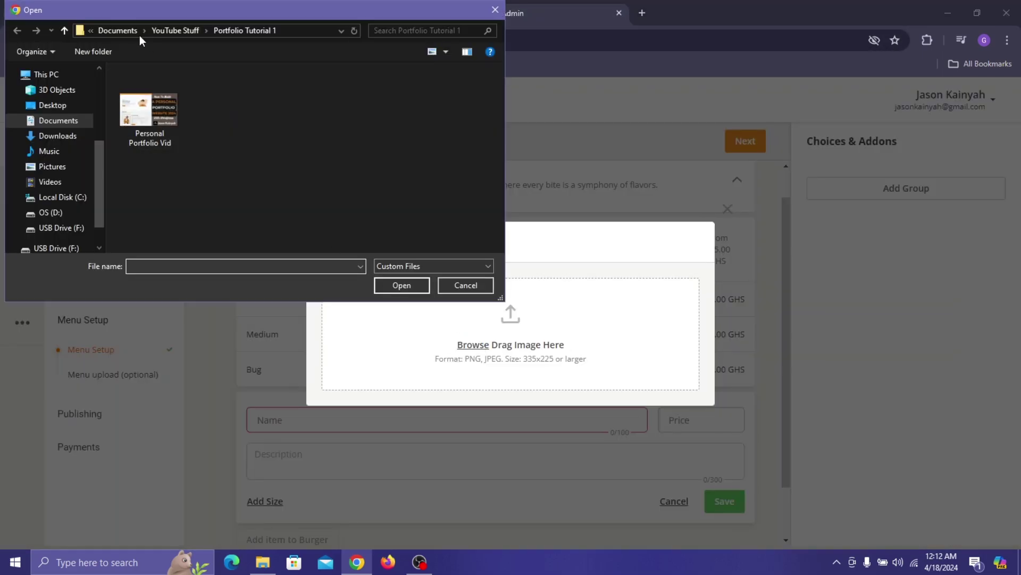
left_click(137, 30)
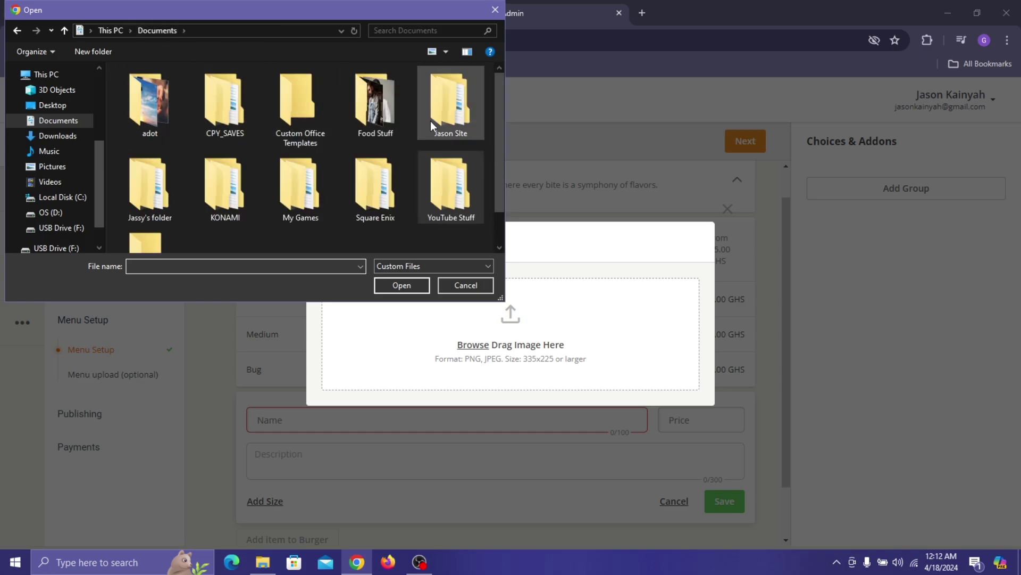
double_click(382, 109)
scroll(371, 136, "down", 1)
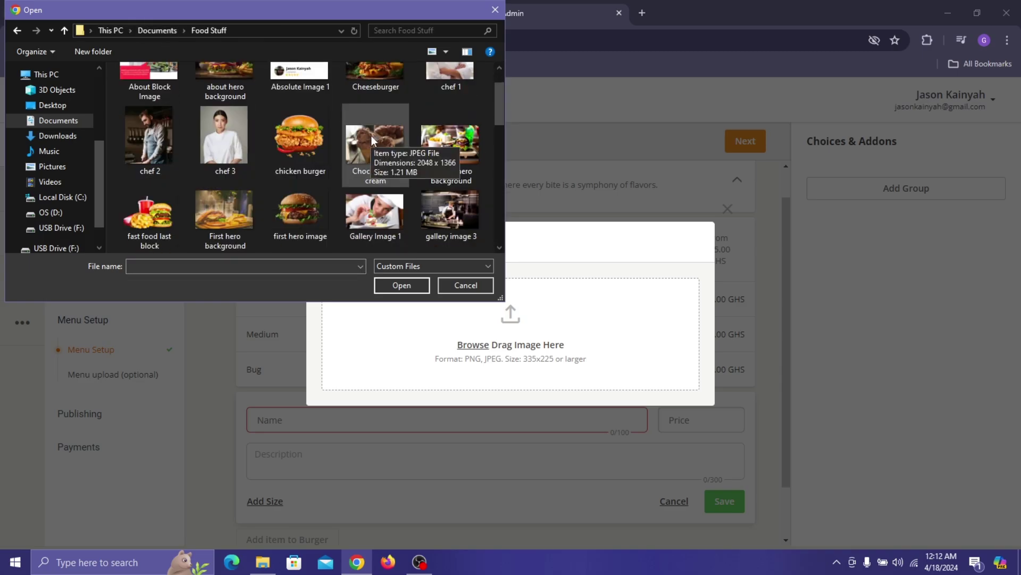
scroll(401, 135, "down", 2)
left_click(385, 146)
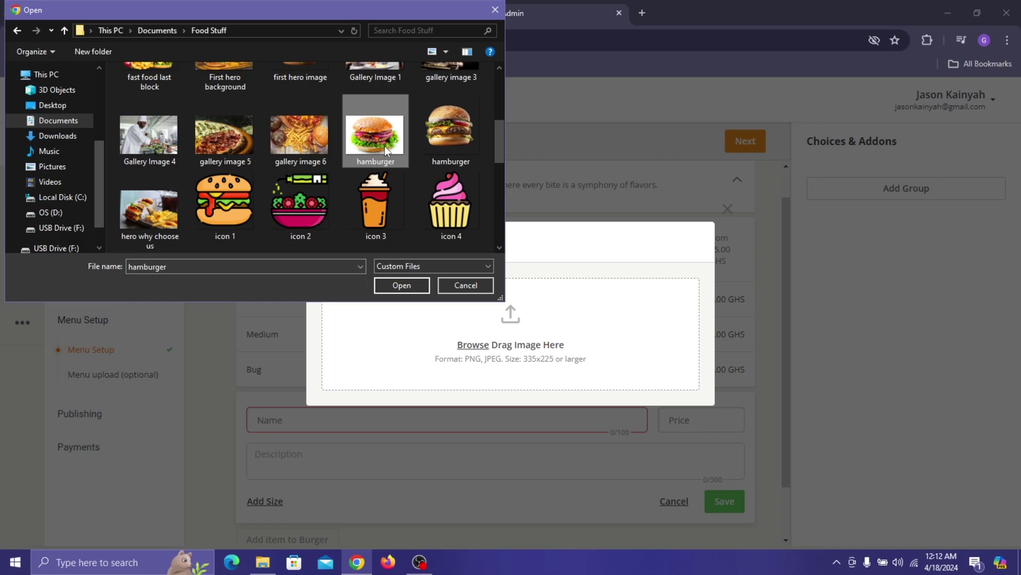
left_click(418, 285)
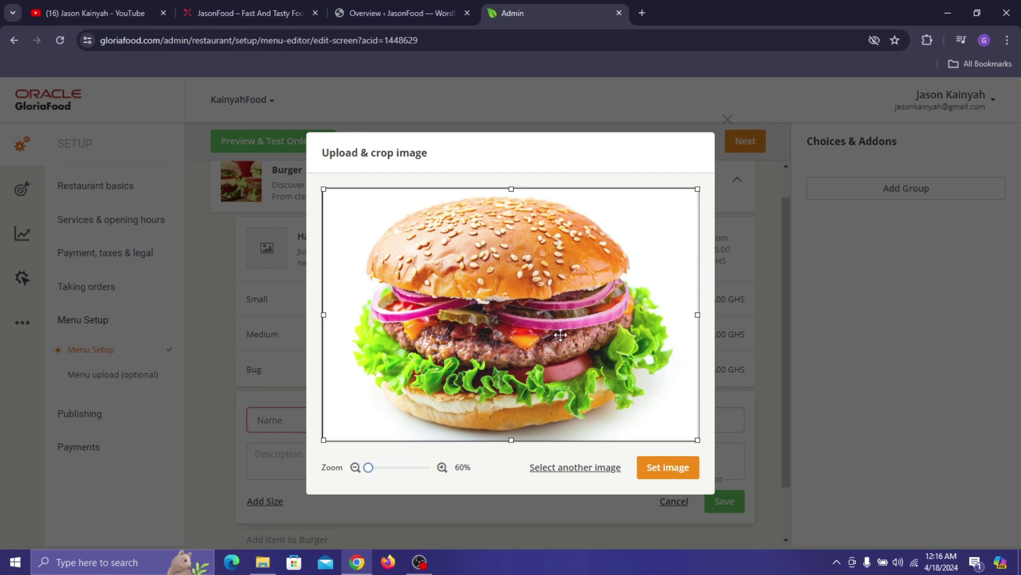
left_click(665, 468)
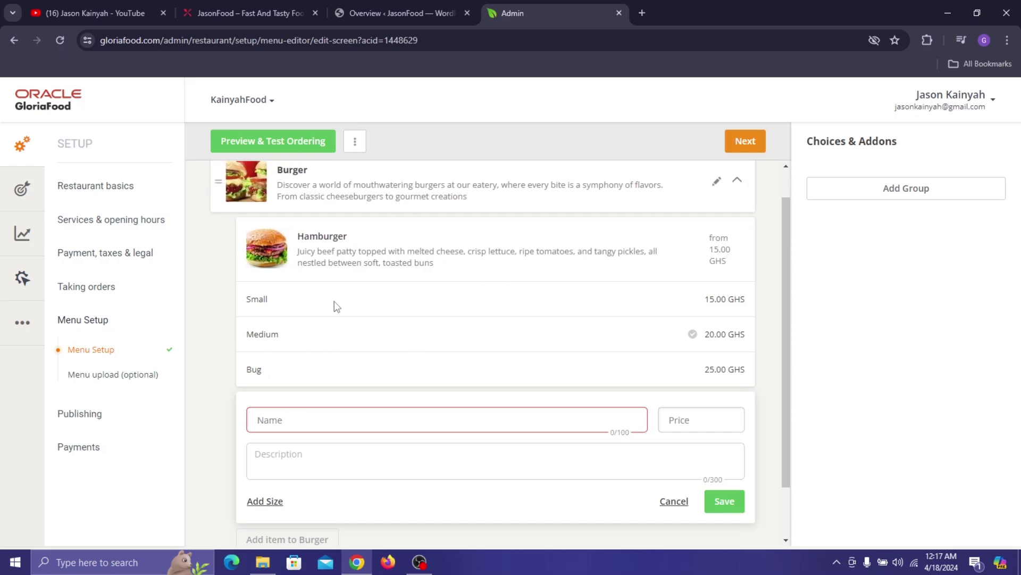
- Open the Cheeseburger details on the live menu and name the new item Cheeseburger
scroll(523, 309, "down", 1)
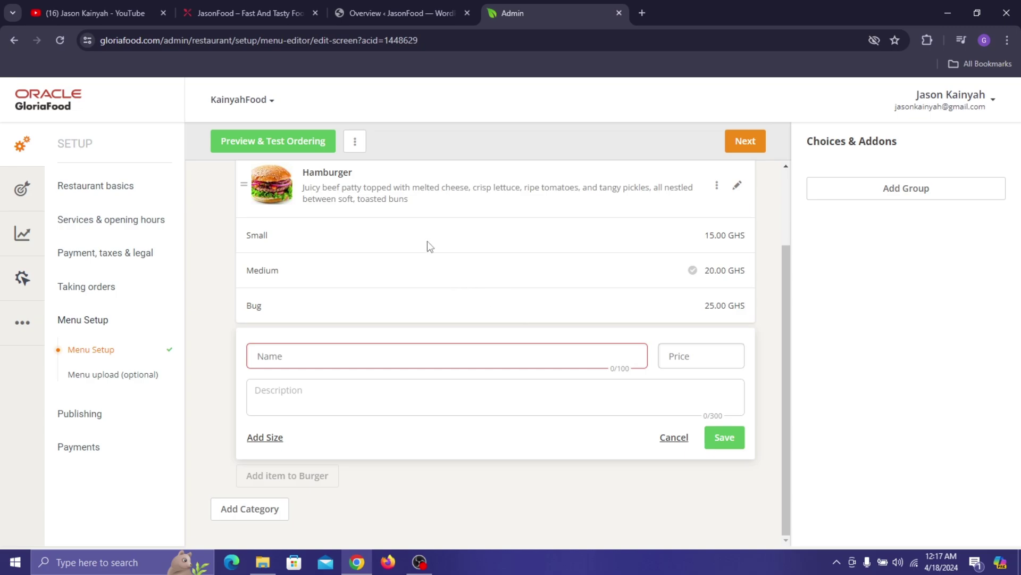
left_click(293, 2)
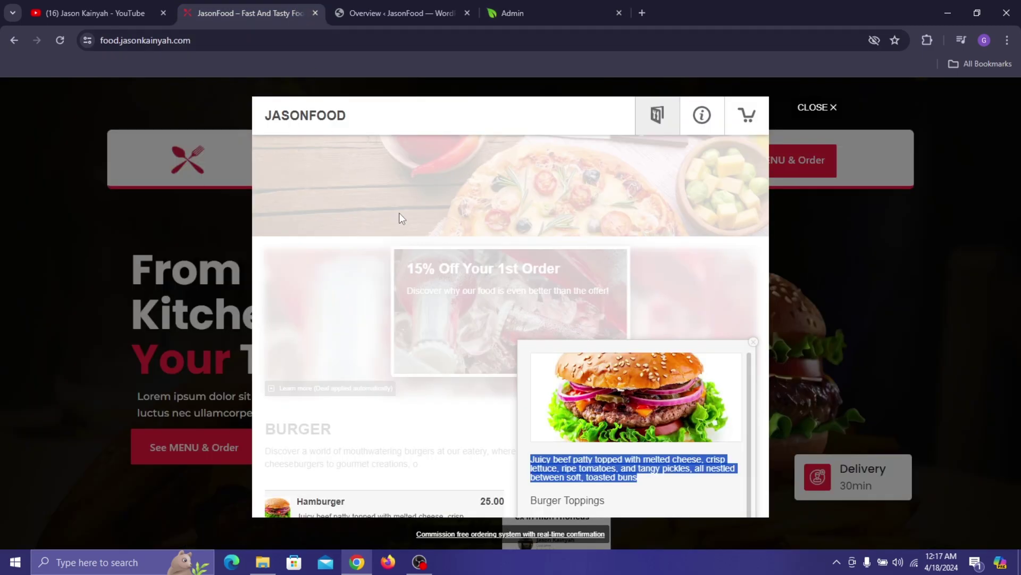
scroll(399, 213, "down", 5)
left_click(306, 287)
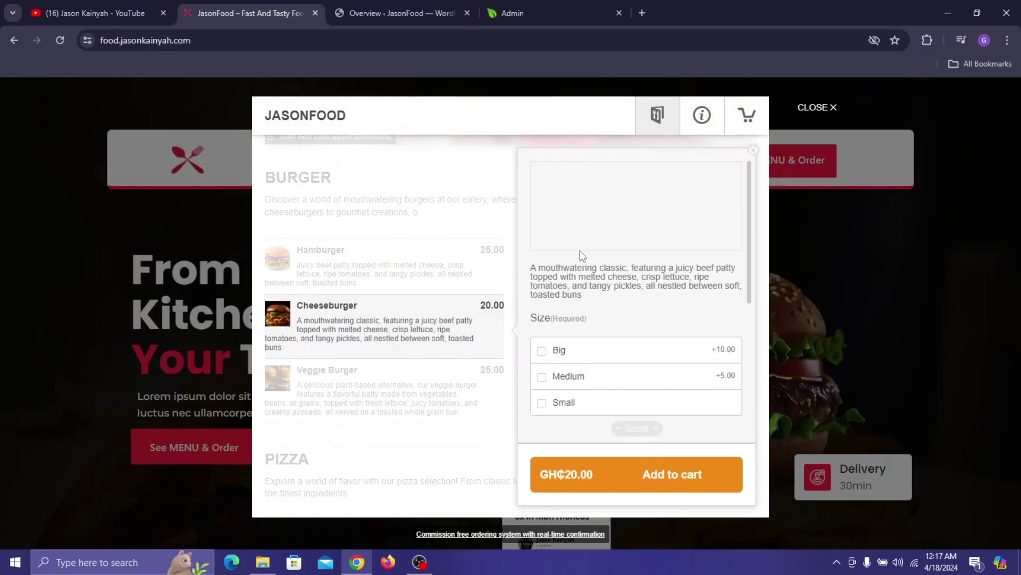
left_click(432, 11)
left_click(522, 2)
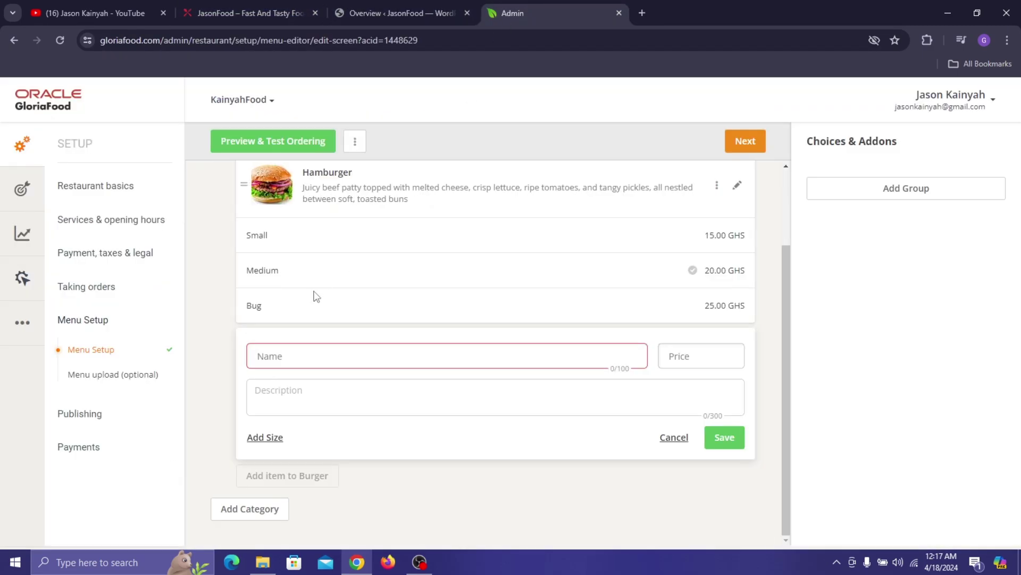
left_click(298, 353)
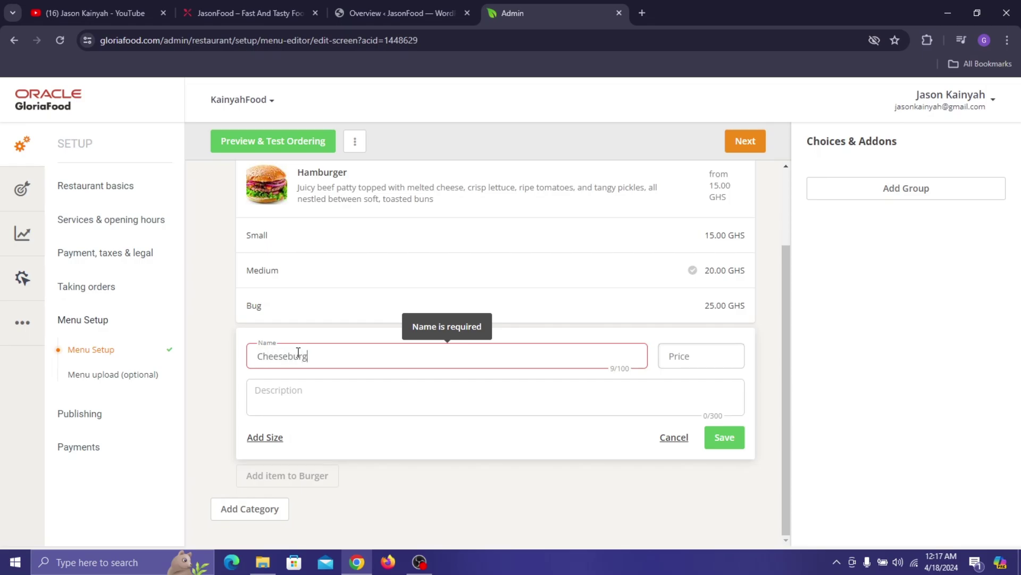
- Paste the live Cheeseburger description into the item, set price 25, and save it
left_click(266, 11)
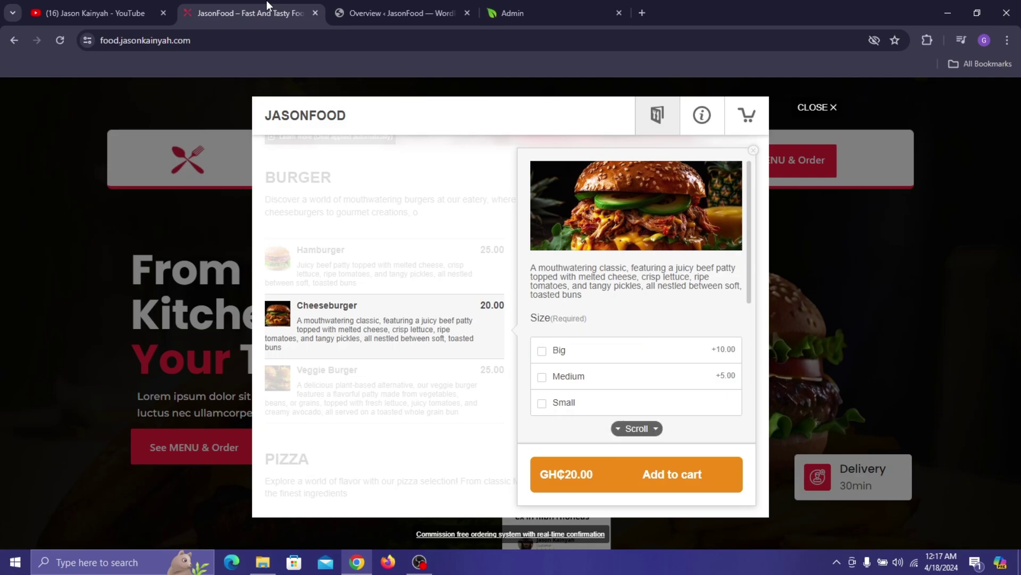
double_click(587, 269)
triple_click(587, 270)
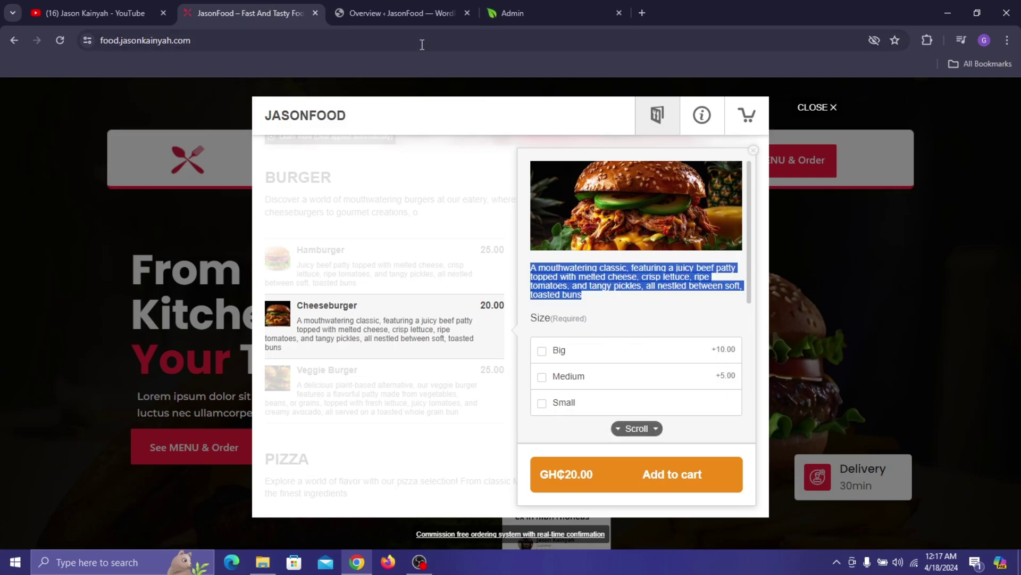
left_click(524, 12)
left_click(370, 397)
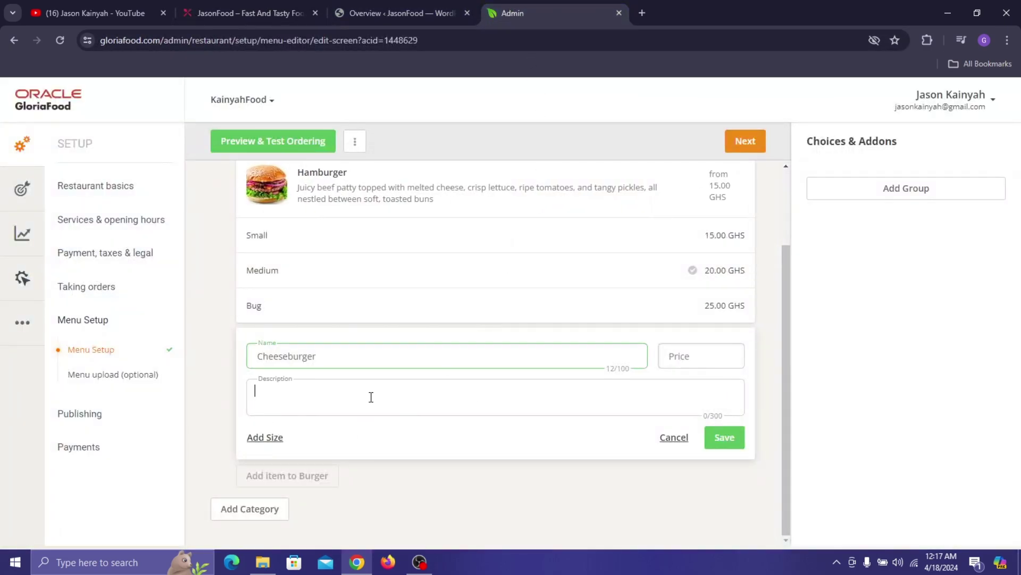
type("...tangy pickles, all nestled between soft, toasted buns")
left_click(701, 350)
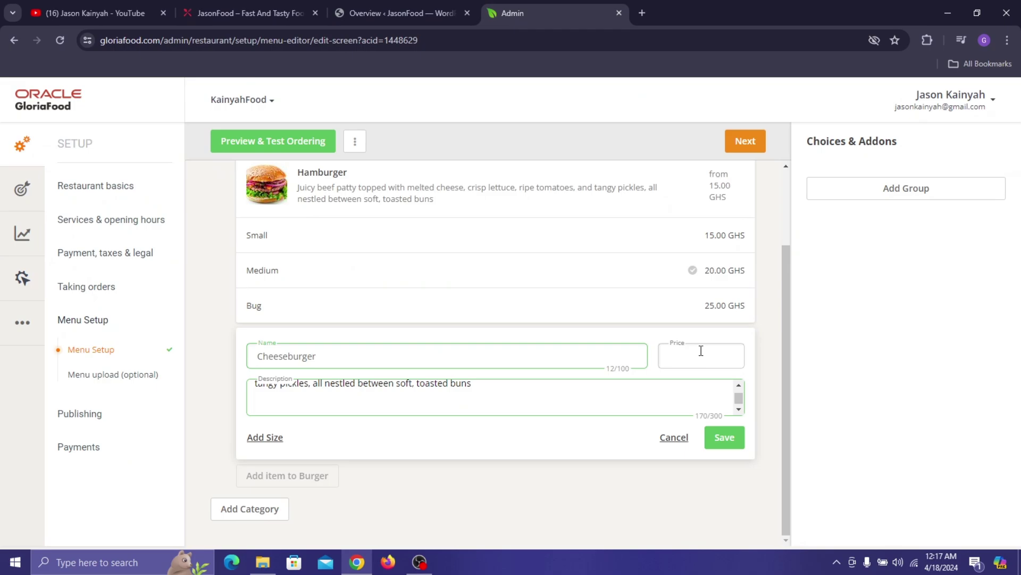
type("25")
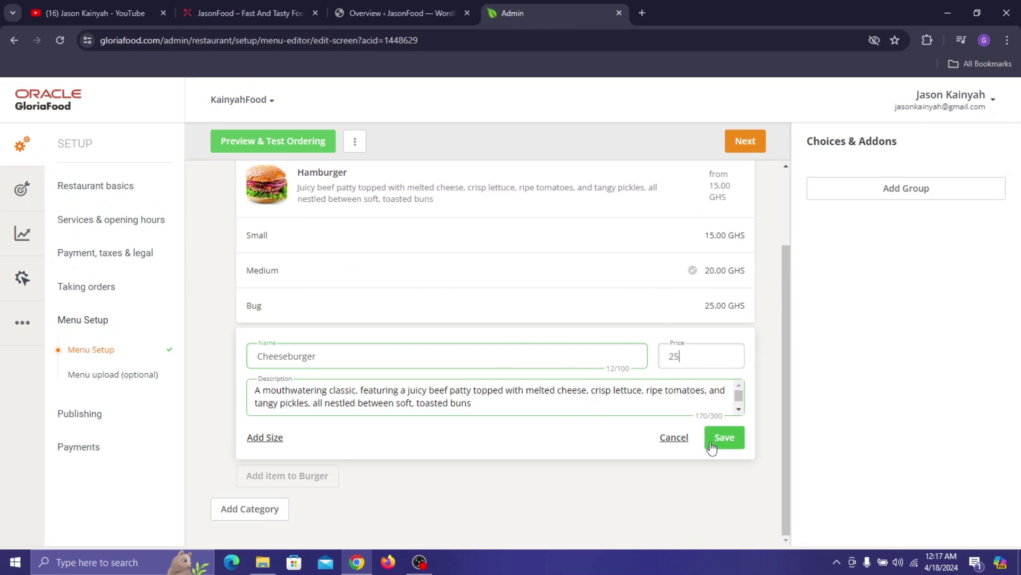
left_click(729, 442)
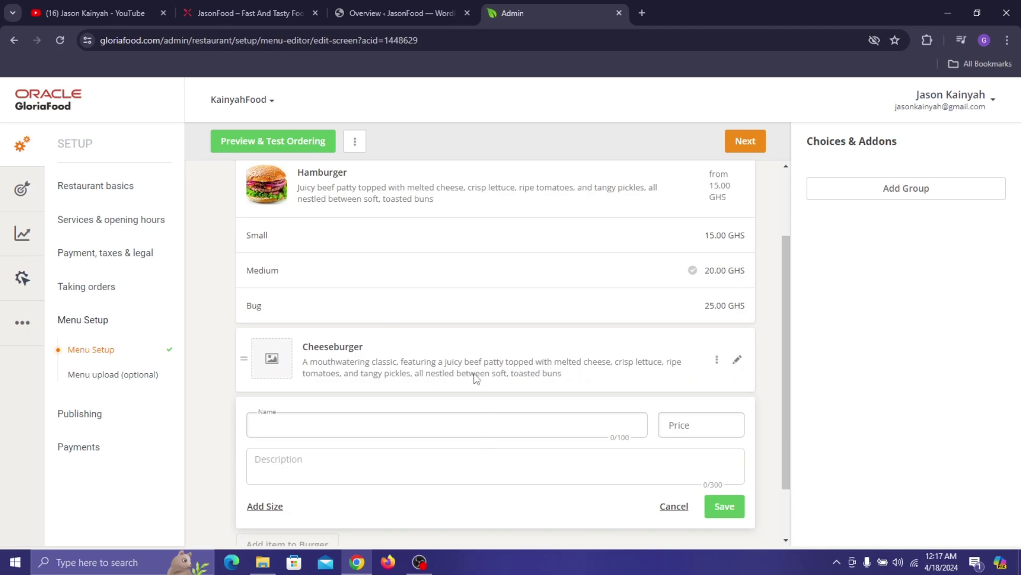
- Upload the Cheeseburger photo from the Food Stuff folder and set it as the Cheeseburger item's image
left_click(271, 360)
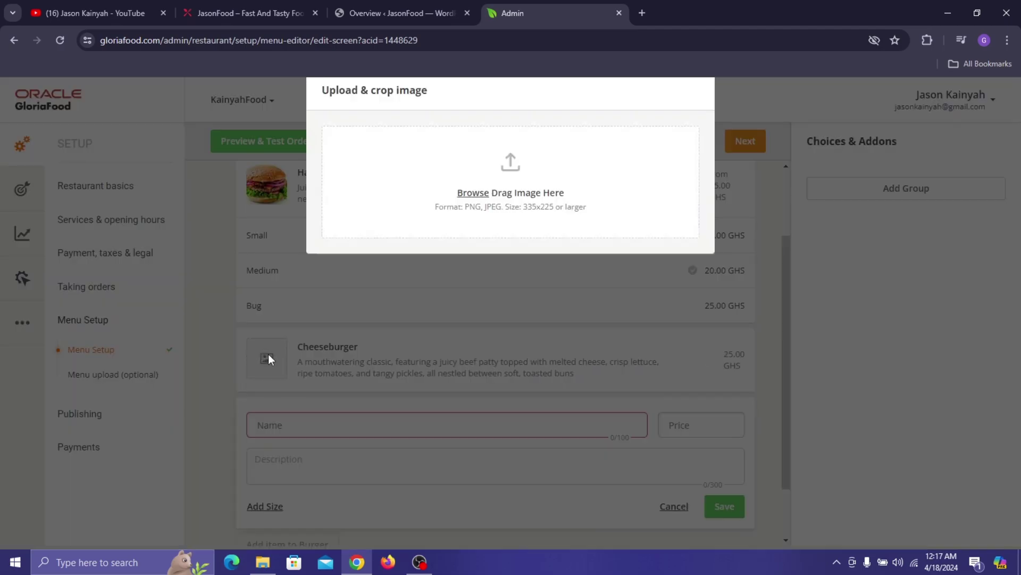
left_click(473, 345)
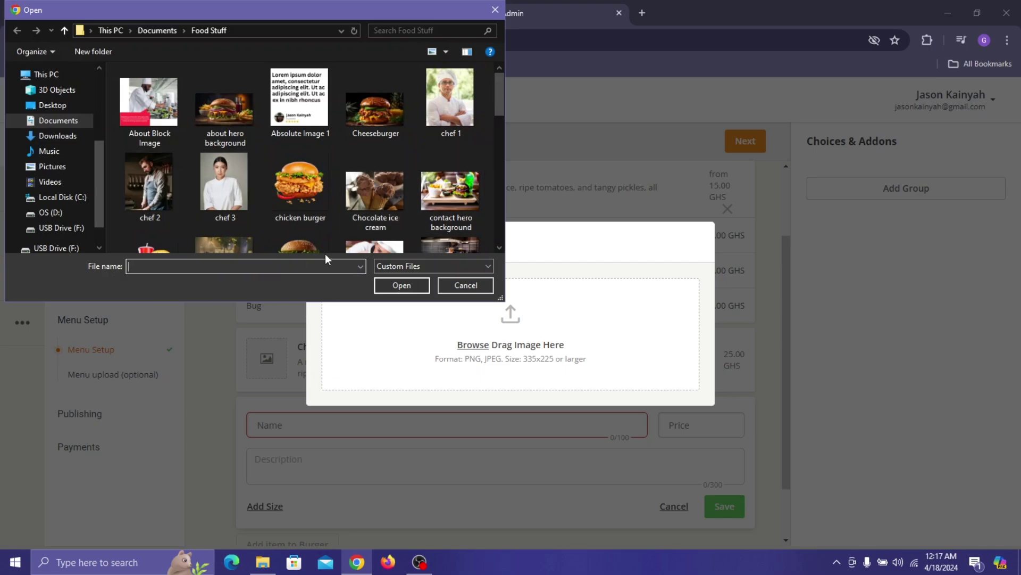
left_click(370, 126)
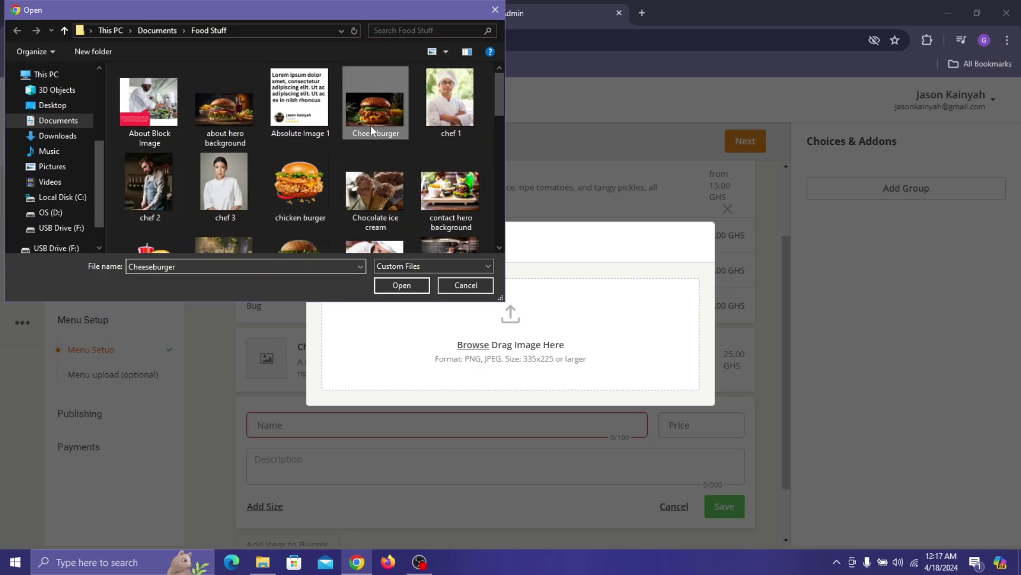
left_click(400, 286)
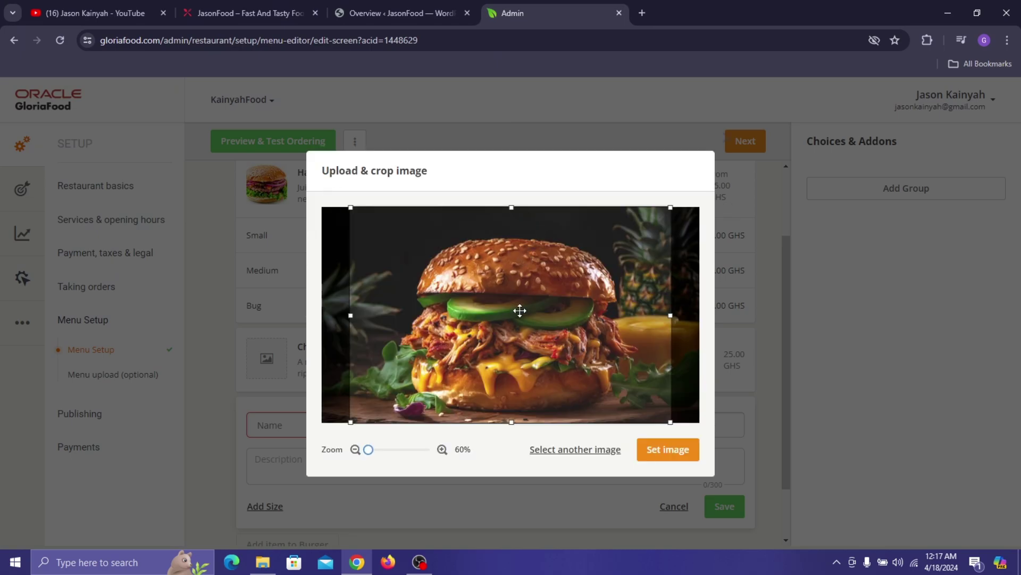
left_click(668, 451)
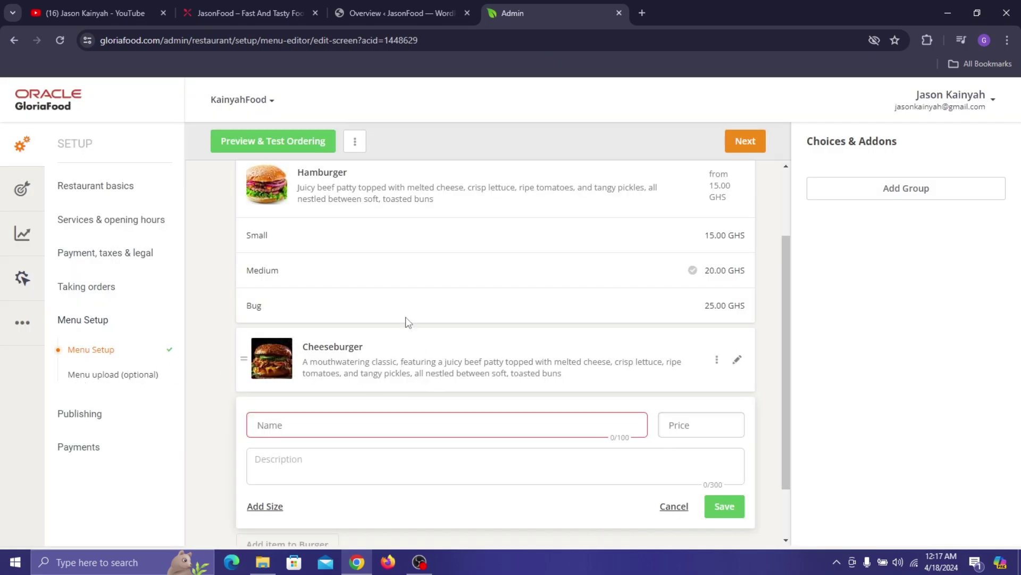
scroll(361, 369, "down", 3)
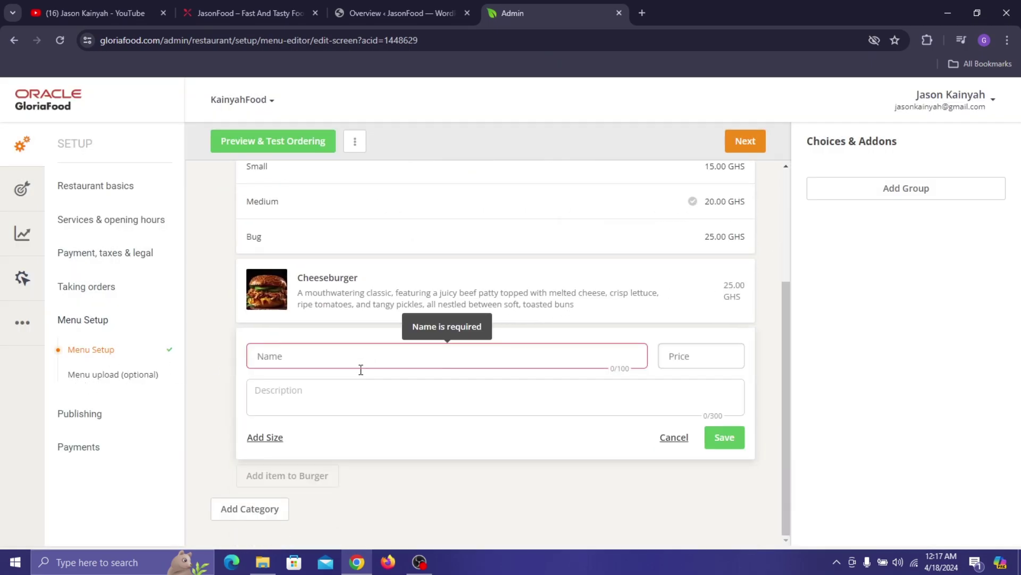
- Start a new category and copy the Pizza section description from the live JasonFood menu
left_click(267, 512)
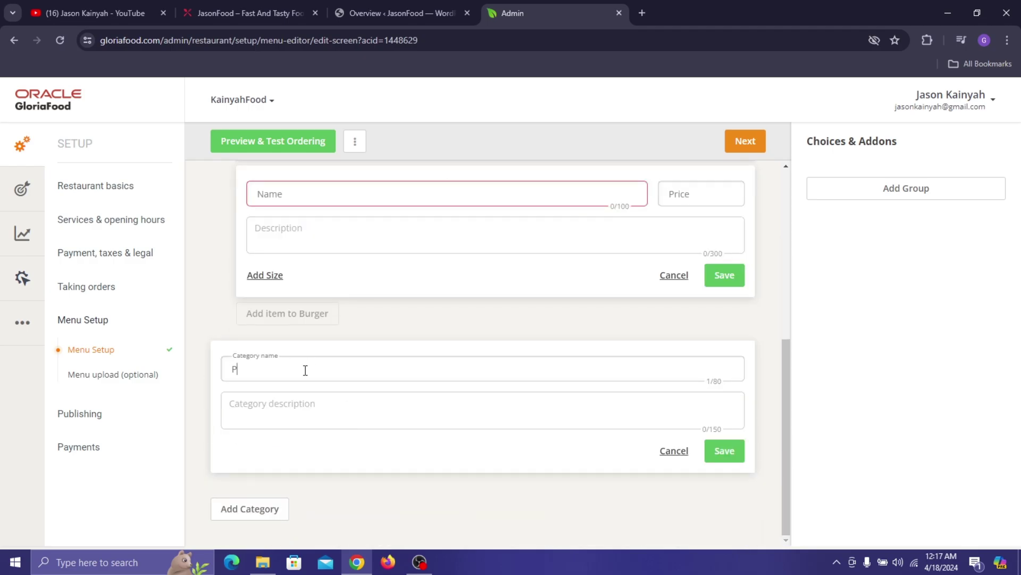
left_click(261, 6)
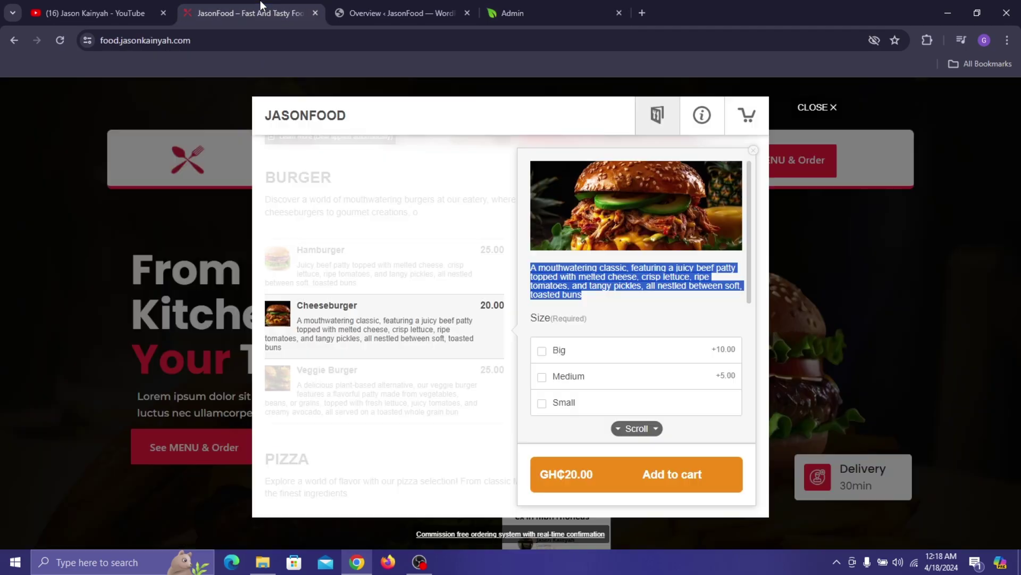
left_click(442, 200)
scroll(457, 234, "down", 5)
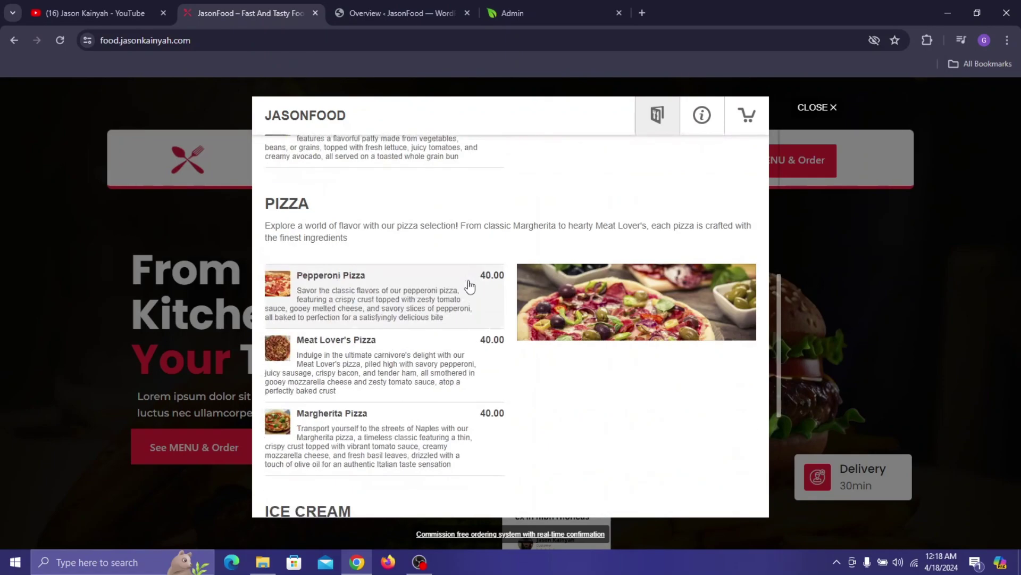
triple_click(343, 234)
key("ctrl+c")
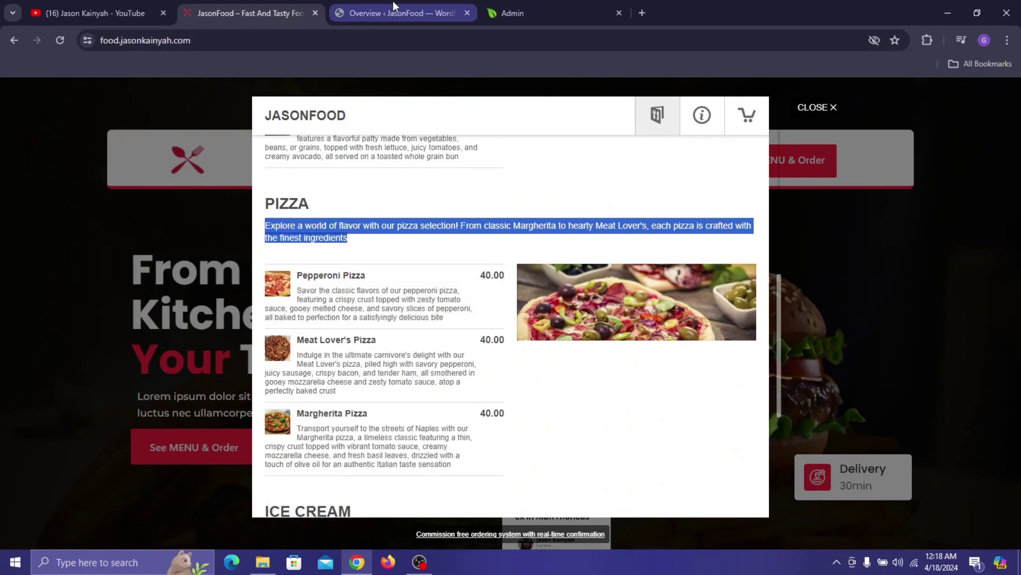
- Paste the Pizza description into the category description, trim the trailing character, and save
left_click(532, 13)
left_click(316, 397)
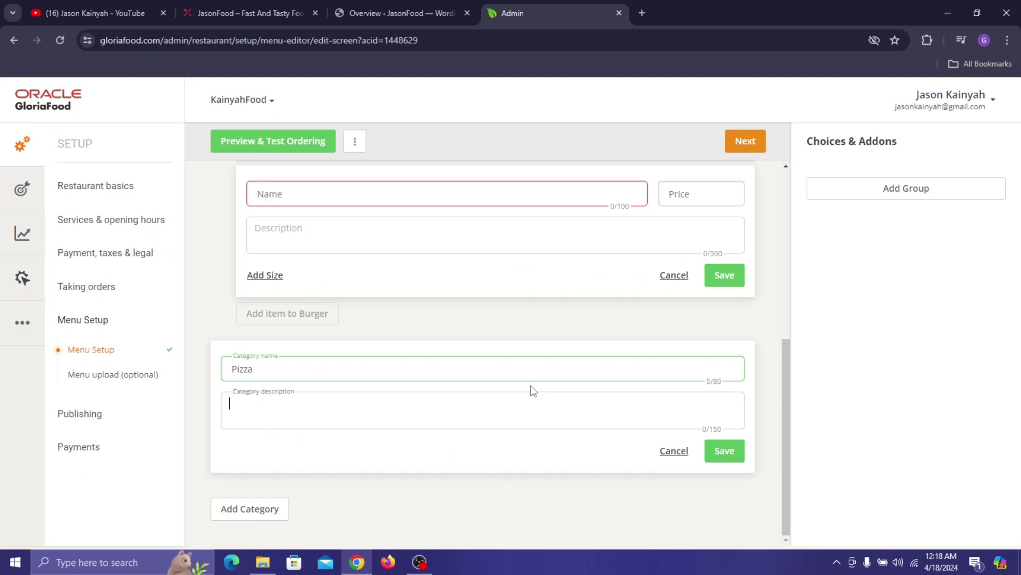
key("ctrl+v")
key("BackSpace")
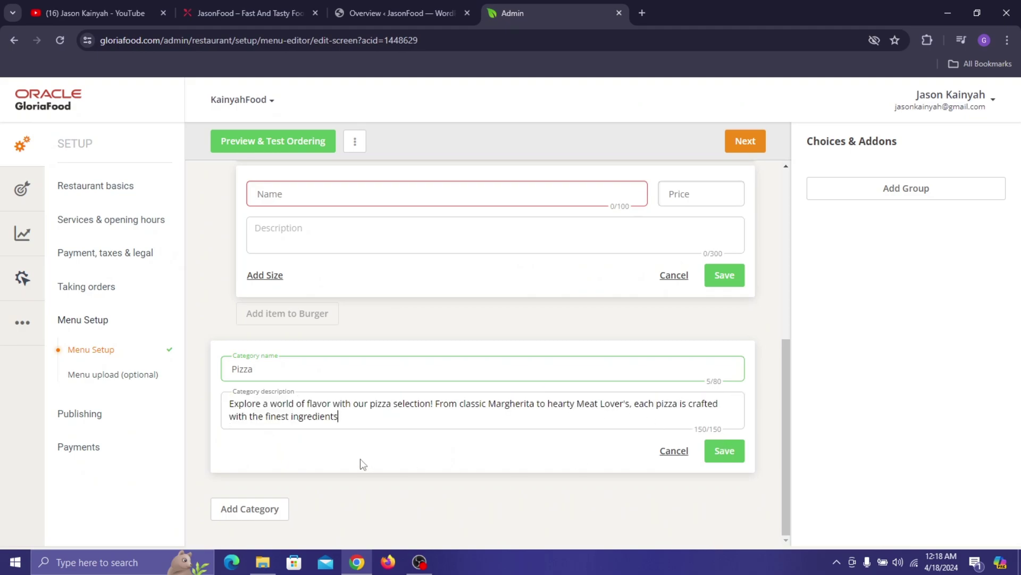
left_click(732, 459)
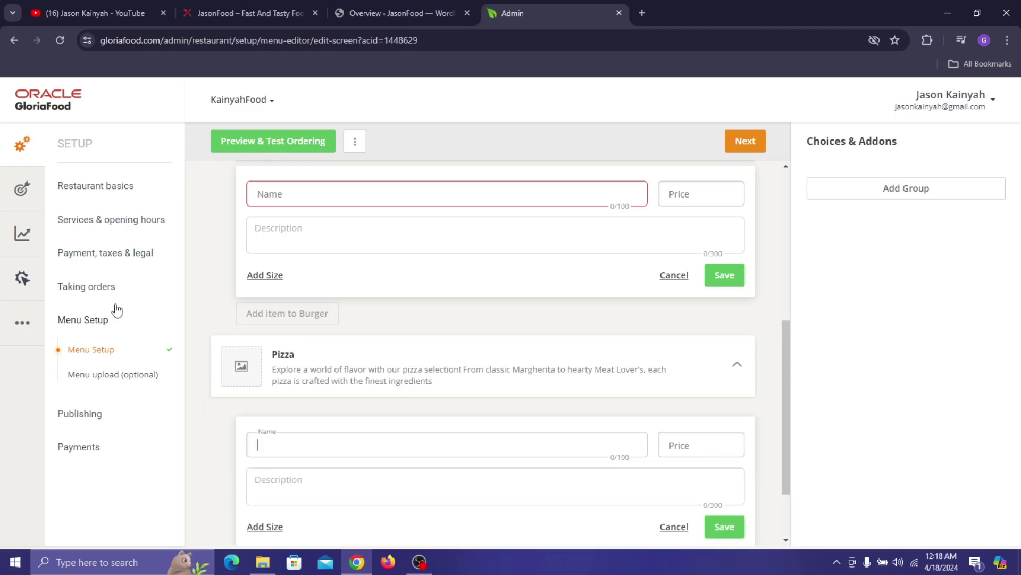
- Open the Pizza category's image choices and compare suggested pizza photos with the live site's picture
left_click(251, 373)
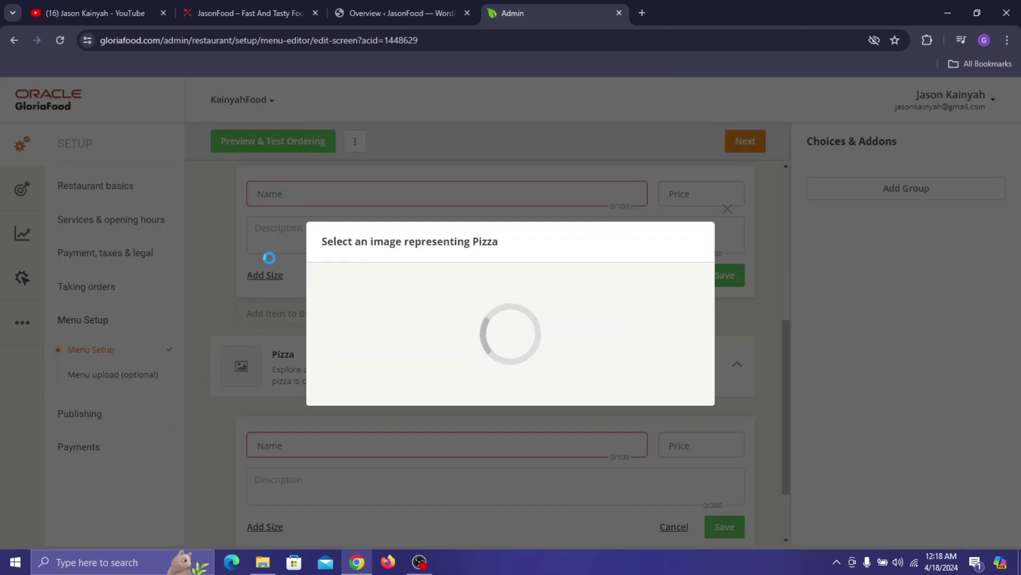
left_click(251, 1)
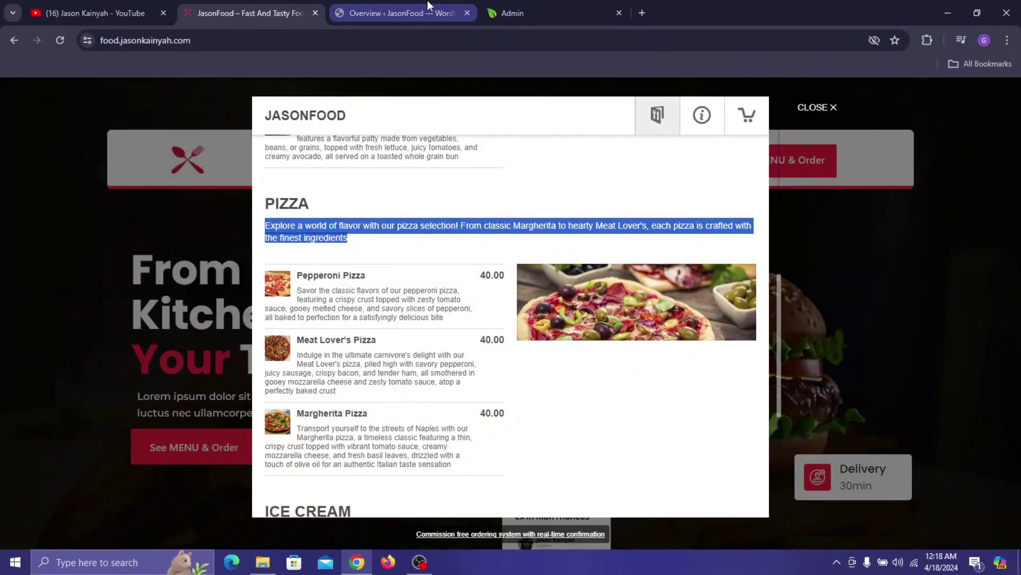
left_click(548, 1)
left_click(680, 314)
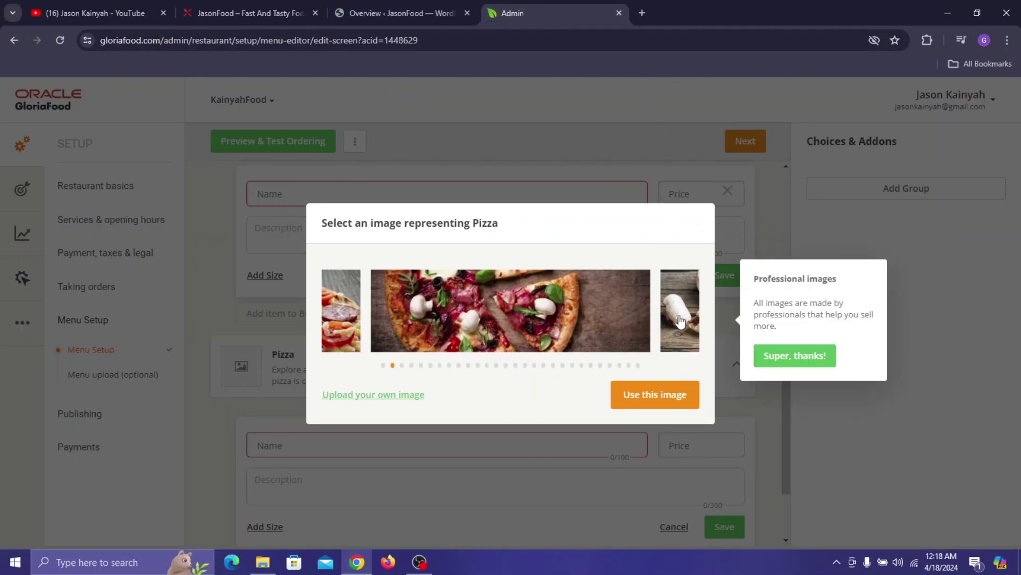
left_click(680, 319)
left_click(261, 1)
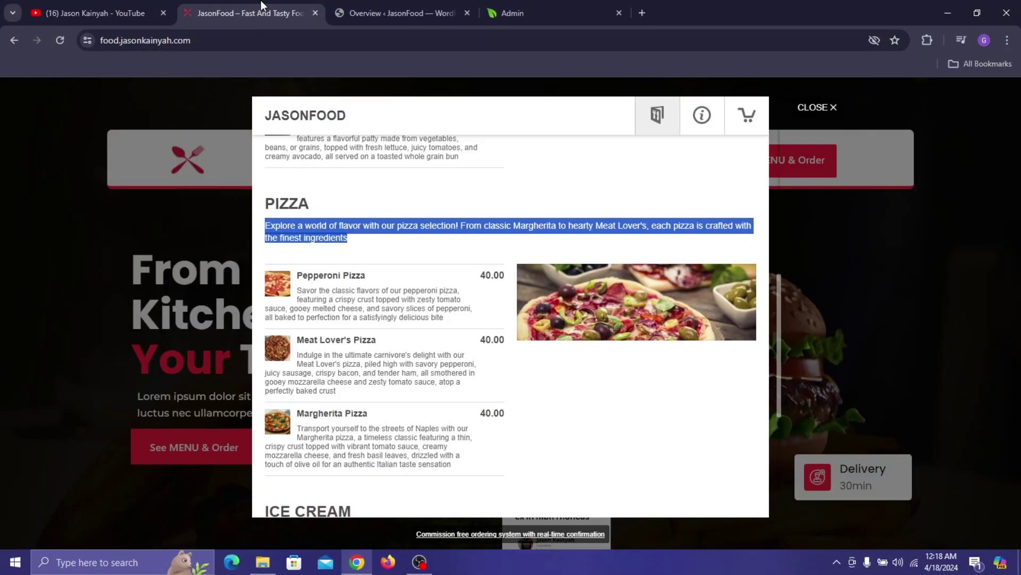
left_click(516, 1)
- Browse to the stock pizza photo matching the live site and use it for the Pizza category
left_click(681, 321)
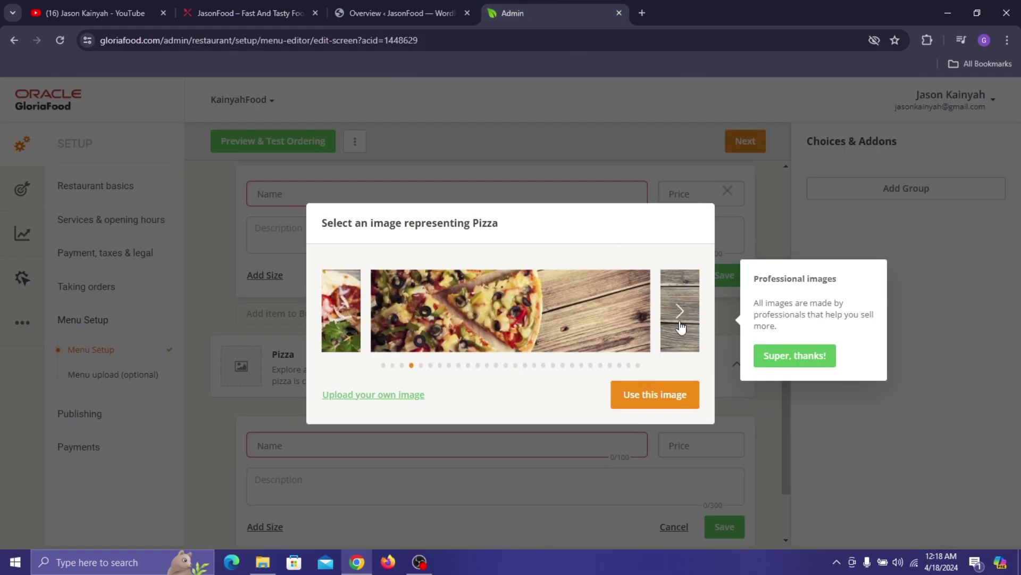
left_click(681, 320)
left_click(680, 319)
left_click(679, 320)
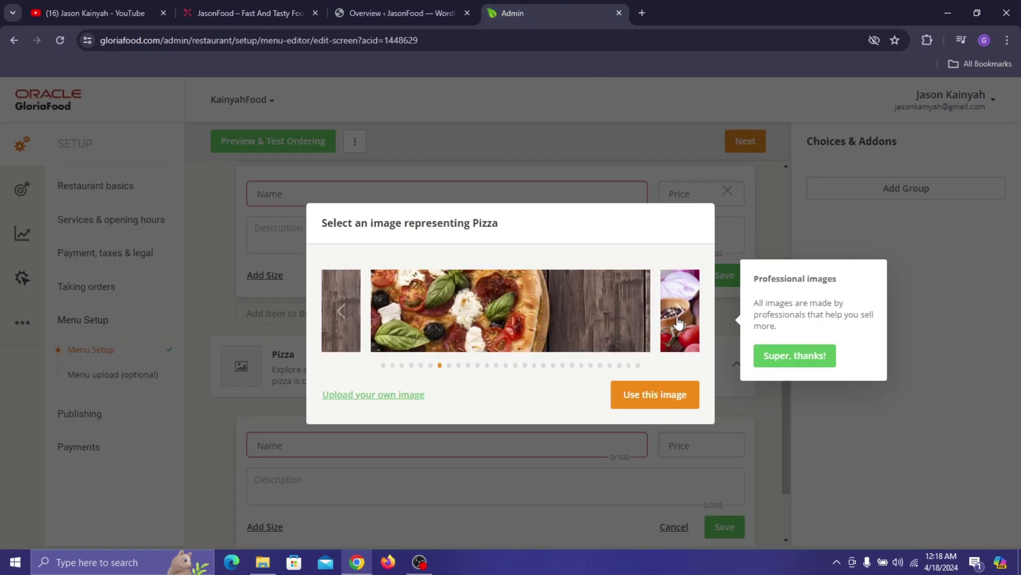
left_click(679, 320)
left_click(678, 321)
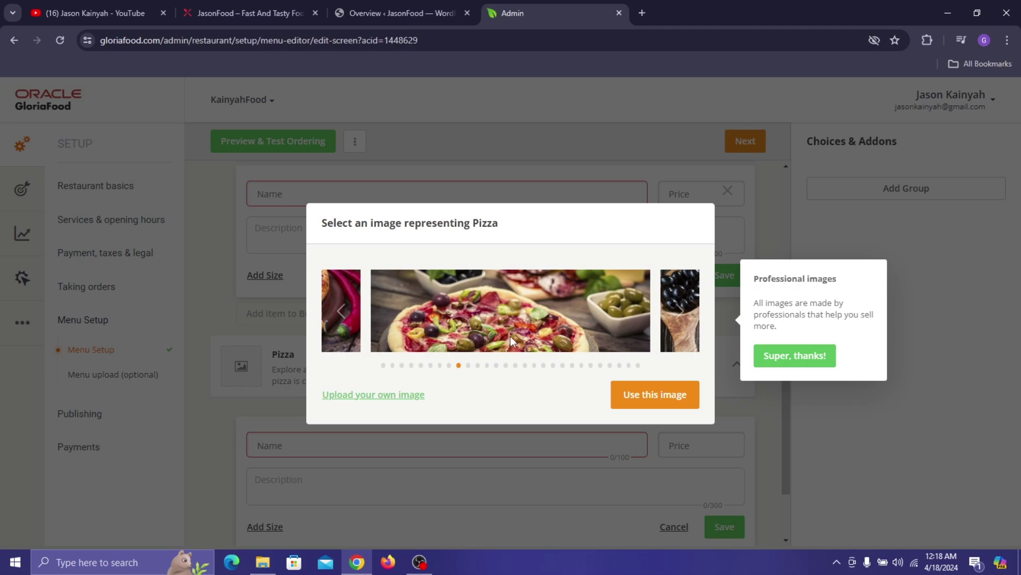
left_click(221, 1)
left_click(557, 2)
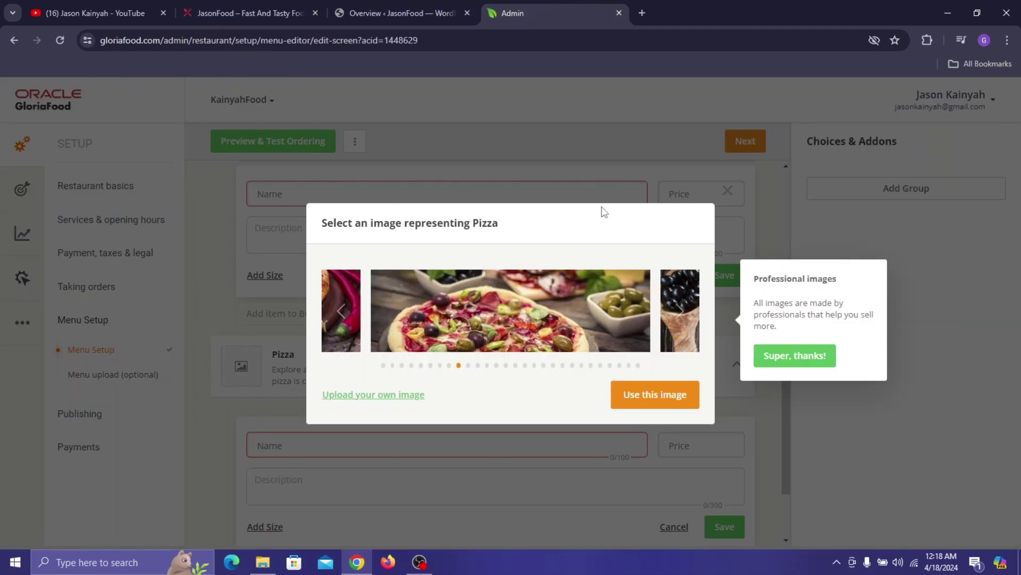
left_click(645, 393)
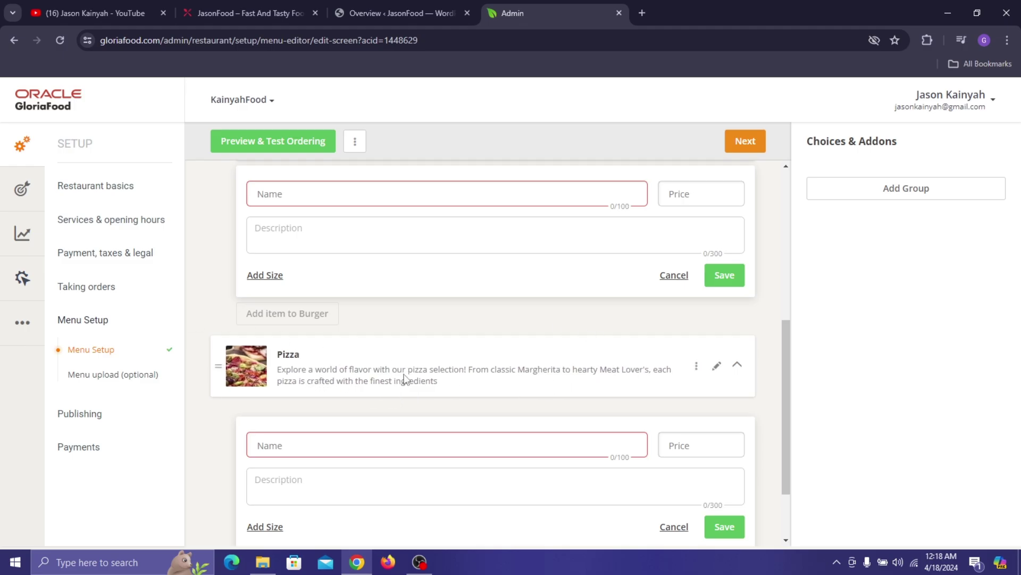
scroll(404, 379, "down", 2)
- Name the new Pizza item 'Pepperoni Pizza' using text copied from the live JasonFood menu
left_click(336, 355)
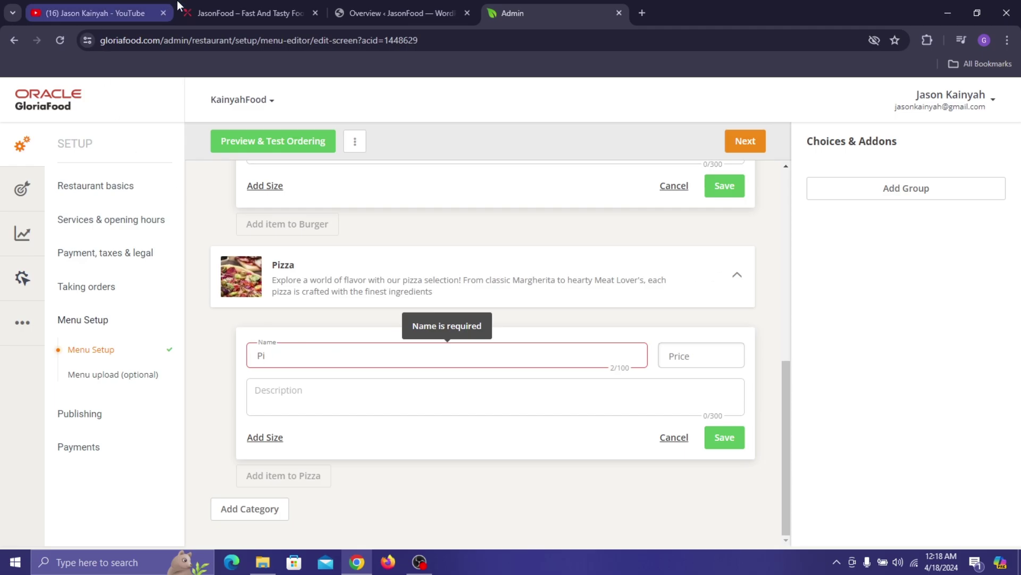
left_click(245, 13)
left_click(364, 296)
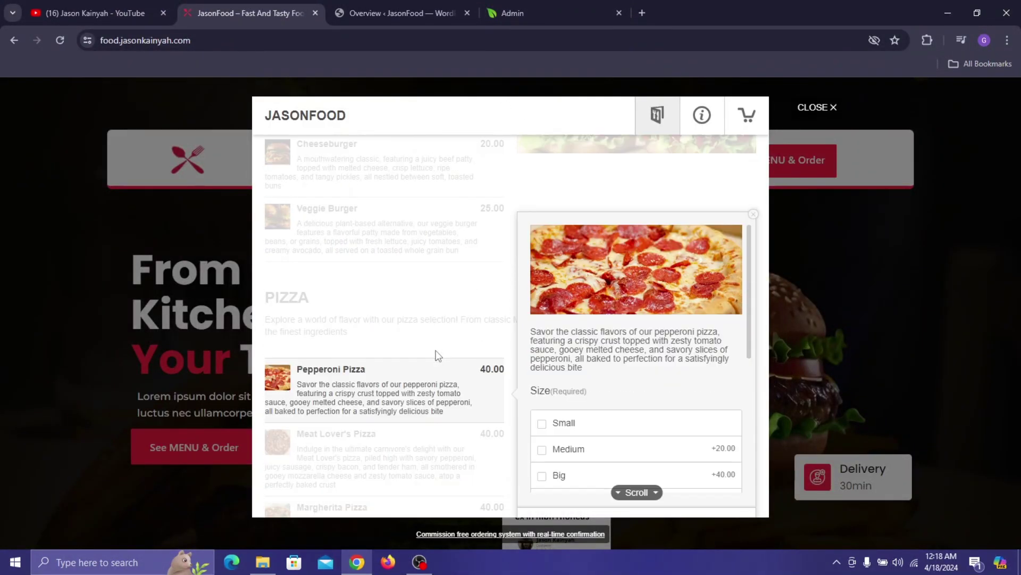
scroll(438, 353, "down", 2)
left_click(338, 368)
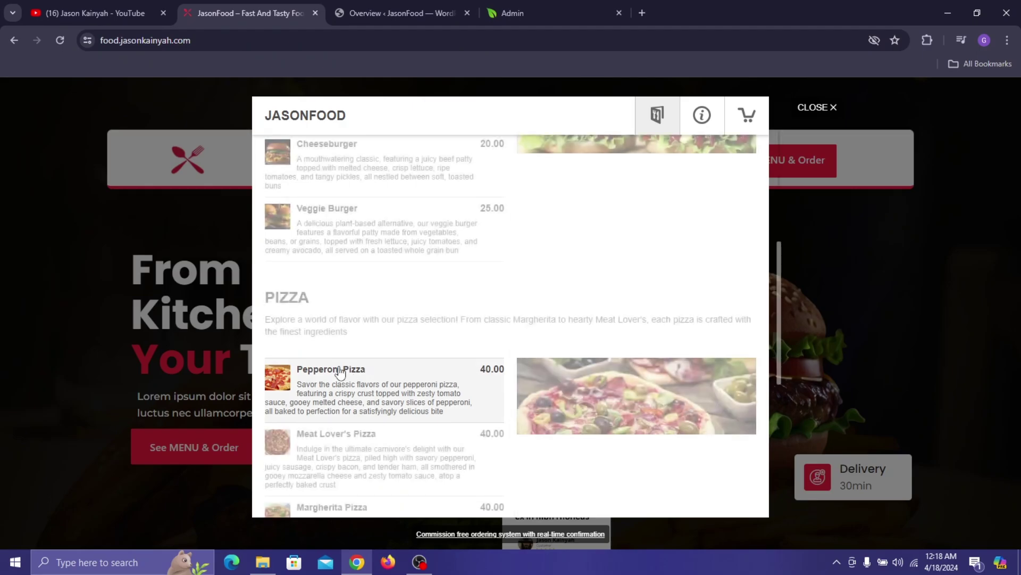
left_click(338, 368)
left_click(339, 368)
left_click_drag(299, 295, 370, 311)
key("ctrl+c")
key("ctrl+Tab")
key("ctrl+Tab")
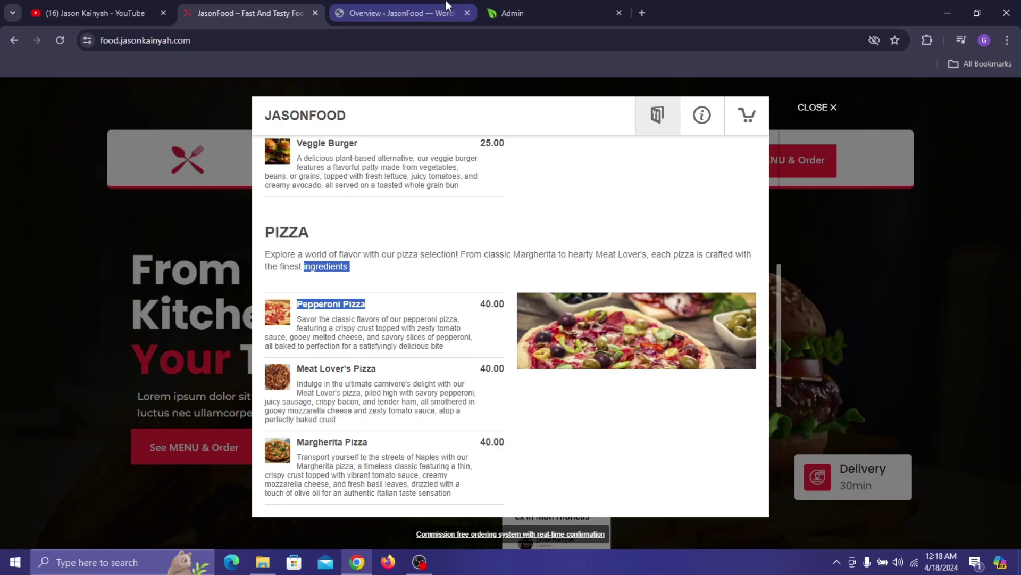
key("ctrl+a")
key("ctrl+v")
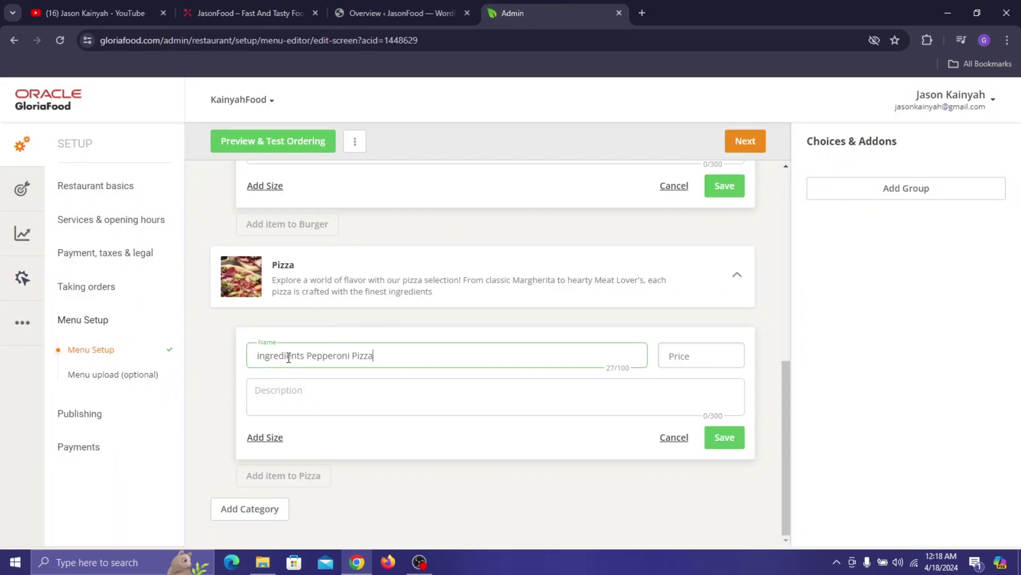
left_click_drag(306, 357, 231, 360)
key("BackSpace")
- Copy the Pepperoni Pizza description from the live site into the item's description
left_click(245, 6)
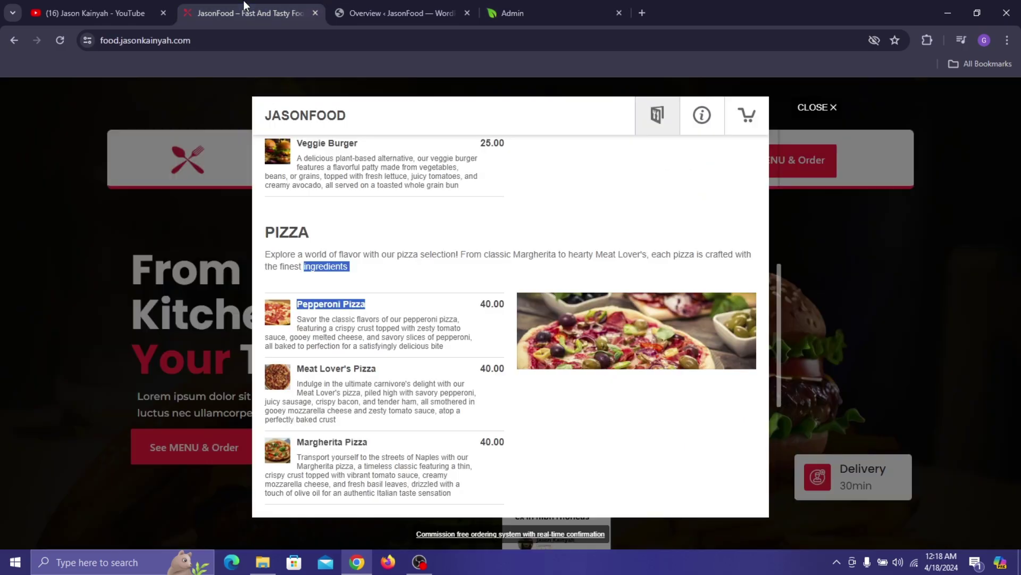
left_click(322, 319)
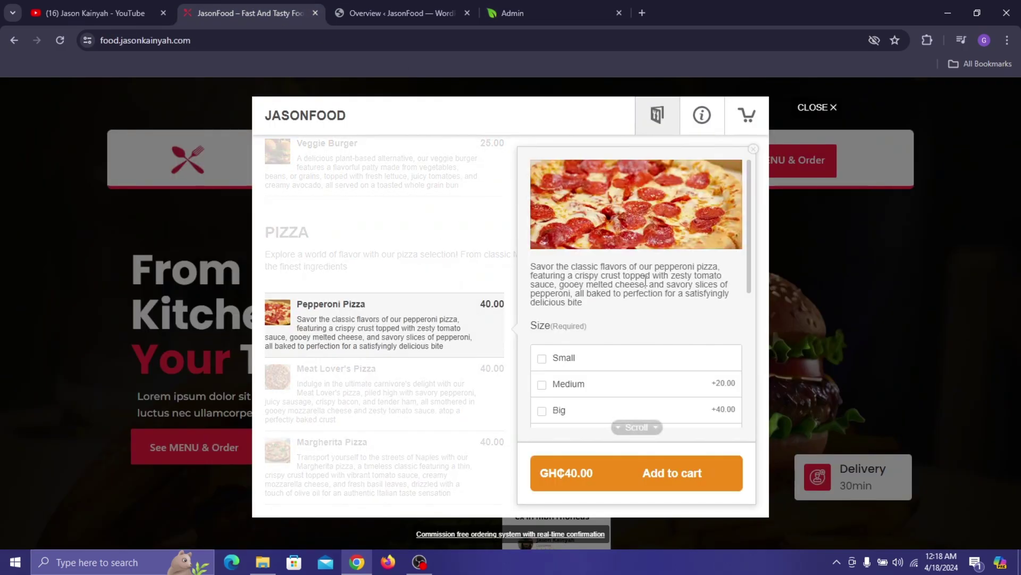
triple_click(645, 282)
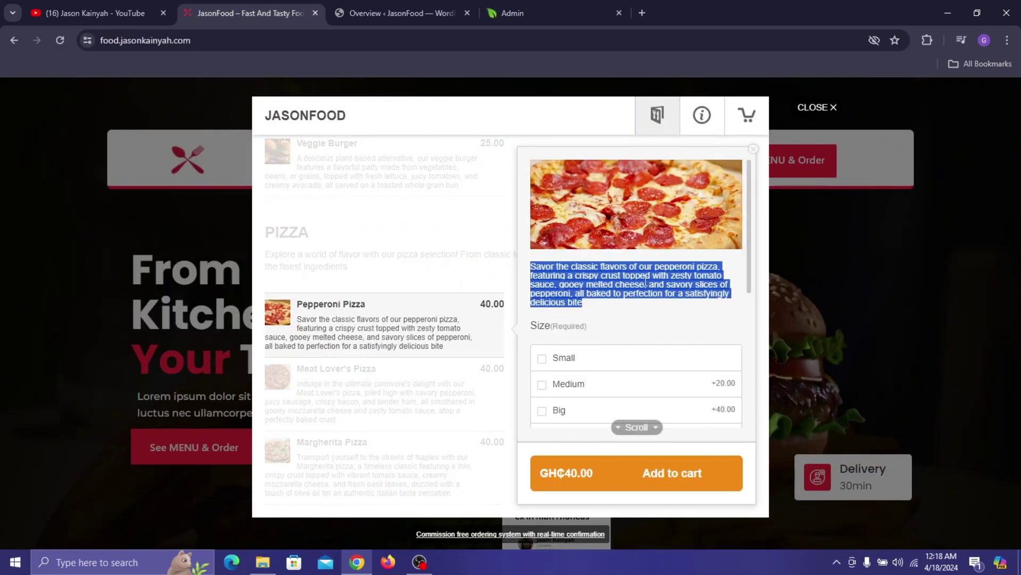
left_click(508, 8)
left_click(373, 402)
key("ctrl+v")
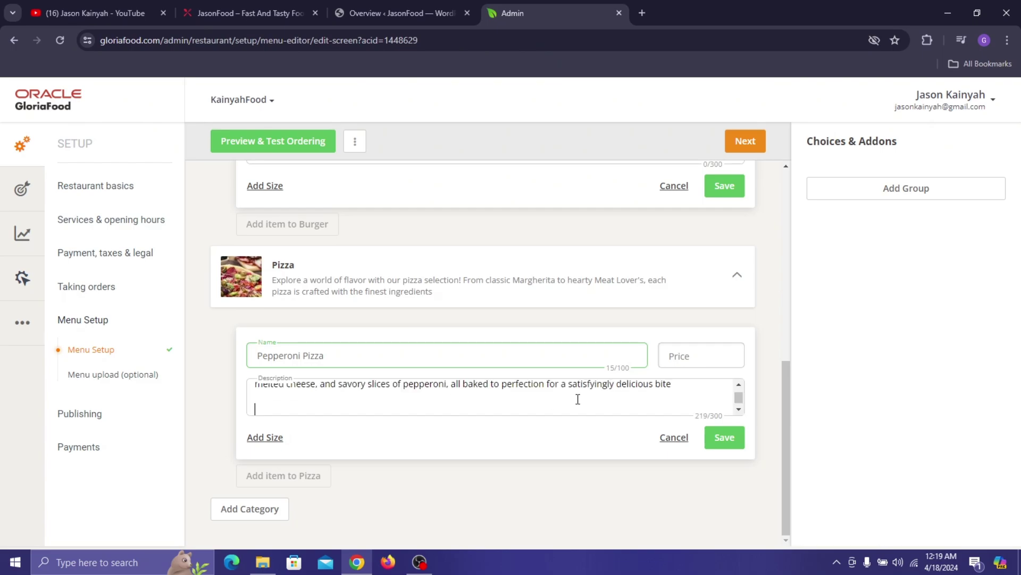
key("BackSpace")
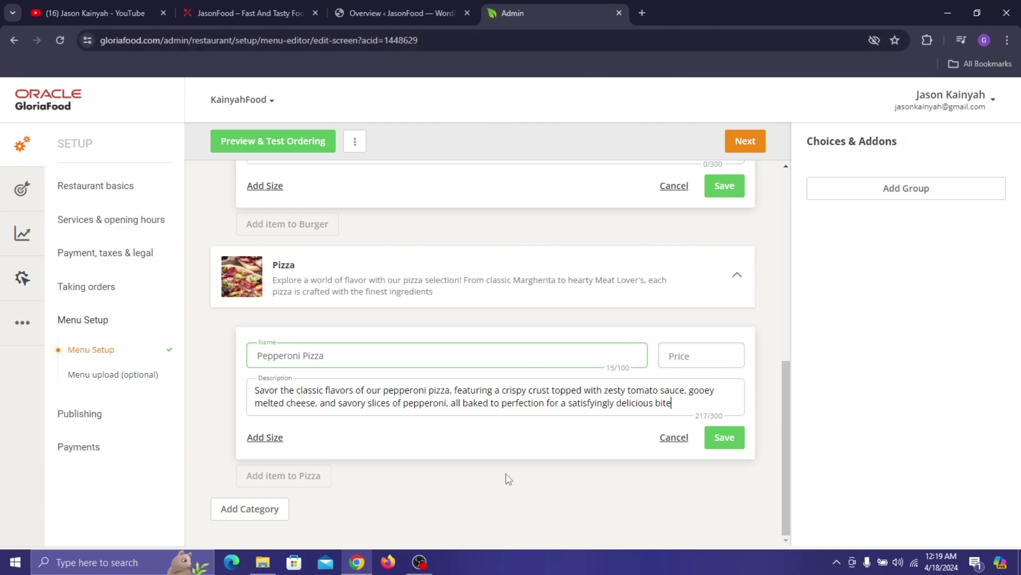
- Add sizes Small at 20 and Medium at 25 to Pepperoni Pizza
left_click(270, 438)
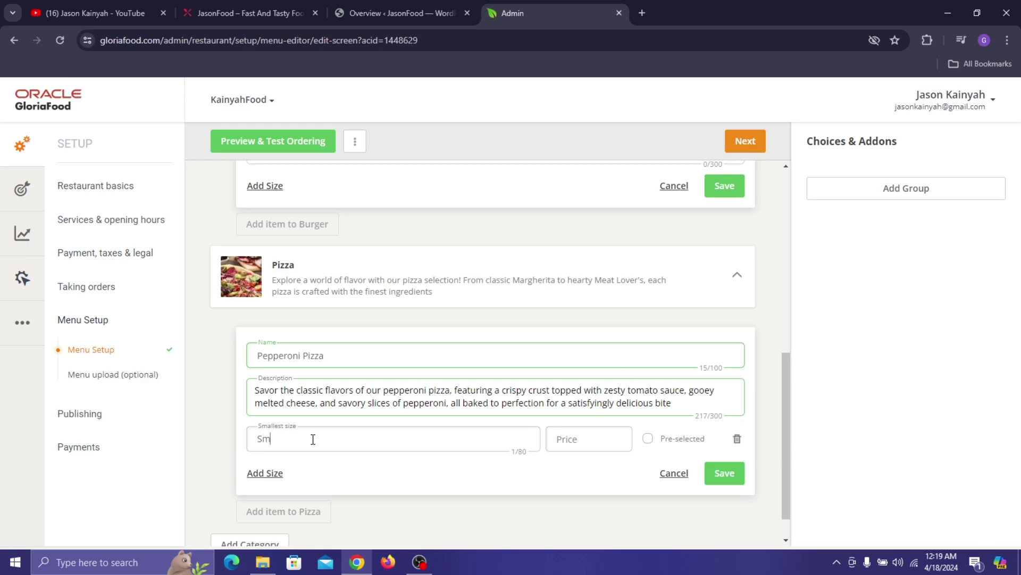
left_click(573, 447)
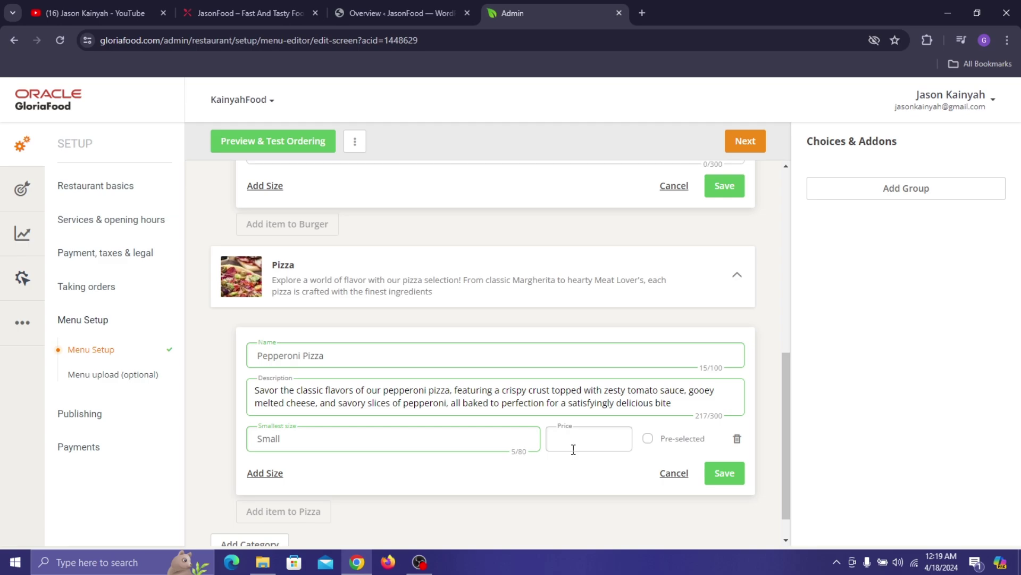
type("20")
left_click(266, 473)
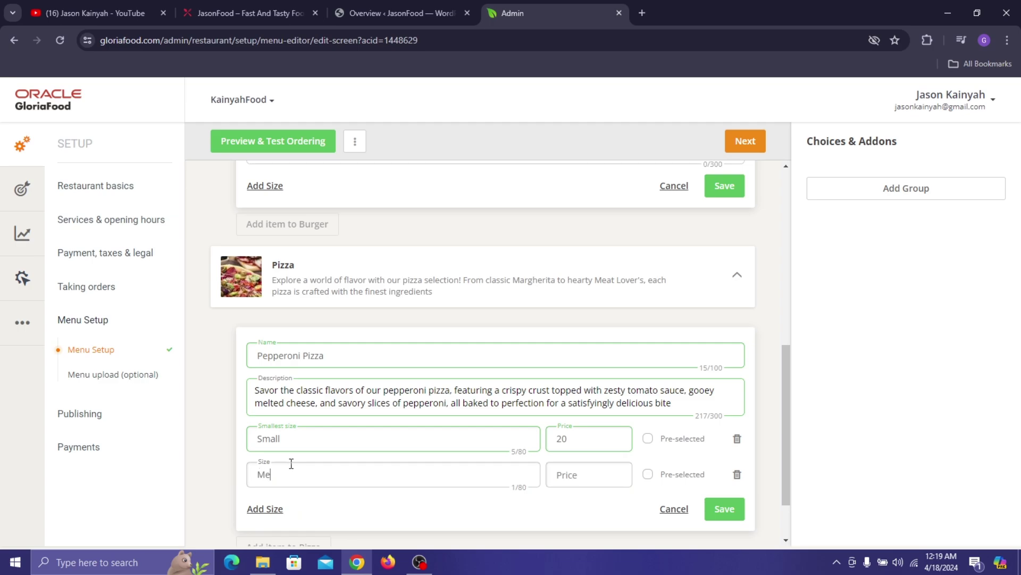
left_click(557, 478)
type("25")
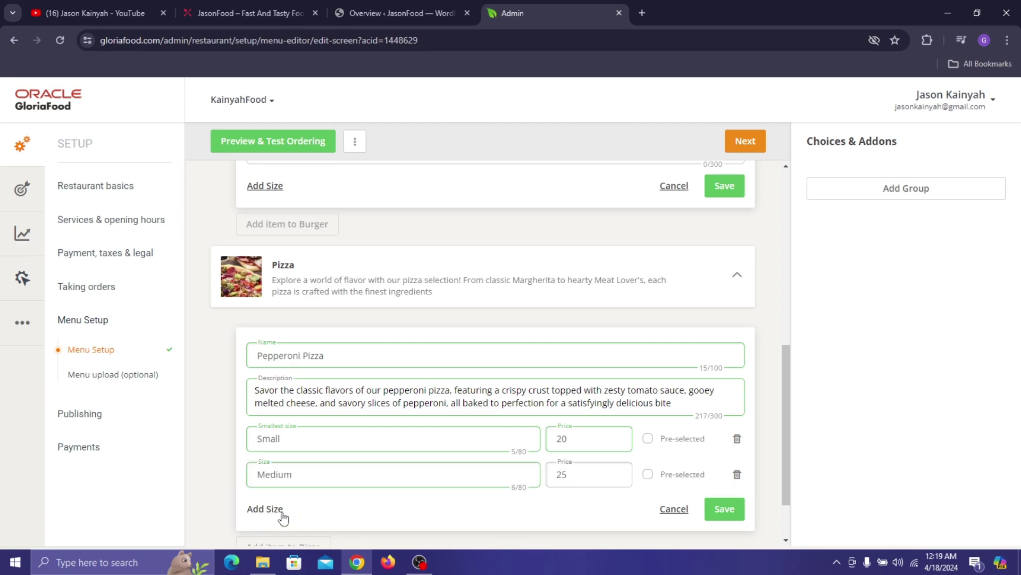
- Add sizes Big at 30 and Jumbo at 45, then save the Pepperoni Pizza item
left_click(281, 510)
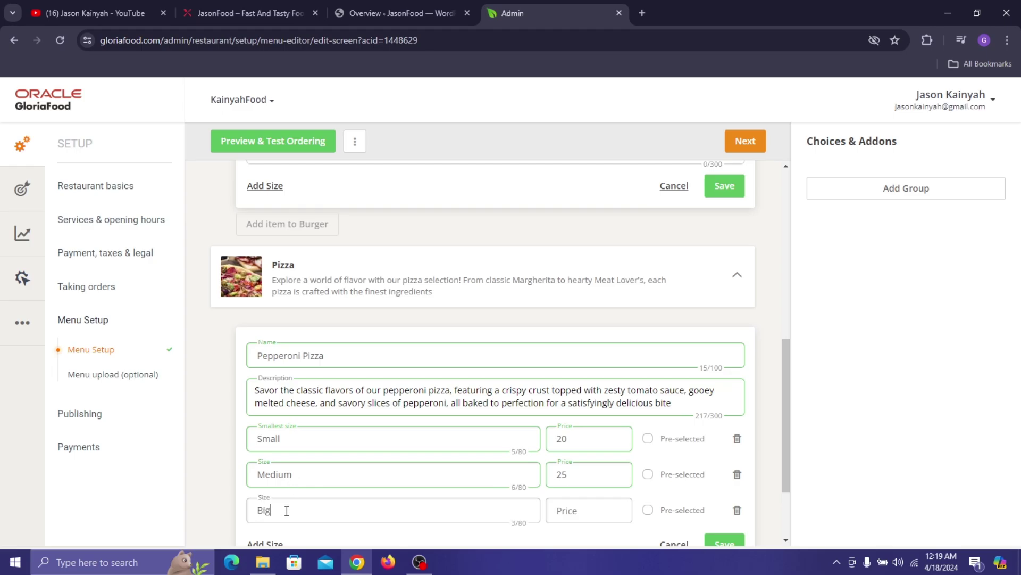
left_click(599, 508)
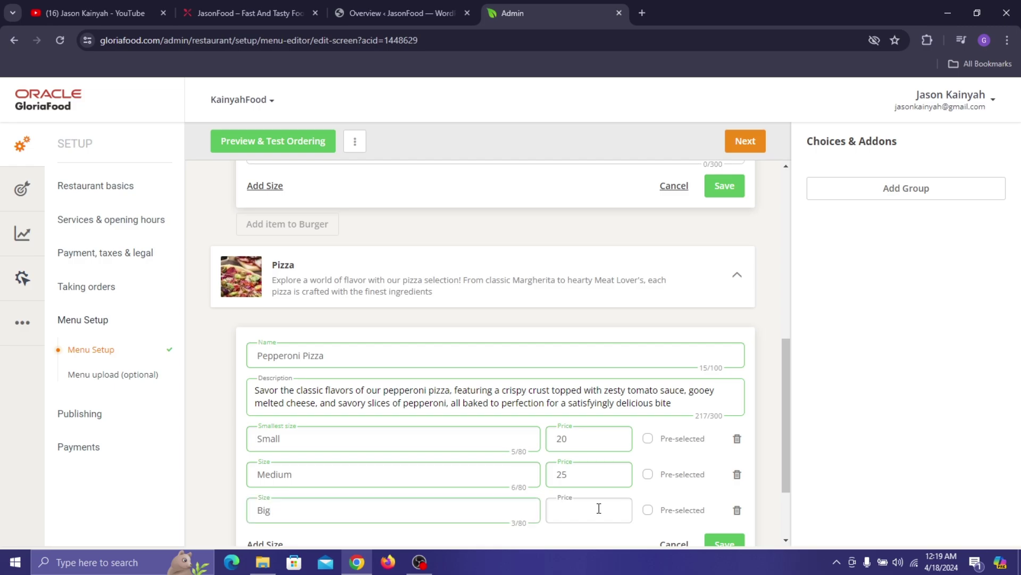
scroll(355, 468, "down", 2)
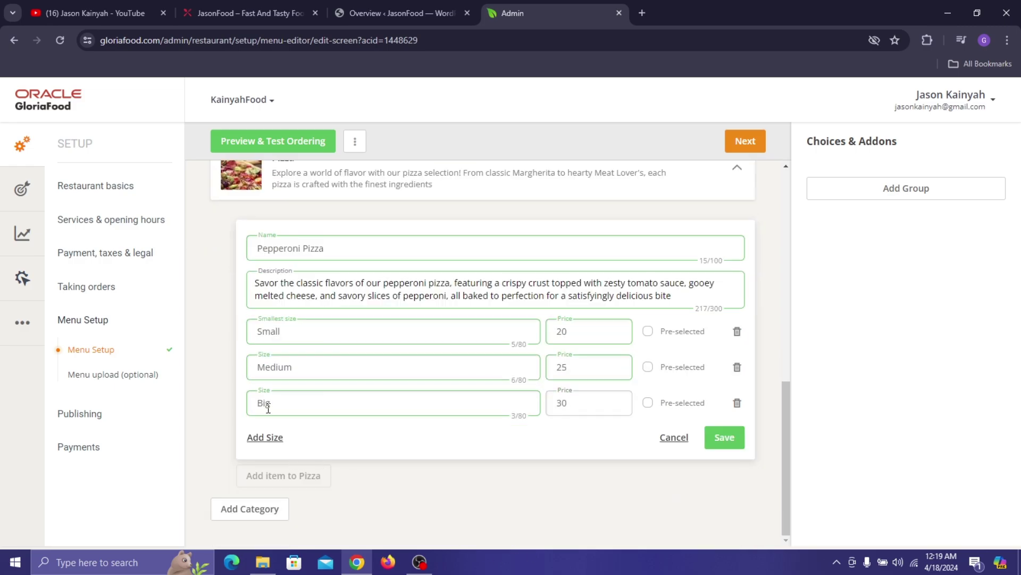
left_click(266, 439)
left_click(283, 435)
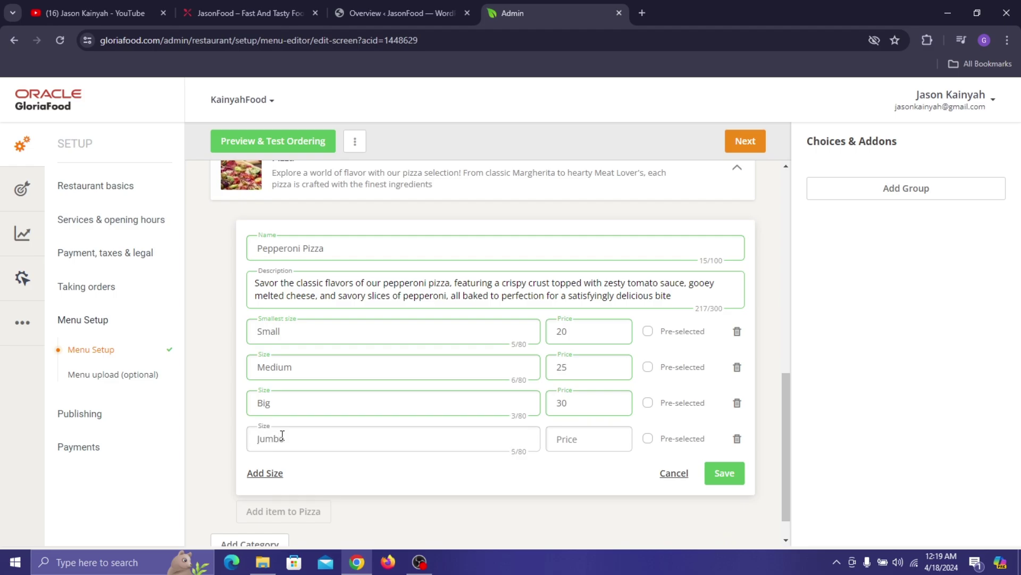
left_click(589, 446)
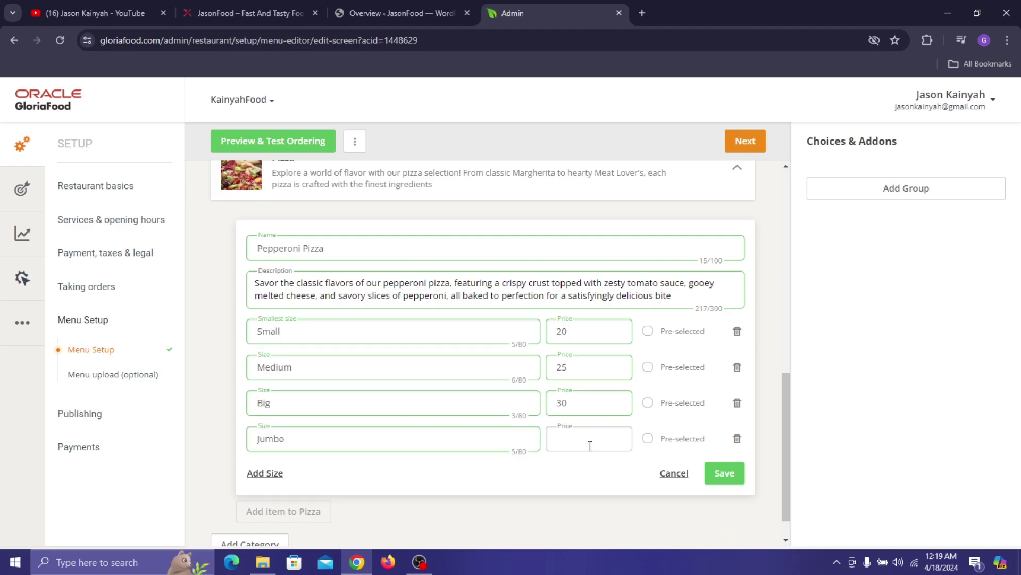
left_click(725, 473)
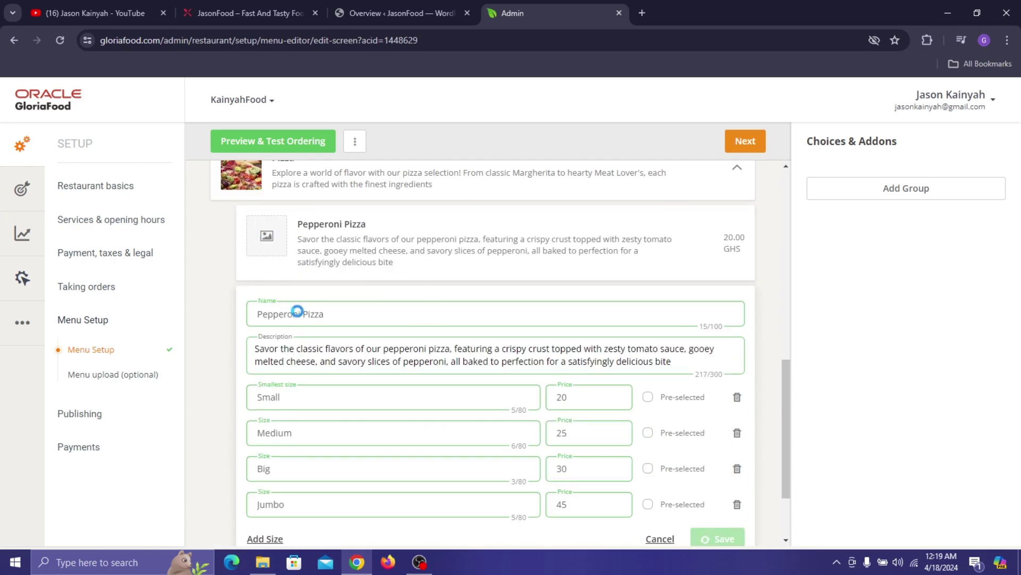
- Upload the Pepperoni Pizza image from Documents > Food Stuff and set it as the item's picture
left_click(272, 242)
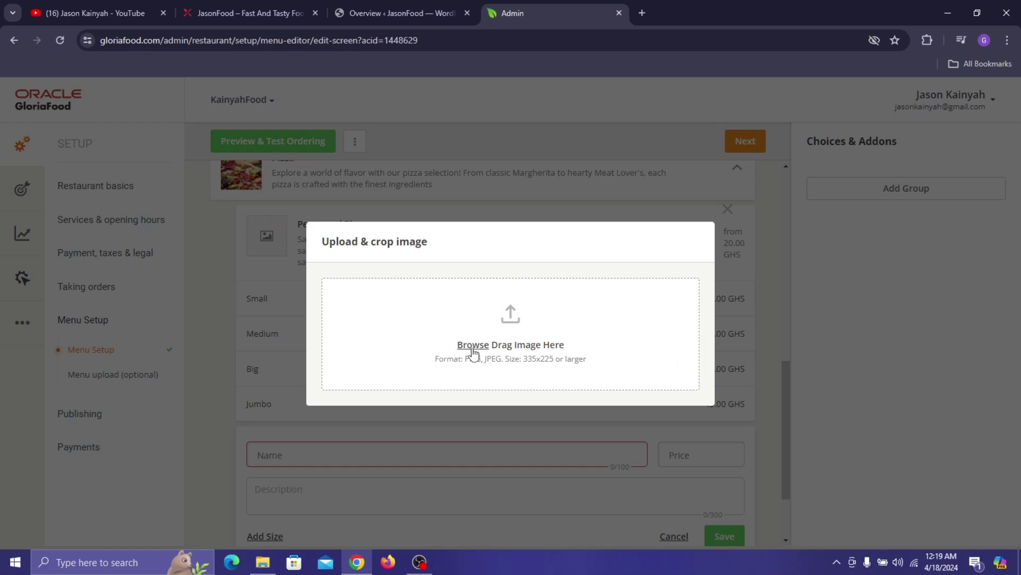
left_click(244, 13)
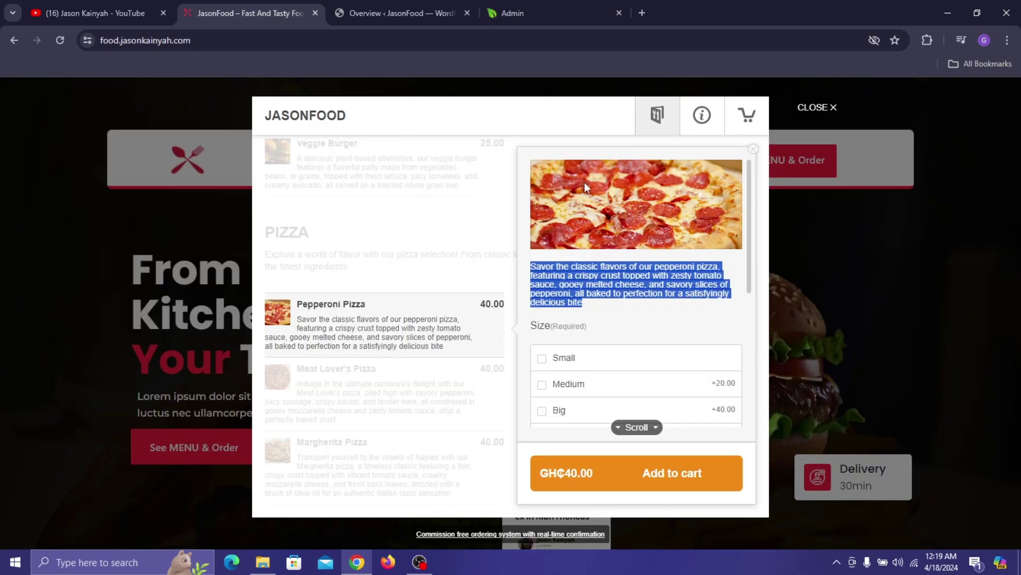
left_click(590, 12)
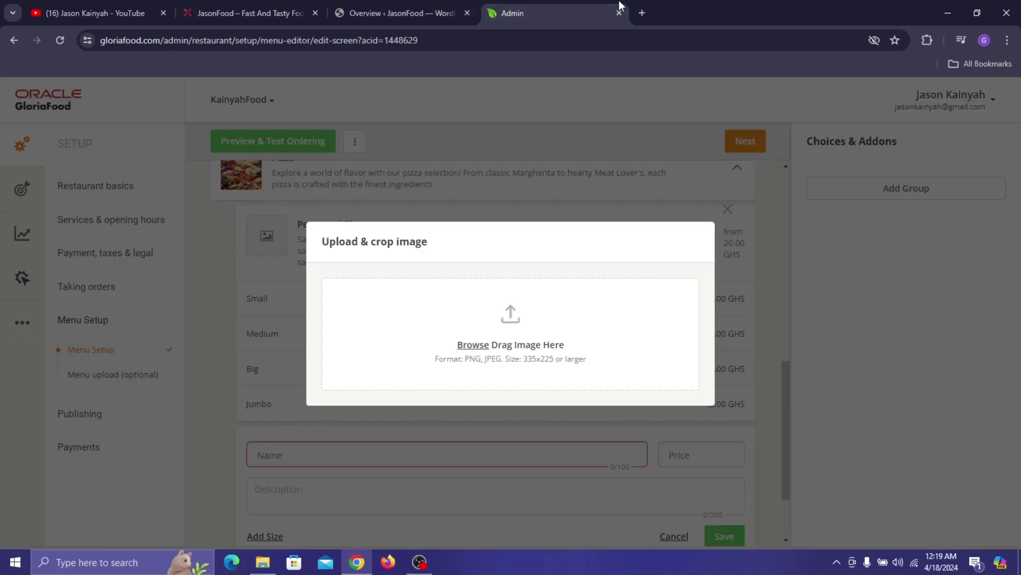
left_click(481, 344)
scroll(298, 194, "down", 2)
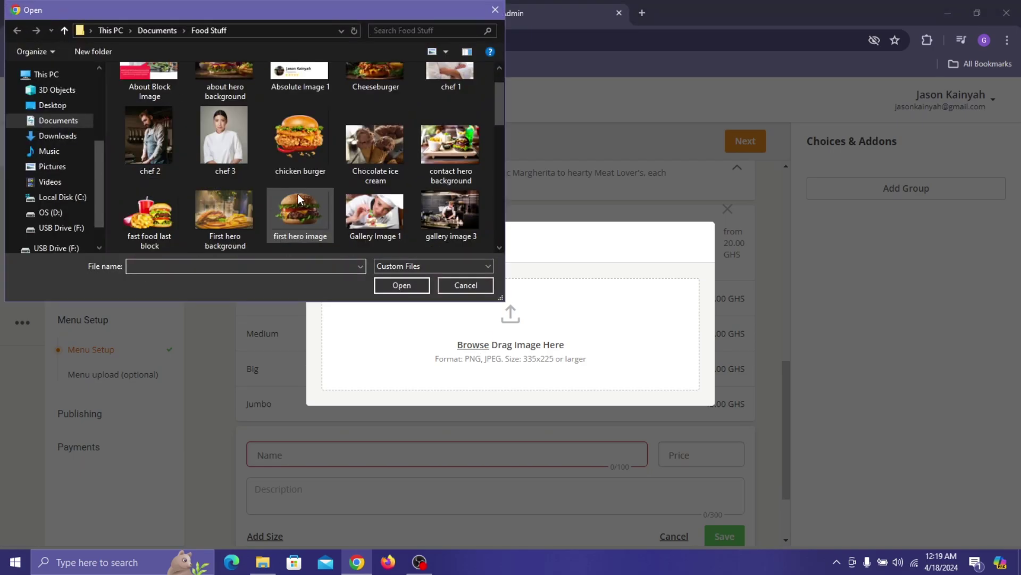
scroll(298, 194, "down", 5)
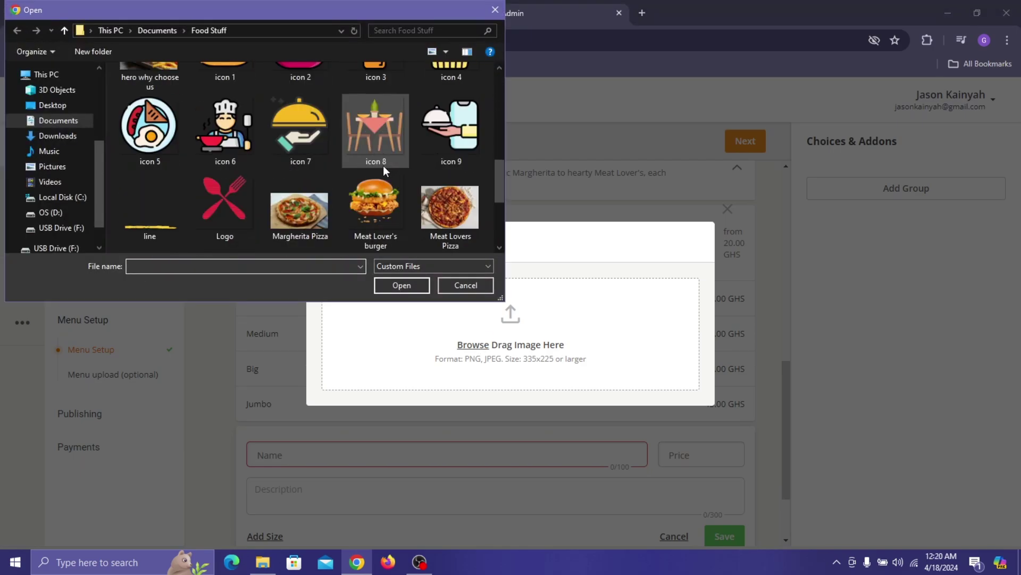
scroll(417, 179, "down", 1)
left_click(150, 213)
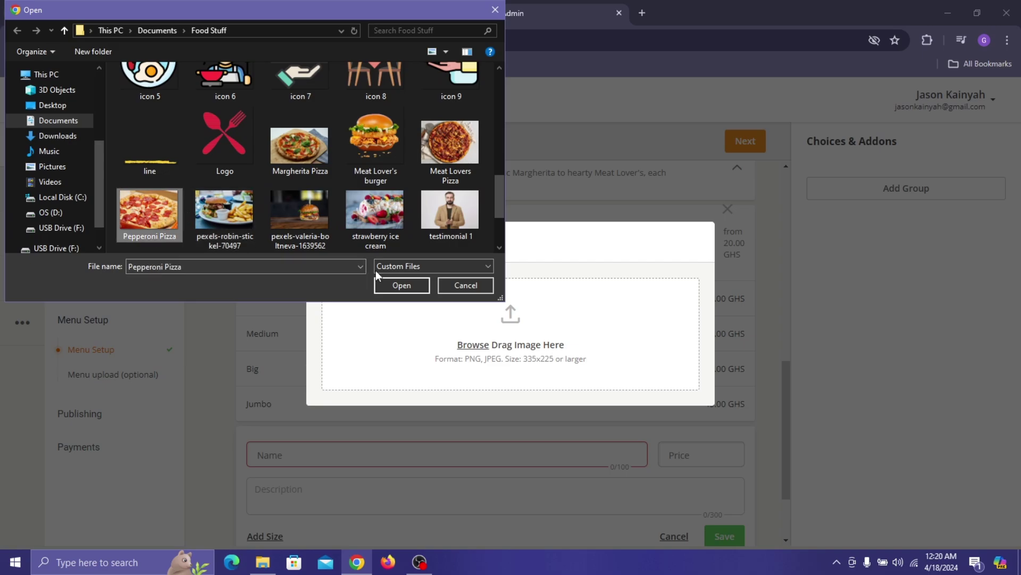
left_click(406, 286)
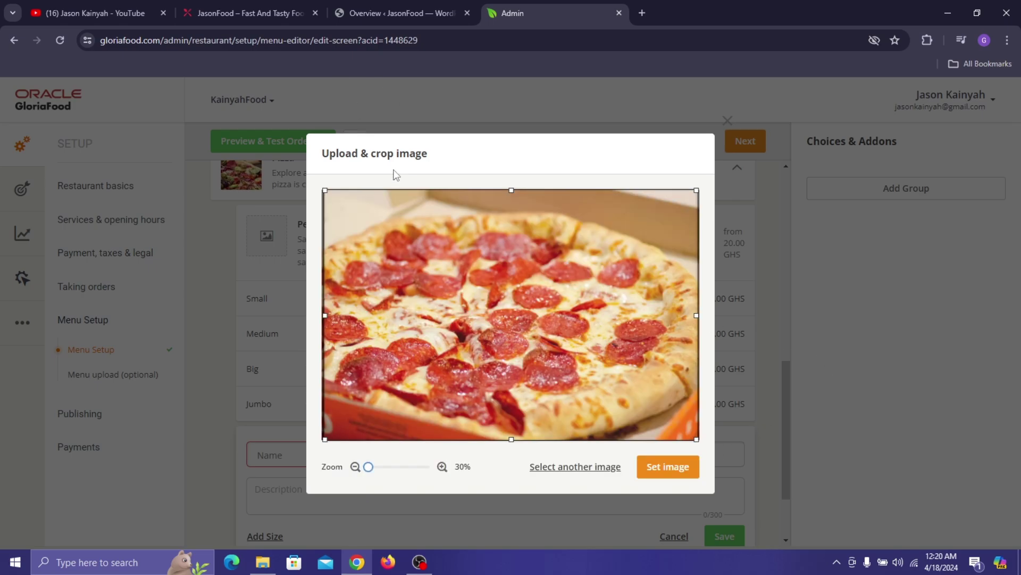
left_click(684, 468)
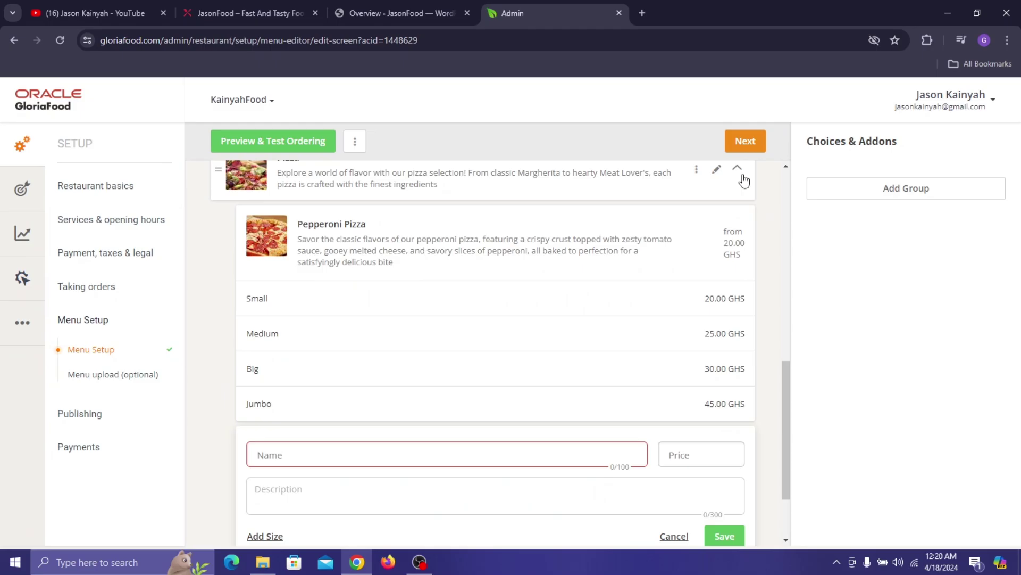
- Collapse both the Burger and Pizza category sections in the menu editor
scroll(652, 262, "up", 10)
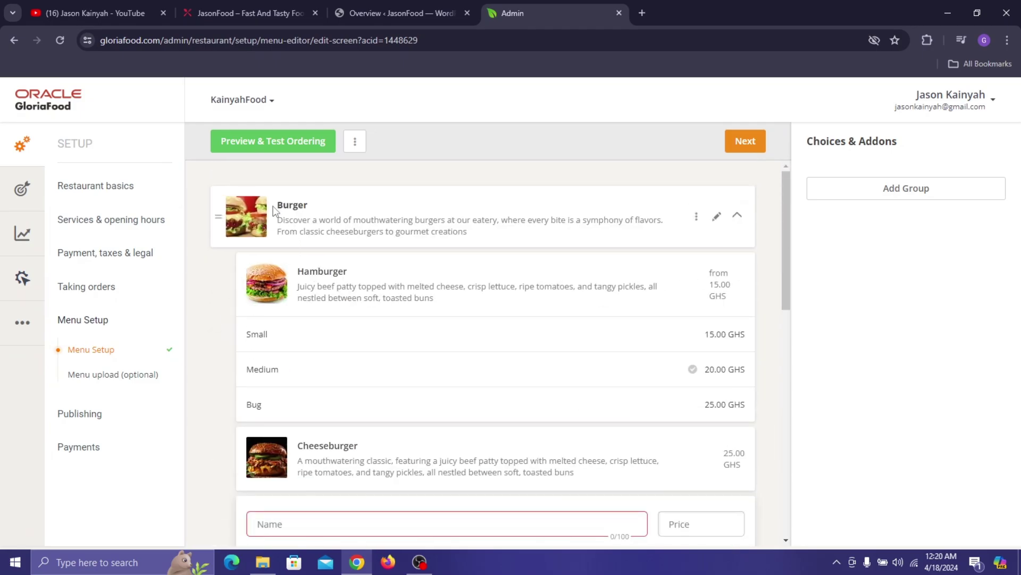
scroll(474, 239, "down", 5)
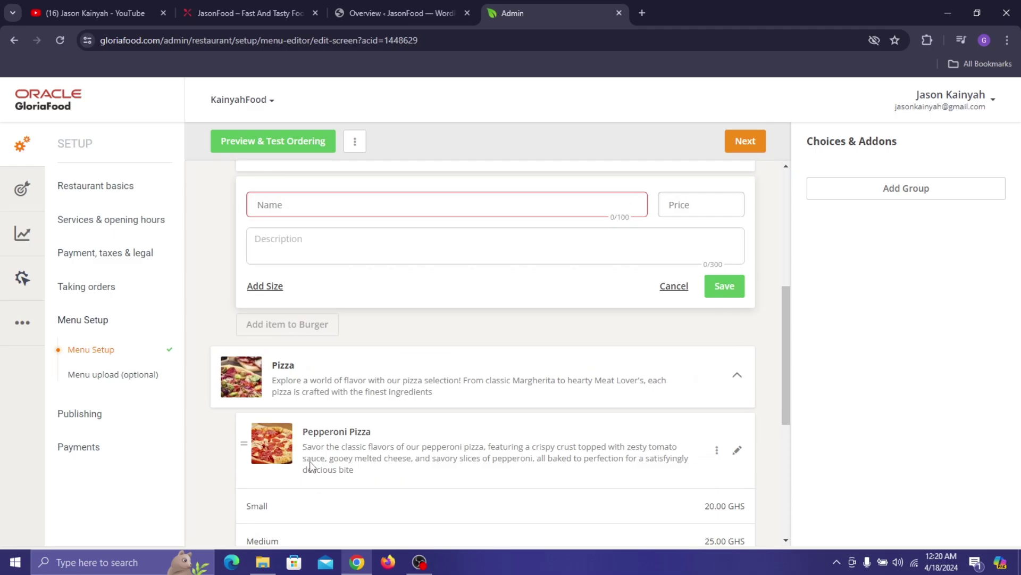
scroll(328, 417, "up", 5)
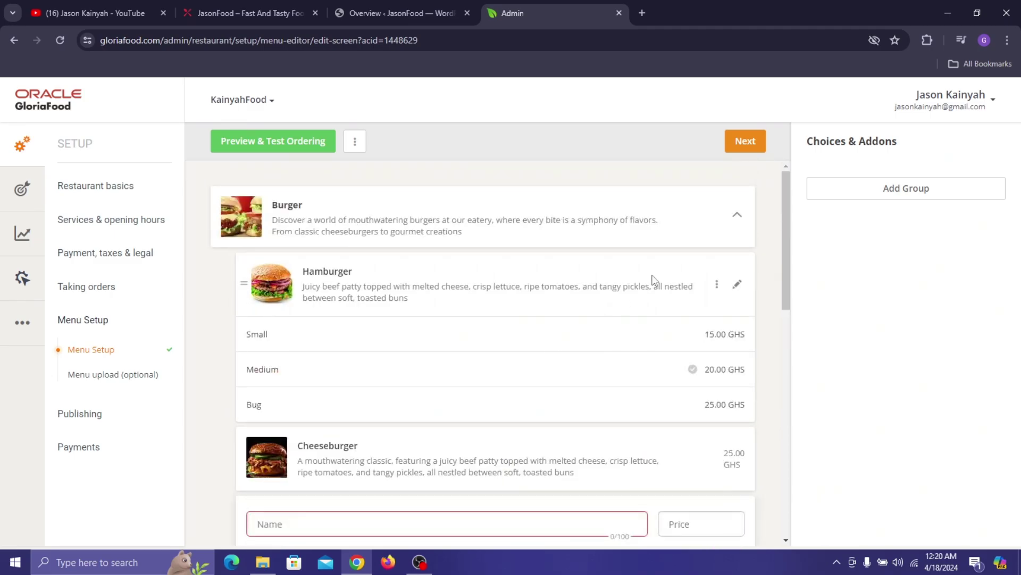
left_click(739, 216)
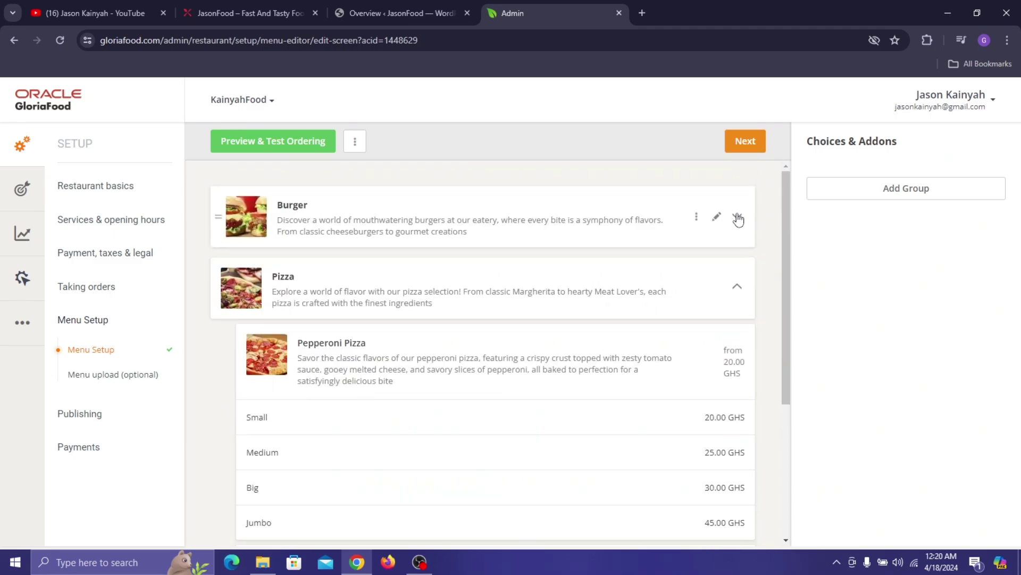
left_click(737, 288)
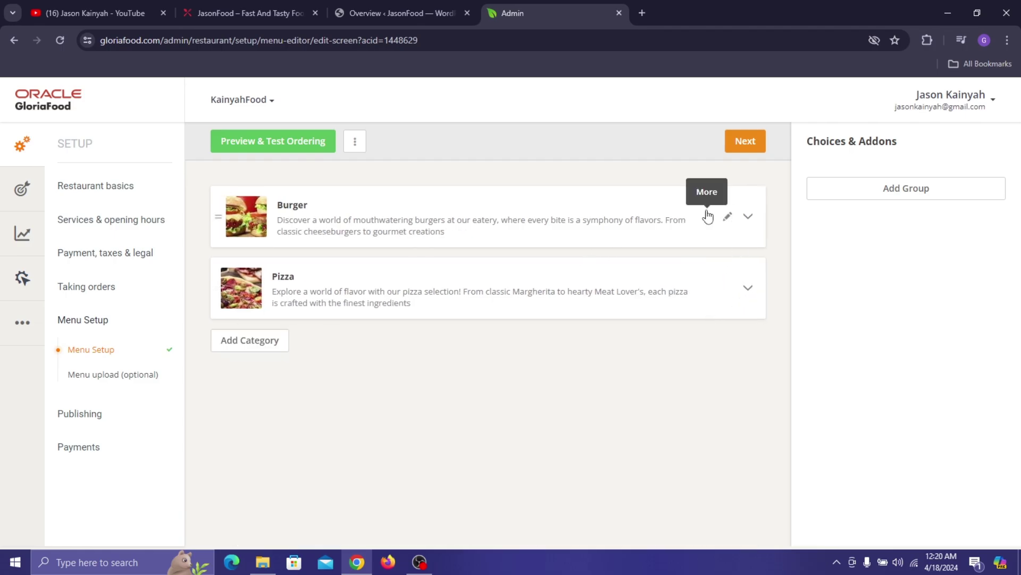
left_click(707, 216)
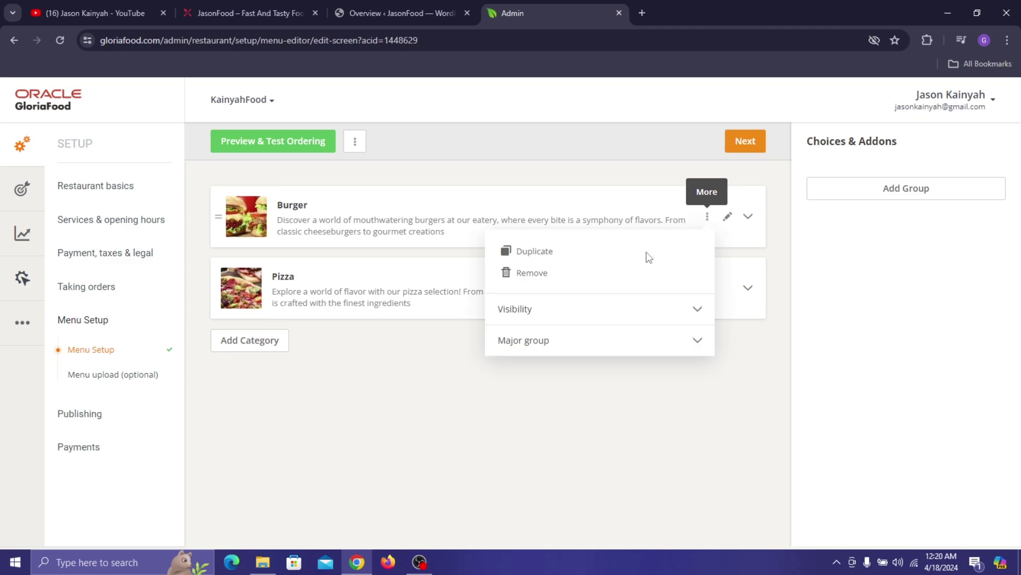
left_click(566, 250)
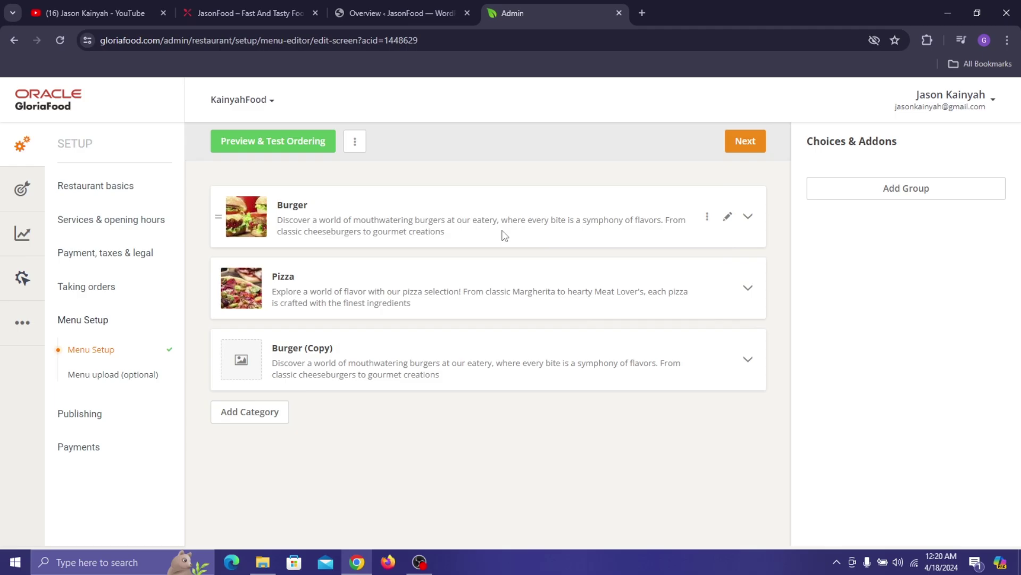
left_click(747, 361)
scroll(535, 363, "down", 3)
scroll(341, 293, "down", 1)
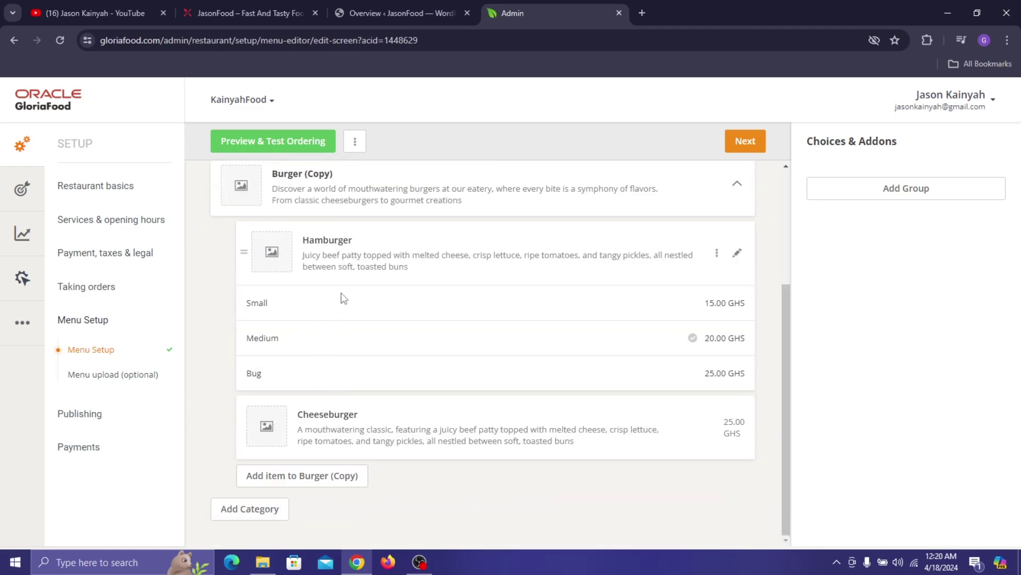
scroll(344, 284, "up", 2)
left_click(696, 312)
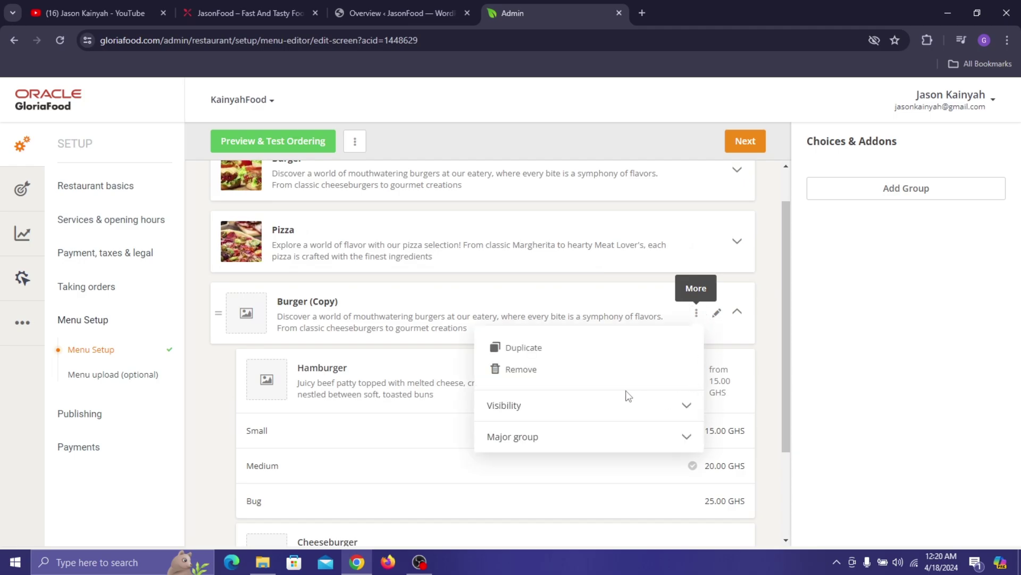
left_click(506, 369)
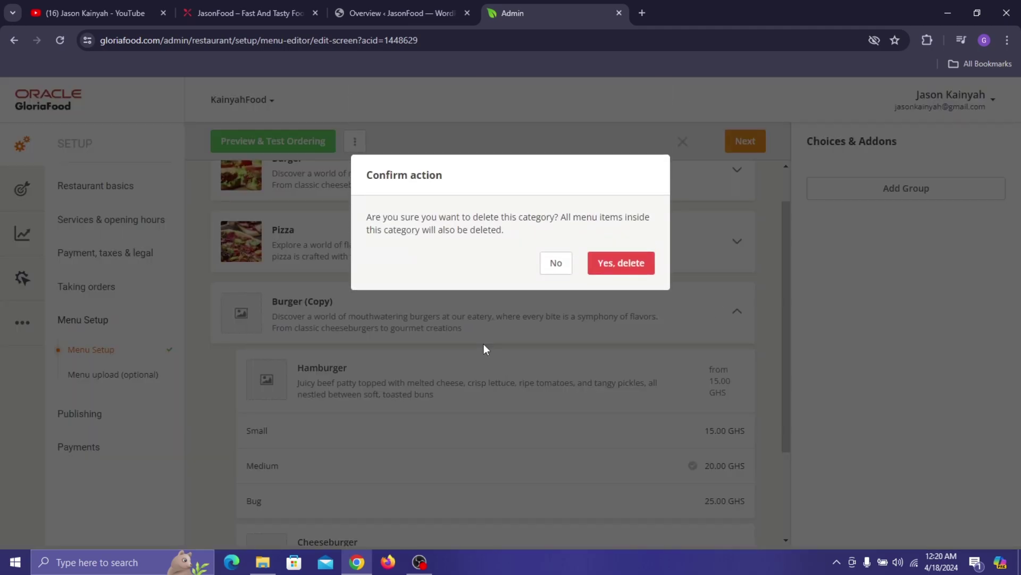
left_click(617, 263)
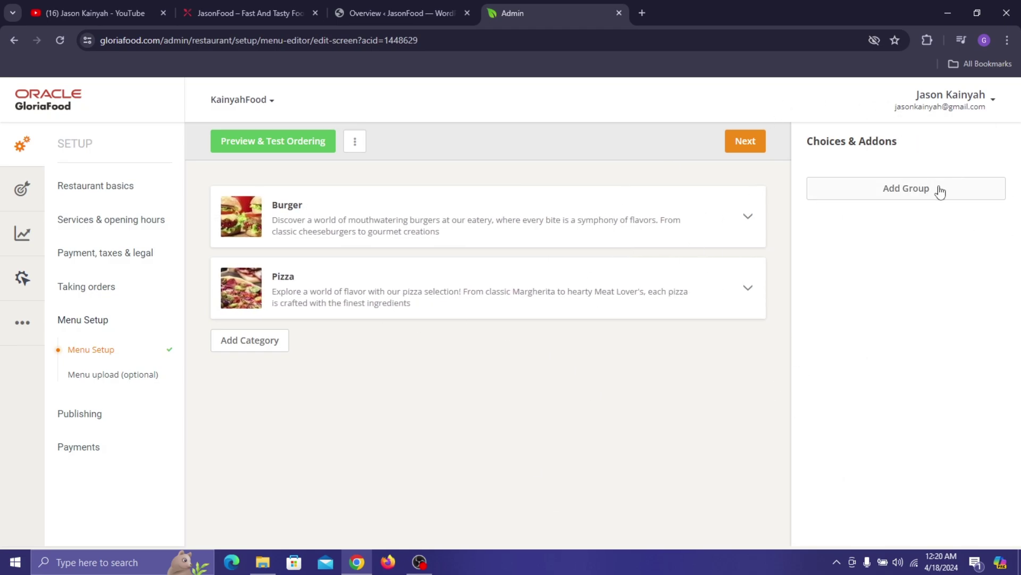
- On the live JasonFood page, close the Pepperoni Pizza options and view the Hamburger's Fries, Bacon and Pineapple toppings
left_click(190, 1)
scroll(554, 282, "down", 2)
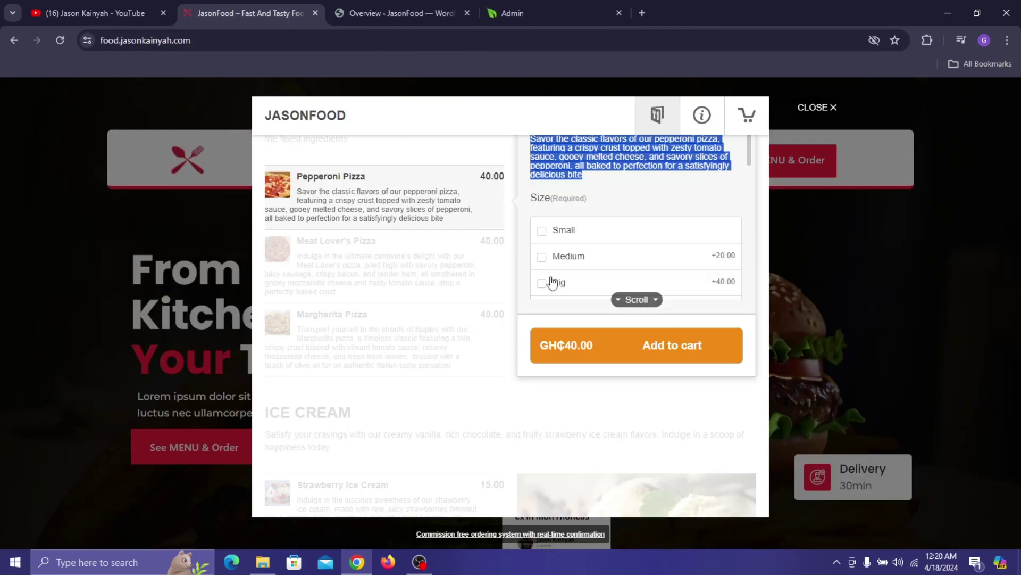
scroll(553, 282, "down", 3)
scroll(300, 228, "up", 2)
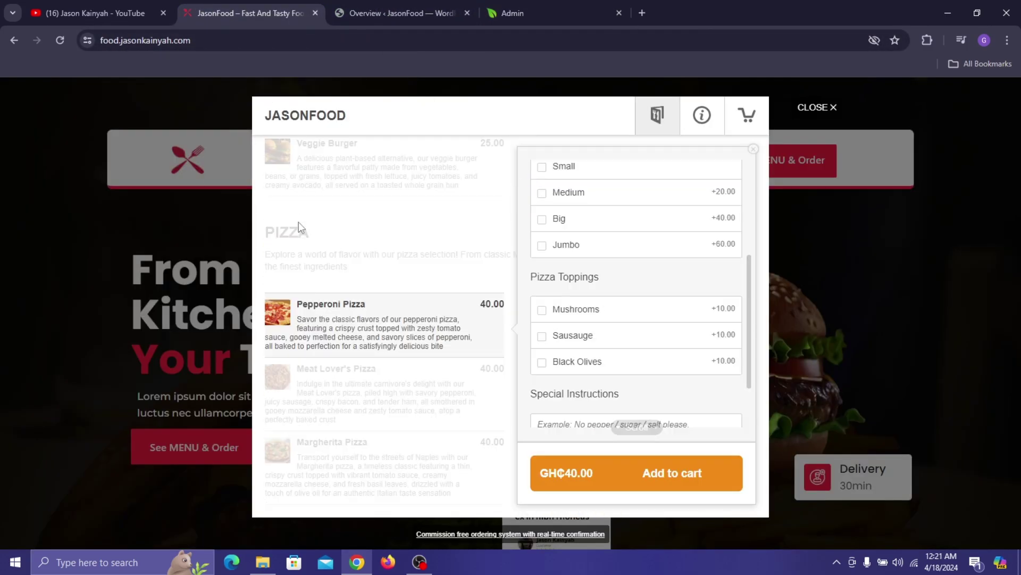
left_click(365, 232)
scroll(588, 182, "up", 5)
left_click(371, 347)
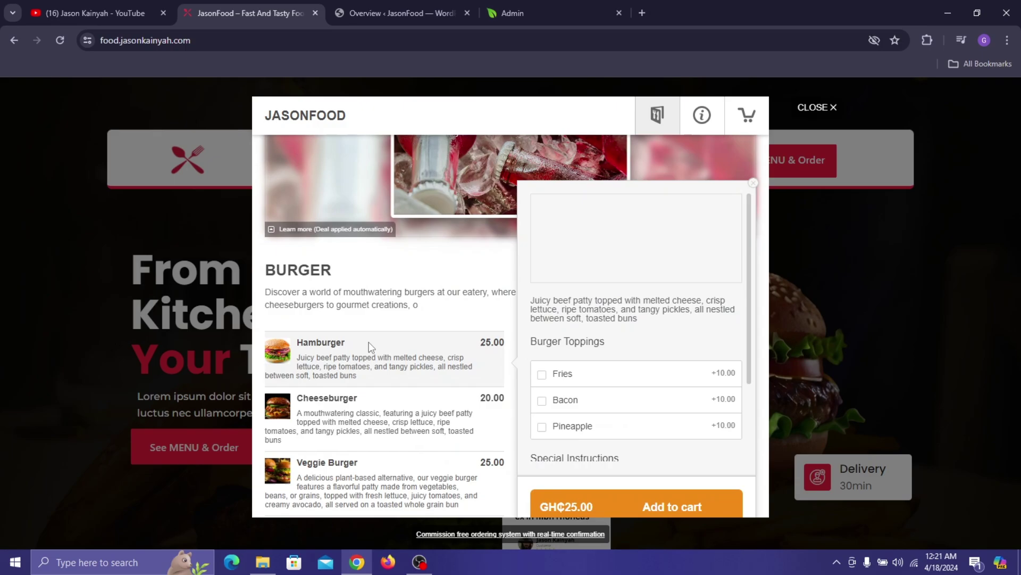
scroll(557, 299, "down", 5)
scroll(570, 302, "up", 4)
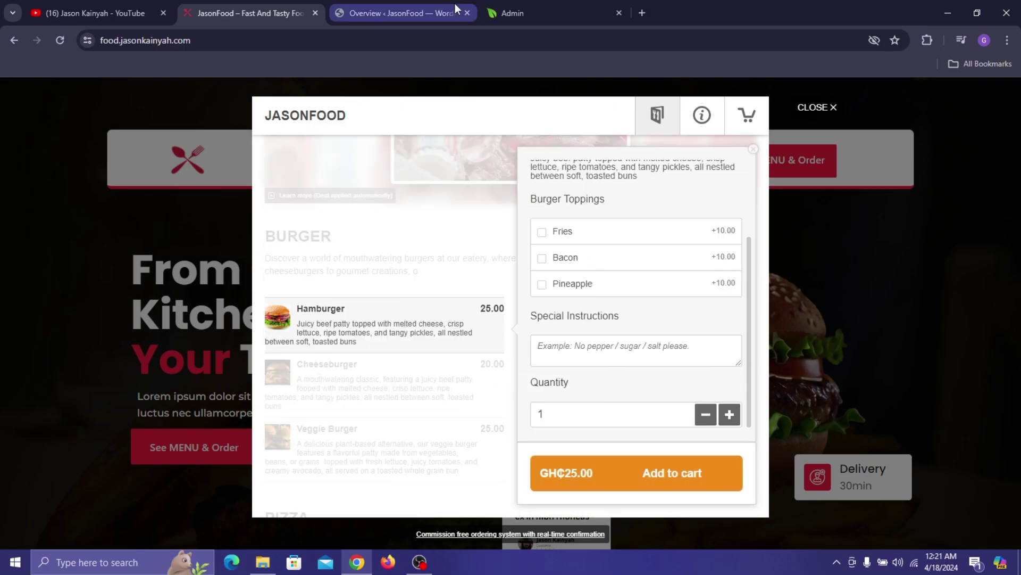
left_click(530, 4)
- Create the Burger Toppings add-on group as Optional, leaving repeat selection of the same choice off
left_click(864, 187)
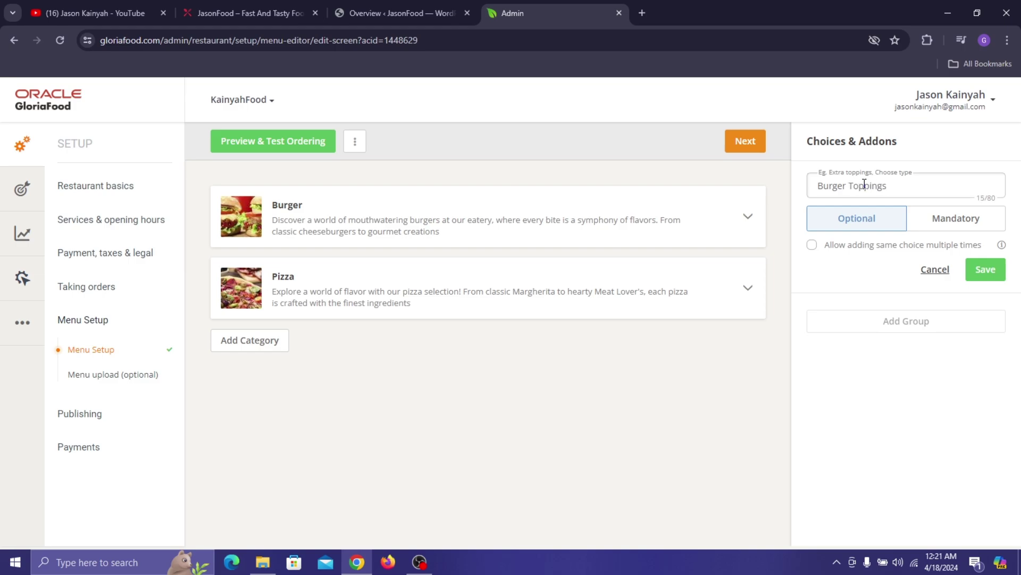
left_click(930, 231)
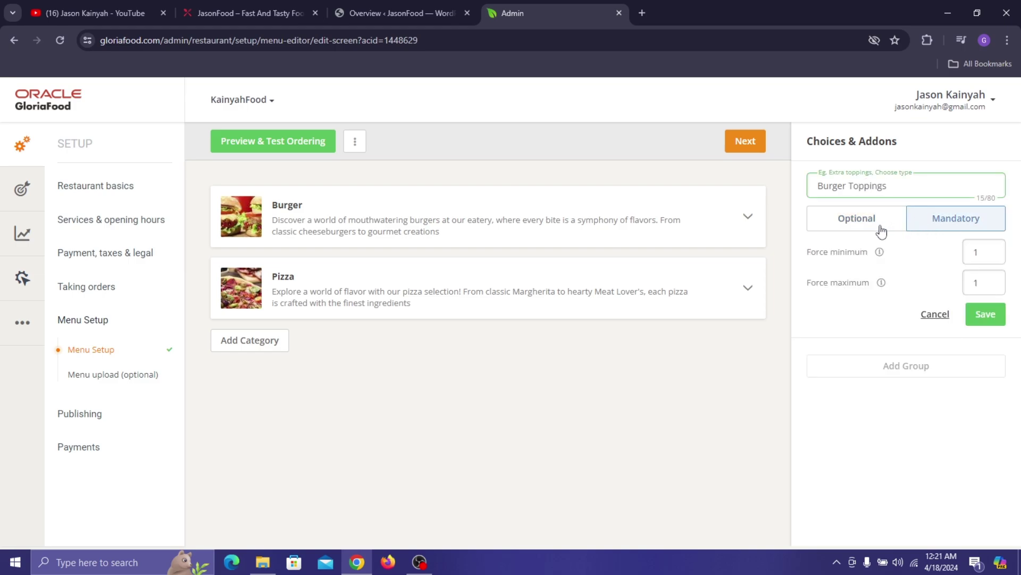
left_click(889, 228)
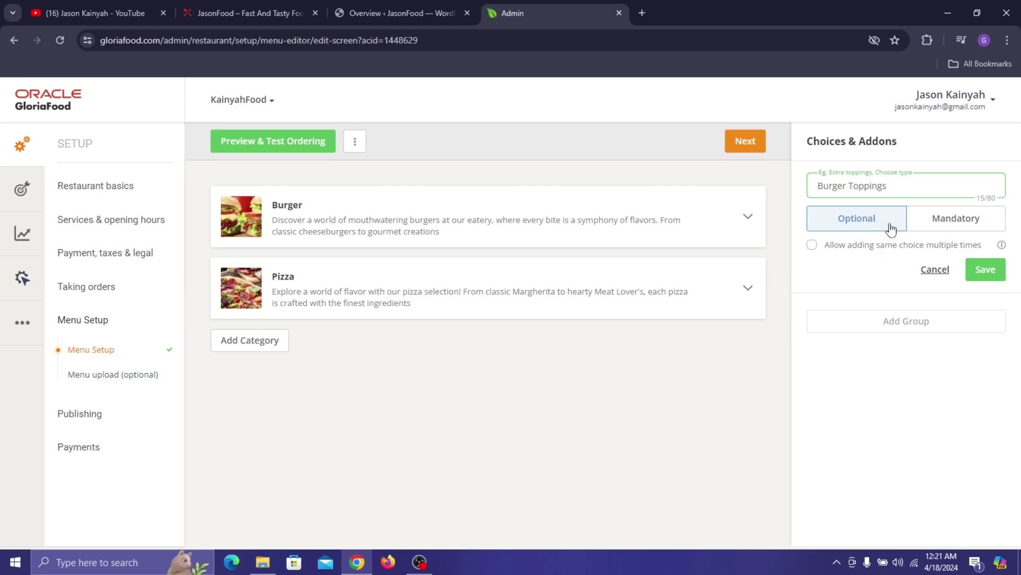
left_click(963, 222)
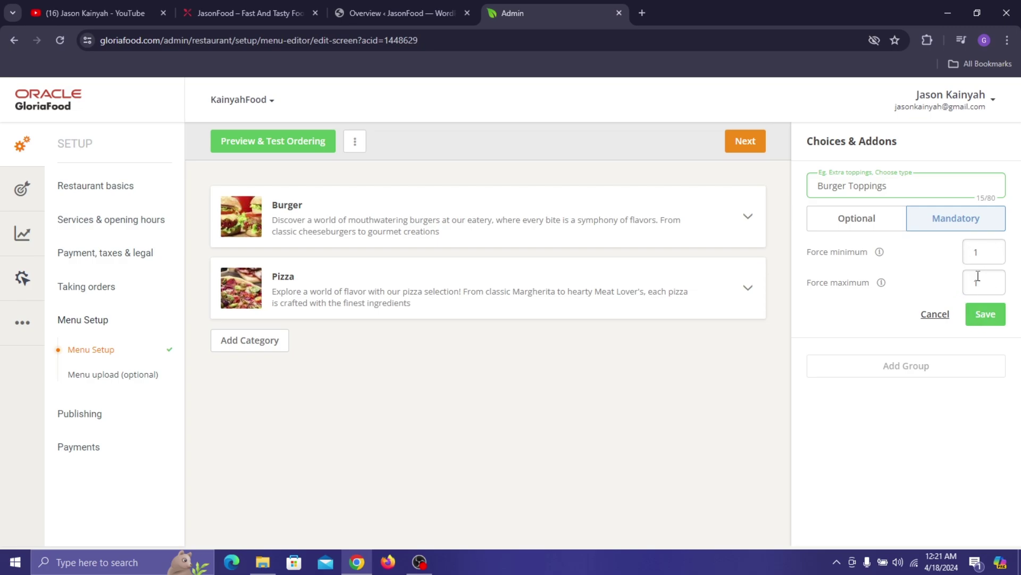
left_click(893, 230)
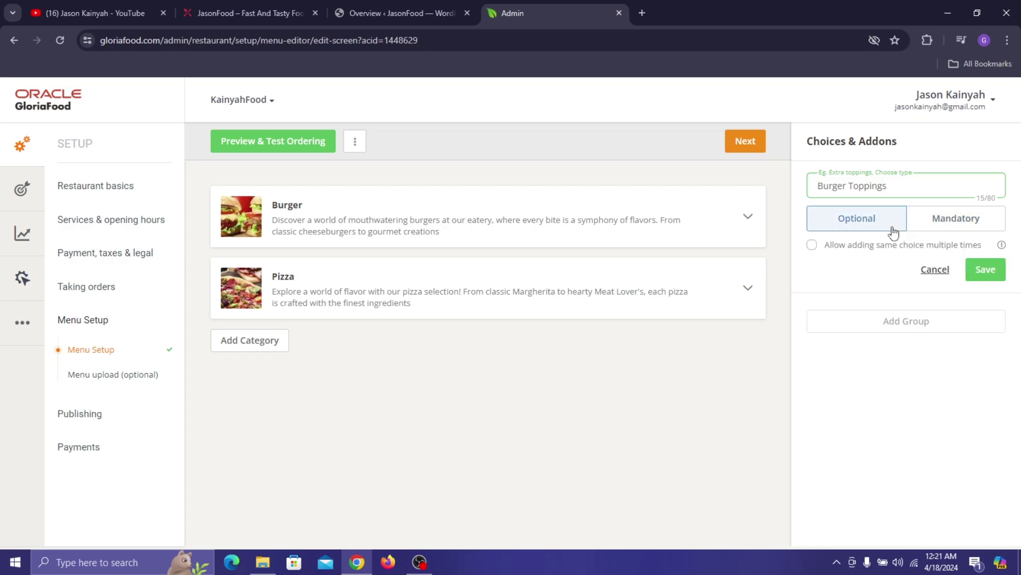
left_click(855, 245)
mouse_move(1001, 246)
- Save the Burger Toppings group and add a Fries choice priced 5.00
left_click(975, 278)
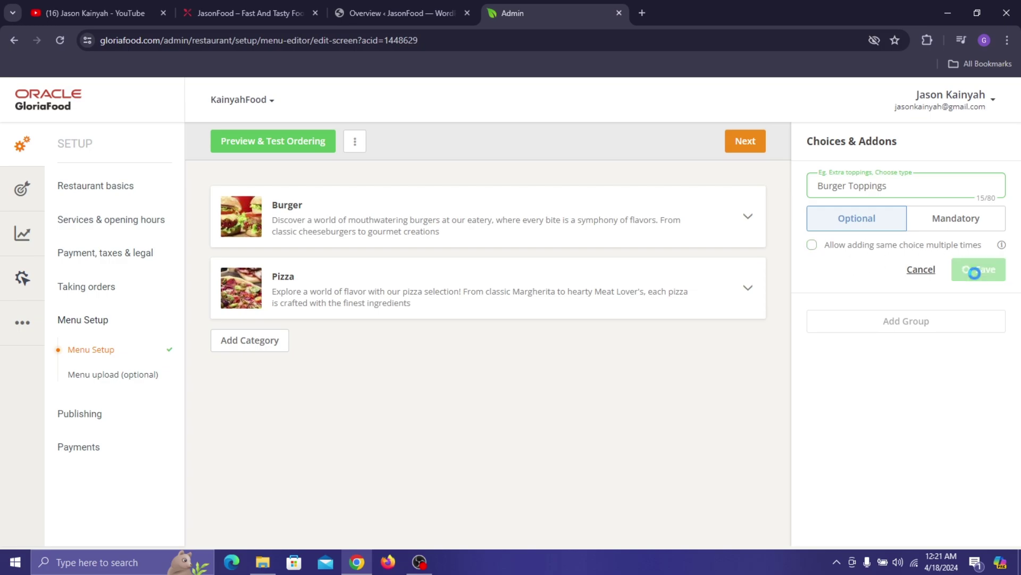
left_click(845, 243)
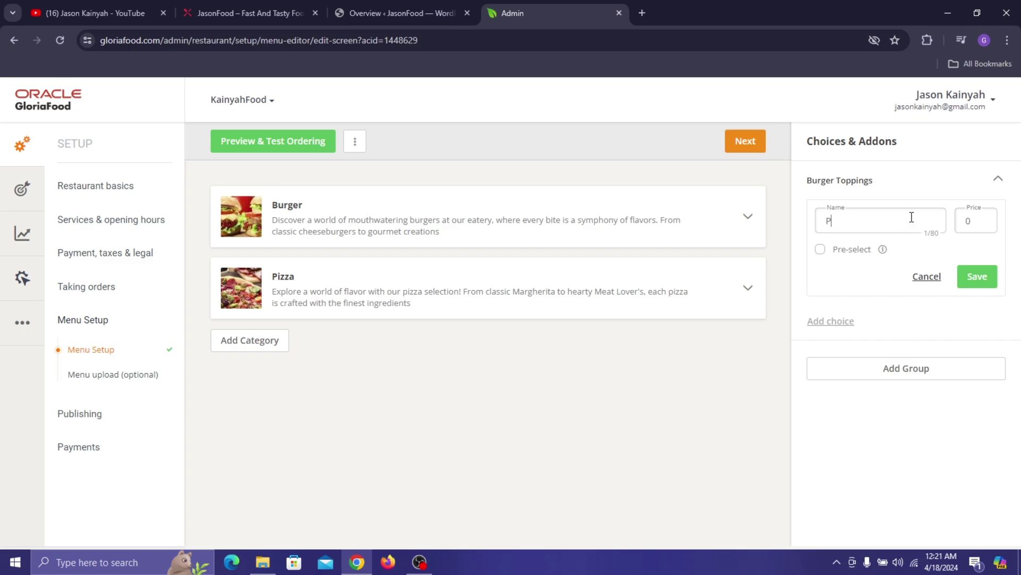
type("Pineap")
key("ctrl+a")
type("F")
key("Tab")
type("5")
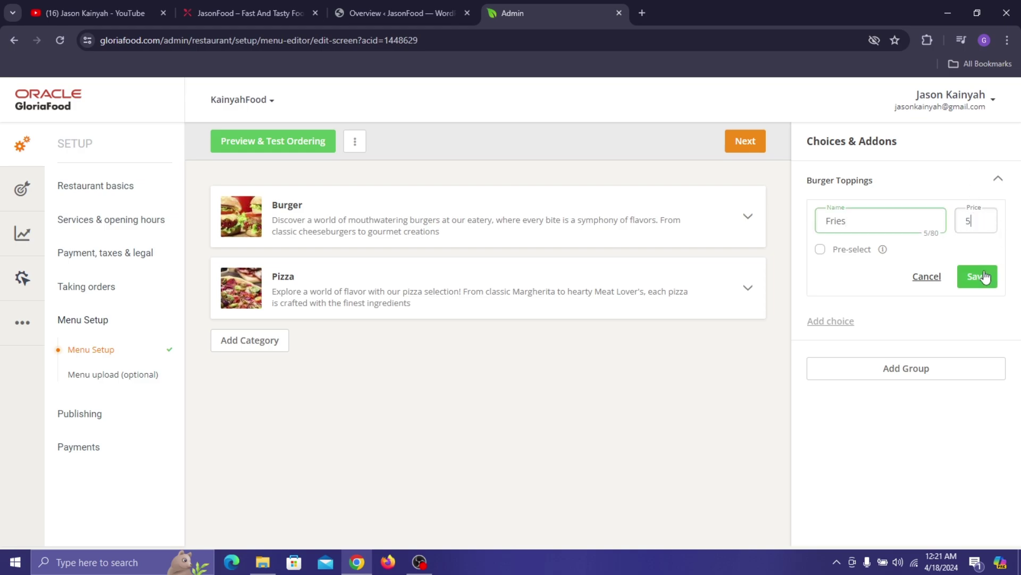
left_click(979, 276)
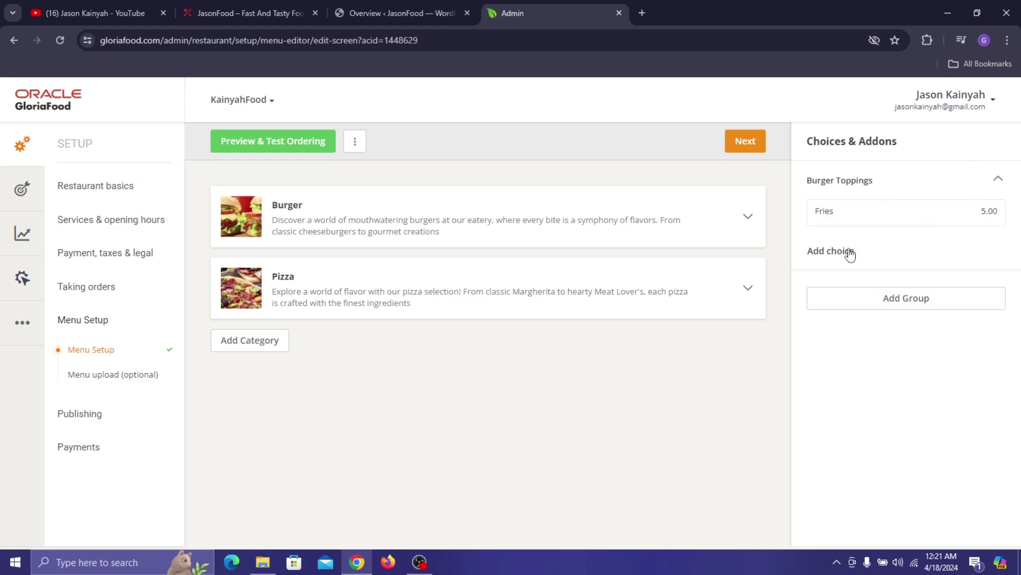
- Add Pineapple and Bacon choices at 5.00 each, then begin a second add-on group
left_click(848, 253)
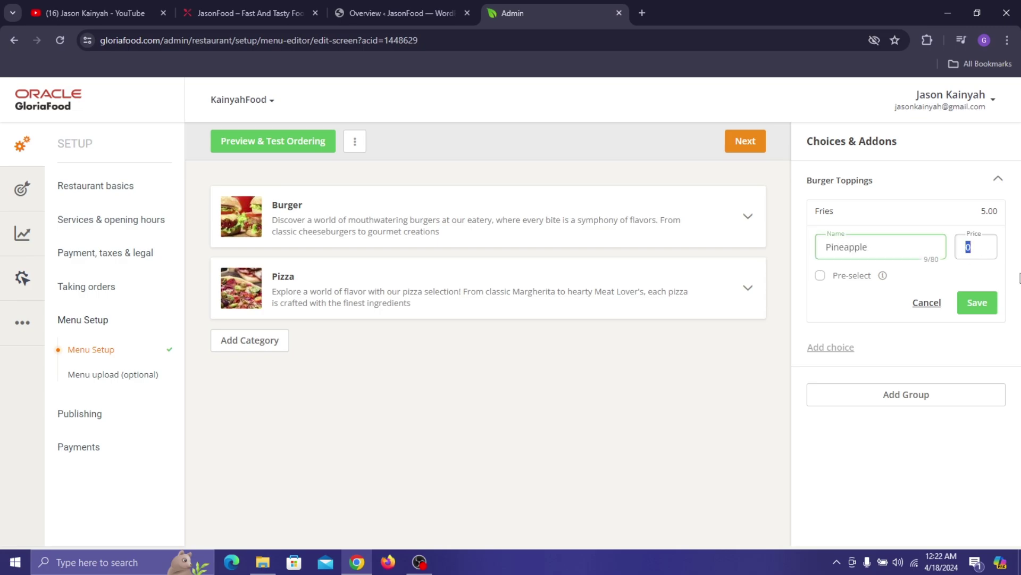
type("5")
left_click(967, 304)
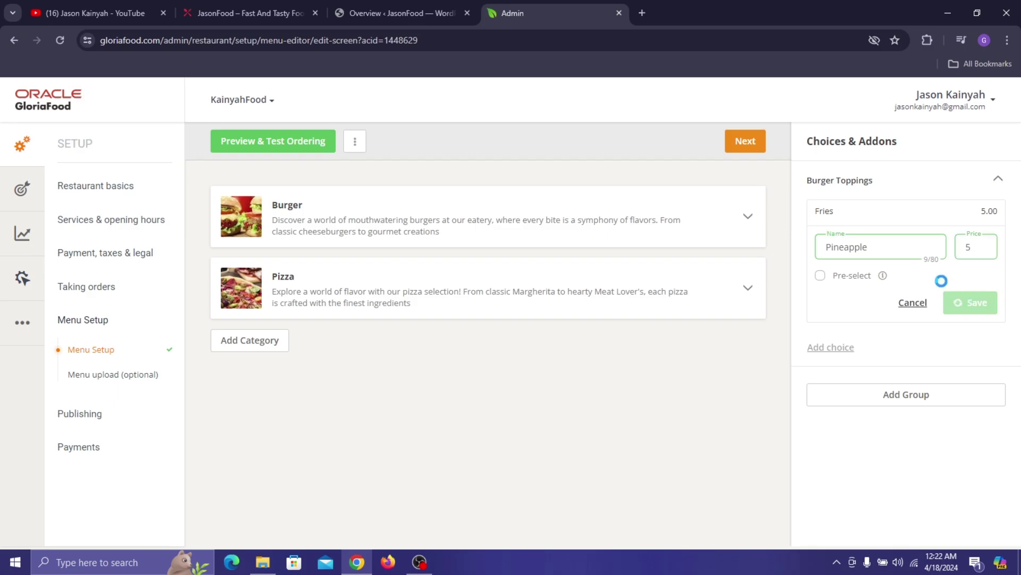
left_click(228, 6)
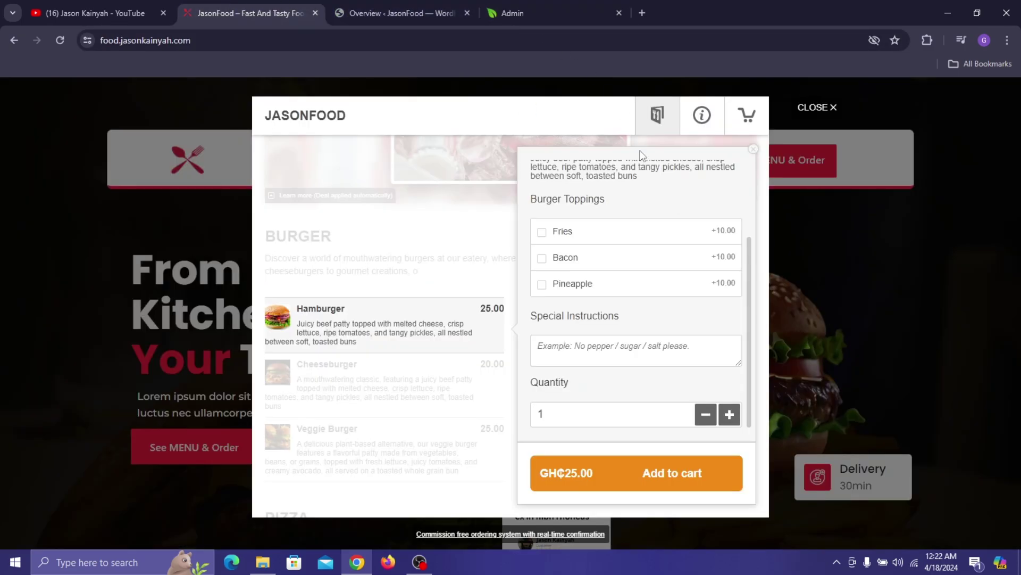
left_click(529, 7)
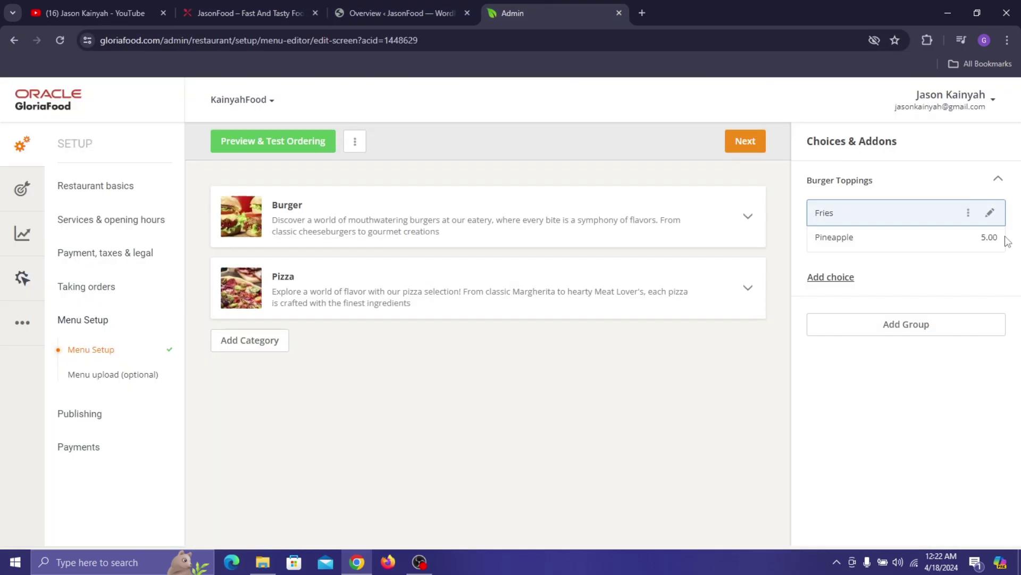
left_click(835, 279)
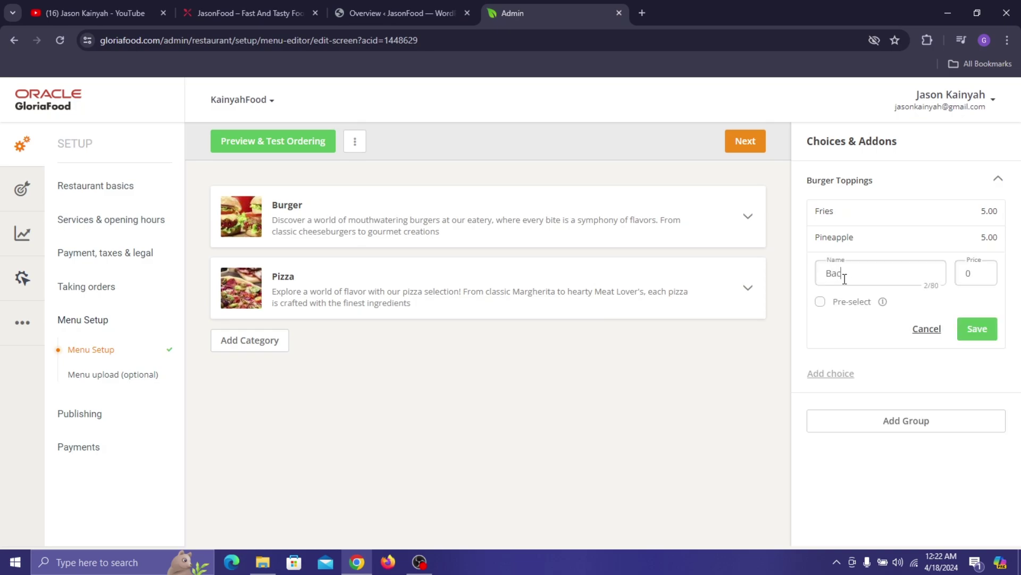
left_click_drag(986, 268, 963, 272)
type("5")
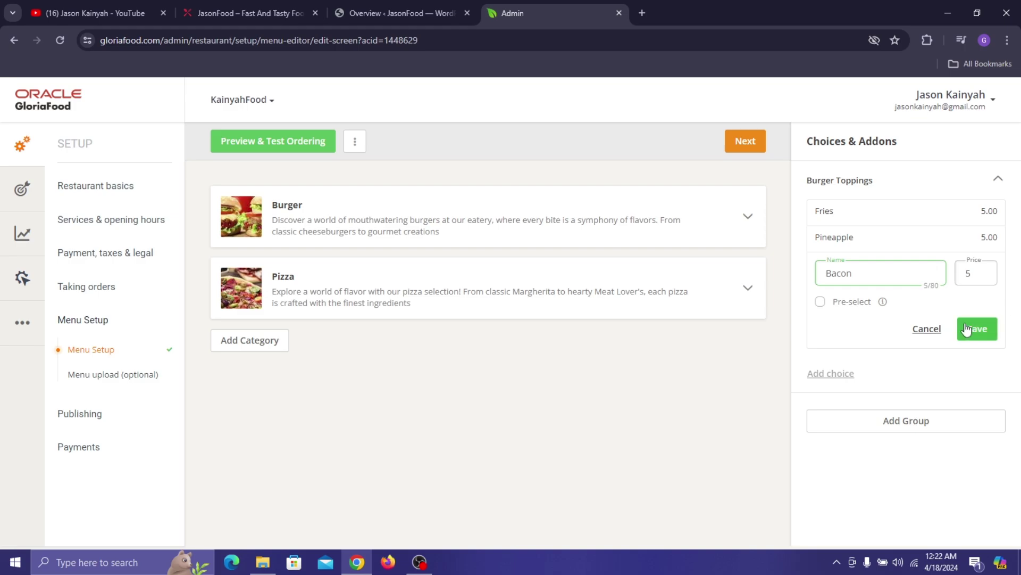
left_click(973, 328)
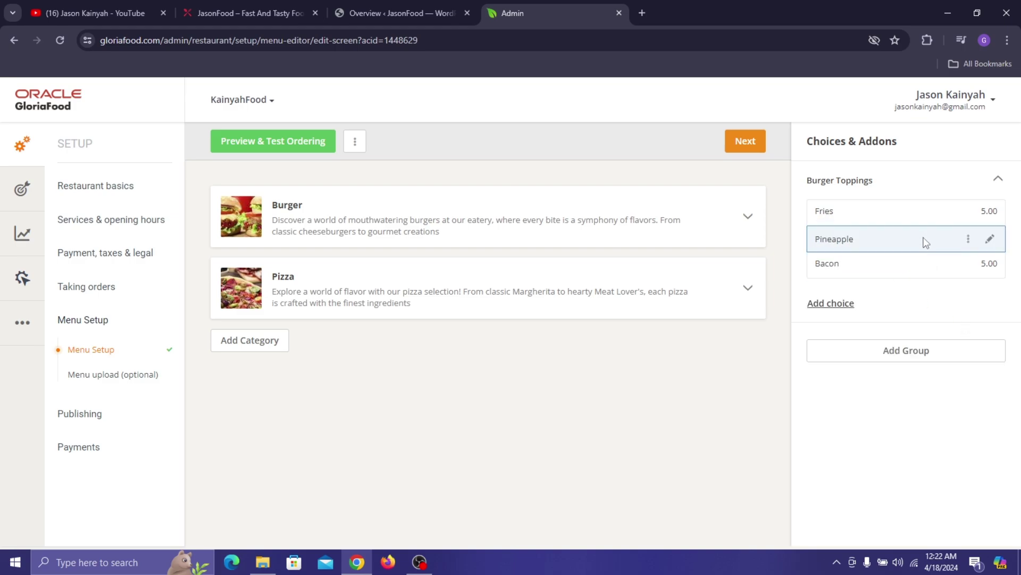
left_click(911, 352)
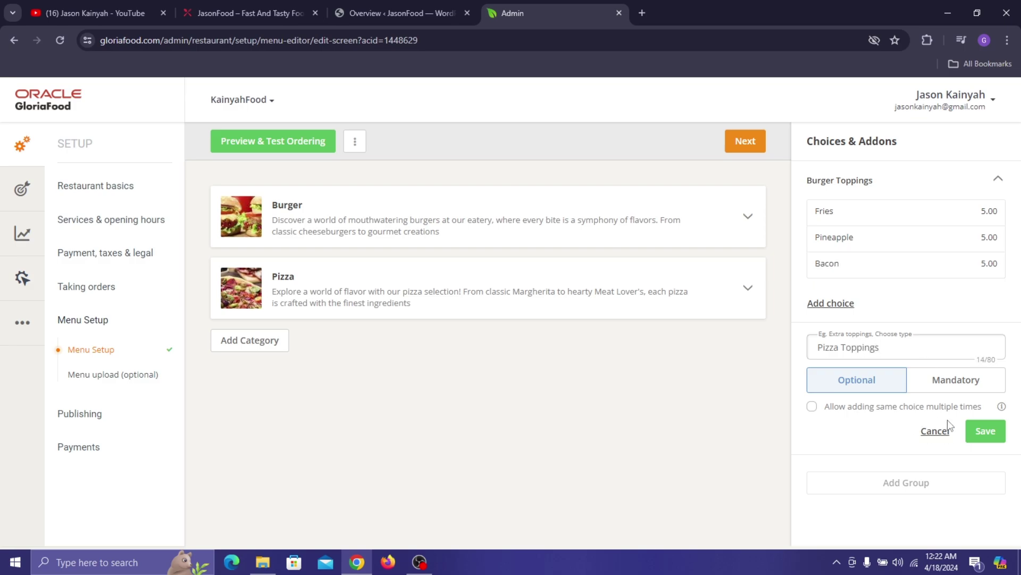
- Save the Pizza Toppings group and check Pepperoni Pizza's options on the live site
left_click(985, 431)
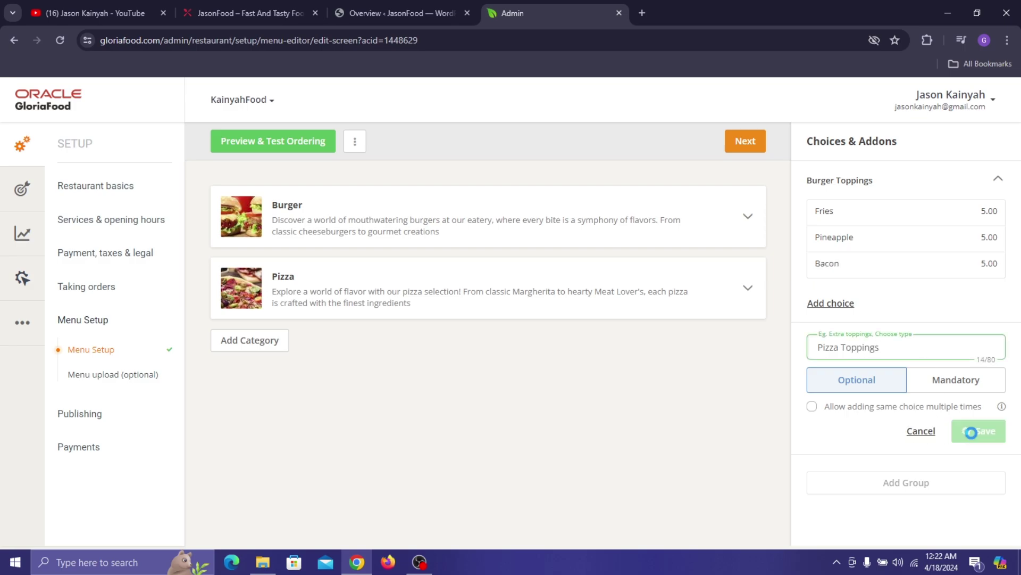
left_click(255, 11)
scroll(406, 294, "down", 5)
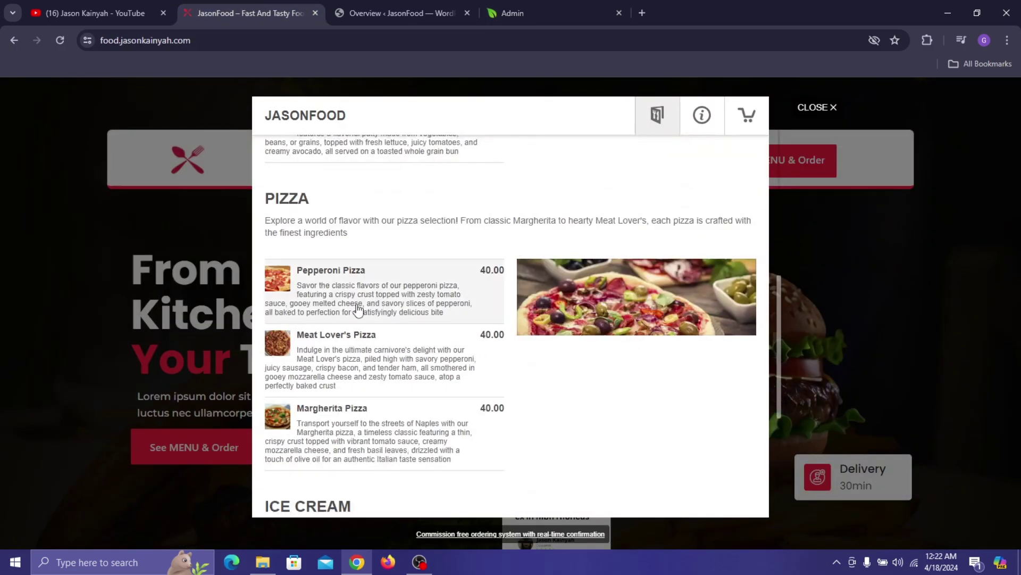
left_click(358, 310)
scroll(620, 316, "down", 3)
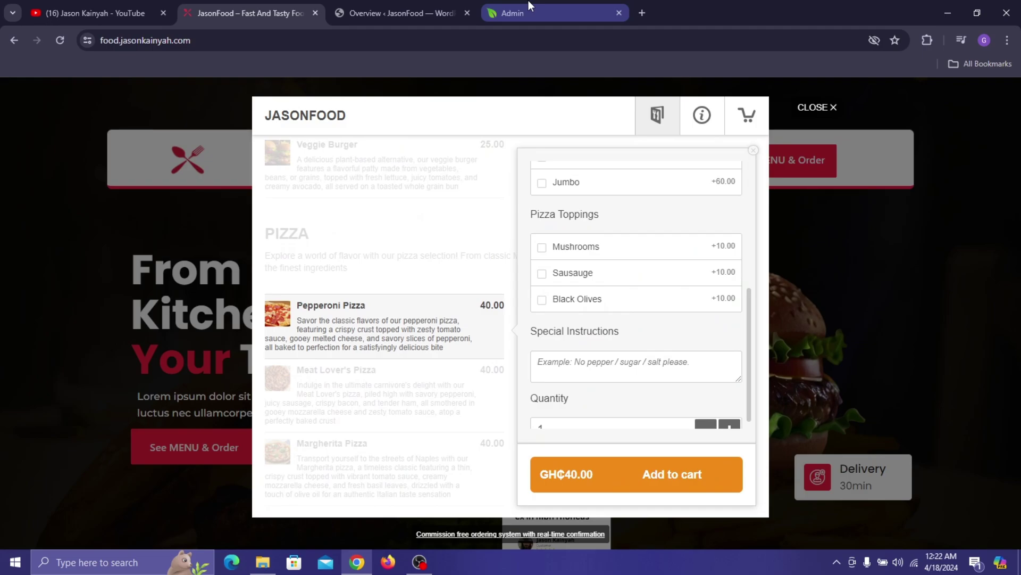
left_click(580, 1)
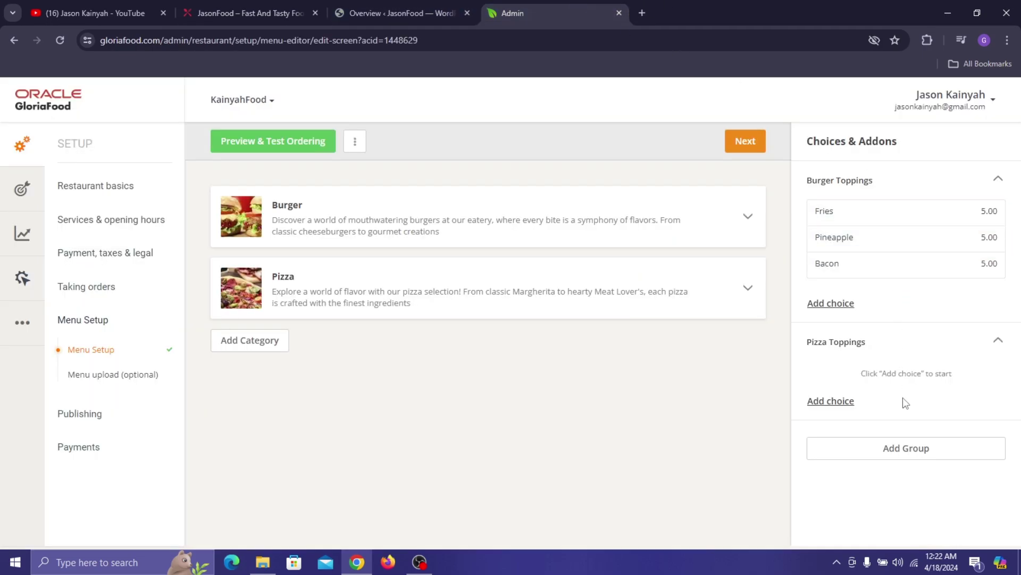
- Add Mushrooms and Olives choices to Pizza Toppings, each priced 5.00
left_click(832, 404)
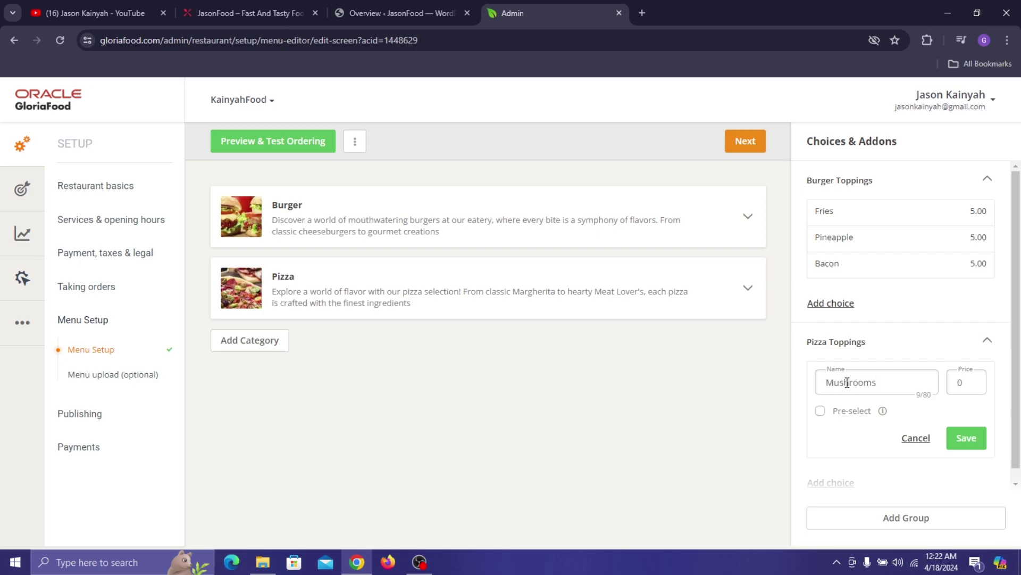
left_click(953, 383)
type("5")
left_click(974, 438)
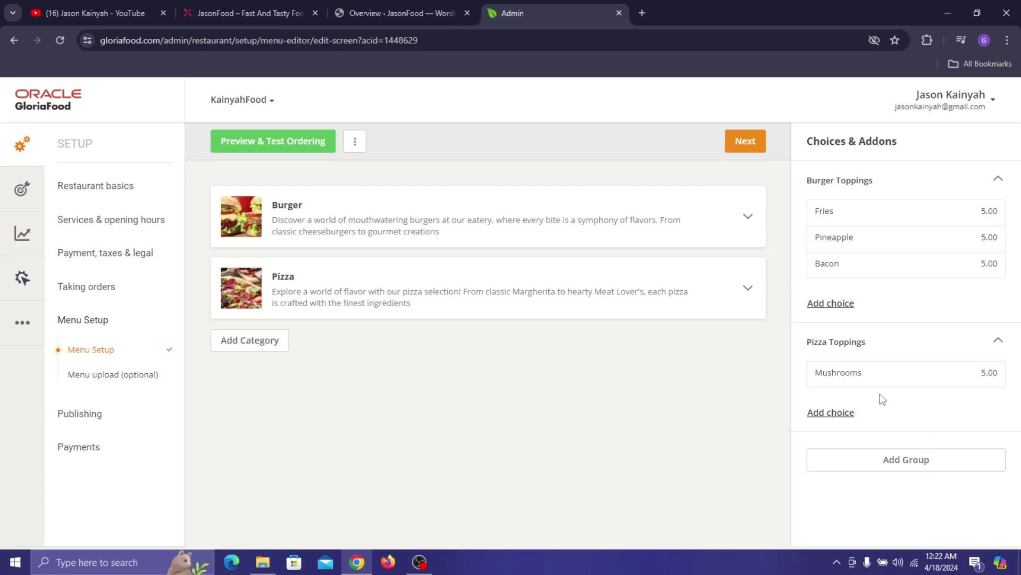
left_click(826, 413)
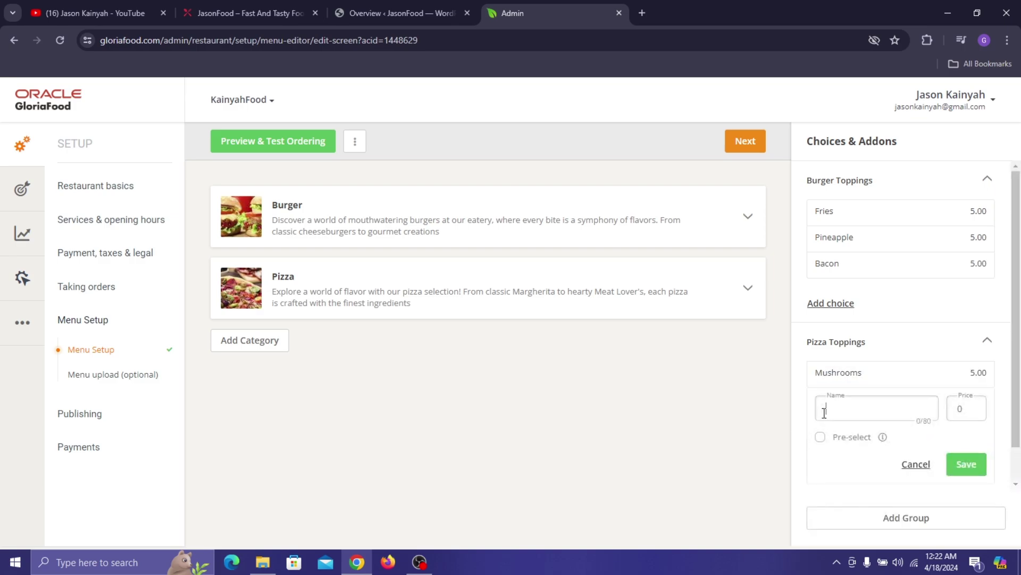
type("Olives")
left_click(966, 409)
type("5")
left_click(971, 467)
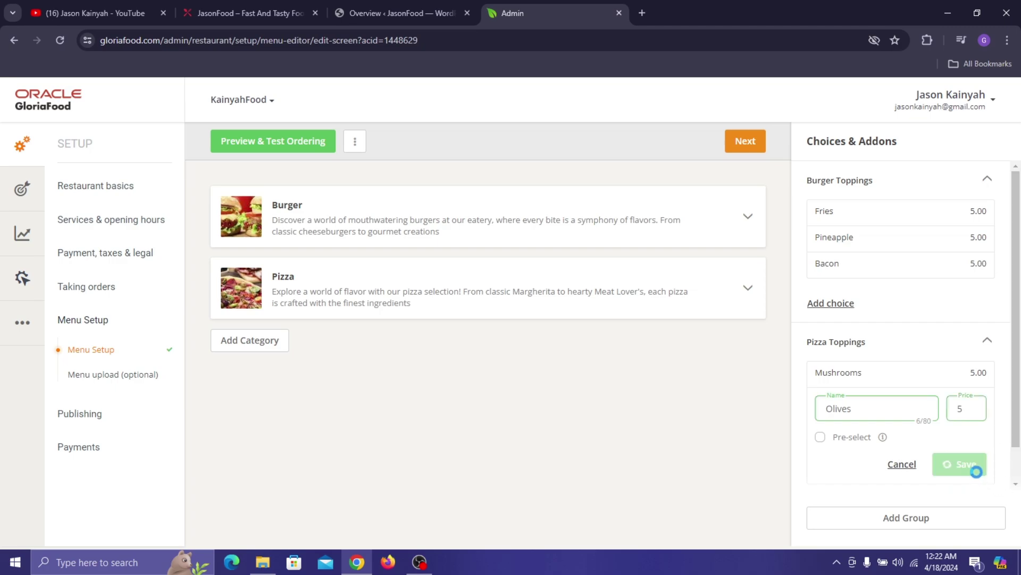
- Add a Sausage choice to Pizza Toppings priced 5.00
left_click(839, 439)
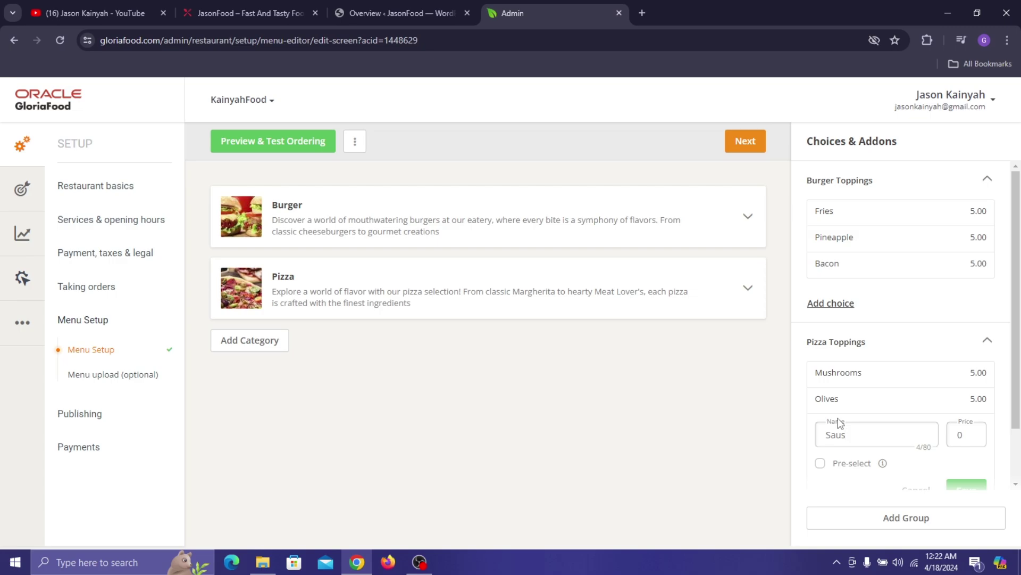
type("Sausage")
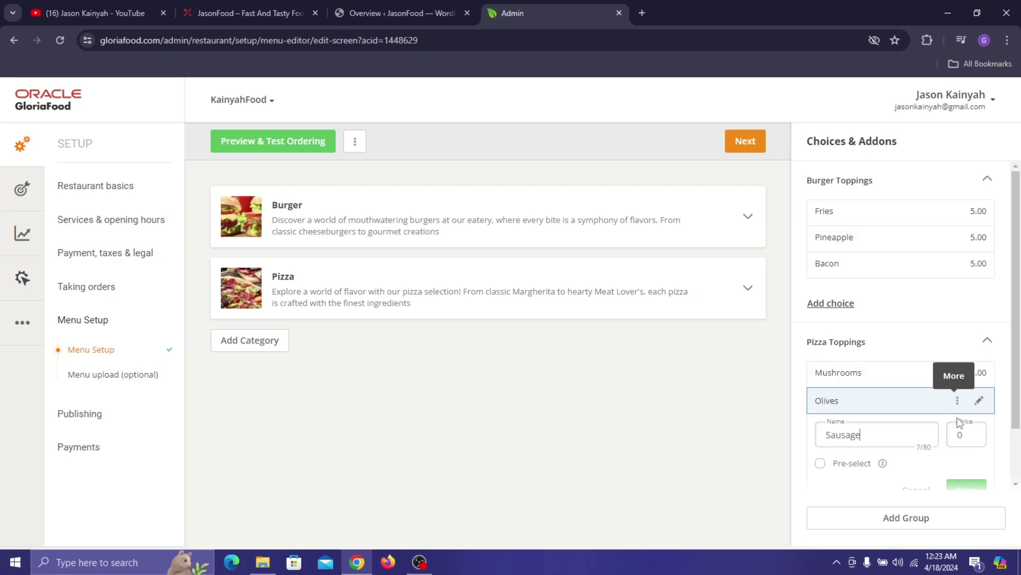
left_click(962, 435)
type("5")
scroll(991, 430, "down", 2)
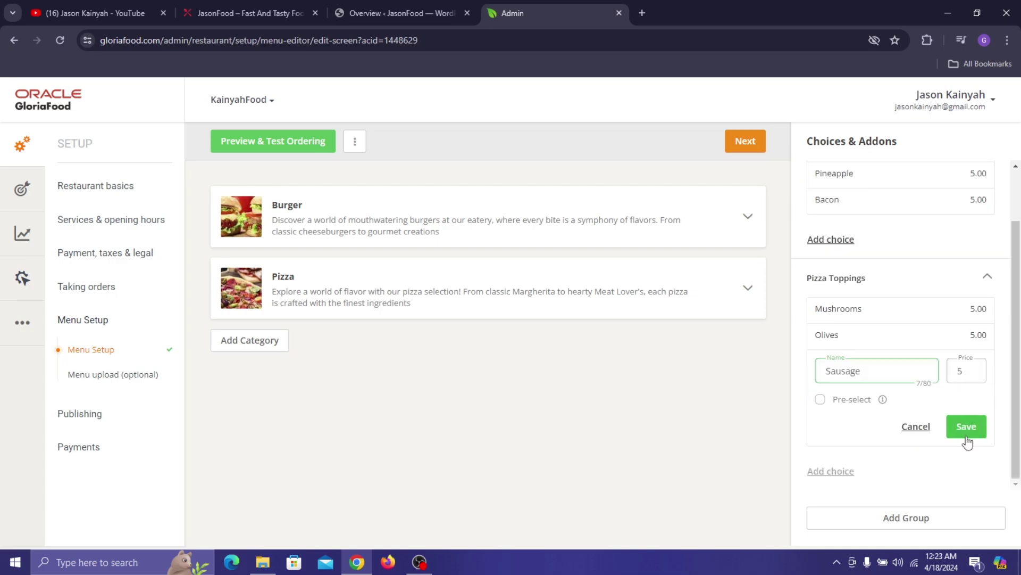
left_click(966, 426)
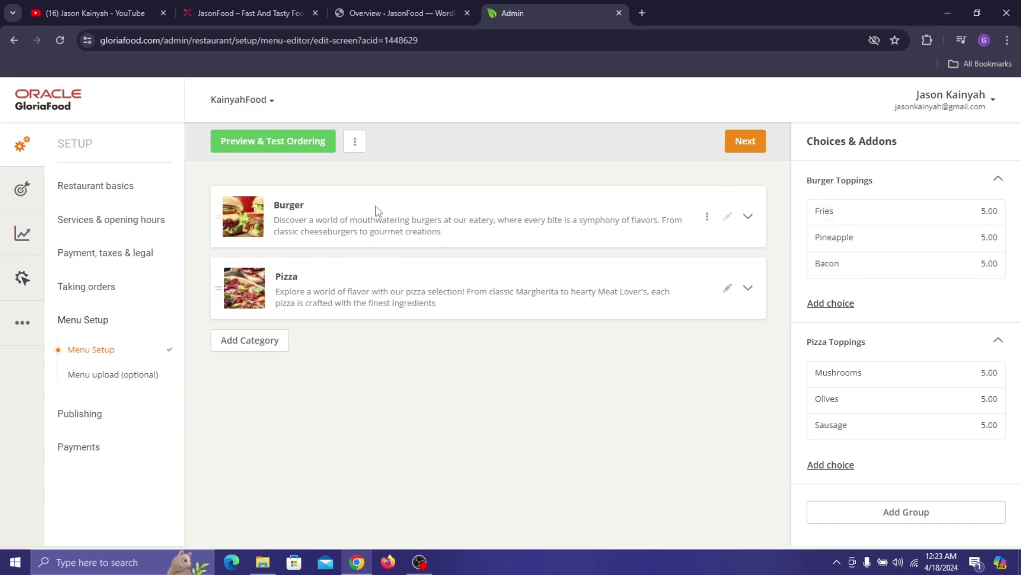
- Collapse both topping groups, then drag Burger Toppings onto Burger and Pizza Toppings onto Pizza
left_click(998, 184)
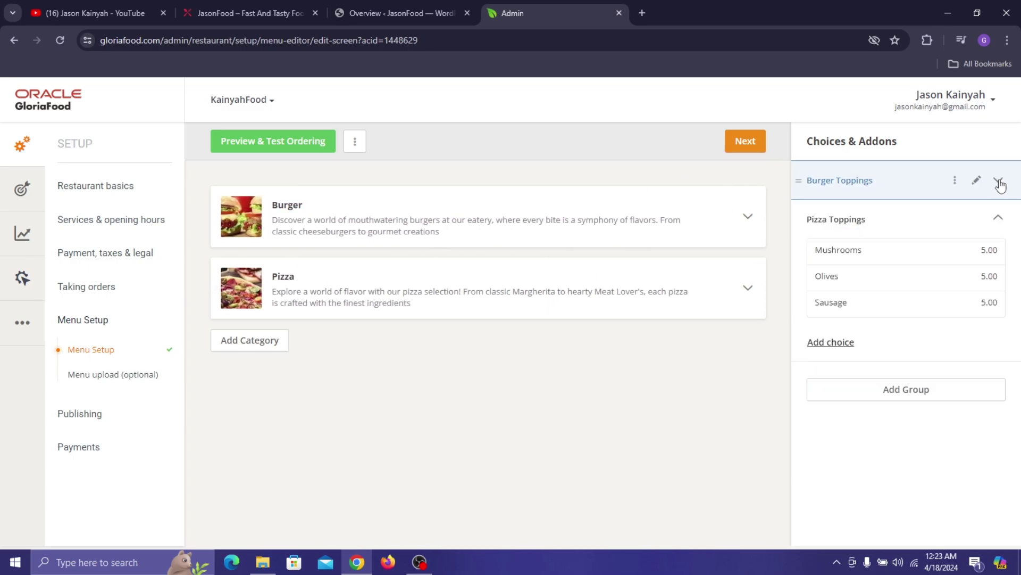
left_click(998, 219)
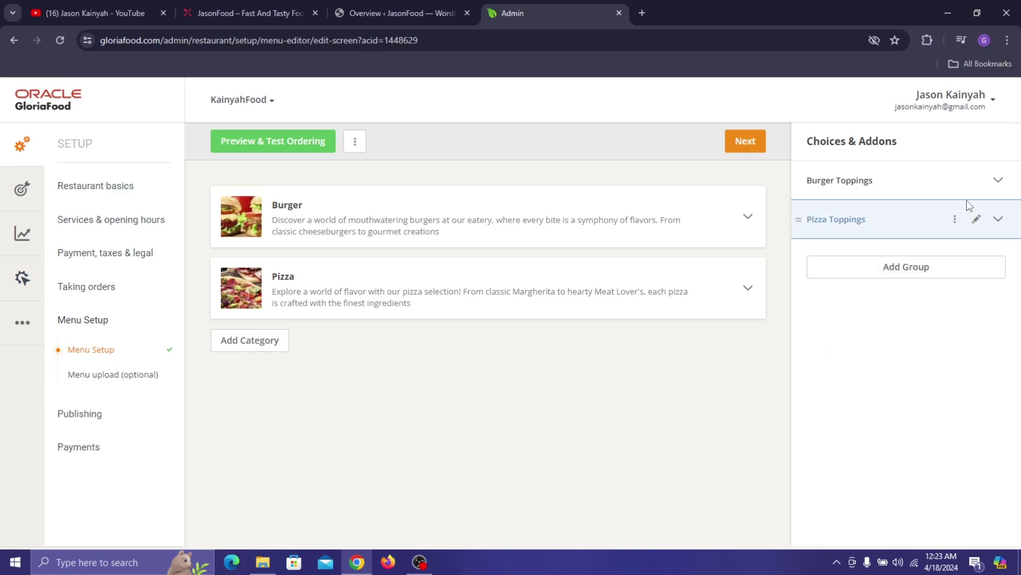
left_click_drag(919, 186, 580, 256)
left_click_drag(913, 227, 373, 354)
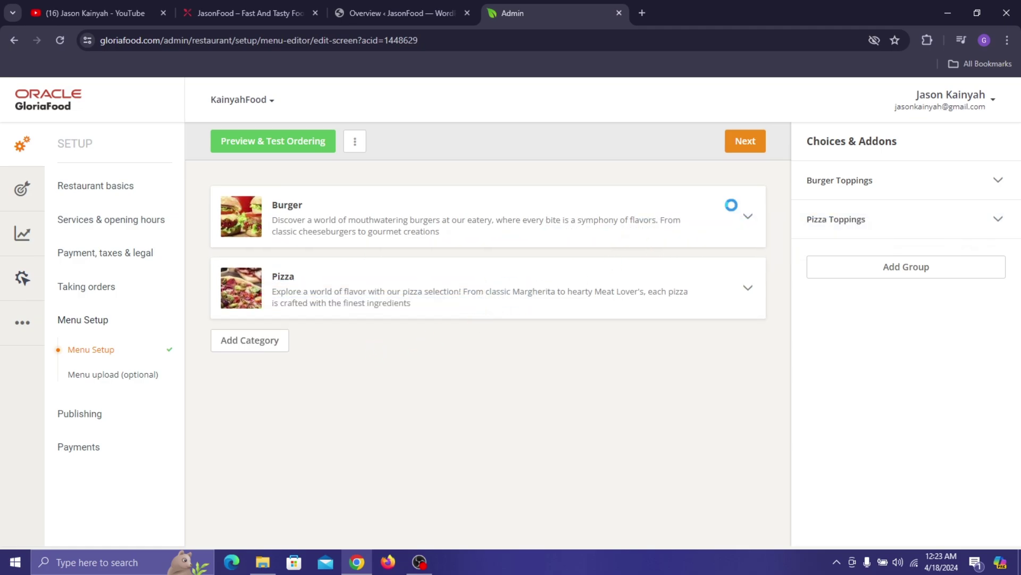
mouse_move(893, 215)
left_mouse_down()
mouse_move(840, 229)
mouse_move(390, 257)
mouse_move(874, 201)
mouse_move(851, 222)
mouse_move(893, 218)
left_mouse_up()
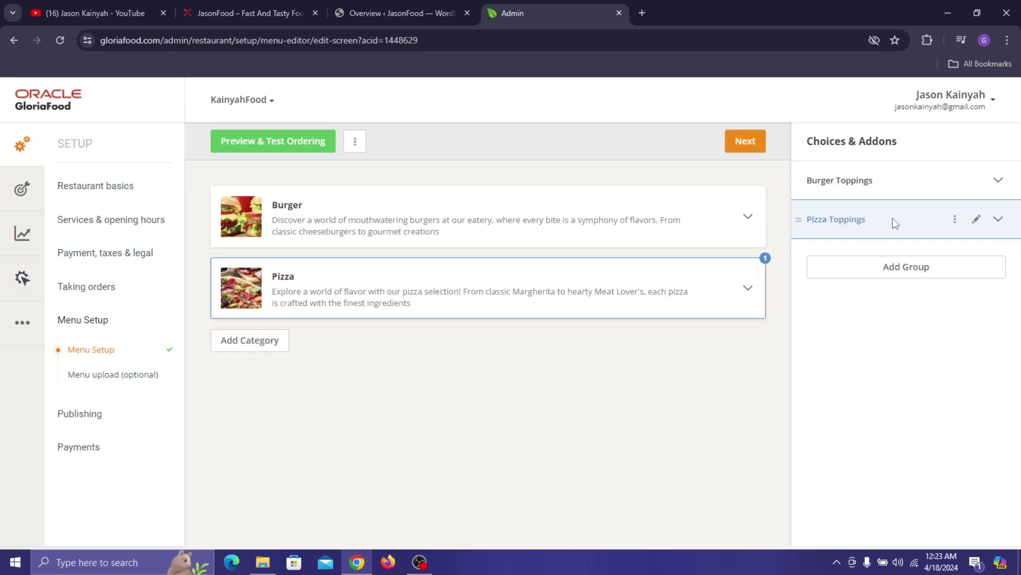
mouse_move(892, 219)
left_mouse_down()
mouse_move(828, 221)
mouse_move(396, 365)
mouse_move(431, 274)
mouse_move(943, 263)
mouse_move(899, 220)
left_mouse_up()
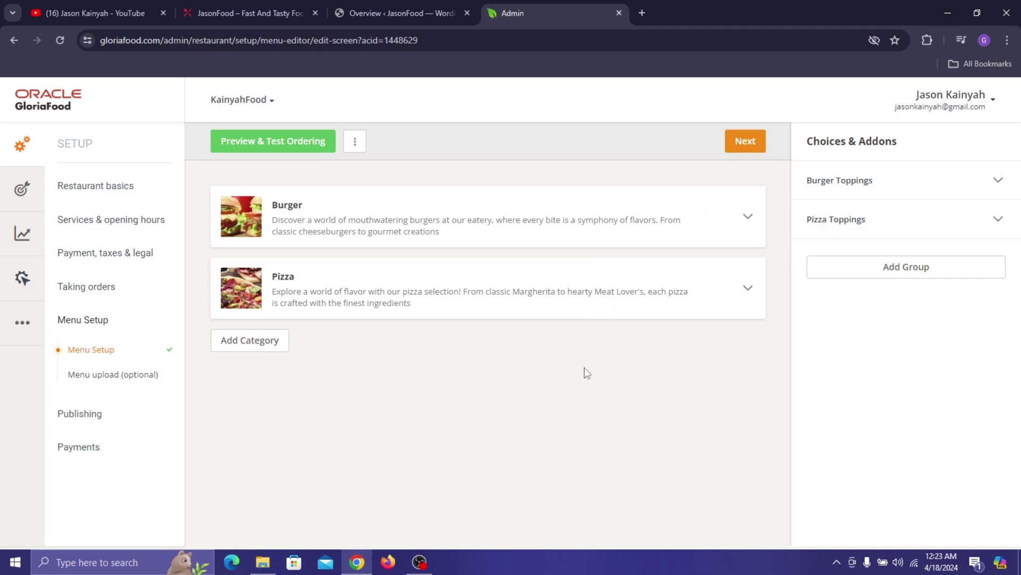
- Open the theme picture settings from the menu editor's extra options menu
left_click(353, 148)
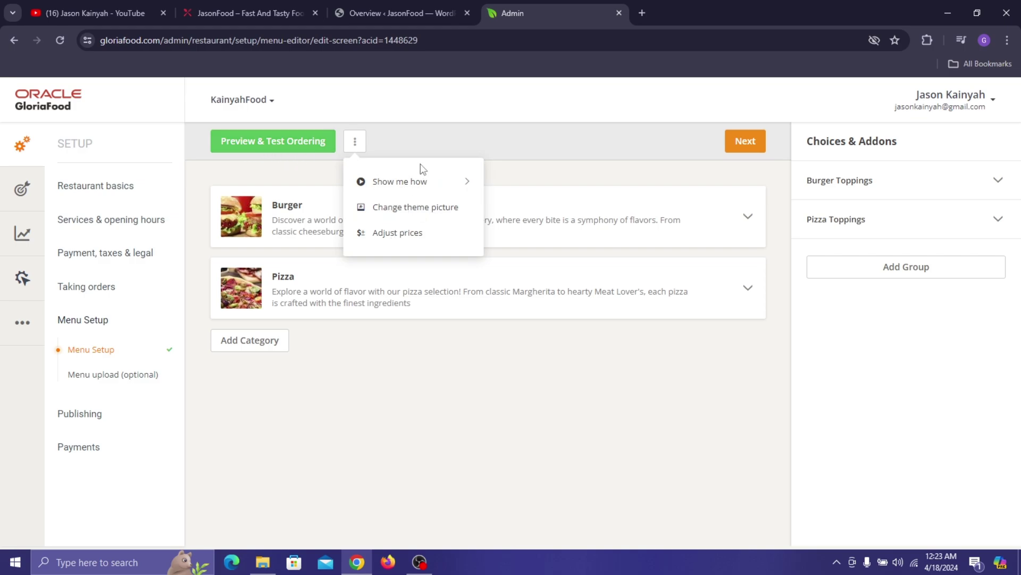
mouse_move(468, 187)
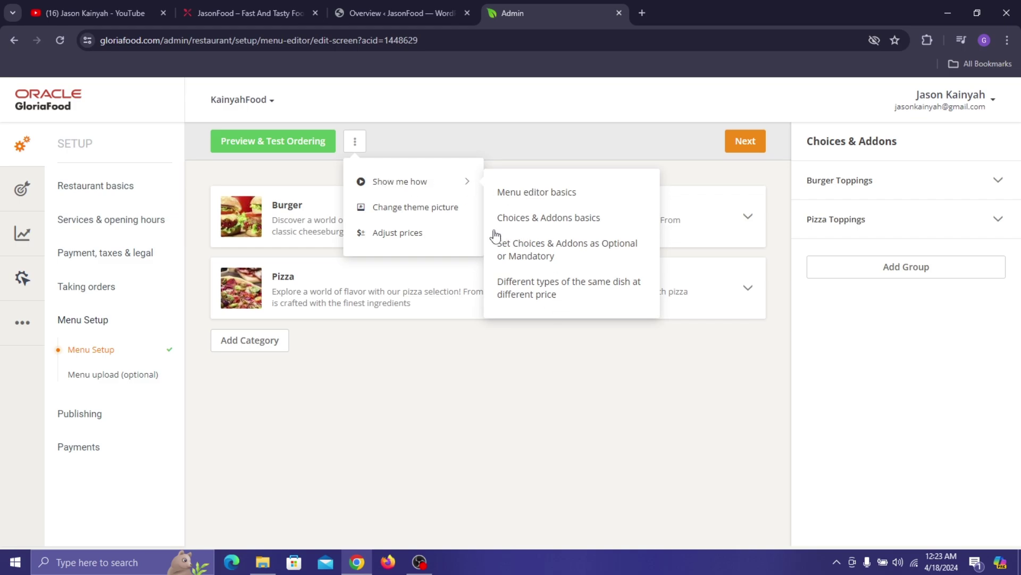
left_click(429, 207)
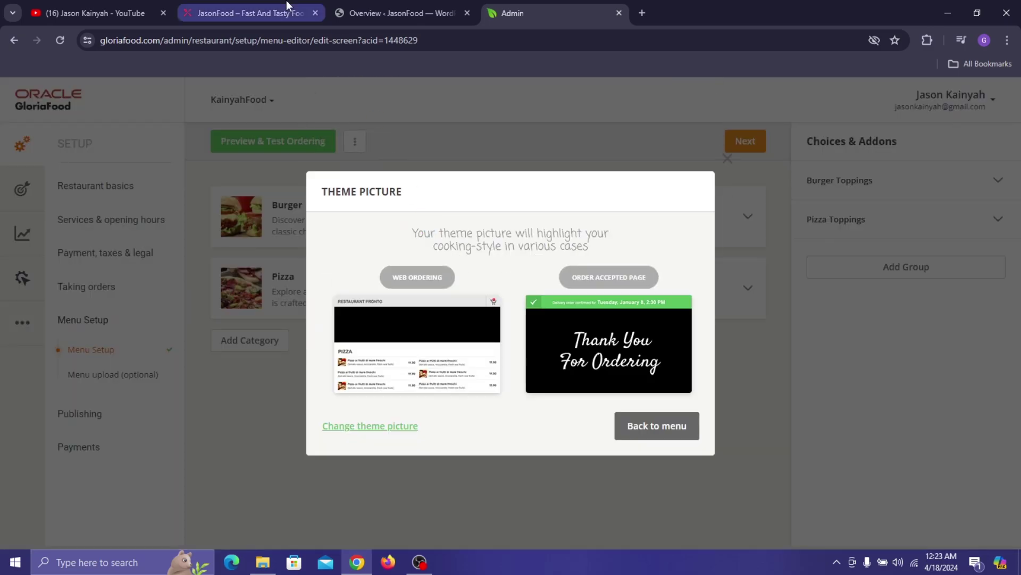
left_click(261, 1)
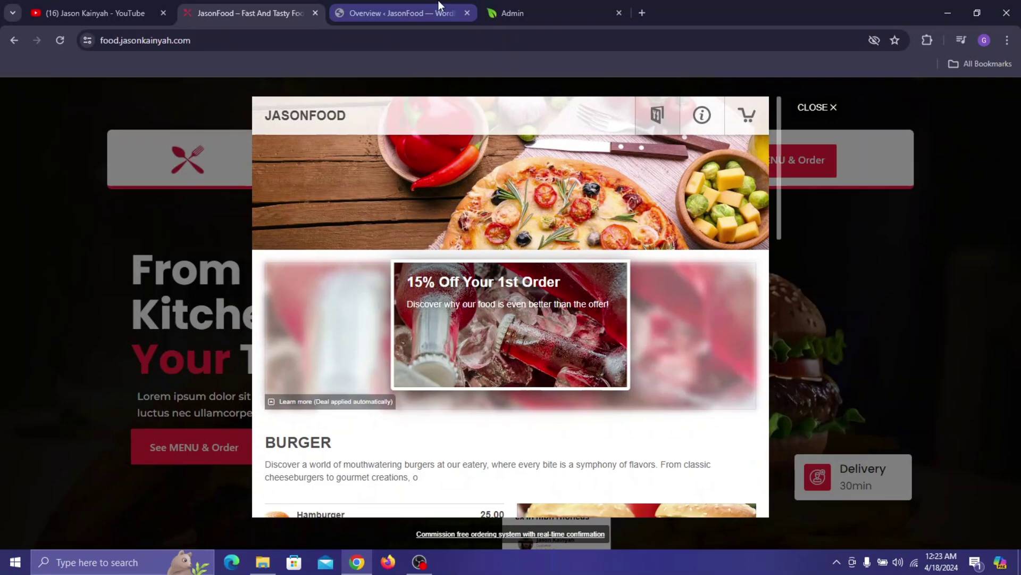
left_click(431, 13)
left_click(522, 4)
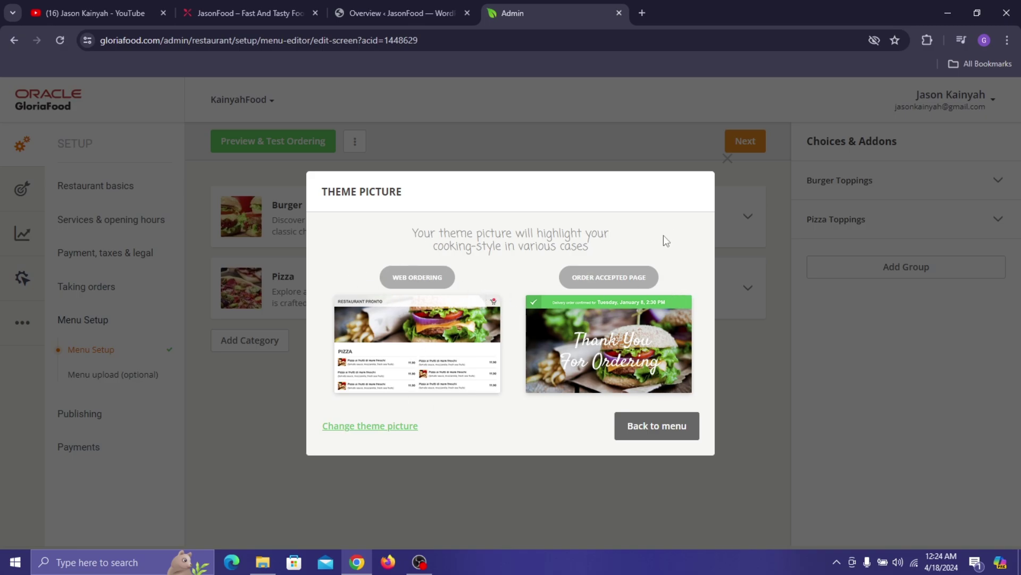
- Browse to the pizza-and-vegetables photo, select it and apply it as the theme picture
left_click(387, 426)
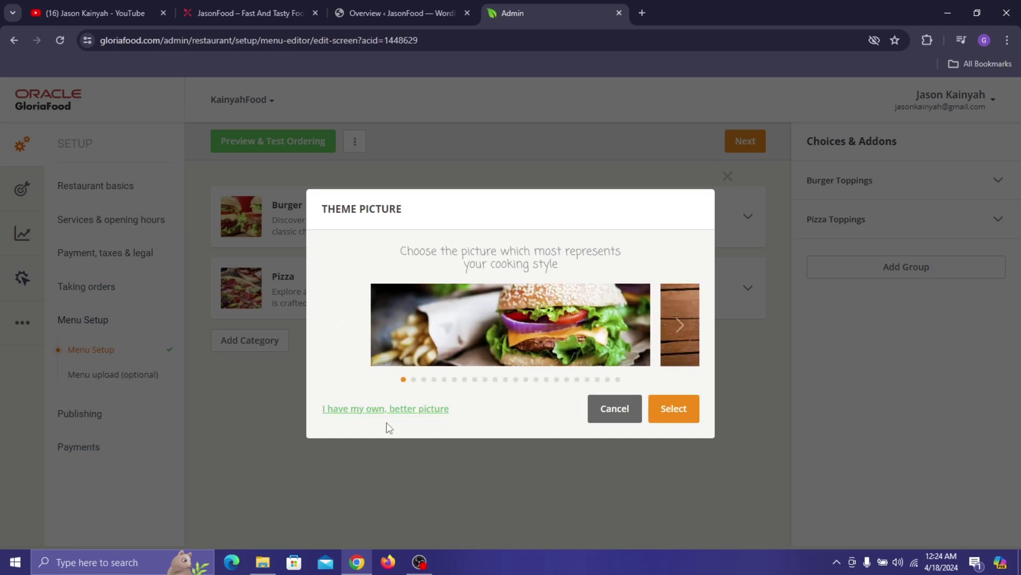
left_click(674, 327)
left_click(674, 327)
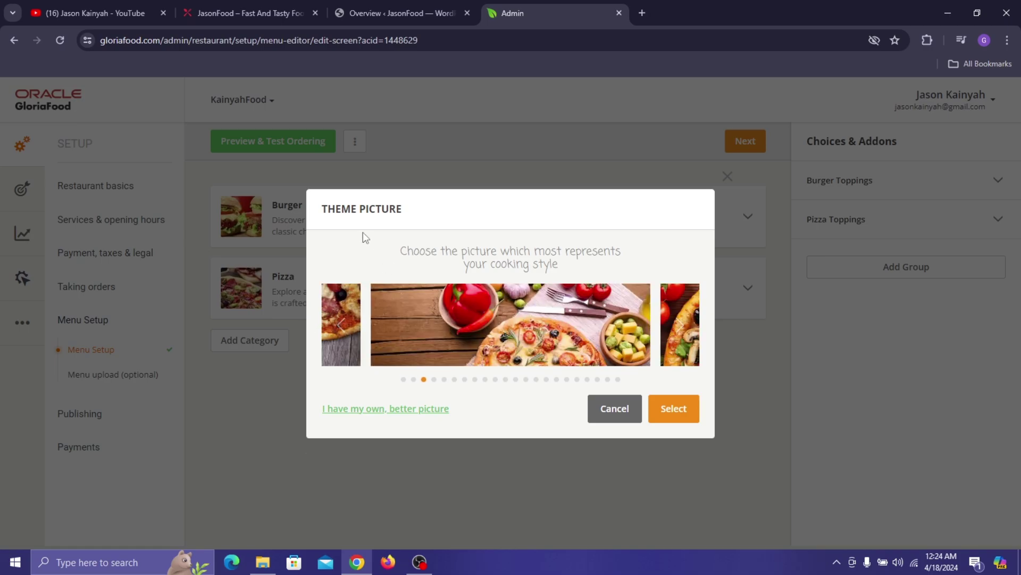
left_click(250, 13)
left_click(522, 4)
left_click(659, 411)
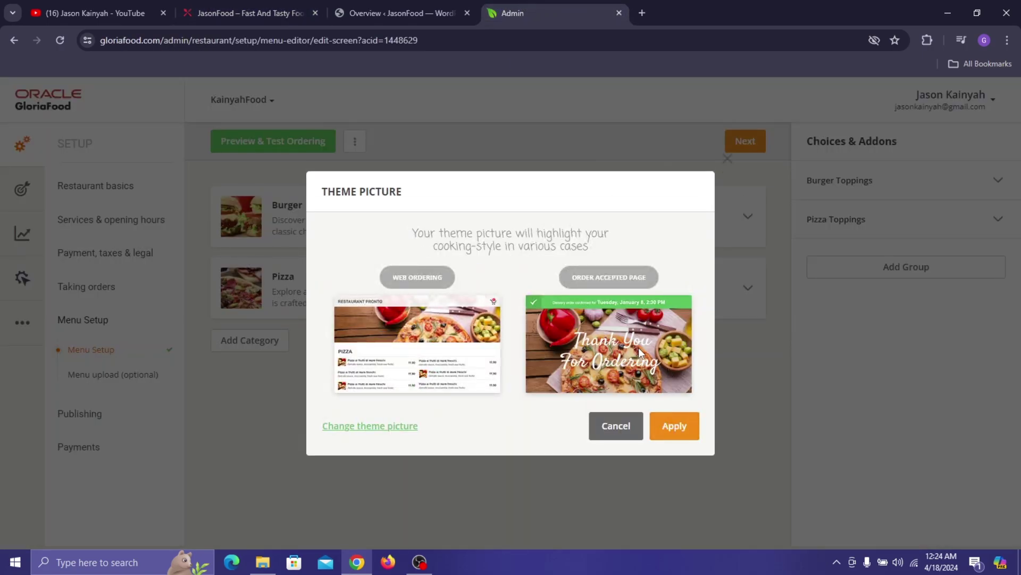
left_click(675, 426)
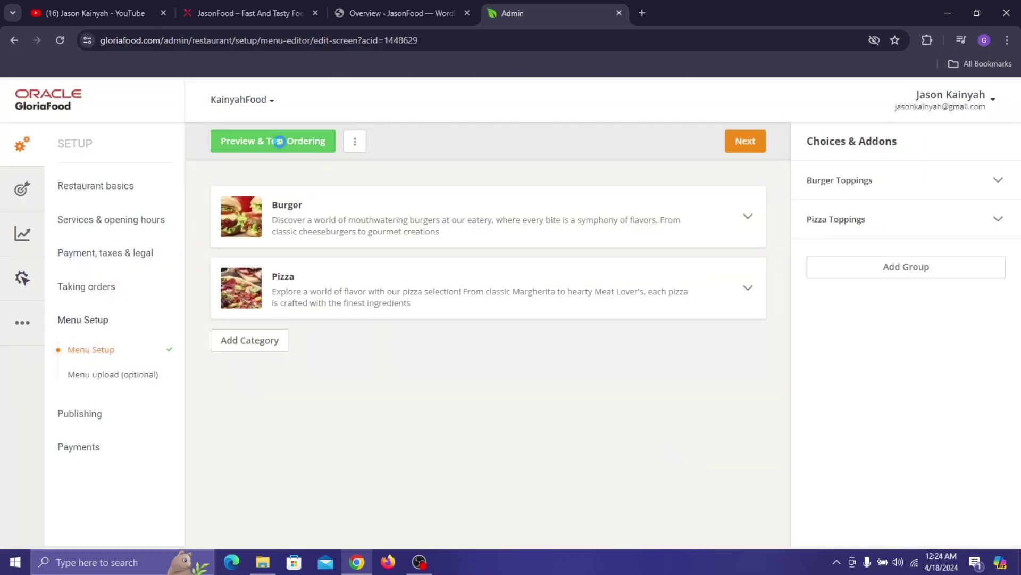
- Open the ordering preview and dismiss the opening-hours notice
left_click(280, 142)
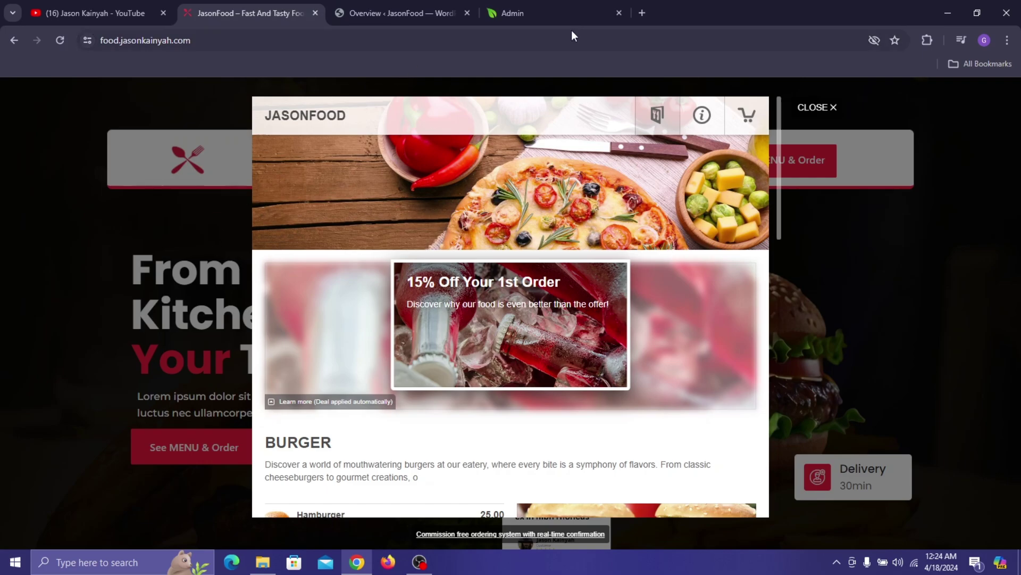
left_click(570, 17)
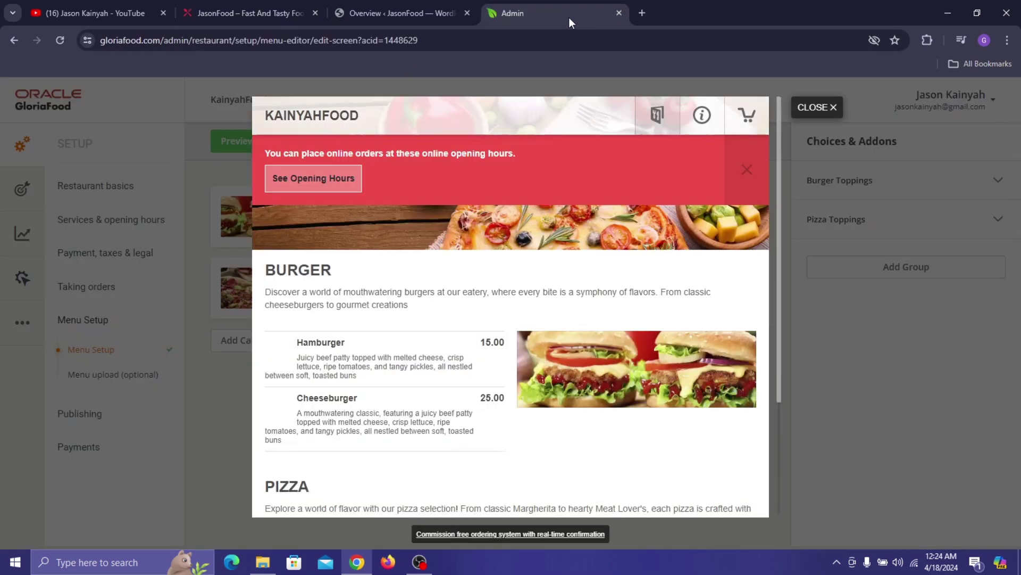
scroll(375, 272, "down", 3)
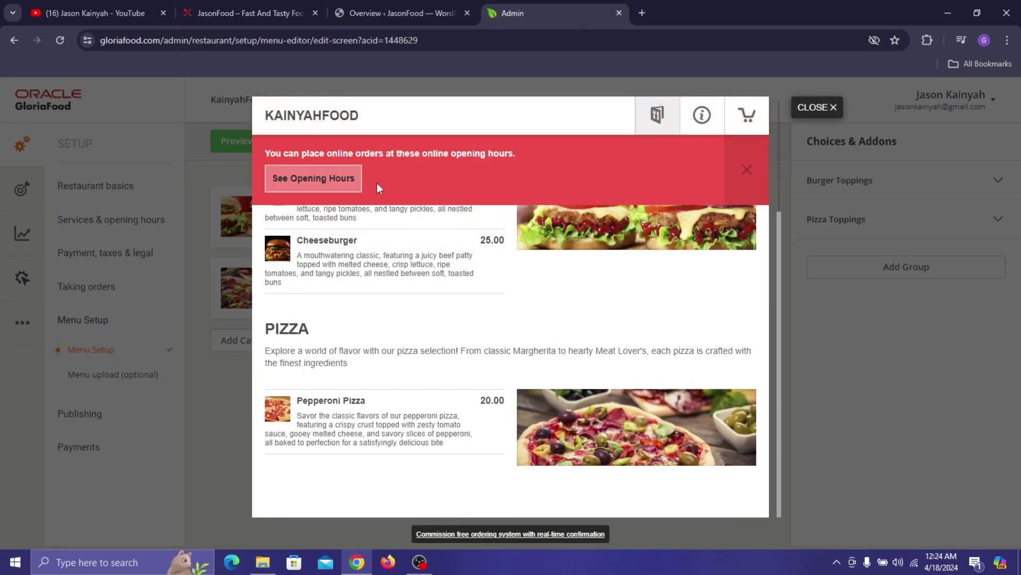
scroll(516, 225, "up", 3)
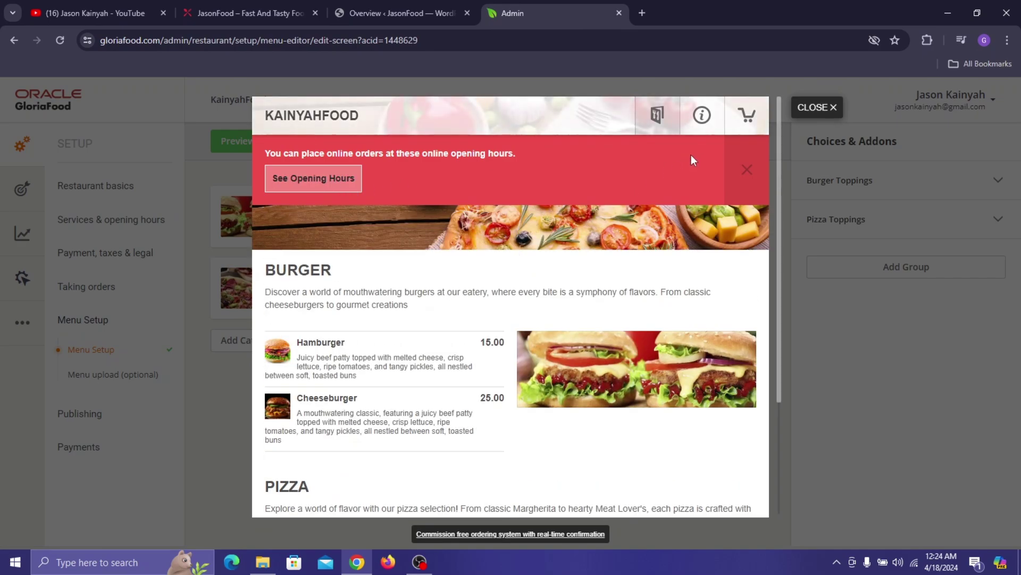
left_click(753, 170)
scroll(542, 290, "down", 3)
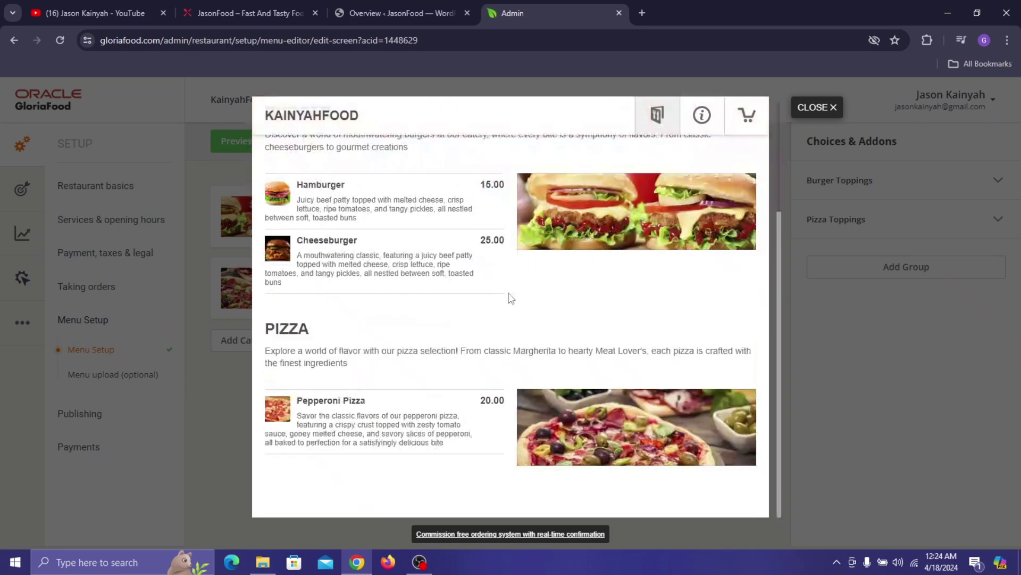
- Add a Small Hamburger with Pineapple, quantity 2, to the cart
left_click(349, 198)
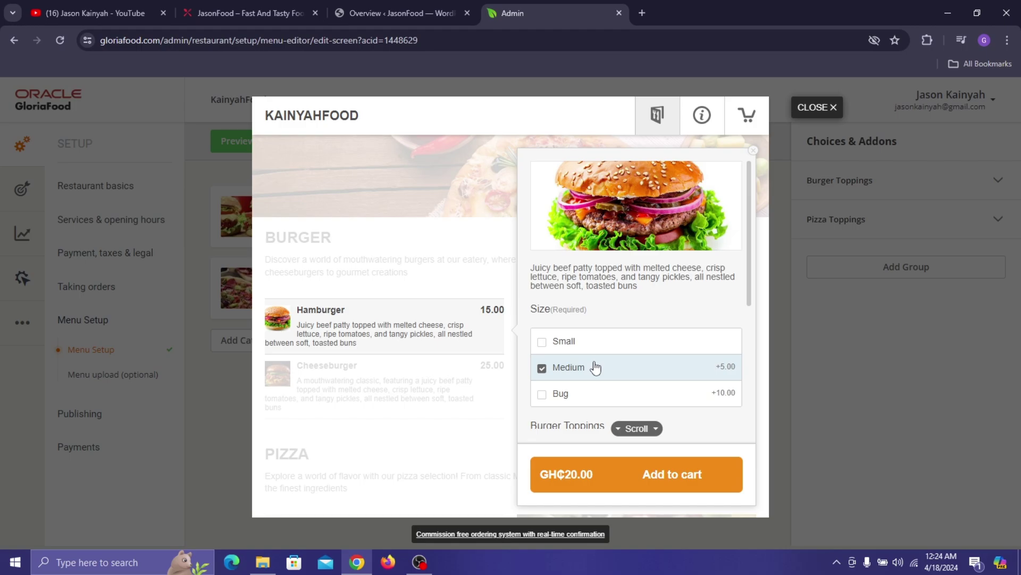
left_click(576, 342)
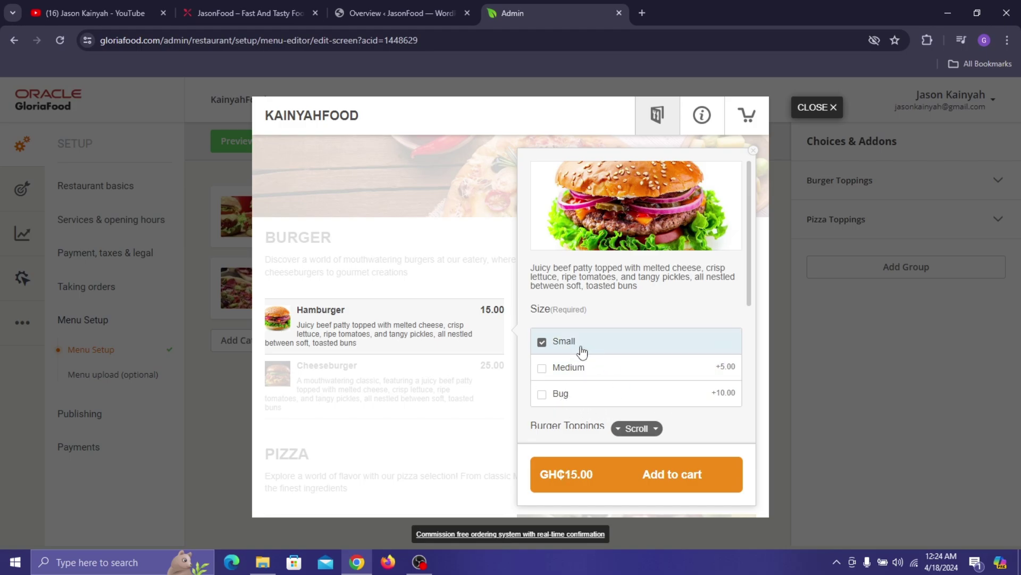
scroll(581, 352, "down", 5)
left_click(552, 197)
scroll(599, 215, "up", 1)
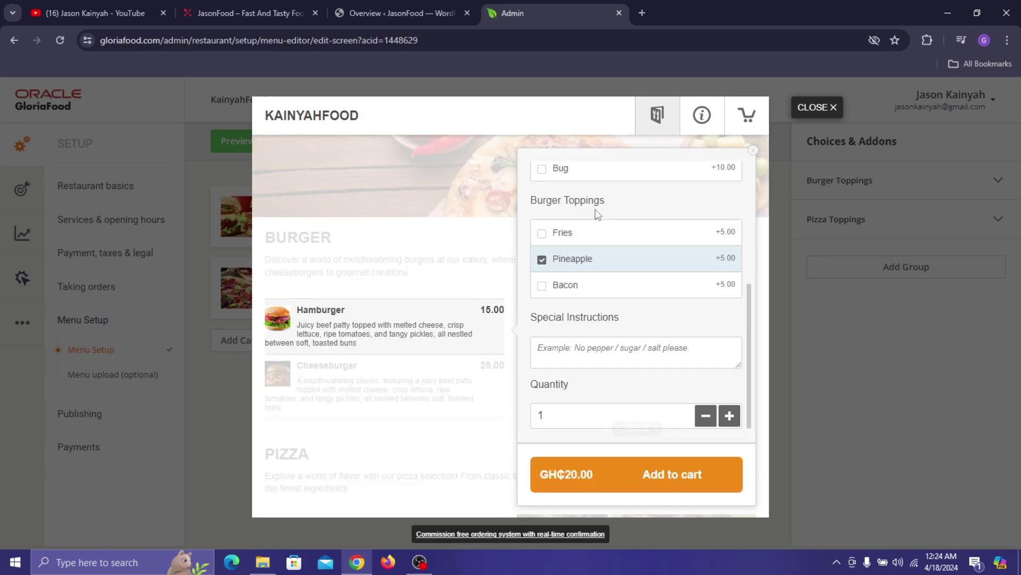
left_click(727, 417)
left_click(629, 352)
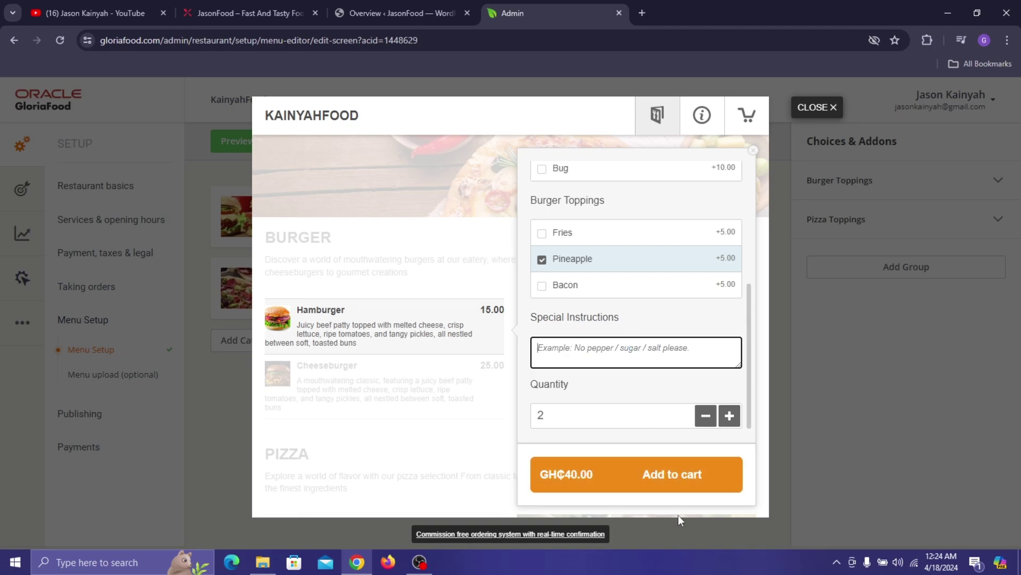
left_click(662, 473)
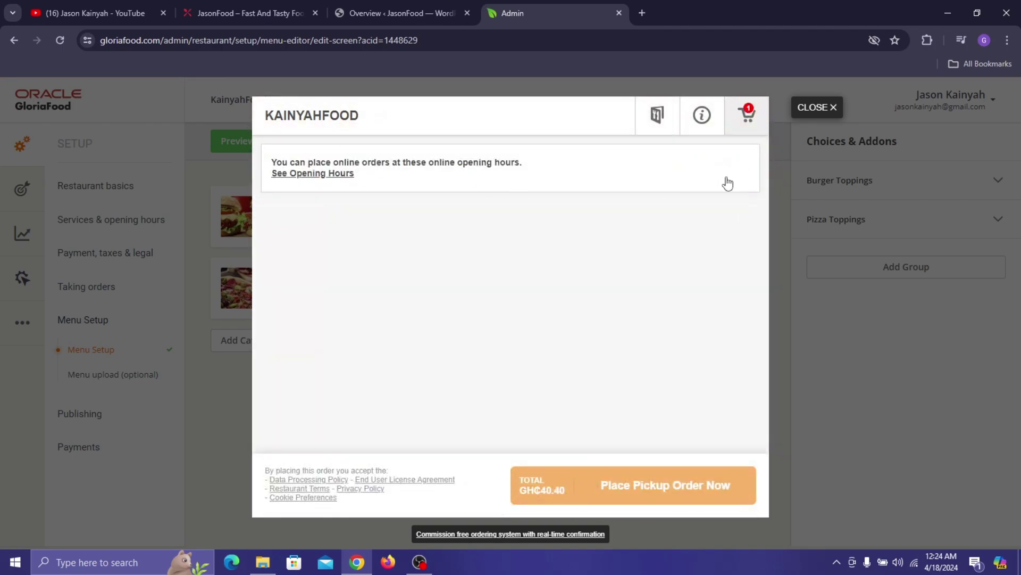
- Return to the menu, look over the Pepperoni Pizza options, and close them without ordering
left_click(657, 115)
scroll(392, 319, "down", 3)
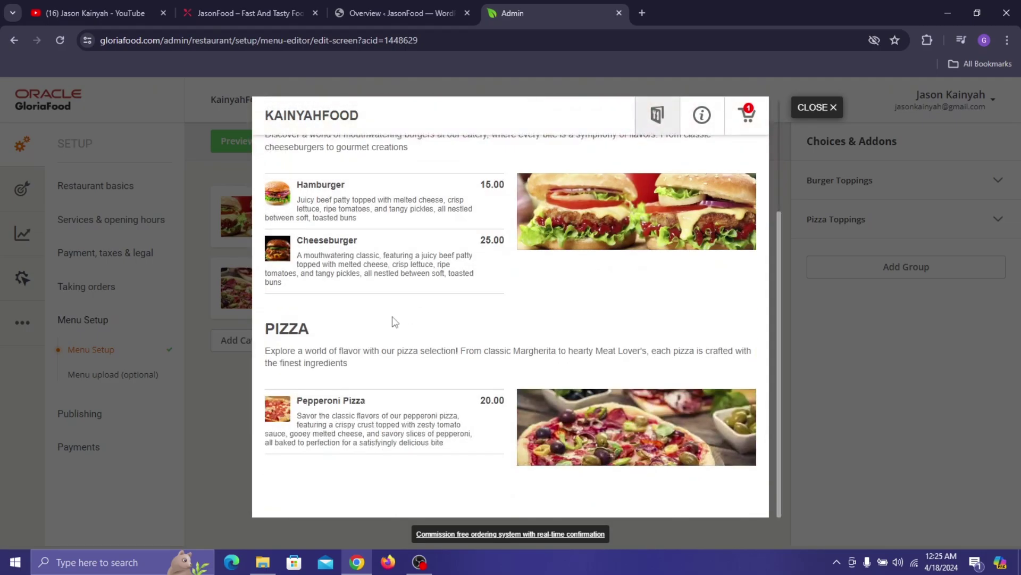
left_click(415, 418)
scroll(636, 388, "down", 3)
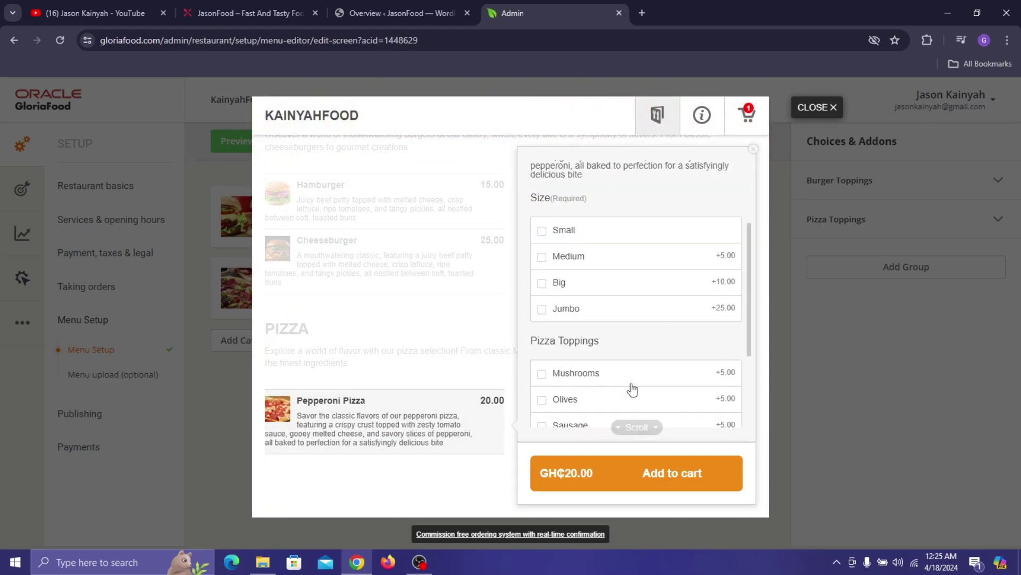
scroll(591, 266, "down", 3)
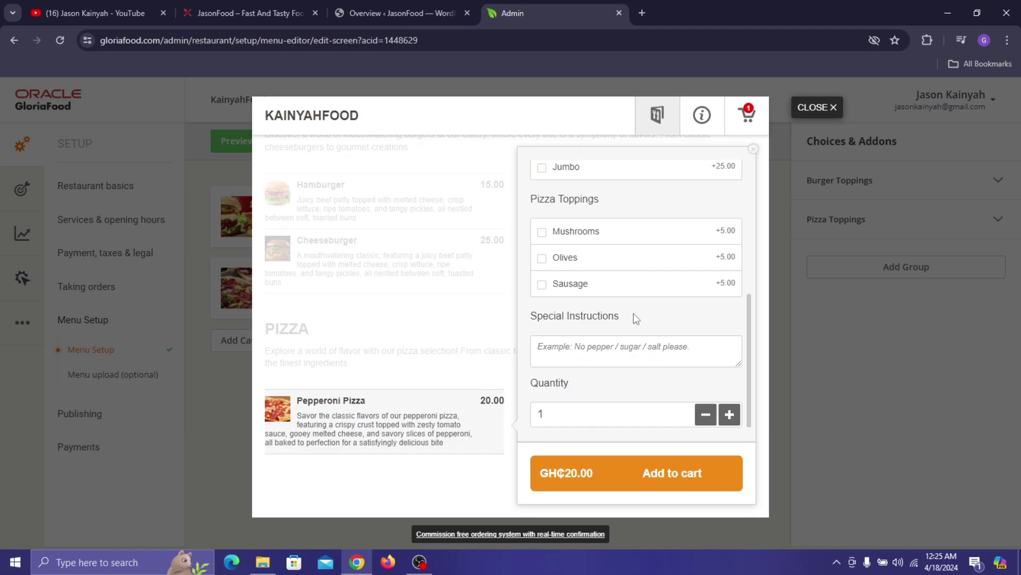
scroll(417, 359, "up", 3)
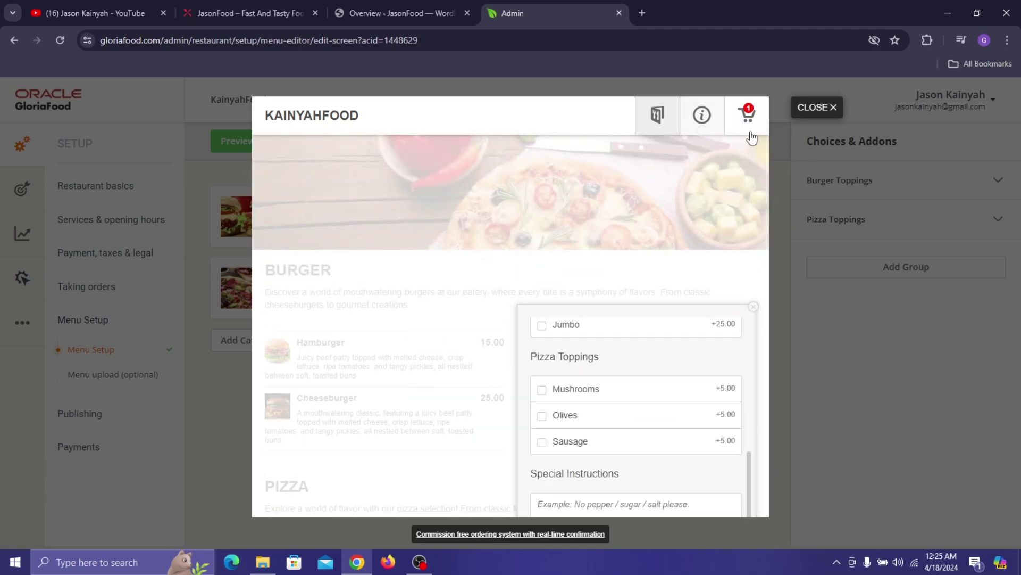
left_click(458, 221)
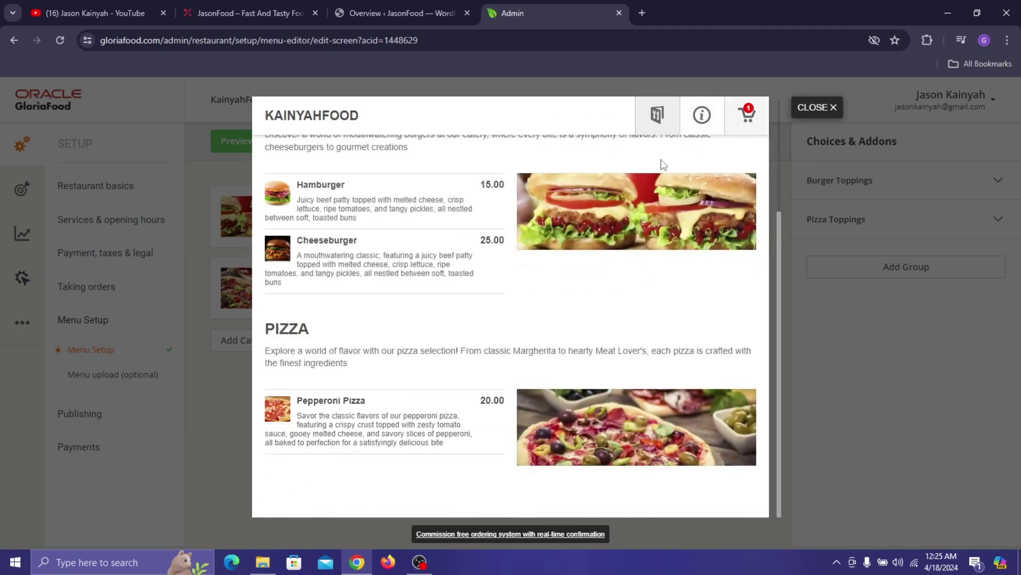
scroll(615, 217, "up", 5)
- Read through the restaurant info page and keep English as the menu language
left_click(701, 115)
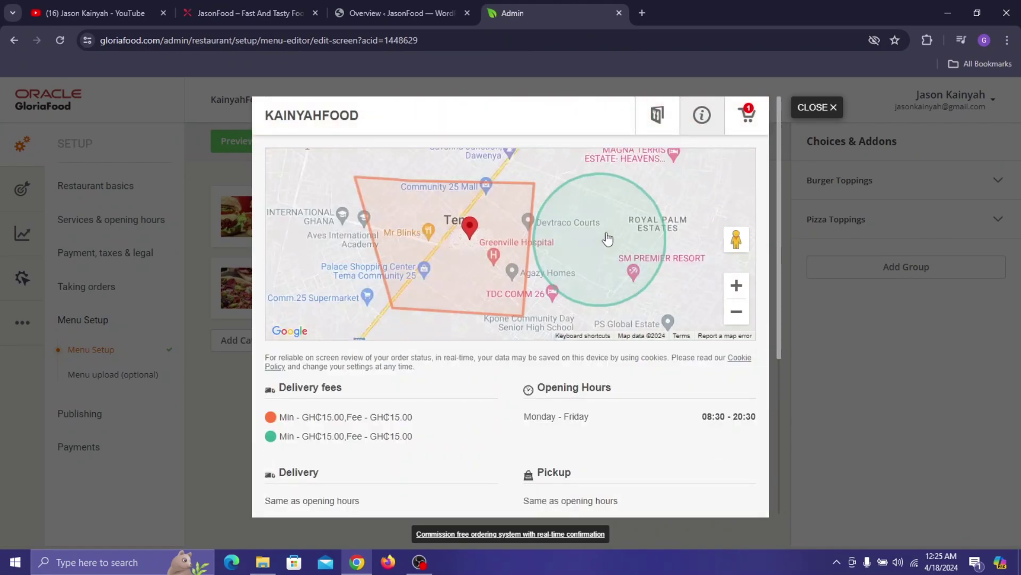
scroll(504, 374, "down", 2)
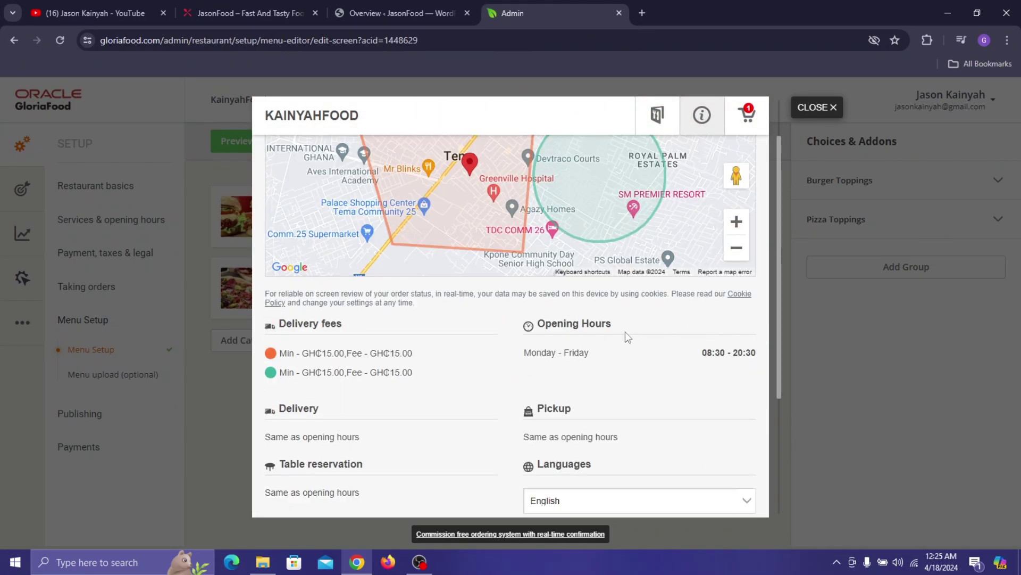
scroll(603, 394, "down", 3)
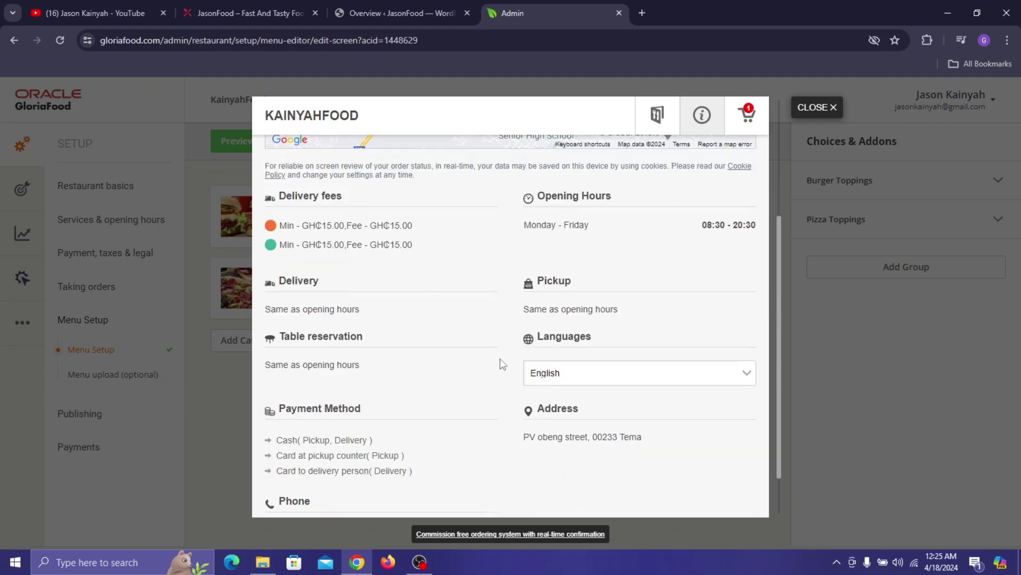
scroll(532, 378, "down", 1)
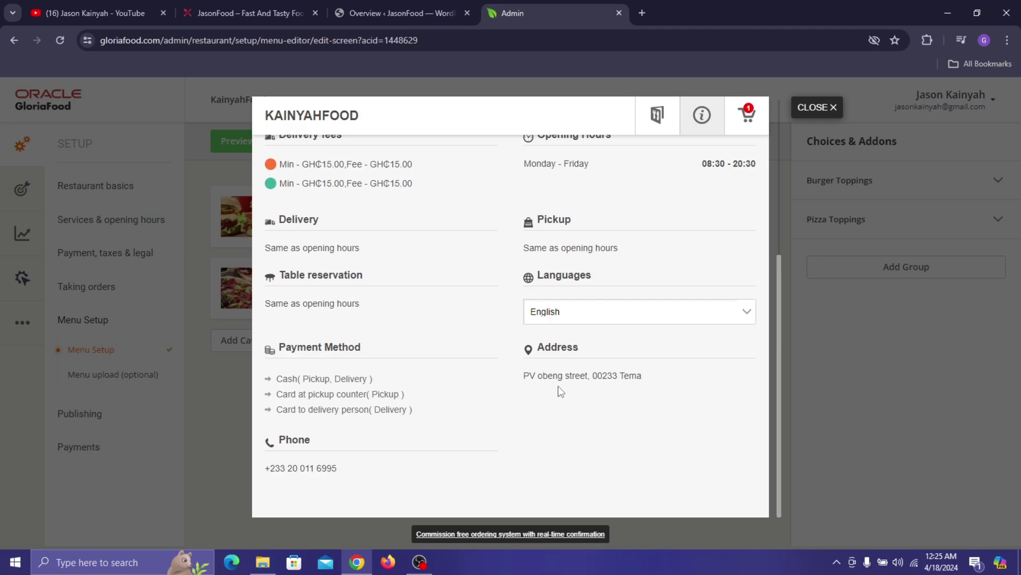
left_click(572, 314)
left_click(468, 328)
- Check the cart contents and close the ordering preview
scroll(324, 464, "up", 5)
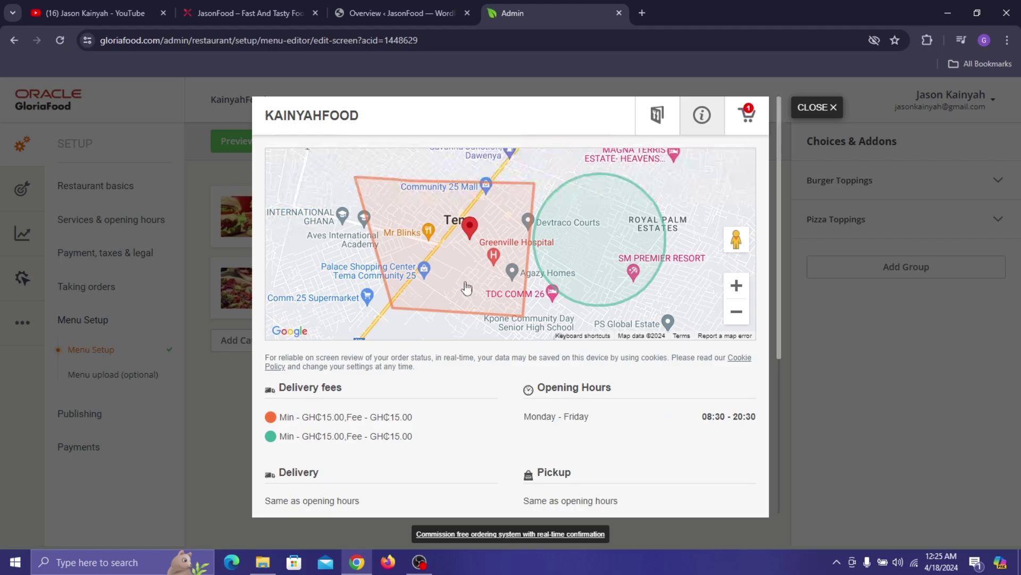
left_click(818, 107)
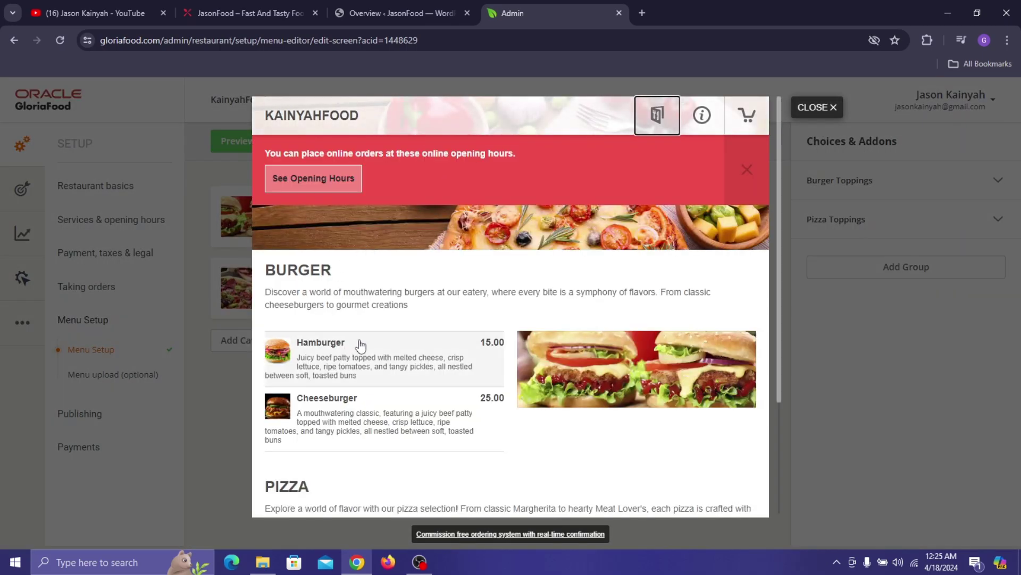
left_click(746, 115)
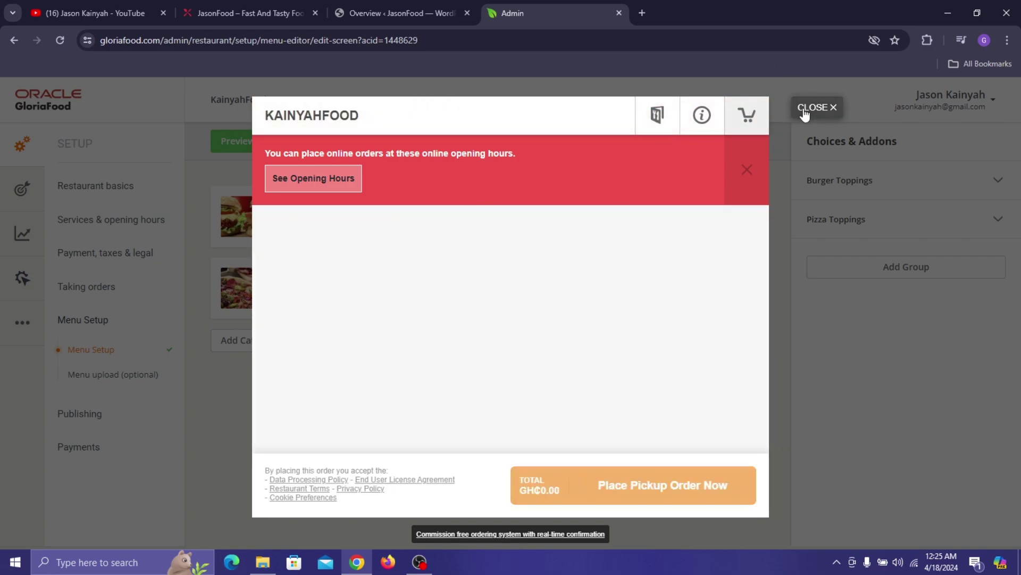
left_click(805, 114)
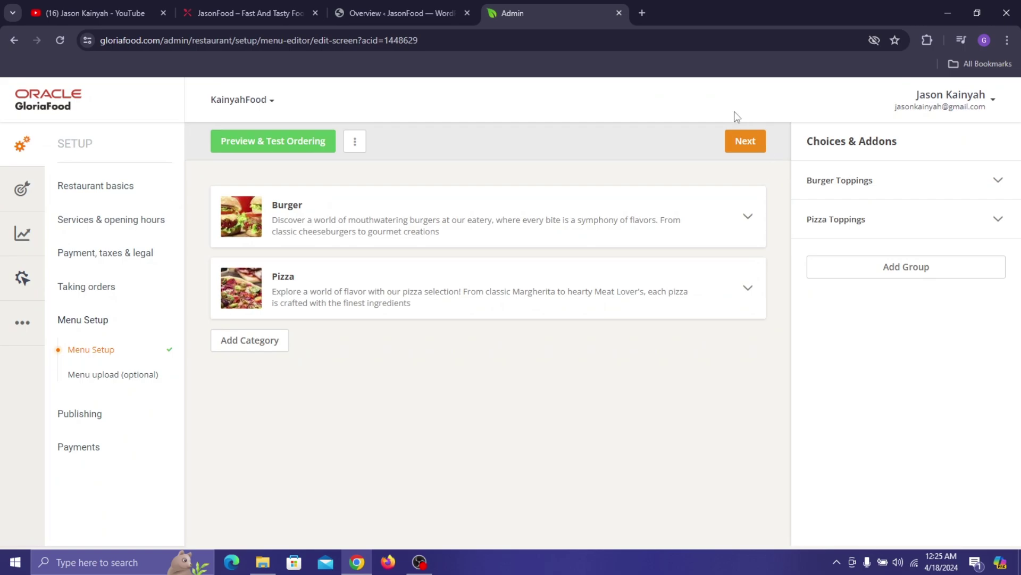
- On Menu upload (optional), answer No to having the menu inserted and continue
left_click(753, 143)
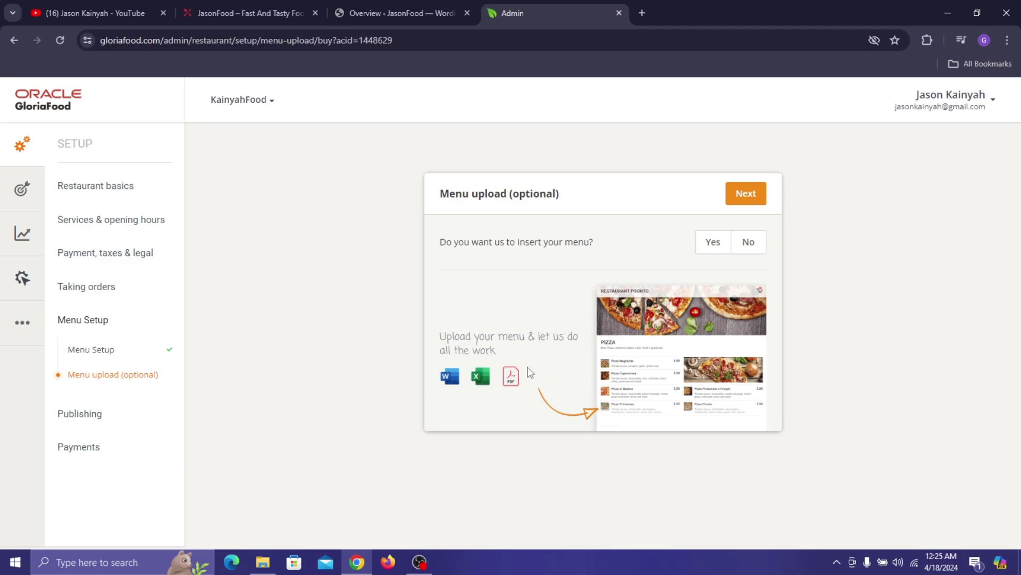
left_click(712, 241)
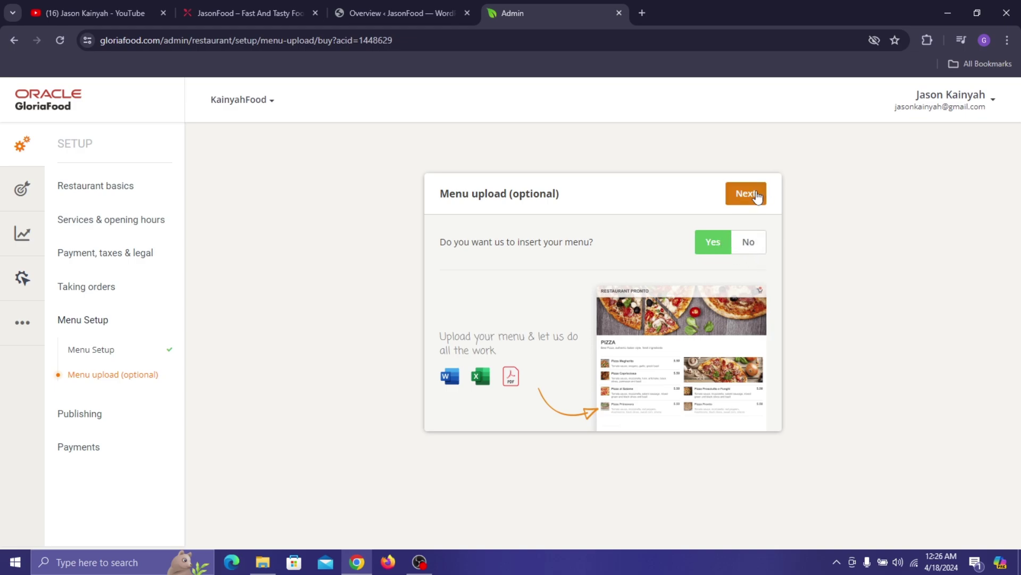
left_click(752, 242)
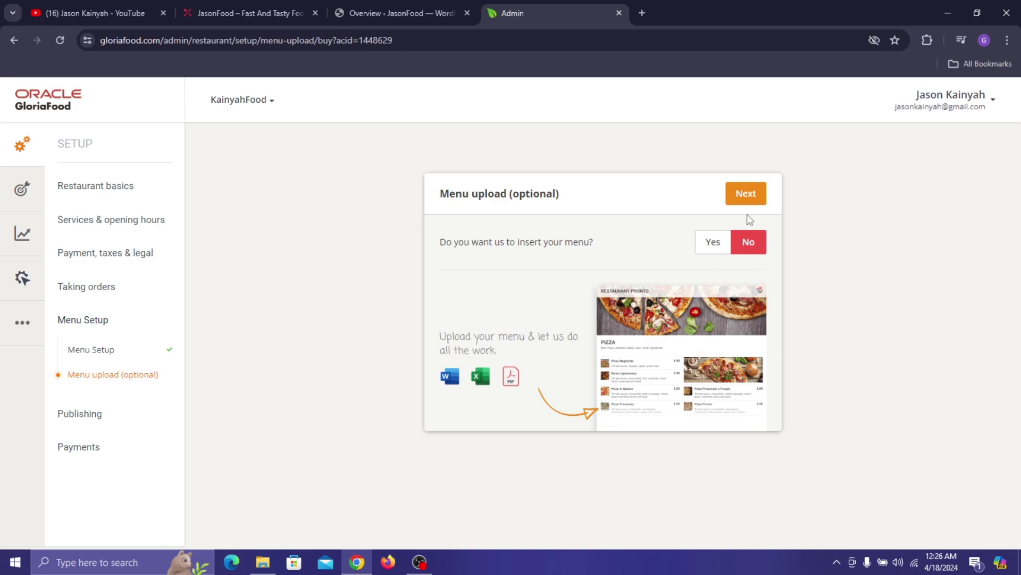
left_click(754, 196)
- Step through the Facebook Shop Now instructions to the foodbooking.com Start Order link
left_click(747, 194)
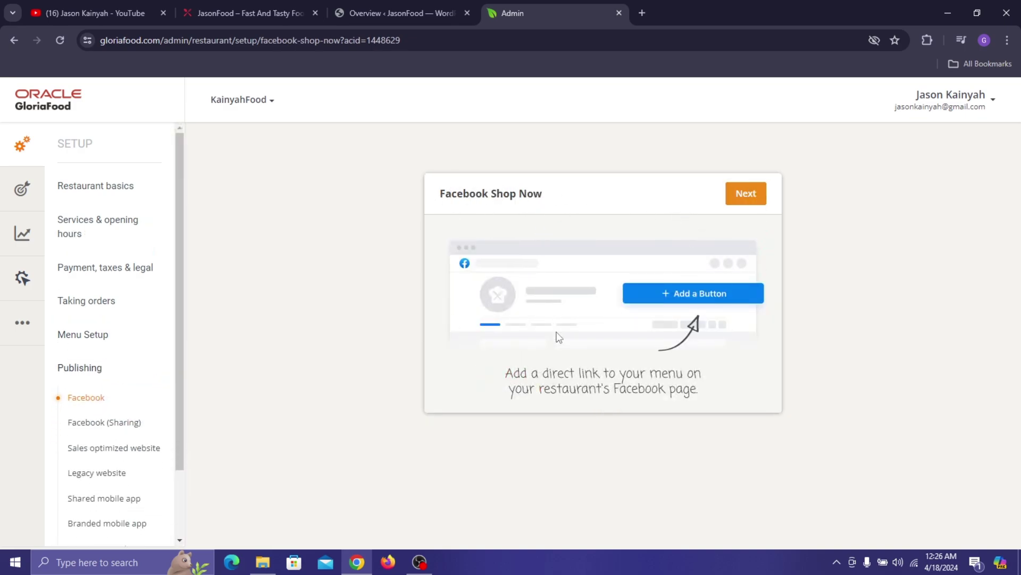
left_click(752, 198)
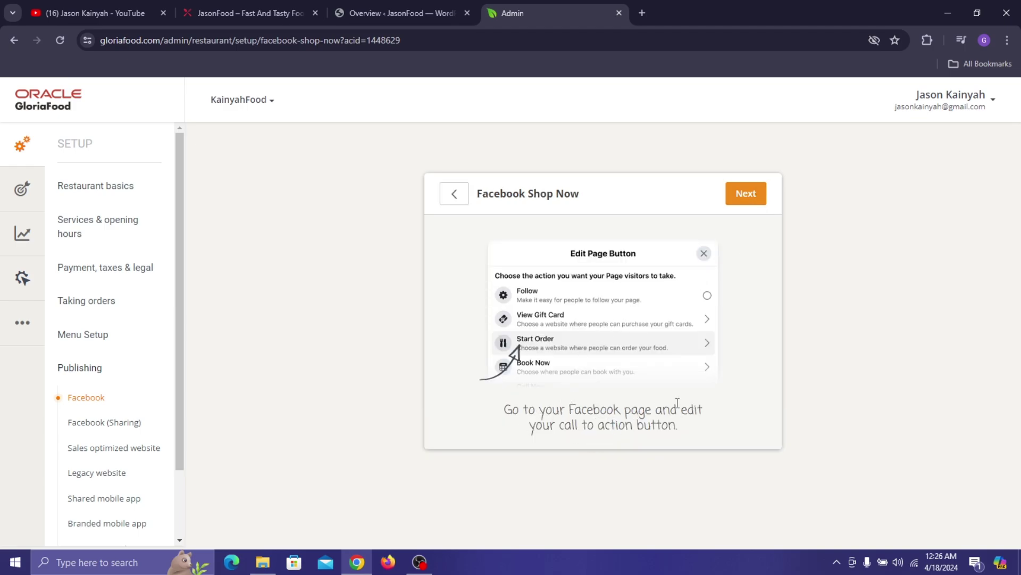
left_click(753, 196)
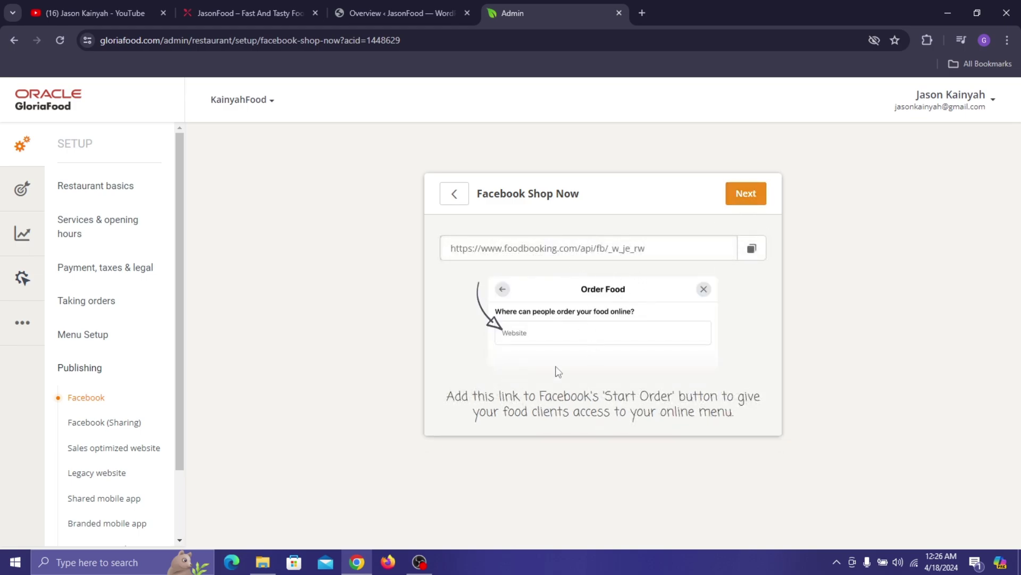
left_click_drag(454, 398, 740, 416)
left_click(907, 289)
- Complete the Facebook Hot Link sharing step and continue to Sales optimized website
left_click(759, 185)
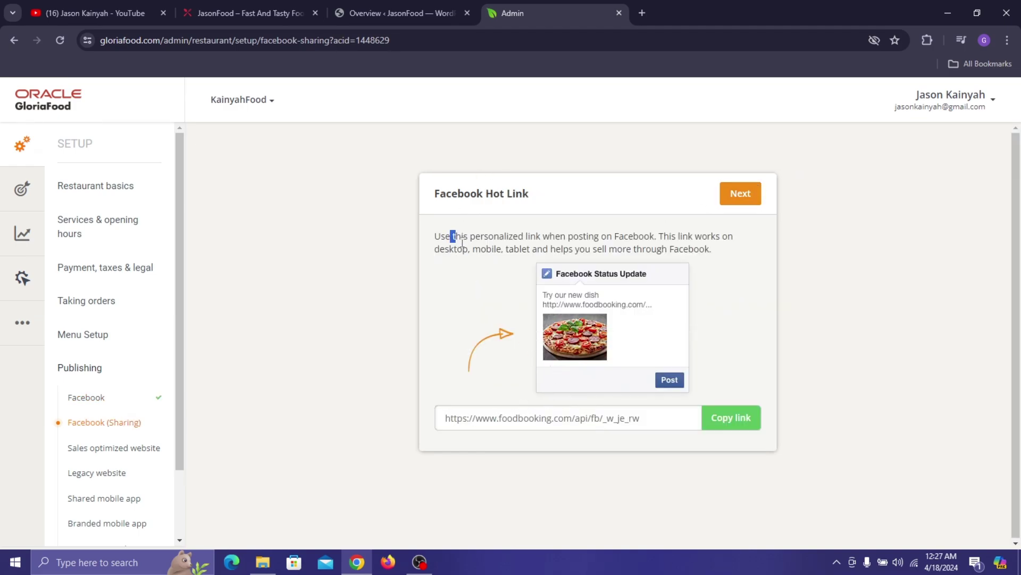
left_click_drag(451, 235, 607, 233)
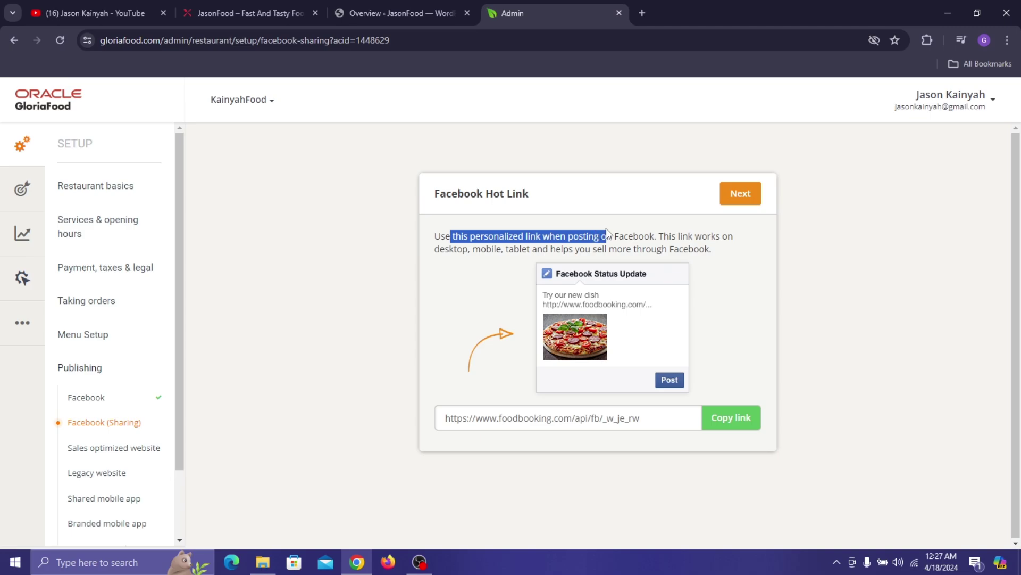
left_click(797, 275)
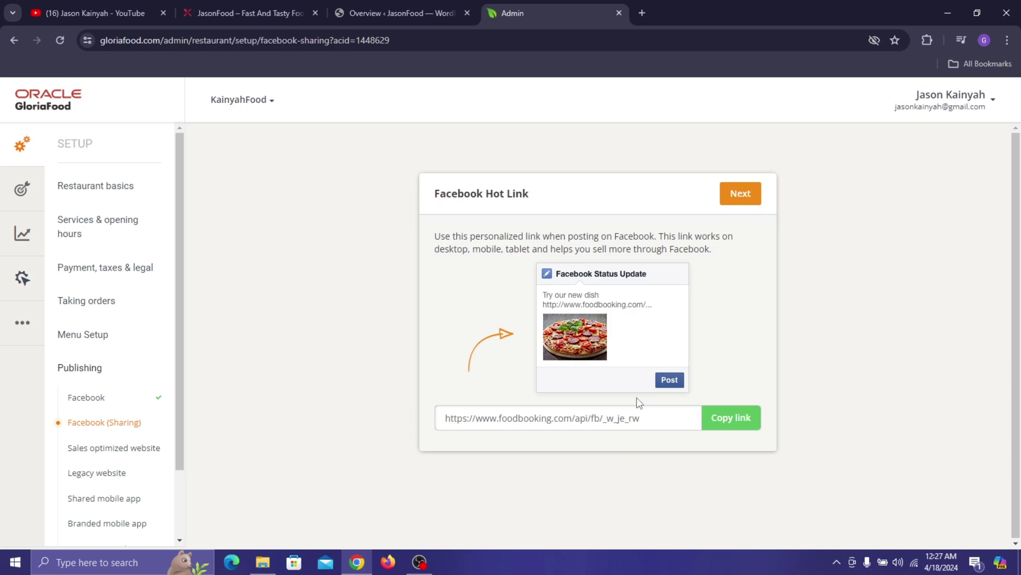
left_click(756, 192)
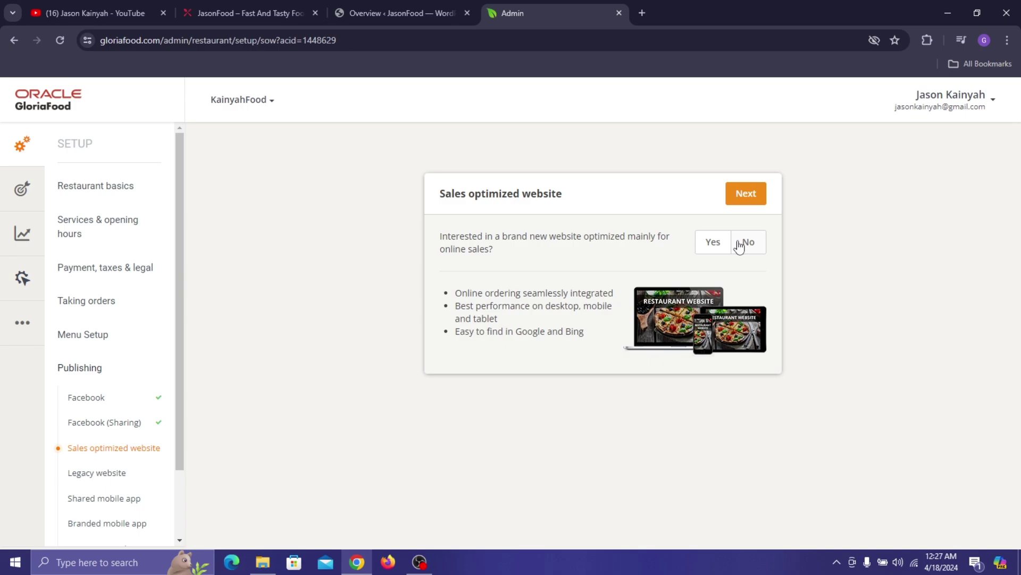
- Answer No to a sales-optimized website, then Yes to Publish website ordering
left_click(739, 245)
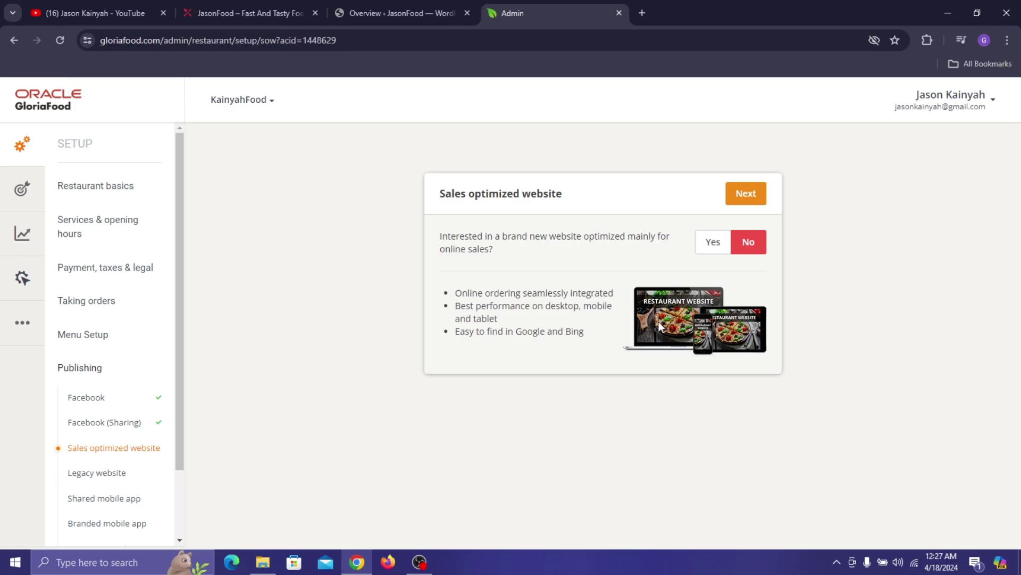
left_click(750, 202)
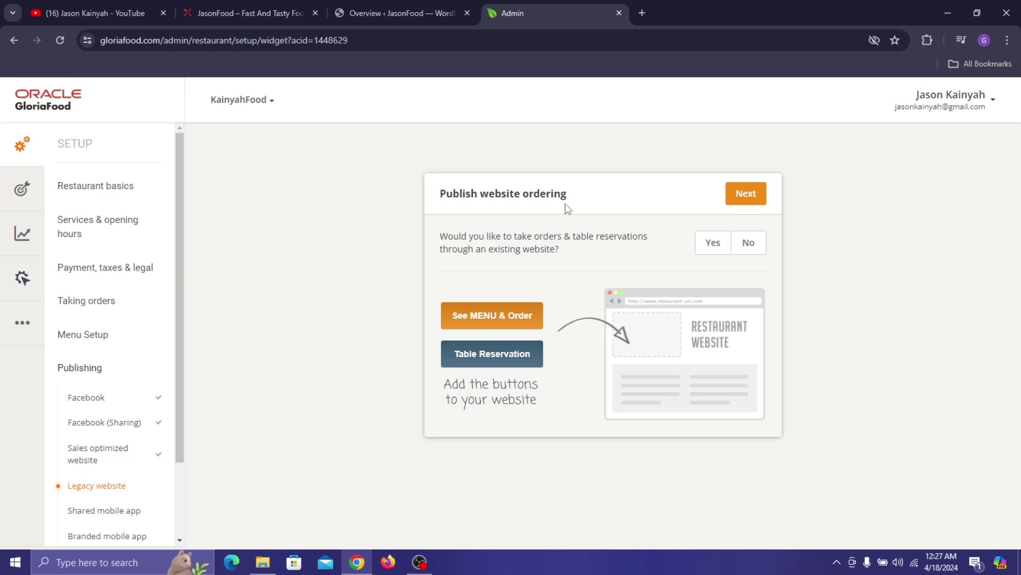
left_click_drag(451, 200, 493, 190)
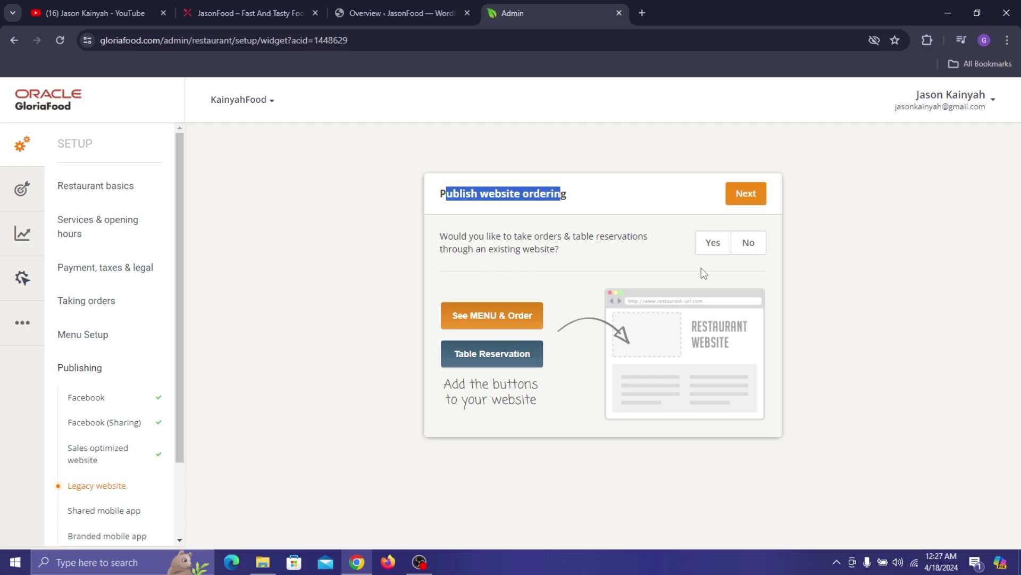
left_click(714, 243)
- Continue to the webmaster Send instructions form
left_click(737, 198)
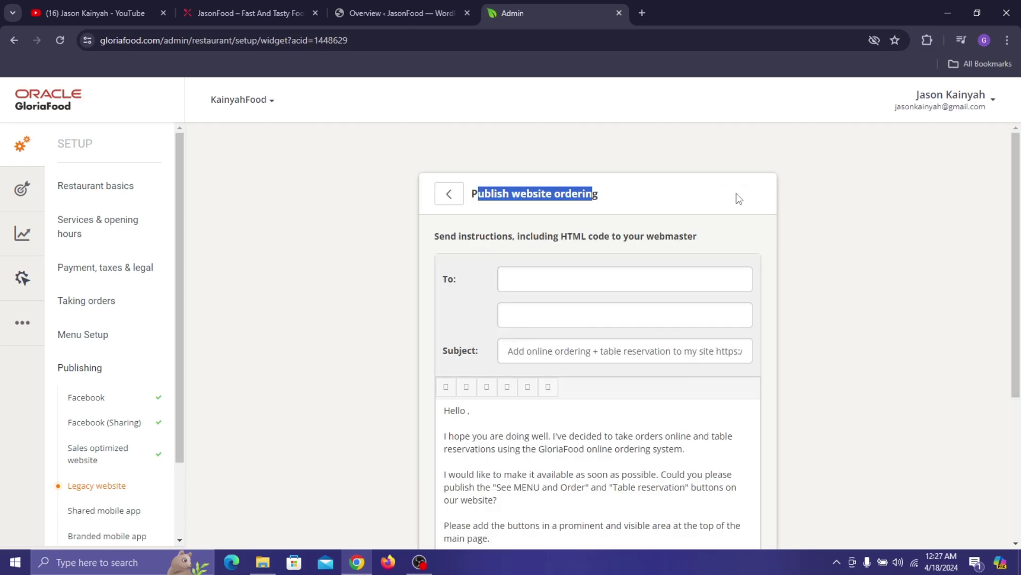
left_click(783, 202)
scroll(594, 219, "down", 1)
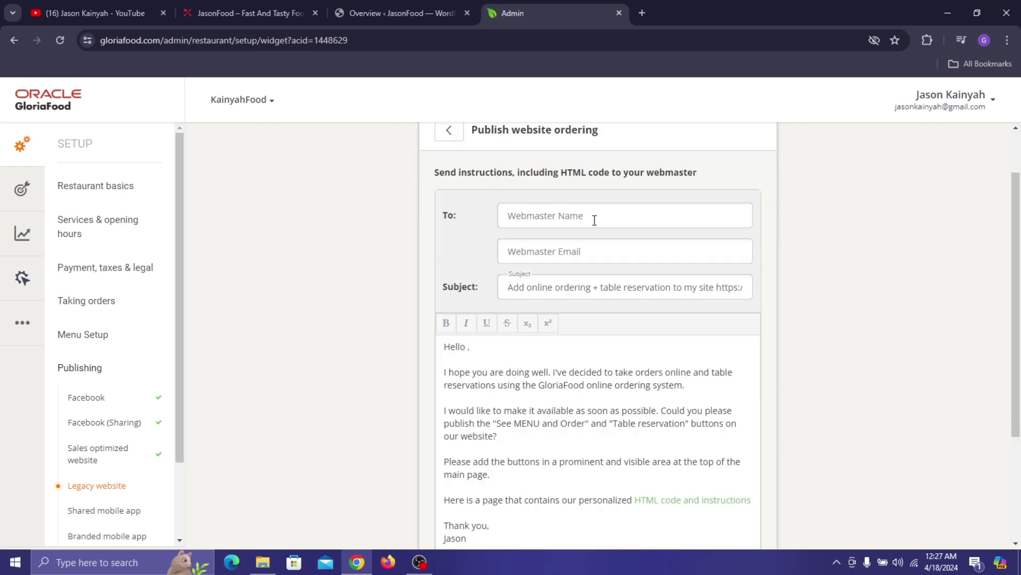
left_click_drag(439, 169, 487, 167)
left_click_drag(590, 165, 690, 172)
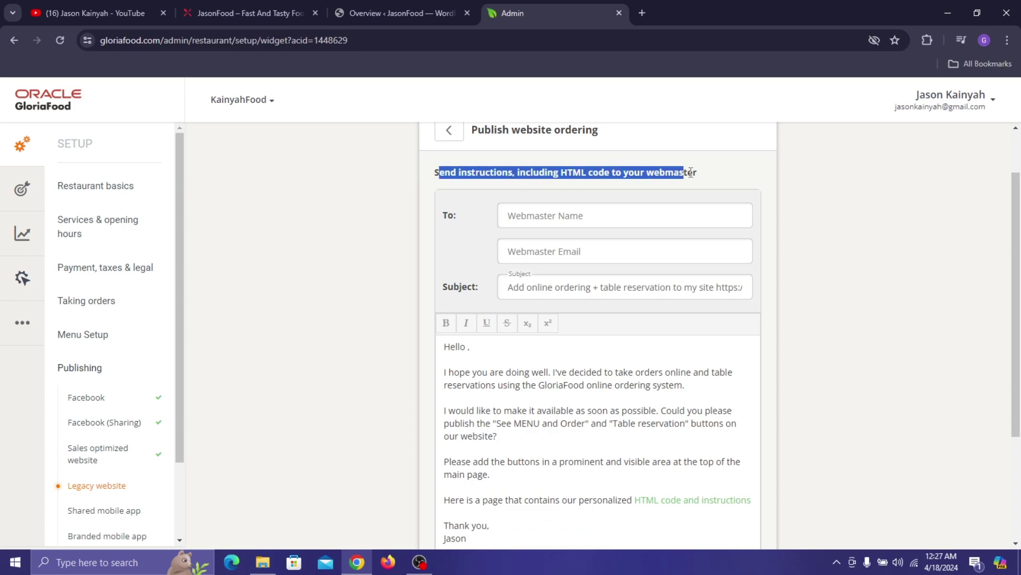
left_click(708, 179)
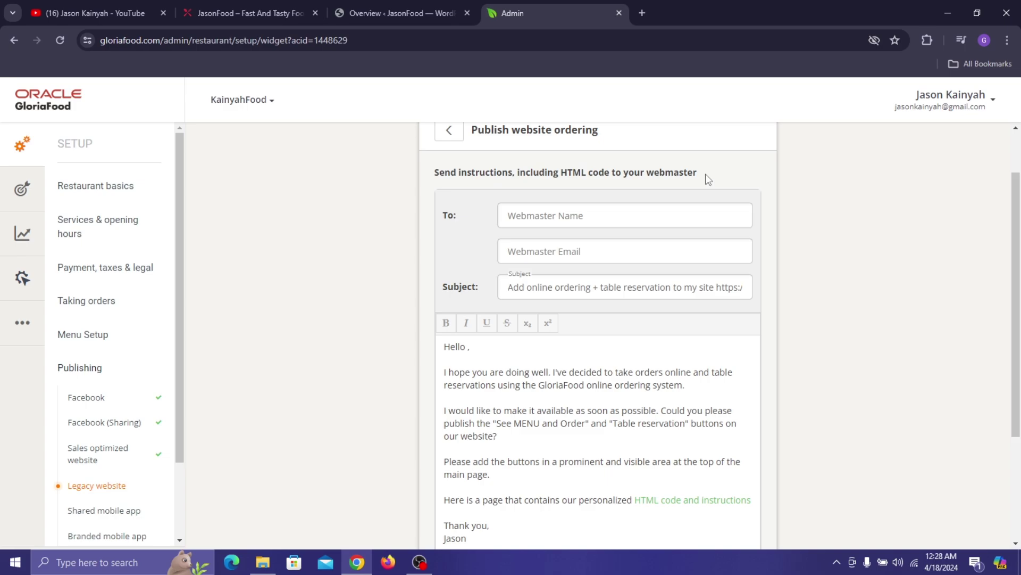
- Fill in the webmaster's name and e-mail from saved autofill entries and review the message
left_click(612, 221)
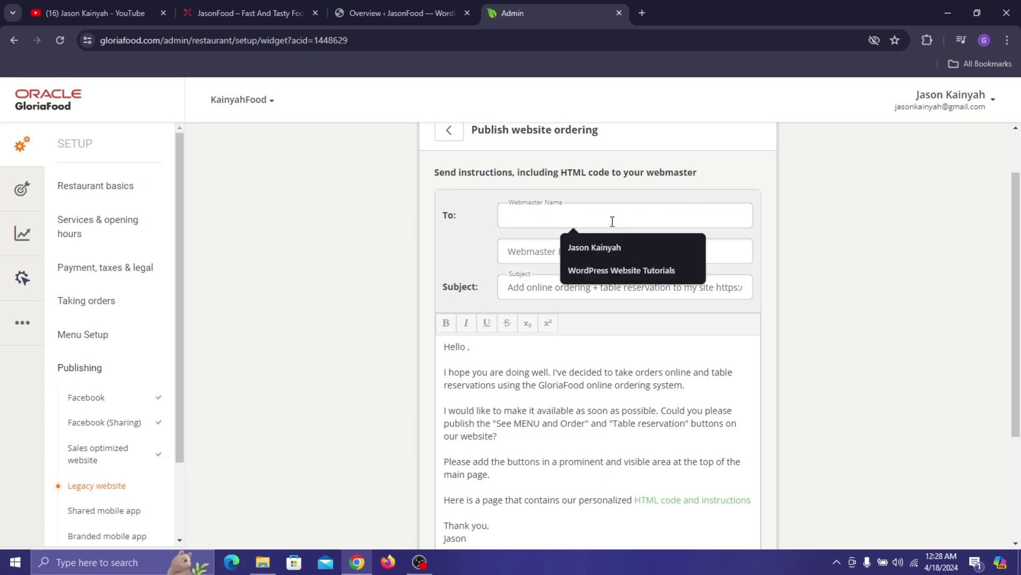
left_click(621, 245)
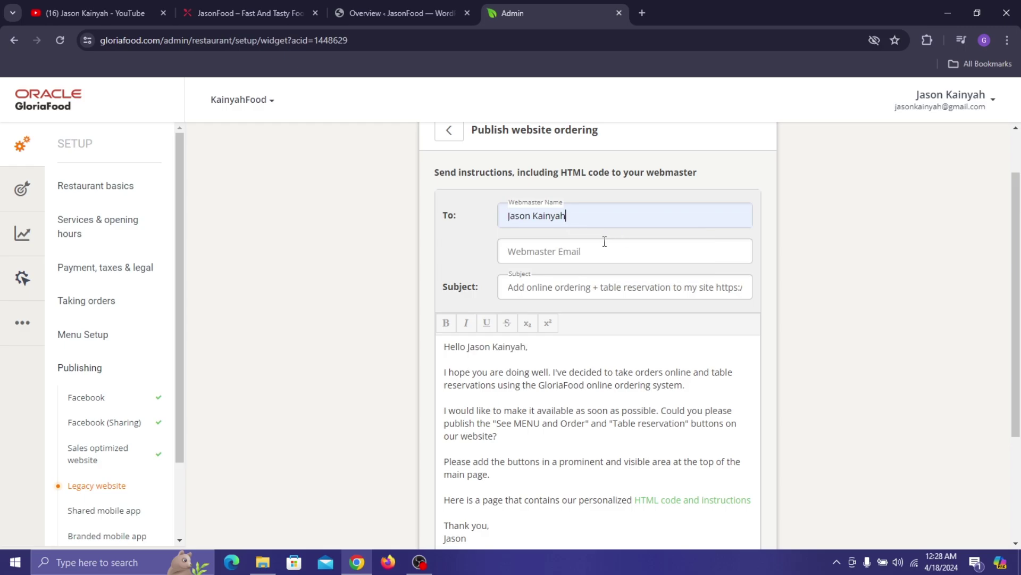
left_click(603, 246)
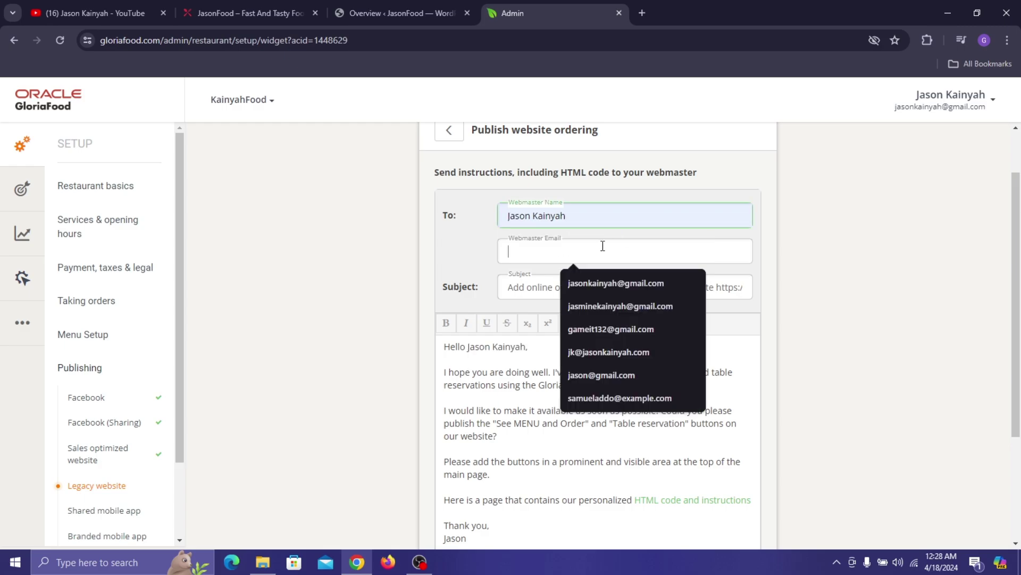
left_click(633, 281)
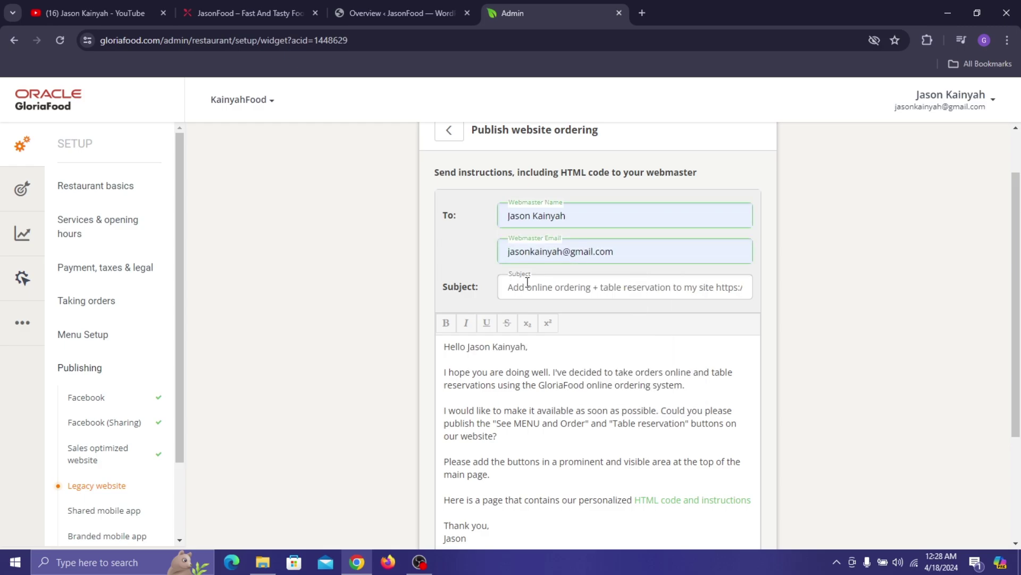
scroll(633, 319, "down", 3)
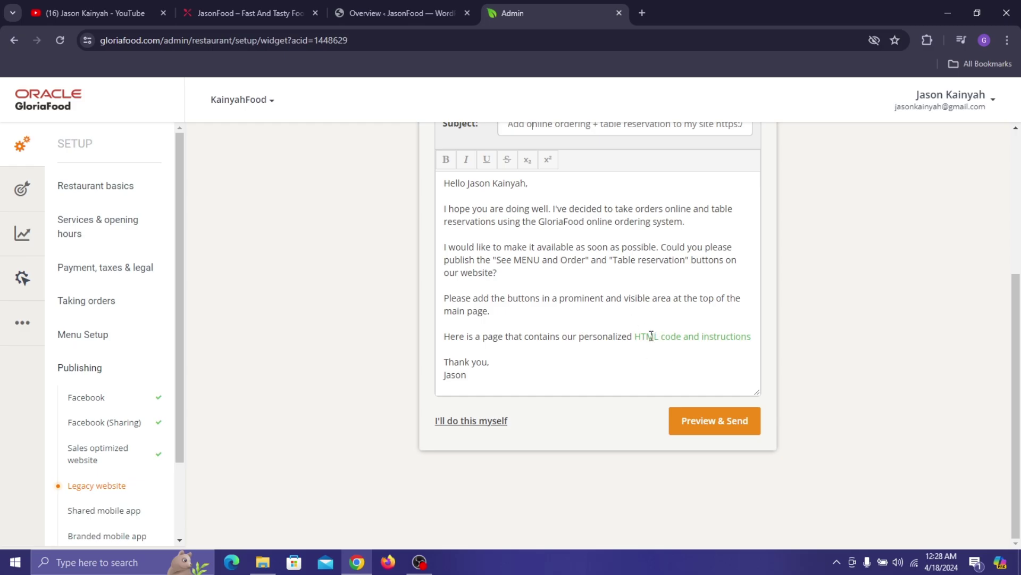
scroll(596, 255, "up", 4)
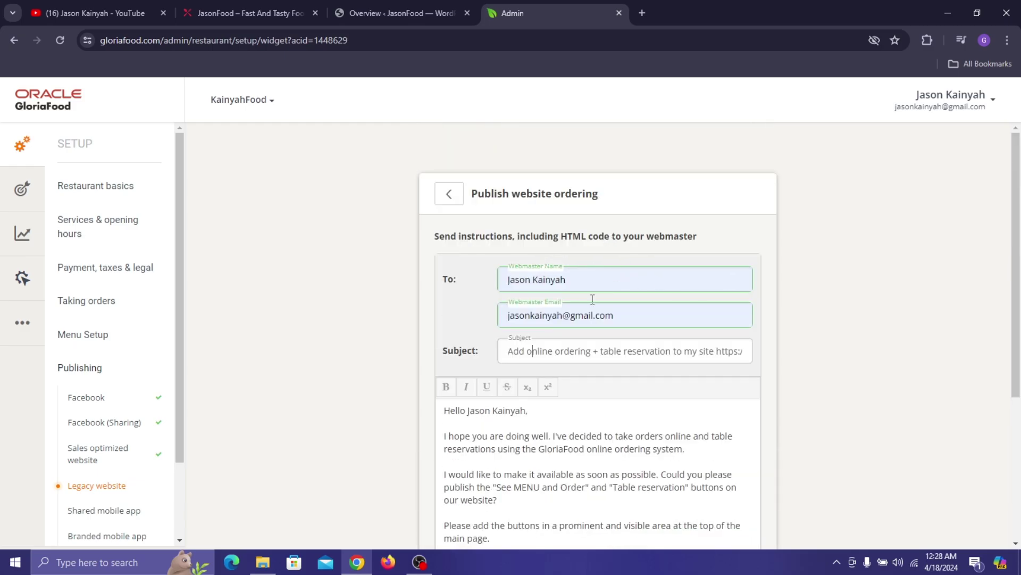
scroll(593, 299, "down", 4)
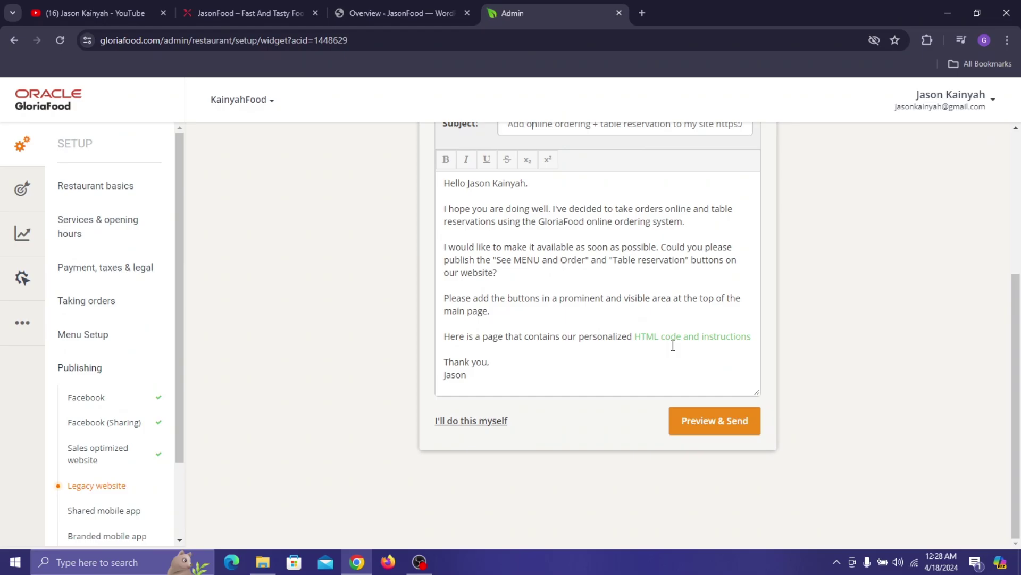
scroll(616, 258, "up", 4)
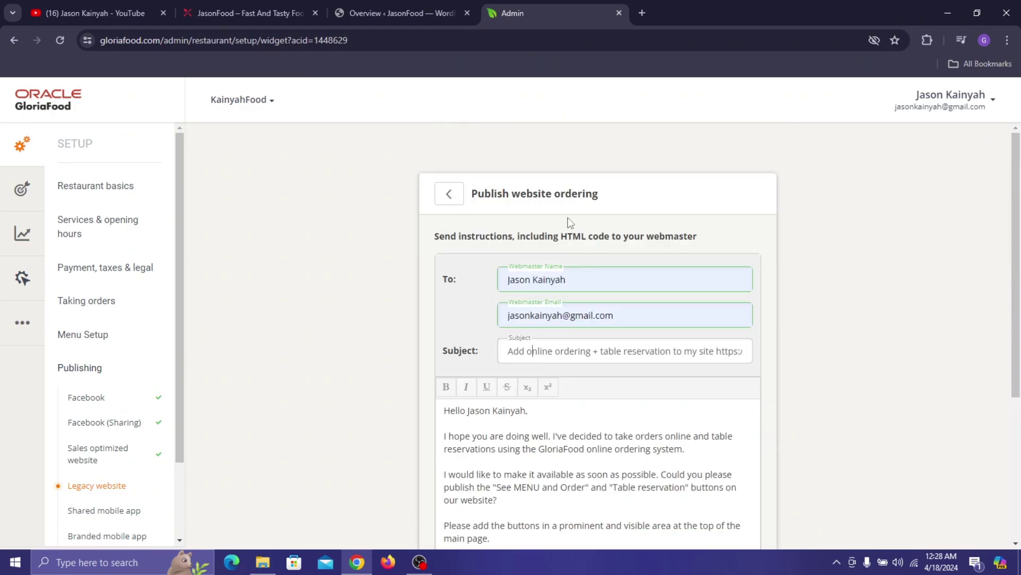
- Glance at the live restaurant website, then return to the webmaster form
left_click(258, 14)
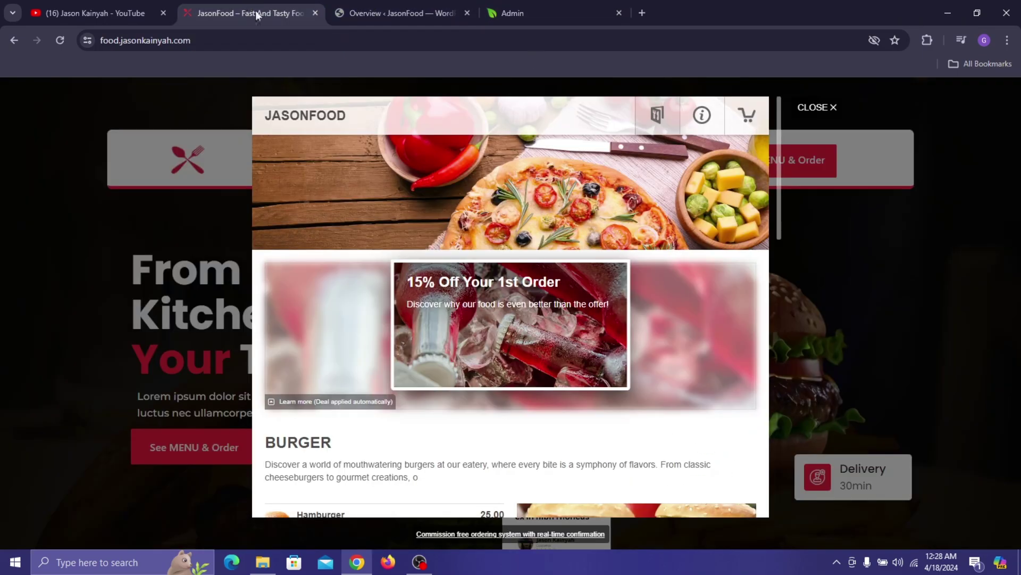
left_click(837, 111)
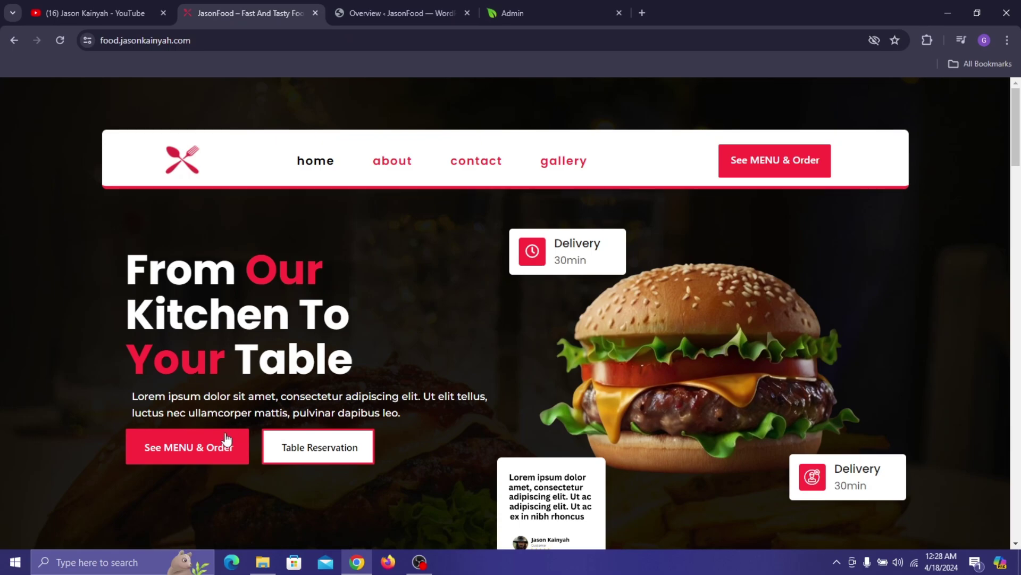
left_click(405, 13)
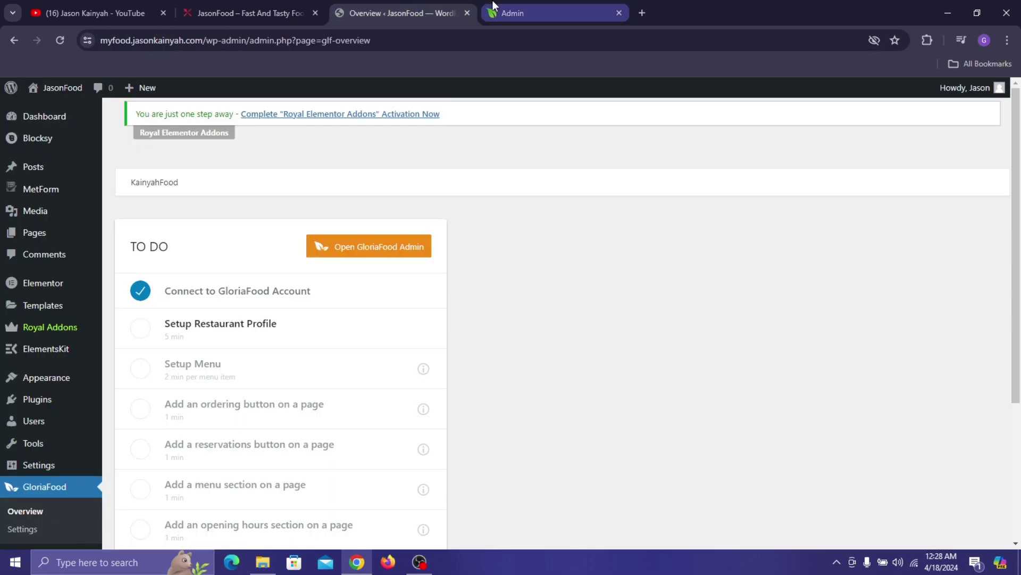
left_click(511, 13)
scroll(638, 373, "down", 4)
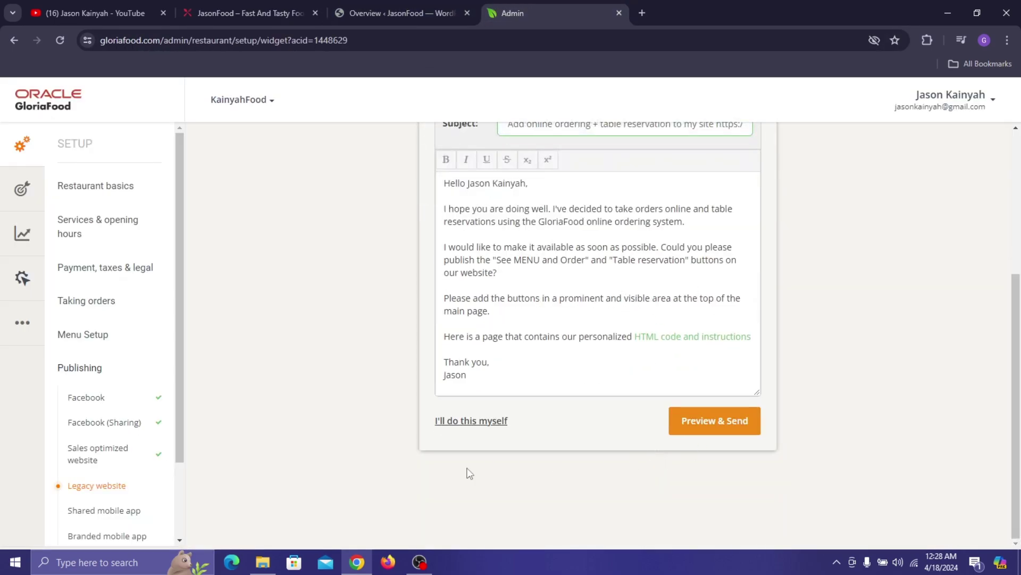
- Choose to install the ordering button yourself and reach the personalized HTML code page
left_click(472, 421)
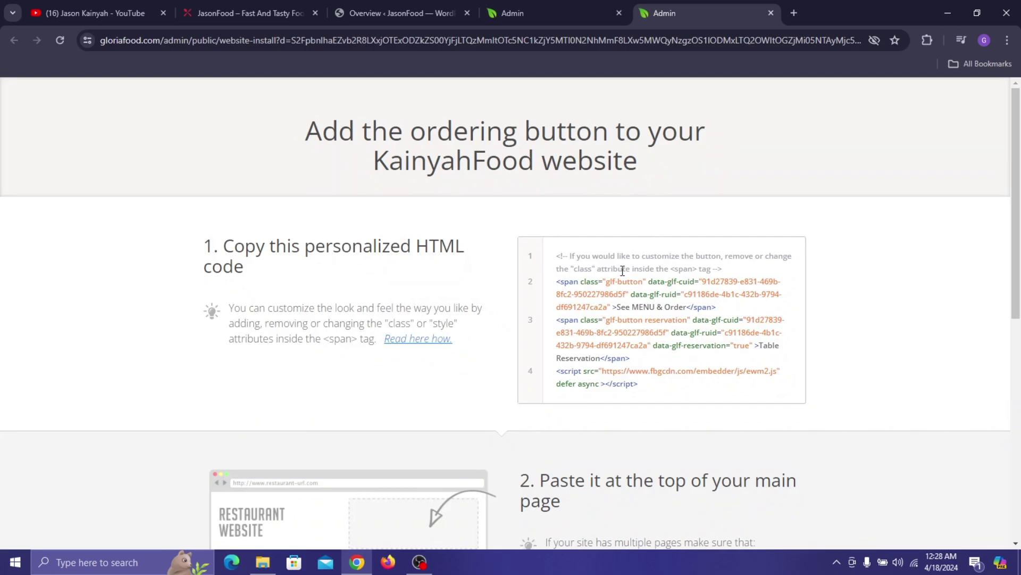
scroll(599, 255, "down", 1)
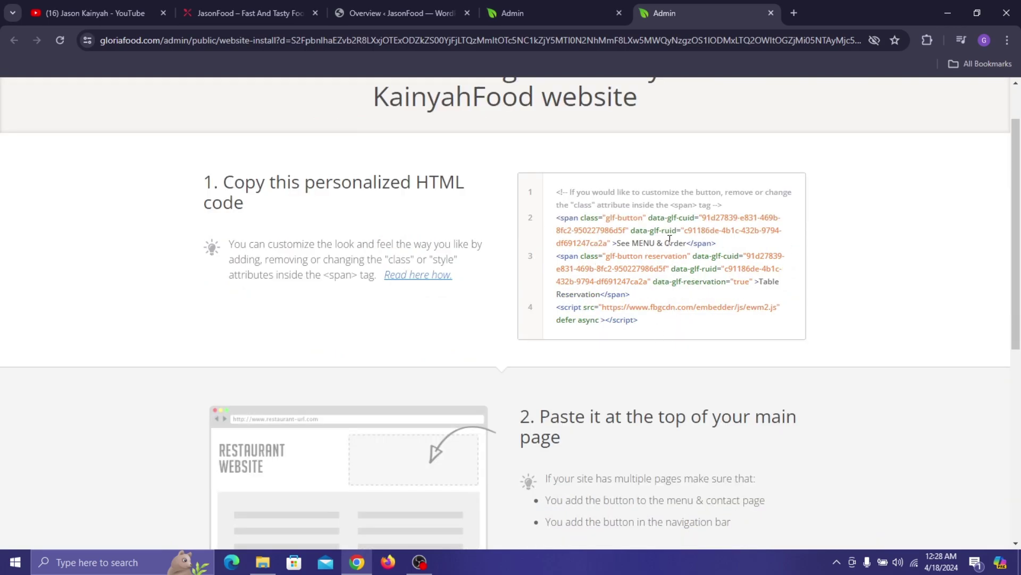
left_click(267, 7)
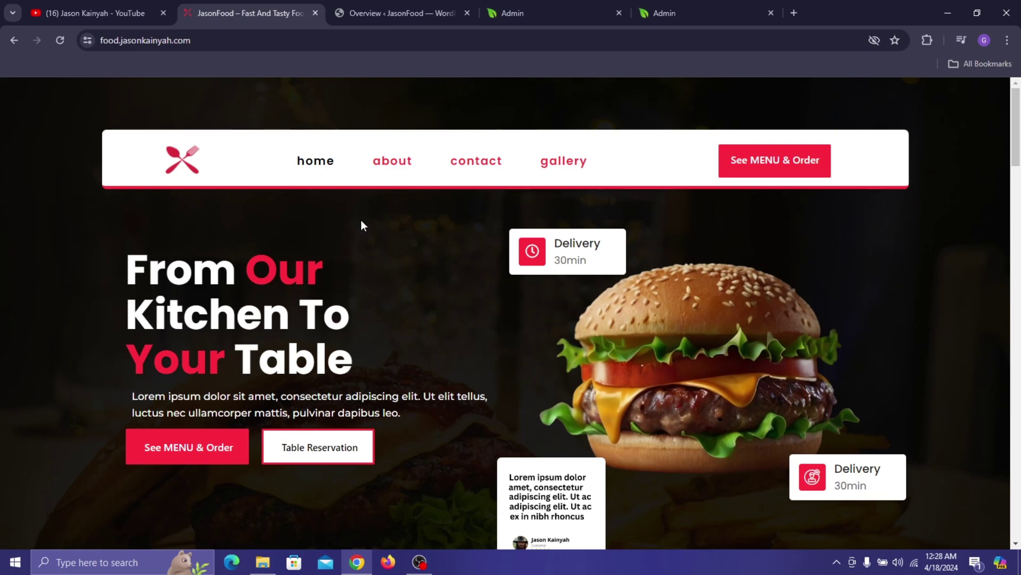
left_click(703, 16)
scroll(505, 314, "down", 4)
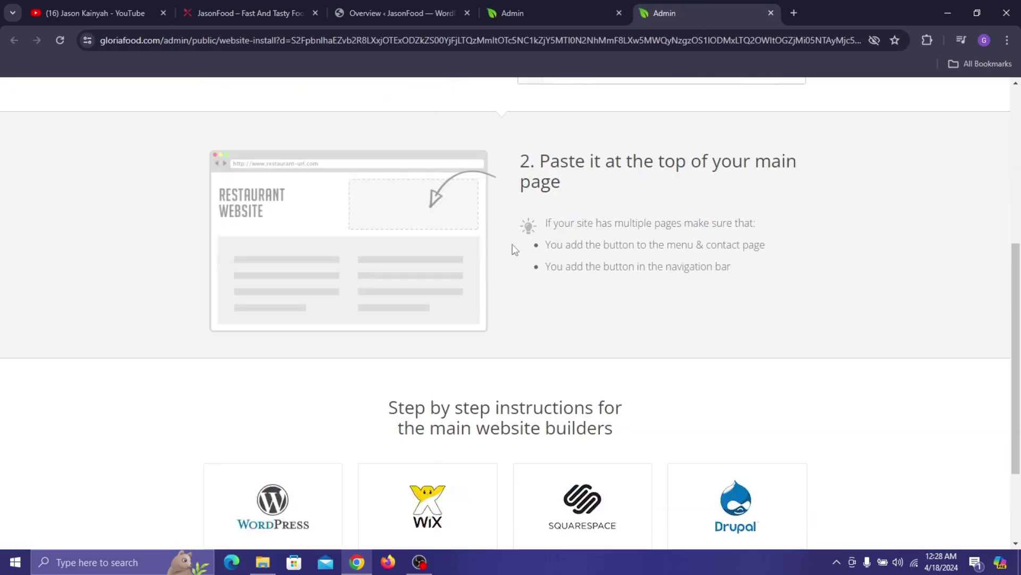
- Bookmark the HTML install page and select the whole four-line code snippet
left_click(896, 40)
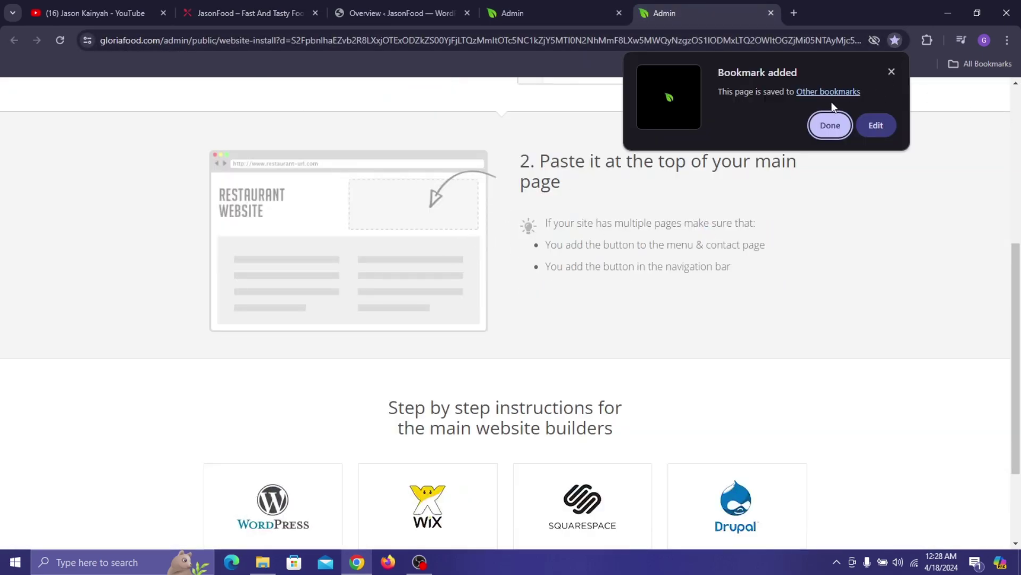
left_click(830, 123)
scroll(516, 232, "down", 3)
scroll(515, 234, "up", 10)
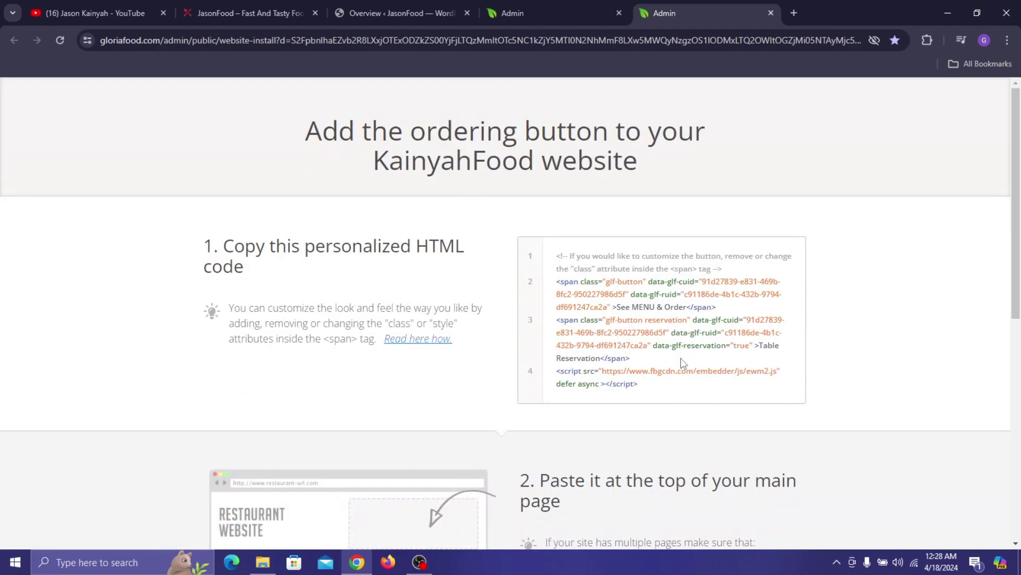
left_click_drag(552, 255, 679, 394)
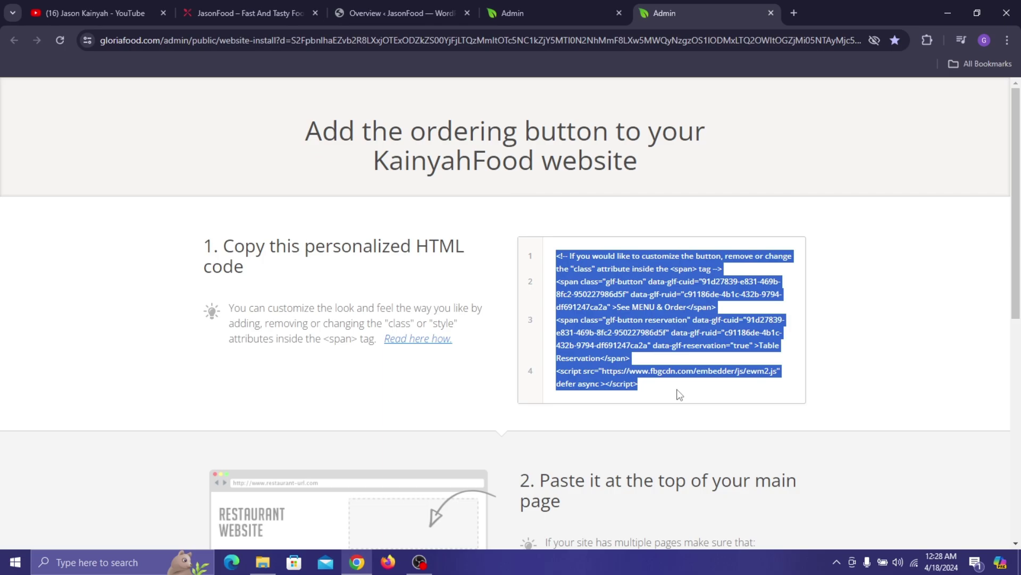
left_click(947, 13)
- Create a new desktop text document named 'Menu and Table buttons'
left_click(957, 6)
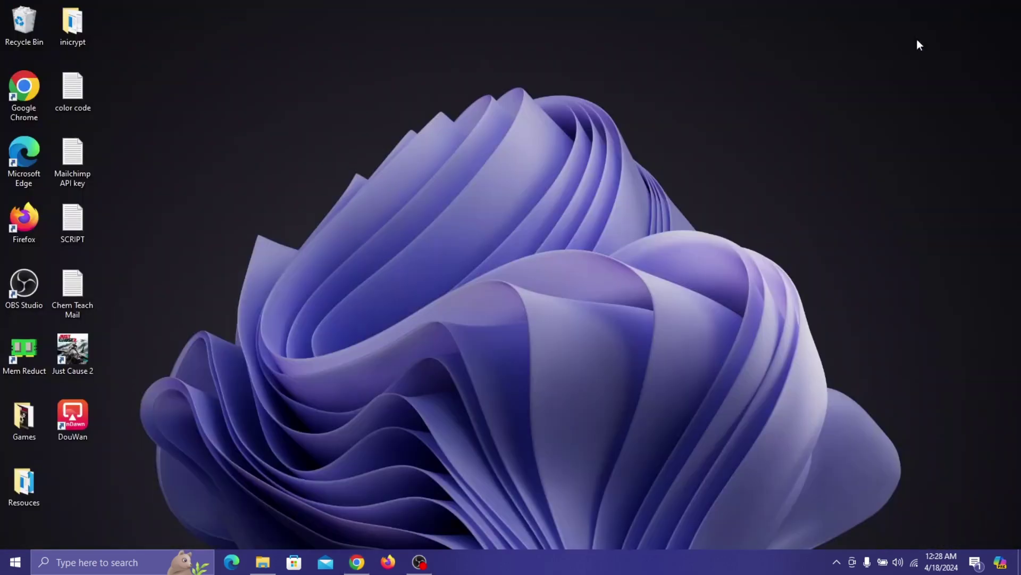
right_click(577, 192)
mouse_move(708, 344)
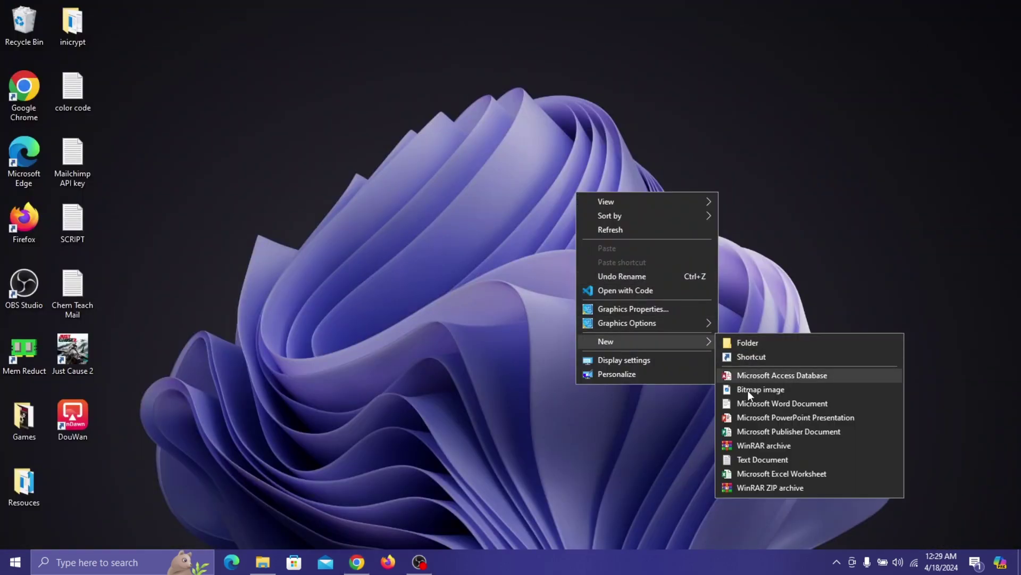
left_click(752, 457)
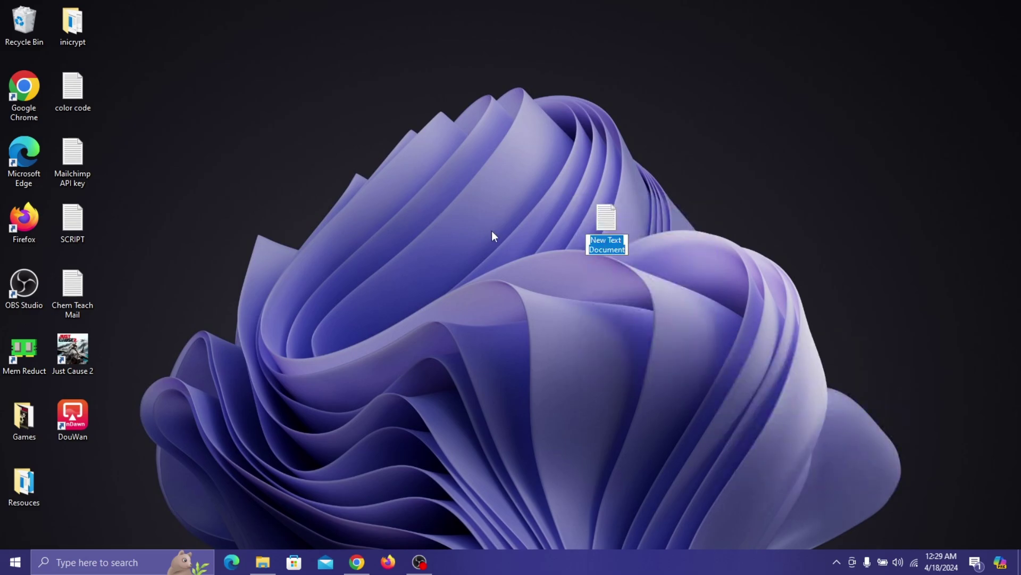
type("Menu ")
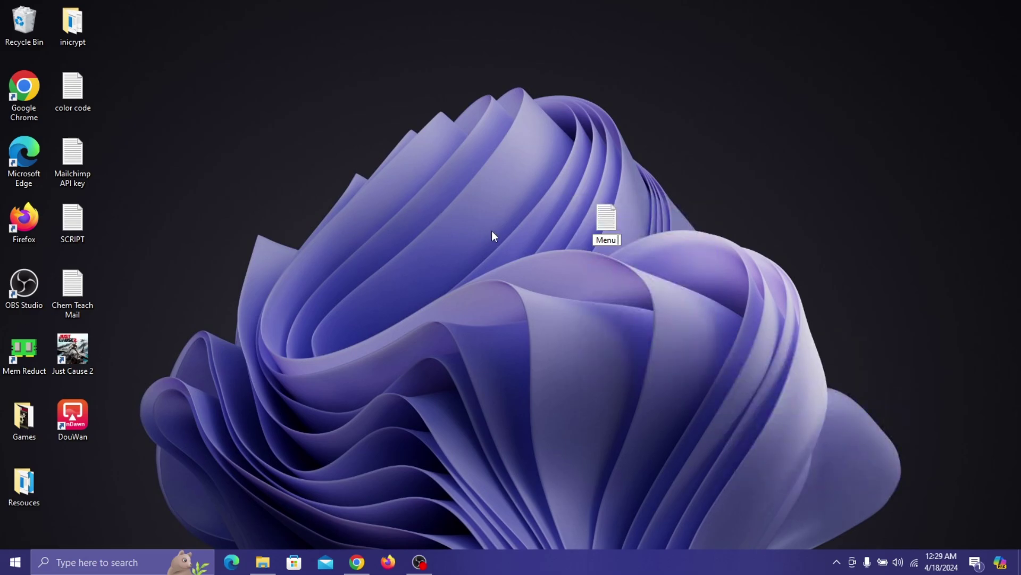
type("and Table b")
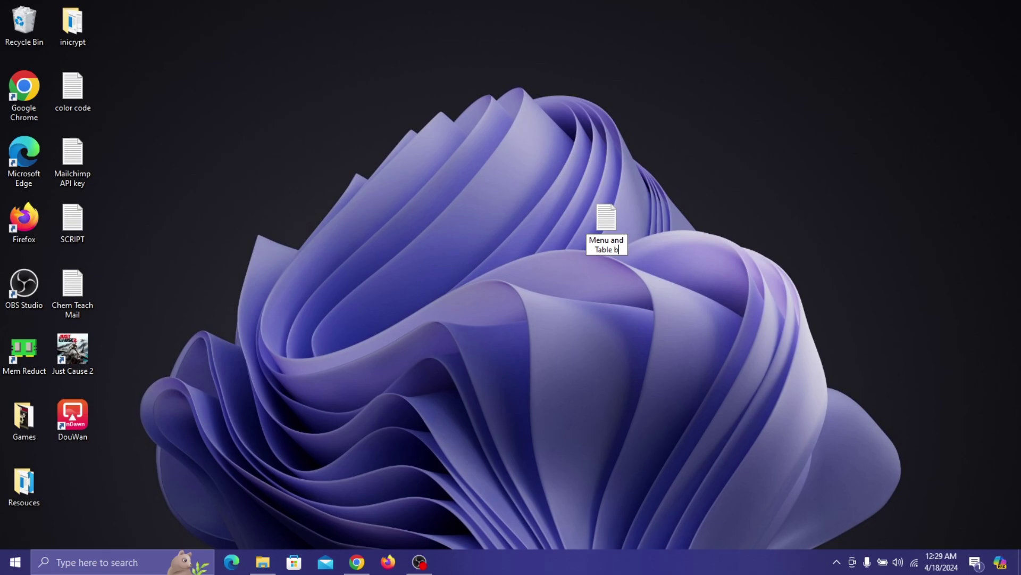
type("uttons")
key("Return")
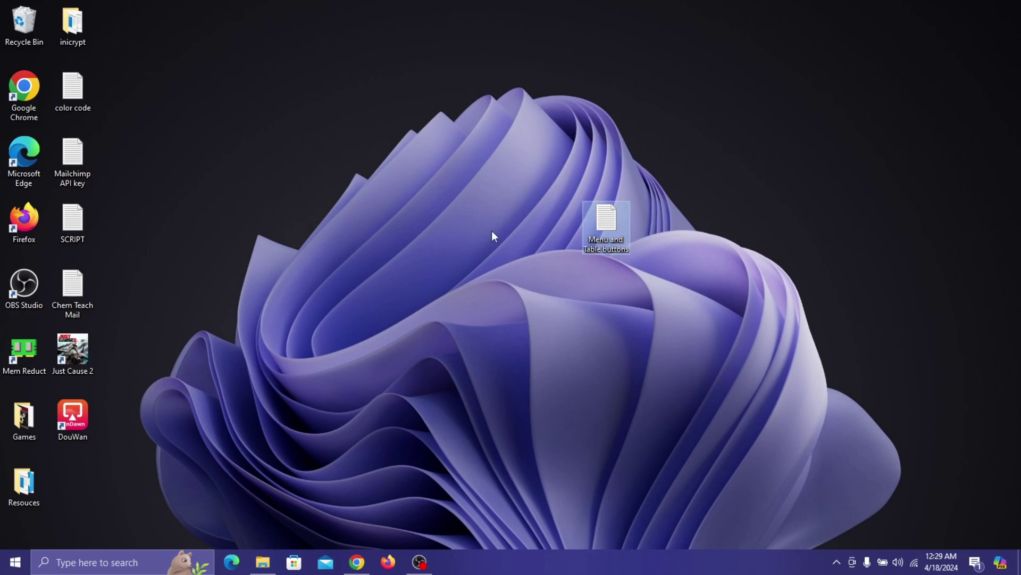
- Paste the ordering-button HTML code into the file, save it, and reposition it on the desktop
double_click(611, 221)
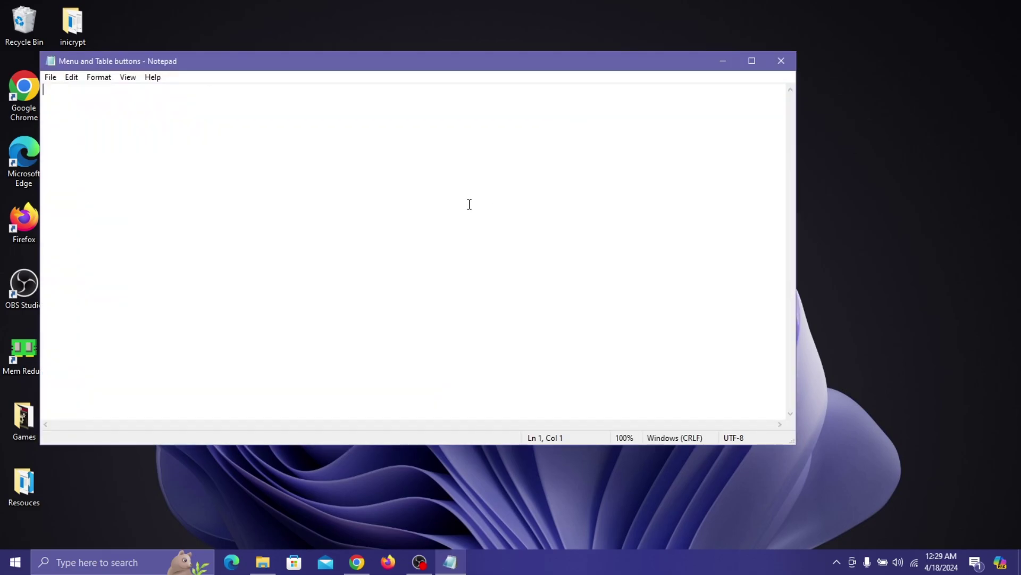
key("ctrl+v")
key("ctrl+s")
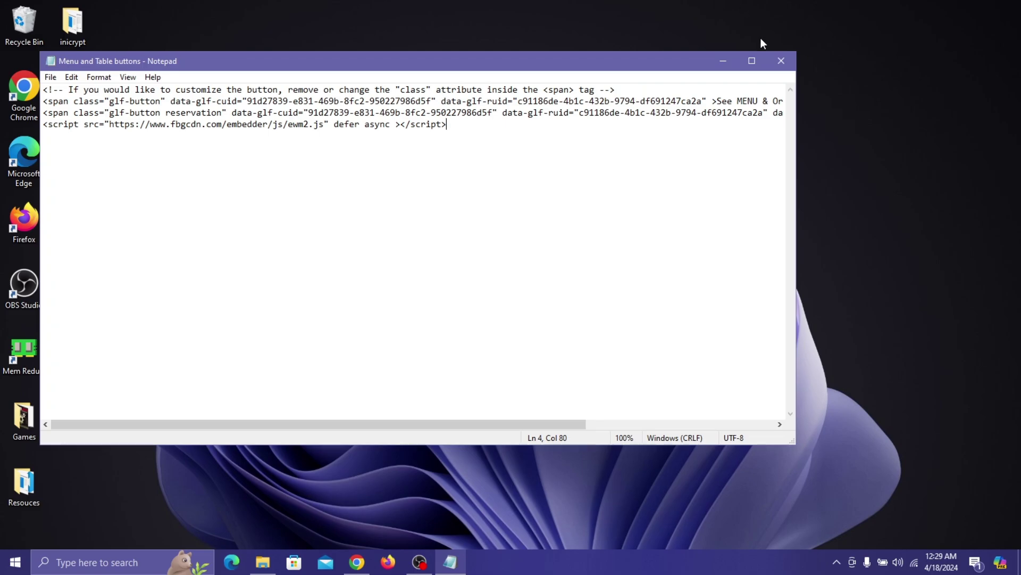
left_click(781, 61)
left_click_drag(619, 216, 88, 487)
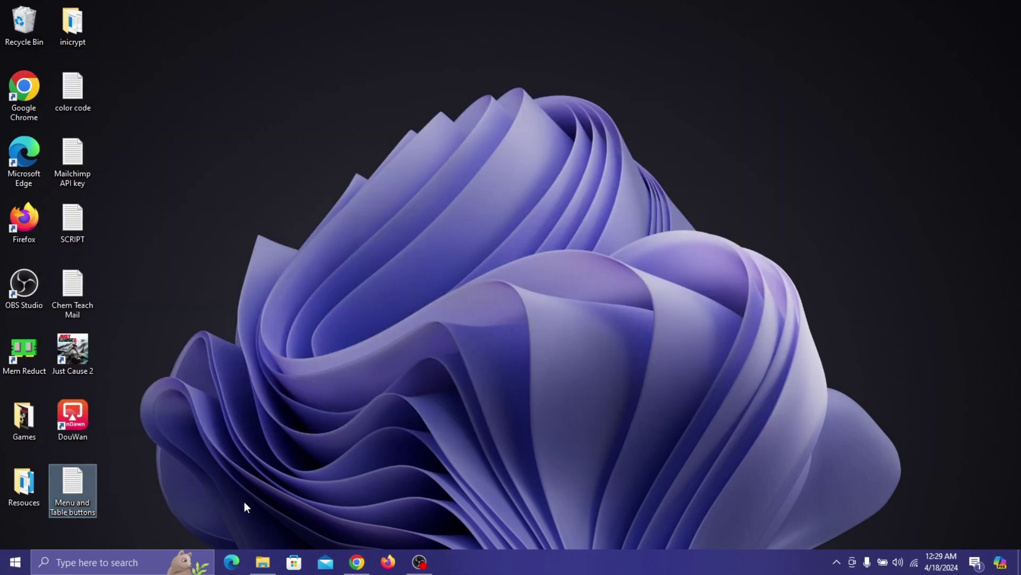
- Check the JasonFood website tab, then return to the Admin's Publish website ordering step
left_click(353, 565)
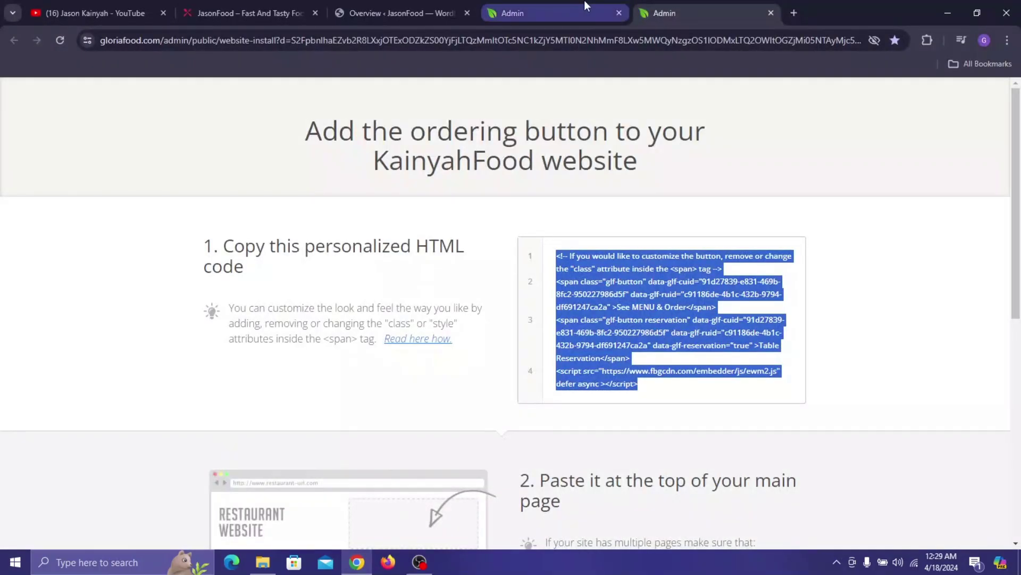
left_click(539, 2)
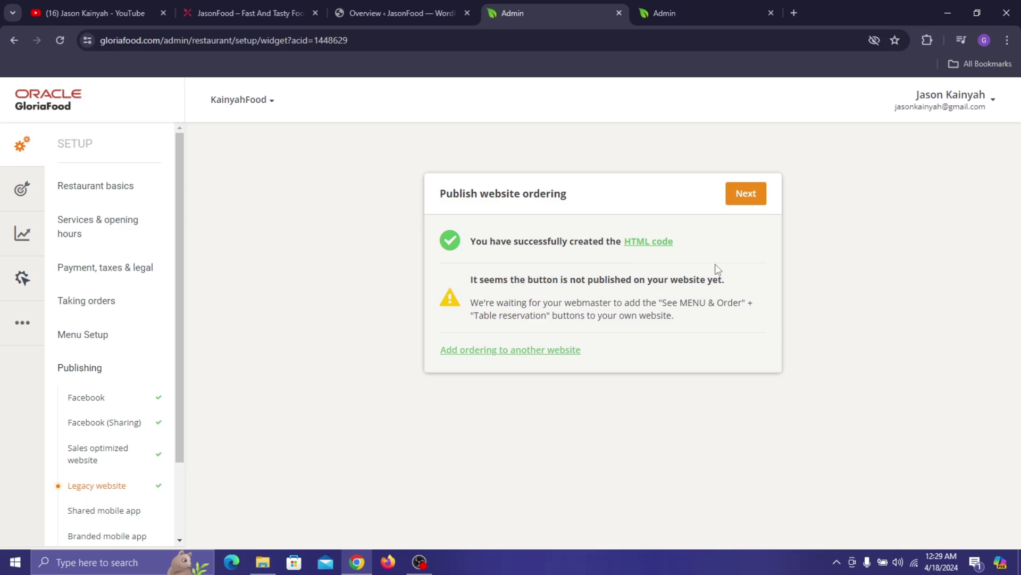
left_click(307, 2)
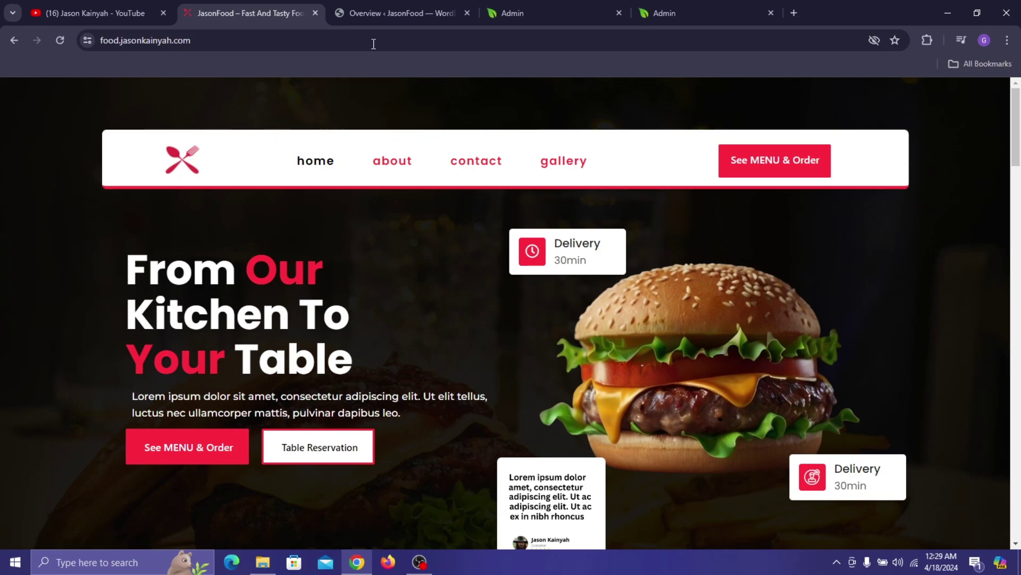
left_click(569, 3)
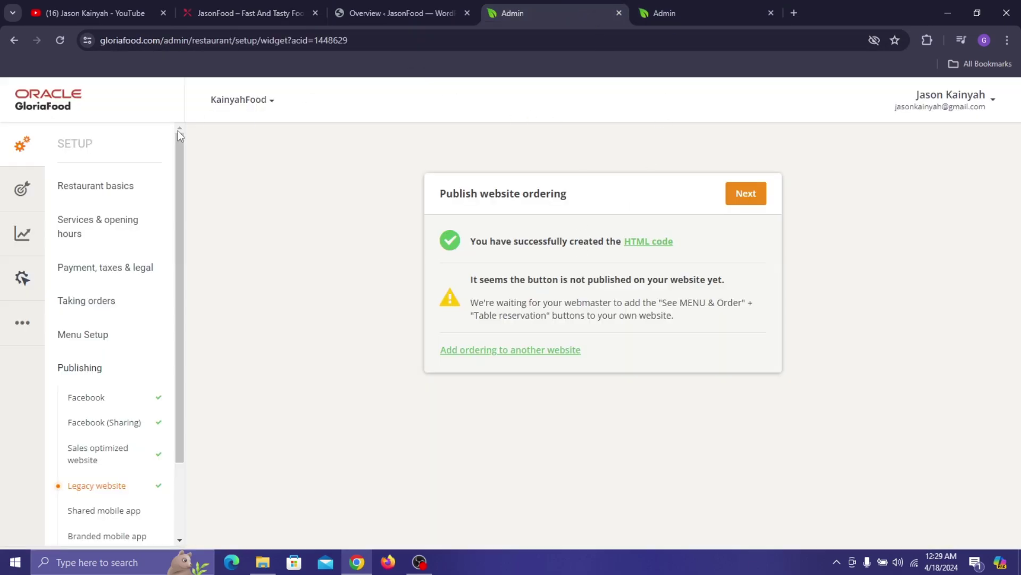
- Answer Yes to recommending the shared mobile app and review the food court explanation
left_click(746, 194)
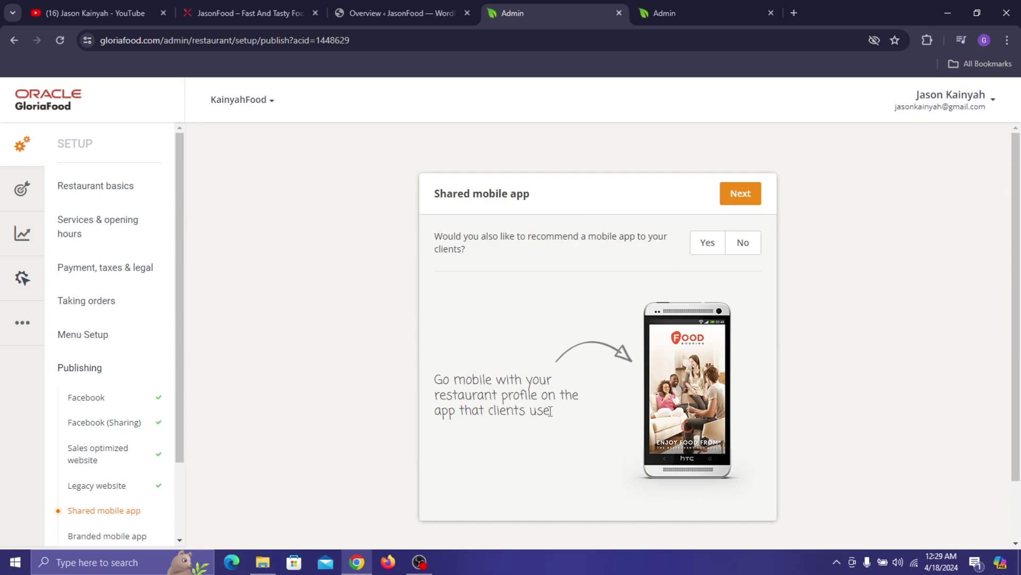
left_click(709, 245)
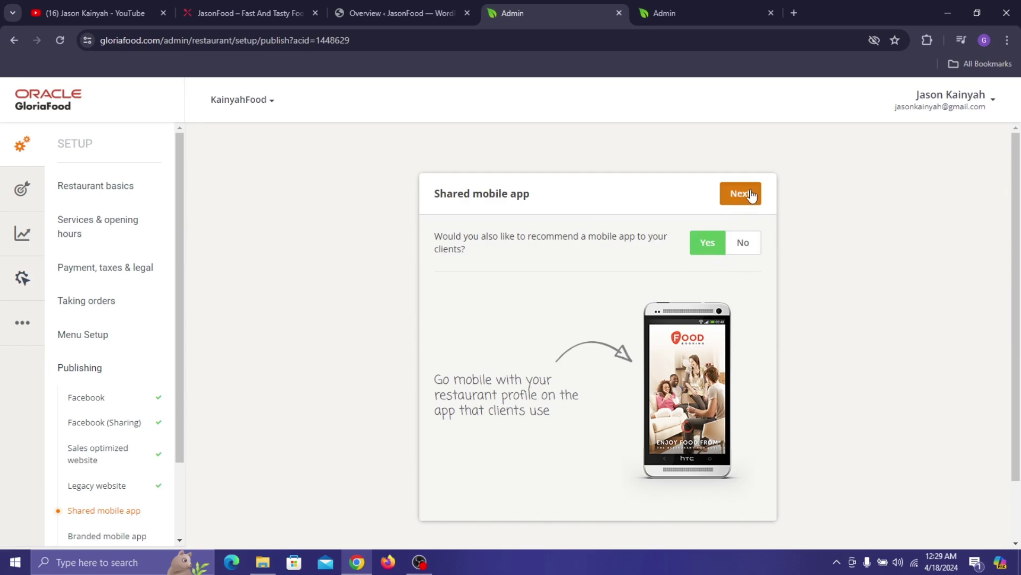
scroll(135, 385, "down", 2)
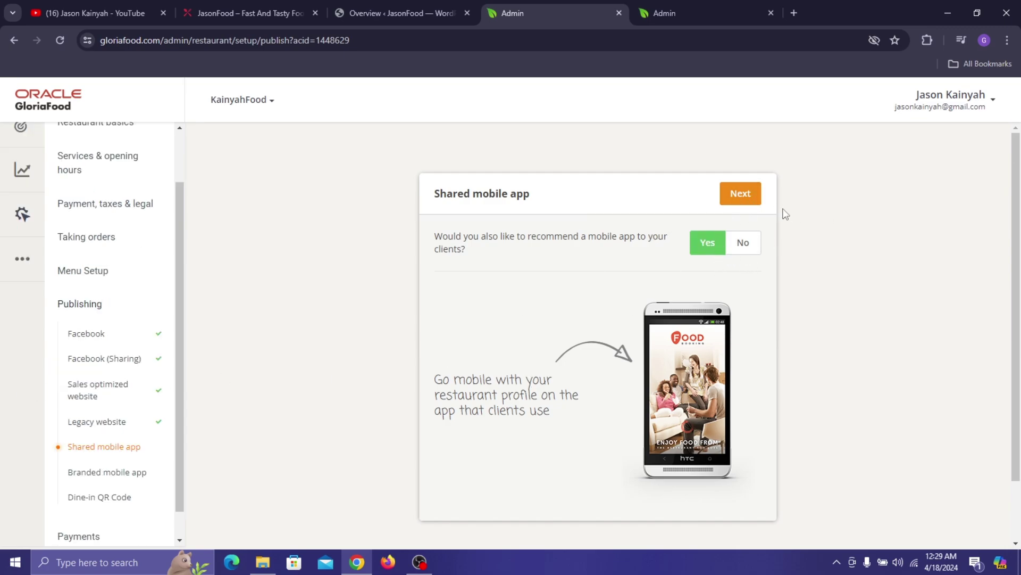
left_click(754, 201)
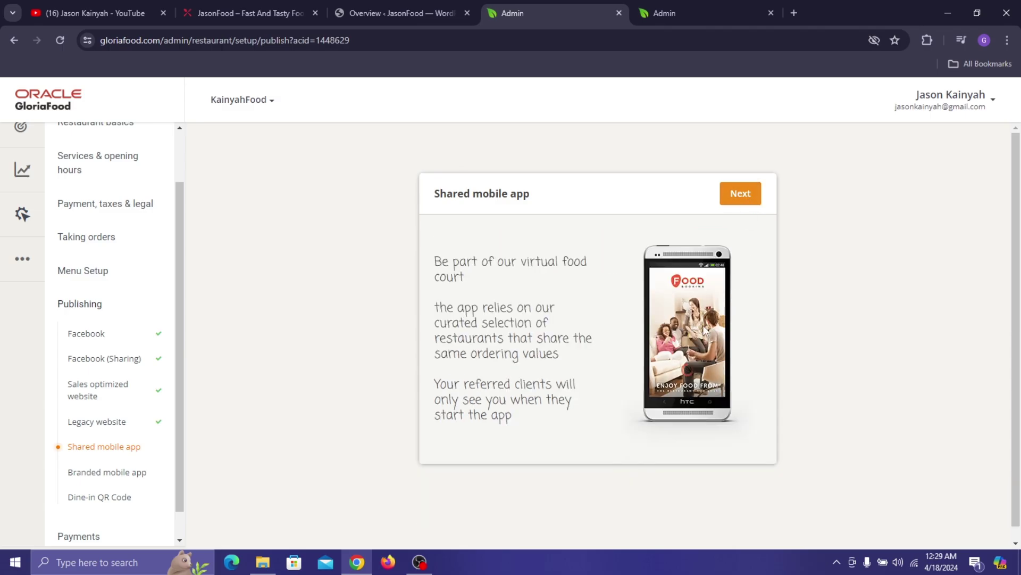
left_click_drag(449, 261, 535, 261)
left_click_drag(432, 261, 573, 375)
left_click(573, 375)
left_click(741, 196)
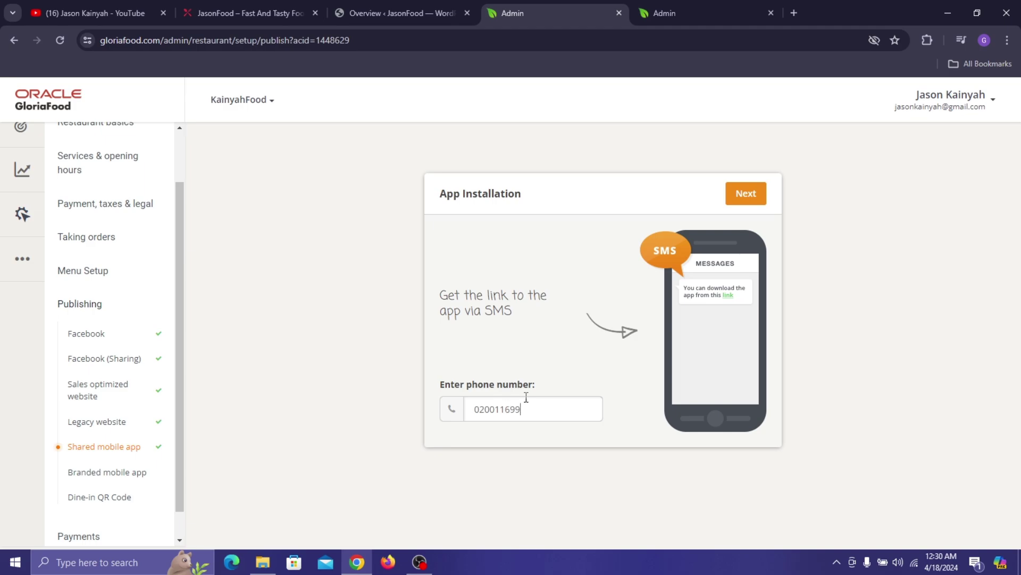
- Enter the phone number, send the app download link by SMS, and review the connectivity notice
type("5")
left_click(390, 319)
left_click(748, 205)
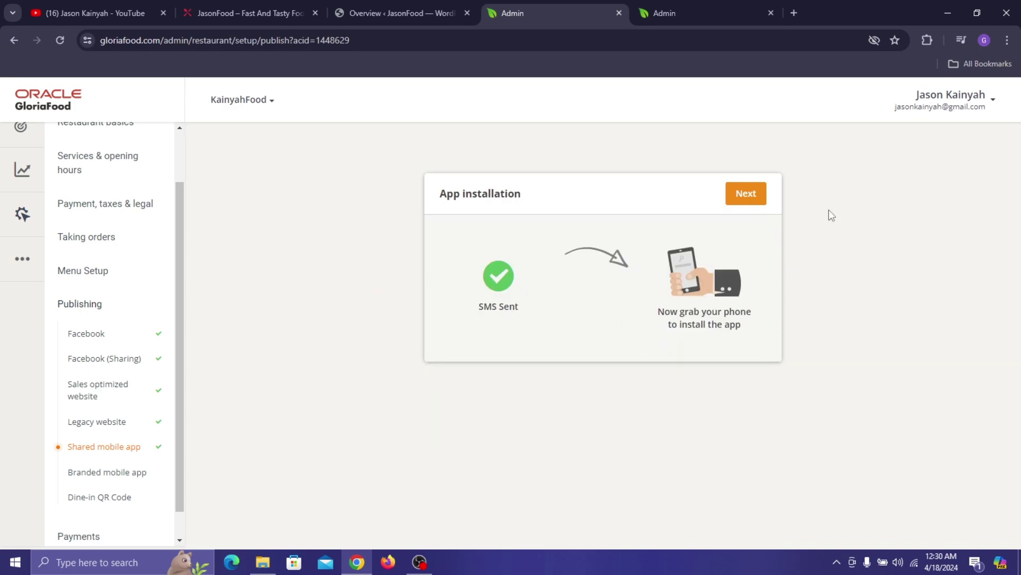
left_click(761, 200)
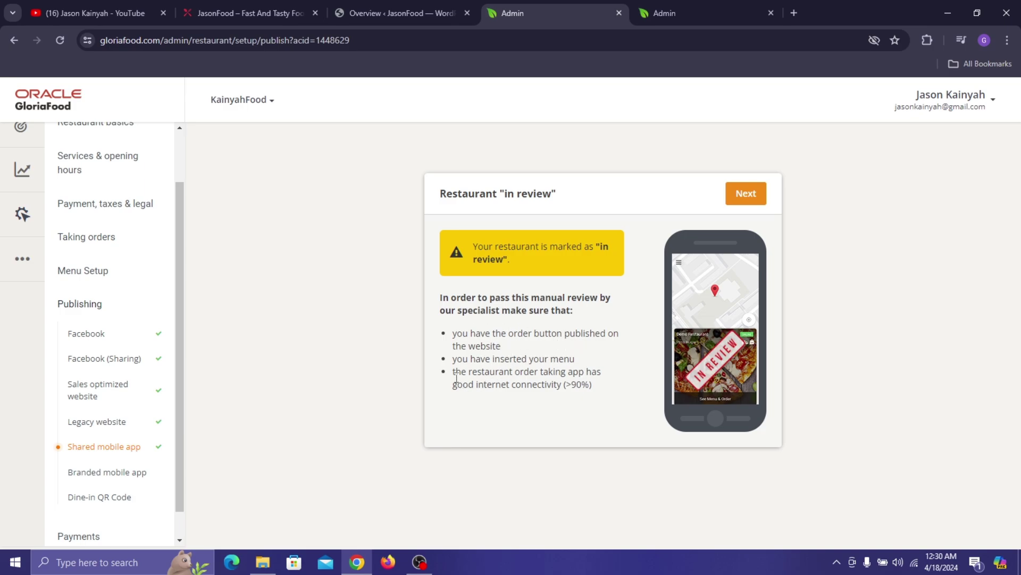
left_click_drag(456, 372, 598, 390)
left_click(582, 436)
left_click_drag(456, 372, 592, 384)
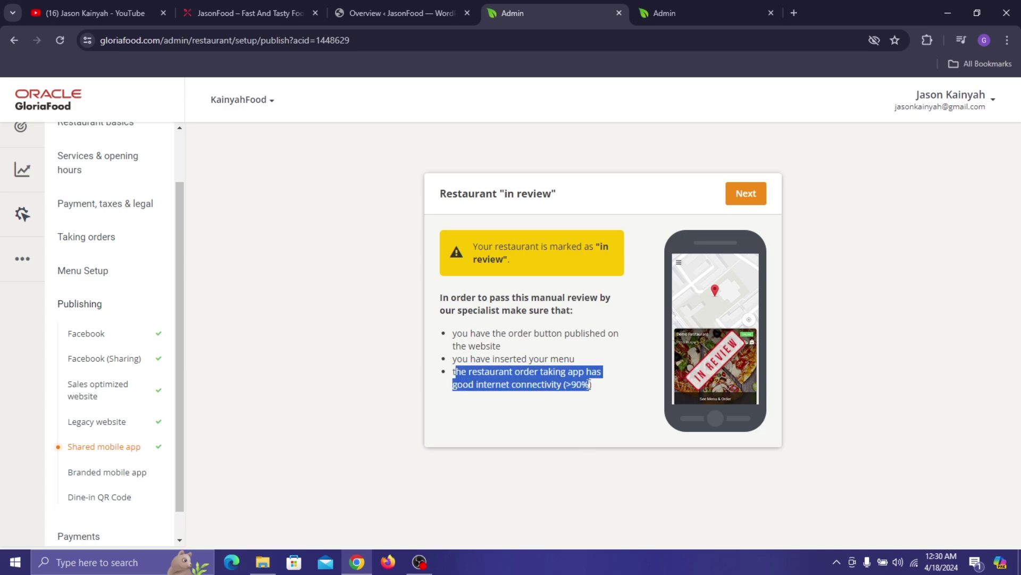
left_click(599, 421)
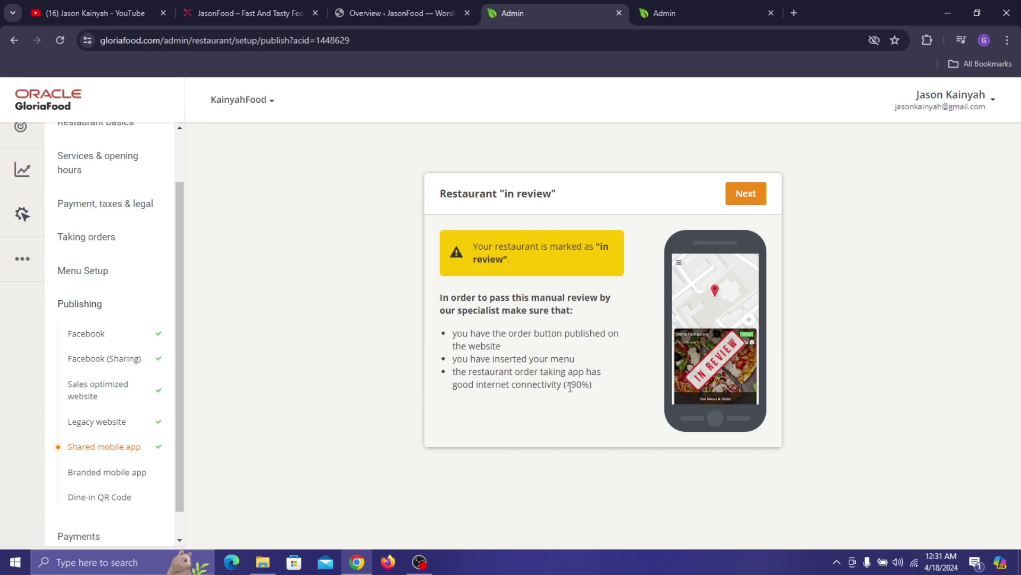
left_click_drag(566, 384, 589, 383)
left_click(559, 352)
left_click(756, 201)
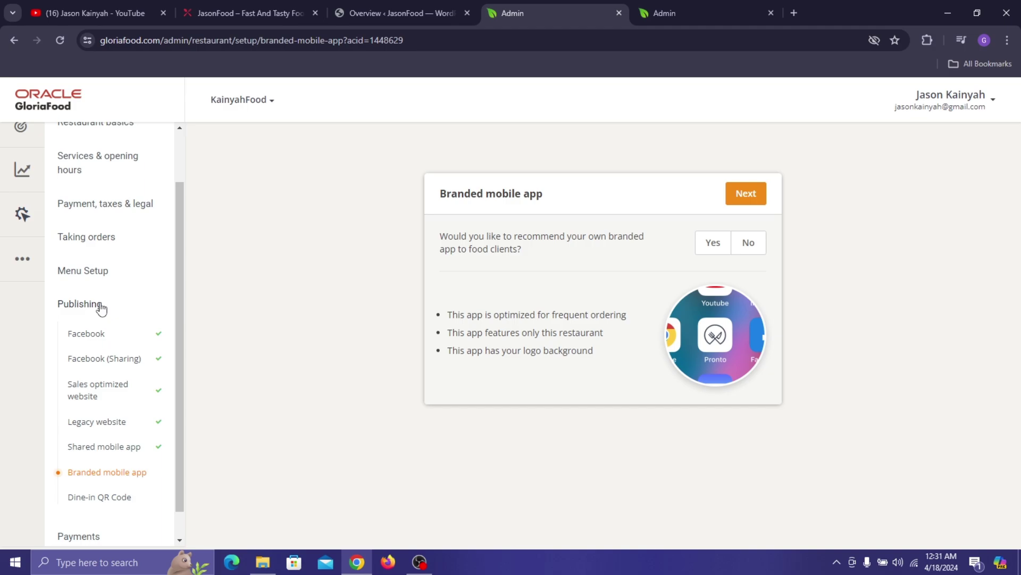
- Answer No to the branded mobile app and Yes to dine-in QR codes
left_click(752, 248)
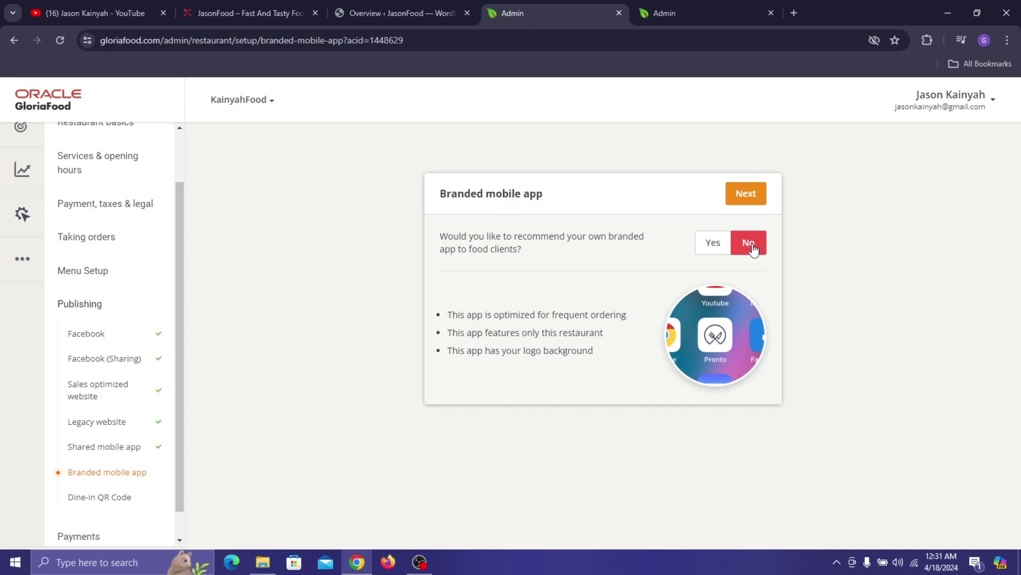
left_click(745, 194)
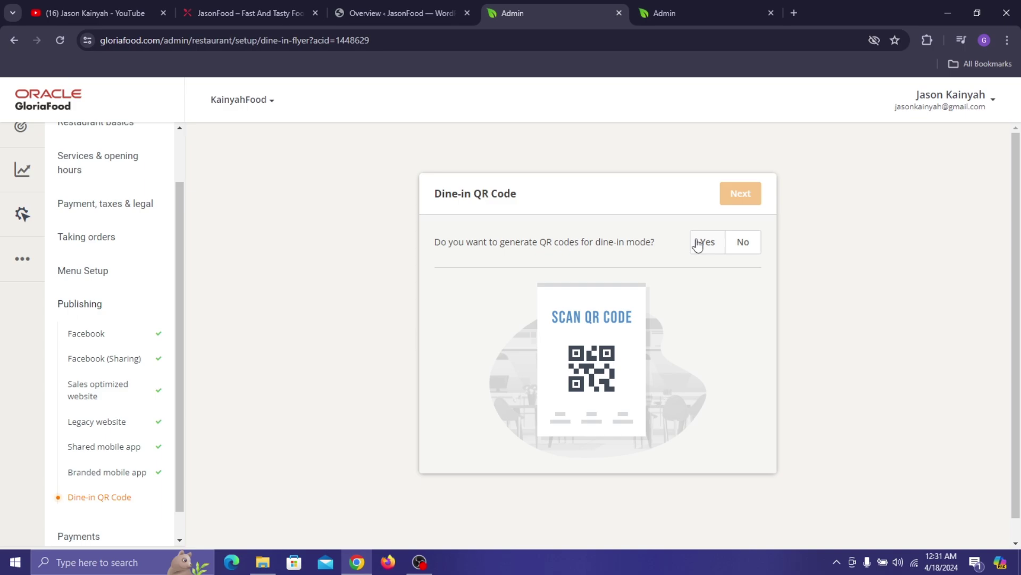
left_click(698, 244)
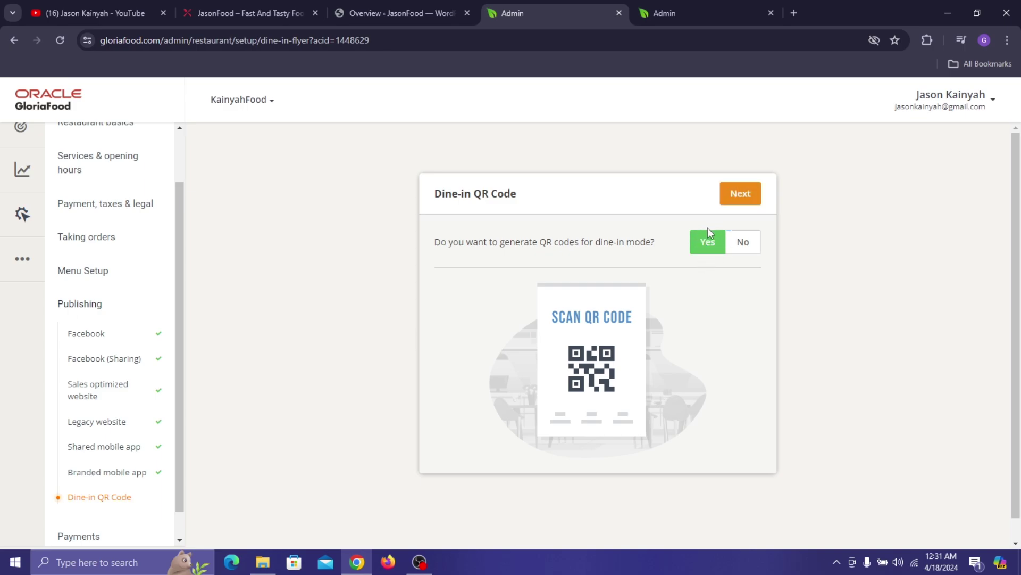
left_click(729, 194)
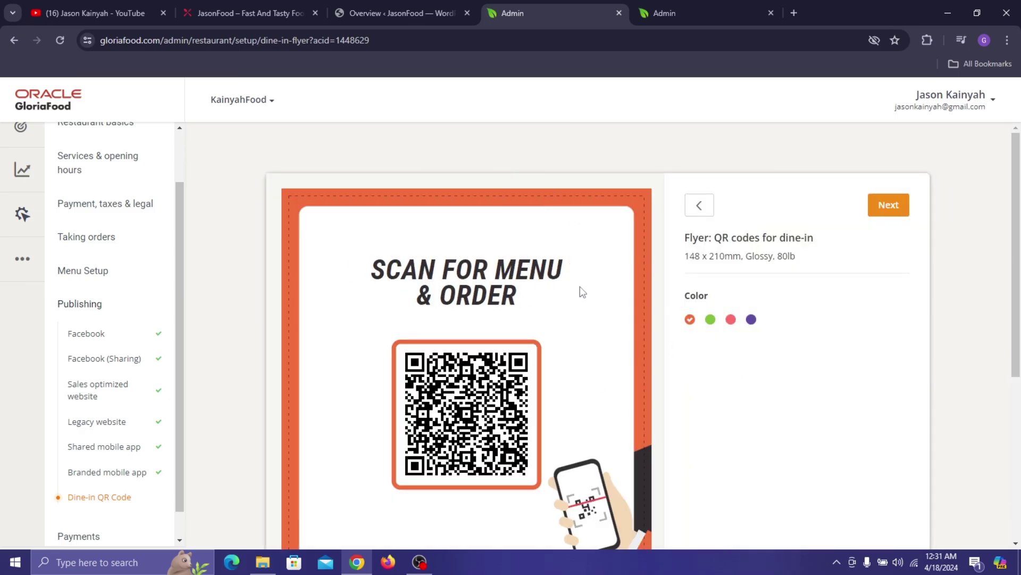
- Make the dine-in QR flyer pink and confirm the design
left_click(731, 320)
scroll(747, 328, "down", 3)
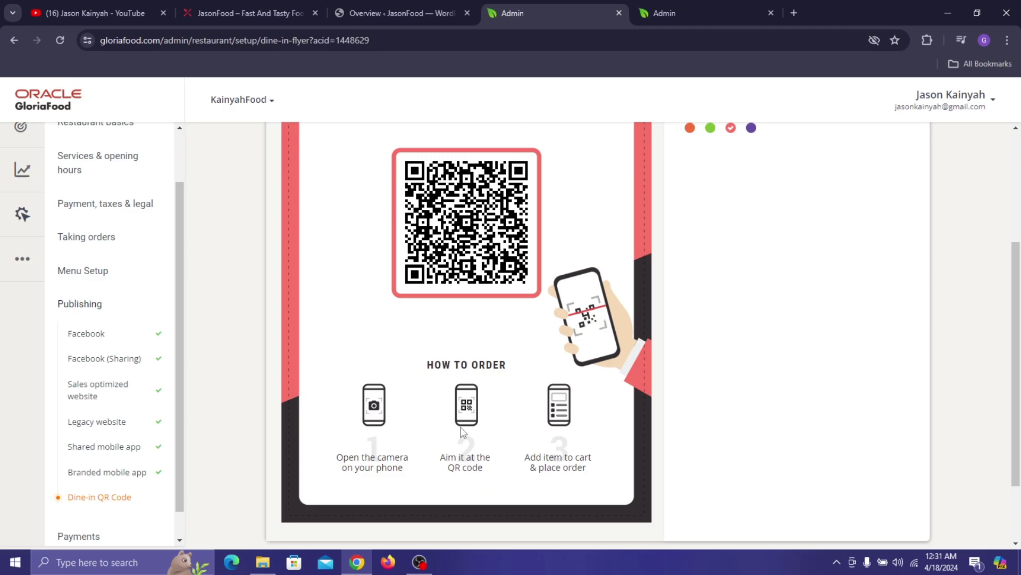
scroll(590, 260, "up", 3)
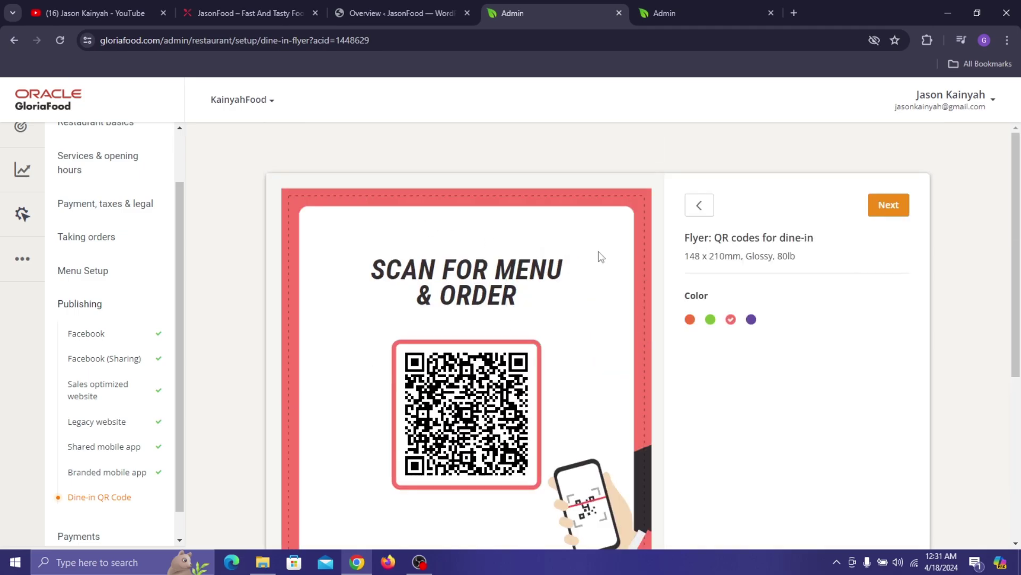
left_click(889, 204)
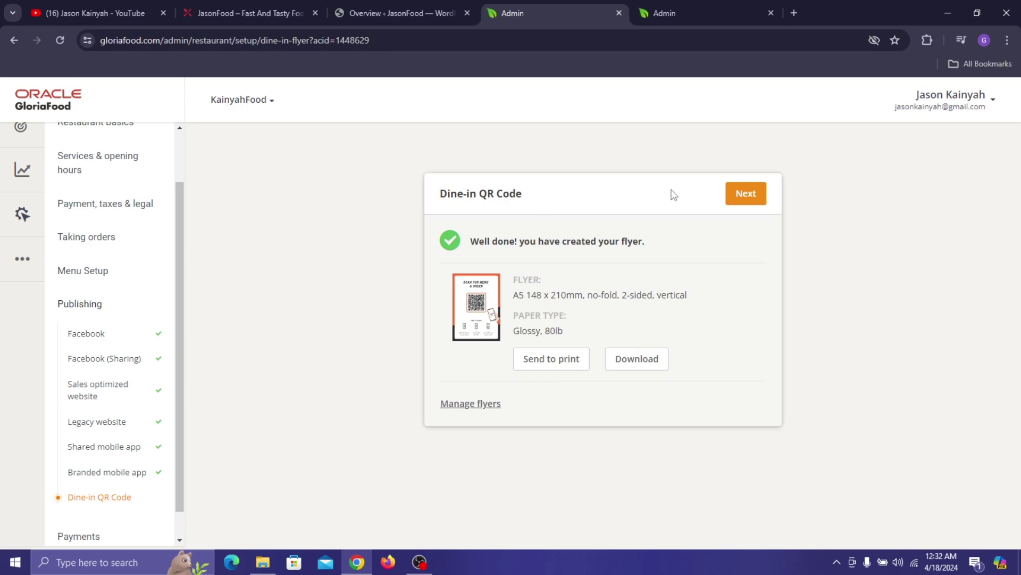
left_click(754, 192)
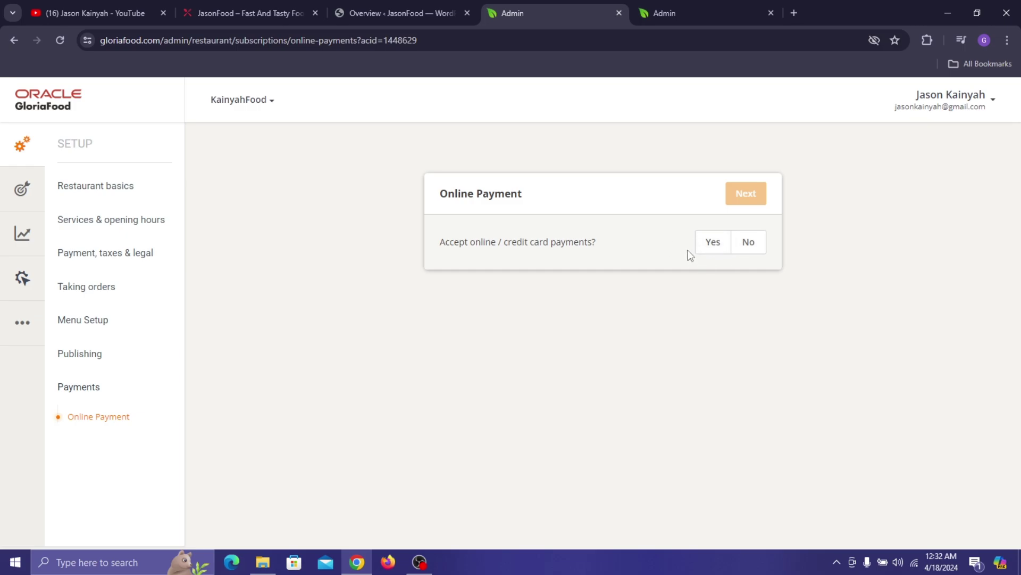
- Toggle online card payments between Yes and No, leaving No selected, and continue
left_click(704, 249)
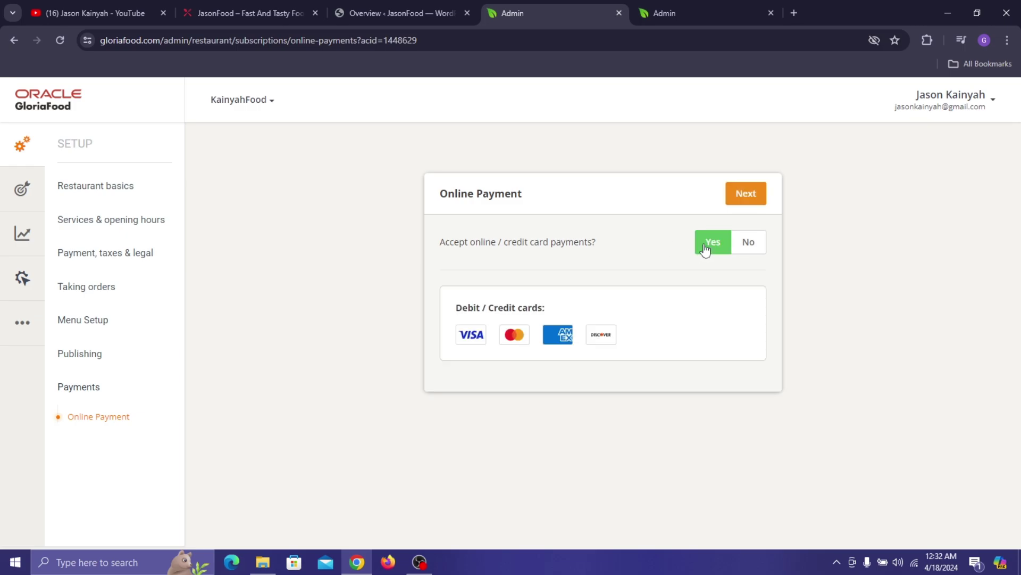
left_click(742, 247)
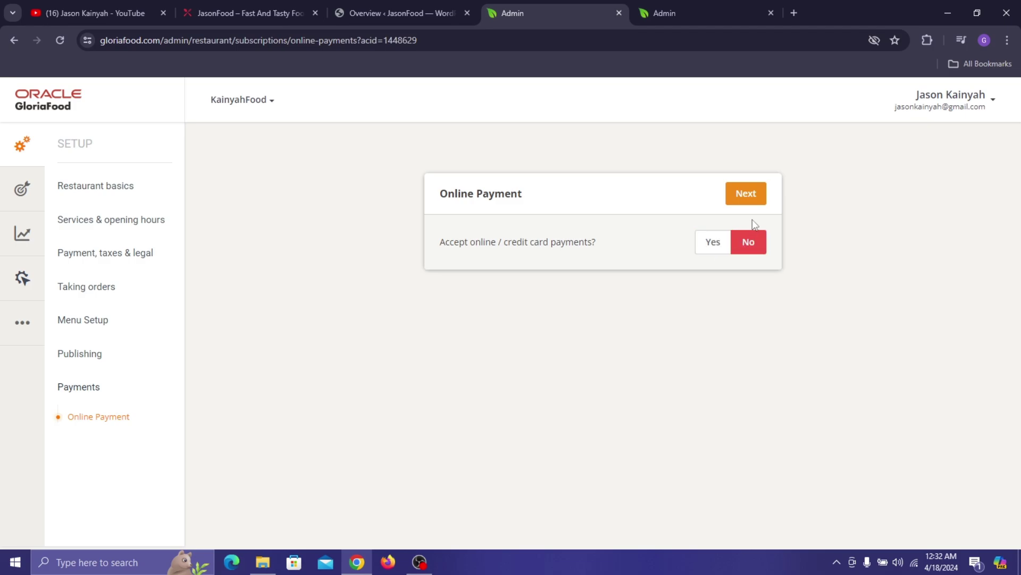
left_click(714, 254)
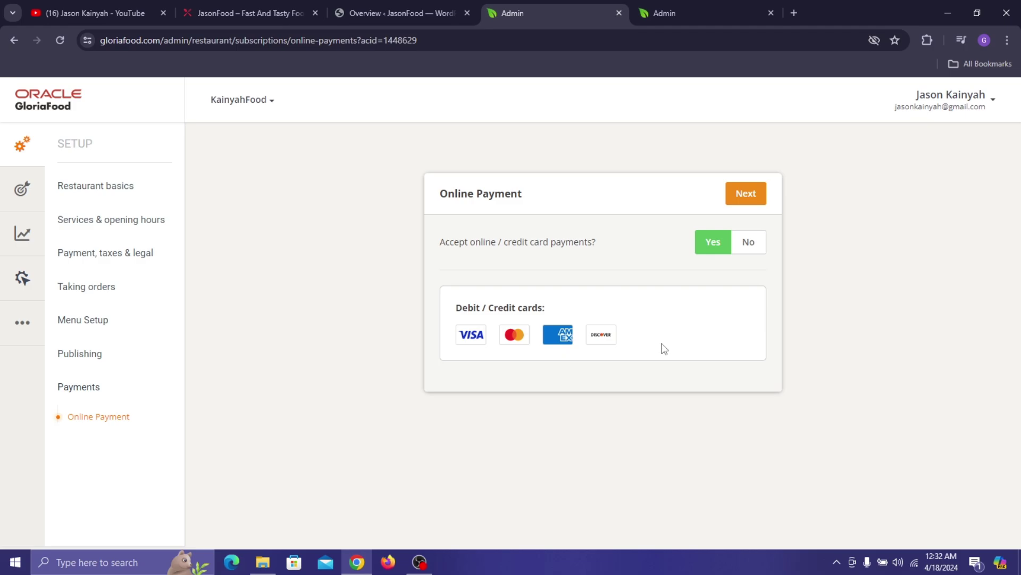
left_click(752, 249)
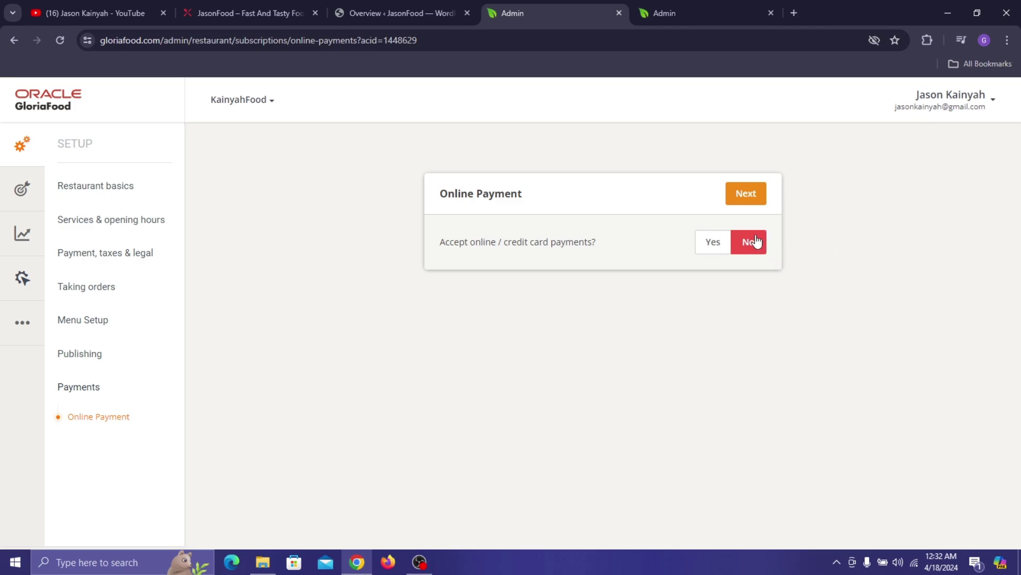
left_click(744, 200)
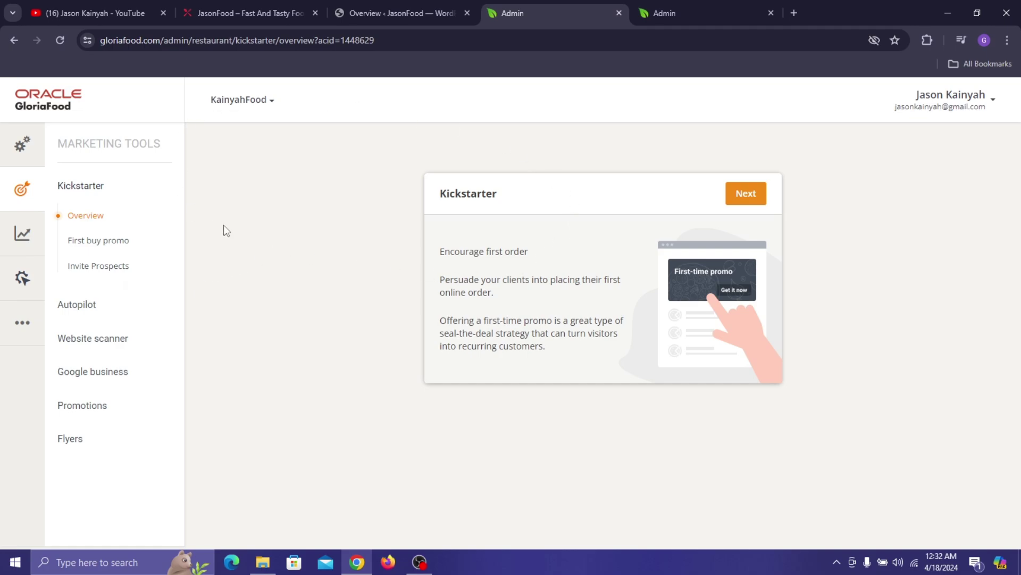
- Step through the Kickstarter introduction to reach the First buy promo question
left_click(751, 194)
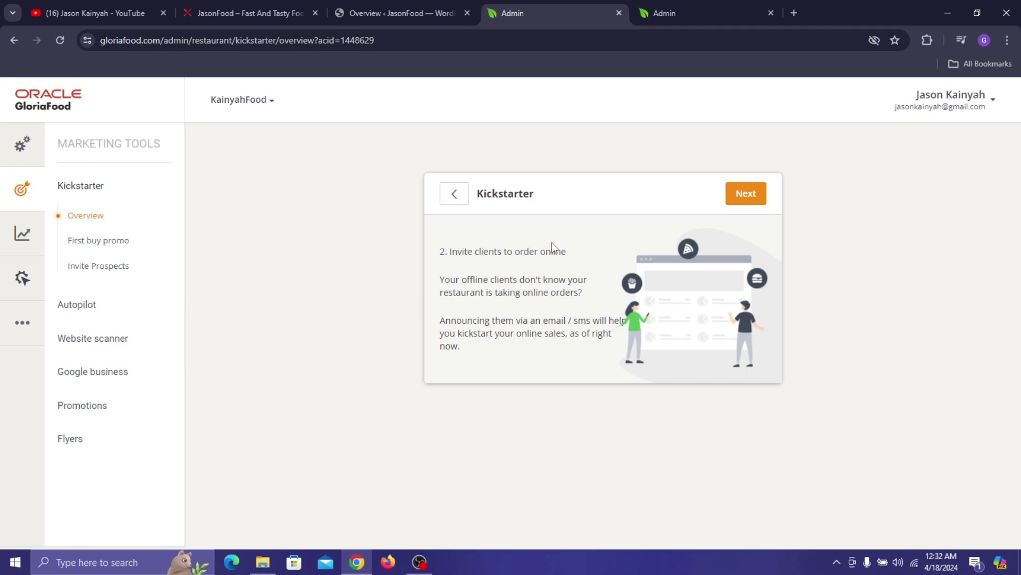
left_click(465, 190)
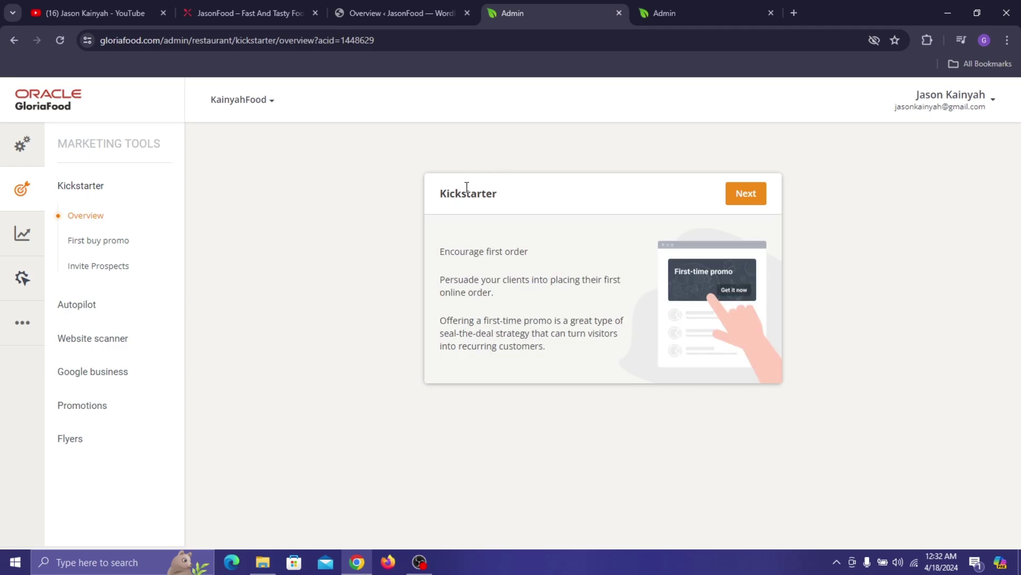
left_click(747, 195)
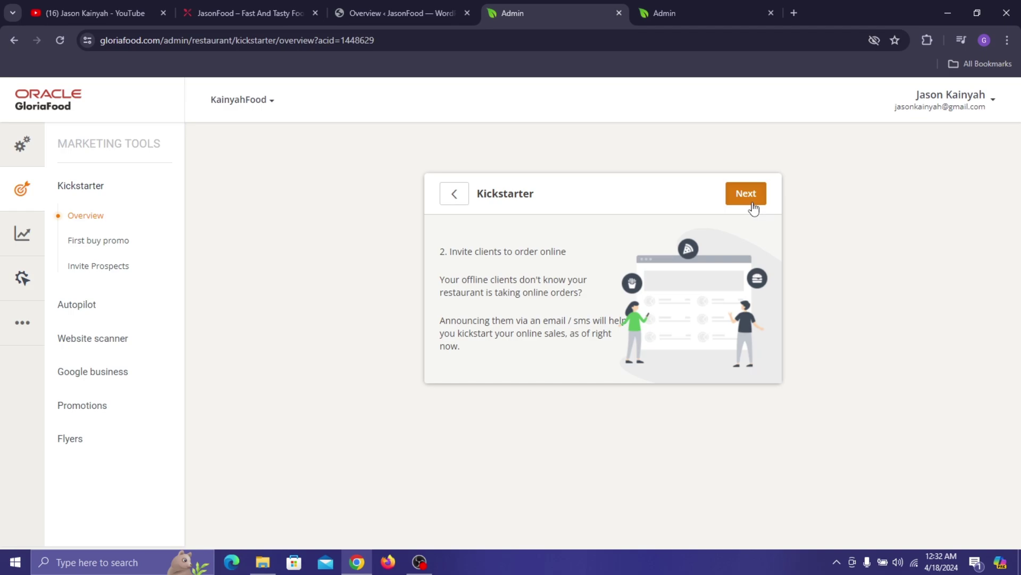
left_click(752, 203)
left_click(752, 203)
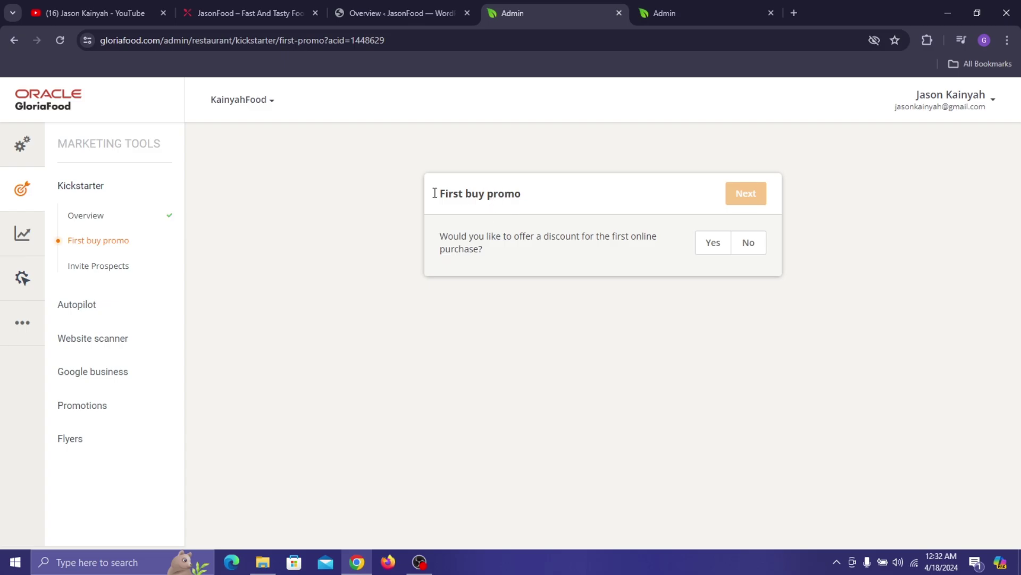
- Check the restaurant's ordering menu, then answer Yes to a first-purchase discount
left_click(303, 11)
left_click(200, 463)
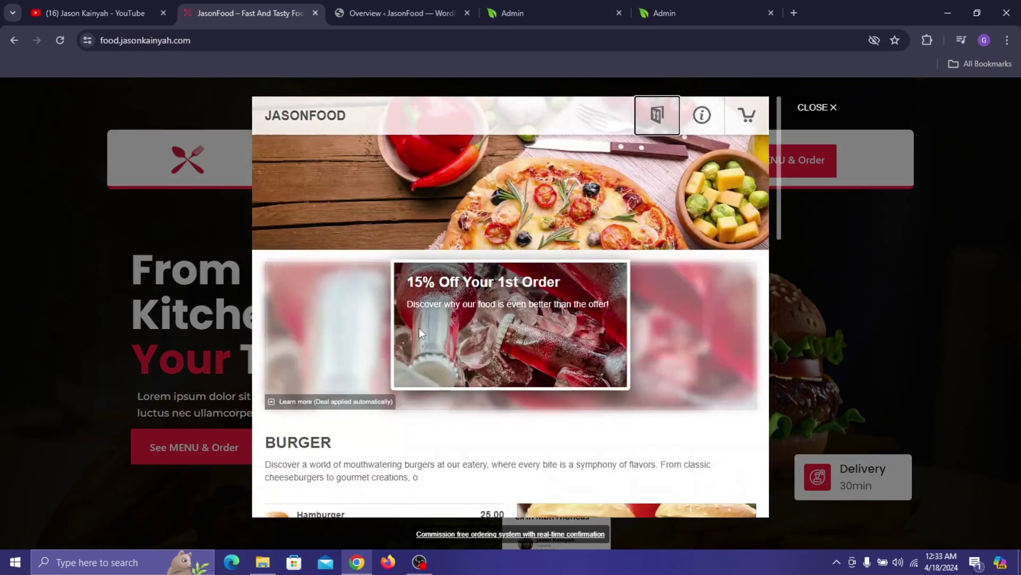
left_click(540, 8)
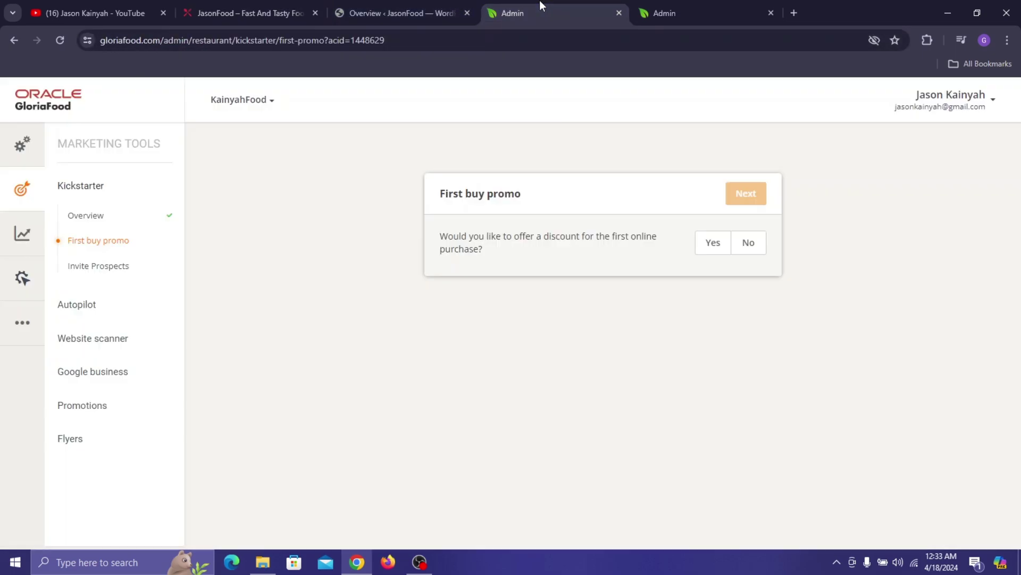
left_click(712, 246)
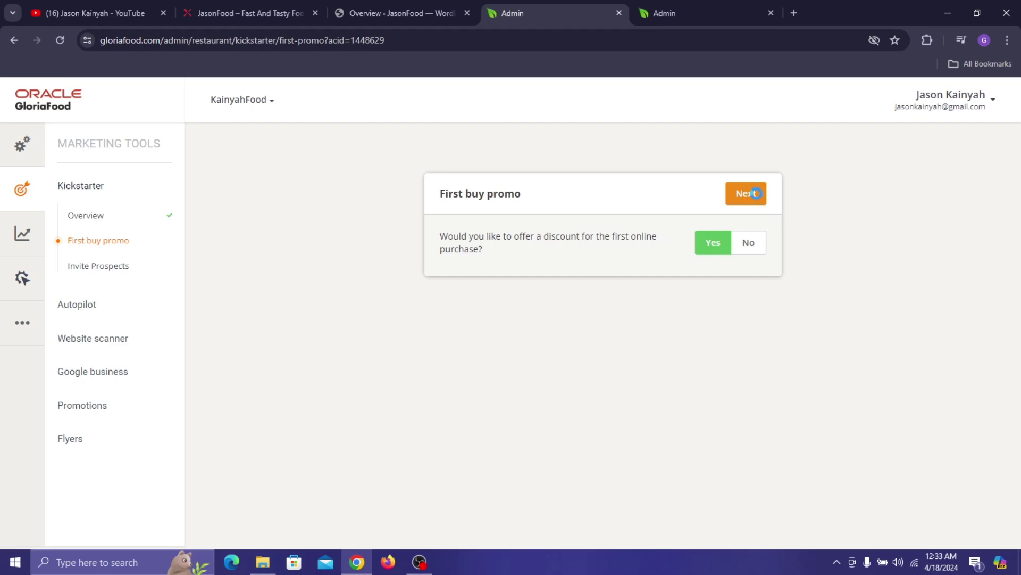
left_click(746, 193)
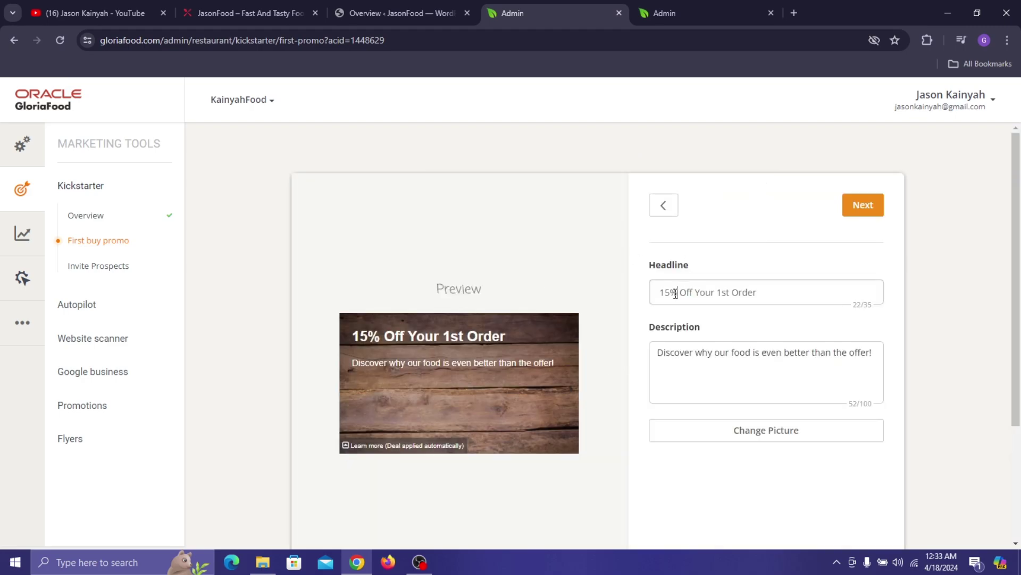
- Change the promo headline to 20% and use the red drink-bottle picture
left_click_drag(675, 293, 663, 294)
left_click(671, 296)
key("BackSpace")
key("BackSpace")
type("20")
left_click(759, 429)
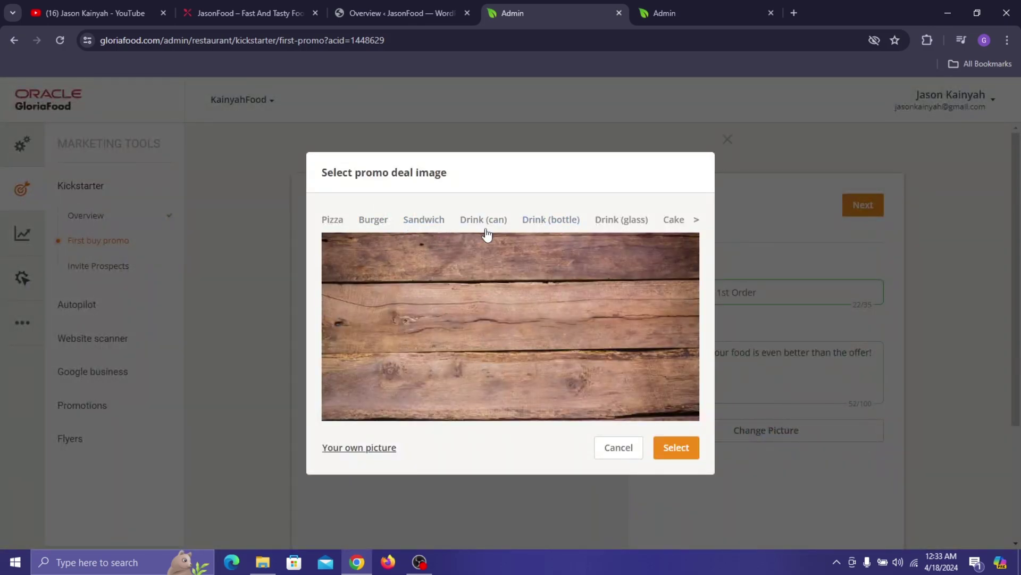
left_click(493, 222)
left_click(548, 224)
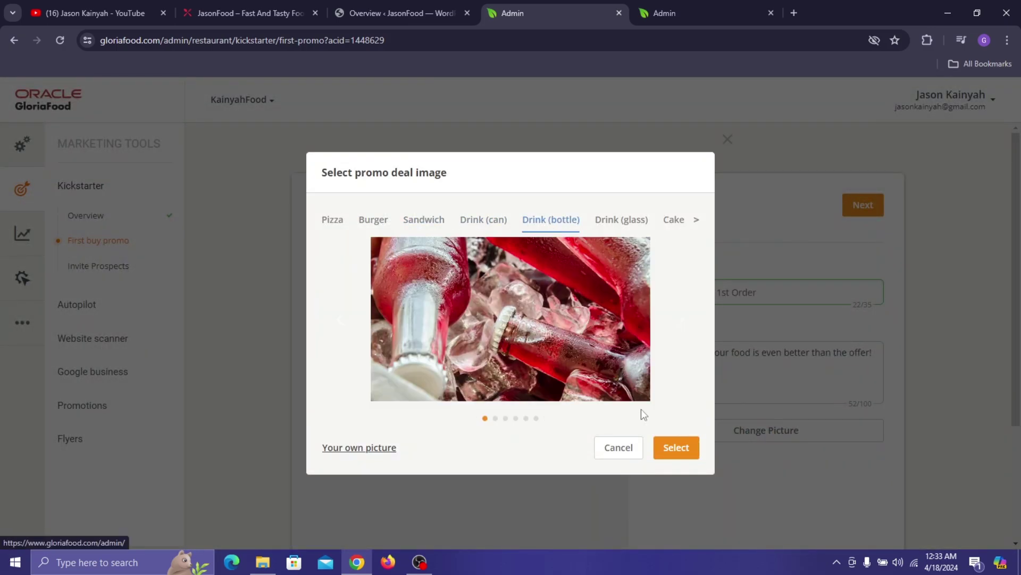
left_click(675, 451)
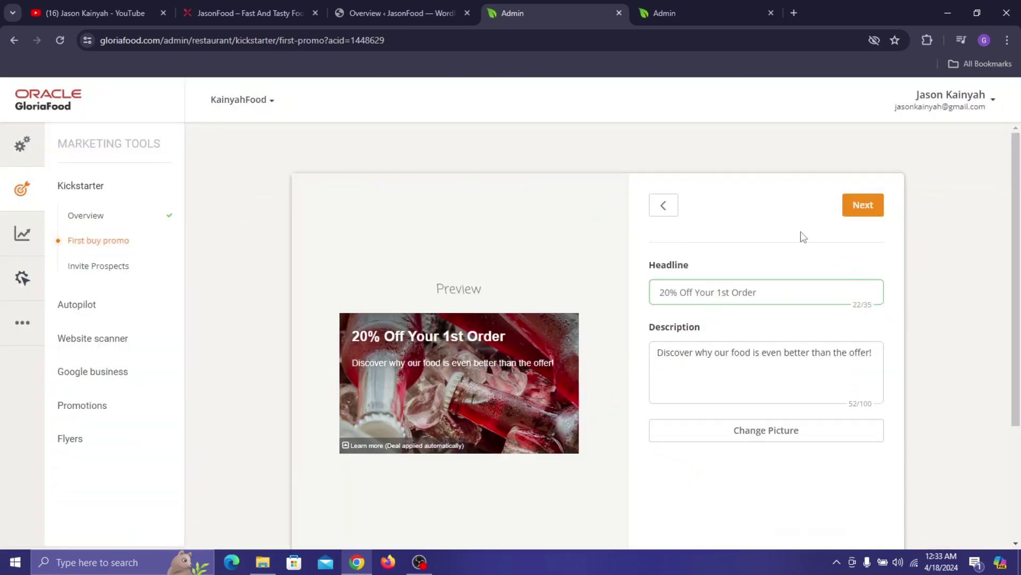
- Set the promo discount to 20, update the minimum order amount, and save the promotion
left_click(862, 204)
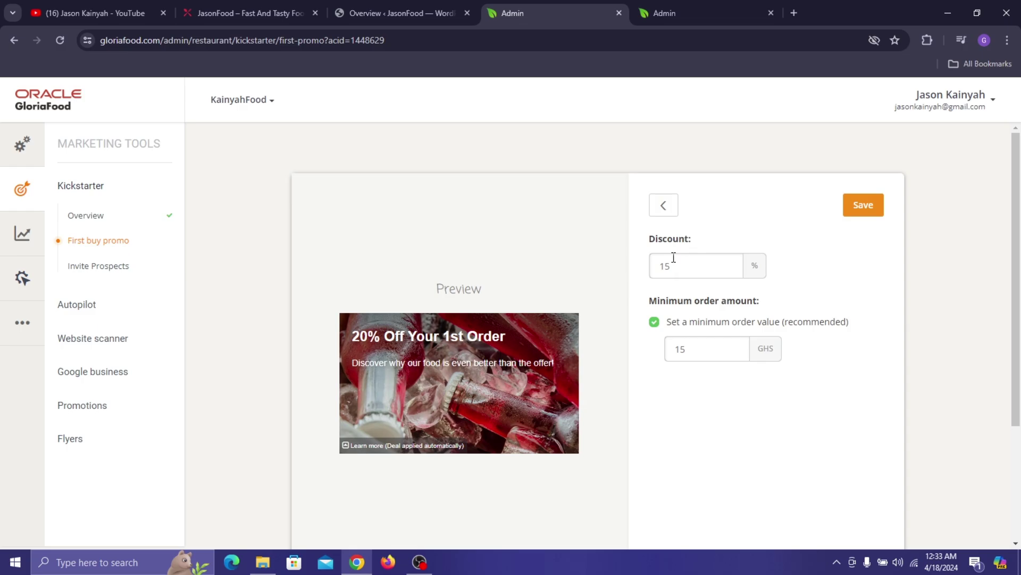
left_click_drag(673, 258, 645, 272)
type("20")
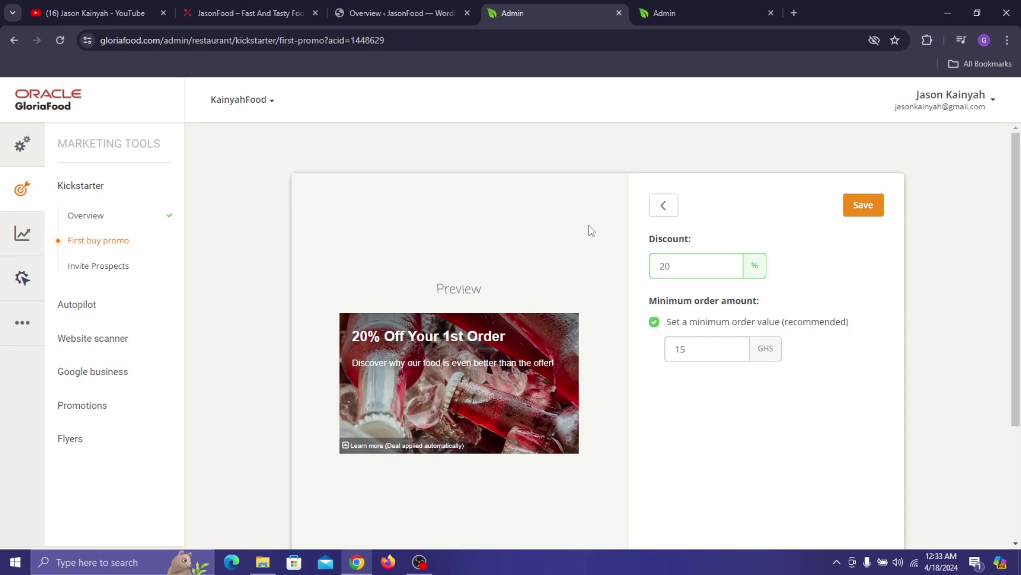
left_click(228, 7)
scroll(514, 308, "down", 12)
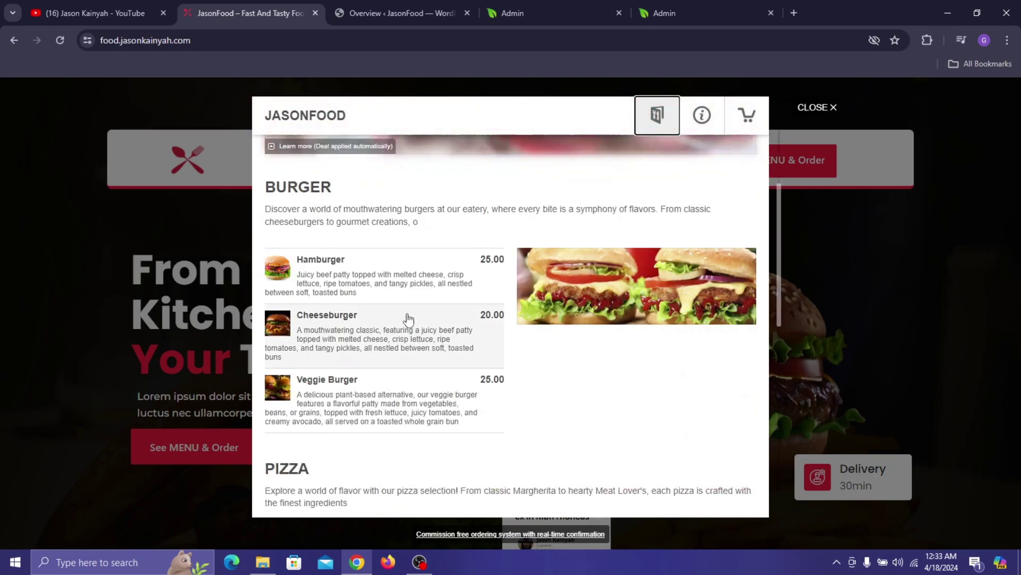
scroll(479, 383, "down", 3)
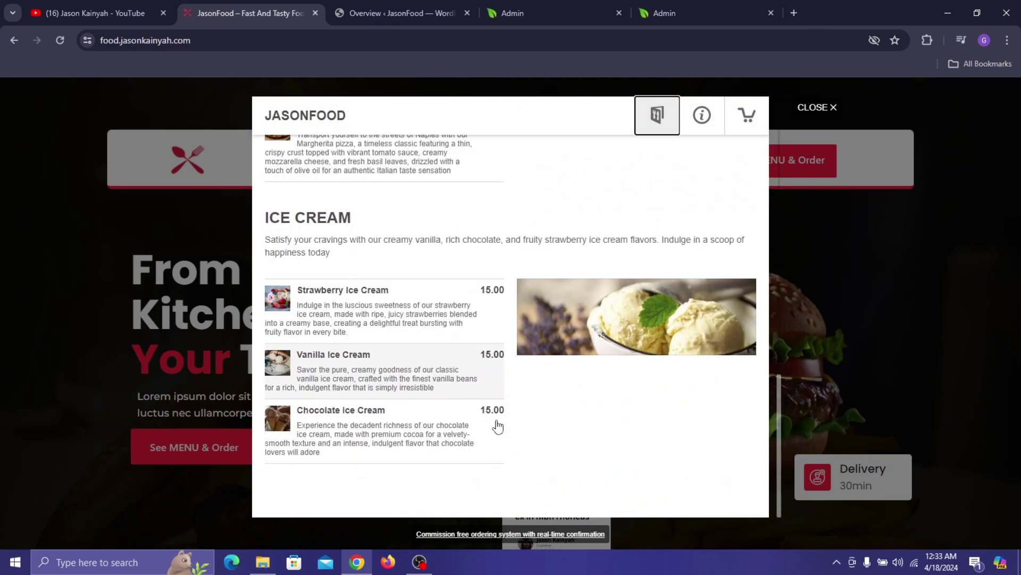
scroll(478, 268, "up", 5)
scroll(477, 269, "down", 5)
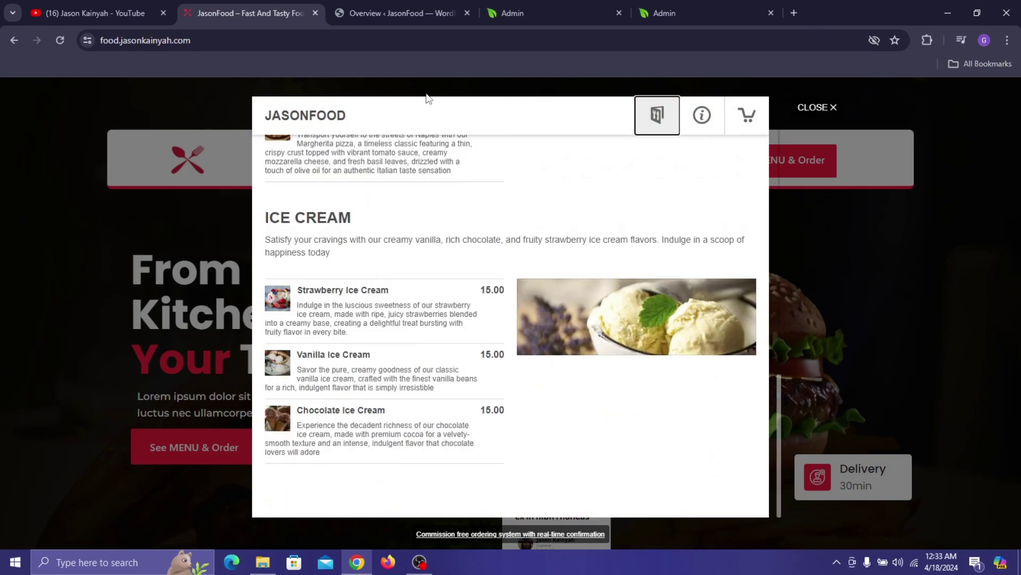
left_click(607, 5)
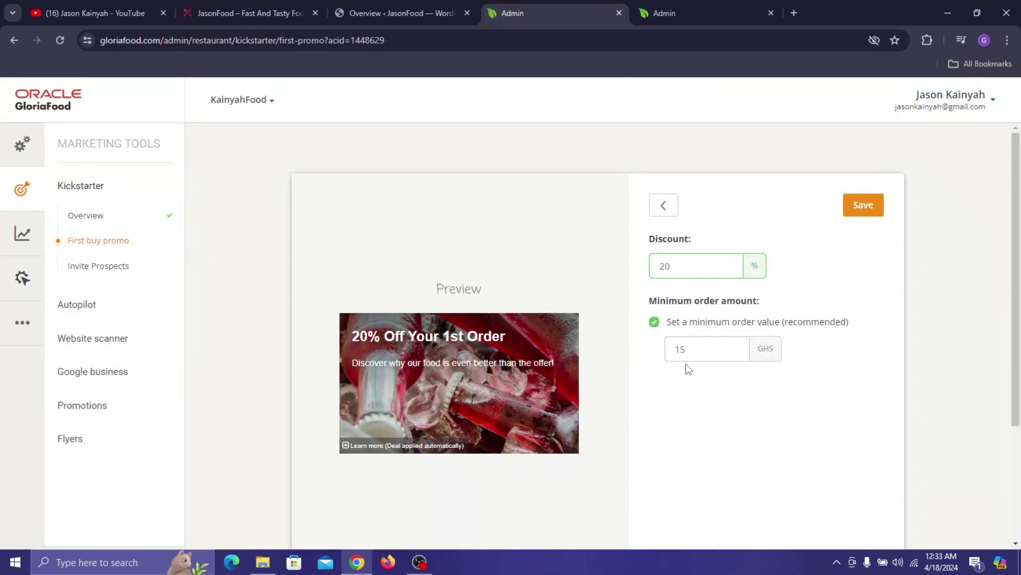
left_click_drag(686, 356, 632, 360)
type("15")
type("0")
left_click(850, 206)
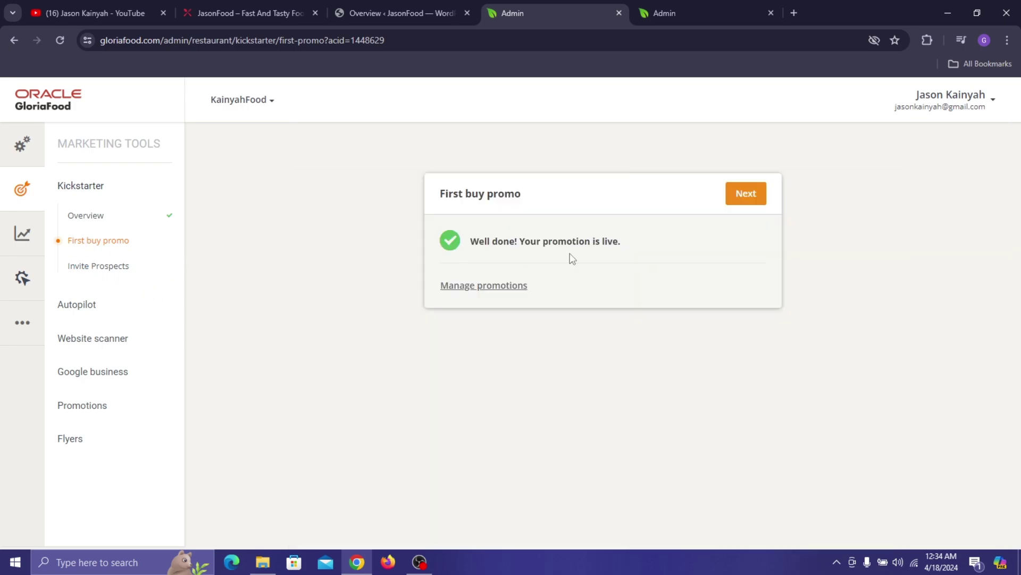
left_click(753, 200)
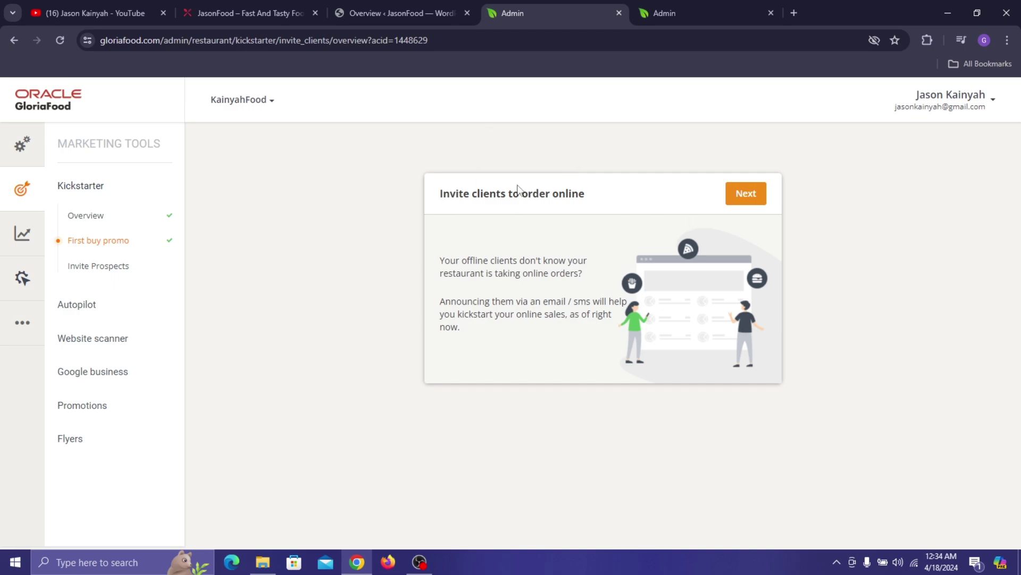
- Step through Invite clients, answer No to importing offline customers, then open Autopilot
left_click(745, 195)
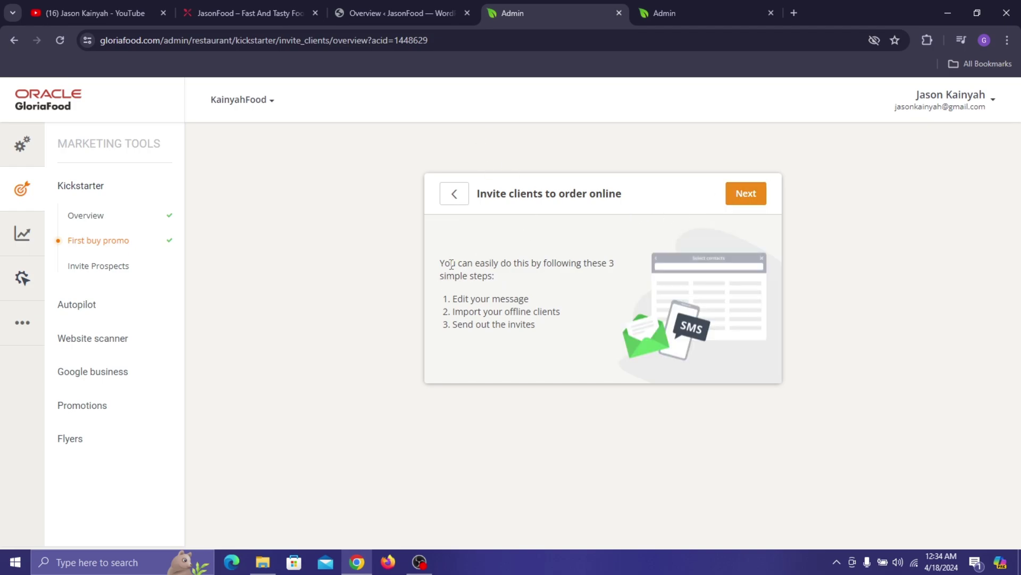
left_click_drag(451, 264, 452, 311)
left_click(529, 326)
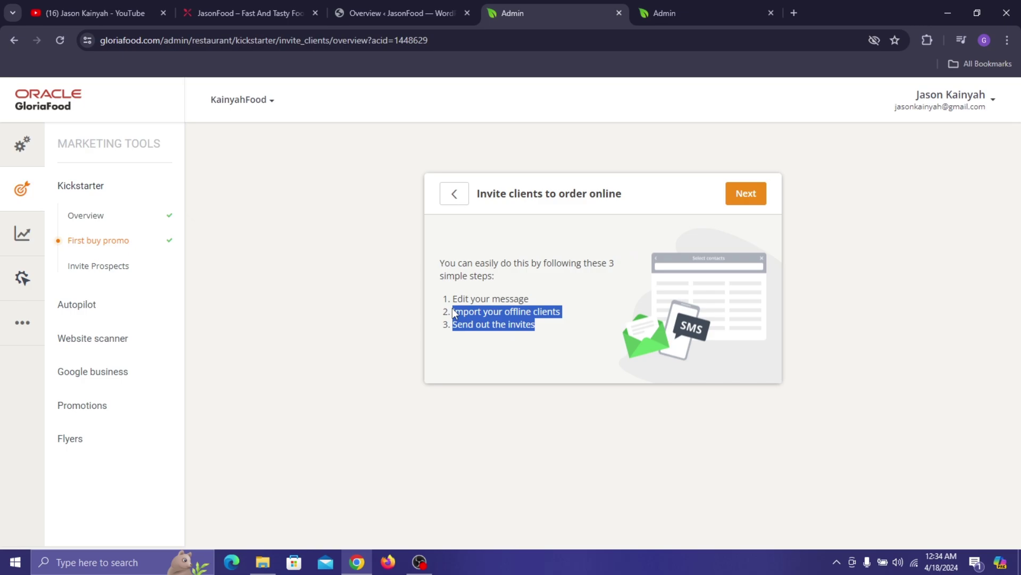
left_click(749, 192)
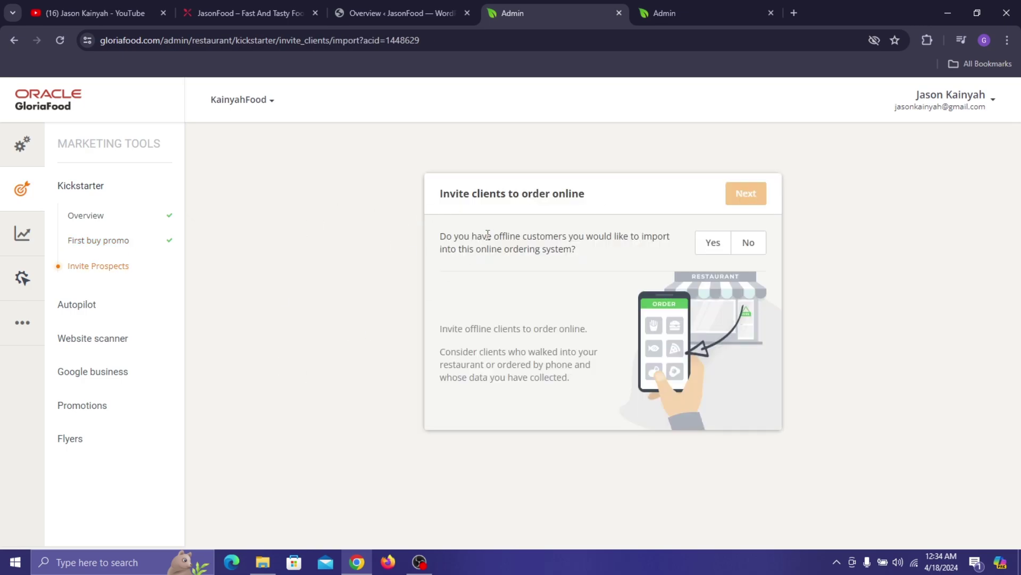
left_click(713, 244)
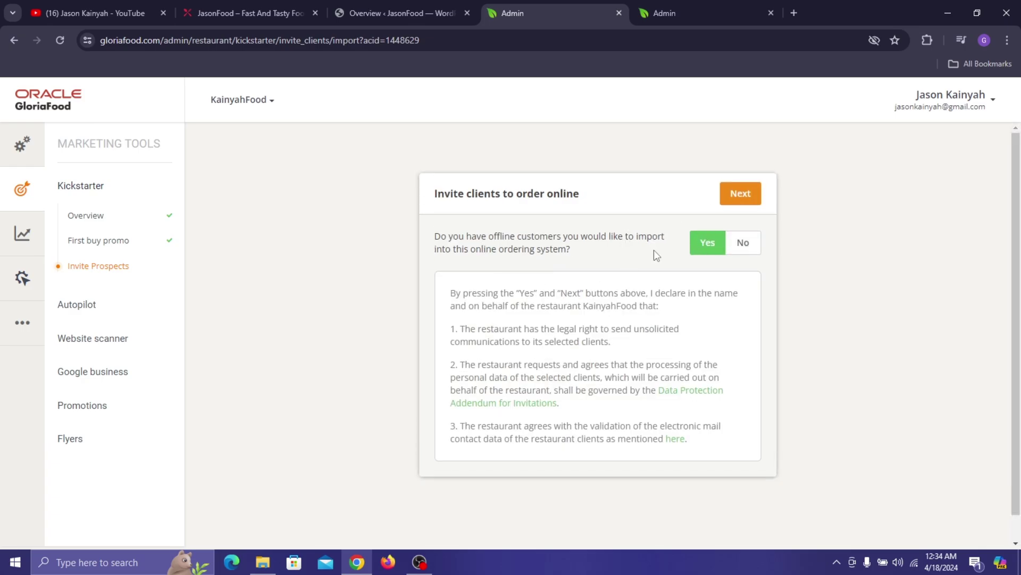
left_click(742, 246)
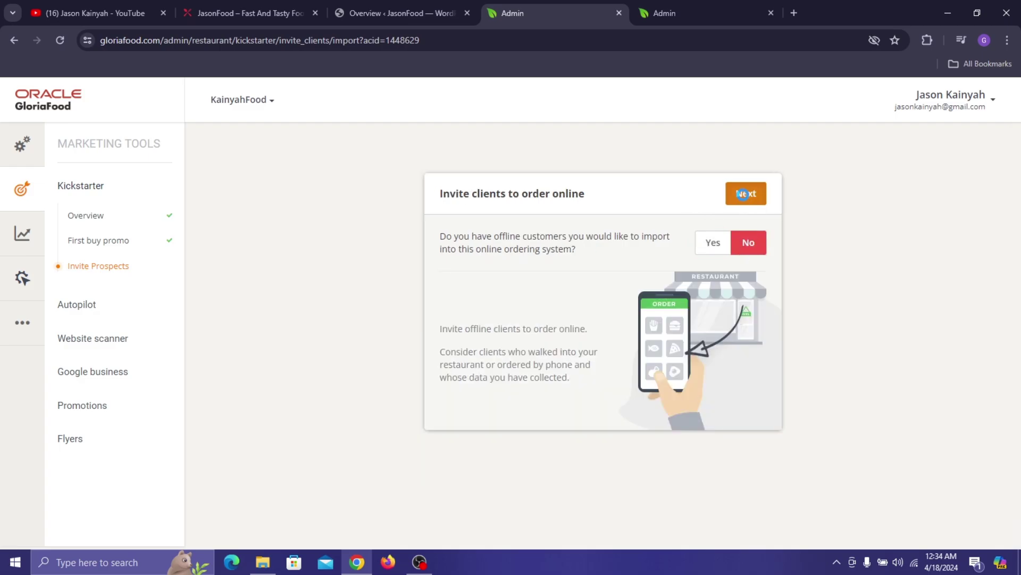
left_click(742, 194)
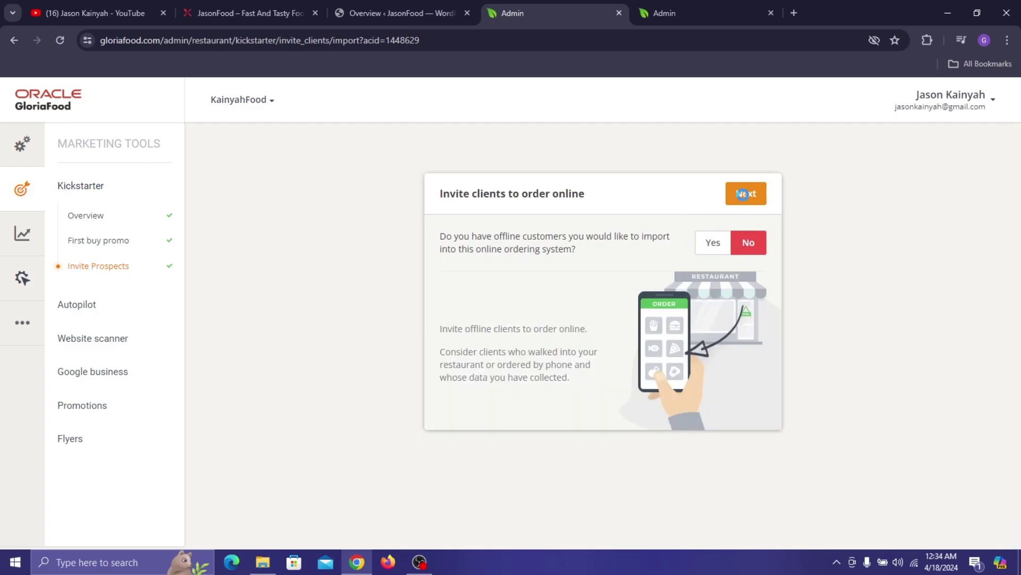
left_click(106, 315)
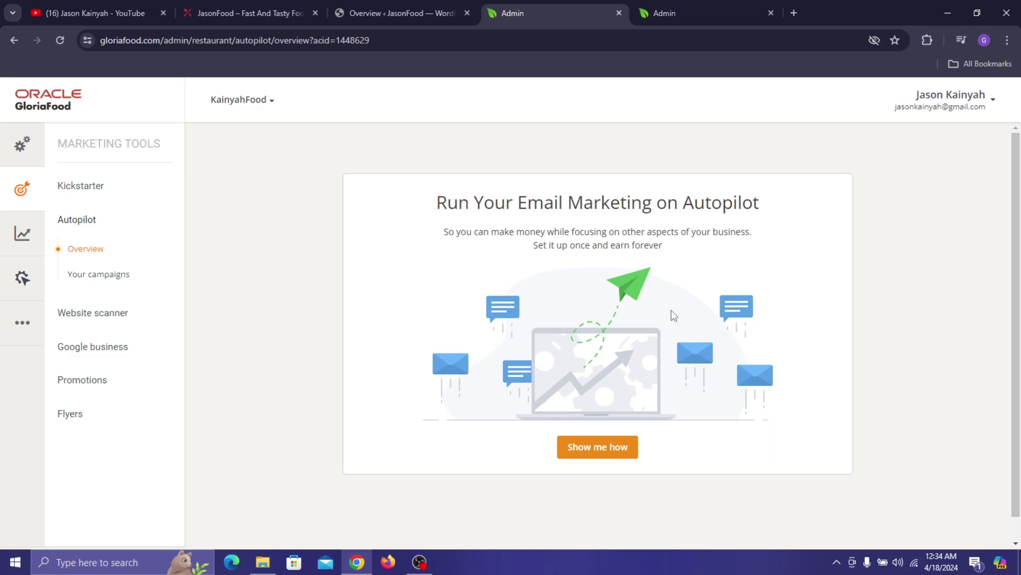
- Start the Autopilot walkthrough and read through its campaign and smart selling introduction
left_click(599, 445)
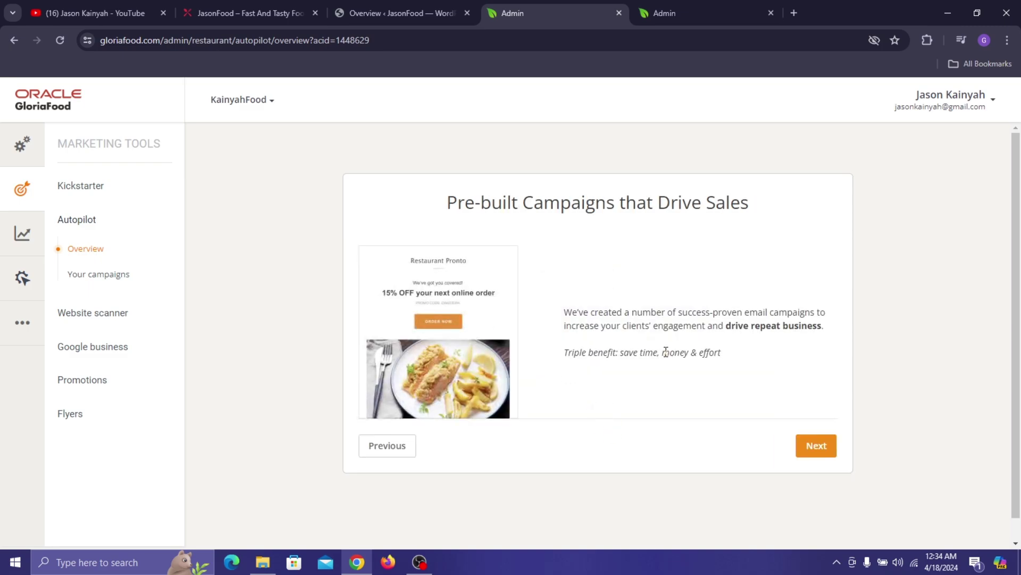
left_click_drag(629, 313, 806, 314)
left_click(819, 446)
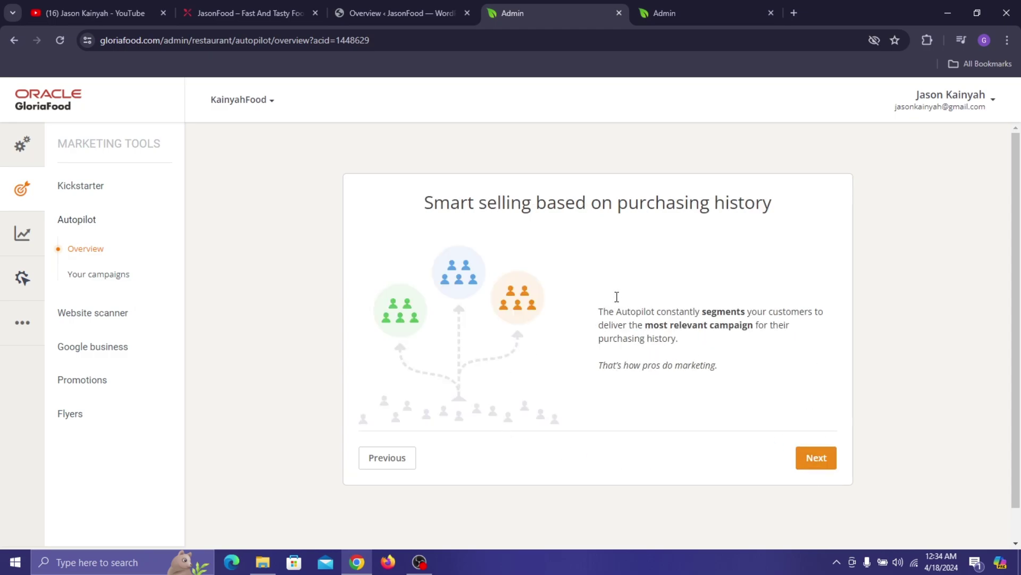
left_click_drag(655, 313, 771, 325)
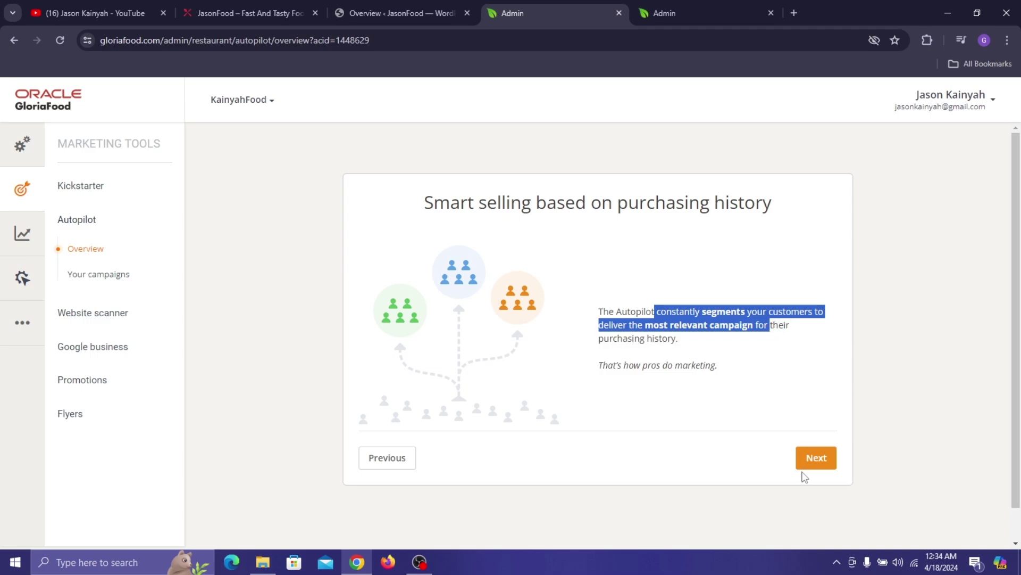
left_click(815, 458)
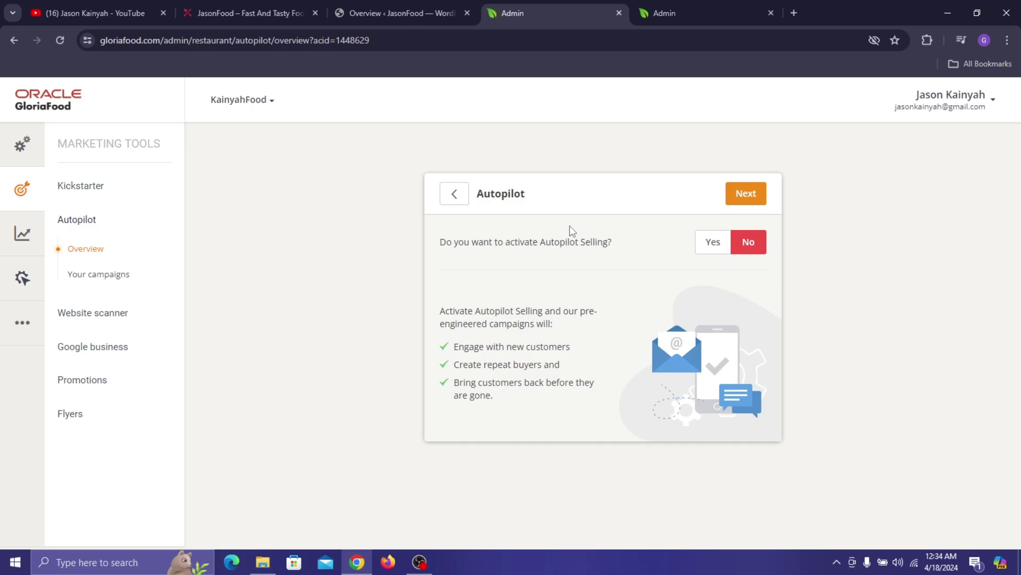
- Leave Autopilot Selling set to No and continue to the campaigns list
left_click(708, 247)
left_click(744, 251)
left_click(747, 195)
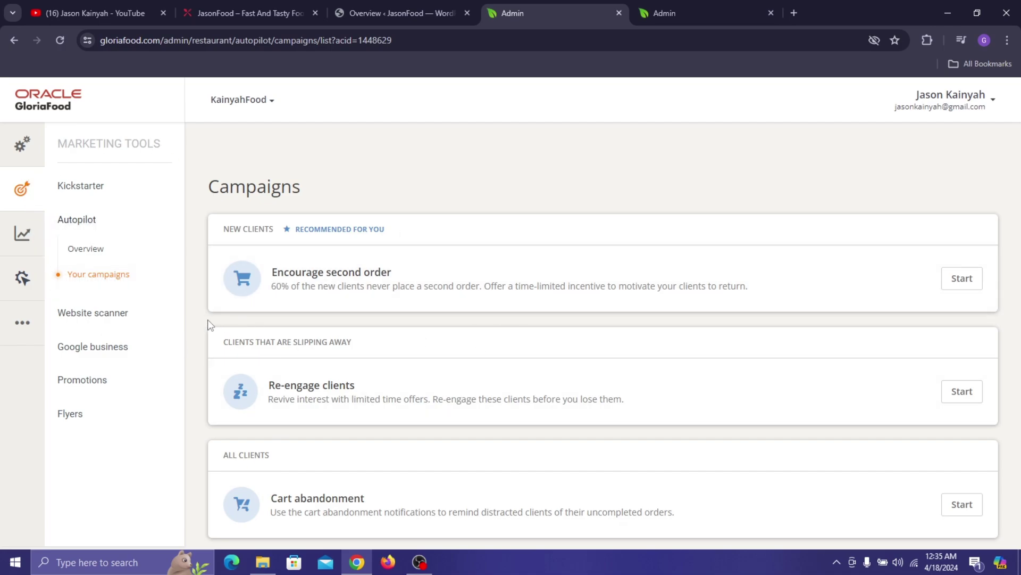
left_click(129, 315)
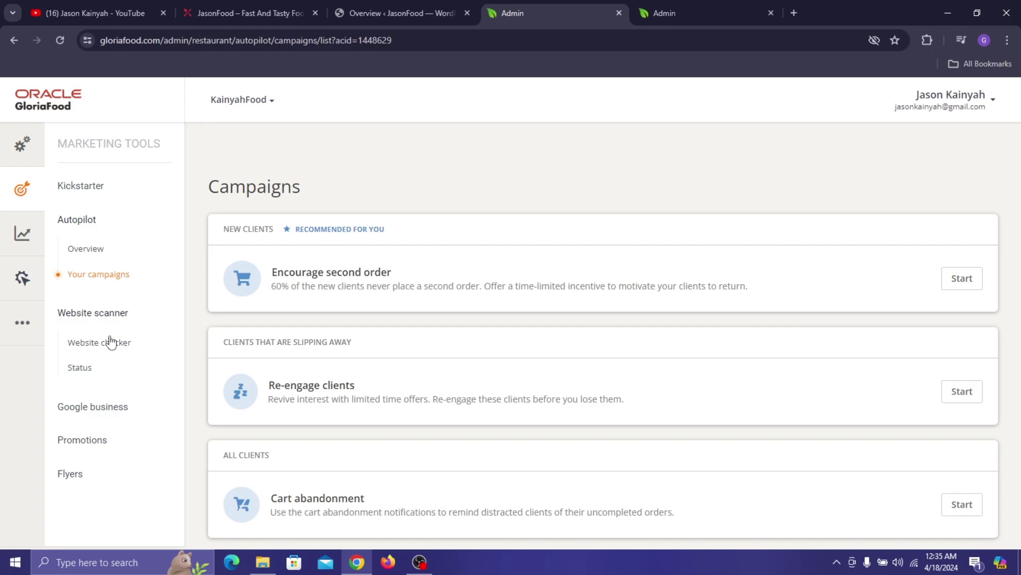
- Open the Website checker and read the Website Quality introduction
left_click(102, 342)
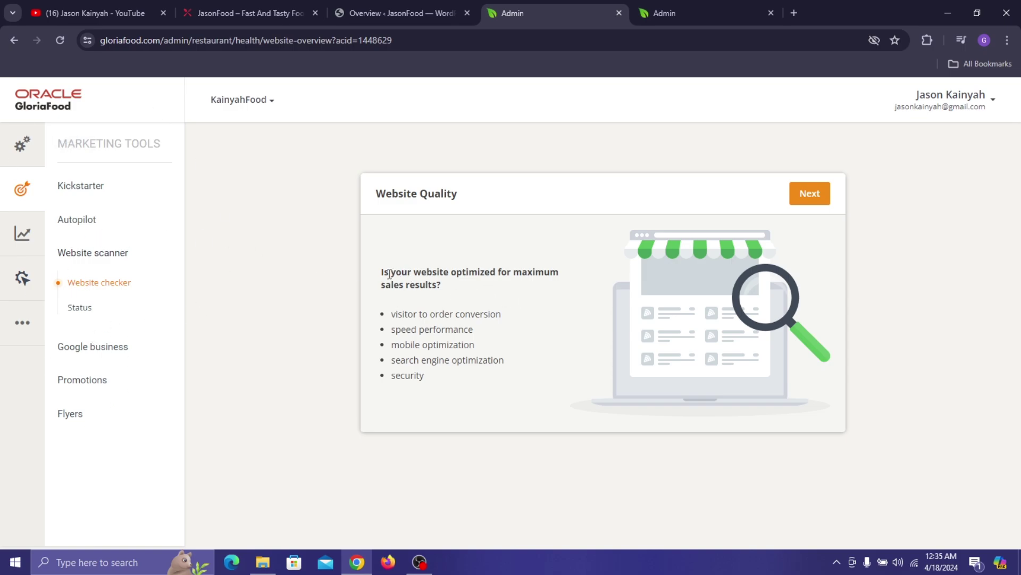
left_click_drag(384, 273, 431, 274)
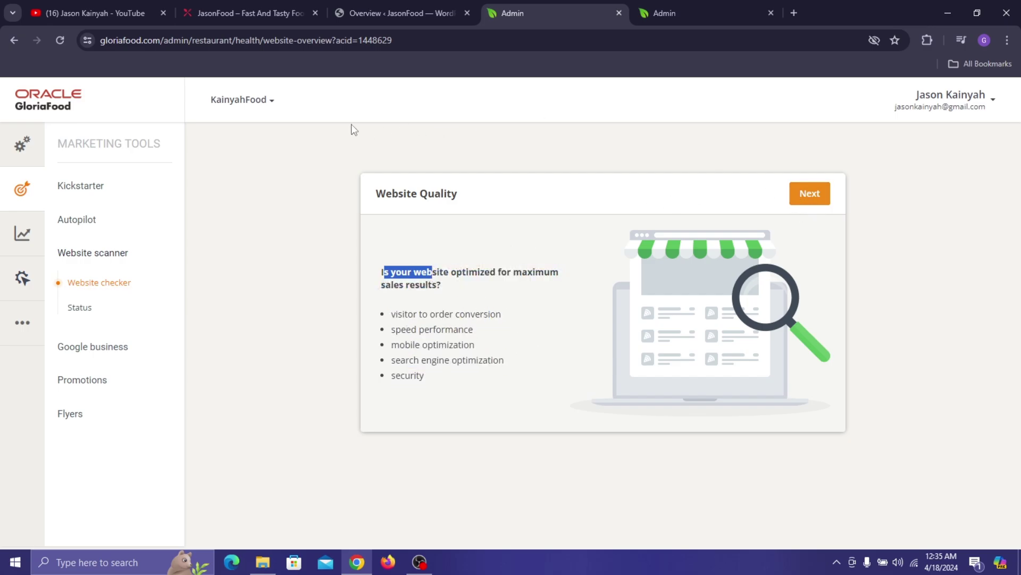
left_click(269, 367)
- Glance at the restaurant's live site and the WordPress GloriaFood overview, then return to the admin
left_click(286, 6)
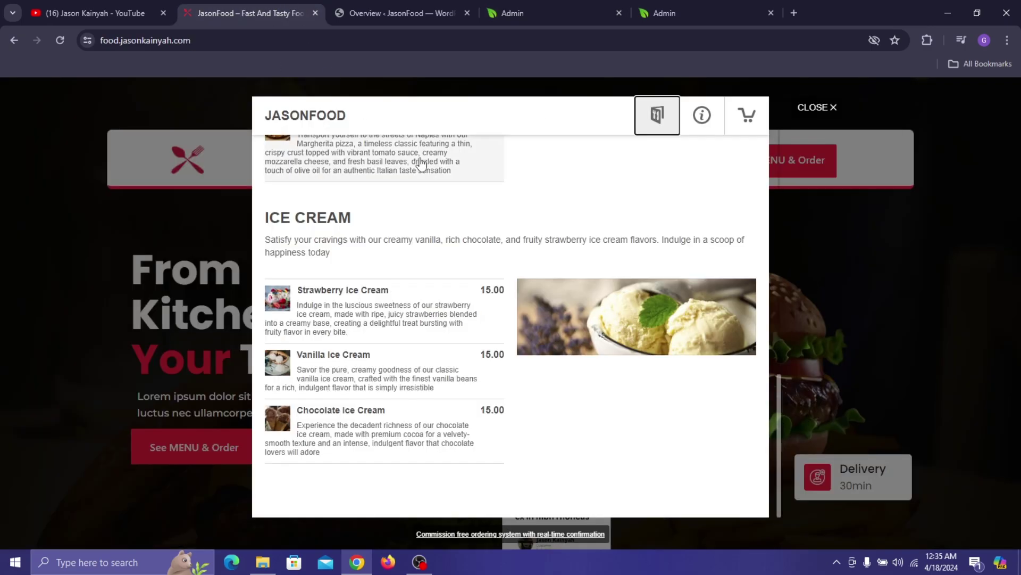
left_click(809, 106)
scroll(338, 196, "down", 8)
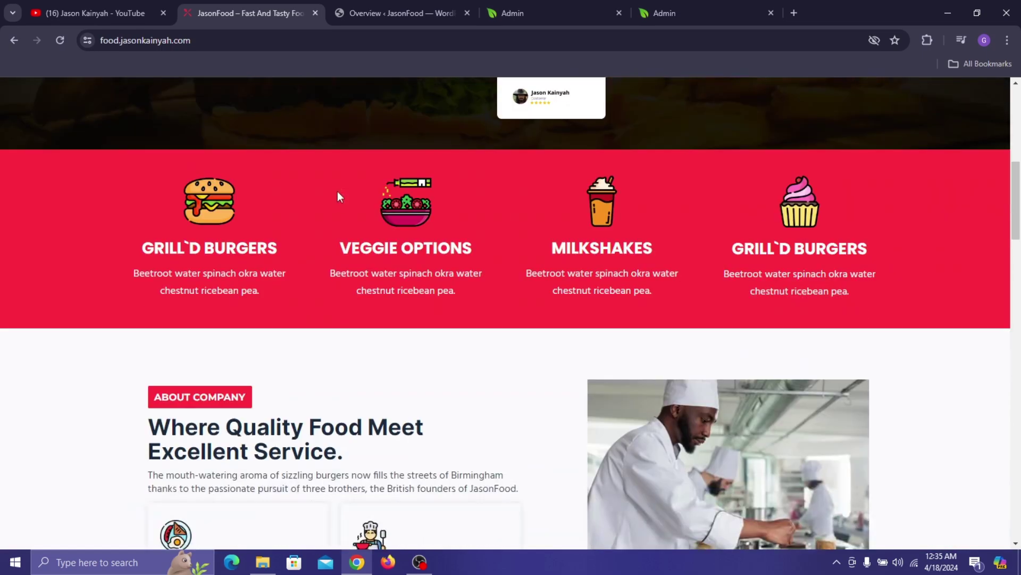
scroll(372, 109, "up", 6)
left_click(427, 8)
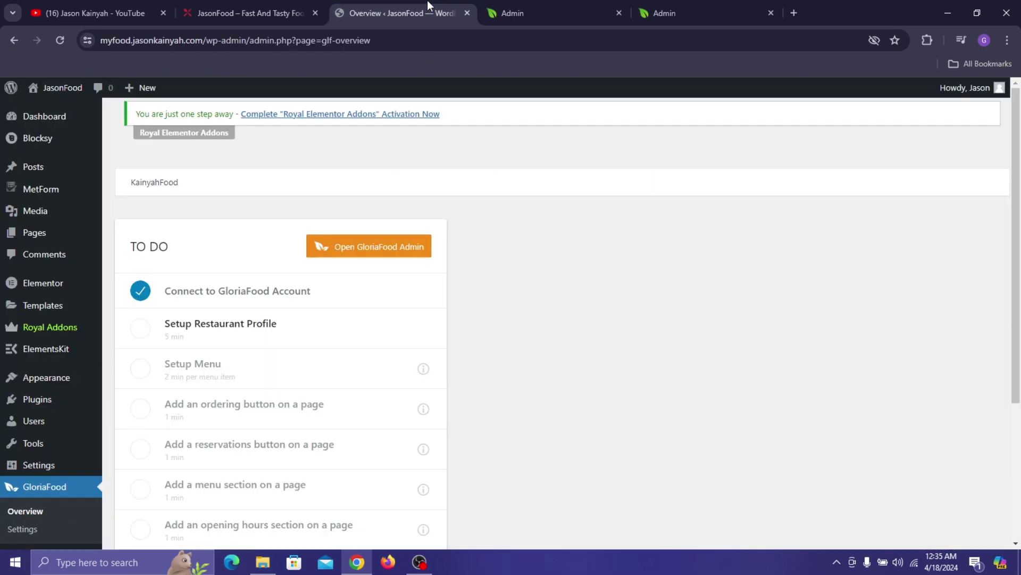
left_click(511, 9)
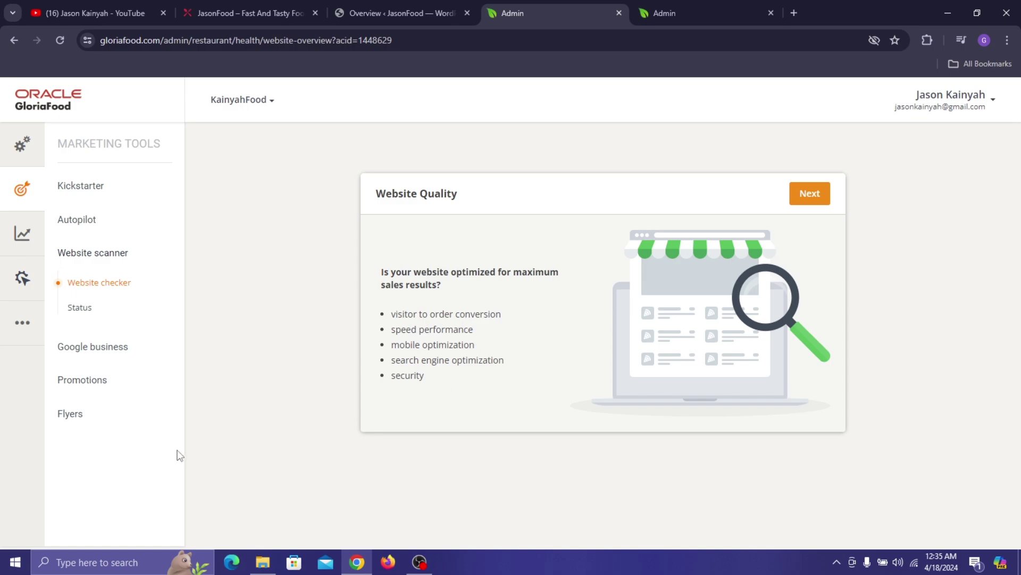
- Open the website scan status and check the Content optimization, Domain name and Google Page Speed details
left_click(82, 305)
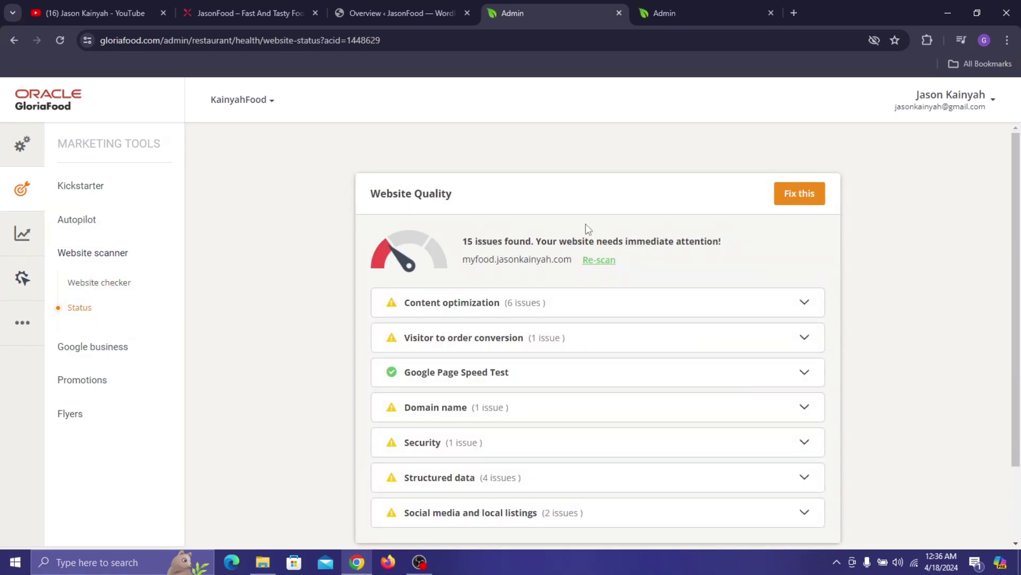
left_click(556, 302)
left_click(485, 307)
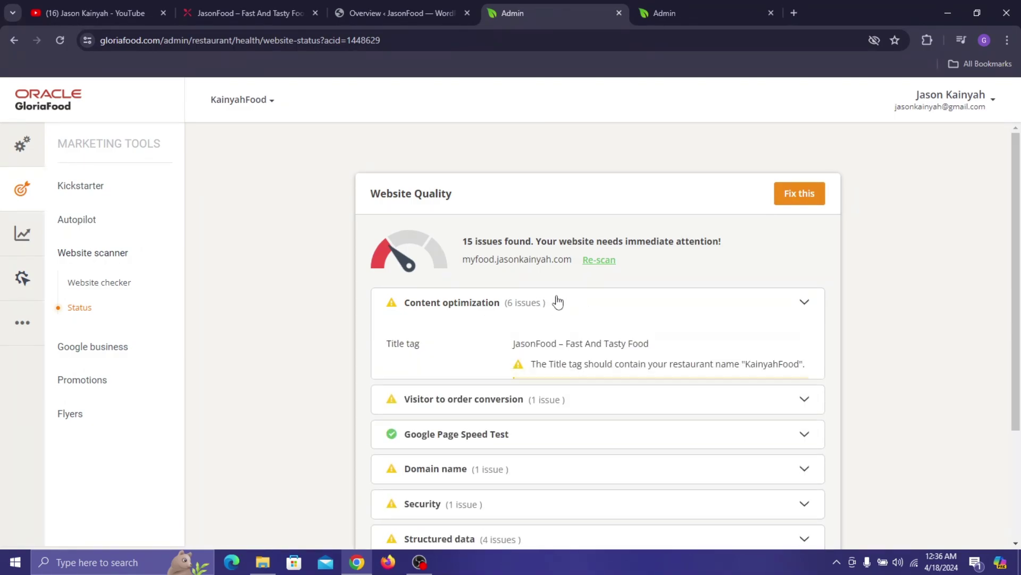
left_click(466, 319)
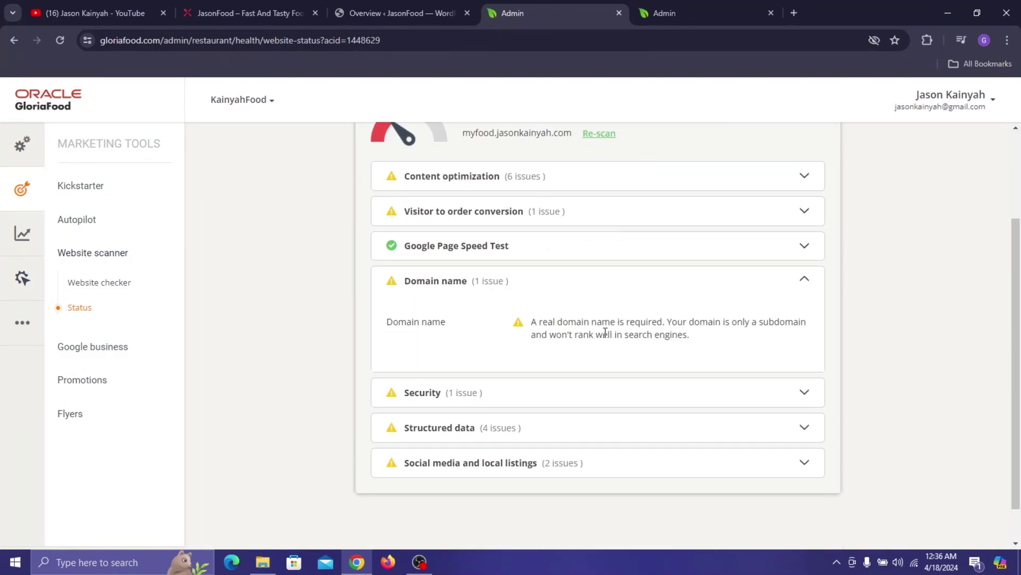
left_click(520, 279)
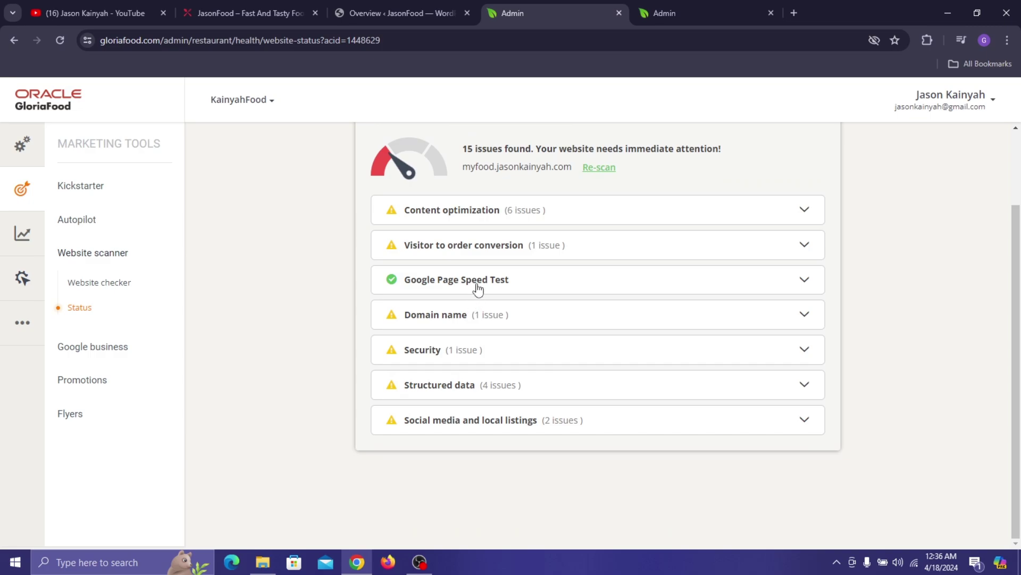
left_click(479, 282)
left_click(479, 256)
- Expand the Google business section in the sidebar
scroll(555, 260, "up", 3)
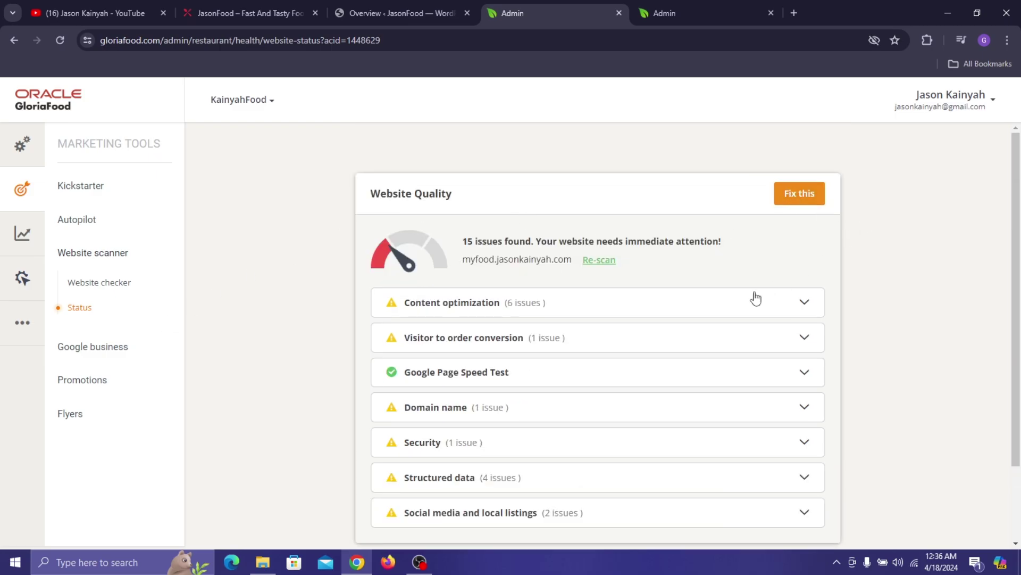
scroll(755, 299, "down", 2)
left_click(75, 355)
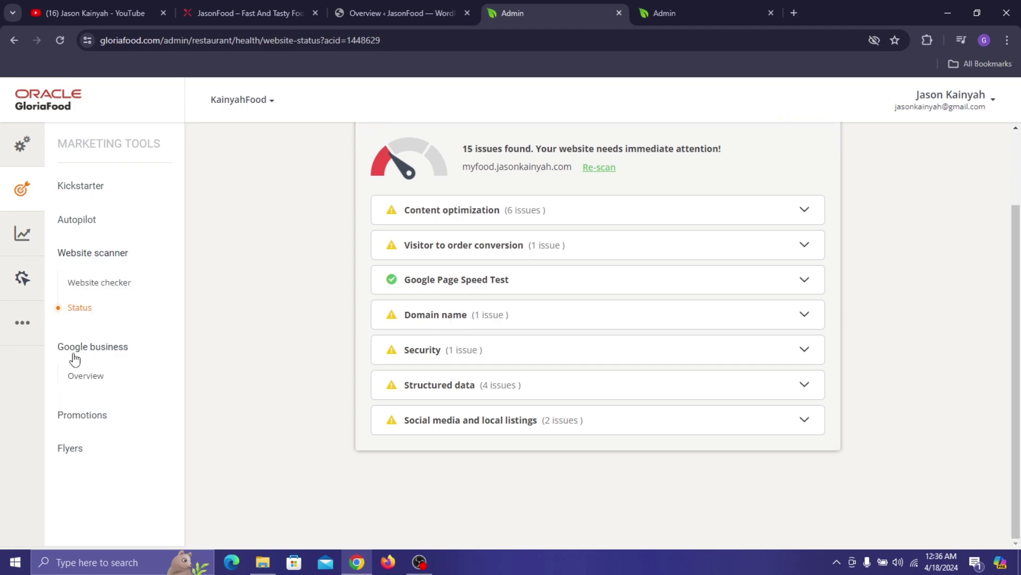
- Run the Google Business listing scan and browse nearby Tema businesses like BFF and Esty's kitchen
left_click(96, 375)
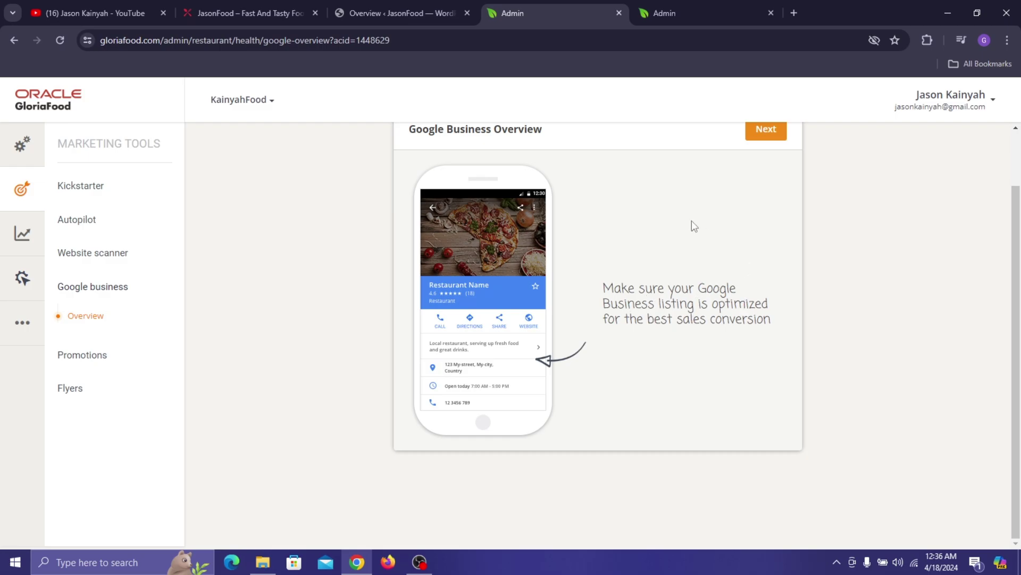
left_click(750, 192)
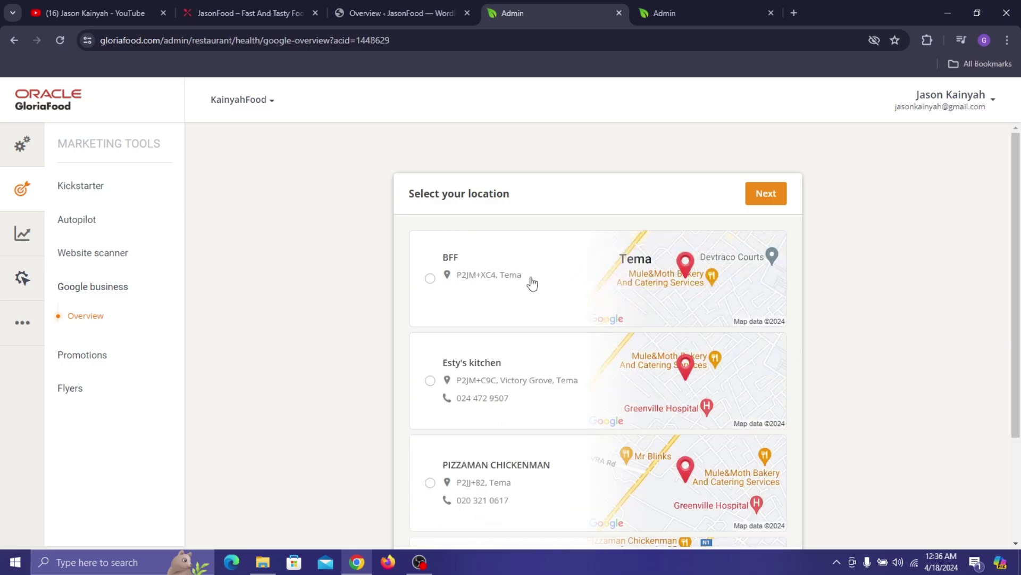
scroll(636, 284, "down", 10)
scroll(634, 284, "down", 6)
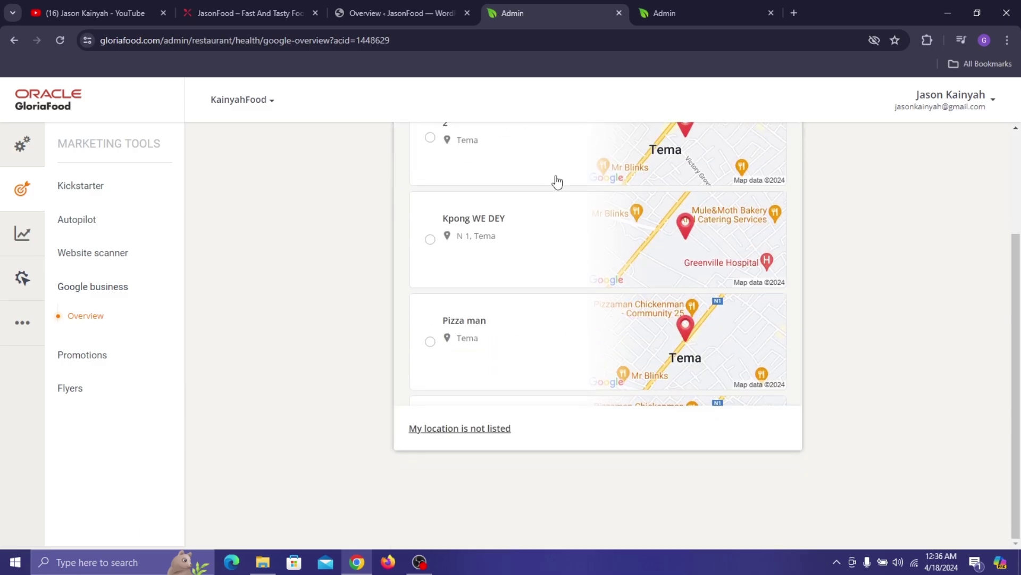
scroll(477, 275, "up", 4)
scroll(537, 234, "up", 6)
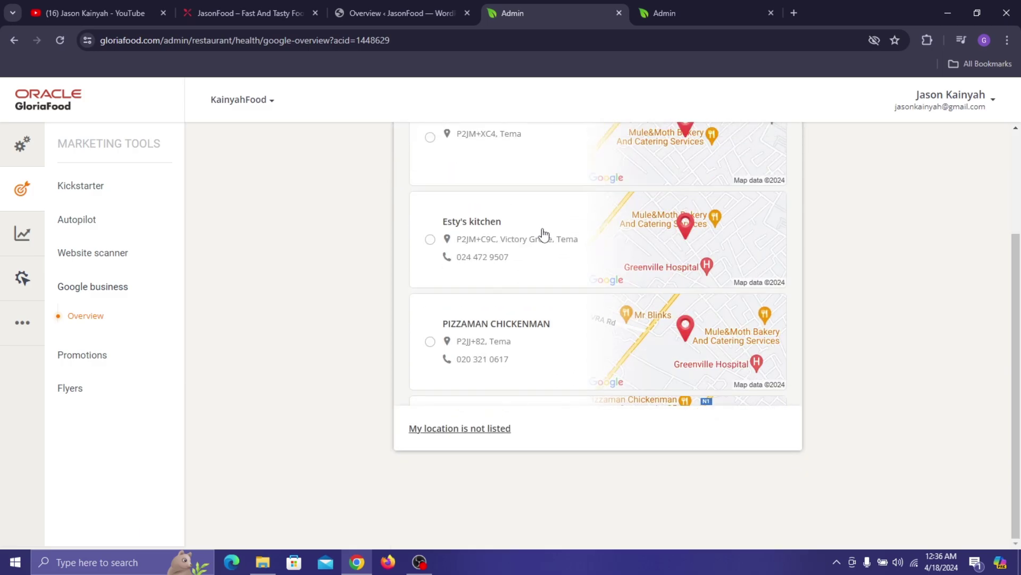
scroll(558, 250, "down", 3)
scroll(581, 279, "up", 3)
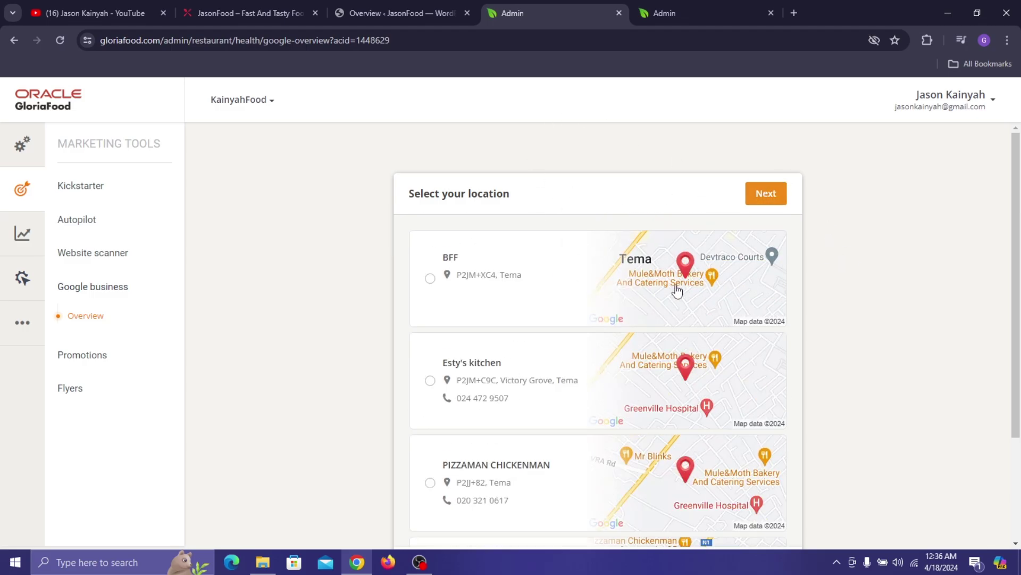
left_click(107, 355)
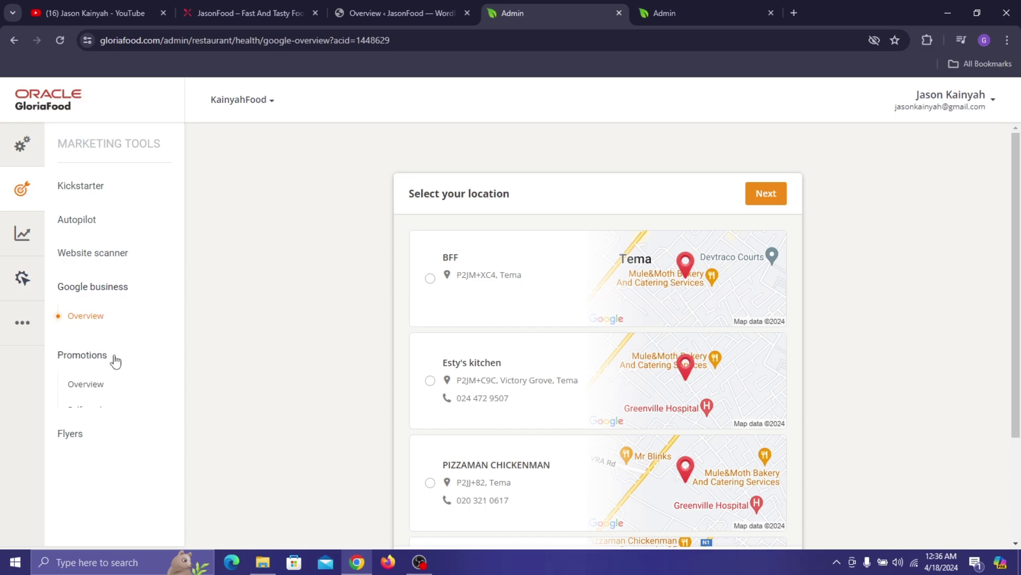
- Go through the promotions walkthrough, previewing promo deals on the live site and desktop
left_click(89, 385)
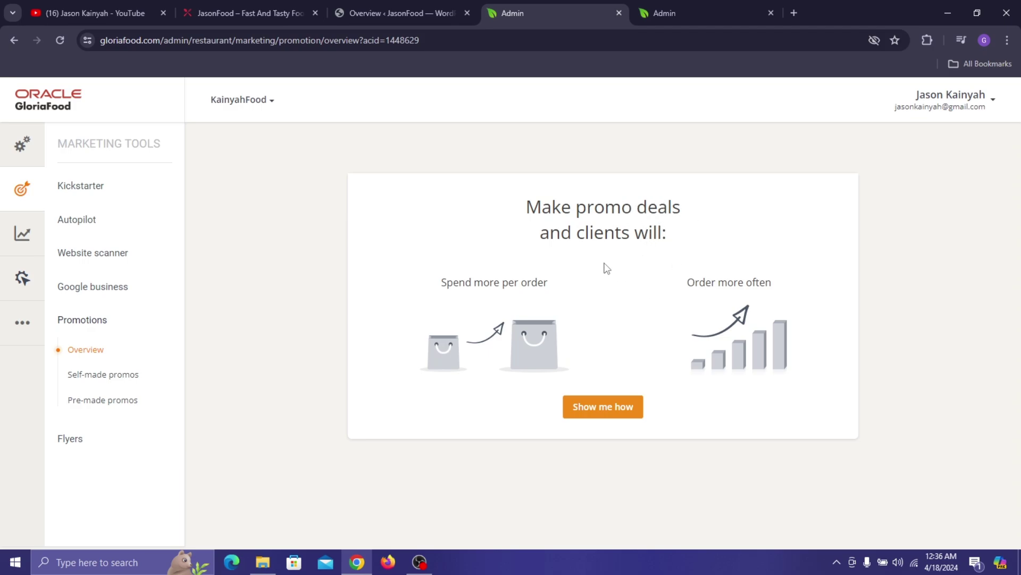
left_click_drag(527, 282, 590, 280)
left_click(618, 405)
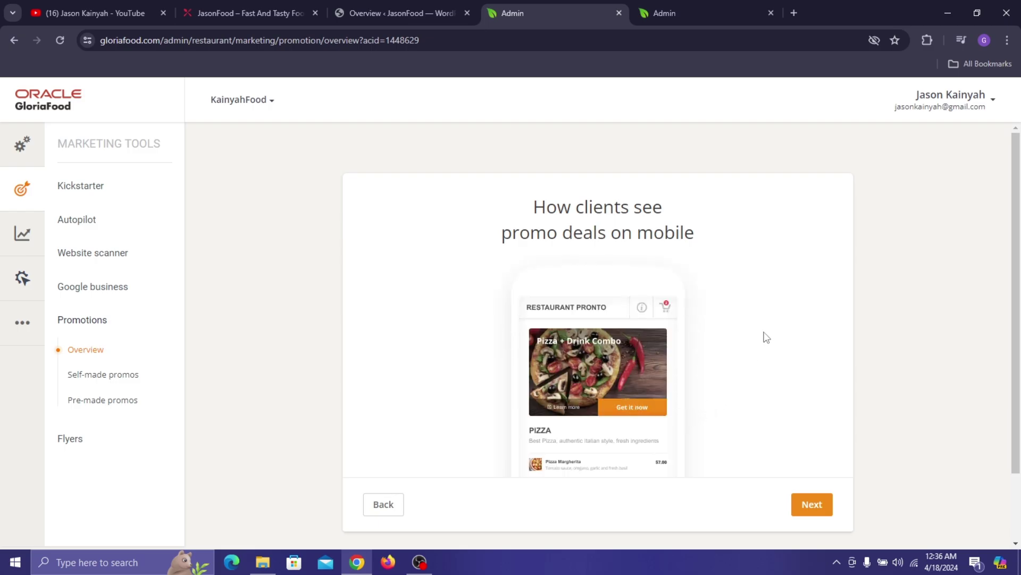
scroll(665, 363, "down", 1)
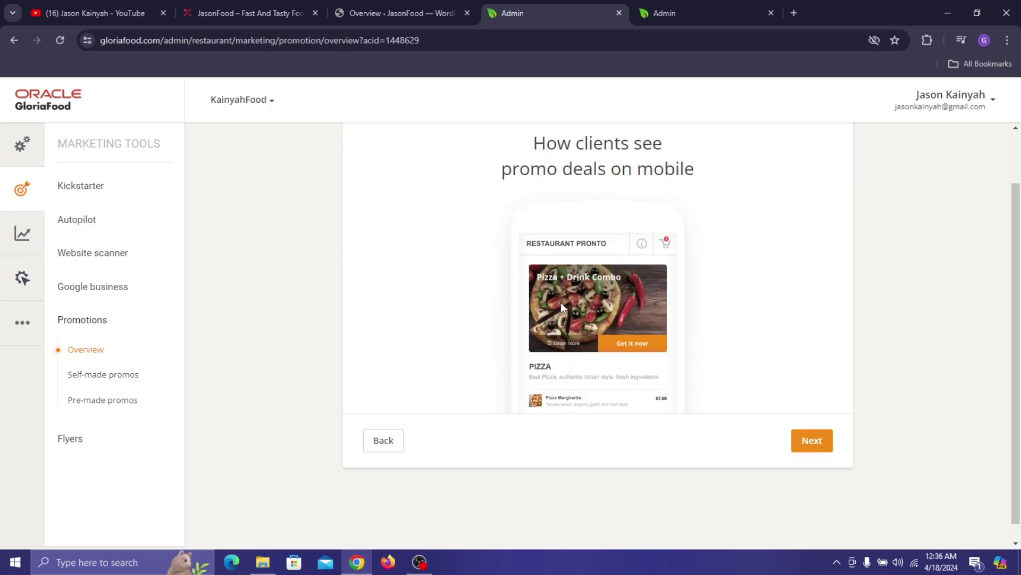
left_click(213, 12)
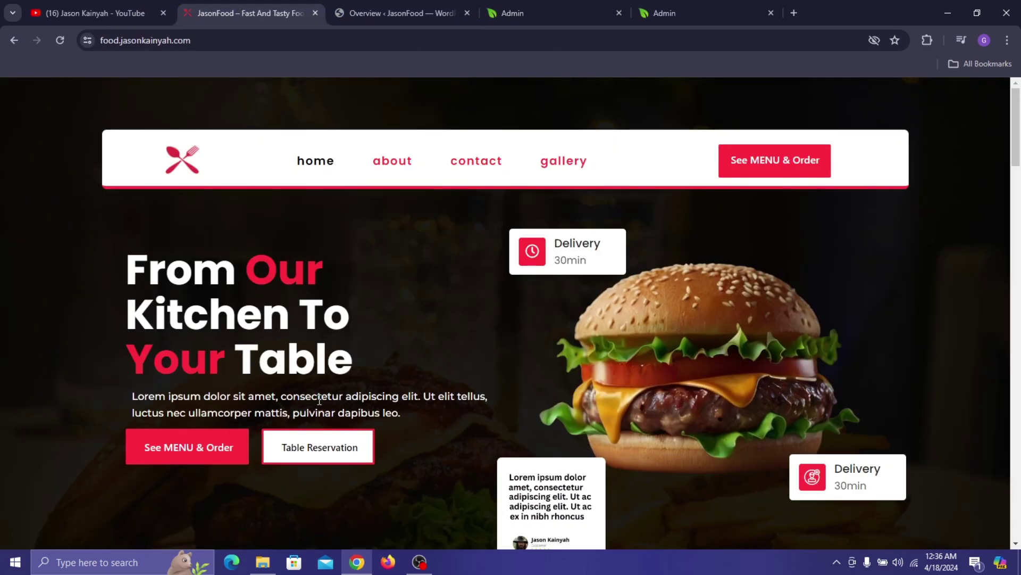
left_click(606, 2)
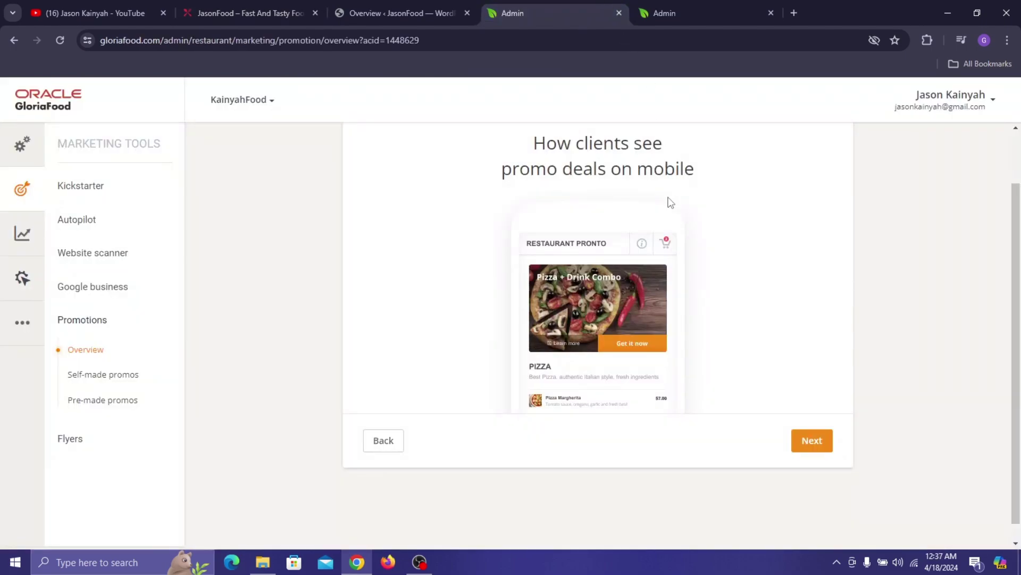
left_click(821, 452)
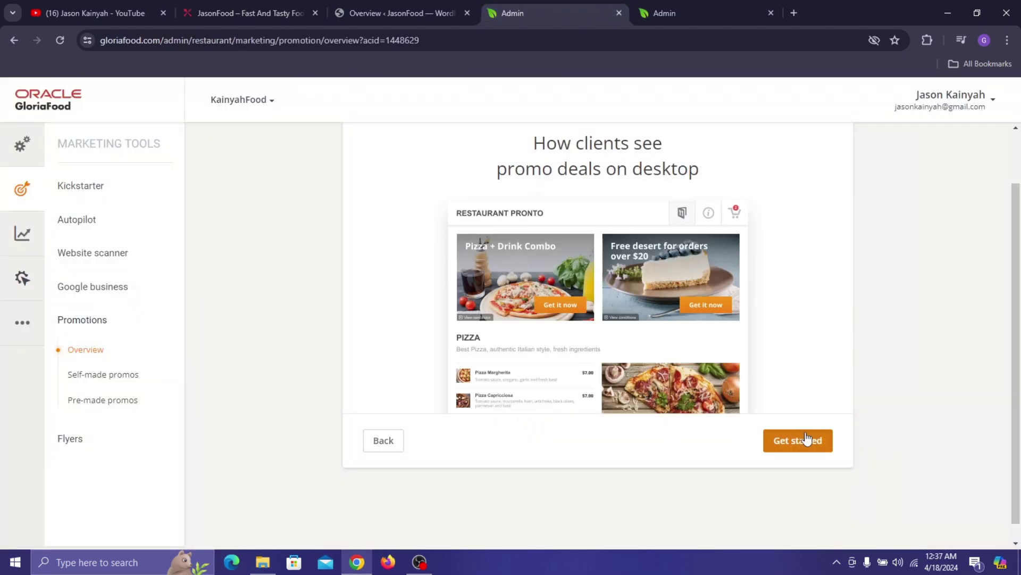
left_click(809, 436)
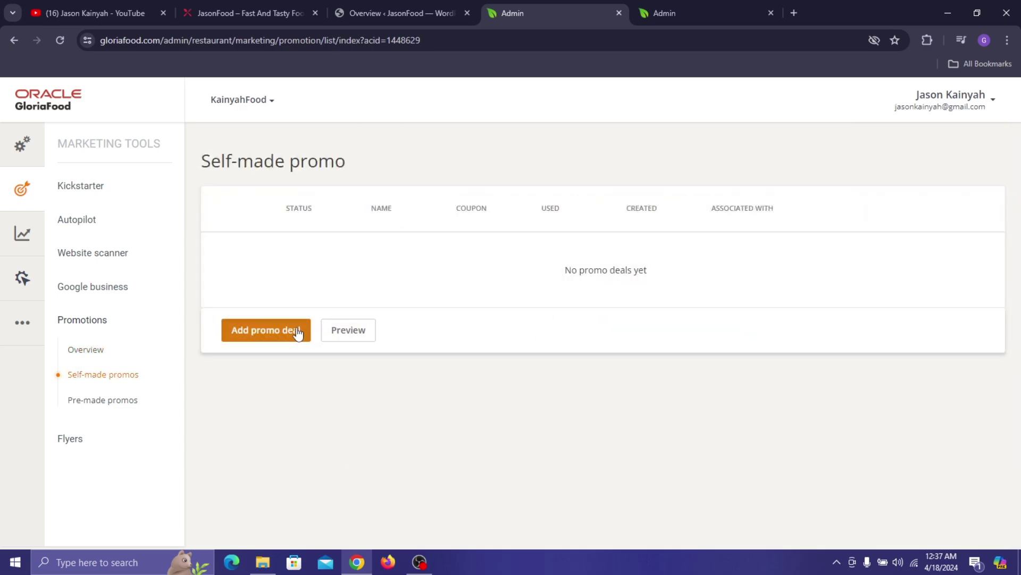
- View the pre-made promos with the 20% Off Your 1st Order deal, then open Your flyers
left_click(117, 400)
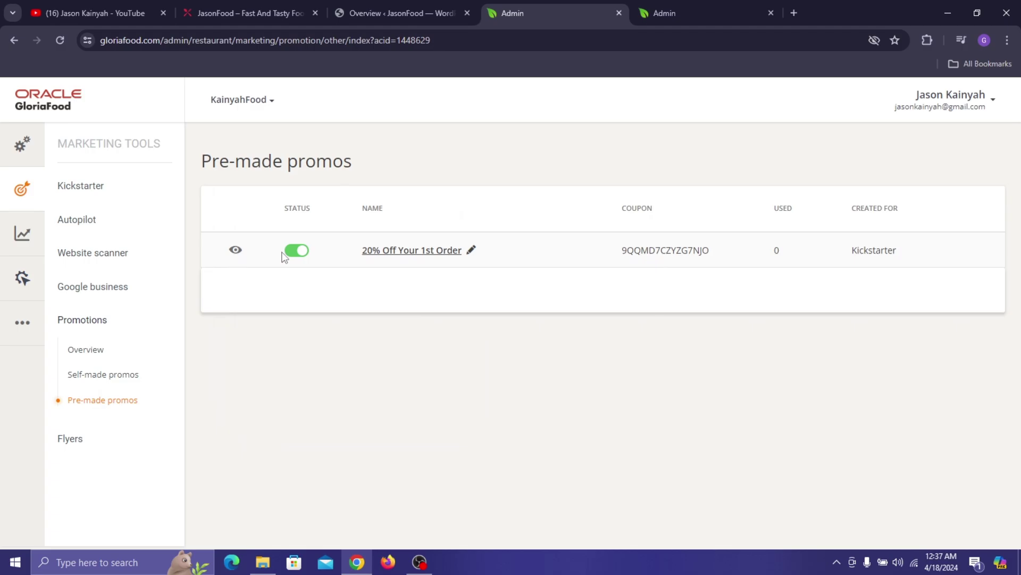
mouse_move(235, 253)
left_click(72, 439)
left_click(88, 468)
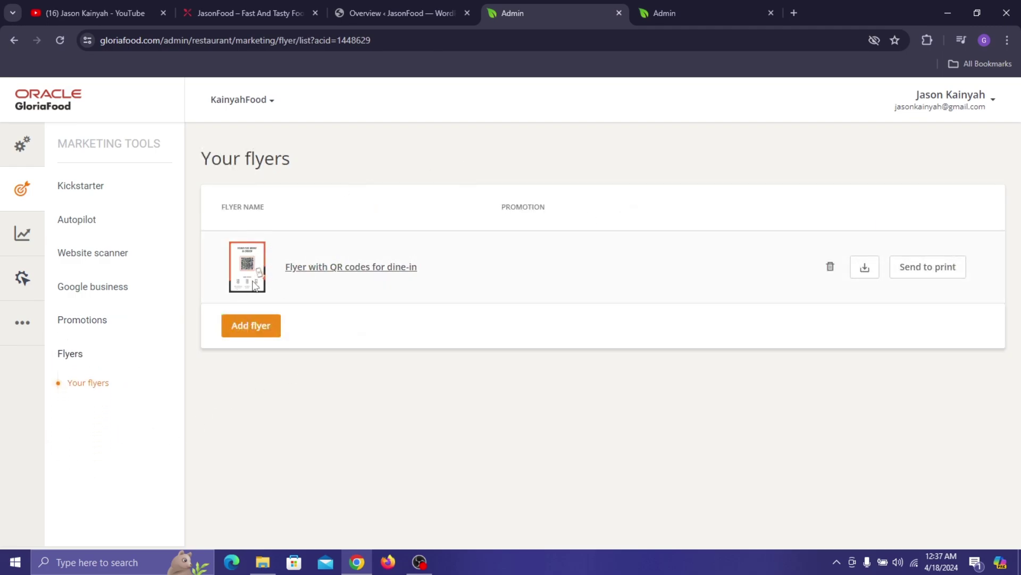
- Start a new flyer and look over the three flyer templates on Choose template
left_click(248, 326)
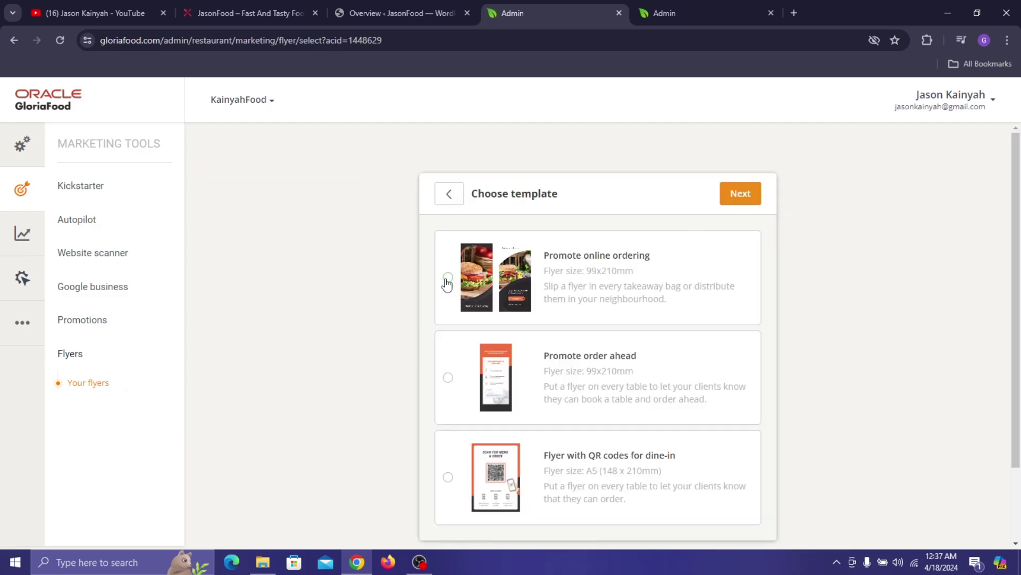
scroll(565, 281, "down", 1)
scroll(526, 213, "up", 1)
scroll(580, 243, "down", 1)
scroll(582, 266, "up", 1)
scroll(583, 391, "down", 2)
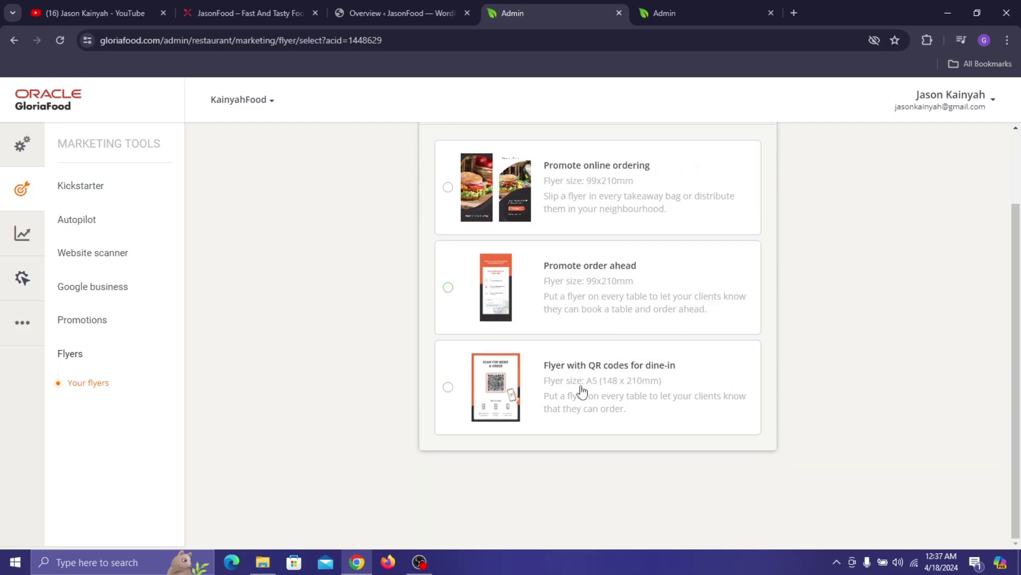
scroll(608, 392, "up", 2)
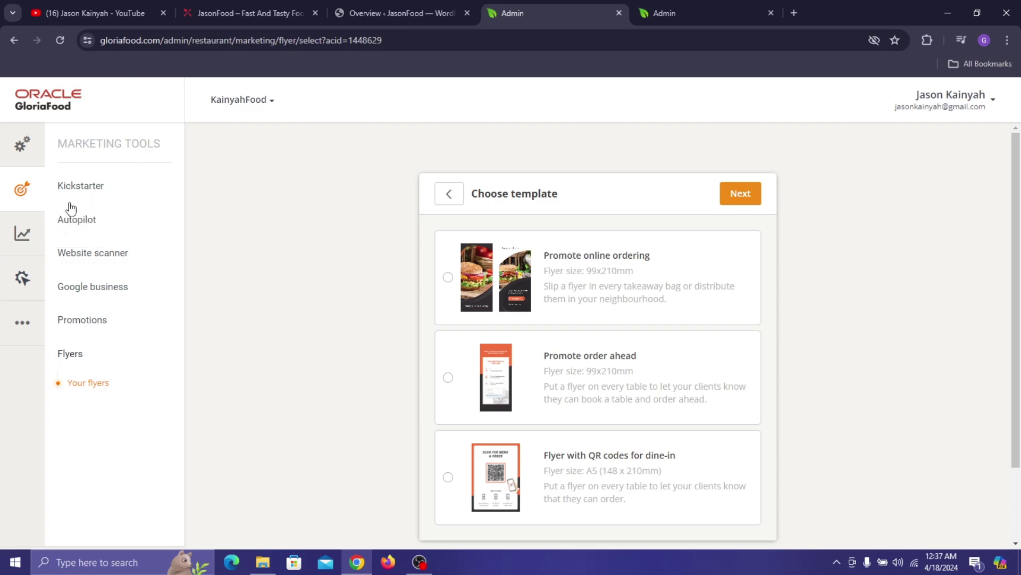
left_click(14, 228)
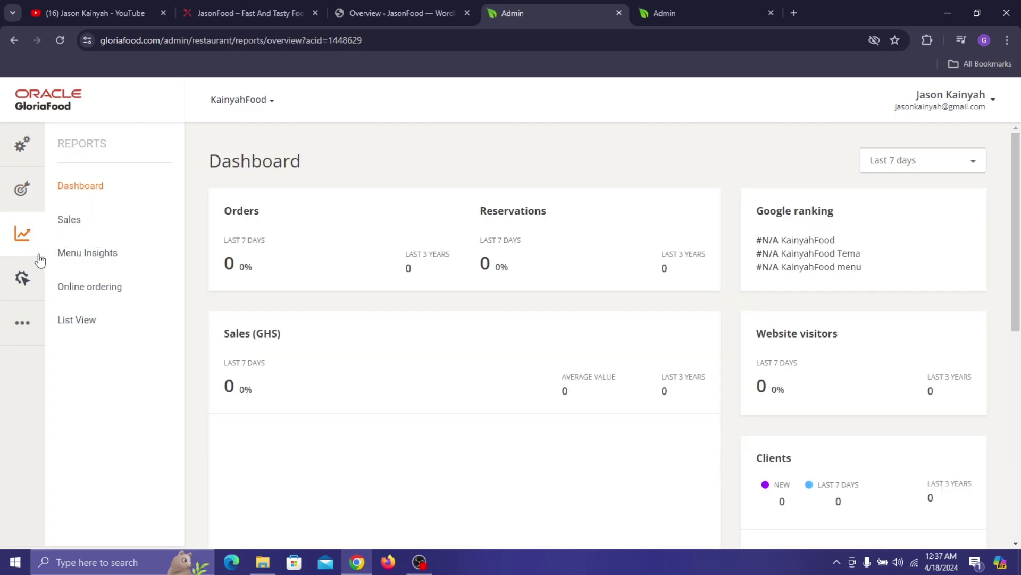
- Scroll through the Reports dashboard and open the Sales trend report
scroll(504, 220, "down", 5)
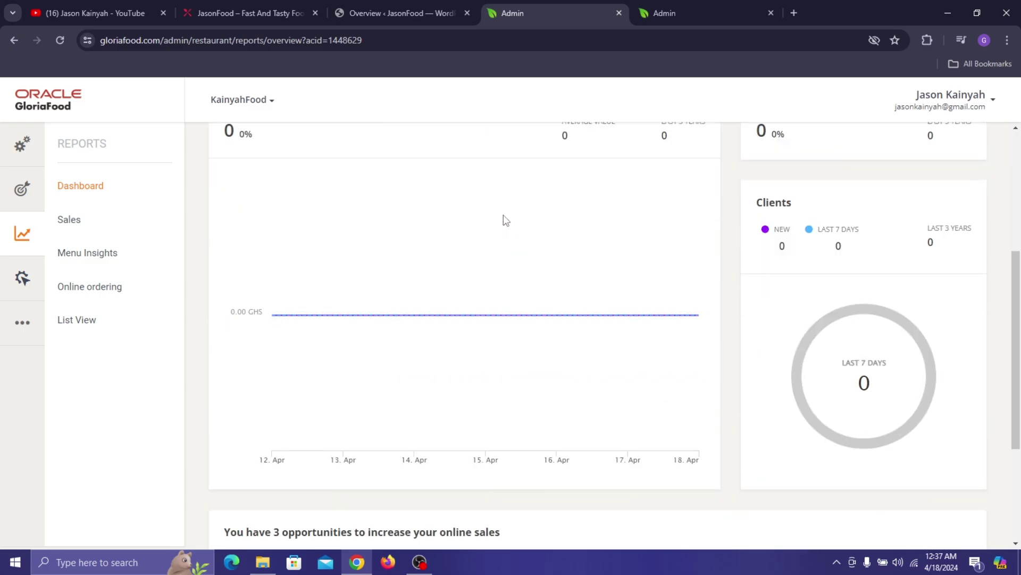
scroll(479, 212, "up", 5)
scroll(825, 226, "down", 2)
scroll(829, 193, "up", 2)
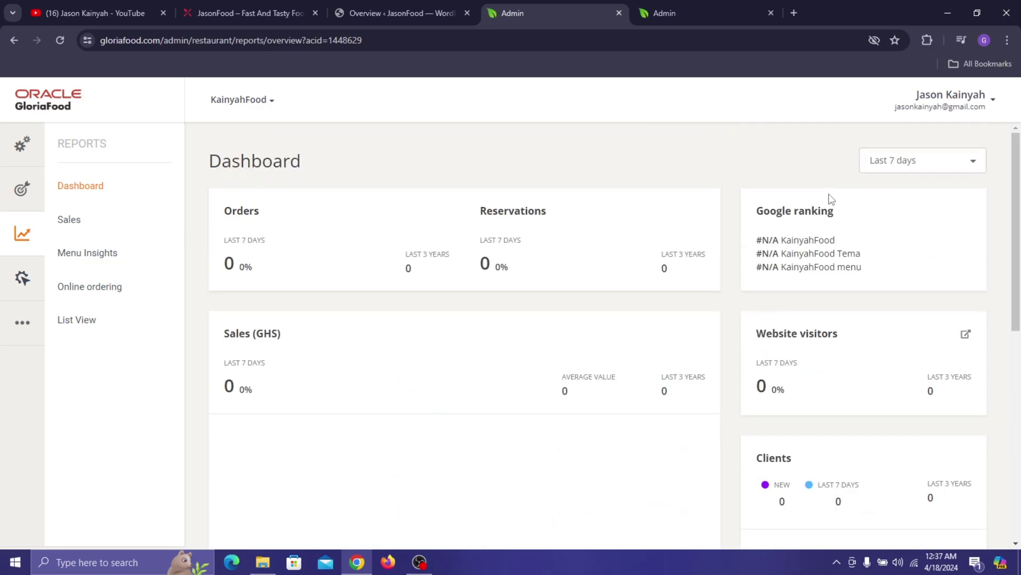
scroll(827, 256, "down", 3)
scroll(856, 266, "down", 4)
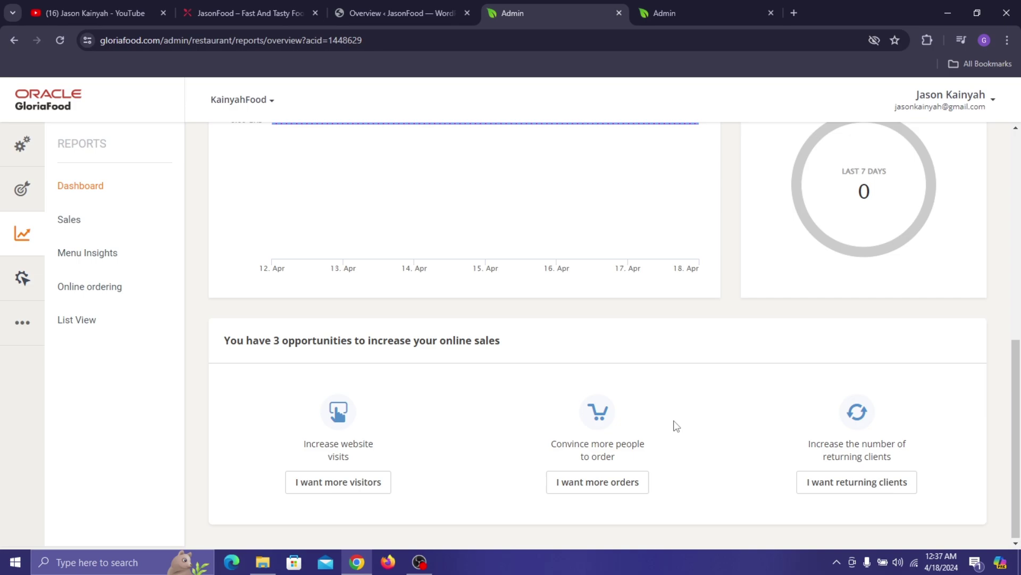
left_click(88, 222)
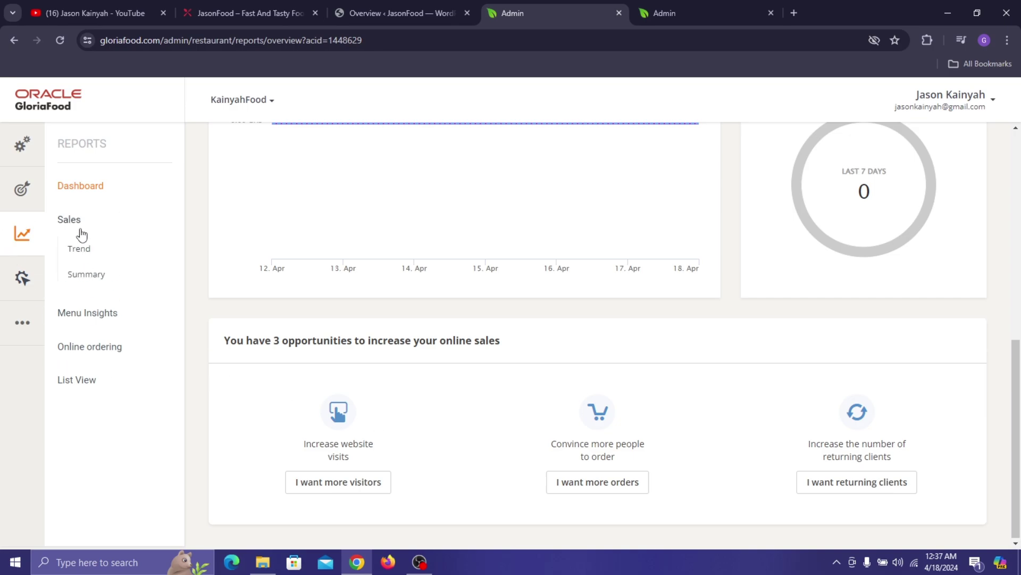
left_click(101, 246)
mouse_move(382, 128)
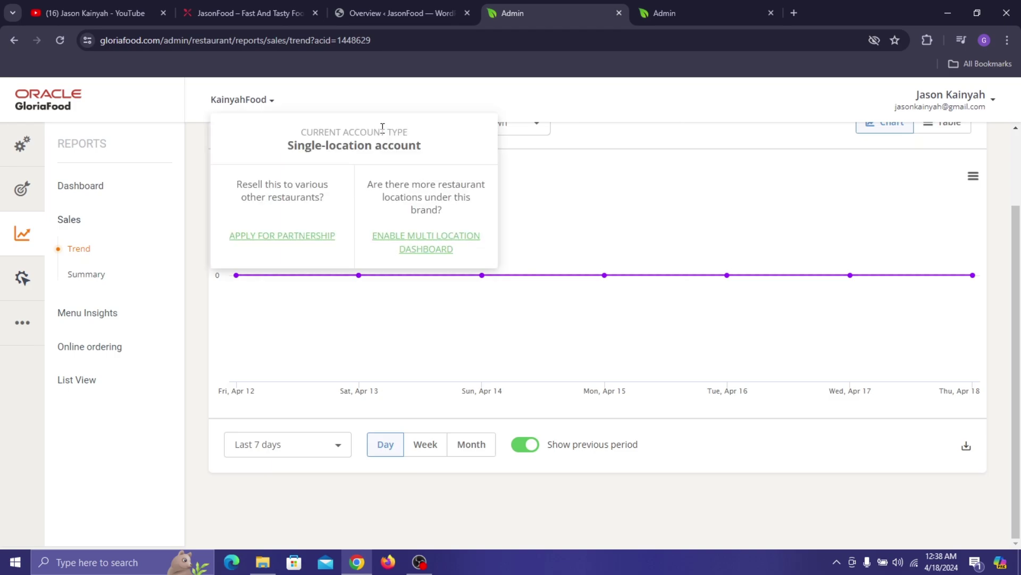
scroll(405, 282, "up", 2)
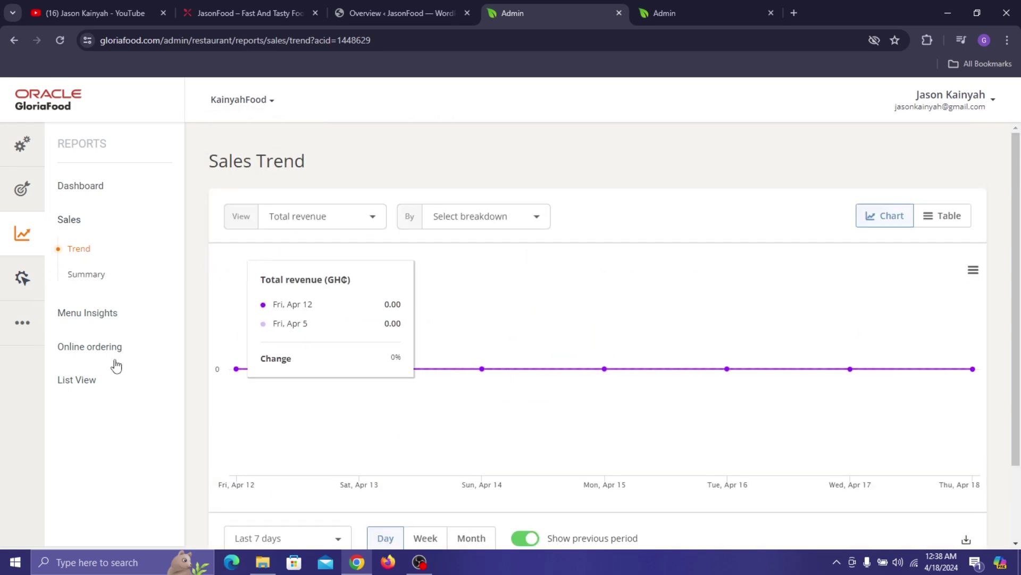
- Filter the Menu Insights category sales report to Burger
left_click(101, 318)
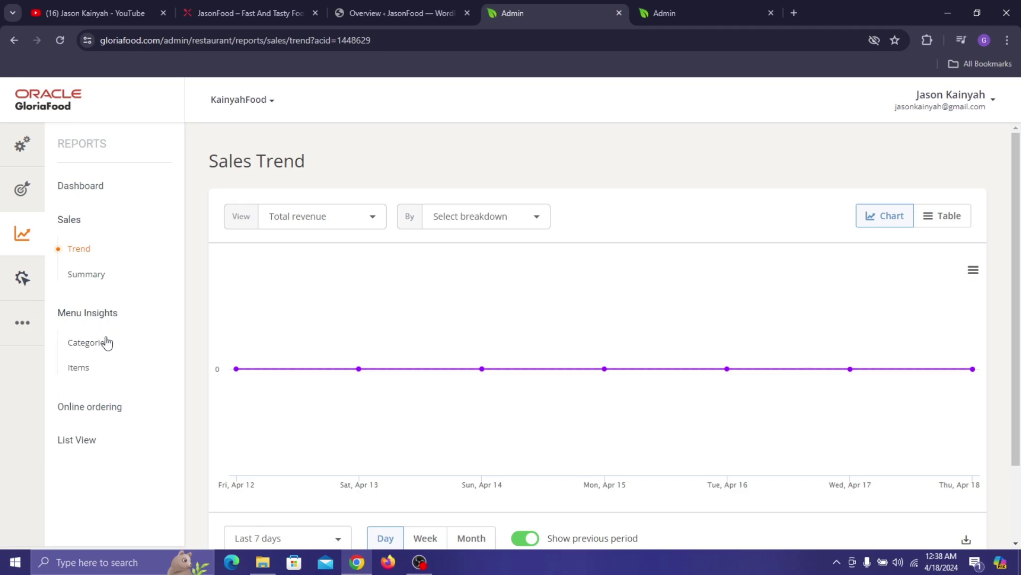
left_click(105, 339)
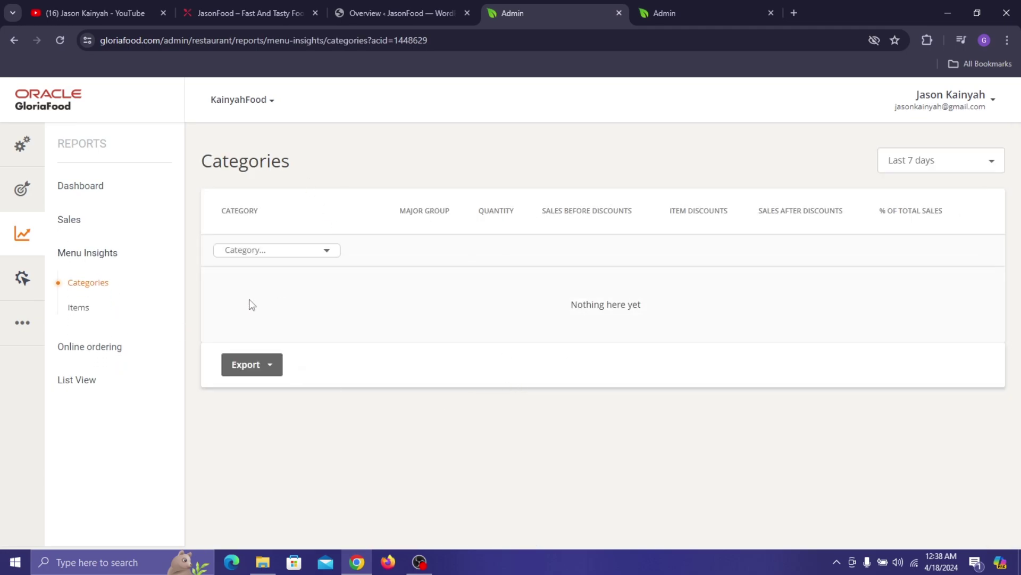
left_click(267, 258)
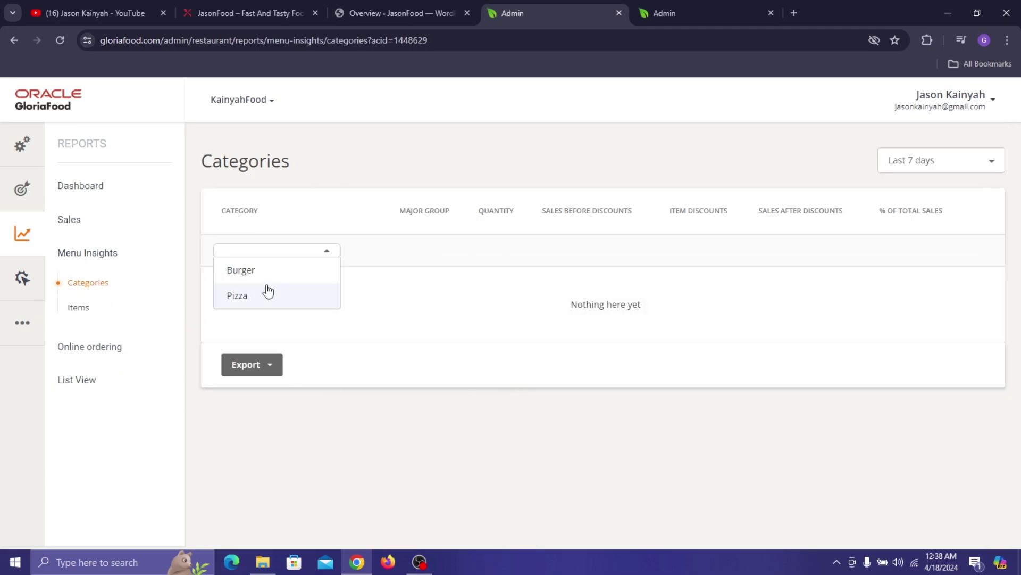
left_click(272, 269)
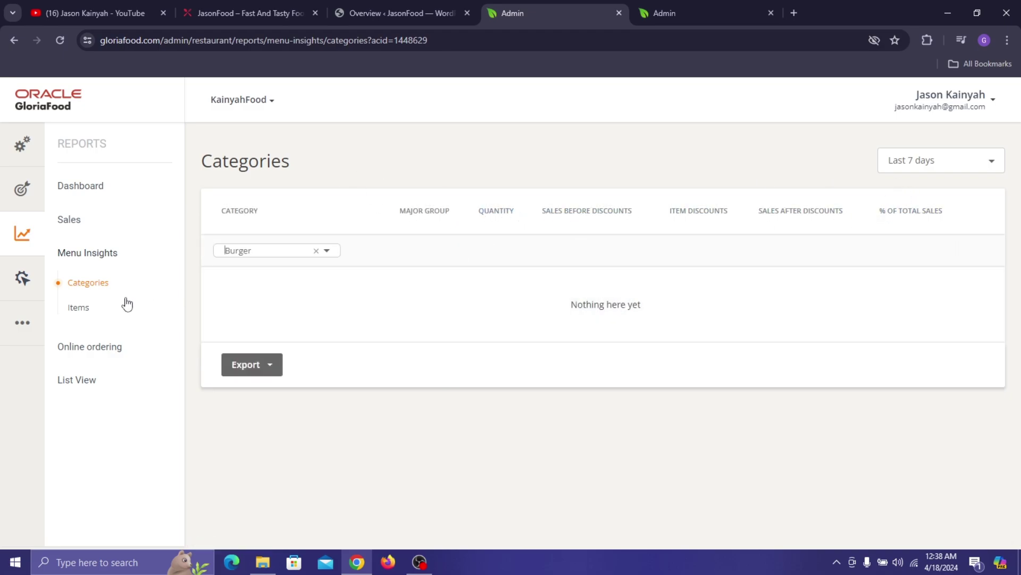
- Open the Website funnel report under online ordering reports
left_click(97, 346)
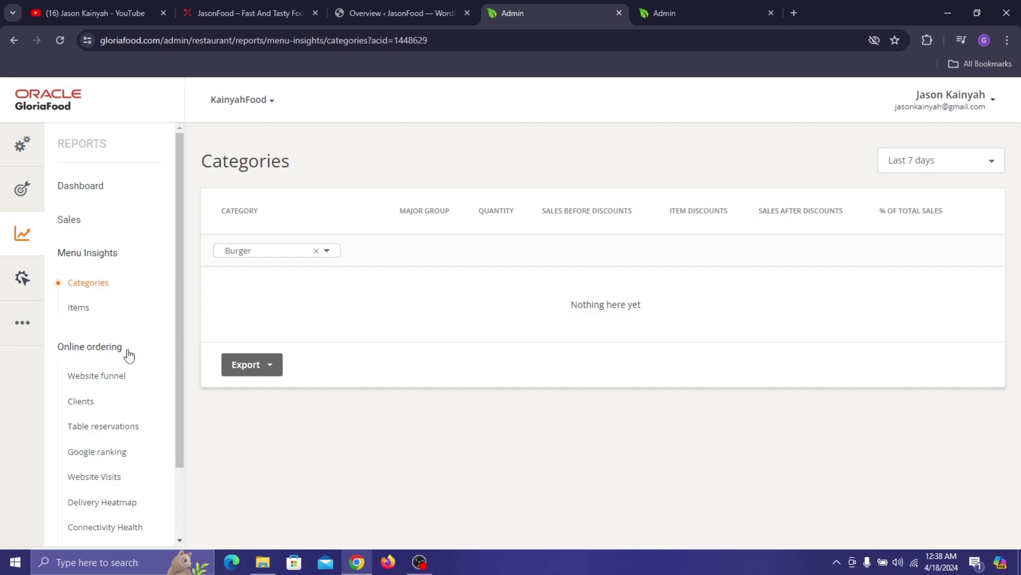
scroll(109, 414, "down", 2)
left_click(93, 291)
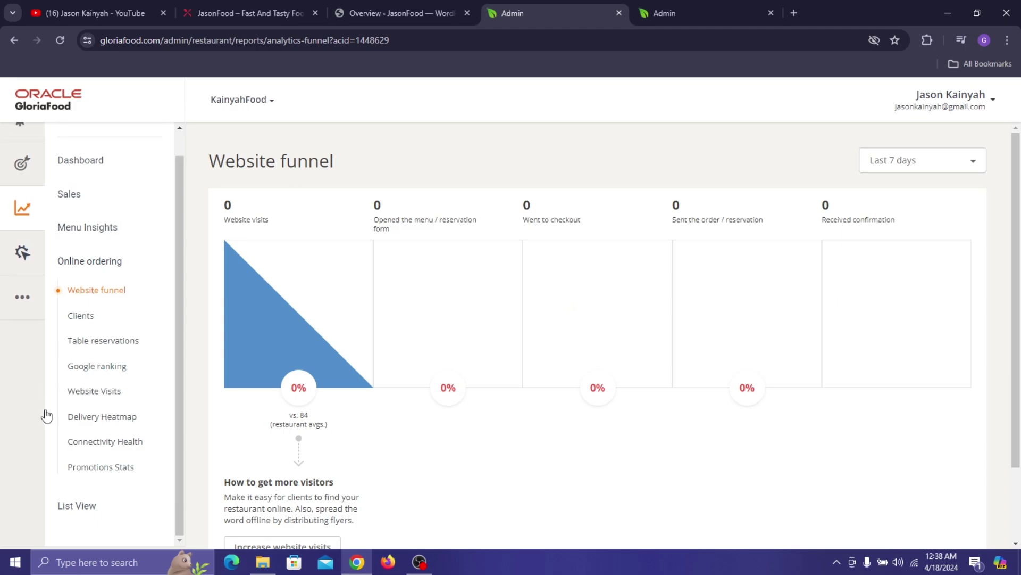
- Open the Orders list view and look at its export options
left_click(101, 508)
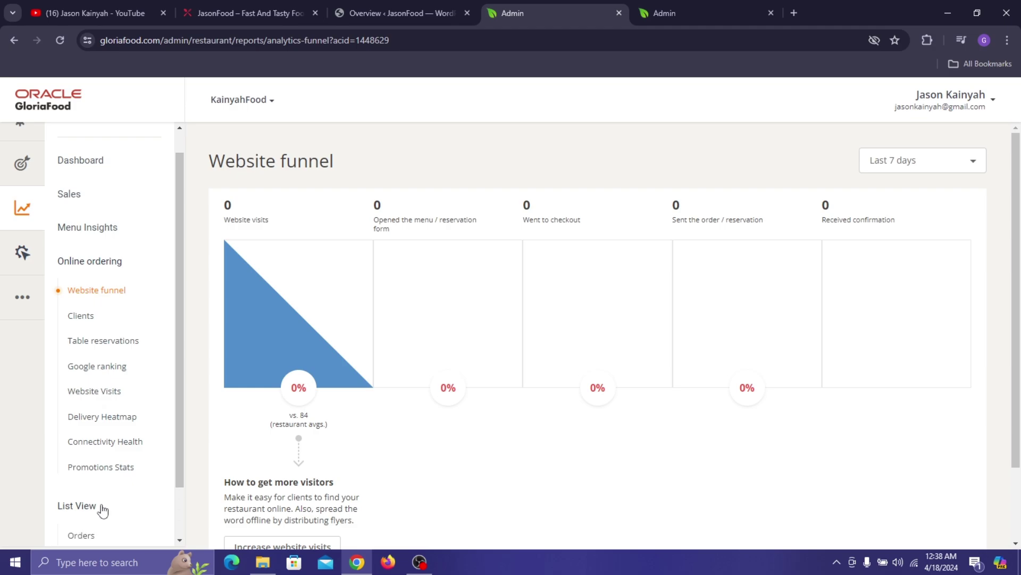
scroll(103, 509, "down", 1)
left_click(96, 476)
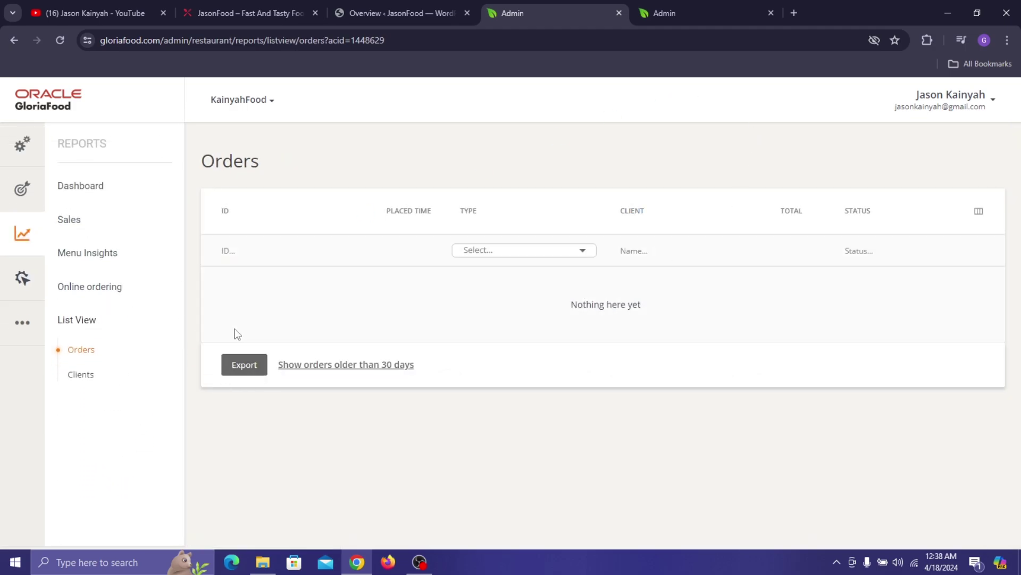
left_click(247, 366)
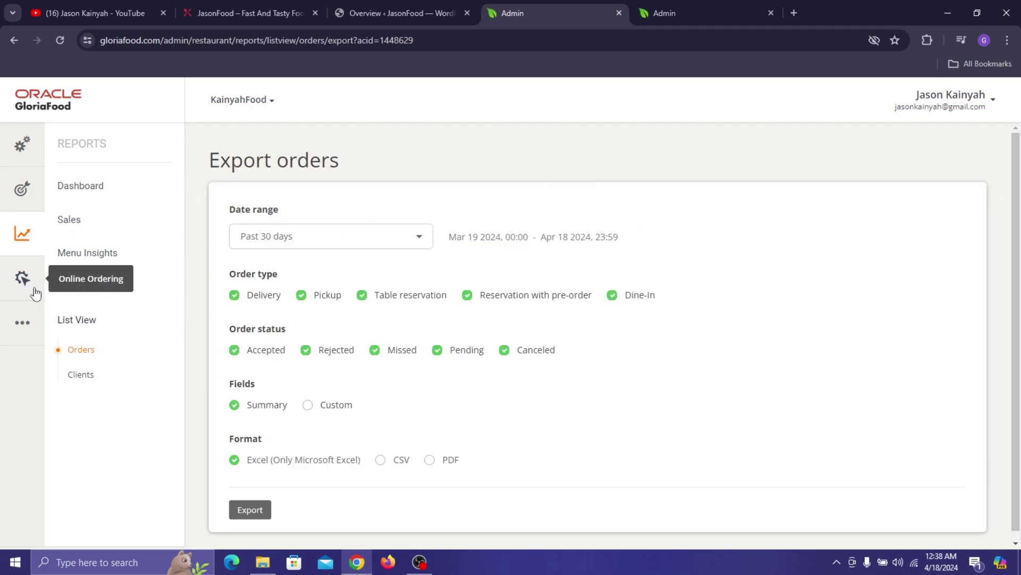
left_click(17, 274)
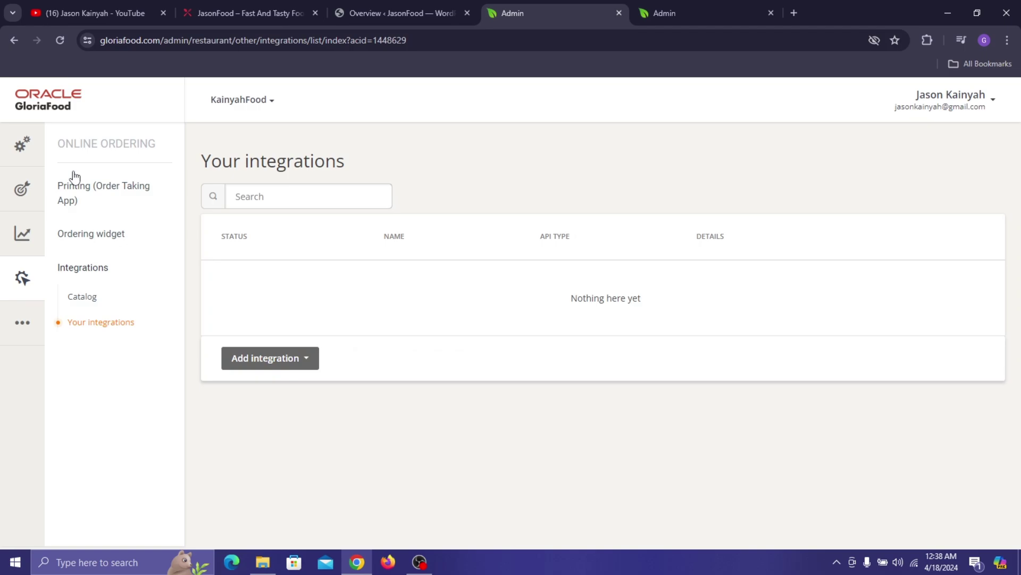
- Step through the ordering widget's scheduled-order limit and auto-accept settings to Service fees
left_click(115, 189)
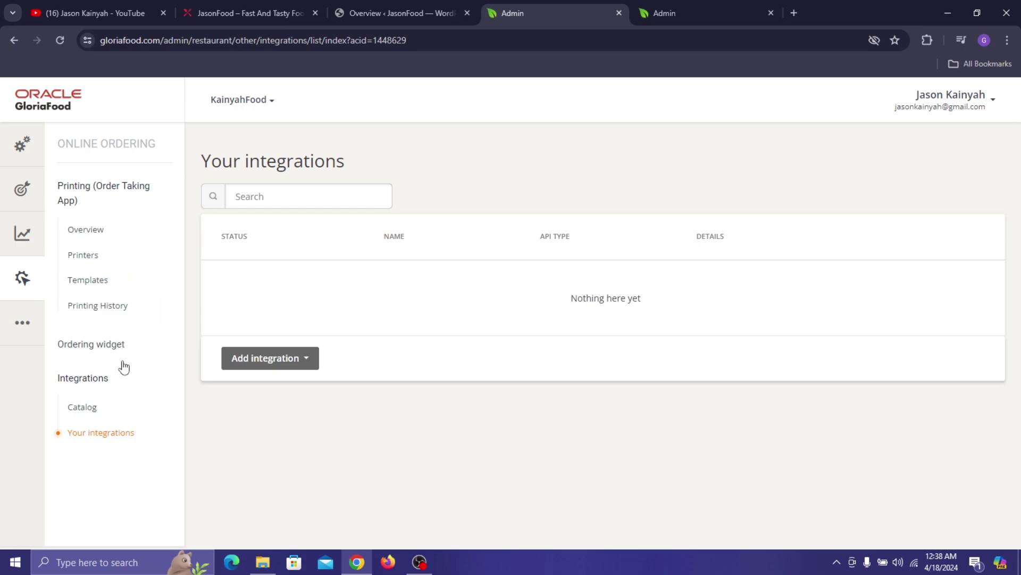
left_click(137, 346)
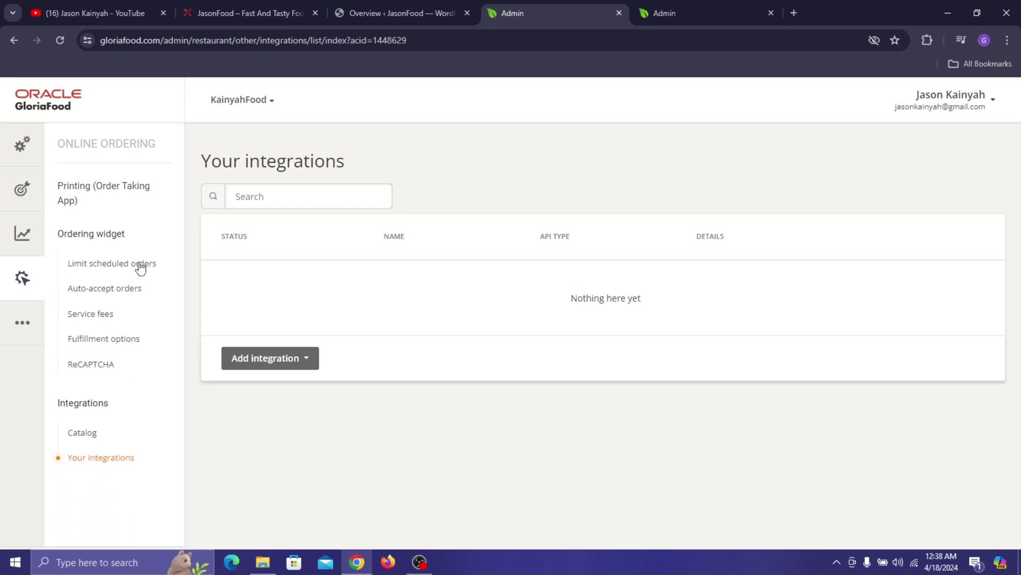
left_click(140, 264)
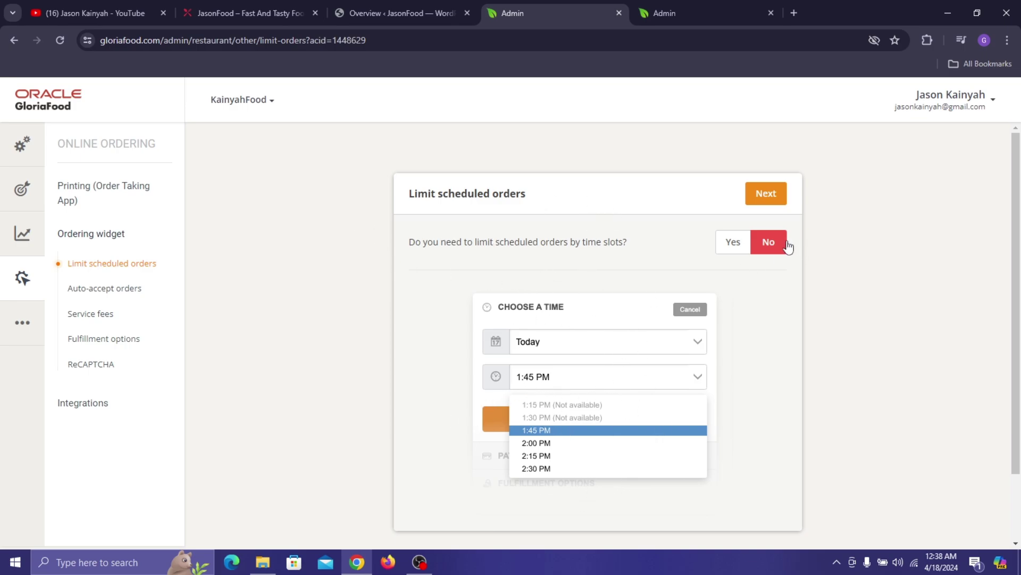
left_click(110, 289)
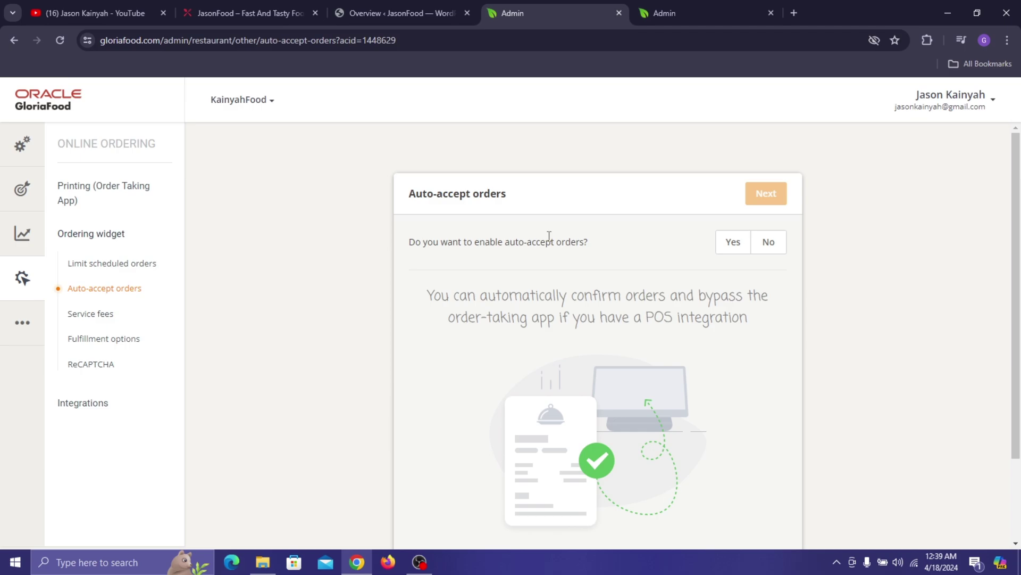
left_click(112, 315)
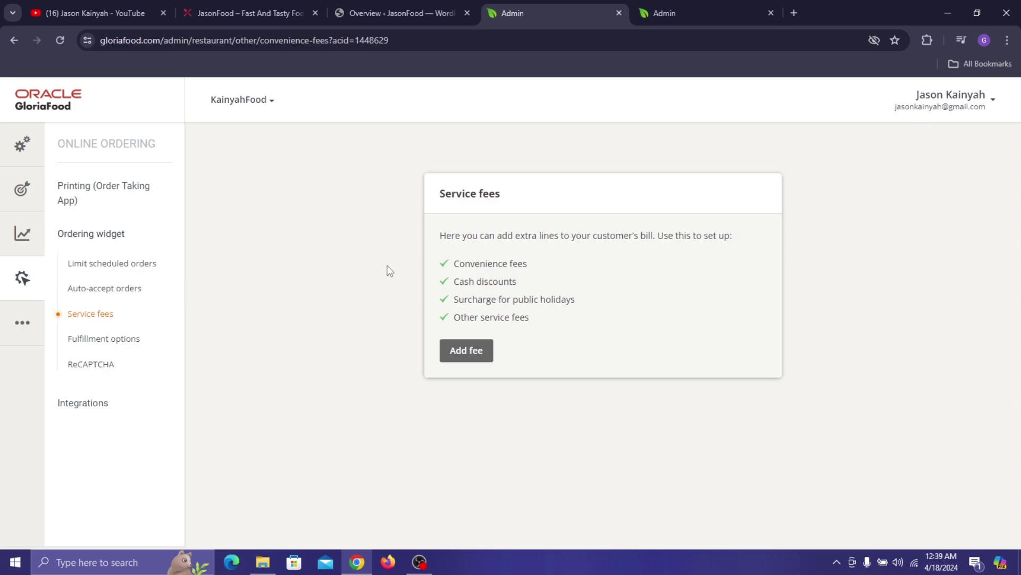
- Abandon a new service fee, try Minimum exposure and Delivery fulfillment options, and keep Default
left_click(472, 352)
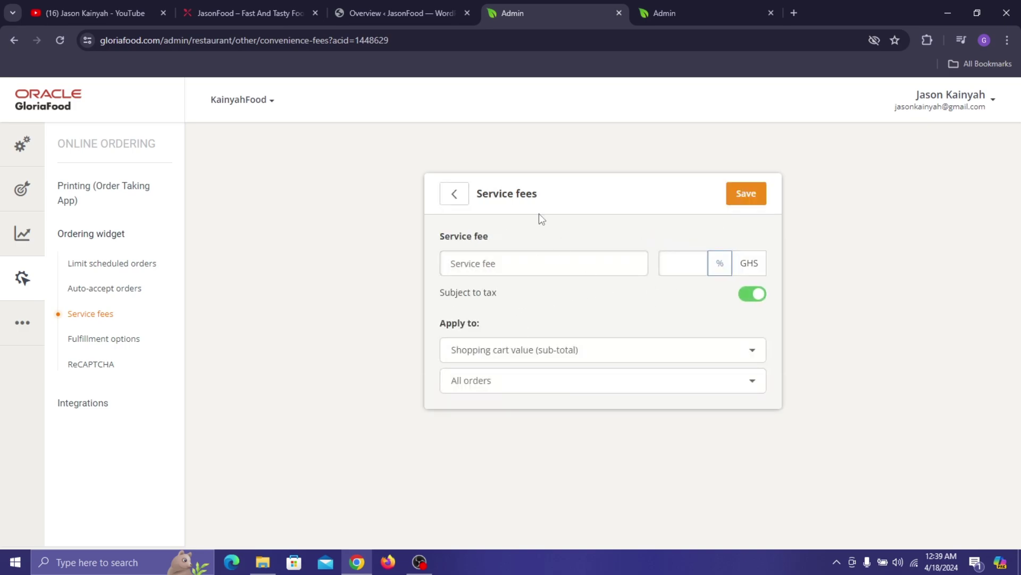
left_click(437, 198)
left_click(77, 339)
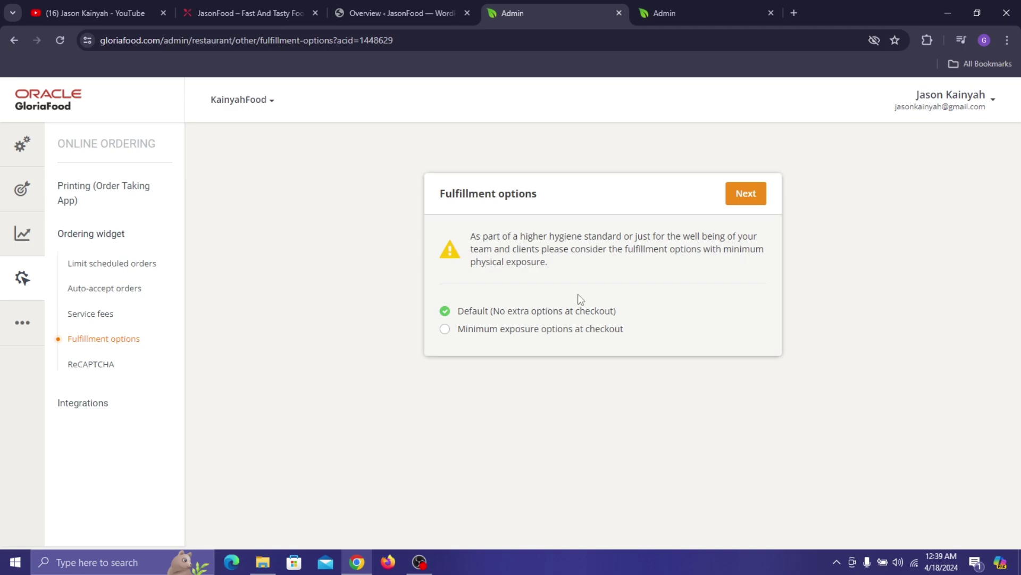
left_click(491, 334)
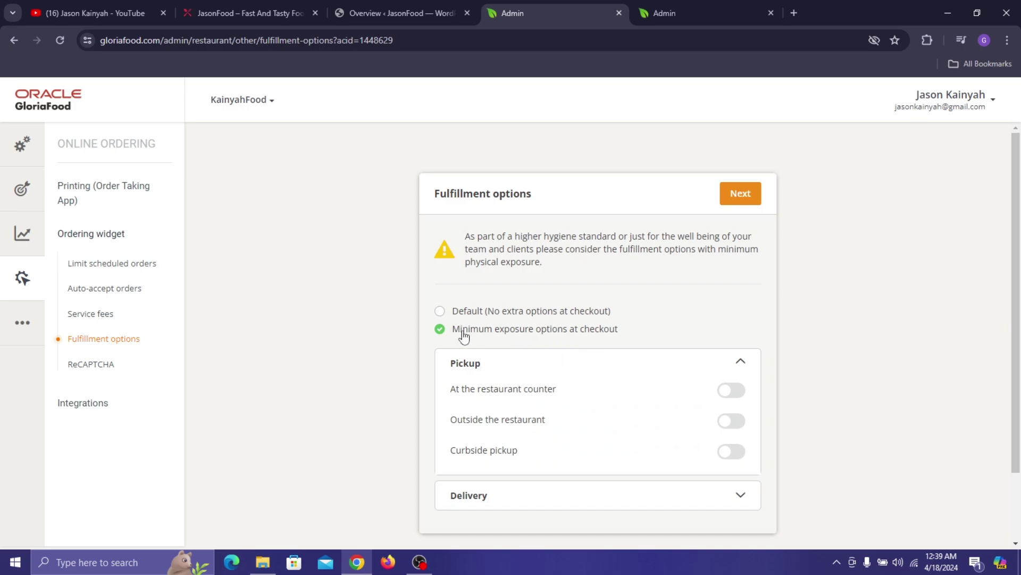
scroll(761, 349, "down", 2)
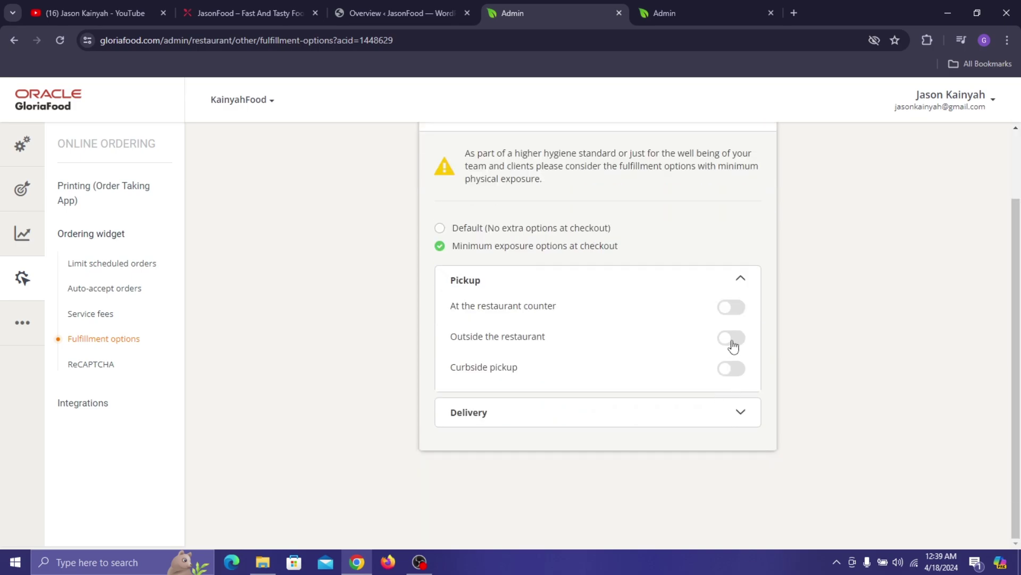
left_click(740, 409)
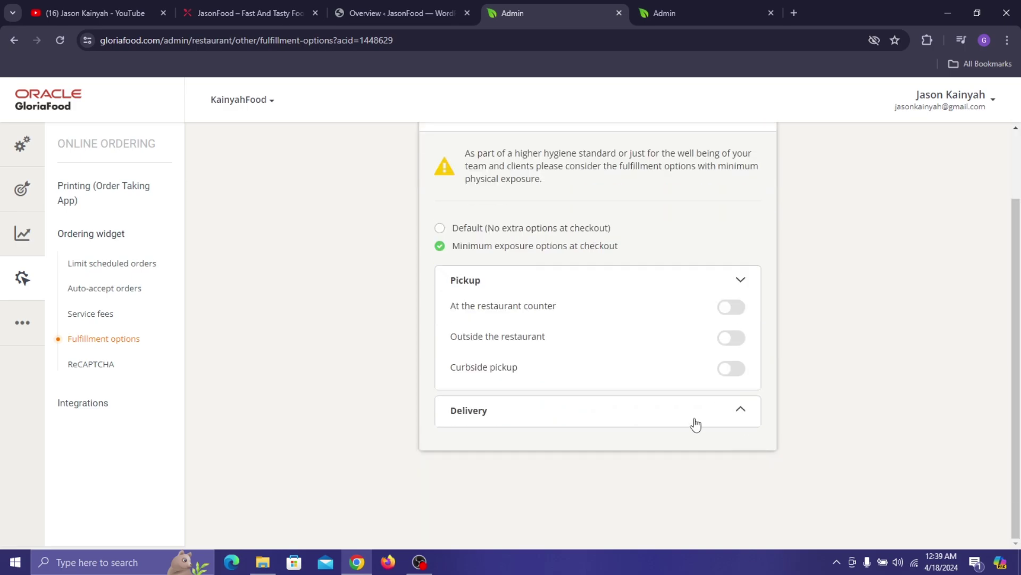
left_click(469, 227)
left_click(106, 363)
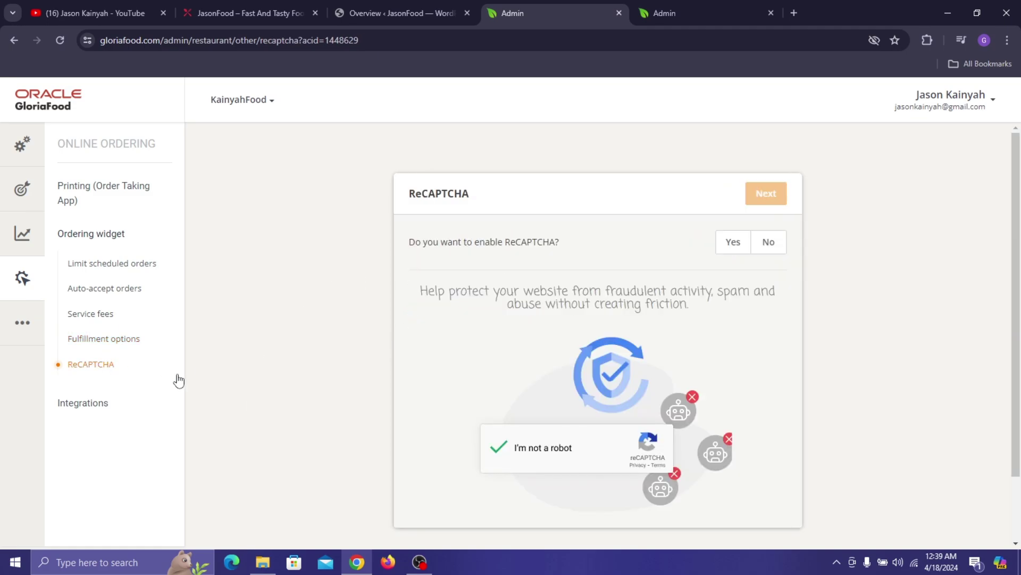
- Answer Yes to enable ReCAPTCHA, continue, and browse the Integrations Catalog options
left_click(732, 242)
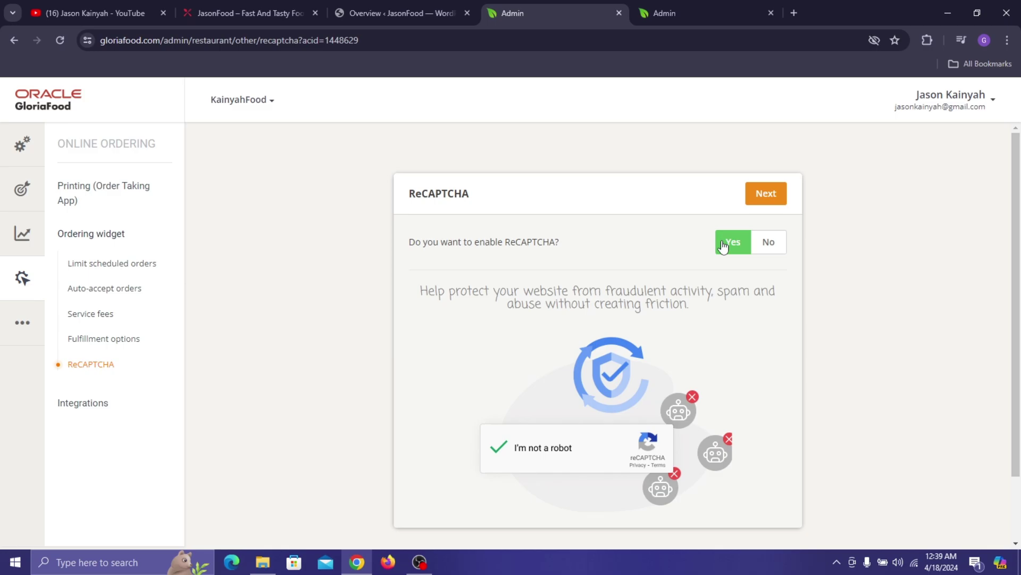
left_click(767, 205)
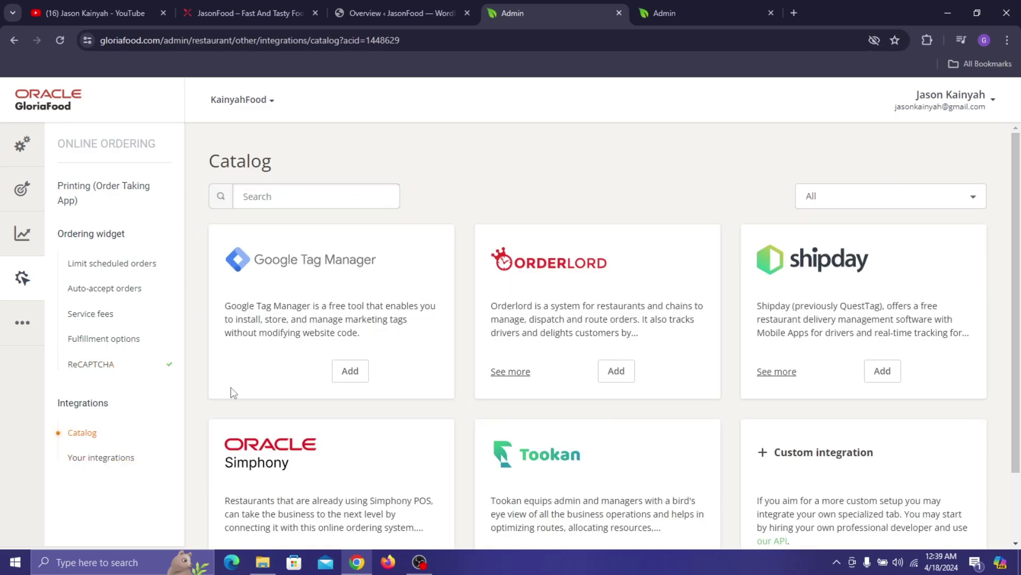
scroll(794, 160, "down", 2)
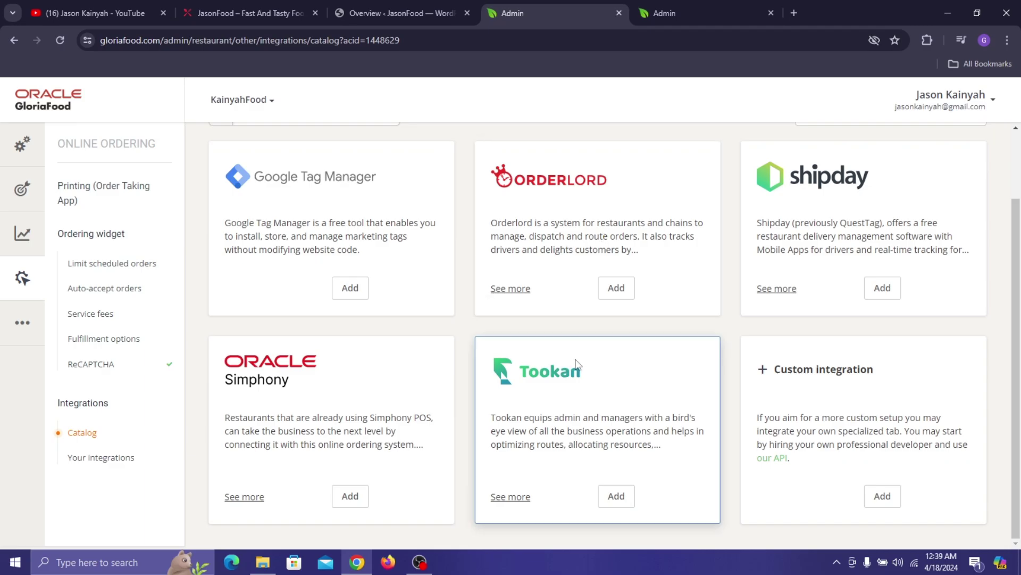
scroll(837, 418, "up", 2)
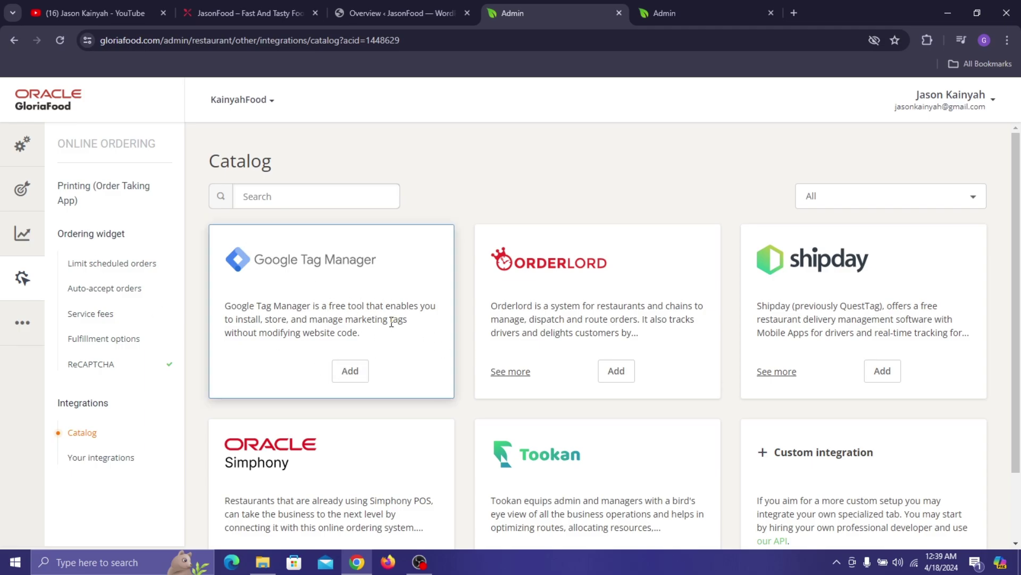
scroll(340, 378, "down", 2)
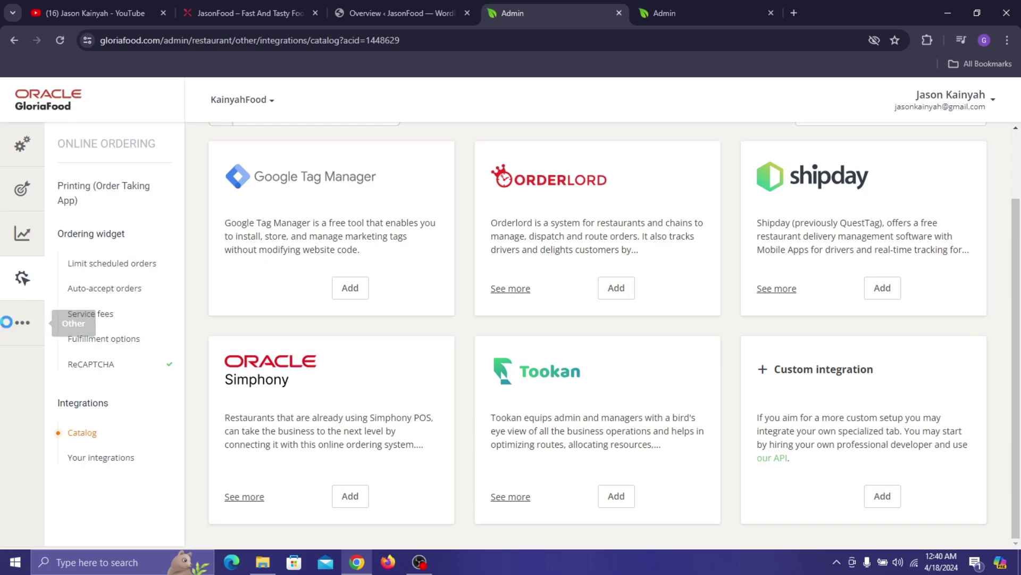
- Open Notifications and expand the staff email row to review its alert toggles
left_click(22, 321)
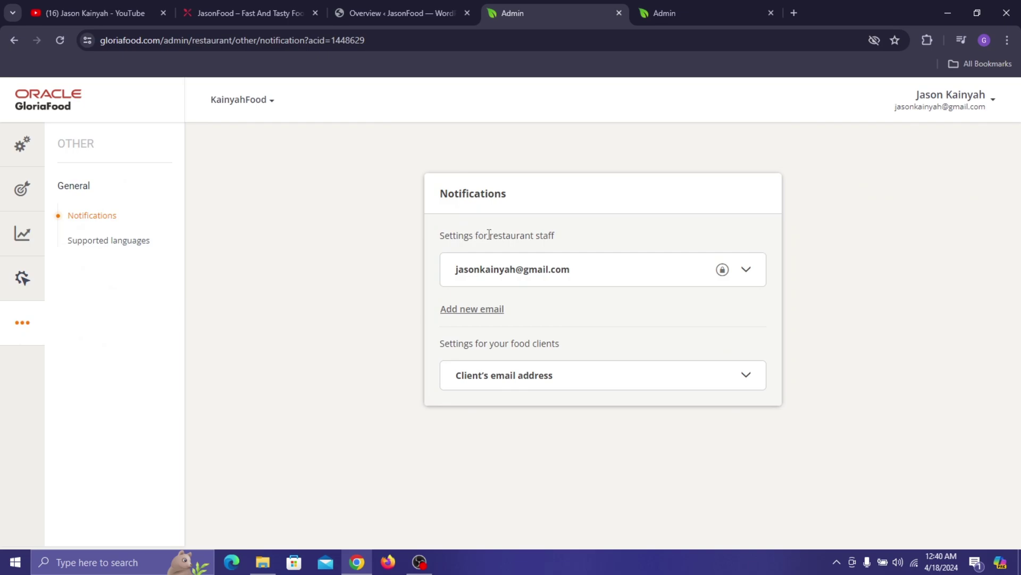
left_click_drag(490, 234, 553, 235)
left_click(587, 285)
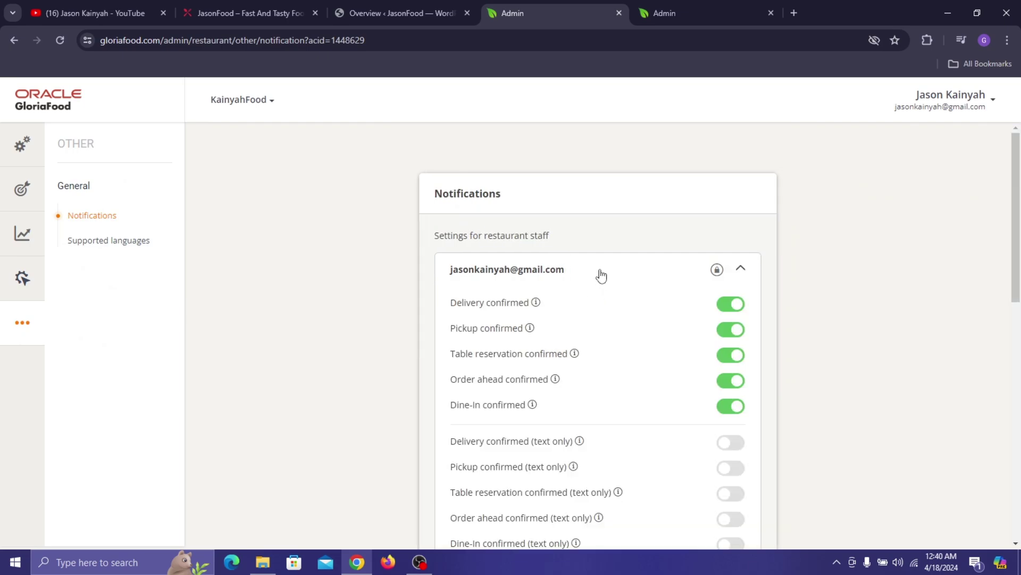
left_click(601, 276)
left_click(601, 276)
scroll(814, 298, "down", 3)
scroll(543, 277, "down", 2)
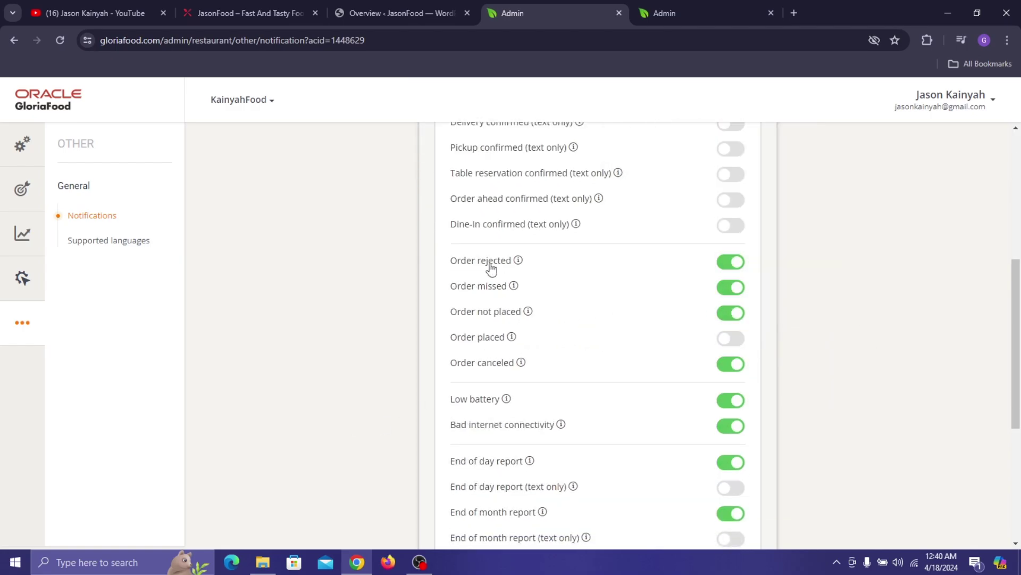
scroll(568, 199, "down", 3)
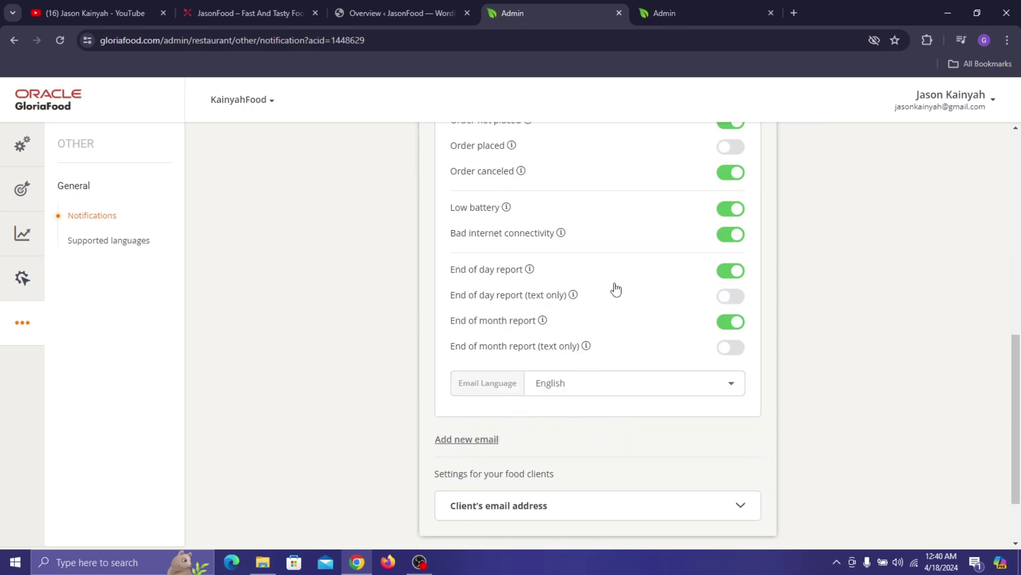
scroll(613, 290, "up", 8)
left_click(741, 270)
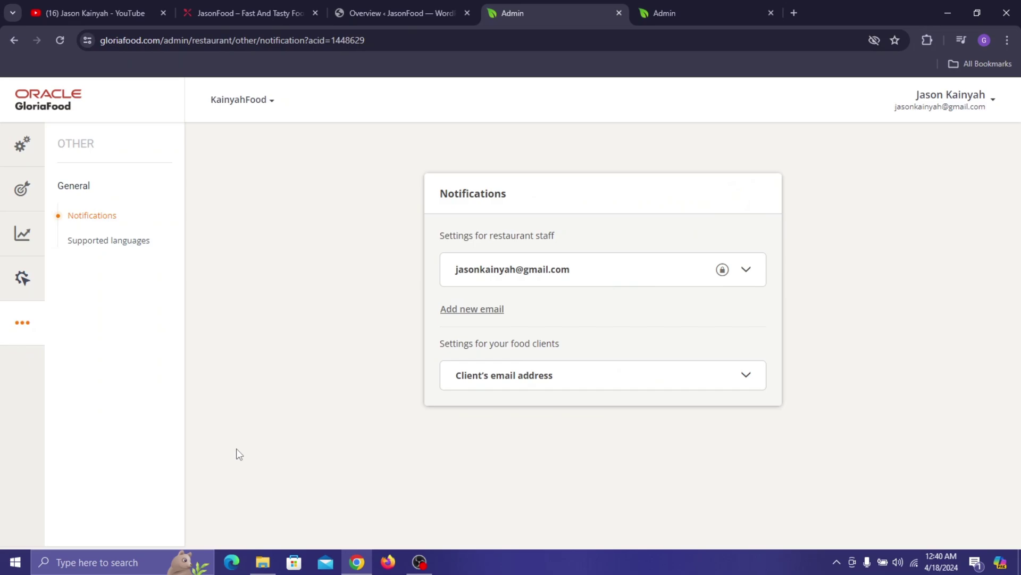
- Add a second staff notification email, filling it from autofill, and save it
left_click(448, 313)
left_click(465, 314)
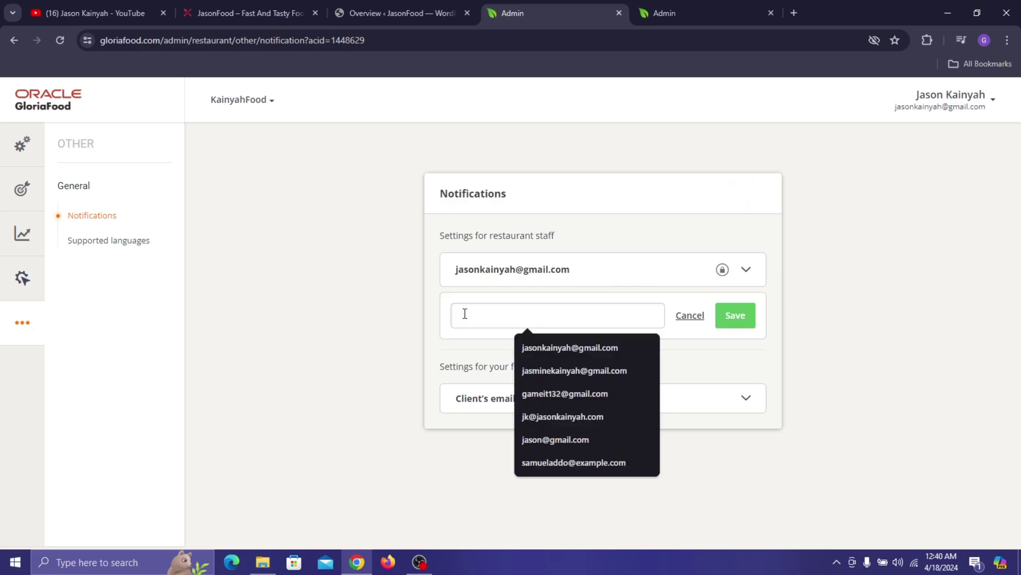
left_click(596, 417)
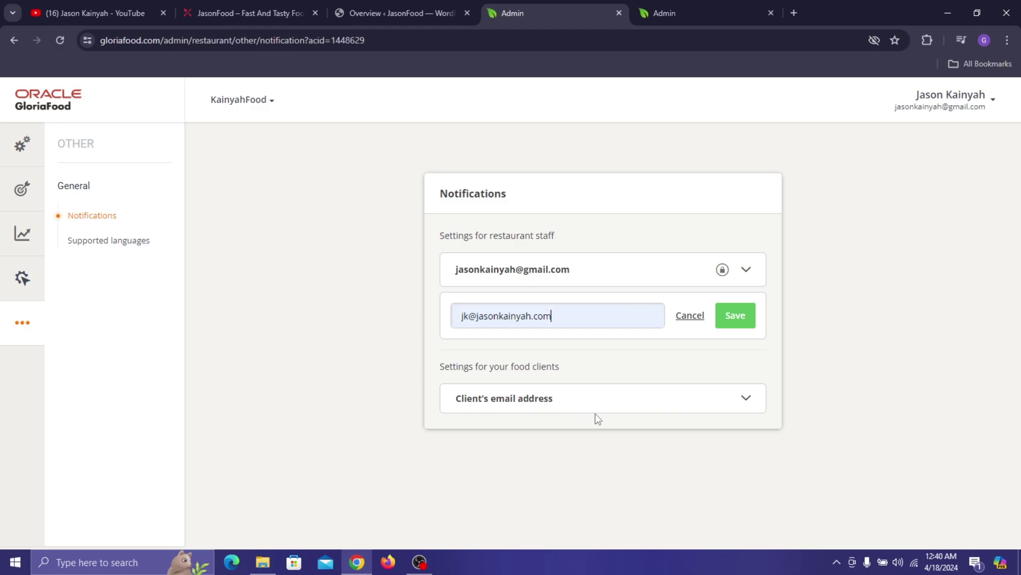
left_click(737, 317)
scroll(745, 322, "down", 10)
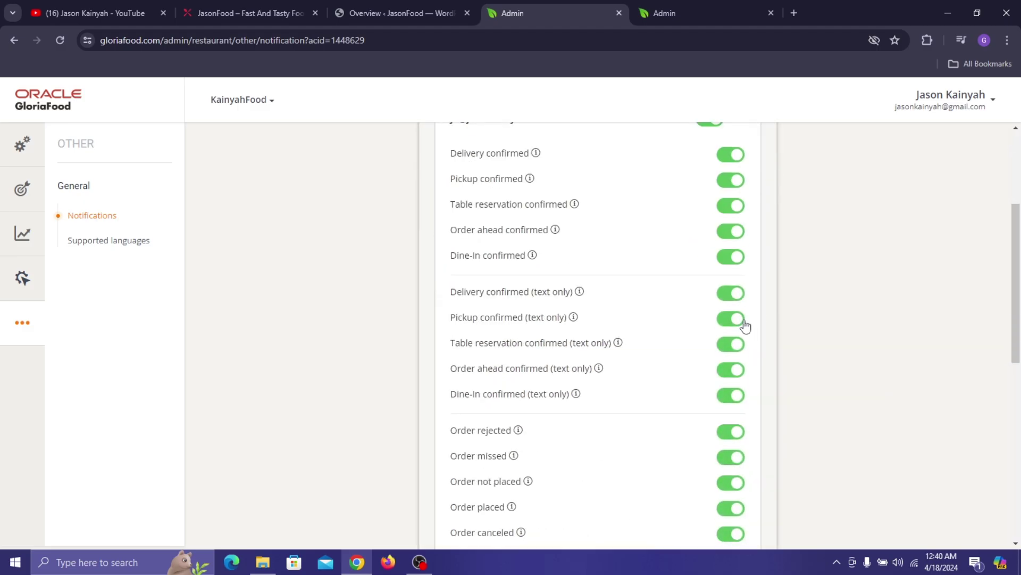
scroll(691, 207, "up", 10)
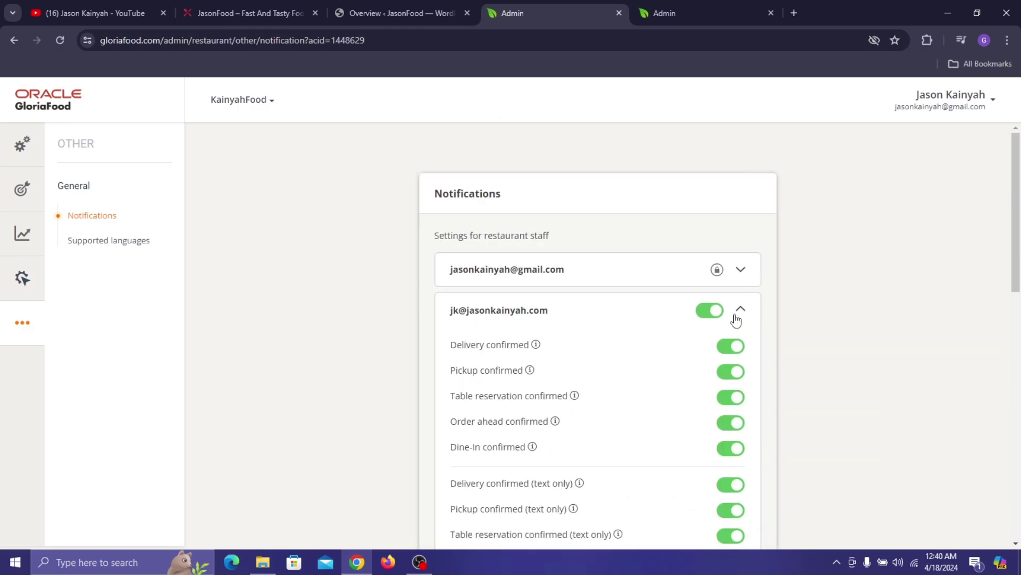
left_click(741, 312)
- Review the notifications sent to clients' email addresses, then check the Supported languages list
mouse_move(721, 275)
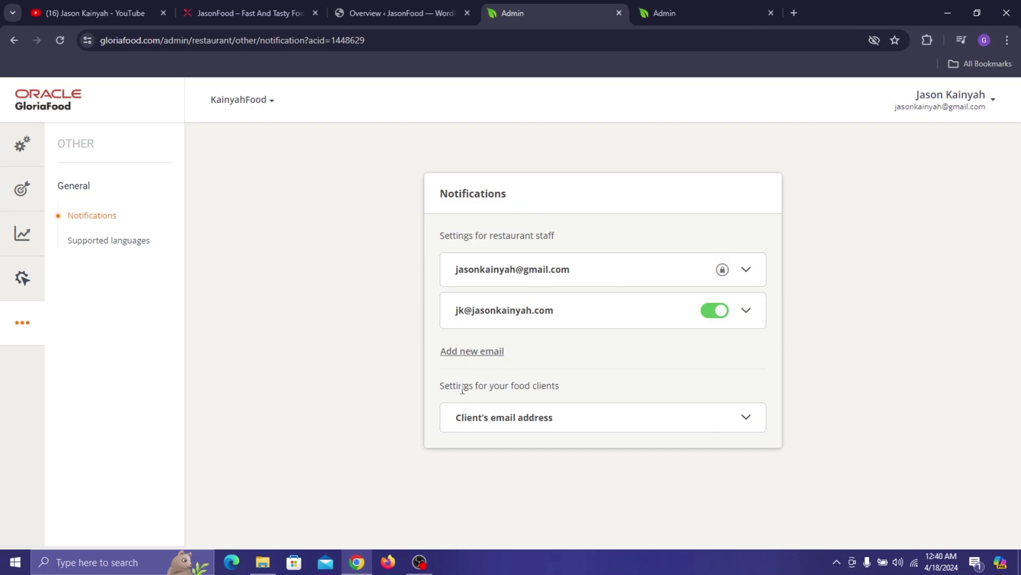
left_click(537, 426)
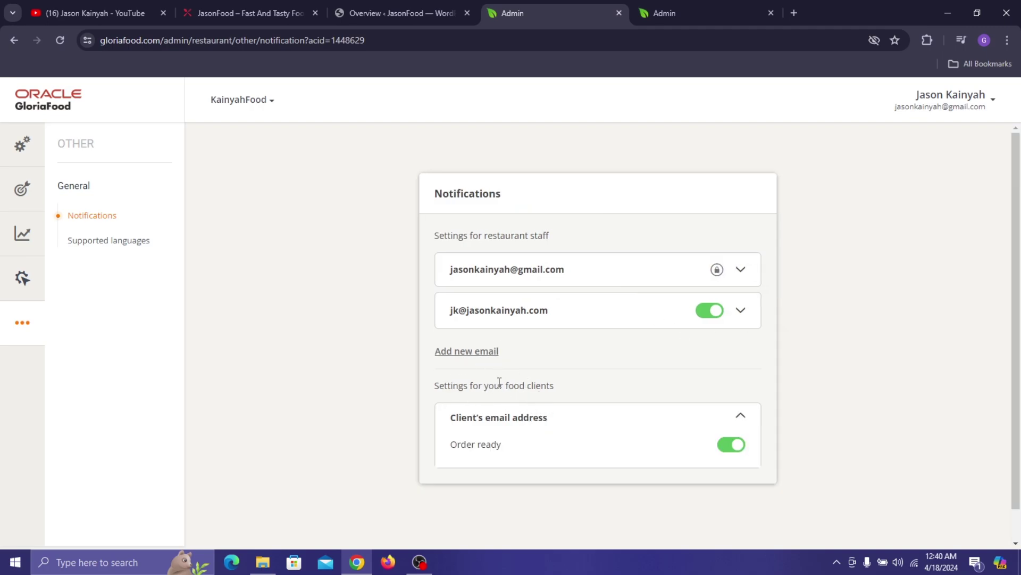
left_click(549, 429)
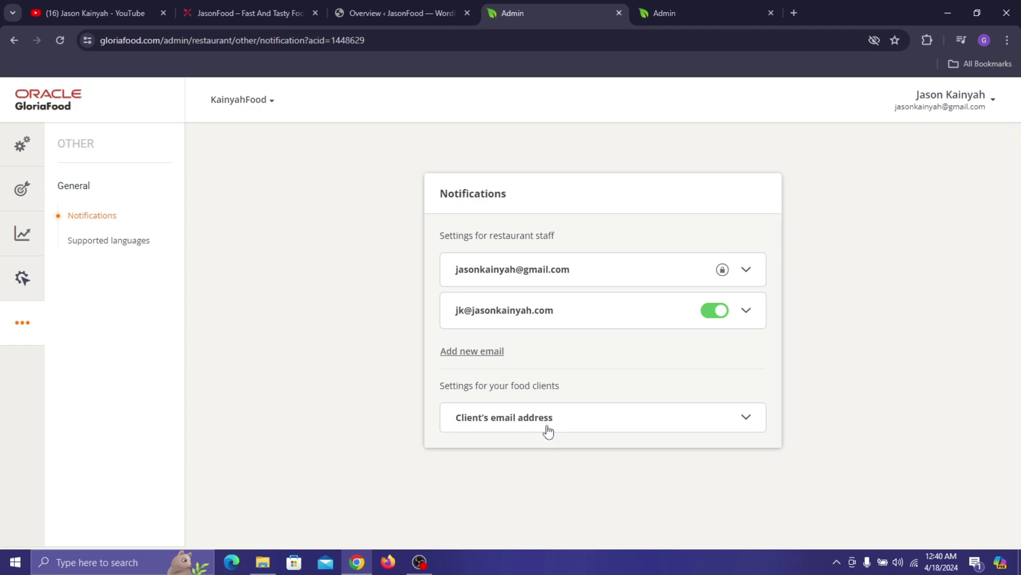
left_click(565, 426)
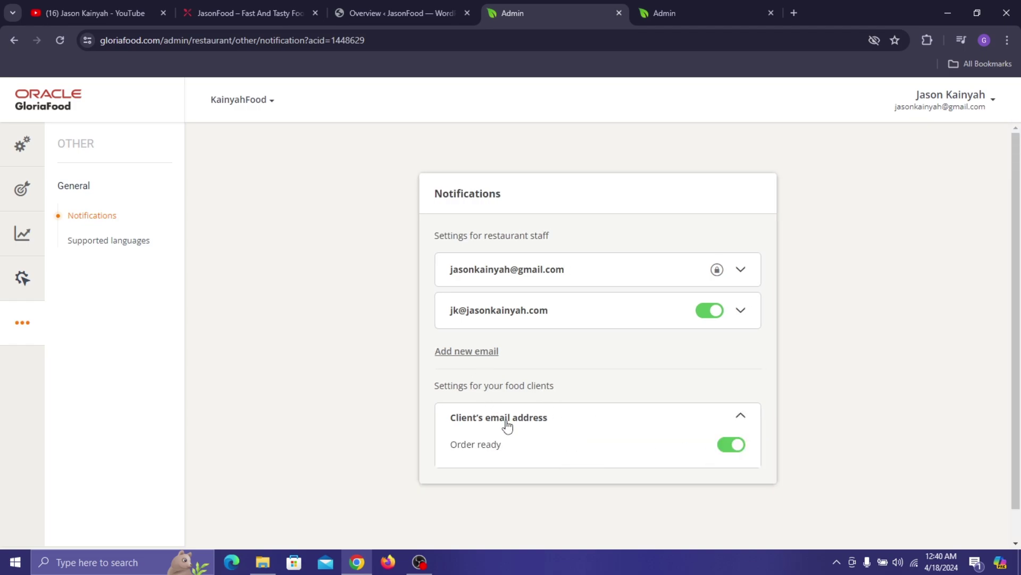
left_click(551, 420)
left_click(572, 424)
left_click(141, 238)
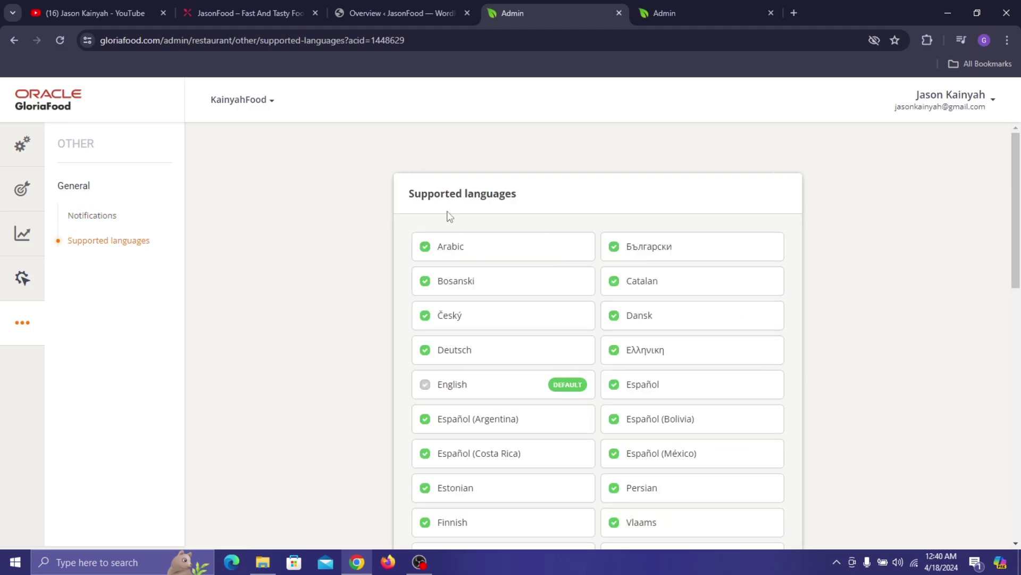
scroll(588, 324, "down", 12)
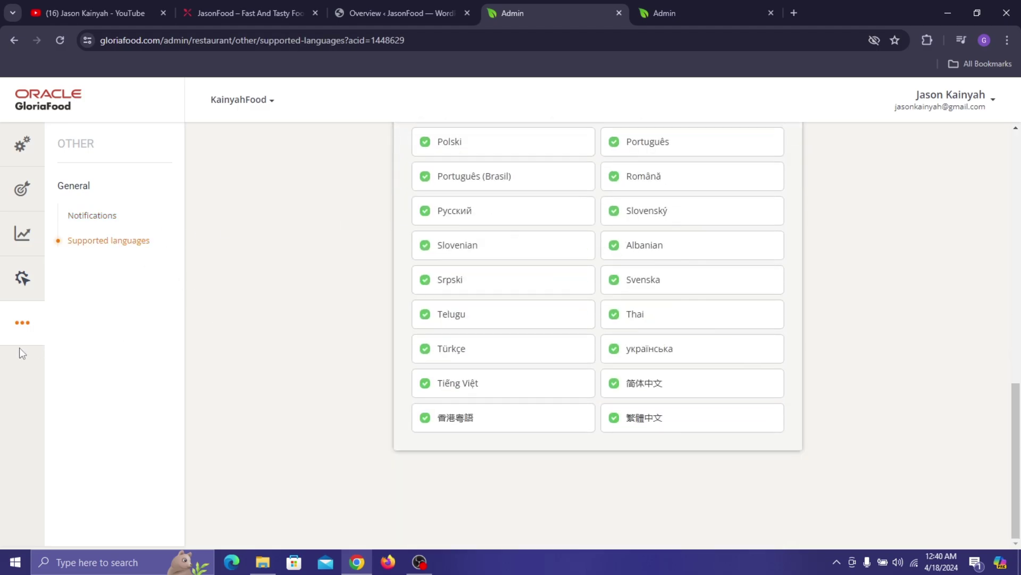
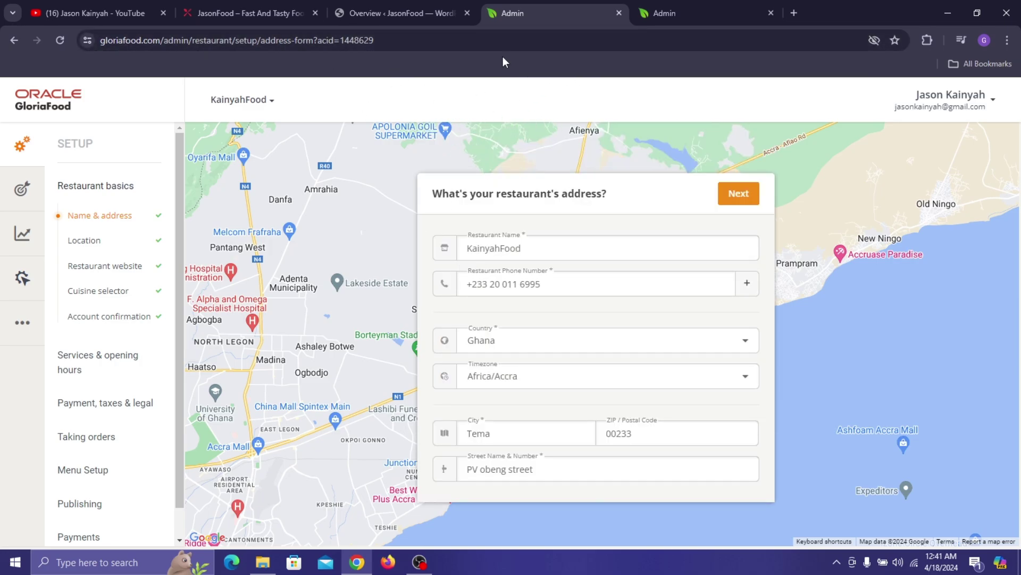
- Close the GloriaFood setup tab and go to the WordPress Pages list
left_click(619, 13)
left_click(413, 5)
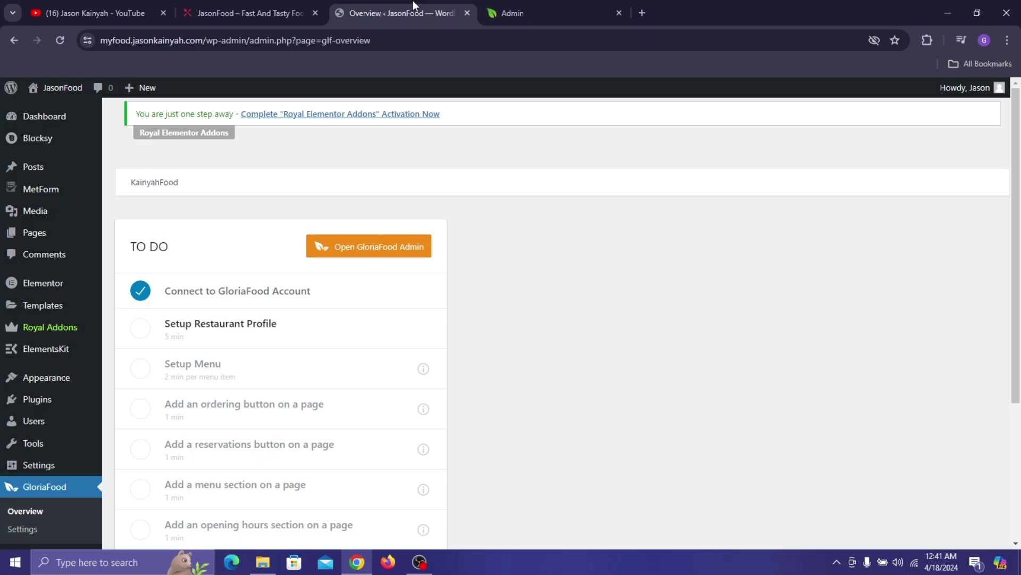
left_click(26, 229)
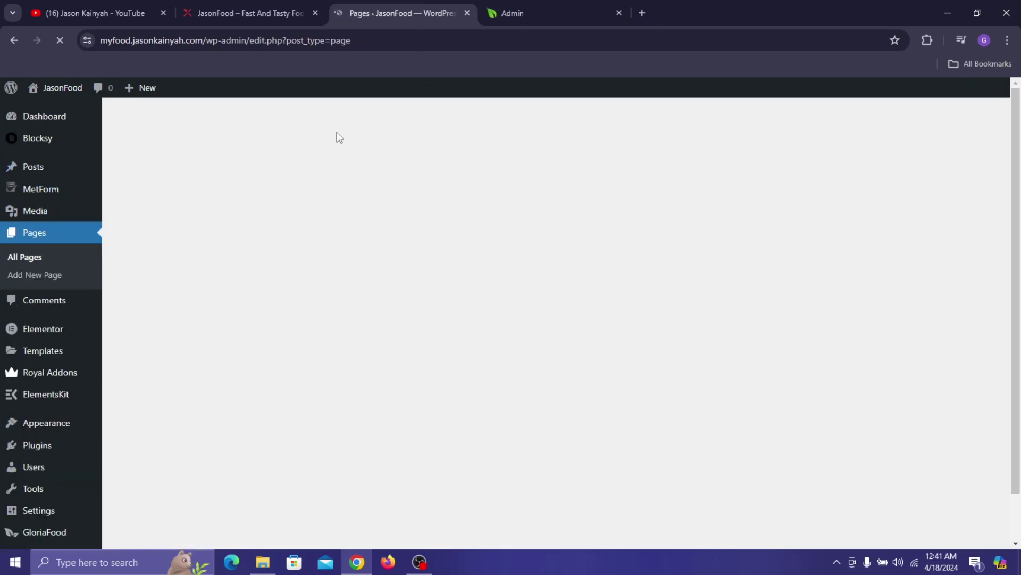
scroll(257, 129, "down", 3)
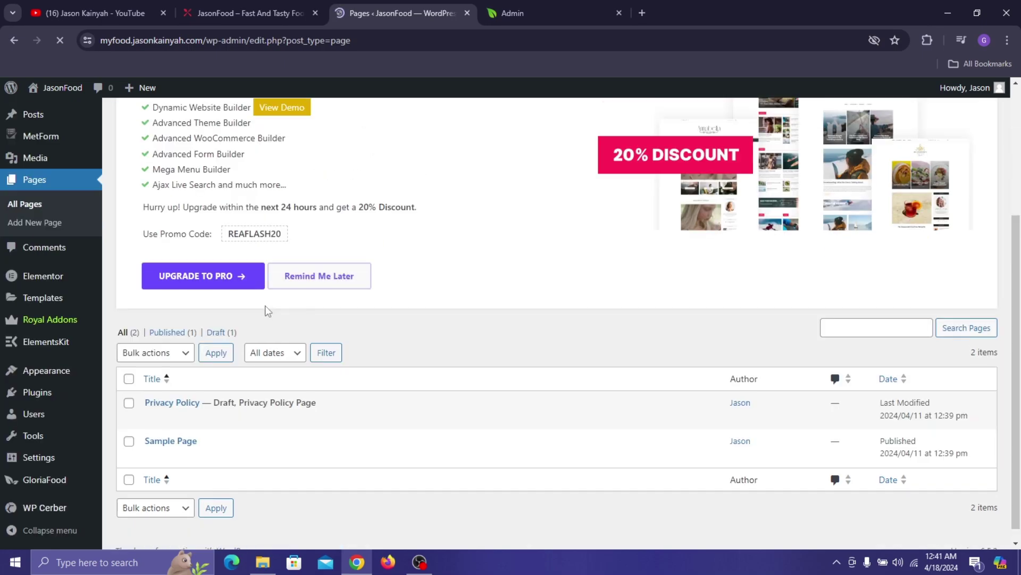
- Bulk-move both pages, Privacy Policy and Sample Page, to the Trash
left_click(129, 378)
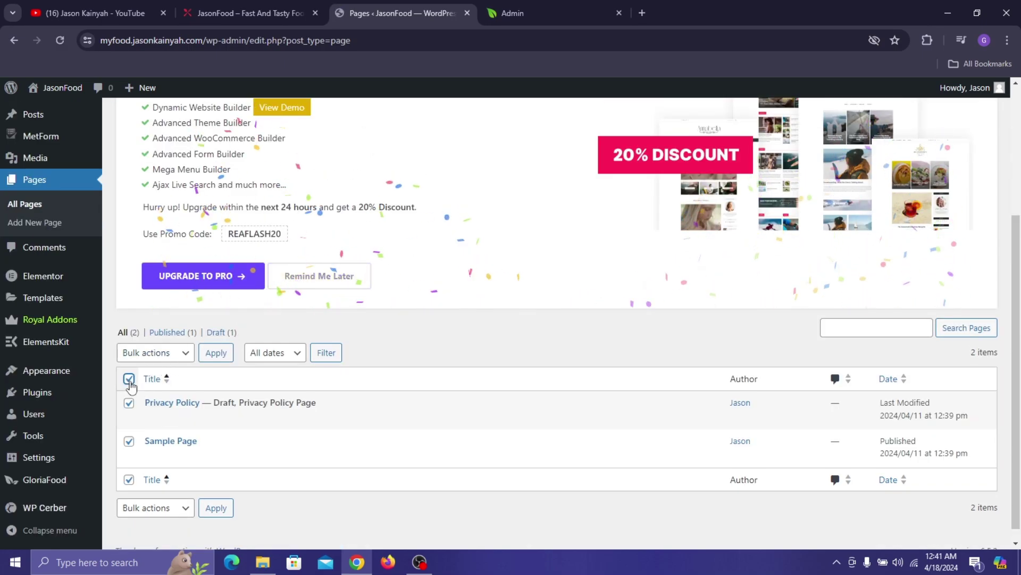
left_click(174, 353)
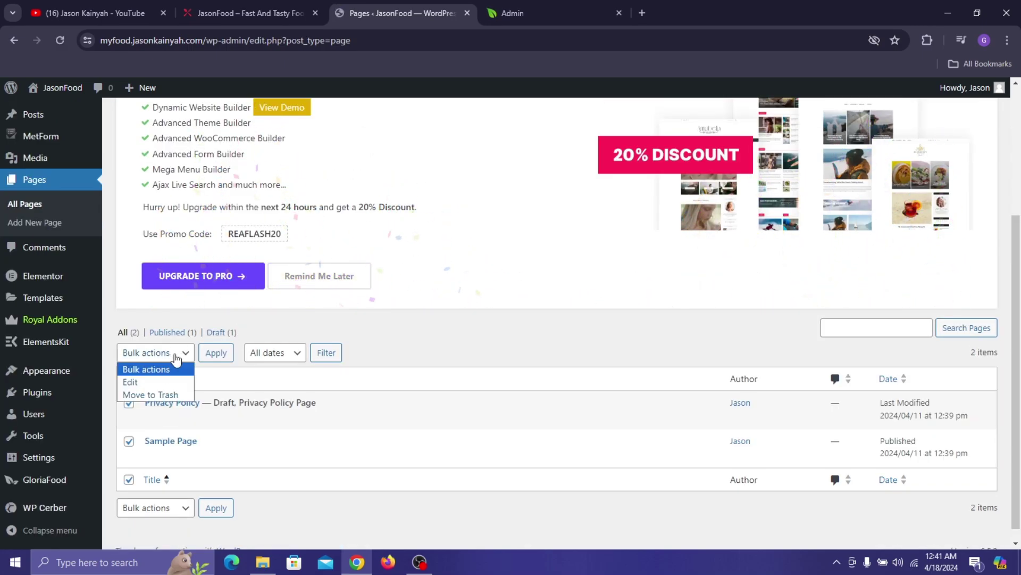
left_click(162, 394)
left_click(211, 359)
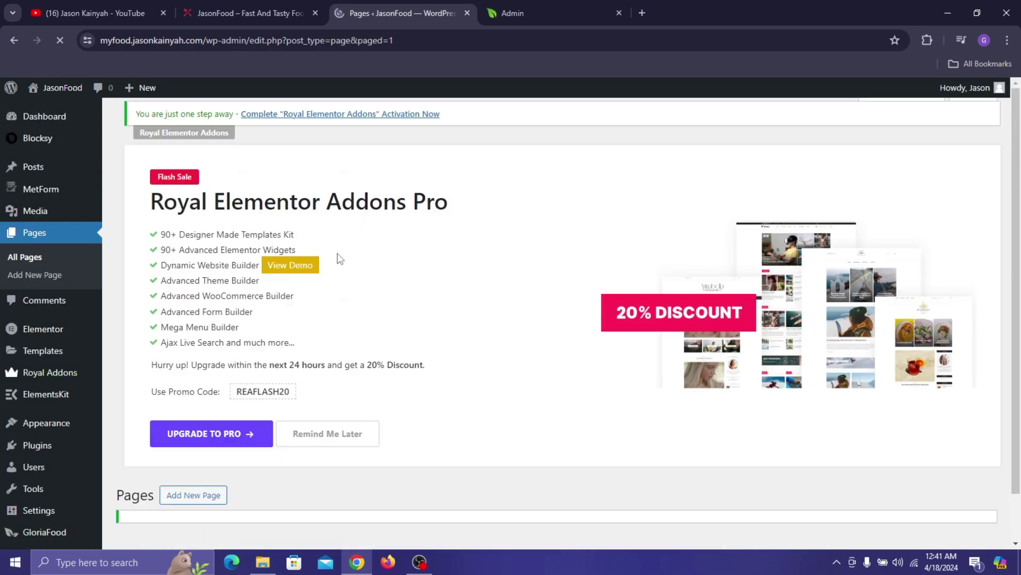
- Dismiss the display options and the Royal Elementor Addons banner, then start a new page
left_click(933, 113)
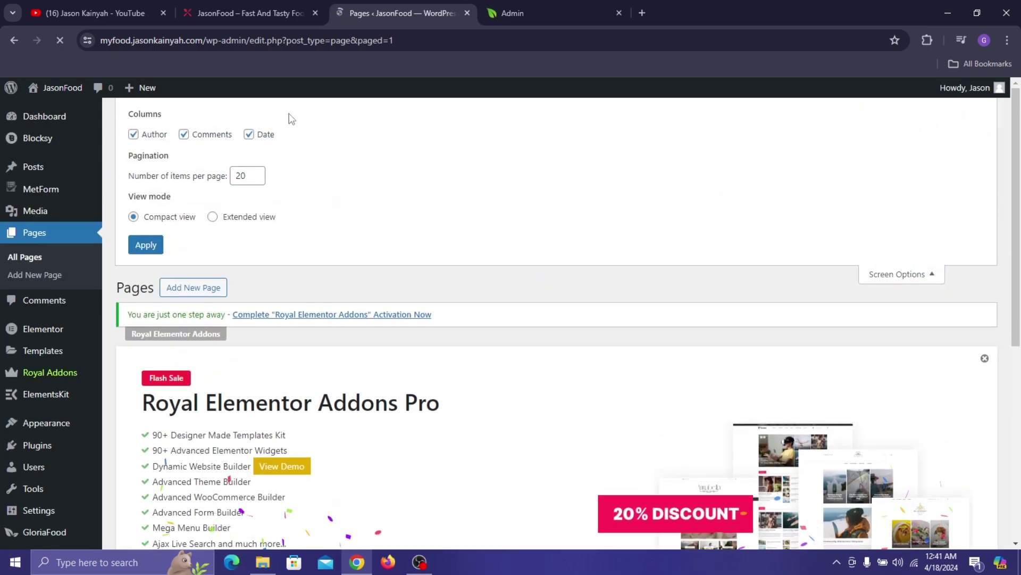
left_click(919, 275)
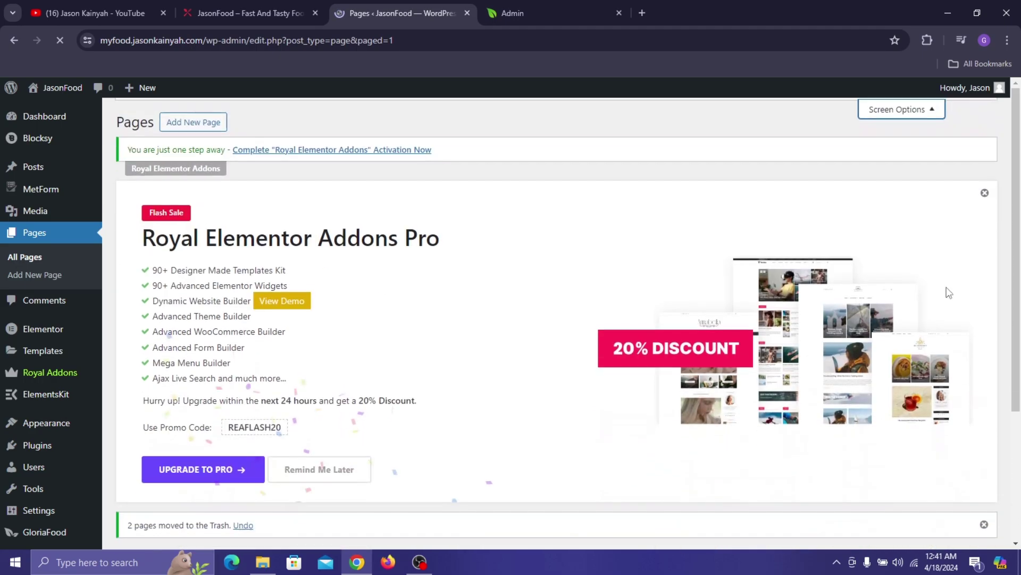
left_click(985, 190)
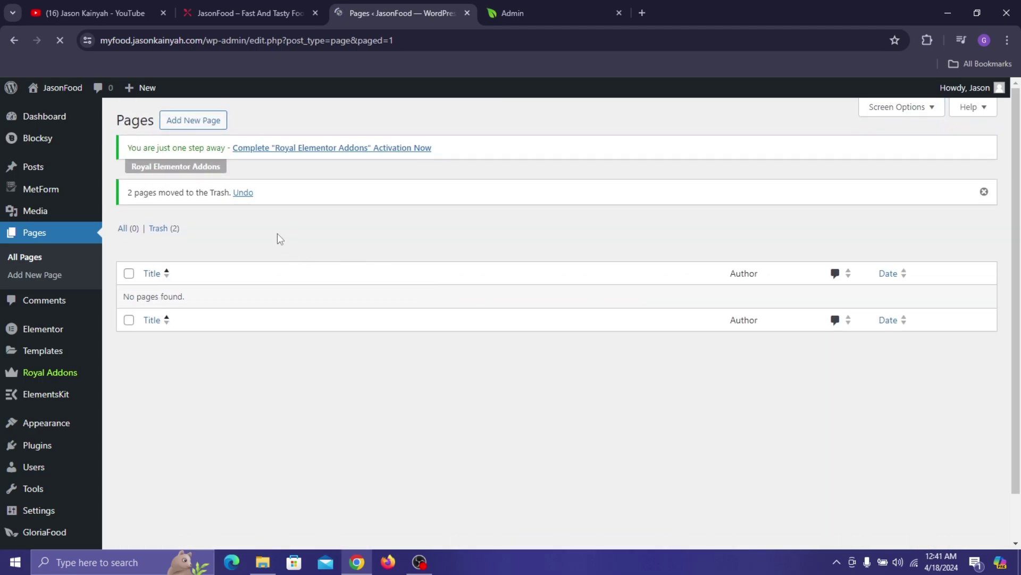
left_click(212, 123)
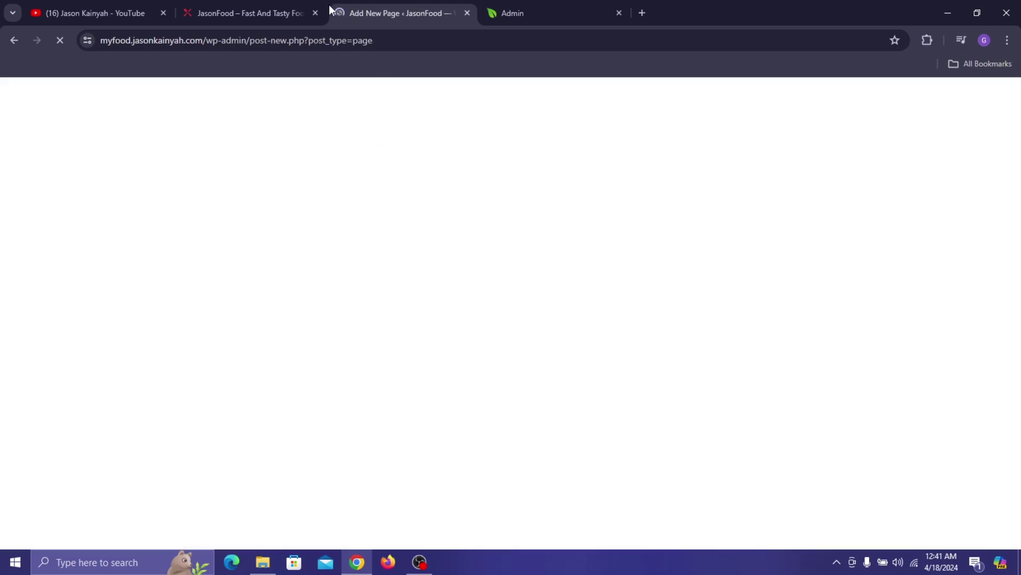
- Check the live JasonFood site, closing its ordering popup, then return to the new page editor
left_click(258, 13)
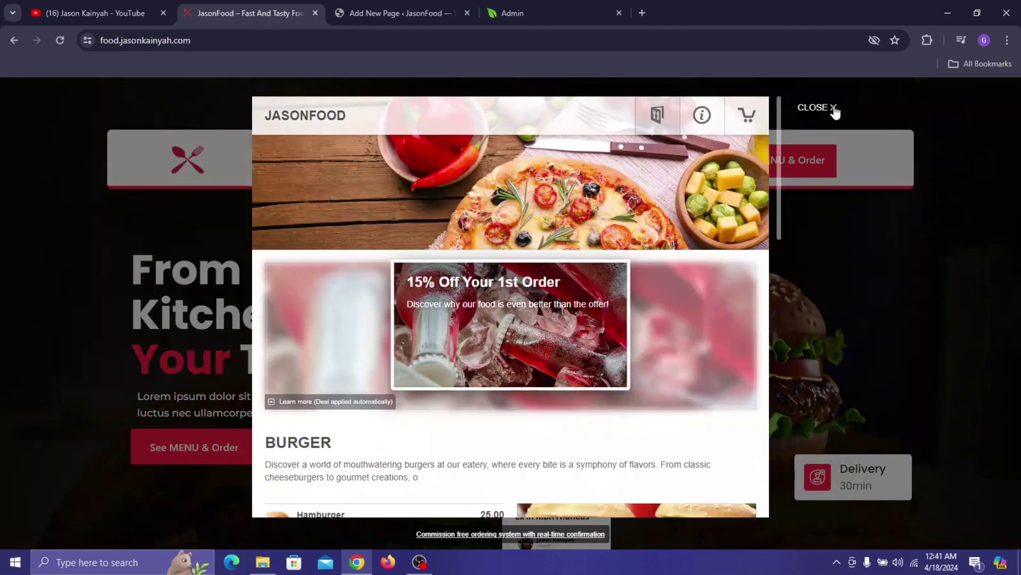
left_click(833, 108)
scroll(308, 171, "down", 15)
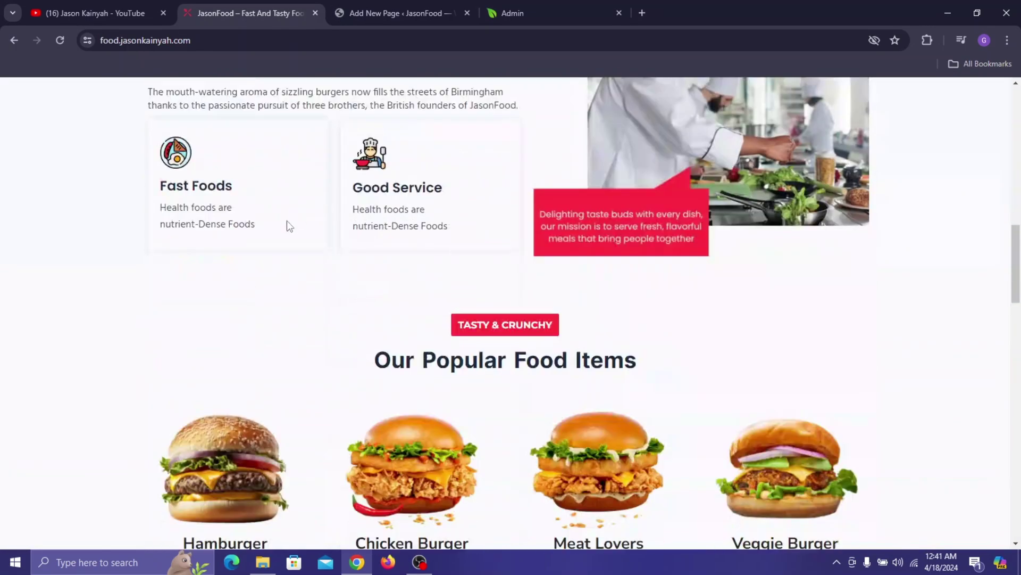
scroll(672, 178, "up", 15)
left_click(426, 12)
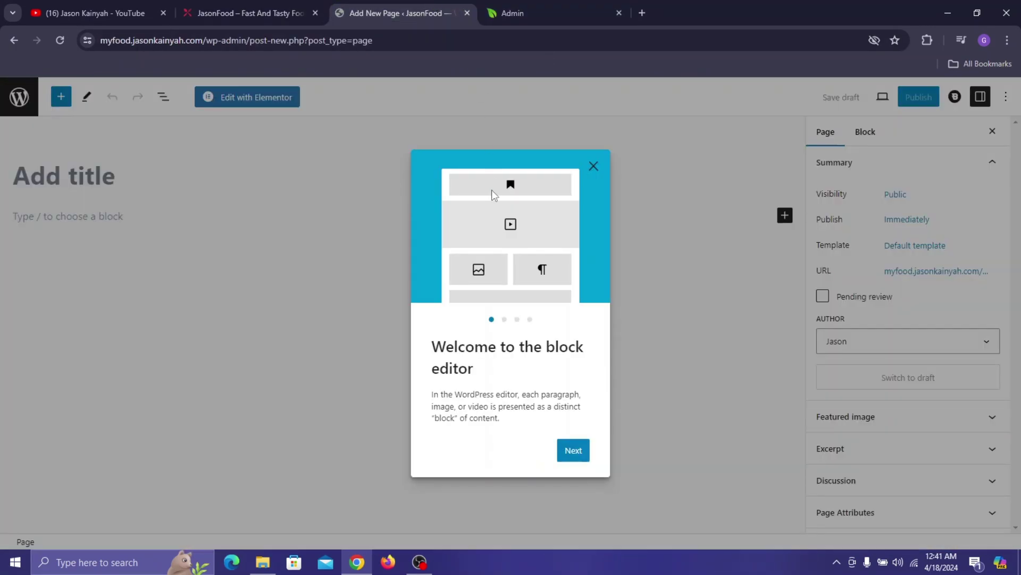
- Title the new page 'Home' and set its template to Elementor Full Width
left_click(593, 166)
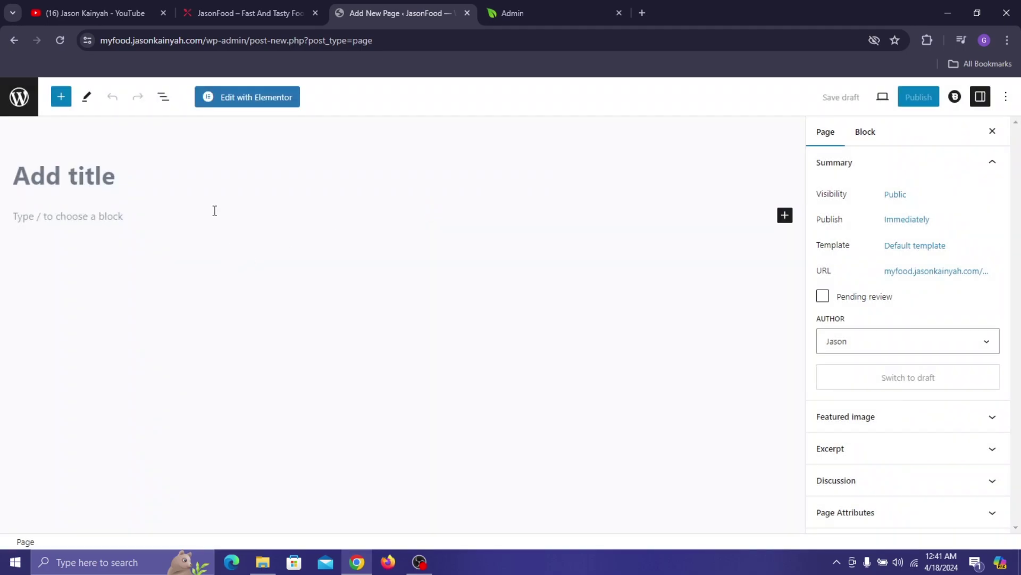
type("Home")
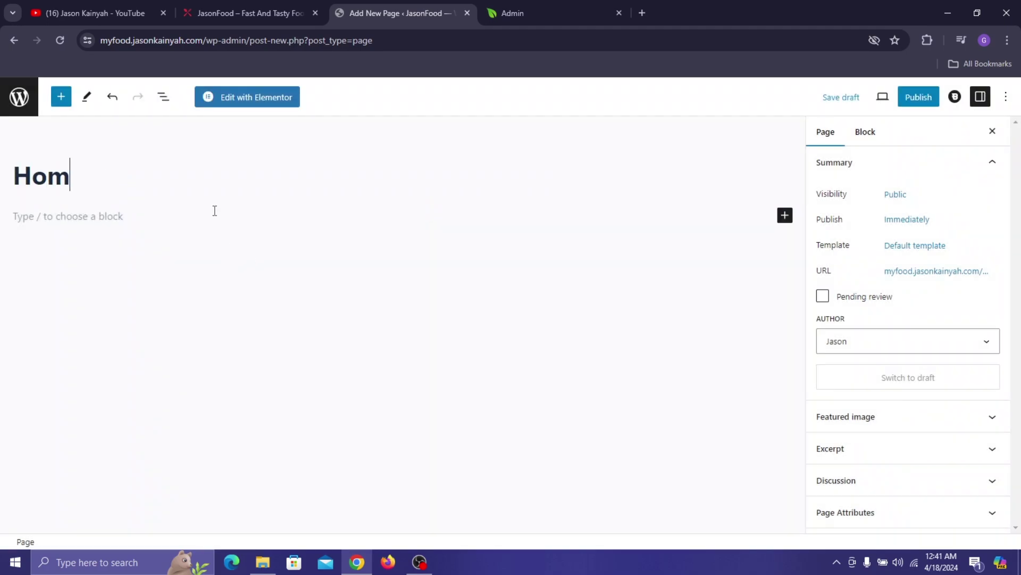
left_click(928, 250)
left_click(908, 343)
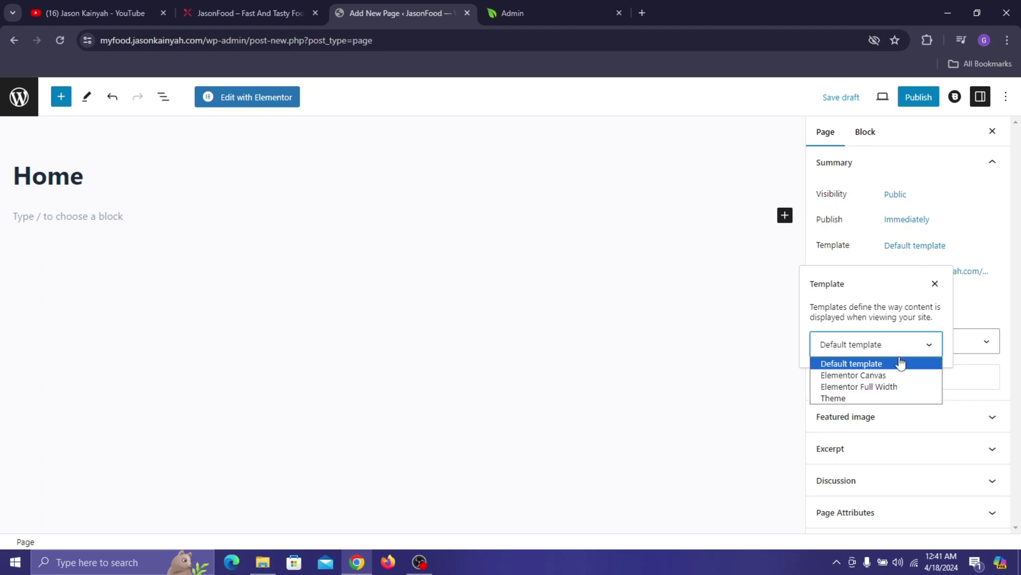
left_click(897, 385)
- Publish the Home page and bring up the link options for viewing it
left_click(918, 97)
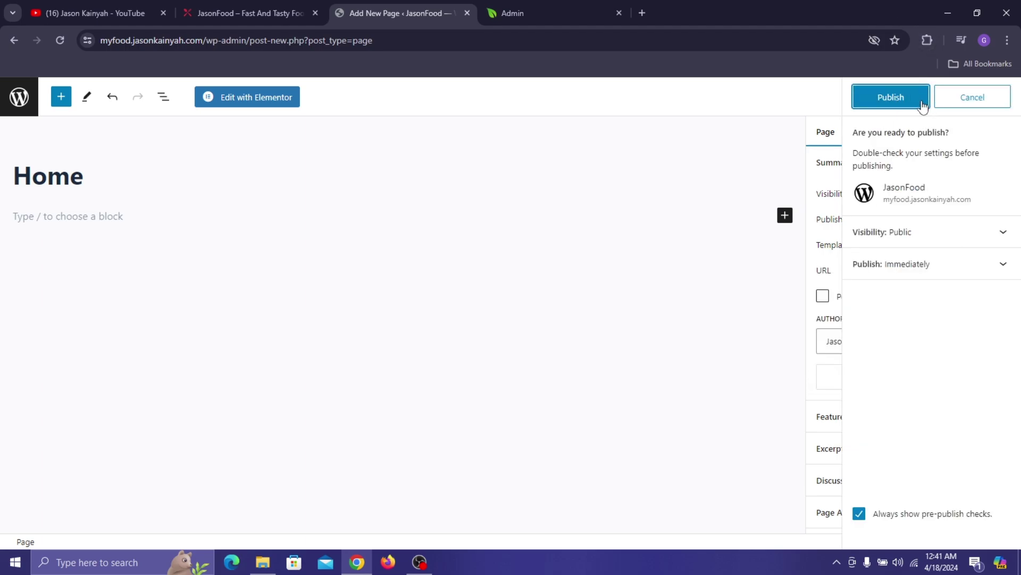
left_click(911, 97)
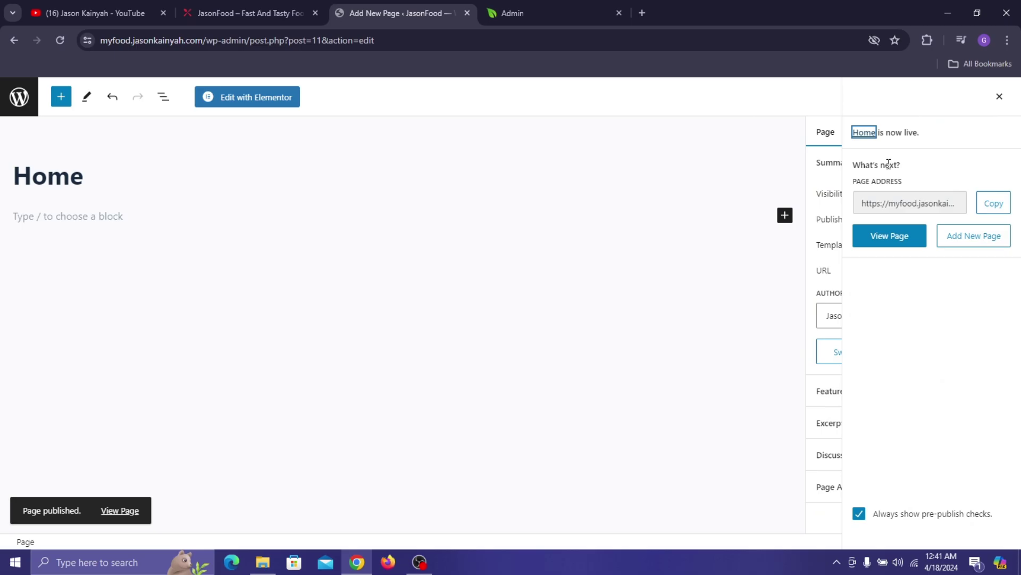
right_click(891, 222)
- Open the published Home page and the site's root address in new tabs
left_click(819, 247)
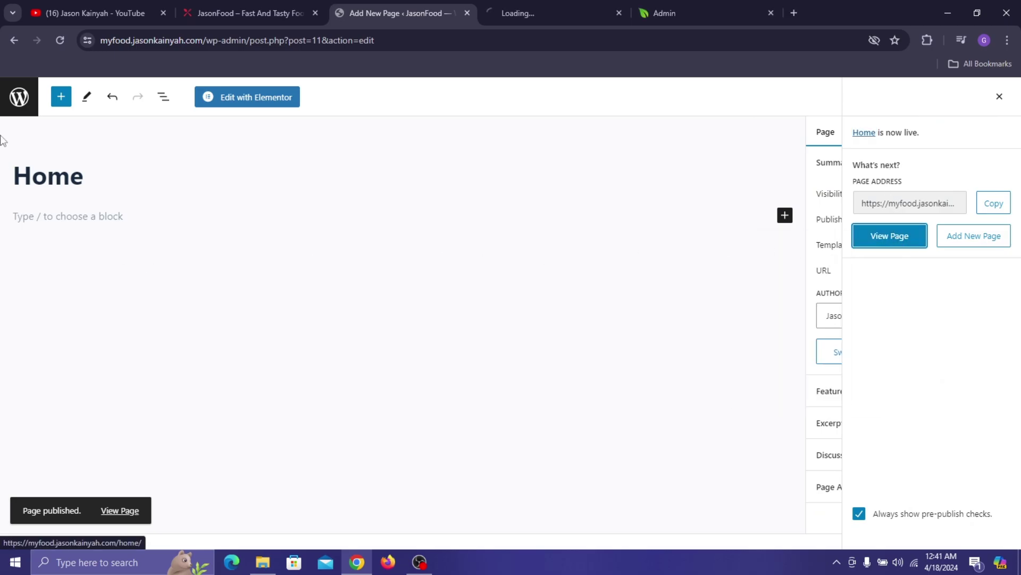
left_click(18, 95)
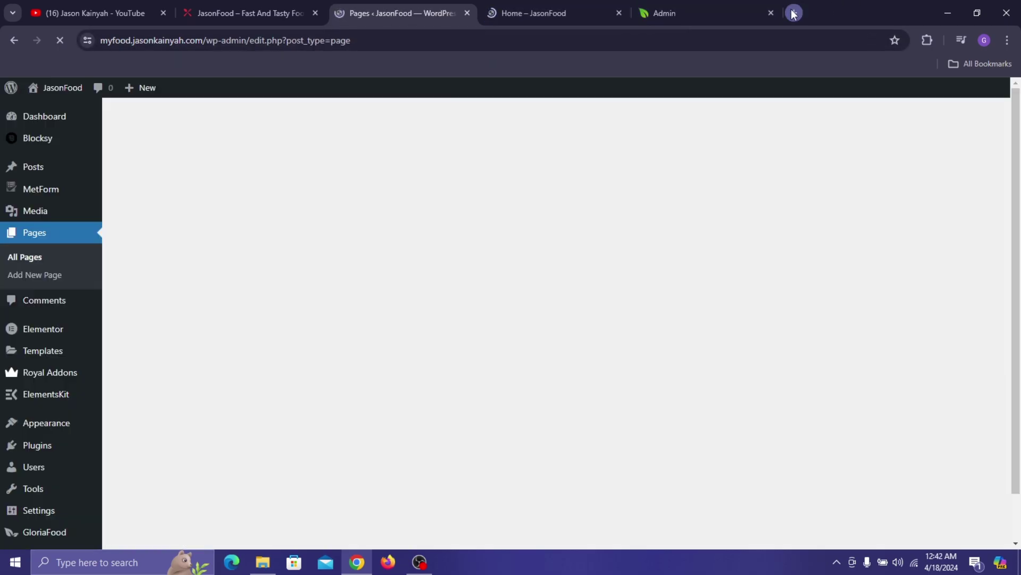
left_click(793, 12)
type("my")
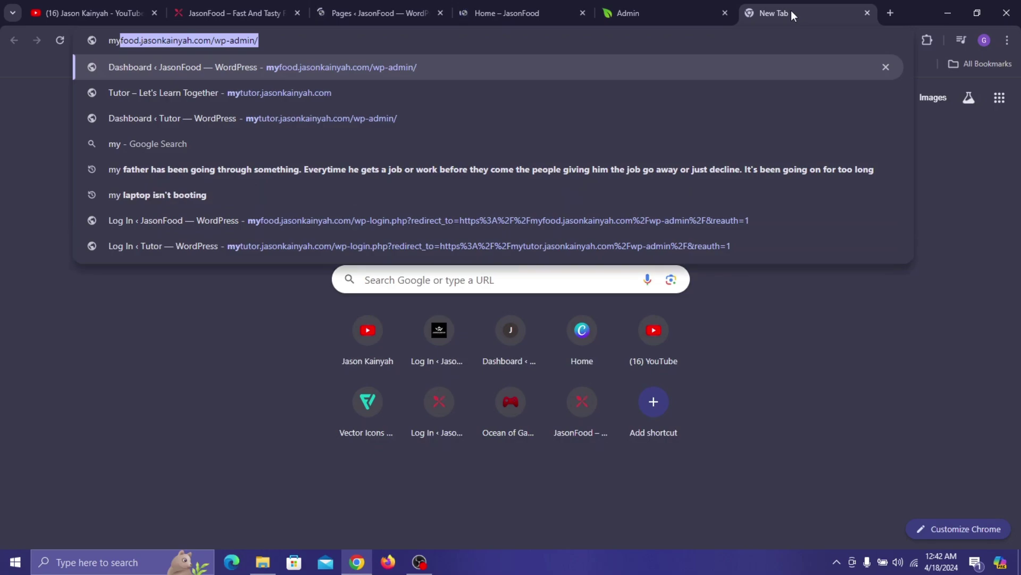
key("End")
key("BackSpace")
key("BackSpace")
key("BackSpace")
key("BackSpace")
key("BackSpace")
key("BackSpace")
key("BackSpace")
key("BackSpace")
key("BackSpace")
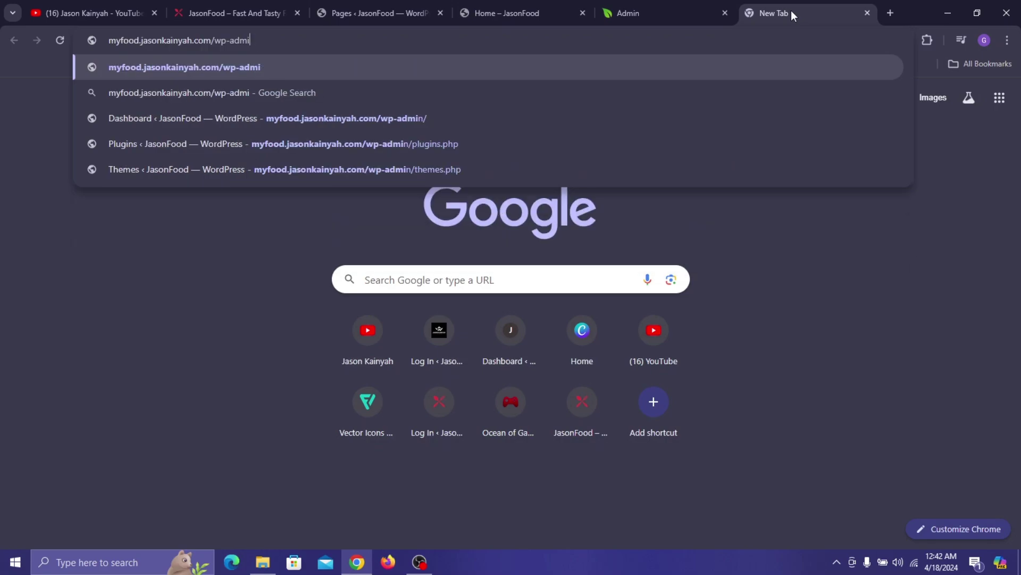
key("Return")
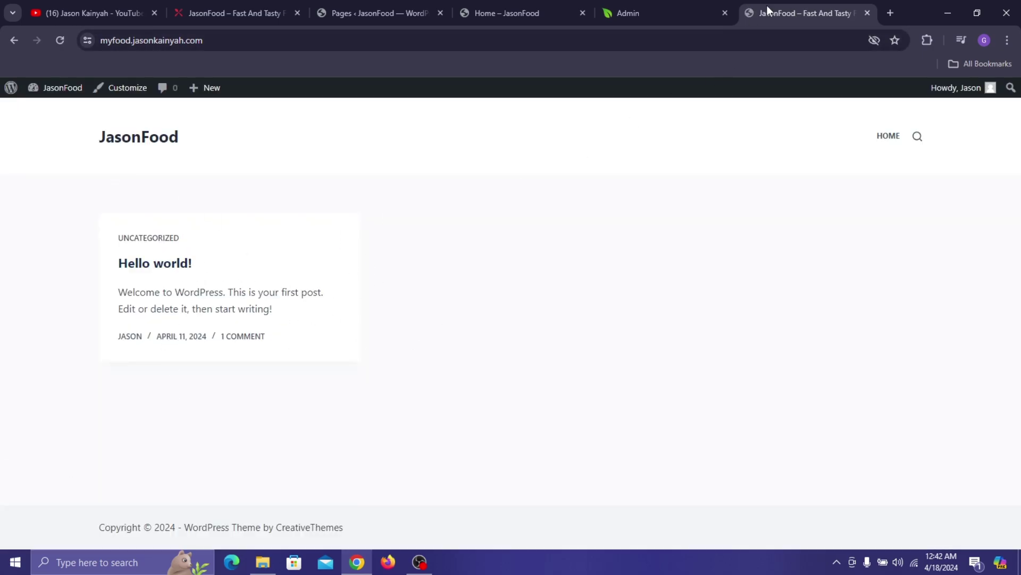
- Compare the empty Home page with the front page still showing Hello world!, then close it and return to Pages
left_click_drag(769, 8, 670, 2)
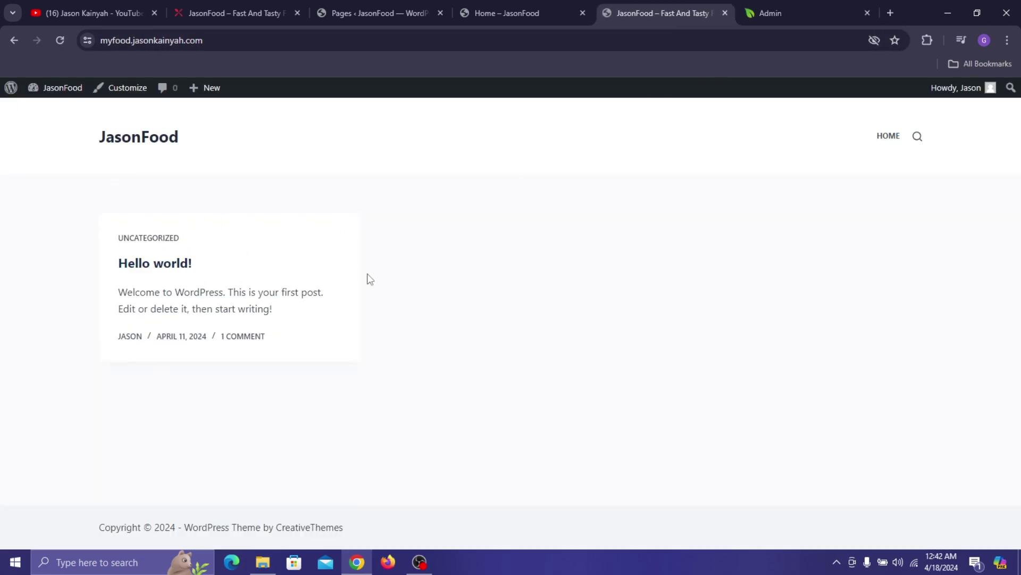
left_click(525, 5)
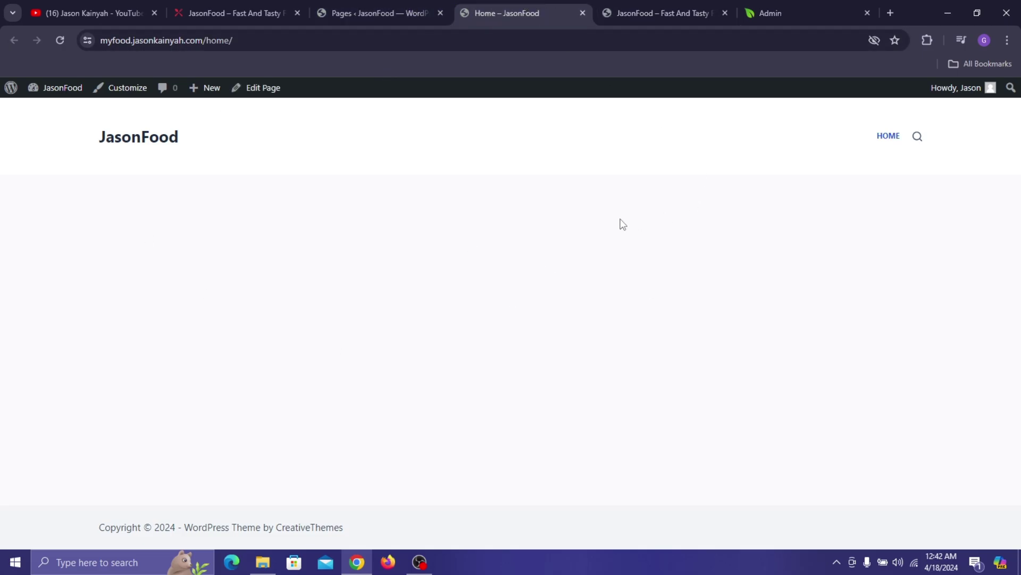
left_click(716, 9)
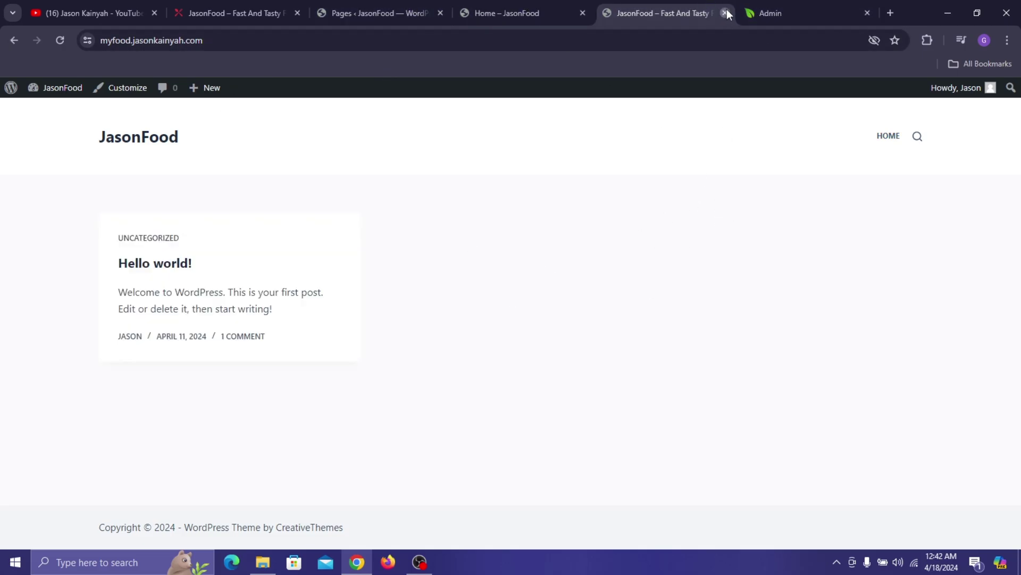
left_click(725, 12)
left_click(379, 5)
- In Settings > Reading, set the homepage to the static page 'Home', save, and return to All Pages
scroll(33, 485, "down", 1)
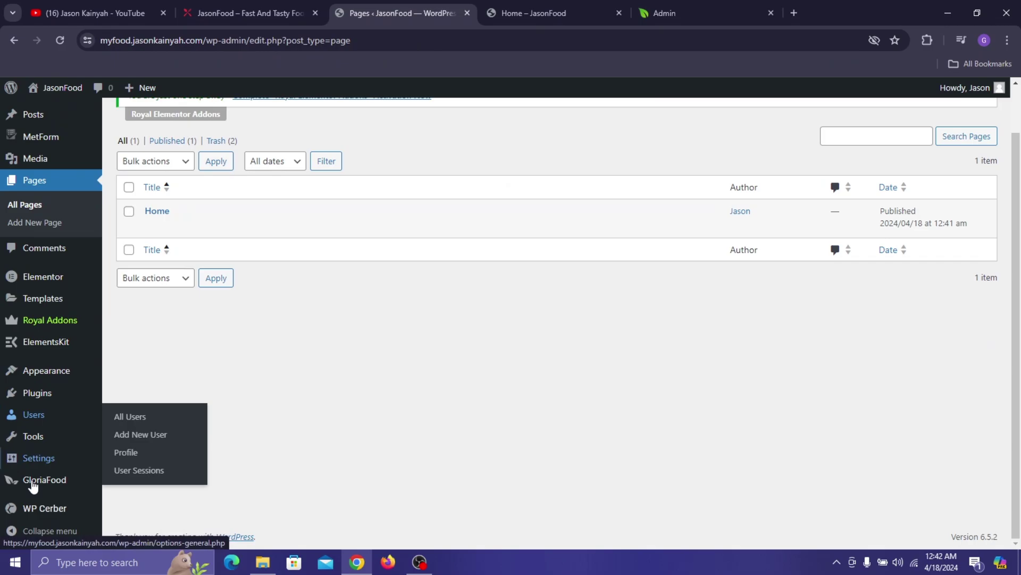
mouse_move(59, 457)
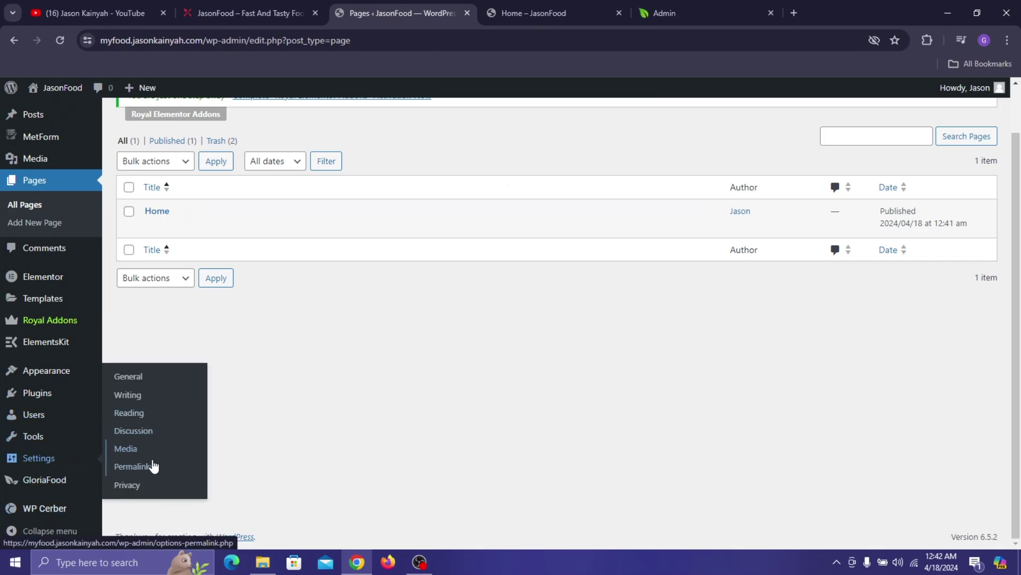
left_click(147, 413)
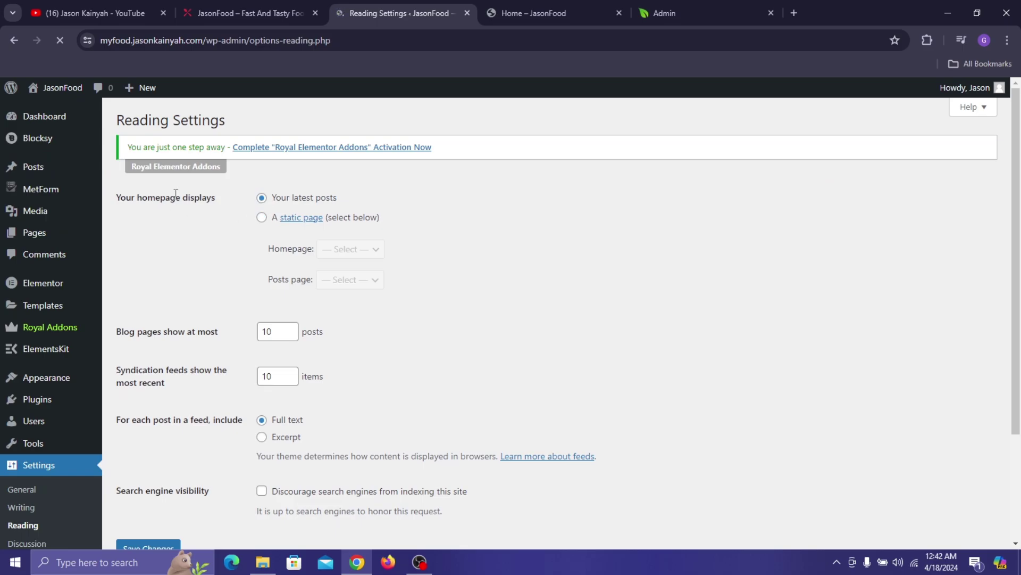
left_click(261, 217)
left_click(331, 256)
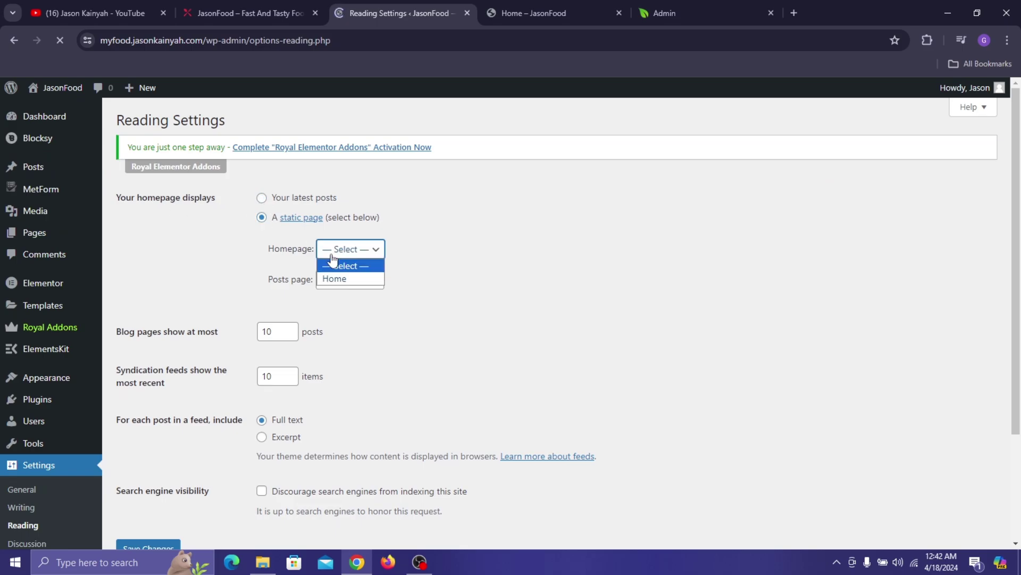
left_click(341, 279)
scroll(296, 387, "down", 2)
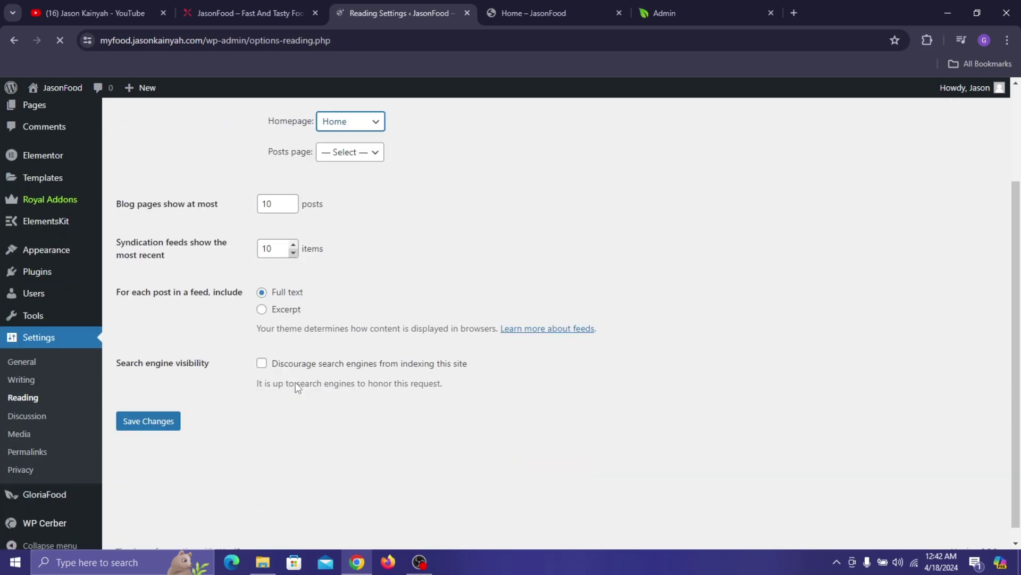
left_click(152, 421)
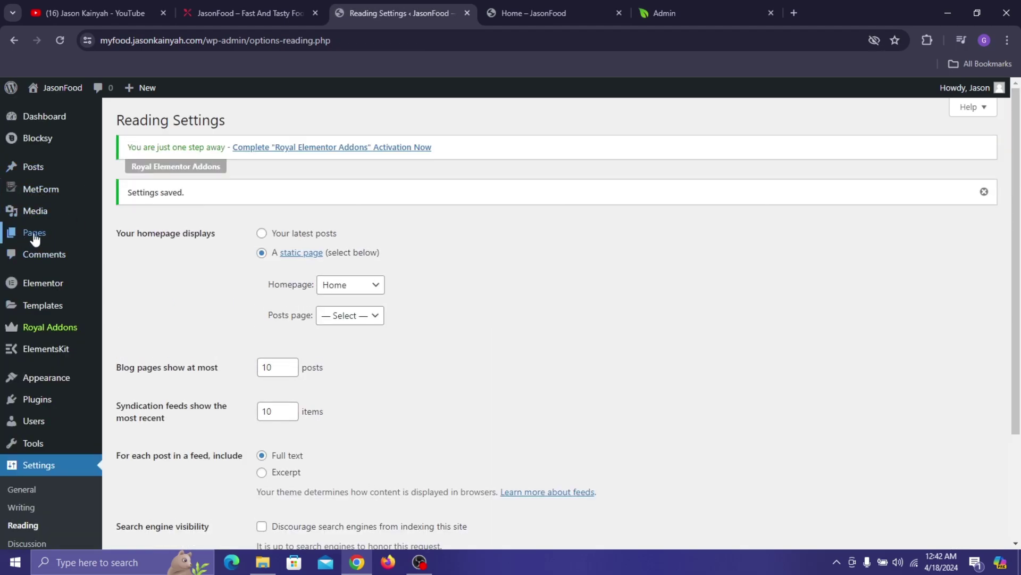
mouse_move(34, 239)
left_click(157, 238)
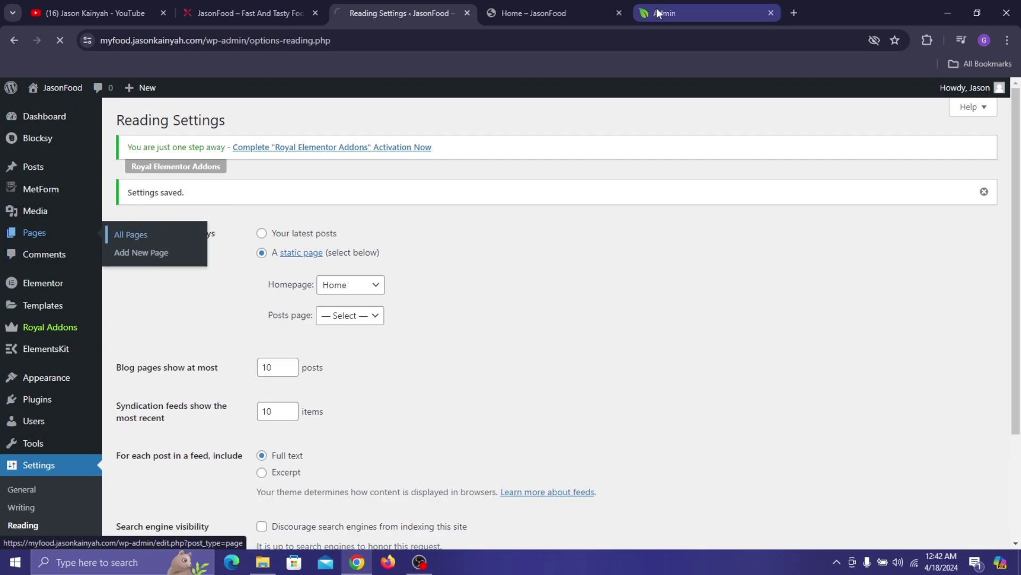
- Load the site root in a new tab to confirm it shows Home, then edit the Home front page
left_click(793, 14)
type("m")
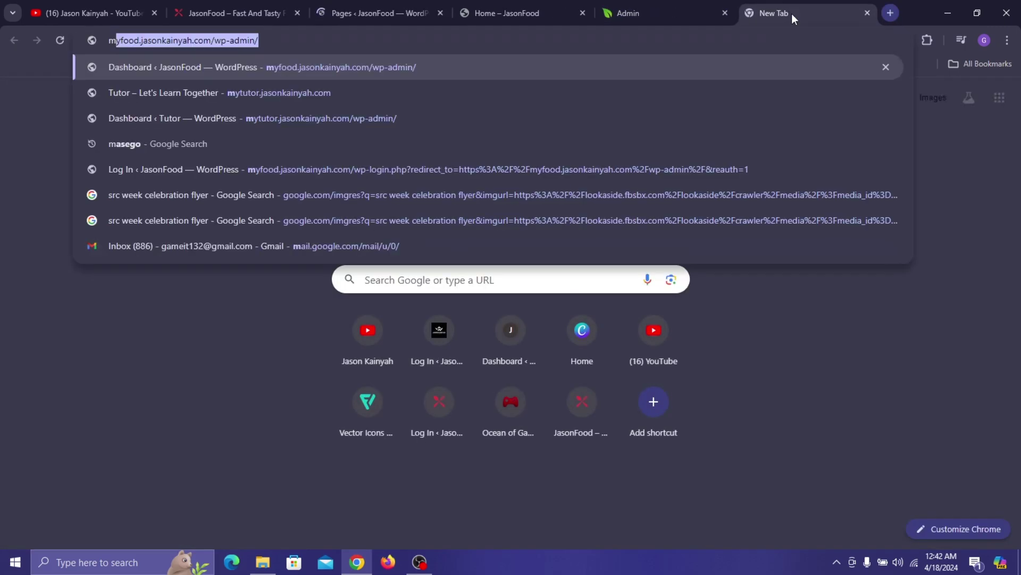
type("y")
key("Right")
key("BackSpace")
key("BackSpace")
key("BackSpace")
key("BackSpace")
key("BackSpace")
key("BackSpace")
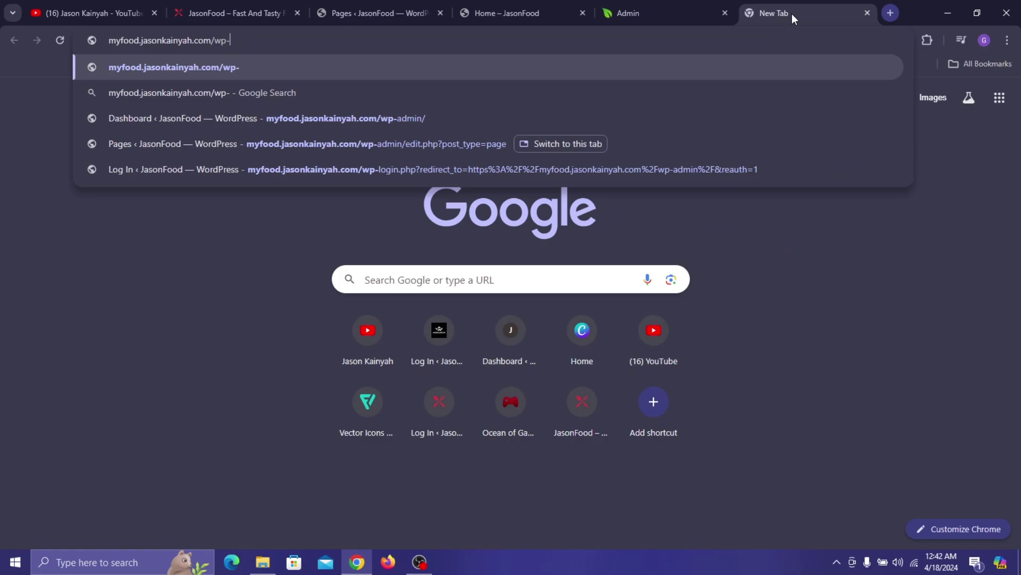
key("BackSpace")
key("BackSpace")
key("BackSpace")
key("Return")
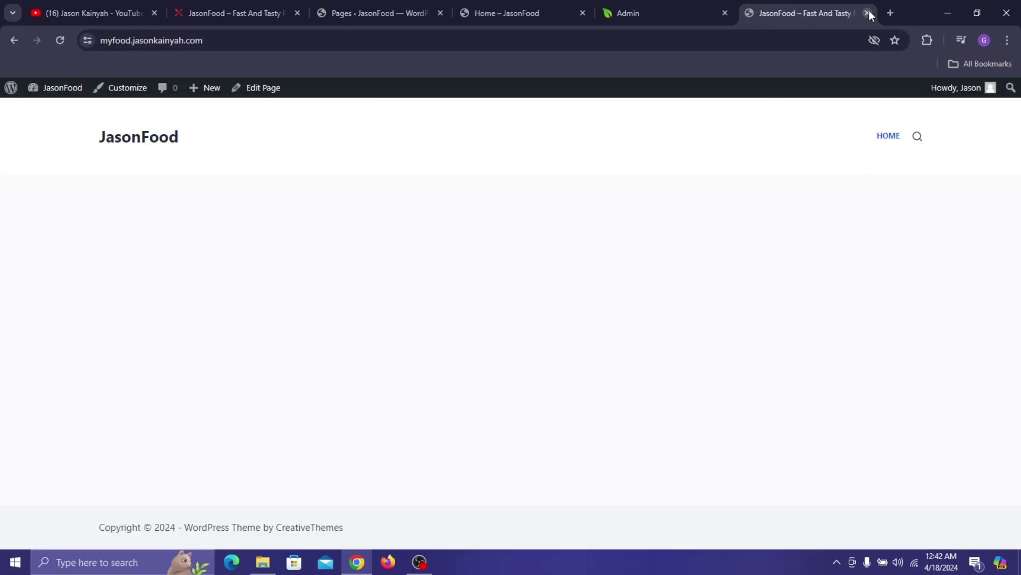
left_click(868, 12)
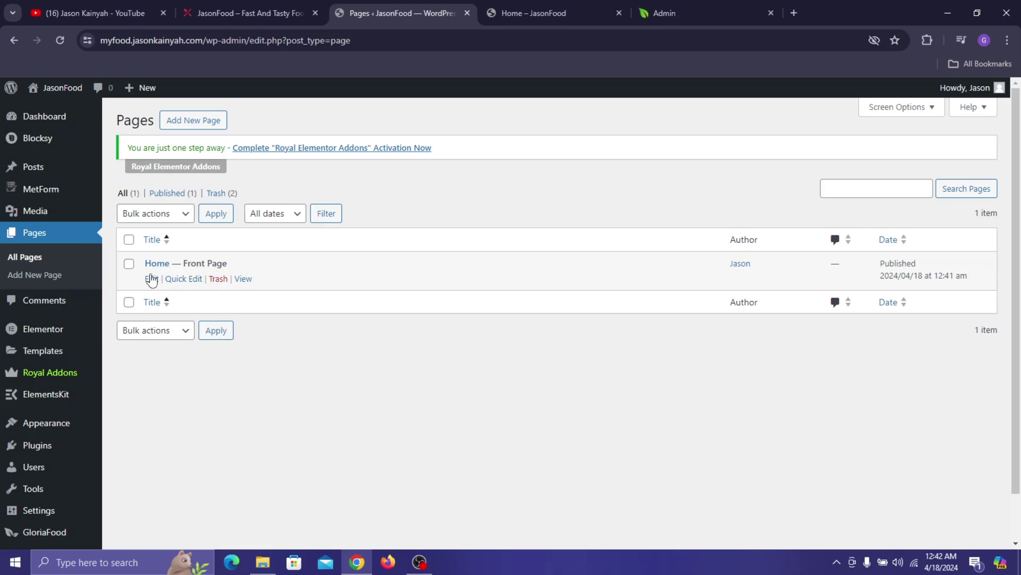
left_click(152, 279)
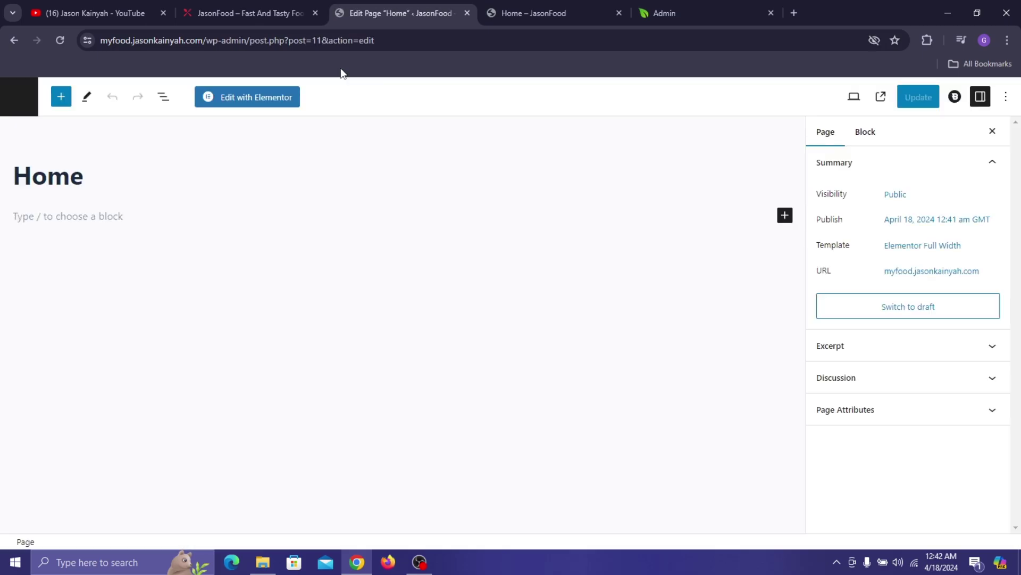
- Launch Edit with Elementor, dismiss the Elementor AI promo, and close the Navigator panel
left_click(270, 101)
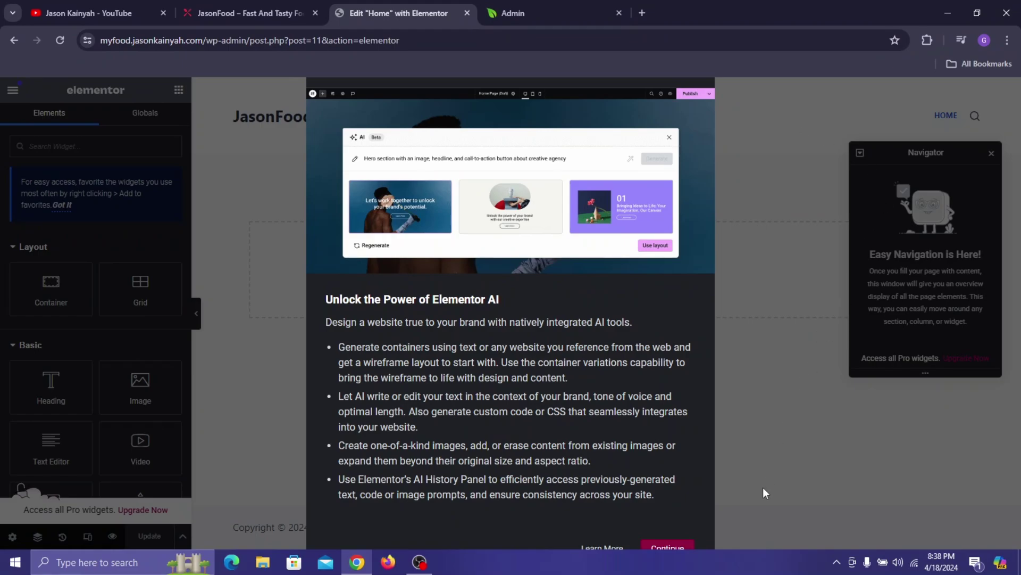
left_click(669, 548)
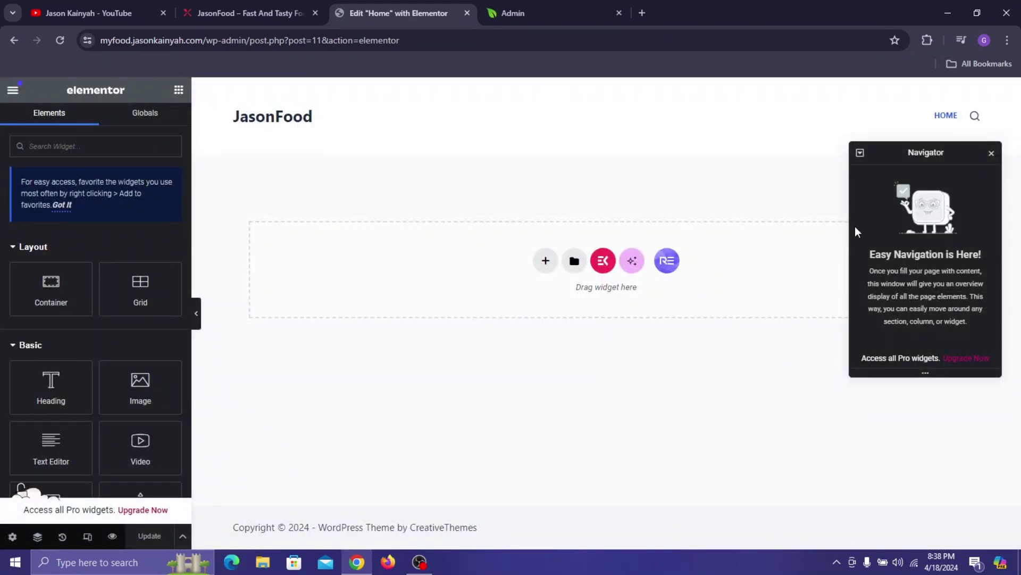
left_click(991, 154)
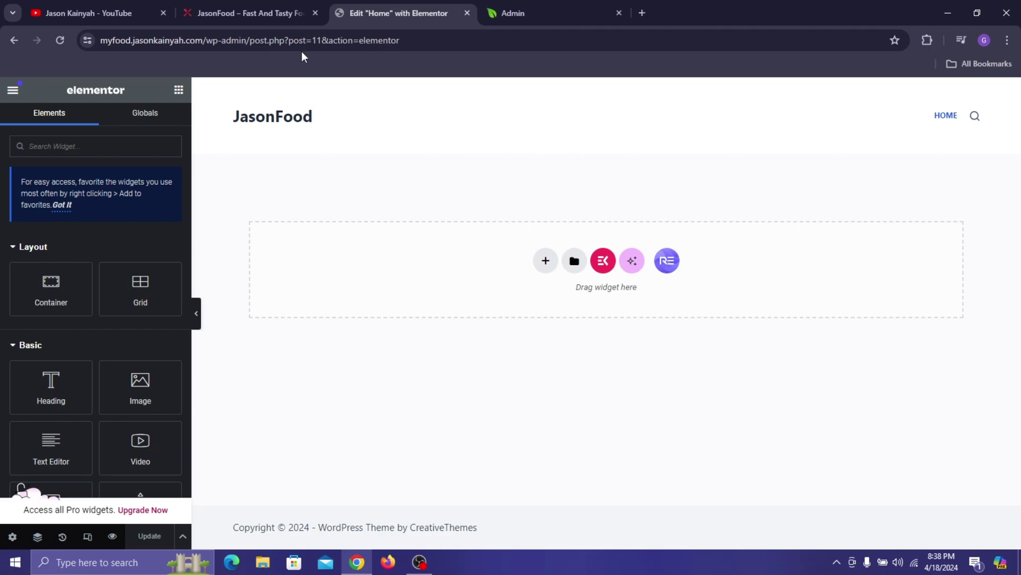
- Check the reference site design, then insert a flexbox container with two equal columns
left_click(227, 8)
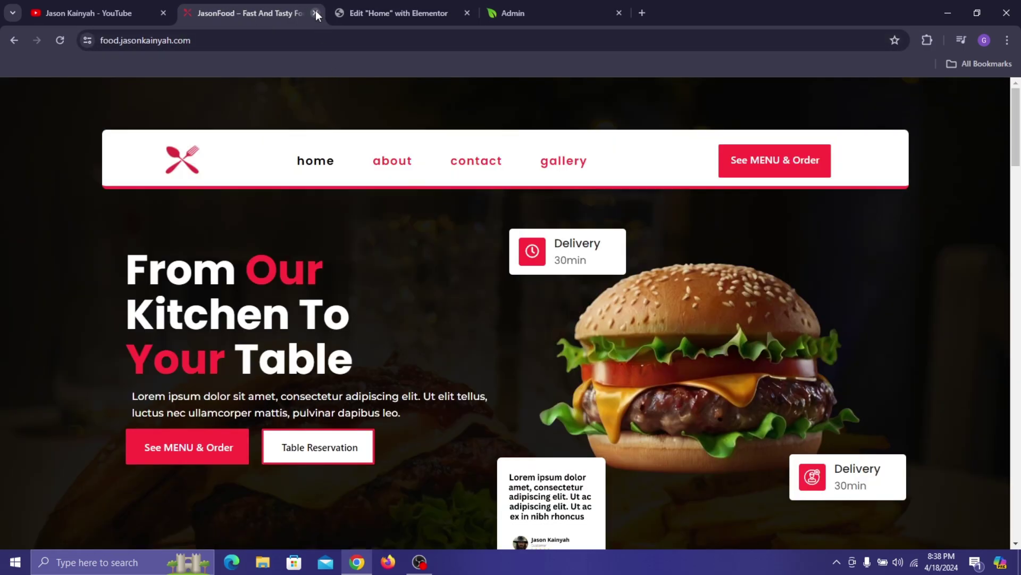
scroll(271, 183, "down", 2)
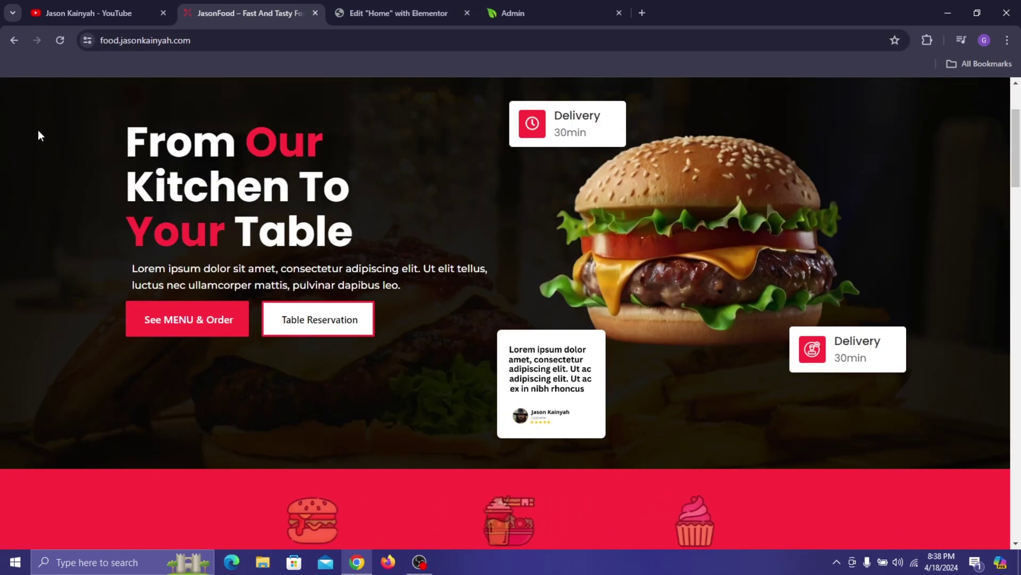
scroll(39, 135, "up", 2)
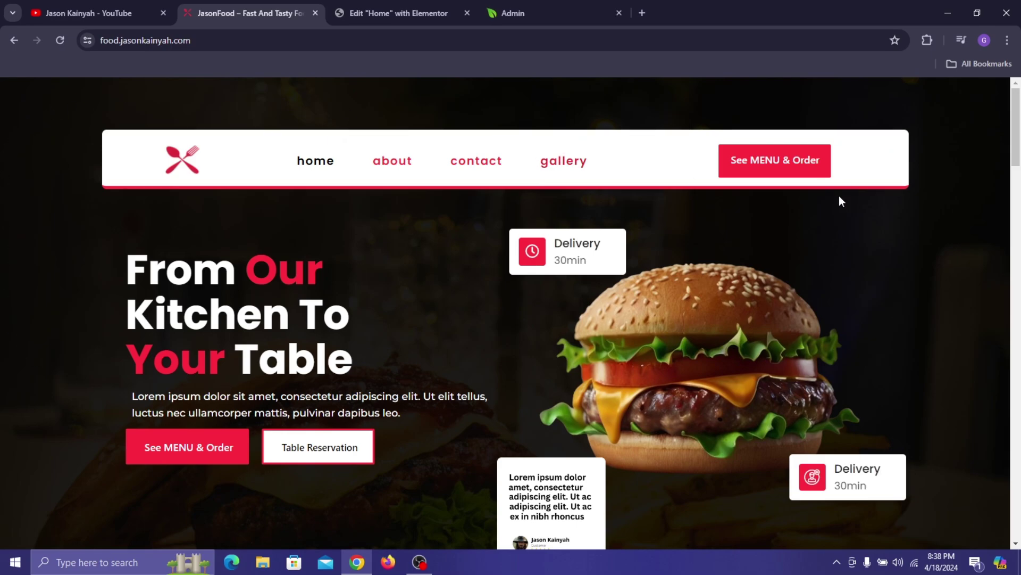
left_click(380, 21)
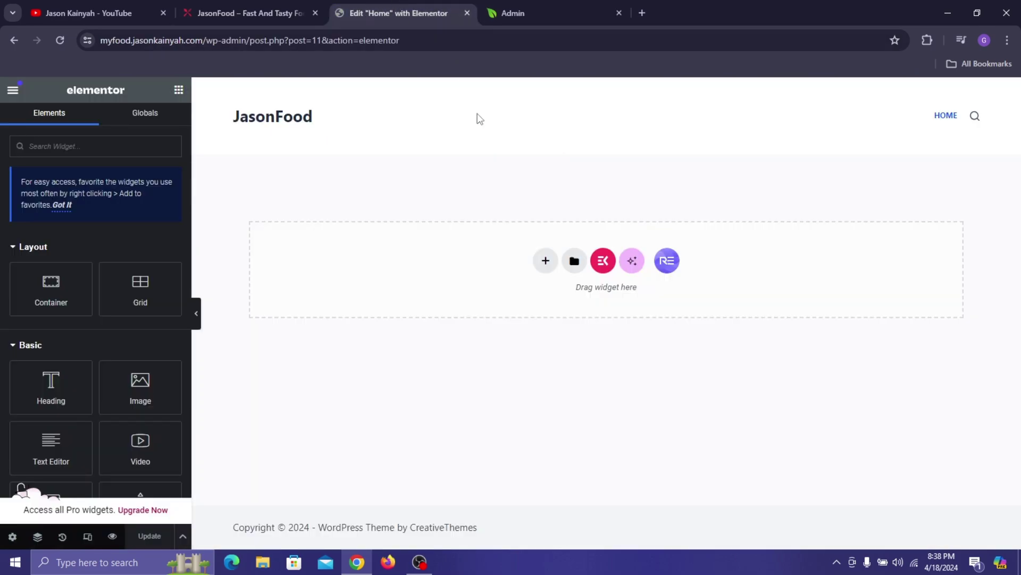
left_click(544, 261)
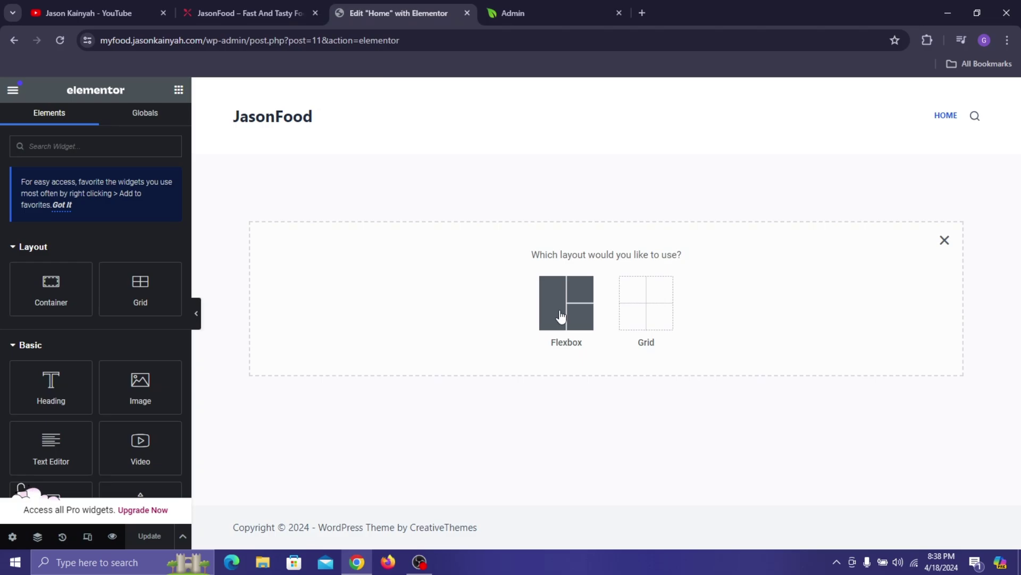
left_click(542, 323)
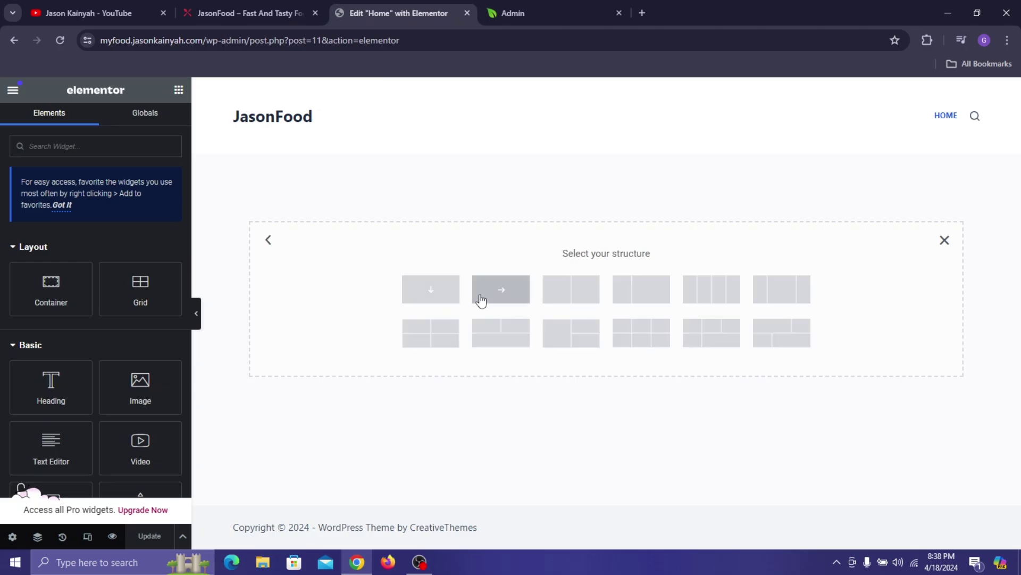
left_click(553, 287)
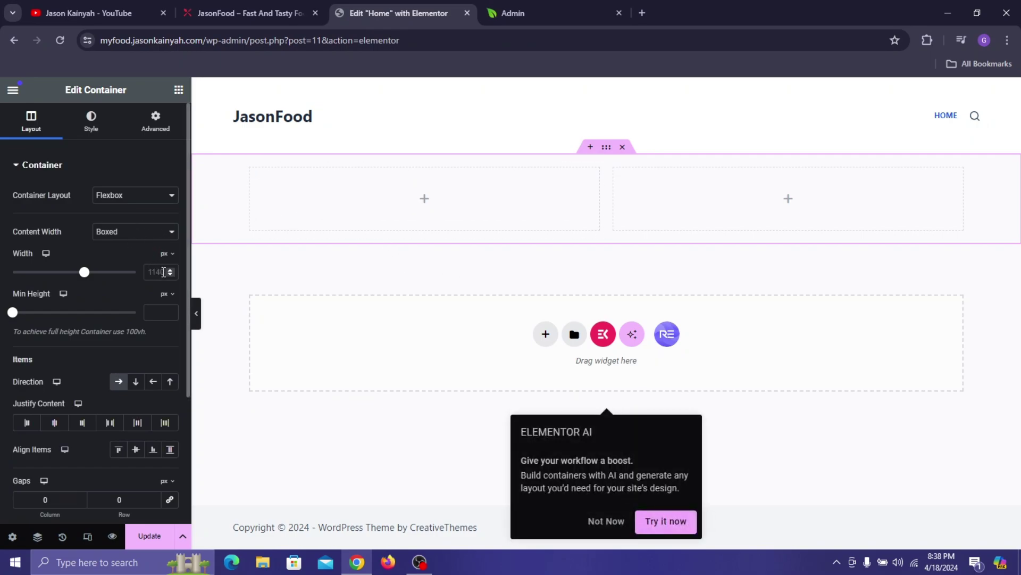
- Set the container width to 1230 px and its minimum height to 813 px
left_click(162, 273)
type("500")
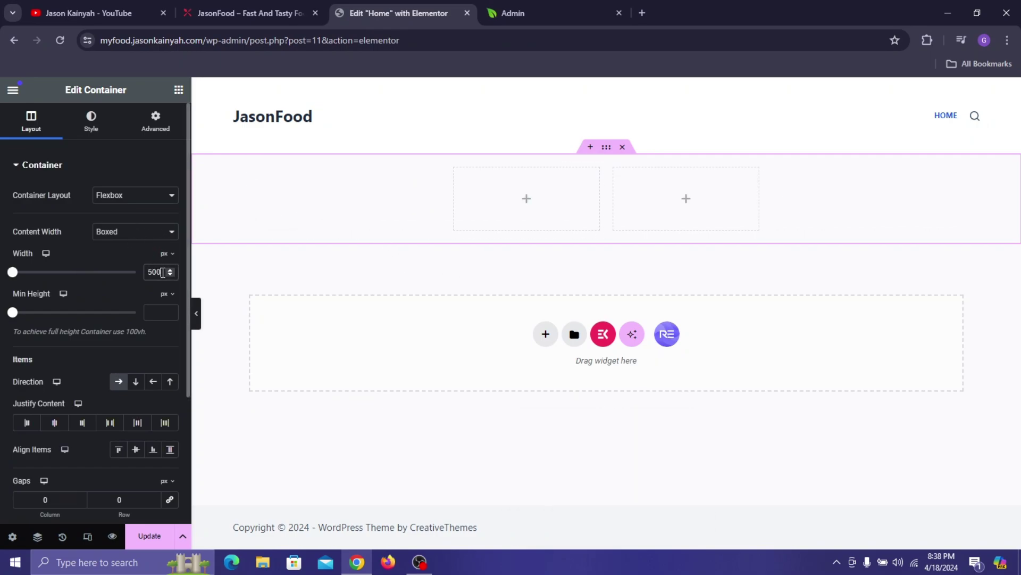
type("12")
type("30")
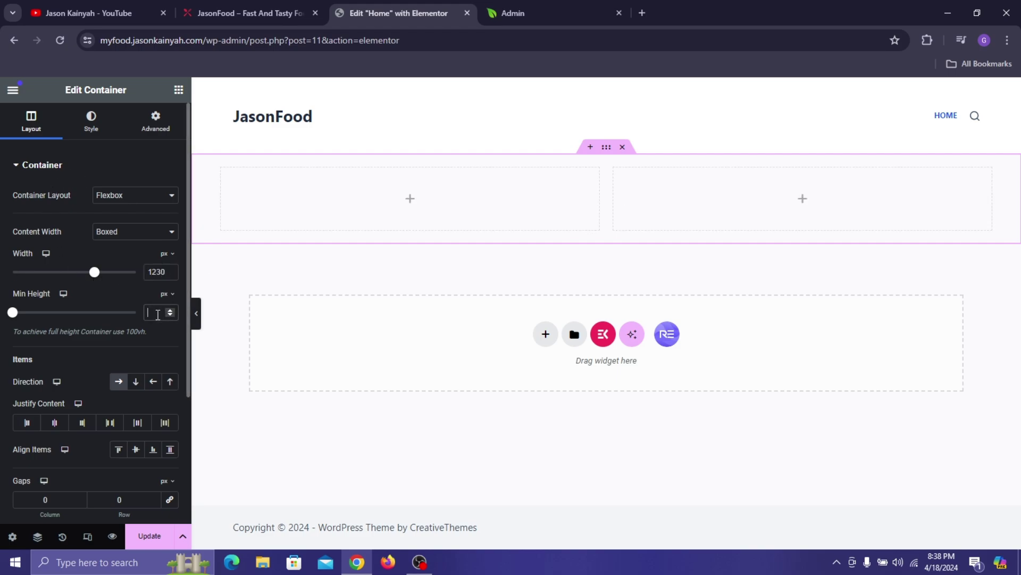
left_click(158, 313)
type("813")
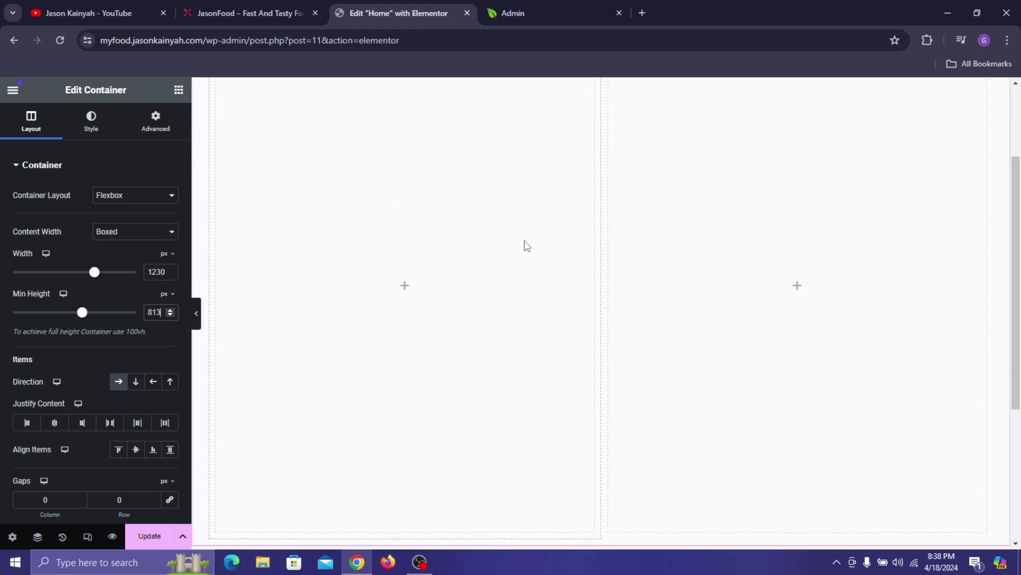
scroll(528, 241, "down", 2)
scroll(529, 242, "up", 5)
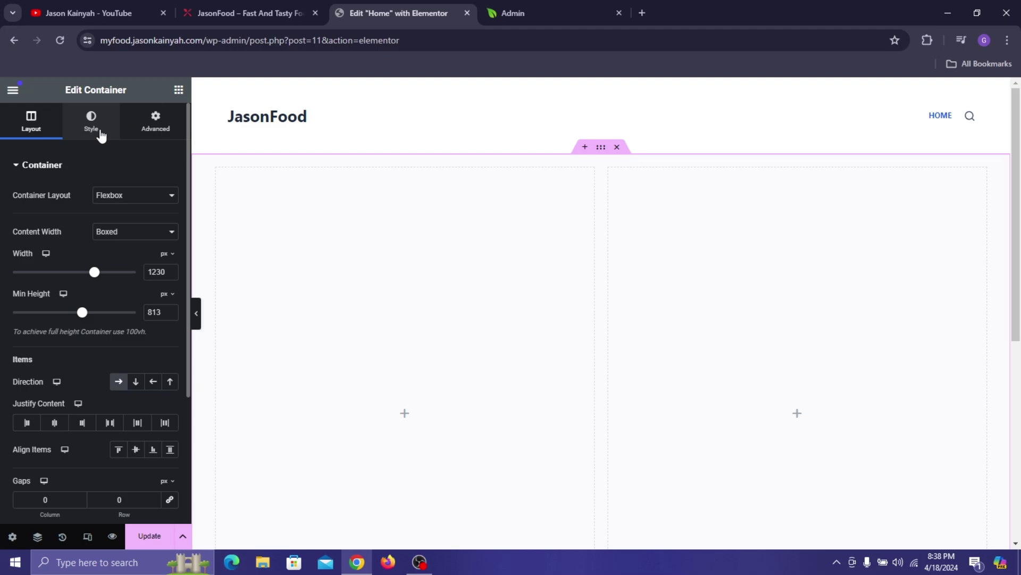
- In the container's Style tab, enable a classic background image and browse for files to upload
left_click(102, 134)
left_click(115, 222)
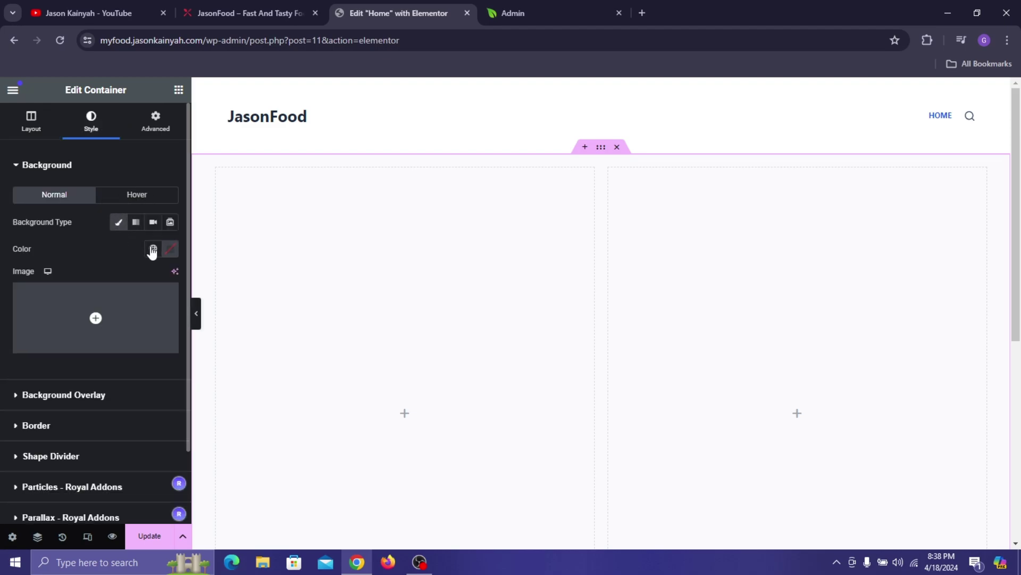
left_click(120, 322)
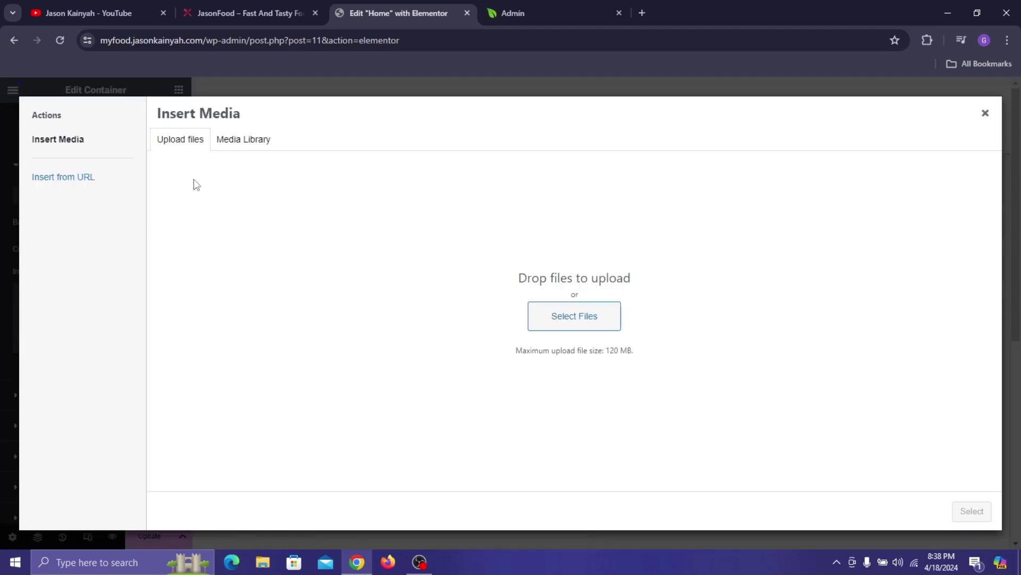
left_click(554, 316)
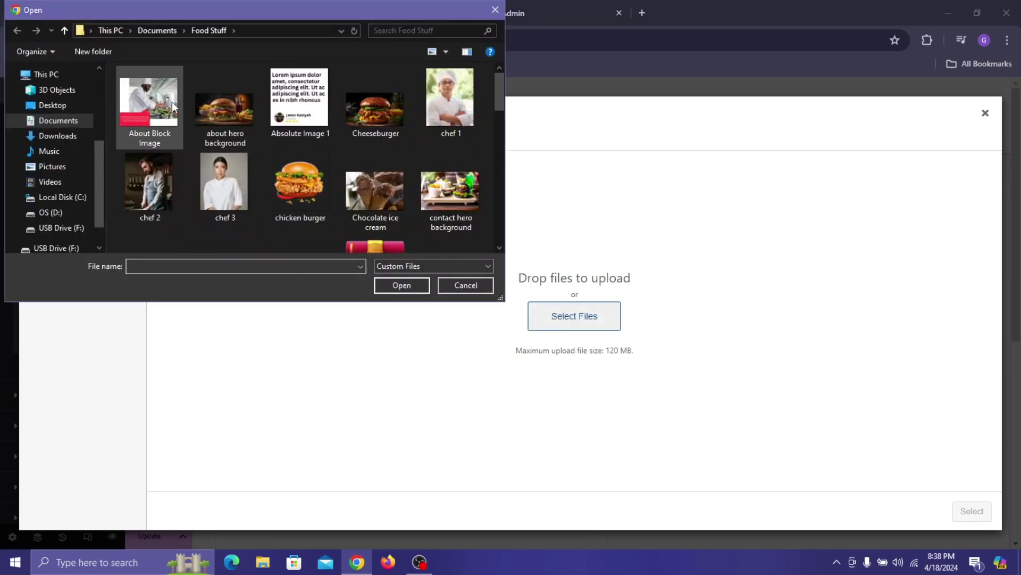
- Upload all images from the Food Stuff folder into the media library
scroll(331, 137, "down", 3)
scroll(329, 139, "down", 4)
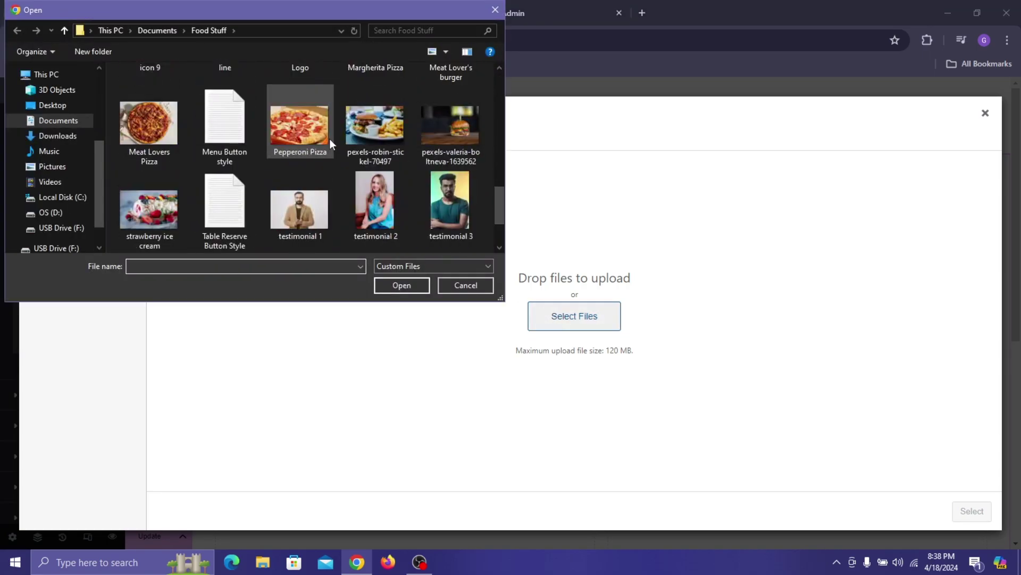
key("ctrl+a")
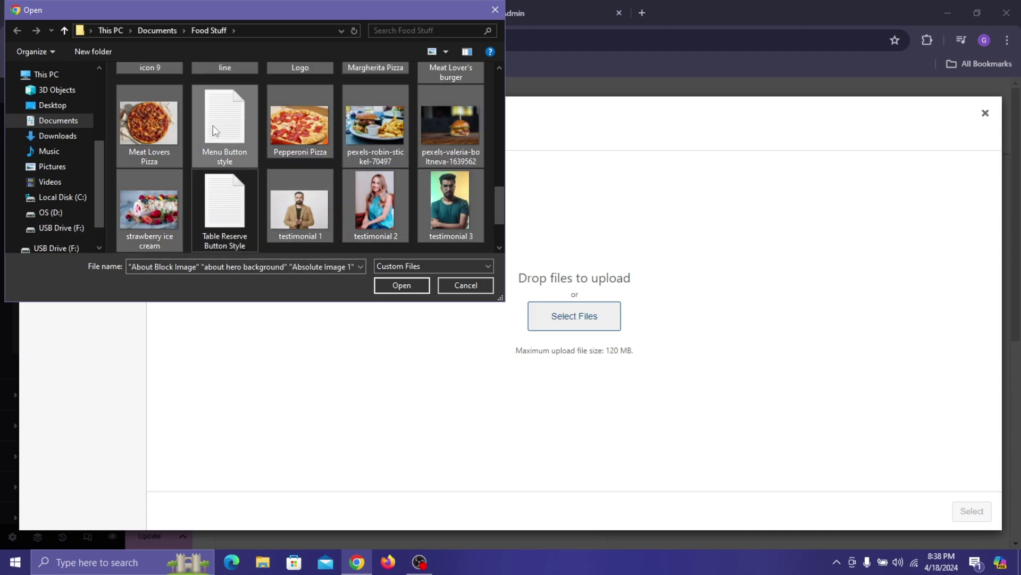
scroll(320, 141, "up", 3)
scroll(372, 142, "down", 6)
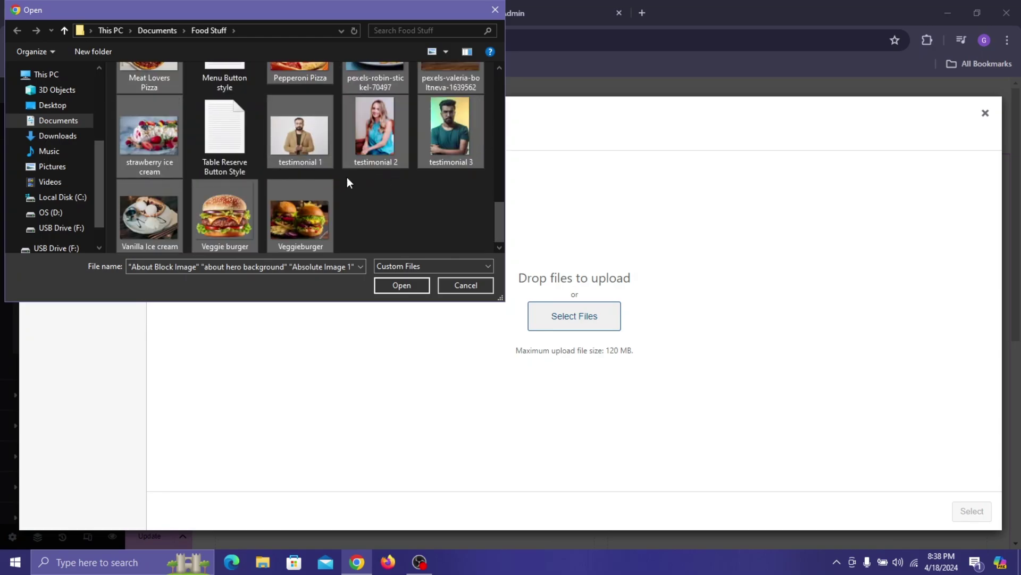
scroll(413, 186, "up", 10)
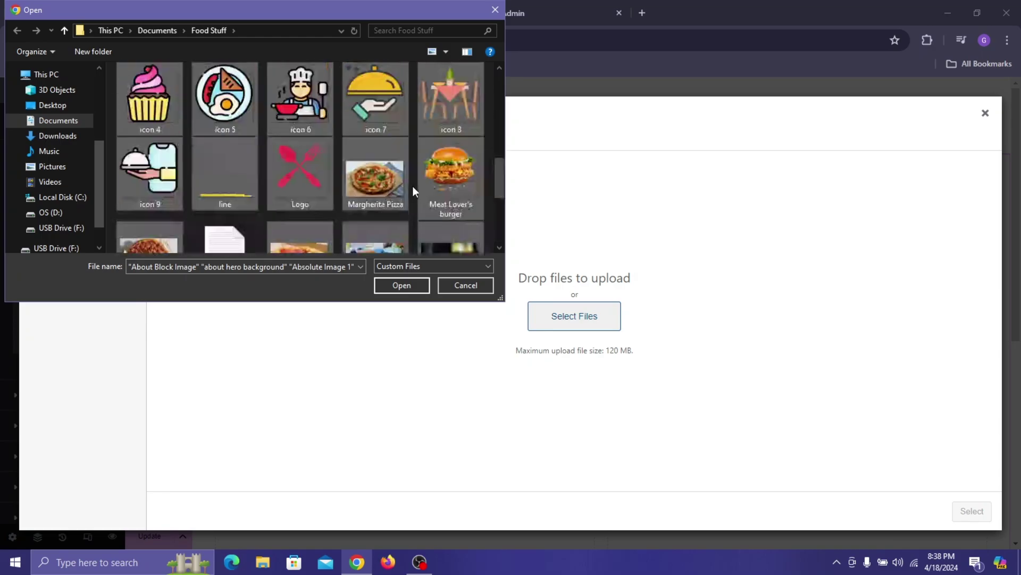
left_click(402, 285)
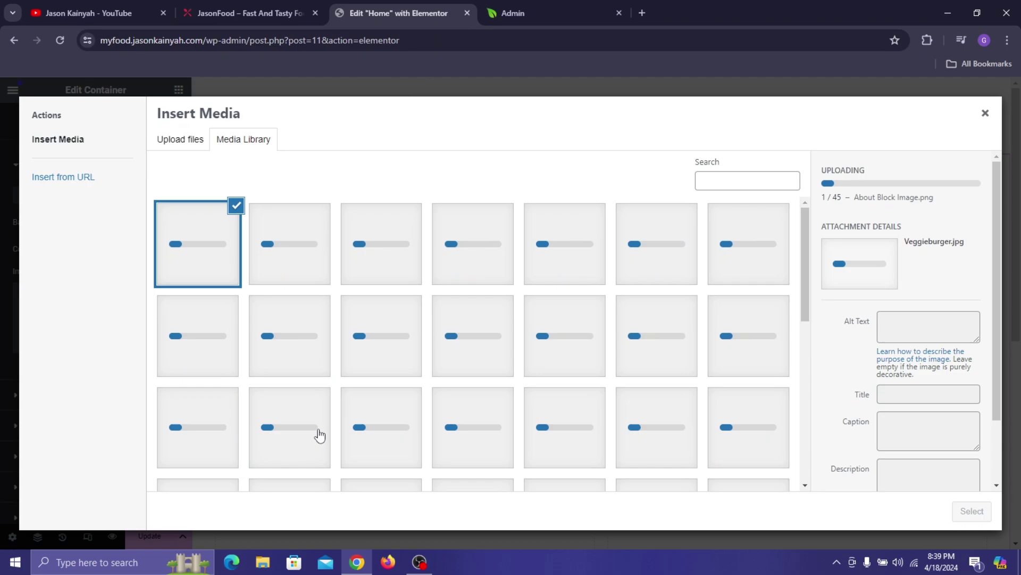
scroll(479, 415, "down", 4)
scroll(581, 394, "down", 3)
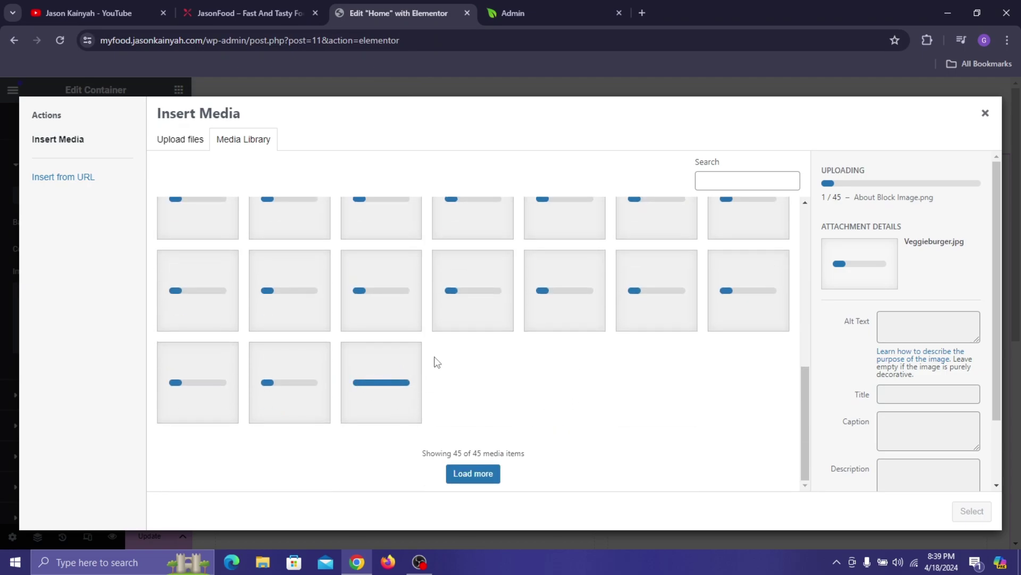
scroll(378, 362, "up", 5)
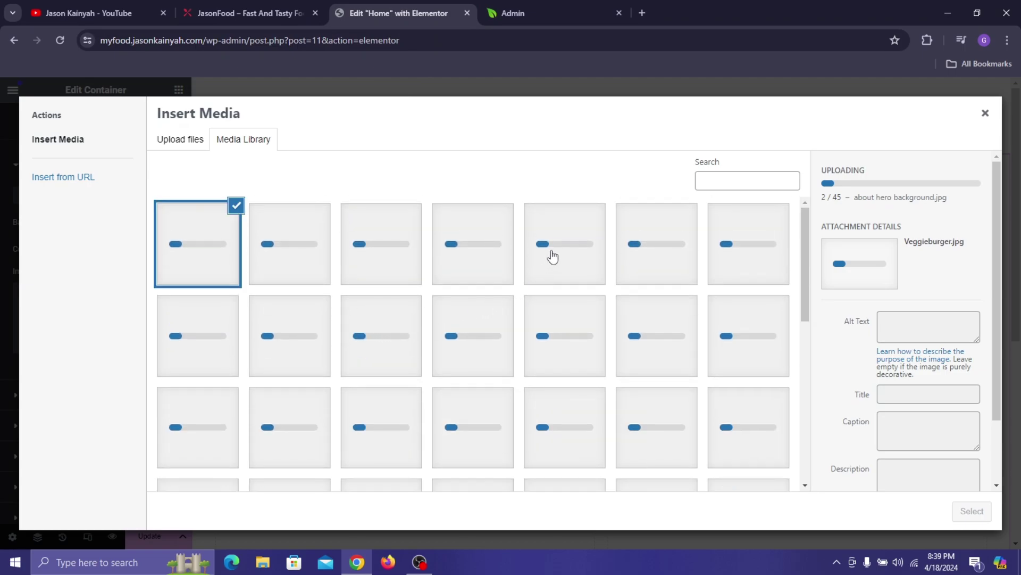
scroll(725, 255, "down", 5)
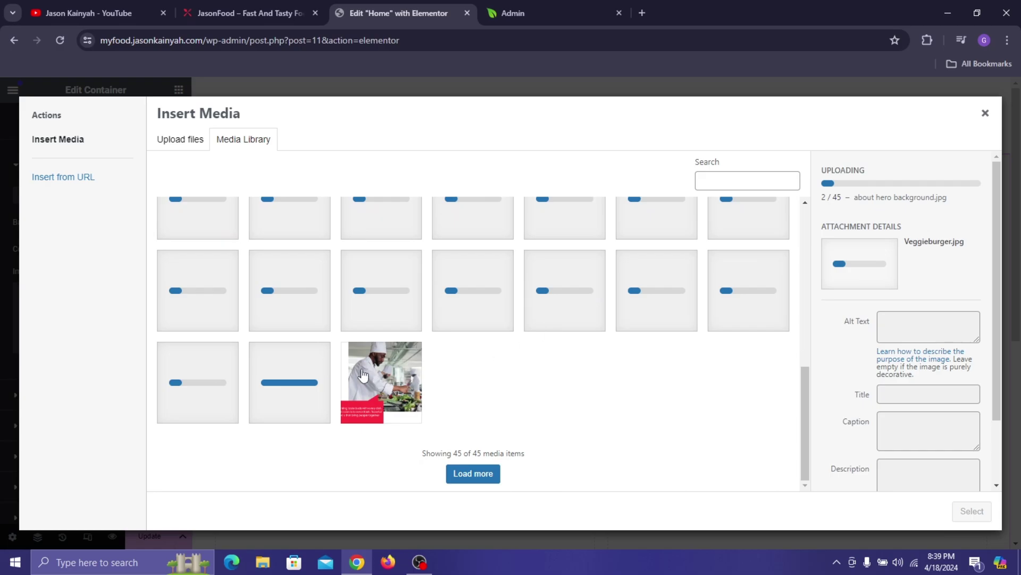
scroll(430, 325, "up", 5)
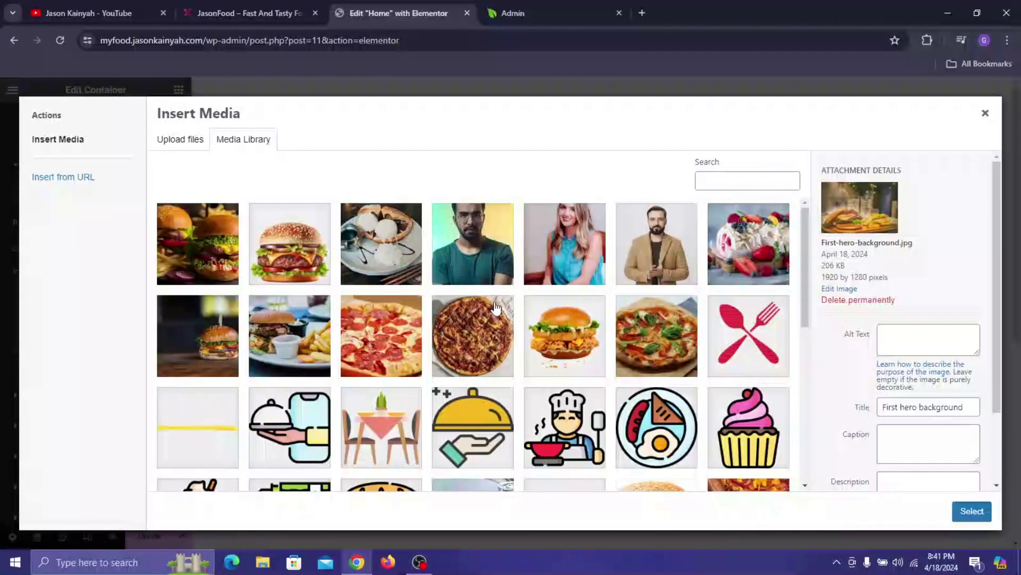
scroll(547, 247, "down", 2)
scroll(546, 247, "down", 4)
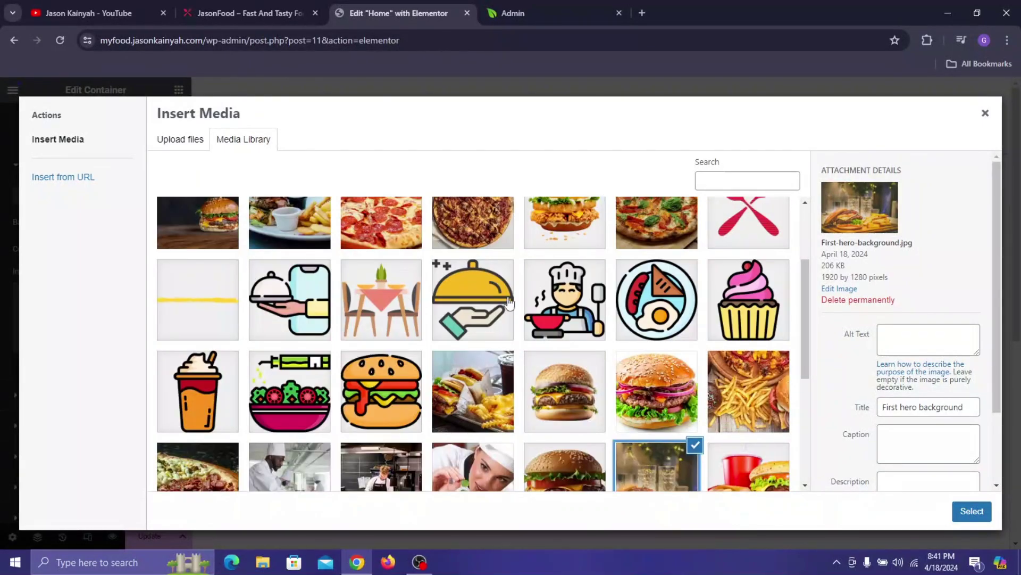
- Set the hero background image to Center Center position and Cover display size
left_click(247, 9)
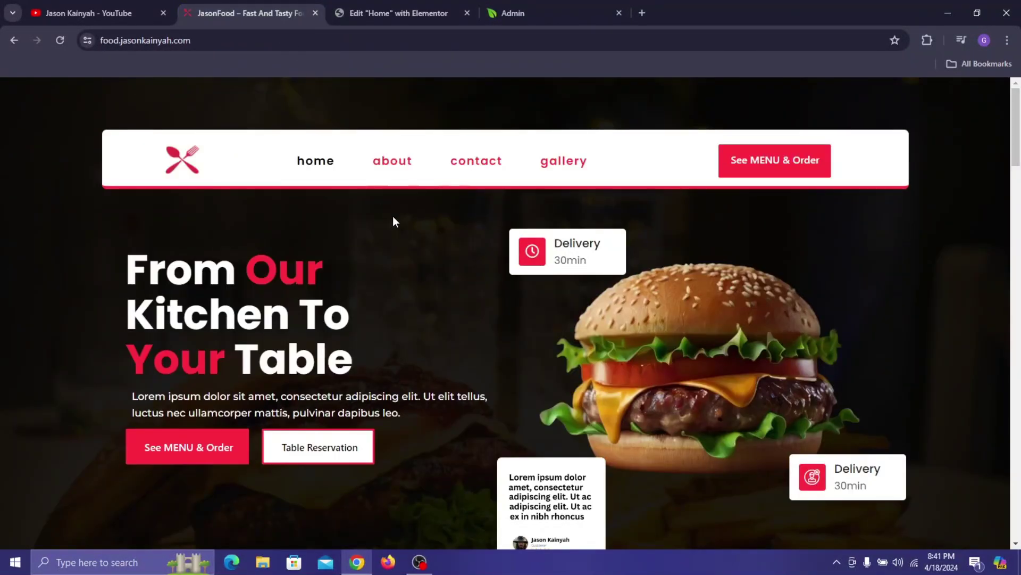
scroll(352, 274, "down", 2)
scroll(367, 284, "up", 2)
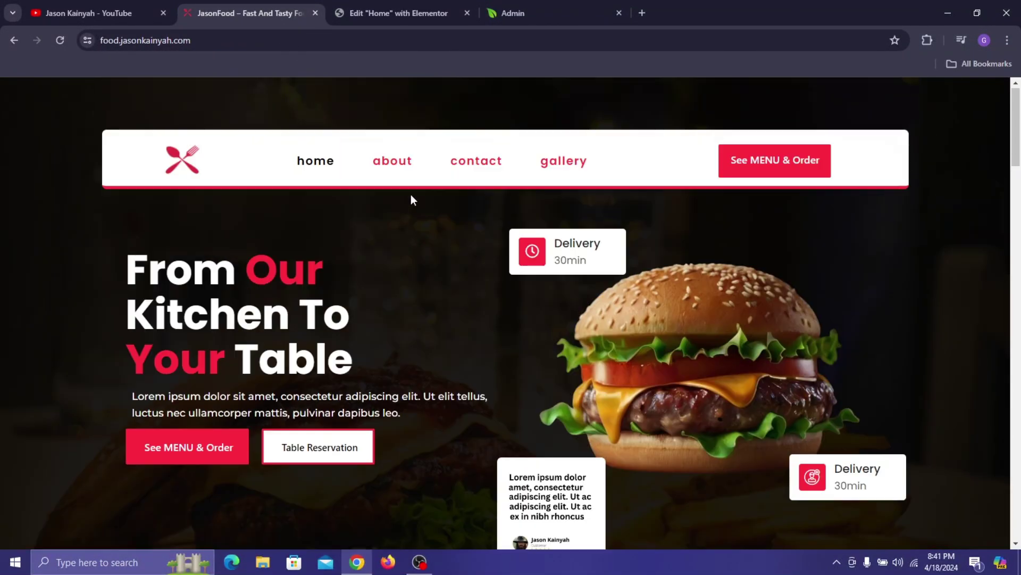
left_click(443, 6)
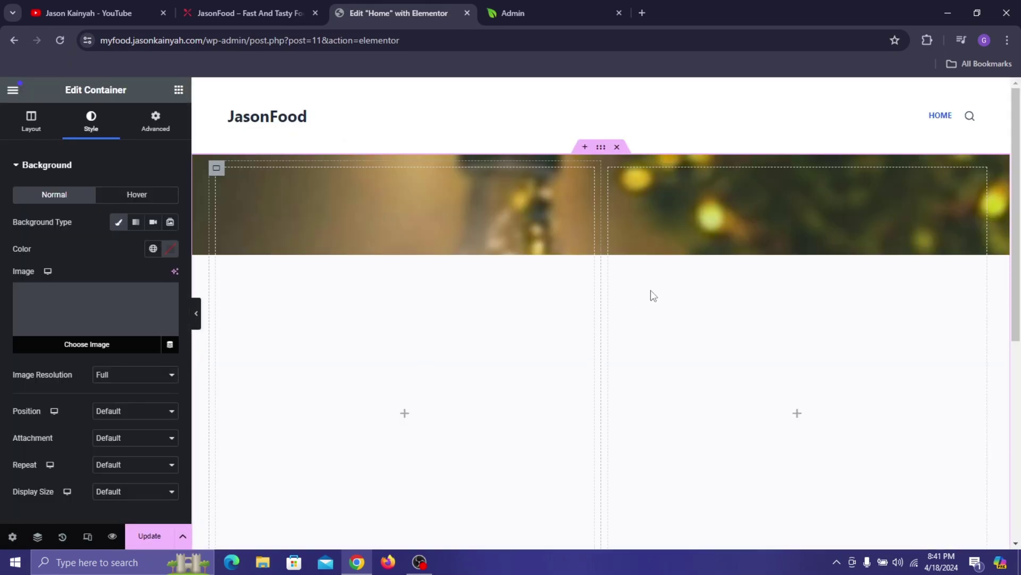
scroll(133, 386, "down", 3)
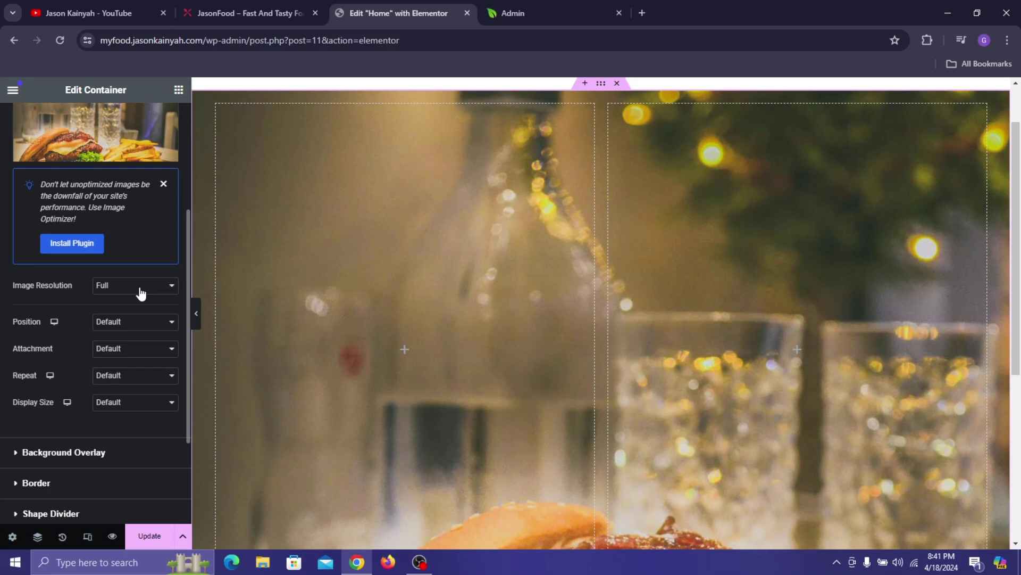
left_click(163, 186)
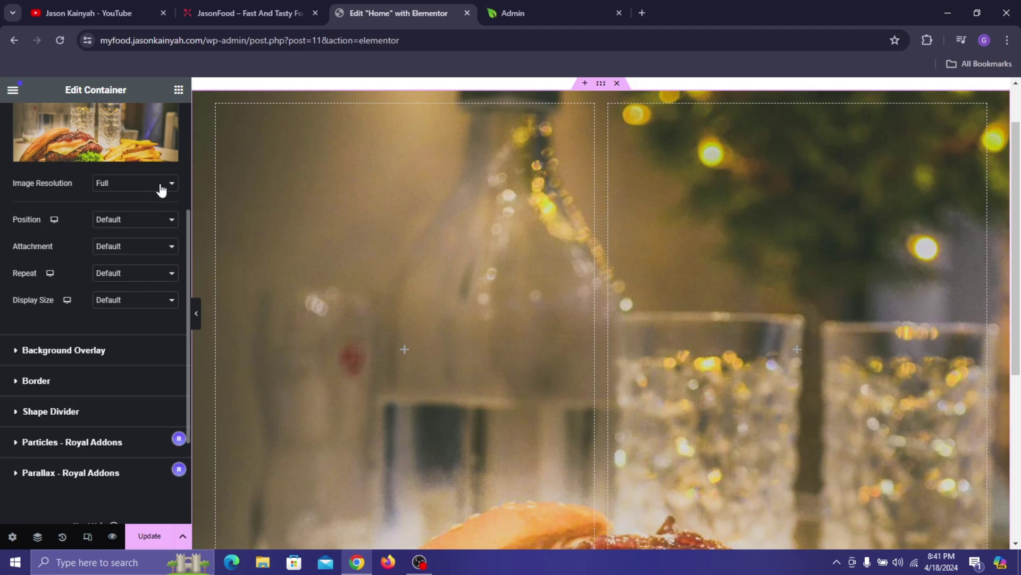
left_click(129, 232)
left_click(126, 240)
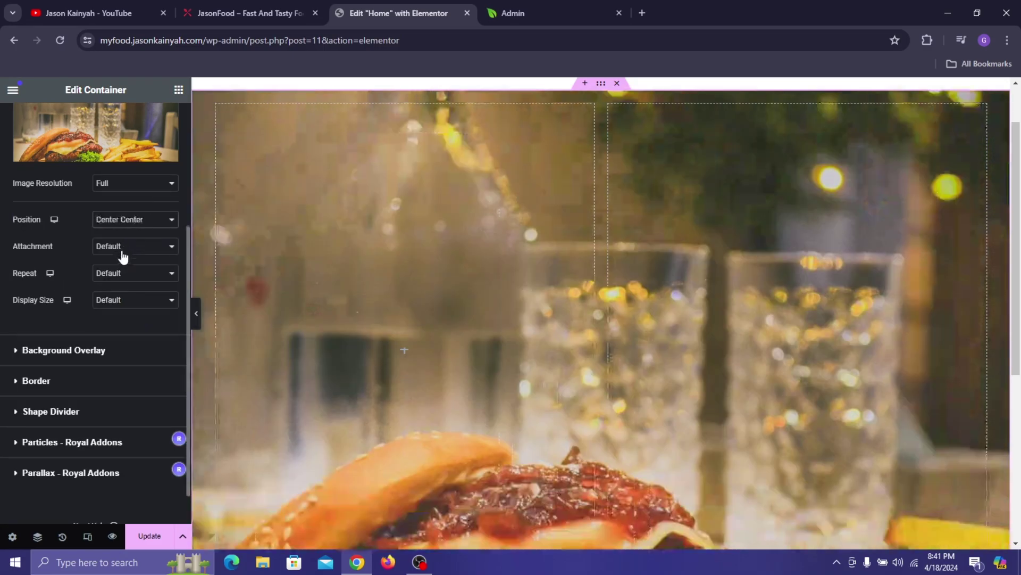
left_click(130, 300)
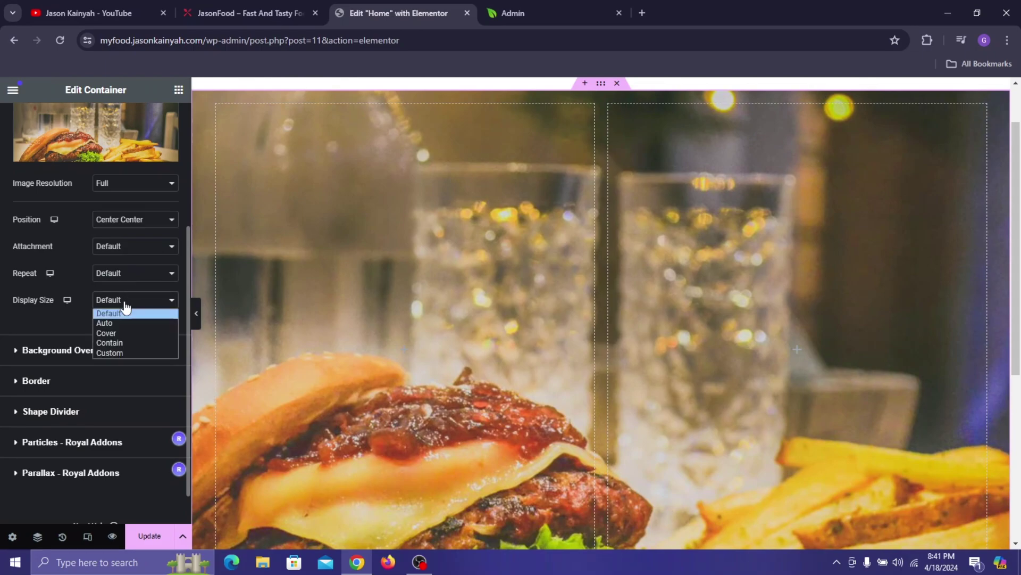
left_click(110, 333)
- Add a Classic background overlay in black #000000 at 0.87 opacity
scroll(680, 255, "down", 3)
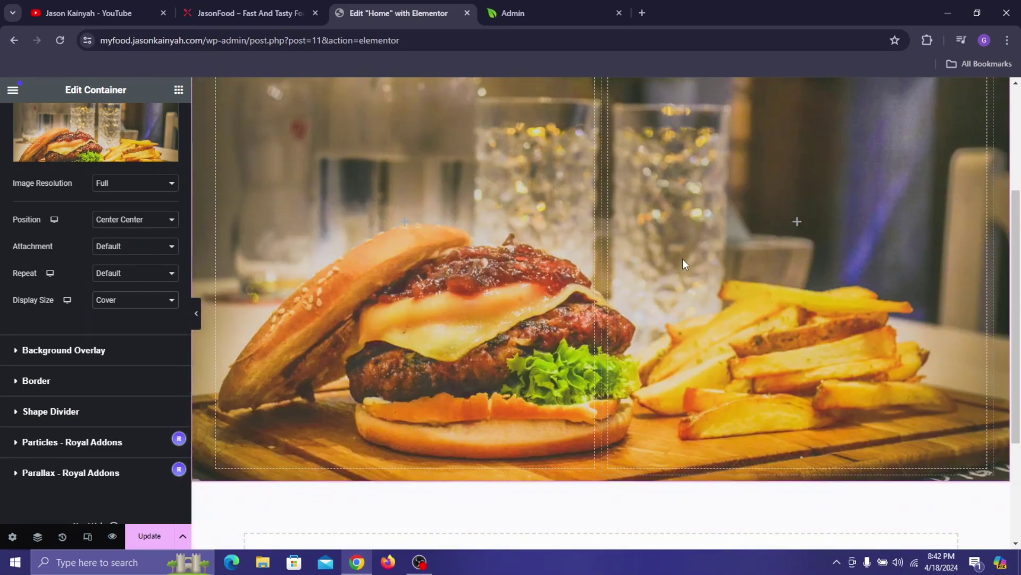
scroll(468, 254, "up", 4)
scroll(538, 281, "down", 5)
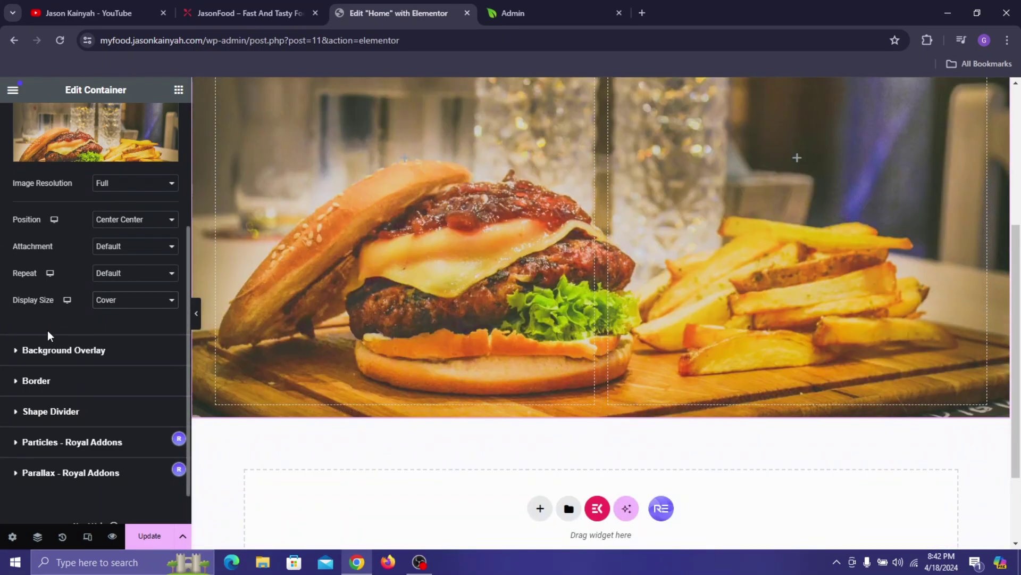
left_click(60, 343)
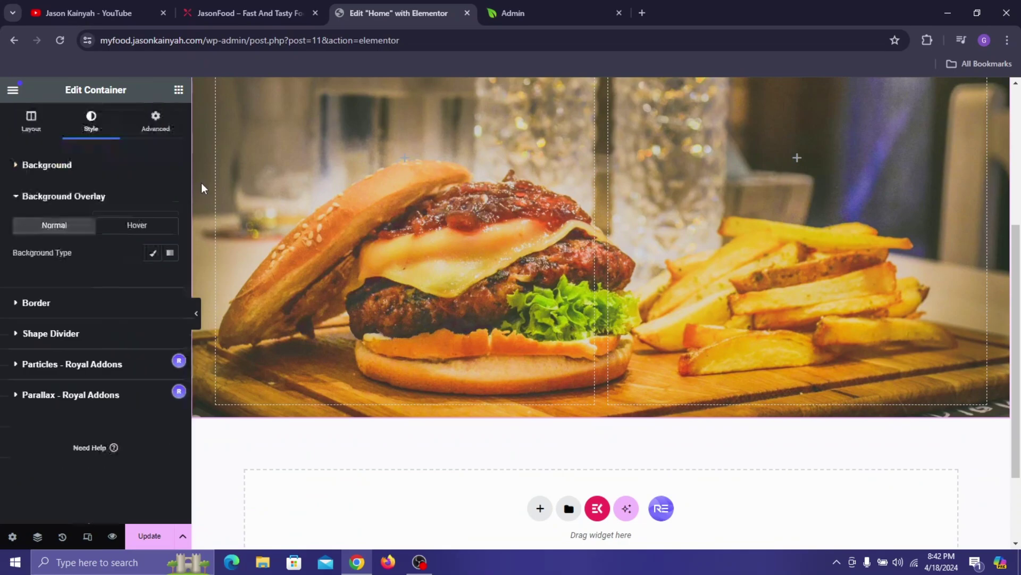
left_click(152, 253)
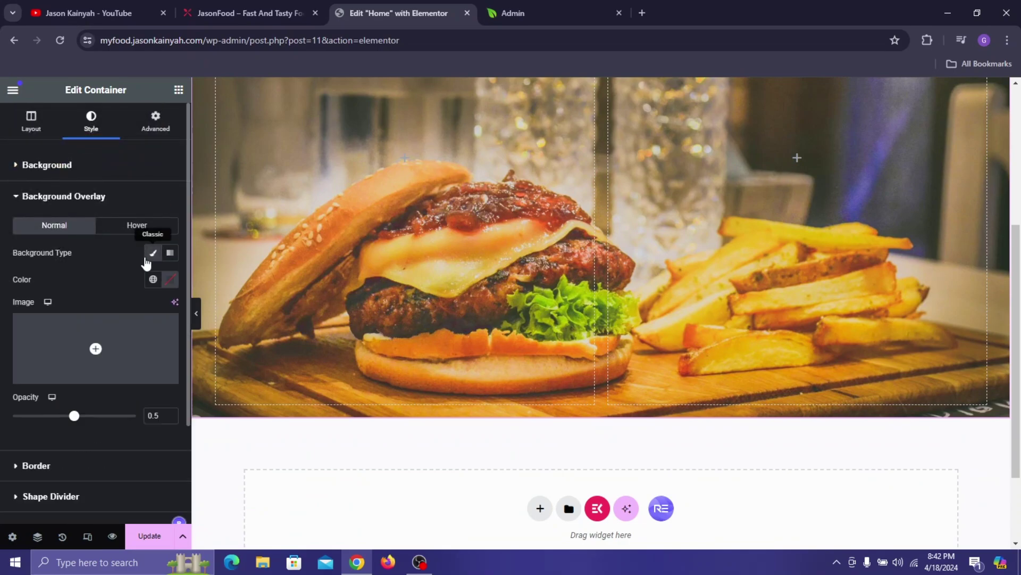
left_click(169, 280)
left_click_drag(133, 380, 243, 427)
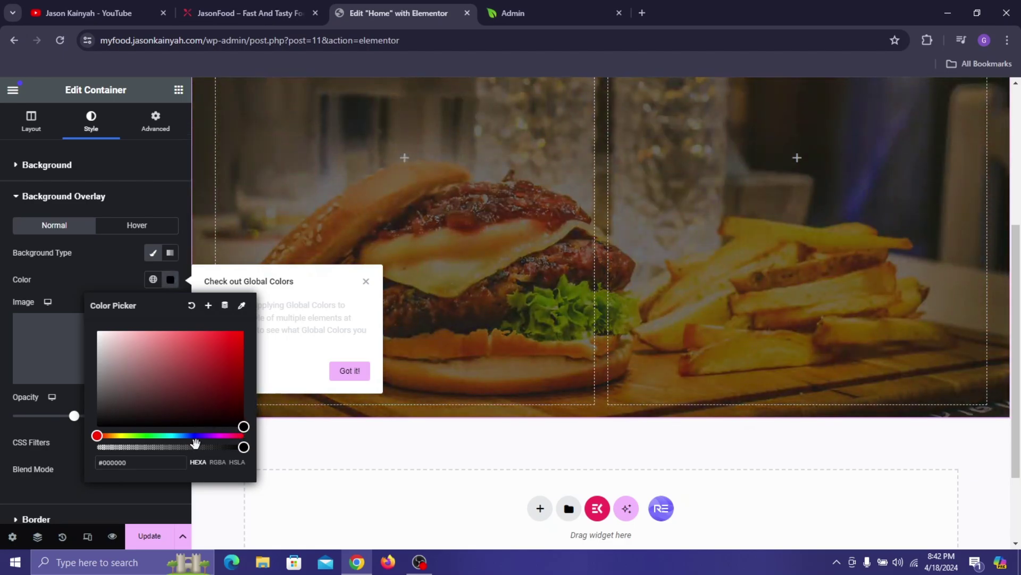
left_click(55, 438)
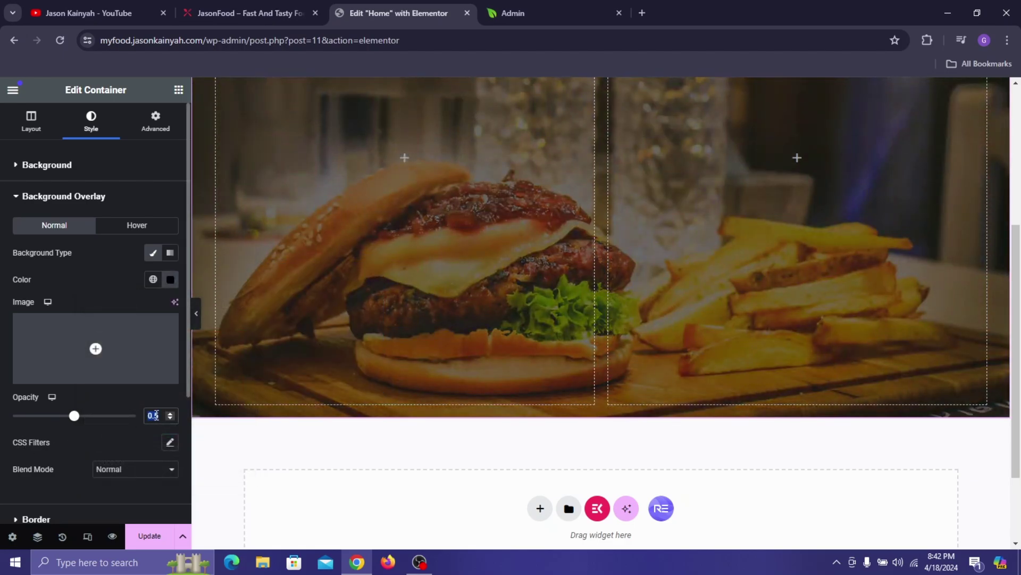
type("0.87")
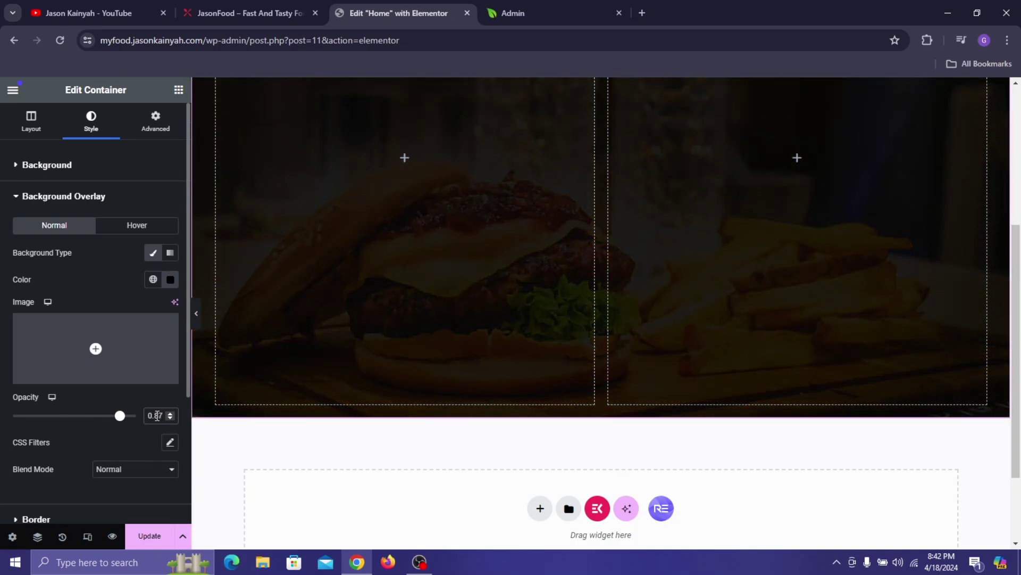
scroll(574, 221, "up", 4)
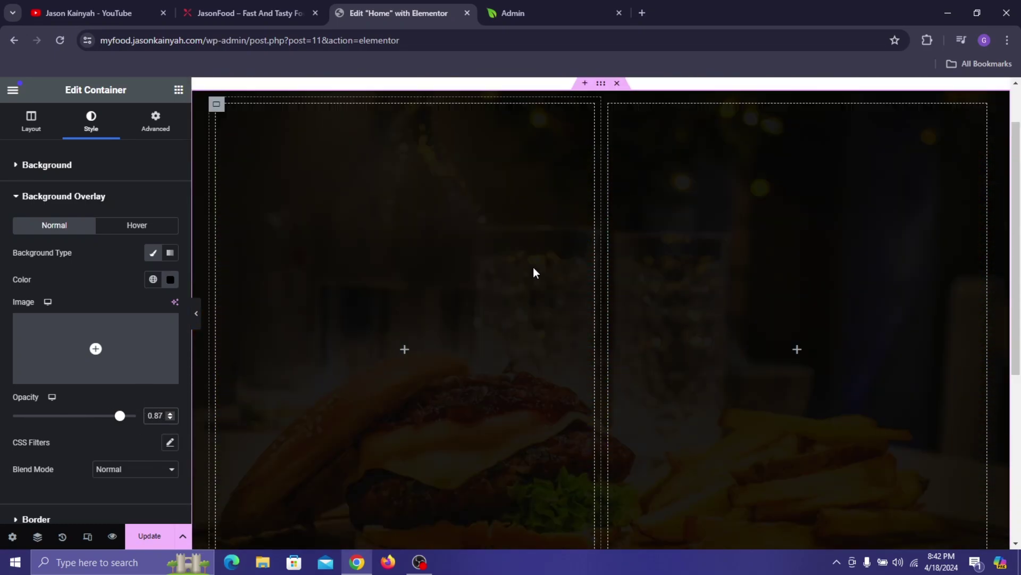
scroll(462, 226, "up", 1)
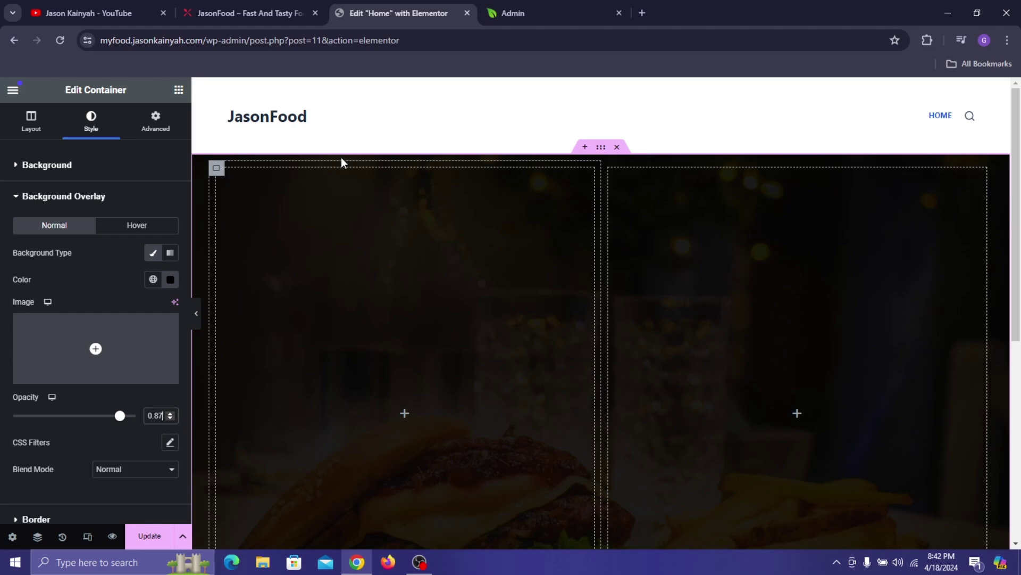
- Open the widget panel and compare the layout against the live JasonFood site
left_click(179, 90)
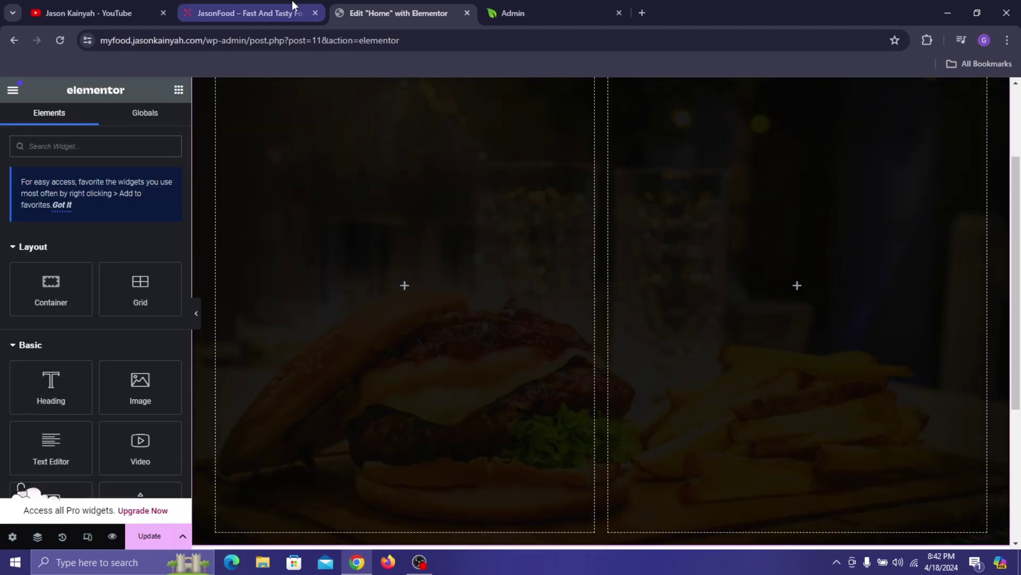
left_click(249, 12)
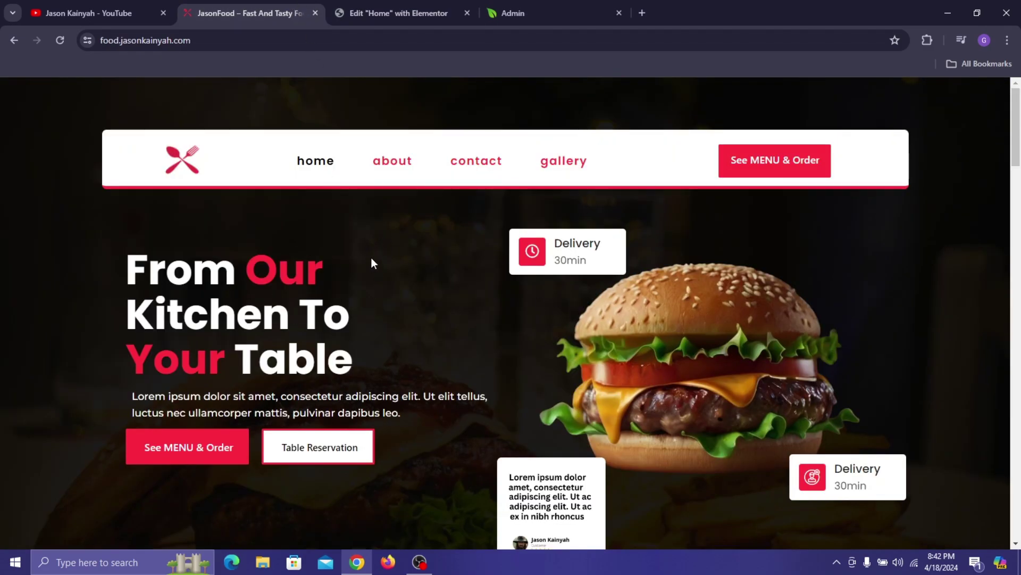
left_click(396, 12)
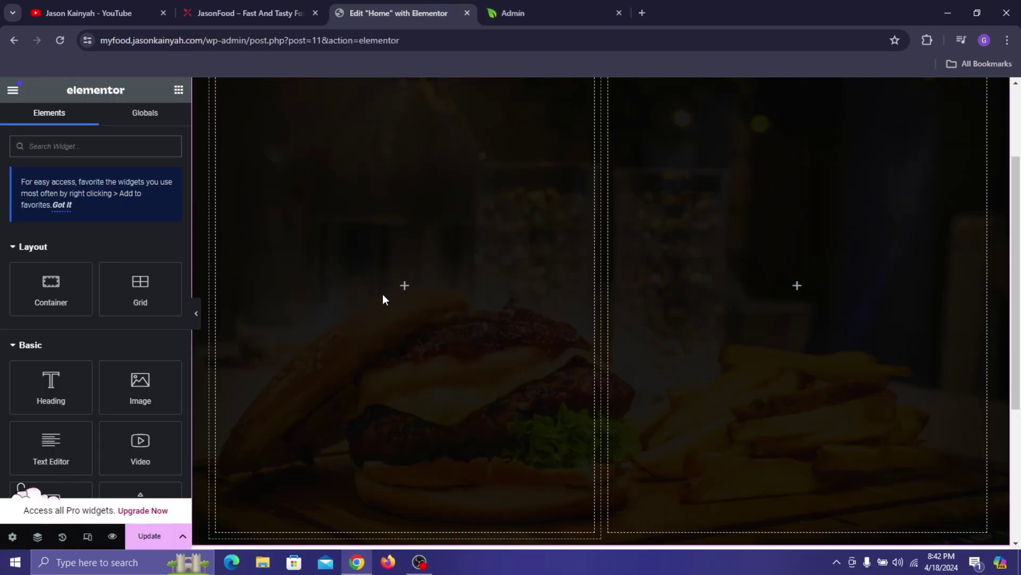
scroll(382, 293, "up", 3)
- Select the hero's left column and set its padding to 110 px top and 20 px left
left_click(216, 171)
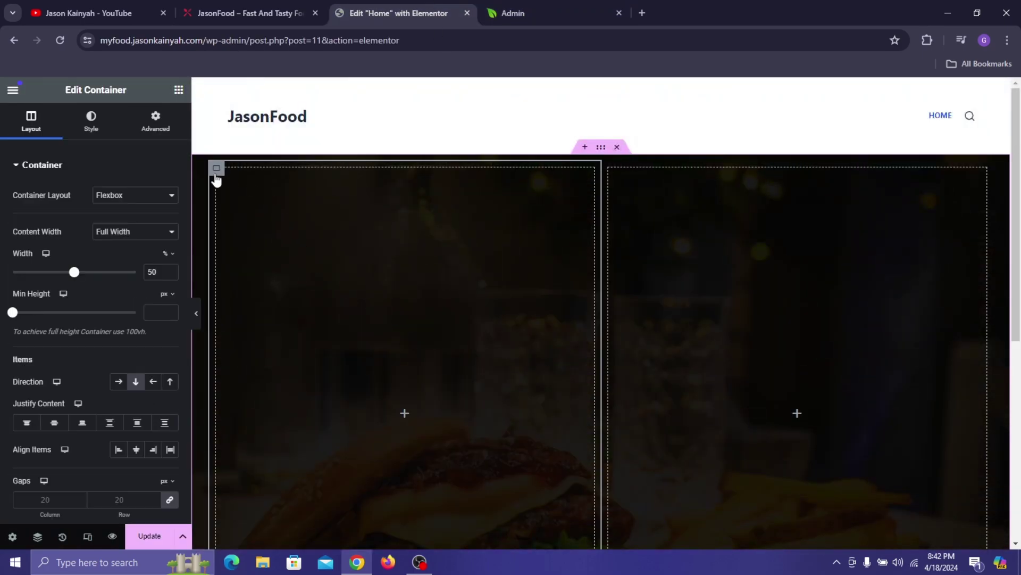
left_click(141, 136)
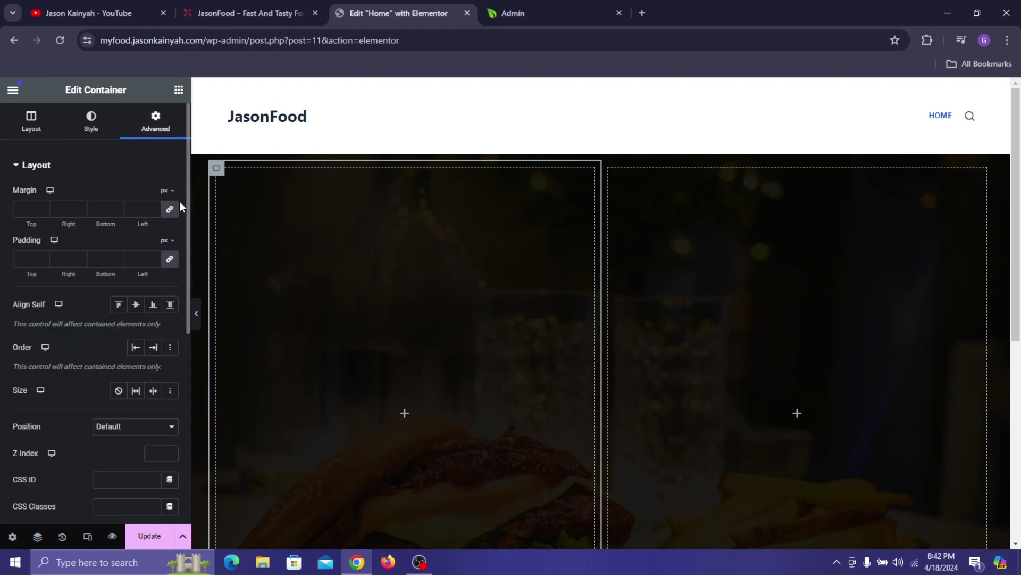
left_click(35, 259)
type("0")
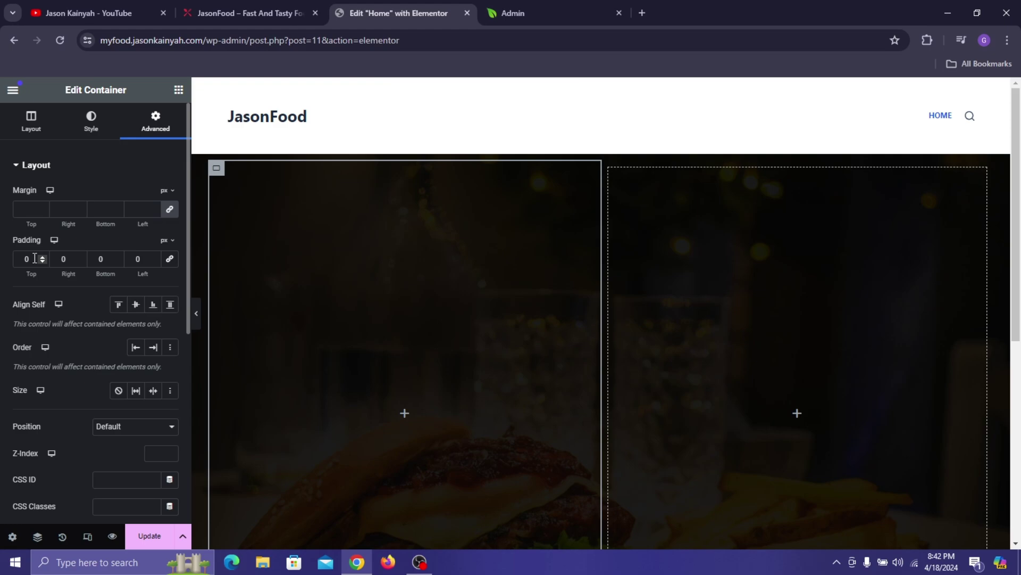
left_click(20, 261)
type("11")
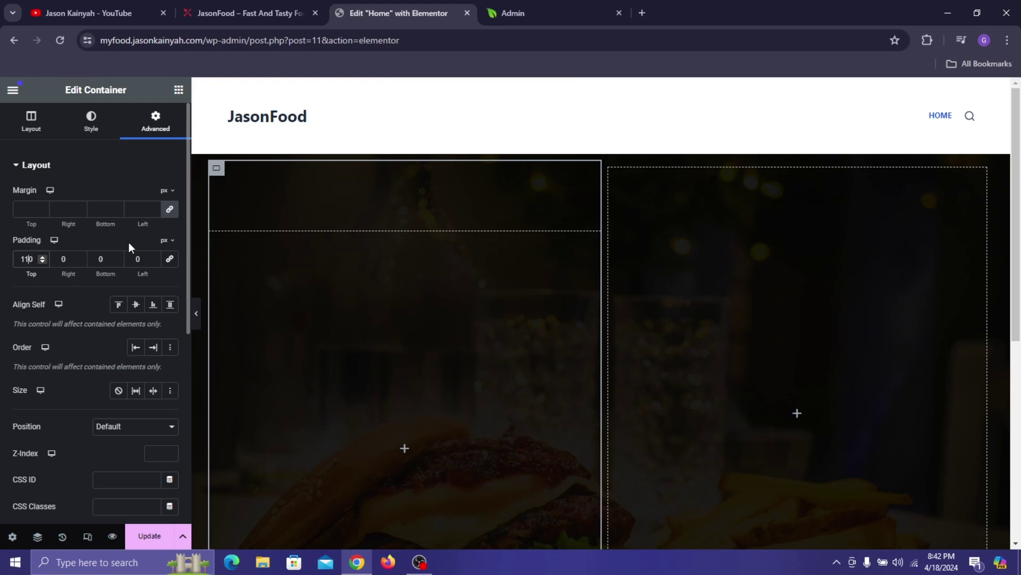
left_click(132, 258)
type("2")
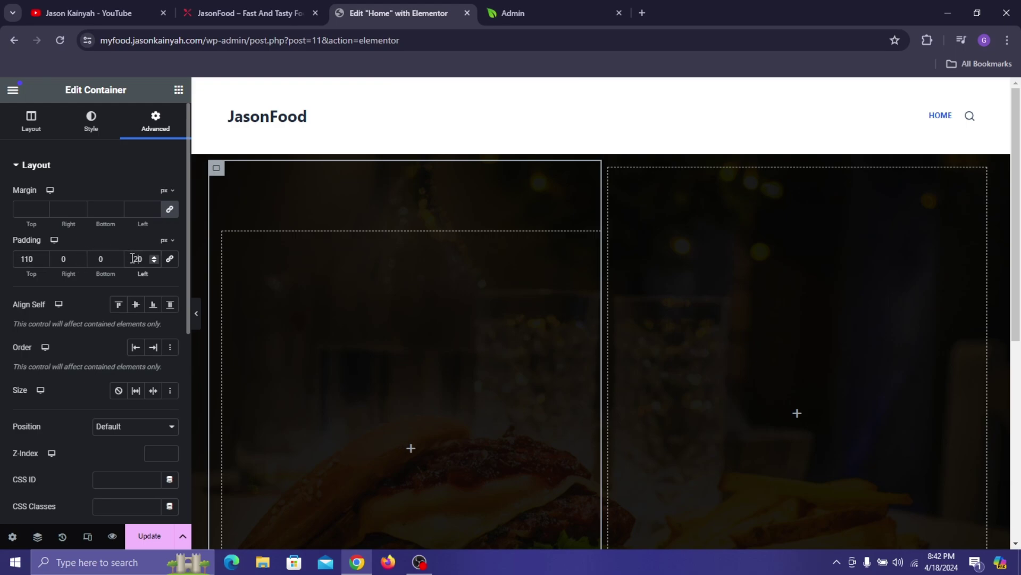
left_click(179, 89)
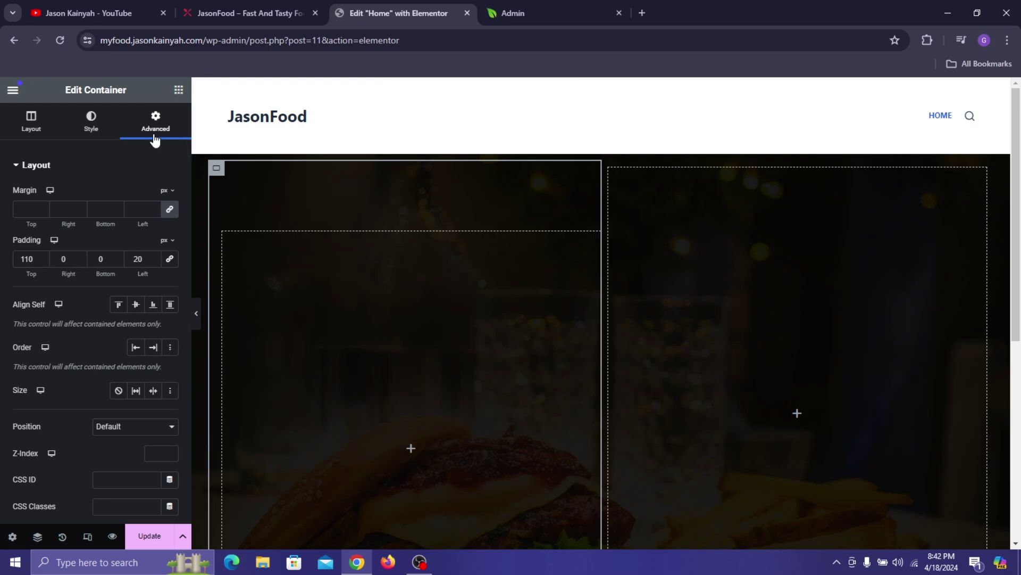
- Add a Heading widget to the hero's left column and check the live site's heading
type("he")
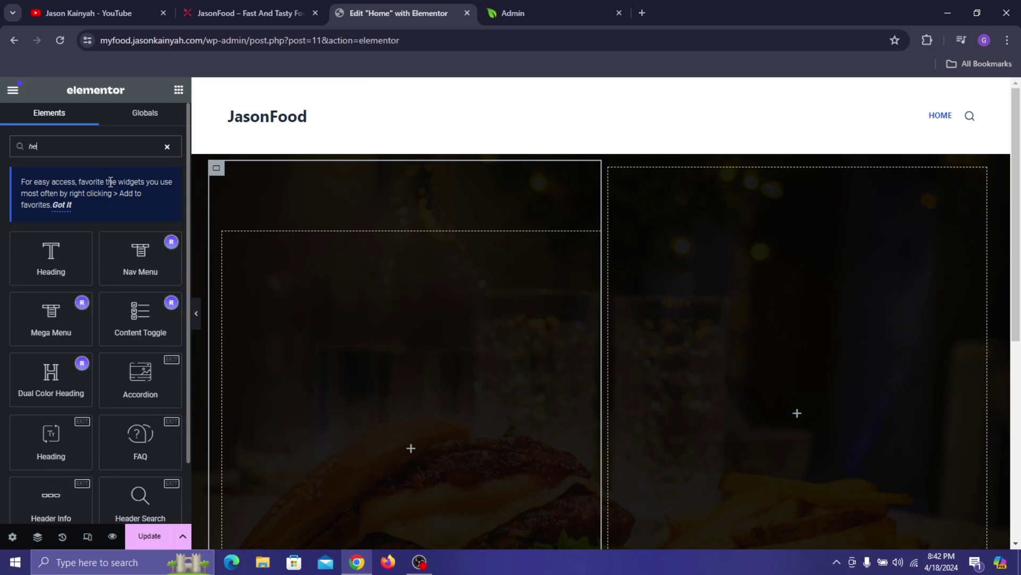
type("adin")
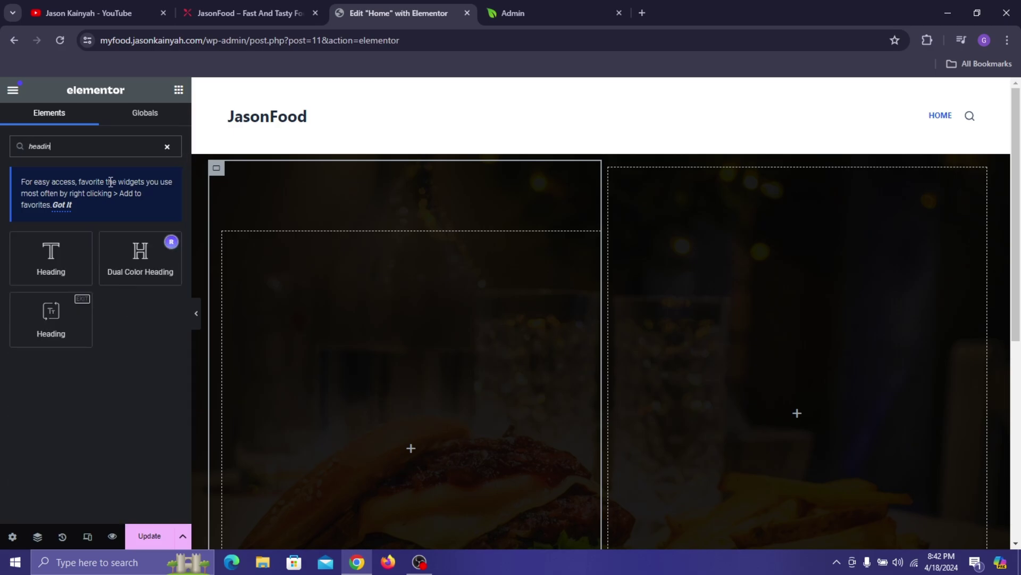
left_click_drag(80, 310, 442, 355)
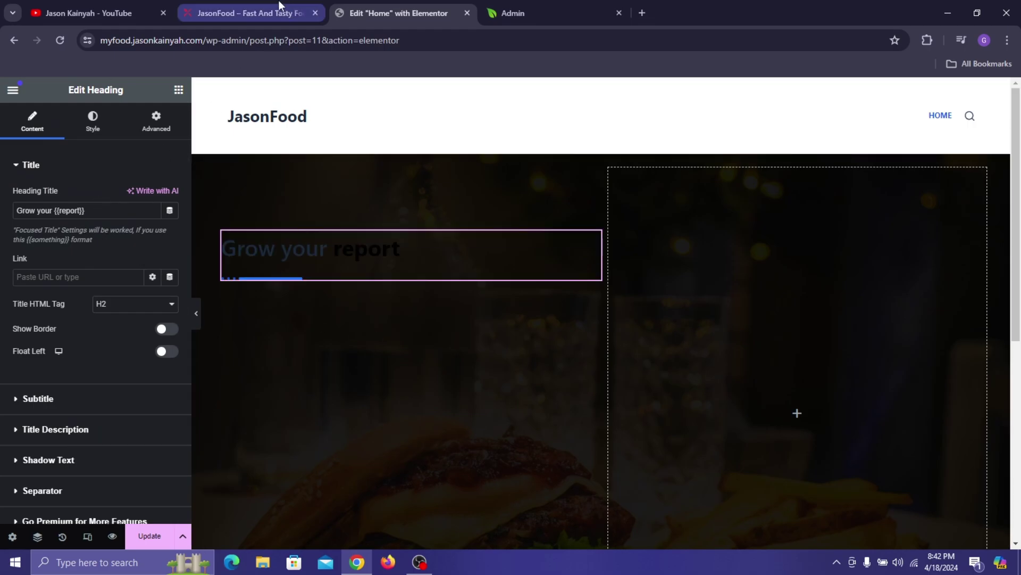
left_click(262, 6)
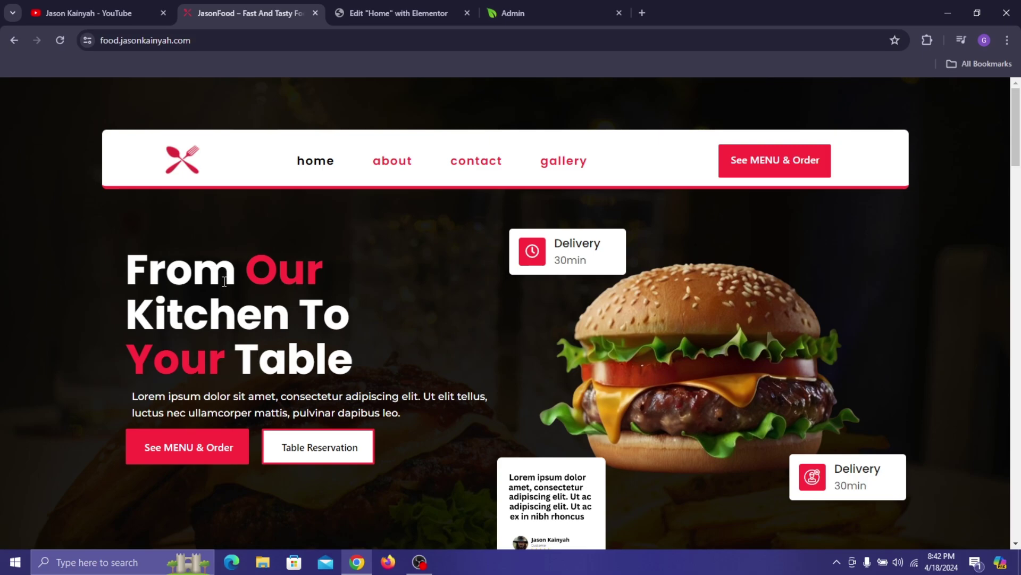
left_click(433, 1)
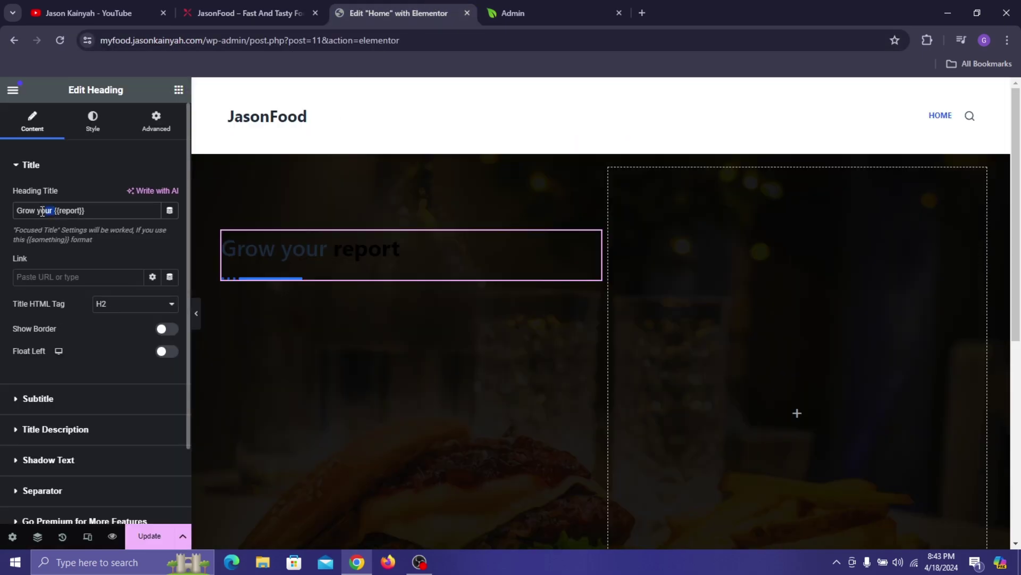
- Replace the placeholder heading text with 'From {{Our}} Kitchen To {{Your}} Table'
left_click_drag(42, 212, 2, 214)
key("BackSpace")
type("Fro")
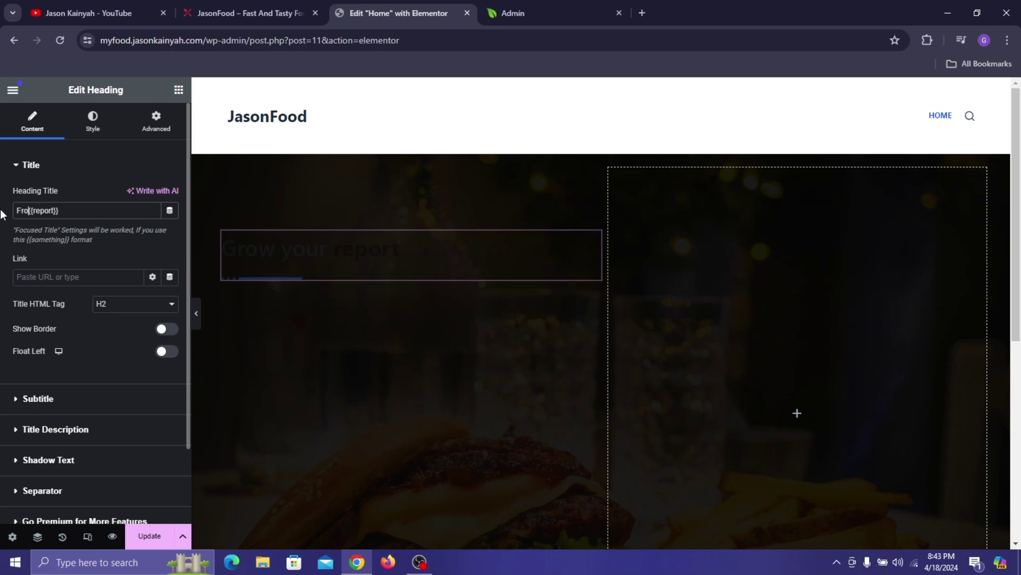
type("m")
type("Ou")
left_click(224, 7)
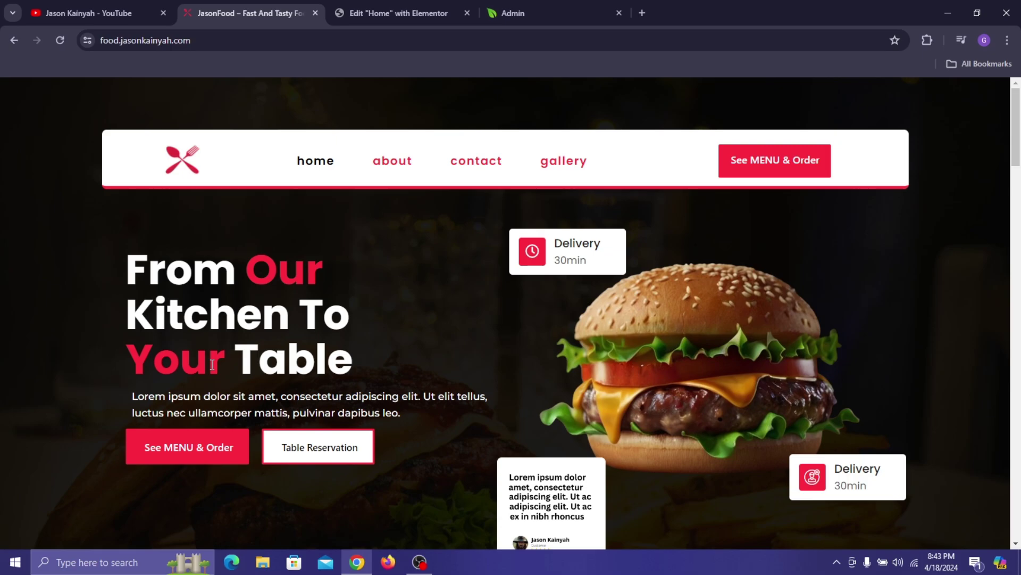
left_click(450, 8)
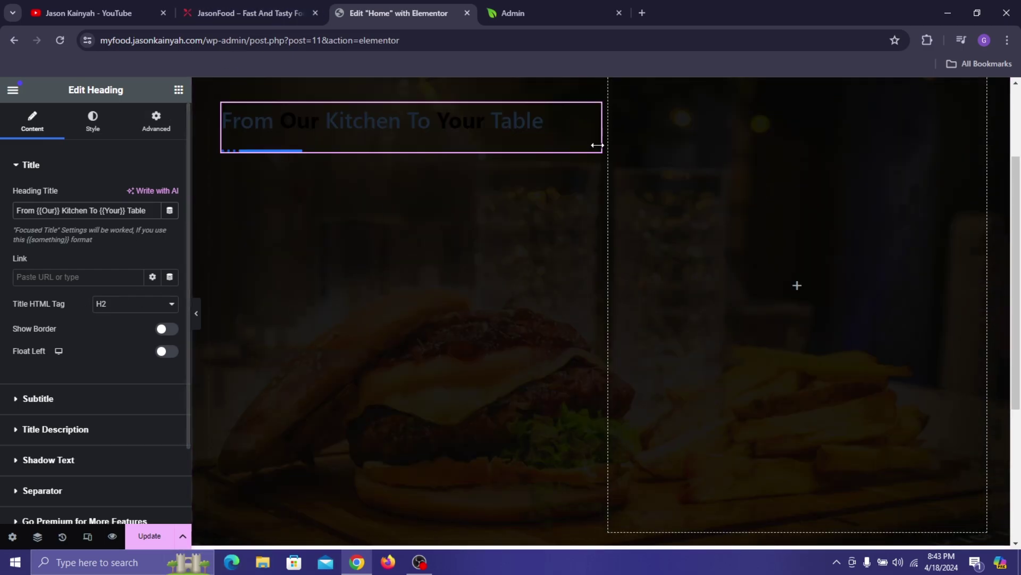
- Try Justify Content Center on the left column, then undo it
scroll(58, 383, "down", 2)
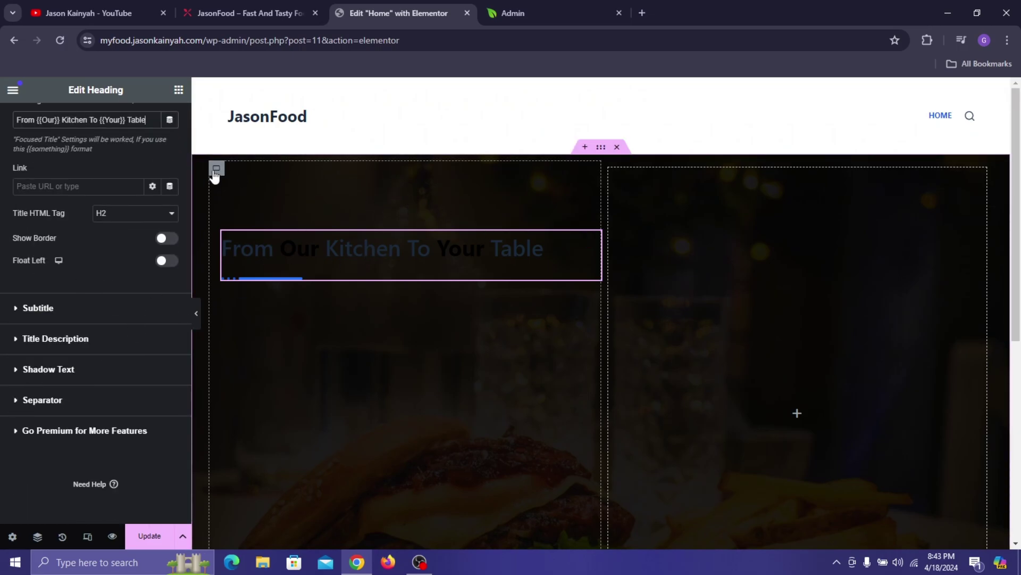
left_click(216, 168)
scroll(36, 275, "down", 5)
scroll(36, 275, "up", 5)
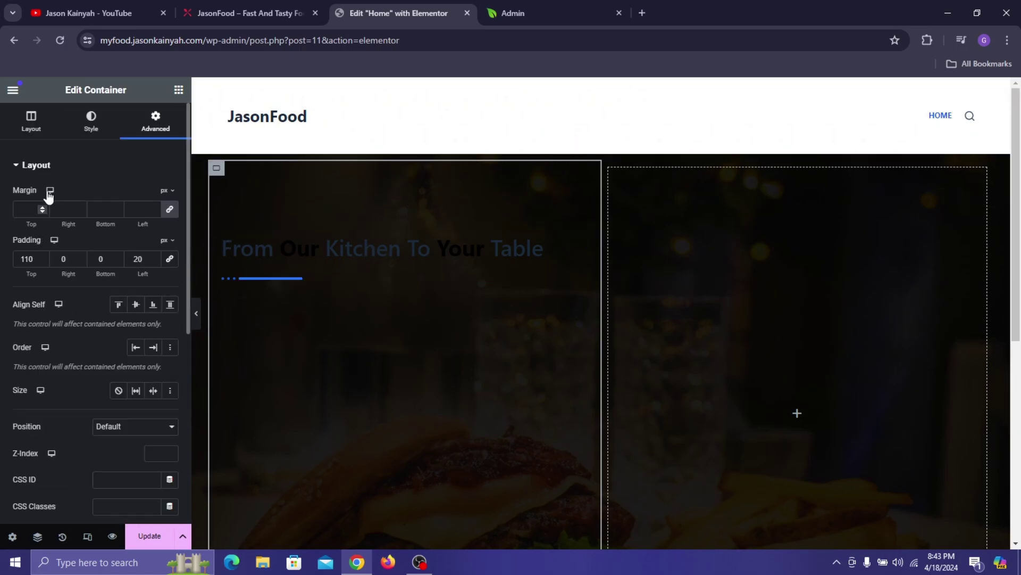
left_click(43, 126)
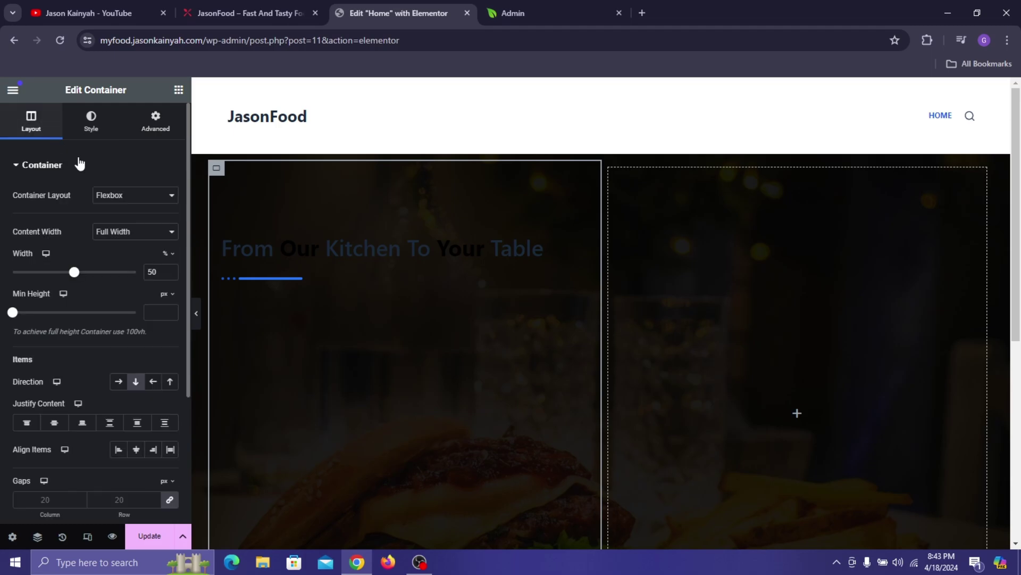
left_click(55, 425)
scroll(532, 282, "down", 5)
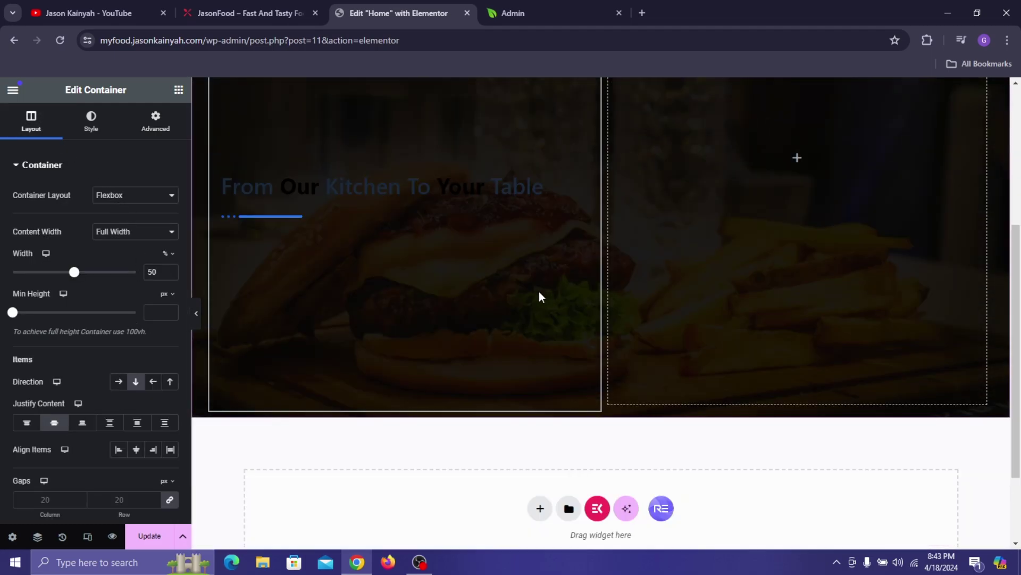
scroll(316, 282, "up", 2)
scroll(316, 282, "up", 3)
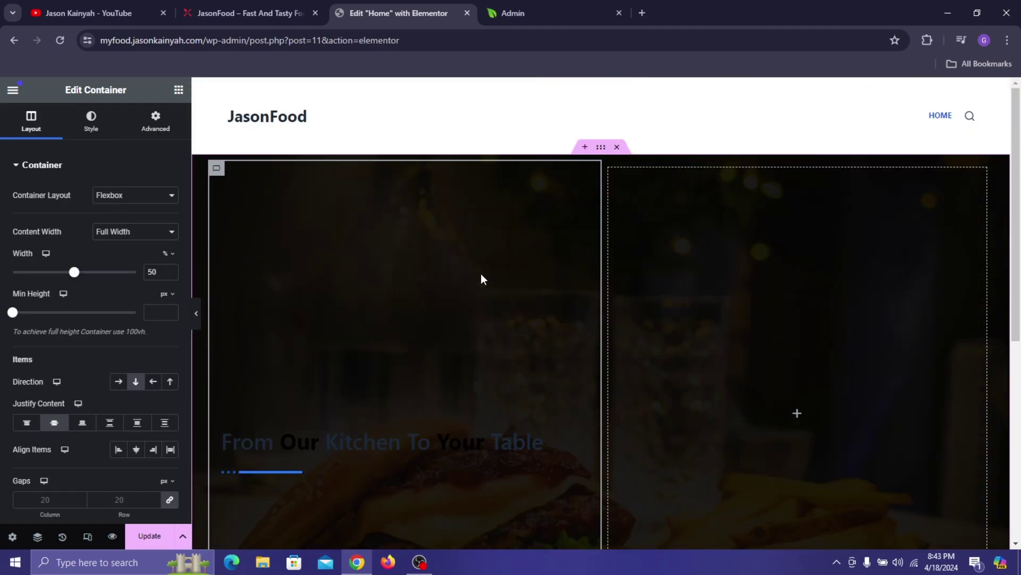
left_click(54, 426)
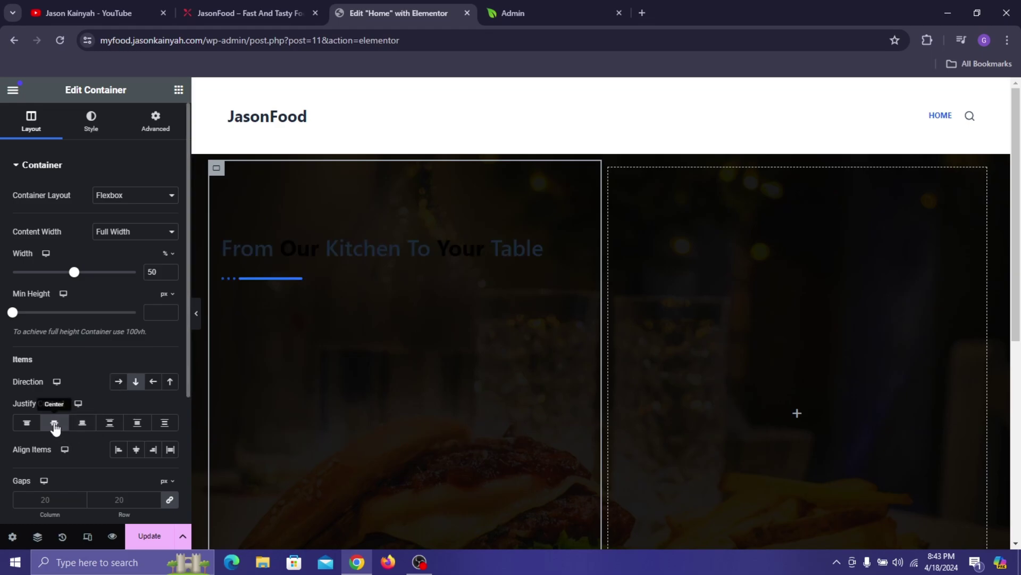
- Reselect the heading widget to edit its settings
left_click(178, 90)
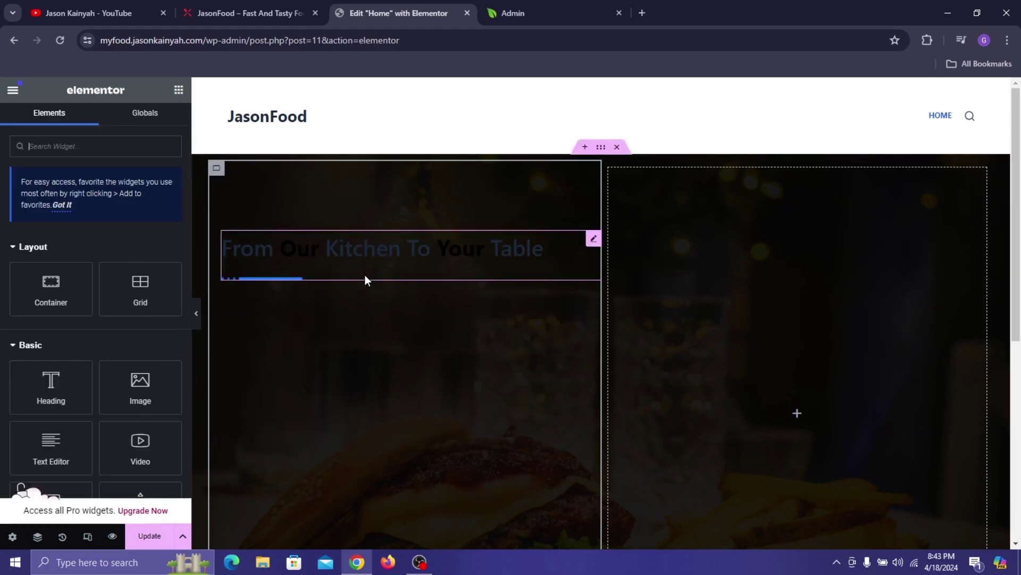
left_click(284, 259)
scroll(106, 287, "down", 2)
- Hide the heading separator and set the title and hover colours to #FFFFFF
left_click(64, 399)
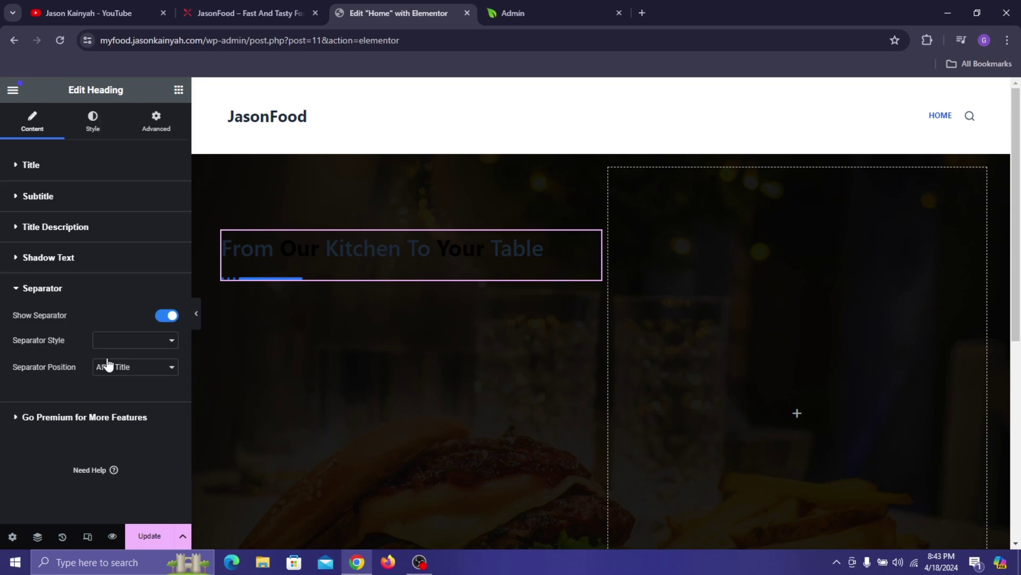
left_click(159, 316)
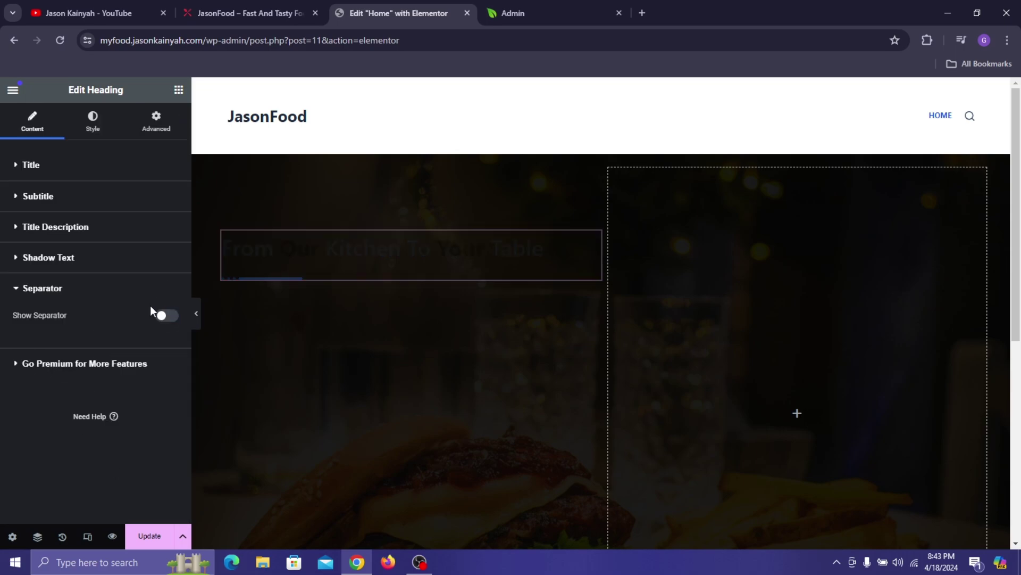
left_click(92, 130)
left_click(95, 249)
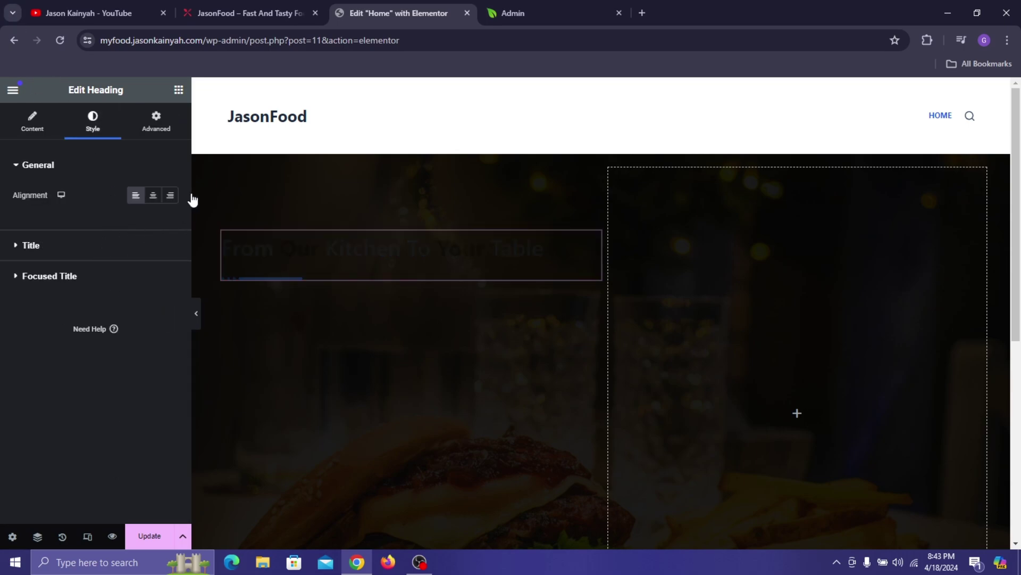
left_click(170, 226)
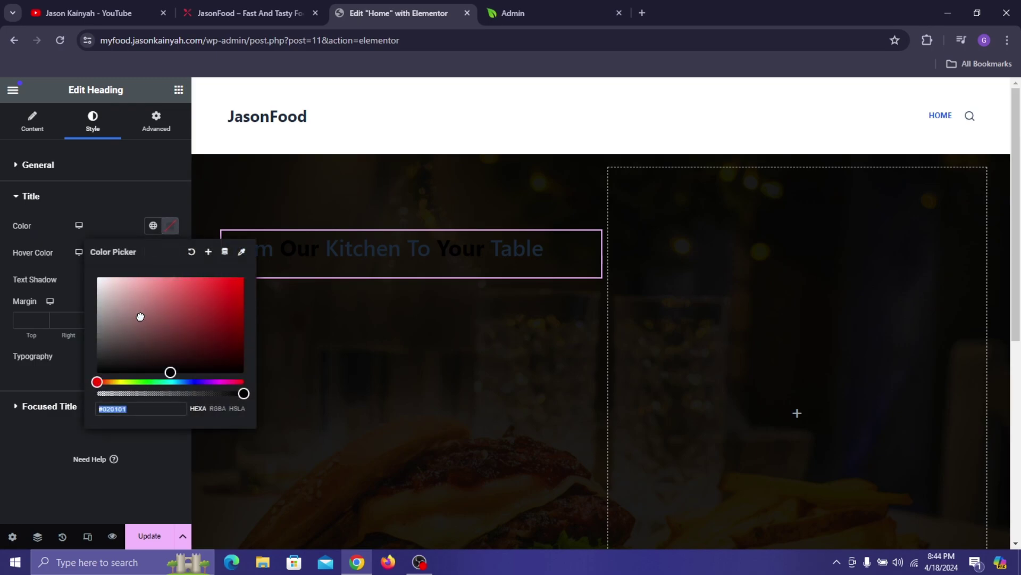
left_click(97, 277)
left_click(171, 252)
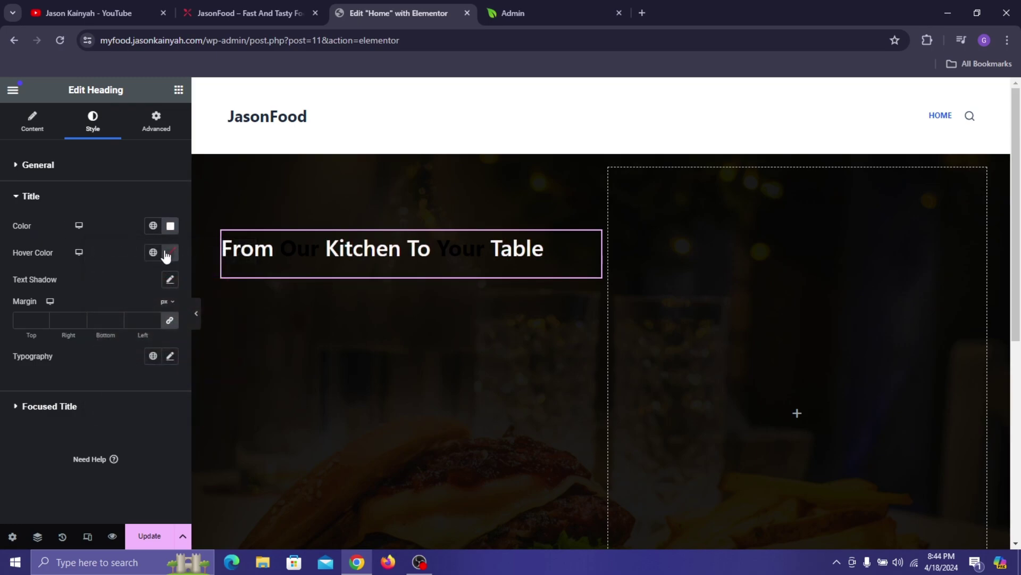
left_click(170, 253)
type("#FFFFFF")
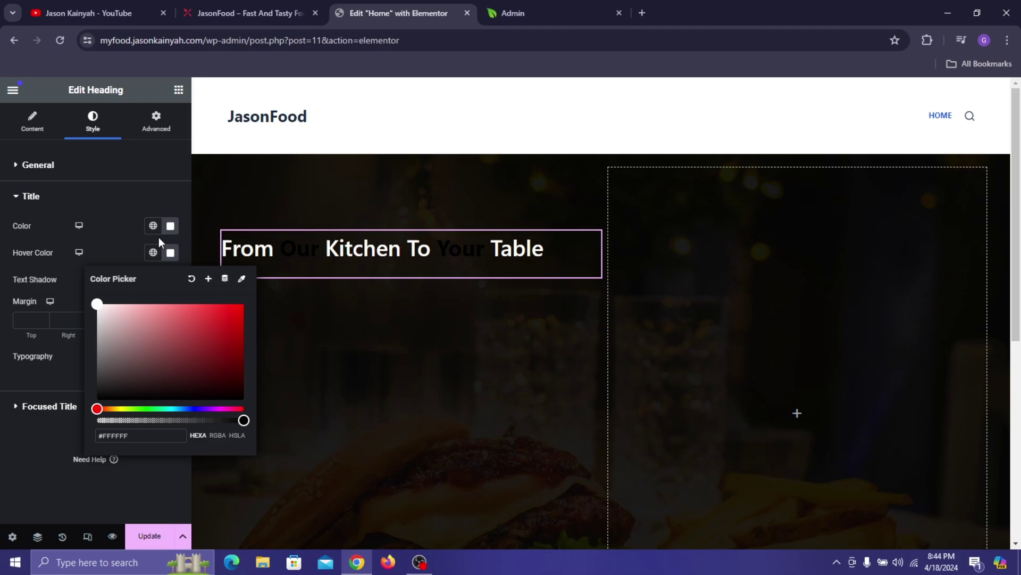
- Save the white colour as a global colour named 'White'
left_click(153, 226)
left_click(170, 225)
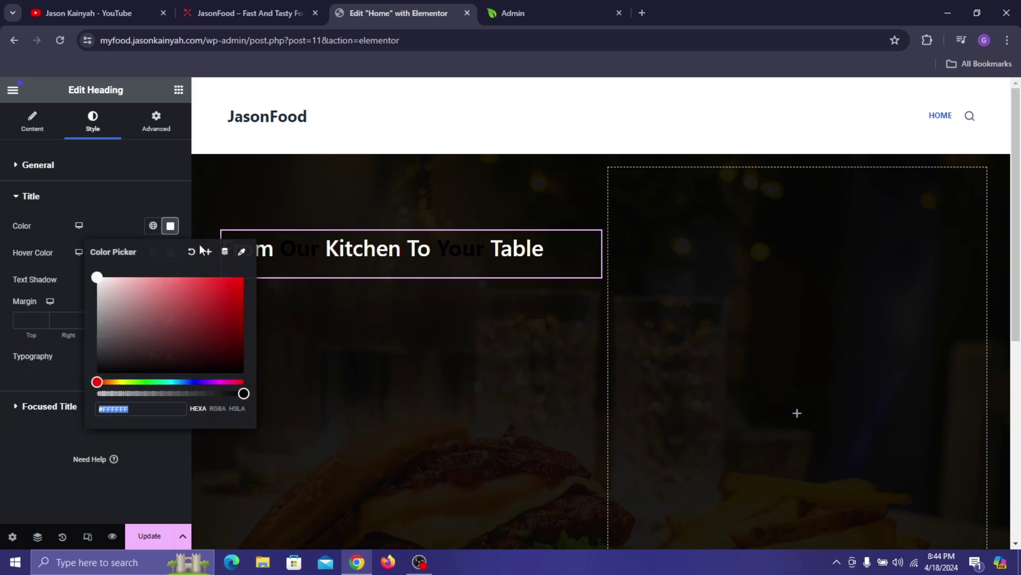
left_click(207, 251)
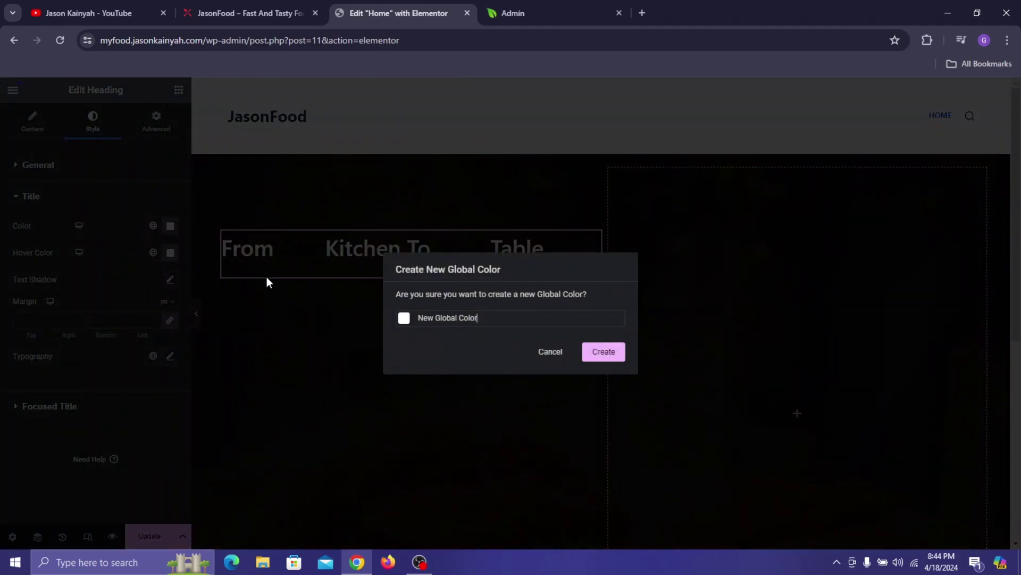
key("ctrl+a")
type("w")
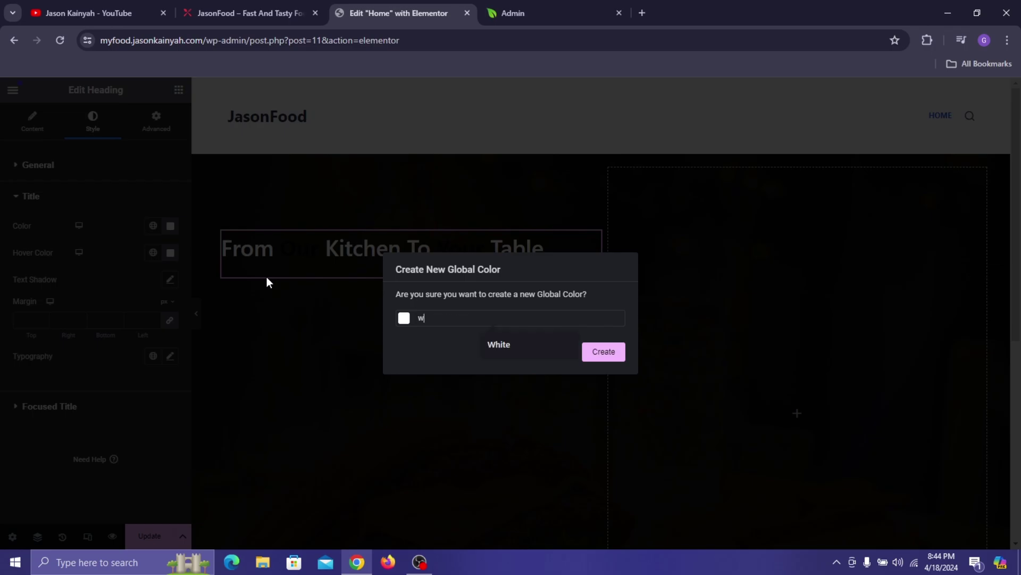
type("H")
key("ctrl+a")
type("White")
left_click(589, 353)
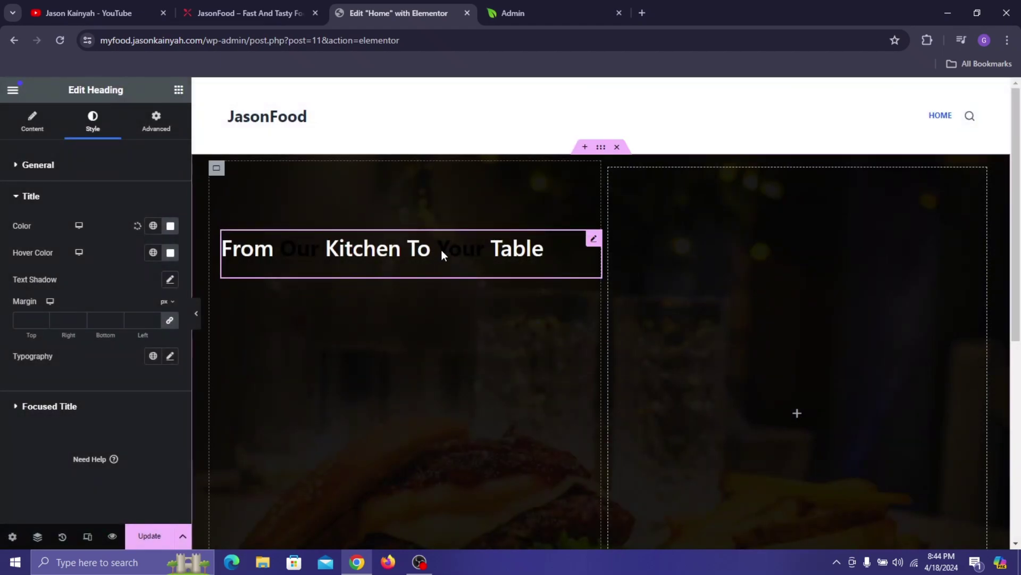
- Set the title typography to size 65 px and weight 700 (Bold)
left_click(170, 358)
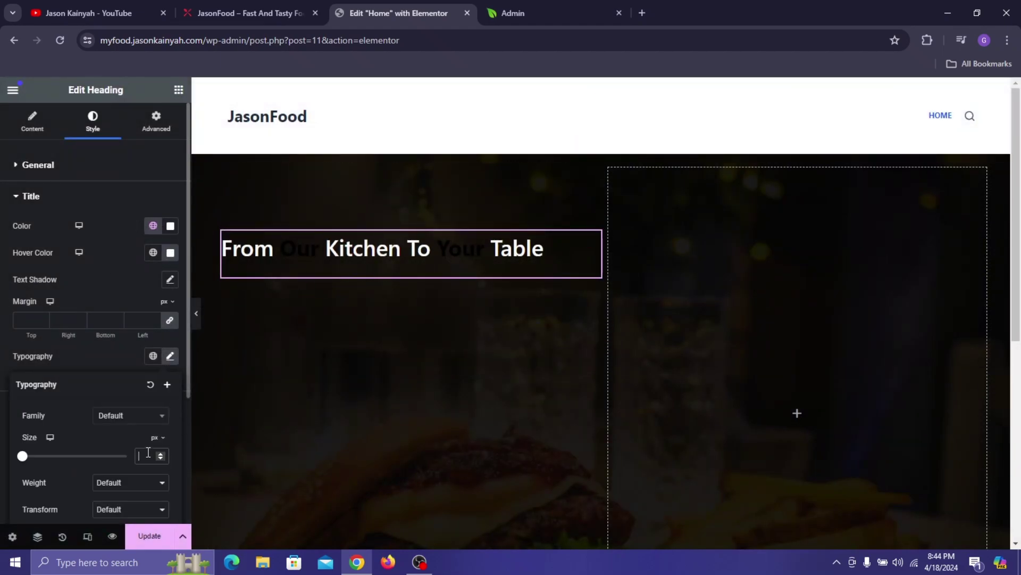
type("65")
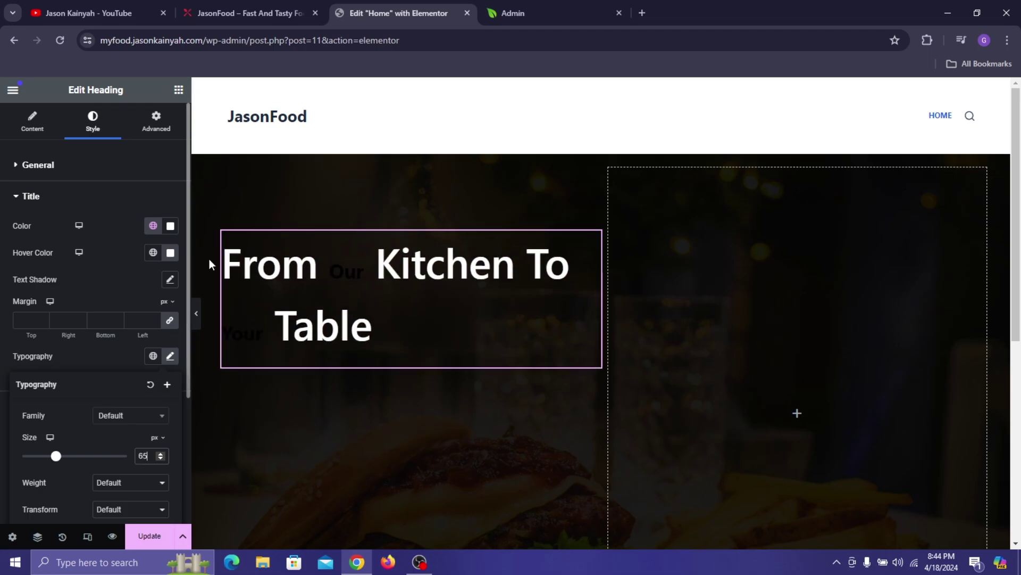
left_click(266, 12)
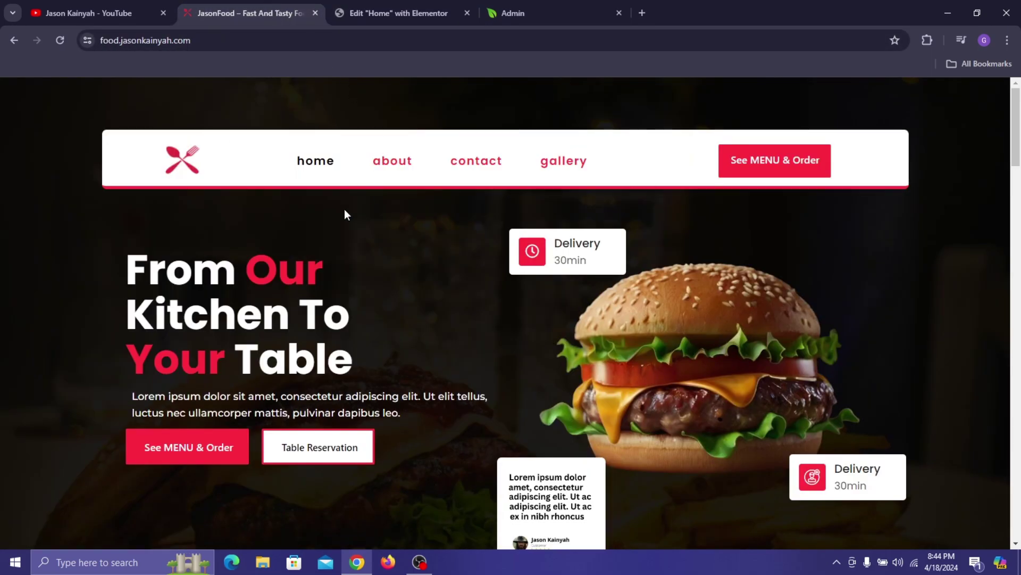
left_click(373, 12)
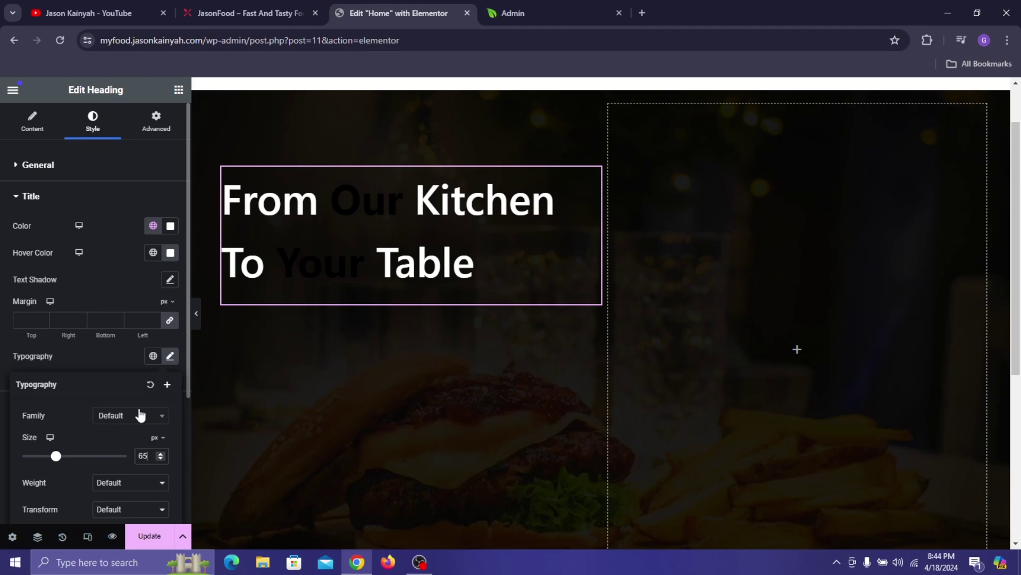
scroll(141, 368, "down", 3)
left_click(114, 366)
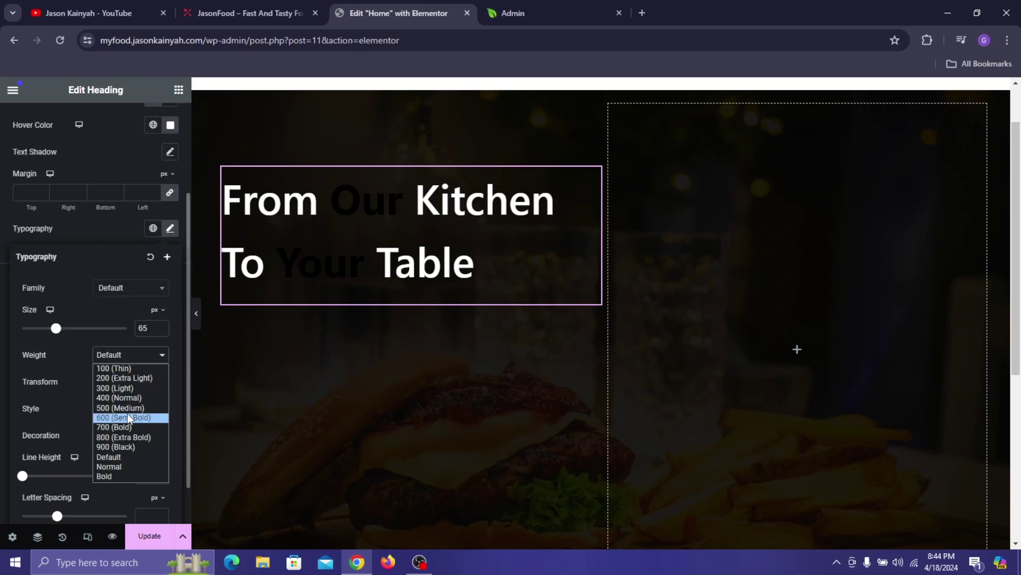
key("Escape")
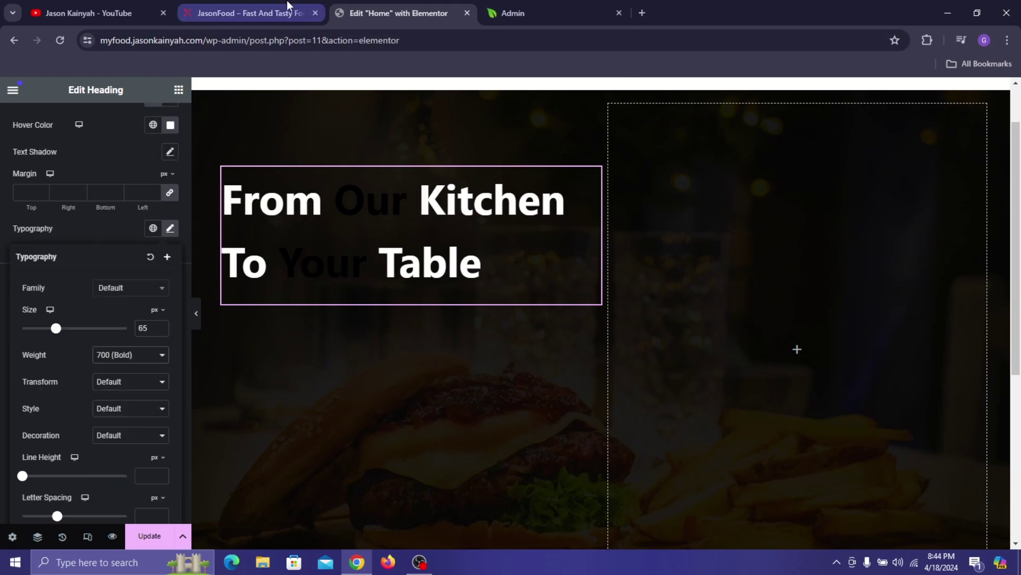
left_click(287, 2)
left_click(414, 2)
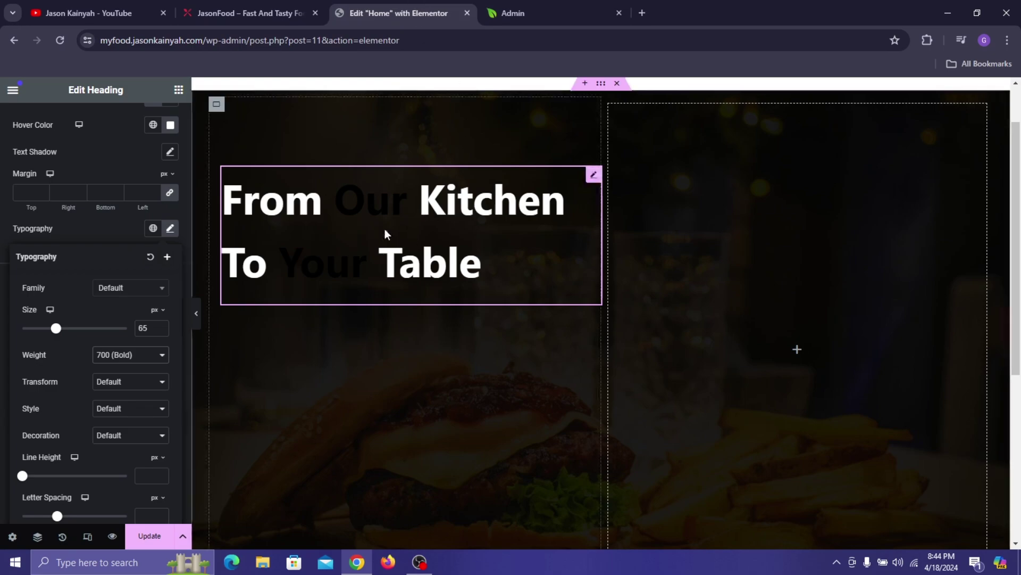
scroll(100, 222, "up", 2)
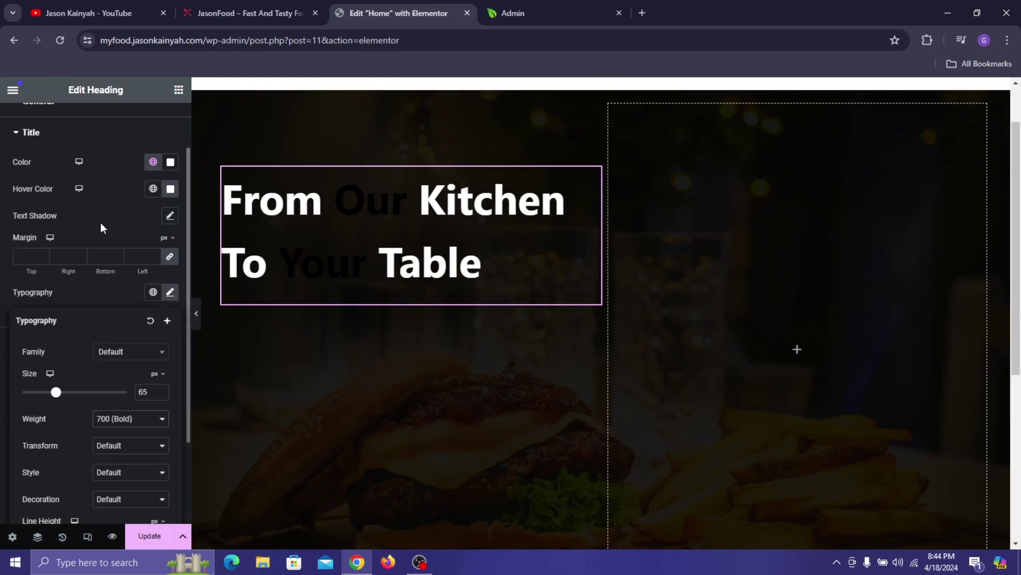
left_click(97, 208)
scroll(114, 270, "up", 2)
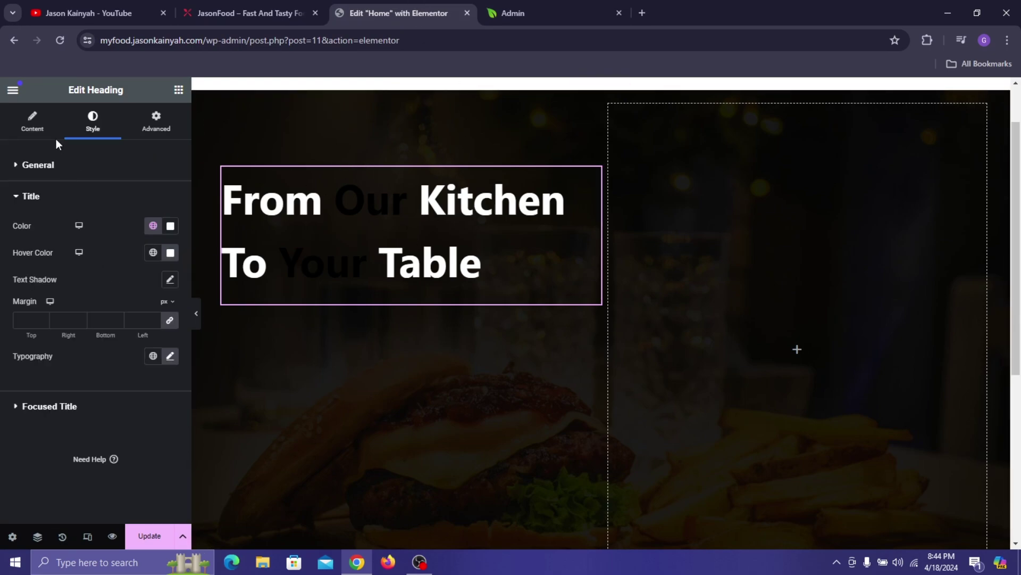
left_click(39, 128)
left_click(288, 6)
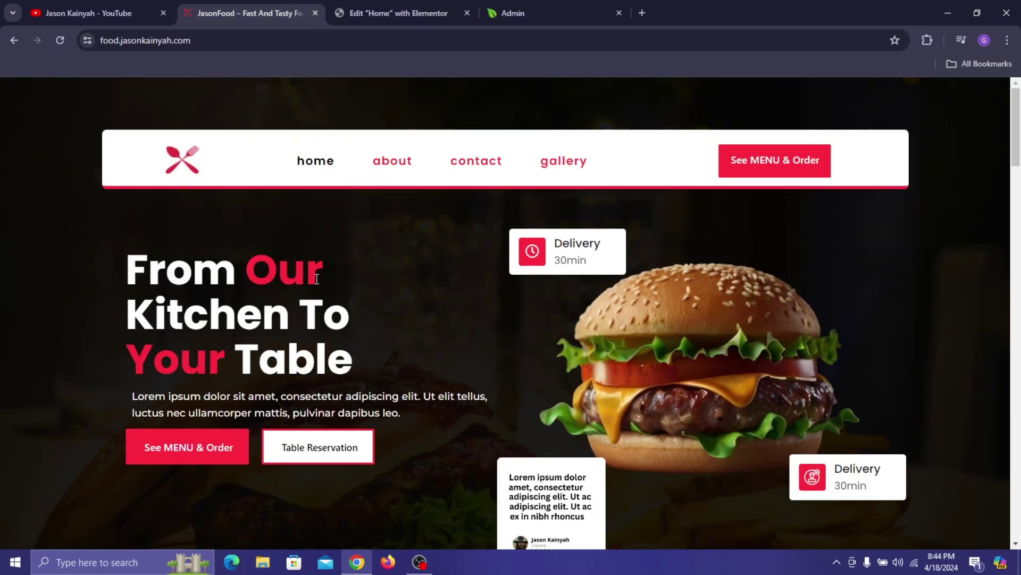
left_click(396, 13)
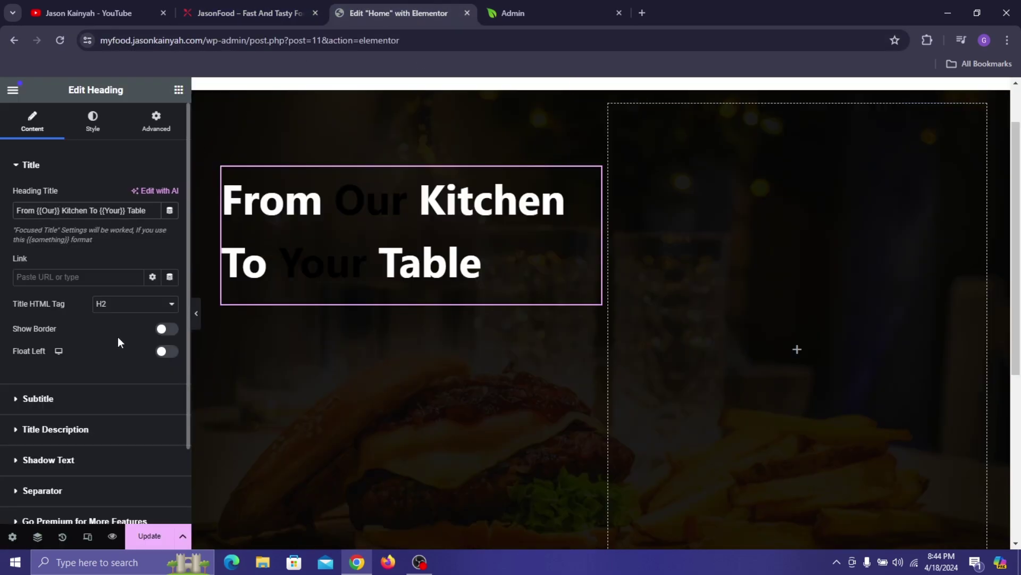
type("<br>")
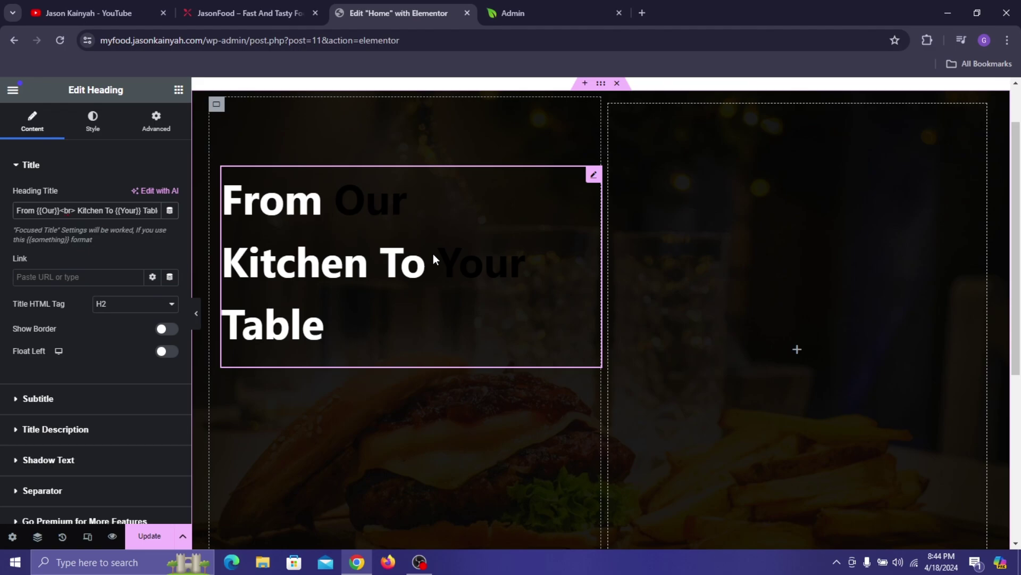
left_click(250, 12)
left_click(422, 2)
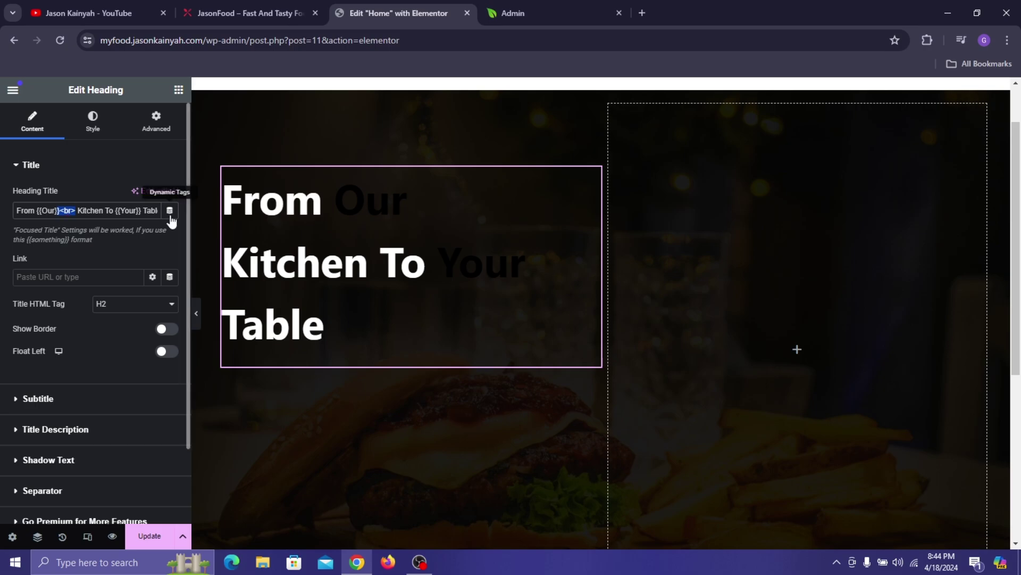
left_click(113, 211)
type("<br>")
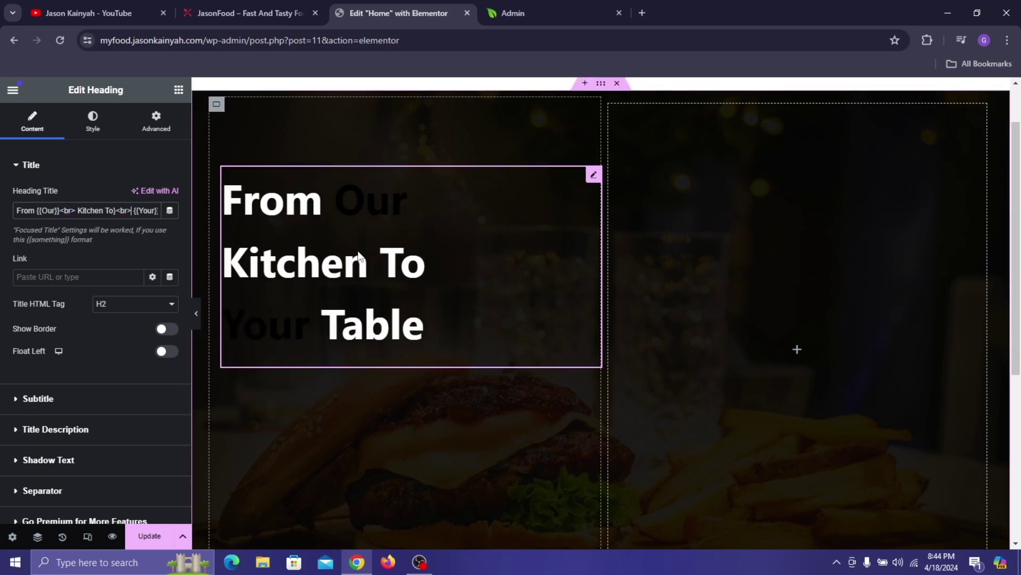
left_click(245, 12)
left_click(398, 3)
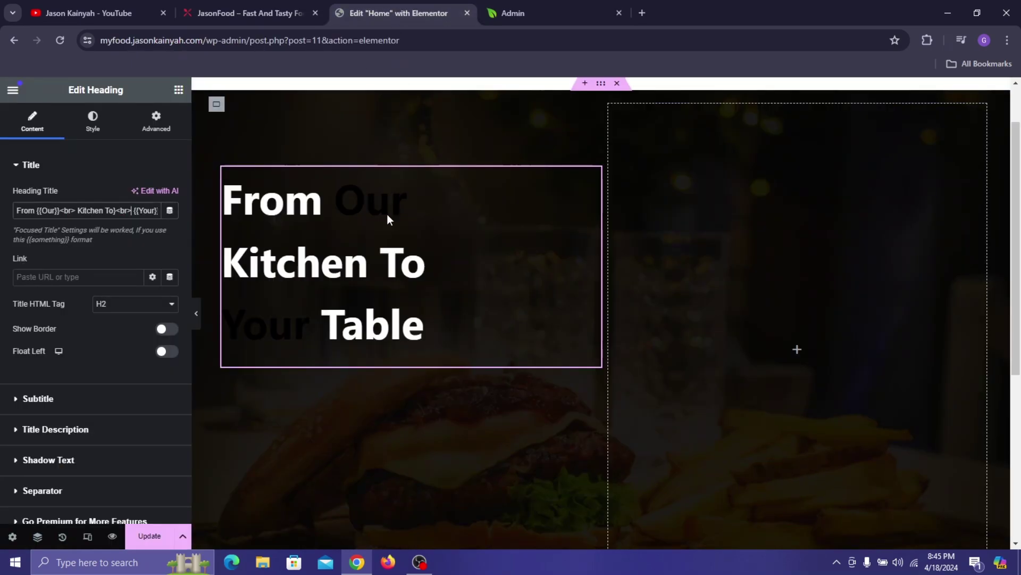
left_click(282, 3)
left_click(398, 3)
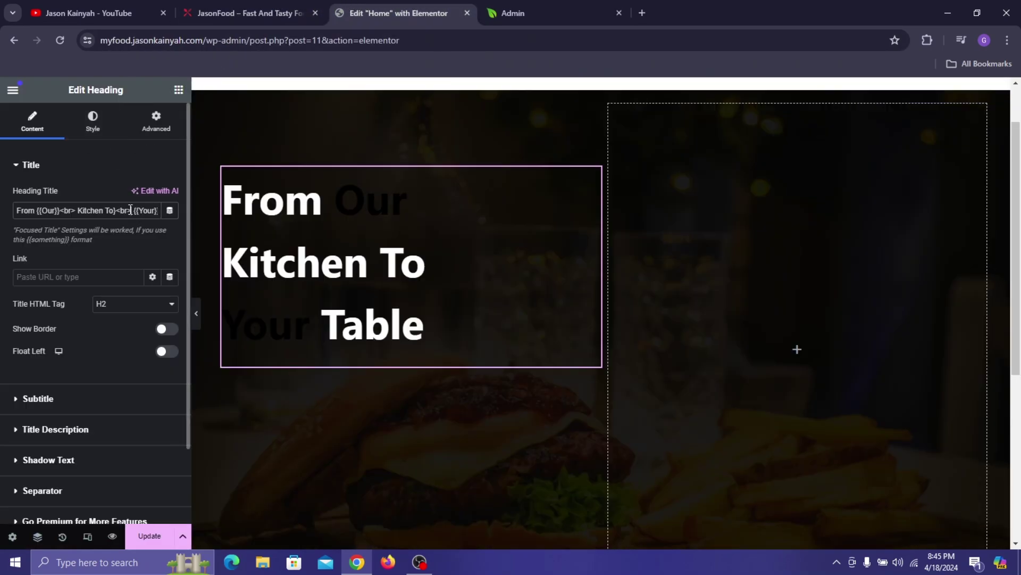
left_click_drag(130, 209, 115, 213)
key("BackSpace")
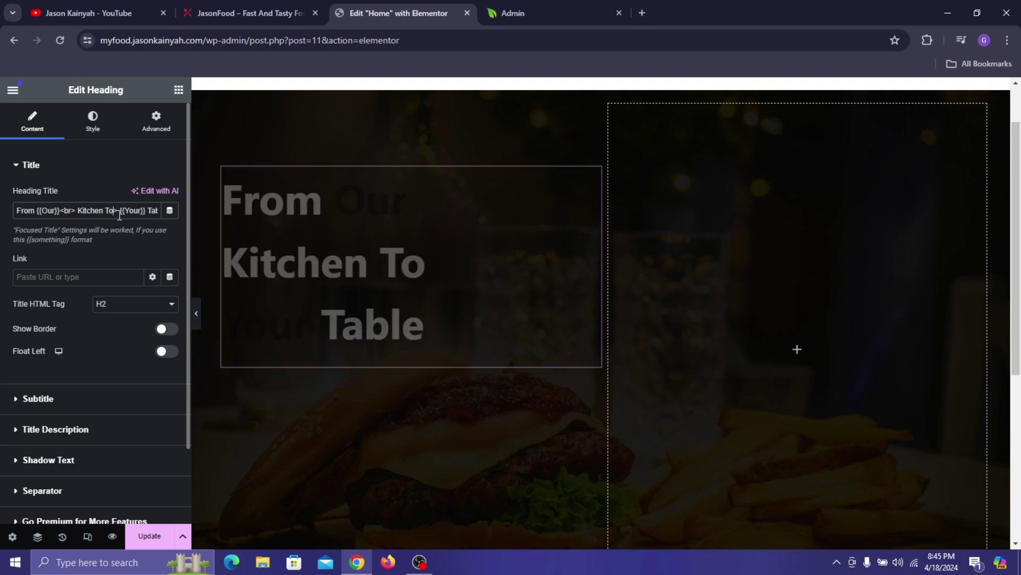
key("Delete")
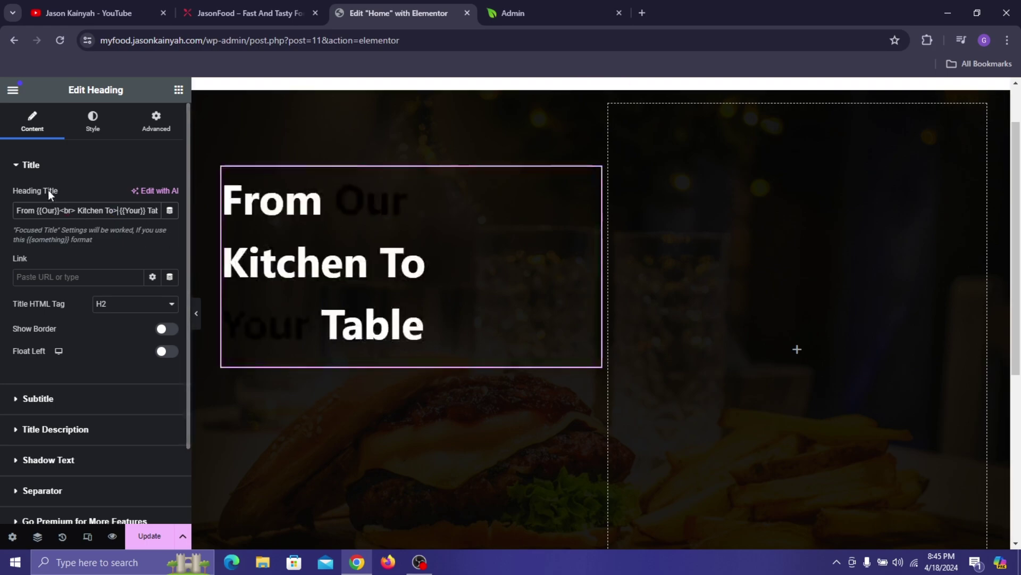
key("BackSpace")
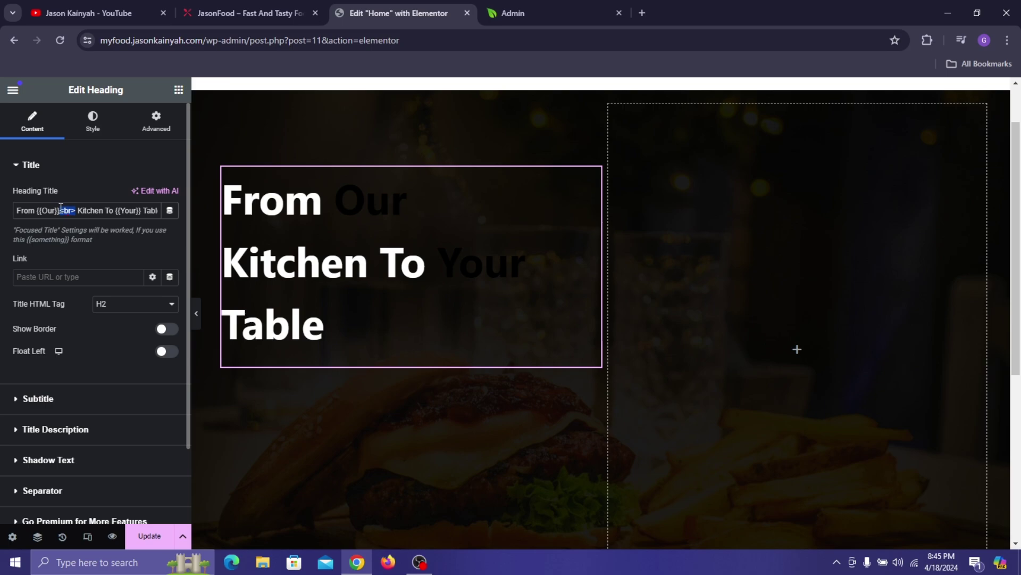
- Reset the title's left margin to 0 and give the heading a left layout margin of 6
left_click(97, 117)
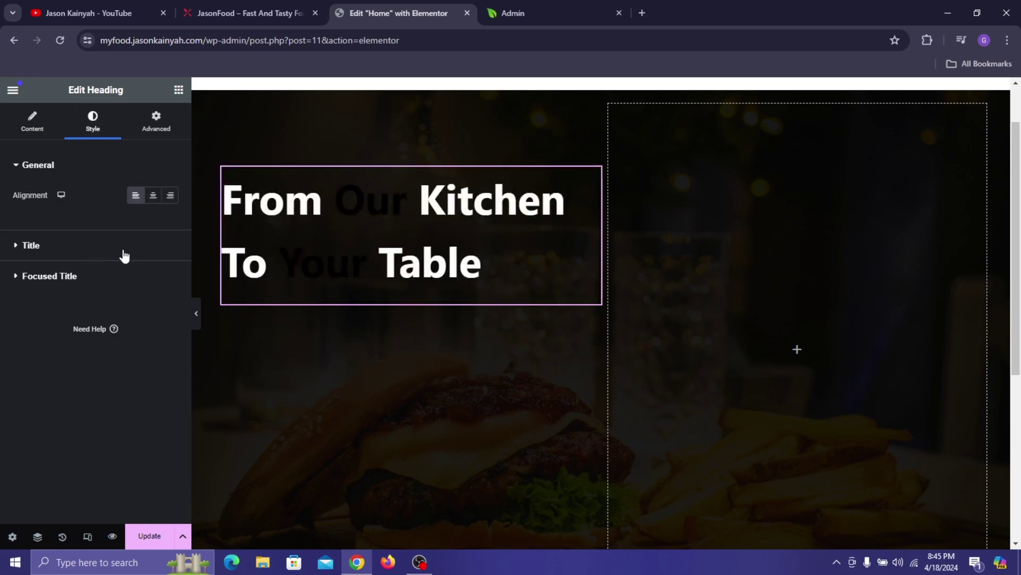
left_click(123, 254)
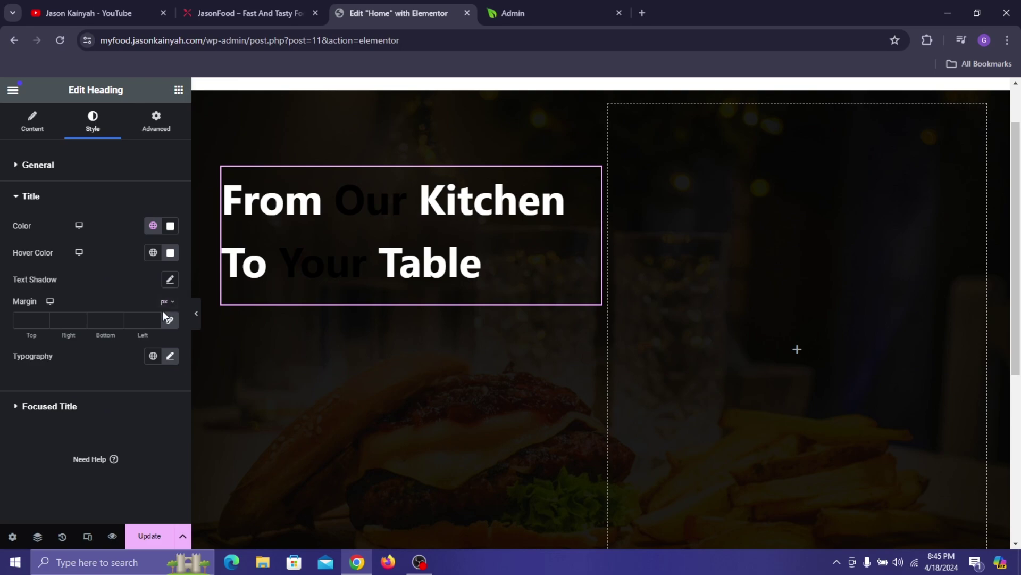
left_click(170, 321)
left_click(153, 318)
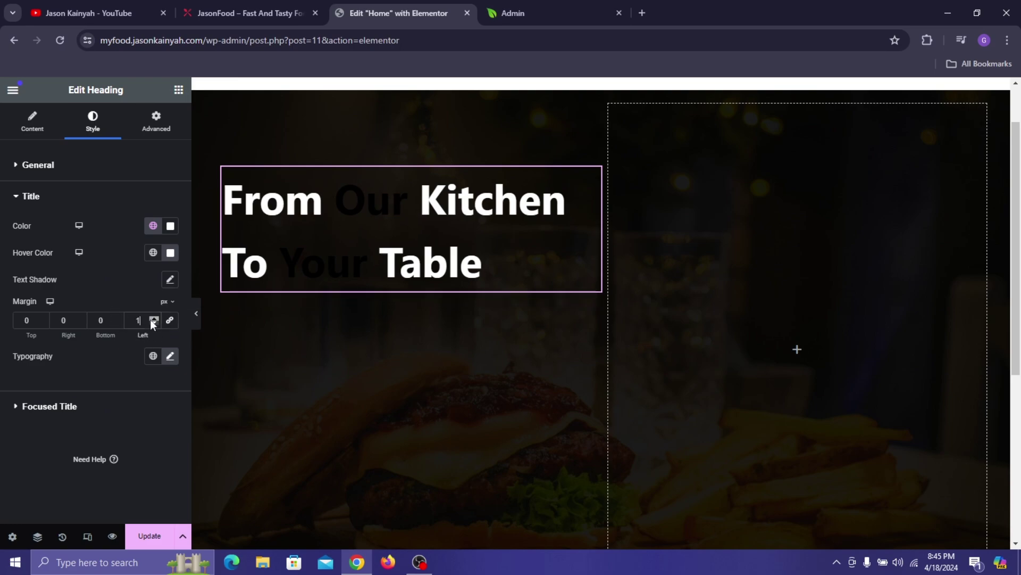
left_click(152, 318)
left_click(152, 318)
left_click(153, 318)
left_click(153, 318)
left_click(152, 318)
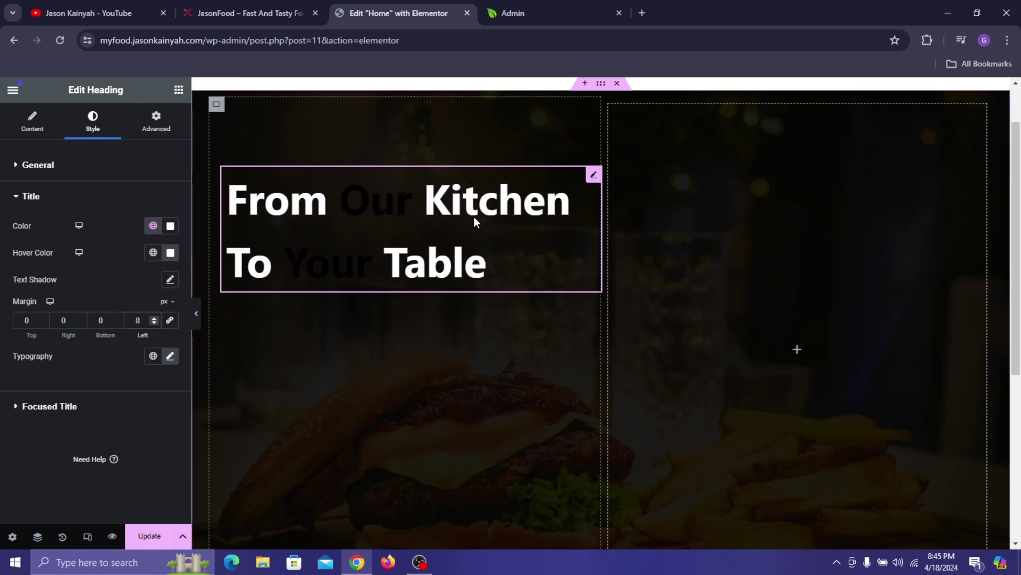
key("BackSpace")
type("0")
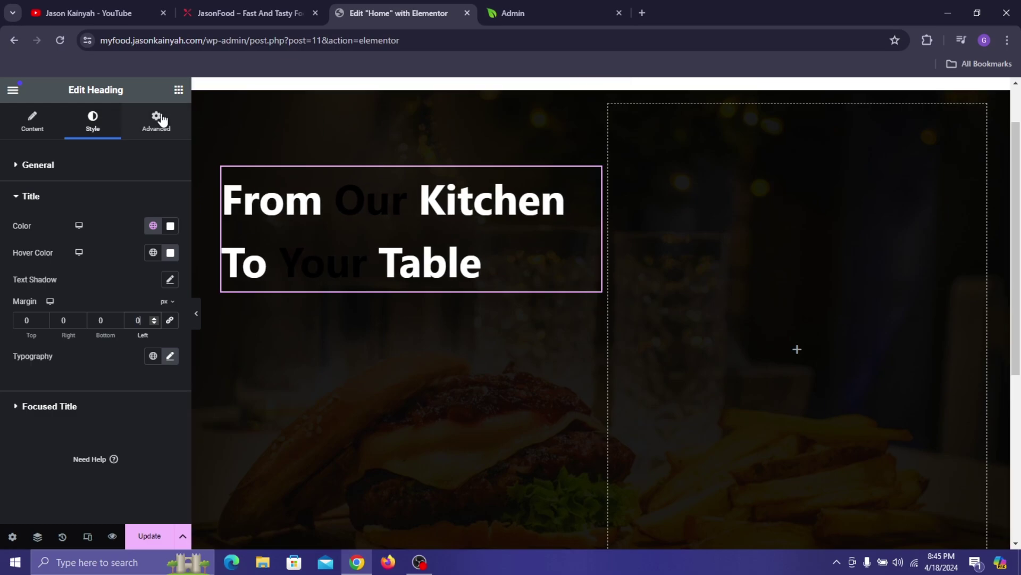
left_click(156, 120)
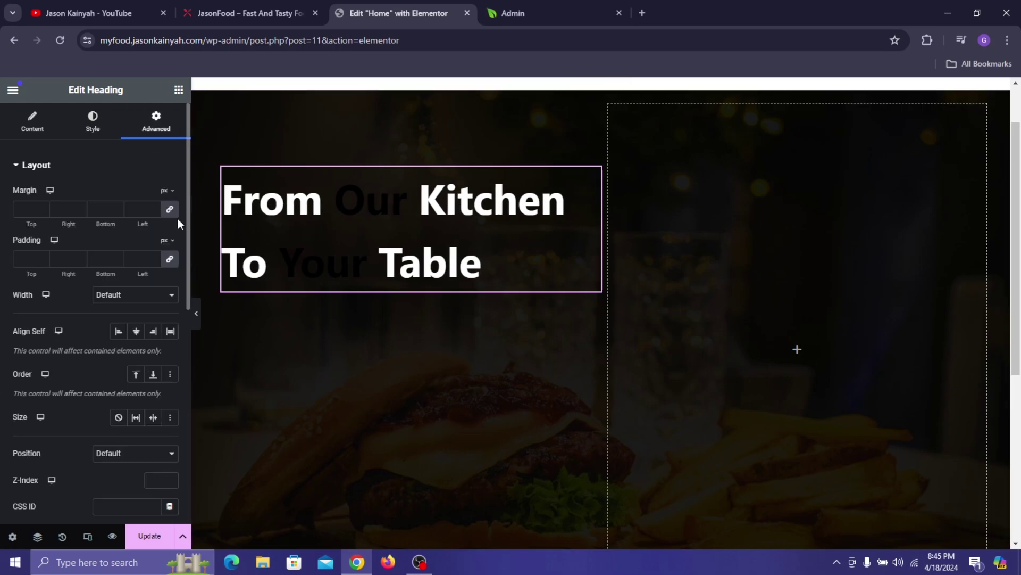
left_click(152, 207)
left_click(152, 207)
left_click(153, 207)
left_click(153, 207)
left_click(152, 206)
left_click(152, 207)
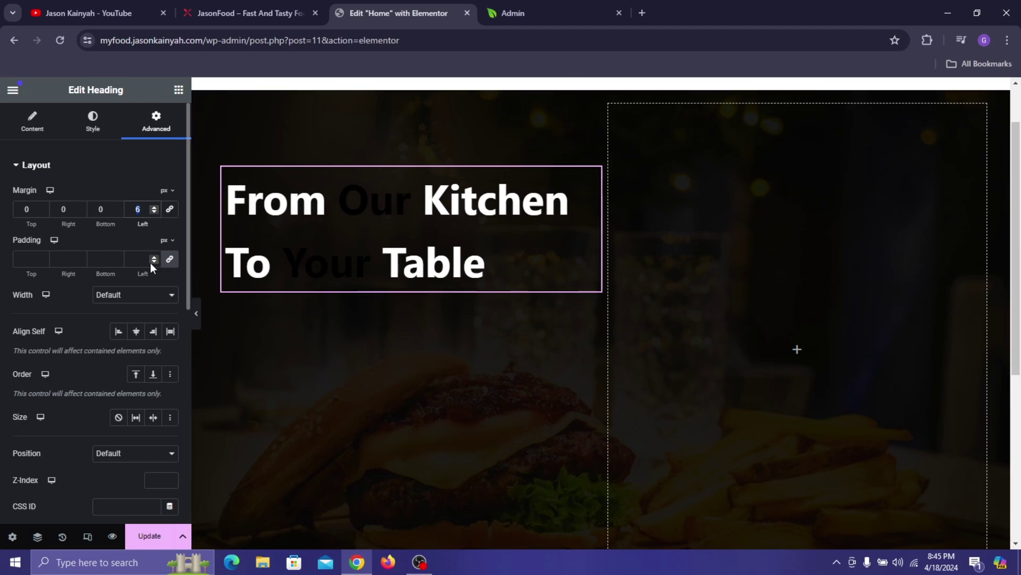
- Insert <br> after {{Our}} so Kitchen starts a new line, then view the live site
left_click(33, 121)
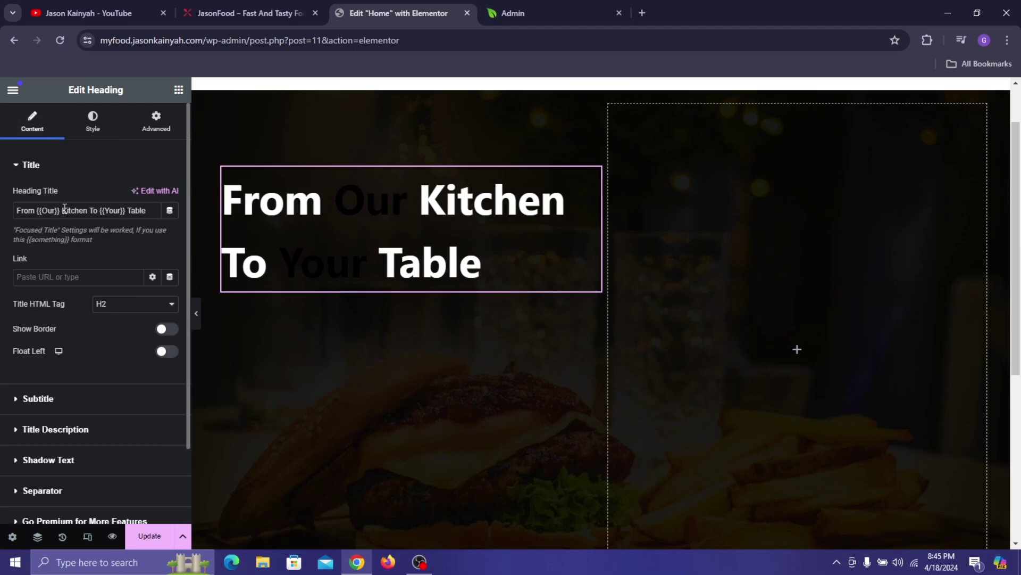
type("<br>")
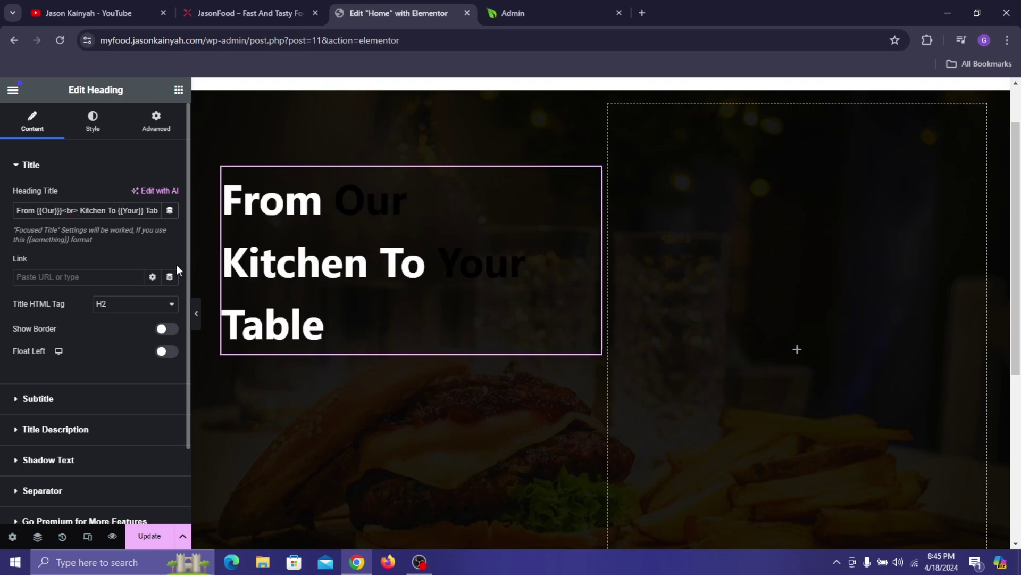
left_click(114, 121)
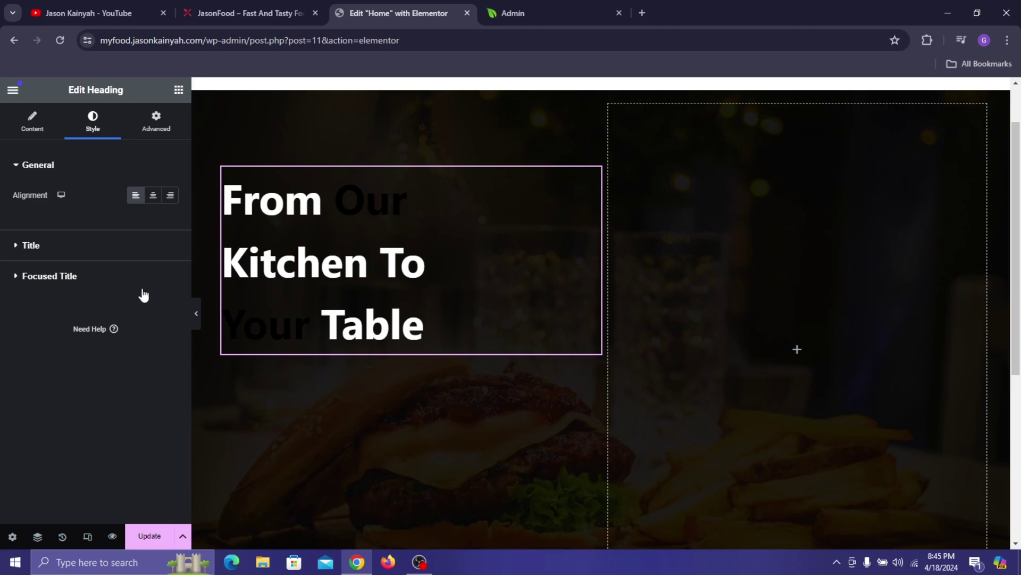
left_click(50, 275)
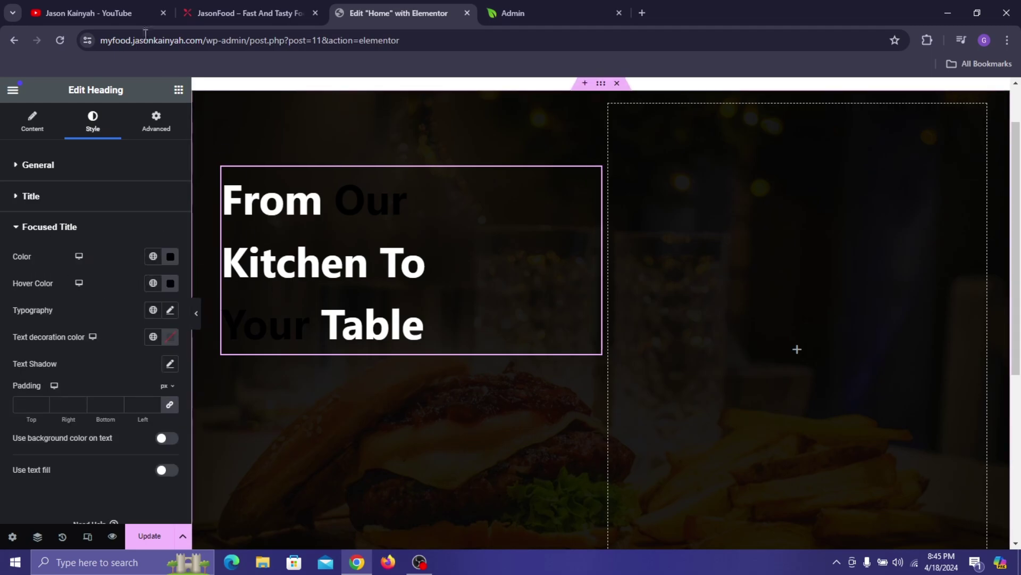
left_click(250, 12)
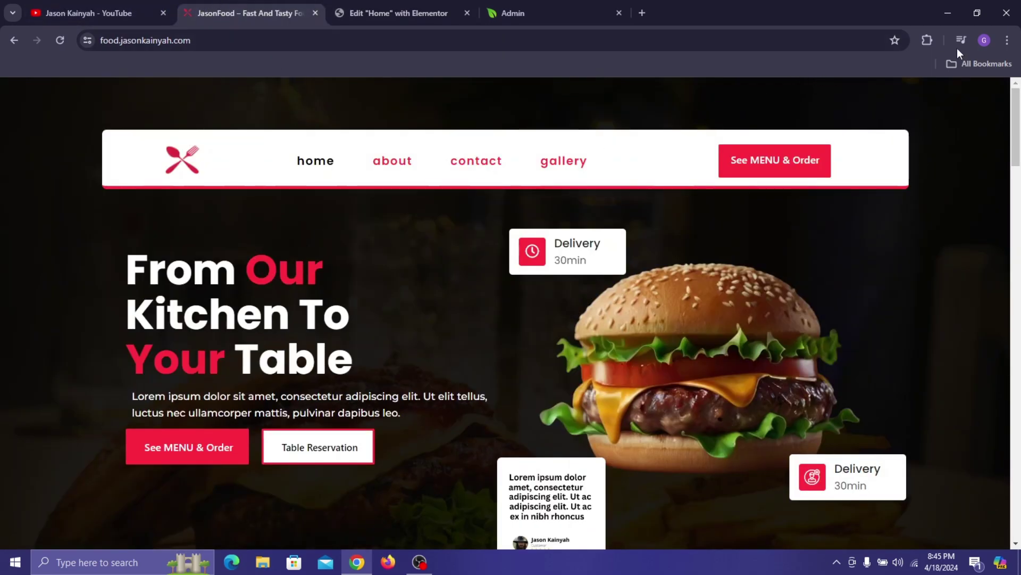
- Inspect the live headline in DevTools and keep the page at full desktop width
left_click(926, 41)
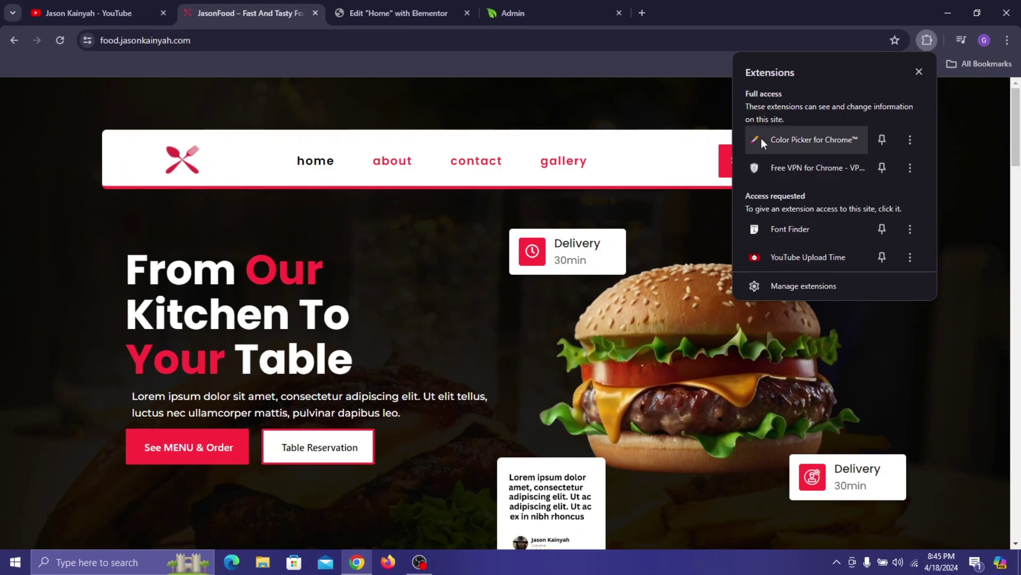
left_click(455, 273)
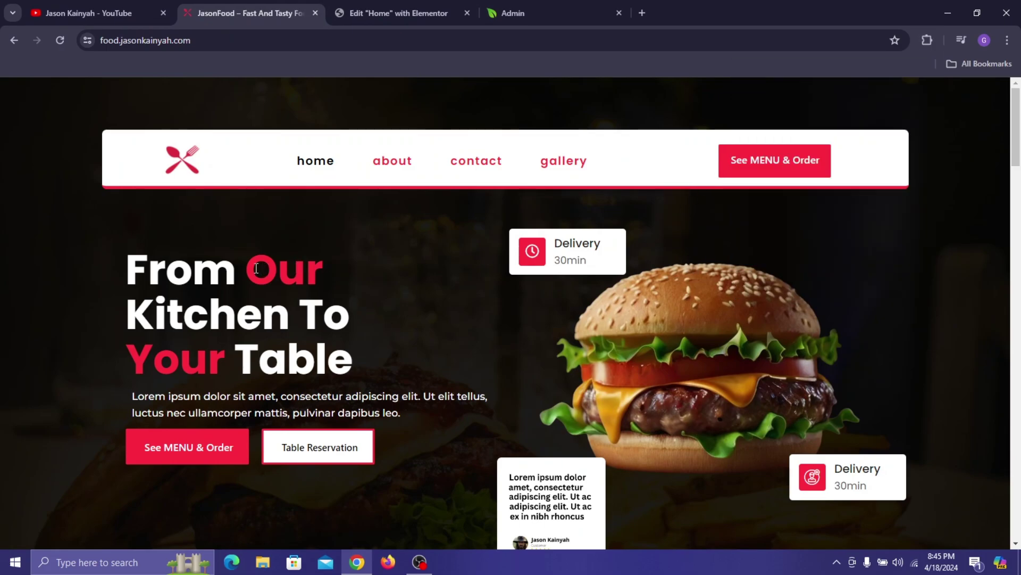
right_click(293, 261)
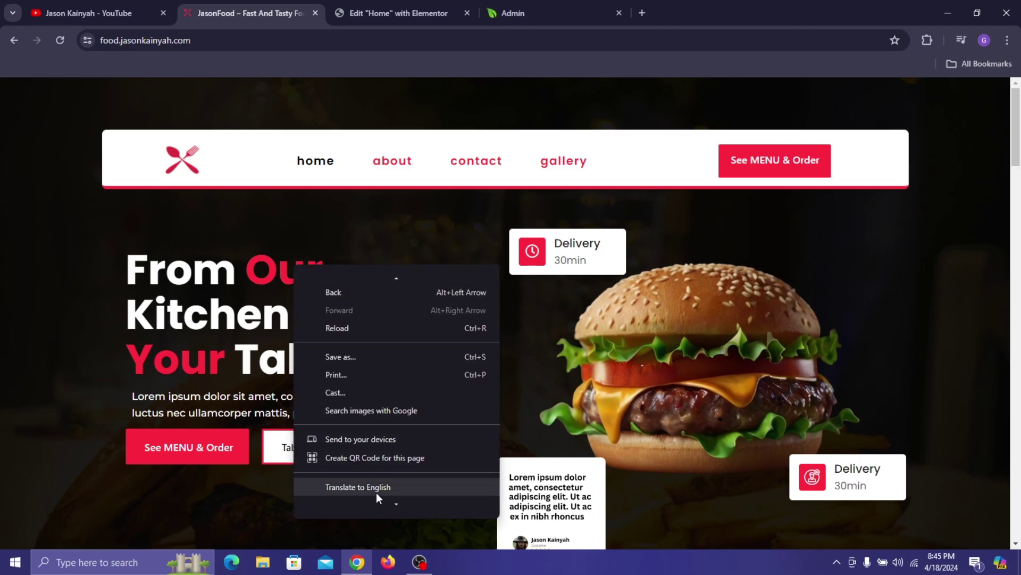
scroll(377, 481, "down", 3)
scroll(378, 478, "down", 2)
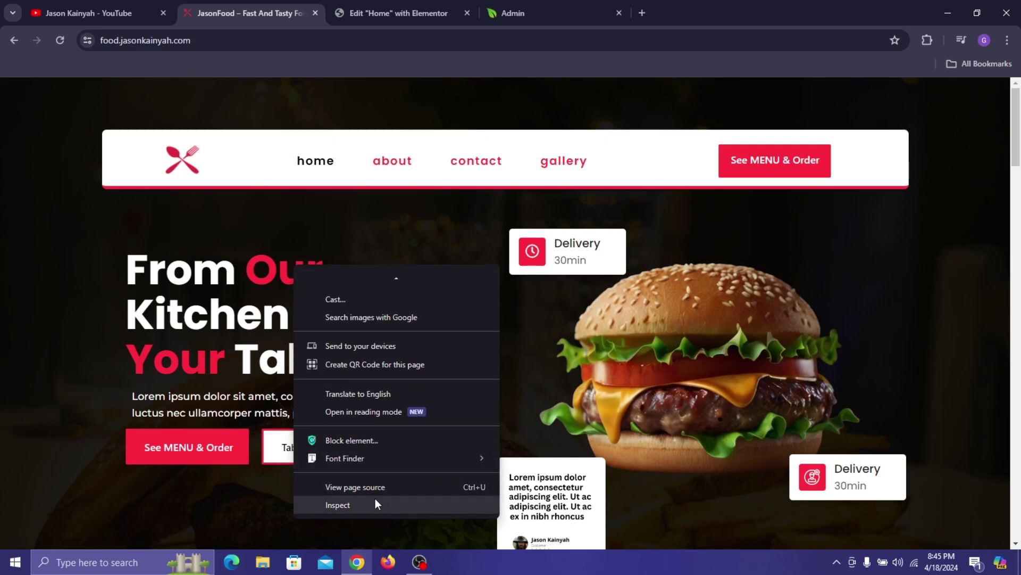
left_click(376, 500)
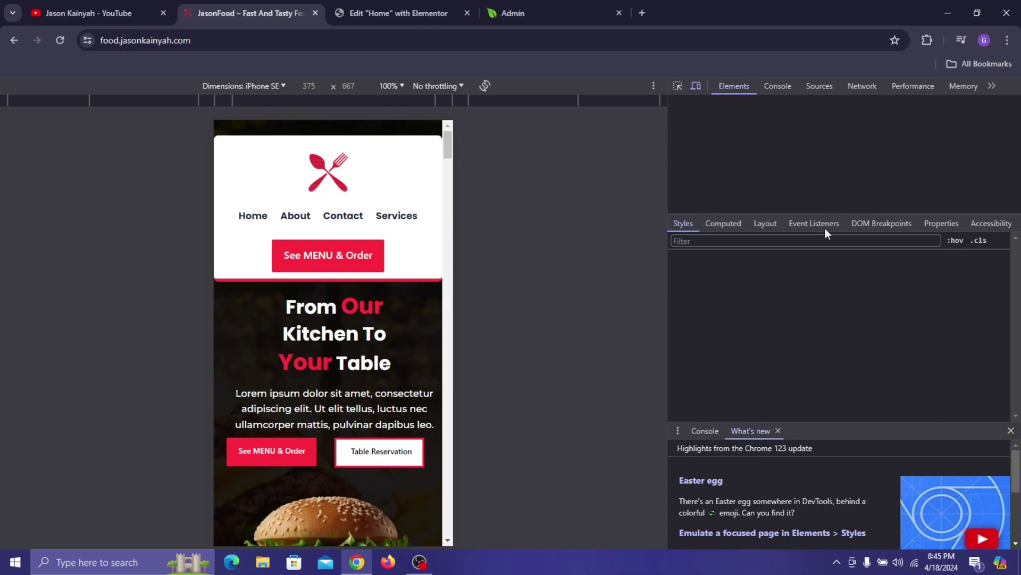
left_click(283, 90)
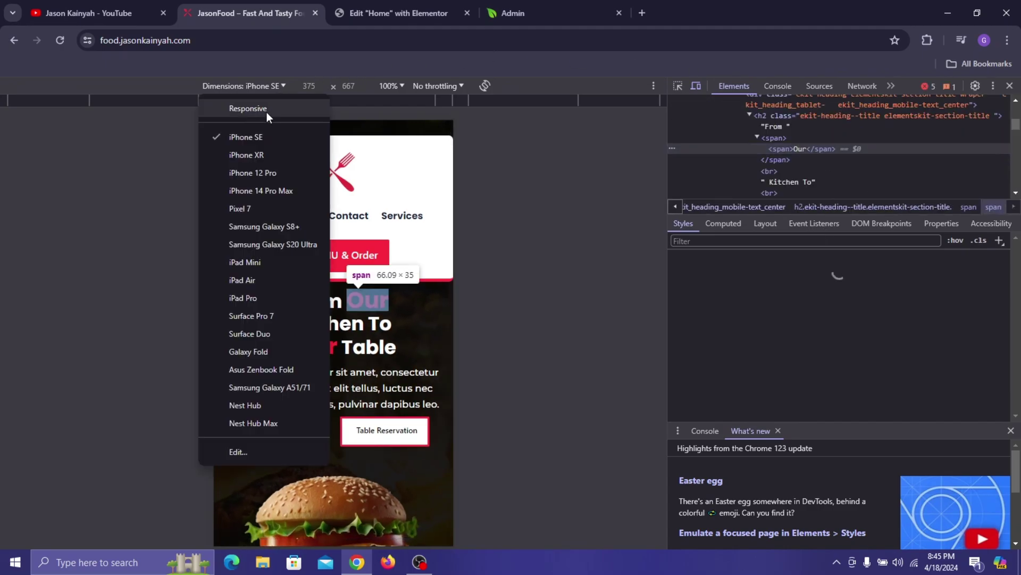
left_click(266, 111)
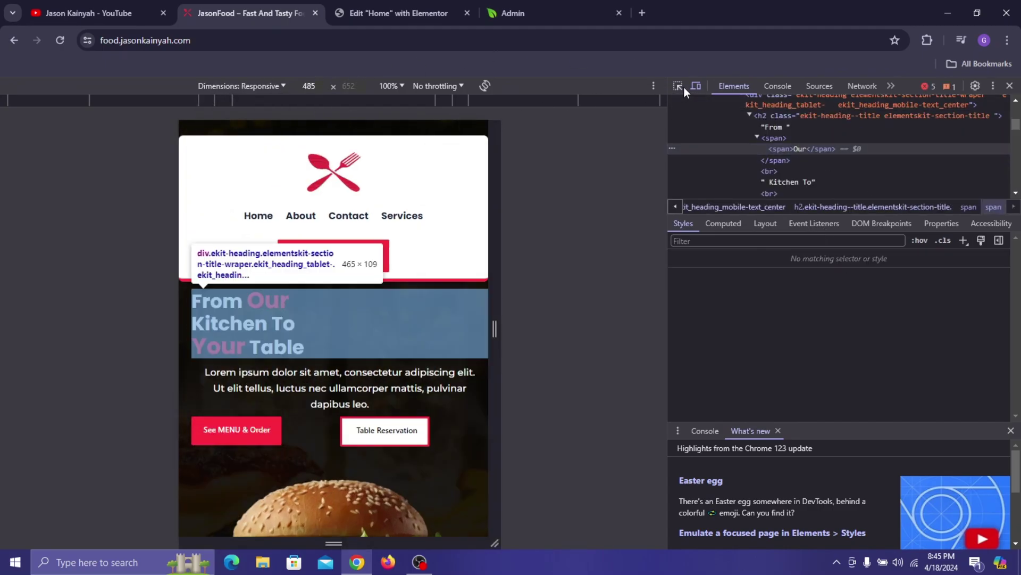
left_click(696, 86)
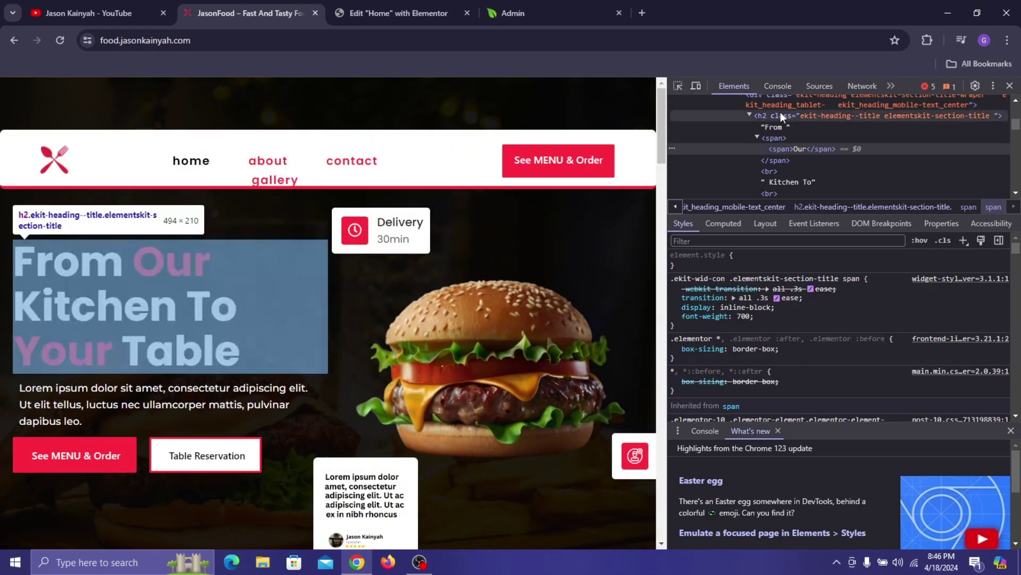
- Pick the word Our, read its inherited colour #ff2c3f, and close DevTools
left_click(678, 82)
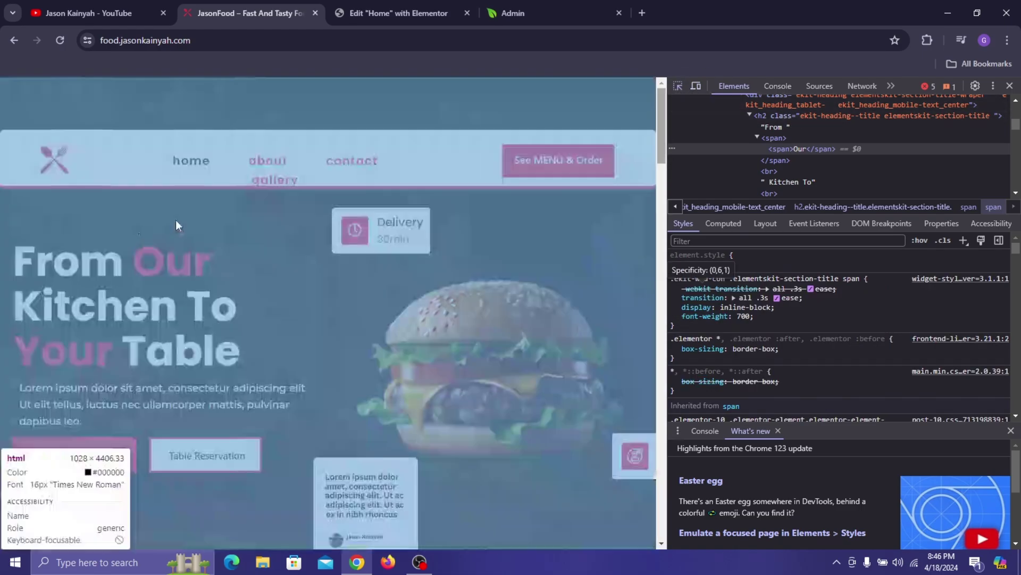
left_click(162, 260)
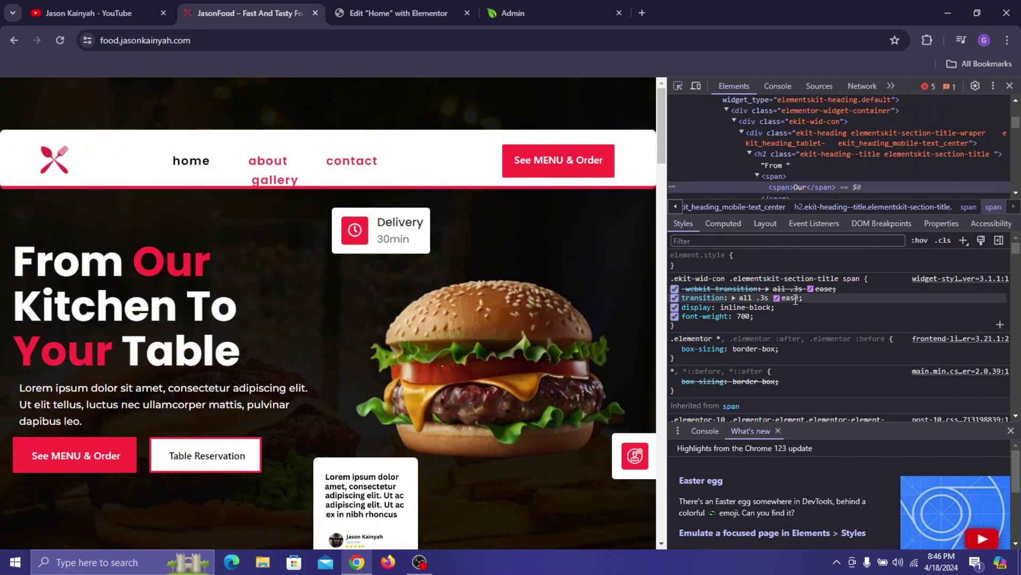
scroll(795, 301, "down", 1)
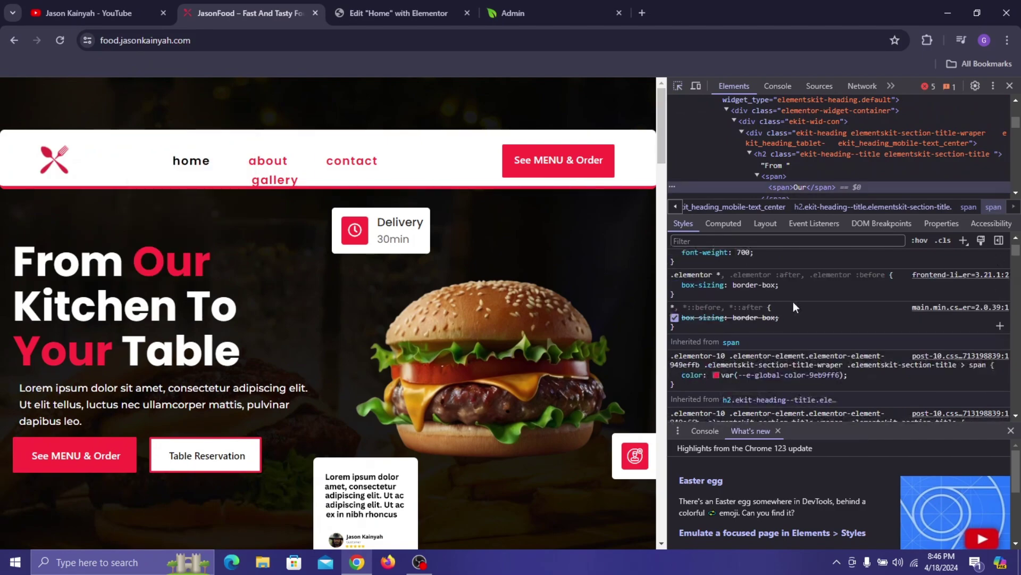
left_click(716, 375)
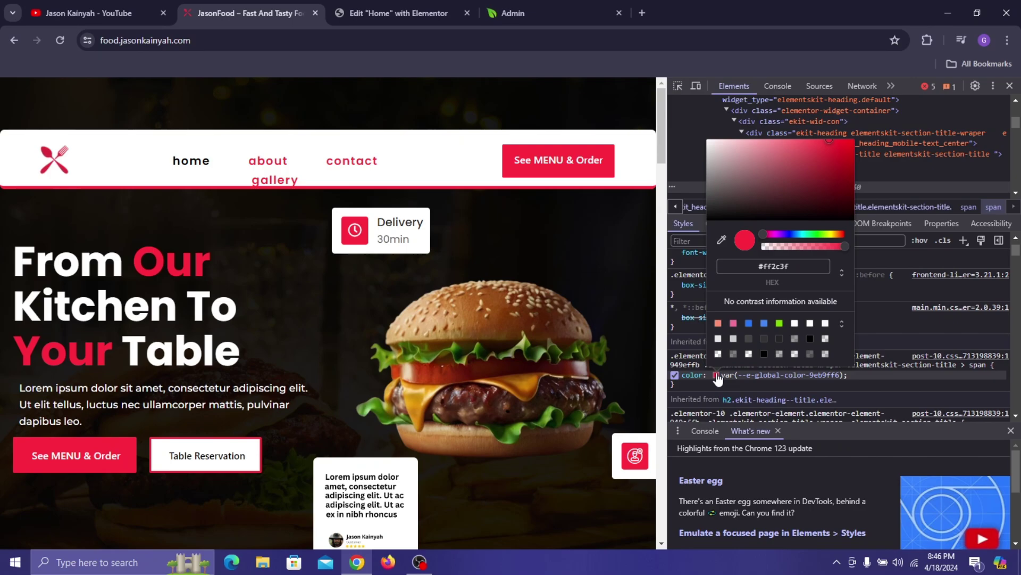
left_click(808, 261)
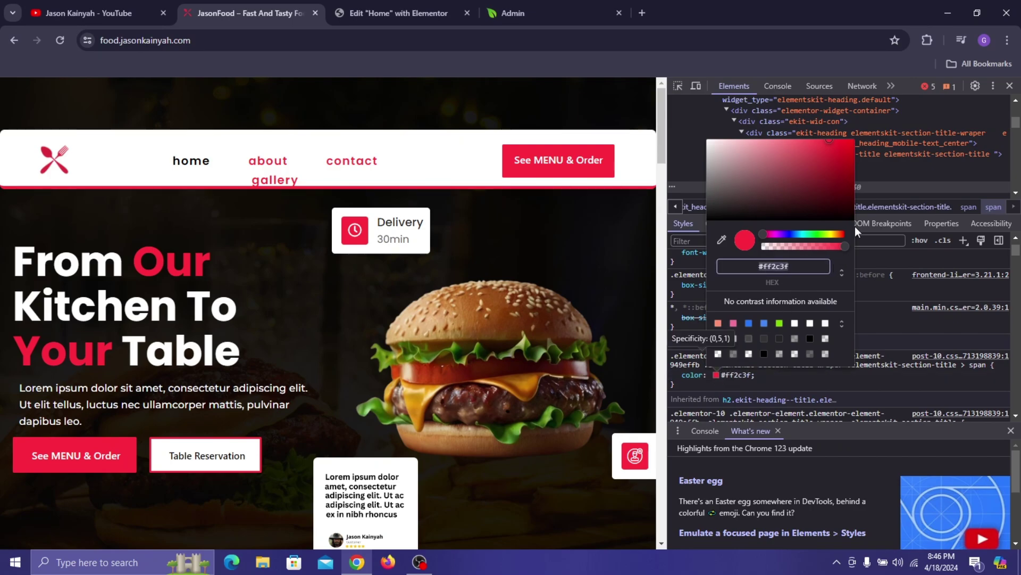
left_click(1010, 86)
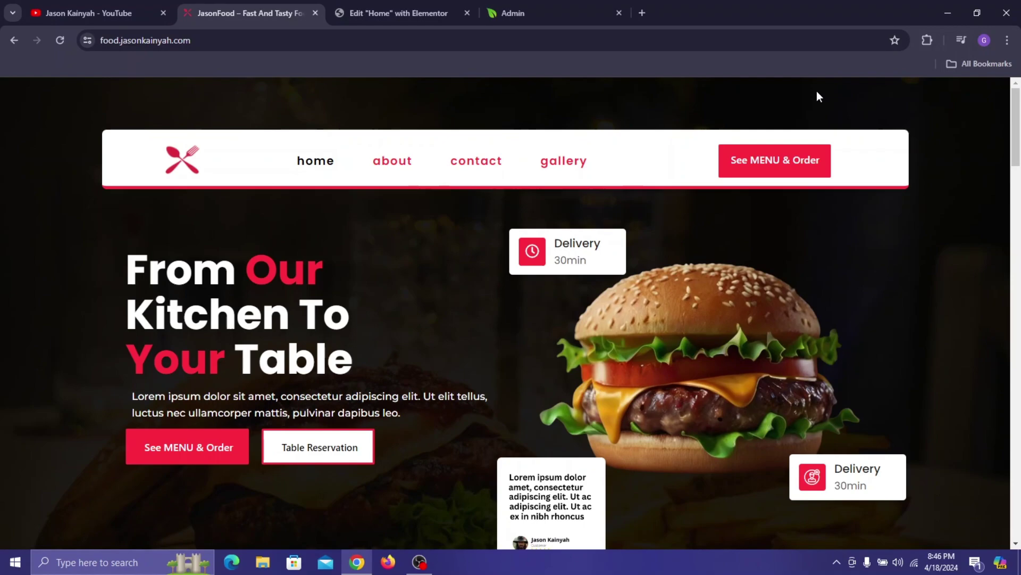
- Set the Focused Title colour and hover colour to #ff2c3f
left_click(399, 12)
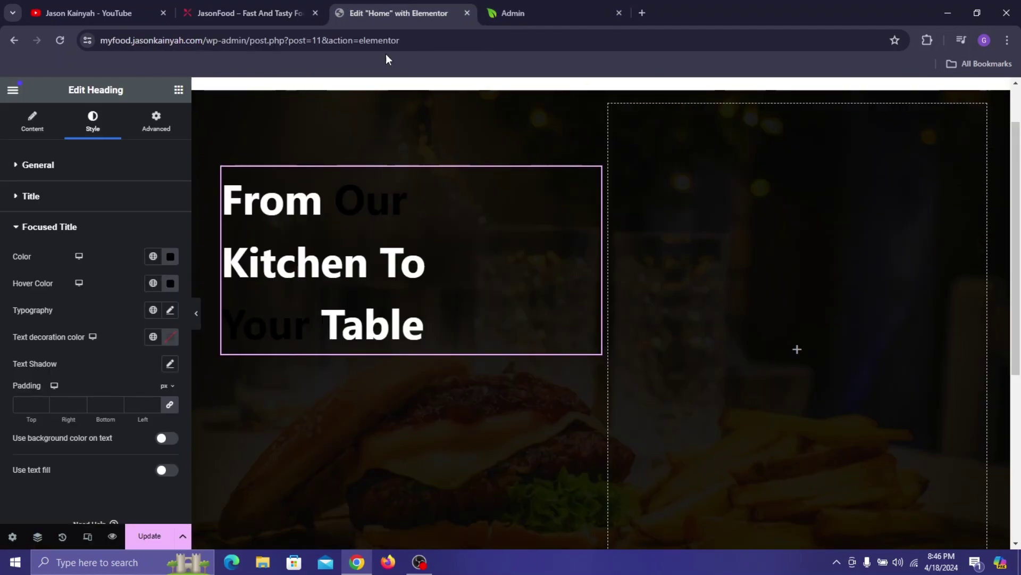
left_click(170, 256)
type("#ff2c3f")
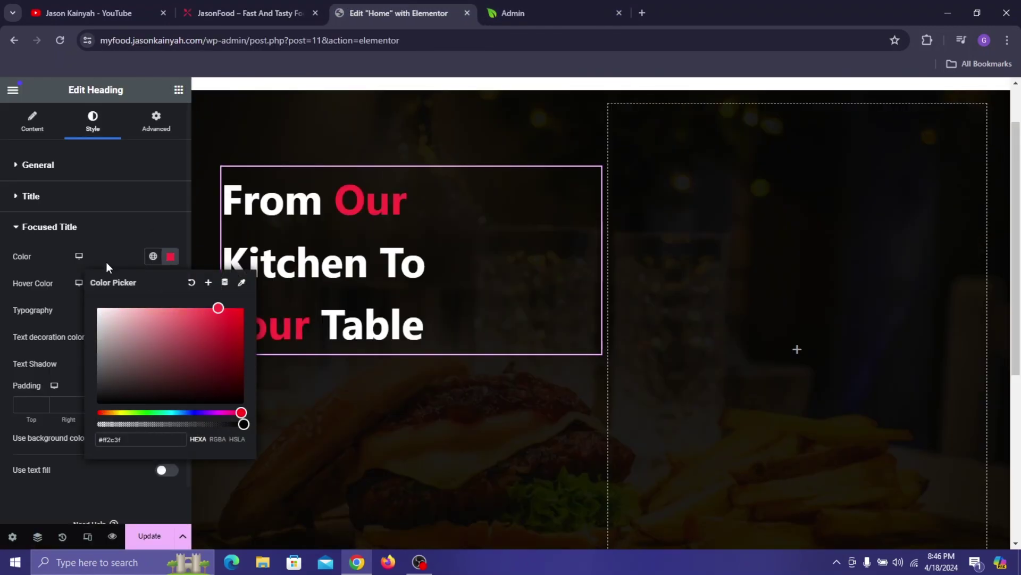
left_click(106, 262)
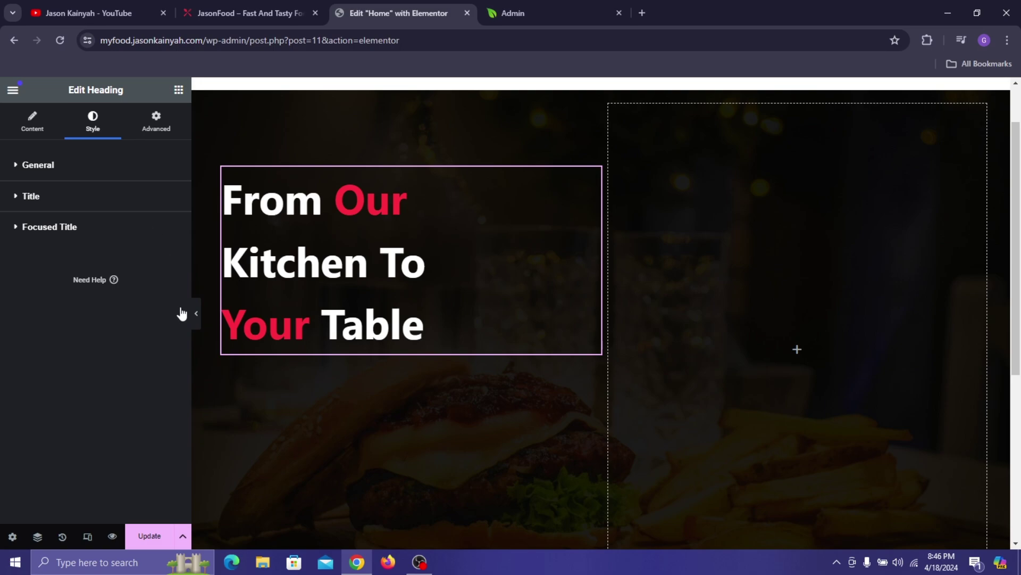
left_click(152, 237)
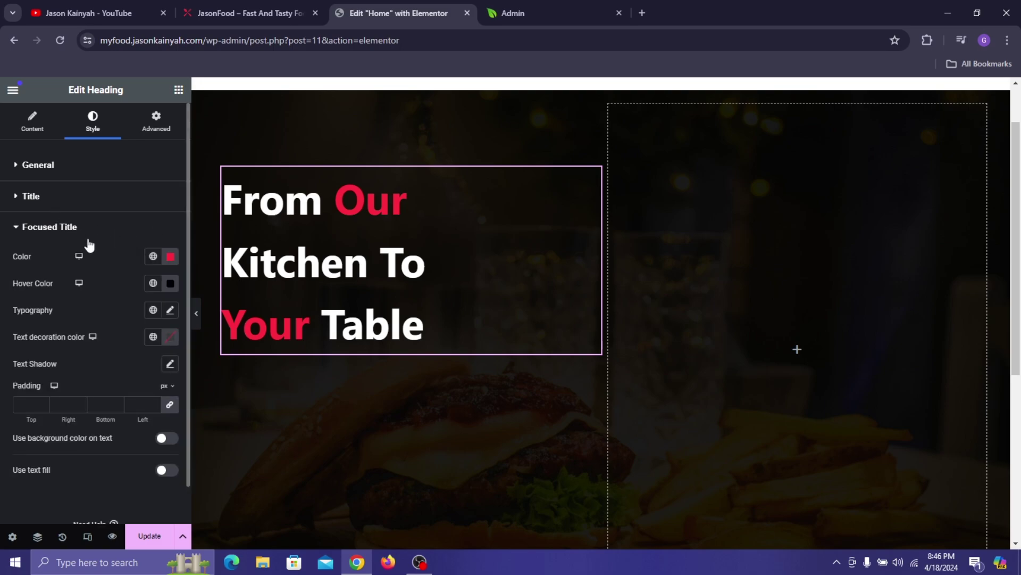
left_click(170, 284)
type("#ff2c3f")
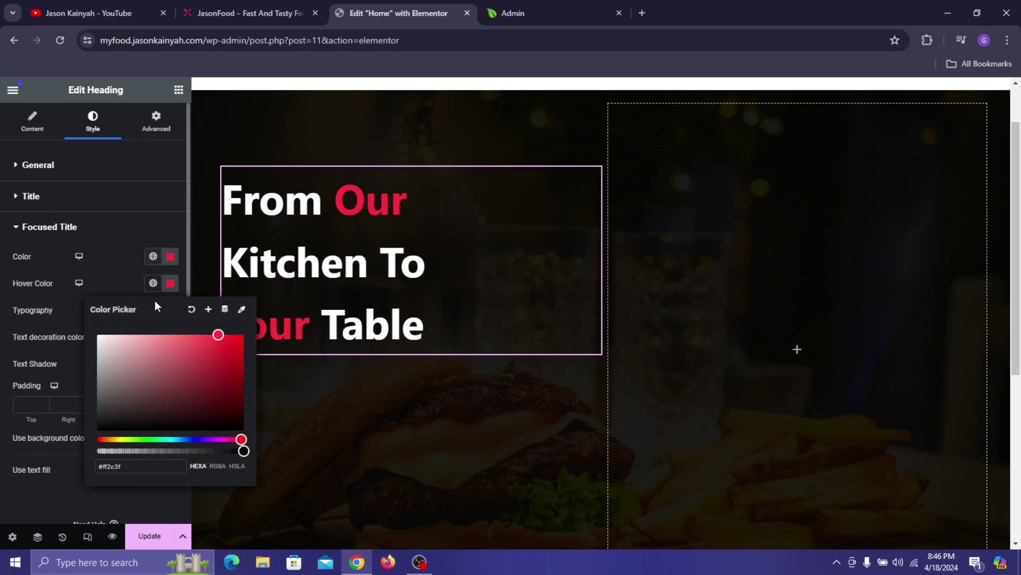
- Save #ff2c3f as a new global colour named 'Pinkish Red'
left_click(208, 309)
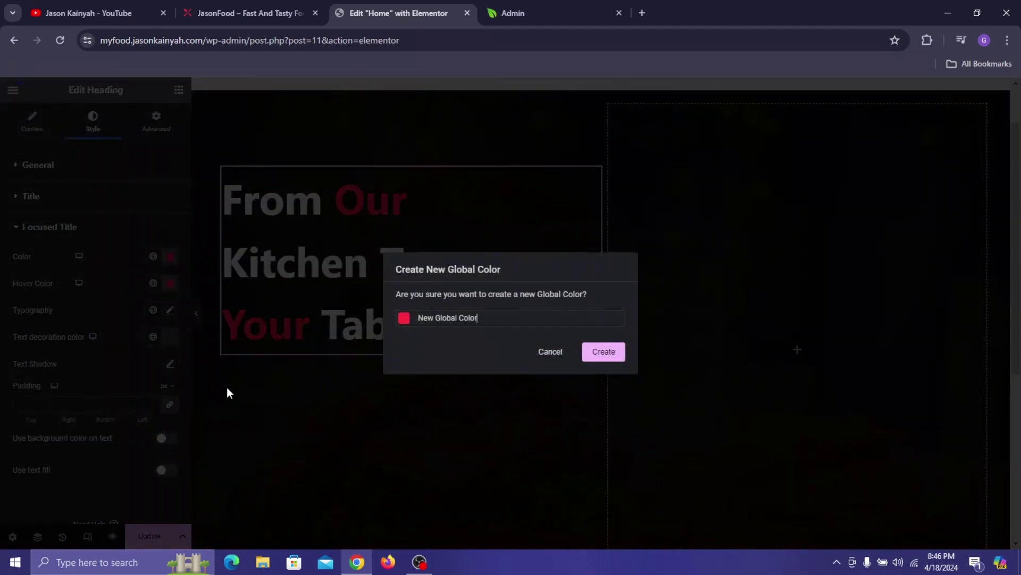
key("ctrl+a")
type("Pi")
left_click(615, 353)
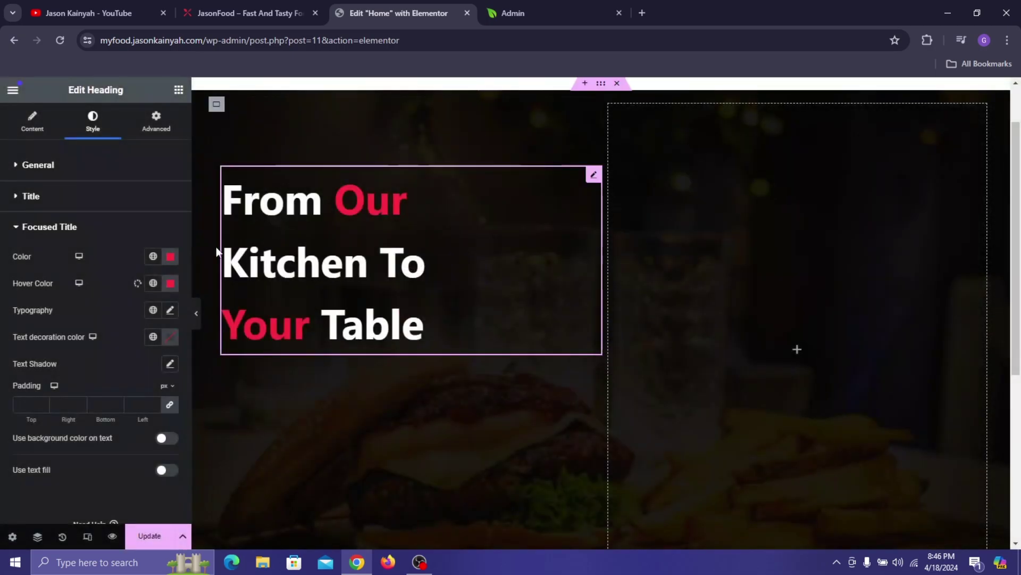
- Set the heading typography to the Inter font, 73 px size and 73 px line height
left_click(120, 205)
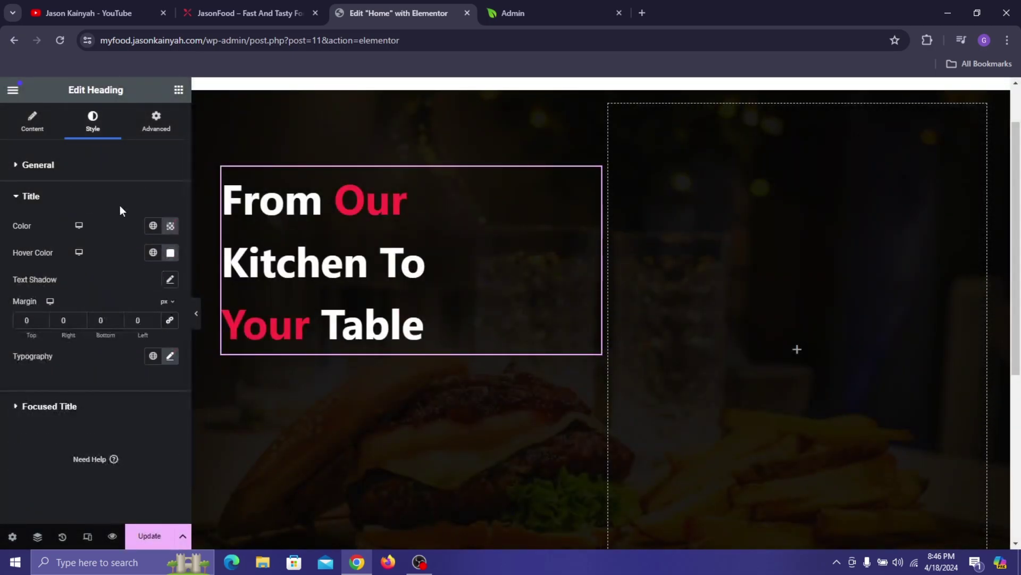
left_click(171, 355)
left_click(140, 421)
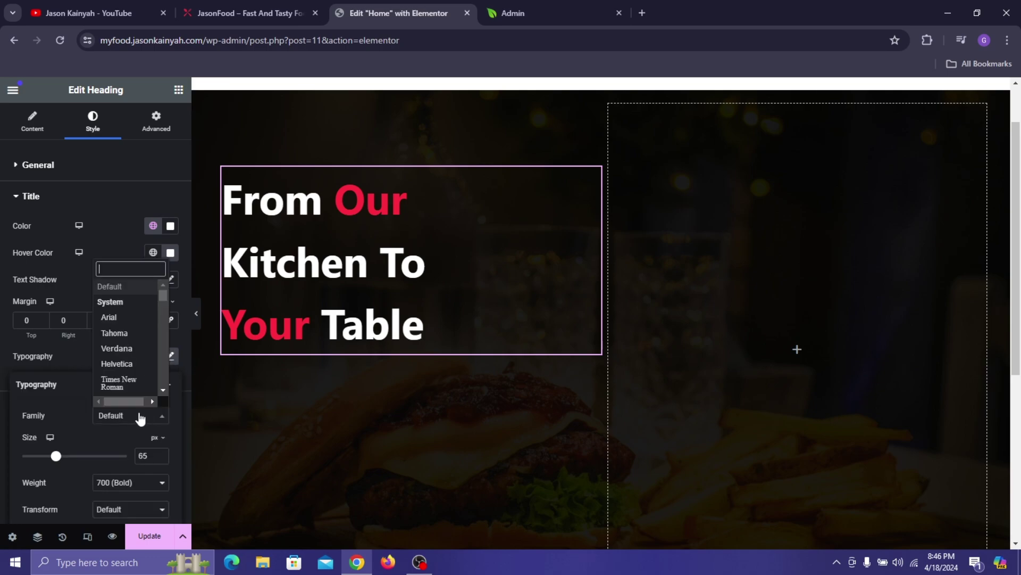
type("inter")
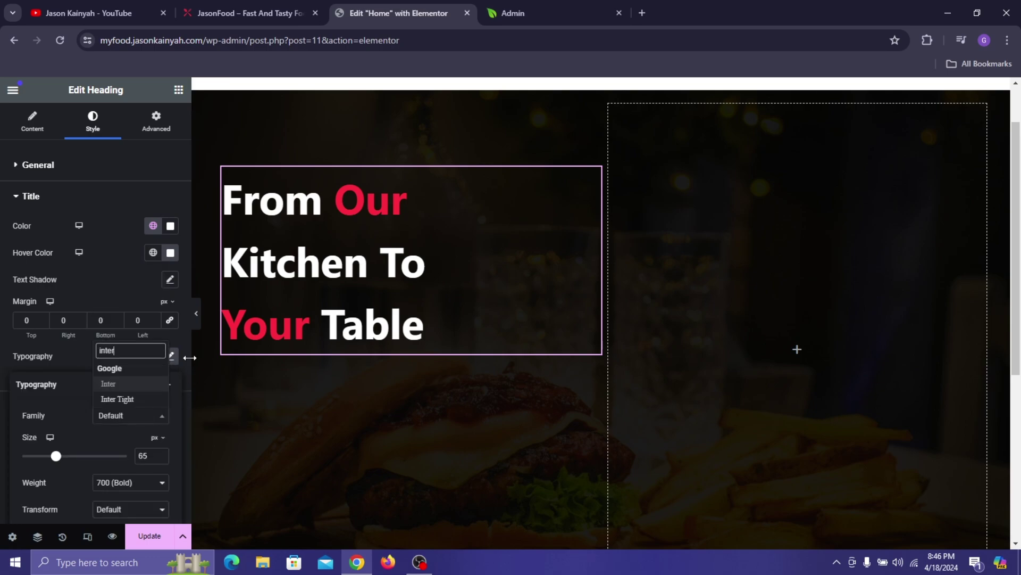
key("Return")
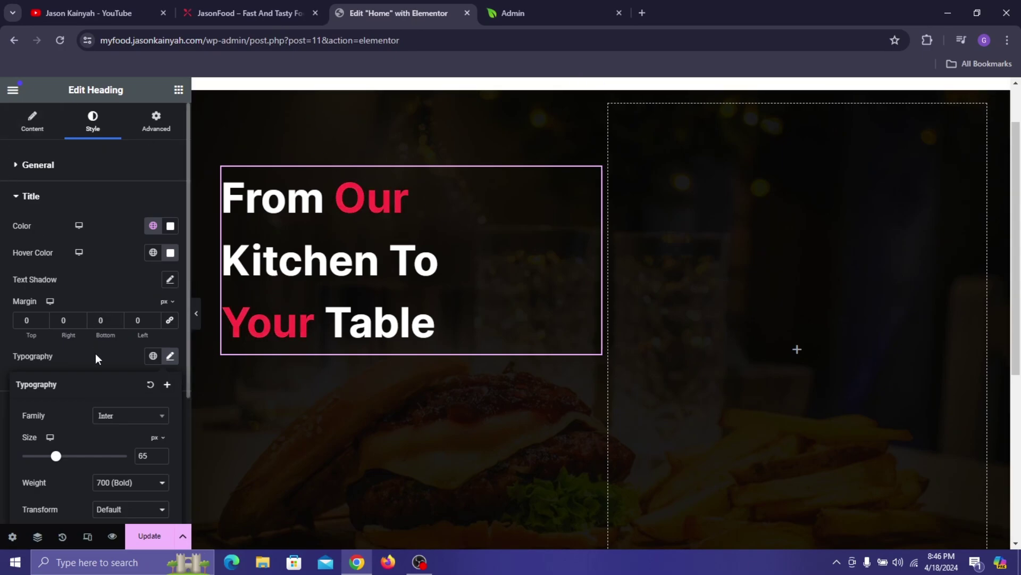
scroll(58, 415, "down", 3)
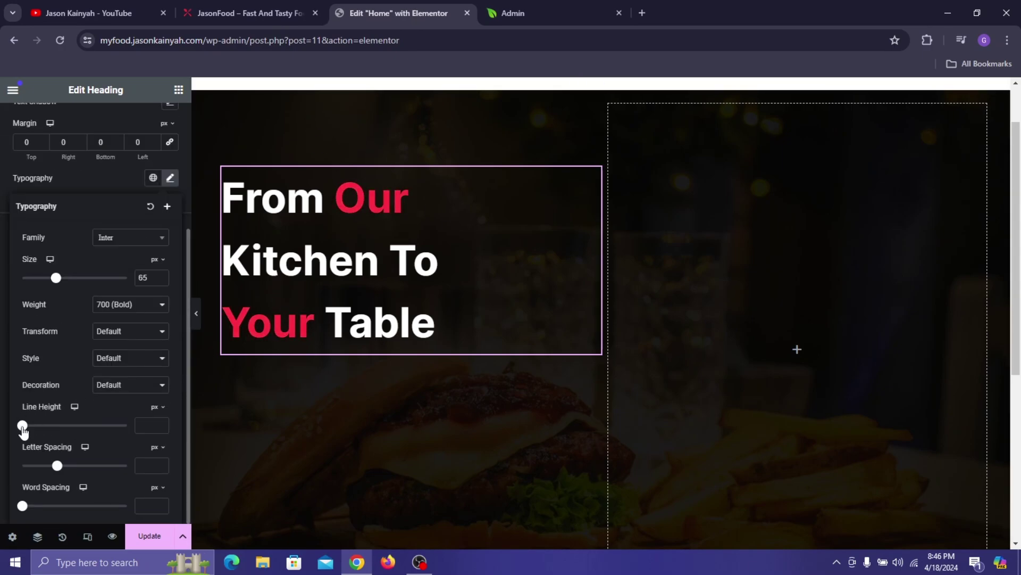
left_click_drag(23, 426, 93, 512)
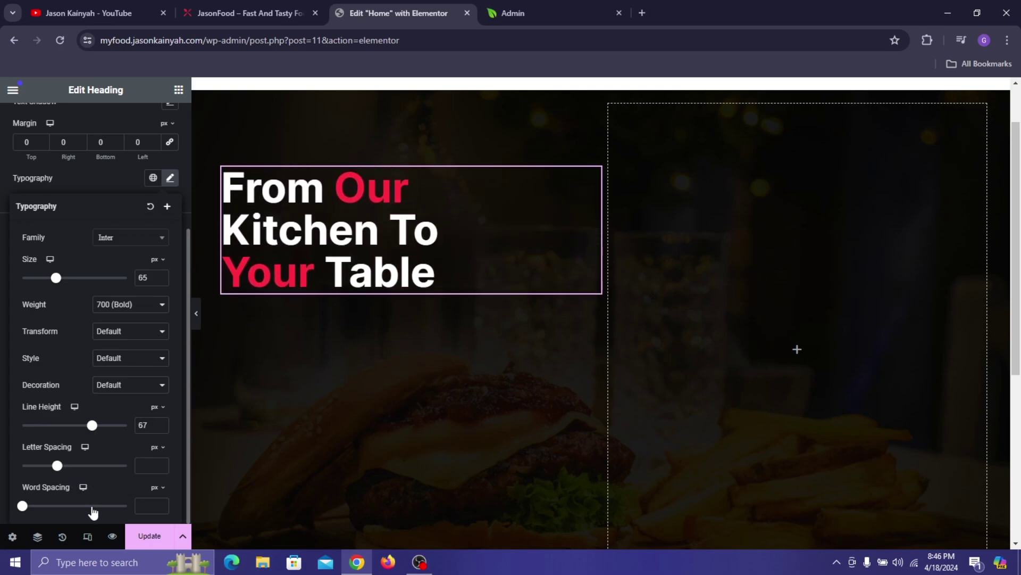
left_click(160, 275)
left_click(160, 275)
left_click(160, 275)
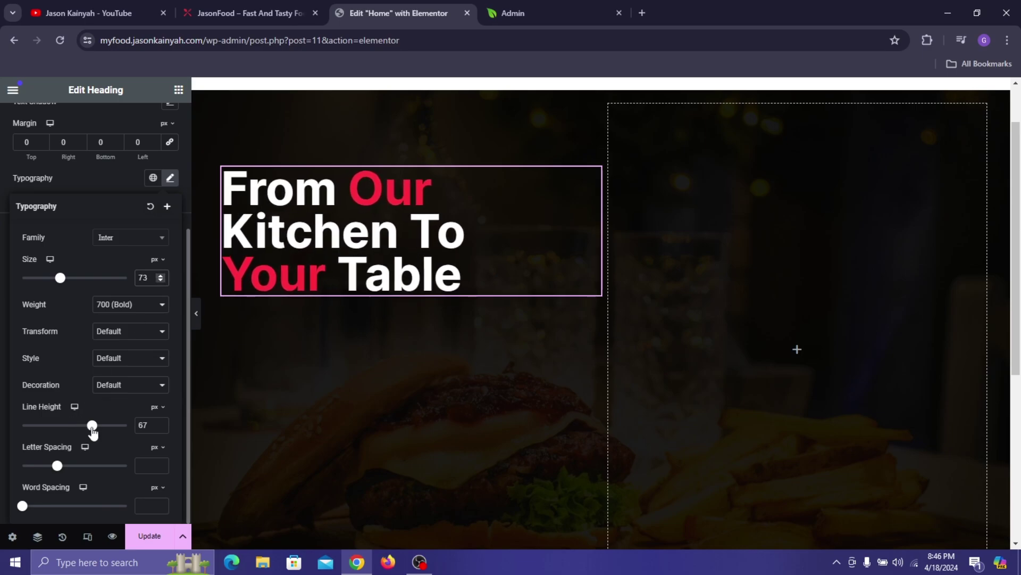
left_click_drag(93, 432, 99, 432)
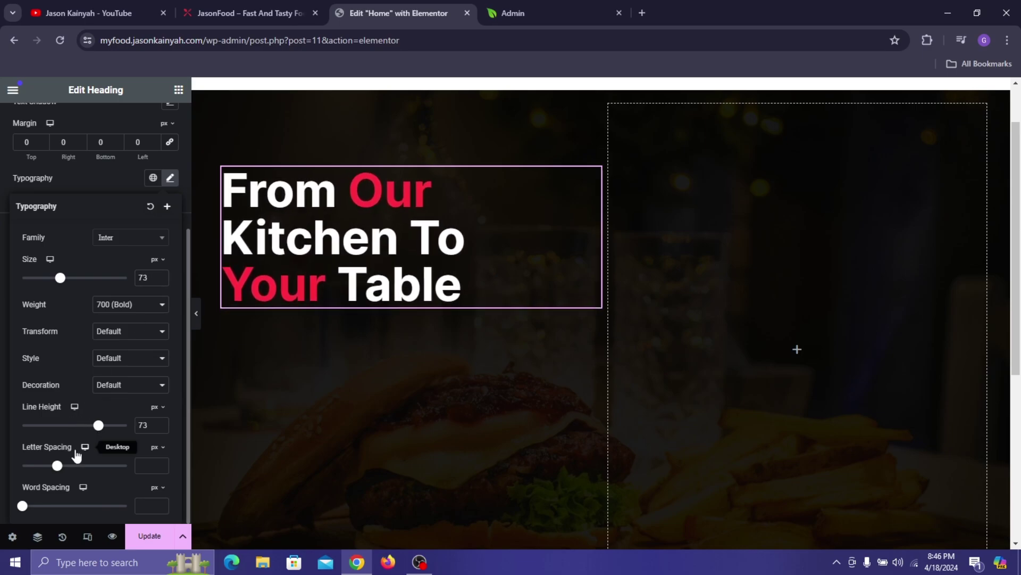
left_click(170, 178)
- Update the page to save the restyled heading and compare it with the live JasonFood site
left_click(255, 10)
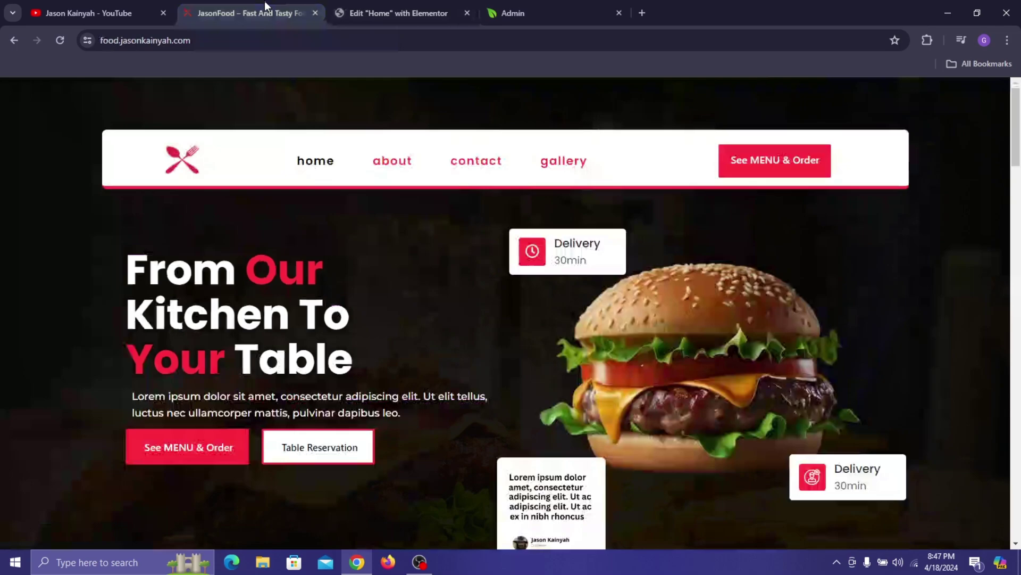
left_click(424, 6)
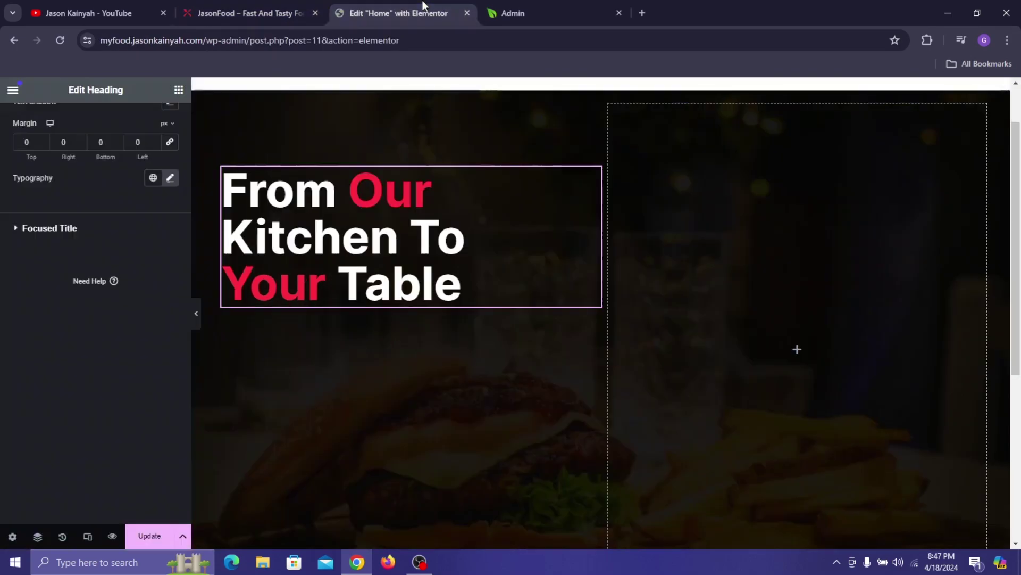
left_click(41, 230)
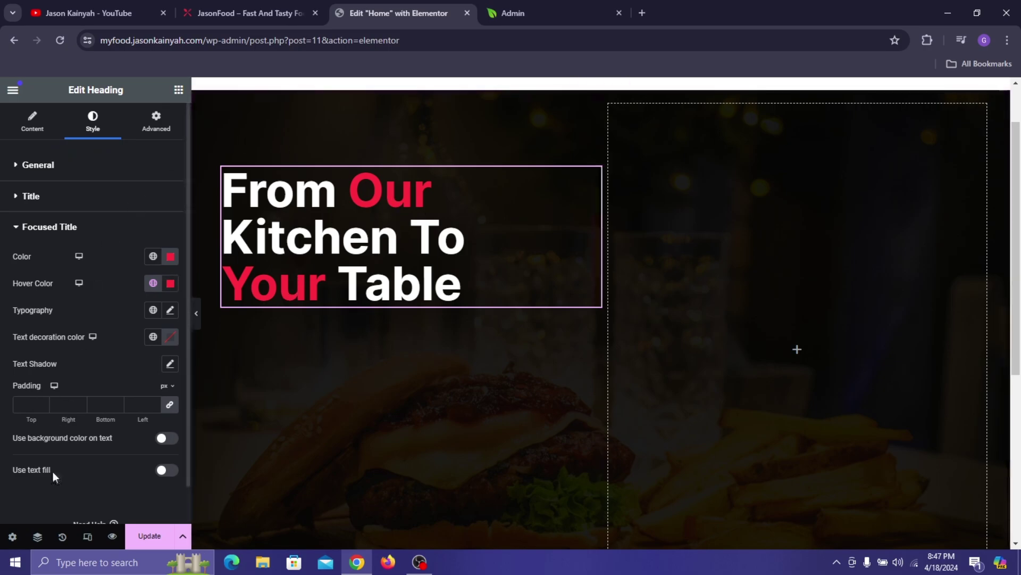
left_click(153, 536)
scroll(505, 187, "down", 5)
scroll(506, 188, "up", 5)
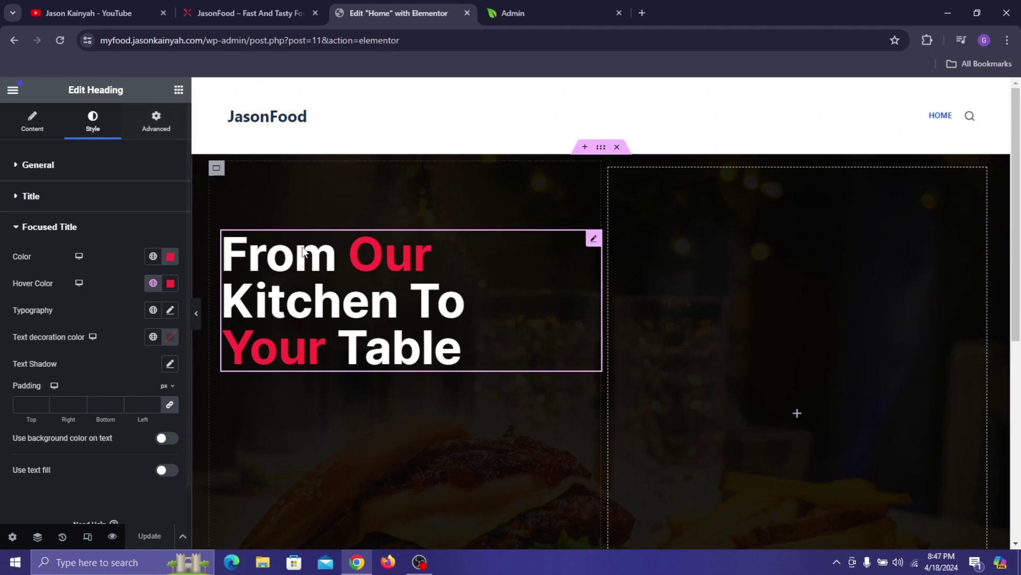
left_click(224, 11)
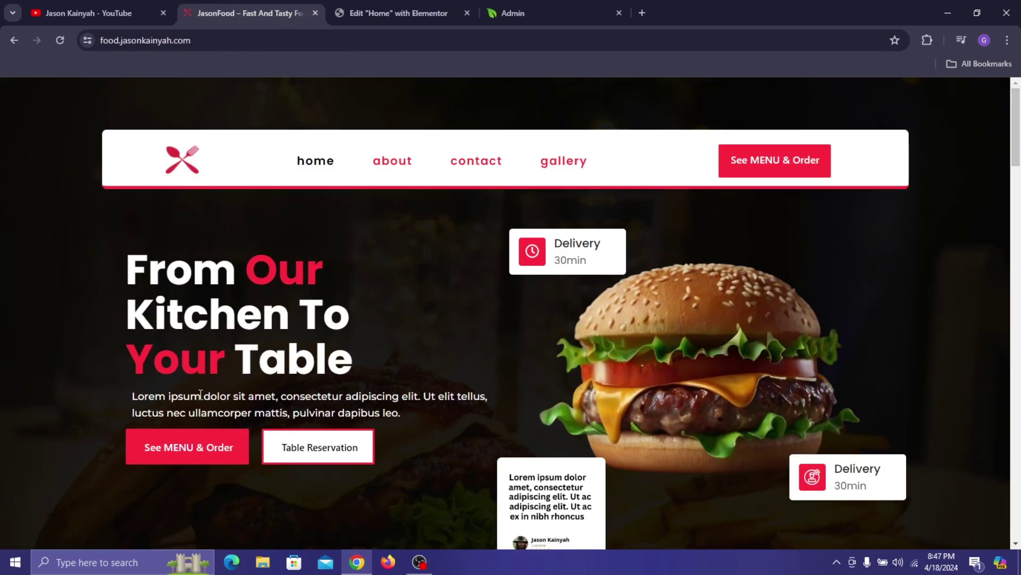
left_click(392, 10)
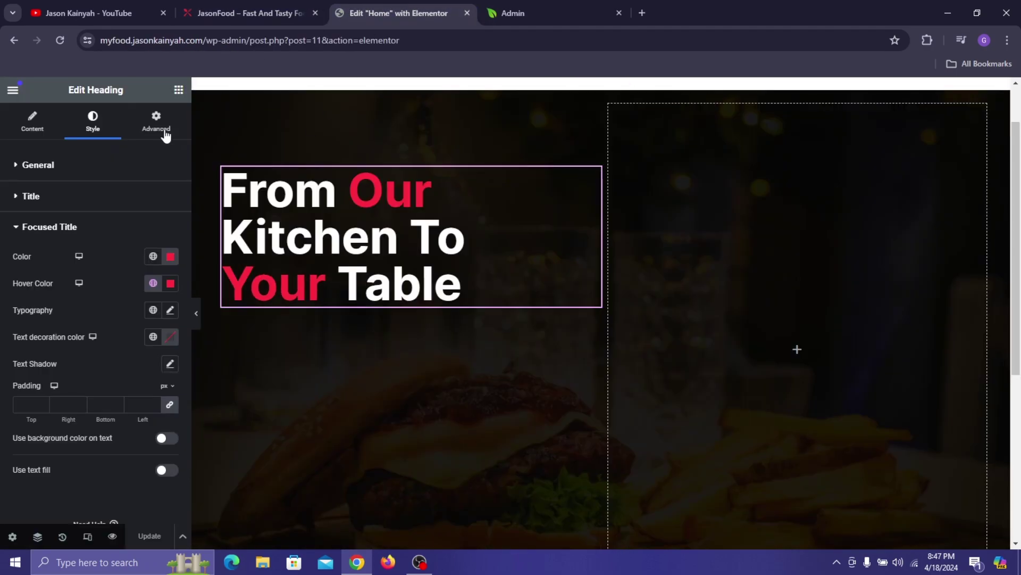
left_click(177, 89)
- Add a Text Editor paragraph below the heading and make its text white
left_click_drag(51, 446, 462, 290)
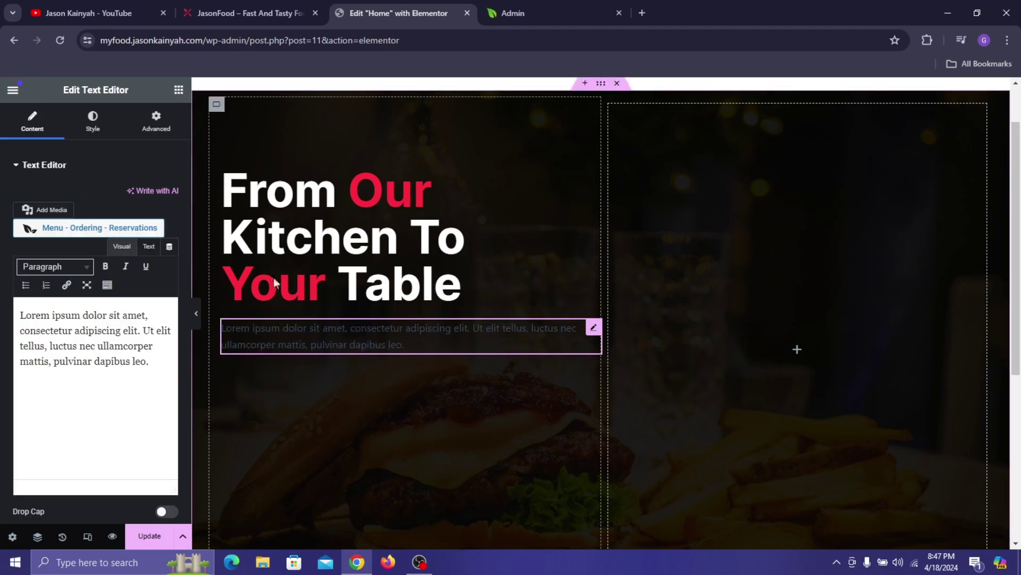
left_click(115, 131)
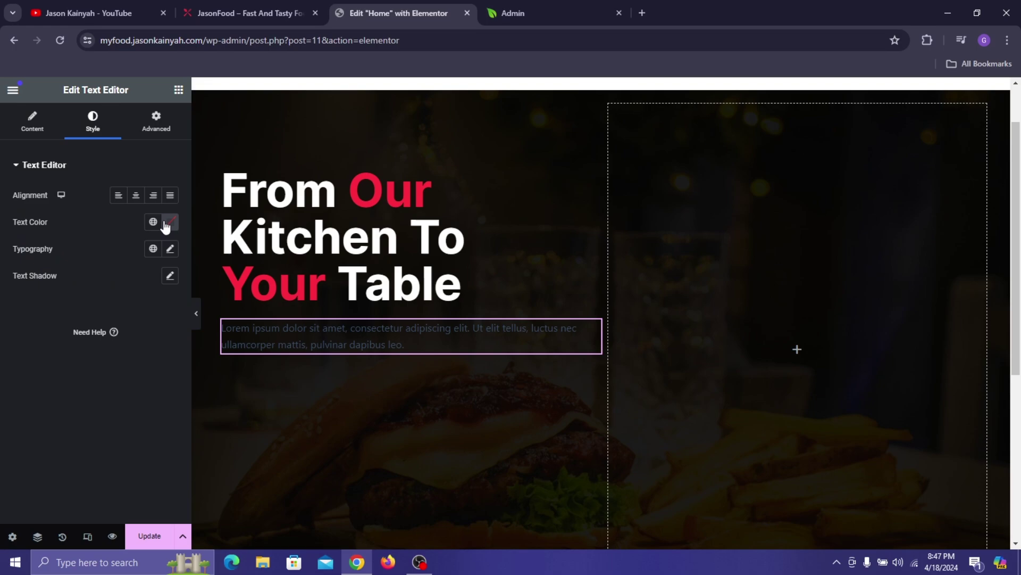
left_click(170, 224)
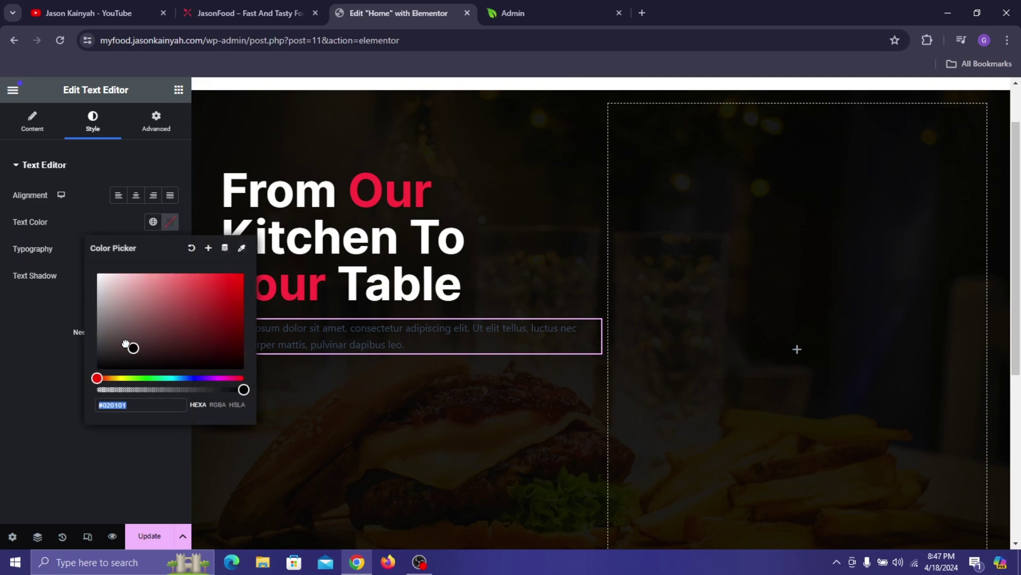
left_click(43, 334)
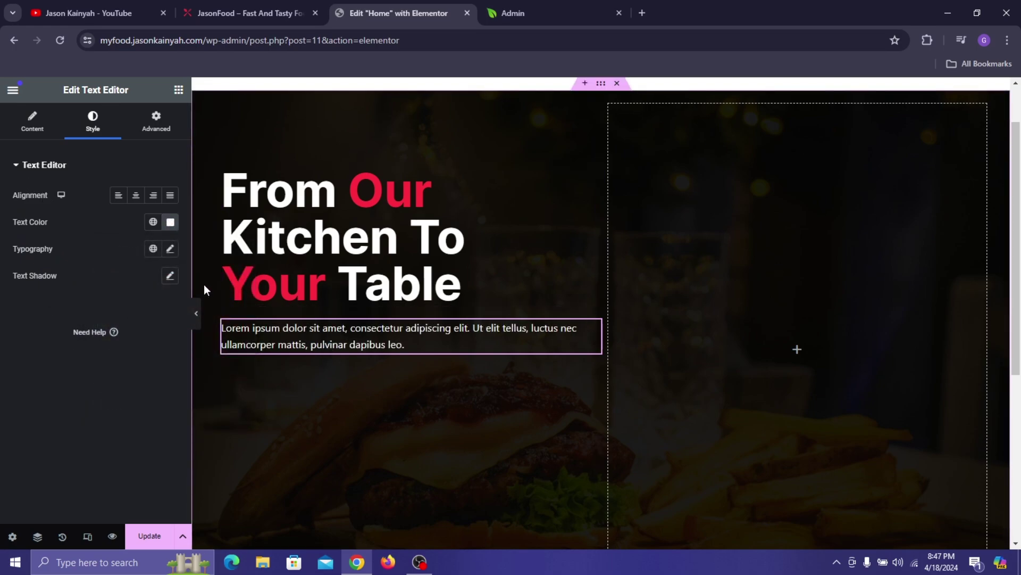
- Set the paragraph's font family to Hind
left_click(170, 249)
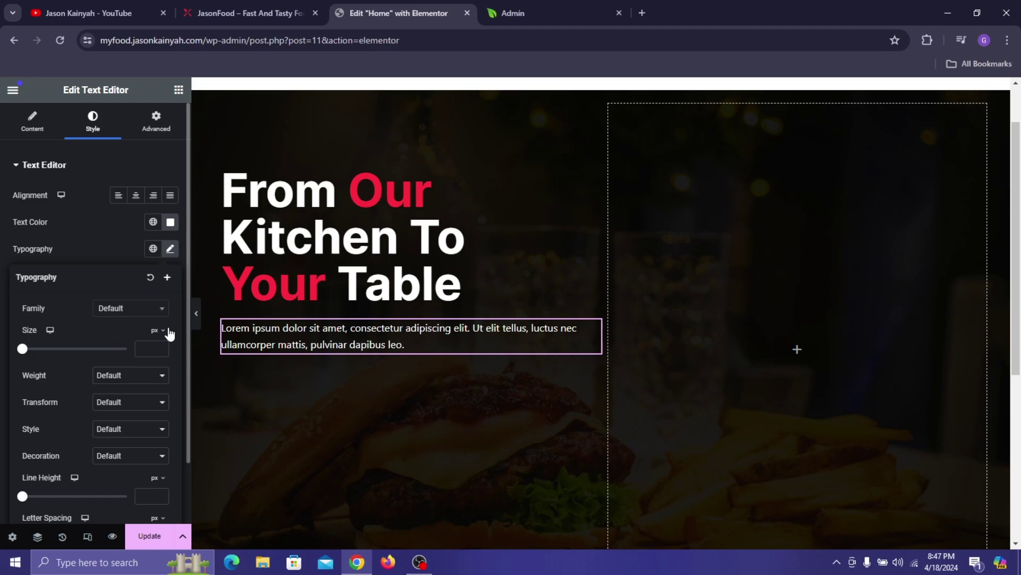
left_click(32, 121)
triple_click(74, 337)
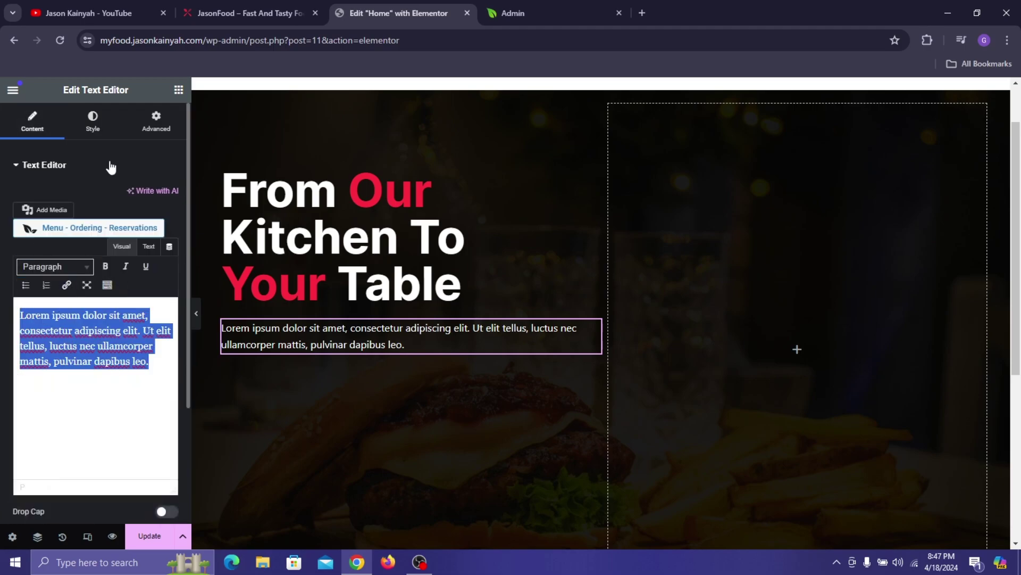
left_click(92, 121)
left_click(170, 250)
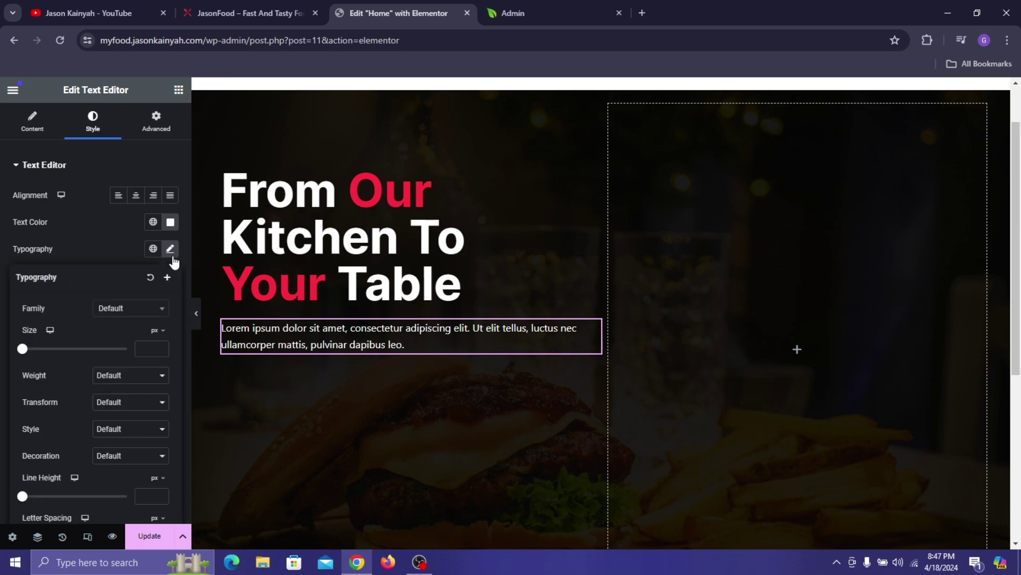
left_click(158, 314)
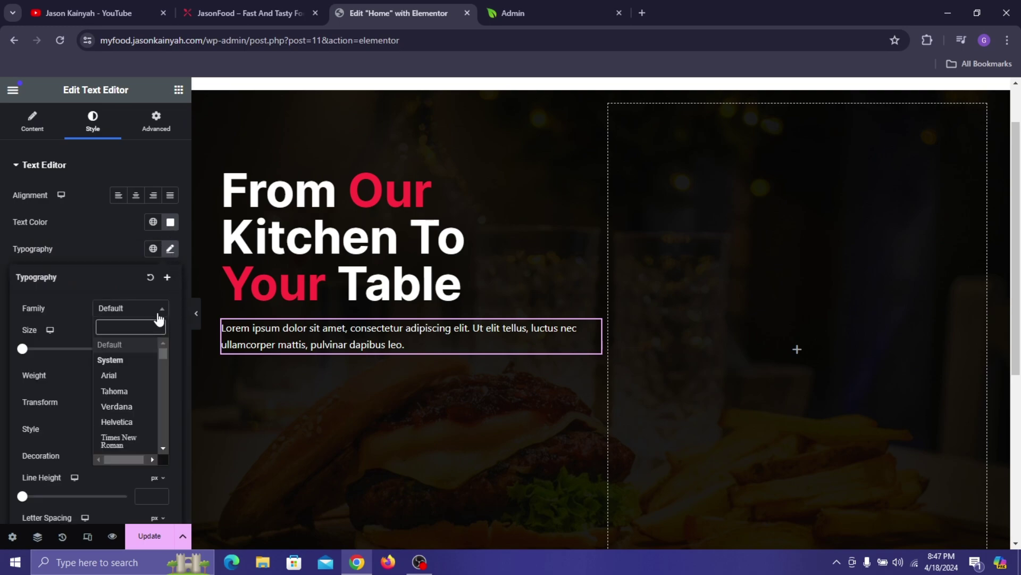
type("Hind")
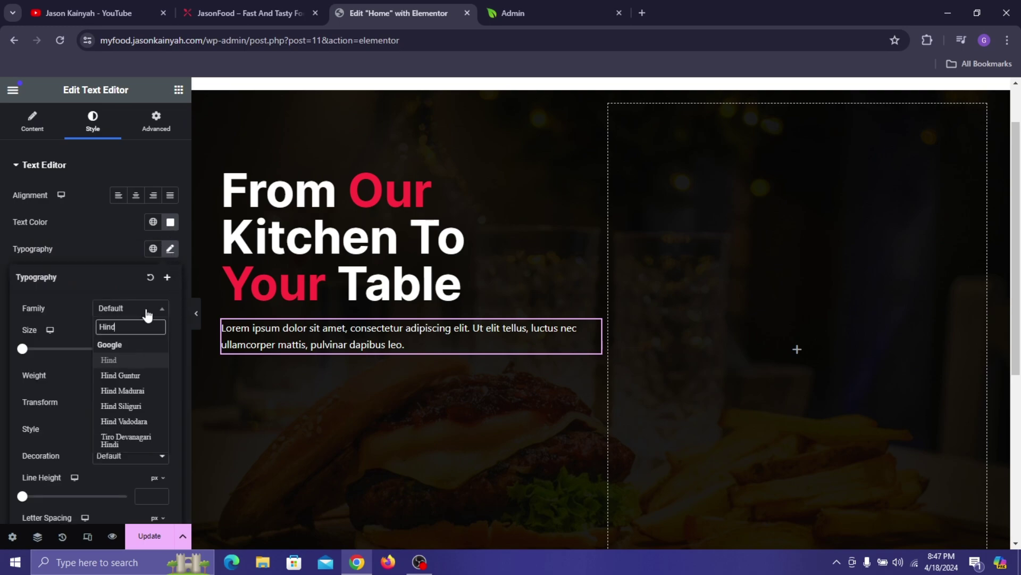
left_click(132, 363)
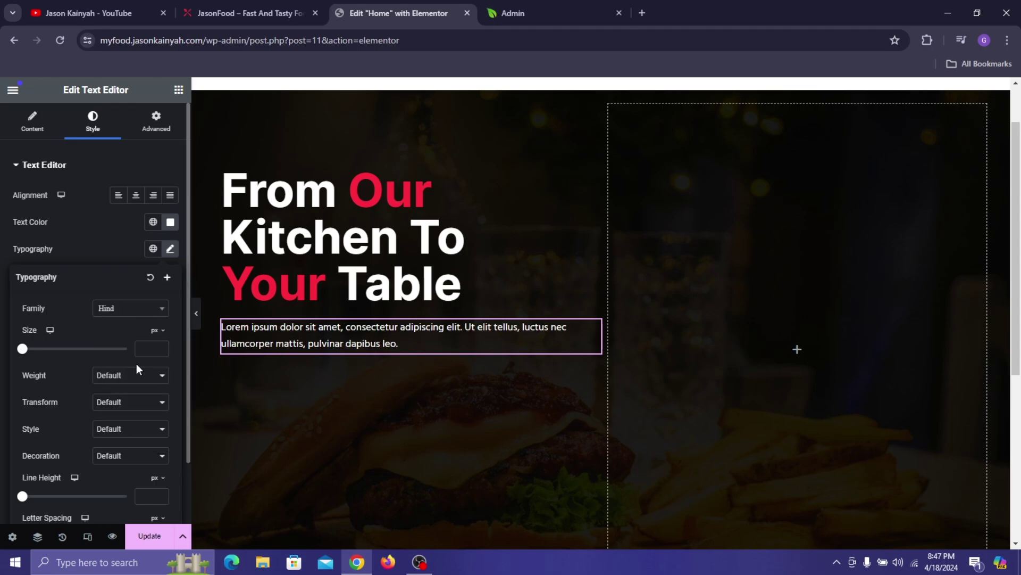
- Set the paragraph font size to 16 px and compare with the live site
left_click(152, 348)
type("15")
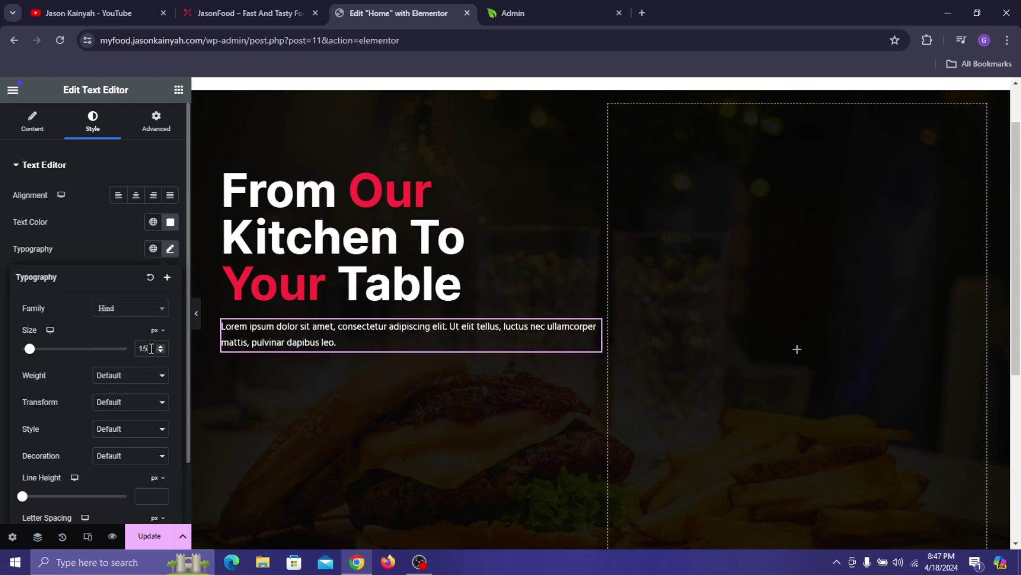
key("Up")
key("Up")
key("Up")
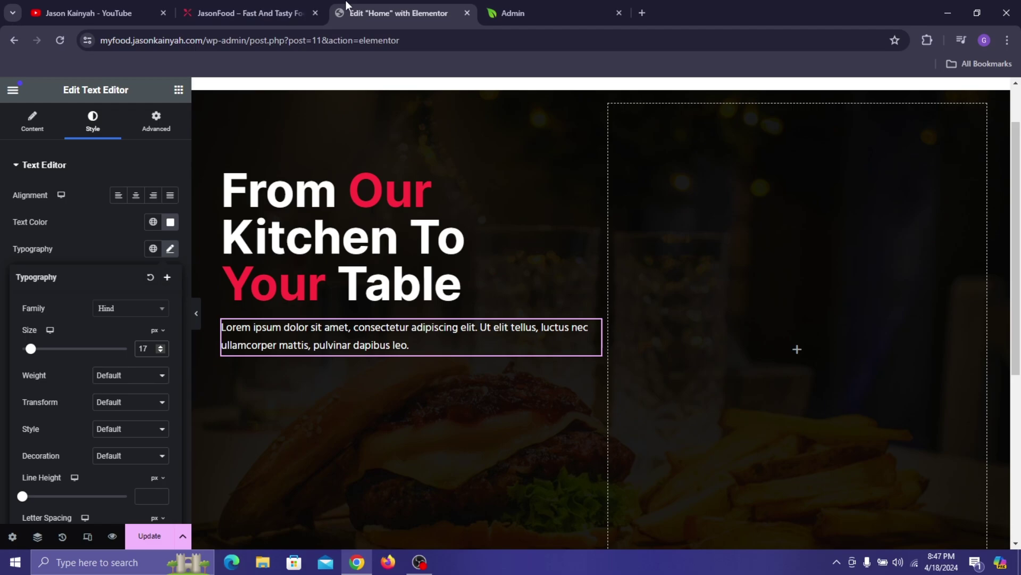
left_click(309, 7)
left_click(378, 1)
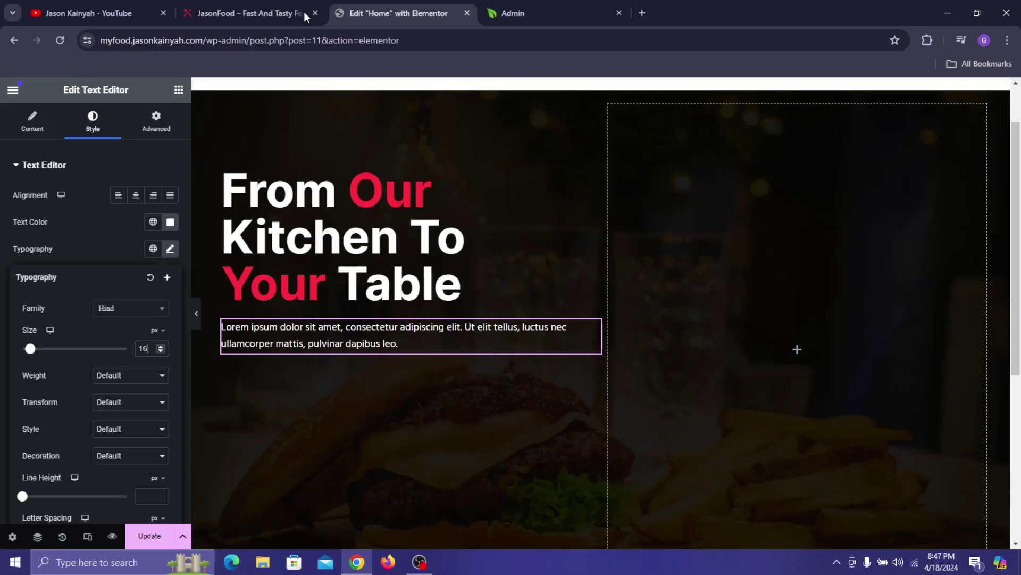
left_click(180, 91)
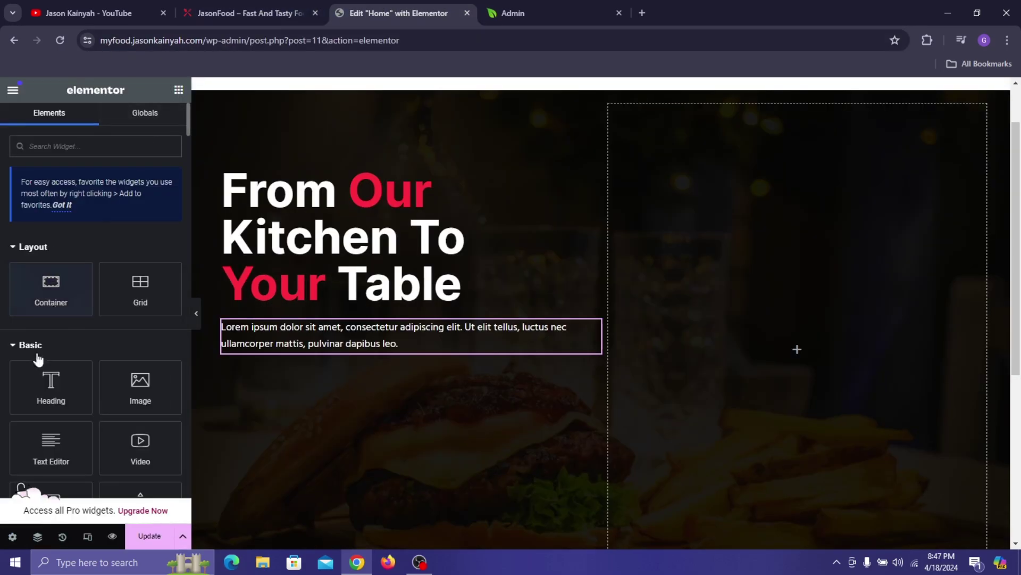
- Add an empty container below the paragraph and open the WordPress admin dashboard in a new tab
left_click_drag(64, 266, 303, 336)
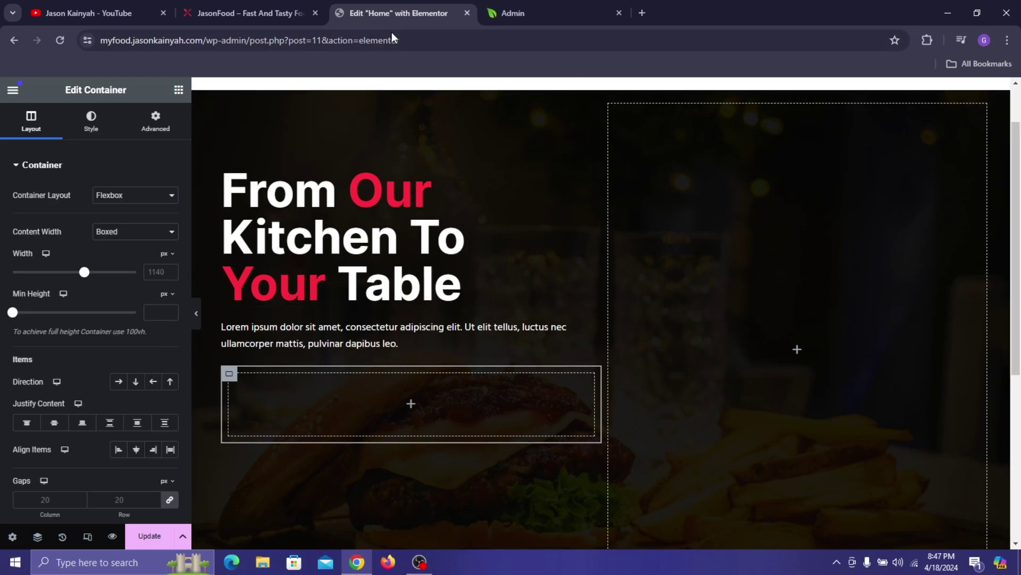
key("ctrl+t")
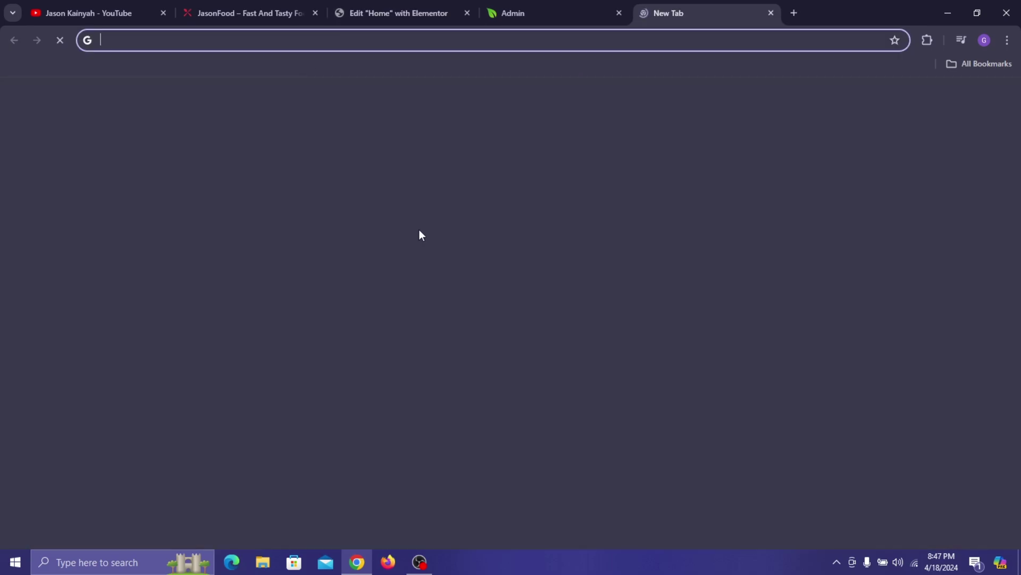
type("my")
key("Return")
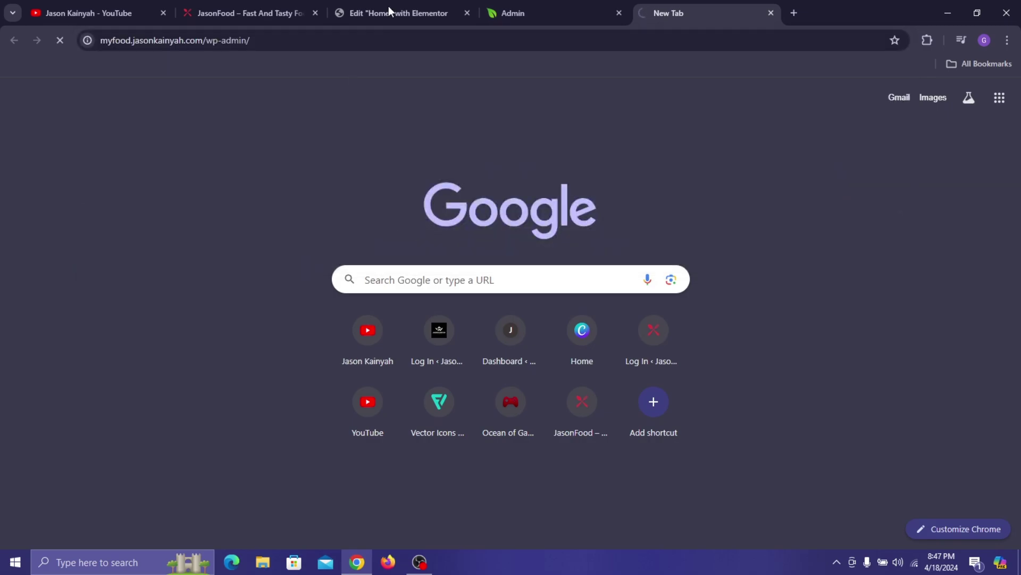
left_click_drag(778, 6, 430, 4)
left_click(556, 13)
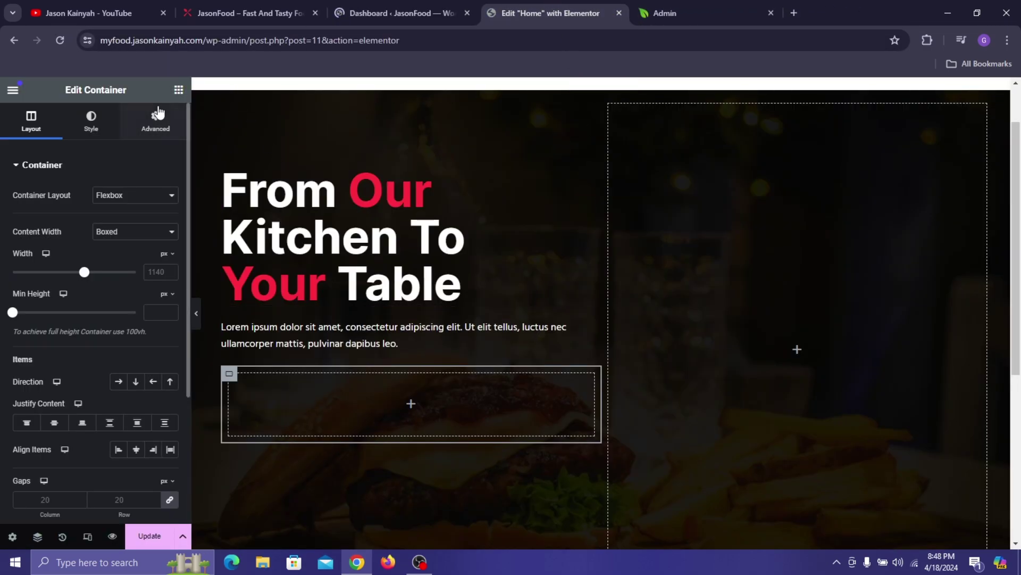
- Set the new container's direction to Row and fill it with two duplicated inner containers
left_click(118, 382)
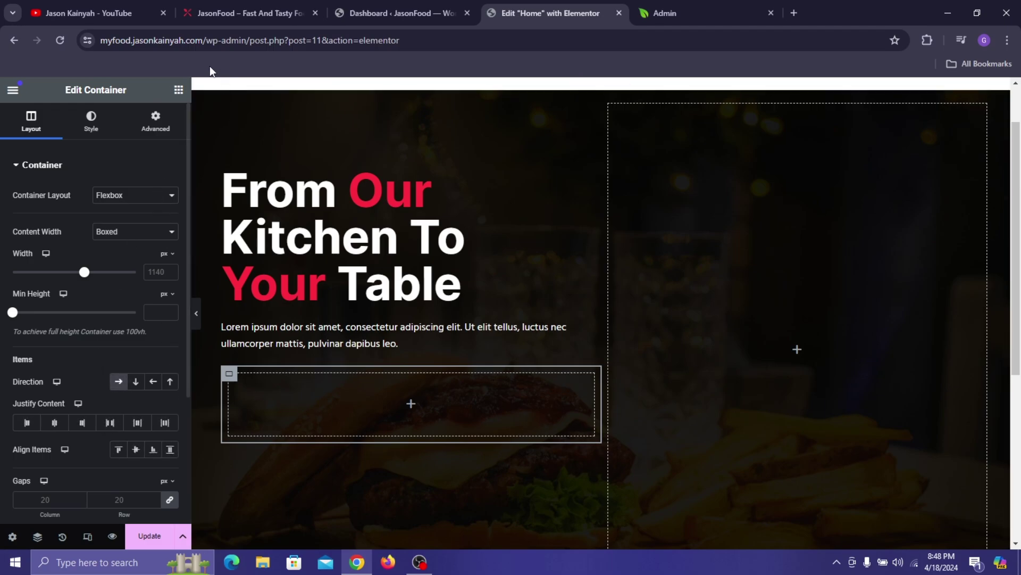
left_click(178, 90)
left_click_drag(59, 302, 247, 372)
right_click(231, 376)
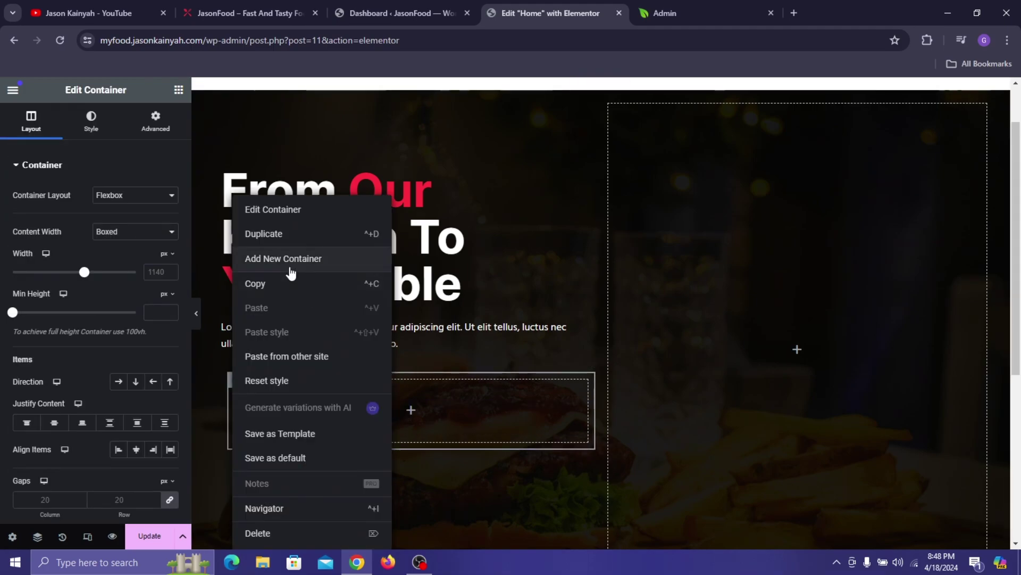
left_click(279, 235)
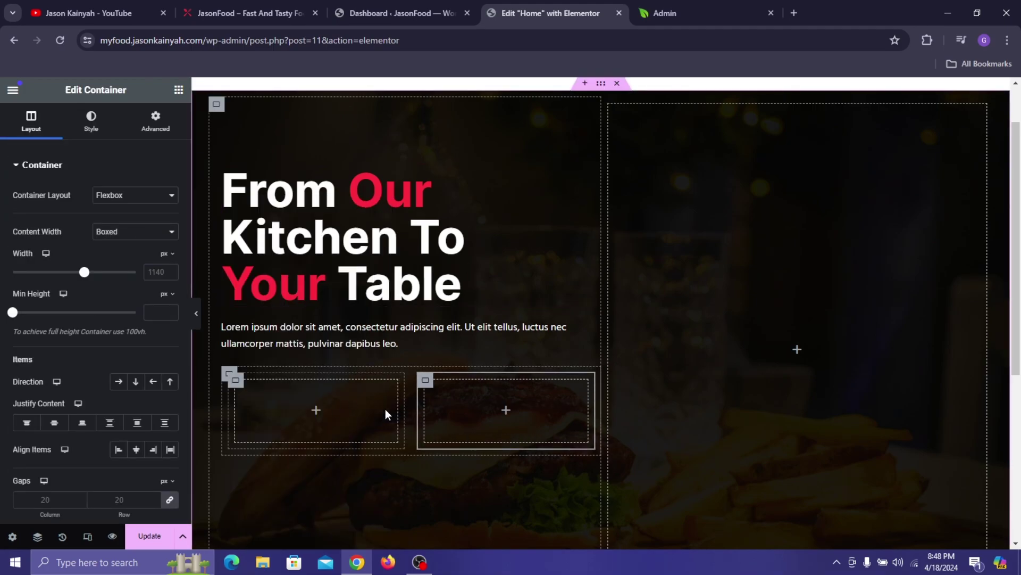
- Search the widgets panel for 'Html'
scroll(330, 243, "up", 1)
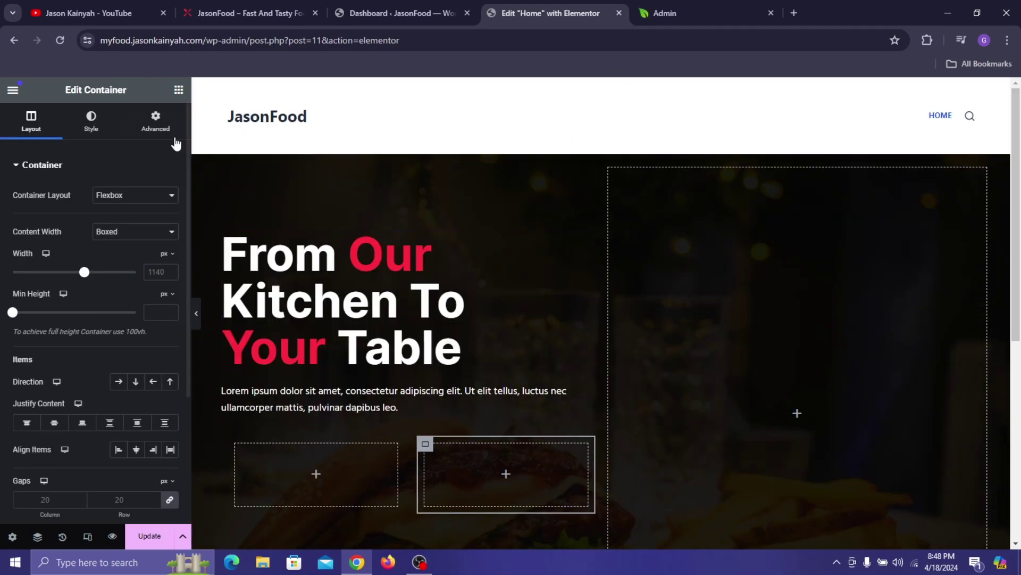
left_click(179, 90)
scroll(524, 273, "down", 2)
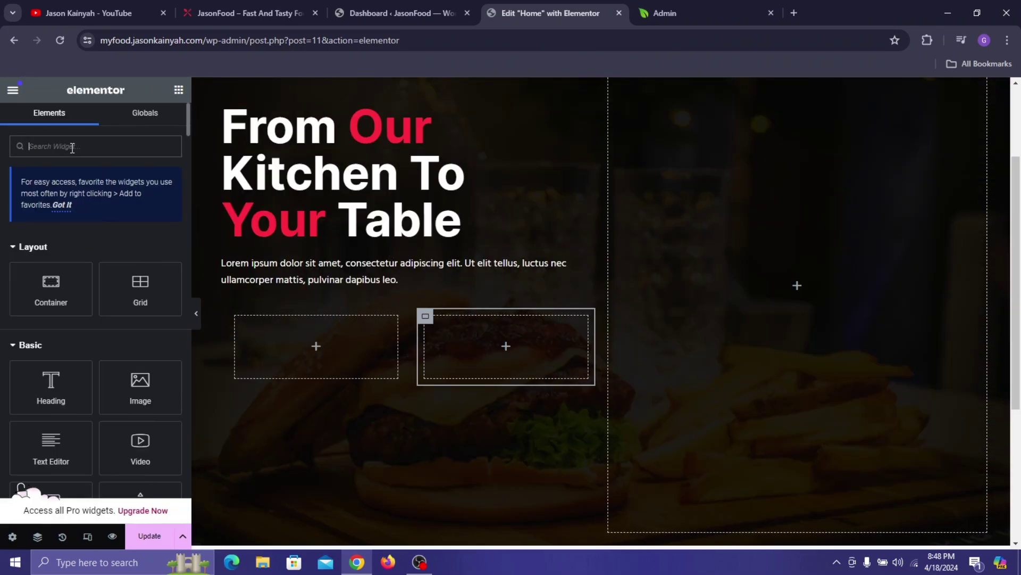
type("Html")
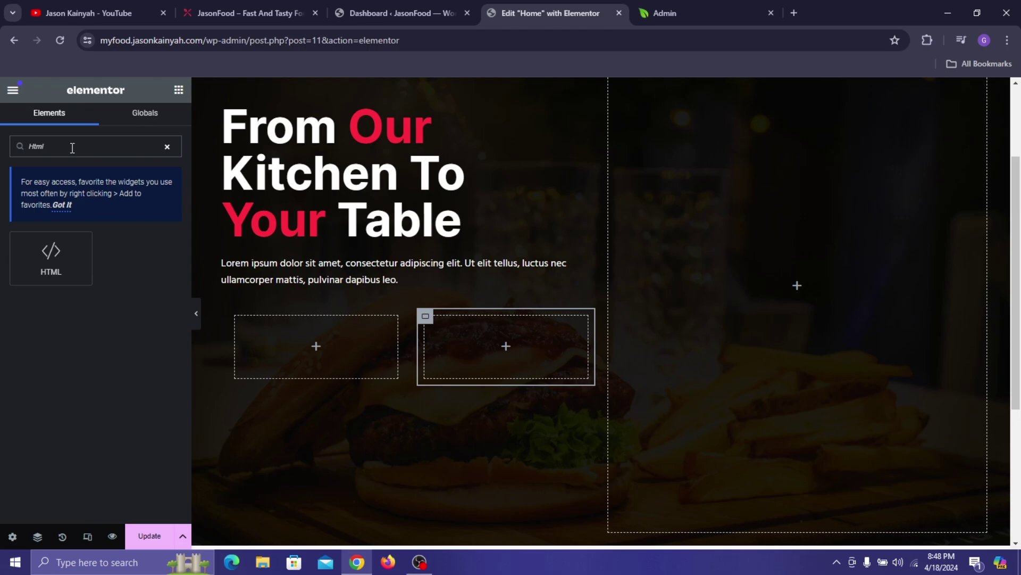
- Drop an HTML widget into the left button box, then switch to the GloriaFood install code page
left_click_drag(34, 244, 303, 338)
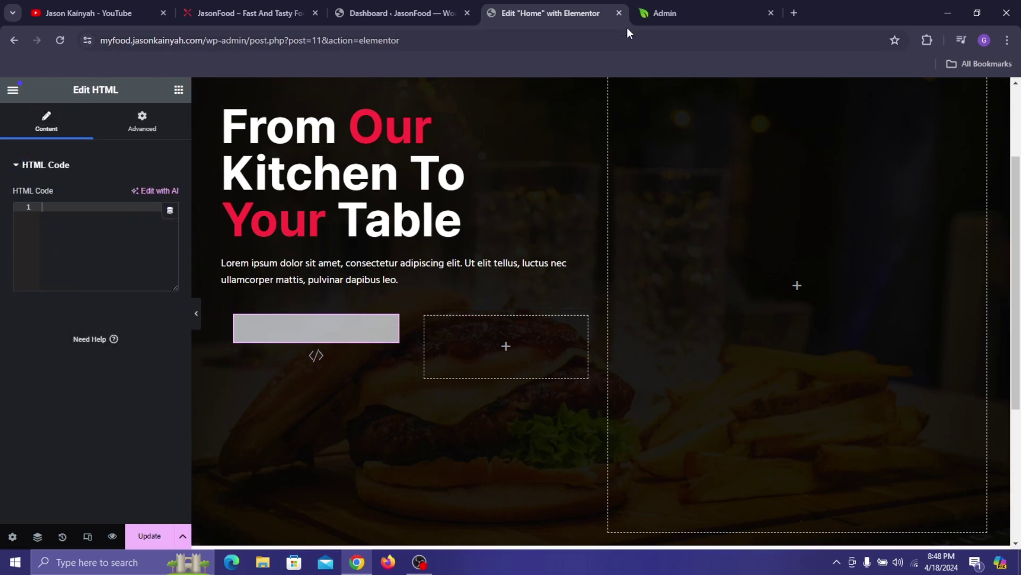
left_click(650, 6)
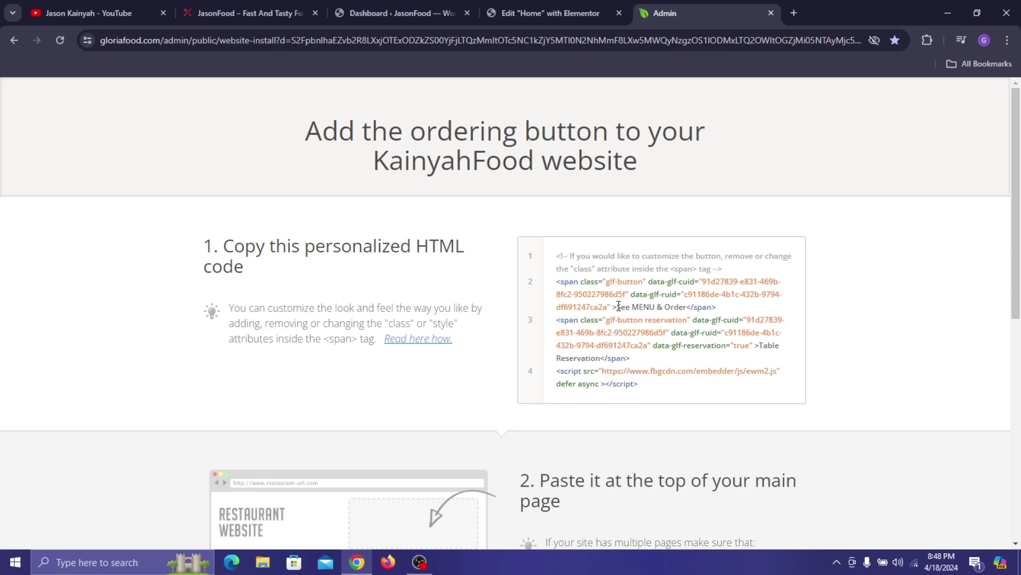
- Select the See MENU & Order <span> code on line 2 of the GloriaFood install box
left_click_drag(617, 306, 675, 303)
left_click(672, 388)
left_click_drag(758, 345, 790, 362)
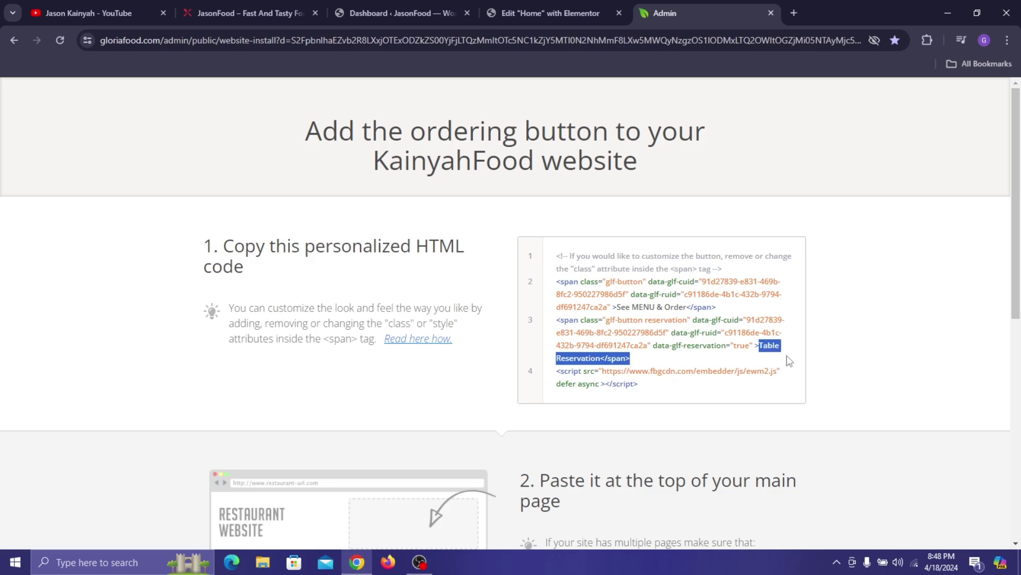
left_click(727, 370)
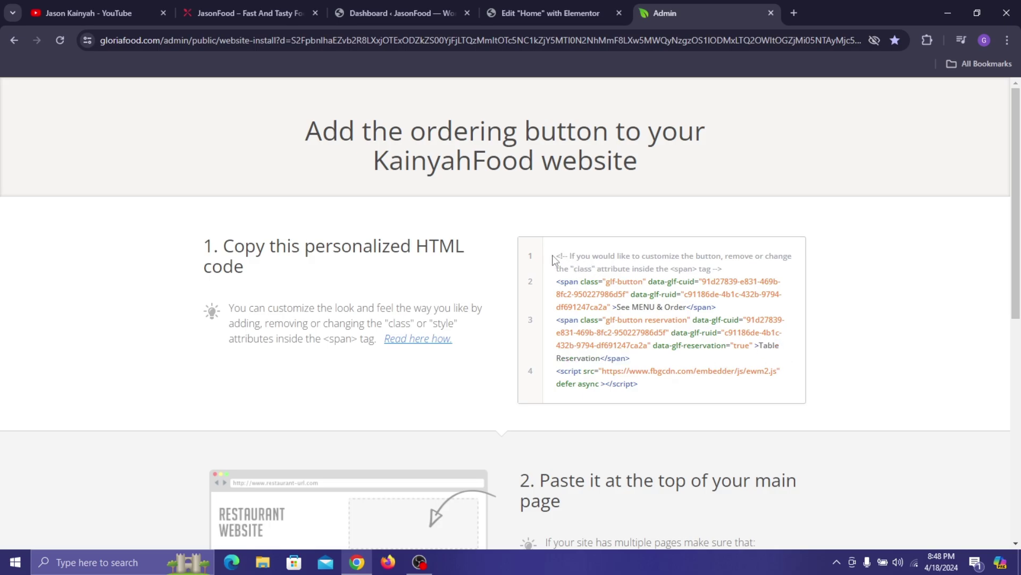
left_click_drag(554, 259, 719, 269)
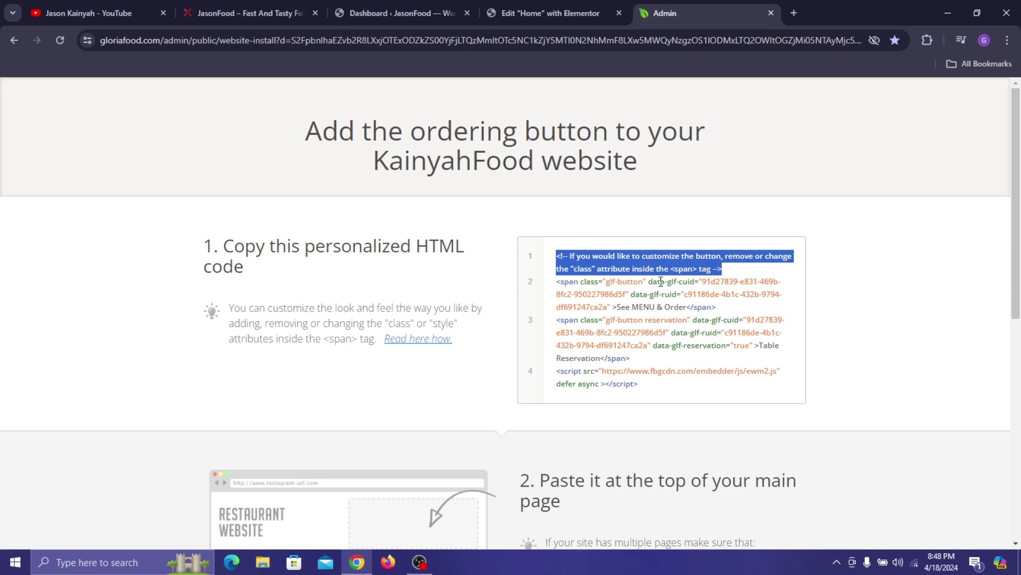
left_click(571, 284)
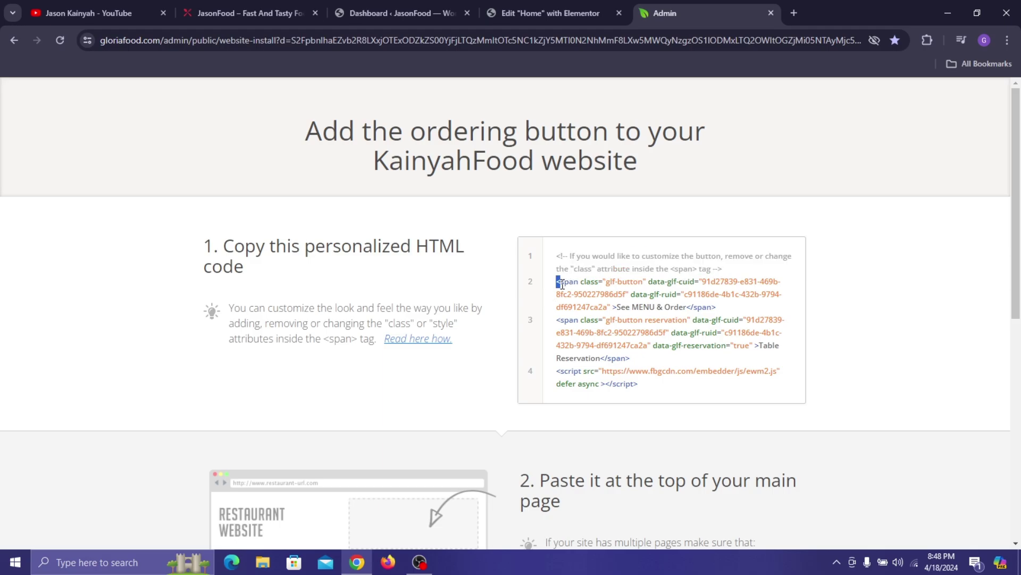
left_click_drag(563, 284, 714, 309)
key("ctrl+c")
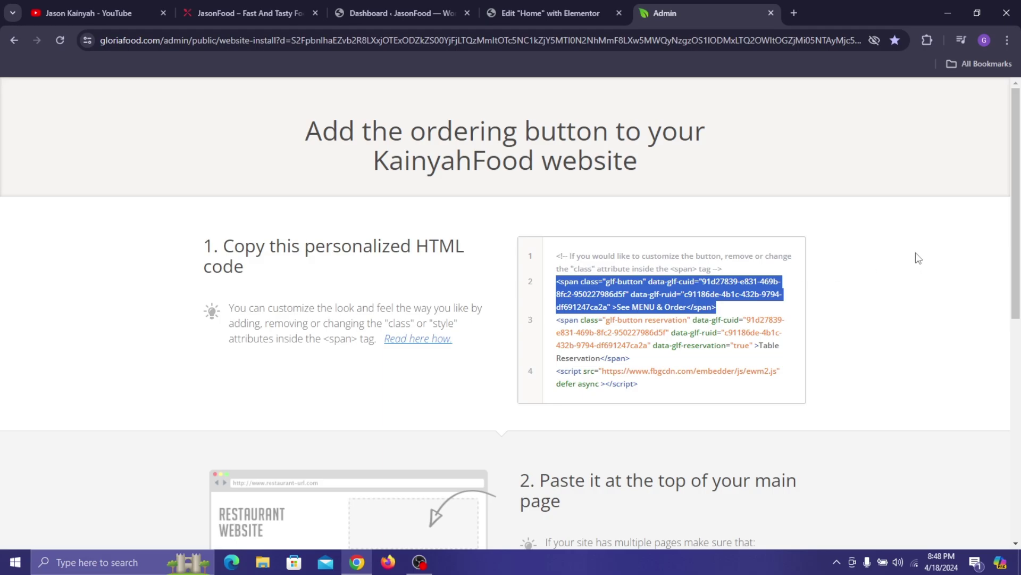
- Paste the See MENU & Order button code into the left HTML widget
left_click(512, 16)
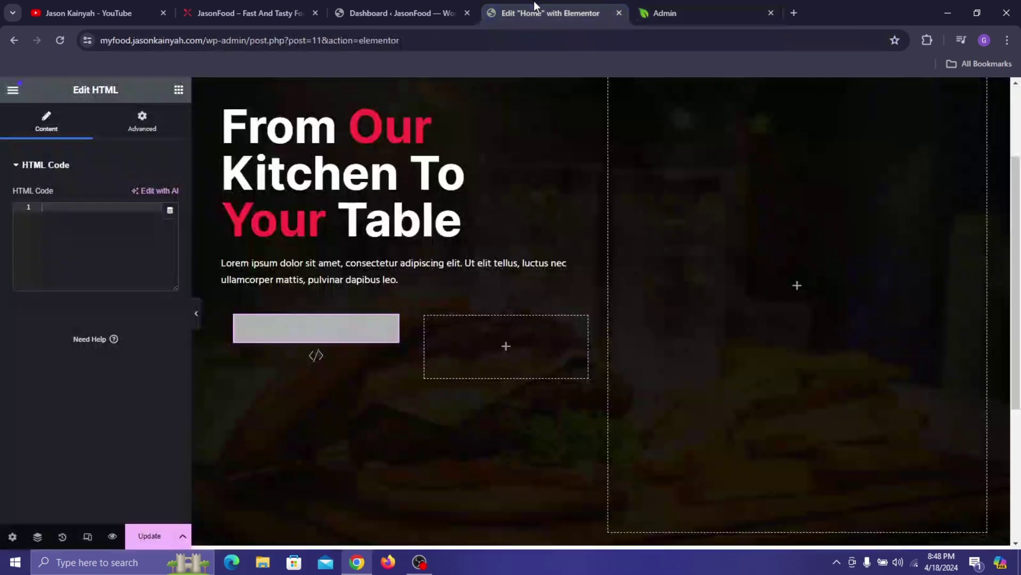
left_click(44, 206)
key("ctrl+v")
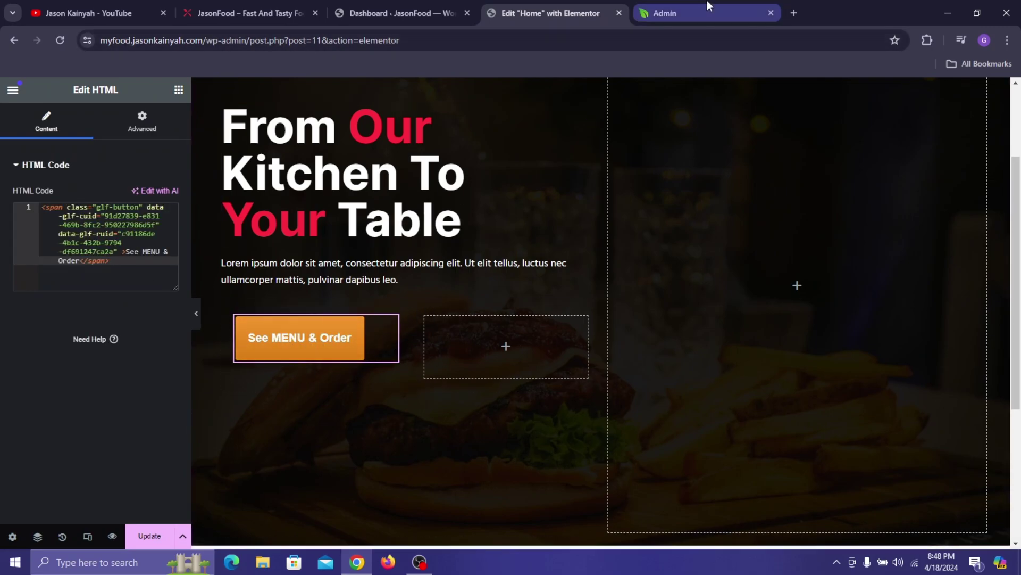
- Select the Table Reservation span and embed script in the GloriaFood install code
left_click(691, 9)
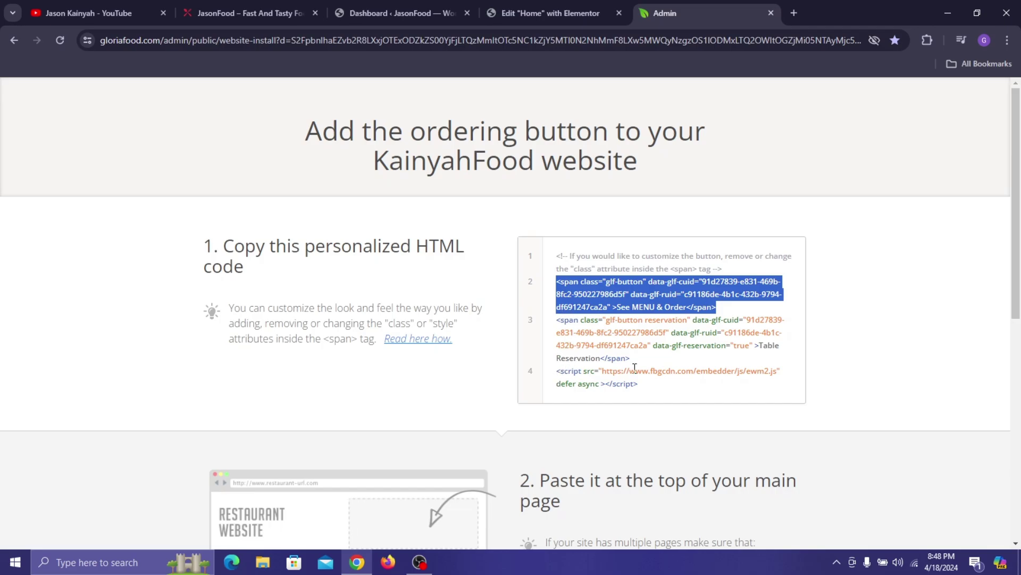
scroll(615, 351, "down", 1)
left_click_drag(562, 254, 674, 327)
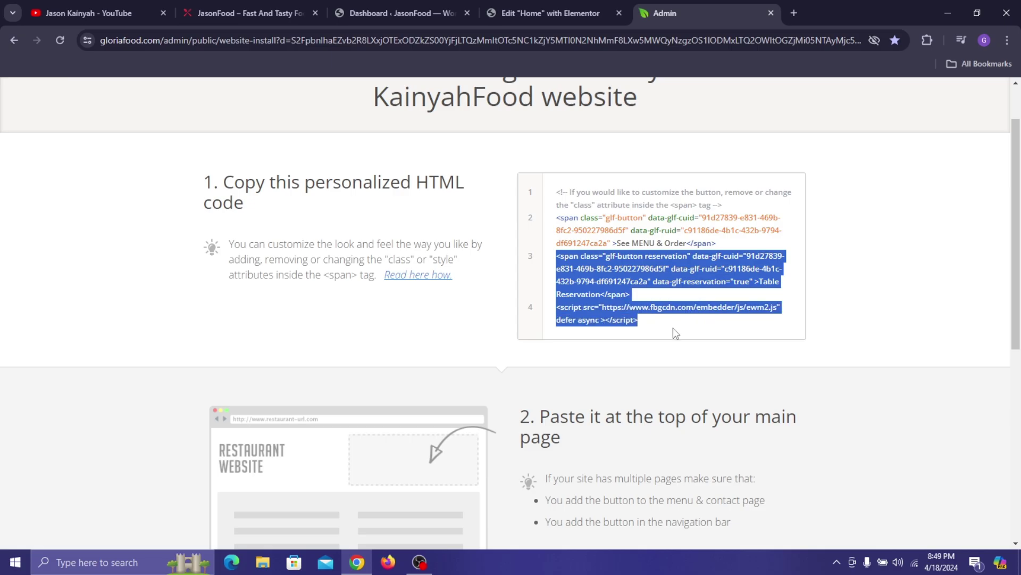
- Place a second HTML widget in the empty slot and paste the Table Reservation code
left_click(553, 11)
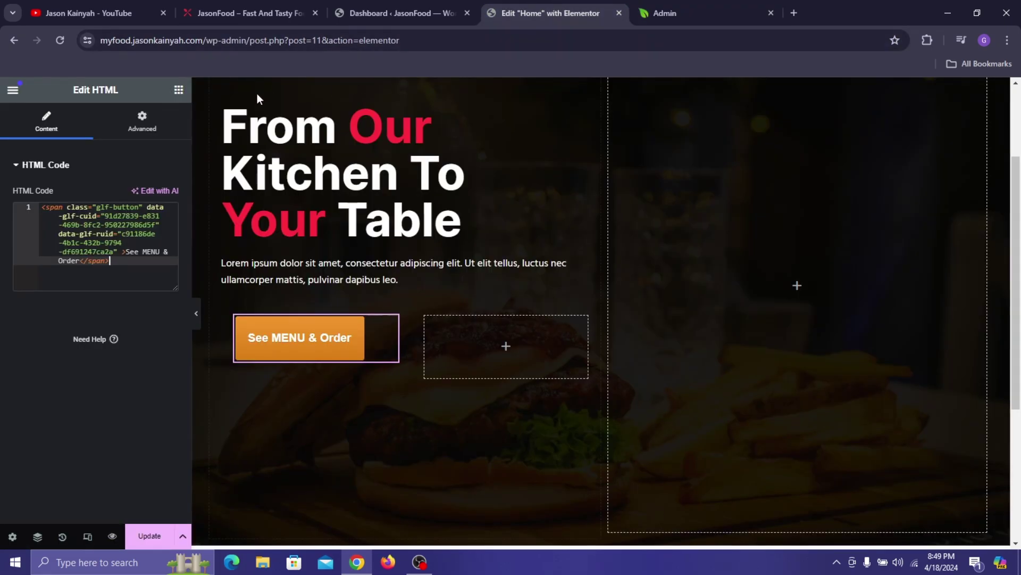
left_click(179, 90)
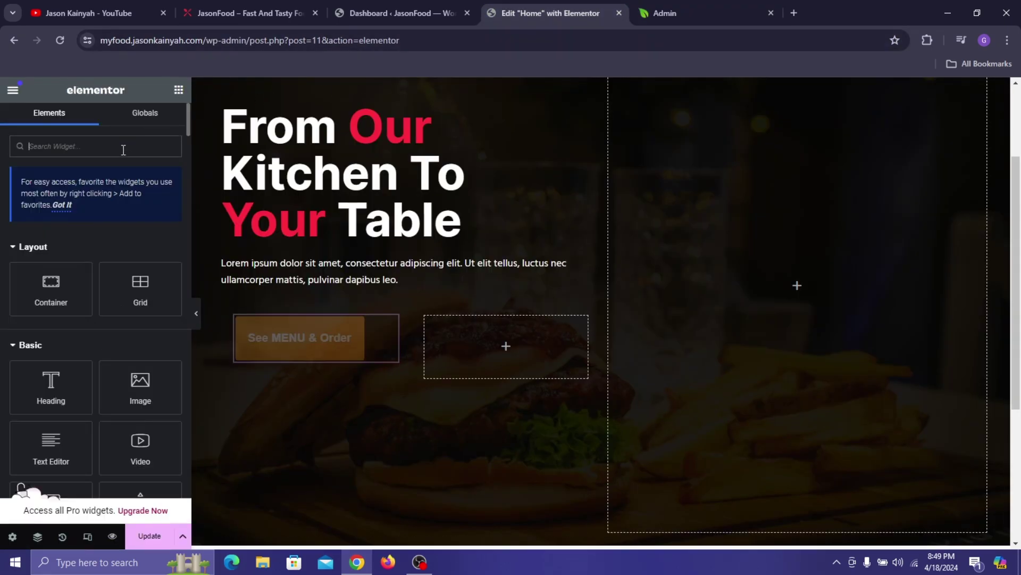
type("html")
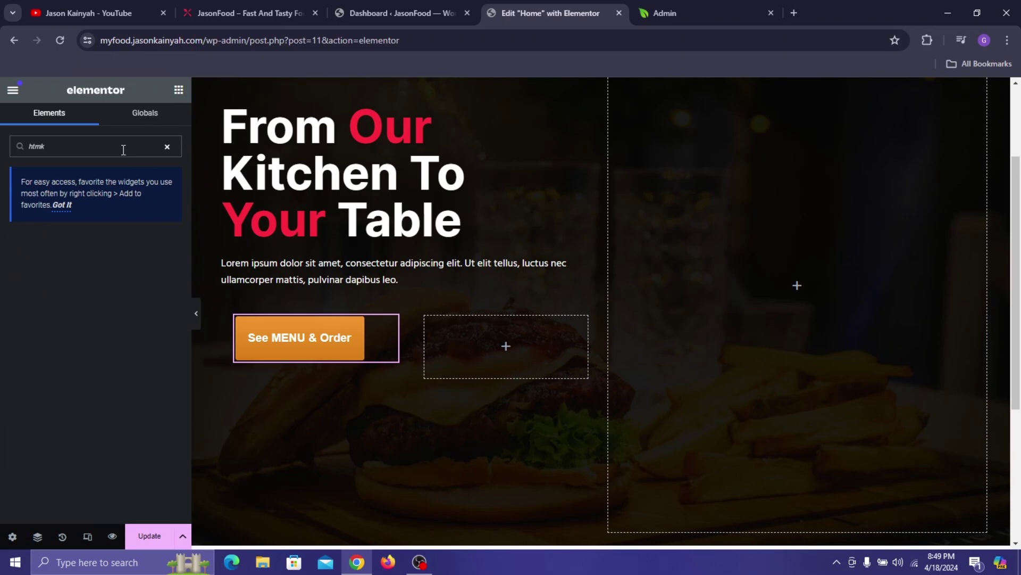
key("BackSpace")
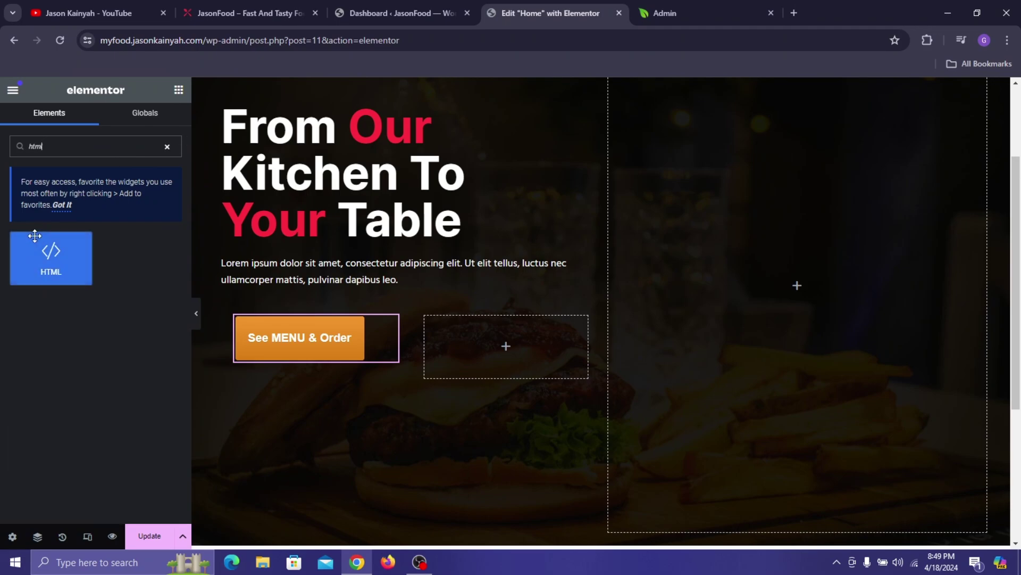
left_click_drag(51, 254, 513, 333)
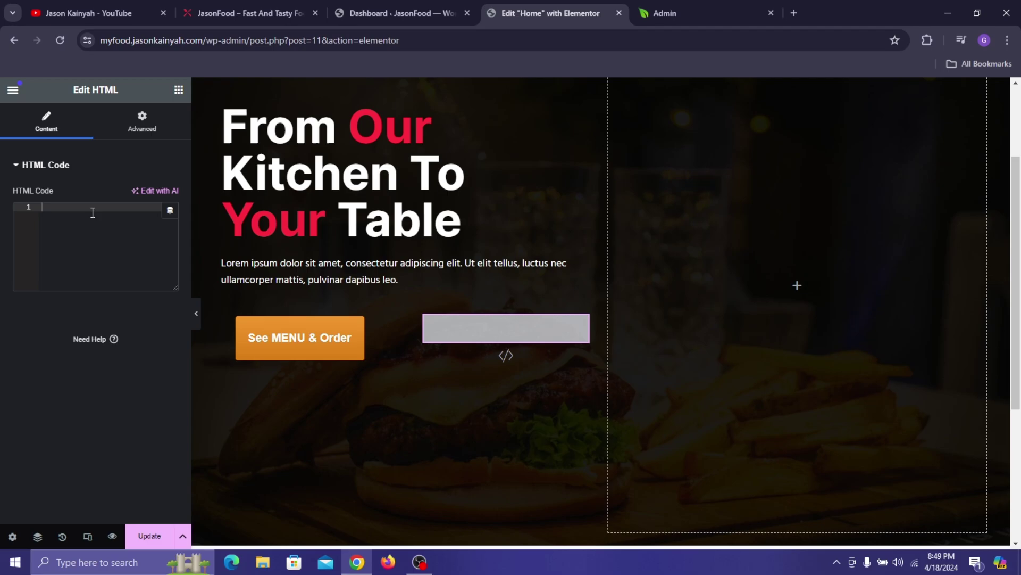
key("ctrl+v")
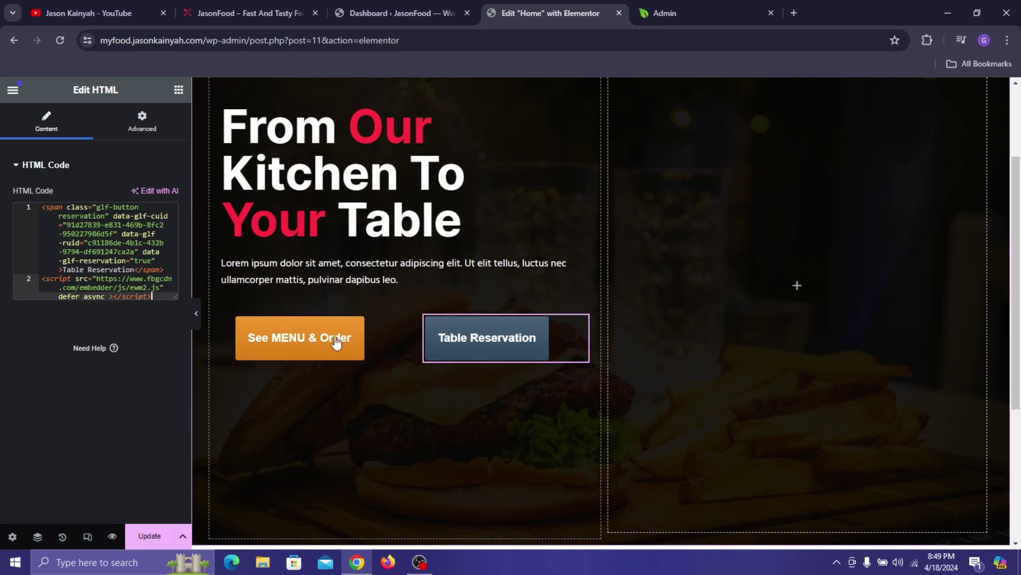
left_click(229, 311)
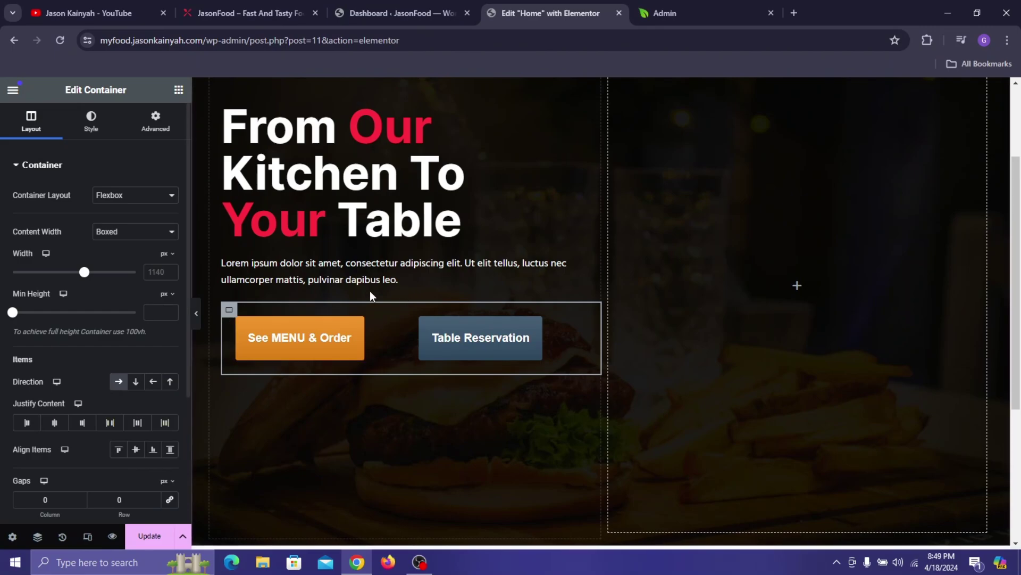
- Narrow the Table Reservation block and shrink See MENU & Order to about 47.6% width
left_click(397, 323)
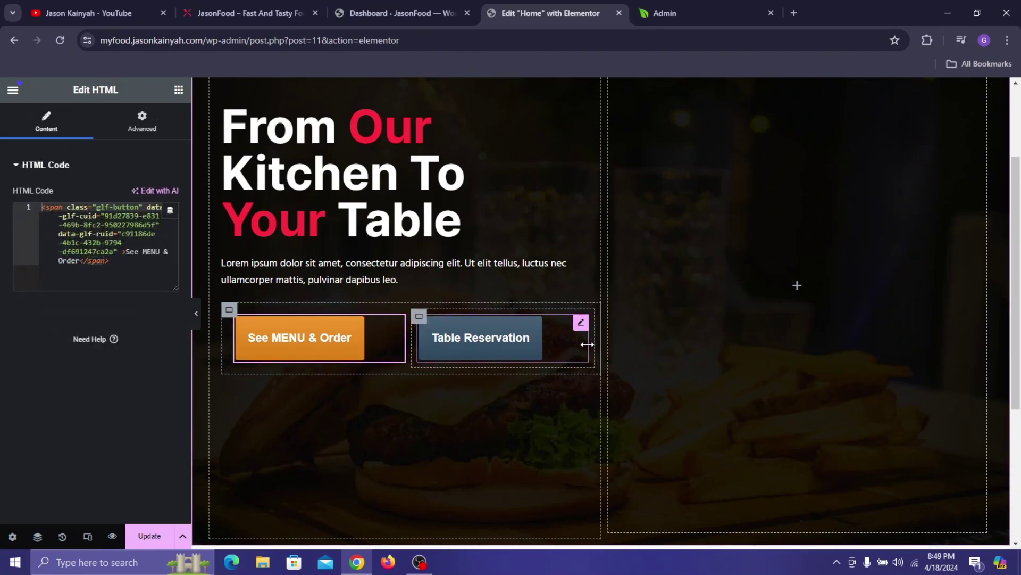
left_click_drag(591, 342, 556, 343)
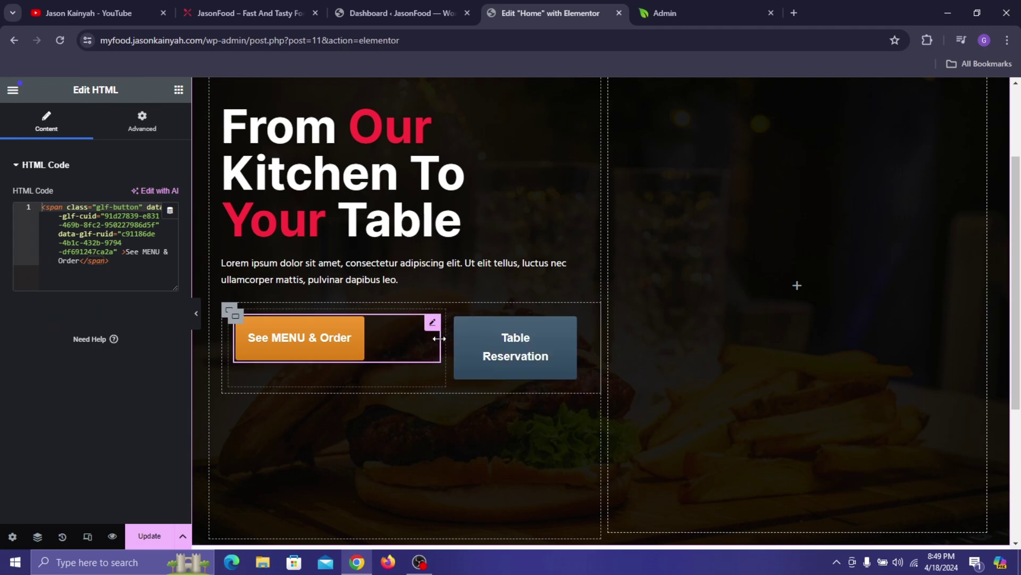
left_click_drag(440, 336, 389, 327)
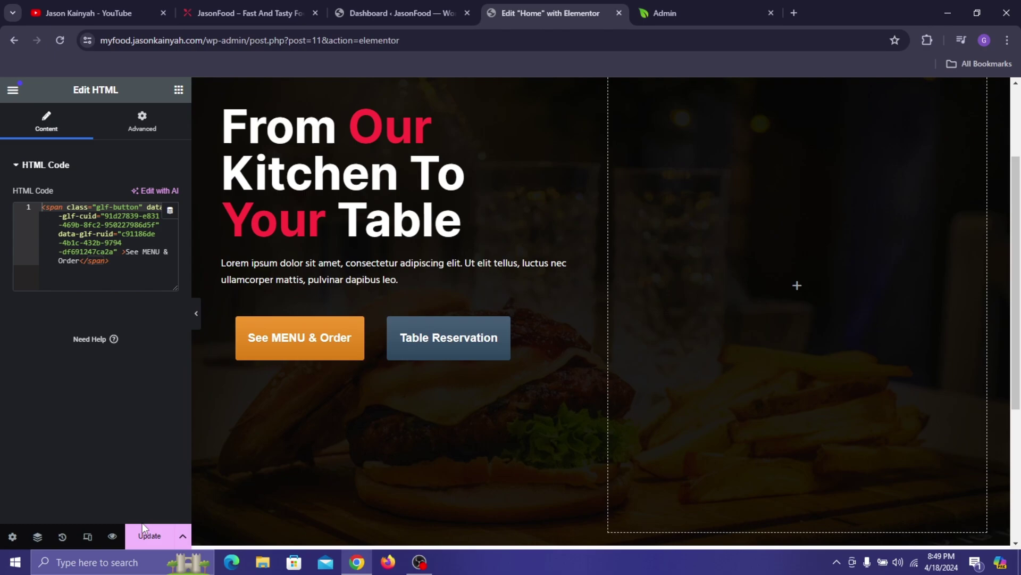
- Save the Home page with Update and check the buttons across the browser tabs
left_click(148, 535)
scroll(406, 244, "up", 3)
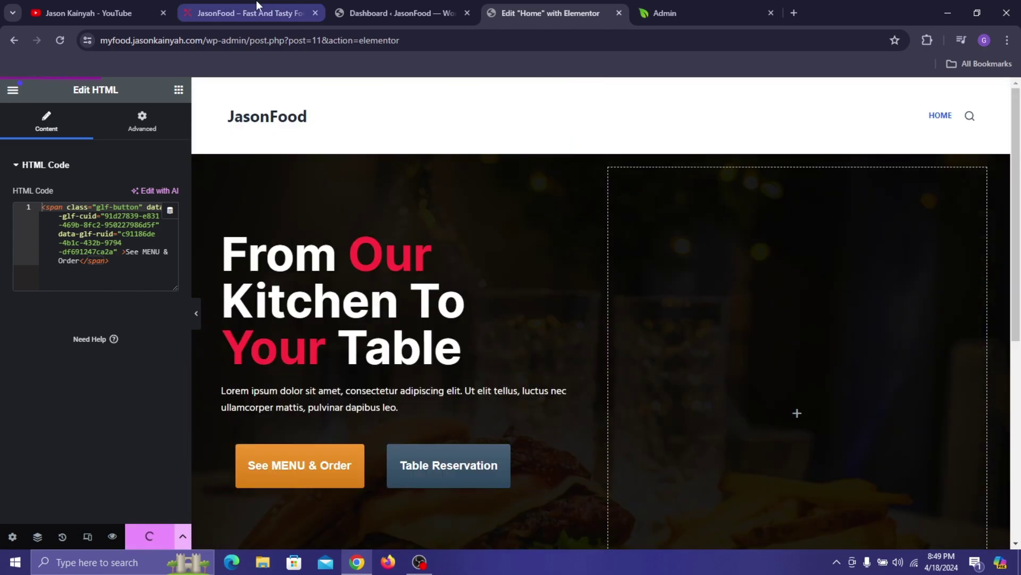
key("ctrl+2")
left_click(535, 3)
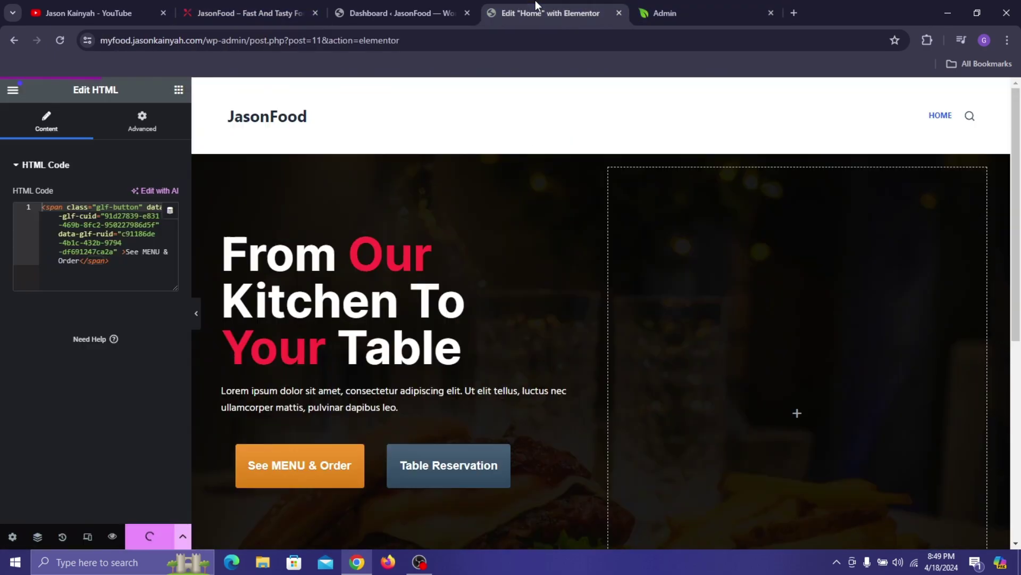
scroll(426, 327, "down", 1)
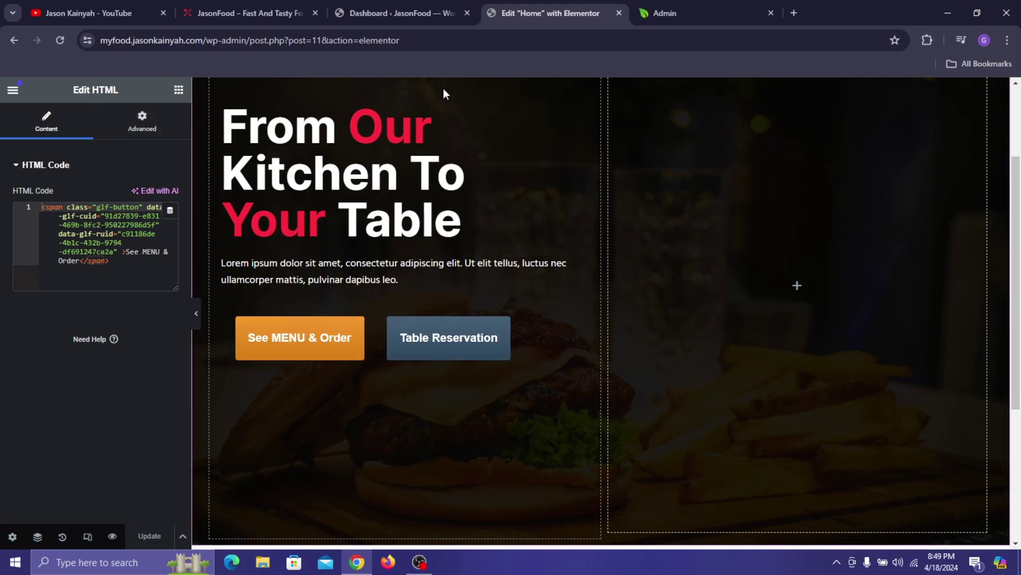
left_click(398, 3)
left_click(535, 4)
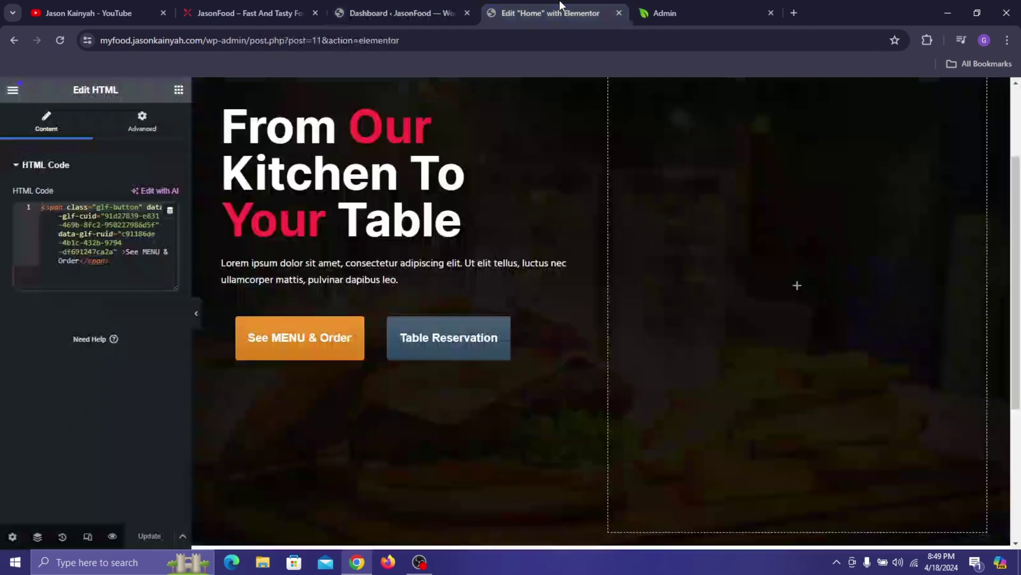
- Open GloriaFood Settings from the dashboard sidebar to view the button shortcodes, then return to Elementor
left_click(659, 11)
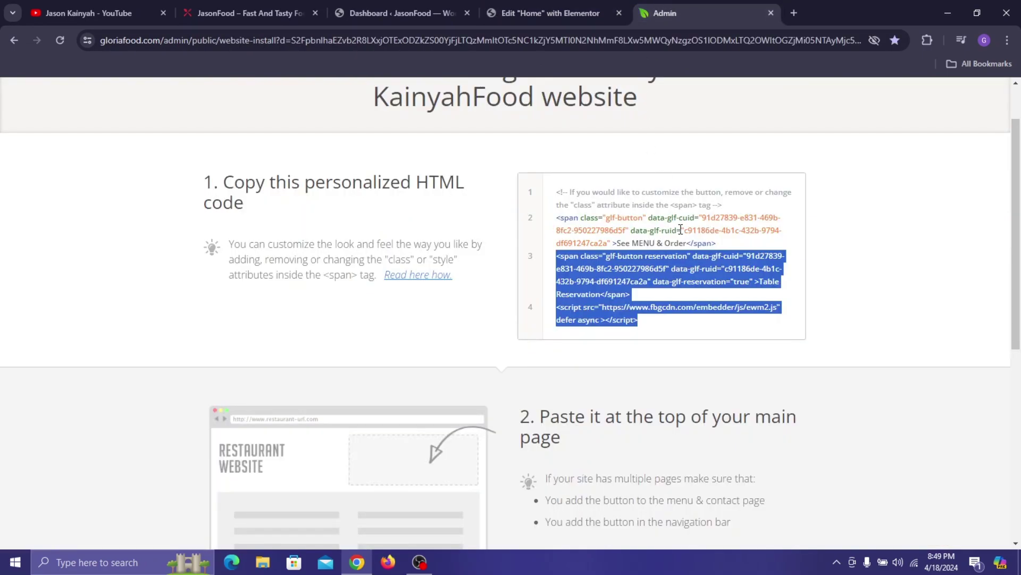
left_click(551, 13)
left_click(405, 13)
scroll(43, 421, "down", 2)
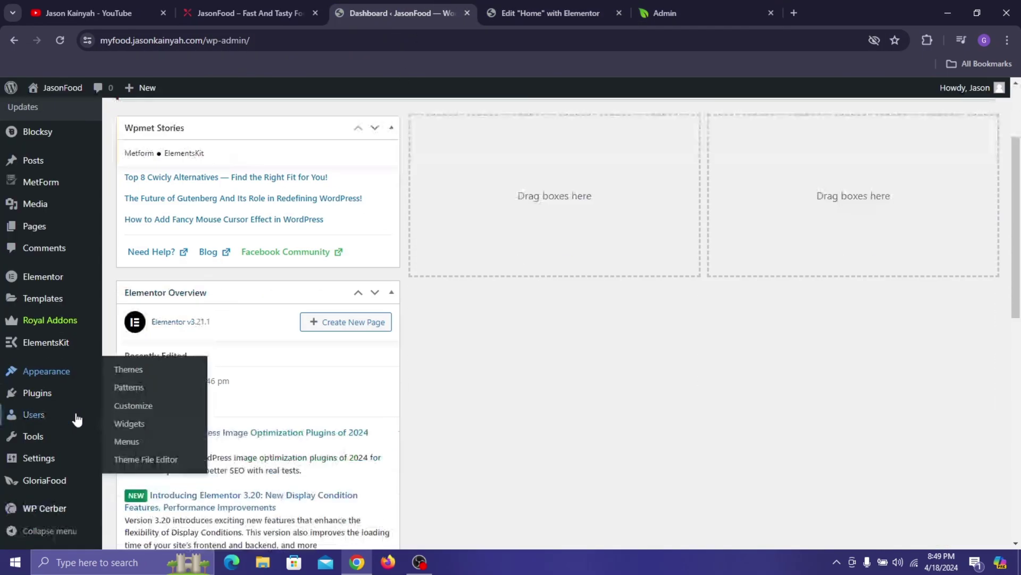
mouse_move(48, 485)
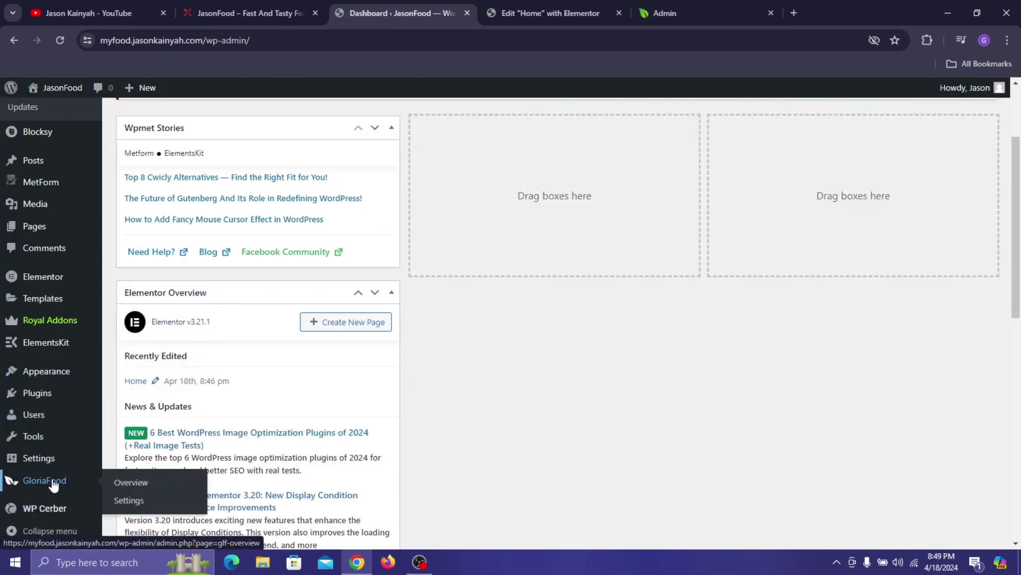
left_click(139, 502)
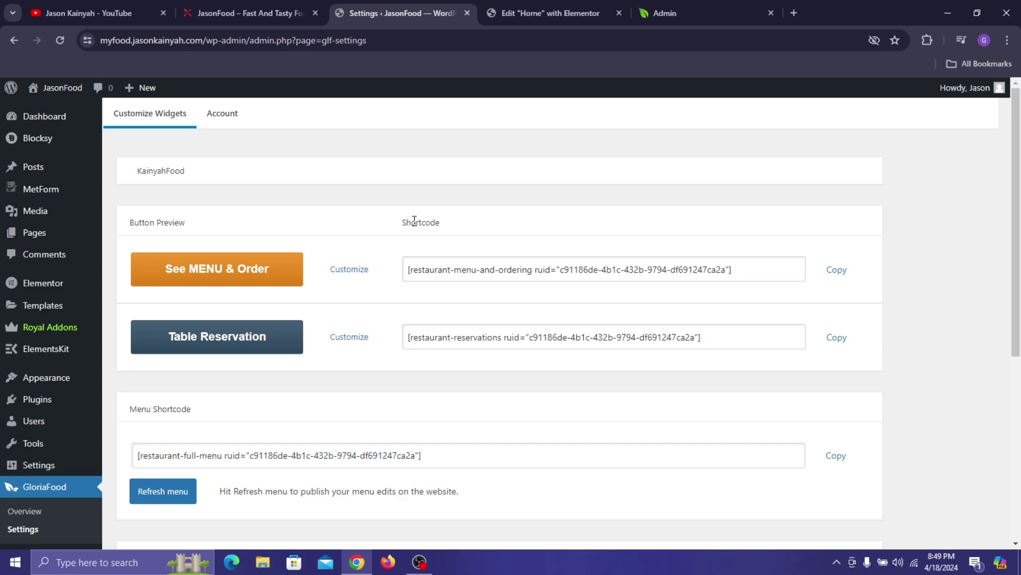
left_click(564, 15)
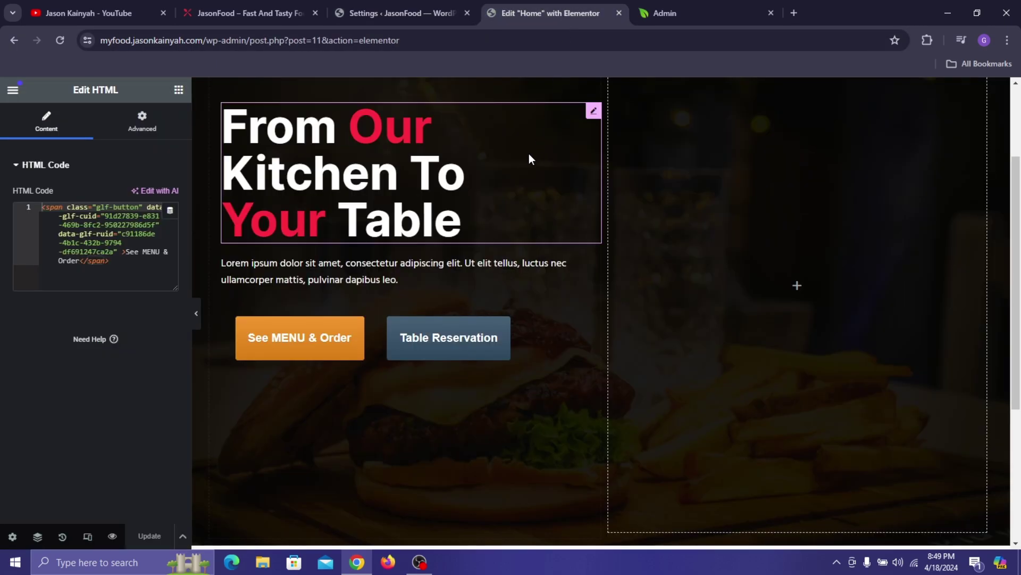
- Place a Shortcode widget below the paragraph
left_click(179, 91)
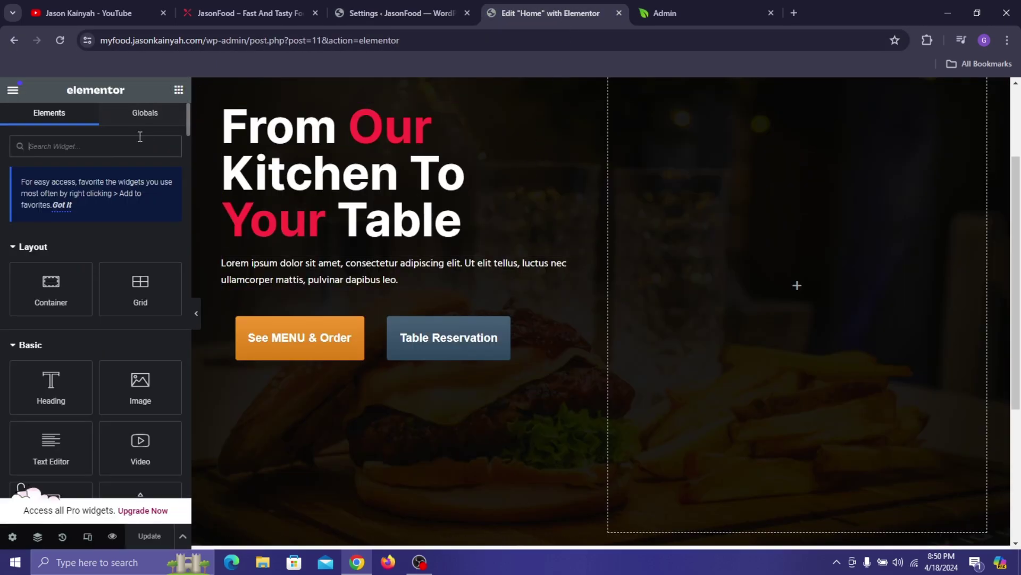
type("shirtc")
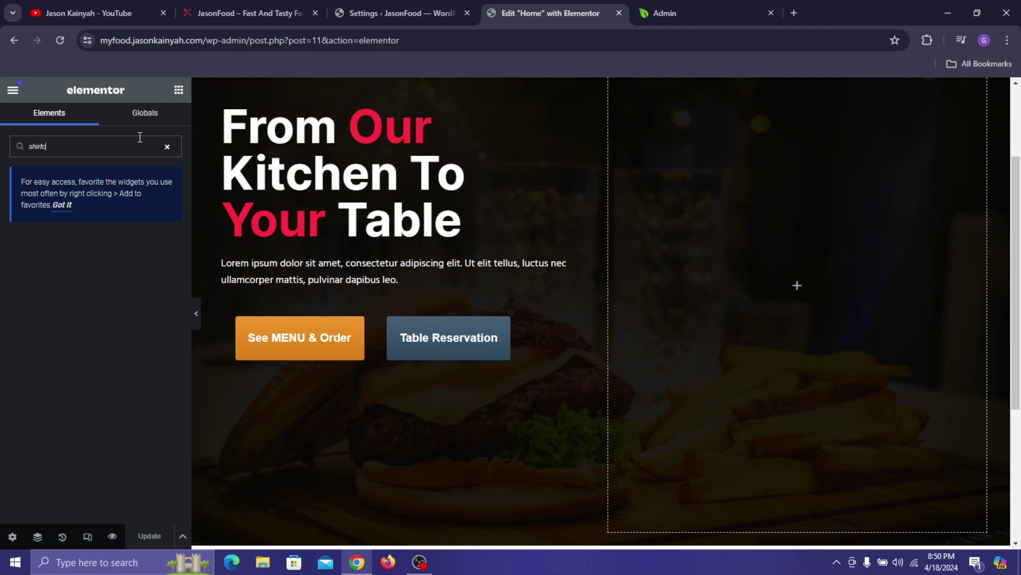
type("short")
left_click_drag(64, 251, 320, 293)
- Paste the copied See MENU & Order shortcode into the widget, then open that button's customization code
left_click(451, 1)
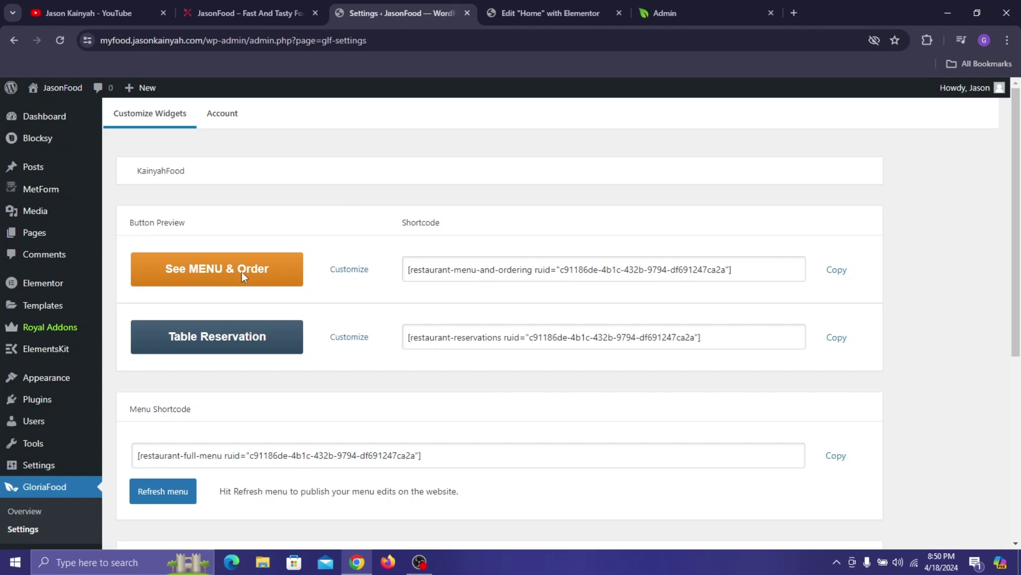
left_click(848, 279)
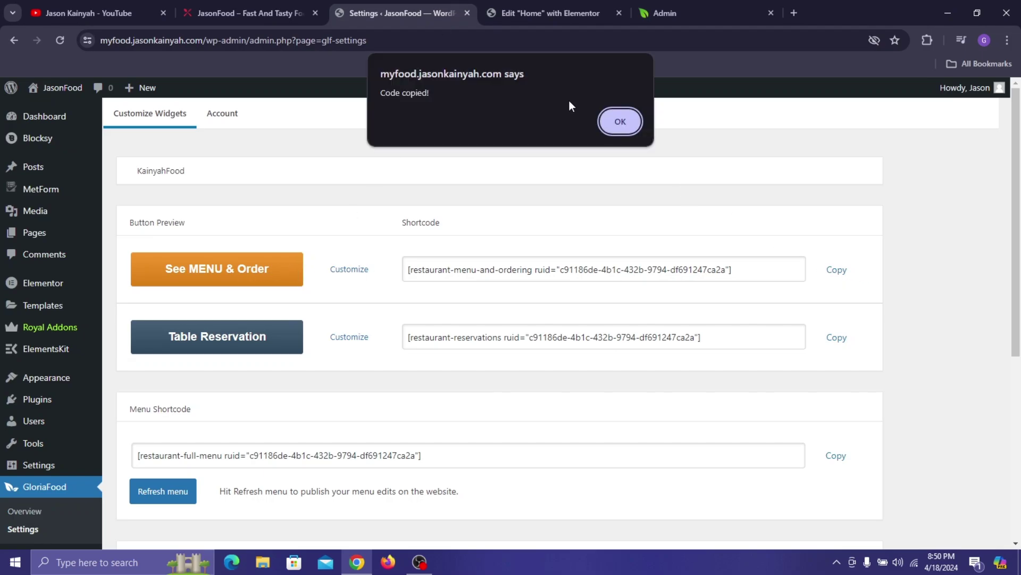
left_click(635, 132)
left_click(554, 3)
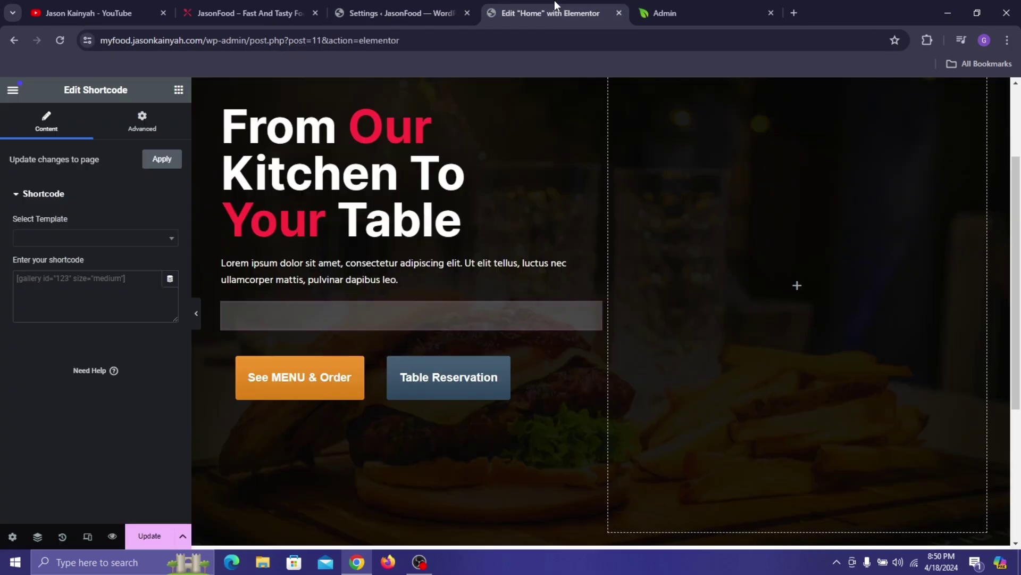
left_click(53, 291)
type("[restaurant-menu-and-ordering ruid=\"c91186de-4b1c-432b-9794-df691247ca2a\"]")
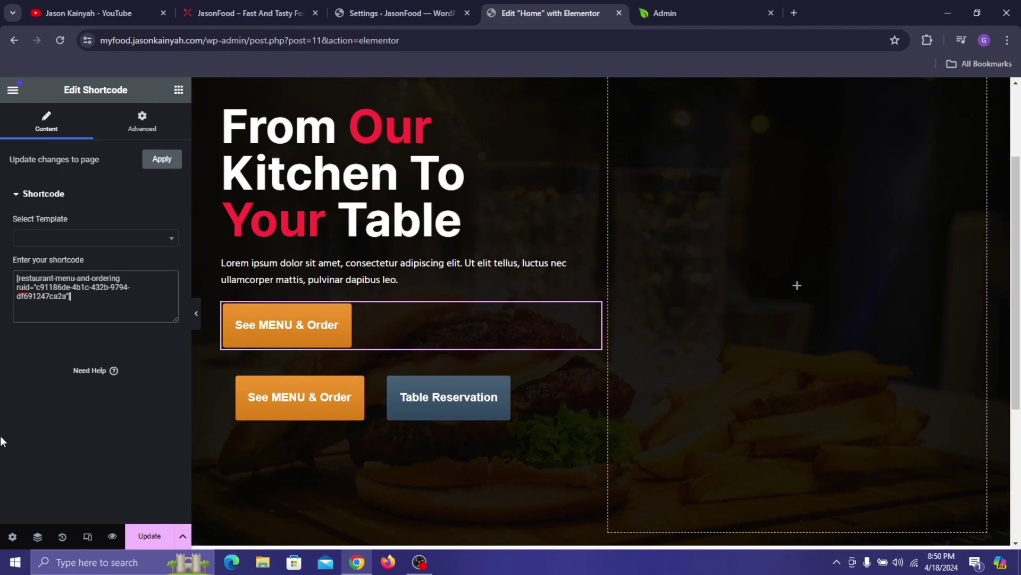
key("ctrl+a")
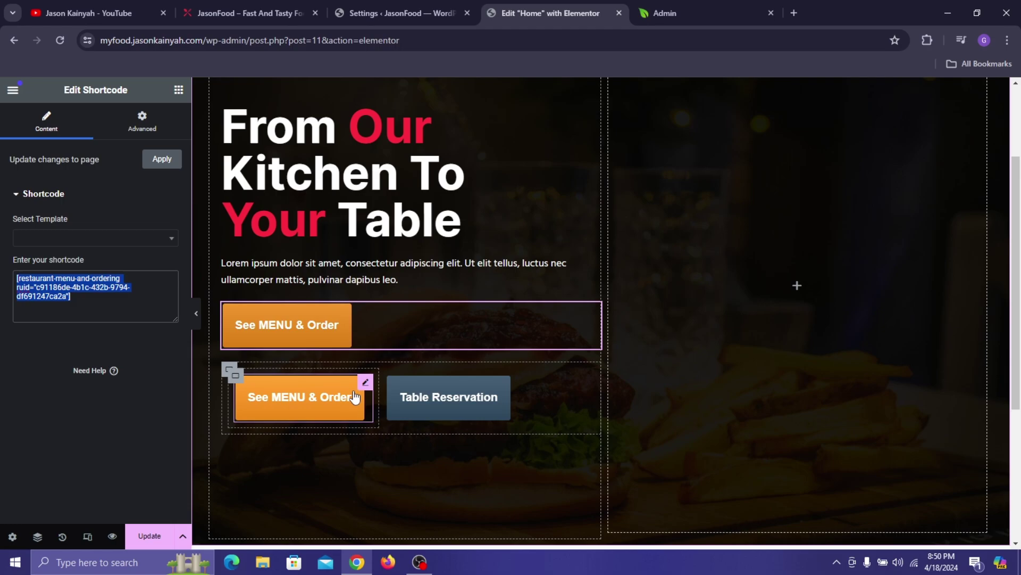
left_click(405, 12)
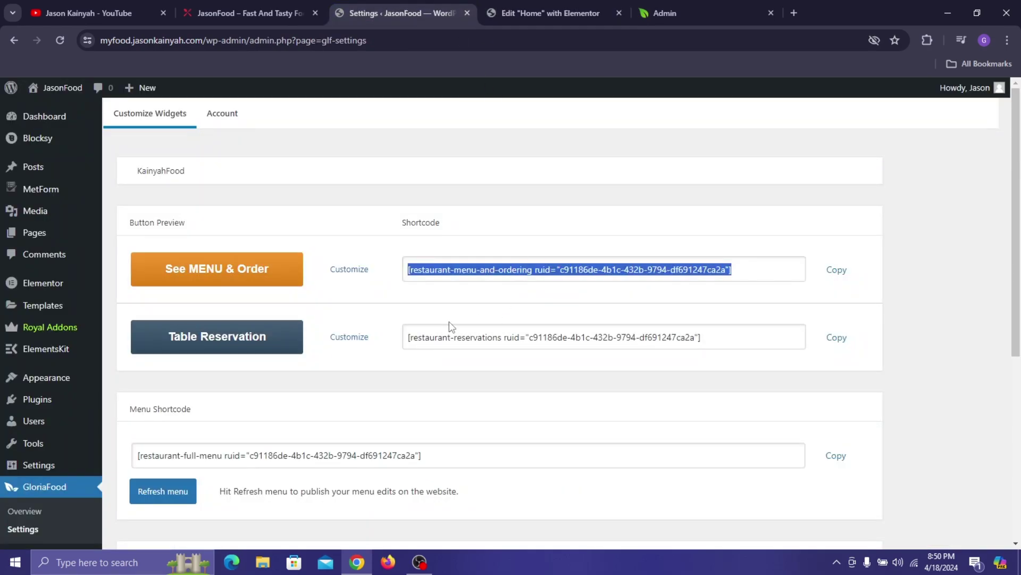
left_click(365, 269)
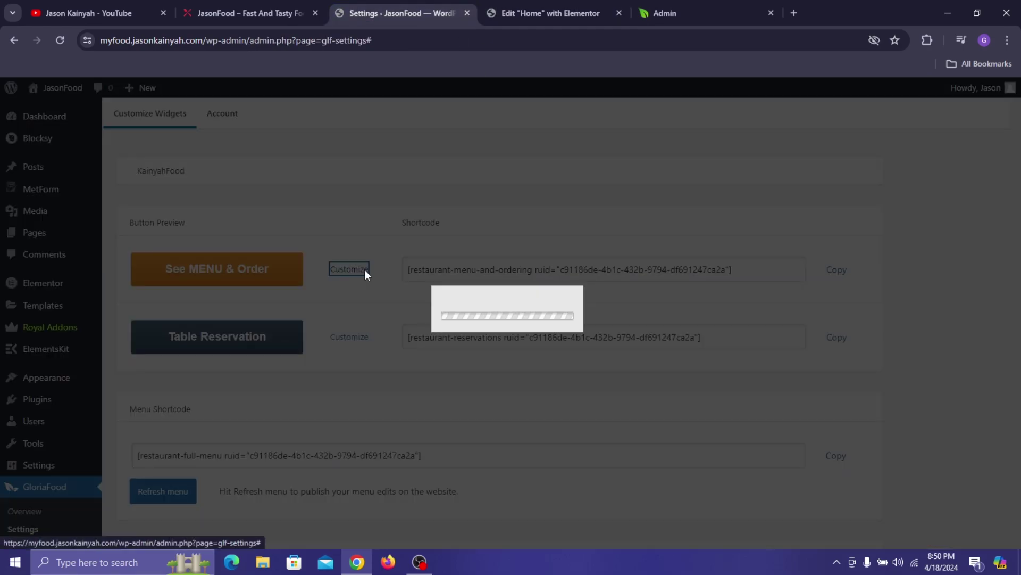
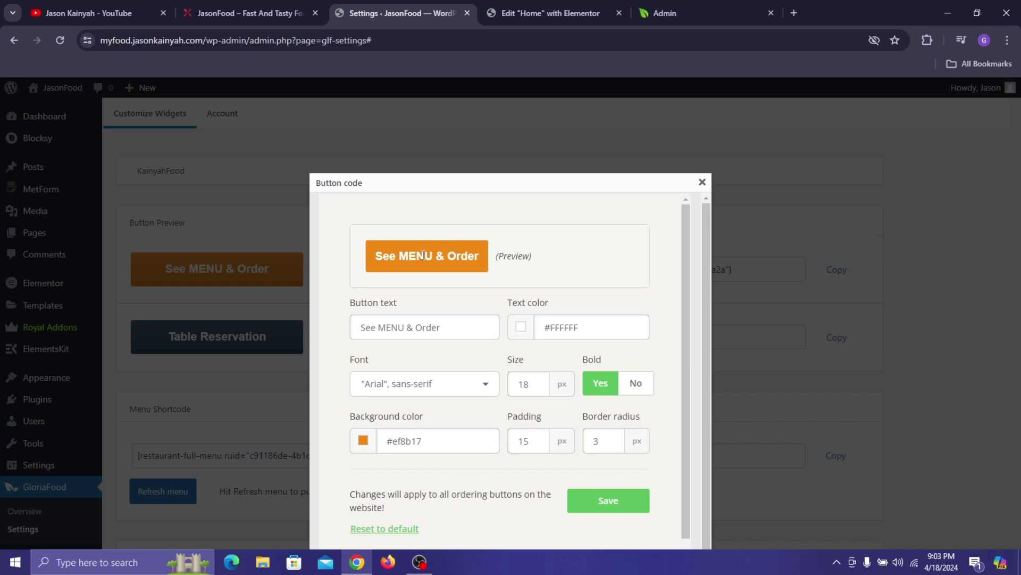
- Set the GloriaFood ordering button's font to Helvetica and save the button settings
left_click(452, 379)
scroll(436, 431, "down", 2)
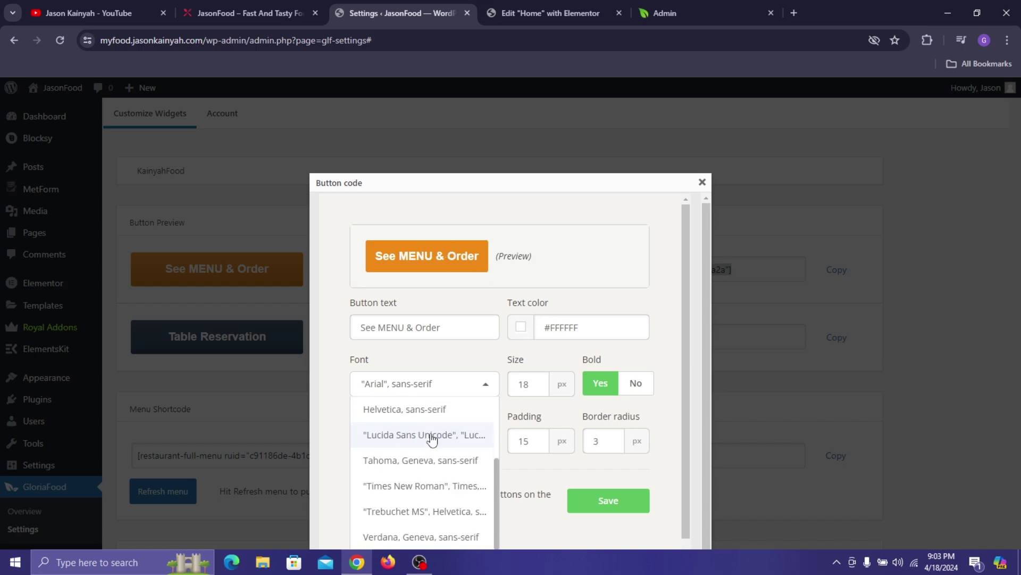
left_click(408, 409)
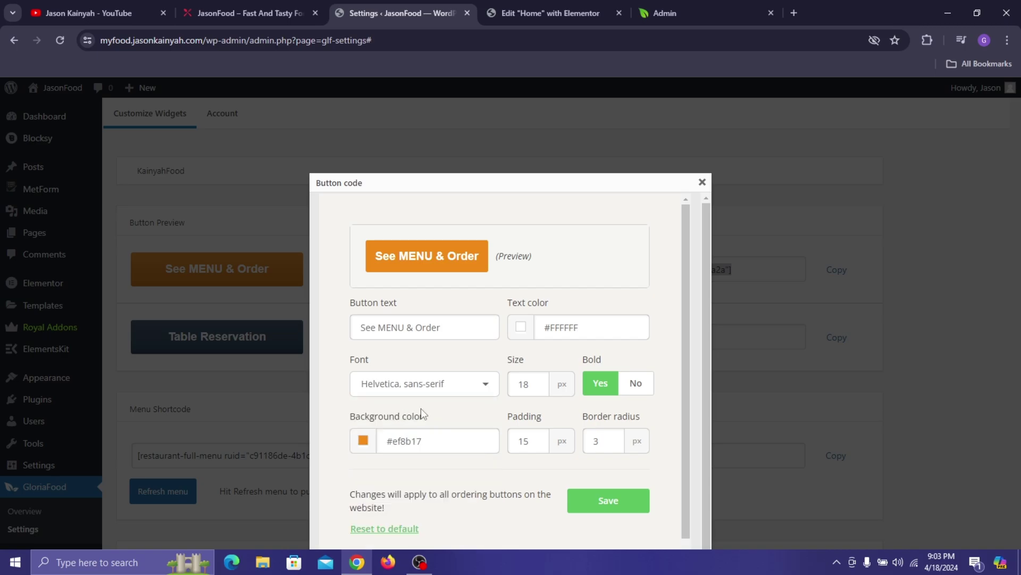
scroll(500, 417, "down", 1)
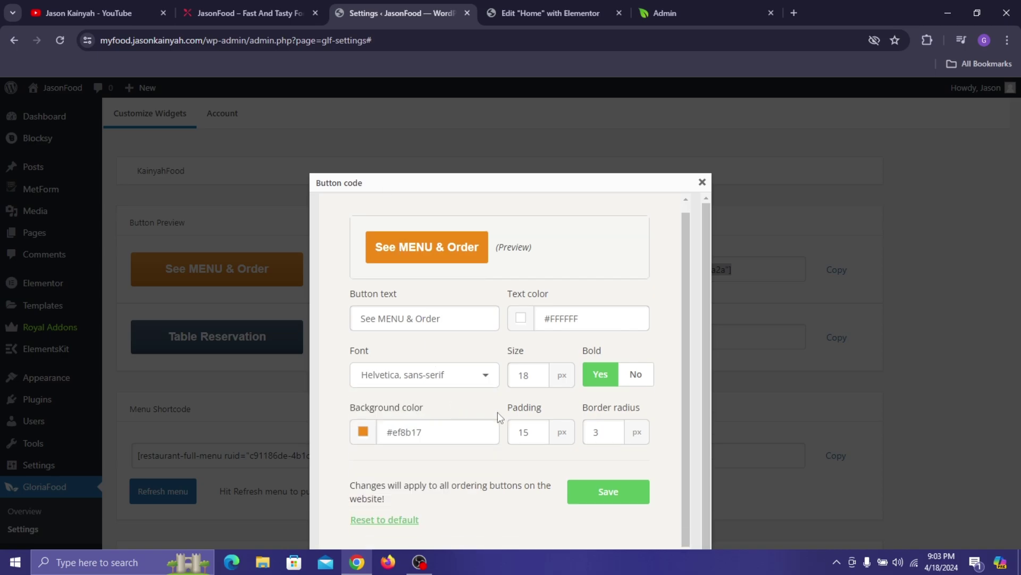
left_click(614, 500)
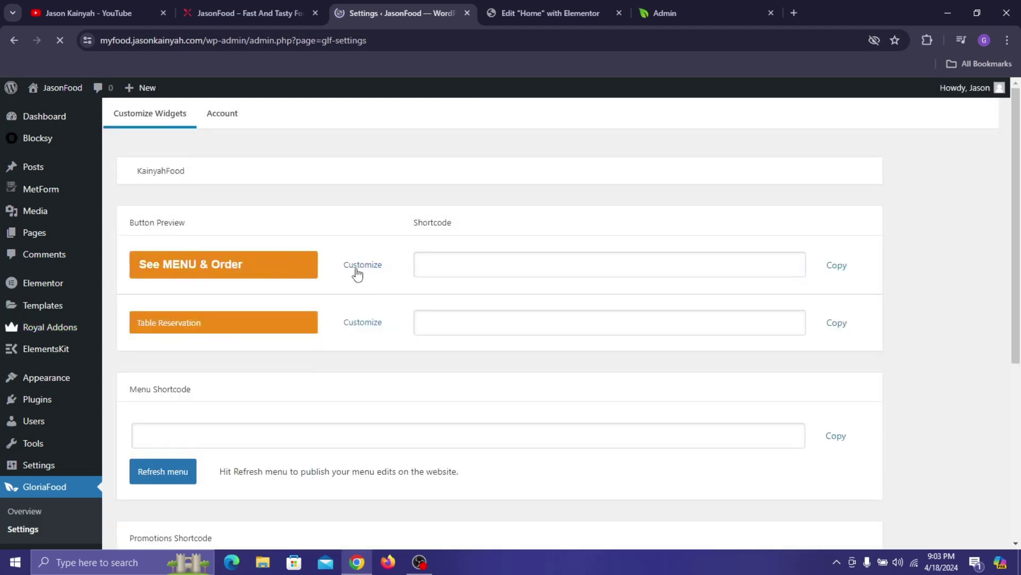
- Reset the ordering button styling to its default Arial font and save again
left_click(357, 267)
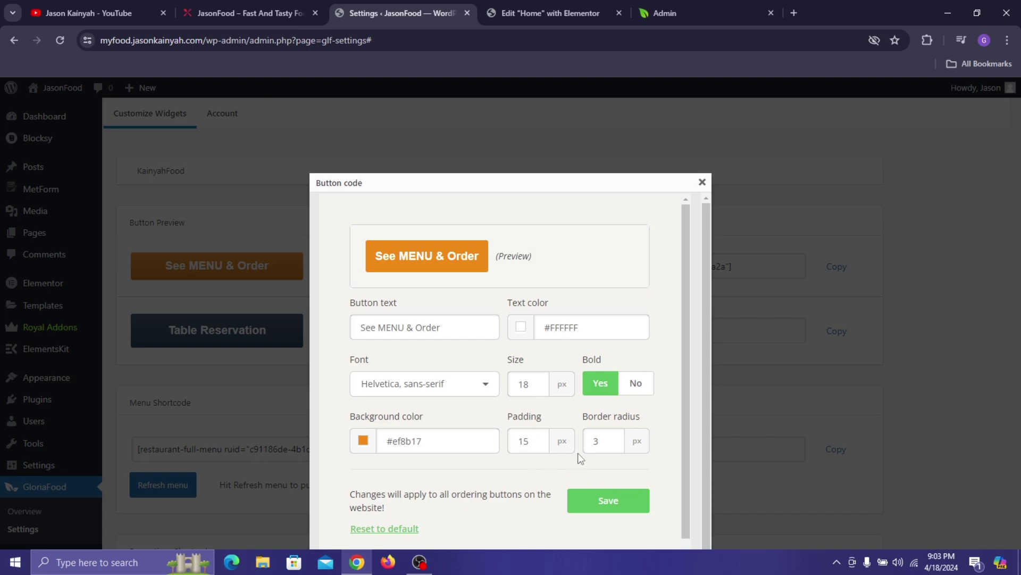
left_click(406, 529)
left_click(613, 506)
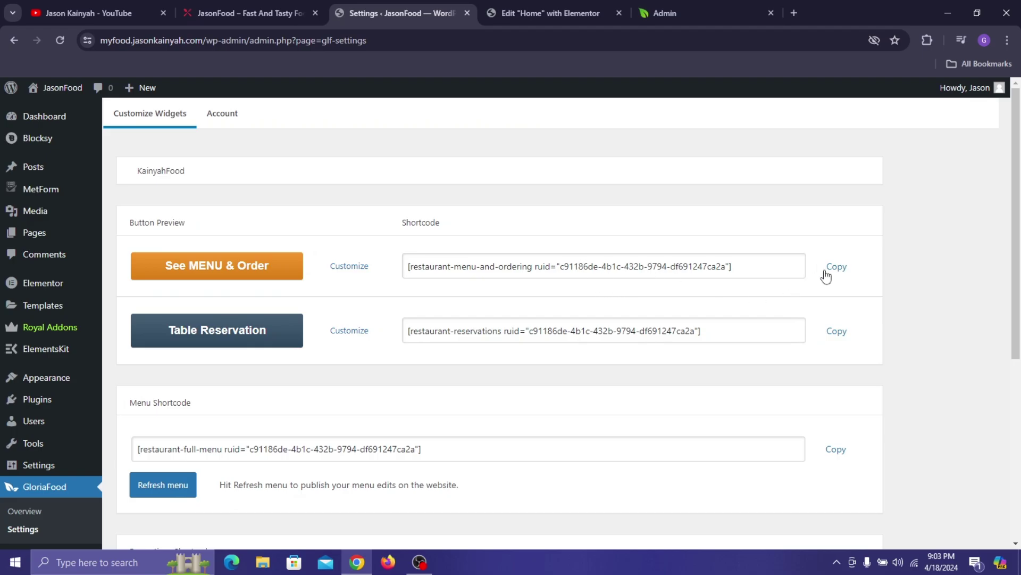
- Compare the button style settings with the live home page, then close the style dialog unchanged
left_click(592, 2)
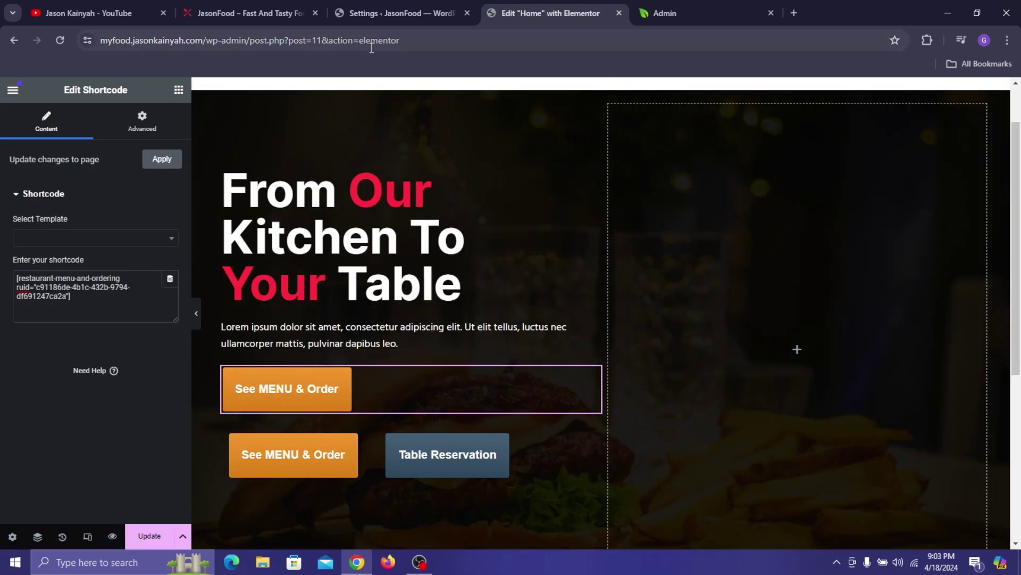
left_click(389, 6)
left_click(365, 267)
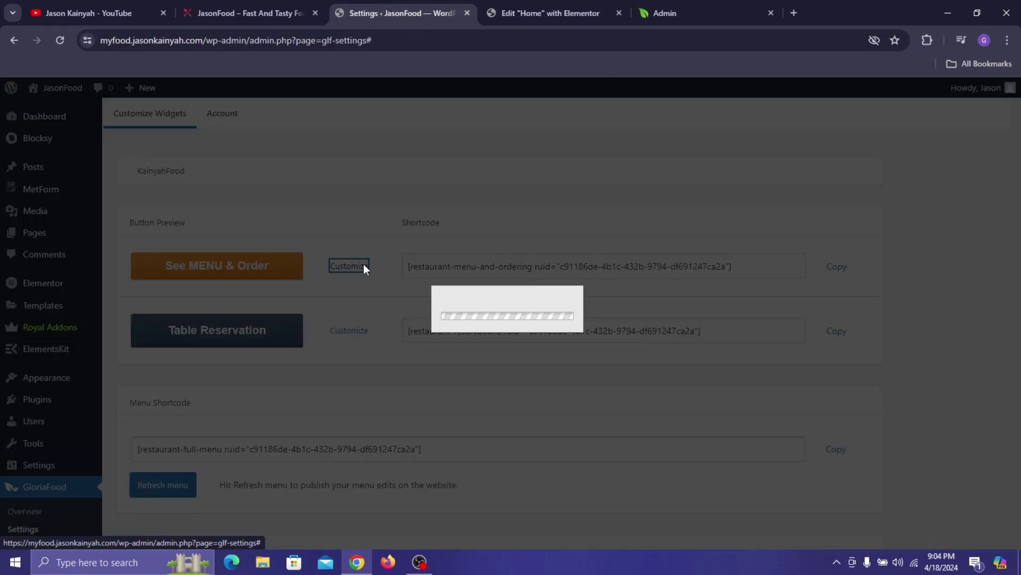
left_click(236, 13)
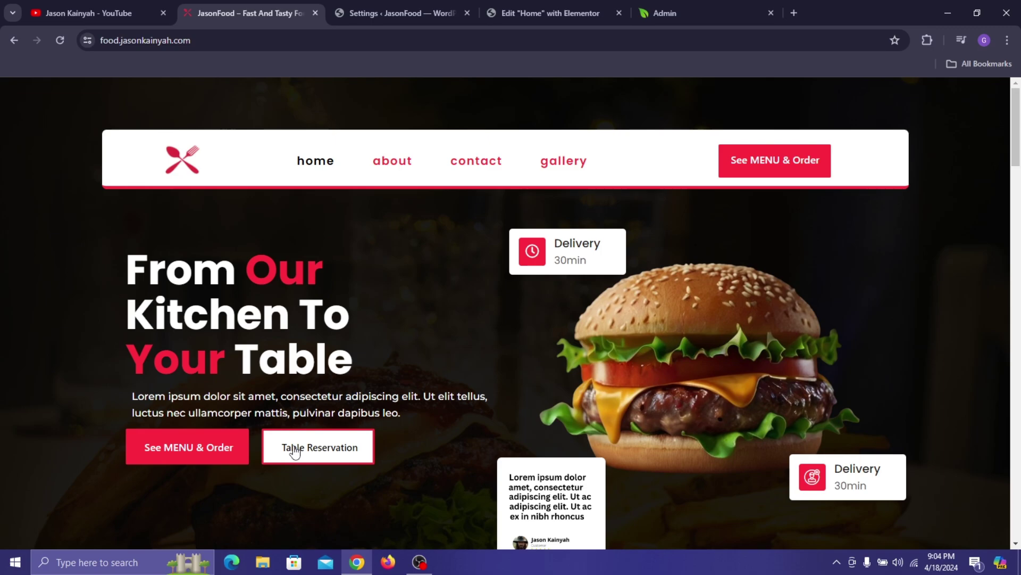
left_click(452, 4)
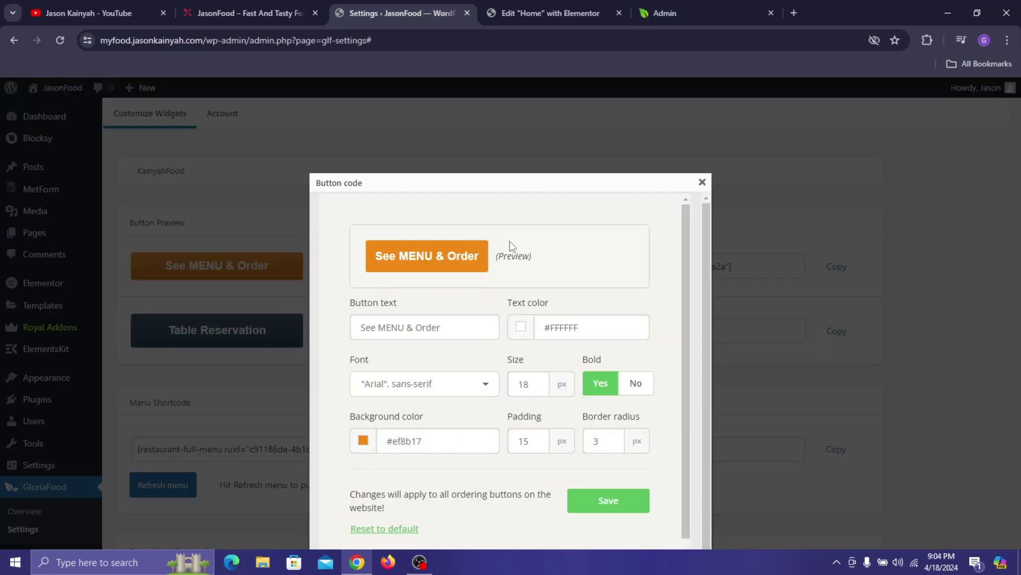
scroll(565, 348, "down", 1)
scroll(515, 318, "up", 1)
left_click(702, 182)
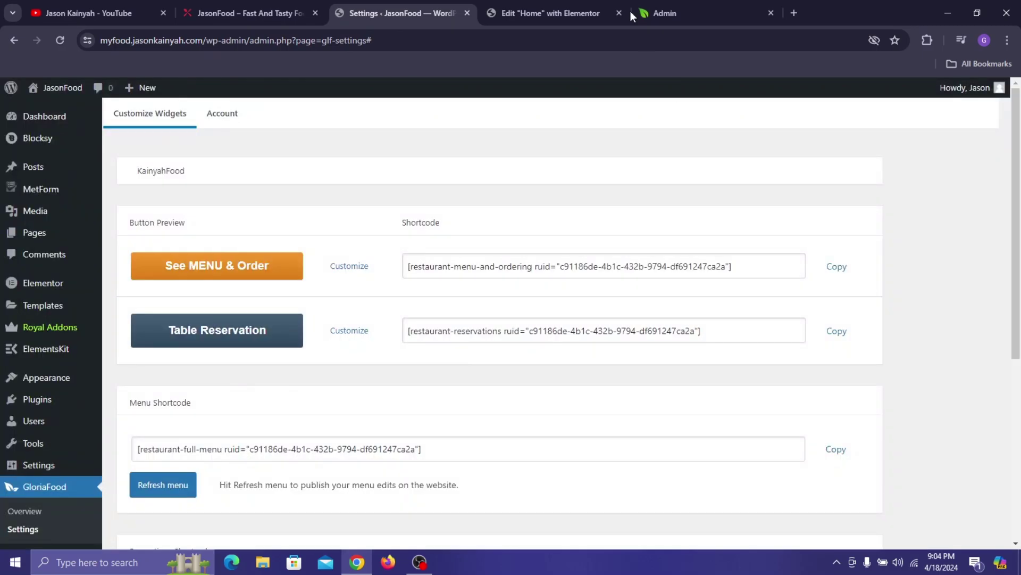
- Switch between the GloriaFood settings and editor tabs, ending in the Home page Elementor editor
left_click(612, 13)
left_click(398, 8)
left_click(538, 4)
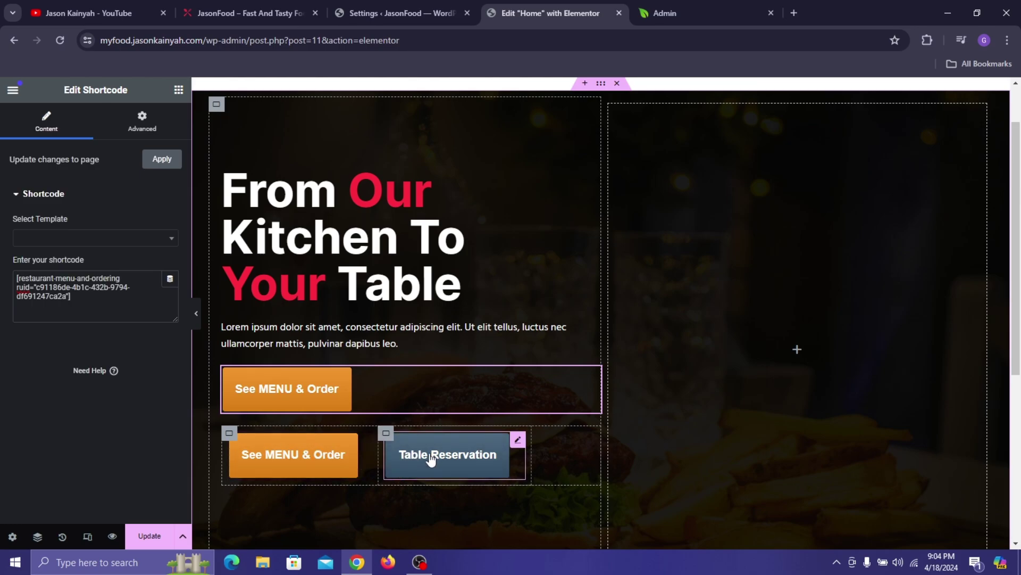
left_click(394, 7)
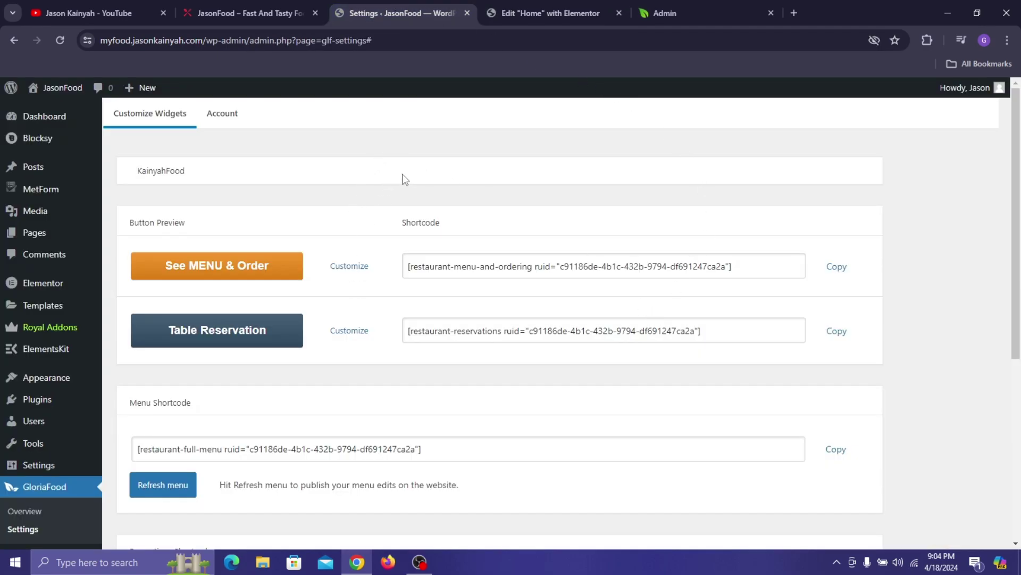
left_click(548, 12)
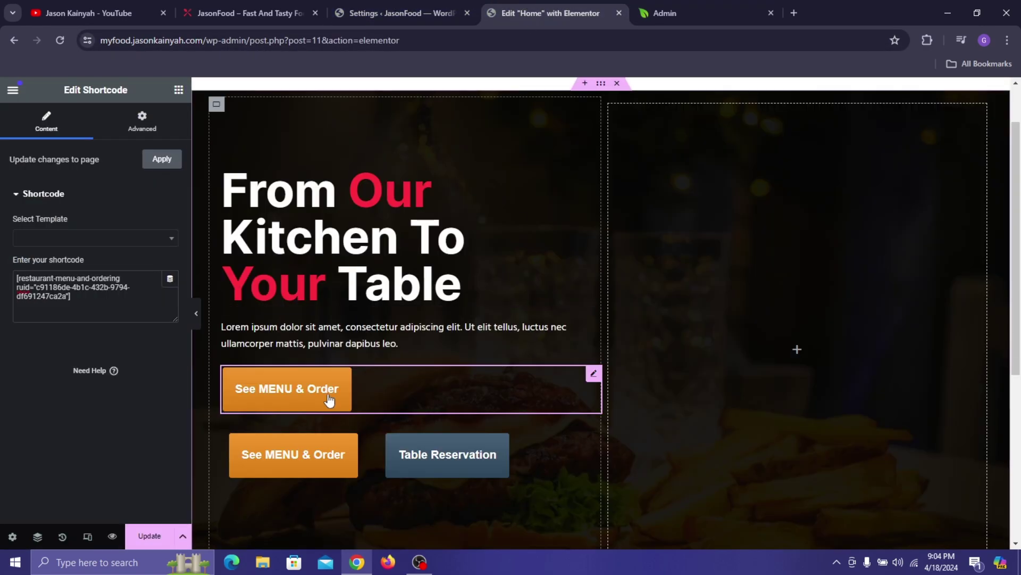
key("ctrl+Tab")
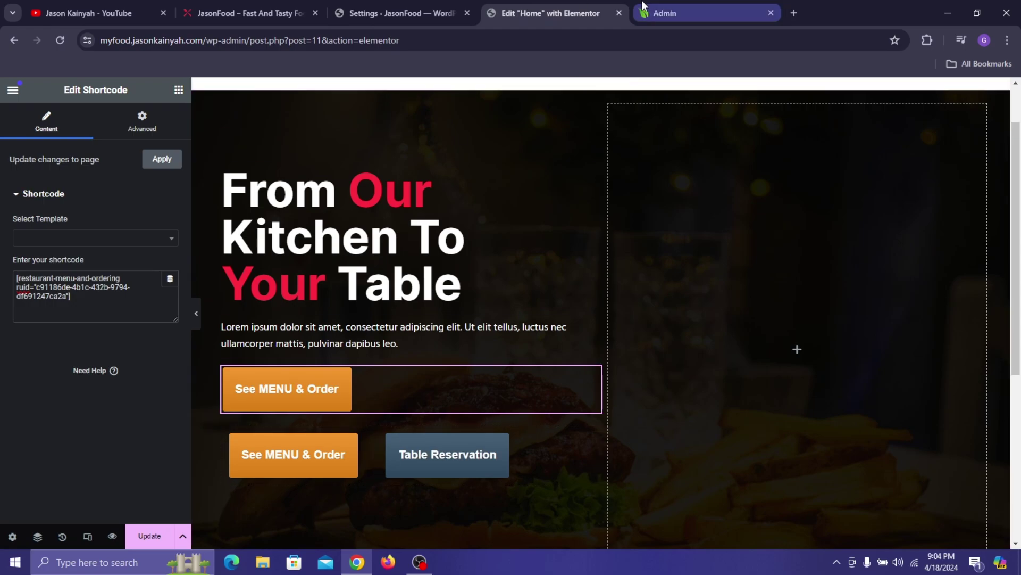
left_click(532, 12)
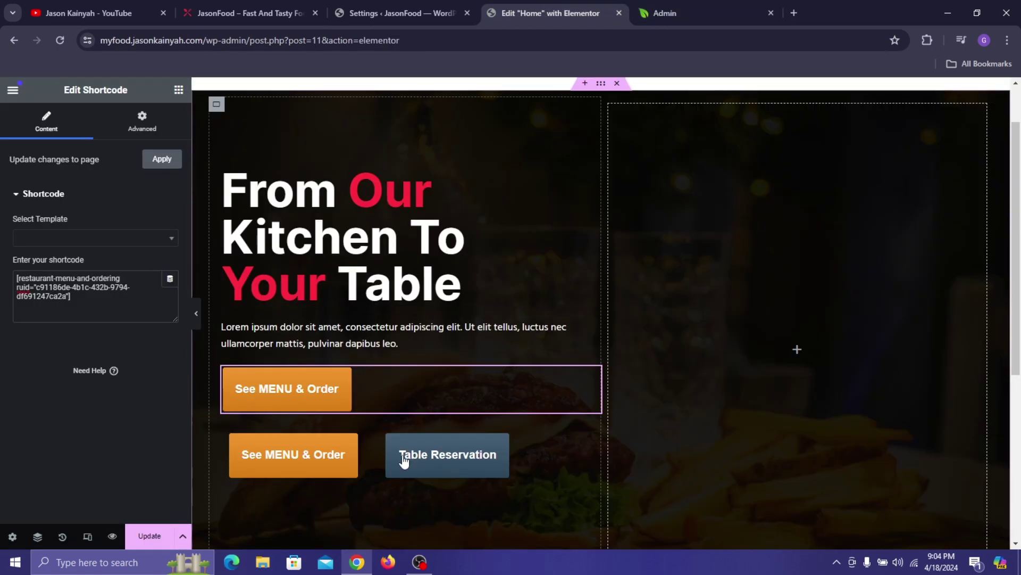
- Delete the shortcode ordering button widget and publish the page
right_click(594, 387)
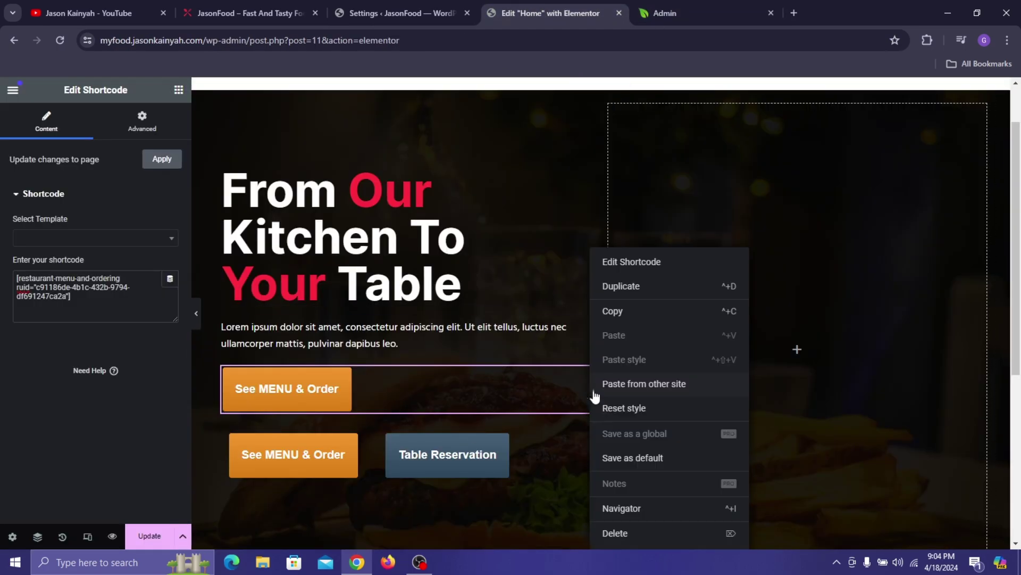
left_click(627, 531)
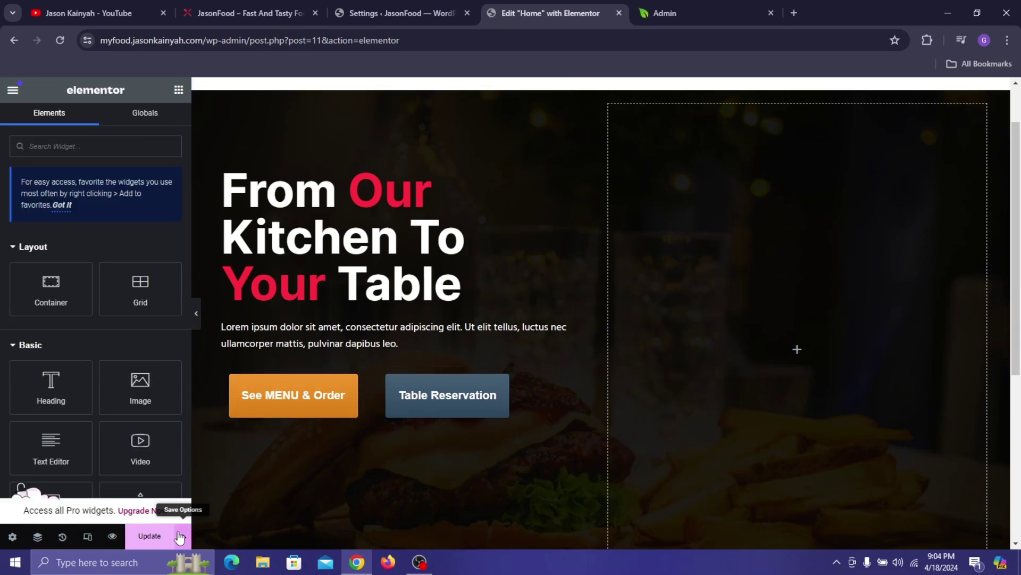
left_click(183, 536)
left_click(150, 536)
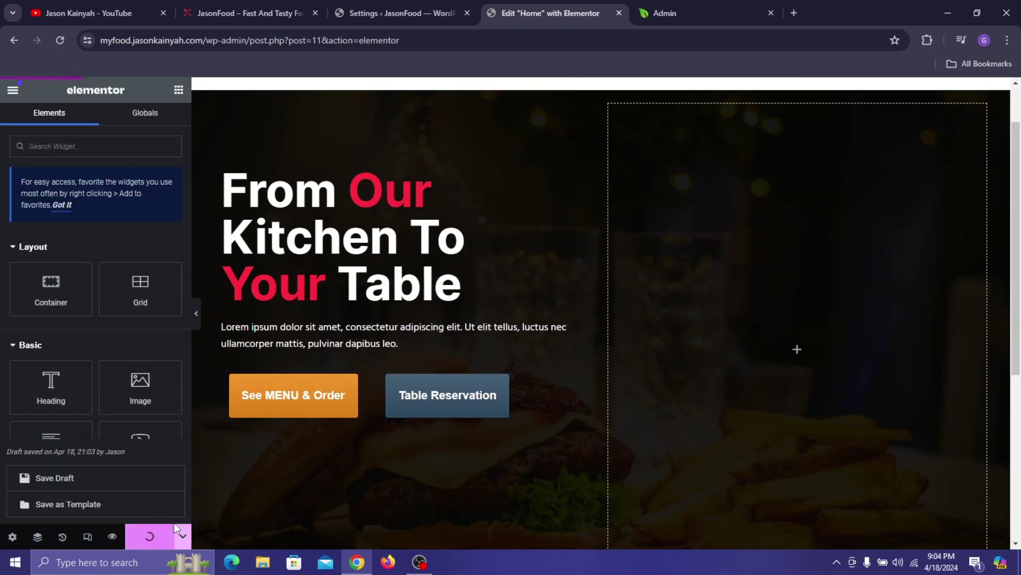
- Clear the padding on the See MENU & Order container and save the page
left_click(229, 374)
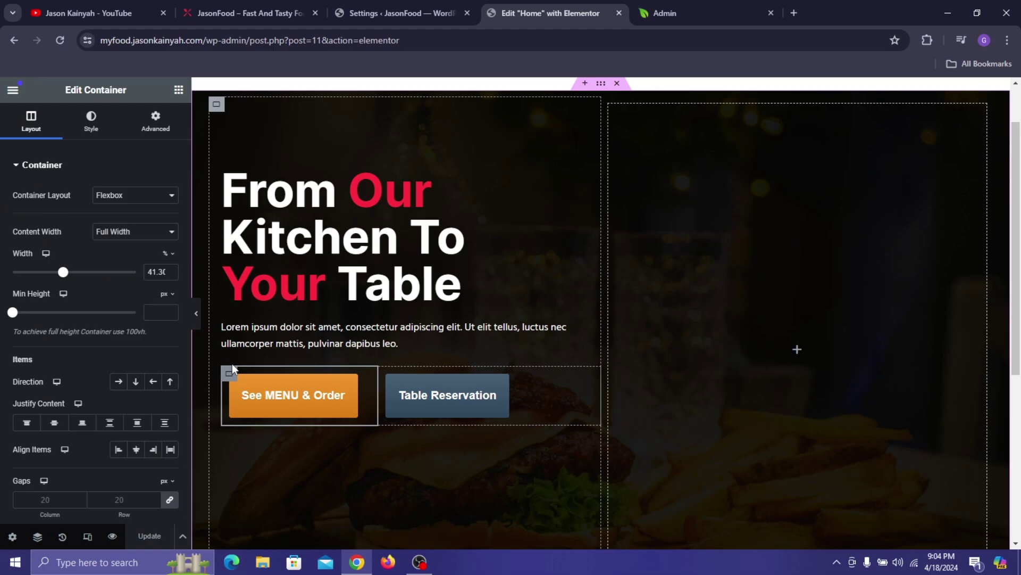
left_click(156, 121)
left_click(171, 265)
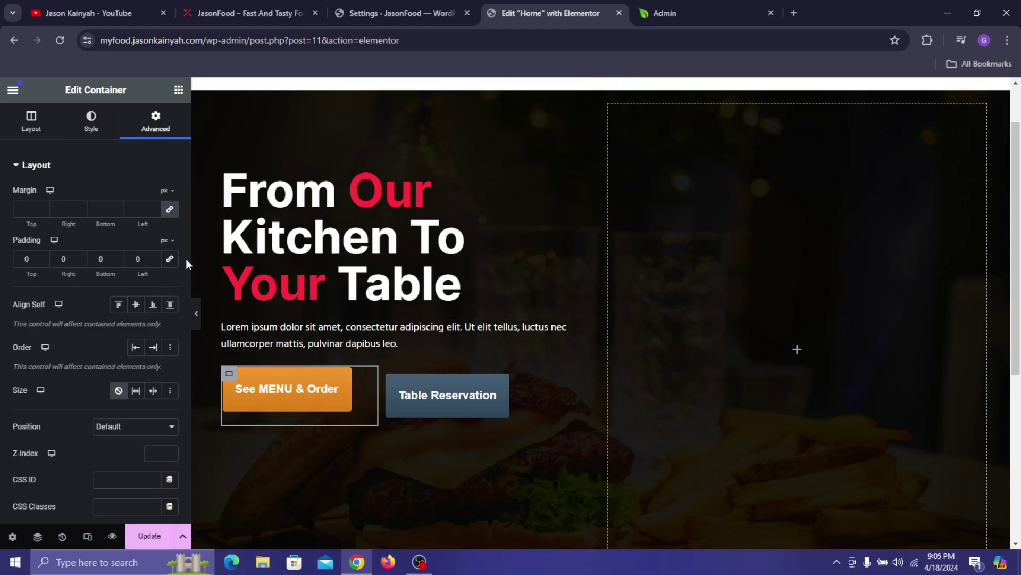
left_click(155, 262)
double_click(155, 261)
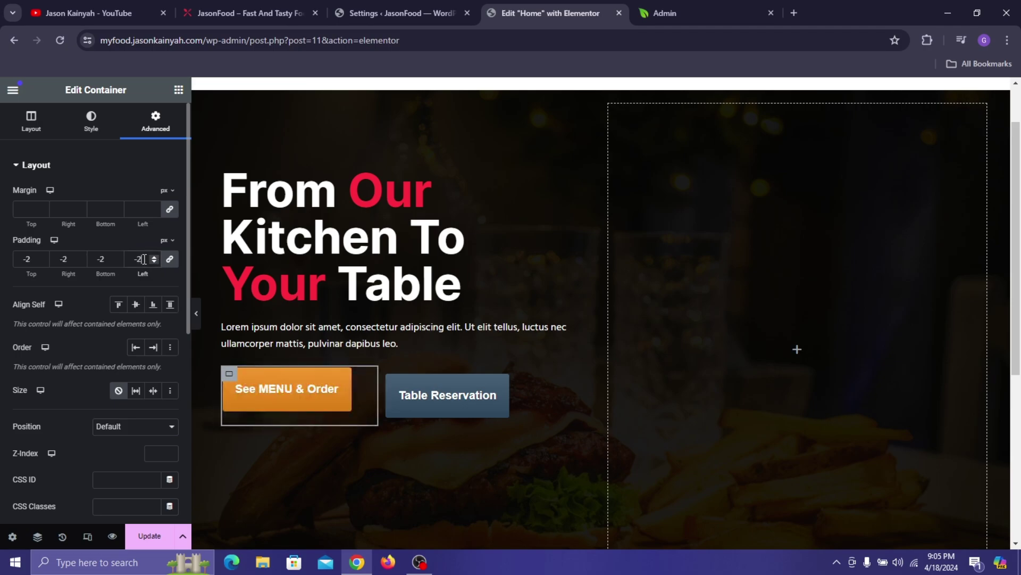
key("BackSpace")
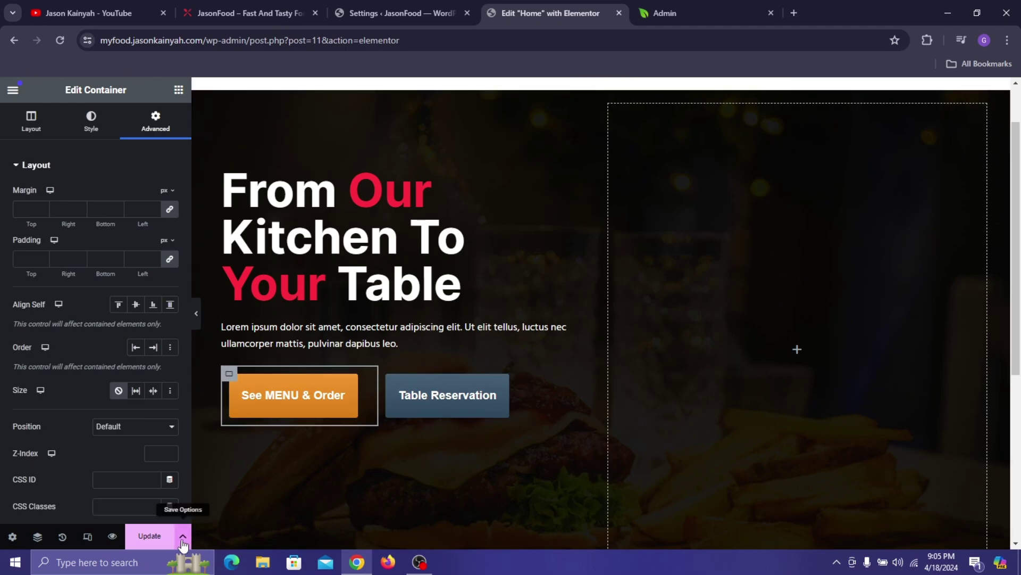
left_click(149, 536)
left_click(94, 537)
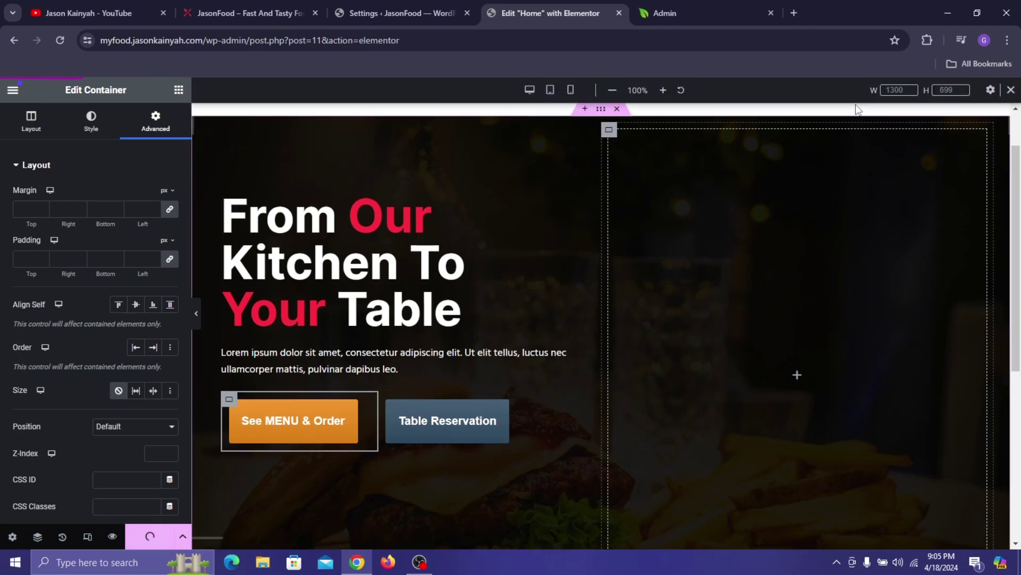
- Select the buttons row container in the Navigator, then close the Navigator and responsive preview
left_click(38, 541)
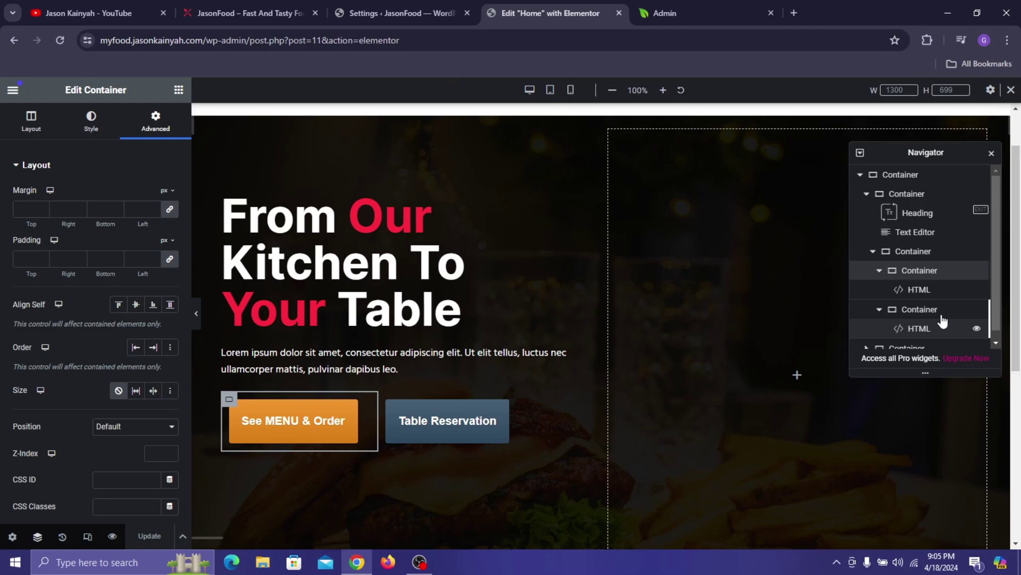
left_click(919, 256)
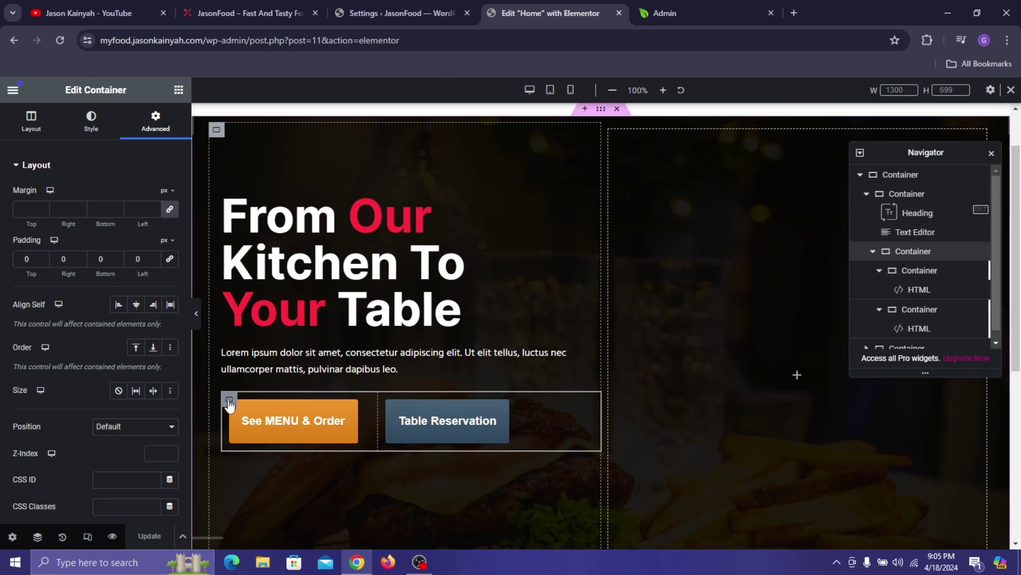
left_click(257, 393)
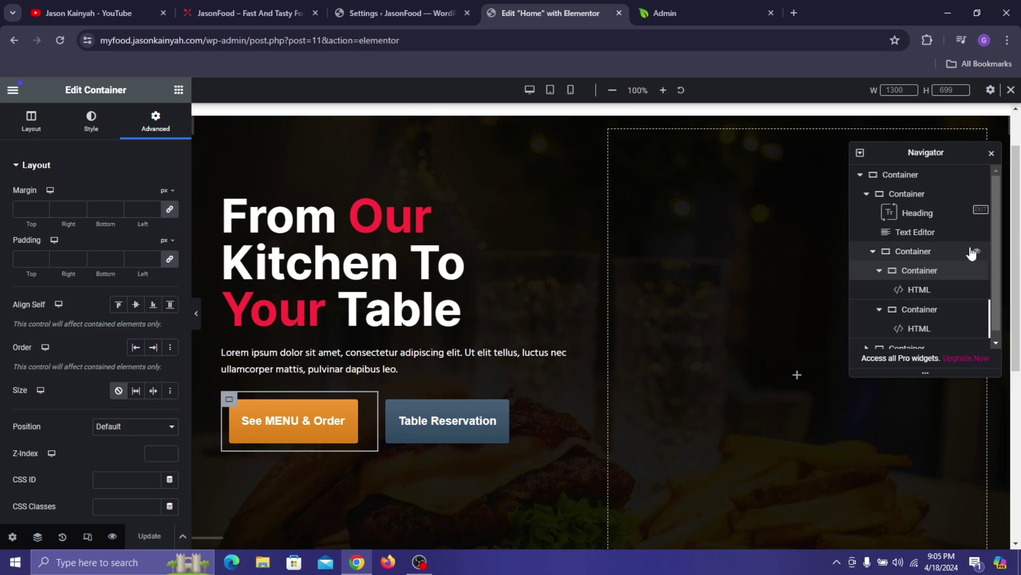
left_click(956, 254)
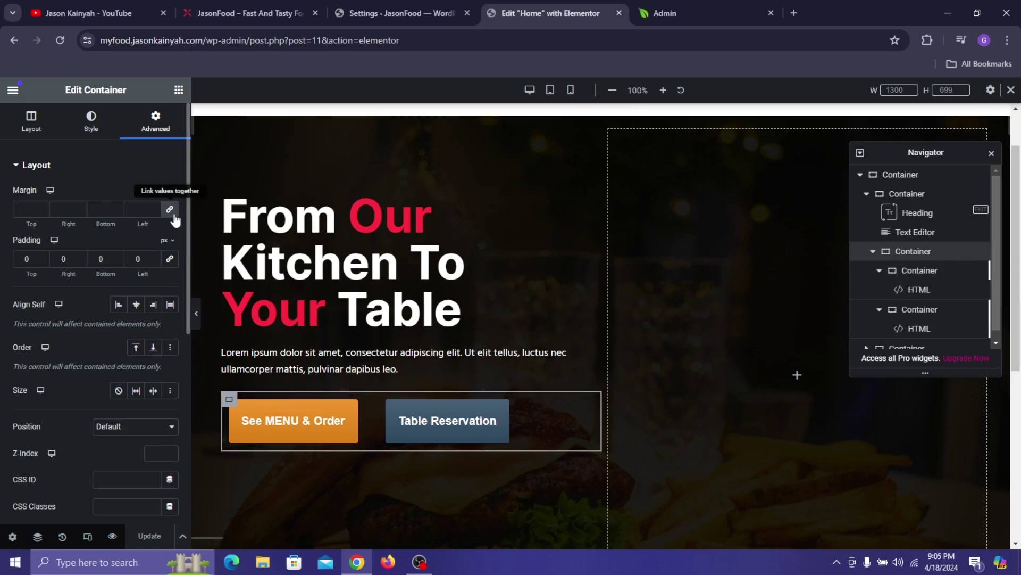
left_click(991, 153)
left_click(1011, 90)
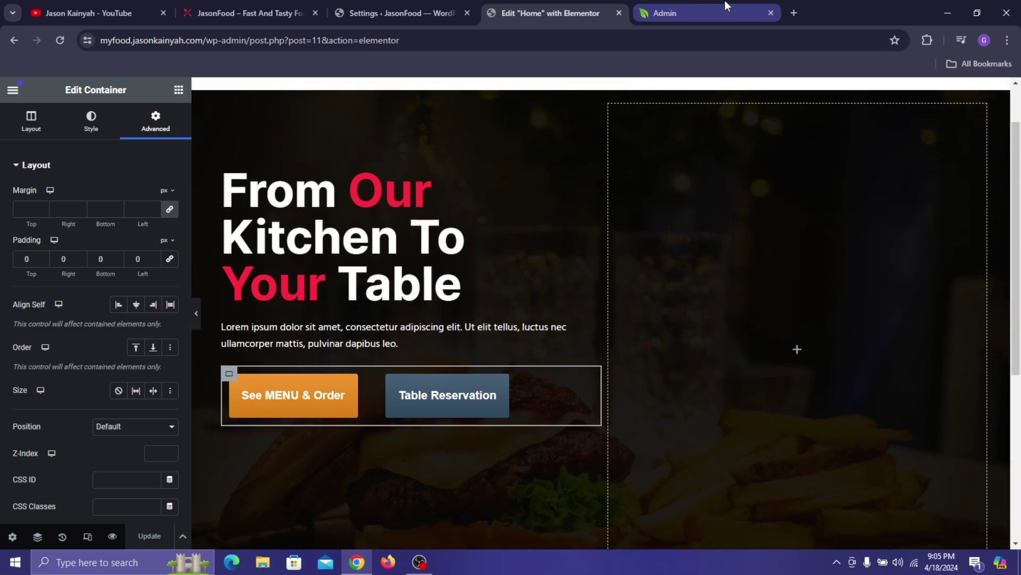
- Preview the page and browse the See MENU & Order popup's food menu and delivery info
left_click(113, 536)
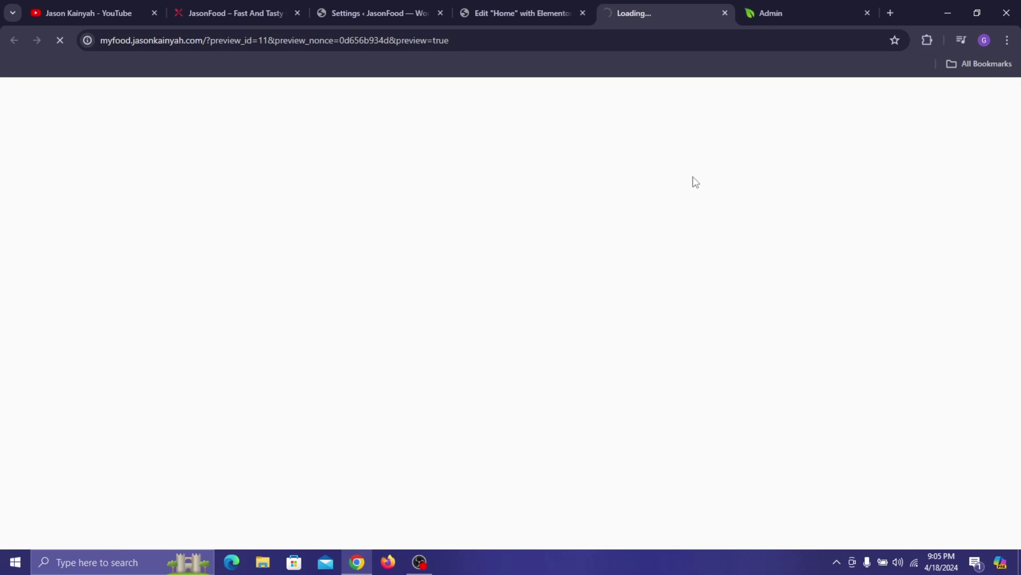
scroll(467, 305, "down", 3)
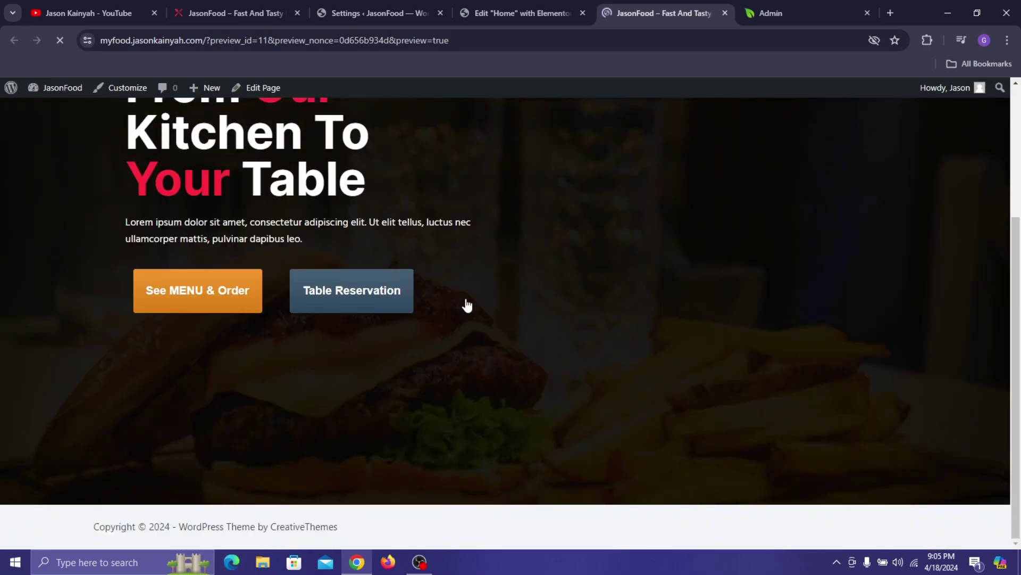
scroll(239, 308, "up", 3)
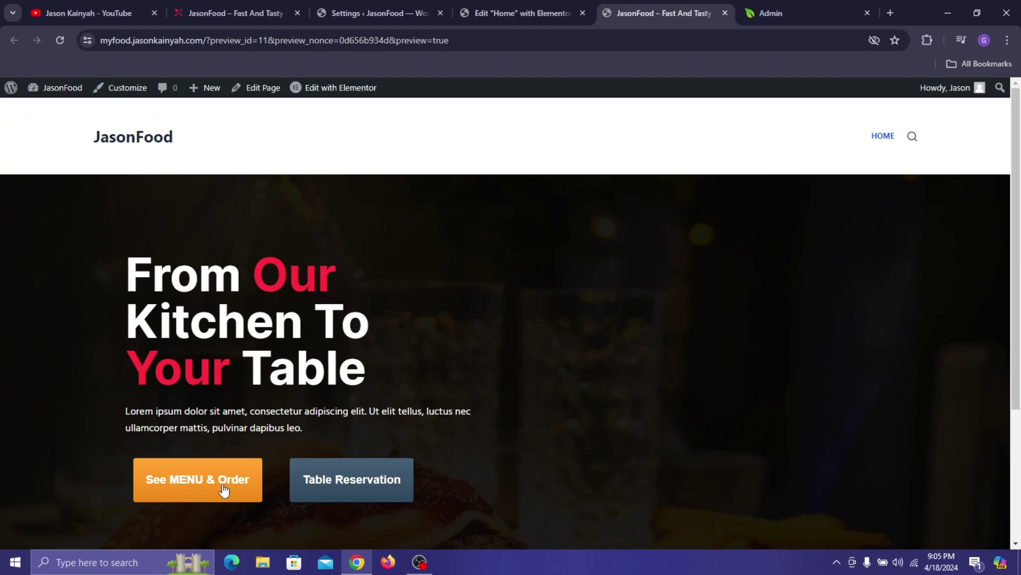
left_click(223, 488)
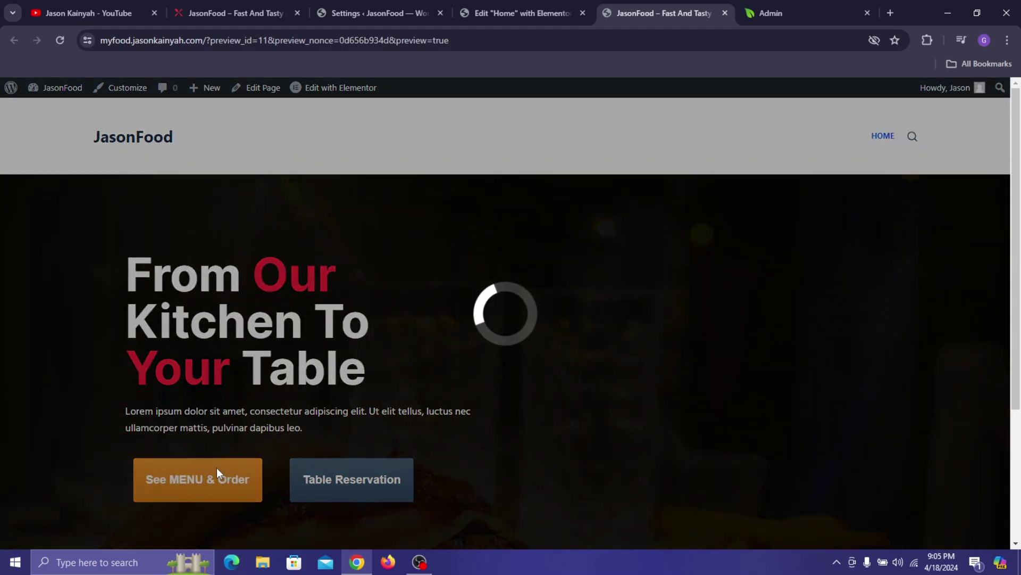
scroll(487, 154, "down", 2)
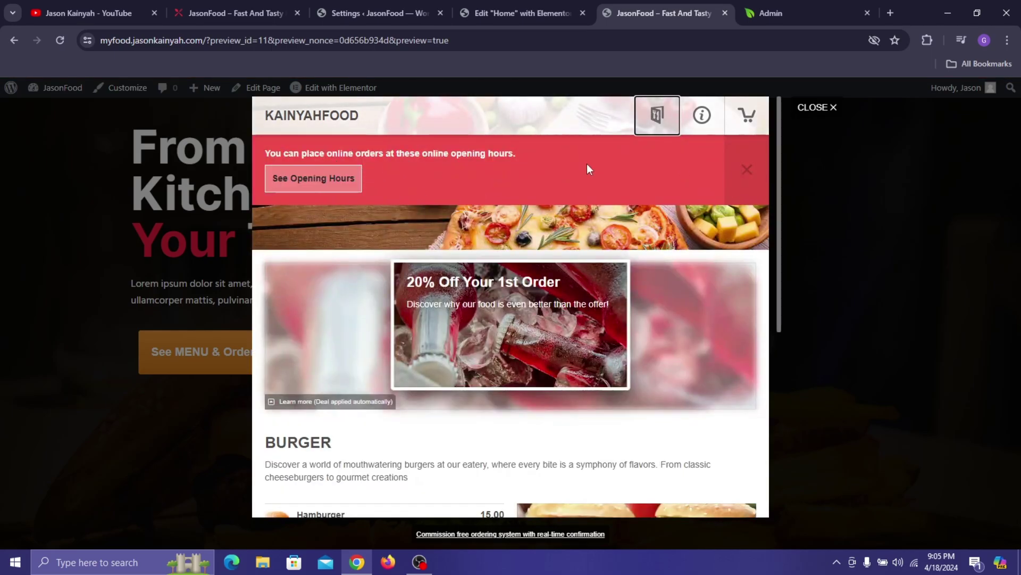
left_click(747, 169)
scroll(498, 298, "down", 3)
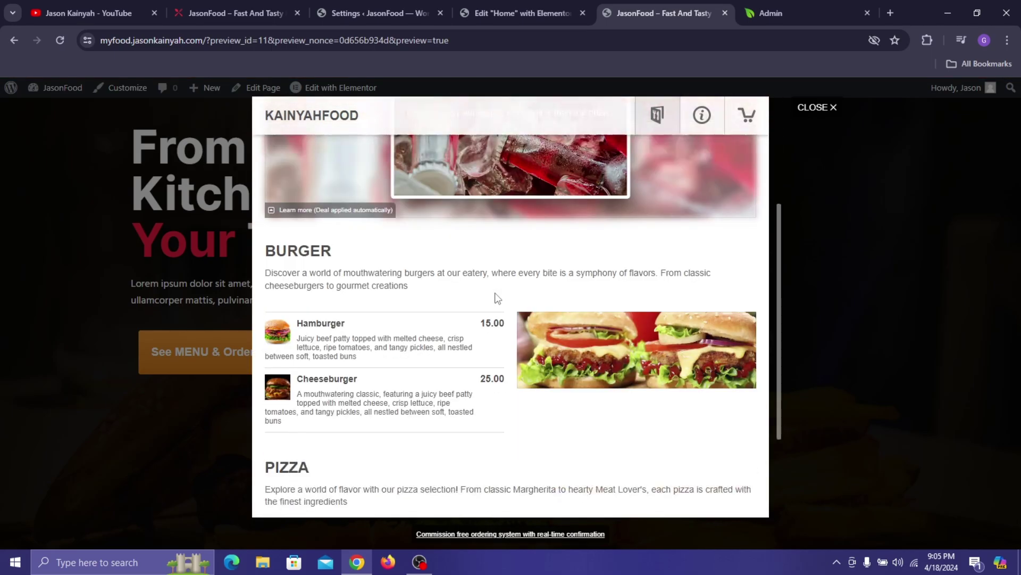
scroll(497, 298, "down", 3)
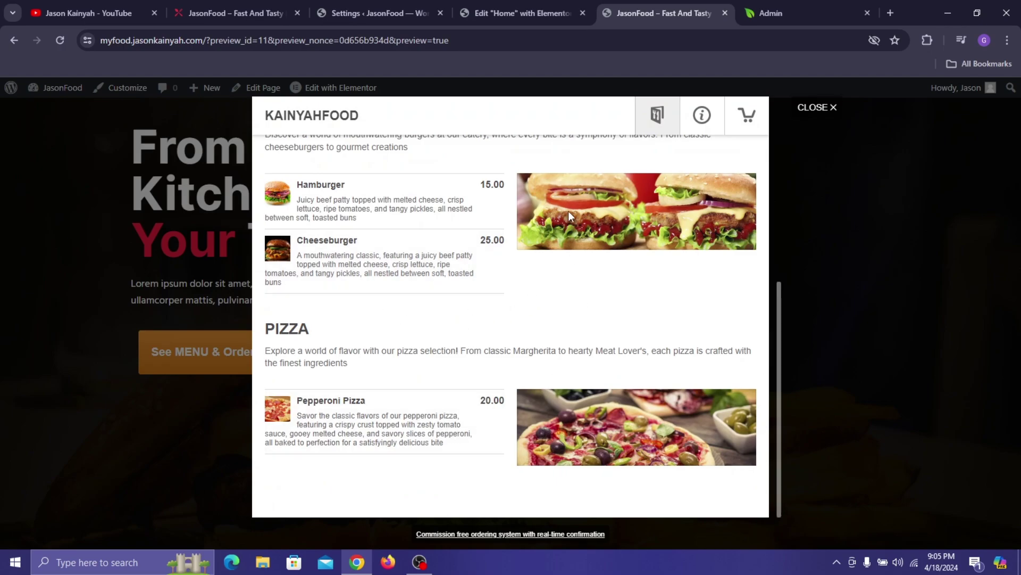
scroll(568, 216, "up", 6)
left_click(700, 121)
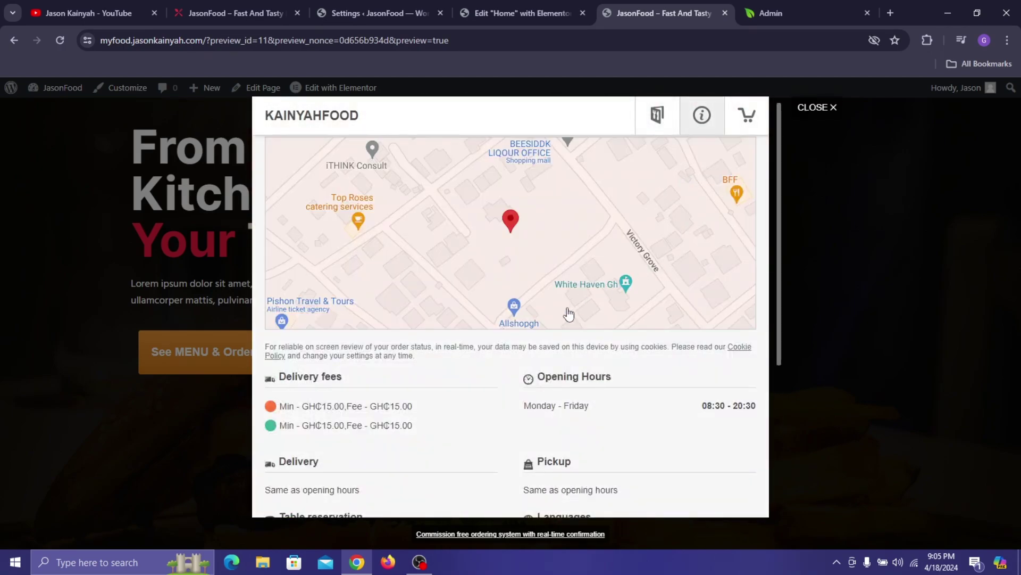
left_click(658, 116)
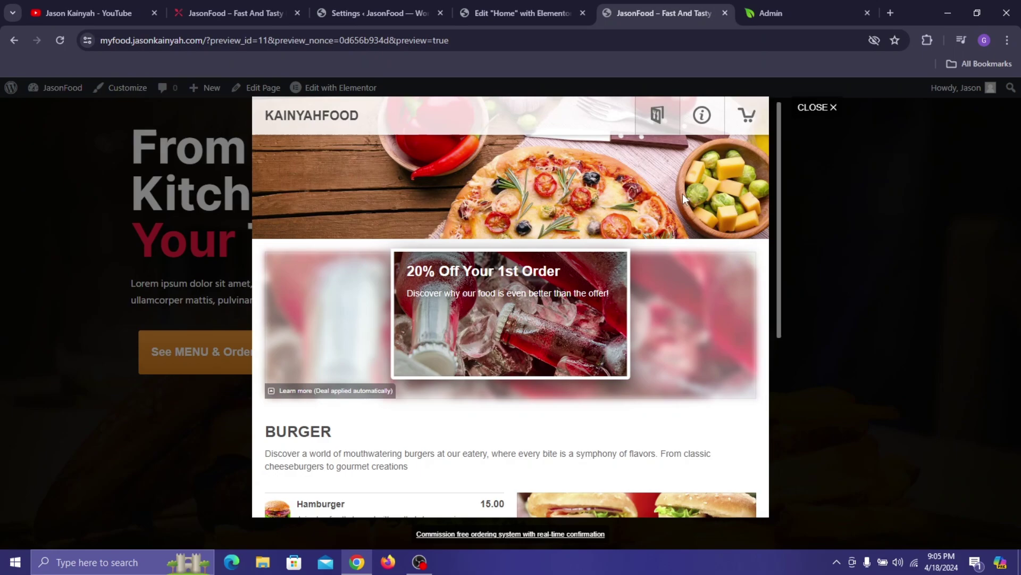
left_click(245, 11)
left_click(686, 13)
left_click(809, 117)
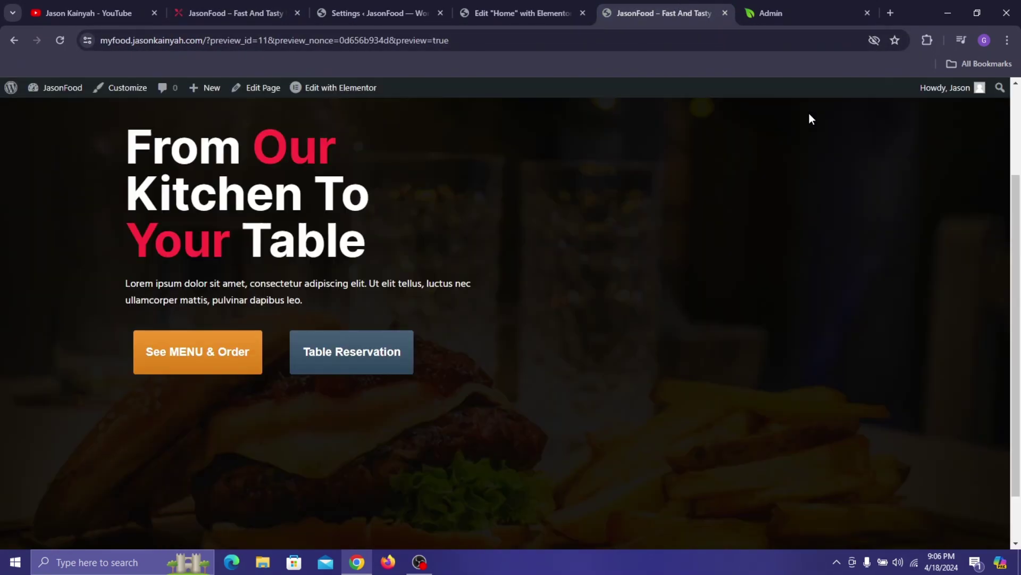
- Try the Table Reservation popup's people choices, close it, and return to the editor
left_click(343, 364)
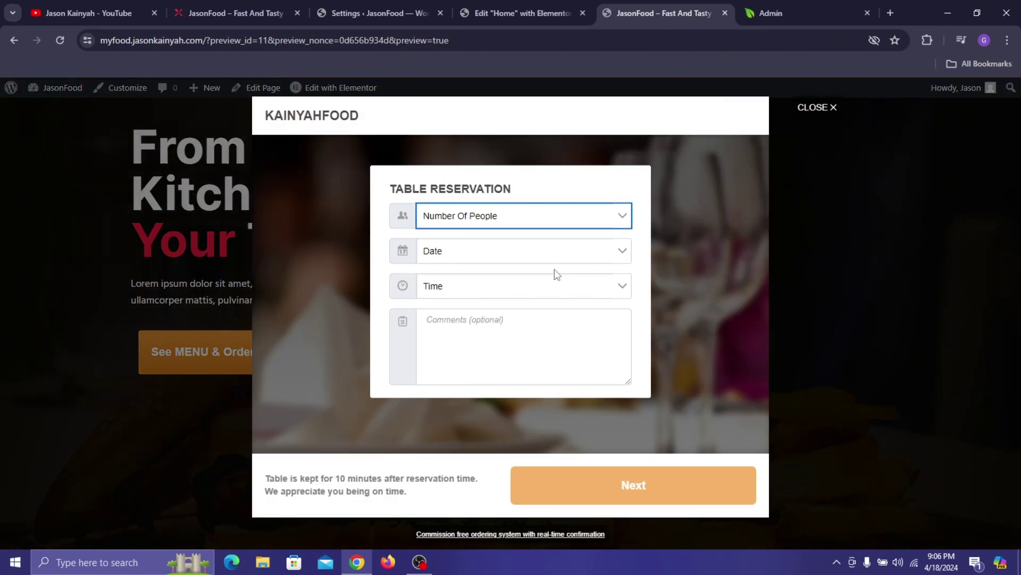
left_click(564, 227)
left_click(690, 264)
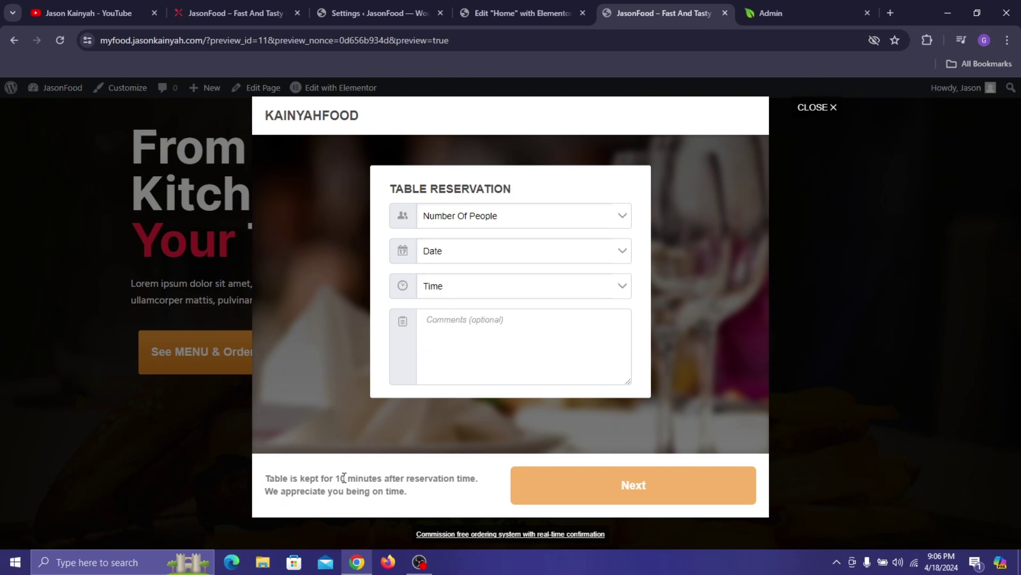
left_click_drag(349, 475, 835, 429)
left_click(712, 397)
left_click(842, 108)
left_click(531, 3)
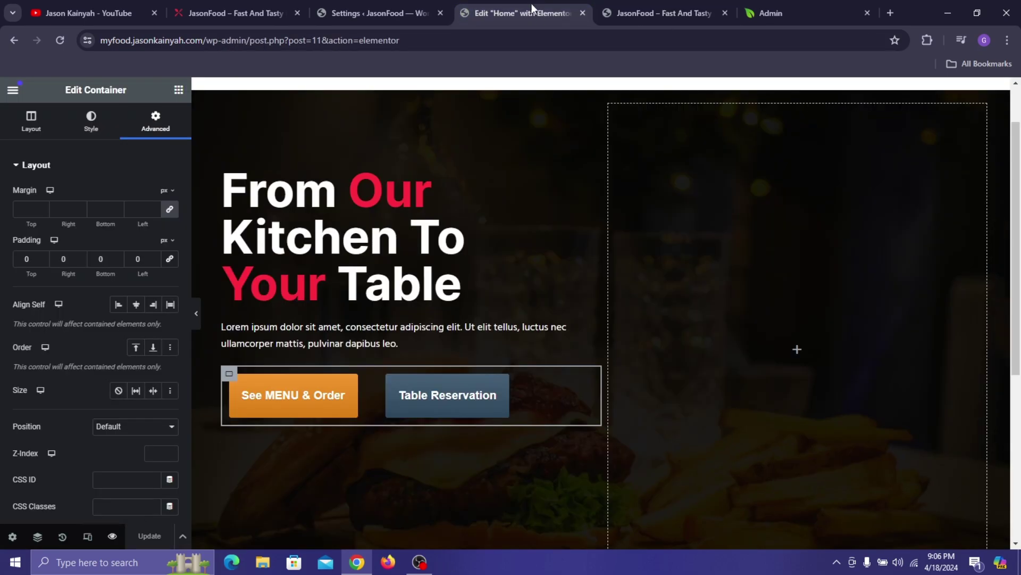
- Copy the Menu Button style code from the Food Stuff folder's Notepad file
left_click(263, 567)
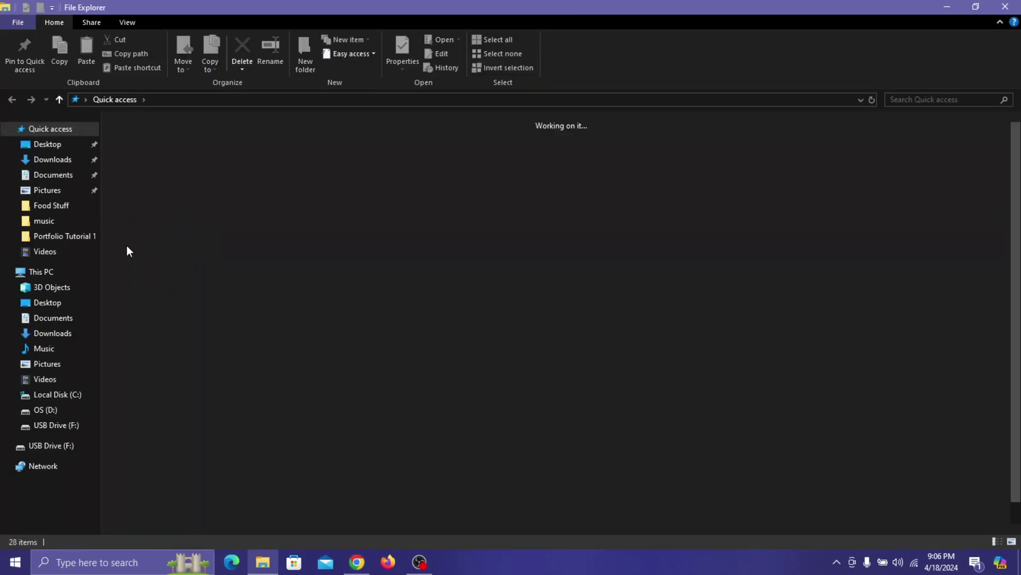
left_click(76, 210)
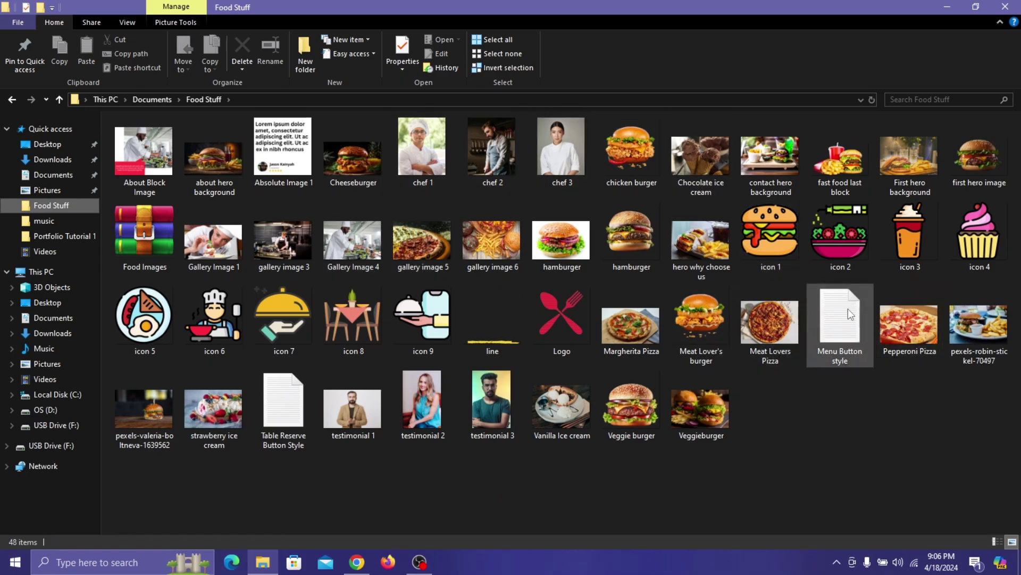
left_click(851, 332)
double_click(851, 334)
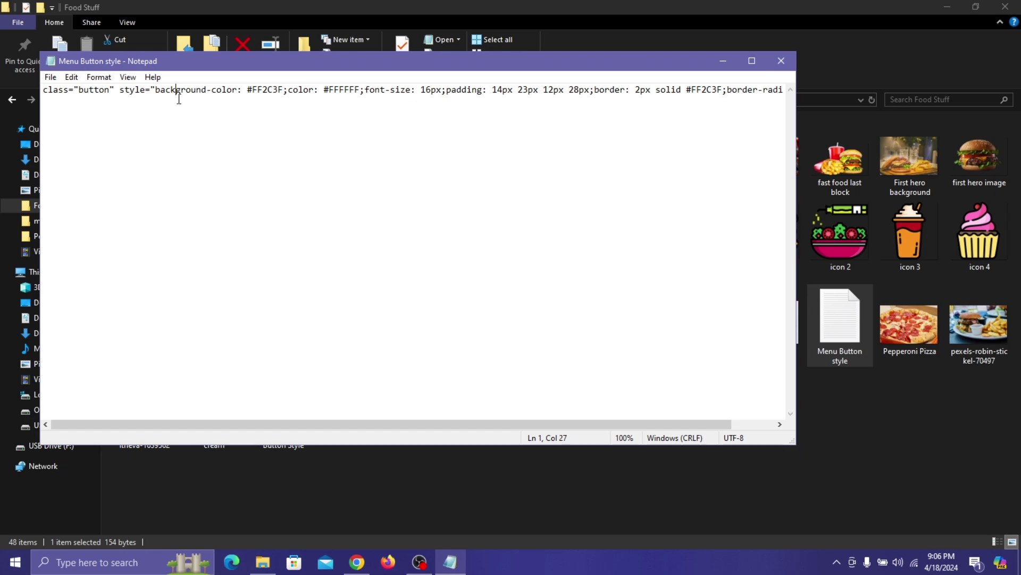
key("ctrl+a")
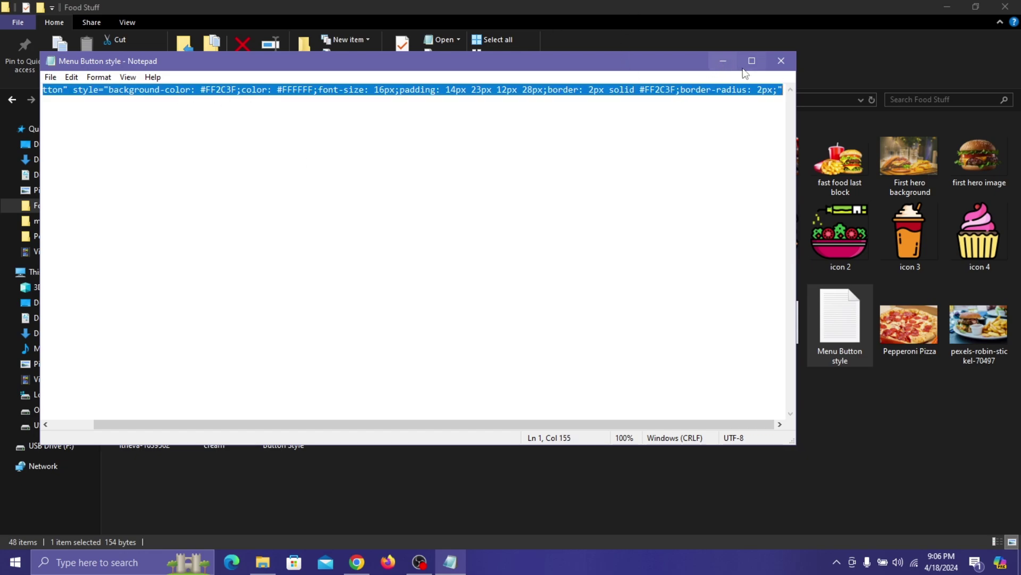
left_click(781, 61)
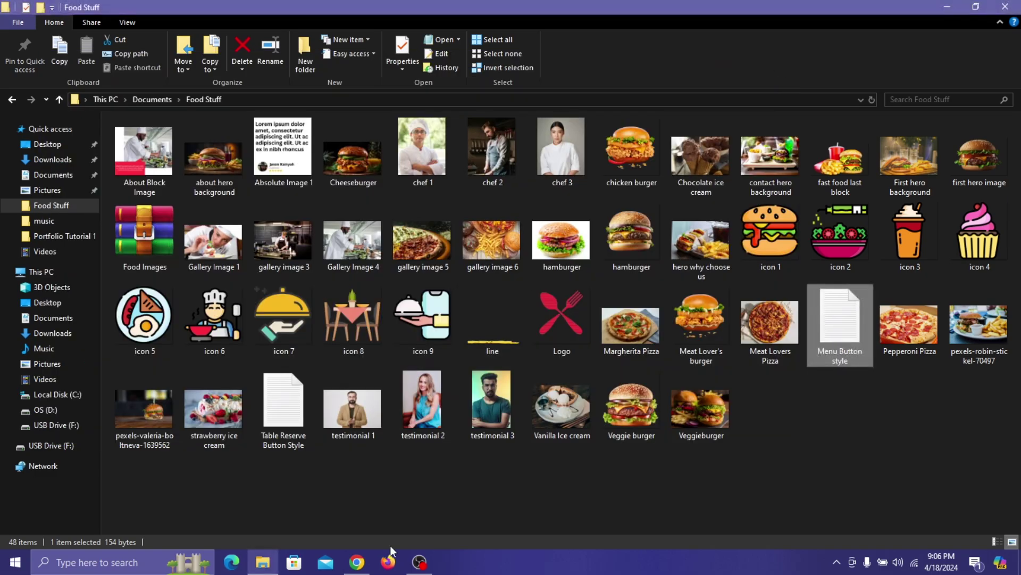
- Paste the style over the glf-button class in the See MENU & Order HTML widget
left_click(359, 565)
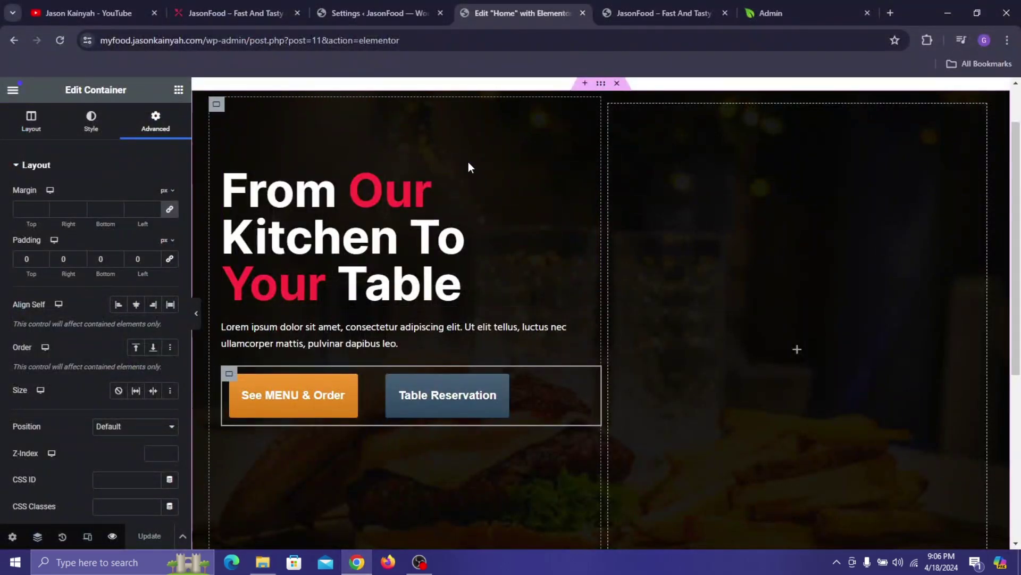
left_click(805, 12)
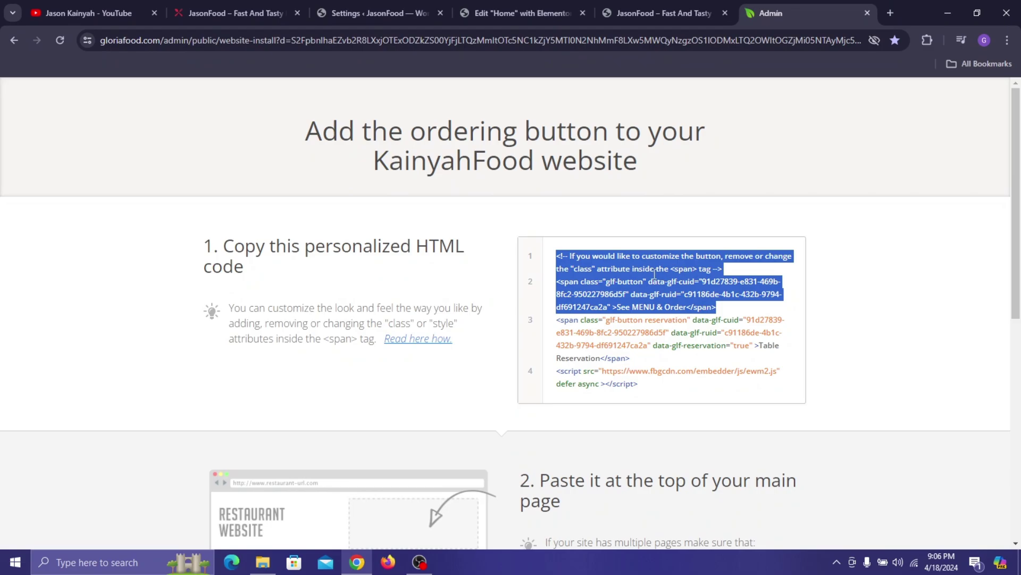
left_click(655, 230)
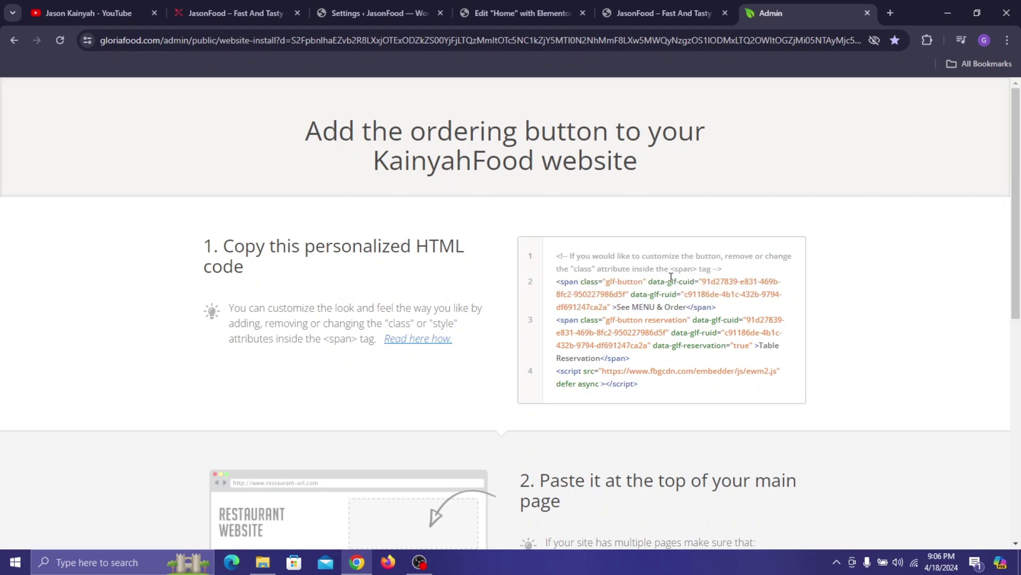
left_click(532, 12)
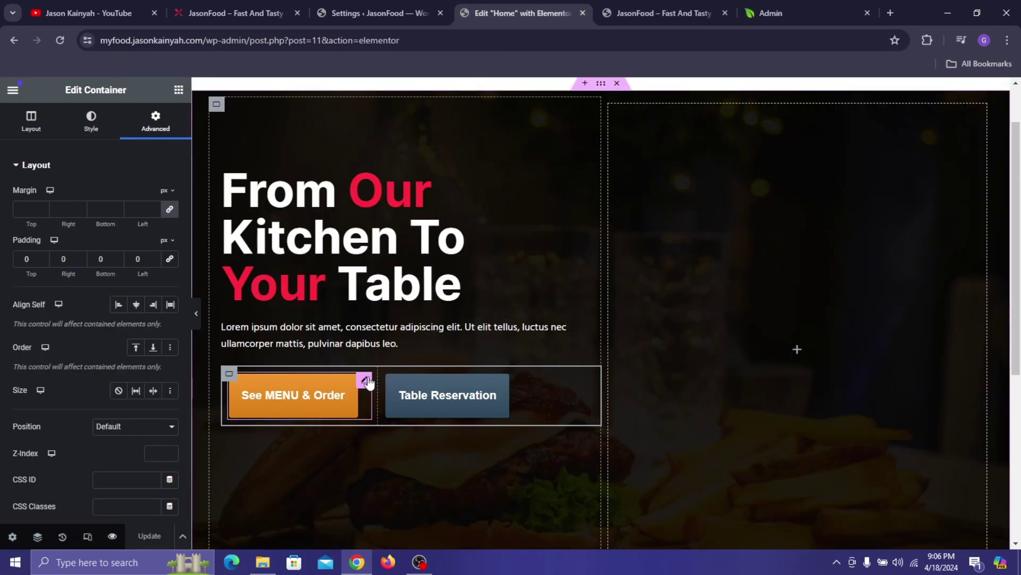
left_click(366, 380)
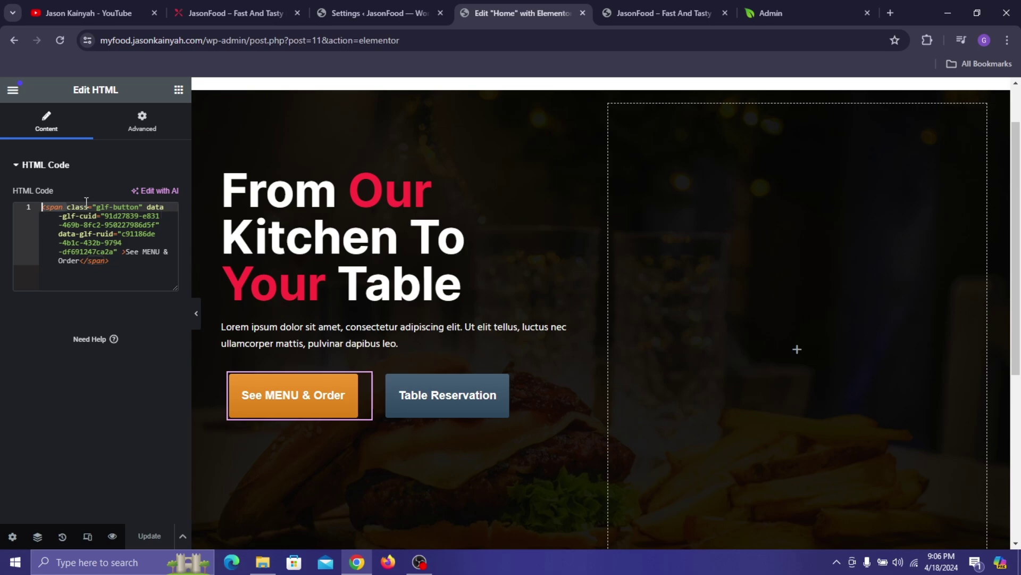
left_click(116, 207)
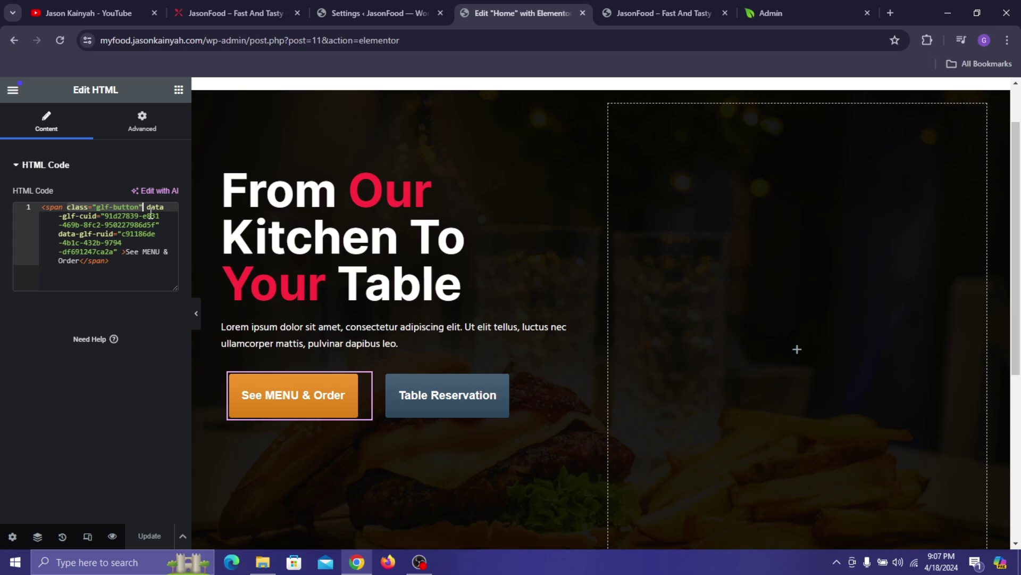
type("<span class=\"button\" style=\"background-color: #FF2C3F;color: #FFFFFF;font-size: 16px;padding: 14px 23px 12px 28px;border: 2px solid #FF2C3F;border-radius: 2px;\"")
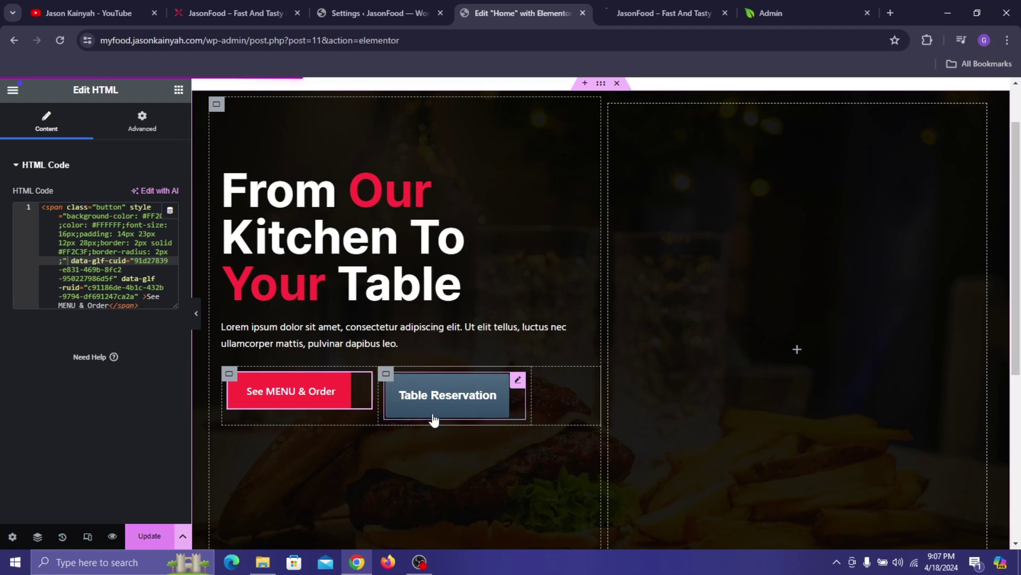
left_click(518, 382)
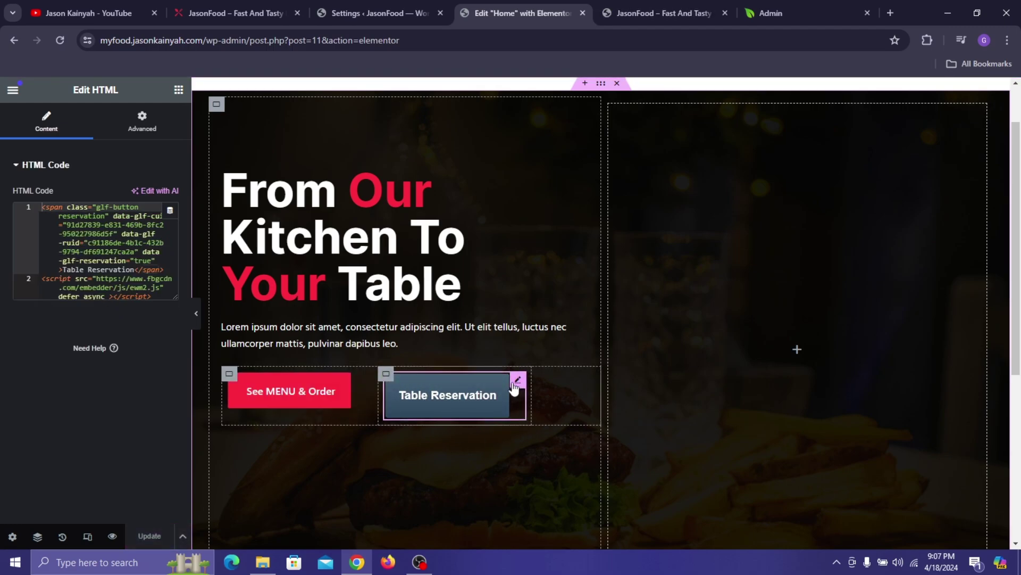
- Paste the Table Reserve Button Style code into the widget, save, and narrow the buttons container to about 36.6%
left_click(272, 562)
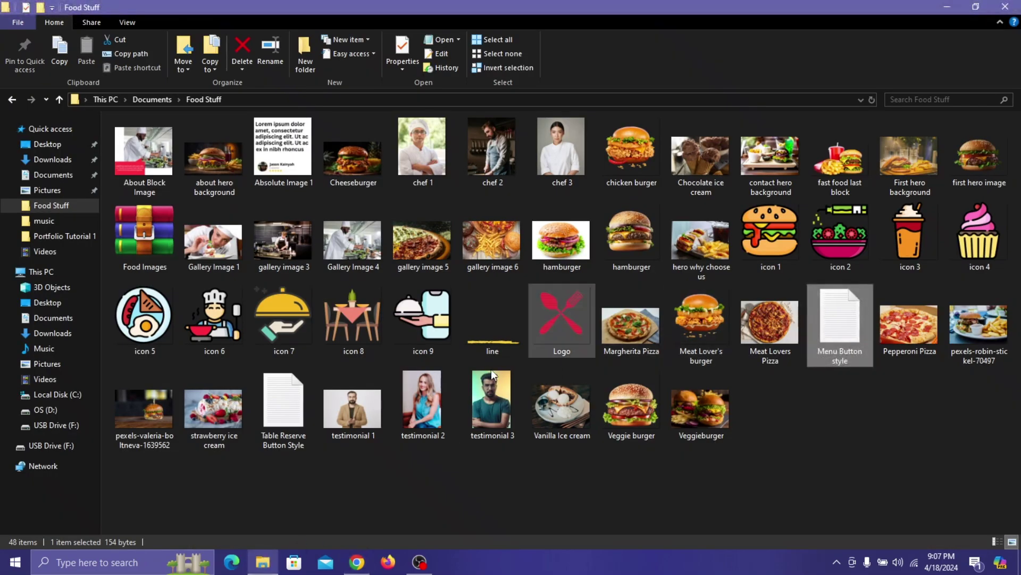
double_click(283, 408)
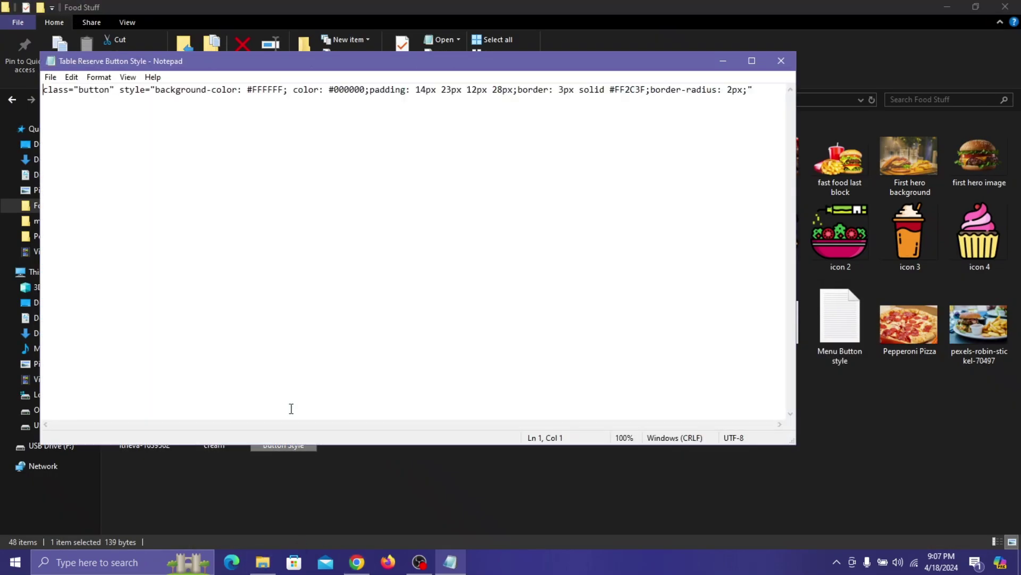
key("ctrl+a")
key("ctrl+c")
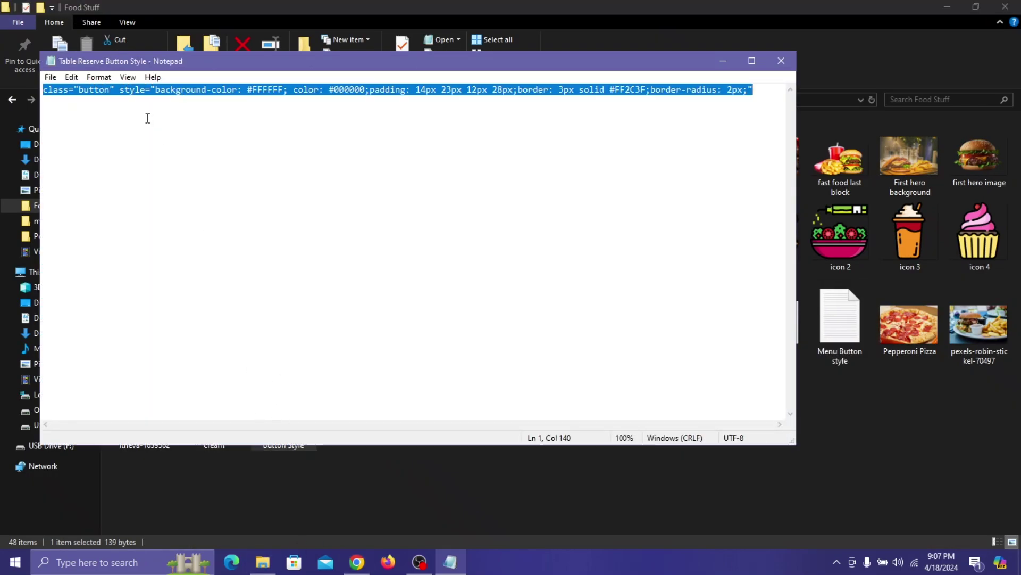
left_click(781, 63)
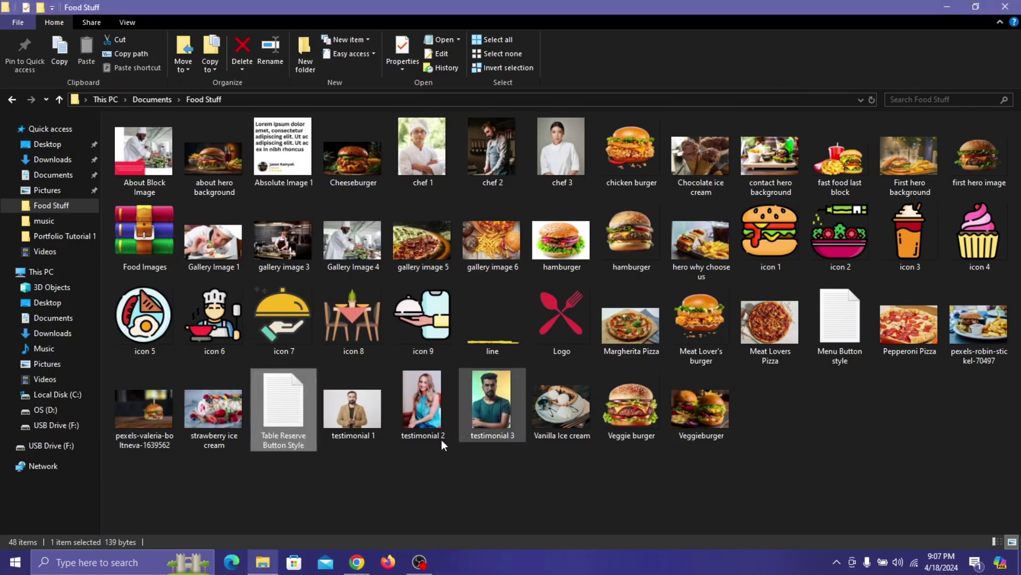
left_click(358, 562)
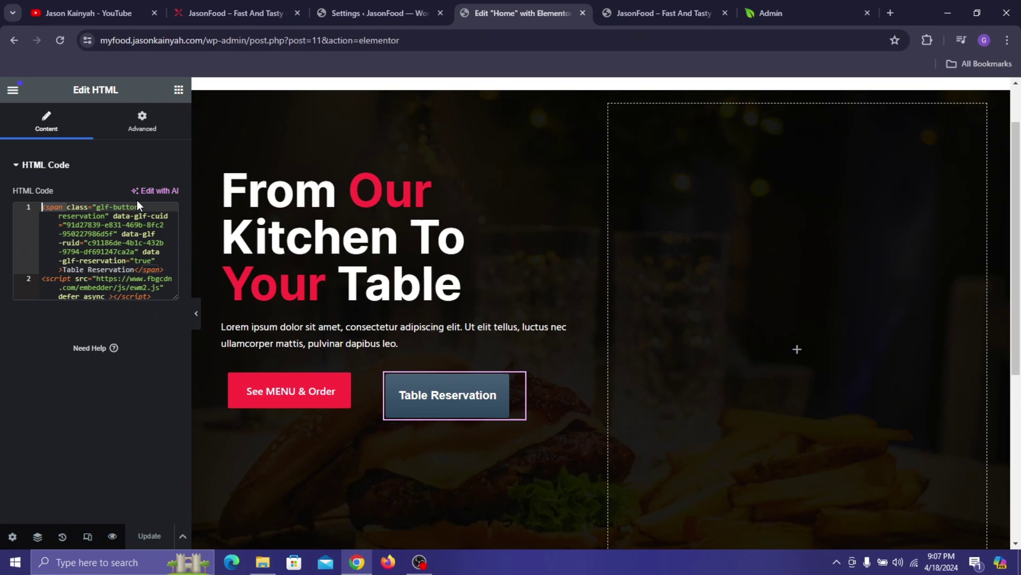
key("ctrl+v")
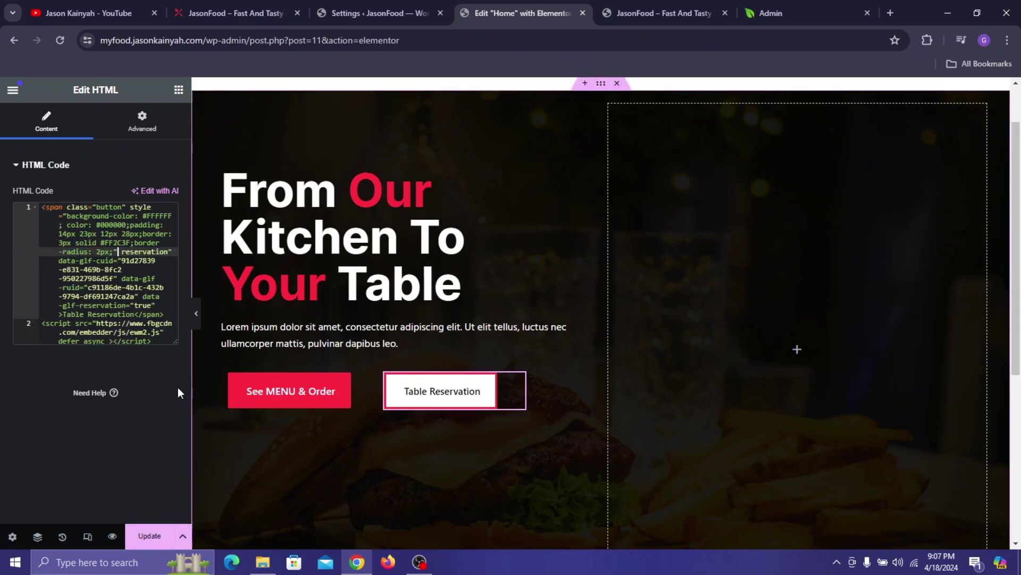
key("ctrl+s")
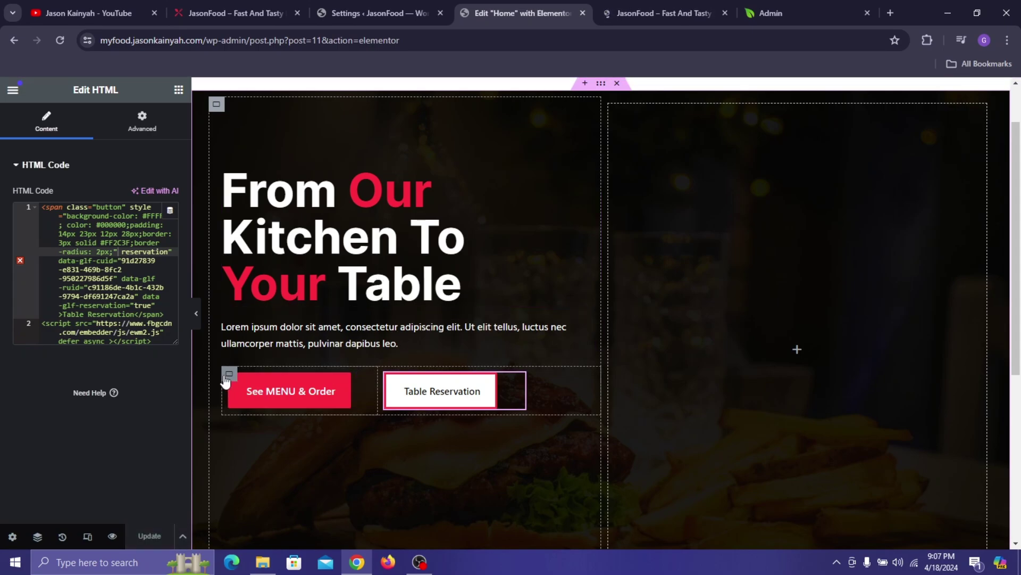
left_click(229, 374)
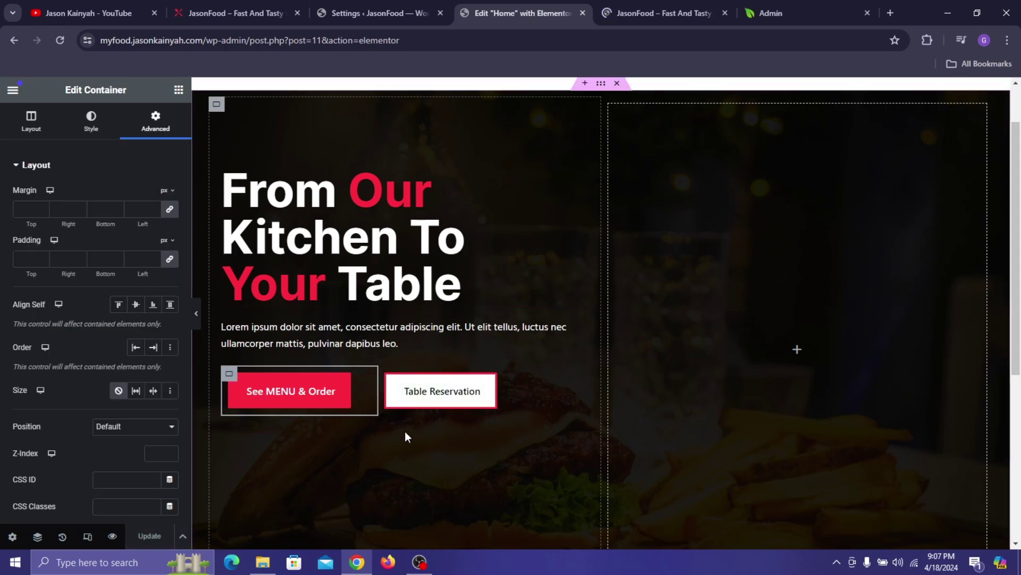
mouse_move(378, 399)
left_mouse_down()
mouse_move(361, 400)
mouse_move(373, 402)
left_mouse_up()
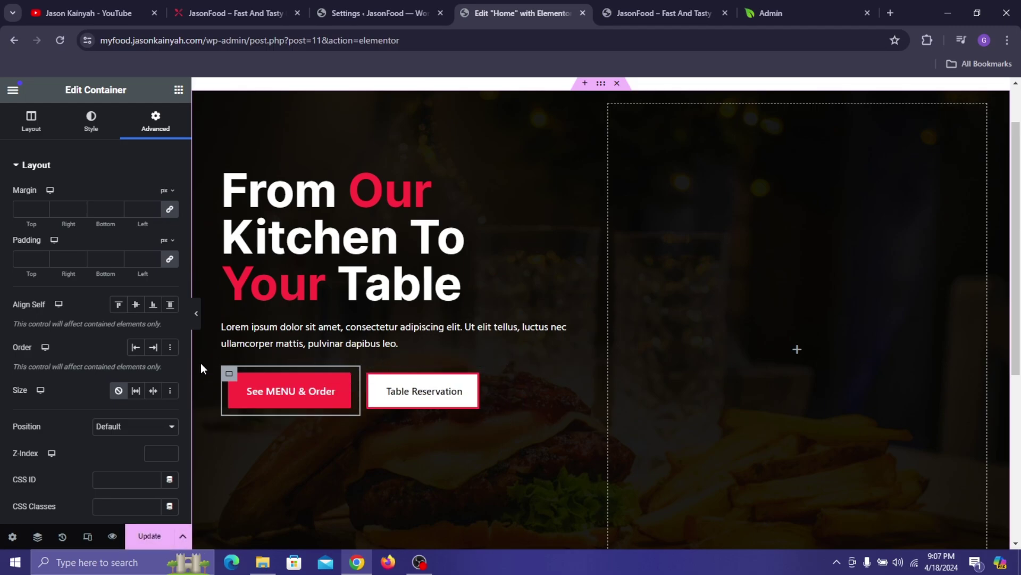
- Update the page and reload the preview to check the red and white hero buttons side by side
left_click(179, 7)
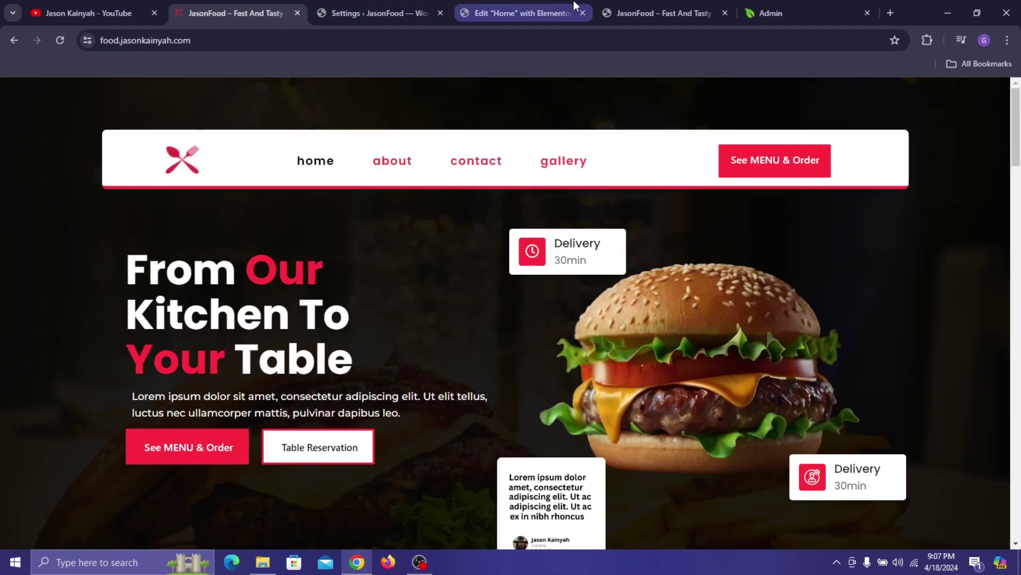
left_click(519, 12)
left_click(149, 536)
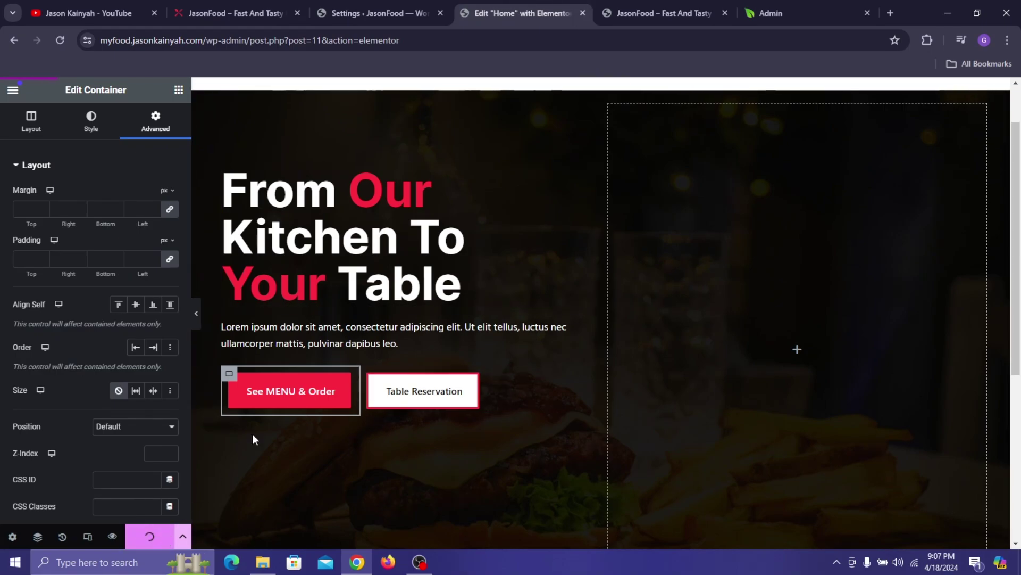
left_click(665, 9)
key("F5")
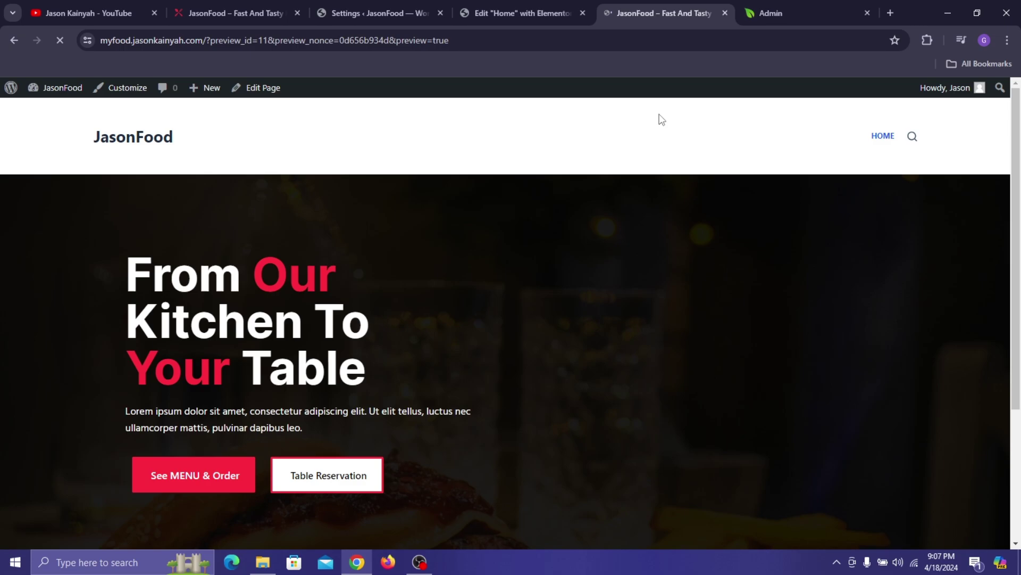
scroll(196, 239, "down", 3)
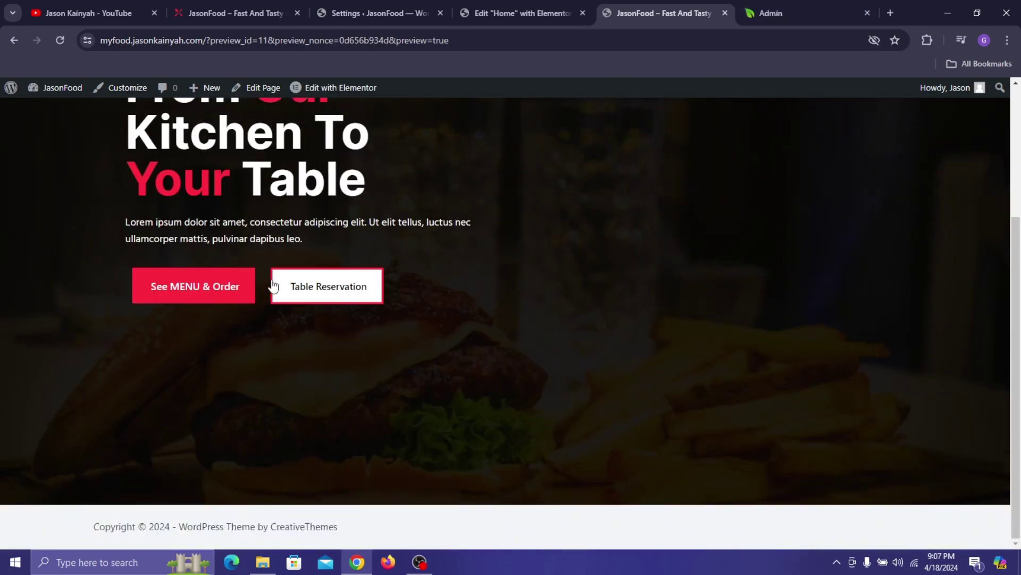
scroll(279, 229, "up", 3)
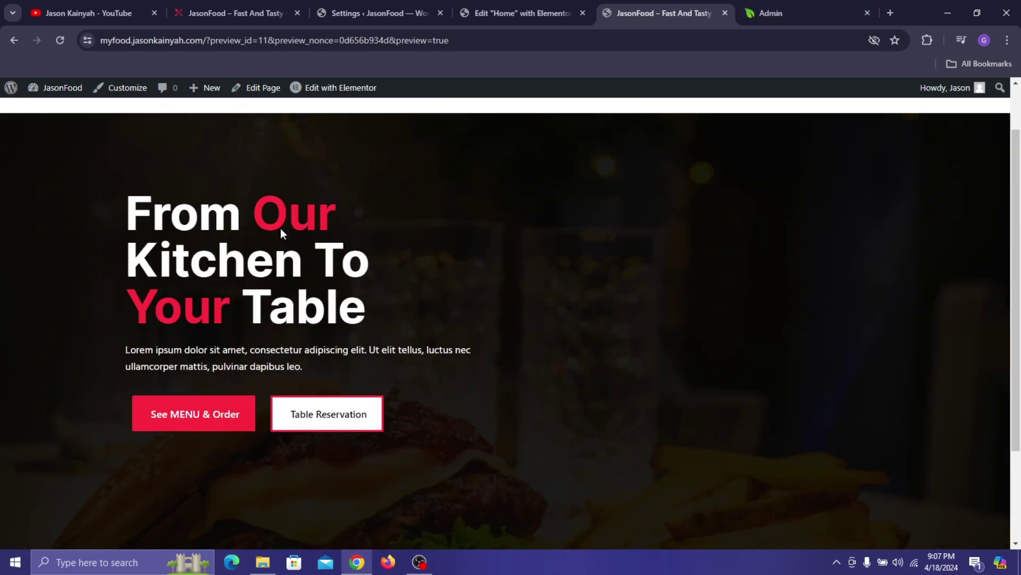
scroll(292, 207, "down", 3)
scroll(293, 206, "up", 3)
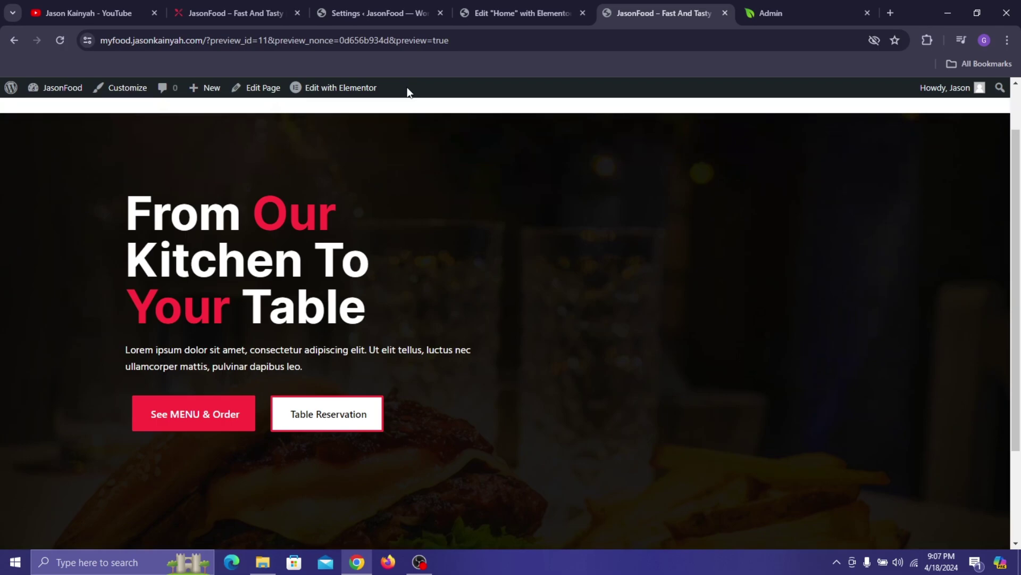
- Inspect the left column's spacing and increase the hero heading's top margin
left_click(496, 5)
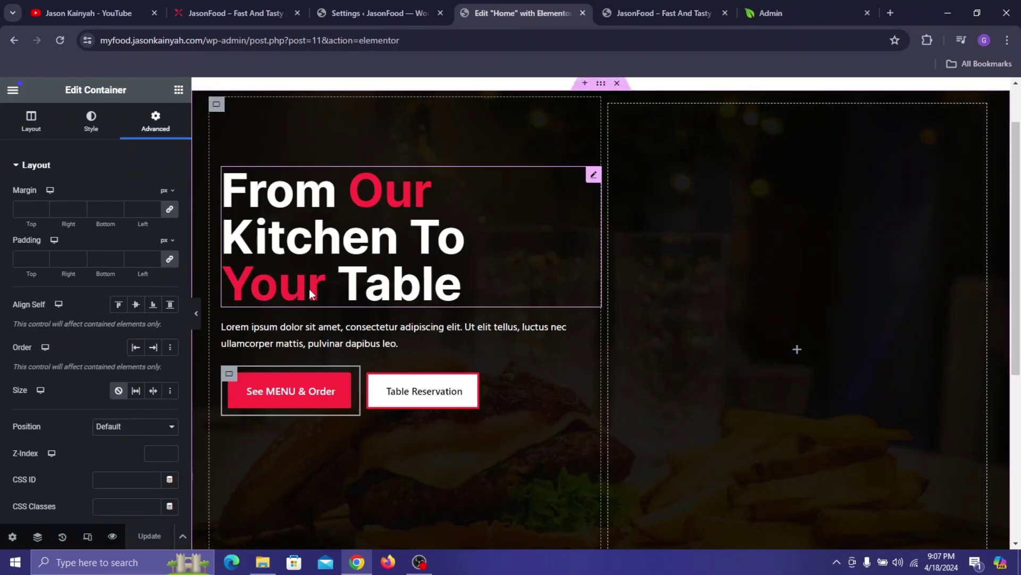
left_click(218, 106)
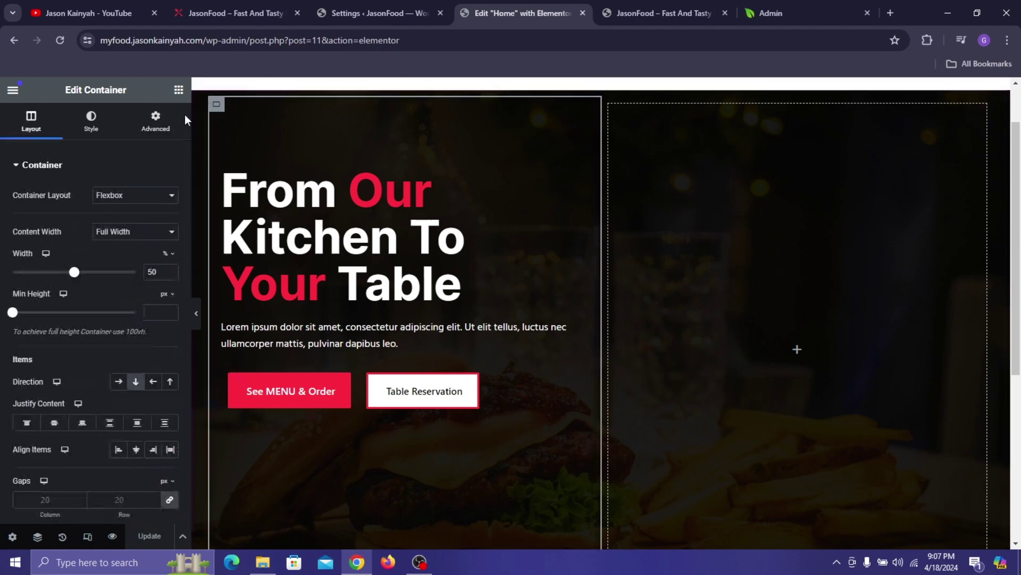
left_click(160, 133)
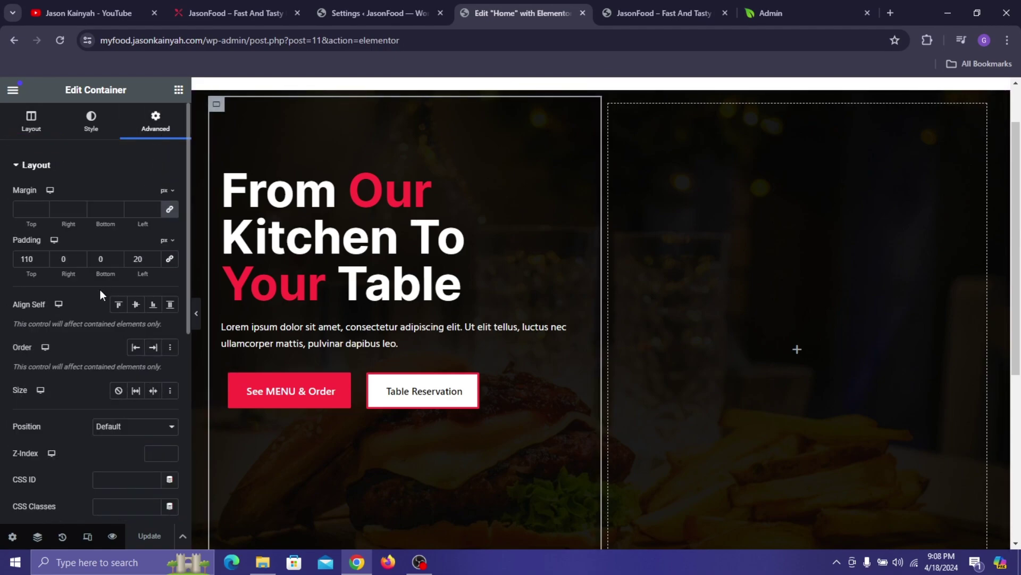
left_click(306, 219)
left_click(160, 140)
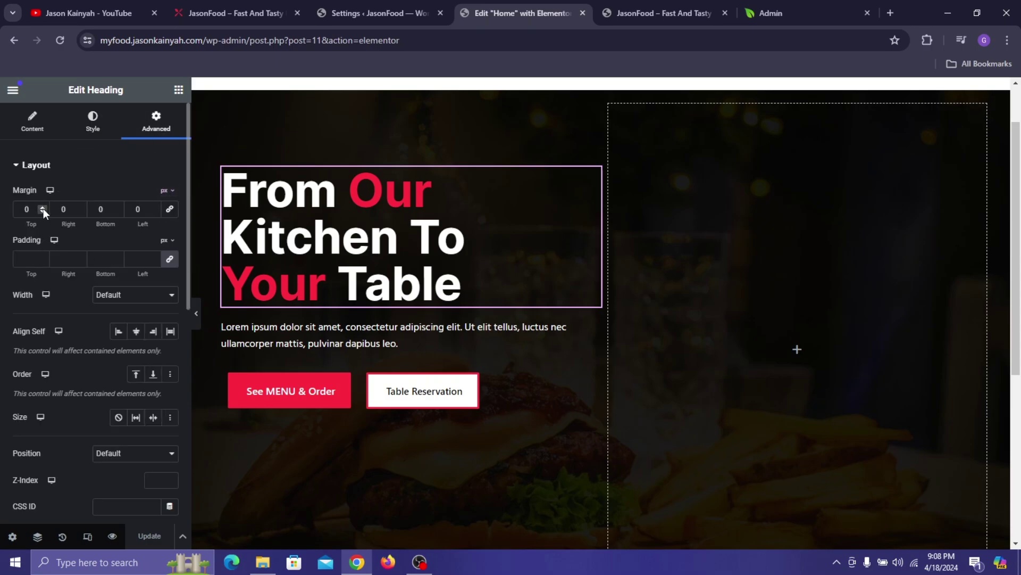
left_click_drag(44, 209, 44, 209)
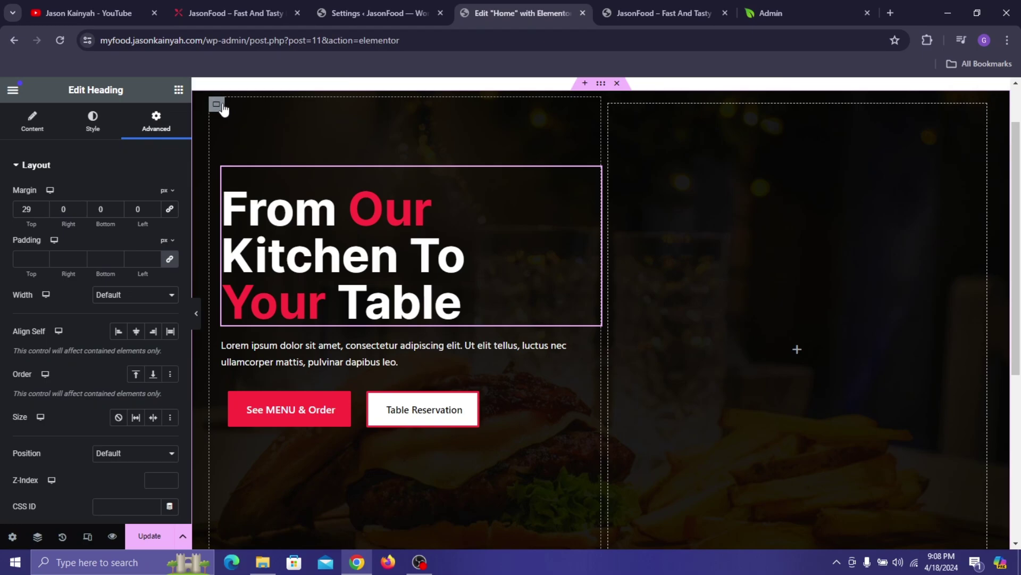
- Set the left hero column's Justify Content to Center
left_click(223, 108)
scroll(80, 329, "down", 4)
scroll(79, 239, "up", 4)
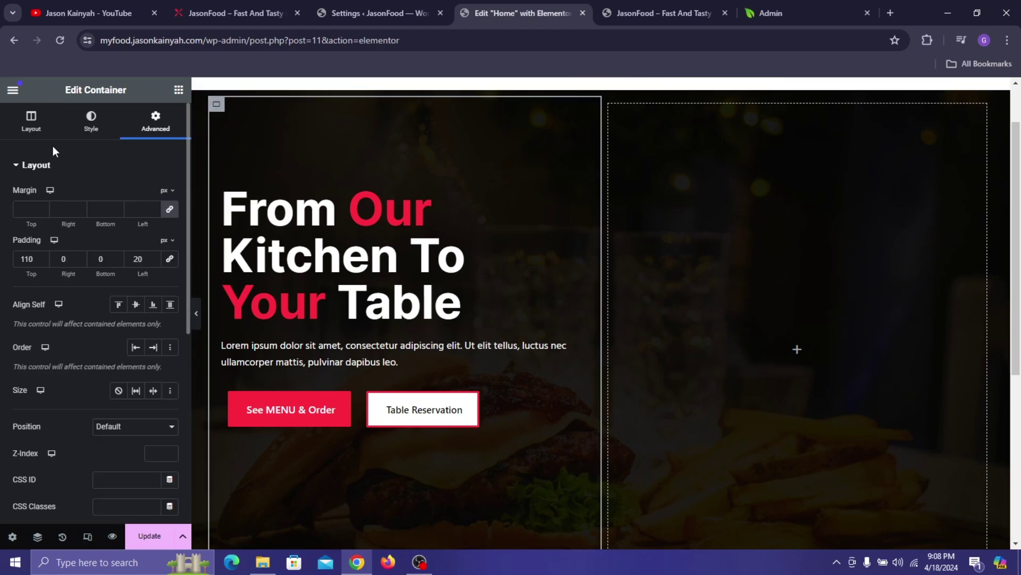
left_click(31, 121)
scroll(65, 331, "down", 5)
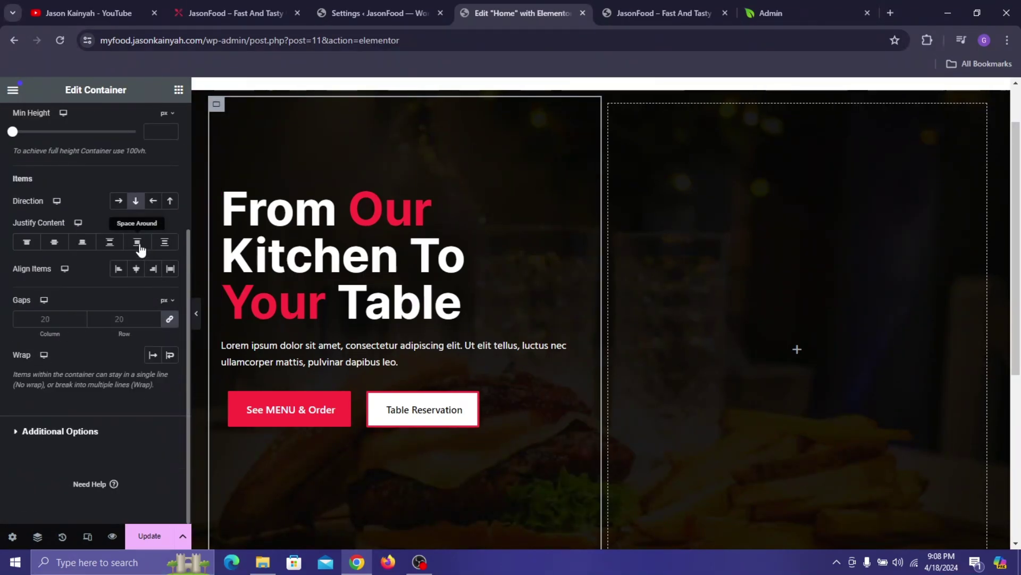
left_click(54, 242)
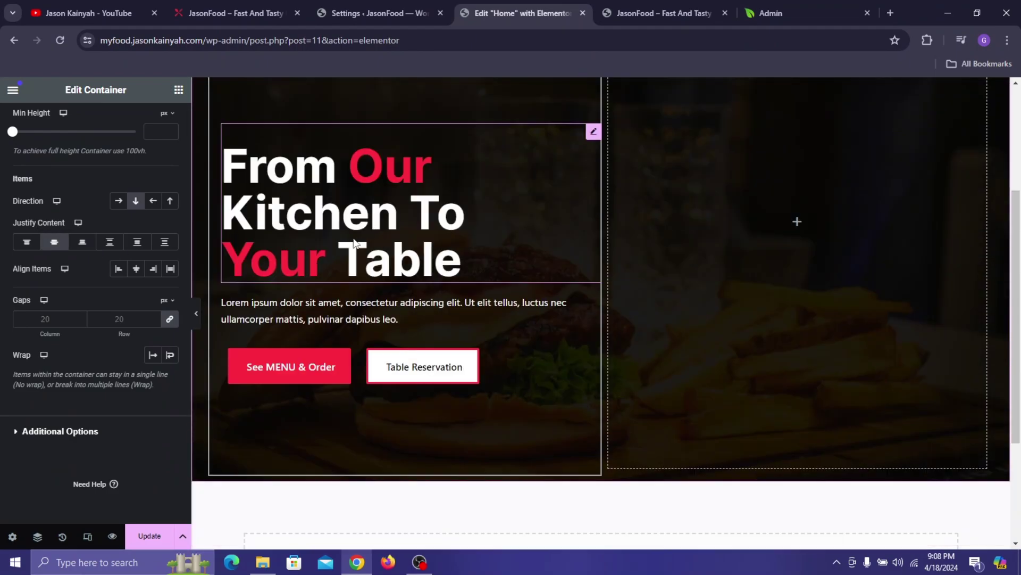
scroll(155, 182, "up", 3)
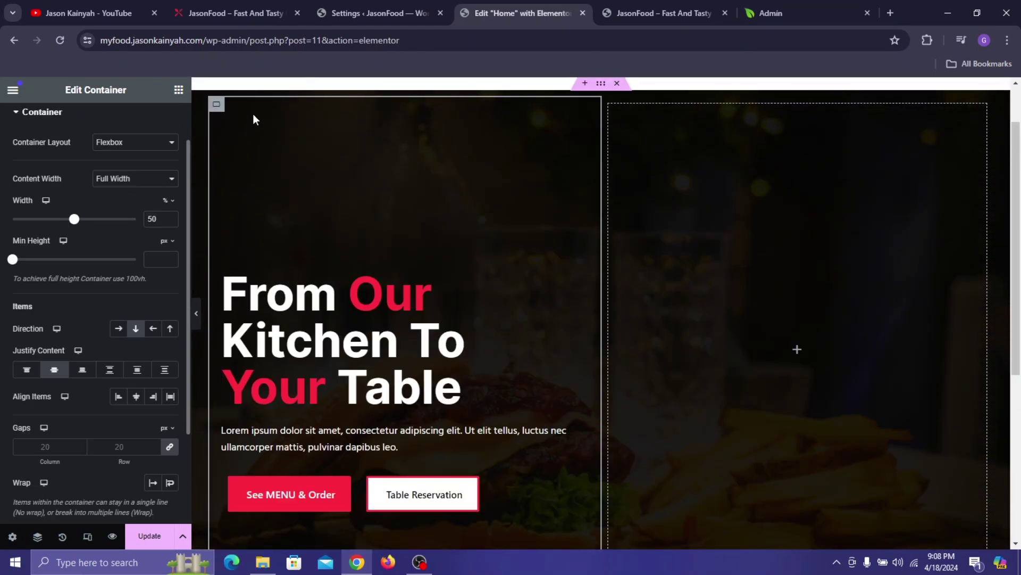
- Set the heading's top margin to 0 and the column padding to 0 top, right, bottom, 20 left
left_click(260, 347)
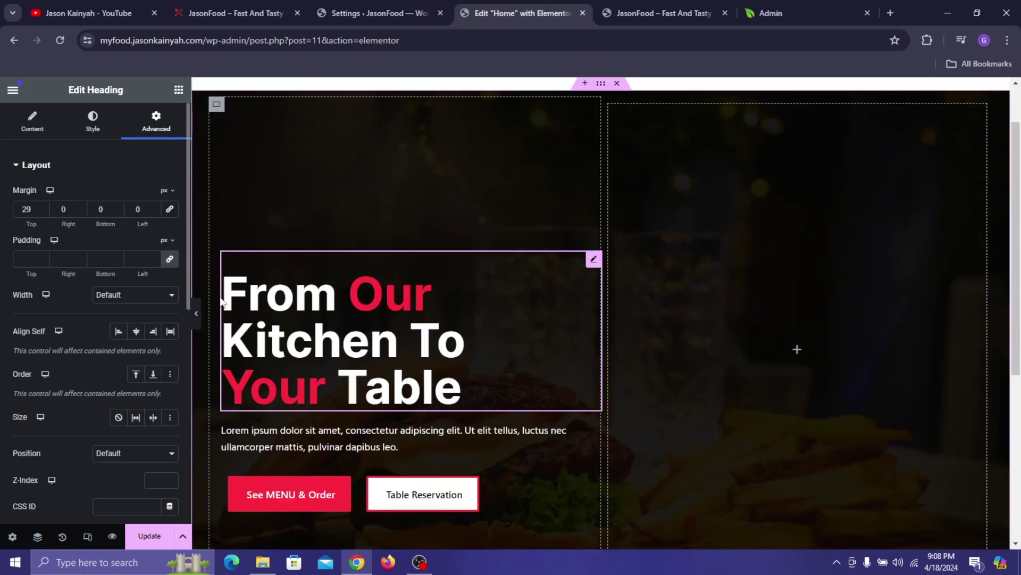
left_click(41, 212)
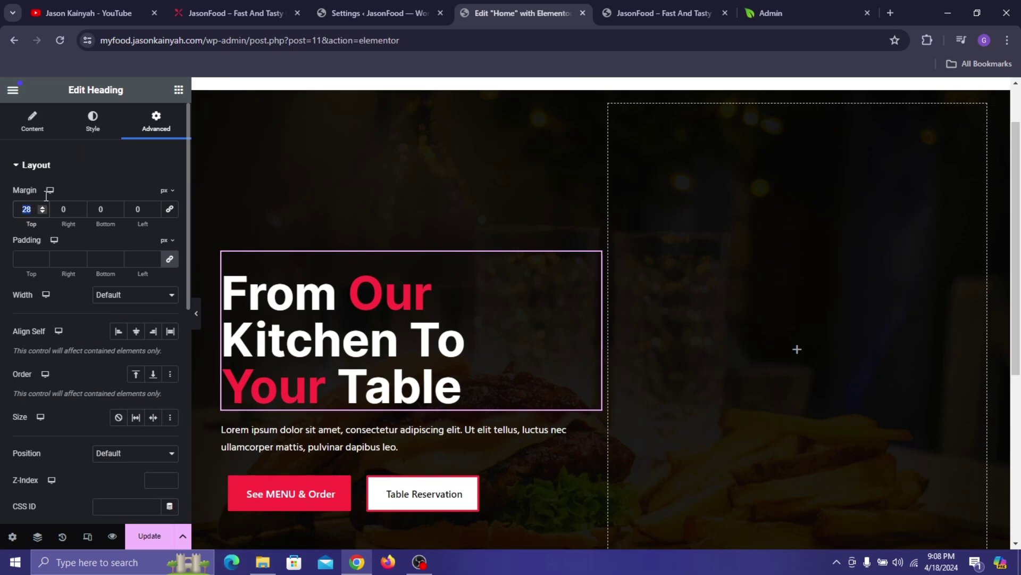
type("0")
left_click(222, 109)
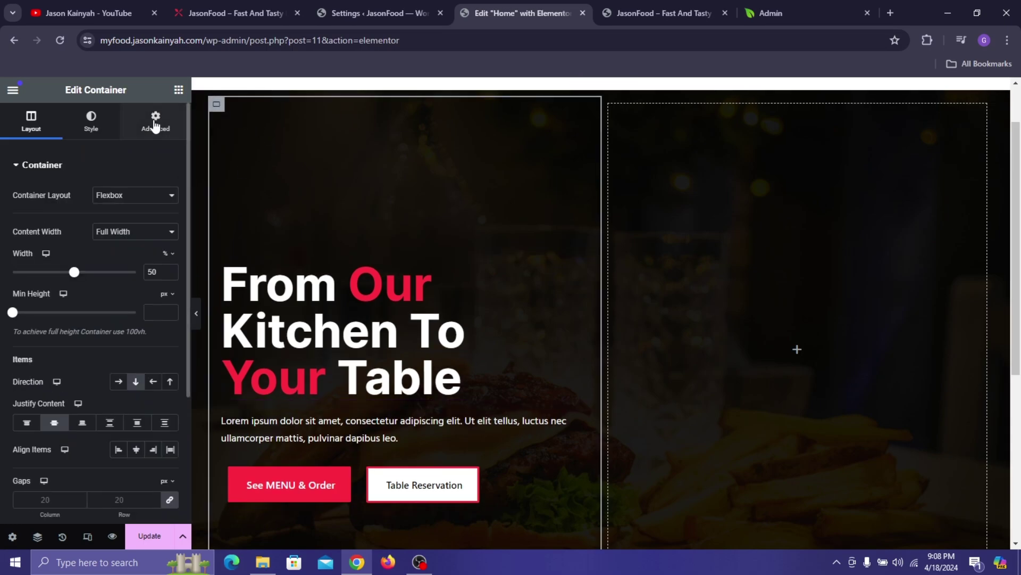
left_click(155, 121)
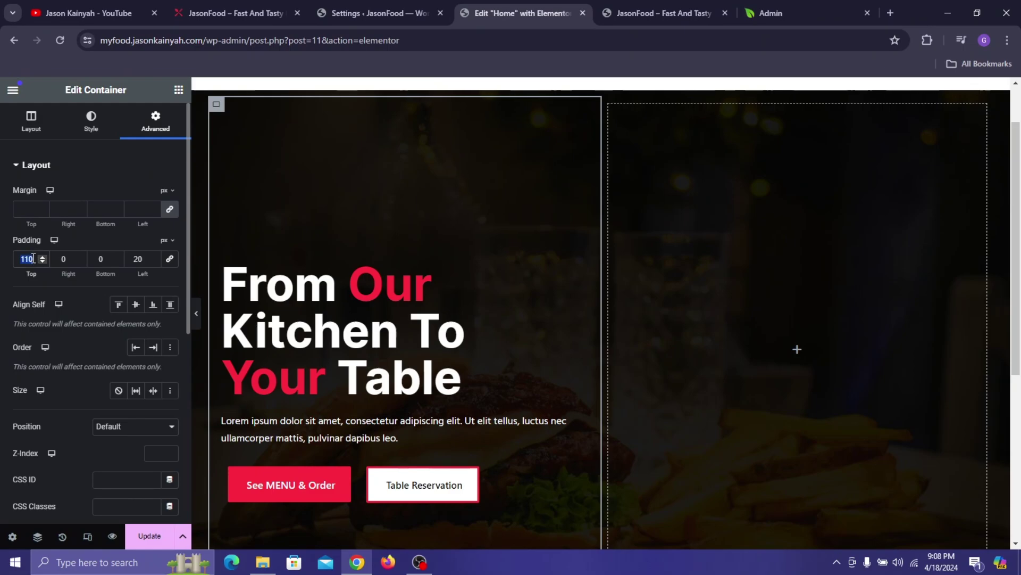
type("100")
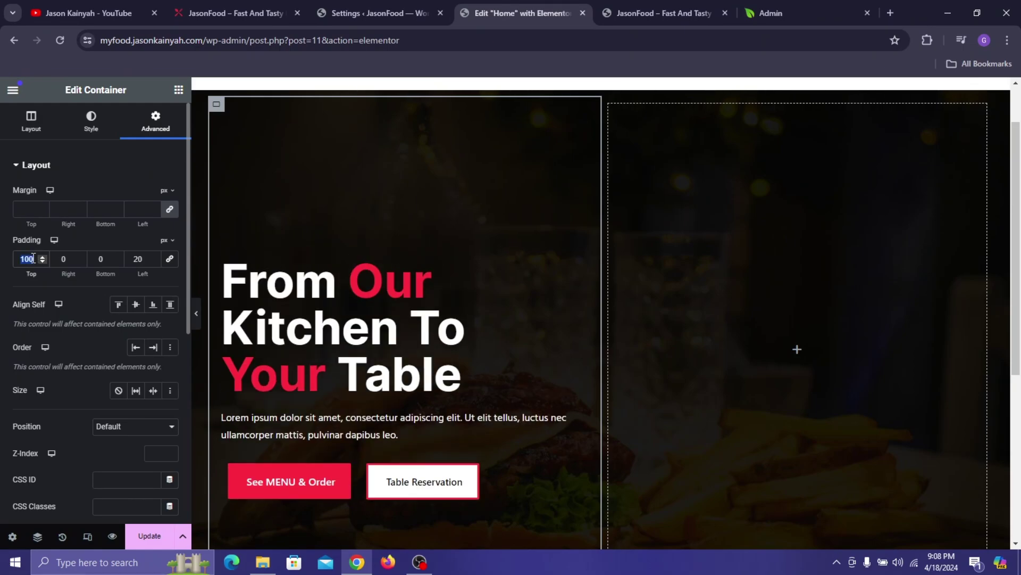
type("0")
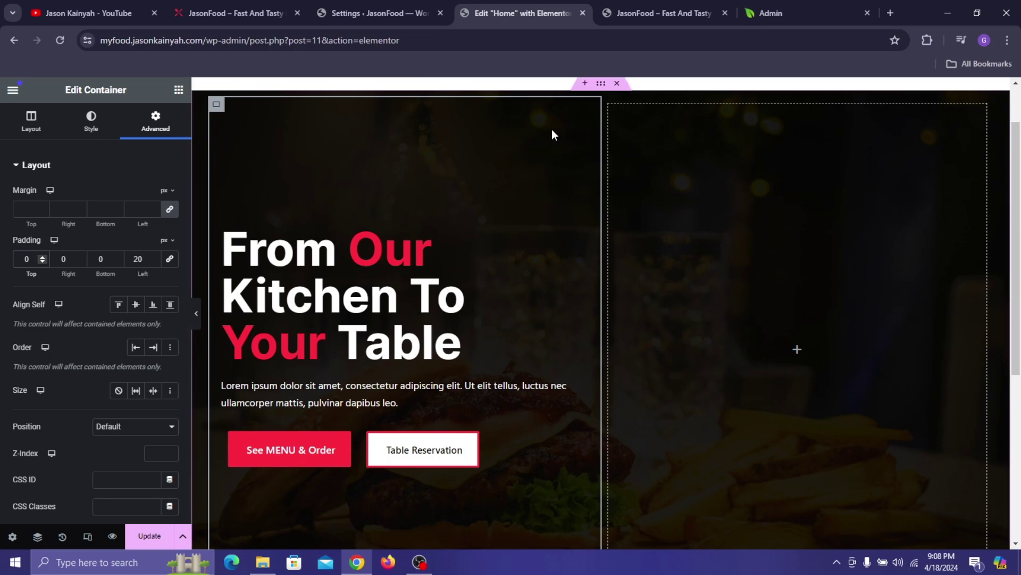
scroll(413, 281, "down", 5)
scroll(414, 280, "up", 6)
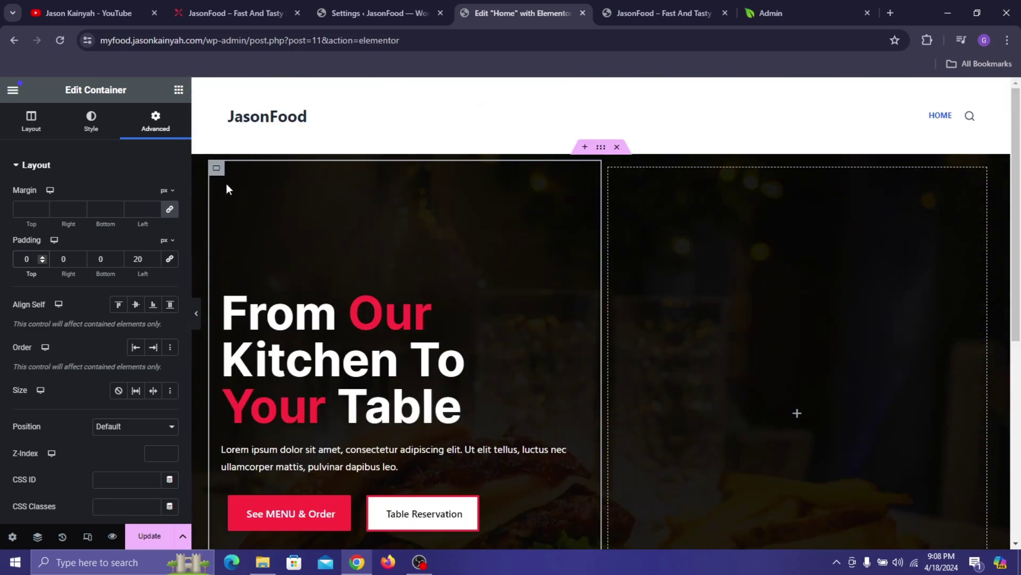
- Set the hero column's item gaps to 0 with a row gap of 17
left_click(41, 122)
scroll(177, 258, "down", 3)
left_click(169, 320)
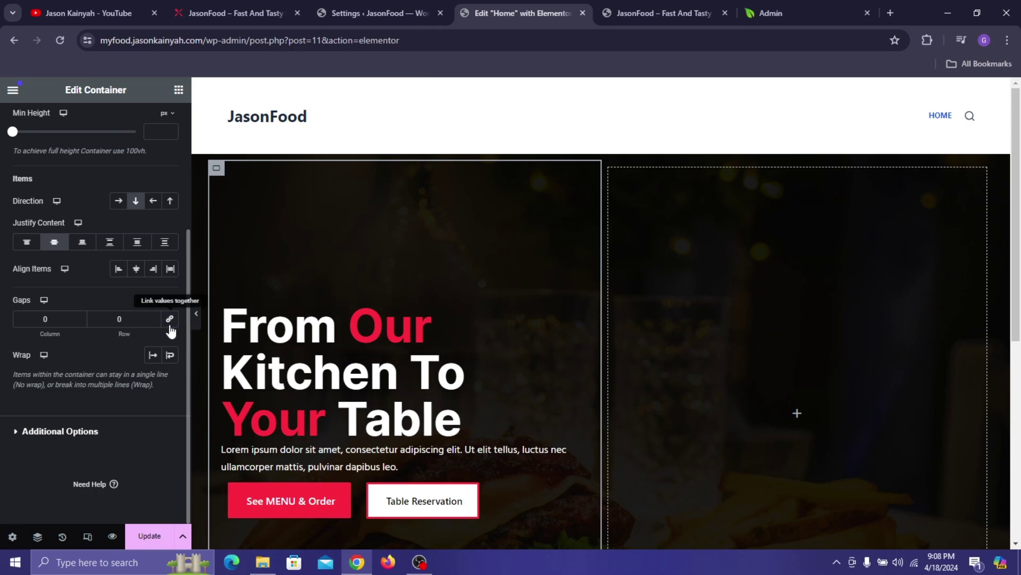
scroll(479, 345, "down", 3)
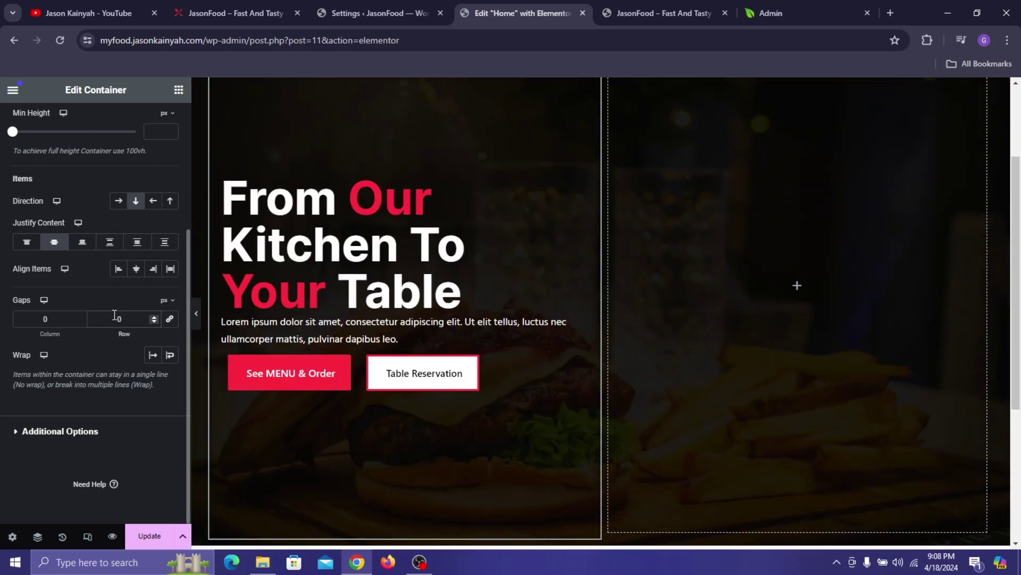
type("1")
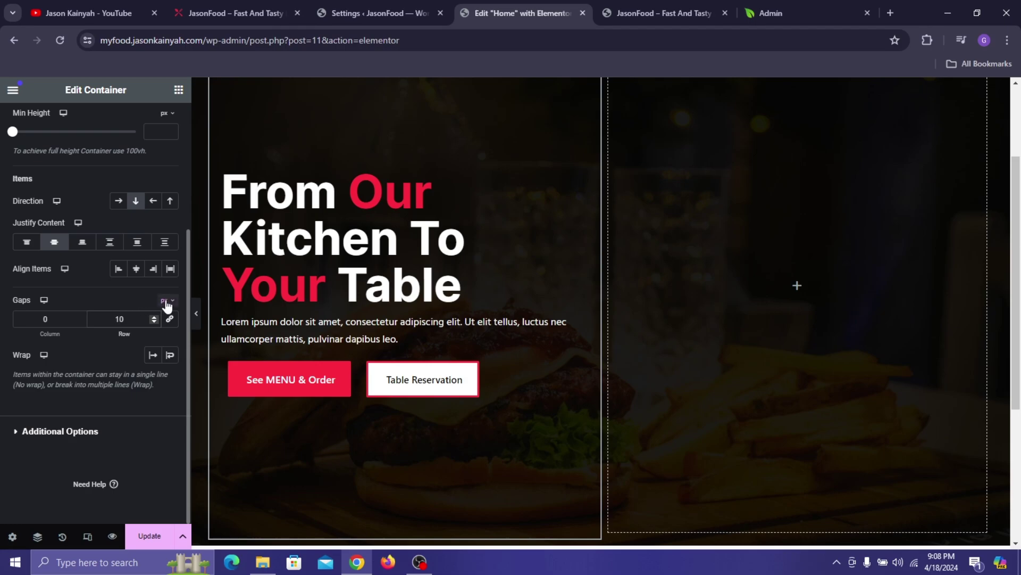
type("7")
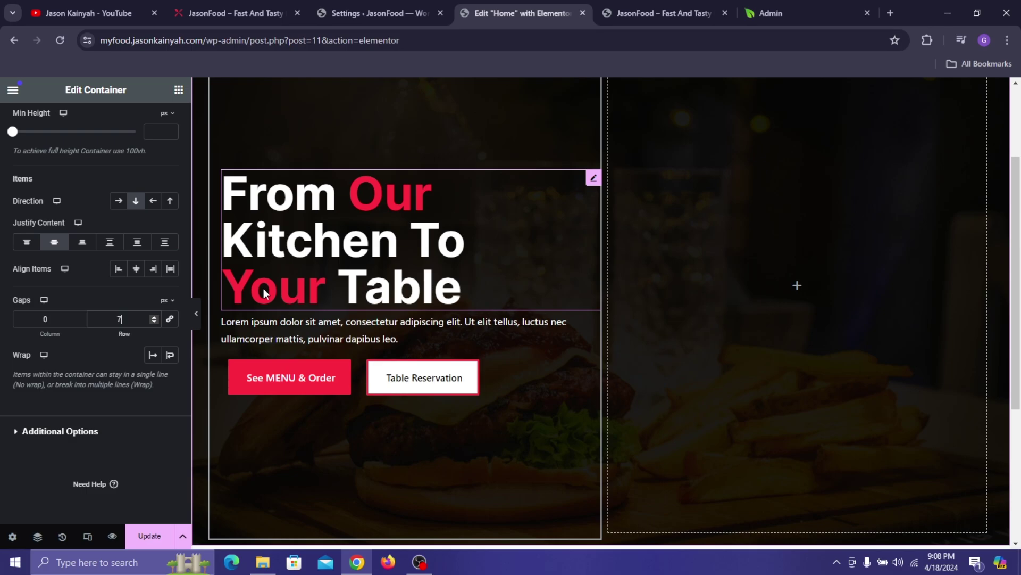
- Change the hero heading's typography family to Poppins and update the page
left_click(359, 226)
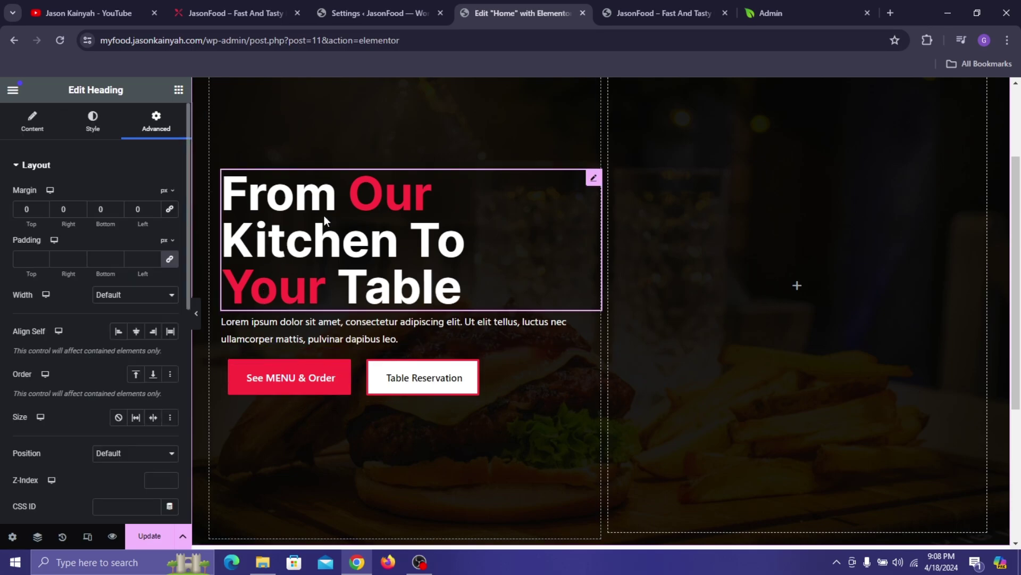
left_click(88, 139)
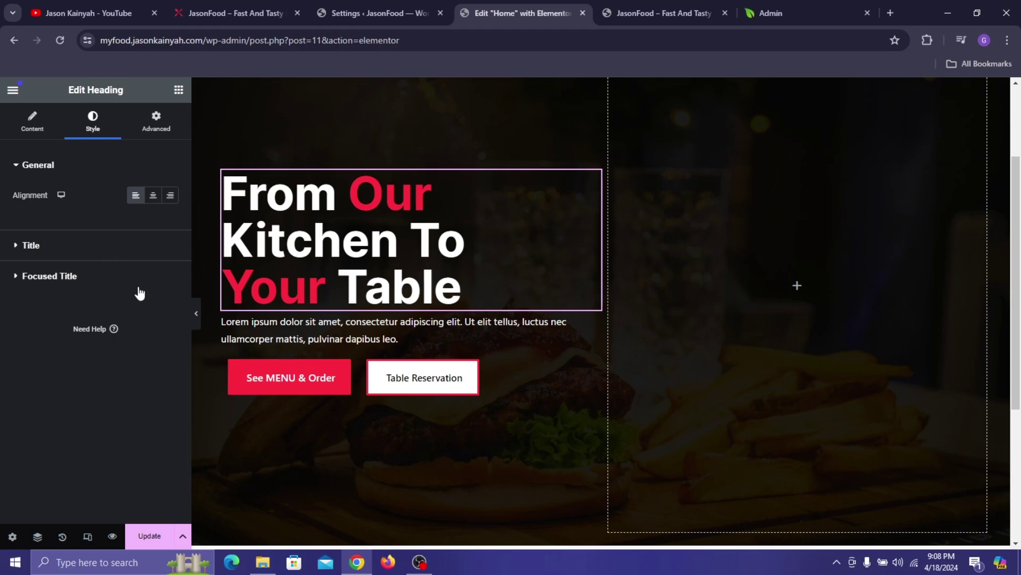
left_click(169, 245)
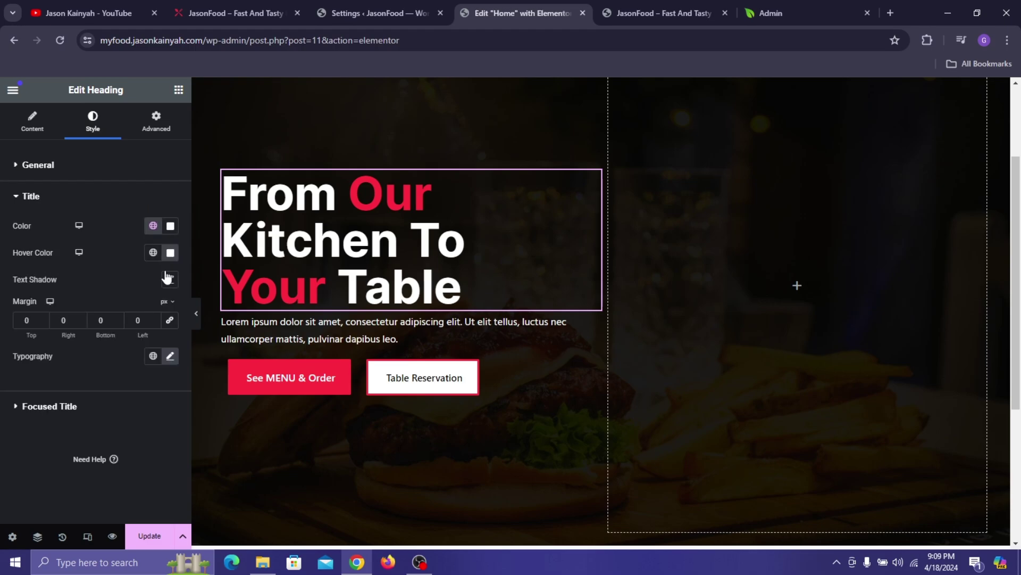
left_click(169, 357)
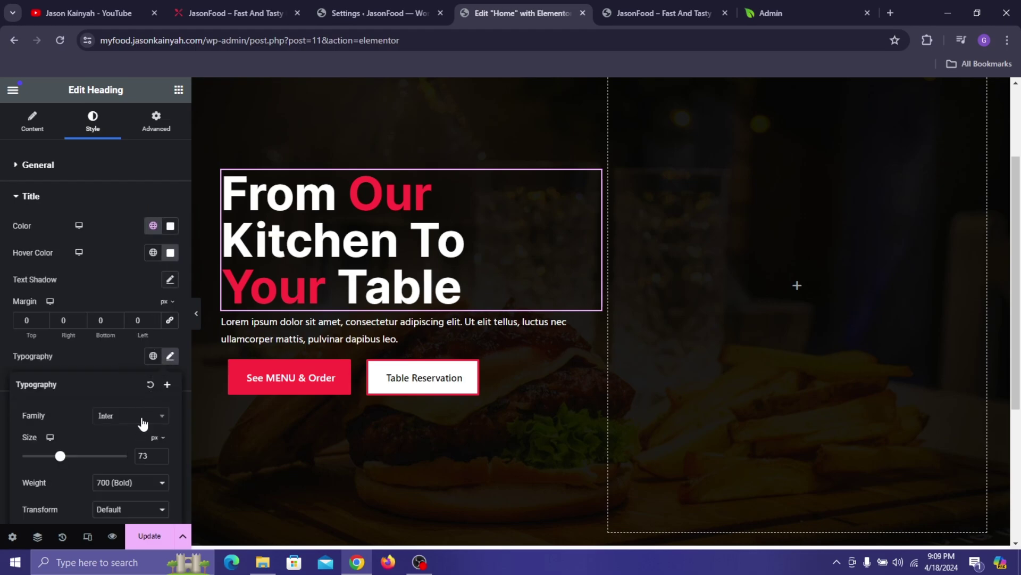
left_click(142, 420)
type("popp")
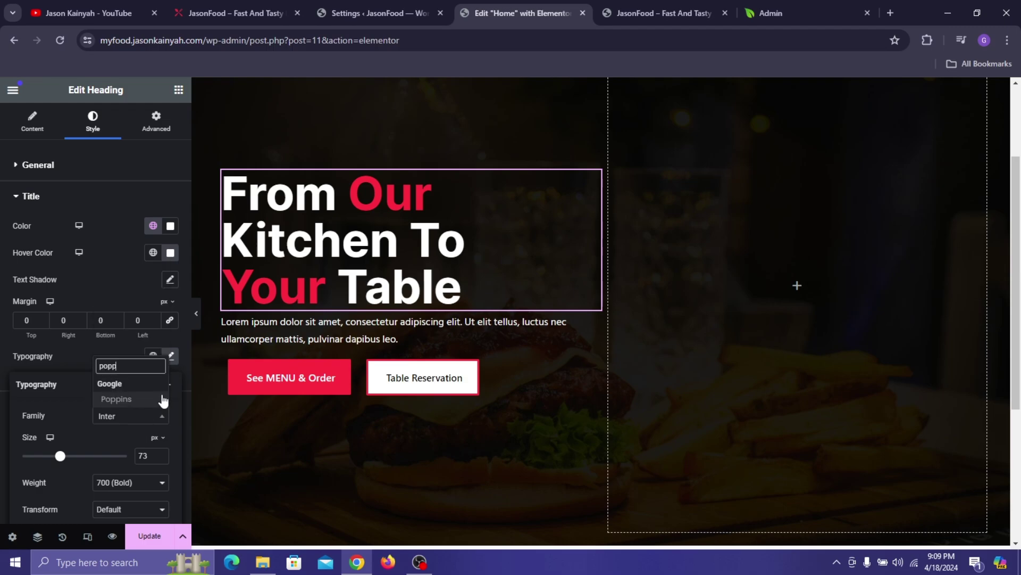
left_click(163, 400)
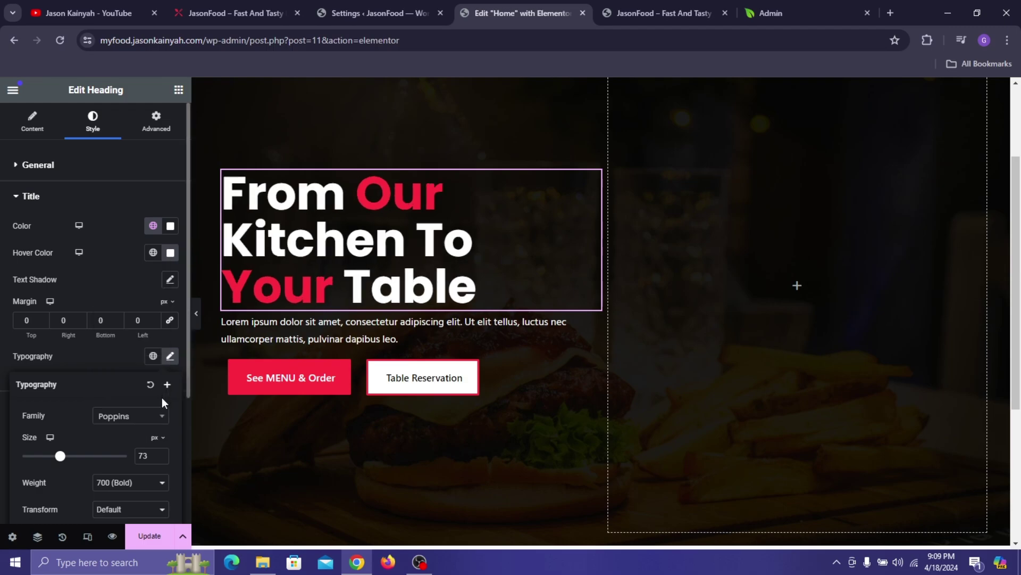
scroll(89, 413, "down", 1)
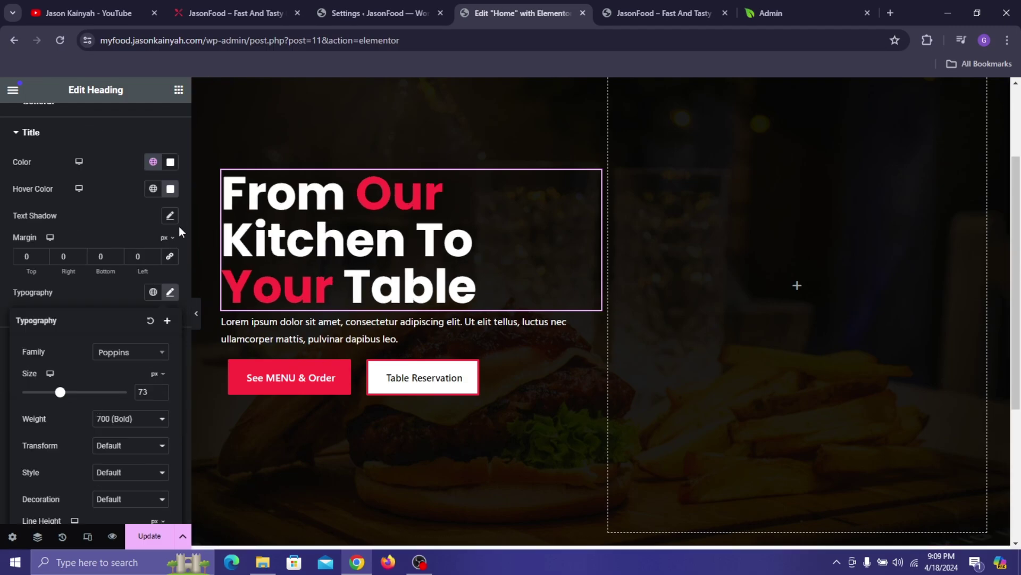
left_click(140, 275)
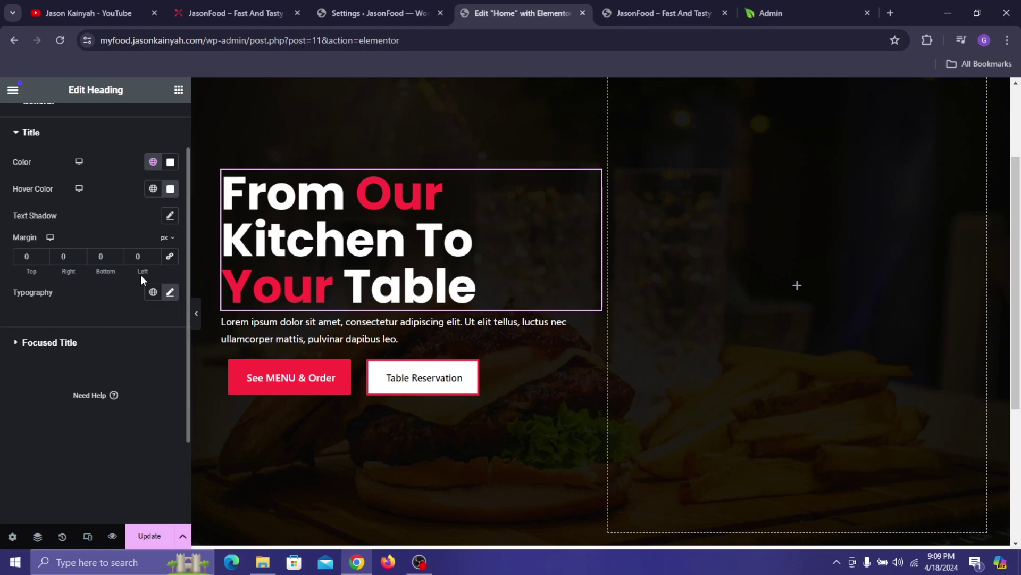
left_click(150, 535)
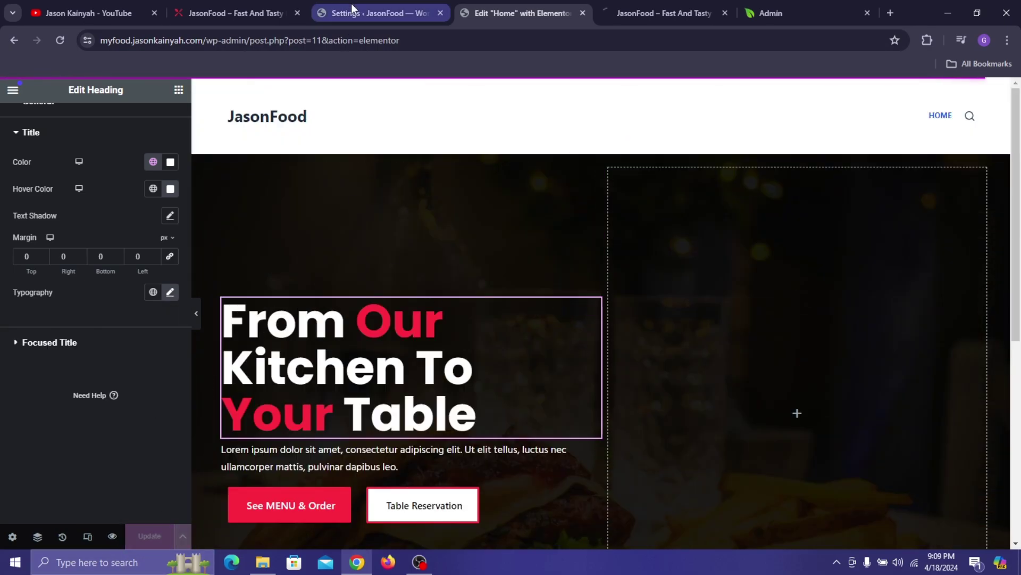
- Add an Image widget to the hero's right column
left_click(259, 2)
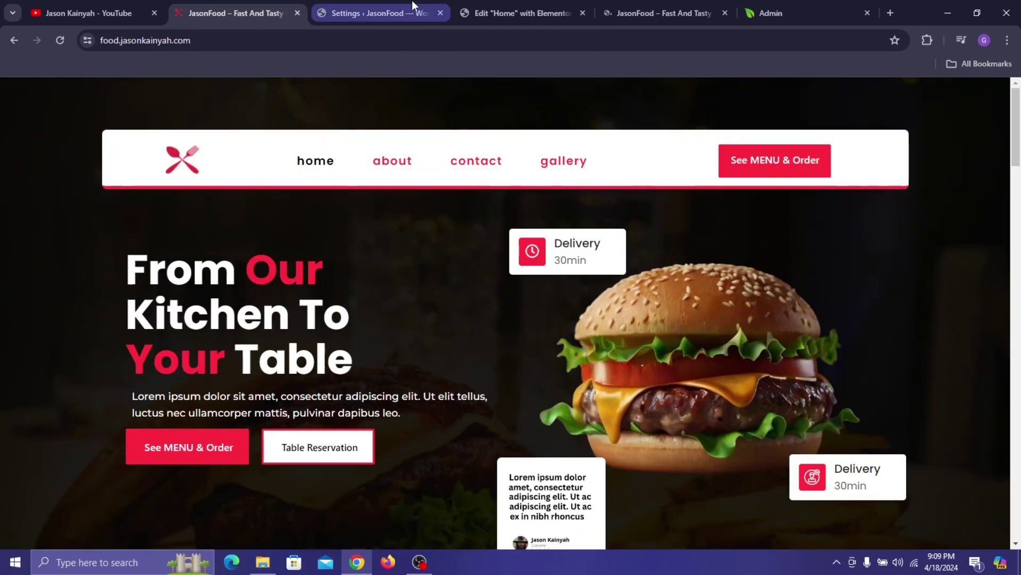
left_click(557, 4)
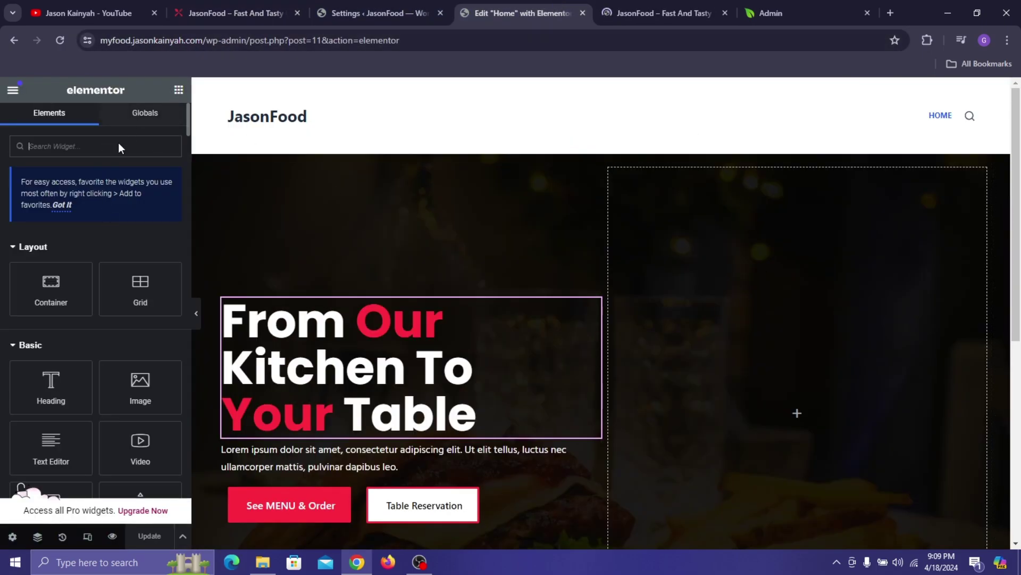
left_click_drag(134, 369, 749, 406)
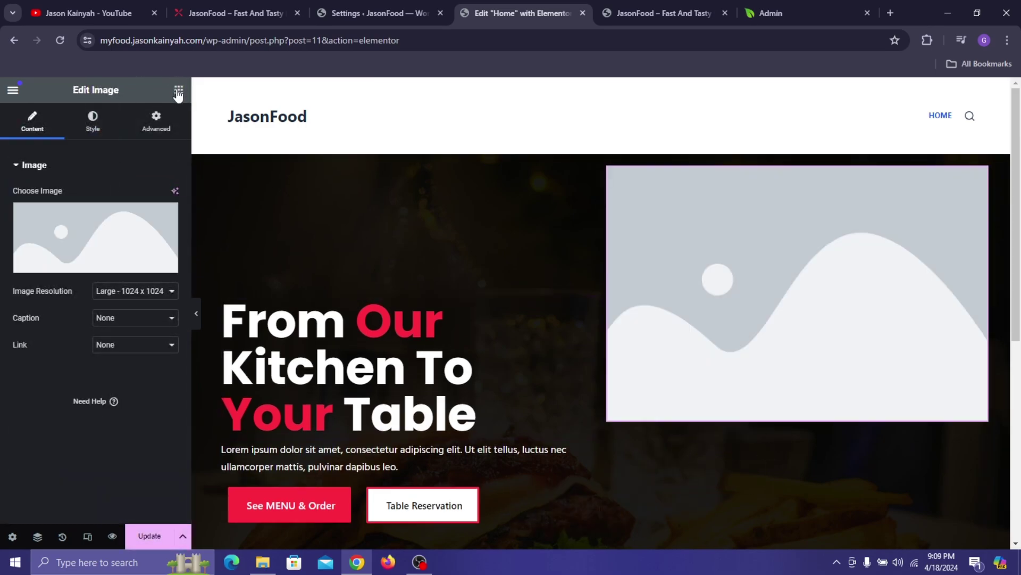
- Delete the stray Divider that landed above the image
left_click(179, 92)
scroll(72, 225, "down", 1)
left_click_drag(141, 444, 670, 176)
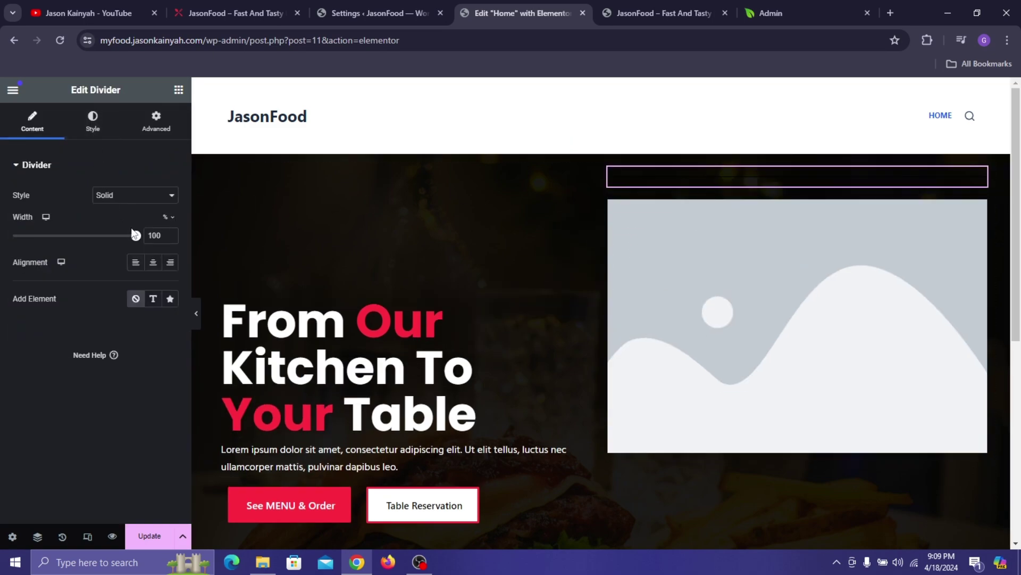
right_click(694, 170)
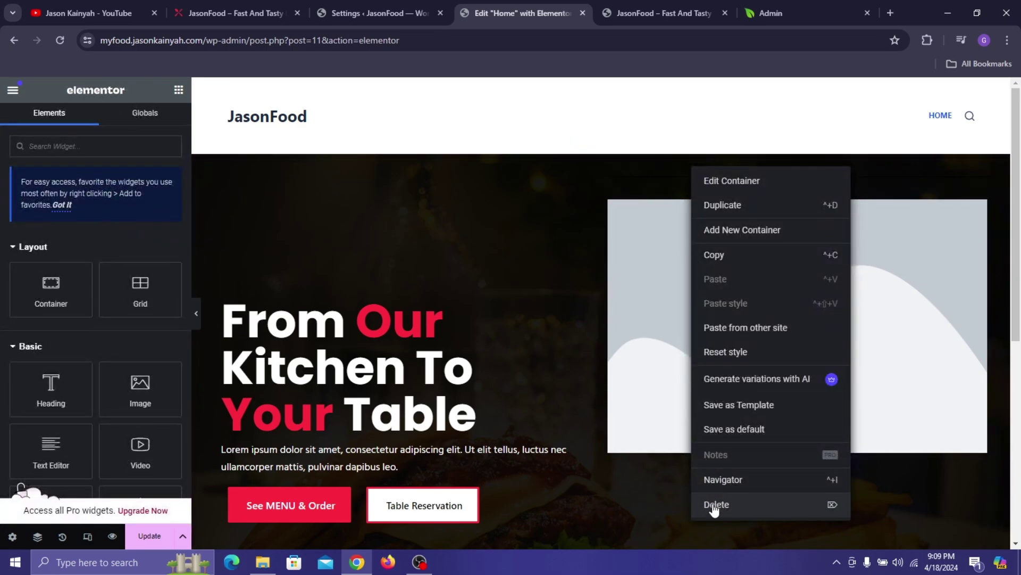
right_click(654, 181)
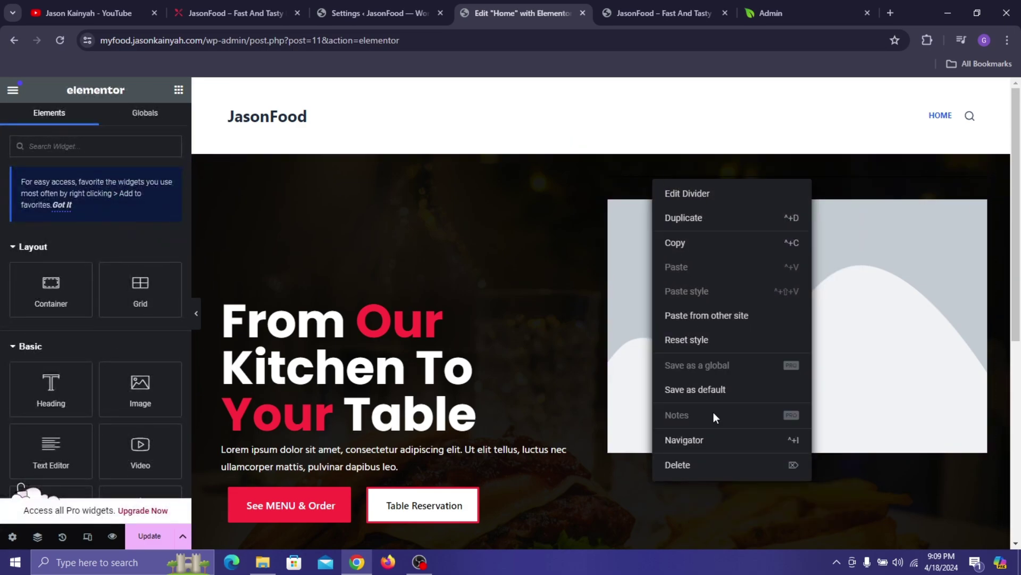
left_click(706, 465)
- Place a Spacer above the image with Space 178 px and update the page
scroll(53, 345, "down", 3)
left_click_drag(69, 367, 797, 177)
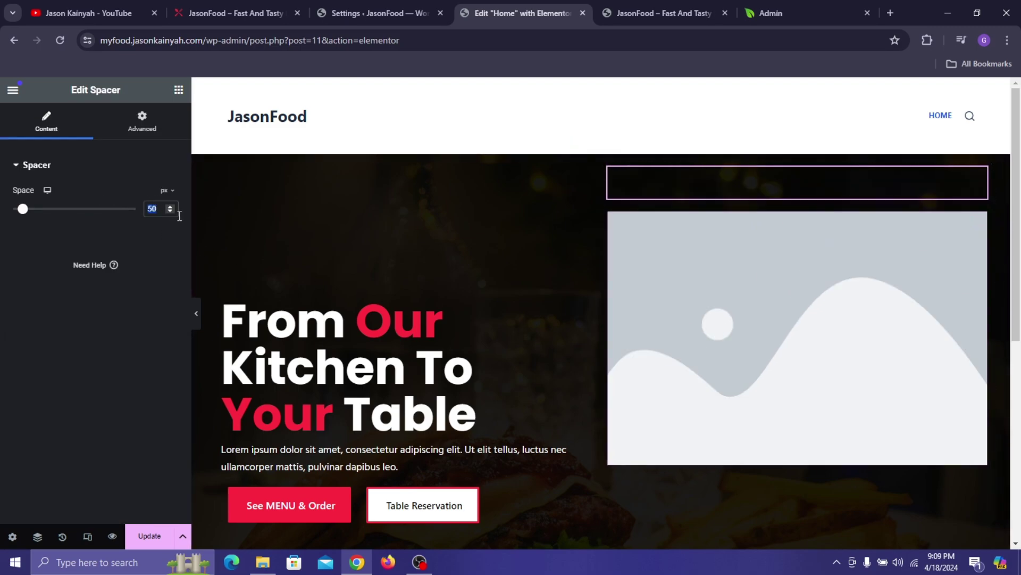
type("178")
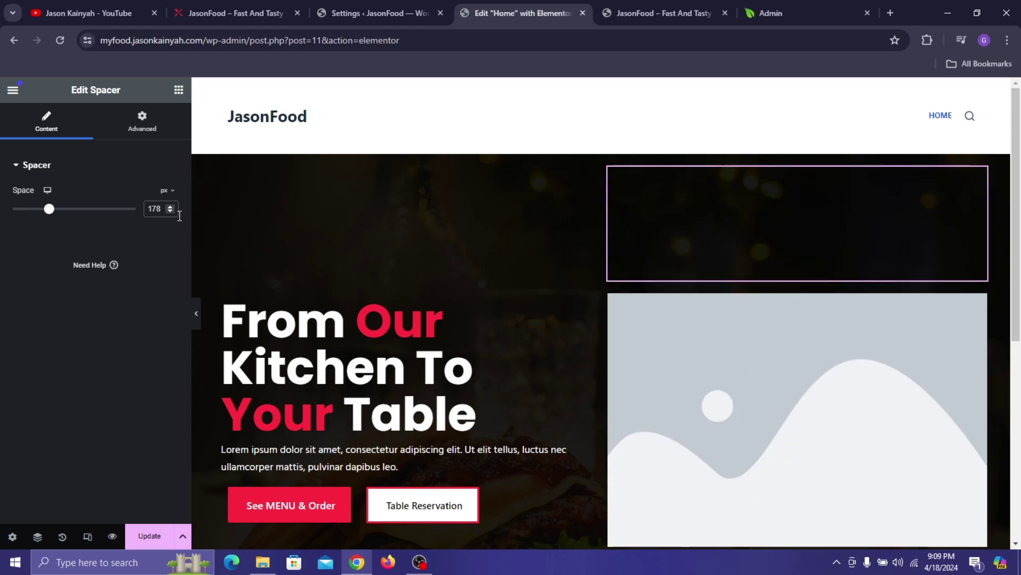
scroll(580, 295, "down", 1)
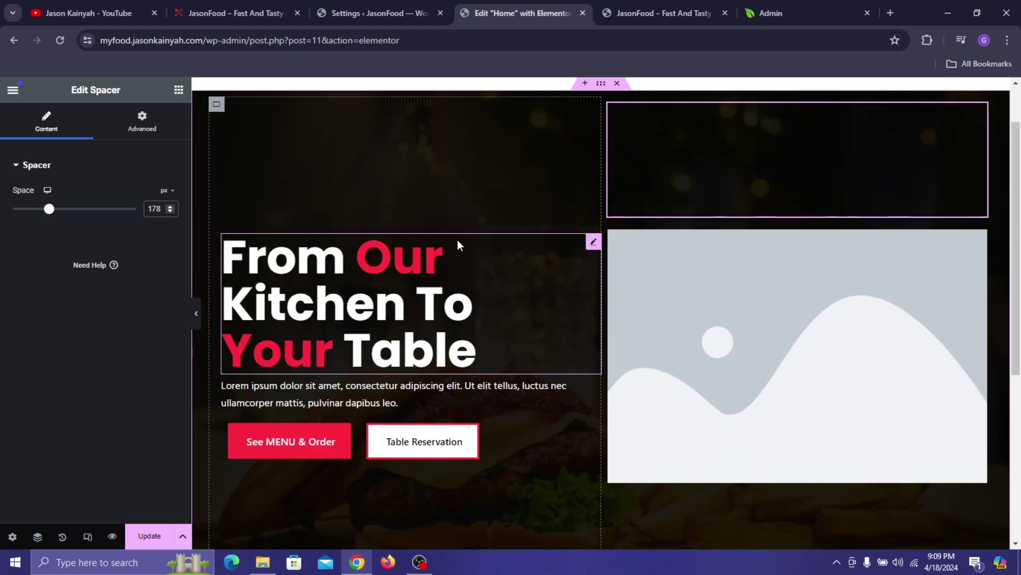
left_click(149, 536)
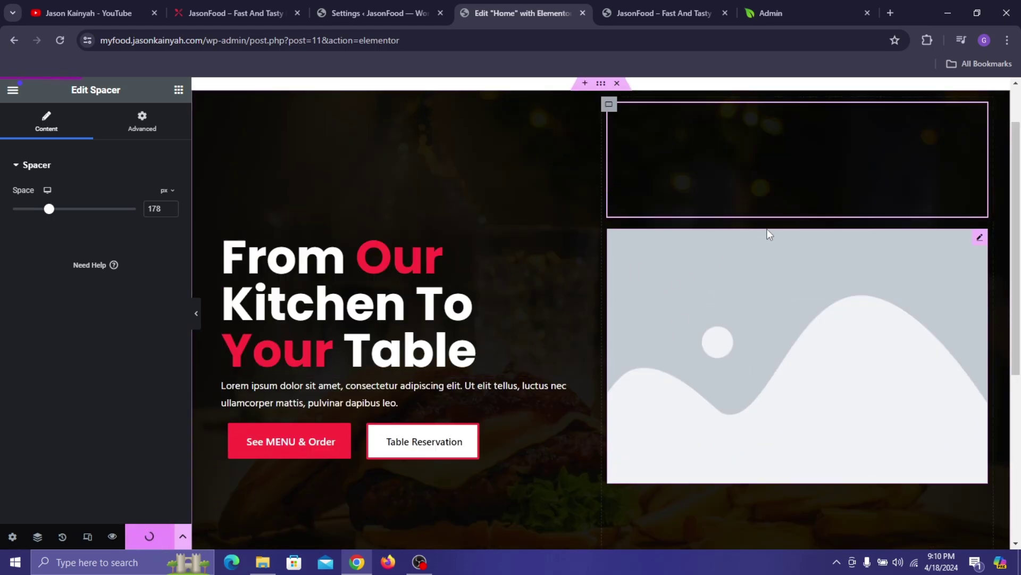
- Select the image widget and browse the Media Library against the live homepage
left_click(712, 295)
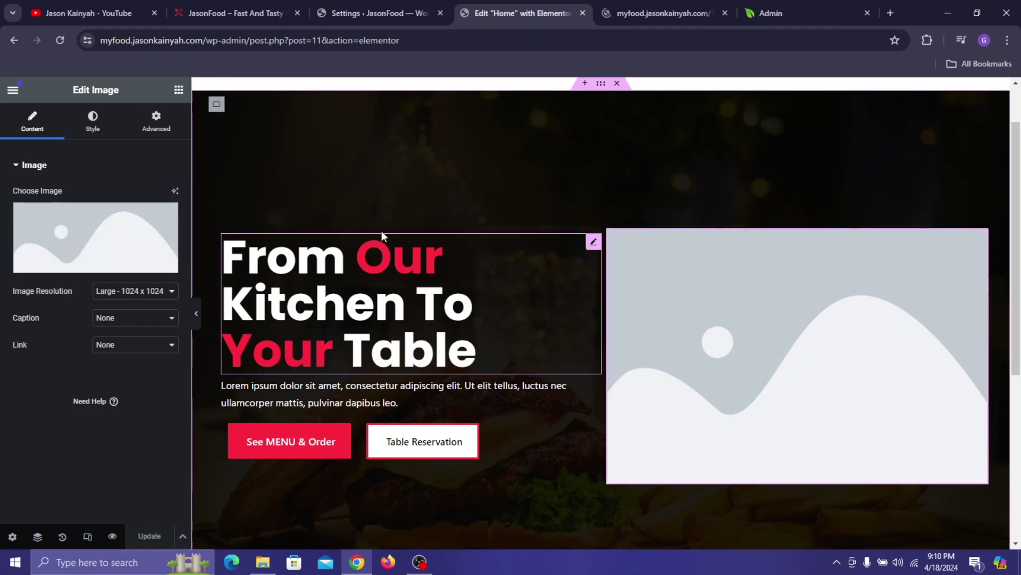
left_click(250, 5)
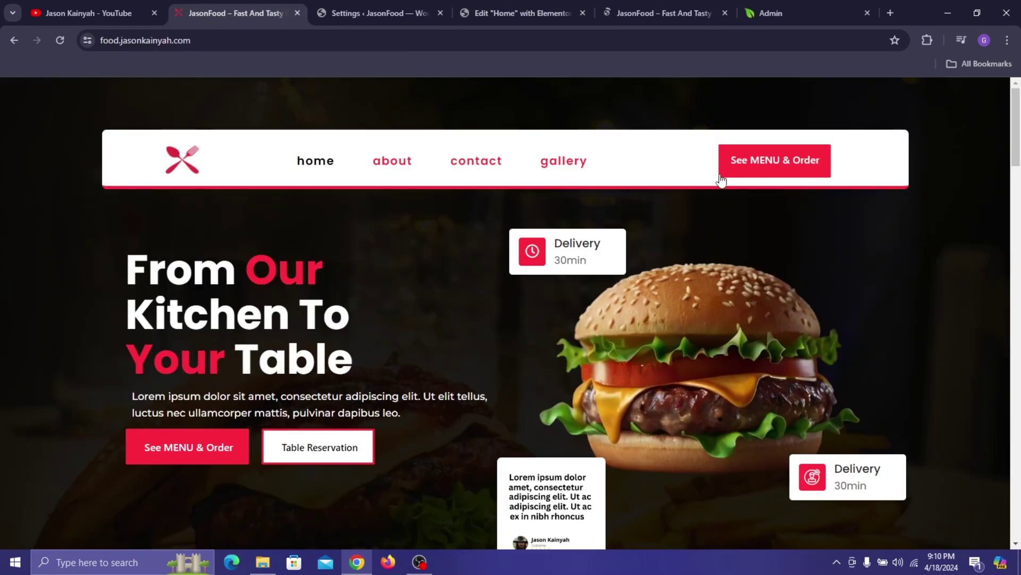
left_click(533, 5)
left_click(653, 8)
left_click(527, 11)
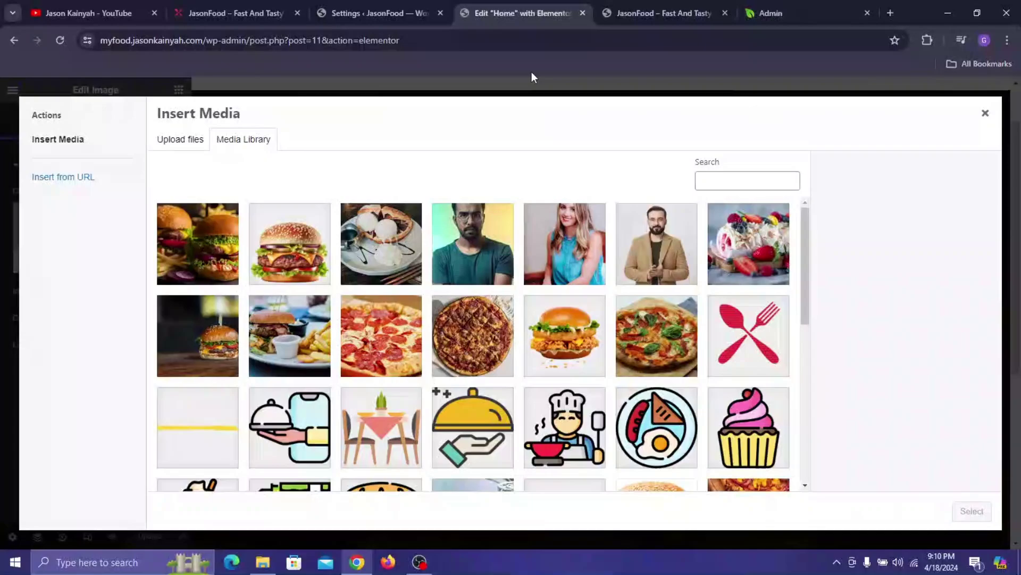
scroll(330, 287, "down", 1)
scroll(319, 242, "up", 1)
left_click(319, 246)
- Insert the burger photo first-hero-image.png into the image widget
left_click(218, 6)
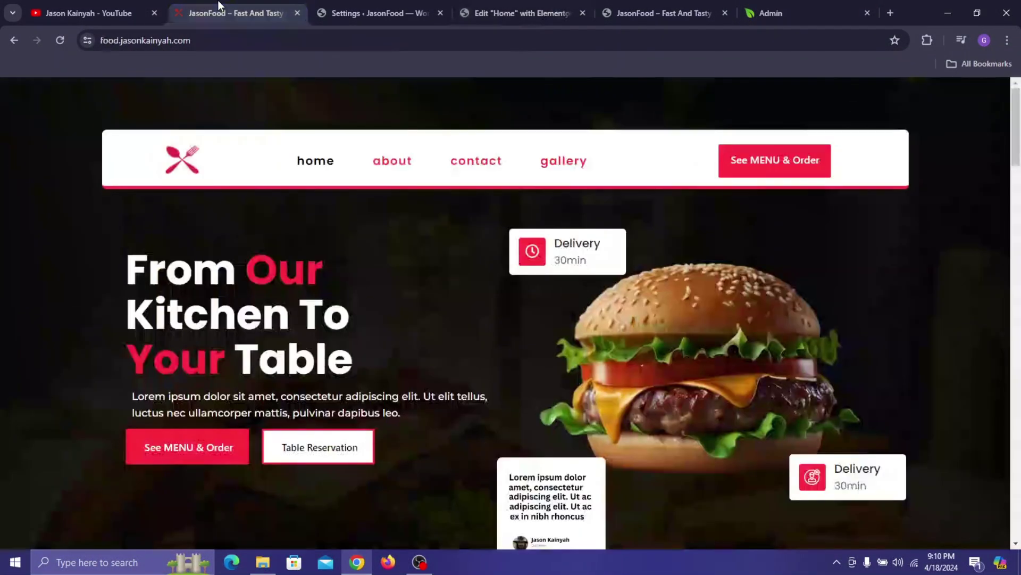
left_click(589, 3)
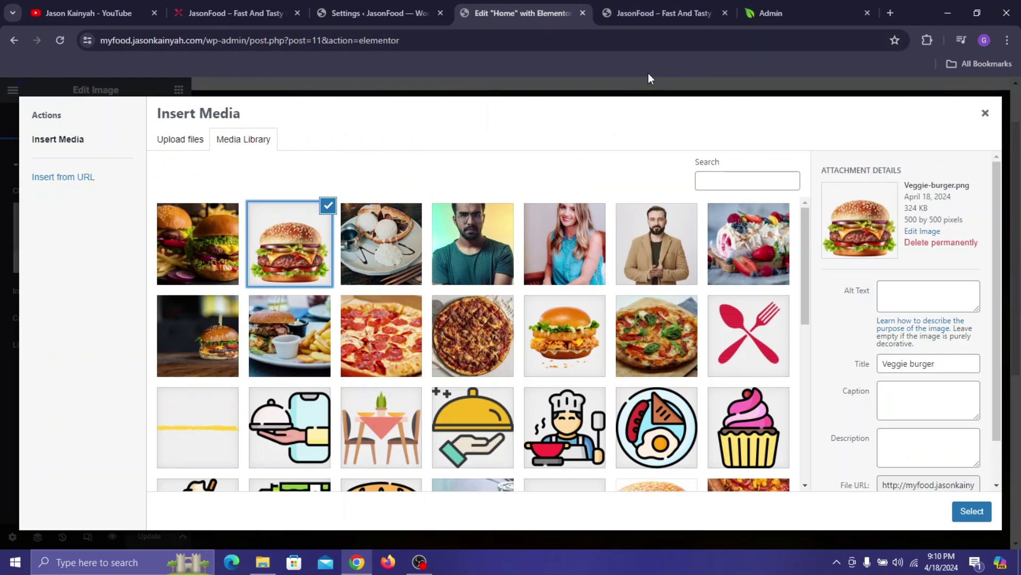
scroll(512, 324, "down", 1)
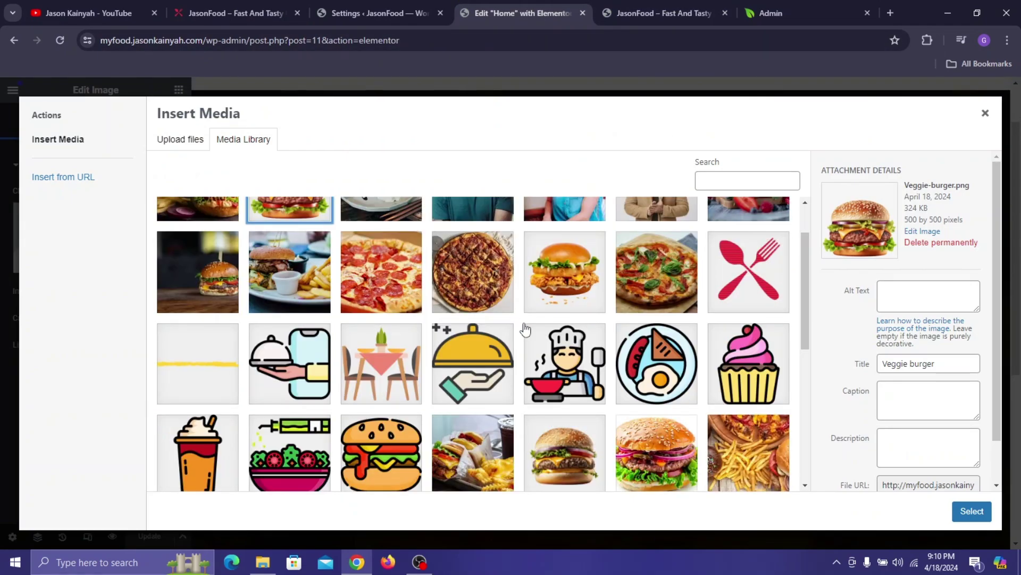
scroll(512, 338, "down", 2)
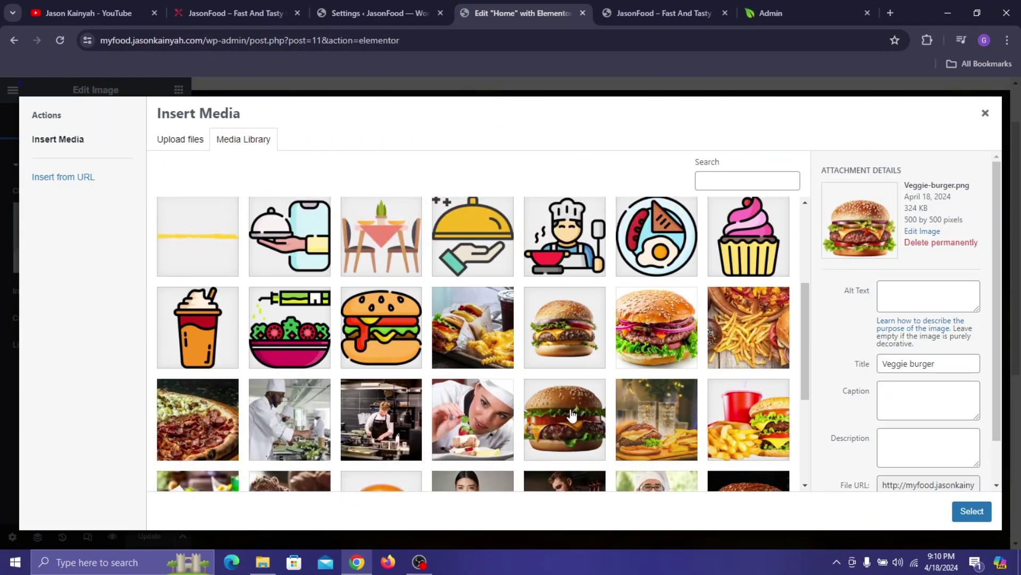
left_click(571, 415)
left_click(228, 1)
left_click(487, 1)
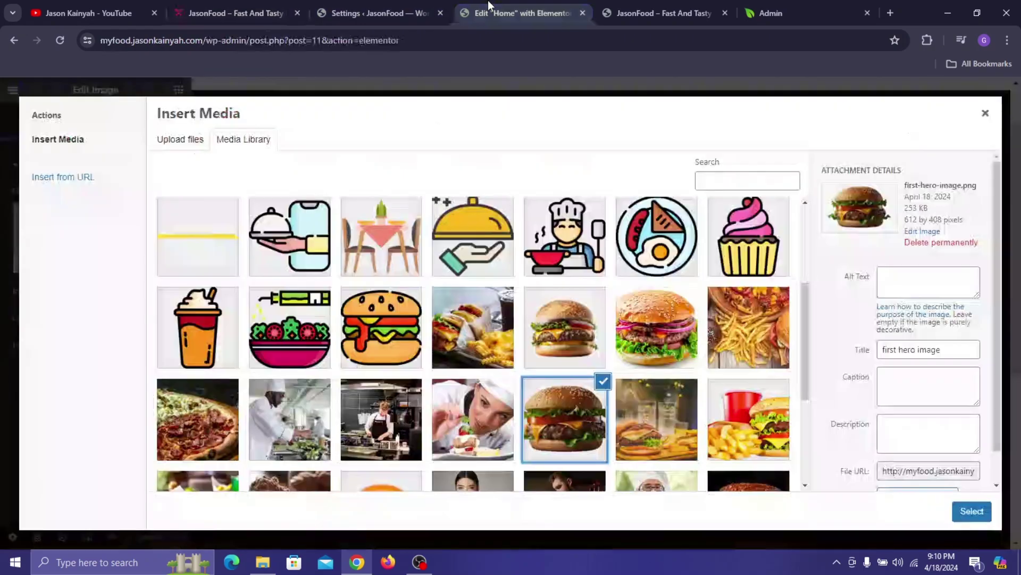
left_click(972, 511)
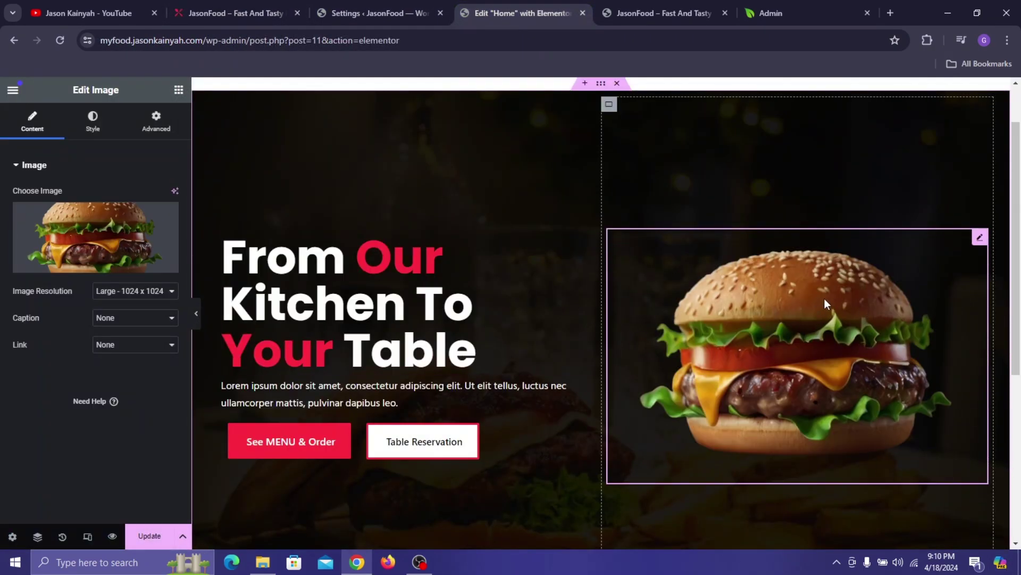
- Update the page to save the burger image
scroll(768, 304, "down", 1)
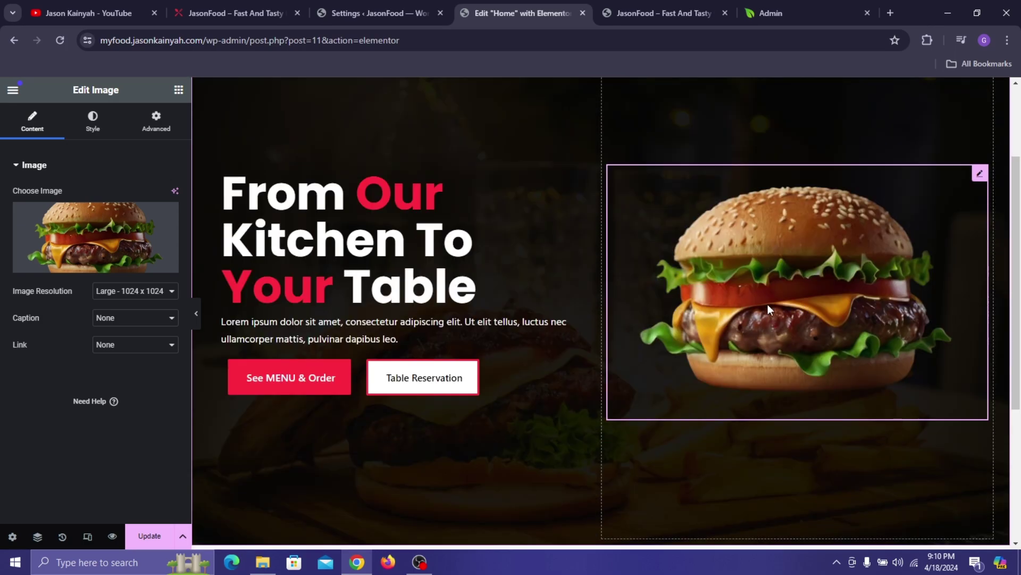
left_click(166, 544)
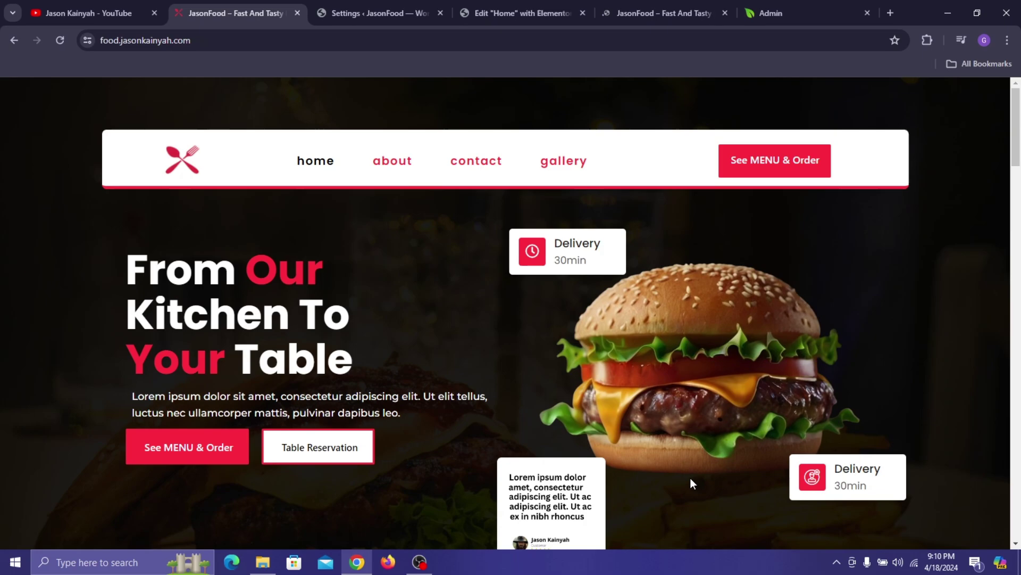
left_click(506, 4)
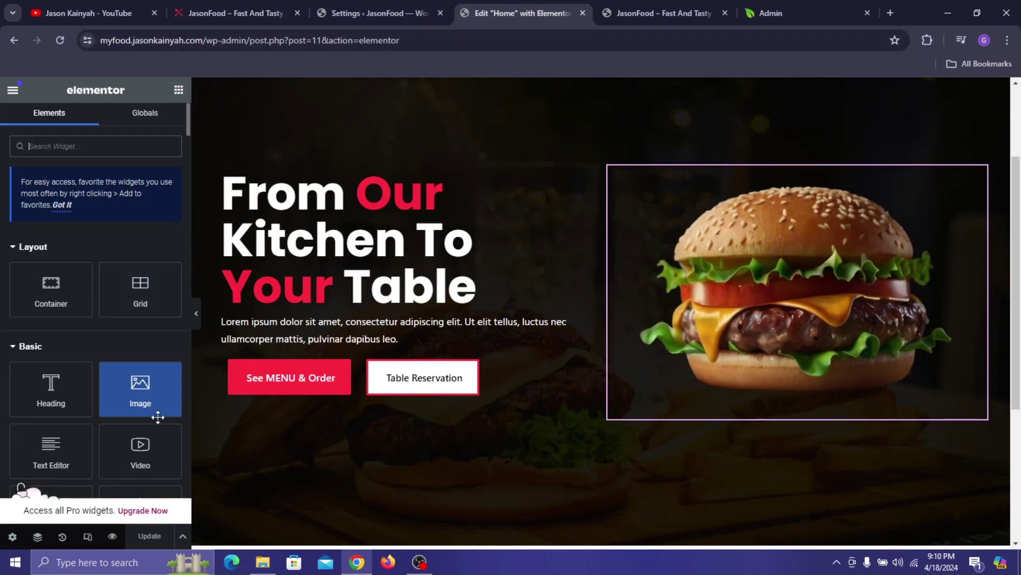
- Add an Image widget below the burger showing the Lorem ipsum testimonial card image
left_click_drag(154, 414, 789, 411)
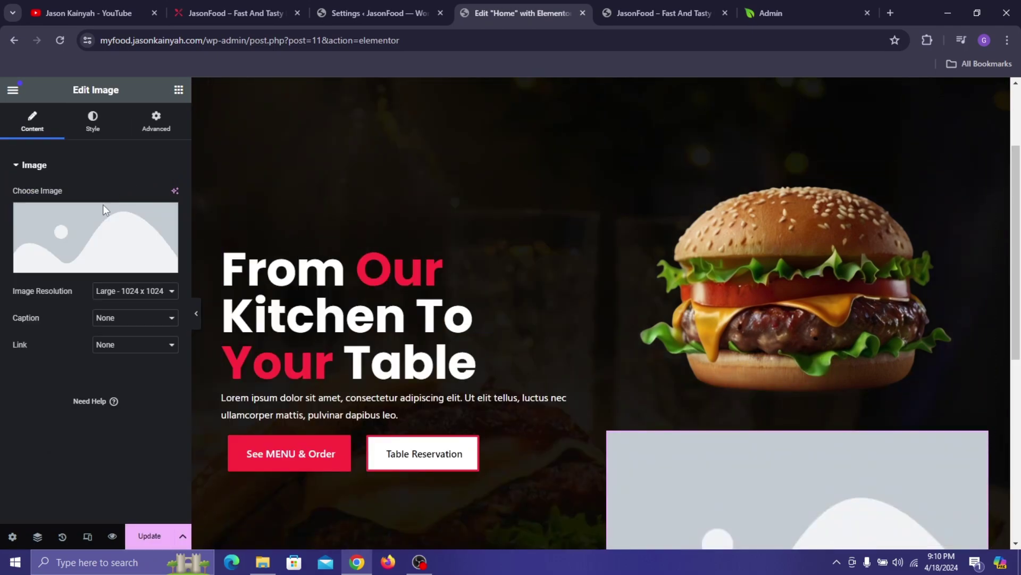
left_click(80, 243)
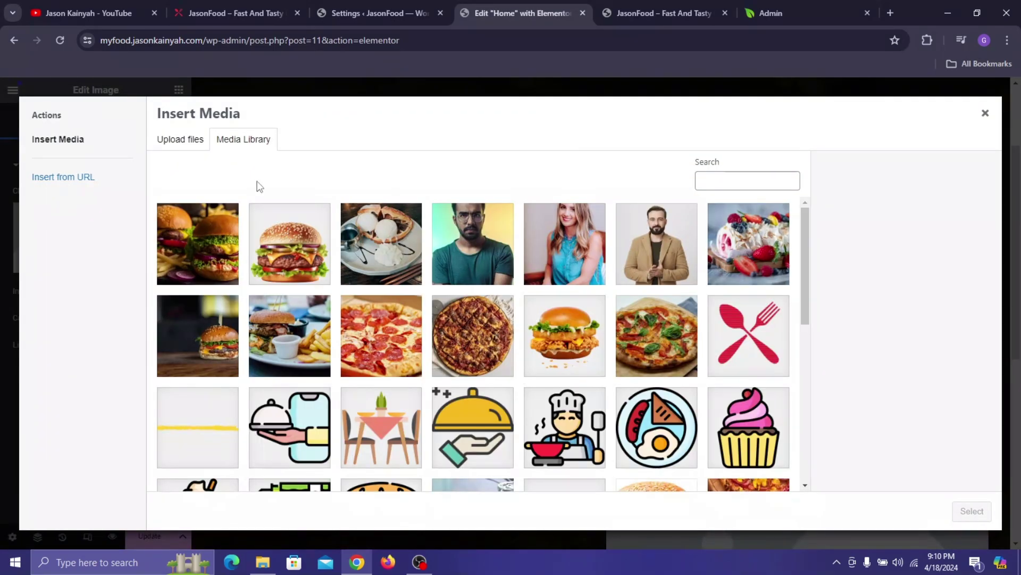
scroll(490, 342, "down", 5)
scroll(490, 349, "down", 1)
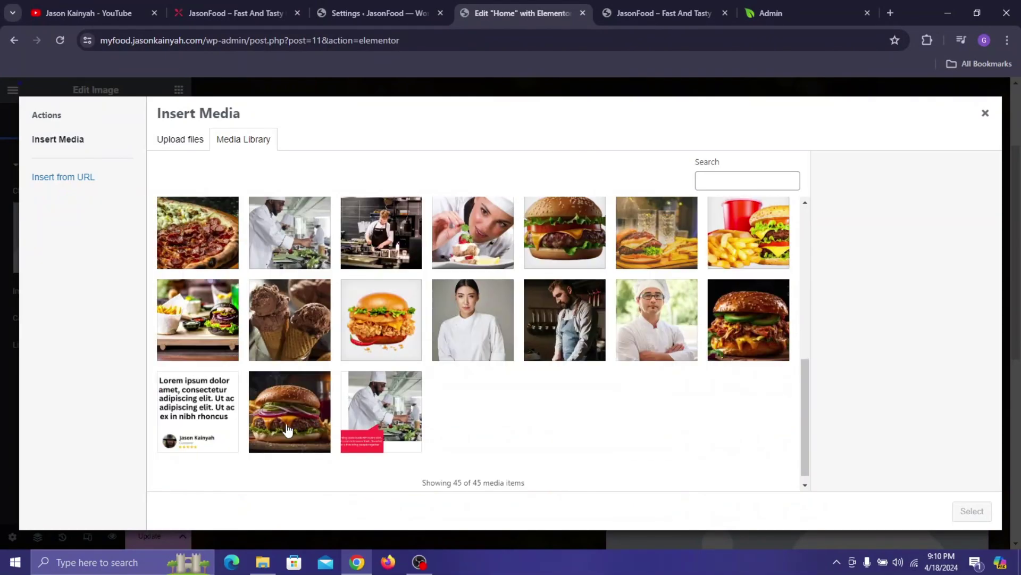
left_click(197, 410)
left_click(977, 519)
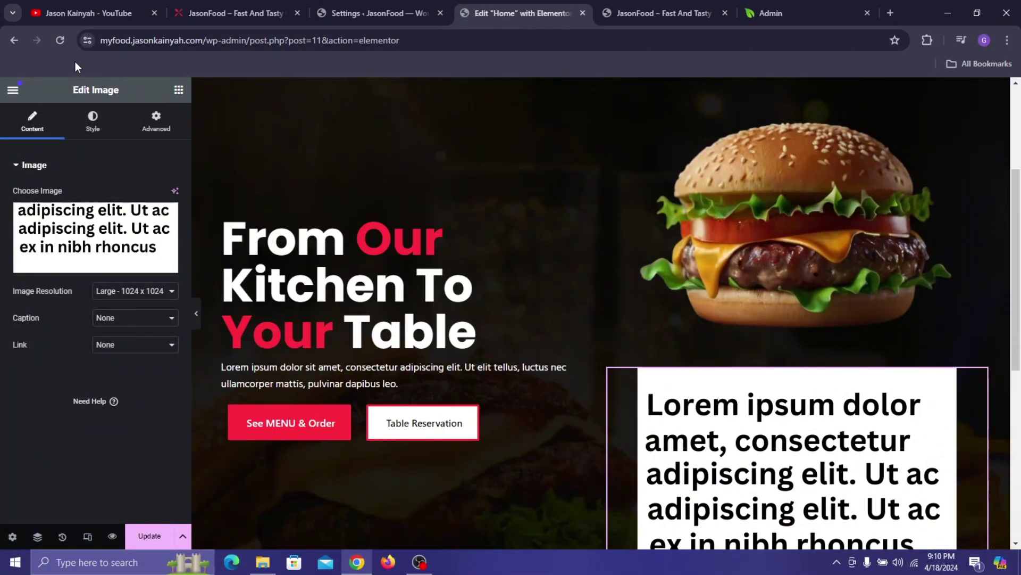
- Frame the testimonial image with a solid 15 px white (#FFFFFF) border
left_click(93, 122)
scroll(89, 294, "down", 3)
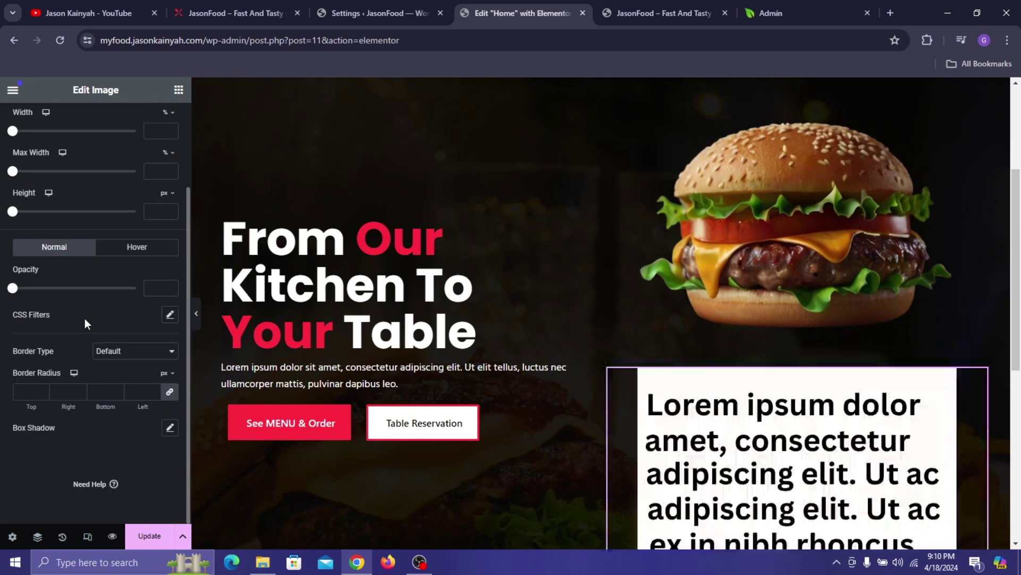
left_click(117, 352)
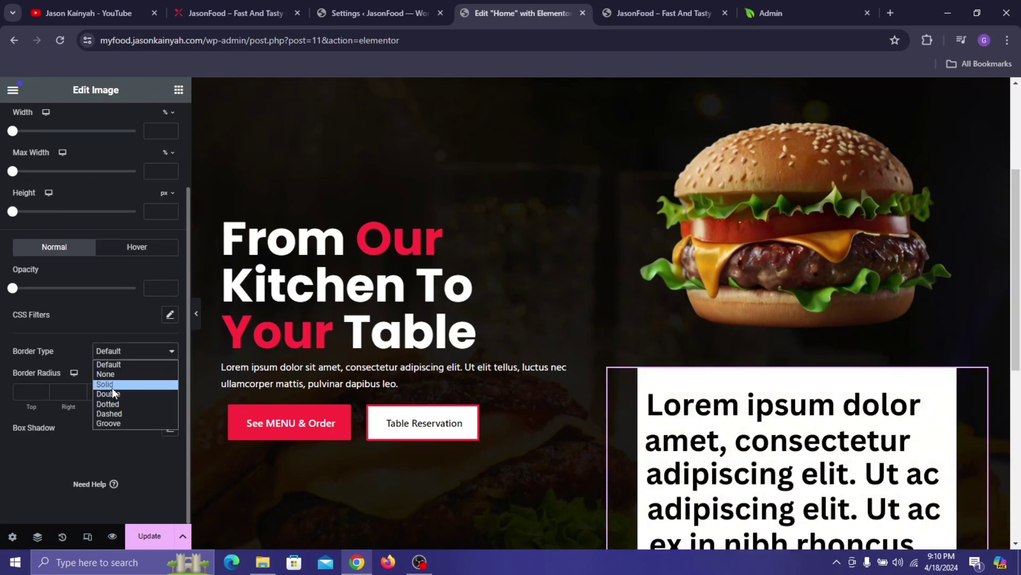
left_click(115, 393)
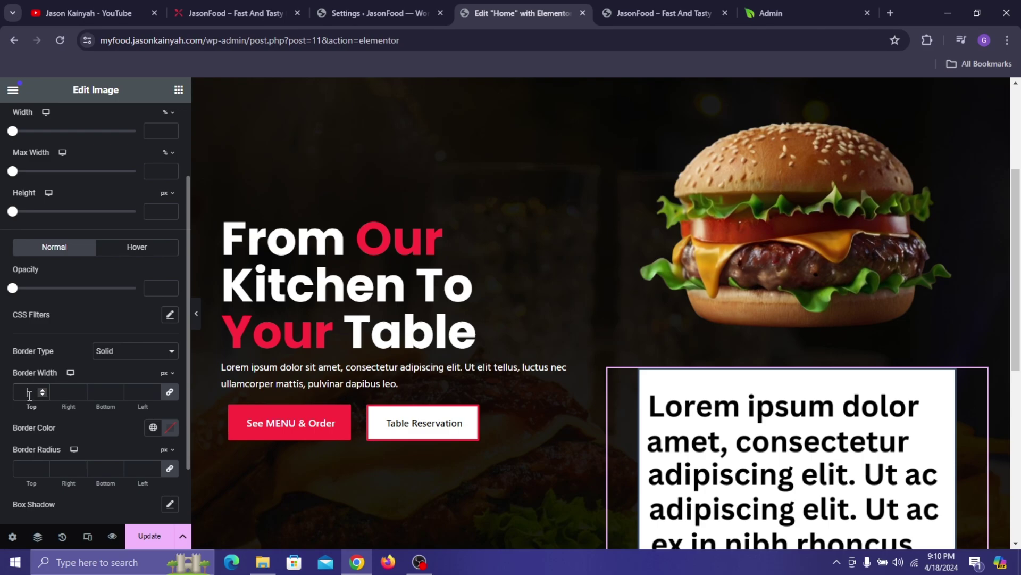
left_click(29, 394)
type("15")
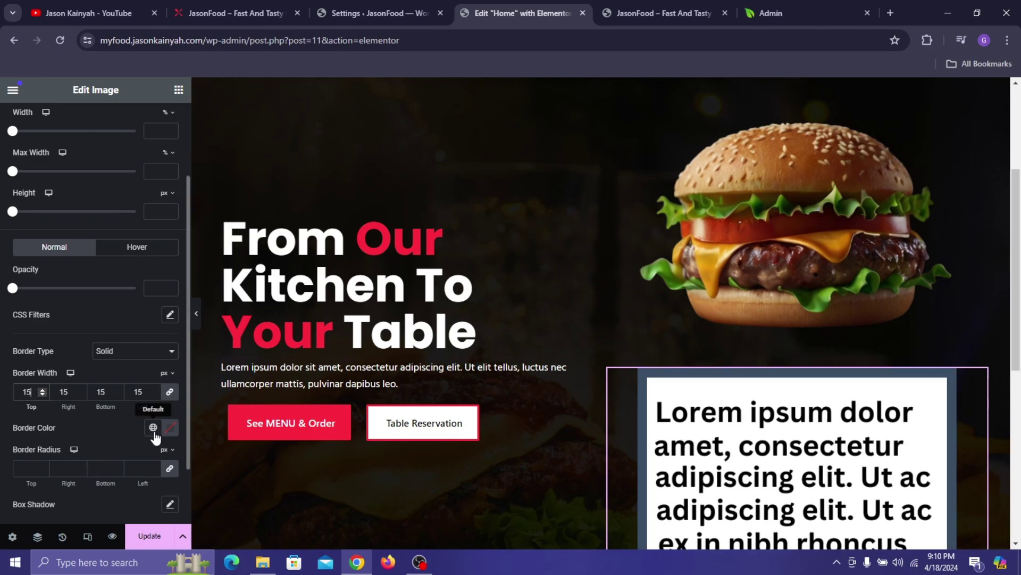
left_click(169, 427)
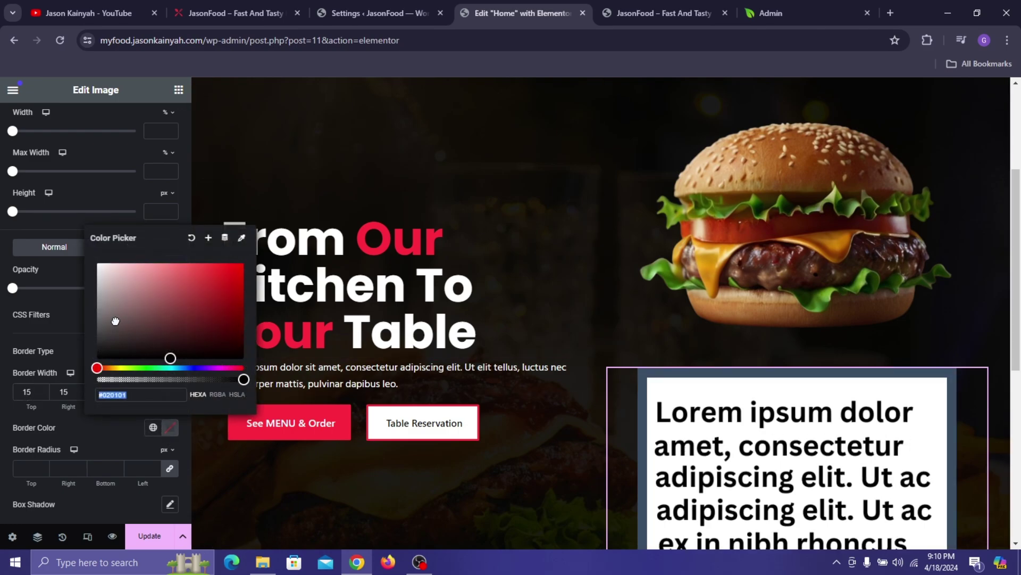
left_click(70, 472)
scroll(756, 450, "down", 2)
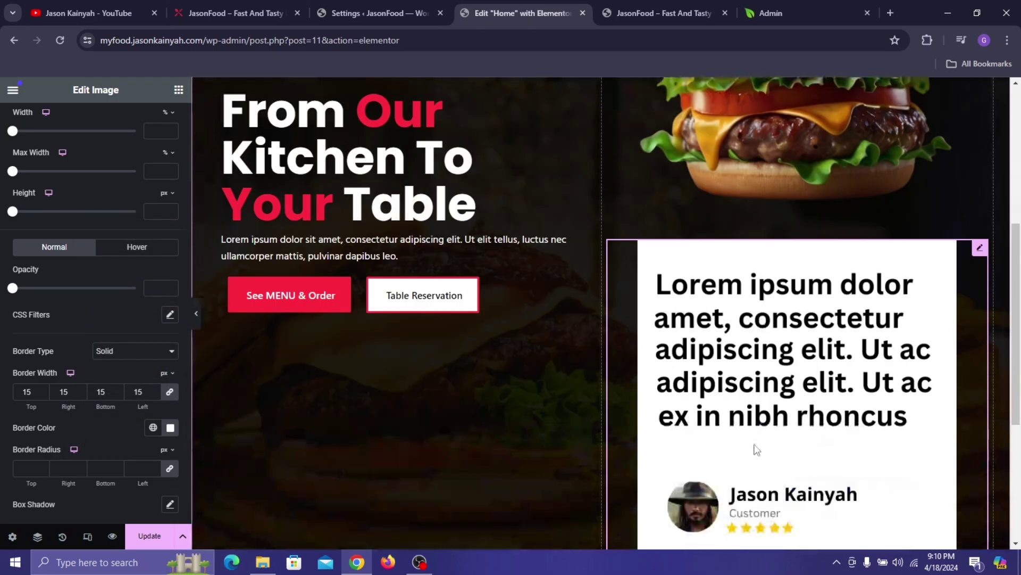
left_click(236, 12)
scroll(562, 193, "down", 3)
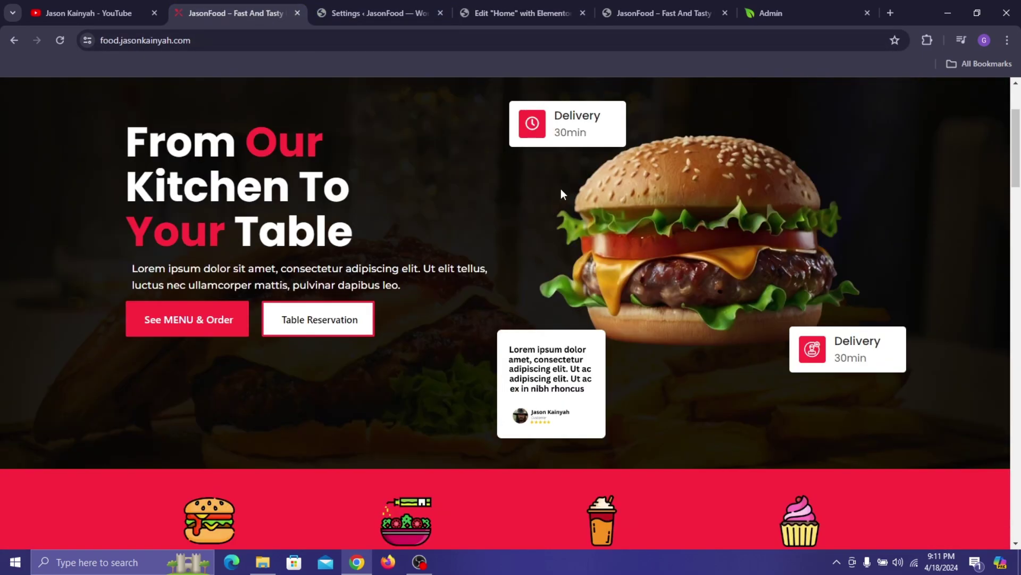
- Make the testimonial card absolutely positioned and drag it down and left
left_click(497, 12)
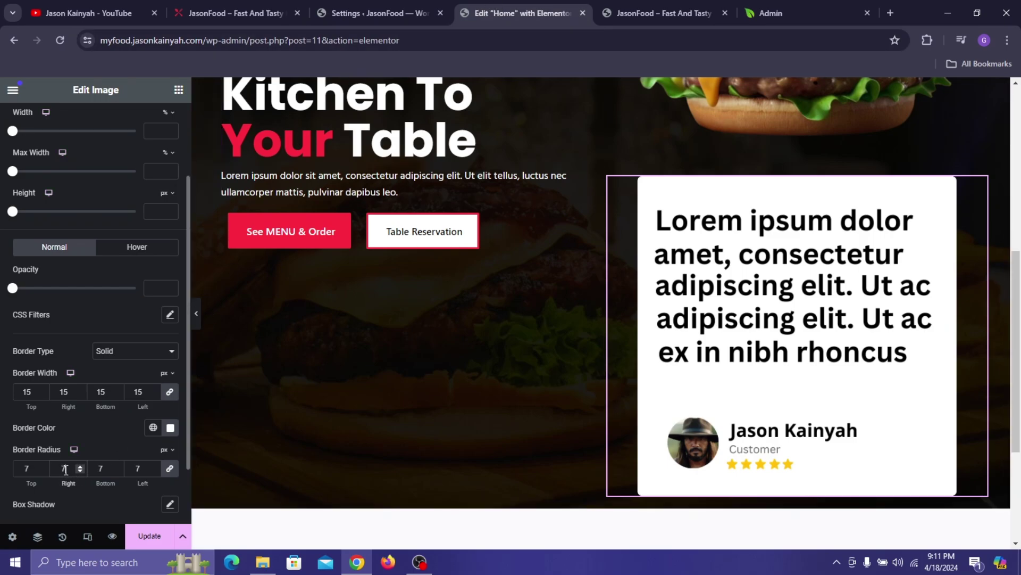
scroll(101, 183, "up", 3)
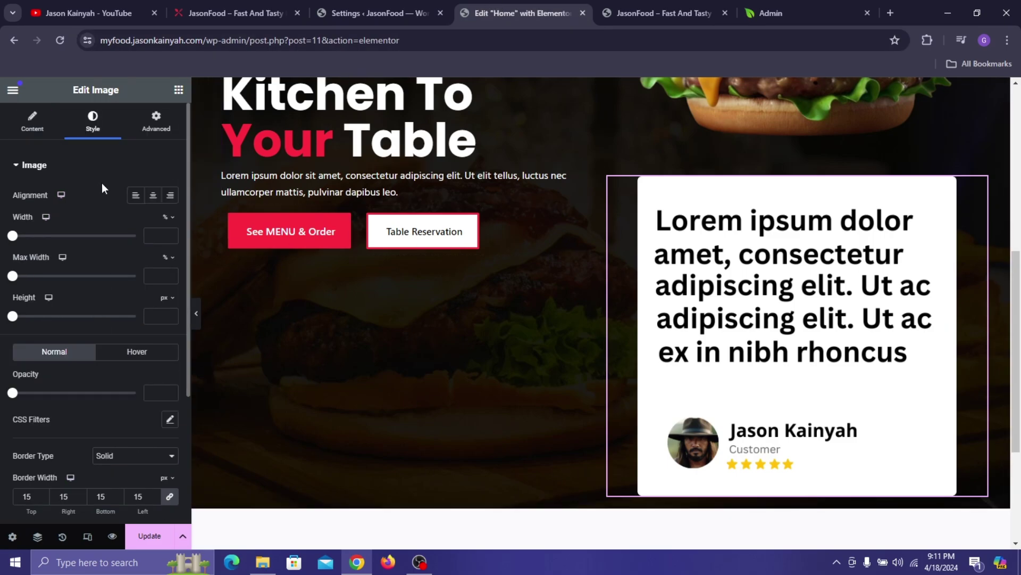
left_click(152, 124)
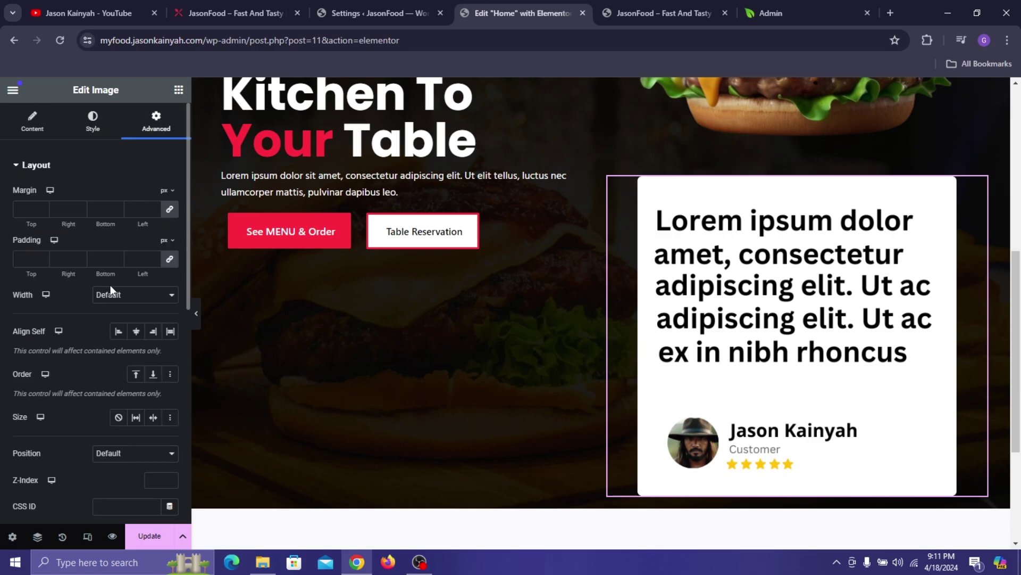
scroll(130, 387, "down", 1)
left_click(165, 388)
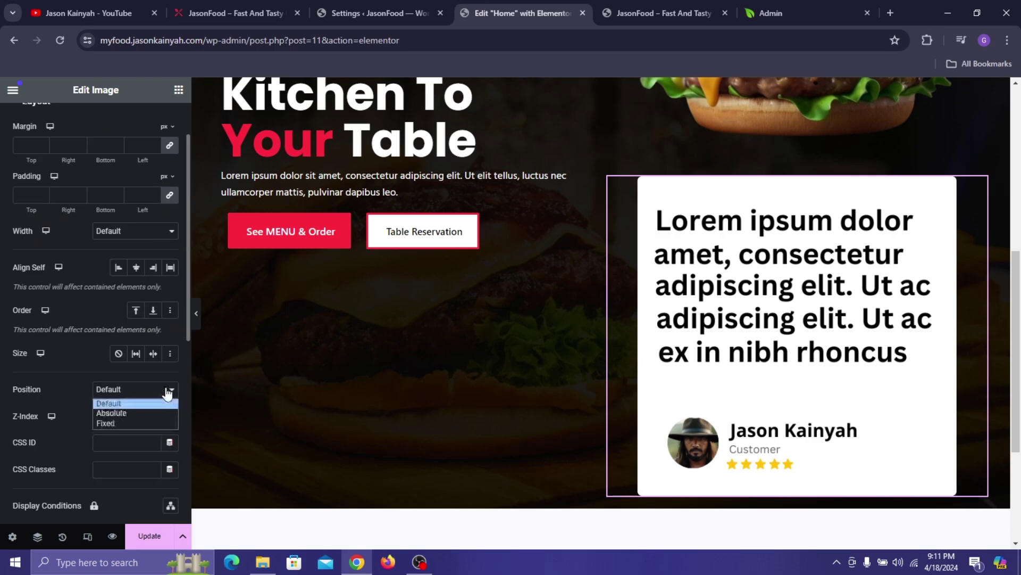
left_click(146, 411)
scroll(124, 381, "up", 2)
scroll(567, 273, "up", 7)
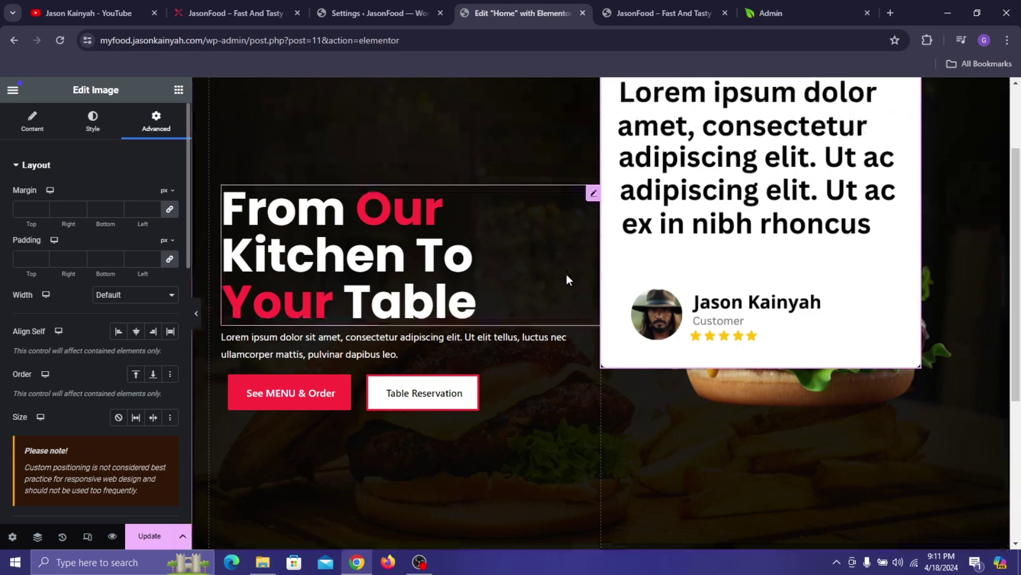
left_click_drag(833, 207, 808, 291)
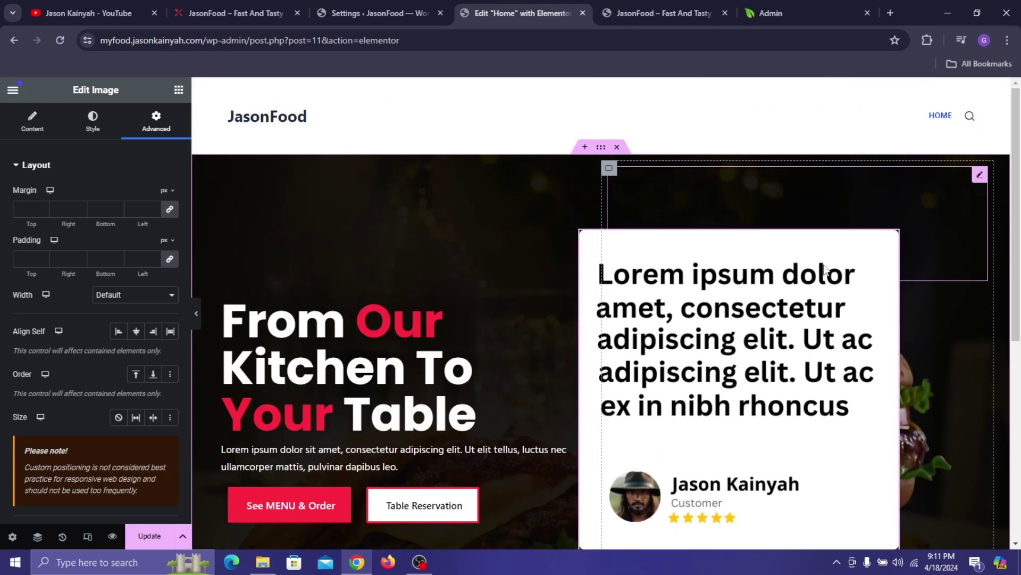
scroll(760, 196, "down", 5)
left_click_drag(759, 196, 689, 372)
- Resize the testimonial card to 31% width, lower it beside the burger, and save
left_click(102, 133)
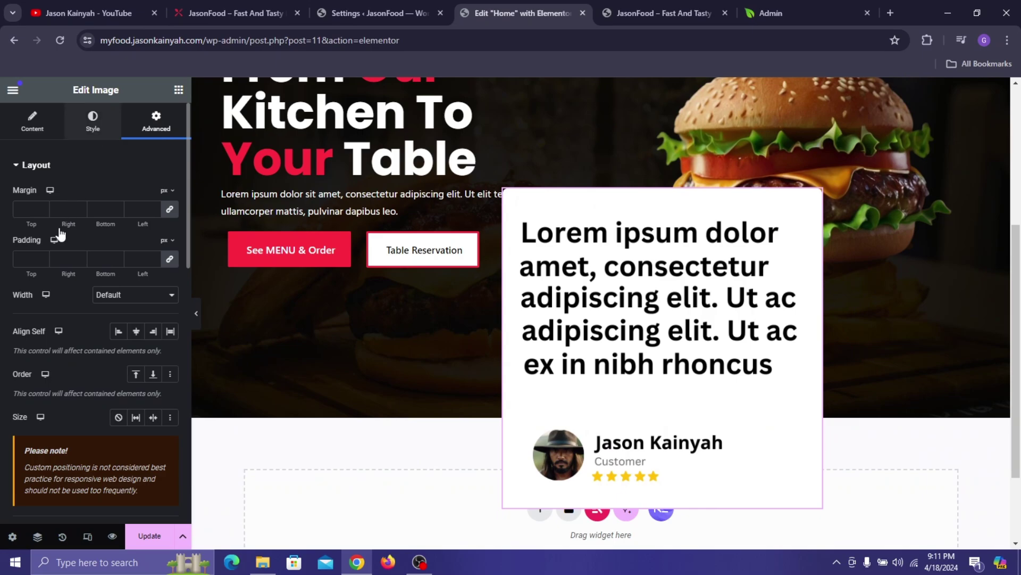
left_click_drag(16, 242, 52, 272)
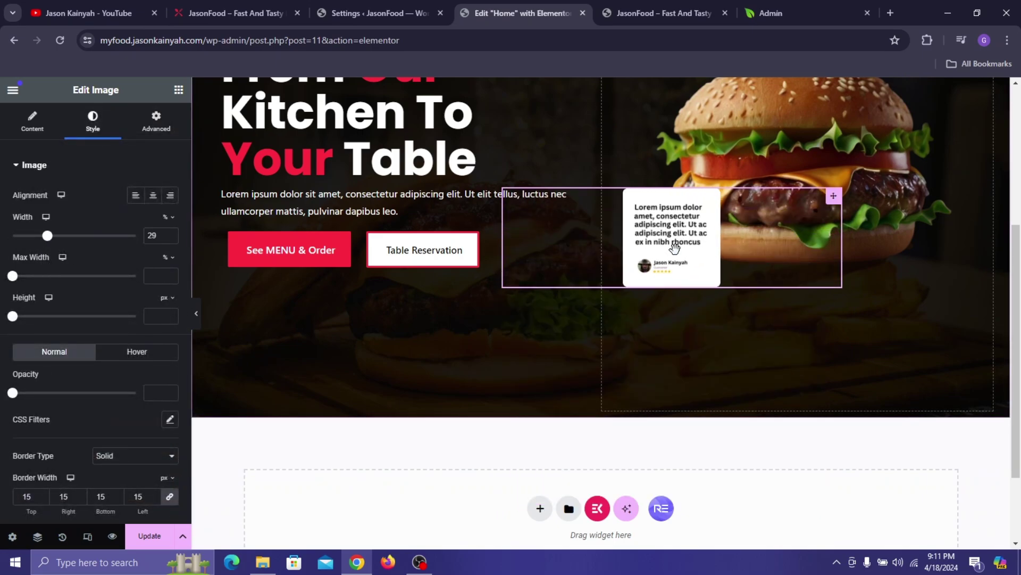
left_click_drag(678, 253, 671, 304)
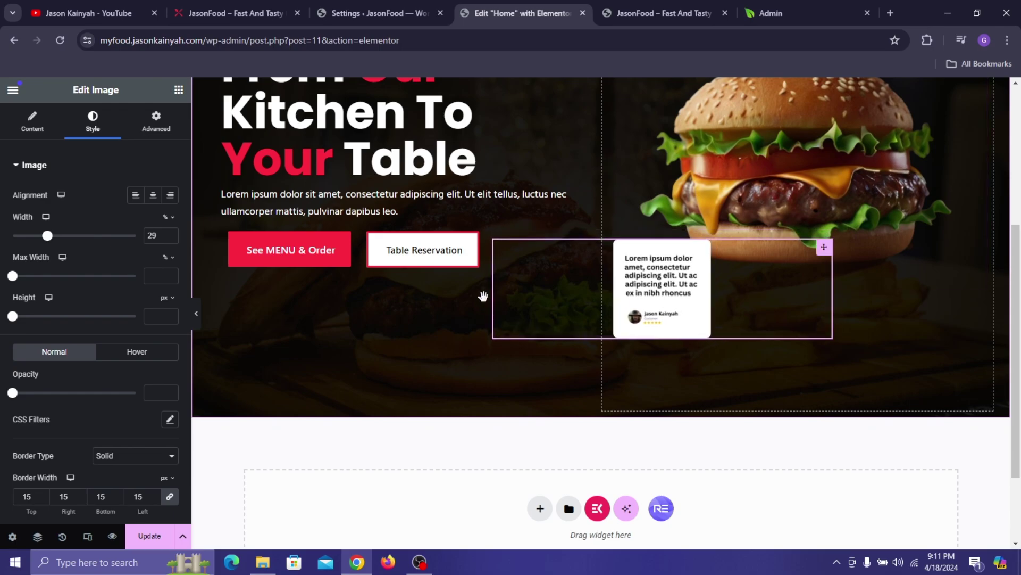
left_click_drag(48, 235, 52, 242)
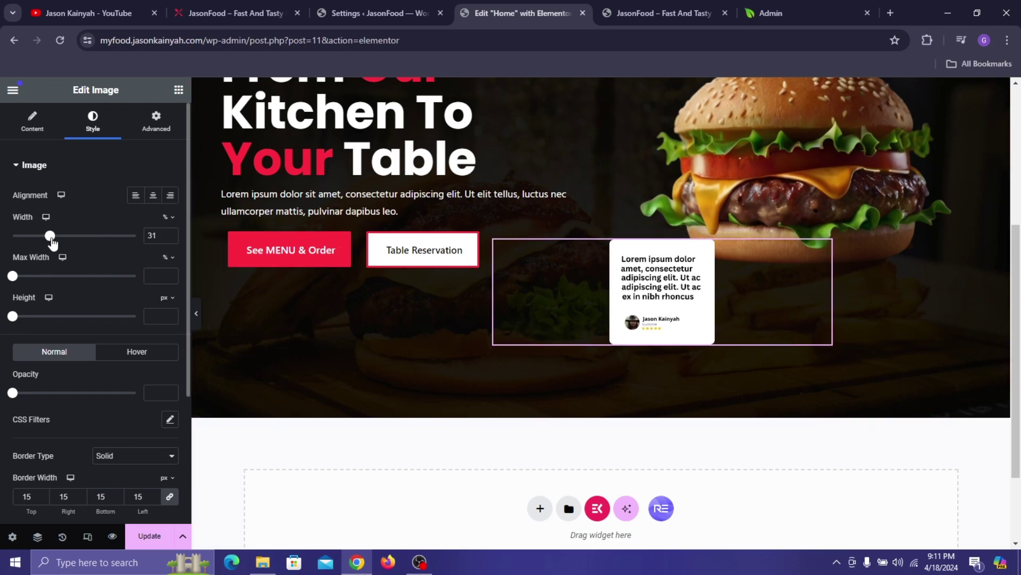
left_click(158, 535)
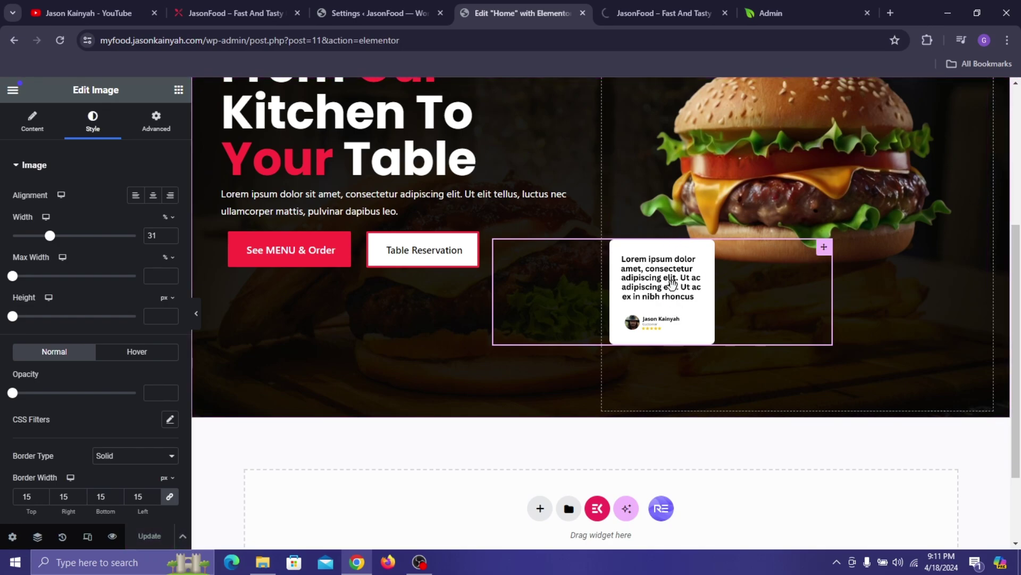
scroll(860, 148, "up", 3)
- After checking the live site, raise the image width to 34% and save
left_click(269, 7)
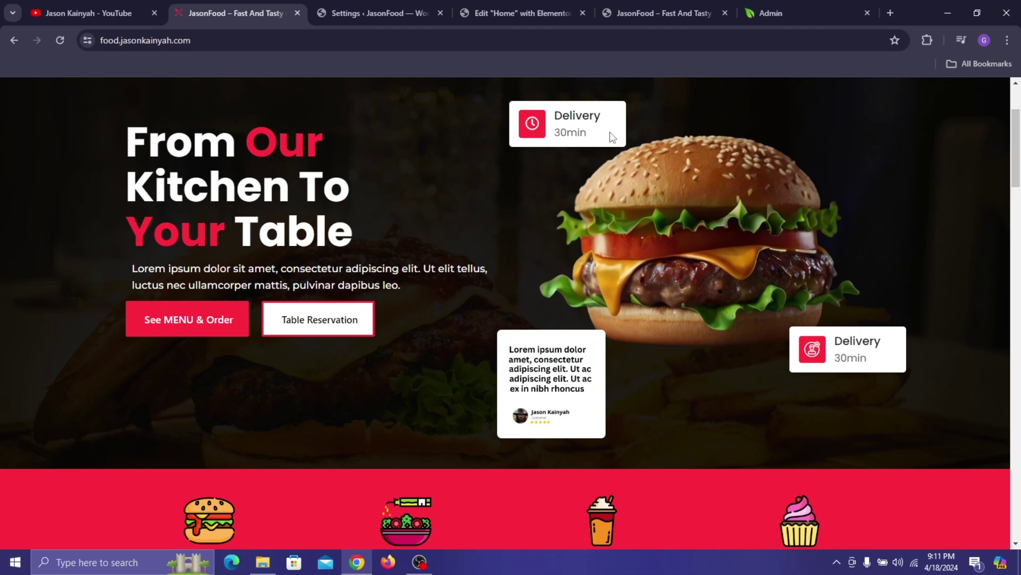
left_click(373, 13)
left_click(511, 13)
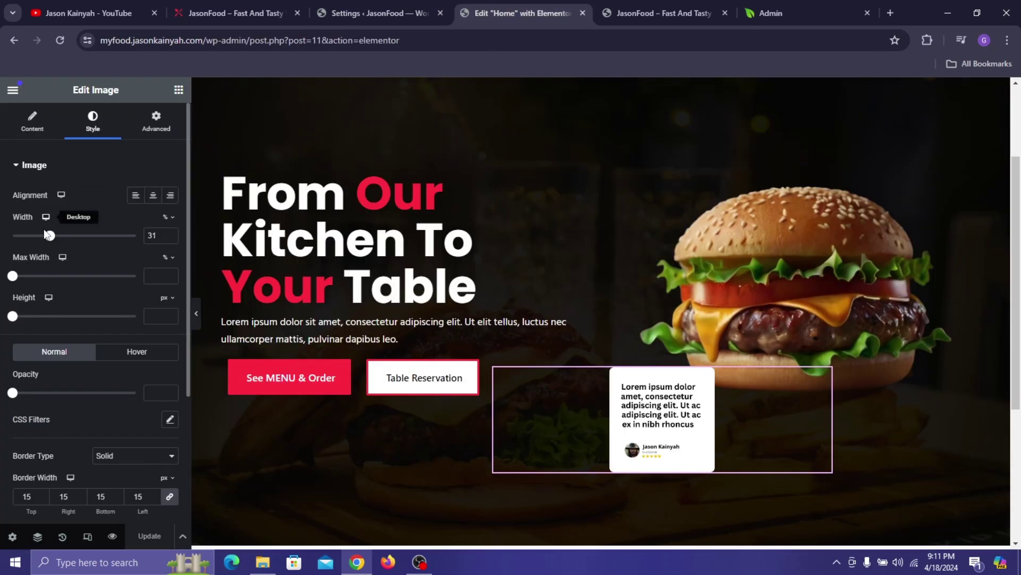
left_click(171, 232)
left_click(171, 232)
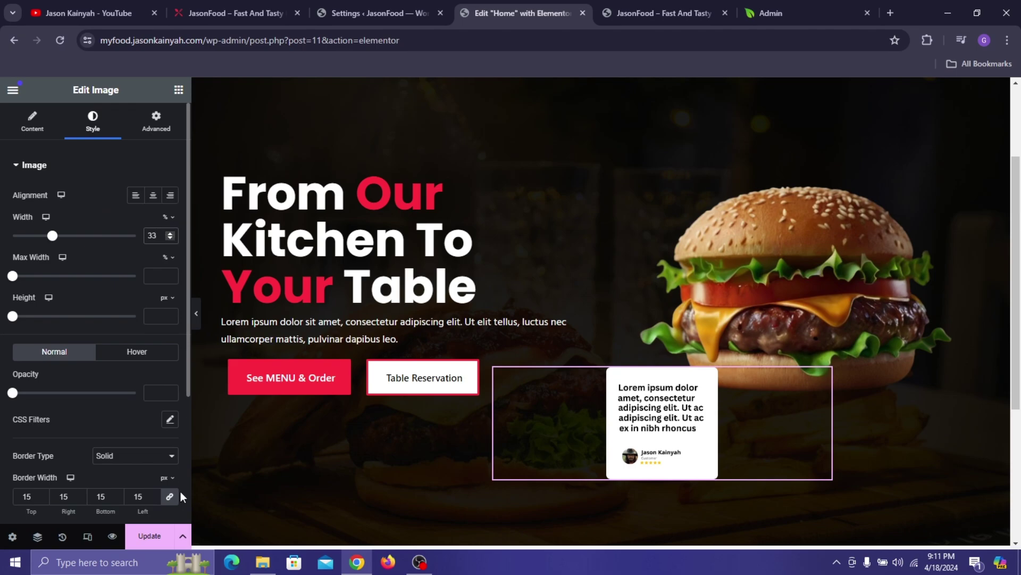
left_click(171, 233)
left_click(140, 538)
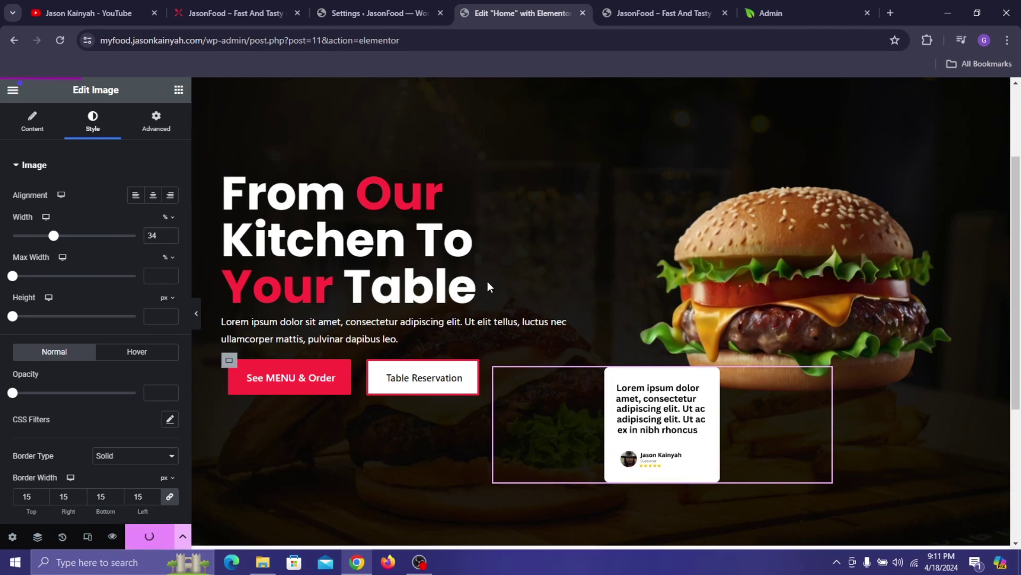
left_click(608, 1)
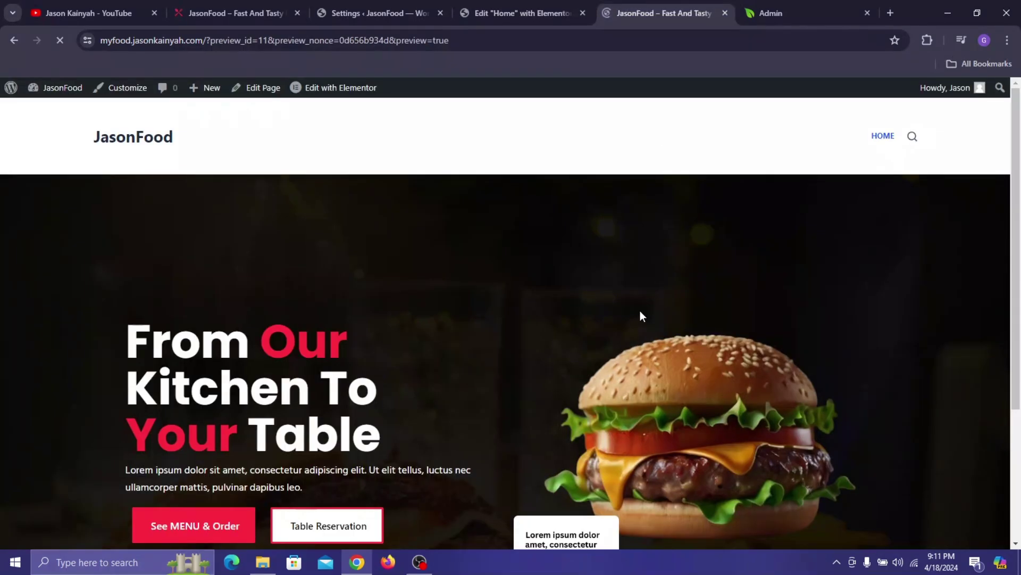
- Scroll through the JasonFood preview, then return to the editor's widget list
scroll(640, 311, "down", 3)
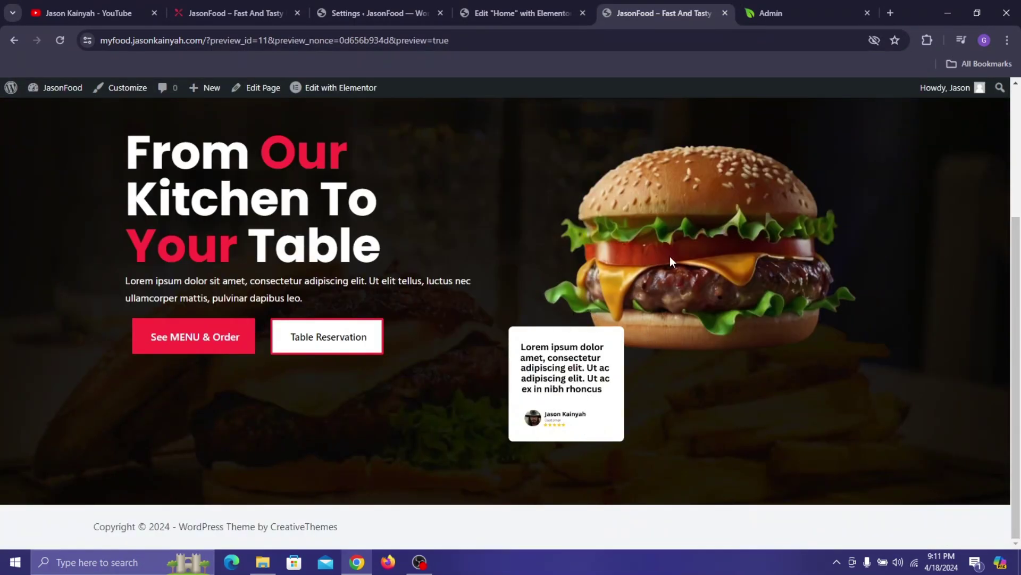
scroll(694, 210, "up", 3)
scroll(695, 211, "down", 3)
left_click(535, 1)
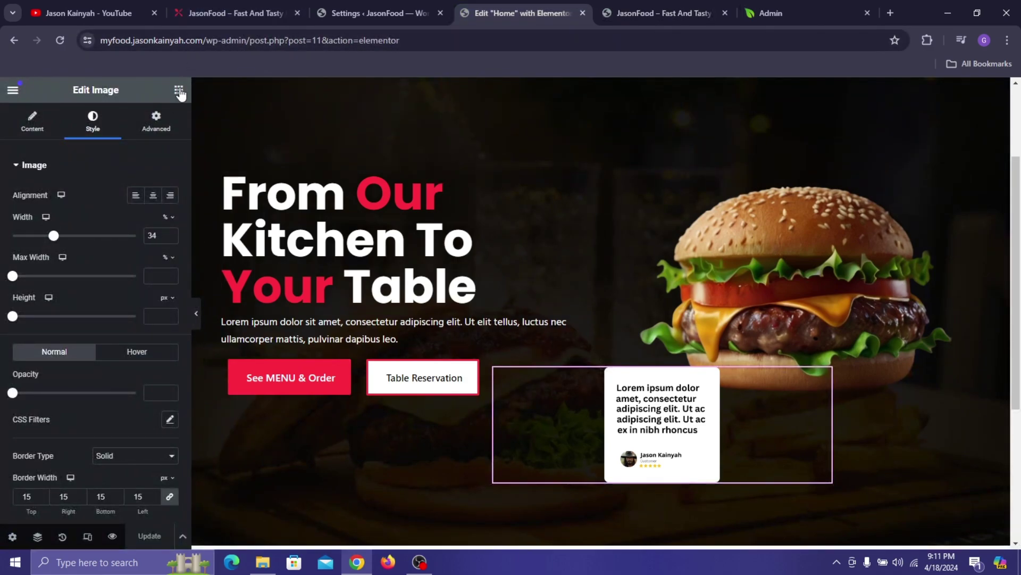
left_click(180, 91)
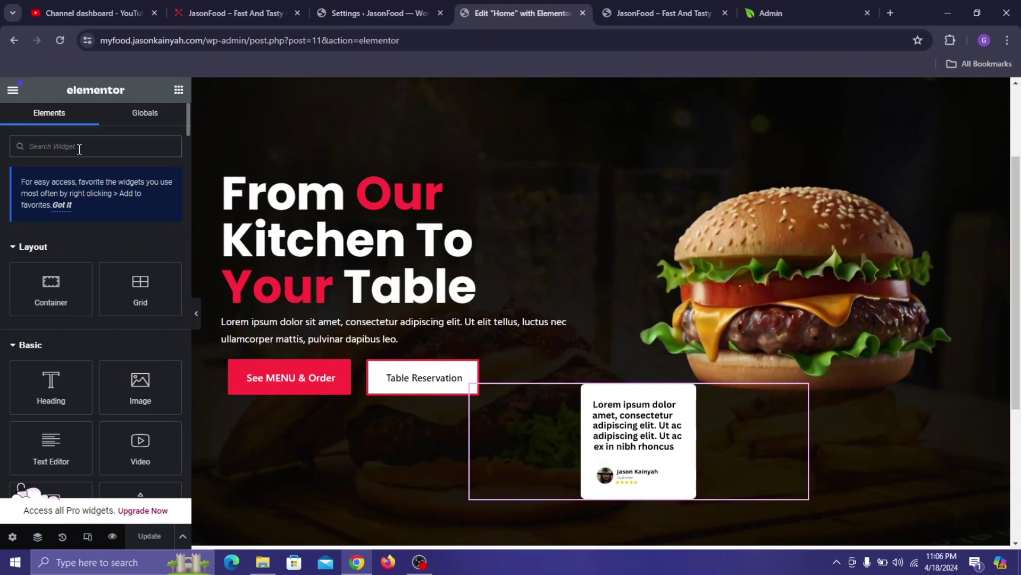
- Place an Icon Box beside the testimonial card using the Clock icon
left_click(79, 150)
type("Icon b")
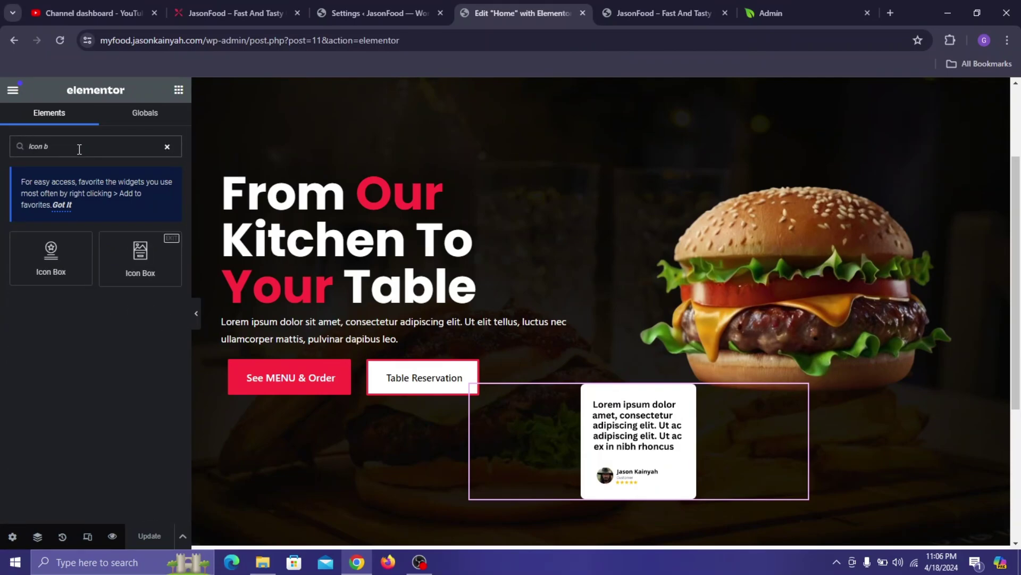
left_click_drag(50, 258, 780, 480)
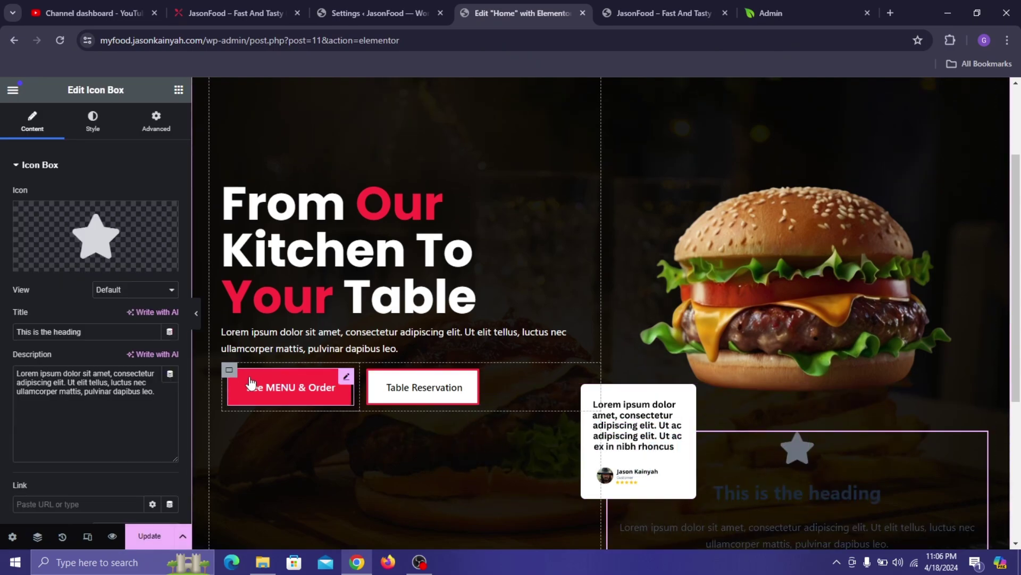
left_click(114, 237)
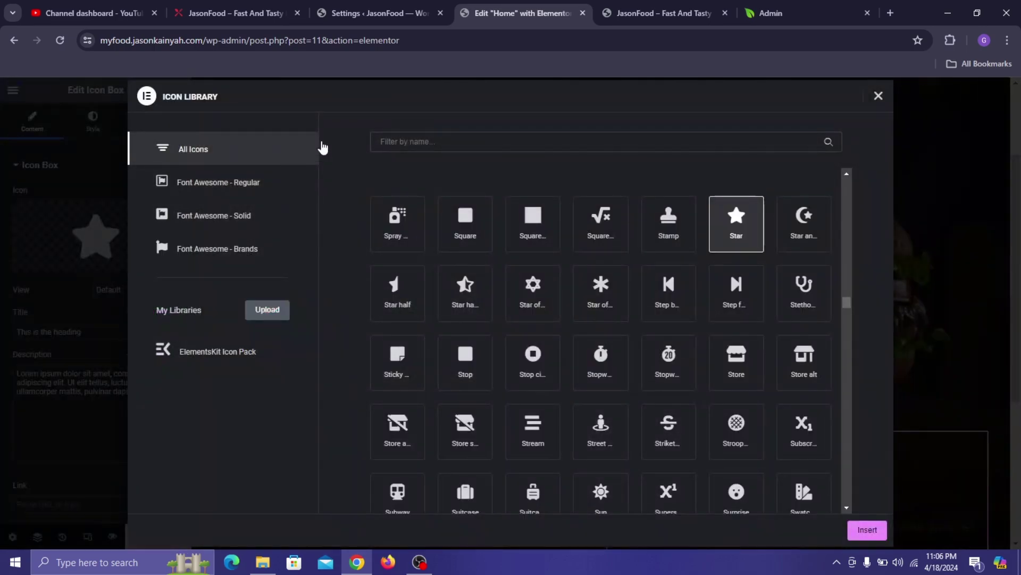
left_click(376, 139)
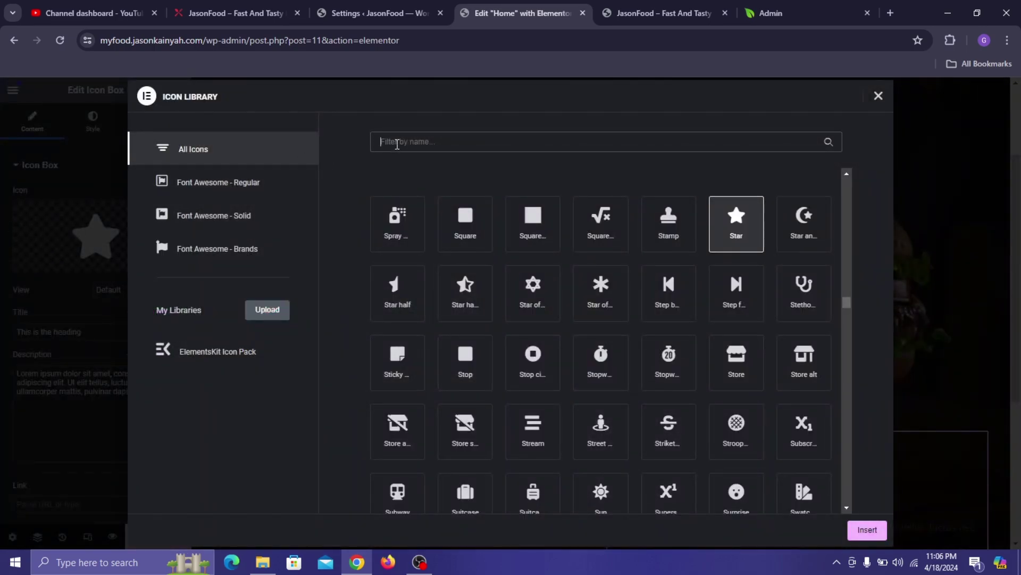
type("Clock")
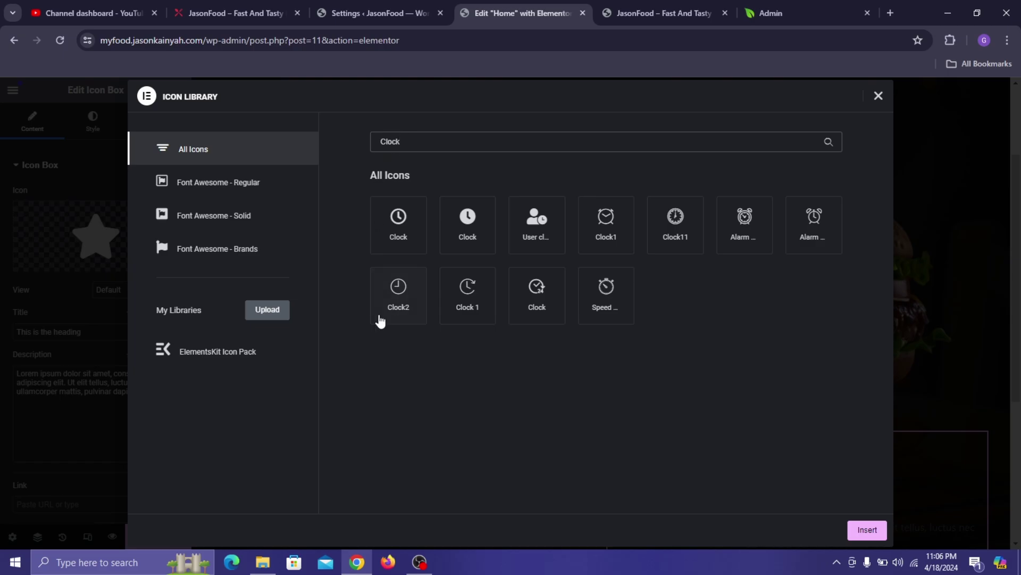
left_click(398, 246)
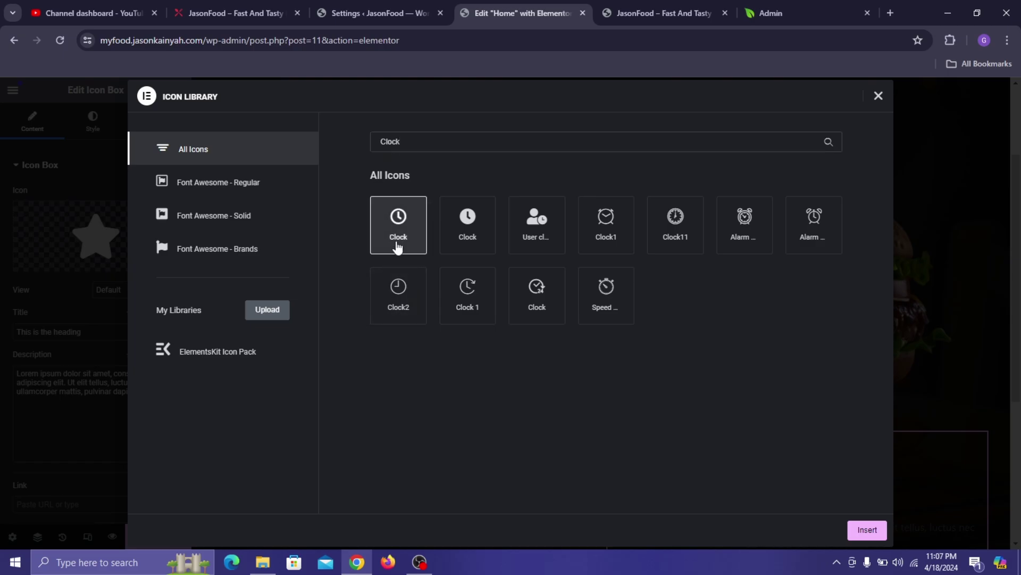
left_click(863, 529)
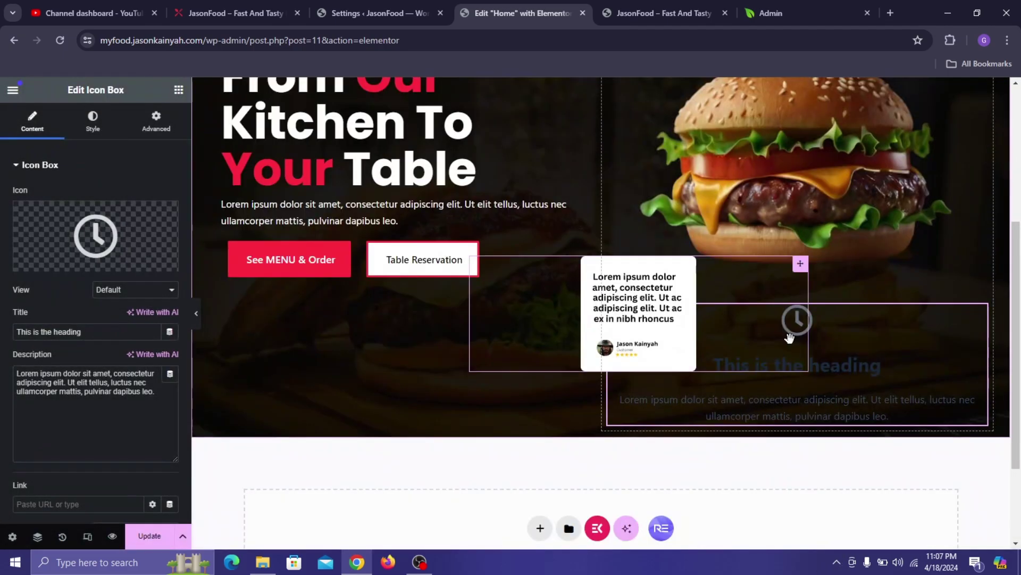
- Set the icon box title to 'Delivery' and the description to '30min'
triple_click(61, 327)
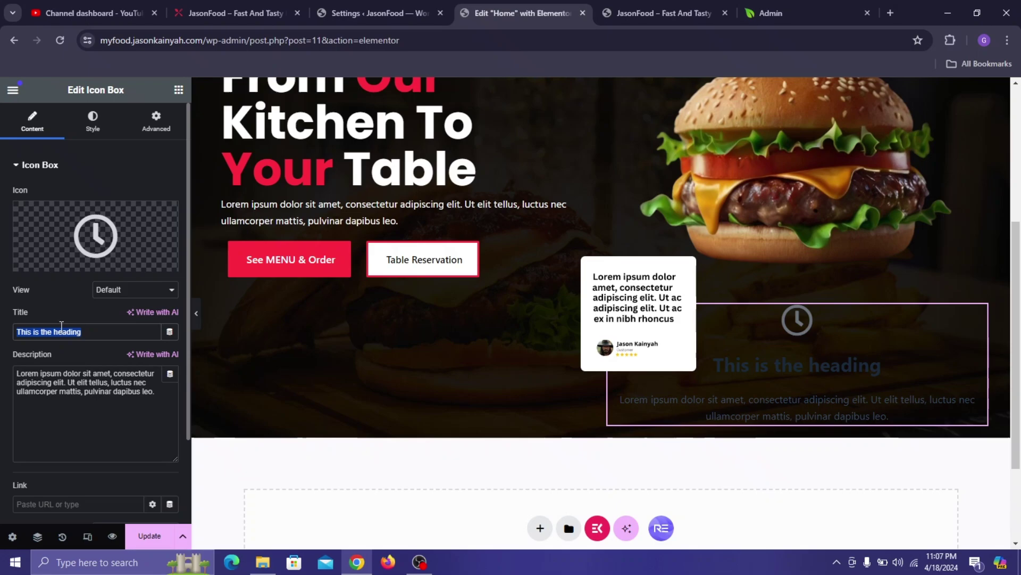
type("Delivery")
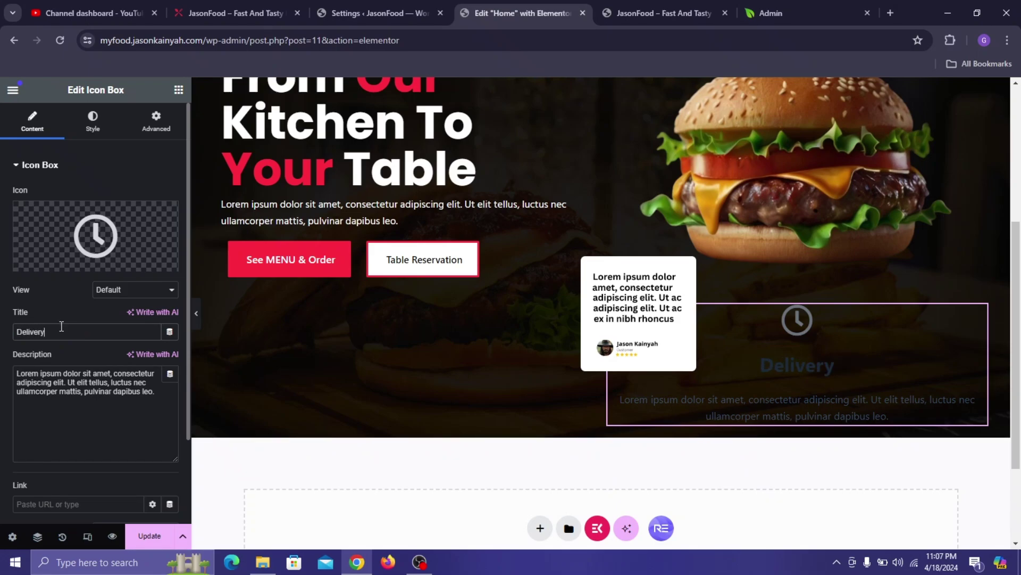
triple_click(101, 380)
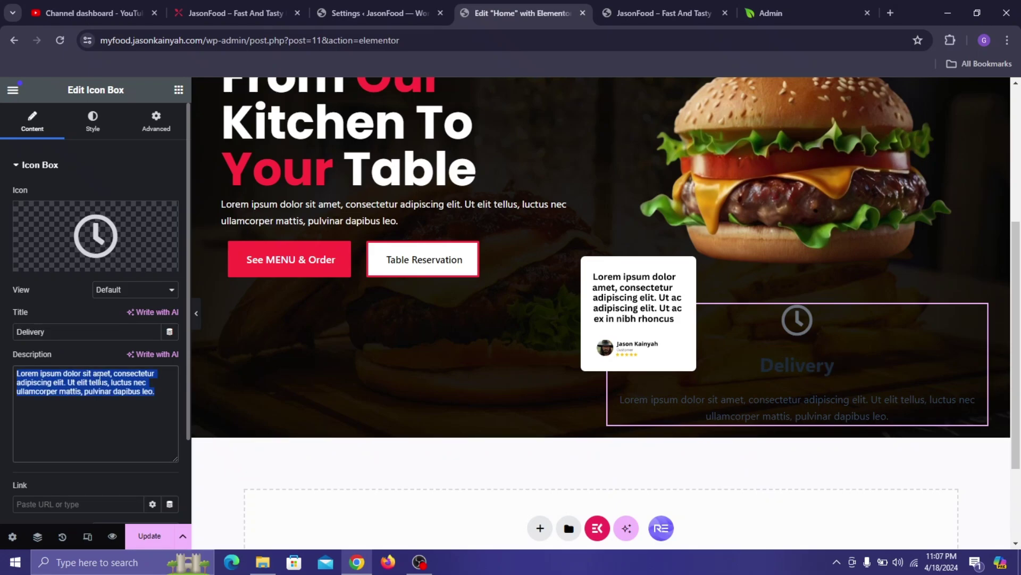
type("3")
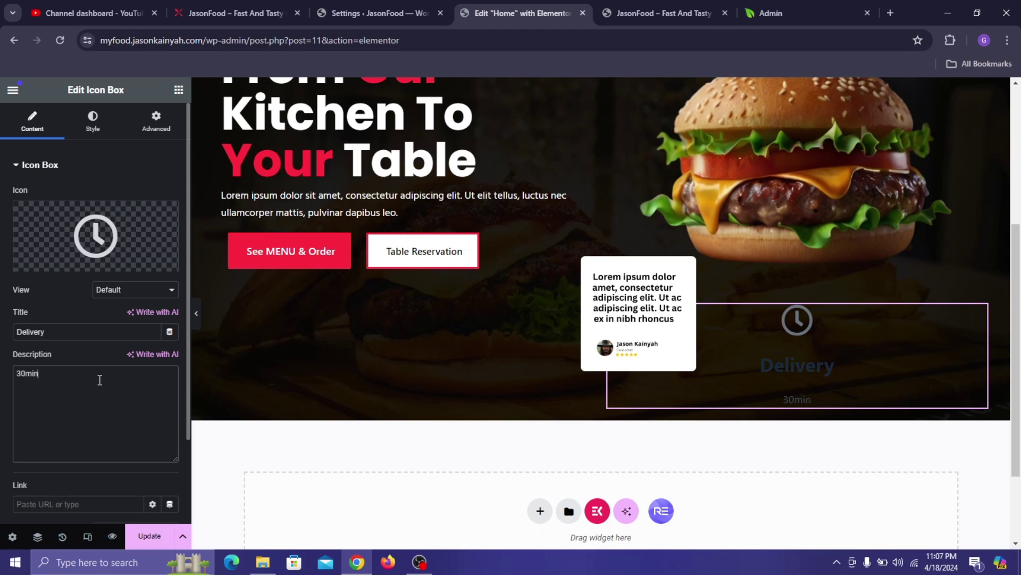
type("0min")
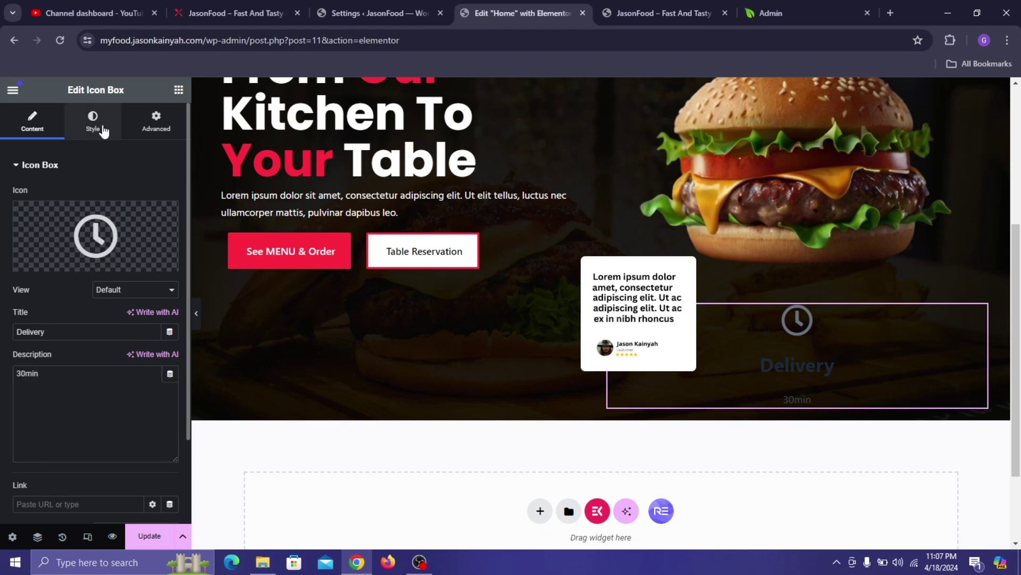
- Position the icon left of the text, vertically centered
left_click(93, 122)
left_click(135, 196)
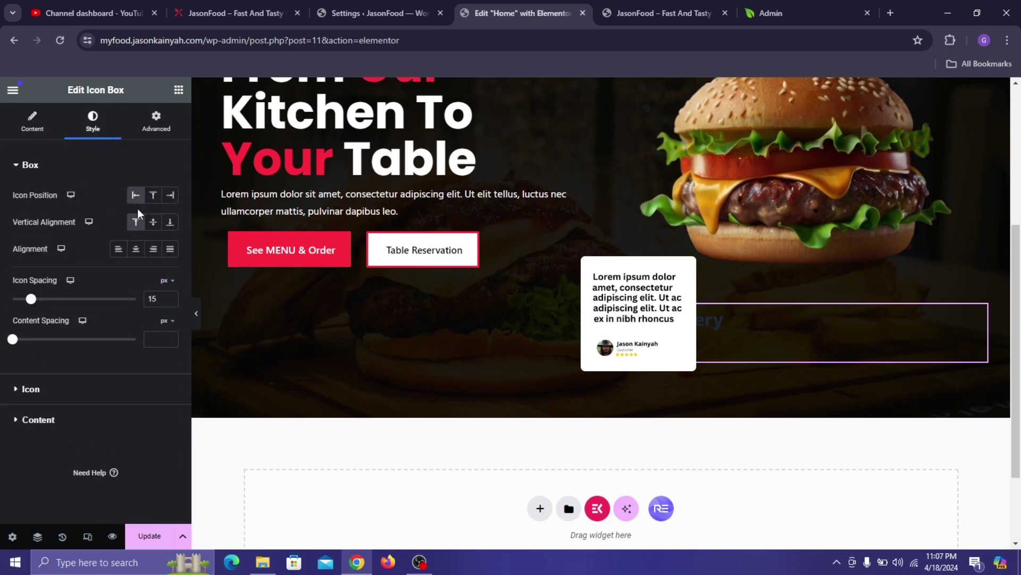
left_click(151, 223)
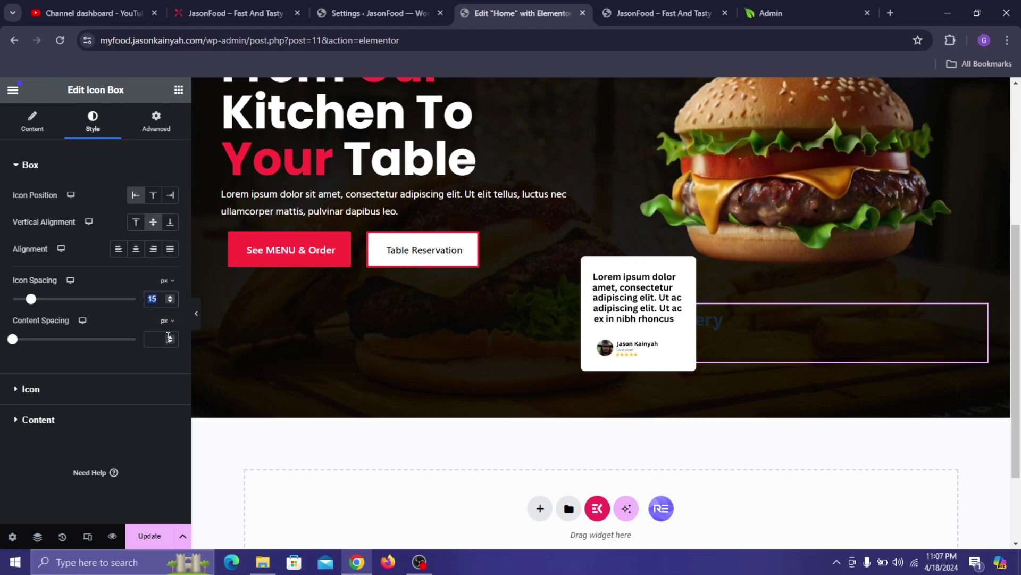
type("11")
type("0")
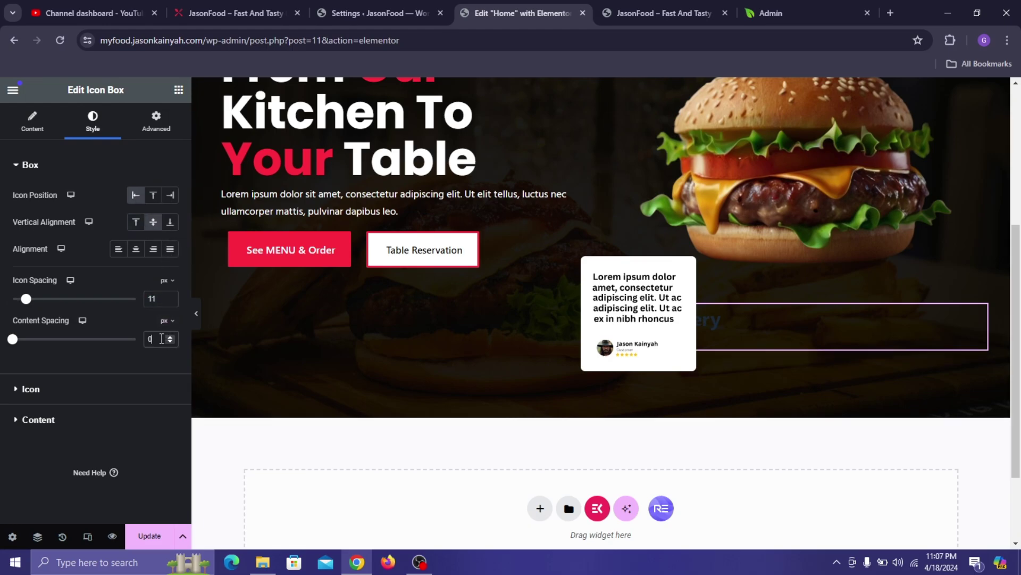
left_click(117, 399)
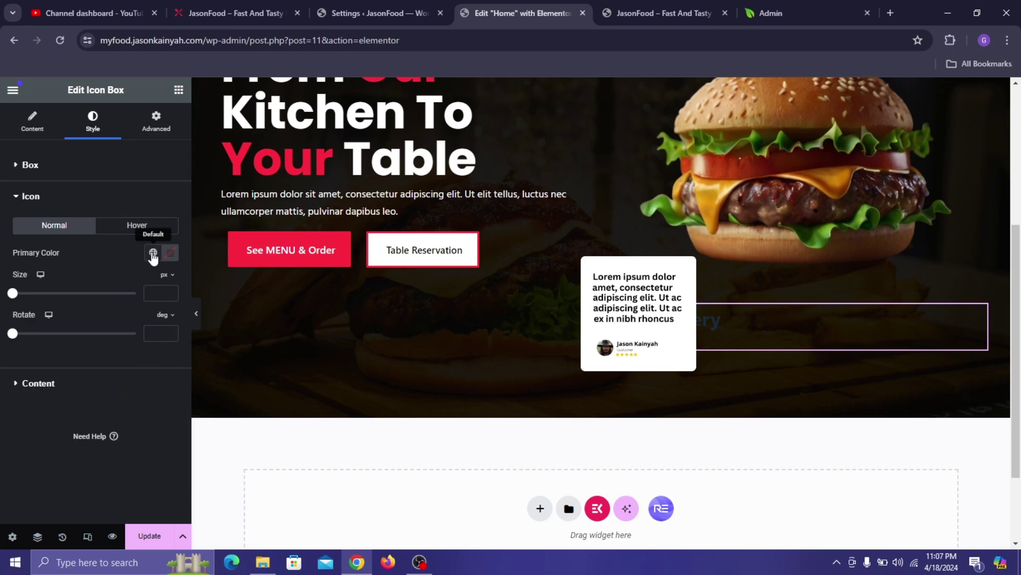
- Switch the icon view to Framed with a Square shape
left_click(33, 122)
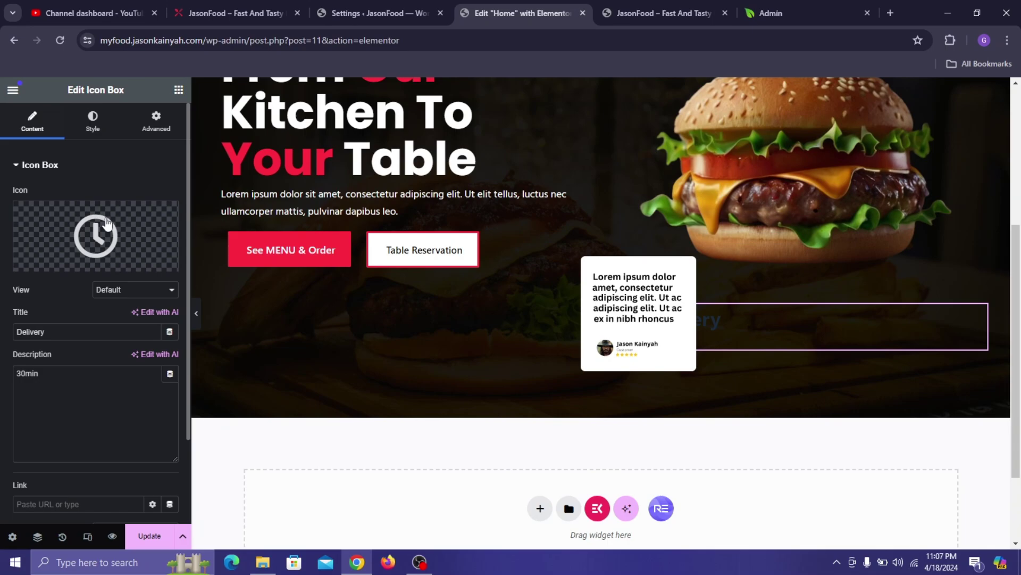
left_click(114, 290)
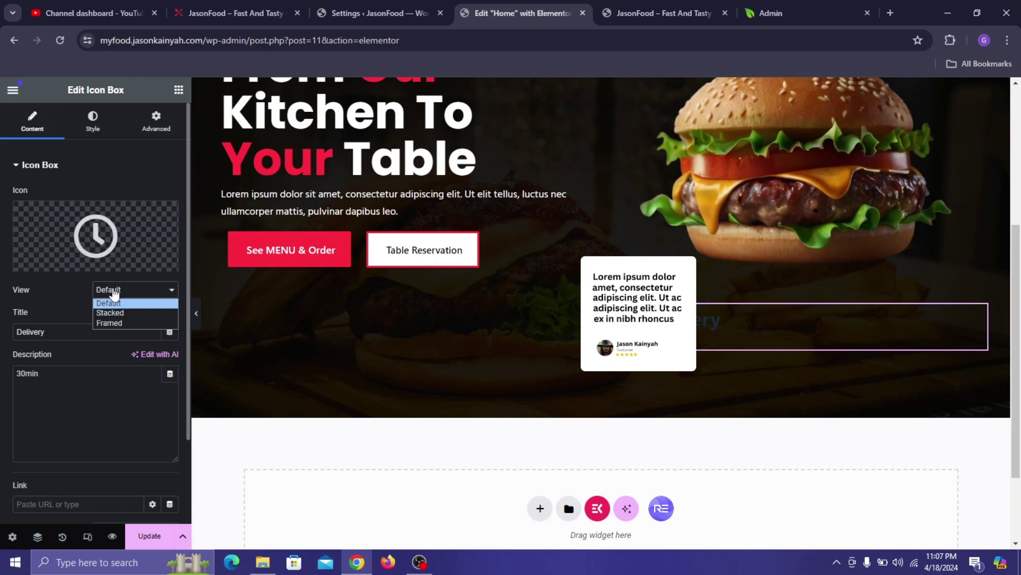
left_click(112, 323)
left_click(121, 318)
left_click(128, 341)
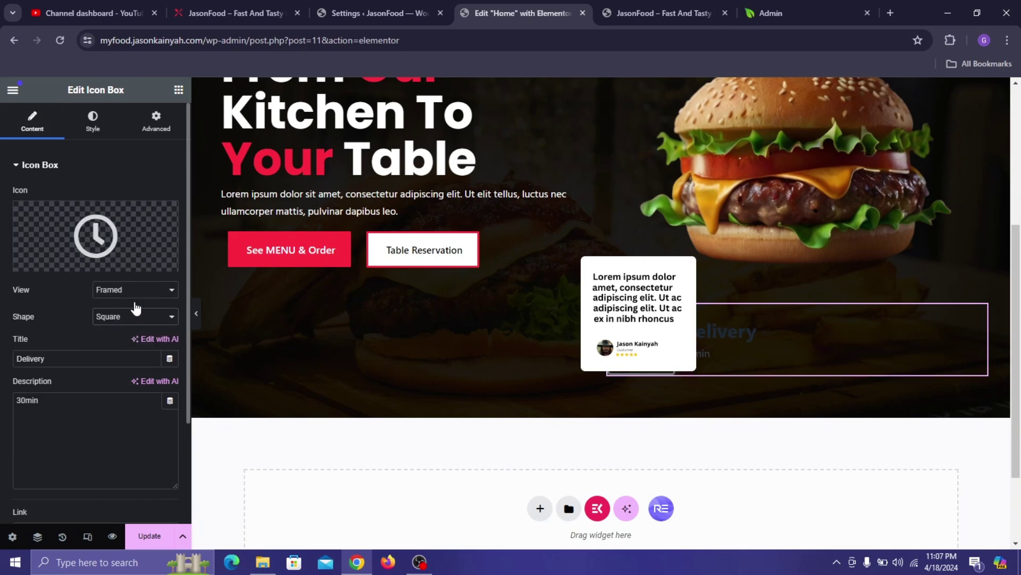
- Make the icon's primary colour white
left_click(94, 128)
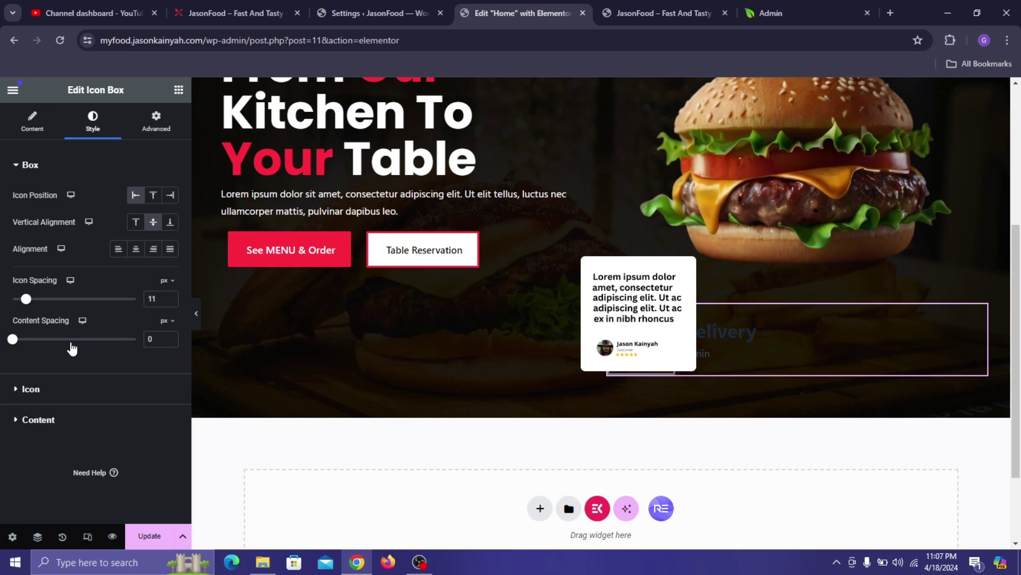
left_click(69, 399)
left_click(172, 264)
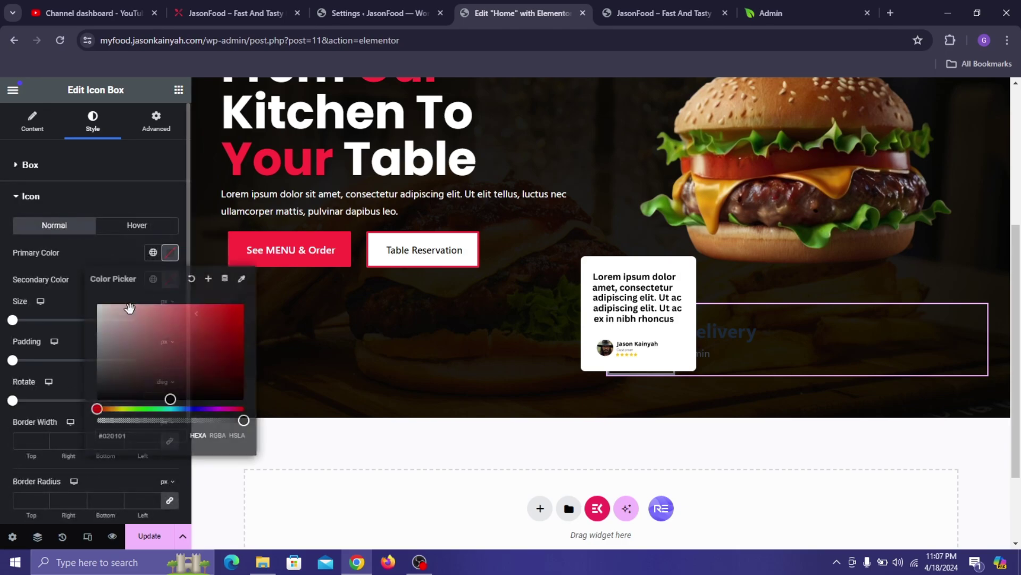
left_click(97, 304)
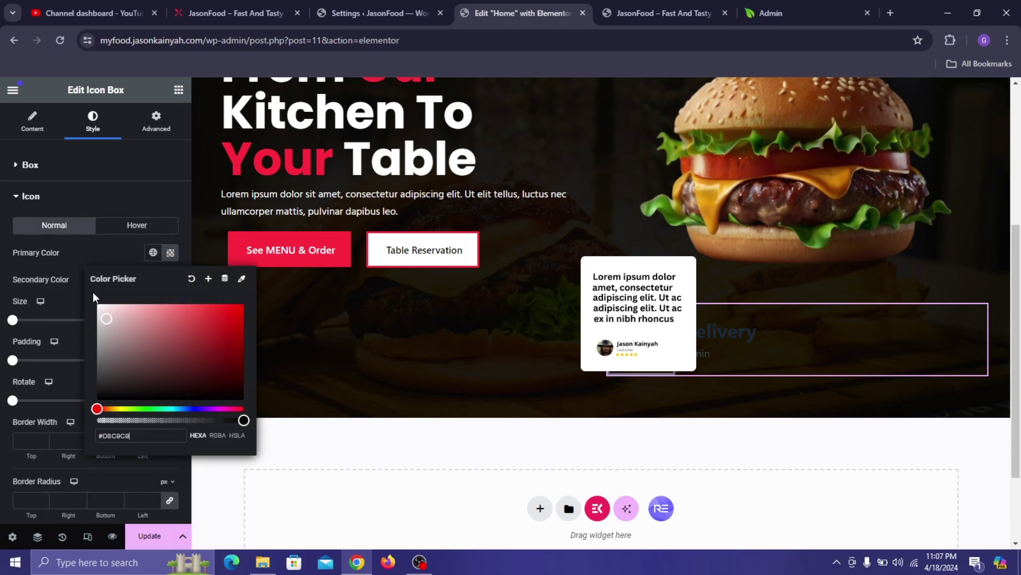
left_click(53, 277)
- Give the Delivery icon a Pinkish Red global background colour
left_click(646, 319)
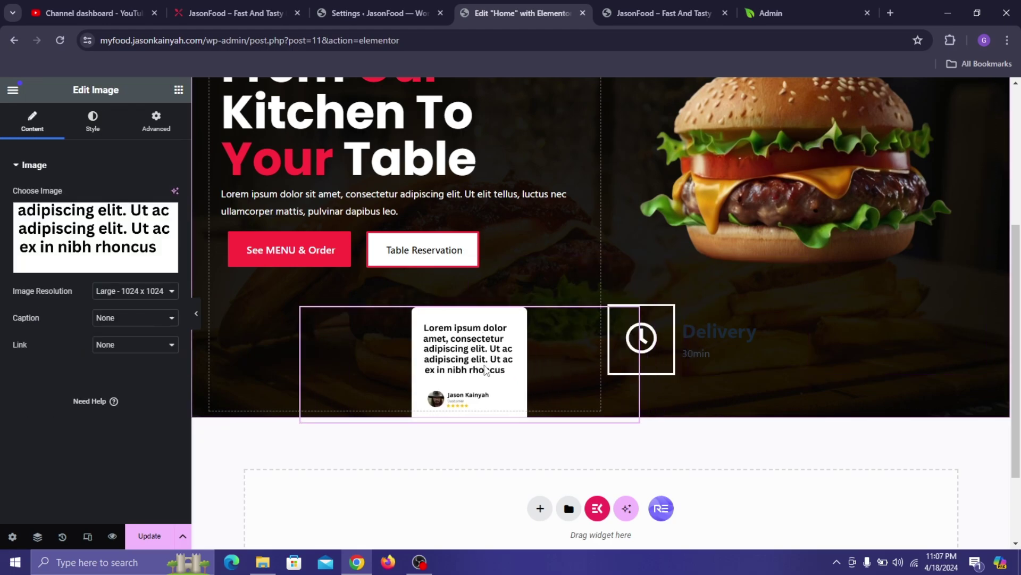
left_click(660, 329)
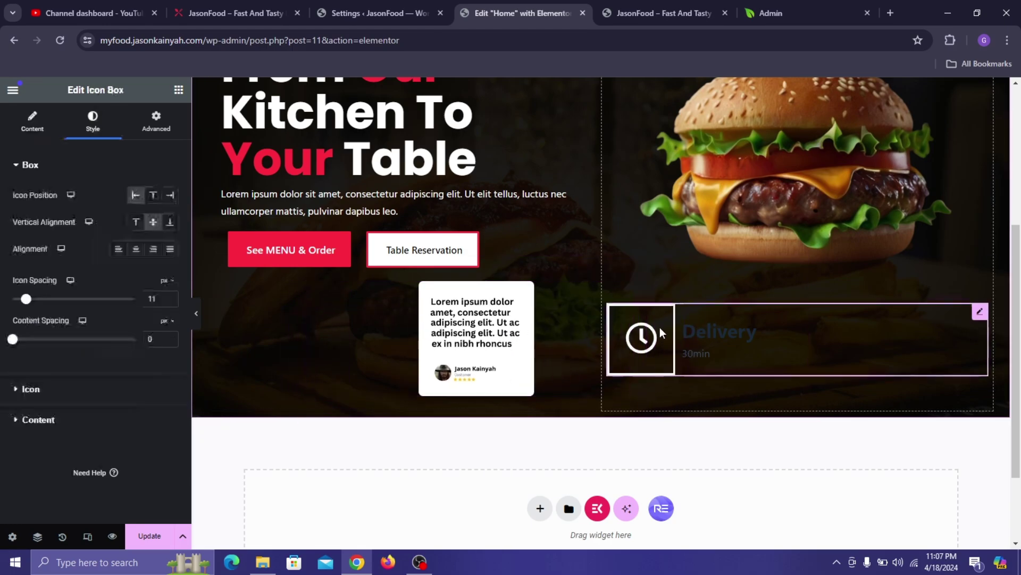
left_click(80, 396)
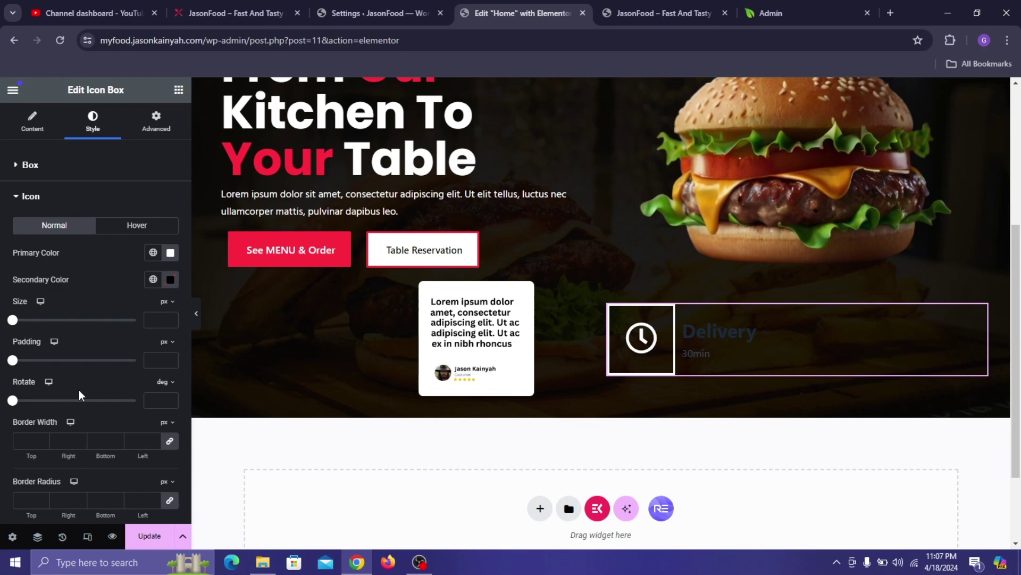
left_click(158, 285)
scroll(75, 394, "down", 3)
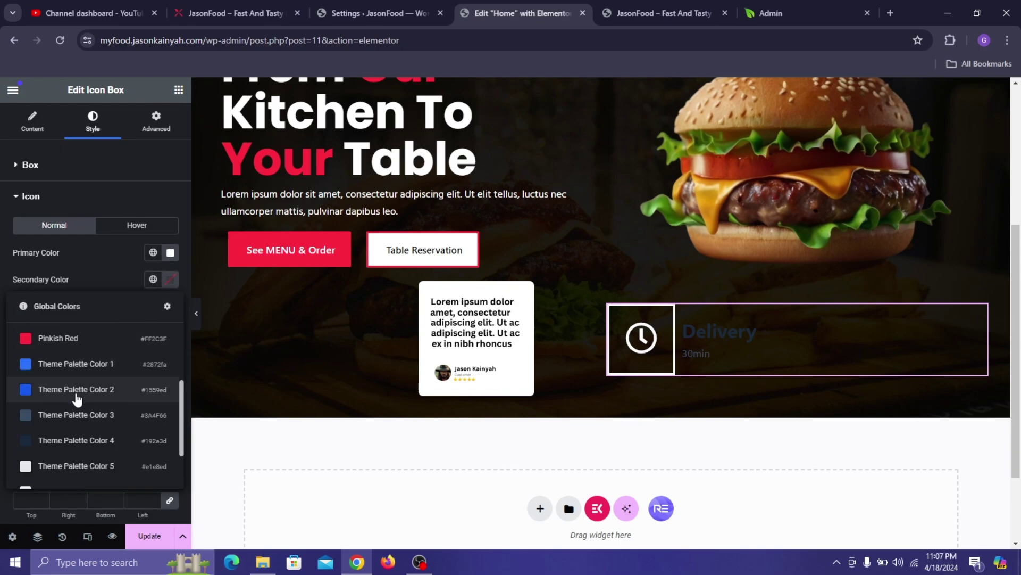
left_click(75, 341)
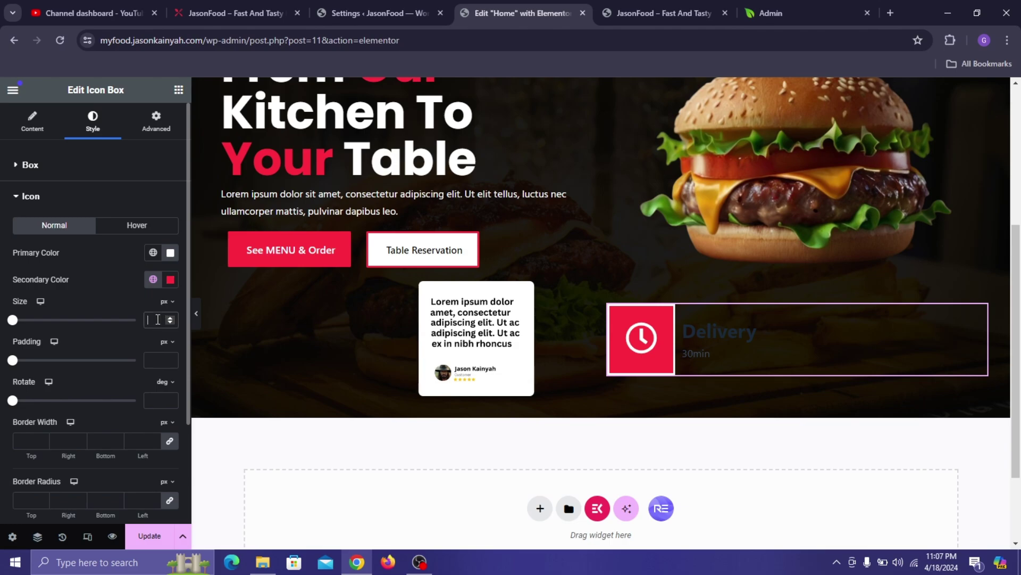
- Set the icon size to 22 px, padding 10 px, border width 0, radius 7
left_click(157, 319)
type("22")
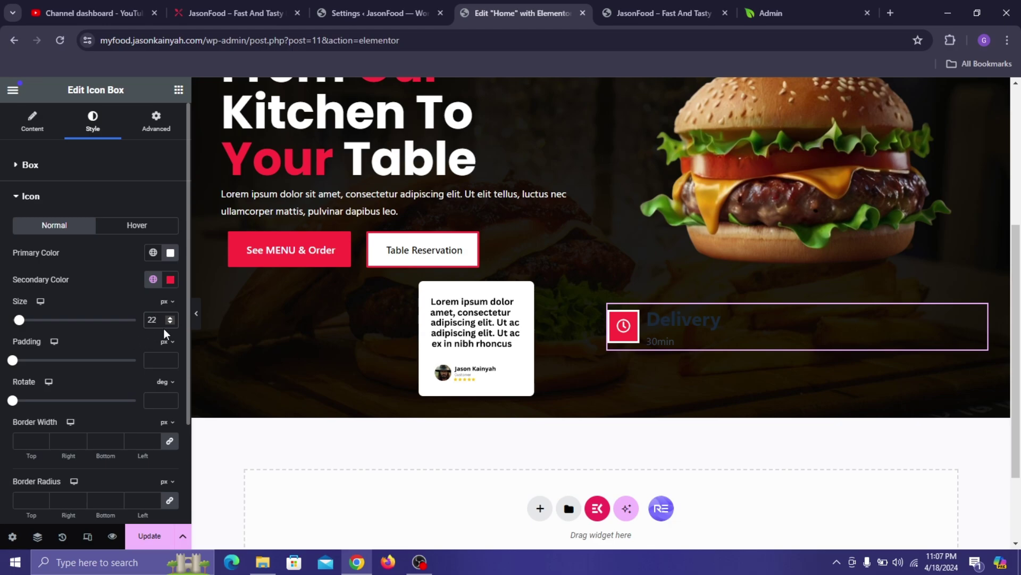
left_click(156, 359)
type("10")
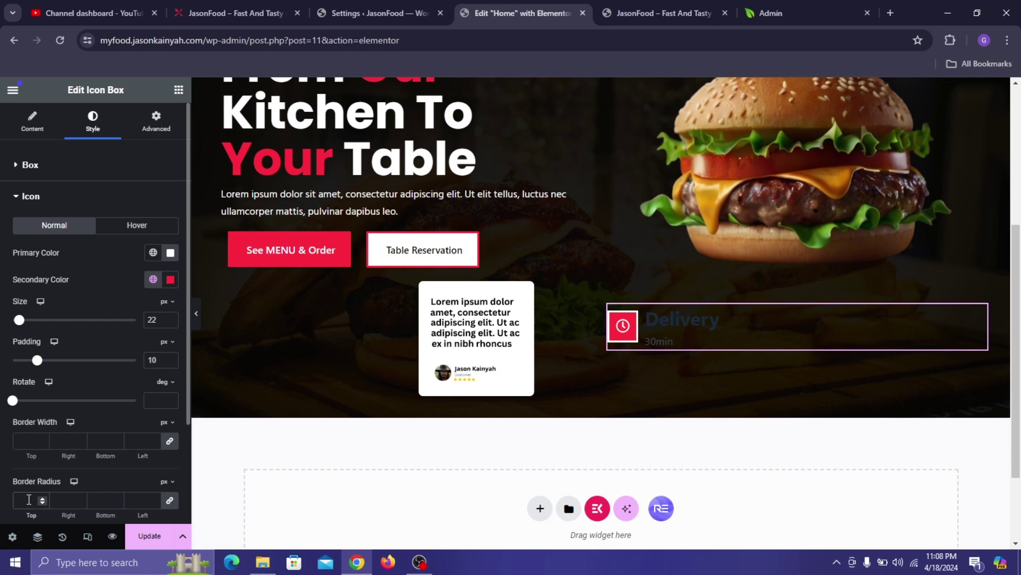
type("7")
left_click(28, 439)
type("0")
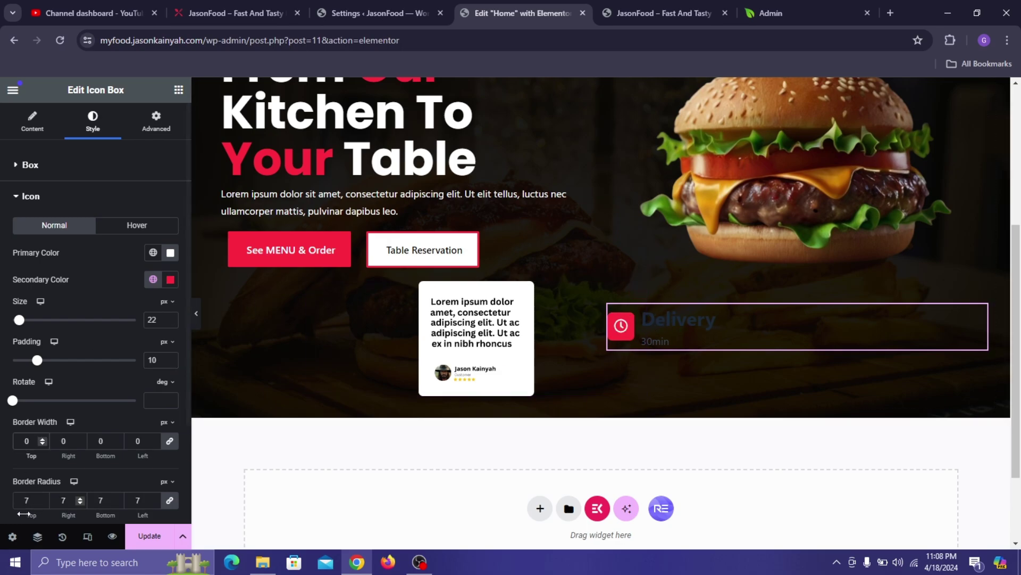
scroll(75, 452, "down", 3)
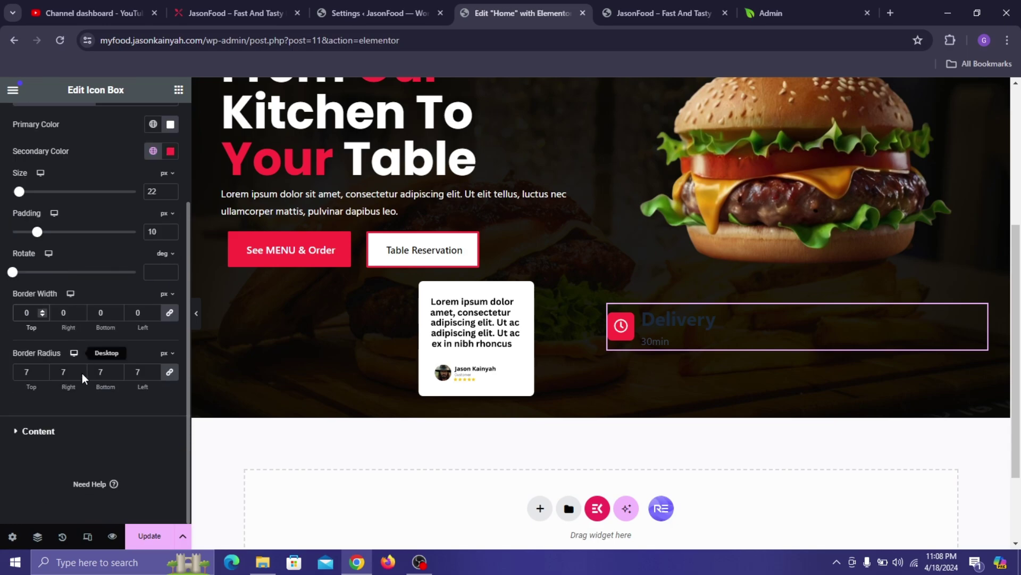
- Set the Delivery title typography to Poppins, 18 px, weight 500 Medium
left_click(73, 441)
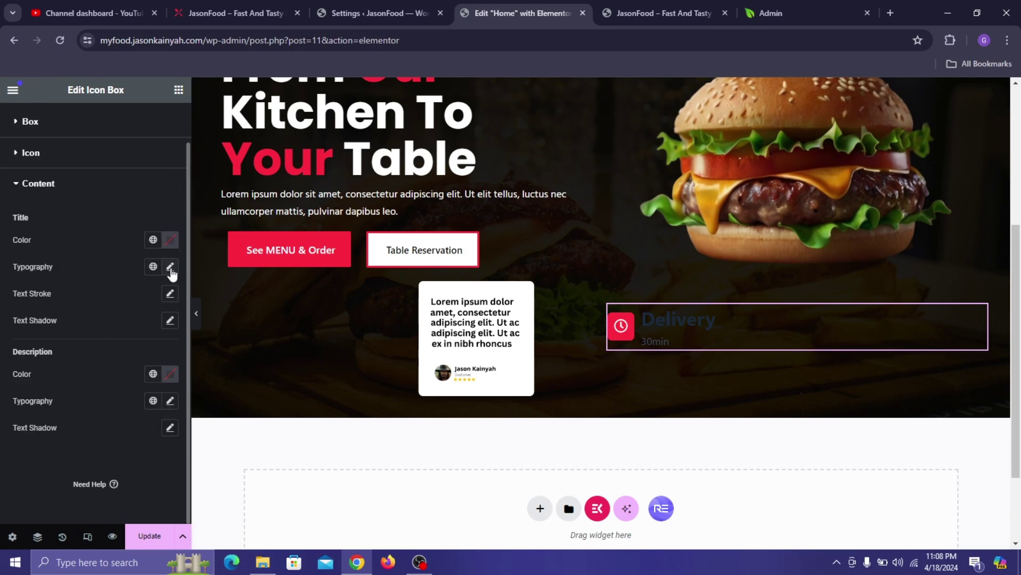
left_click(170, 268)
left_click(133, 326)
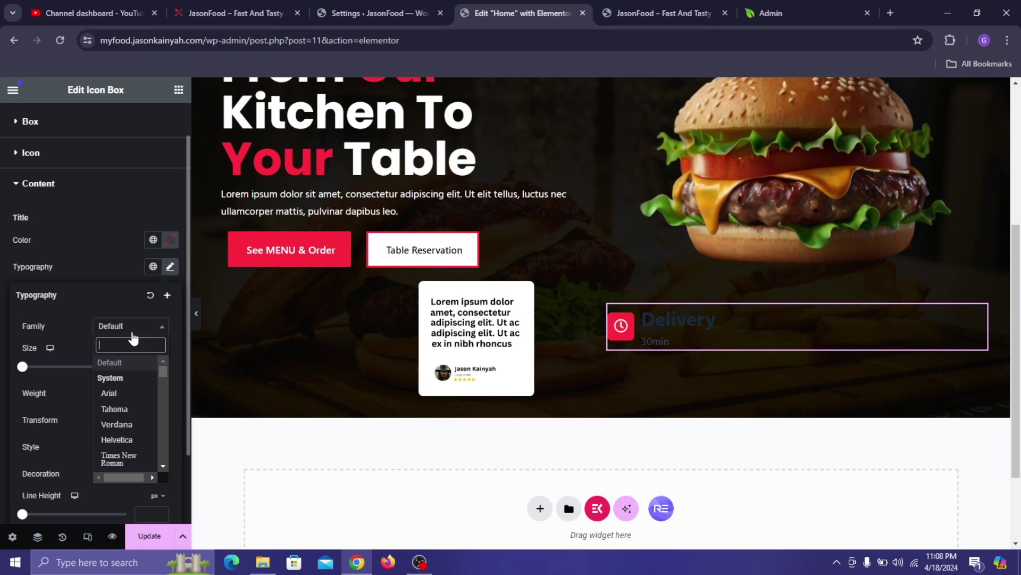
type("po")
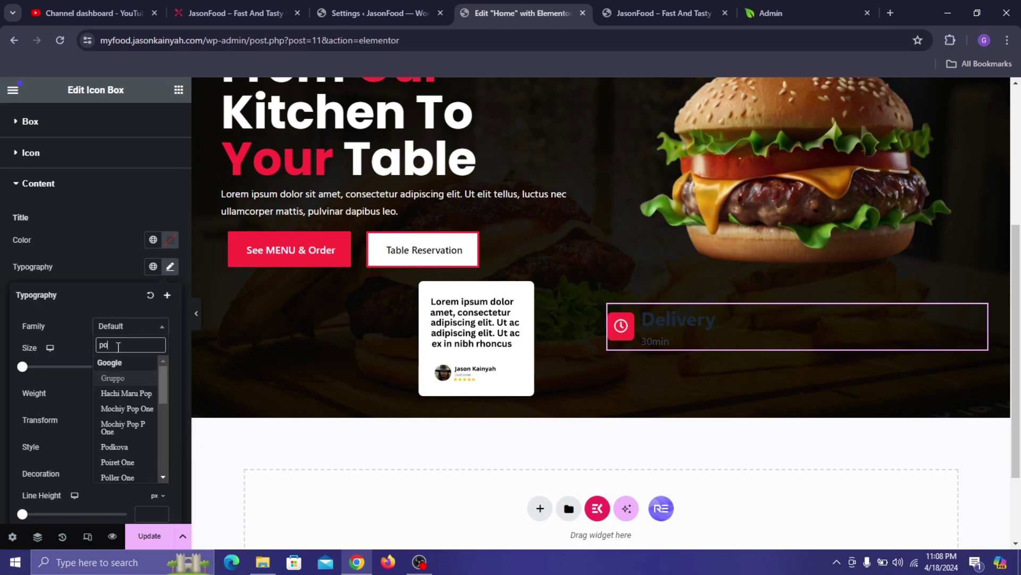
type("pp")
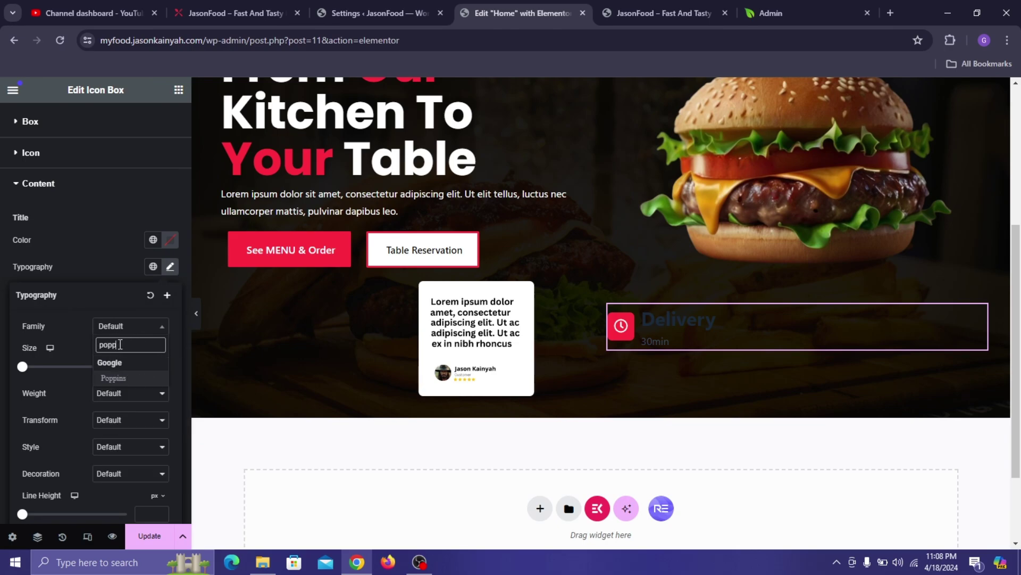
left_click(125, 378)
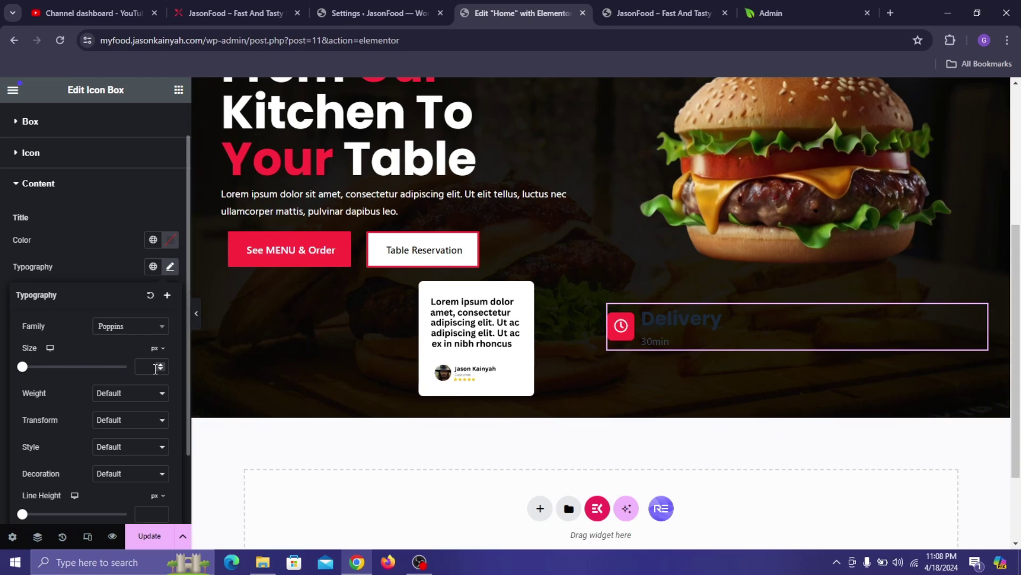
left_click(152, 367)
type("18")
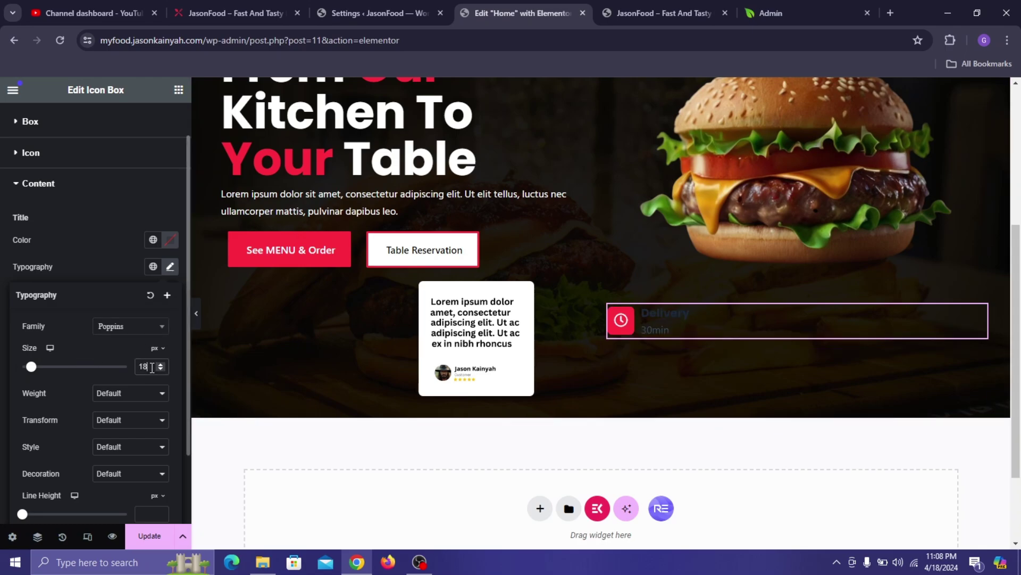
left_click(132, 397)
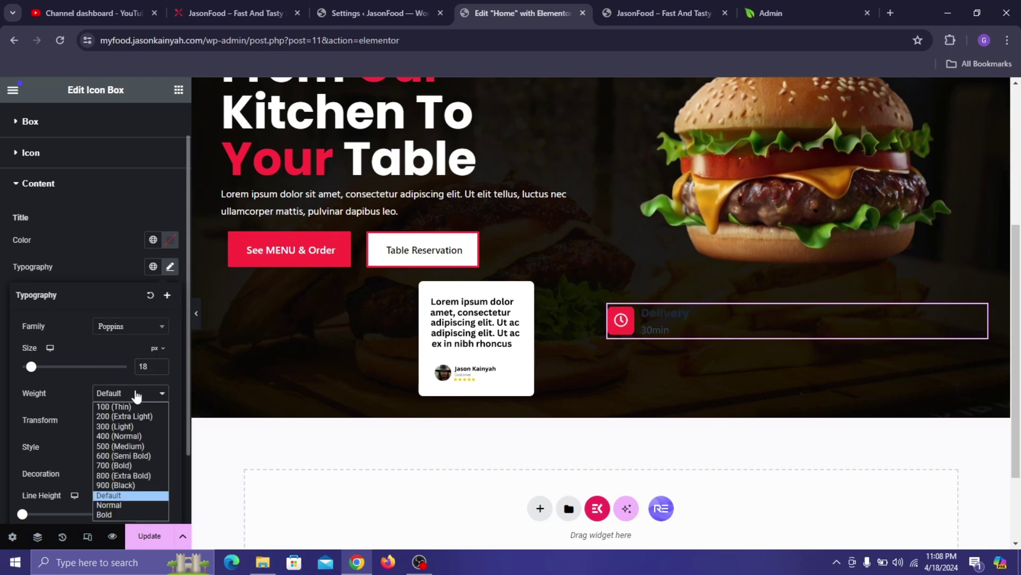
left_click(122, 447)
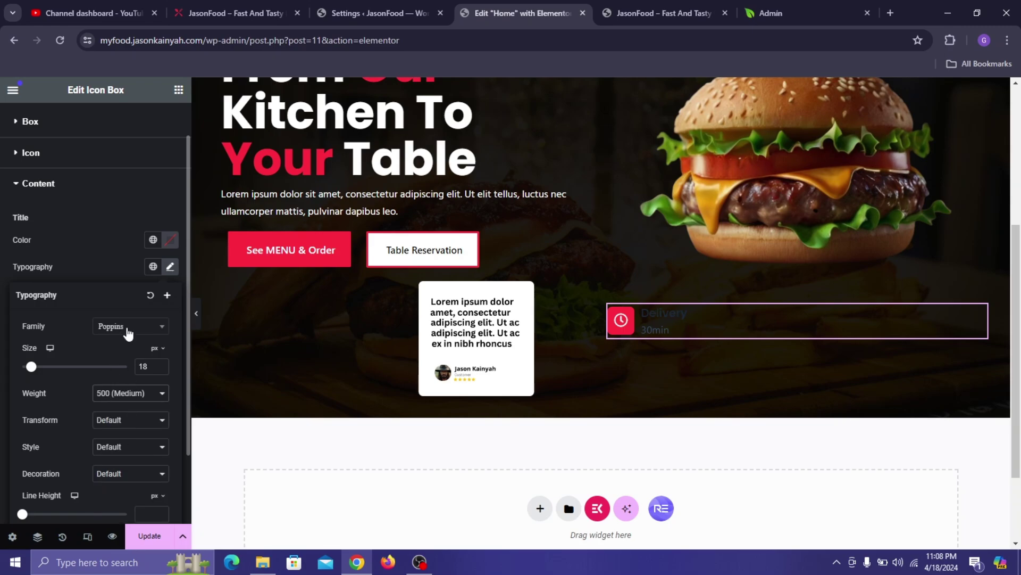
left_click(108, 261)
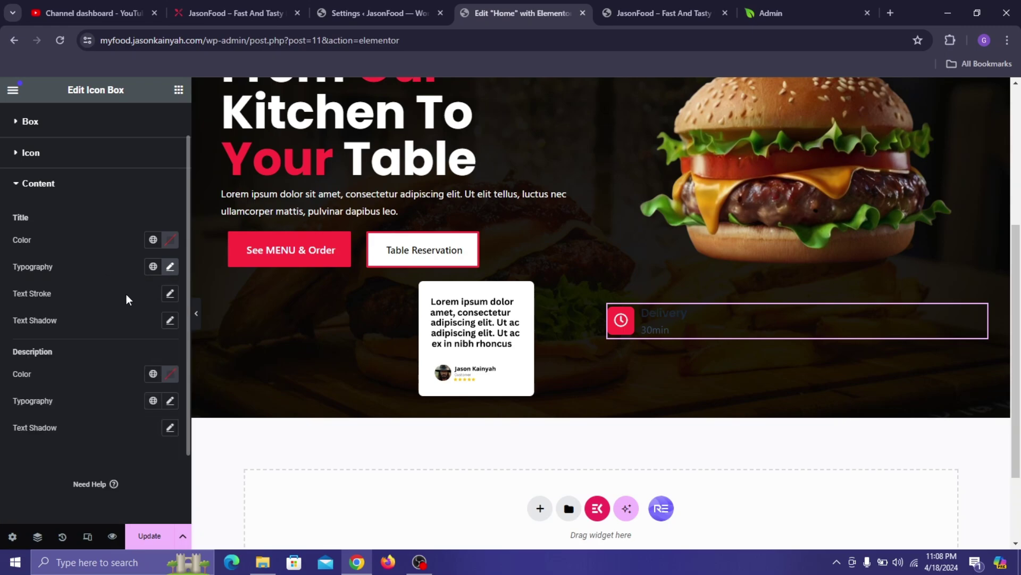
- Set the 30min description to Poppins, weight 400 Normal, and update the page
left_click(171, 401)
scroll(147, 478, "down", 1)
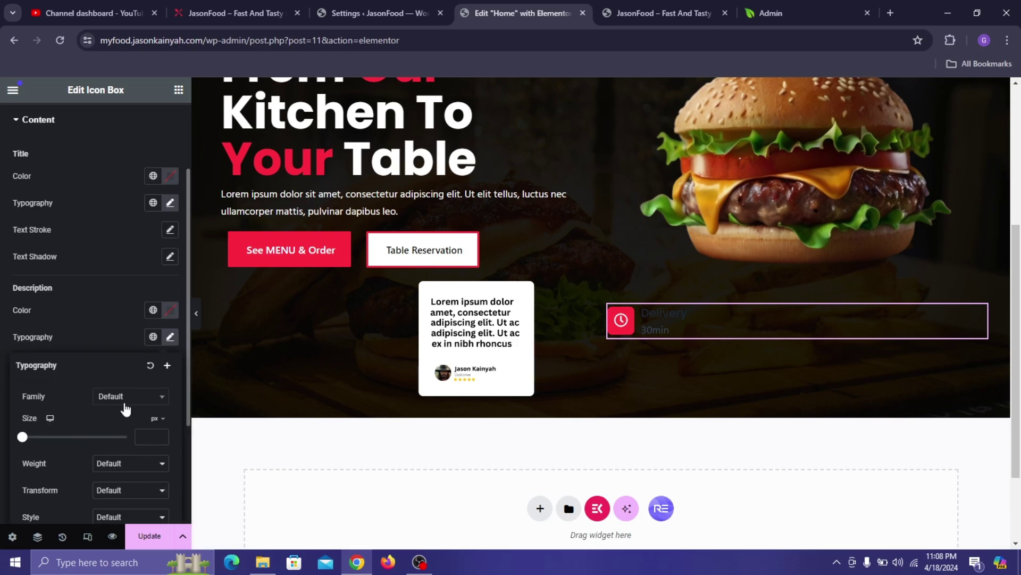
left_click(130, 403)
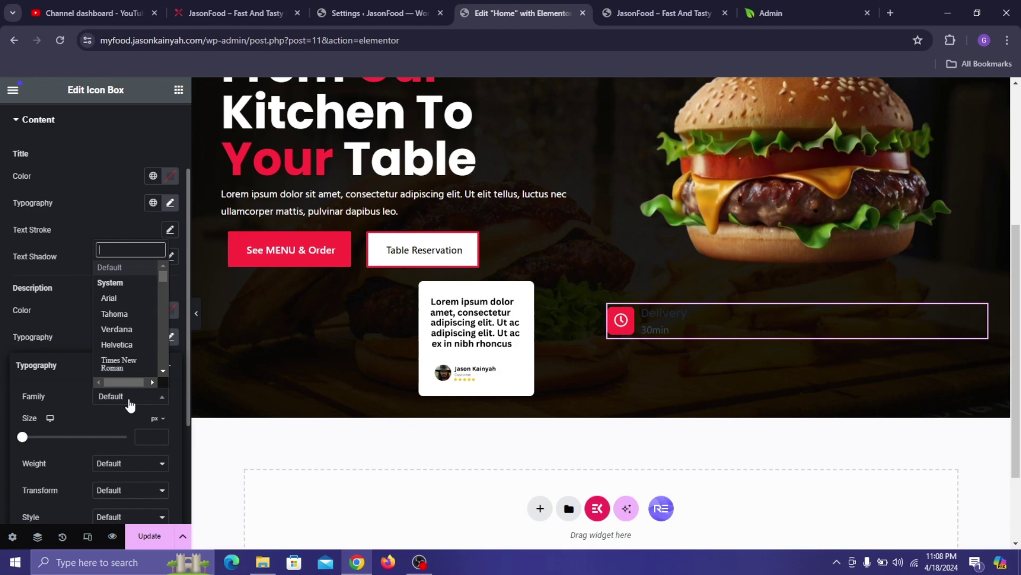
type("popp")
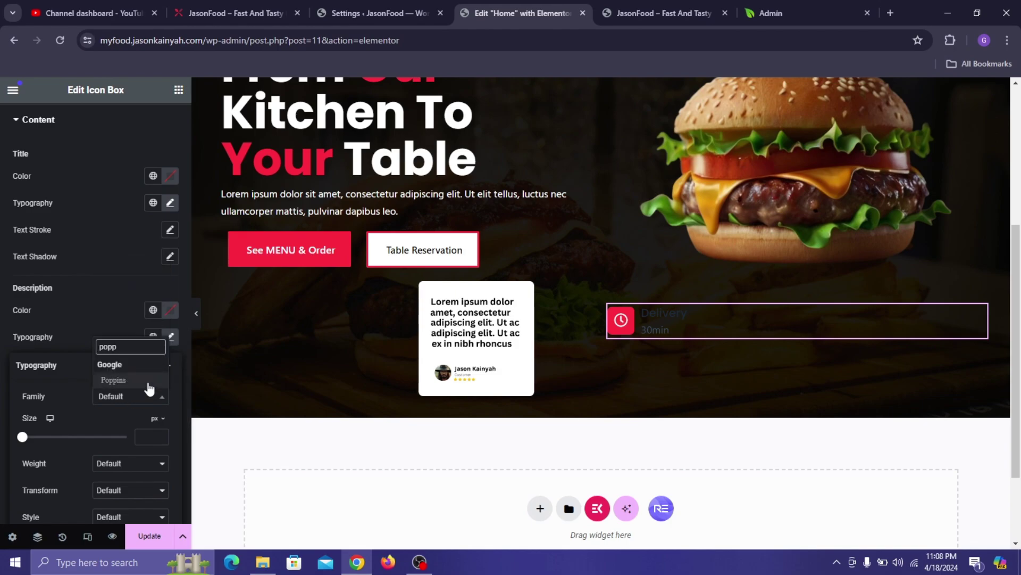
left_click(119, 379)
left_click(103, 462)
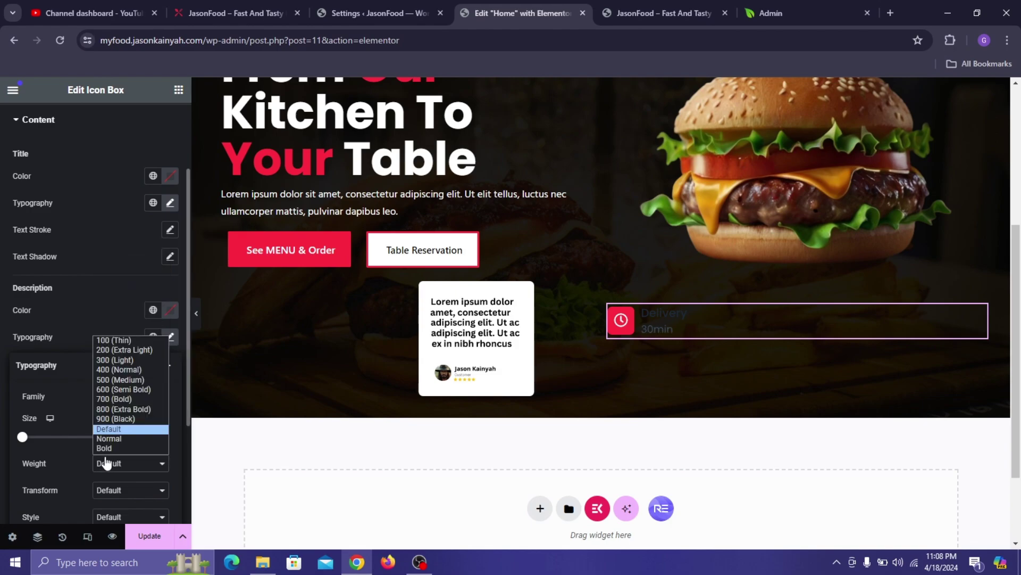
left_click(105, 369)
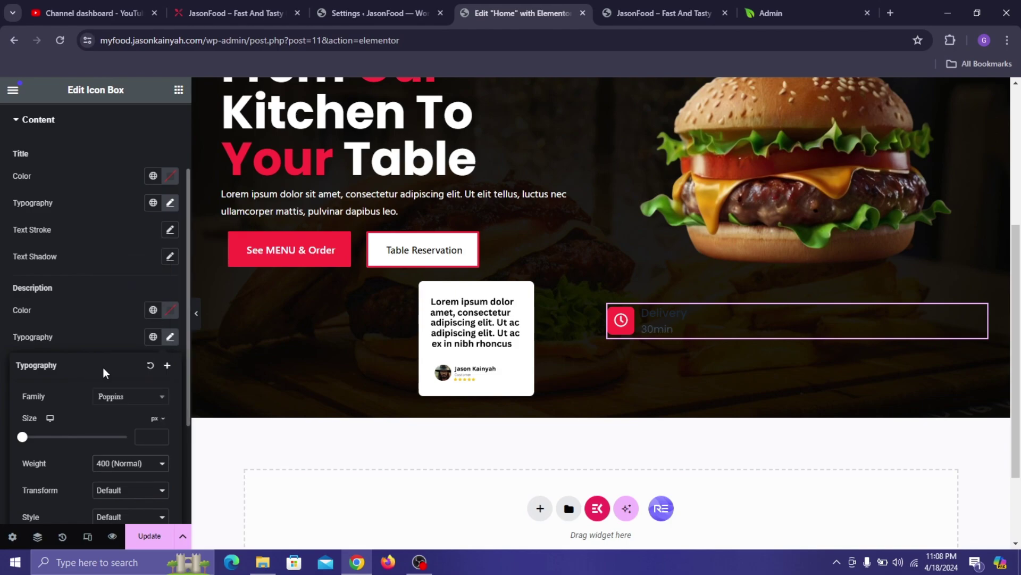
left_click(127, 311)
left_click(146, 544)
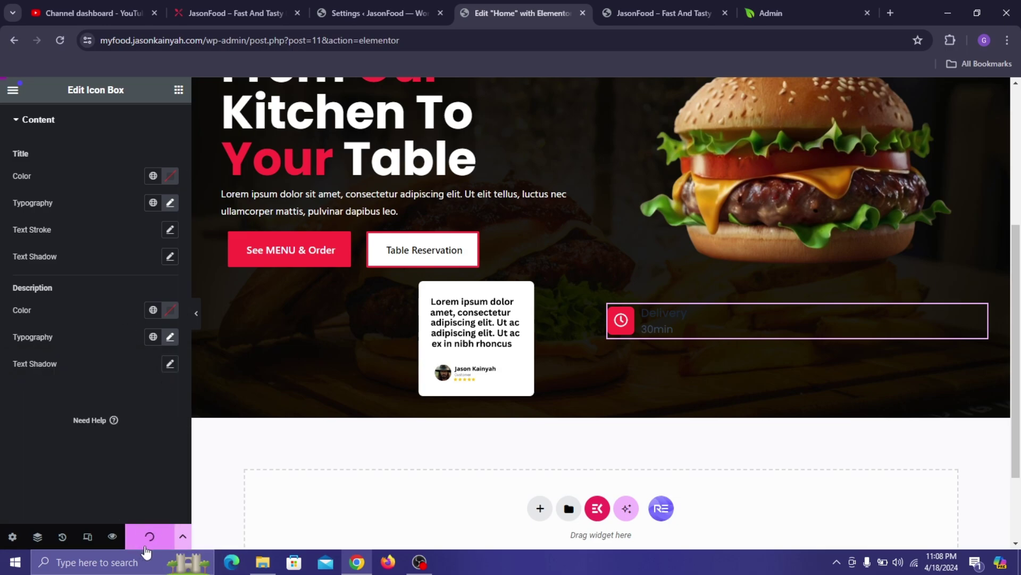
scroll(52, 260, "up", 2)
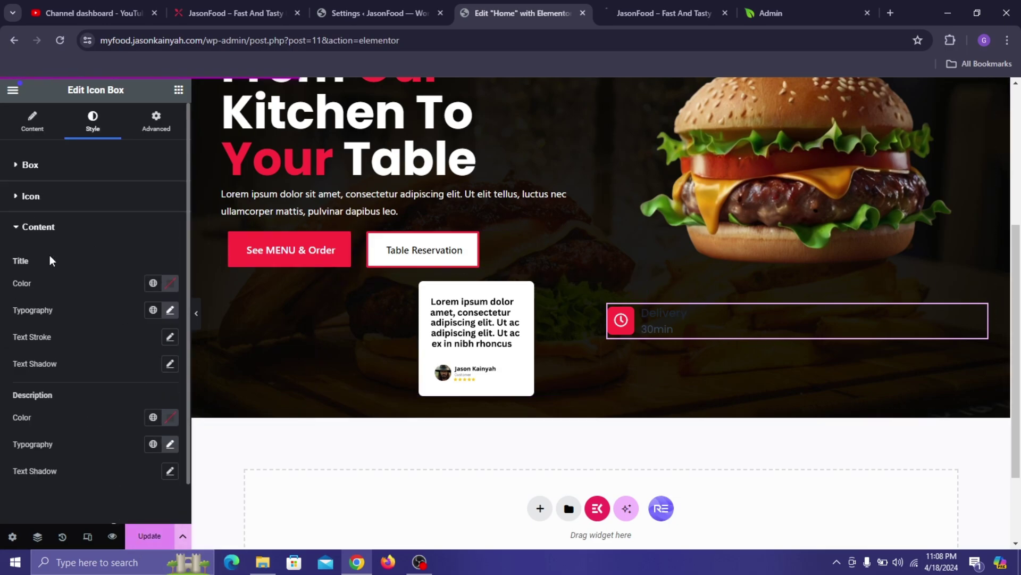
- Set the Delivery badge padding to 7 top, 7 bottom and 10 left
left_click(158, 138)
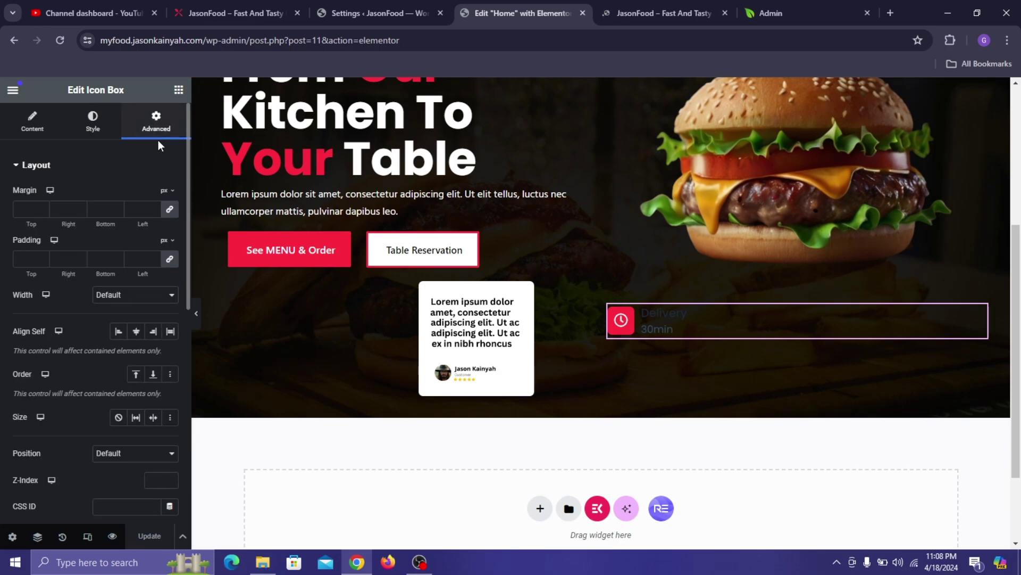
left_click(20, 265)
type("0")
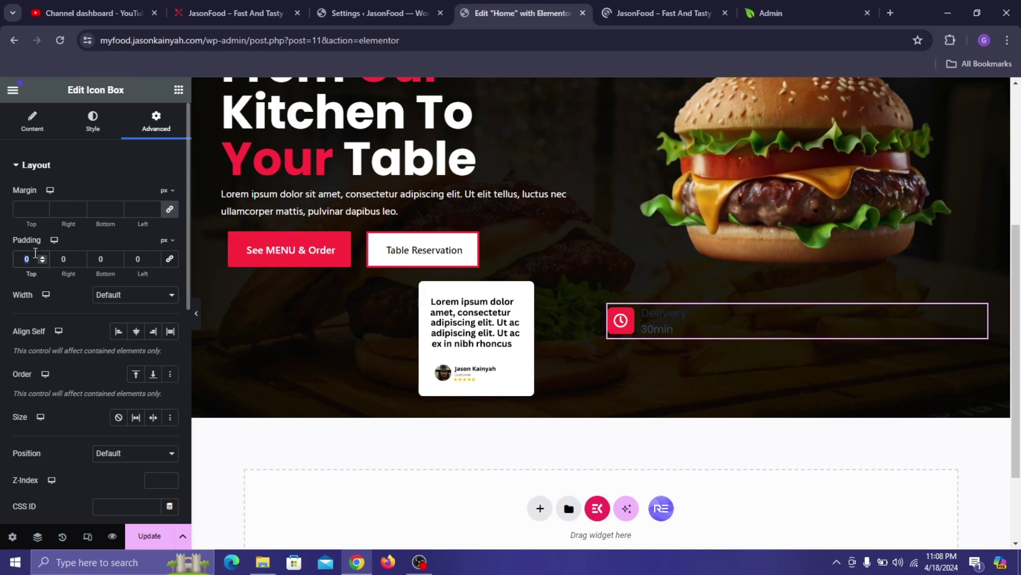
type("7")
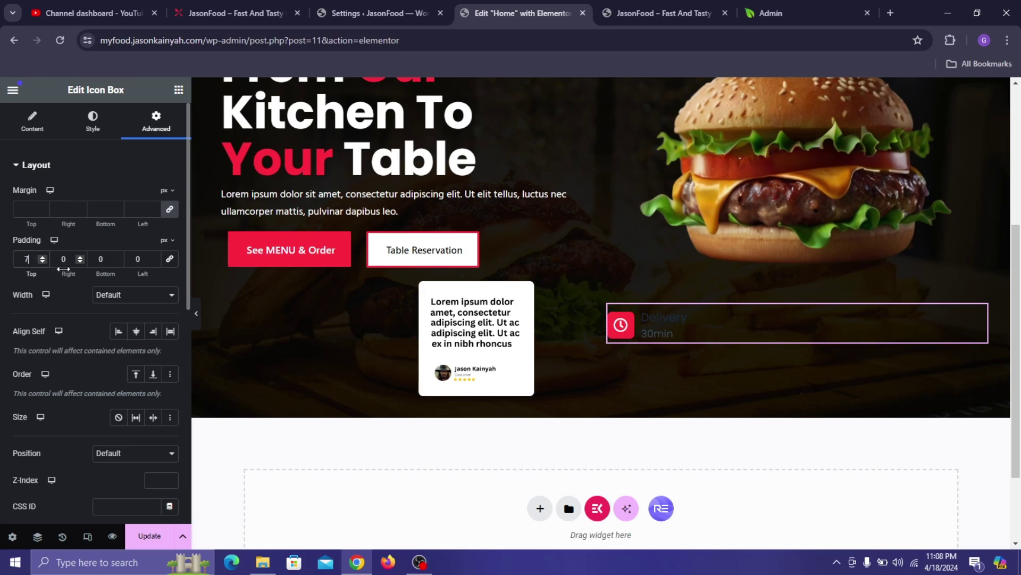
left_click(101, 260)
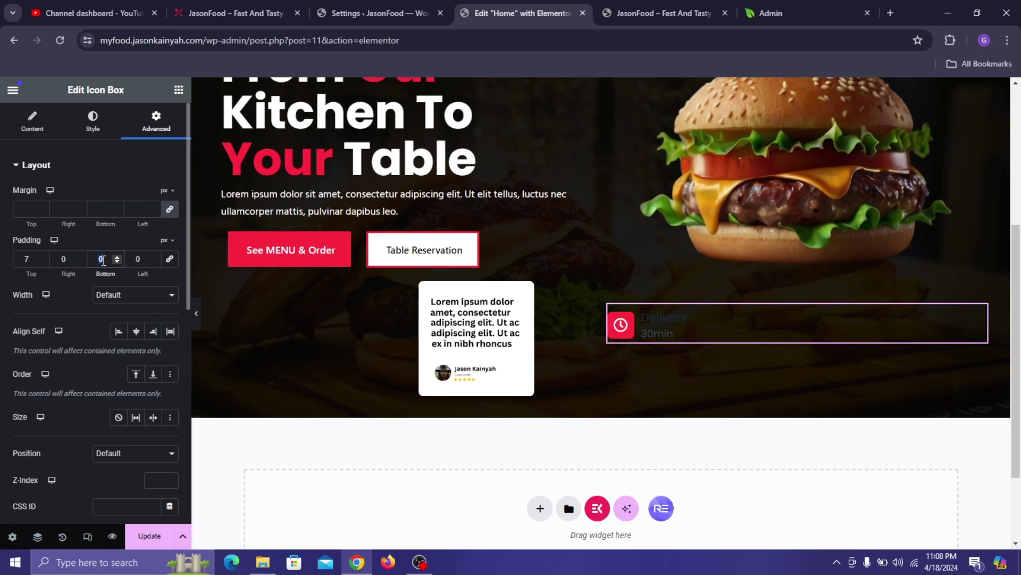
type("7")
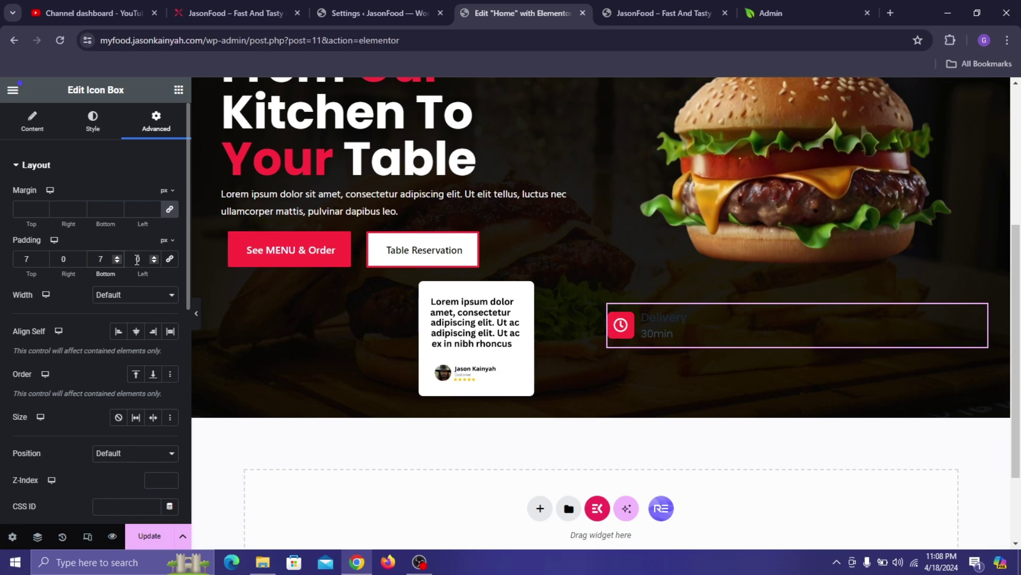
left_click(138, 259)
type("10")
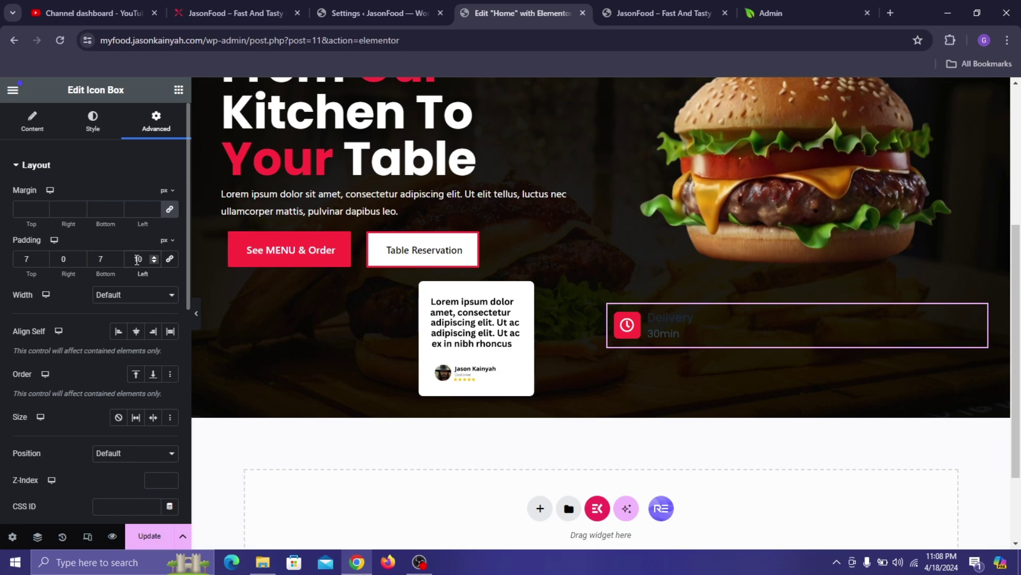
- Give the badge a custom width of 29.86%
left_click(120, 297)
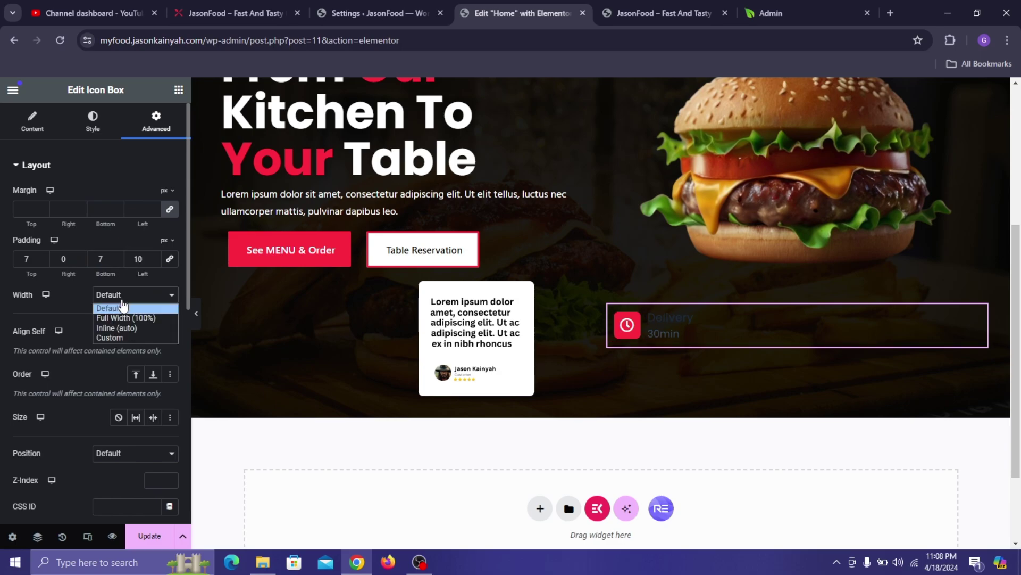
left_click(122, 339)
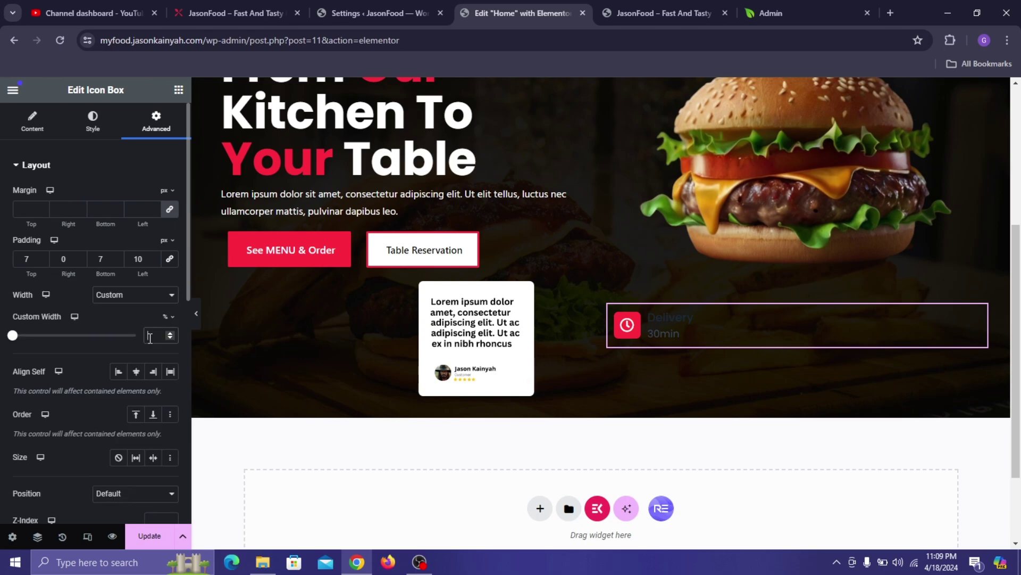
left_click(150, 335)
type("29")
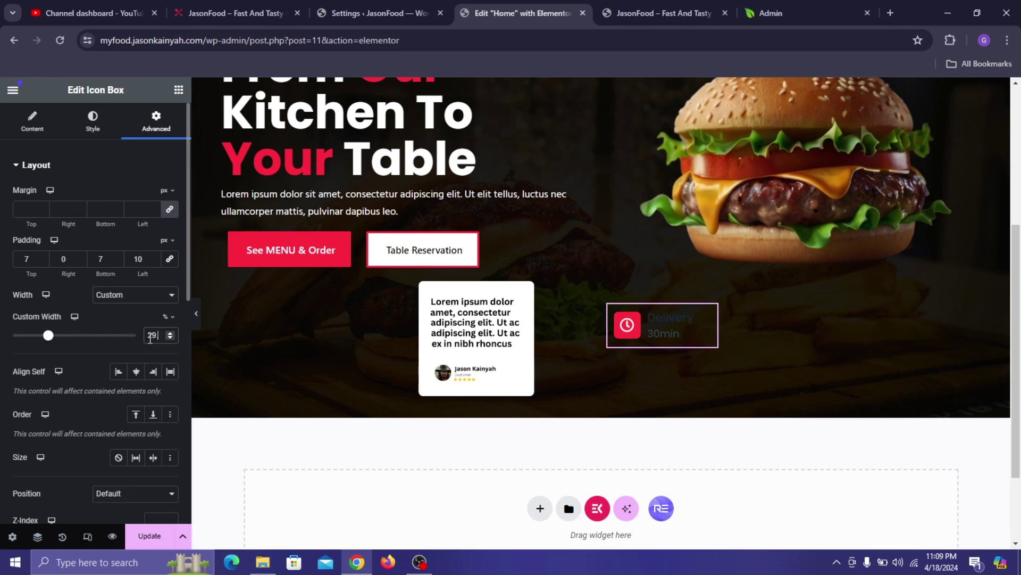
type(".86")
- Give the badge a Classic background using the Global Color White
scroll(115, 368, "down", 7)
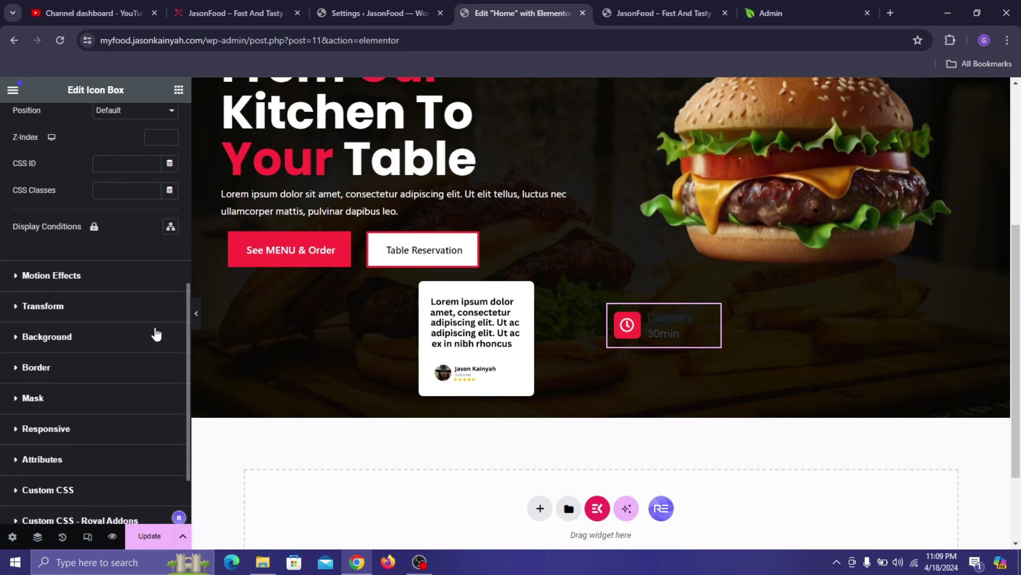
left_click(156, 335)
left_click(151, 315)
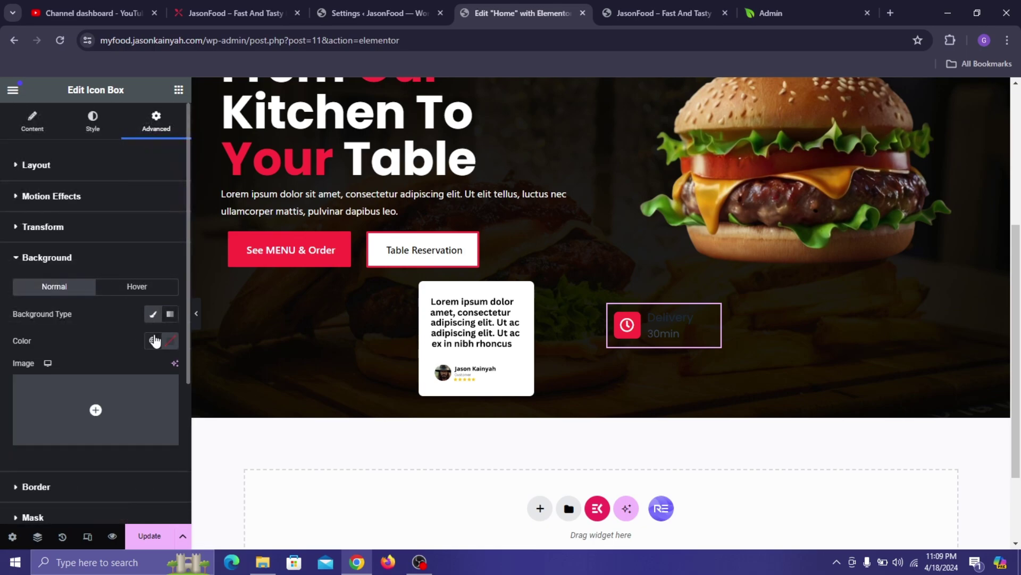
left_click(170, 341)
left_click(154, 346)
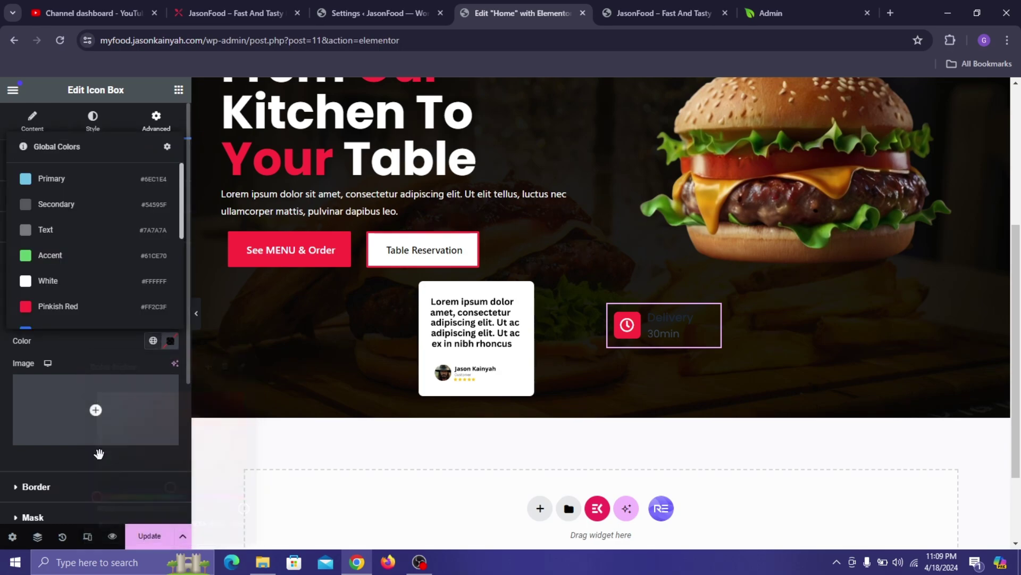
left_click(89, 282)
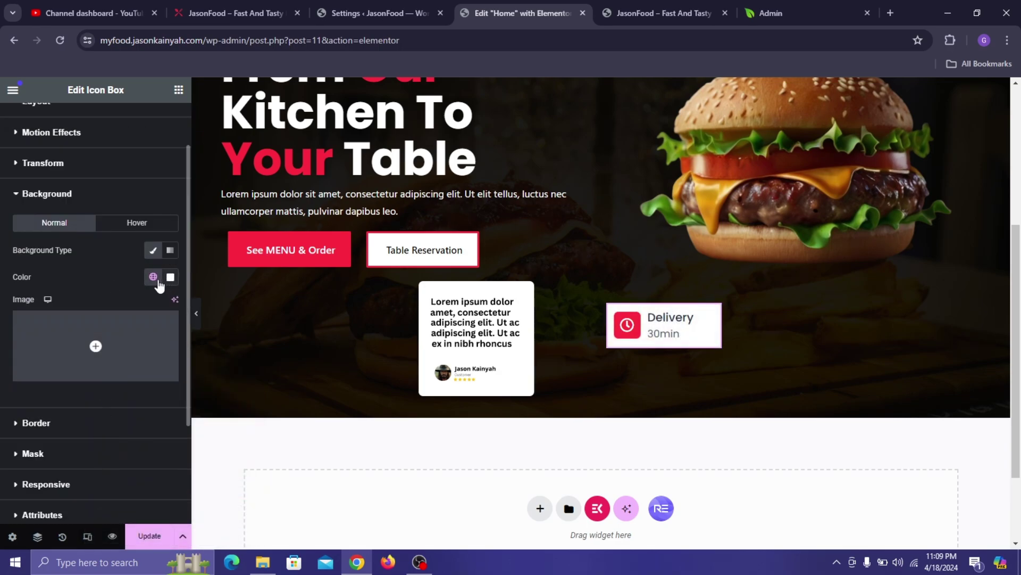
left_click(153, 277)
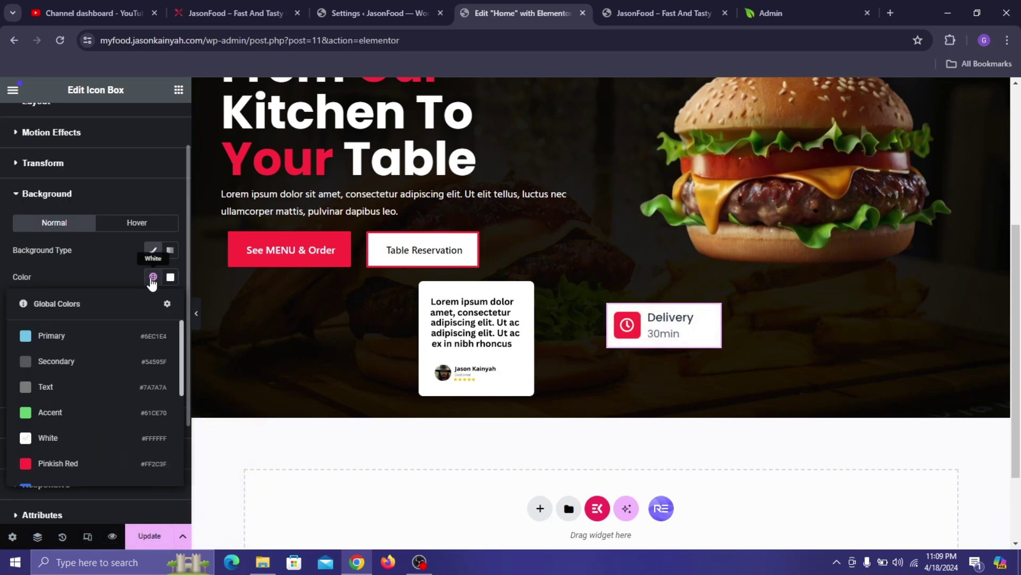
scroll(53, 399, "down", 2)
left_click(63, 372)
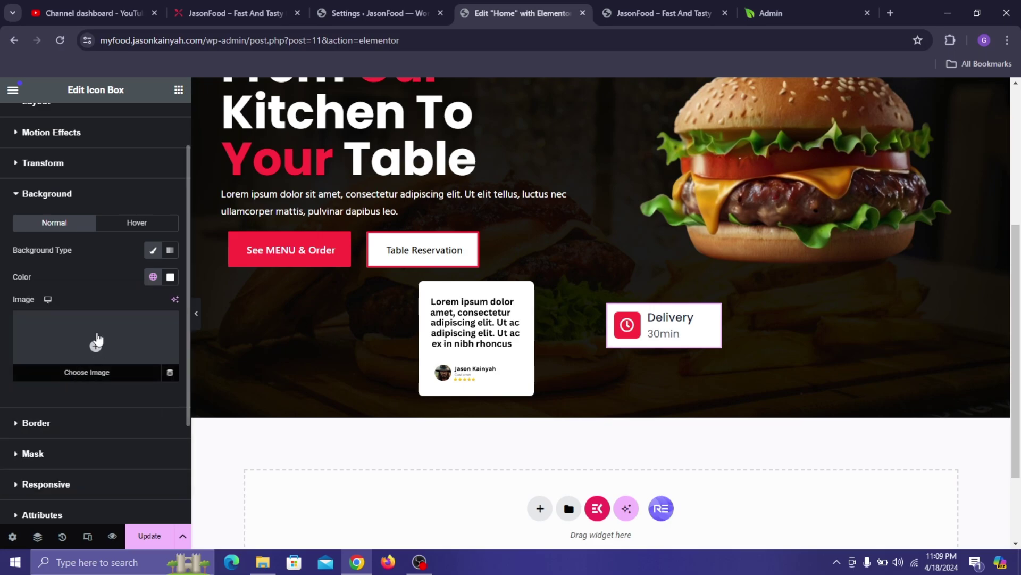
- Expand the badge's border settings, then go back to the layout settings
left_click(70, 432)
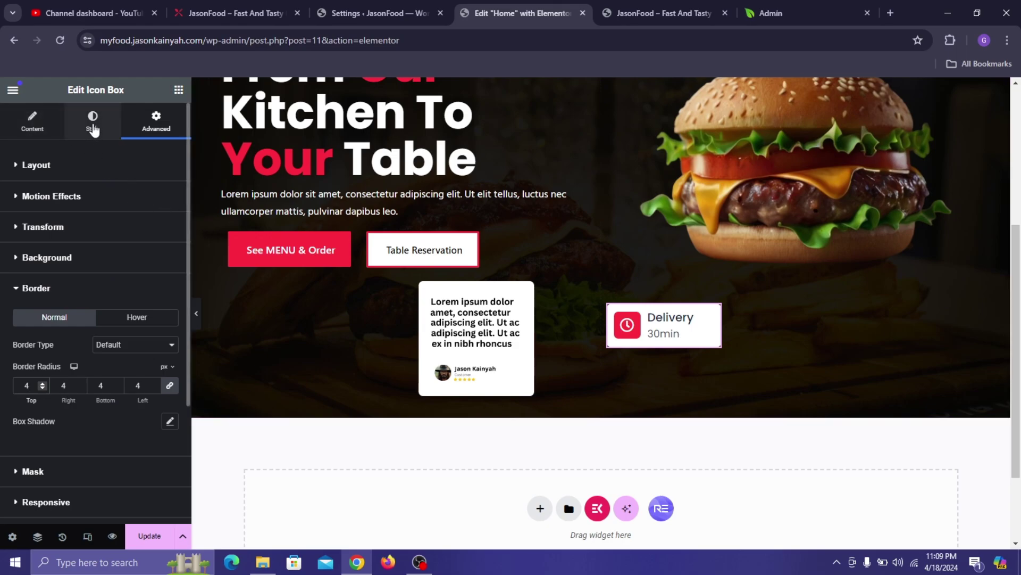
left_click(64, 165)
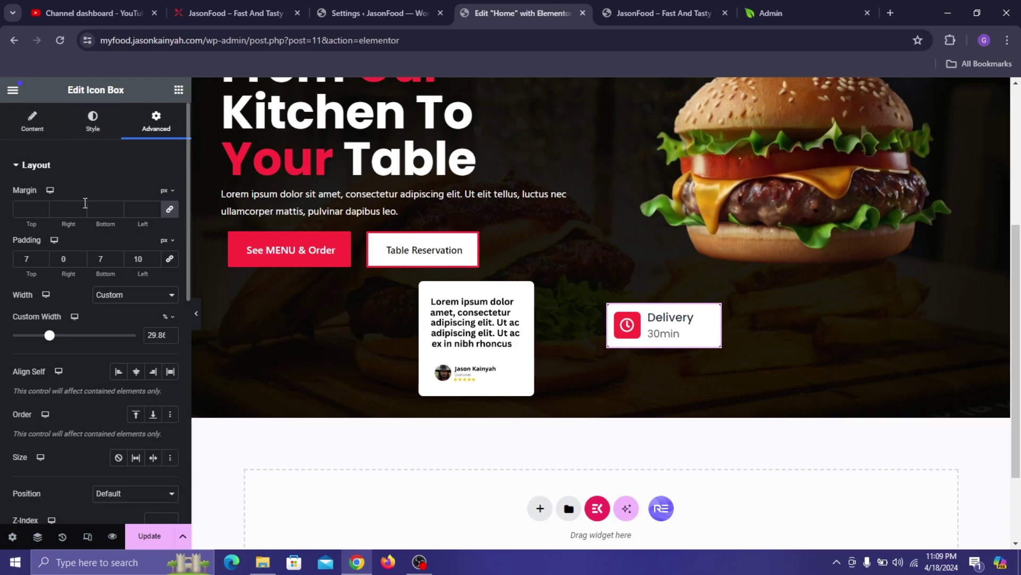
scroll(135, 338, "down", 1)
- Set the Delivery badge to Absolute position and drag it onto the burger's upper left
left_click(129, 368)
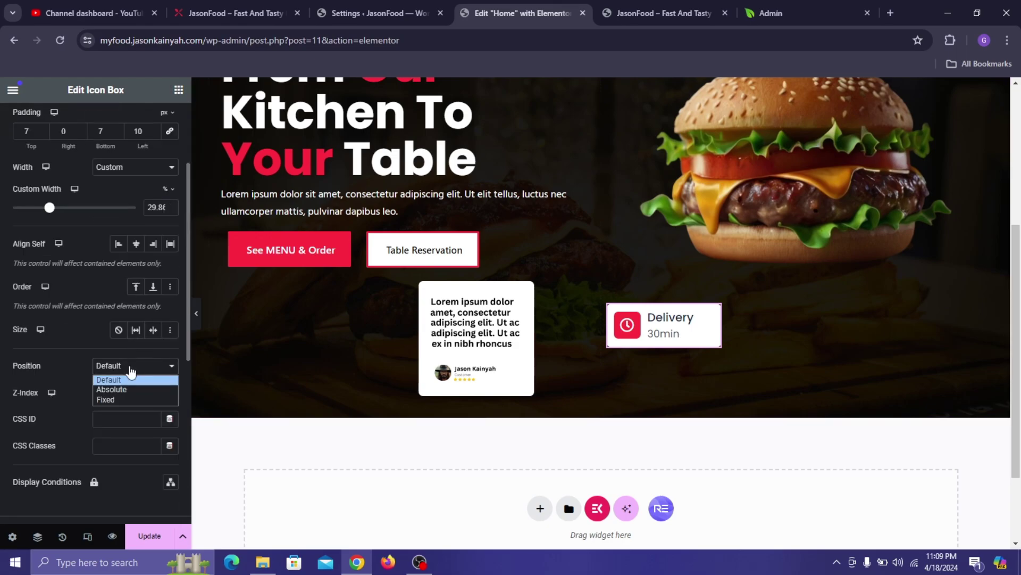
left_click(124, 388)
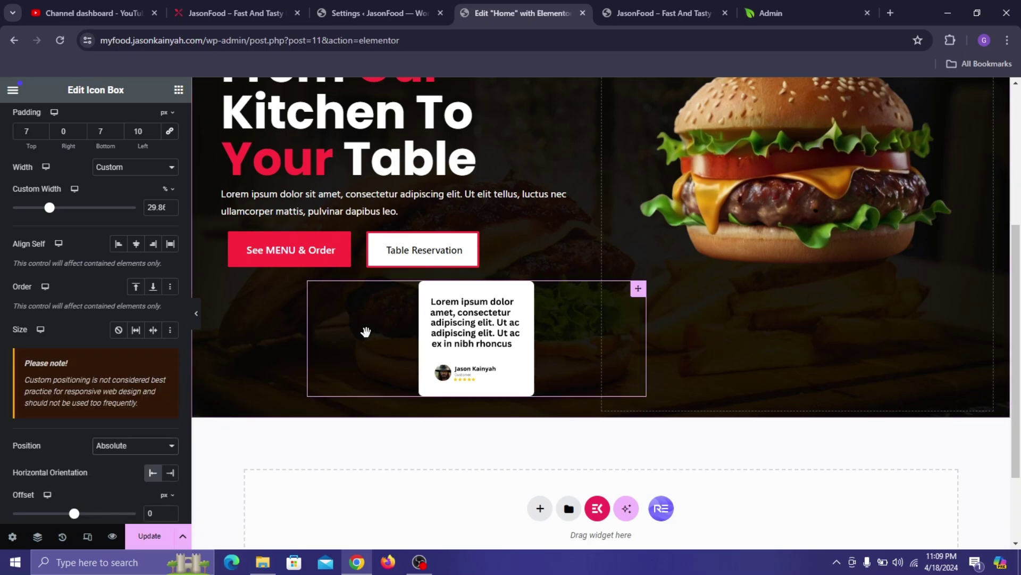
scroll(365, 330, "up", 5)
left_click_drag(652, 185, 646, 308)
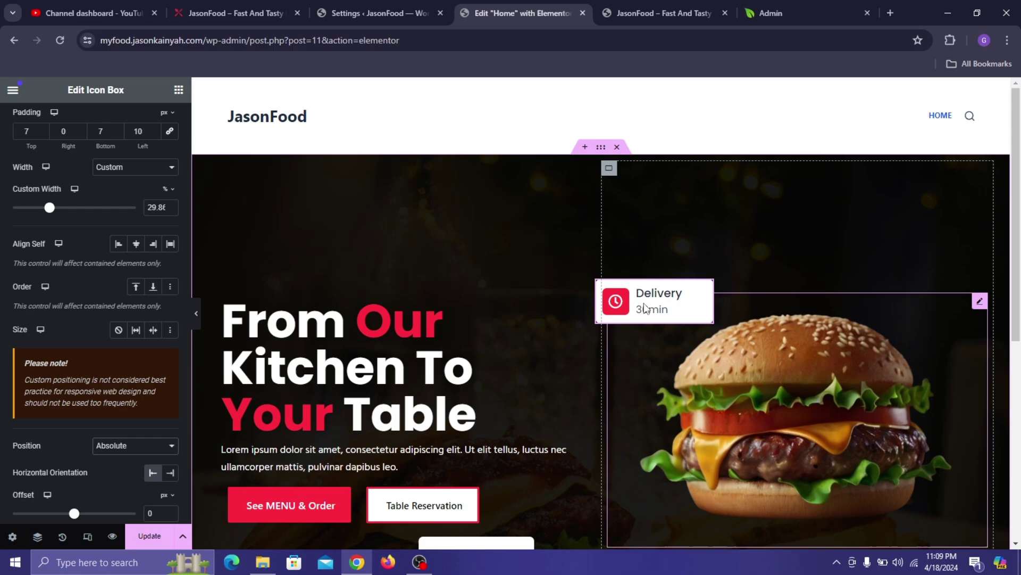
- Duplicate the Delivery badge and place the copy at the burger's lower right
right_click(644, 305)
left_click(777, 287)
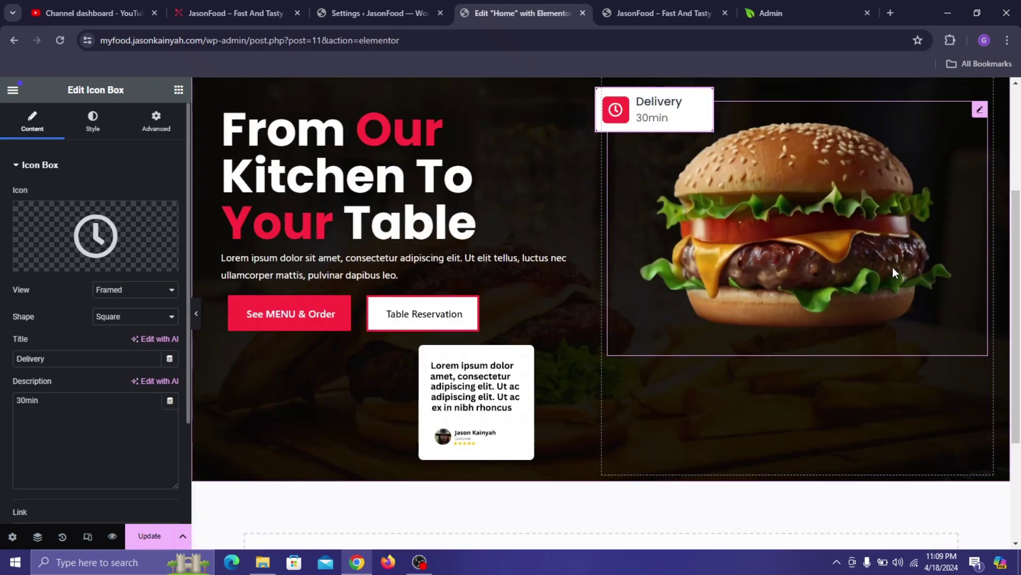
left_click_drag(660, 116, 922, 353)
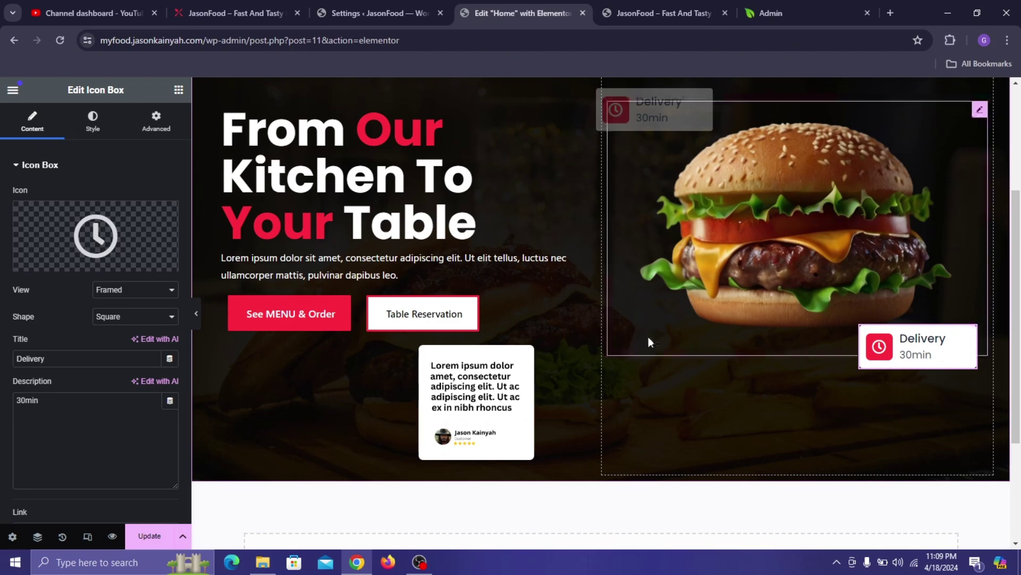
left_click_drag(463, 386, 619, 360)
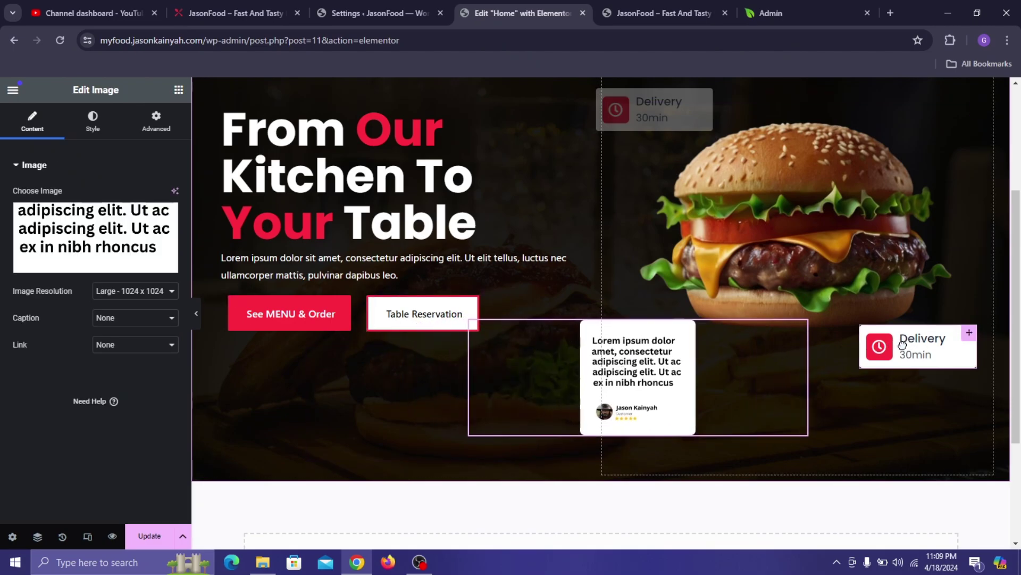
left_click(902, 345)
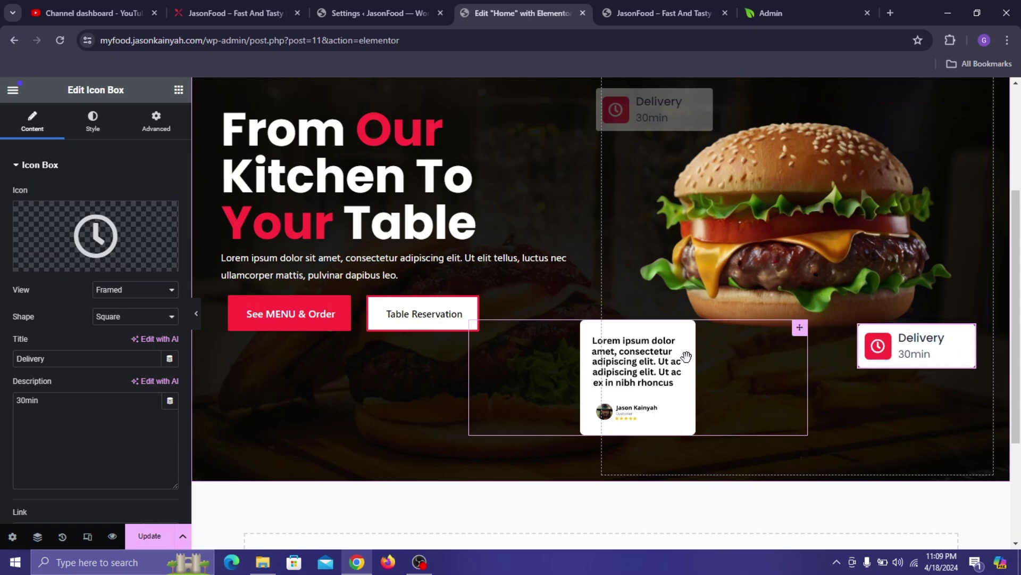
- After checking the reference JasonFood site, replace the lower badge's clock icon with User1
left_click(236, 13)
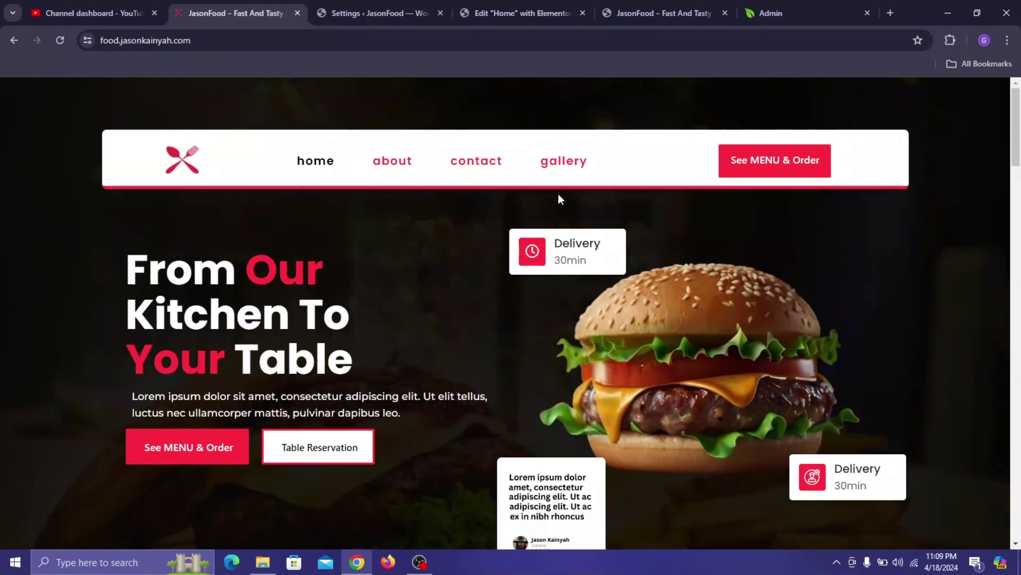
left_click(524, 12)
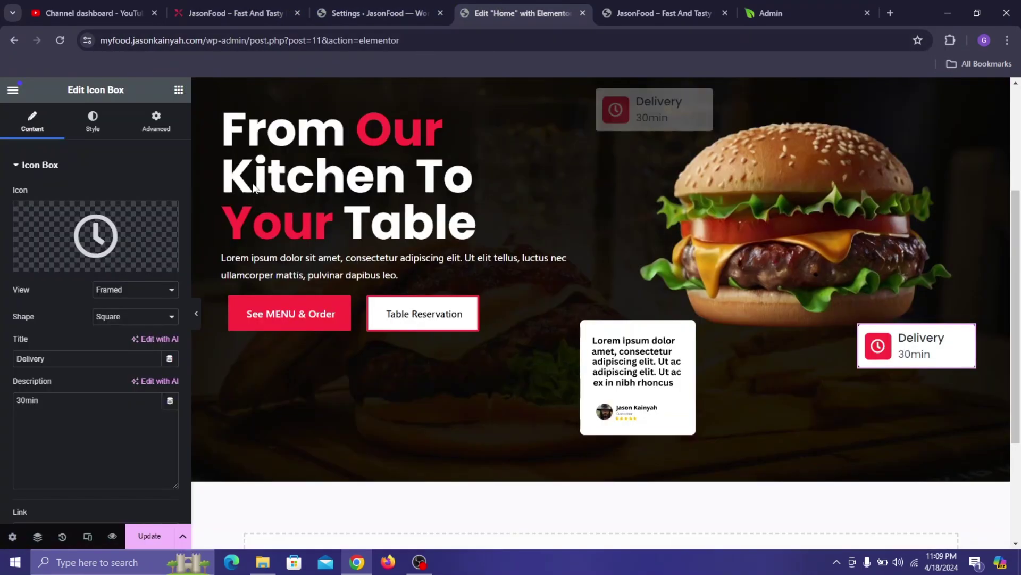
left_click(95, 232)
left_click(406, 144)
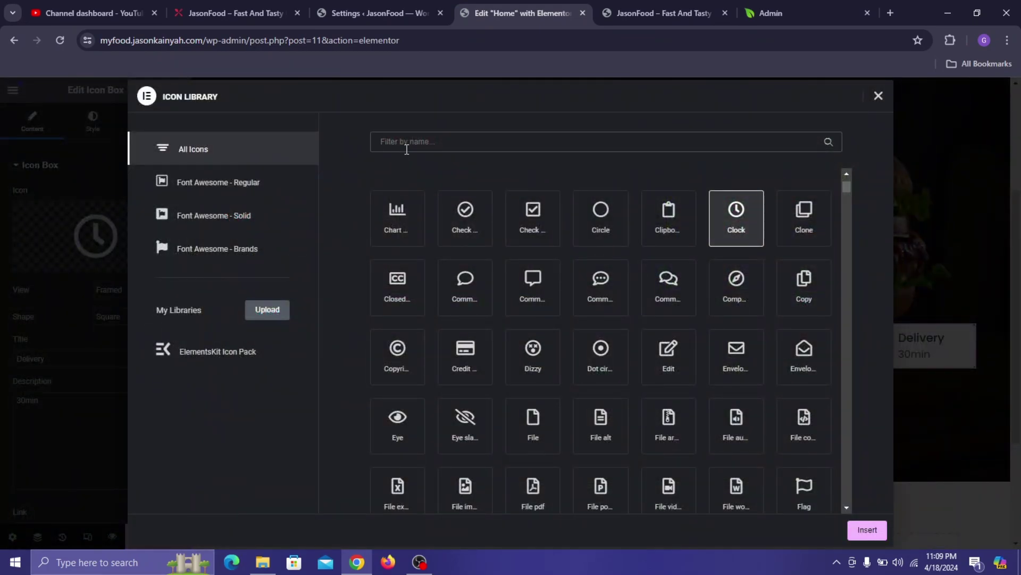
type("user")
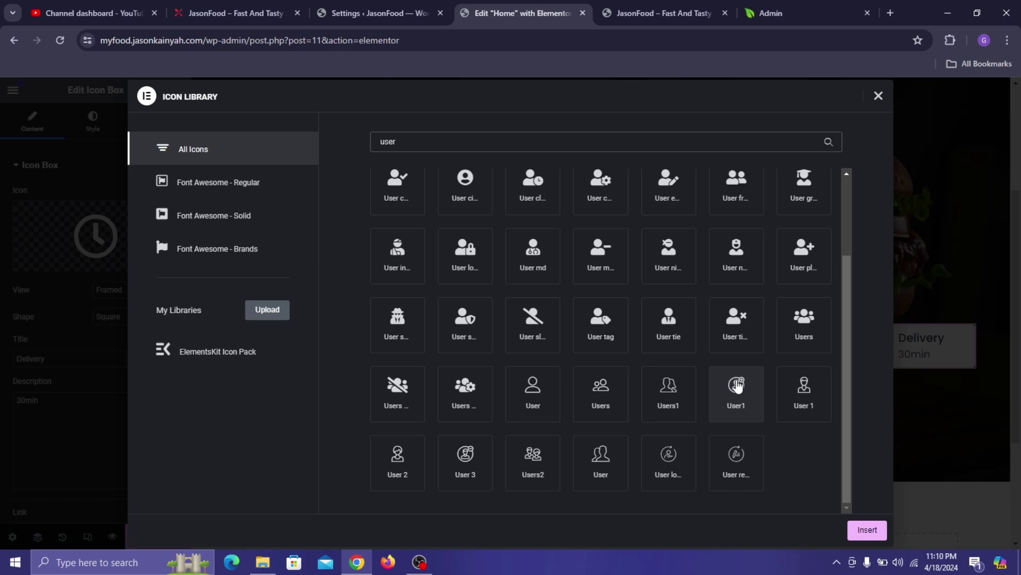
left_click(738, 387)
scroll(826, 425, "up", 2)
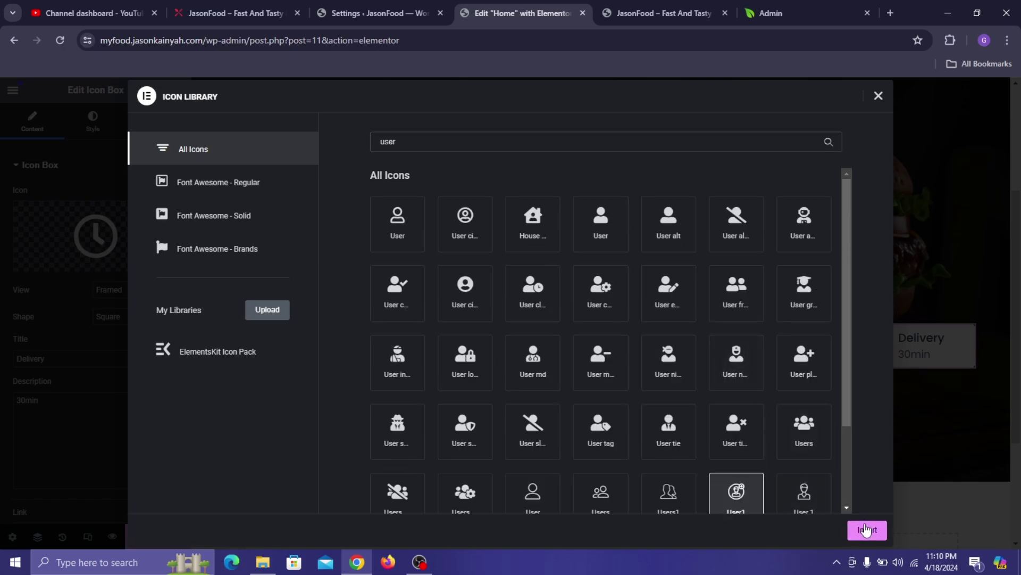
left_click(867, 529)
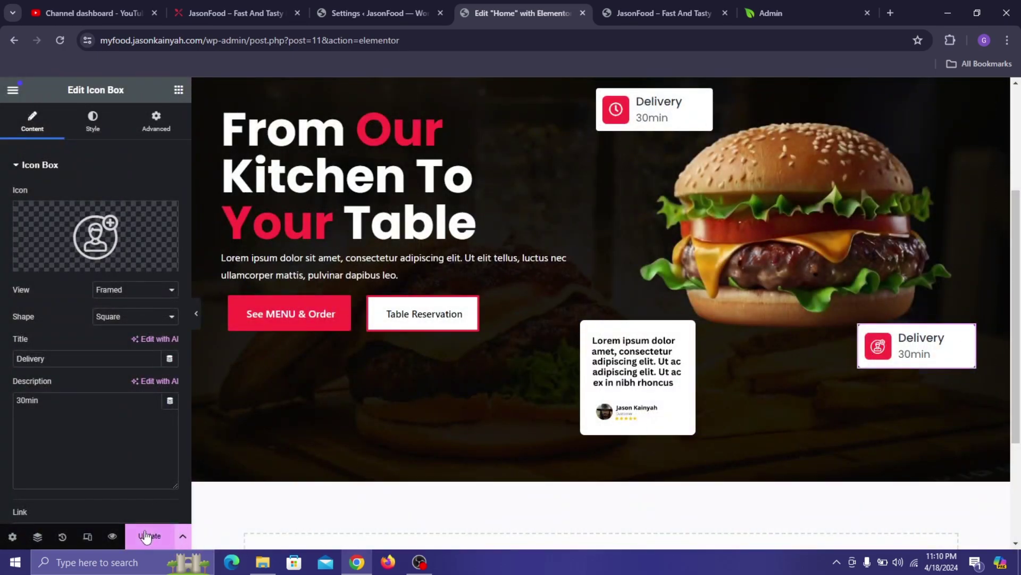
- Update the page and view it in the preview tab
left_click(149, 536)
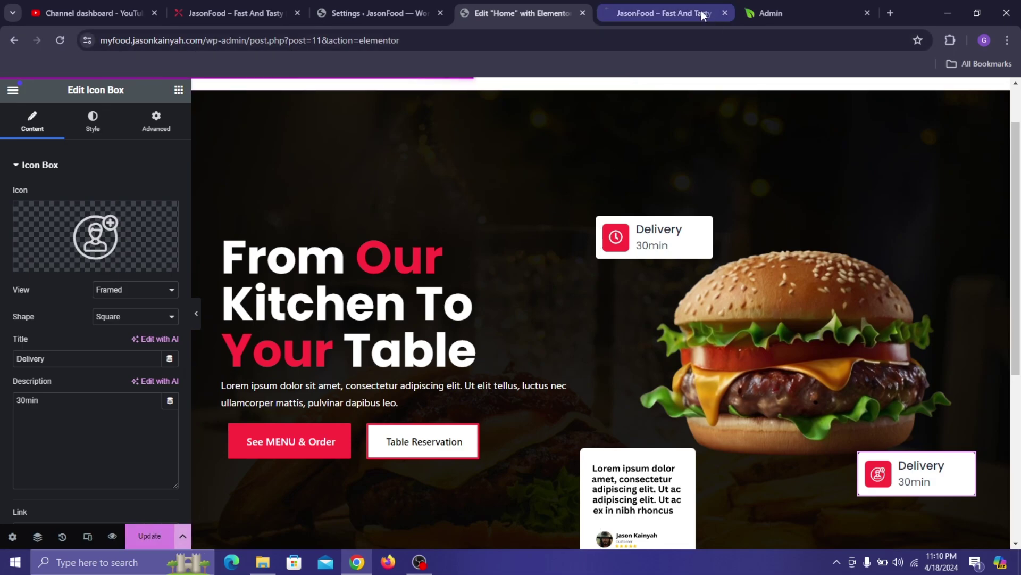
left_click(701, 12)
scroll(732, 218, "down", 3)
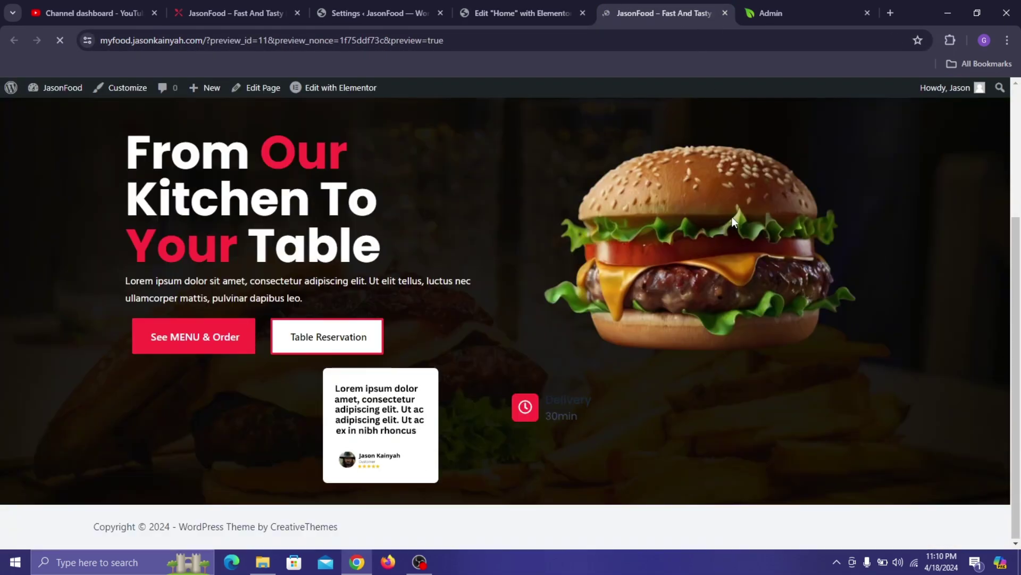
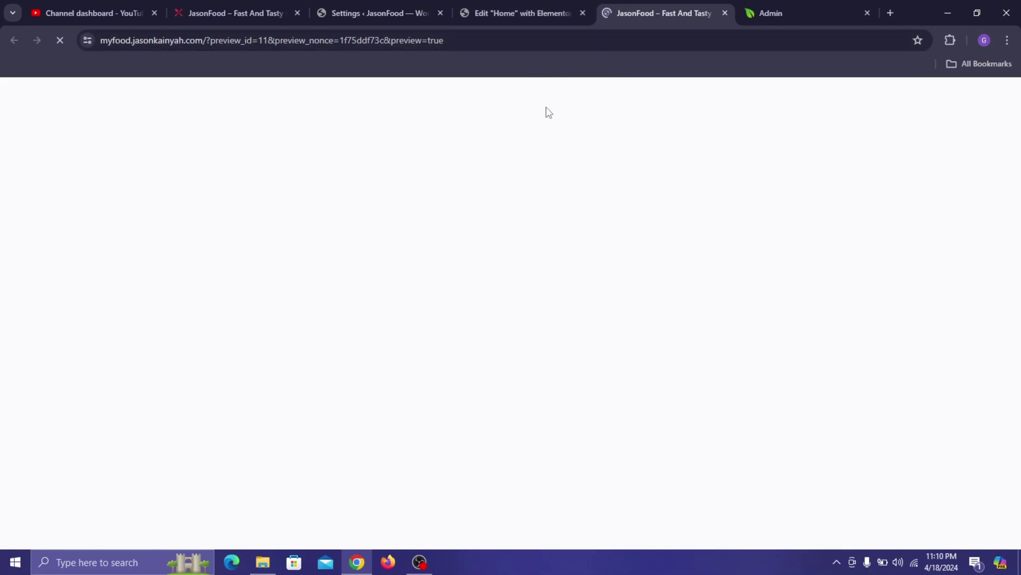
- Compare the hero preview with the live JasonFood site and the GloriaFood settings, then reopen the Home editor
scroll(544, 201, "down", 3)
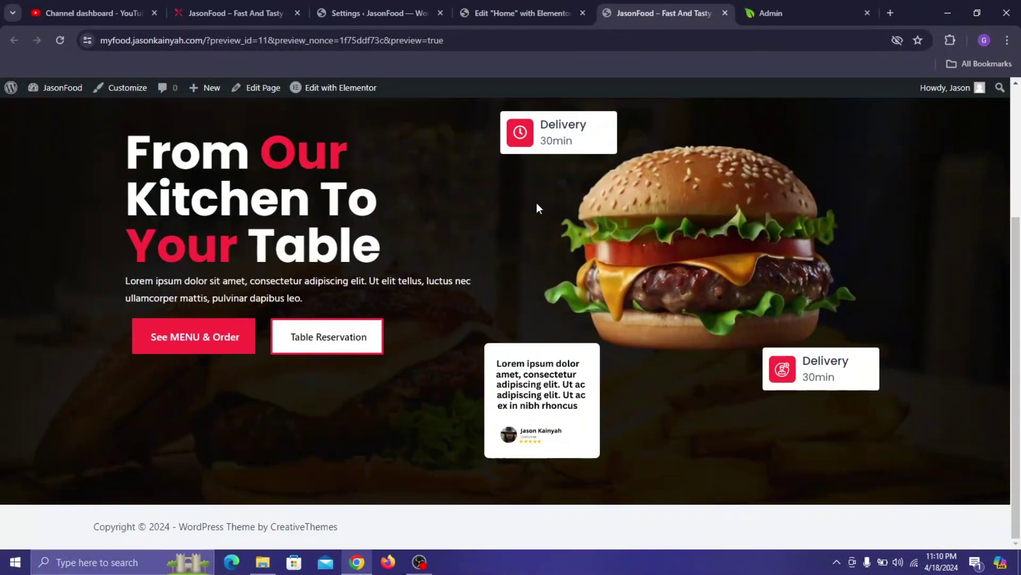
left_click(261, 5)
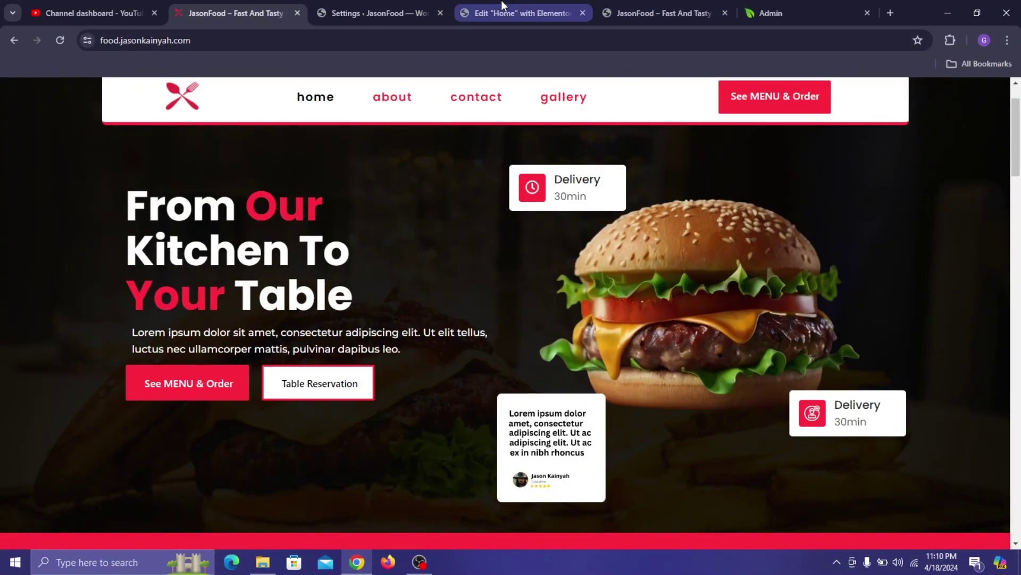
left_click(502, 8)
left_click(611, 5)
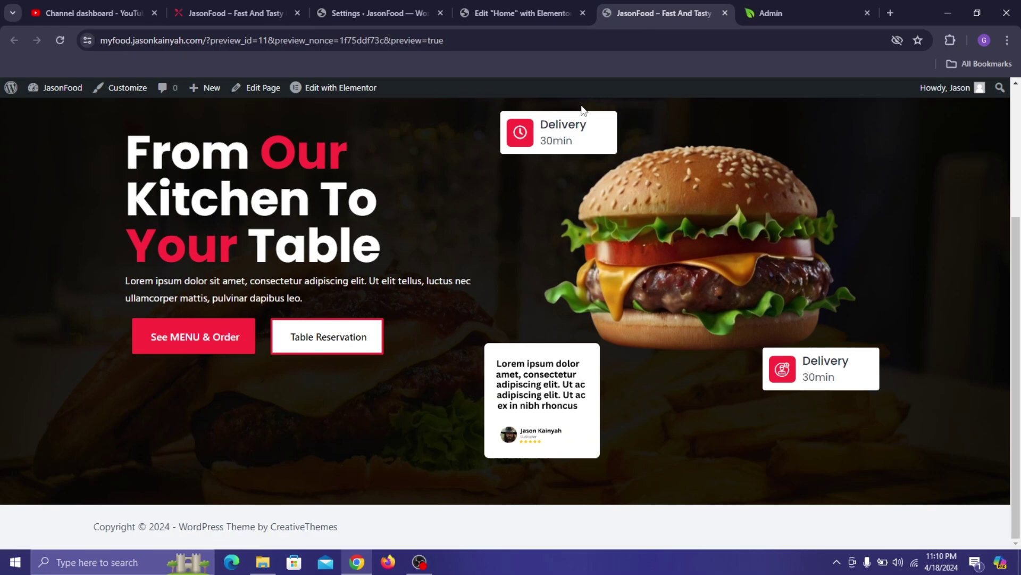
left_click(234, 13)
scroll(400, 299, "down", 5)
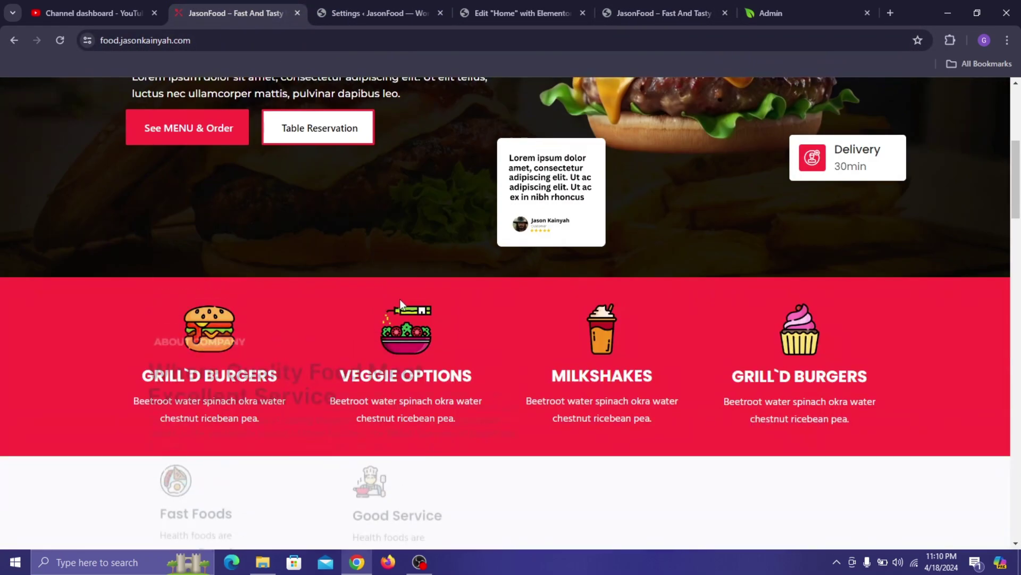
left_click(414, 9)
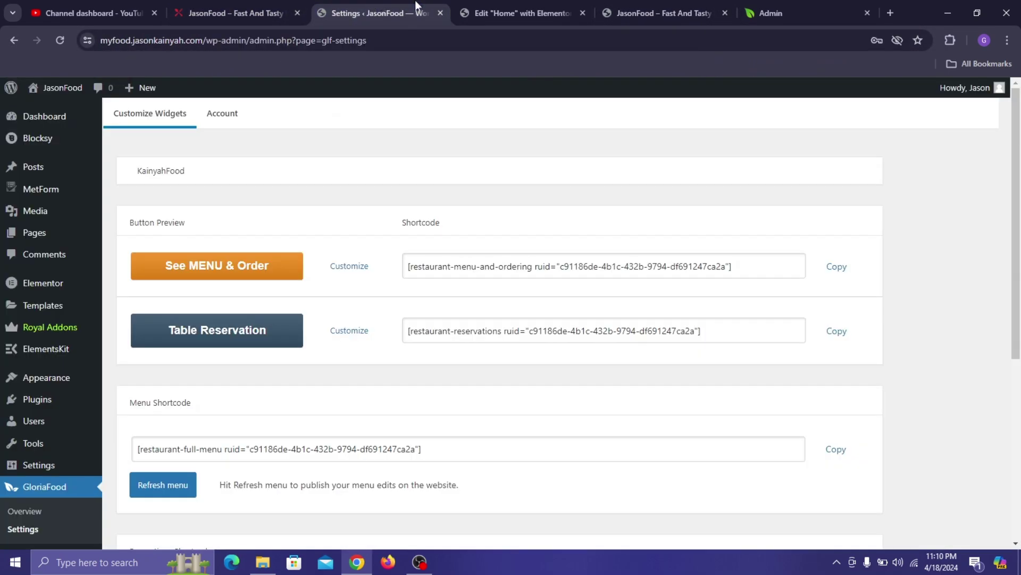
left_click(482, 14)
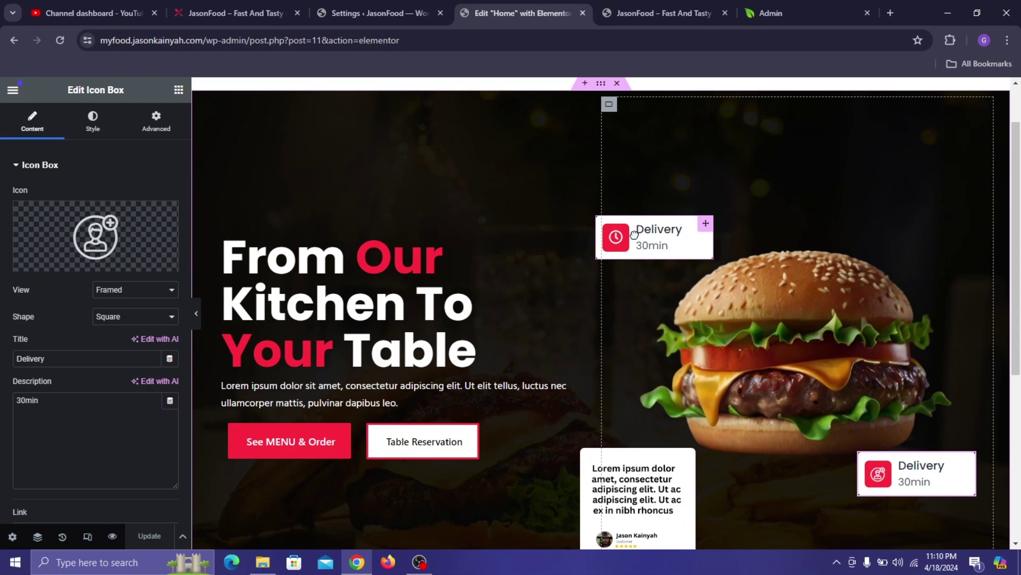
- Nudge the upper and lower Delivery boxes slightly lower and save the page
left_click_drag(637, 247, 637, 243)
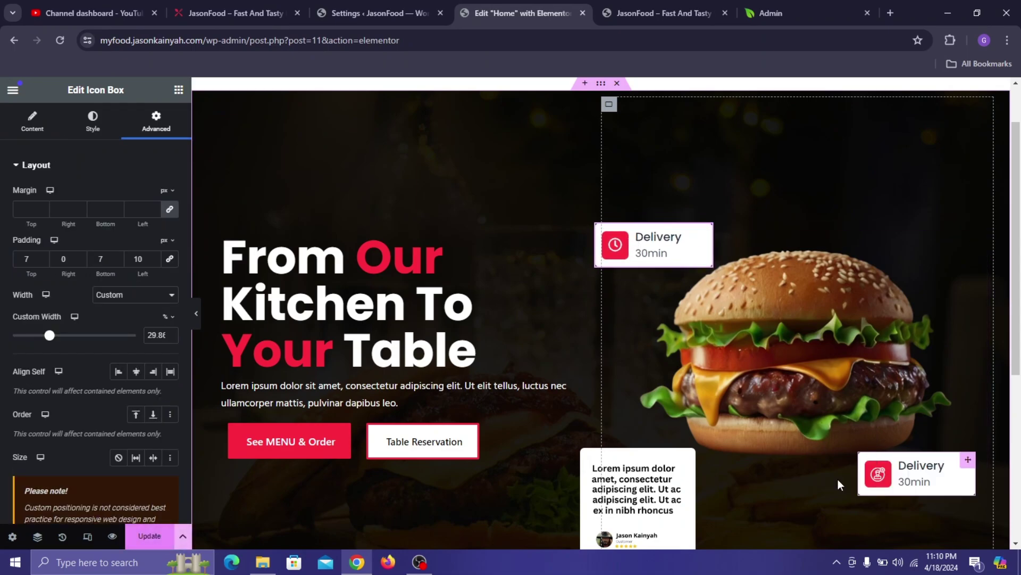
left_click(625, 523)
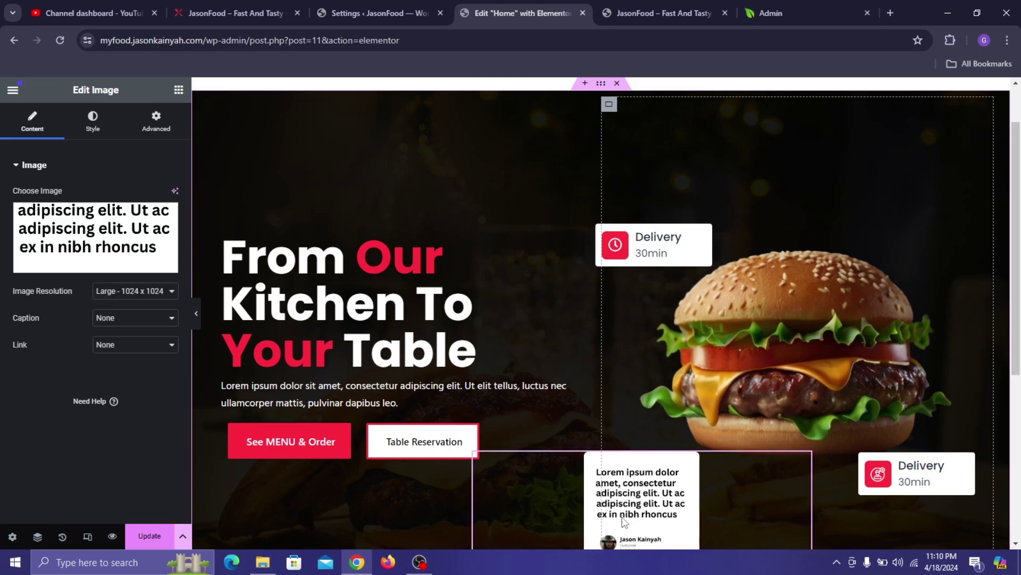
left_click_drag(893, 474, 896, 478)
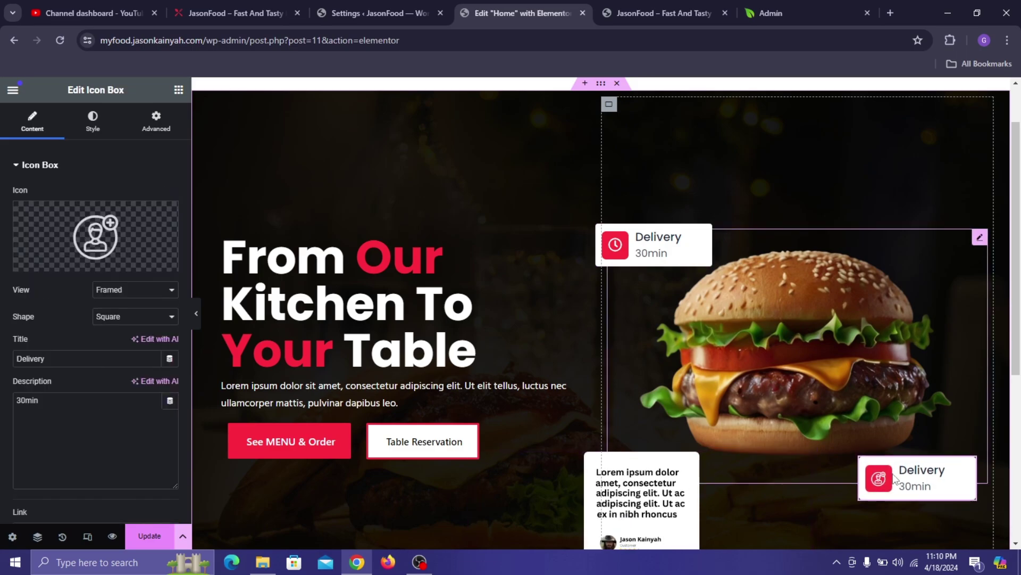
left_click(672, 500)
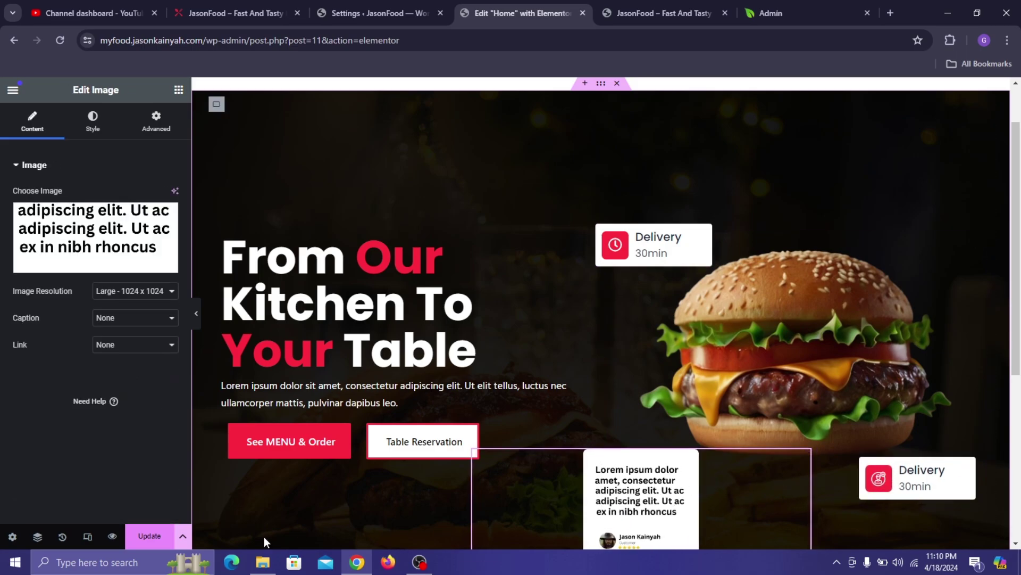
left_click(154, 537)
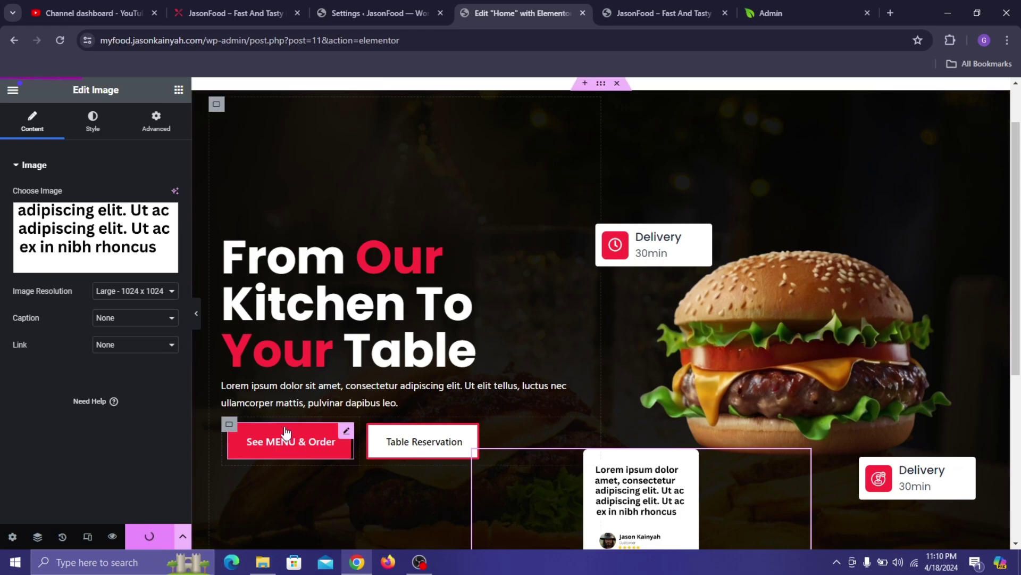
- Set the hero paragraph to Montserrat at size 15, update, and preview the page
left_click(297, 406)
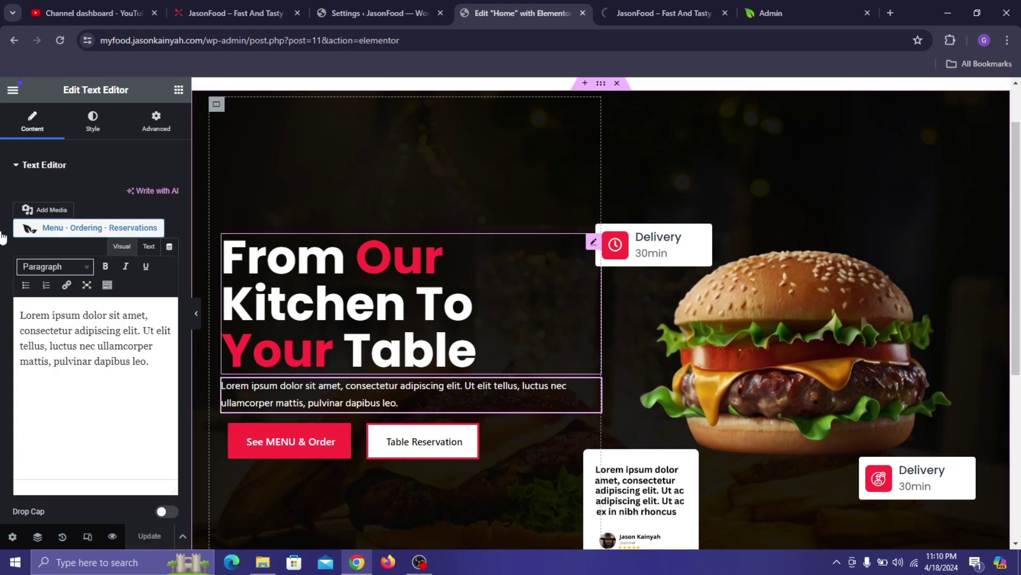
left_click(92, 127)
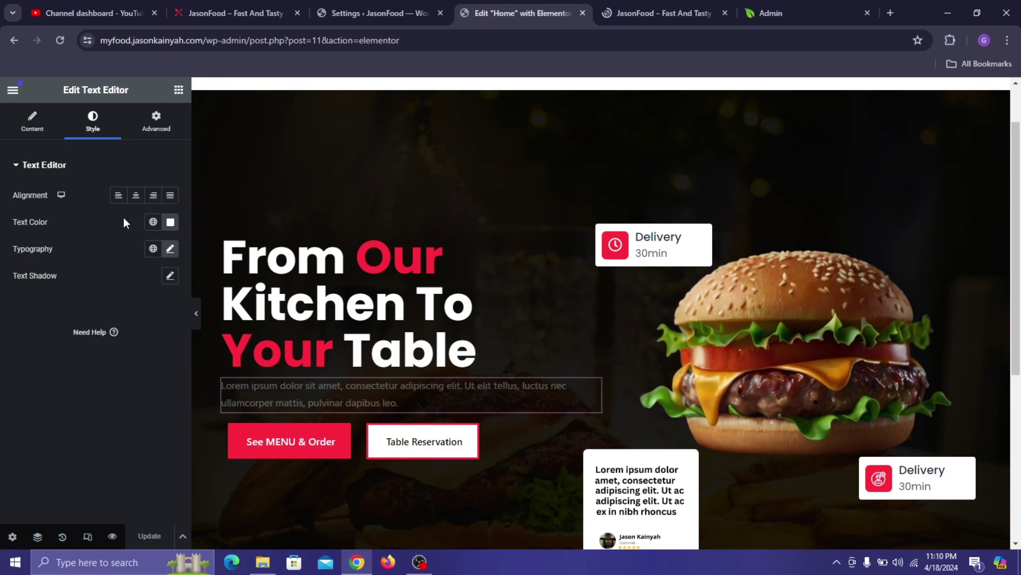
left_click(170, 248)
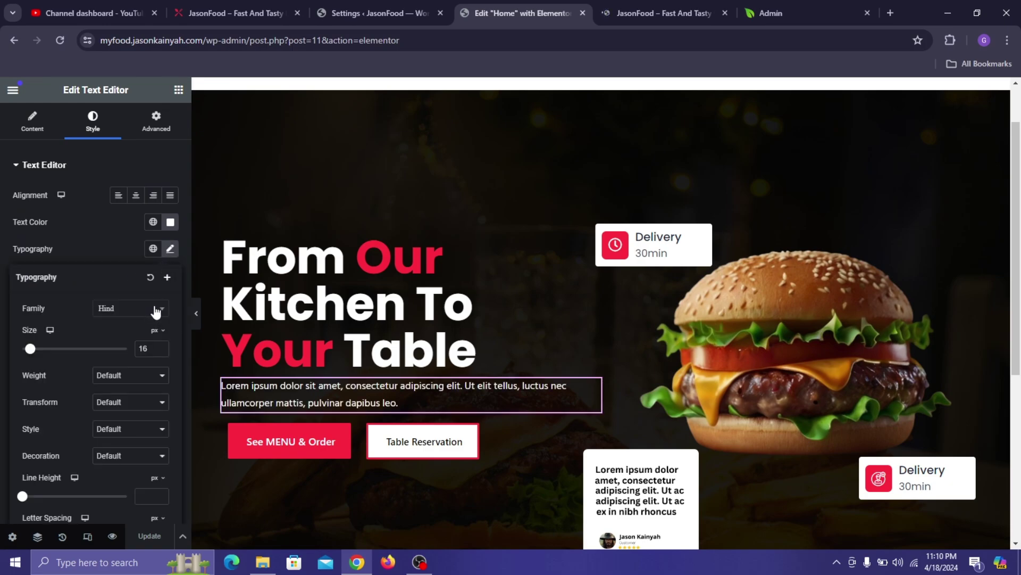
left_click(145, 317)
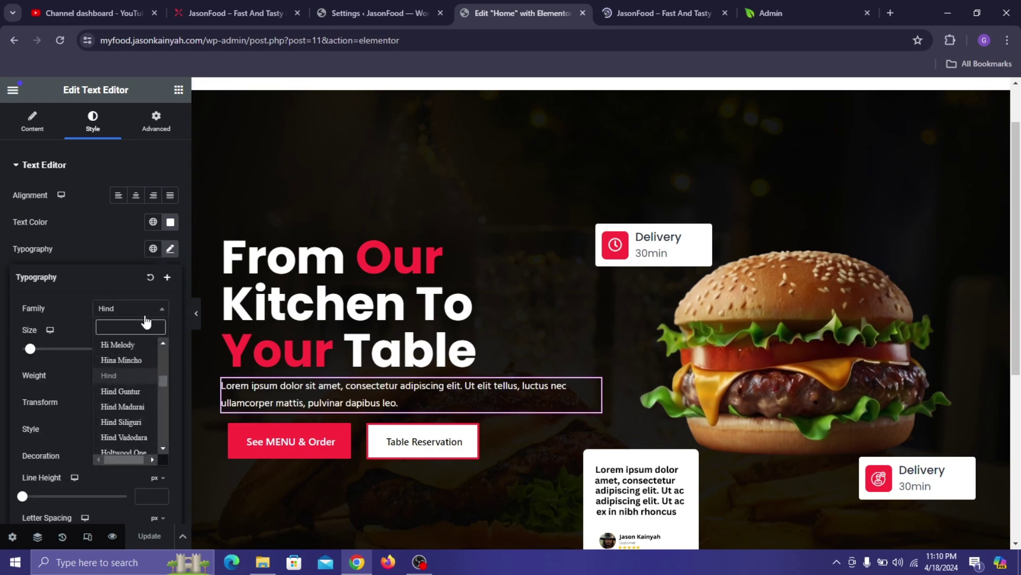
type("mon")
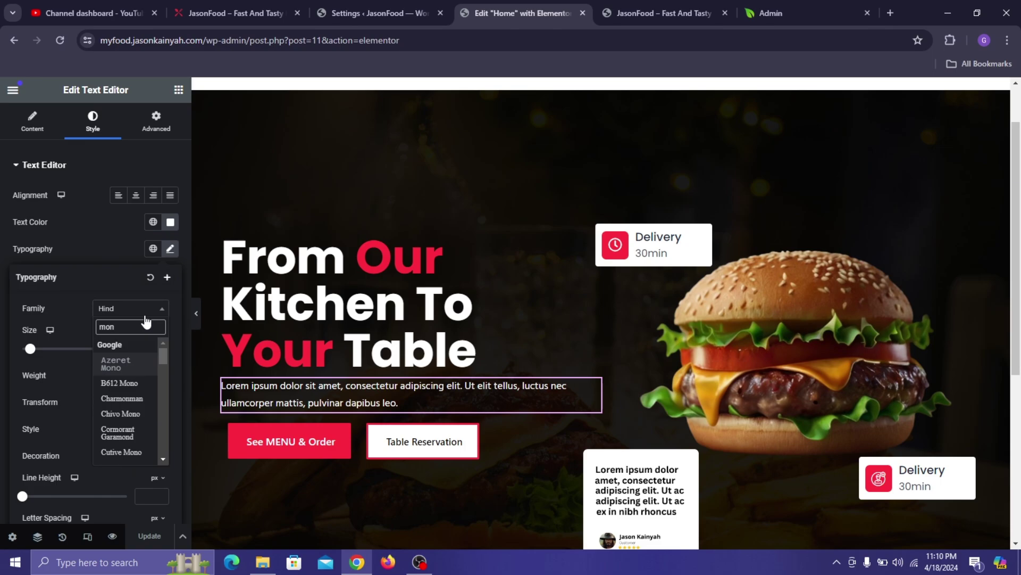
type("tse")
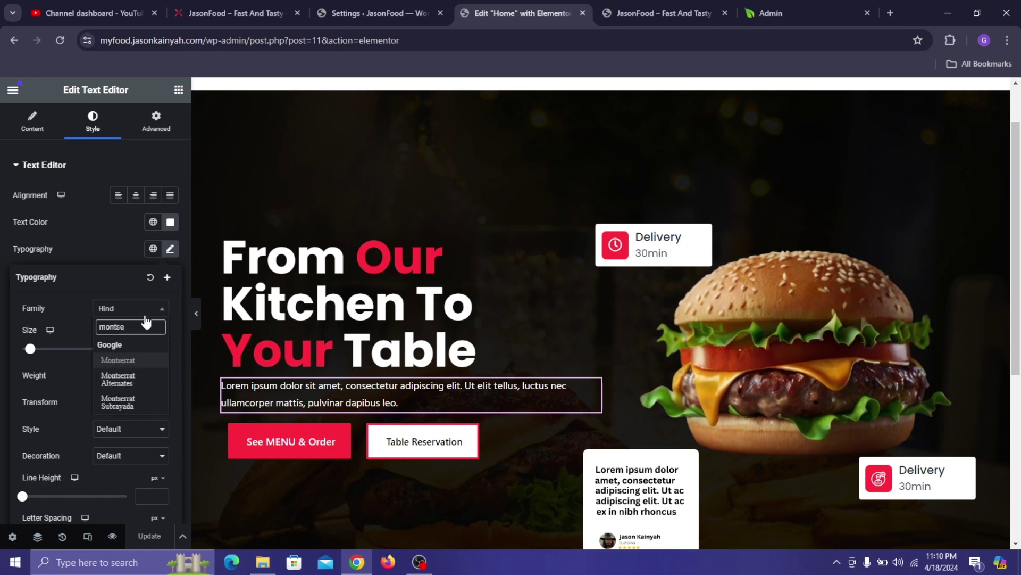
left_click(141, 361)
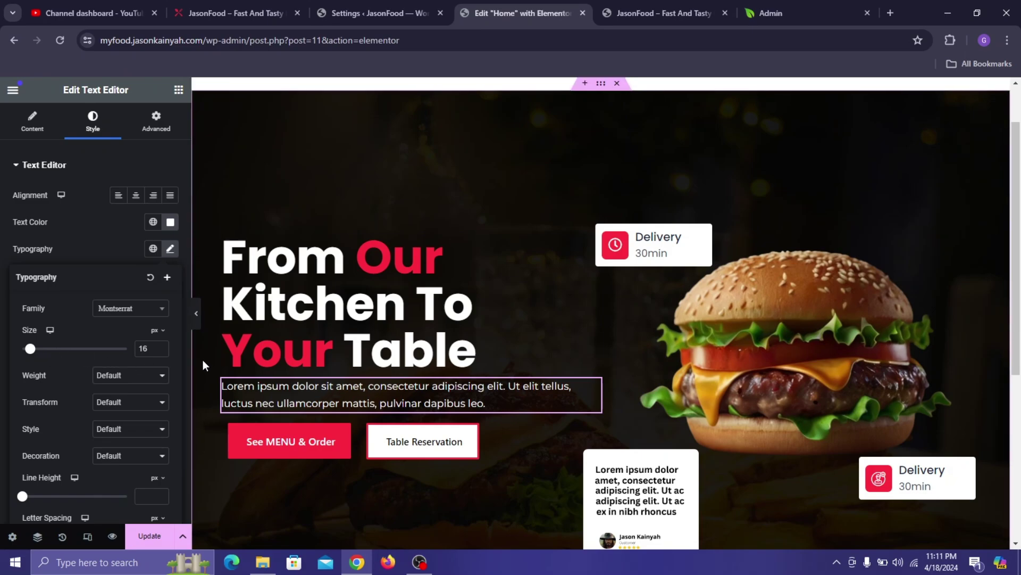
left_click(159, 353)
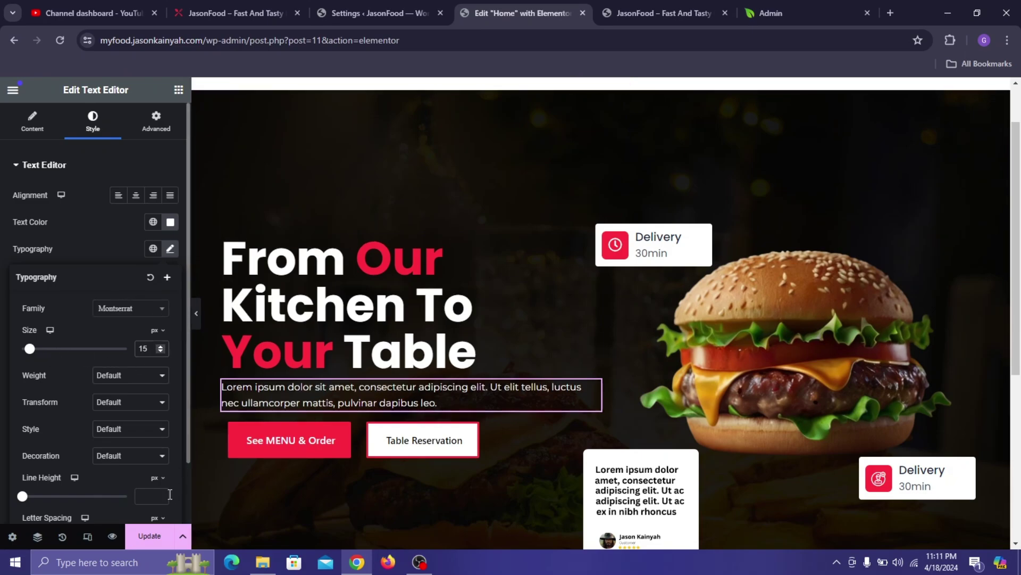
left_click(165, 534)
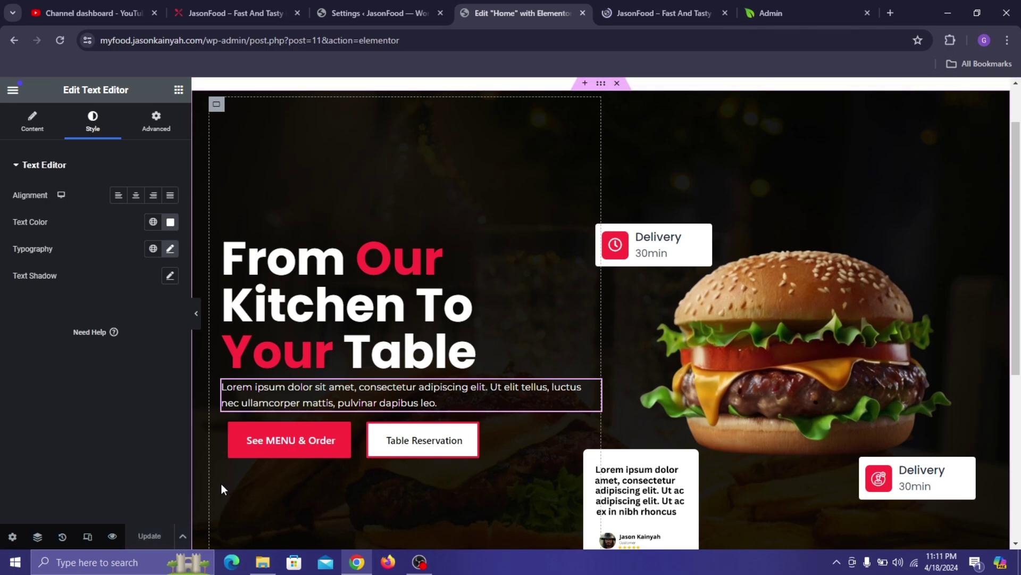
mouse_move(263, 562)
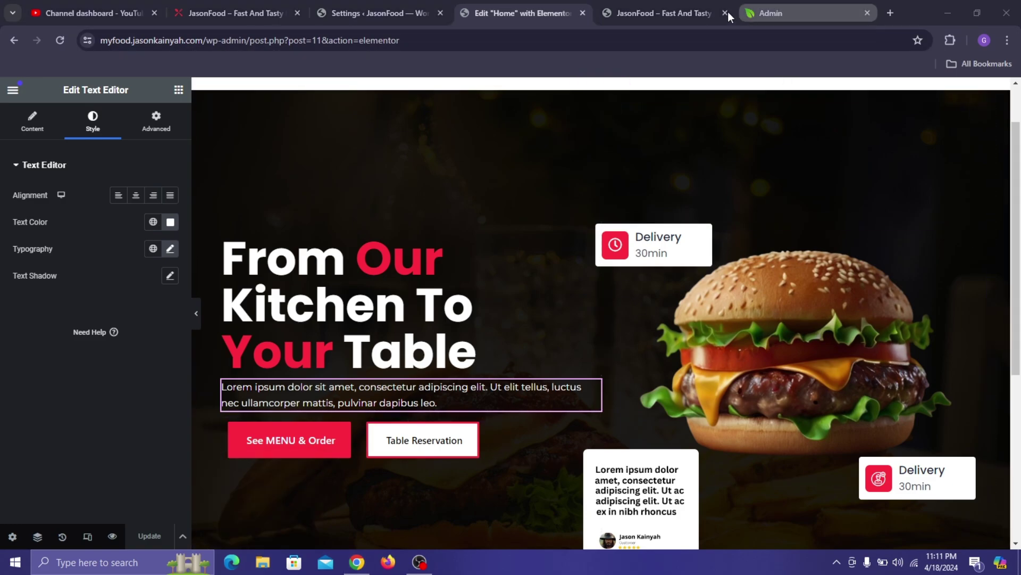
left_click(685, 7)
- Add a single empty flexbox container below the hero
scroll(597, 296, "down", 3)
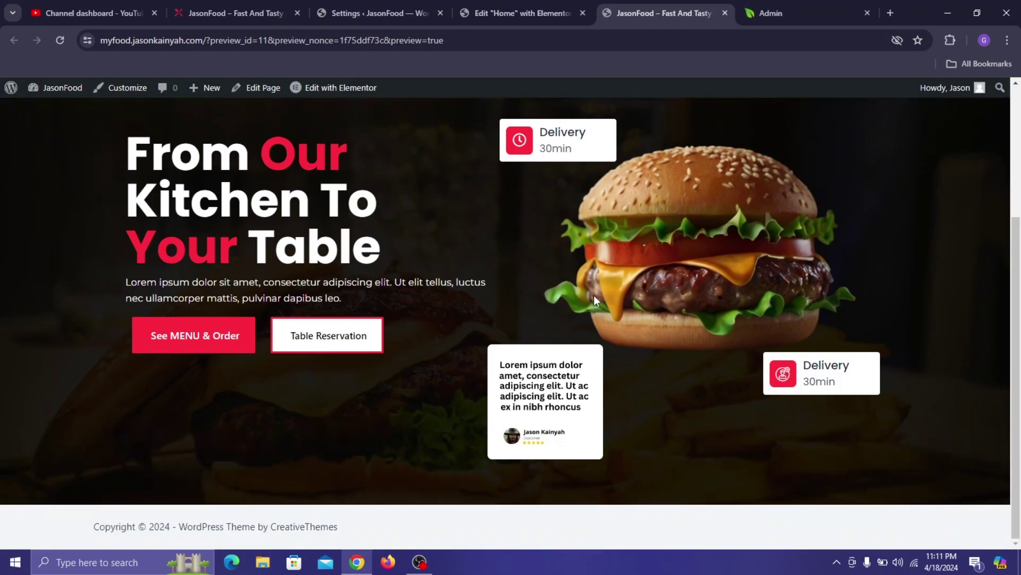
left_click(515, 17)
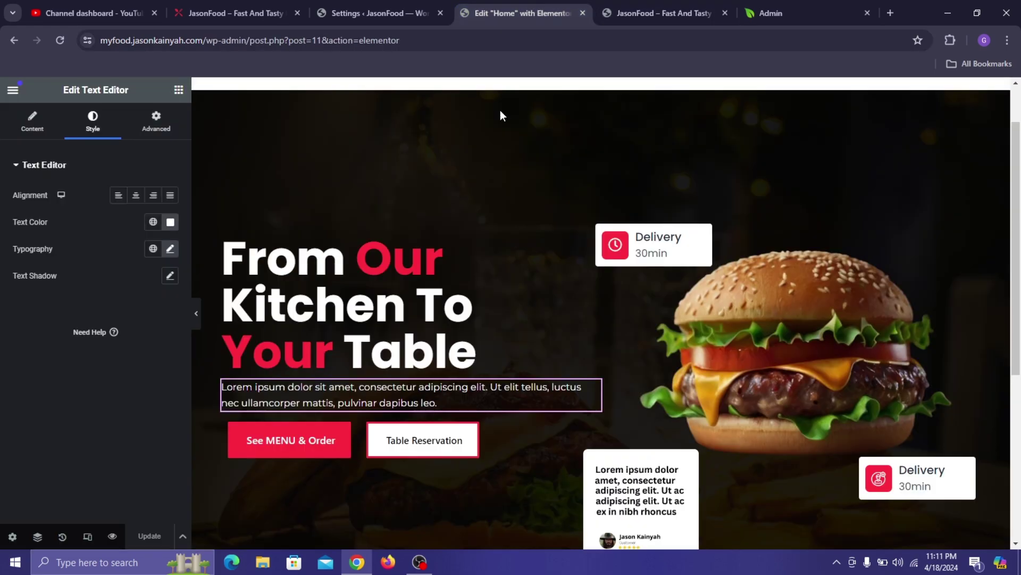
scroll(522, 319, "down", 5)
left_click(539, 397)
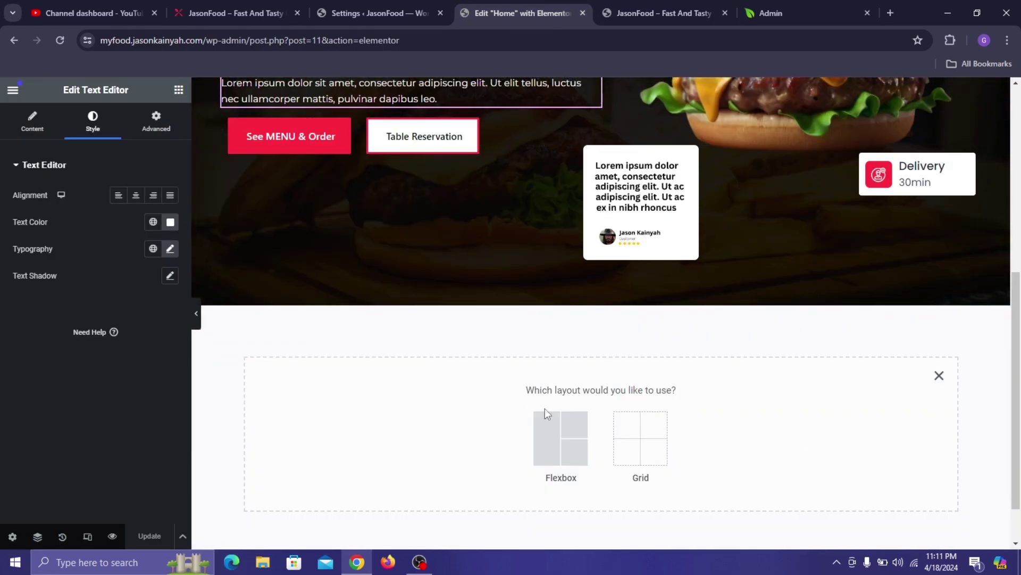
left_click(560, 432)
left_click(496, 424)
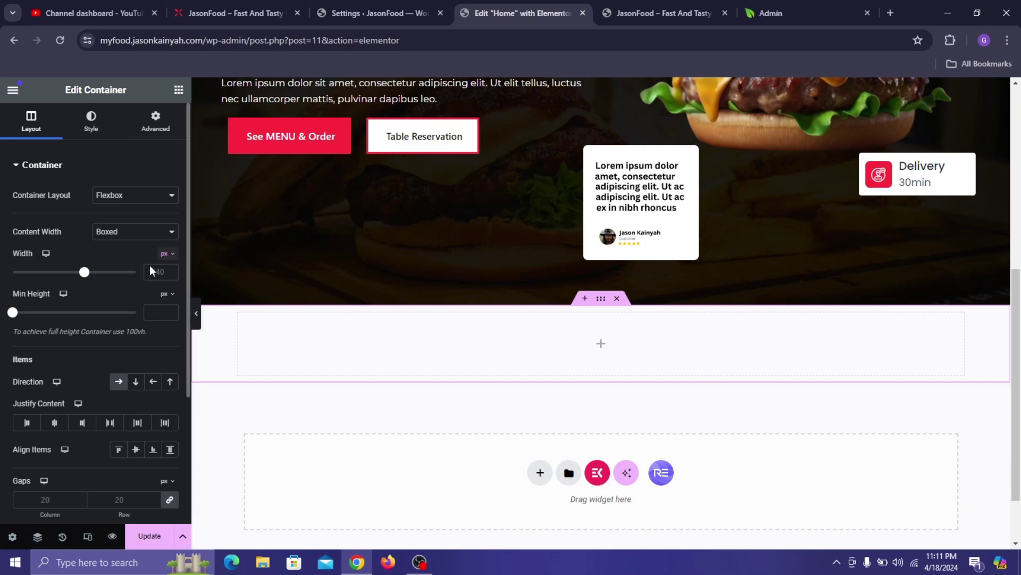
- Make the container about 186 px tall with the red global colour background
left_click_drag(13, 314, 28, 314)
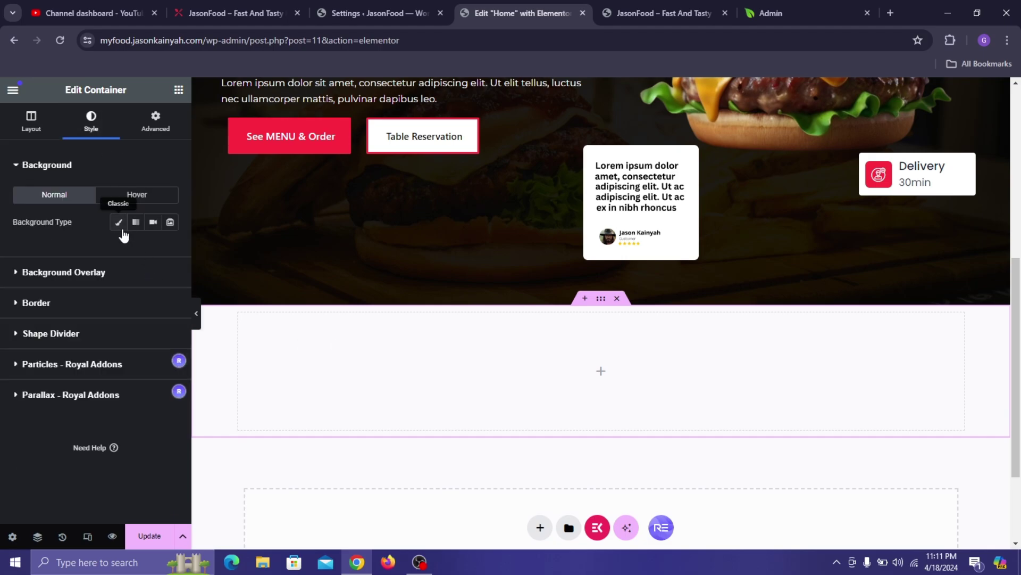
left_click(119, 229)
left_click(154, 250)
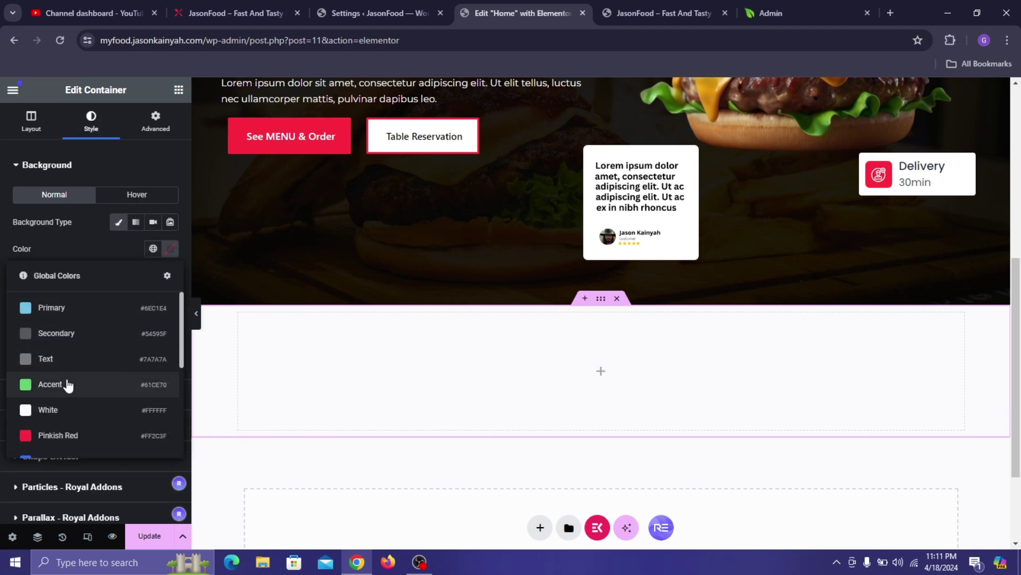
left_click(74, 432)
- Set the container's boxed width to 1230 px
scroll(322, 218, "up", 6)
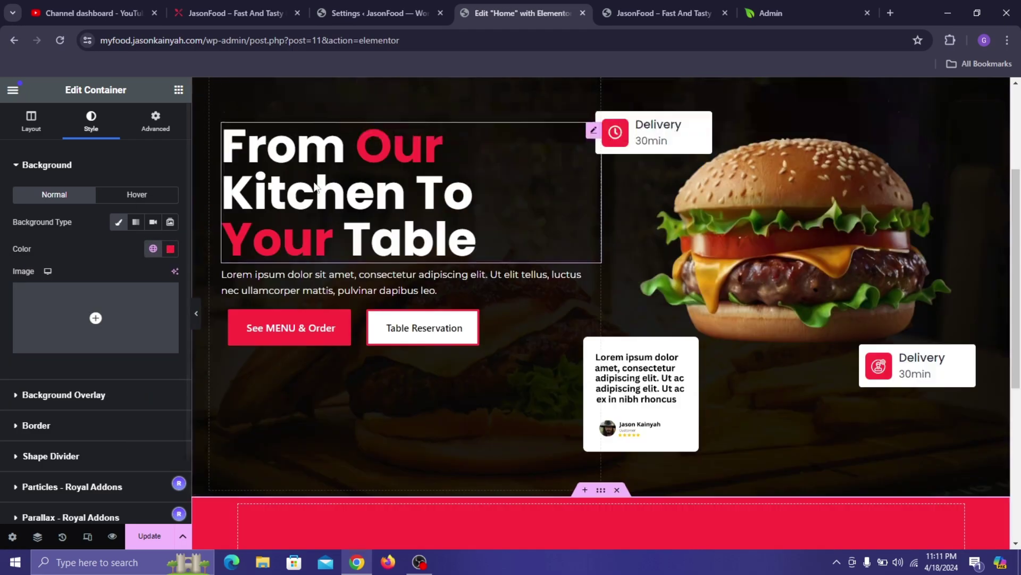
scroll(485, 341, "down", 2)
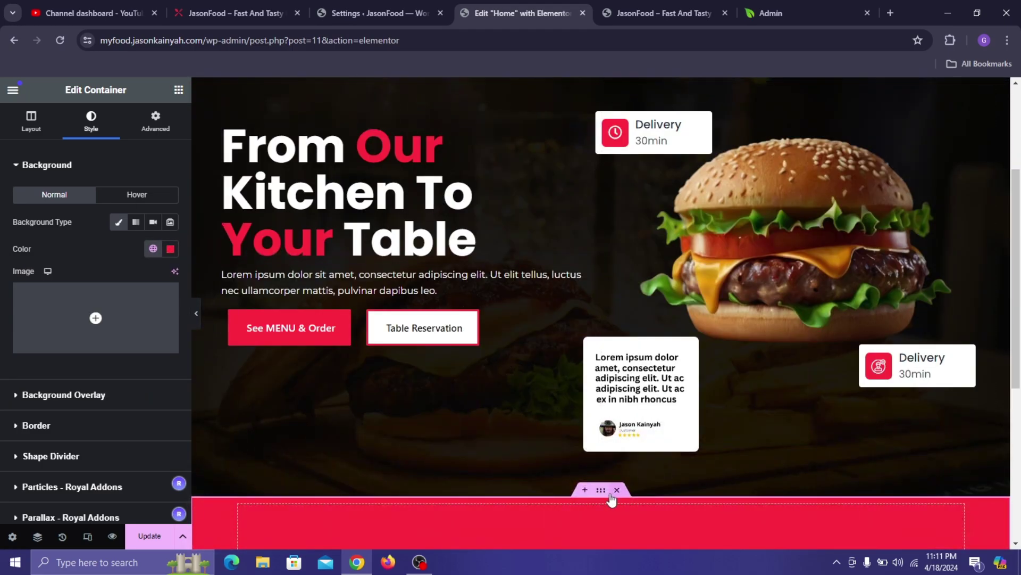
left_click(30, 122)
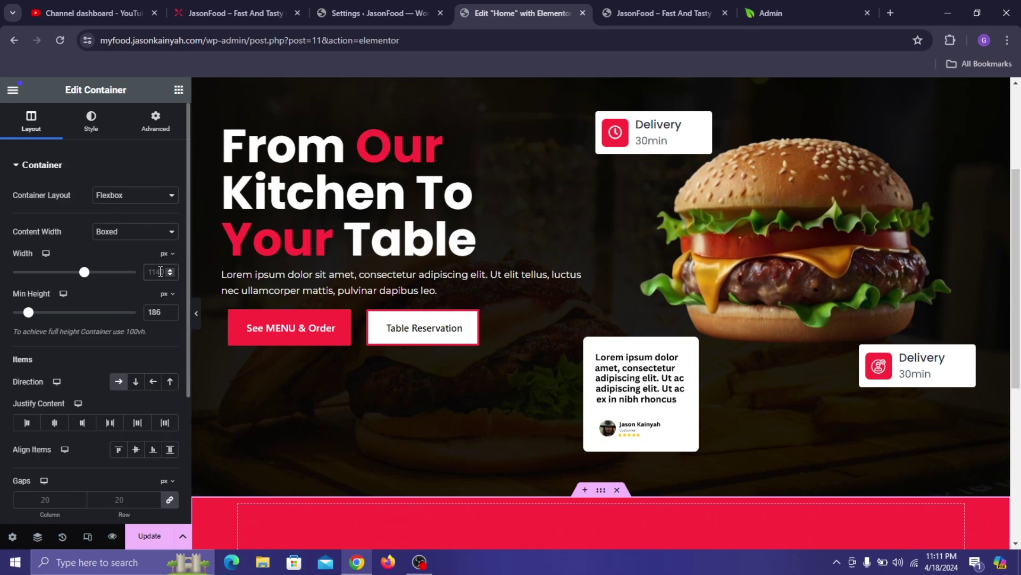
type("1230")
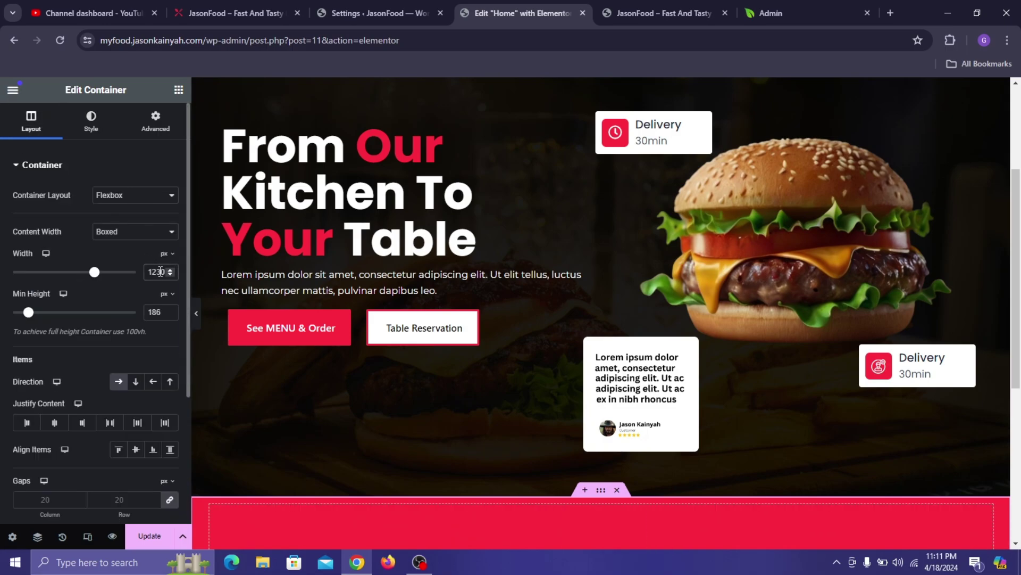
scroll(424, 376, "down", 2)
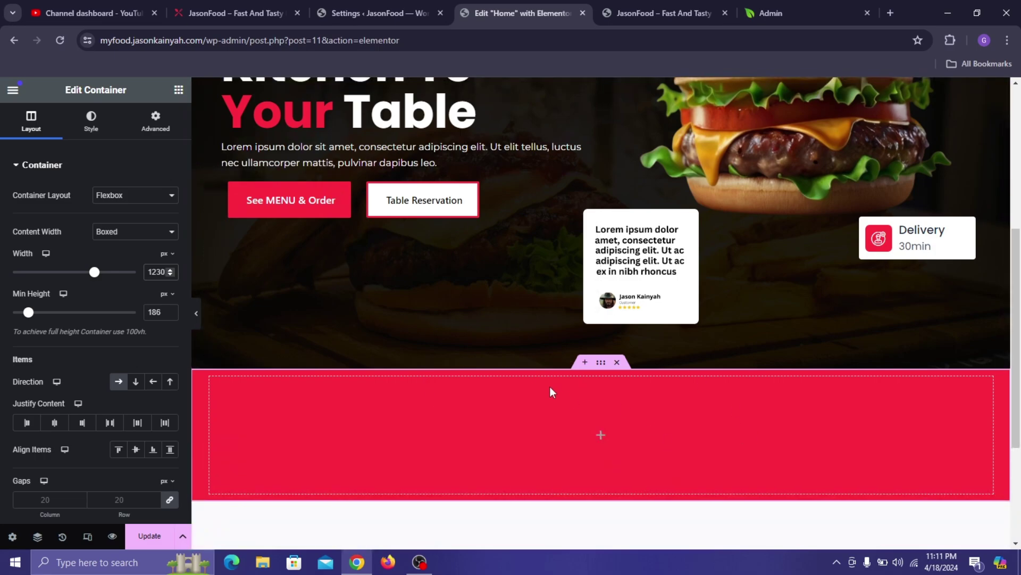
- Drop a nested container into the red section and duplicate it into four columns
left_click(179, 89)
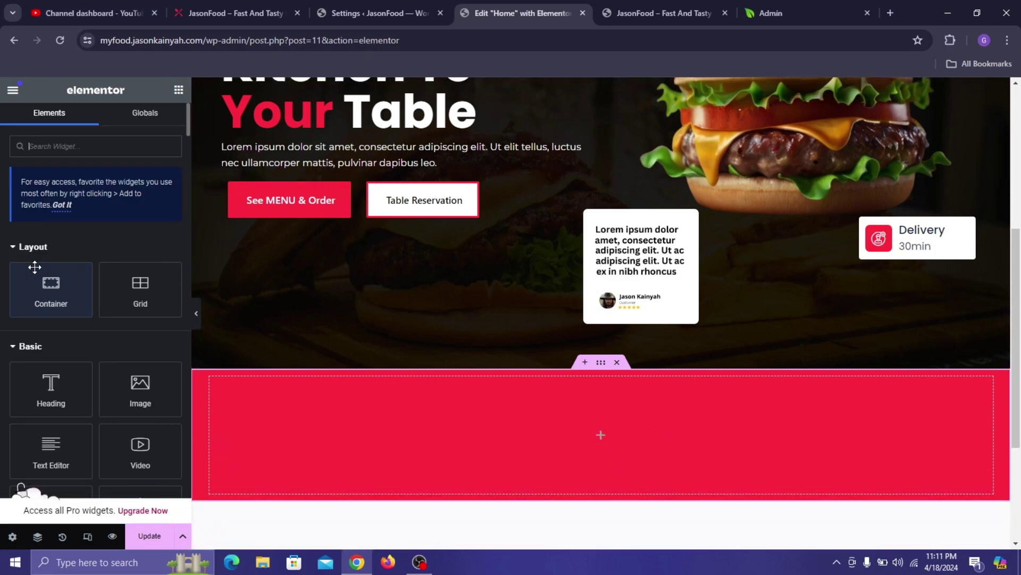
left_click_drag(53, 279, 233, 426)
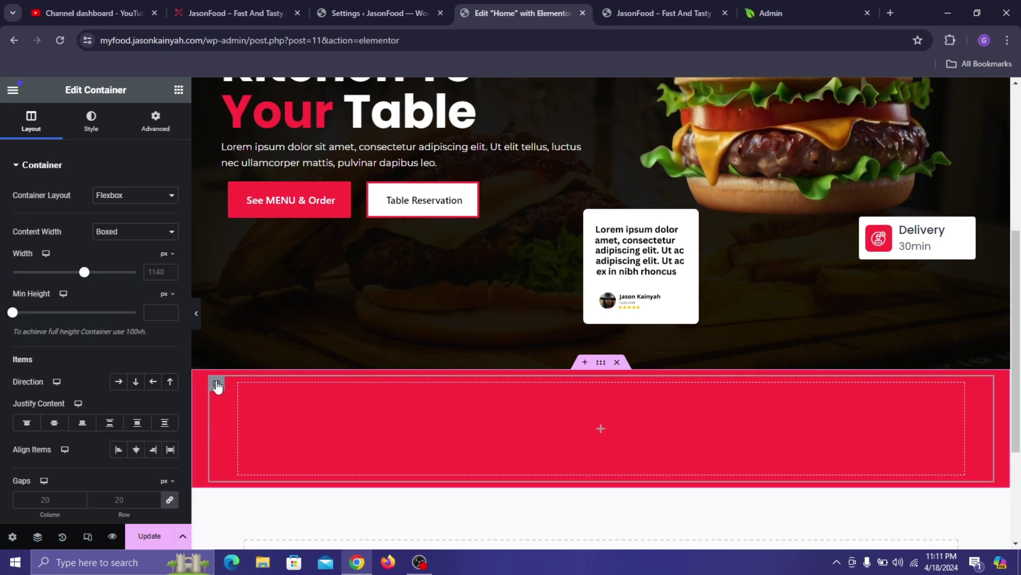
right_click(218, 383)
left_click(248, 233)
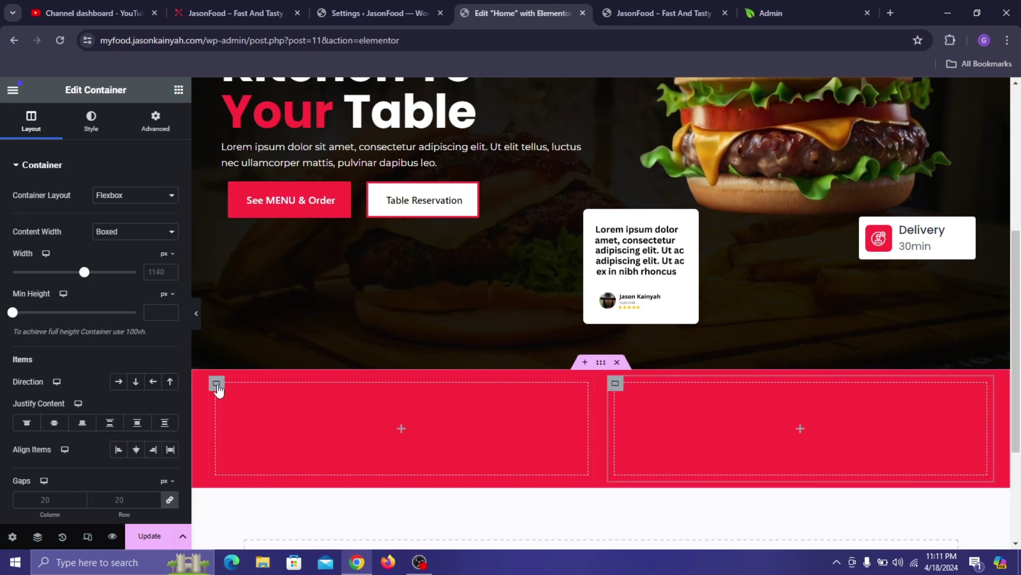
right_click(219, 386)
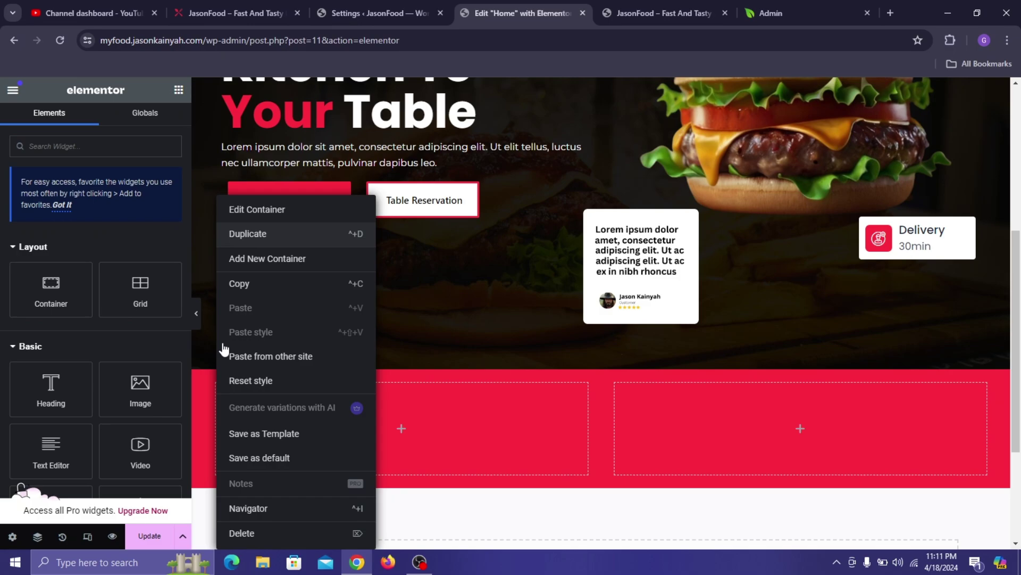
right_click(219, 386)
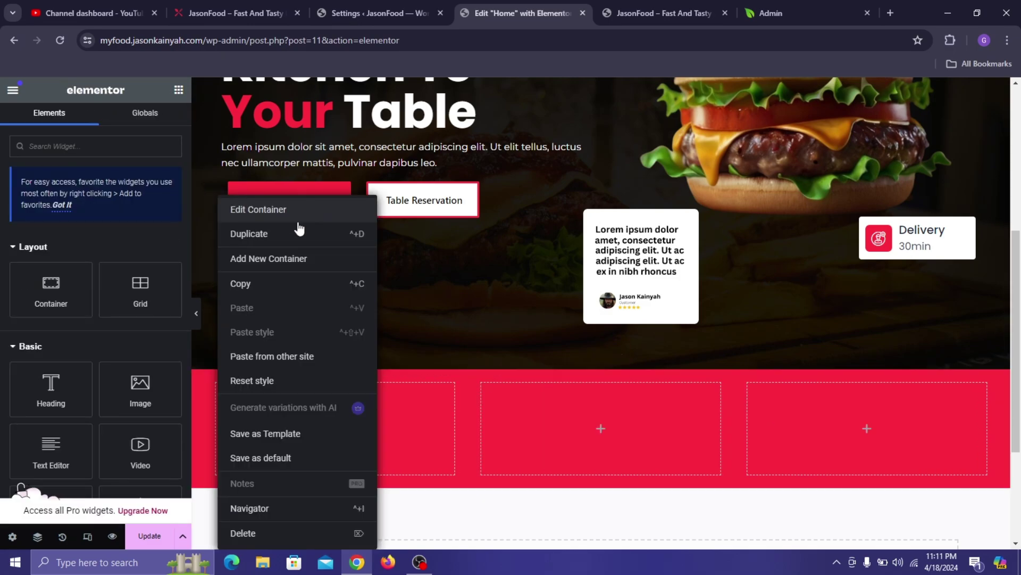
left_click(293, 234)
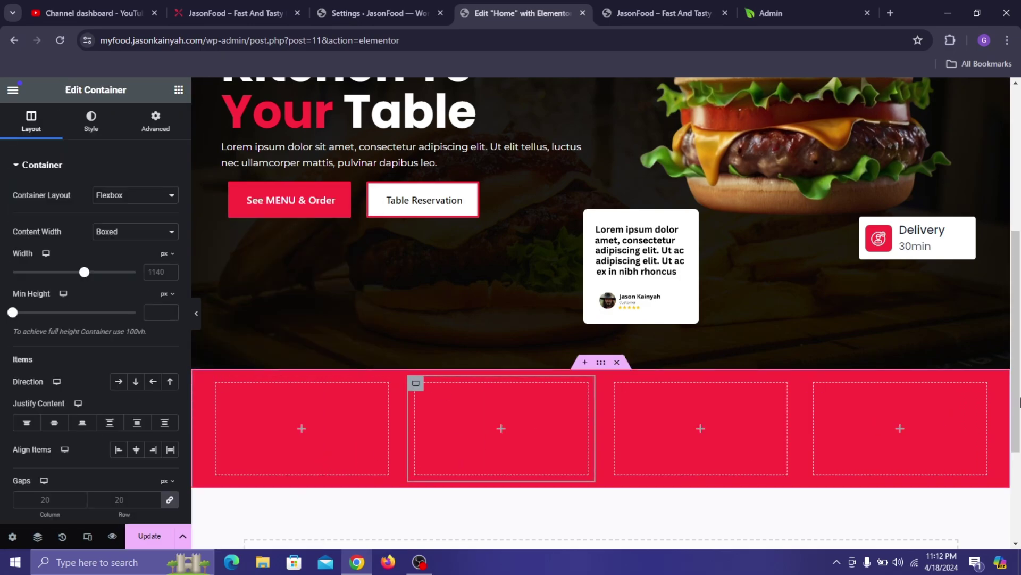
- Clear the red section's 186 px minimum height
left_click(601, 366)
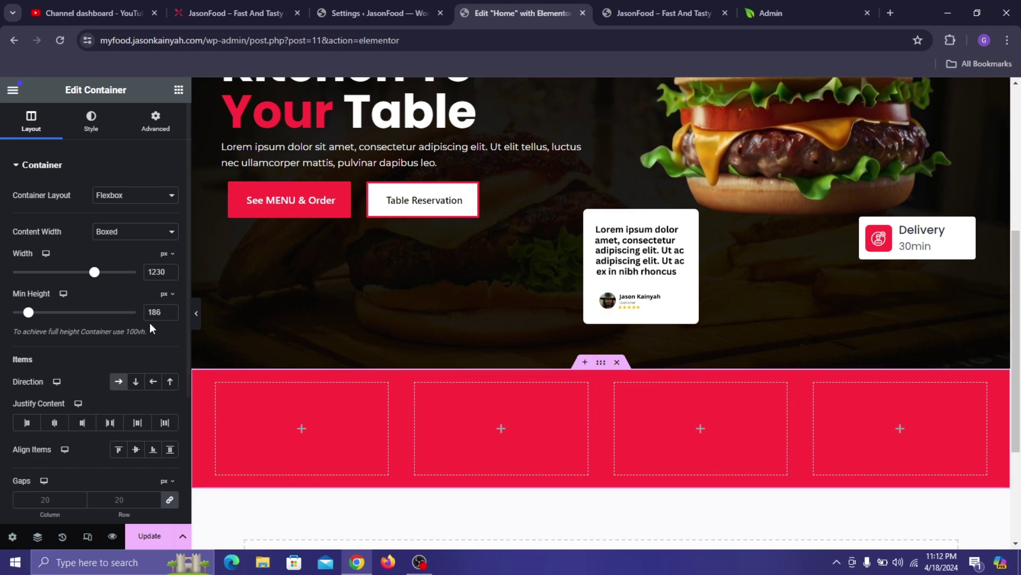
key("BackSpace")
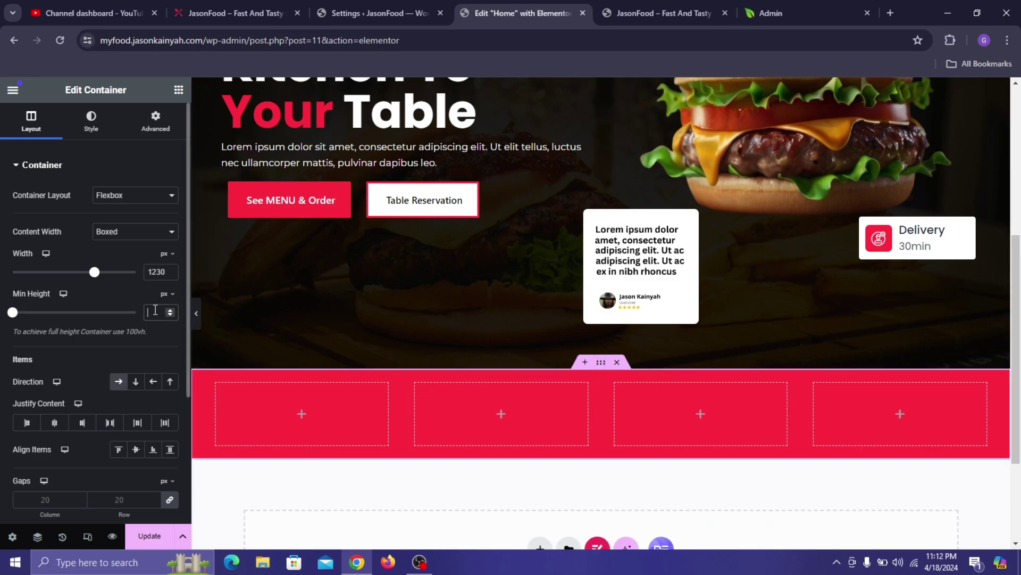
left_click(177, 93)
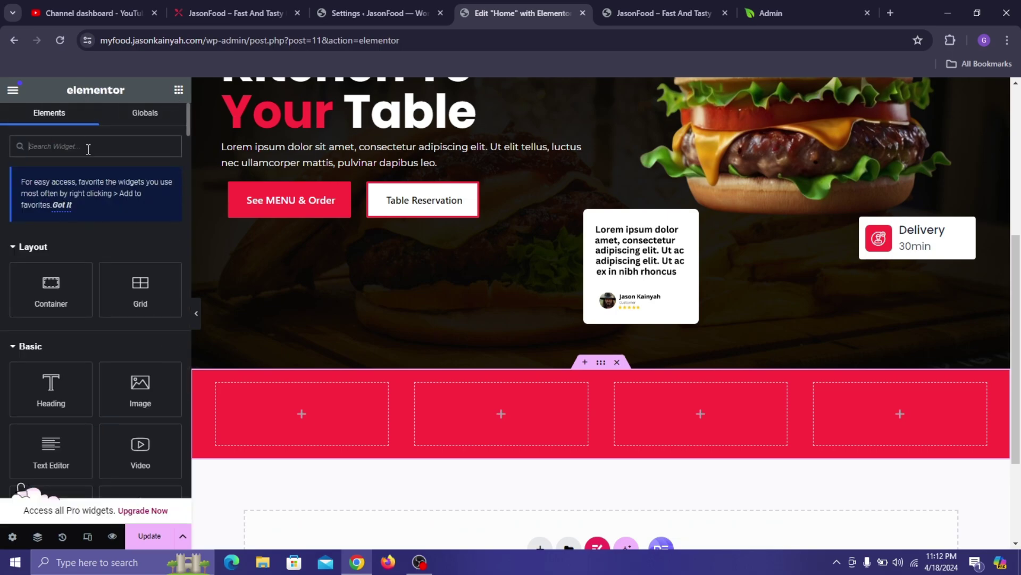
- Find the Image Box widget with 'image b' and place it in the first column
type("image b")
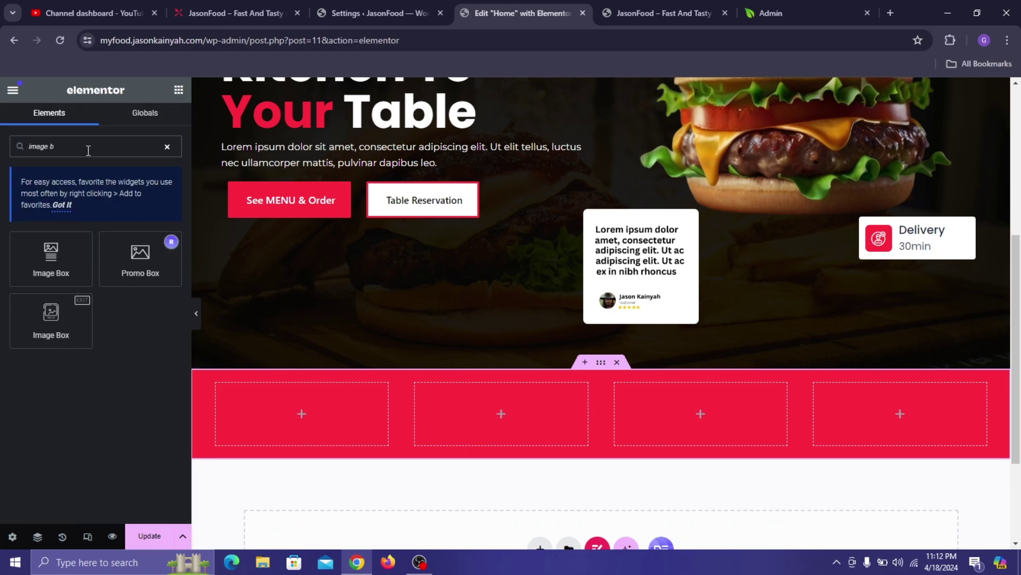
left_click_drag(51, 258, 294, 401)
left_click(366, 3)
- Start choosing the Image Box image, check the live homepage, and open a new browser tab
left_click(248, 3)
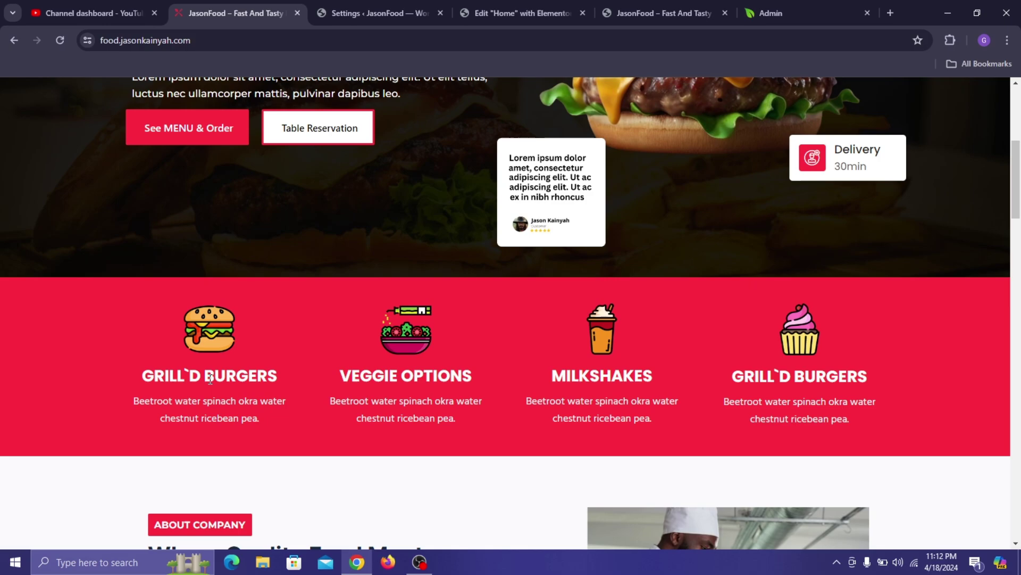
left_click(553, 1)
left_click(79, 239)
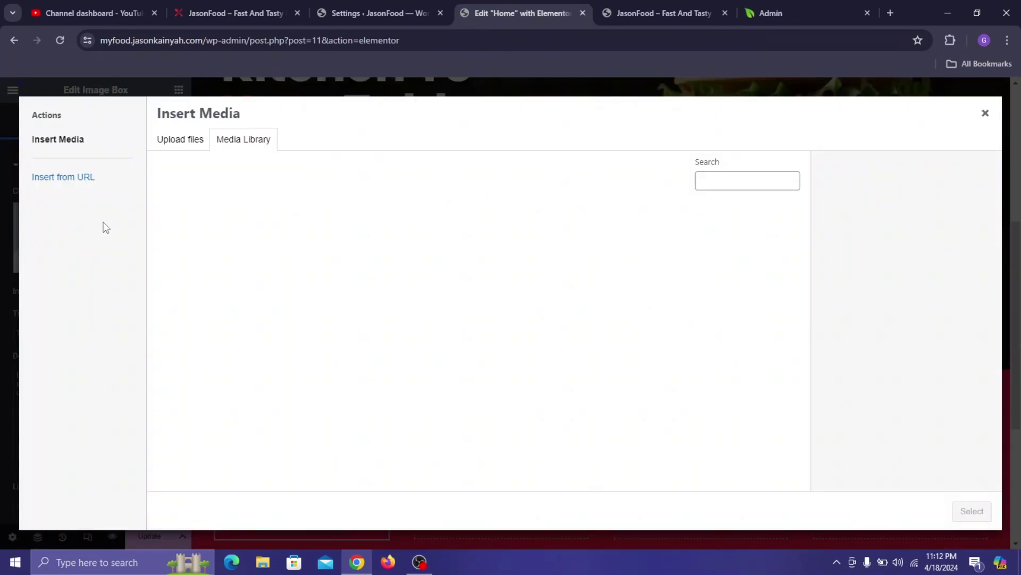
left_click(211, 5)
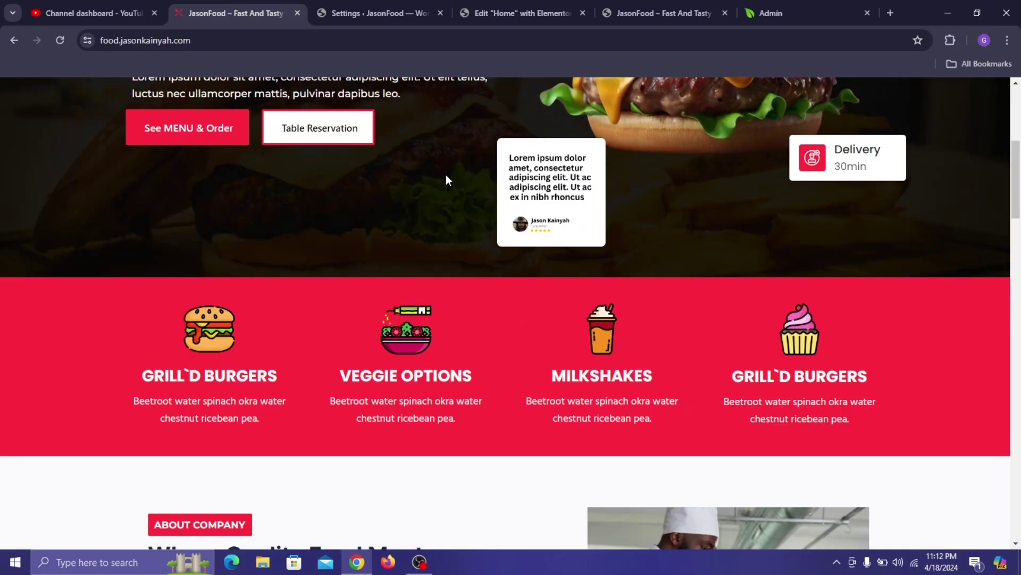
left_click(894, 12)
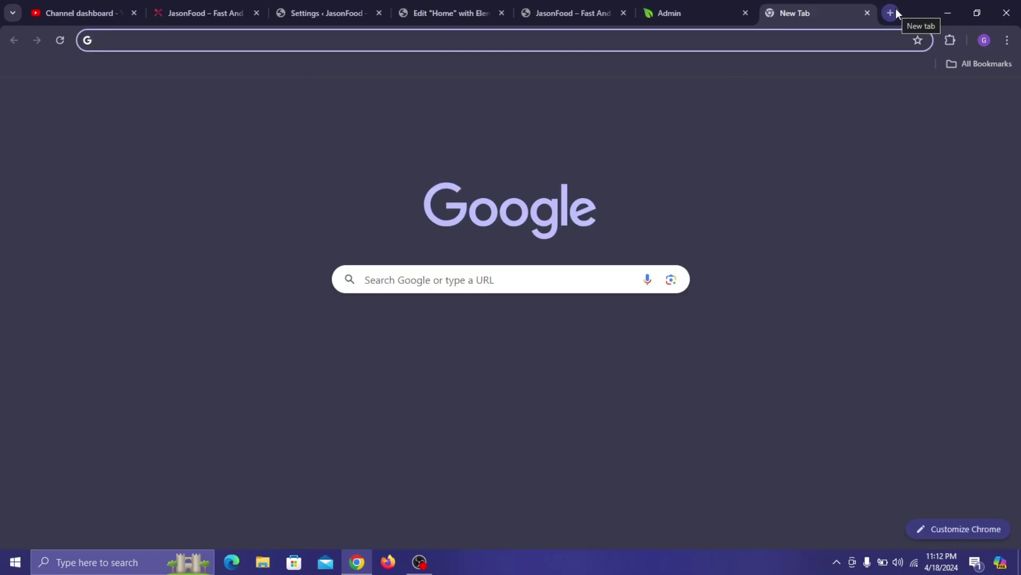
- Load flaticon.com in the new tab and review the live JasonFood homepage
type("flaticon.com")
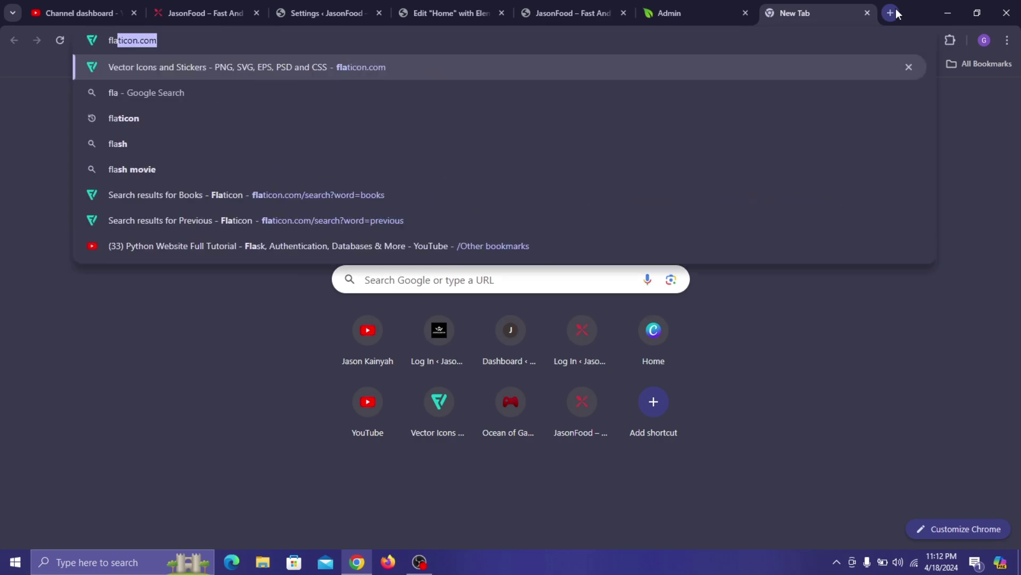
key("Return")
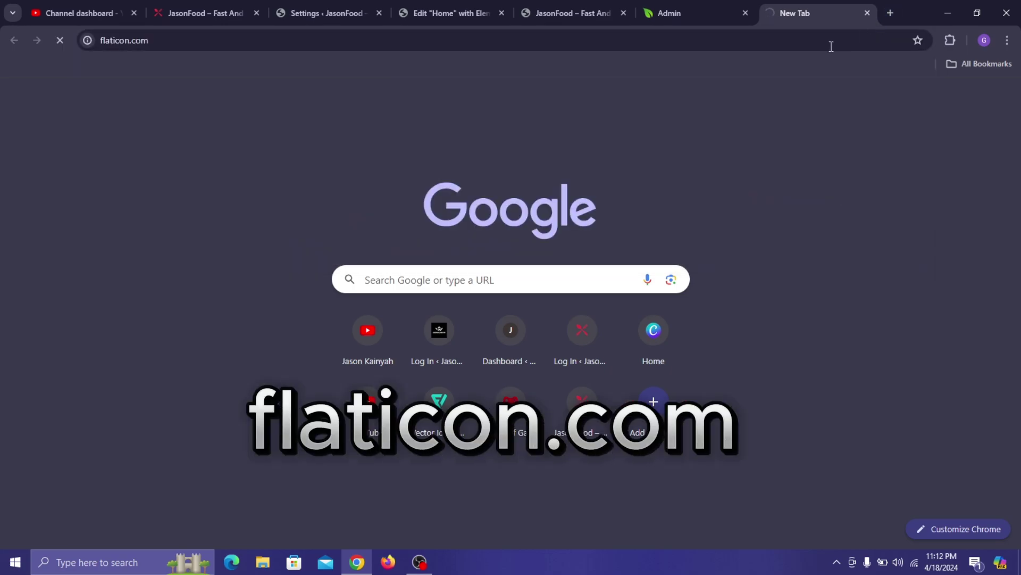
left_click(222, 2)
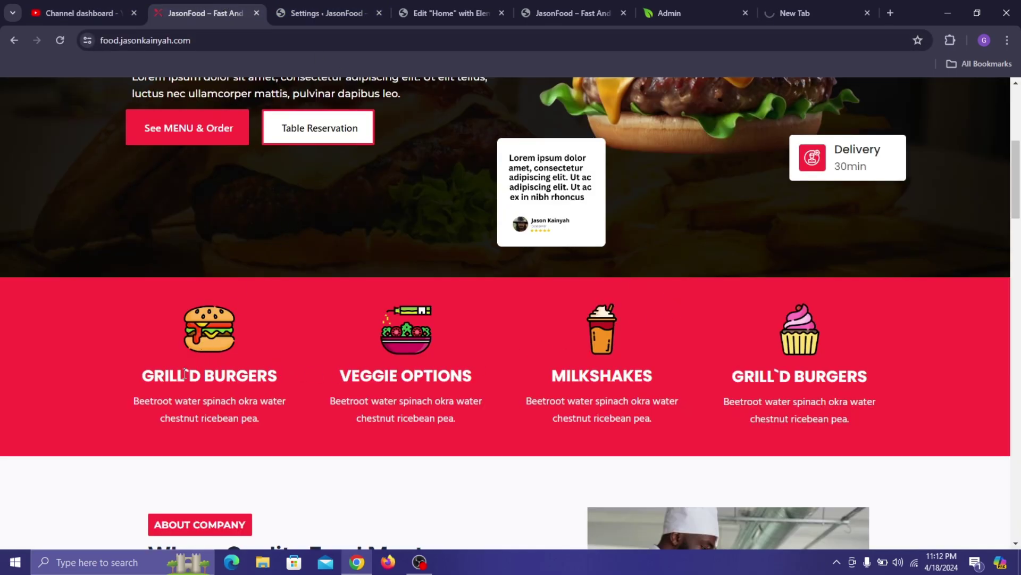
scroll(721, 354, "down", 9)
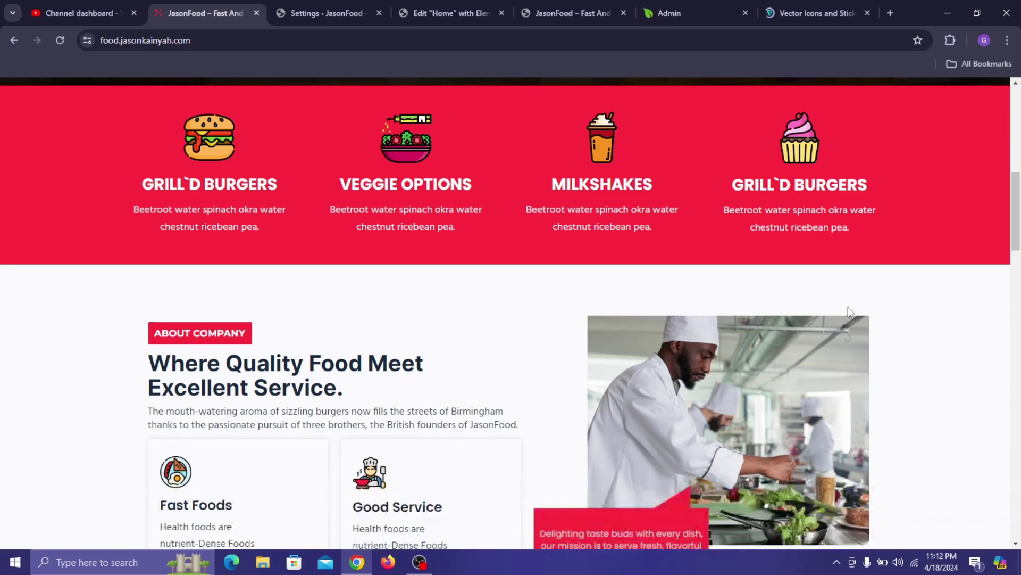
scroll(635, 319, "up", 5)
scroll(262, 363, "up", 6)
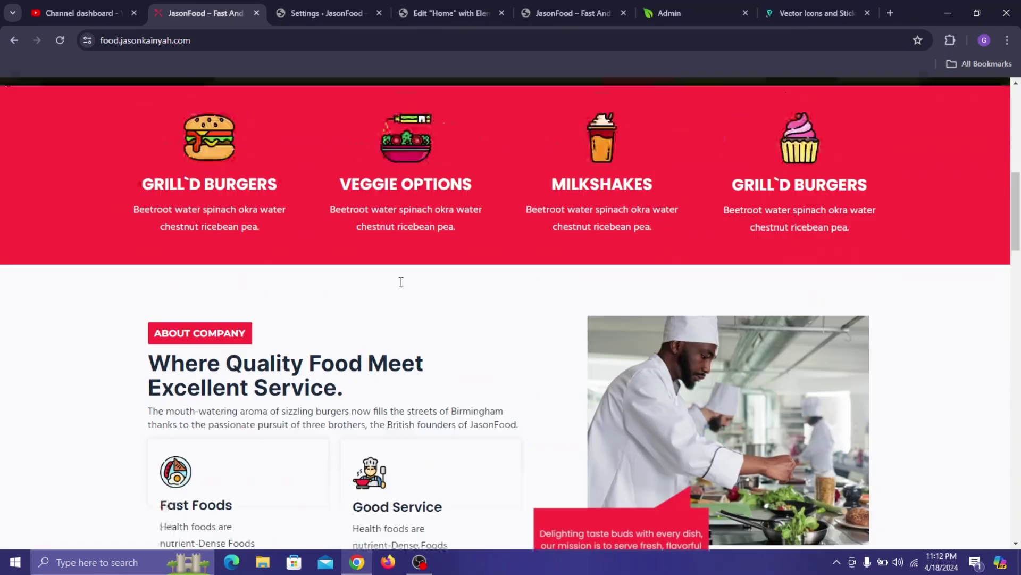
- Search Flaticon for burger icons, browse the results, then close that tab
left_click(816, 7)
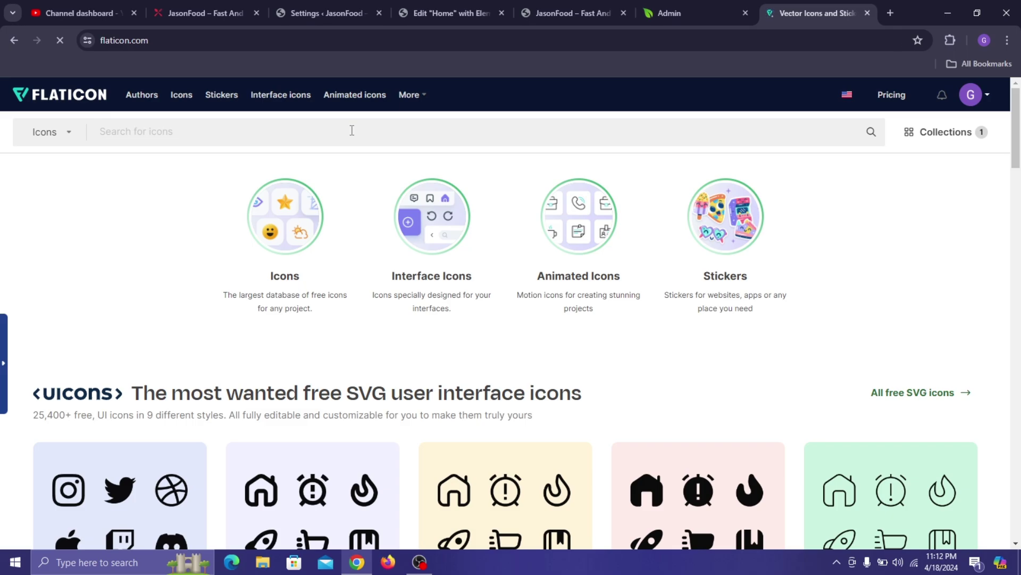
type("burger")
key("Return")
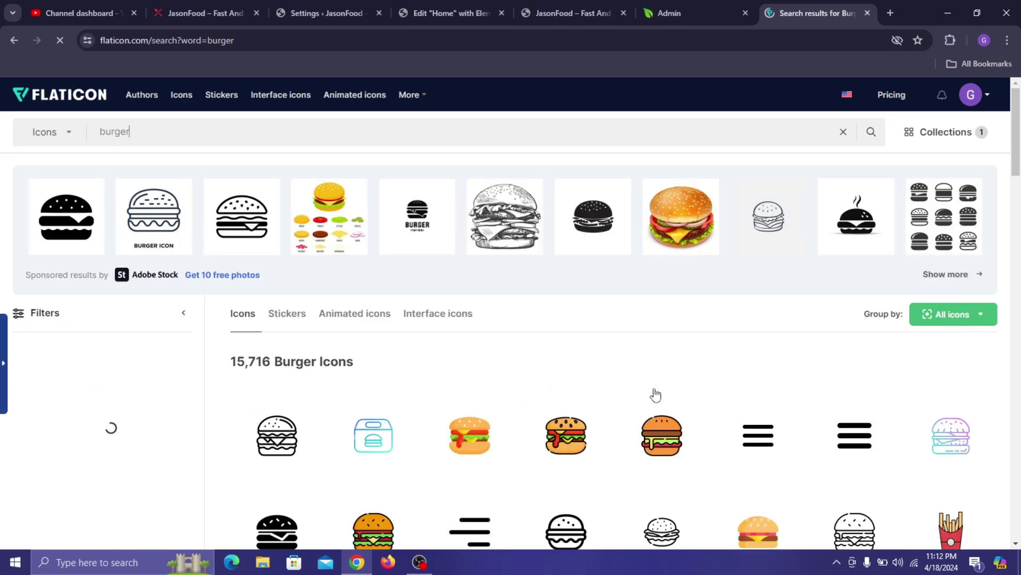
scroll(654, 394, "down", 2)
scroll(650, 410, "down", 7)
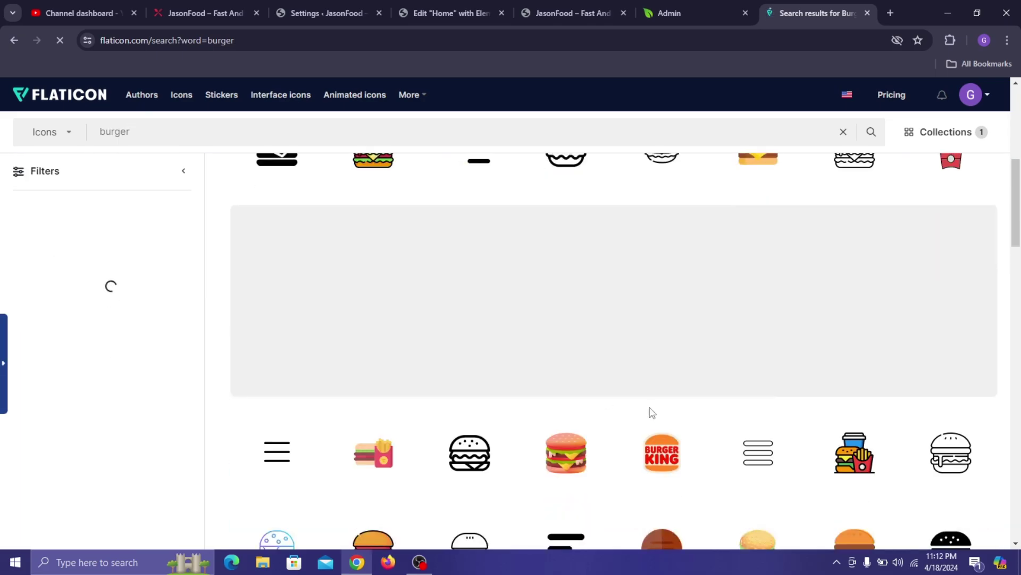
scroll(508, 225, "up", 1)
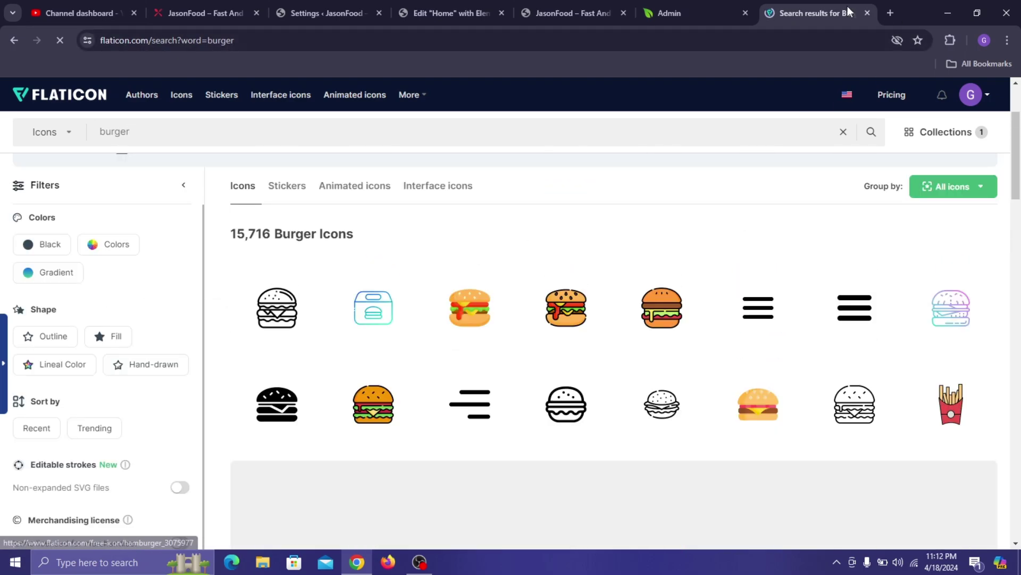
left_click(867, 12)
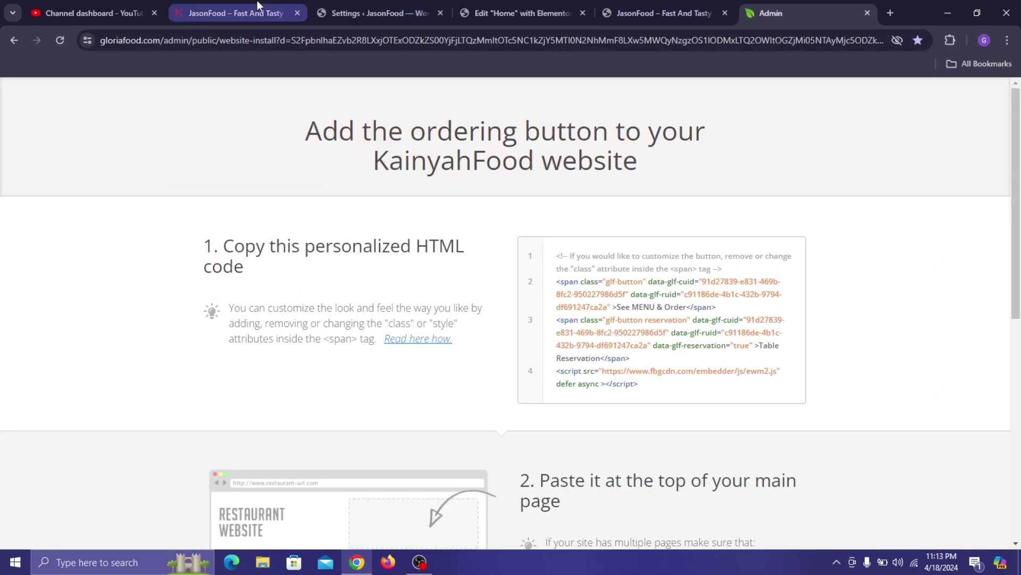
left_click(257, 6)
left_click(364, 8)
- Insert the burger icon (icon-1.png) from the Media Library into the Image Box
left_click(554, 7)
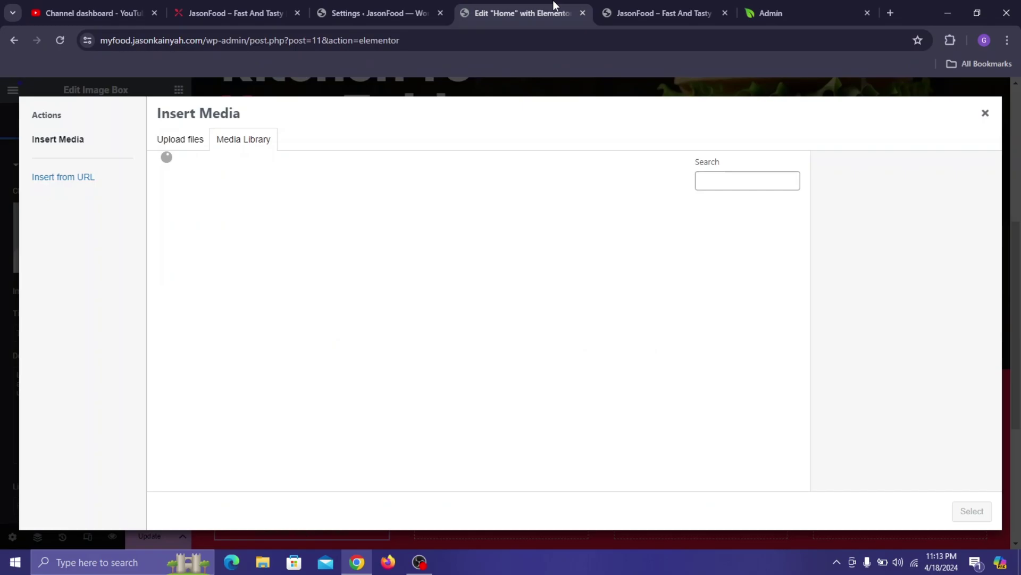
scroll(564, 351, "down", 3)
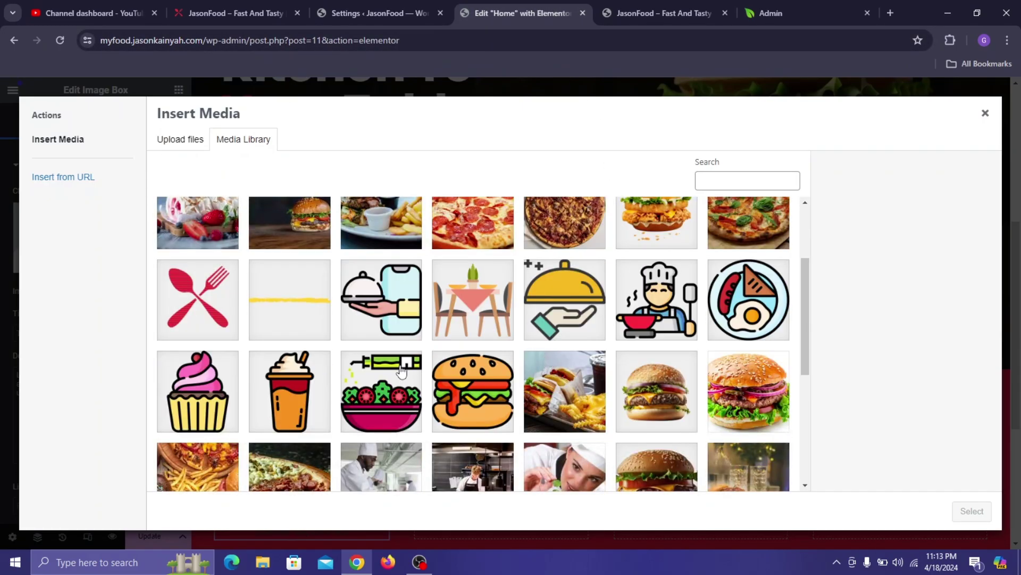
left_click(487, 398)
left_click(972, 511)
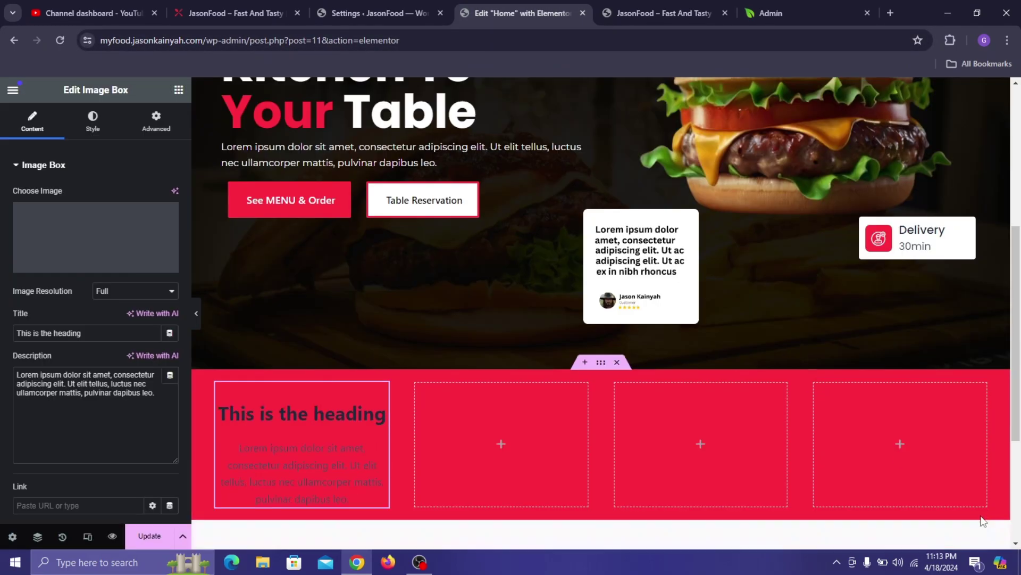
- Copy 'GRILL`D BURGERS' from the live site and paste it as the card title
left_click(208, 5)
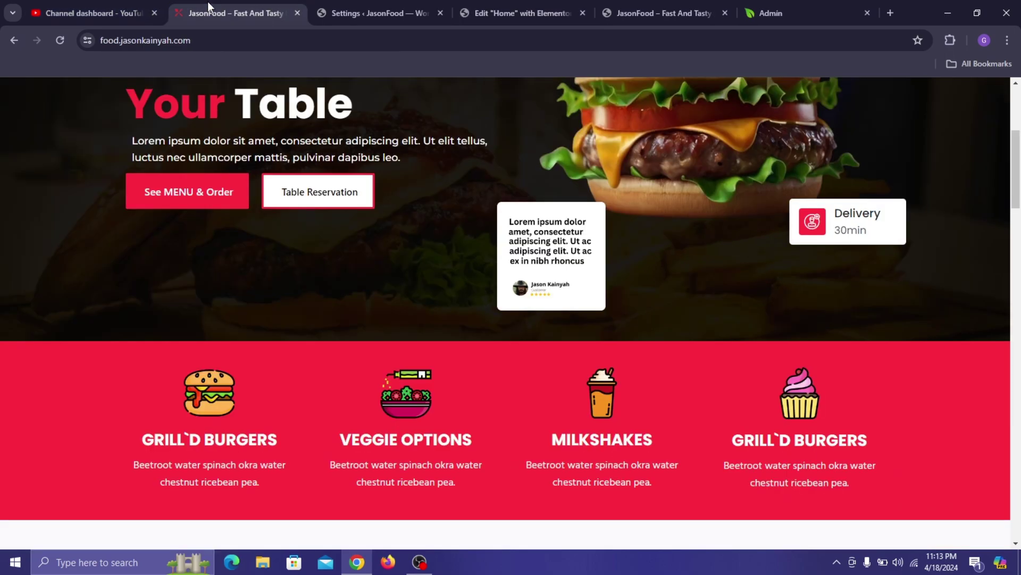
triple_click(194, 437)
key("ctrl+c")
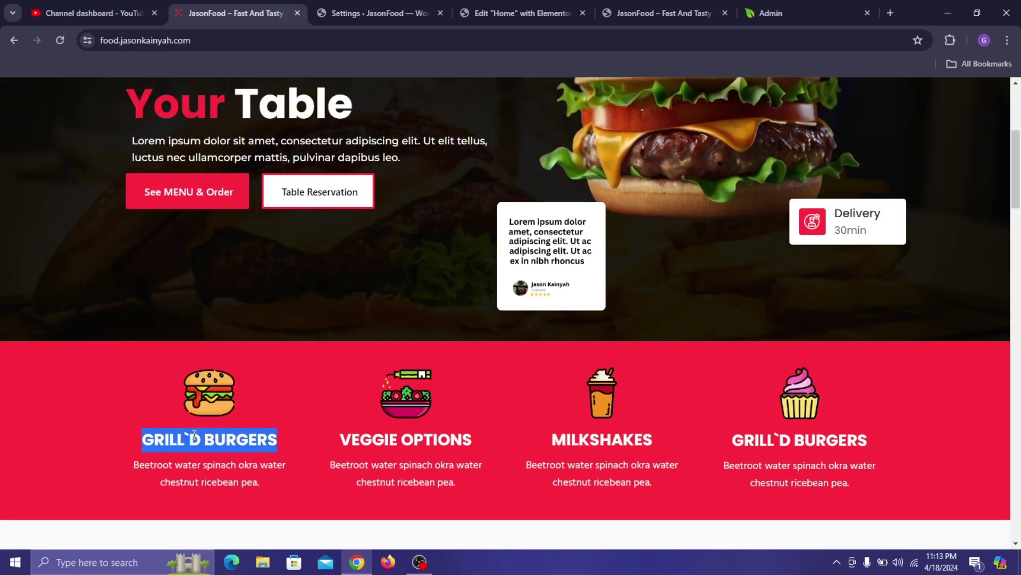
left_click(462, 2)
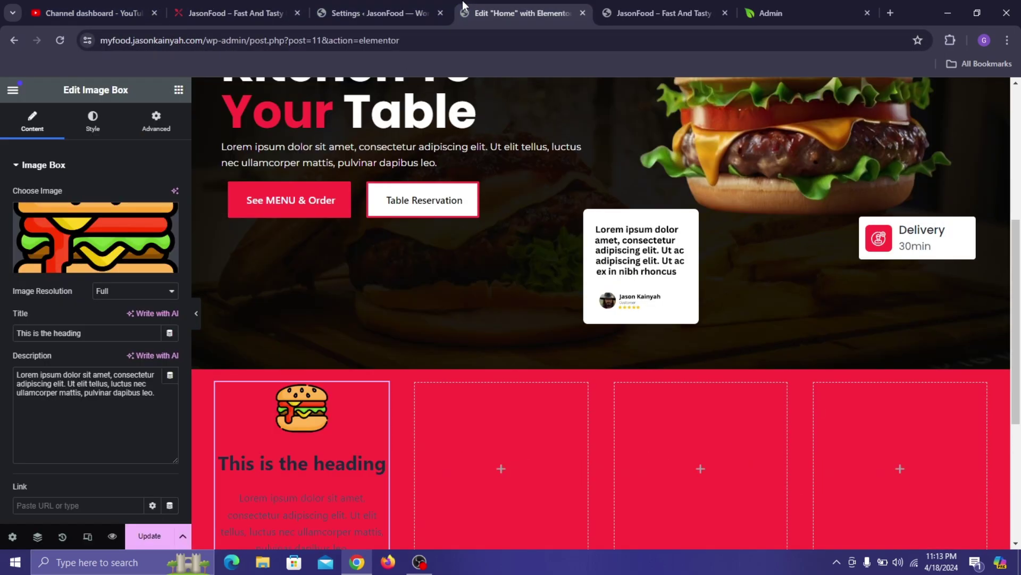
triple_click(40, 334)
key("ctrl+v")
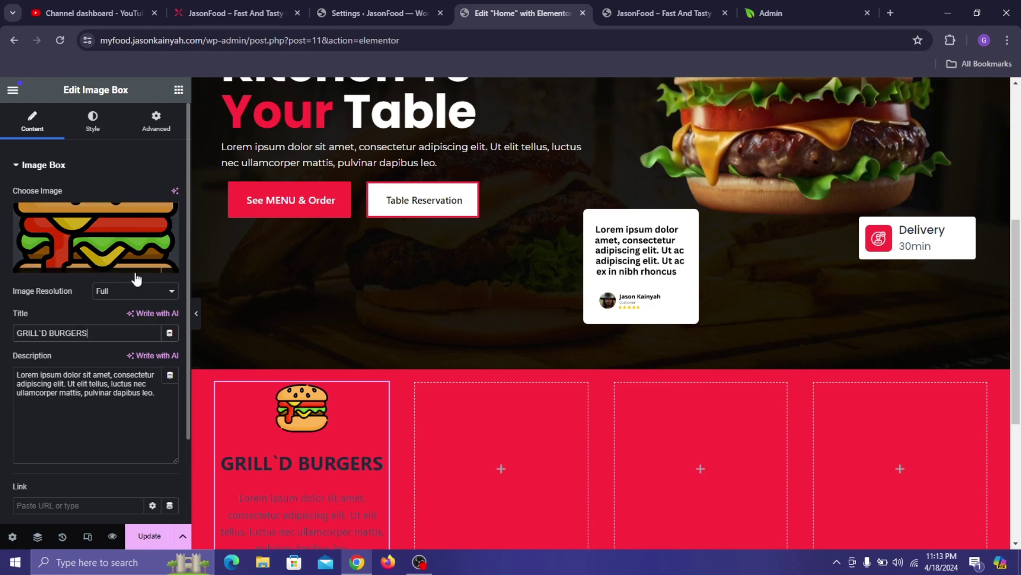
- Copy the beetroot description from the live site and paste it as the card description
left_click(234, 12)
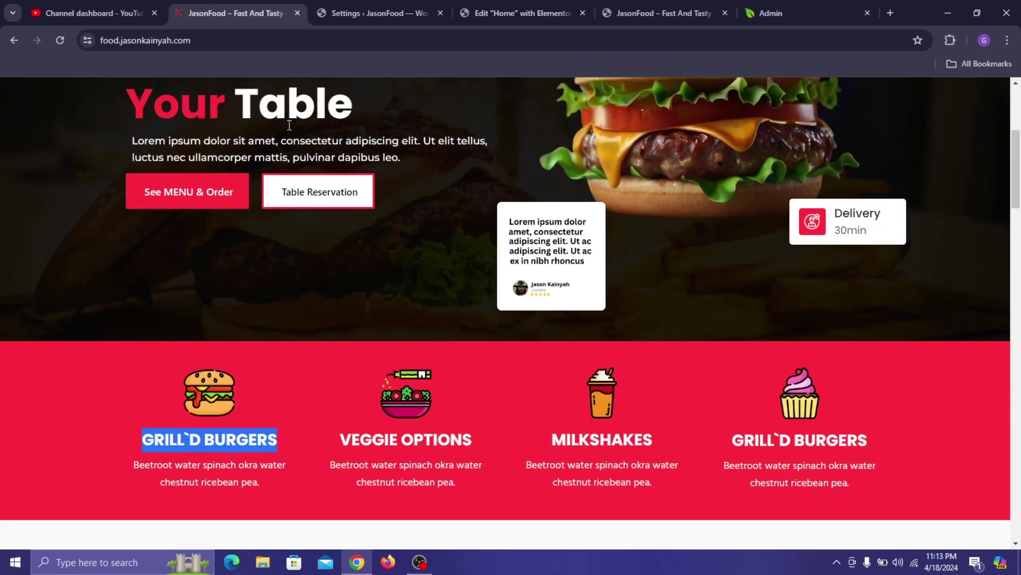
triple_click(230, 465)
key("ctrl+c")
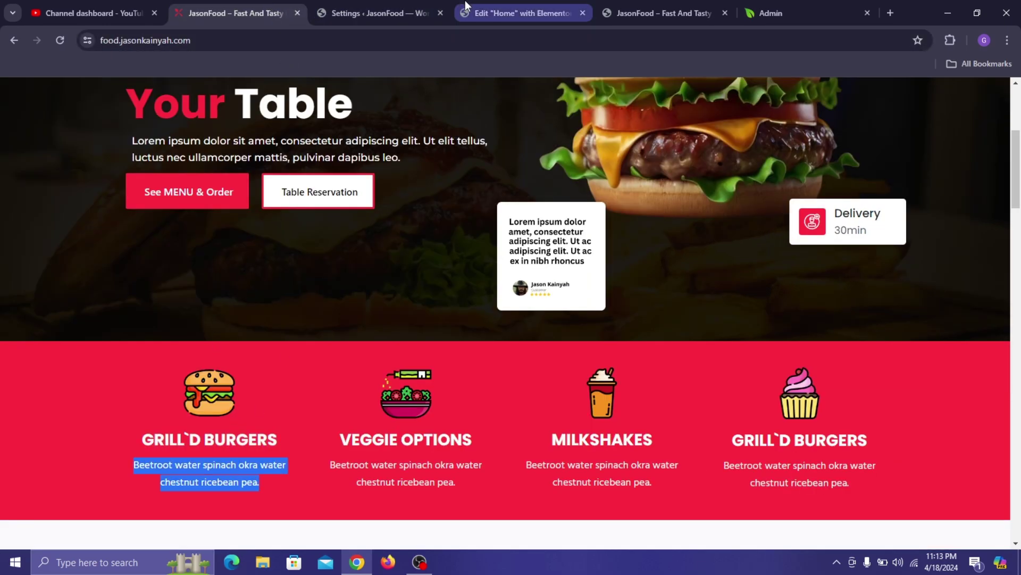
left_click(513, 13)
triple_click(108, 376)
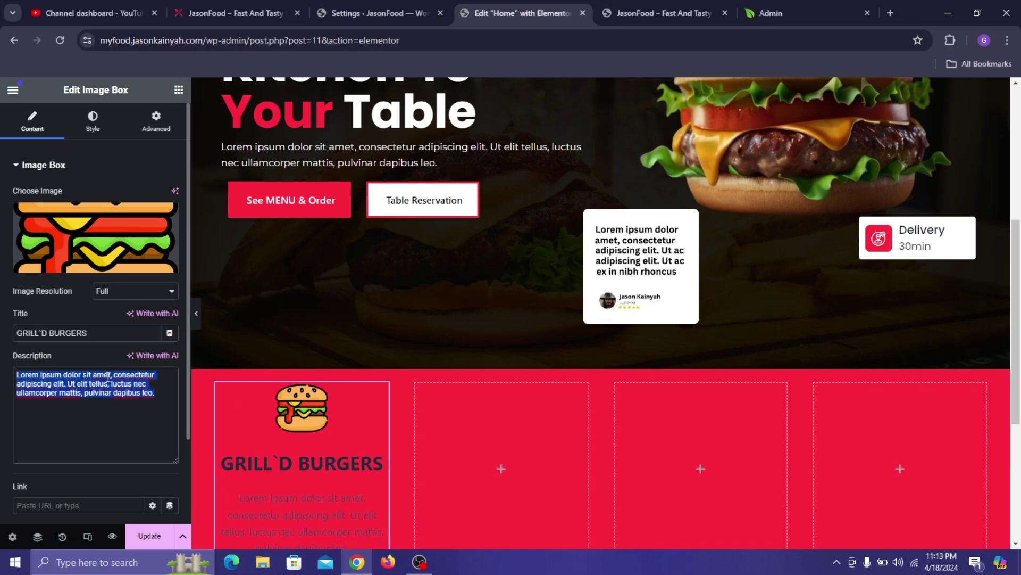
key("ctrl+v")
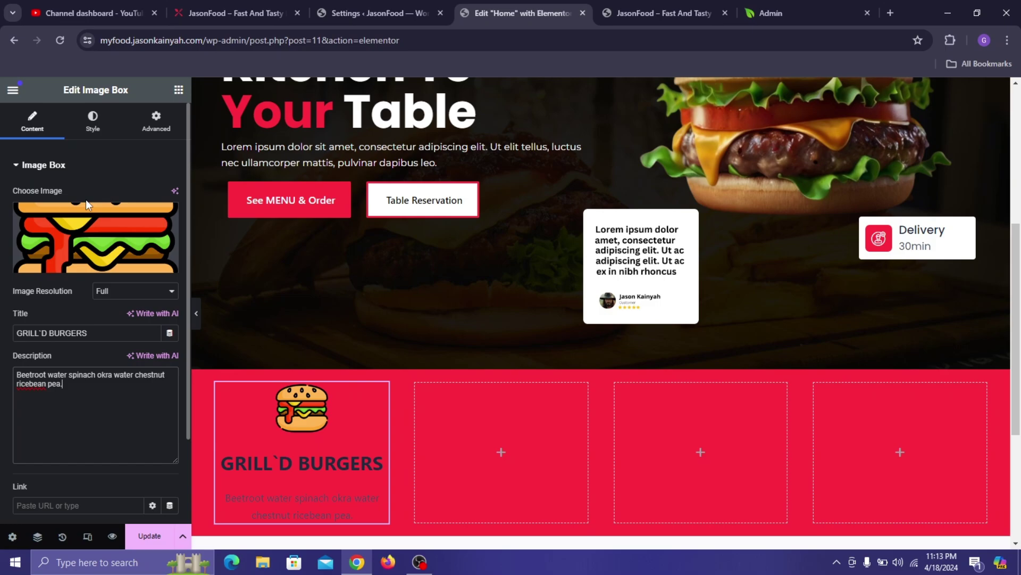
mouse_move(86, 234)
- Set the card's image spacing to 3 and content spacing to 2
left_click(93, 123)
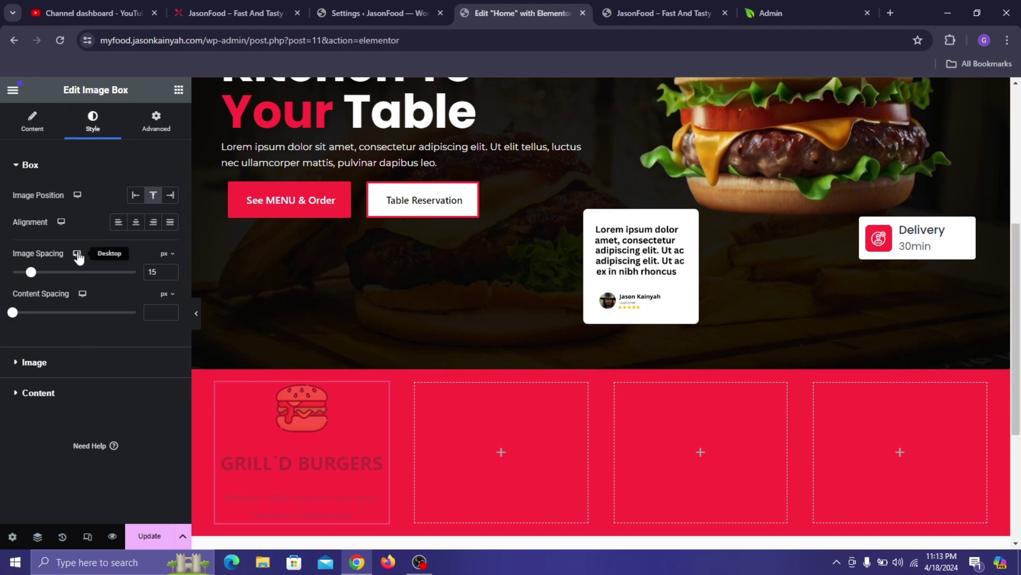
left_click_drag(35, 275, 22, 282)
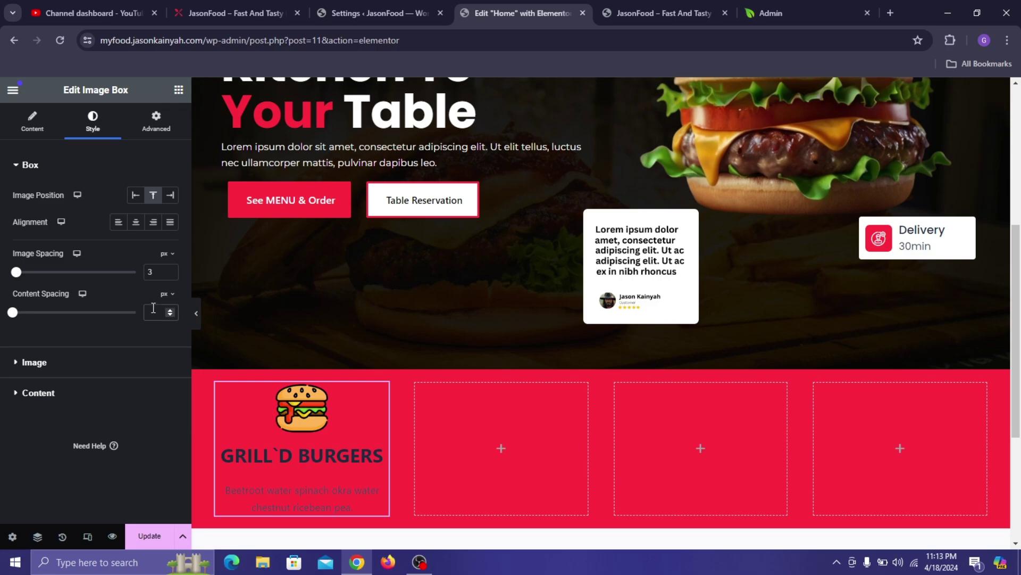
type("0")
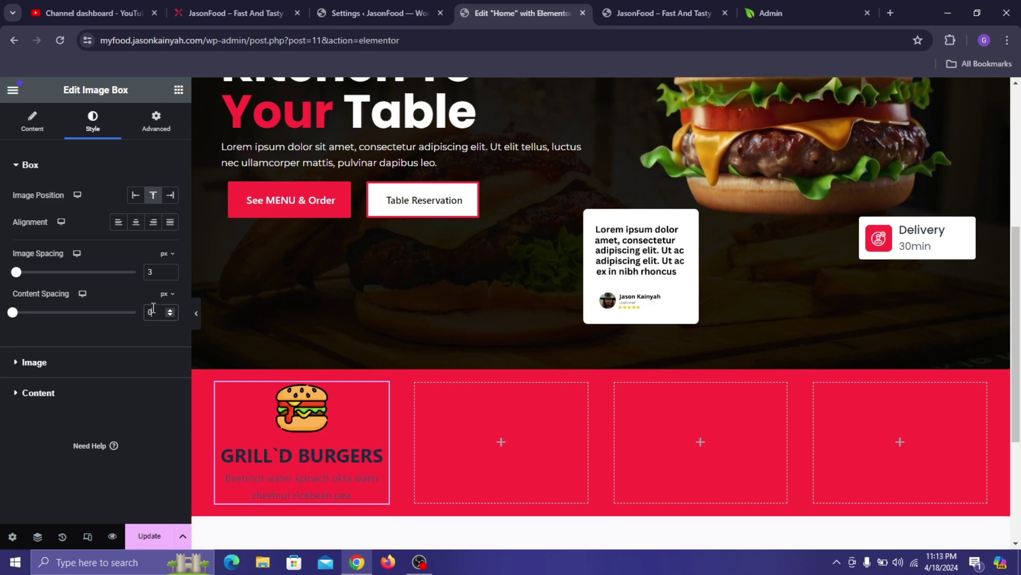
left_click(171, 310)
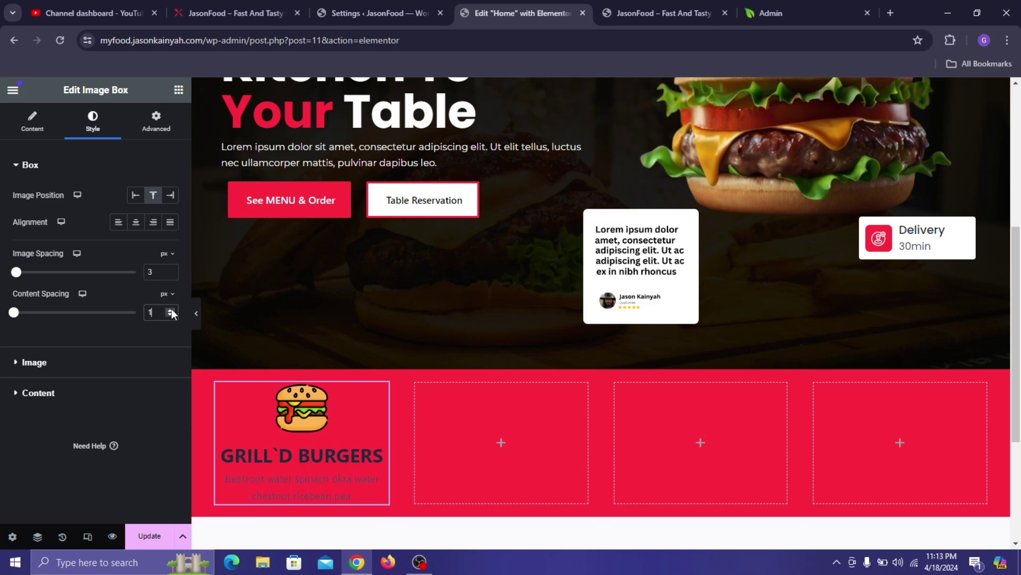
left_click(171, 310)
- Narrow the burger icon image to 27% width
left_click(84, 367)
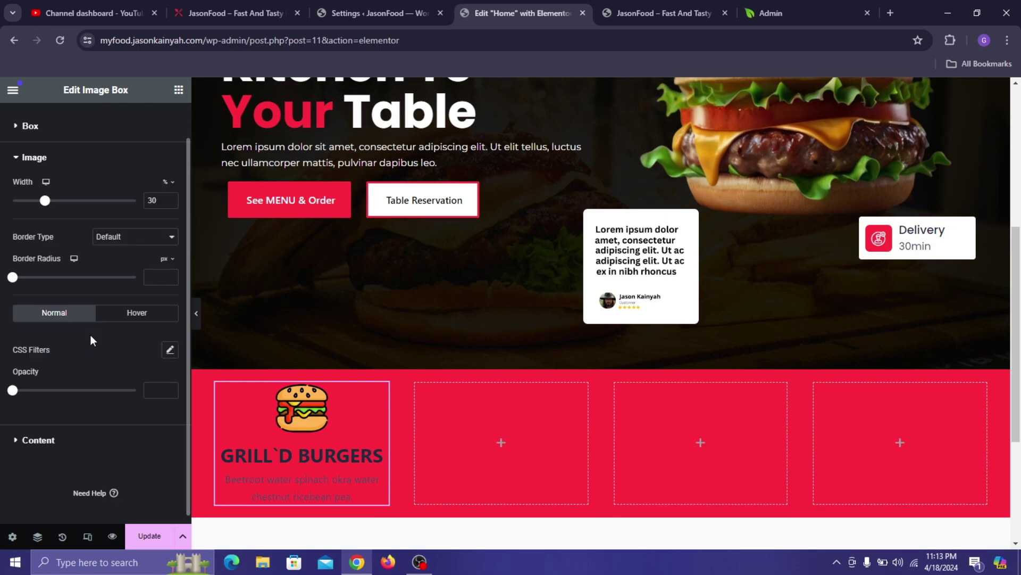
left_click_drag(46, 201, 44, 201)
left_click(170, 203)
left_click(170, 203)
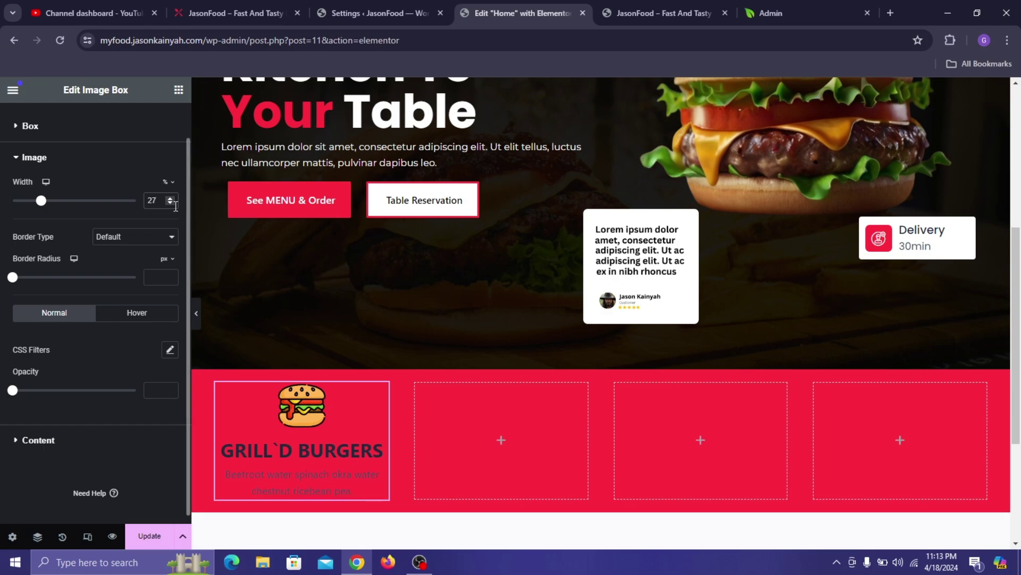
left_click(74, 442)
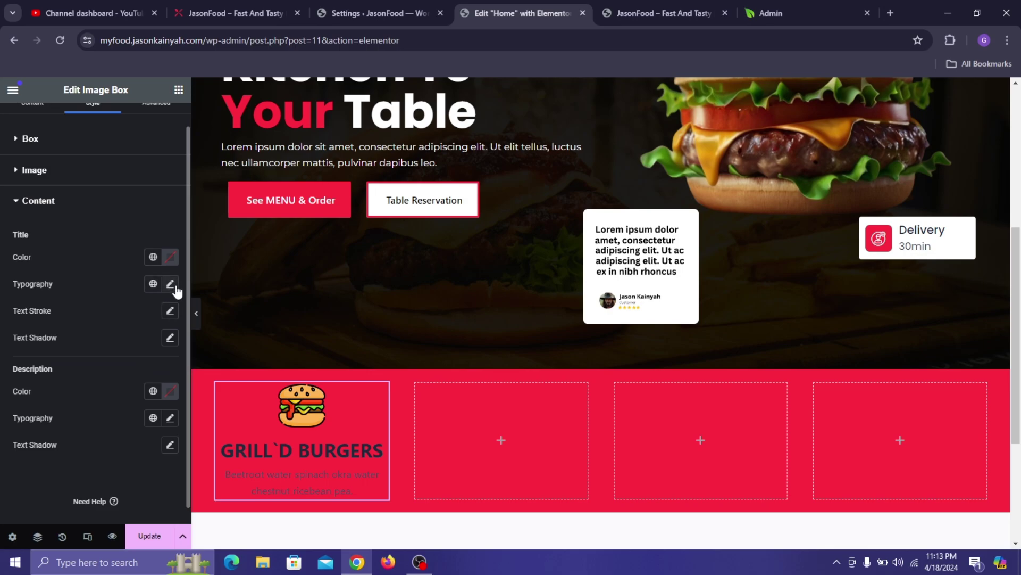
- Make the card title white, Inter font, size 24
left_click(170, 284)
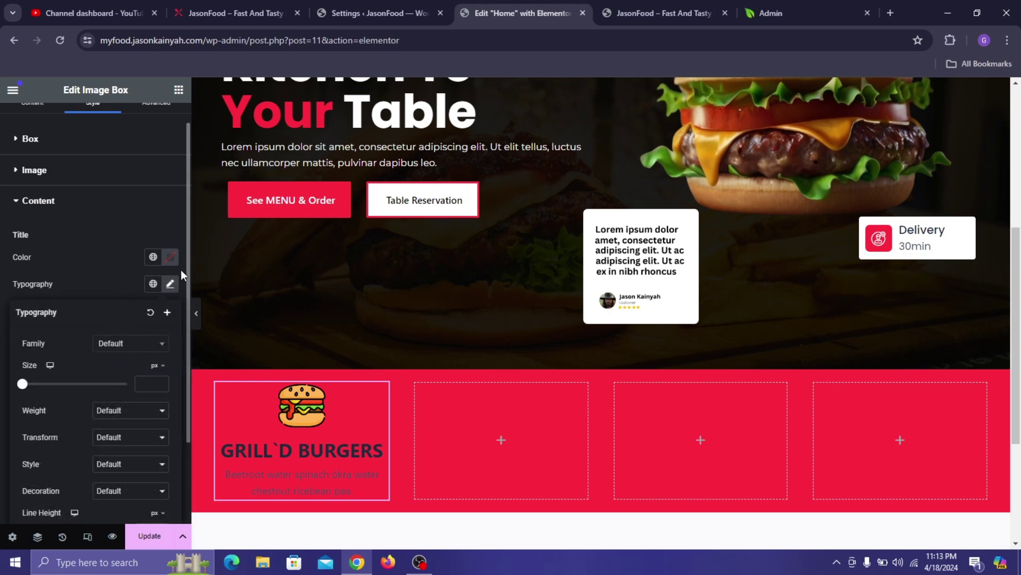
left_click(171, 257)
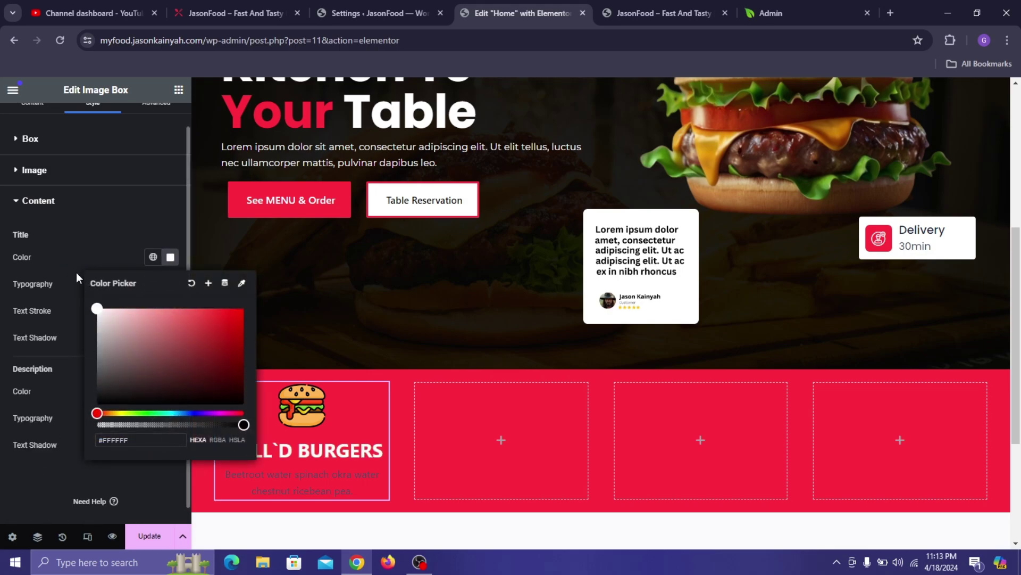
left_click(130, 260)
left_click(170, 286)
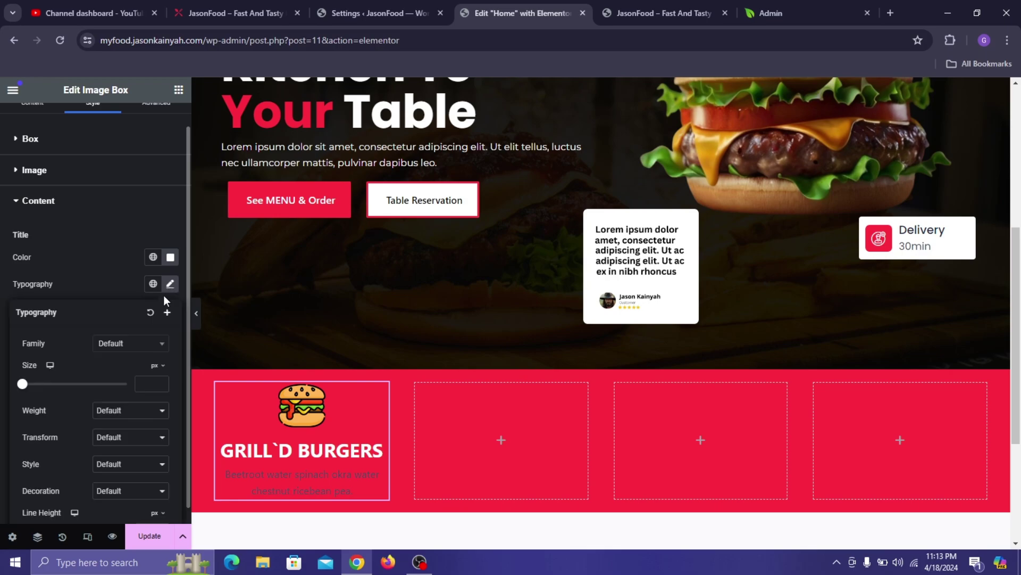
left_click(144, 344)
type("inter")
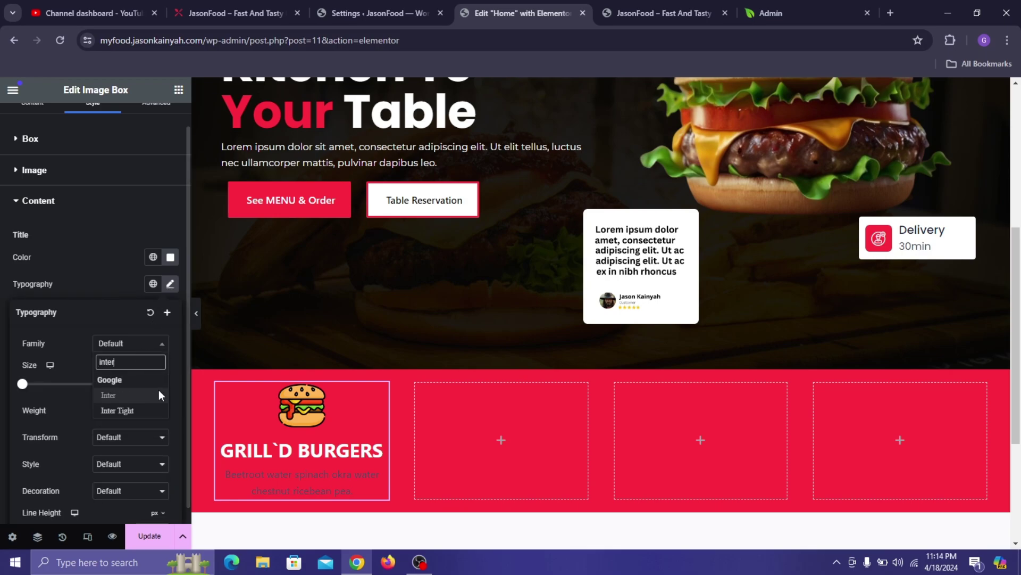
left_click(159, 395)
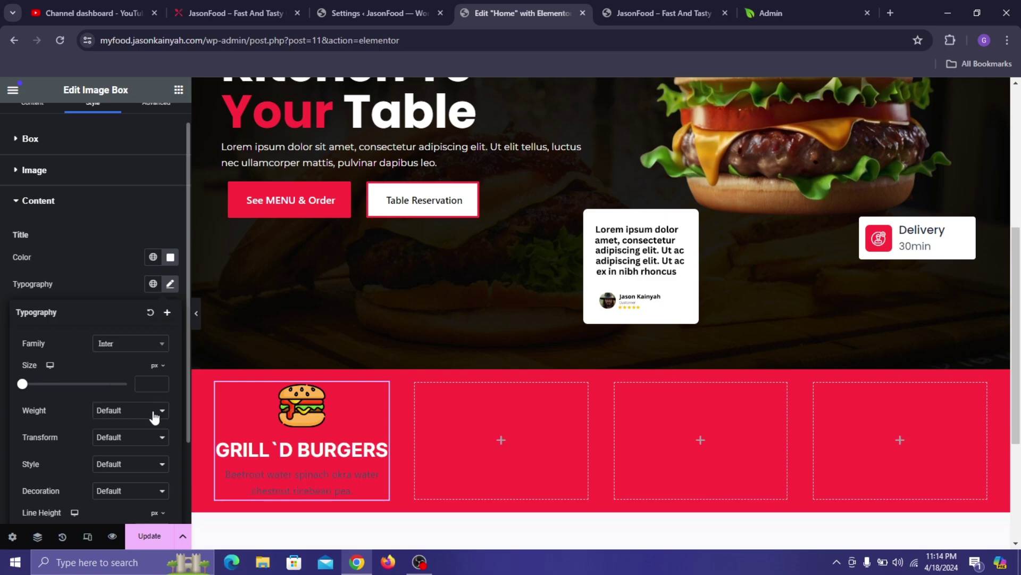
left_click(153, 385)
type("24")
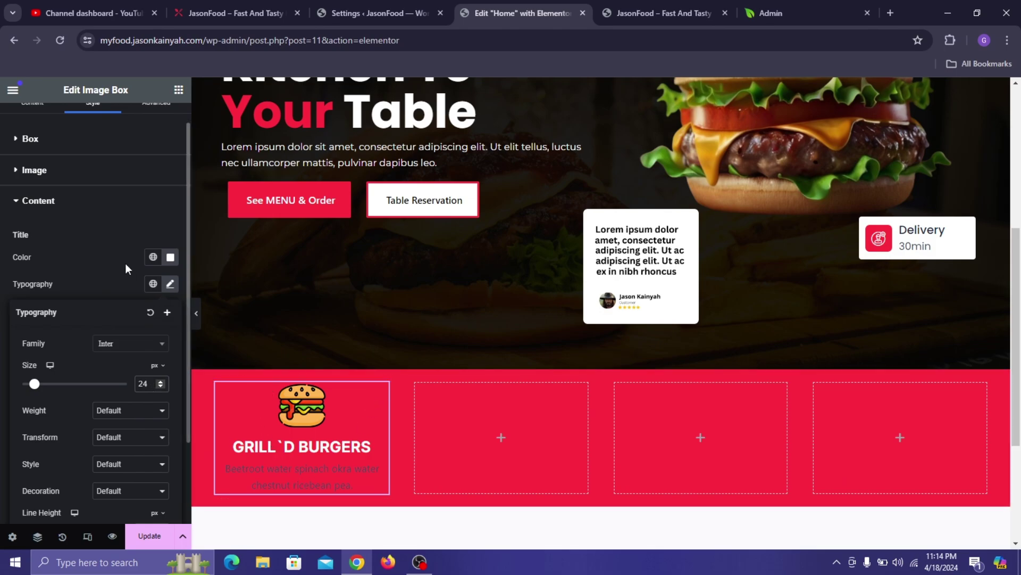
left_click(97, 285)
- Set the description colour to #FFFFFF, comparing against the live site
left_click(170, 391)
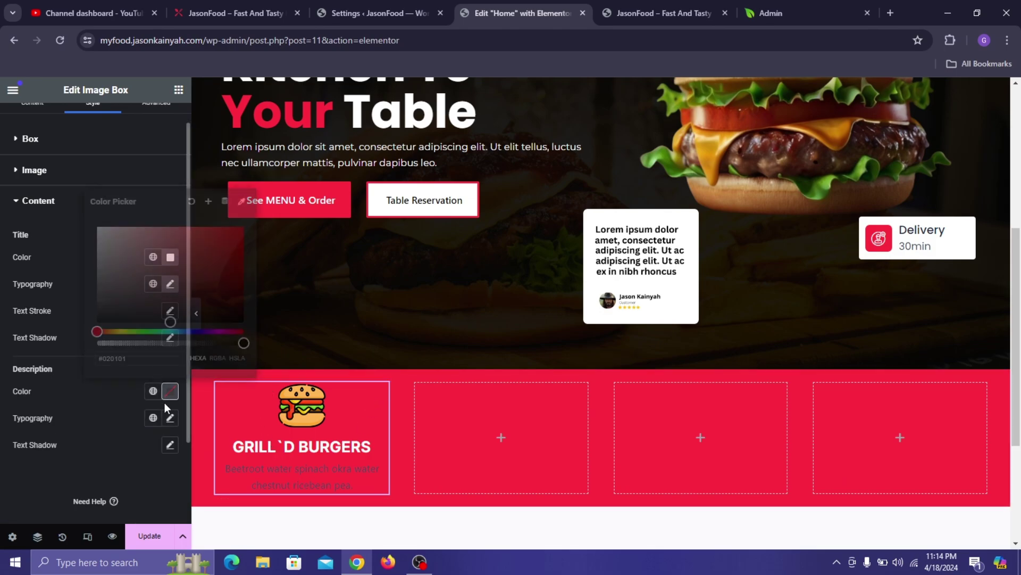
key("ctrl+a")
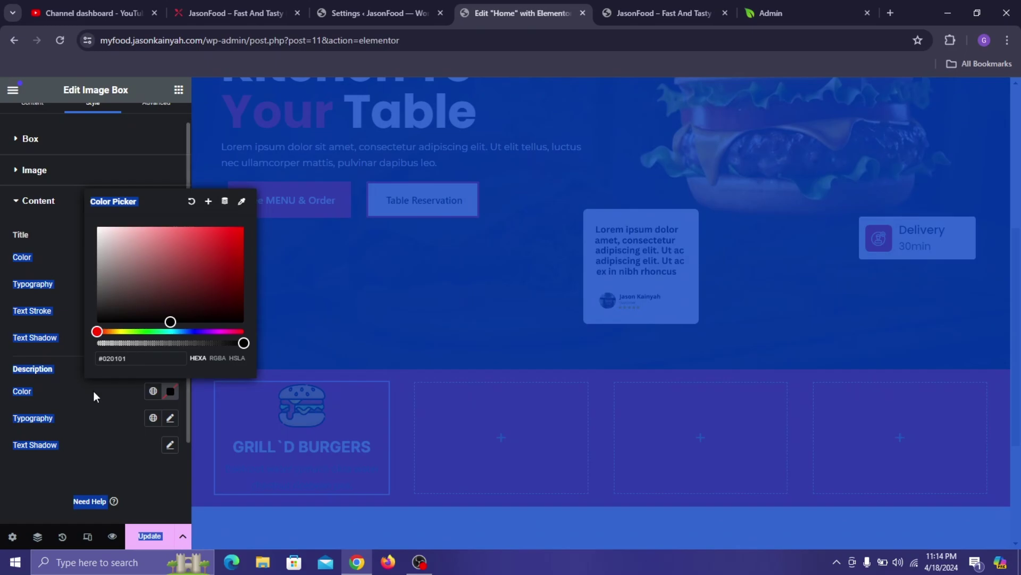
left_click(94, 392)
left_click(170, 391)
type("#FFFFFF")
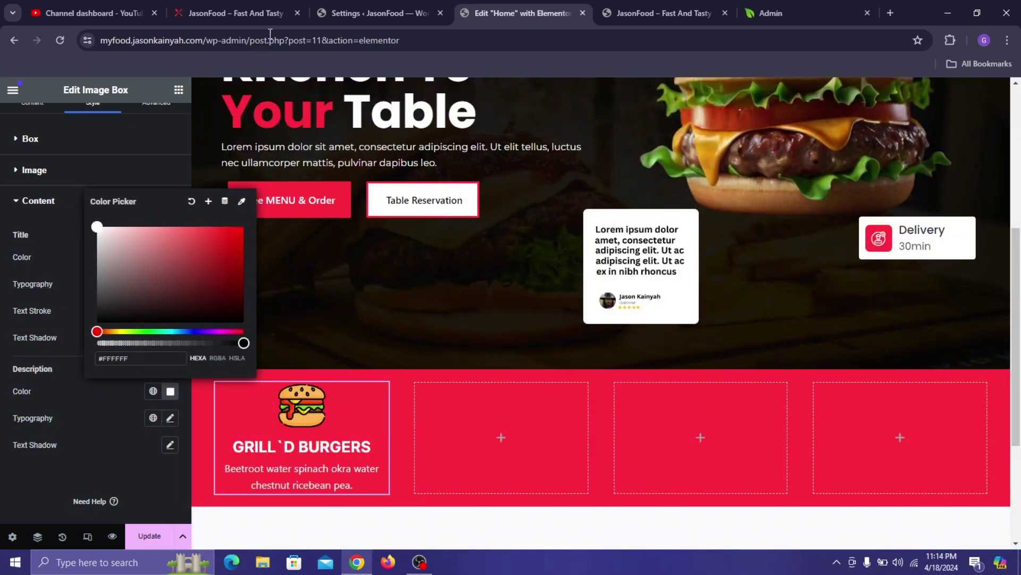
left_click(271, 7)
left_click(103, 392)
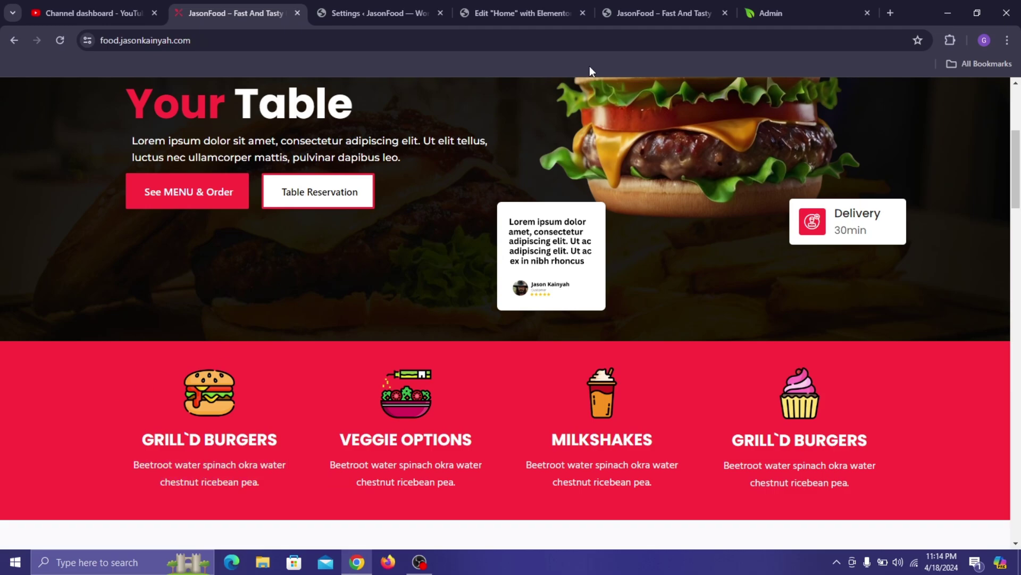
left_click(484, 2)
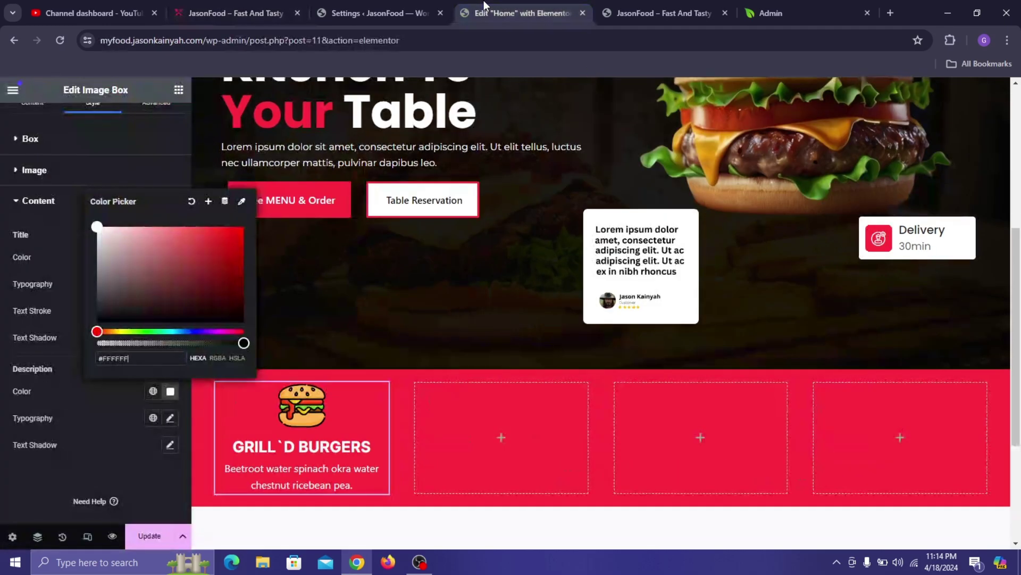
- Set the description font to Hind with about 24 px line height
left_click(169, 421)
left_click(154, 479)
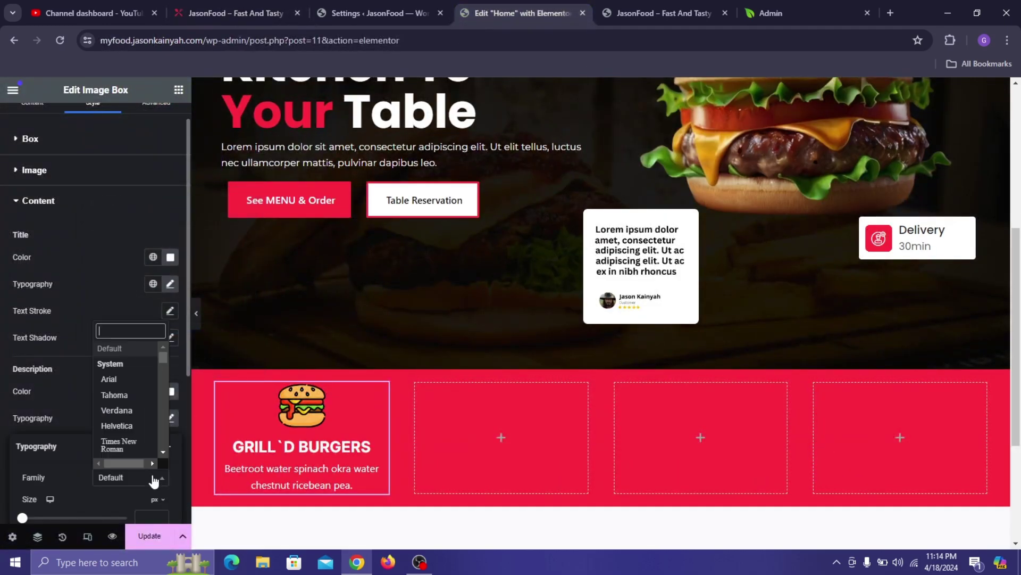
type("hind")
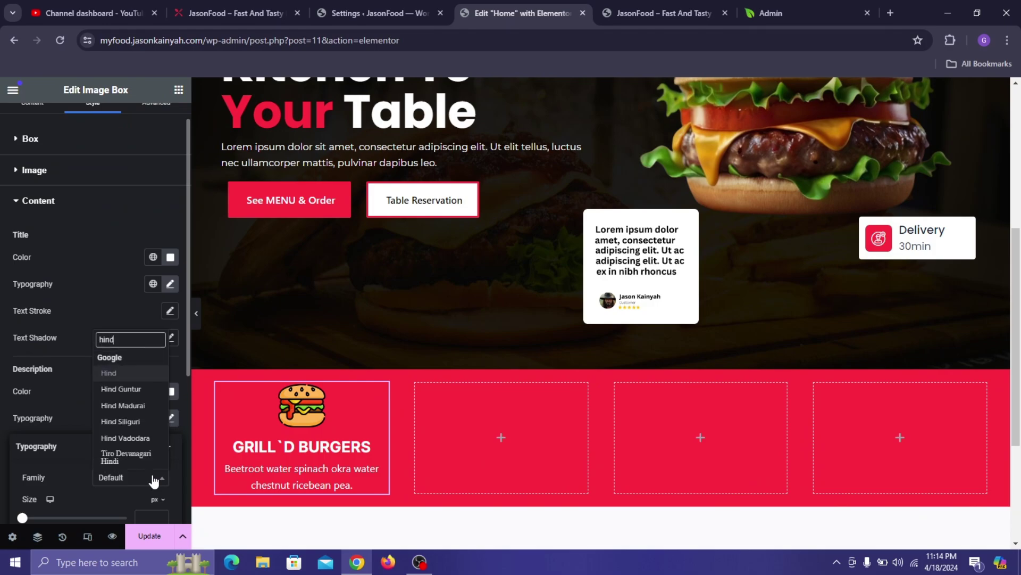
key("Return")
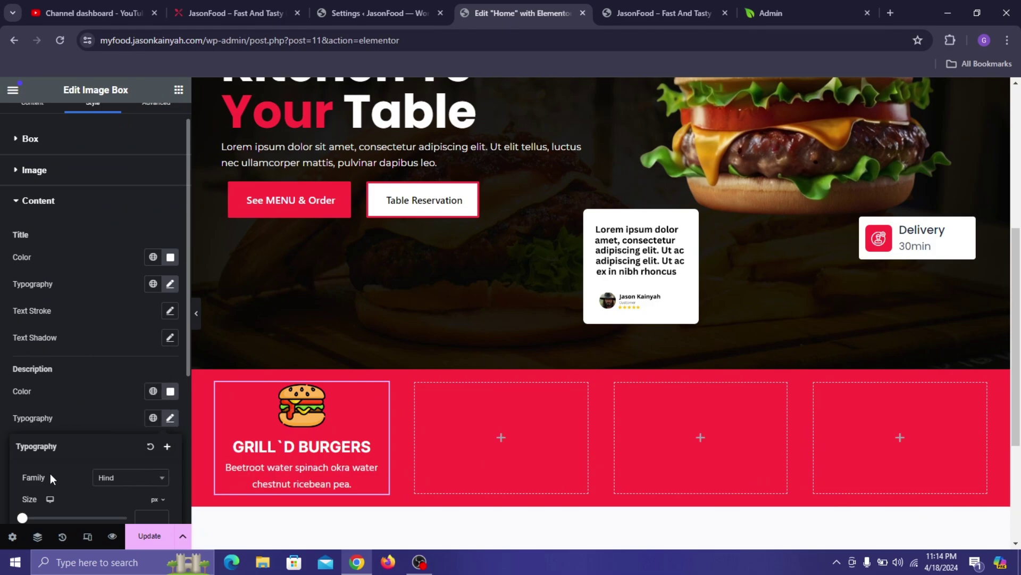
scroll(91, 458, "down", 4)
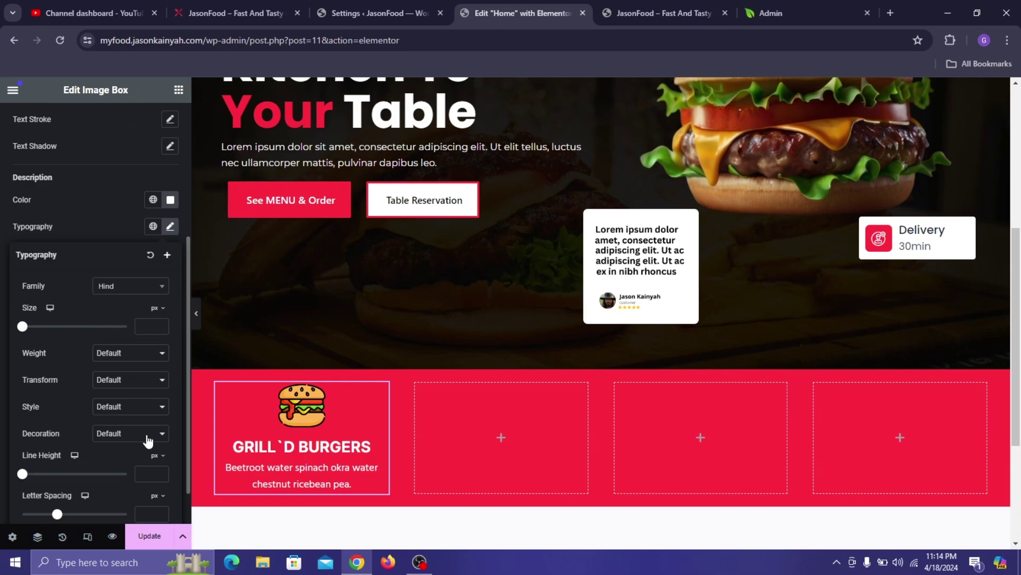
scroll(148, 441, "down", 1)
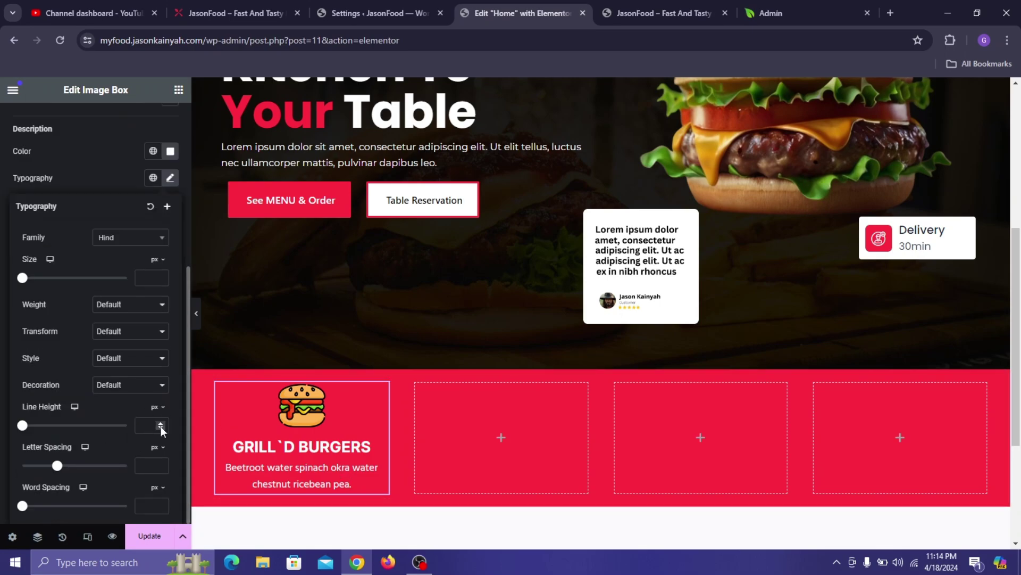
left_click(161, 423)
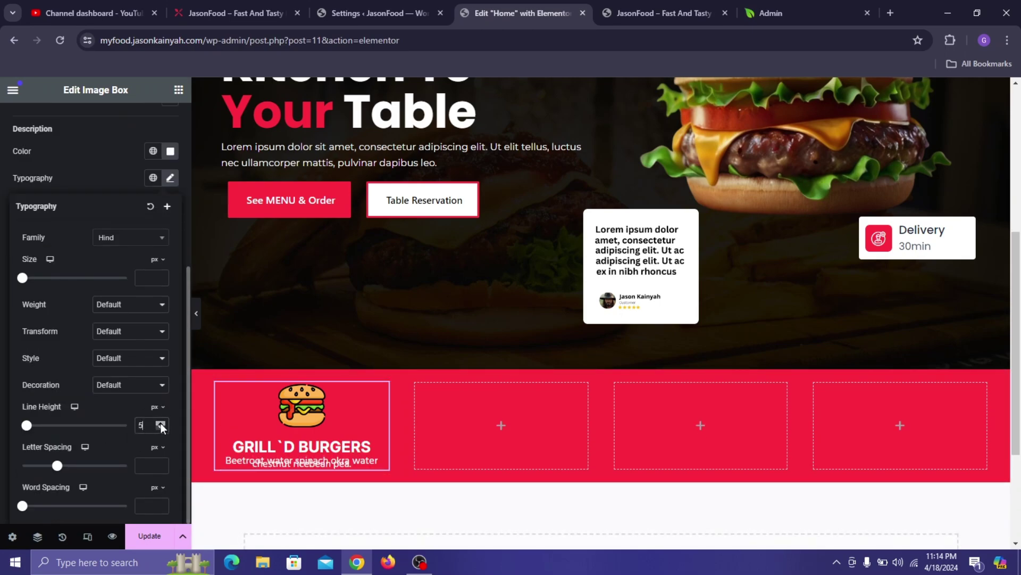
left_click_drag(161, 423, 161, 423)
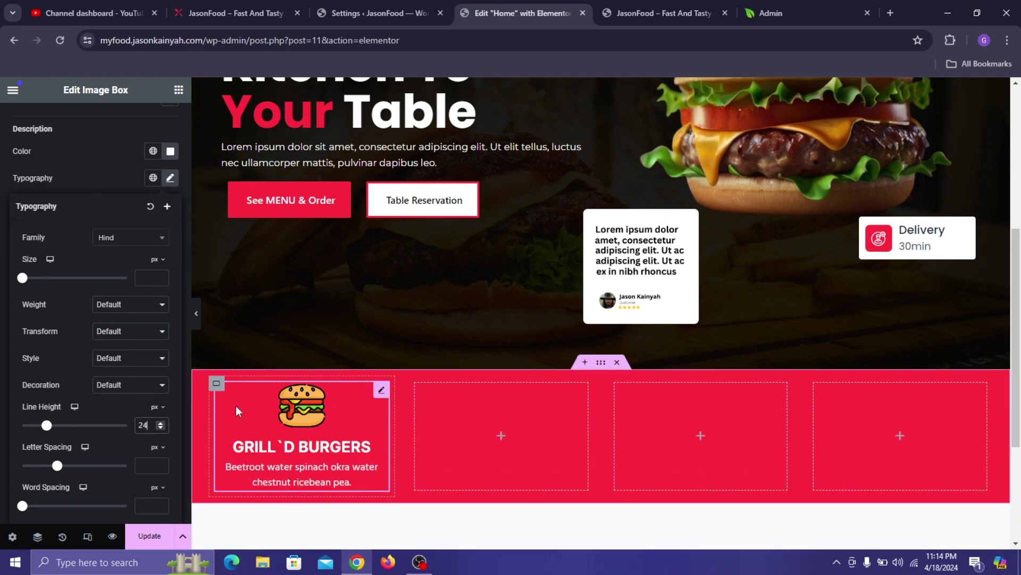
- After comparing with the live site, raise image spacing to 5 px and icon width to 29%
right_click(320, 444)
left_click(471, 407)
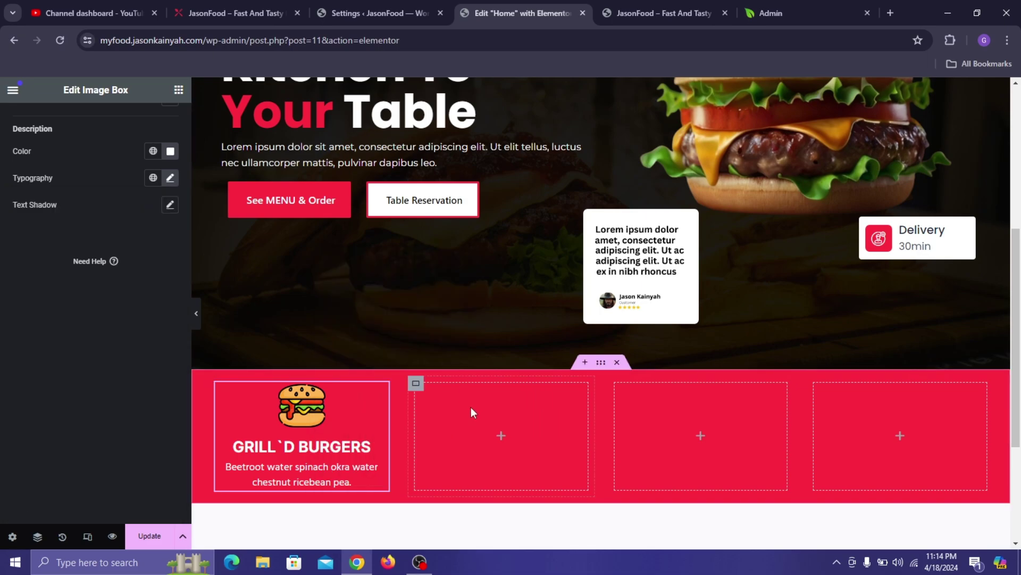
right_click(472, 335)
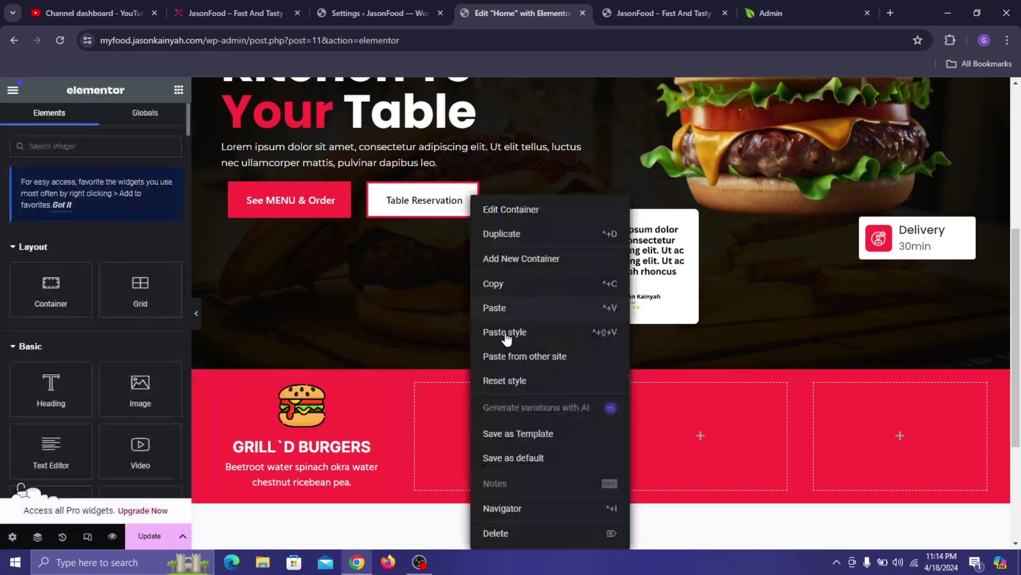
left_click(343, 443)
left_click(232, 12)
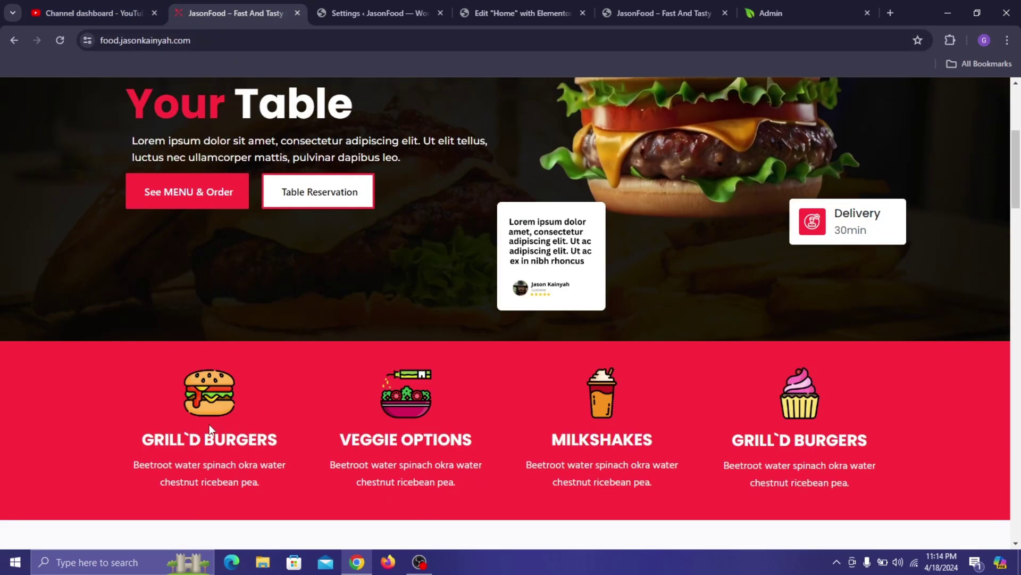
left_click(503, 3)
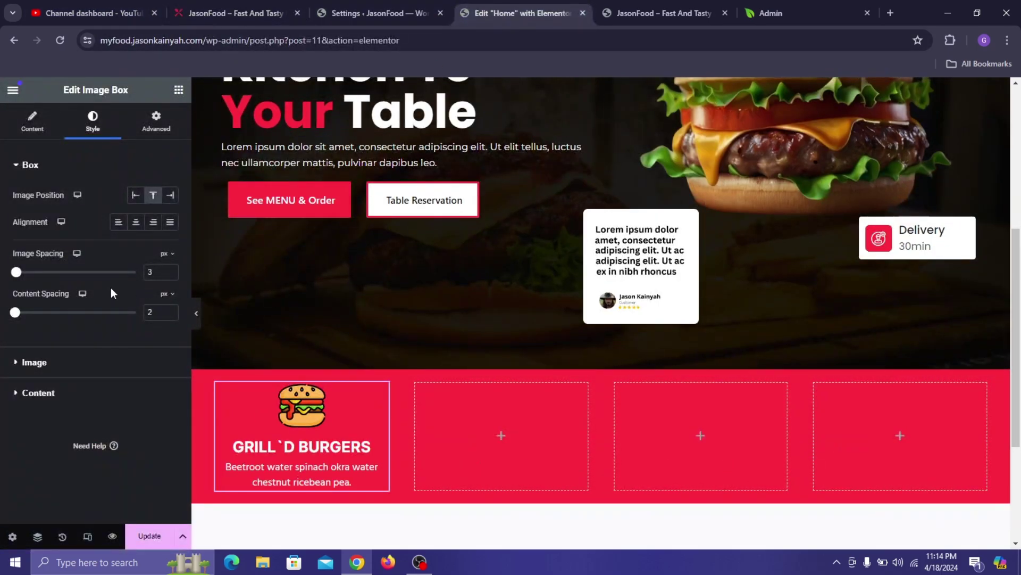
left_click(169, 272)
left_click(169, 272)
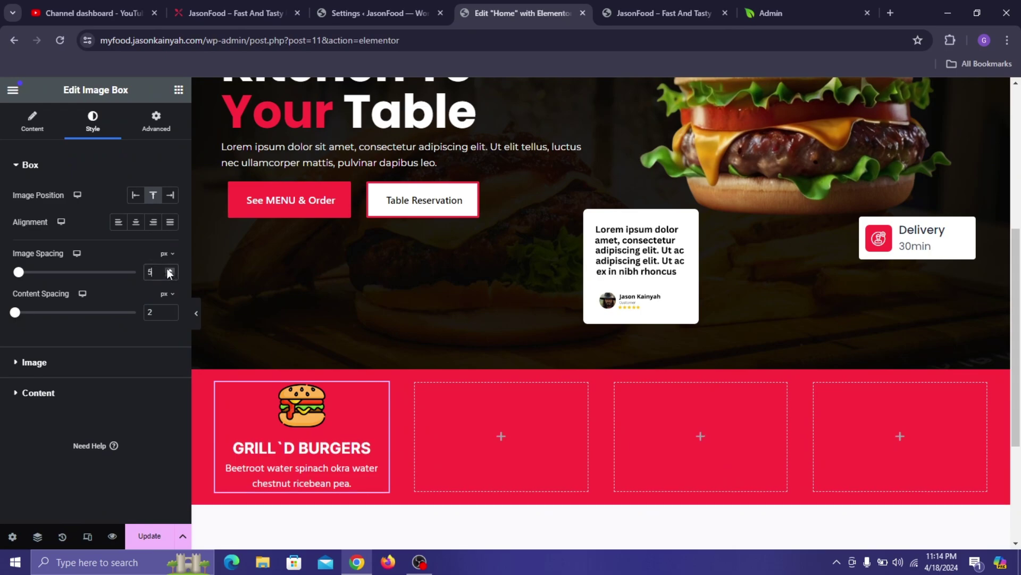
left_click(110, 364)
left_click(170, 236)
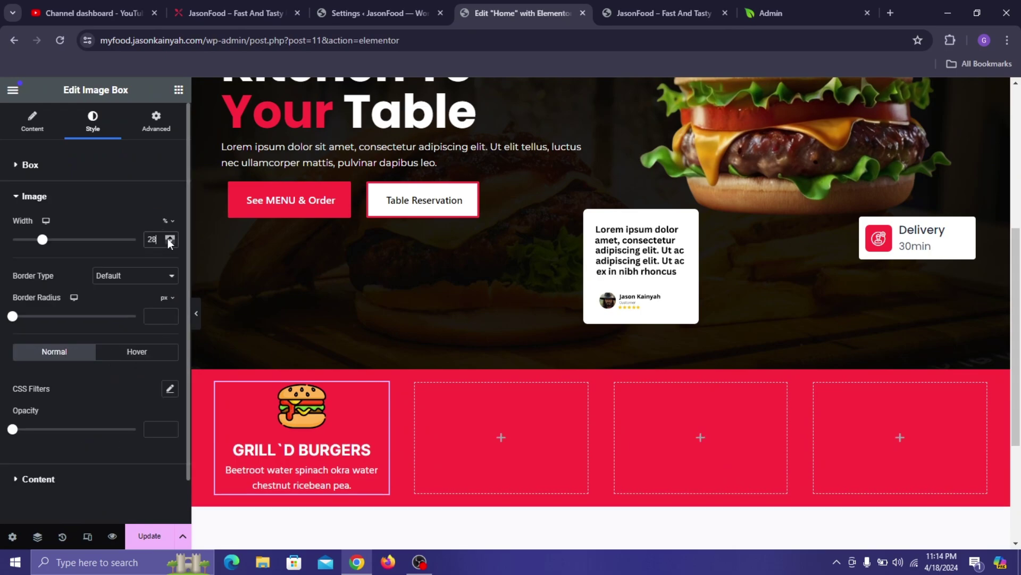
left_click(170, 236)
right_click(308, 479)
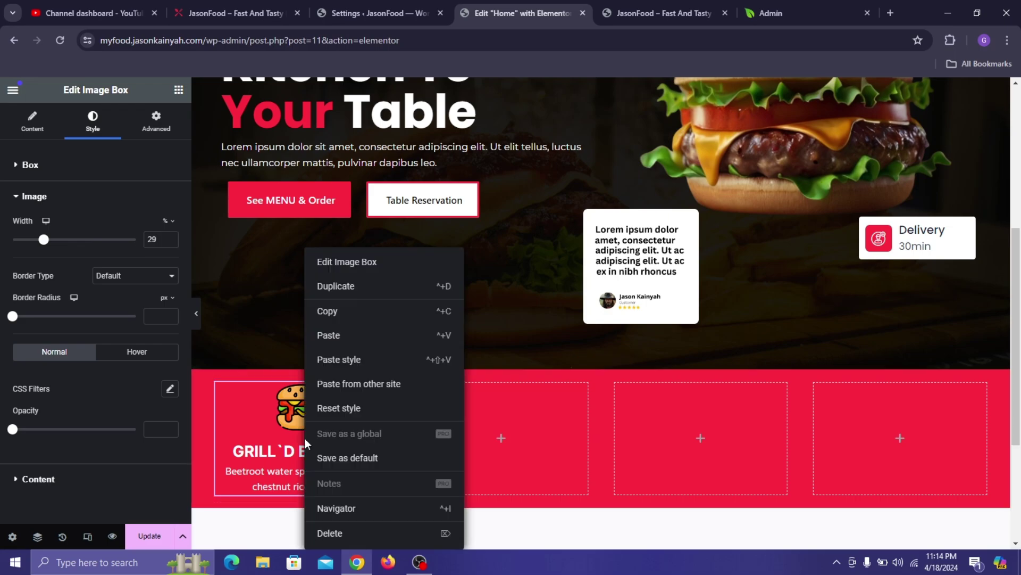
left_click(478, 394)
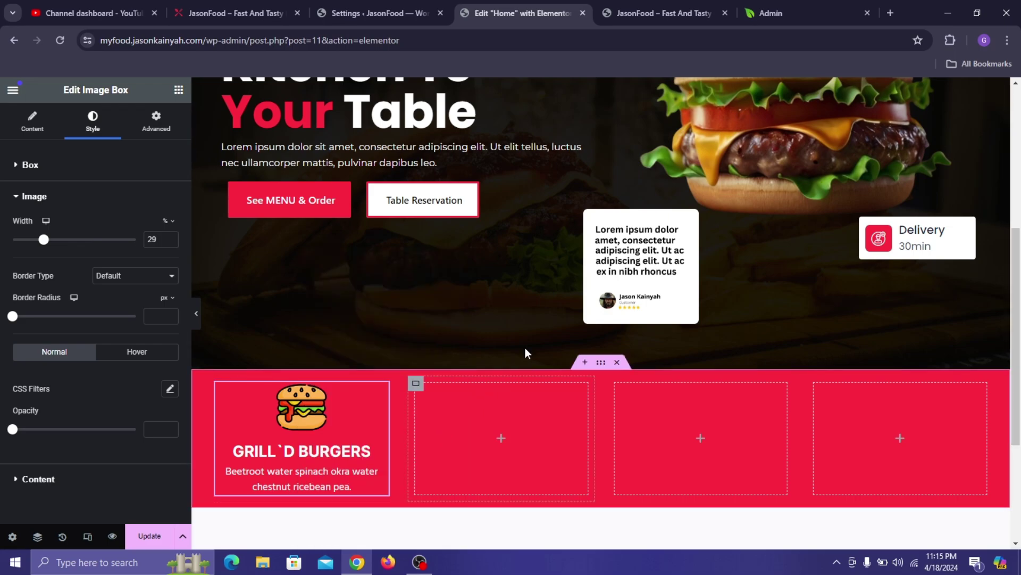
- Copy the GRILL`D BURGERS card and paste it into the second, third and fourth columns
right_click(532, 319)
left_click(527, 289)
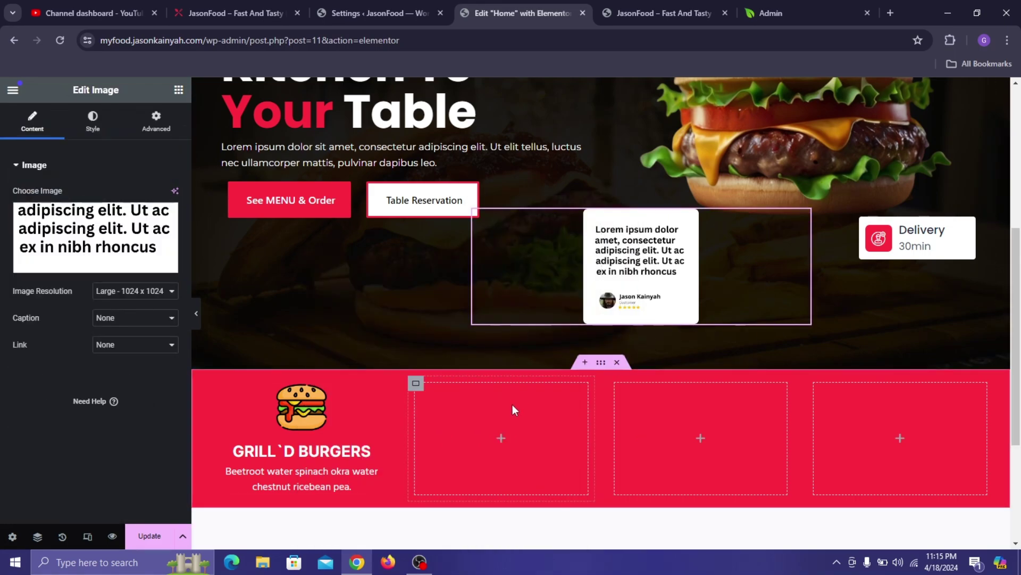
right_click(326, 429)
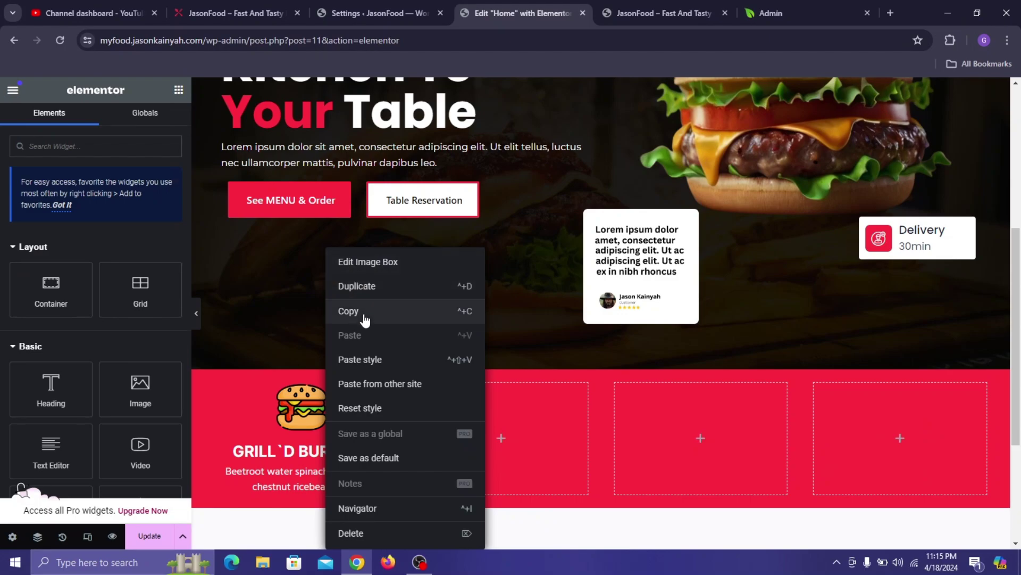
left_click(365, 320)
right_click(463, 420)
left_click(515, 313)
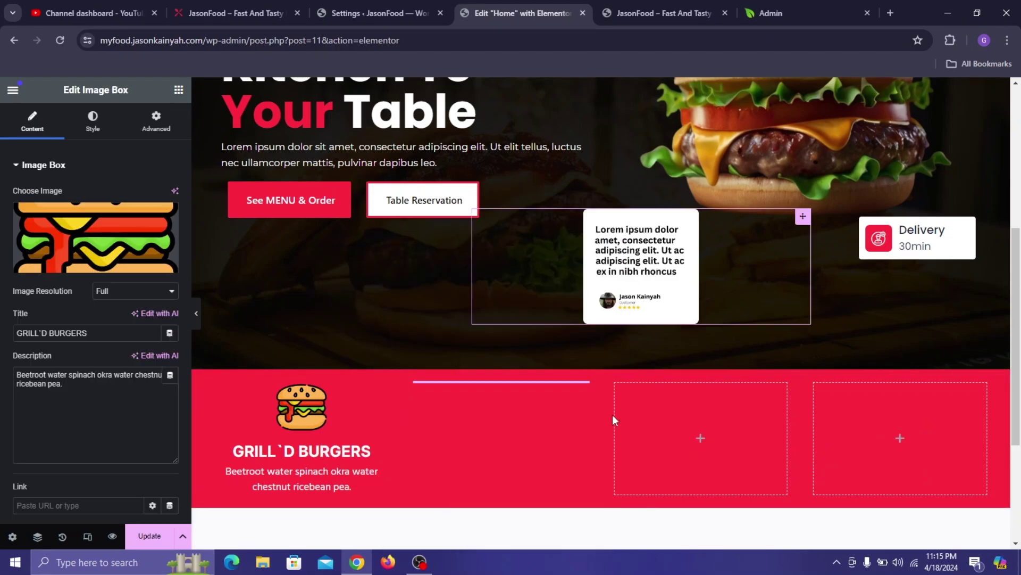
right_click(659, 421)
left_click(728, 314)
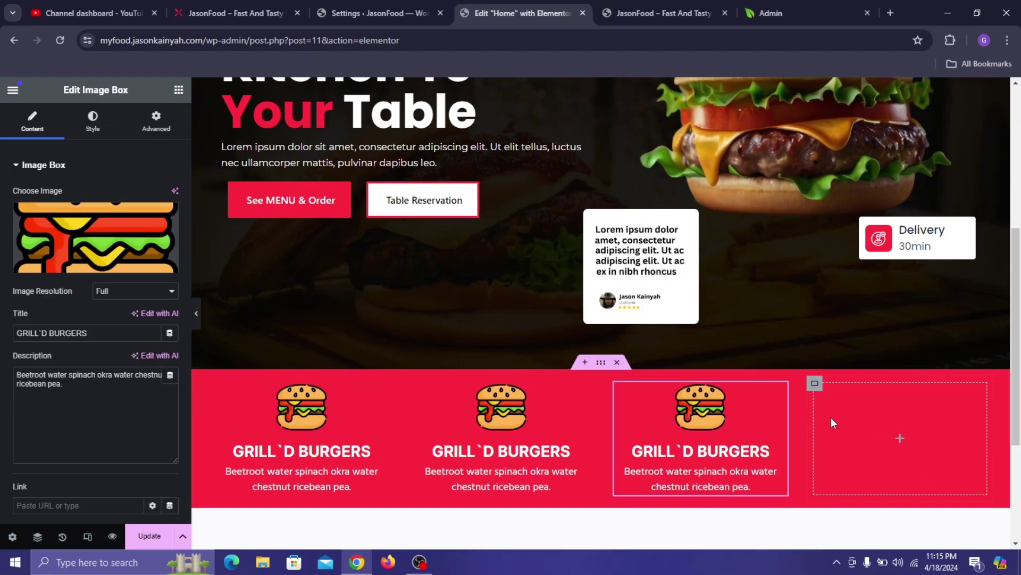
right_click(841, 423)
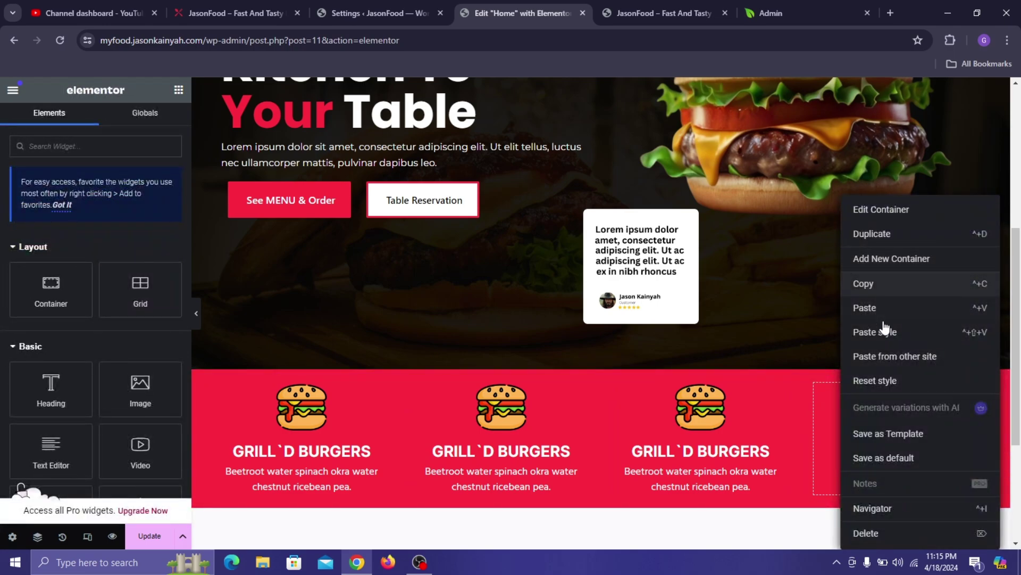
left_click(883, 307)
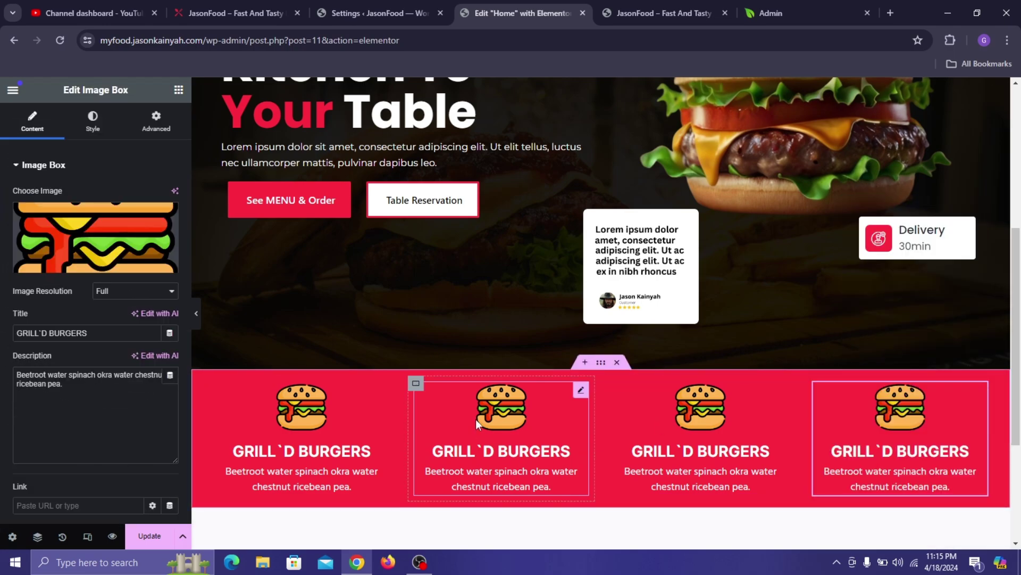
- Replace the second card's image with the salad icon from the media library
left_click(222, 10)
left_click(511, 13)
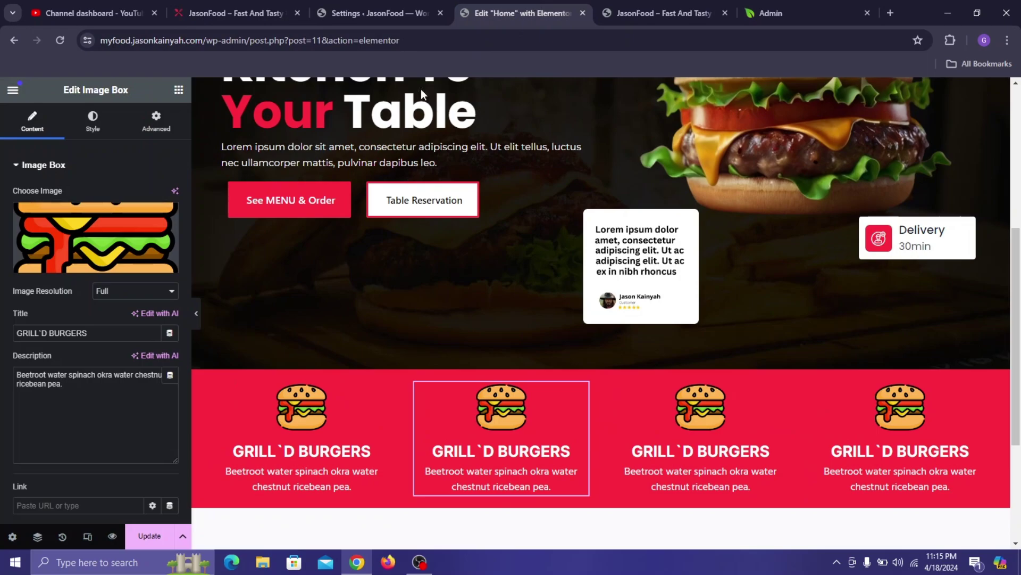
left_click(38, 242)
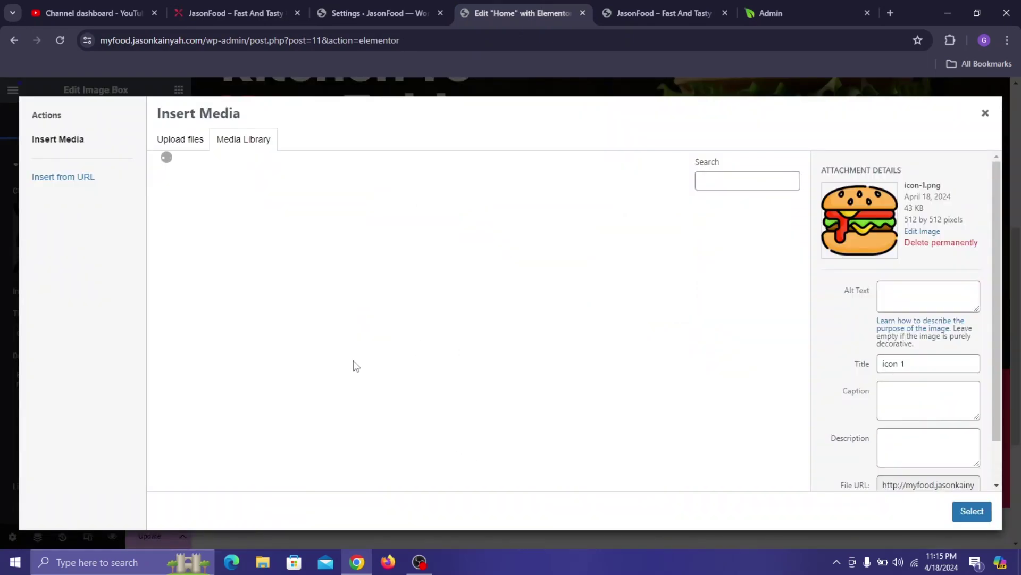
scroll(394, 361, "down", 2)
left_click(403, 394)
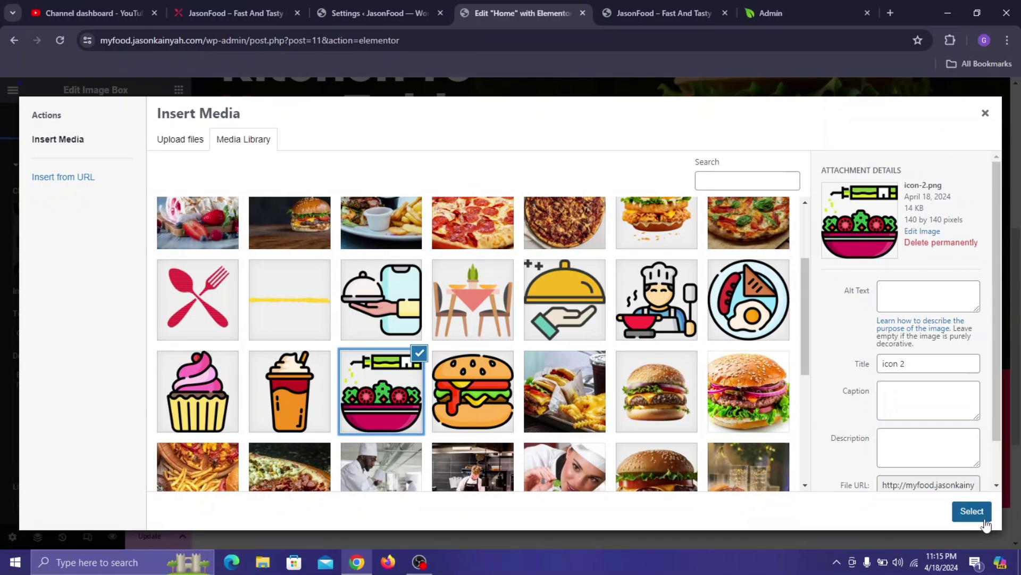
left_click(972, 511)
- Retitle the second card VEGGIE OPTIONS, copying the text from the live site
left_click(245, 40)
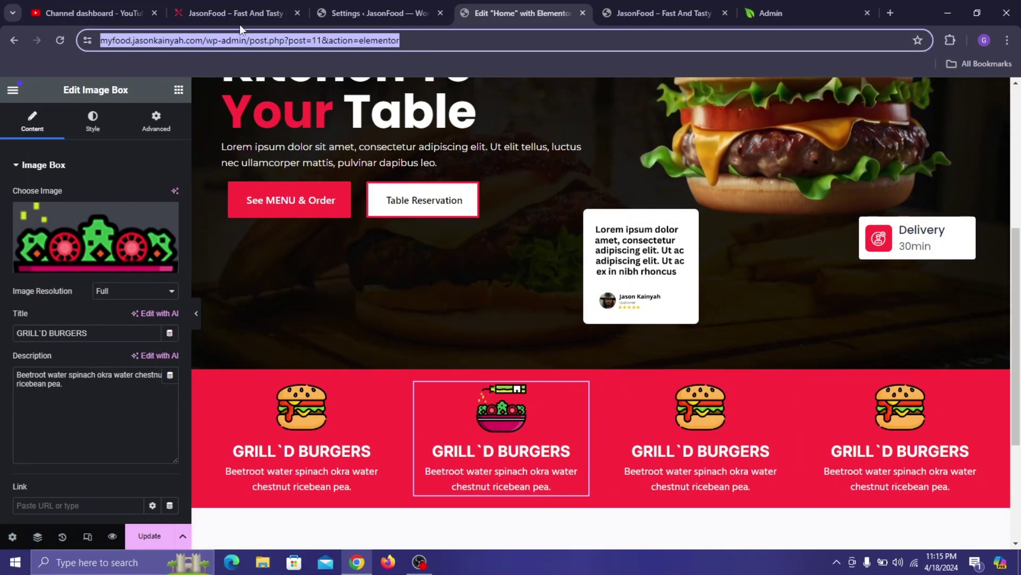
left_click(243, 14)
triple_click(418, 432)
key("ctrl+c")
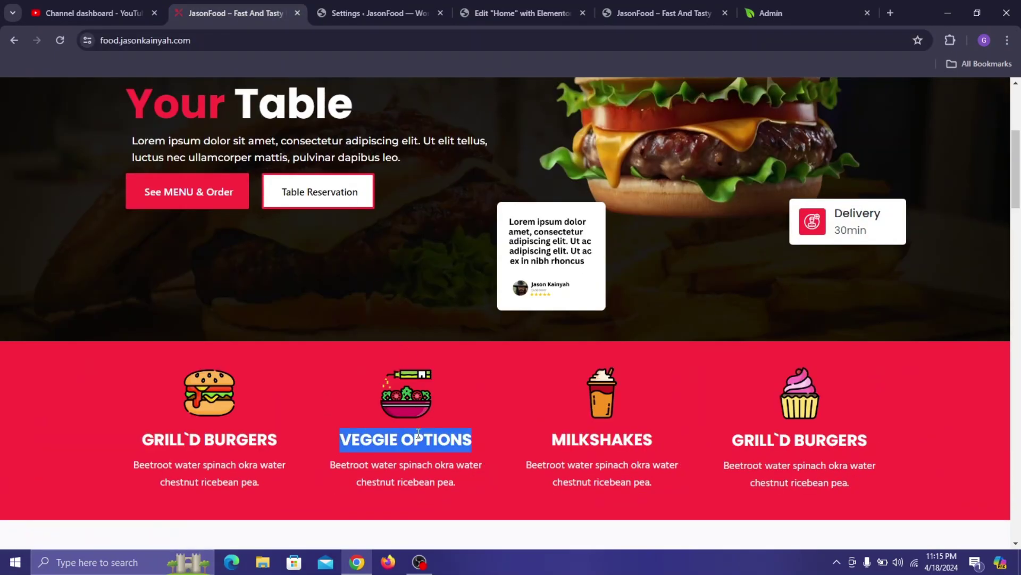
left_click(497, 2)
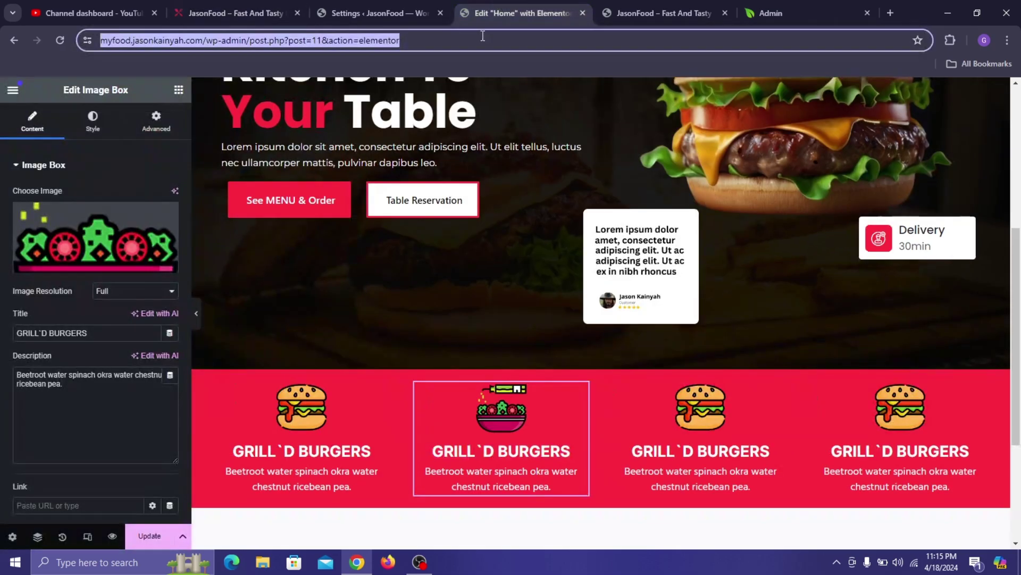
left_click(94, 334)
key("ctrl+a")
key("ctrl+v")
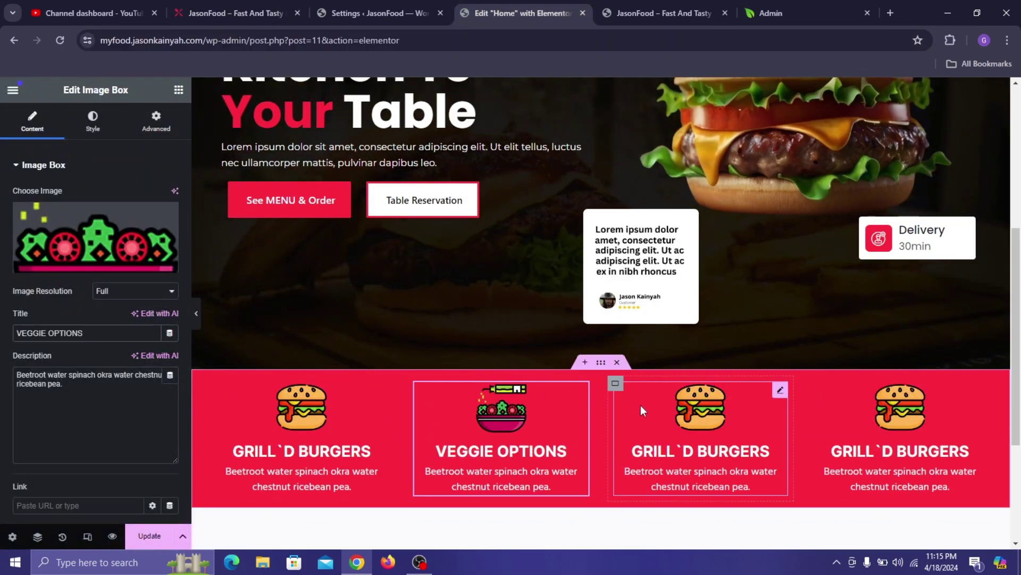
- Set the third box's image to the drink-cup icon from the media library
left_click(643, 406)
left_click(251, 6)
left_click(510, 13)
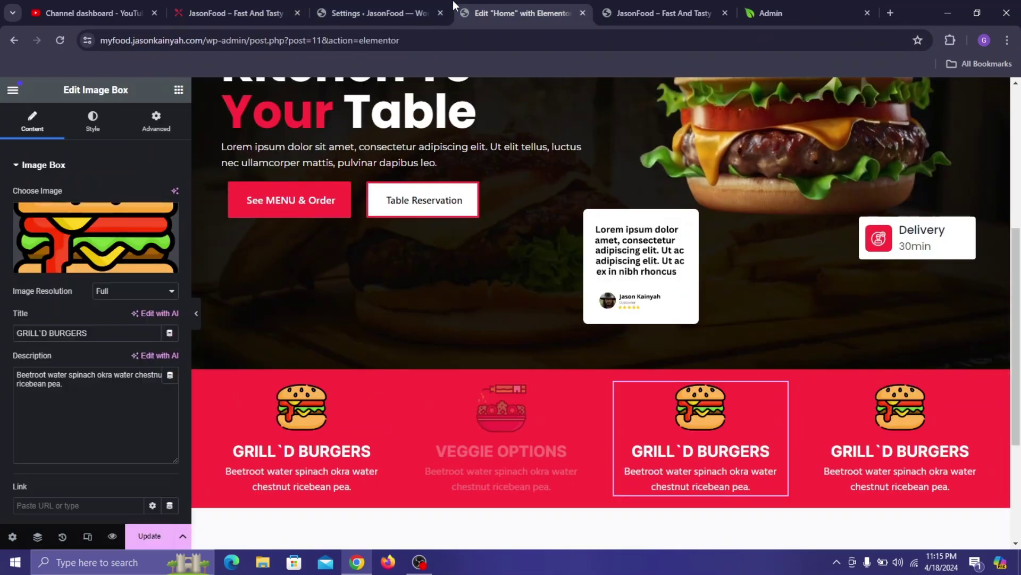
left_click(76, 252)
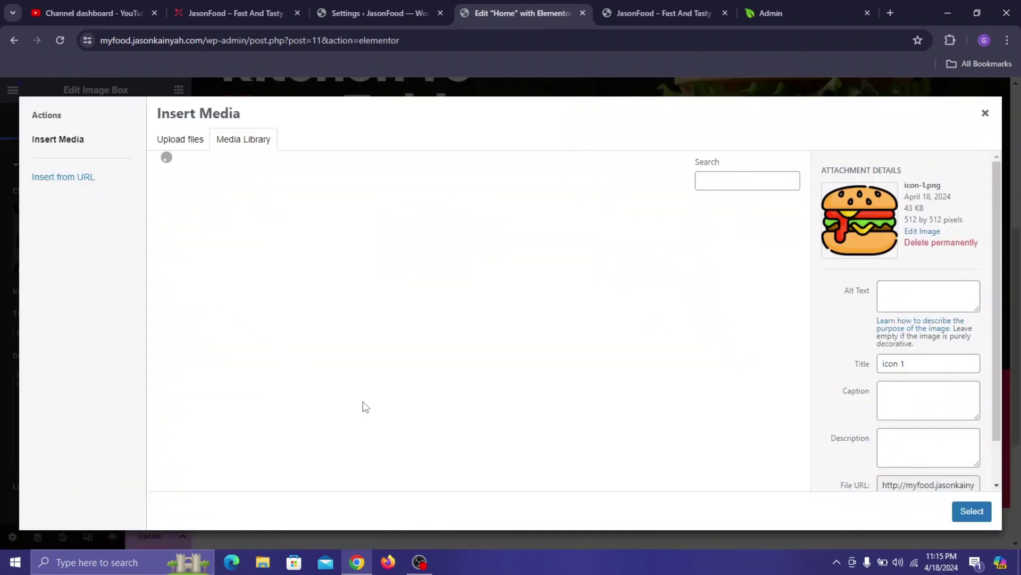
scroll(319, 402, "down", 3)
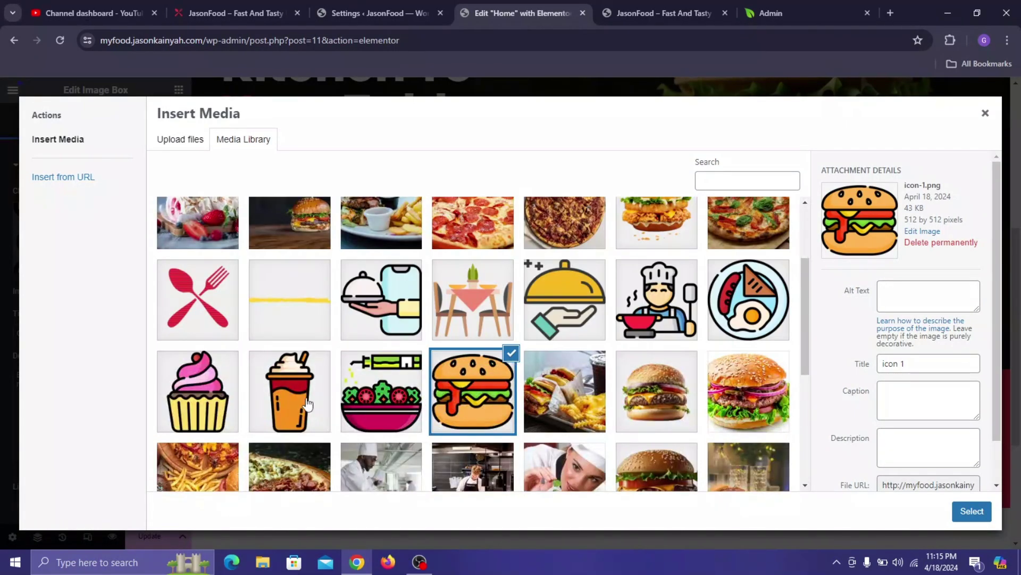
left_click(308, 405)
left_click(972, 511)
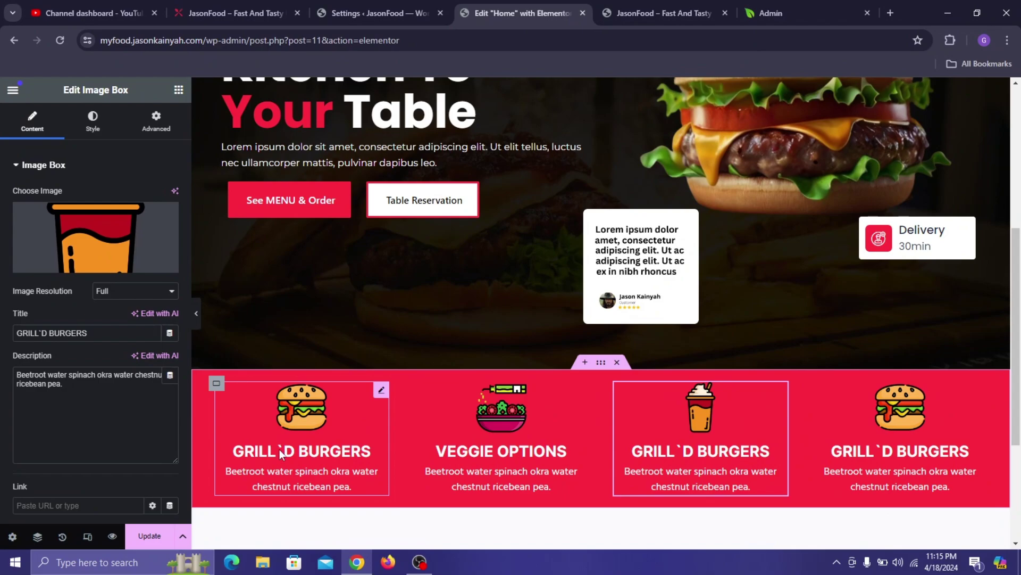
- Retitle the third box MILKSHAKES using text copied from the live site
left_click(236, 13)
double_click(593, 440)
key("ctrl+c")
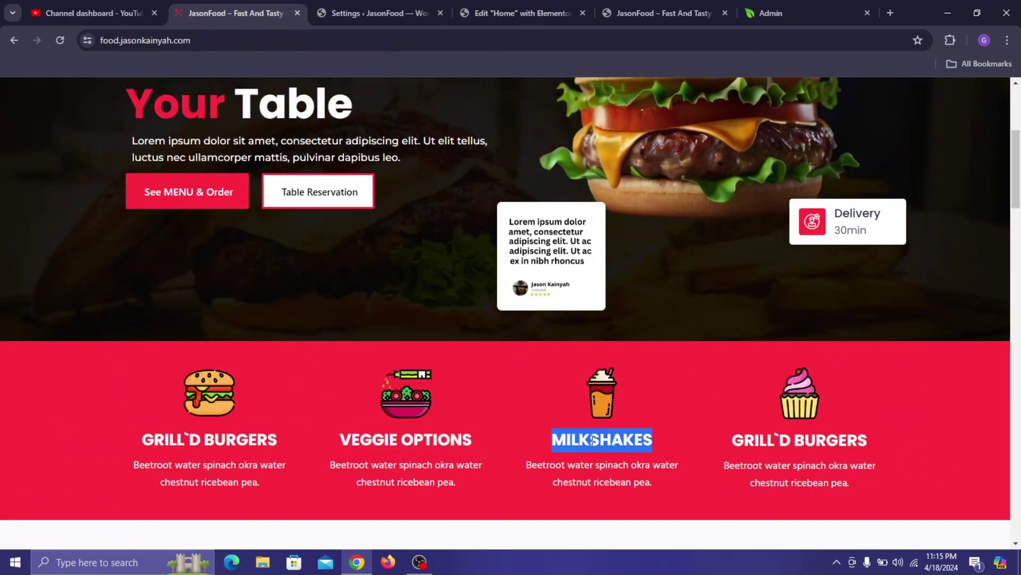
left_click(506, 4)
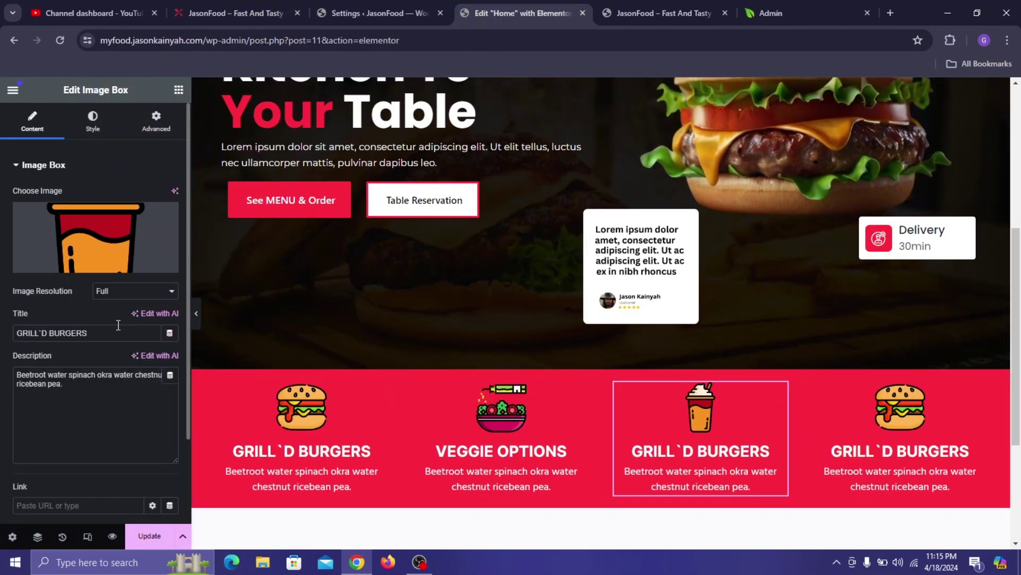
key("ctrl+a")
key("ctrl+v")
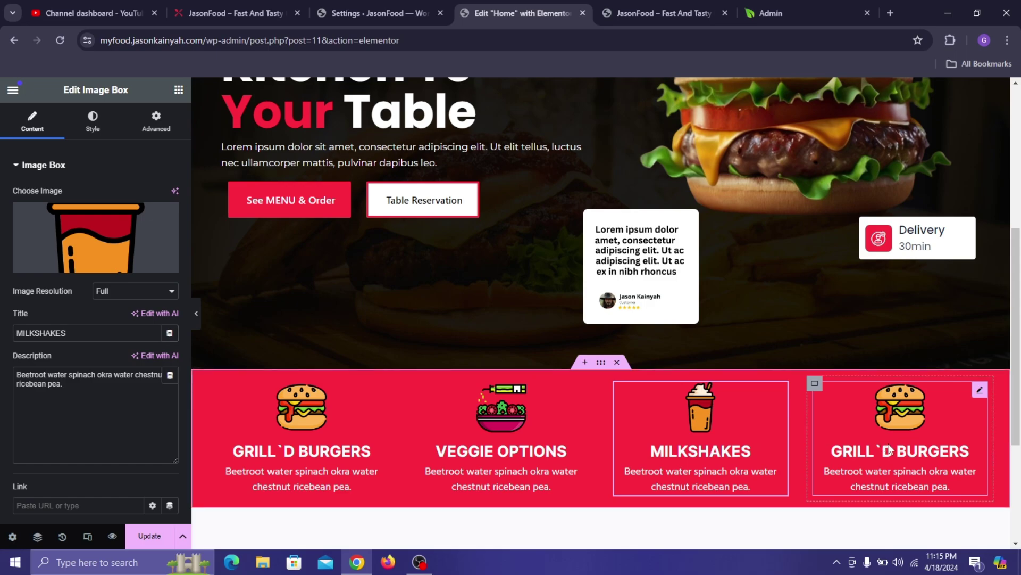
- Set the fourth box's image to the cupcake icon from the media library
left_click(965, 452)
left_click(234, 6)
left_click(481, 2)
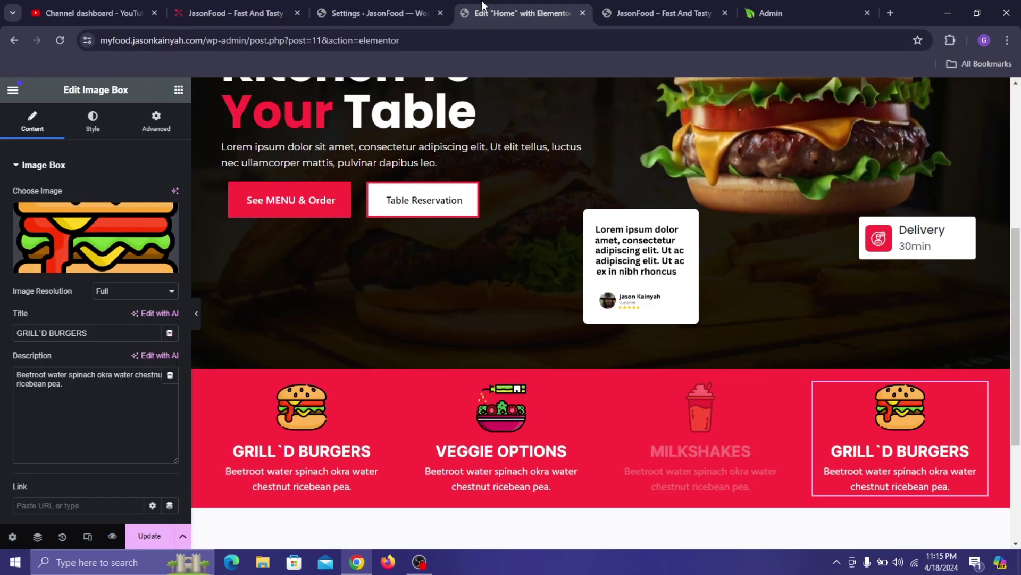
left_click(159, 224)
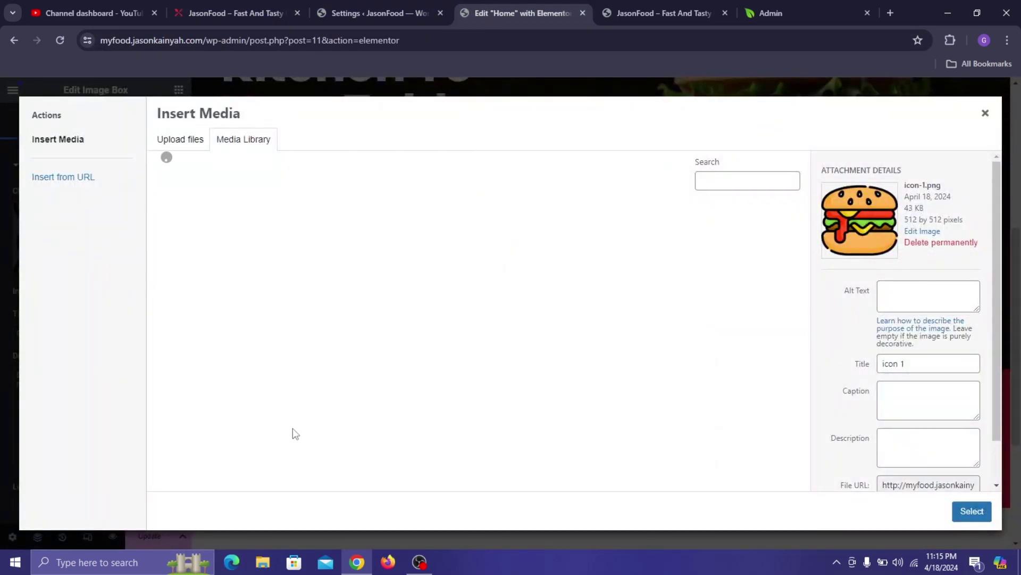
scroll(290, 420, "down", 3)
left_click(204, 348)
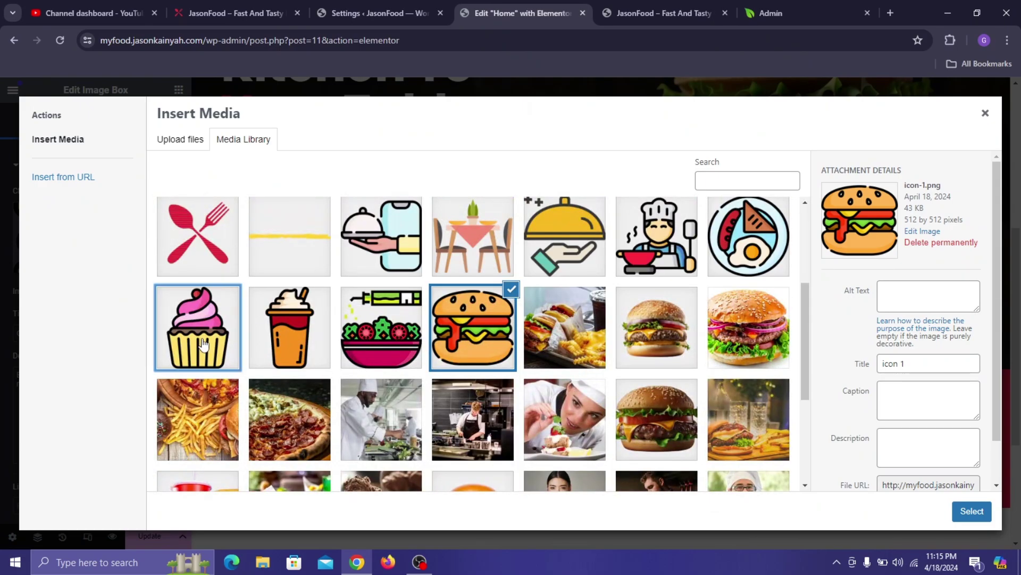
left_click(972, 511)
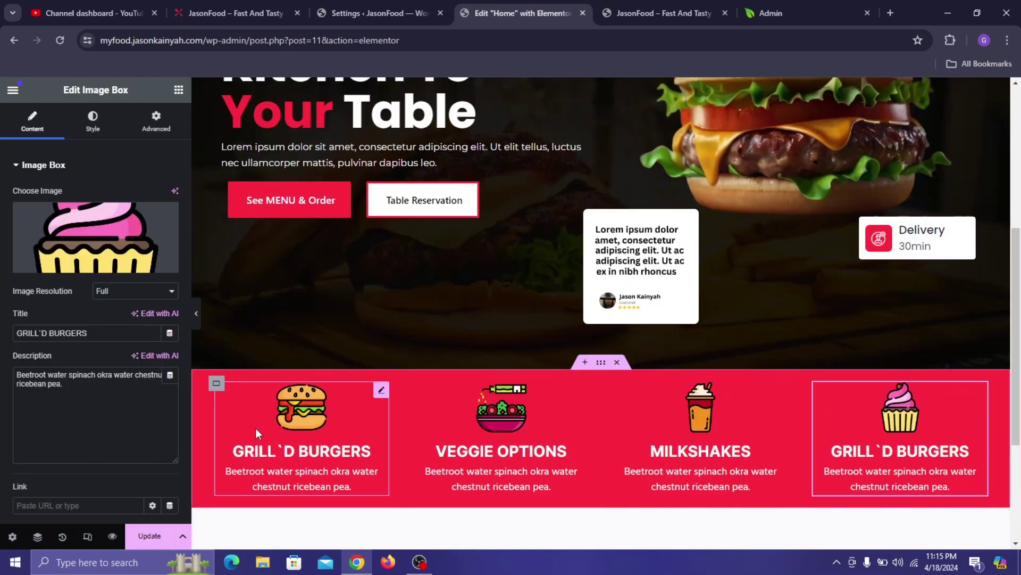
- Retitle the fourth box CUPCAKES and save the page
left_click(200, 2)
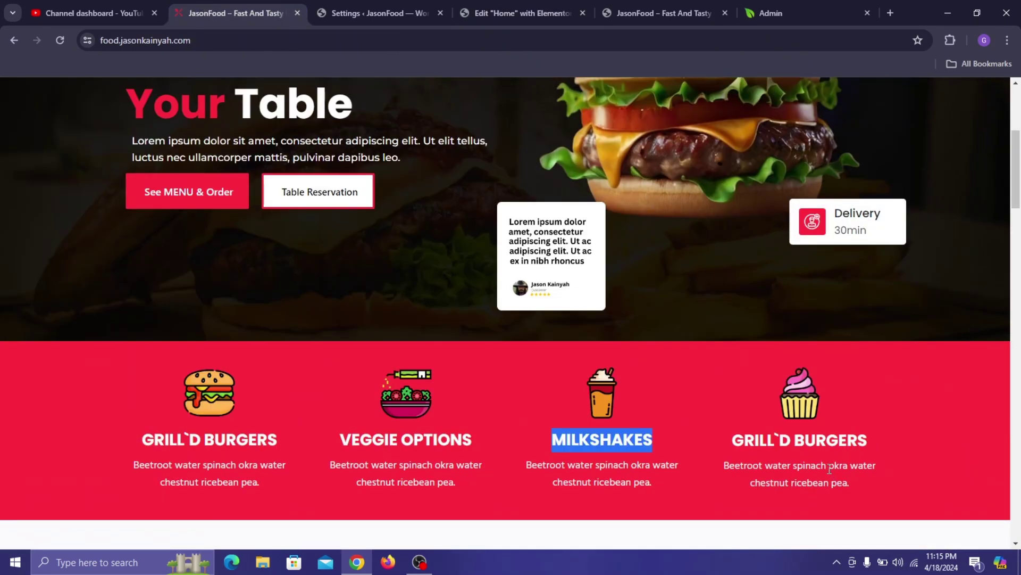
left_click(532, 12)
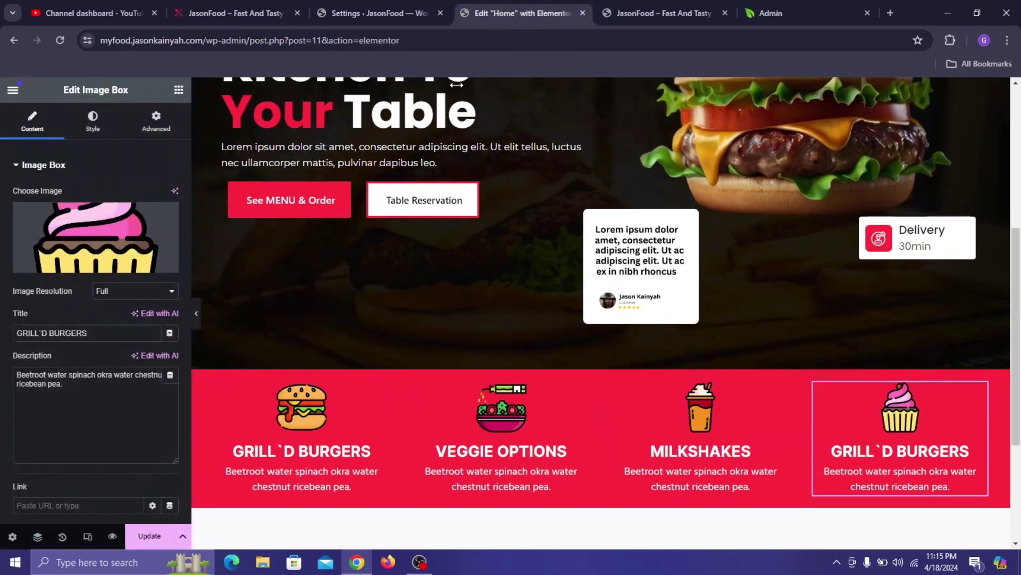
triple_click(117, 337)
type("CUPCAKES")
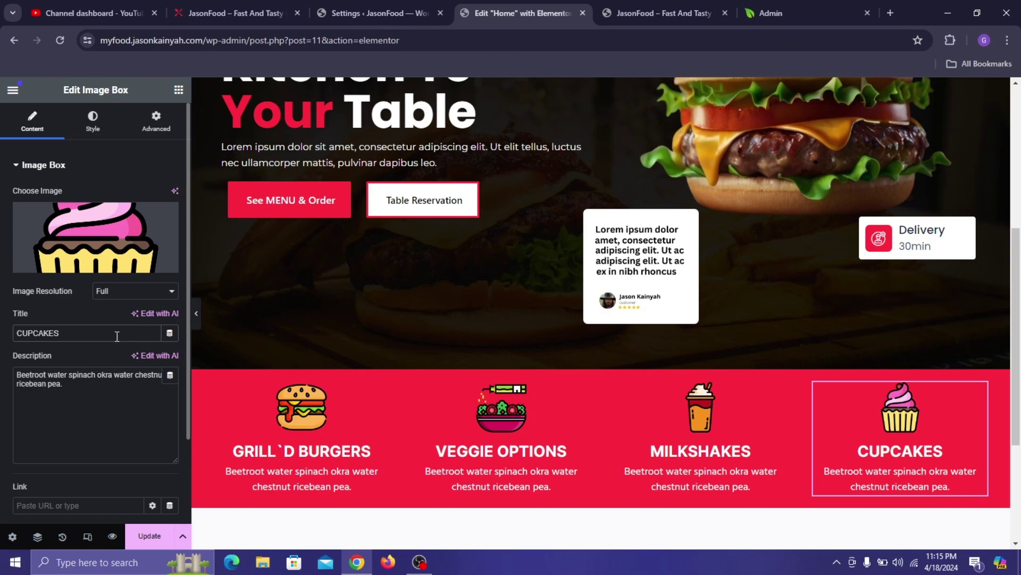
left_click(150, 536)
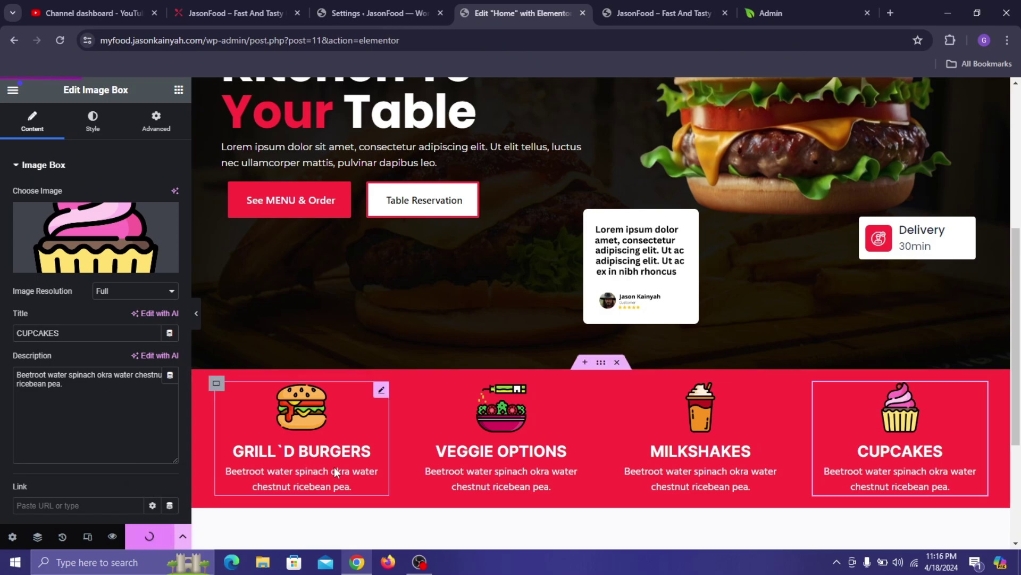
- Adjust the red features section's padding to 28 top and 227 bottom, then save
left_click(603, 364)
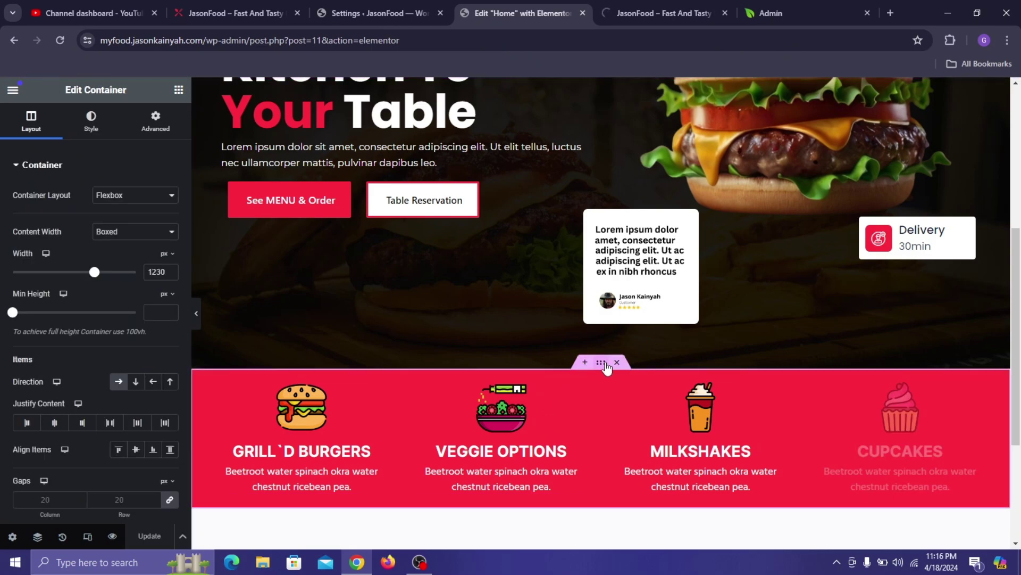
left_click(155, 121)
left_click(155, 259)
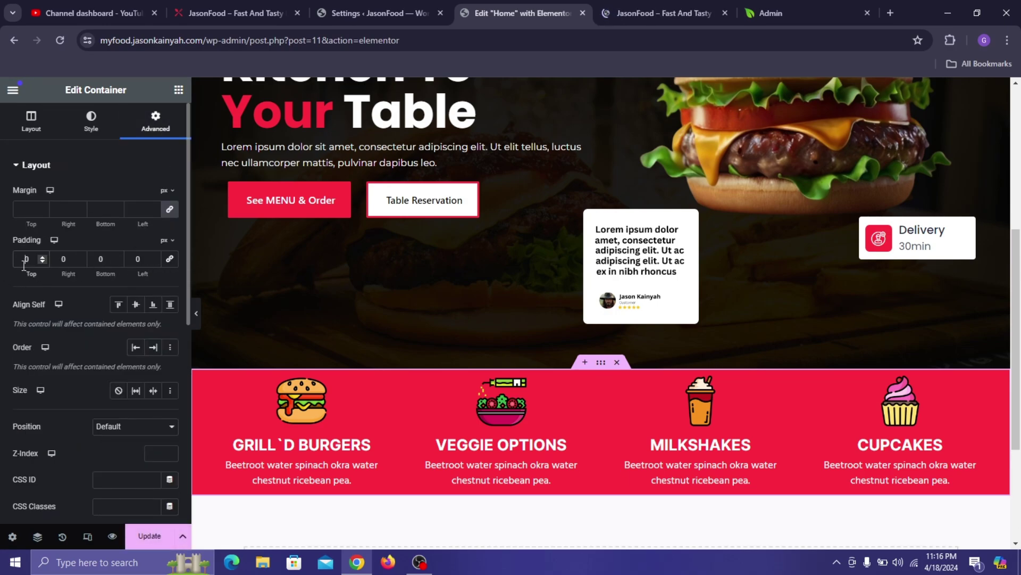
type("3")
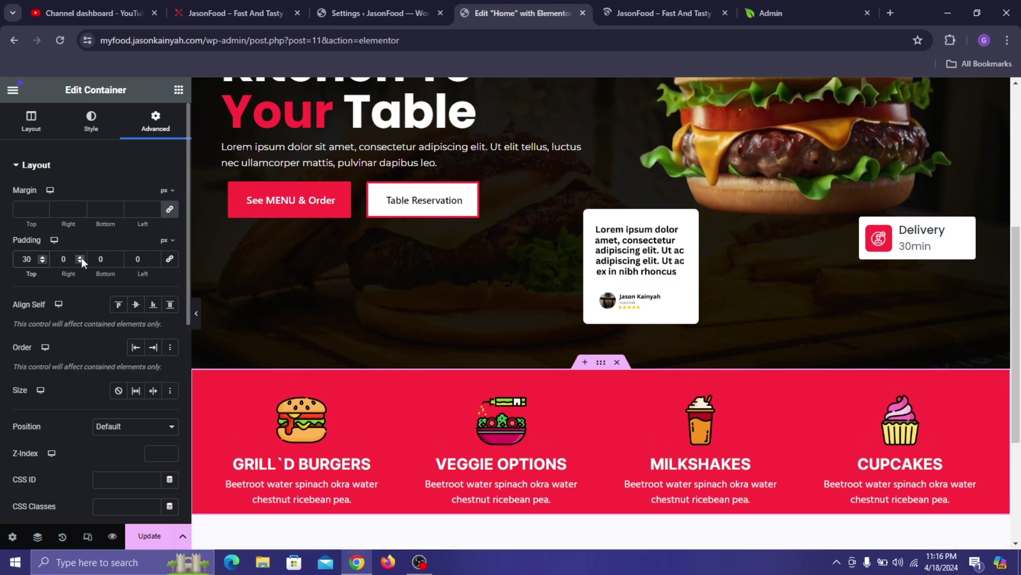
left_click(98, 260)
type("2")
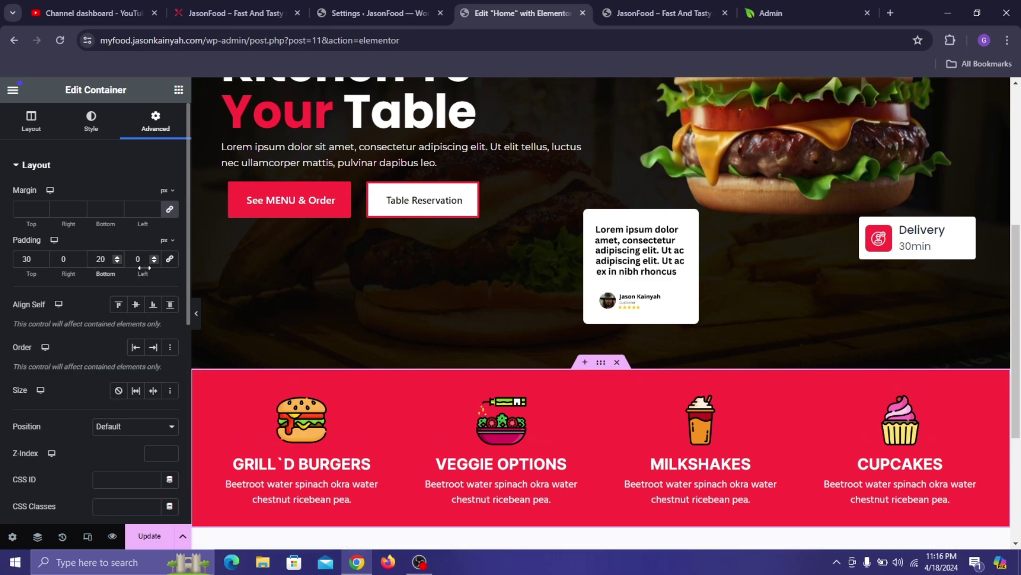
type("27")
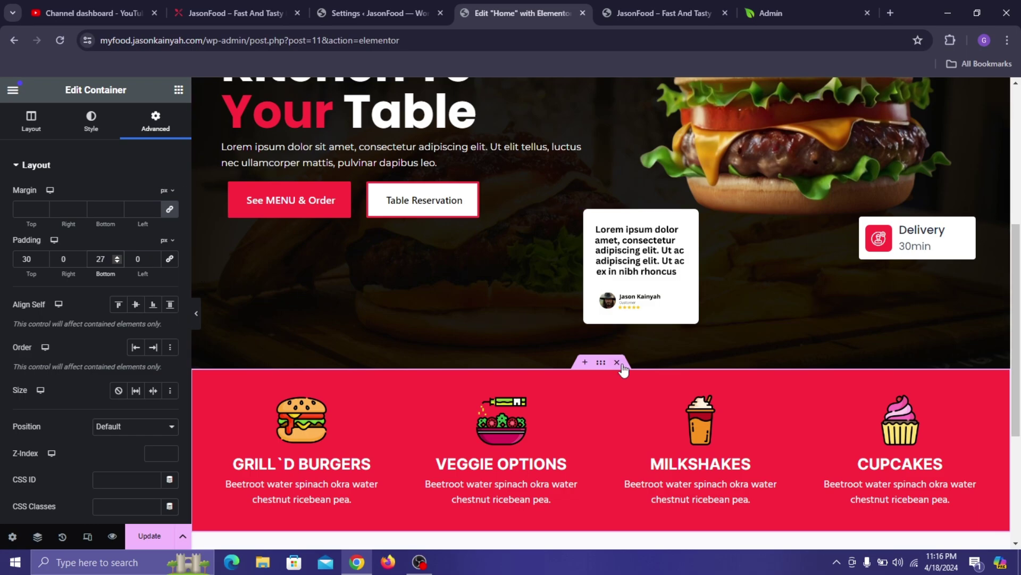
scroll(428, 241, "down", 3)
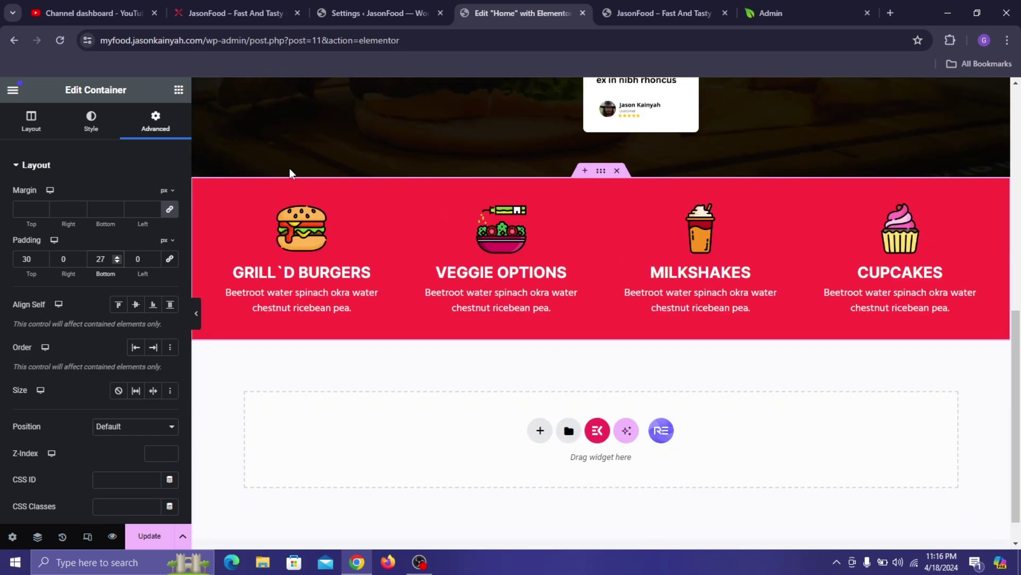
left_click(46, 262)
left_click(46, 262)
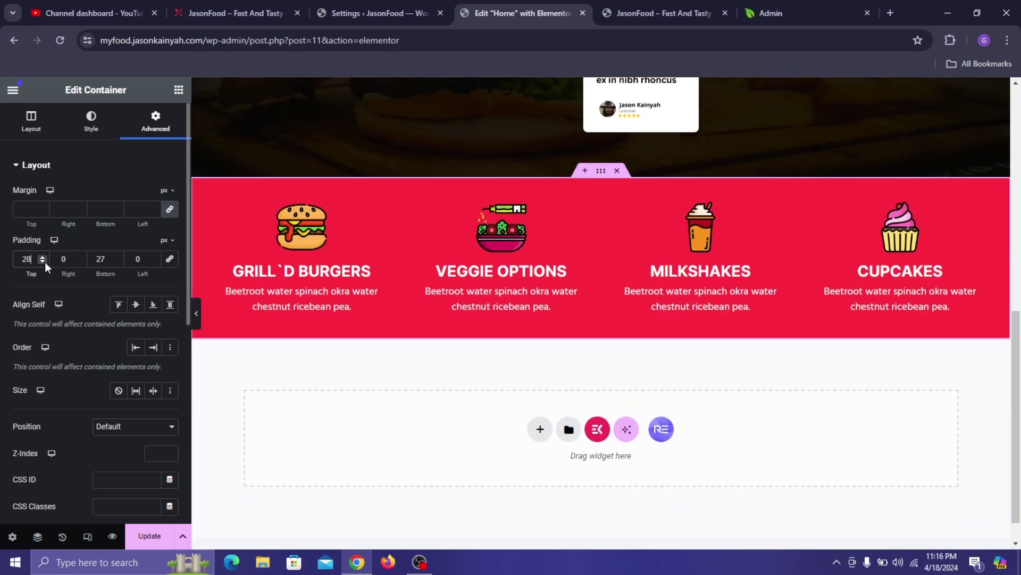
left_click(151, 536)
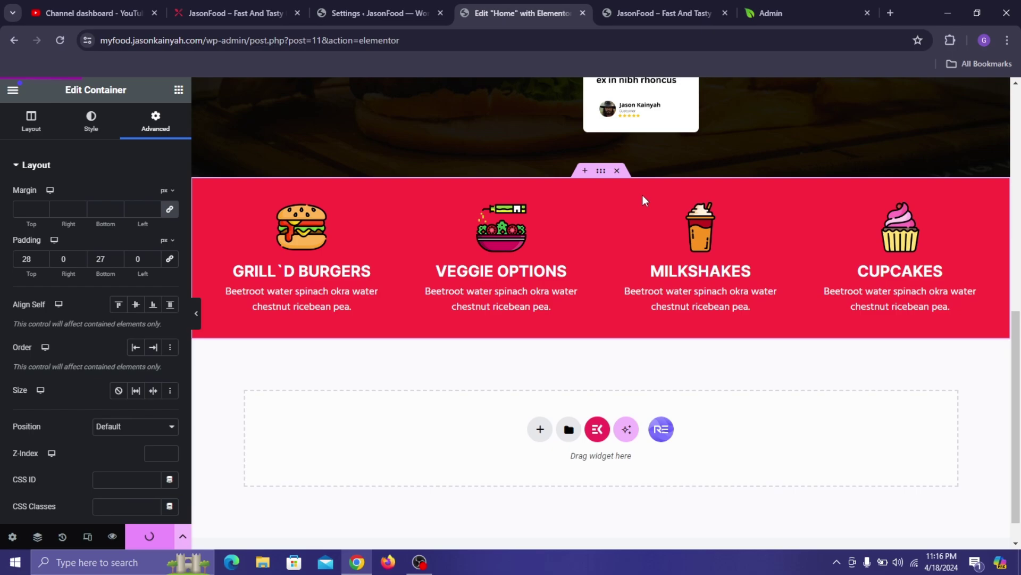
- Preview the page to check the red features section
scroll(646, 193, "up", 3)
scroll(649, 192, "up", 3)
left_click(667, 1)
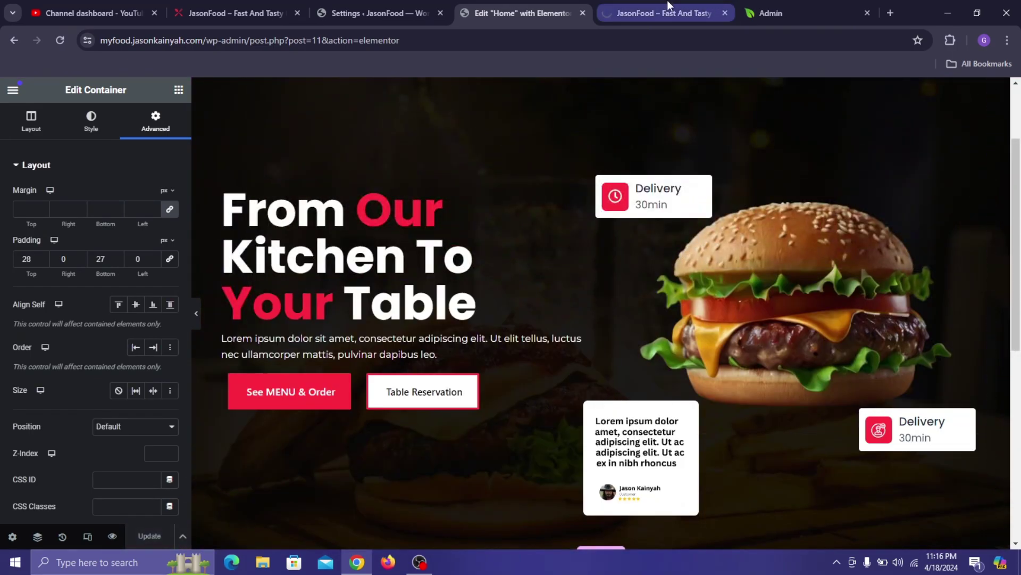
scroll(654, 226, "down", 3)
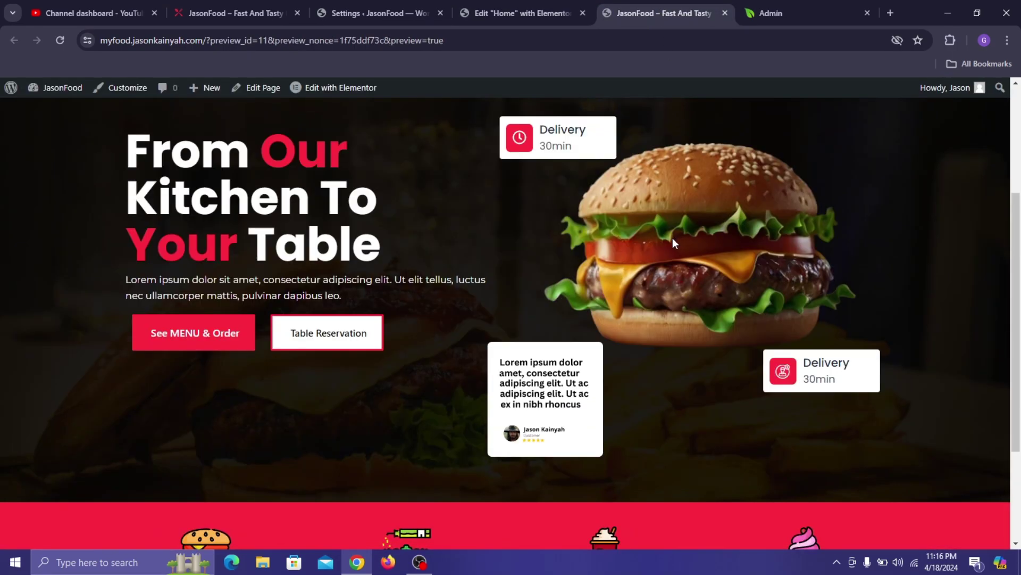
scroll(468, 239, "down", 3)
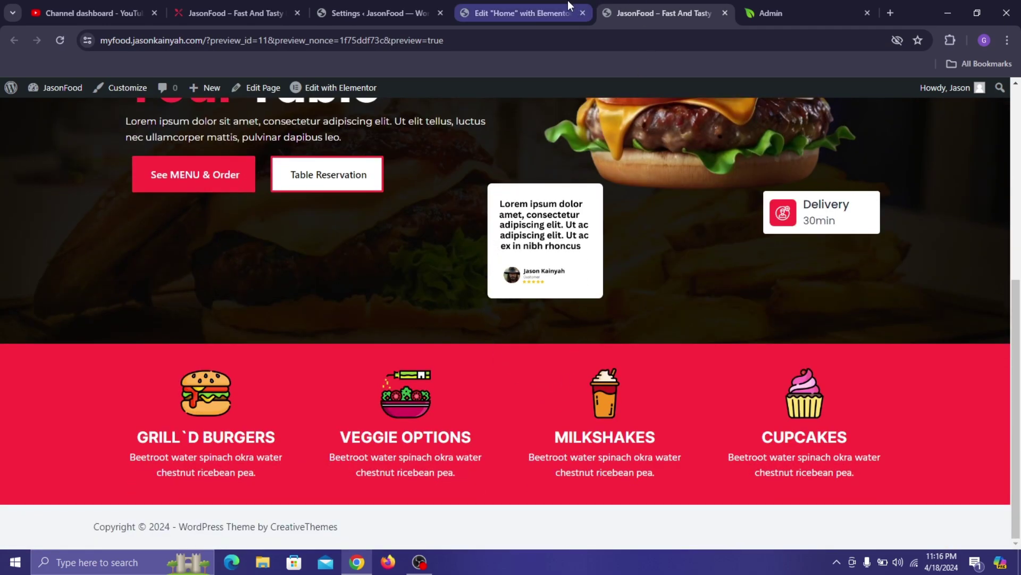
left_click(562, 1)
- Nudge the upper and lower Delivery boxes slightly up and left, then save
left_click(699, 442)
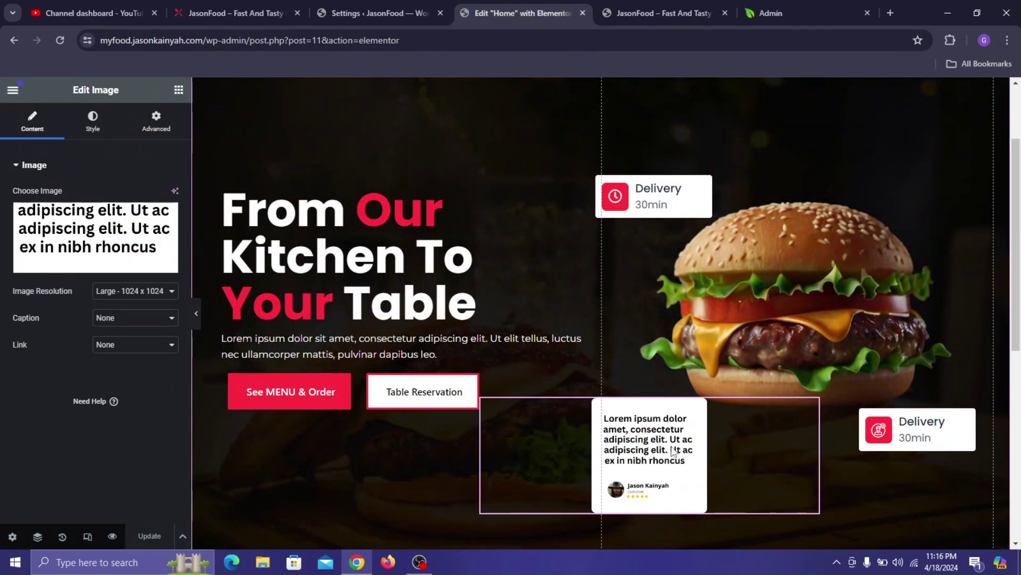
left_click(955, 420)
left_click_drag(954, 417, 951, 414)
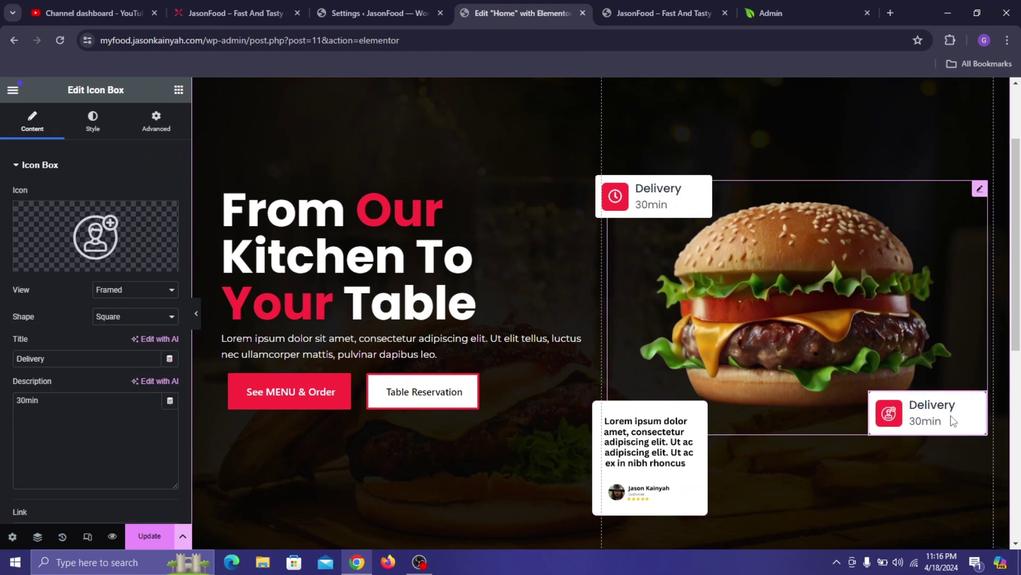
left_click(653, 420)
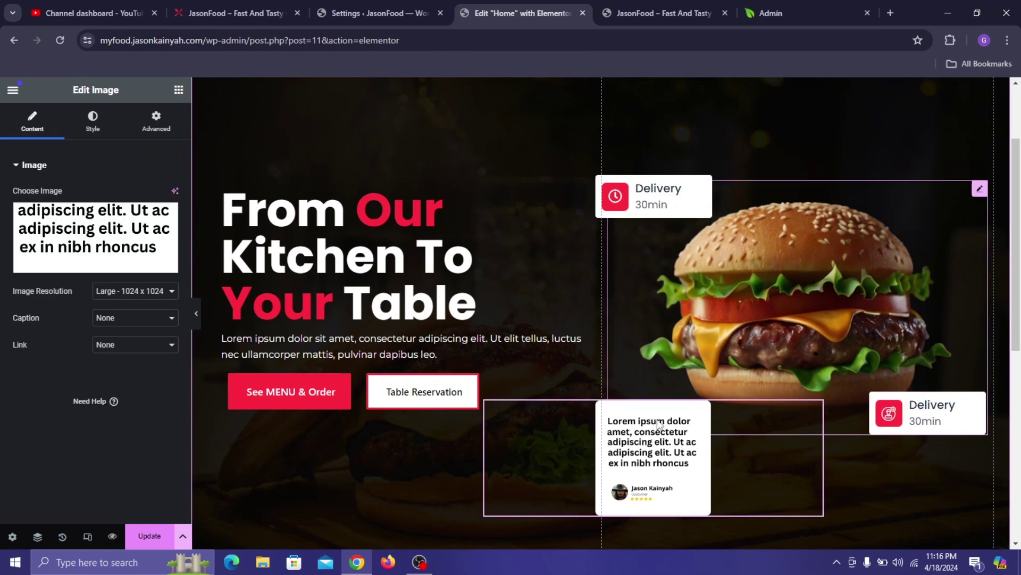
left_click(685, 199)
left_click_drag(685, 199, 682, 197)
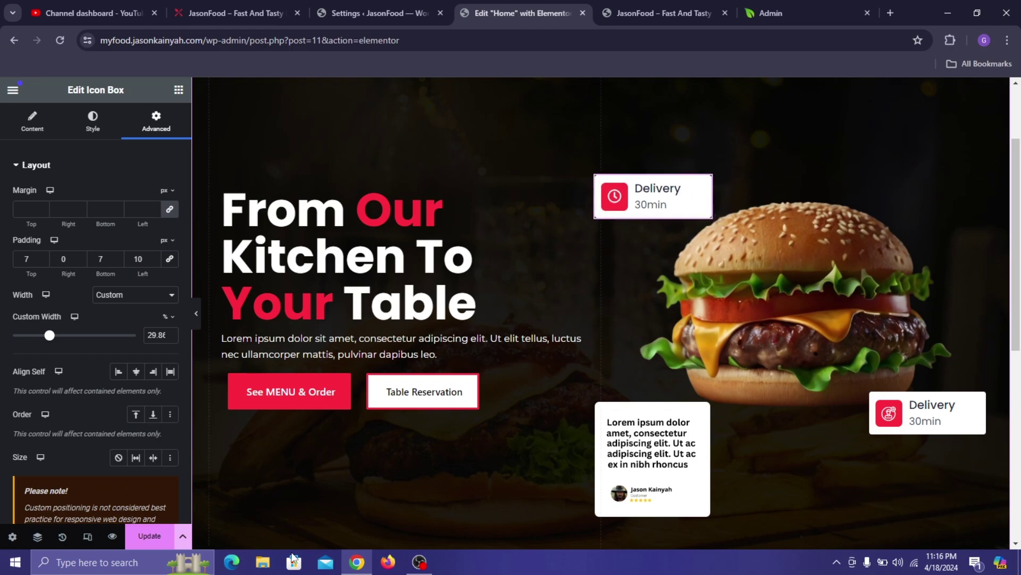
left_click(141, 539)
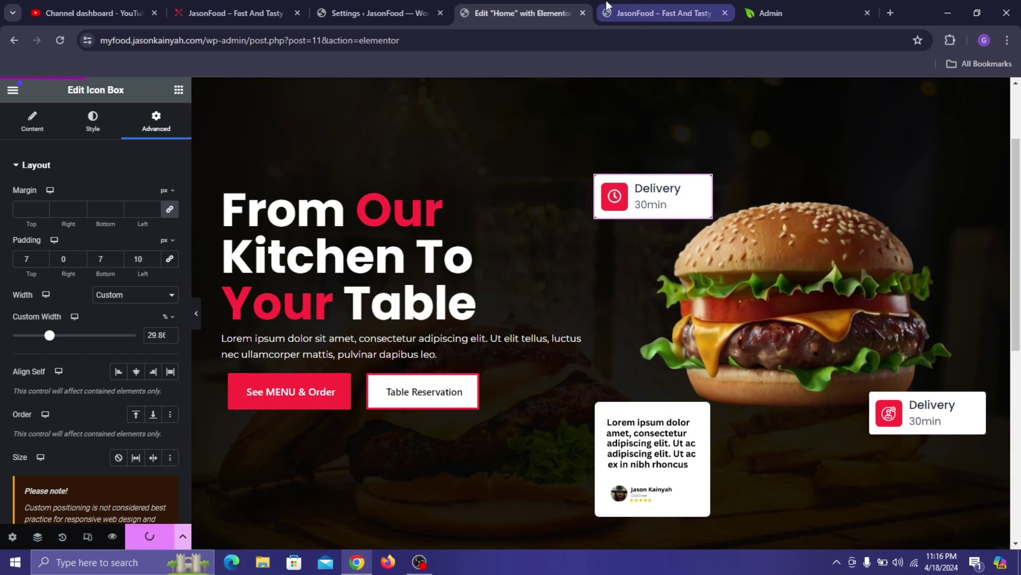
- Preview the updated page and scroll through it
scroll(370, 242, "down", 8)
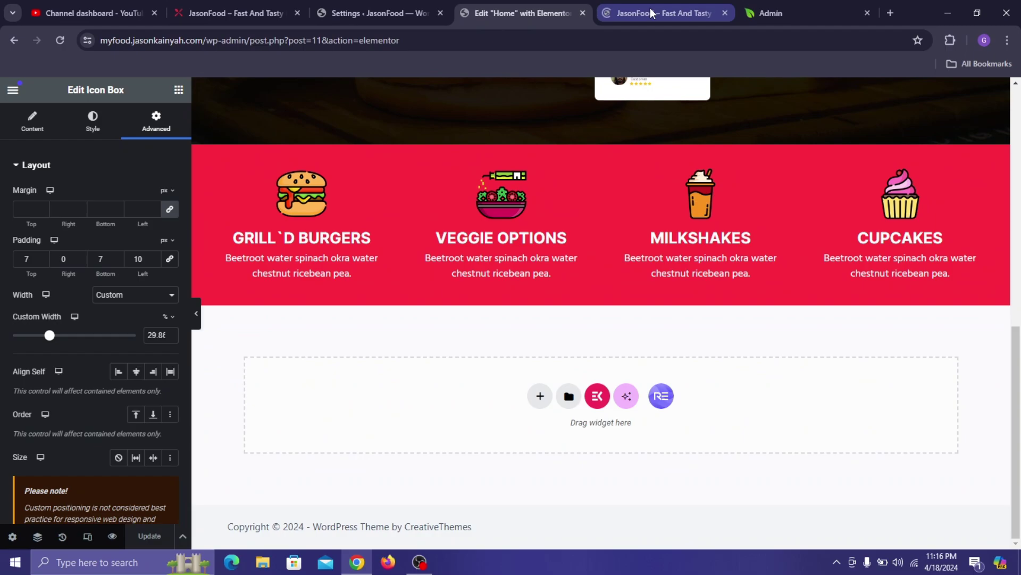
left_click(660, 1)
scroll(577, 254, "down", 2)
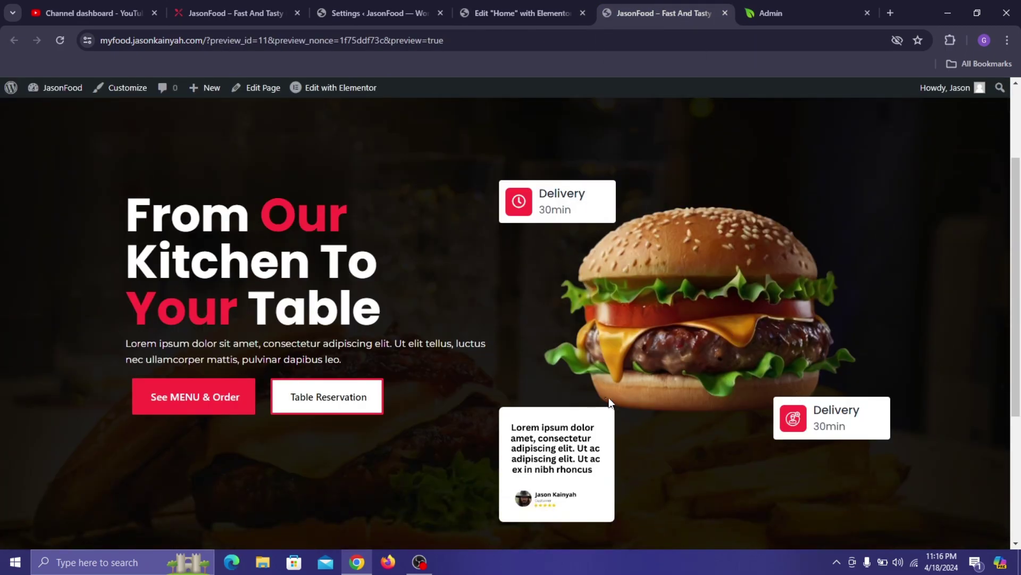
scroll(610, 401, "down", 4)
scroll(481, 244, "up", 6)
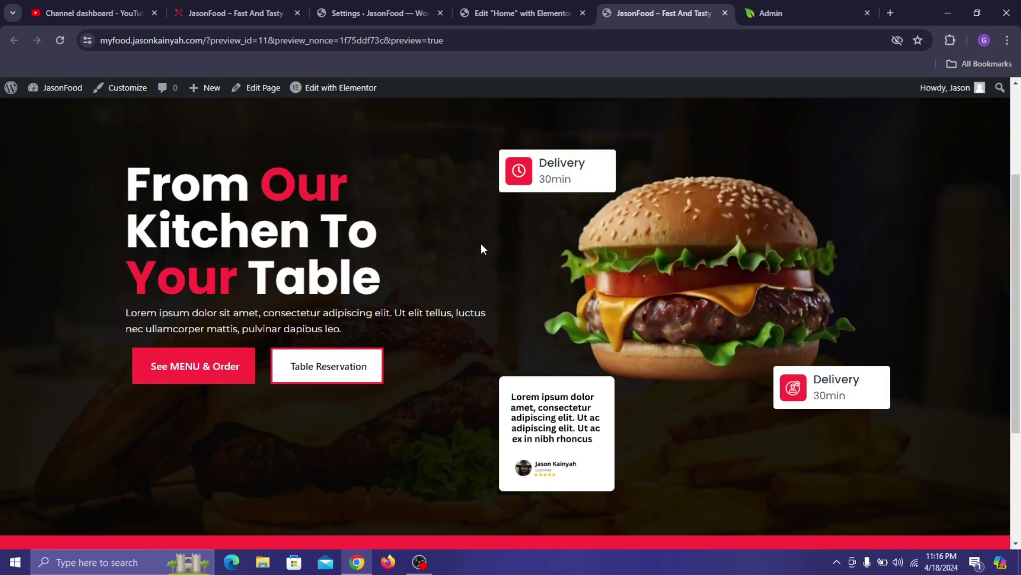
left_click(565, 7)
- Compare with the live site's About Company section, then scroll down to the empty area
scroll(623, 200, "up", 5)
scroll(573, 270, "up", 5)
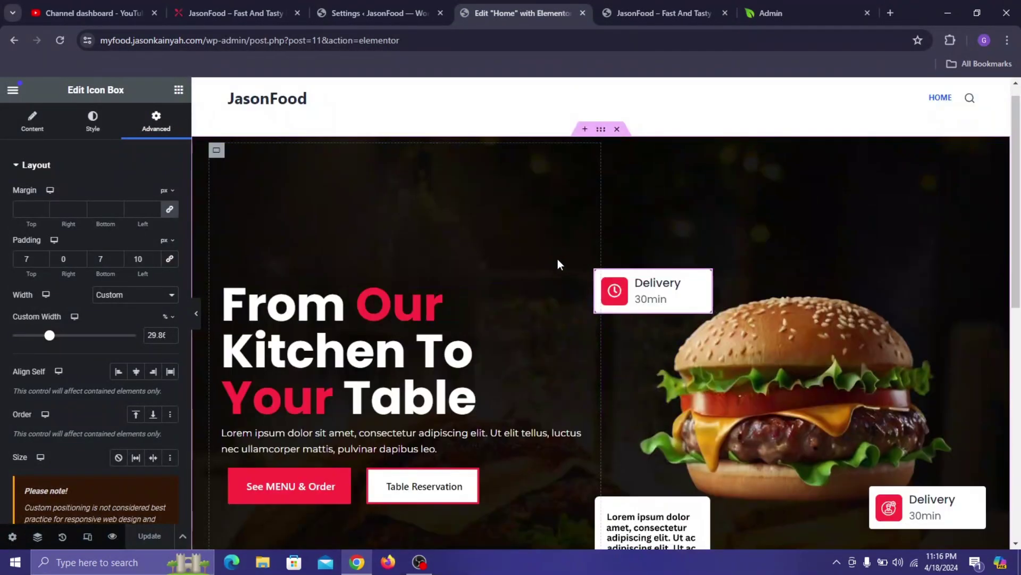
left_click(237, 1)
scroll(573, 184, "down", 7)
scroll(411, 228, "down", 1)
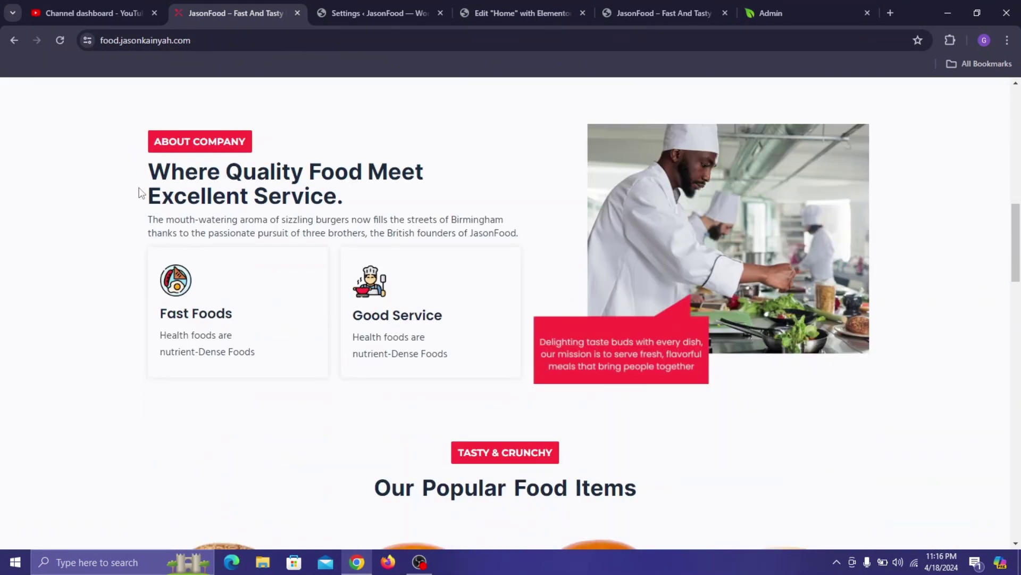
scroll(474, 274, "up", 1)
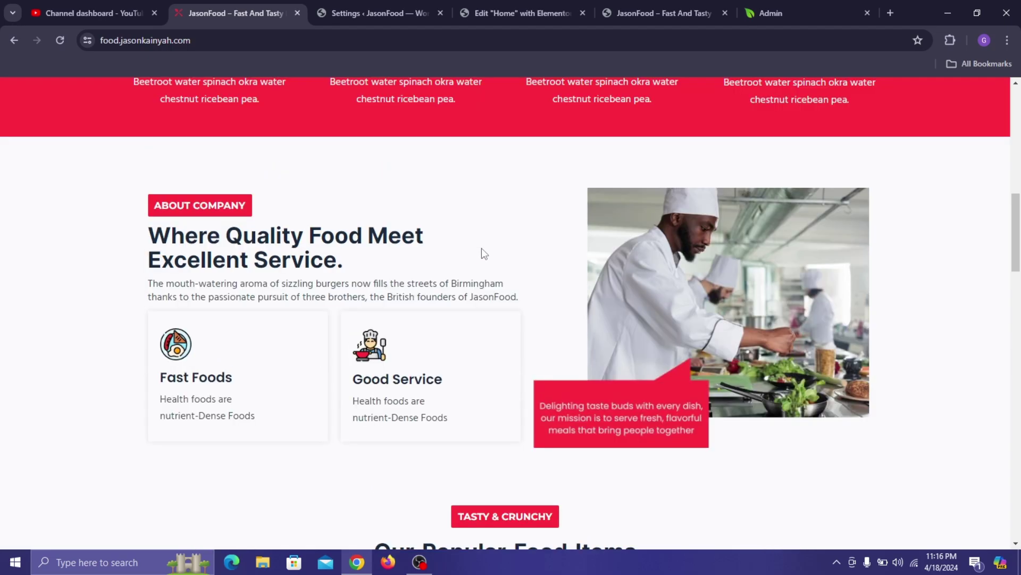
left_click(500, 8)
scroll(583, 184, "down", 10)
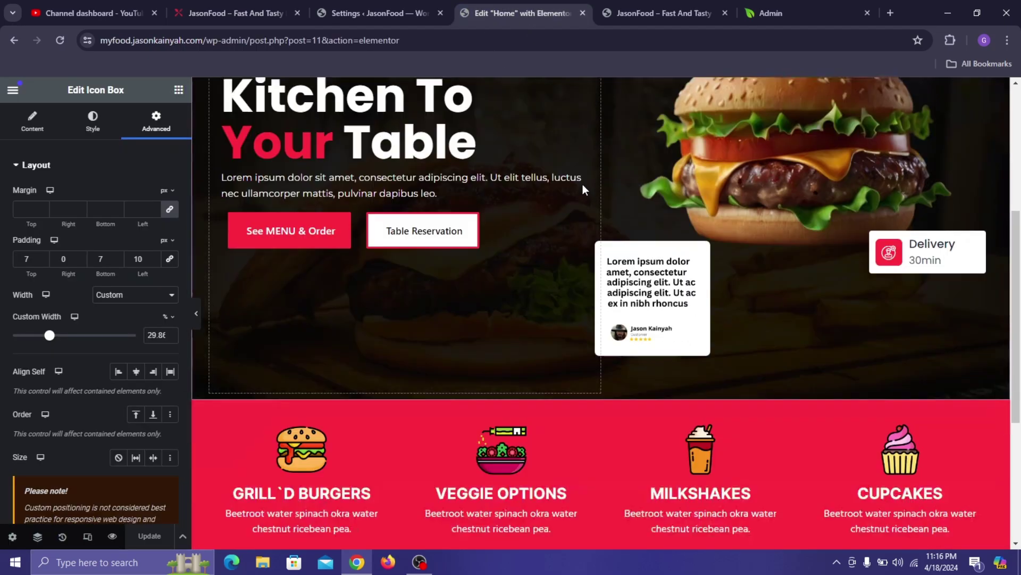
- Add a two-column flexbox container below the red band with its width set to 1230 px
left_click(539, 397)
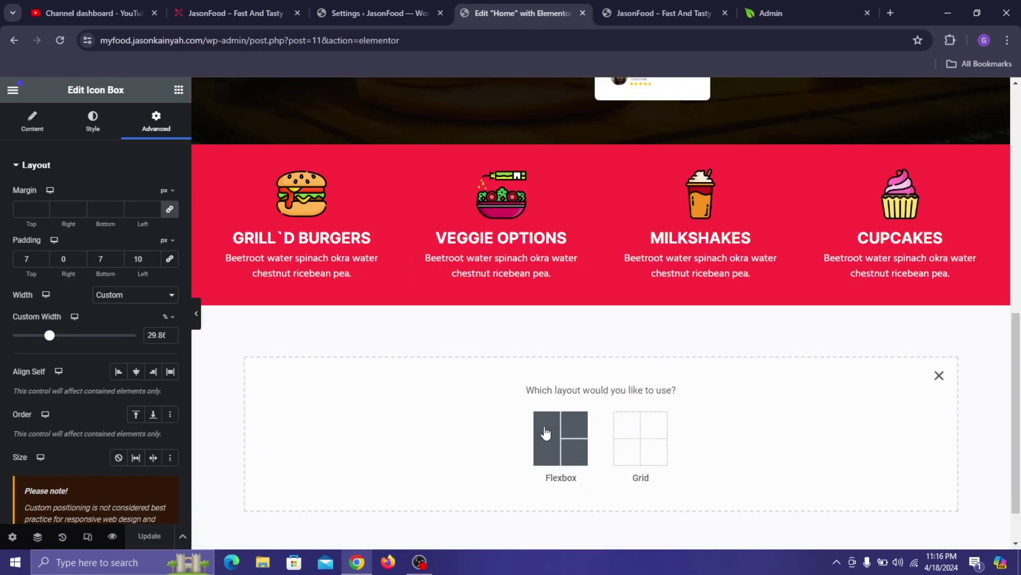
left_click(545, 439)
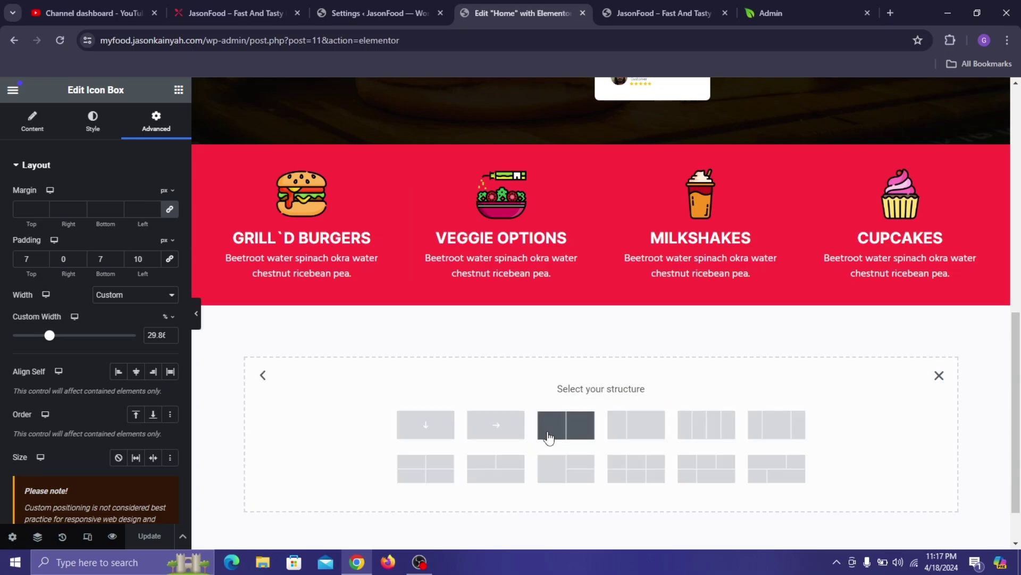
left_click(181, 2)
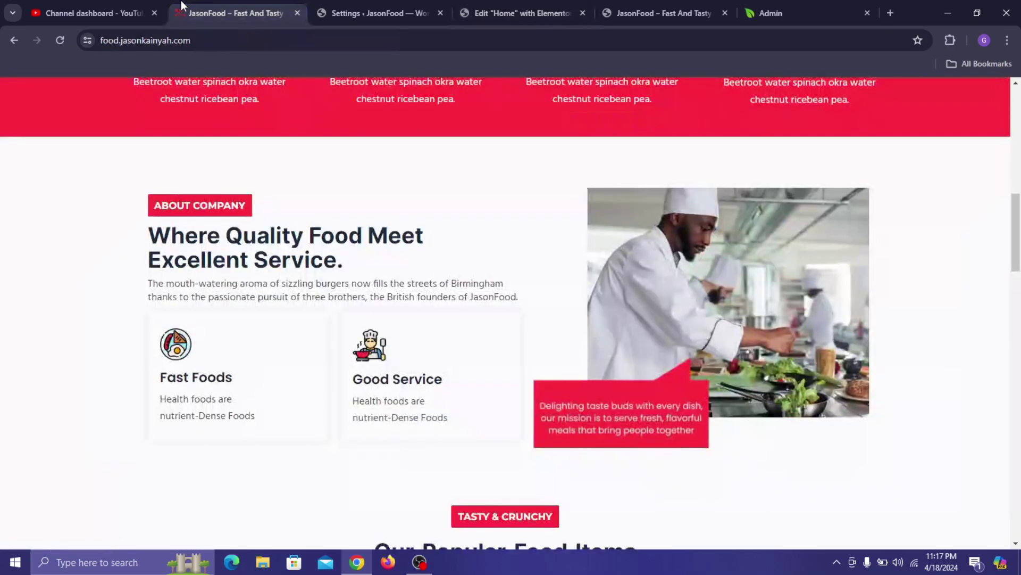
left_click(532, 4)
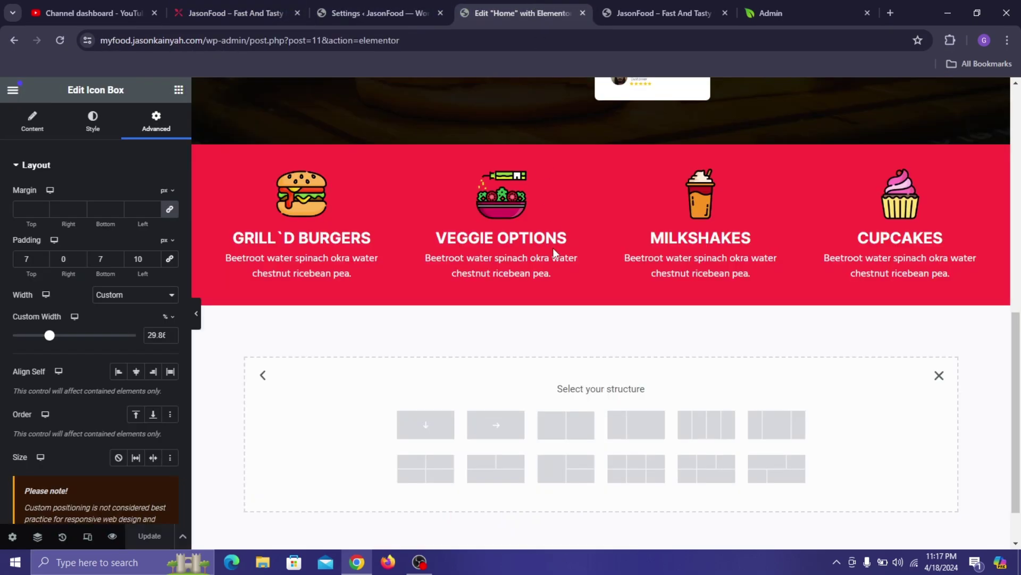
left_click(554, 439)
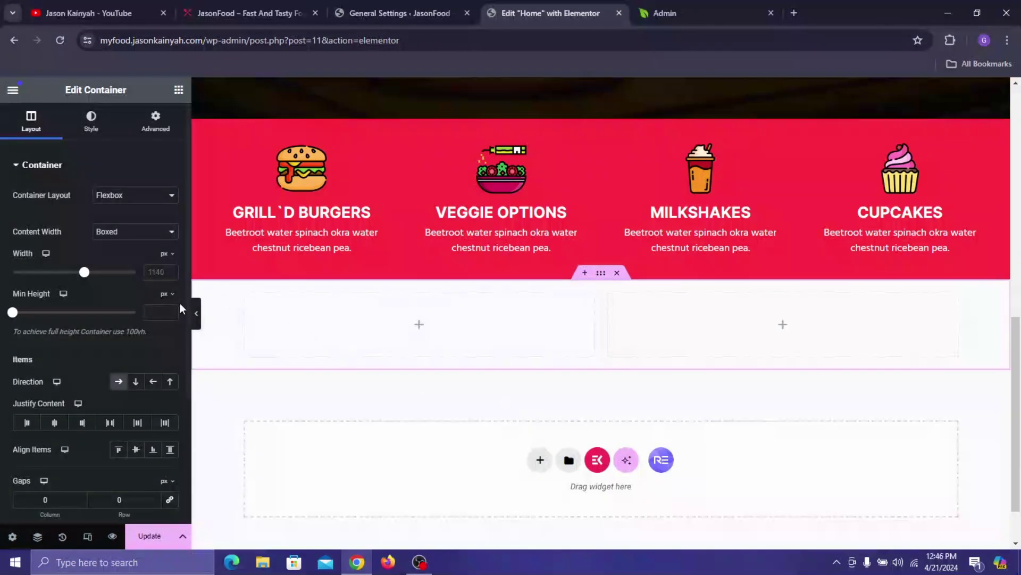
left_click(155, 271)
type("1230")
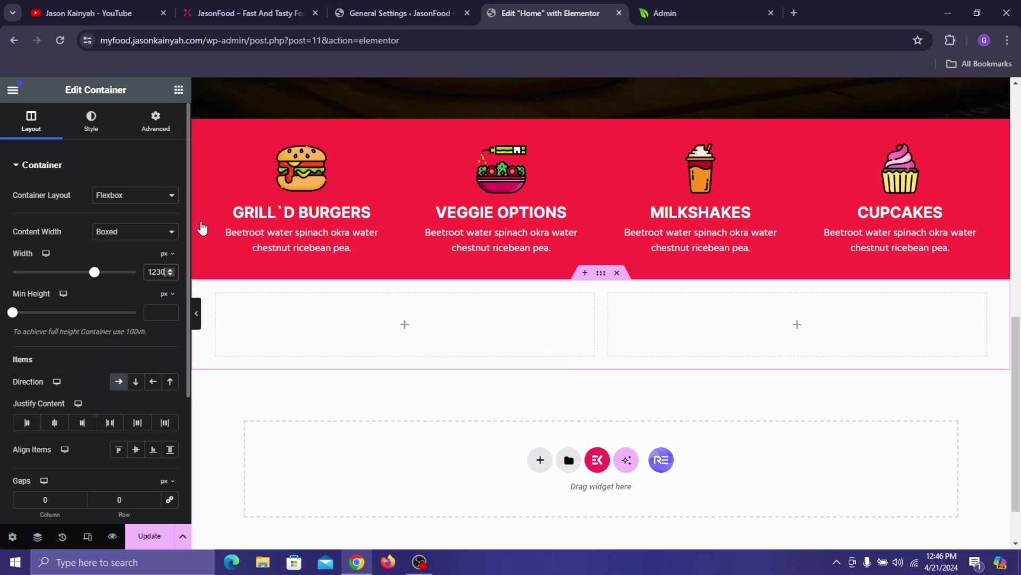
- Drop a Heading widget into the left column and change its text to ABOUT COMPANY
left_click(178, 90)
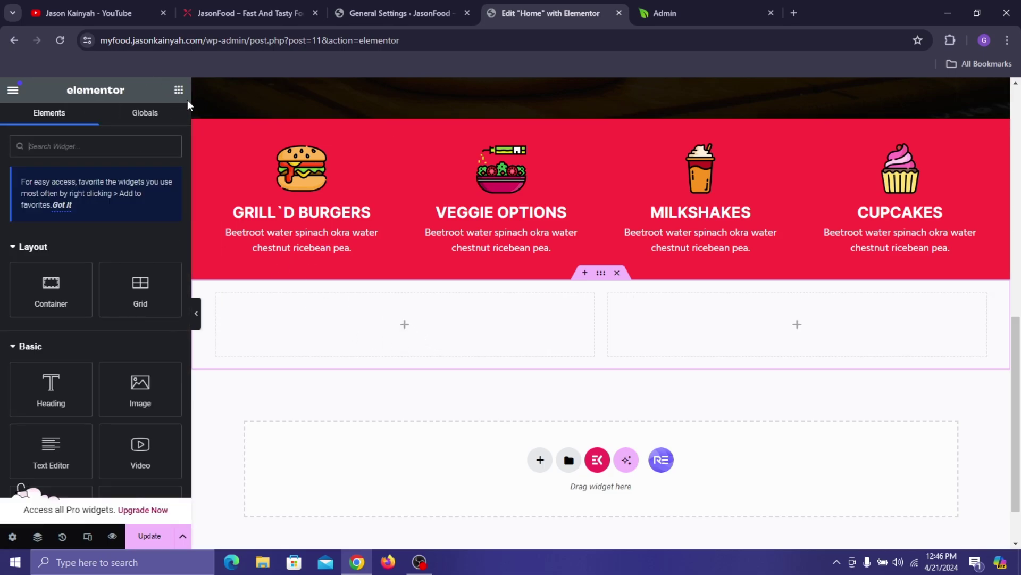
left_click_drag(61, 387, 287, 335)
triple_click(134, 242)
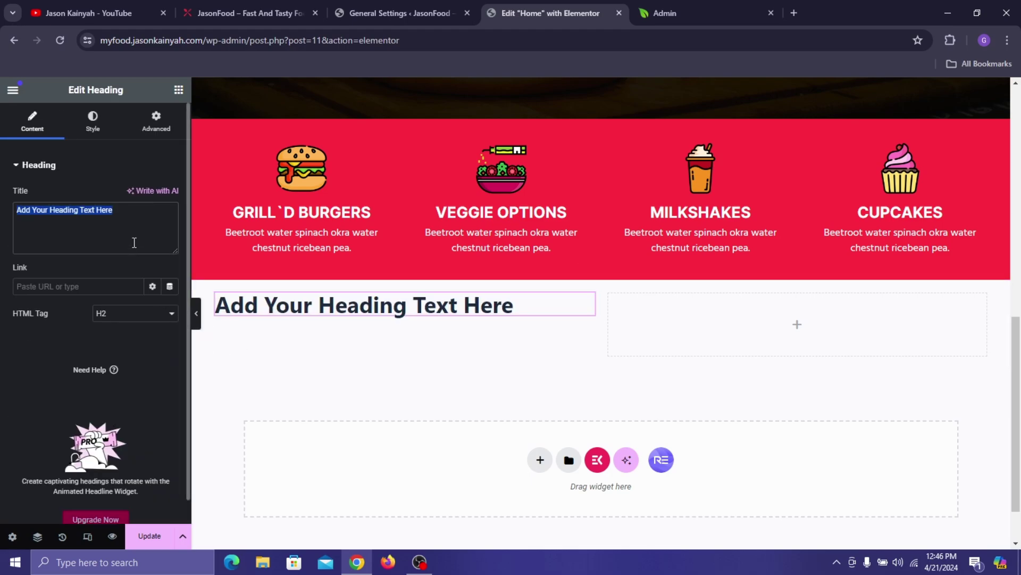
type("ABOUT COMP")
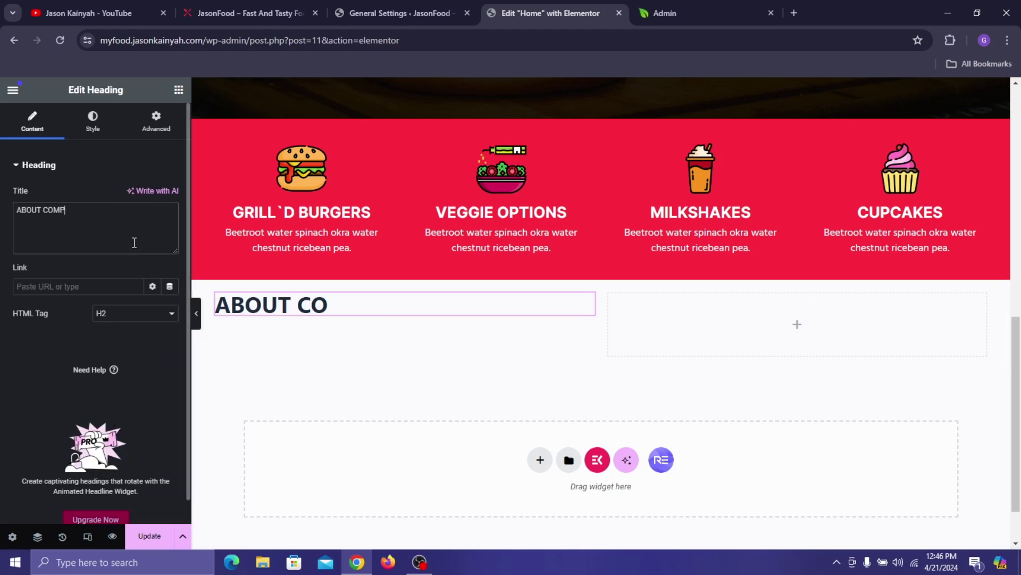
type("ANY")
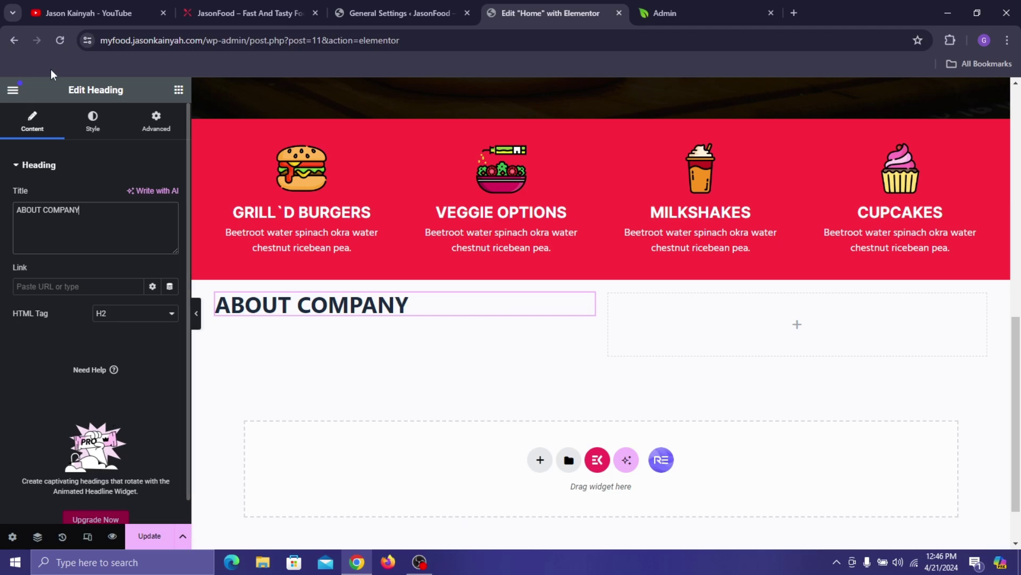
- Set the heading's typography to Poppins at 17 px
left_click(106, 132)
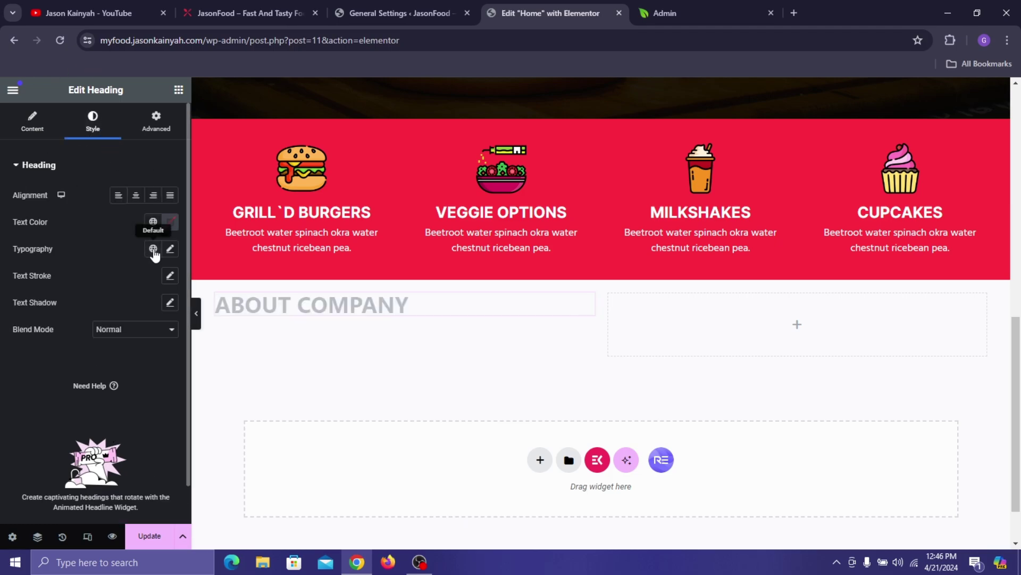
left_click(171, 250)
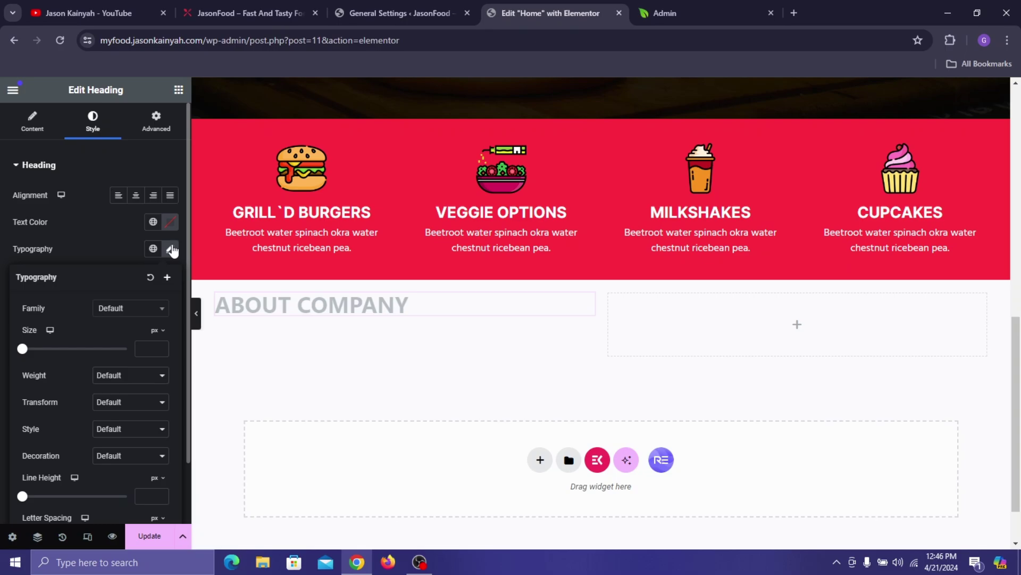
left_click(129, 311)
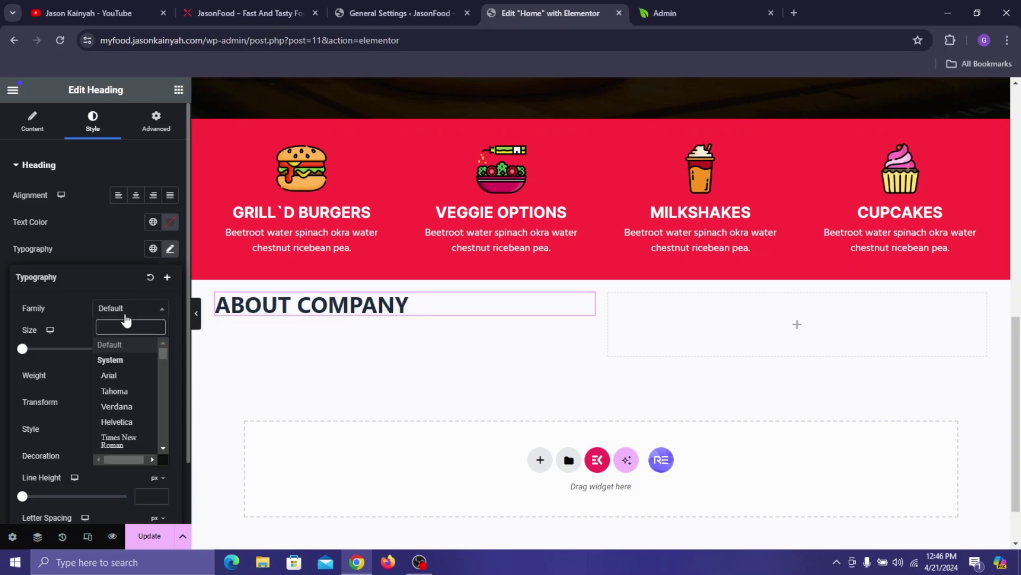
type("popp")
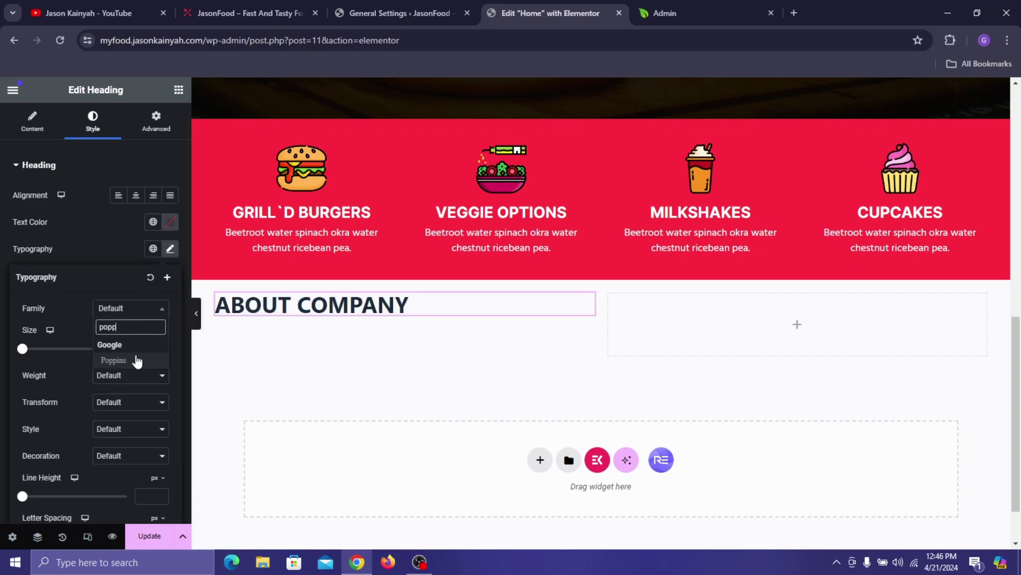
left_click(137, 359)
type("1")
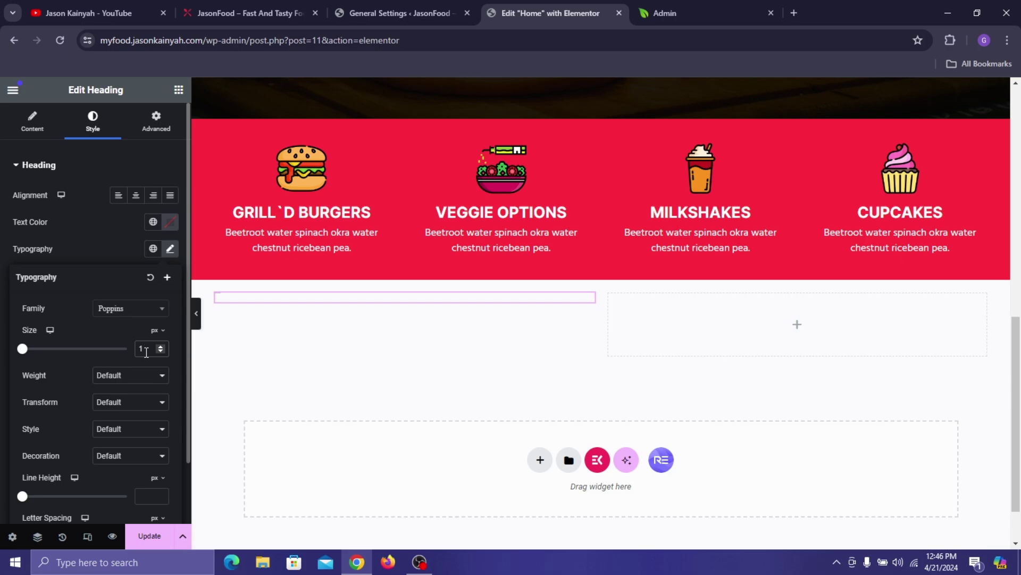
type("7")
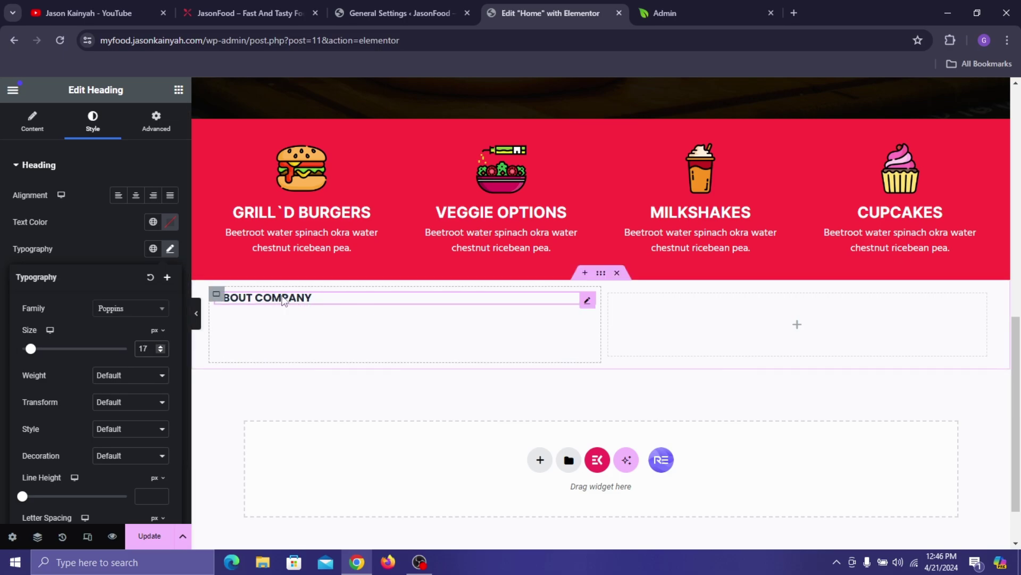
left_click(105, 234)
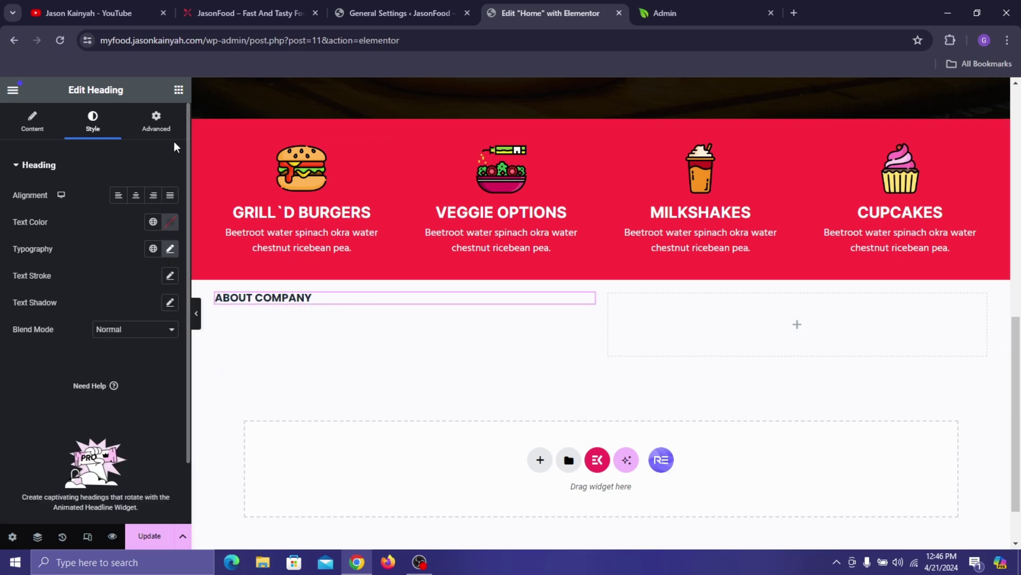
- Give the ABOUT COMPANY heading a solid Pinkish Red background
left_click(161, 128)
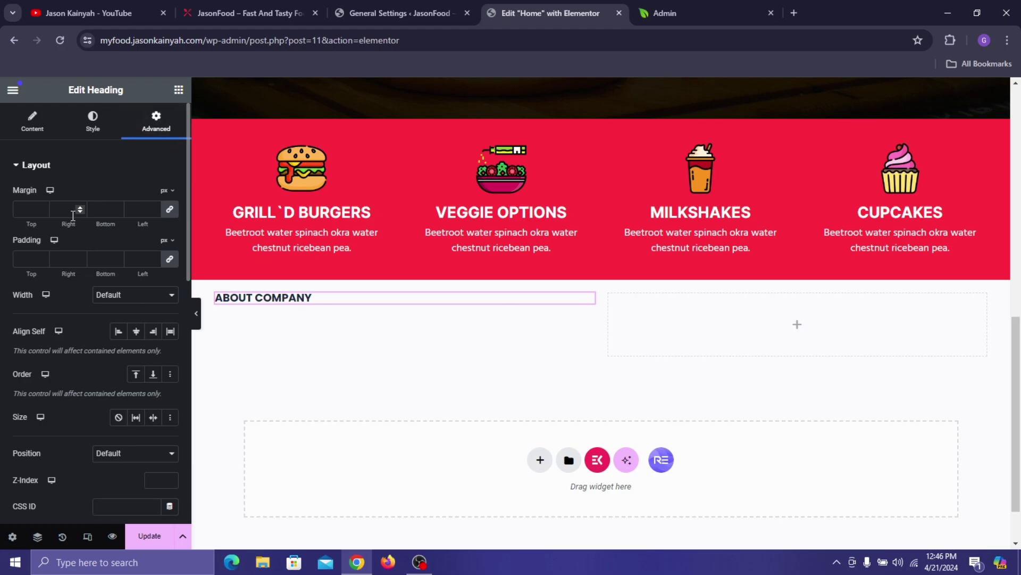
scroll(73, 215, "down", 8)
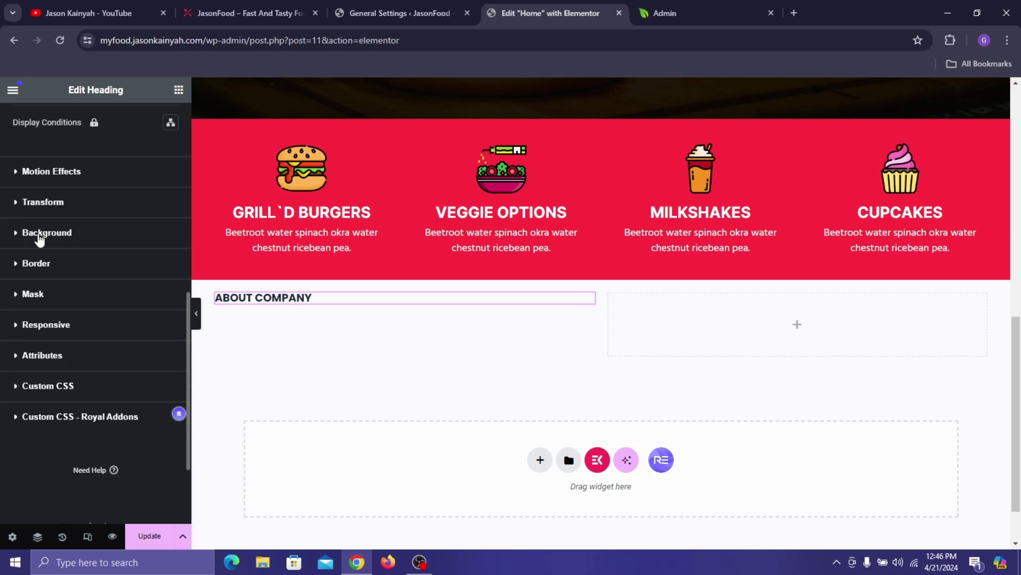
left_click(153, 233)
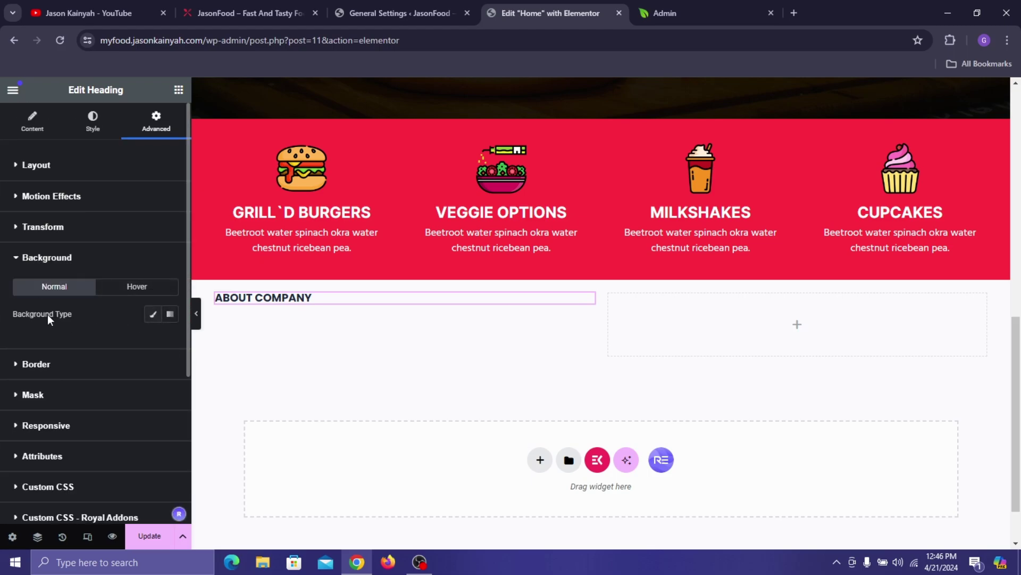
left_click(153, 314)
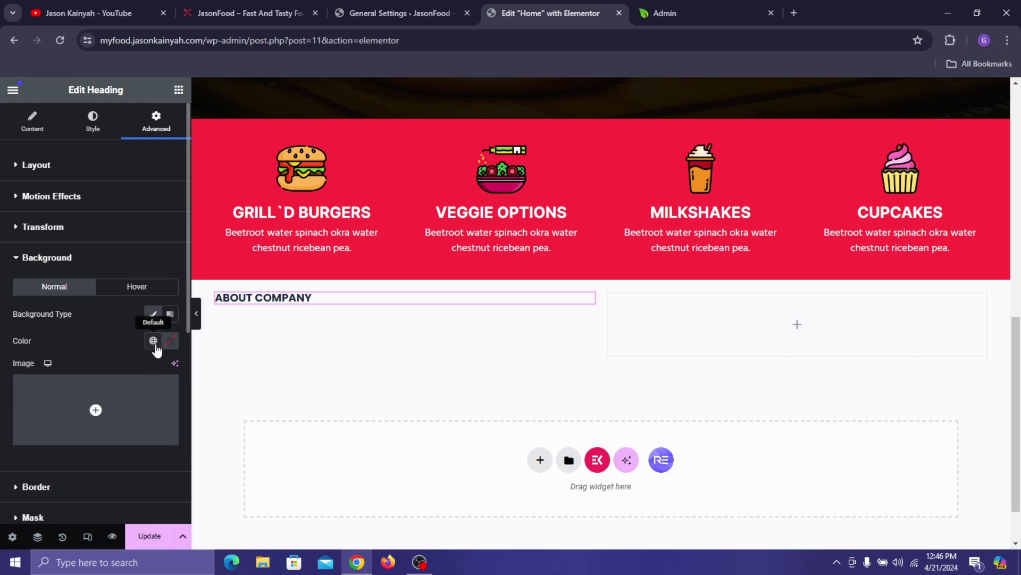
left_click(153, 341)
left_click(80, 306)
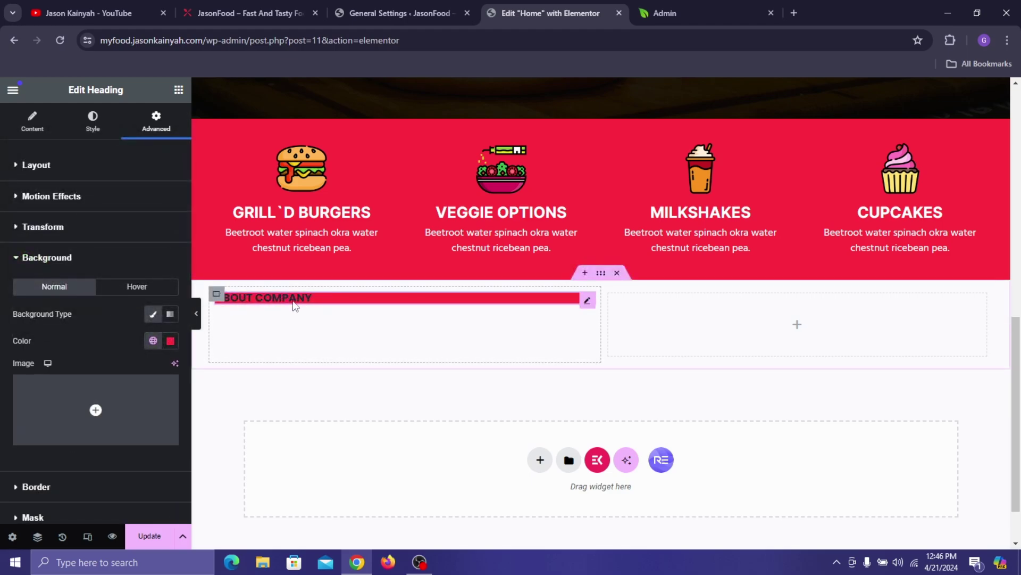
- Unlink the heading's padding and set top and bottom to 8 px
scroll(88, 344, "down", 1)
scroll(83, 247, "up", 1)
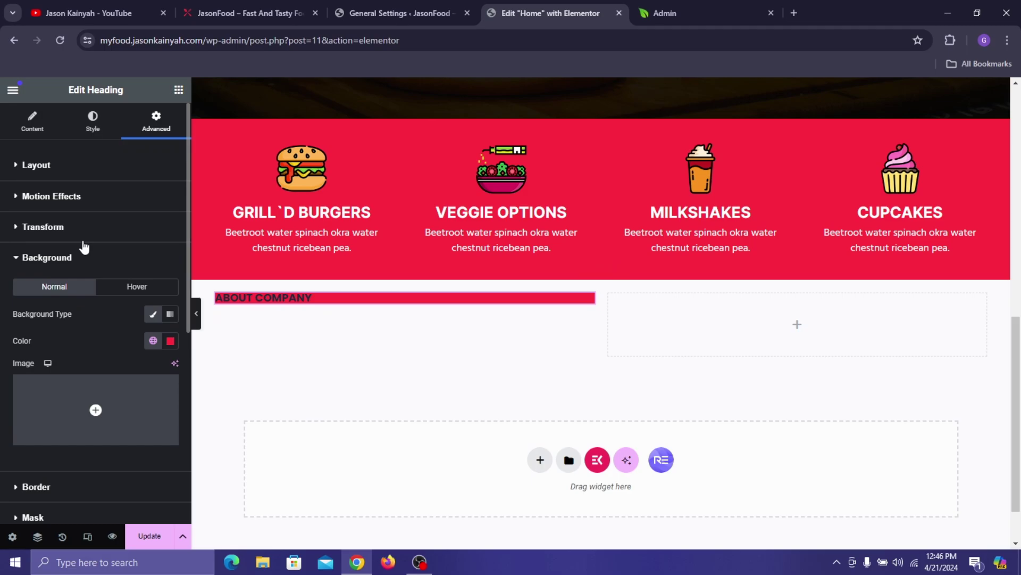
left_click(64, 176)
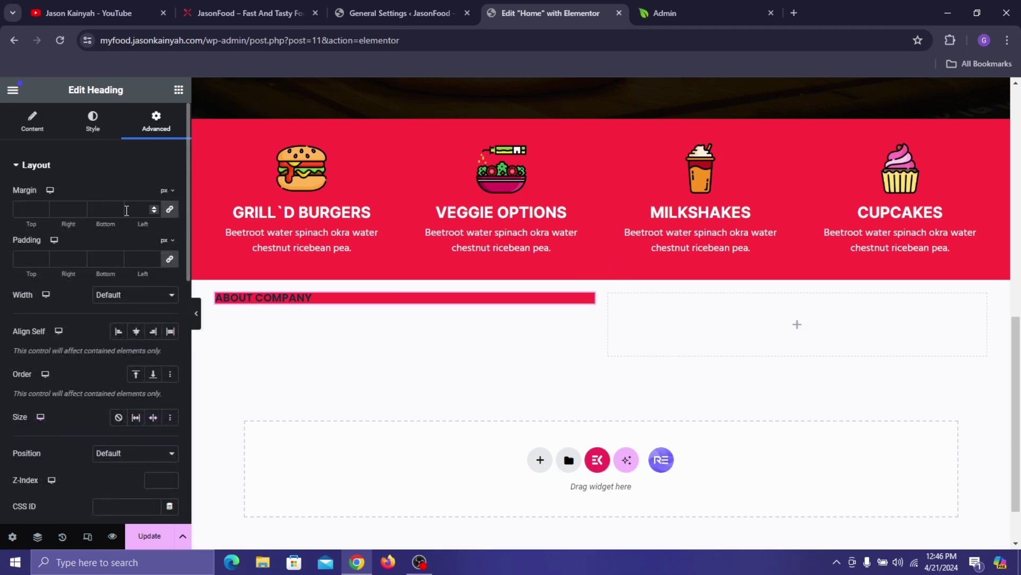
left_click(170, 259)
type("15")
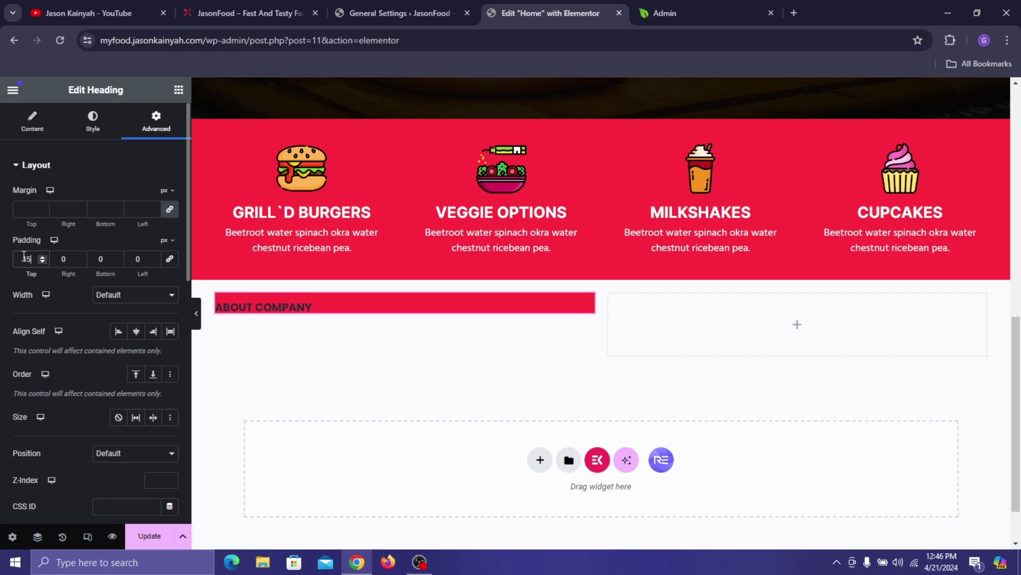
left_click(42, 261)
left_click(43, 261)
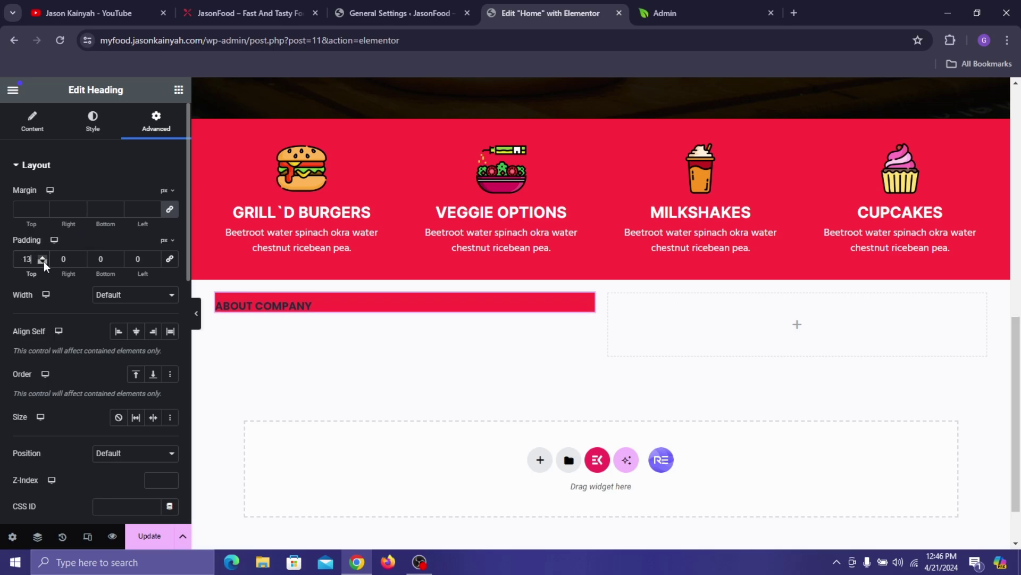
left_click(43, 262)
left_click(42, 261)
left_click(42, 261)
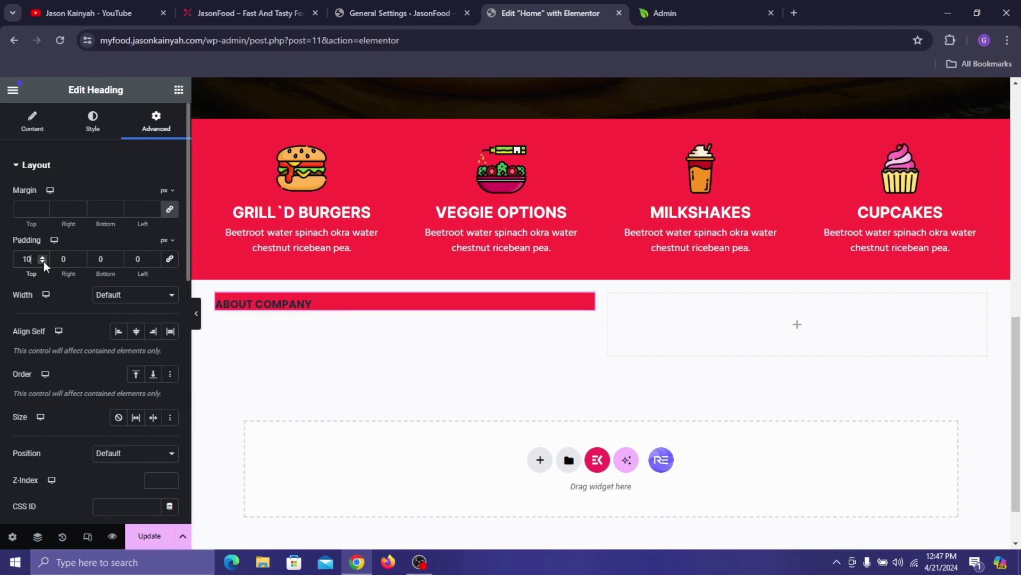
left_click(94, 261)
type("1")
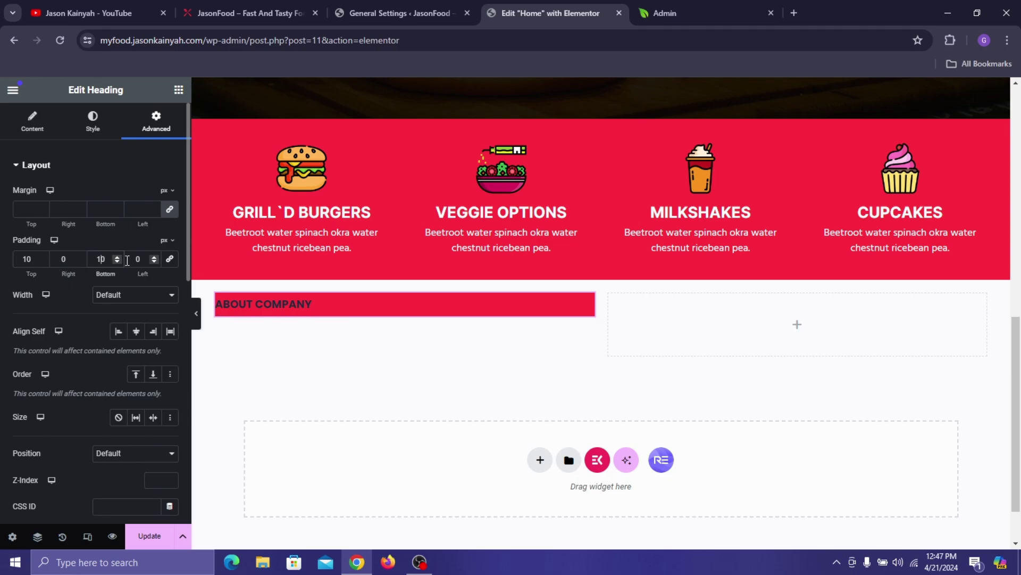
left_click(114, 261)
left_click(113, 260)
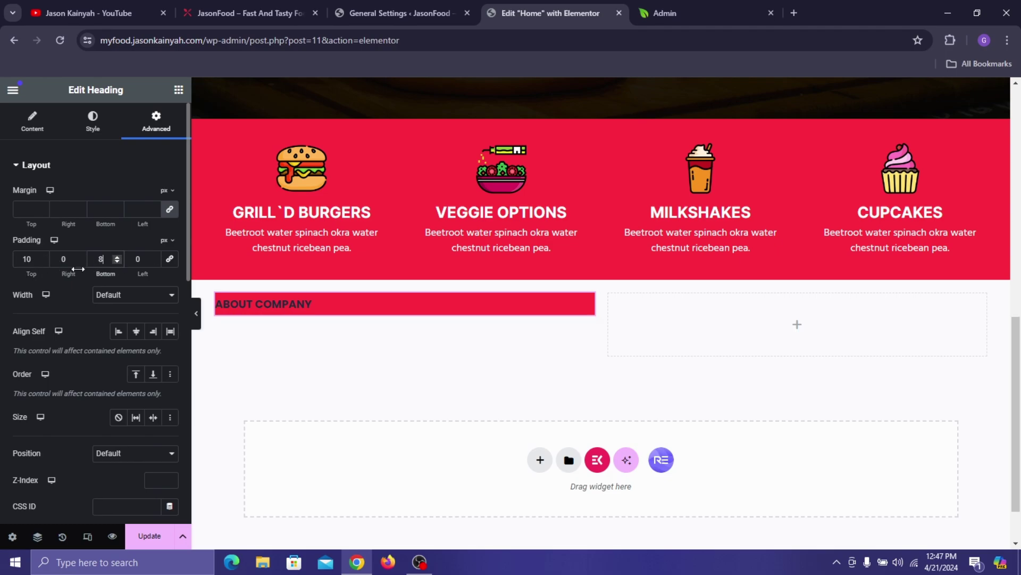
left_click(43, 262)
left_click(44, 263)
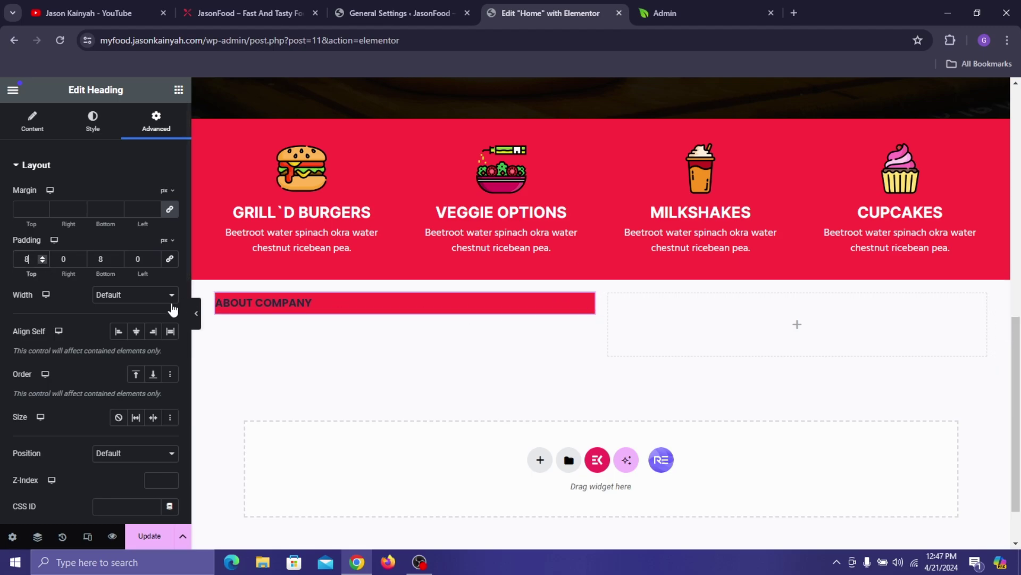
- Give the heading a custom width of 28% and align it to the column start
left_click(152, 294)
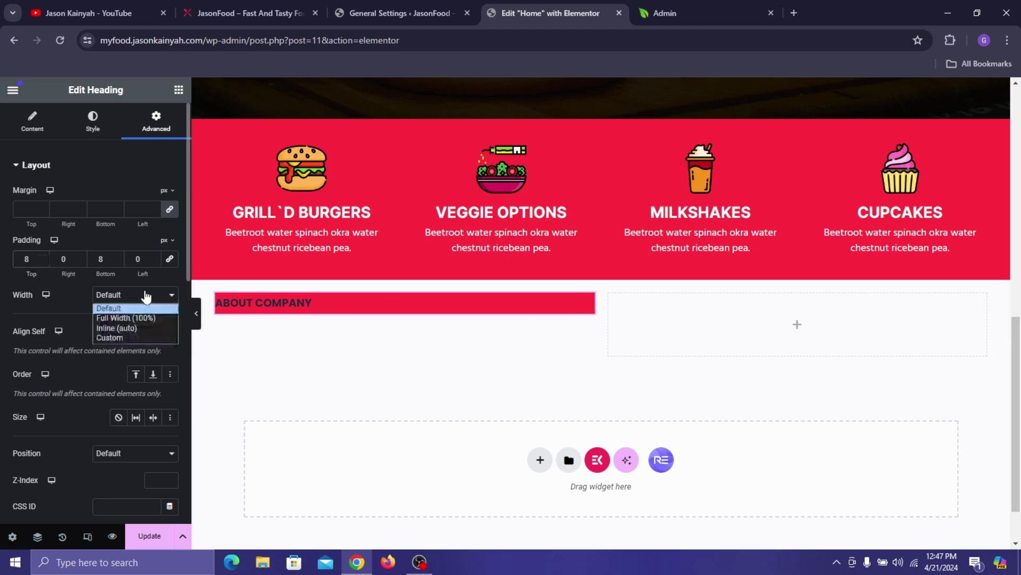
left_click(131, 339)
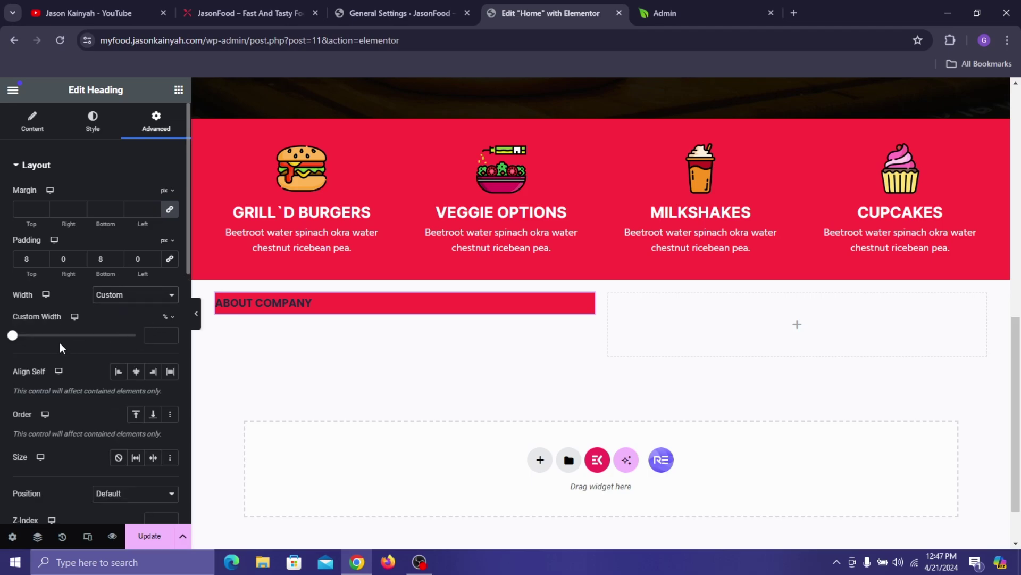
left_click_drag(13, 336, 49, 378)
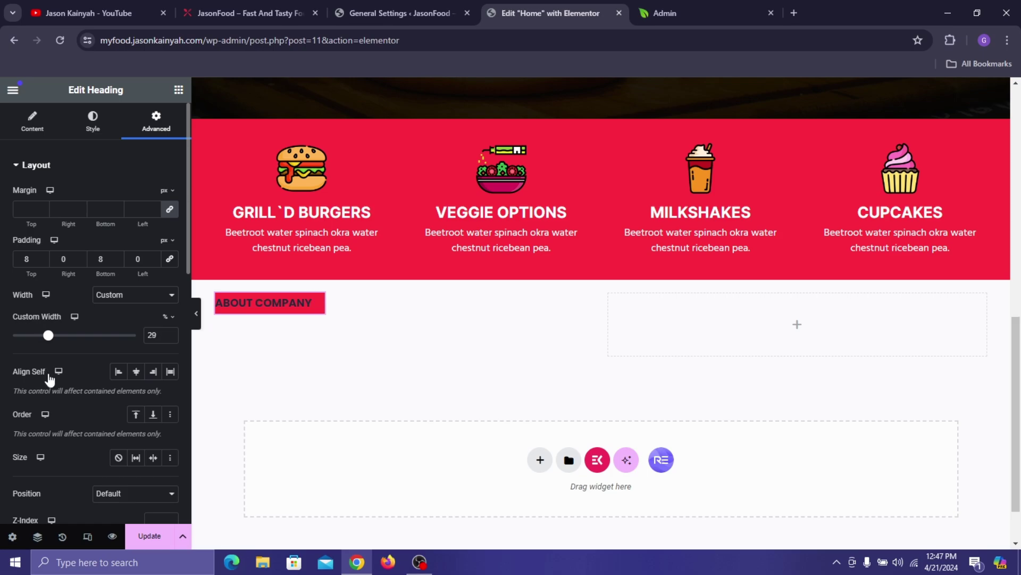
left_click(169, 338)
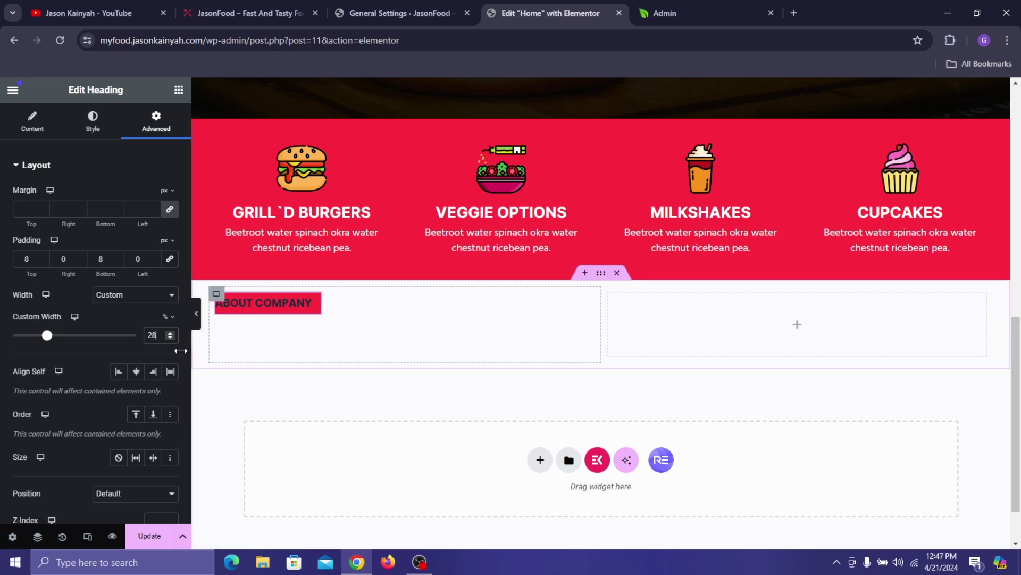
left_click(134, 375)
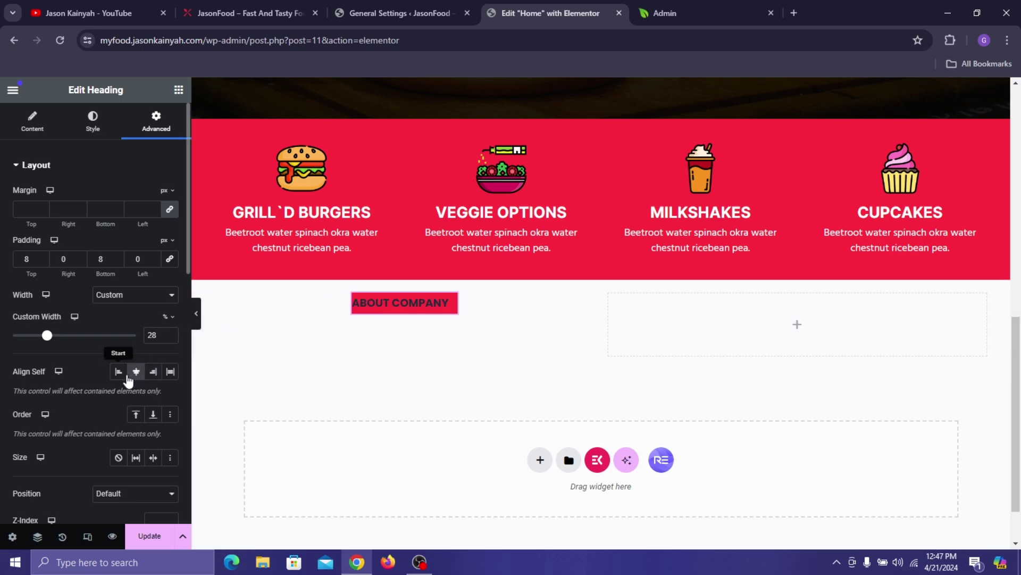
left_click(125, 376)
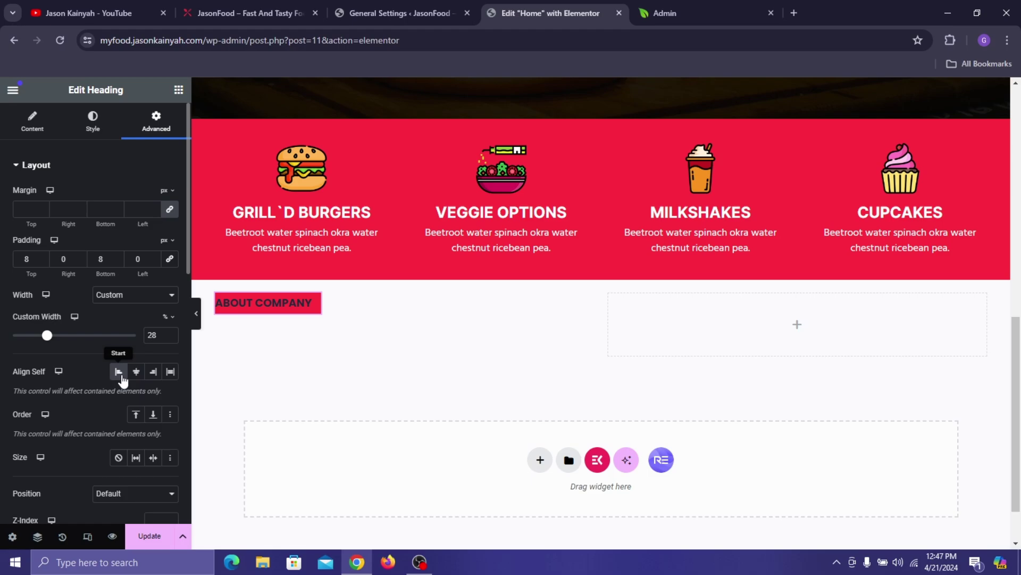
- Centre the ABOUT COMPANY text inside its box
left_click(96, 131)
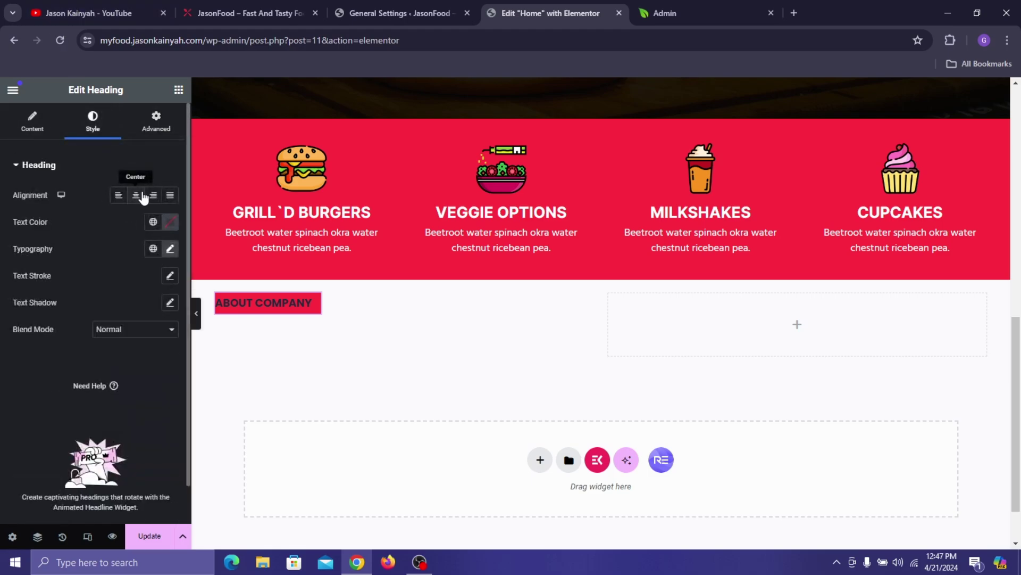
left_click(140, 197)
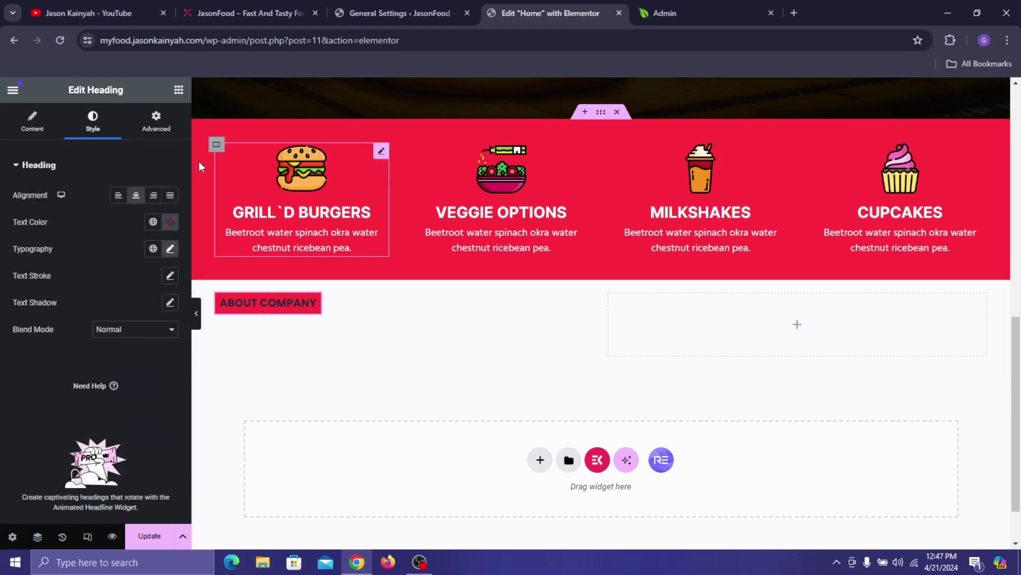
left_click(158, 128)
scroll(56, 319, "down", 10)
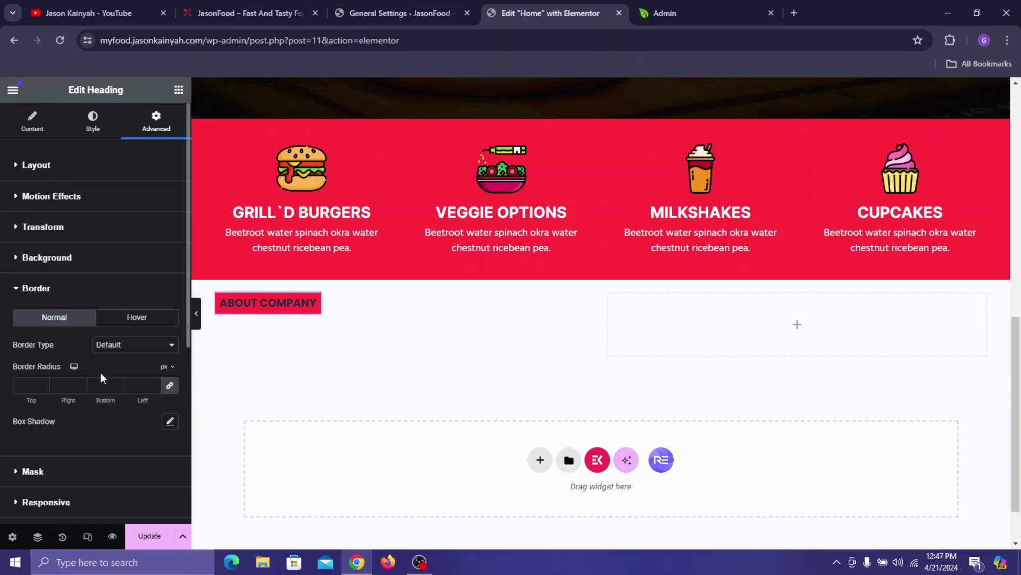
- Give the ABOUT COMPANY label a solid 5 px border in the global red color
left_click(118, 346)
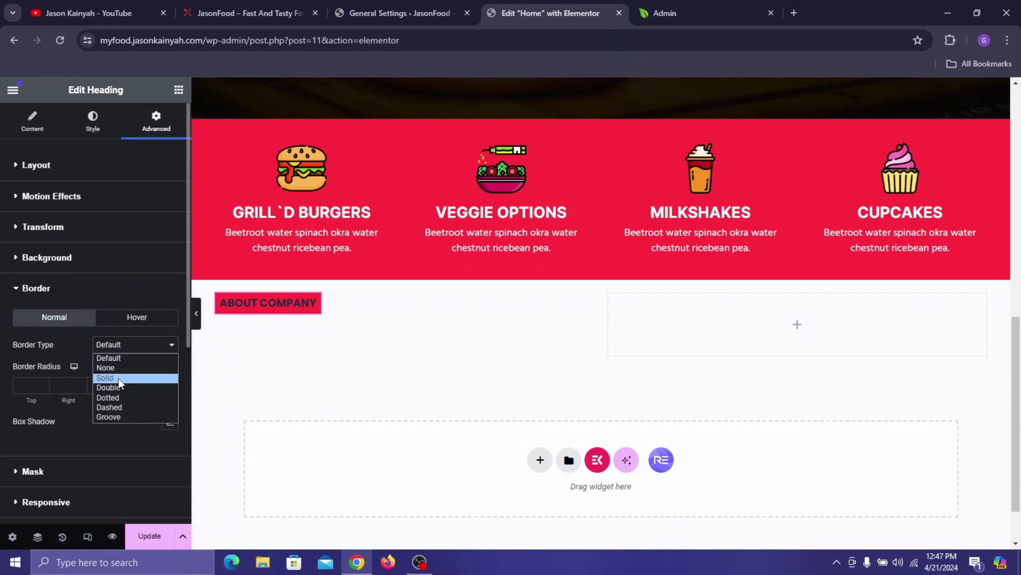
left_click(119, 379)
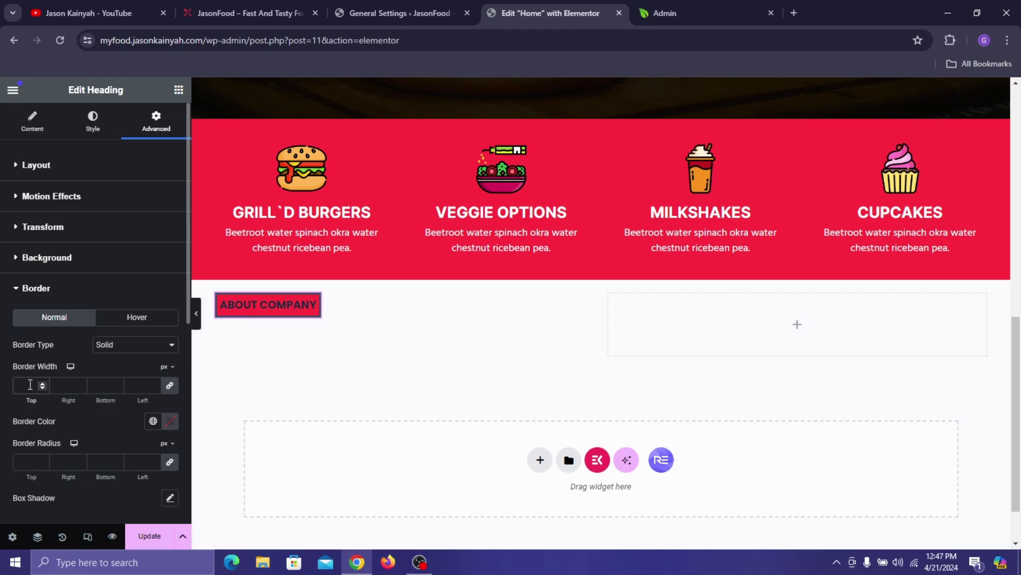
left_click(31, 385)
type("6")
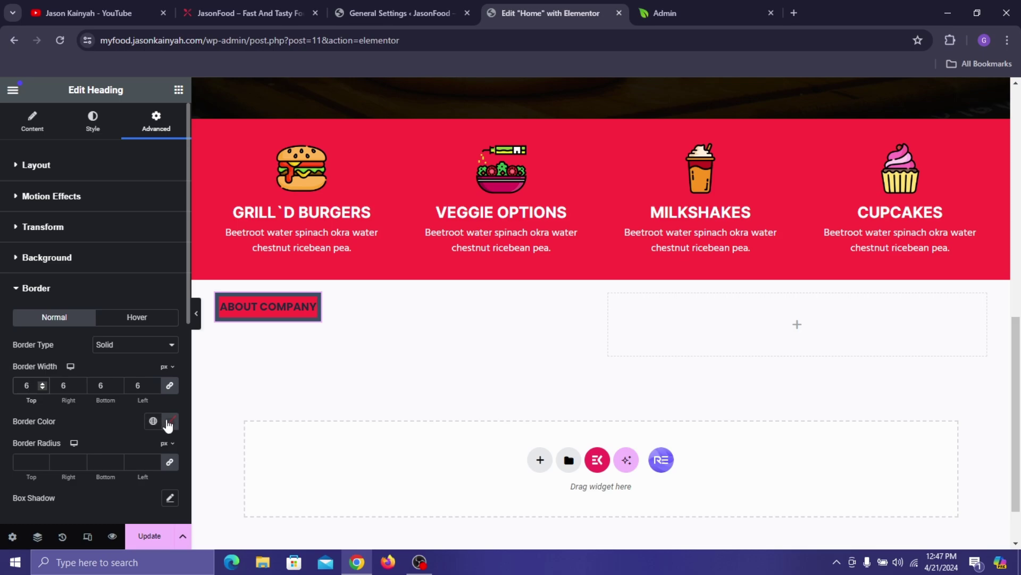
left_click(153, 421)
left_click(48, 387)
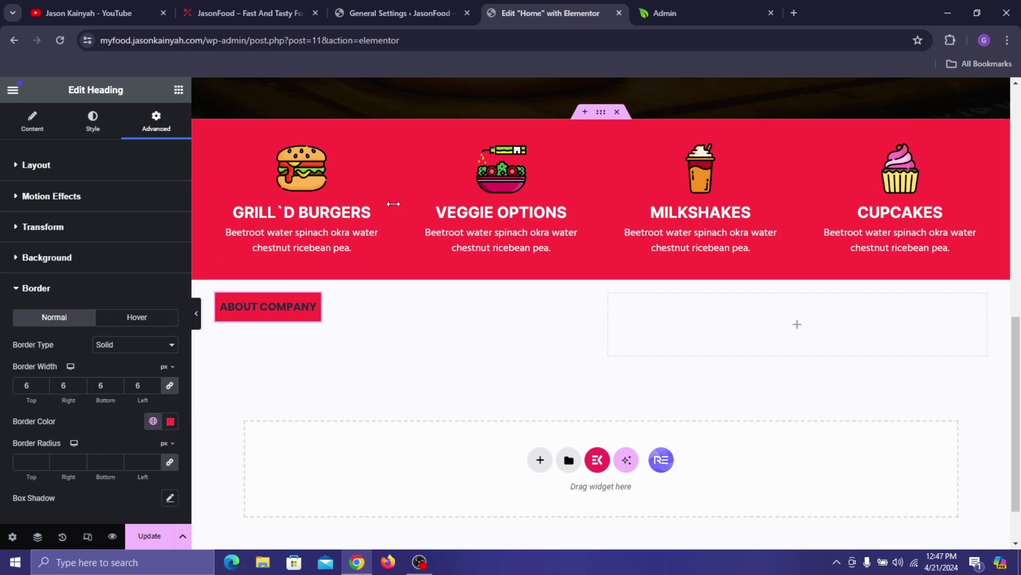
left_click(43, 388)
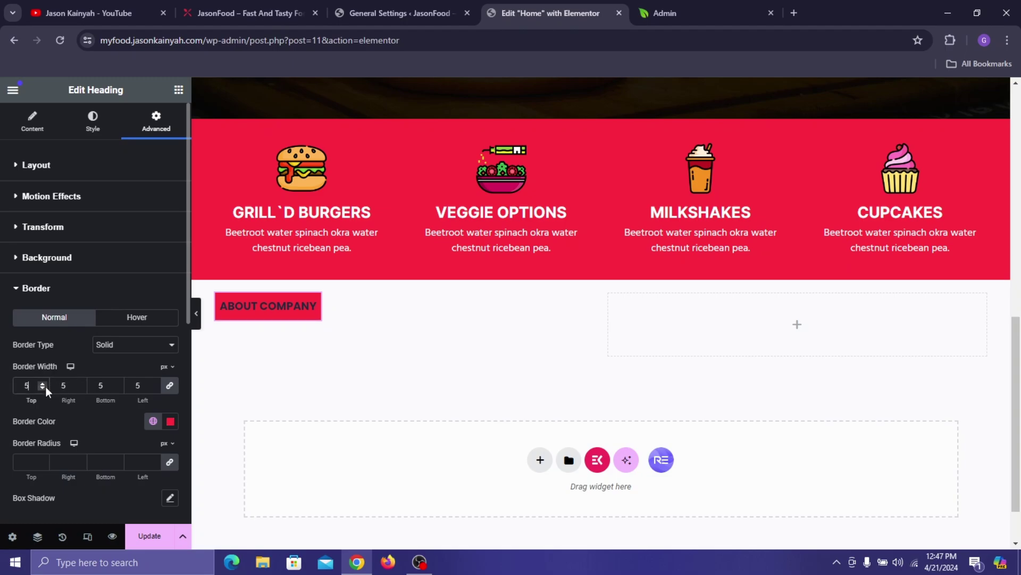
- Reduce the label's top and bottom padding to 5 px
left_click(81, 174)
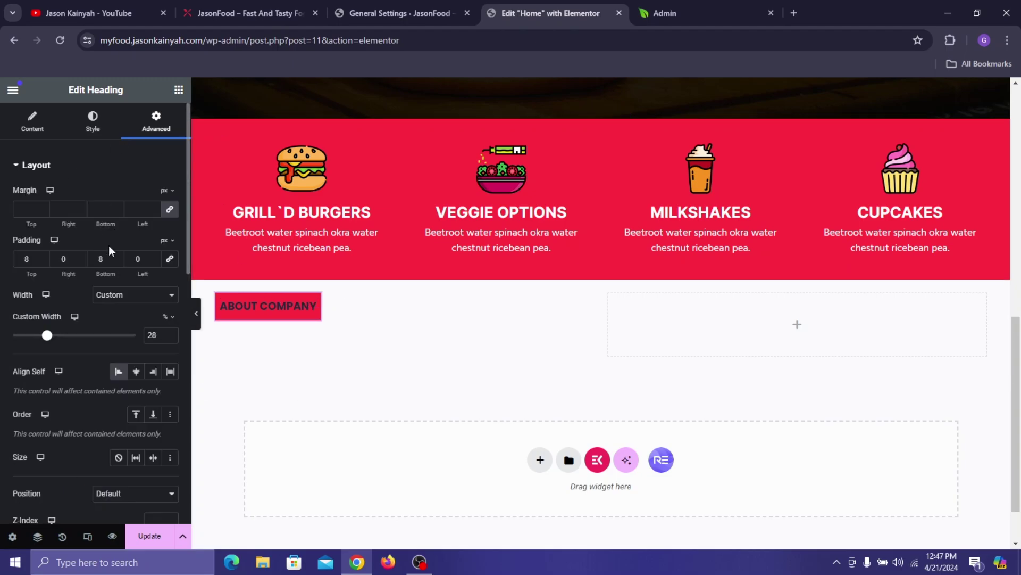
left_click(117, 260)
left_click(117, 261)
left_click(117, 260)
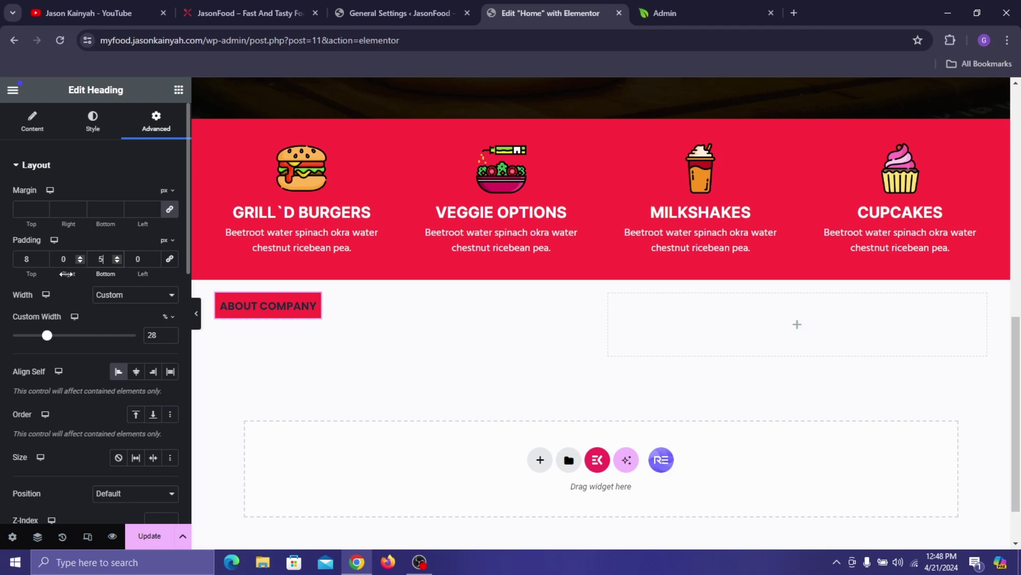
left_click(41, 262)
left_click(42, 261)
left_click(41, 261)
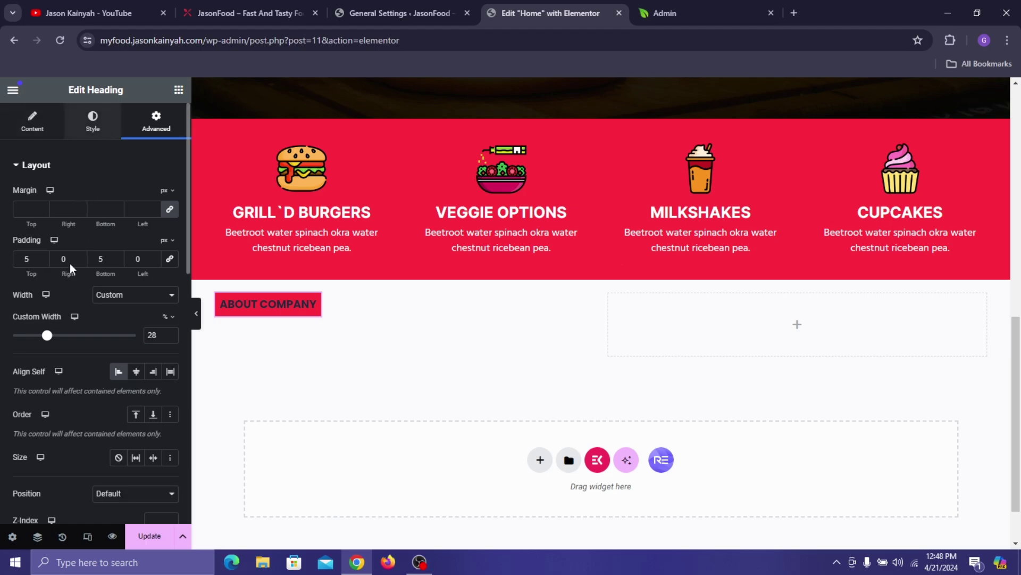
left_click(93, 122)
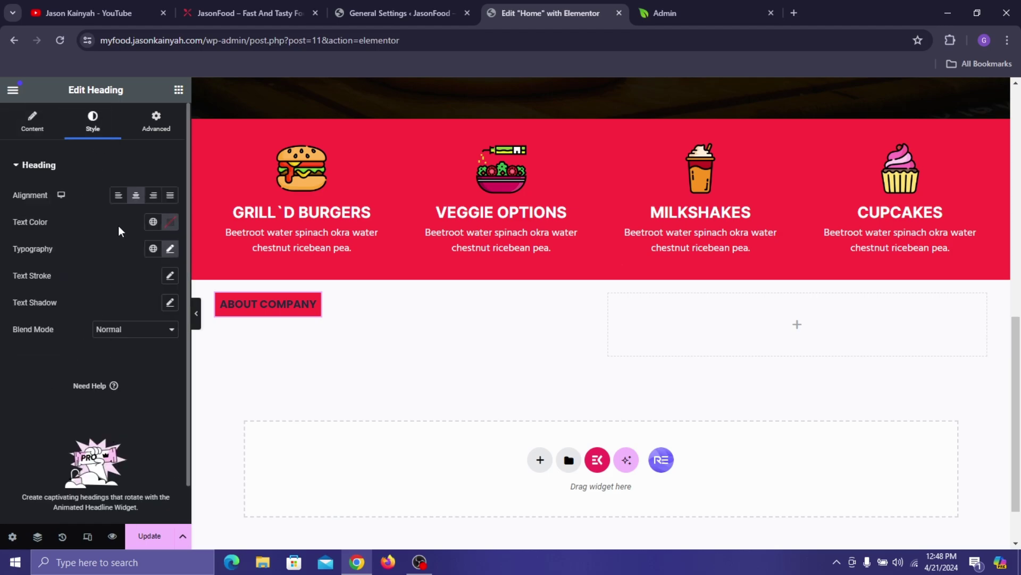
- Make the ABOUT COMPANY label text white
left_click(169, 222)
mouse_move(169, 366)
left_mouse_down()
mouse_move(130, 330)
mouse_move(96, 256)
left_mouse_up()
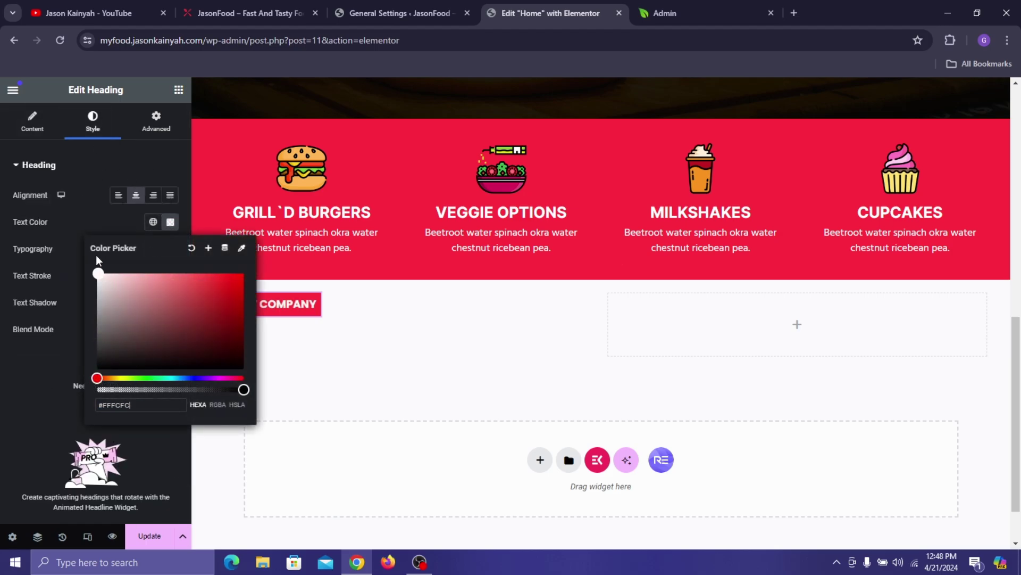
left_click(68, 231)
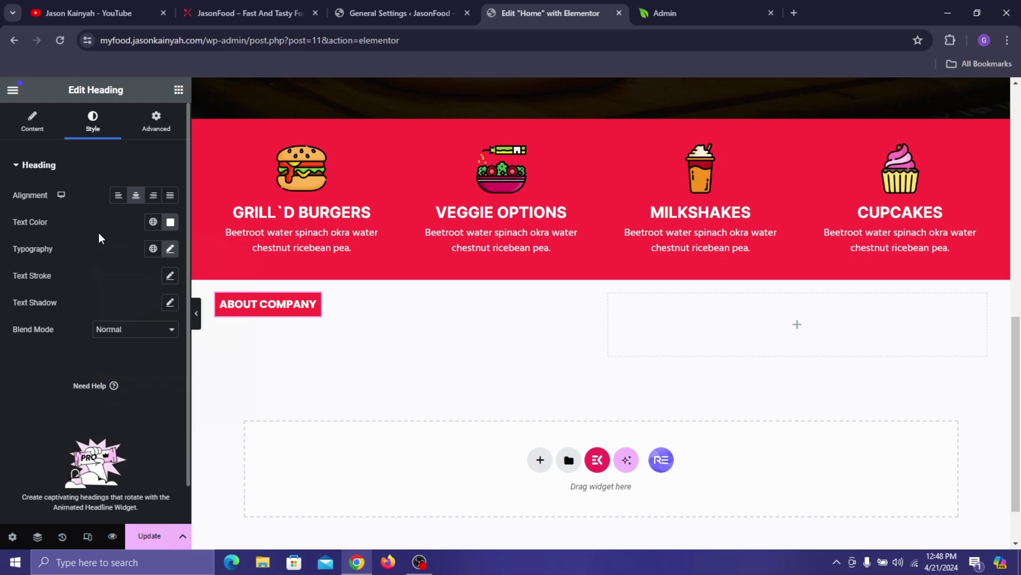
- Set the label's typography to weight 600 and size 16 px, matching the live site
left_click(170, 249)
left_click(129, 378)
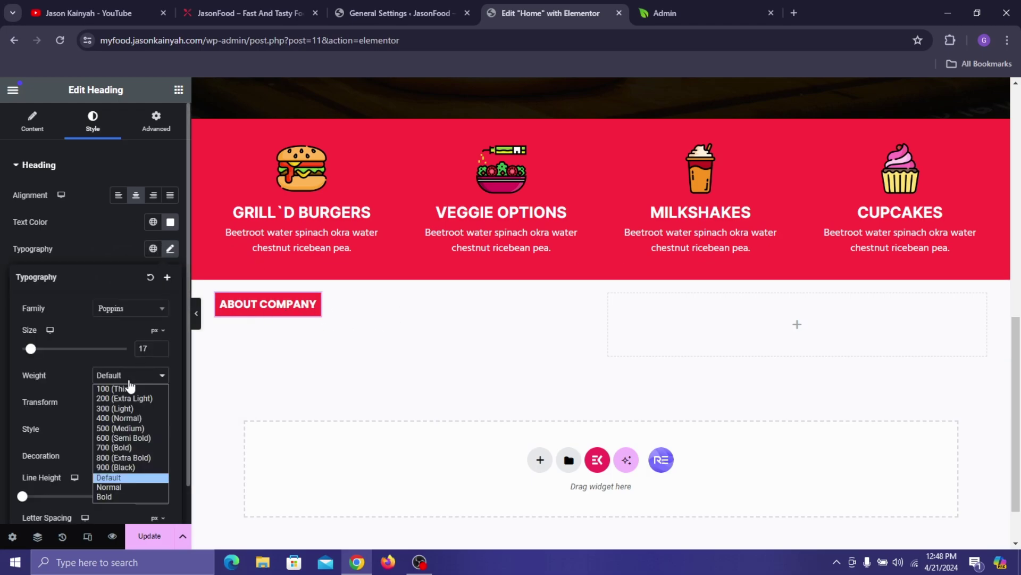
left_click(123, 438)
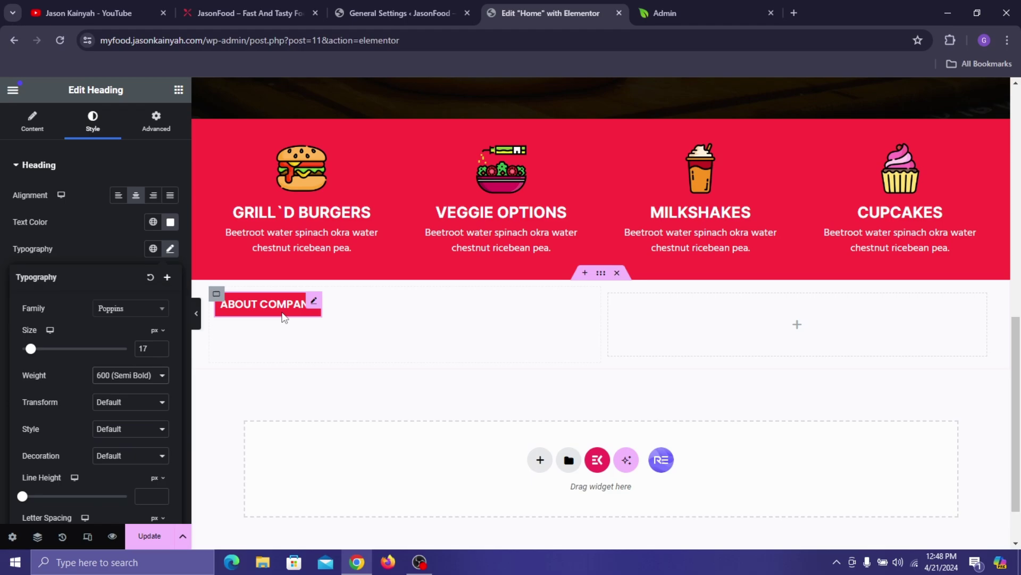
left_click(269, 7)
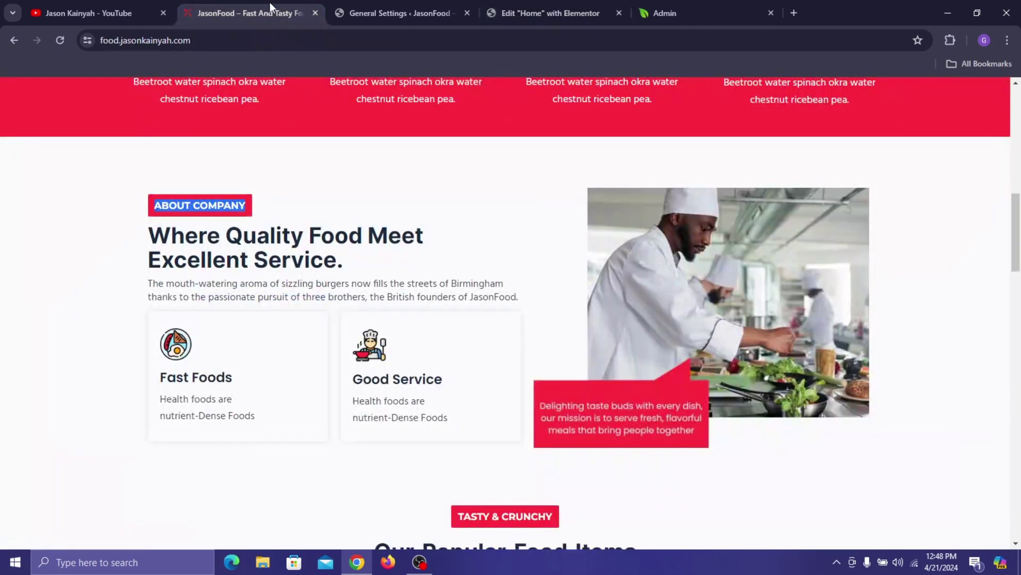
left_click(331, 180)
left_click(564, 1)
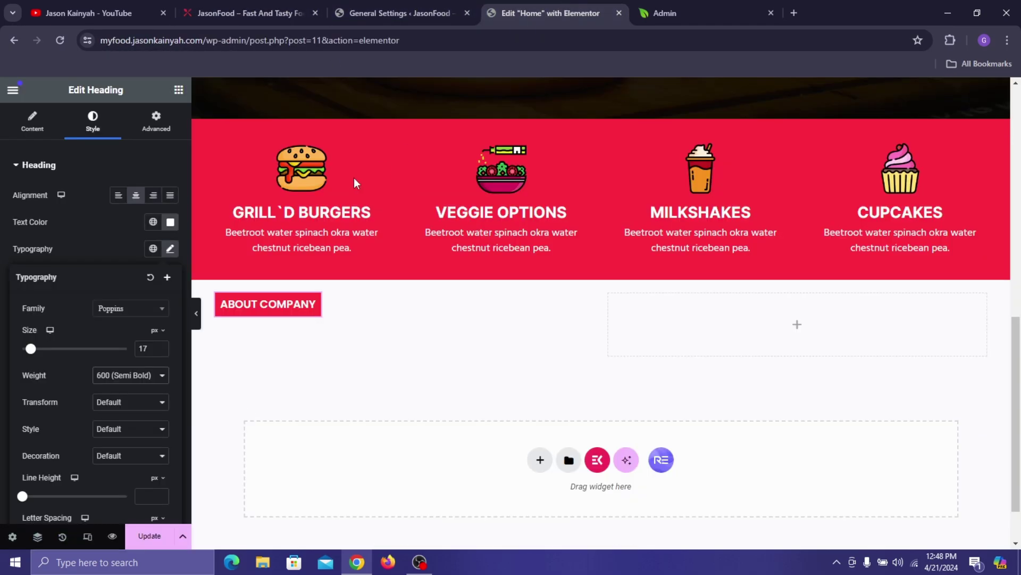
left_click(162, 352)
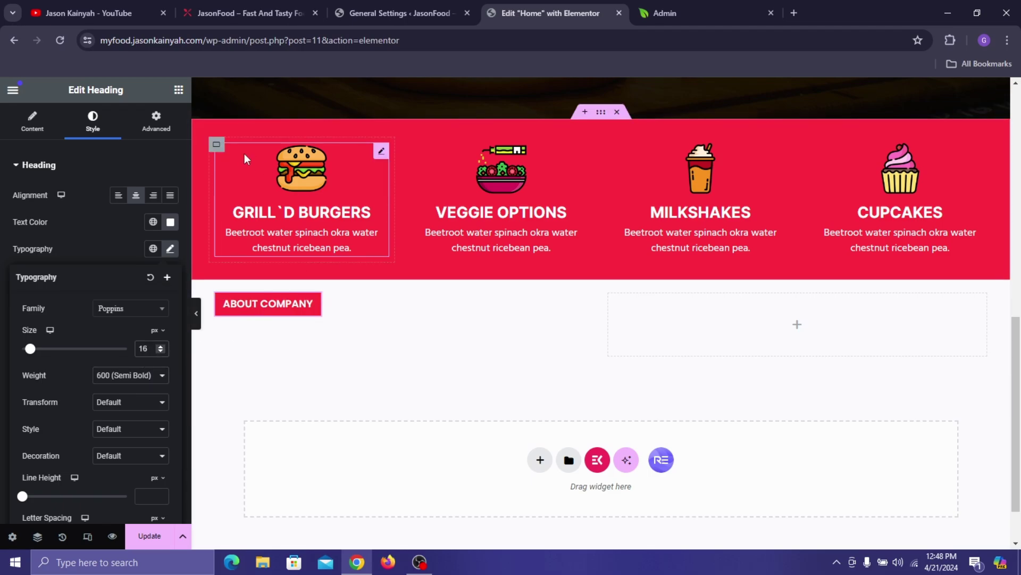
left_click(193, 1)
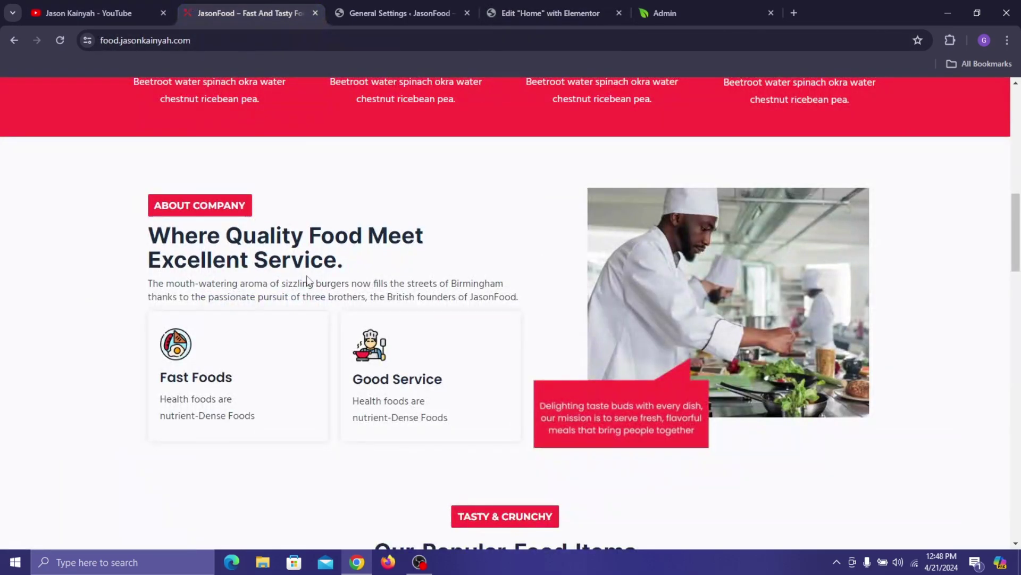
left_click(525, 1)
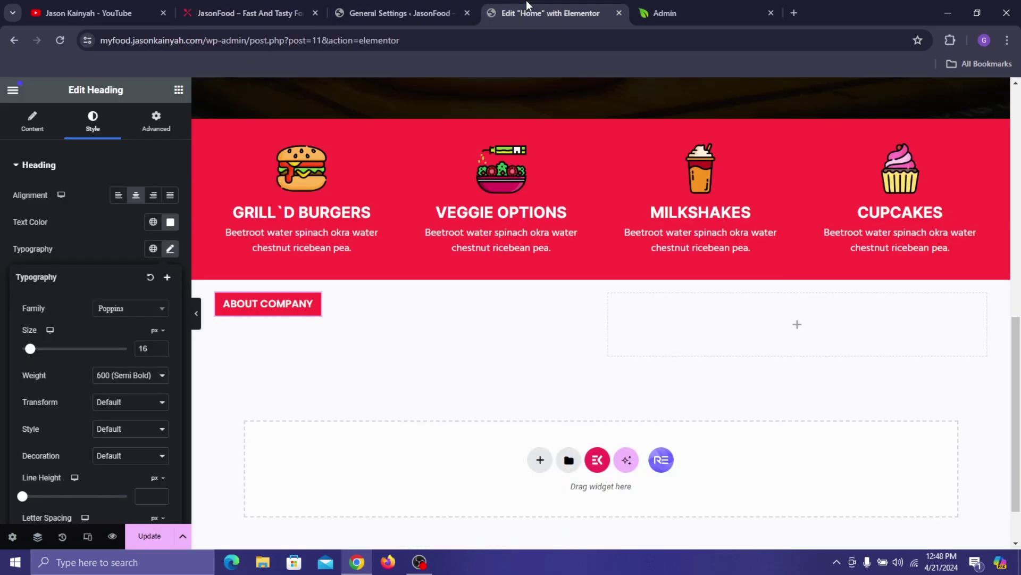
- Change the label font to Montserrat with 700 (Bold) weight, then compare with the live site
left_click(139, 311)
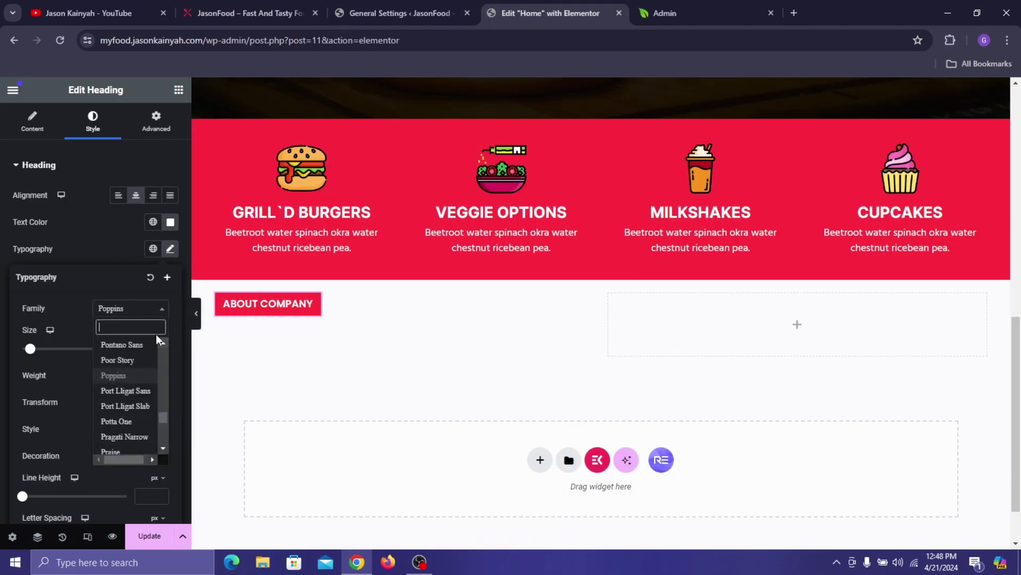
type("moi")
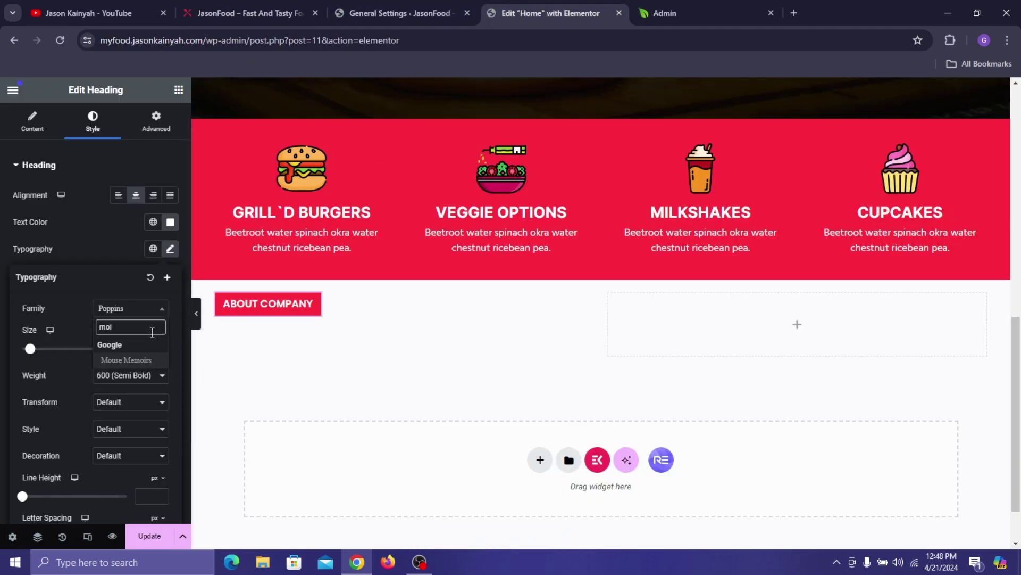
key("BackSpace")
type("ntse")
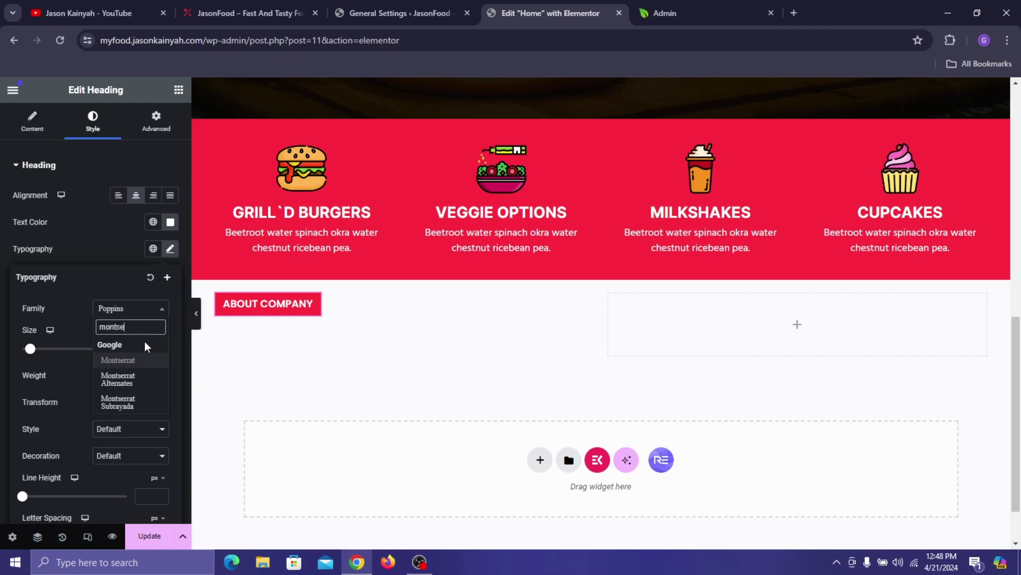
left_click(136, 362)
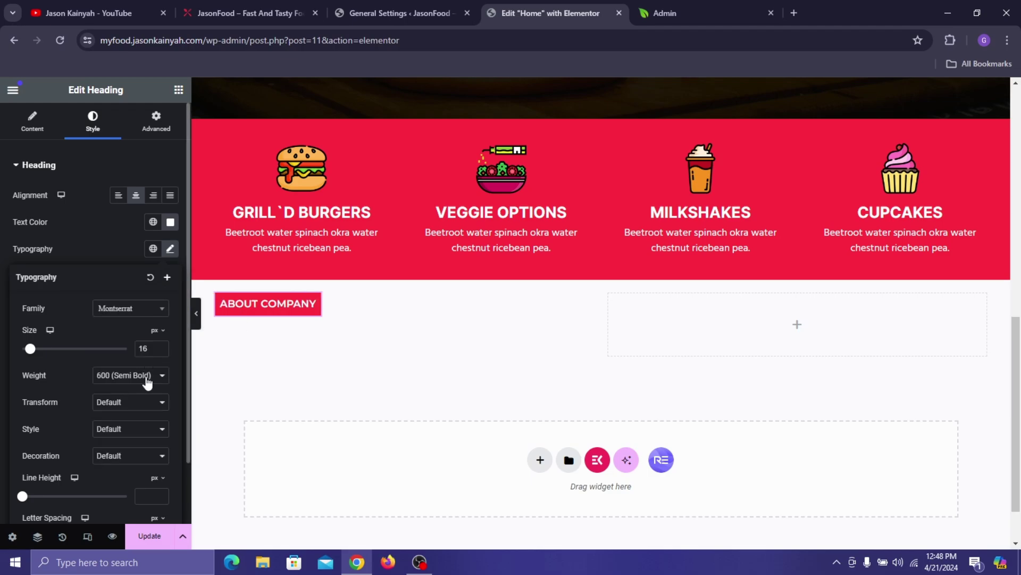
left_click(148, 376)
left_click(132, 445)
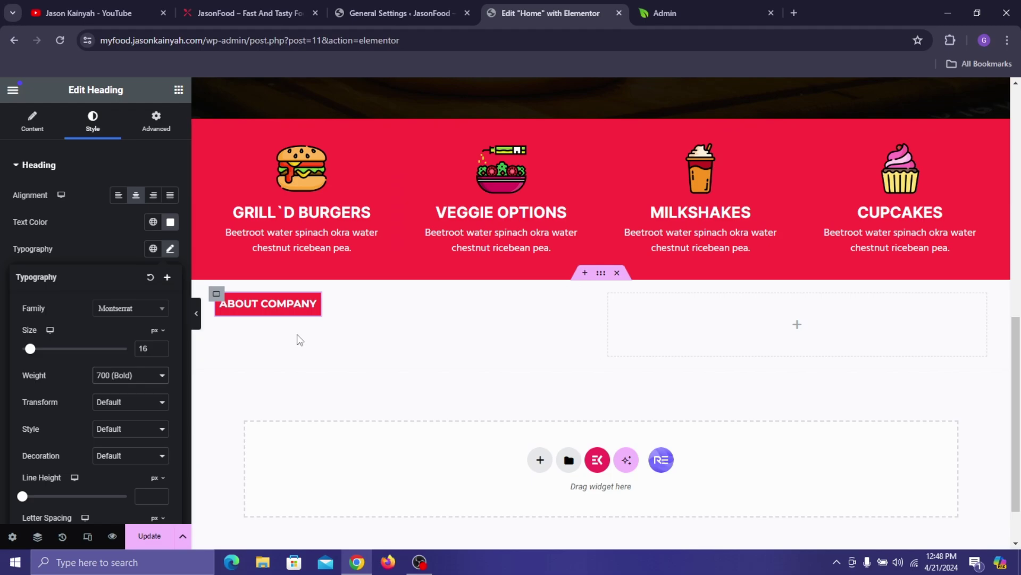
left_click(238, 10)
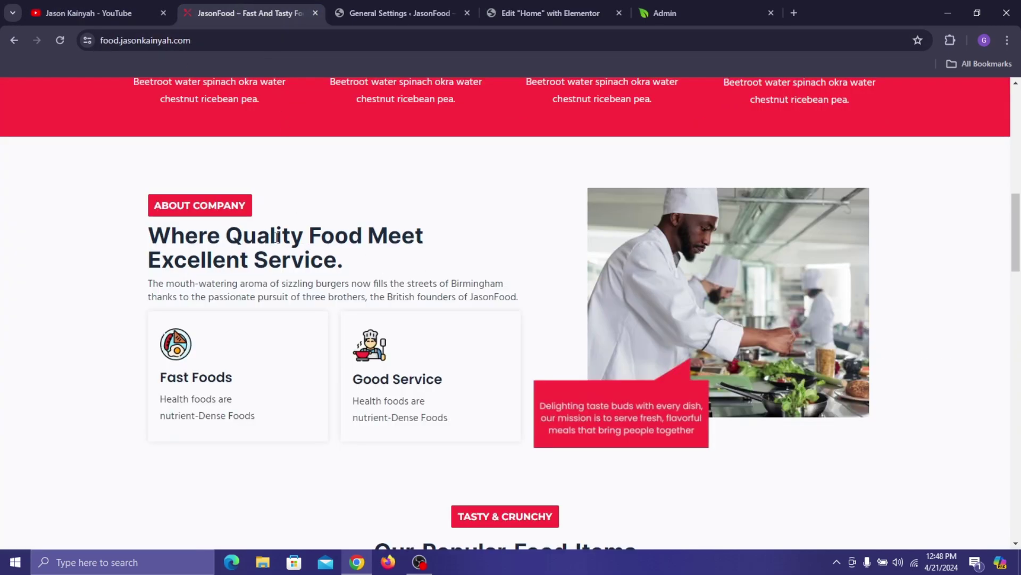
left_click(548, 13)
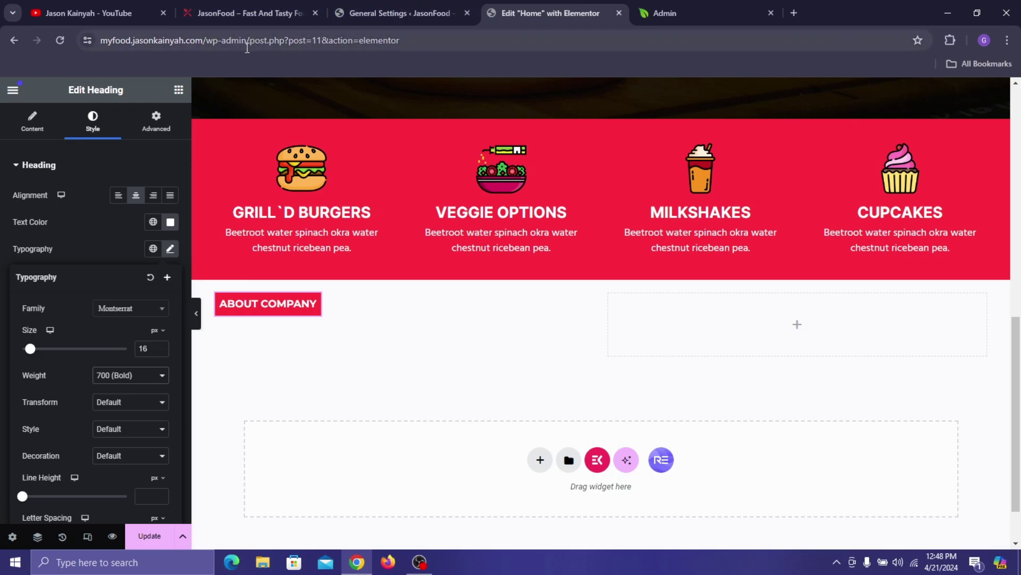
- Add a Heading widget below ABOUT COMPANY and paste the live site's heading text as its title
left_click(179, 89)
left_click_drag(33, 367, 279, 319)
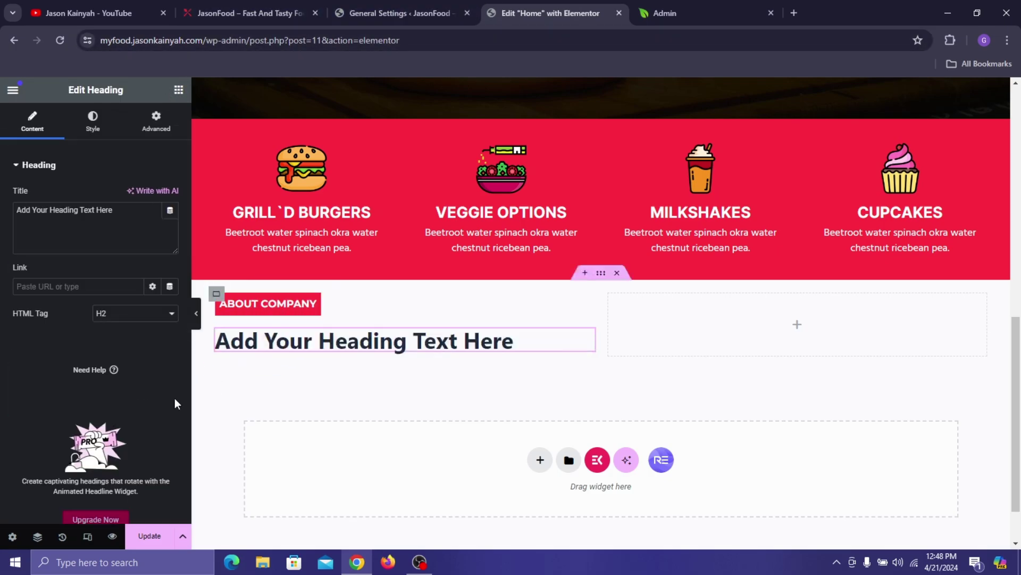
left_click(264, 11)
double_click(267, 235)
triple_click(267, 235)
key("super+c")
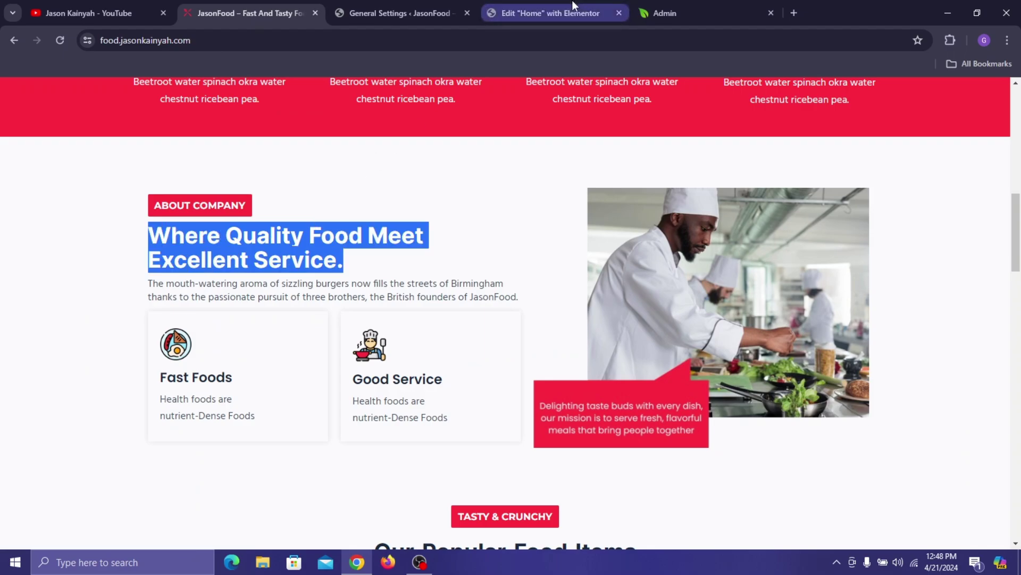
left_click(574, 4)
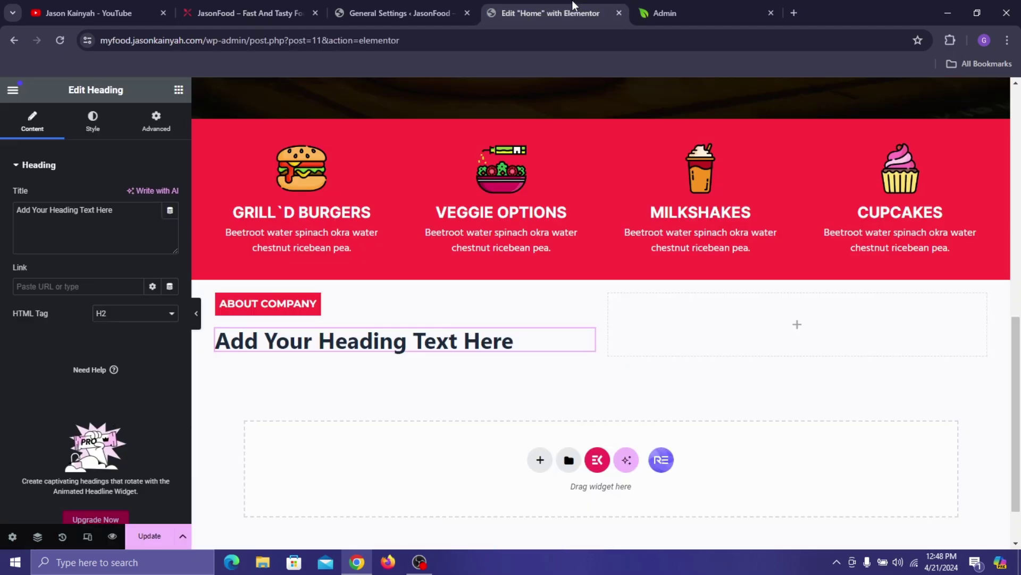
triple_click(85, 221)
right_click(85, 221)
left_click(130, 296)
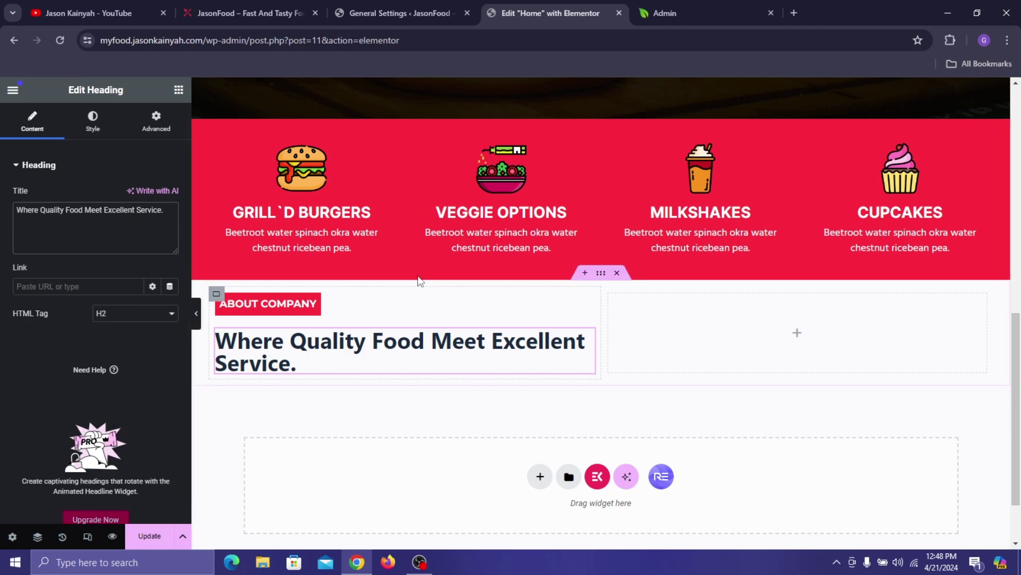
- Insert a <br> after 'Meet' so the heading breaks onto two lines like the live site
left_click(297, 11)
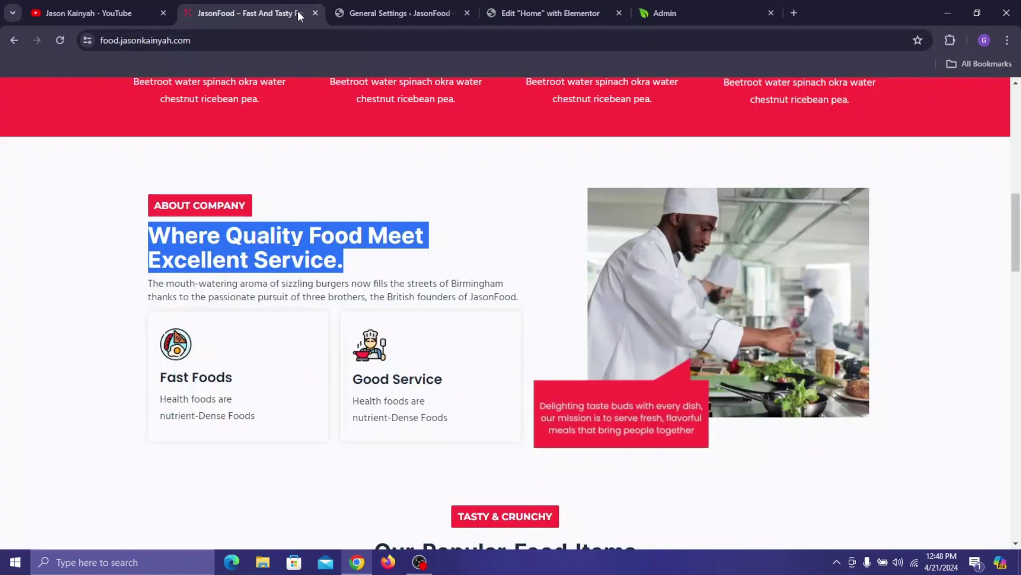
left_click(381, 216)
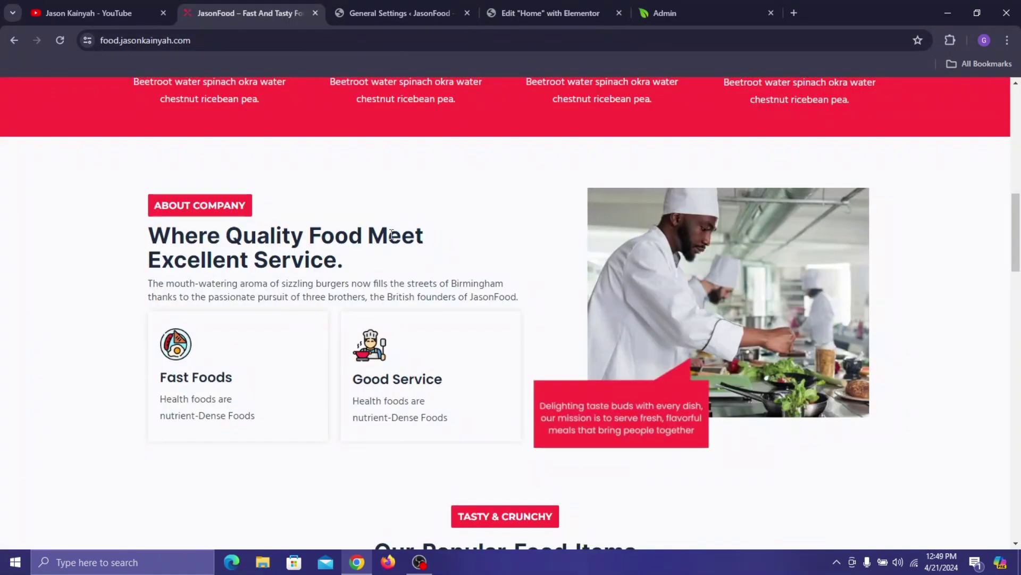
left_click(554, 7)
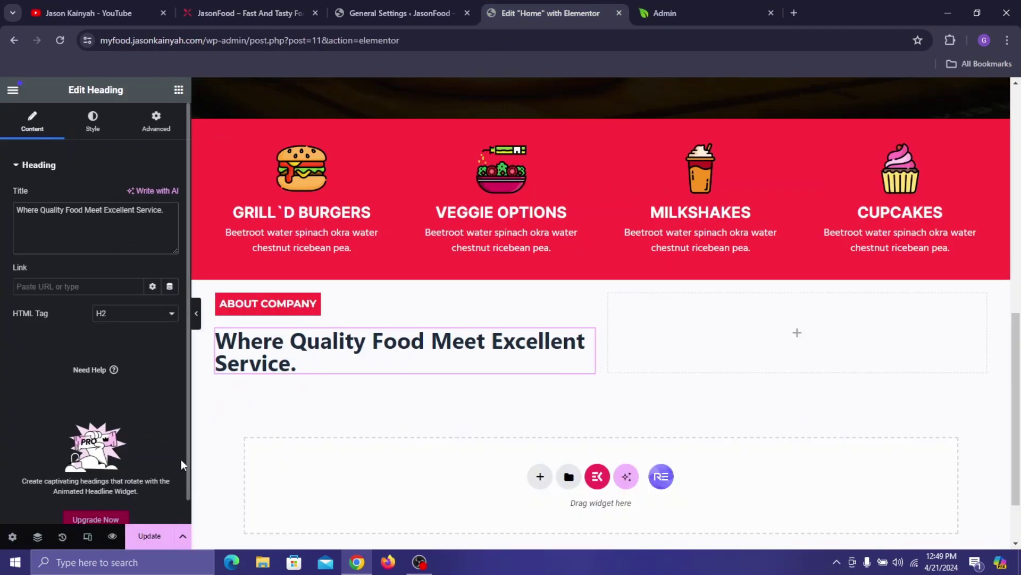
type("<br")
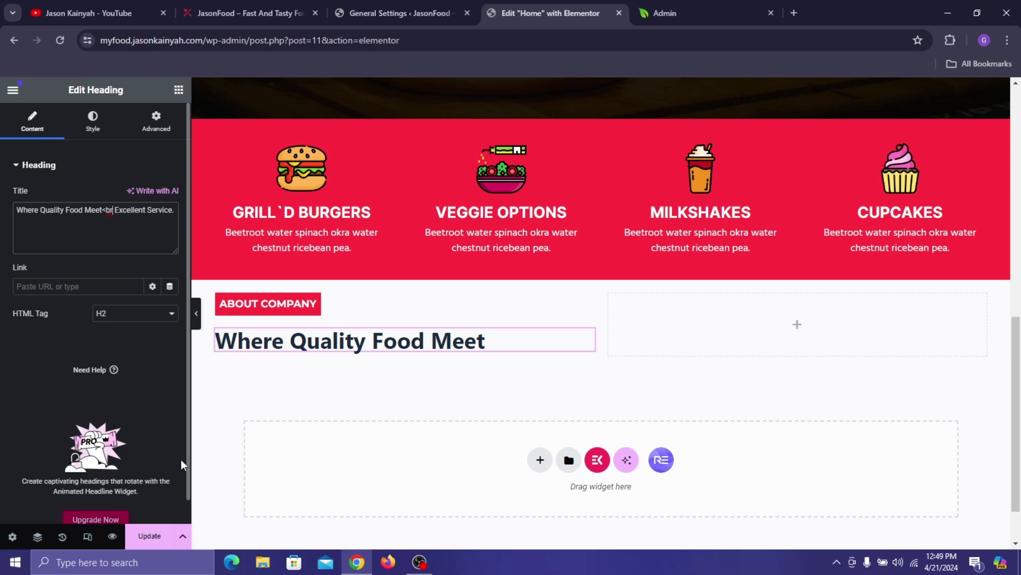
type(">")
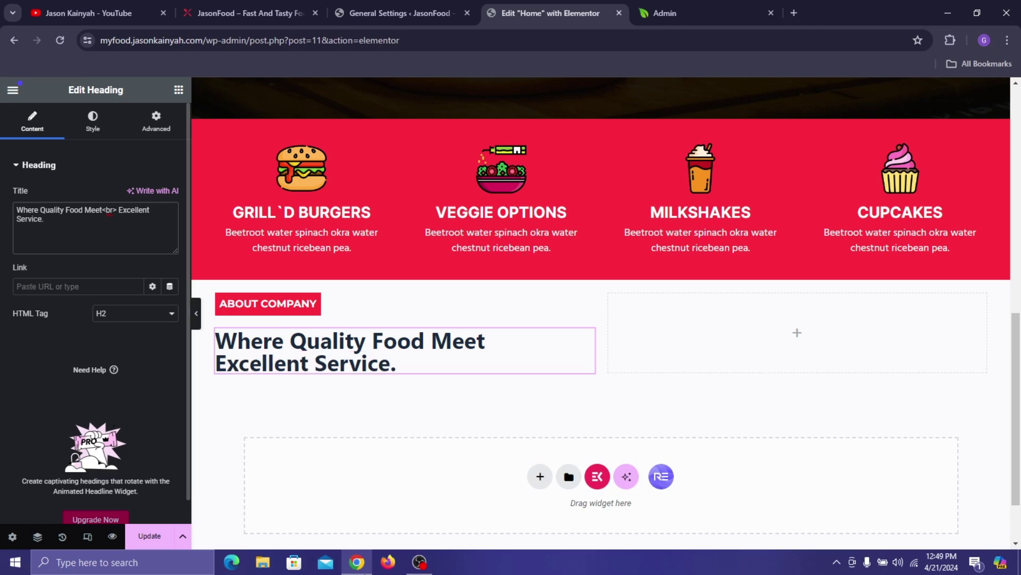
left_click(268, 11)
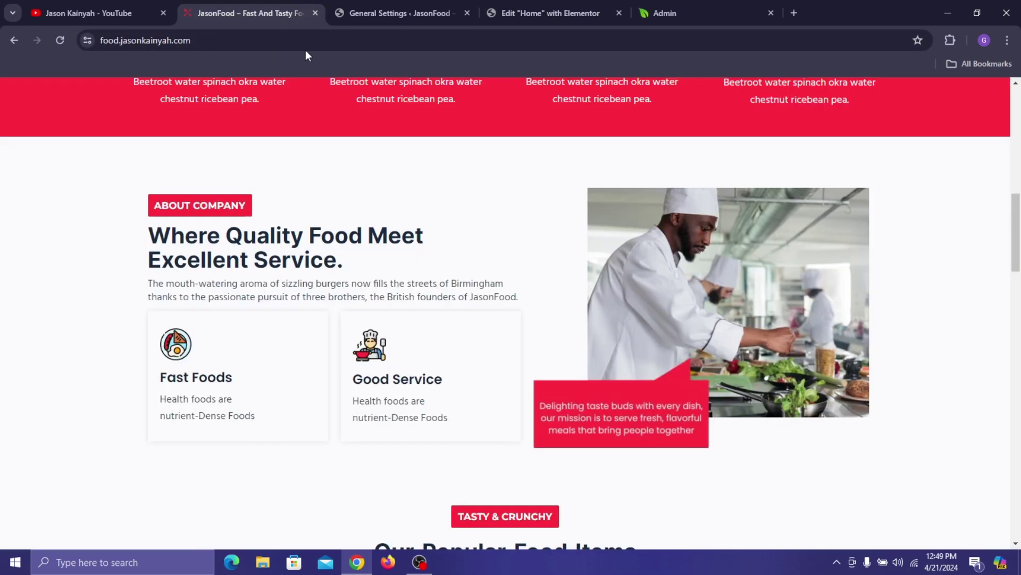
left_click(553, 13)
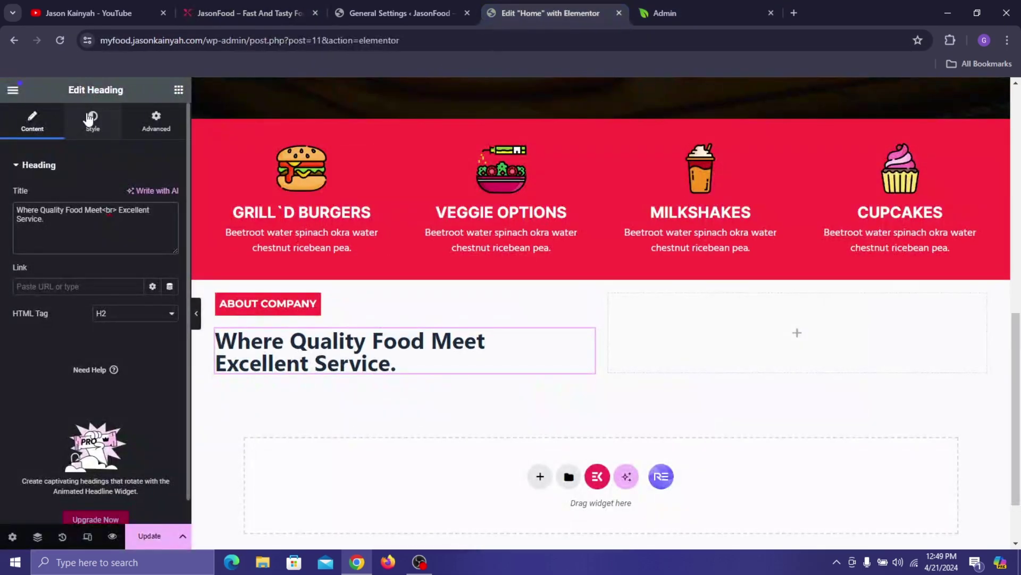
- Set the 'Where Quality Food Meet Excellent Service.' heading's typography family to Inter
left_click(93, 122)
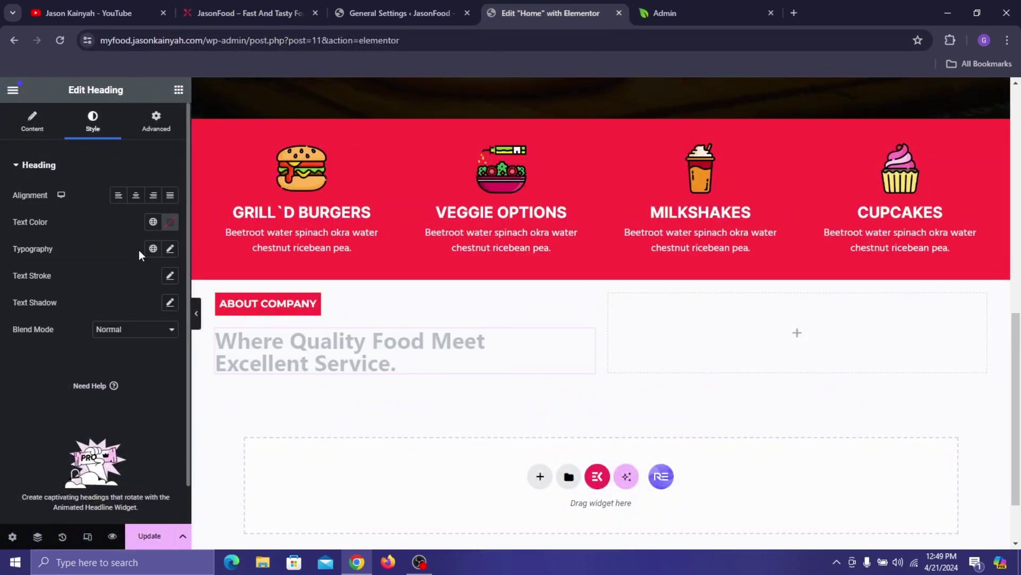
left_click(170, 249)
left_click(144, 313)
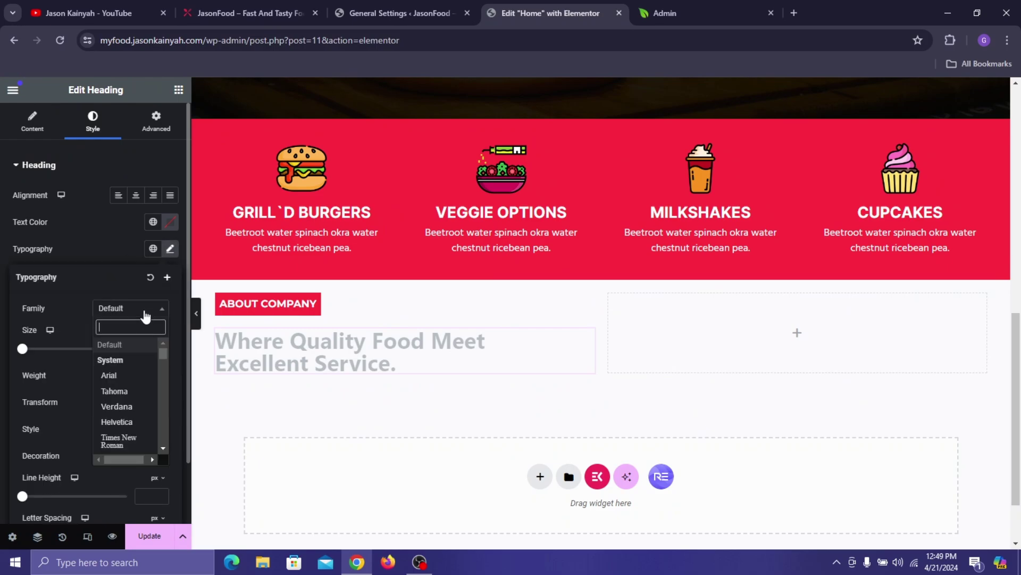
type("inter")
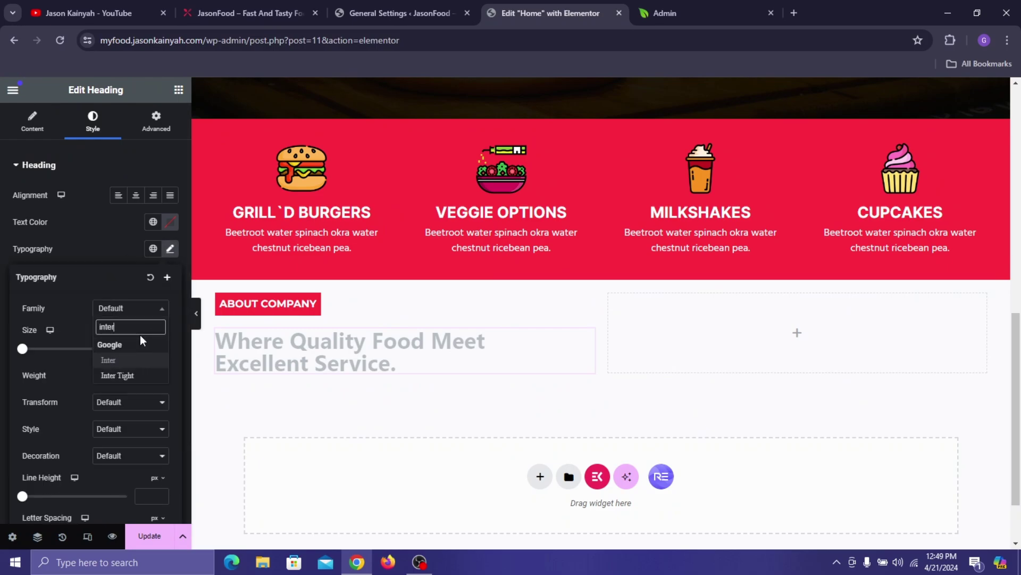
left_click(145, 358)
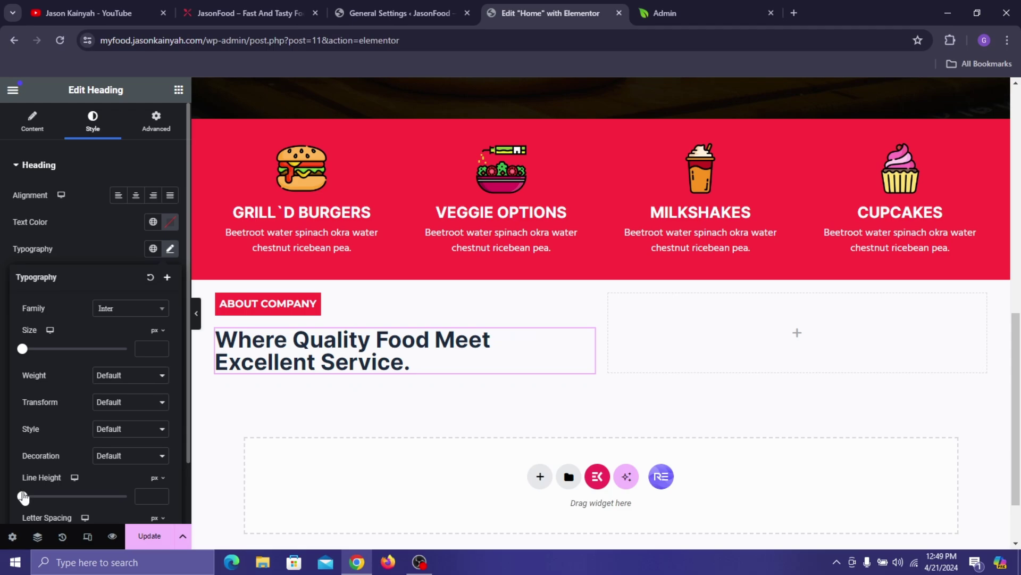
- Set the 'Where Quality Food Meet Excellent Service.' heading's line height to 38 px, checked against the live site
left_click_drag(22, 497, 59, 496)
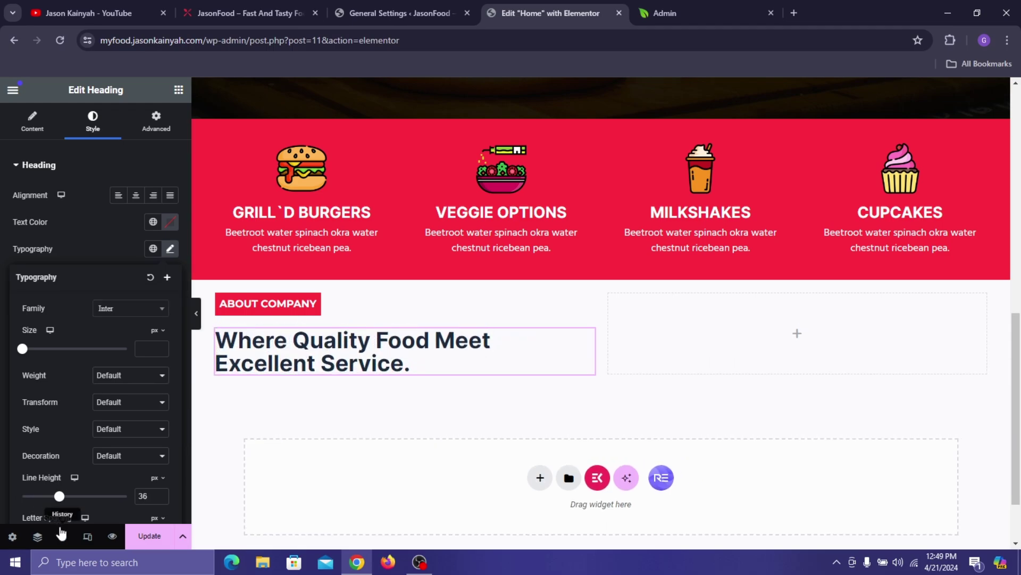
left_click(171, 249)
left_click(161, 493)
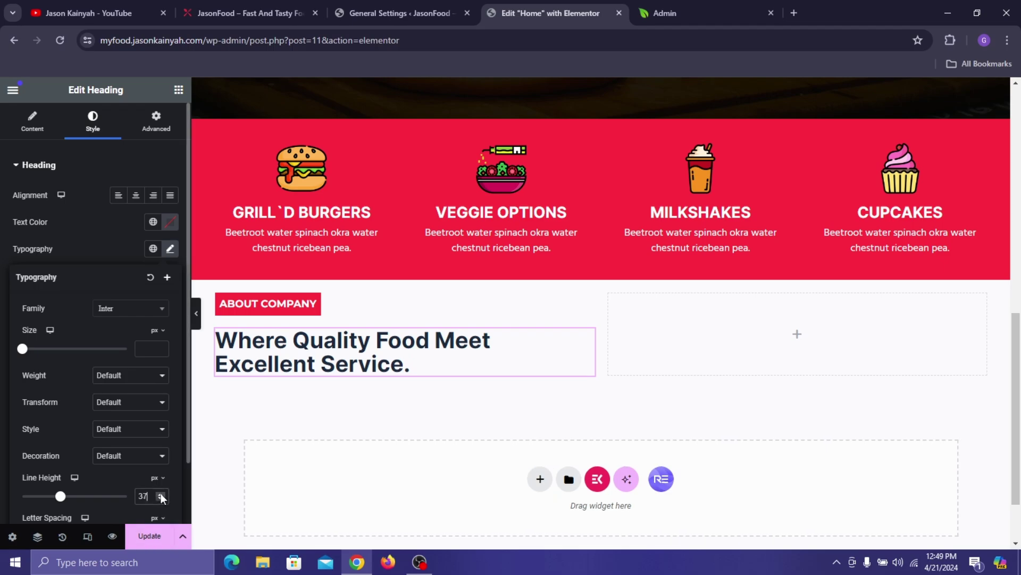
left_click(161, 493)
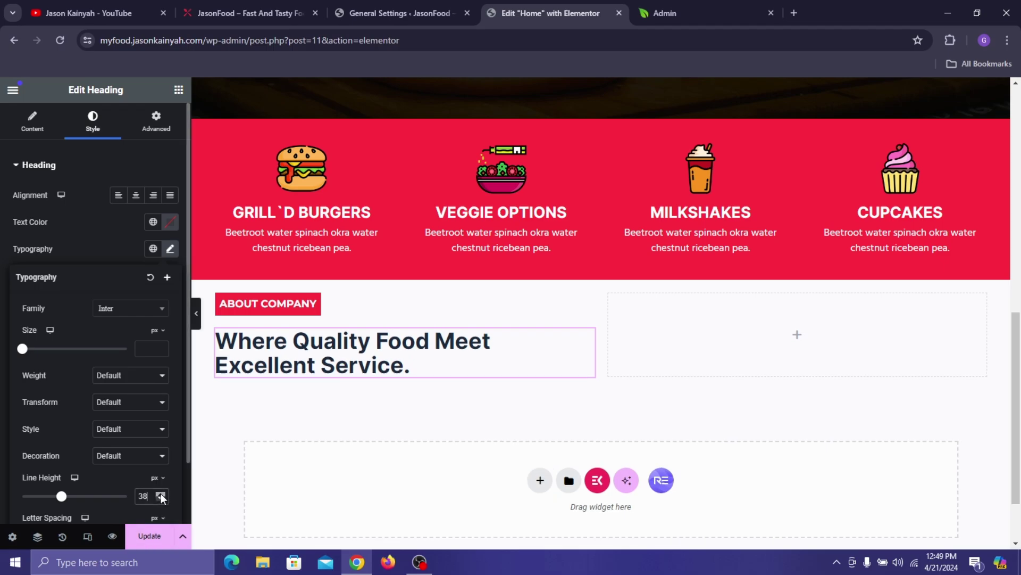
left_click(259, 1)
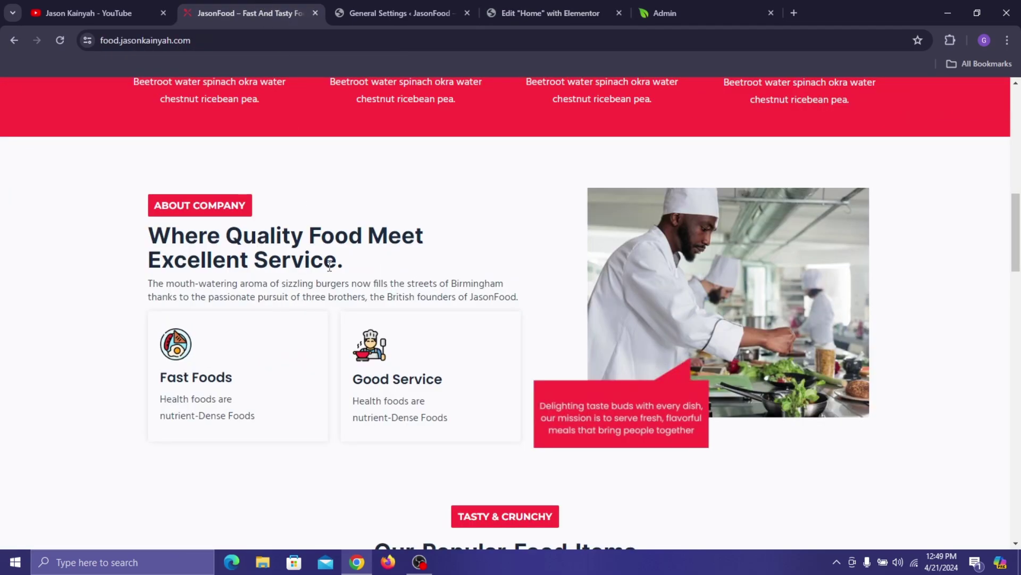
left_click(570, 9)
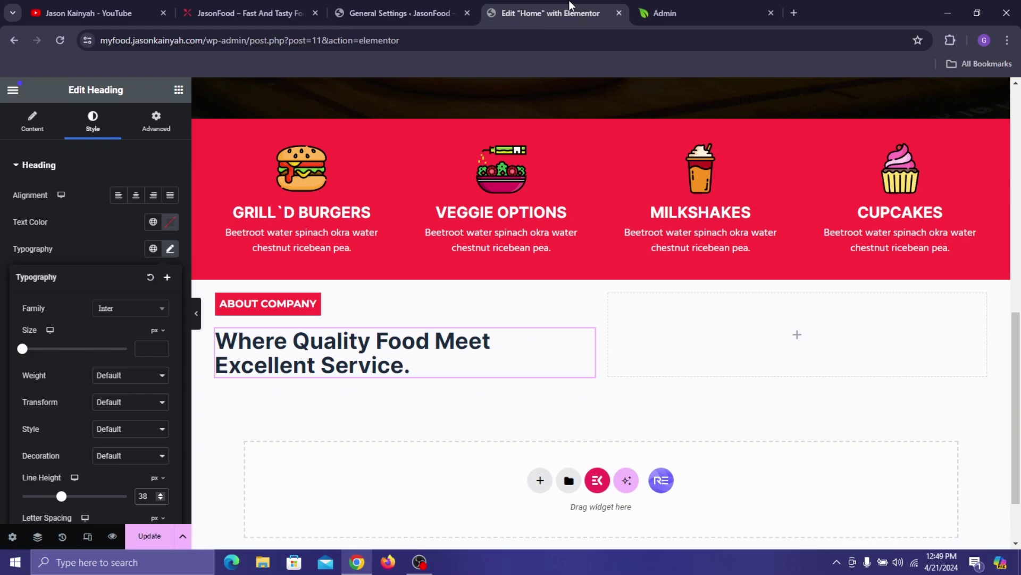
left_click(179, 90)
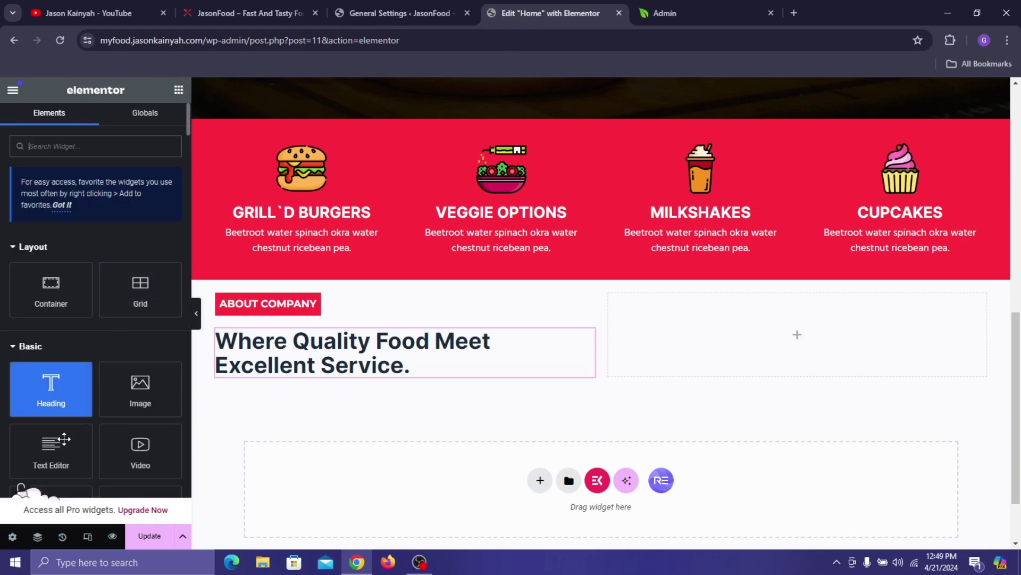
- Add a Text Editor widget under the heading and copy the live site's paragraph
left_click_drag(51, 437, 301, 410)
left_click(269, 2)
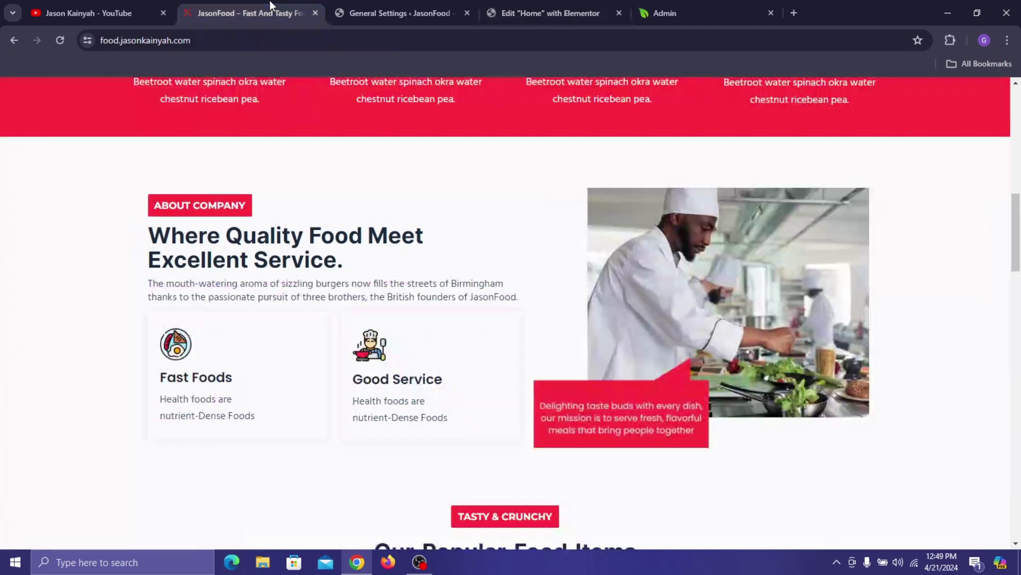
triple_click(269, 283)
key("ctrl+c")
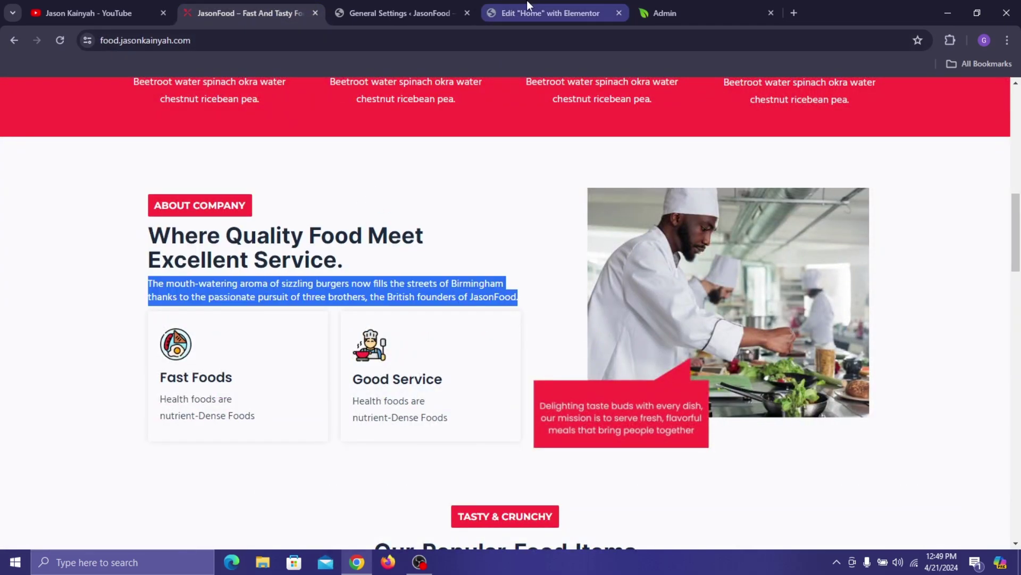
left_click(526, 2)
triple_click(82, 343)
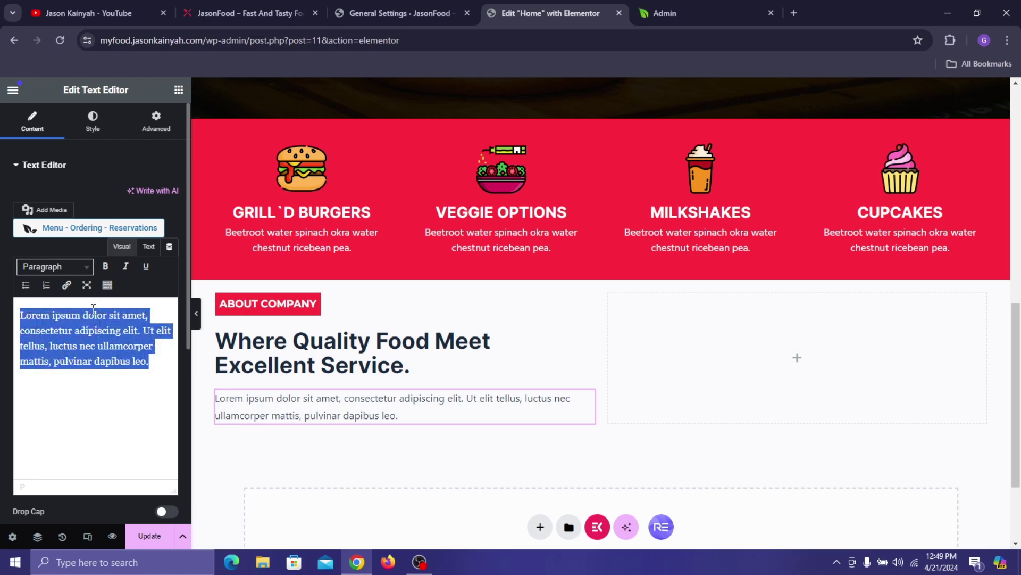
left_click(237, 2)
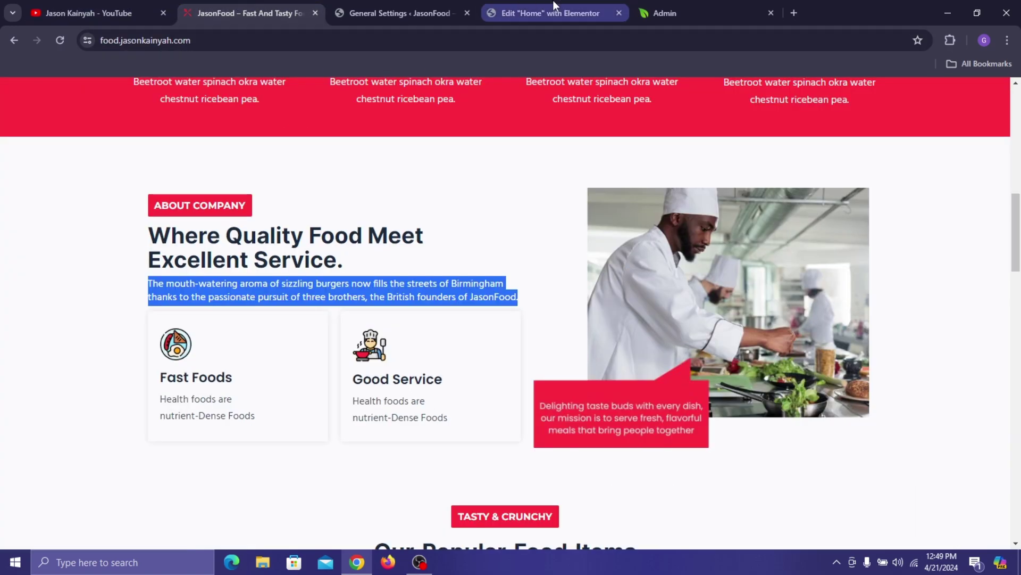
left_click(364, 285)
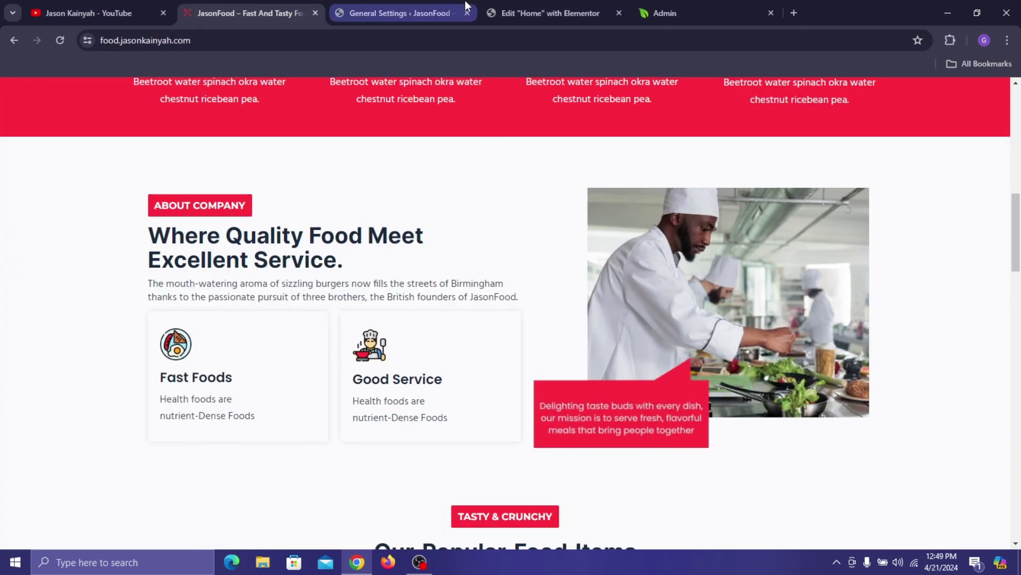
left_click(513, 6)
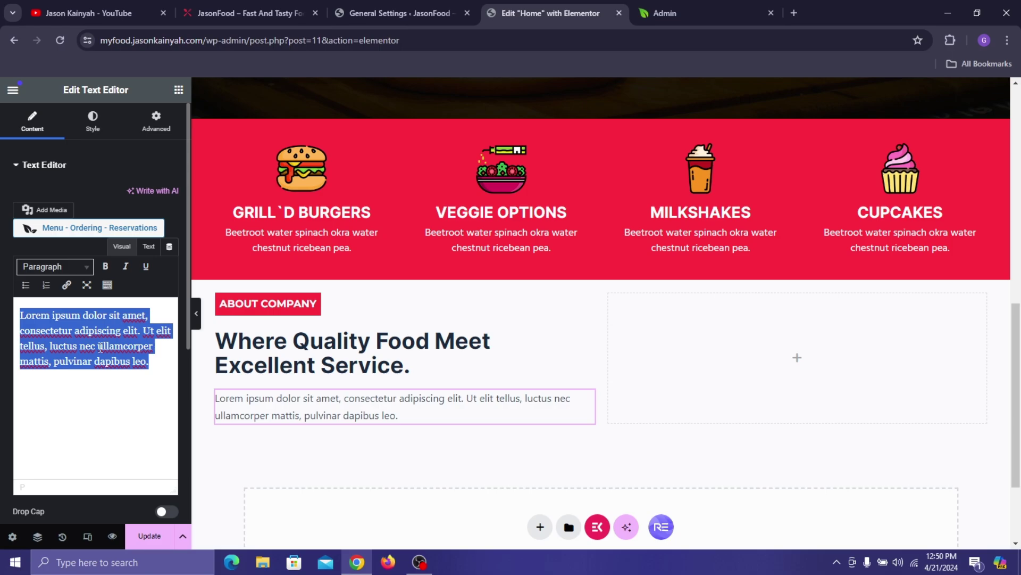
- Replace the Lorem ipsum text with the 'mouth-watering aroma of sizzling burgers' paragraph as plain text
key("ctrl+v")
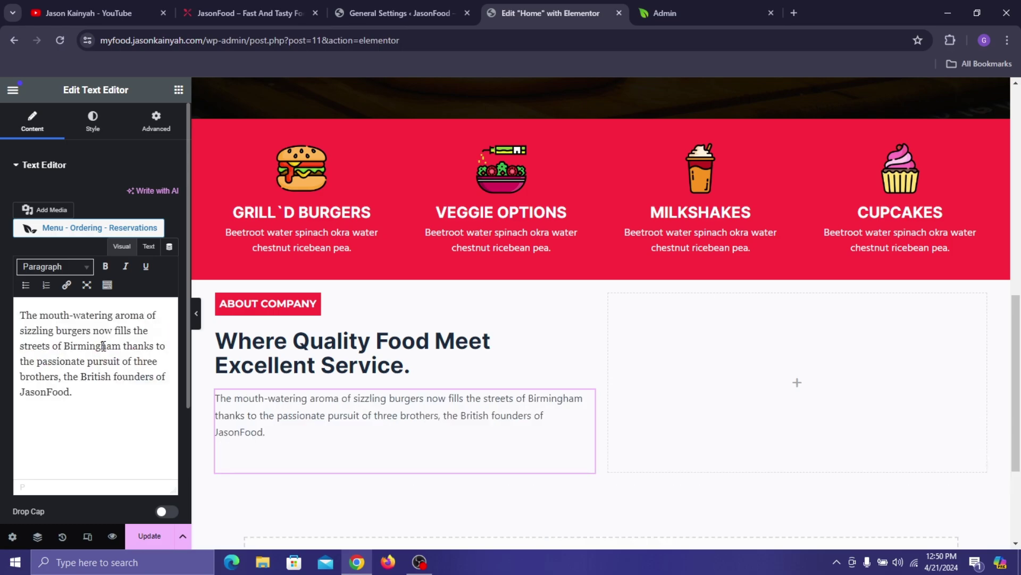
key("BackSpace")
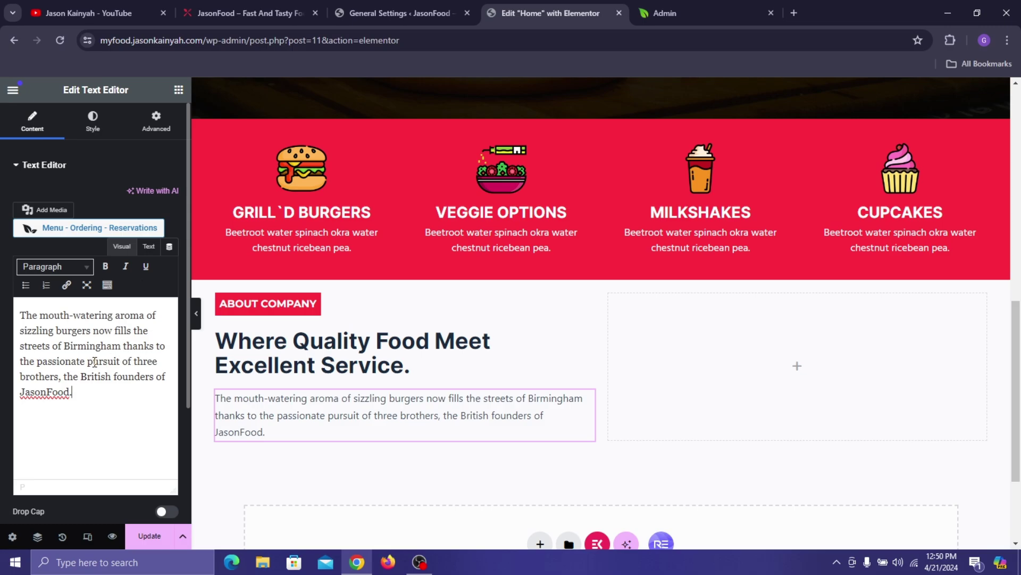
key("ctrl+a")
key("super+c")
right_click(83, 334)
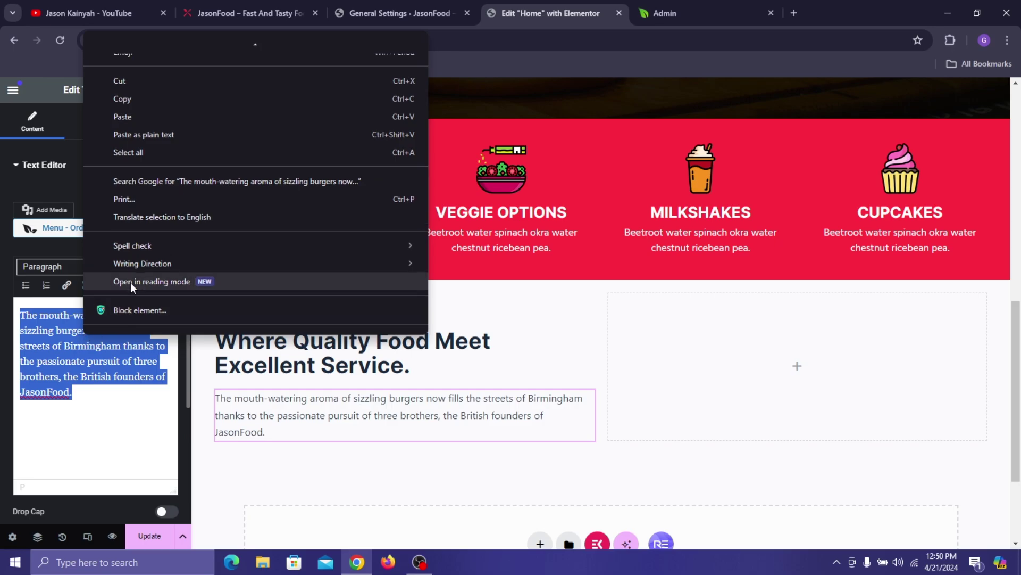
left_click(136, 142)
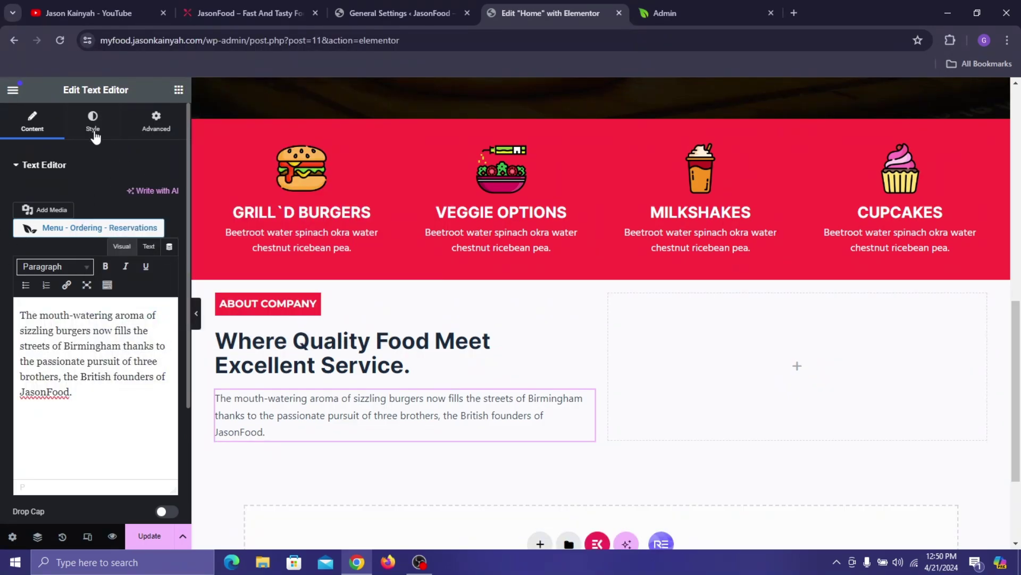
- Set the paragraph's typography to the Hind font at 16 px
left_click(229, 2)
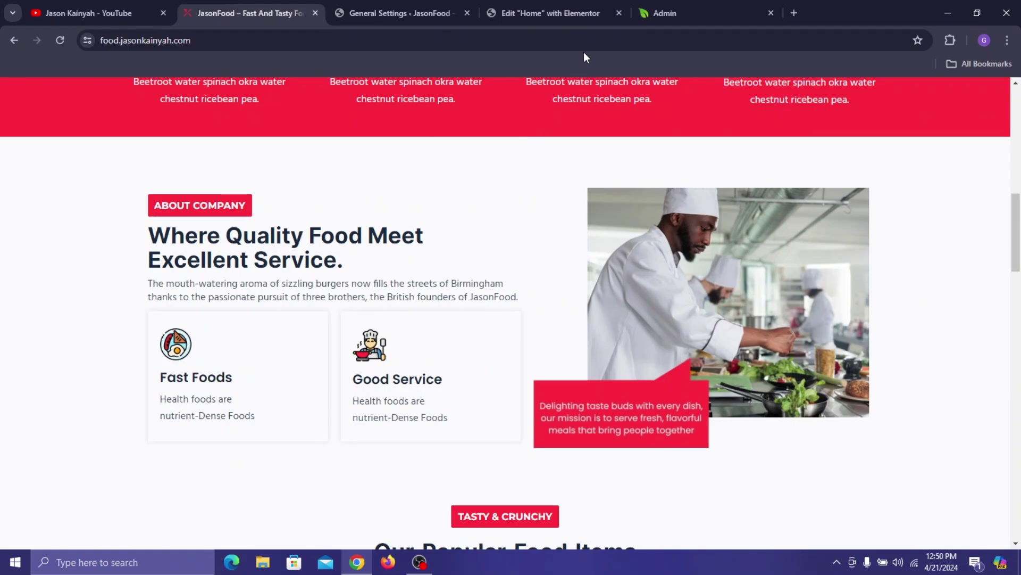
left_click(599, 1)
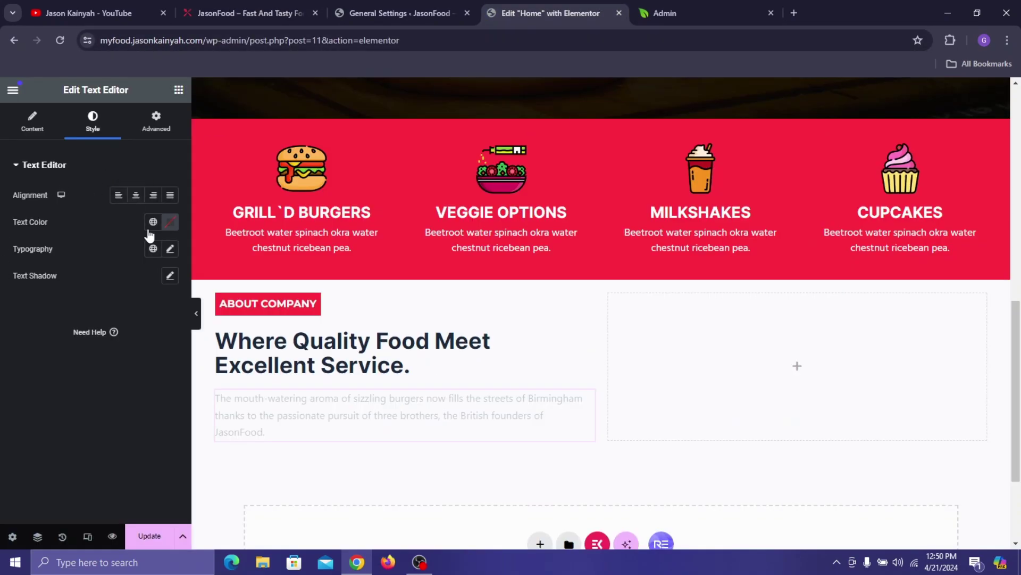
left_click(171, 250)
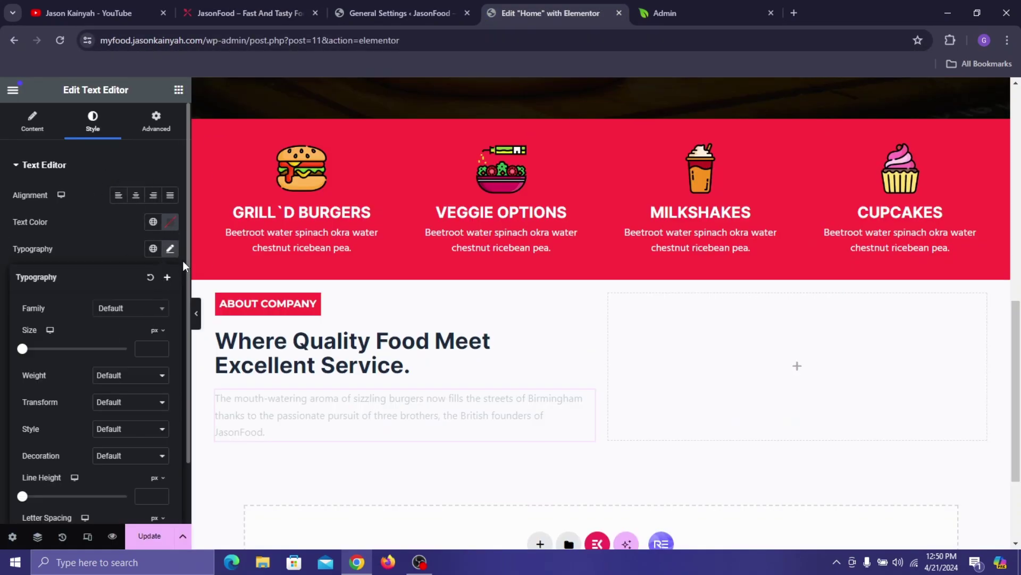
left_click(121, 314)
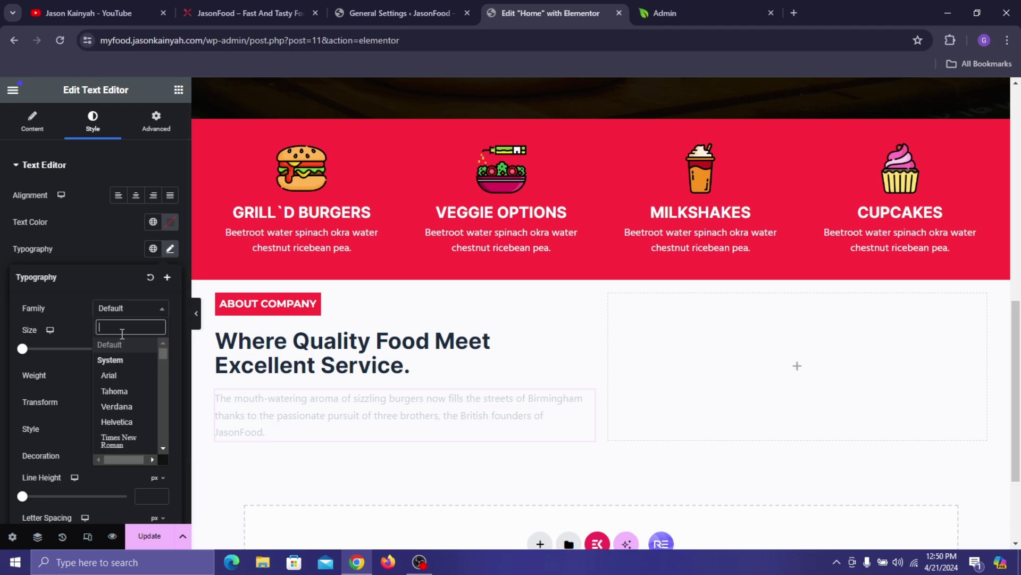
type("hind")
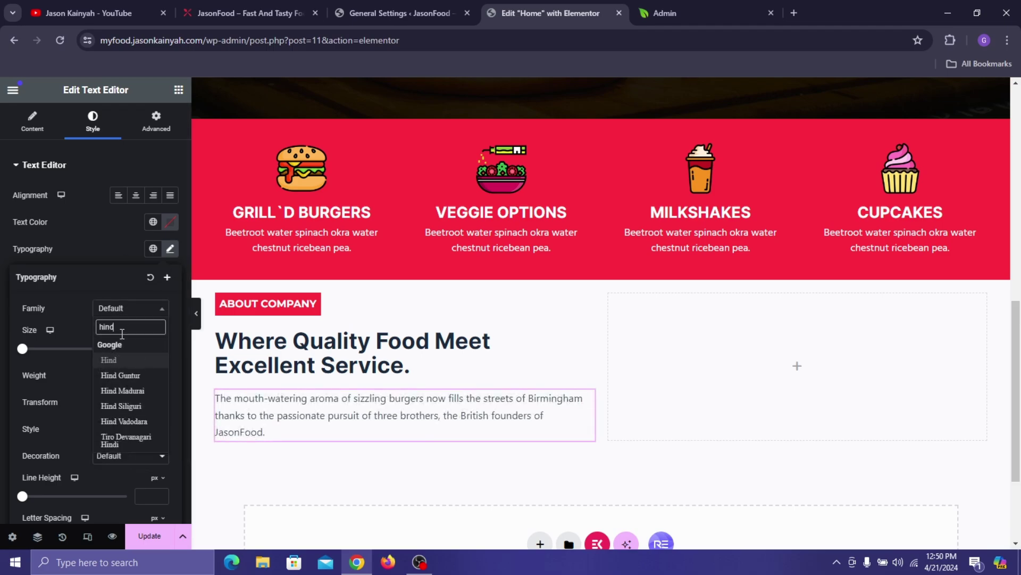
left_click(144, 360)
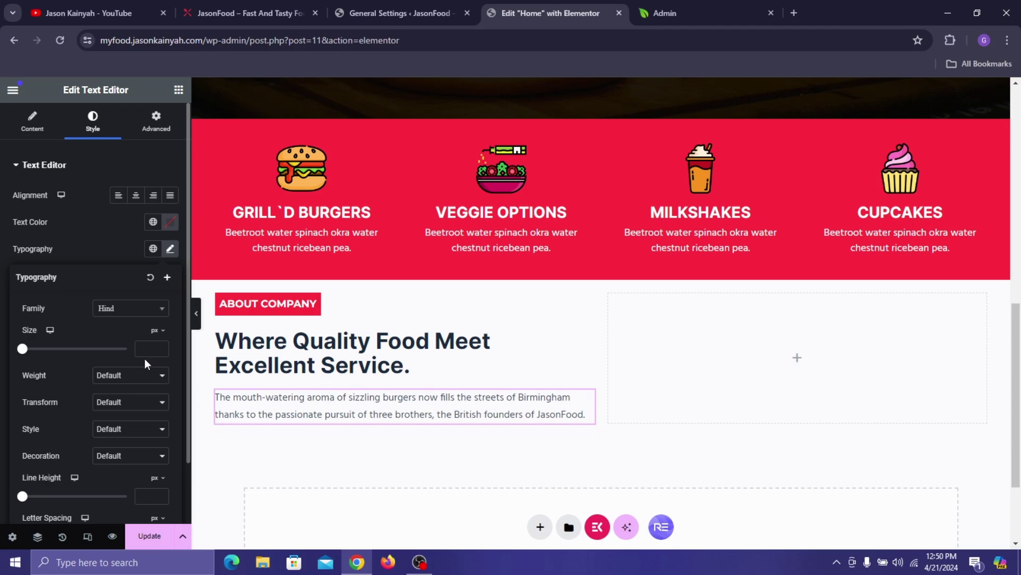
type("14")
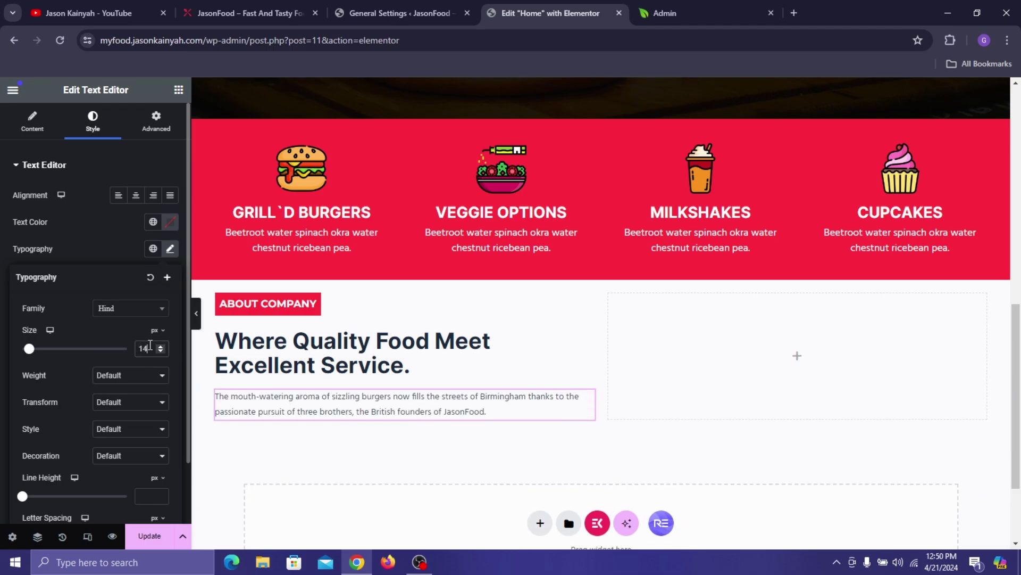
key("BackSpace")
type("6")
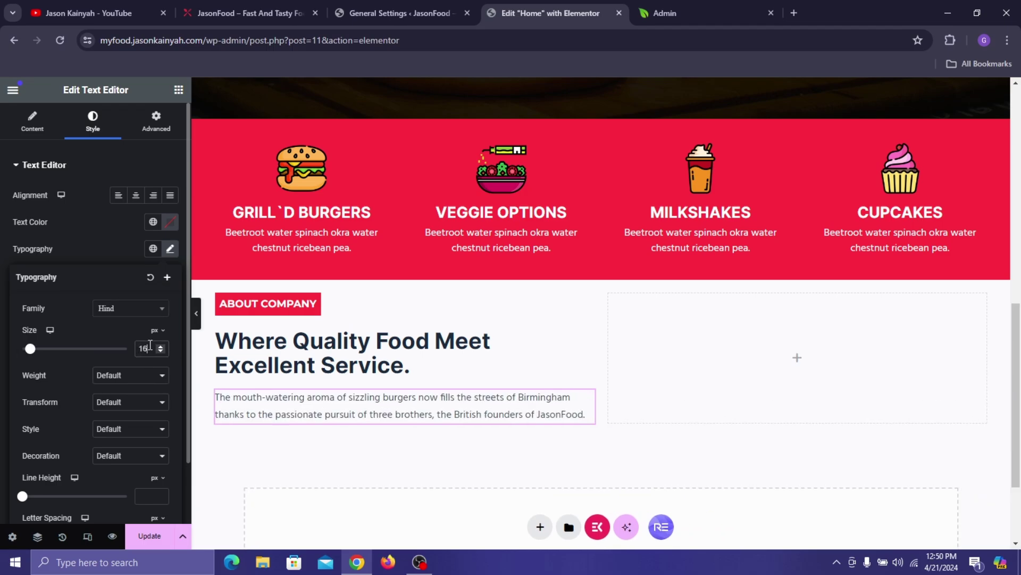
- Add an empty container below the paragraph
left_click(197, 3)
left_click(505, 7)
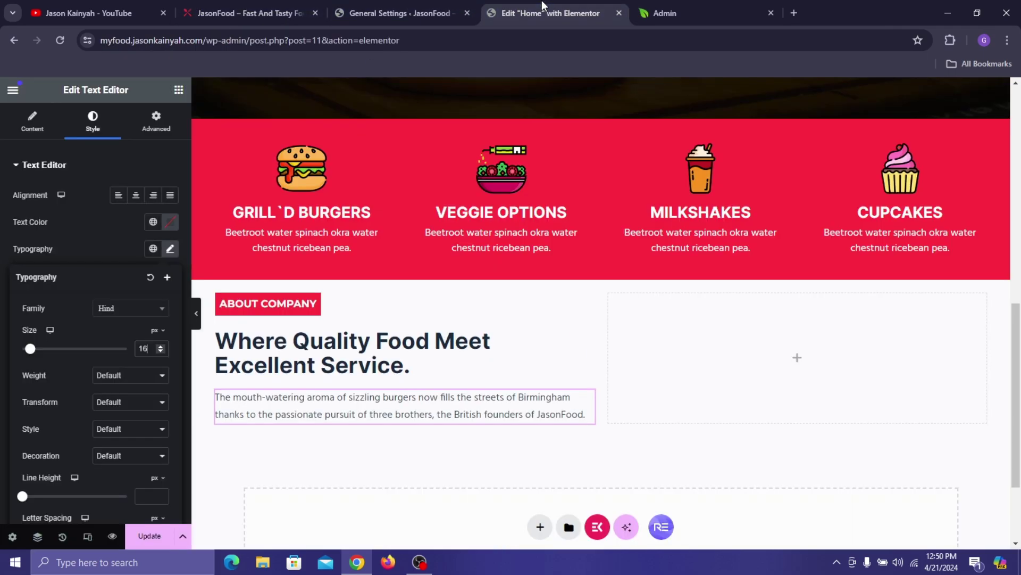
left_click(179, 89)
left_click_drag(86, 294, 278, 413)
left_click_drag(681, 257, 404, 421)
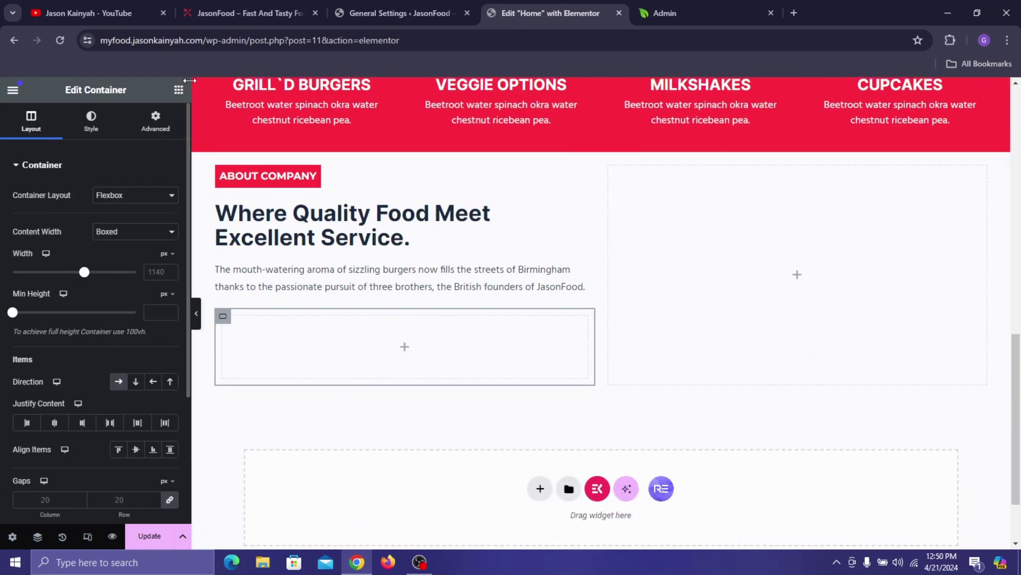
- Nest an inner container in the new container and duplicate it into two side-by-side columns
left_click(266, 12)
left_click(548, 14)
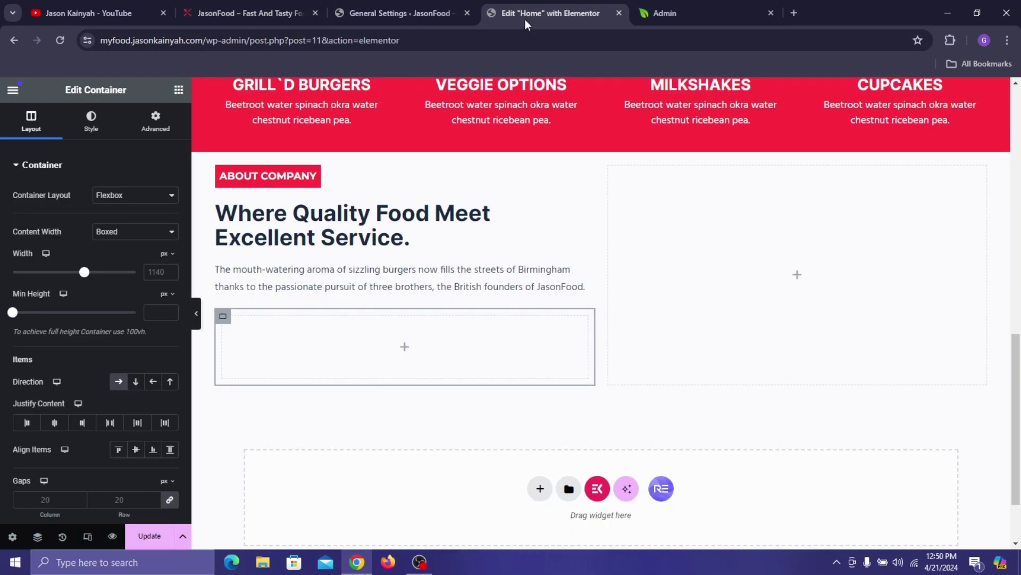
left_click(179, 90)
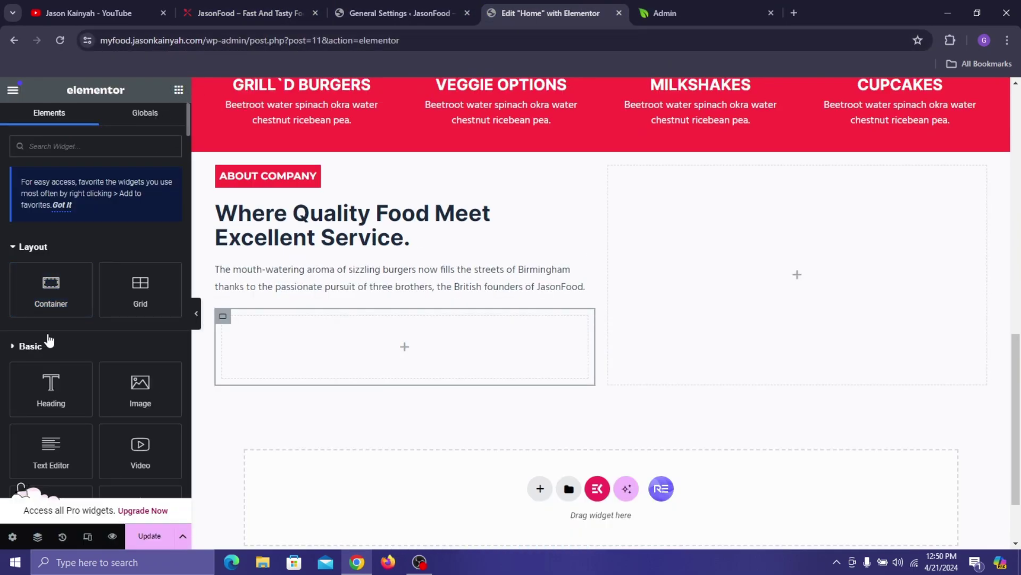
left_click_drag(51, 289, 225, 351)
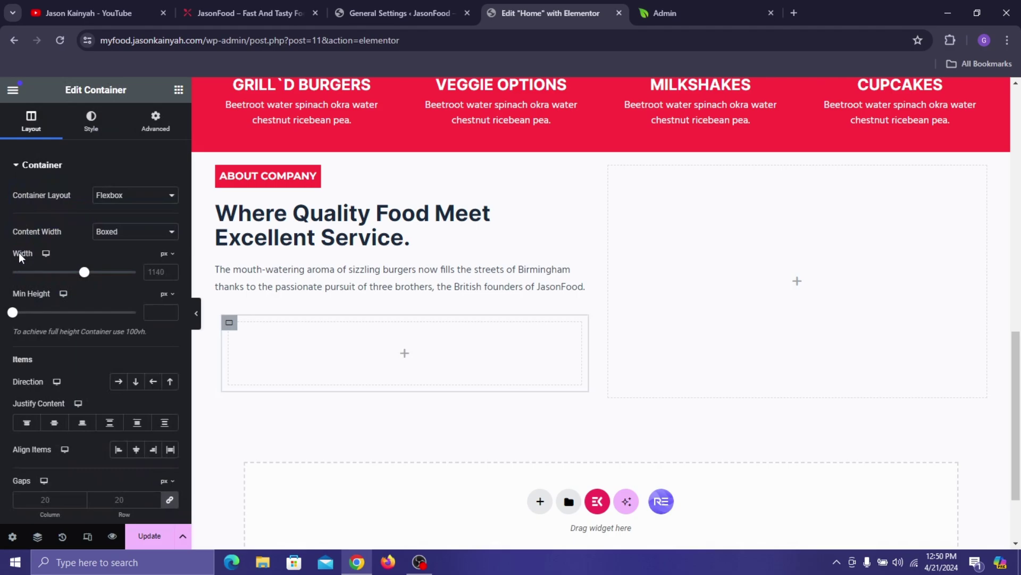
right_click(231, 327)
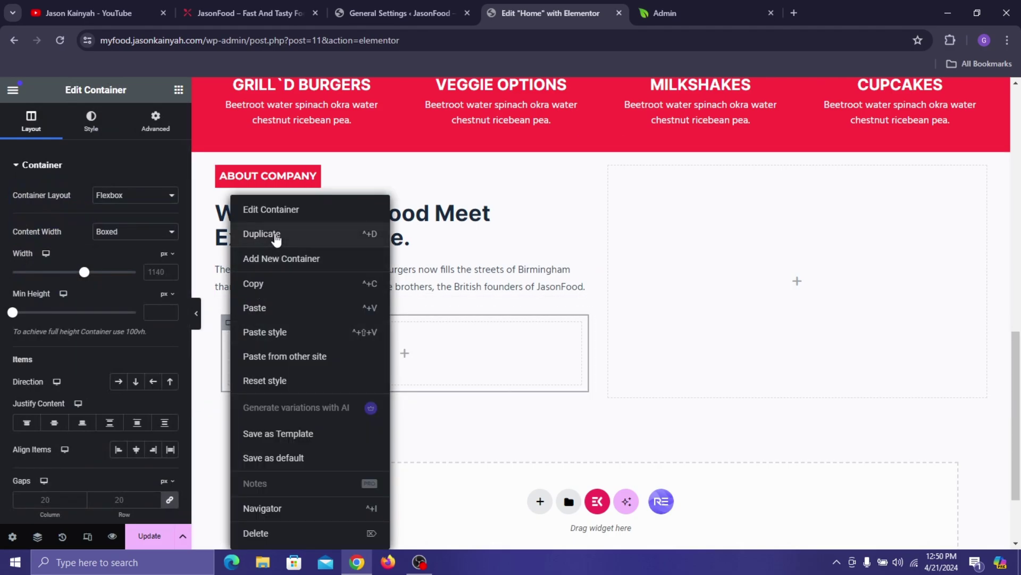
left_click(276, 236)
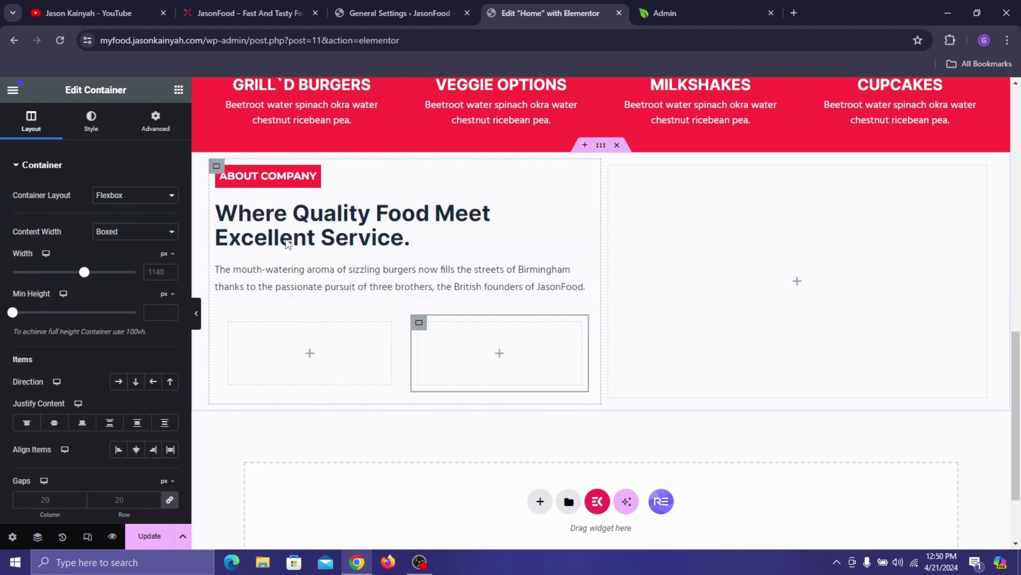
left_click(178, 92)
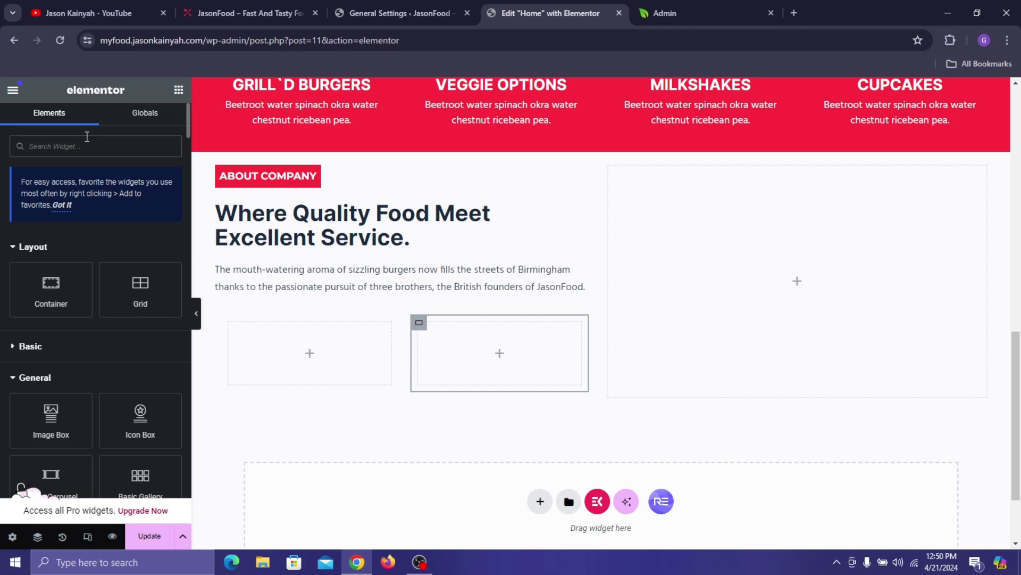
- Drop an Image Box into the left column and set its image to the round food-plate icon
type("image box")
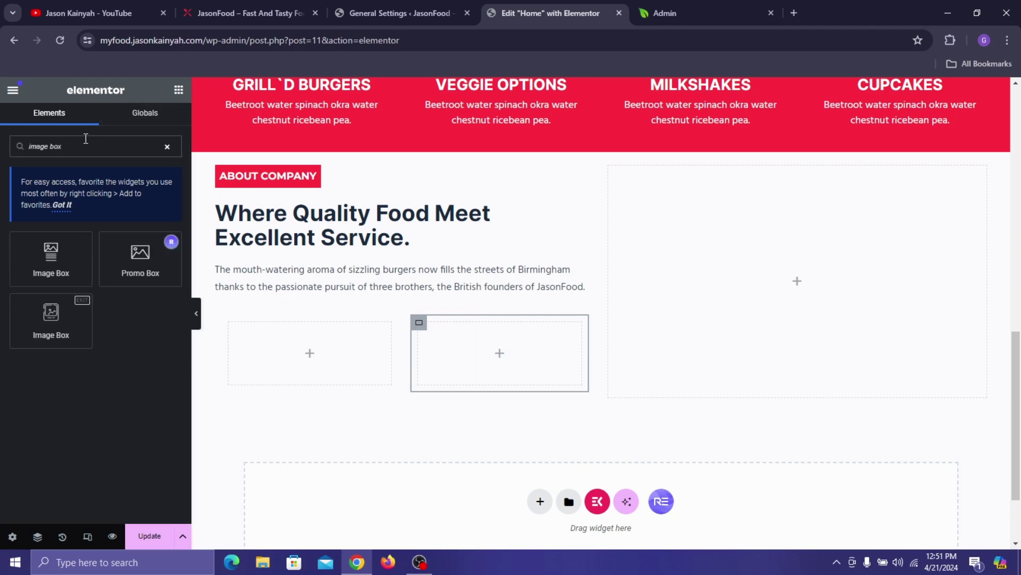
left_click_drag(51, 260, 274, 369)
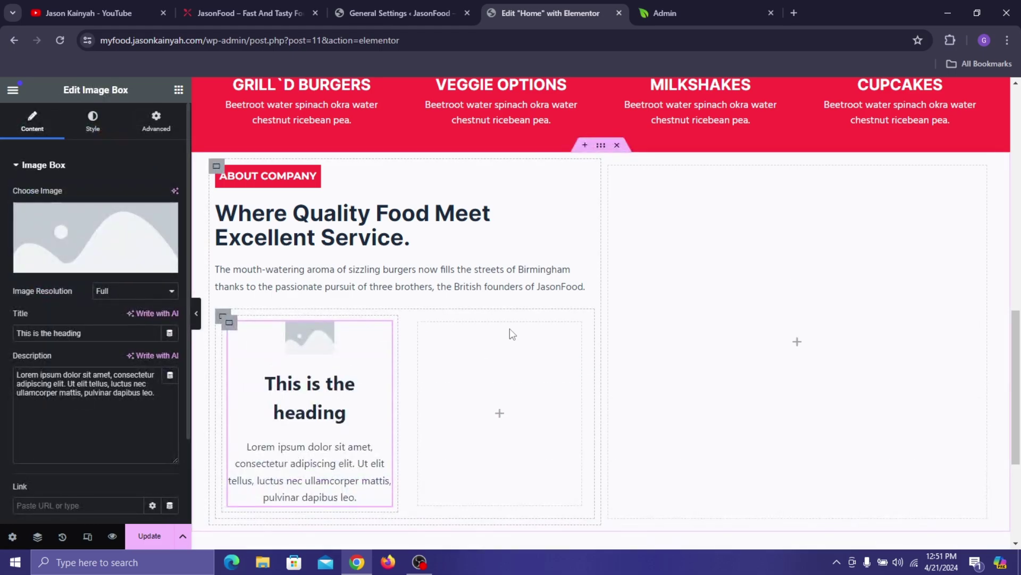
left_click(228, 11)
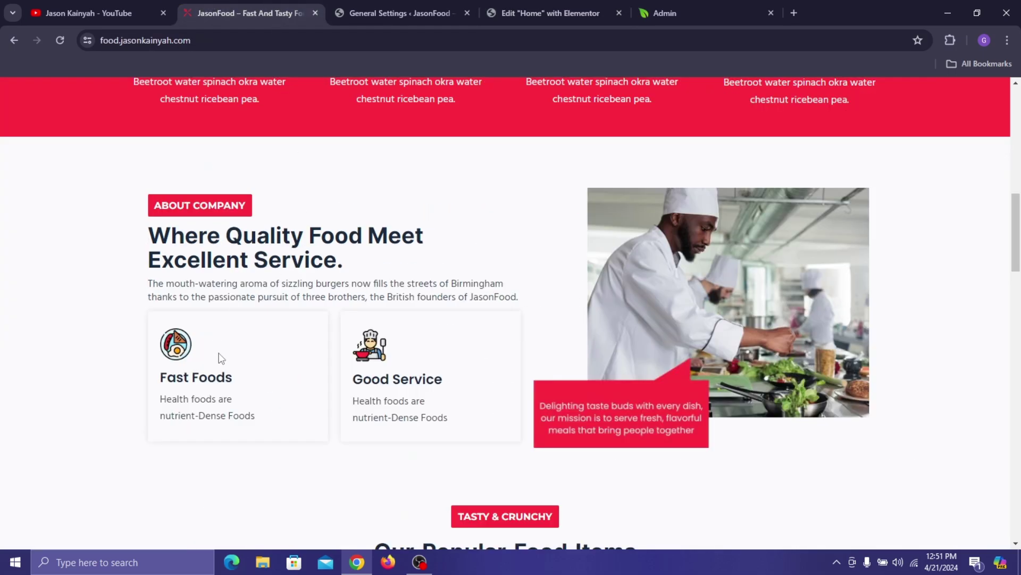
left_click(534, 8)
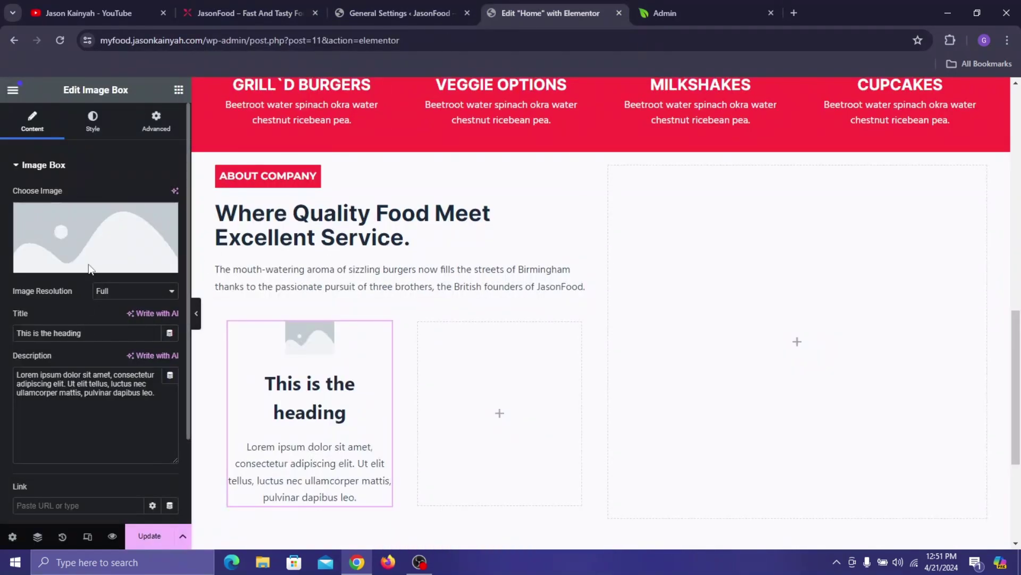
mouse_move(109, 239)
left_click(257, 9)
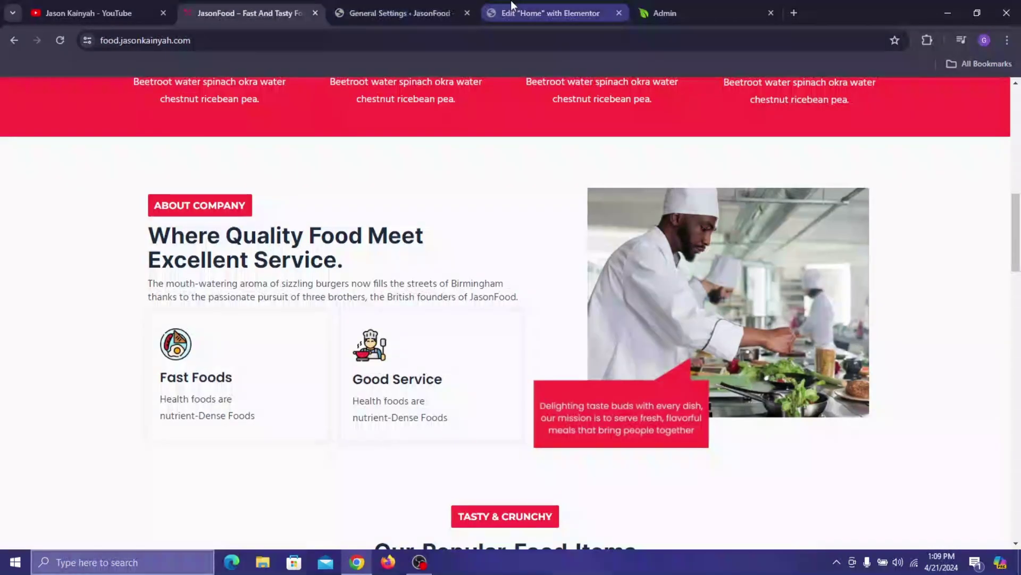
left_click(529, 2)
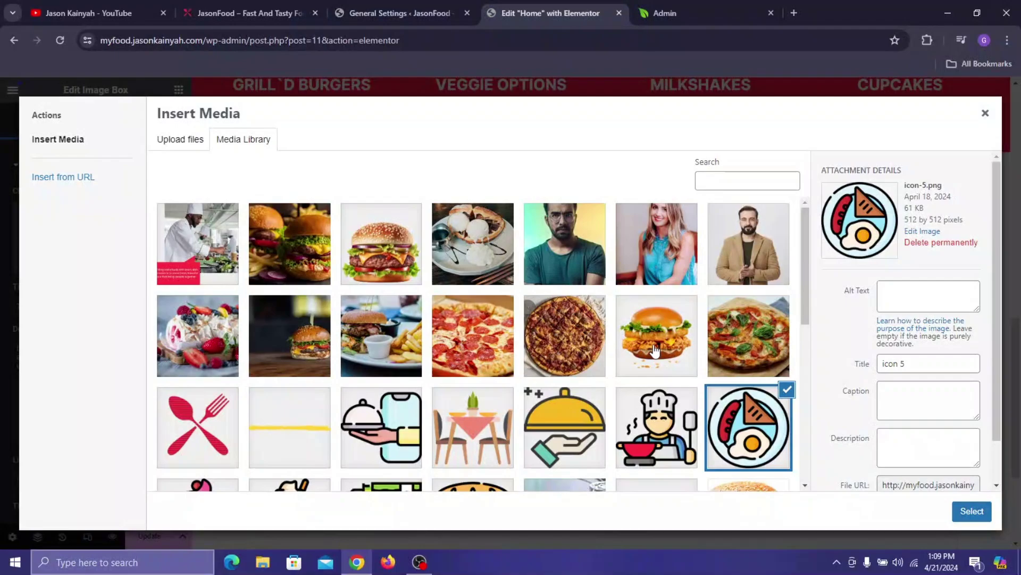
left_click(729, 420)
left_click(730, 420)
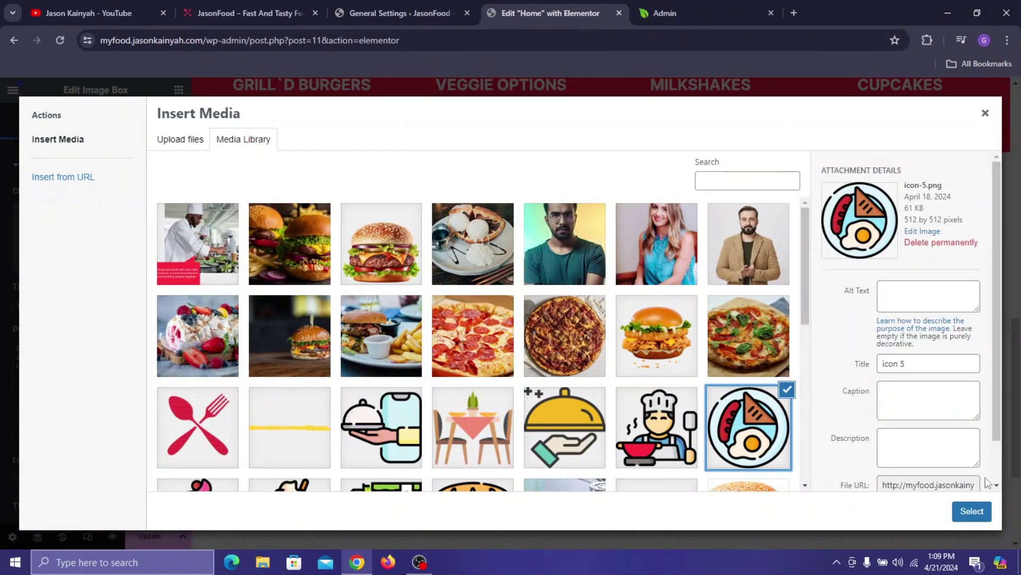
left_click(975, 510)
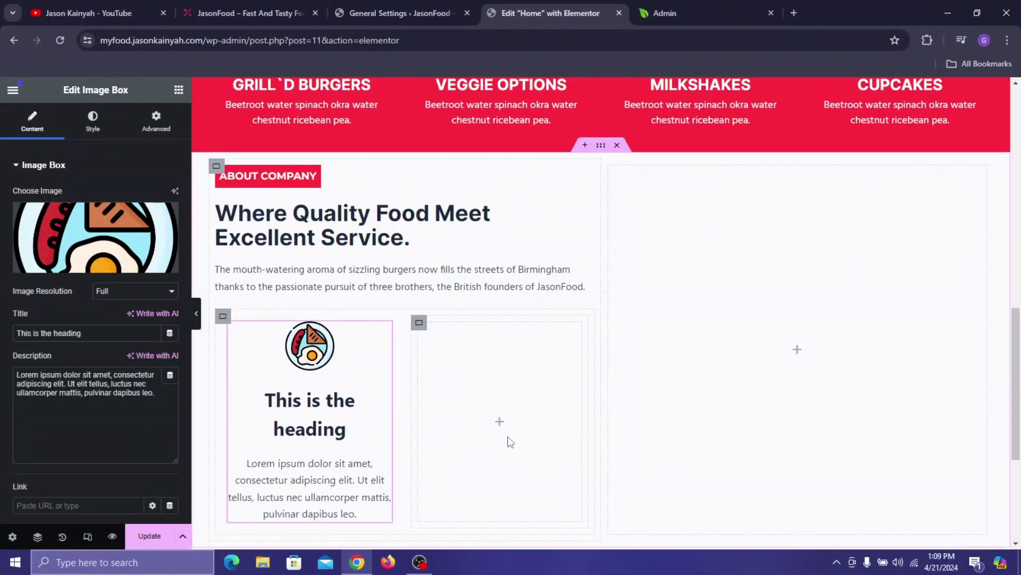
- Set the image box title to 'Fast Foods', copied from the live site
left_click(212, 14)
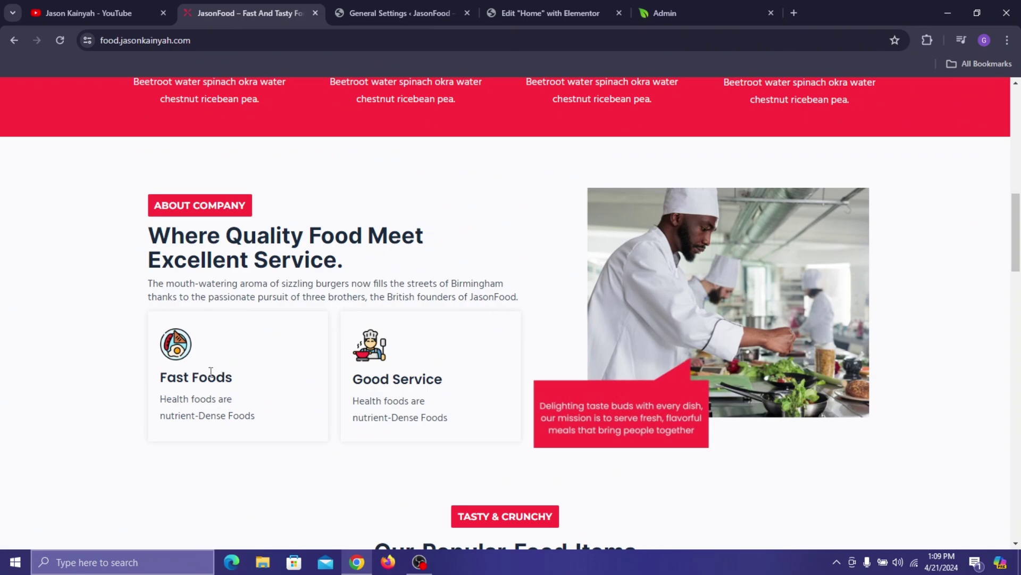
triple_click(204, 377)
right_click(189, 378)
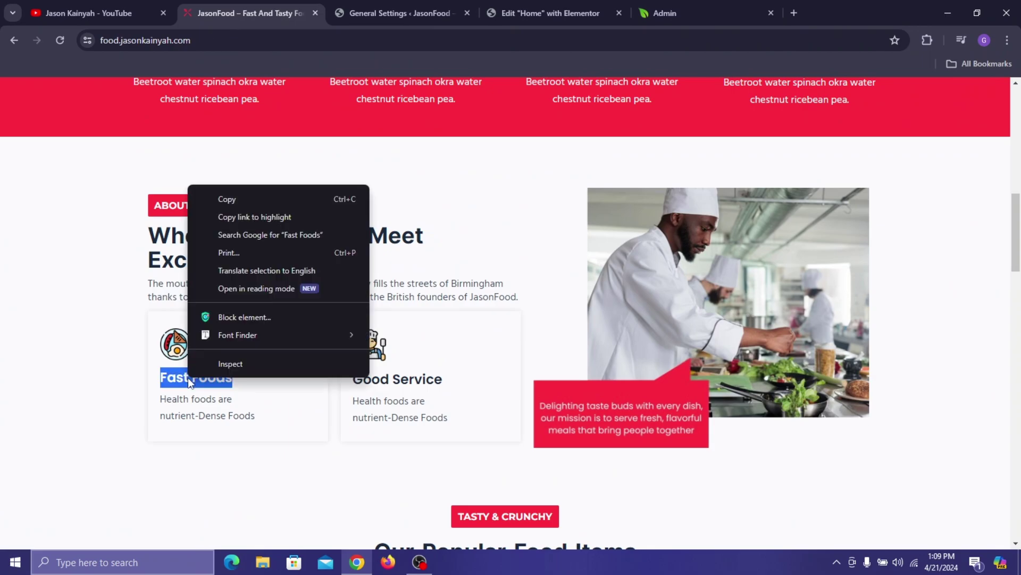
left_click(221, 200)
left_click(527, 6)
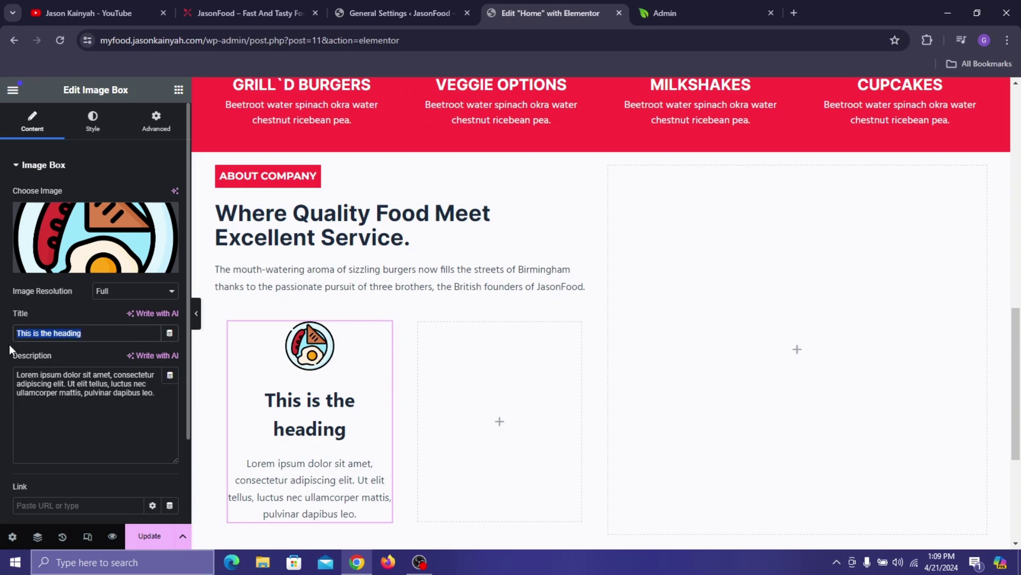
right_click(50, 332)
left_click(80, 109)
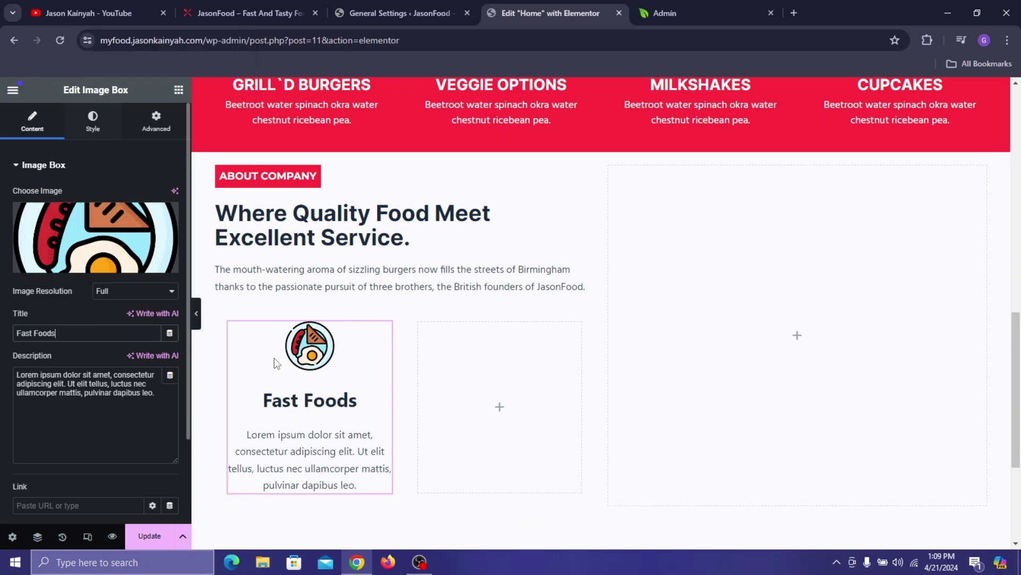
- Paste the live site's 'Health foods are nutrient-Dense Foods' description as plain text
left_click(261, 10)
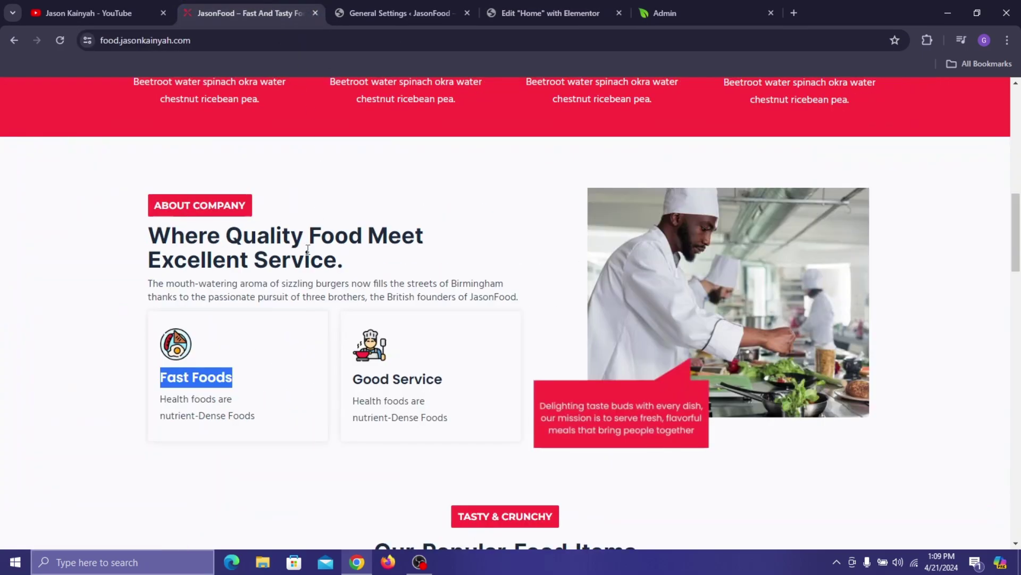
left_click_drag(256, 416, 150, 402)
right_click(178, 406)
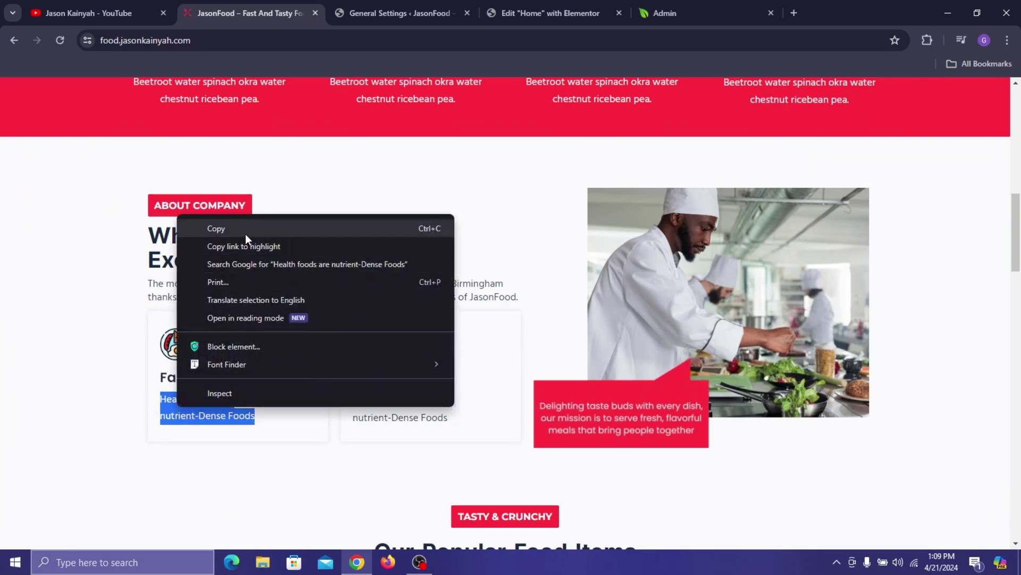
left_click(207, 228)
left_click(550, 13)
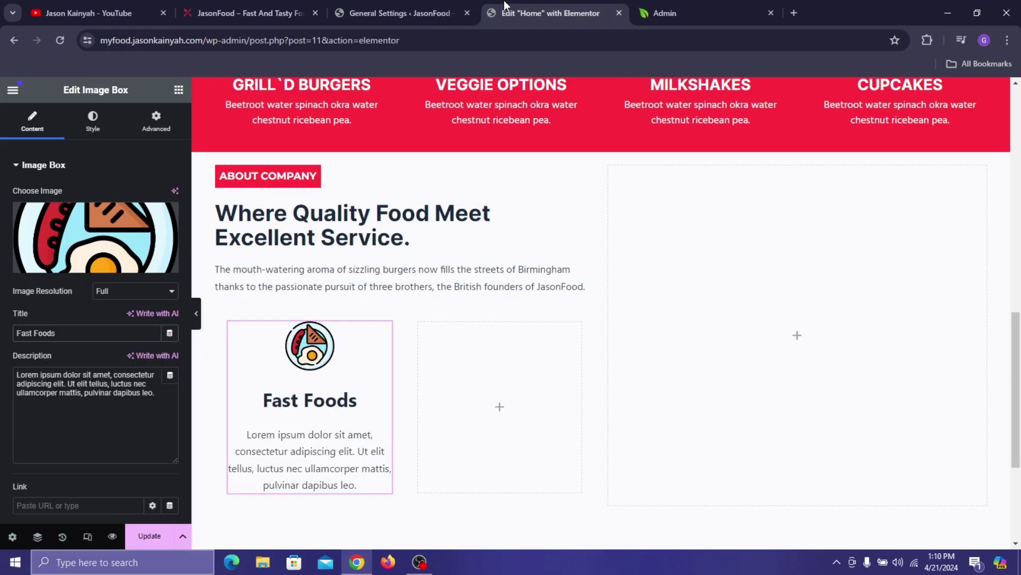
triple_click(60, 383)
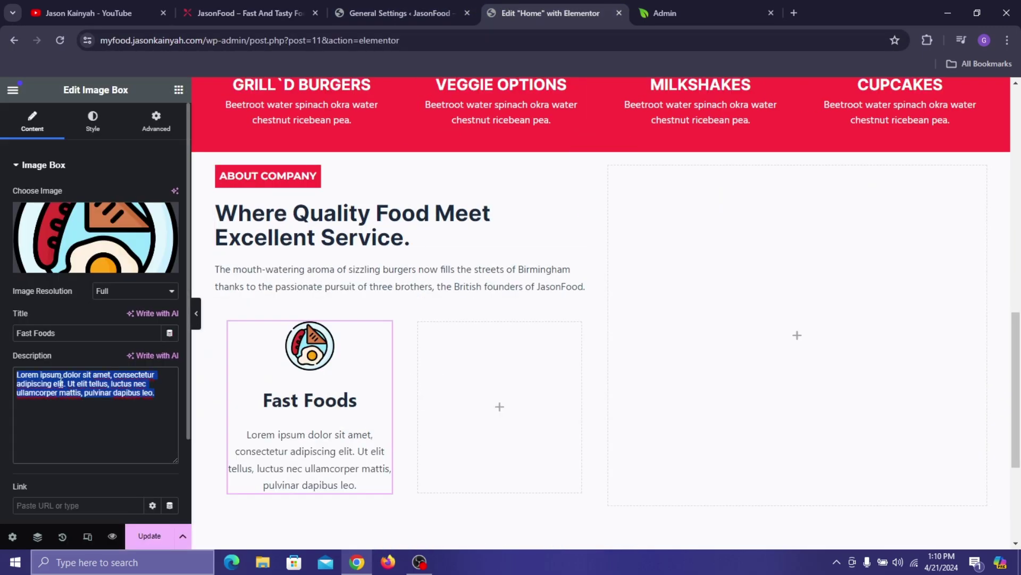
right_click(76, 388)
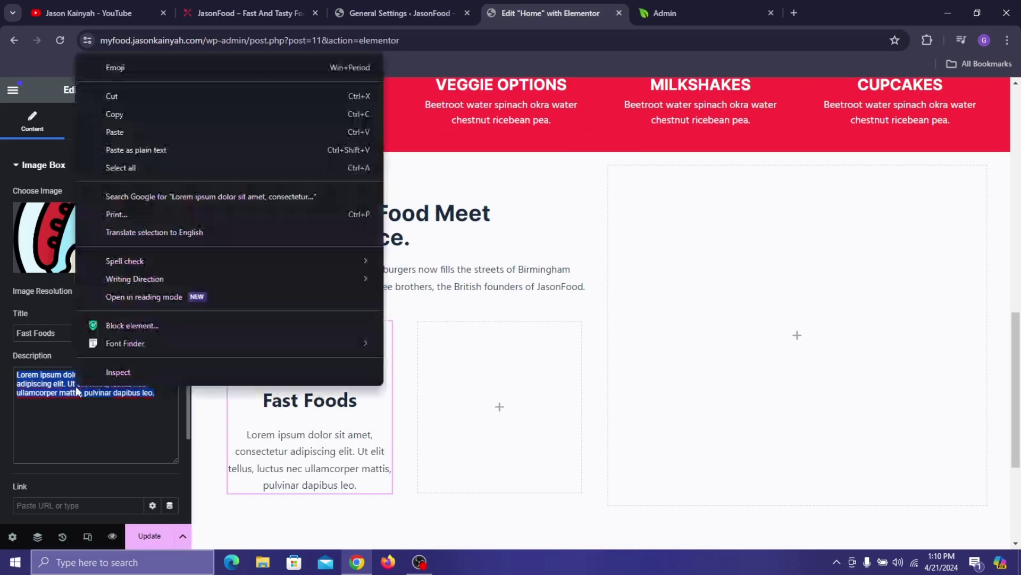
left_click(114, 146)
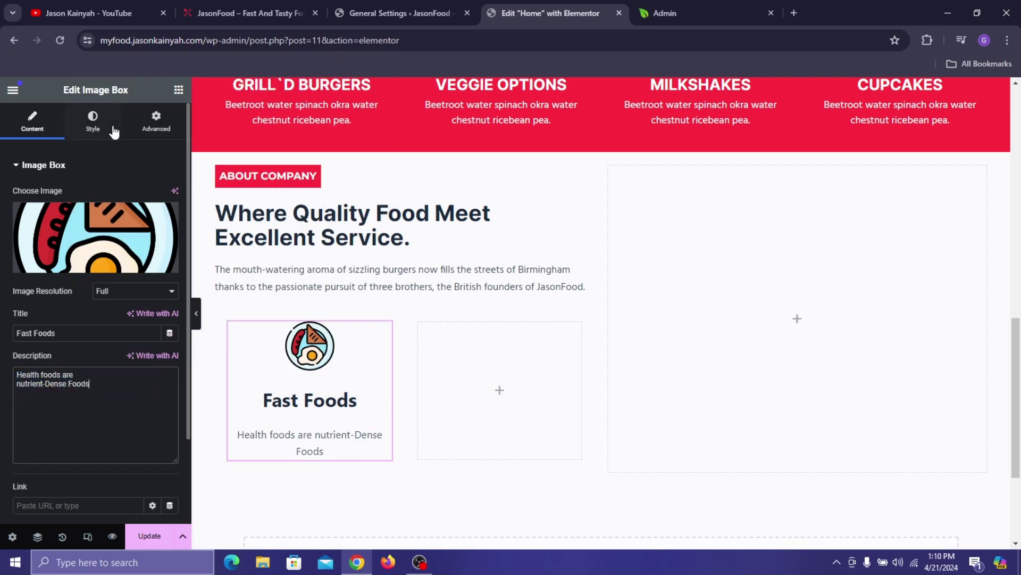
- Join the description into one line and insert a <br> after 'are'
left_click(15, 381)
key("BackSpace")
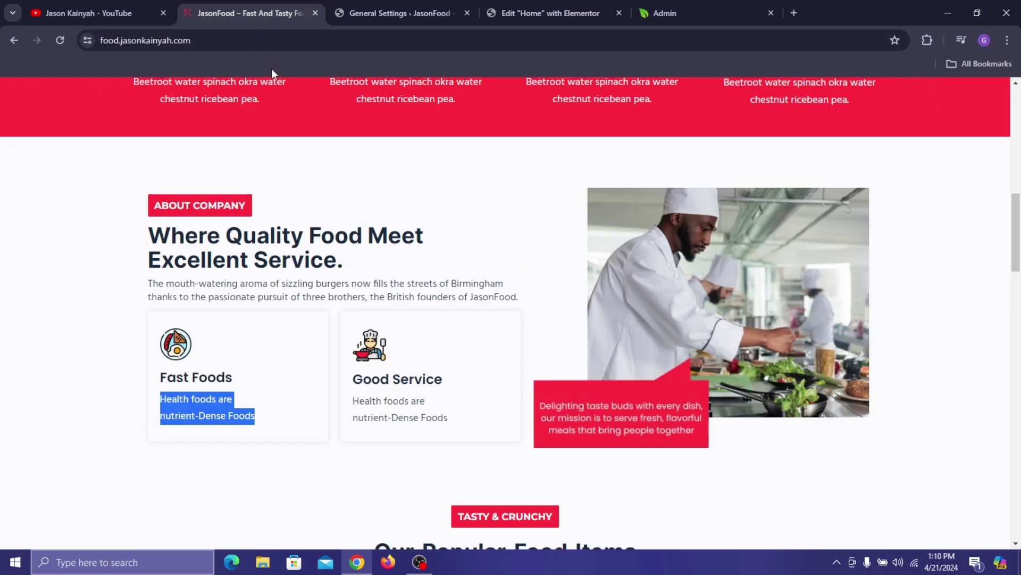
left_click(250, 12)
left_click(537, 13)
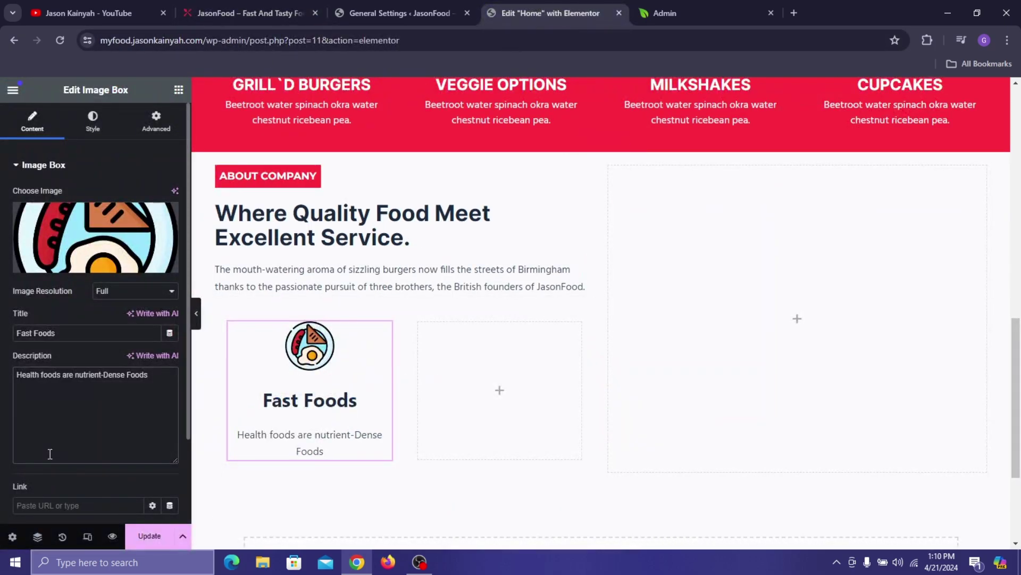
type("<br")
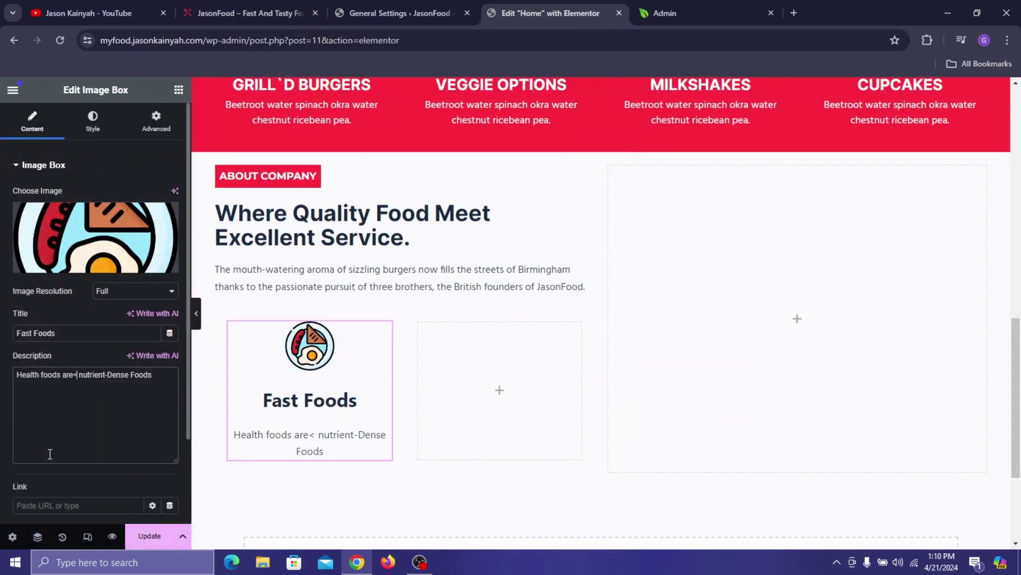
type(">")
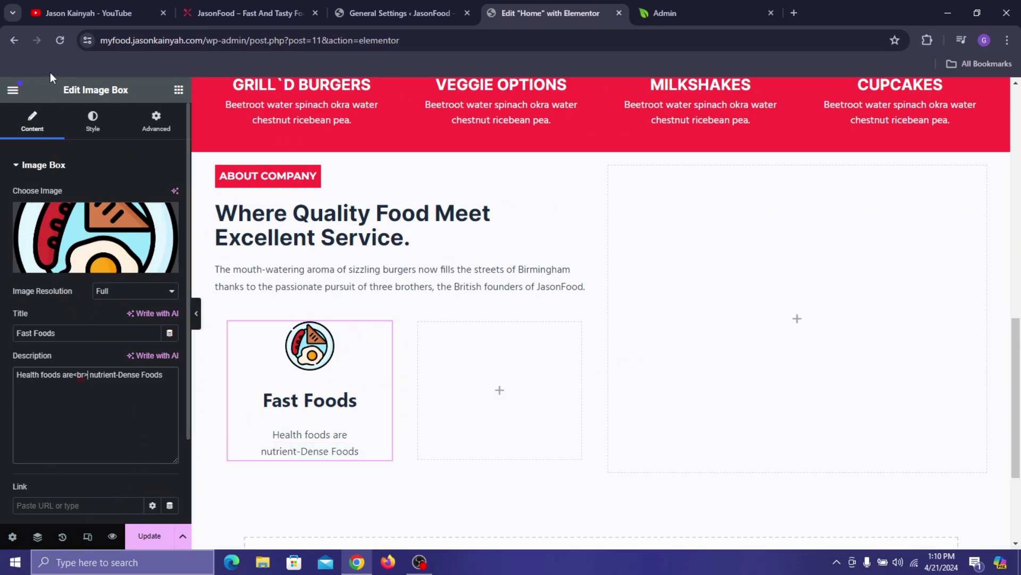
left_click(83, 123)
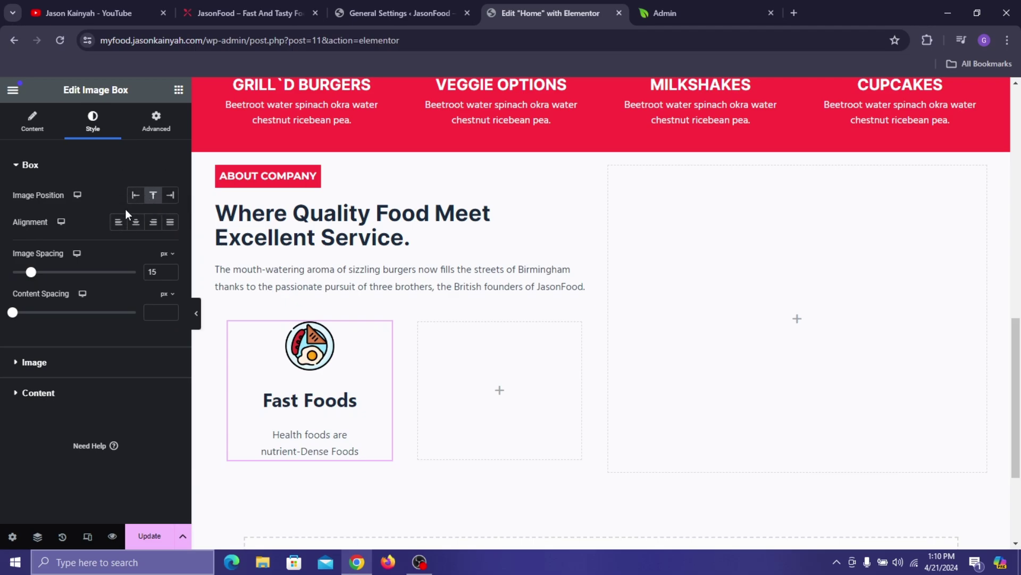
- Left-align the Fast Foods box, with icon spacing 6 and title-to-description spacing 3
left_click(118, 223)
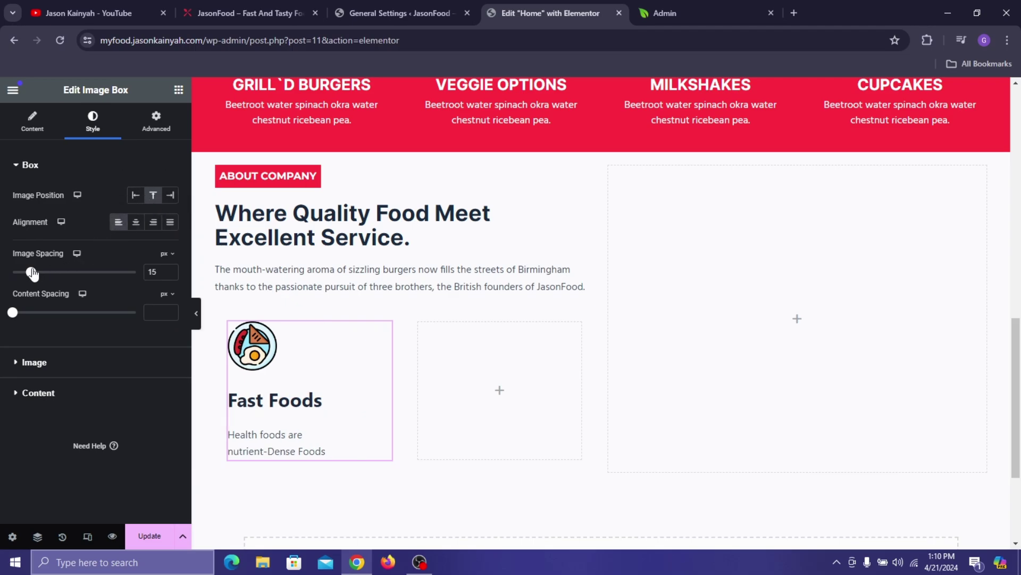
left_click_drag(27, 275, 21, 276)
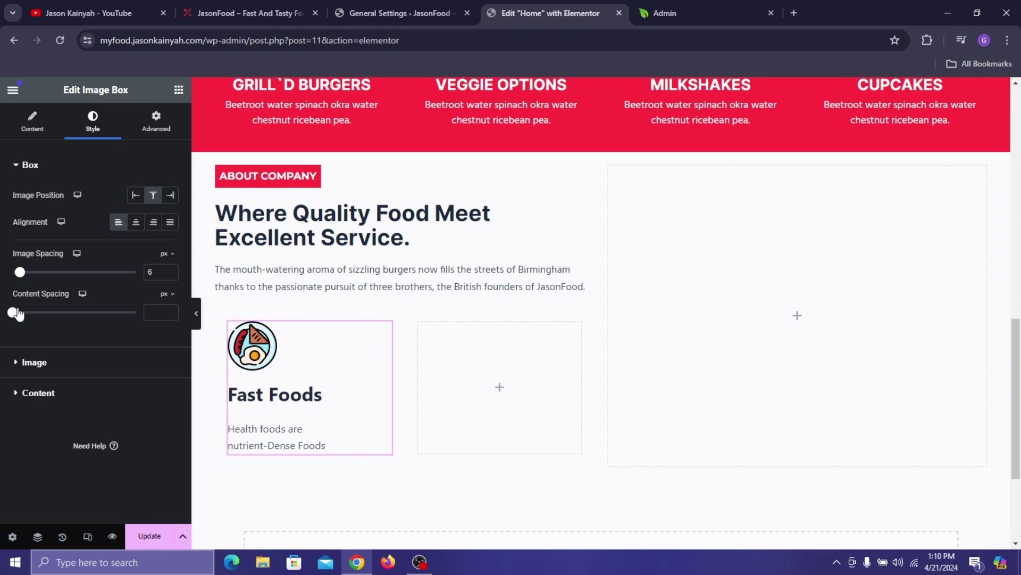
left_click(13, 313)
left_click_drag(18, 315, 19, 314)
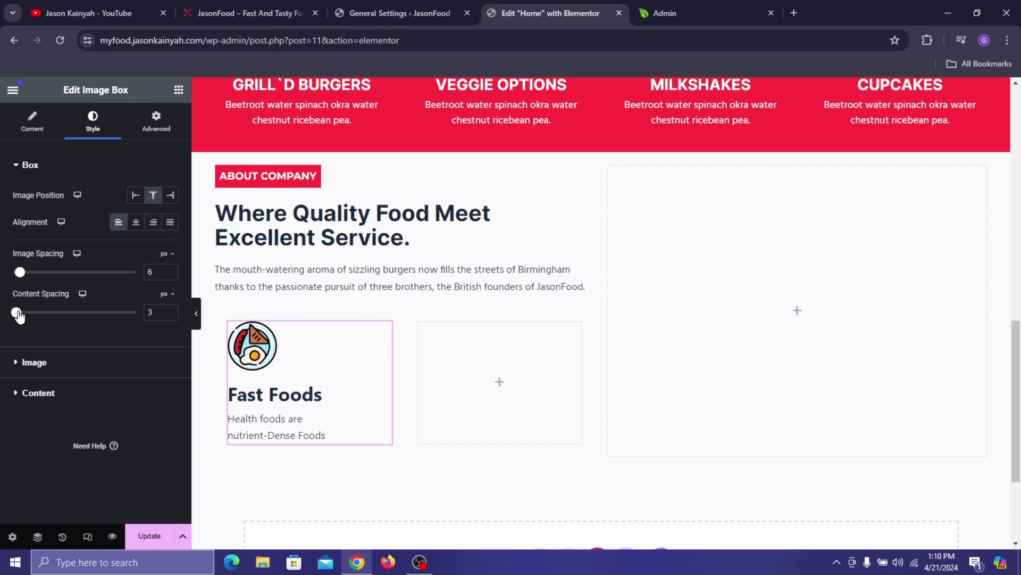
- Set the icon's image width to 19%, compared against the live site
left_click(35, 363)
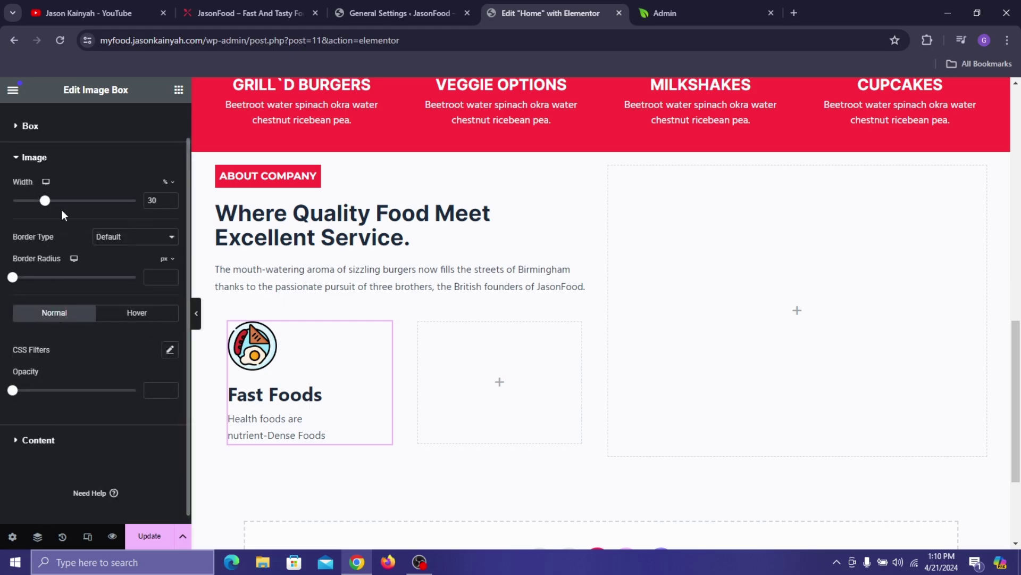
left_click_drag(50, 206, 31, 205)
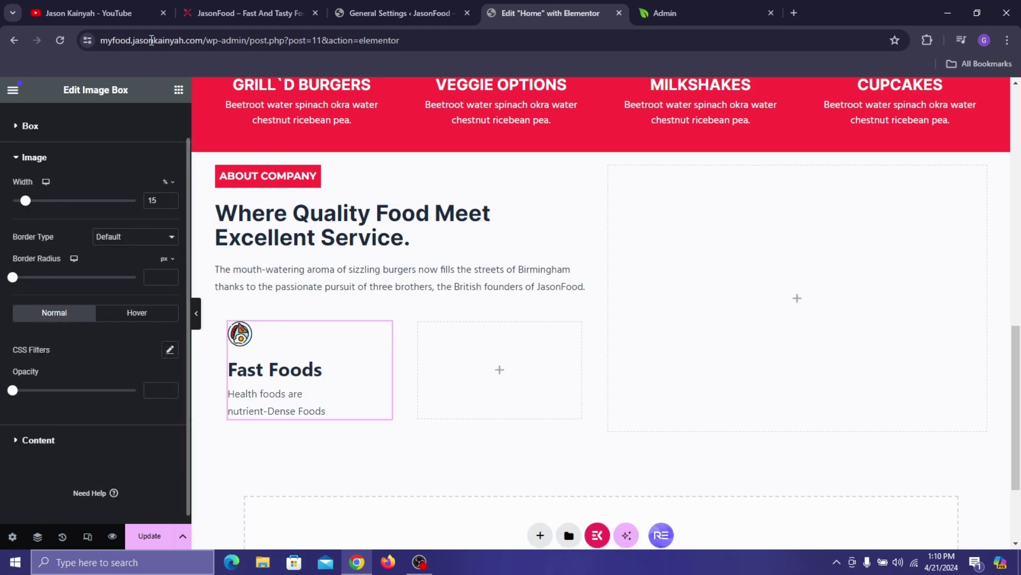
left_click(267, 7)
left_click(533, 7)
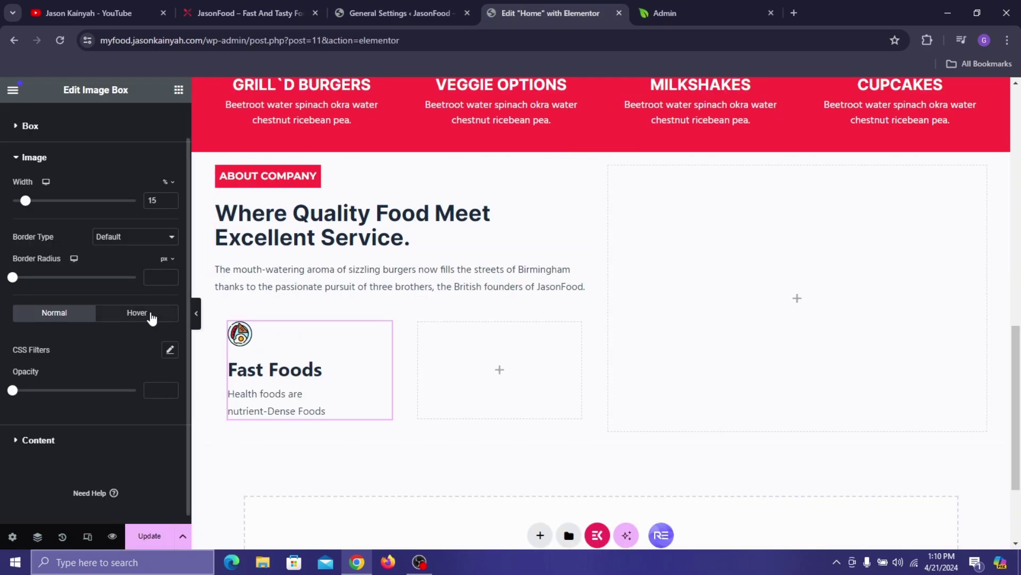
left_click(170, 200)
left_click(170, 200)
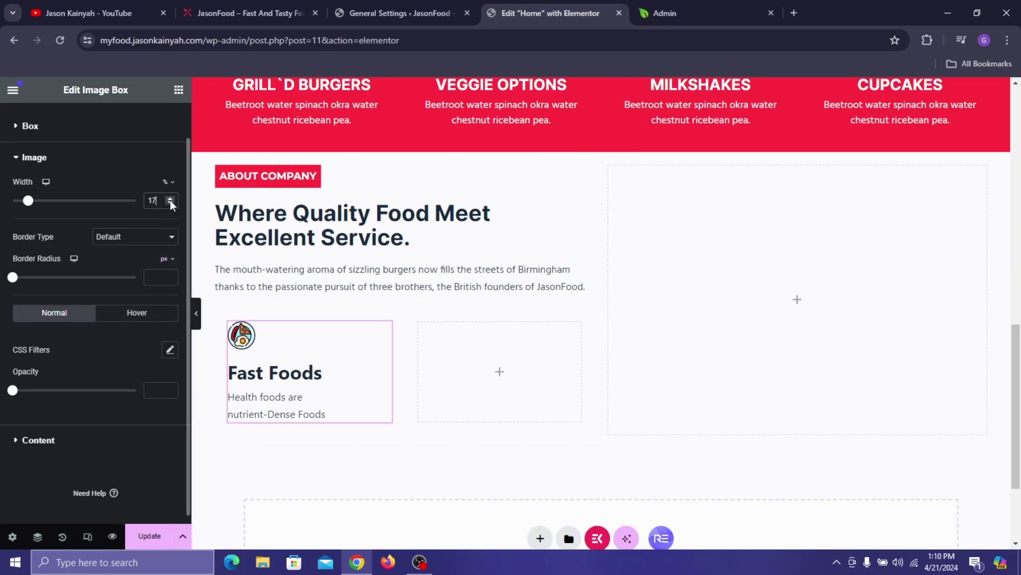
left_click(171, 201)
left_click(168, 203)
left_click(171, 198)
left_click(171, 198)
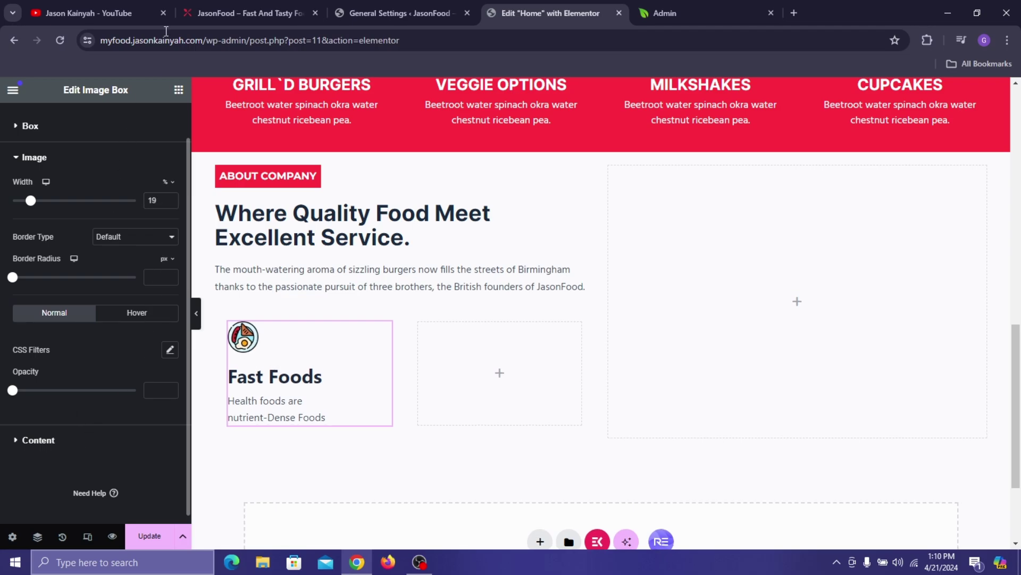
left_click(245, 6)
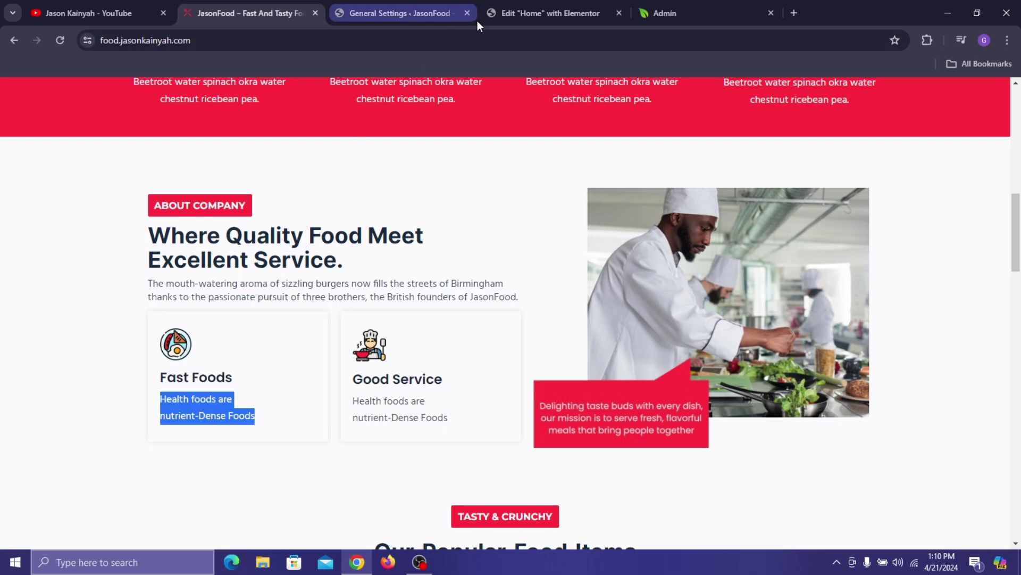
- Style the Fast Foods title in Poppins, Semi Bold 600, at 20 px
left_click(556, 13)
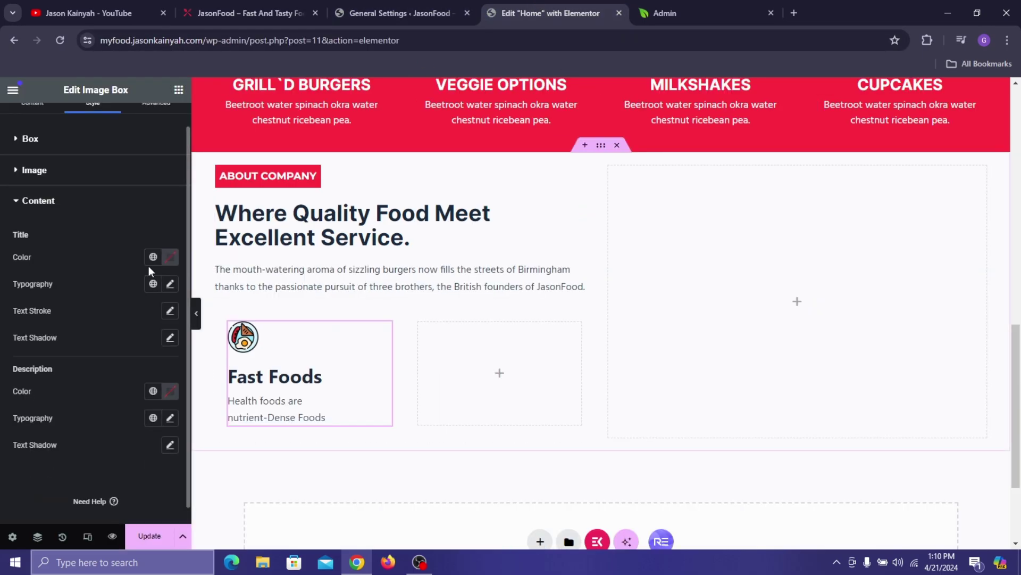
left_click(170, 284)
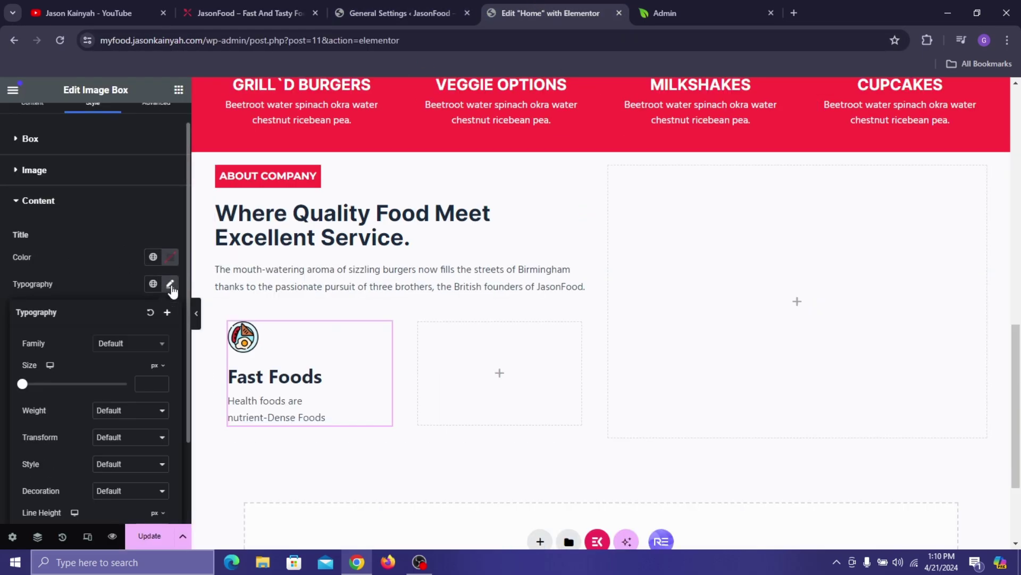
left_click(137, 343)
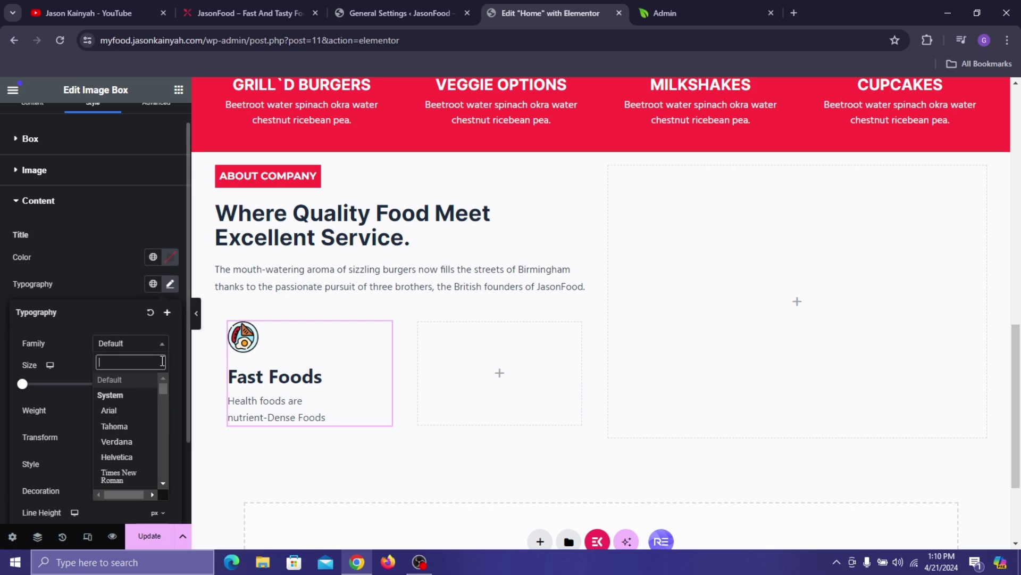
type("popp")
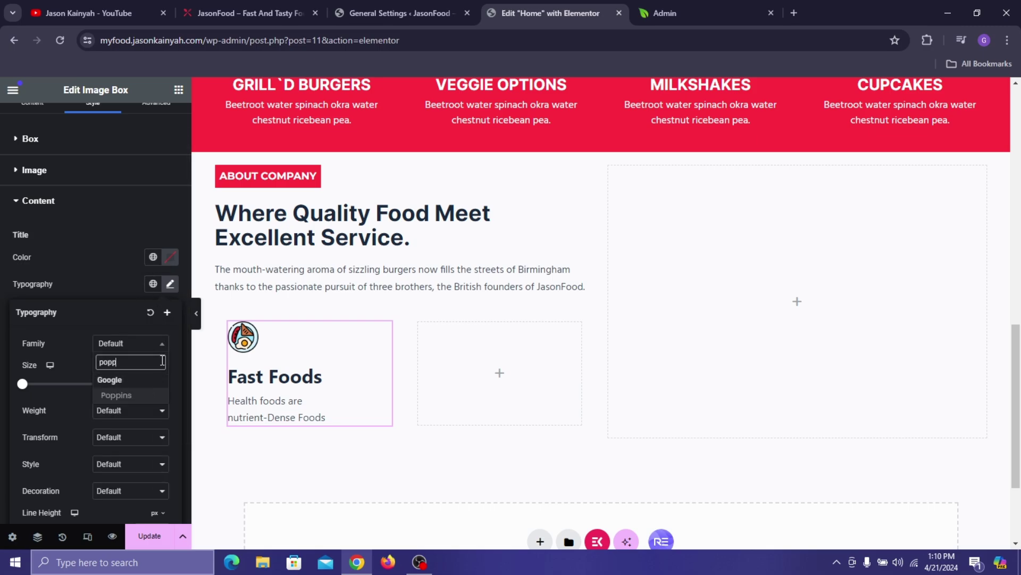
left_click(146, 398)
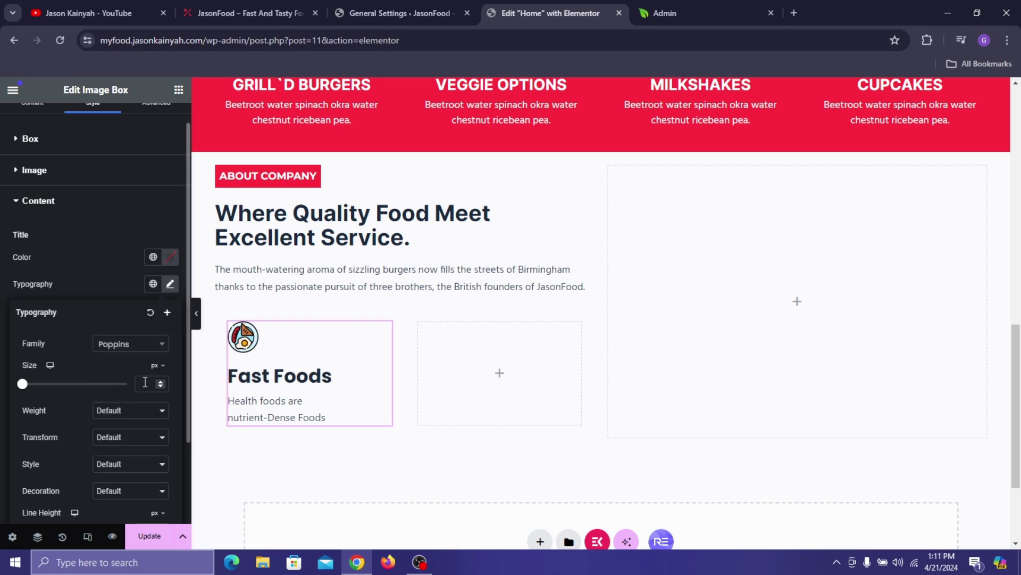
left_click(141, 411)
left_click(126, 473)
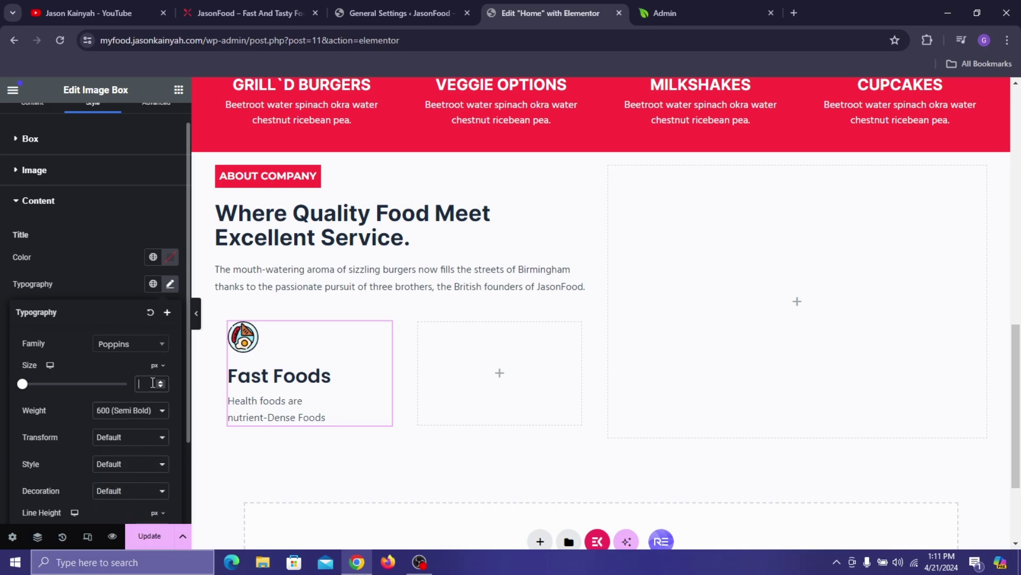
type("20")
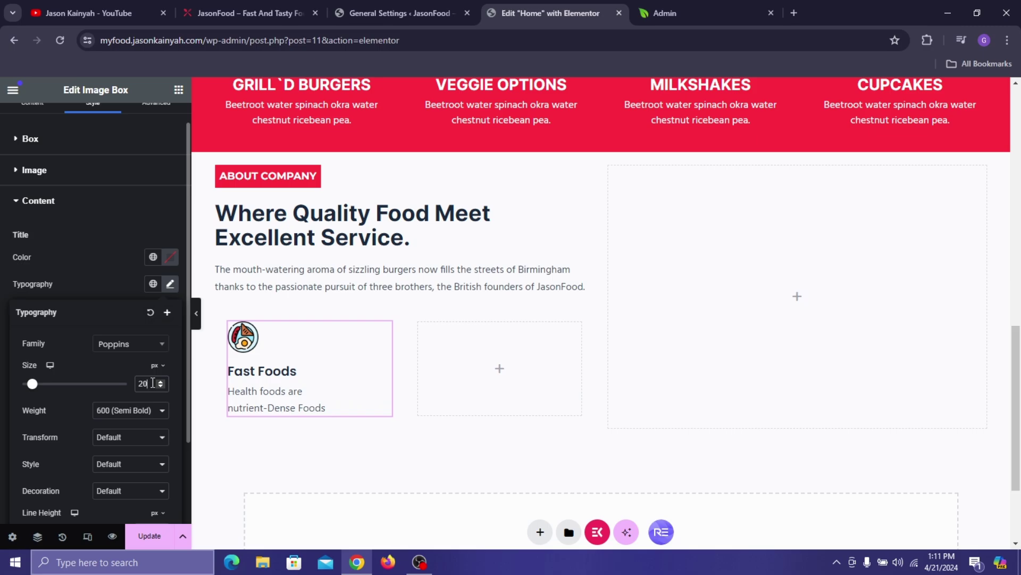
left_click(103, 282)
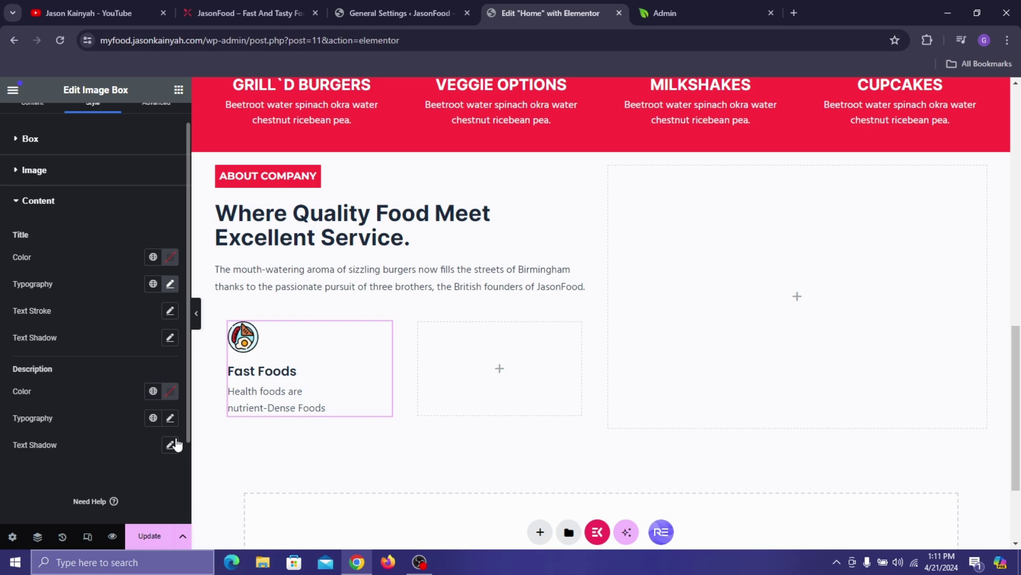
left_click(188, 15)
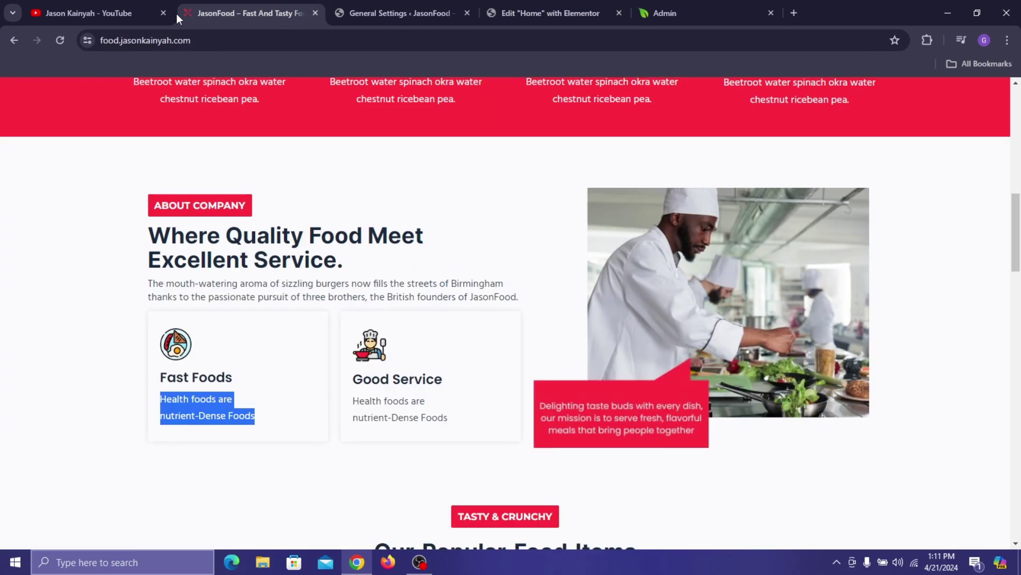
- Give the Fast Foods description Noto Sans at 15 px with a 24 px line height
left_click(17, 383)
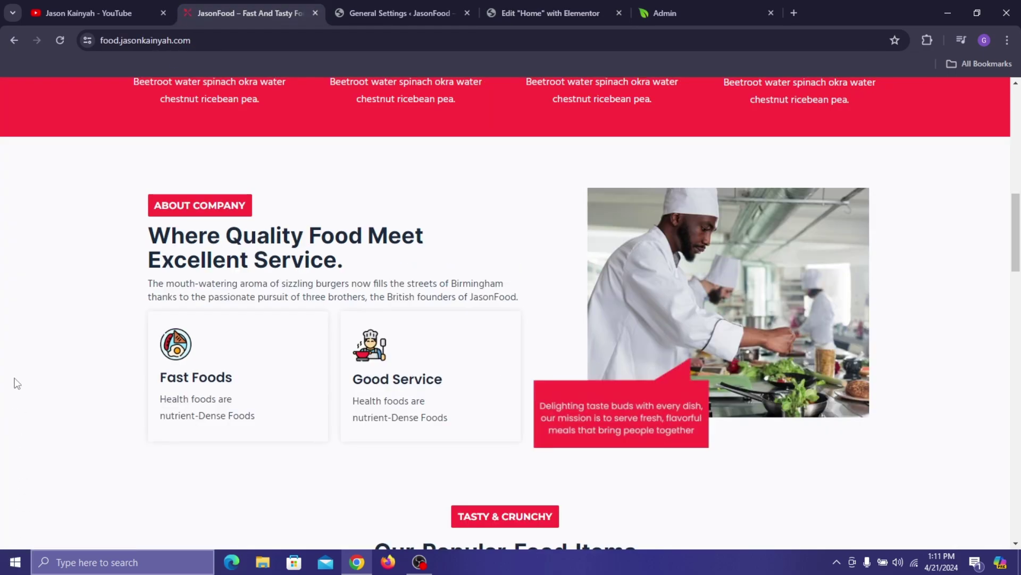
left_click(404, 2)
left_click(482, 8)
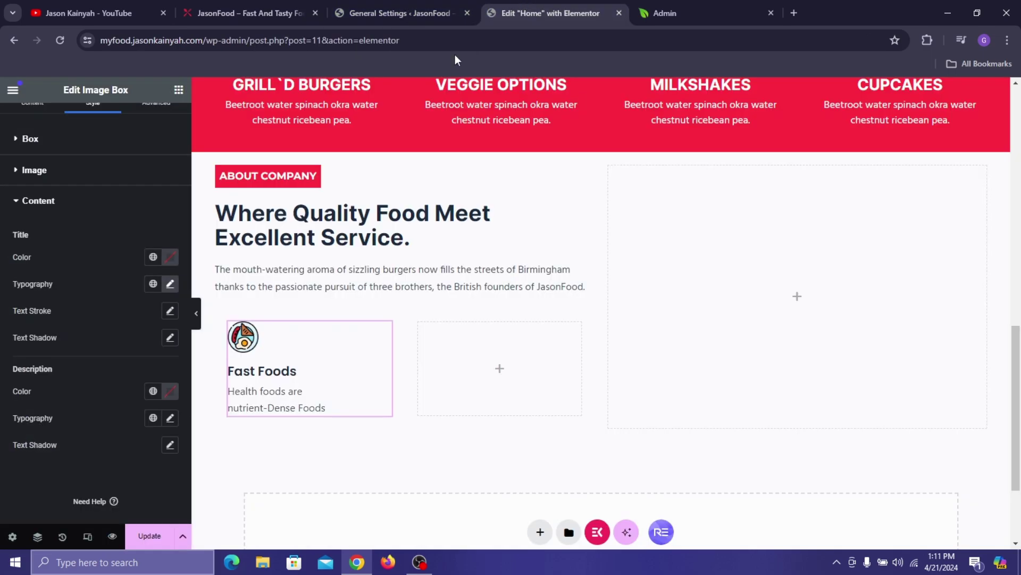
left_click(170, 417)
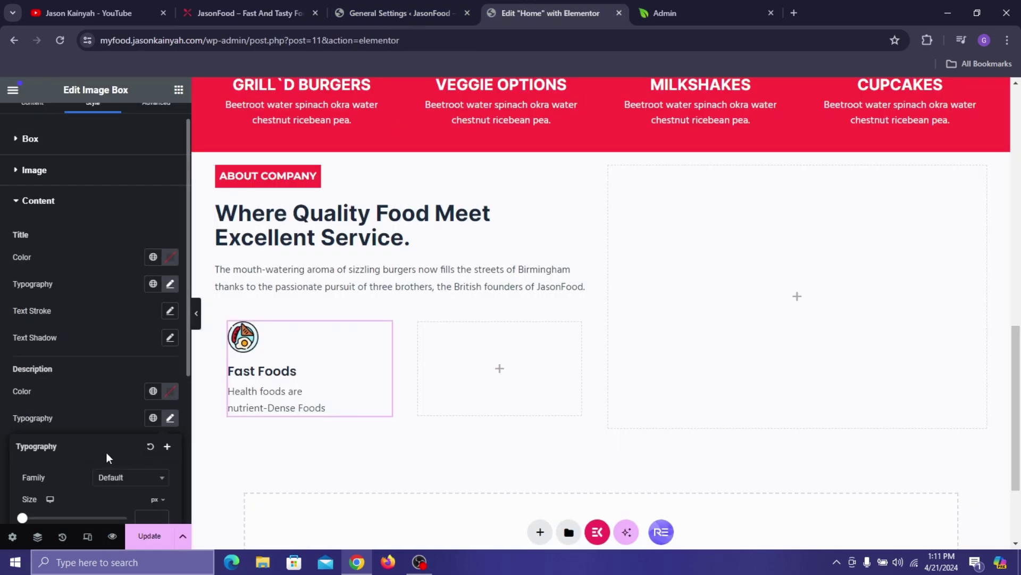
scroll(106, 452, "down", 4)
left_click(96, 239)
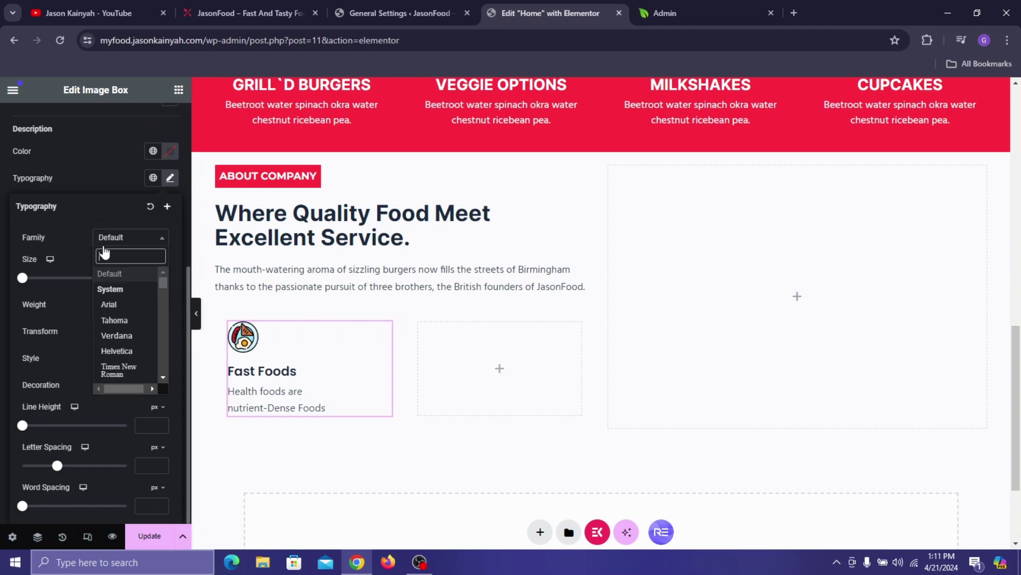
type("noto sa")
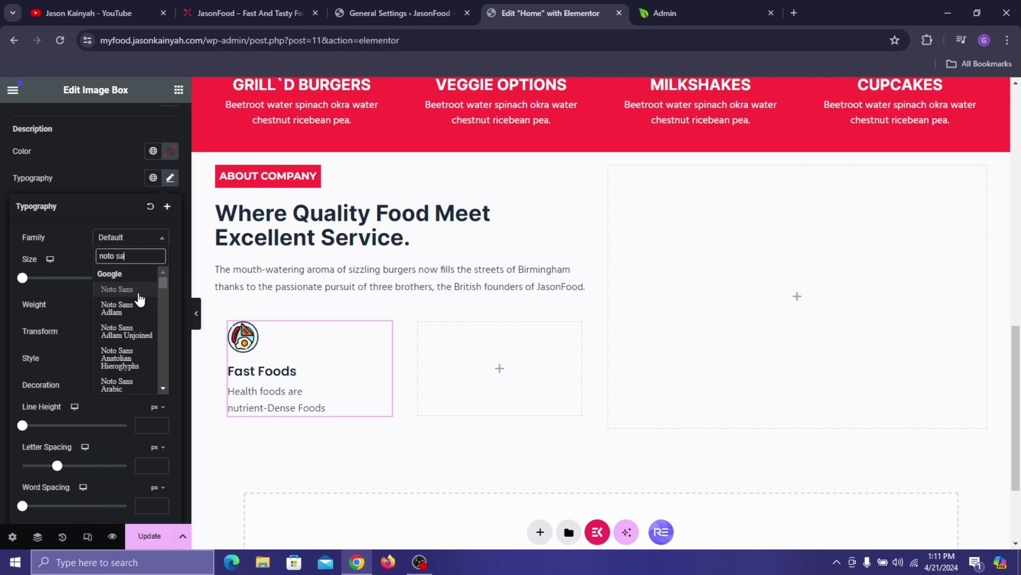
left_click(138, 292)
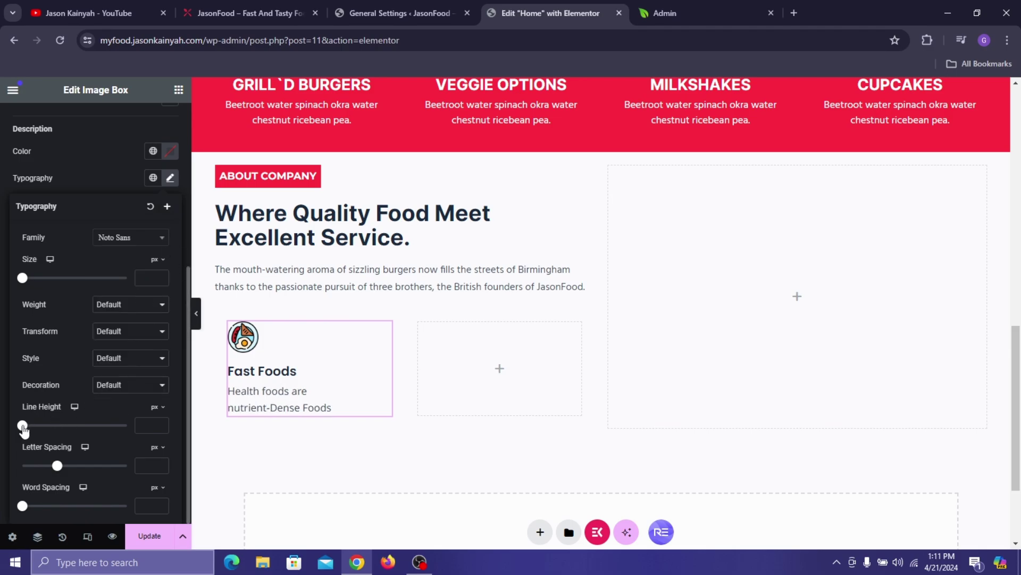
left_click_drag(24, 430, 49, 429)
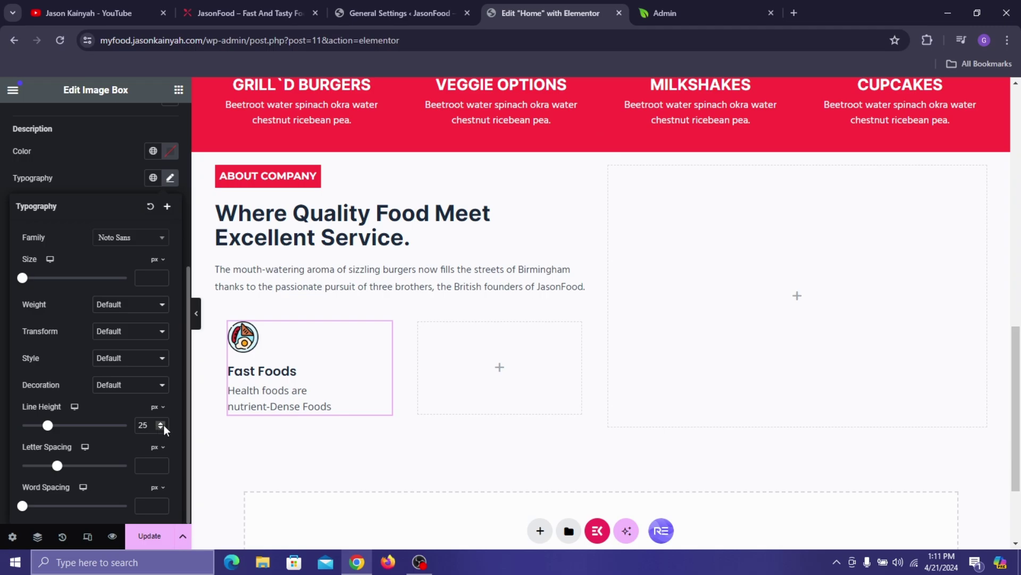
left_click(161, 428)
left_click(144, 276)
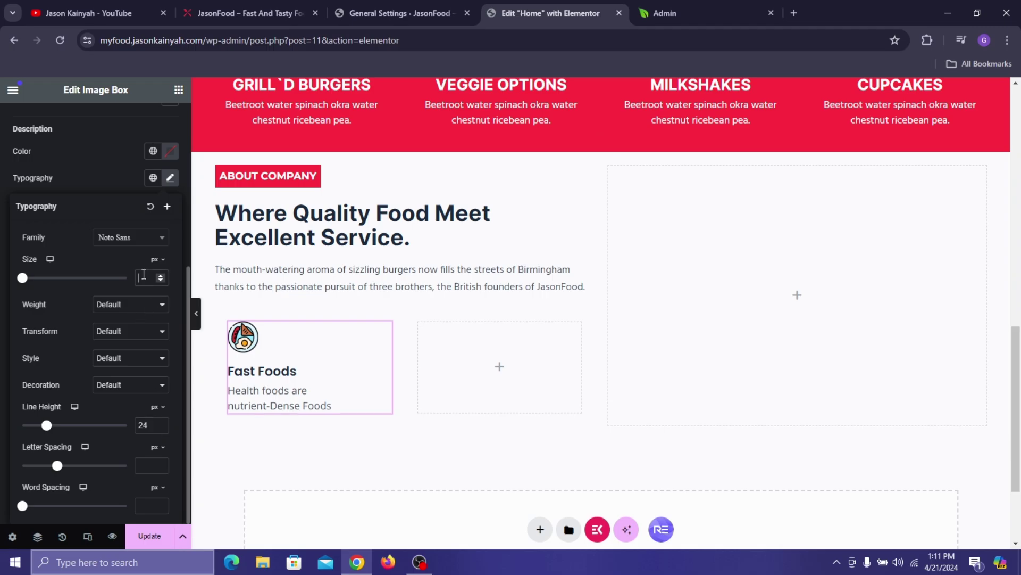
type("15")
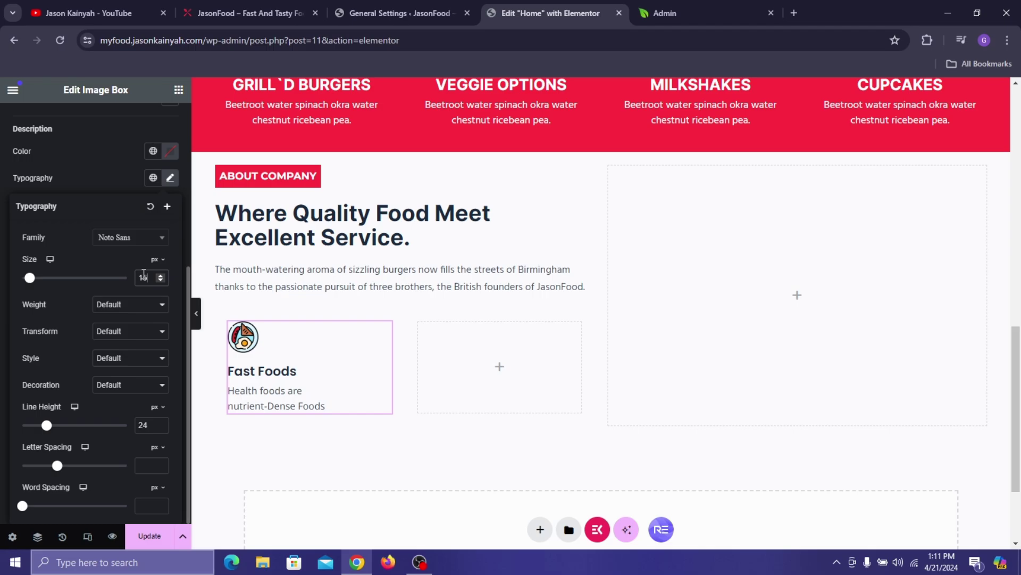
left_click(101, 176)
scroll(101, 181, "up", 5)
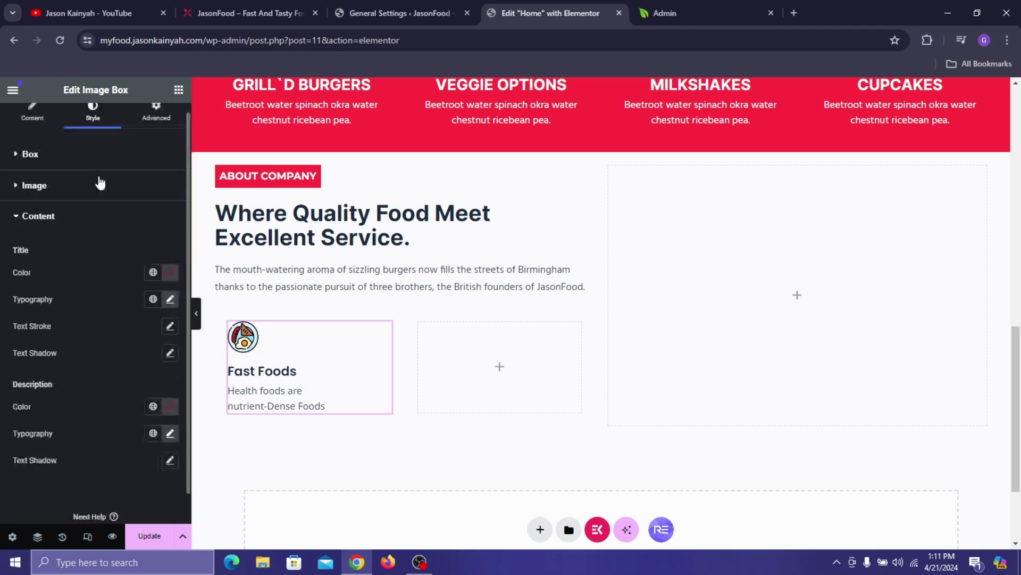
- Set the Fast Foods card's image spacing to 10 px and content spacing to 6 px
left_click(73, 154)
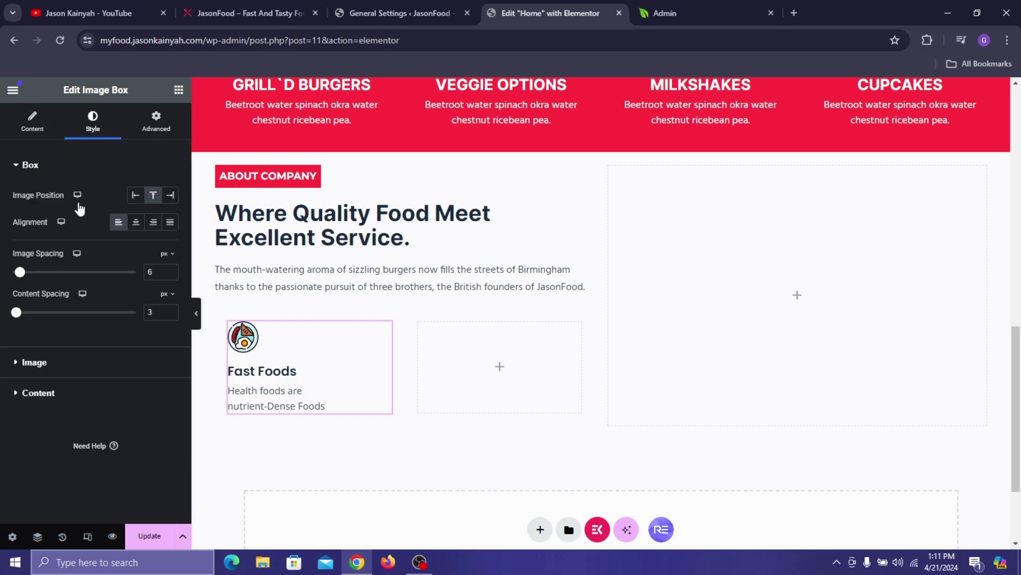
left_click(170, 270)
left_click(170, 271)
left_click(170, 270)
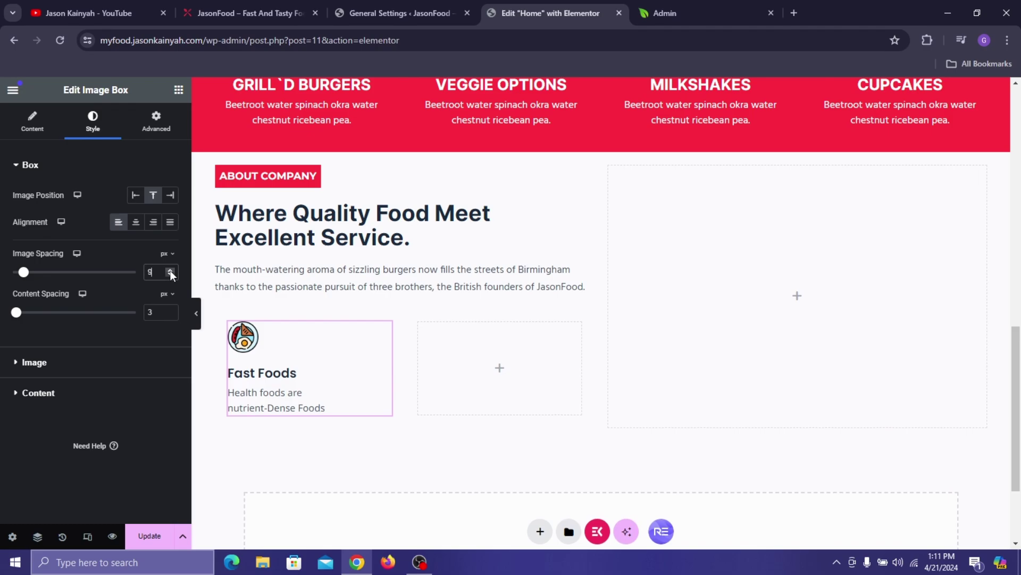
left_click(170, 271)
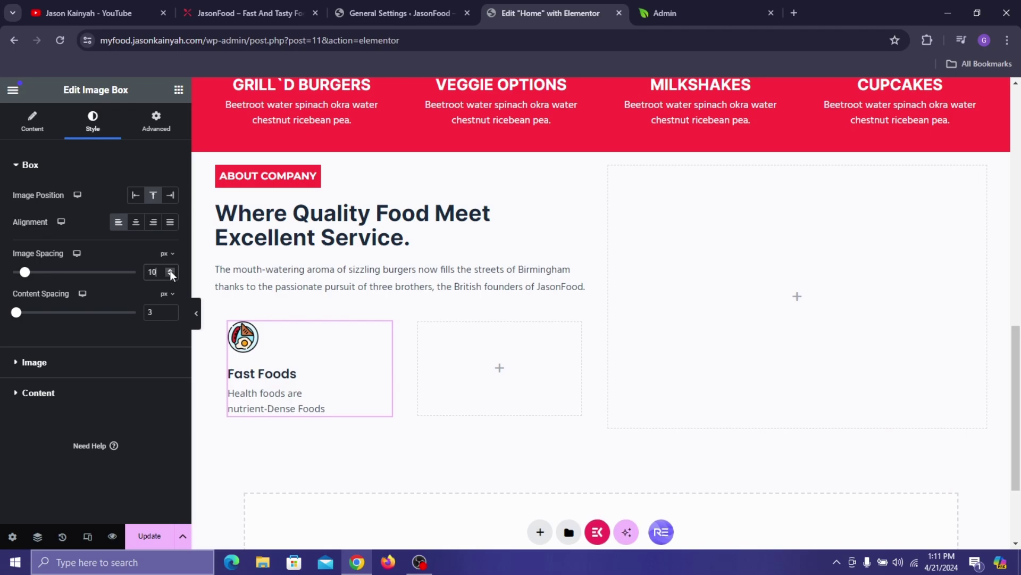
left_click(170, 310)
left_click(171, 310)
left_click(170, 311)
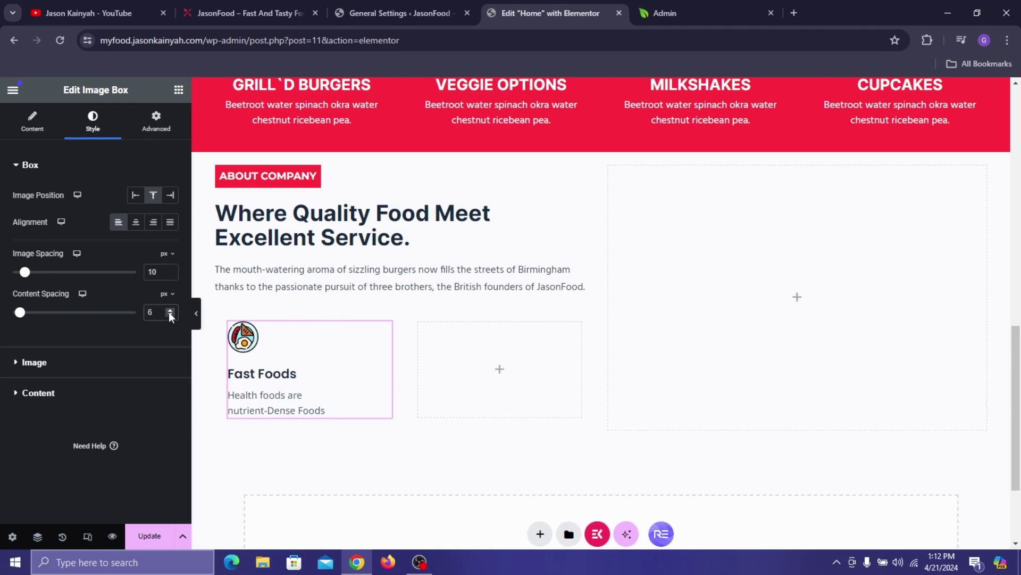
left_click(213, 12)
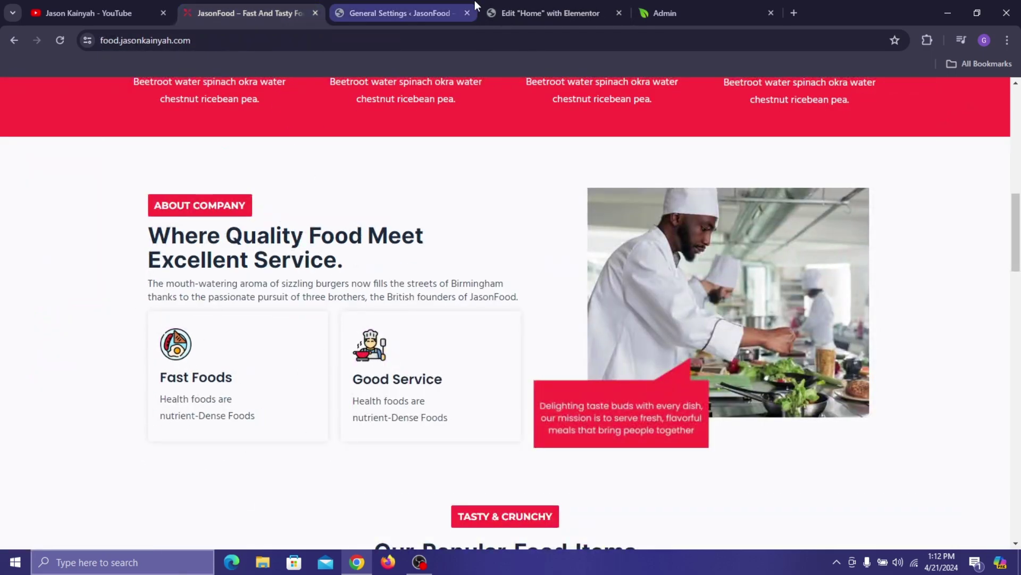
left_click(522, 9)
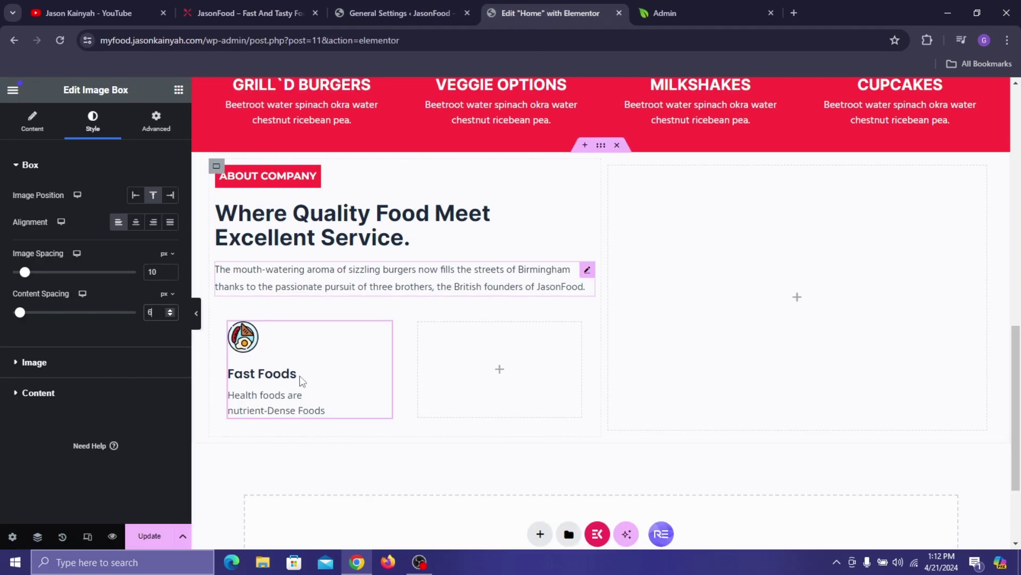
left_click(229, 324)
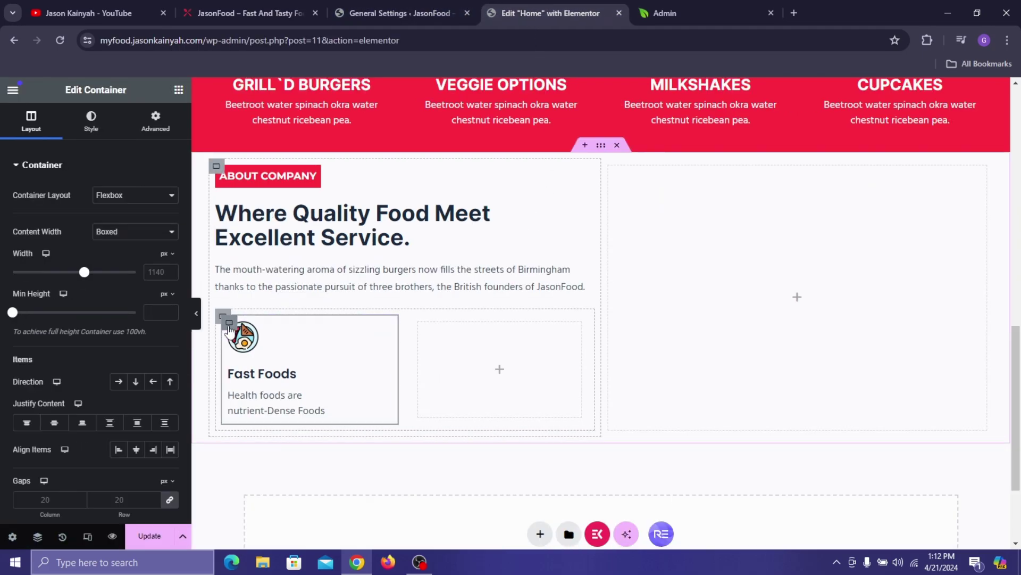
- Compare the Fast Foods card with the live site and enter a top padding of 15
left_click(146, 132)
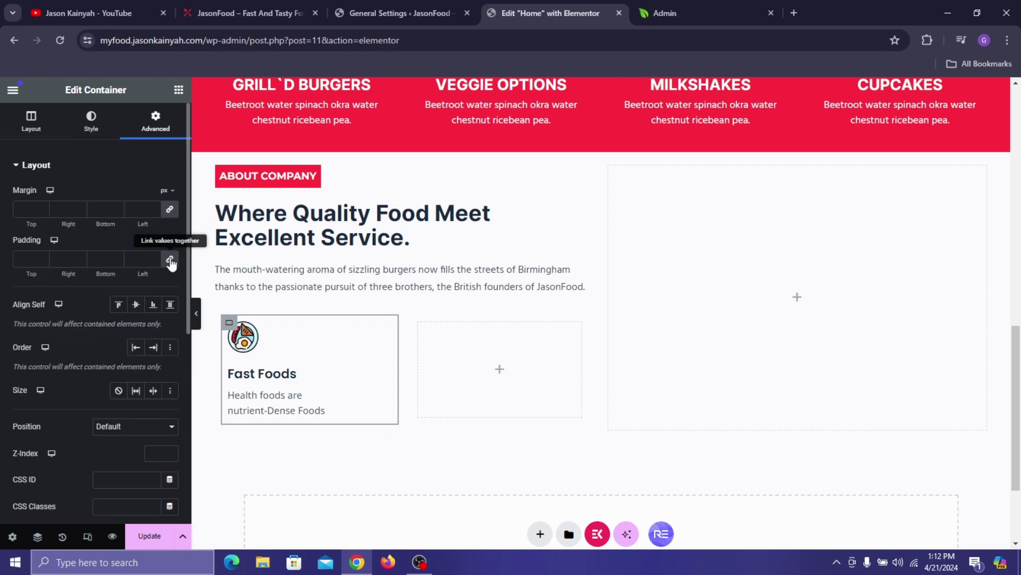
left_click(223, 11)
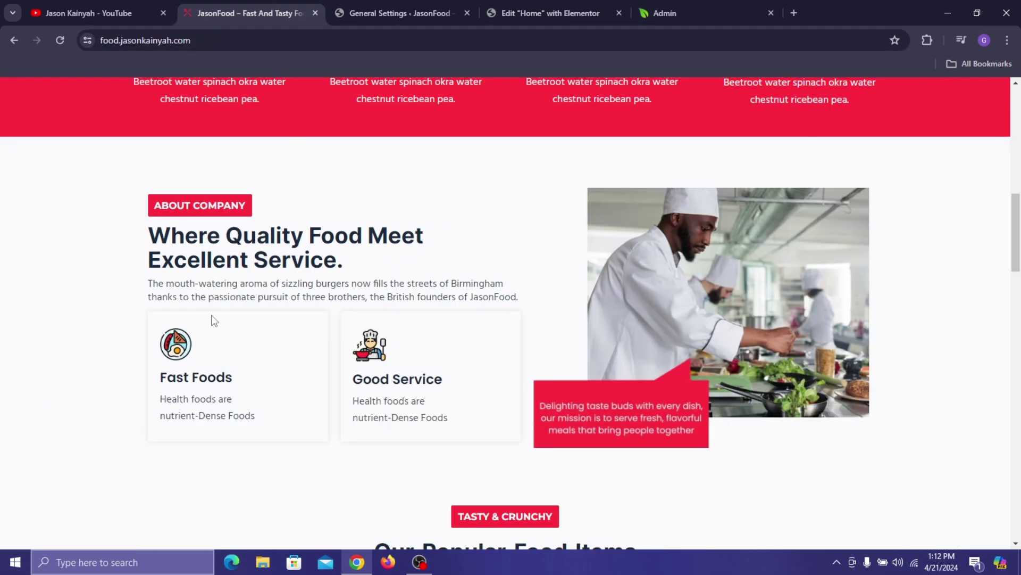
left_click(509, 8)
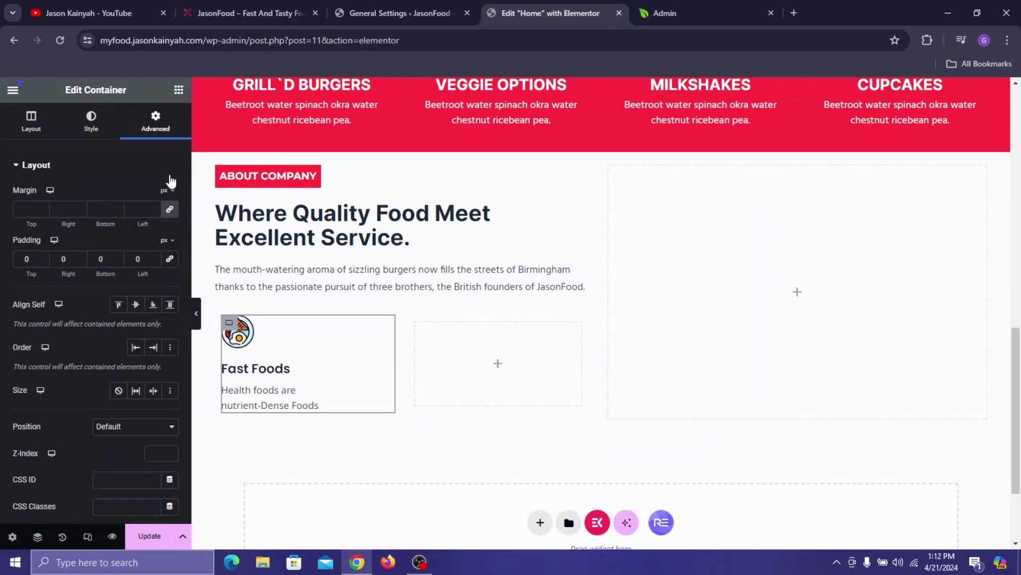
left_click(16, 257)
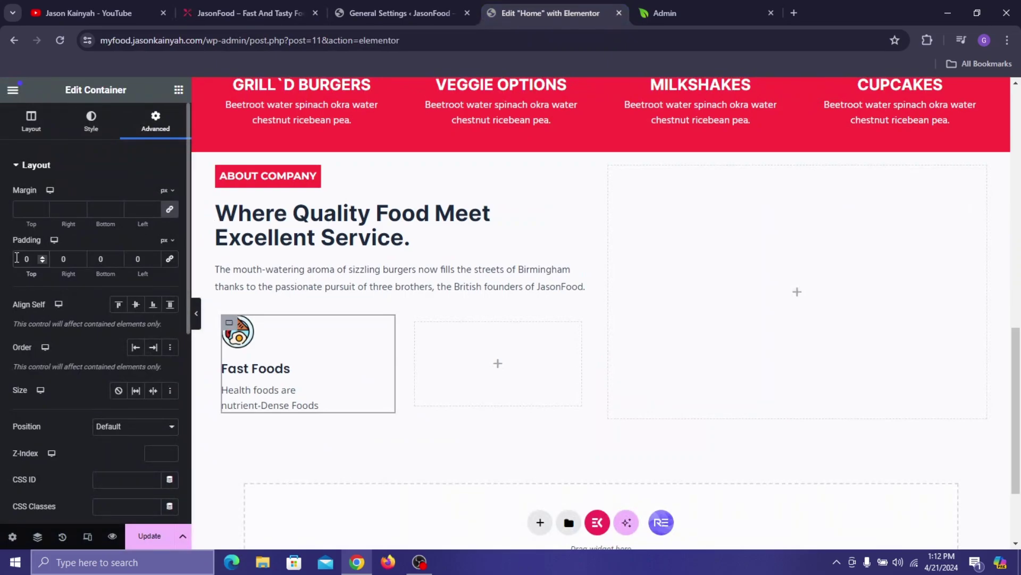
type("15")
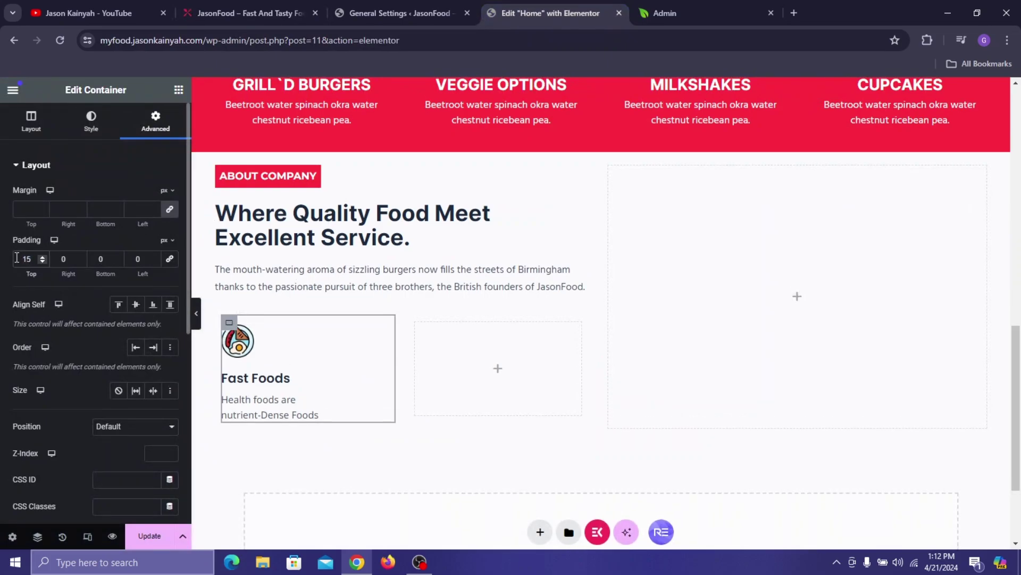
left_click(235, 7)
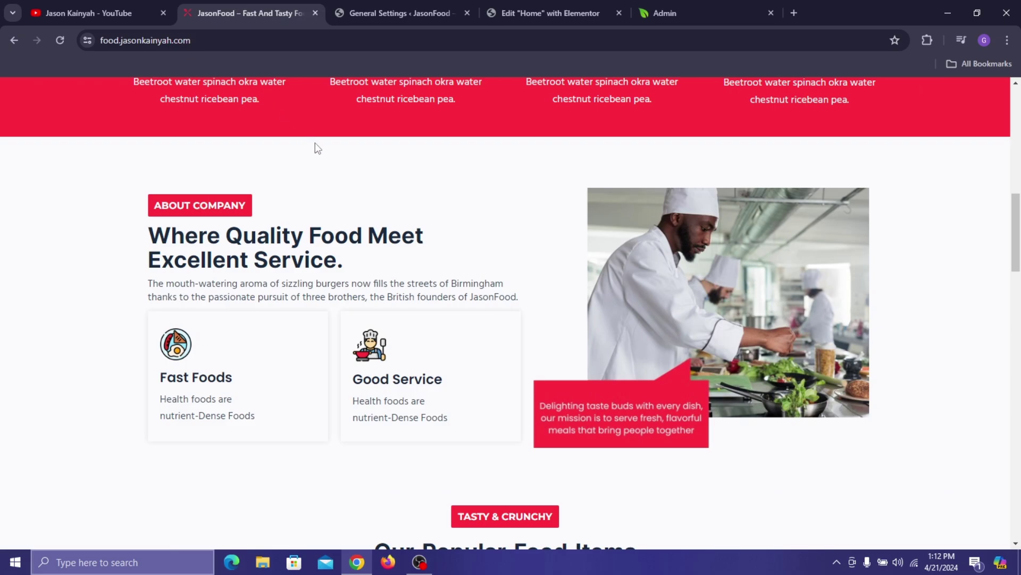
left_click(510, 3)
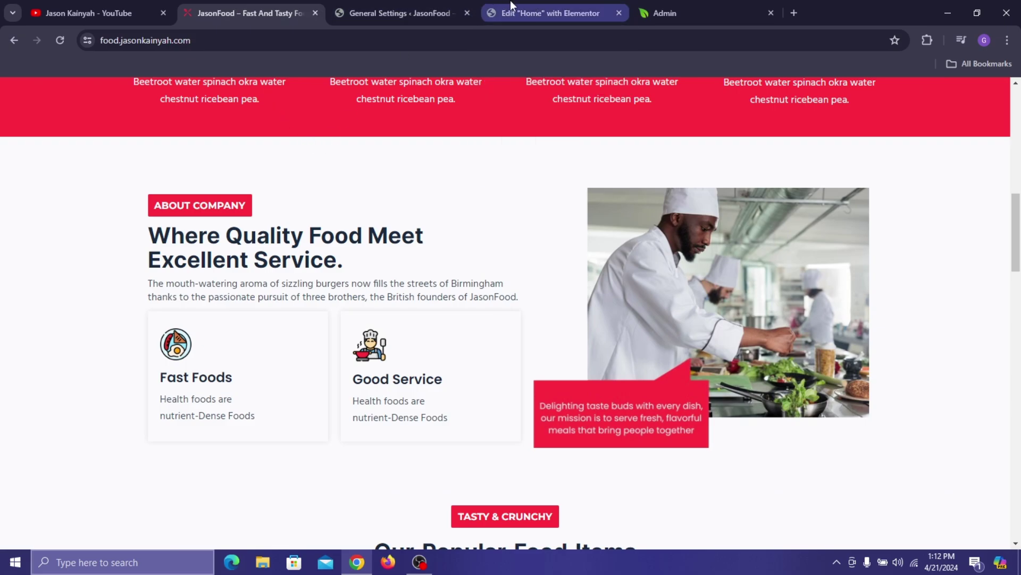
- Set the card's padding to 16 left, 17 top and 20 bottom
left_click(133, 257)
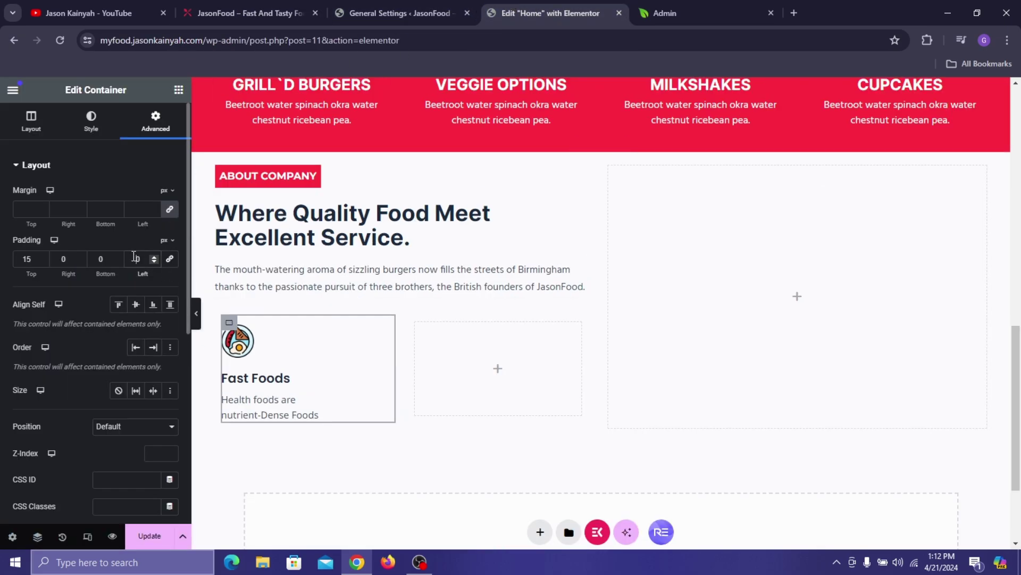
type("1")
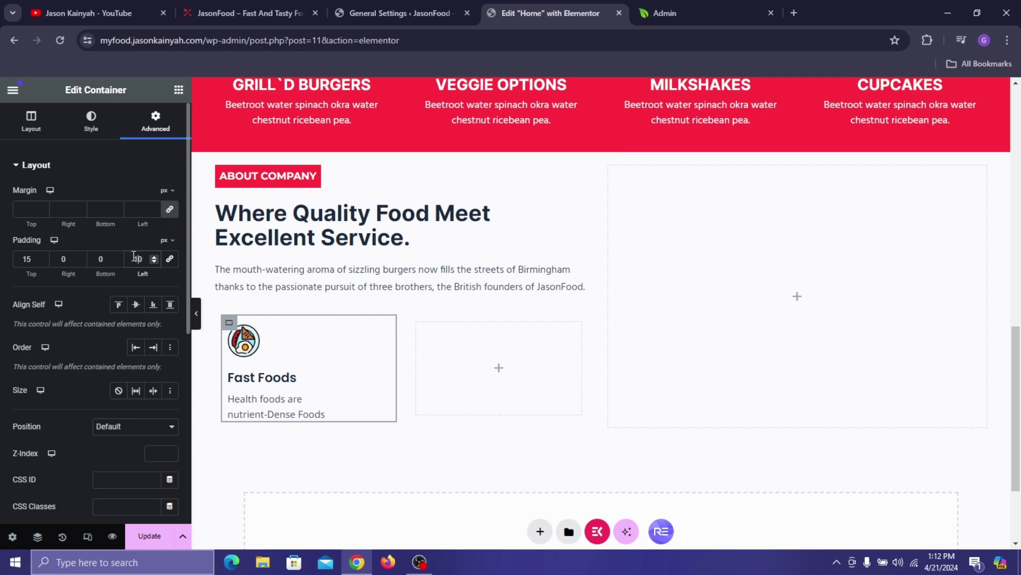
key("Up")
key("Up")
key("Up")
key("Up")
key("Up")
key("Up")
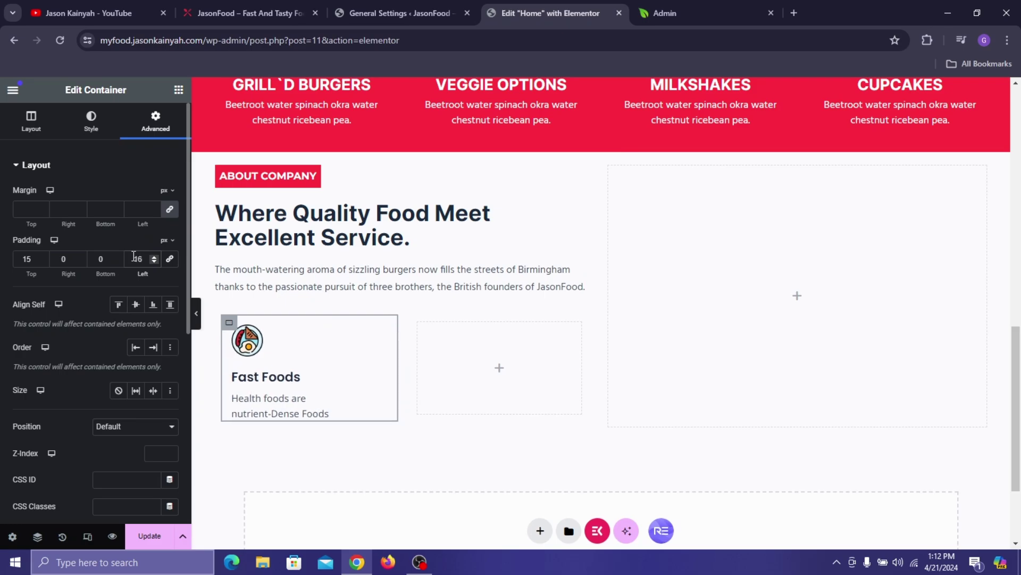
left_click(43, 261)
left_click(42, 261)
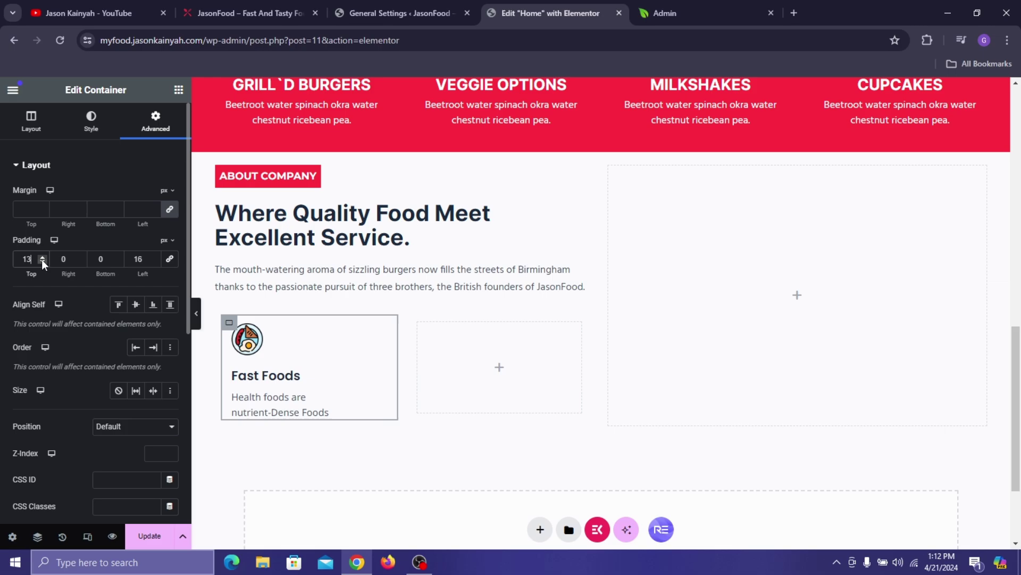
left_click(40, 257)
left_click(41, 257)
left_click(40, 256)
left_click(40, 256)
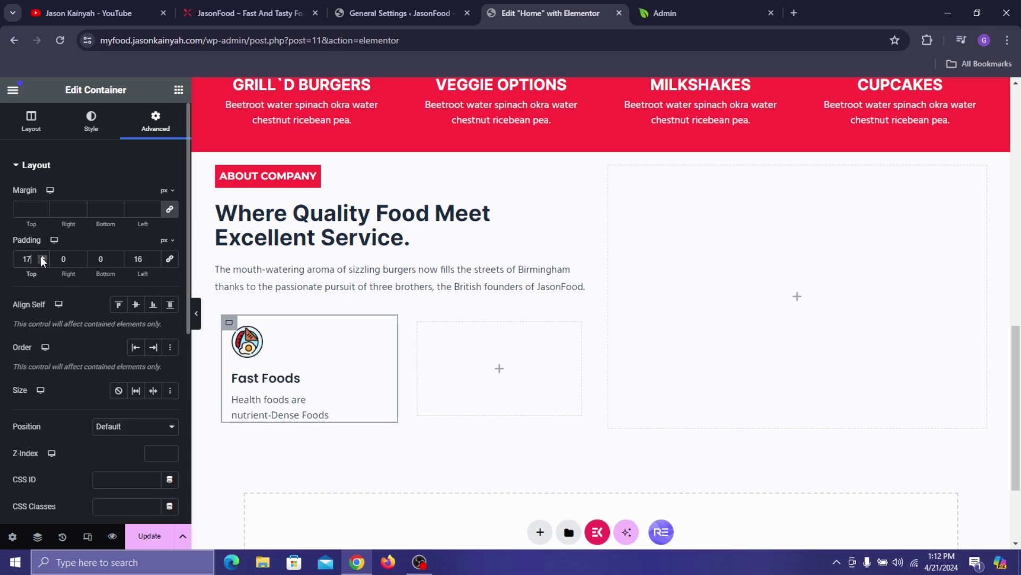
left_click(87, 264)
type("2")
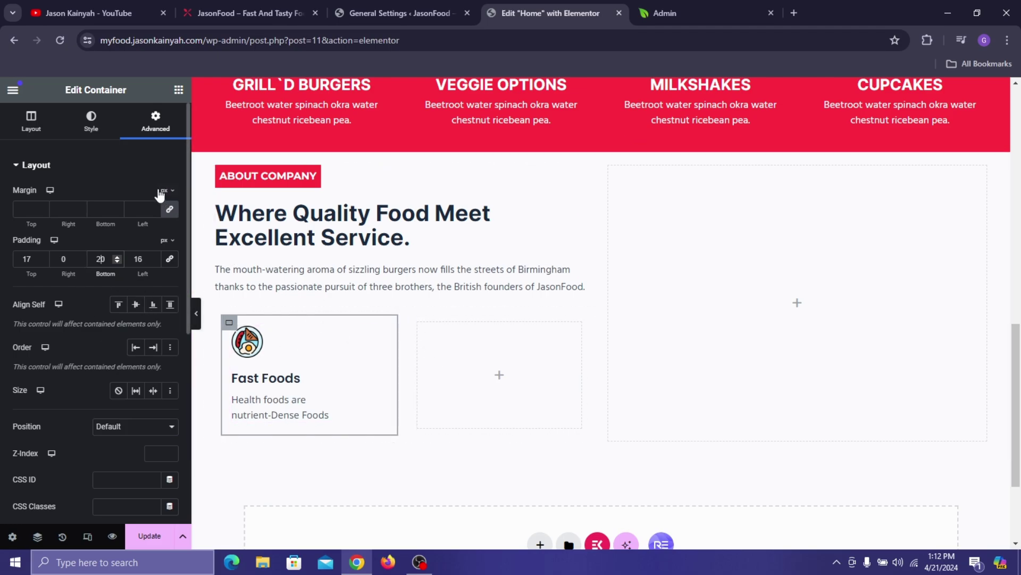
left_click(79, 133)
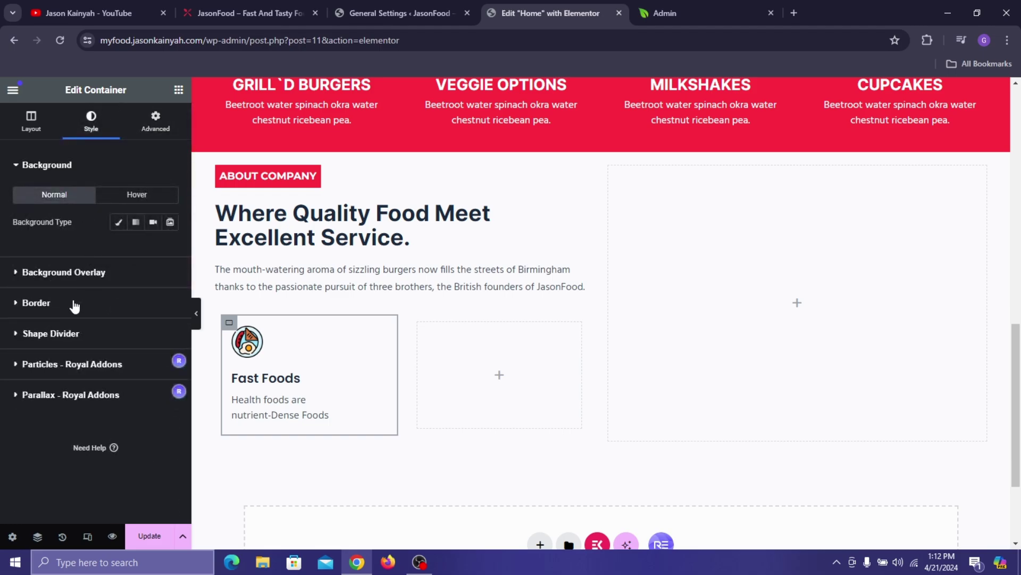
- Lighten the Fast Foods card's box shadow colour to light grey and preview the result
left_click(74, 305)
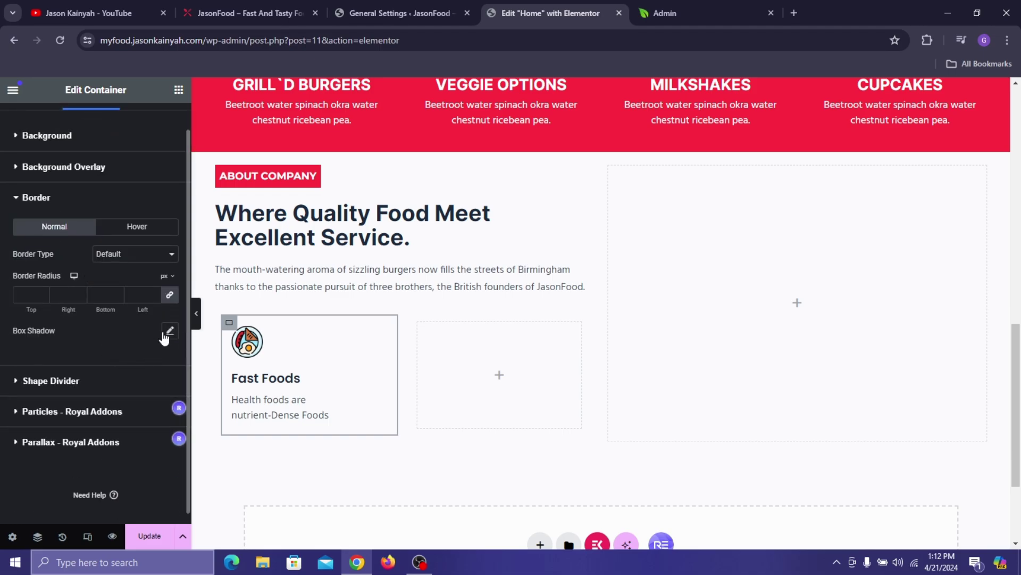
left_click(171, 332)
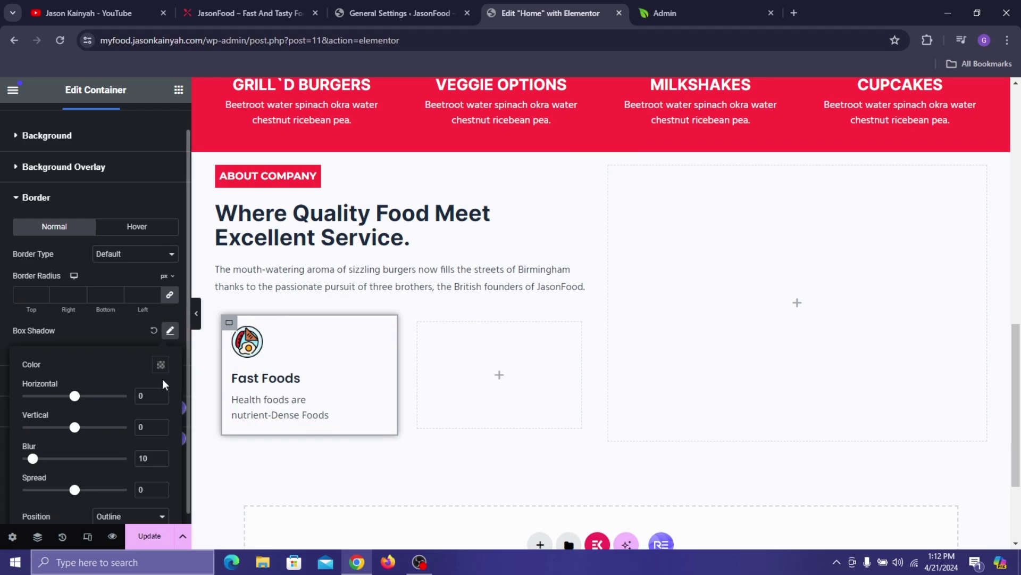
left_click(160, 364)
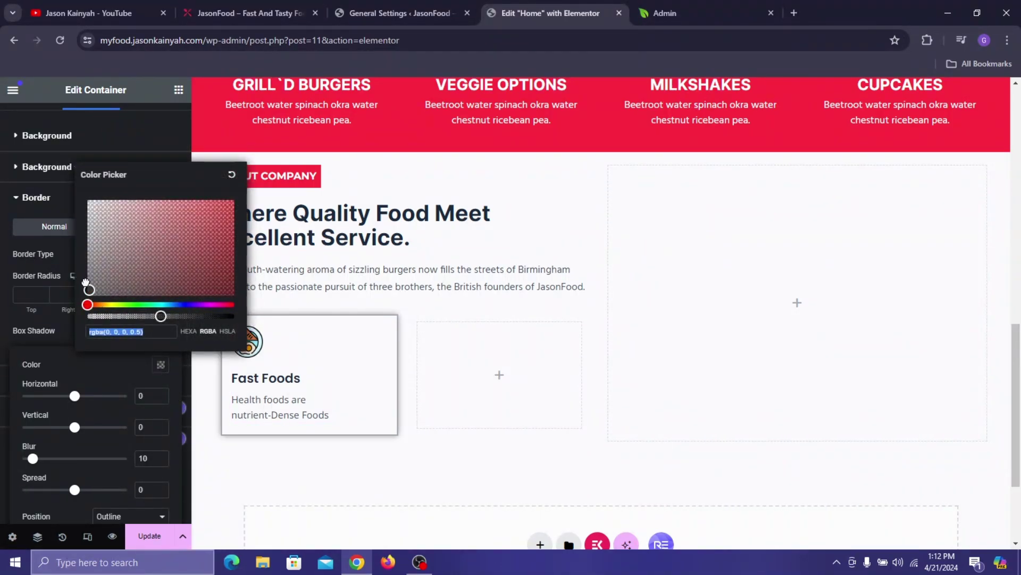
left_click_drag(85, 282, 69, 232)
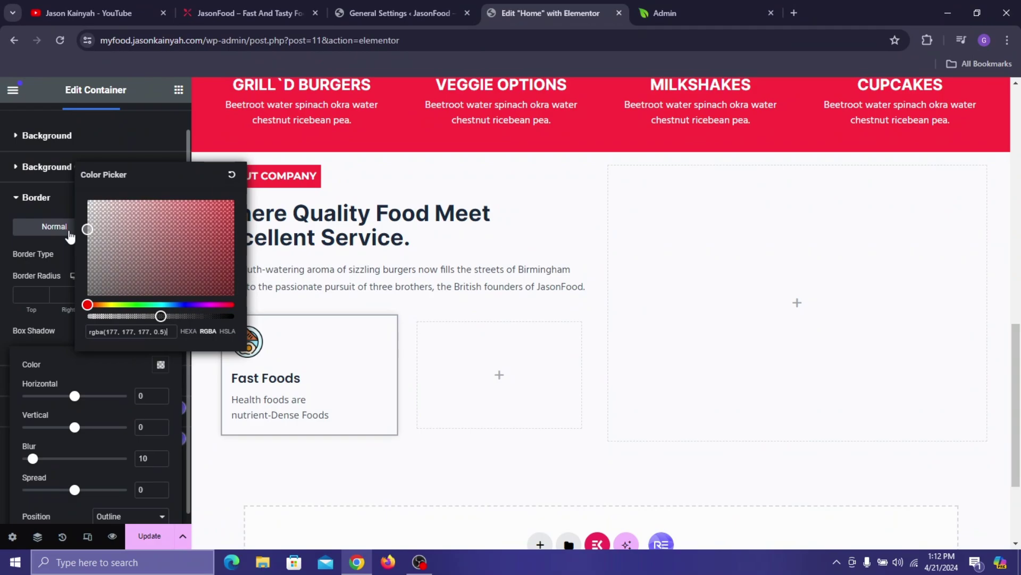
left_click(70, 234)
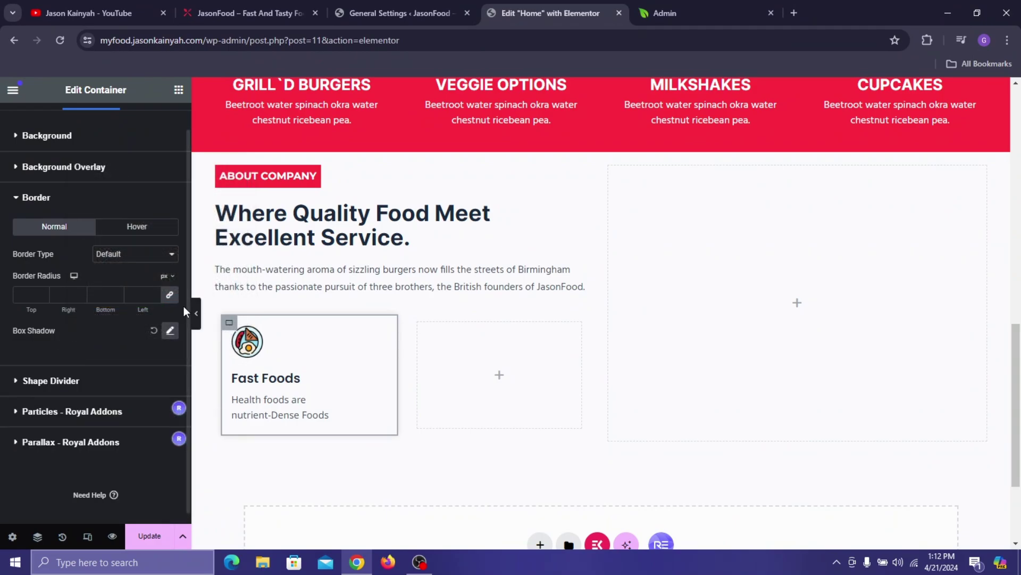
left_click(196, 313)
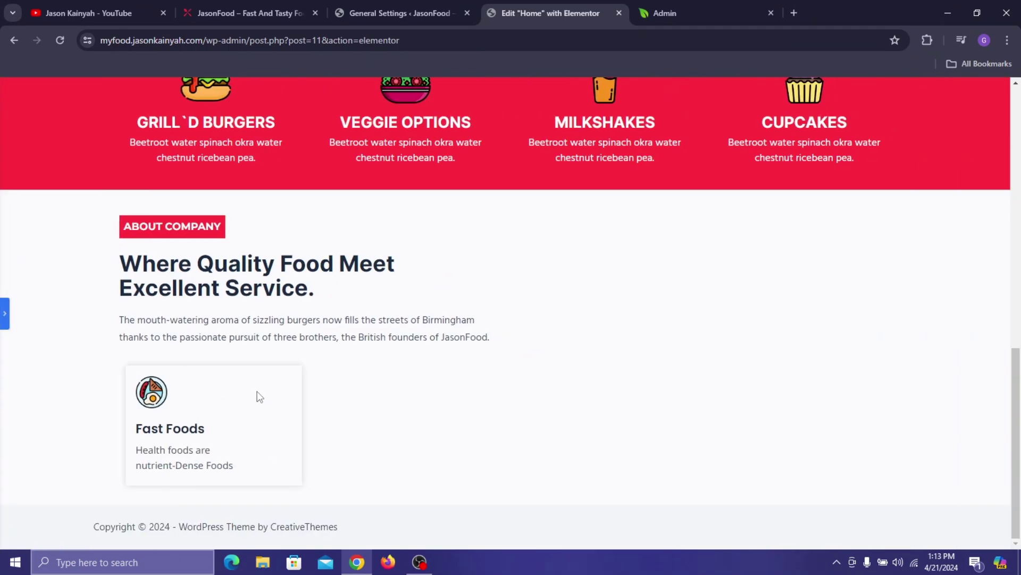
left_click(6, 320)
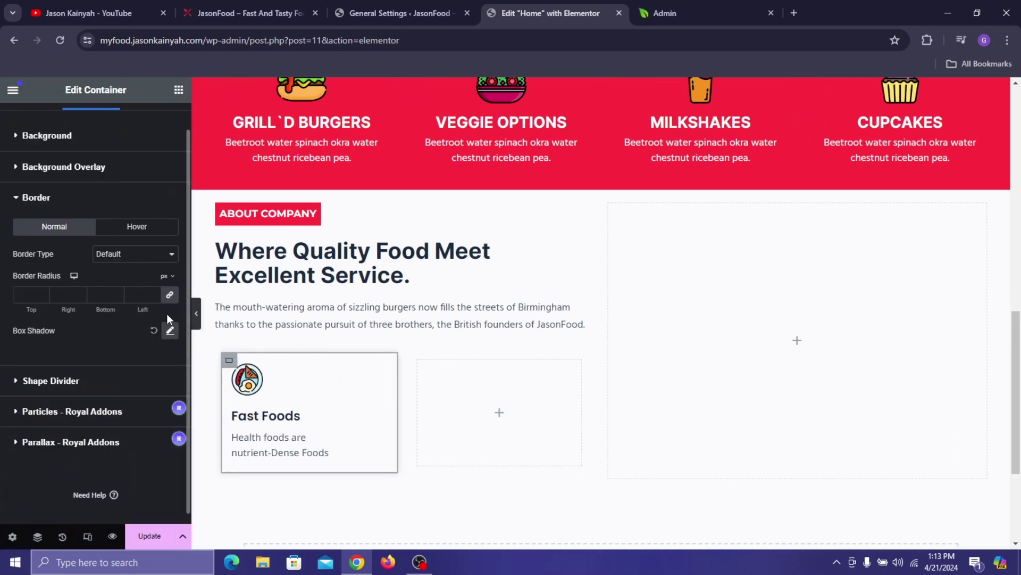
- Lower the shadow colour's opacity to 0.45, giving rgba(175, 175, 175, 0.45)
left_click(169, 330)
left_click(161, 365)
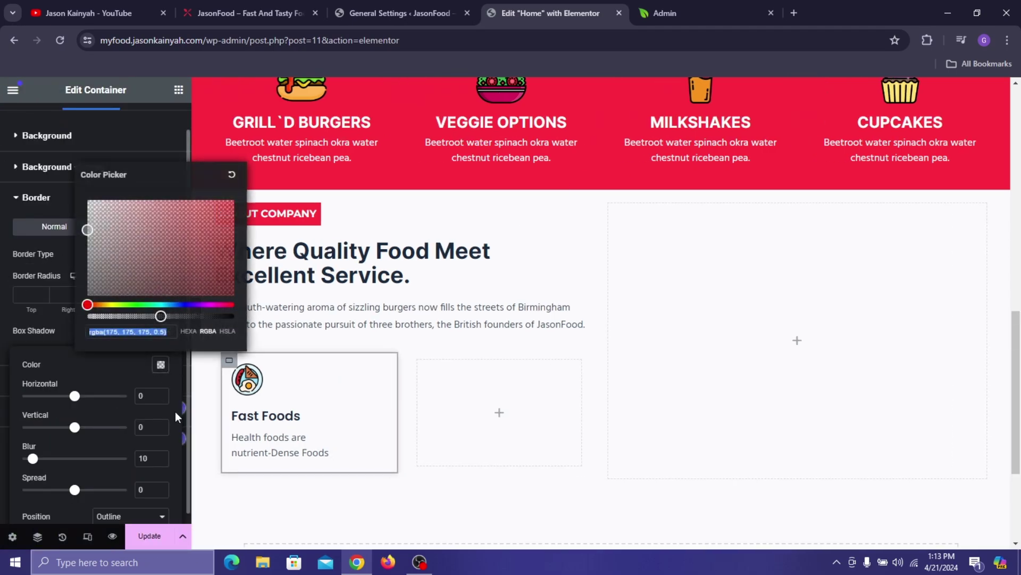
triple_click(168, 327)
left_click_drag(158, 316, 152, 316)
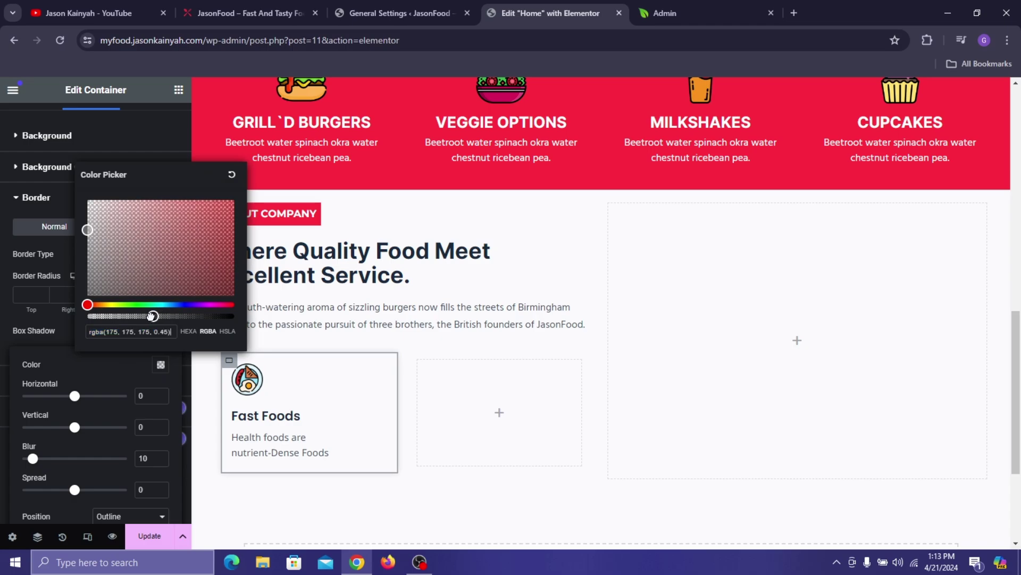
left_click(62, 327)
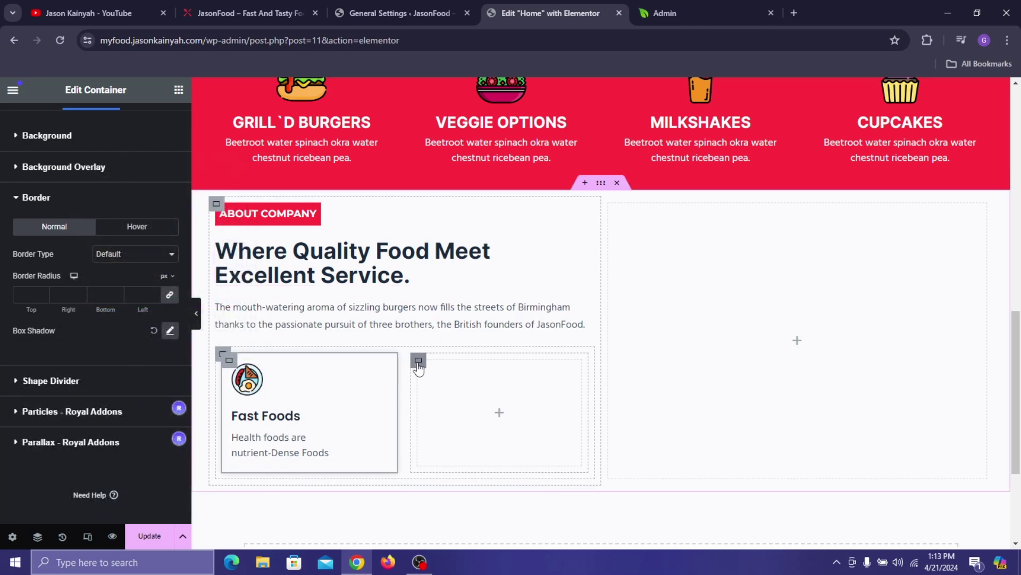
- Delete the empty placeholder container and duplicate the Fast Foods card
right_click(432, 425)
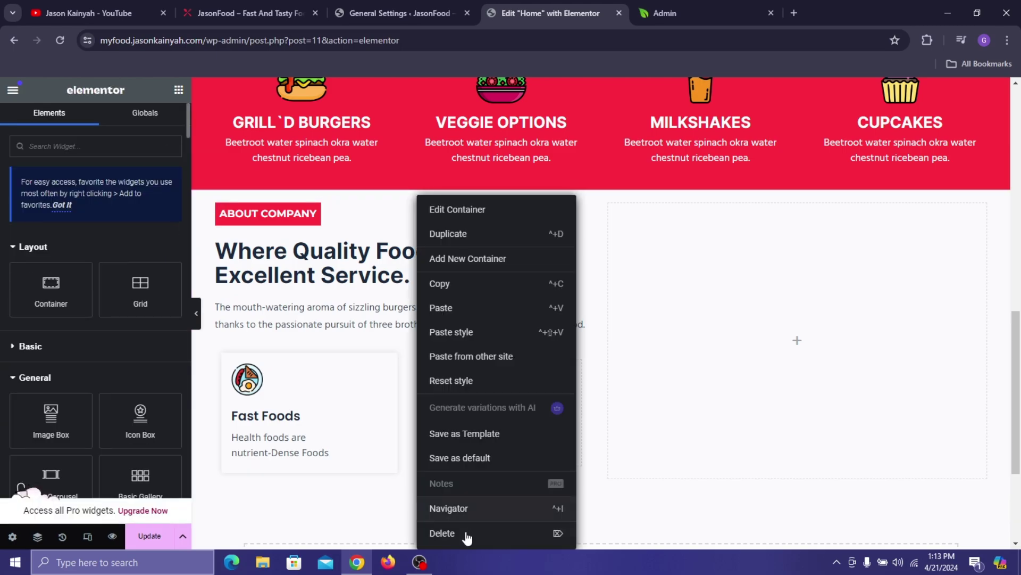
left_click(467, 534)
right_click(228, 367)
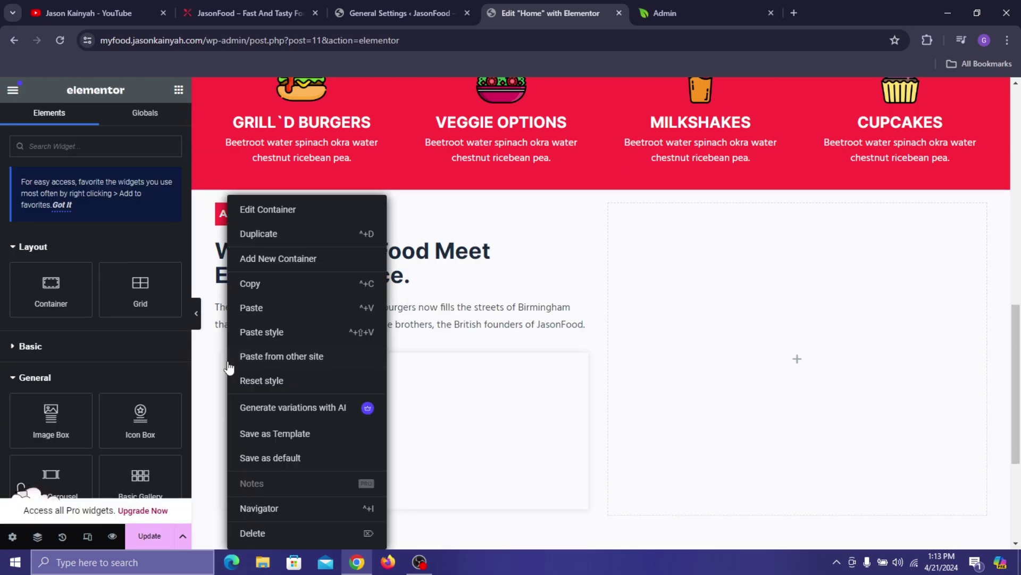
left_click(259, 234)
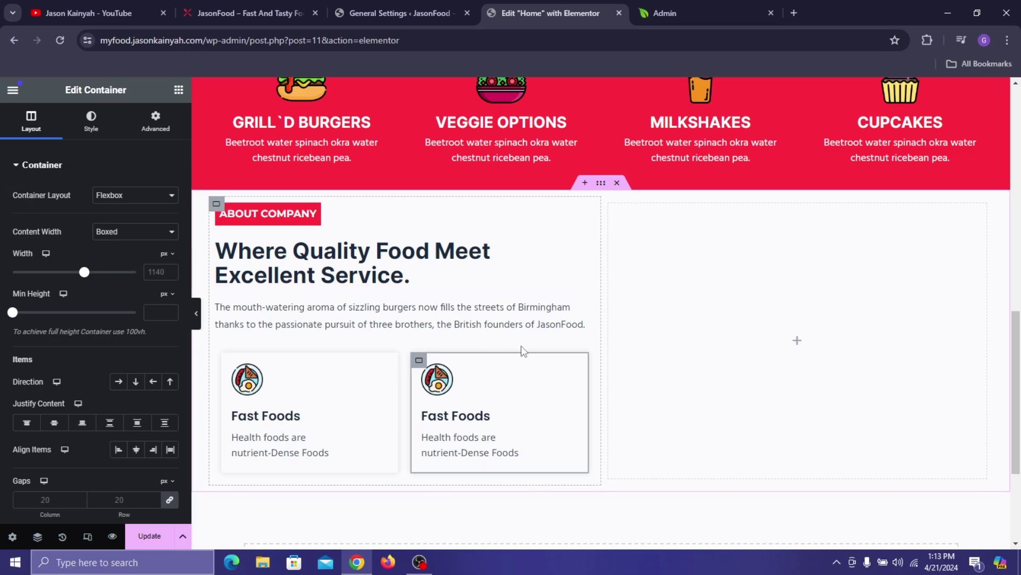
- Copy 'Good Service' from the live site and paste it as the duplicate card's title
left_click(474, 399)
left_click(273, 22)
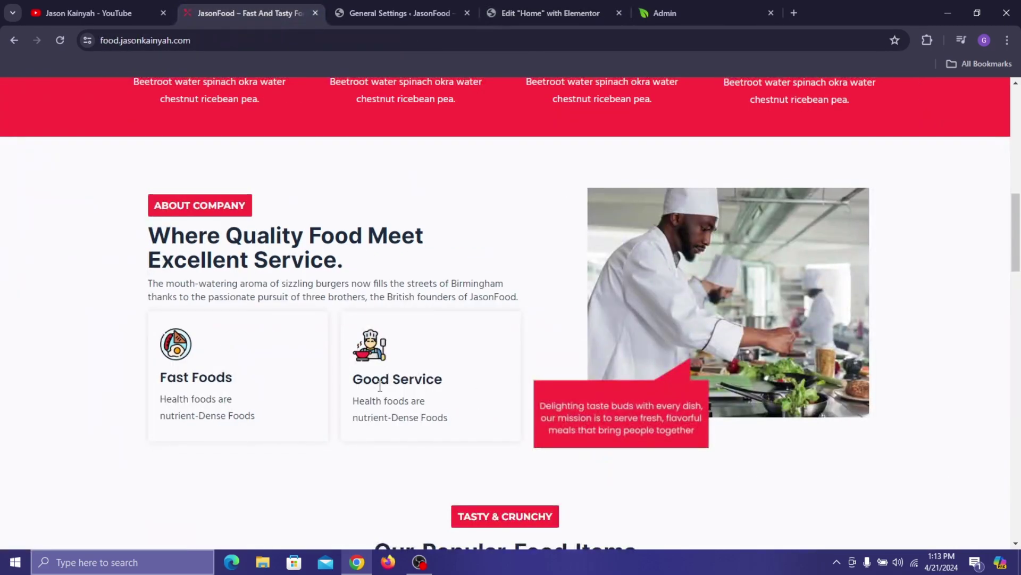
triple_click(398, 379)
key("ctrl+c")
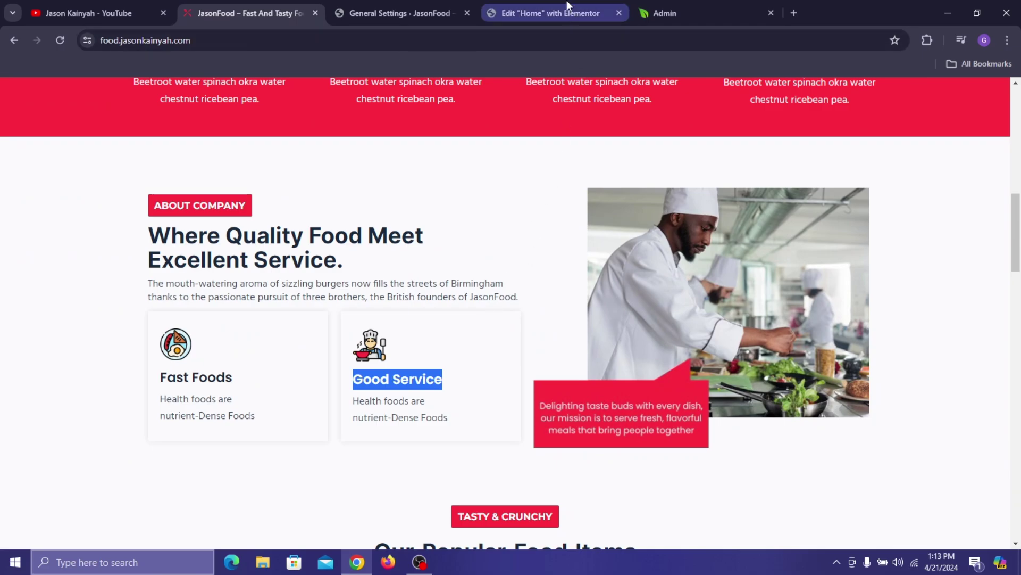
left_click(550, 13)
left_click(110, 333)
key("ctrl+a")
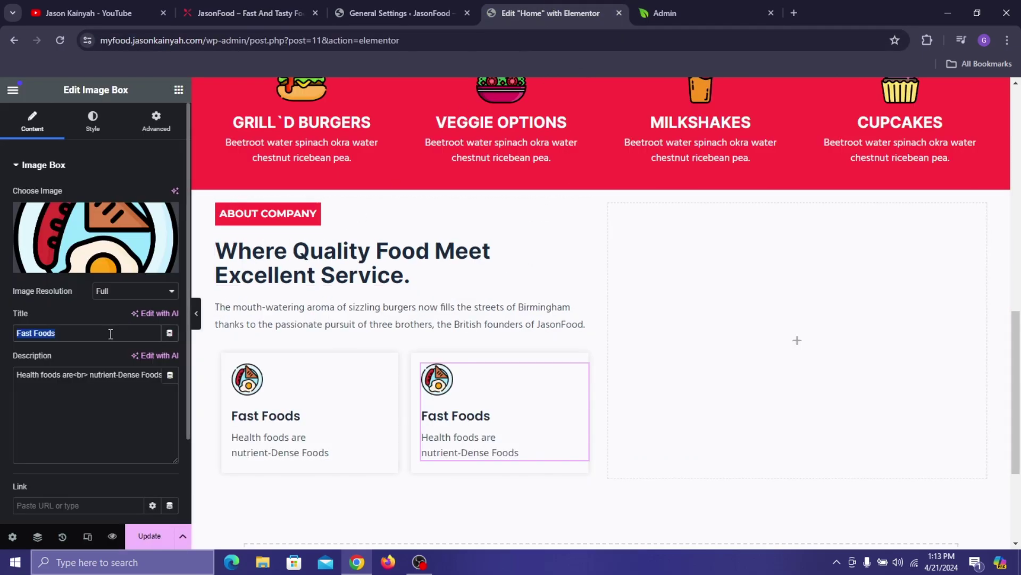
key("ctrl+v")
- Replace the duplicate card's image with the chef icon from the Media Library
left_click(88, 236)
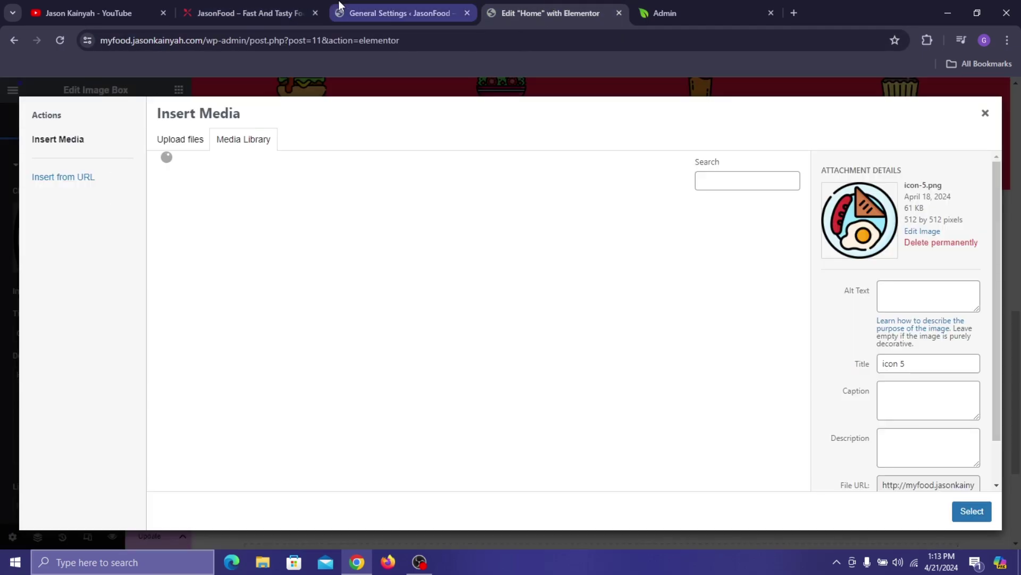
left_click(267, 8)
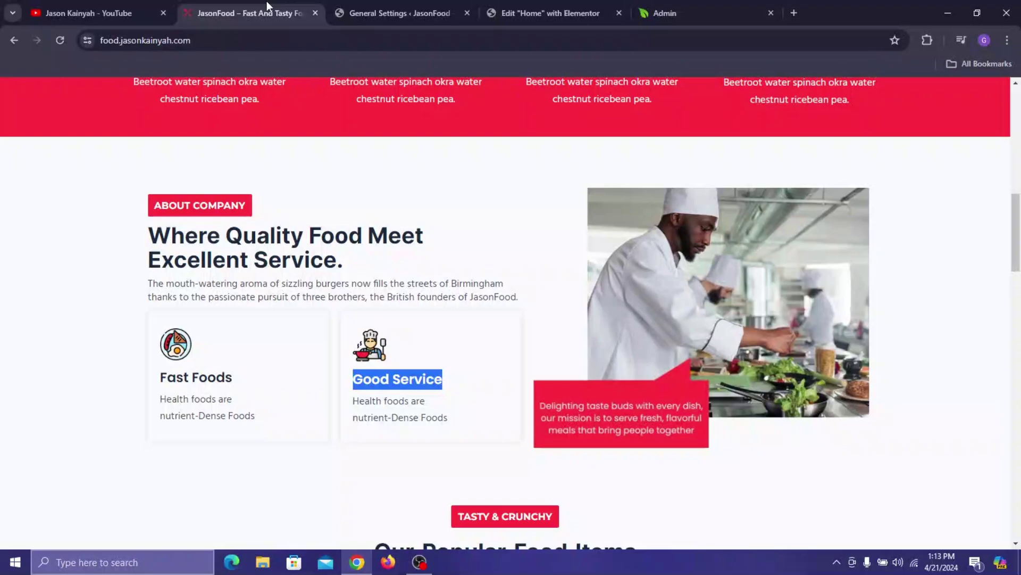
left_click(514, 8)
left_click(654, 416)
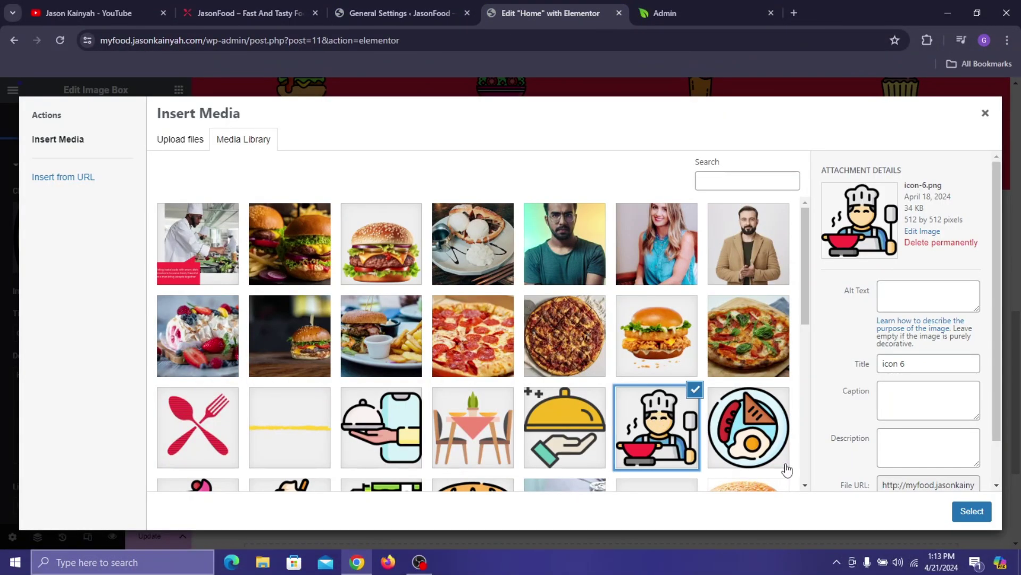
left_click(955, 515)
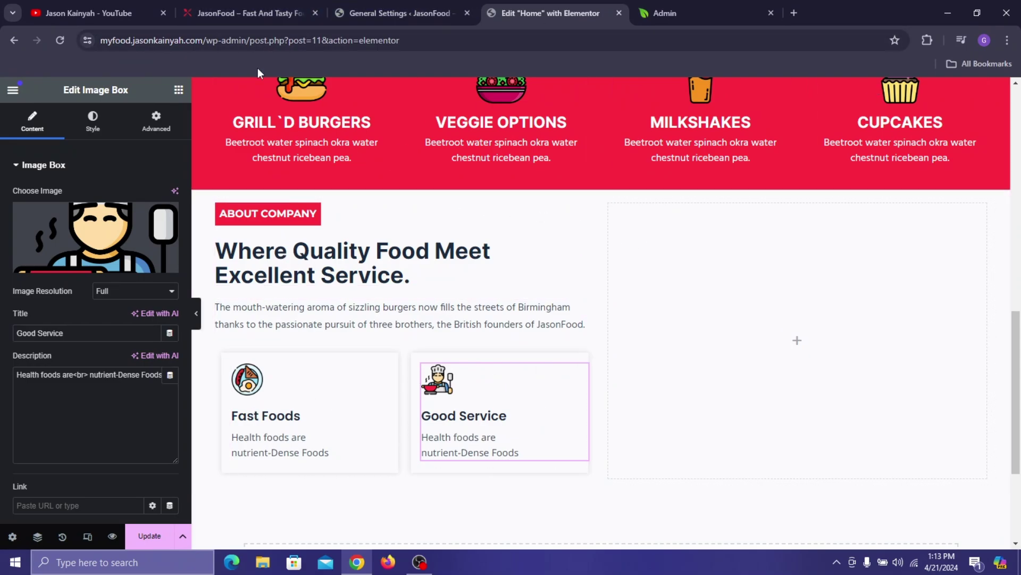
- Drop an Image widget into the empty column beside About Company and open its media library
left_click(179, 90)
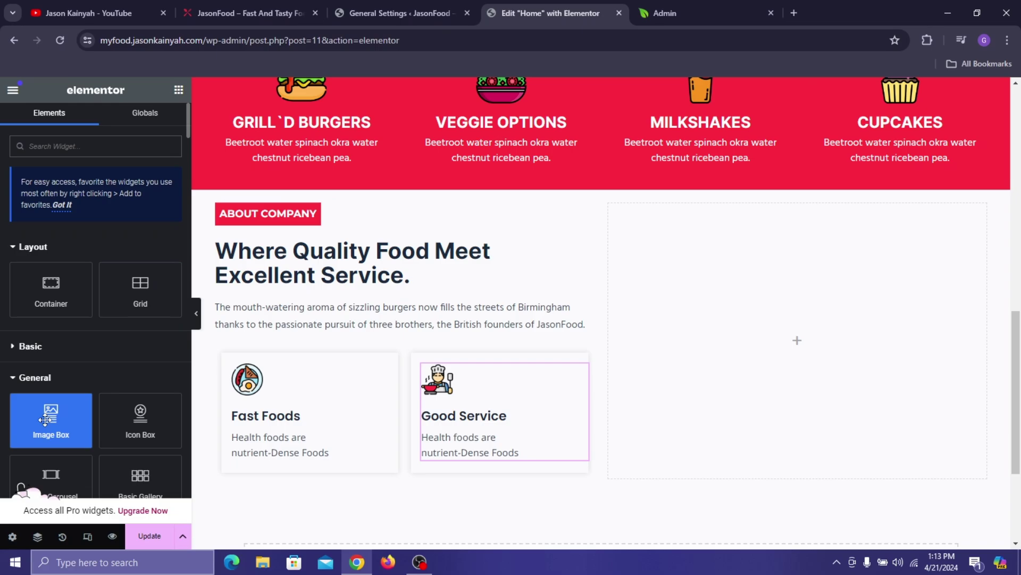
type("image")
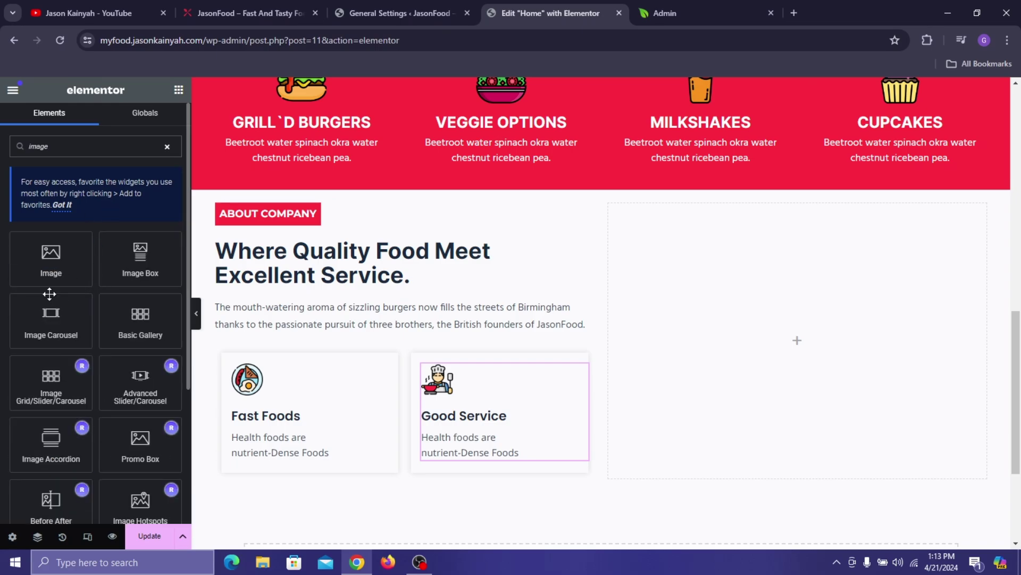
left_click_drag(53, 258, 749, 363)
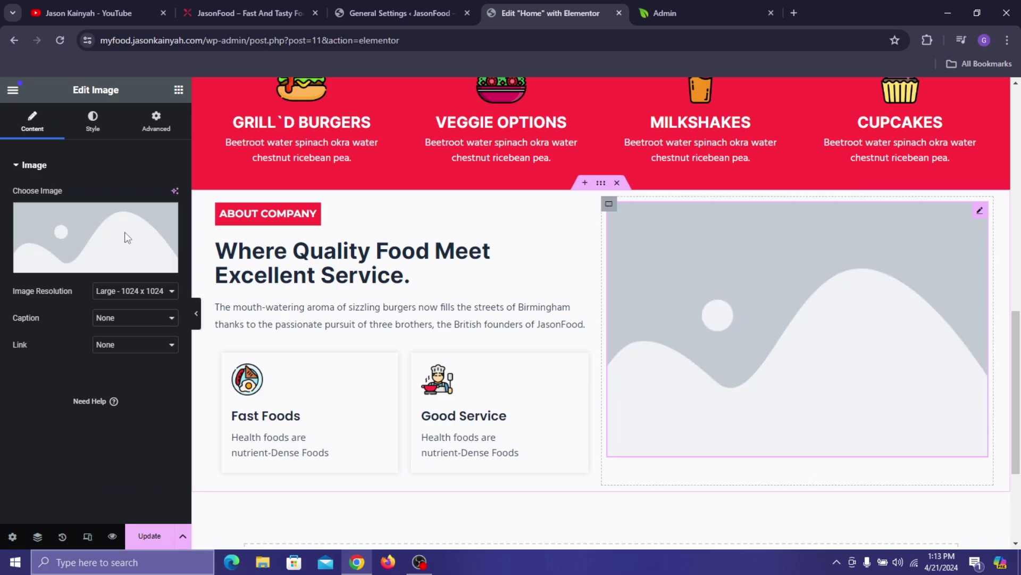
left_click(122, 237)
left_click(292, 11)
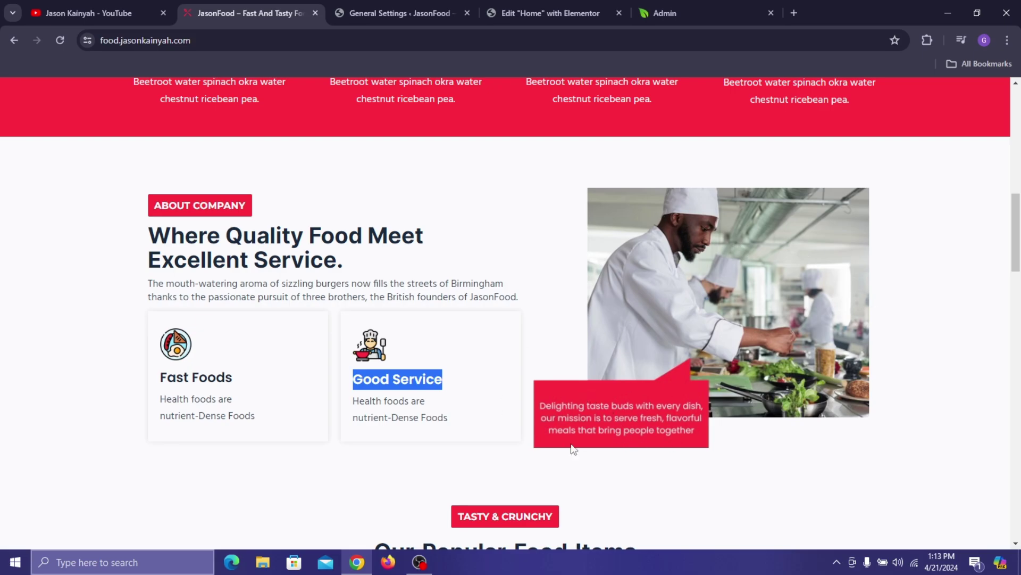
left_click(442, 9)
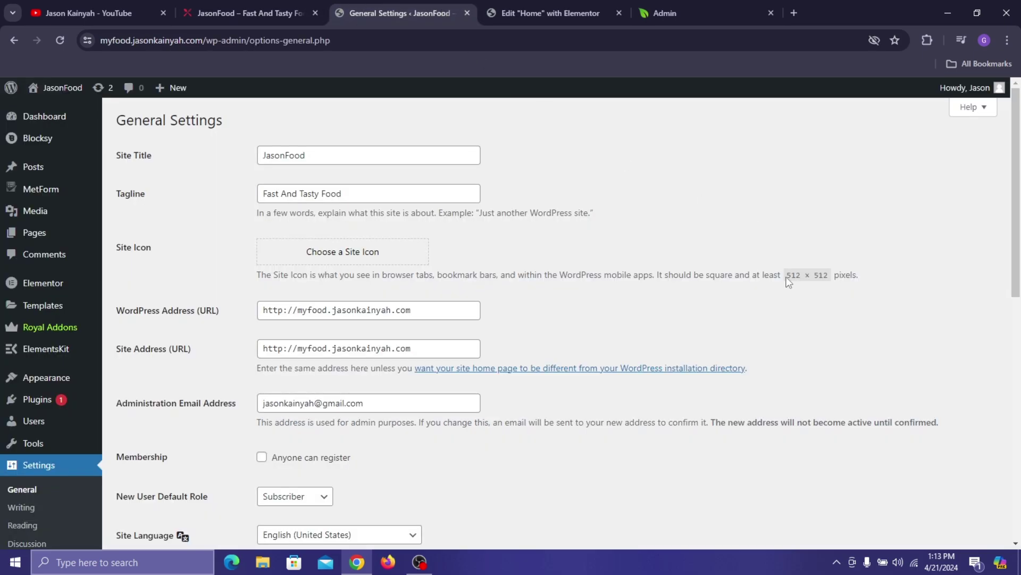
left_click(589, 11)
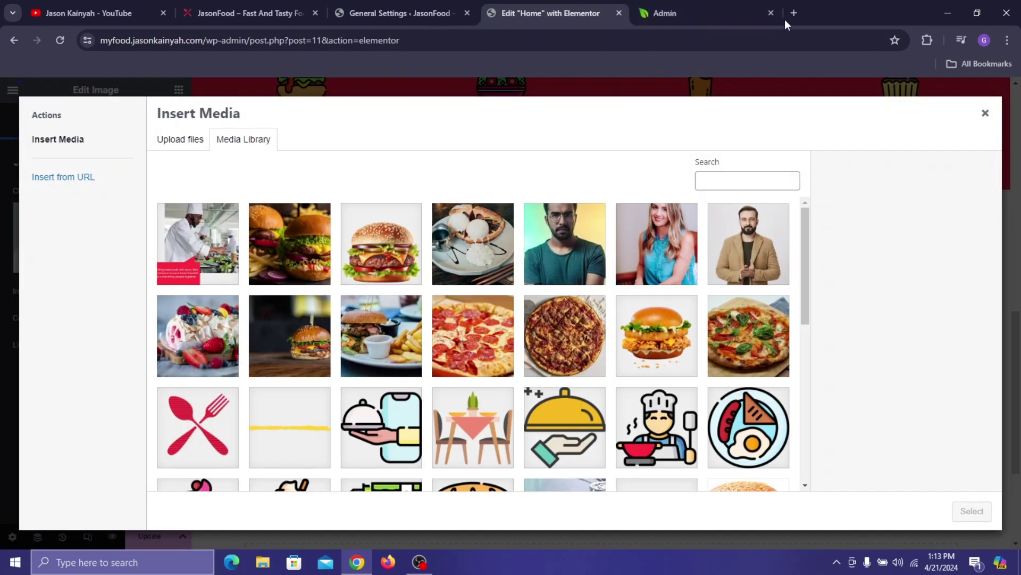
- Open canva.com in a new browser tab
left_click(792, 15)
type("can")
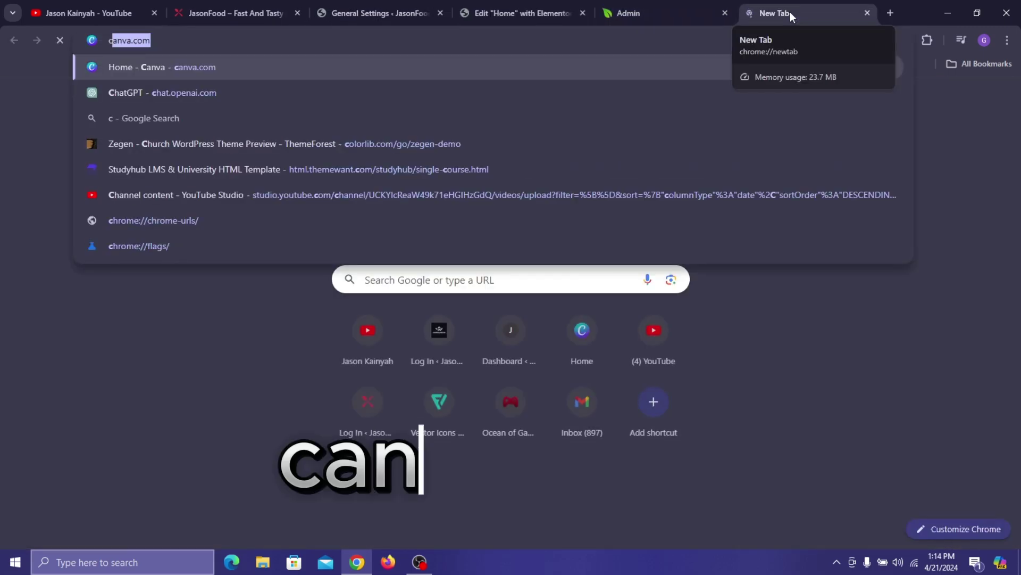
type("va.co")
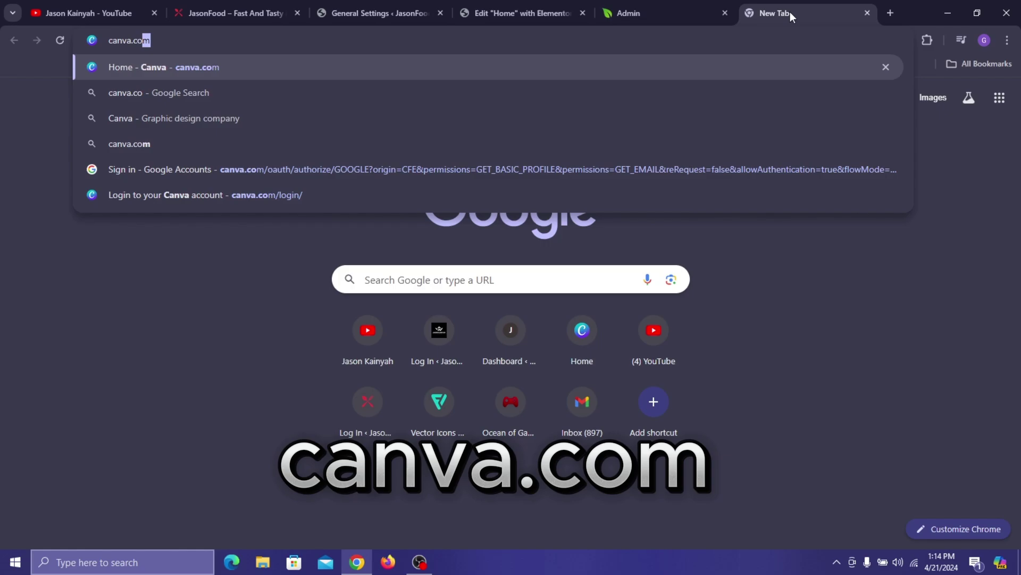
key("Return")
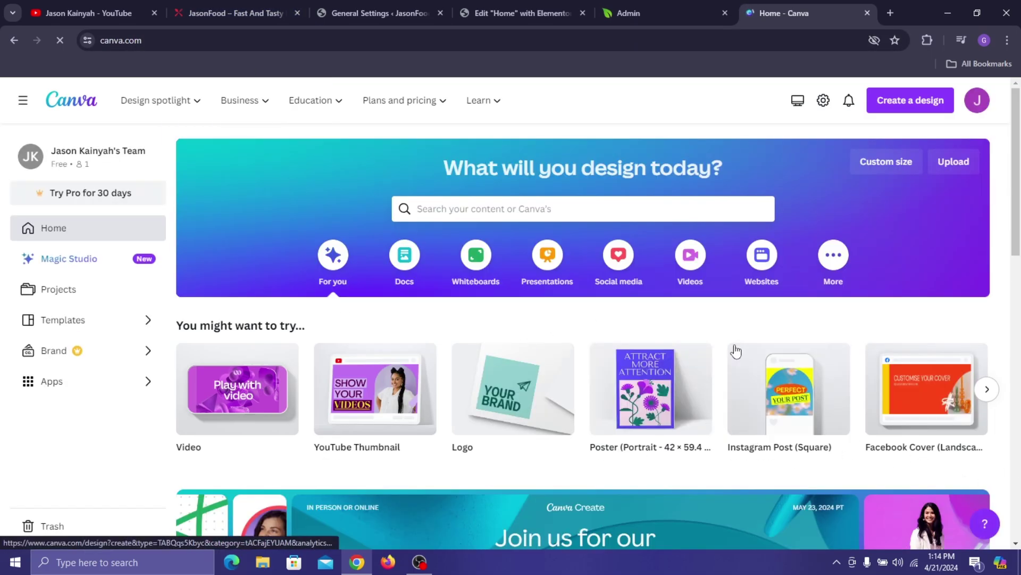
- Browse the Canva home page and start a new Custom size design
scroll(445, 271, "down", 2)
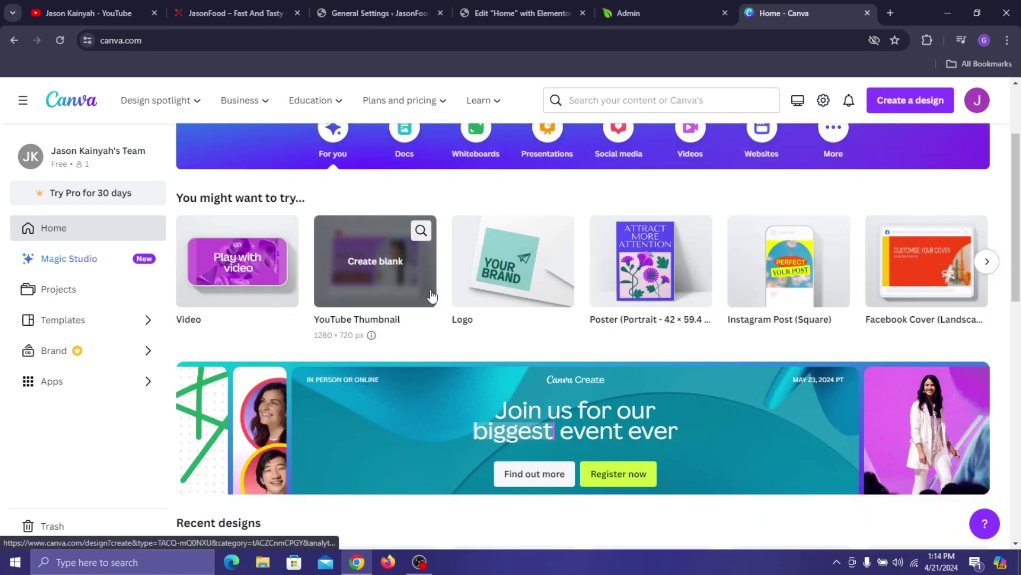
scroll(641, 324, "down", 1)
scroll(642, 318, "down", 3)
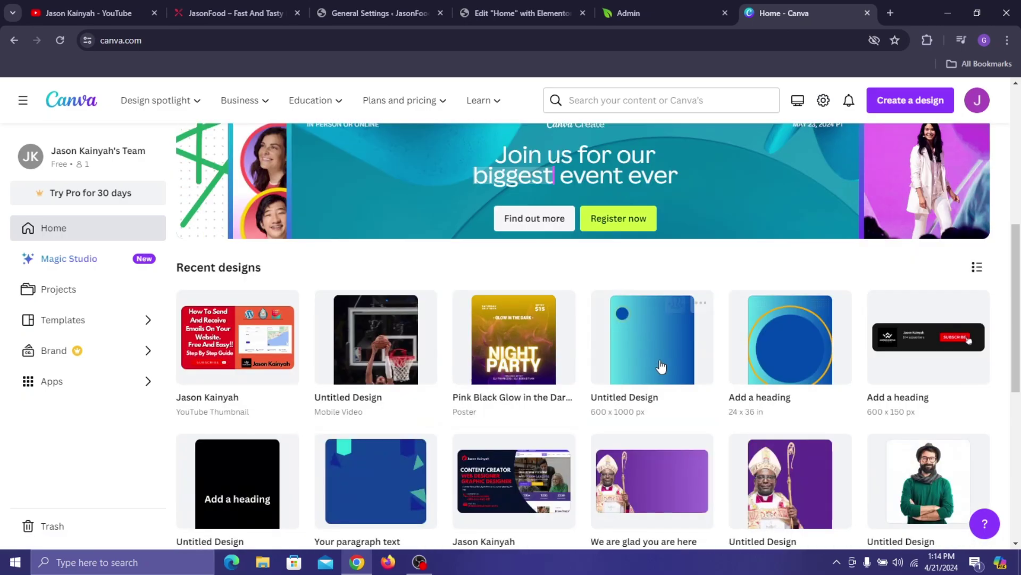
scroll(636, 309, "down", 1)
scroll(633, 301, "down", 2)
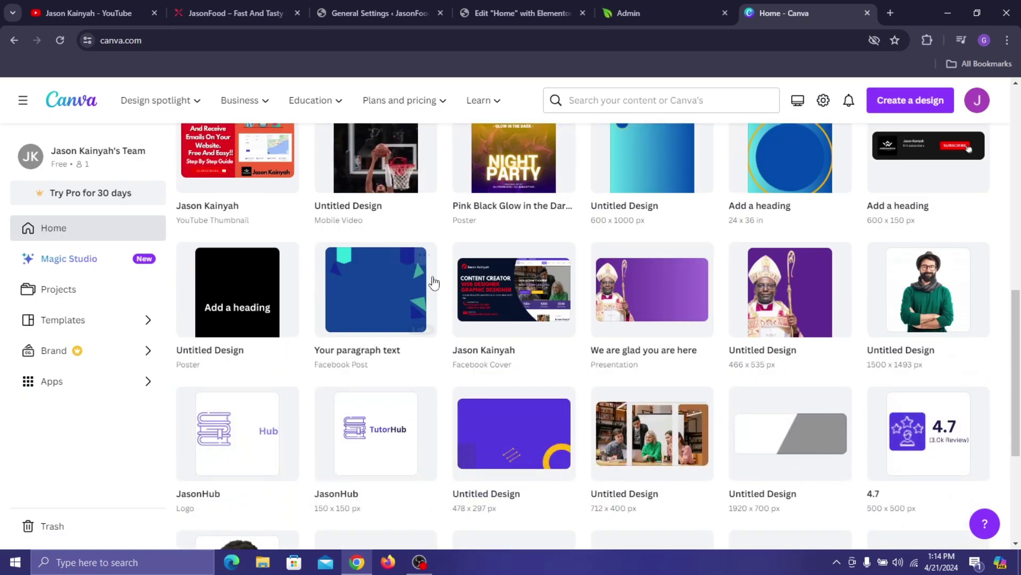
scroll(869, 318, "down", 3)
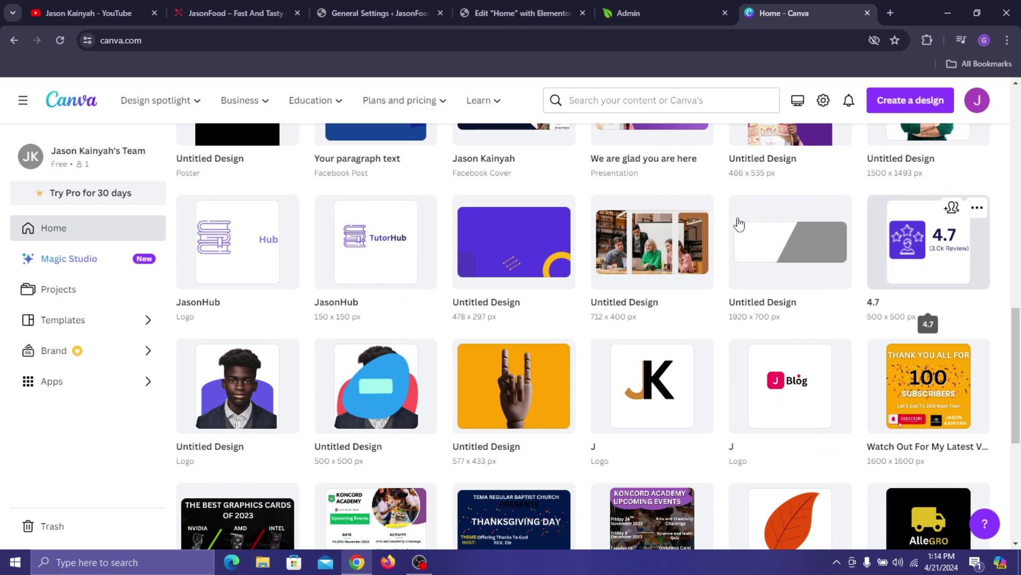
scroll(734, 221, "down", 2)
scroll(714, 217, "up", 4)
scroll(222, 102, "up", 5)
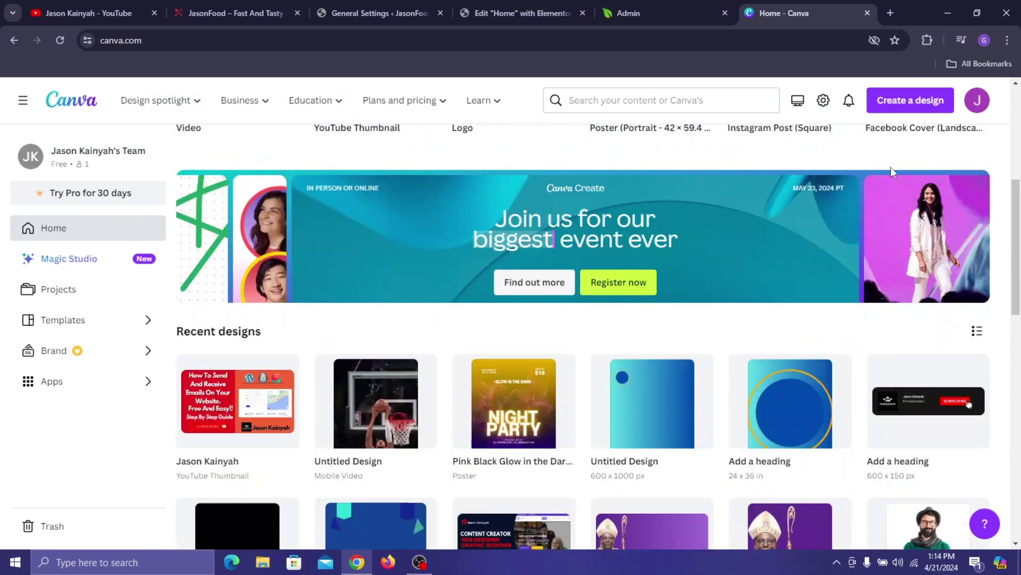
left_click(910, 100)
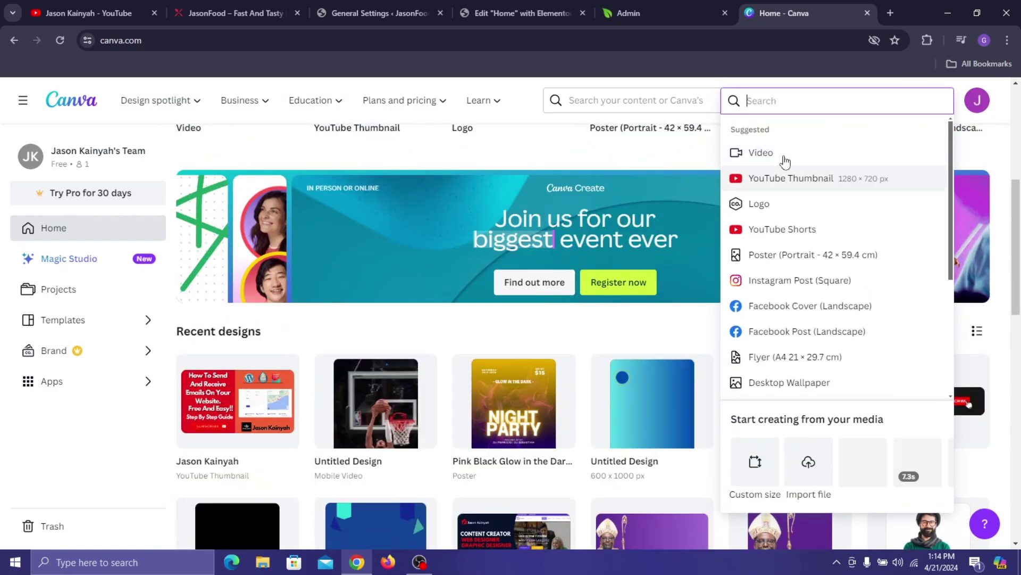
left_click(771, 482)
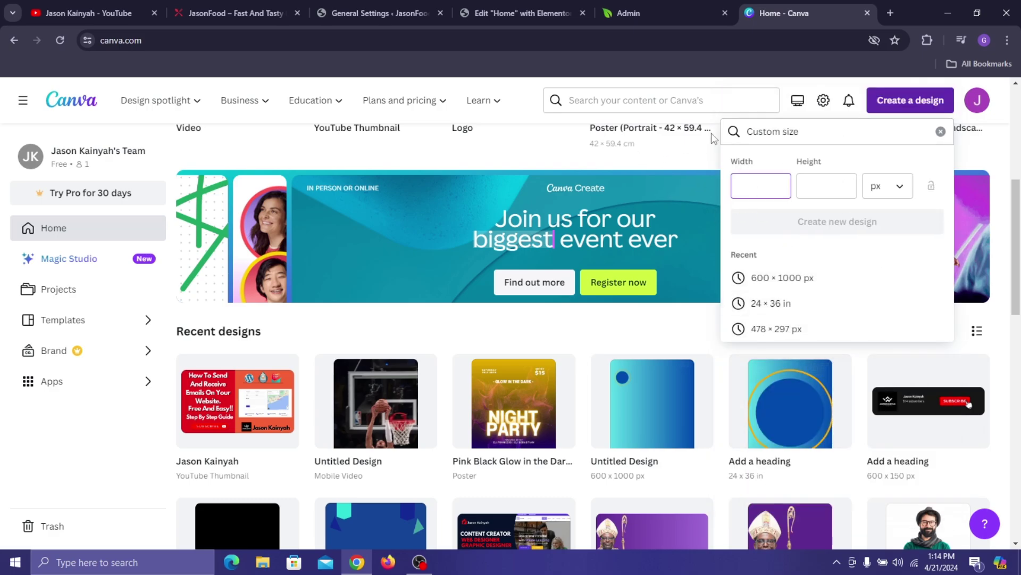
- Close Canva, insert the chef kitchen photo, and widen it to about 92%
left_click(869, 16)
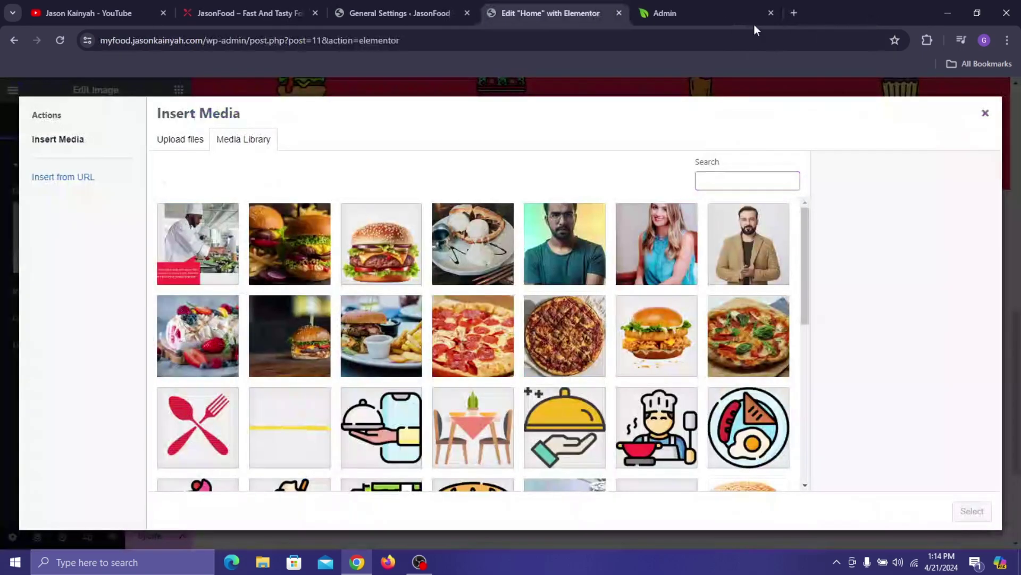
left_click(220, 263)
left_click(964, 512)
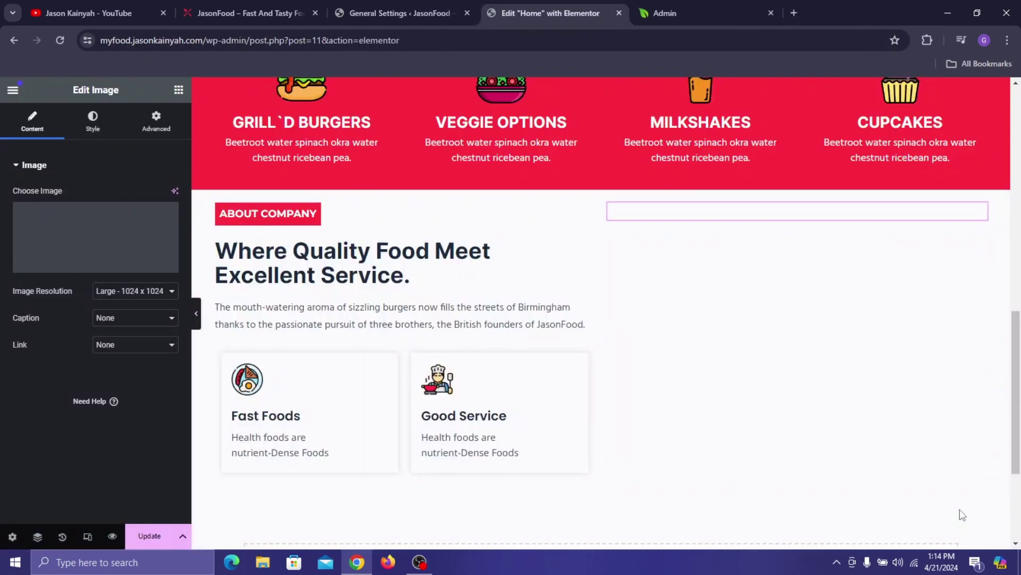
scroll(914, 293, "down", 1)
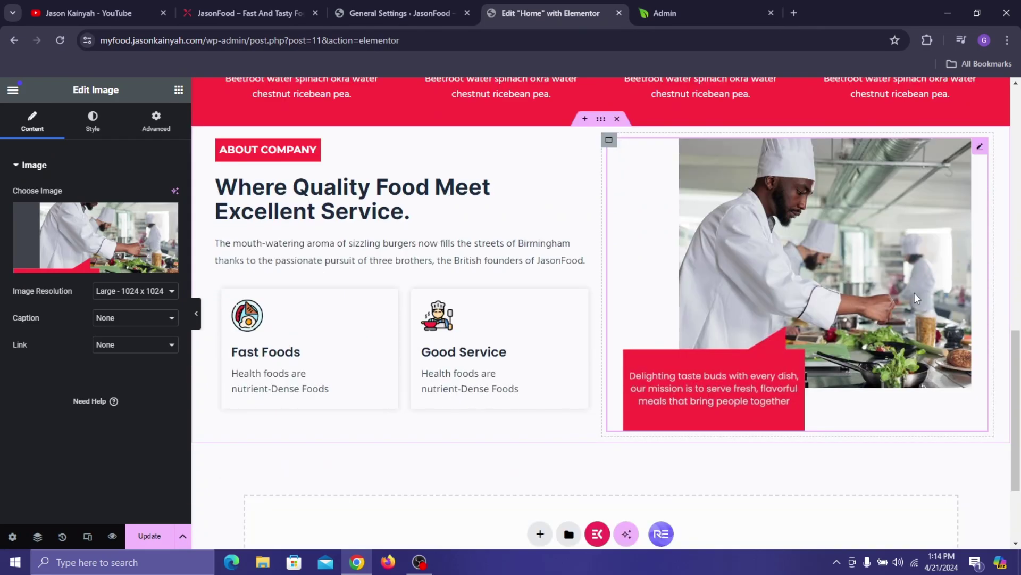
left_click(95, 122)
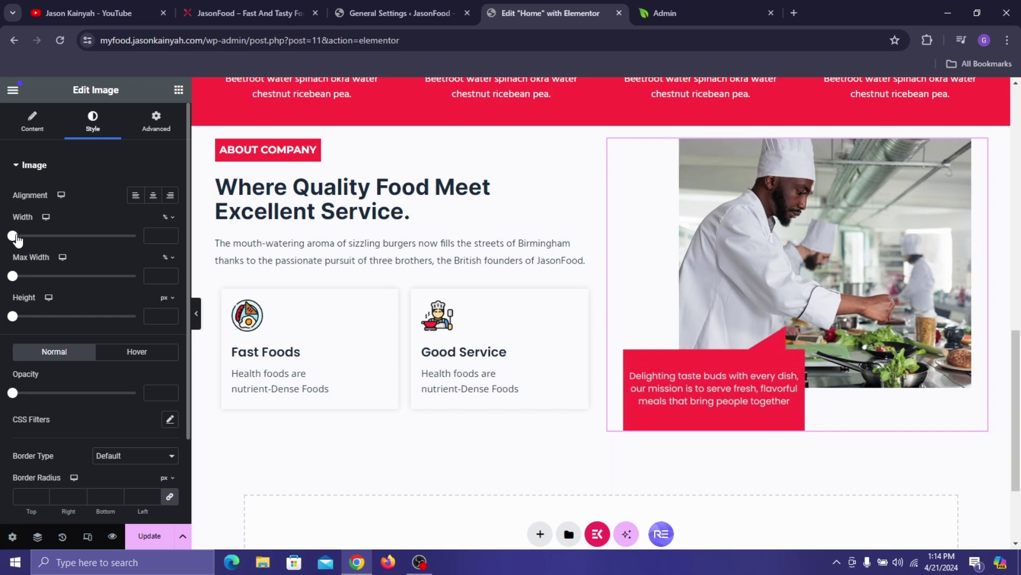
left_click_drag(14, 241, 129, 315)
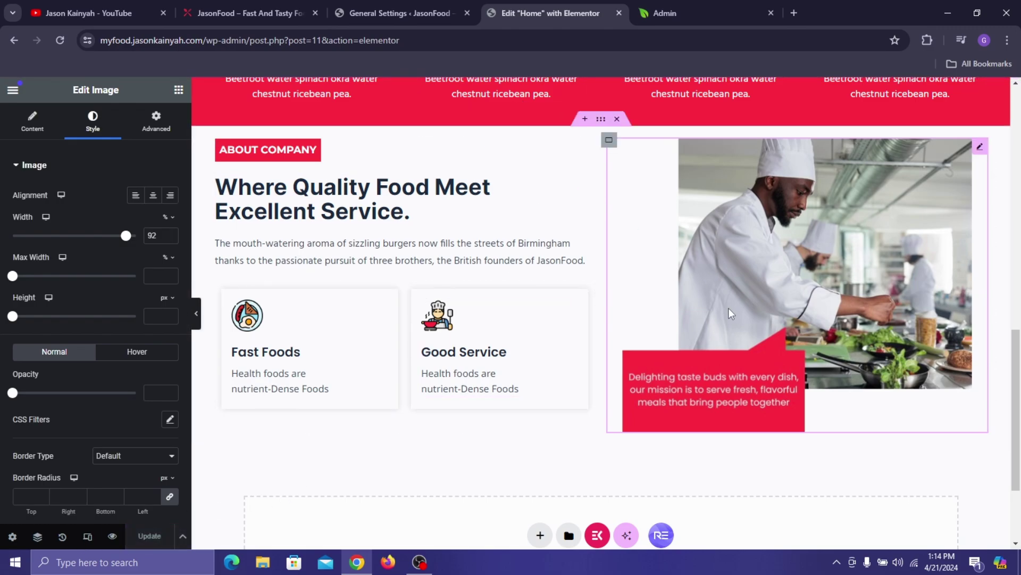
- Adjust the About Company section's row and column gaps and update the page
left_click(601, 122)
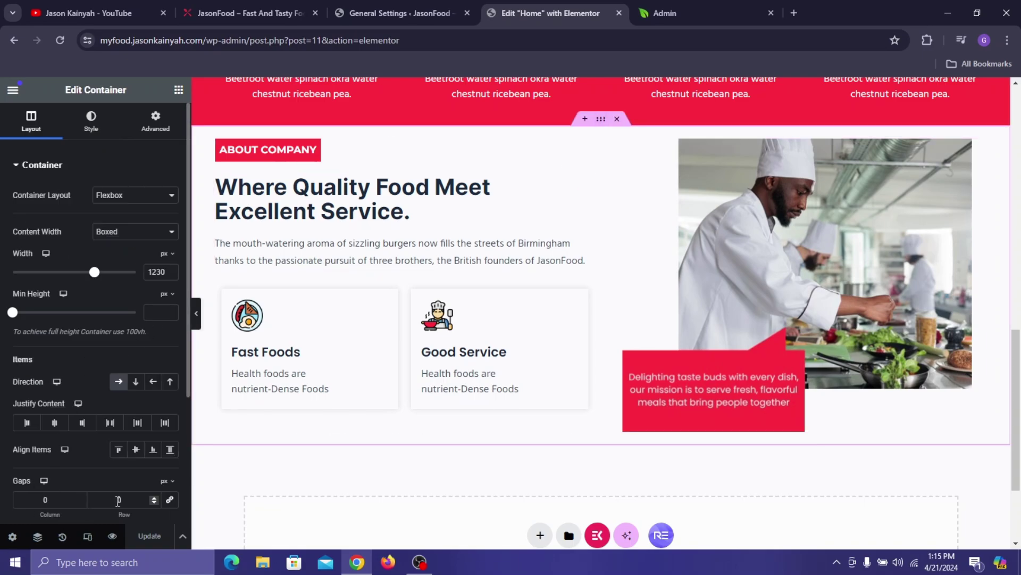
left_click(153, 504)
left_click(153, 503)
left_click(77, 503)
left_click(80, 497)
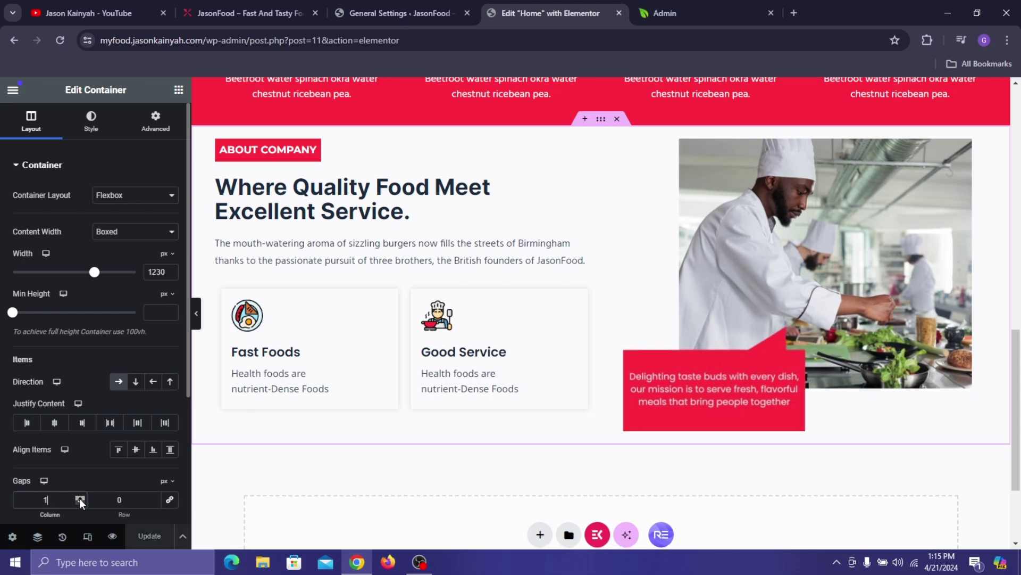
left_click(79, 496)
left_click(79, 497)
left_click(78, 497)
type("0")
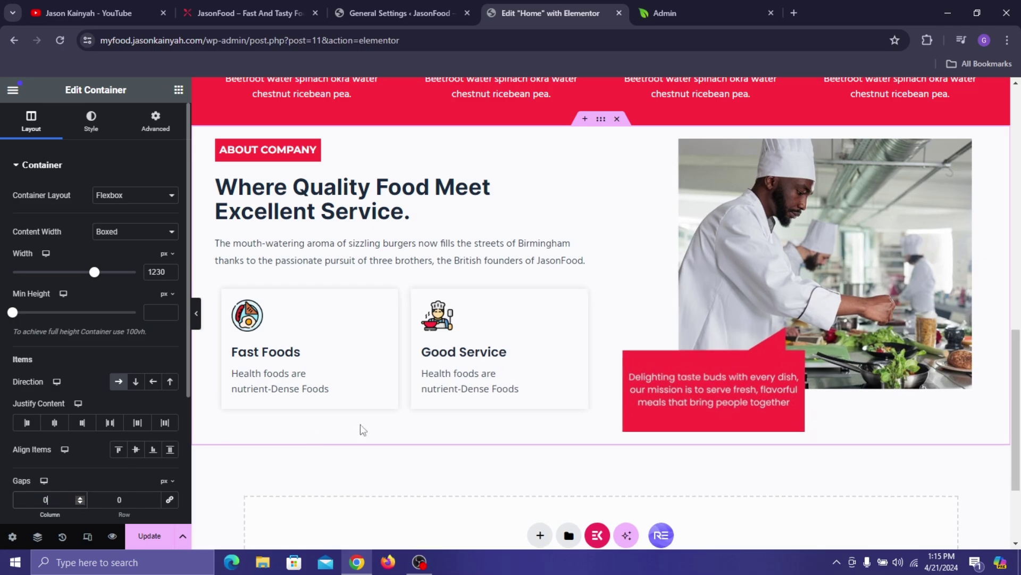
left_click(147, 536)
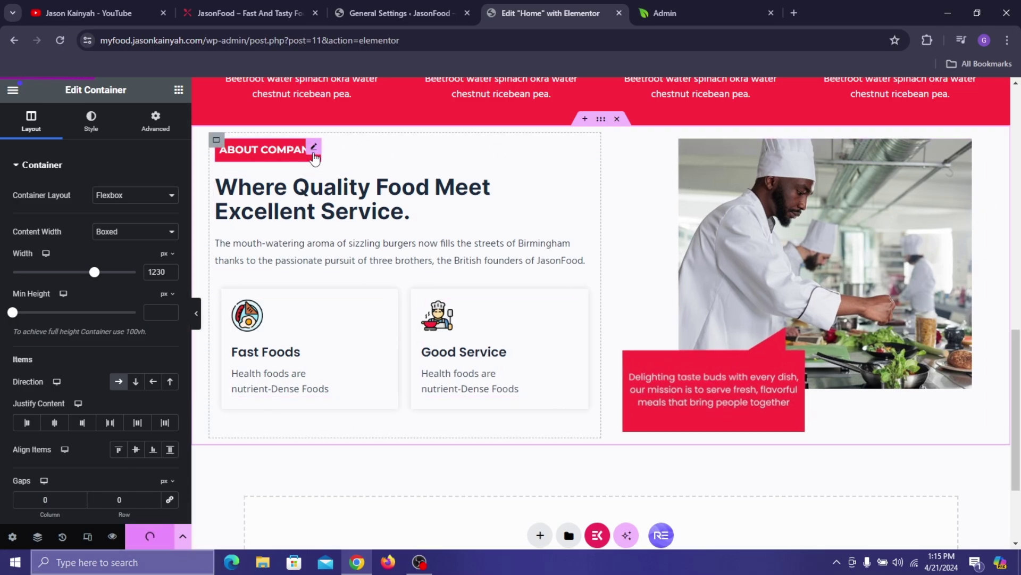
- Set the ABOUT COMPANY label heading's border radius to 3 and save the page
left_click(314, 155)
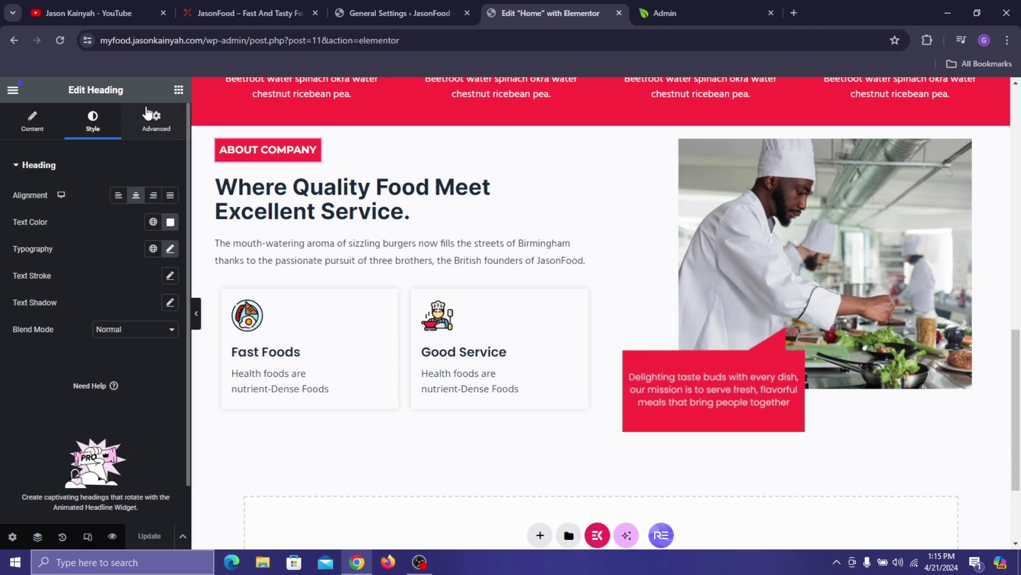
left_click(156, 121)
scroll(62, 444, "down", 10)
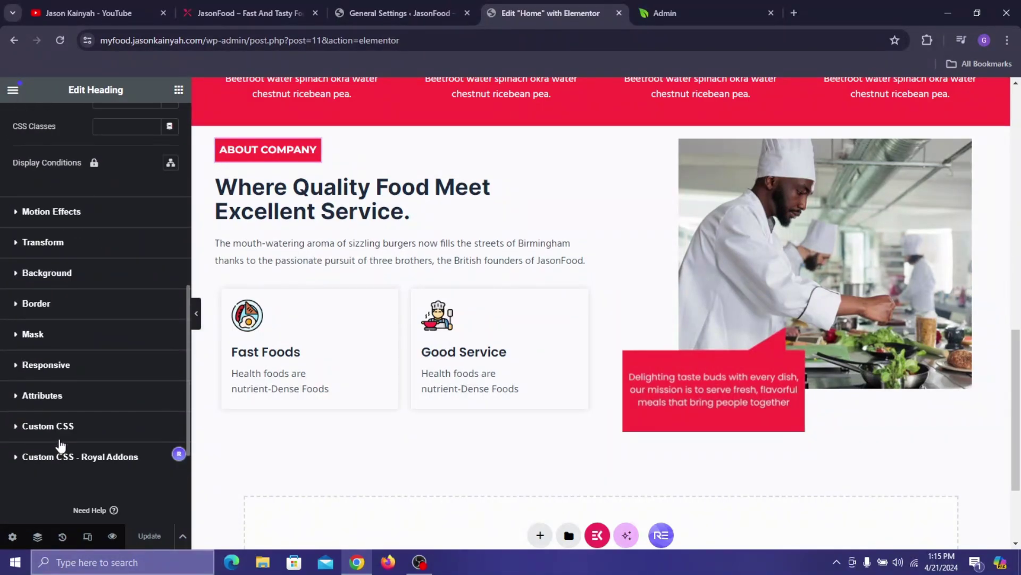
left_click(107, 303)
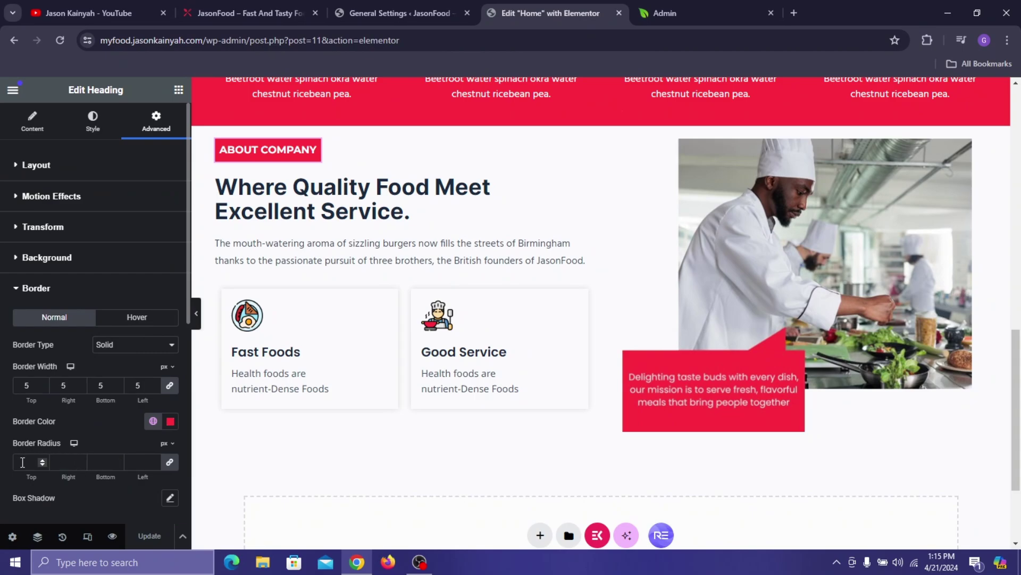
left_click(23, 461)
type("5")
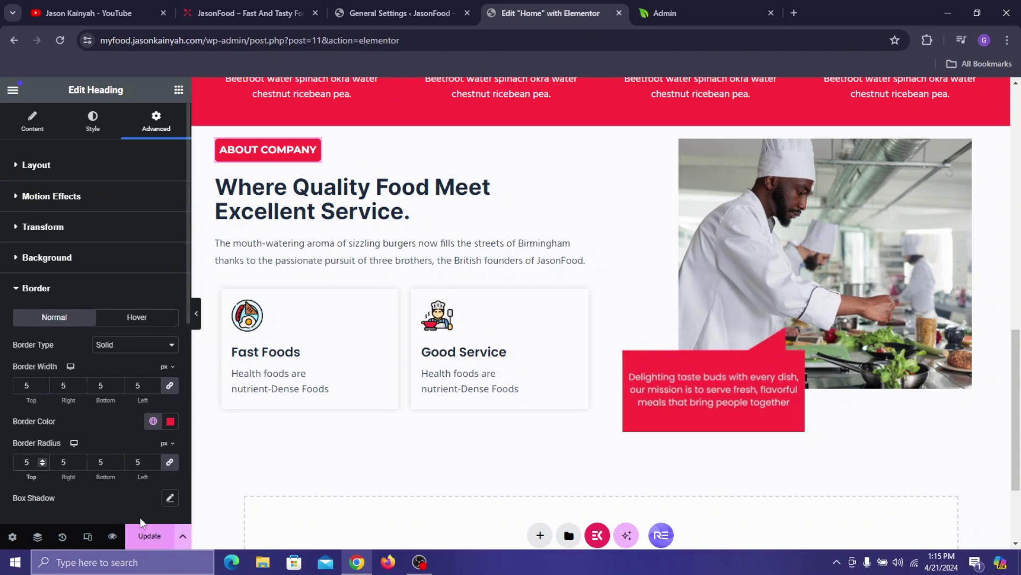
key("BackSpace")
type("3")
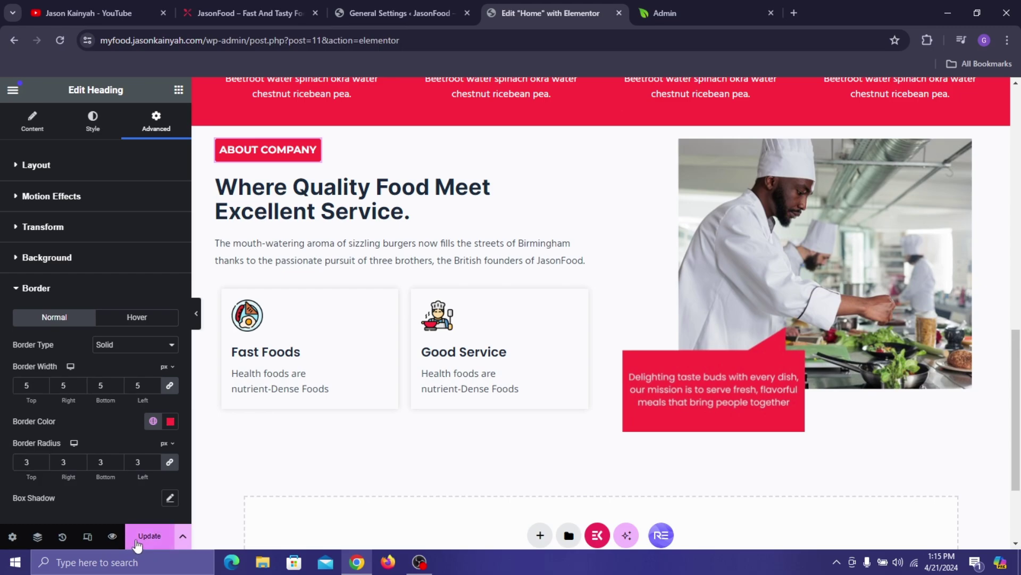
left_click(137, 538)
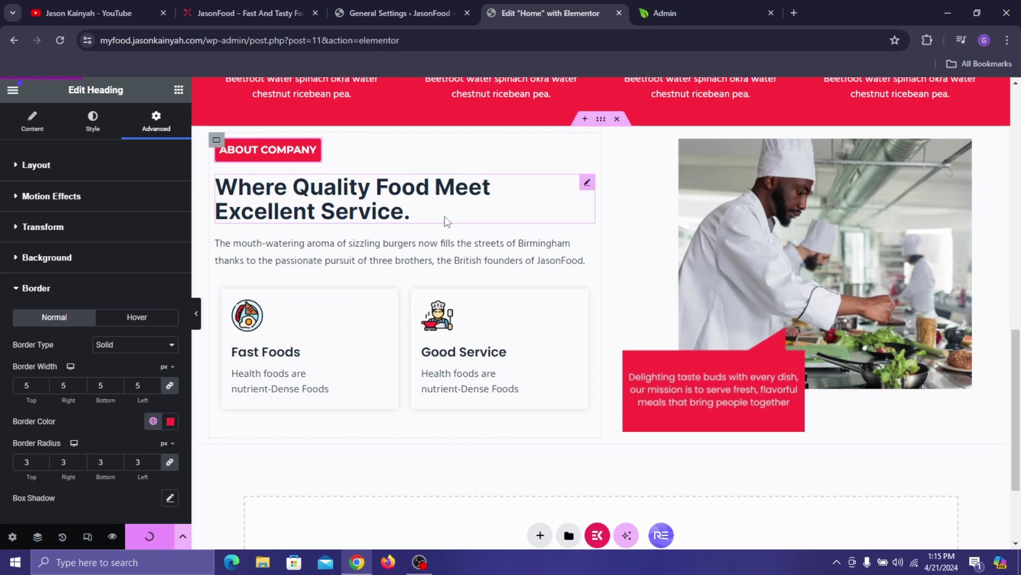
- Preview the page on the live site and reduce the label's corner radius to 2
left_click(104, 539)
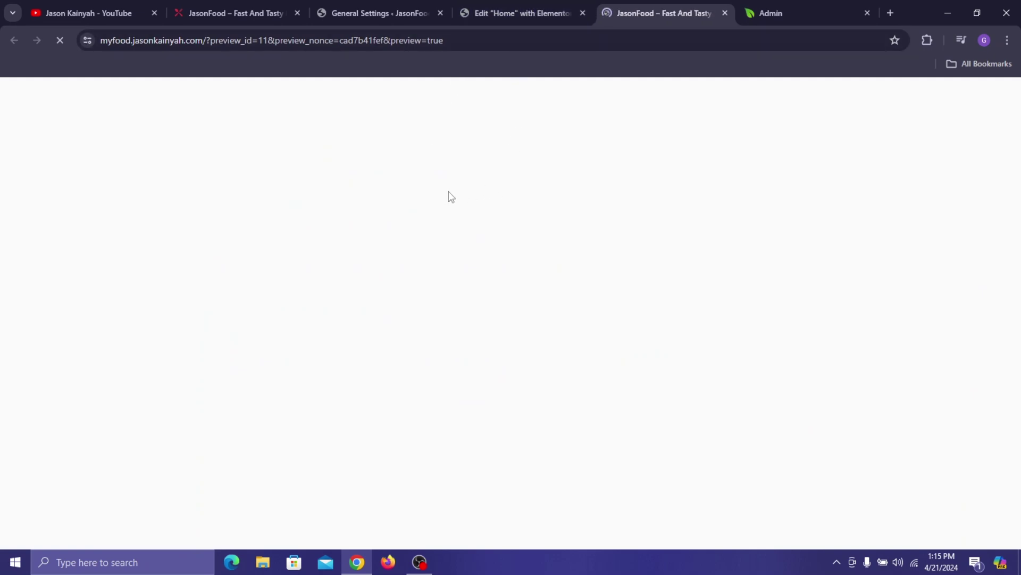
scroll(449, 196, "down", 10)
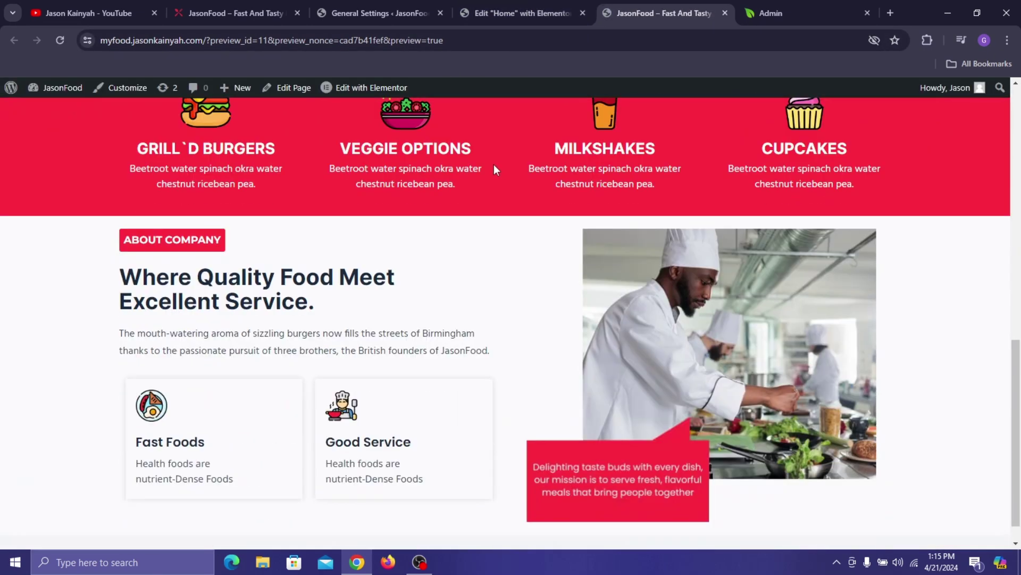
scroll(718, 190, "down", 1)
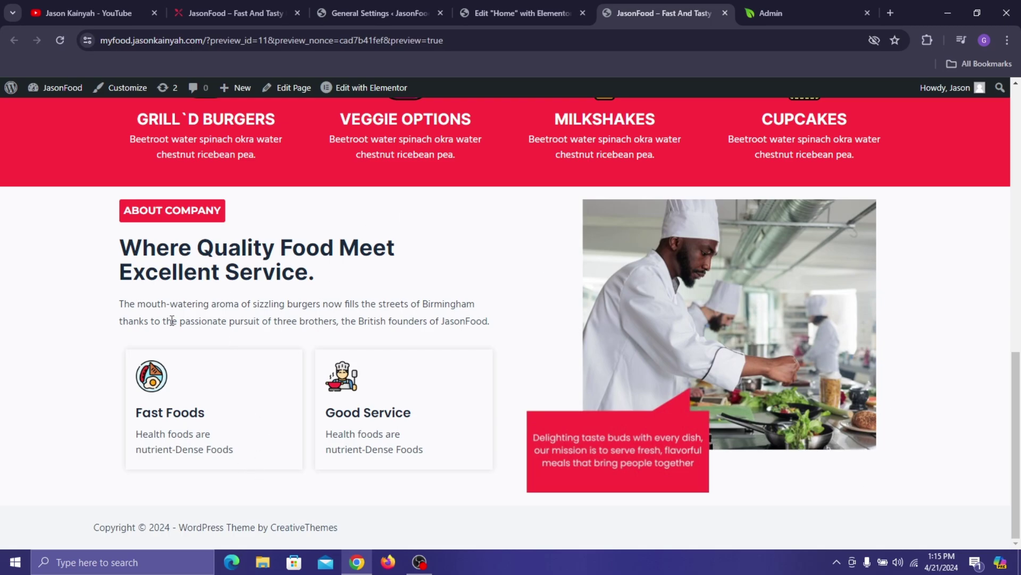
left_click(538, 1)
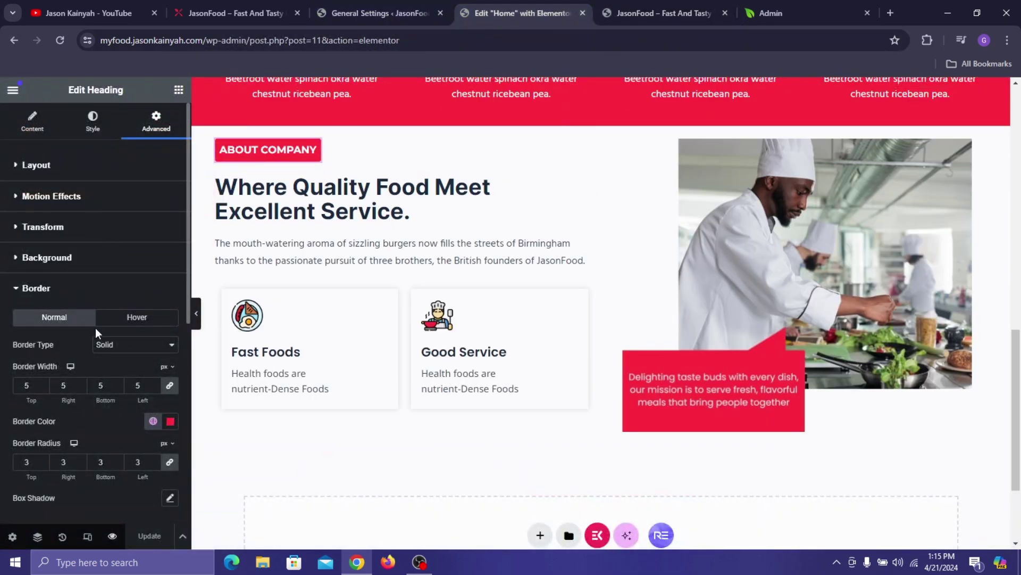
left_click(47, 465)
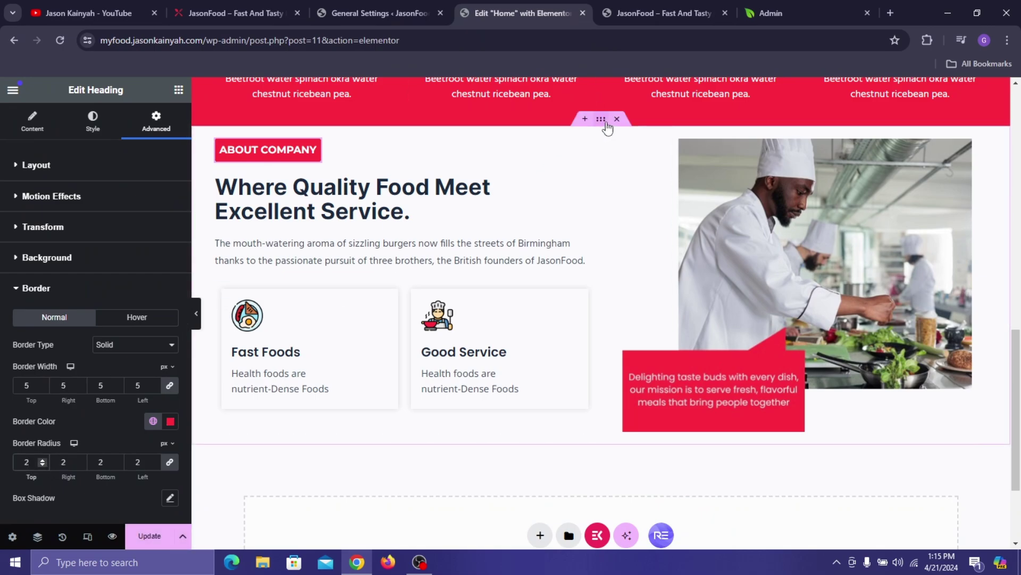
- Unlink the section's margin, set a 60 px top margin, save, and check the live site
left_click(605, 122)
left_click(155, 121)
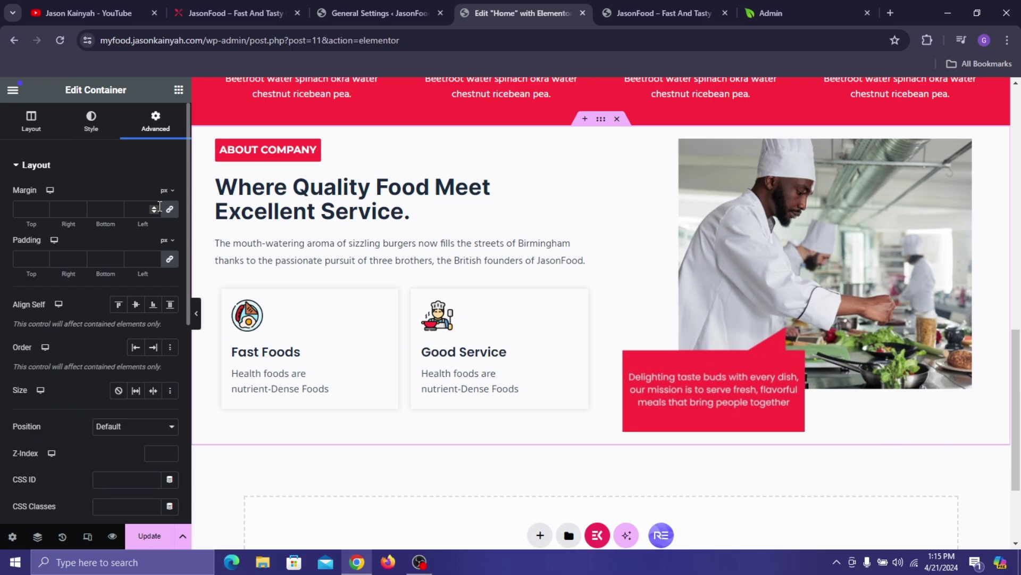
left_click(169, 211)
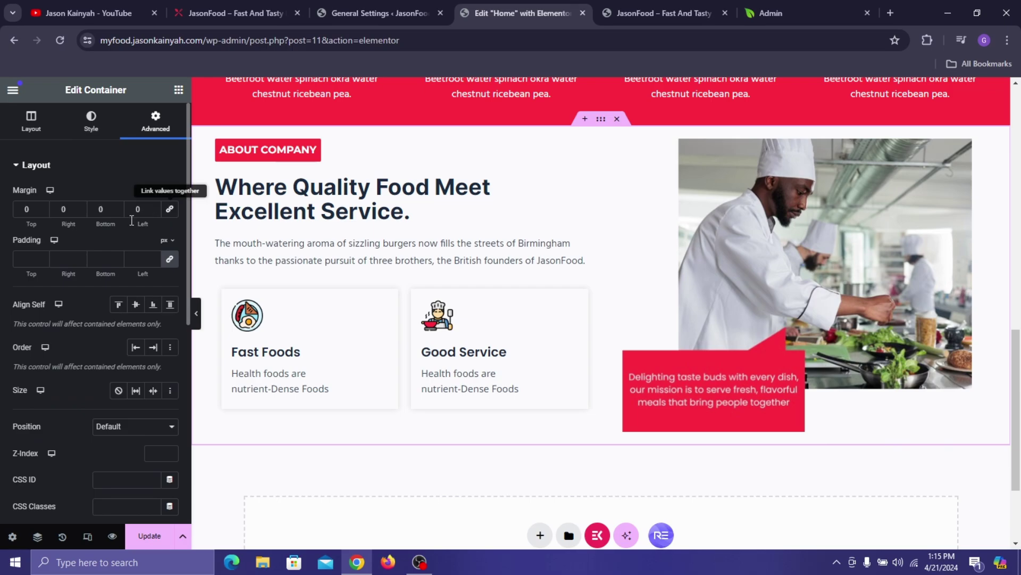
left_click(23, 209)
type("7")
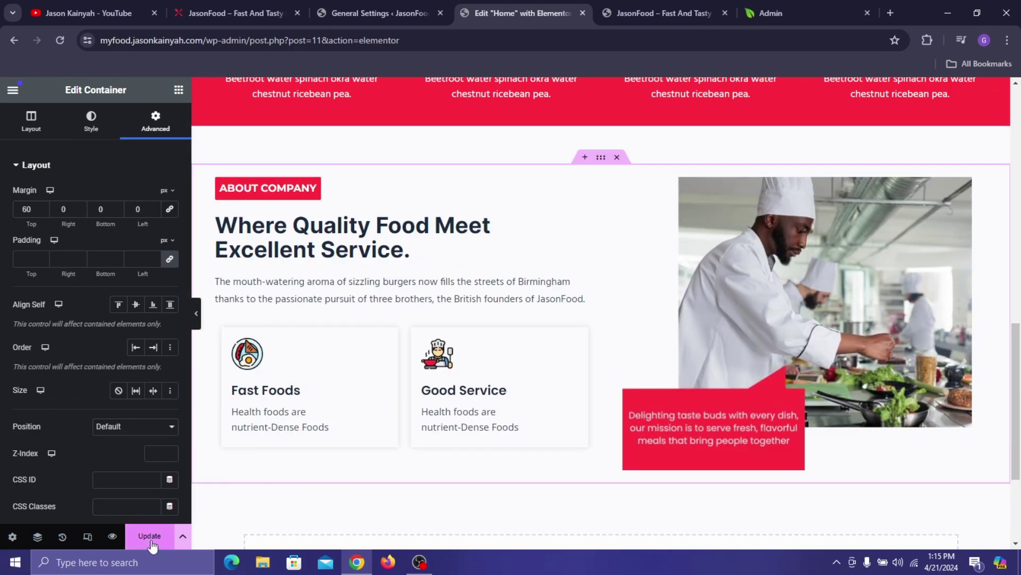
left_click(149, 536)
left_click(234, 13)
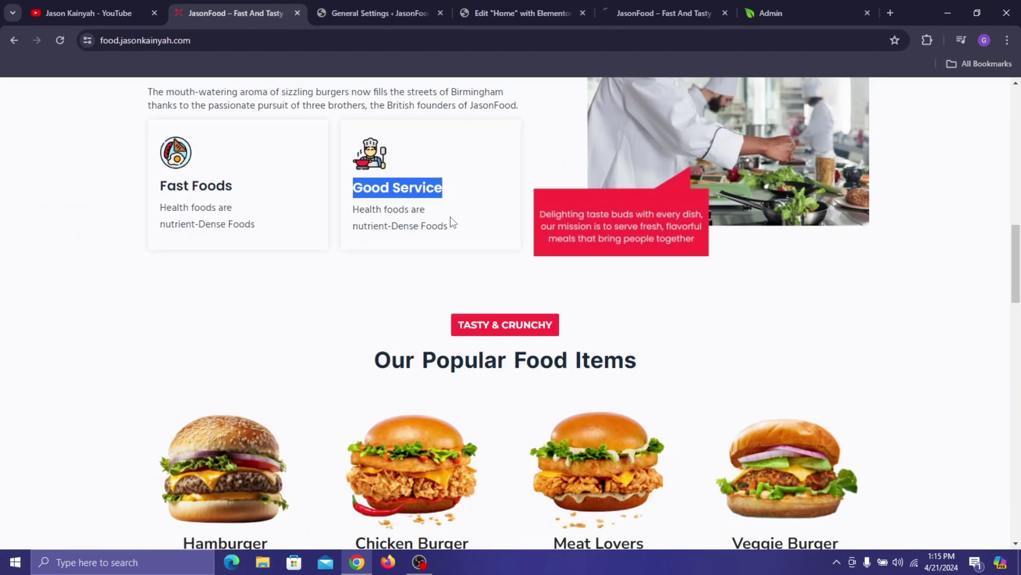
scroll(457, 211, "down", 5)
scroll(463, 160, "up", 2)
left_click(545, 18)
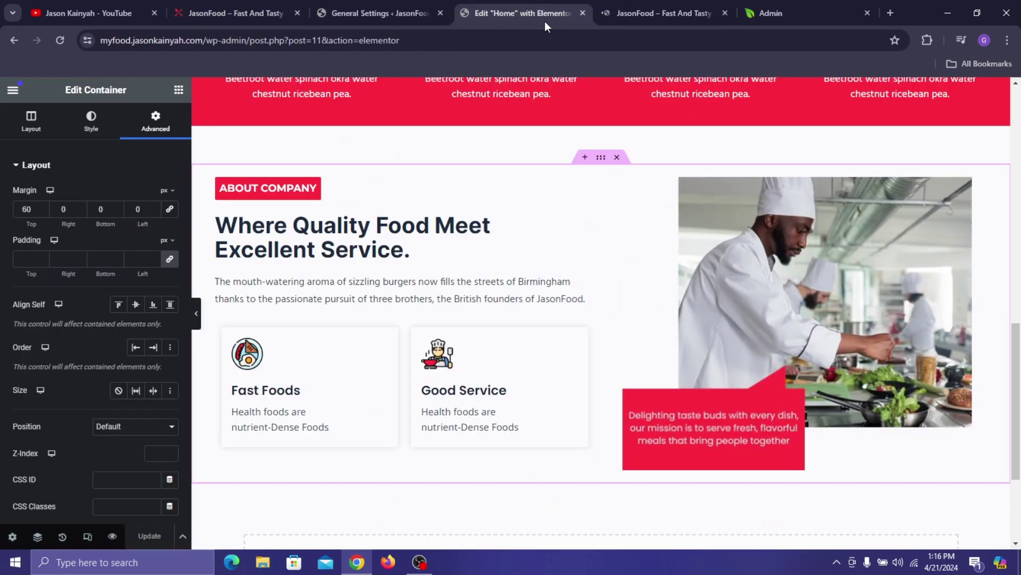
- Copy the About Company heading and add a single-column flexbox container 1230 px wide
right_click(316, 188)
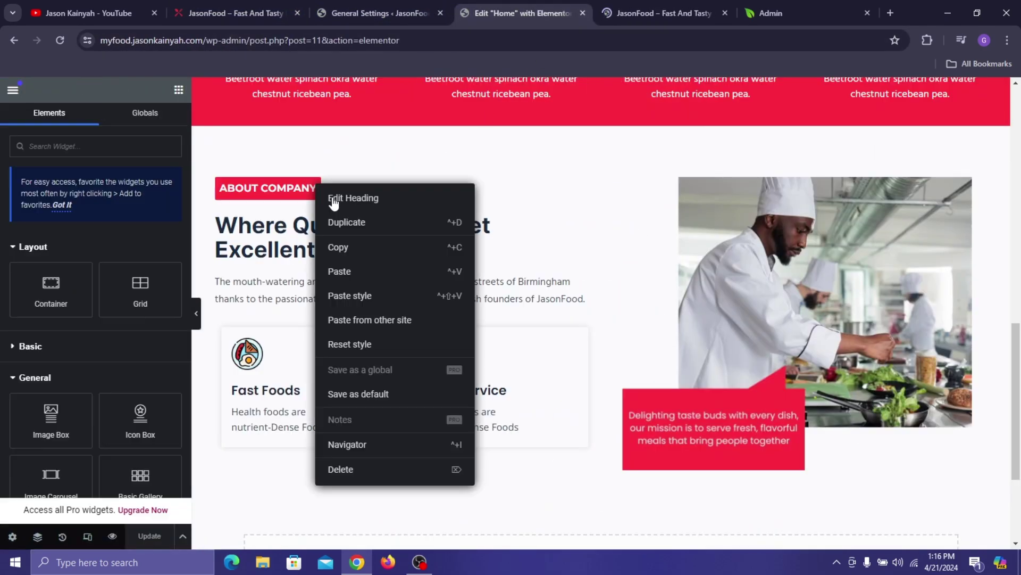
left_click(335, 246)
scroll(655, 311, "down", 3)
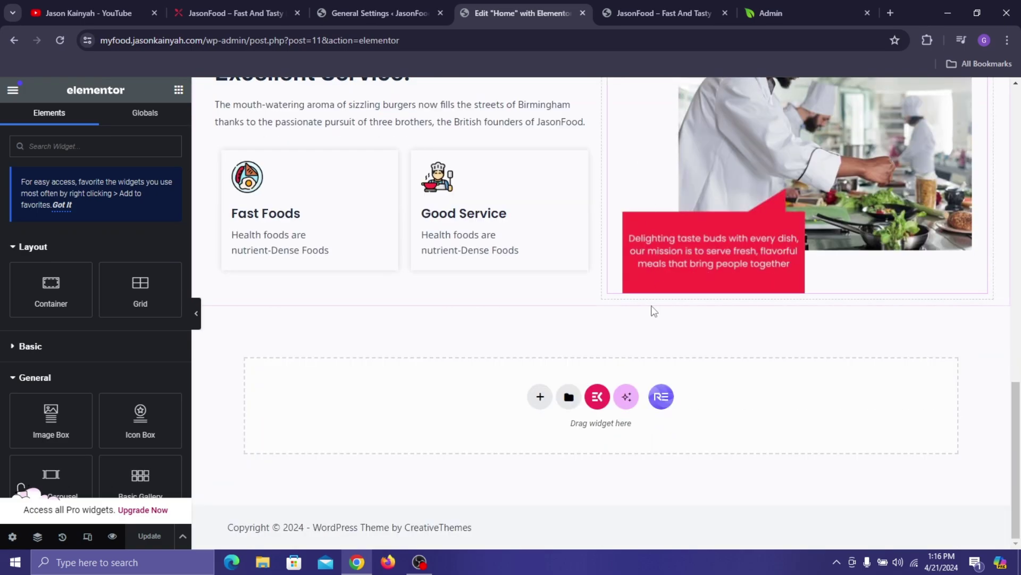
left_click(539, 398)
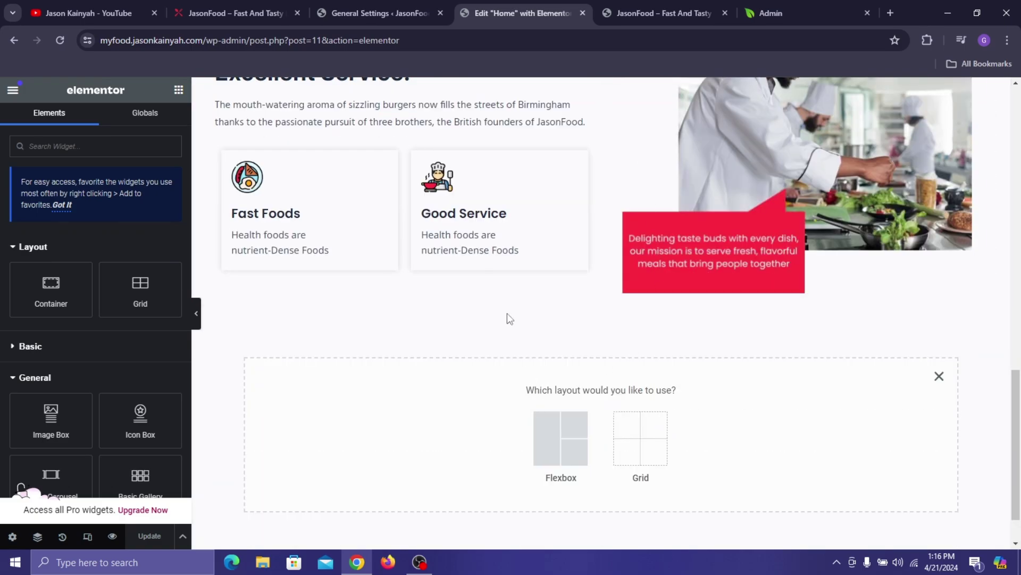
left_click(535, 438)
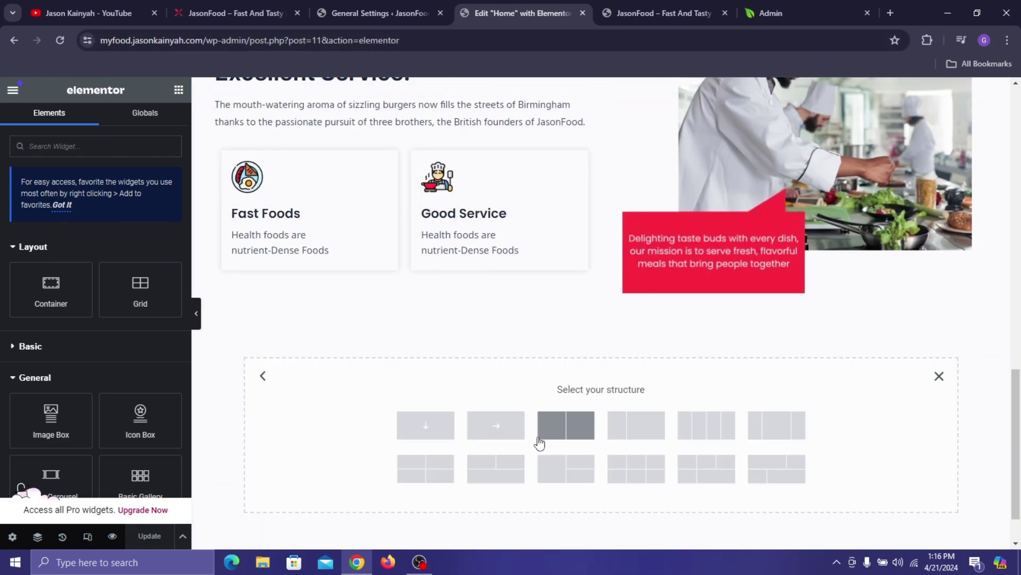
left_click(430, 432)
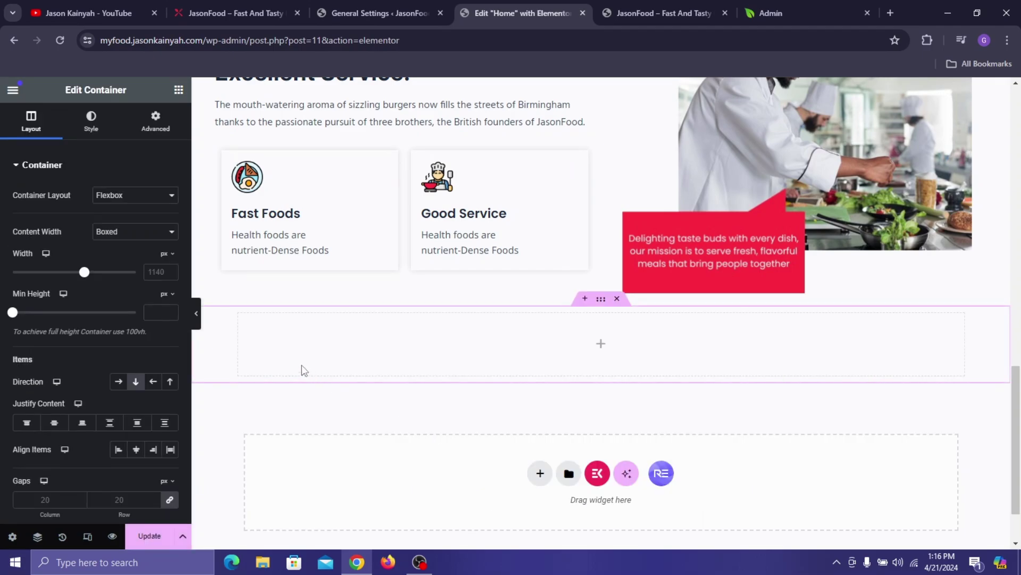
left_click(149, 267)
type("1230")
- Paste the heading into the new container, centre it, and narrow its custom width
right_click(505, 343)
left_click(559, 311)
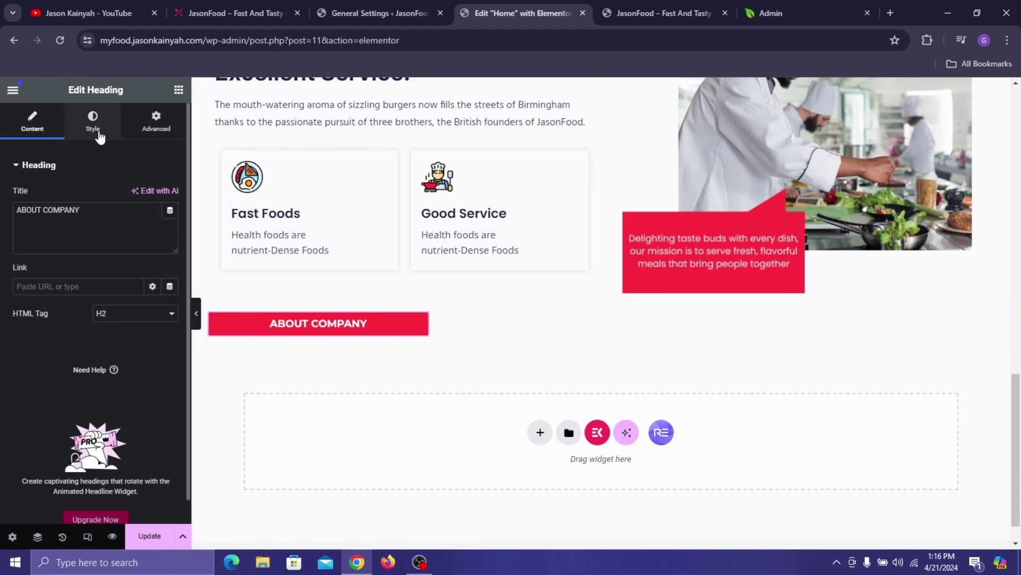
left_click(156, 126)
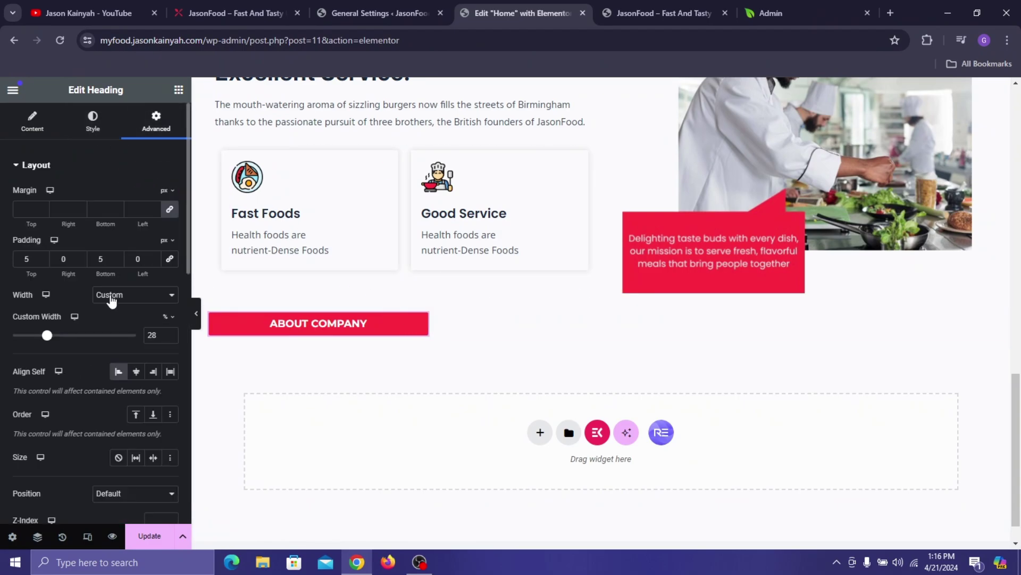
left_click(136, 372)
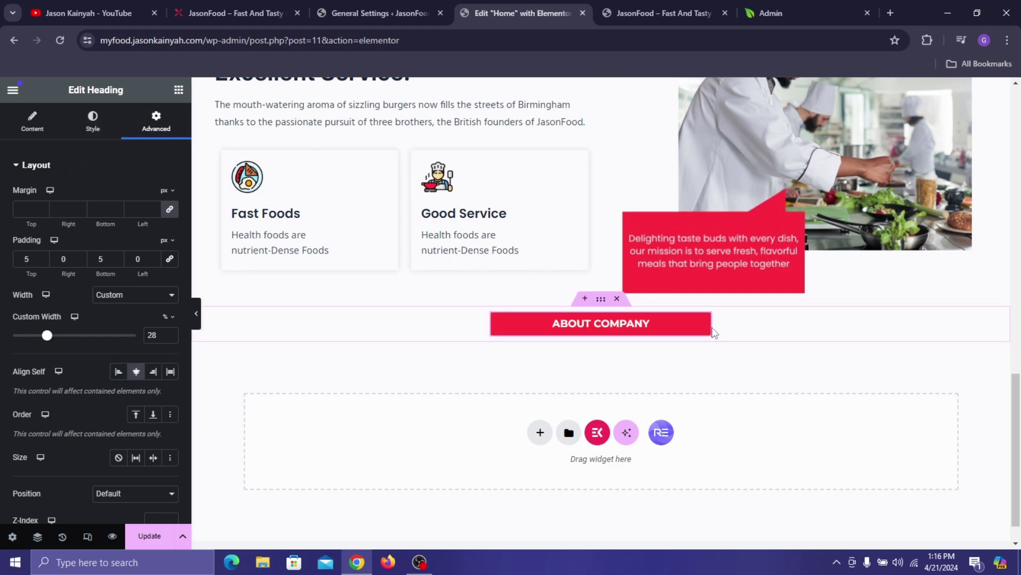
left_click_drag(168, 338, 167, 337)
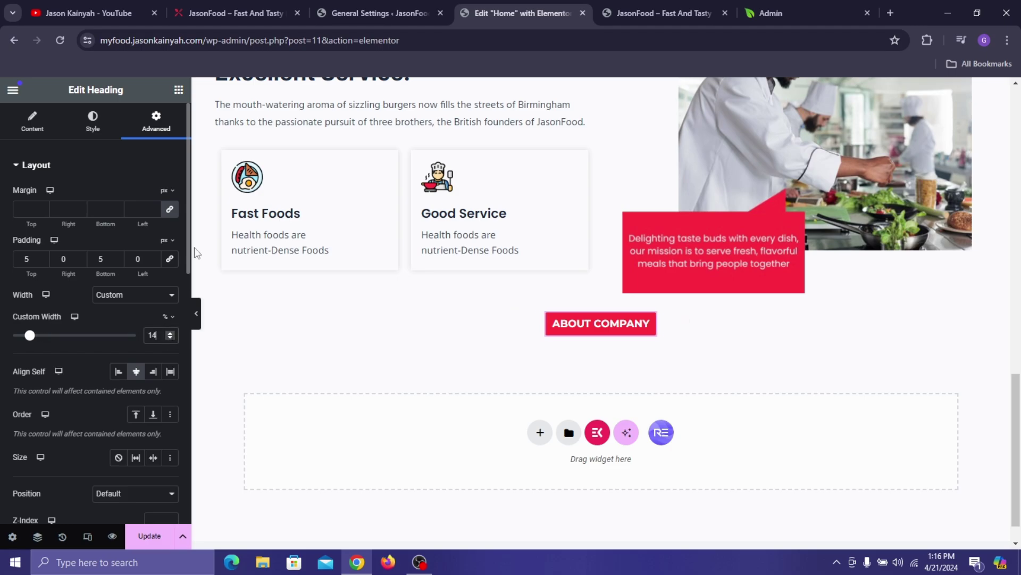
- Change the pasted heading's title to 'TASTY & CRUNCHY', copied from the live site
left_click(234, 10)
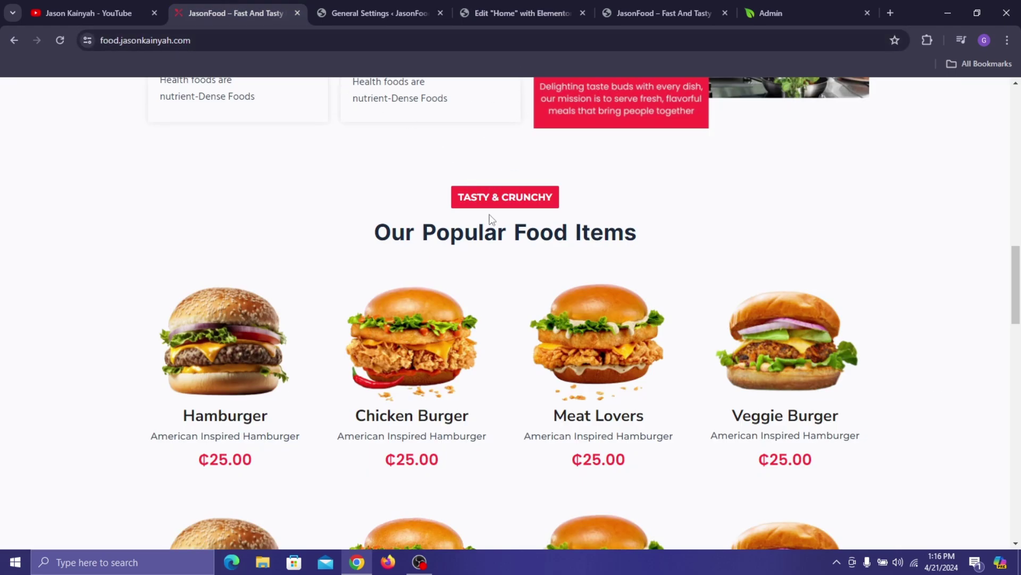
triple_click(498, 199)
left_click(535, 1)
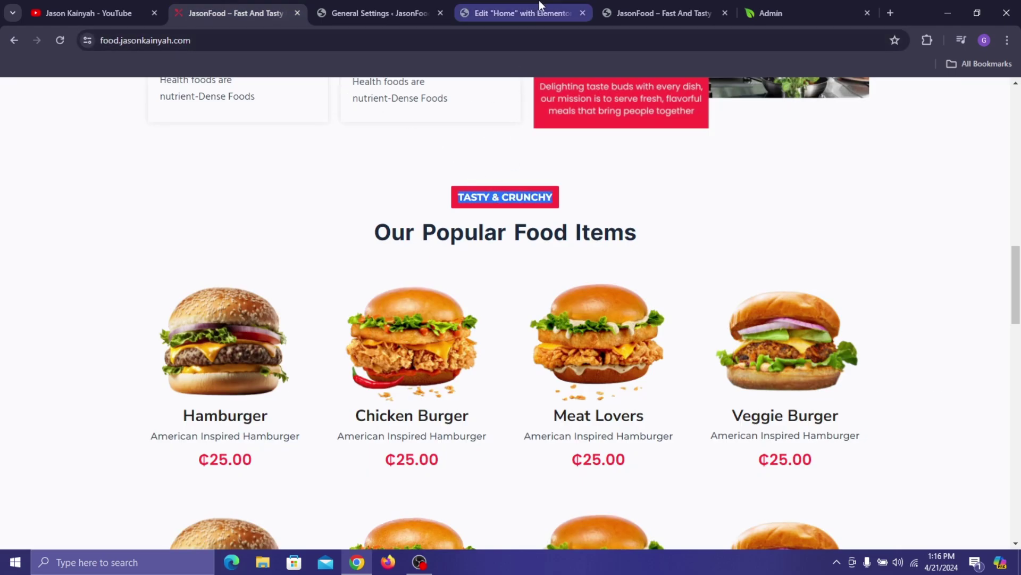
left_click(61, 130)
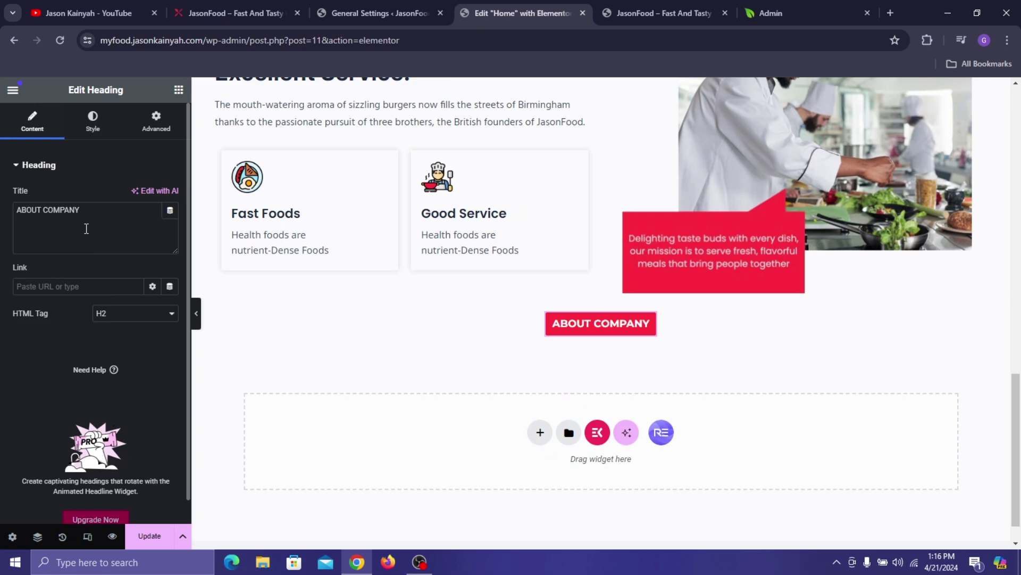
key("ctrl+a")
key("ctrl+v")
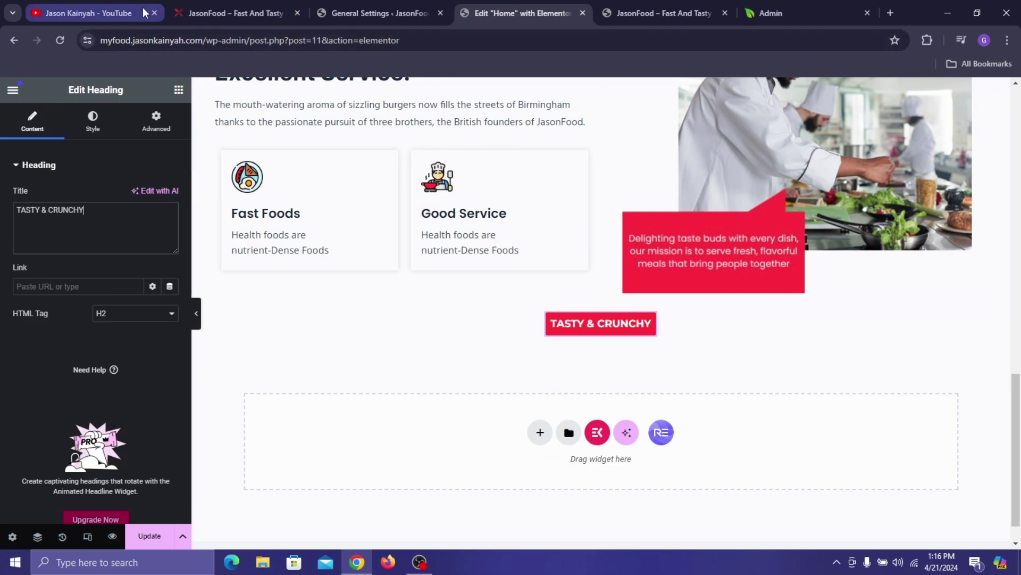
left_click(282, 8)
- Copy the 'Where Quality Food Meet' heading and paste it below the TASTY & CRUNCHY label
scroll(320, 174, "down", 1)
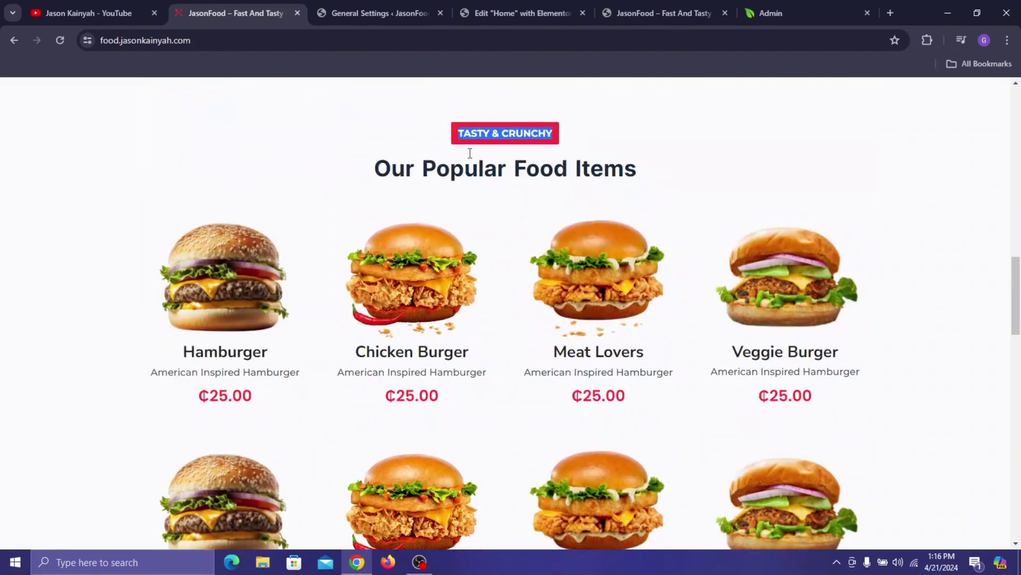
left_click(581, 14)
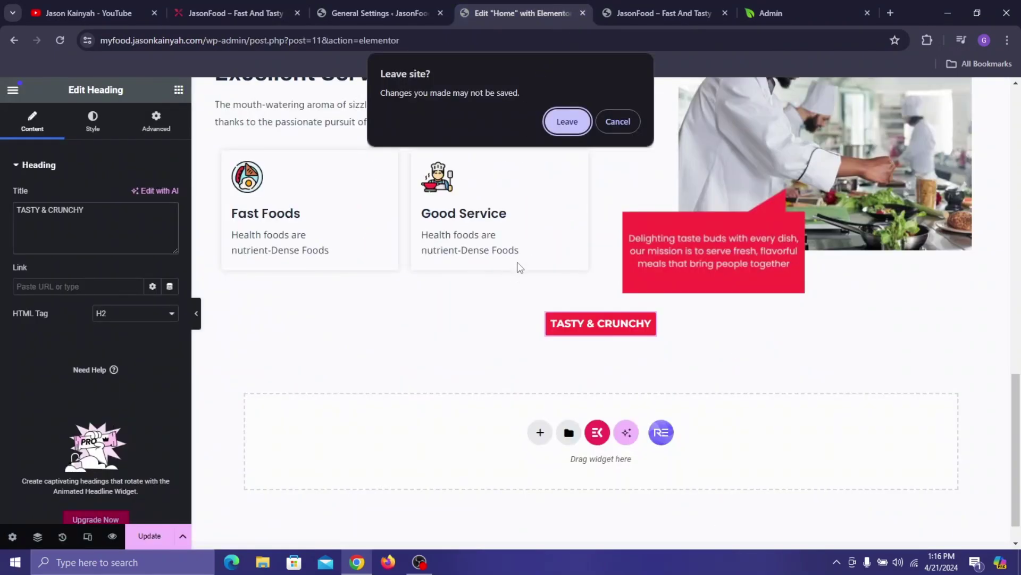
left_click(632, 123)
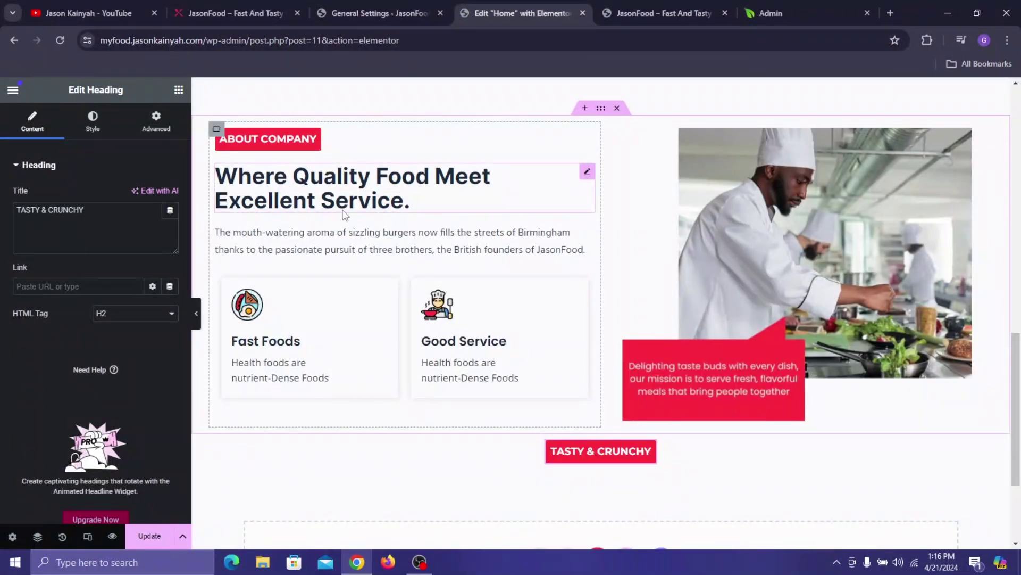
right_click(344, 214)
left_click(349, 267)
scroll(567, 307, "down", 3)
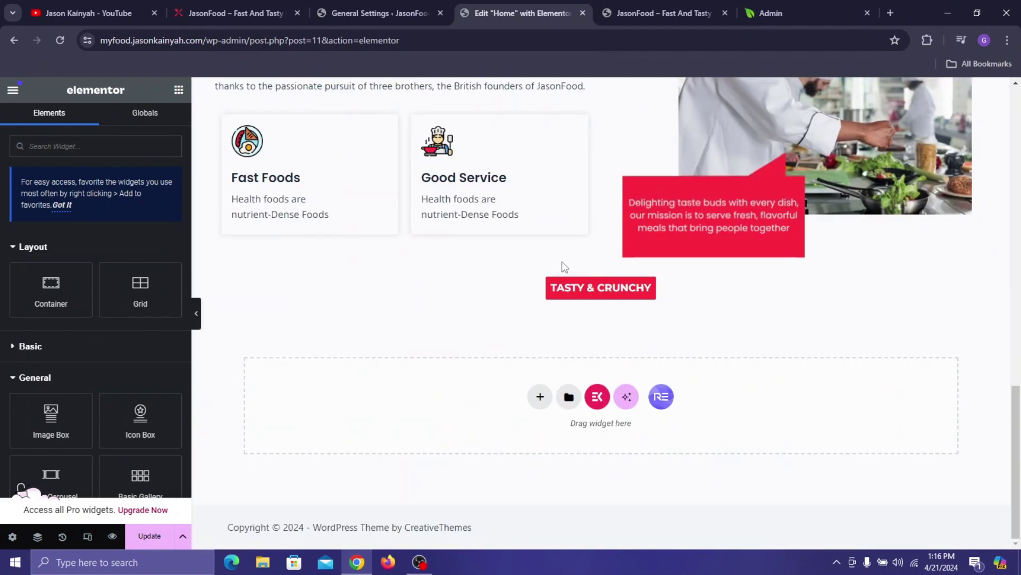
right_click(568, 300)
left_click(591, 335)
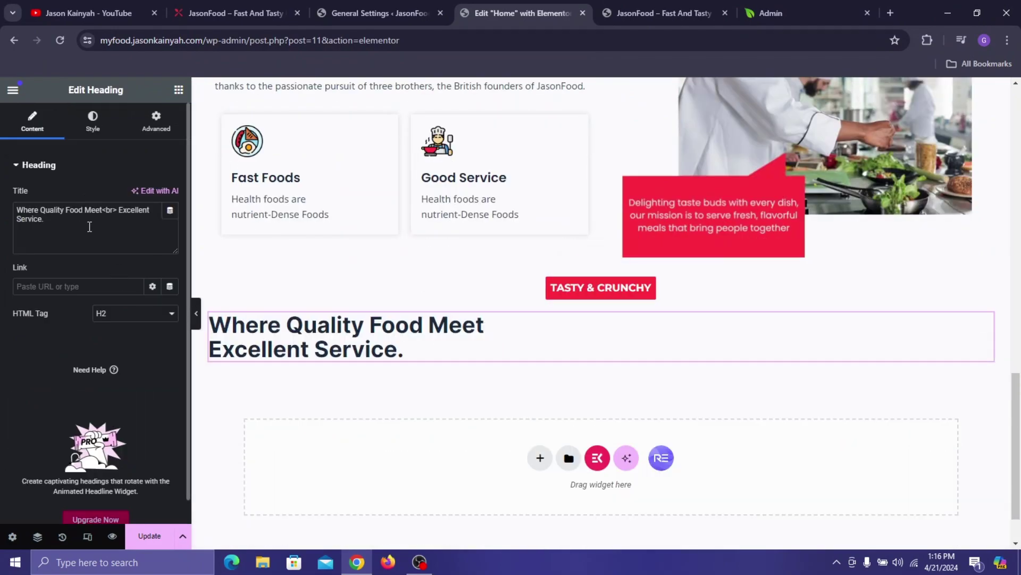
- Copy 'Our Popular Food Items' from the live site and paste it in as the new heading's title
left_click(266, 13)
triple_click(452, 168)
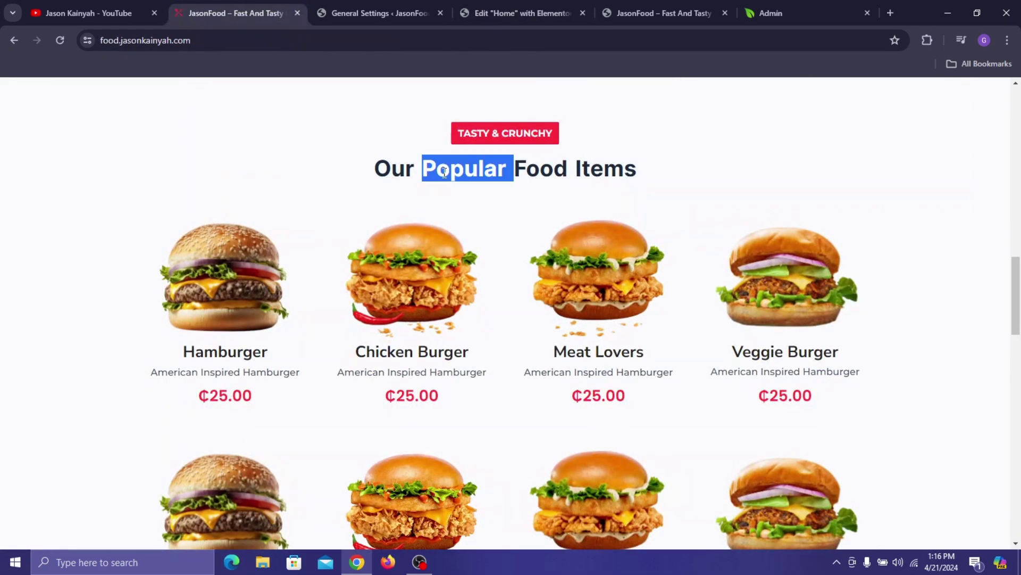
left_click(497, 11)
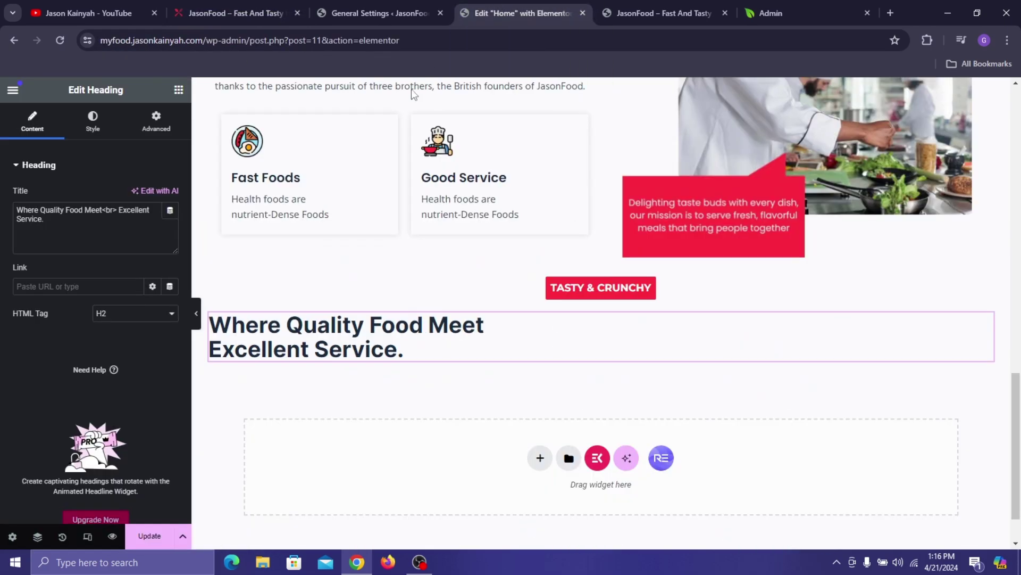
left_click(108, 222)
key("ctrl+a")
key("ctrl+v")
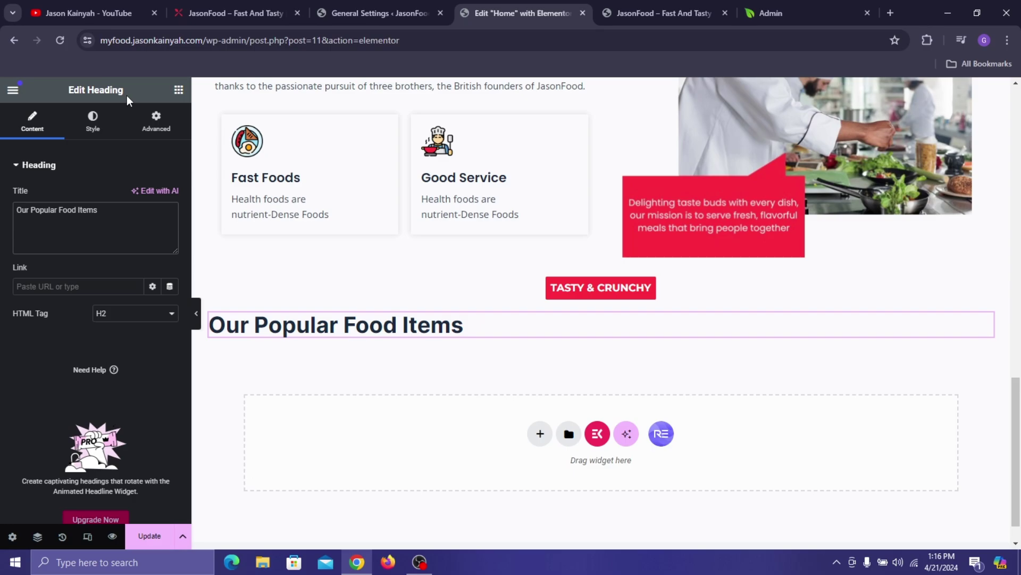
- Set the heading's alignment to Center and compare it with the live site
left_click(104, 124)
left_click(136, 196)
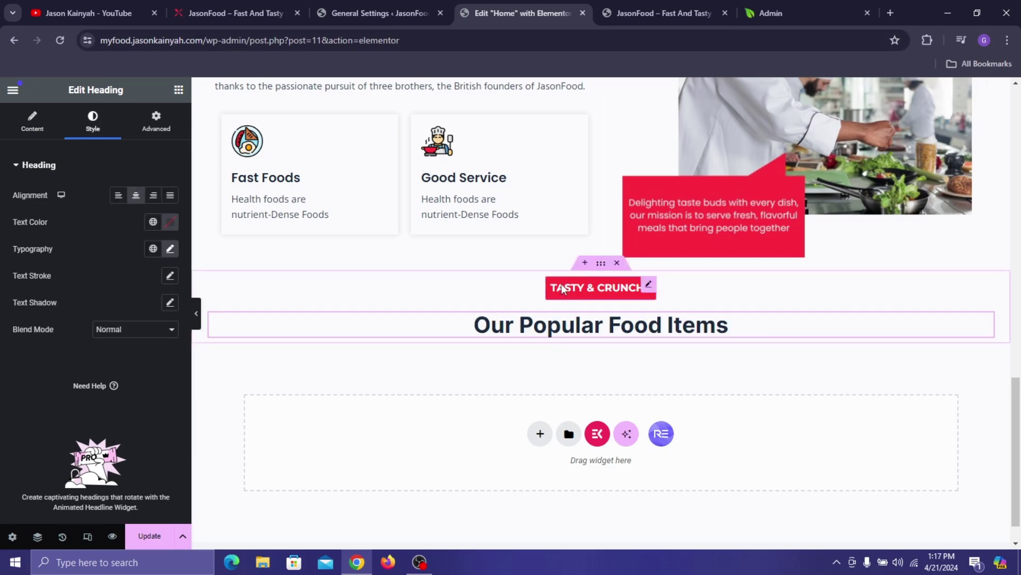
left_click(238, 13)
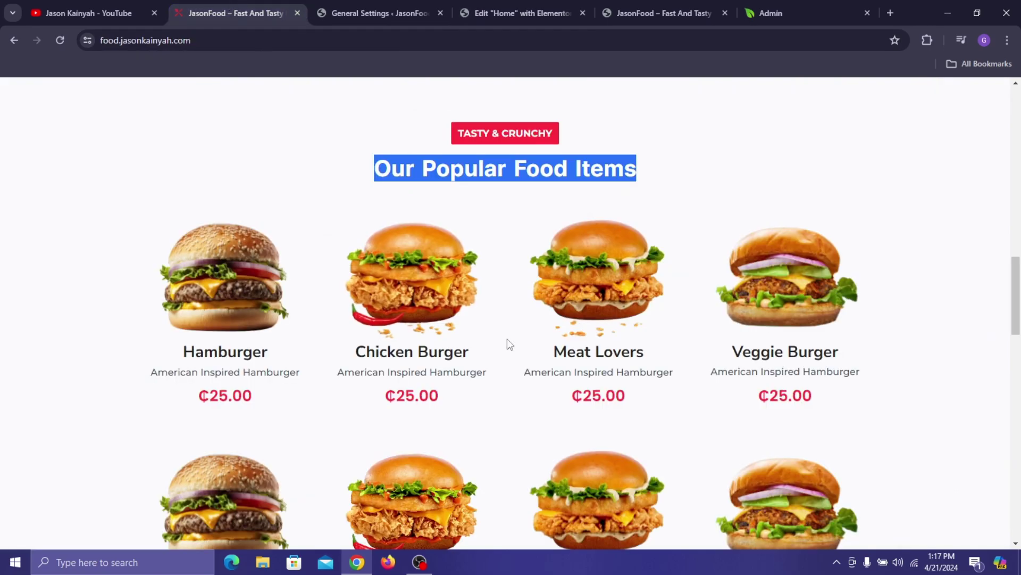
scroll(506, 339, "down", 1)
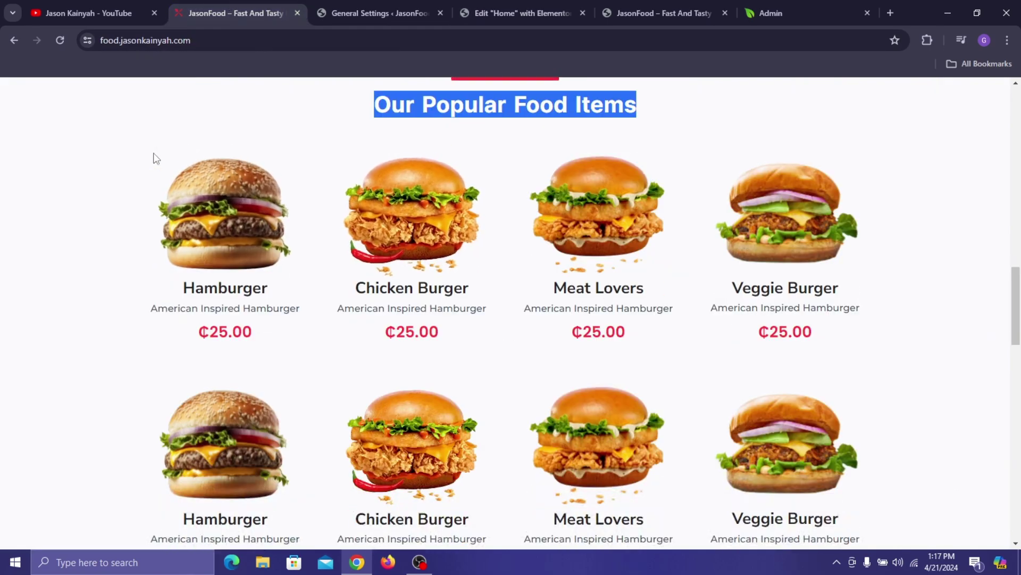
left_click(550, 2)
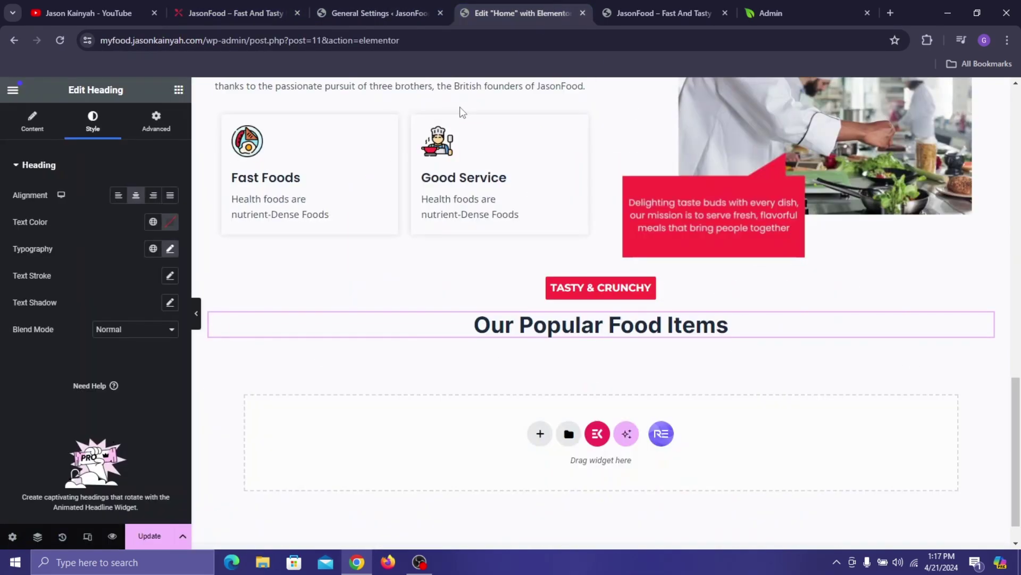
- Add a new container with Row direction and width 1230, checking the reference section
left_click(178, 89)
left_click_drag(45, 285, 340, 335)
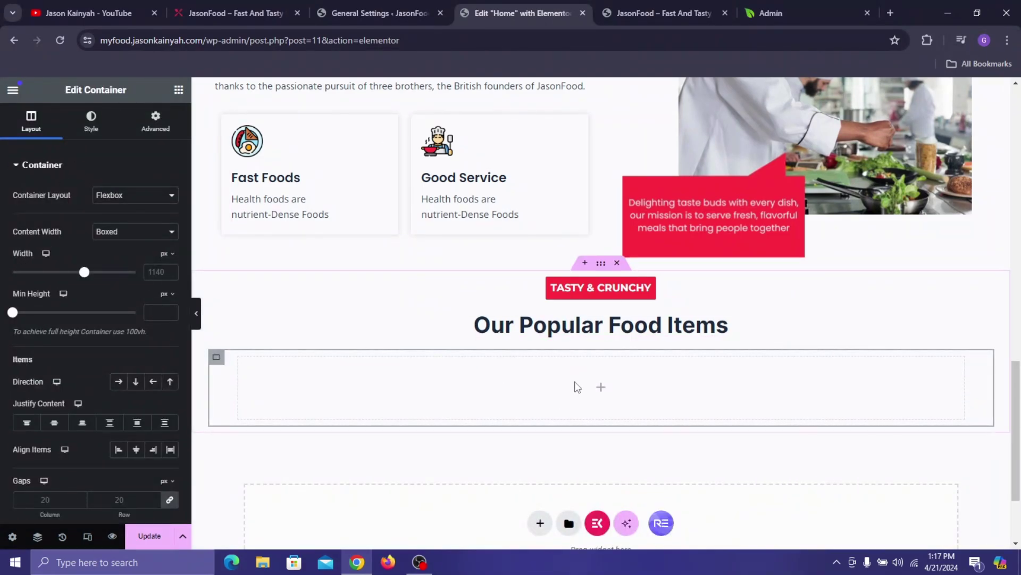
left_click(124, 381)
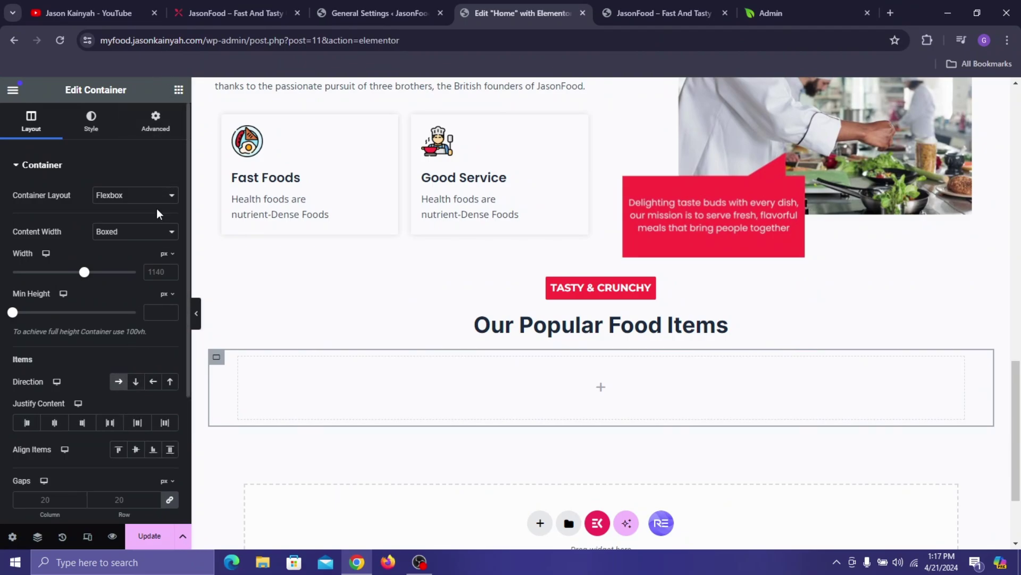
left_click(613, 2)
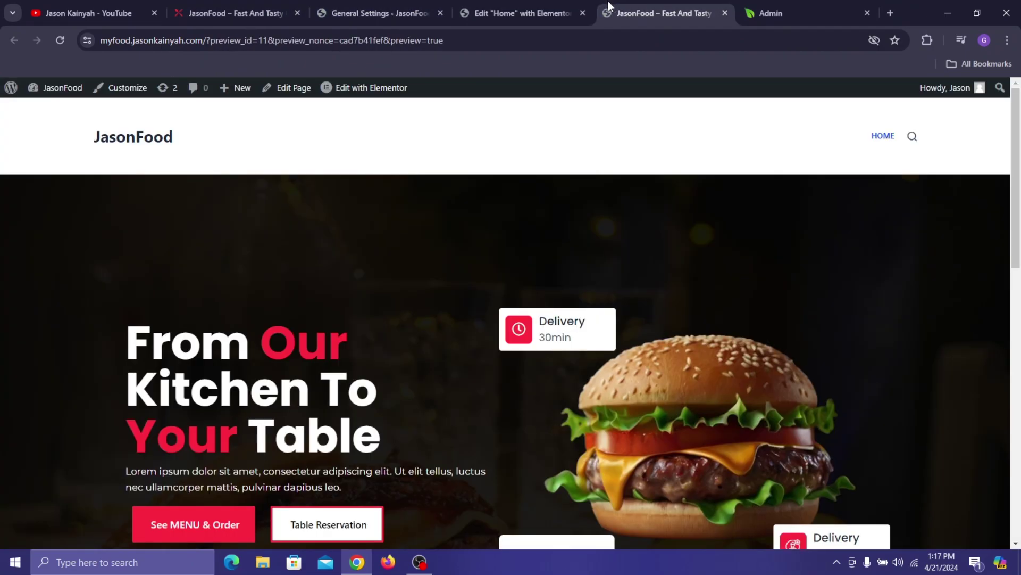
left_click(181, 8)
scroll(251, 252, "up", 5)
scroll(251, 252, "down", 2)
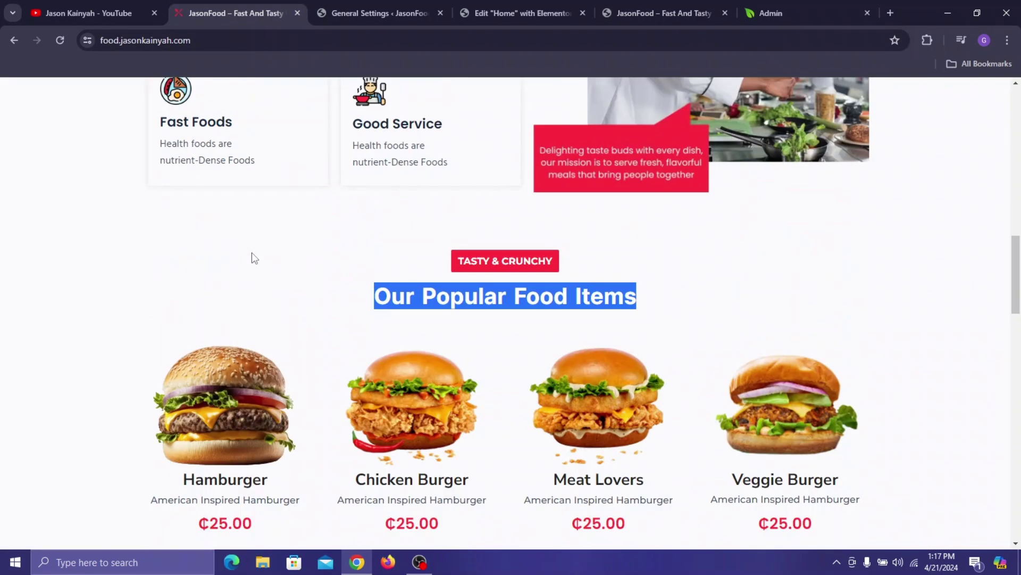
scroll(251, 252, "down", 3)
left_click(416, 4)
left_click(531, 5)
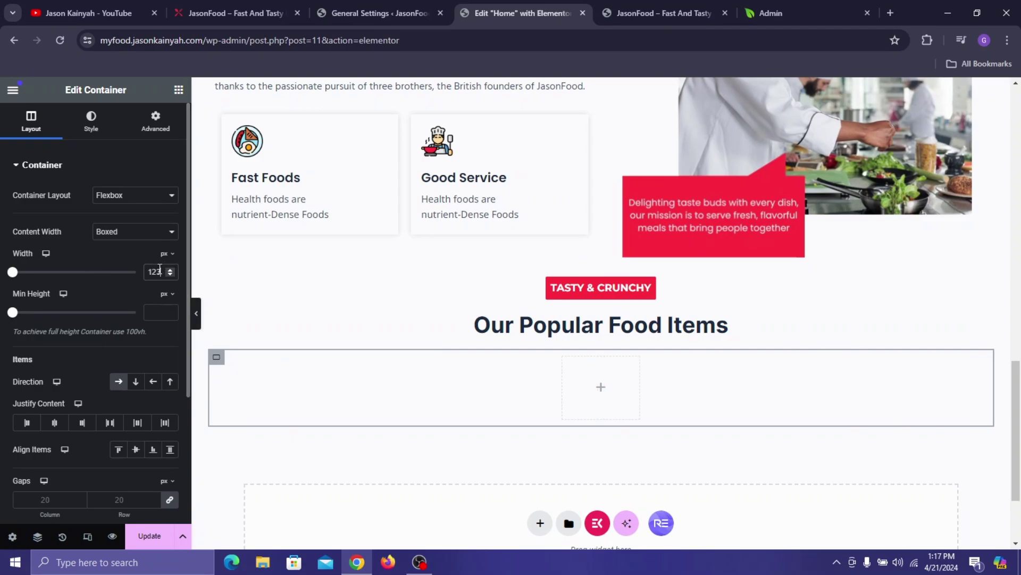
type("0")
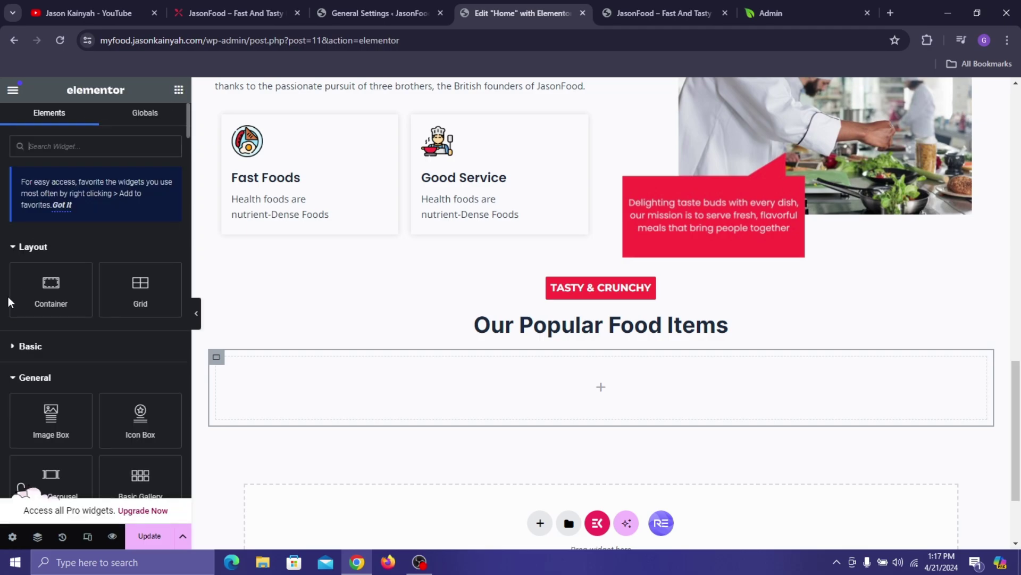
- Place an inner container in the section and duplicate it three times to make four columns
left_click(9, 351)
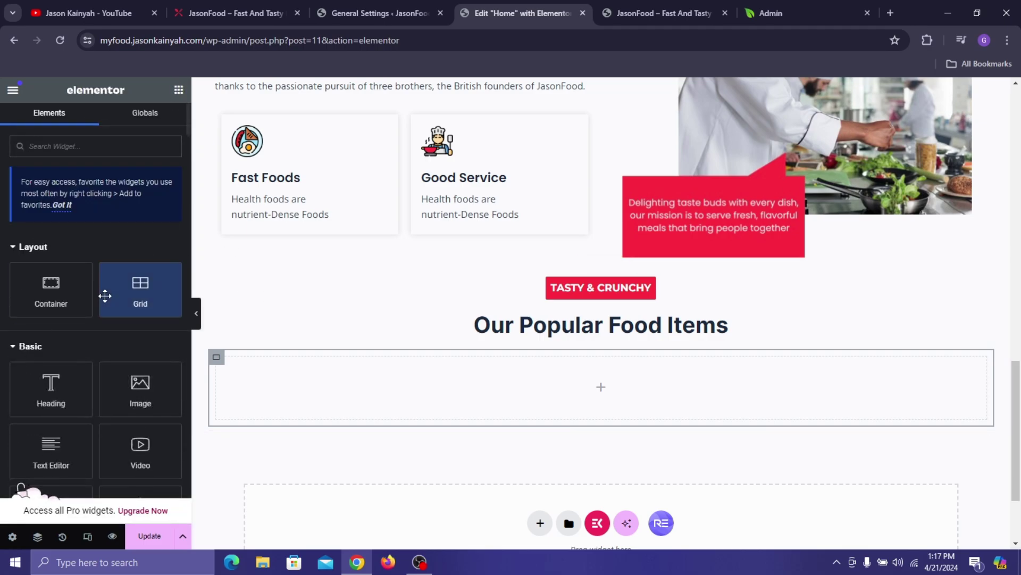
left_click_drag(73, 292, 277, 408)
right_click(223, 361)
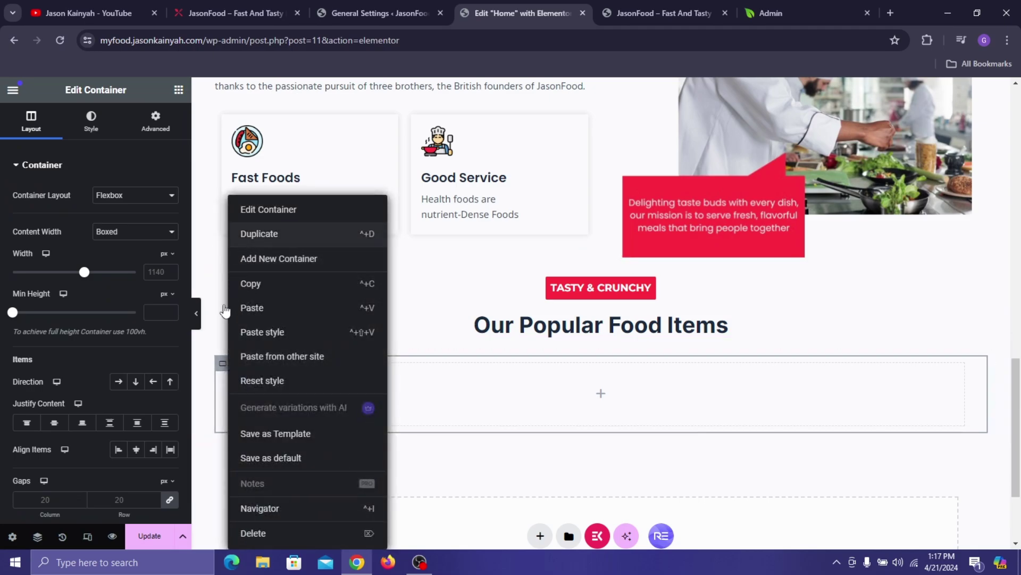
key("ctrl+d")
right_click(261, 194)
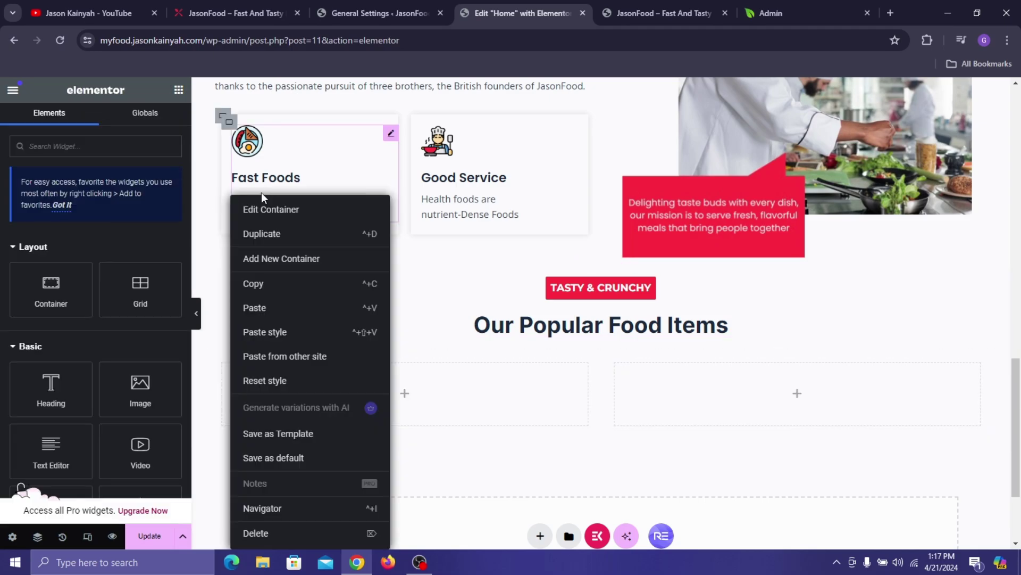
key("ctrl+d")
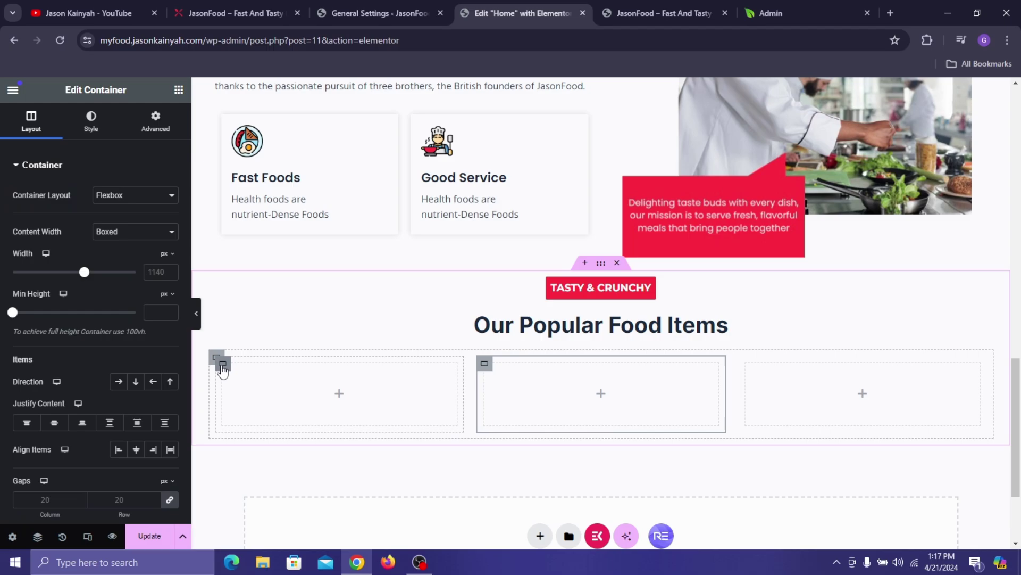
right_click(223, 373)
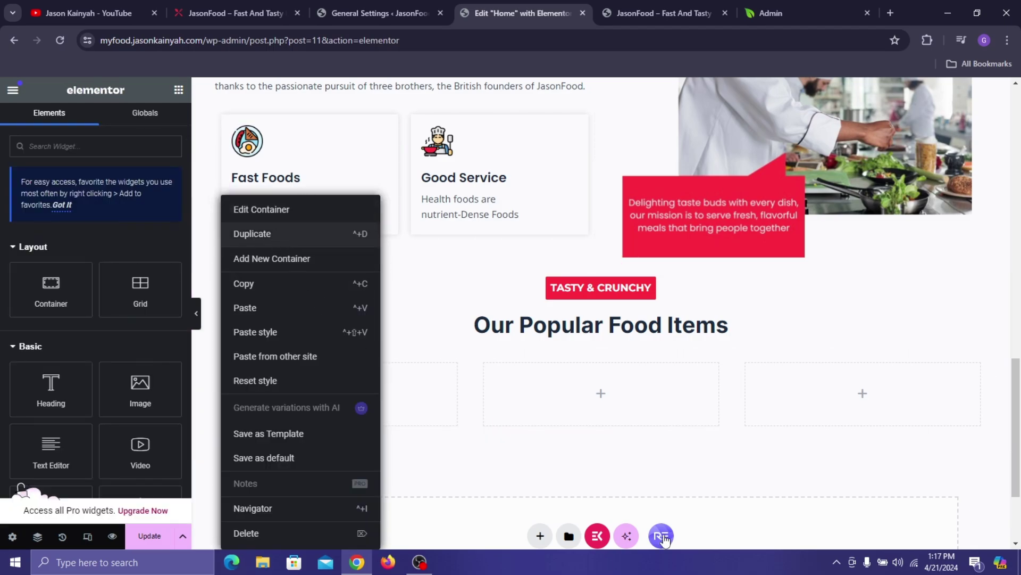
key("ctrl+d")
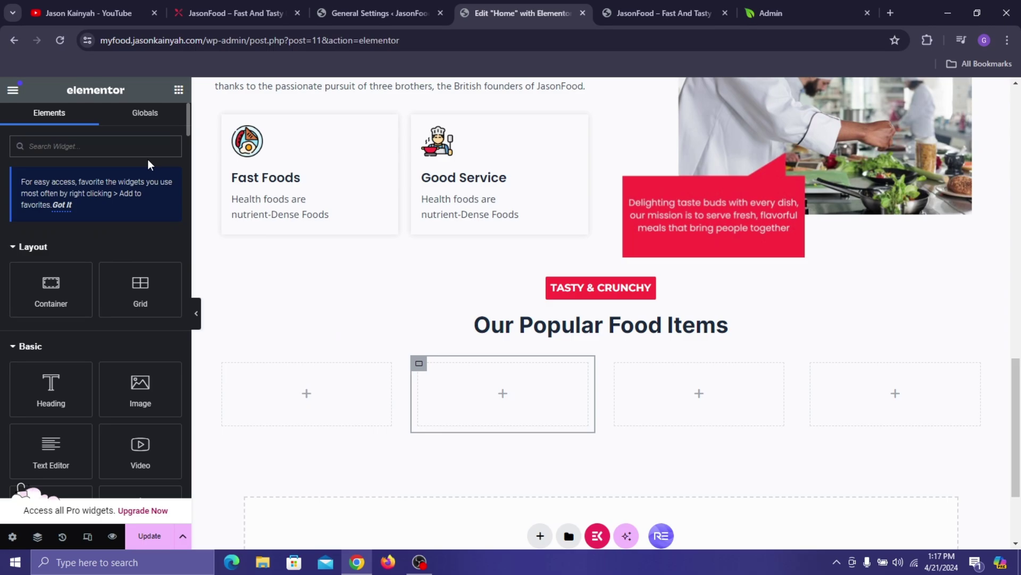
type("image box")
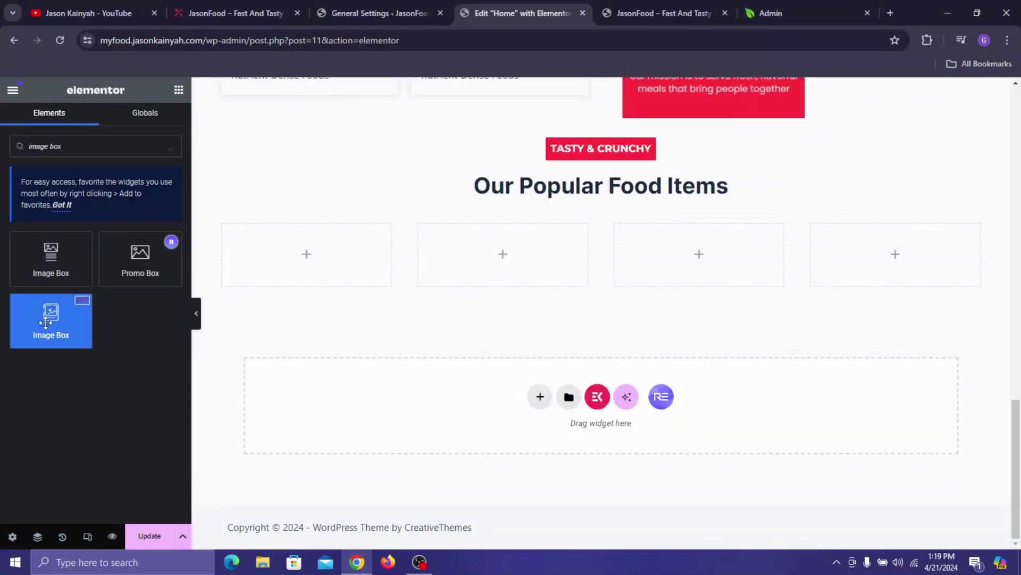
- Add an Image Box to the first column using the hamburger.png picture from the Media Library
left_click_drag(46, 322, 247, 258)
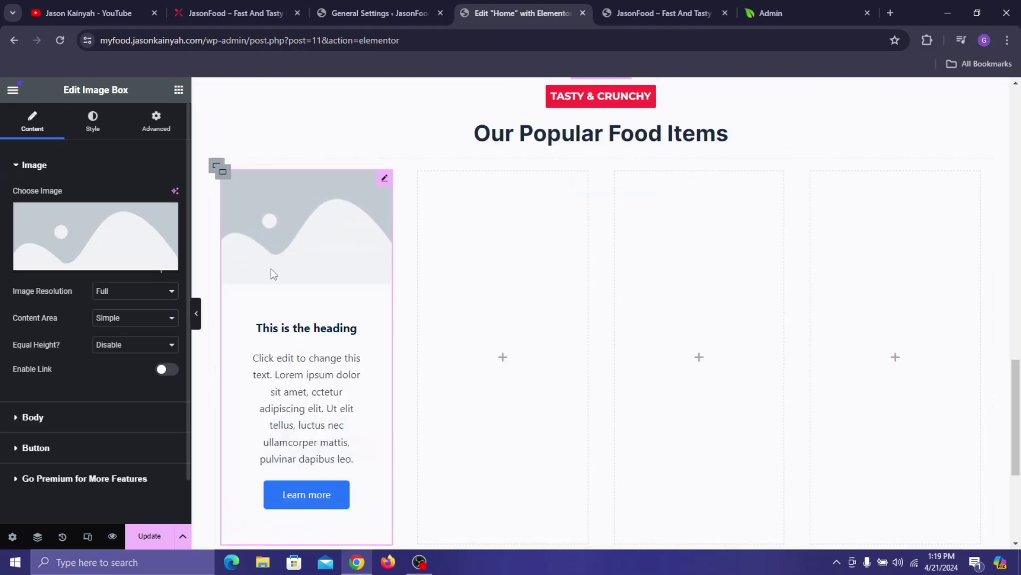
left_click(112, 241)
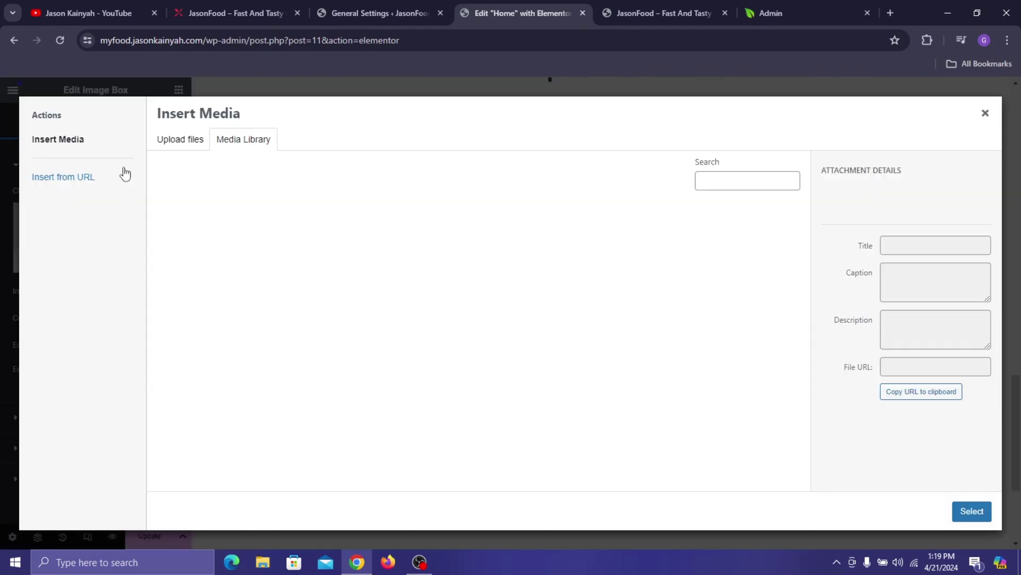
scroll(637, 333, "down", 2)
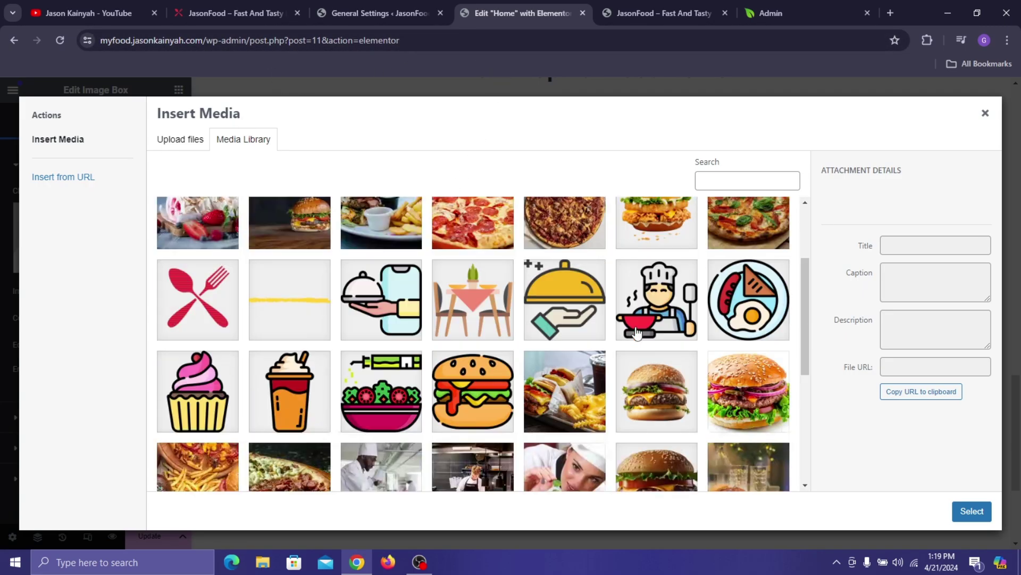
left_click(651, 388)
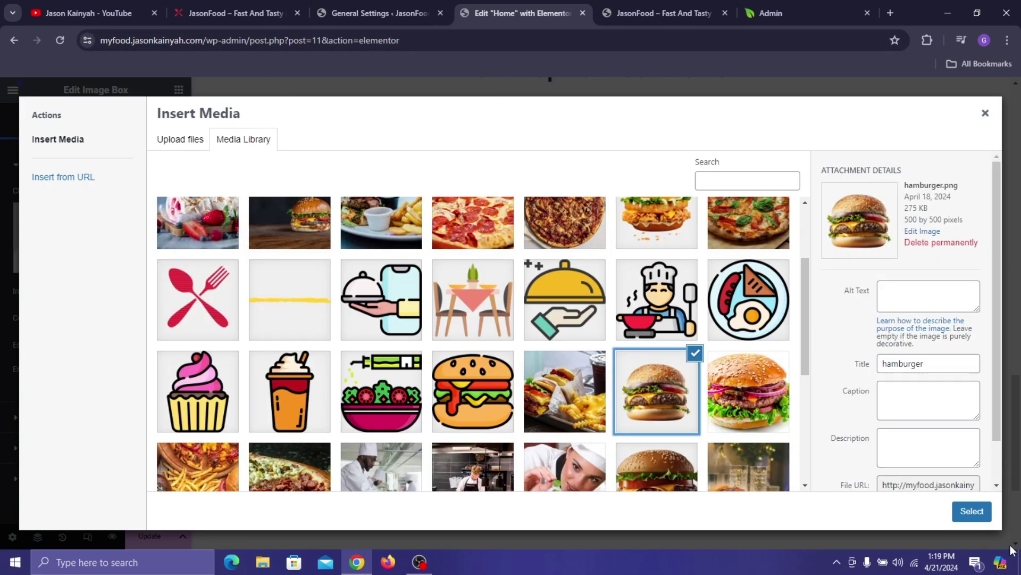
left_click(971, 511)
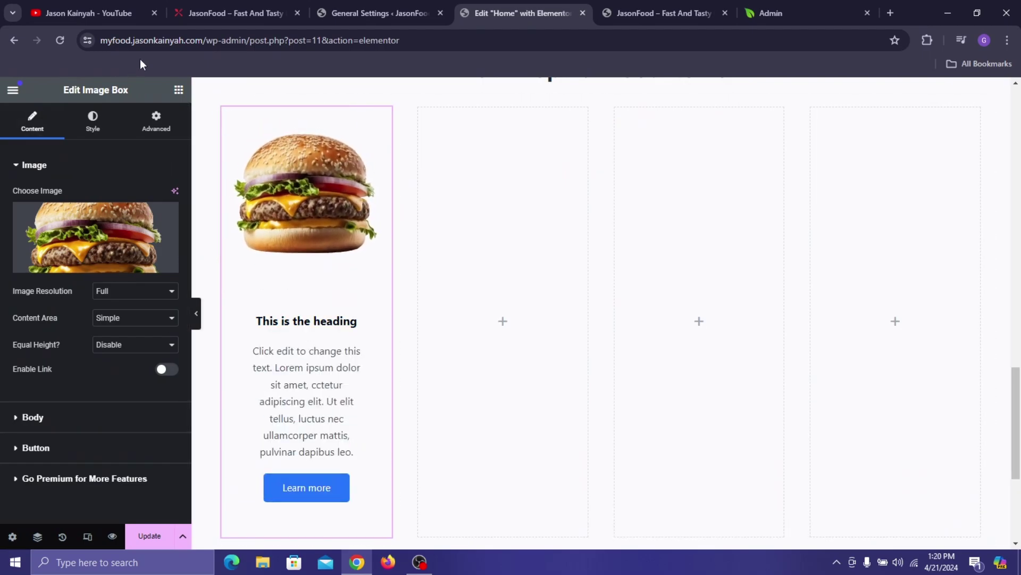
left_click(235, 13)
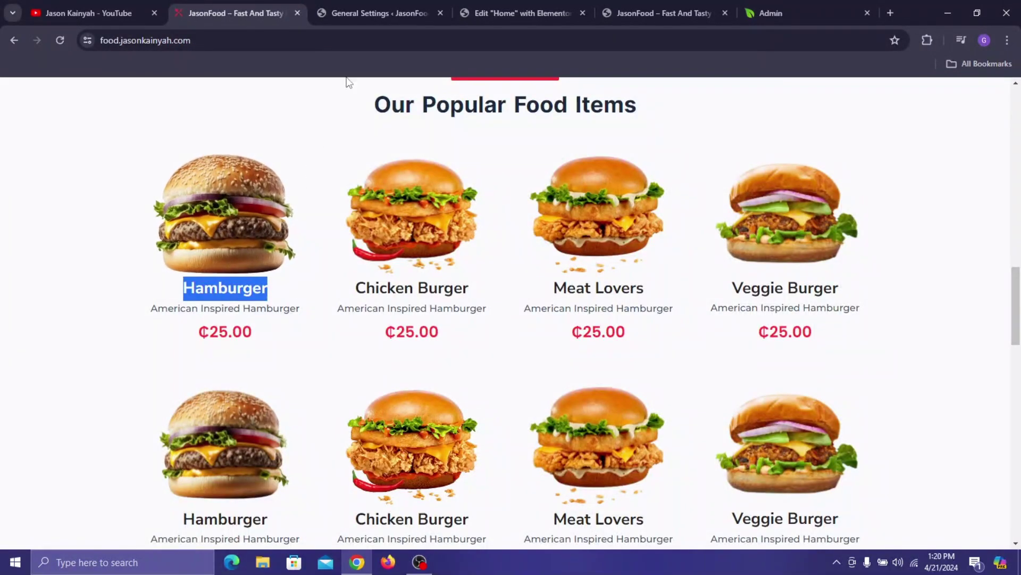
left_click(520, 10)
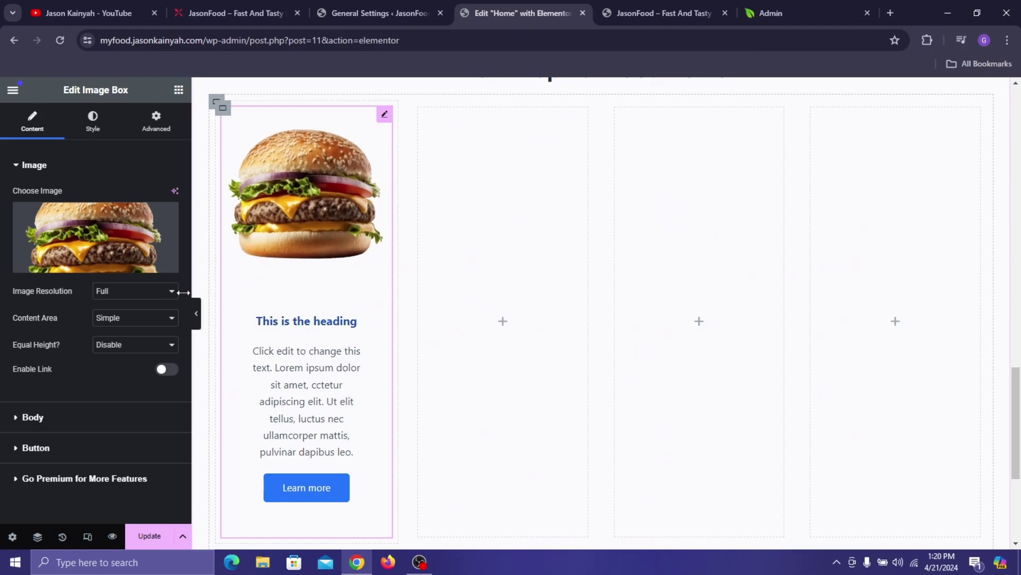
- Set the image box title to 'Hamburger' and the description to 'American Inspired Hamburger'
left_click(50, 430)
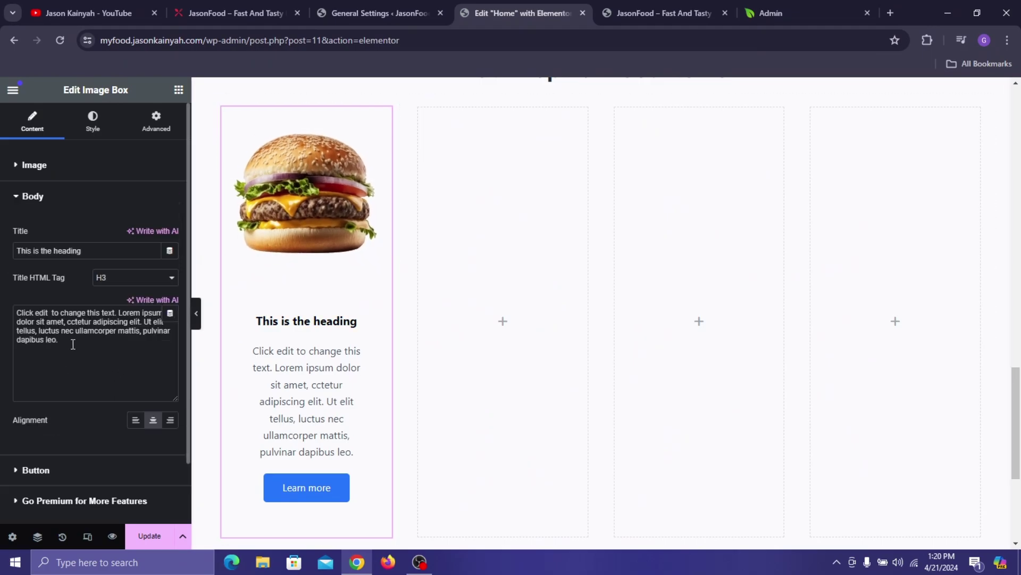
key("ctrl+a")
type("Hamburger")
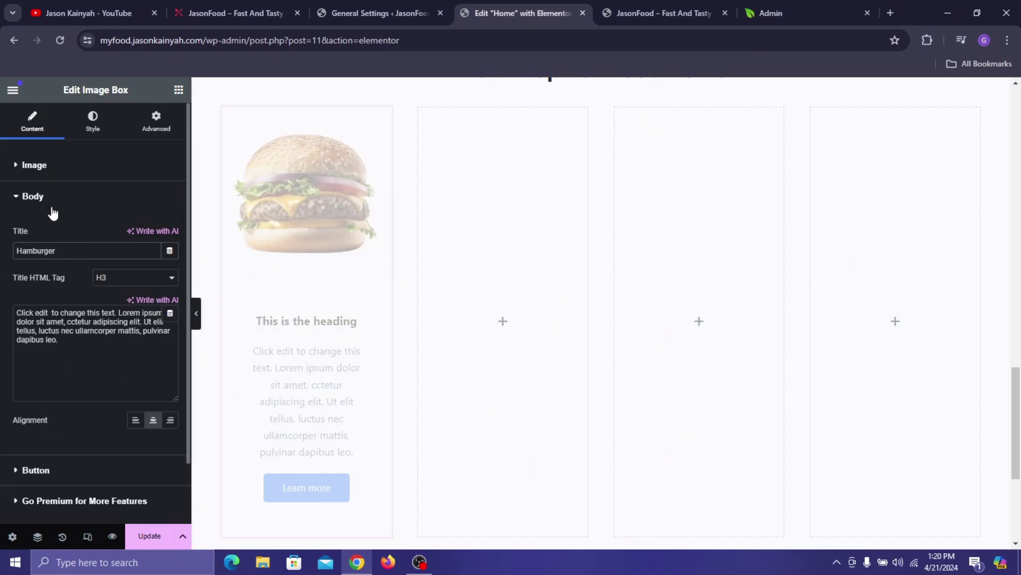
left_click(234, 13)
double_click(219, 307)
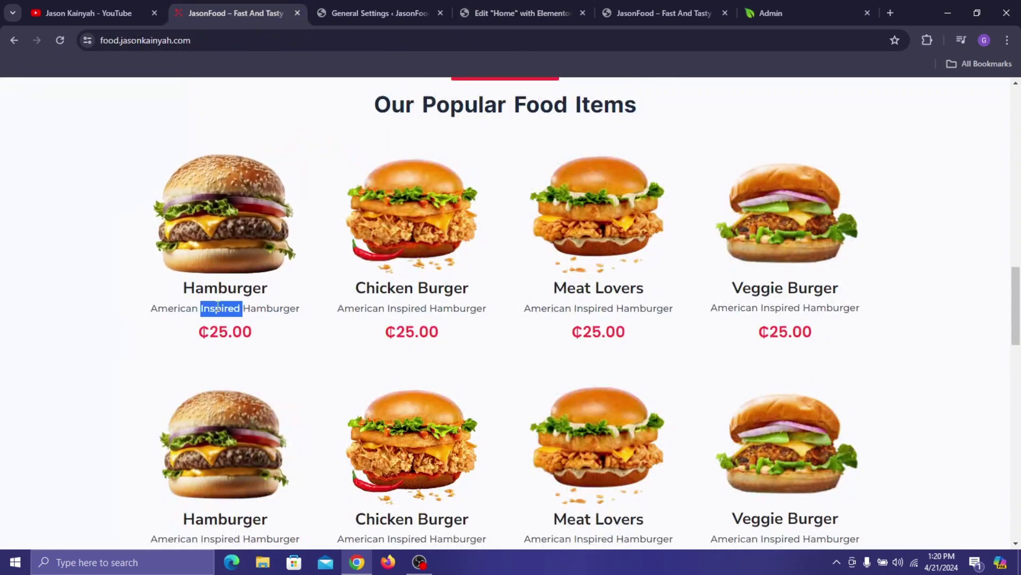
triple_click(218, 307)
key("ctrl+c")
left_click(490, 11)
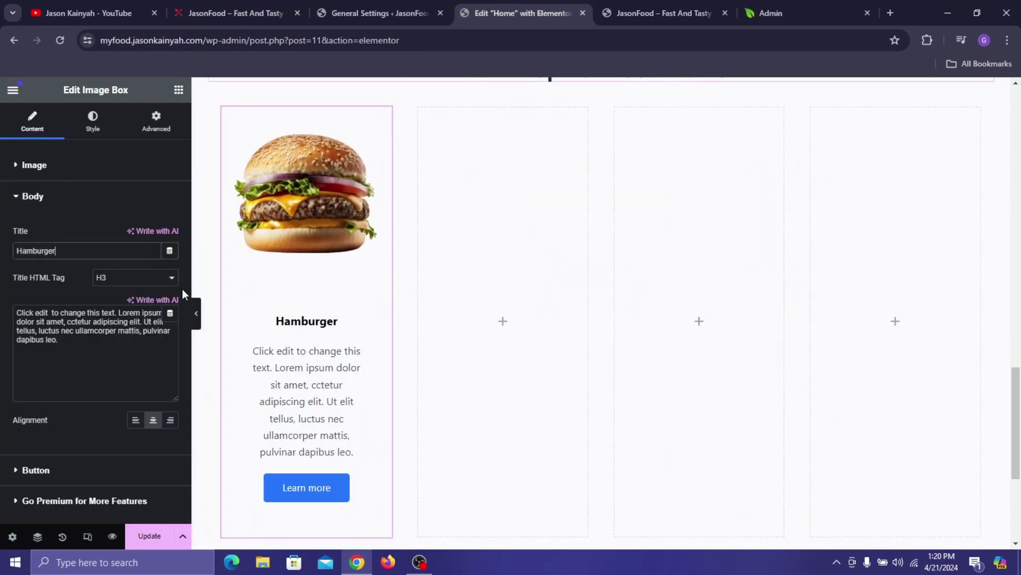
triple_click(112, 336)
key("ctrl+v")
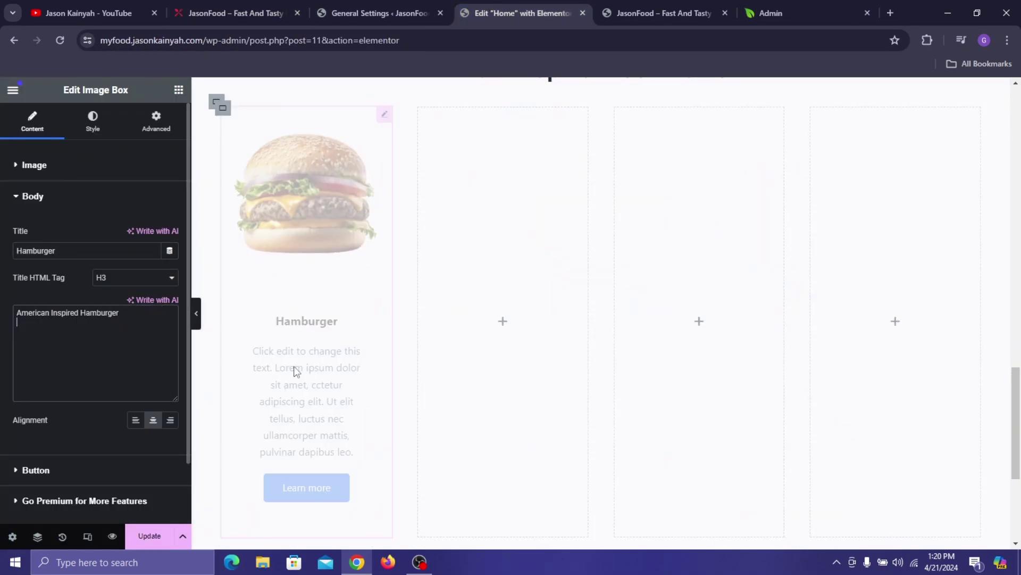
- Open the image box's button settings and review the other three food items on the reference site
scroll(102, 378, "down", 2)
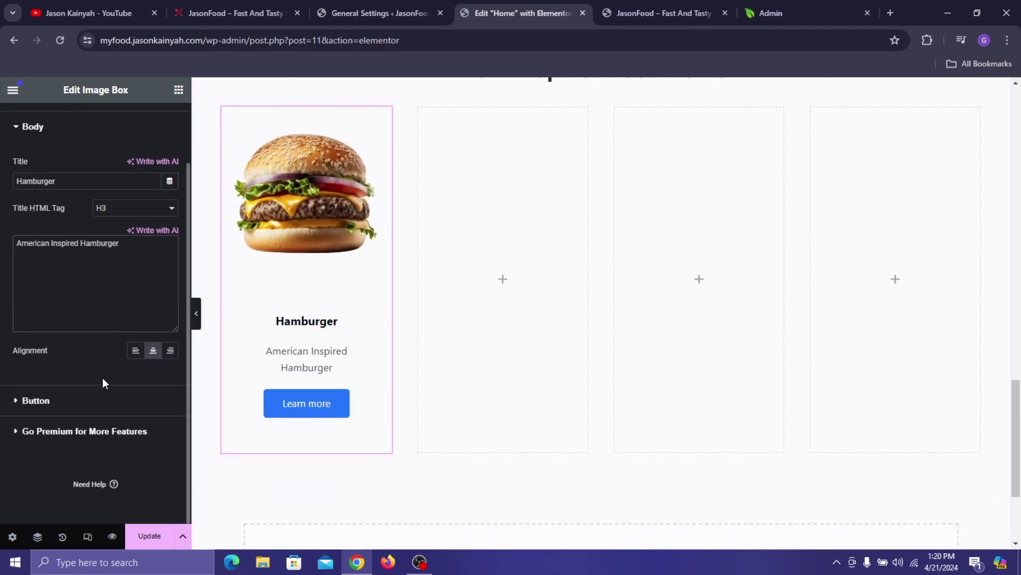
left_click(99, 413)
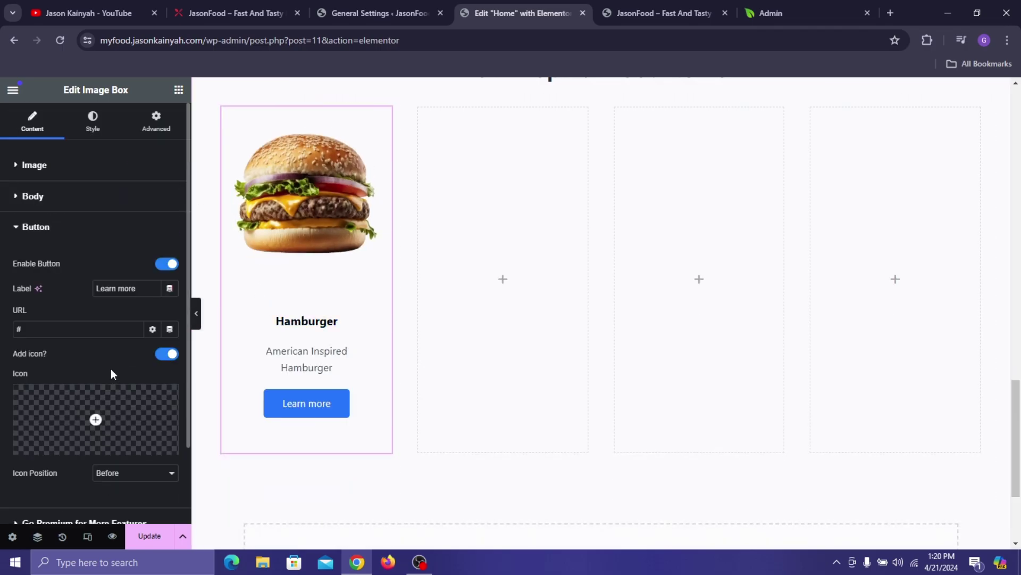
left_click(227, 3)
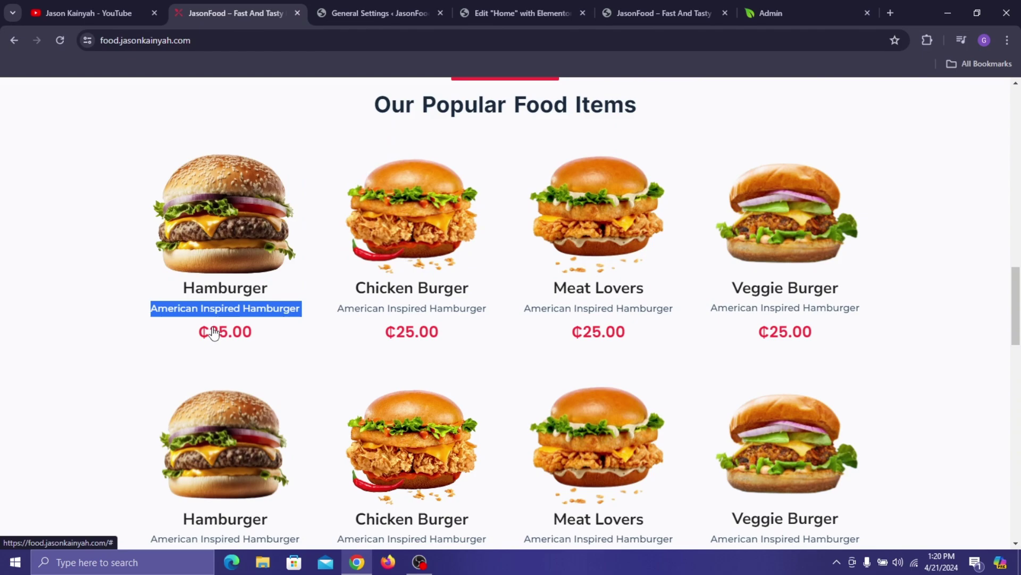
left_click(129, 356)
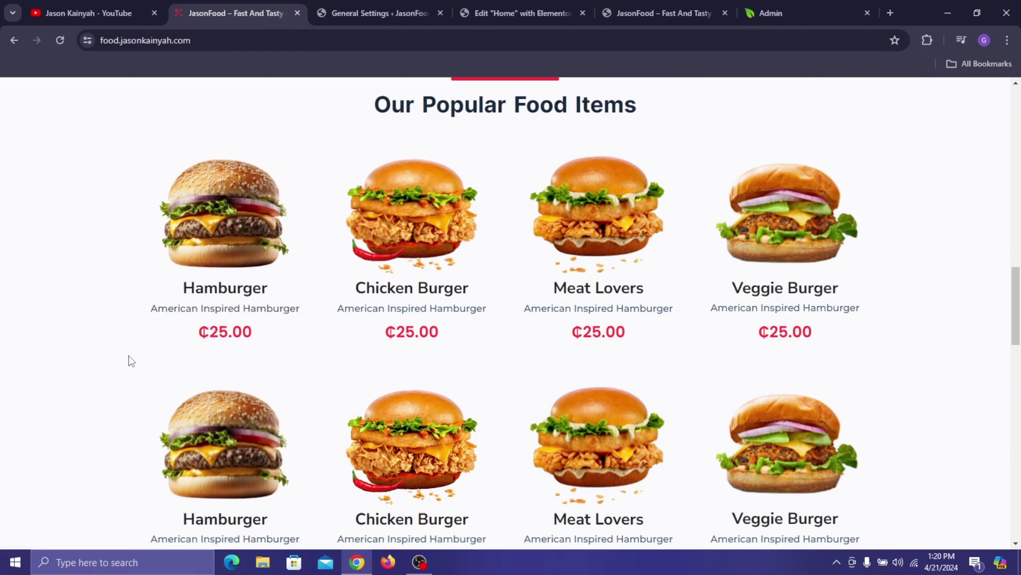
left_click_drag(130, 361, 226, 333)
left_click(69, 250)
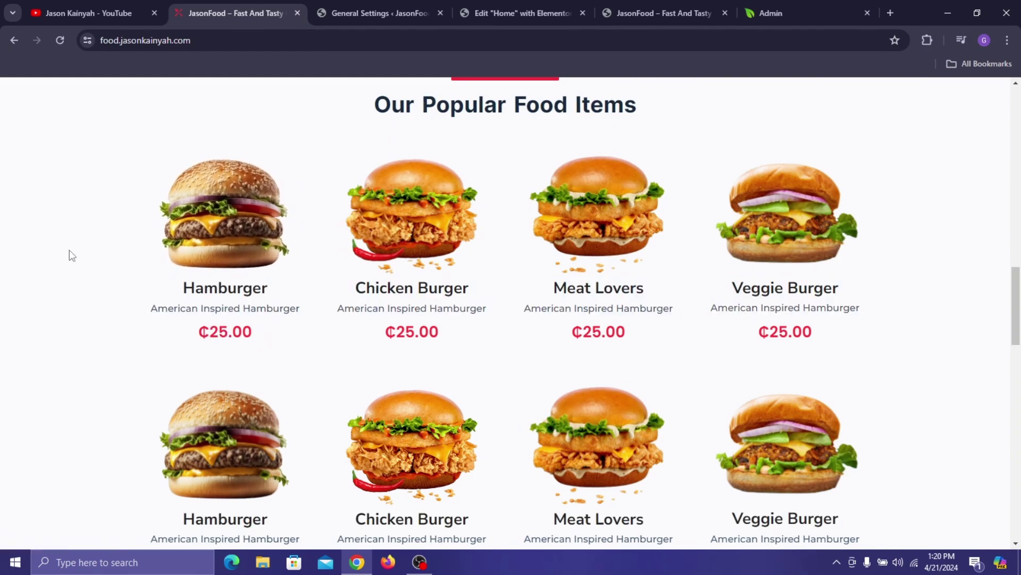
left_click(390, 5)
left_click(484, 4)
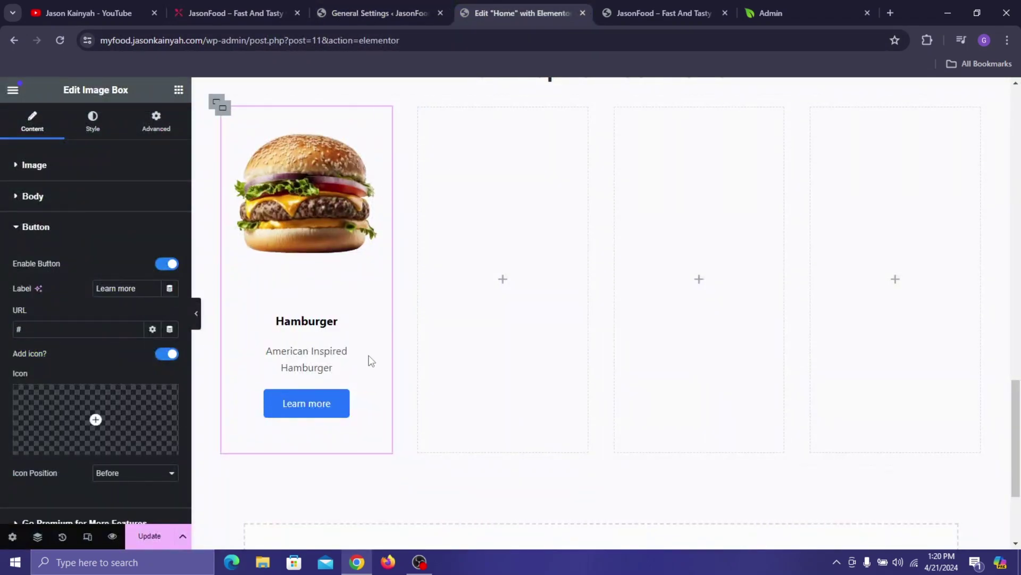
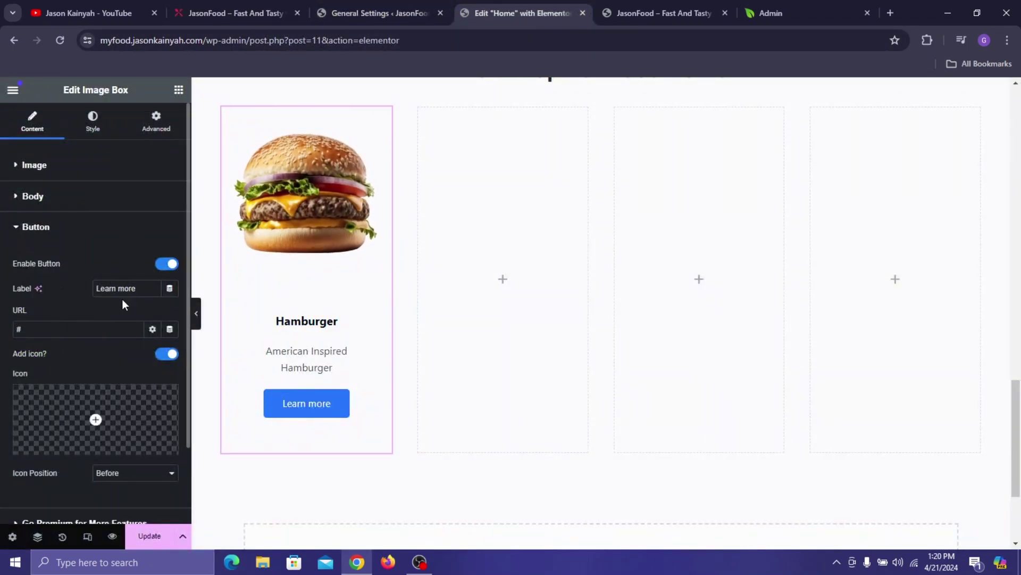
- Search Google for 'ghana cedi symbol' and copy the ₵ symbol from the search box
left_click(889, 13)
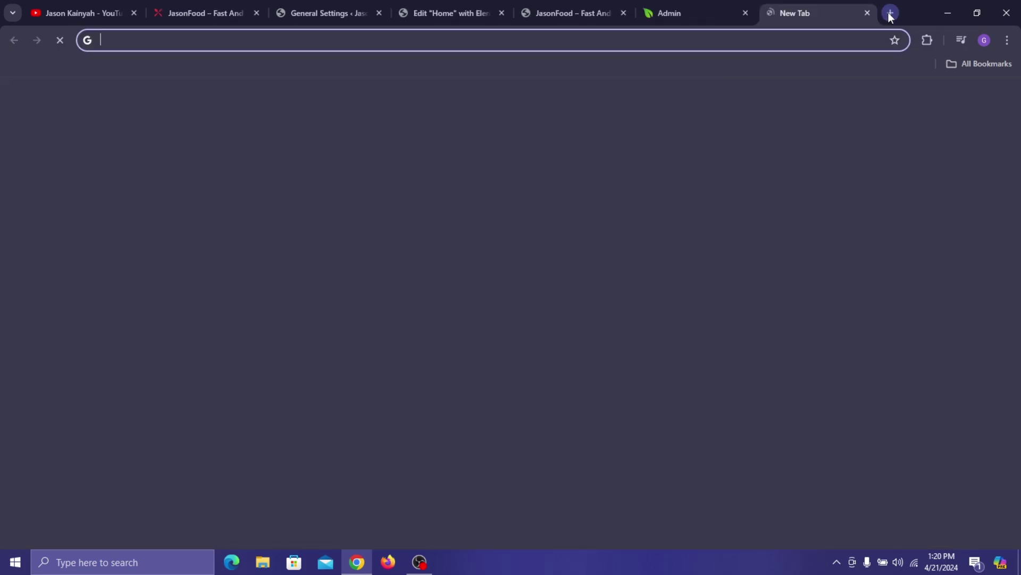
type("ghna")
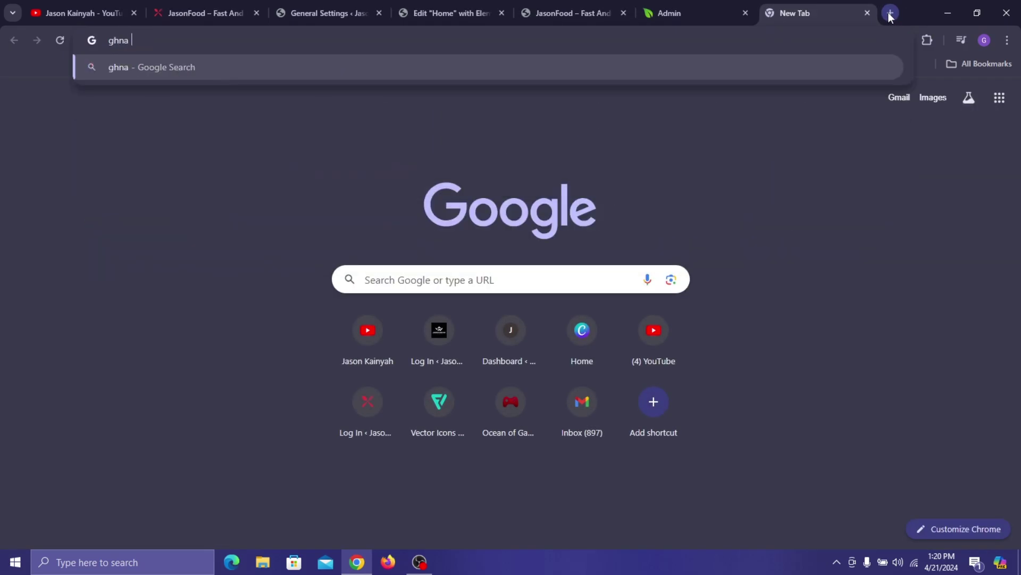
key("ctrl+a")
type("ghana ")
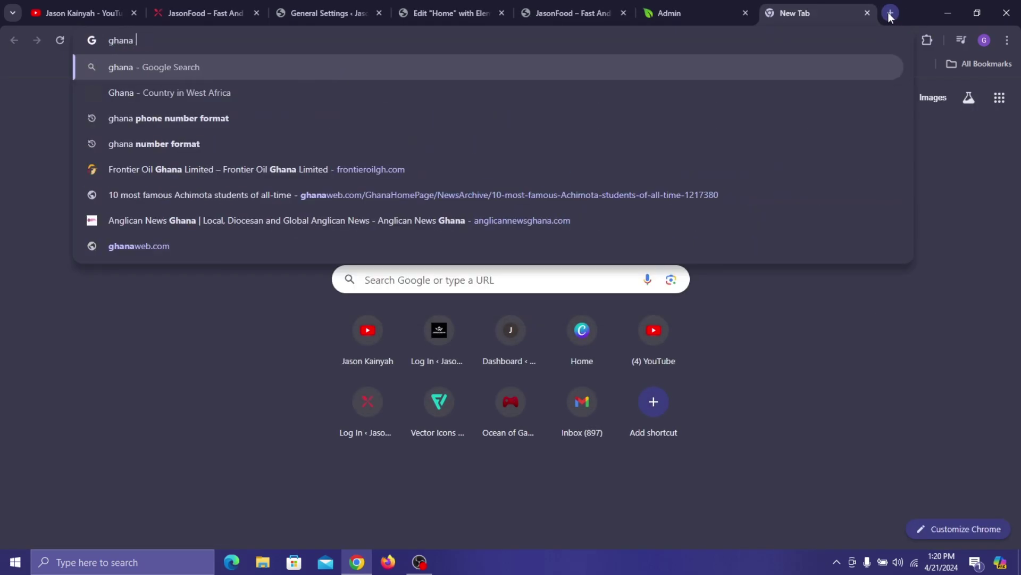
type("cedi sy")
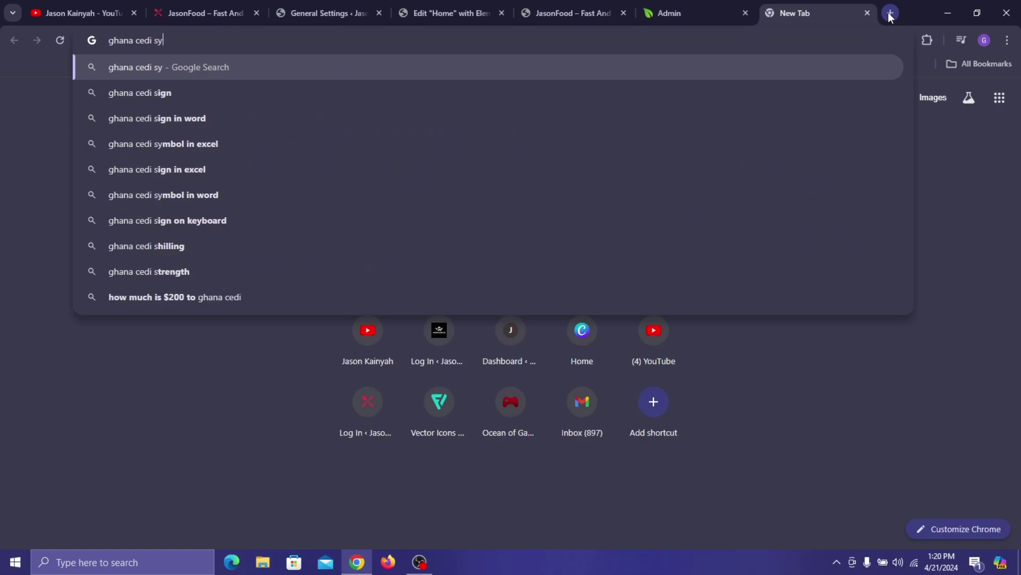
type("mbol")
key("Return")
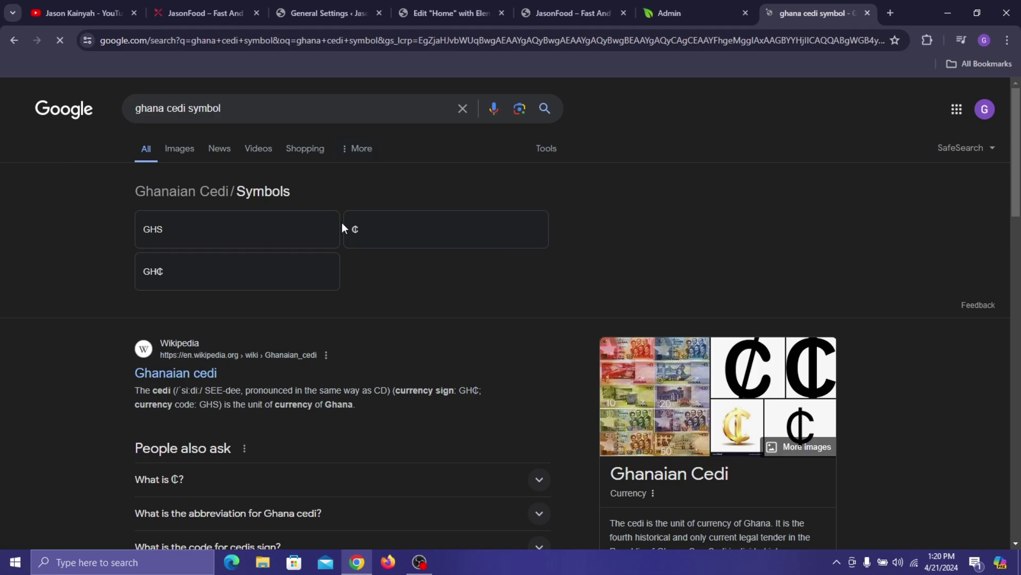
left_click(351, 236)
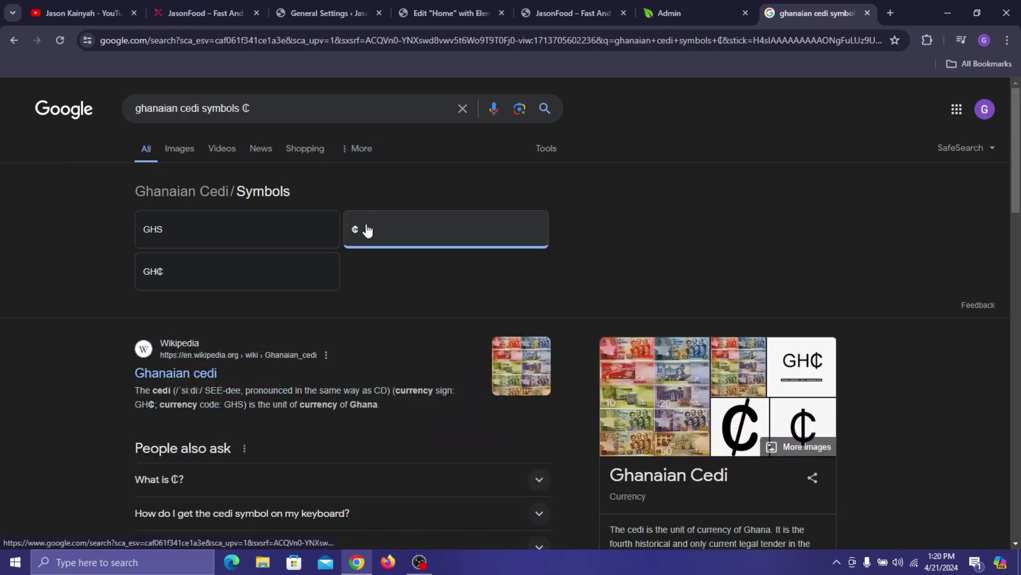
left_click(271, 109)
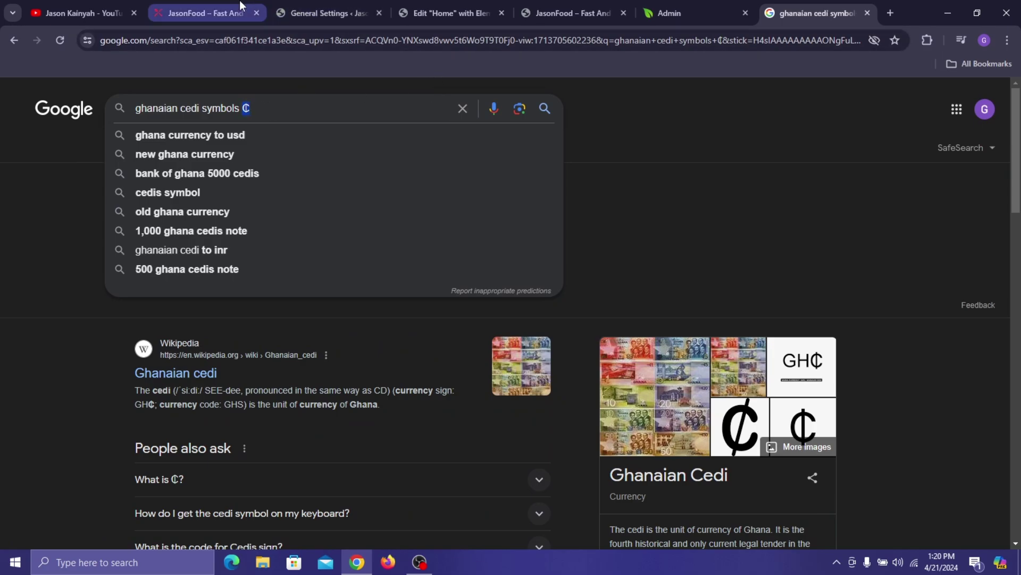
left_click(867, 12)
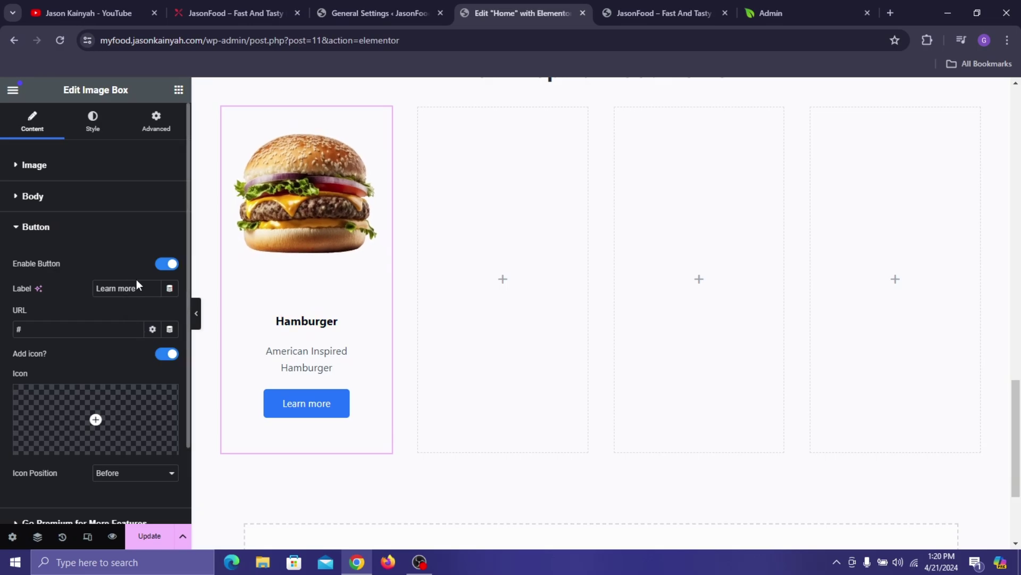
- Change the Hamburger button label to ₵25.00 and delete its # link
type("₵")
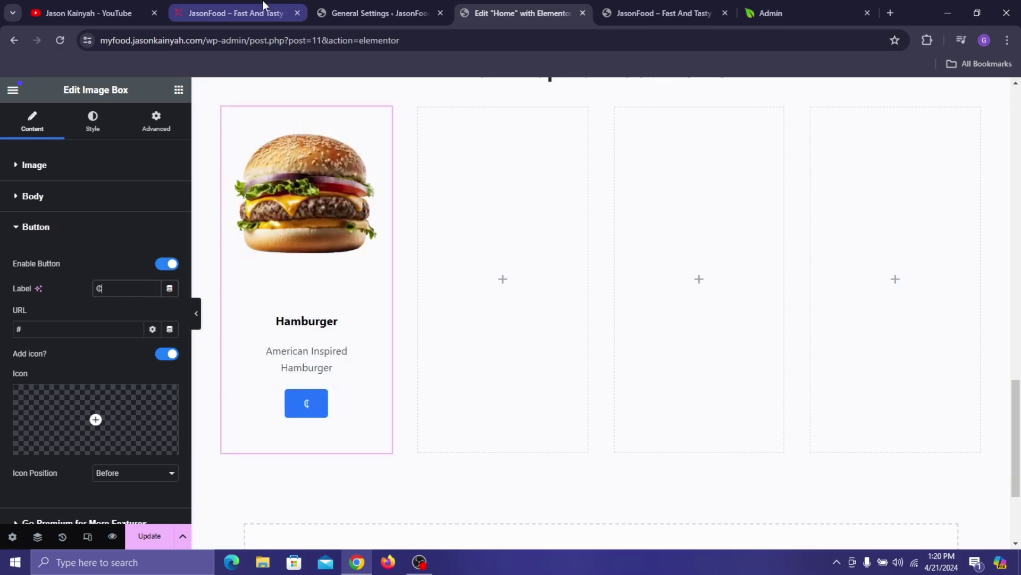
left_click(236, 13)
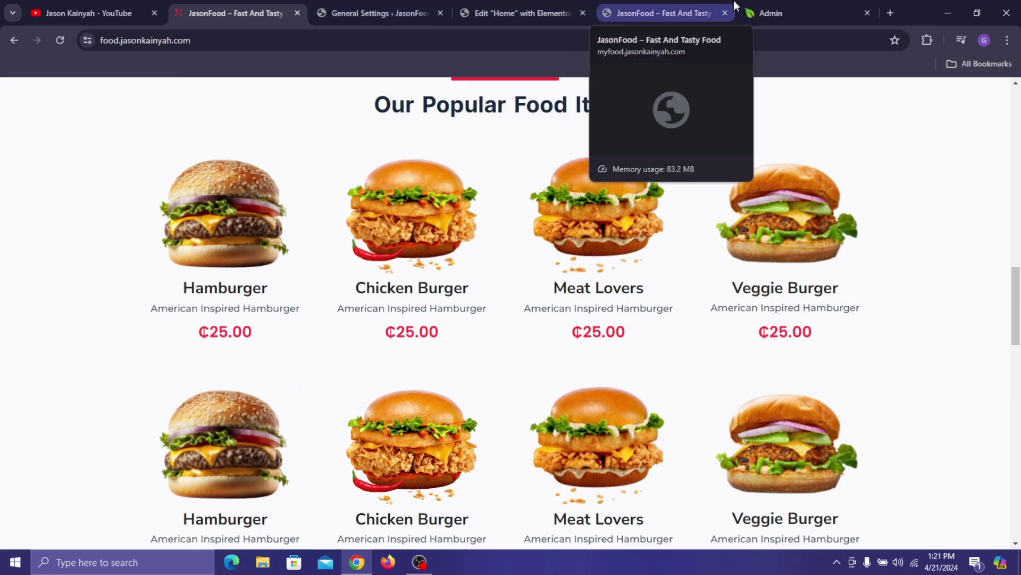
left_click(696, 6)
left_click(491, 8)
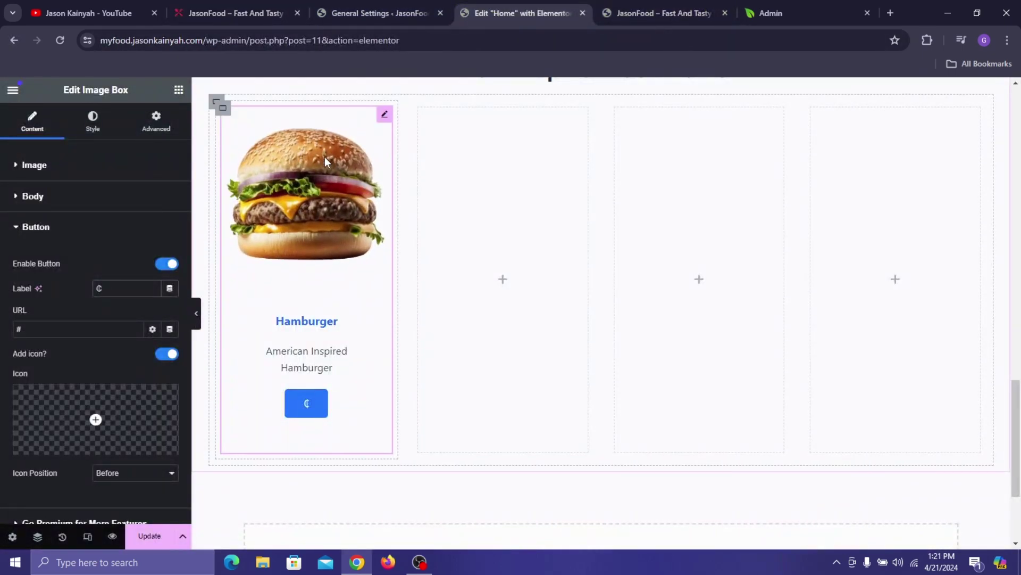
type("25")
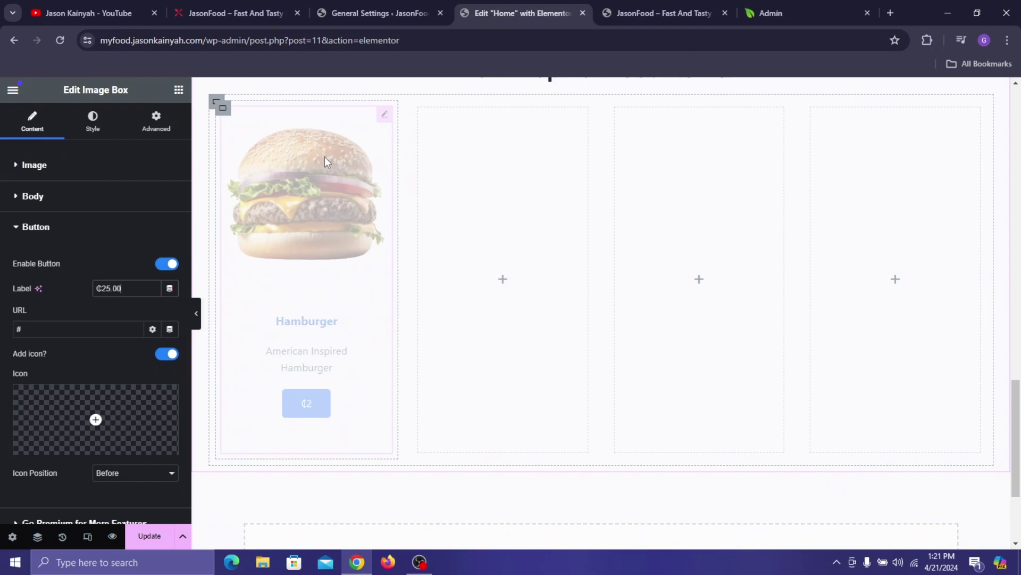
left_click(232, 5)
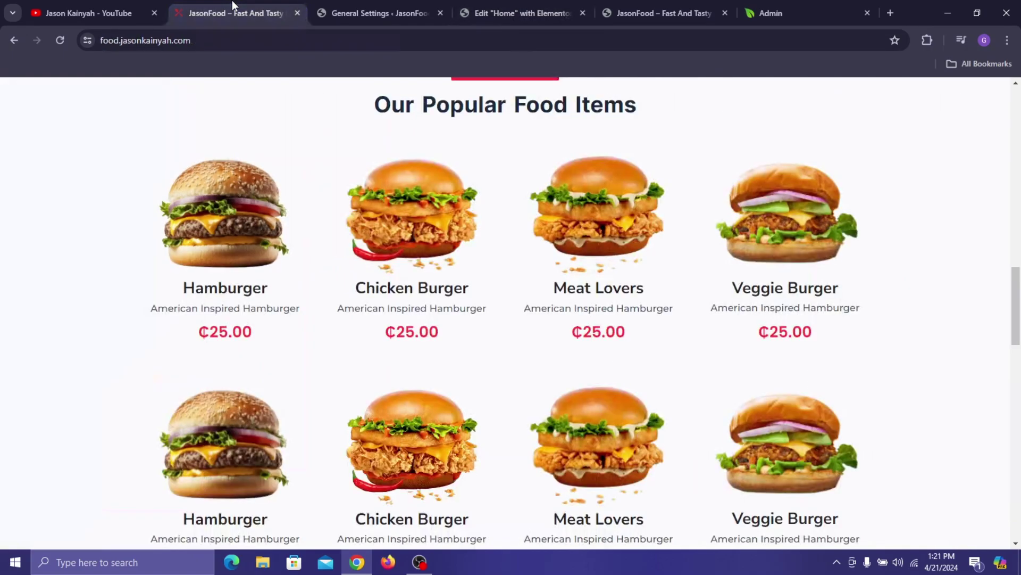
left_click(536, 2)
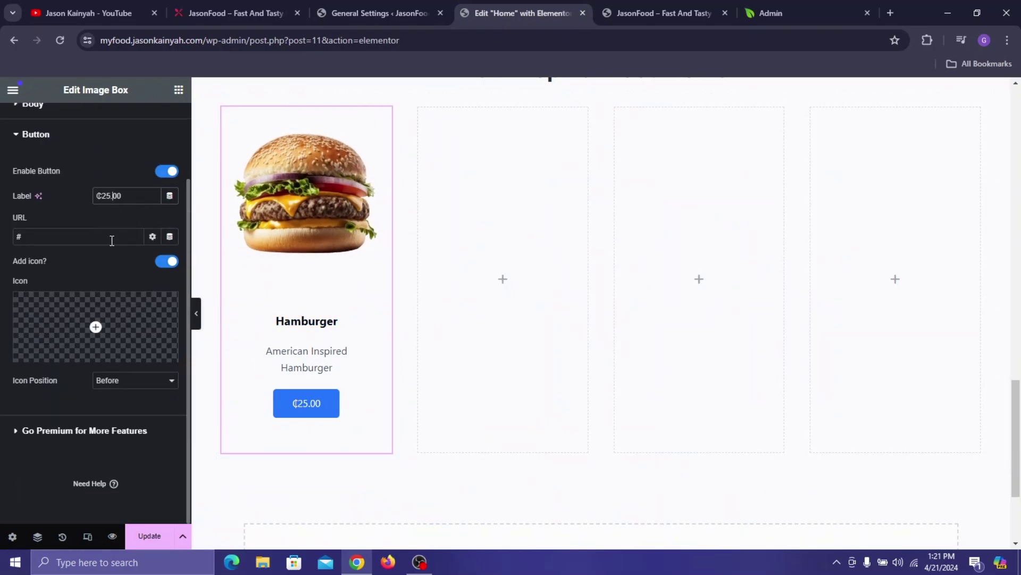
left_click(129, 237)
key("BackSpace")
- Set the card body padding to 1 px top and 0 on the other sides
scroll(152, 173, "up", 3)
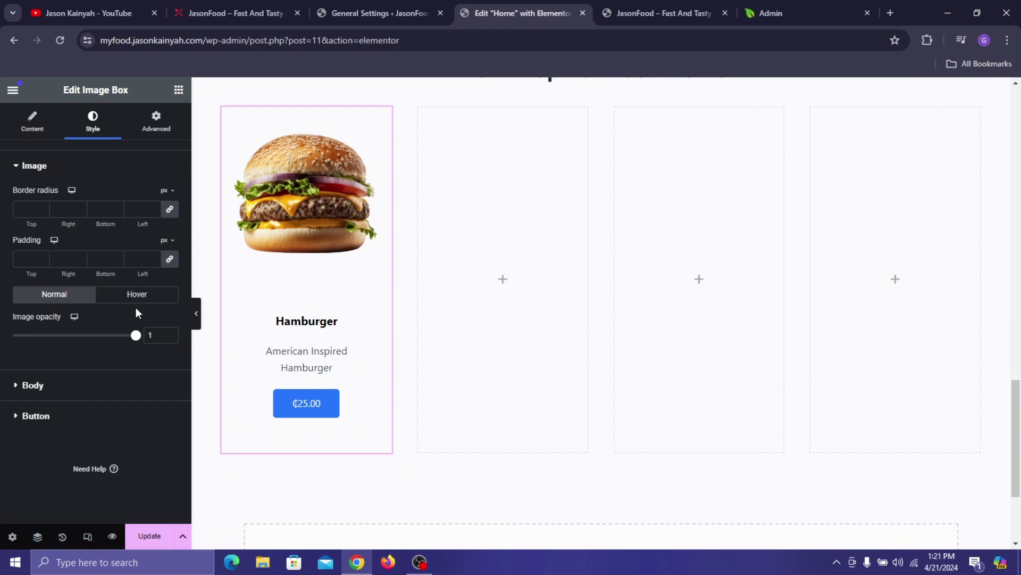
left_click(35, 388)
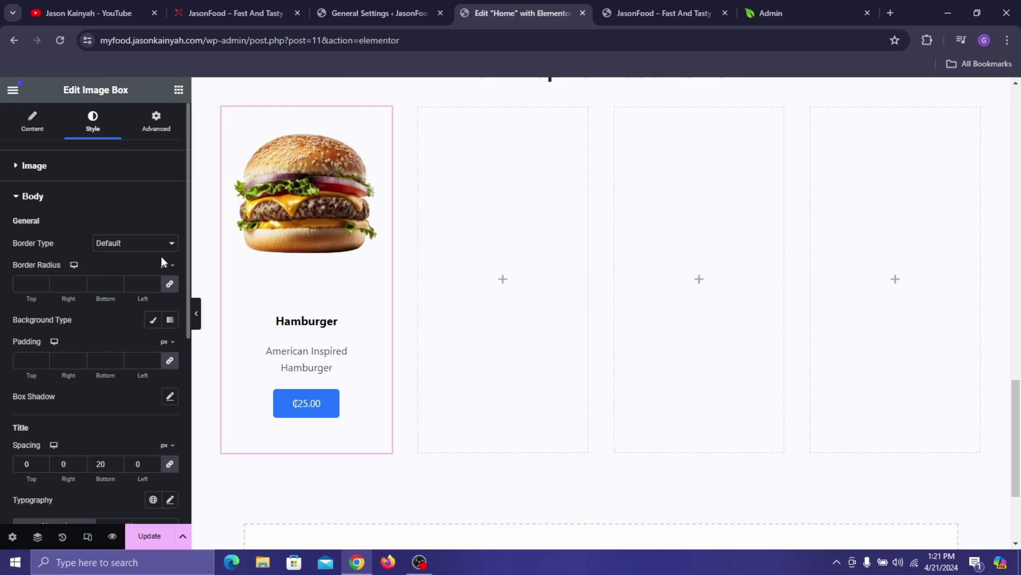
left_click(212, 13)
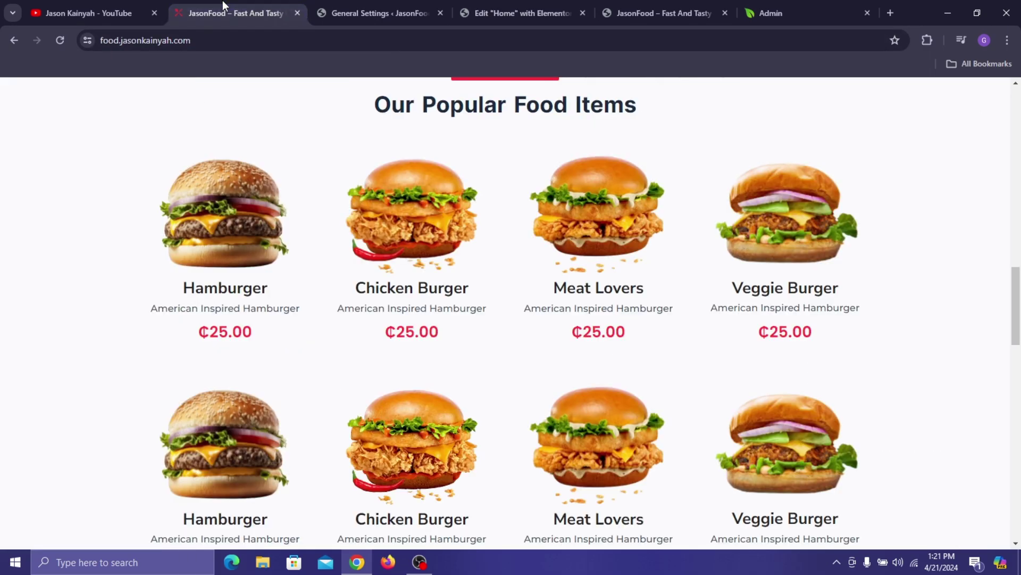
left_click(519, 1)
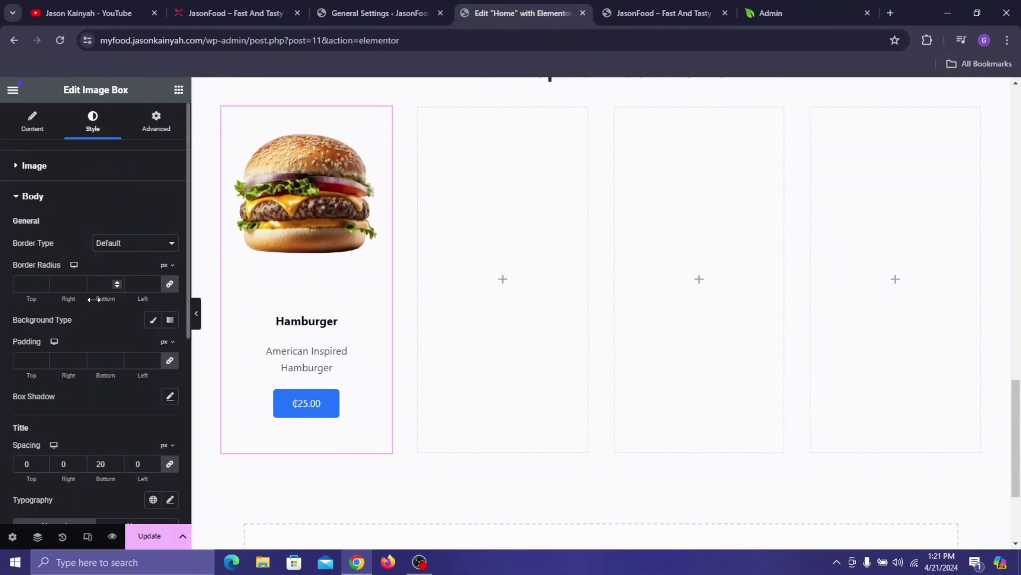
left_click(170, 363)
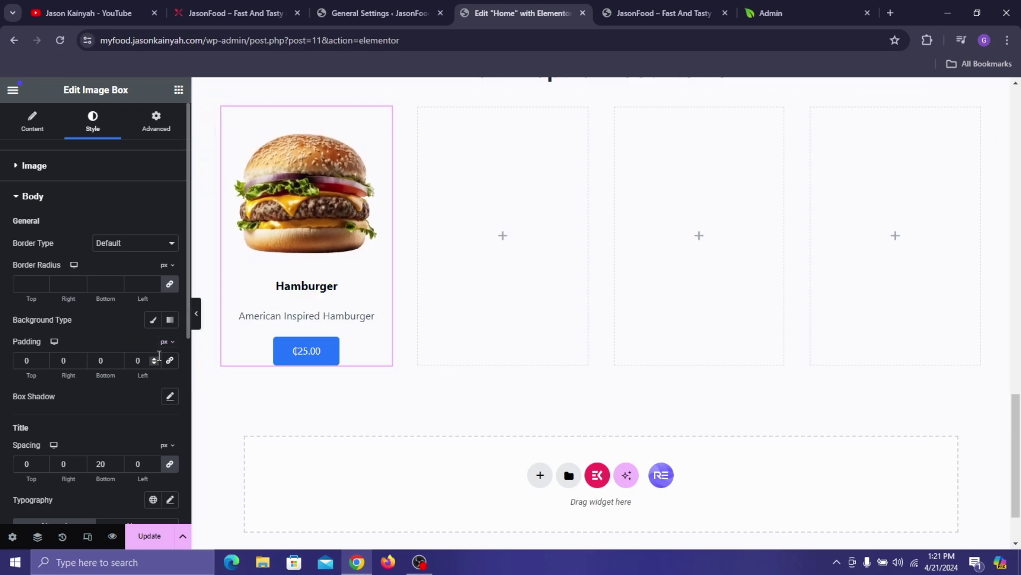
left_click(43, 364)
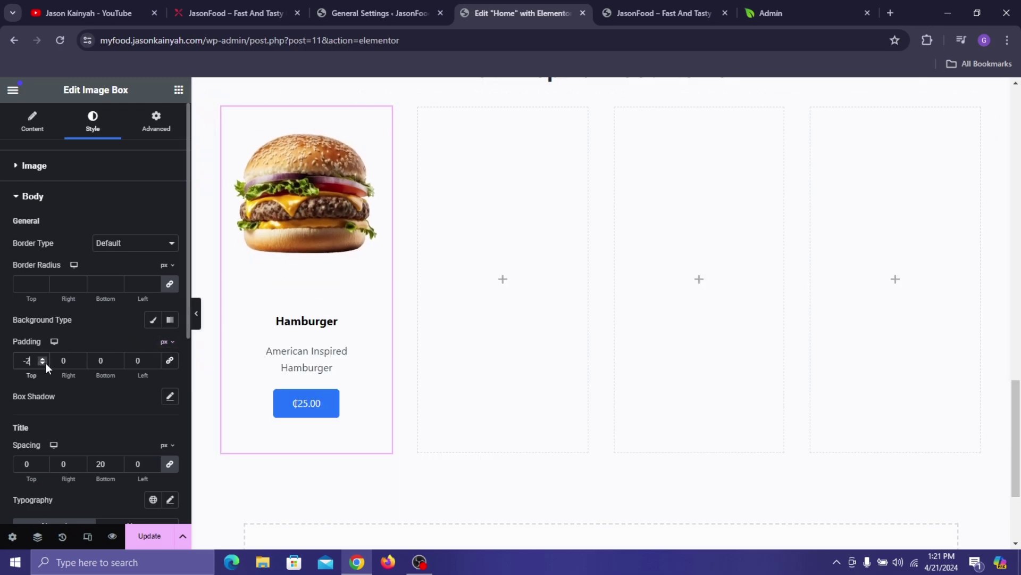
left_click(42, 358)
left_click(42, 358)
left_click(42, 358)
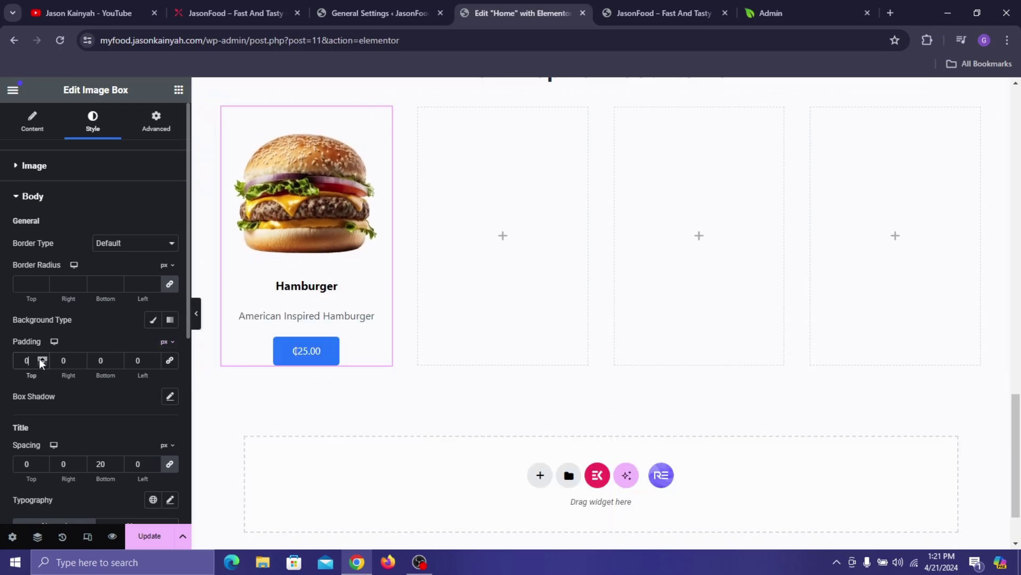
left_click(118, 363)
left_click(118, 364)
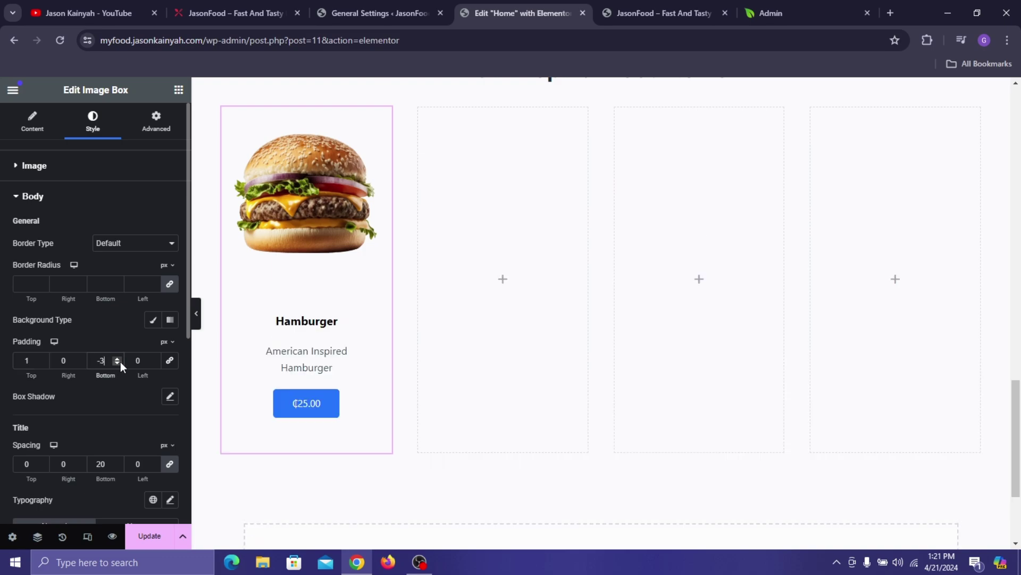
left_click(117, 358)
left_click(117, 358)
left_click(118, 358)
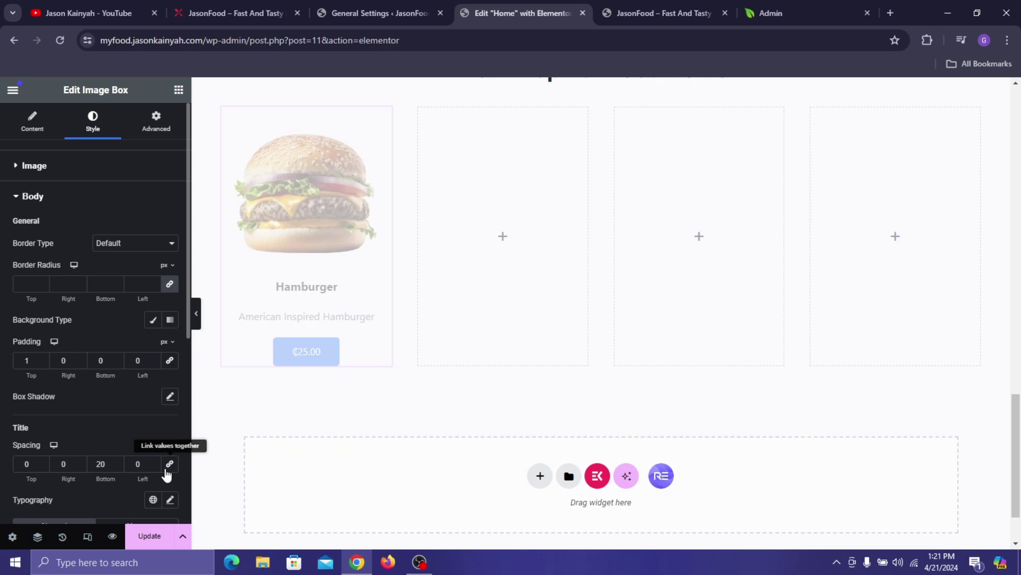
- Set the Hamburger title spacing to 11 below and -12 above
left_click(119, 466)
left_click(118, 465)
left_click(118, 466)
left_click(119, 465)
left_click(118, 465)
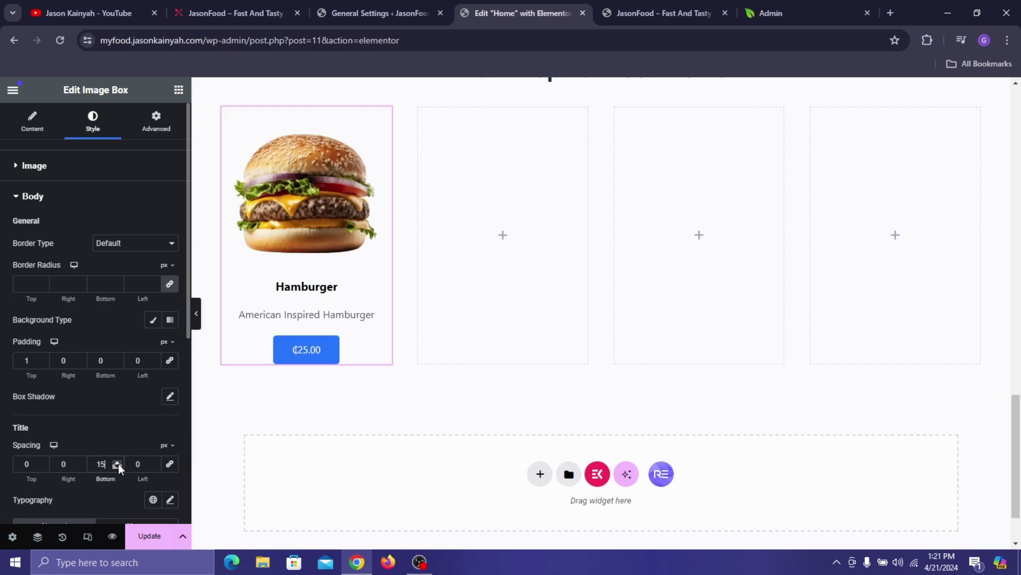
left_click(118, 466)
left_click(118, 466)
left_click(118, 466)
left_click(119, 466)
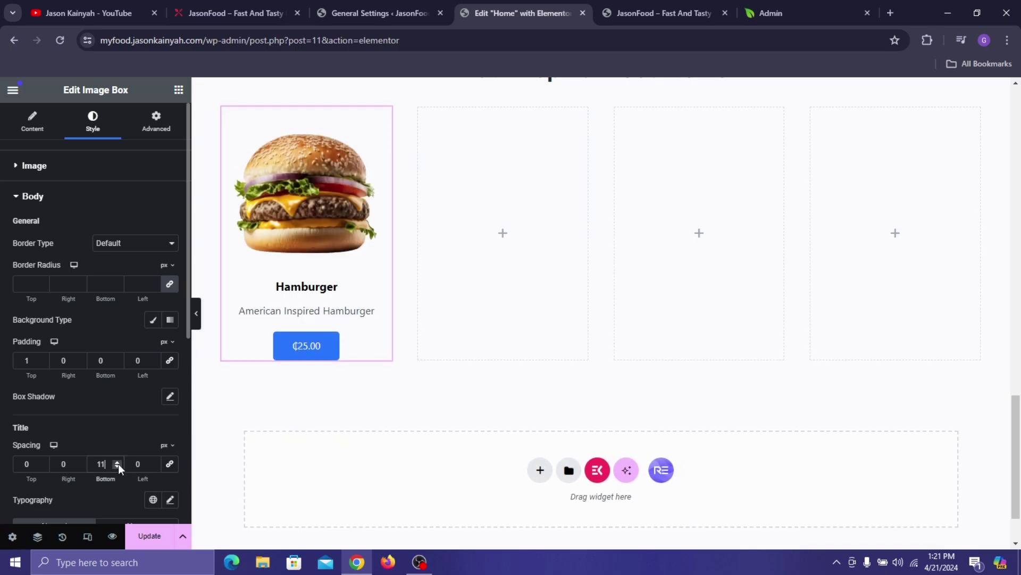
left_click(43, 466)
left_click(43, 466)
left_click(43, 466)
left_click(43, 466)
left_click(43, 467)
left_click(43, 466)
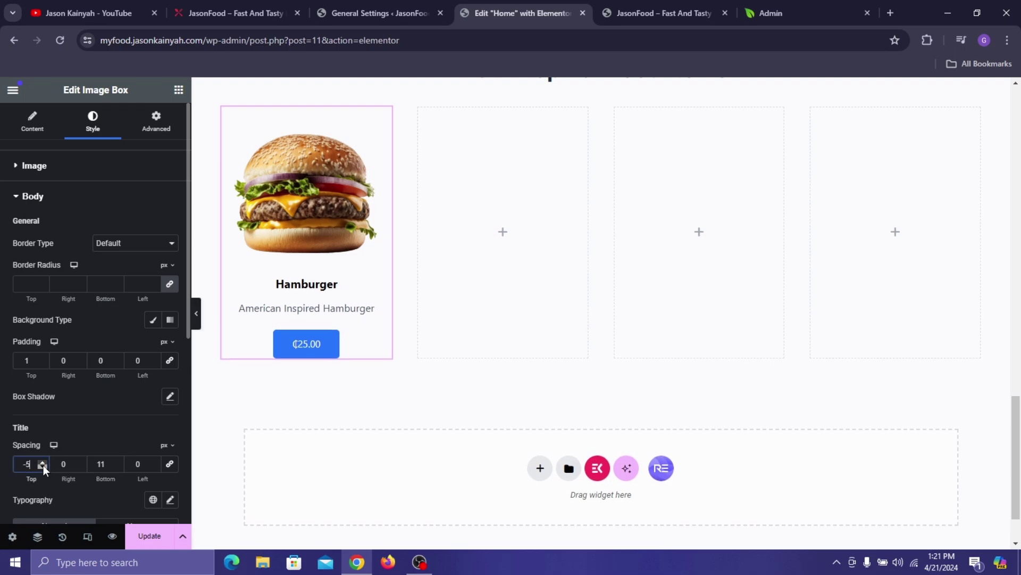
left_click(43, 466)
left_click(43, 467)
left_click(43, 466)
left_click(43, 466)
left_click(43, 466)
left_click(44, 467)
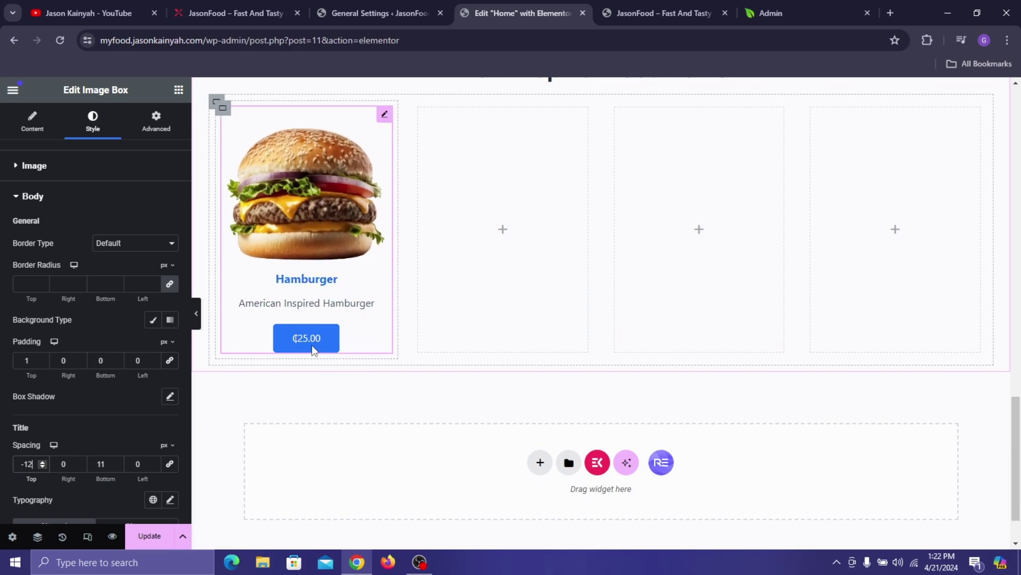
scroll(100, 414, "down", 4)
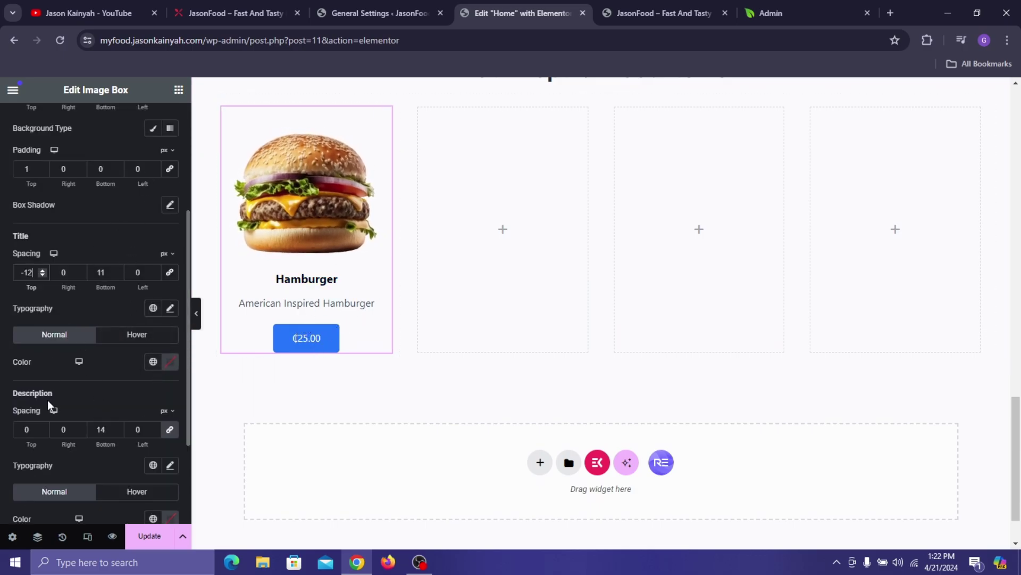
left_click(200, 3)
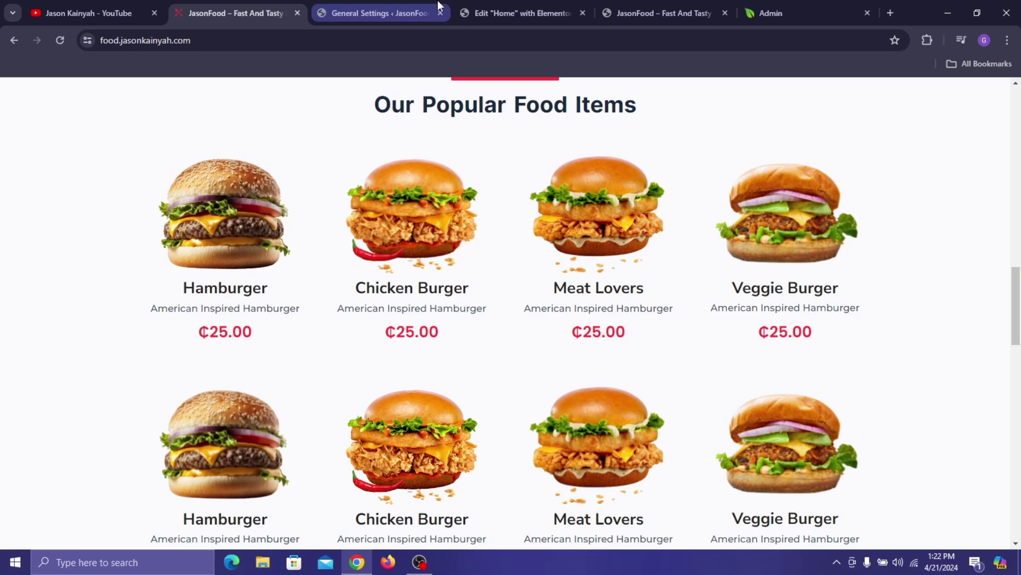
- Set the Hamburger title font to Nunito Sans at 23 px
left_click(381, 13)
left_click(513, 6)
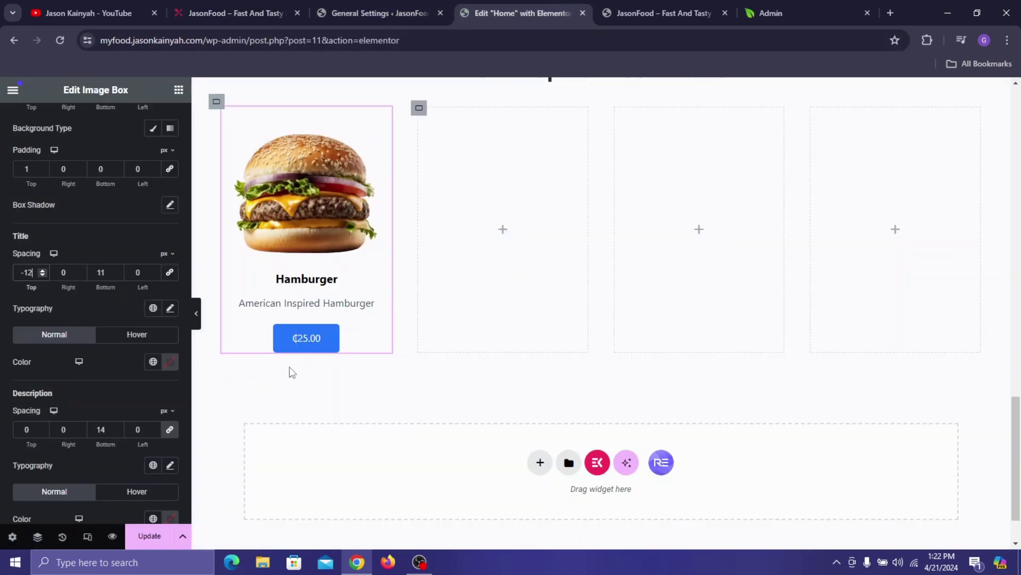
left_click(170, 308)
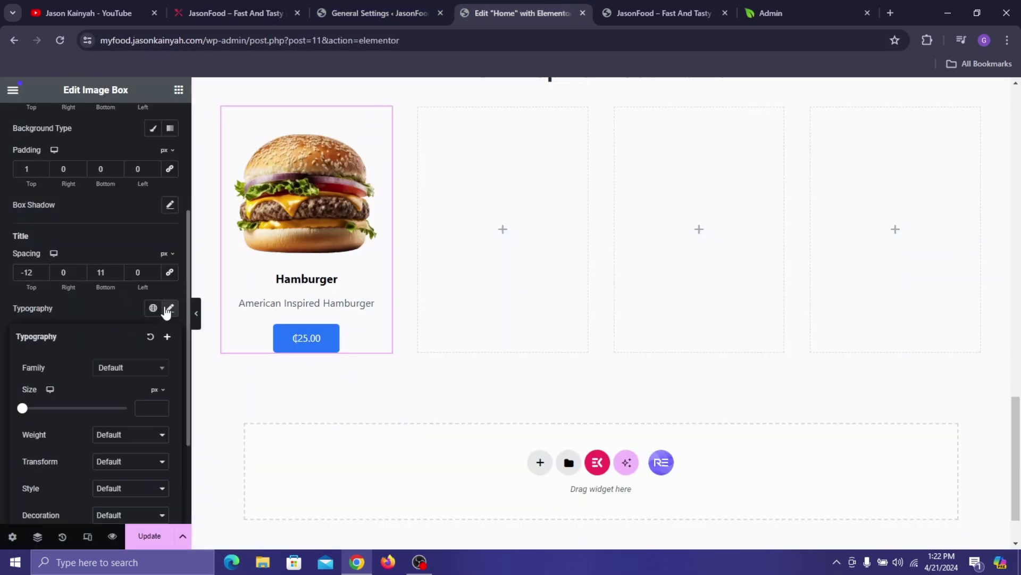
left_click(148, 369)
type("Nu")
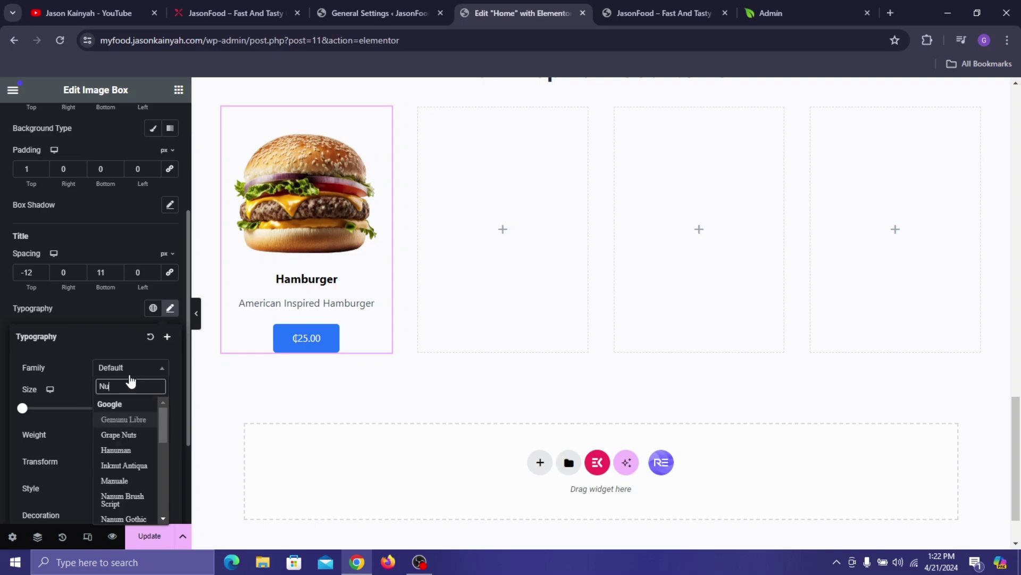
type("nito")
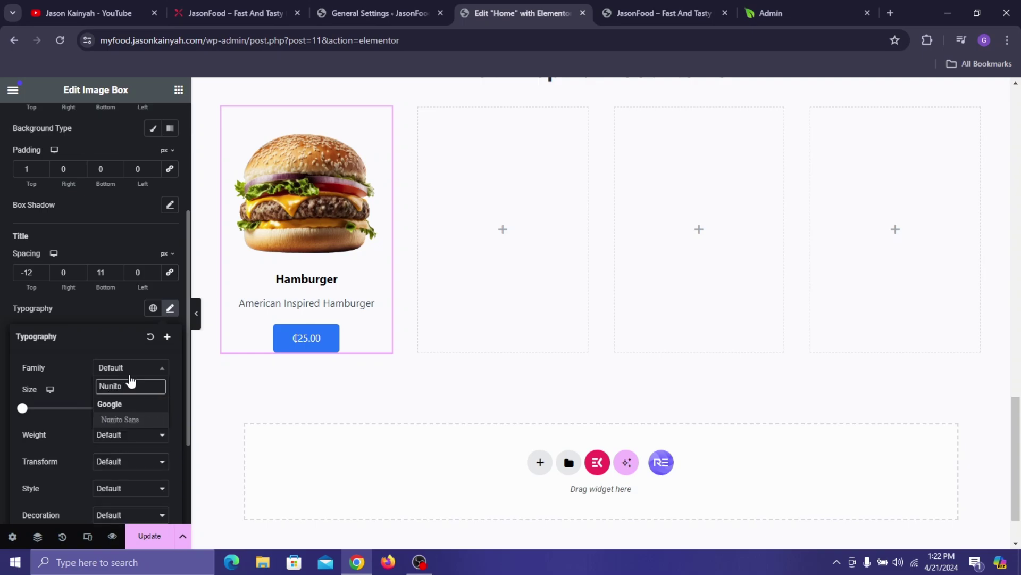
left_click(128, 423)
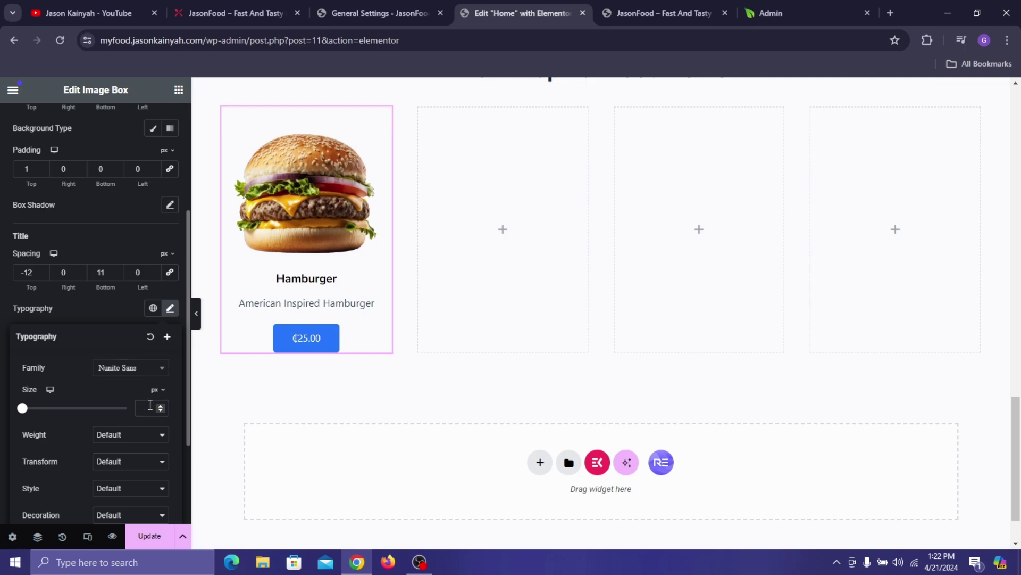
type("25")
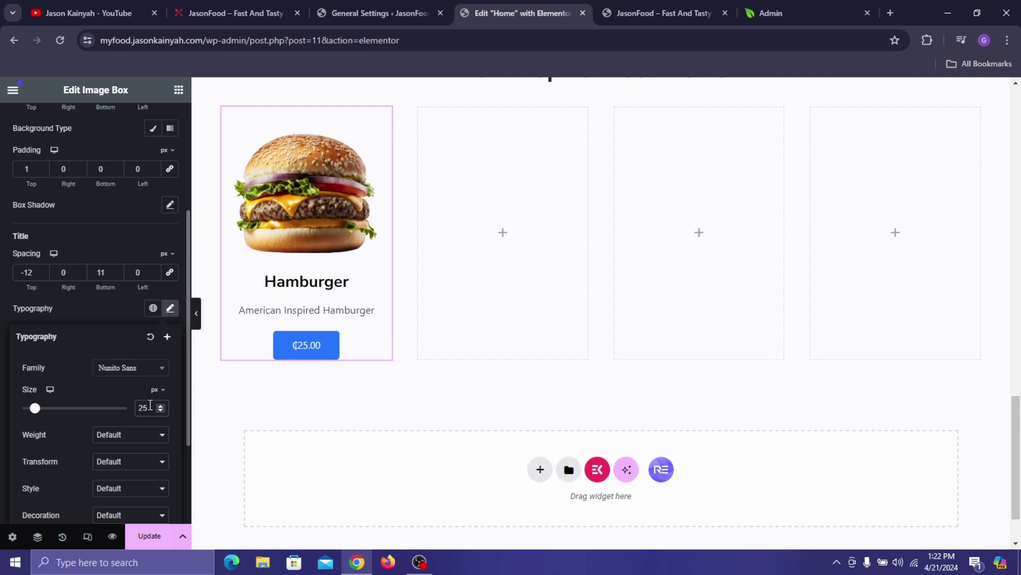
key("Down")
key("Down")
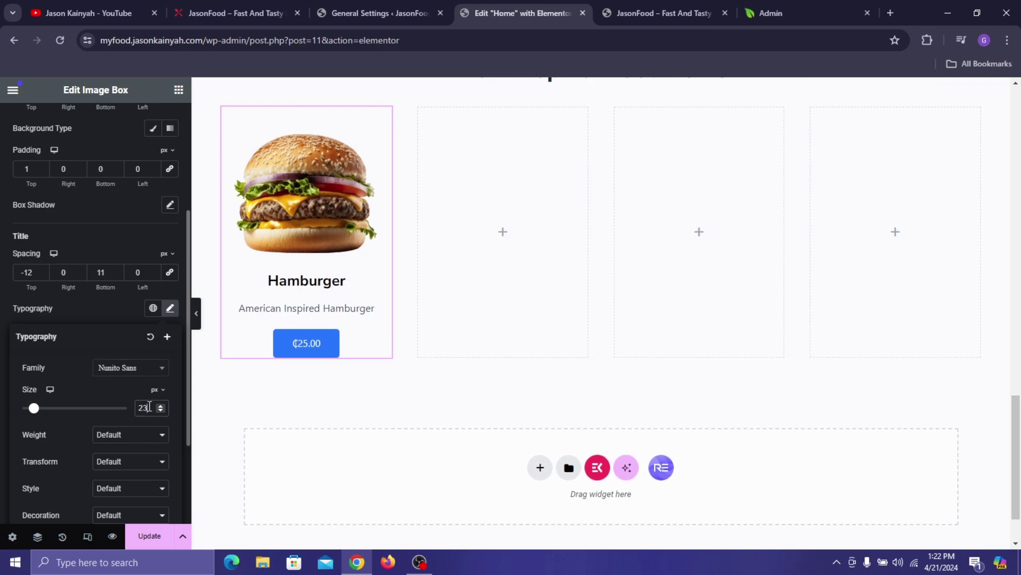
left_click(129, 309)
- Colour the Hamburger title dark grey #333333
left_click(170, 362)
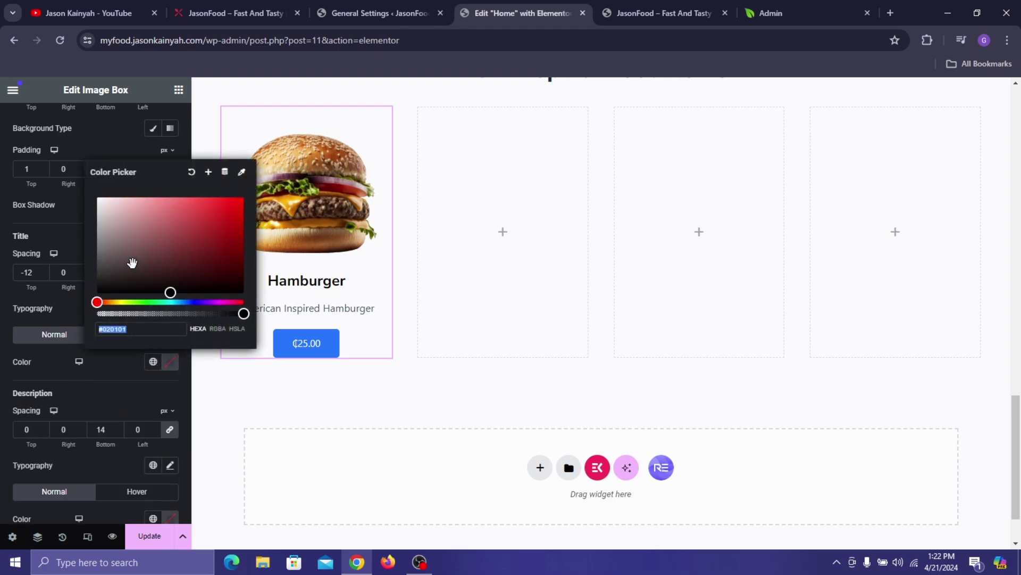
type("#646464")
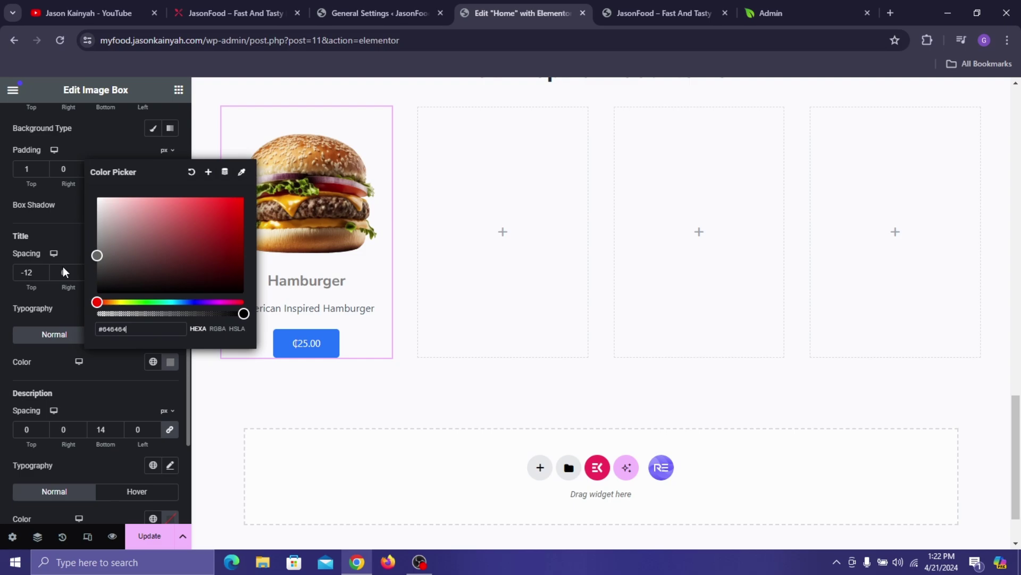
key("BackSpace")
key("BackSpace")
key("BackSpace")
key("BackSpace")
key("BackSpace")
key("BackSpace")
type("333333")
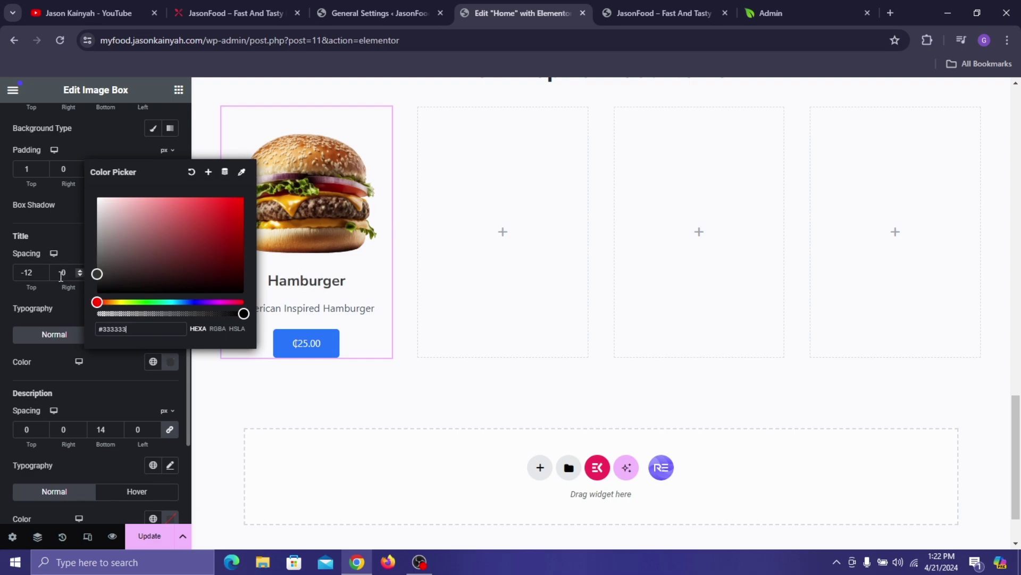
left_click(335, 274)
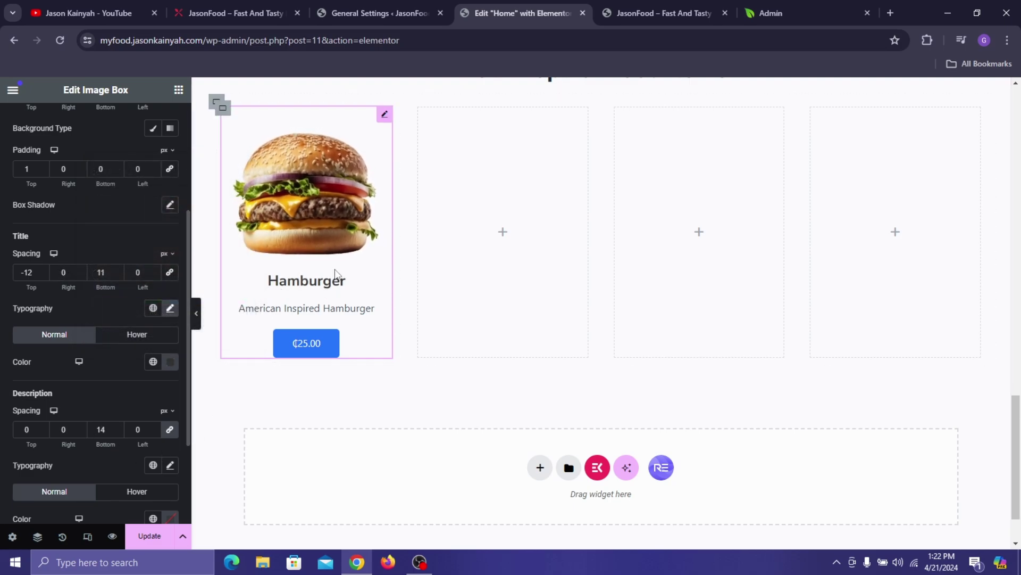
- Reduce the title's bottom spacing to 8 and the description's bottom spacing to 9
left_click(117, 275)
left_click(117, 276)
left_click(117, 276)
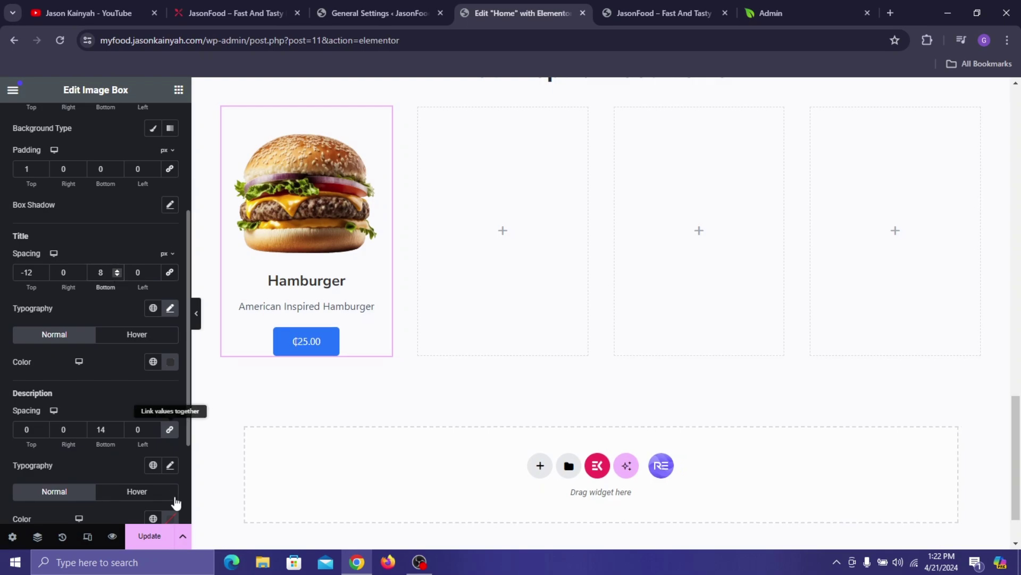
scroll(45, 418, "down", 1)
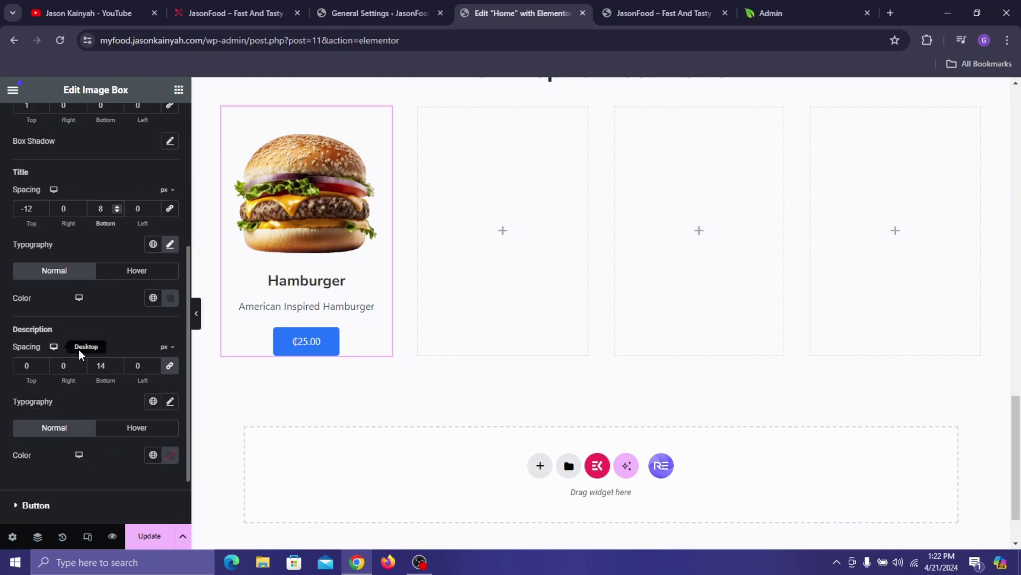
left_click(102, 373)
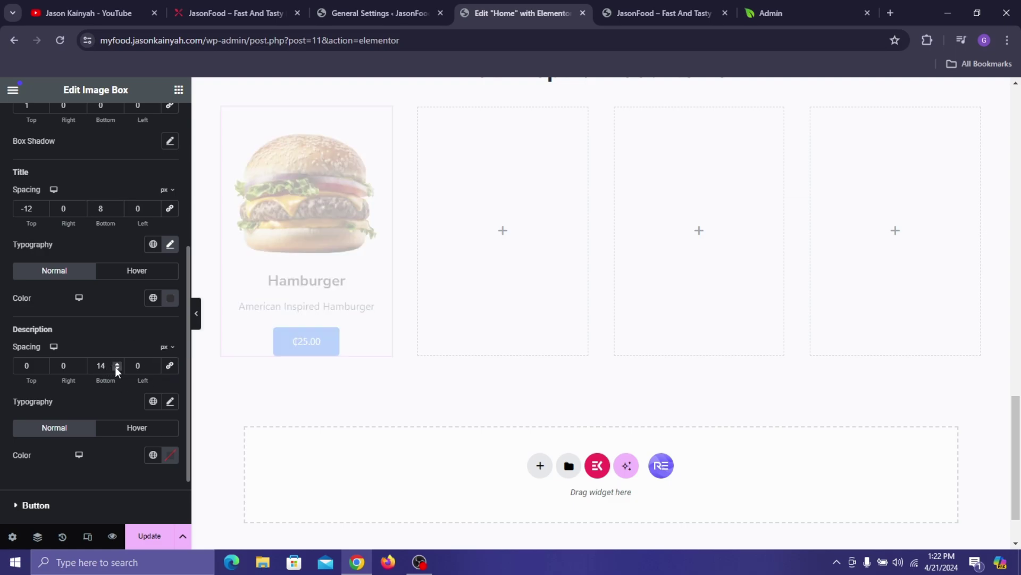
left_click(117, 367)
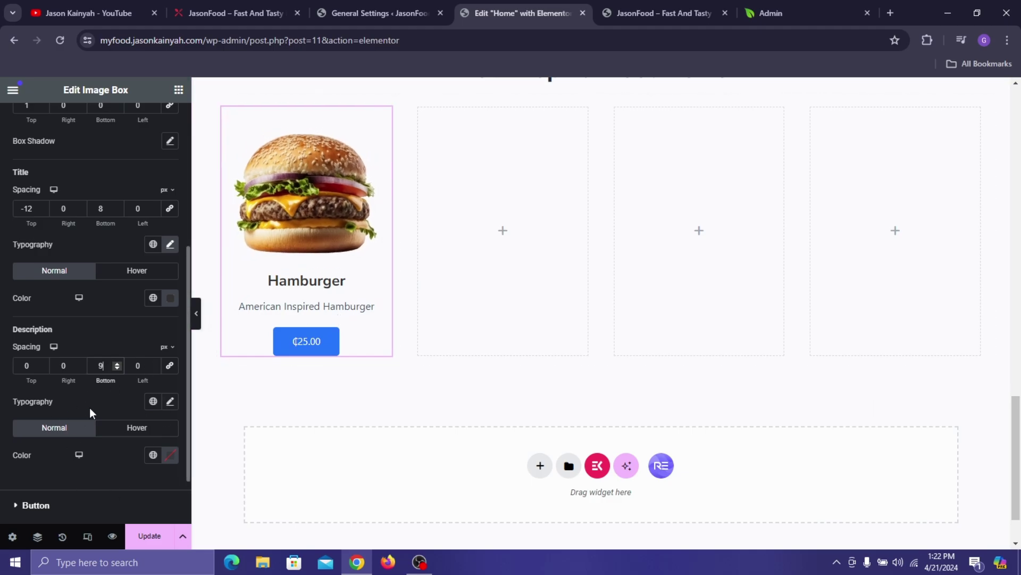
scroll(79, 410, "down", 2)
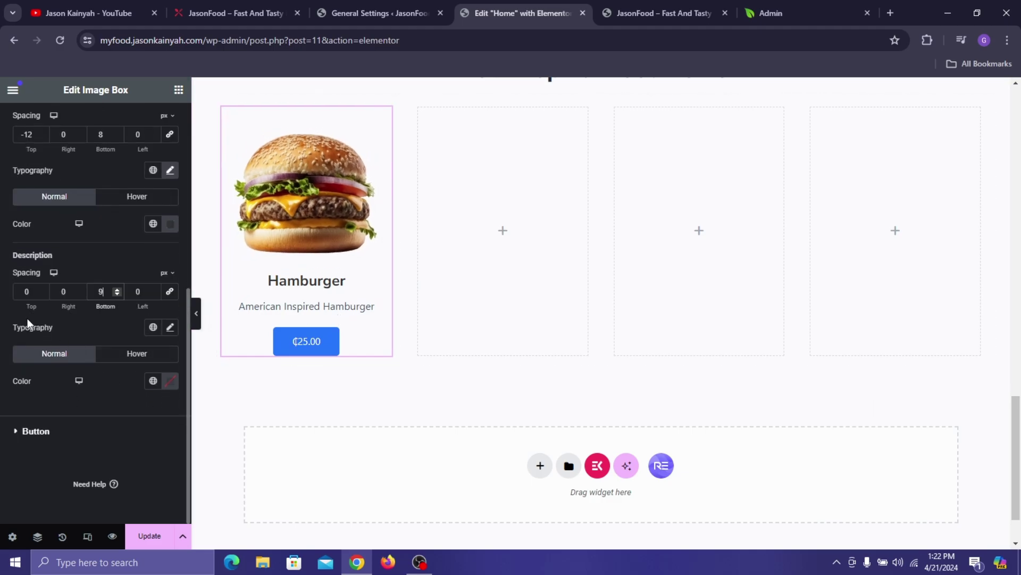
- Set the description typography to Montserrat, 500 (Medium) weight, 15 px
left_click(171, 327)
left_click(242, 11)
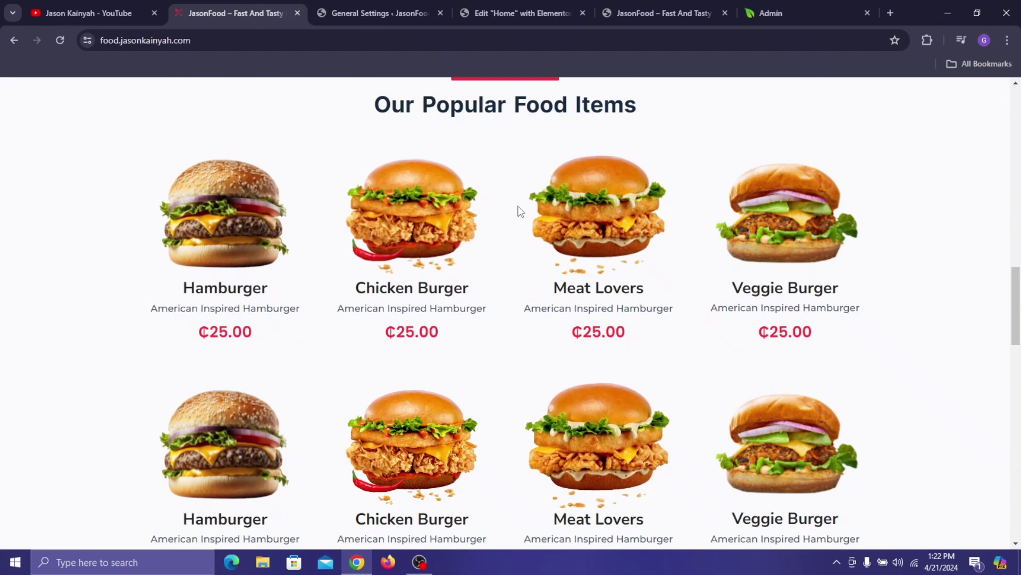
left_click(513, 12)
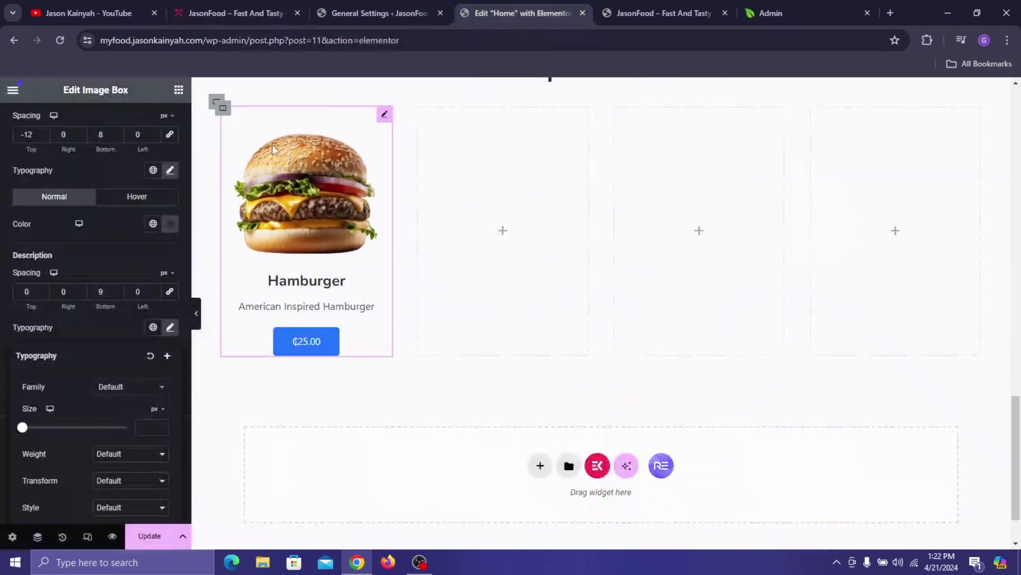
left_click(141, 393)
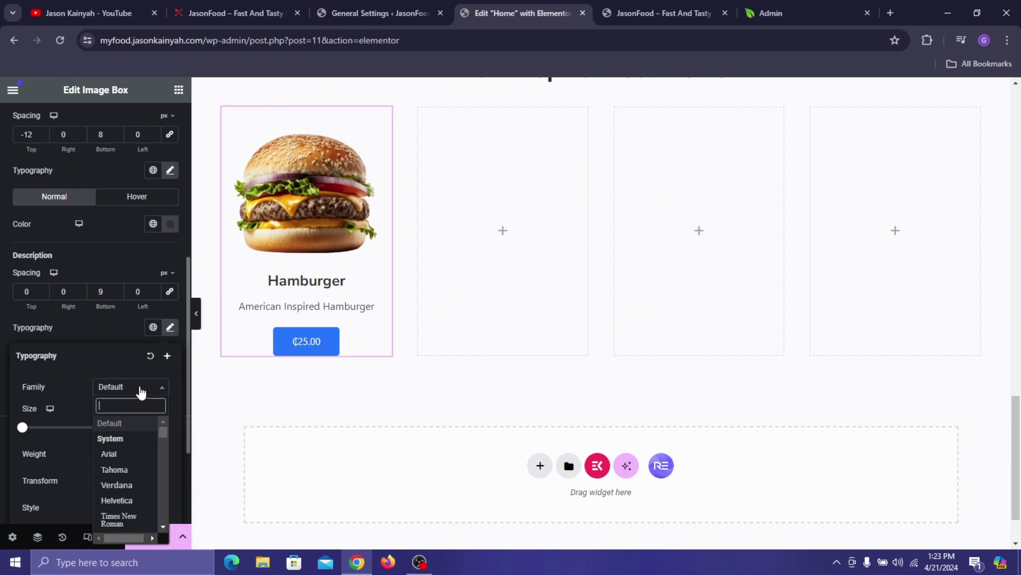
type("montse")
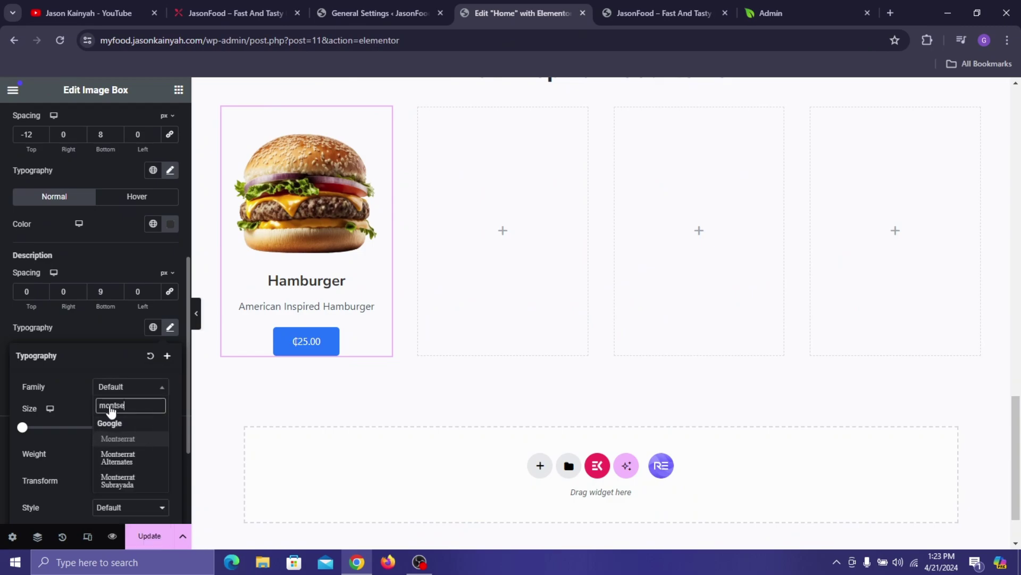
left_click(101, 437)
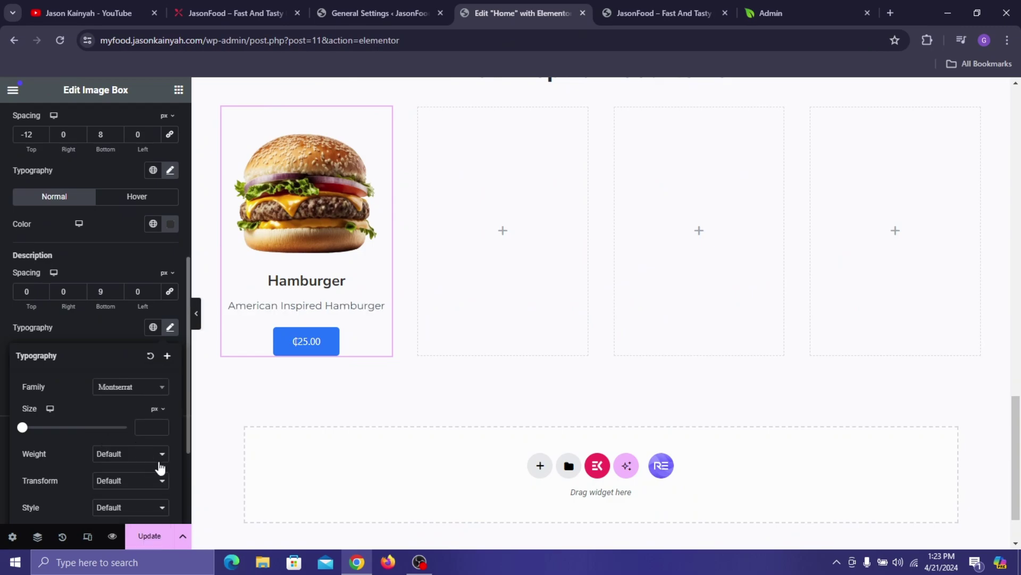
left_click(139, 455)
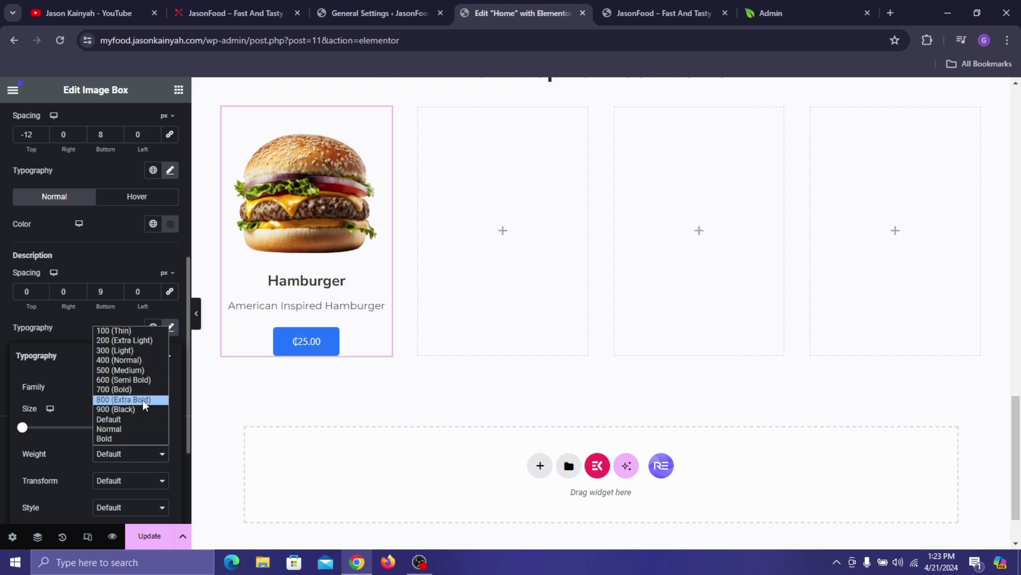
left_click(136, 373)
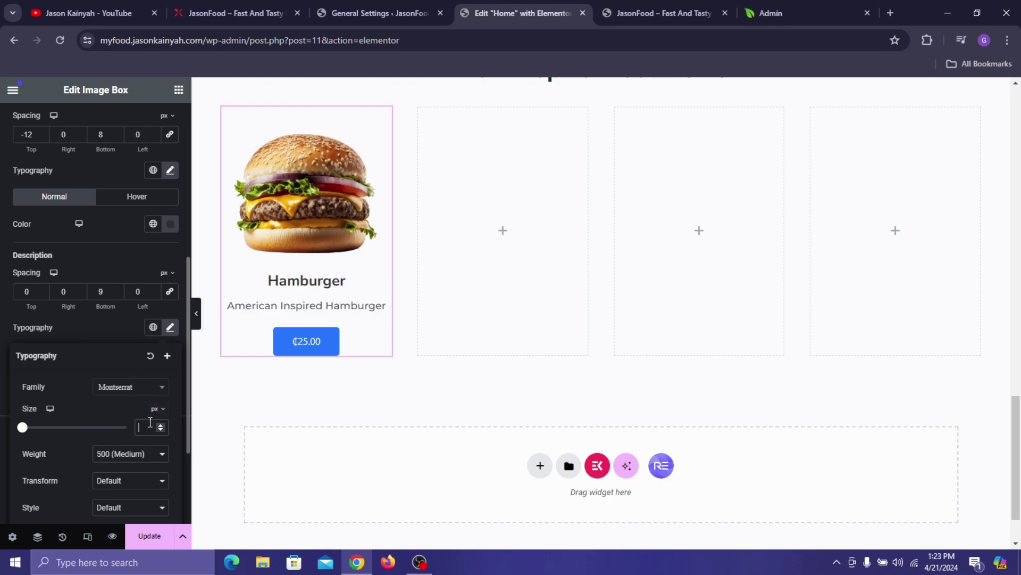
type("15")
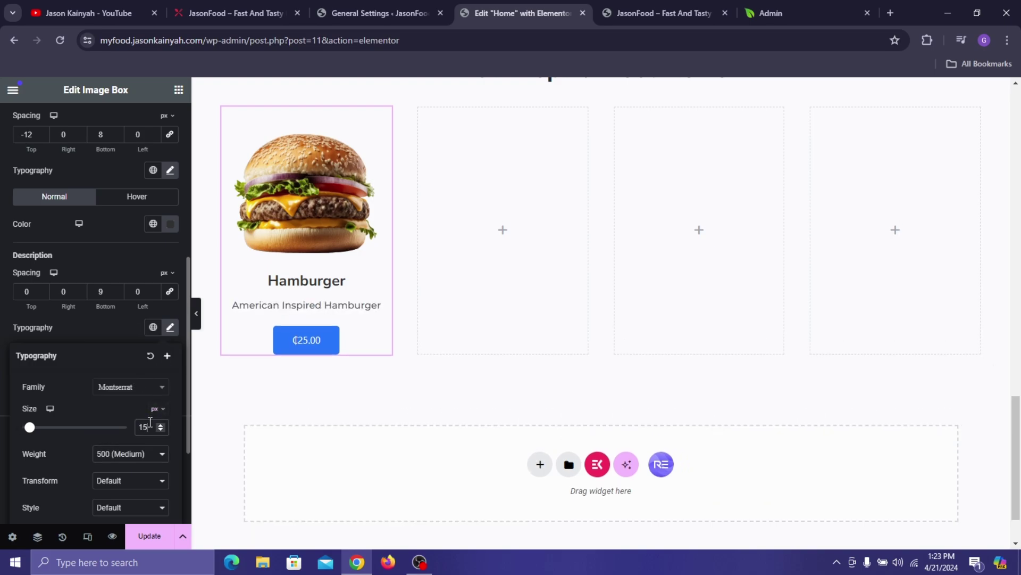
left_click(85, 330)
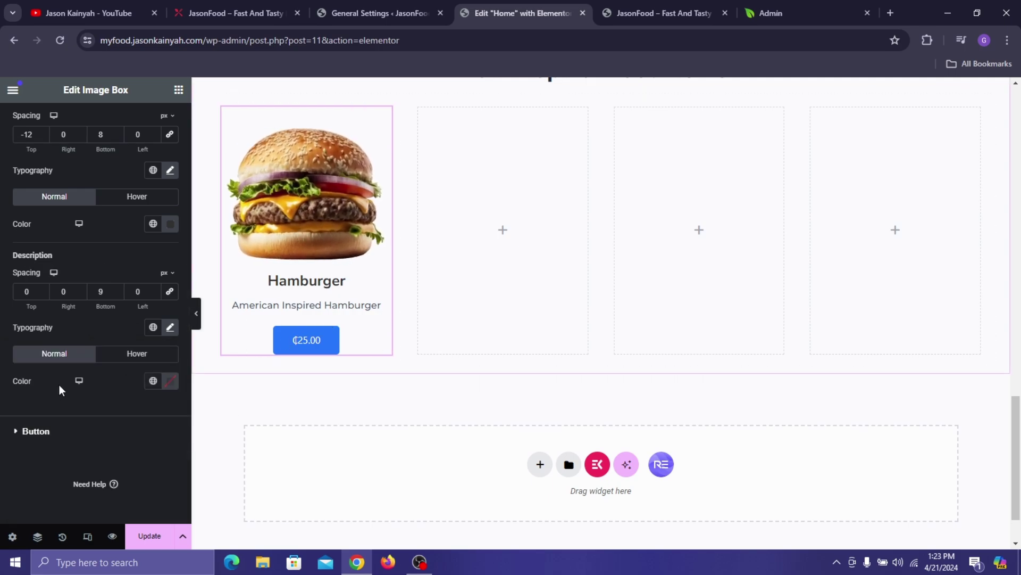
- Give the price button 0 padding, a transparent background and Pinkish Red text
left_click(72, 423)
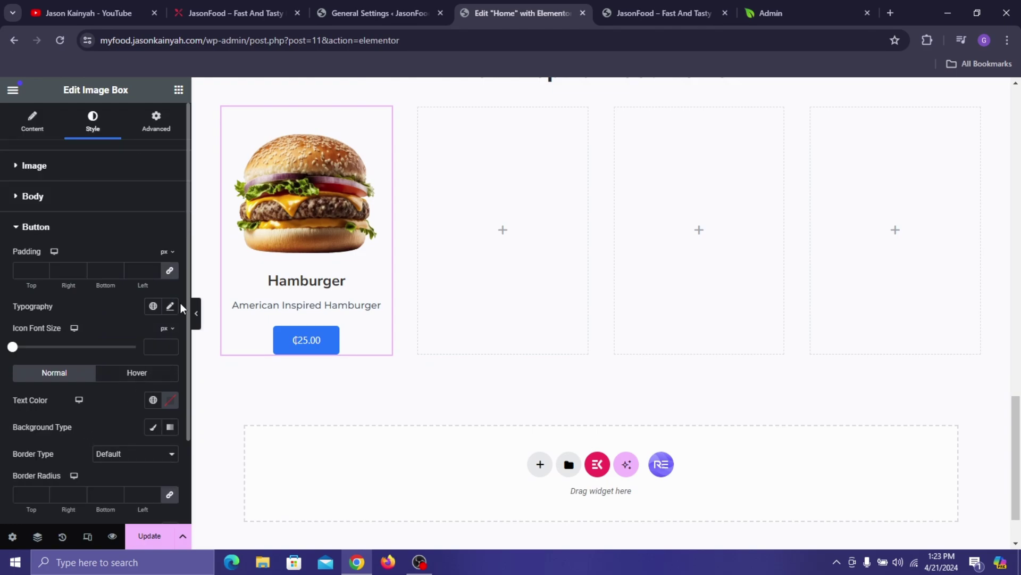
left_click(170, 271)
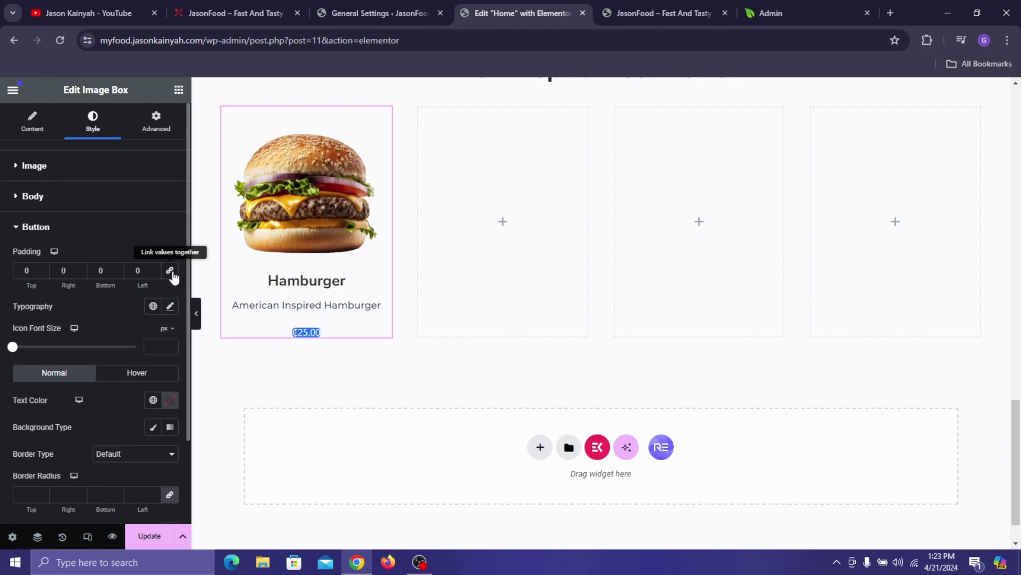
left_click(170, 306)
left_click(128, 308)
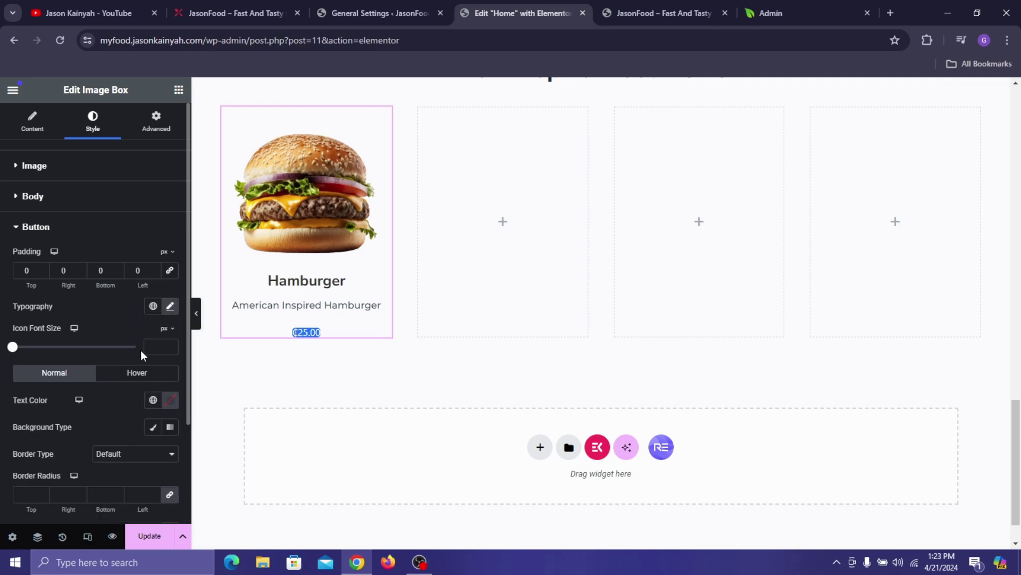
scroll(141, 356, "down", 2)
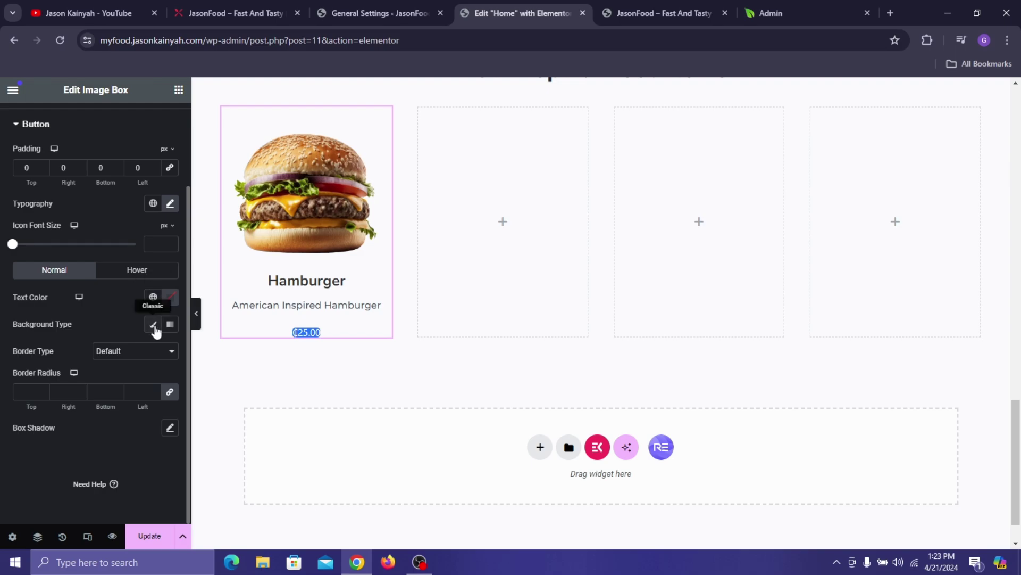
left_click(155, 327)
left_click(167, 355)
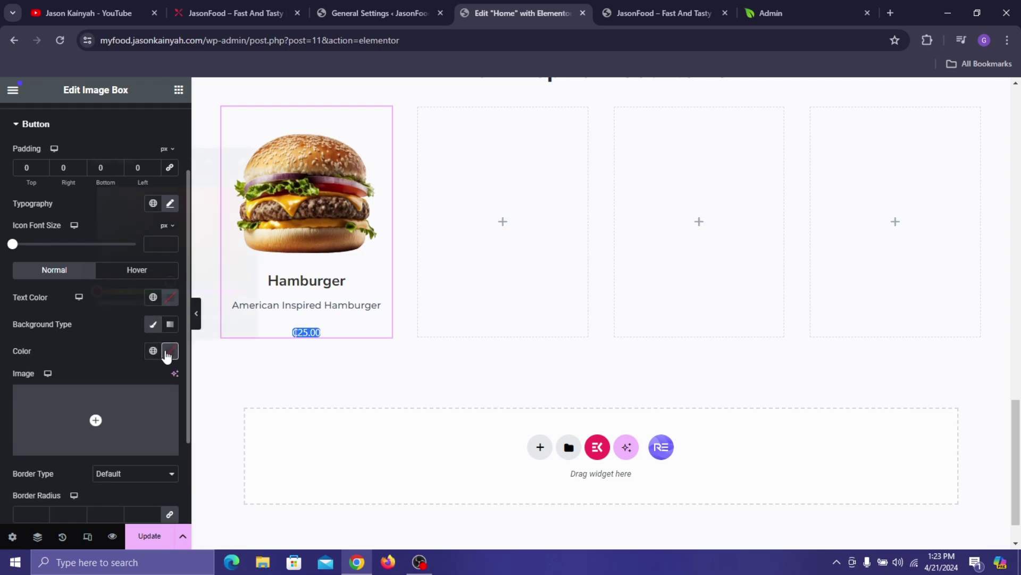
left_click_drag(157, 302, 67, 306)
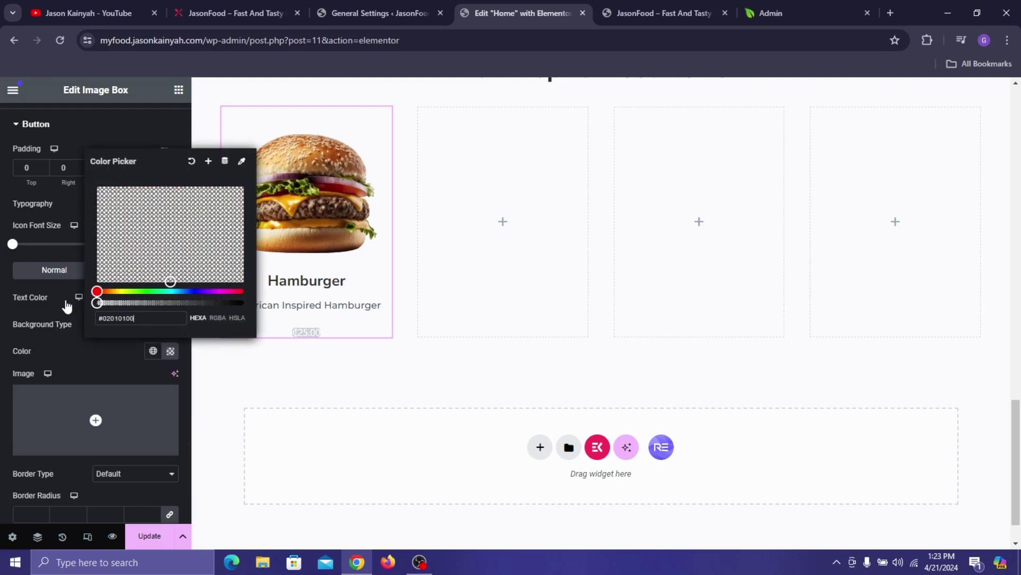
left_click(116, 353)
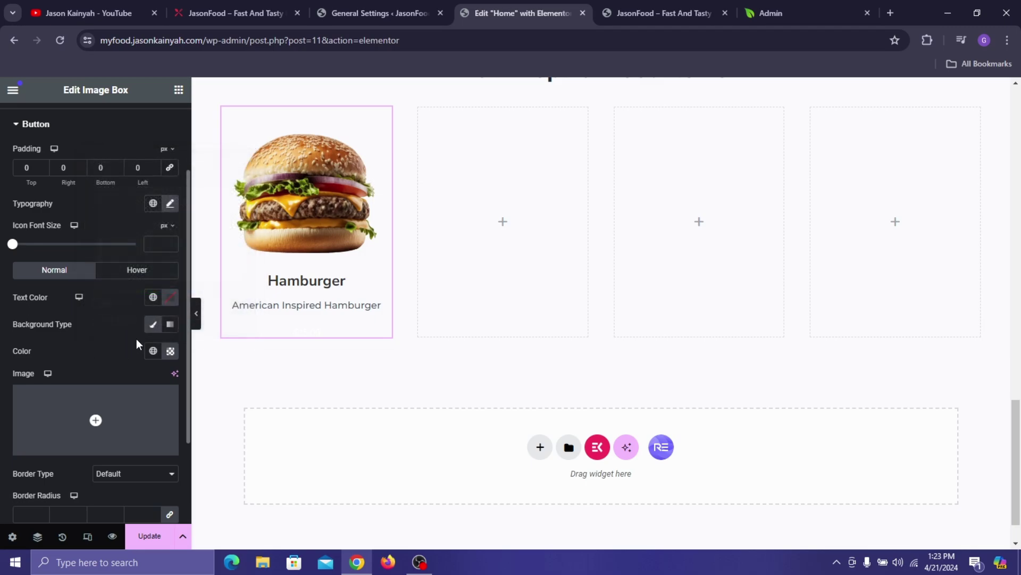
left_click(154, 297)
scroll(85, 415, "down", 2)
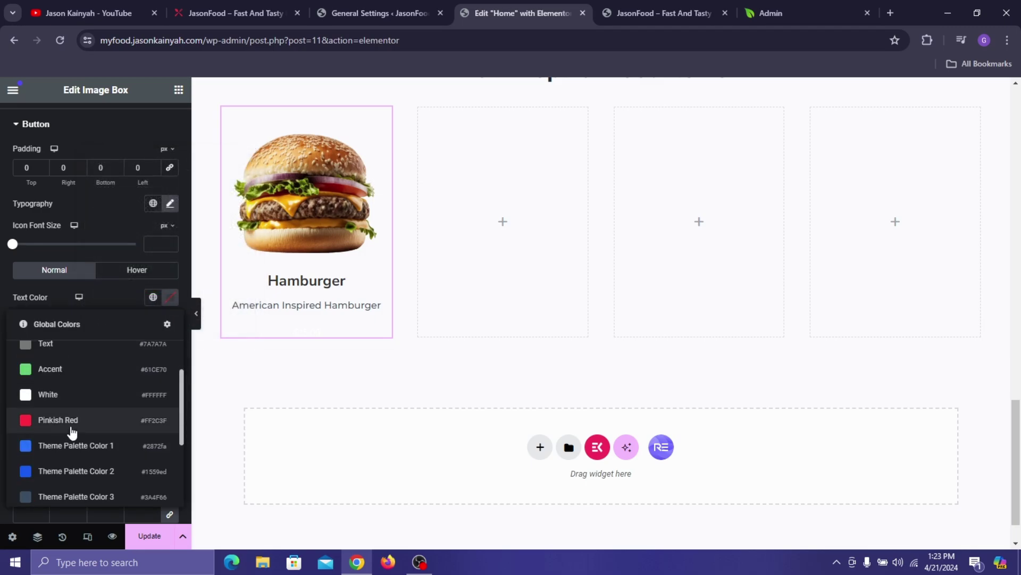
left_click(69, 422)
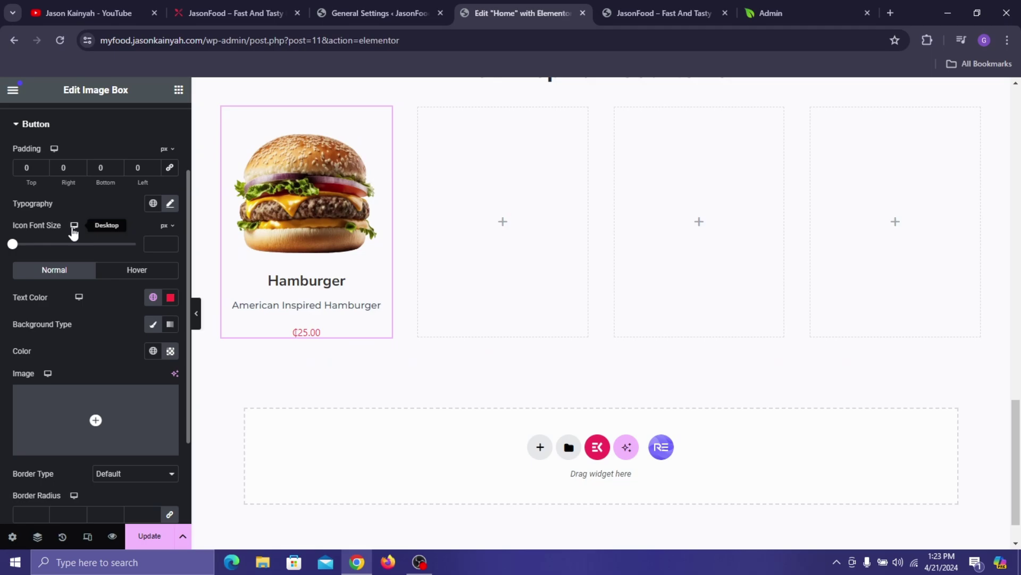
- Set the price typography to Poppins, 600 (Semi Bold) weight, size 20
left_click(171, 204)
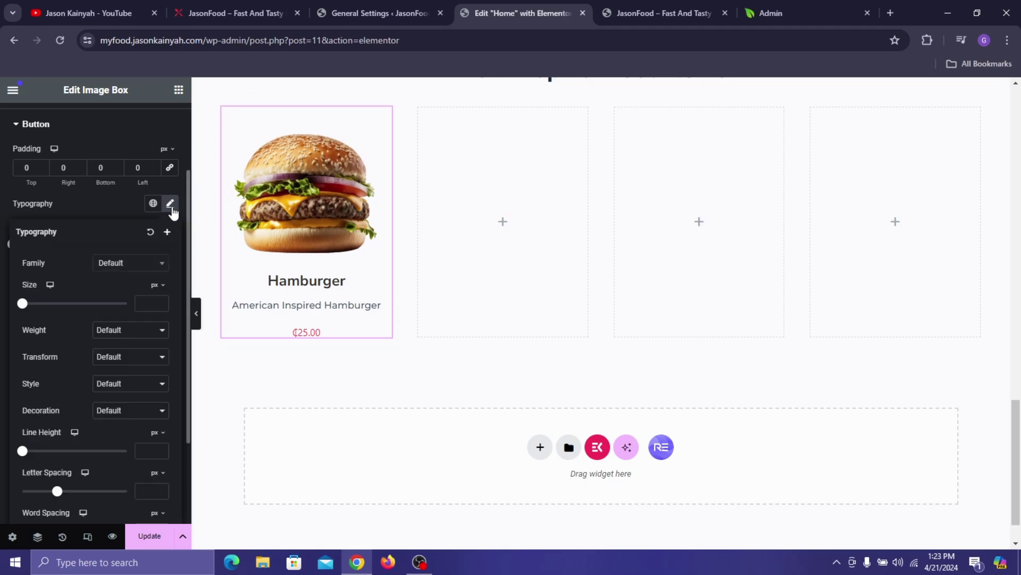
left_click(203, 3)
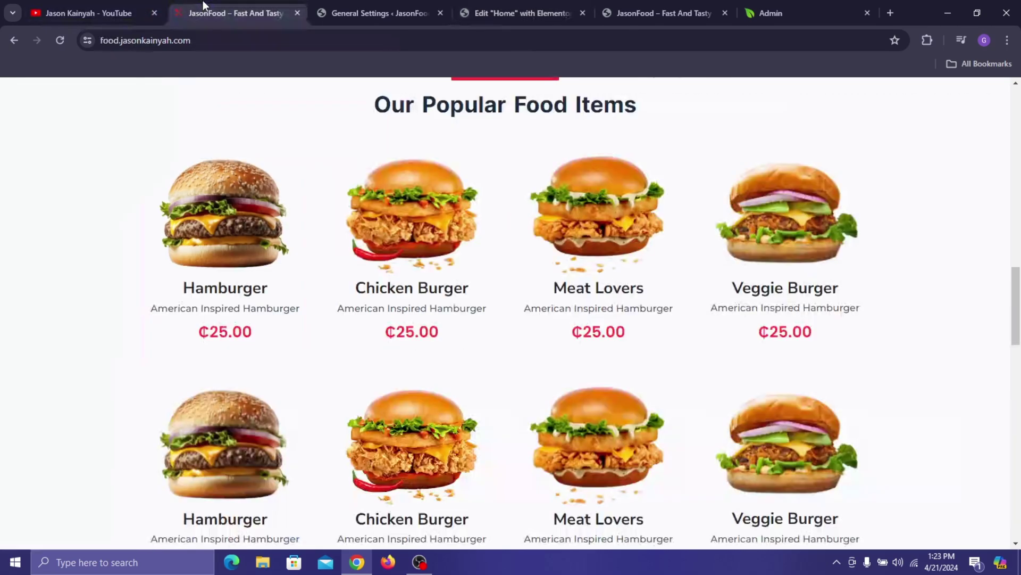
left_click(459, 5)
left_click(123, 264)
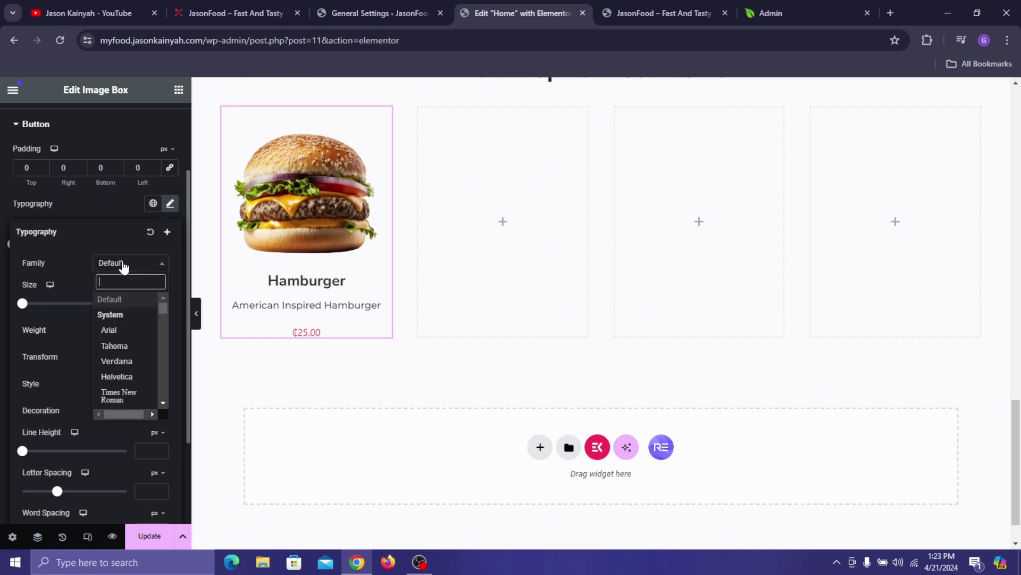
type("popp")
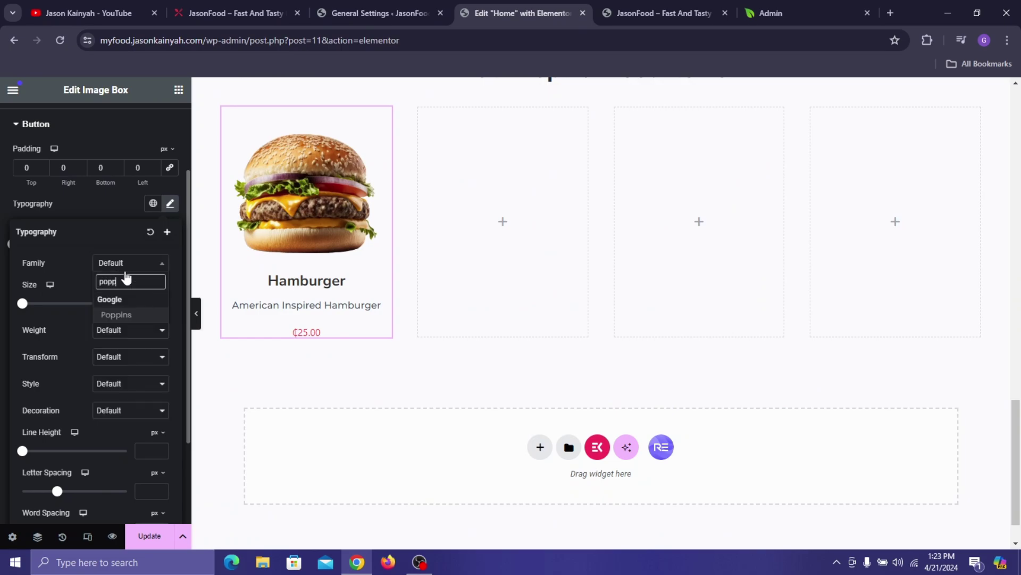
left_click(133, 316)
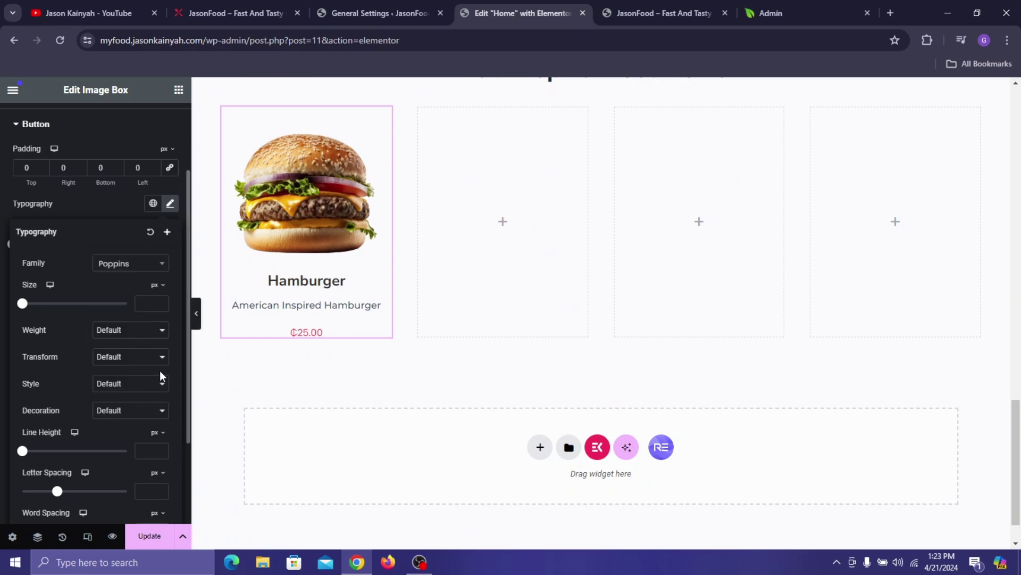
left_click(132, 338)
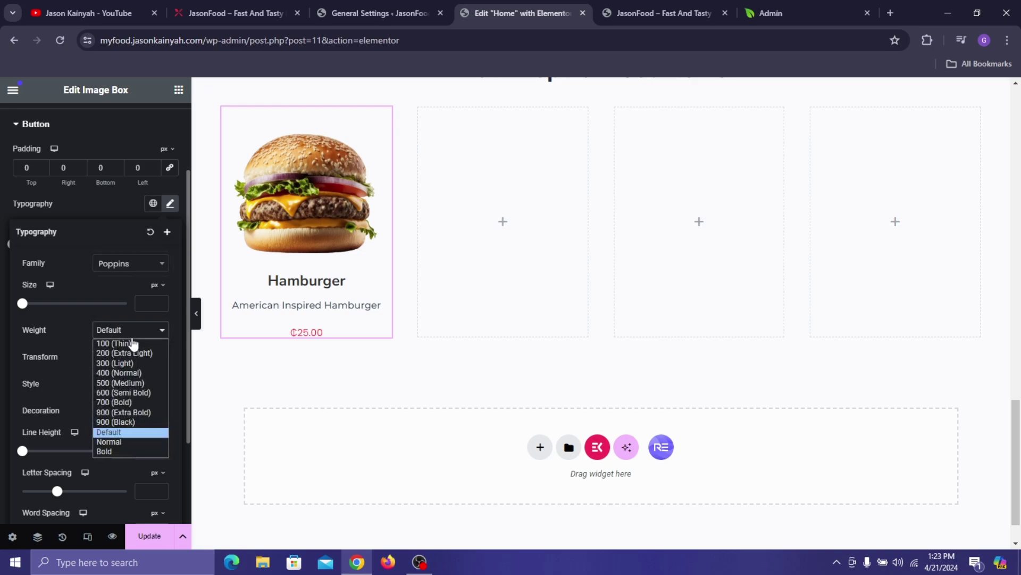
left_click(135, 390)
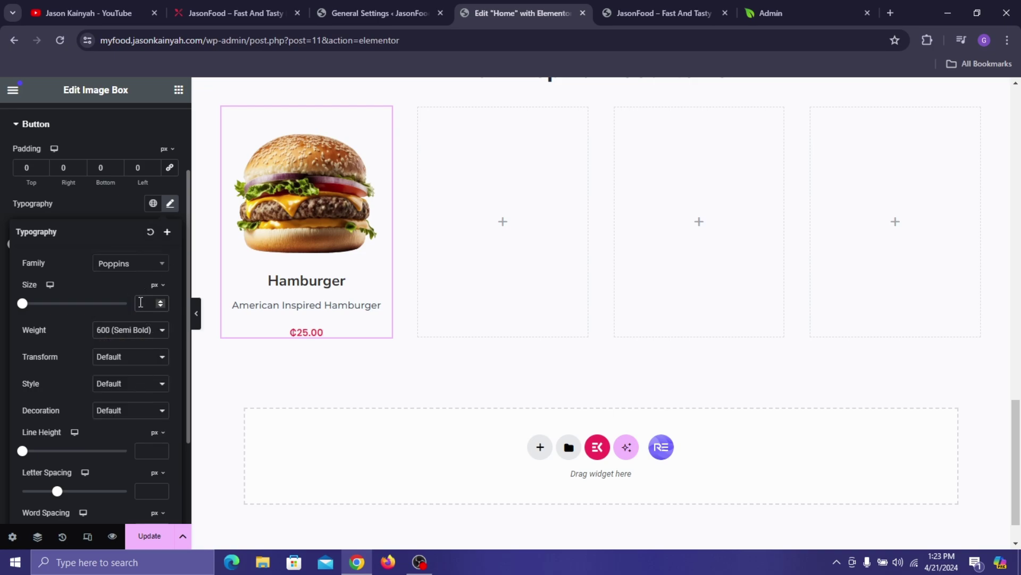
type("17")
key("Up")
key("Up")
key("Up")
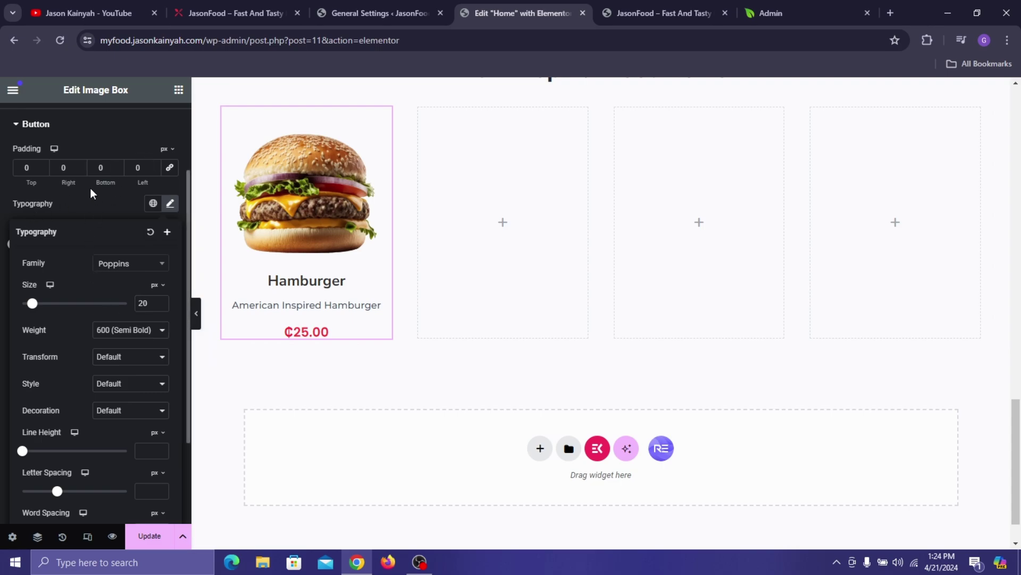
left_click(50, 209)
scroll(54, 209, "up", 2)
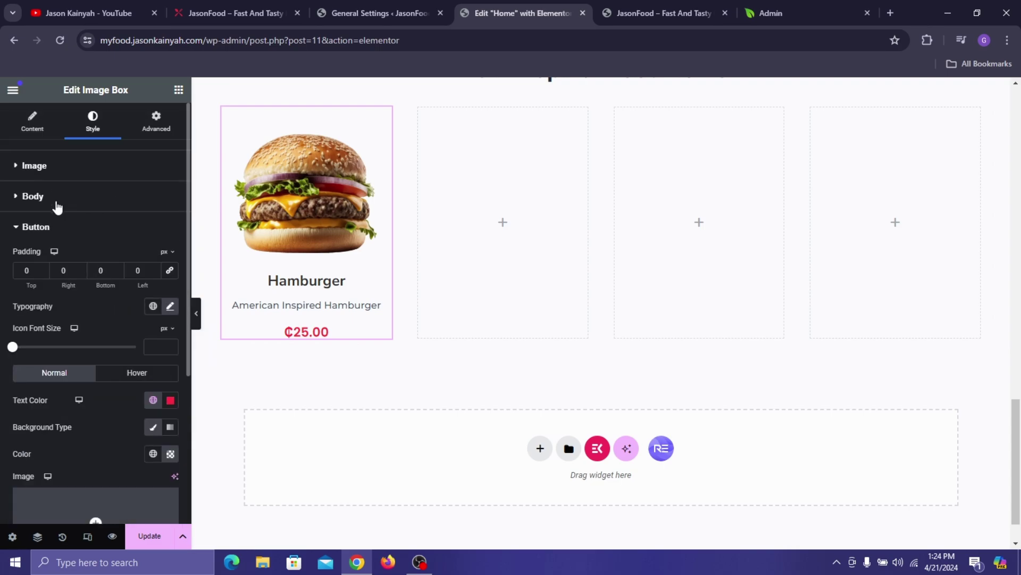
- Set the title spacing to 5 below and -17 above
scroll(53, 223, "down", 4)
scroll(53, 290, "up", 4)
left_click(80, 236)
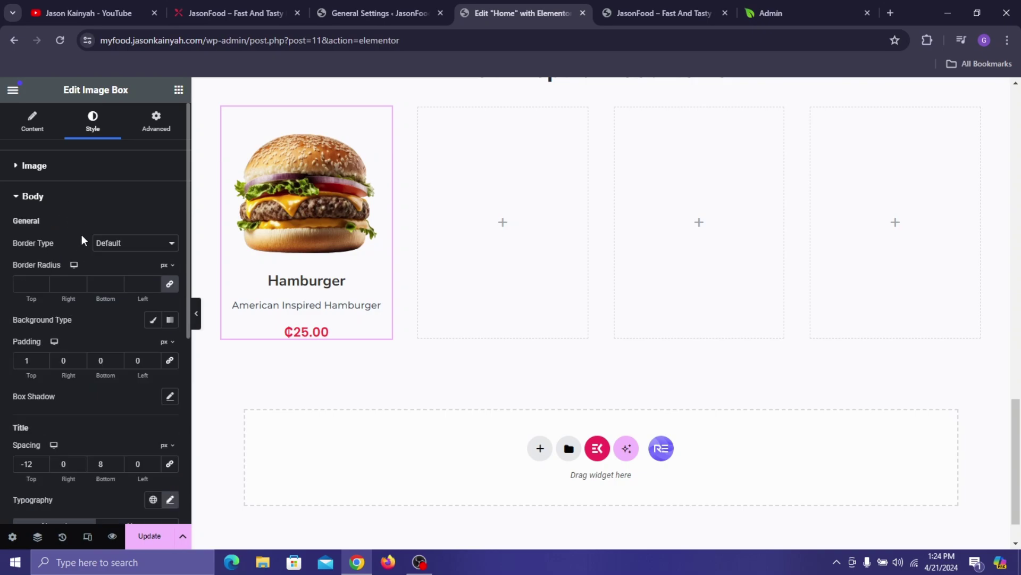
scroll(98, 340, "down", 2)
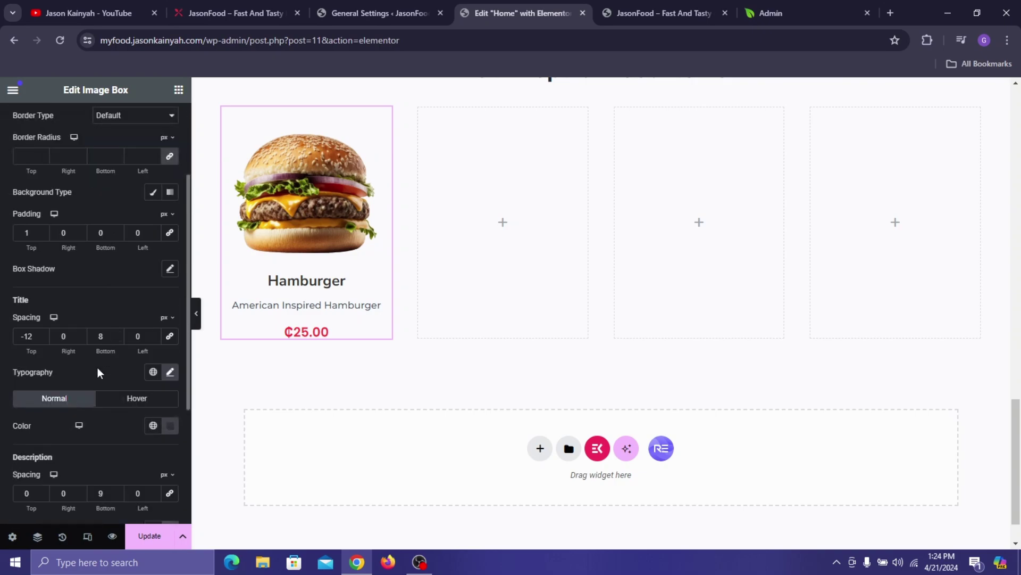
left_click(117, 338)
left_click(117, 339)
left_click(117, 339)
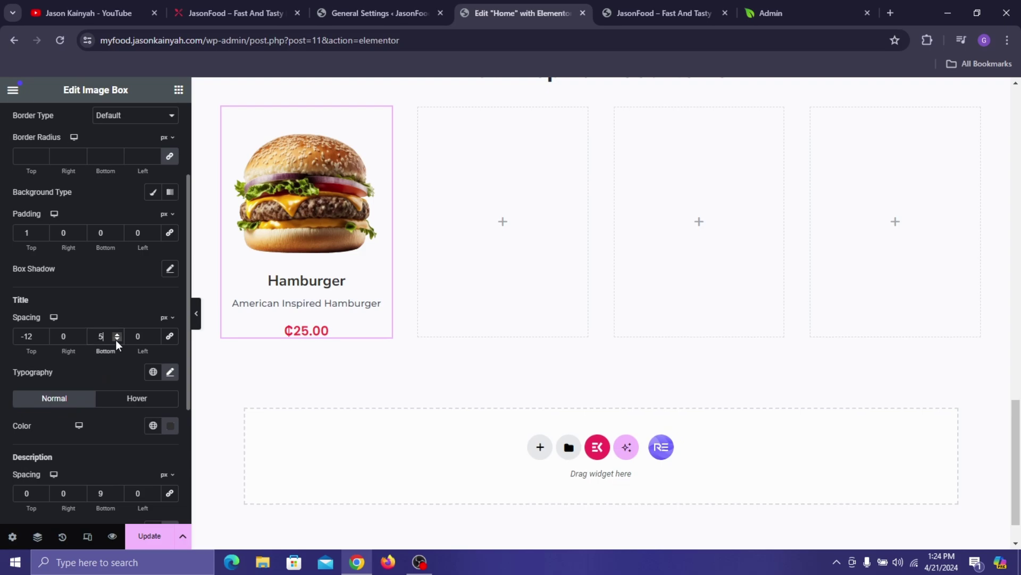
left_click(42, 339)
left_click(41, 338)
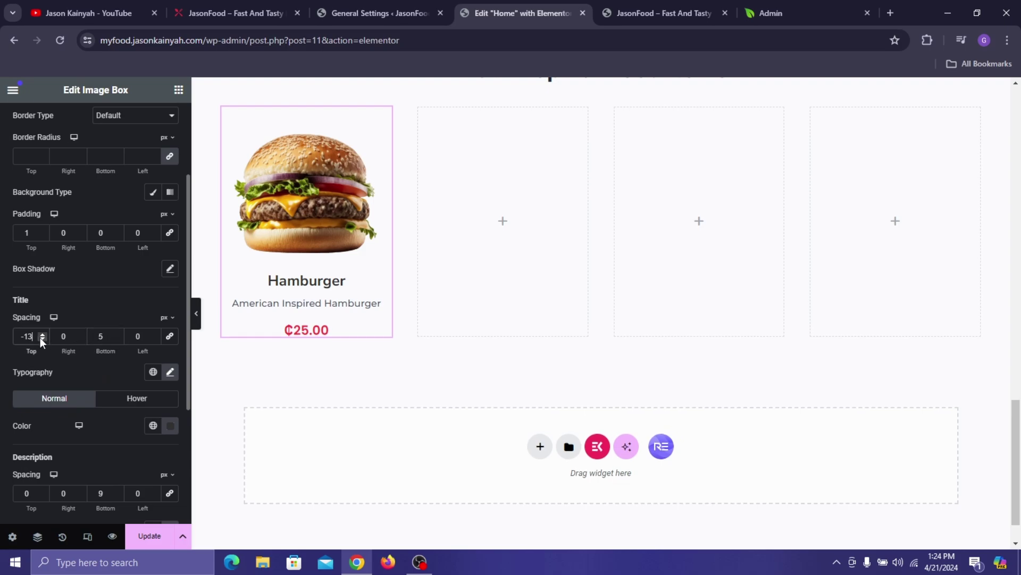
left_click(42, 338)
left_click(42, 339)
left_click(41, 338)
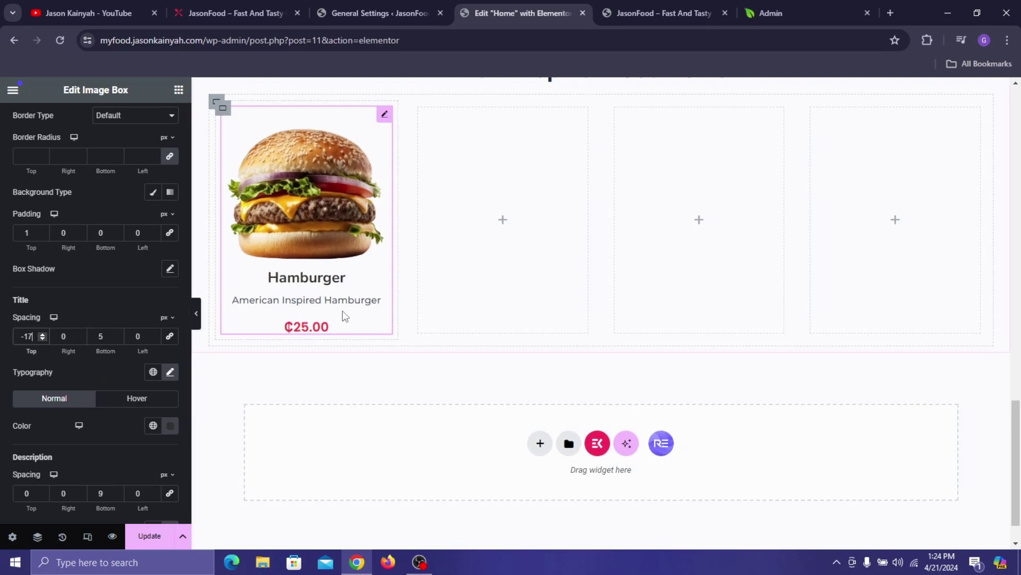
- Reduce the description's bottom spacing to 3
scroll(88, 351, "down", 3)
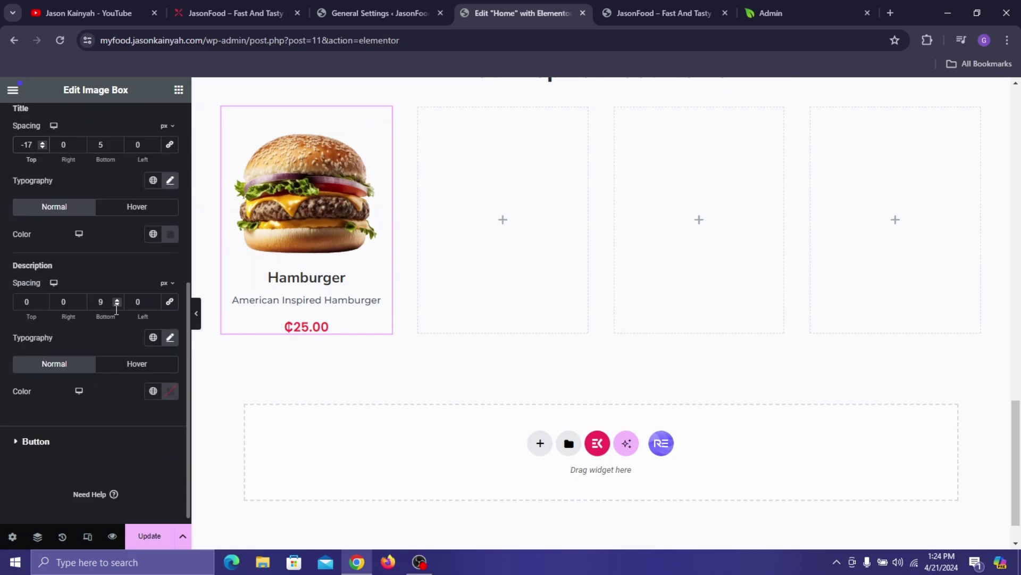
left_click(117, 304)
left_click(117, 304)
left_click(117, 305)
left_click(42, 299)
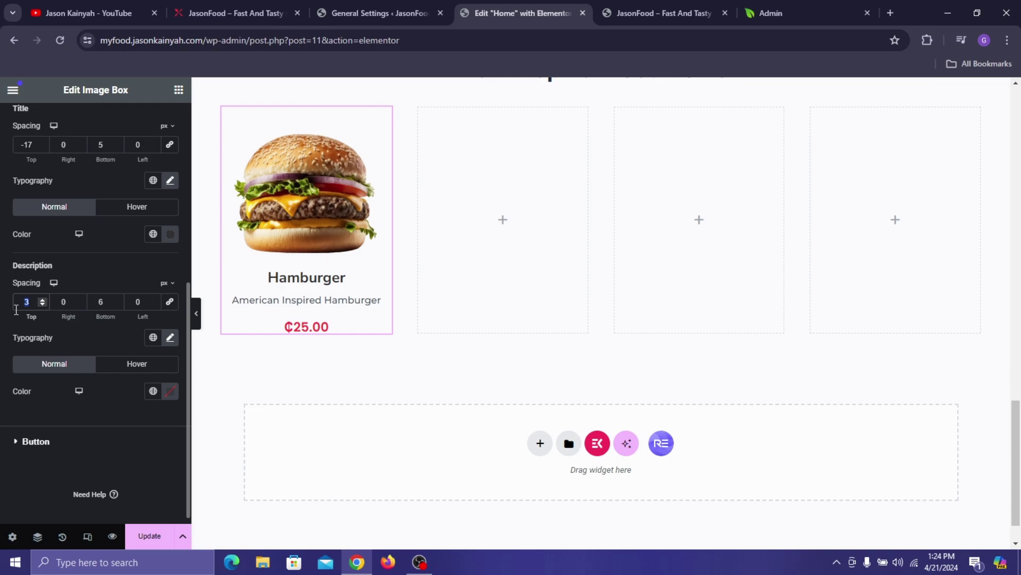
type("0")
left_click(117, 303)
left_click(117, 304)
scroll(67, 212, "up", 4)
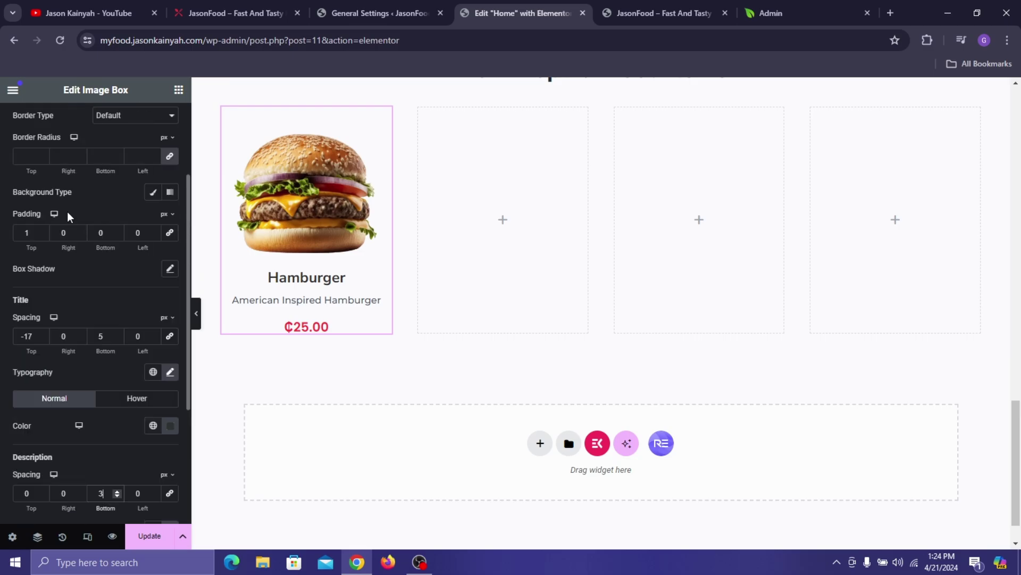
- Set the card body's top and bottom padding to 4 px and check it against the live site
left_click(115, 235)
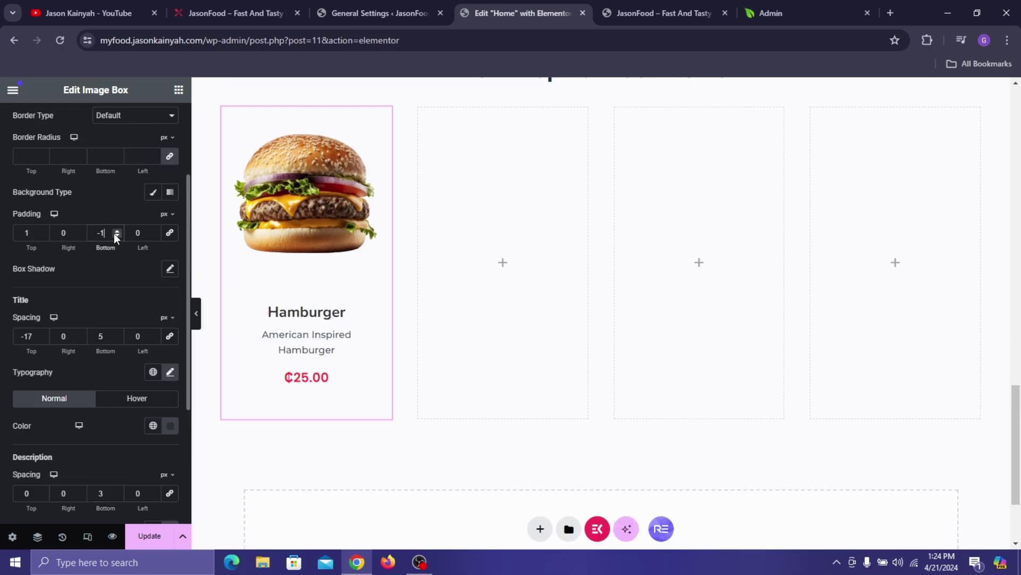
left_click(112, 231)
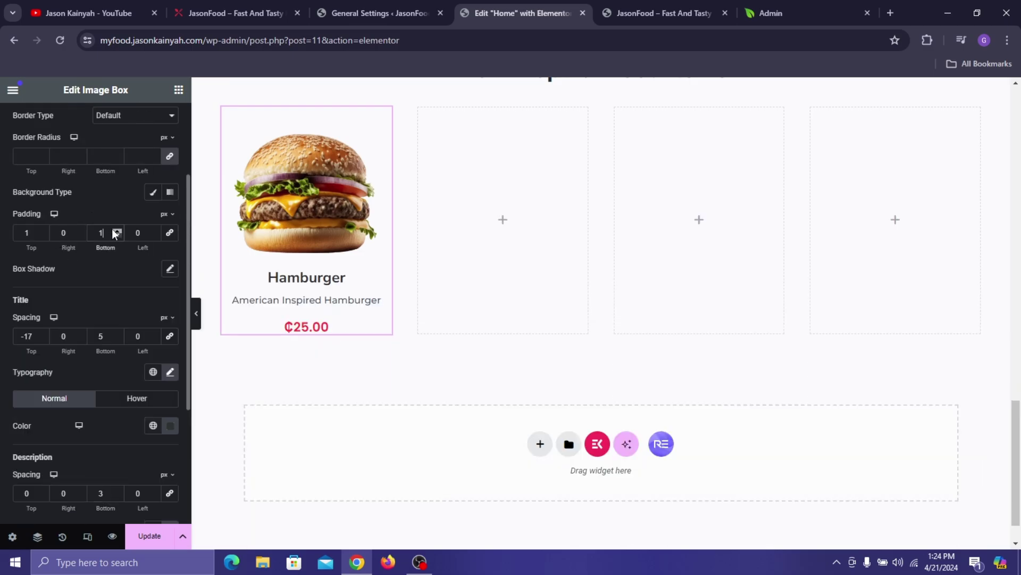
left_click(43, 230)
left_click(42, 230)
left_click(44, 230)
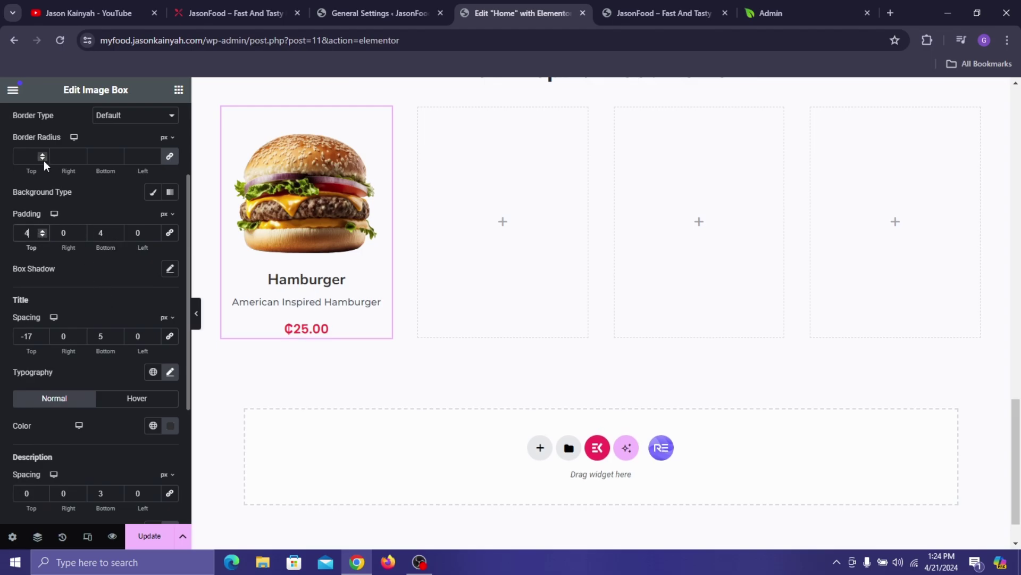
scroll(43, 160, "up", 3)
left_click(216, 4)
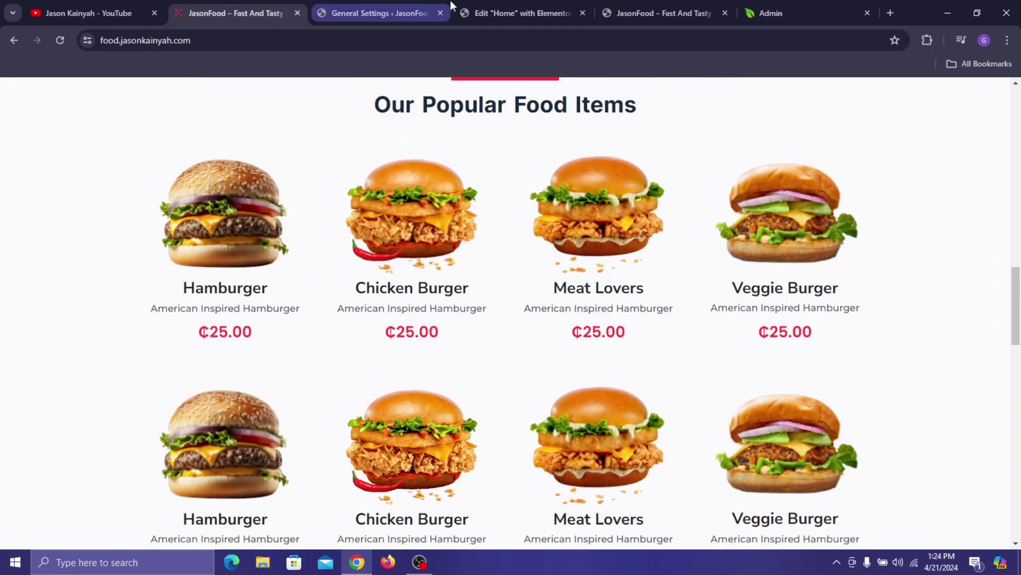
left_click(503, 4)
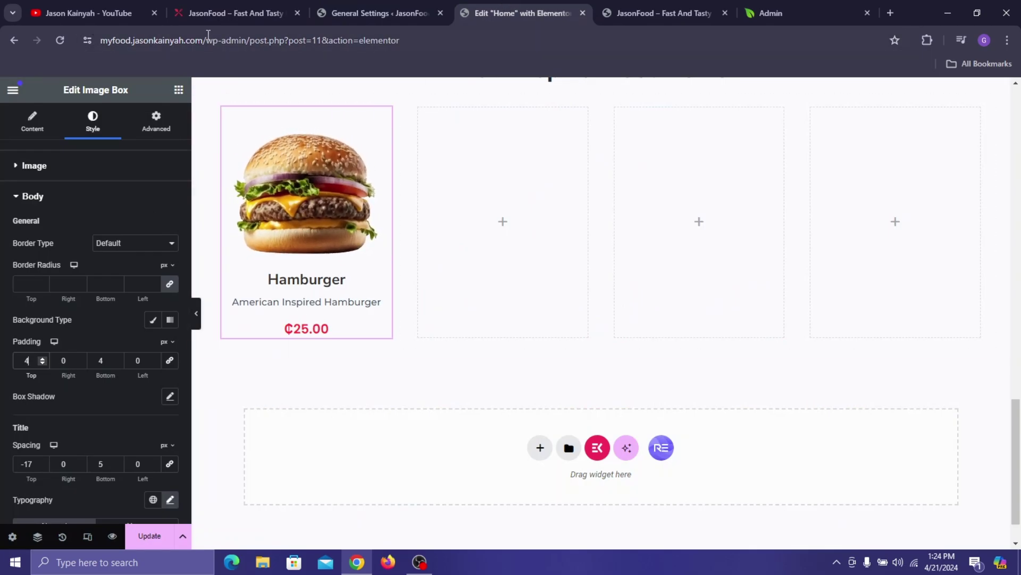
left_click(214, 8)
left_click(529, 5)
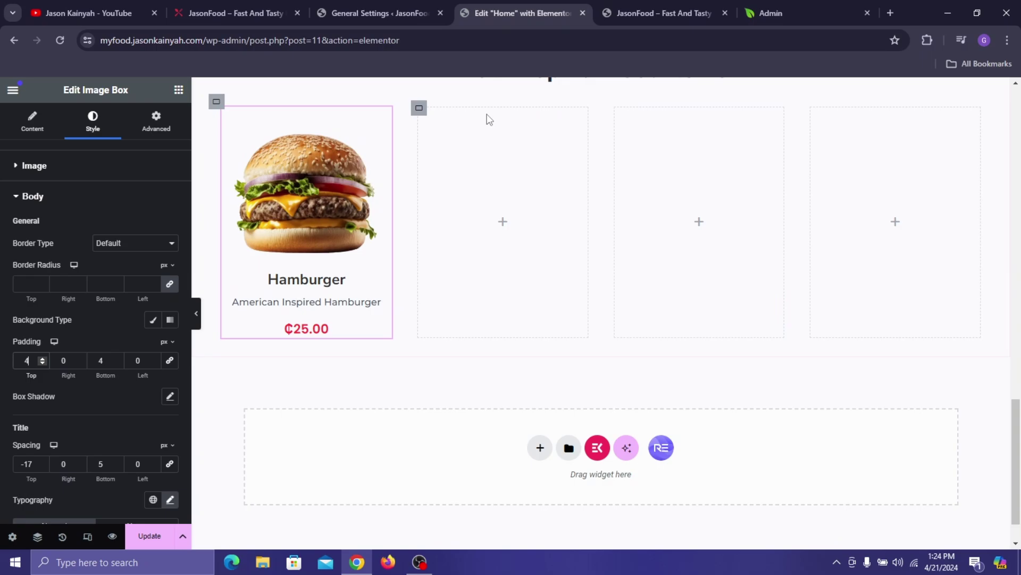
- Copy the Hamburger image box and paste it into the second, third and fourth columns
right_click(327, 164)
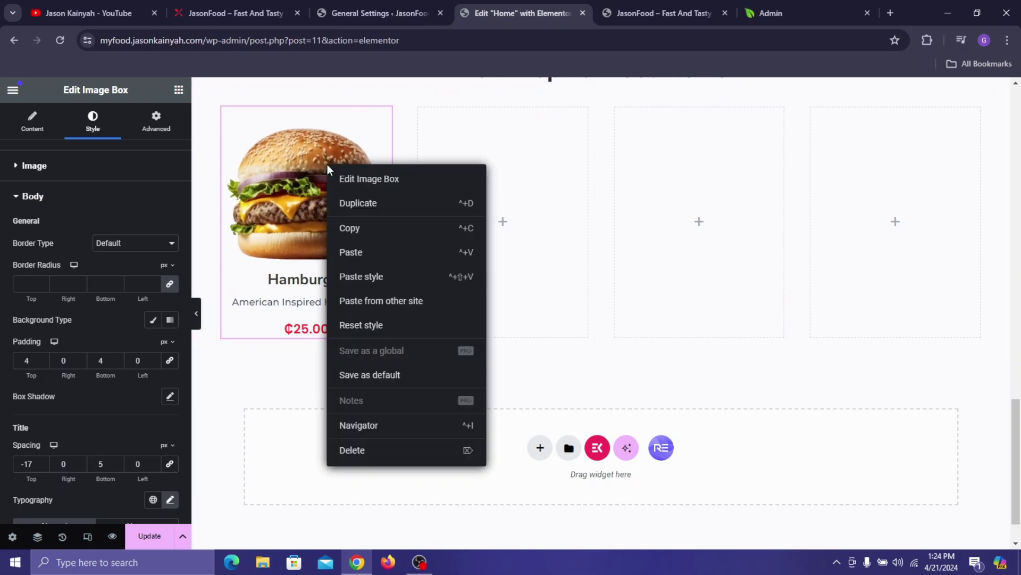
left_click(369, 227)
right_click(545, 249)
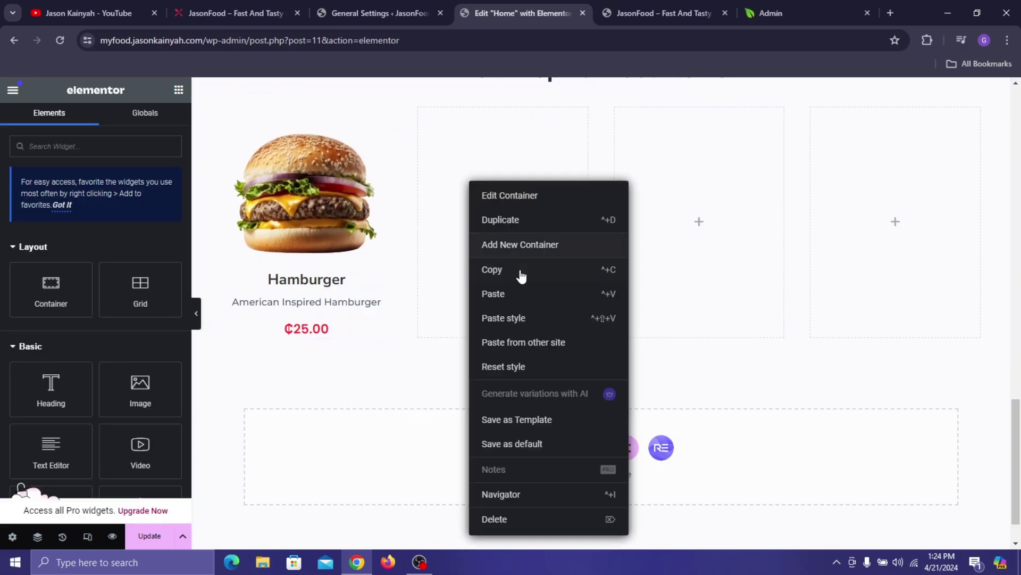
key("ctrl+v")
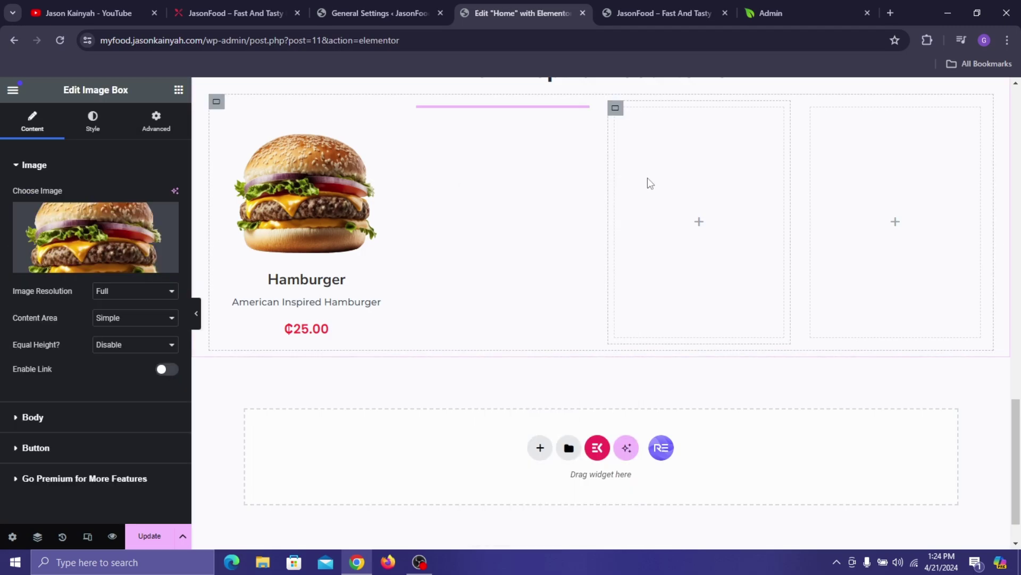
right_click(692, 234)
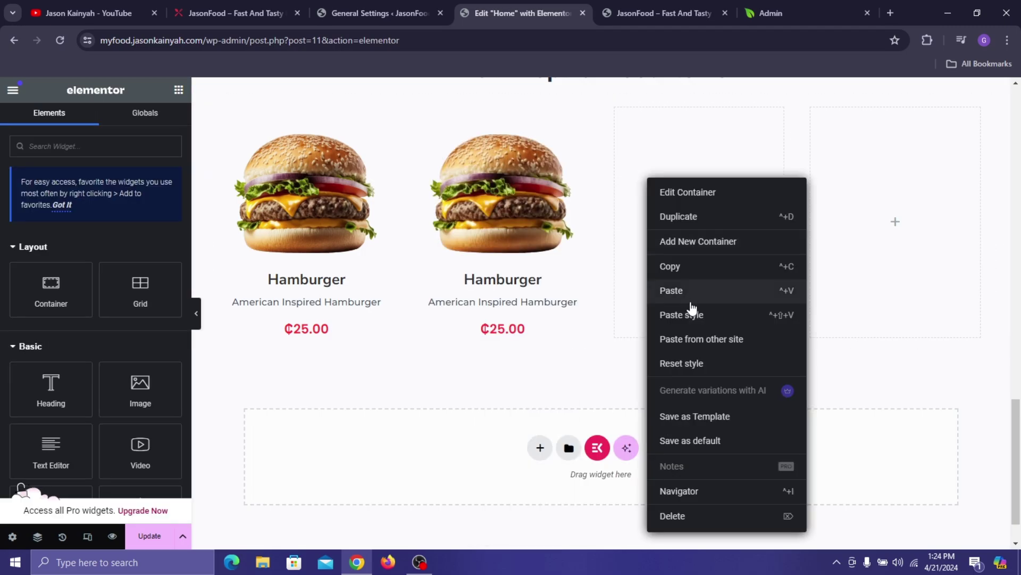
key("ctrl+v")
right_click(856, 269)
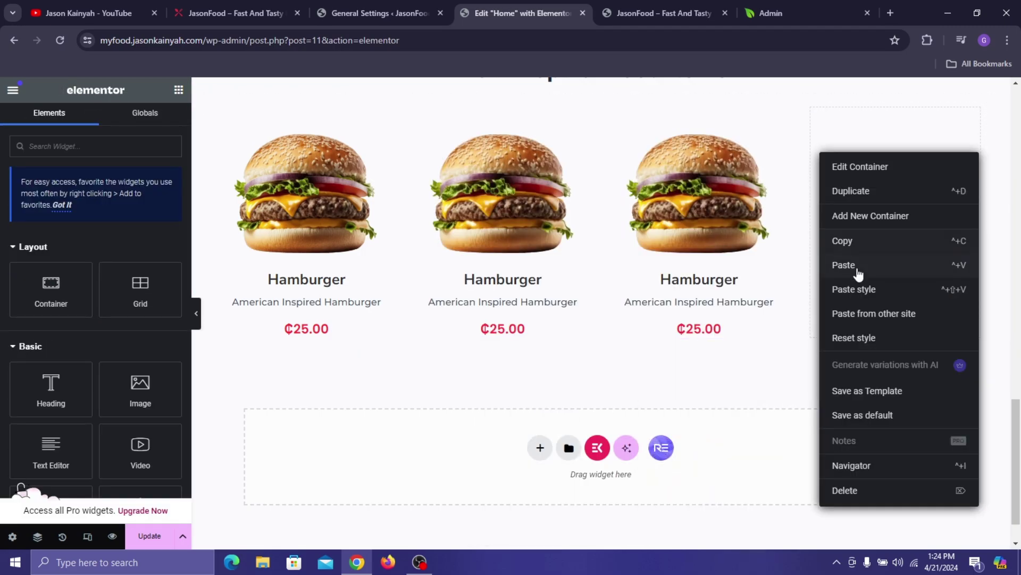
left_click(850, 264)
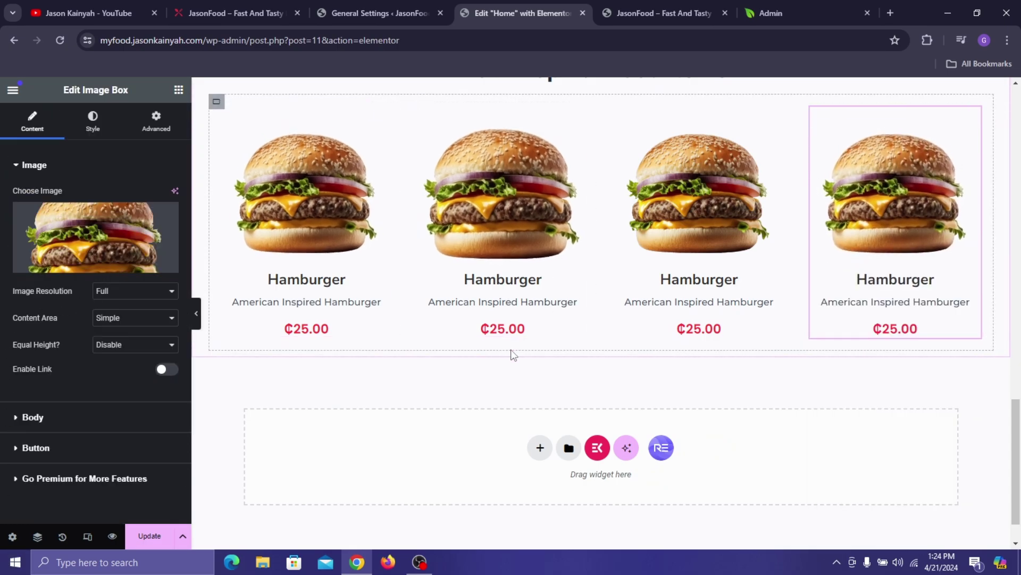
left_click(473, 284)
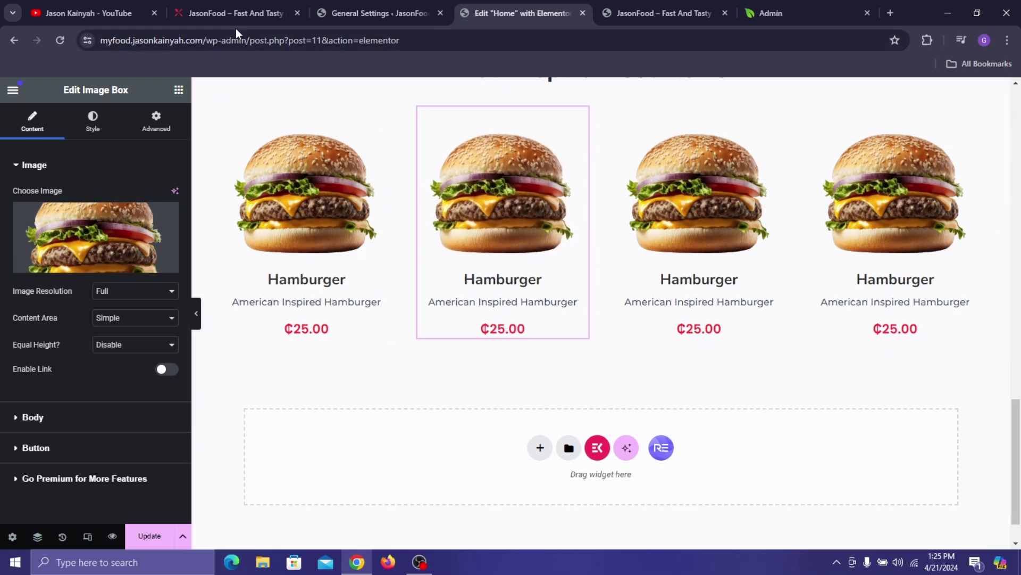
- Swap the second card's hamburger photo for the chicken burger image from the media library
left_click(235, 12)
left_click(470, 8)
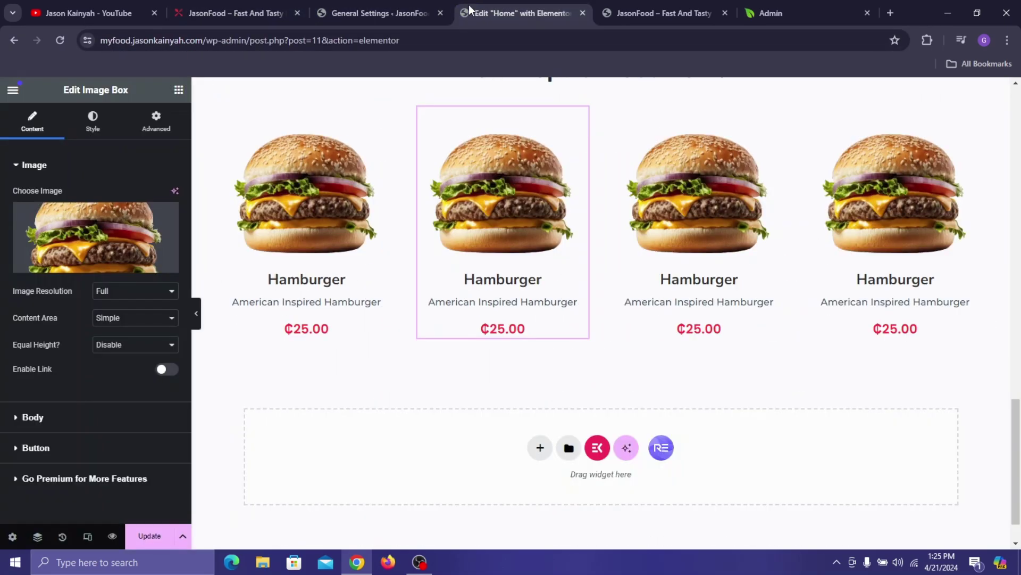
left_click(101, 220)
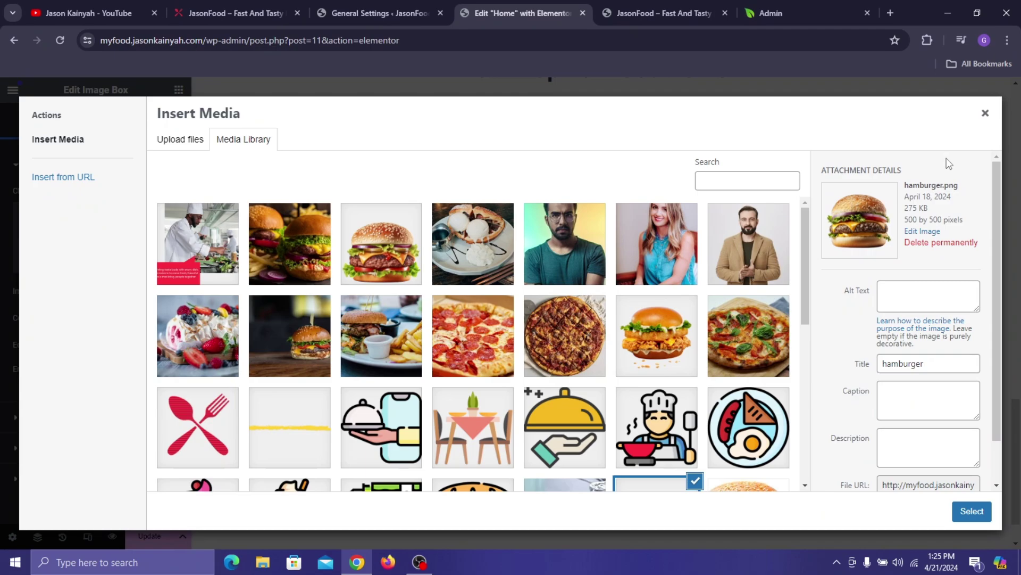
scroll(399, 300, "down", 2)
scroll(403, 303, "down", 1)
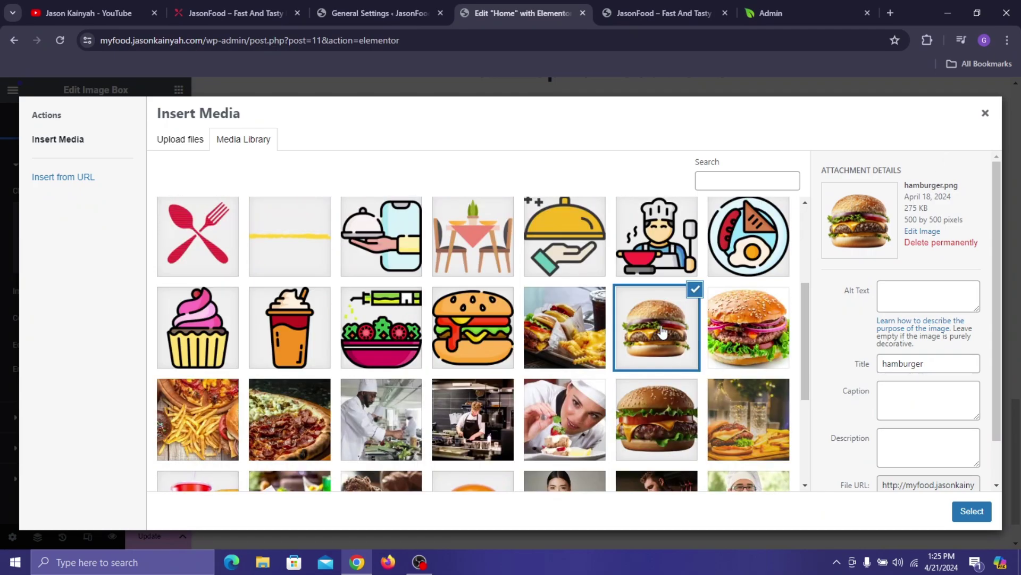
scroll(415, 346, "down", 2)
left_click(475, 391)
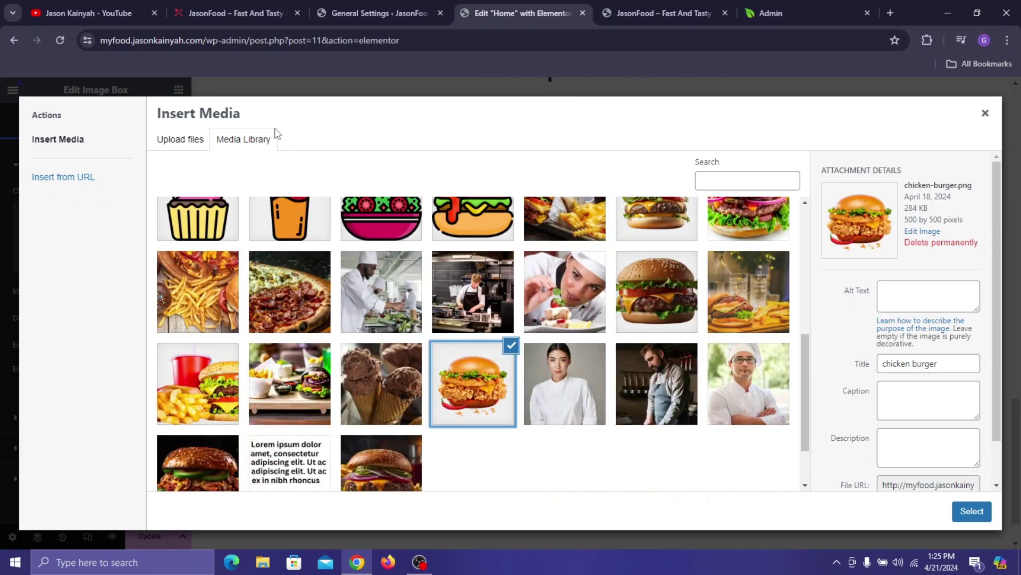
left_click(234, 12)
left_click(424, 2)
left_click(539, 4)
left_click(985, 513)
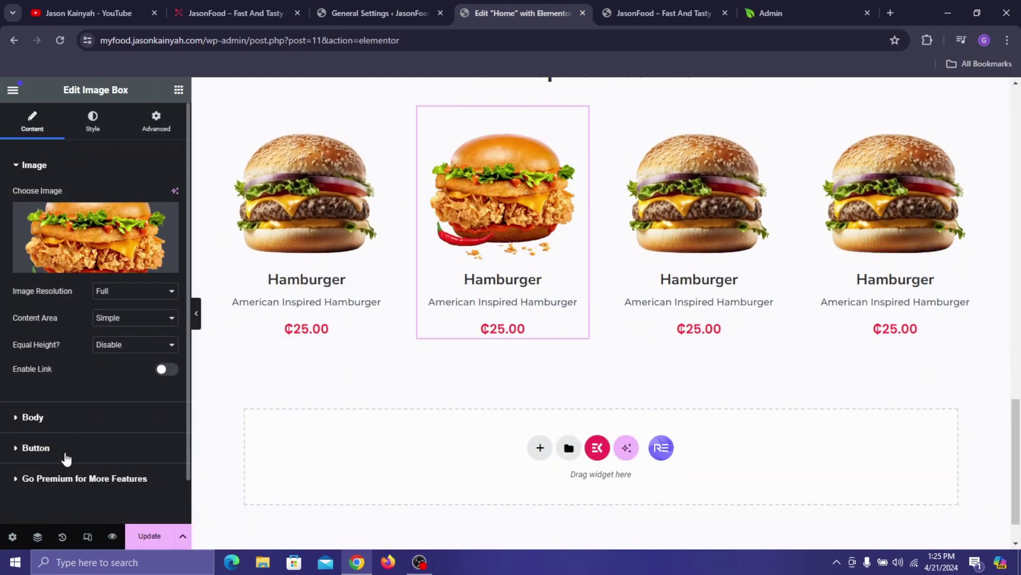
- Expand the card's Body settings and find the Chicken Burger name on the live site
left_click(80, 426)
left_click(237, 13)
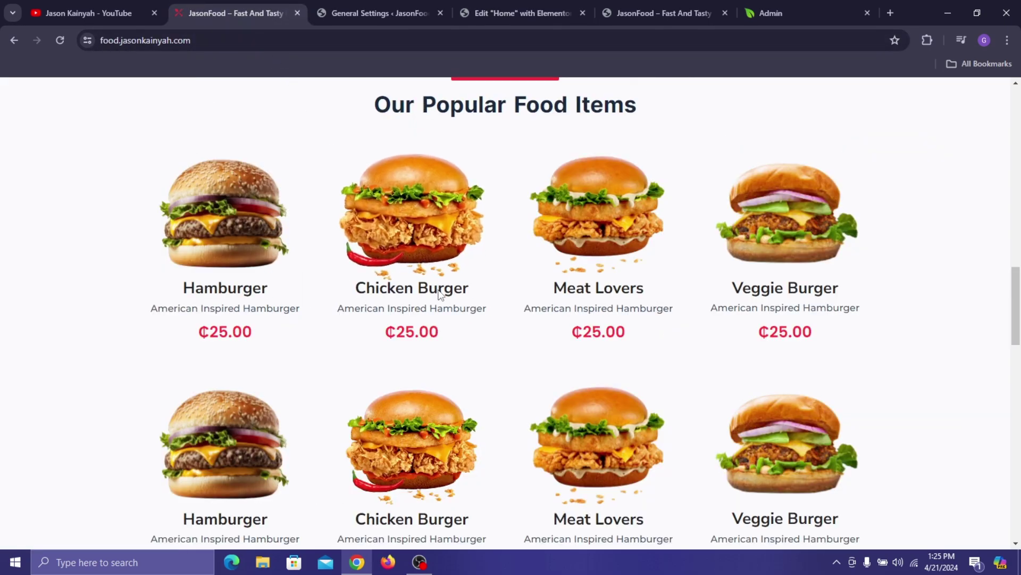
left_click_drag(440, 294, 354, 290)
left_click(468, 291)
left_click_drag(468, 292, 402, 284)
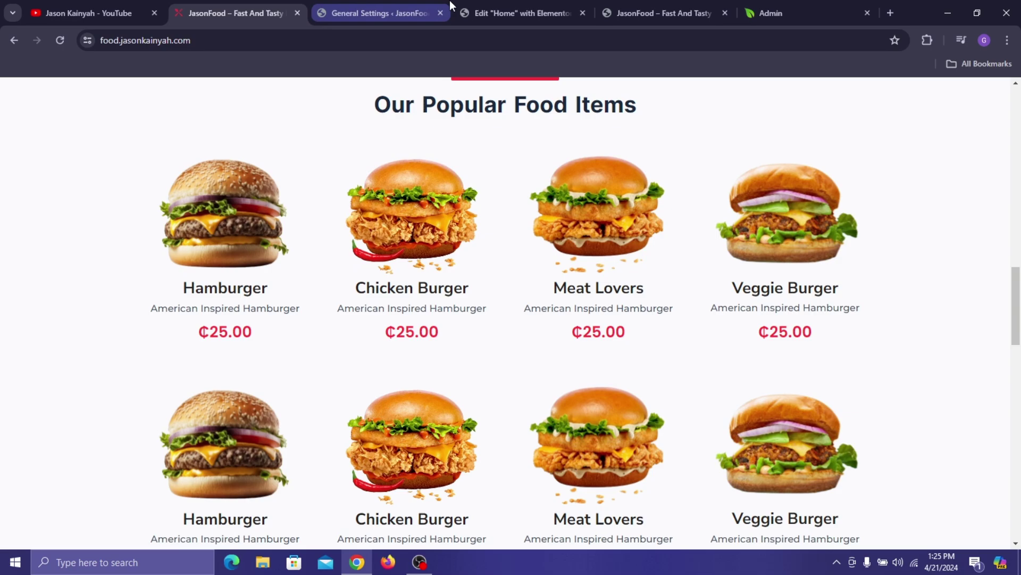
left_click(521, 13)
- Retitle the second card 'Chicken Burger' and change its price label to ₵30.00
key("ctrl+a")
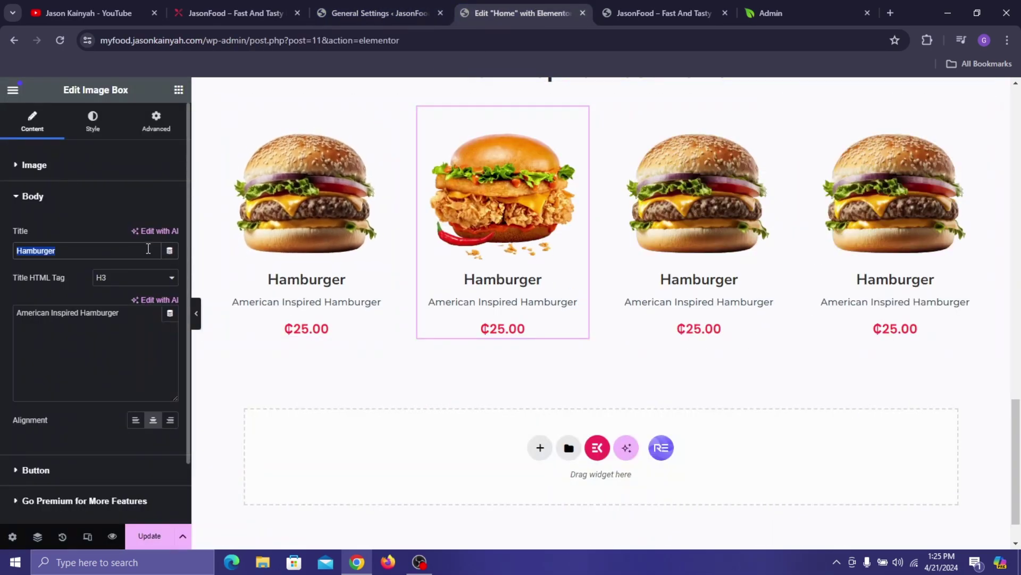
type("Chicken Bu")
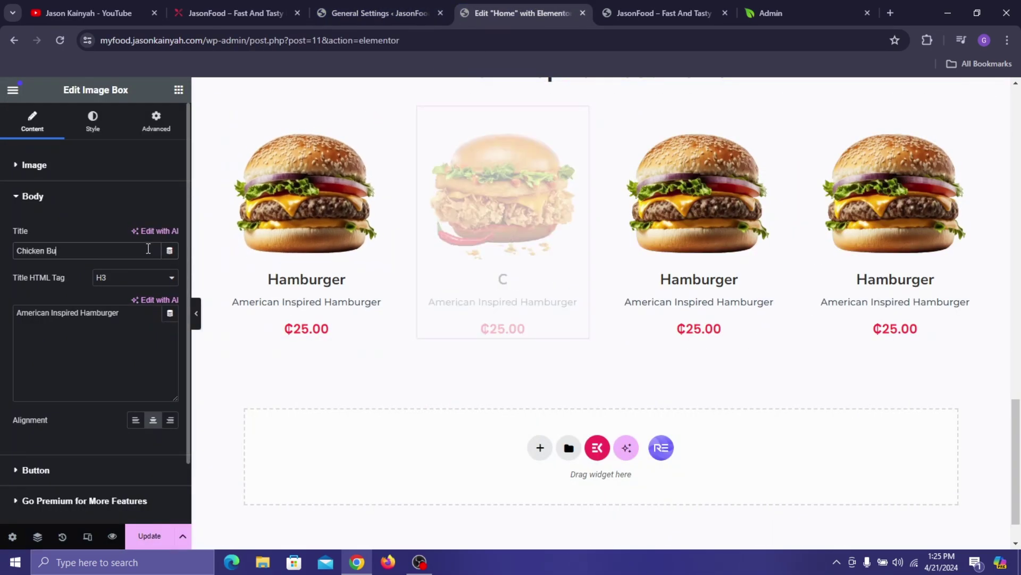
type("rger")
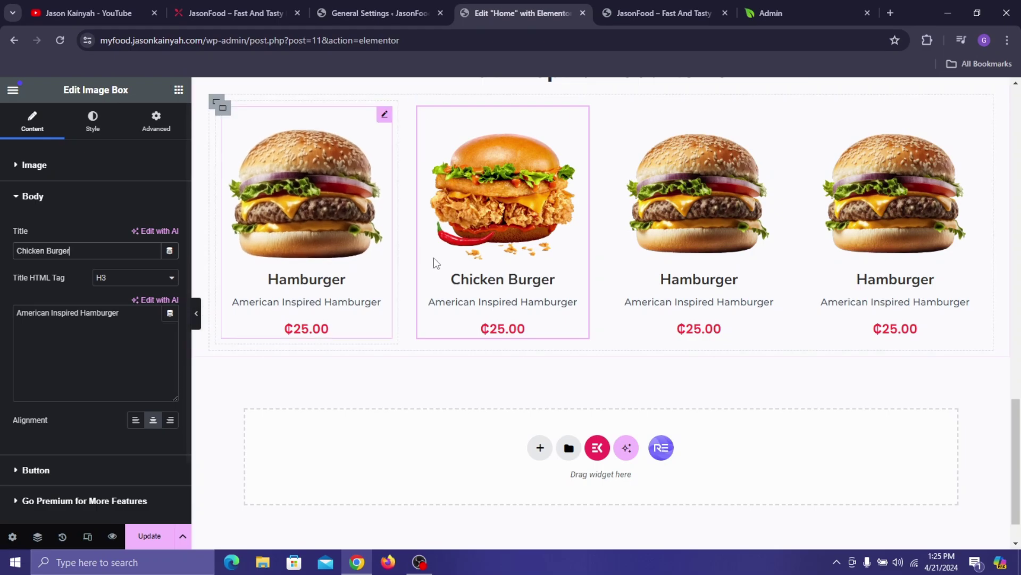
scroll(27, 394, "down", 2)
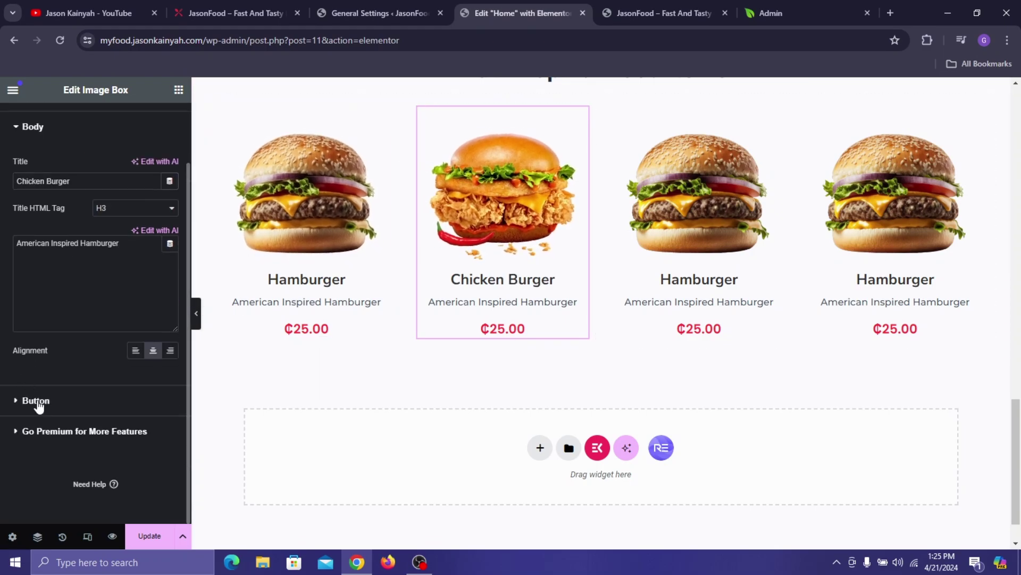
left_click(33, 402)
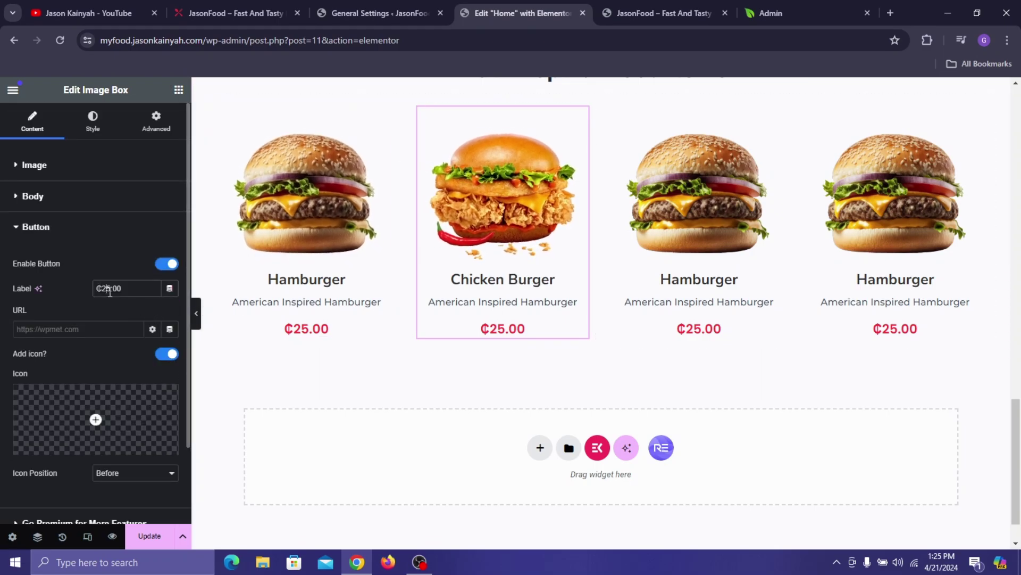
key("BackSpace")
key("BackSpace")
type("30")
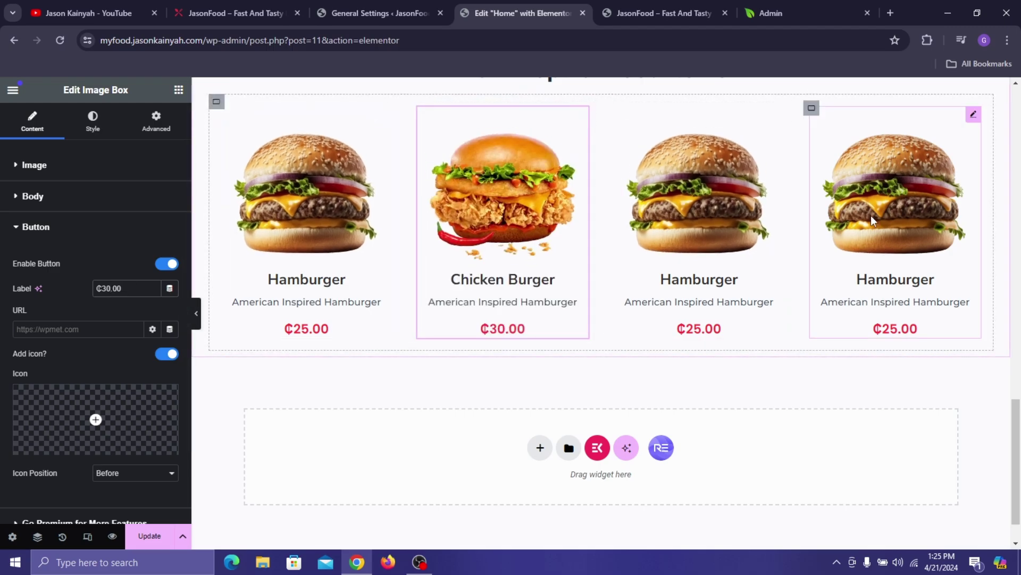
- Duplicate the four-card burger row, then compare against the live site and page preview
right_click(215, 105)
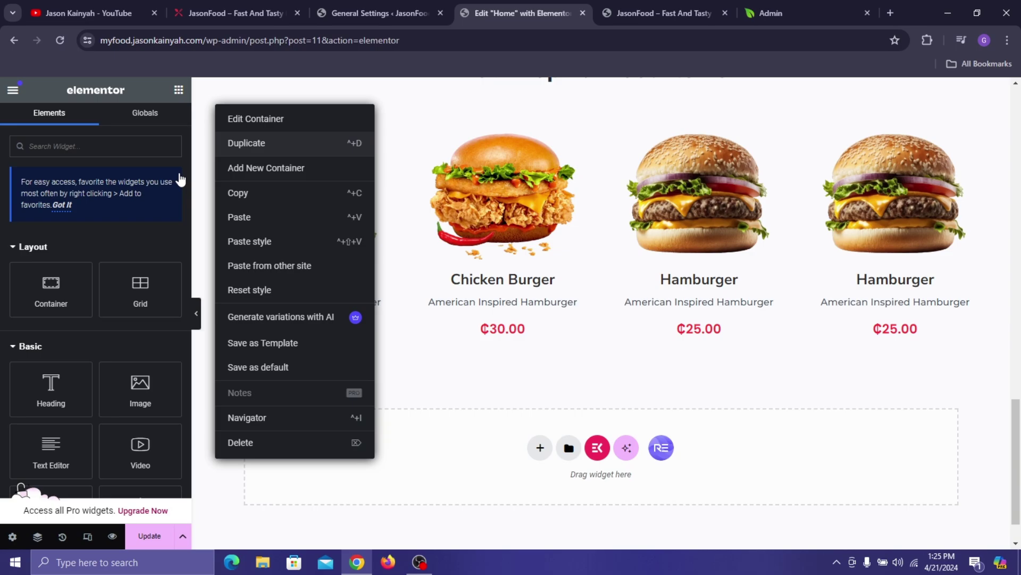
left_click(329, 146)
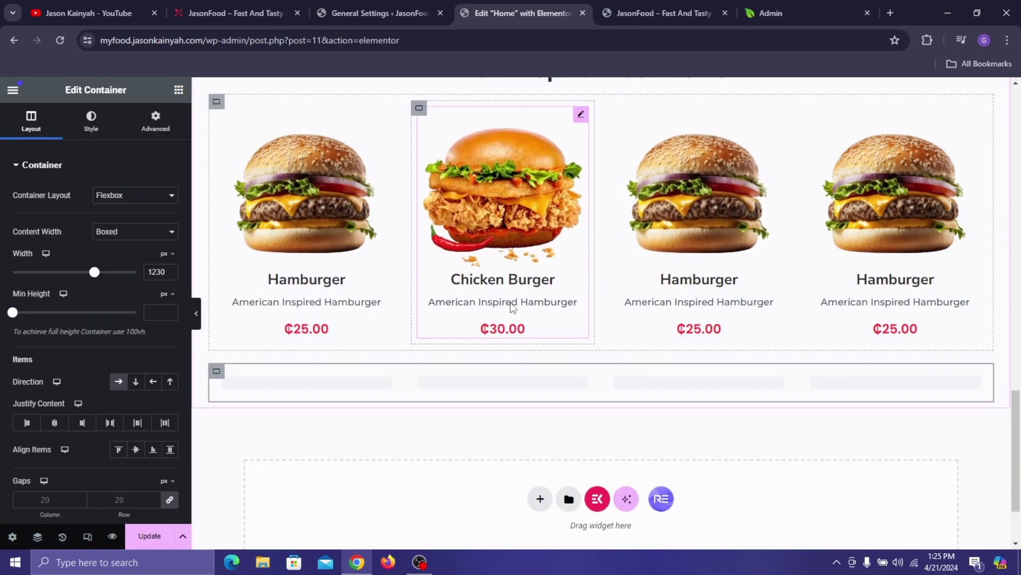
scroll(713, 249, "down", 3)
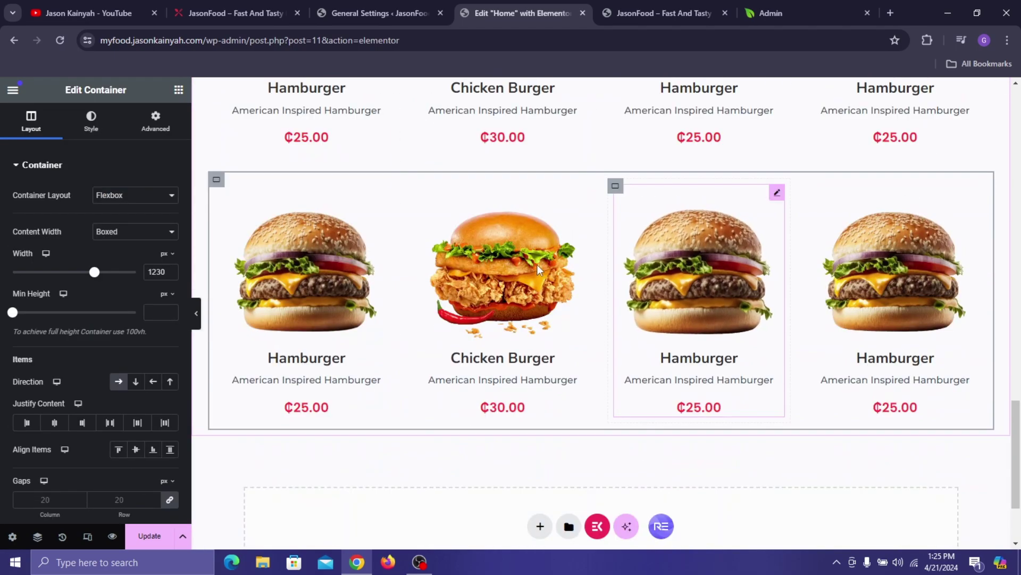
scroll(551, 238, "up", 2)
scroll(552, 238, "up", 10)
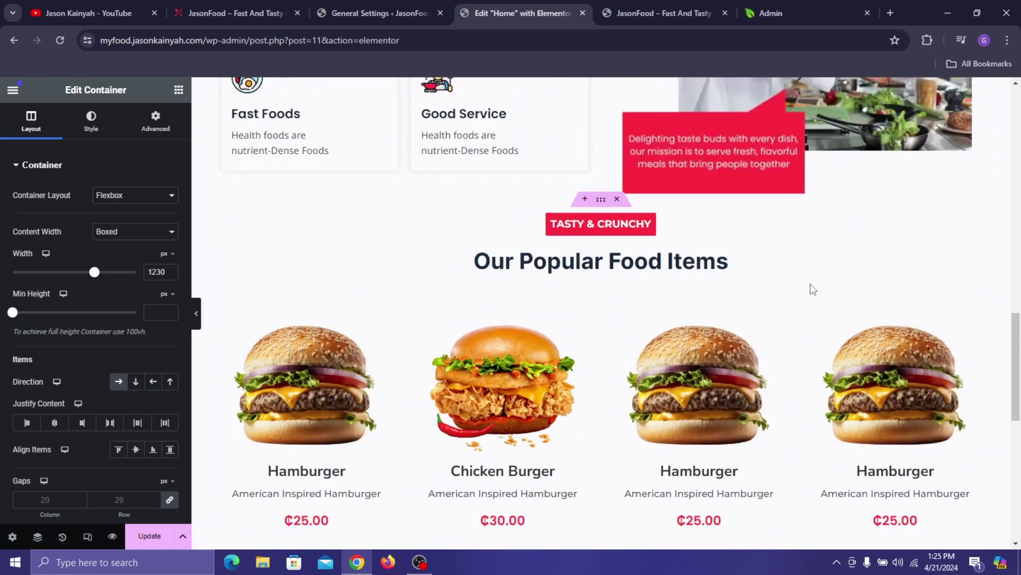
scroll(524, 191, "up", 10)
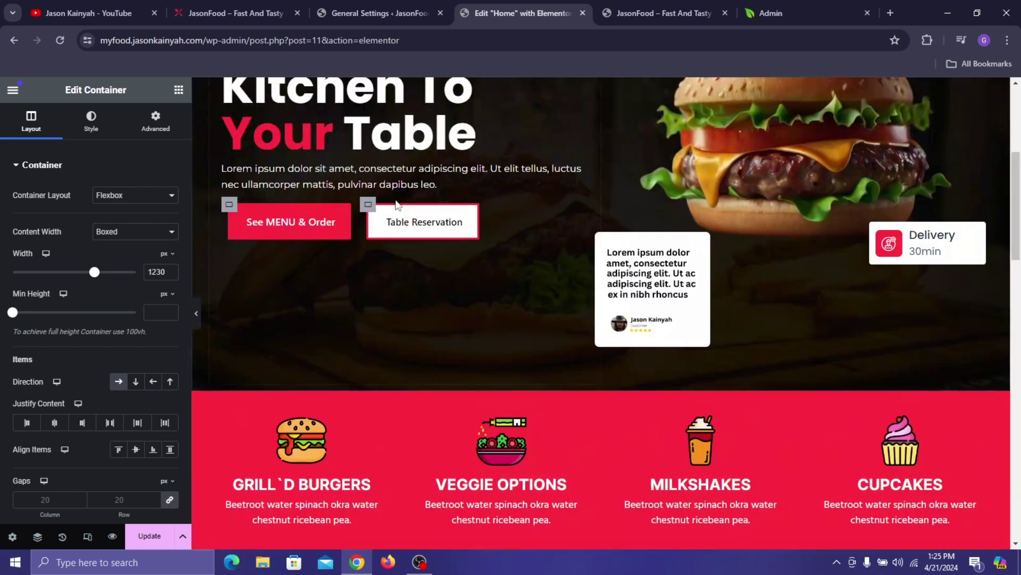
left_click(222, 7)
scroll(274, 288, "down", 5)
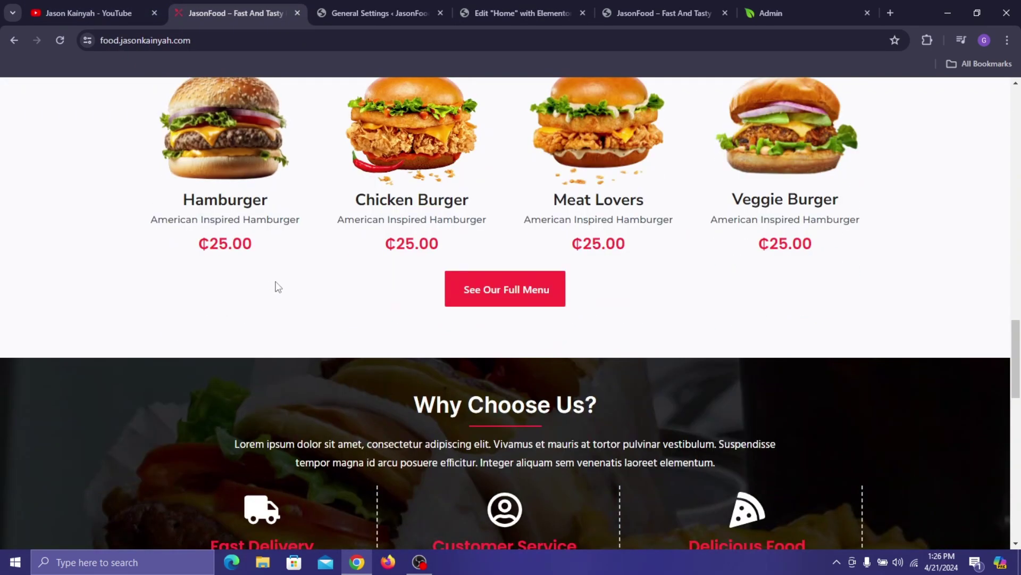
left_click(646, 5)
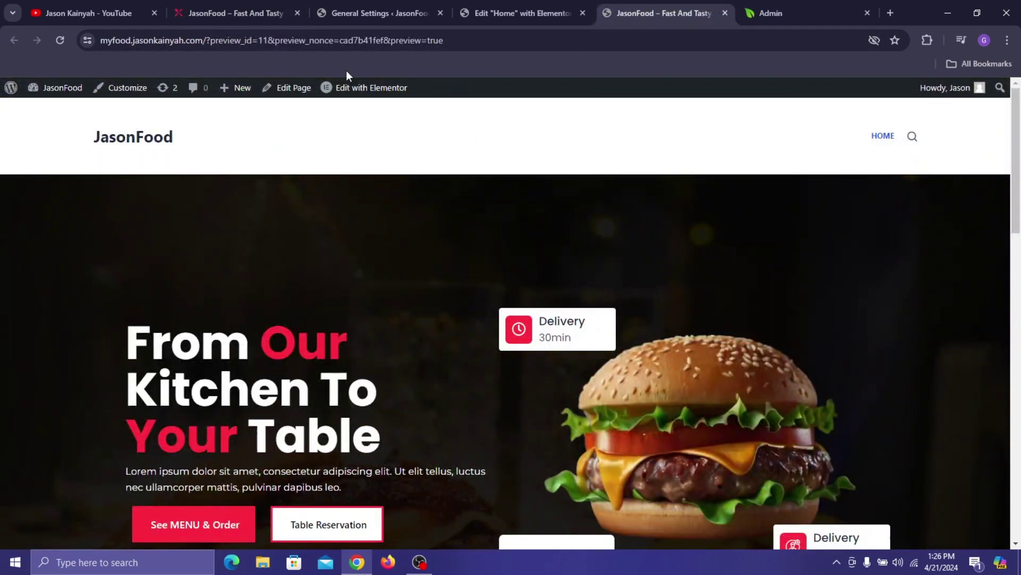
left_click(478, 16)
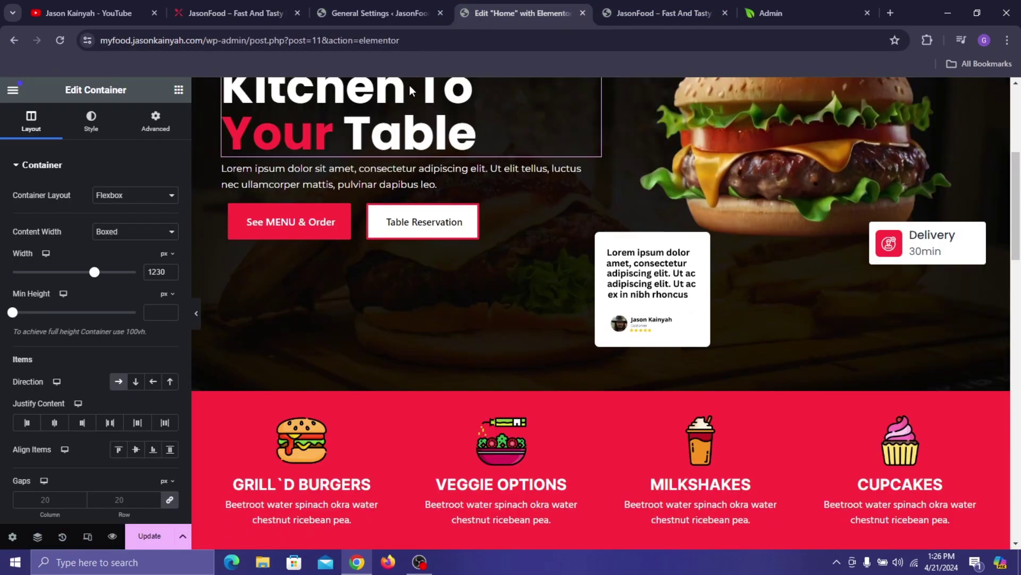
- Copy the See MENU & Order button and paste it into the empty container below the burger cards
right_click(344, 212)
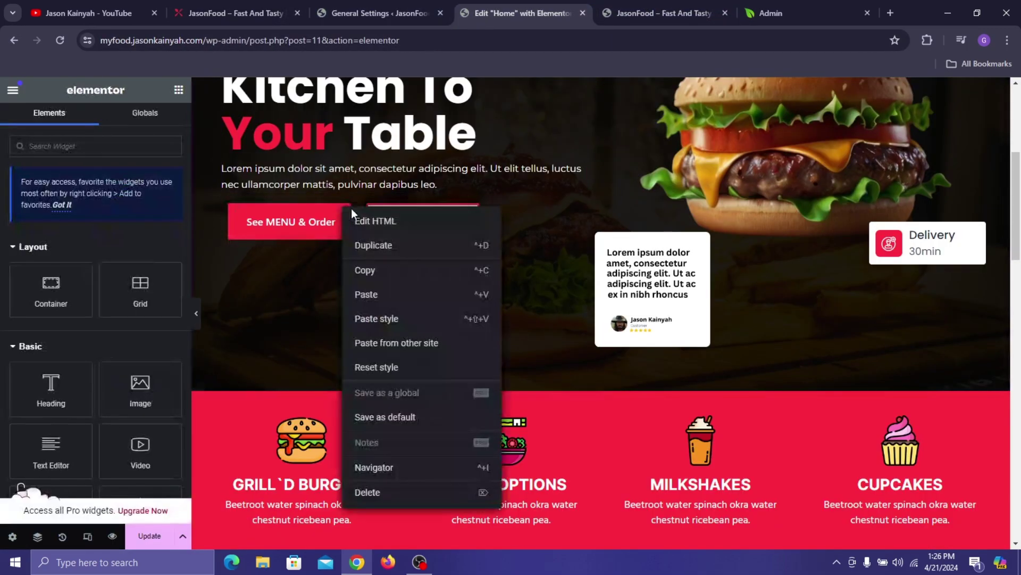
left_click(372, 269)
scroll(411, 209, "down", 15)
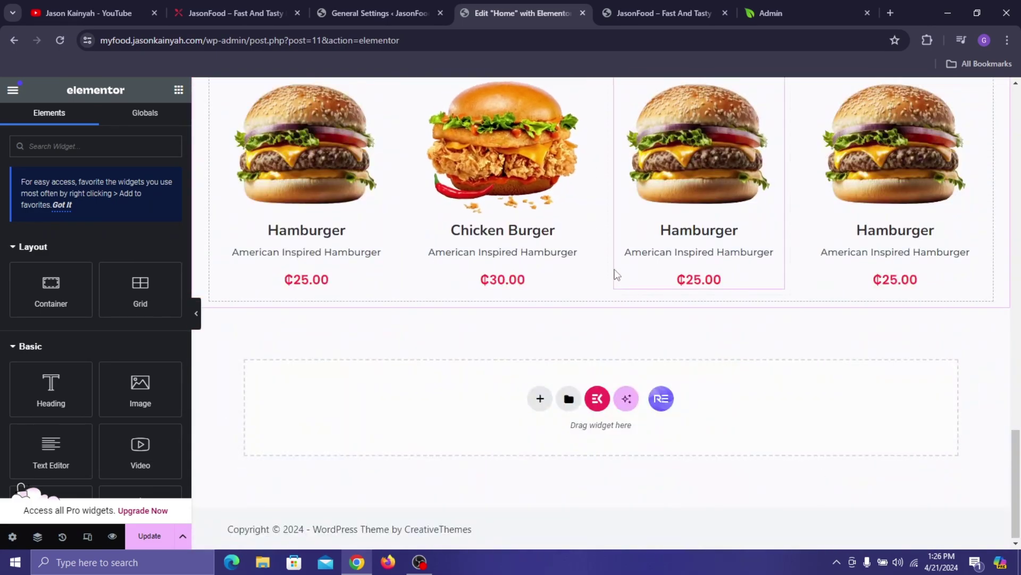
right_click(595, 310)
left_click(617, 308)
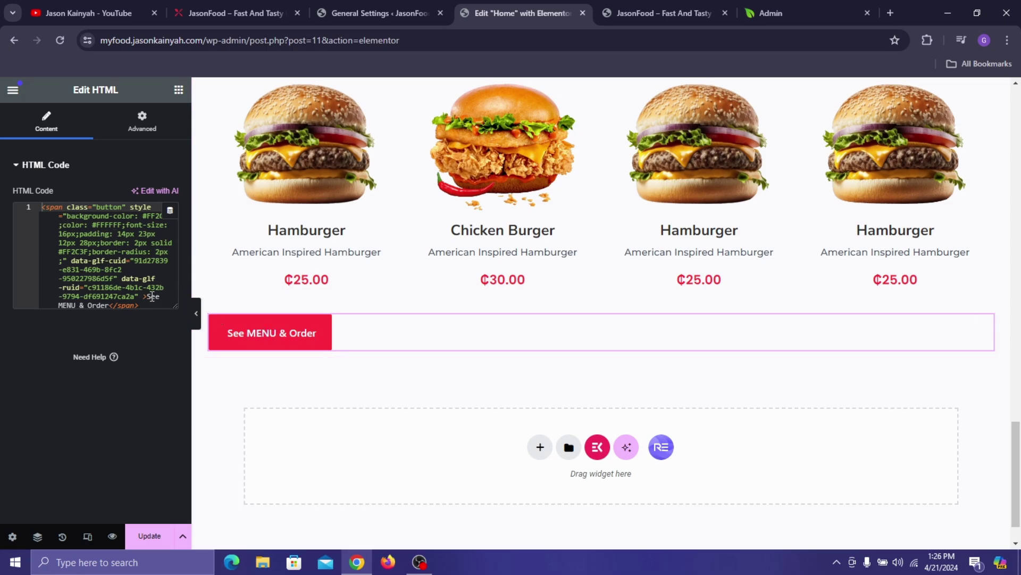
- Change the pasted button's label text in the code to 'Order Now'
left_click_drag(107, 305, 149, 300)
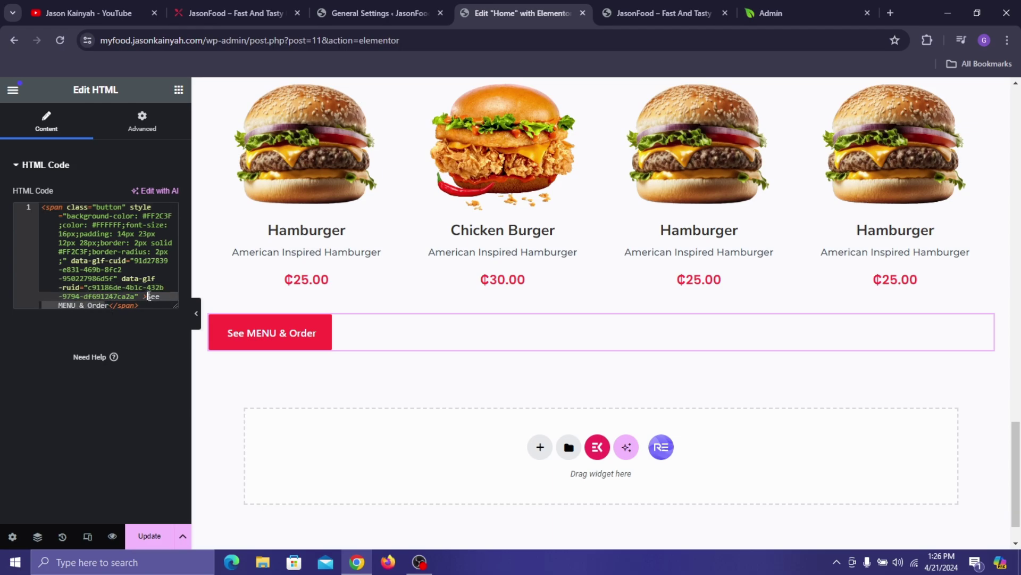
type("Ordr")
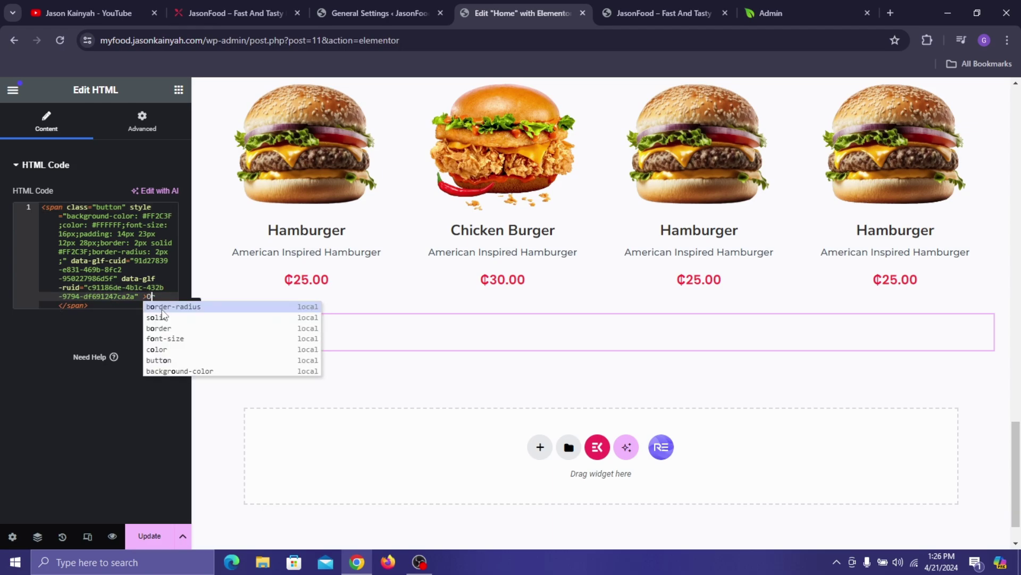
key("Left")
type("e")
key("Right")
type("Nor")
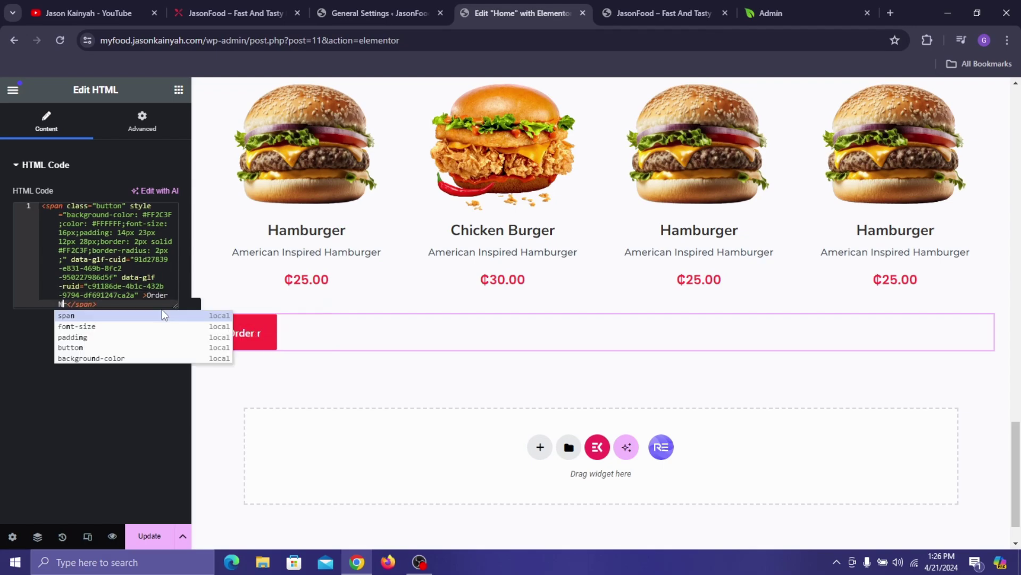
key("BackSpace")
type("w")
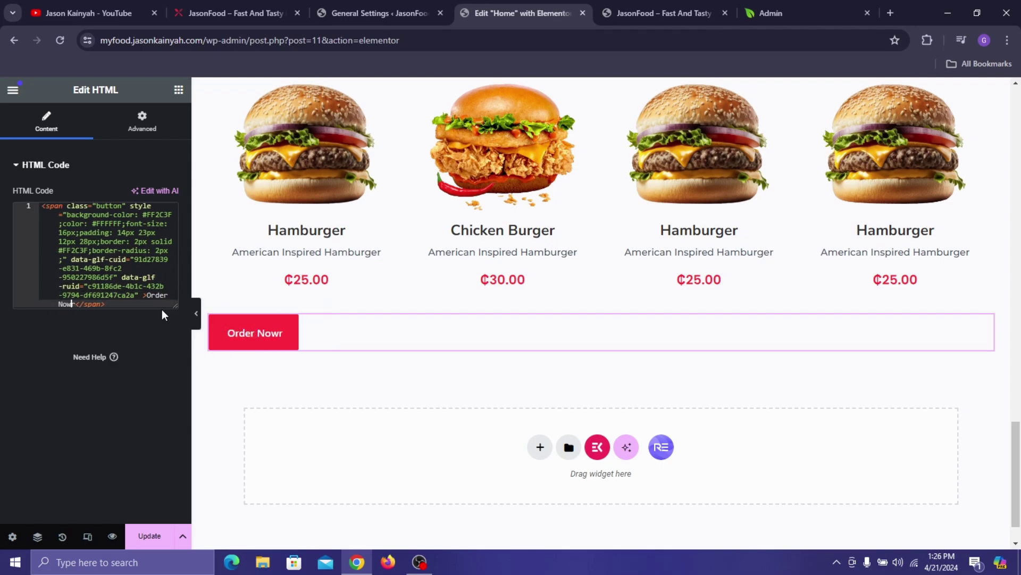
type("r")
key("BackSpace")
- Center the Order Now button horizontally
left_click(146, 124)
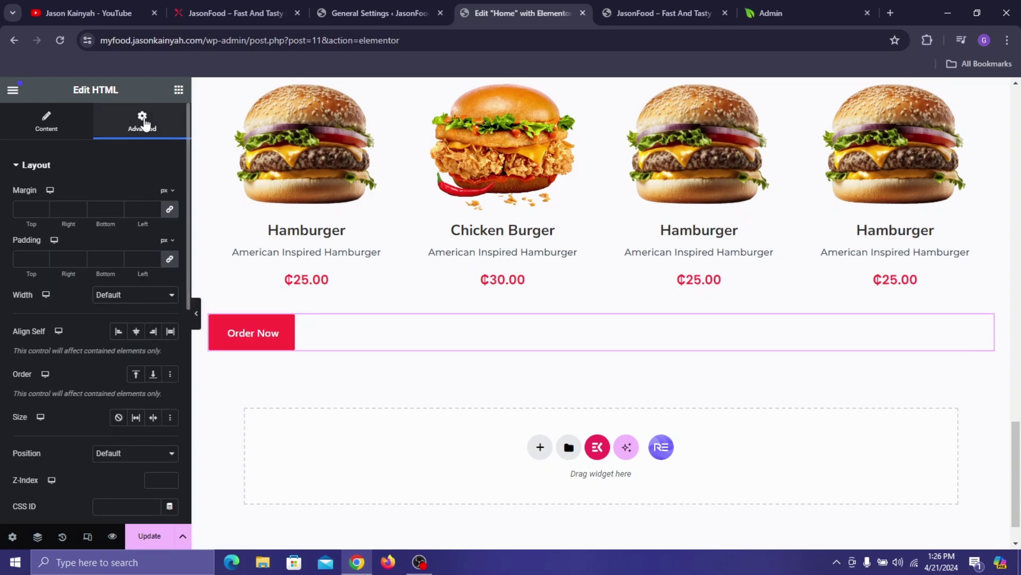
left_click(137, 331)
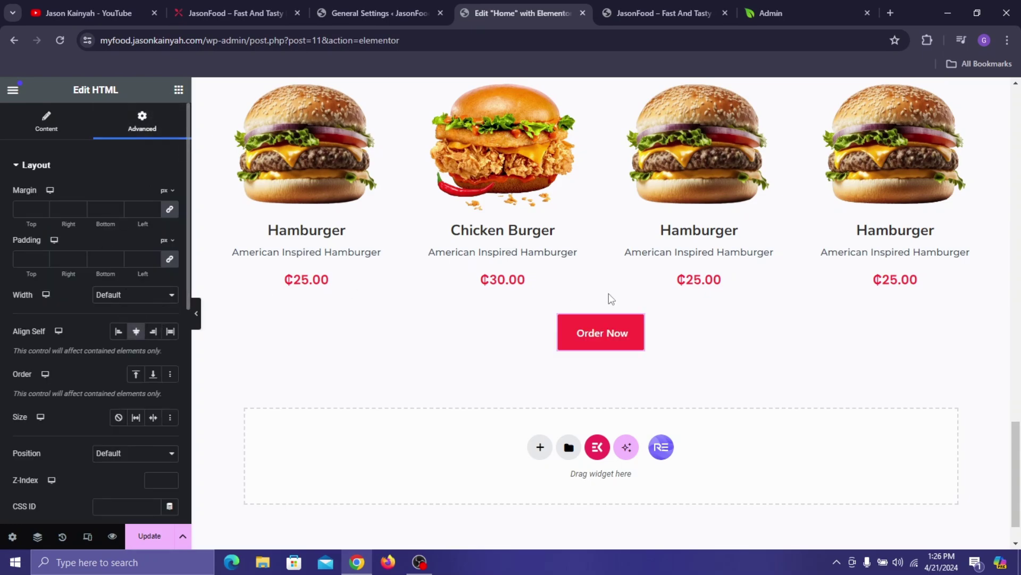
left_click(47, 124)
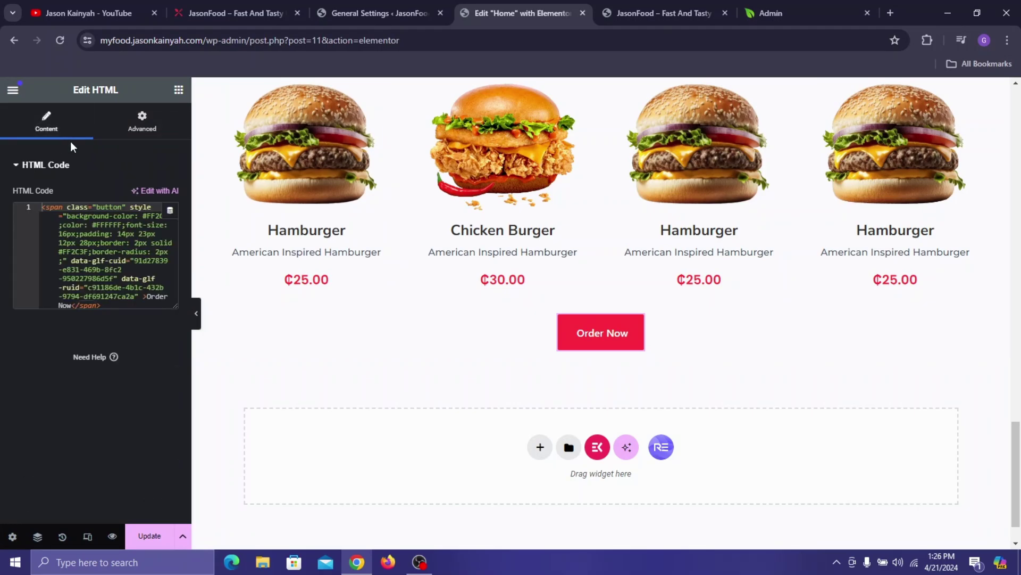
- Change the button's top padding to 7px
left_click(126, 233)
key("BackSpace")
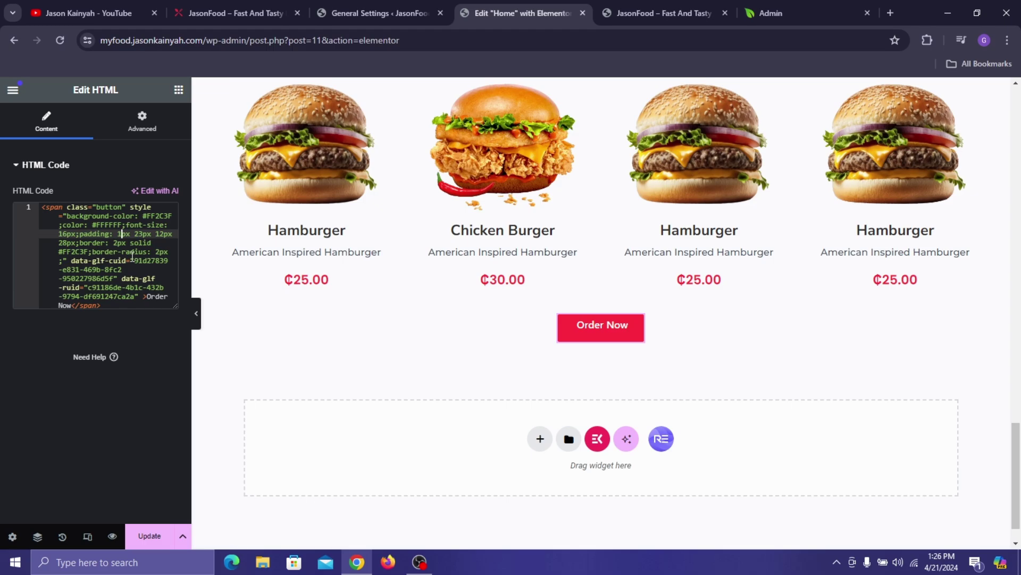
type("0")
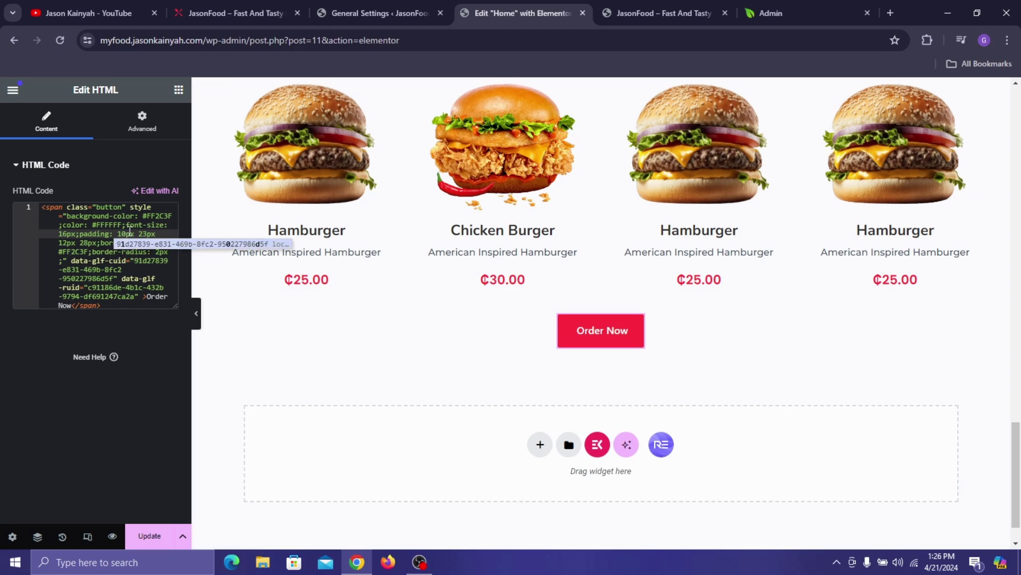
left_click(145, 234)
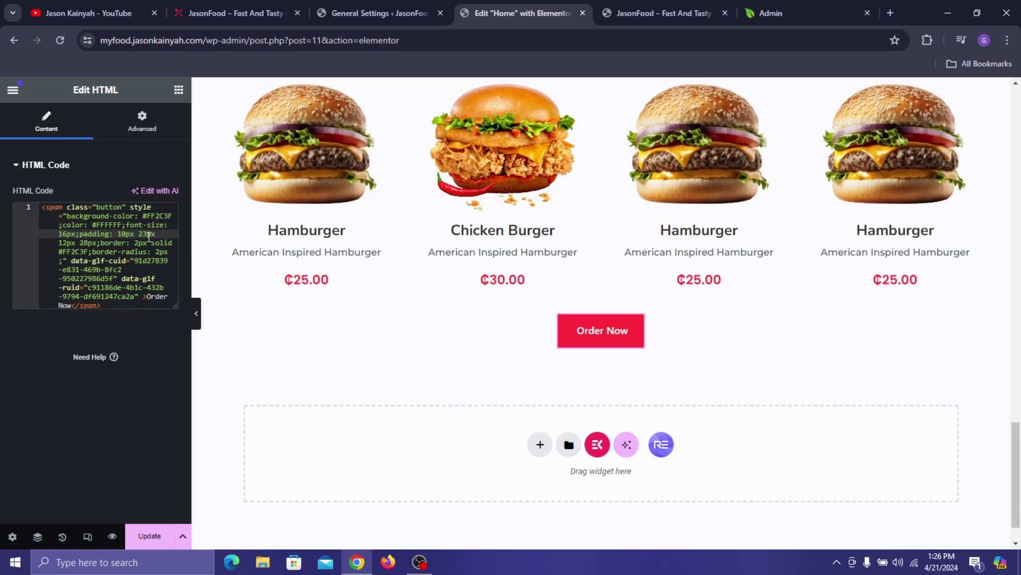
left_click(125, 233)
key("BackSpace")
key("BackSpace")
type("7")
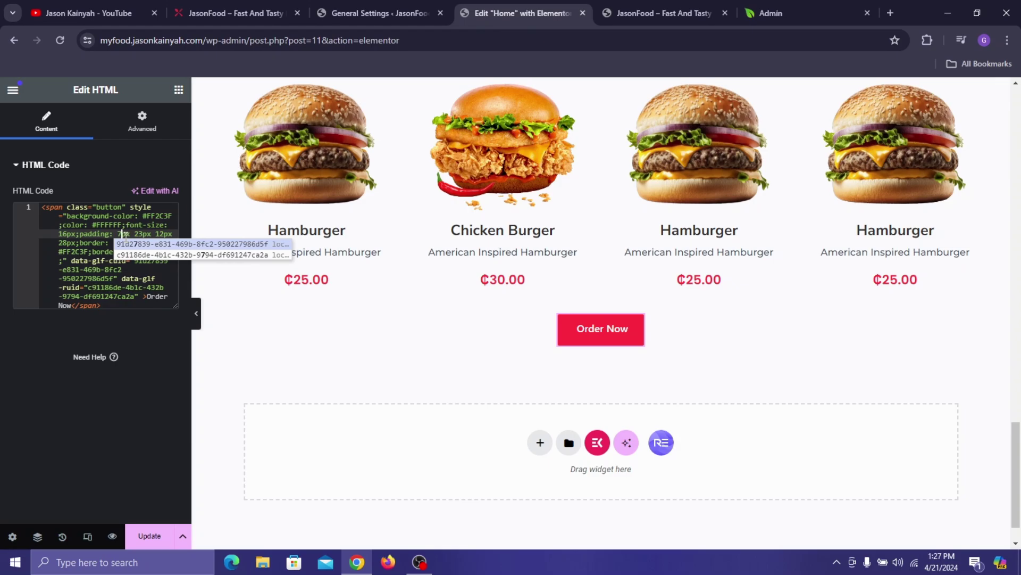
key("Down")
left_click(97, 244)
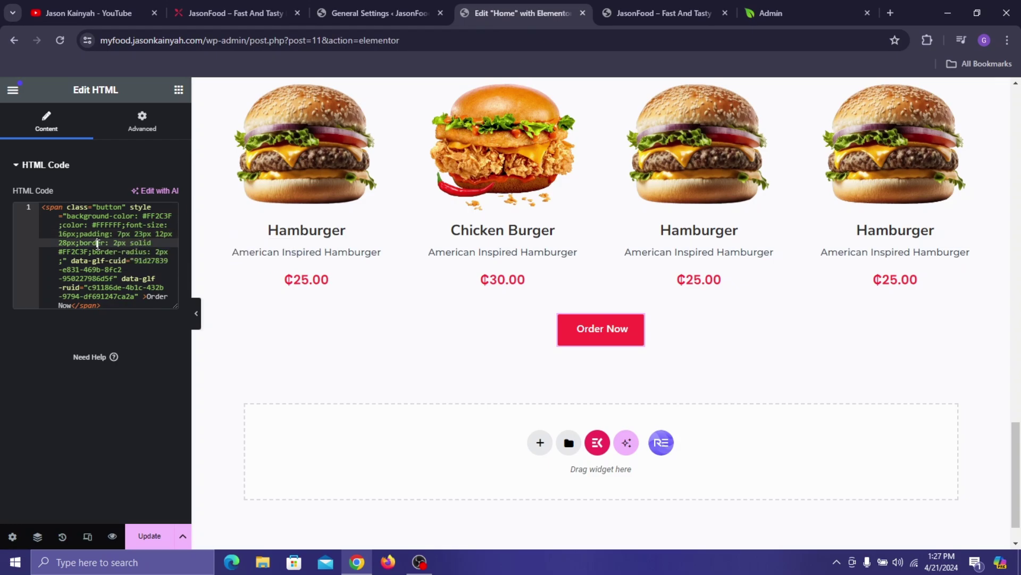
- Set the bottom padding to 7px and side padding to 23px, then update the page
left_click(162, 234)
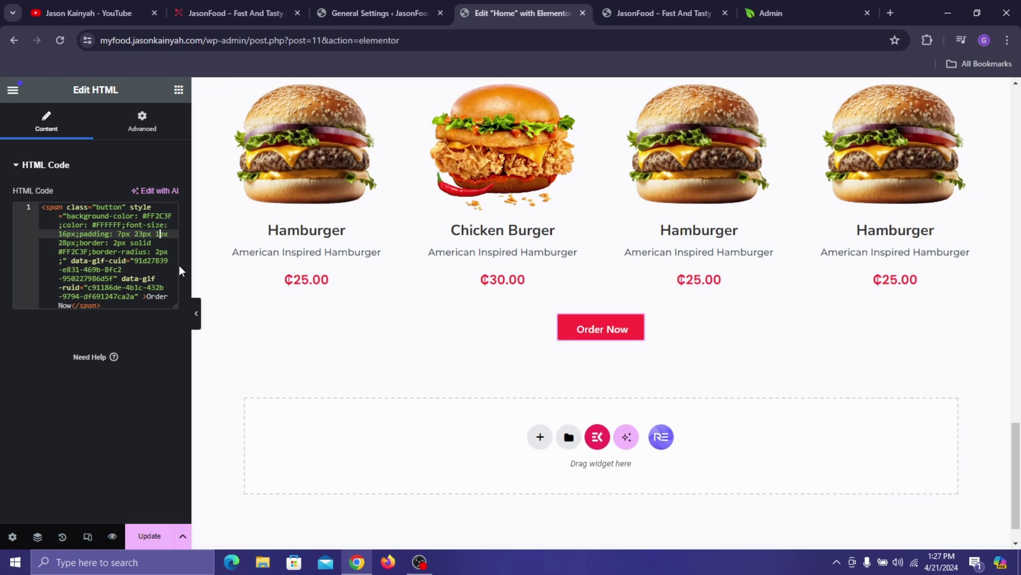
key("BackSpace")
key("BackSpace")
type("7")
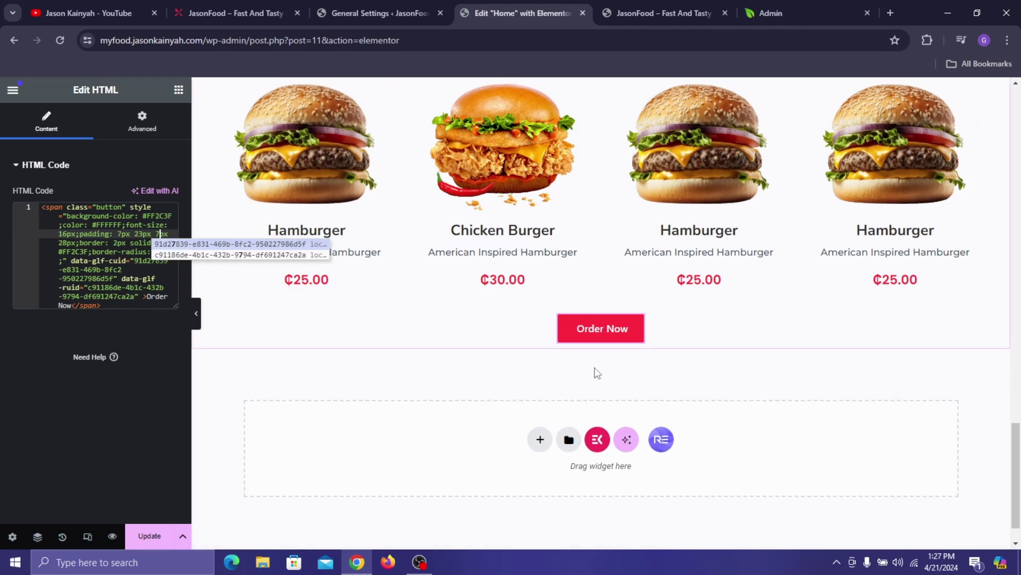
left_click(67, 243)
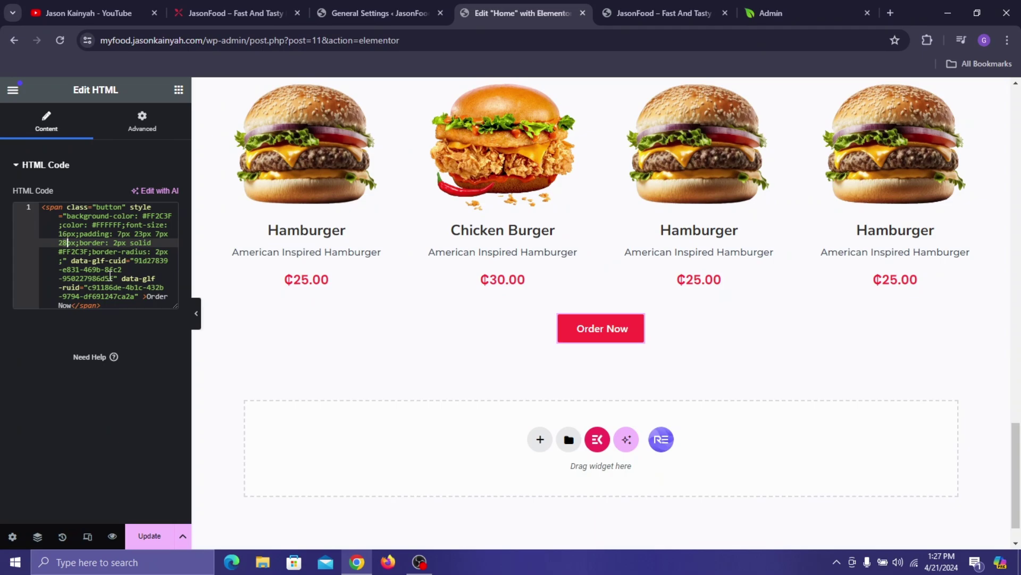
key("BackSpace")
type("3")
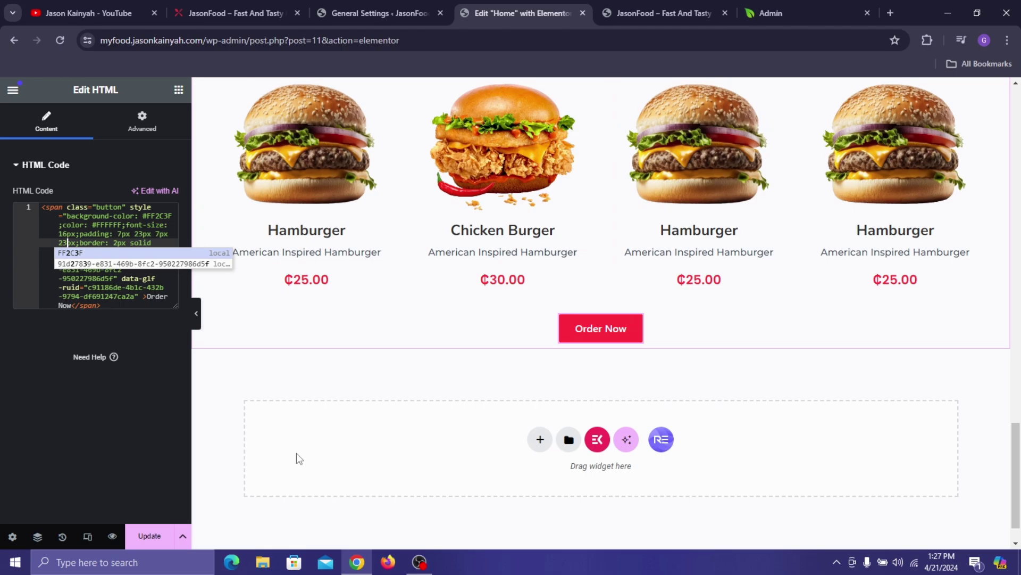
left_click(30, 445)
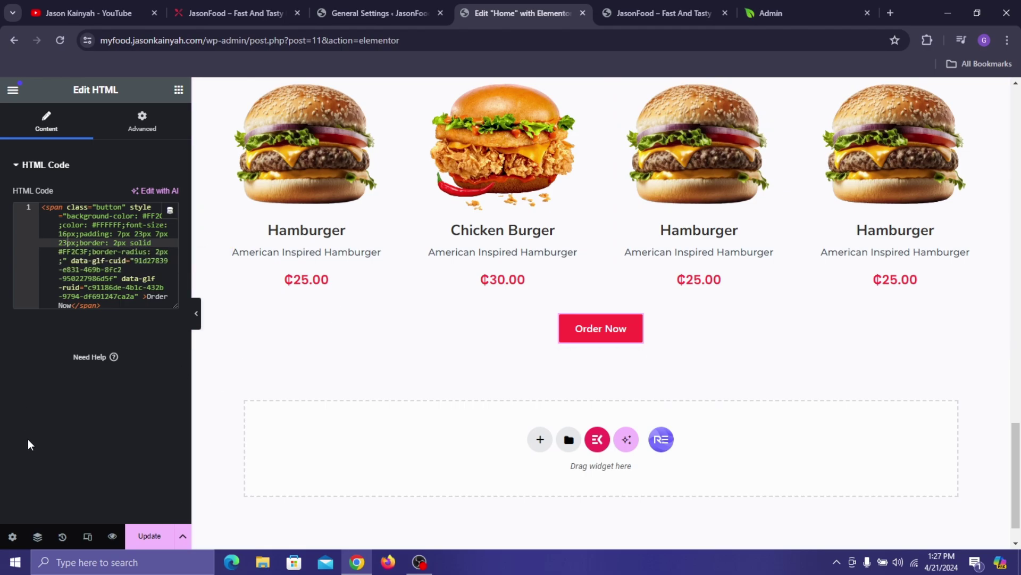
left_click(165, 536)
scroll(500, 211, "up", 3)
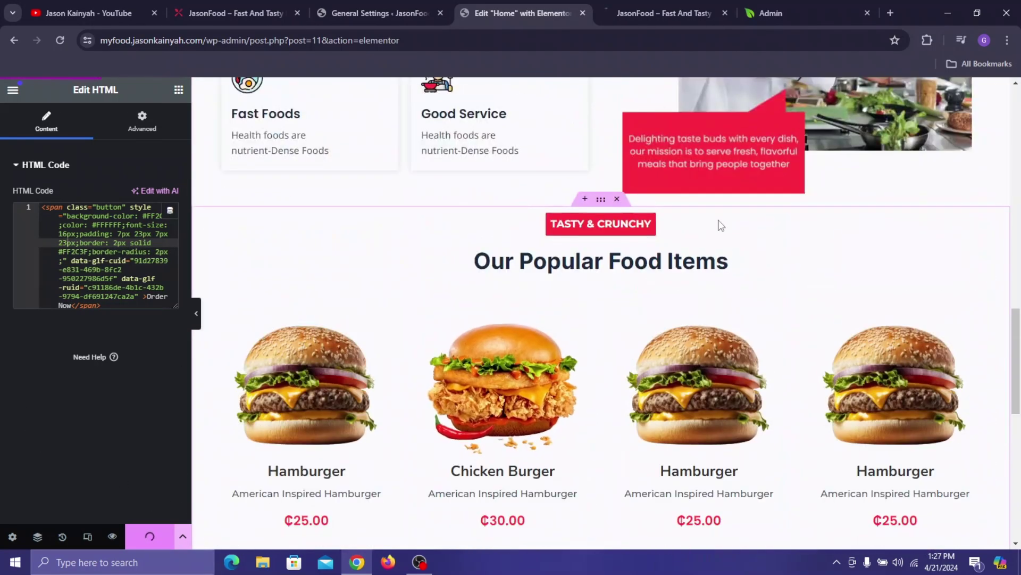
- Unlink the Our Popular Food Items section's margins, set top margin to 60, update, and preview
left_click(606, 203)
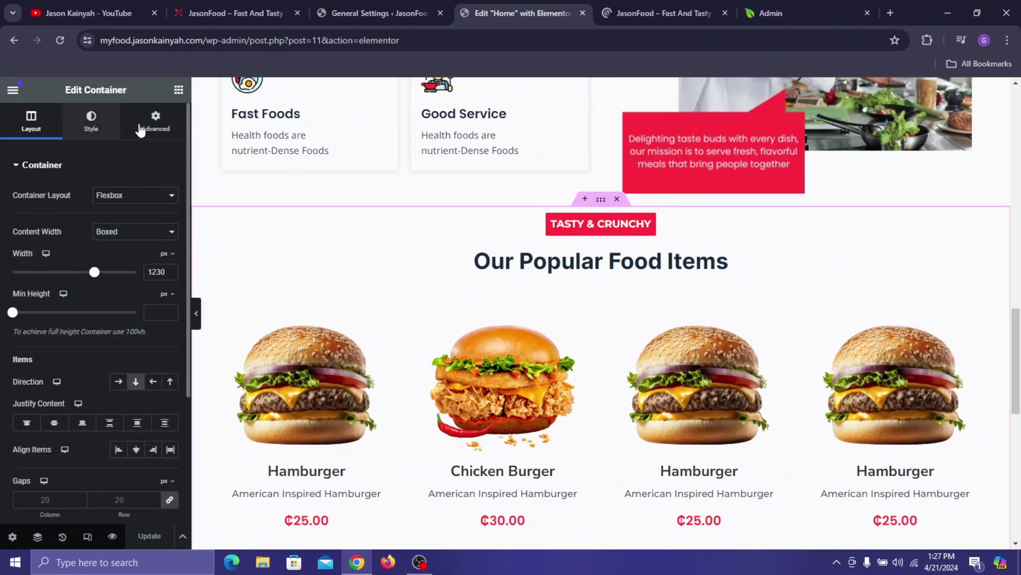
left_click(165, 132)
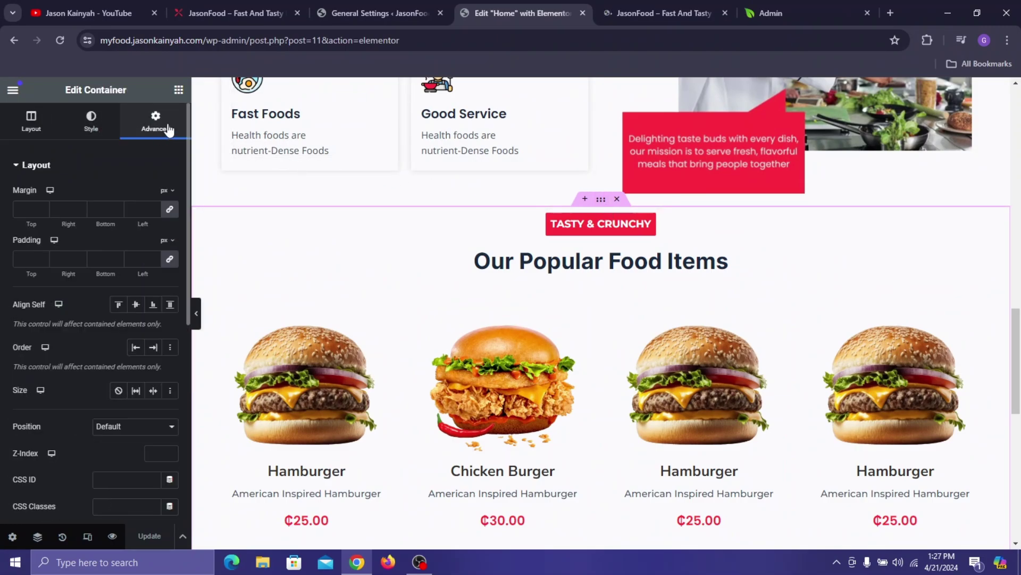
left_click(164, 212)
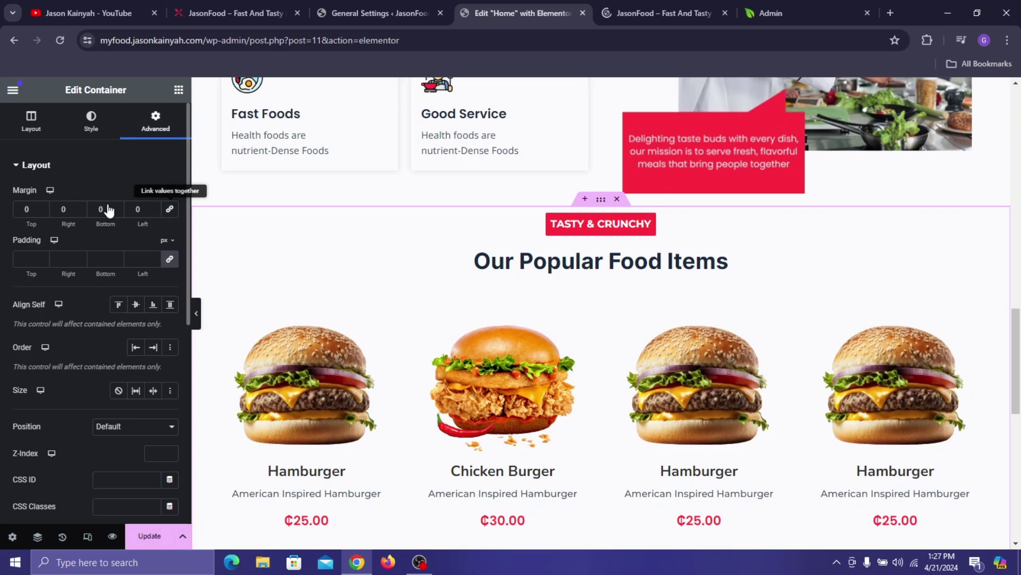
left_click(21, 208)
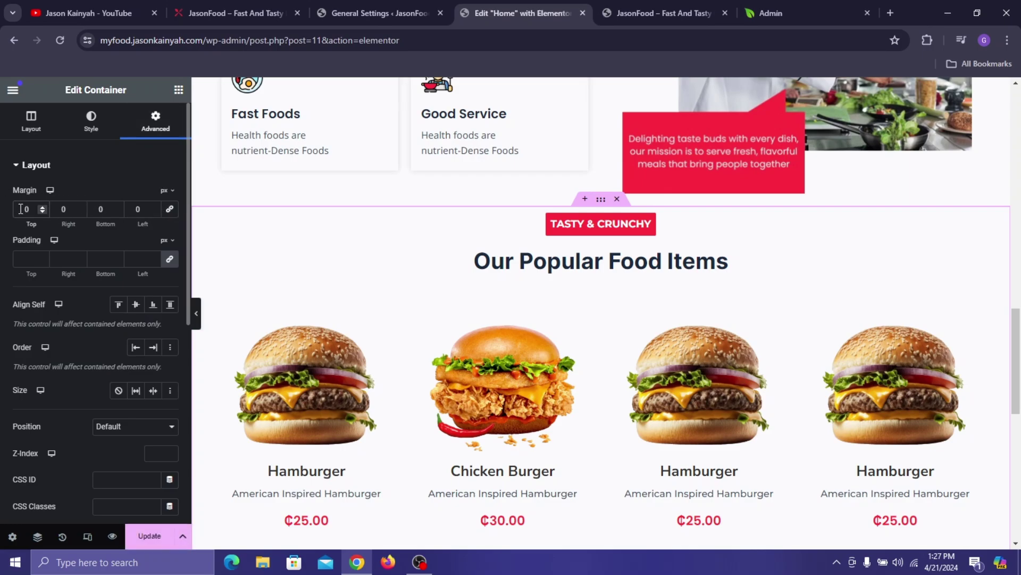
type("6")
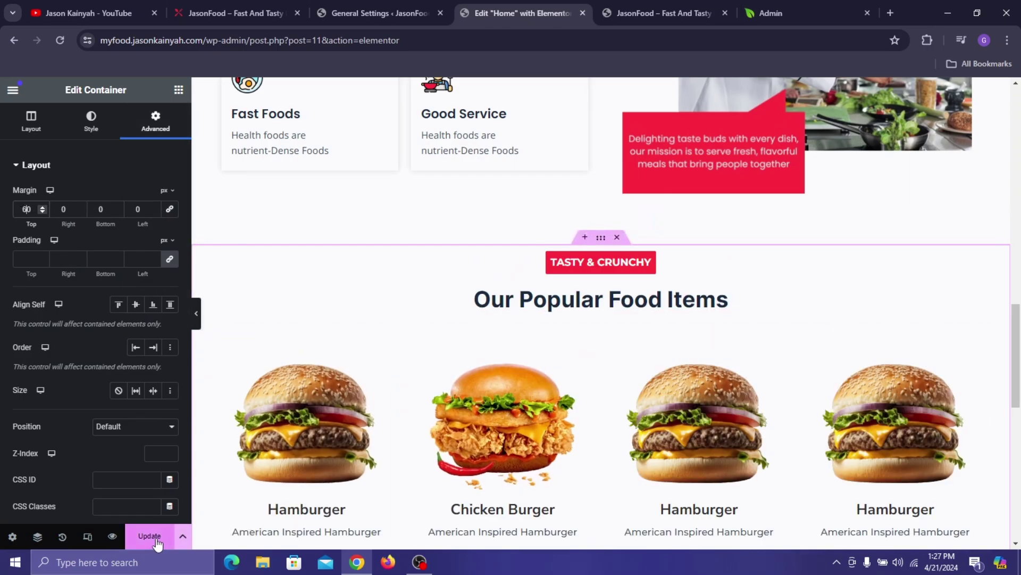
left_click(155, 541)
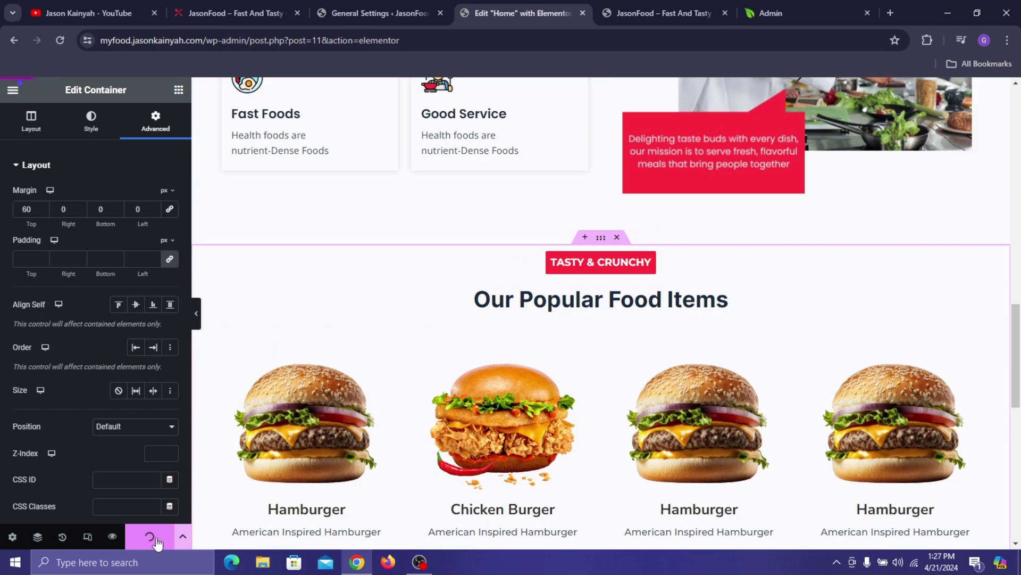
left_click(645, 8)
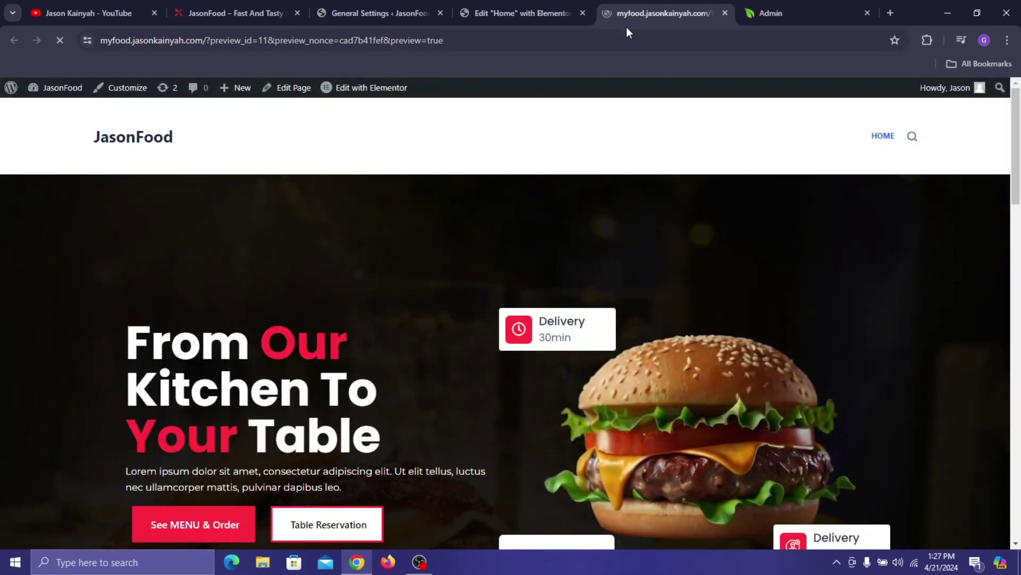
scroll(629, 229, "down", 15)
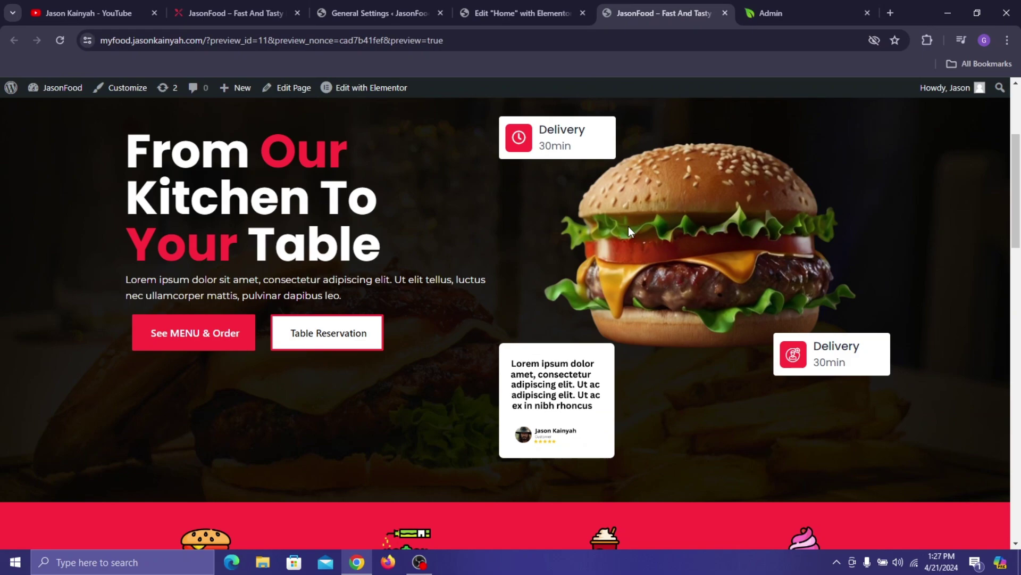
scroll(610, 297, "down", 10)
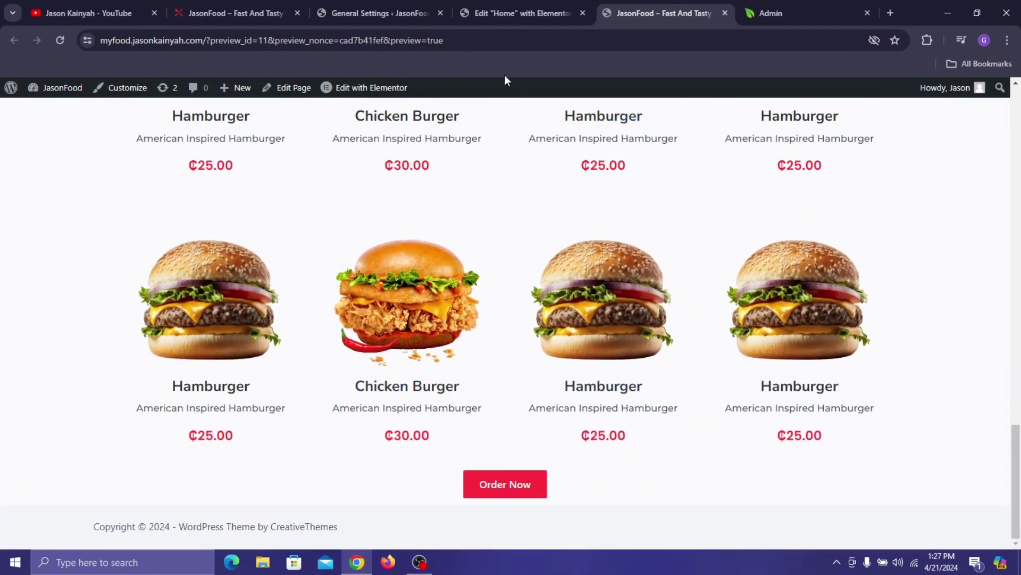
left_click(464, 14)
left_click(242, 13)
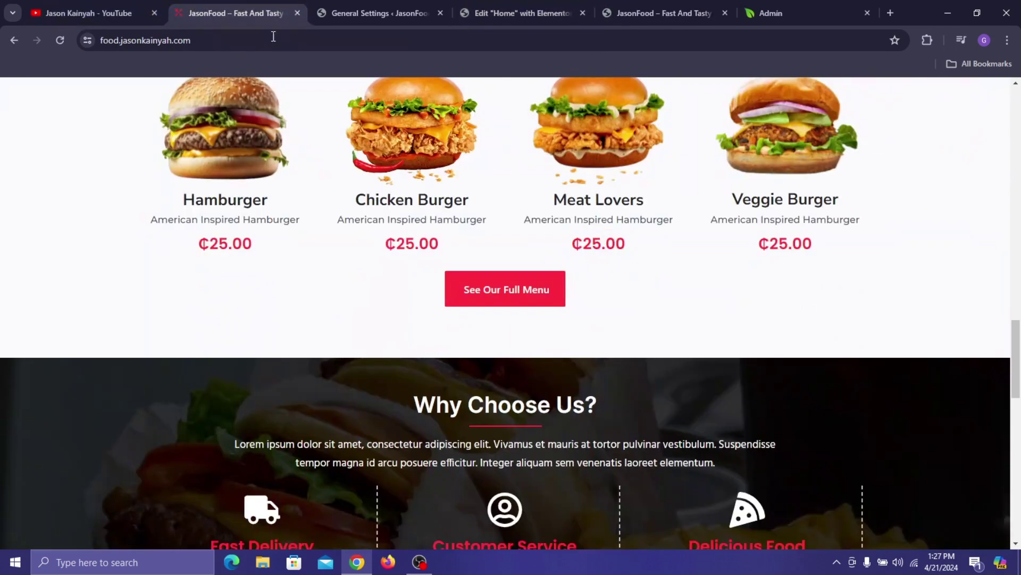
scroll(418, 244, "down", 2)
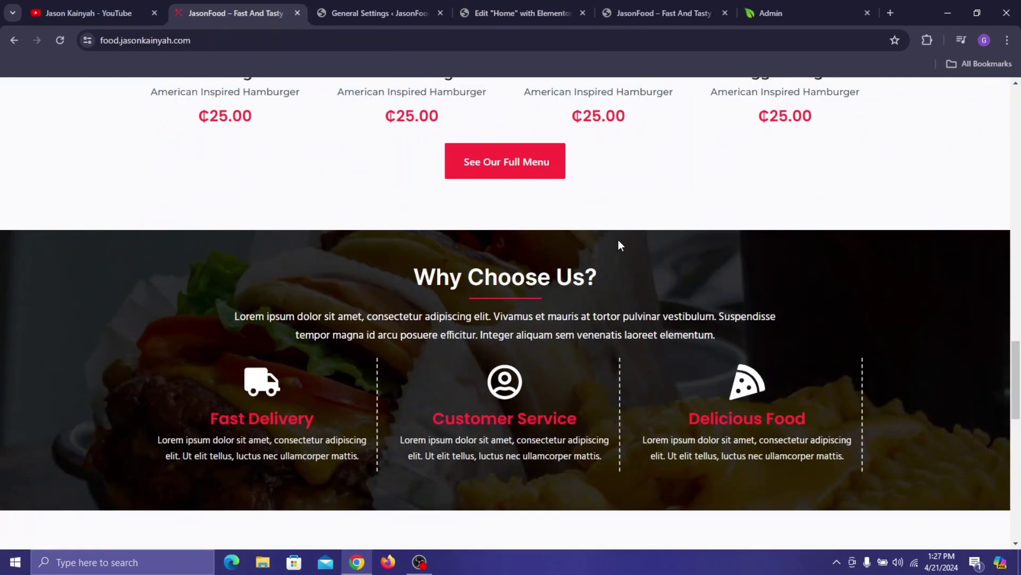
left_click(513, 2)
- Add a new single-column flexbox container below the food items with width 1230
scroll(650, 310, "down", 5)
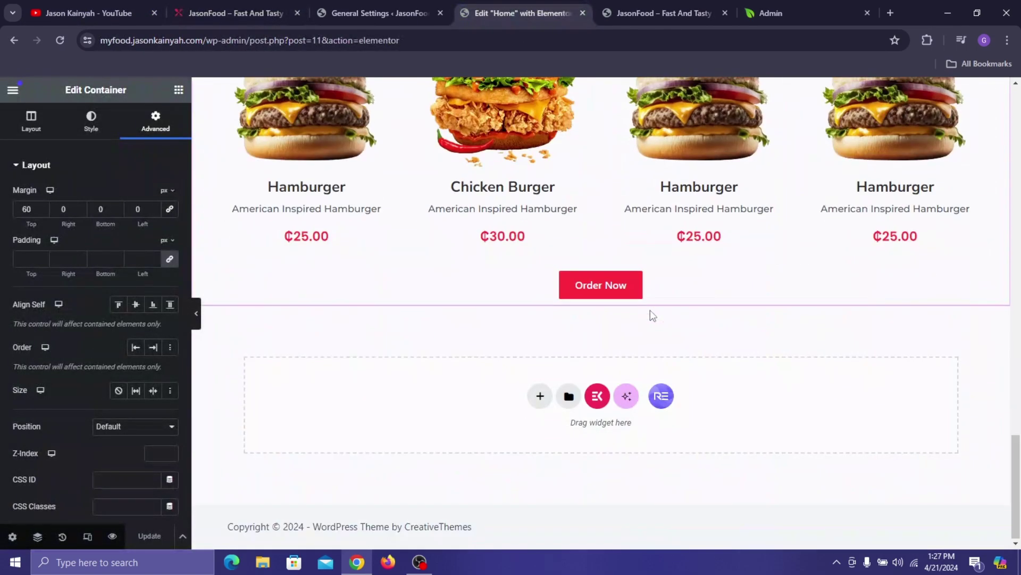
left_click(540, 396)
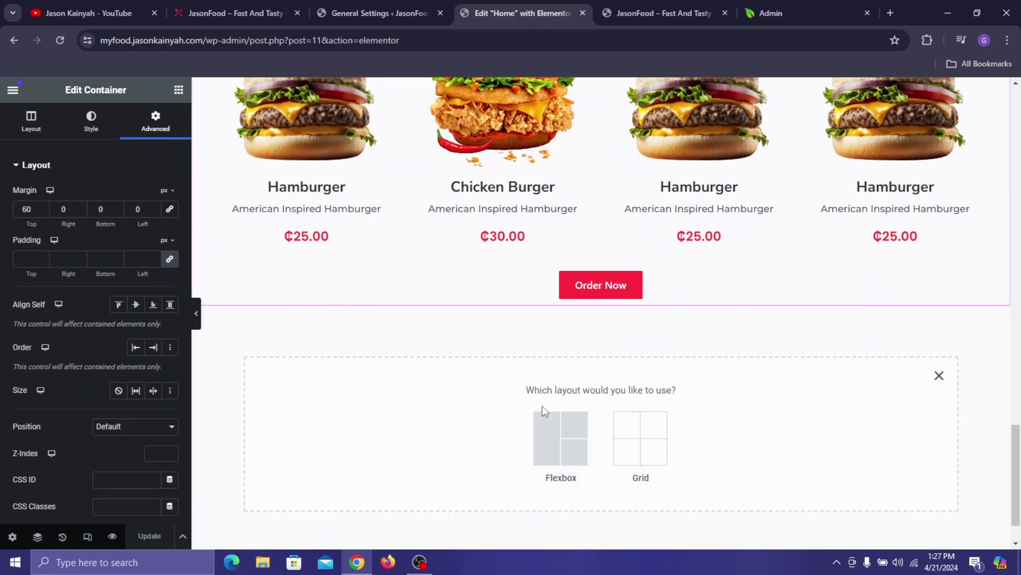
left_click(540, 434)
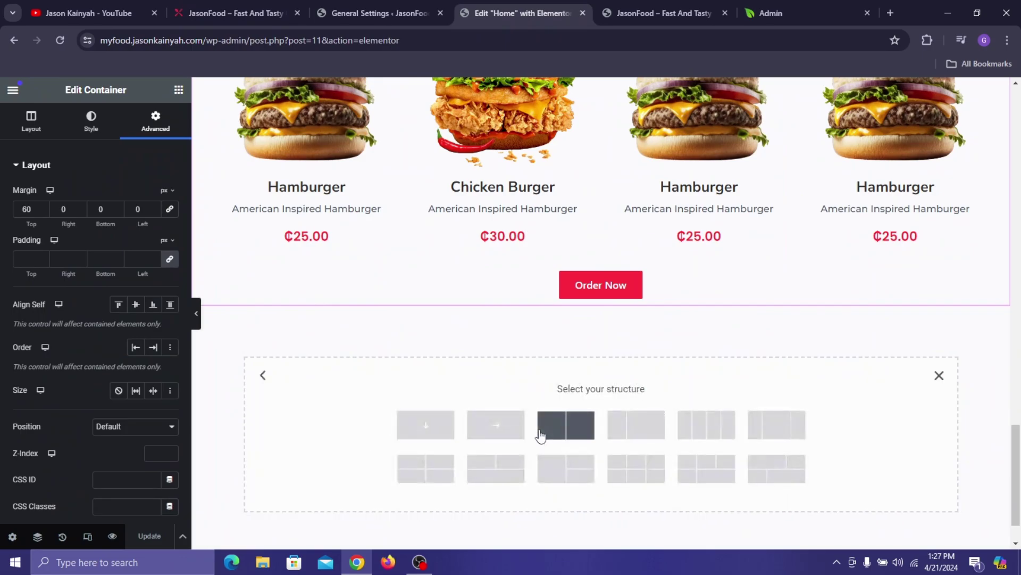
left_click(444, 428)
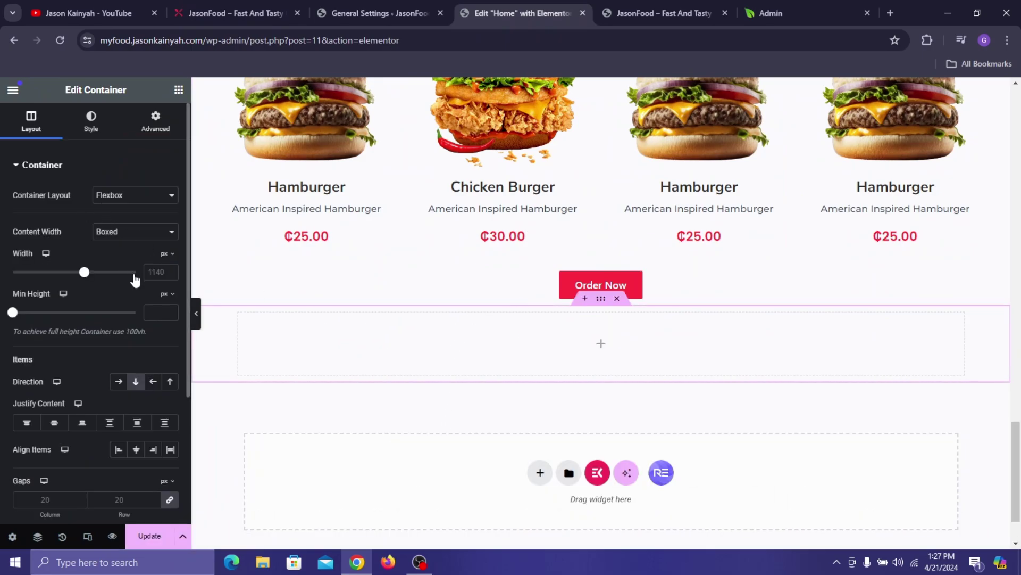
left_click(152, 273)
type("1230")
- Give the container a classic hero-why-choose-us.jpg background, positioned Center Center and sized Cover
left_click(96, 122)
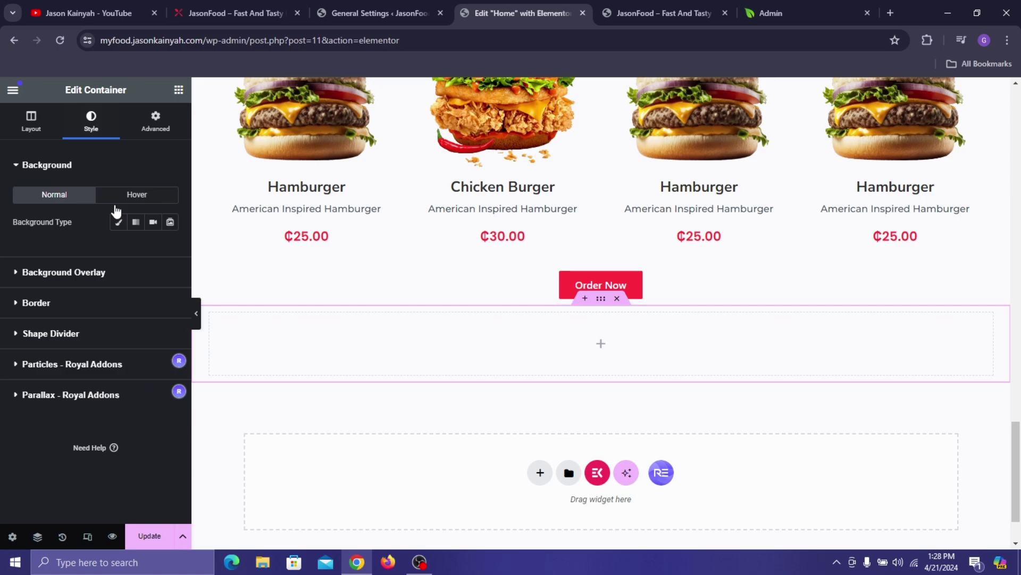
left_click(118, 222)
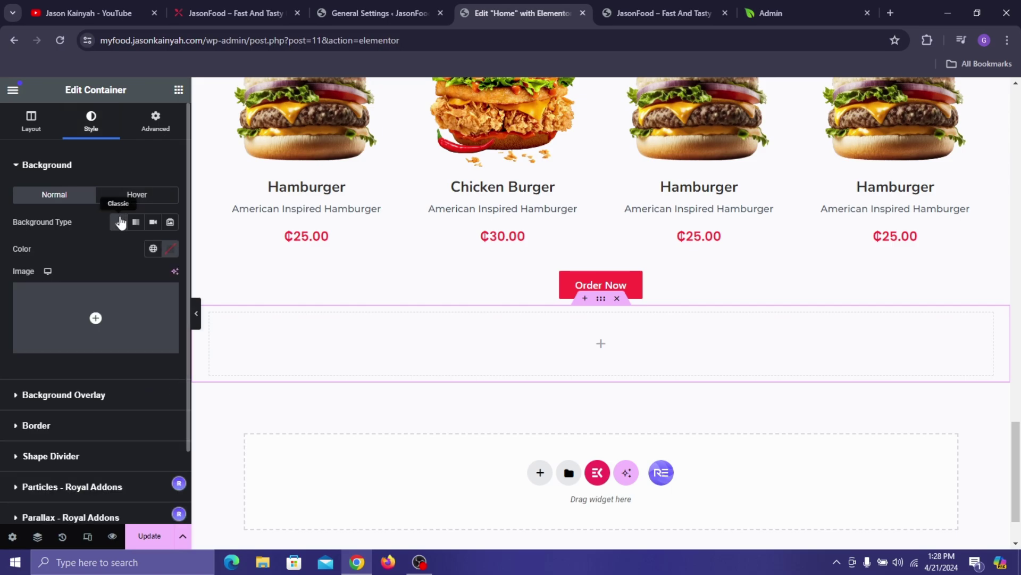
left_click(125, 327)
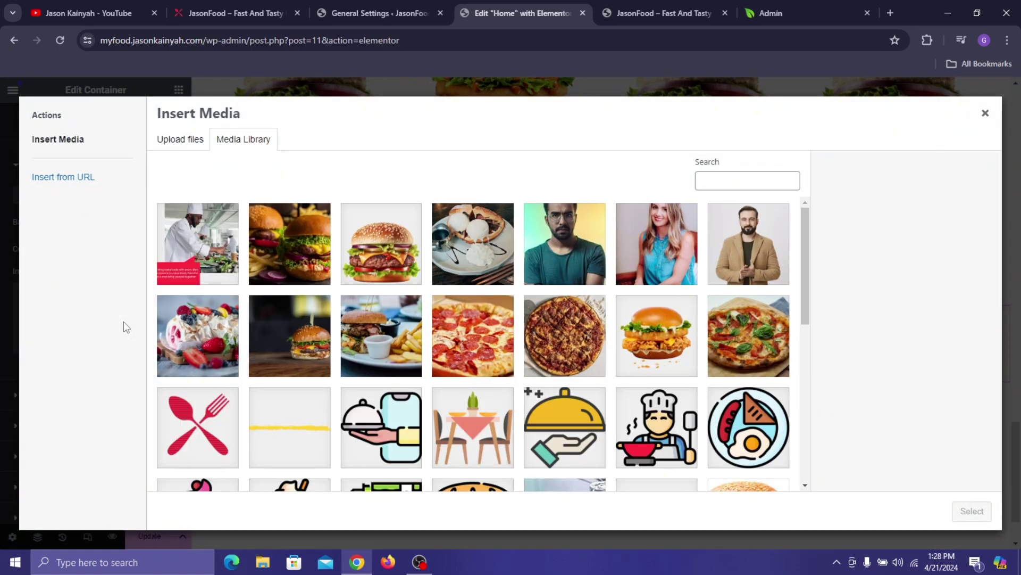
scroll(399, 282, "down", 5)
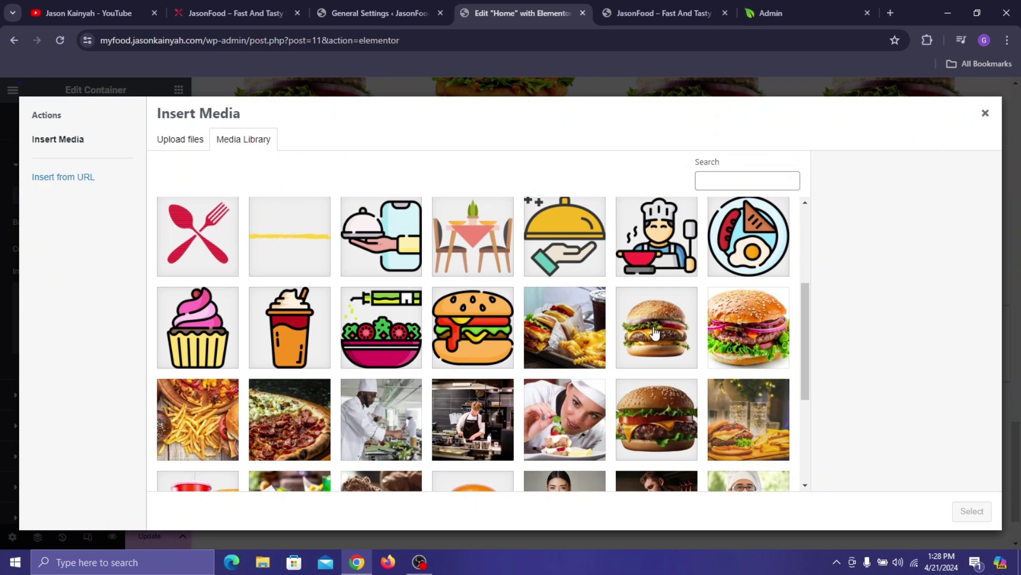
left_click(559, 335)
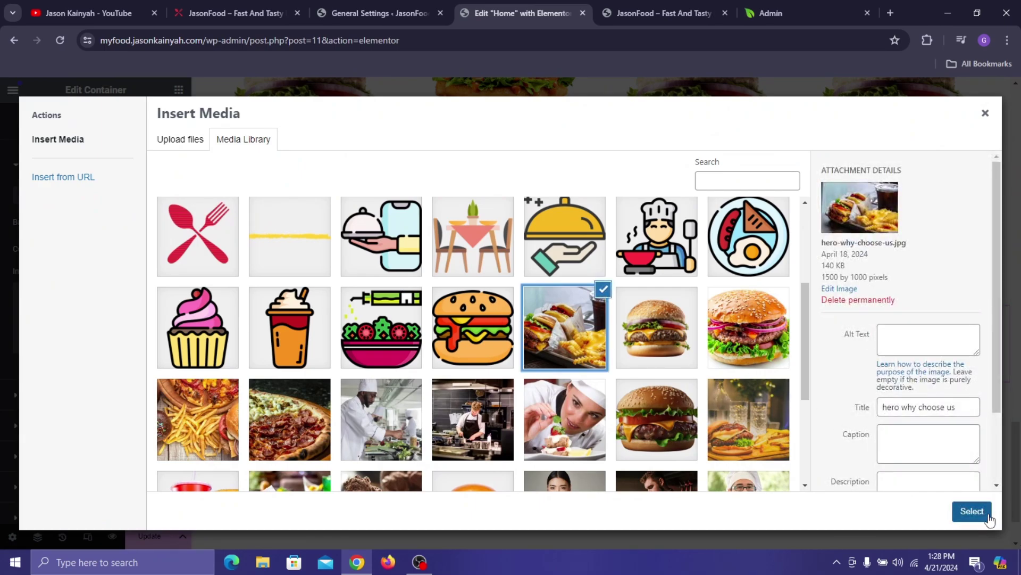
left_click(972, 511)
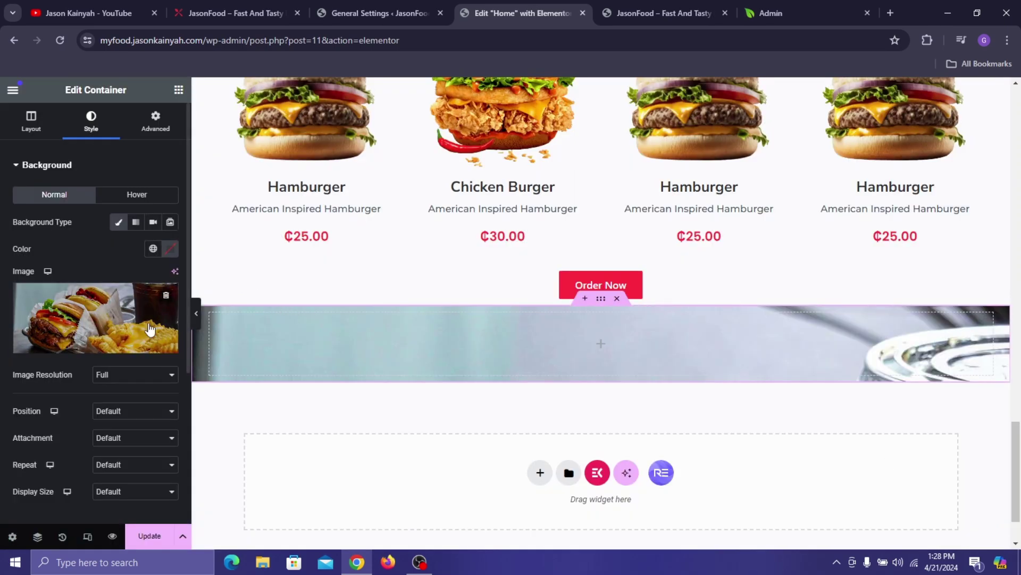
left_click(127, 410)
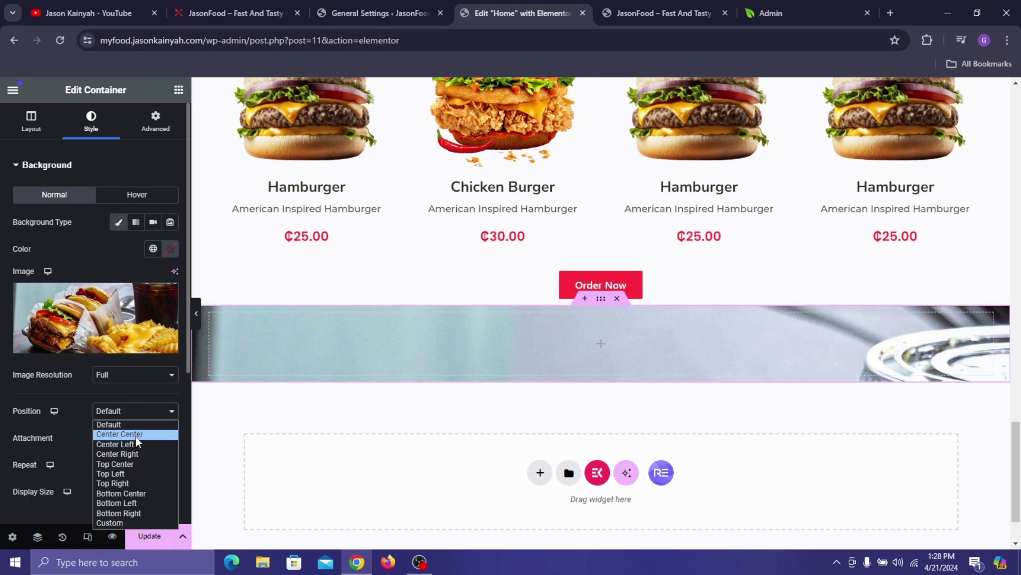
left_click(136, 435)
left_click(121, 496)
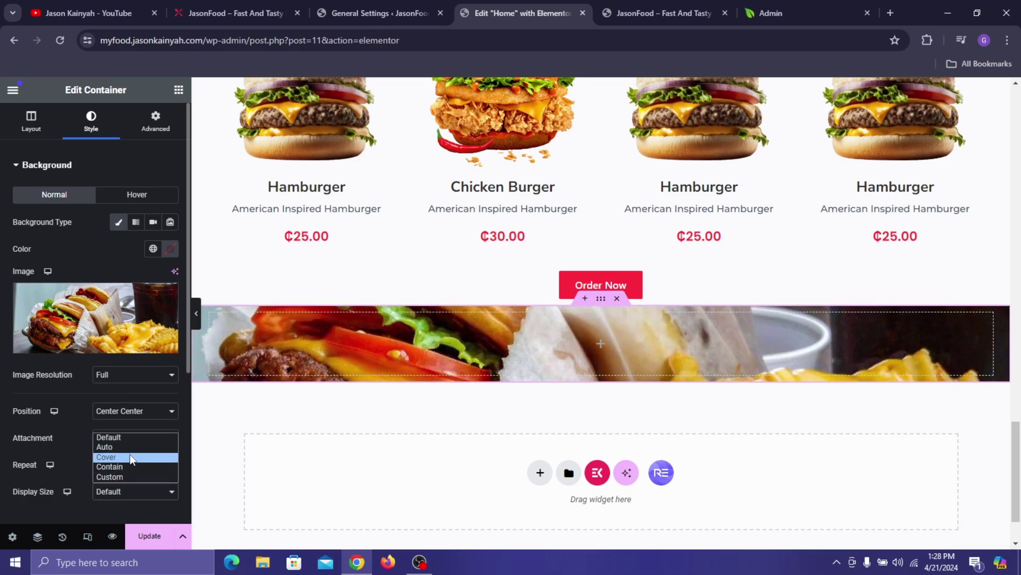
left_click(127, 458)
scroll(110, 400, "down", 3)
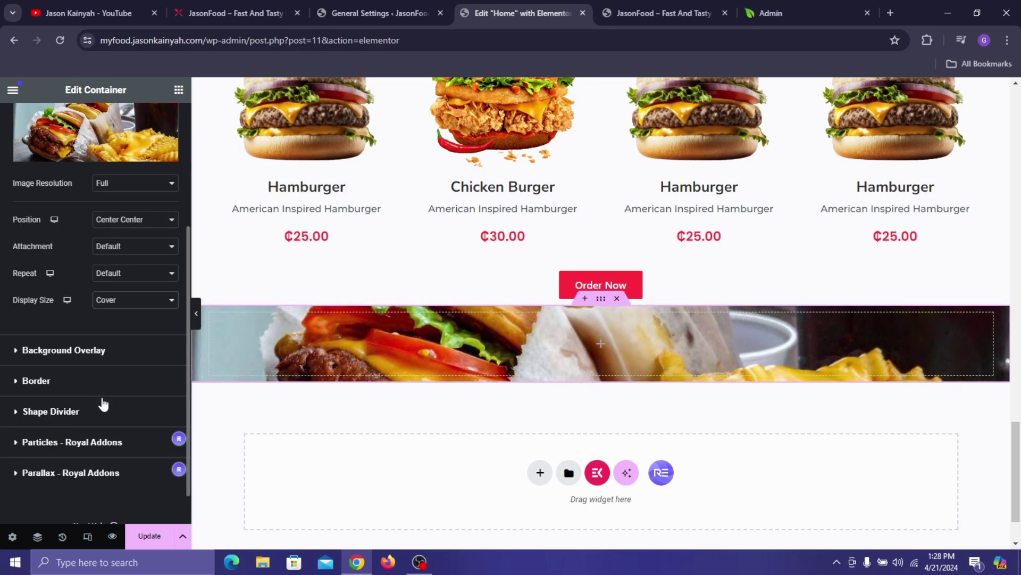
- Add a classic black #000000 background overlay at 0.8 opacity to the banner
left_click(216, 3)
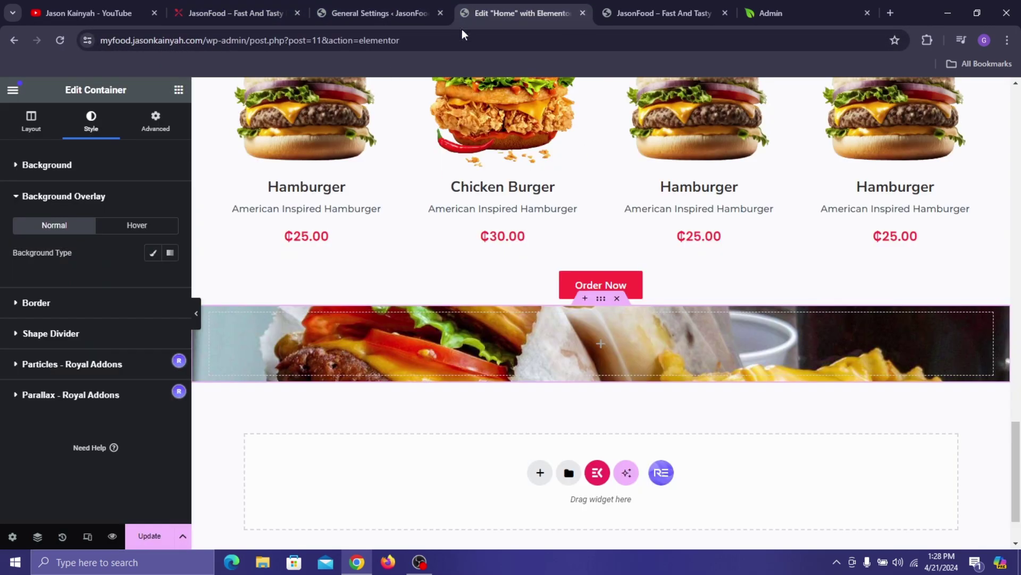
left_click(467, 15)
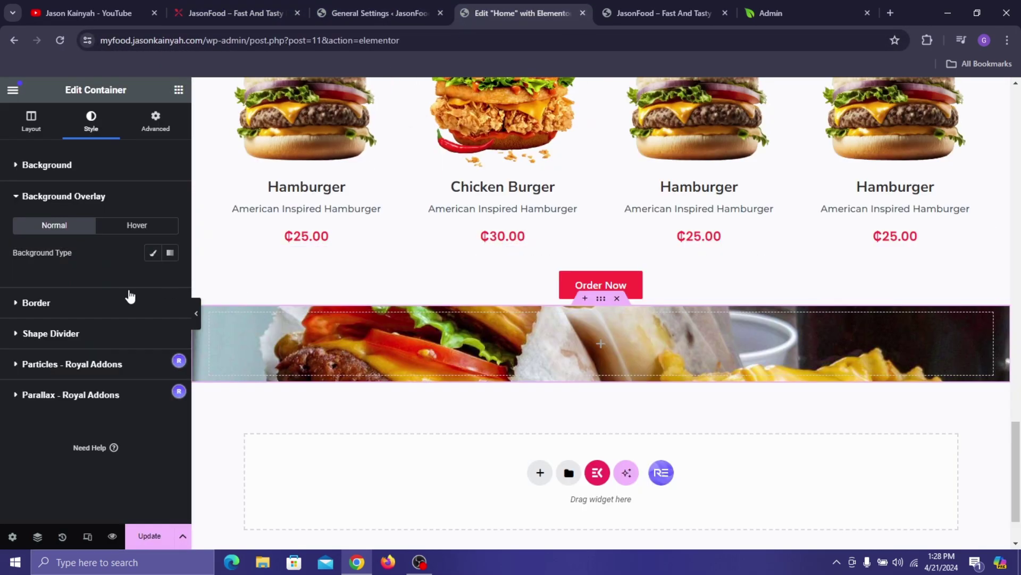
left_click(153, 253)
left_click(167, 283)
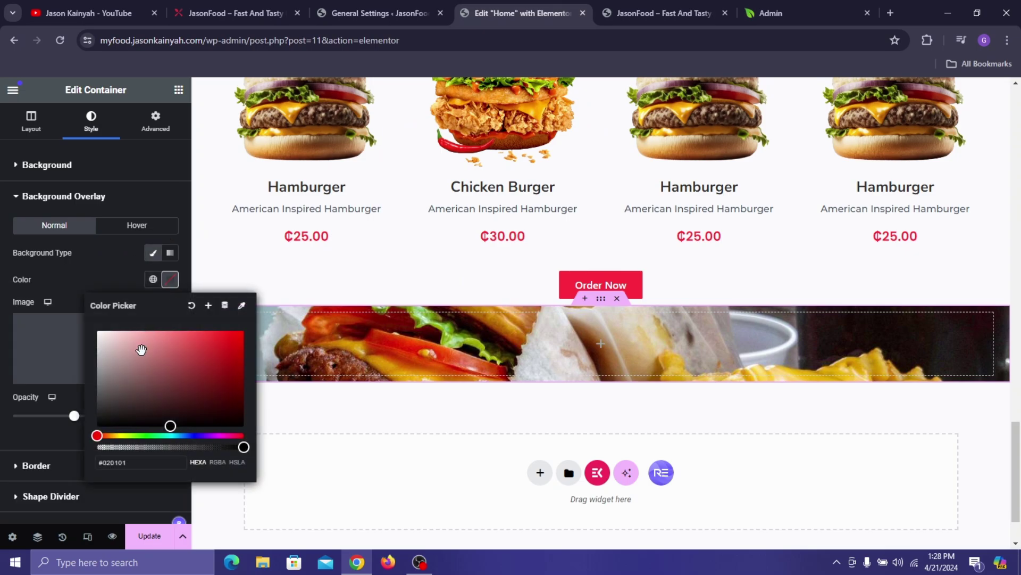
left_click(238, 449)
left_click(244, 425)
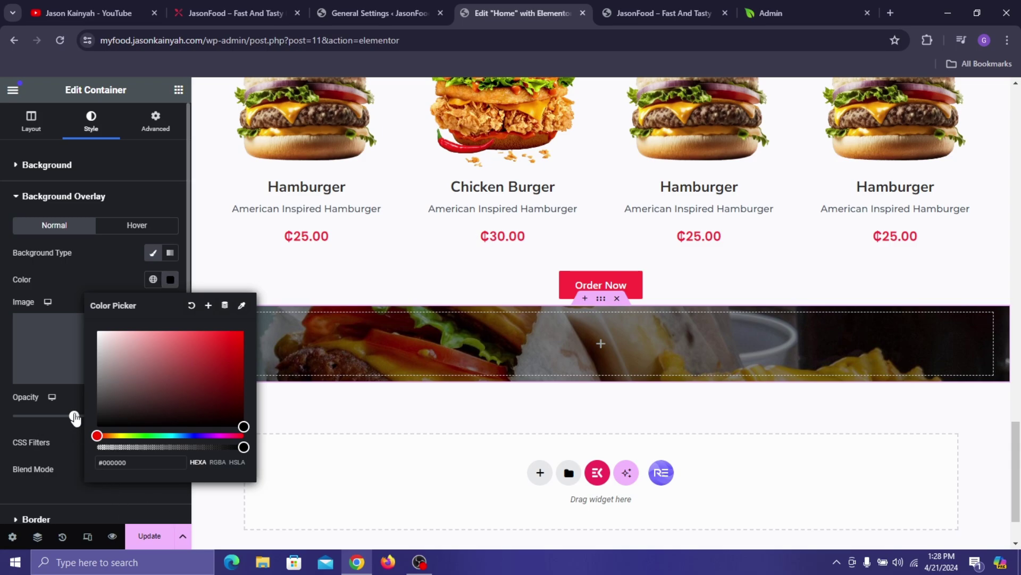
left_click_drag(74, 416, 111, 425)
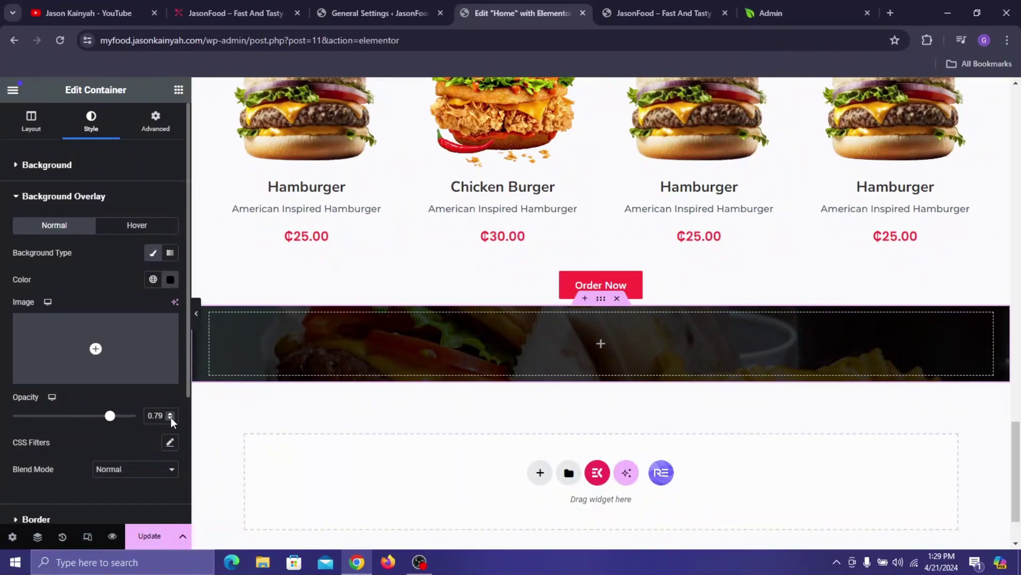
left_click(171, 413)
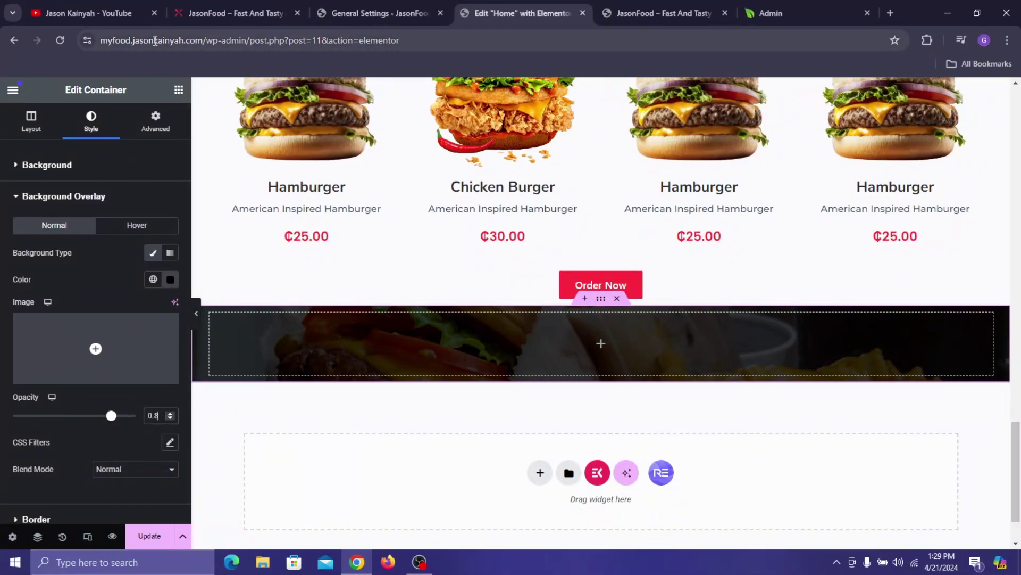
left_click(179, 90)
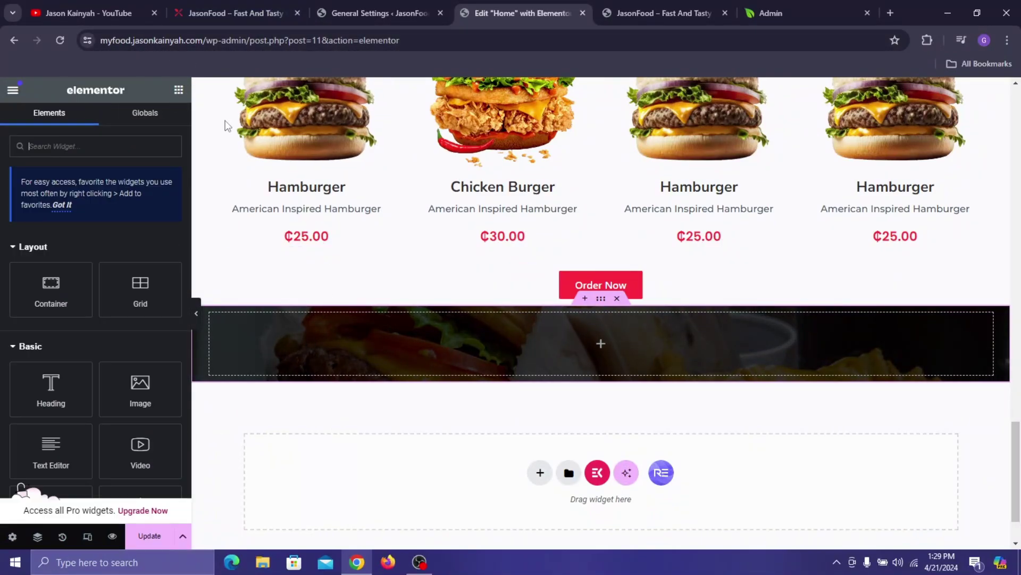
- Add a heading to the banner, try pasting the live site's title, then delete the empty heading
left_click_drag(50, 388, 307, 345)
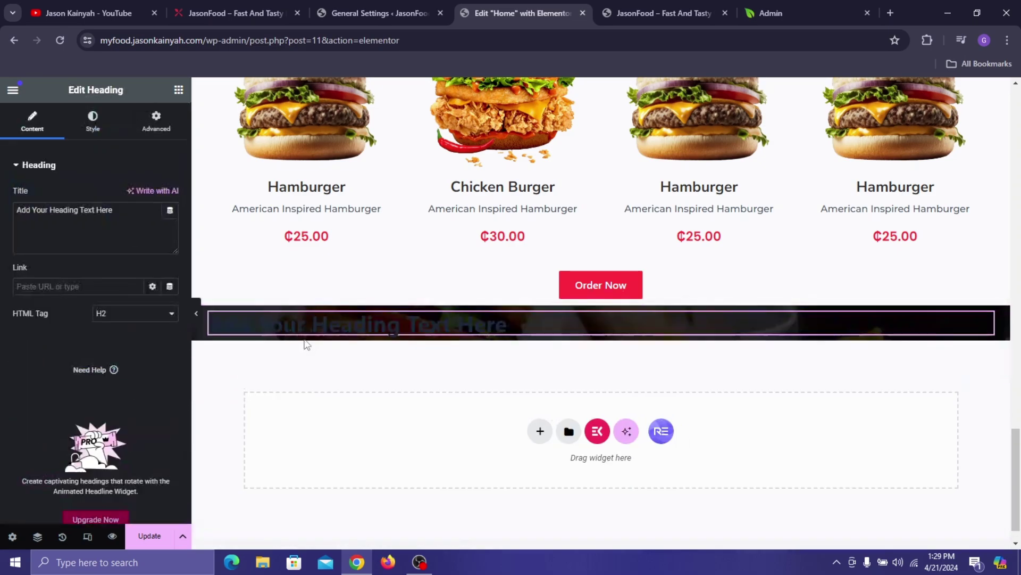
left_click(216, 3)
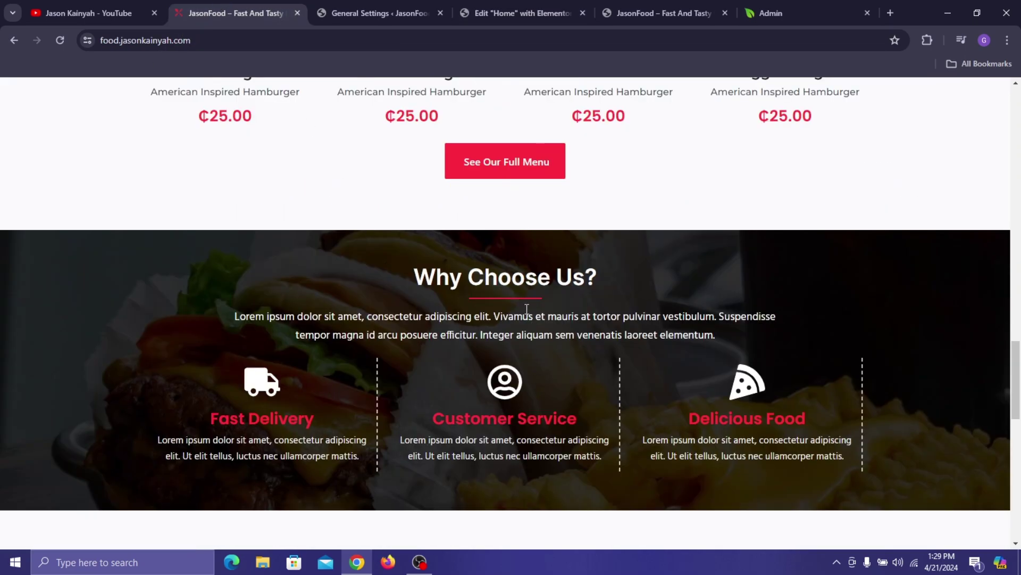
triple_click(520, 283)
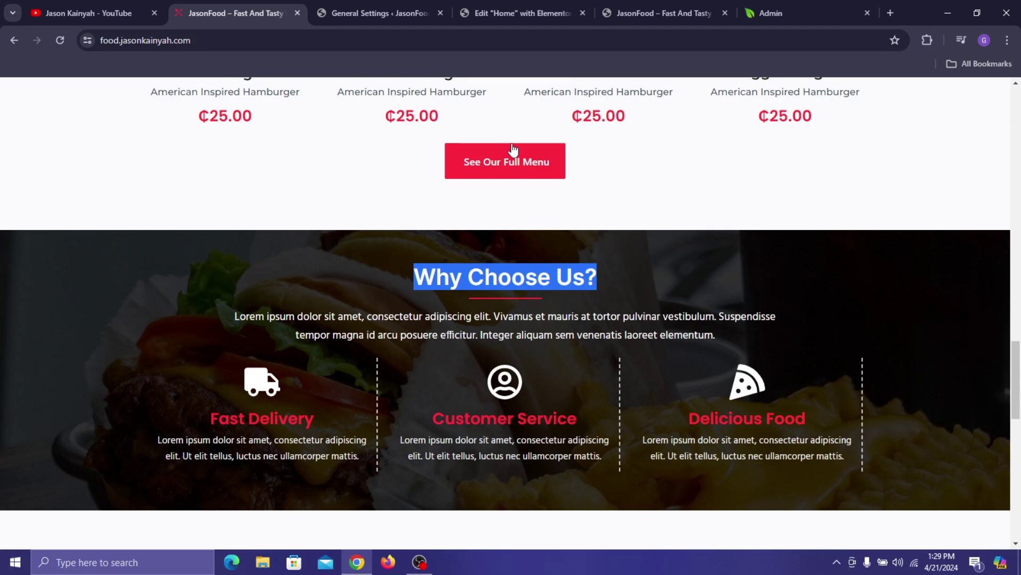
left_click(424, 2)
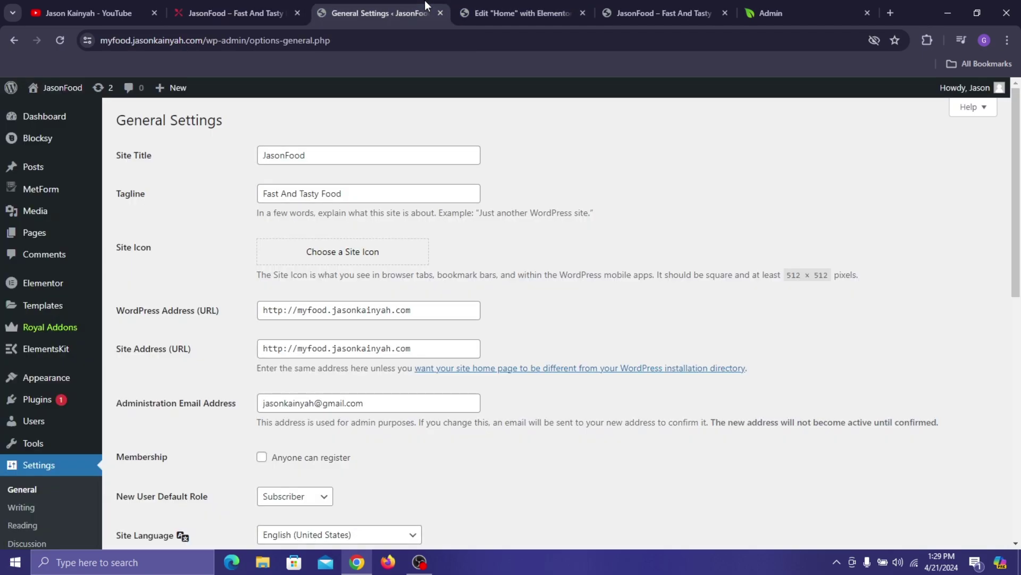
left_click(540, 5)
triple_click(53, 230)
key("ctrl+c")
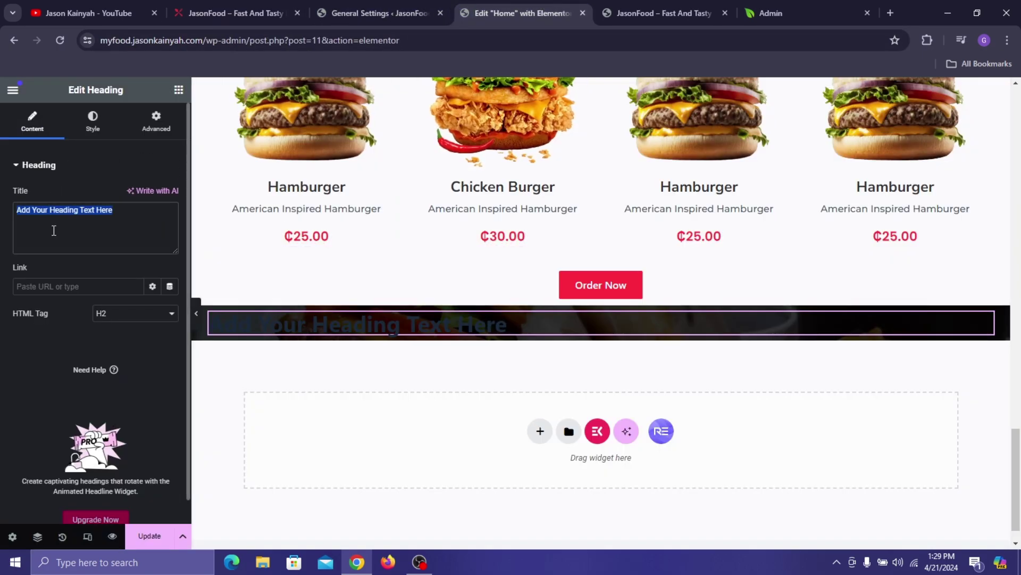
left_click(116, 214)
key("ctrl+v")
key("ctrl+a")
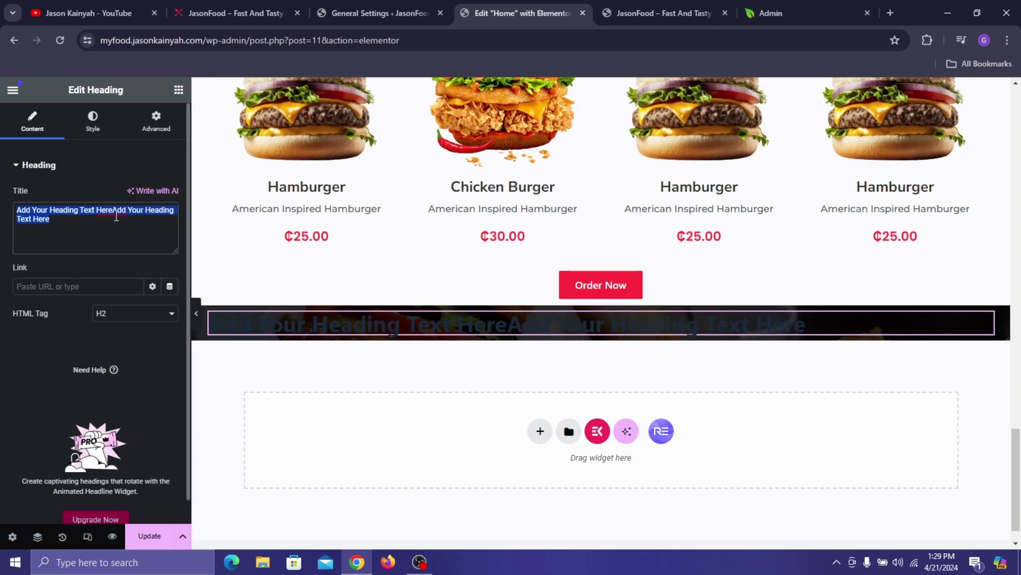
key("BackSpace")
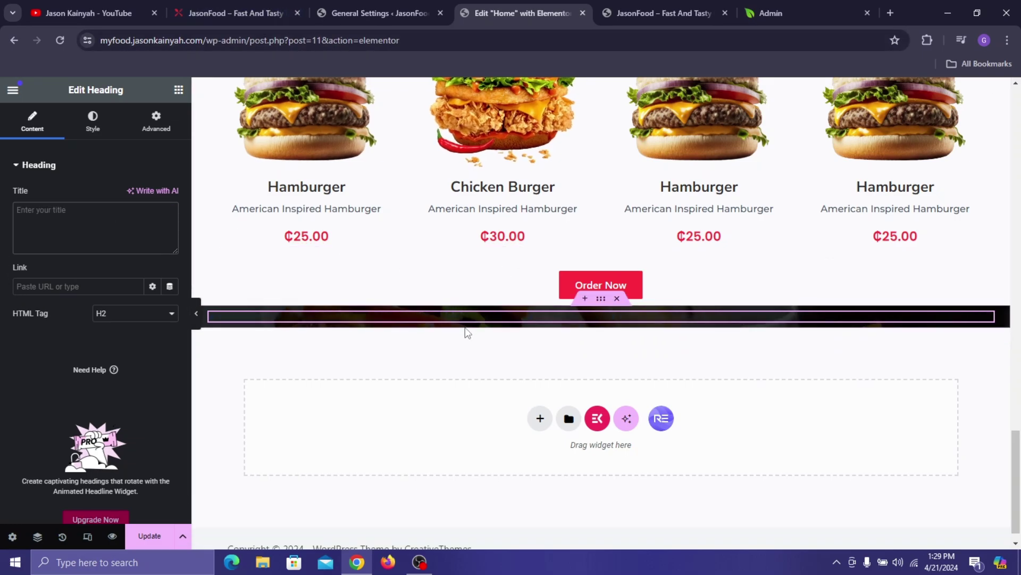
right_click(462, 318)
left_click(503, 533)
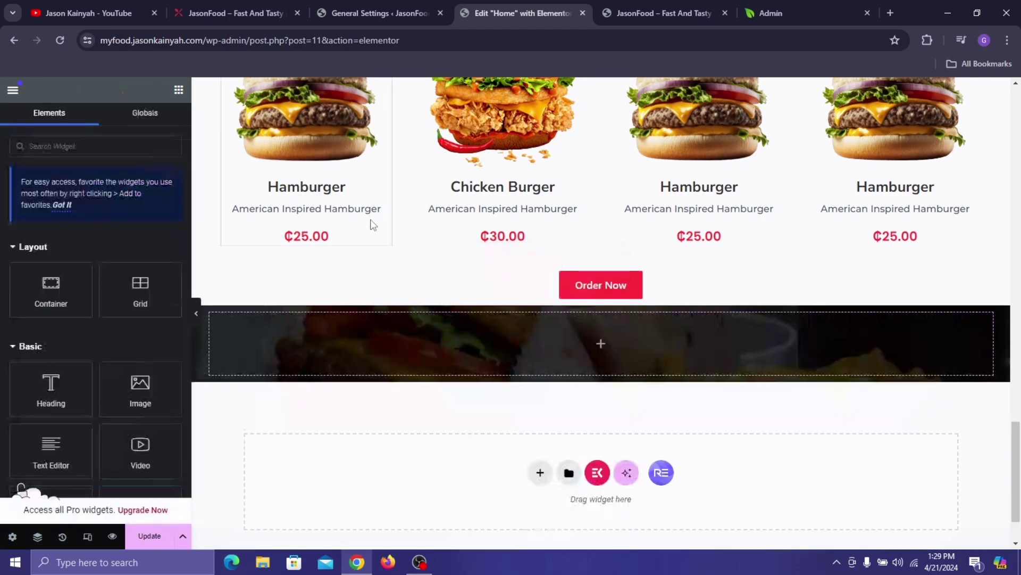
- Copy the Our Popular Food Items heading and paste it into the dark banner
scroll(366, 208, "up", 8)
right_click(567, 219)
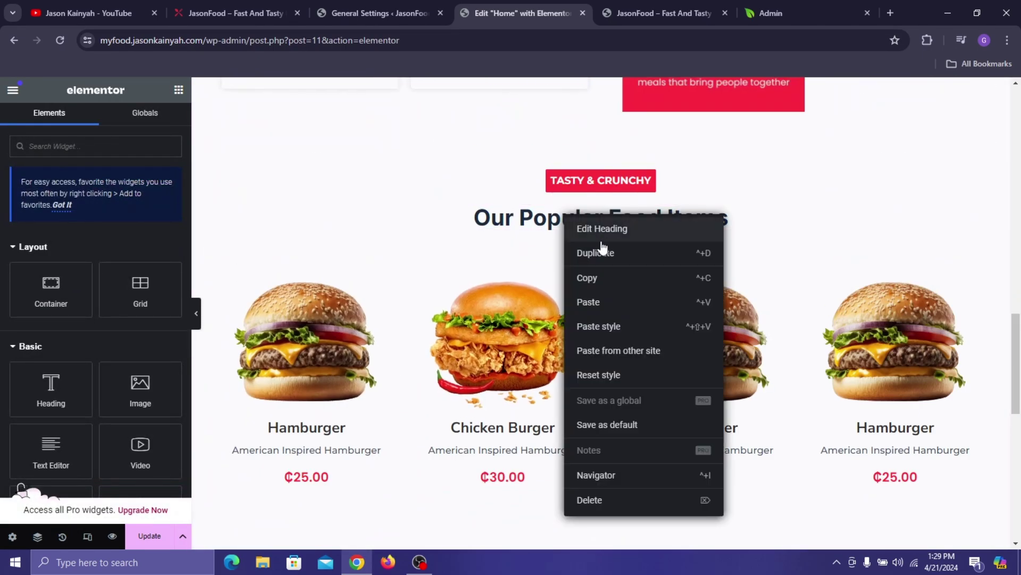
left_click(611, 277)
scroll(612, 281, "down", 10)
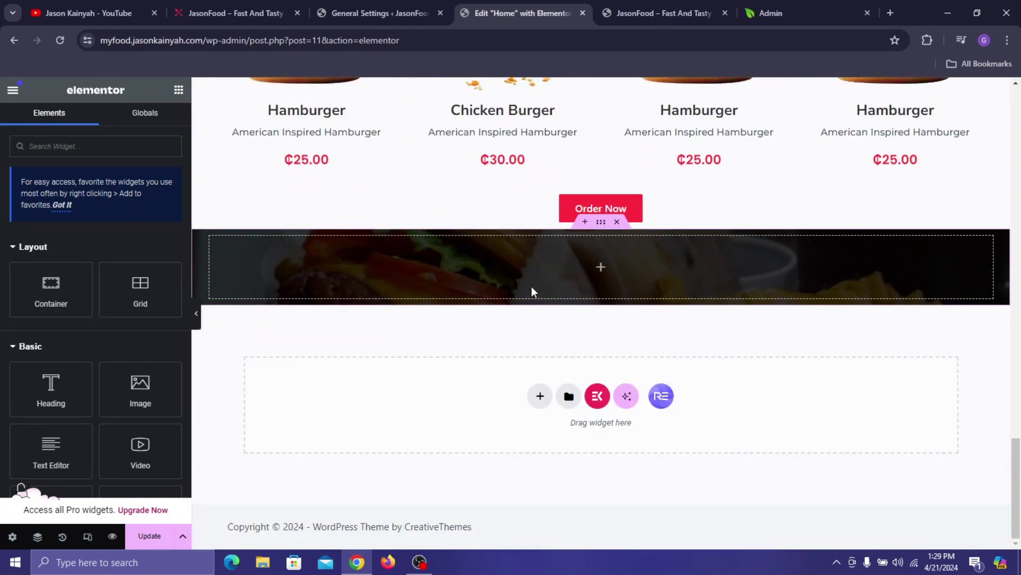
right_click(529, 288)
left_click(536, 310)
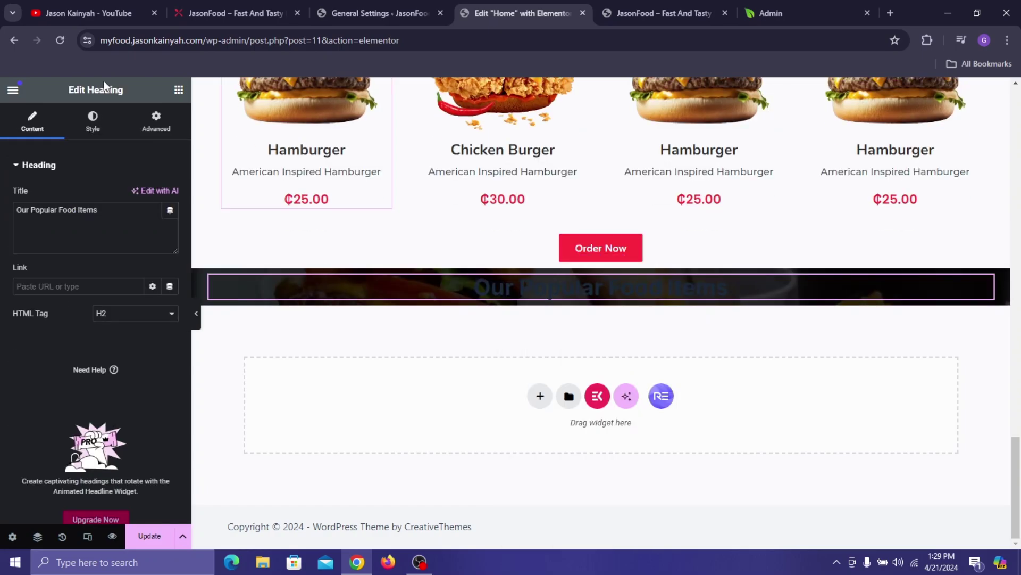
- Set the pasted heading's text colour to white from the global colours
left_click(92, 135)
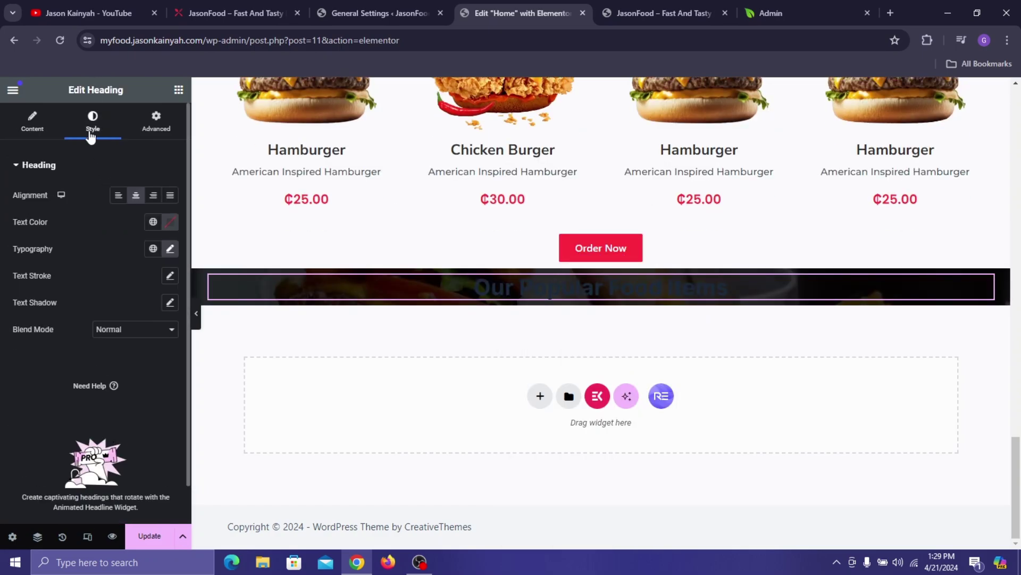
left_click(171, 222)
left_click(150, 213)
left_click(152, 222)
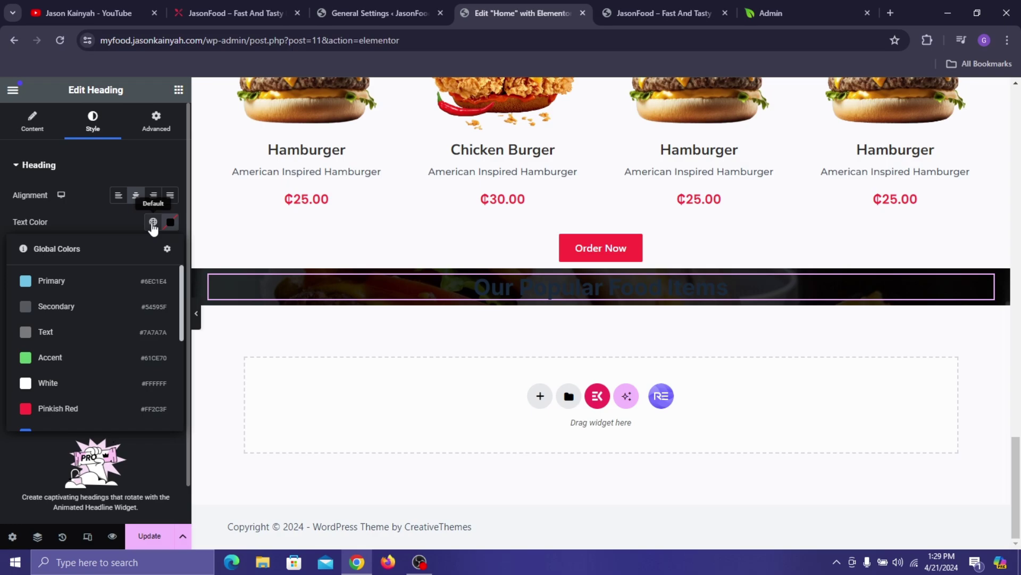
scroll(86, 330, "down", 5)
scroll(77, 322, "up", 3)
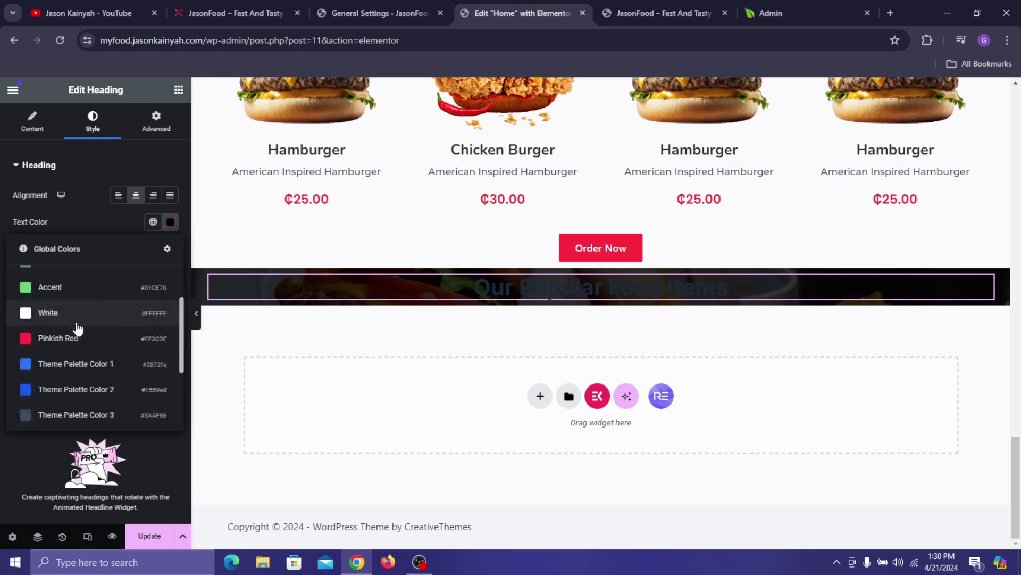
left_click(67, 314)
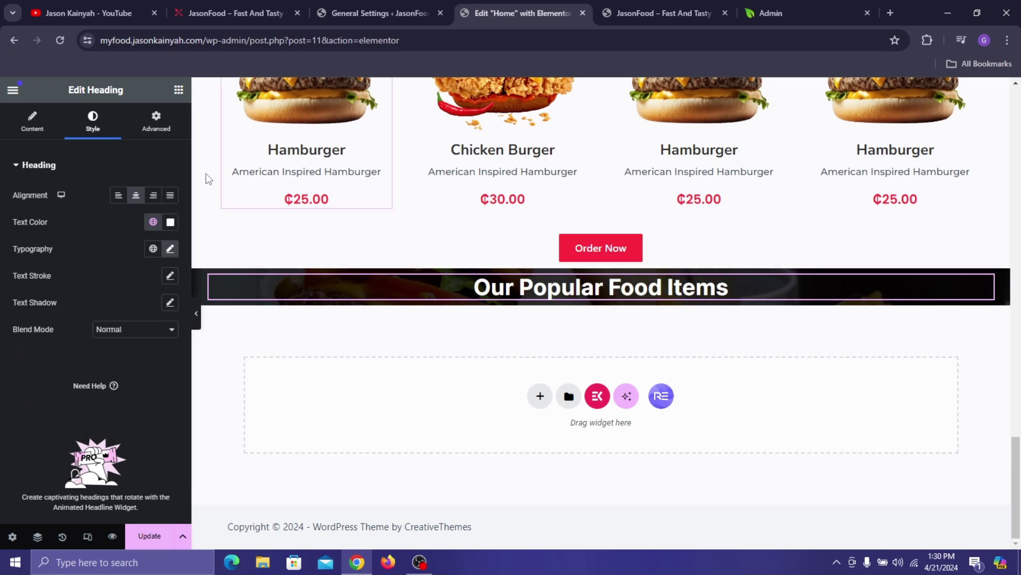
- Change the heading title to 'Why Choose Us?' and compare it with the live site
left_click(32, 121)
left_click(100, 222)
key("ctrl+a")
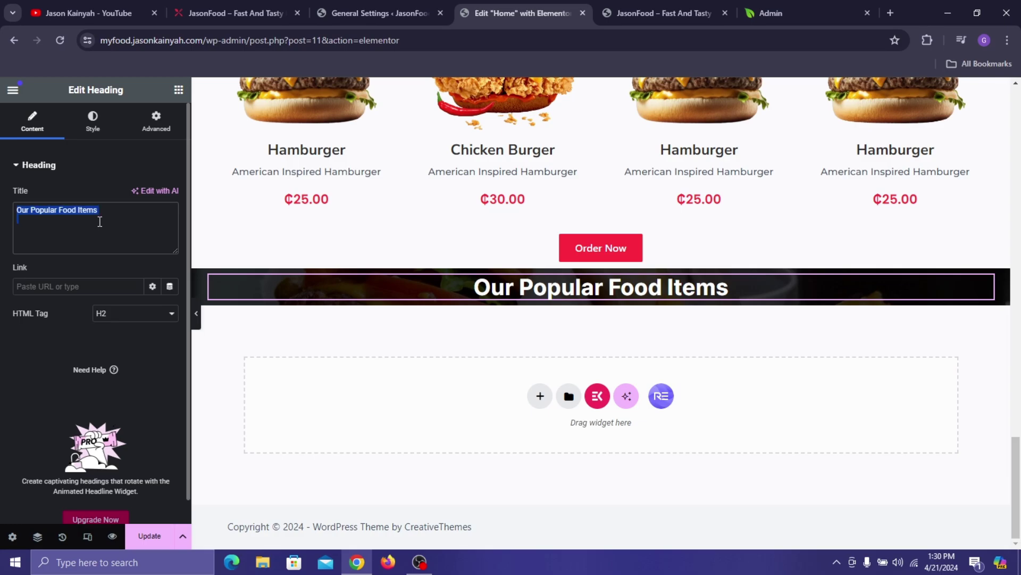
type("Why")
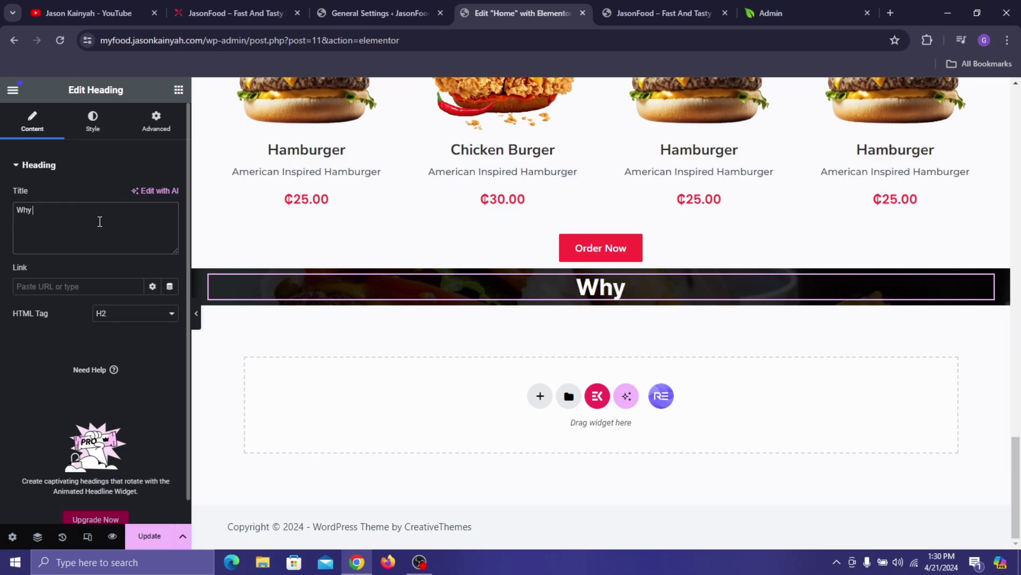
type(" Choose US")
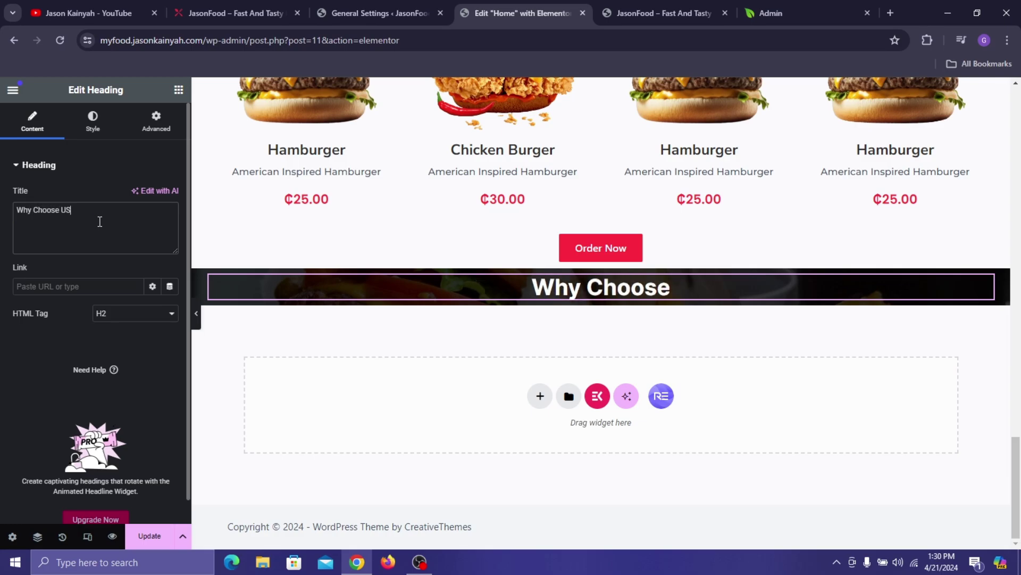
type("?")
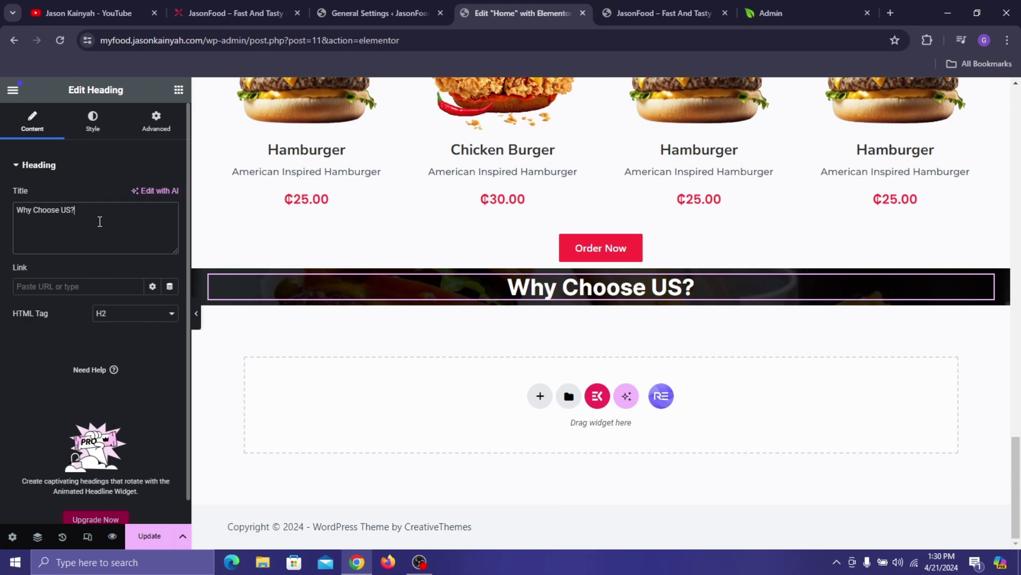
key("BackSpace")
type("s")
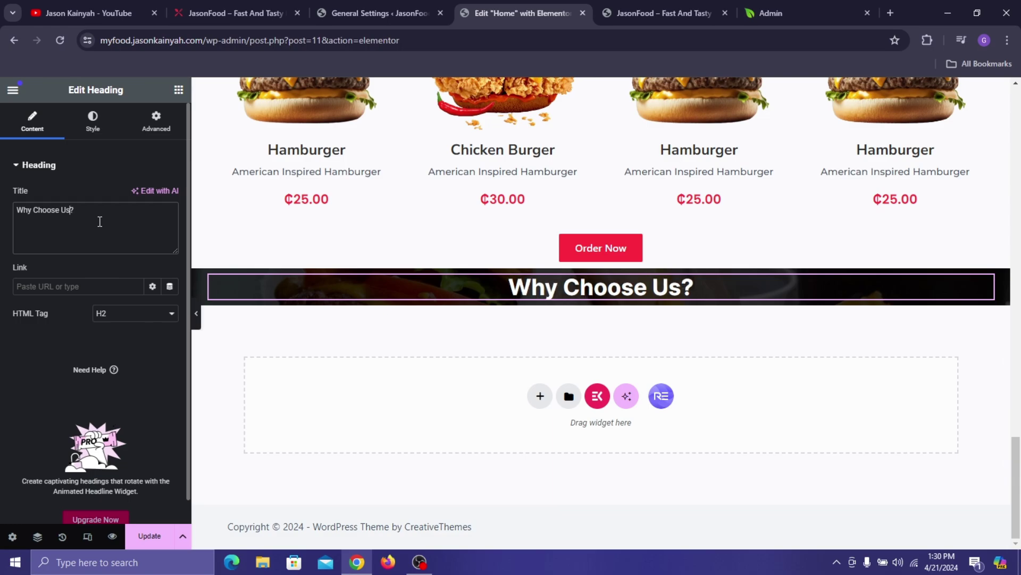
left_click(261, 8)
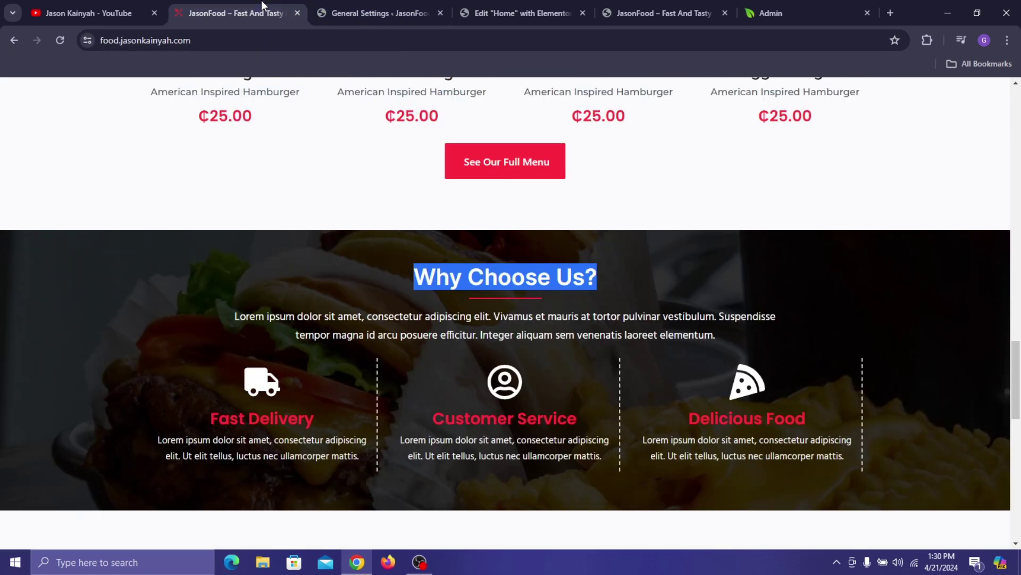
left_click(566, 8)
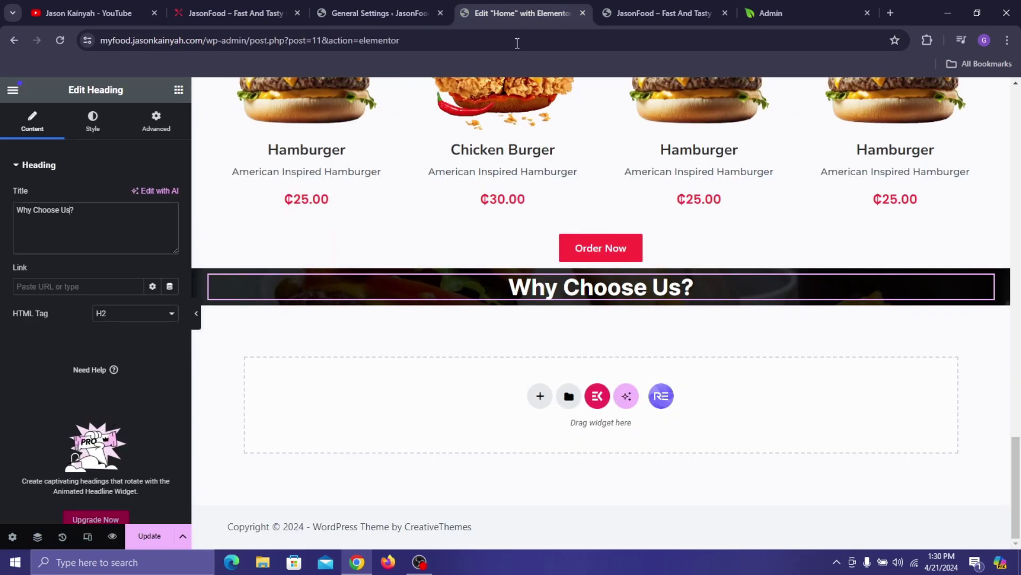
- Drop a Divider widget under the 'Why Choose Us?' heading, set it to 10% width and centre it
left_click(178, 91)
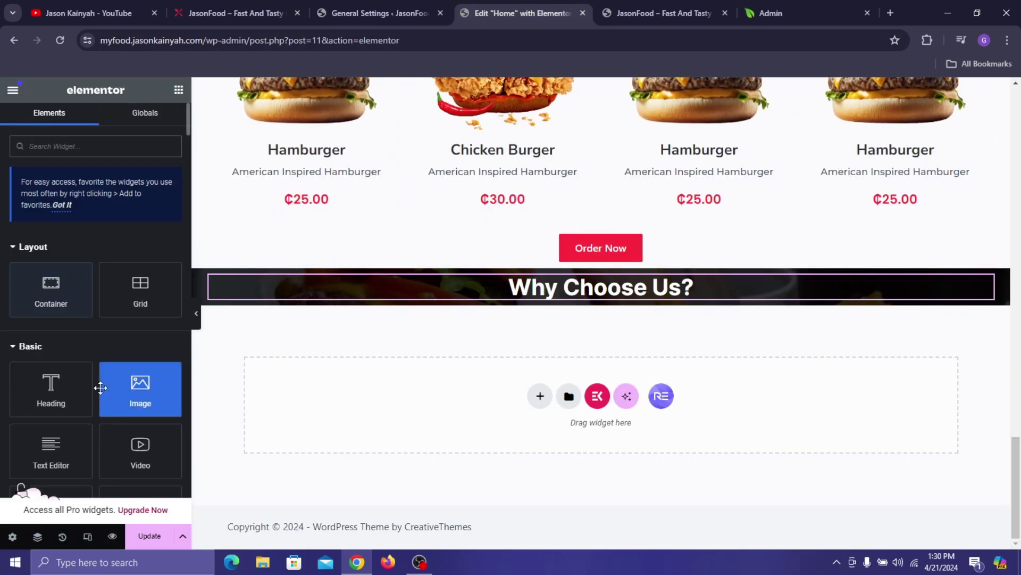
scroll(55, 392, "down", 2)
left_click_drag(140, 383, 564, 293)
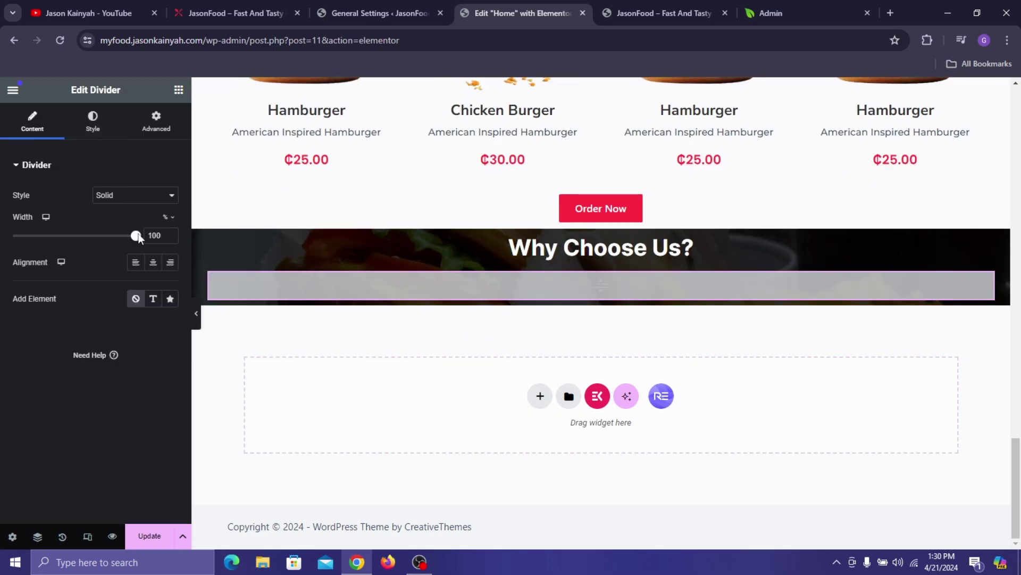
type("10")
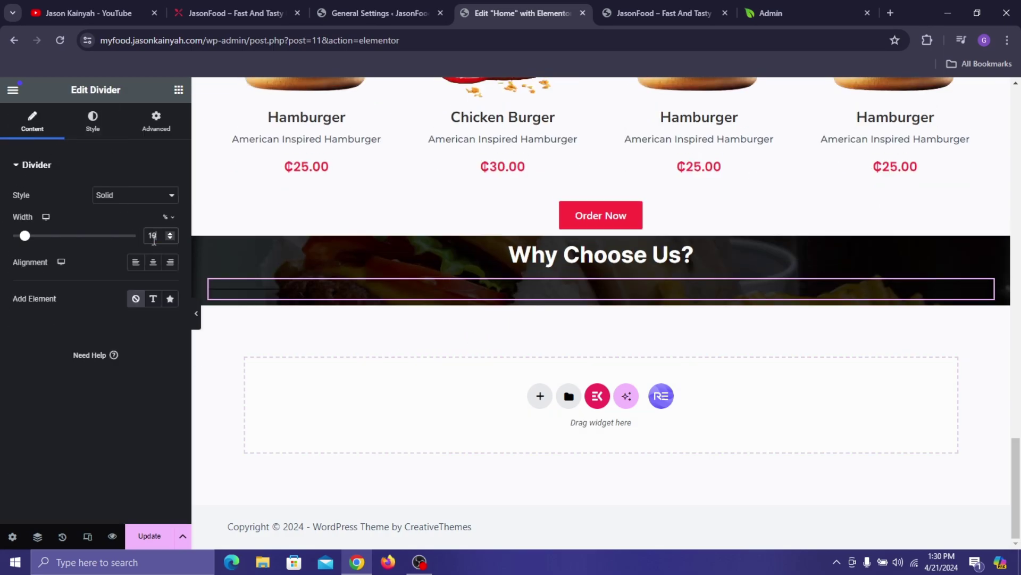
left_click(153, 262)
- Give the divider the Pinkish Red global colour and a weight of 2
left_click(91, 127)
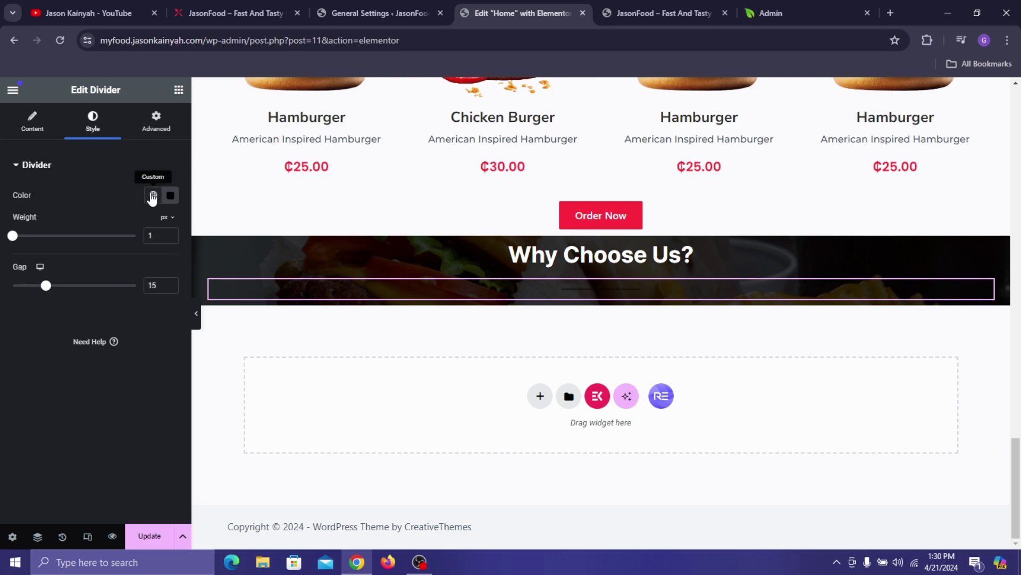
left_click(152, 195)
left_click(69, 382)
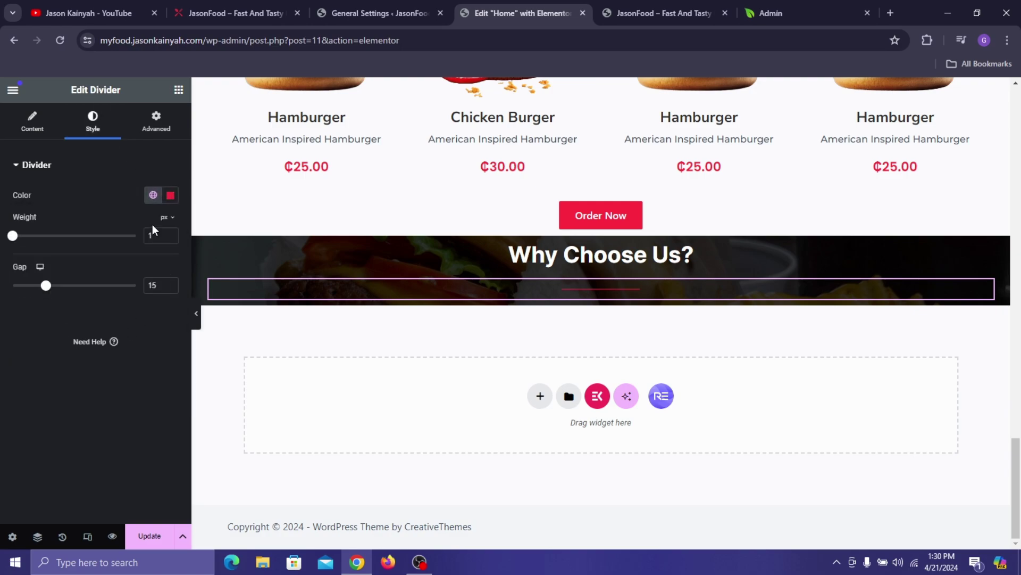
key("Up")
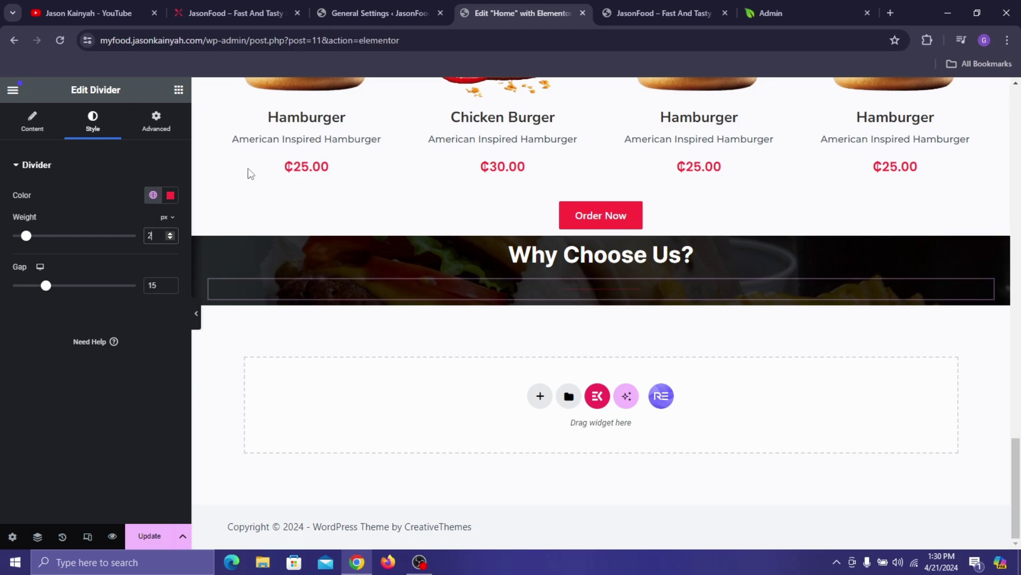
left_click(178, 91)
scroll(287, 128, "up", 8)
scroll(314, 155, "down", 4)
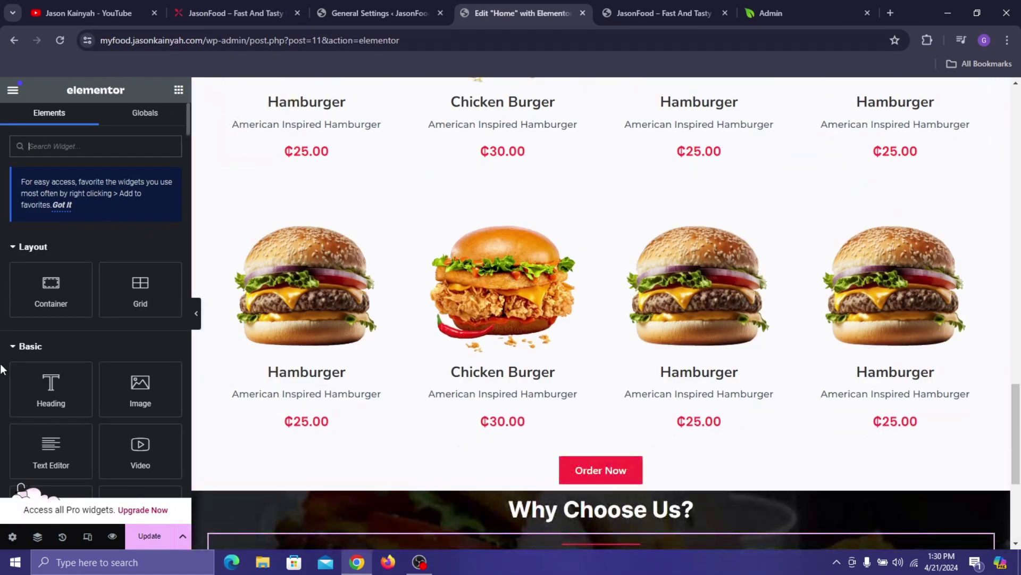
scroll(54, 373, "down", 2)
scroll(374, 304, "down", 1)
scroll(381, 285, "up", 10)
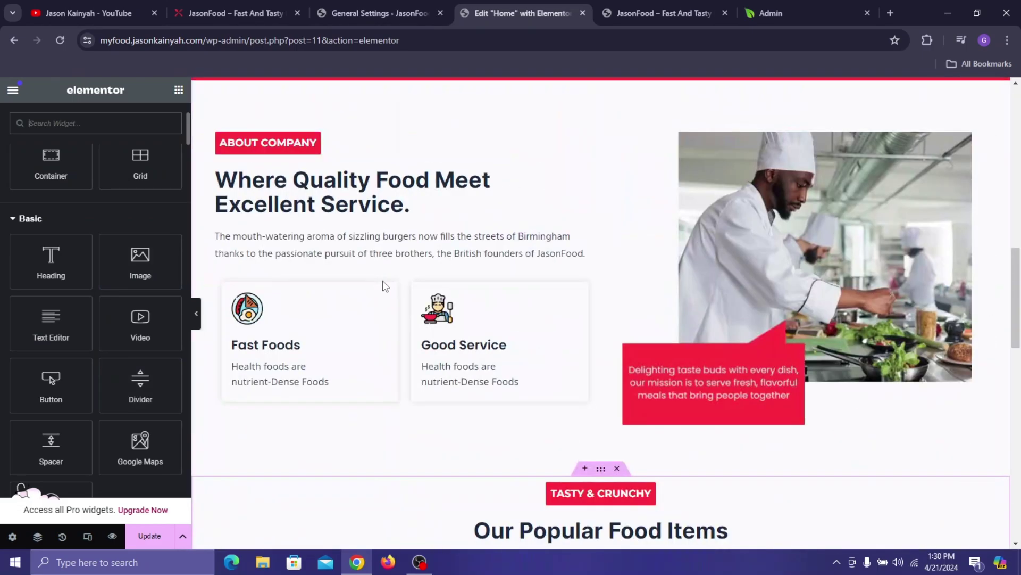
- Copy the About Company paragraph widget and paste it below the new divider
right_click(335, 248)
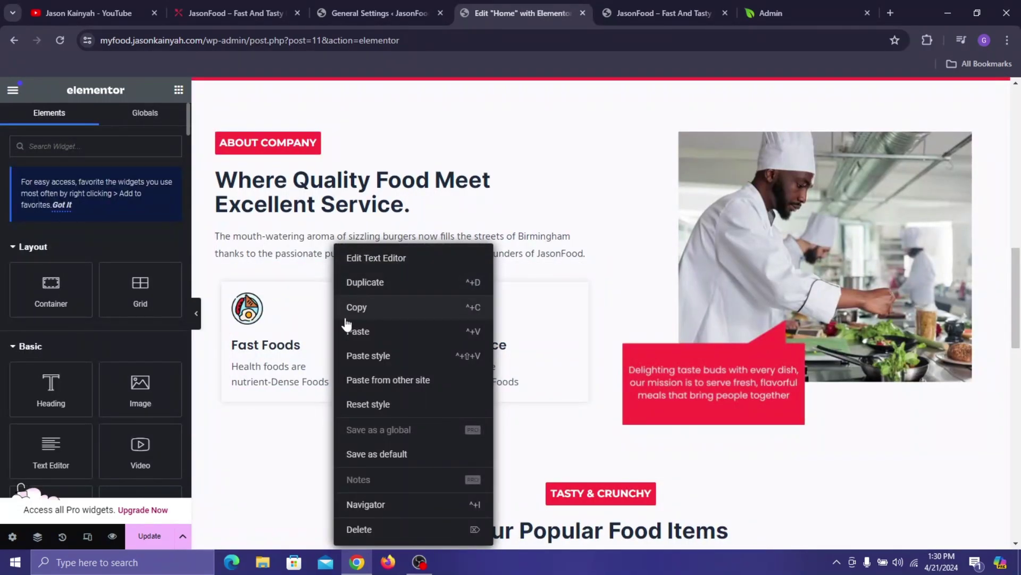
left_click(456, 301)
scroll(489, 300, "down", 8)
scroll(521, 300, "down", 3)
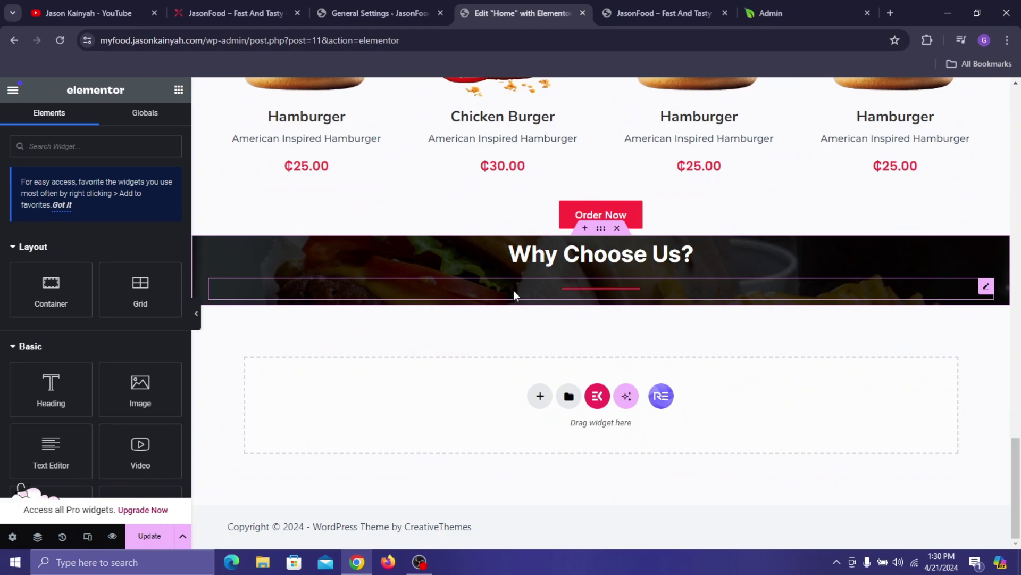
right_click(513, 290)
left_click(531, 334)
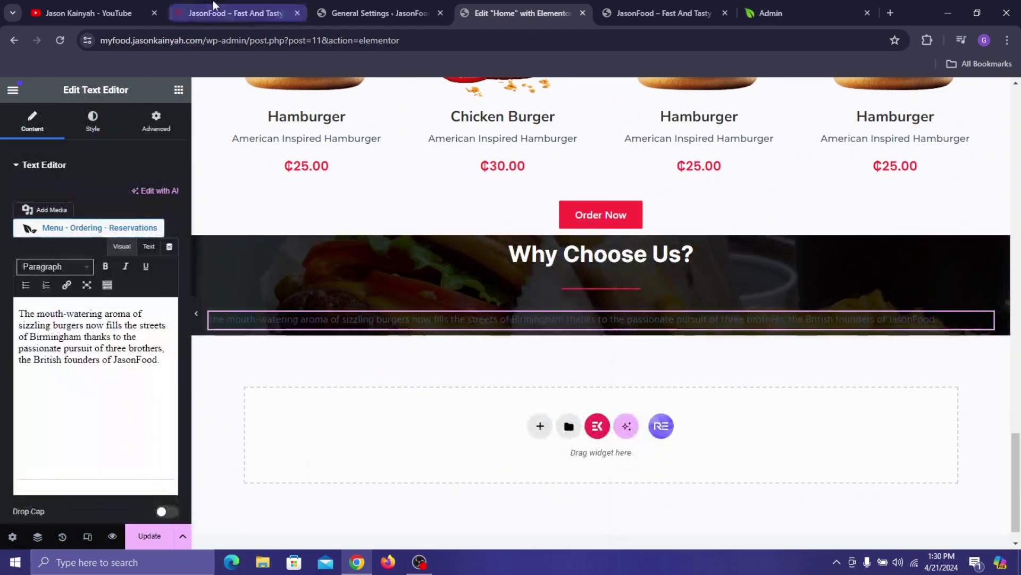
- Replace the pasted text with the live site's Why Choose Us Lorem ipsum paragraph
left_click(197, 2)
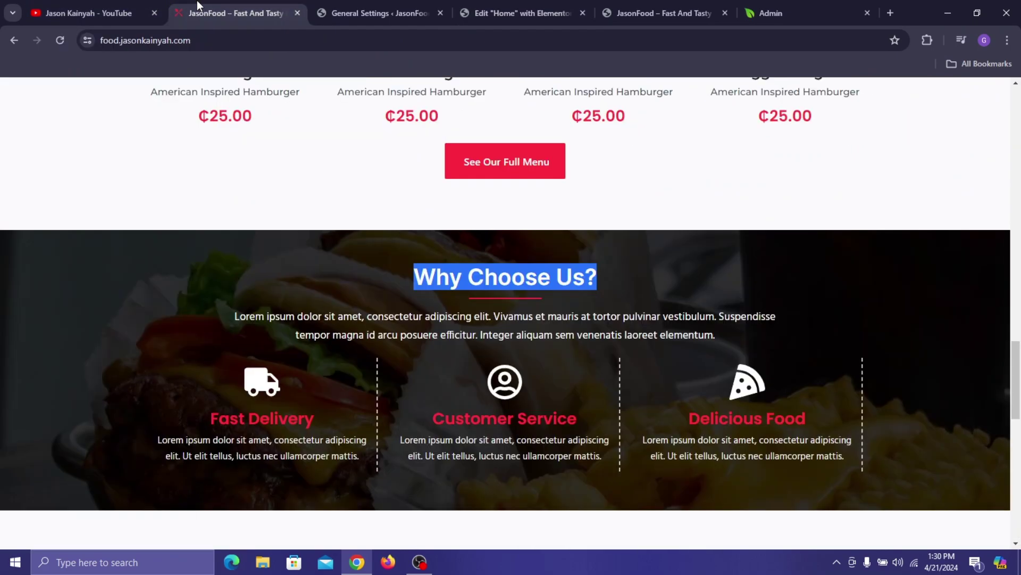
triple_click(290, 313)
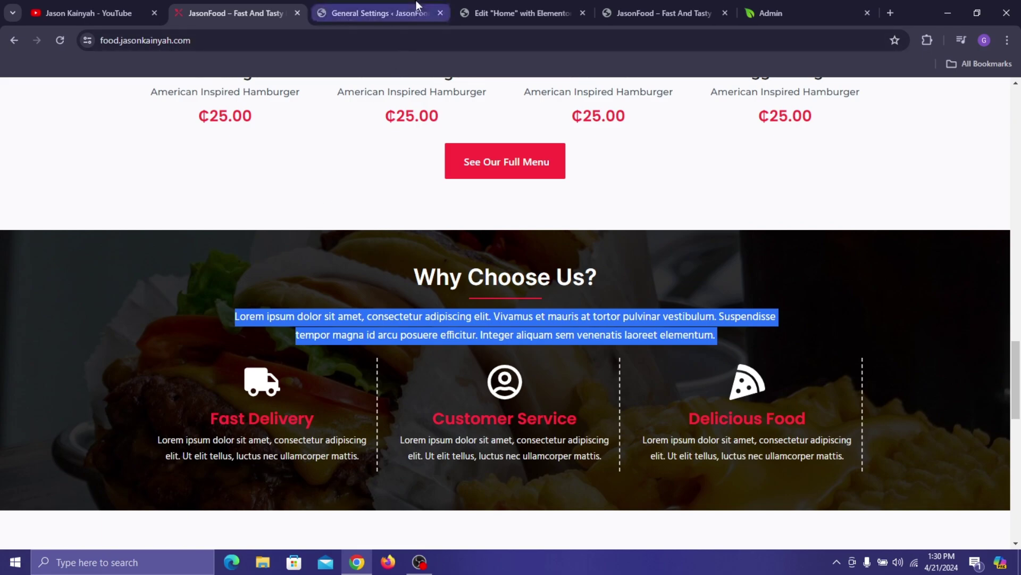
left_click(494, 14)
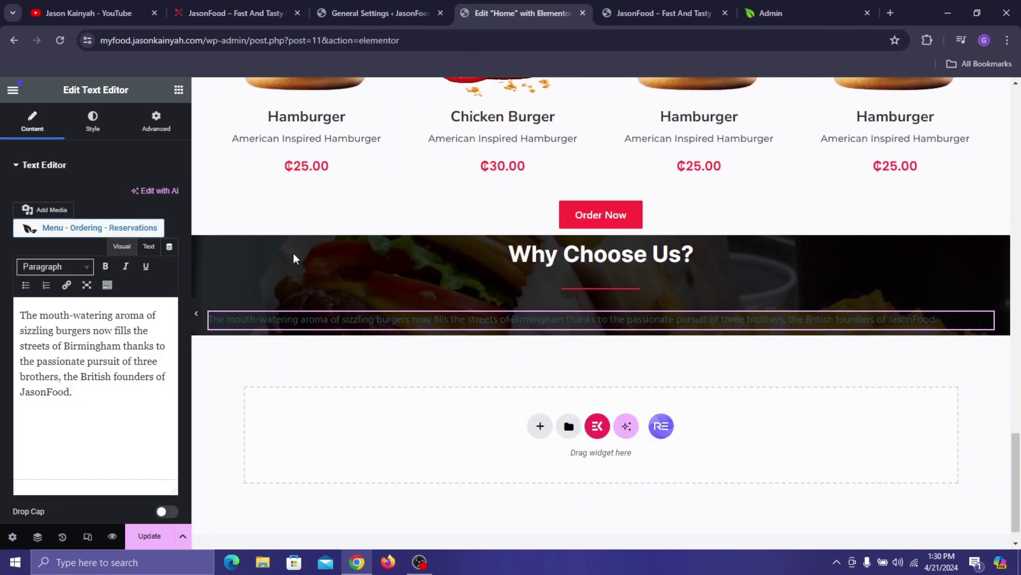
triple_click(47, 348)
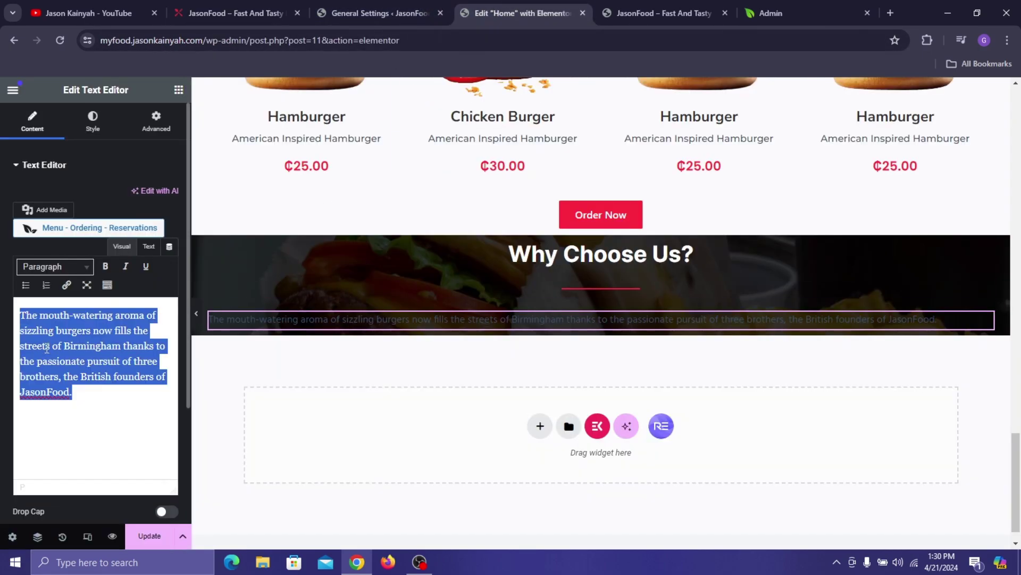
key("ctrl+v")
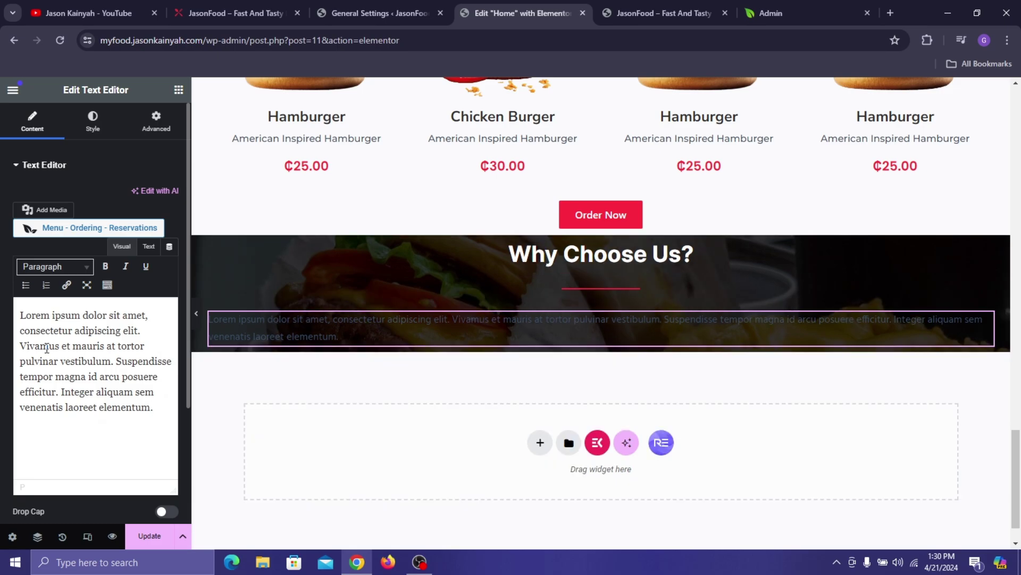
- Centre the paragraph text and colour it #FFFFFF, checking against the live site
left_click(93, 121)
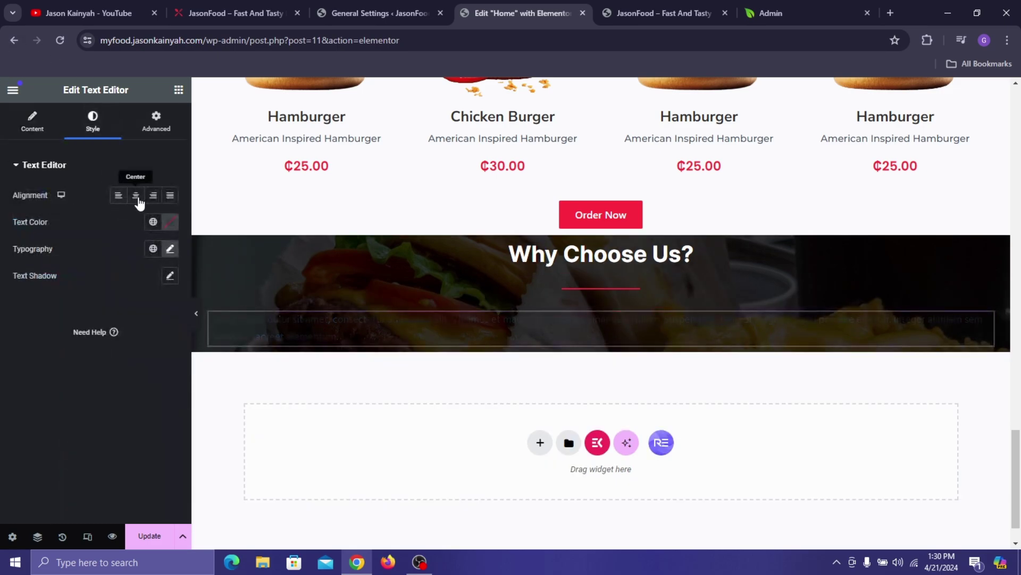
left_click(136, 195)
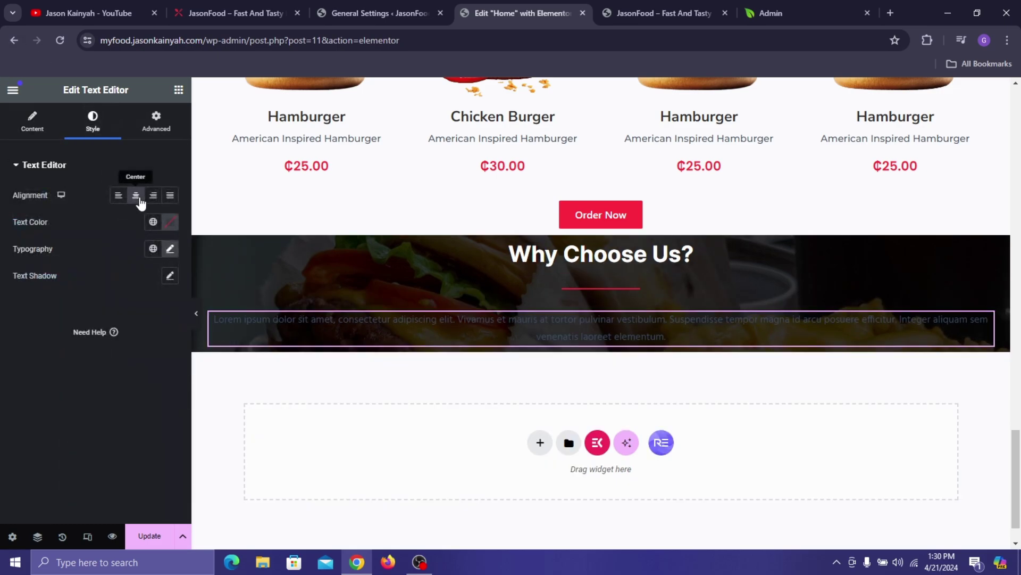
left_click(171, 222)
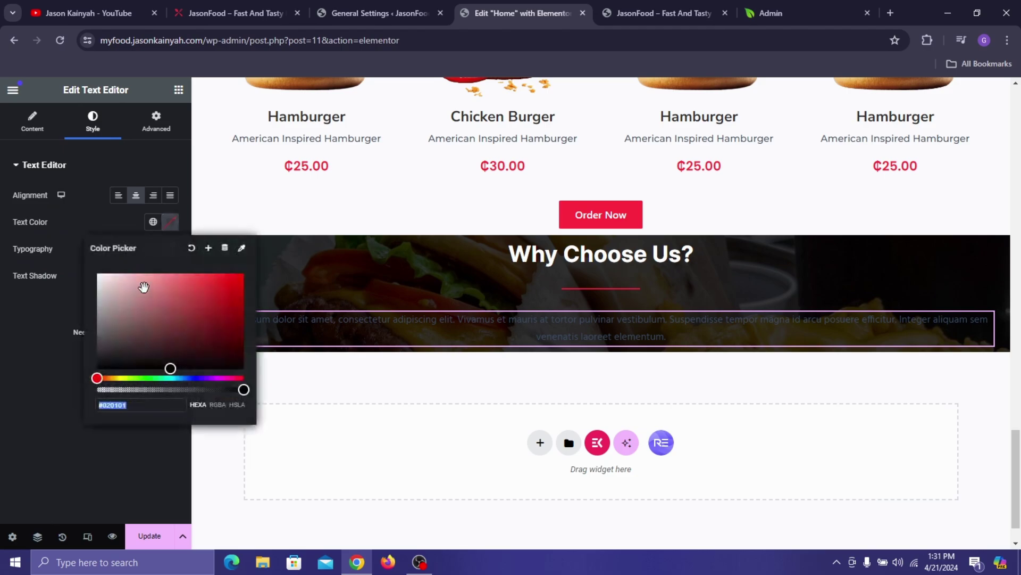
type("#FFFFFF")
left_click(192, 9)
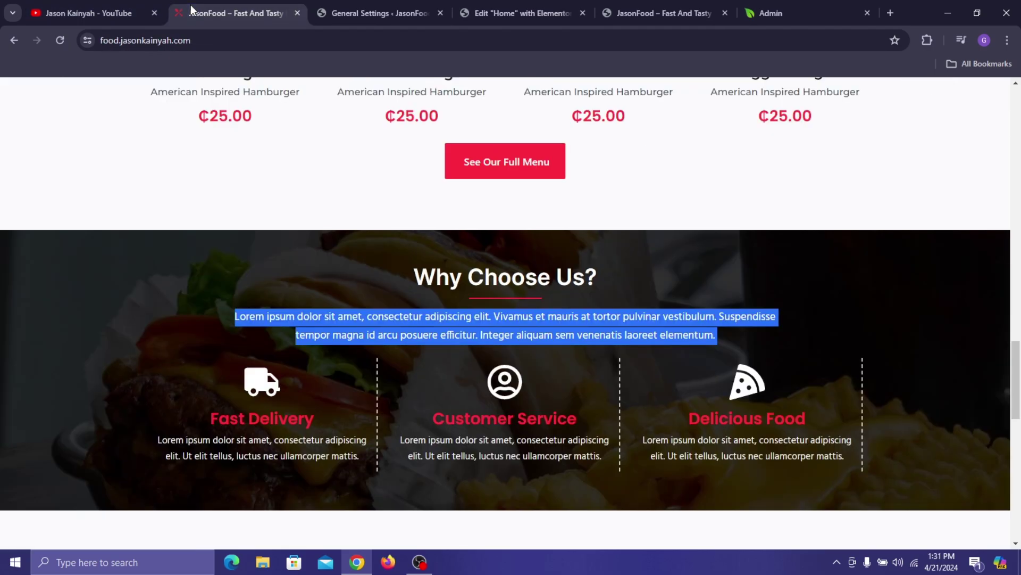
left_click(225, 274)
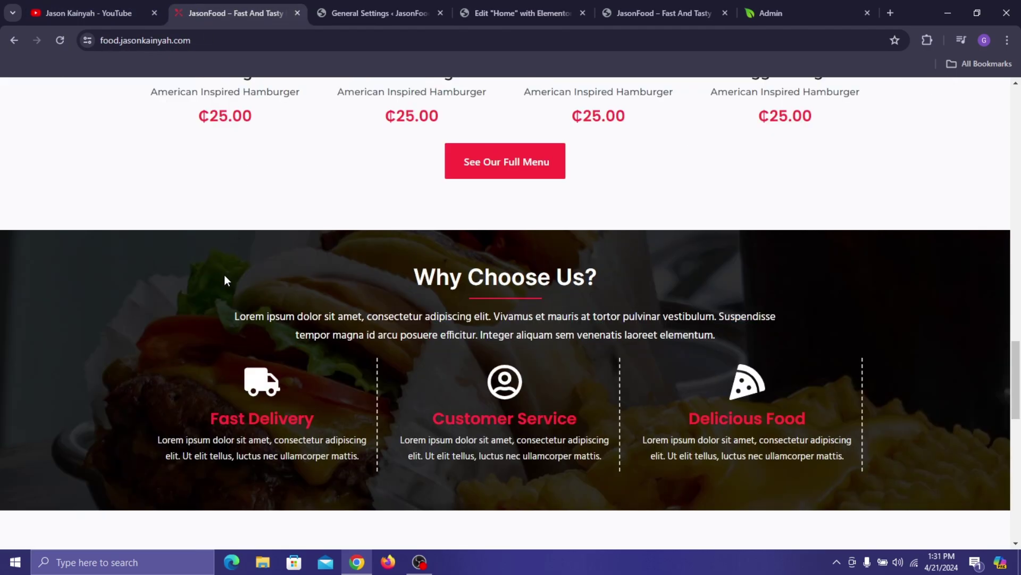
left_click(431, 6)
left_click(477, 4)
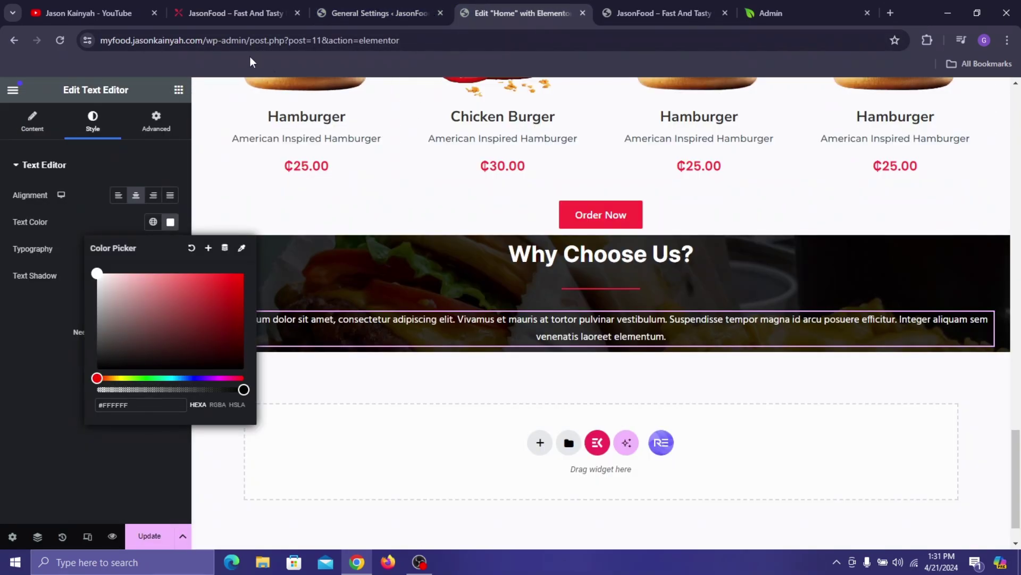
left_click(130, 122)
left_click(156, 121)
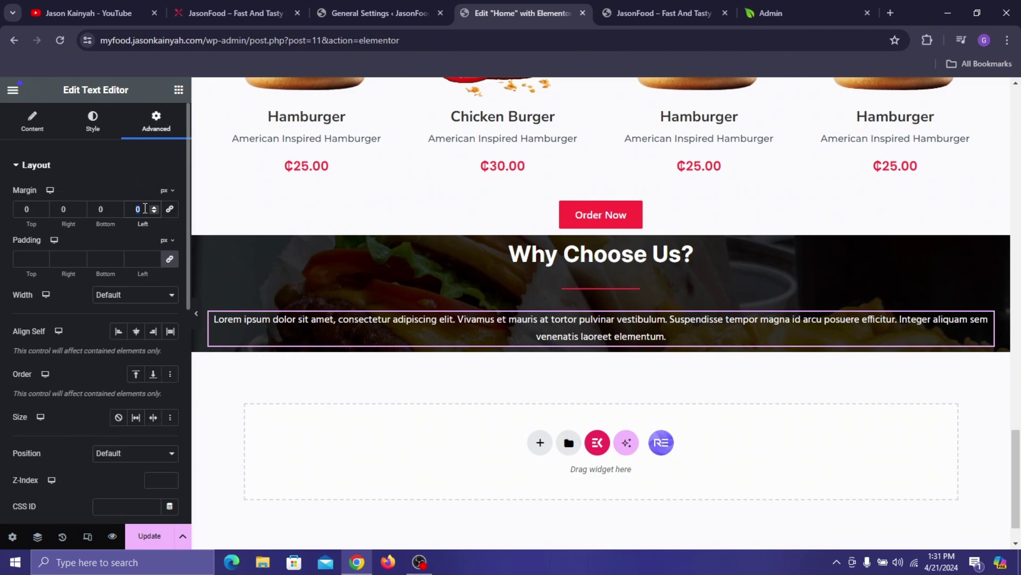
- Try out left and right margin values for the paragraph, comparing with the live site
type("17")
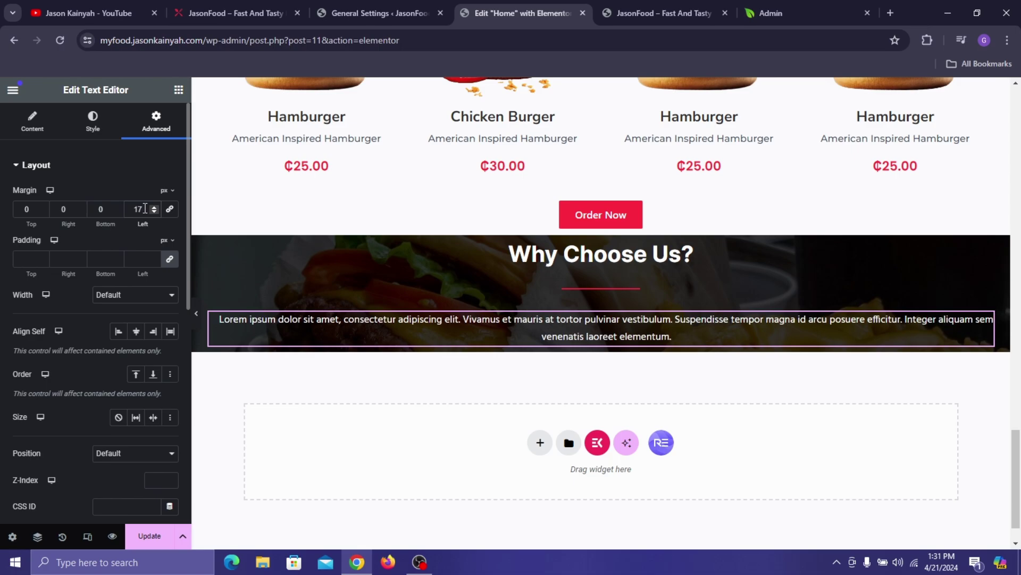
left_click(70, 222)
type("17")
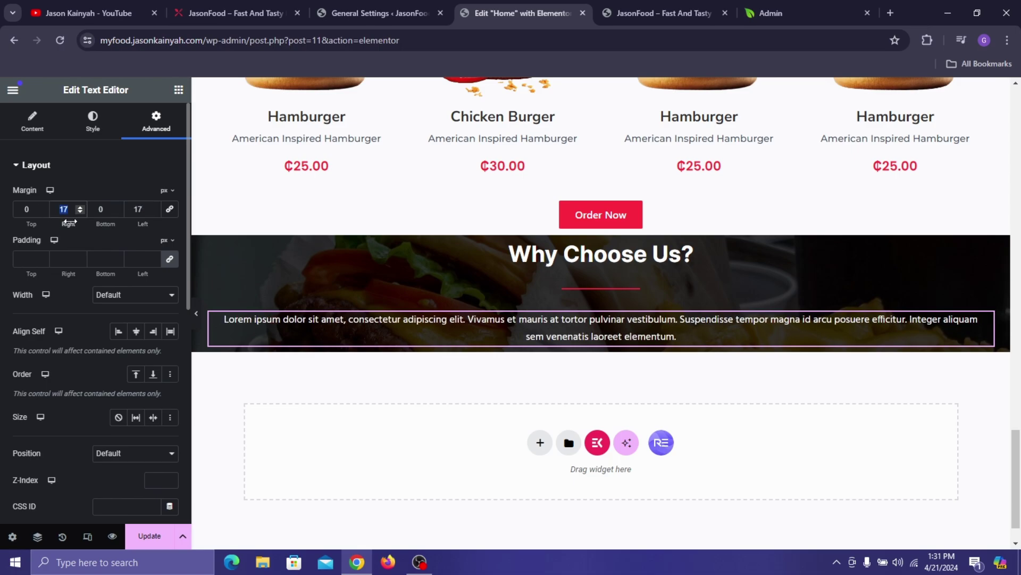
type("50")
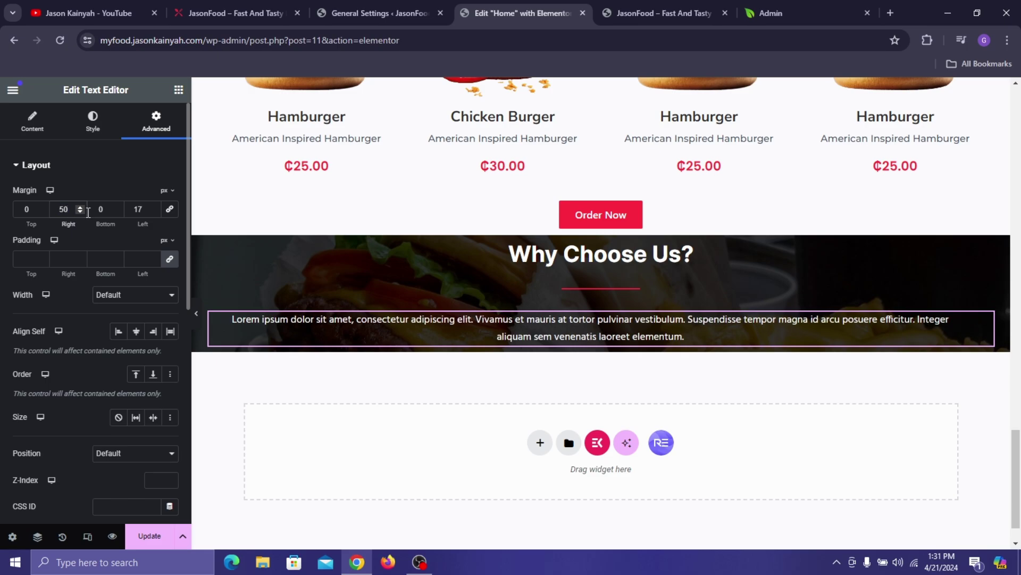
left_click(134, 205)
type("50")
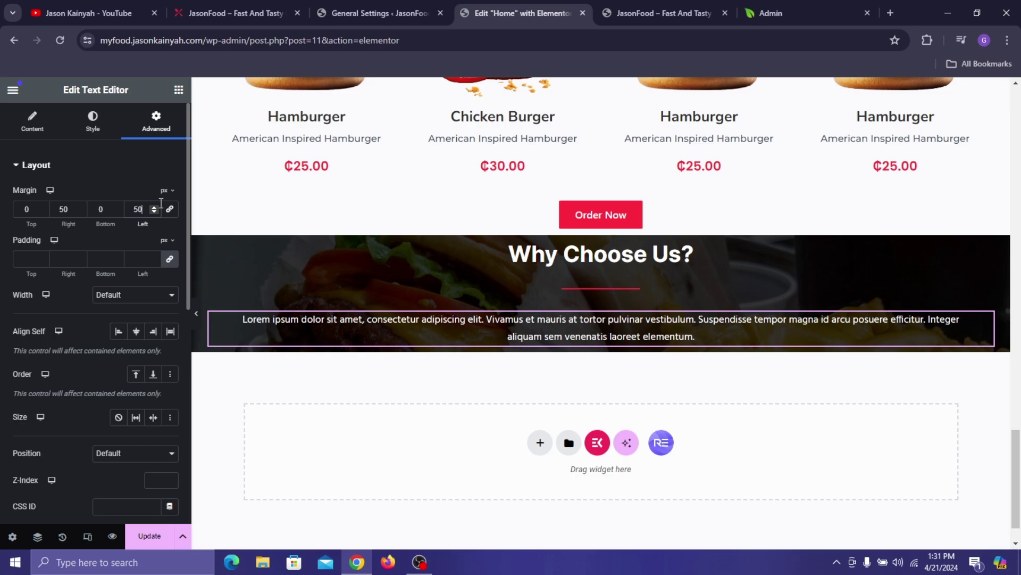
type("100")
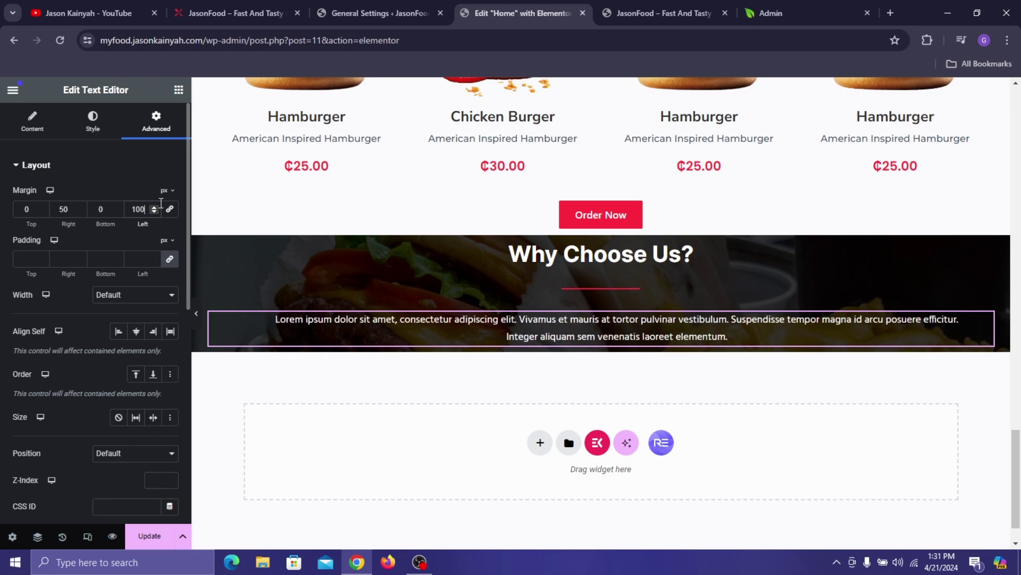
left_click(59, 209)
type("52")
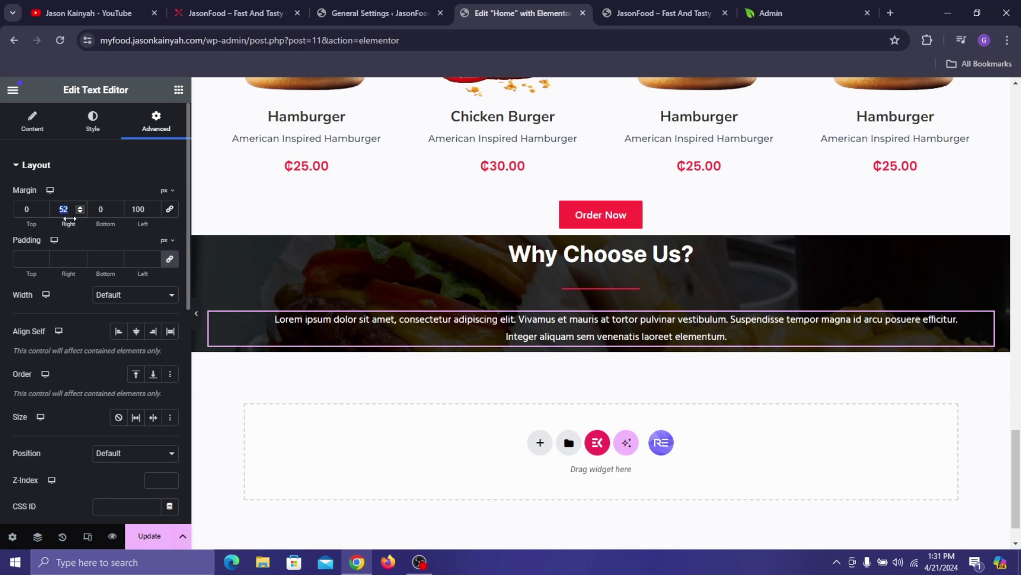
key("BackSpace")
key("BackSpace")
type("100")
left_click(251, 6)
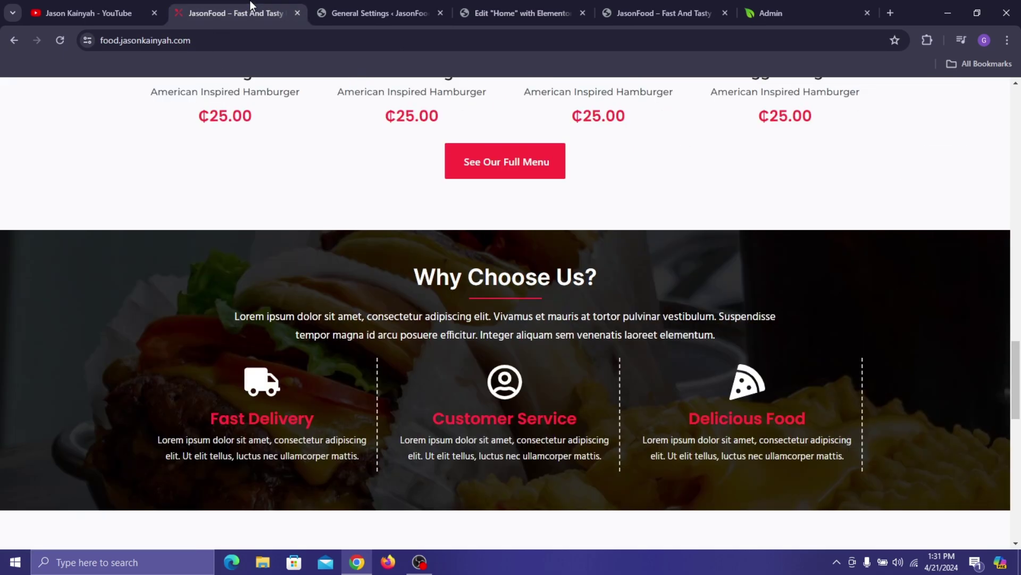
left_click(530, 5)
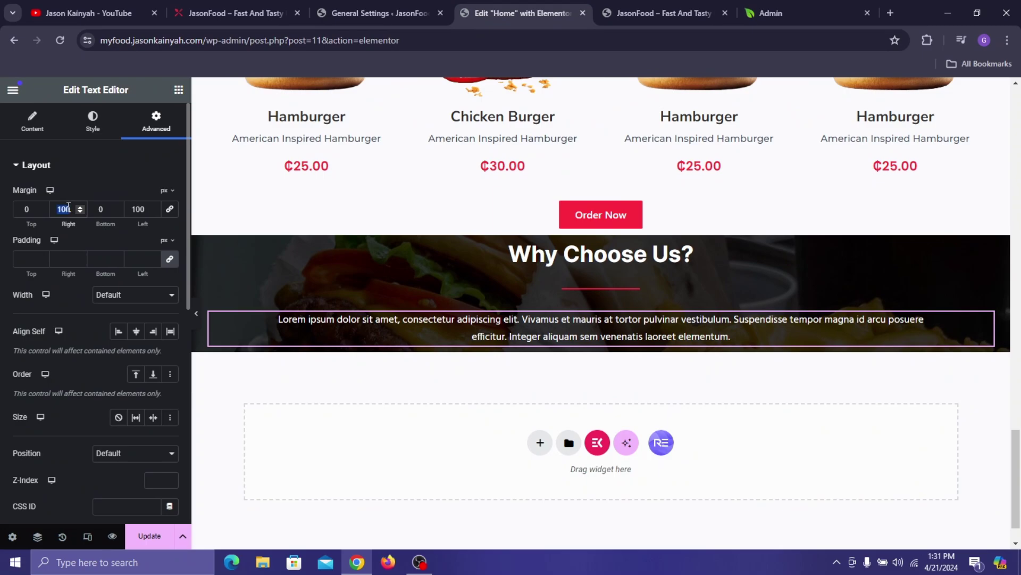
- Set the paragraph's right margin to 220 px and left margin to about 210 px
type("150")
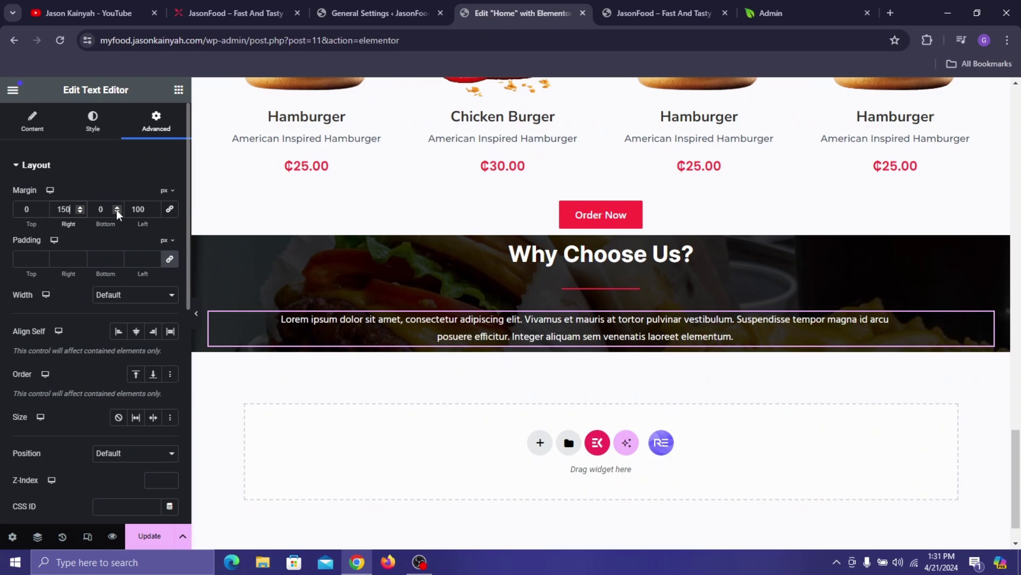
left_click(137, 212)
type("150")
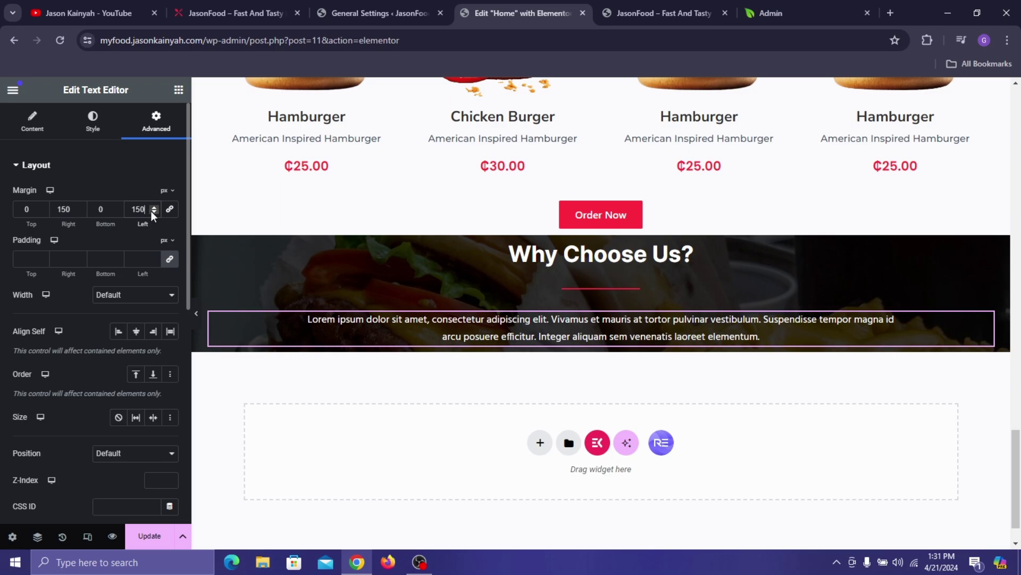
double_click(148, 212)
type("200")
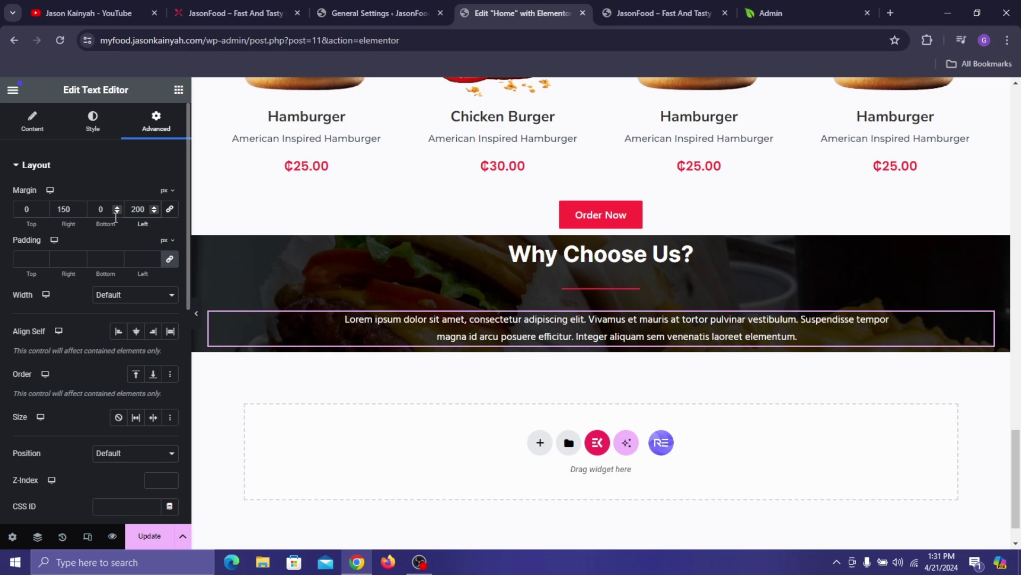
double_click(78, 213)
type("200")
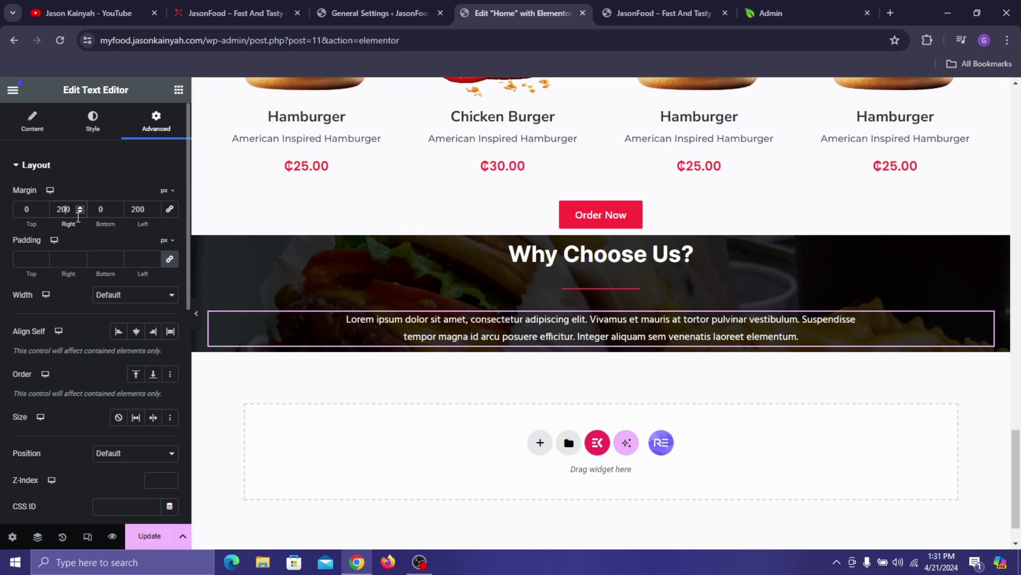
key("Left")
key("BackSpace")
type("2")
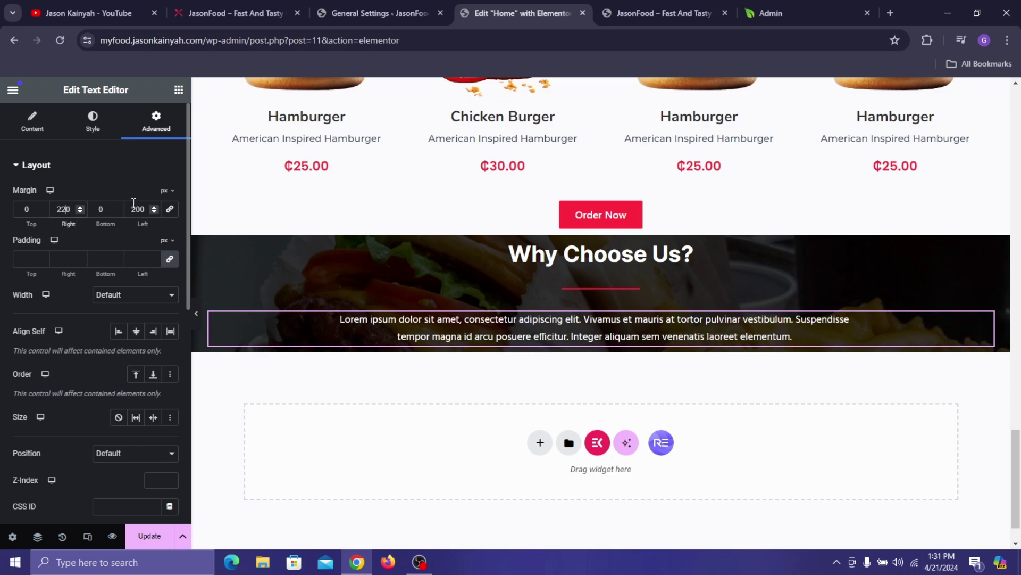
left_click(139, 212)
key("BackSpace")
type("2")
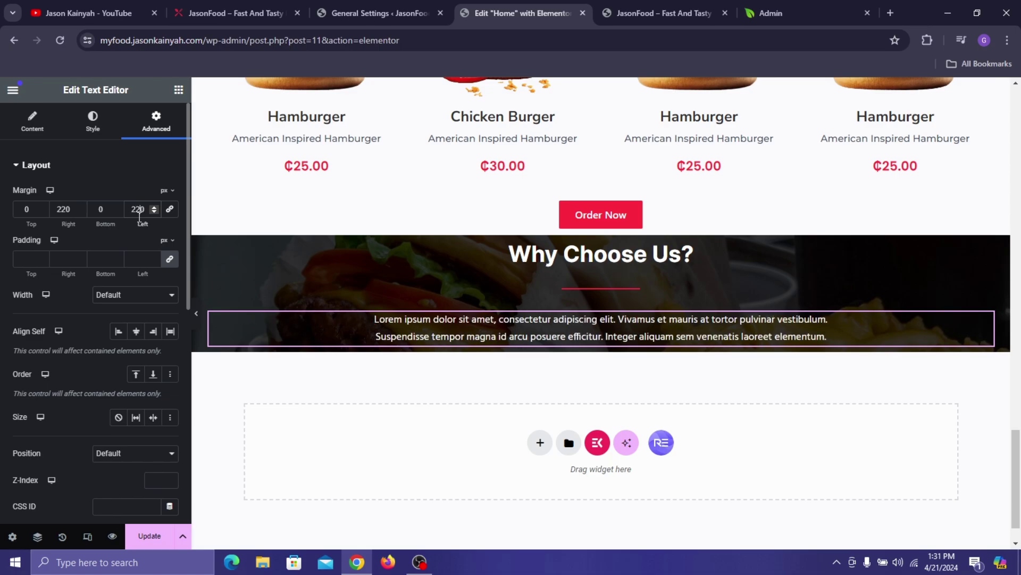
type("210")
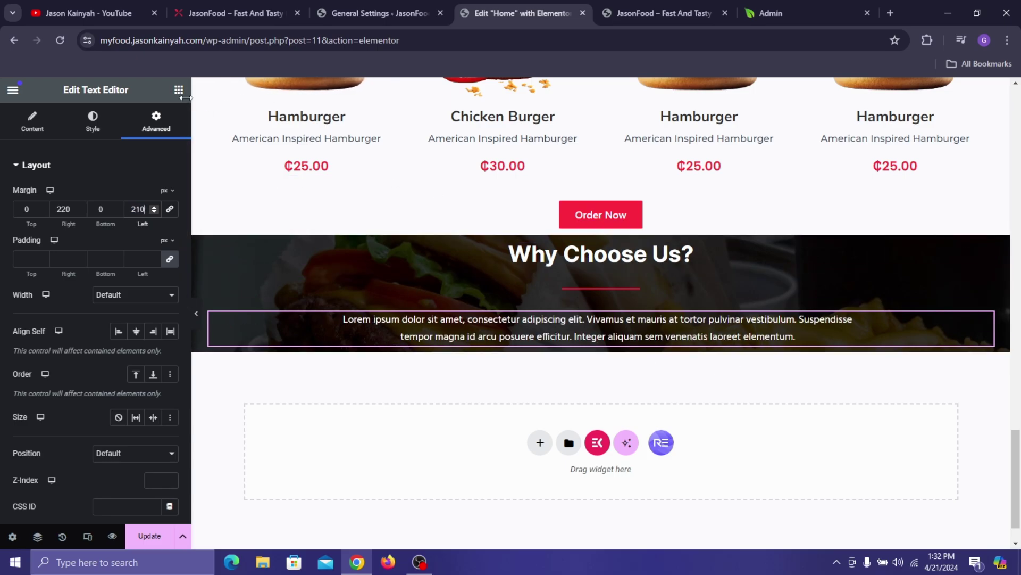
- Try a 17 px paragraph font size, revert it to 16 px, and compare with the live site
left_click(113, 131)
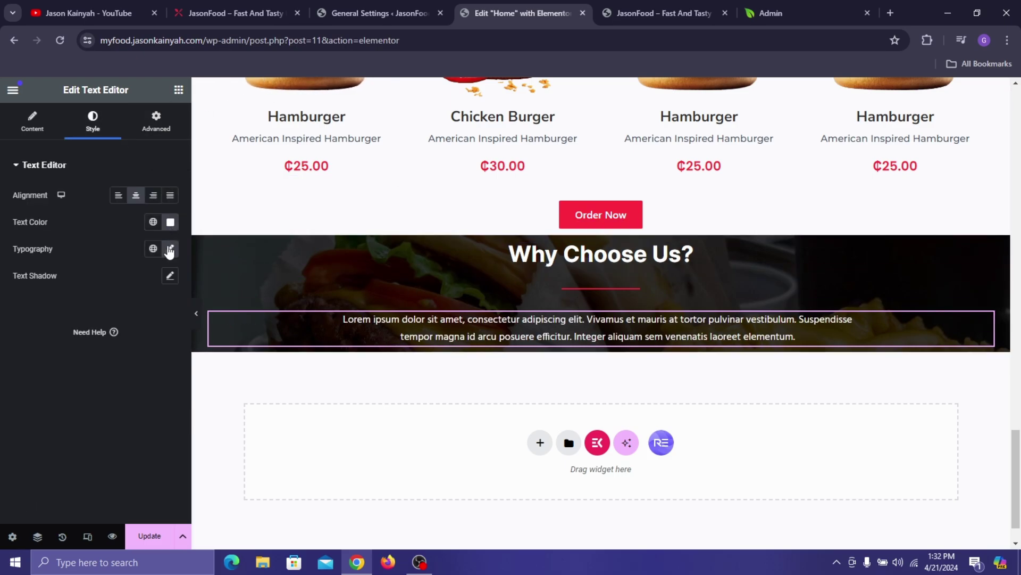
left_click(170, 249)
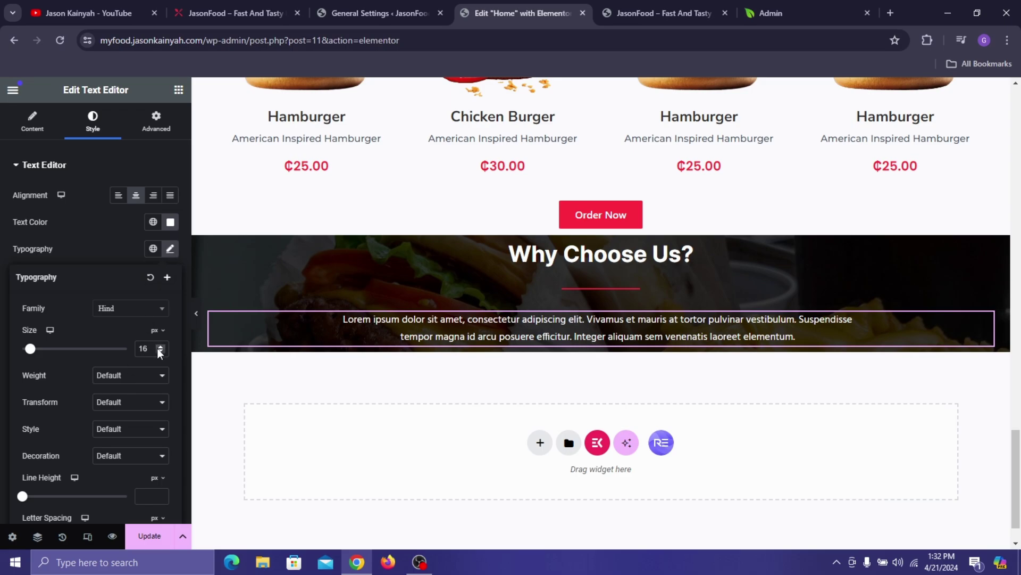
left_click(159, 349)
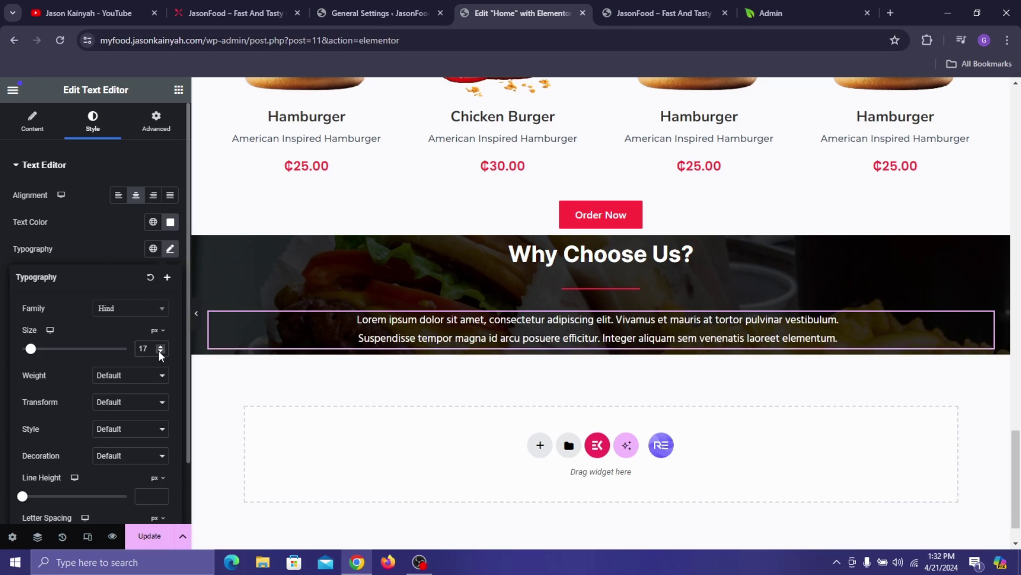
left_click(161, 349)
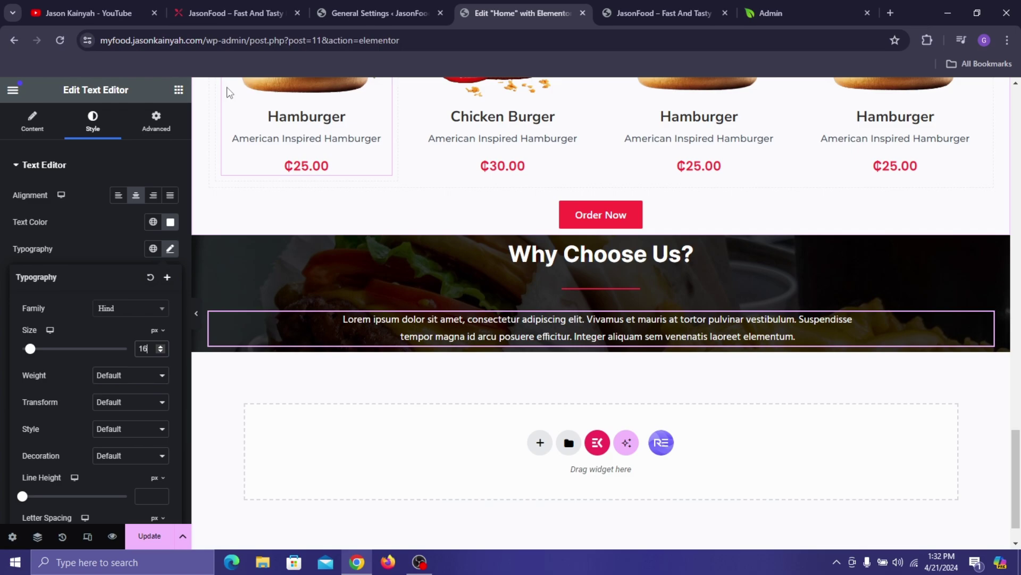
left_click(296, 7)
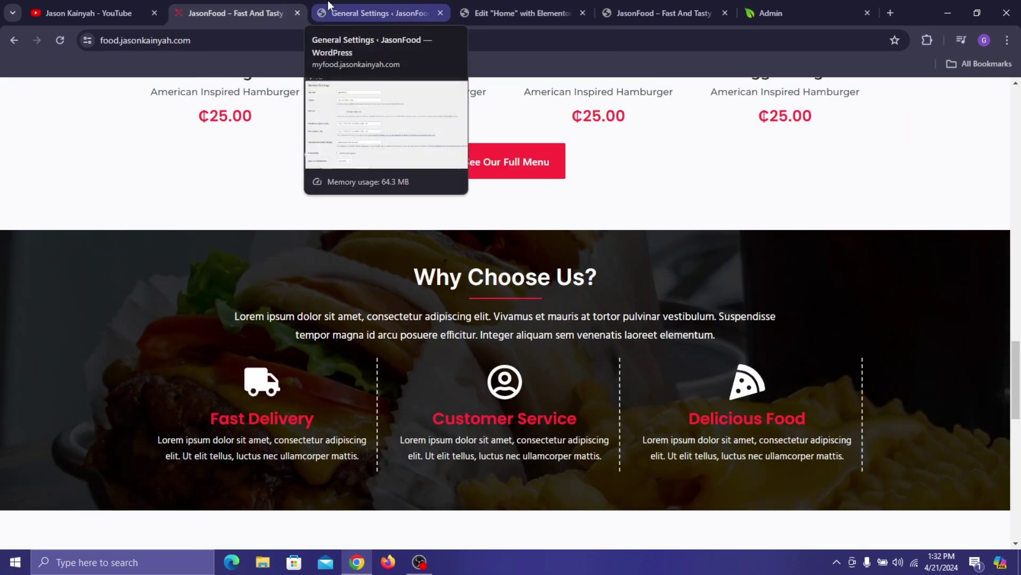
left_click(532, 1)
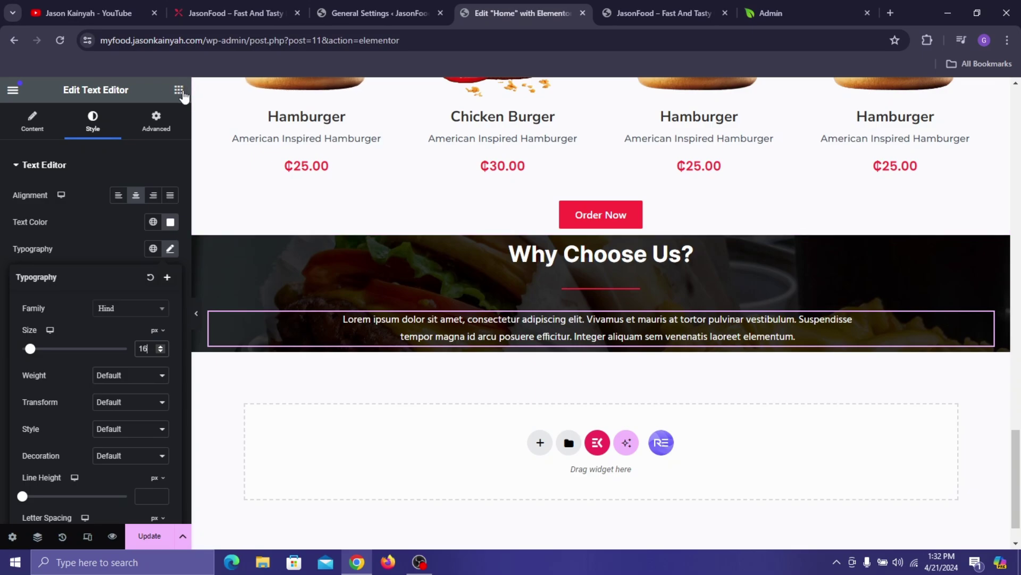
- Add a Container below the paragraph with Row direction and width 1230
left_click_drag(51, 289, 324, 336)
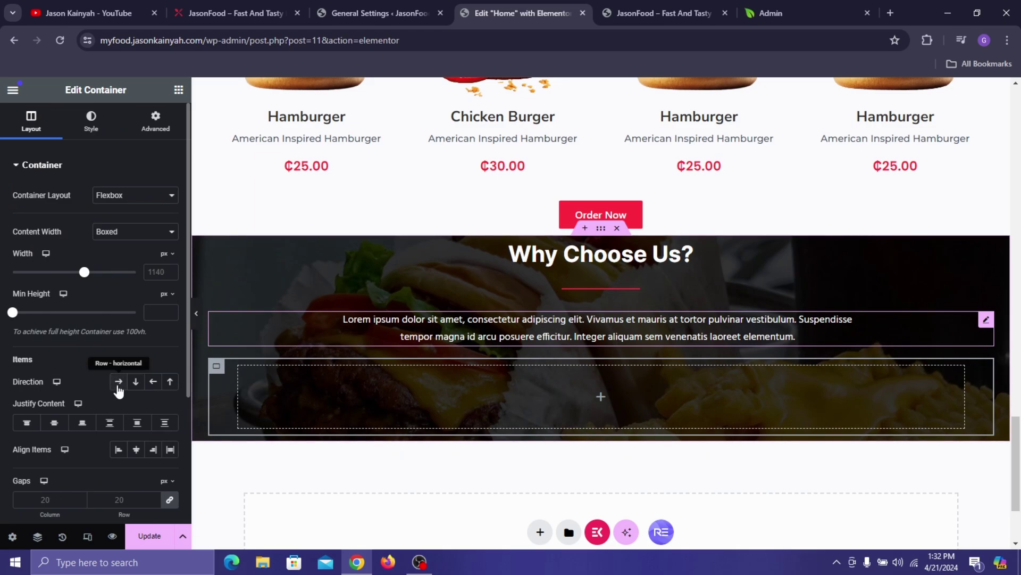
left_click(118, 381)
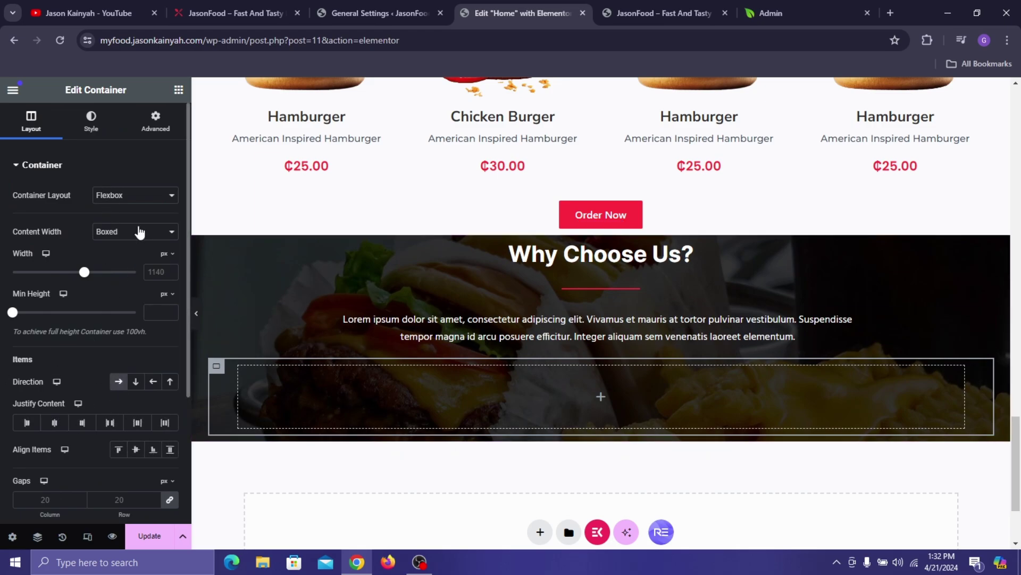
double_click(151, 272)
type("1230")
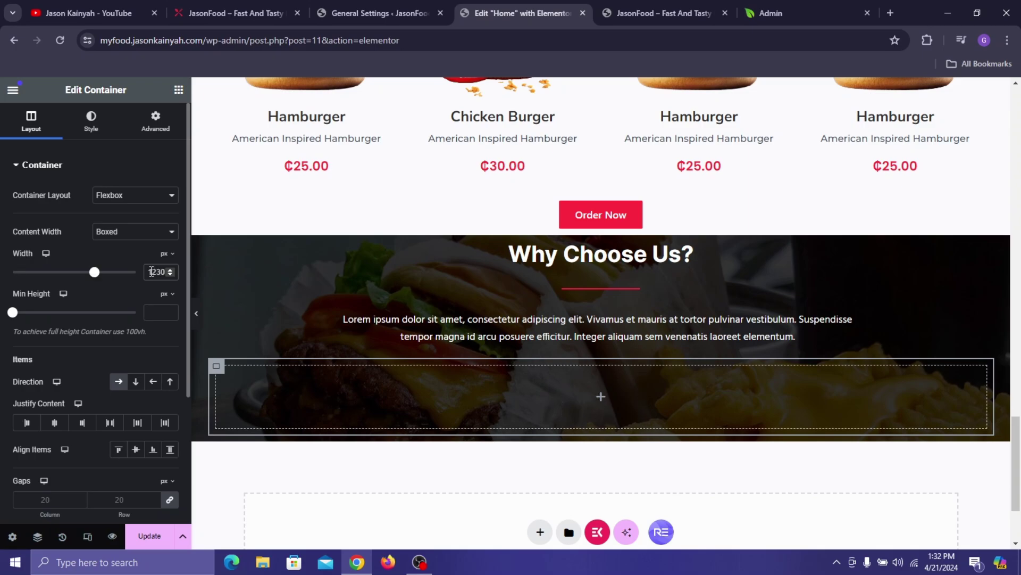
- Nest an empty container inside it and duplicate it twice to make three columns
left_click(179, 89)
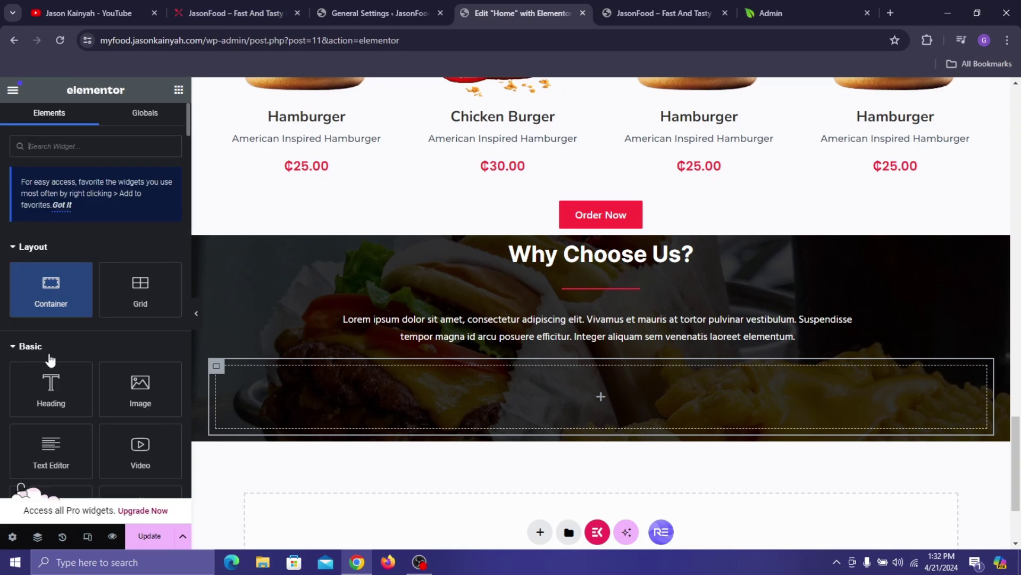
left_click_drag(63, 297, 229, 394)
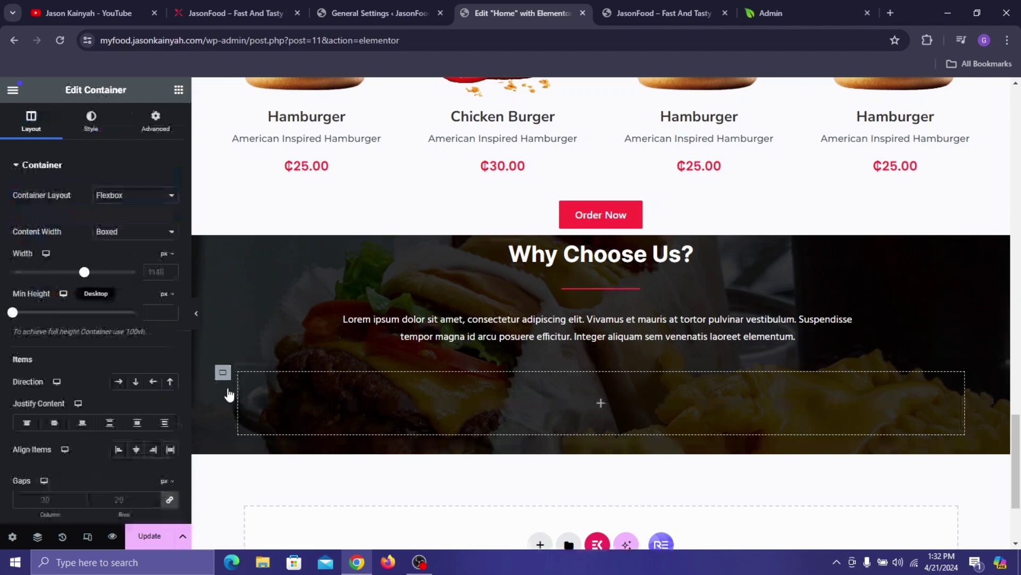
right_click(231, 373)
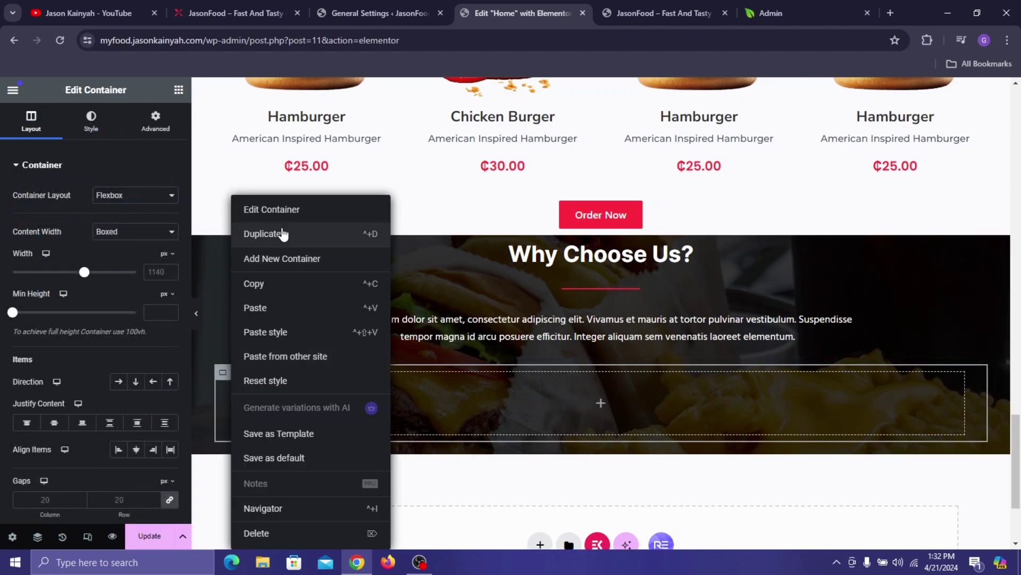
key("ctrl+d")
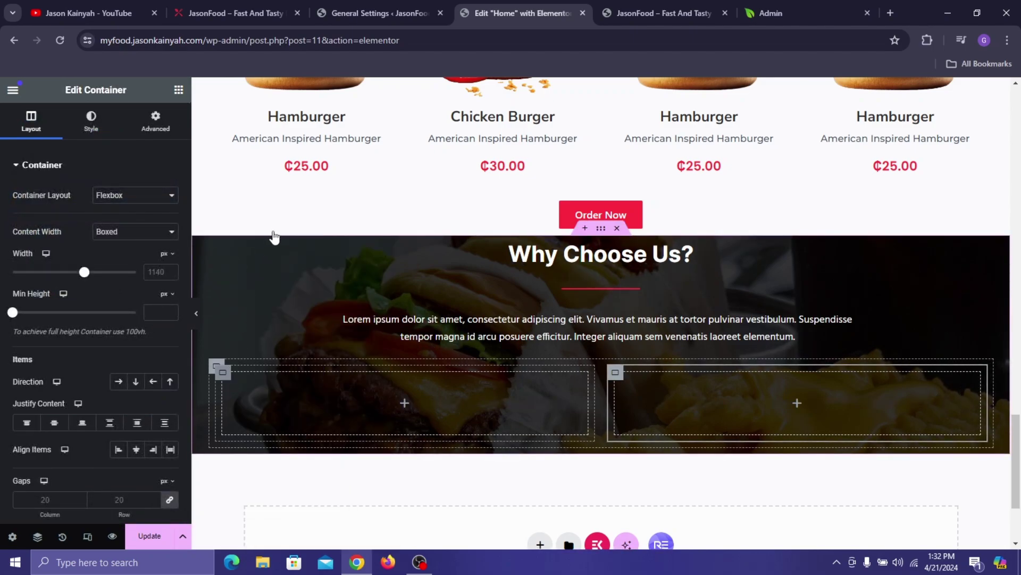
right_click(274, 237)
key("ctrl+d")
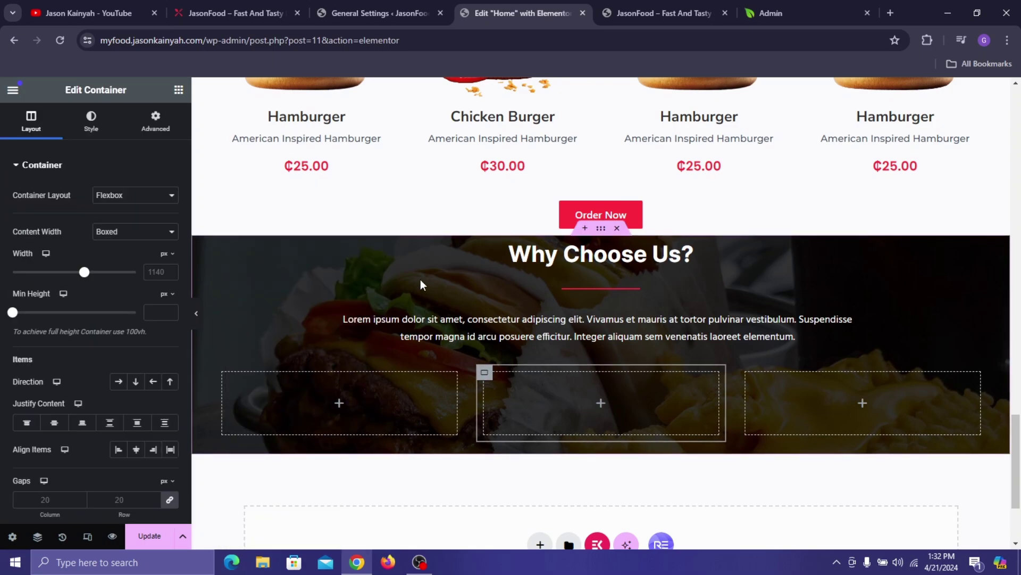
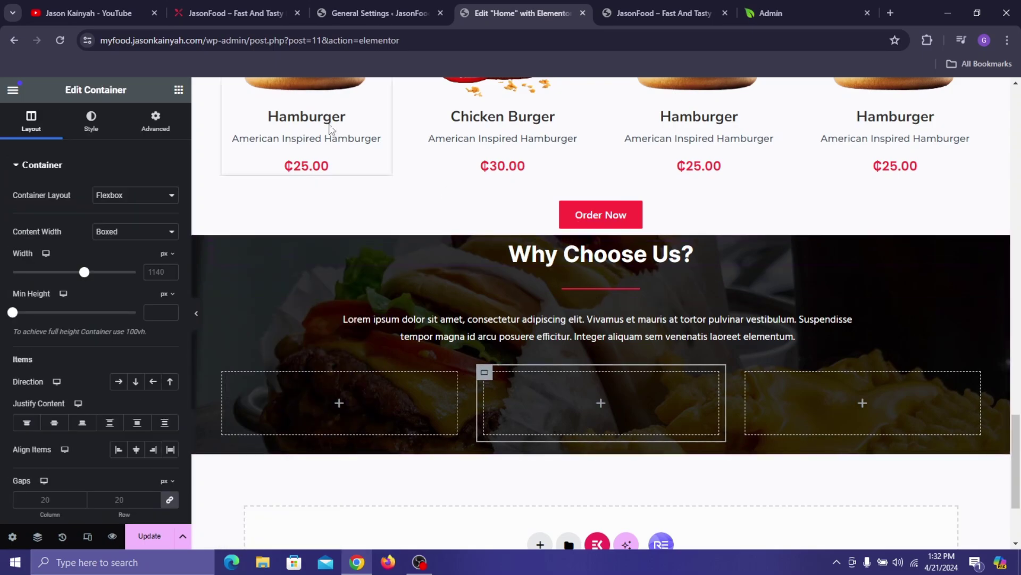
- Search widgets for 'icon box' and drag an Icon Box into the left column
left_click(179, 90)
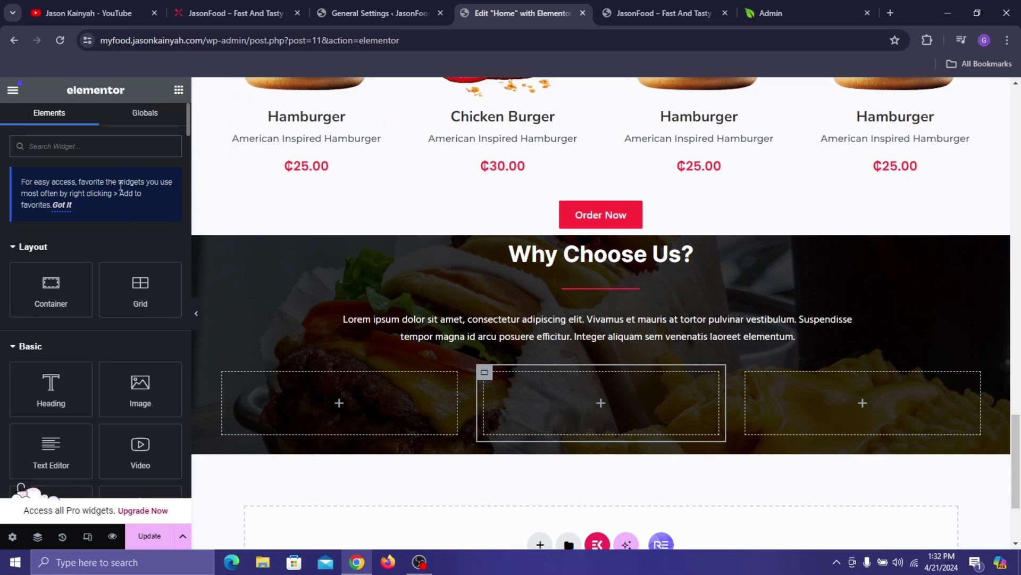
type("icon b")
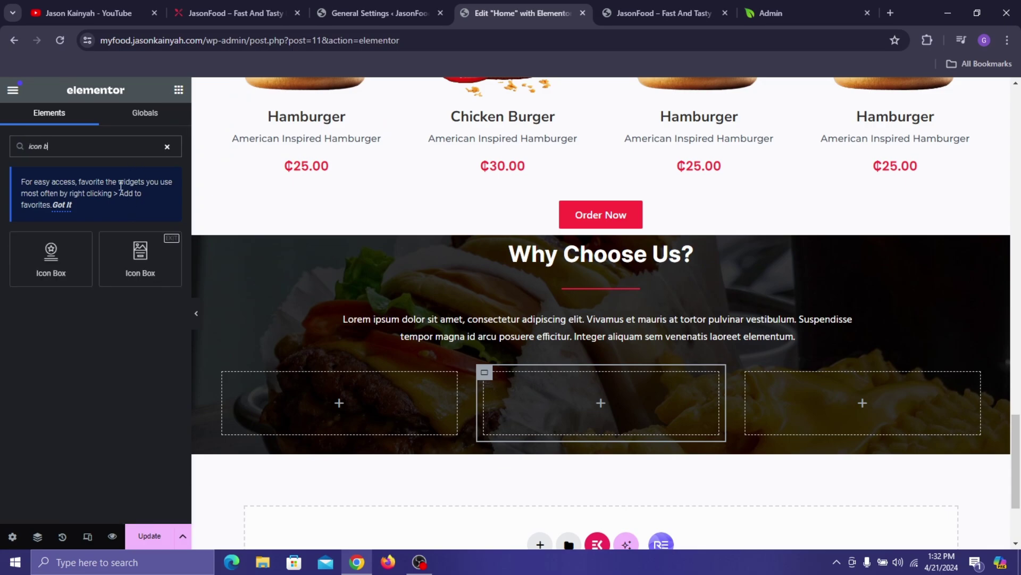
type("oc")
key("BackSpace")
type("x")
left_click_drag(51, 259, 331, 392)
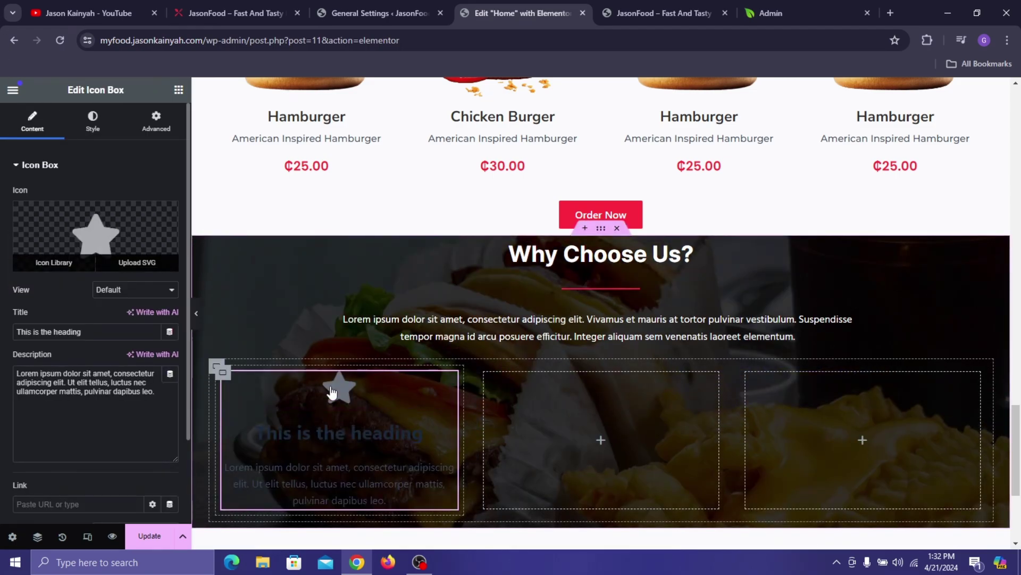
left_click(255, 13)
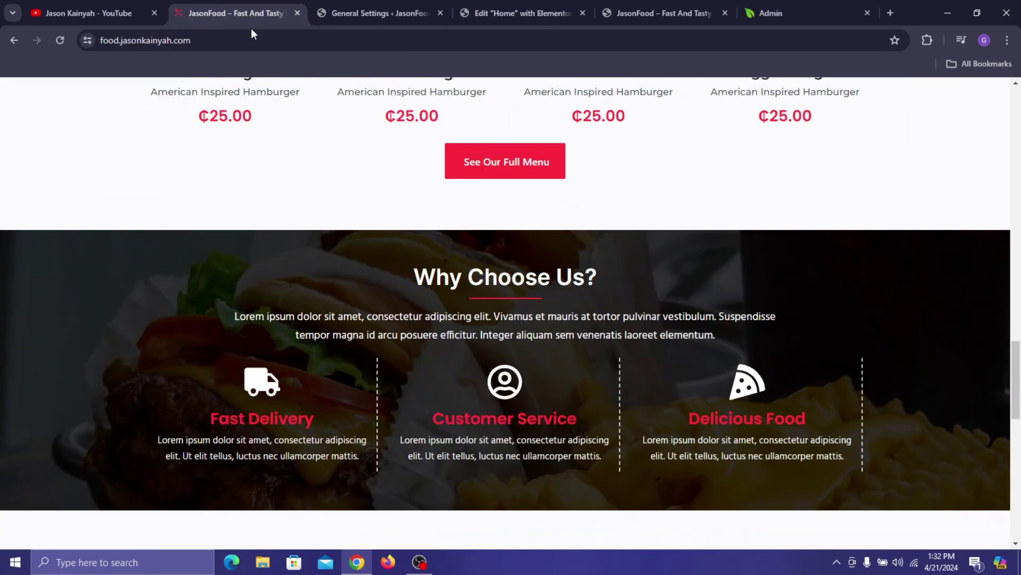
left_click(526, 12)
- Give the icon box the solid Truck icon from the Icon Library
left_click(59, 220)
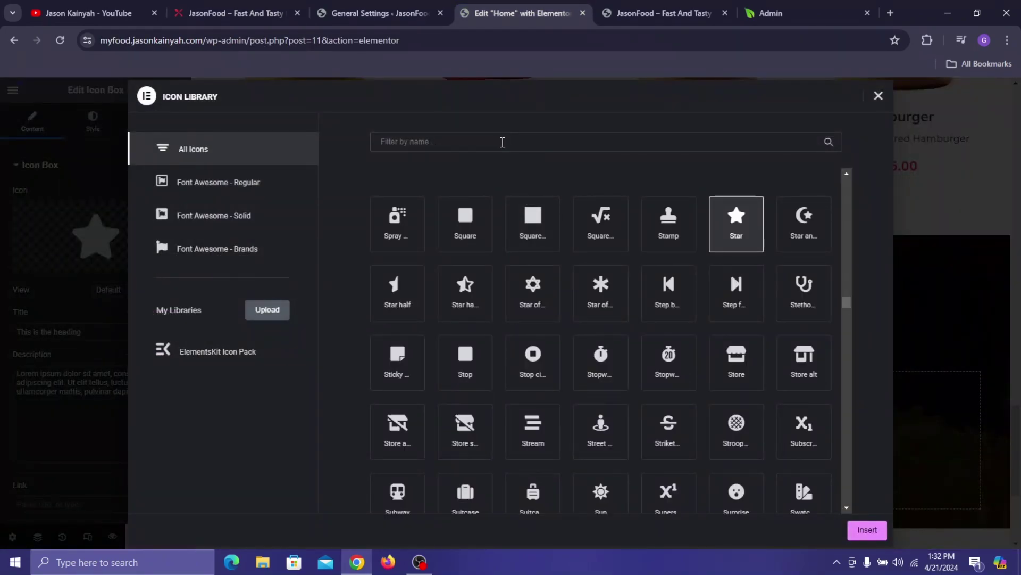
left_click(375, 140)
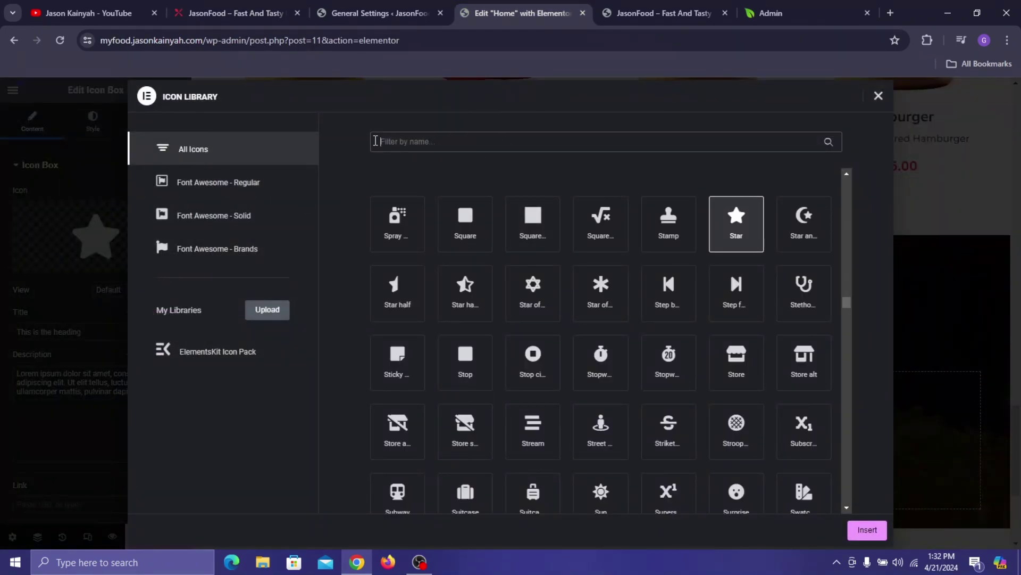
type("truck")
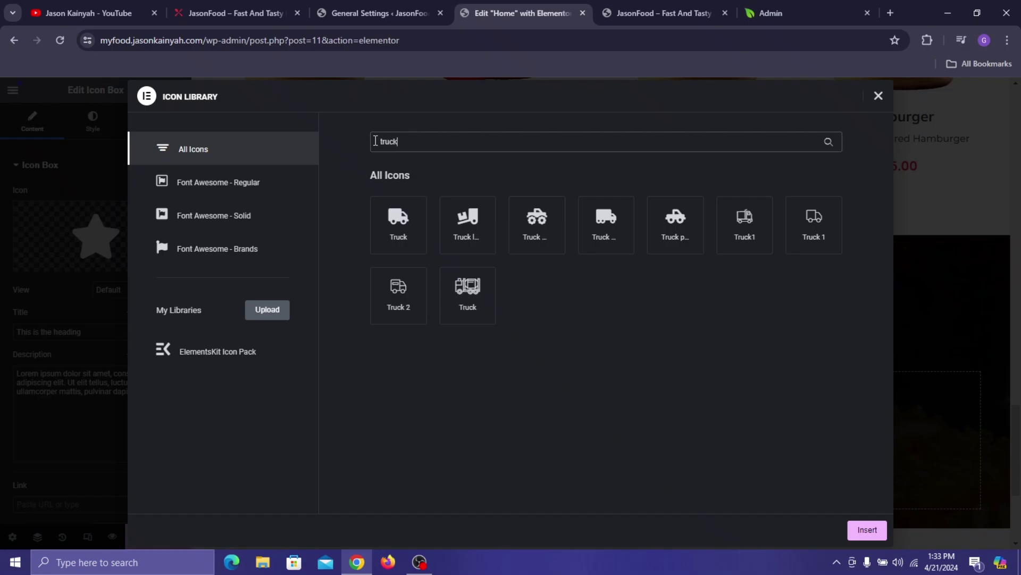
left_click(397, 229)
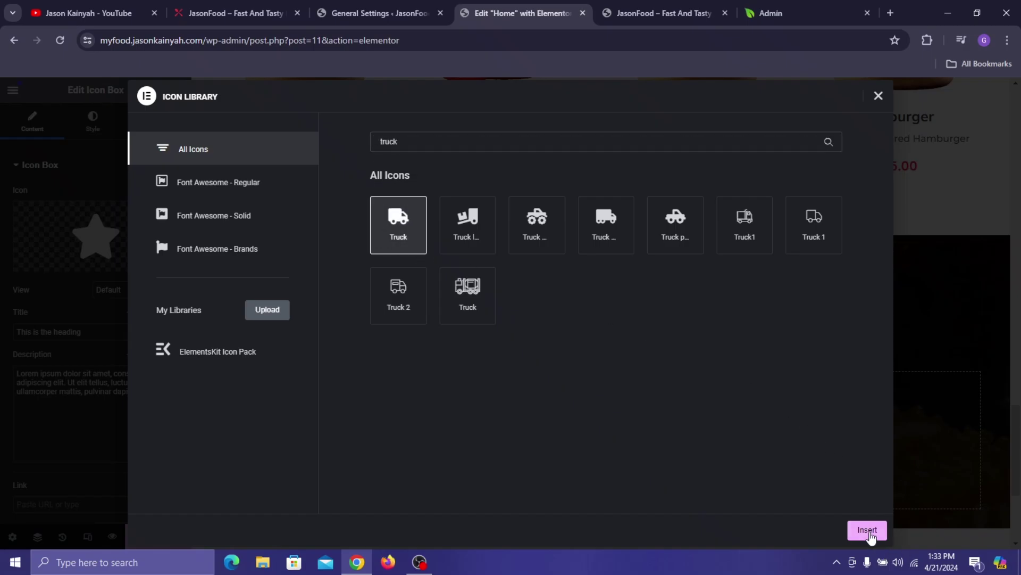
left_click(868, 531)
- Copy the live site's Fast Delivery heading into the icon box title
left_click(203, 5)
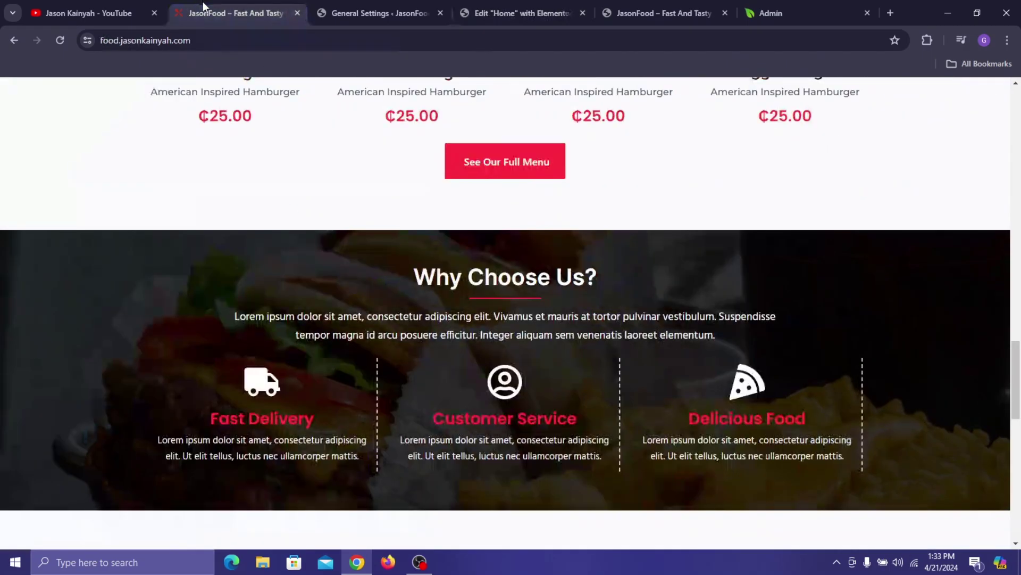
triple_click(244, 418)
key("ctrl+c")
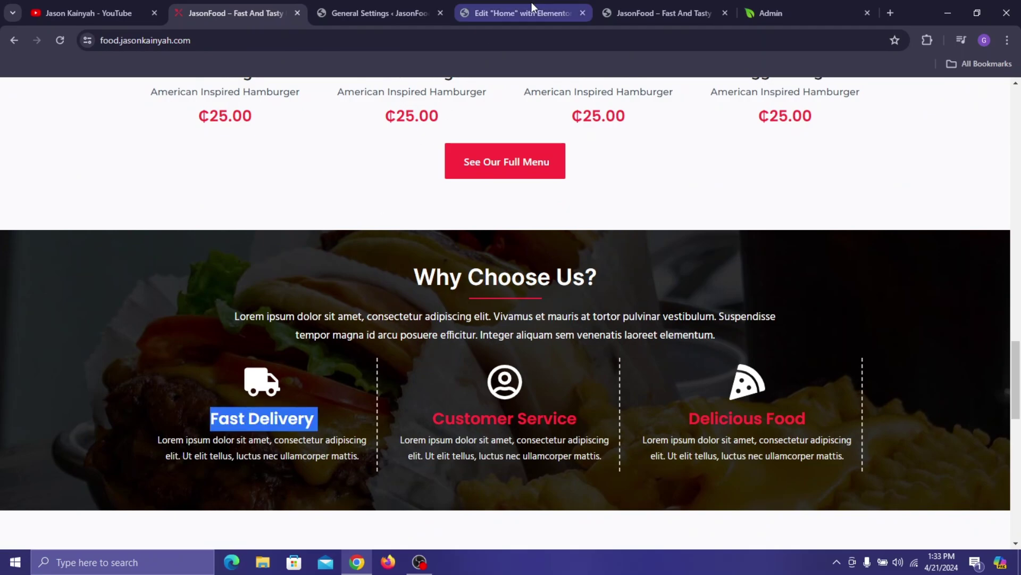
left_click(529, 4)
left_click(91, 332)
key("ctrl+a")
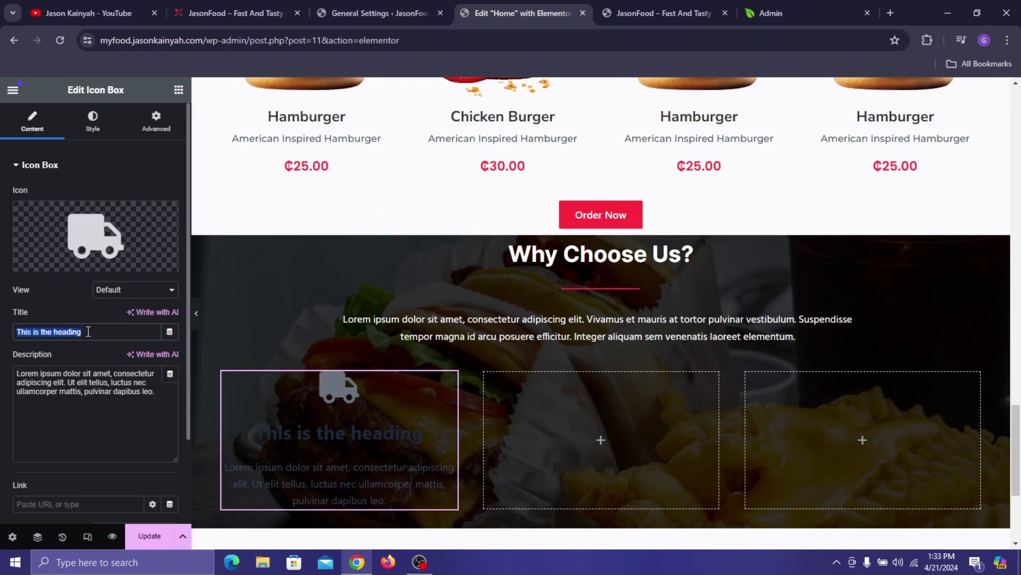
key("ctrl+v")
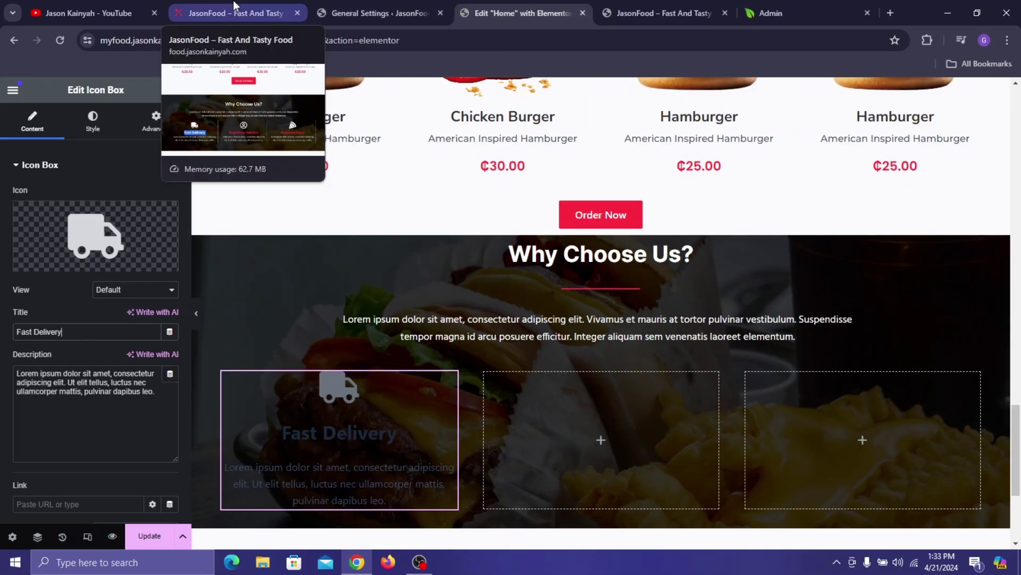
- Paste the live site's Fast Delivery paragraph as the description and finish the title as 'Fast Delivery'
left_click(235, 13)
triple_click(276, 449)
key("ctrl+c")
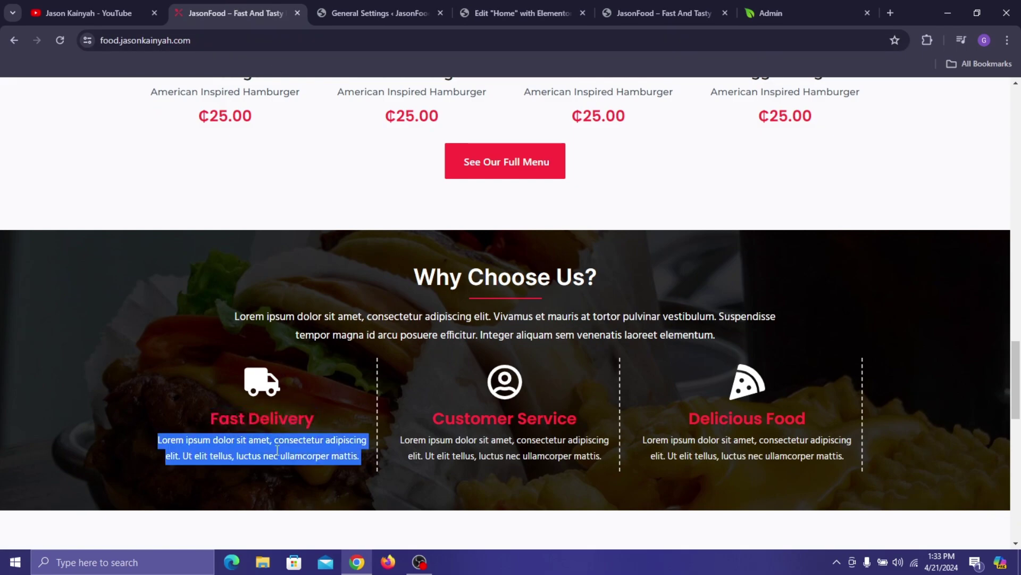
left_click(537, 5)
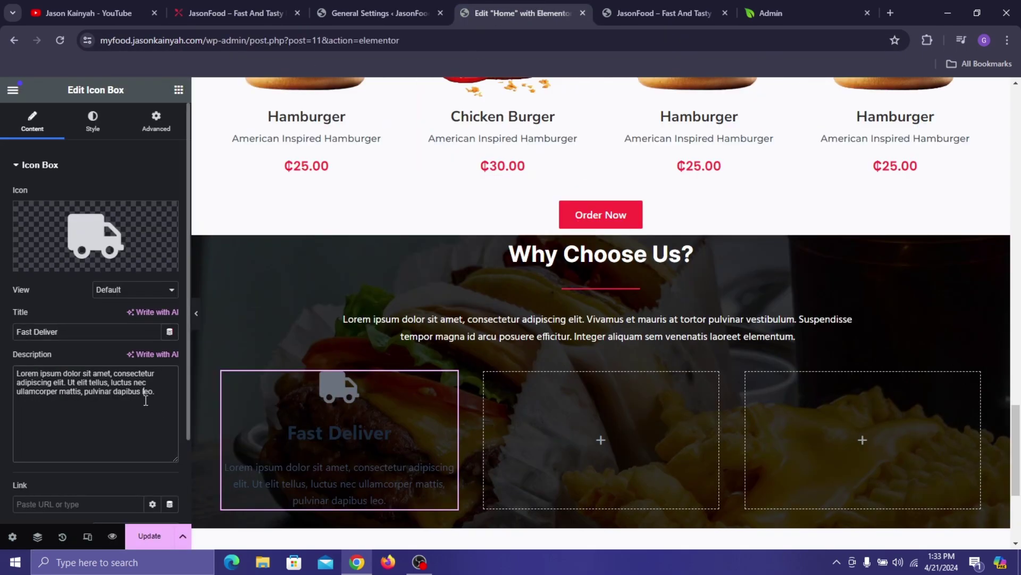
left_click(146, 400)
key("ctrl+a")
key("ctrl+v")
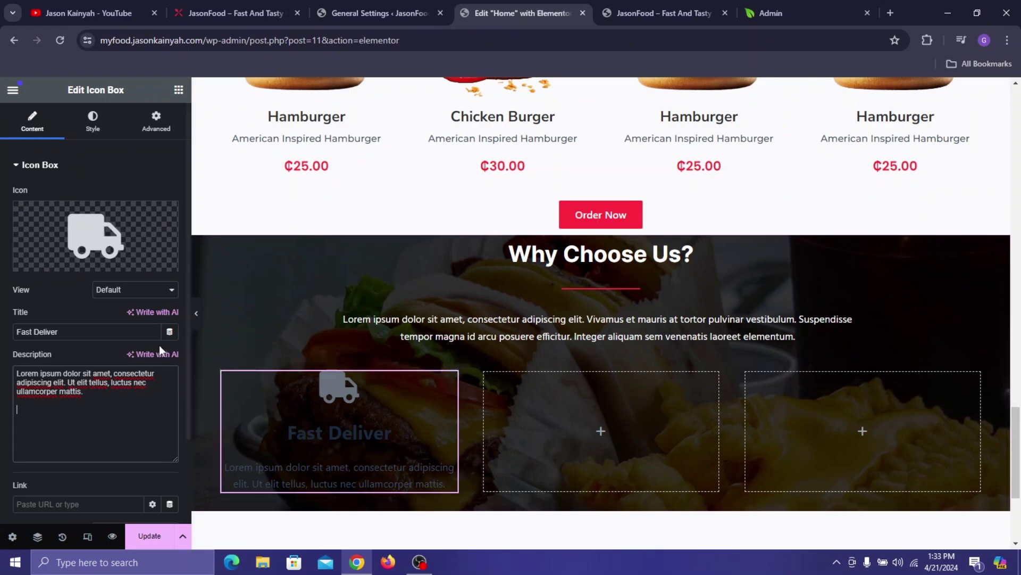
left_click(62, 329)
type("y")
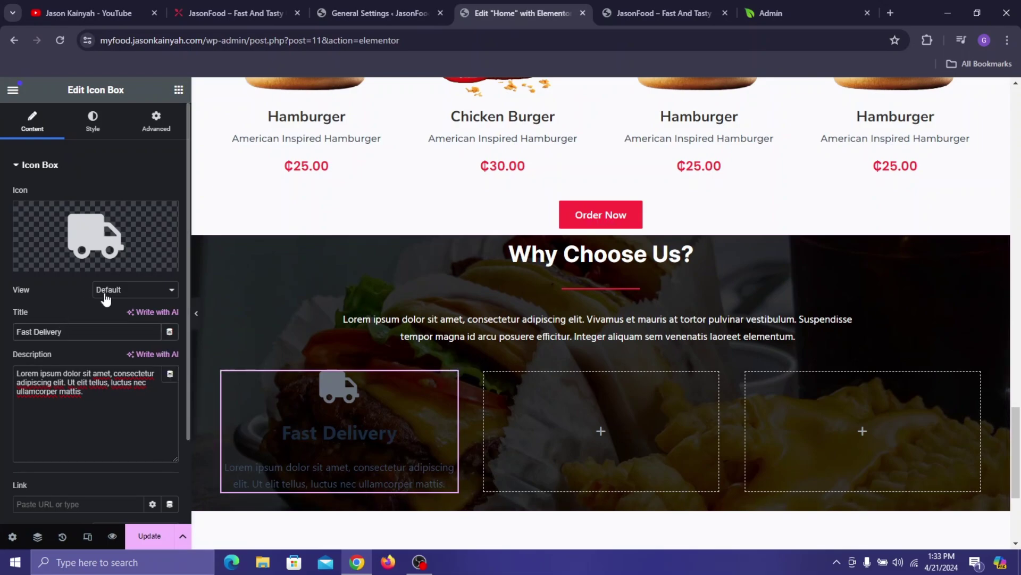
- Show the icon box's Style options and compare with the live site
left_click(83, 126)
left_click(245, 8)
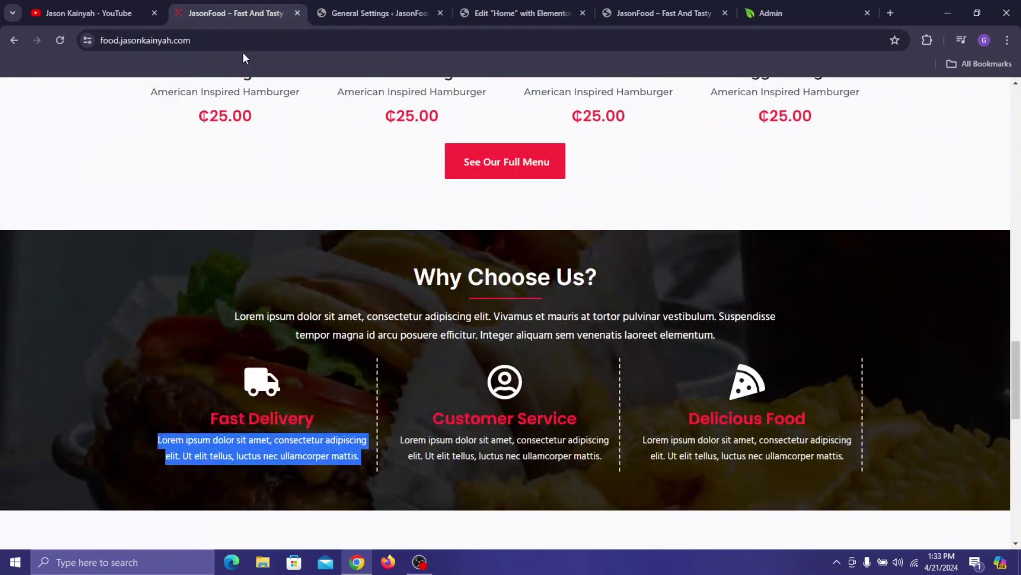
left_click(208, 341)
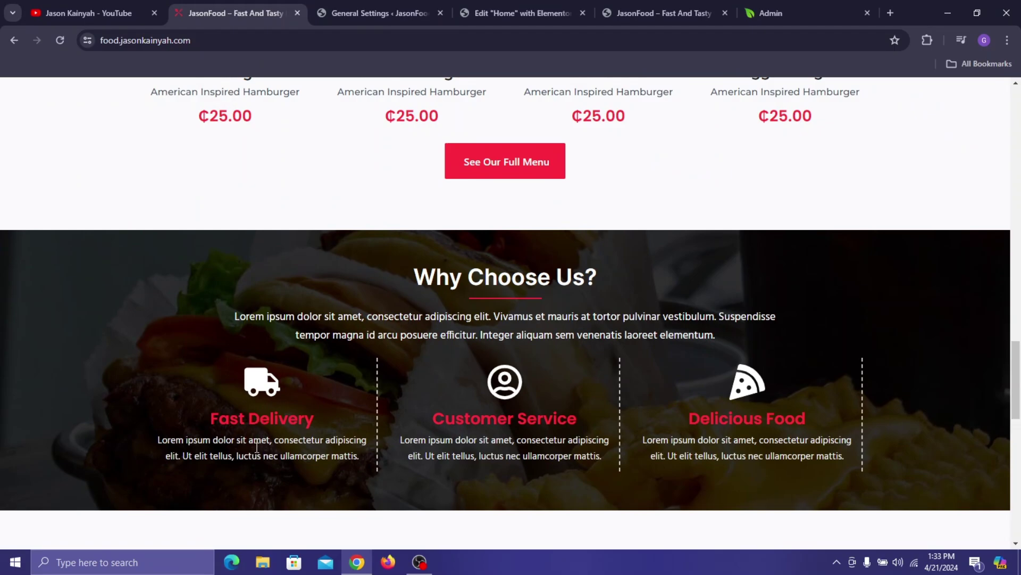
left_click(521, 13)
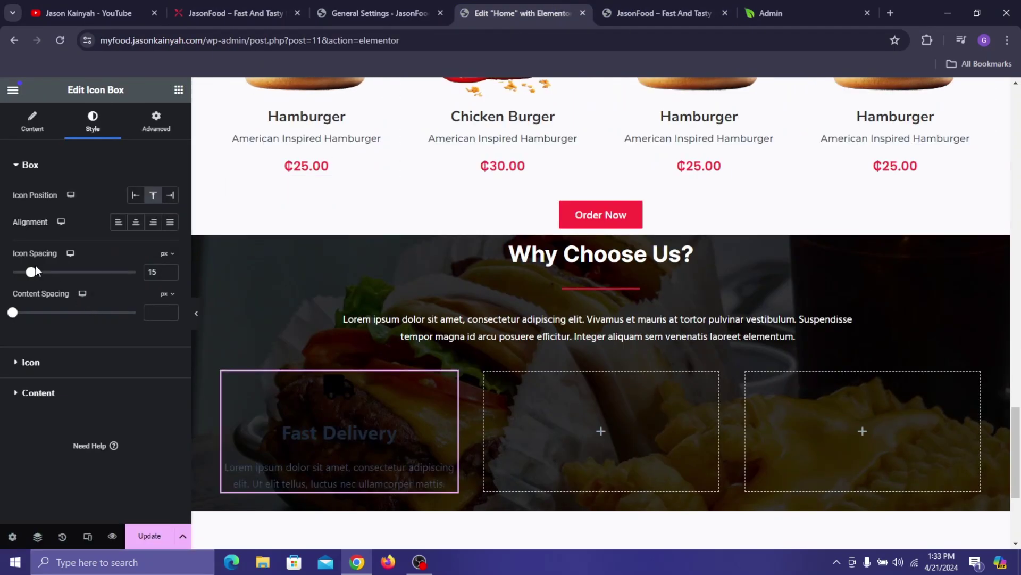
- Tighten the icon spacing to 2 and the content spacing to 3
left_click_drag(31, 272, 16, 276)
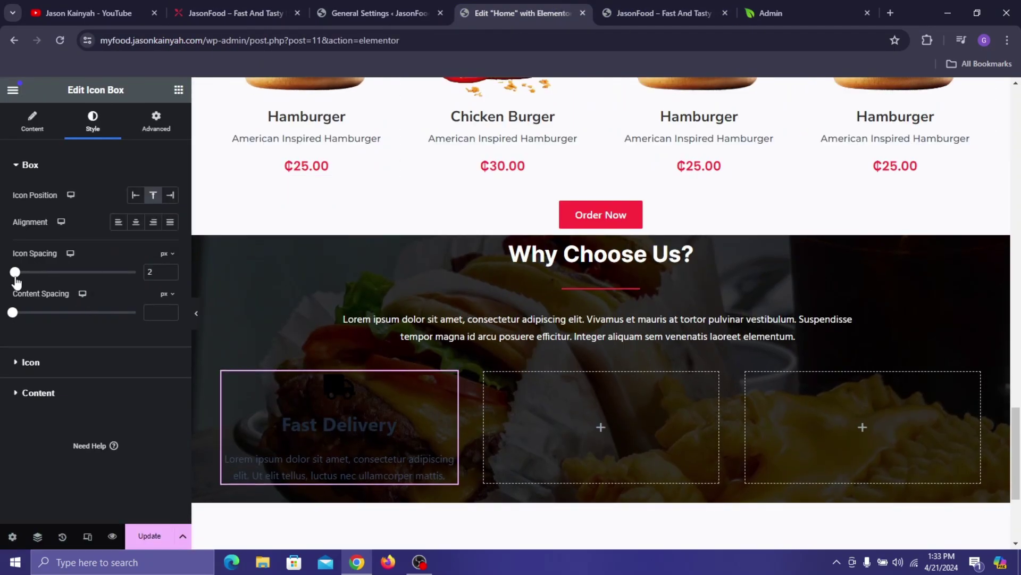
left_click(13, 313)
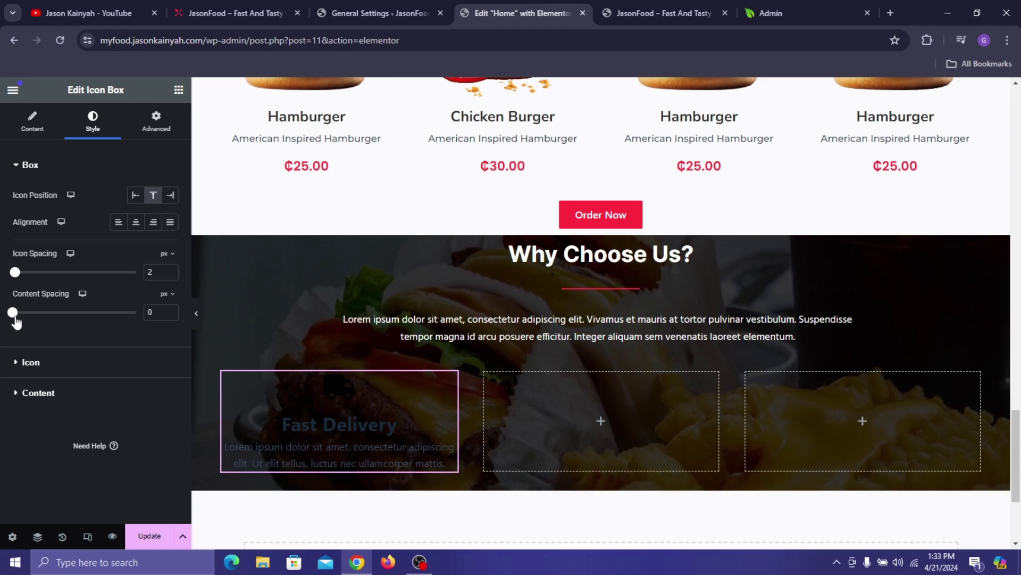
left_click_drag(15, 318, 17, 318)
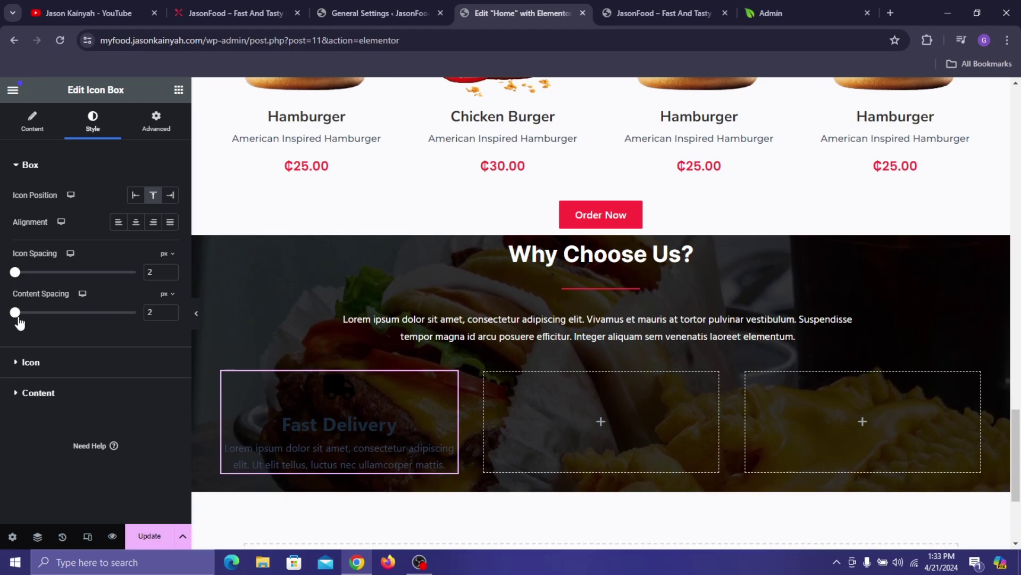
- Make the truck icon white and set its size to 57 px
left_click(78, 365)
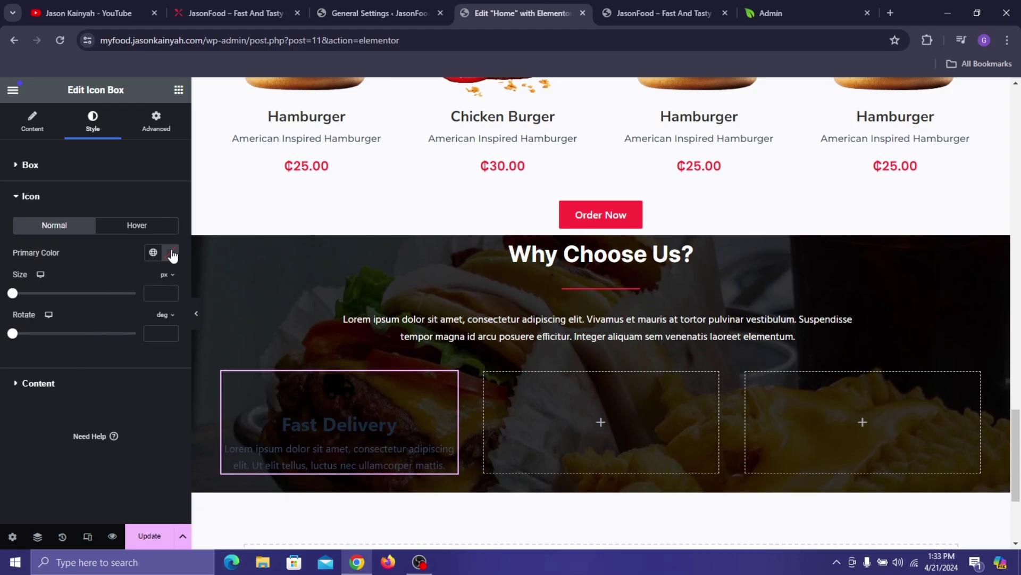
left_click(153, 252)
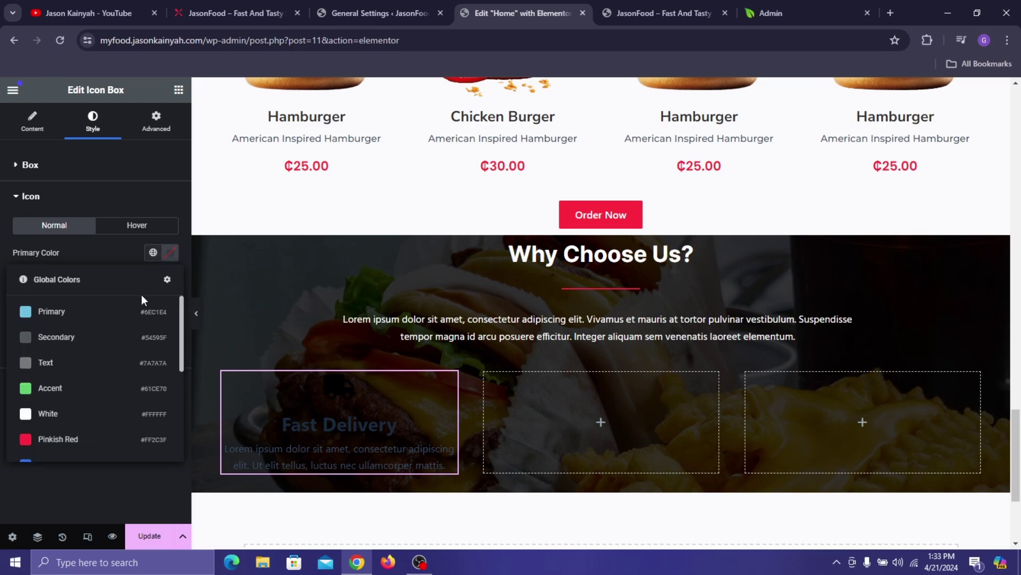
left_click(57, 410)
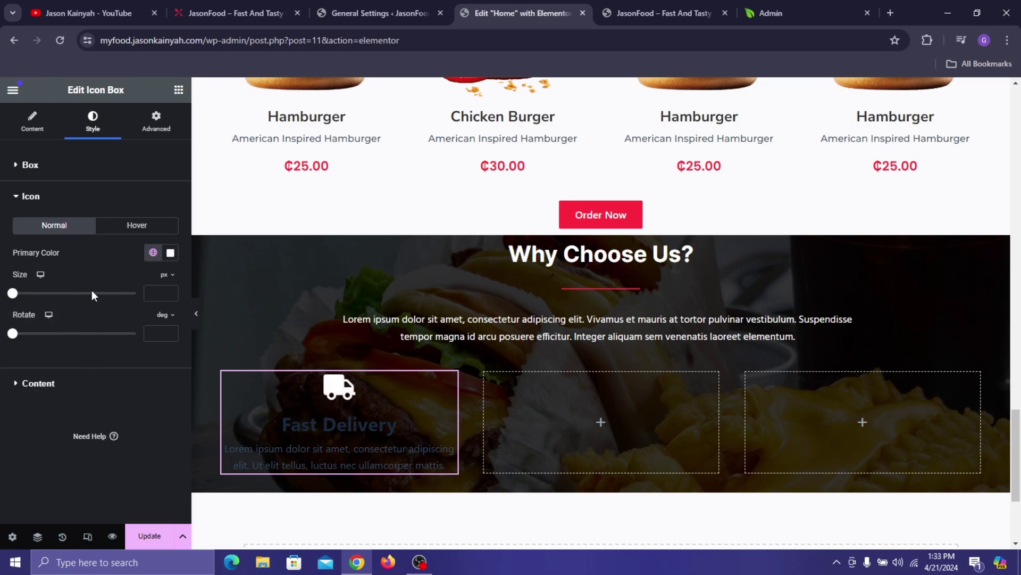
left_click(149, 294)
type("20")
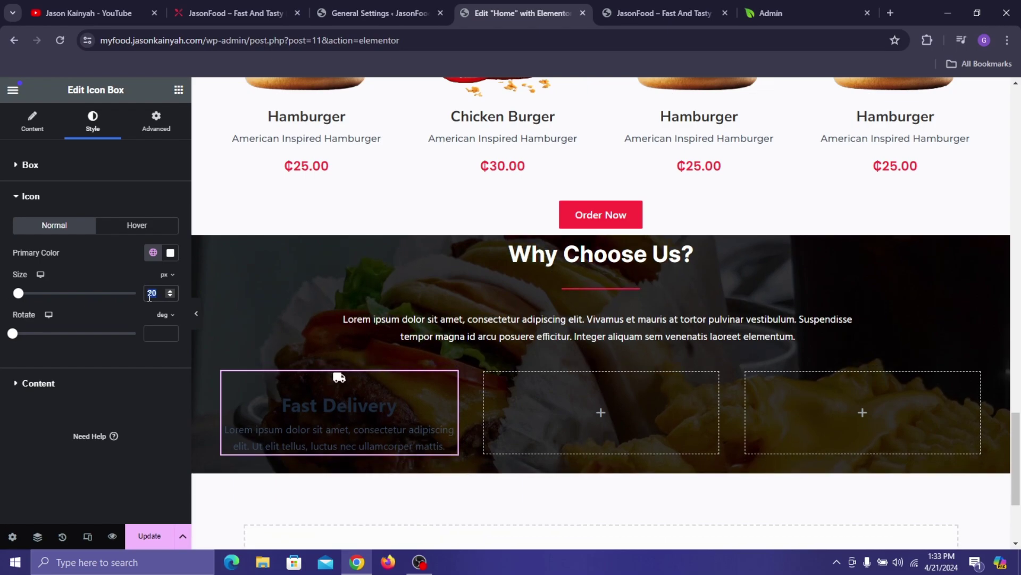
type("30")
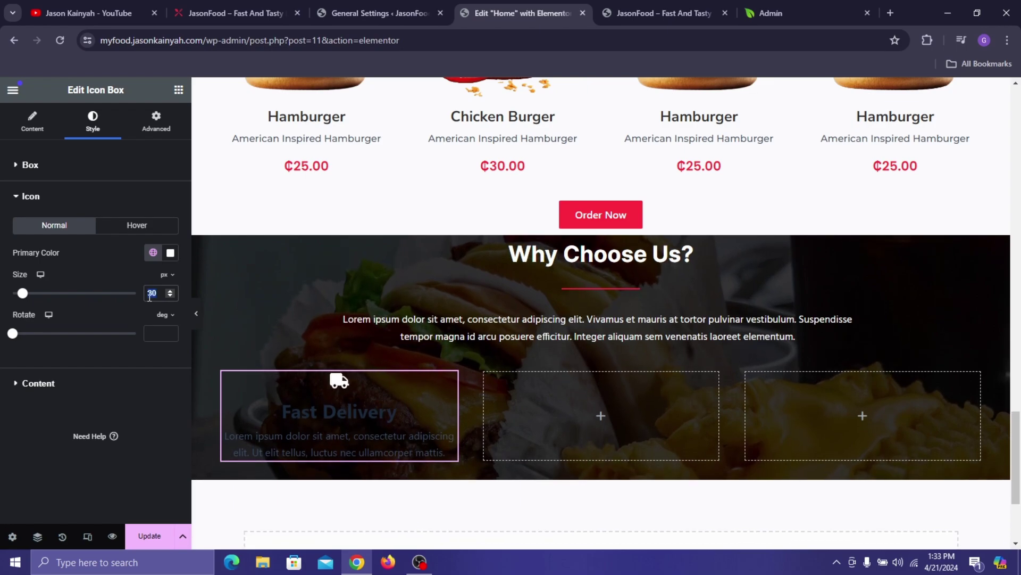
type("40")
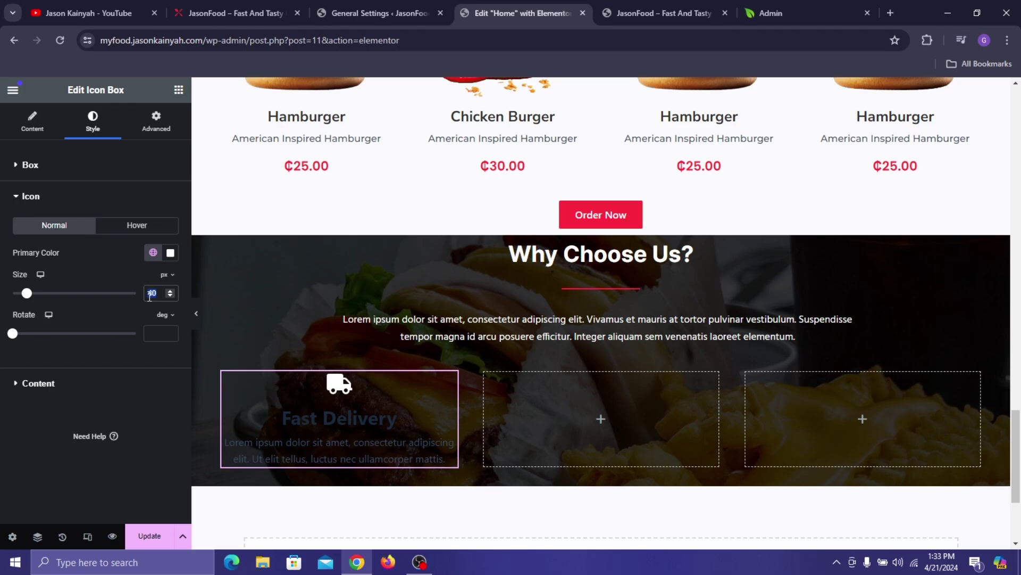
type("49")
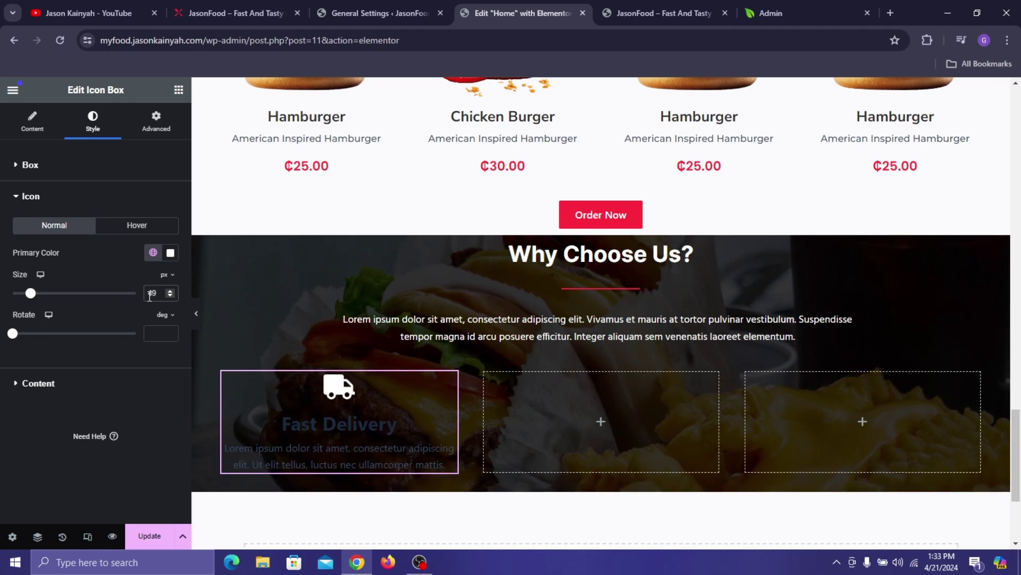
type("57")
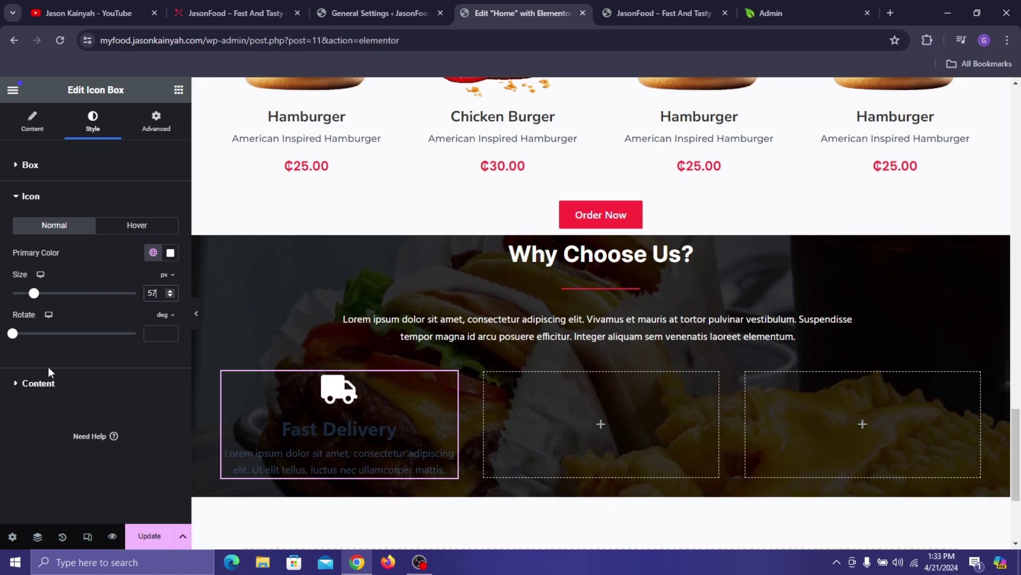
- Give the title the Pinkish Red global colour and Inter font at 28 px
left_click(53, 396)
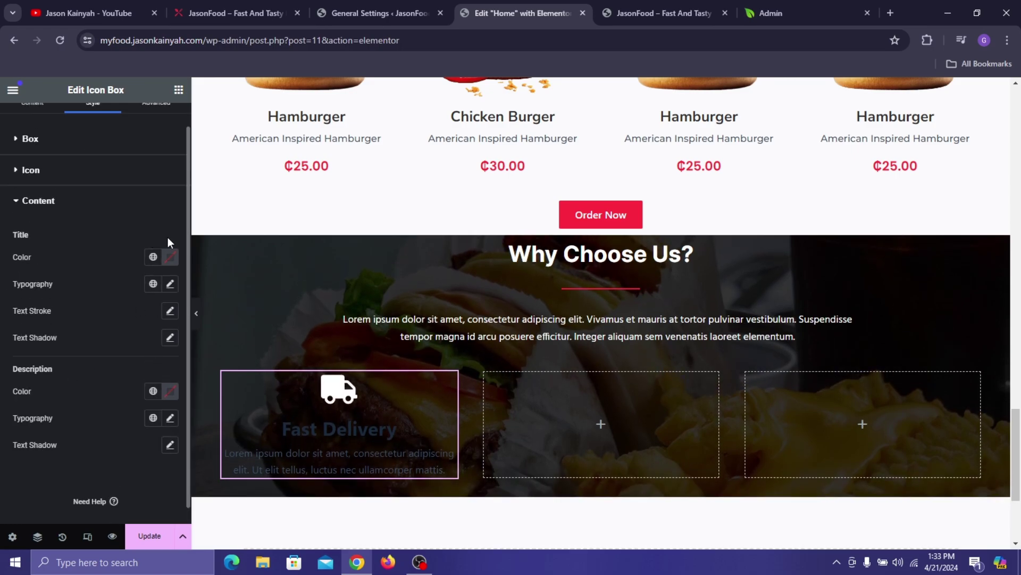
left_click(153, 257)
left_click(33, 437)
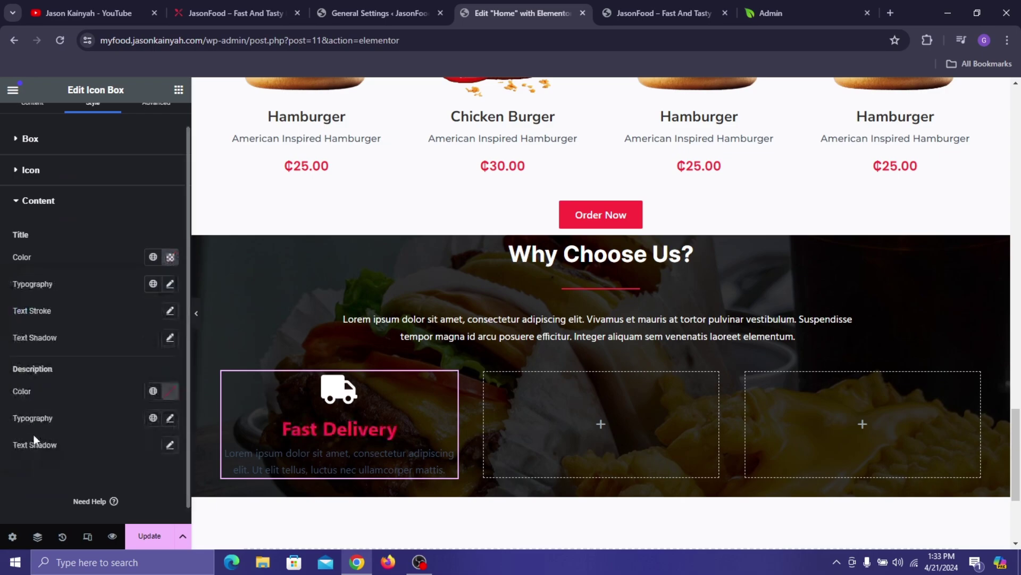
left_click(171, 285)
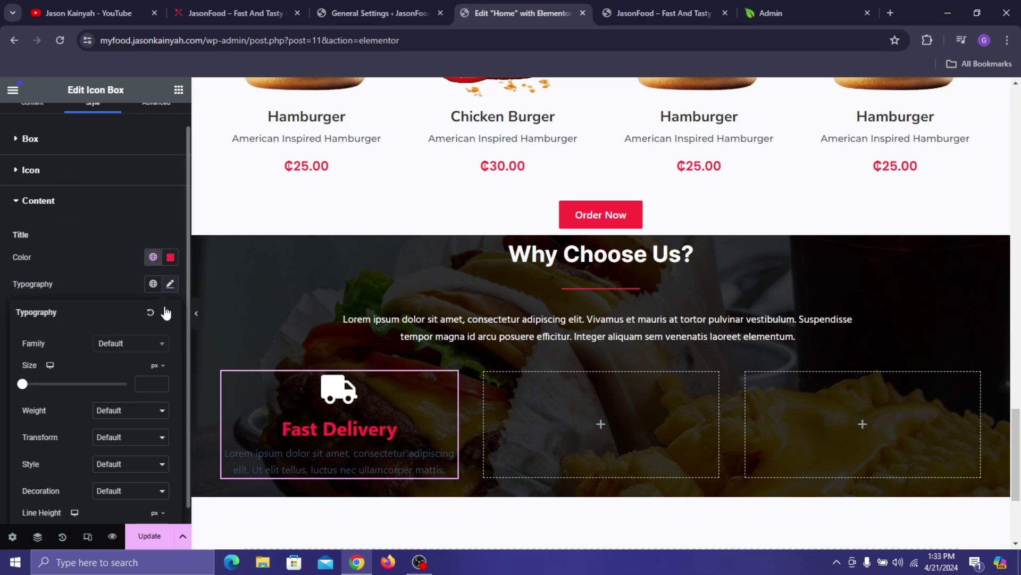
left_click(153, 346)
type("inter")
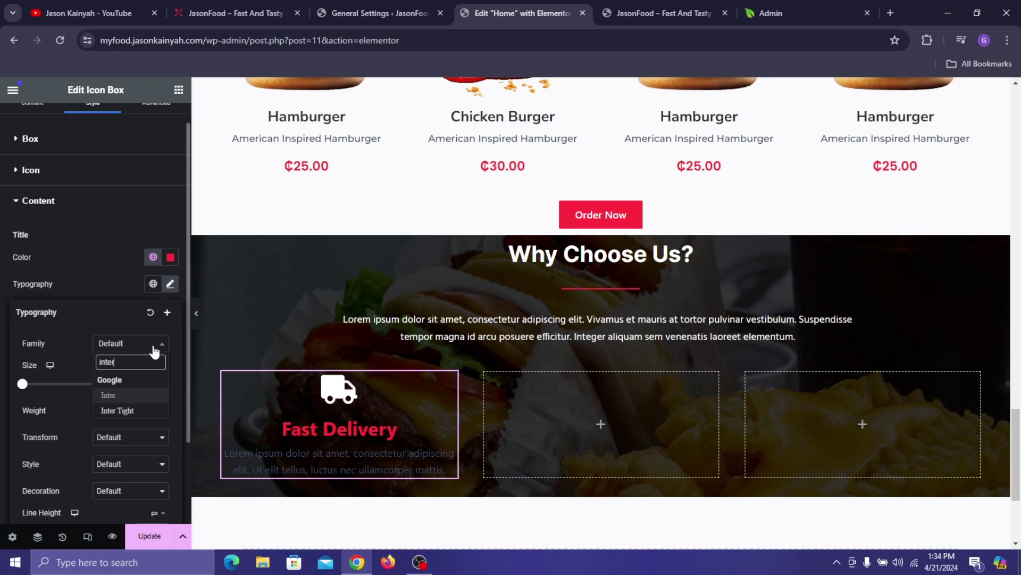
left_click(118, 397)
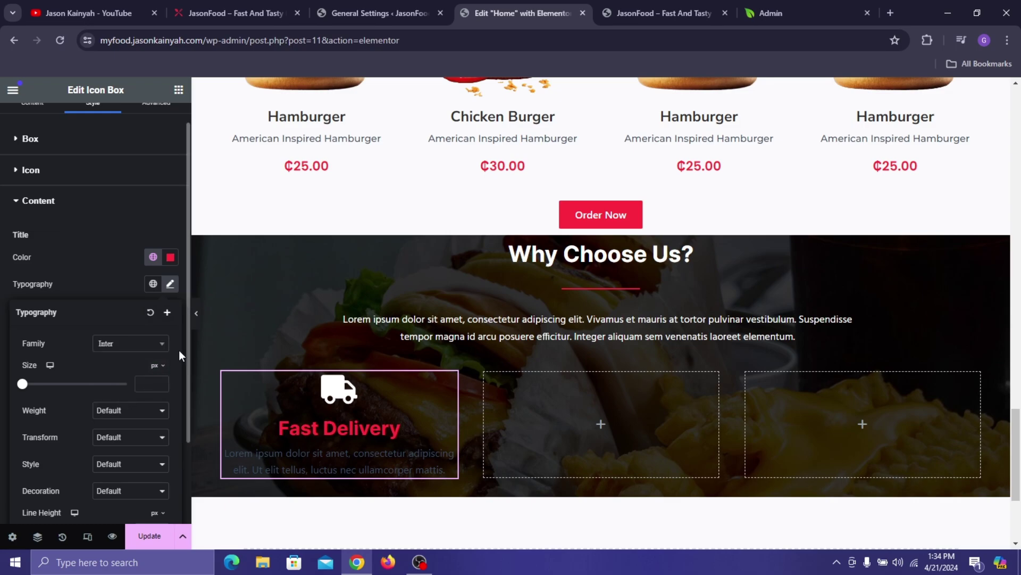
left_click(145, 383)
type("34")
key("Down")
key("Down")
key("Down")
key("Down")
key("Down")
key("Down")
key("Down")
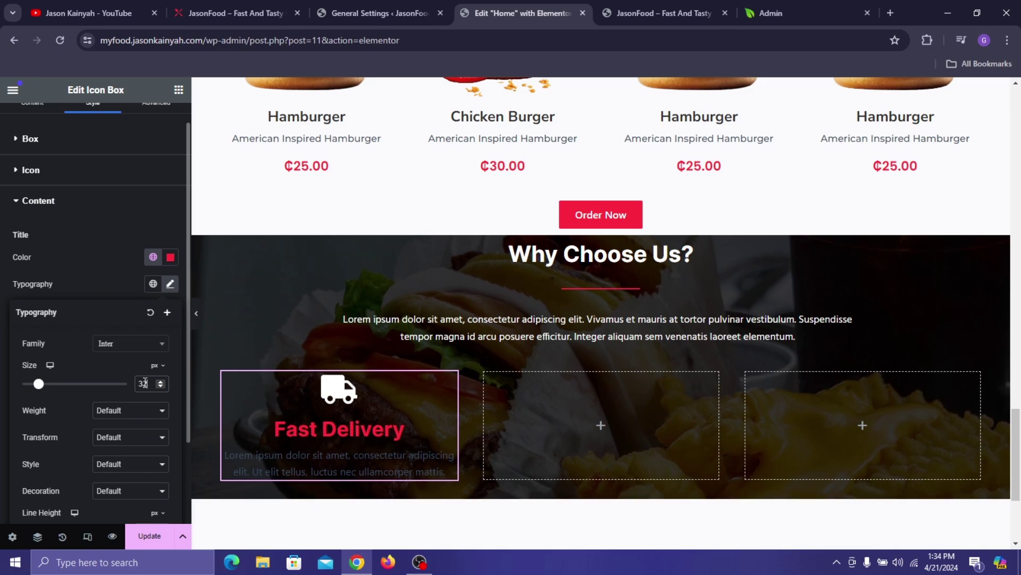
key("Up")
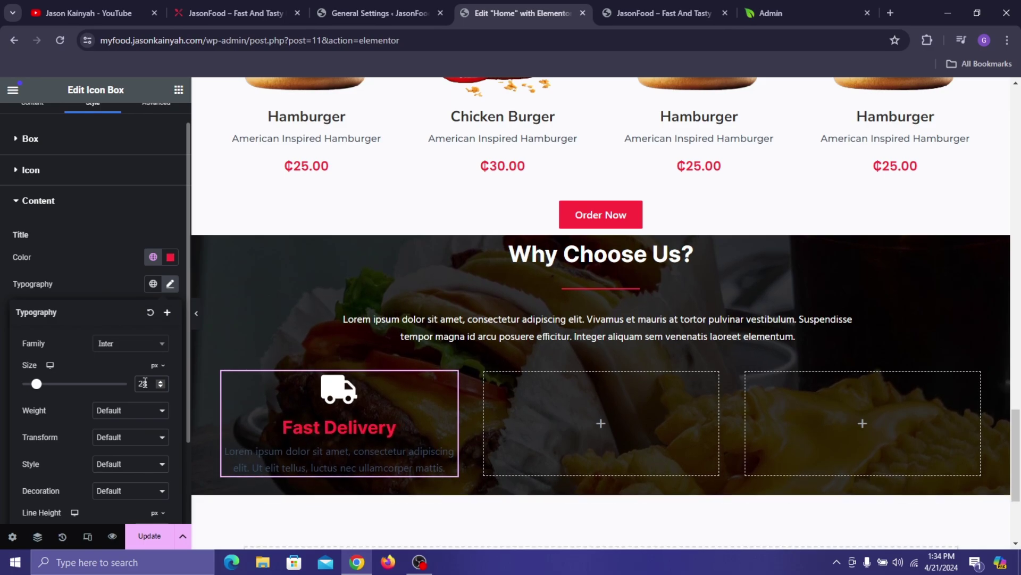
left_click(54, 268)
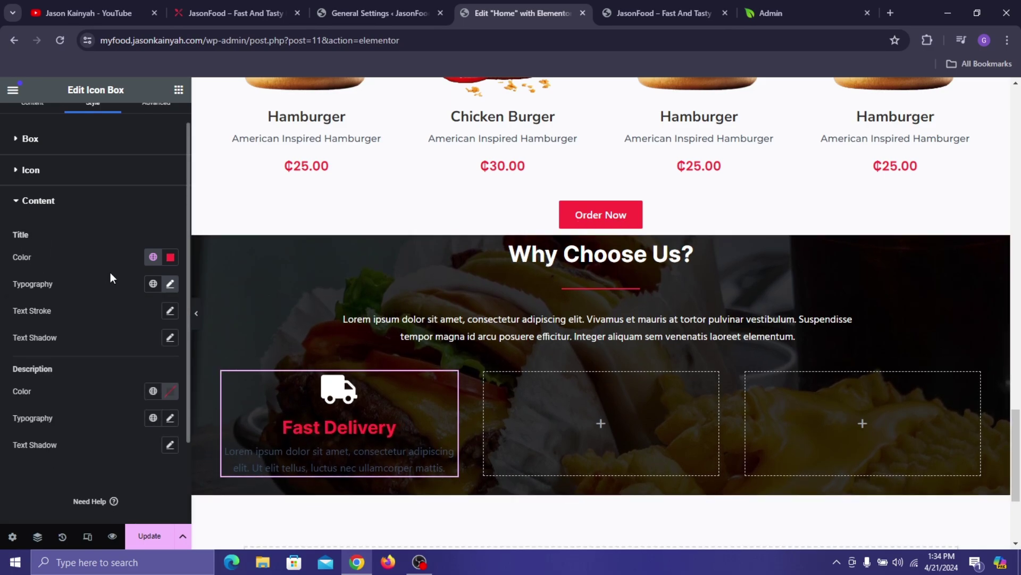
- Make the description white in the Hind font at 15 px
scroll(112, 277, "down", 1)
left_click(170, 405)
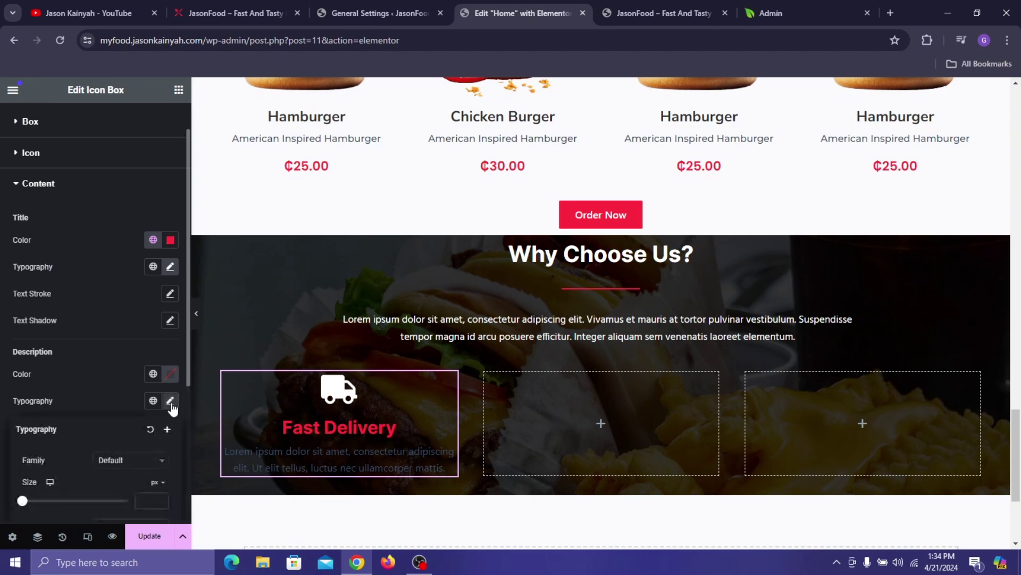
left_click(154, 374)
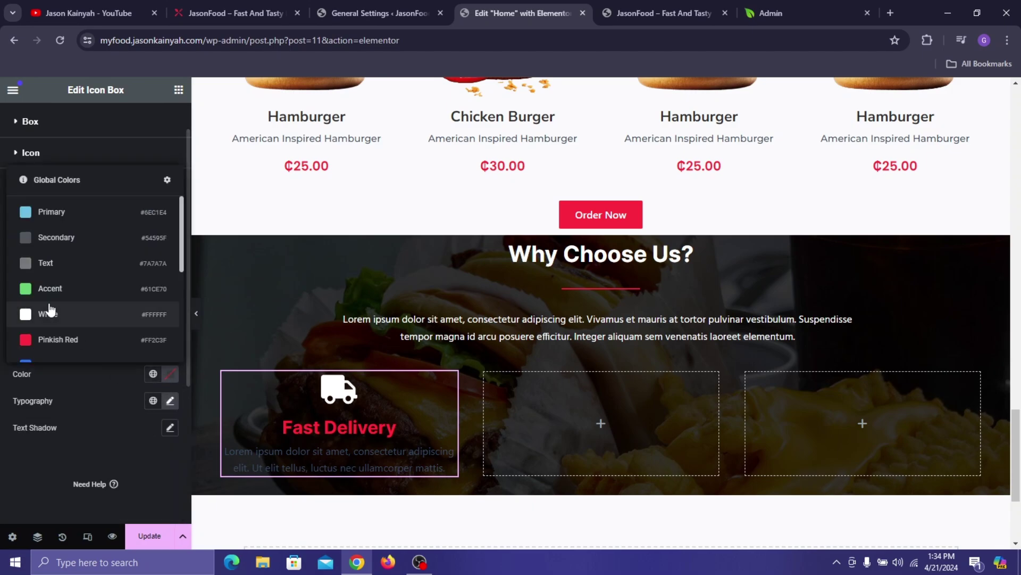
left_click(57, 318)
left_click(169, 401)
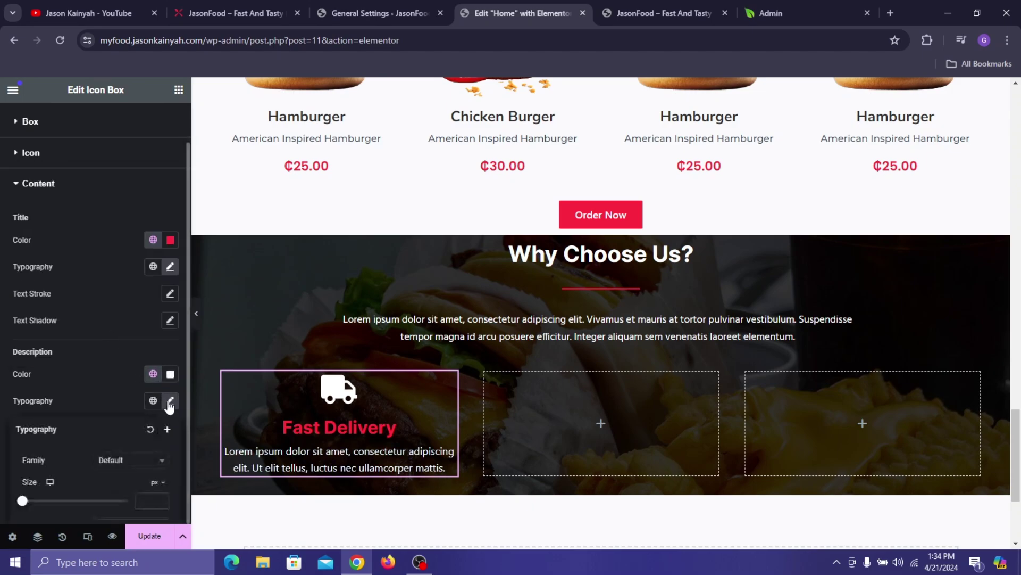
left_click(142, 462)
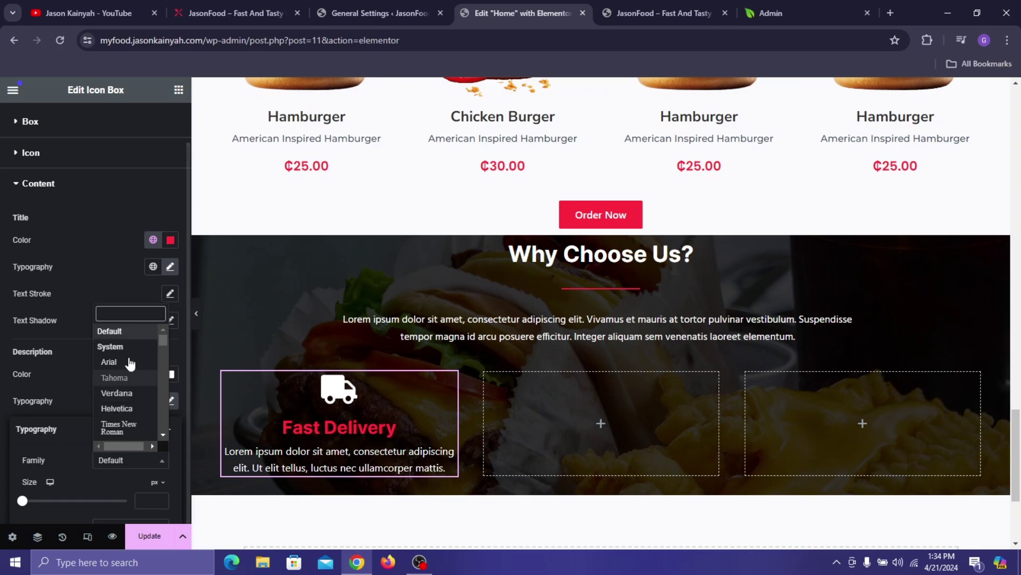
type("hind")
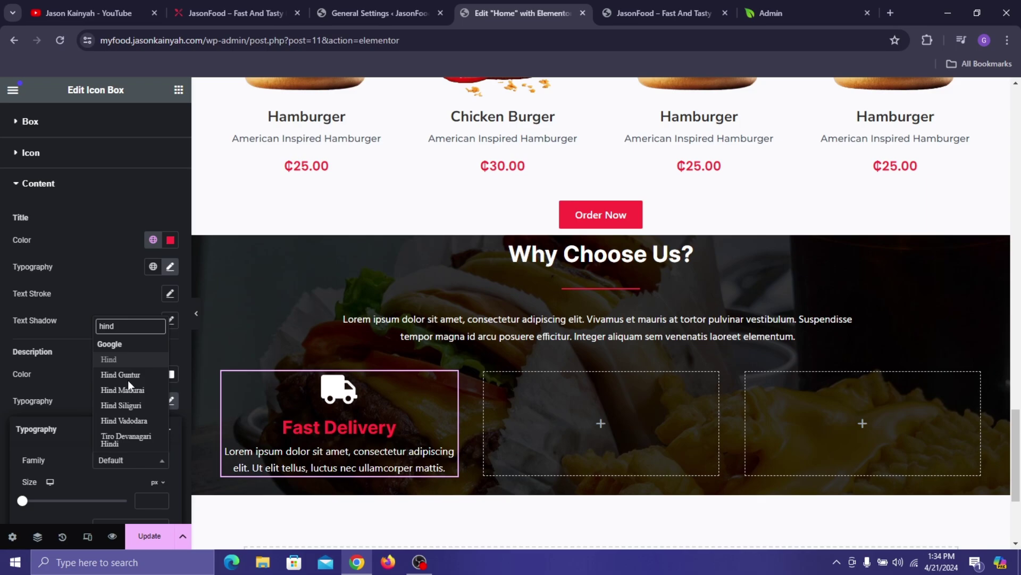
left_click(111, 360)
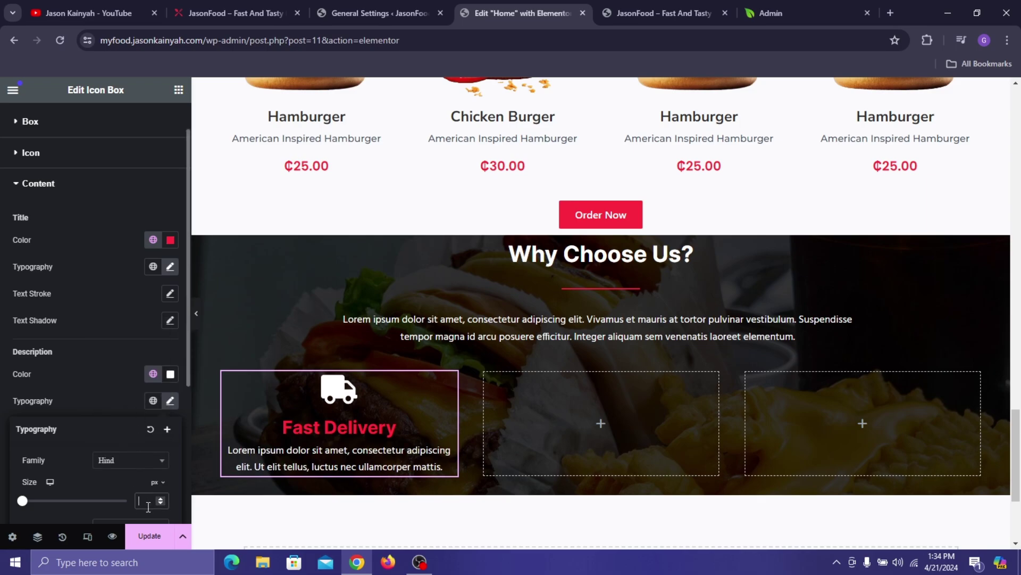
type("14")
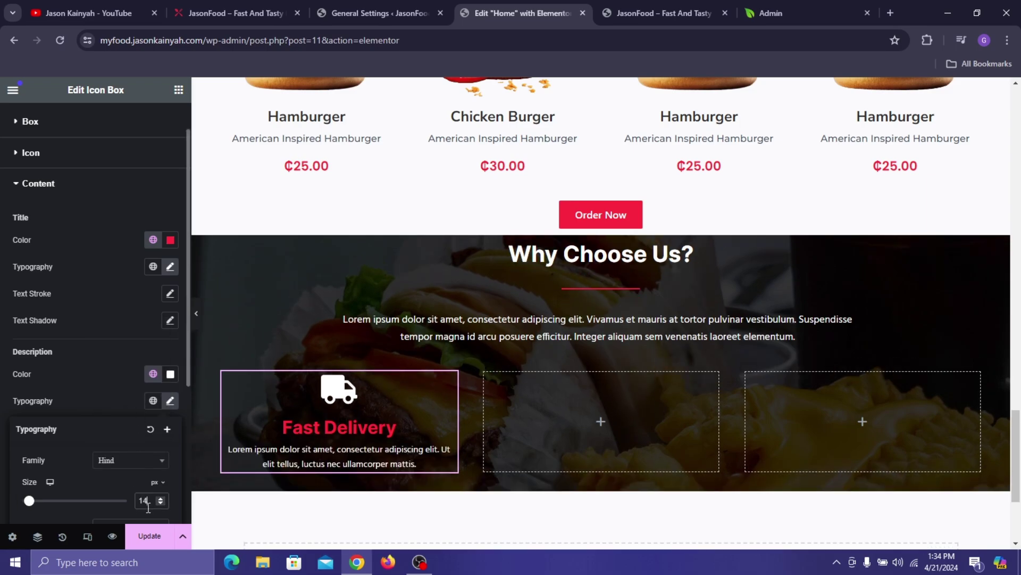
key("Up")
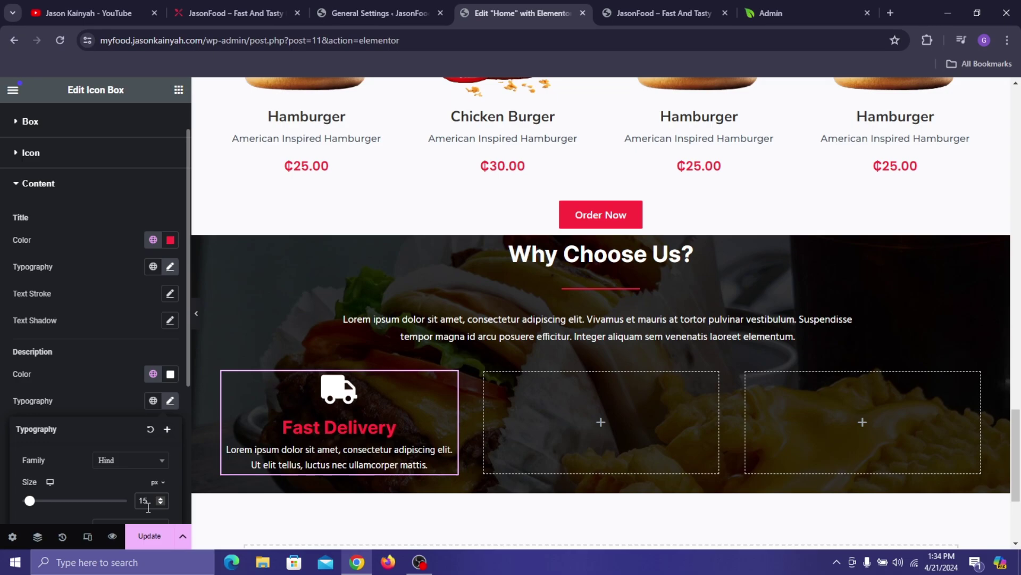
left_click(442, 374)
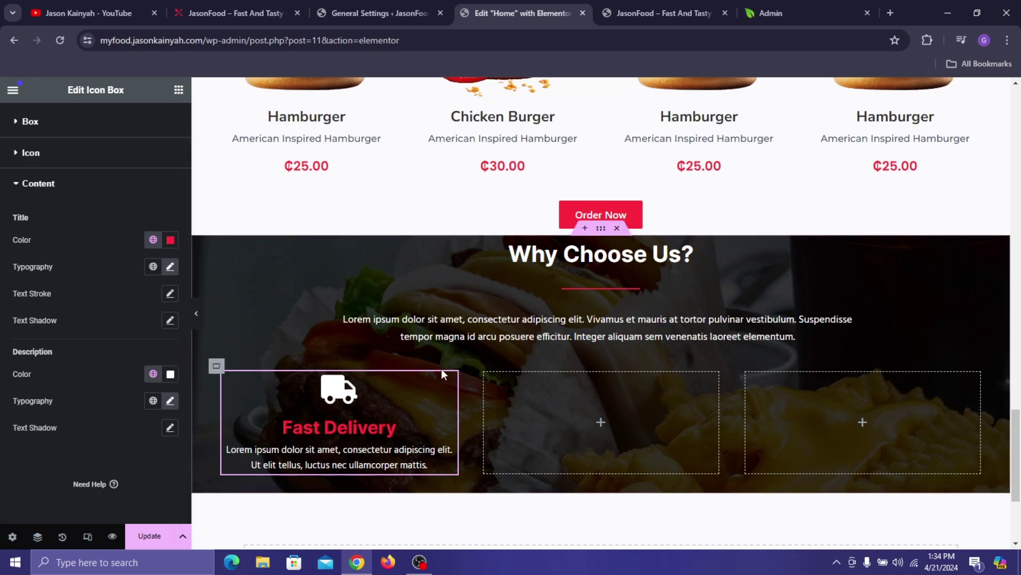
- Raise the box's content spacing to 6 after comparing with the live site
left_click(256, 7)
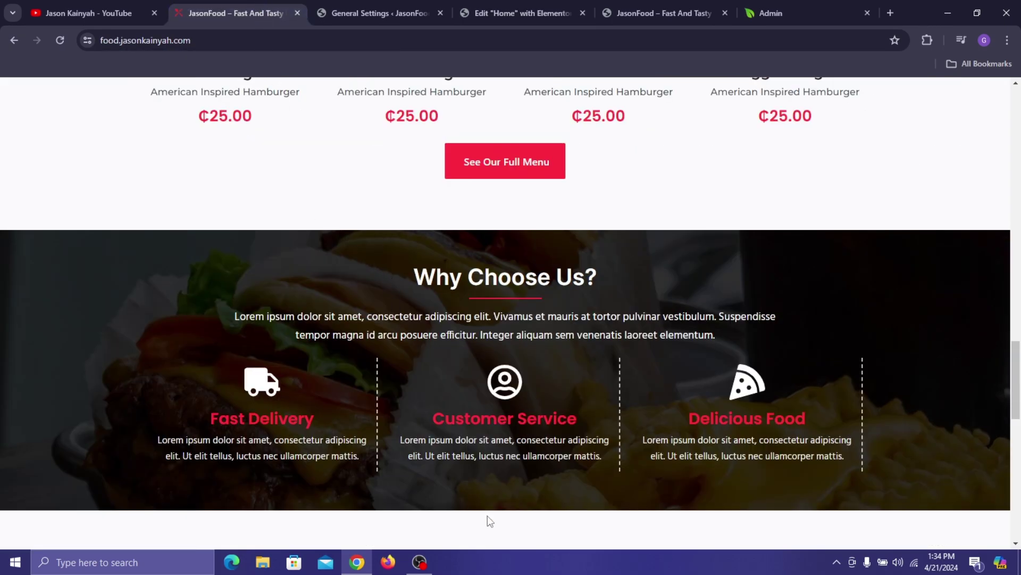
left_click(551, 7)
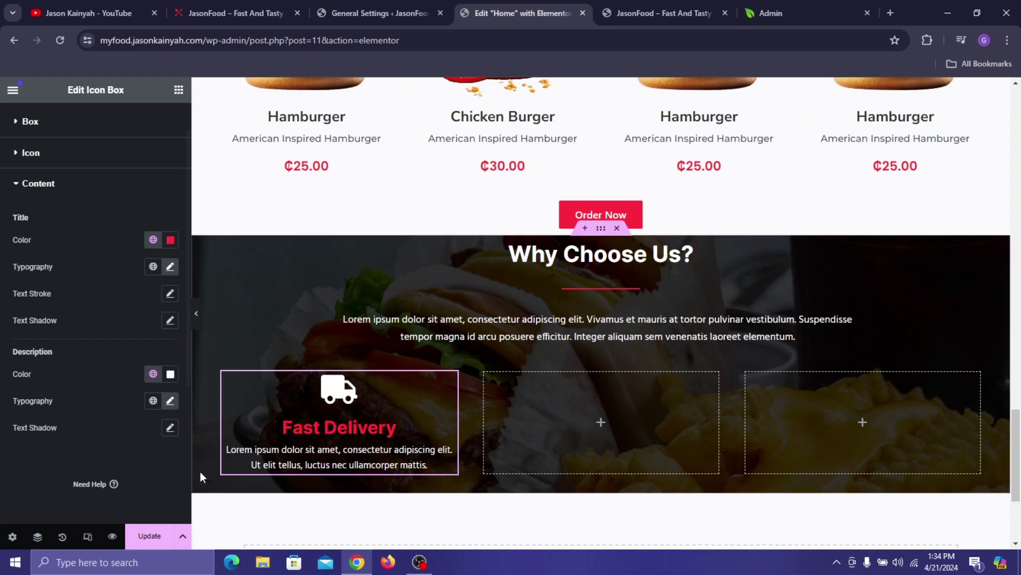
scroll(32, 181, "up", 1)
left_click(48, 171)
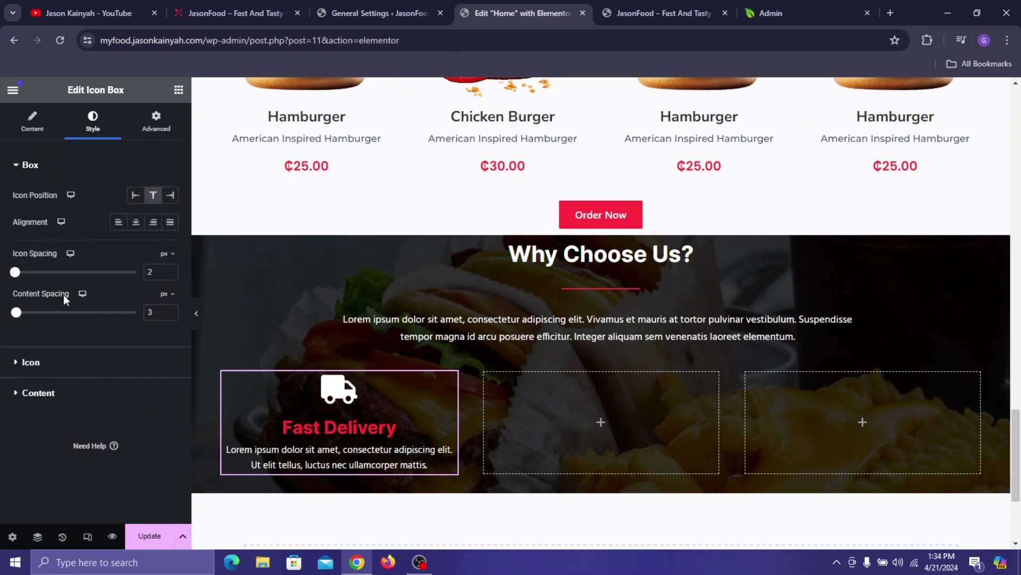
left_click(167, 309)
left_click(167, 310)
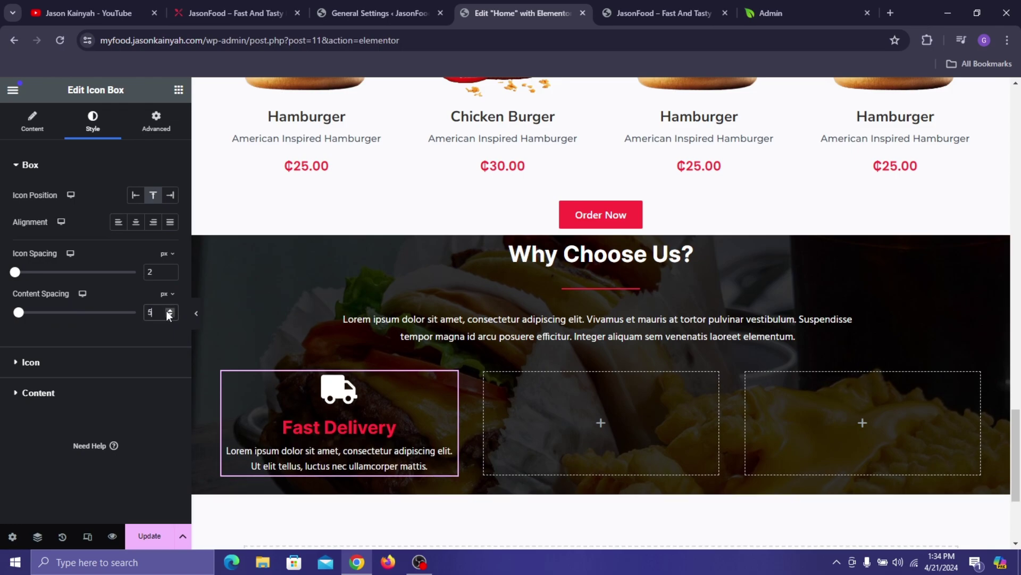
left_click(167, 310)
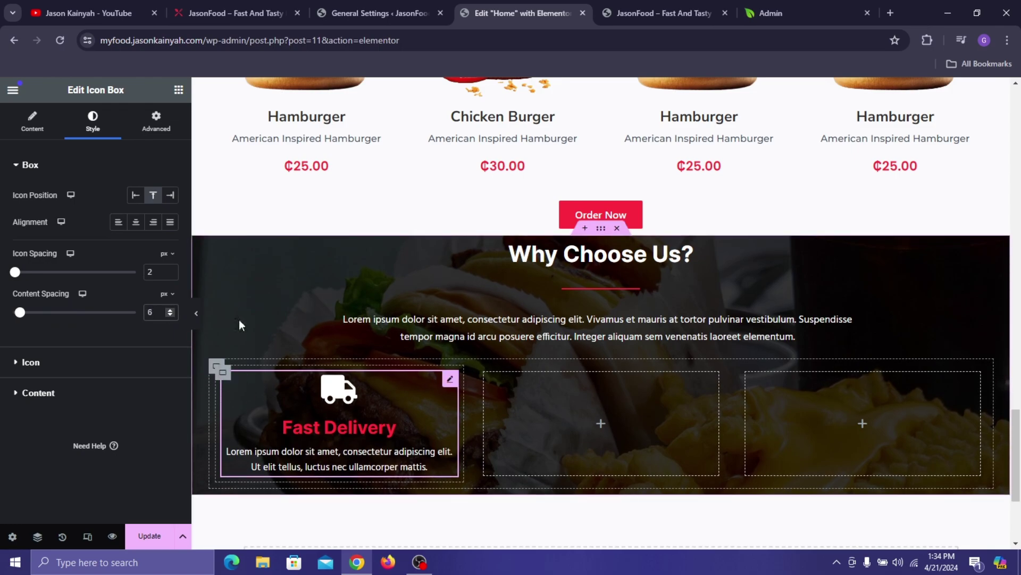
left_click(180, 2)
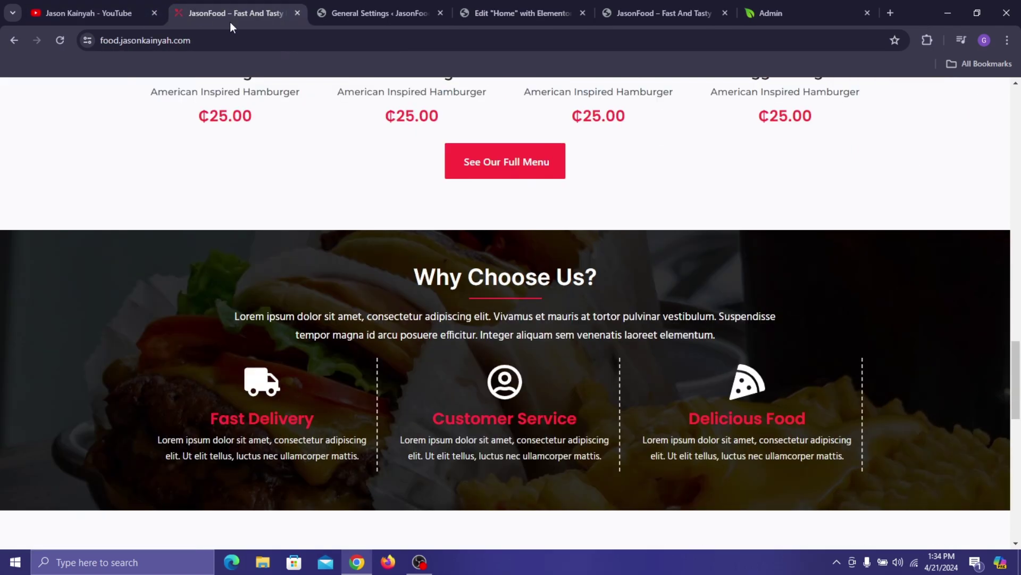
left_click(489, 4)
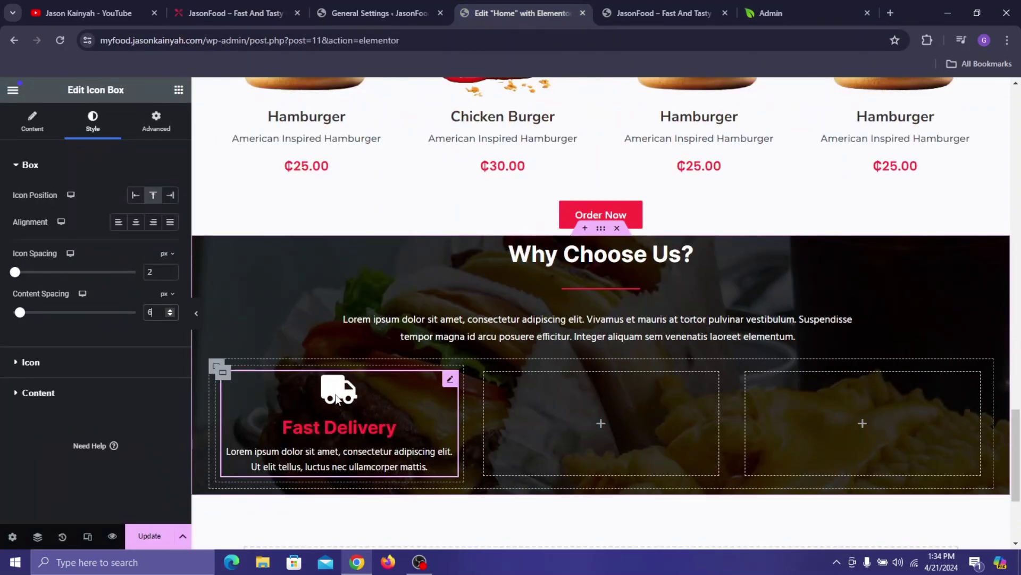
- Set the Fast Delivery column's padding to 15 top and bottom, 0 left and right
left_click(223, 374)
left_click(149, 125)
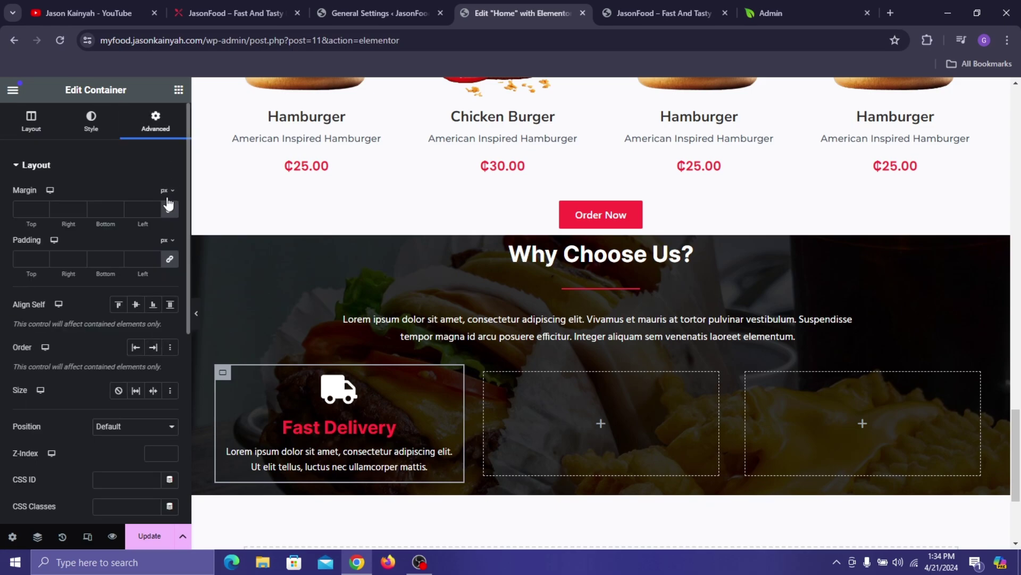
left_click(28, 259)
type("0")
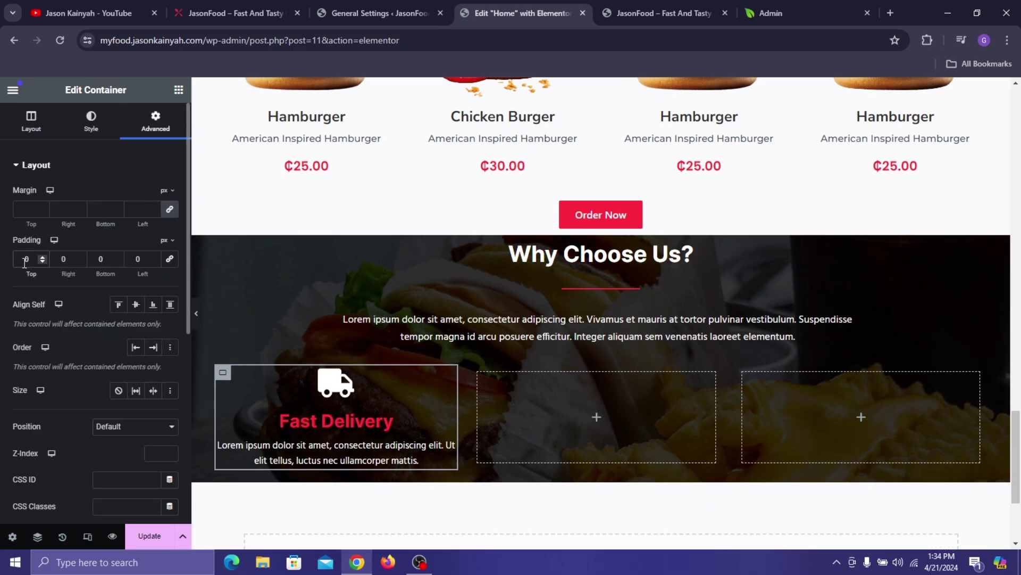
left_click(25, 259)
type("1")
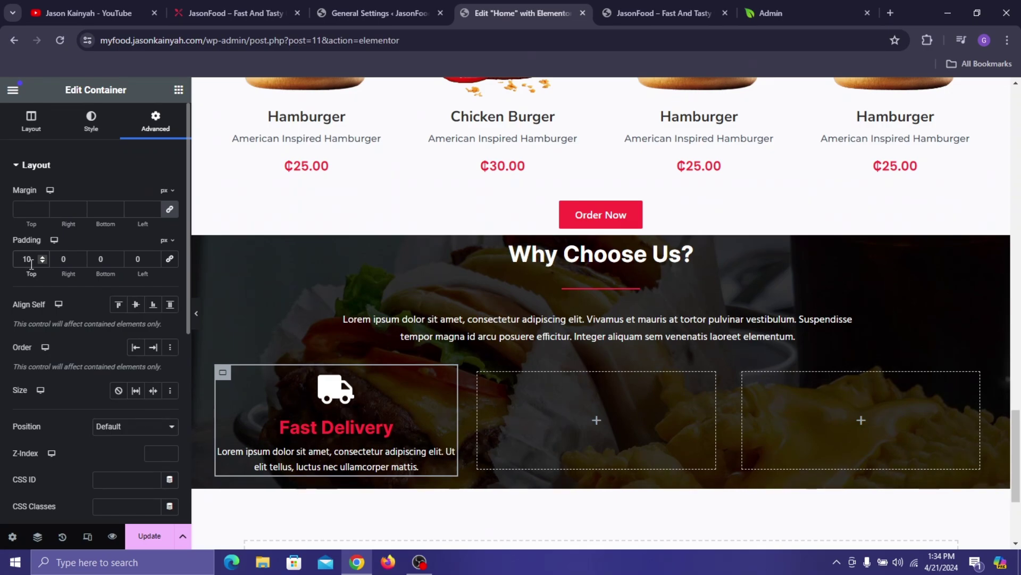
key("BackSpace")
type("5")
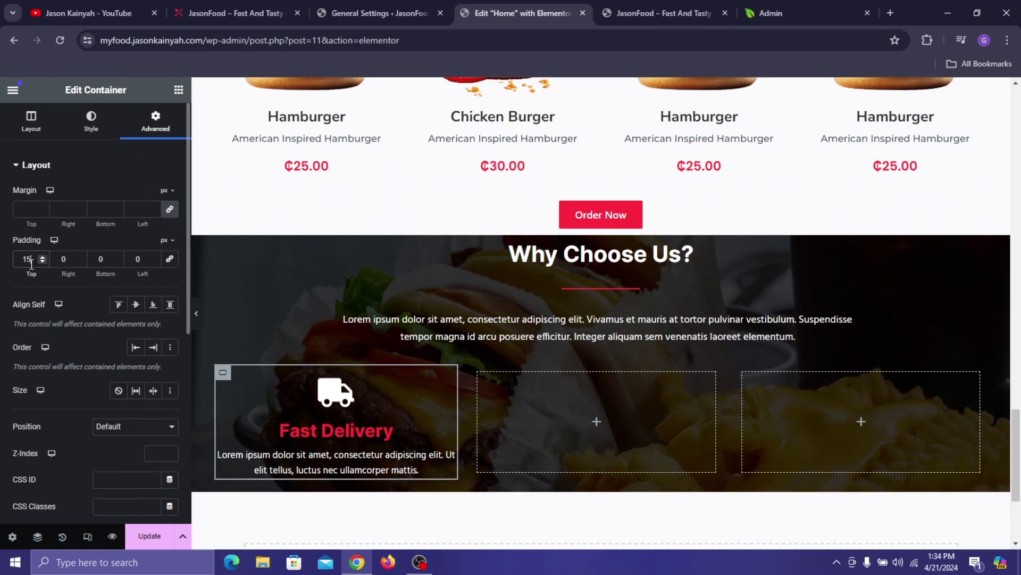
left_click(93, 262)
type("15")
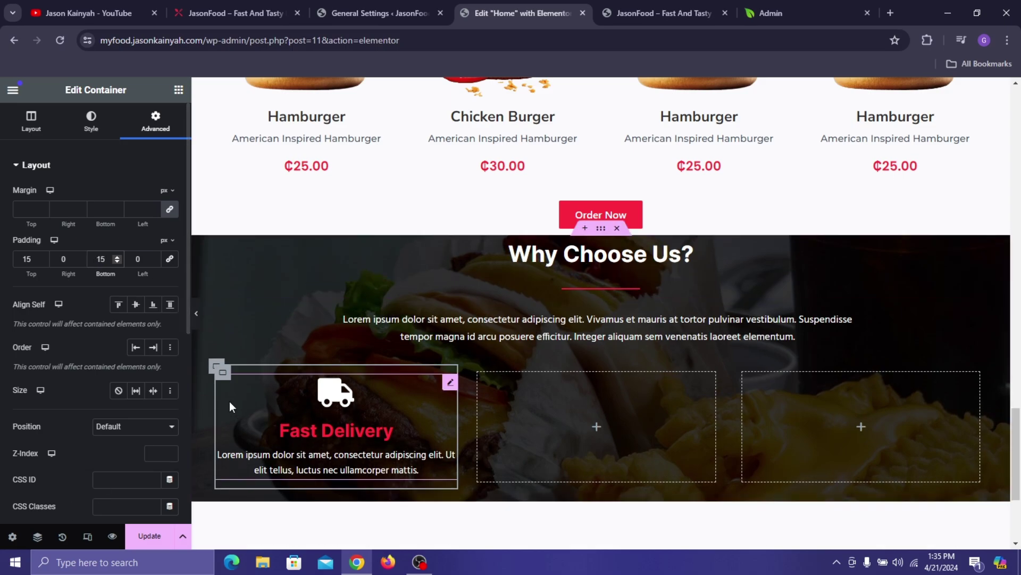
- Add a solid border to the Fast Delivery container and begin entering its width
left_click(95, 132)
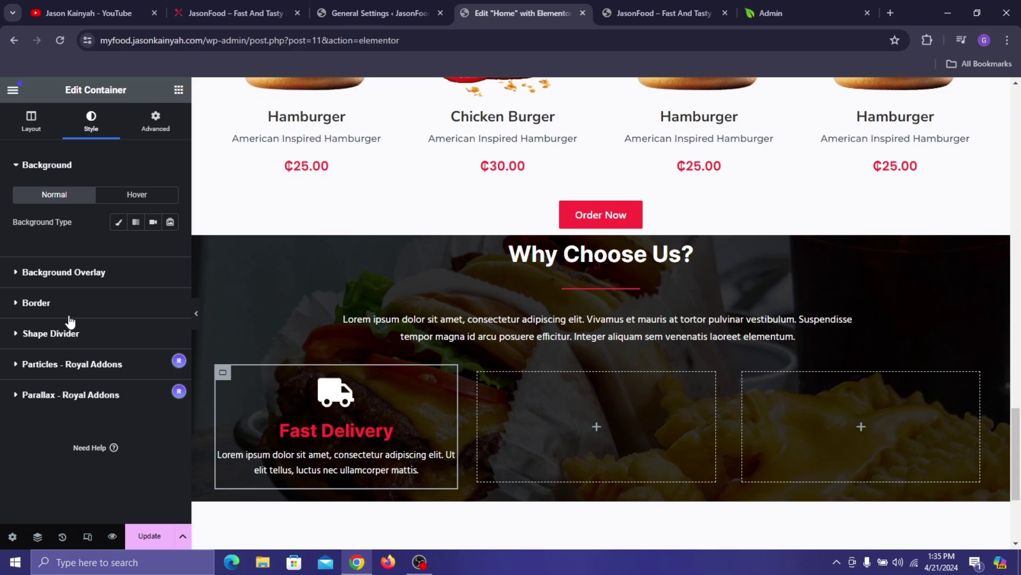
left_click(77, 304)
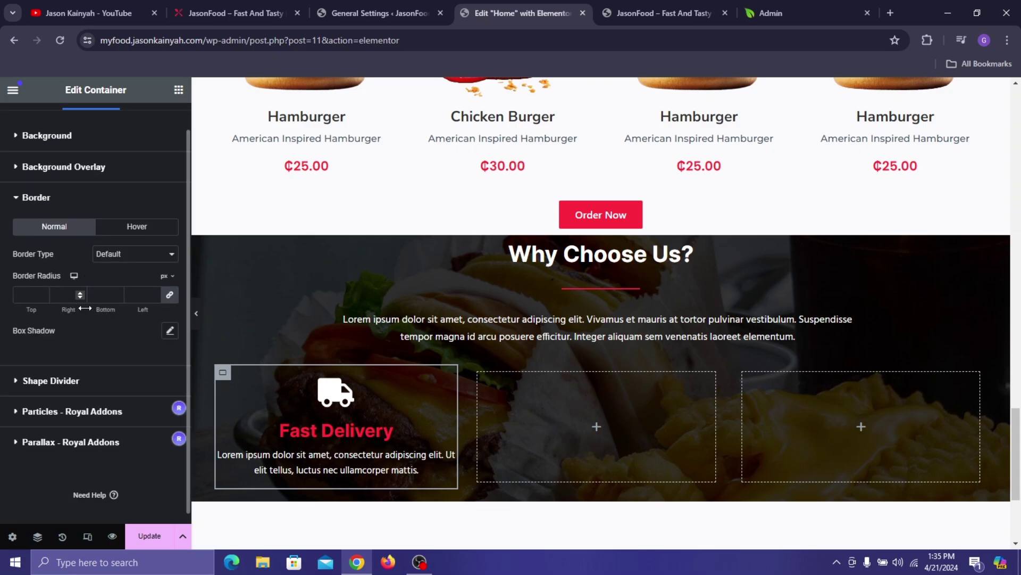
left_click(134, 260)
left_click(130, 283)
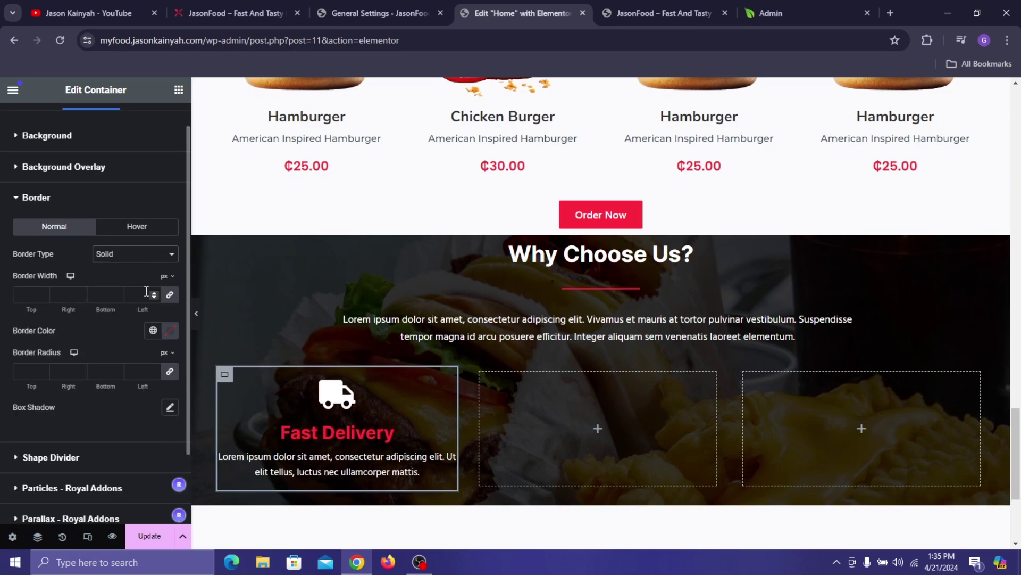
left_click(154, 296)
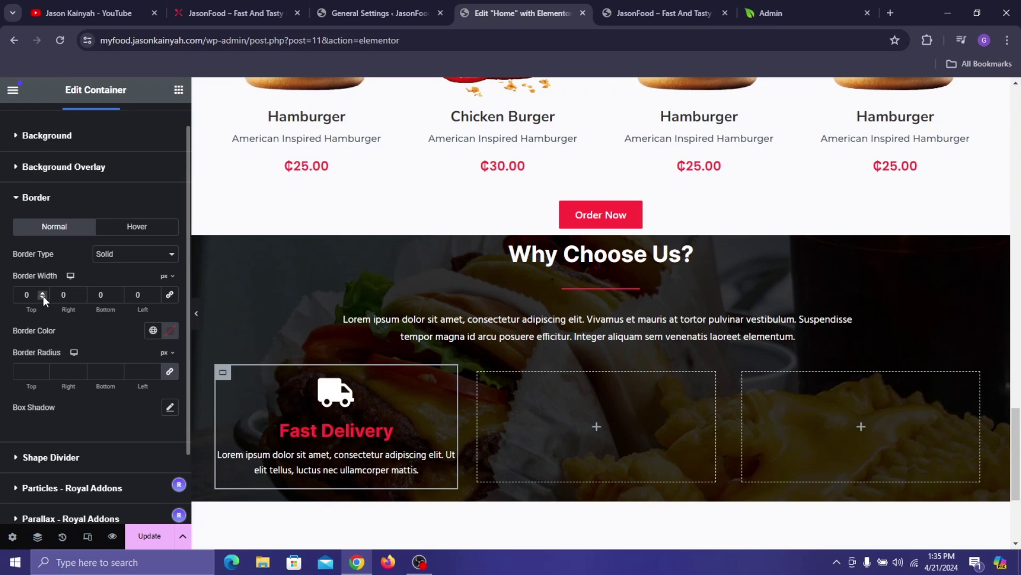
left_click(200, 2)
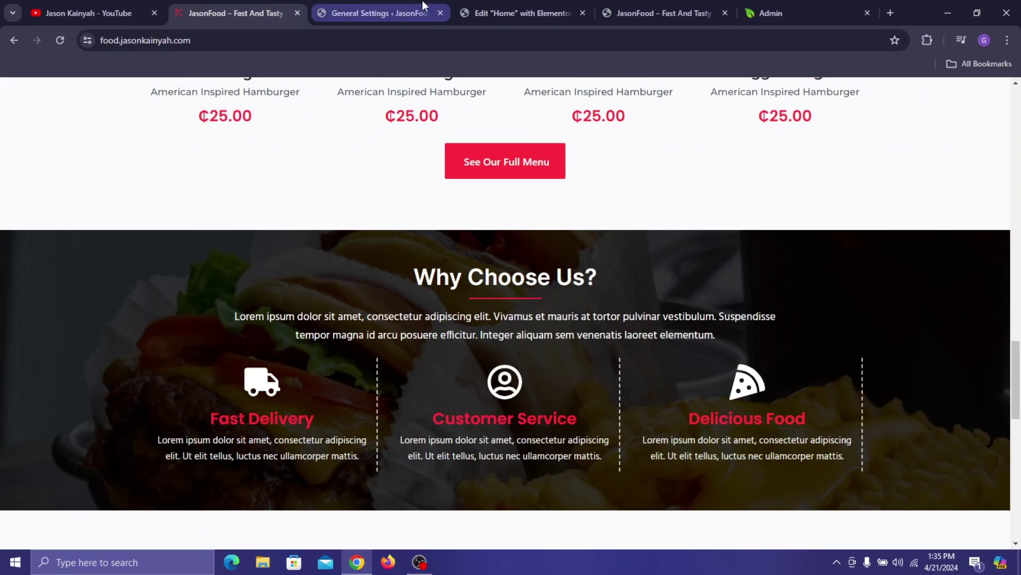
left_click(470, 6)
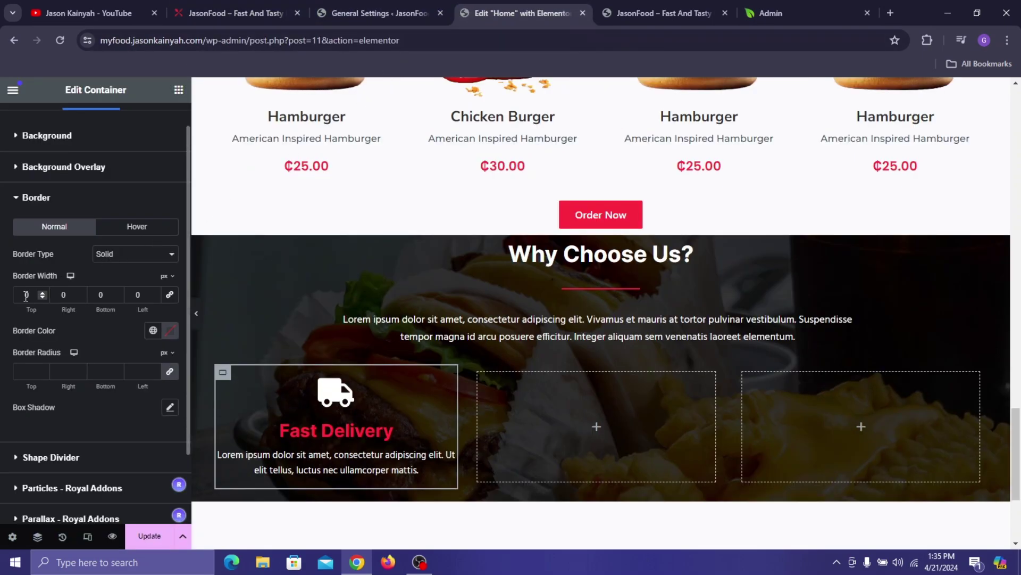
type("1")
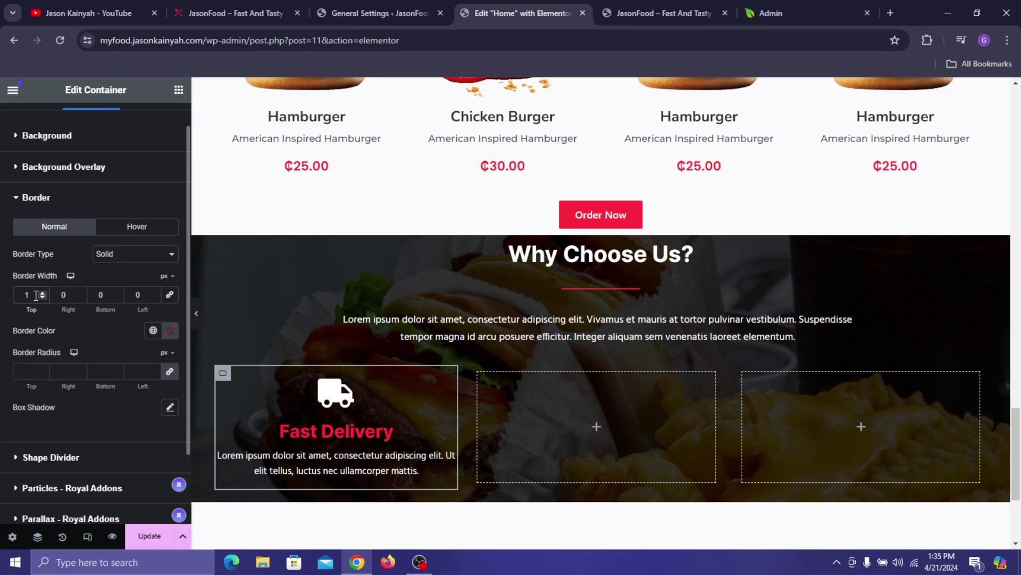
type("2")
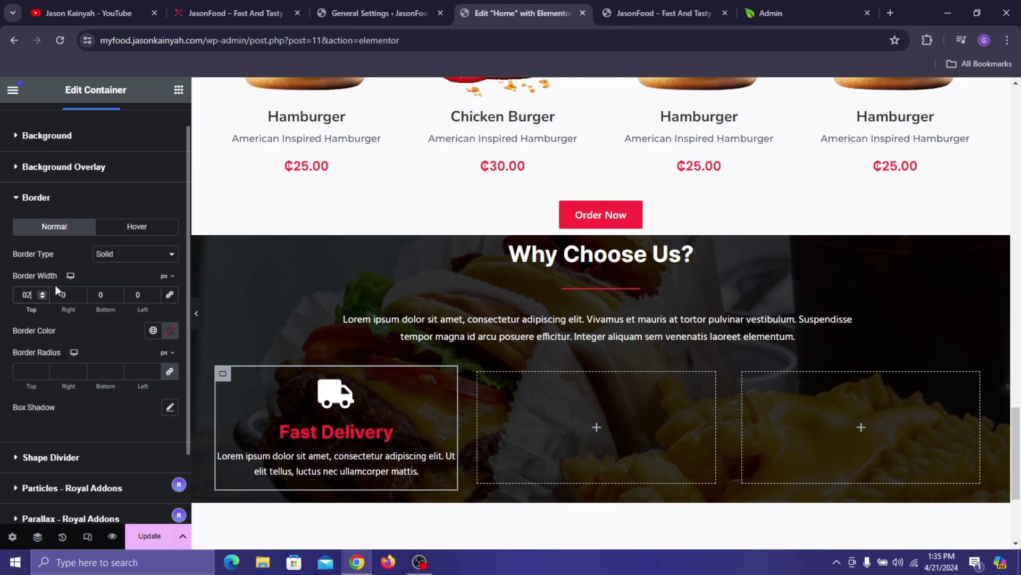
- Make the border dashed mid-grey, 2 px on the right side only
left_click(115, 253)
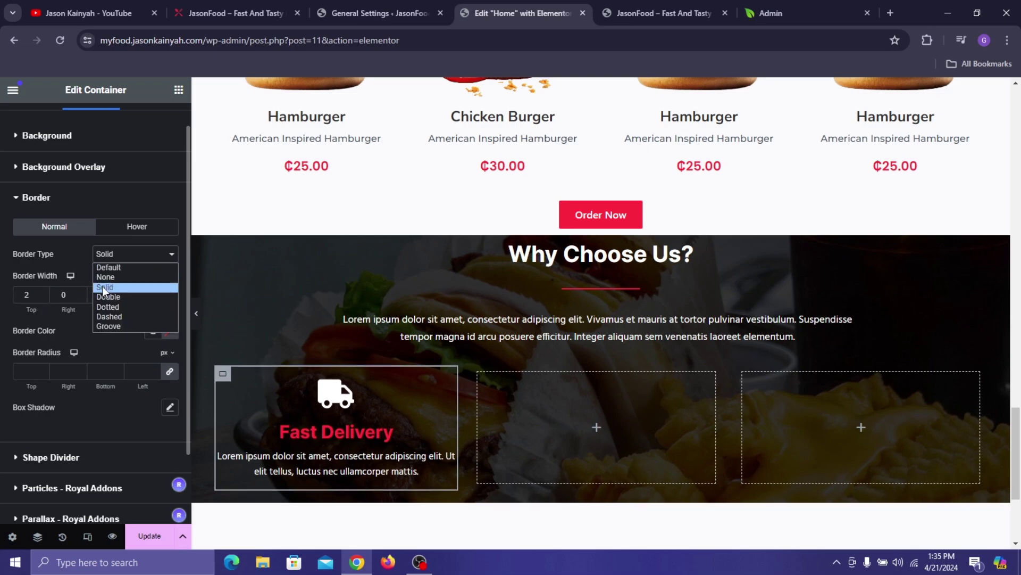
left_click(113, 316)
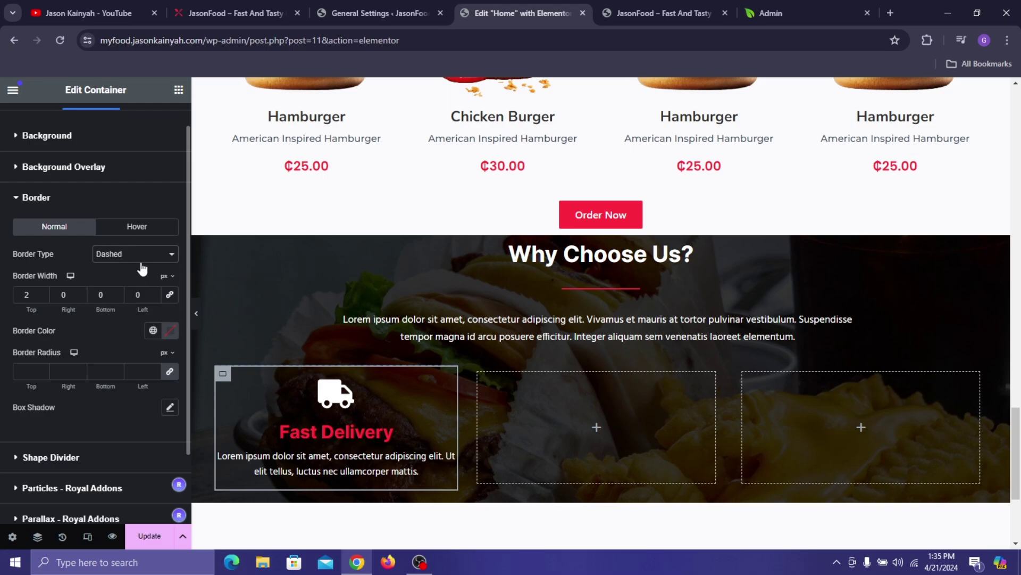
left_click(170, 331)
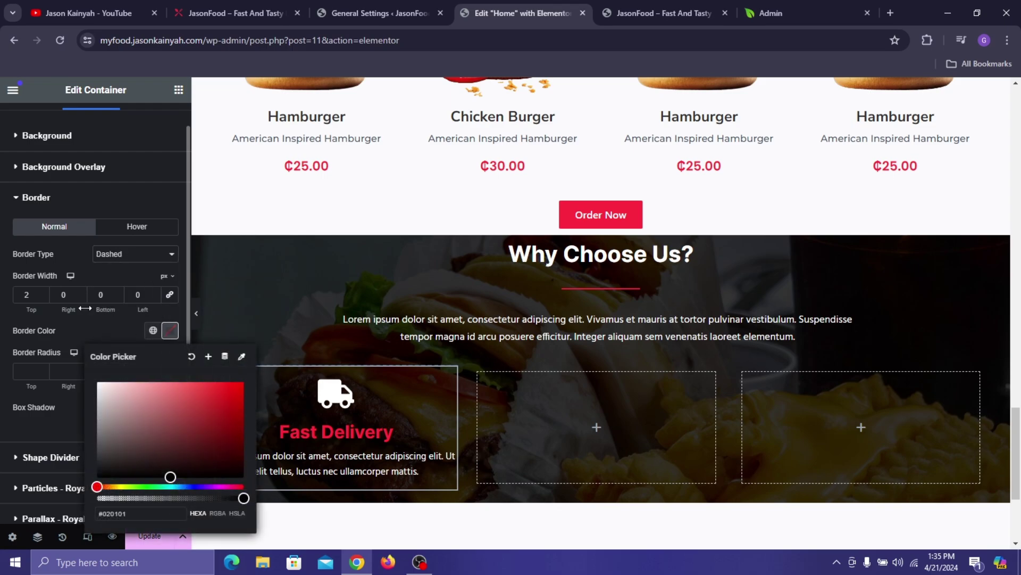
left_click(97, 398)
left_click_drag(96, 399, 97, 422)
left_click(94, 326)
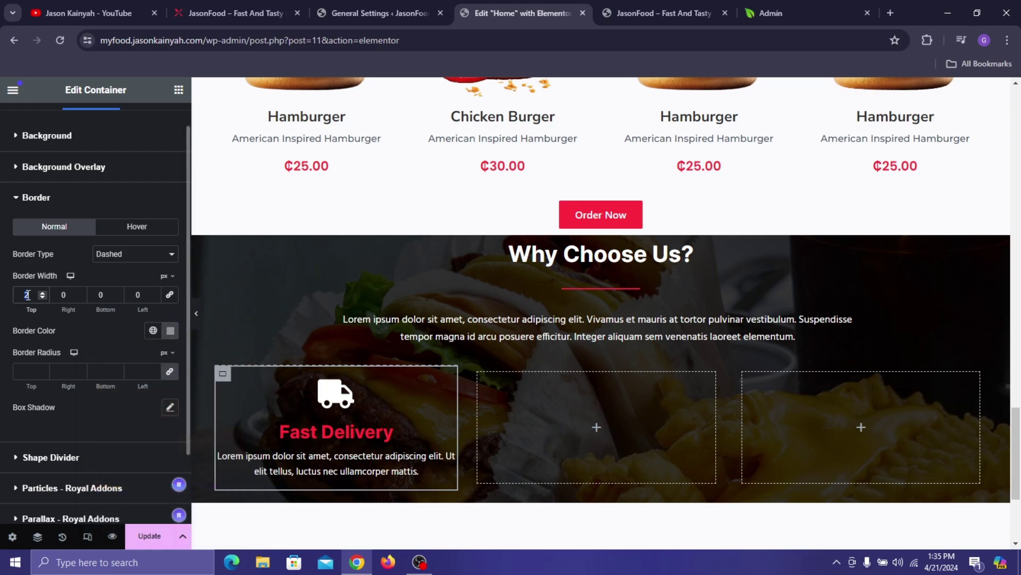
type("0")
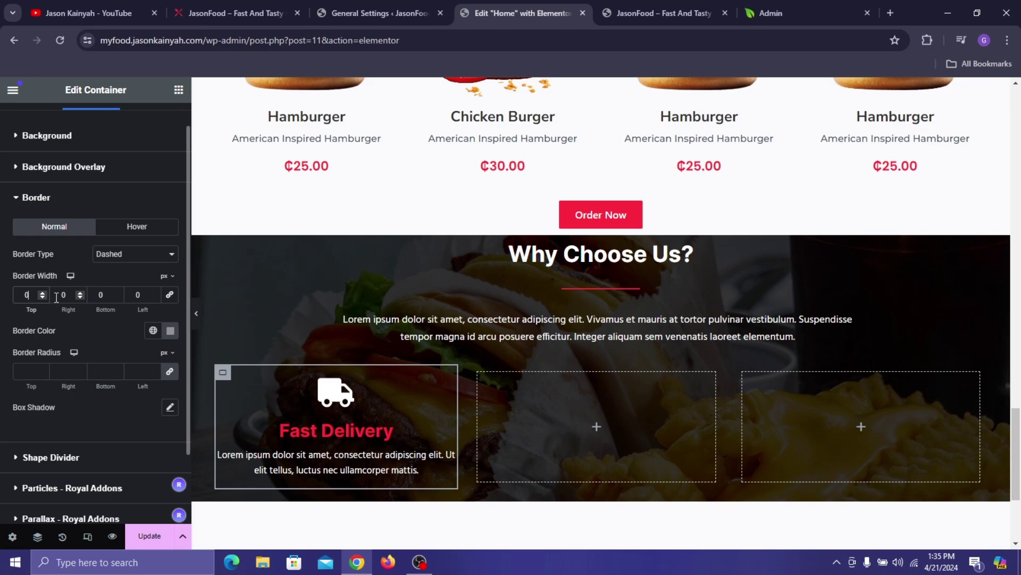
key("Tab")
type("2")
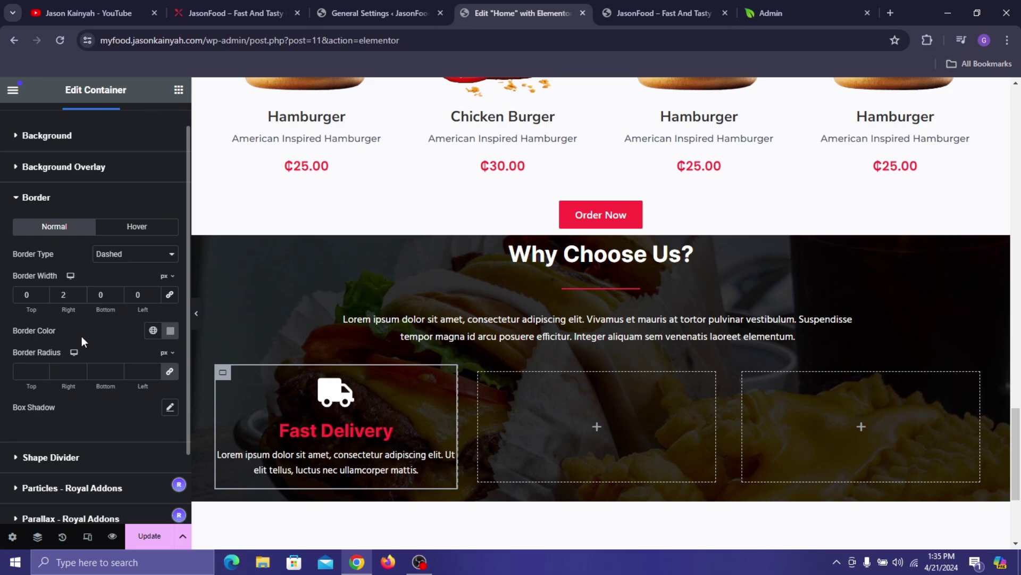
- Save the page with Update and preview the box with the panel hidden
left_click(150, 536)
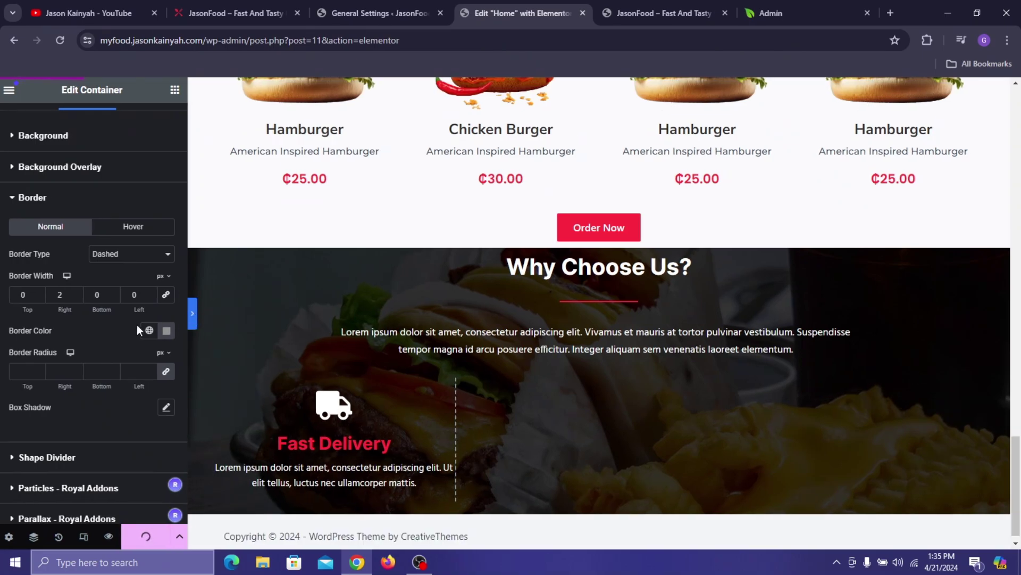
left_click(198, 314)
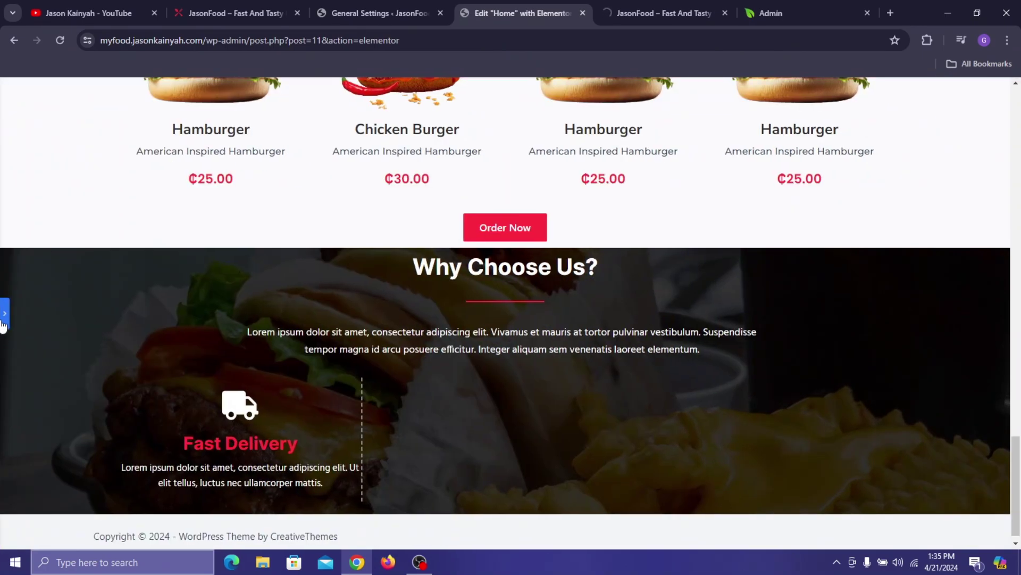
key("ctrl+p")
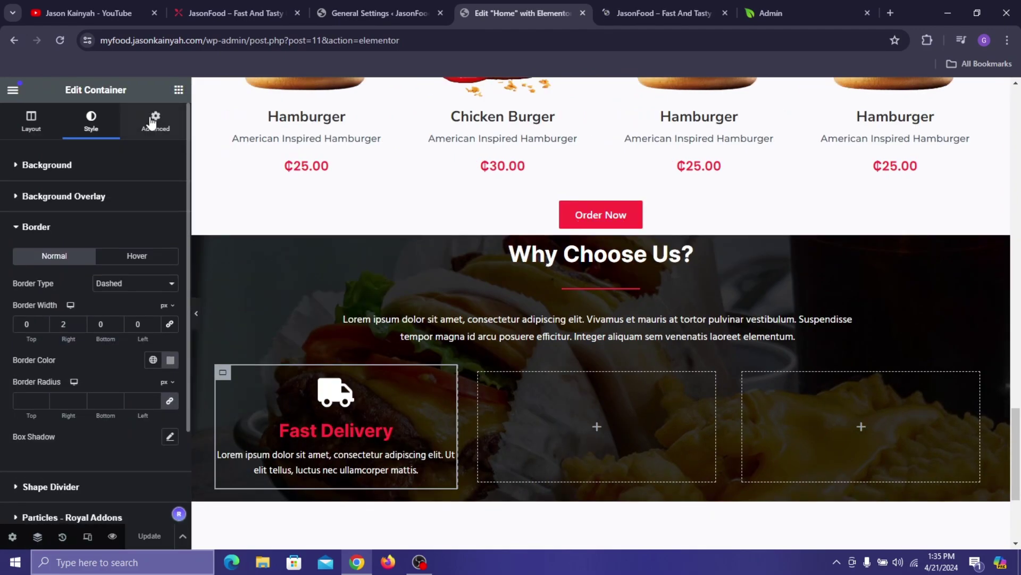
- Set the container's left and right padding to 8 px
left_click(151, 120)
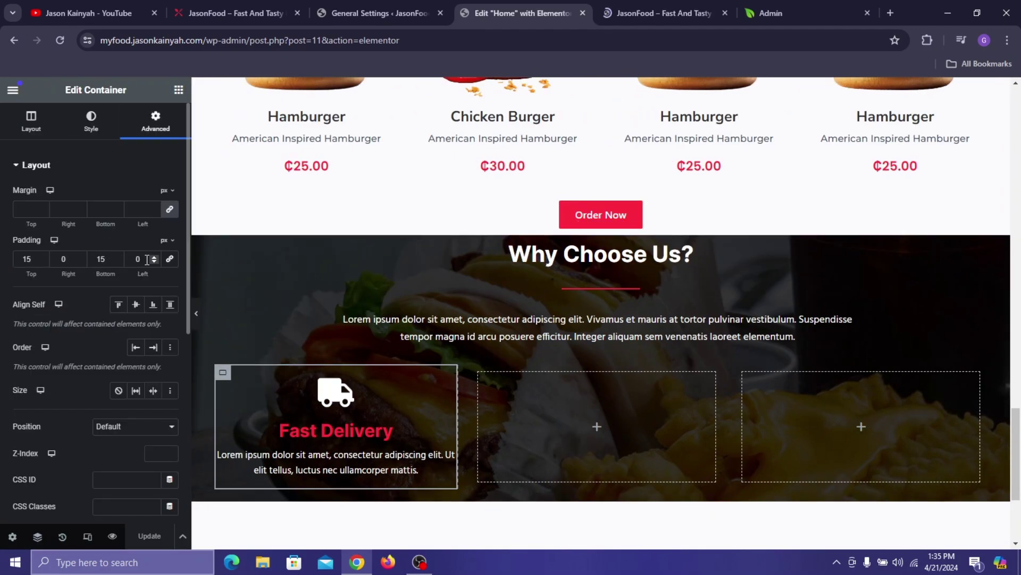
left_click(154, 261)
left_click(154, 261)
left_click(154, 261)
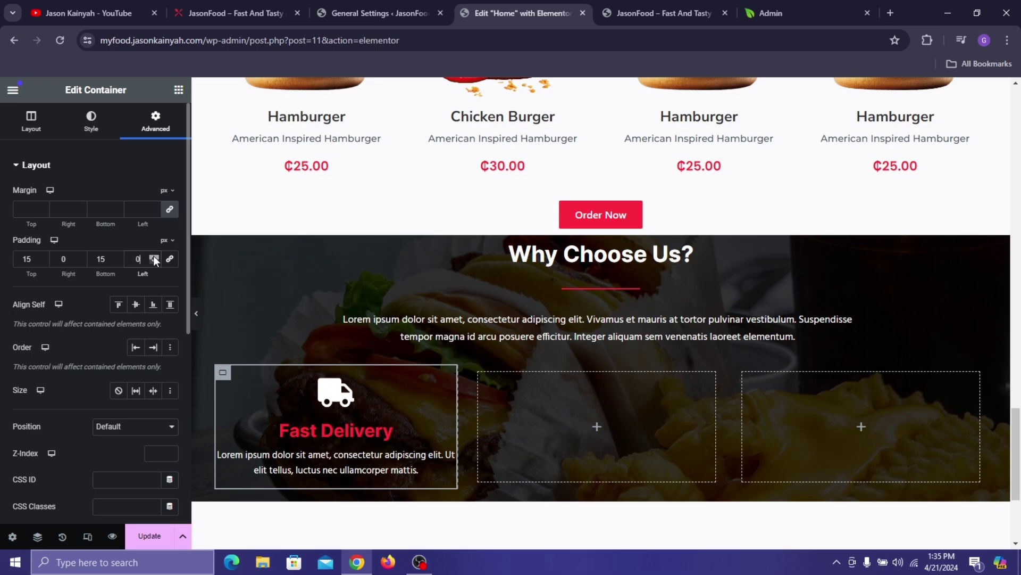
left_click(154, 257)
left_click(154, 257)
left_click(154, 257)
left_click(154, 257)
left_click(153, 257)
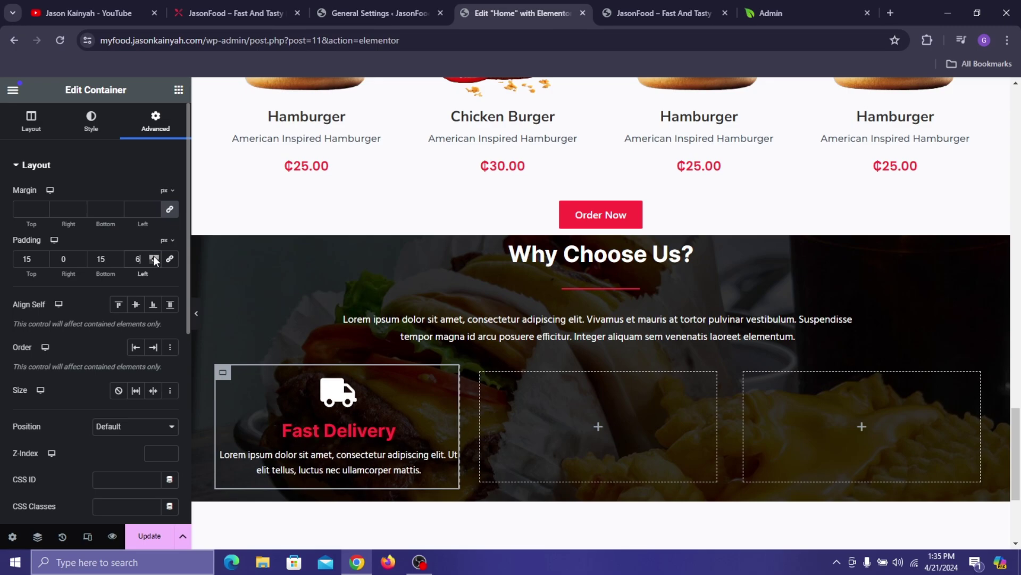
left_click(154, 257)
left_click(154, 257)
left_click(154, 257)
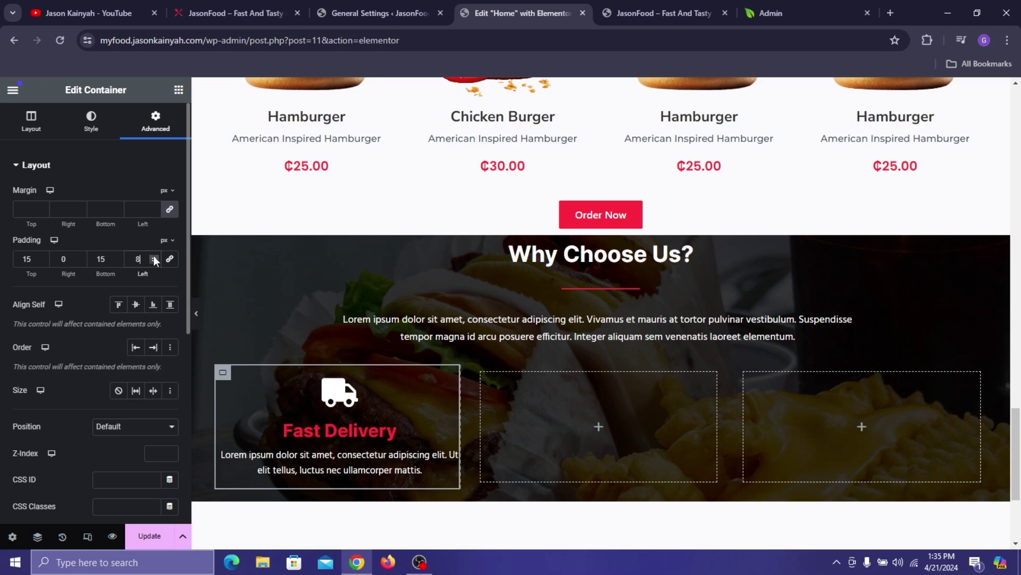
left_click(80, 257)
left_click(80, 257)
left_click(80, 257)
left_click(80, 257)
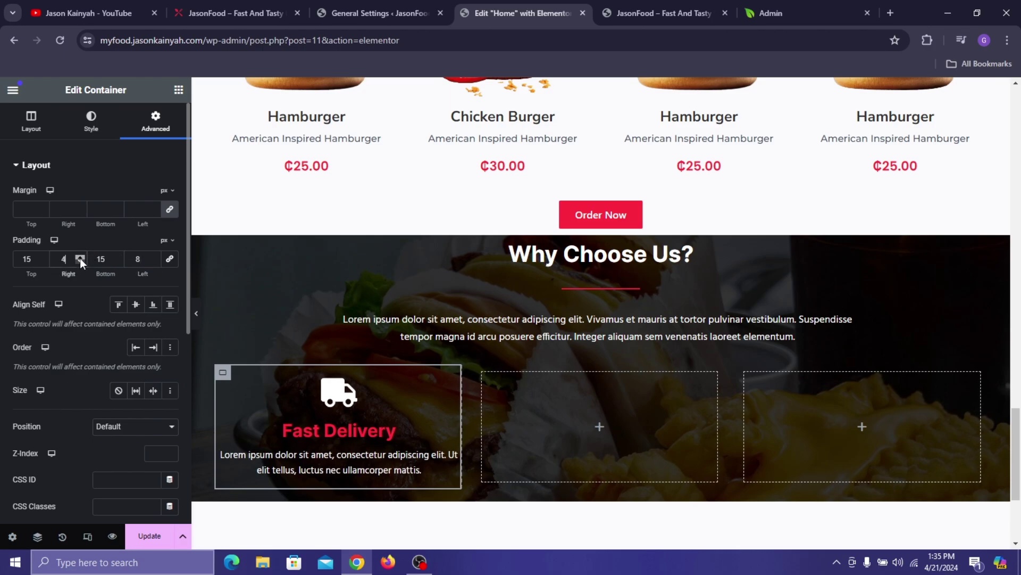
left_click(80, 258)
left_click(80, 257)
left_click(80, 258)
left_click(80, 258)
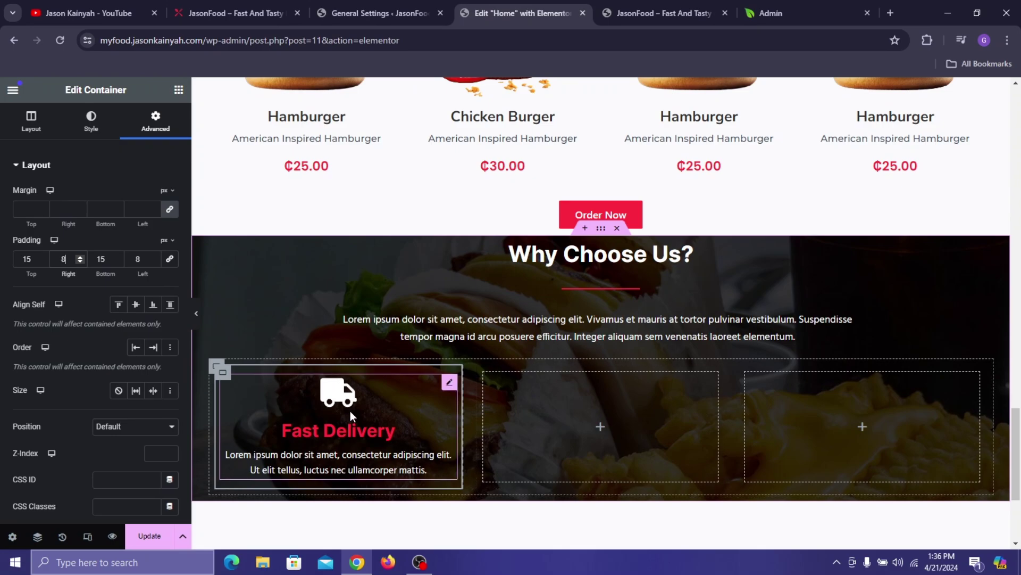
- Lighten the dashed border colour to pale grey #B3B3B3
left_click(72, 127)
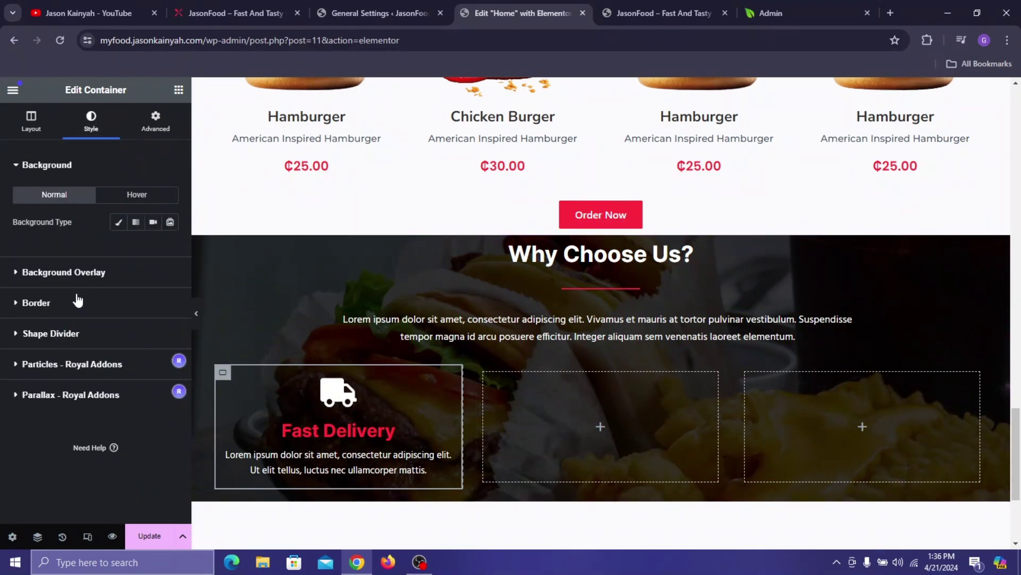
left_click(77, 301)
left_click(170, 290)
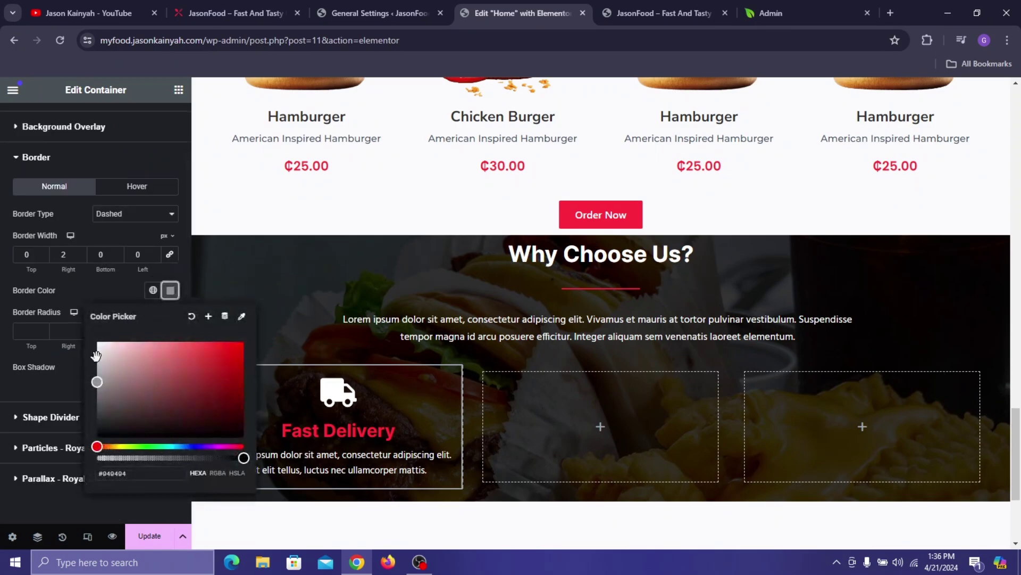
left_click_drag(96, 378, 91, 370)
left_click(67, 285)
scroll(144, 184, "up", 2)
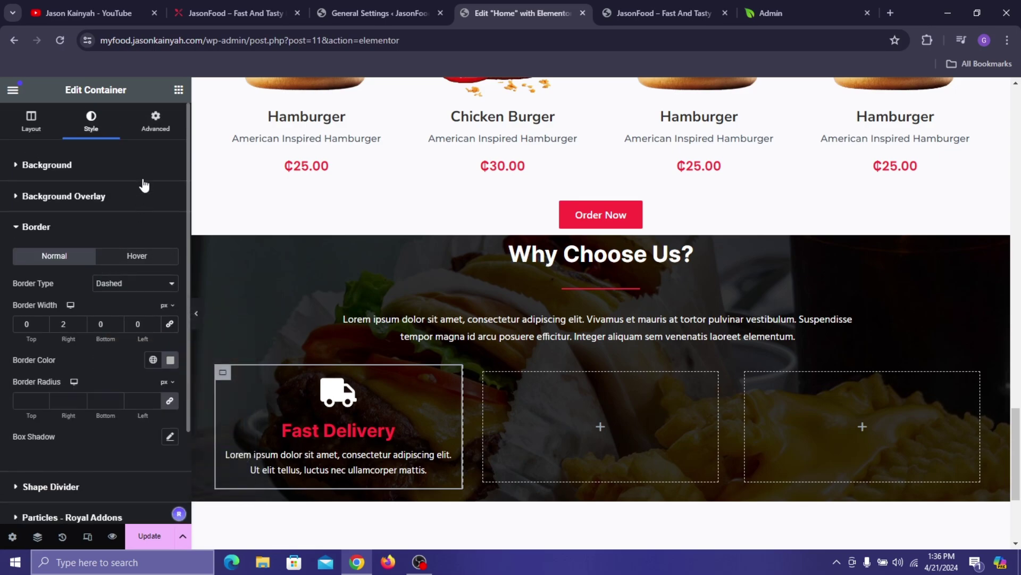
left_click(178, 89)
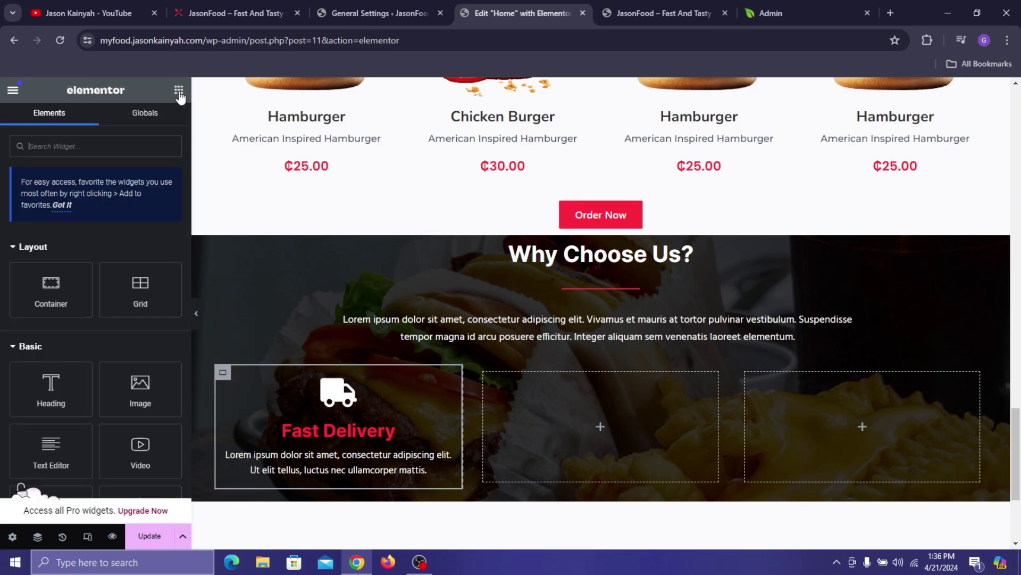
- Copy the Fast Delivery icon box and paste it into the empty middle and right columns
right_click(321, 412)
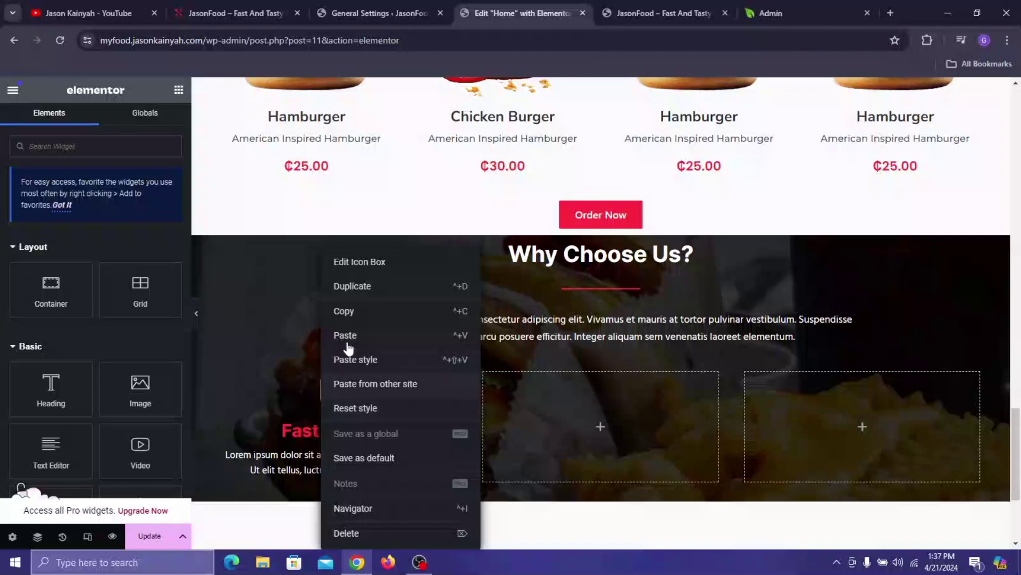
left_click(360, 314)
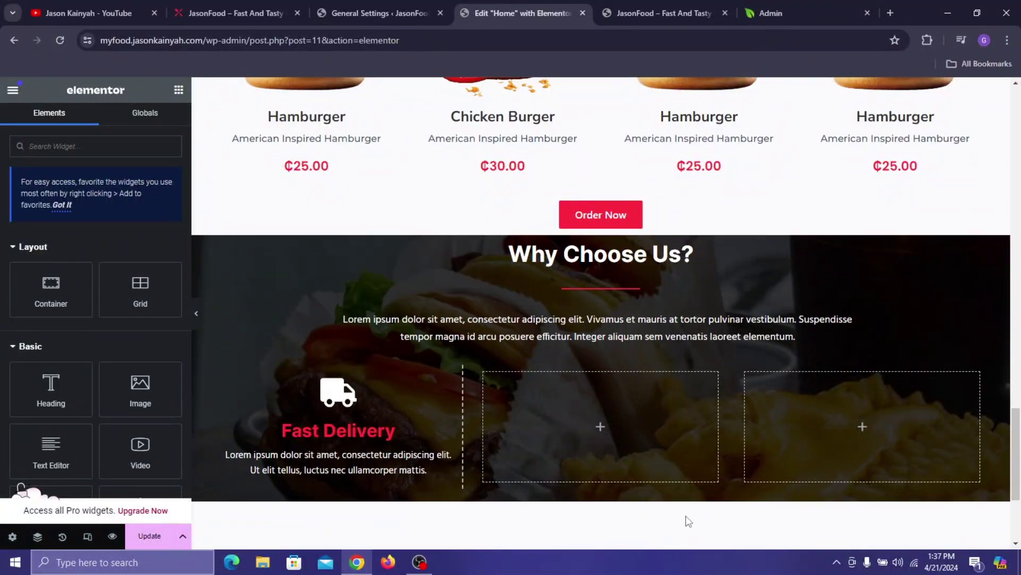
right_click(648, 436)
left_click(681, 308)
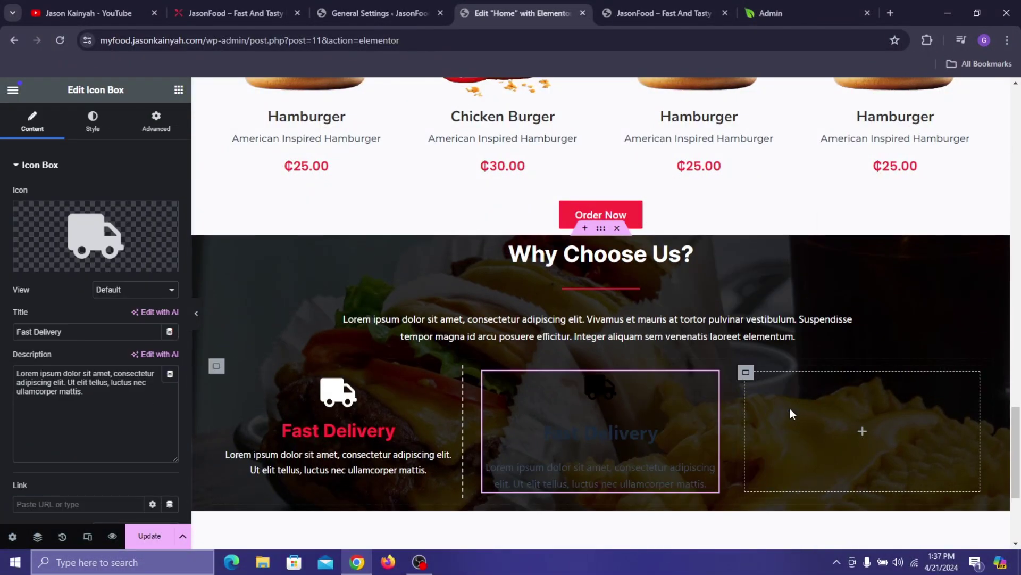
right_click(858, 339)
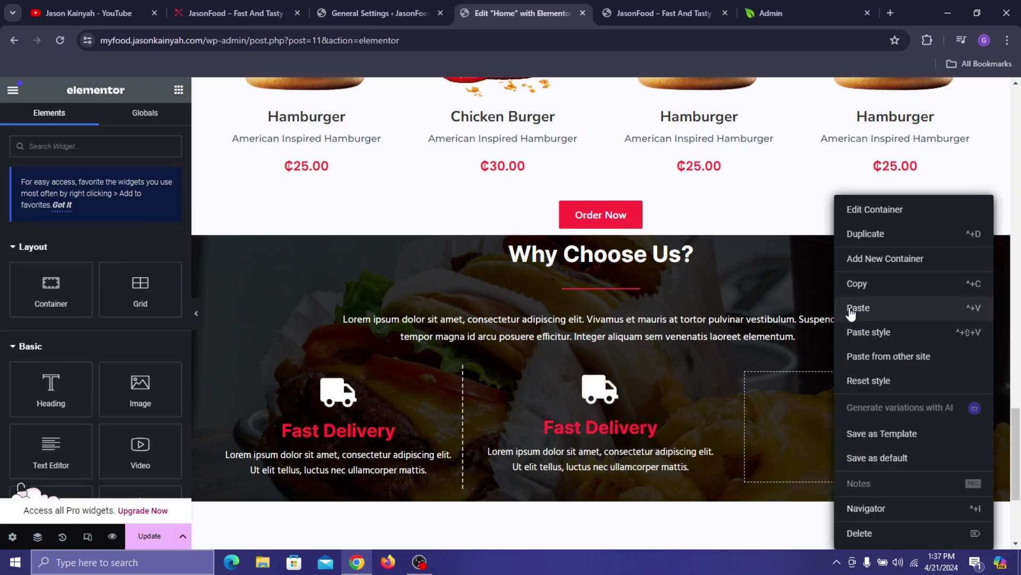
left_click(851, 306)
left_click(216, 15)
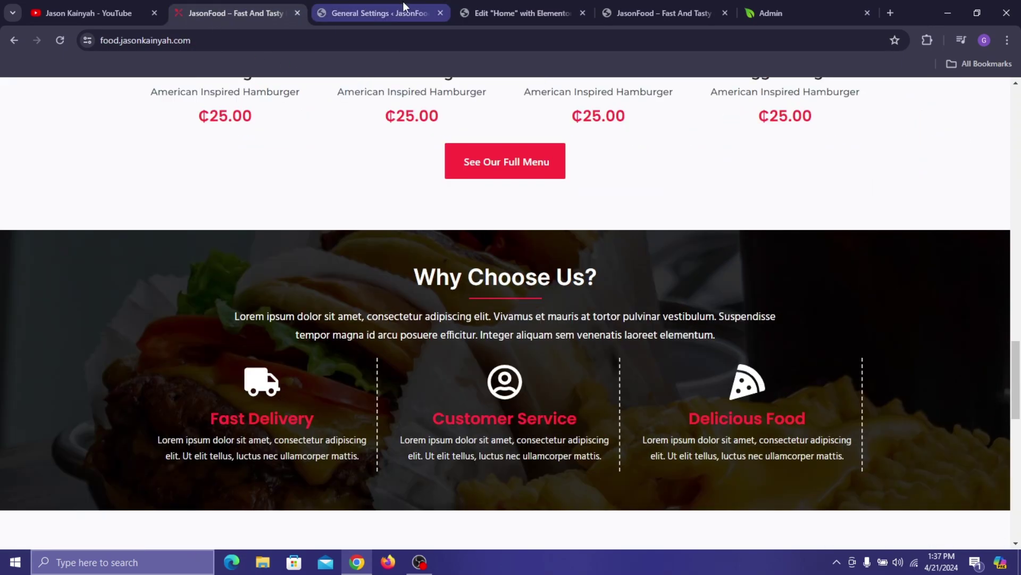
- Replace the middle box's icon with the user-circle icon
left_click(435, 9)
left_click(520, 2)
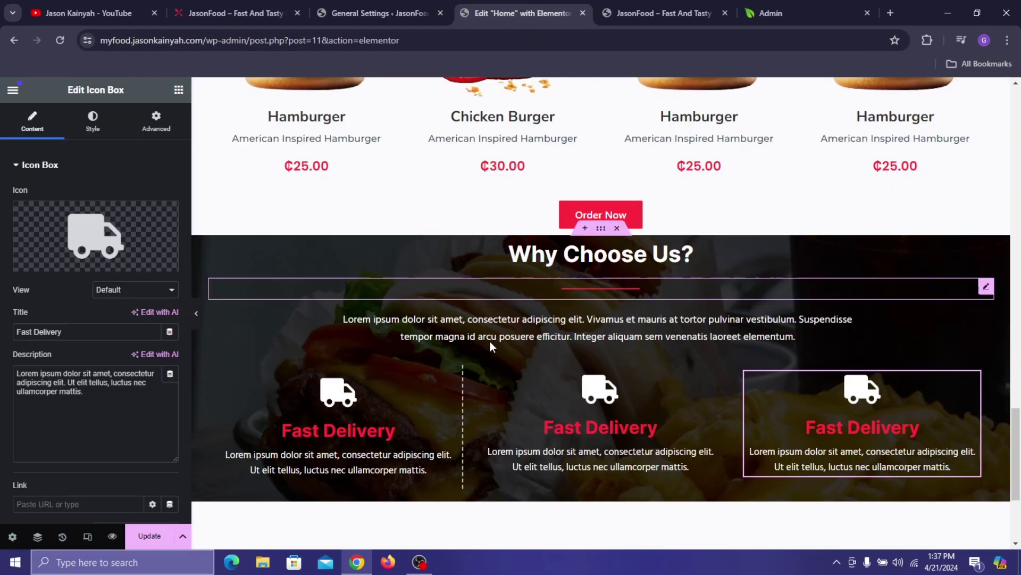
left_click(502, 397)
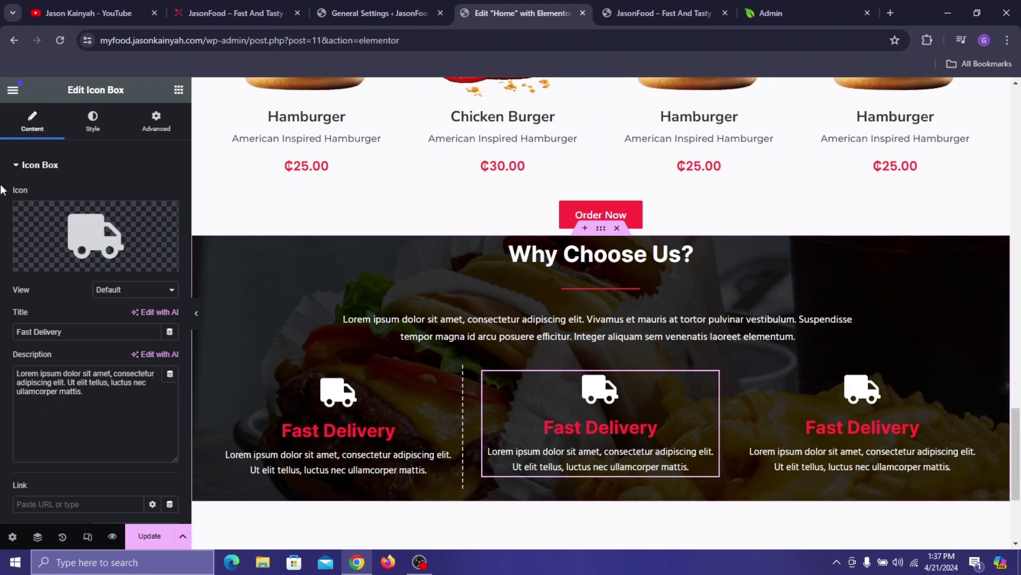
left_click(71, 224)
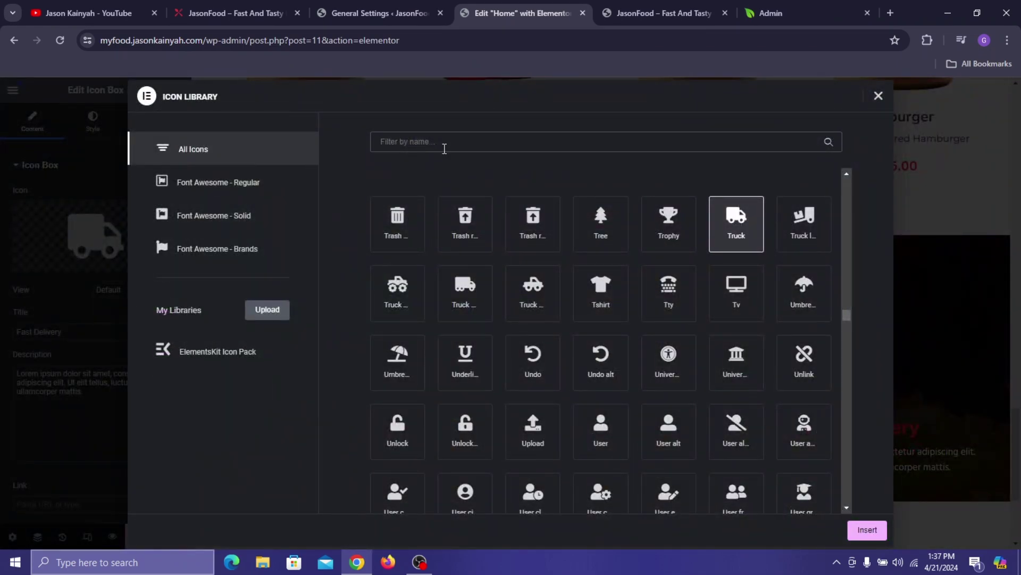
left_click(444, 148)
type("user")
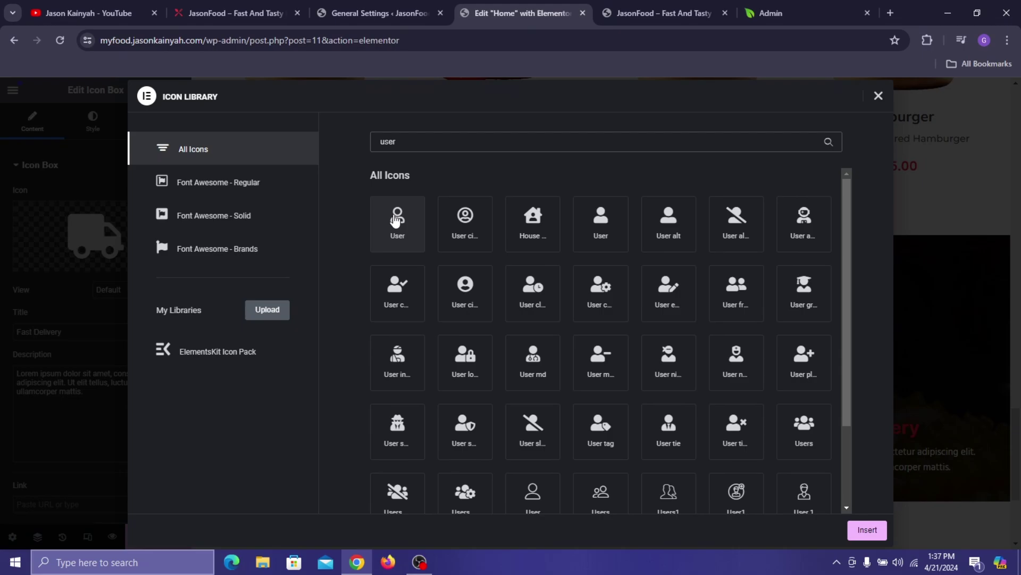
left_click(463, 230)
left_click(866, 529)
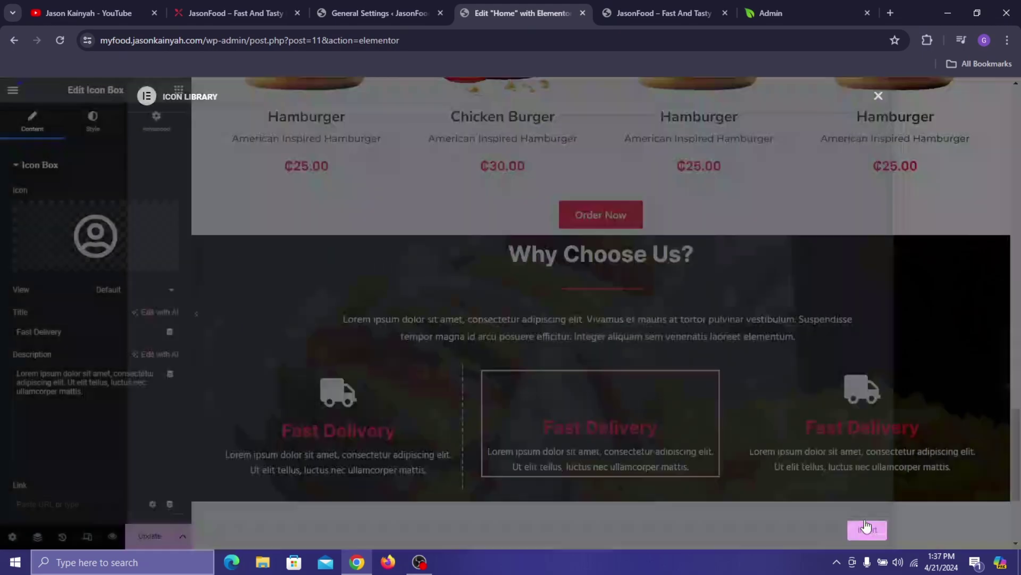
- Replace the right box's icon with the pizza-slice icon
left_click(883, 404)
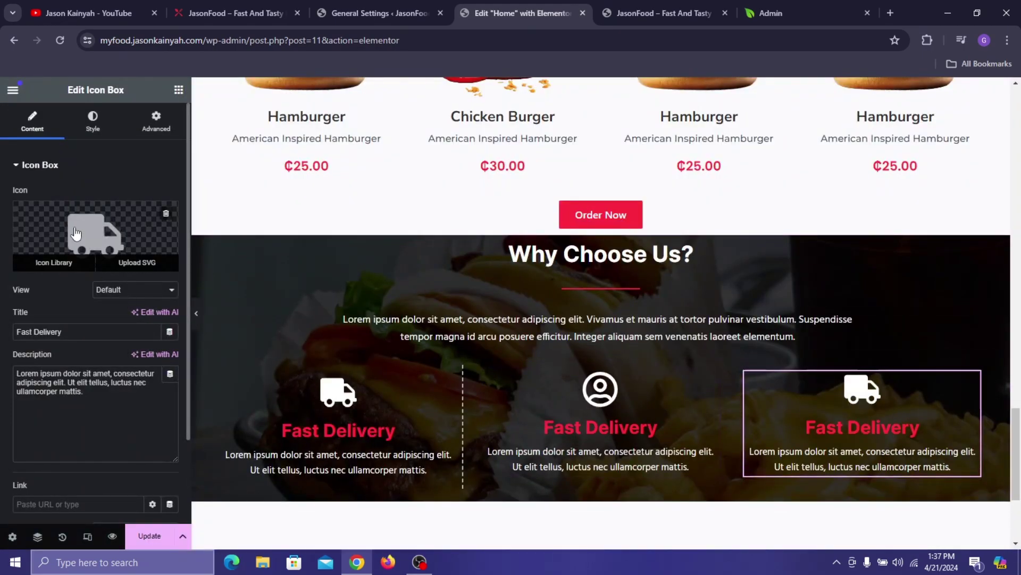
left_click(95, 234)
left_click(408, 144)
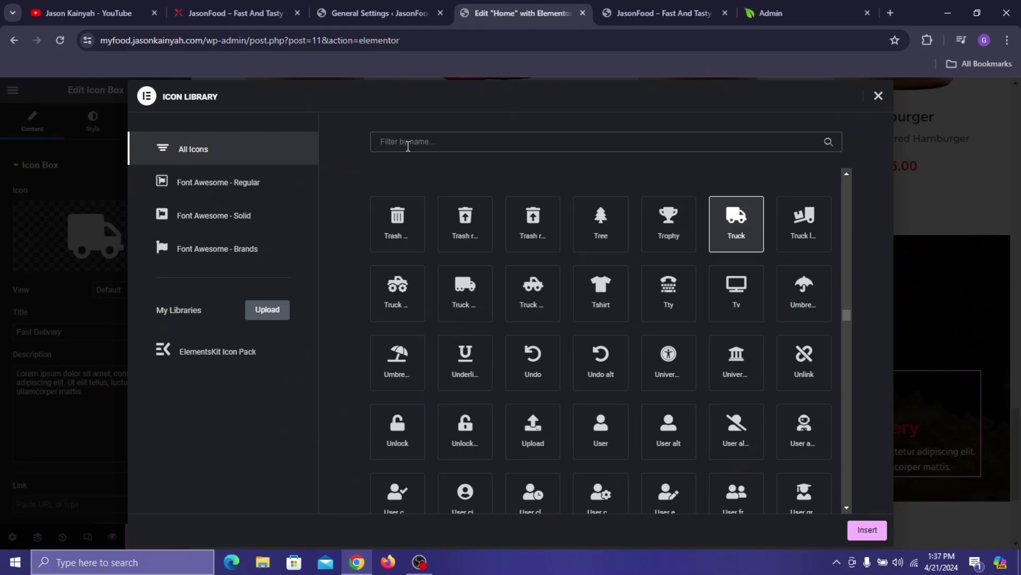
type("pizza")
left_click(393, 233)
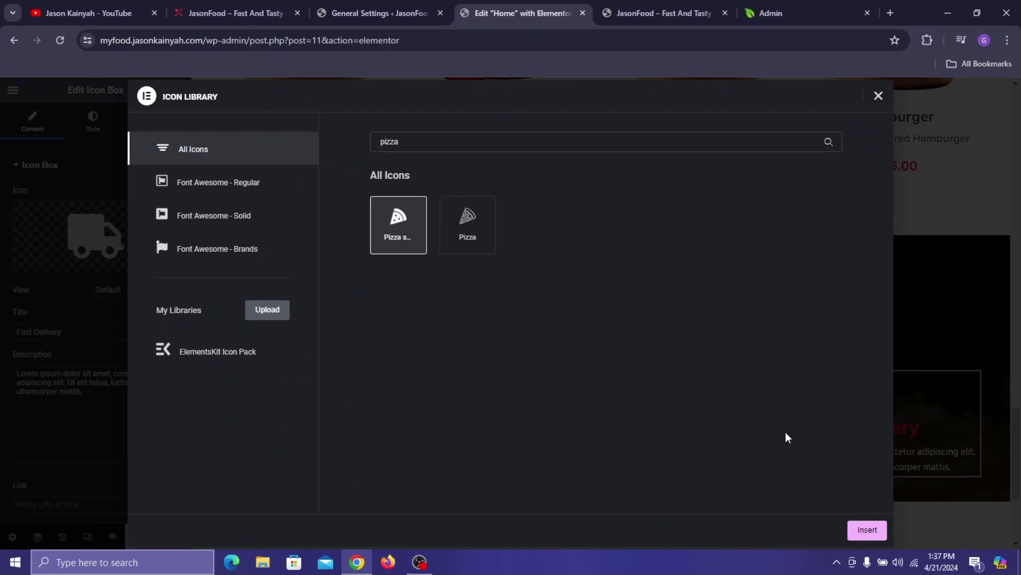
left_click(867, 530)
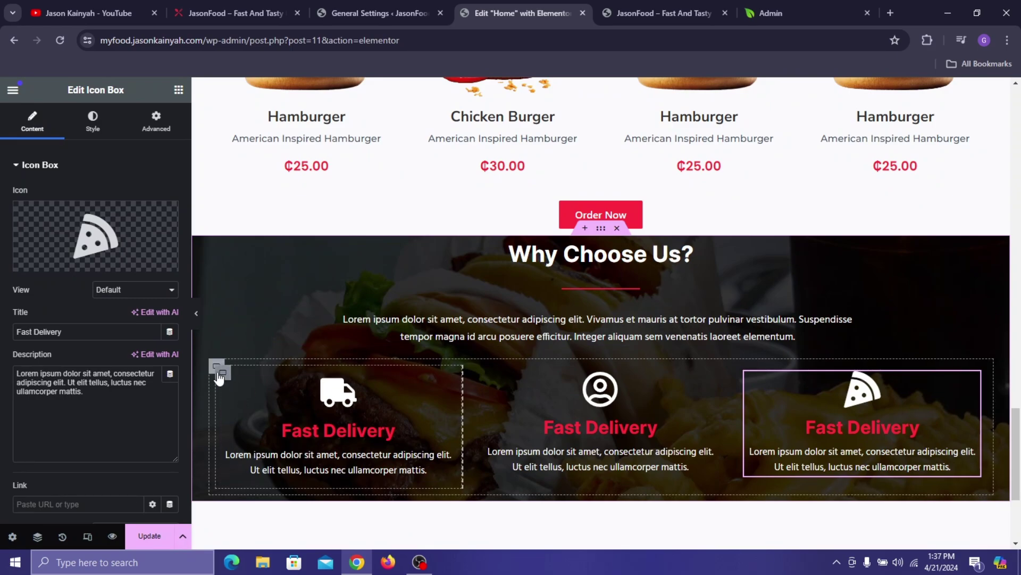
- Copy the left column and paste its style onto the middle and right columns
right_click(219, 379)
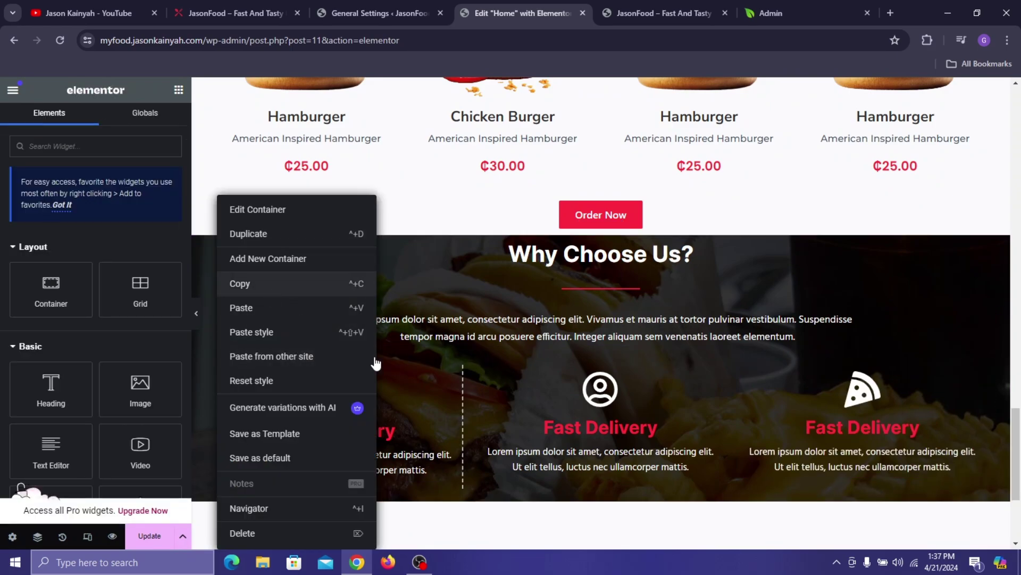
key("Escape")
right_click(485, 373)
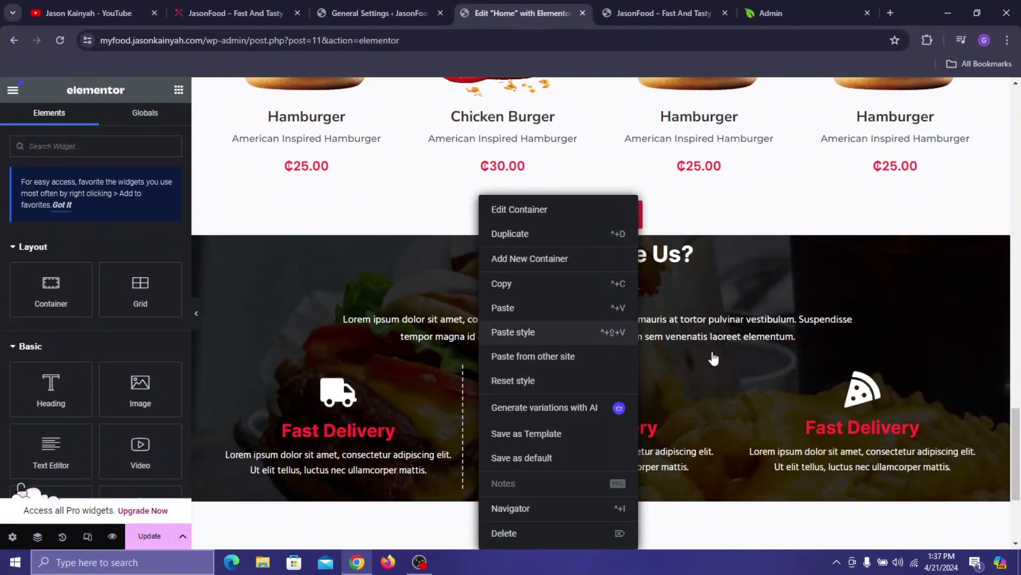
key("Escape")
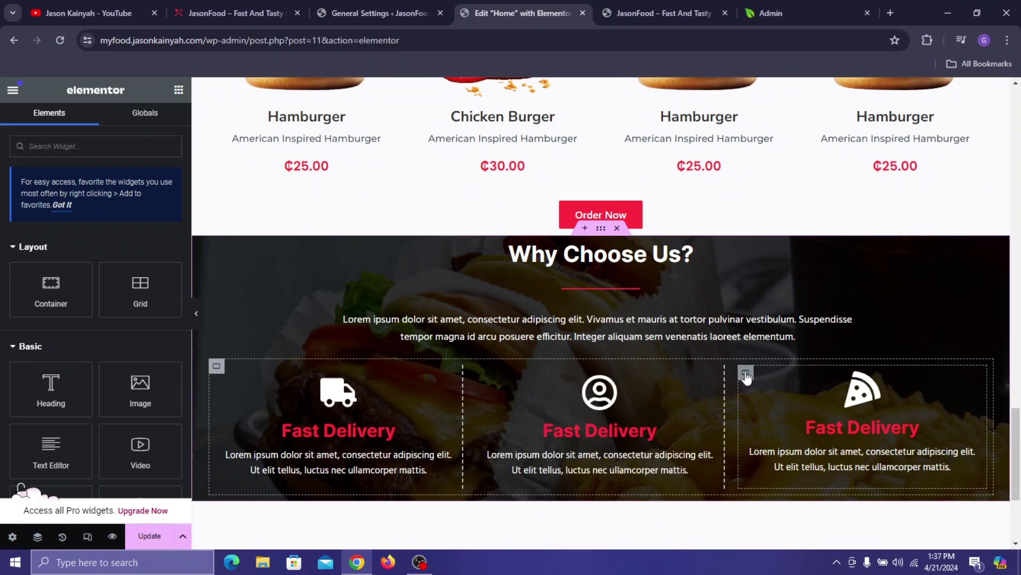
right_click(746, 375)
left_click(760, 336)
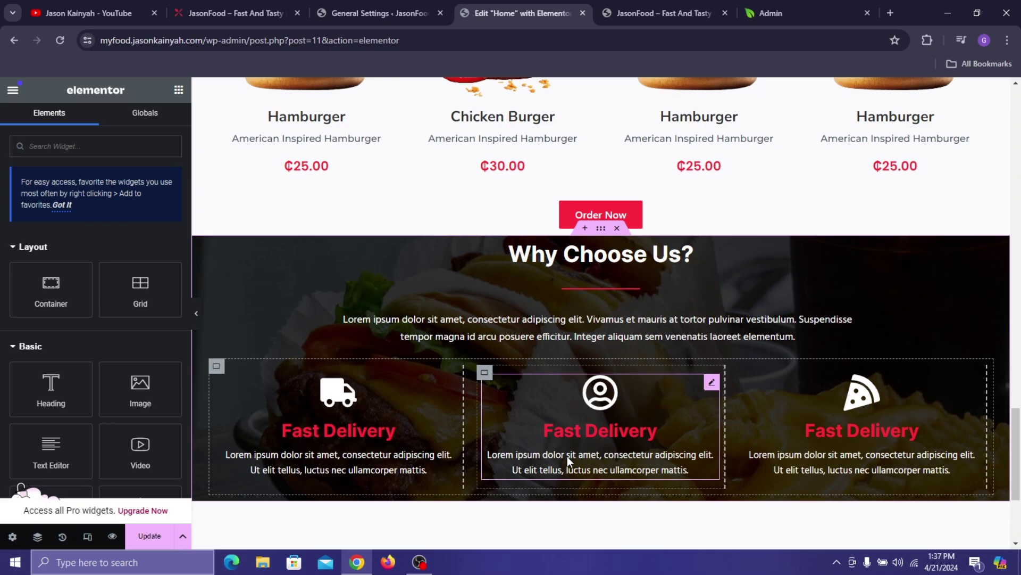
- Retitle the middle icon box 'Customer Service', copying the heading from the live site
left_click(576, 436)
left_click(282, 8)
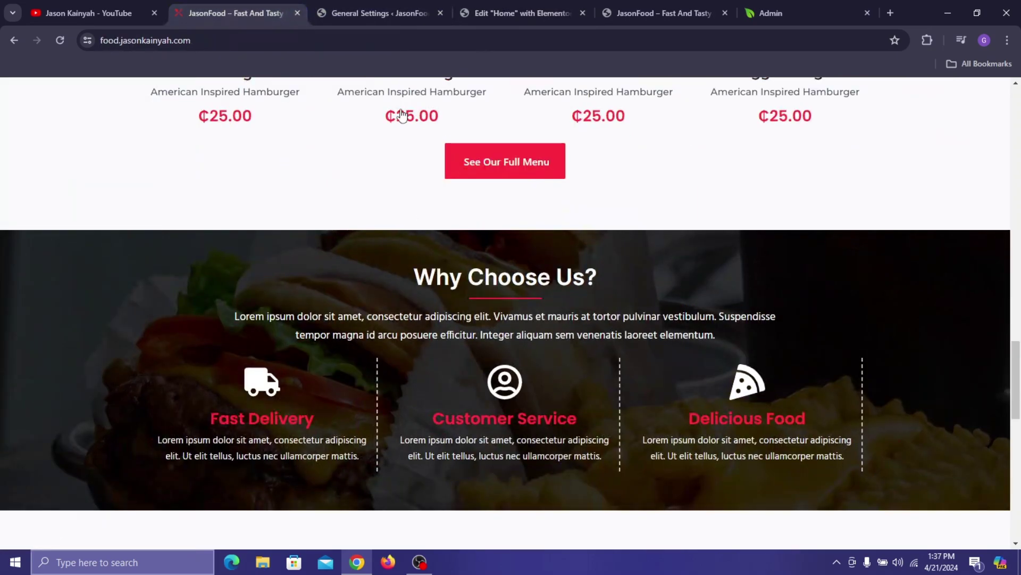
triple_click(537, 411)
key("ctrl+c")
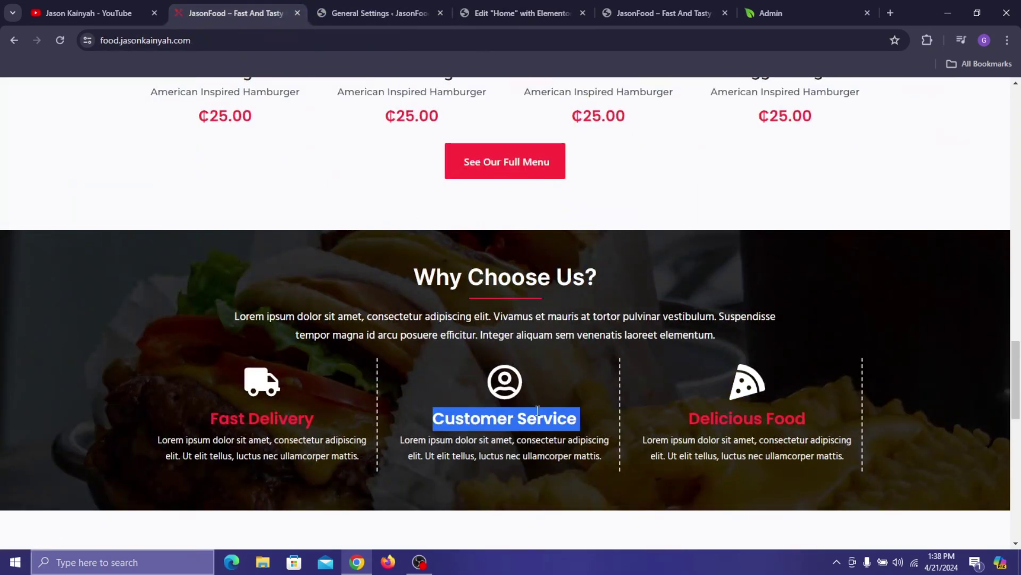
left_click(538, 8)
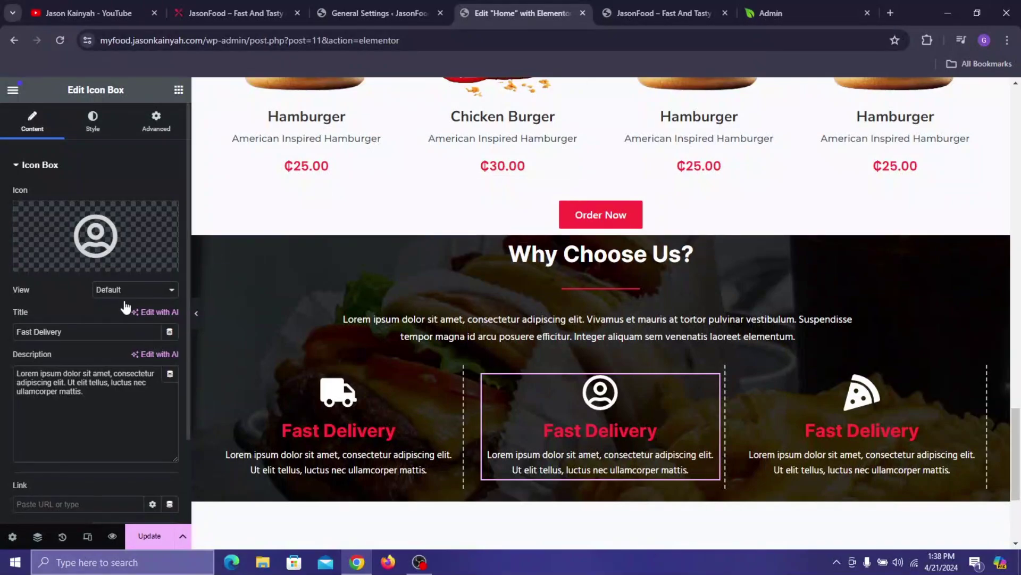
triple_click(118, 329)
key("ctrl+v")
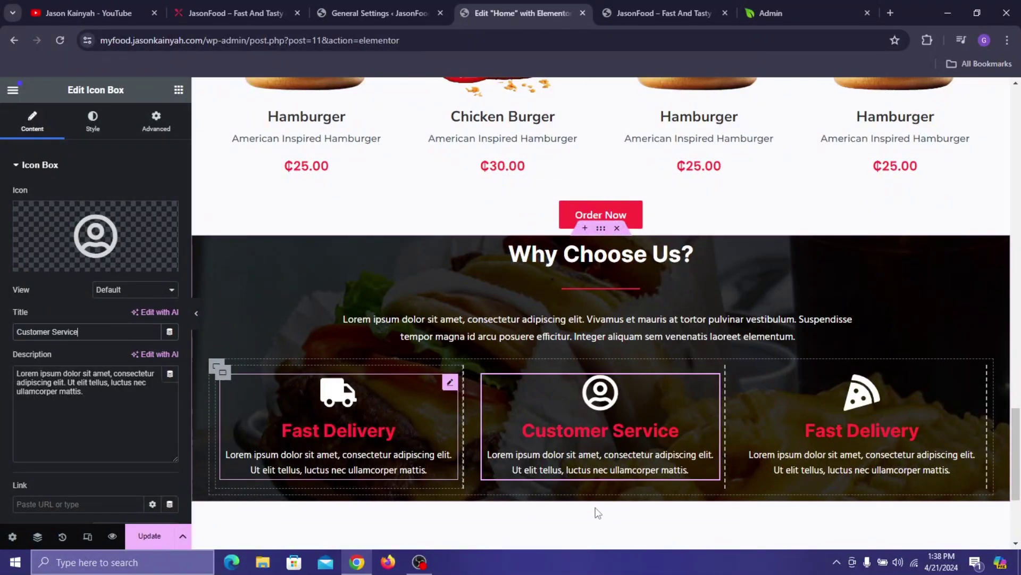
- Set the Why Choose Us section's item gaps to 0, then raise the row gap to 8
left_click(601, 230)
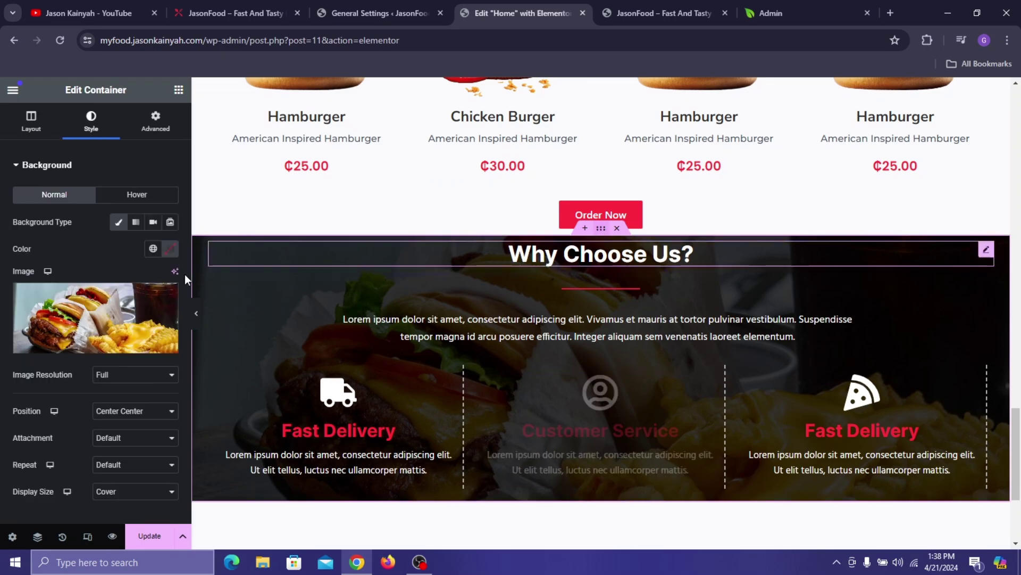
left_click(18, 135)
scroll(91, 353, "down", 3)
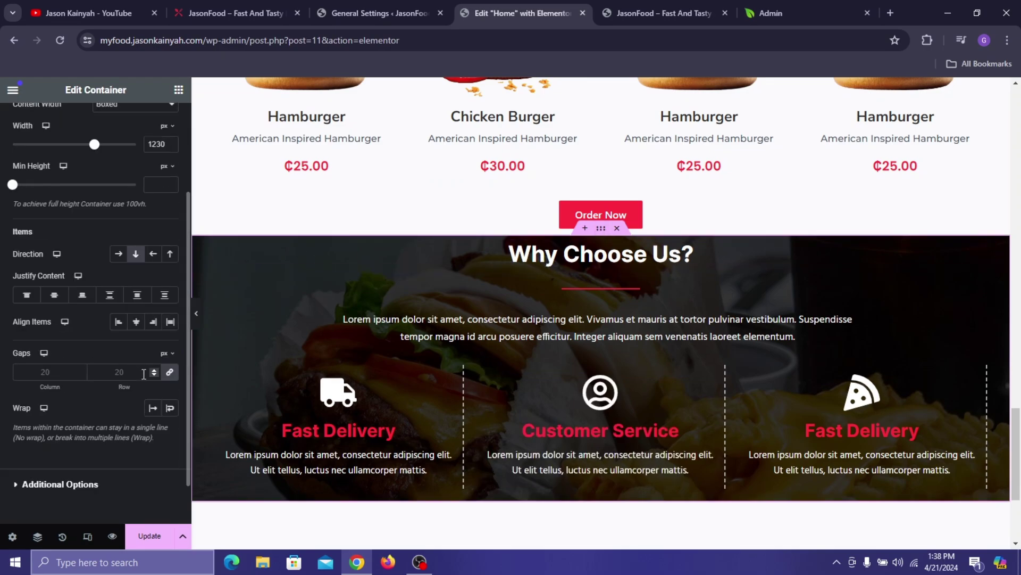
left_click(160, 371)
type("0")
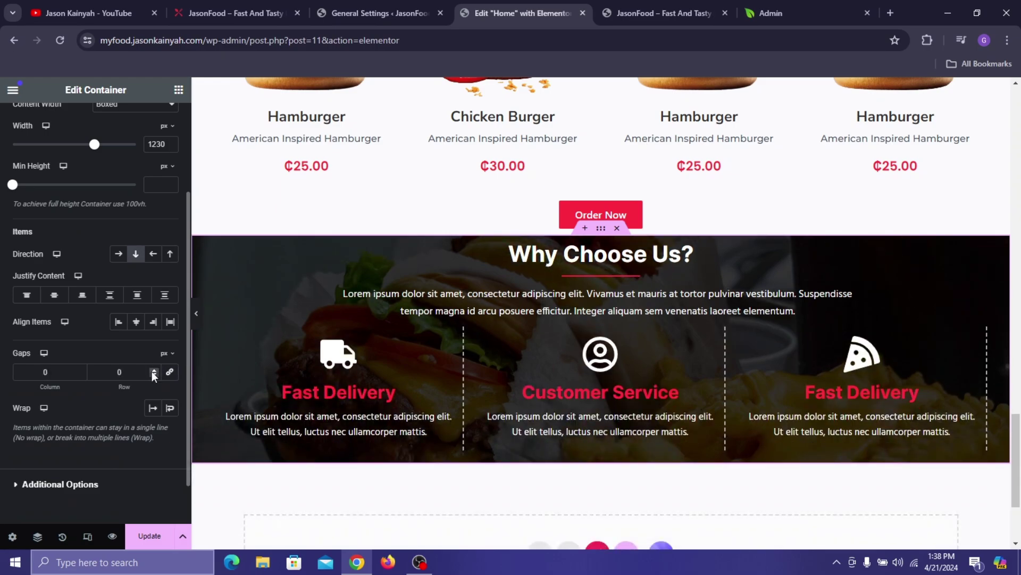
left_click(154, 369)
left_click(154, 369)
left_click(154, 369)
left_click(154, 369)
left_click(154, 369)
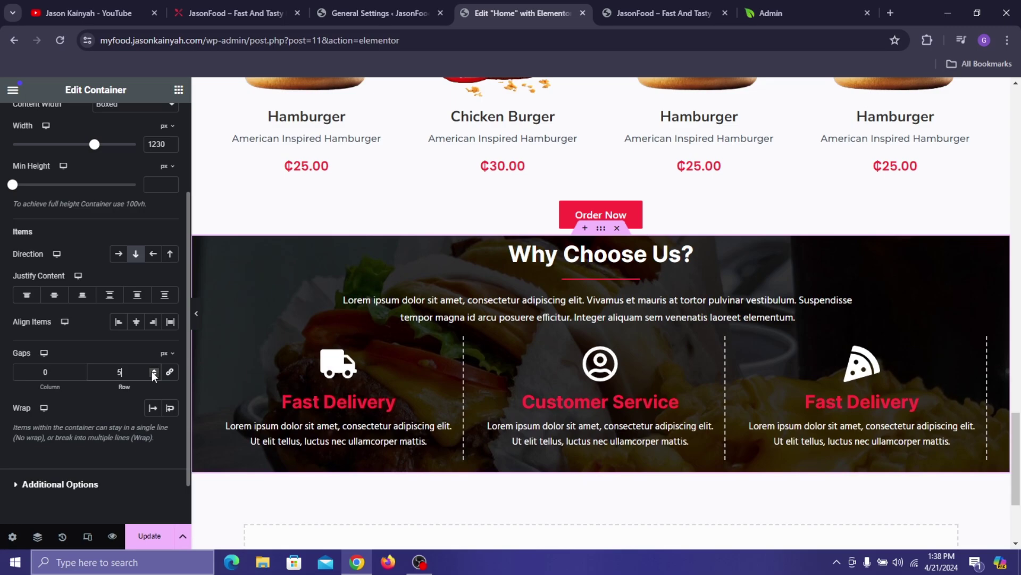
left_click(153, 369)
left_click(154, 369)
left_click(154, 369)
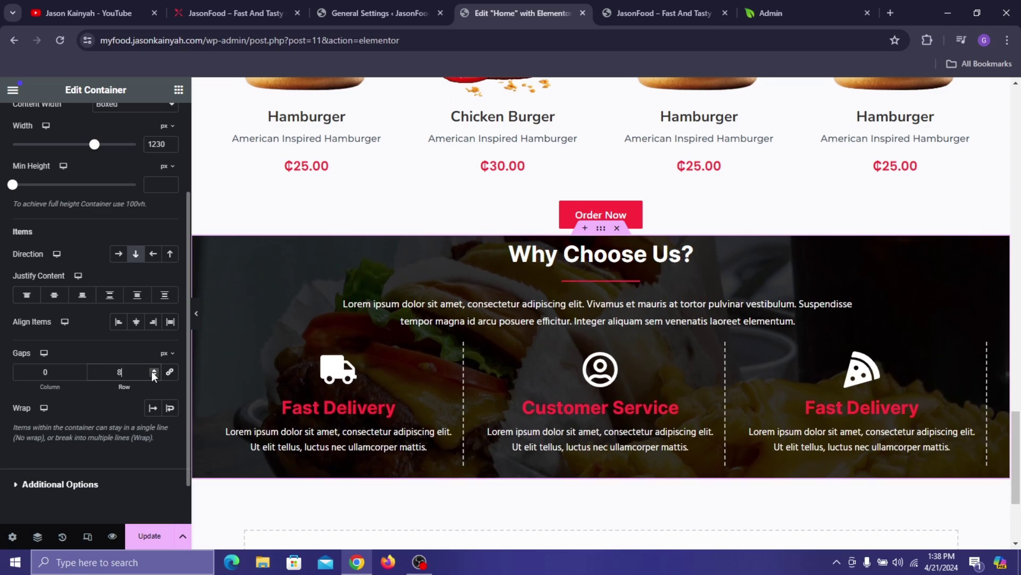
- Give the section 40 px top padding, 30 px bottom padding and 60 px top margin
left_click(605, 234)
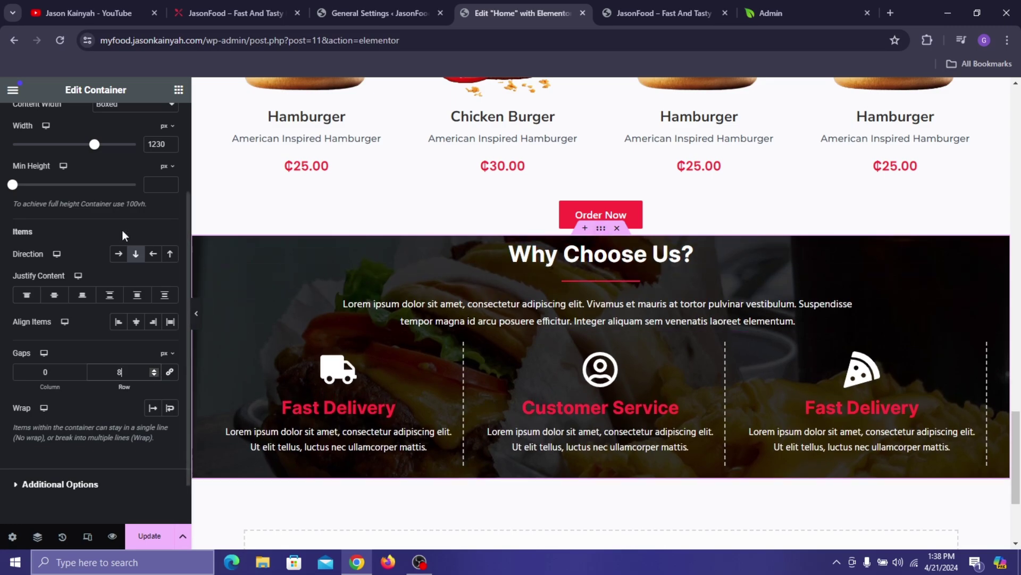
left_click(154, 122)
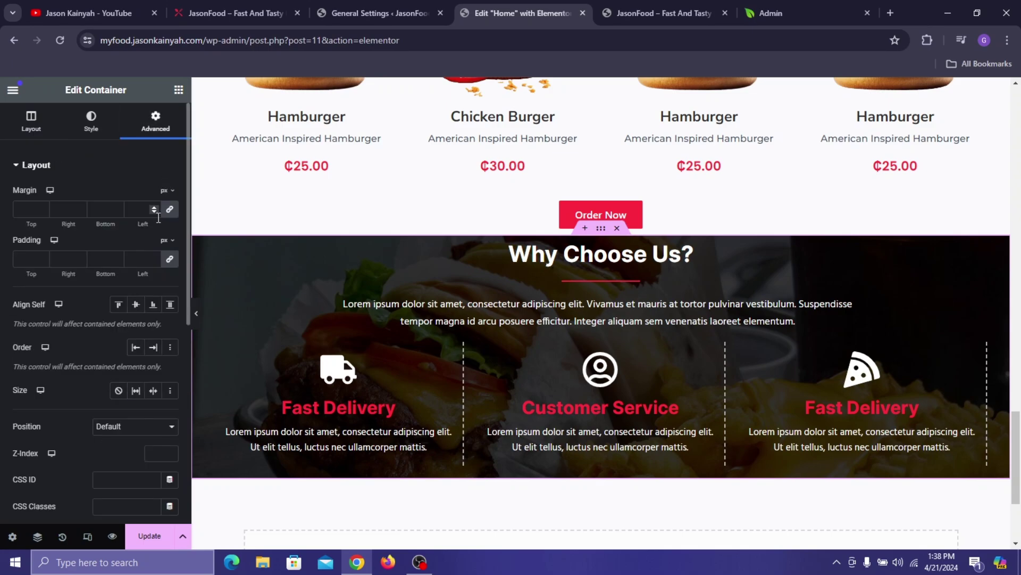
left_click(170, 259)
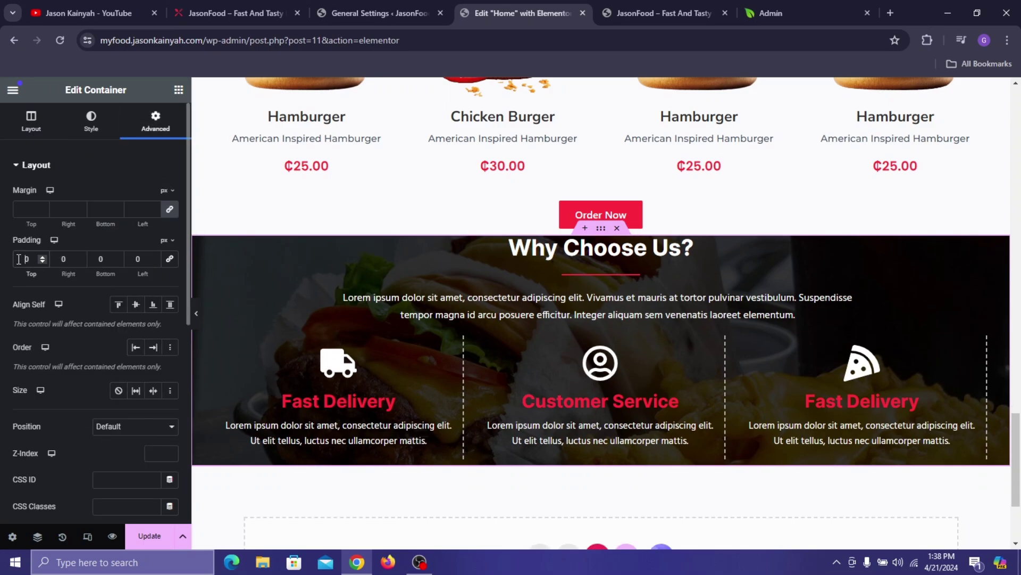
type("3")
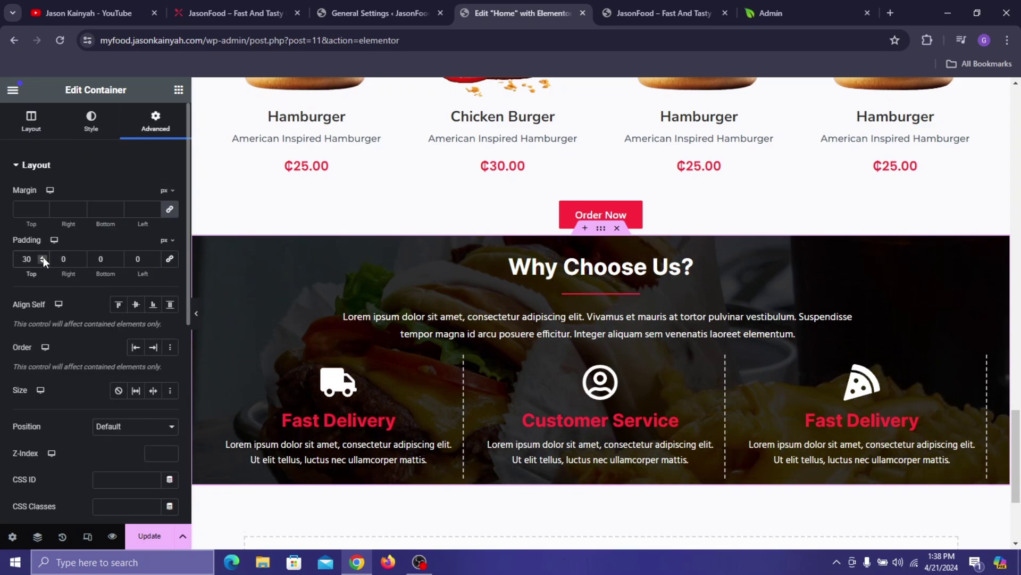
key("BackSpace")
type("4")
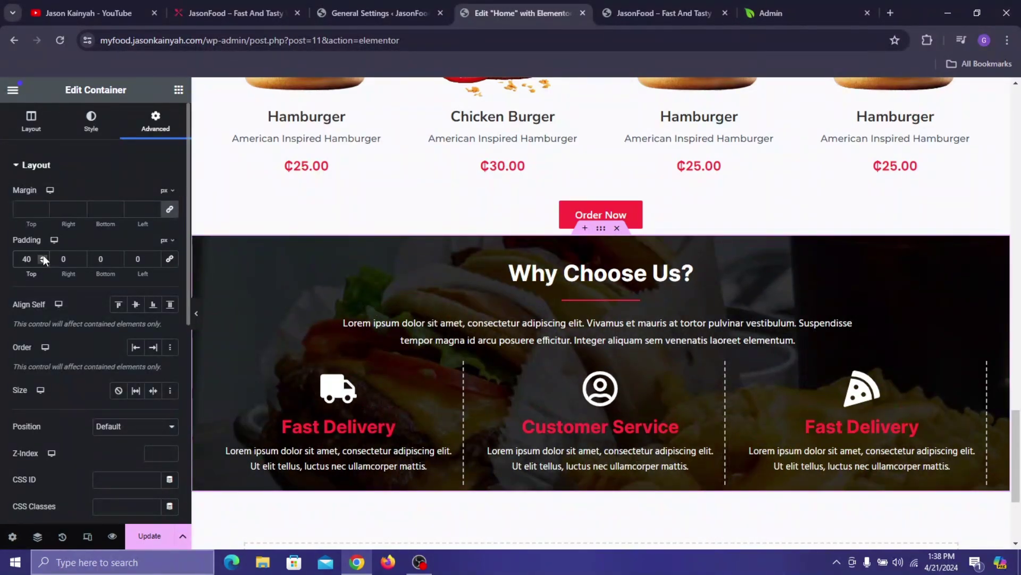
left_click(92, 258)
type("3")
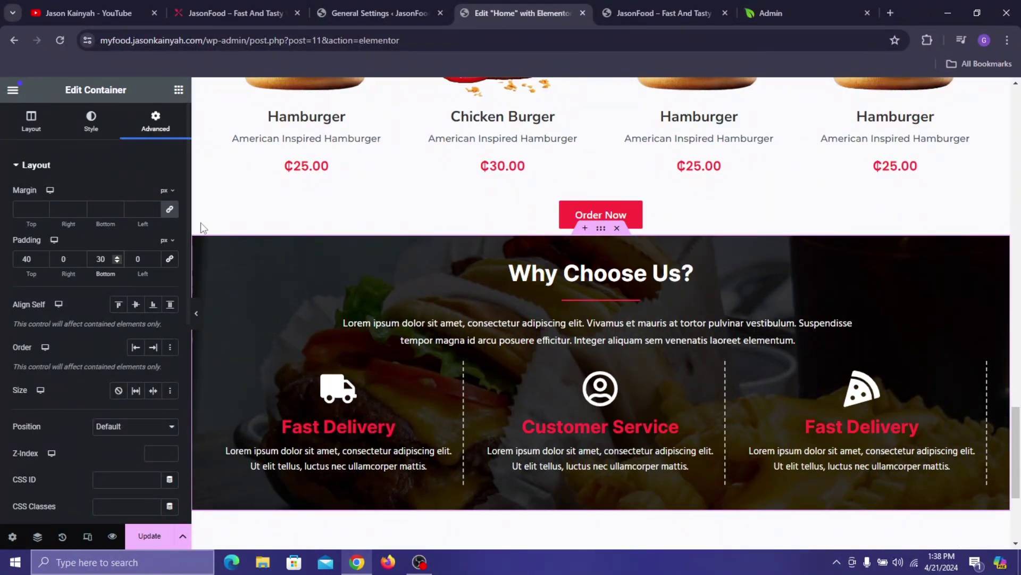
left_click(166, 216)
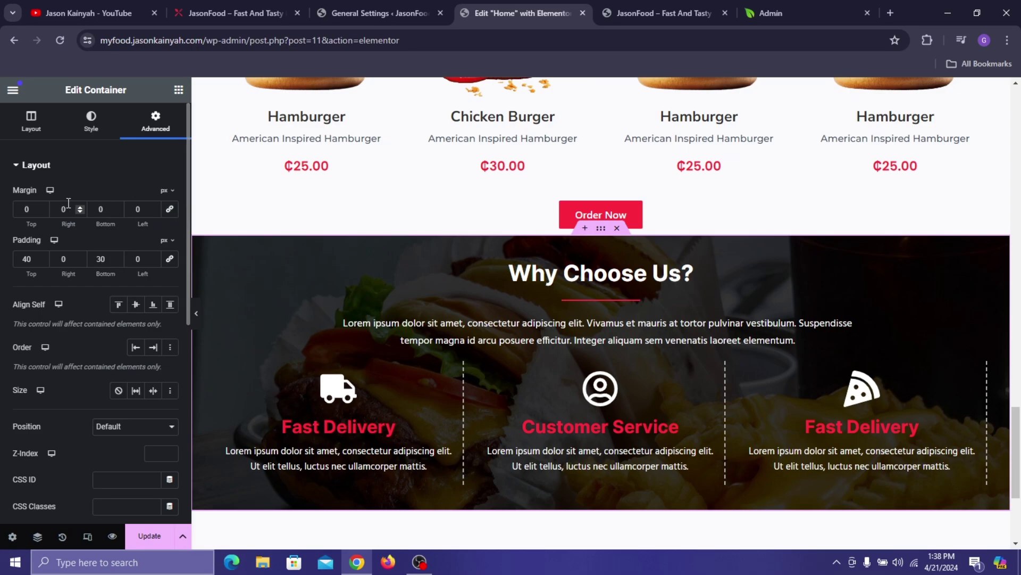
left_click(23, 208)
type("60")
- Save the page and scroll down the live site to its testimonials
scroll(490, 296, "down", 3)
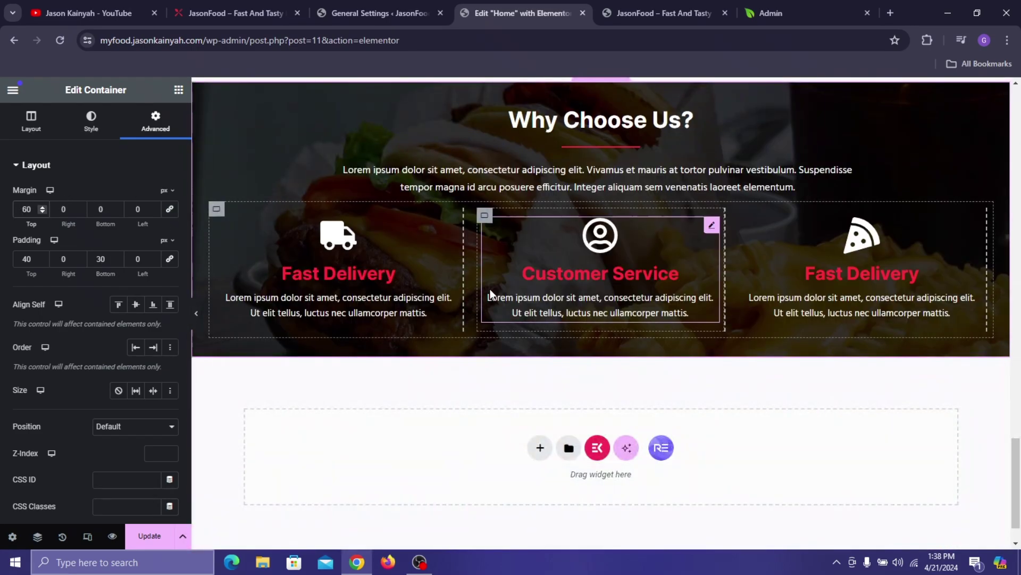
left_click(149, 536)
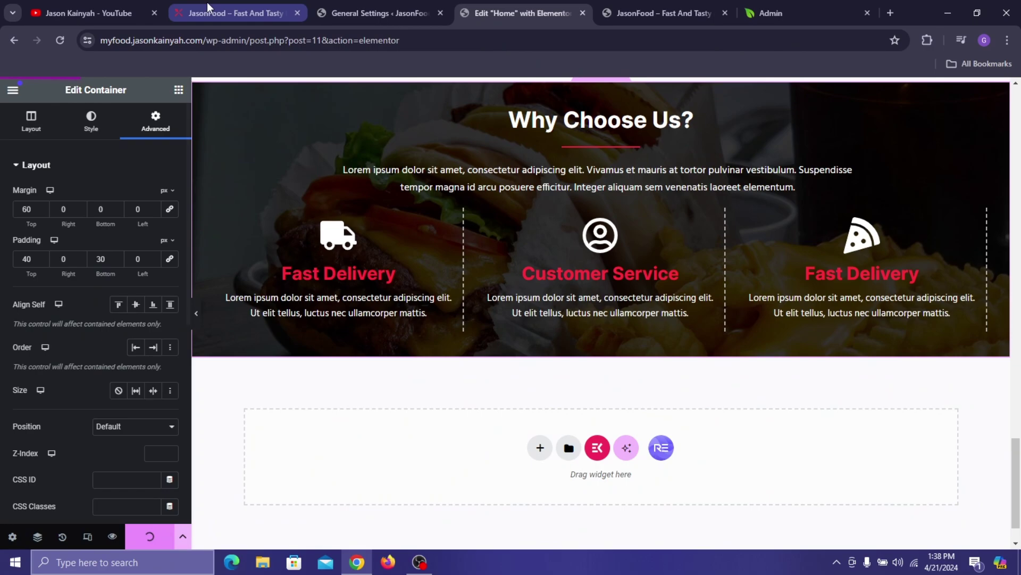
left_click(227, 15)
scroll(354, 137, "down", 5)
scroll(354, 136, "down", 3)
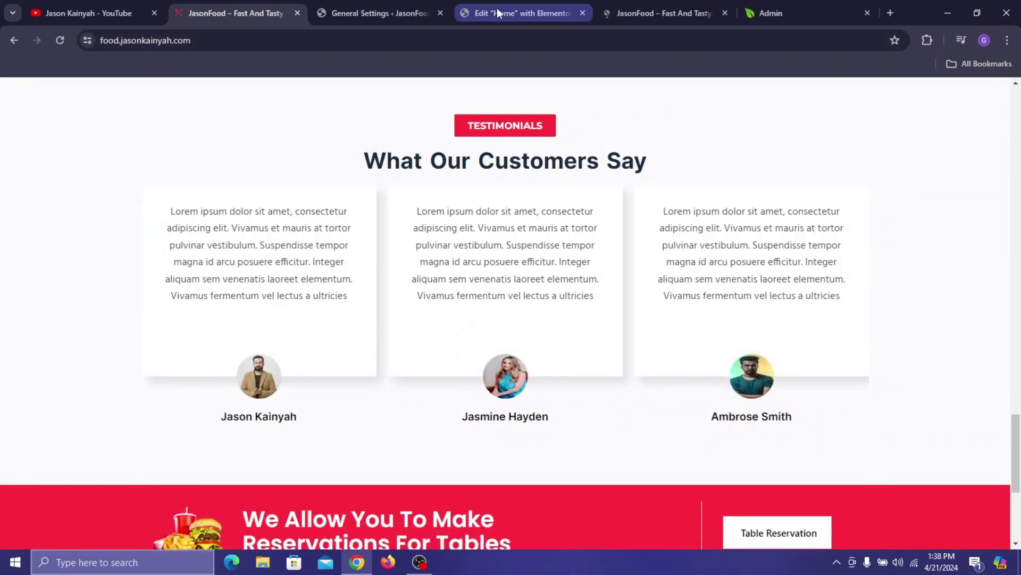
- Add a single-column flexbox container 1230 px wide below Why Choose Us
left_click(523, 13)
scroll(472, 379, "down", 1)
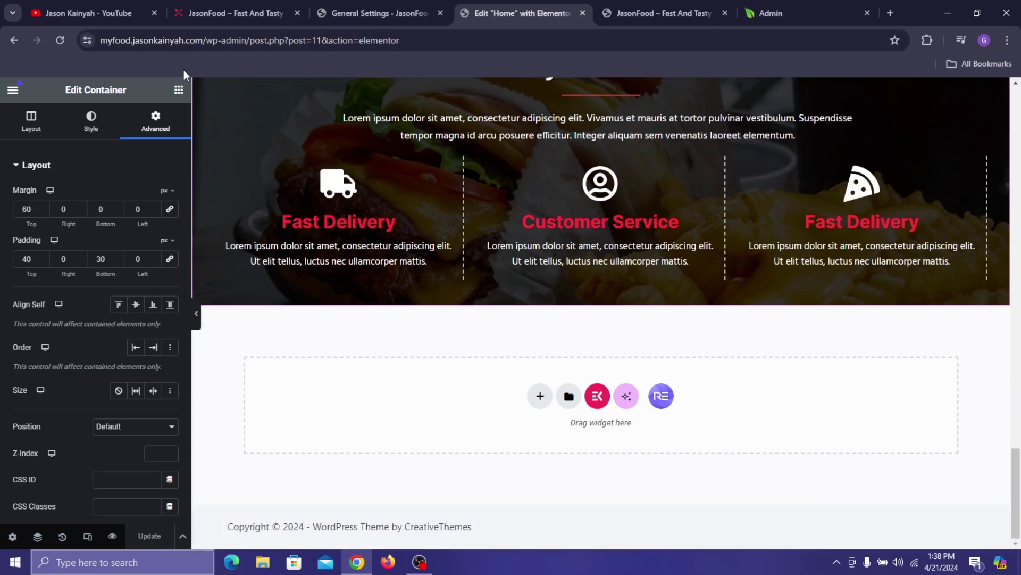
left_click(179, 90)
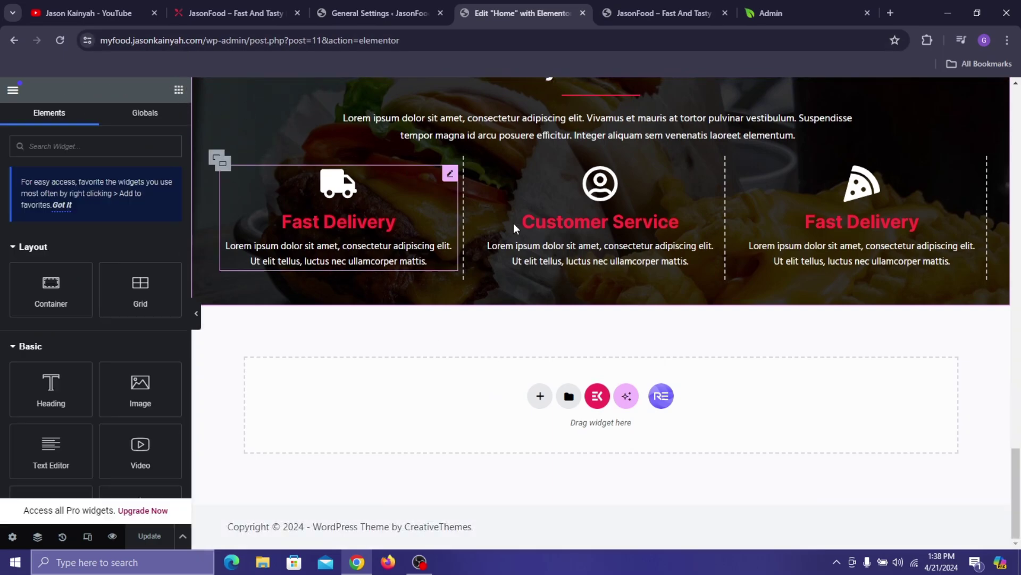
left_click(540, 396)
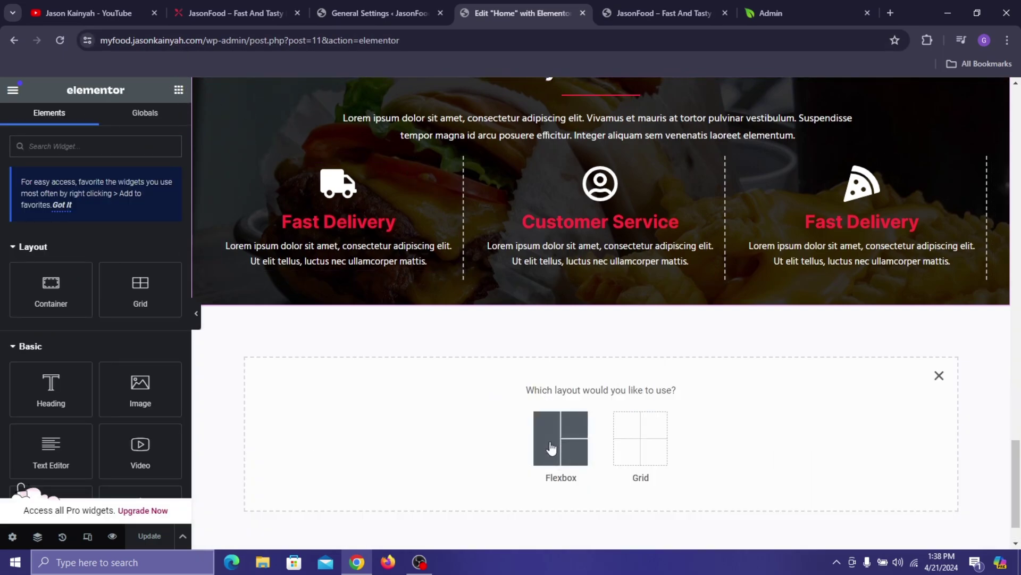
left_click(563, 435)
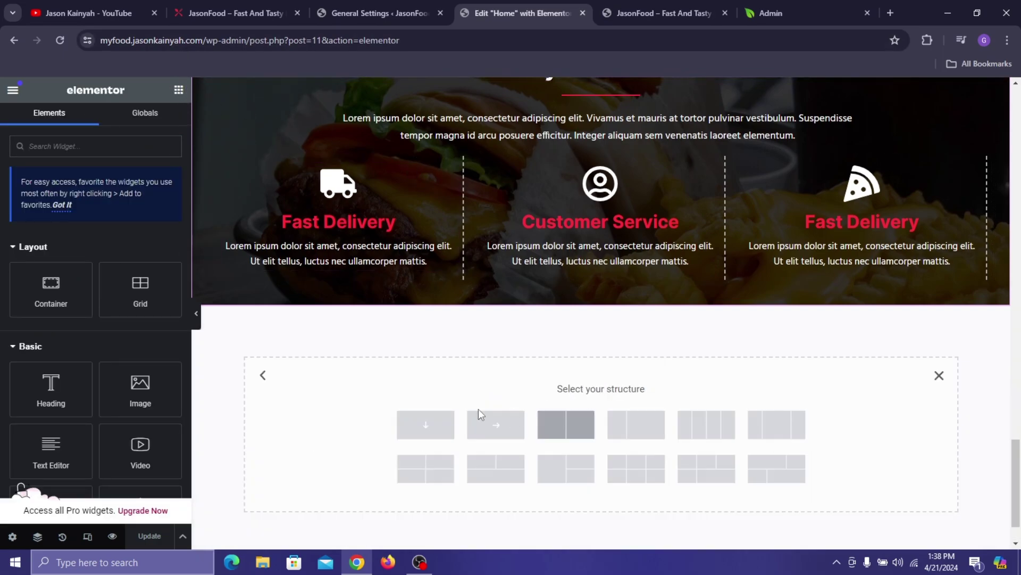
left_click(447, 432)
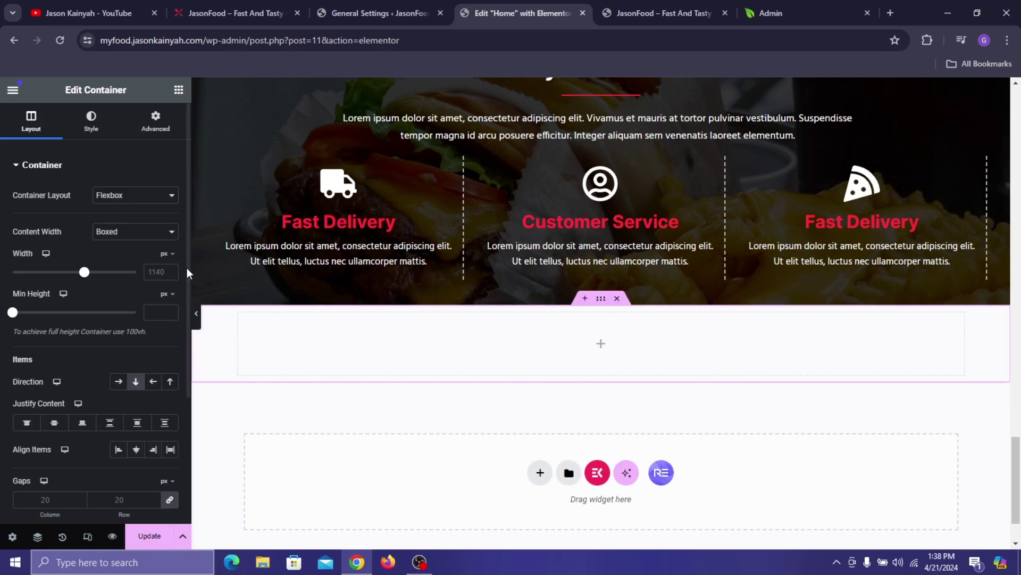
type("123")
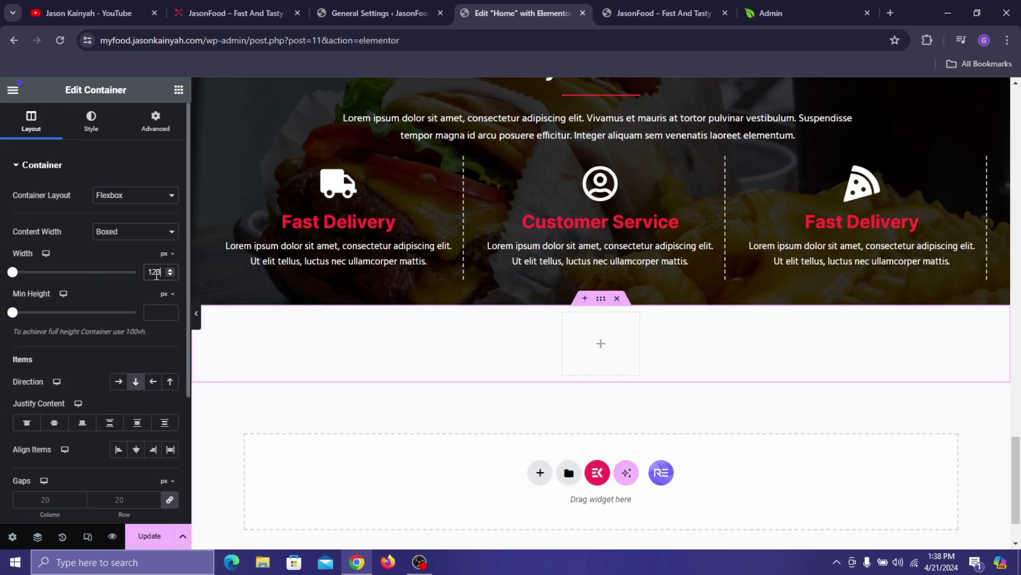
type("0")
- Copy the Tasty & Crunchy label and paste it into the new container
scroll(526, 308, "up", 10)
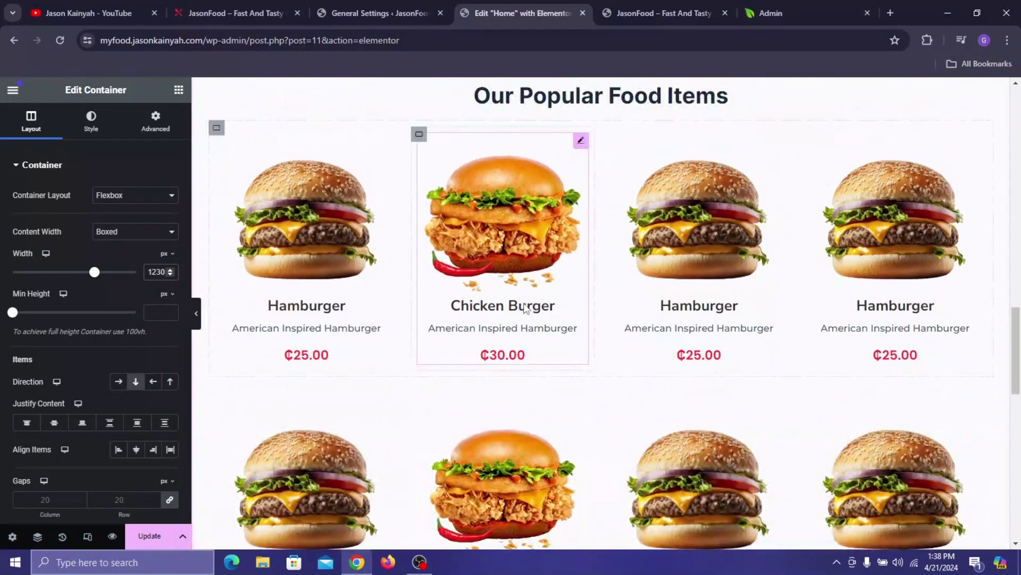
scroll(525, 309, "up", 3)
right_click(649, 251)
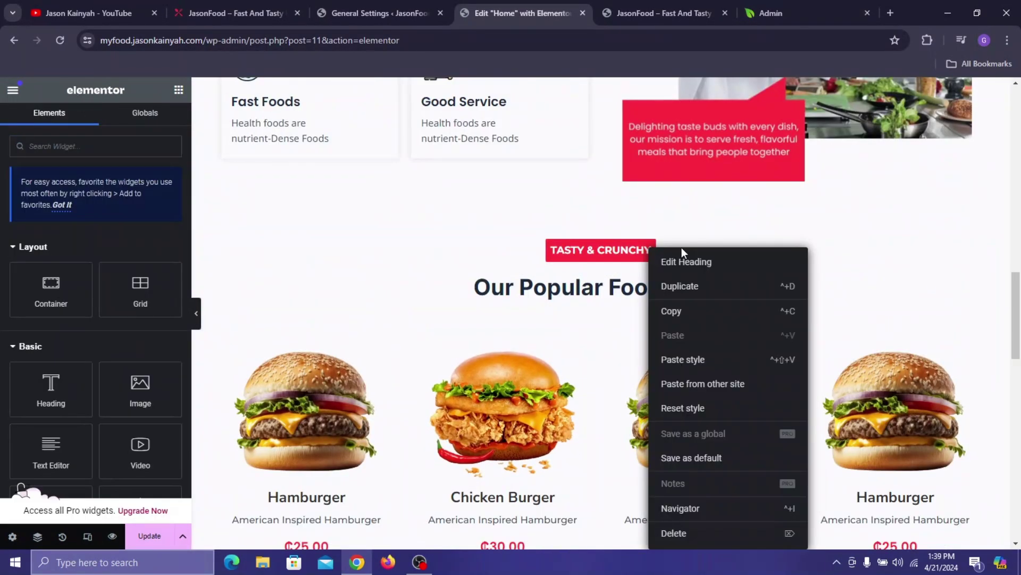
left_click(677, 308)
scroll(665, 319, "down", 10)
scroll(662, 333, "down", 3)
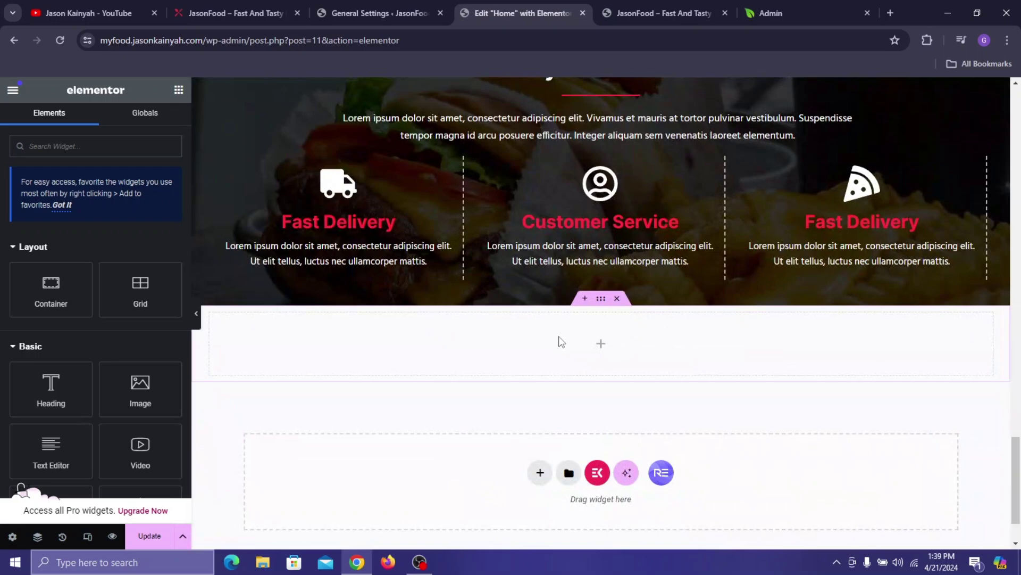
right_click(553, 343)
left_click(568, 321)
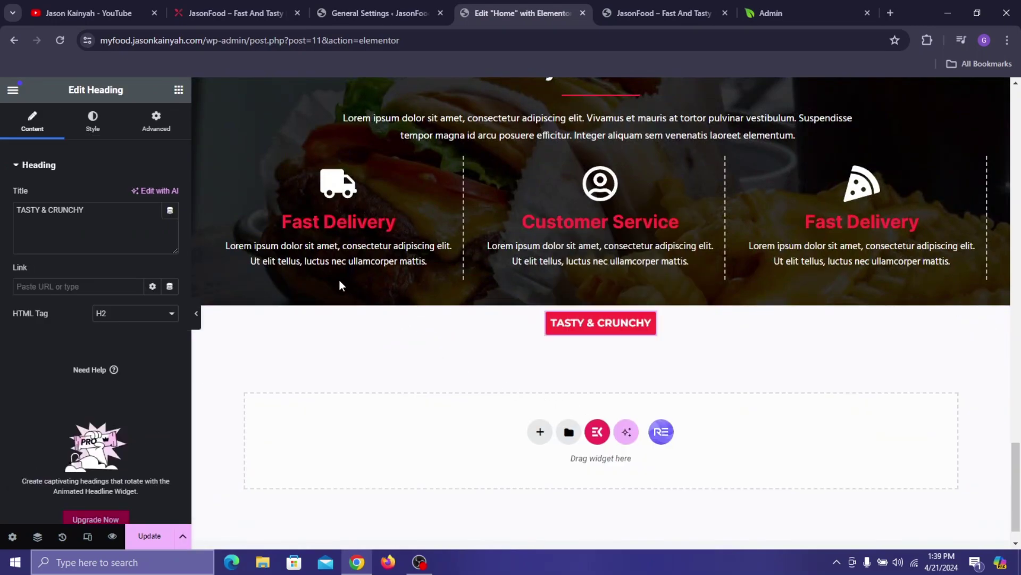
- Retitle the pasted label 'TESTIMONIALS' and compare it with the live testimonials section
triple_click(86, 231)
type("TES")
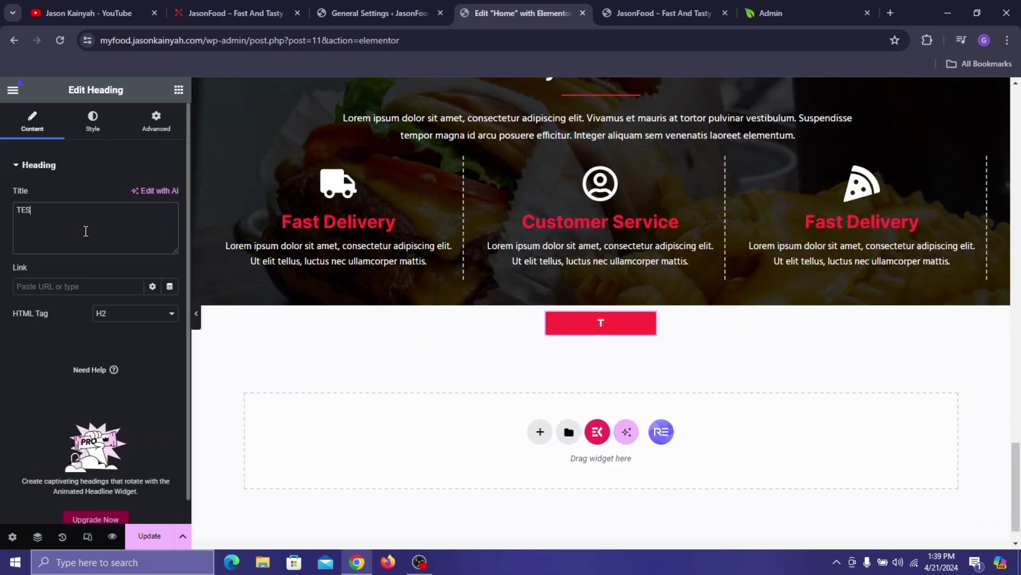
type("TIMONIALS")
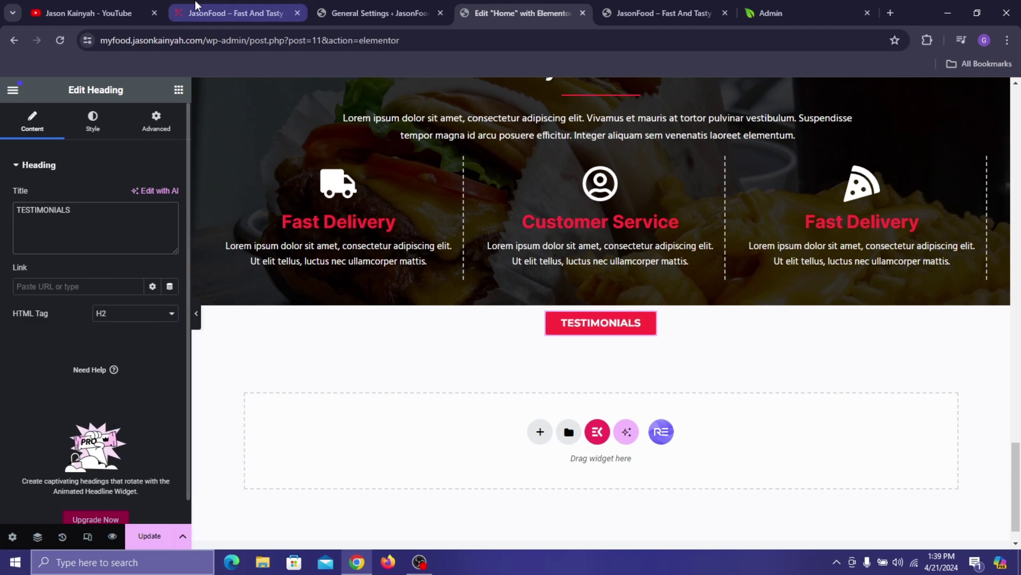
left_click(234, 13)
left_click(524, 13)
scroll(540, 147, "up", 10)
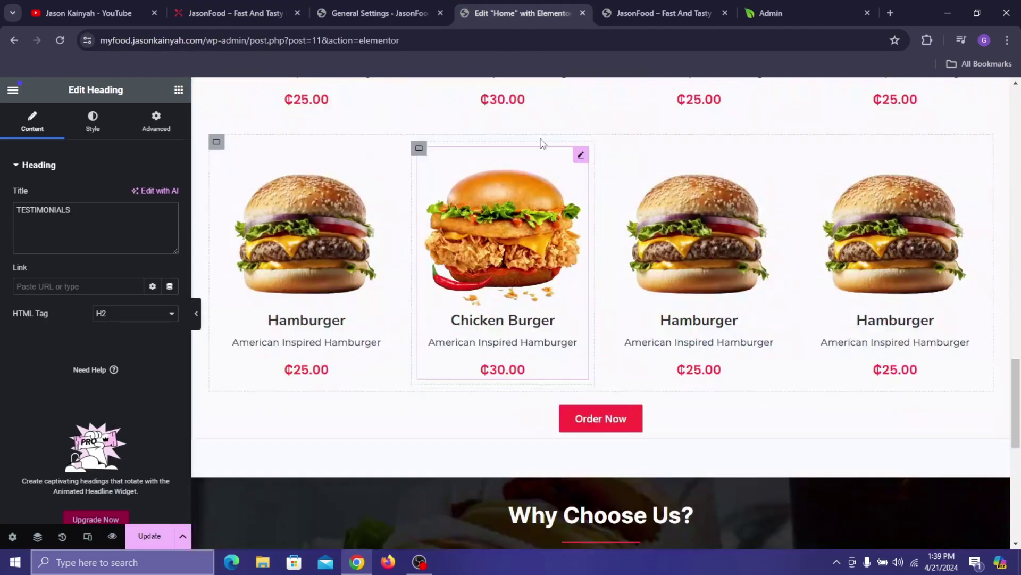
right_click(591, 214)
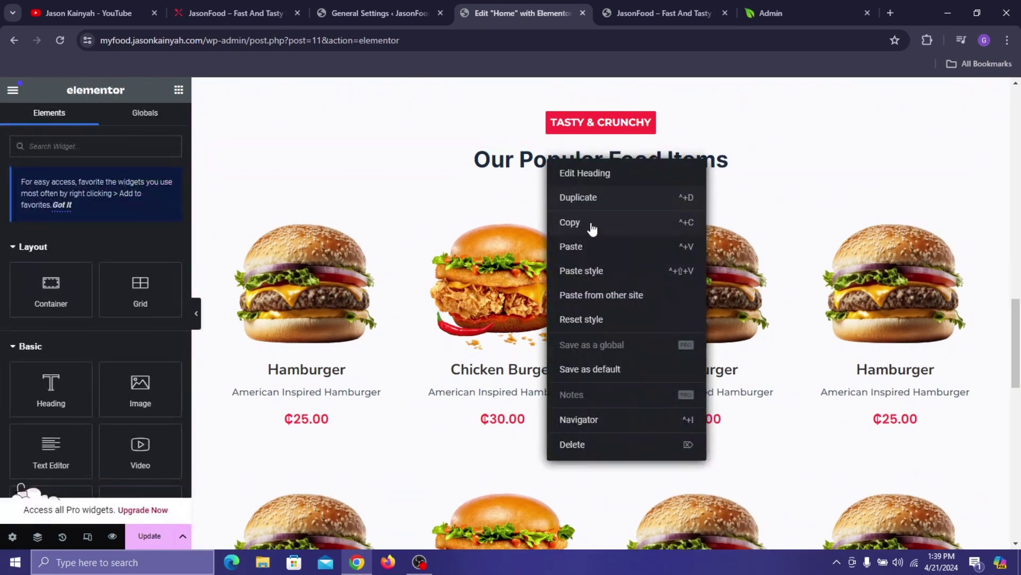
- Paste the Our Popular Food Items heading under TESTIMONIALS and retitle it 'What Our Customers Say'
left_click(590, 229)
scroll(607, 330, "down", 10)
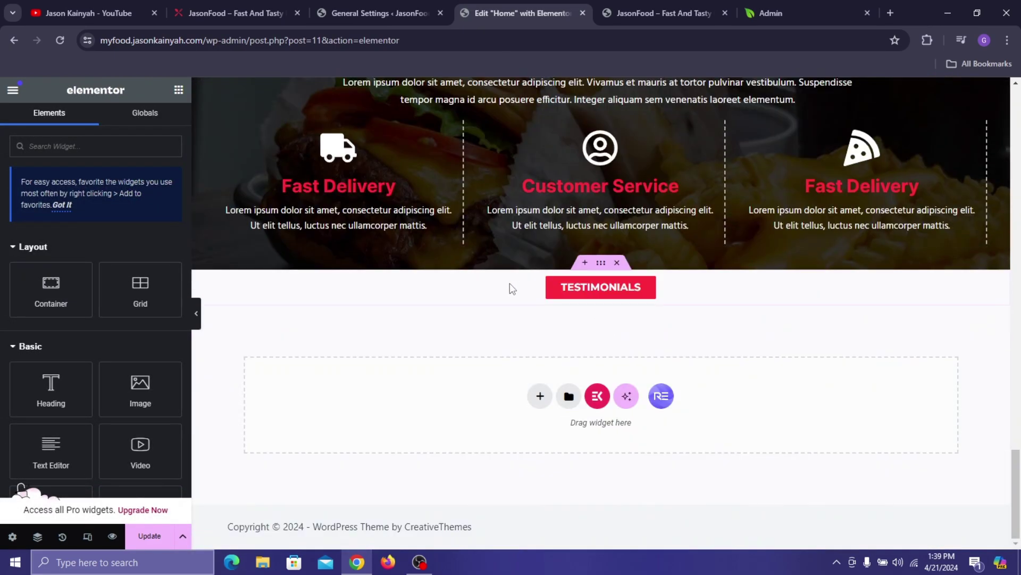
right_click(510, 283)
left_click(534, 307)
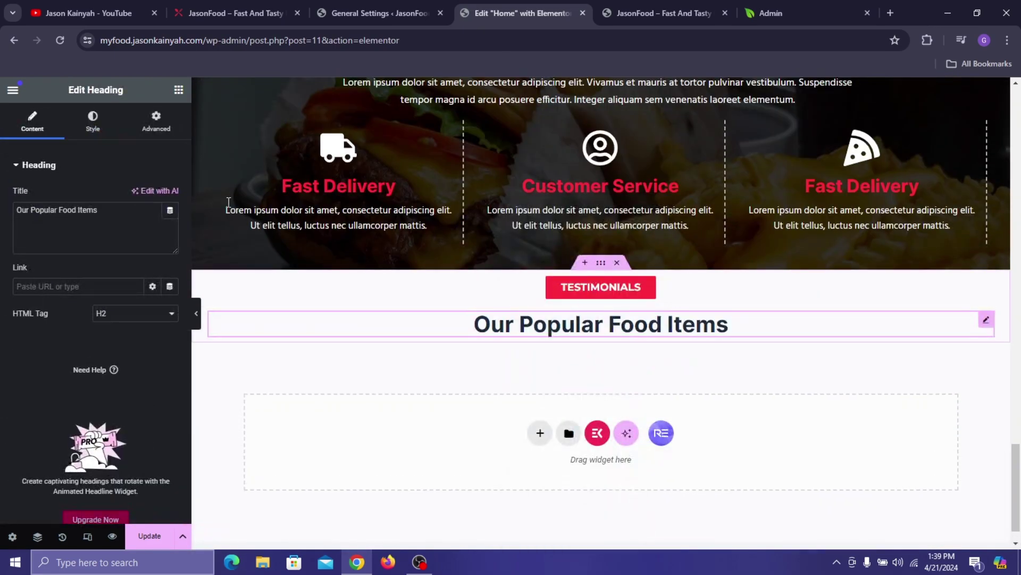
triple_click(82, 220)
type("w")
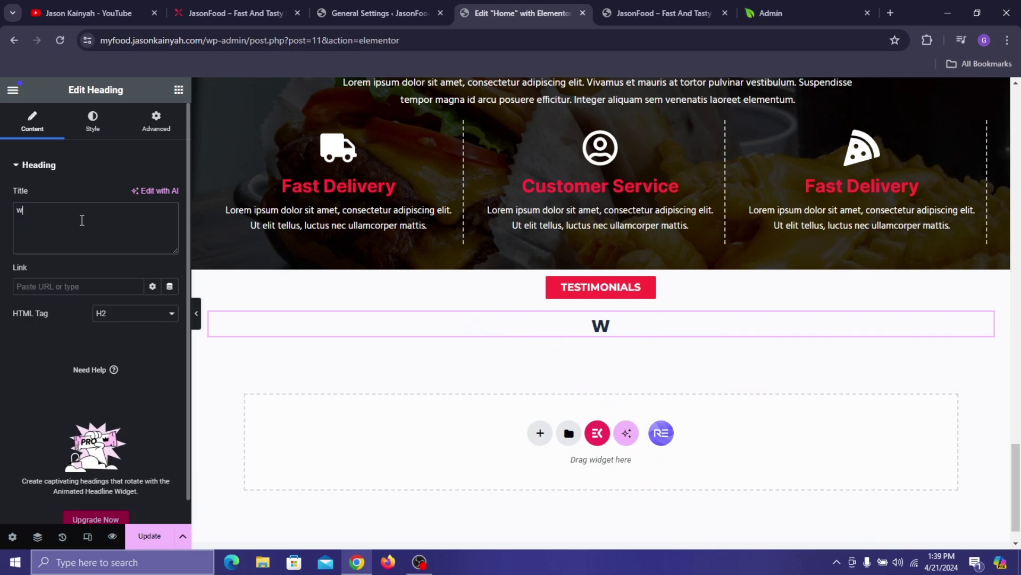
key("BackSpace")
type("w")
key("BackSpace")
type("What Ou")
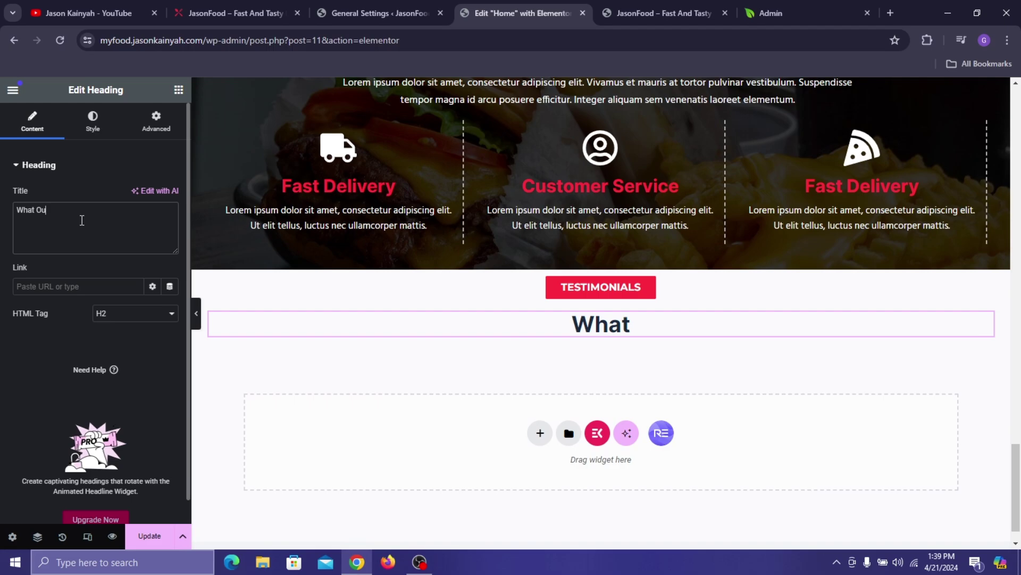
type("r Custo")
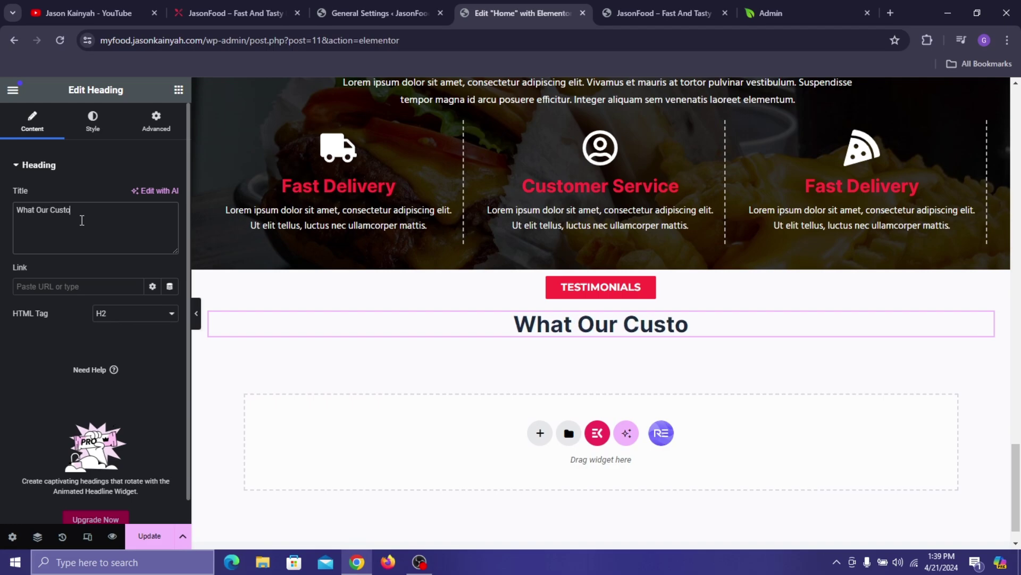
type("mers Say")
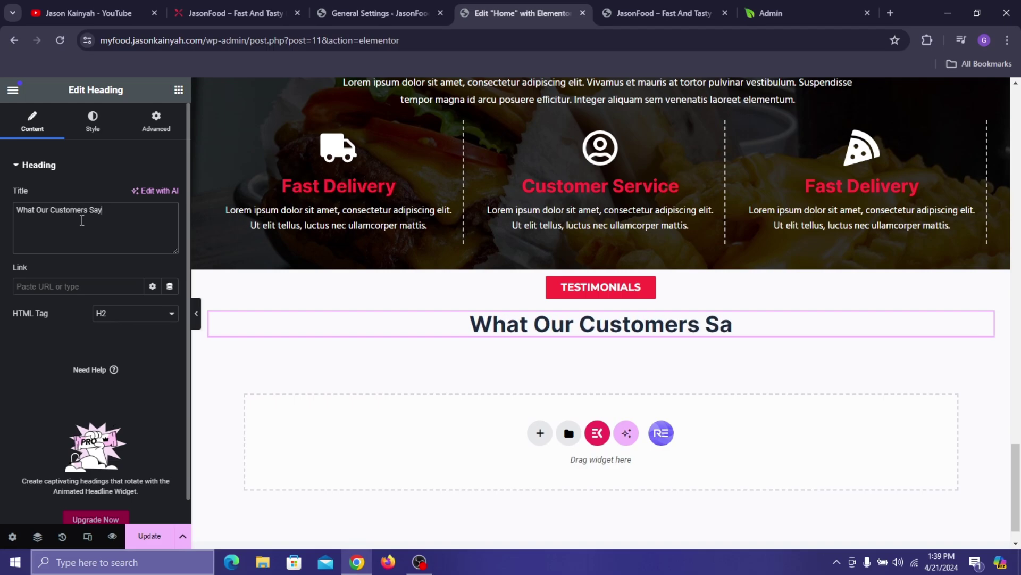
- Compare with the live site, then return to the editor's widget list
left_click(269, 6)
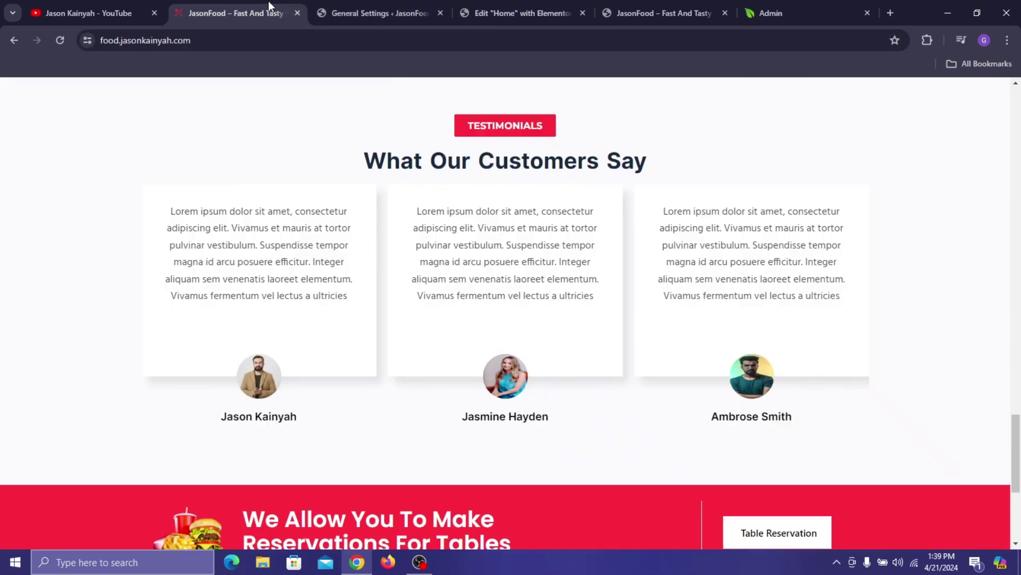
left_click(522, 13)
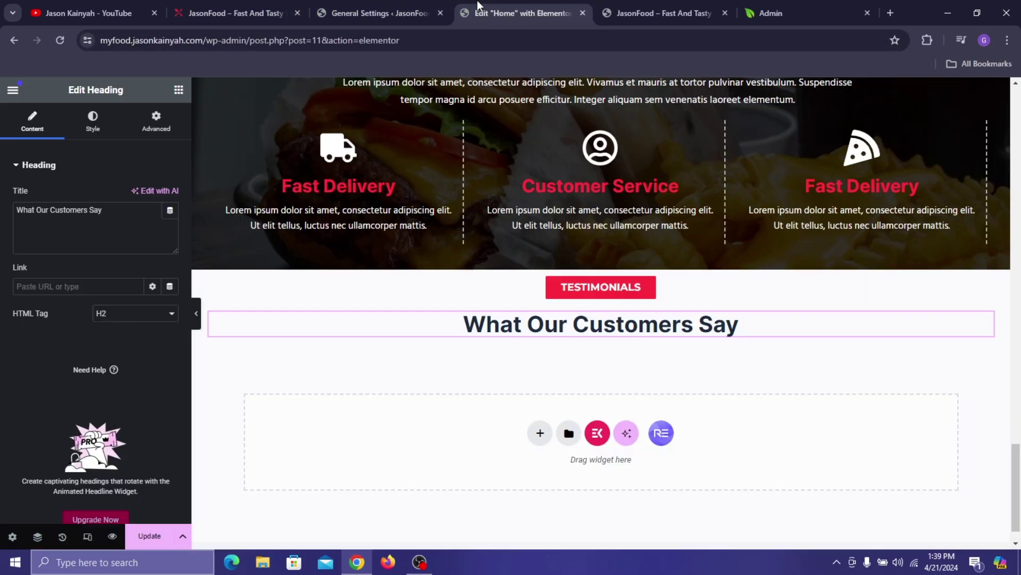
left_click(179, 90)
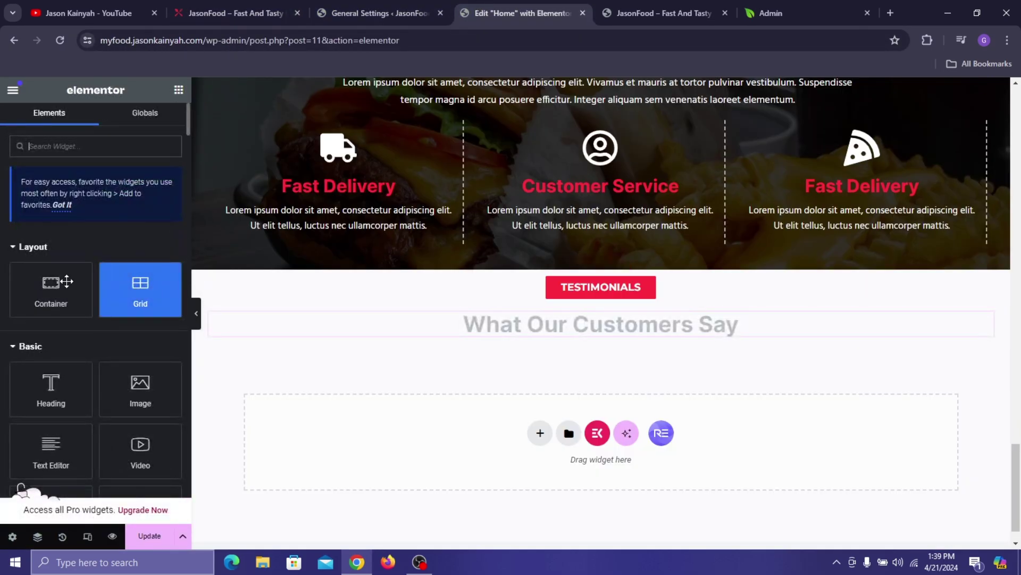
- Add a row-direction container 1230 px wide below the testimonials heading
left_click_drag(51, 287, 272, 328)
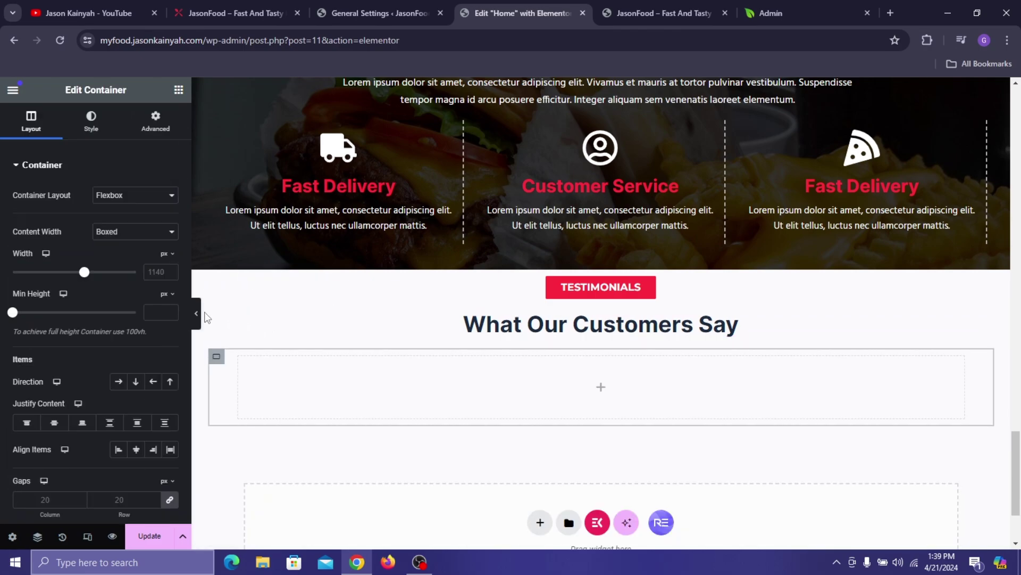
left_click(114, 382)
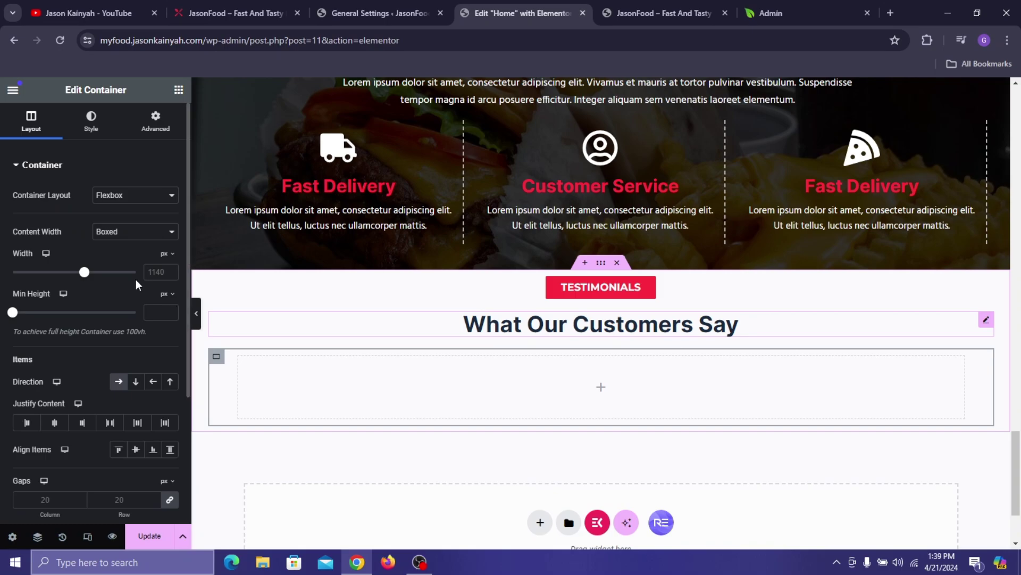
type("123")
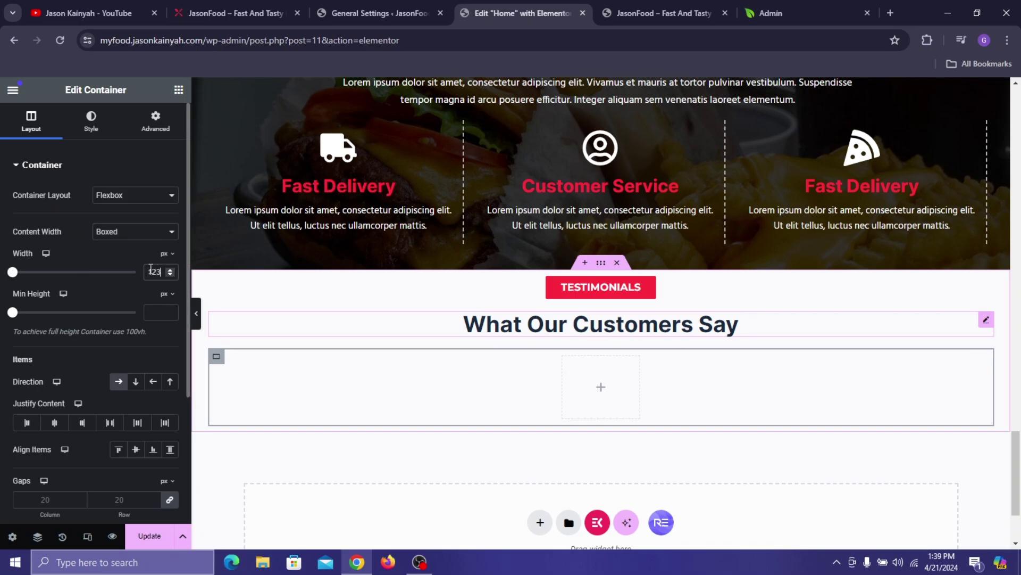
type("0")
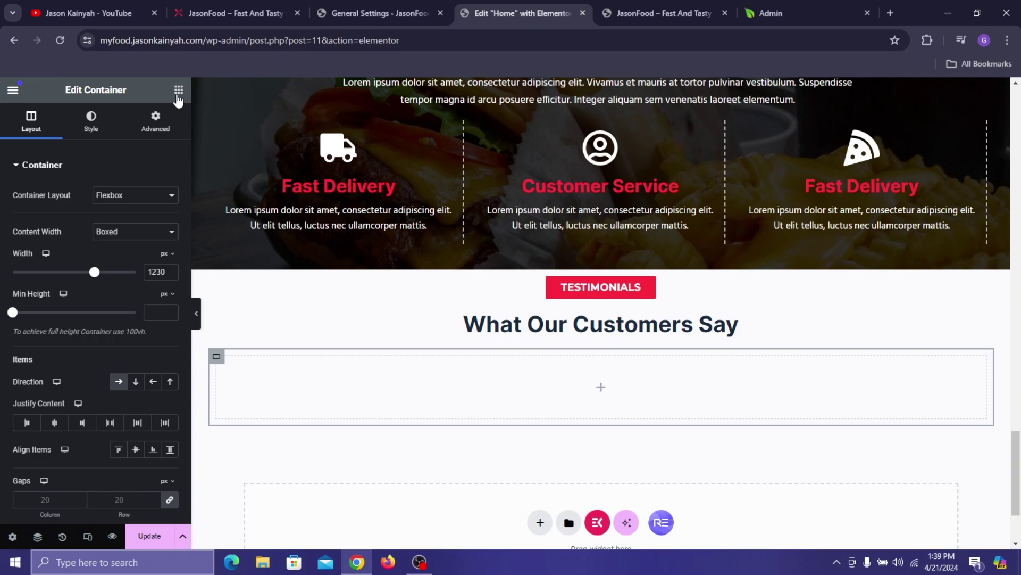
- Place an inner container in the row and duplicate it twice for three boxes
left_click(178, 94)
left_click_drag(61, 289, 233, 326)
right_click(226, 367)
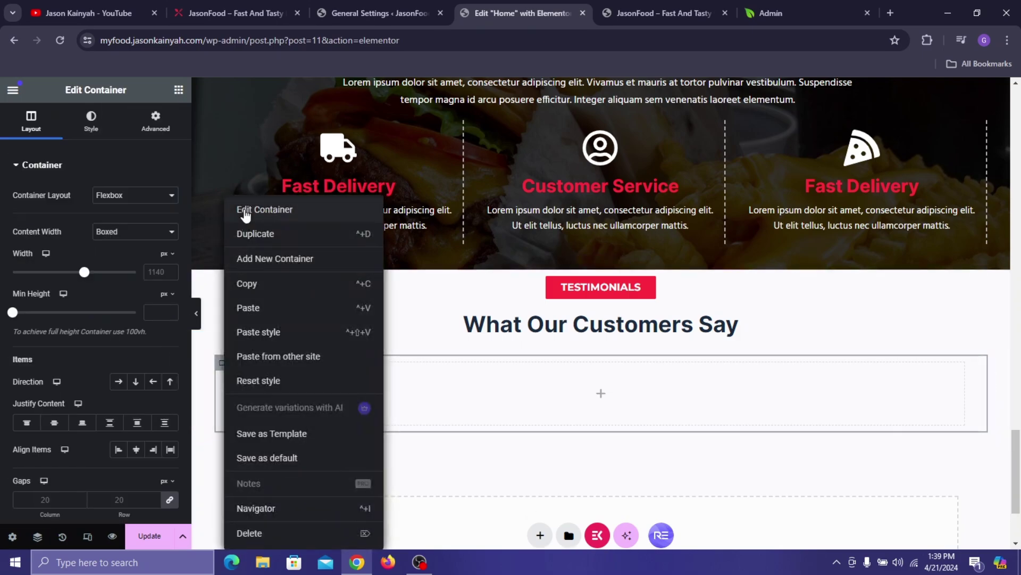
key("ctrl+d")
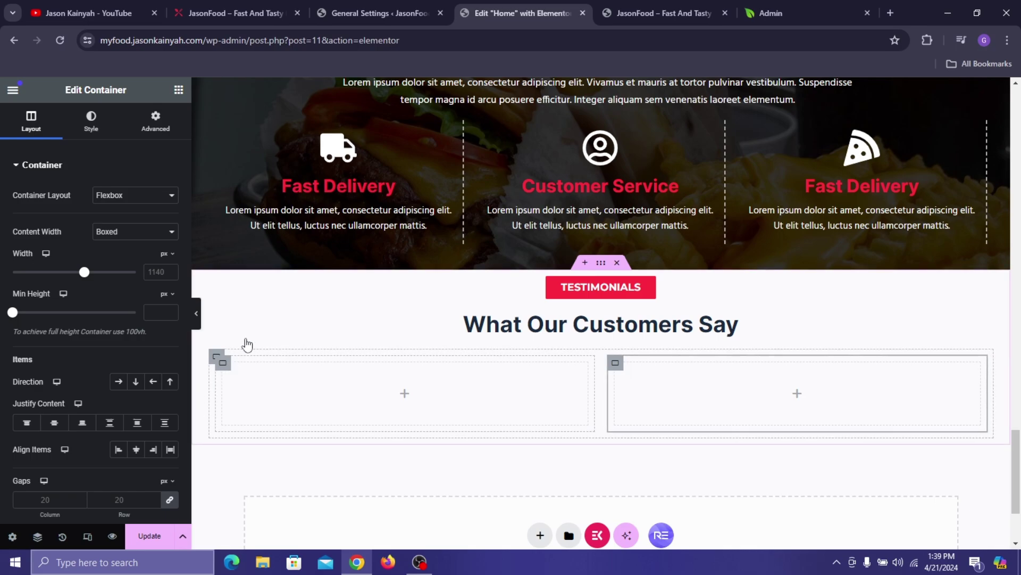
right_click(228, 362)
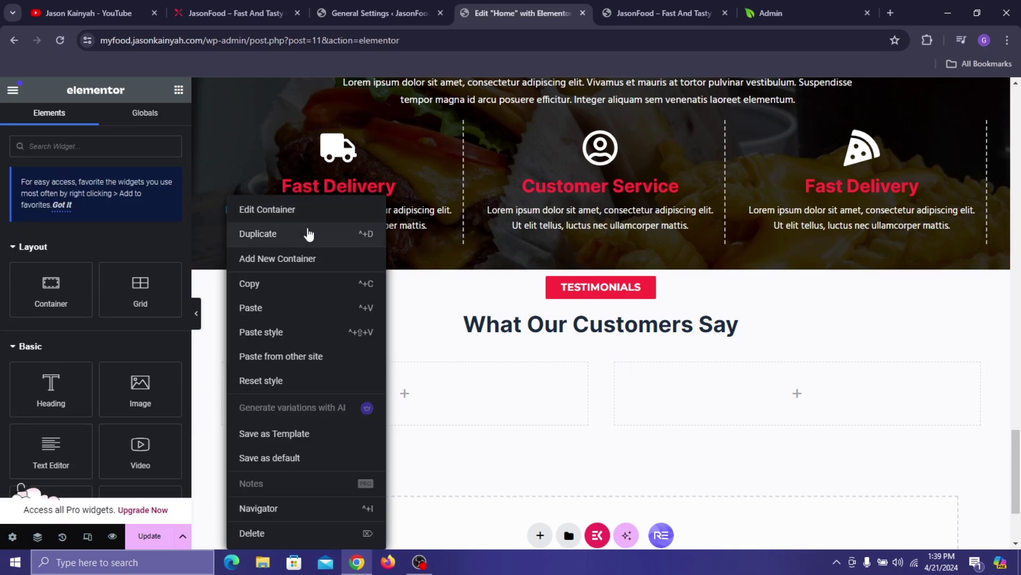
key("ctrl+d")
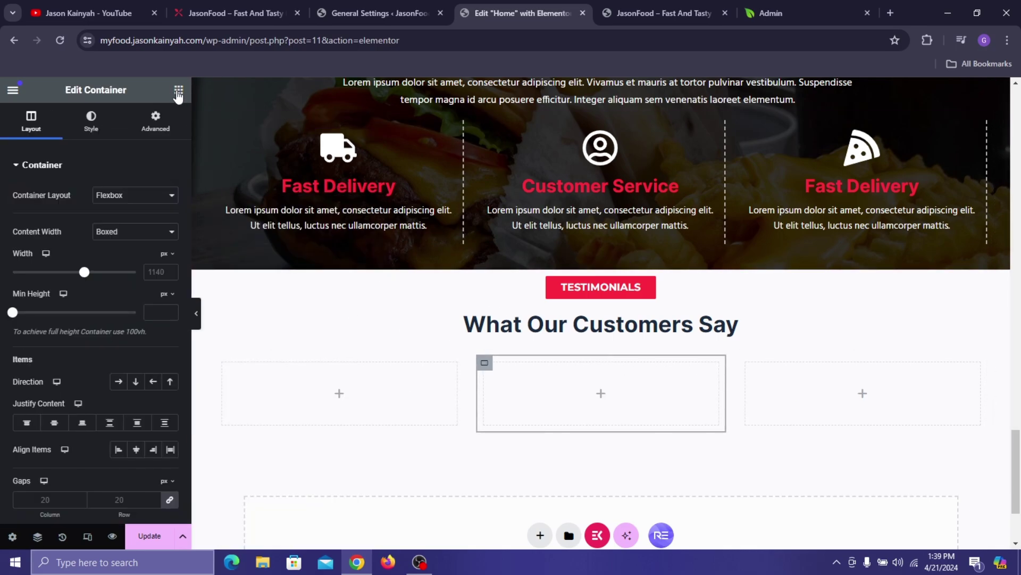
left_click(179, 90)
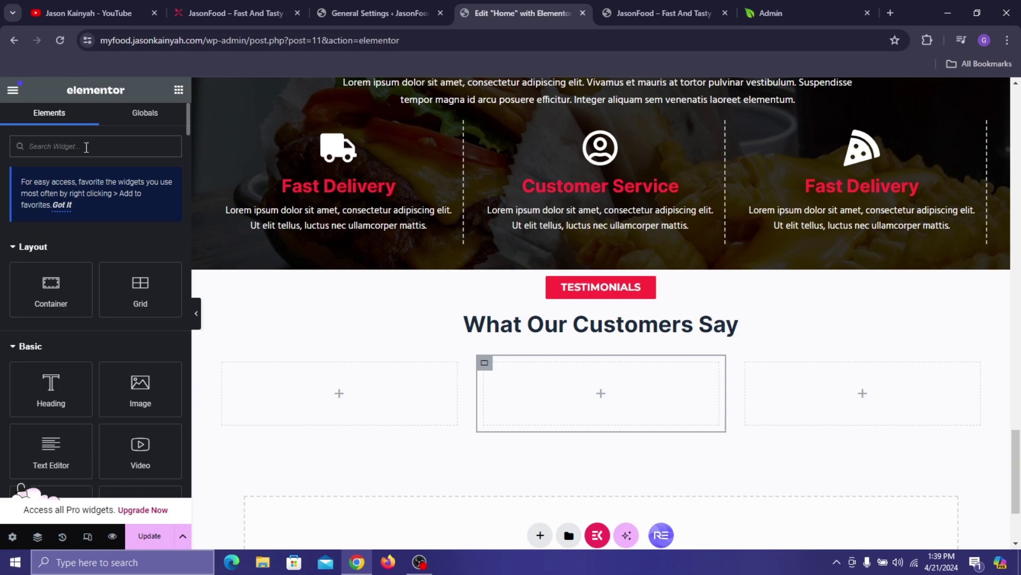
- Try a Testimonial Carousel in the left box, then delete it
left_click(86, 147)
type("testimo")
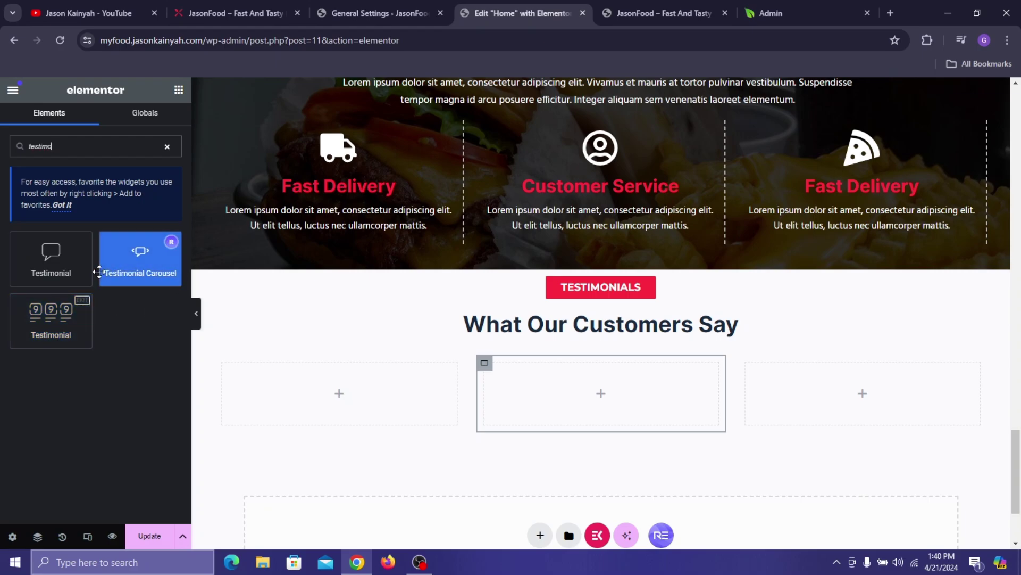
left_click_drag(158, 242, 307, 366)
scroll(351, 282, "down", 2)
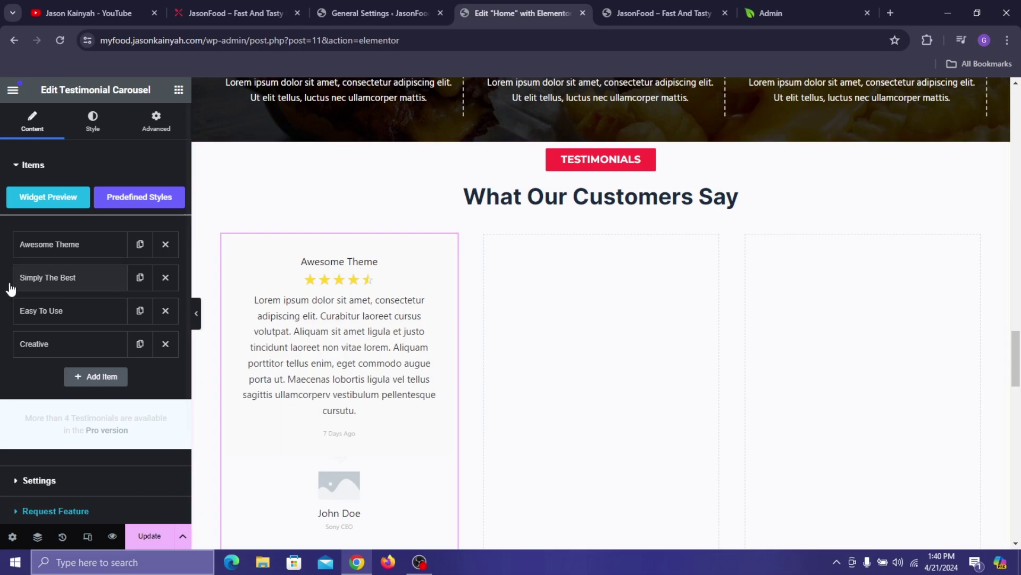
scroll(289, 258, "down", 3)
scroll(319, 288, "up", 4)
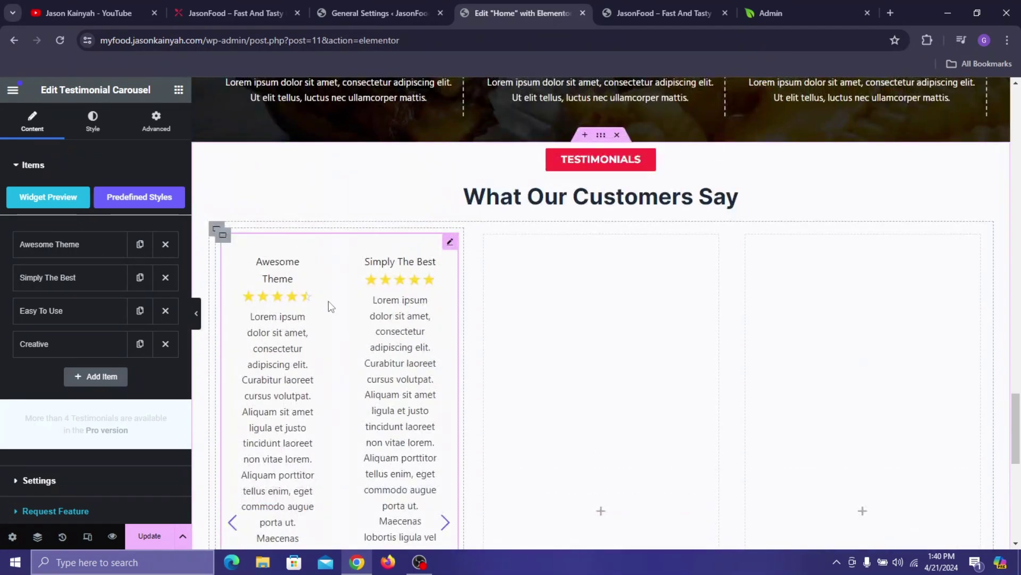
right_click(329, 301)
left_click(393, 530)
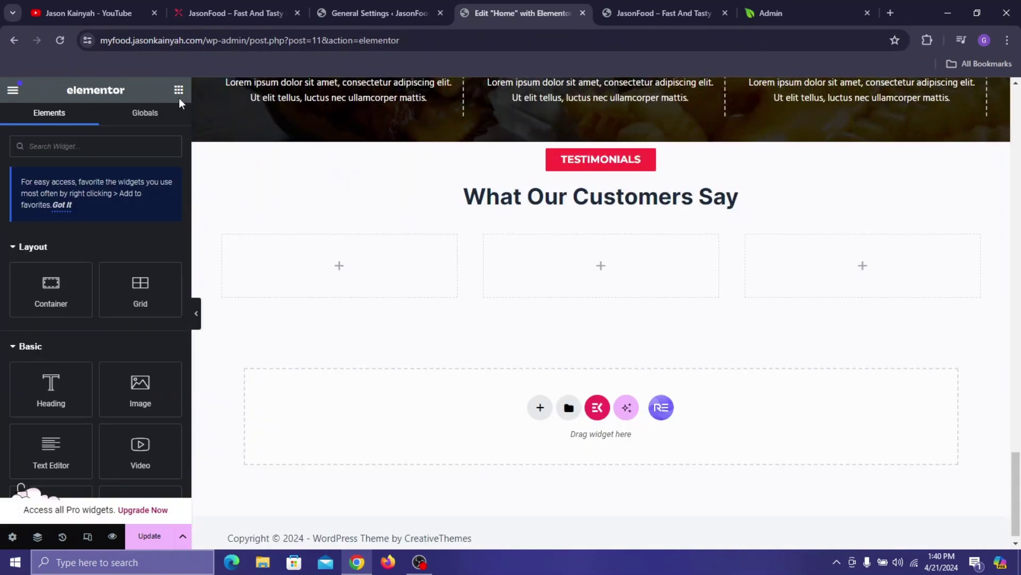
- Place a Testimonial widget in the left box instead
left_click(112, 155)
type("t")
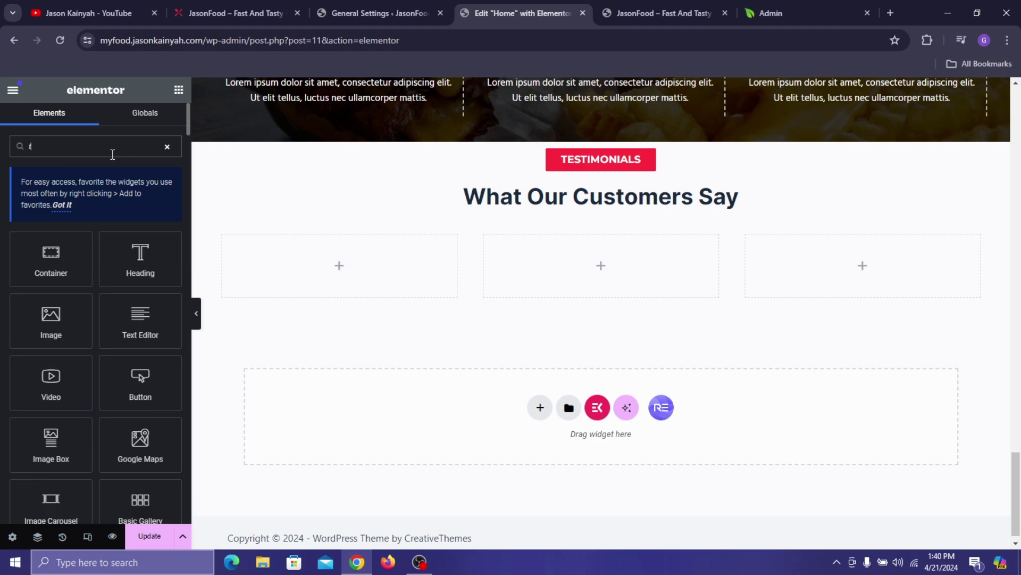
type("estimo")
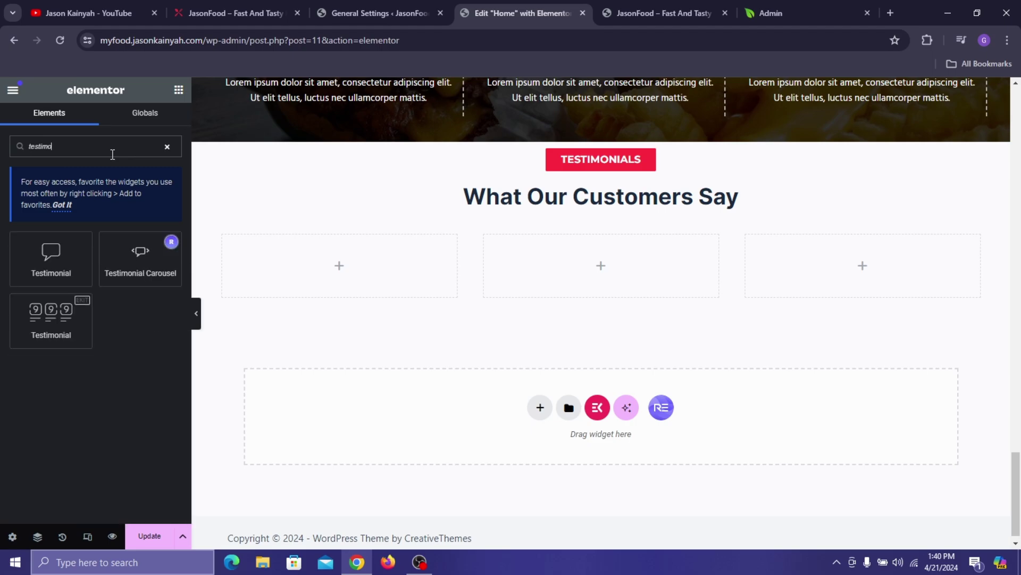
left_click_drag(56, 330, 282, 285)
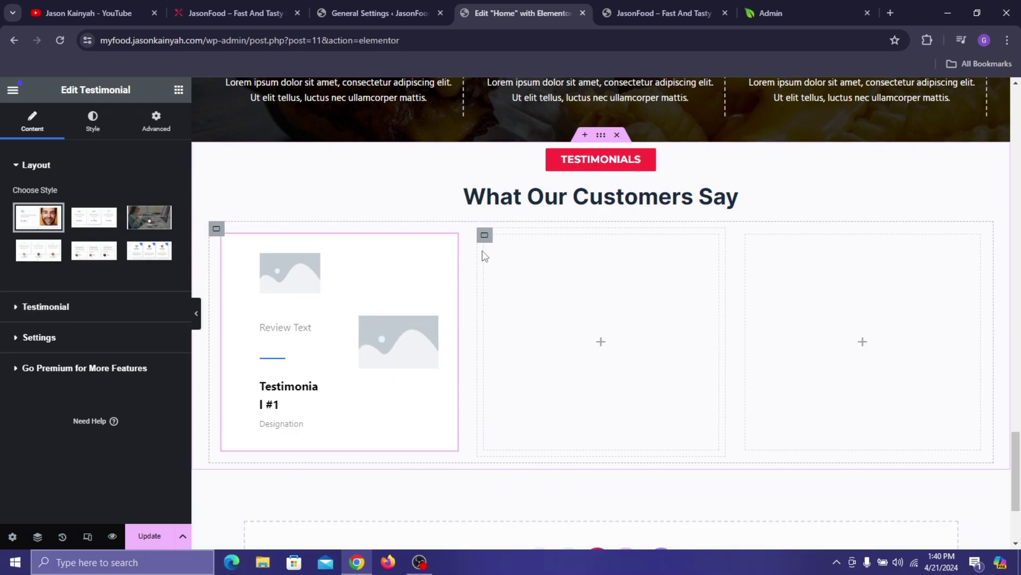
right_click(480, 248)
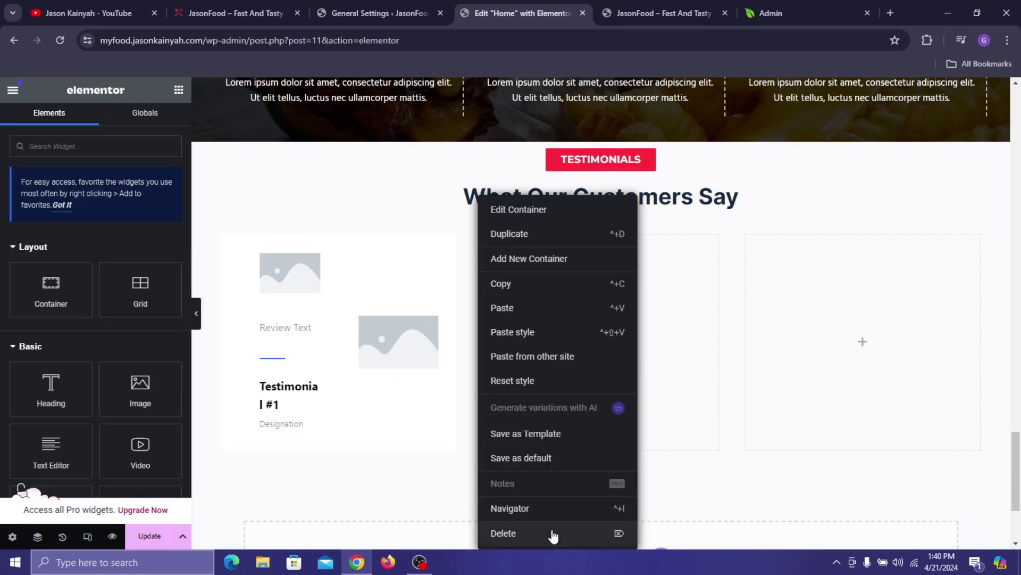
- Delete the two empty middle and right boxes
left_click(561, 531)
right_click(622, 266)
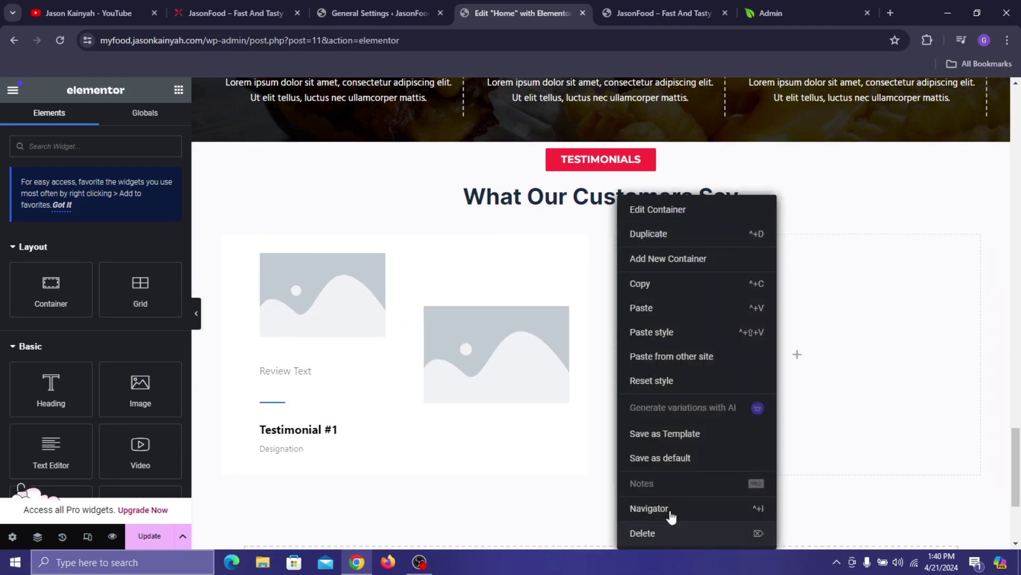
left_click(664, 534)
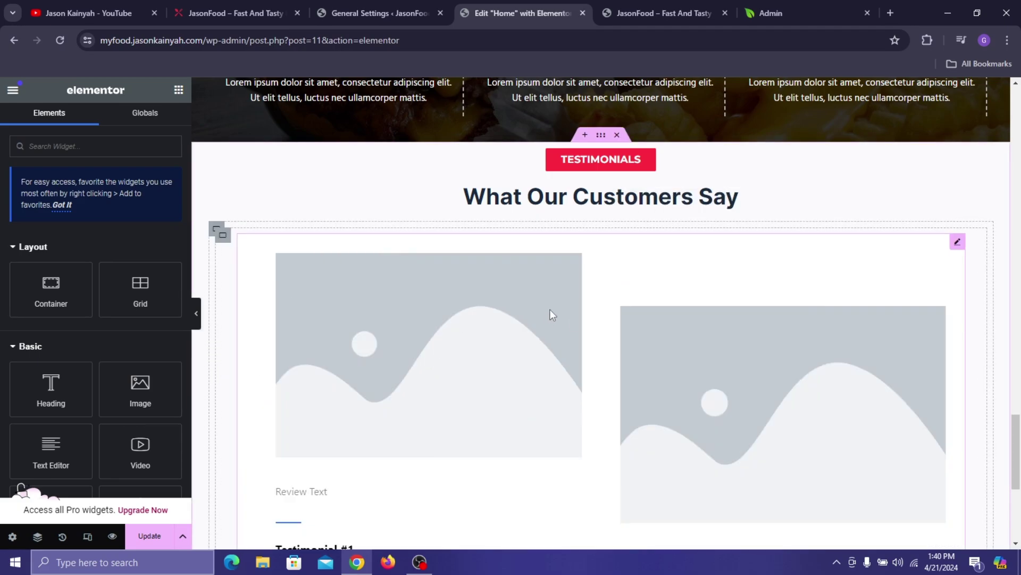
- Switch the testimonial to the fourth, centred card style and compare with the live site
left_click(552, 314)
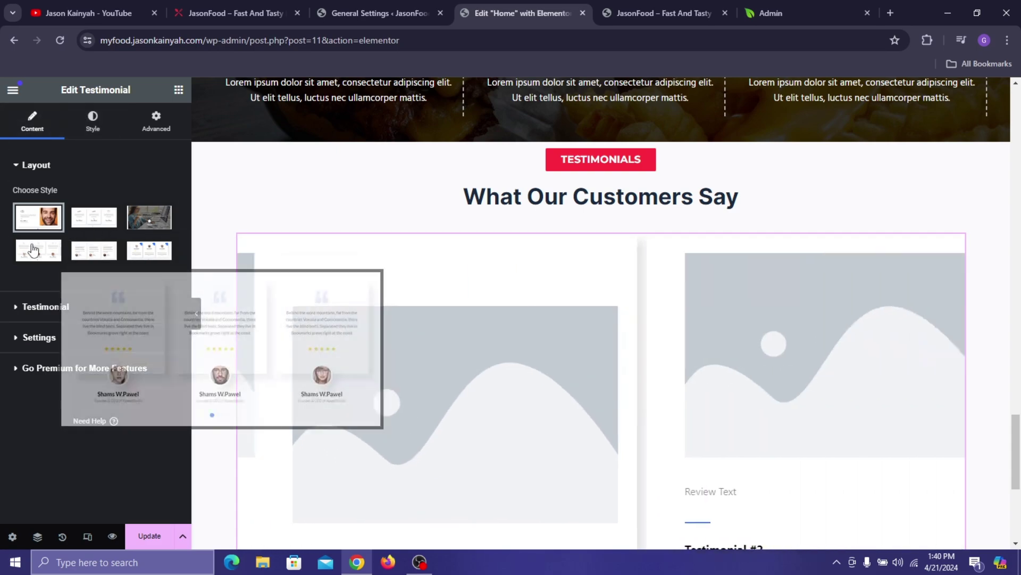
left_click(35, 250)
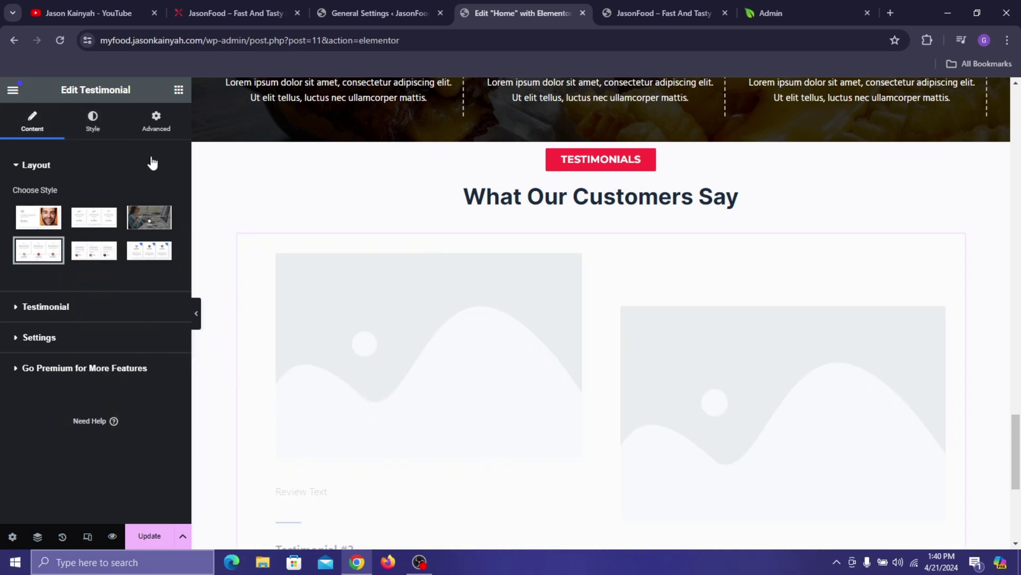
left_click(283, 2)
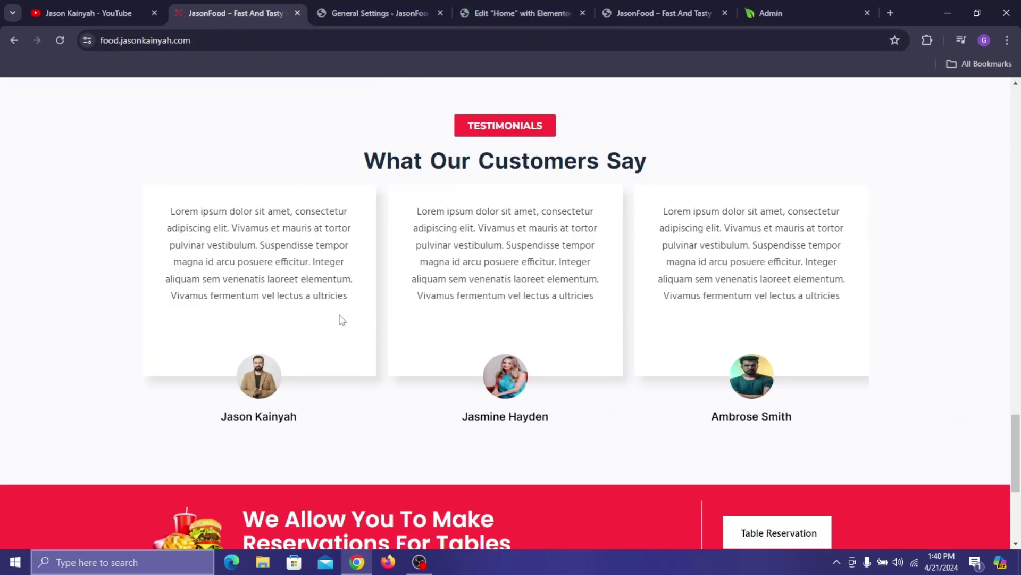
left_click(539, 2)
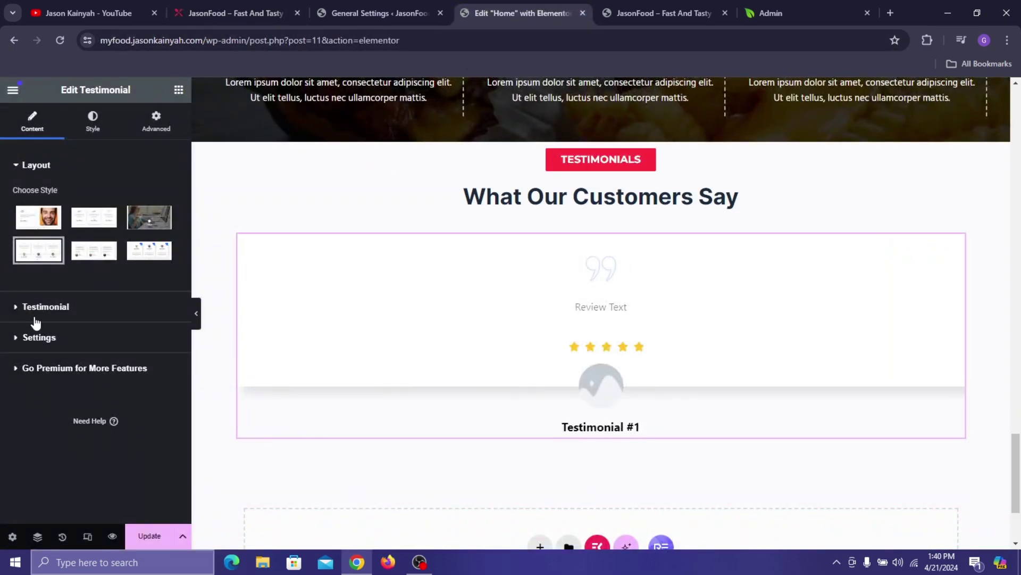
- Hide the quote icon and star ratings, and remove Testimonial #2 and #3
left_click(63, 308)
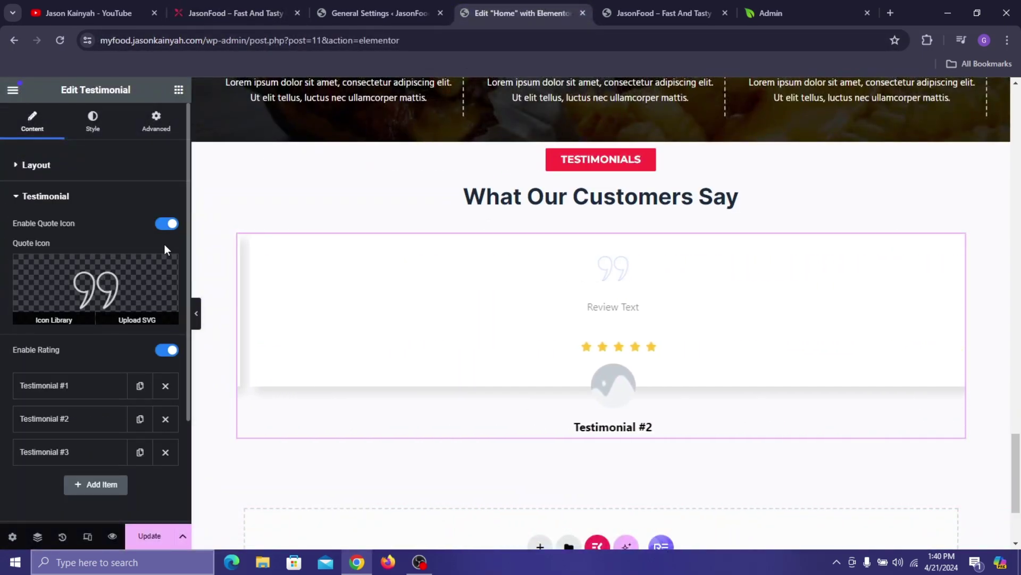
left_click(166, 223)
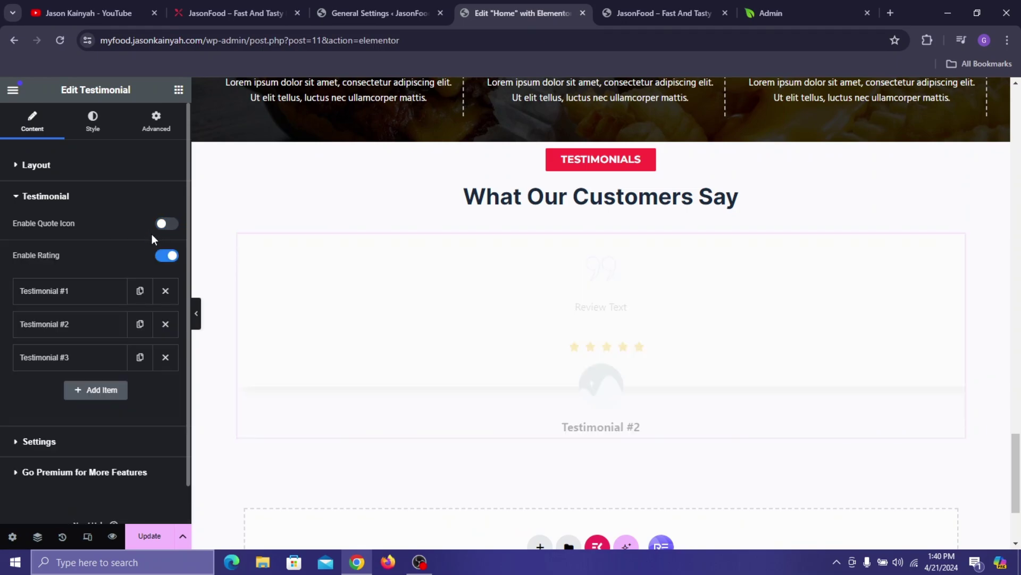
left_click(165, 256)
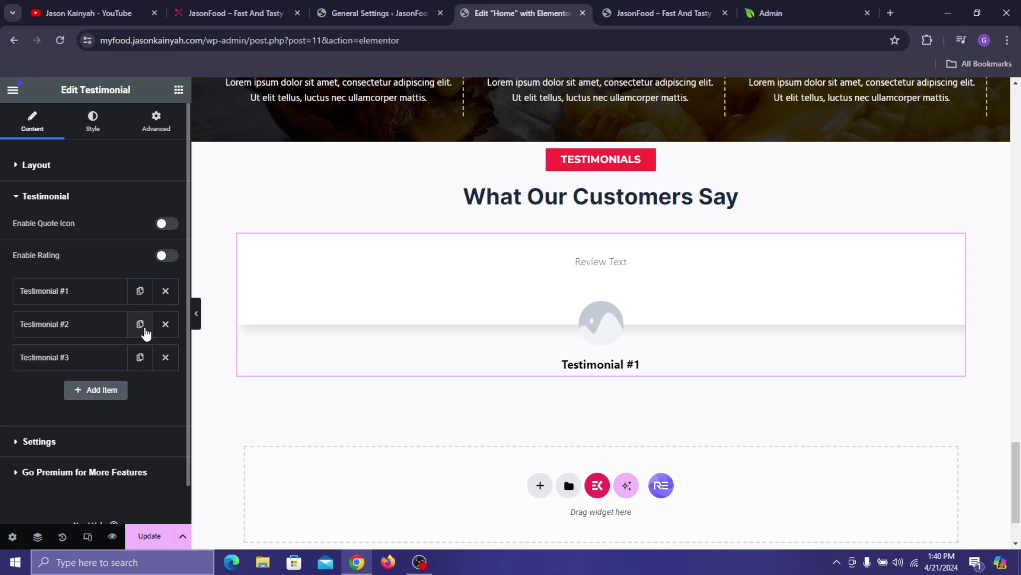
left_click(163, 325)
left_click(165, 331)
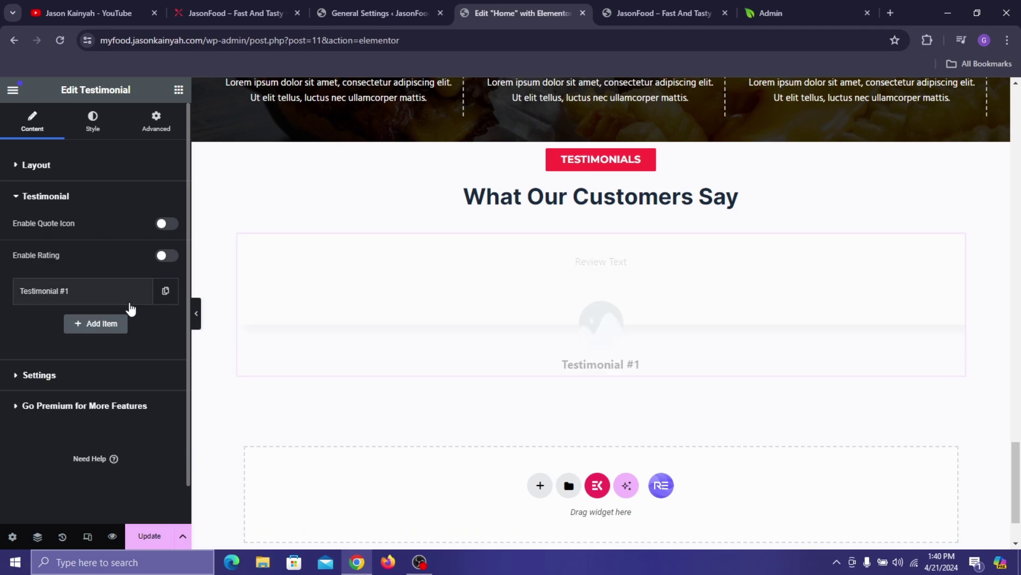
- Replace the first testimonial's client name with the name shown on the live site
left_click(104, 297)
left_click(236, 13)
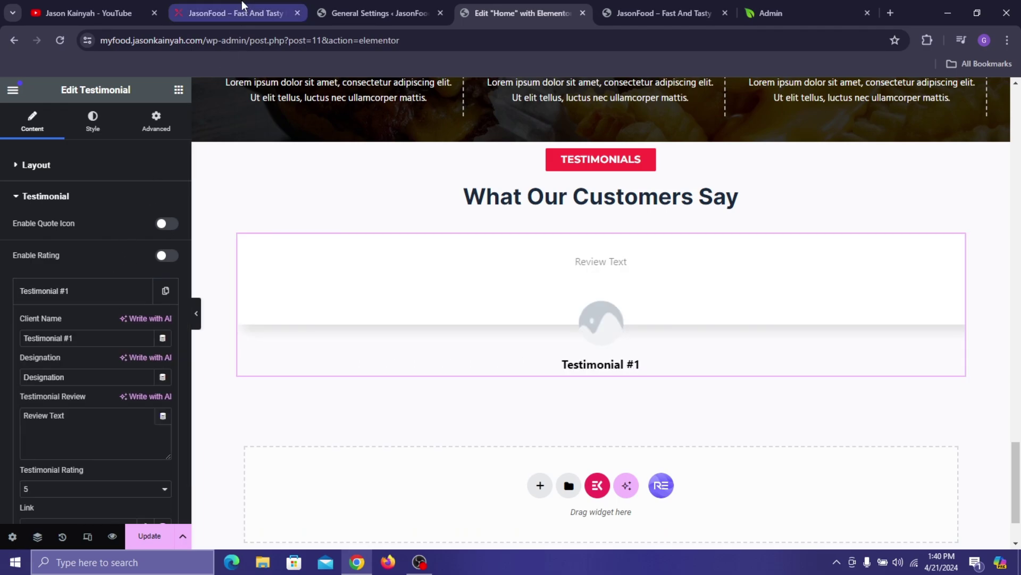
left_click(520, 1)
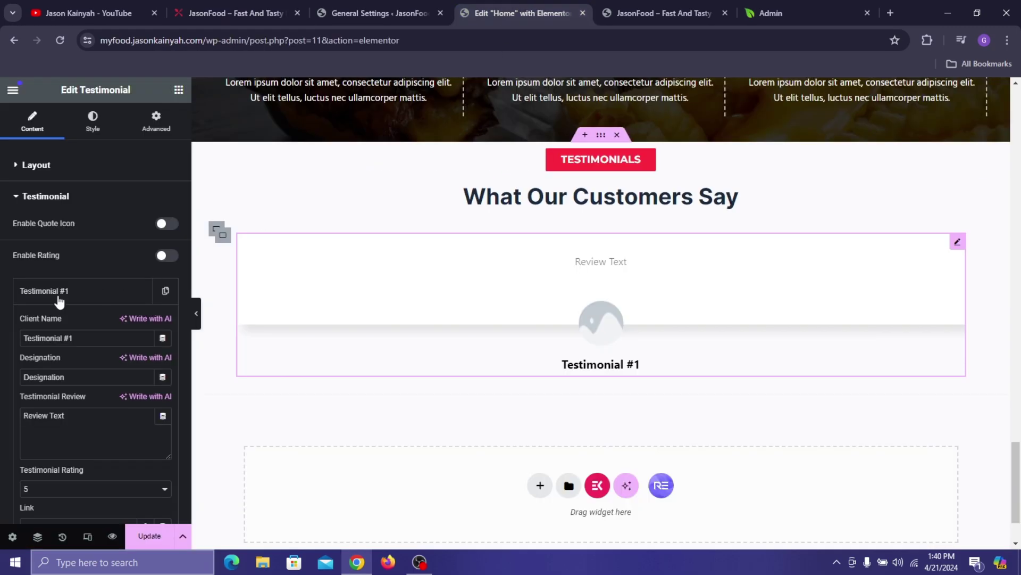
triple_click(32, 343)
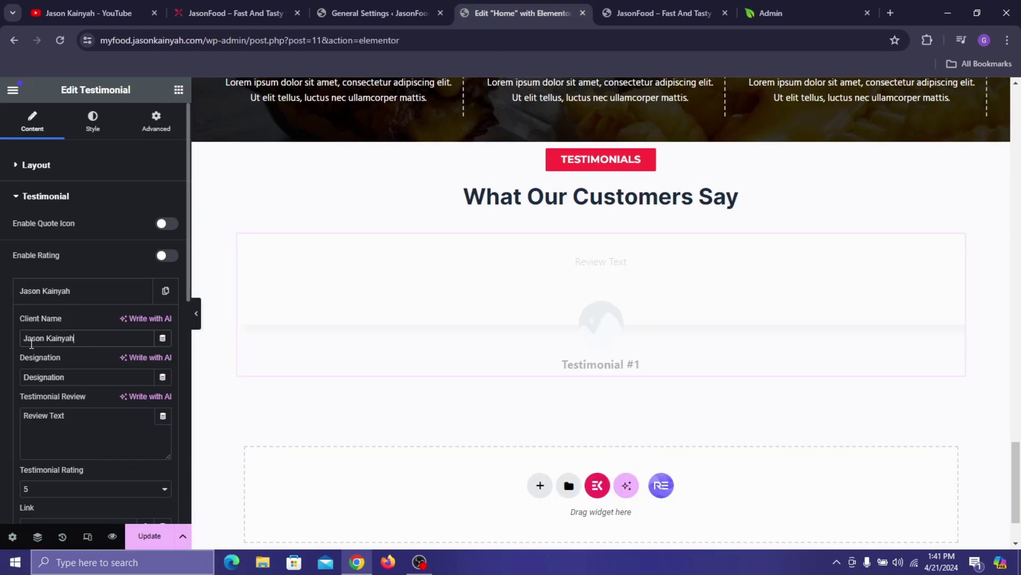
left_click(181, 3)
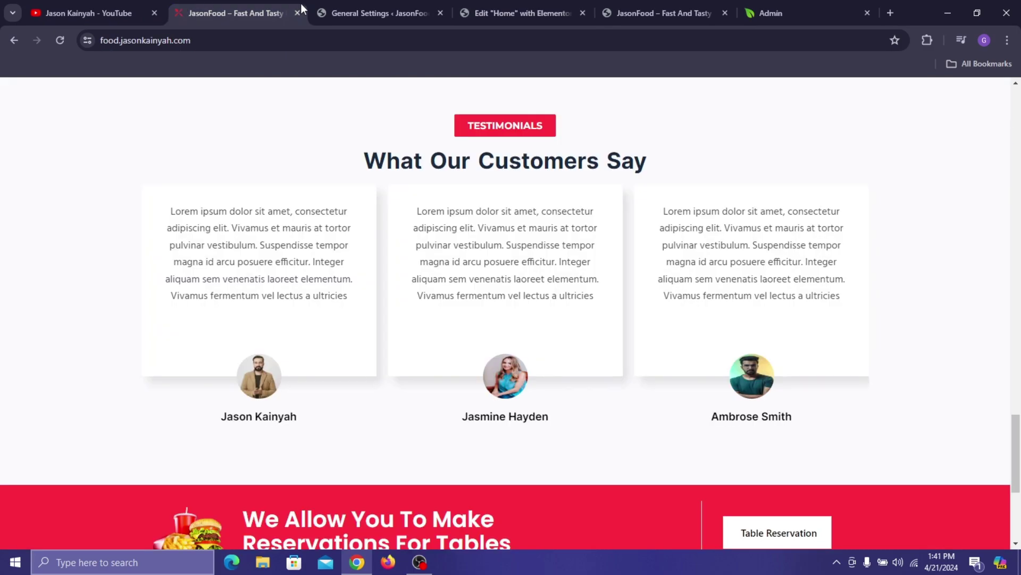
left_click(616, 3)
left_click(558, 16)
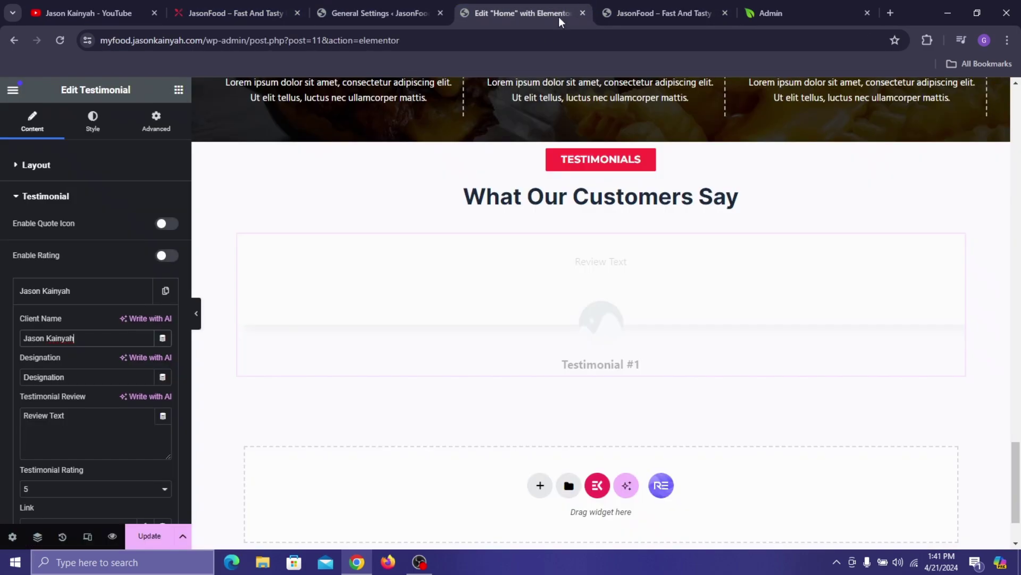
- Clear the Designation placeholder and open a new browser tab
double_click(83, 376)
key("BackSpace")
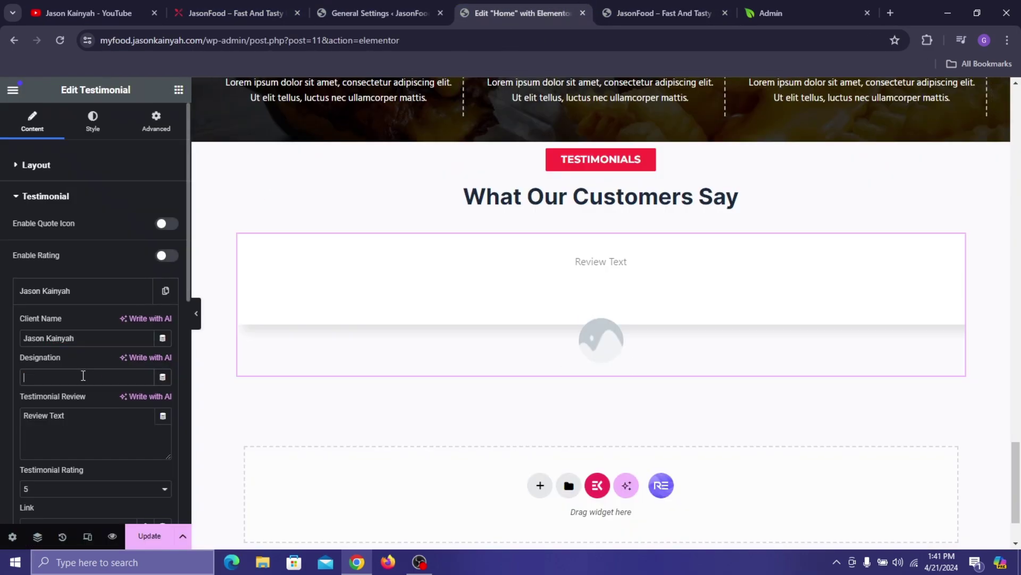
key("ctrl+t")
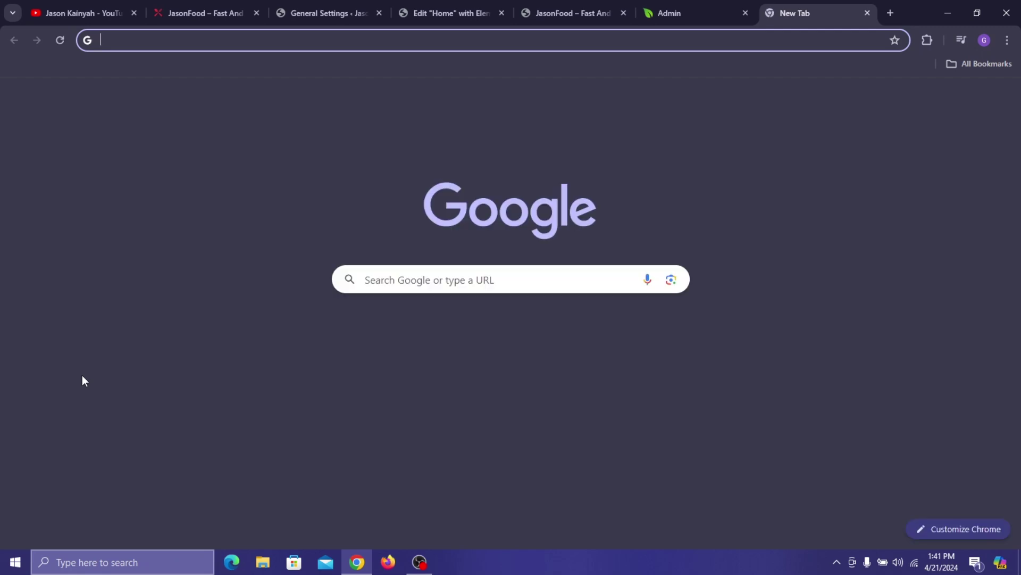
- Go to lipsum.com and generate Lorem Ipsum paragraphs
type("lipsum")
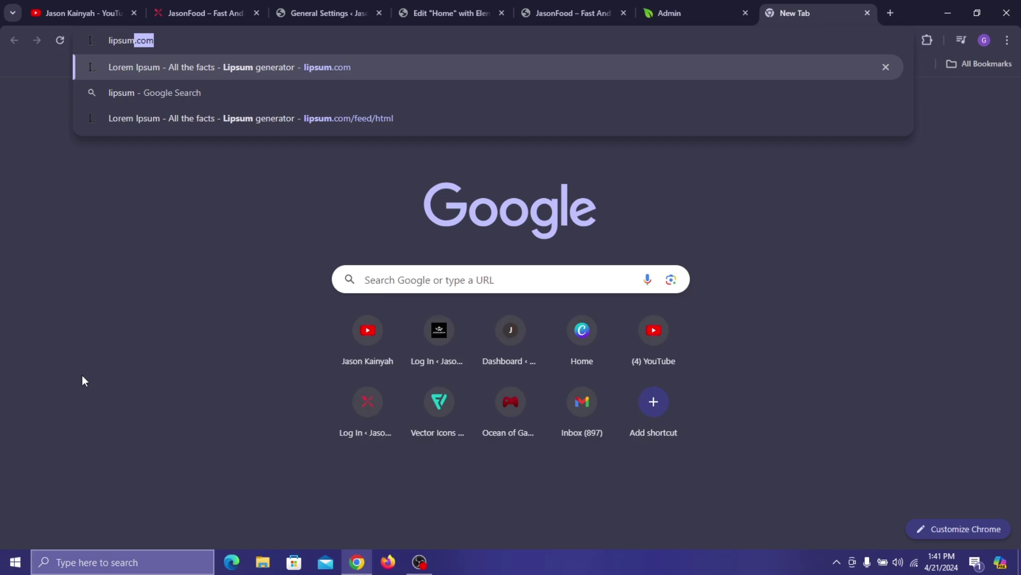
type(".com")
key("Return")
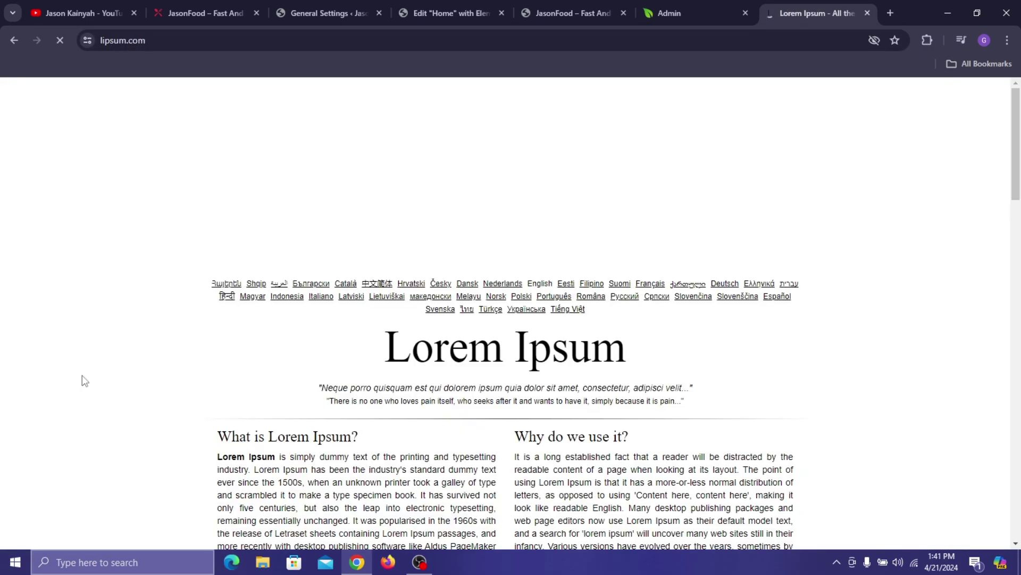
scroll(365, 512, "down", 7)
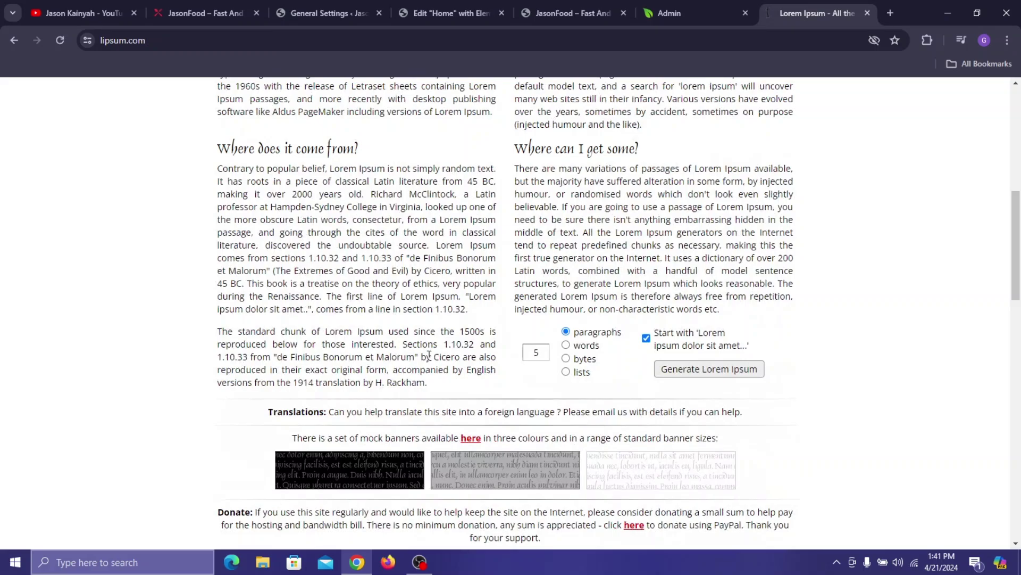
left_click(747, 364)
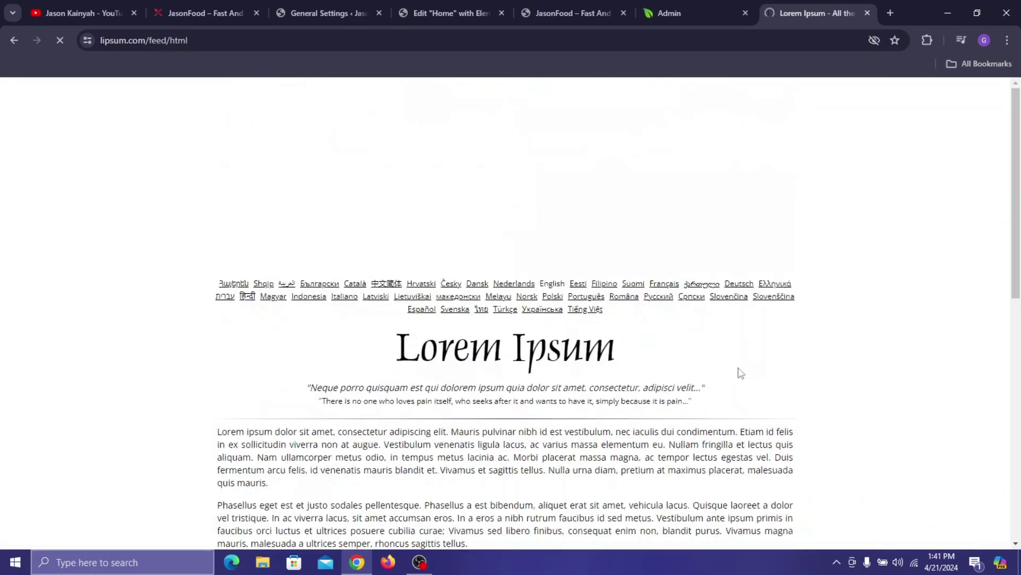
left_click(14, 40)
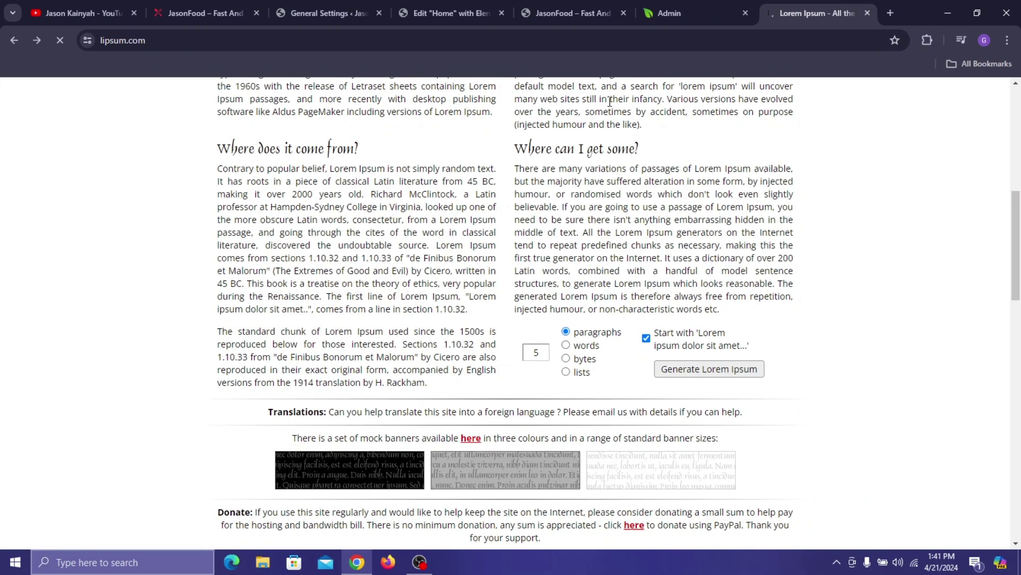
scroll(600, 197, "up", 5)
scroll(600, 197, "down", 6)
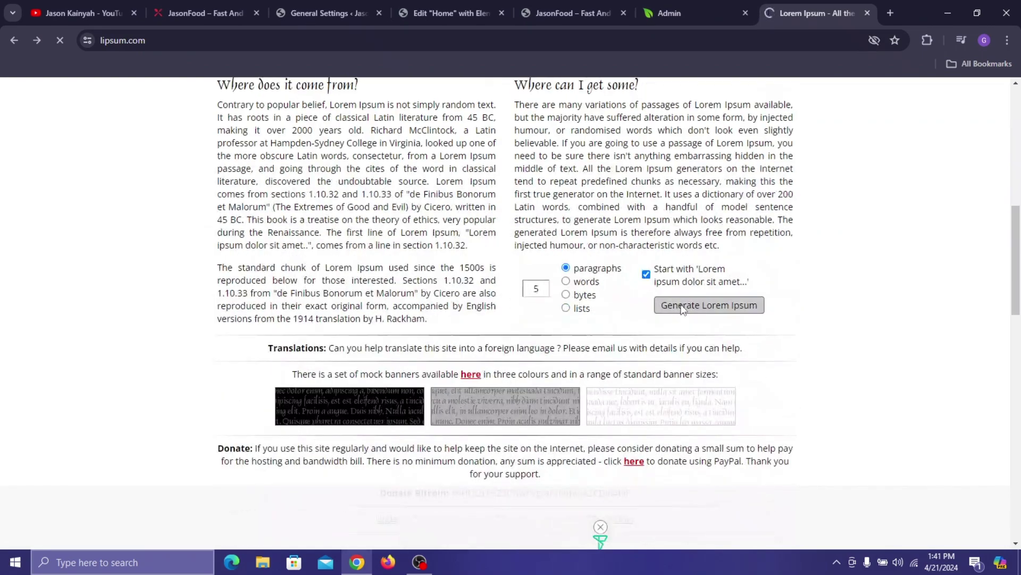
left_click(702, 305)
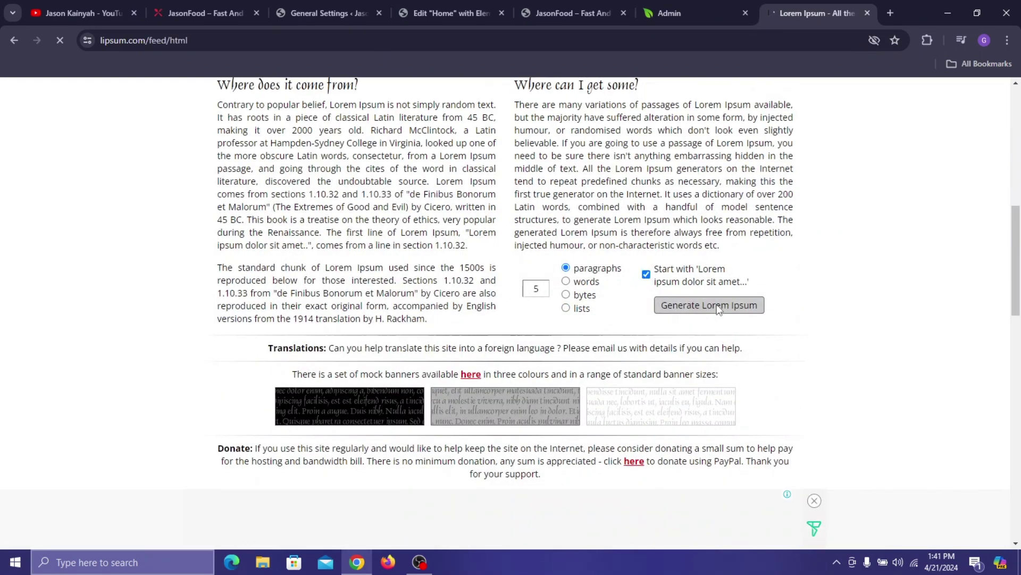
- Copy the opening lines of the first paragraph and return to the editor
scroll(216, 317, "down", 2)
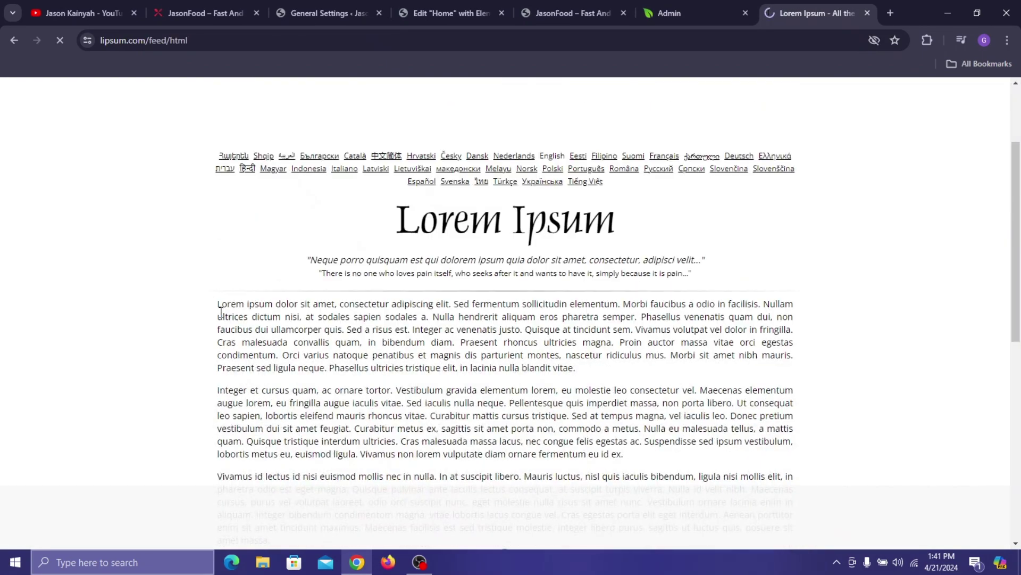
left_click_drag(216, 307, 347, 329)
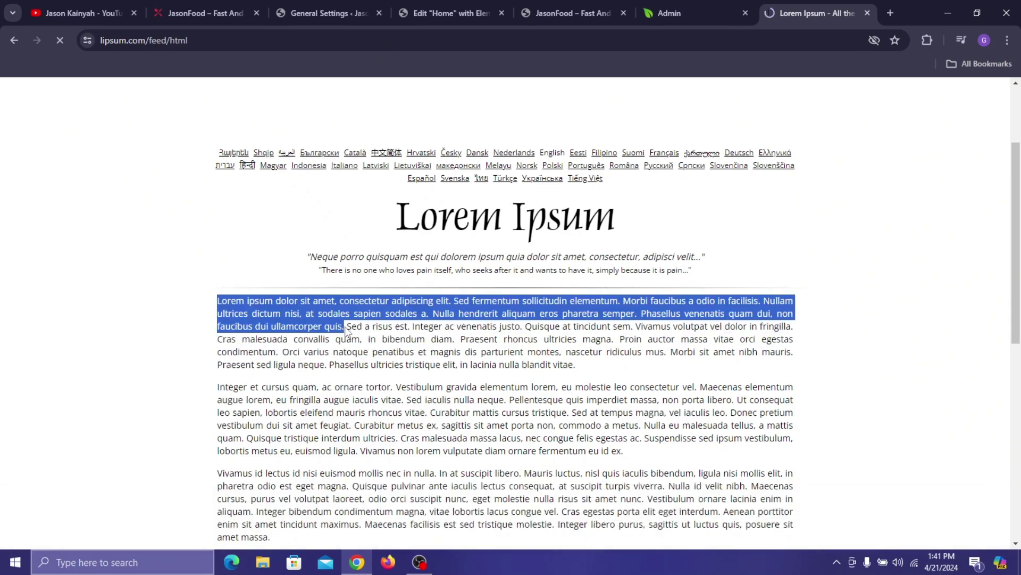
right_click(342, 326)
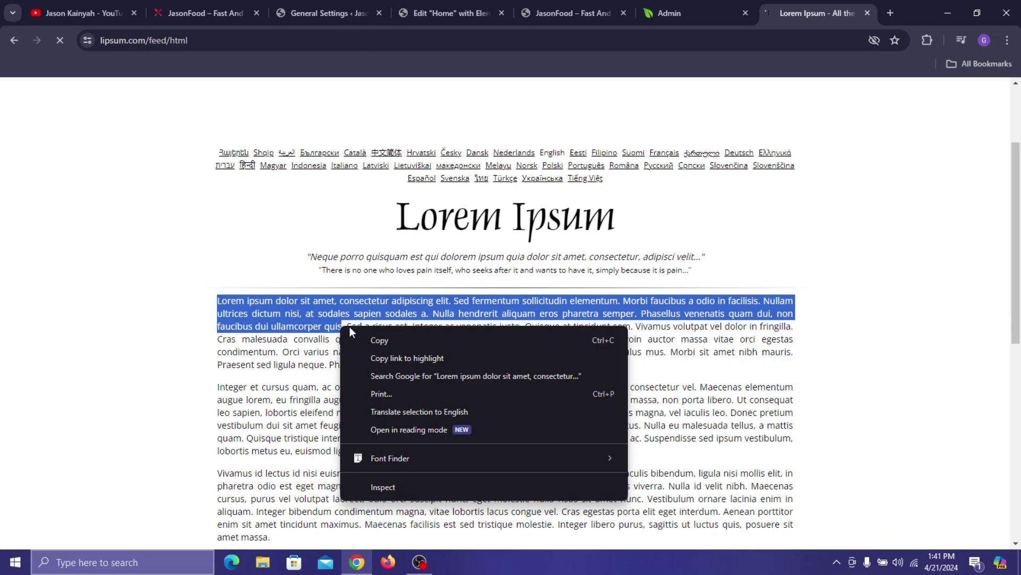
left_click(358, 338)
left_click(433, 2)
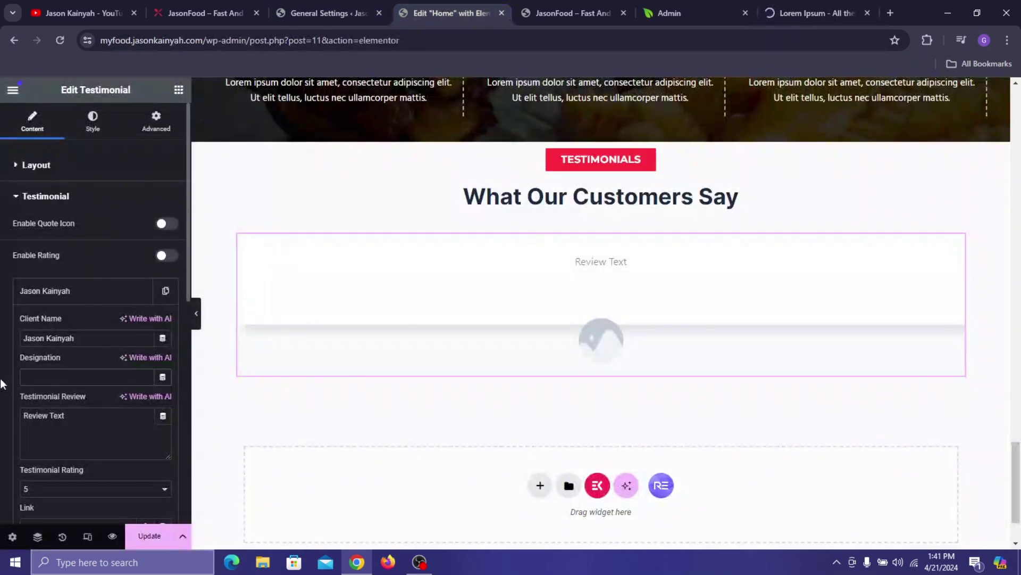
- Replace the first testimonial's placeholder review with the pasted lorem ipsum text, keeping a 5 rating
left_click(54, 441)
key("ctrl+a")
right_click(54, 441)
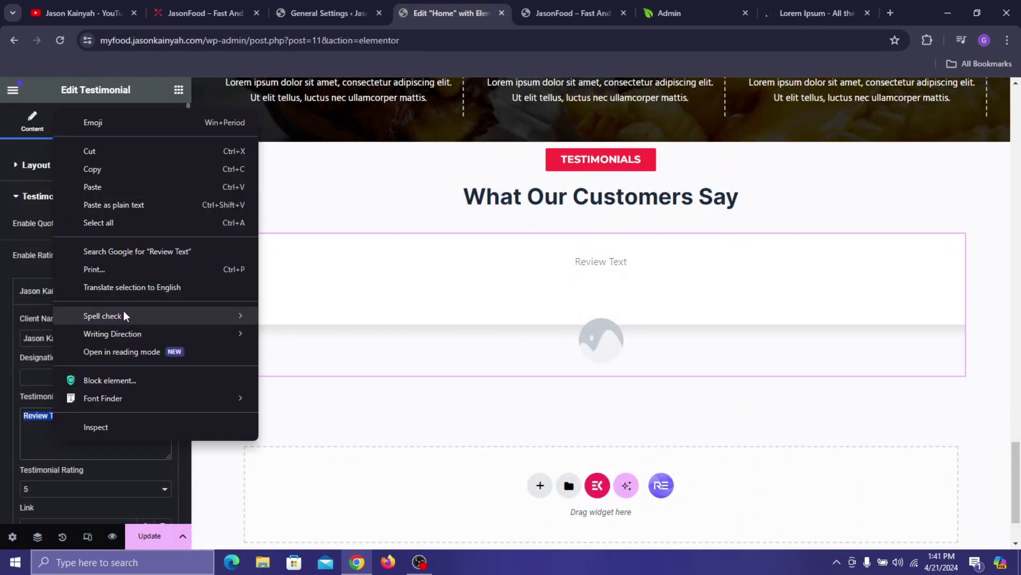
left_click(108, 191)
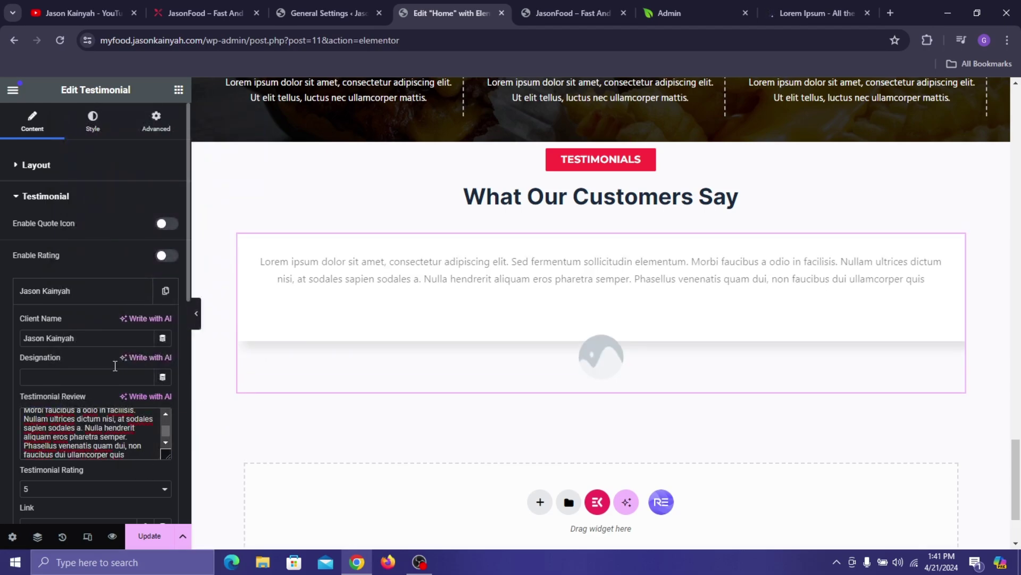
scroll(73, 439, "down", 1)
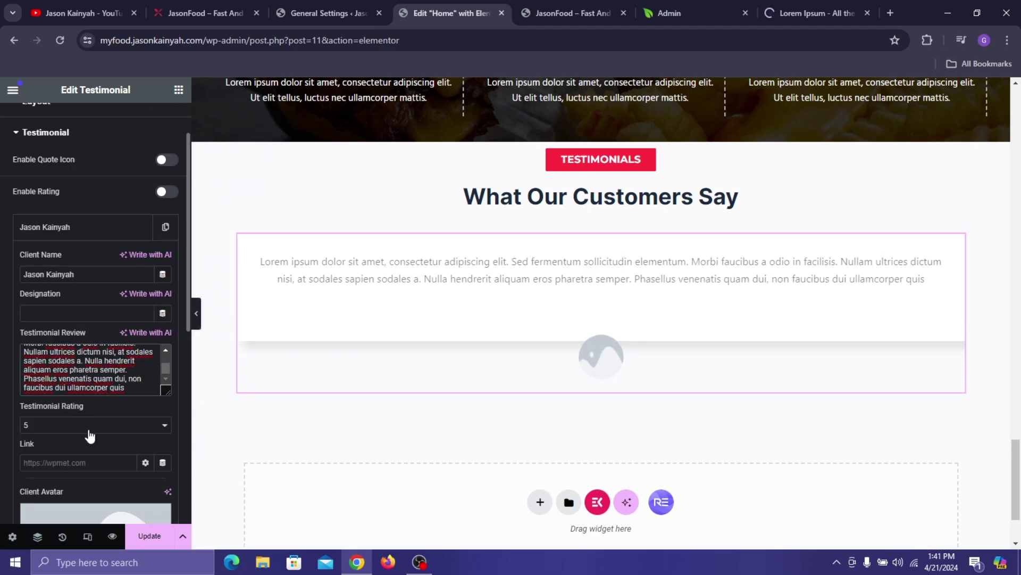
left_click(90, 425)
left_click(1, 408)
- Set the portrait of the man in a tan jacket as the client avatar and expand Settings
scroll(160, 221, "down", 3)
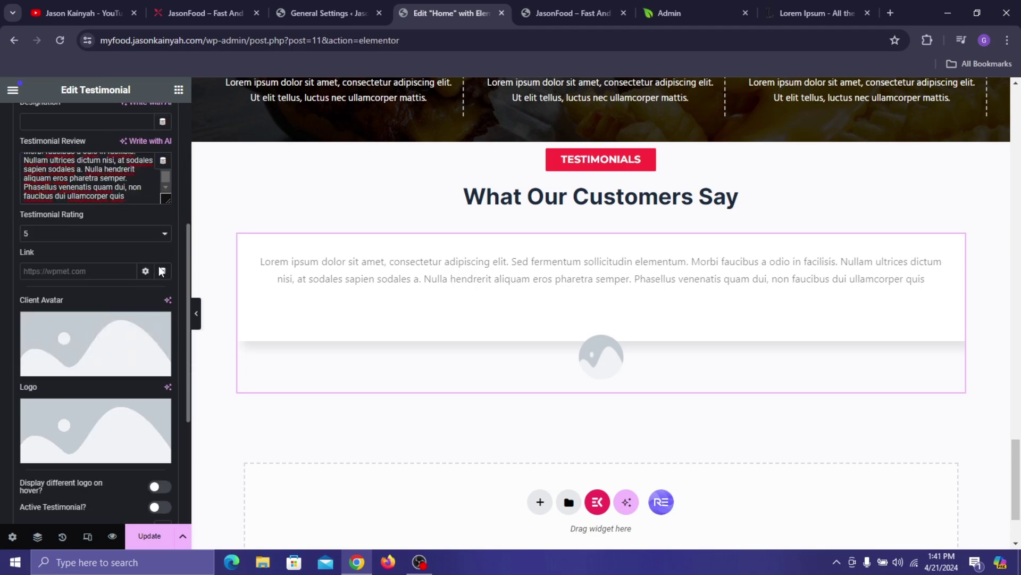
left_click(104, 337)
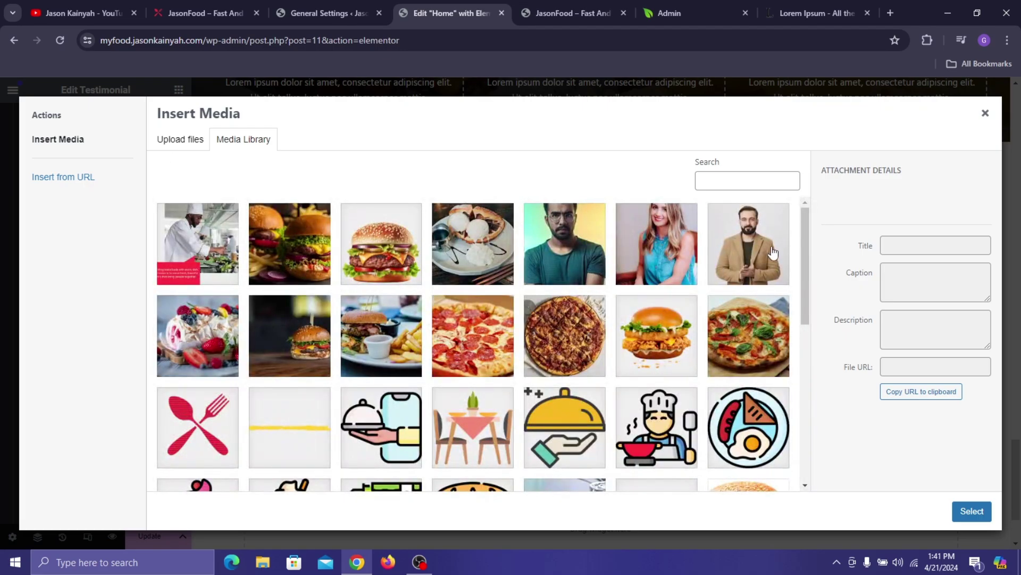
left_click(749, 250)
left_click(972, 510)
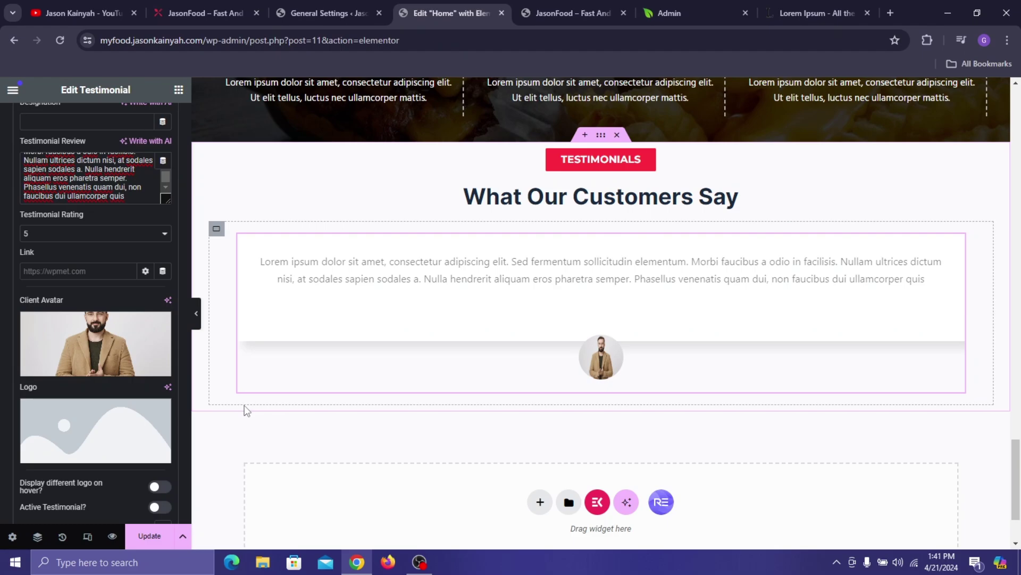
scroll(139, 404, "down", 4)
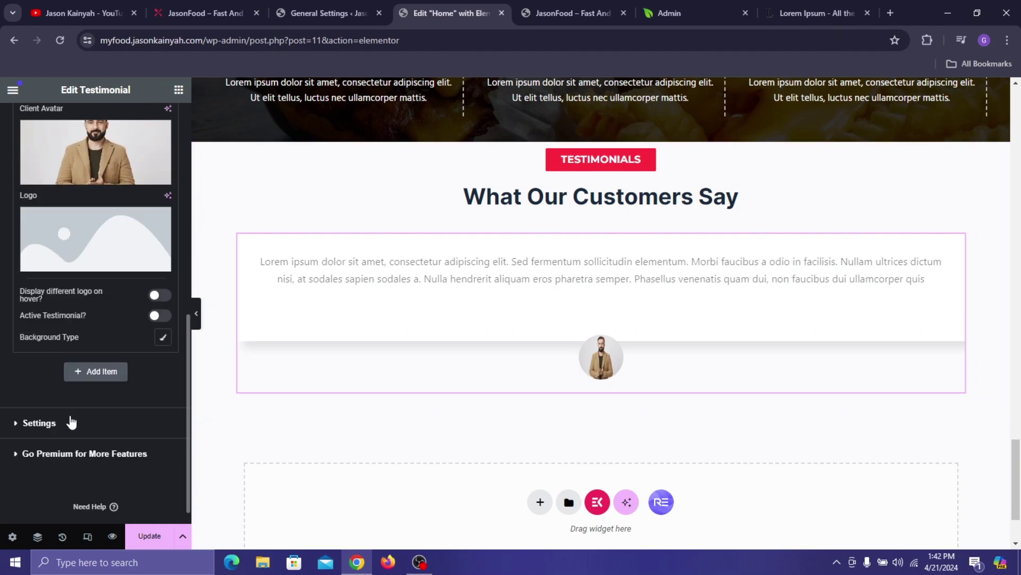
left_click(71, 425)
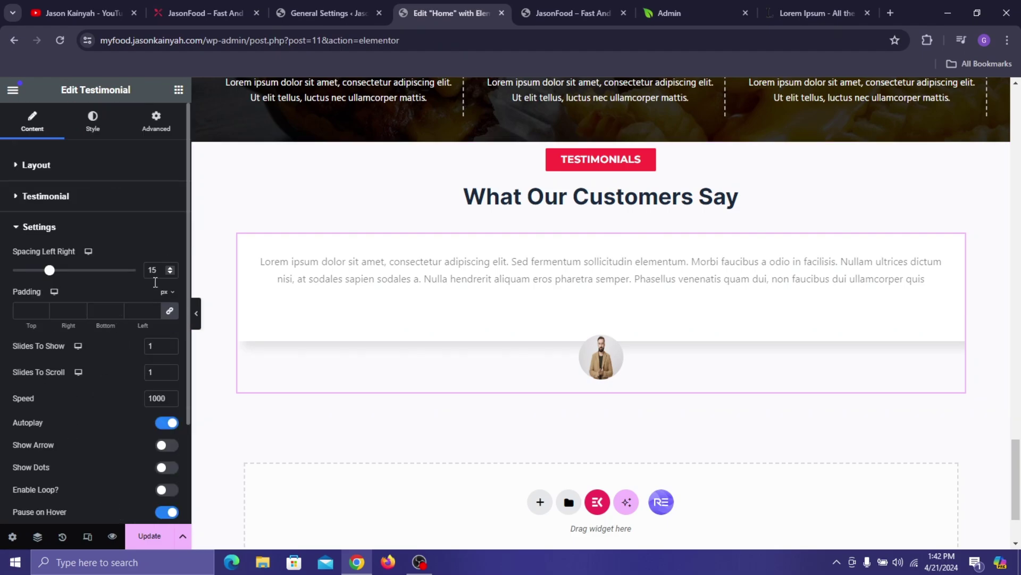
- In the carousel settings, turn off autoplay, enter 3, and stop pausing on hover
scroll(163, 406, "down", 1)
left_click(167, 360)
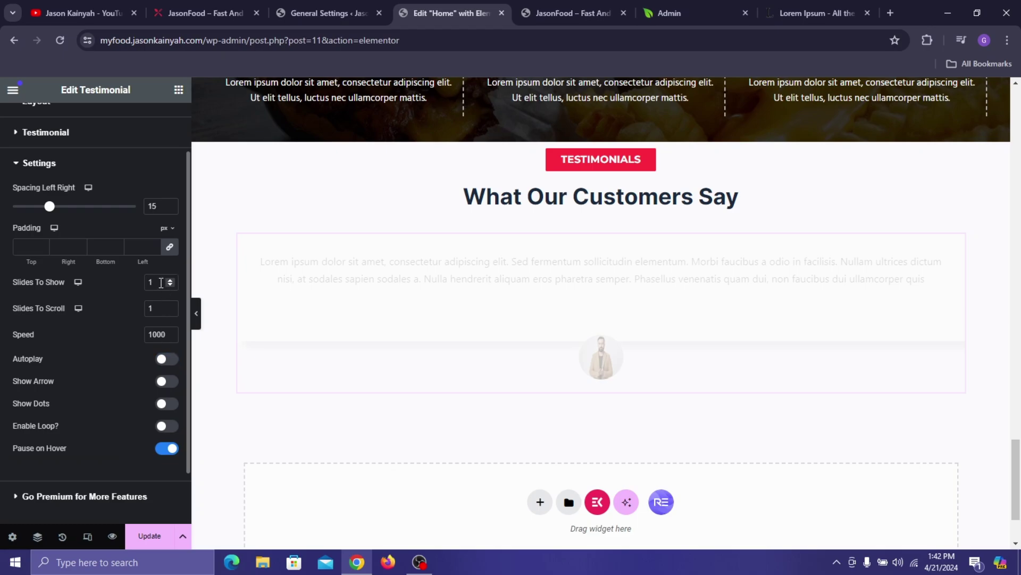
type("3")
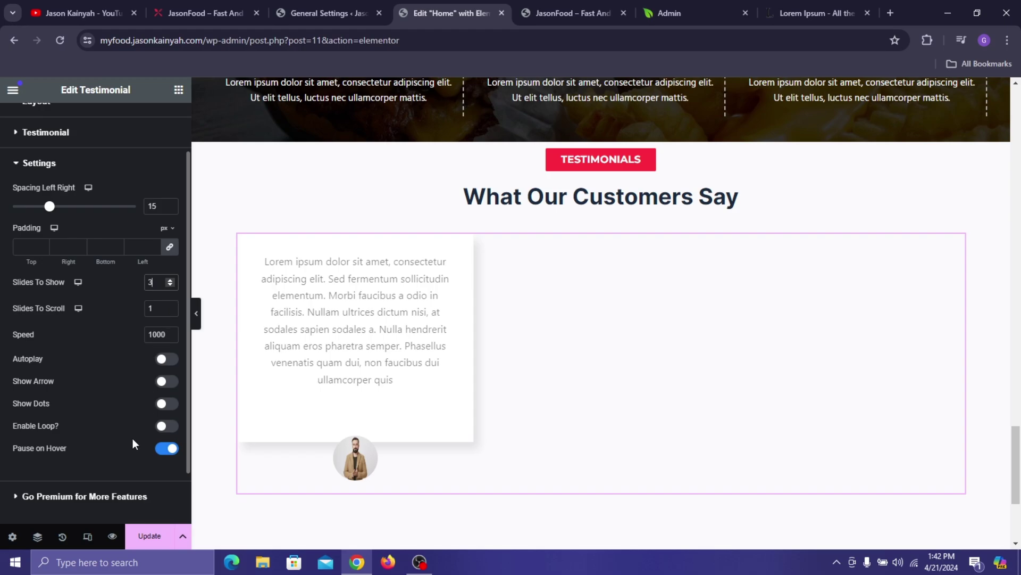
left_click(167, 448)
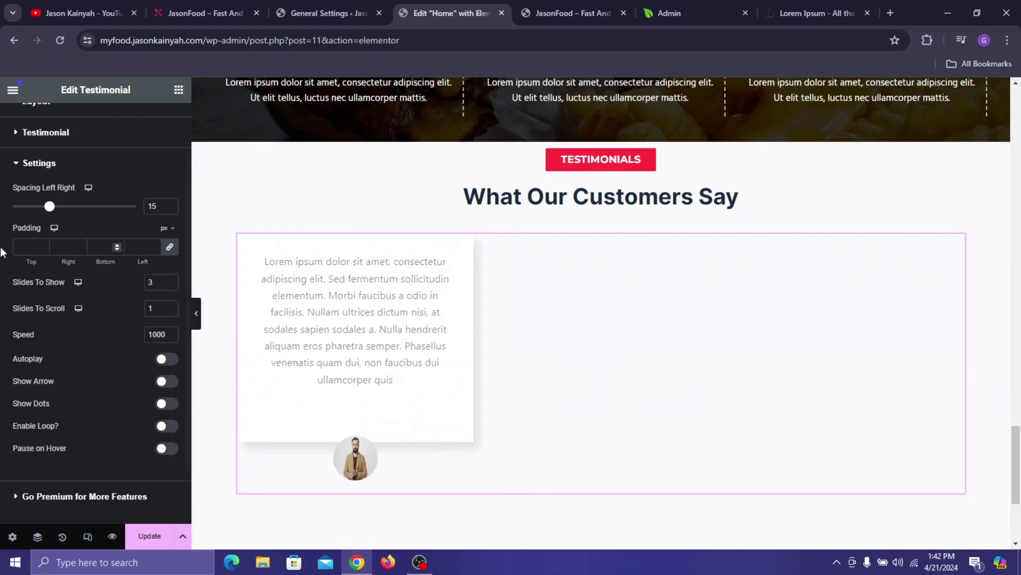
scroll(49, 187, "down", 1)
scroll(85, 234, "up", 3)
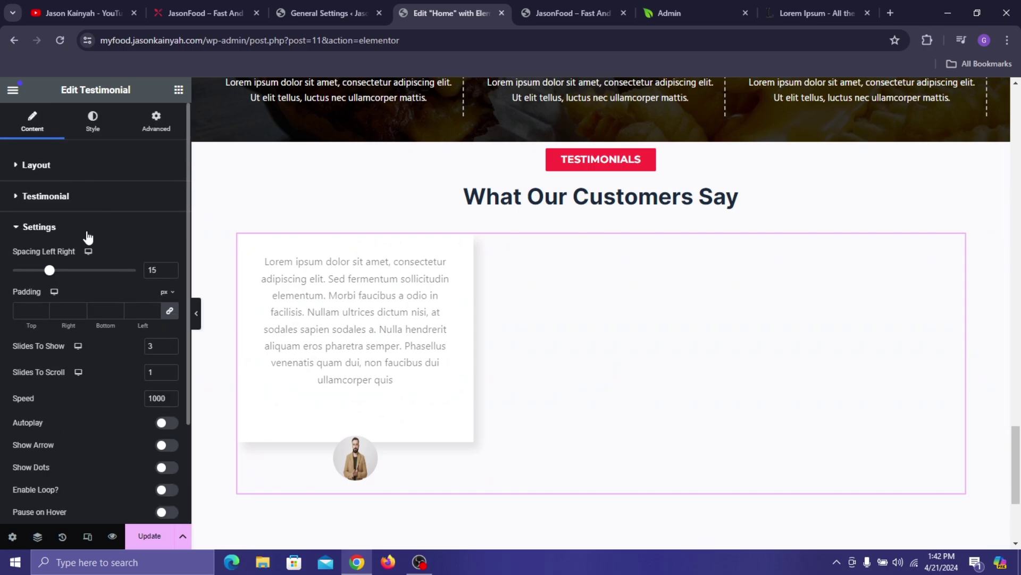
- Duplicate the testimonial twice, open the second item, and switch to the live site tab
left_click(161, 228)
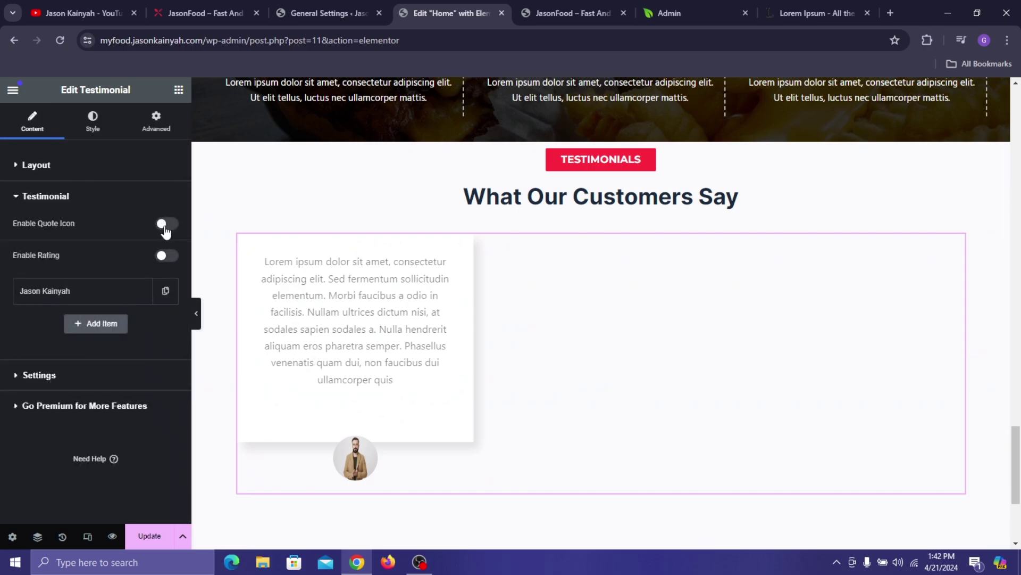
left_click(161, 291)
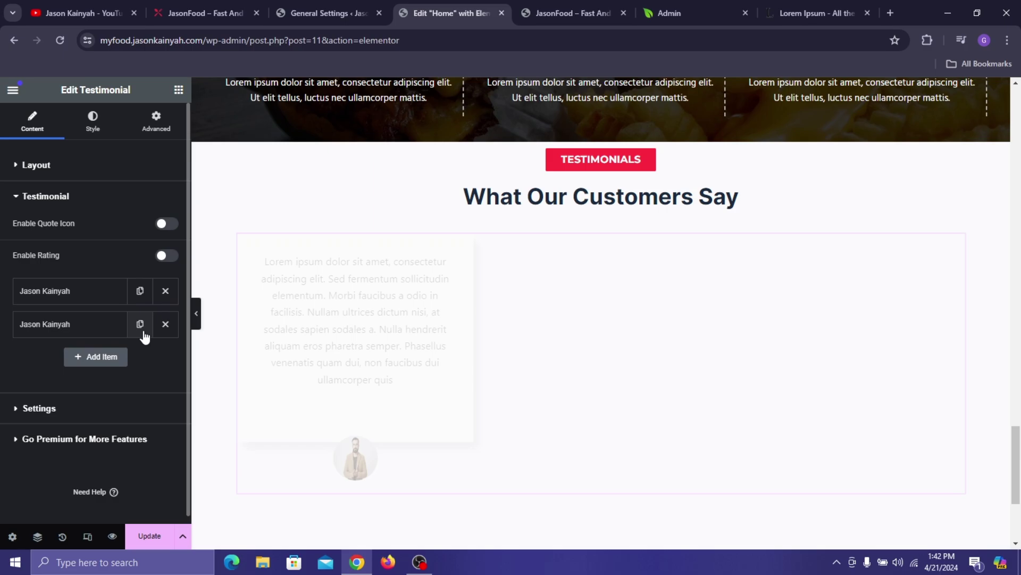
left_click(140, 324)
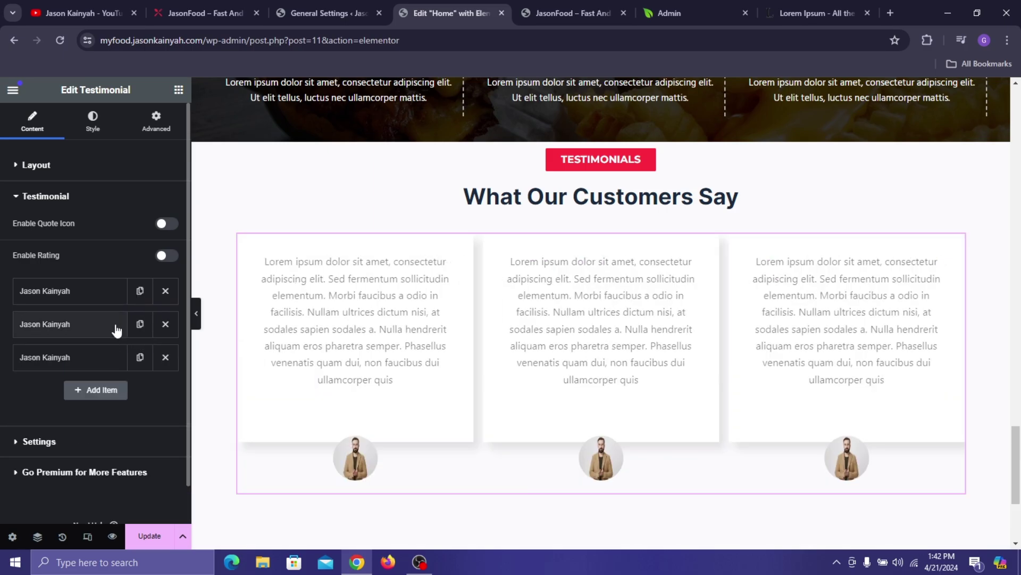
left_click(117, 331)
scroll(326, 318, "down", 4)
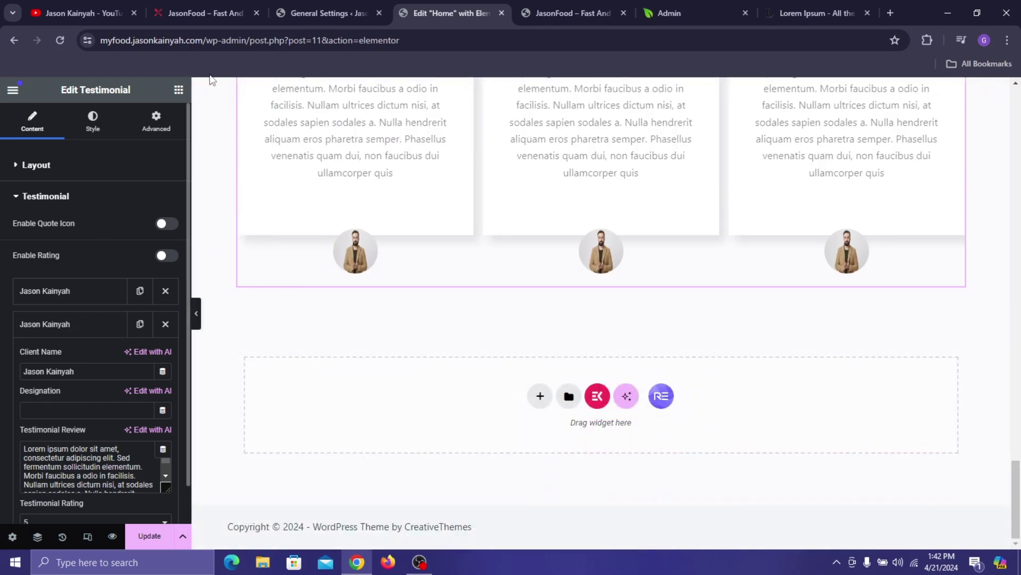
left_click(238, 3)
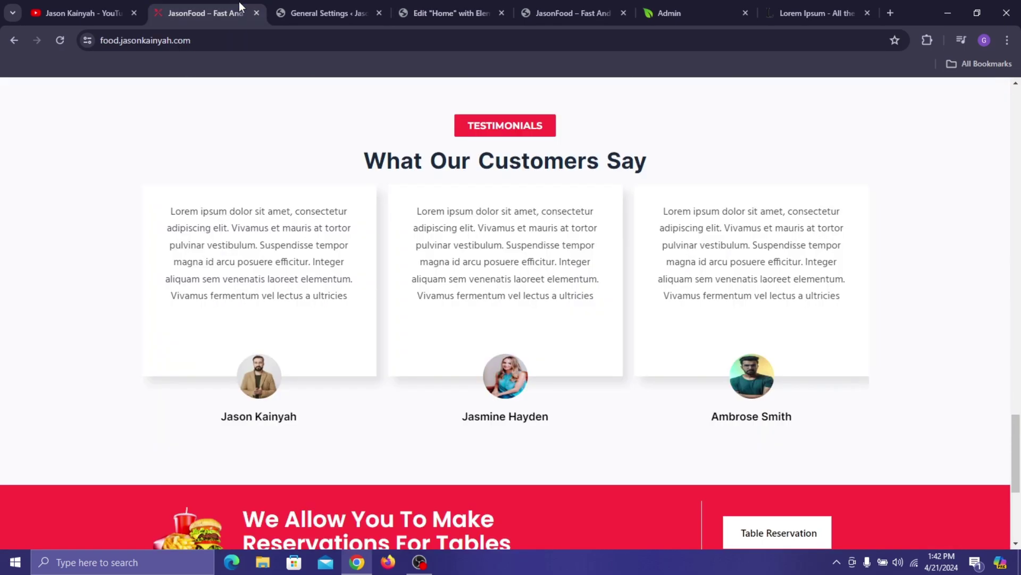
- Back in the editor, replace the second testimonial's client name with the new client's name
left_click(490, 4)
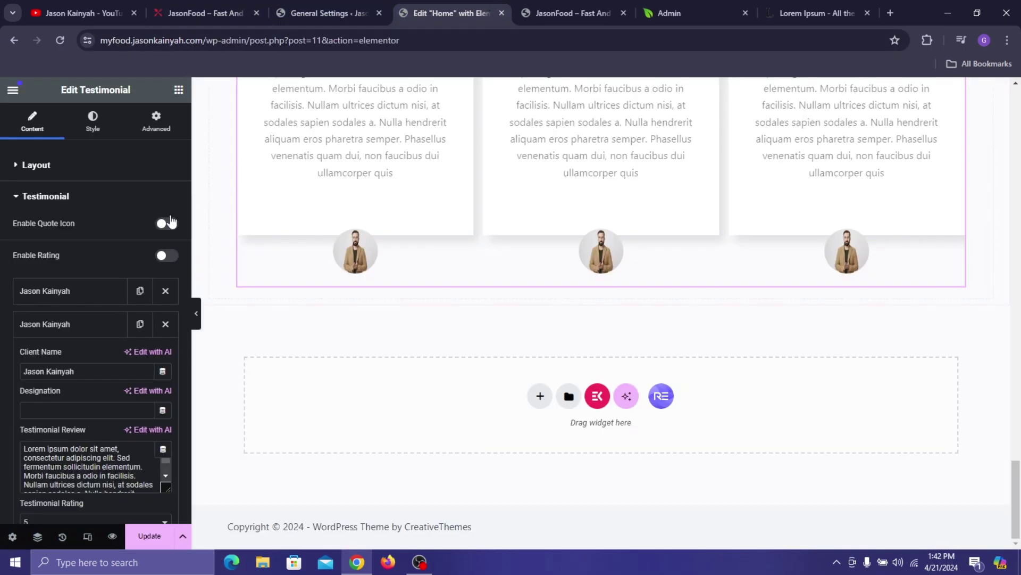
triple_click(95, 371)
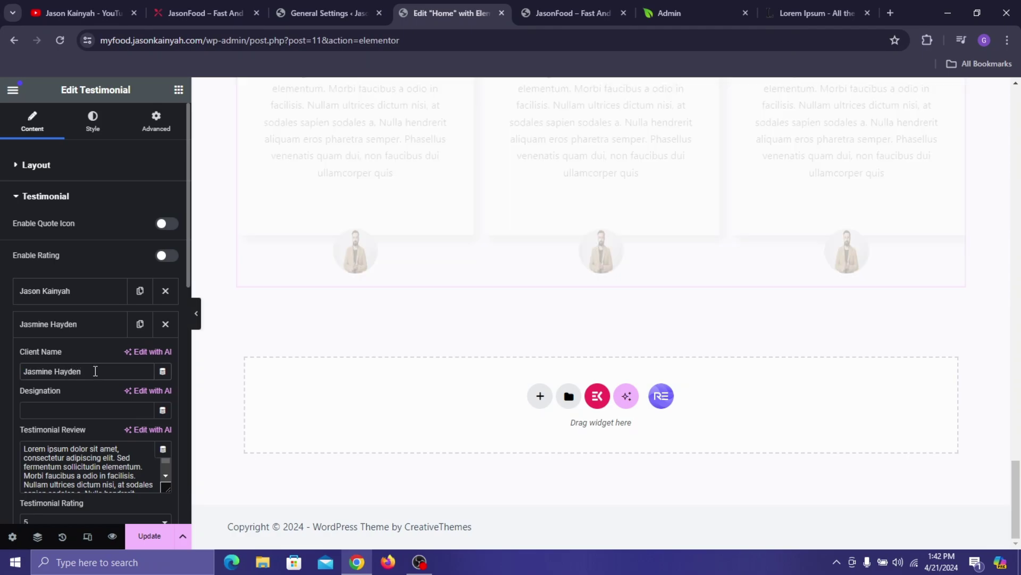
left_click(44, 329)
left_click(60, 329)
- Set the woman's photo testimonial-2.jpg as the second testimonial's client avatar
scroll(68, 323, "down", 5)
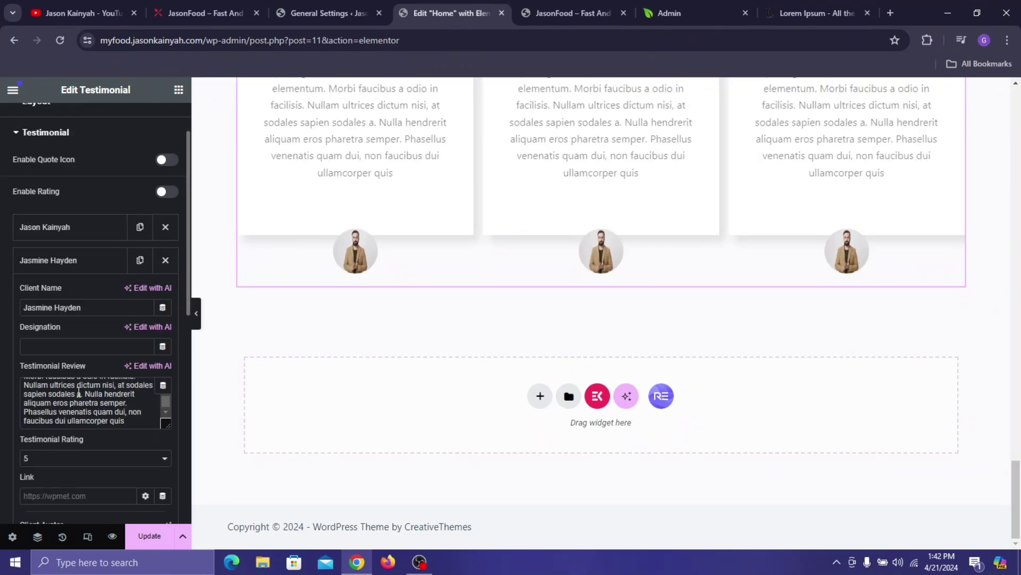
left_click(67, 323)
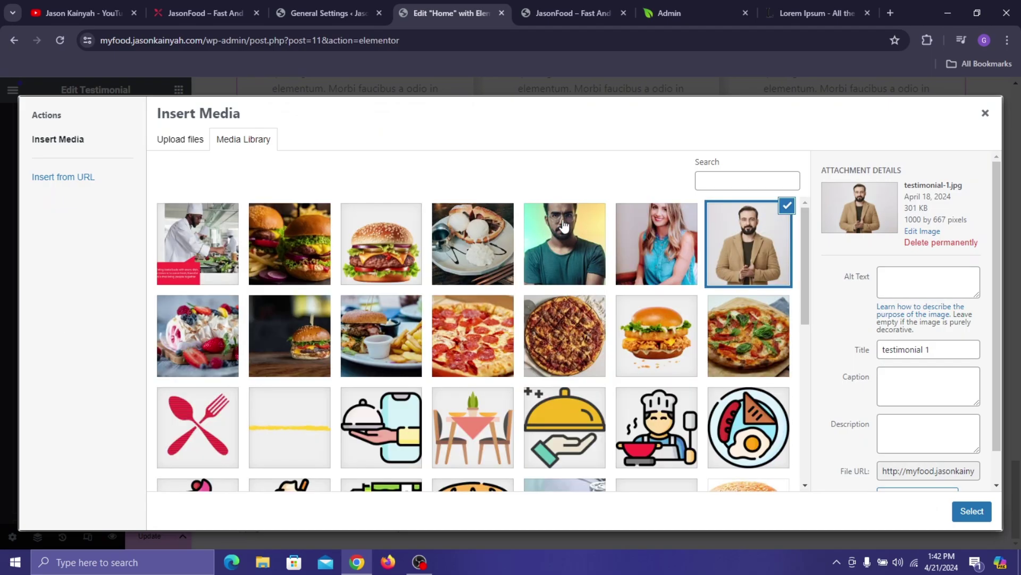
left_click(687, 234)
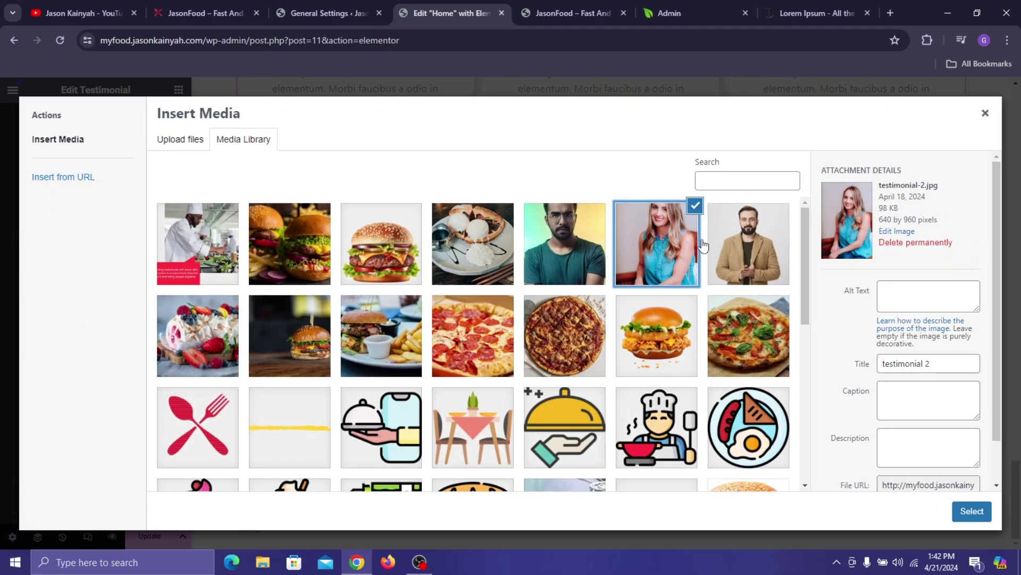
left_click(972, 510)
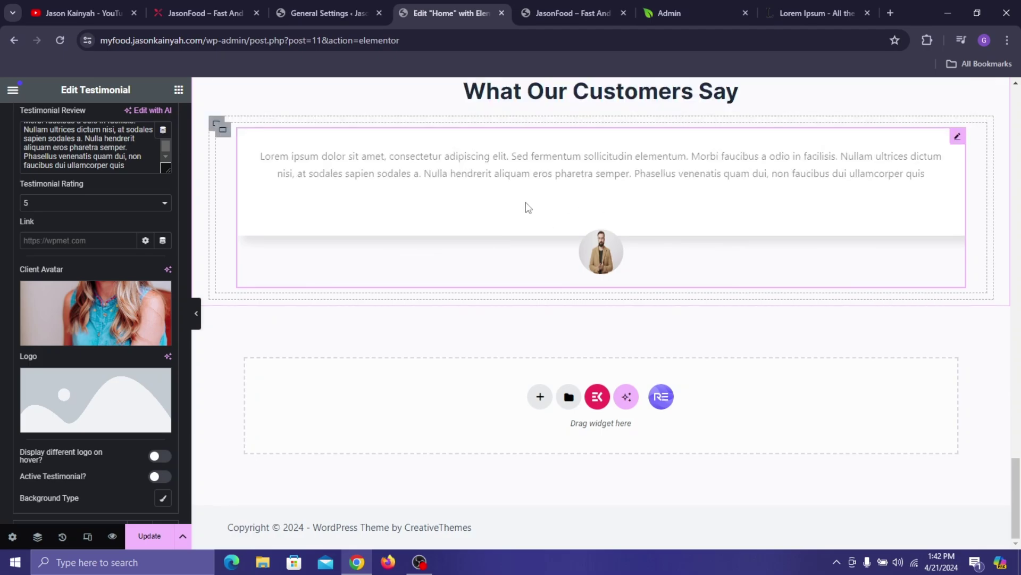
scroll(543, 189, "up", 2)
scroll(108, 176, "up", 6)
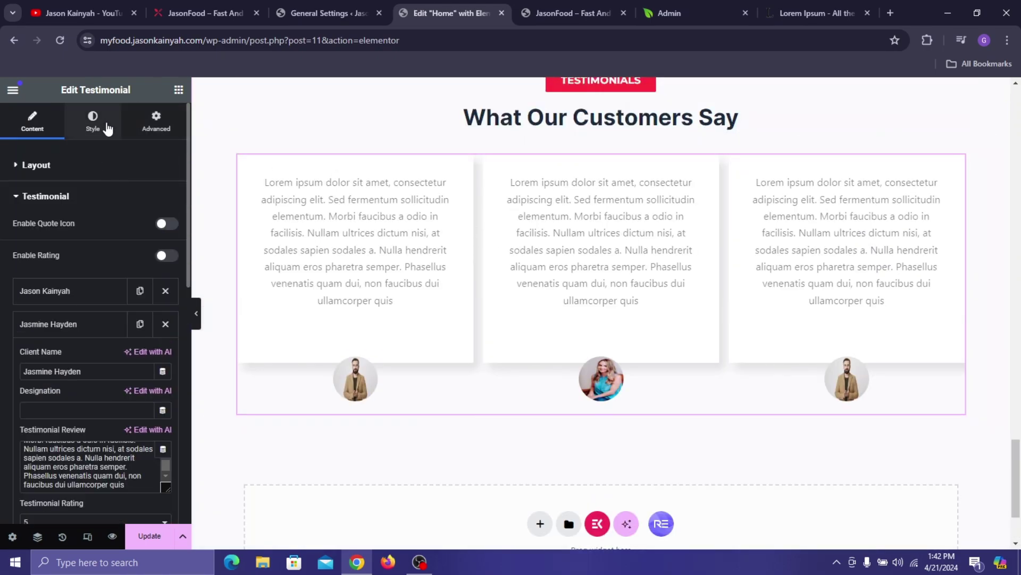
- In the Style tab, unlink the card margin and set the top margin to 4 px
left_click(95, 123)
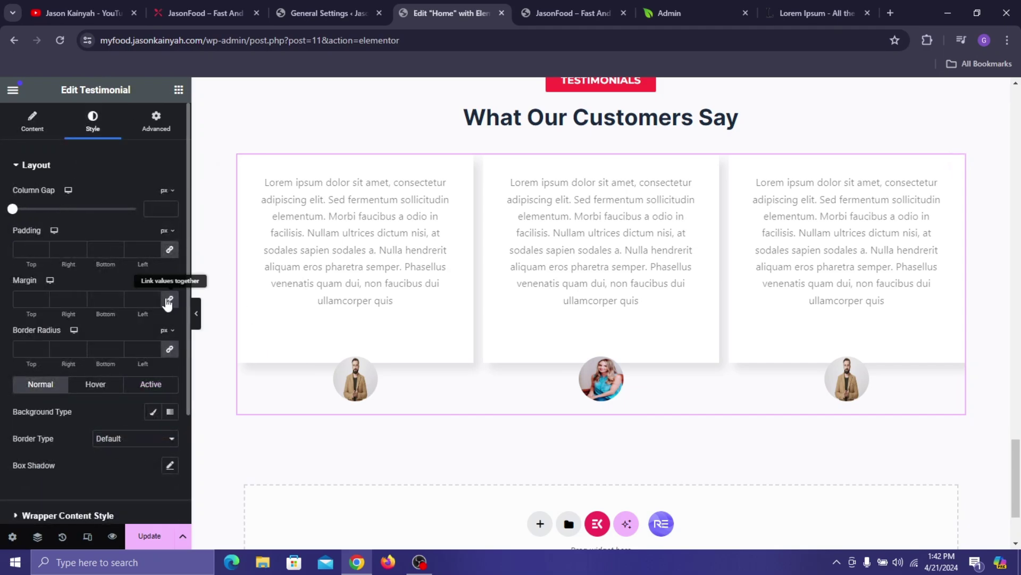
left_click(37, 300)
type("0")
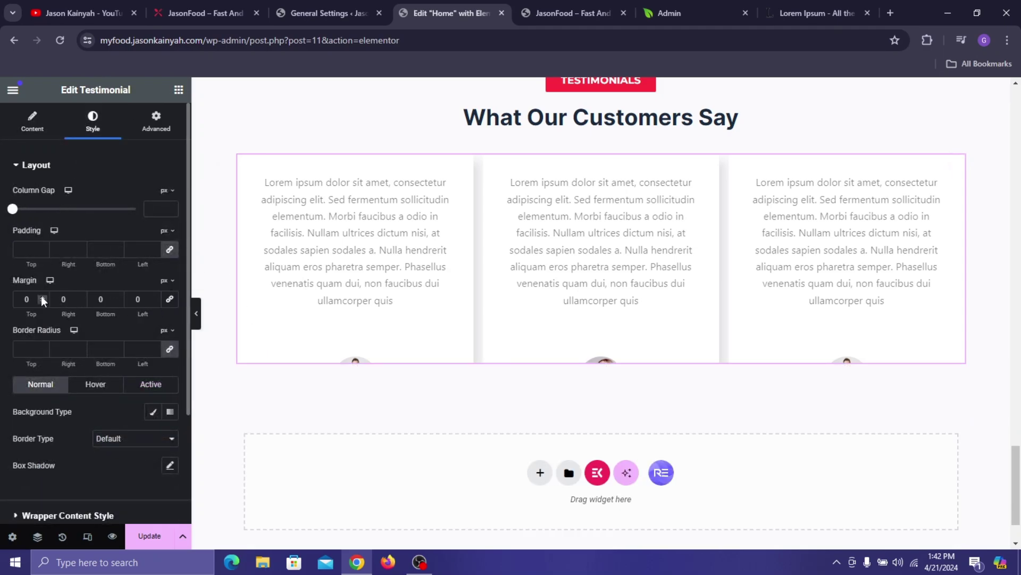
left_click(41, 296)
left_click(42, 296)
left_click(41, 296)
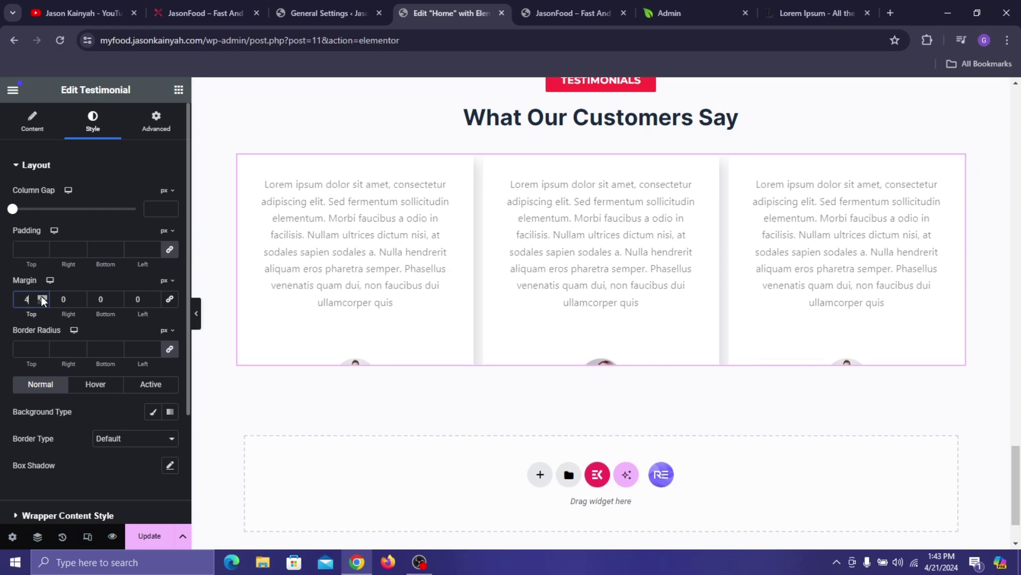
left_click(42, 296)
left_click(42, 297)
left_click(41, 296)
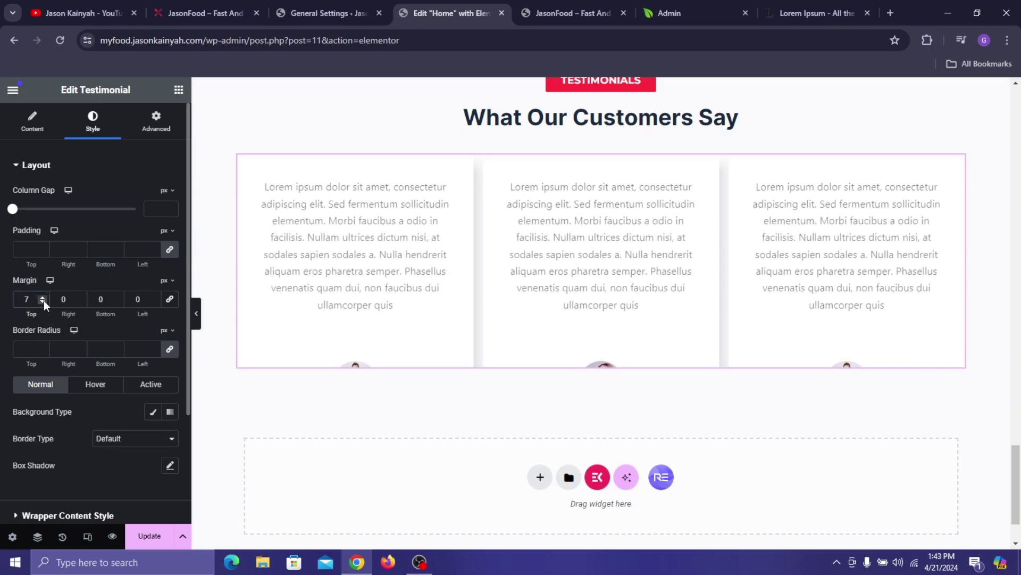
key("Down")
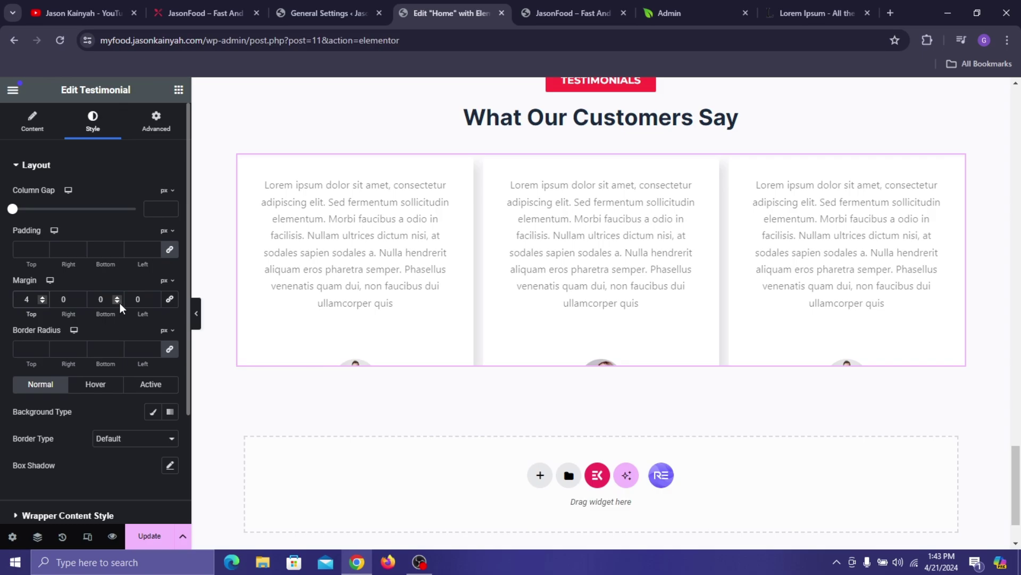
- Increase the card bottom margin to 50 px so avatars show beneath the cards
left_click(116, 296)
left_click(117, 296)
left_click(117, 297)
left_click(116, 296)
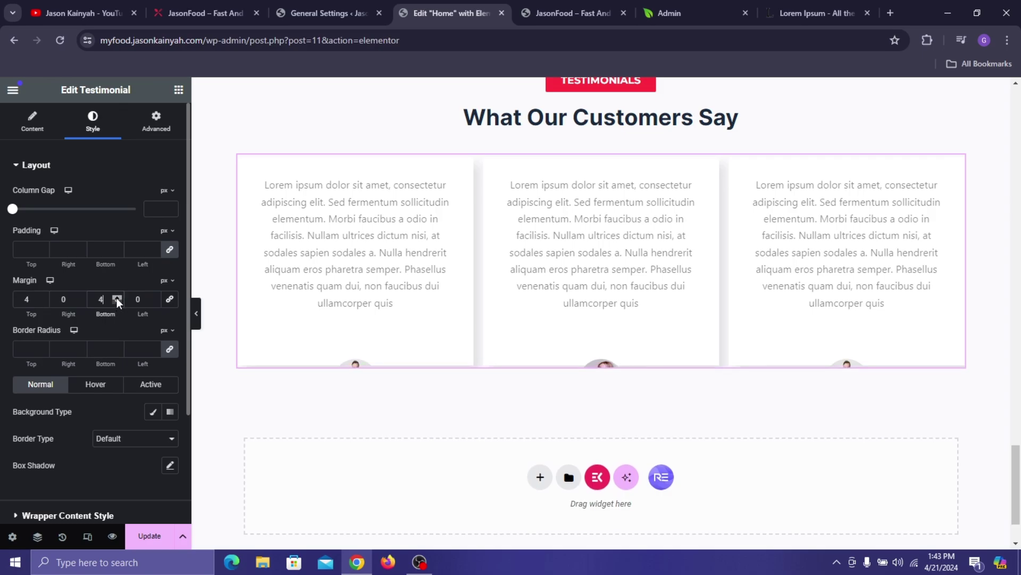
left_click(117, 296)
left_click(117, 296)
left_click(117, 297)
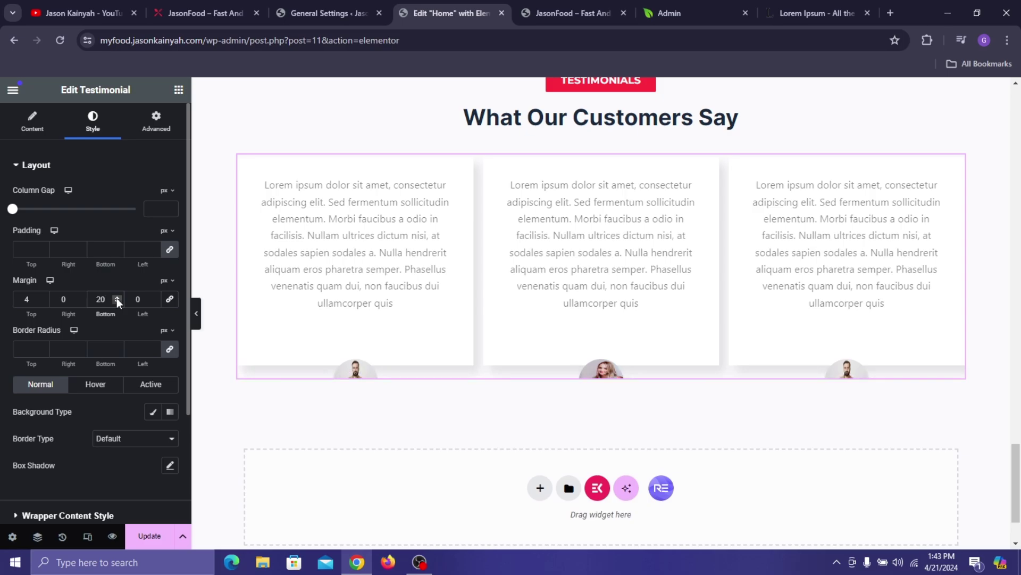
type("50")
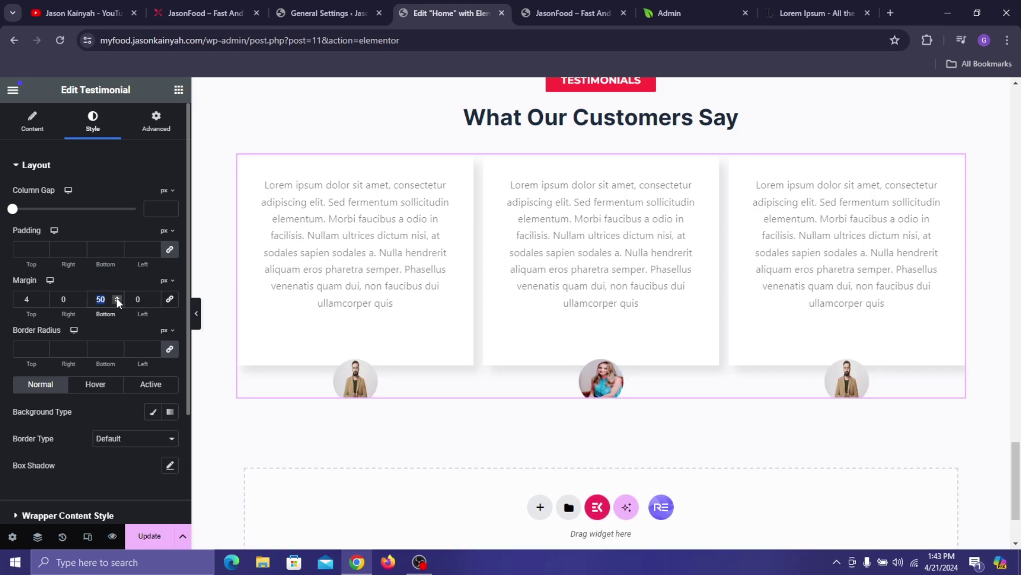
type("80")
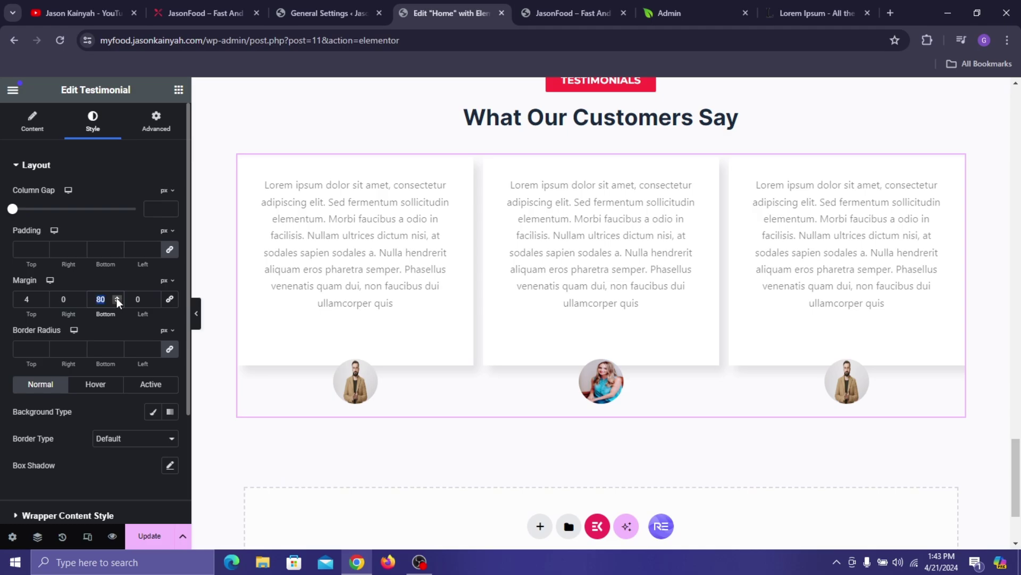
type("100")
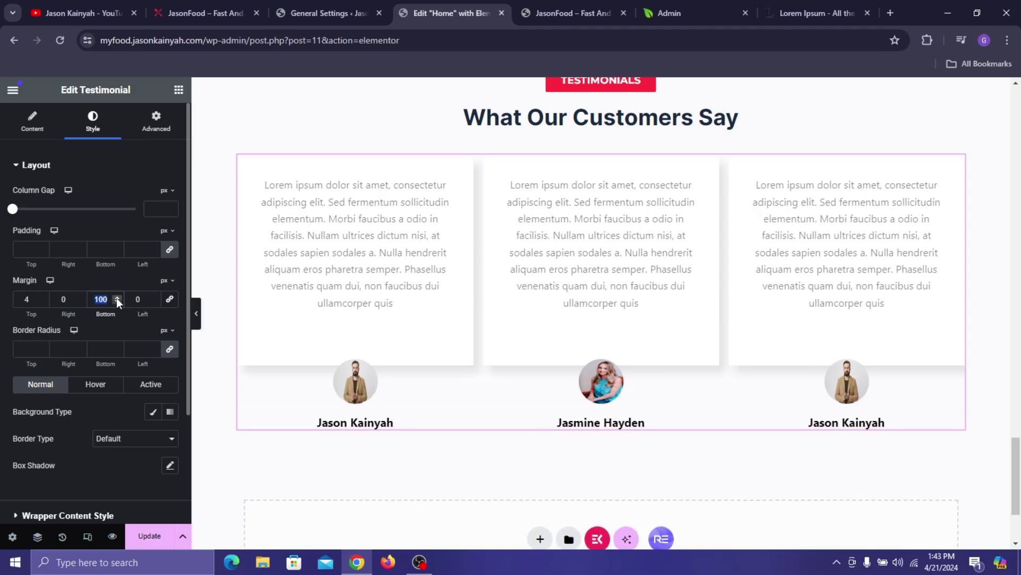
type("0")
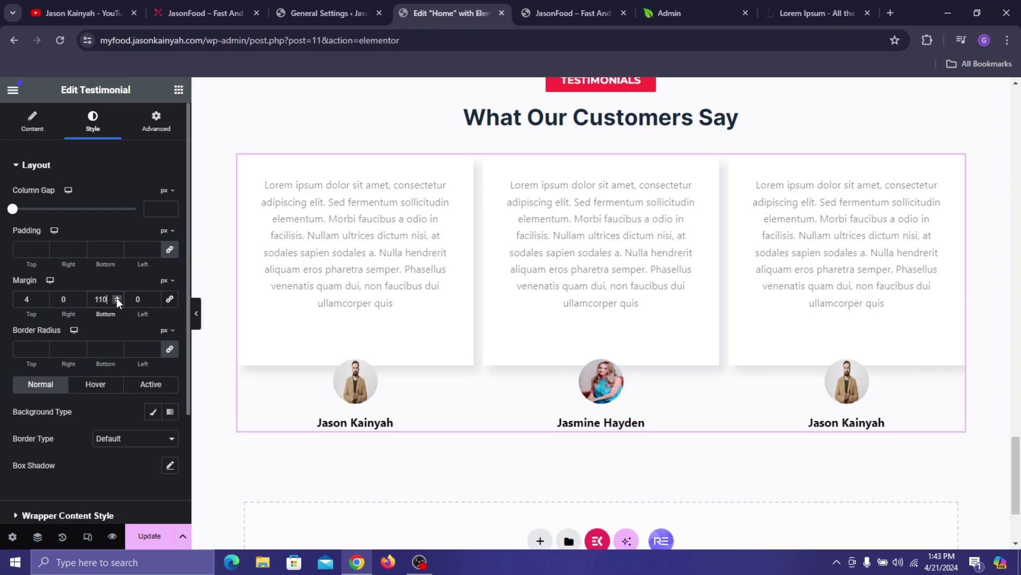
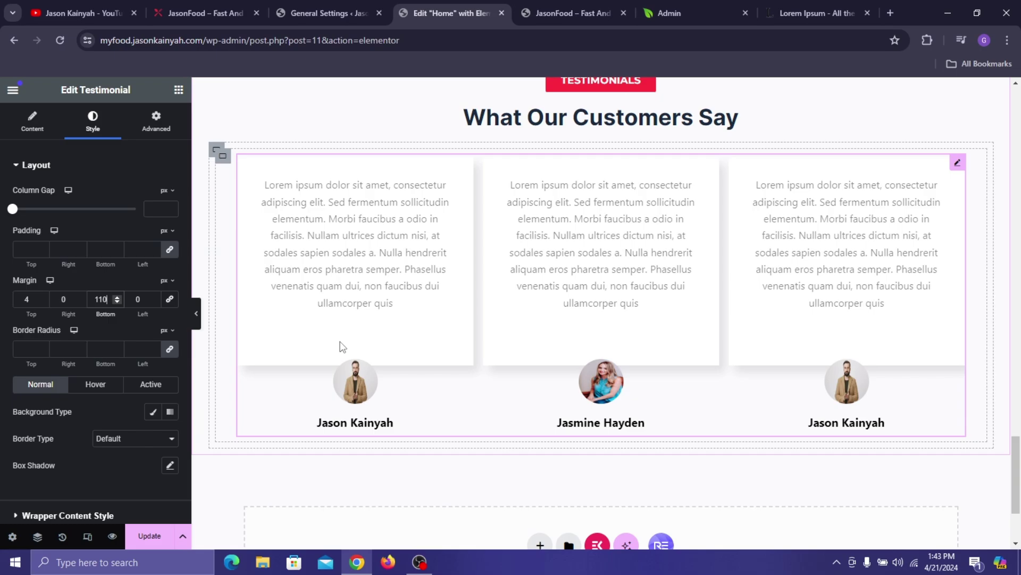
- Reset the testimonial cards' box shadow to its default
scroll(125, 235, "down", 1)
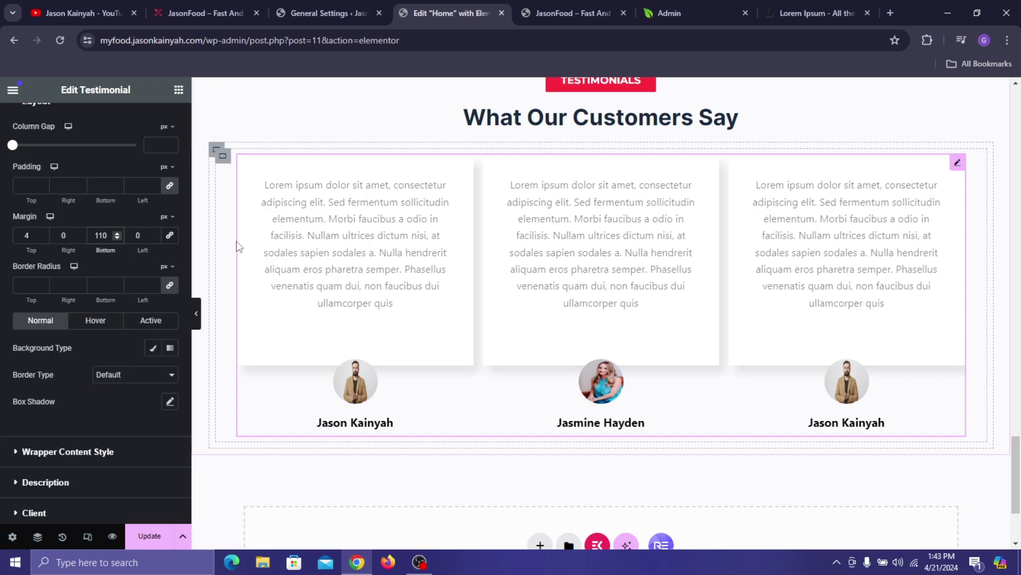
left_click(169, 402)
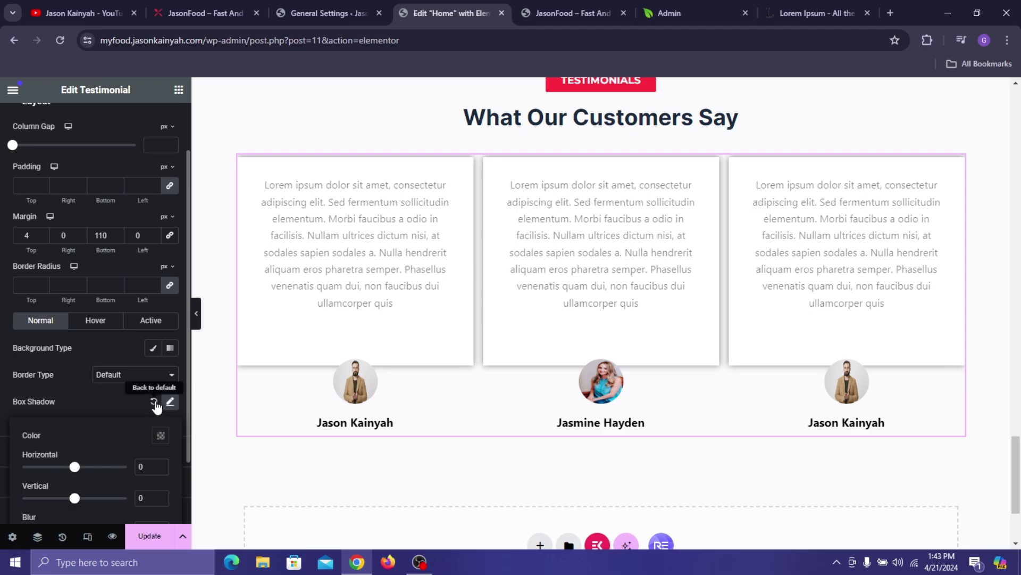
left_click(154, 403)
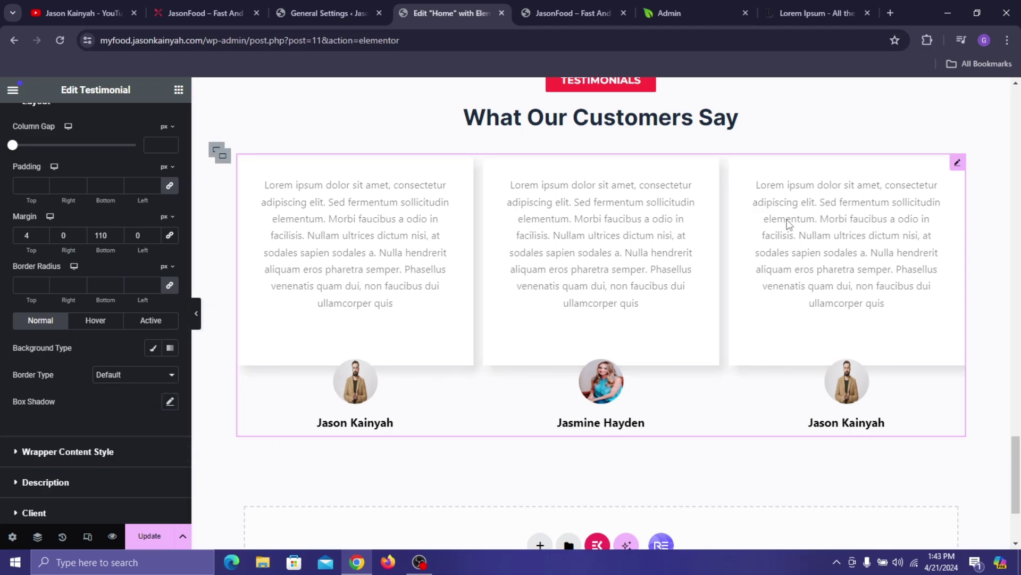
- Expand the Wrapper Content and Description style sections, comparing against the live site
scroll(109, 283, "down", 2)
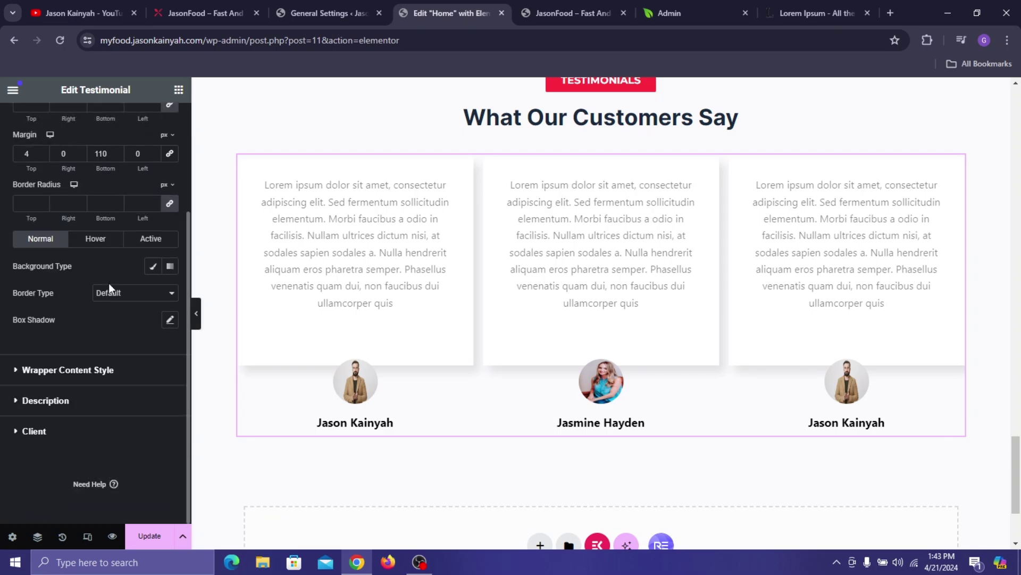
scroll(65, 232, "up", 3)
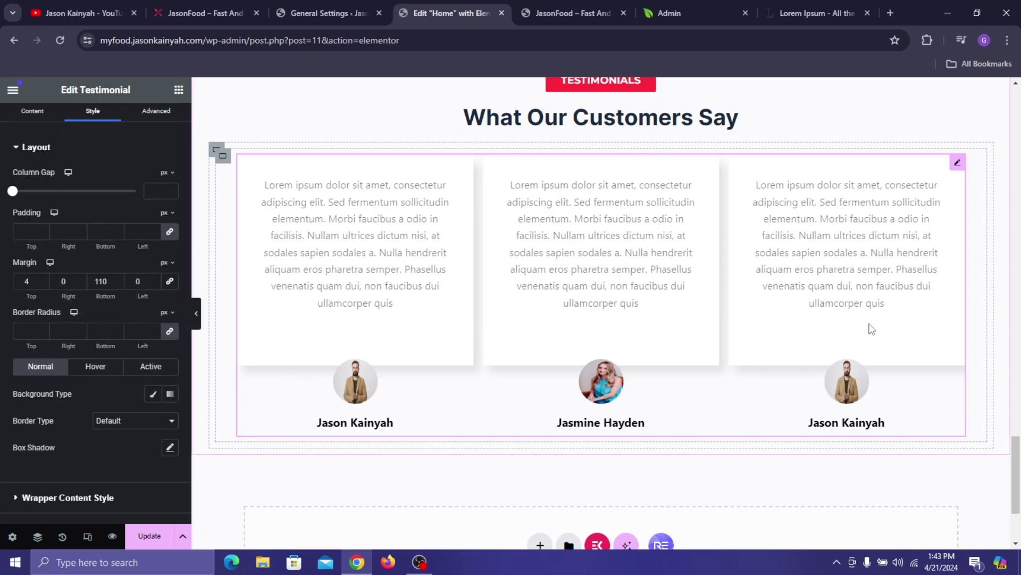
scroll(81, 285, "down", 3)
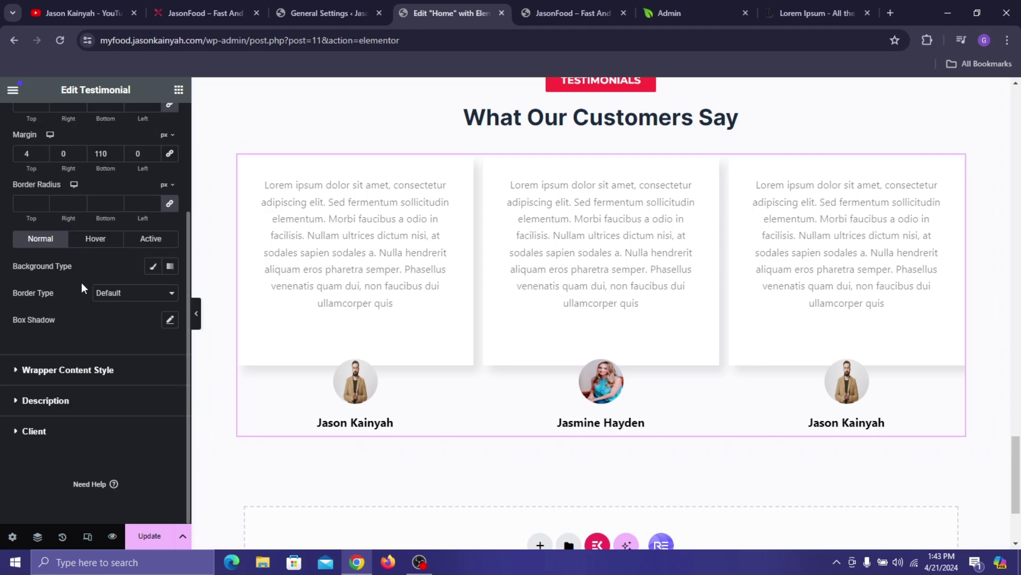
left_click(75, 379)
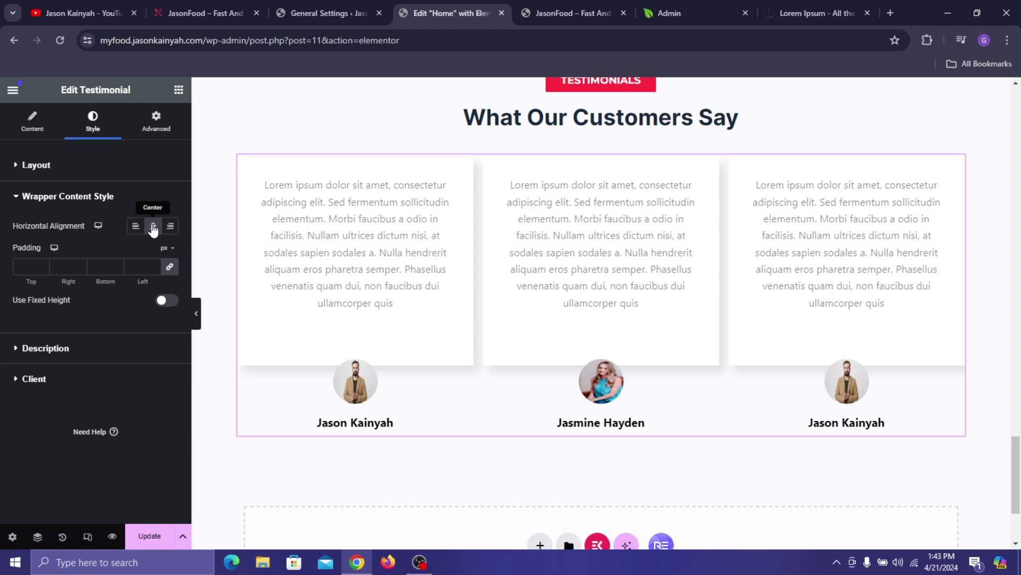
left_click(58, 349)
left_click(198, 4)
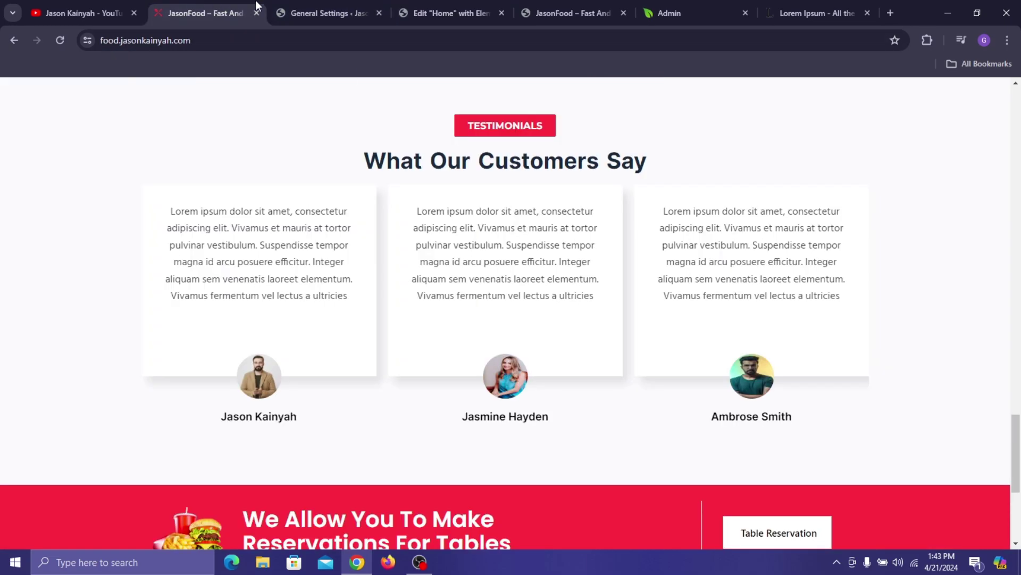
left_click(449, 1)
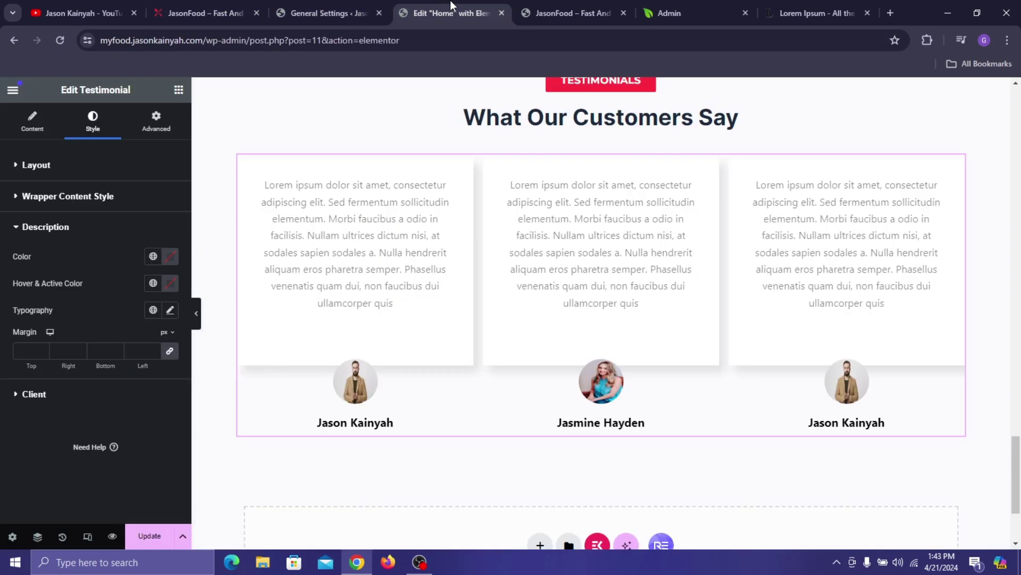
- Set the description typography to Noto Sans, size 15, weight 500 Medium
left_click(170, 310)
left_click(144, 373)
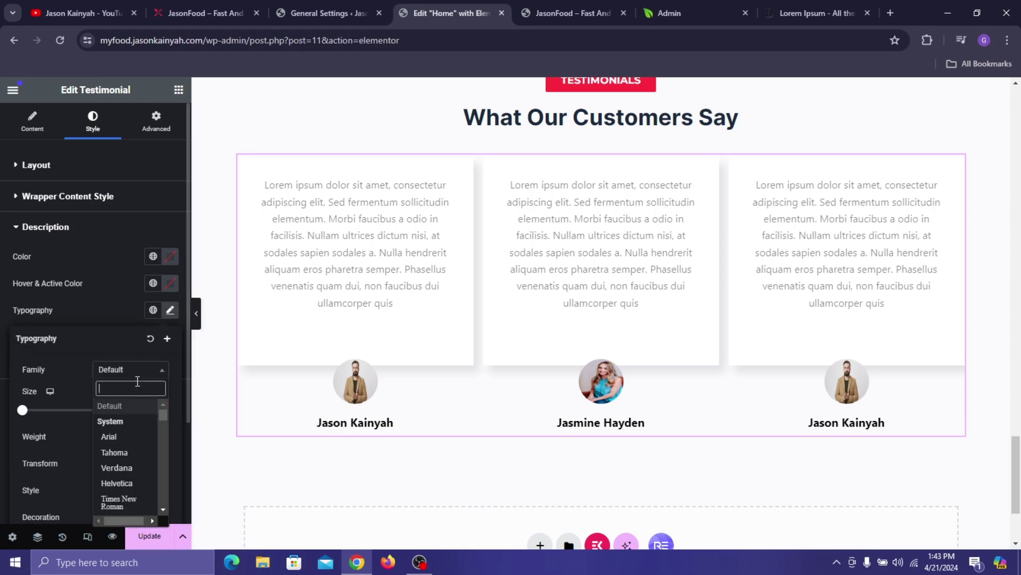
type("noto")
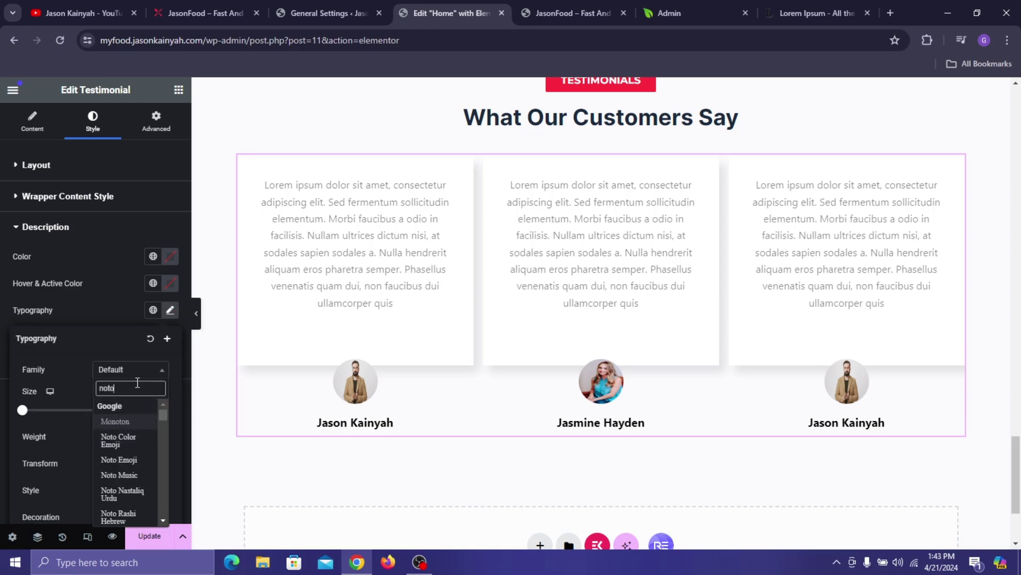
type(" sa")
key("BackSpace")
key("BackSpace")
type("sa")
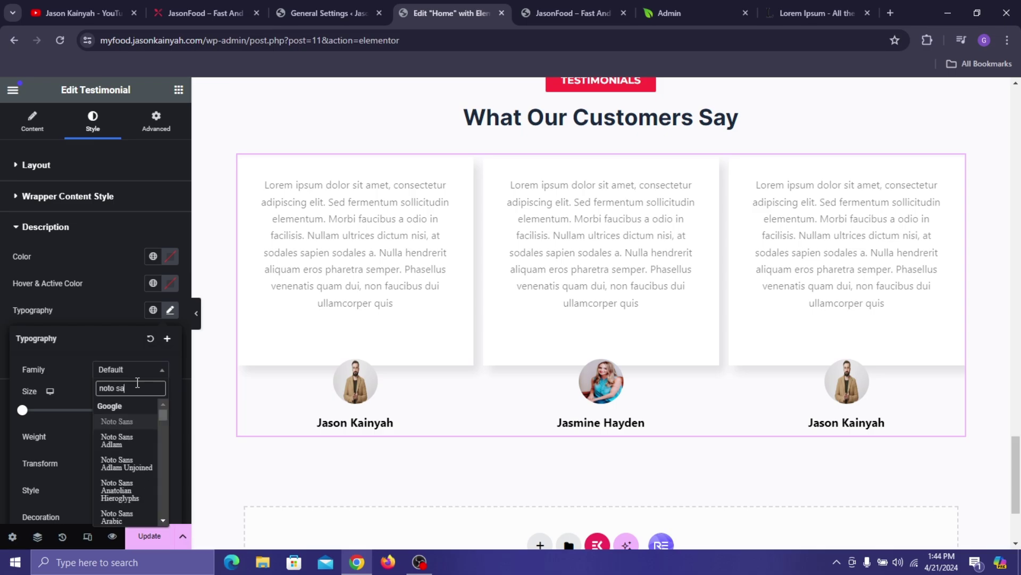
type("ns")
left_click(141, 421)
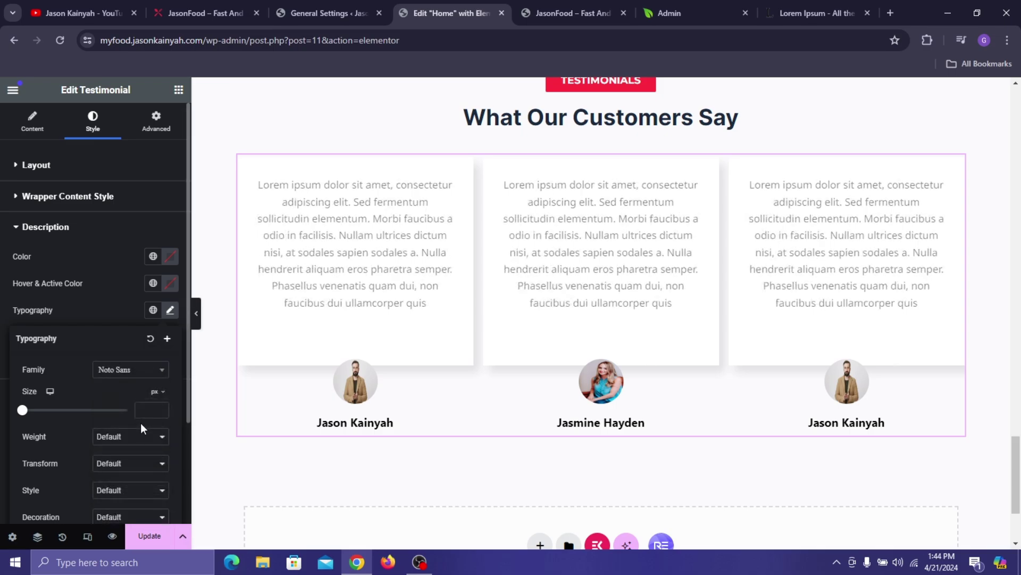
left_click(149, 409)
type("15")
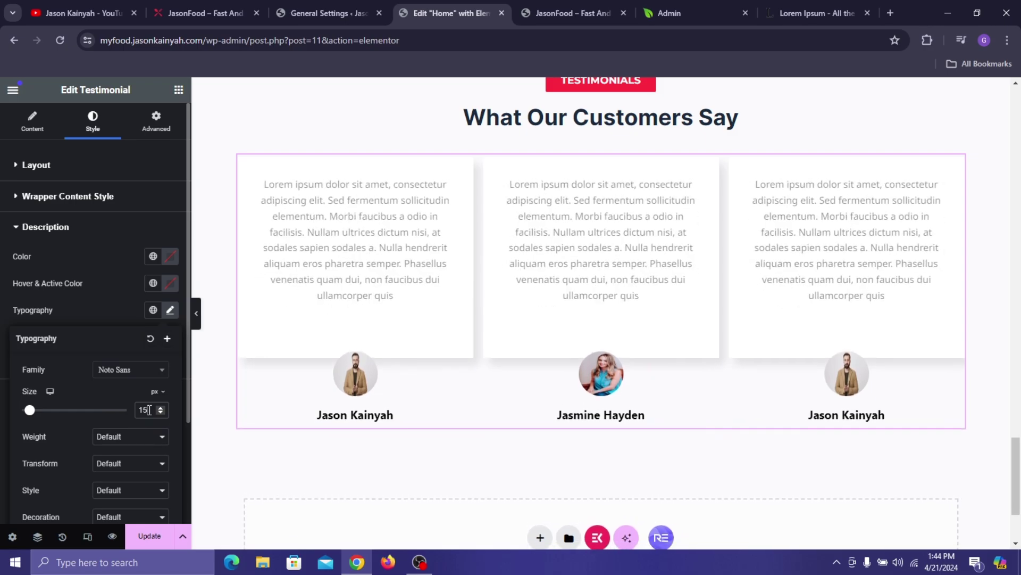
left_click(133, 437)
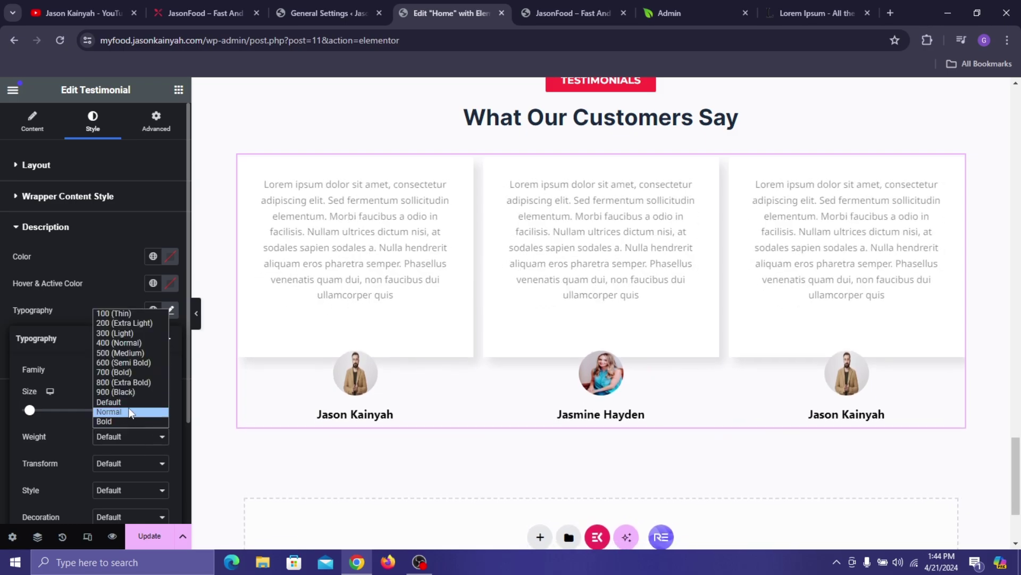
key("Escape")
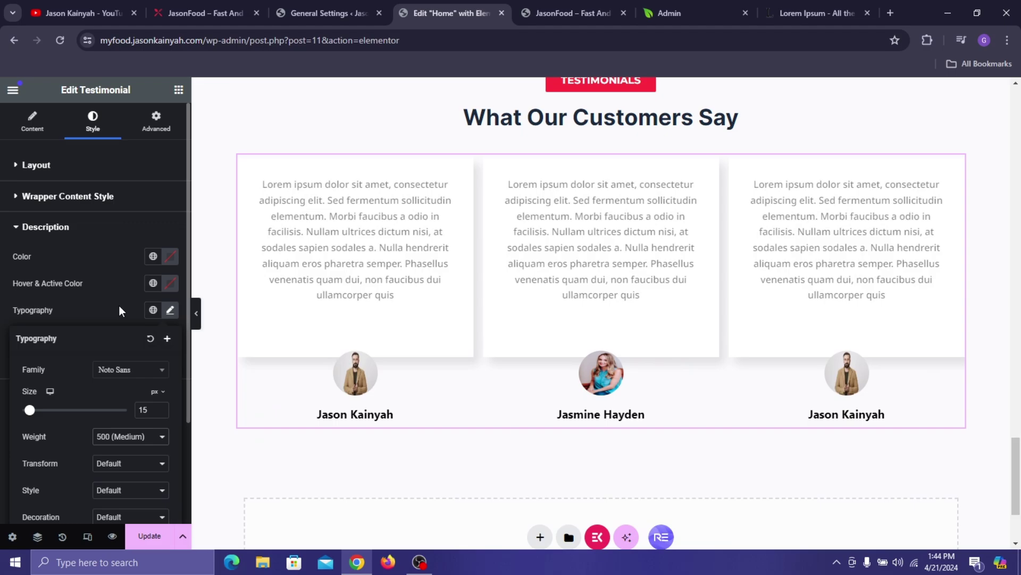
- Colour the description text grey #5E5E5E
left_click(170, 260)
left_click(140, 440)
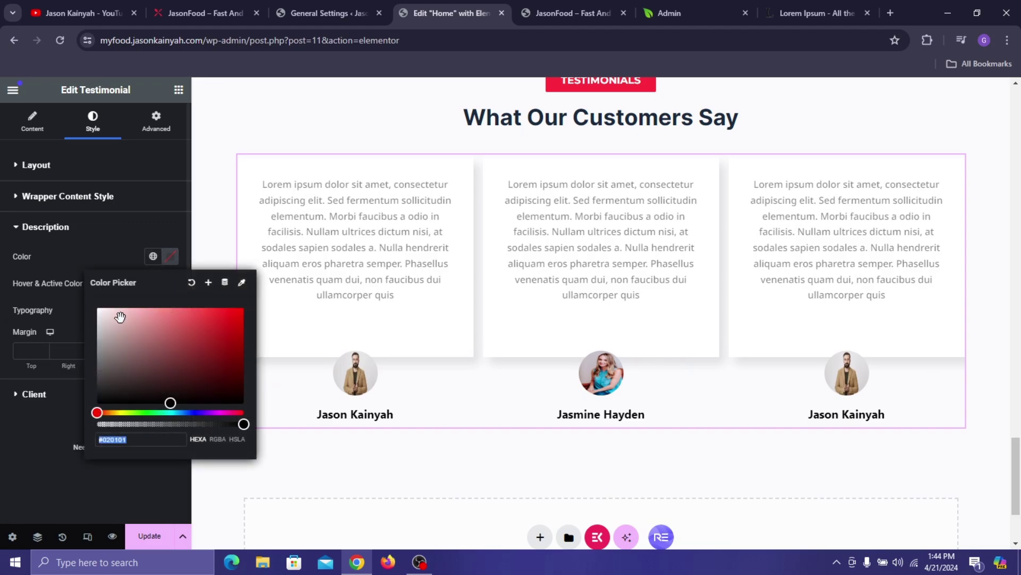
type("#8D8D8D")
key("BackSpace")
key("BackSpace")
key("BackSpace")
key("BackSpace")
key("BackSpace")
key("BackSpace")
type("4D4D4D")
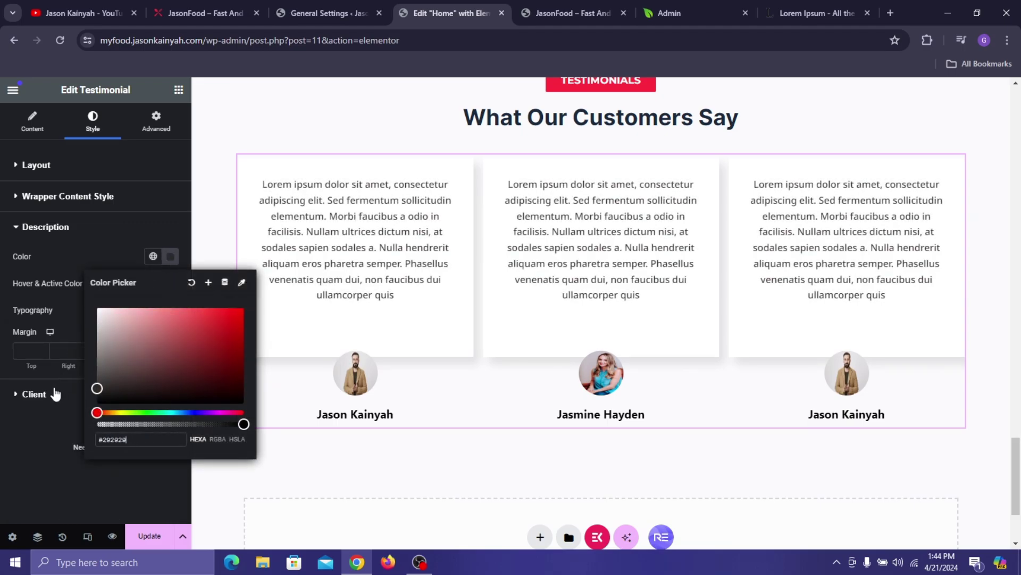
key("BackSpace")
key("BackSpace")
key("BackSpace")
key("BackSpace")
key("BackSpace")
key("BackSpace")
type("575757")
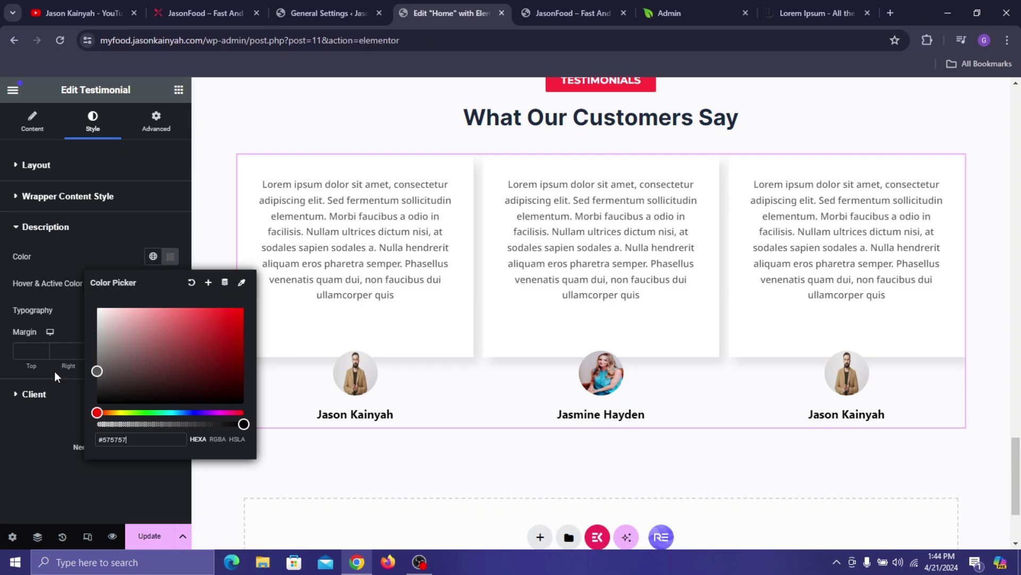
key("BackSpace")
key("BackSpace")
key("BackSpace")
key("BackSpace")
key("BackSpace")
key("BackSpace")
type("5E5E5E")
left_click(11, 417)
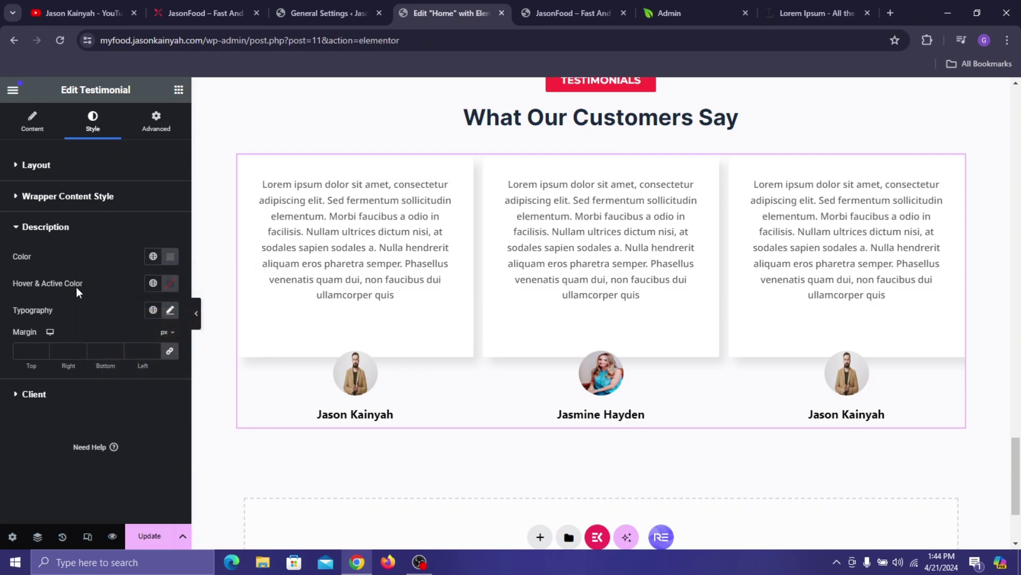
- Set the description margin to 4/0/4/0 px and compare with the live page
left_click(171, 350)
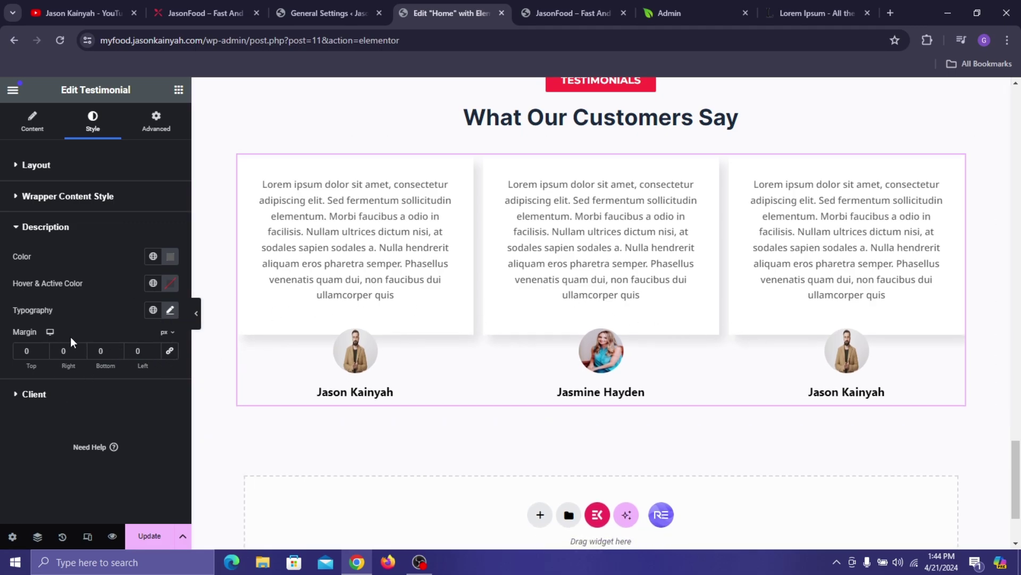
double_click(44, 348)
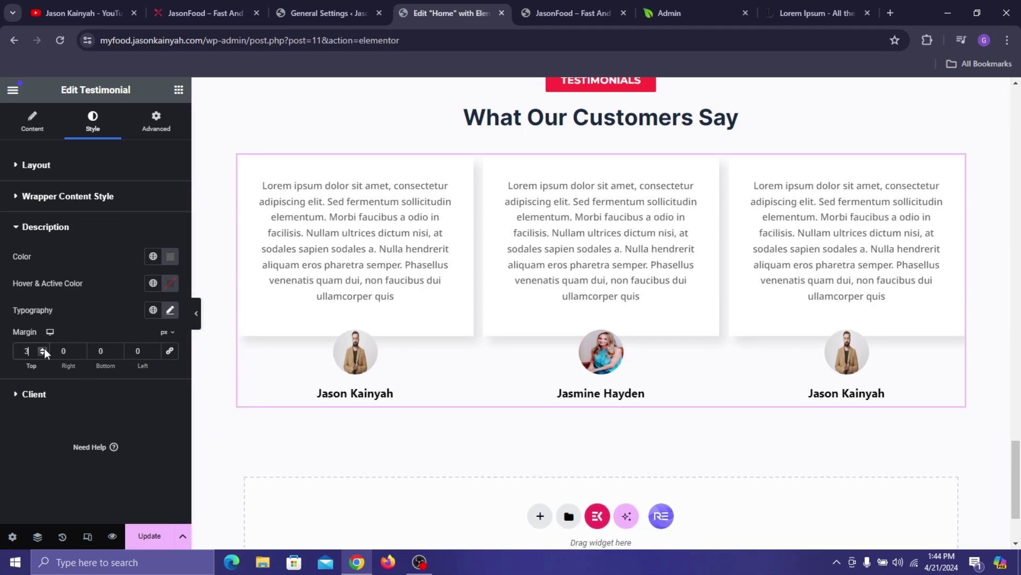
double_click(44, 347)
left_click(116, 352)
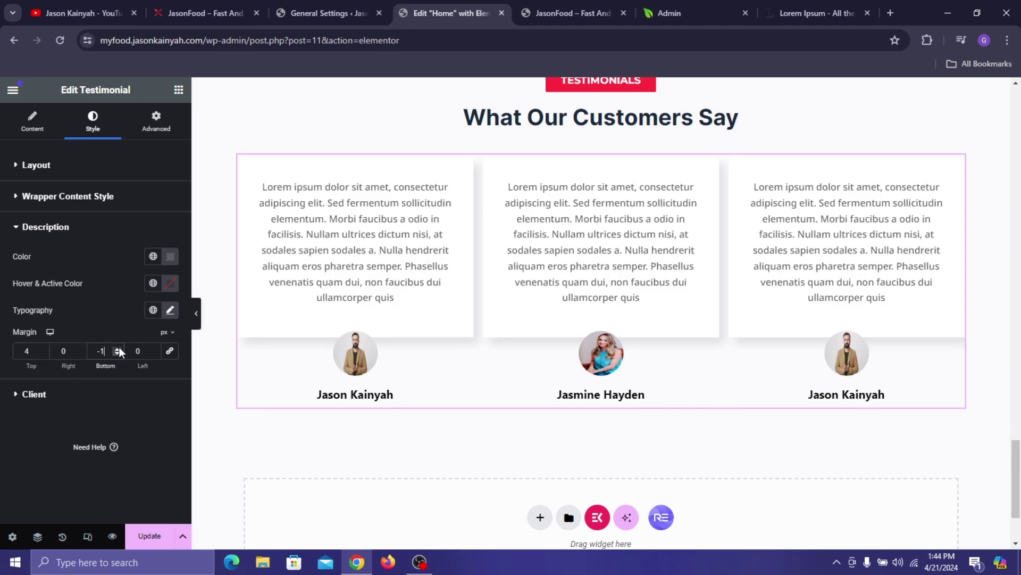
left_click(117, 347)
left_click(117, 347)
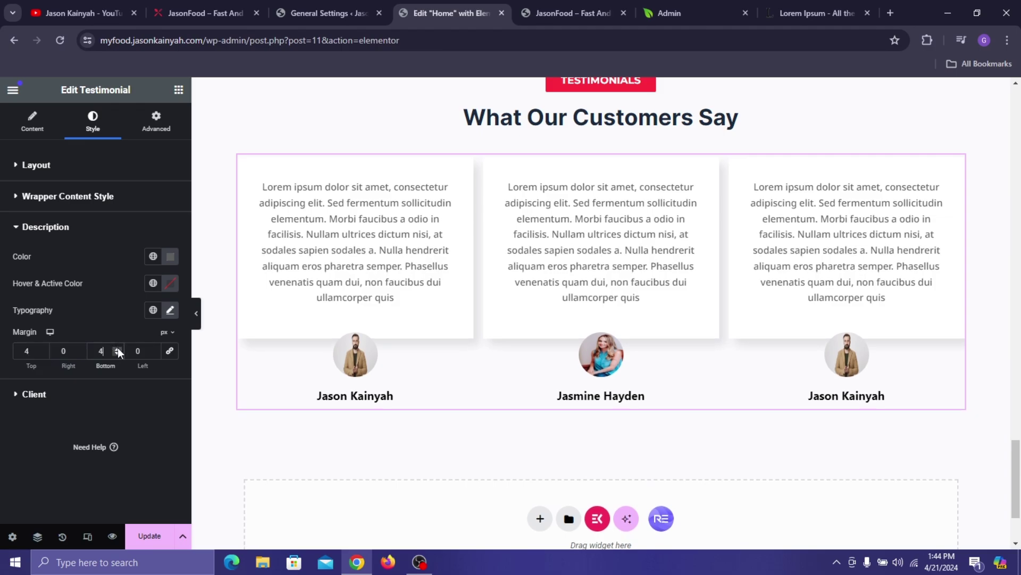
left_click(117, 347)
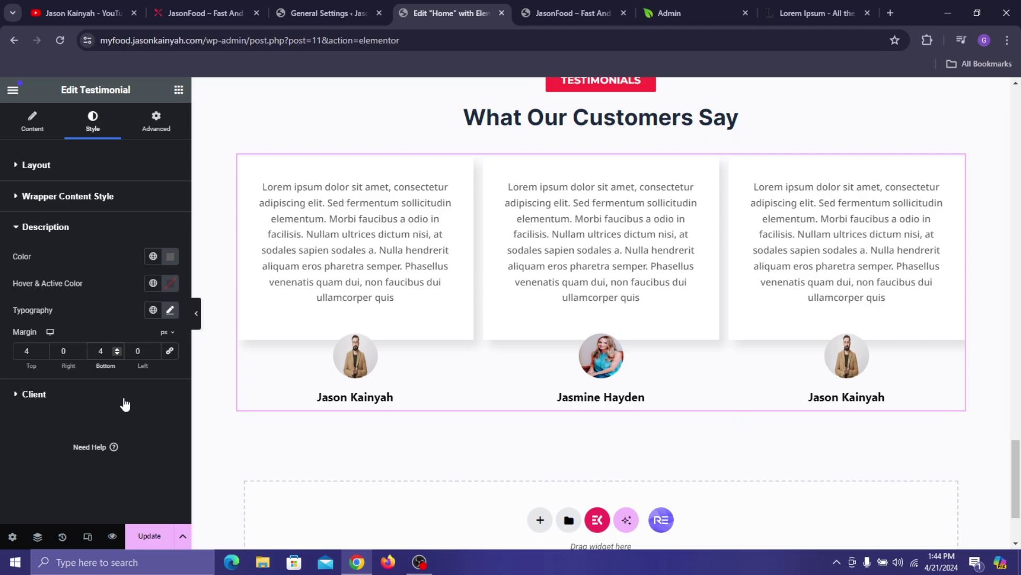
left_click(213, 13)
left_click(447, 13)
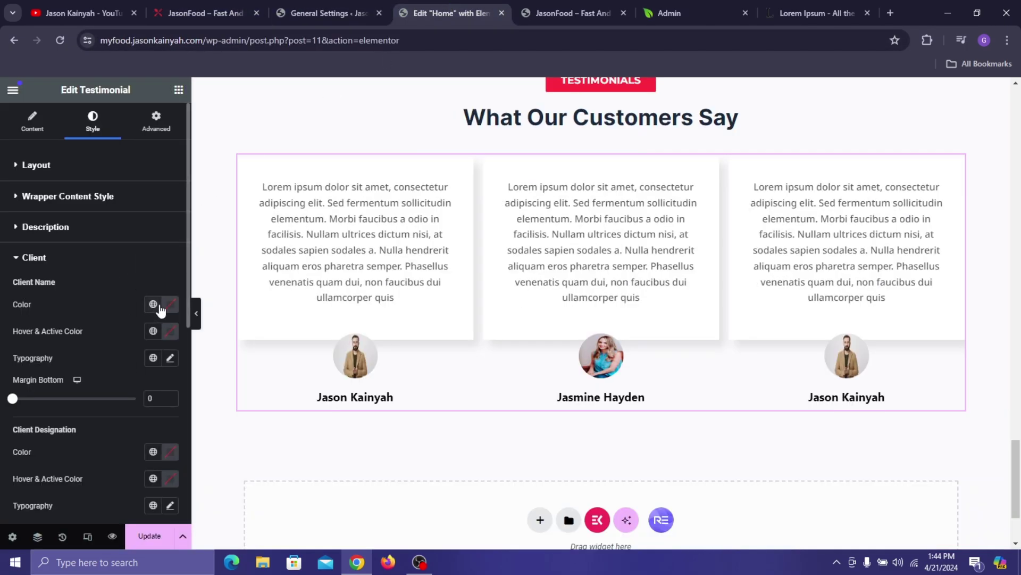
- Give the client names a dark grey colour, around #3F3F3F
left_click(170, 303)
type("#3F3F3F")
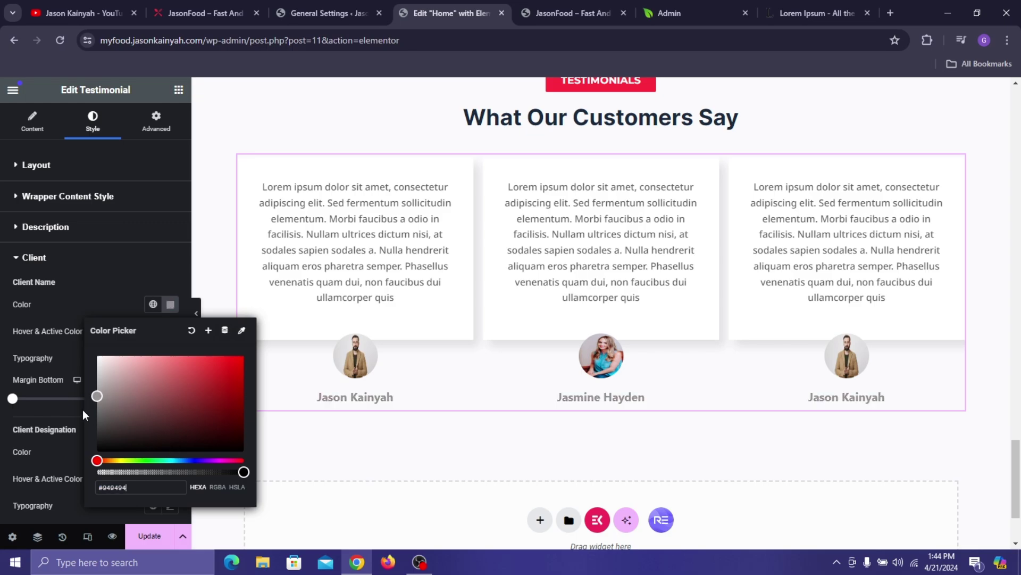
key("ctrl+a")
type("#353535")
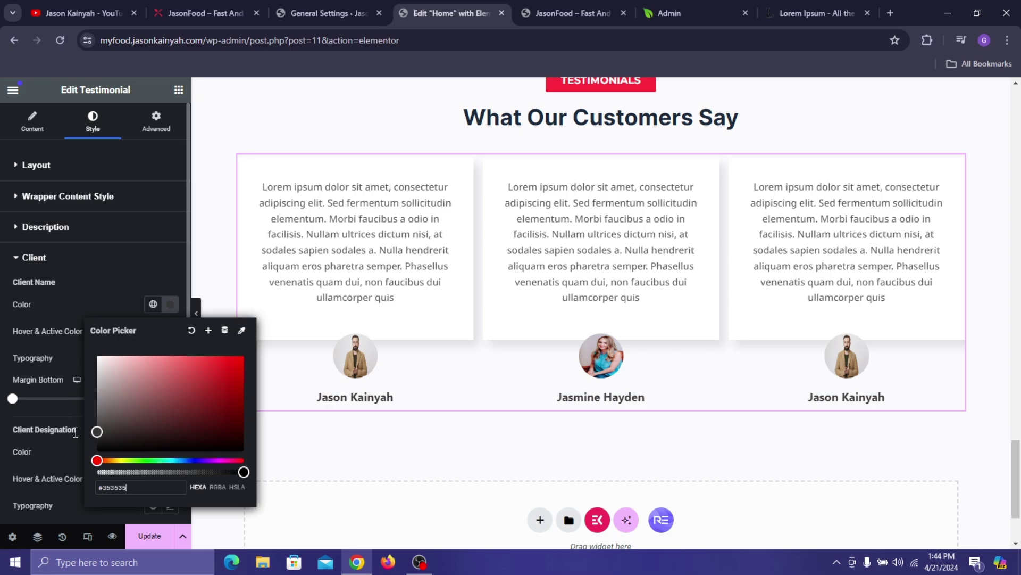
left_click(52, 310)
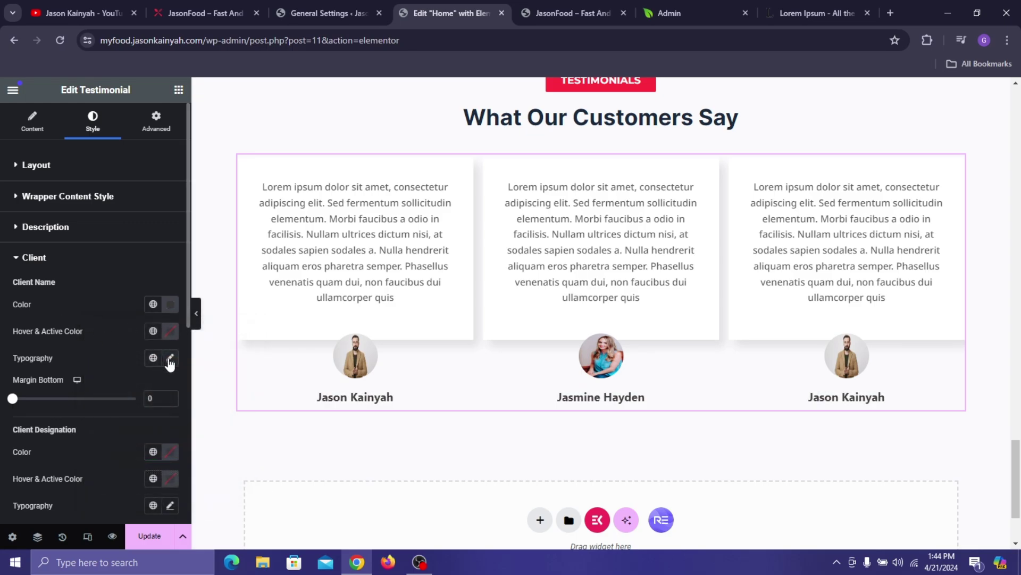
- Set the client name font family to Inter
left_click(170, 358)
left_click(150, 417)
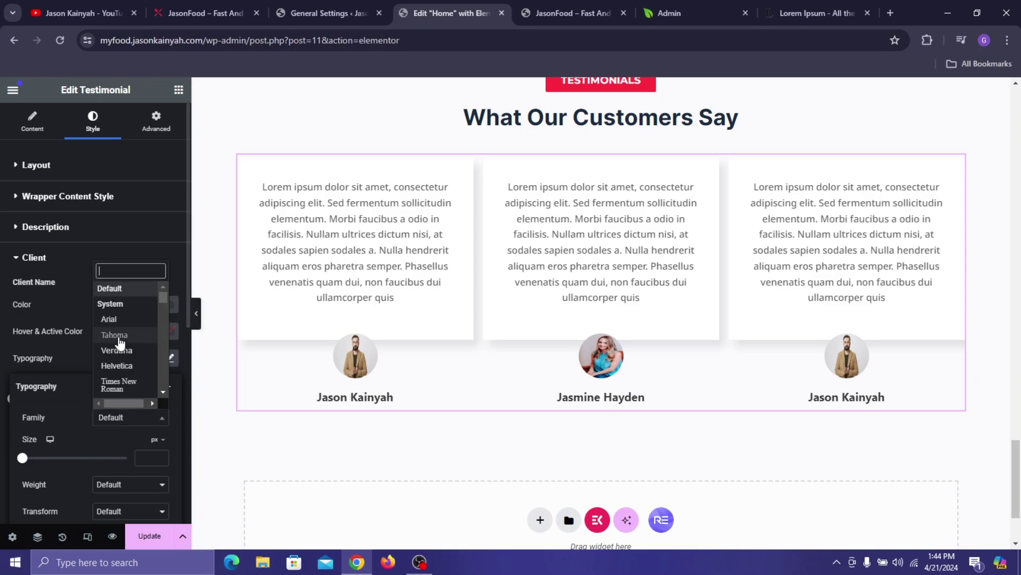
type("Inter")
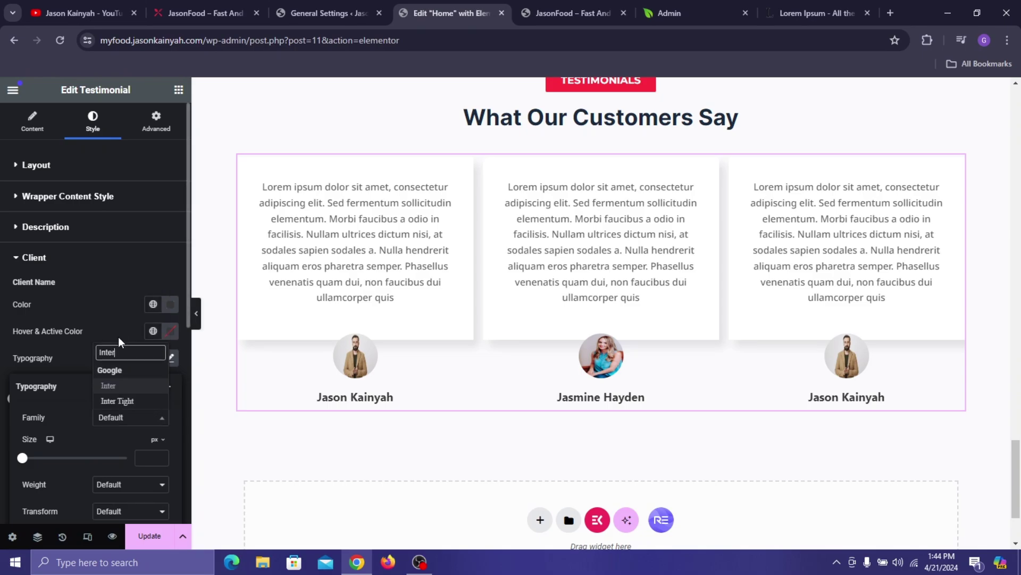
left_click(120, 385)
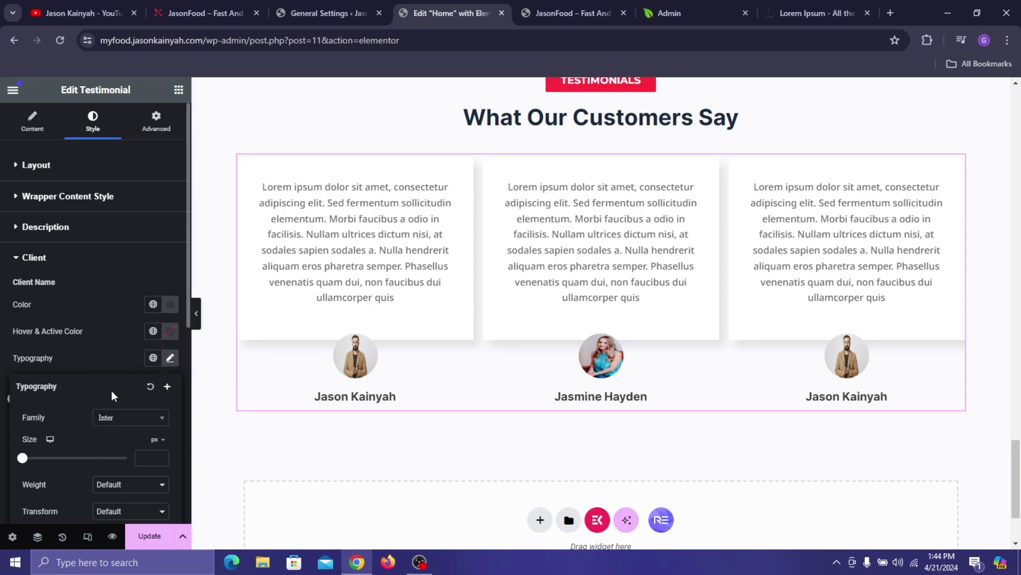
left_click(132, 484)
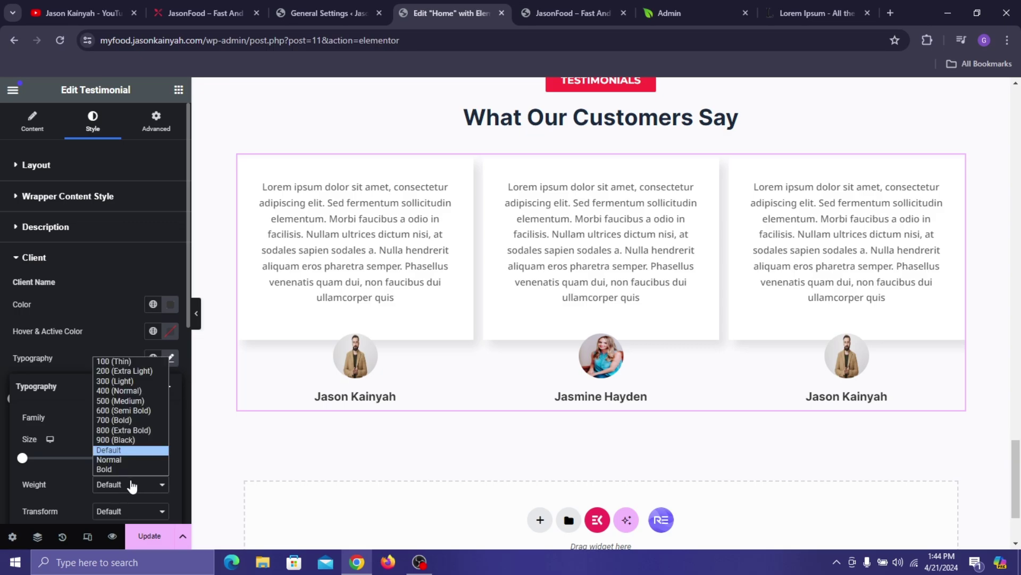
left_click(80, 333)
- Shrink the client avatars, set their bottom offset to -94 and clear their margins
scroll(75, 381, "down", 3)
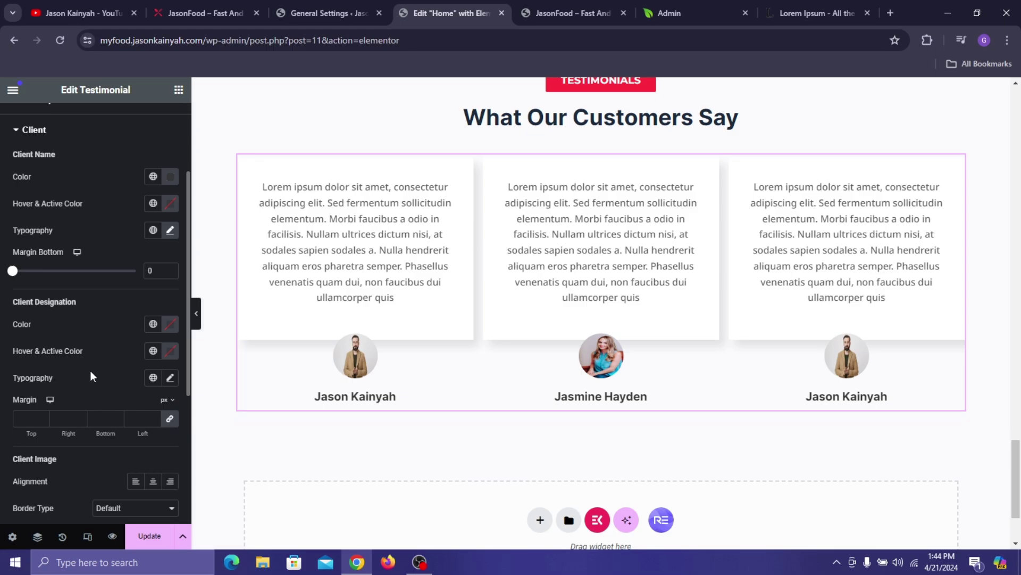
scroll(138, 439, "down", 4)
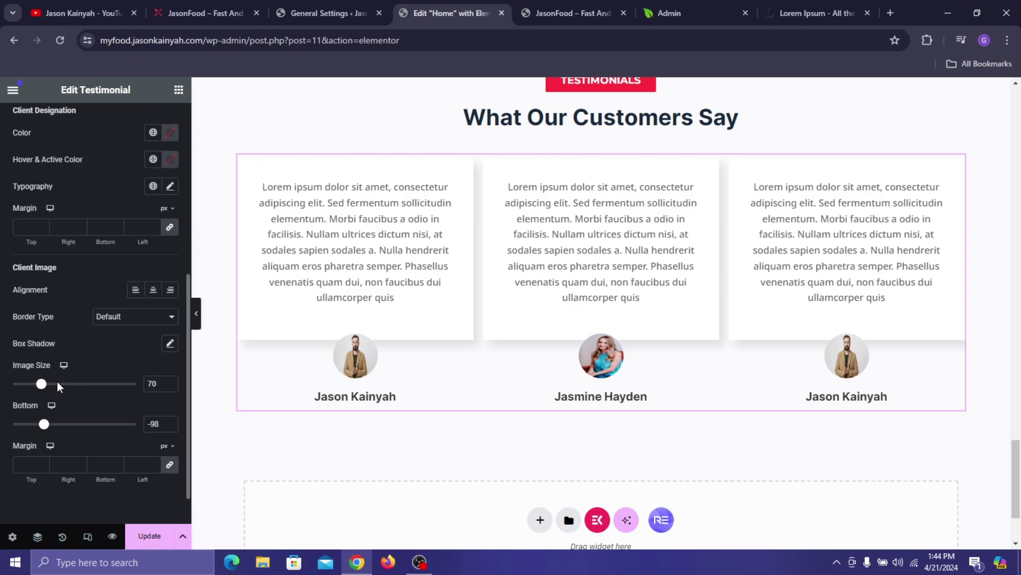
left_click_drag(43, 387, 43, 385)
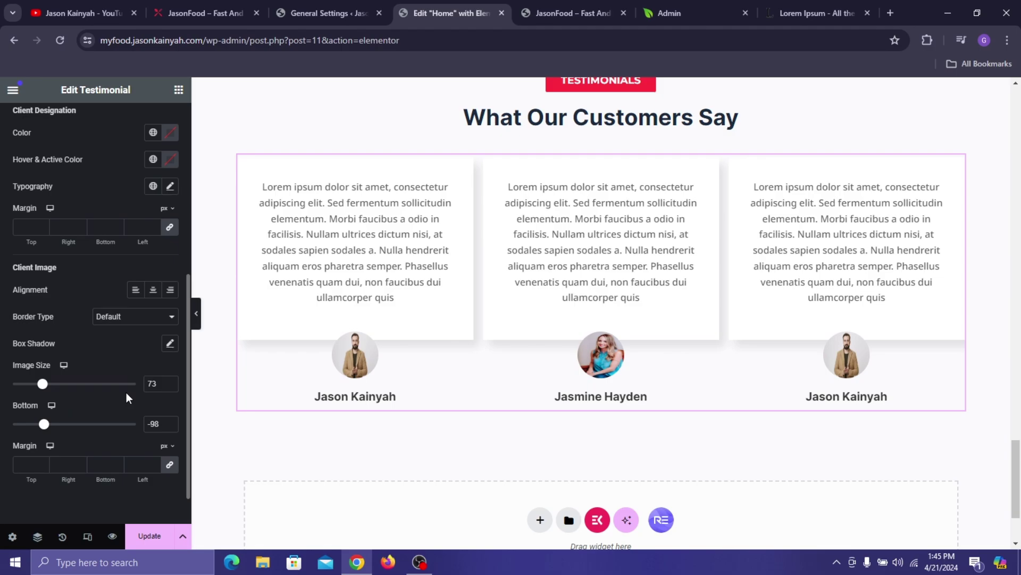
double_click(157, 383)
key("BackSpace")
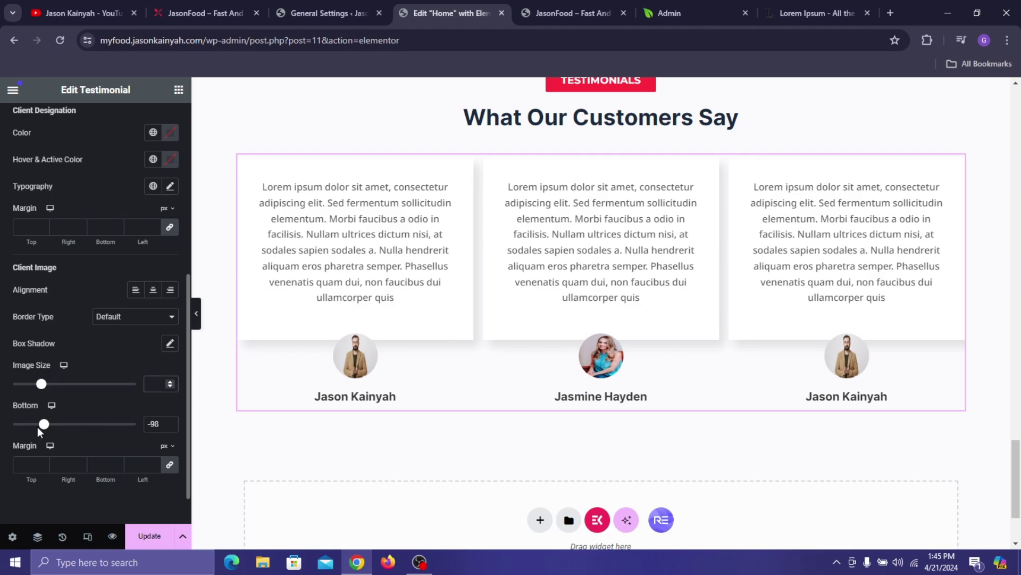
left_click_drag(43, 428, 44, 428)
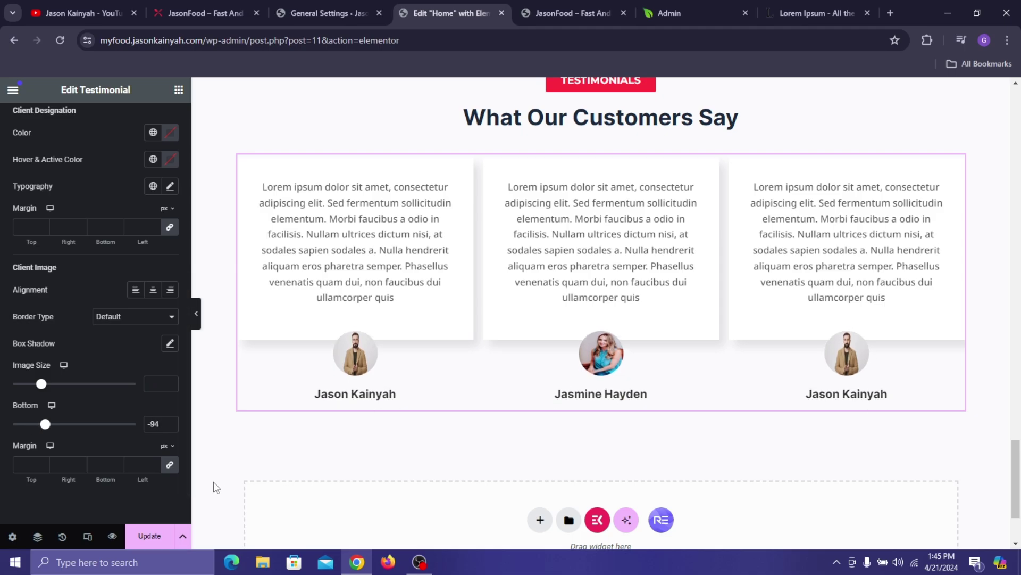
left_click(168, 464)
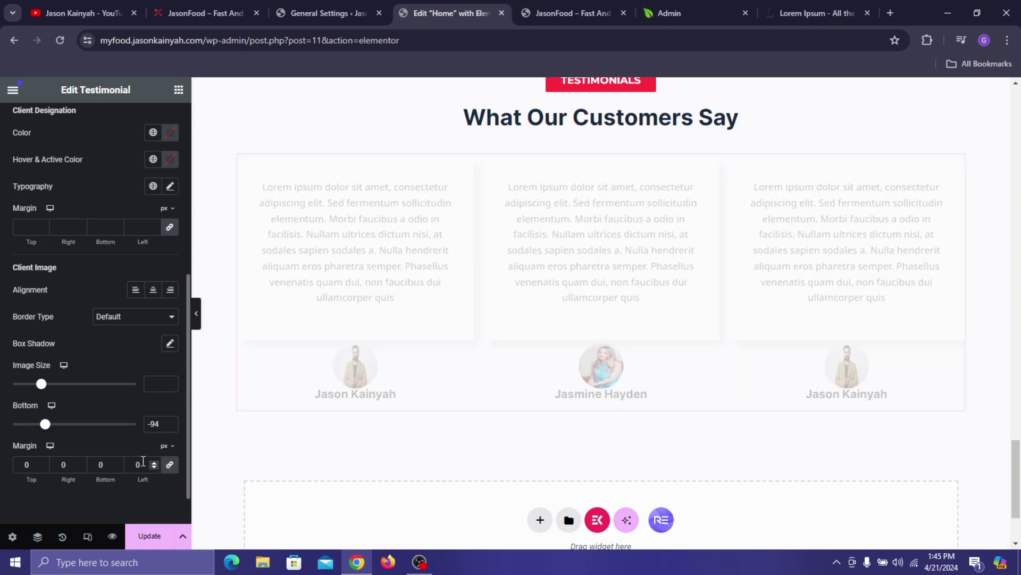
key("BackSpace")
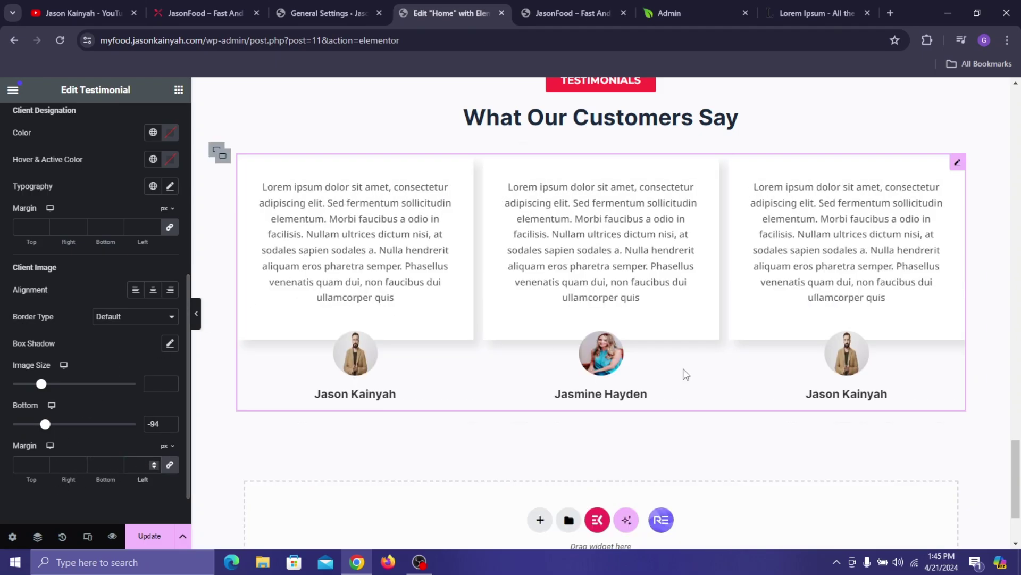
scroll(692, 202, "up", 1)
scroll(628, 226, "down", 1)
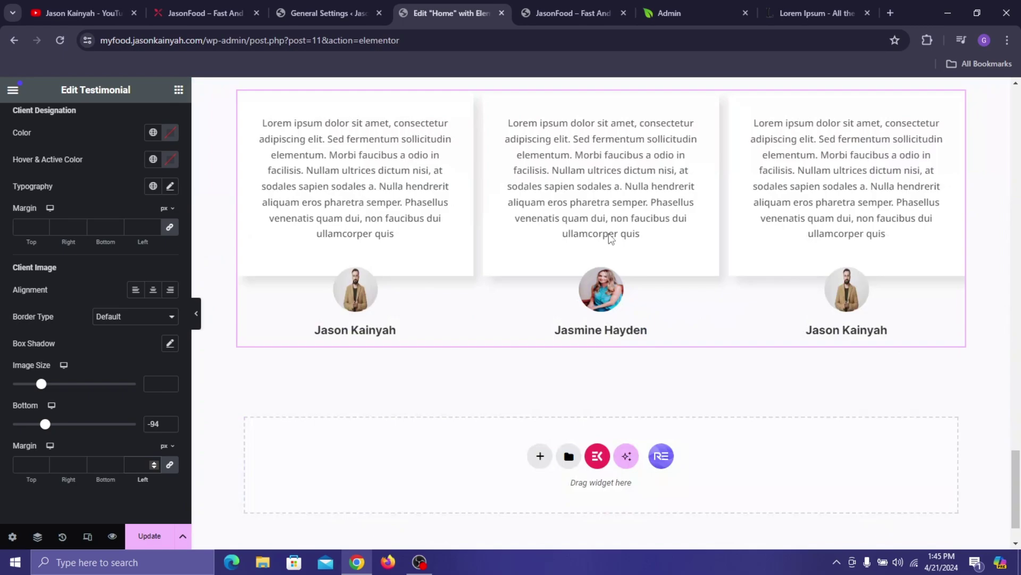
scroll(654, 266, "up", 1)
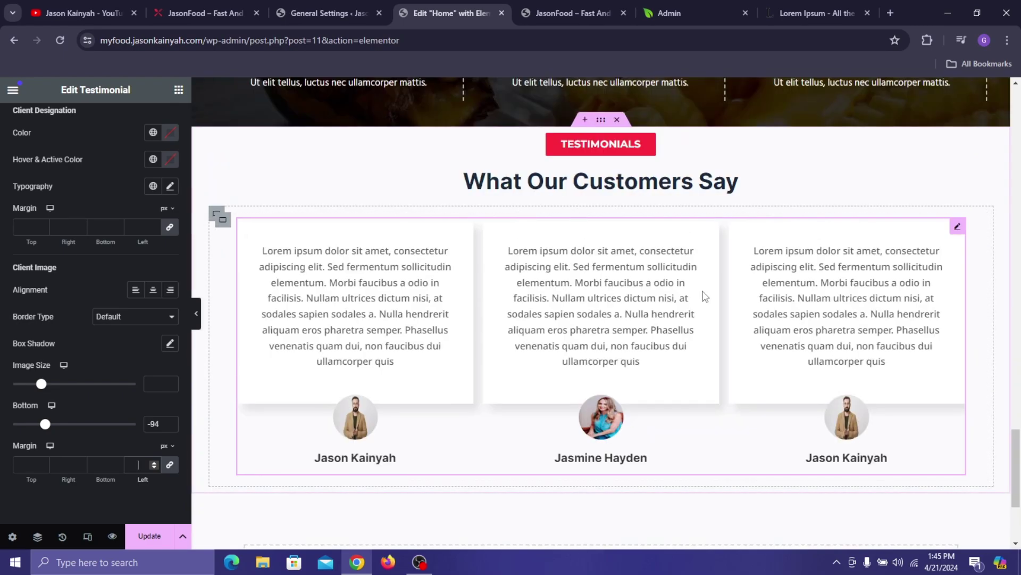
- Set the testimonials container's top margin to 60 px
left_click(599, 123)
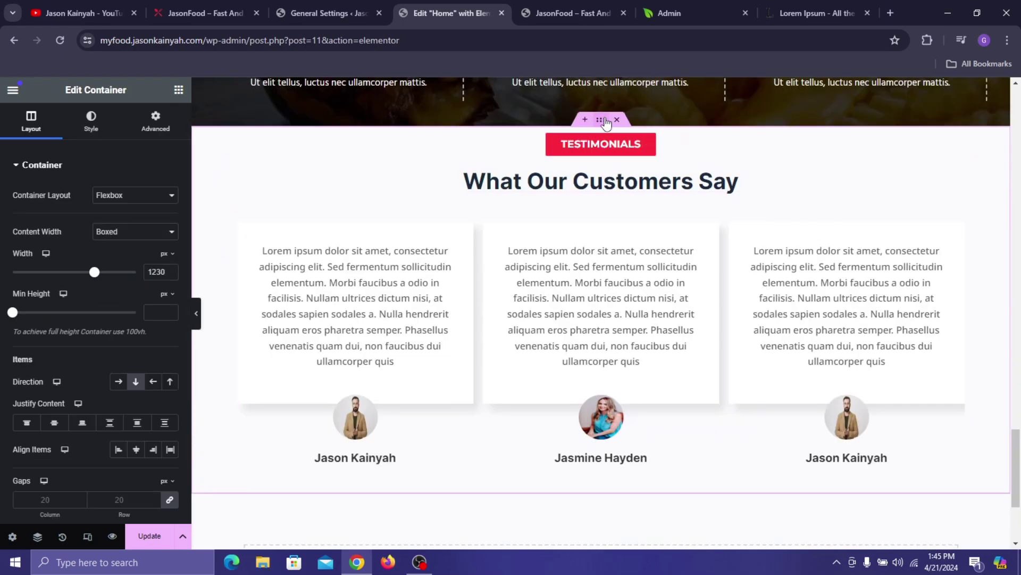
left_click(155, 122)
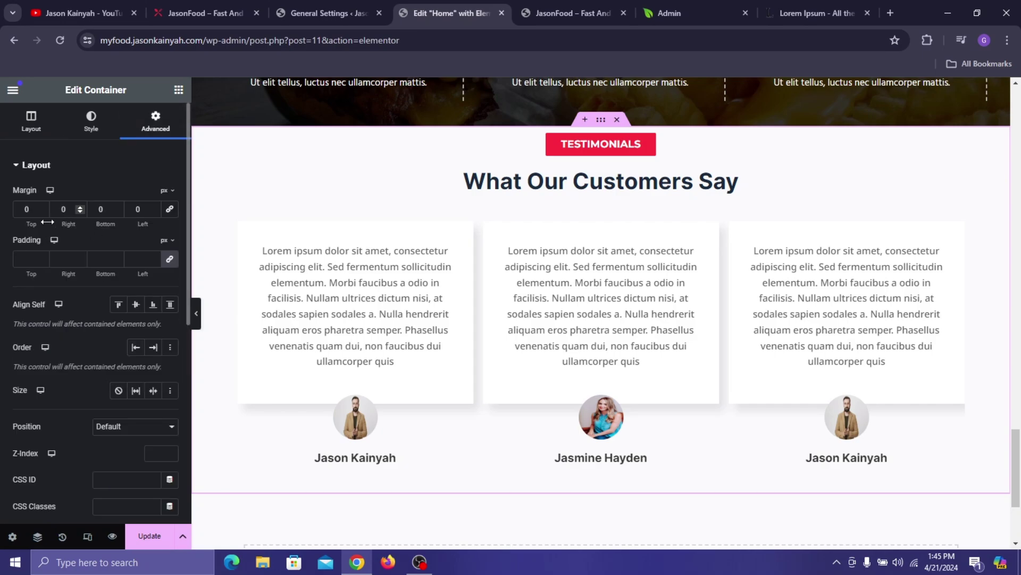
left_click(18, 208)
type("60")
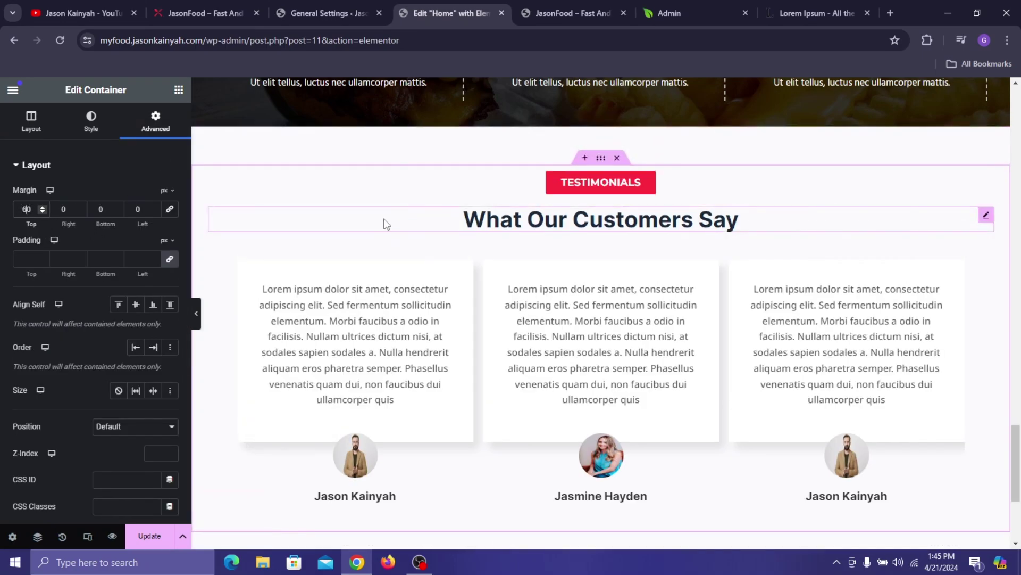
- Update the page and review the testimonials on the live site
left_click(150, 536)
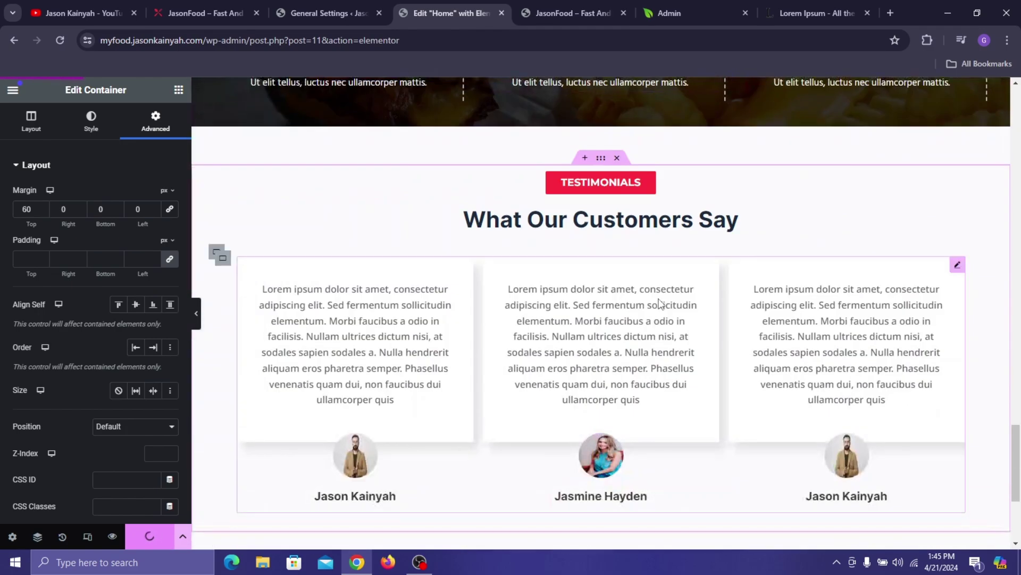
scroll(437, 387, "down", 4)
left_click(216, 8)
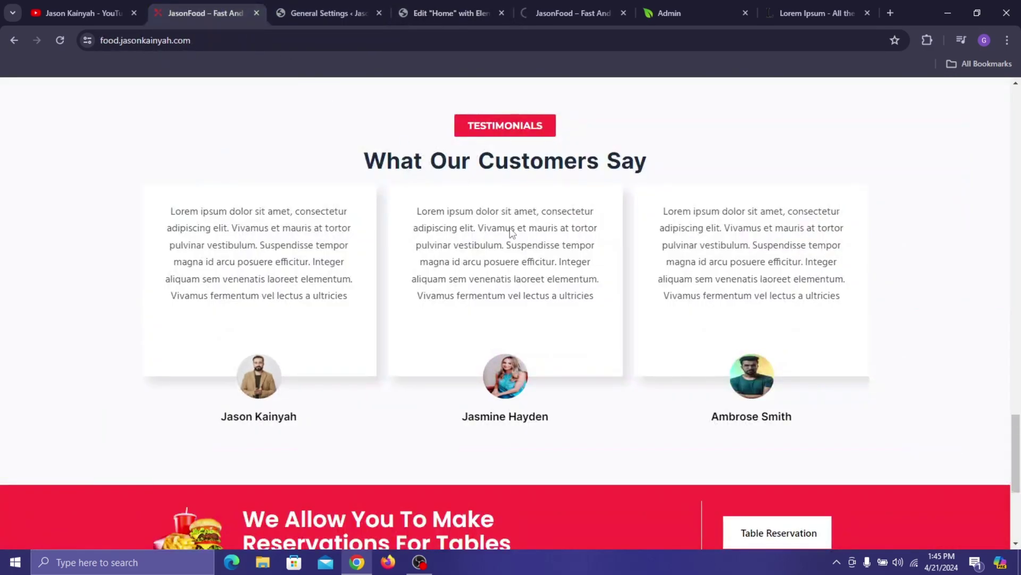
scroll(558, 321, "down", 5)
left_click(324, 4)
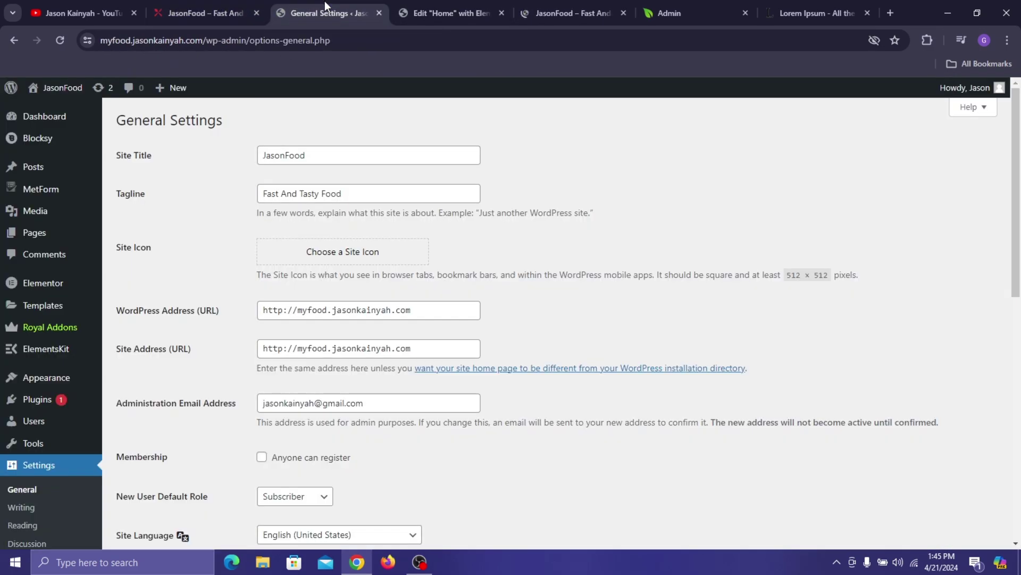
left_click(469, 4)
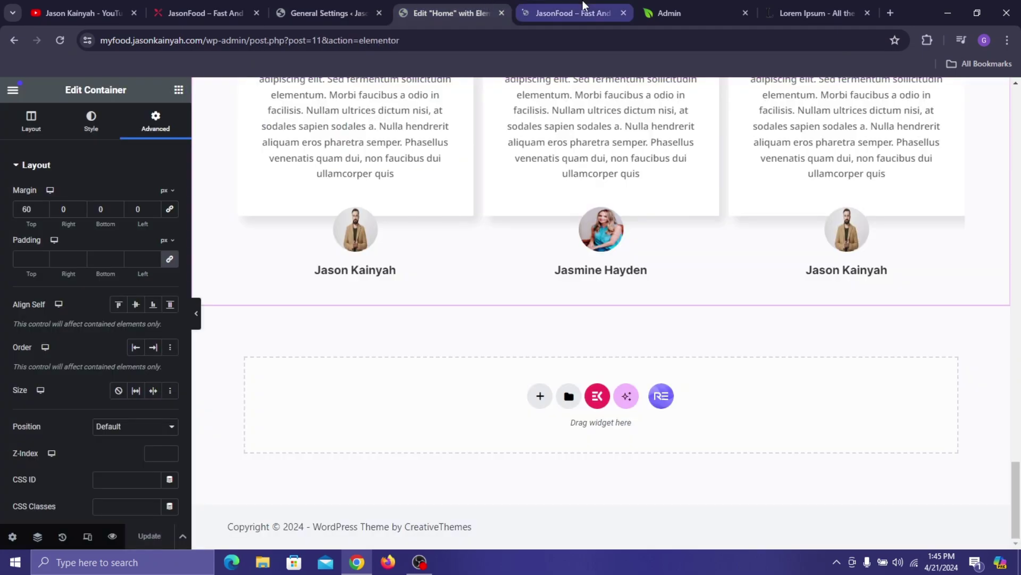
- Add a 1230 px-wide flexbox row container below the testimonials
left_click(548, 397)
left_click(543, 432)
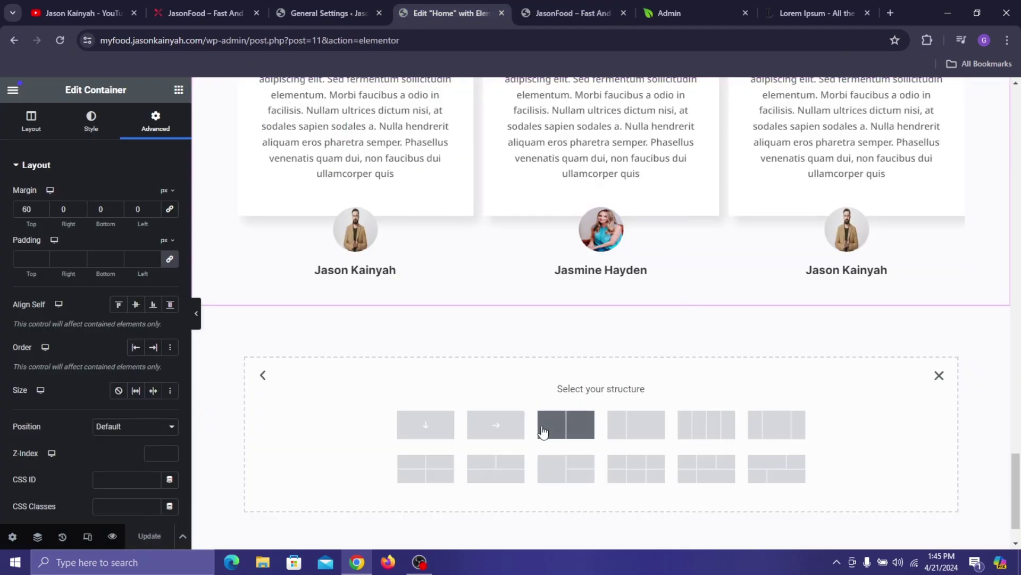
left_click(496, 424)
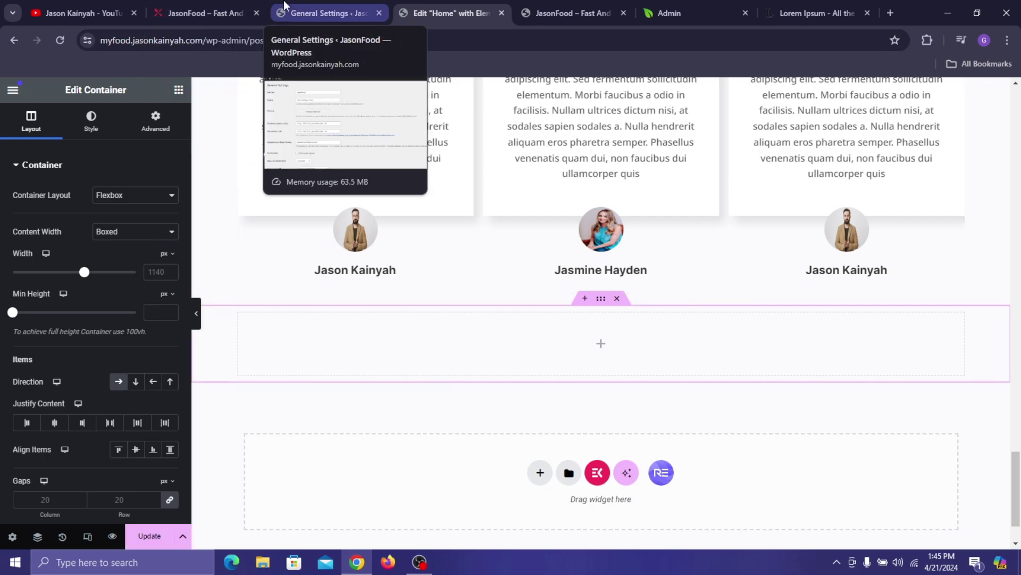
left_click(213, 13)
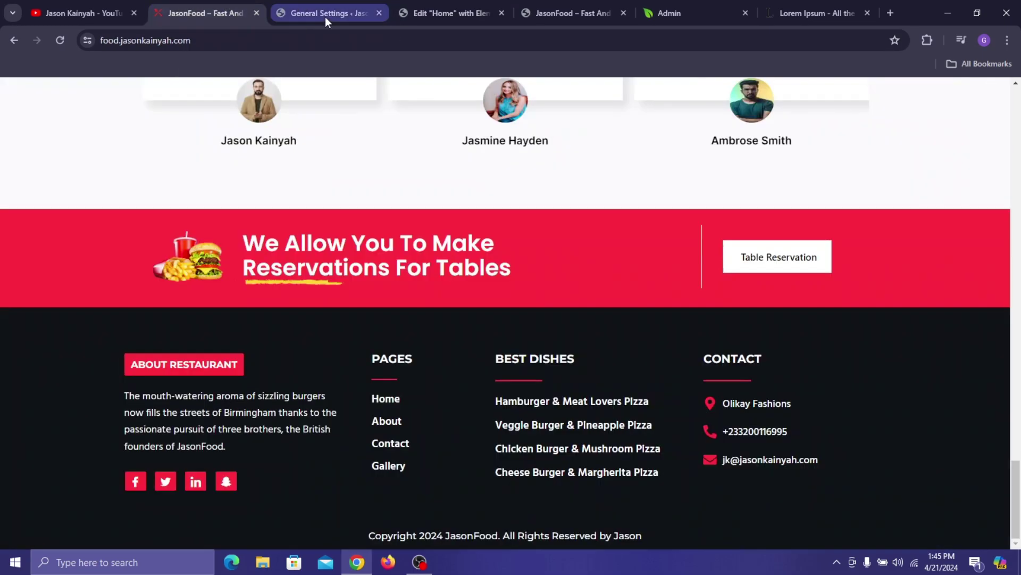
left_click(446, 16)
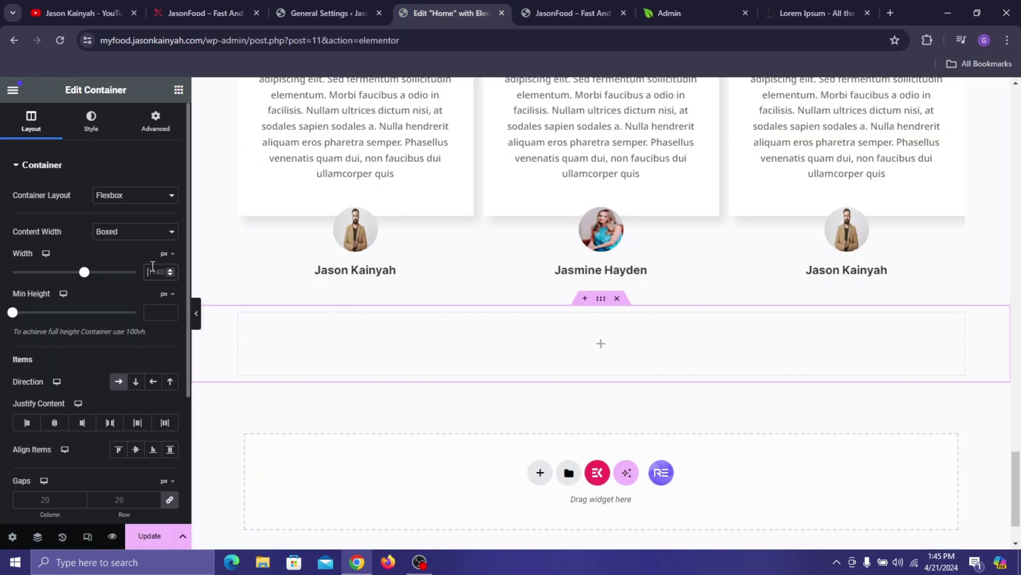
type("1230")
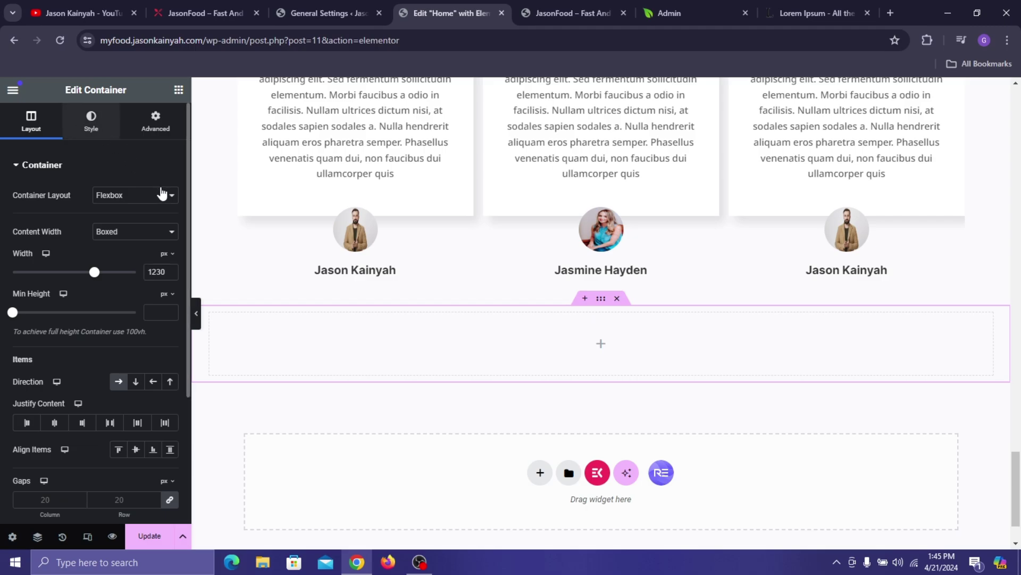
- Give the new section a classic background in the Pinkish Red global colour
left_click(91, 116)
left_click(118, 224)
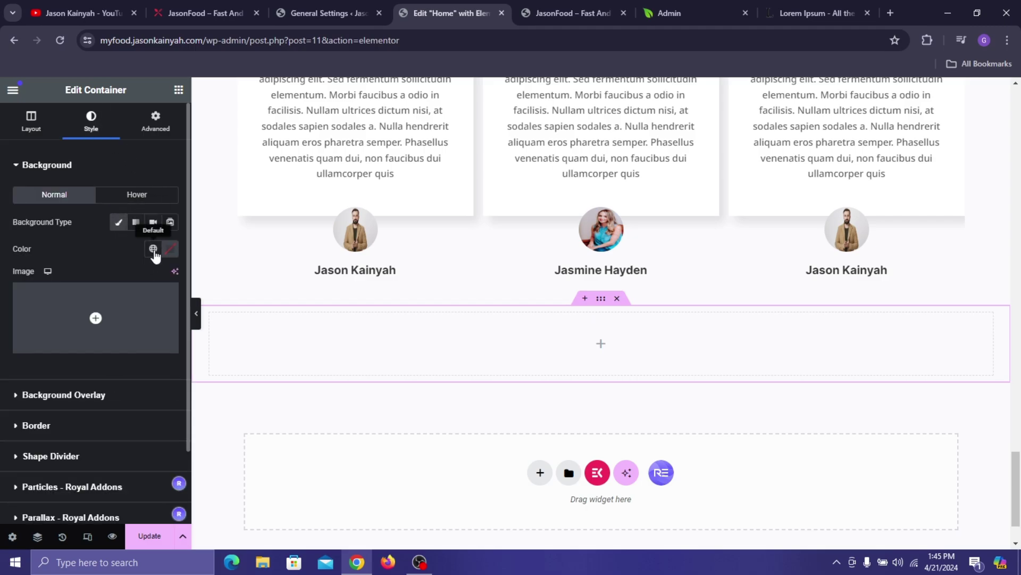
left_click(153, 248)
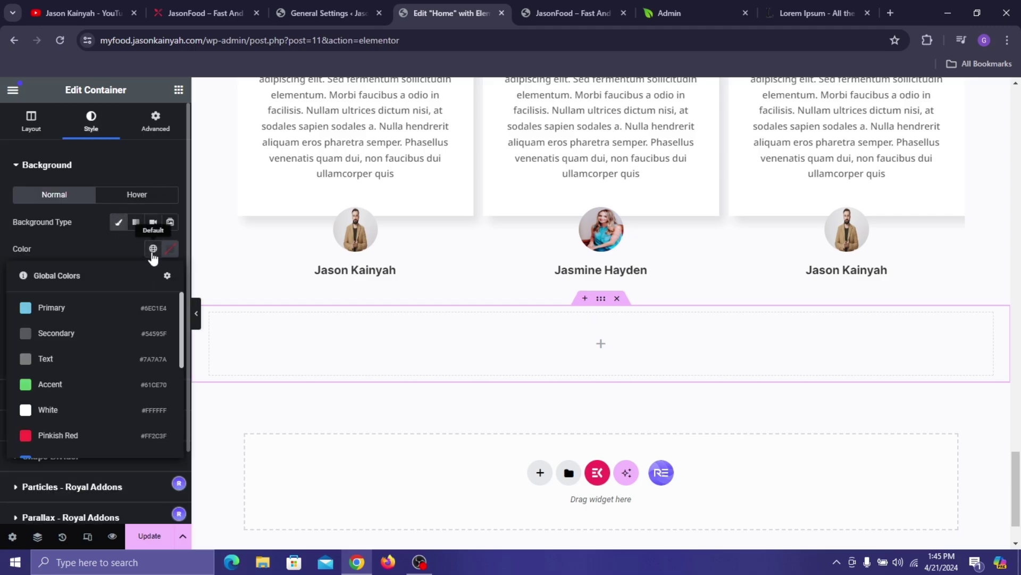
left_click(59, 431)
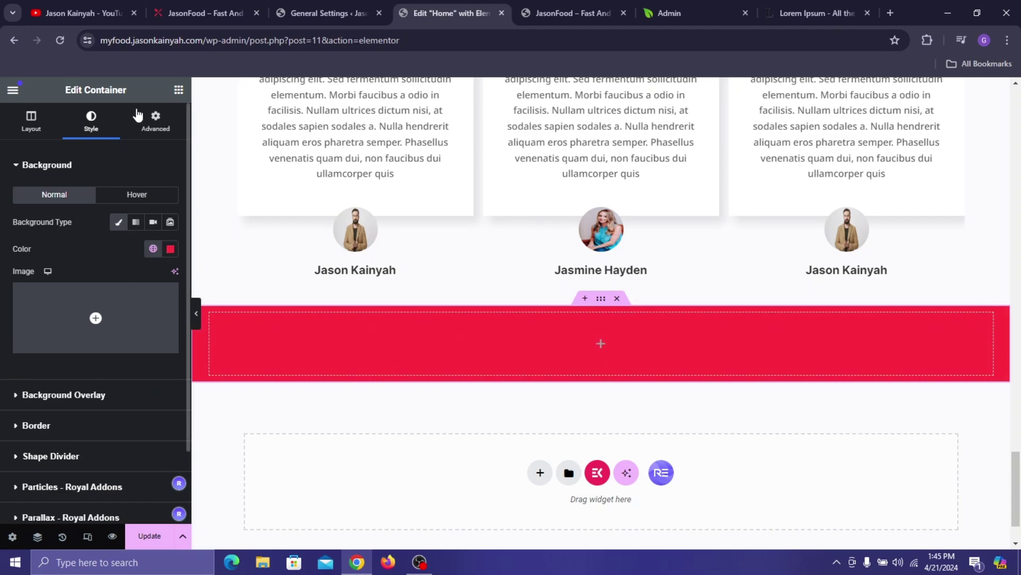
left_click(179, 90)
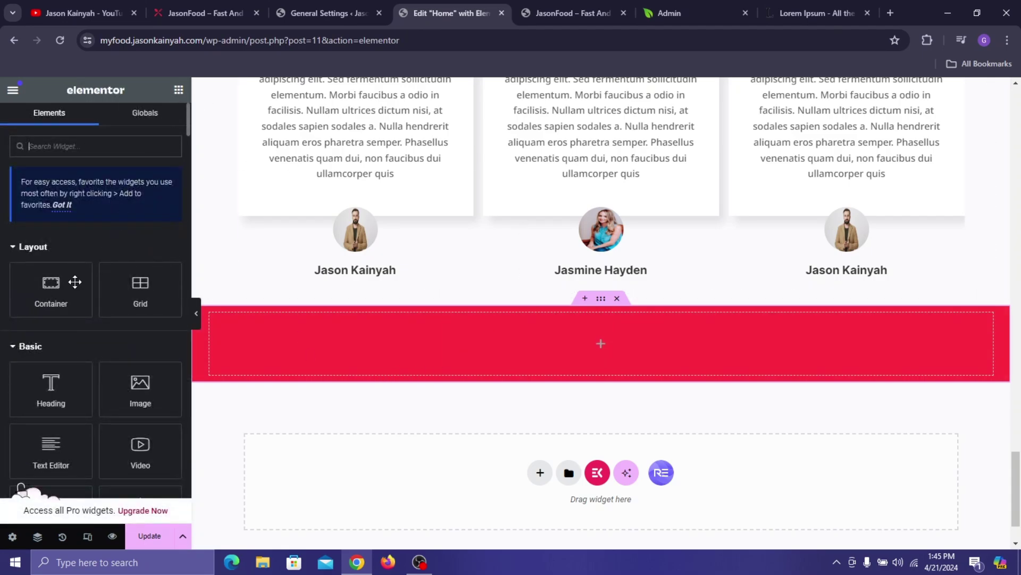
- Add a nested container, duplicate it into three columns, and widen the middle to about 56%
left_click_drag(51, 287, 216, 316)
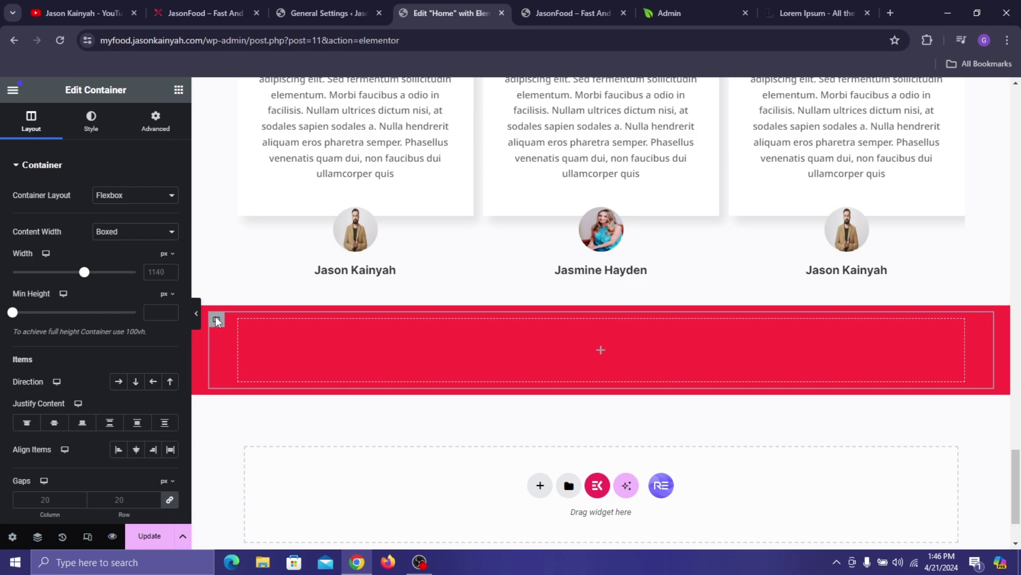
right_click(215, 316)
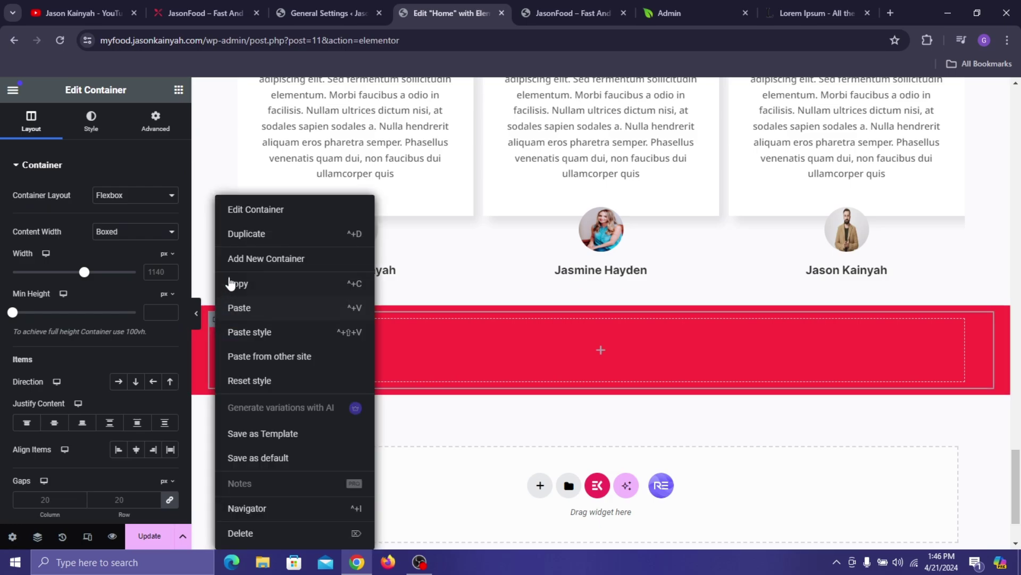
right_click(214, 325)
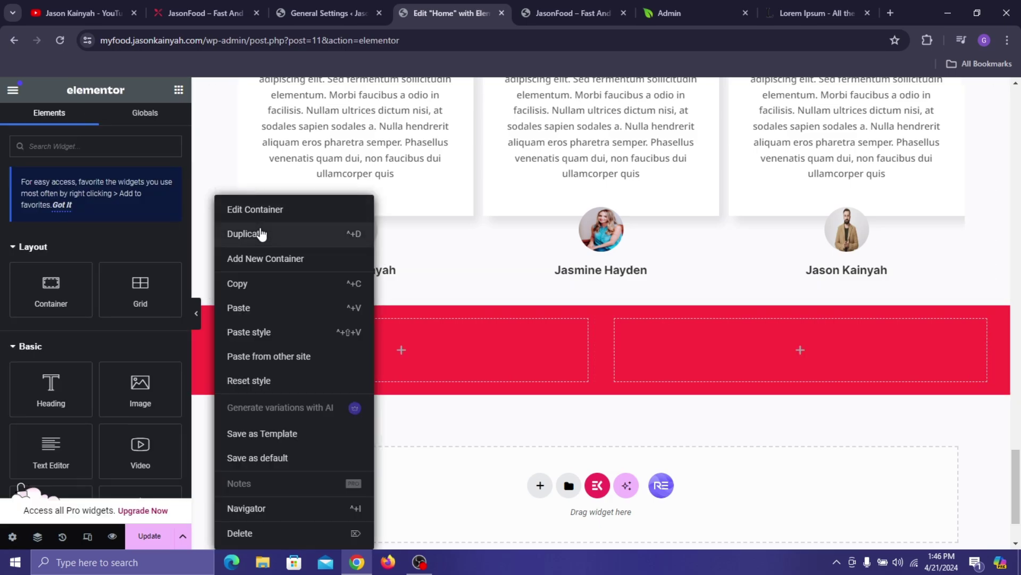
left_click(261, 233)
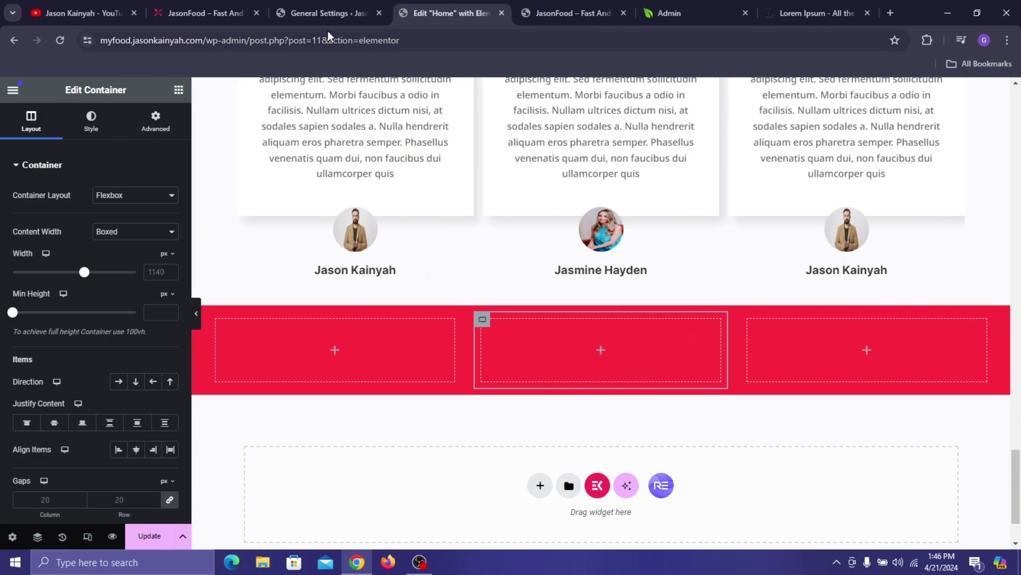
left_click(234, 6)
left_click(407, 4)
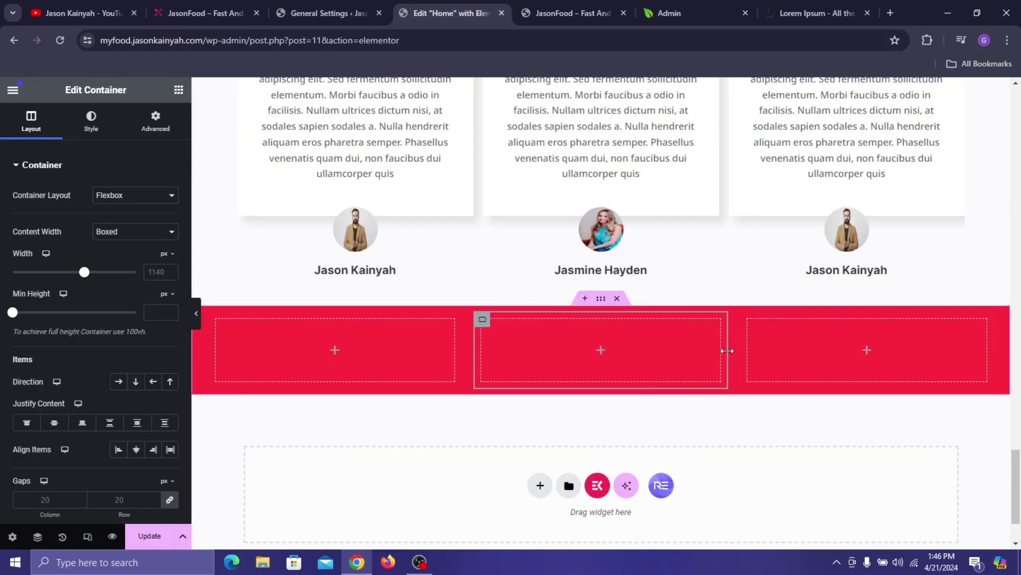
left_click_drag(727, 354, 939, 368)
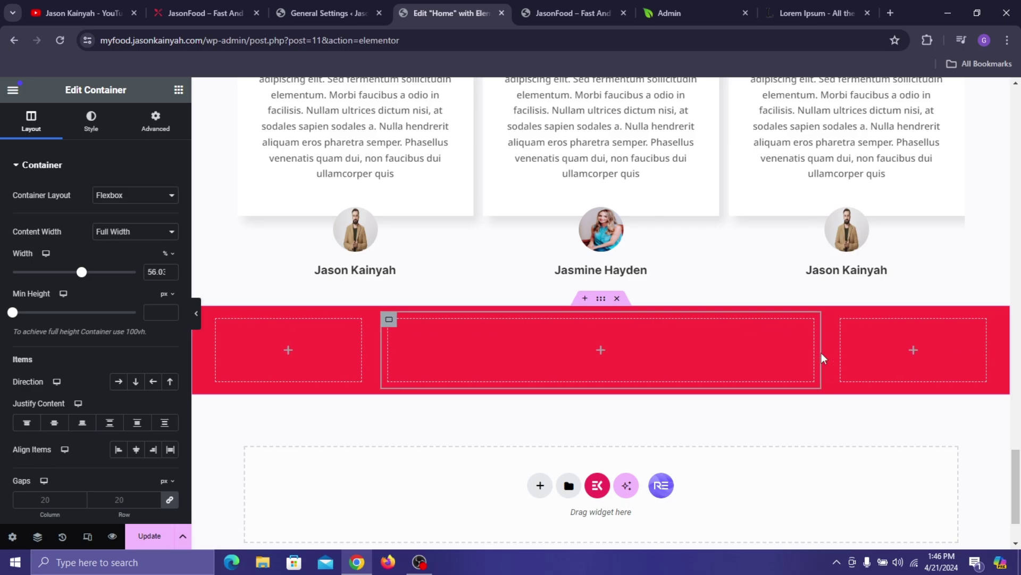
left_click_drag(821, 353, 842, 356)
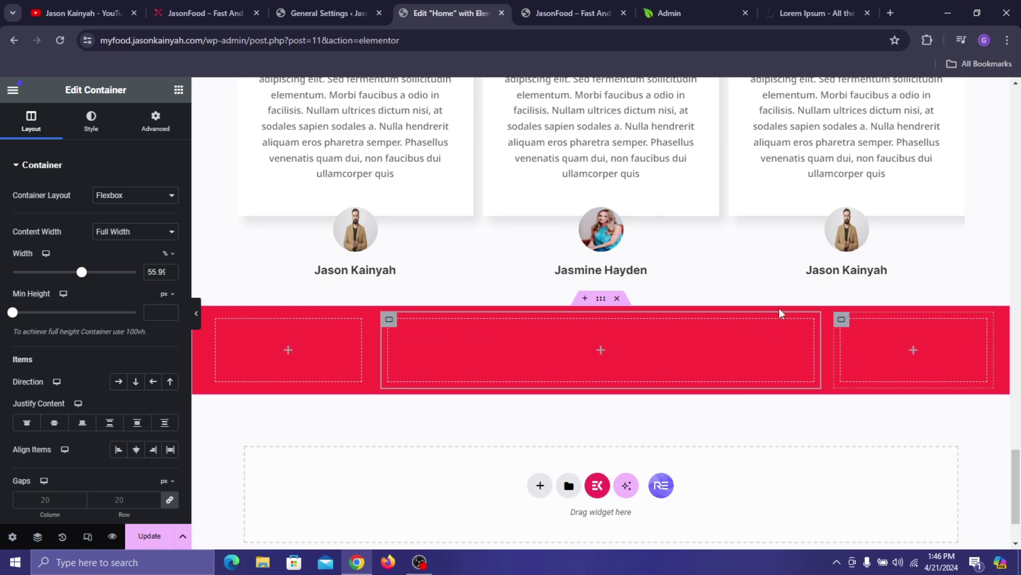
- Copy the hero's Table Reservation HTML widget and paste it into the red section's right column
scroll(330, 178, "up", 6)
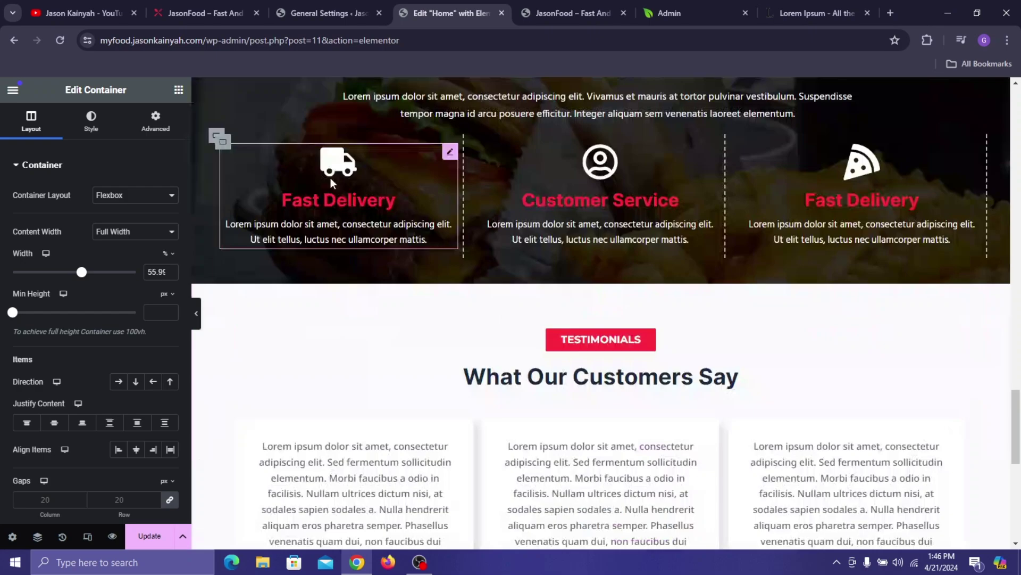
scroll(330, 178, "up", 20)
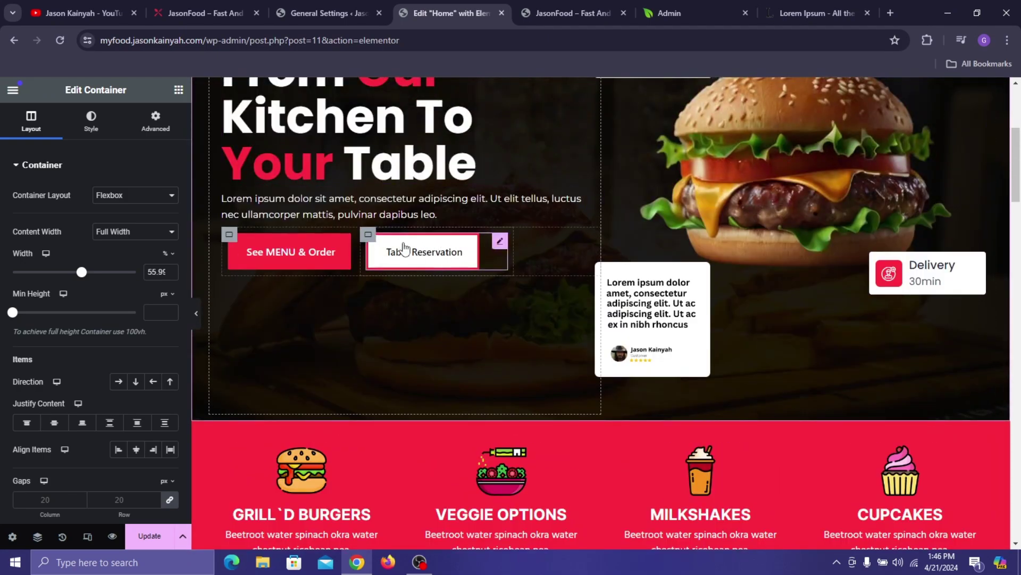
right_click(501, 242)
scroll(685, 318, "down", 20)
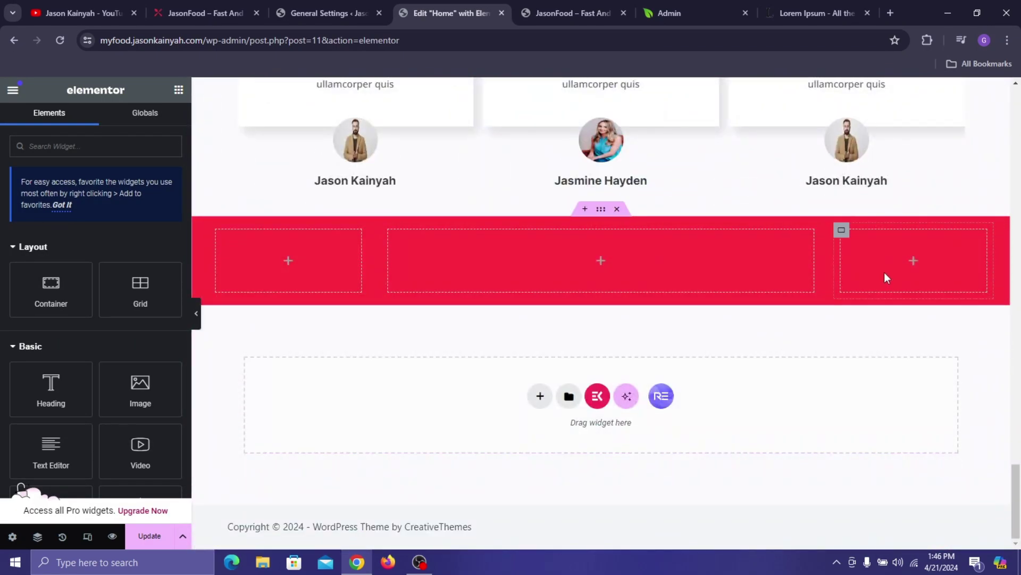
right_click(885, 277)
left_click(887, 308)
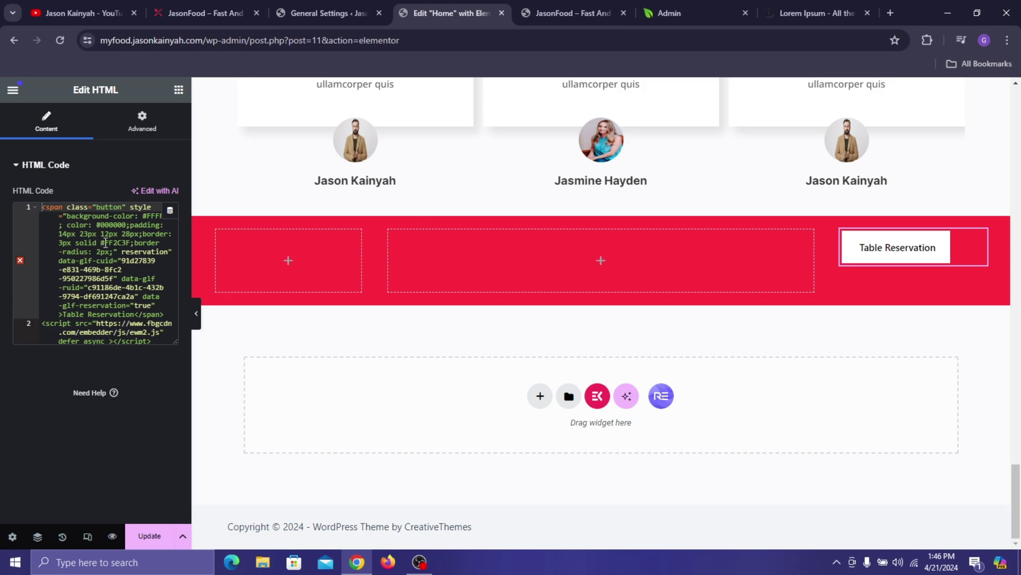
- Change the button's border colour in the HTML code to #FFFFFF
left_click(114, 244)
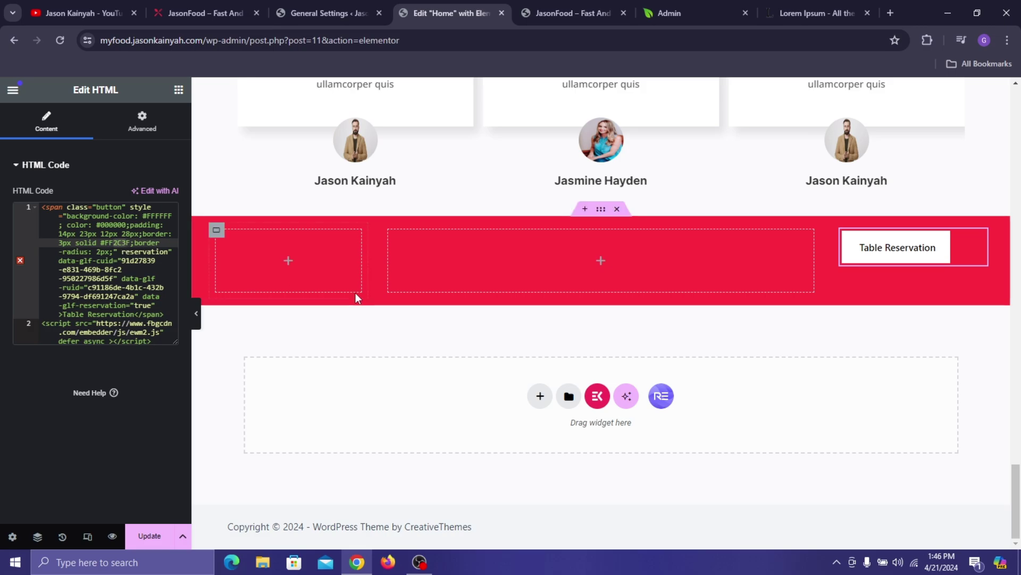
key("BackSpace")
key("BackSpace")
key("BackSpace")
type("FFF")
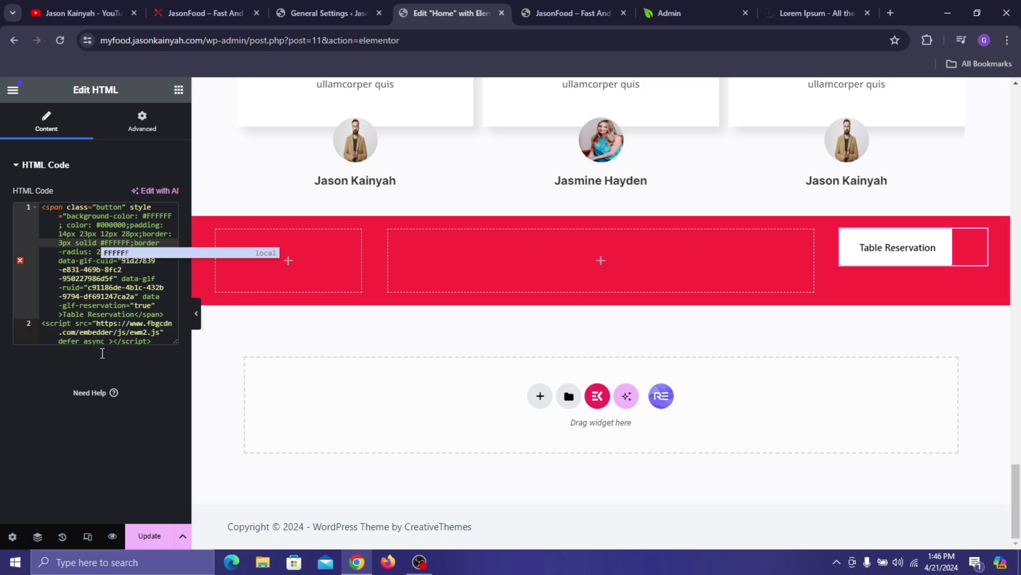
key("Escape")
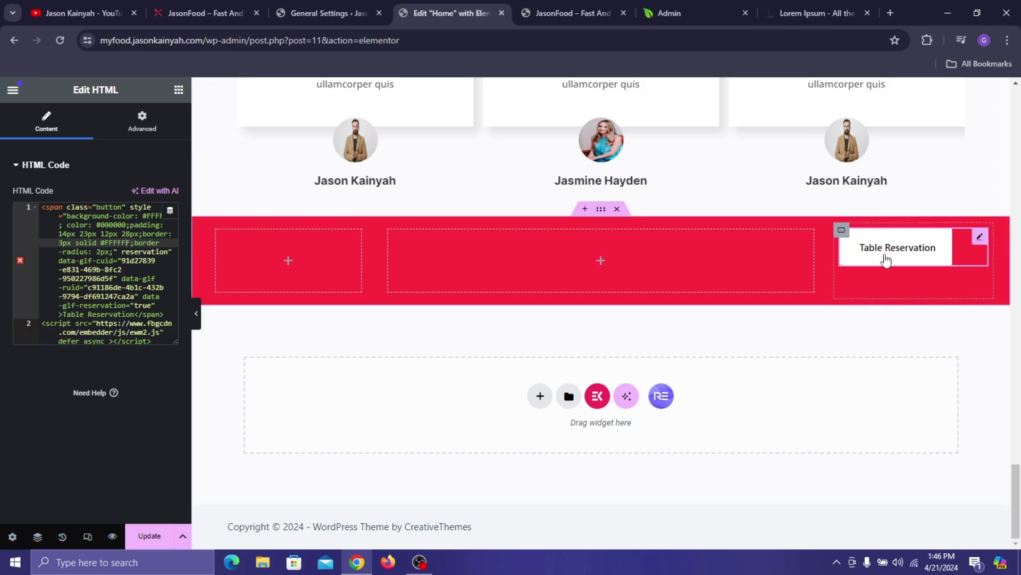
- Centre the button vertically in its right column with Justify Content Center
left_click(136, 126)
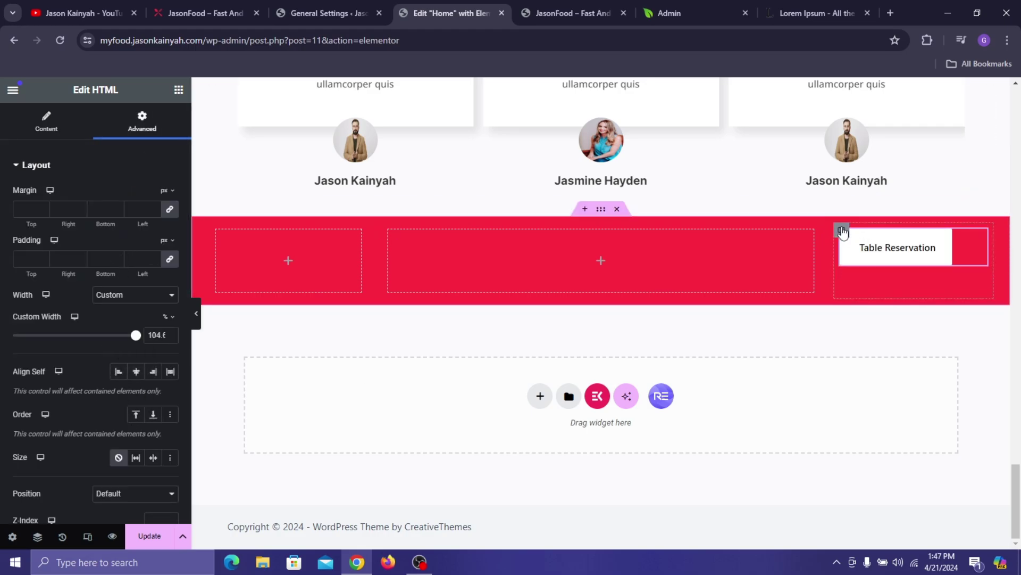
left_click(447, 426)
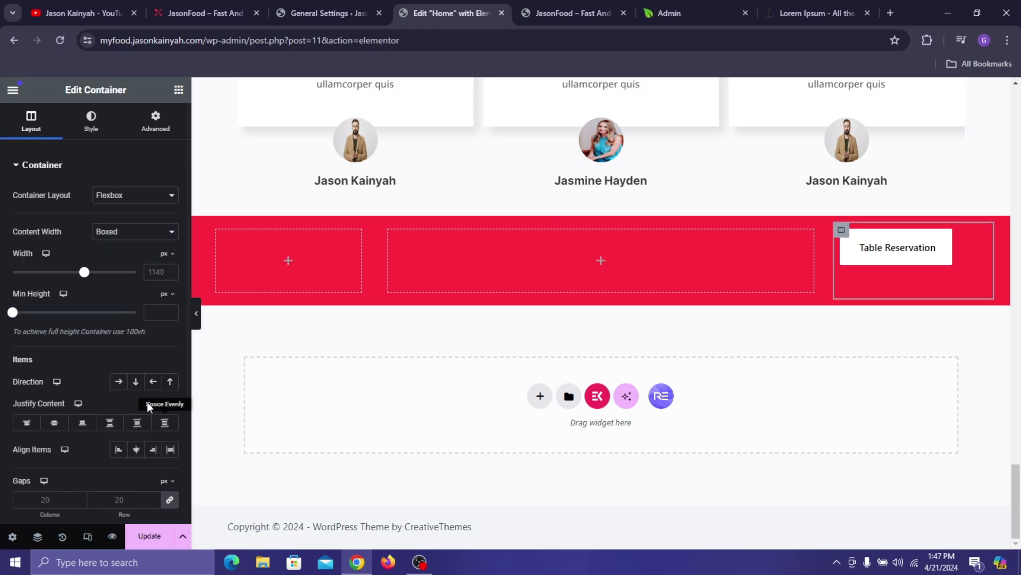
left_click(53, 422)
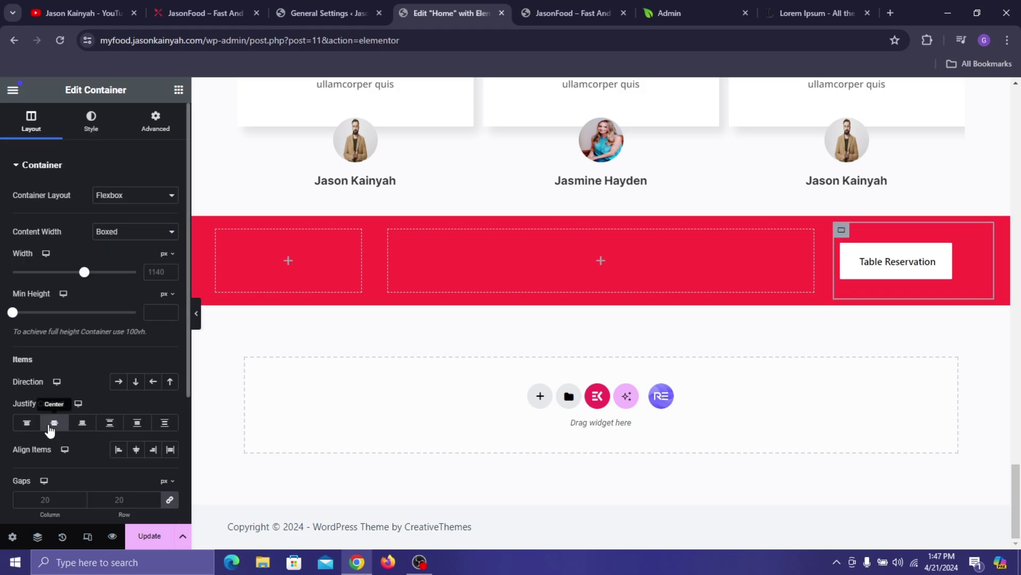
- Add a heading to the middle column with the reservation banner text copied from the live site
left_click(179, 90)
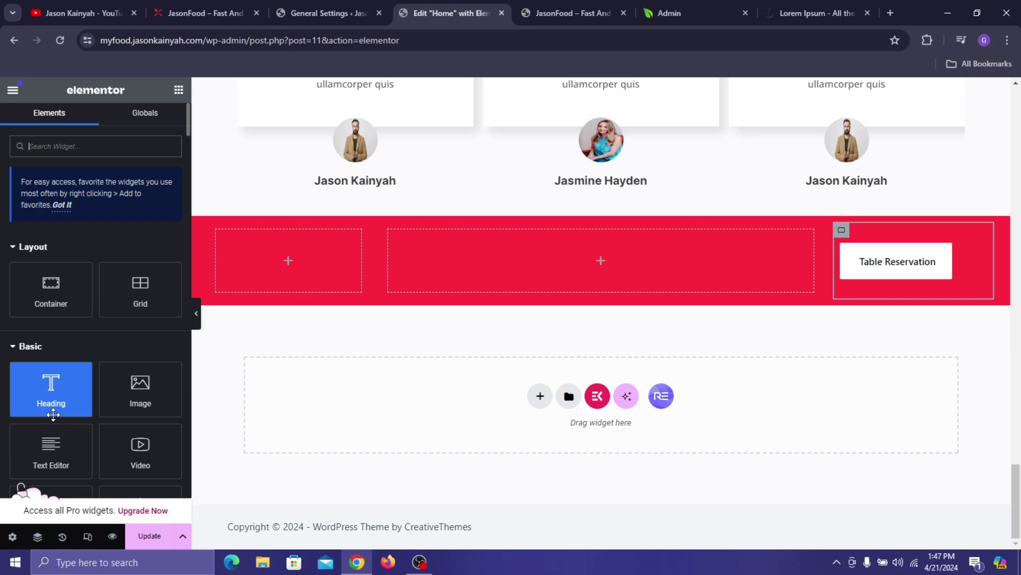
left_click_drag(51, 386, 458, 257)
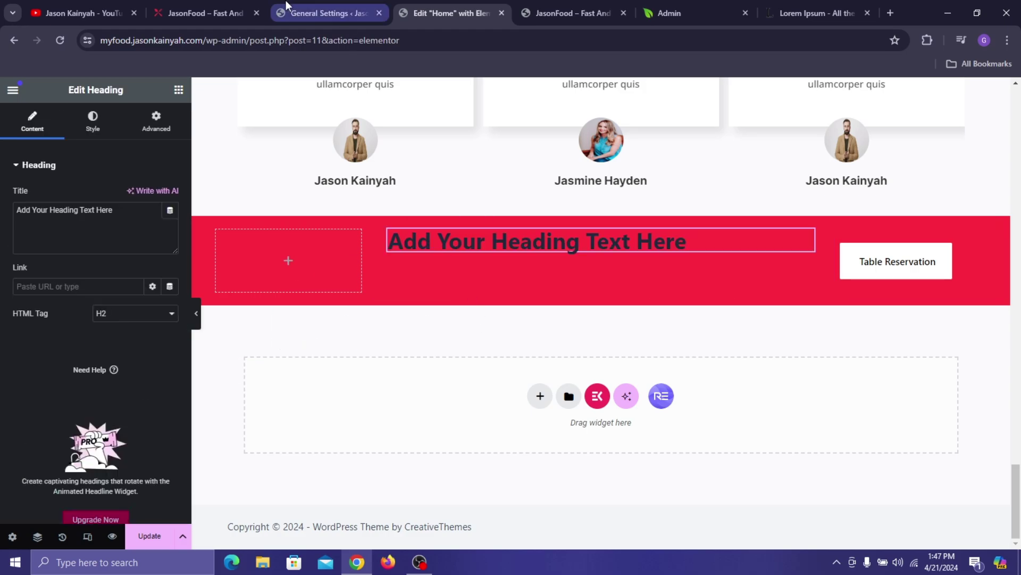
left_click(231, 7)
triple_click(334, 246)
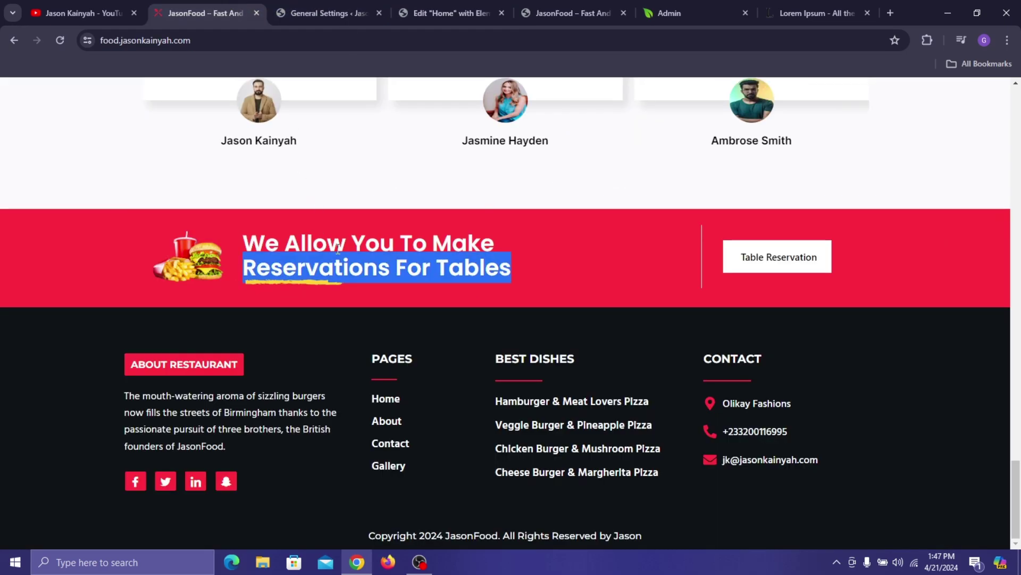
left_click_drag(237, 221, 536, 277)
key("ctrl+c")
left_click(430, 4)
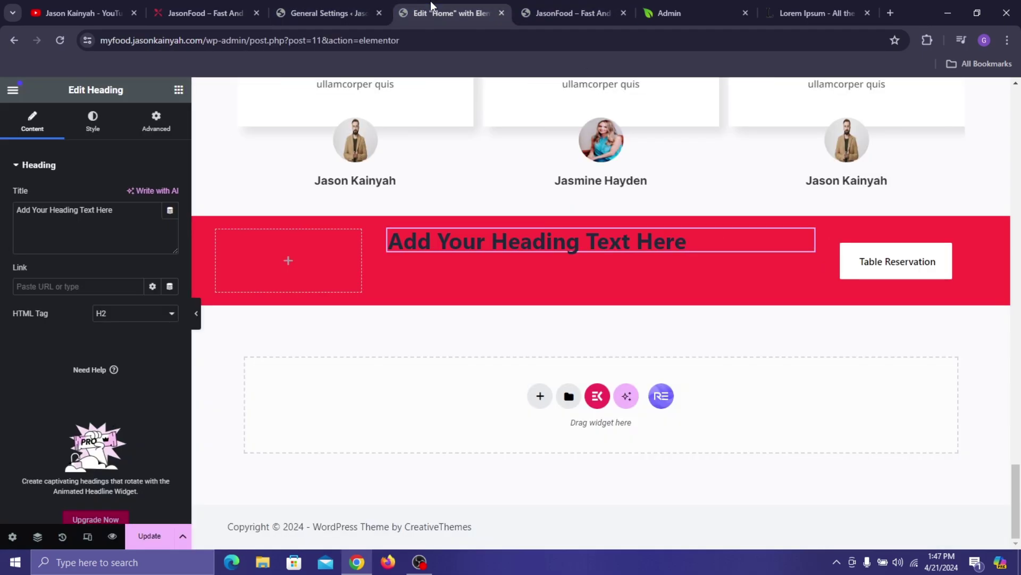
left_click(122, 209)
key("ctrl+a")
key("ctrl+v")
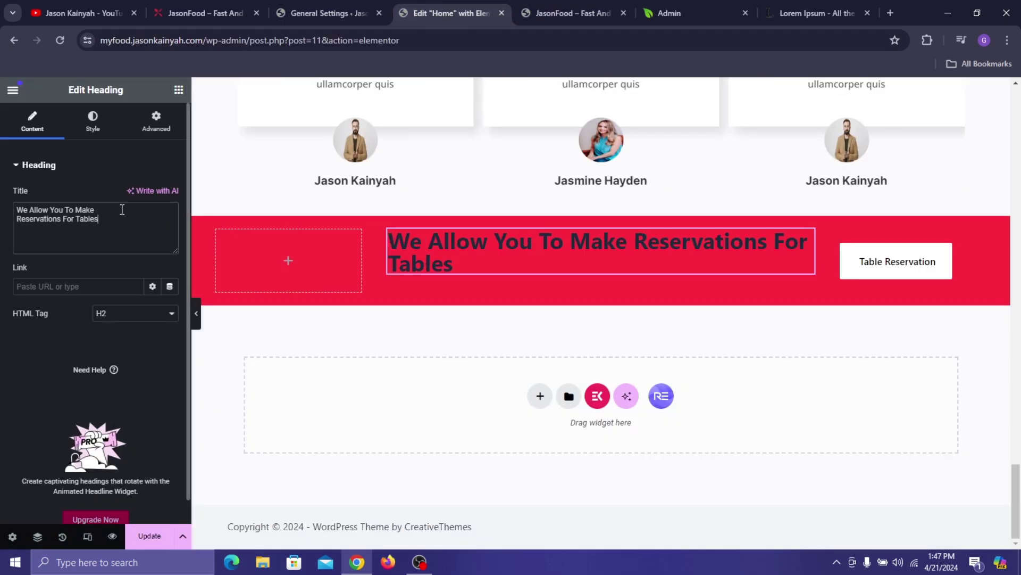
- Break the heading after 'We Allow You To Make' with a <br> tag
left_click(199, 3)
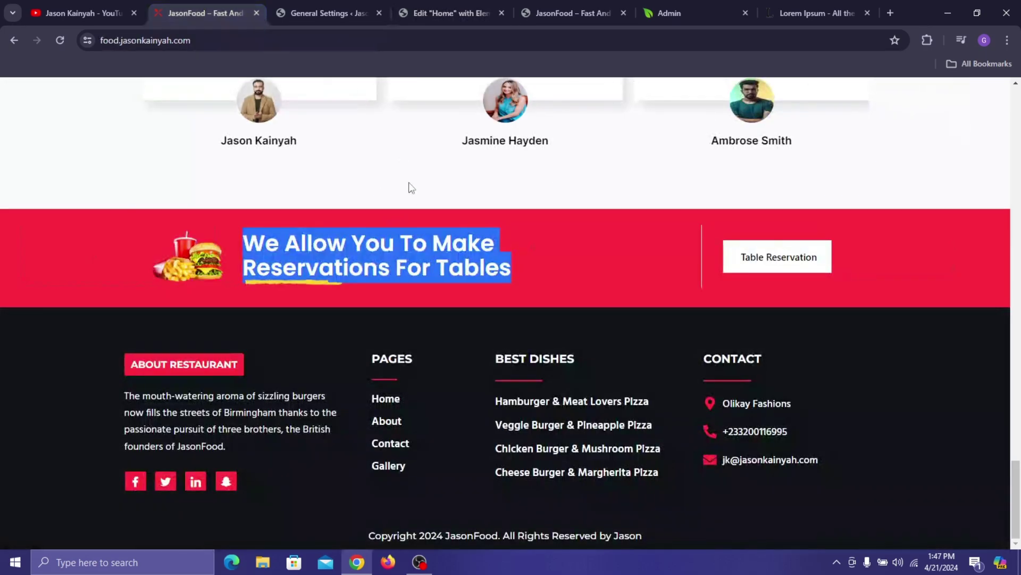
left_click(492, 244)
left_click(452, 13)
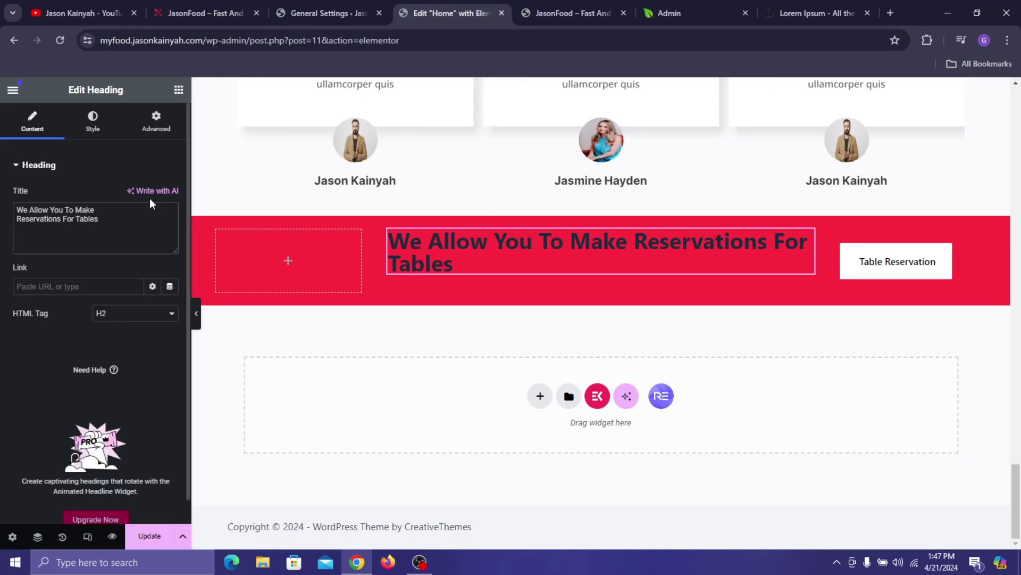
left_click(128, 209)
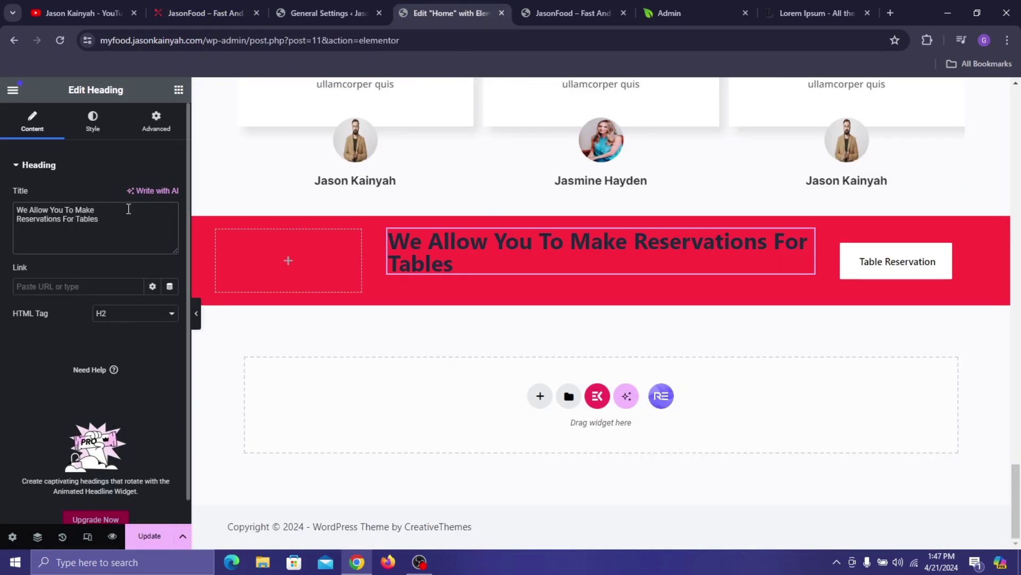
type("<b")
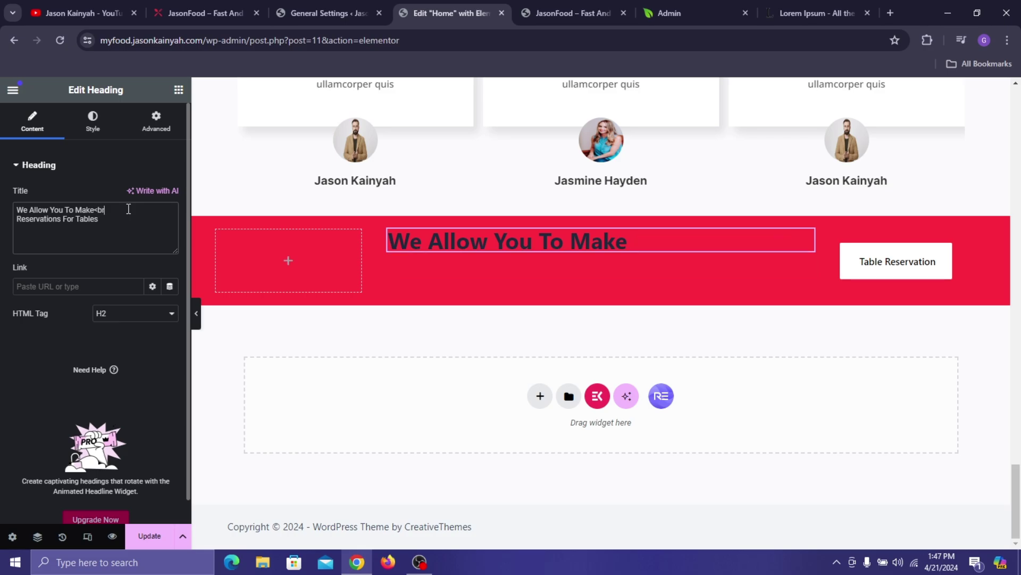
type("r>")
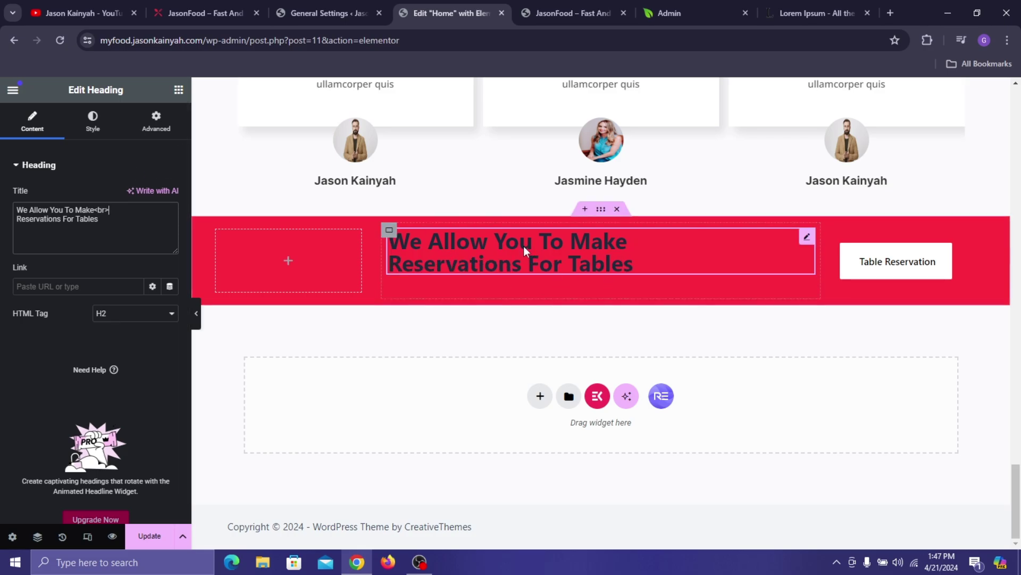
- Paste the Why Choose Us? heading's style onto the banner heading and left-align it
scroll(524, 246, "up", 9)
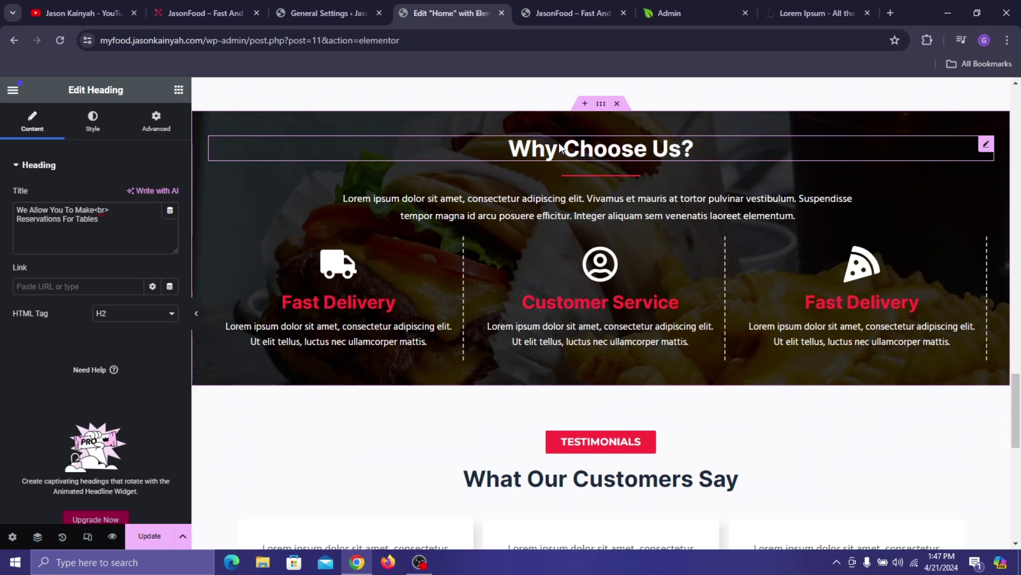
right_click(560, 146)
left_click(603, 206)
scroll(603, 239, "down", 9)
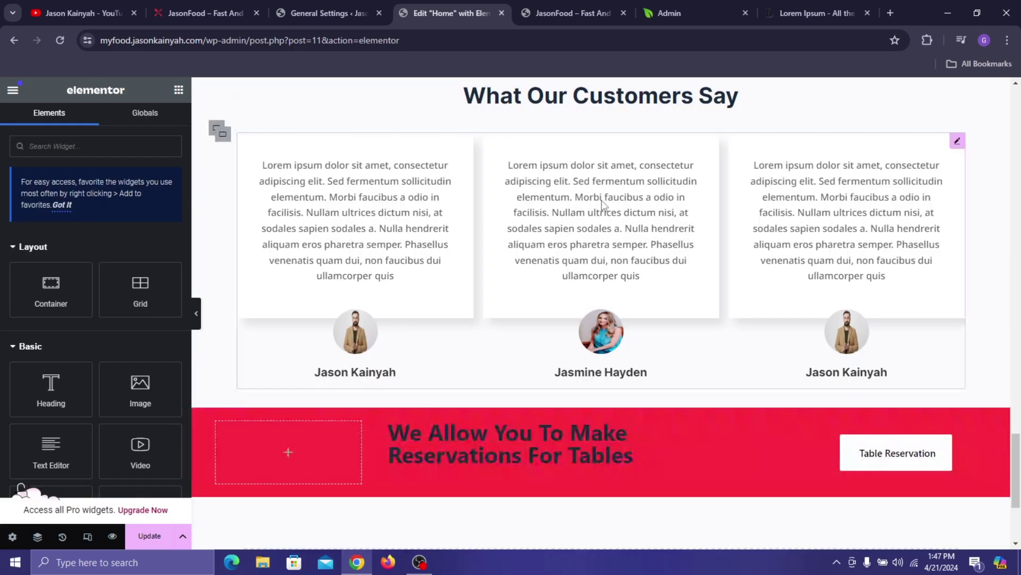
right_click(569, 250)
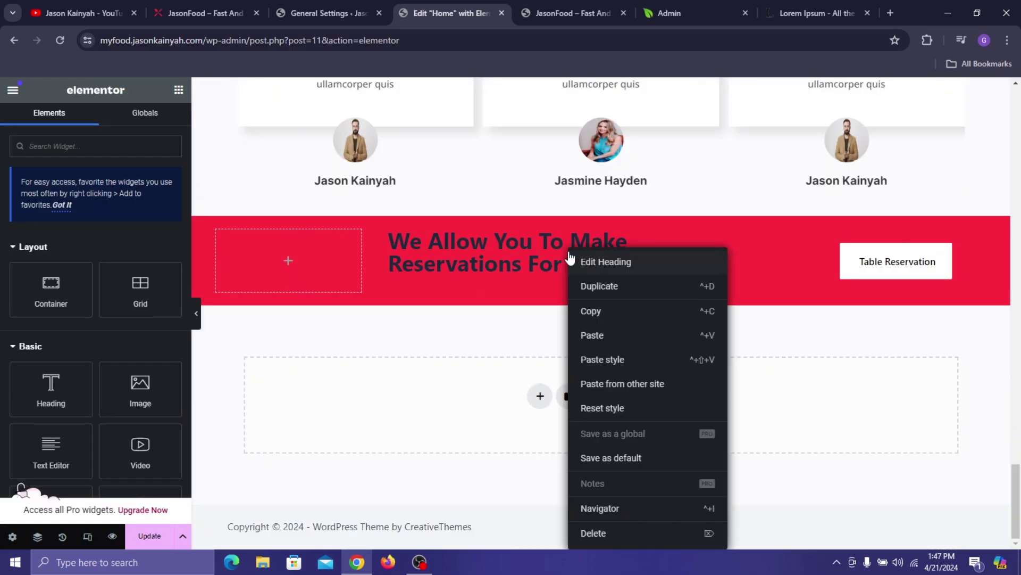
left_click(609, 359)
left_click(489, 236)
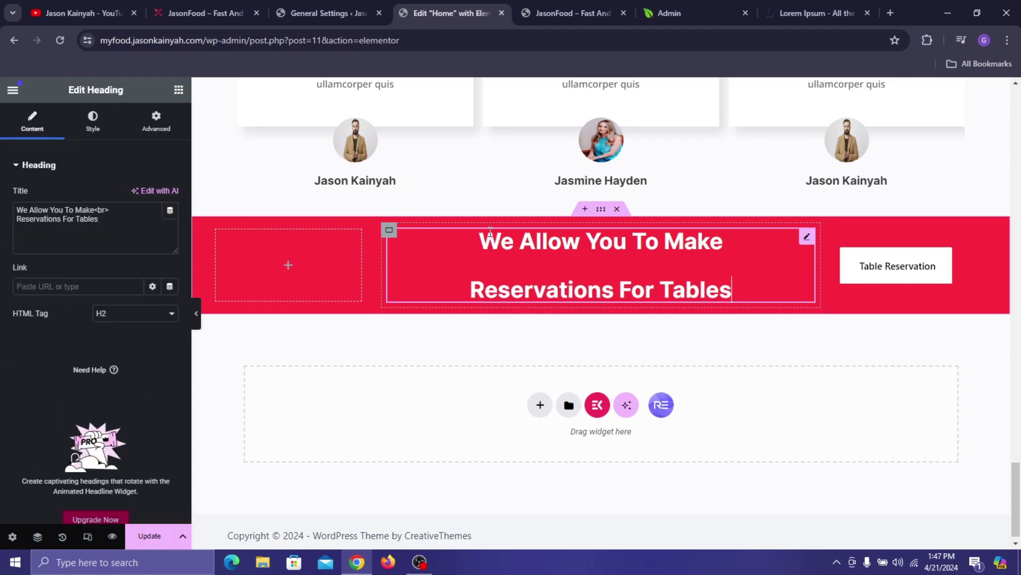
left_click(88, 128)
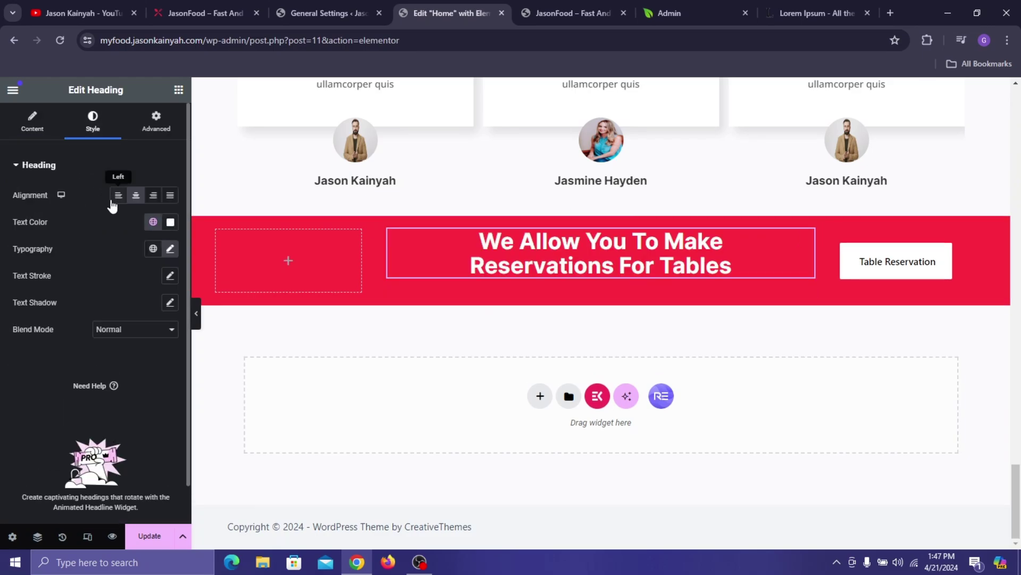
left_click(114, 198)
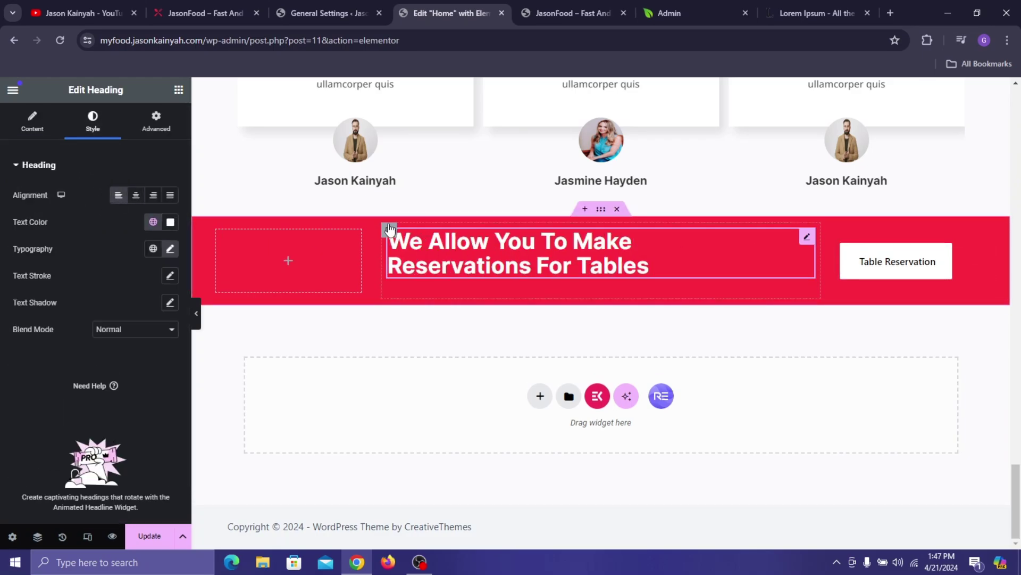
- Add an Image widget under the heading showing the yellow line.png
left_click(178, 89)
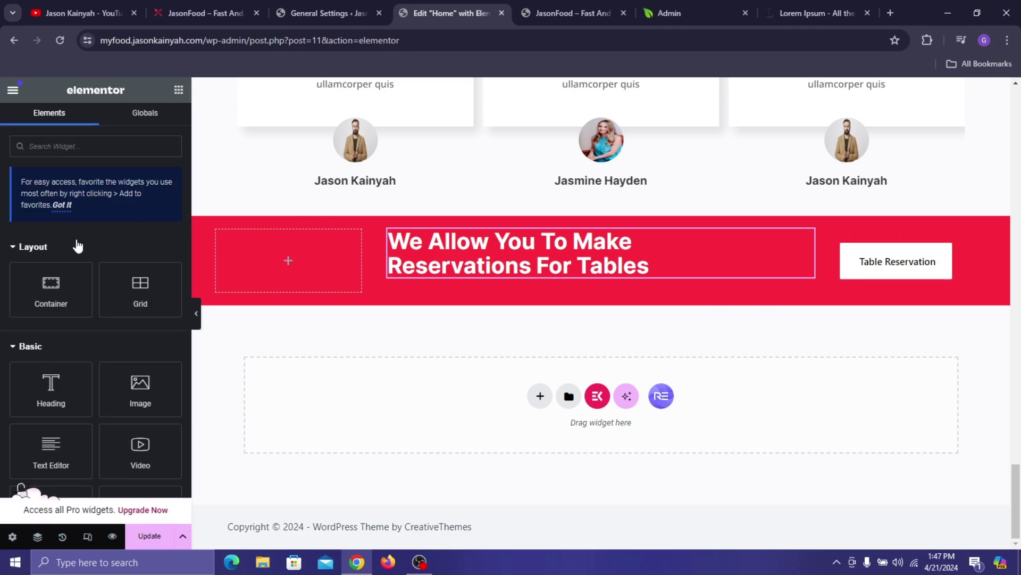
left_click_drag(147, 393, 475, 269)
left_click(63, 233)
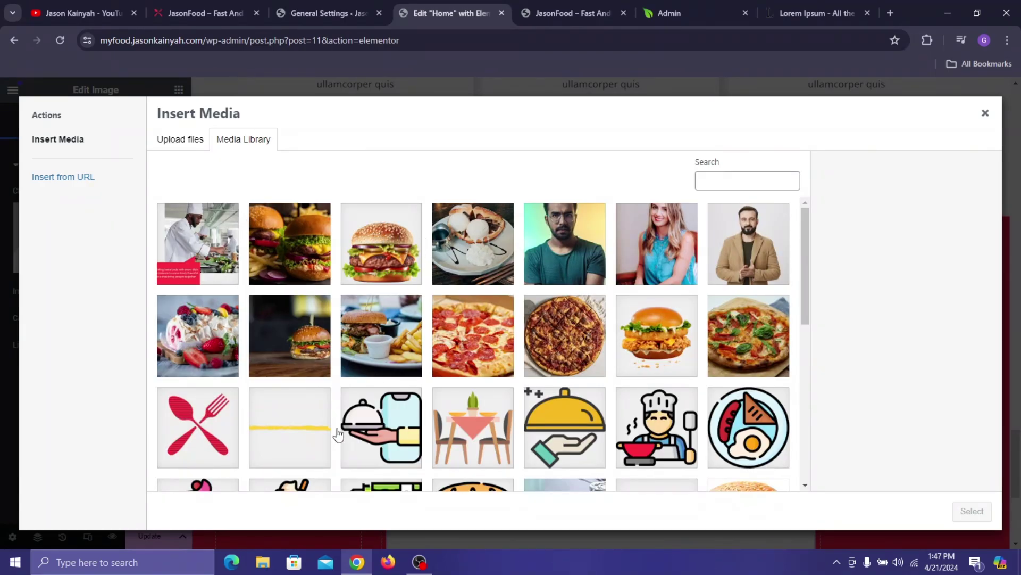
left_click(291, 434)
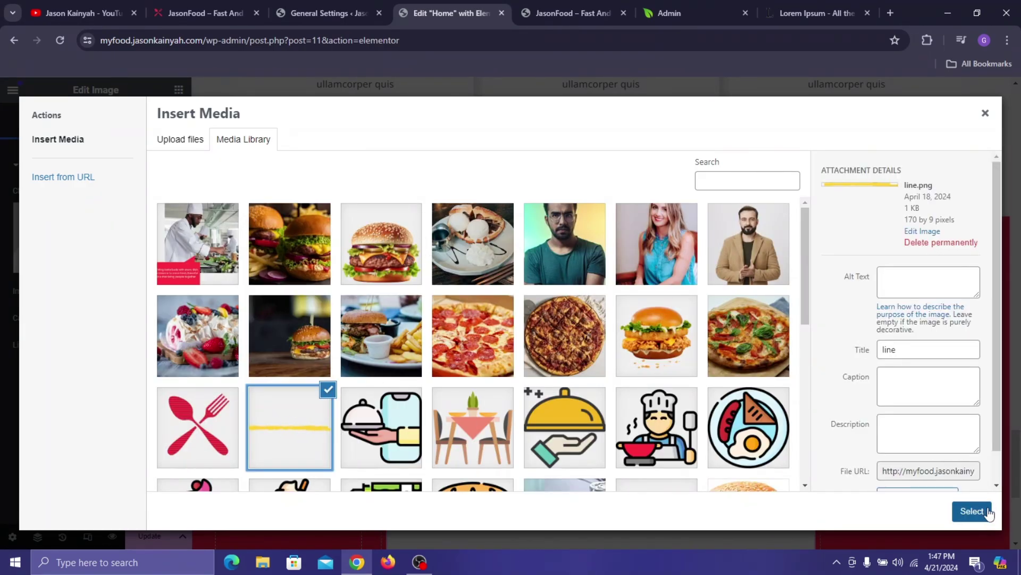
left_click(972, 510)
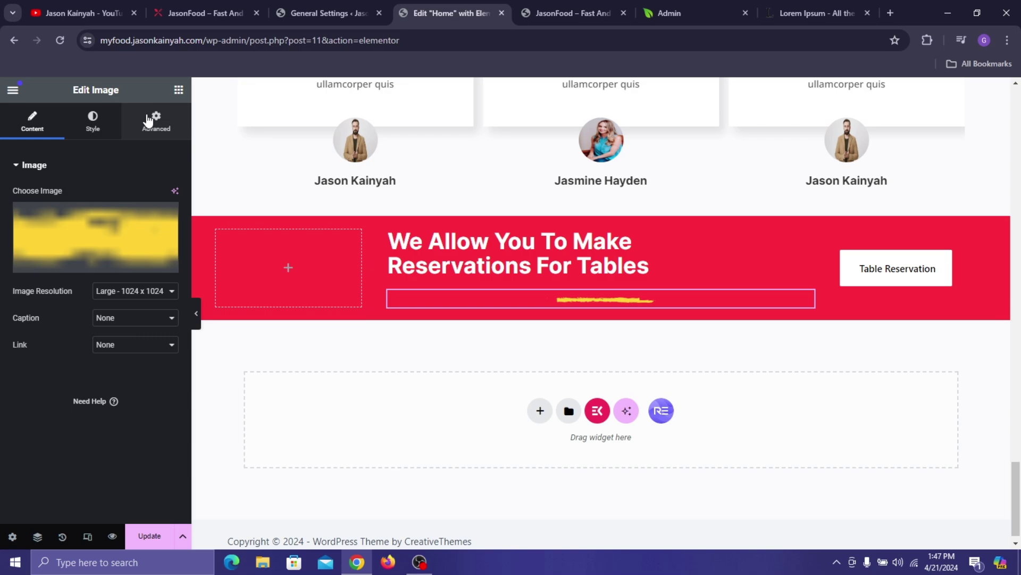
- Position the line Absolute beneath 'Reservations' and add an Image widget to the left column
left_click(148, 121)
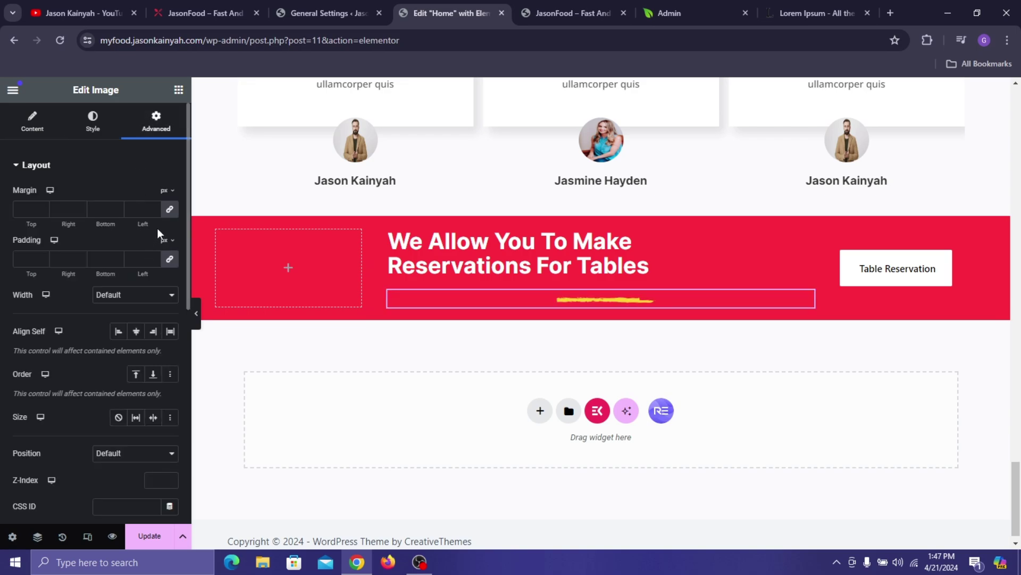
left_click(141, 454)
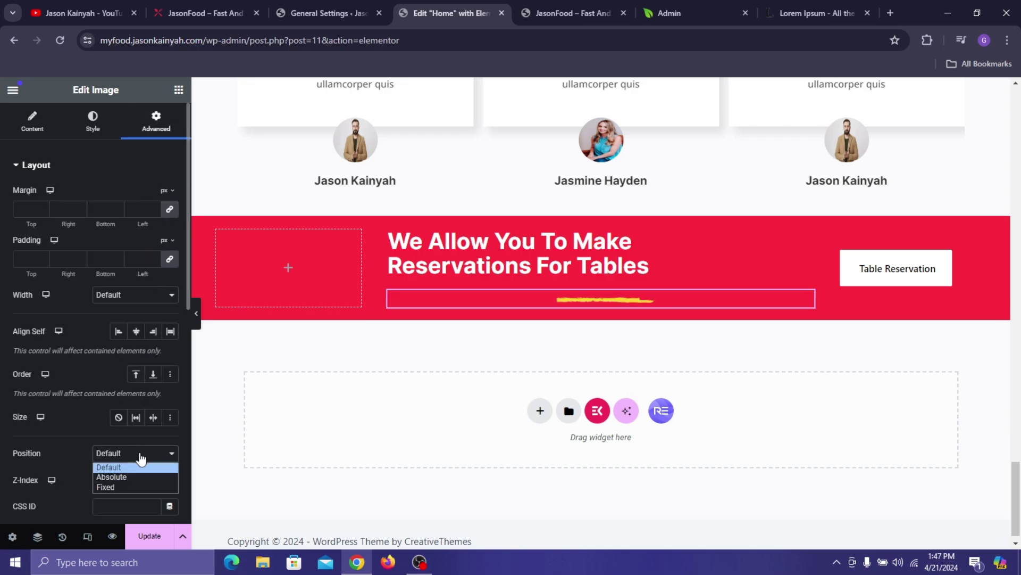
left_click(137, 475)
left_click_drag(431, 237, 427, 282)
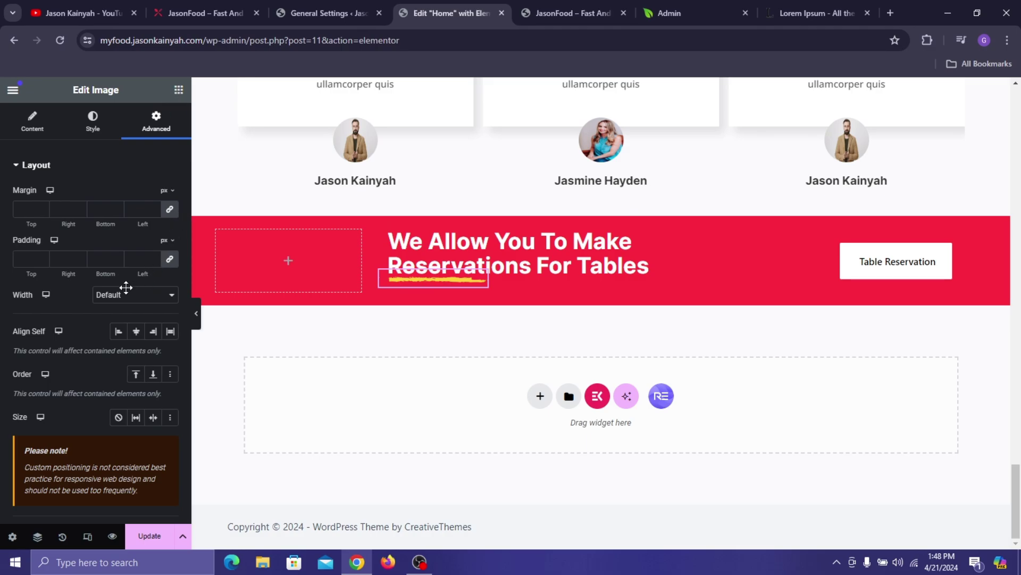
left_click_drag(149, 394, 298, 258)
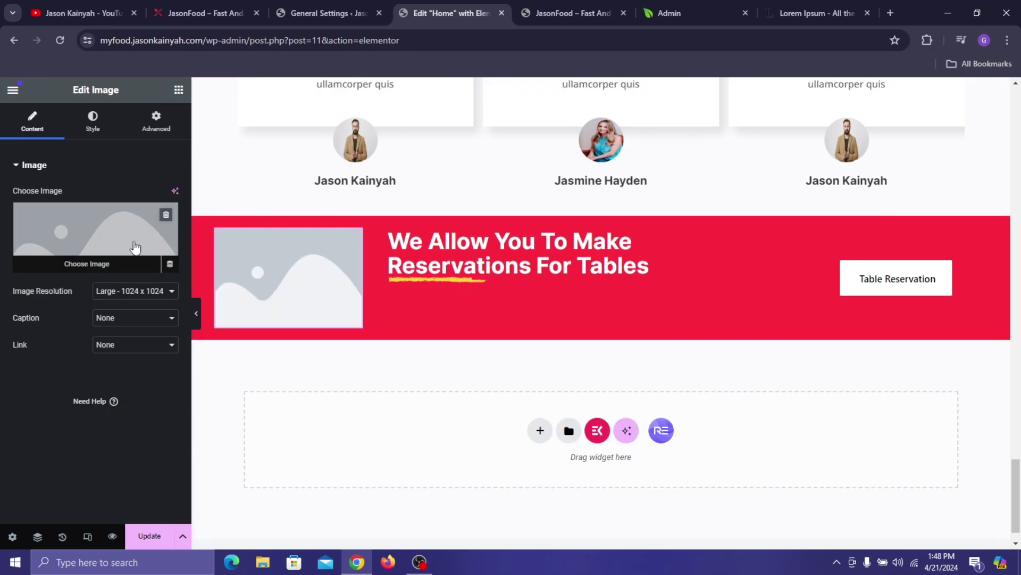
- Put the burger, fries and drink photo in the banner's left image and set its width to 58%
left_click(134, 246)
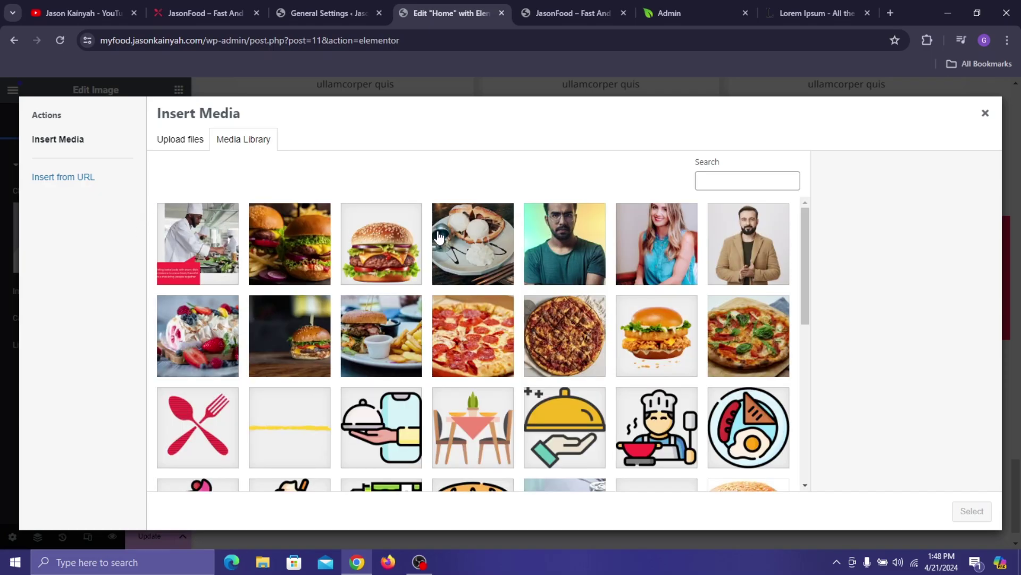
scroll(678, 285, "down", 3)
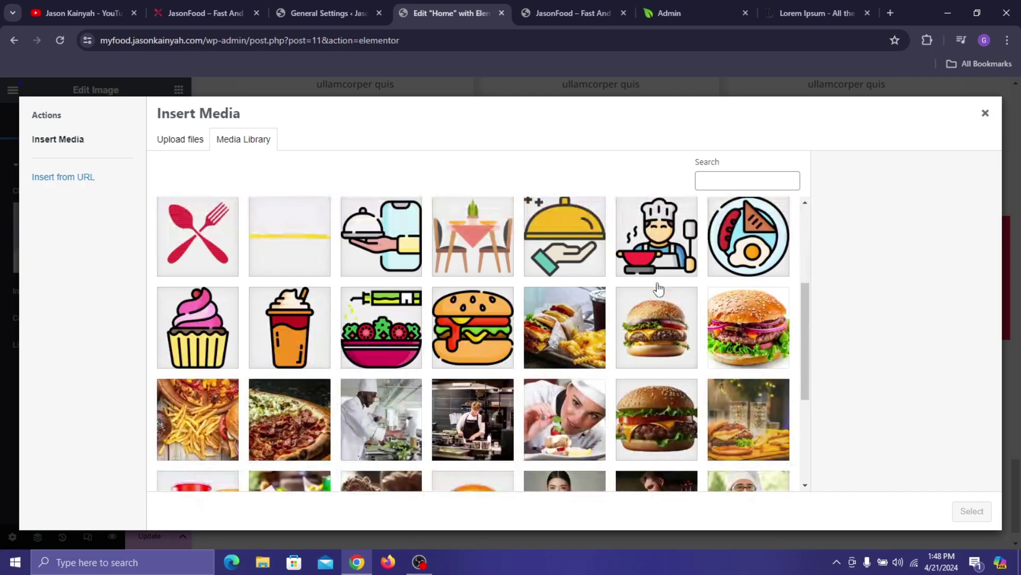
scroll(648, 304, "down", 2)
scroll(556, 333, "down", 2)
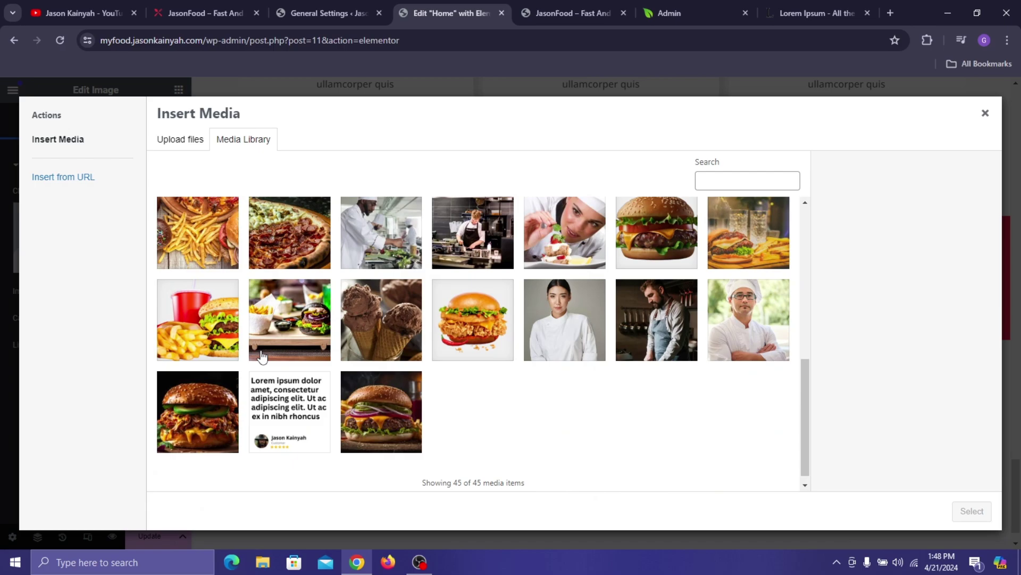
left_click(203, 333)
left_click(971, 511)
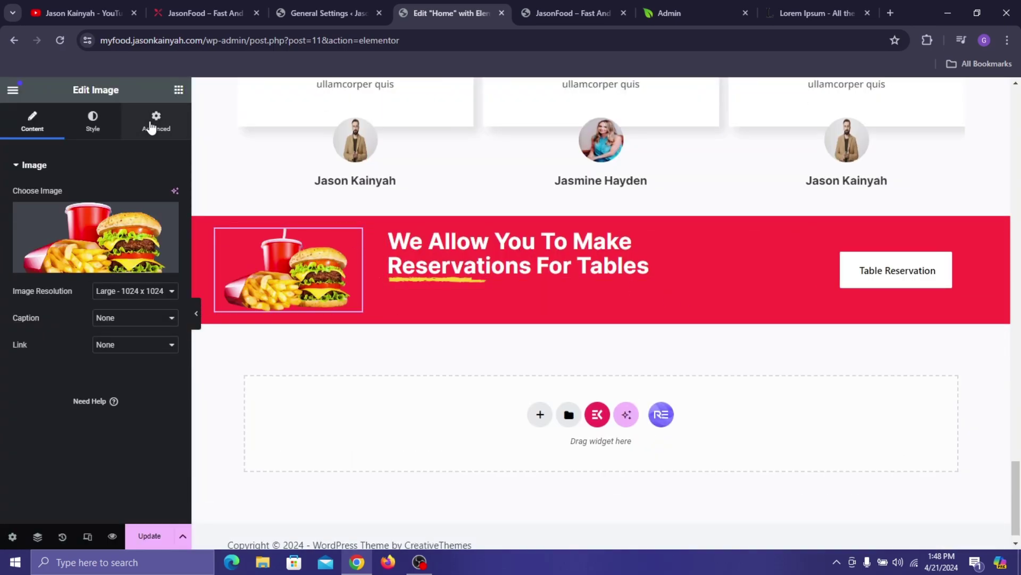
left_click(92, 121)
left_click_drag(13, 235, 89, 326)
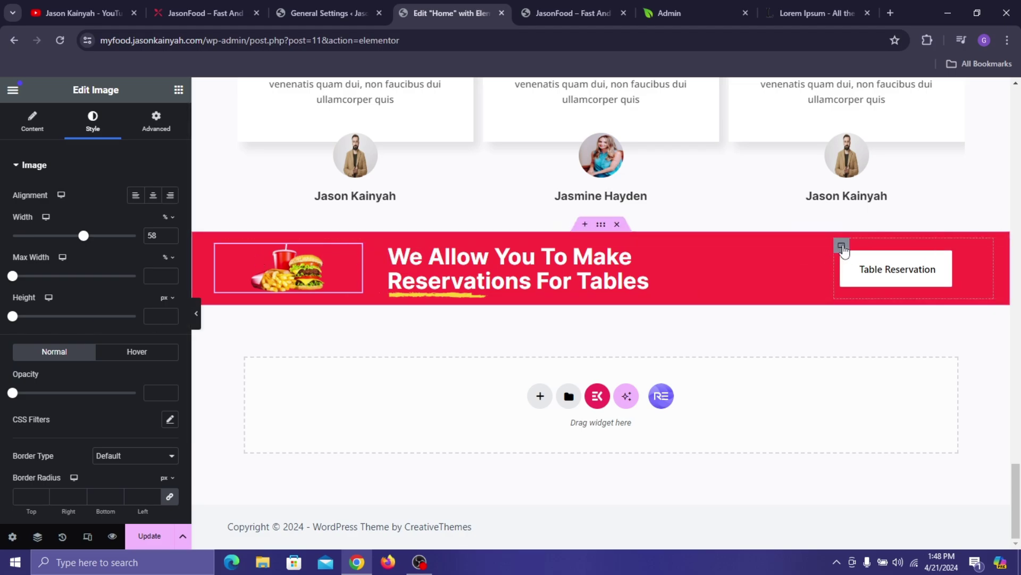
- Select the Table Reservation column and compare the banner with the live site
left_click(842, 247)
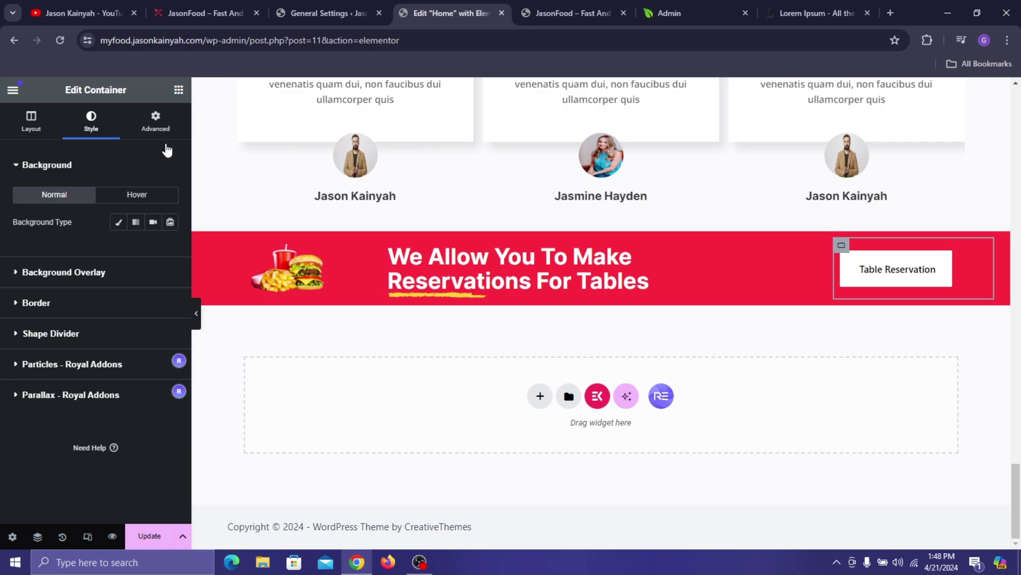
left_click(206, 13)
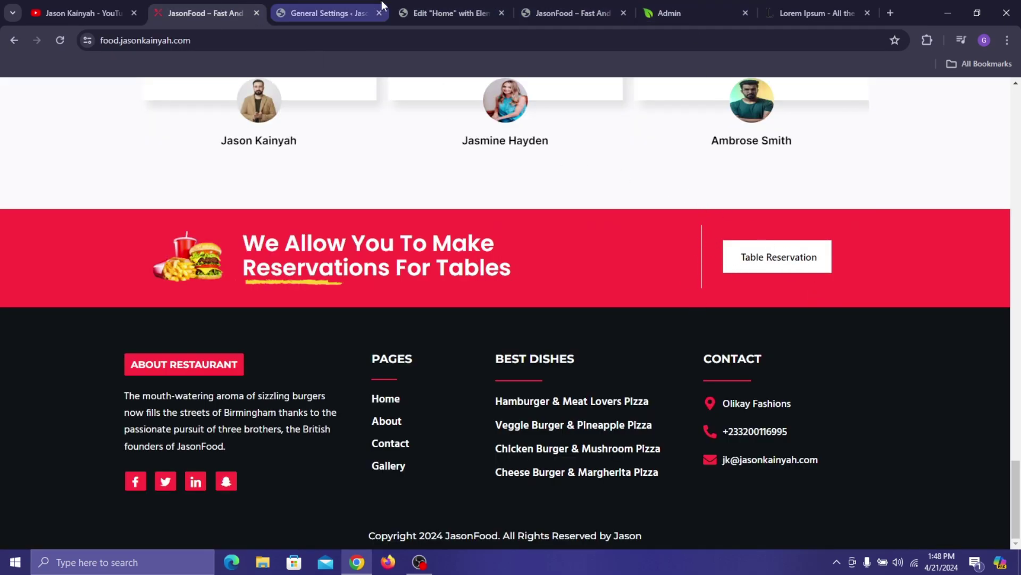
left_click(324, 13)
left_click(458, 13)
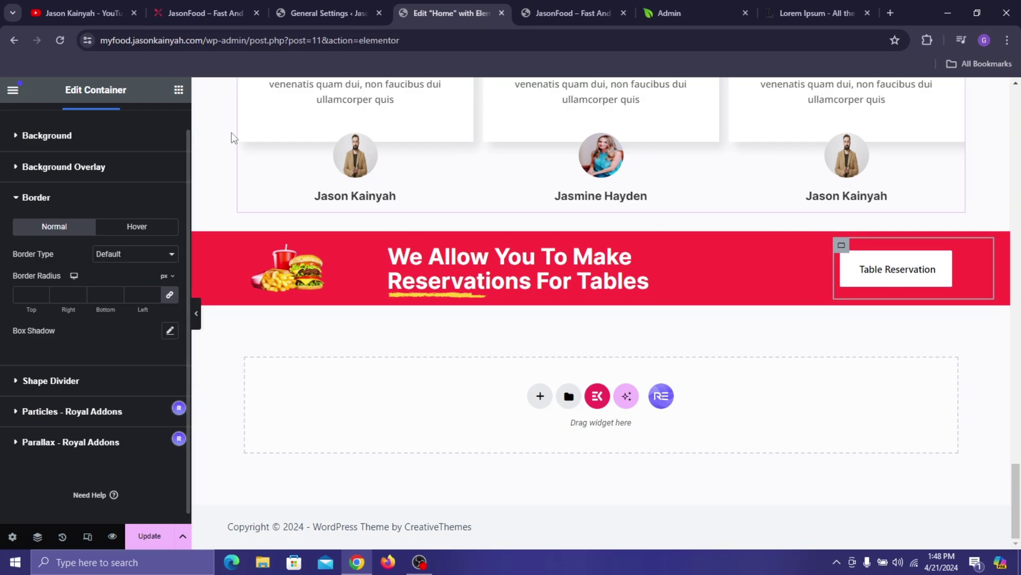
- Give the column a solid 1 px white (#FFFFFF) left border and preview it
left_click(144, 255)
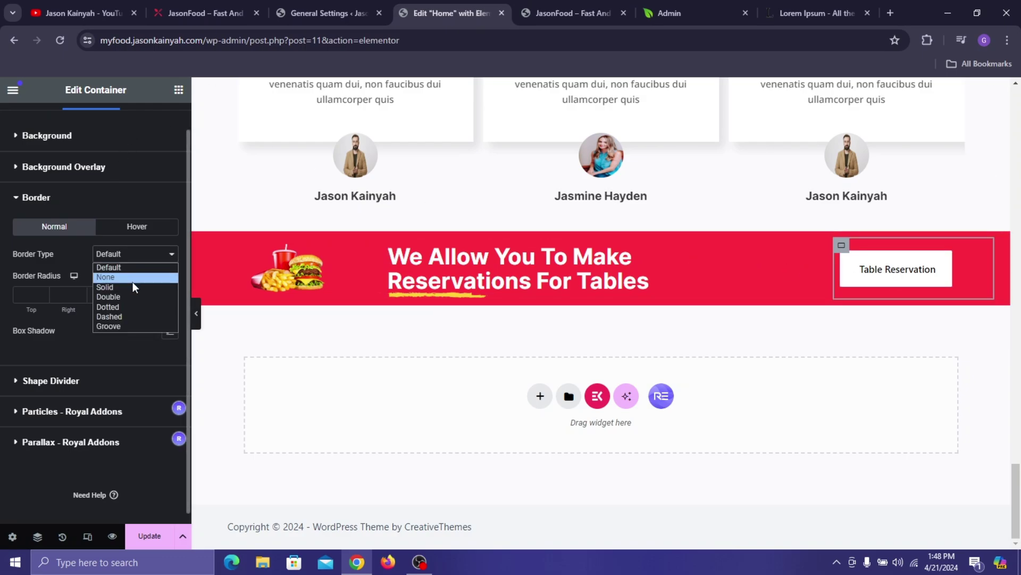
left_click(132, 282)
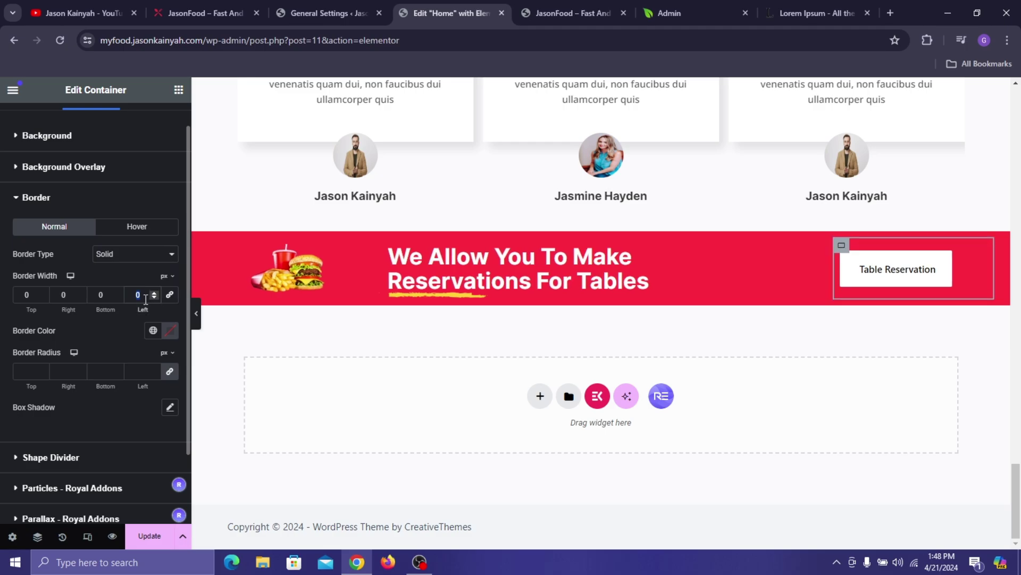
type("1")
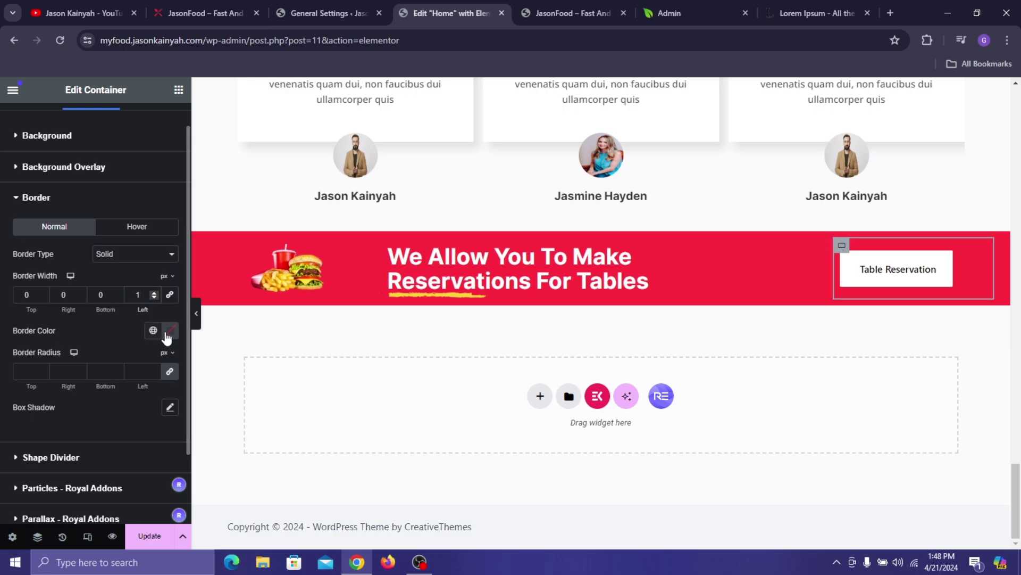
left_click(167, 335)
left_click_drag(128, 405, 60, 333)
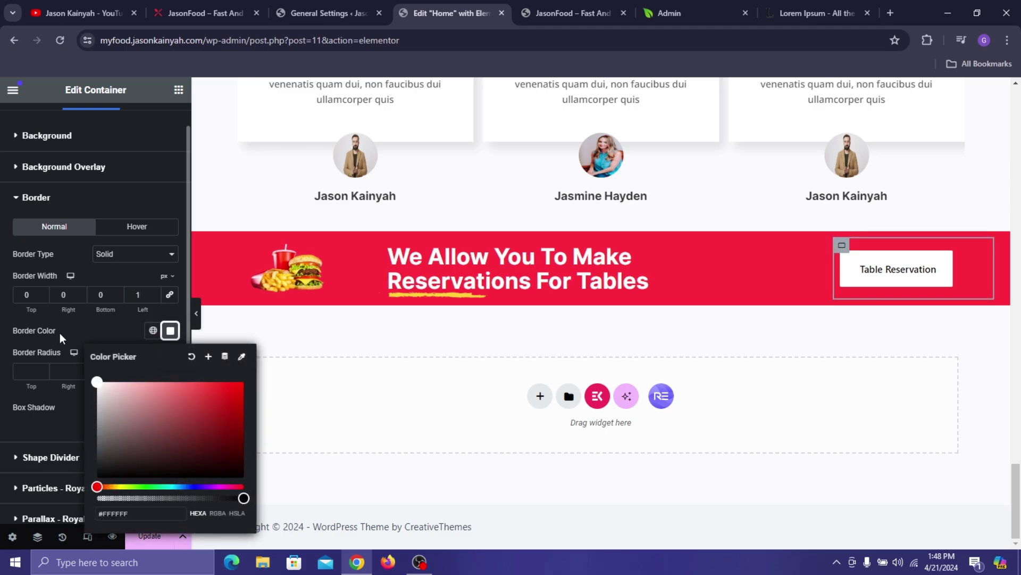
left_click(101, 328)
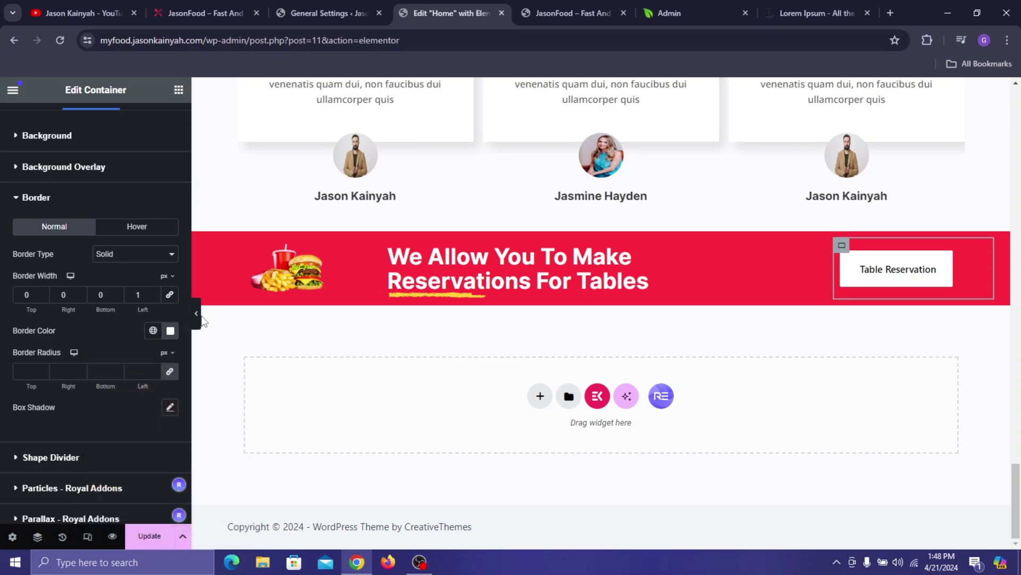
left_click(196, 314)
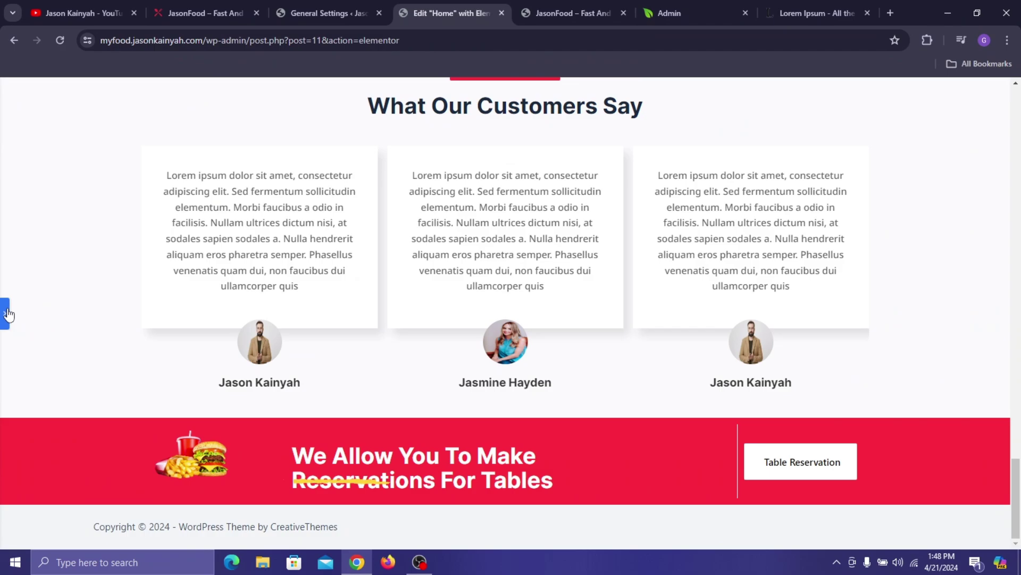
left_click(8, 311)
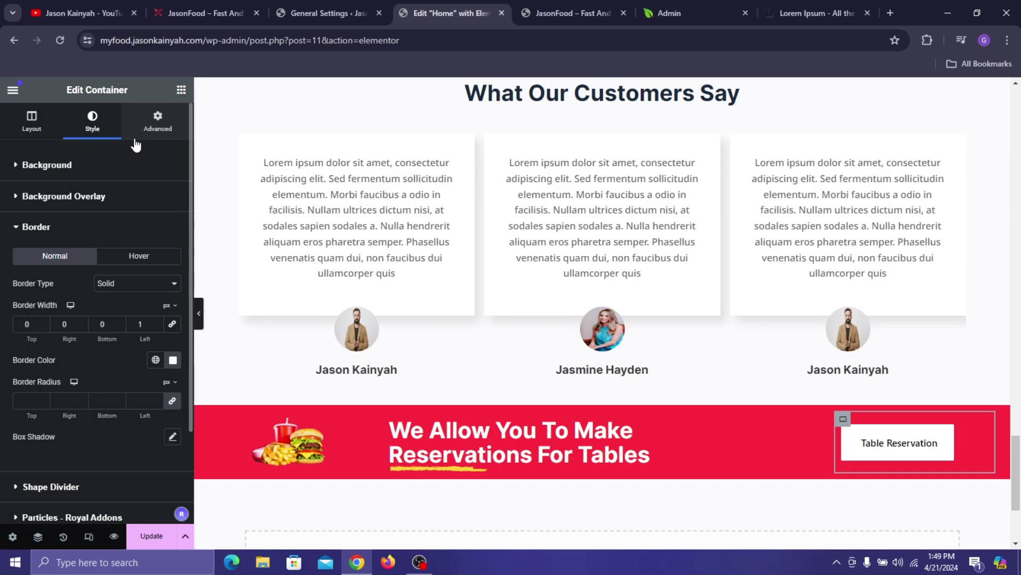
- Raise the Table Reservation column's left padding to 13 px, save, and narrow the burger image slightly
left_click(139, 130)
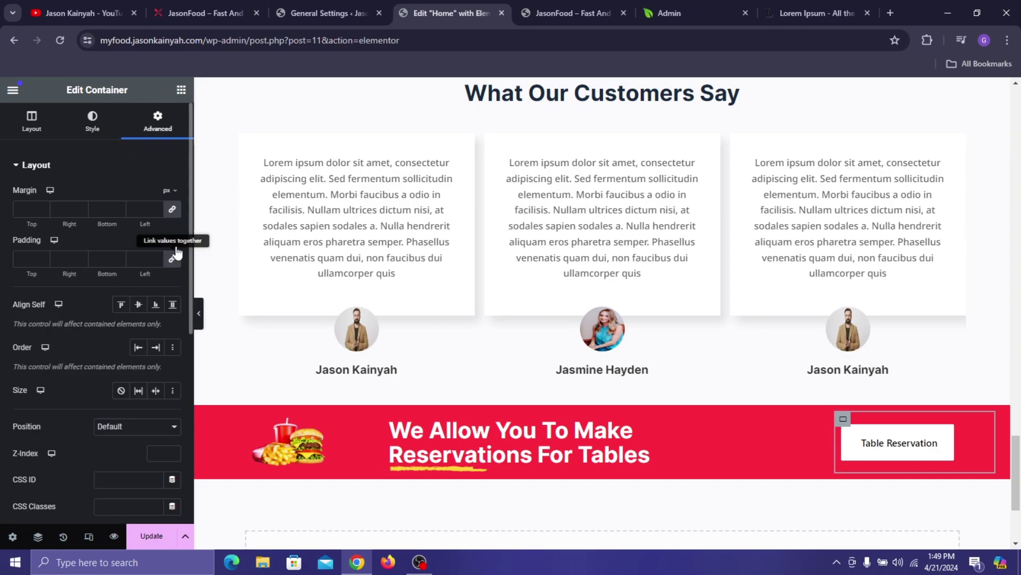
left_click(157, 261)
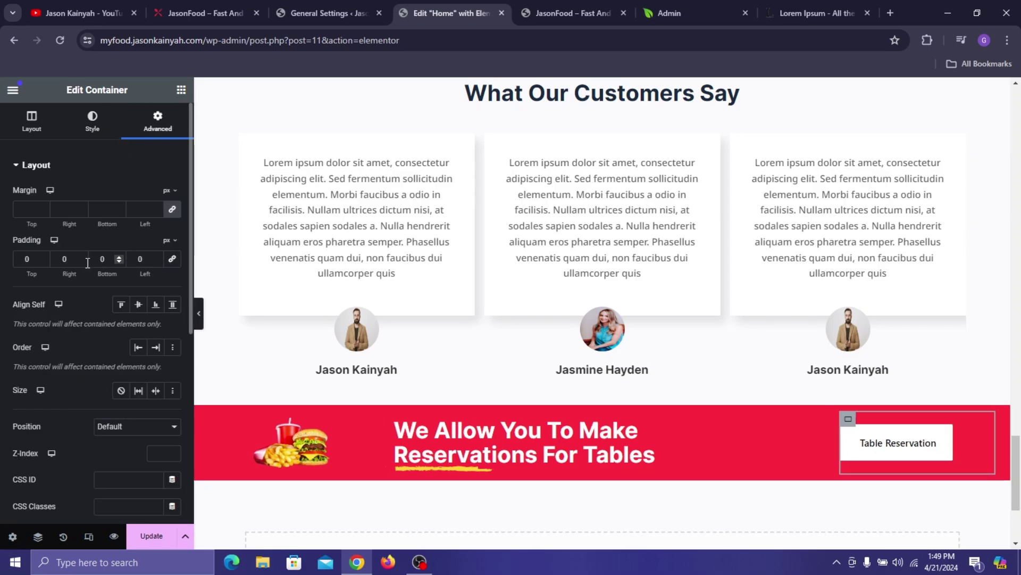
left_click(155, 256)
left_click(155, 256)
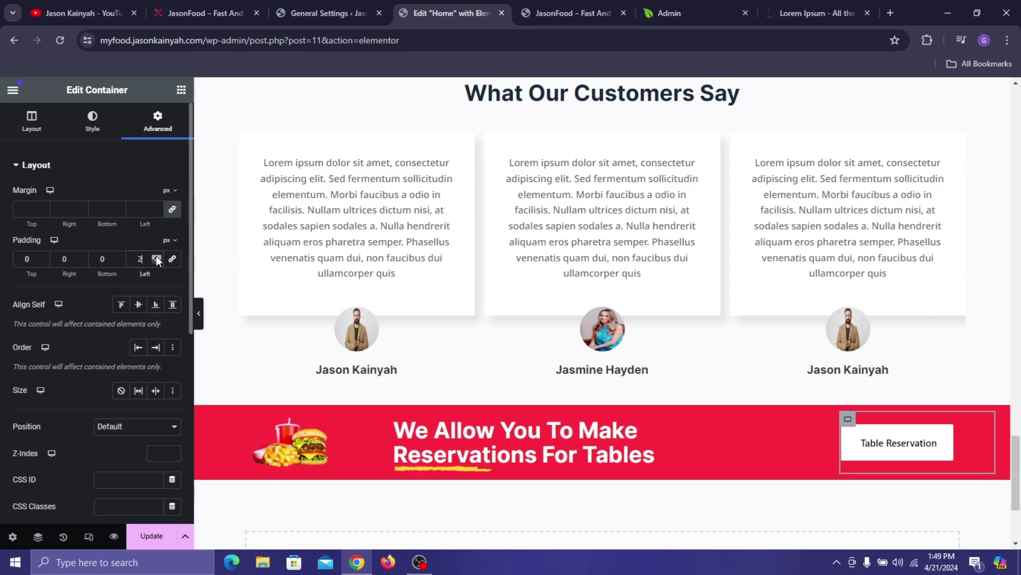
left_click(156, 256)
left_click(155, 256)
left_click(156, 256)
left_click(156, 256)
left_click(155, 256)
left_click(155, 256)
left_click(155, 256)
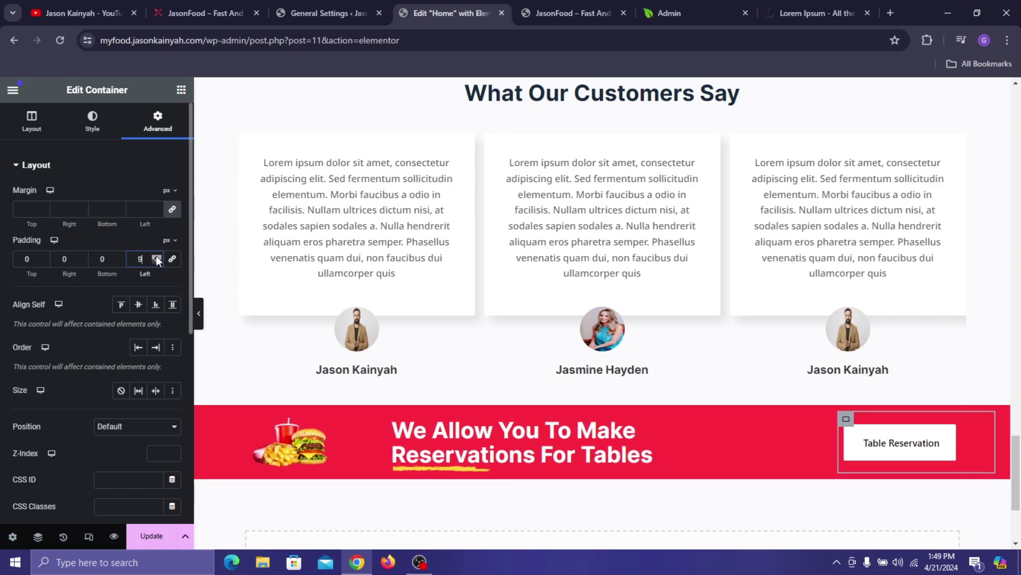
left_click(155, 256)
left_click(156, 256)
left_click(155, 256)
left_click(156, 256)
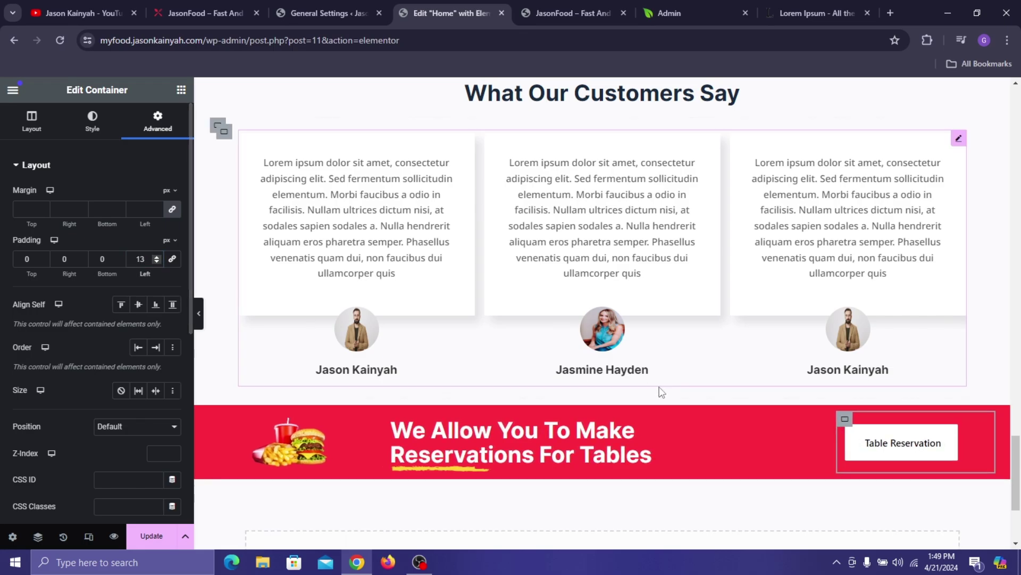
left_click(149, 537)
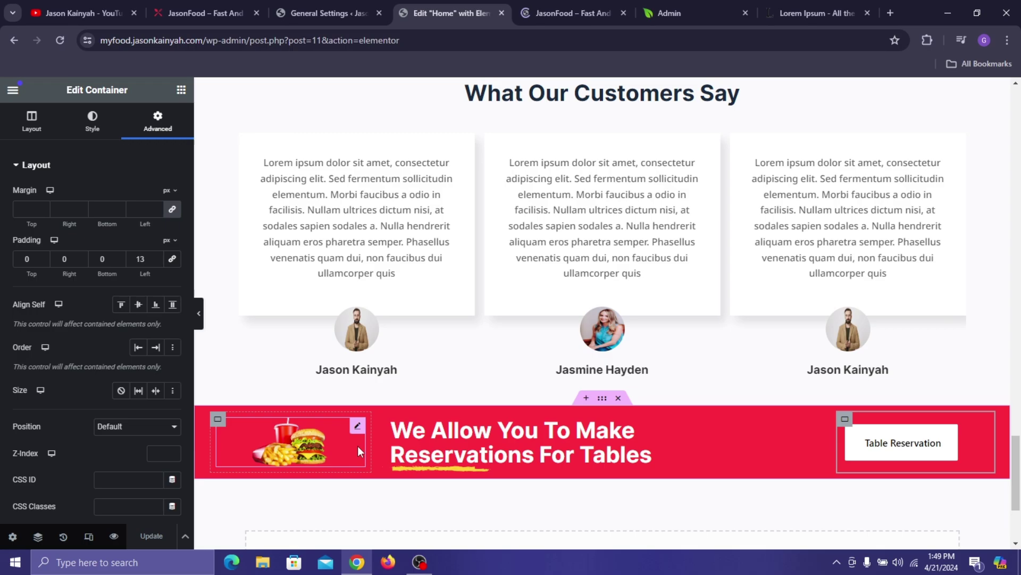
left_click_drag(364, 443, 381, 470)
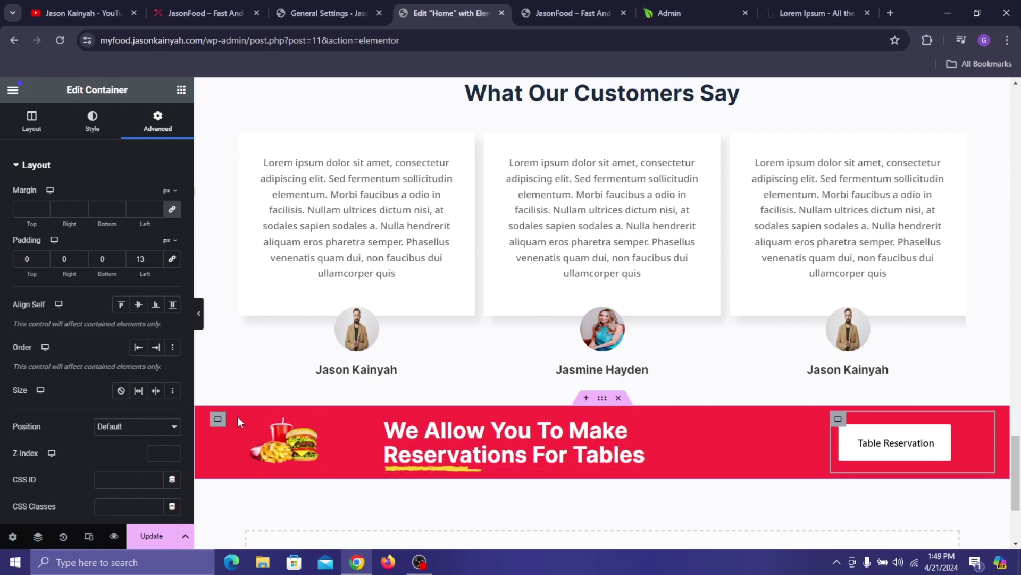
- Set the gaps between the red banner's items to 0
mouse_move(603, 400)
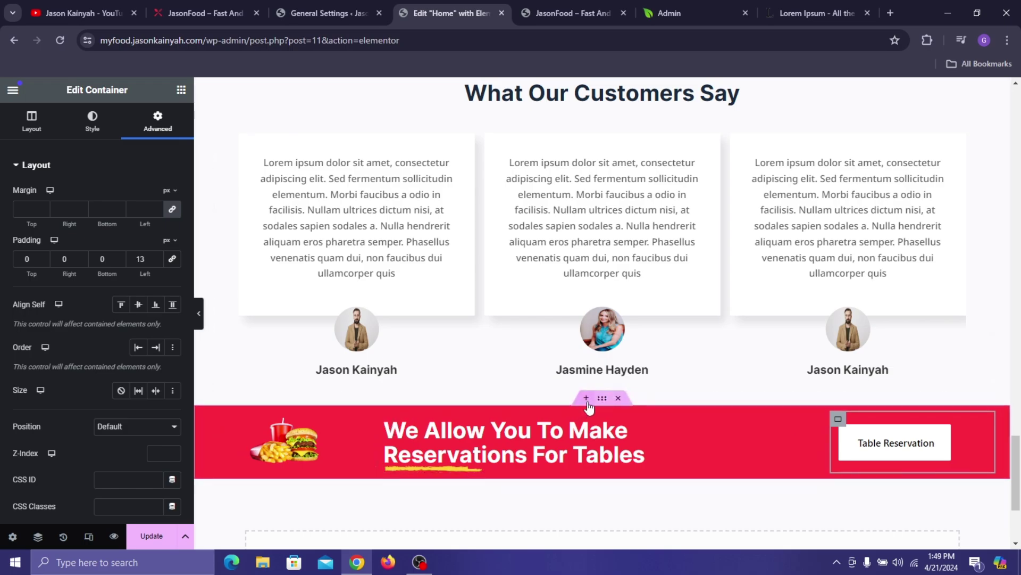
left_click(603, 400)
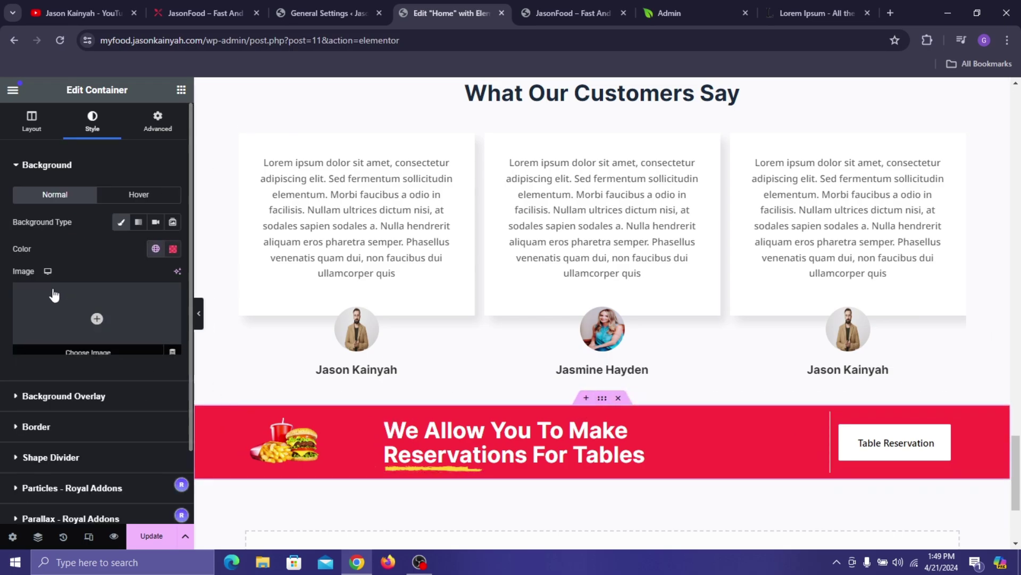
scroll(78, 287, "down", 2)
scroll(79, 288, "up", 2)
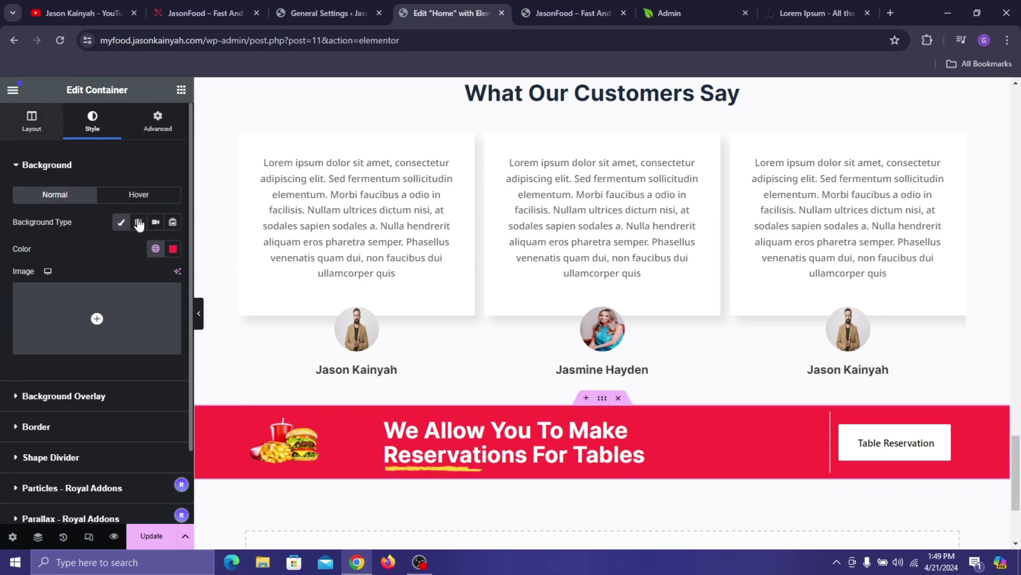
scroll(137, 301, "down", 3)
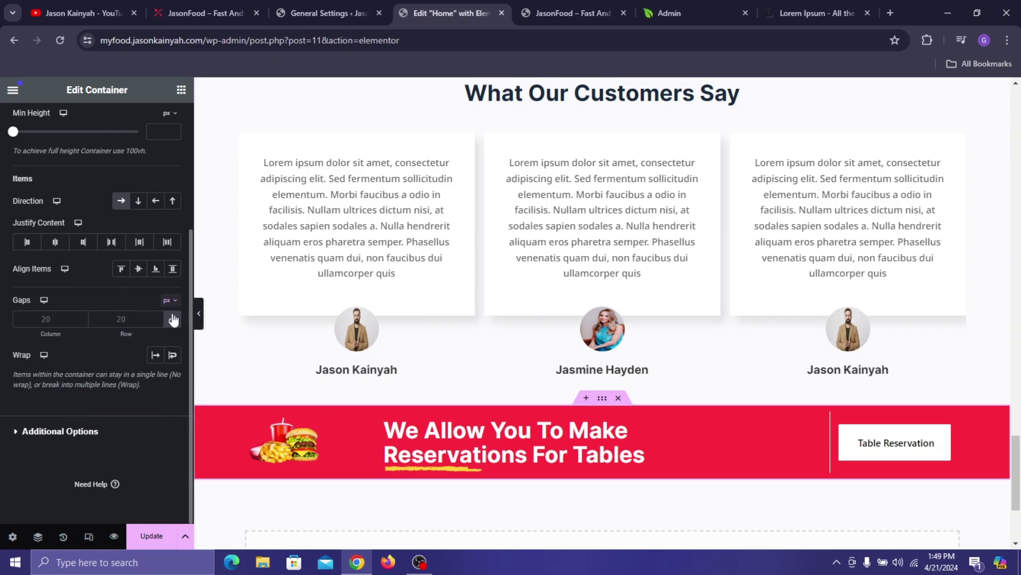
left_click(173, 321)
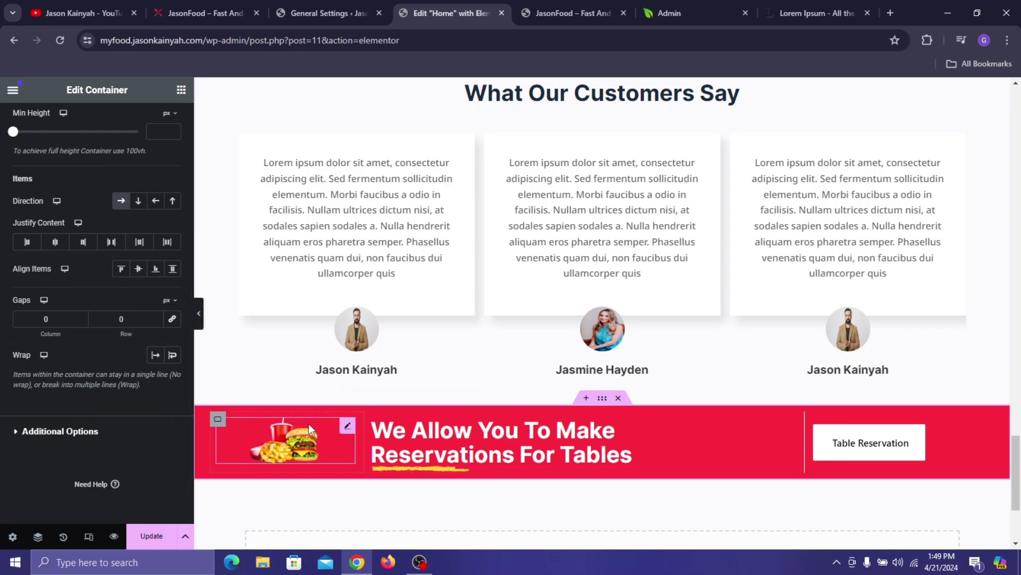
- Right-align the burger image, save the page, and reselect the banner container
left_click(258, 436)
left_click(179, 200)
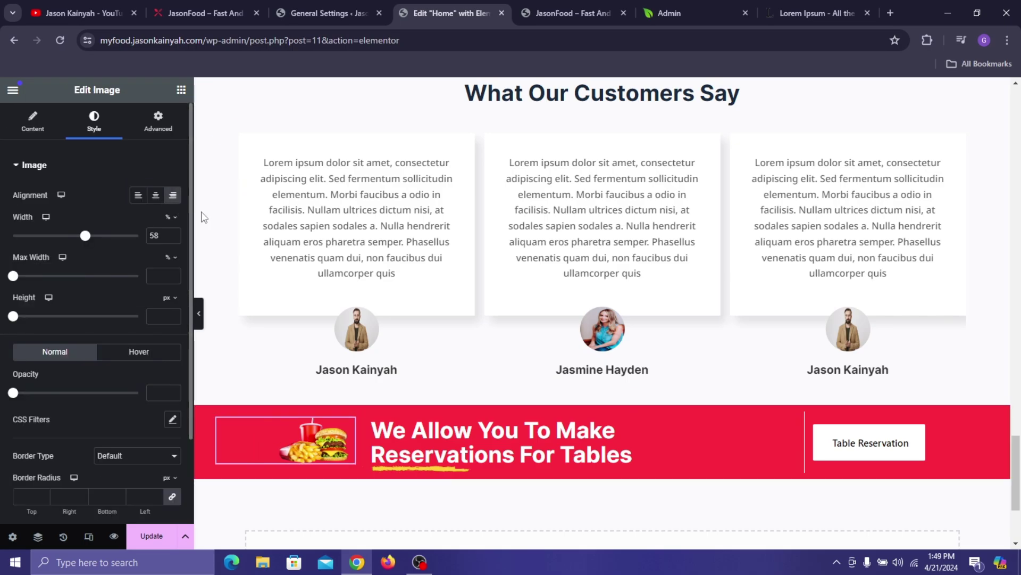
scroll(381, 417, "down", 3)
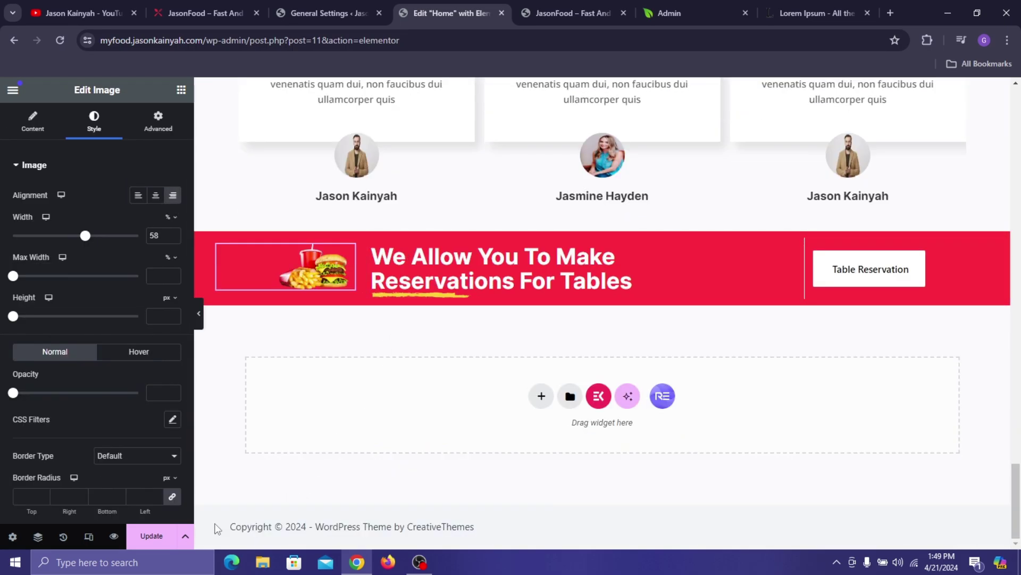
left_click(151, 535)
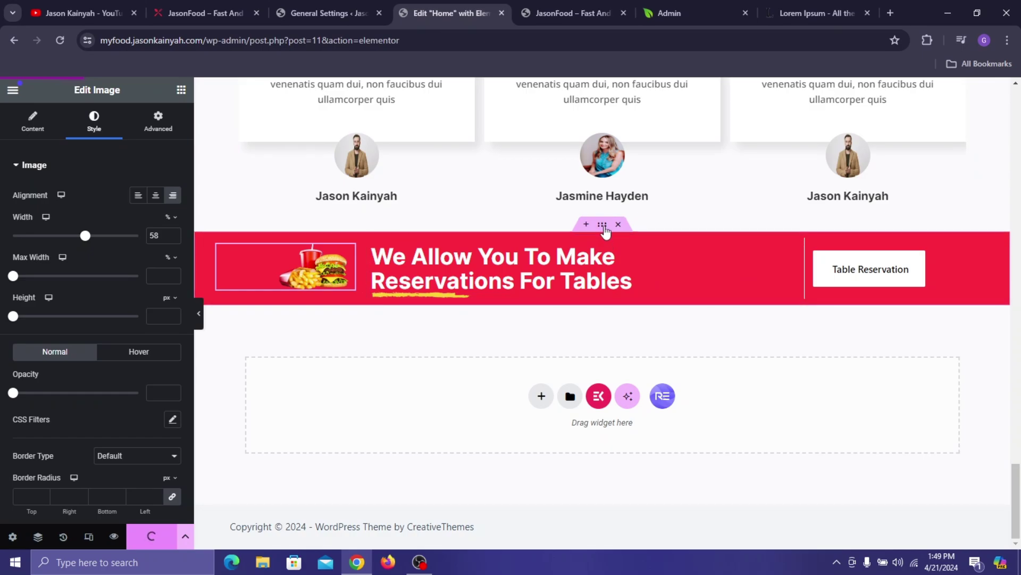
left_click(603, 226)
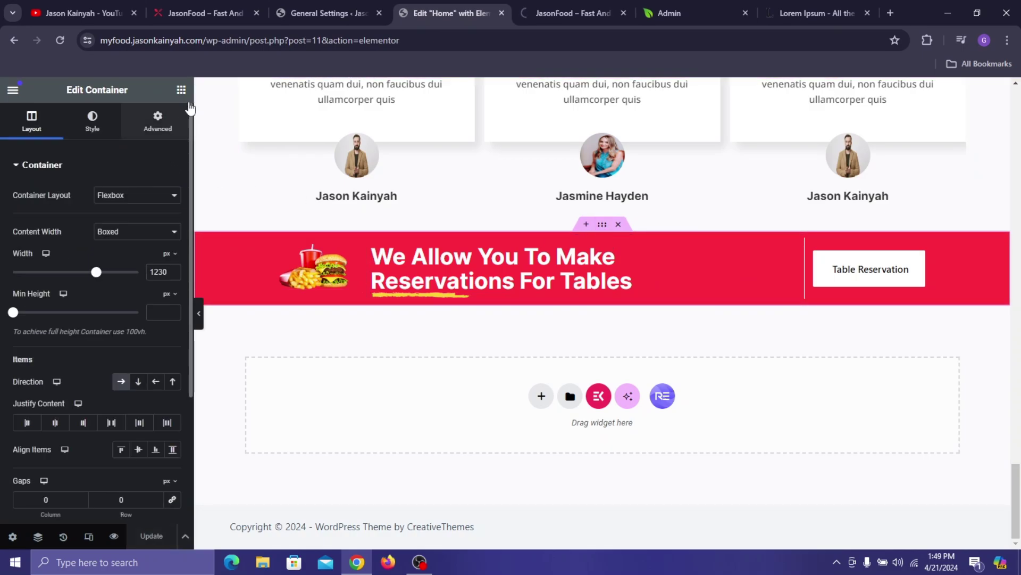
- After checking the live site, set the banner's top margin to 40 and top padding to 10
left_click(222, 7)
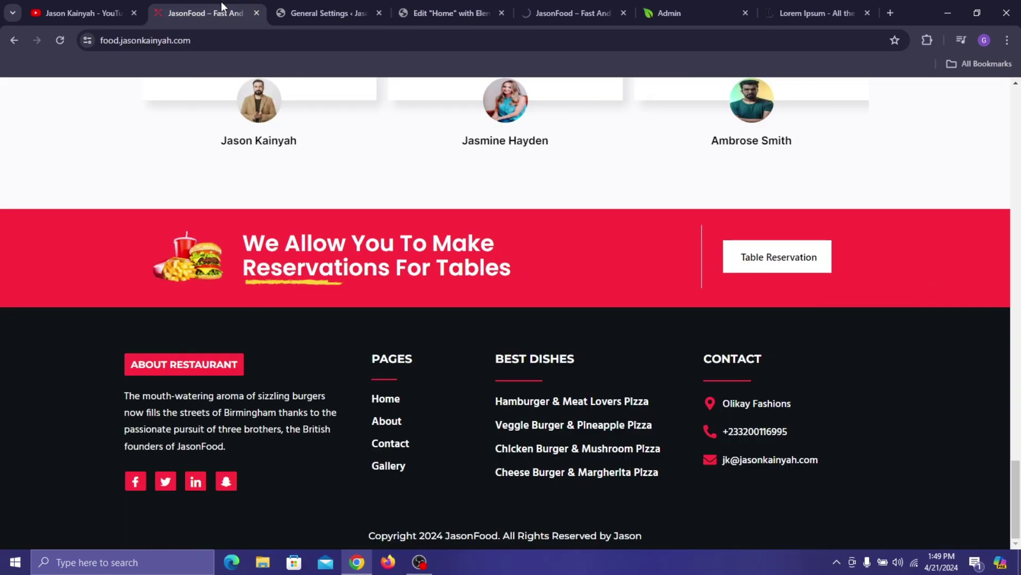
left_click(443, 4)
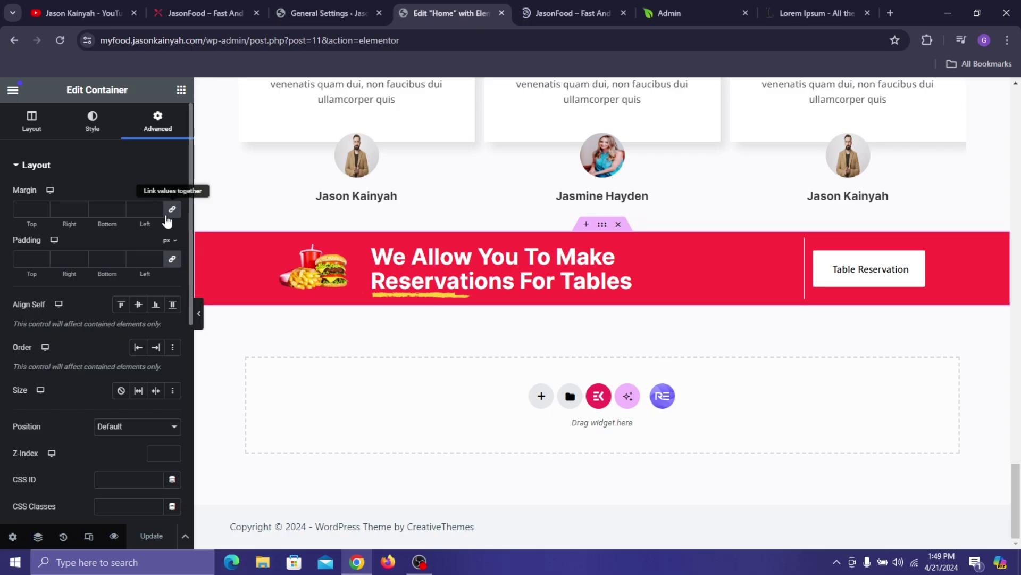
left_click(22, 207)
type("0")
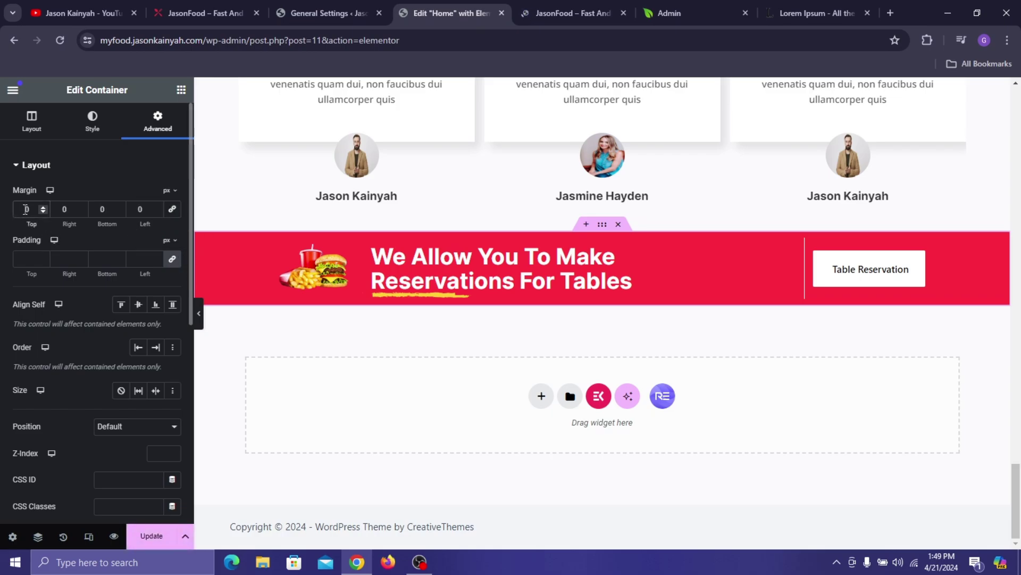
type("40")
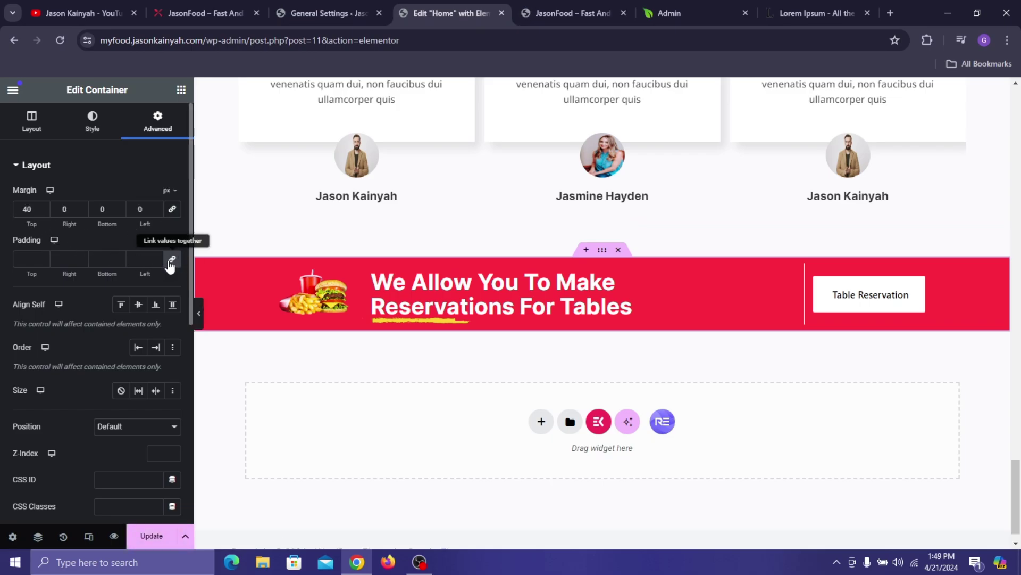
left_click(26, 261)
type("0")
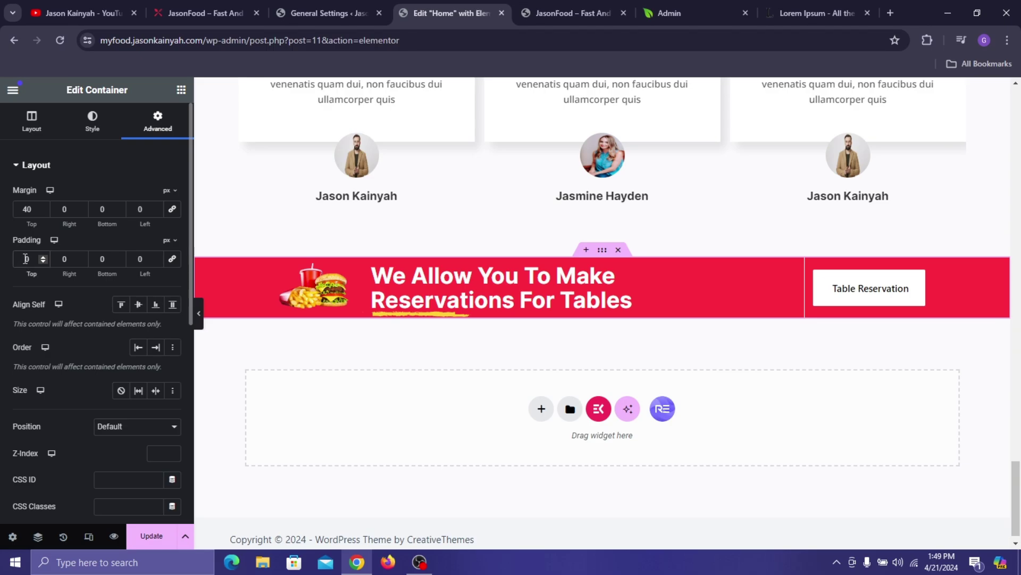
type("10")
- Raise the banner's bottom padding to 15 and save the page
left_click(100, 259)
type("1")
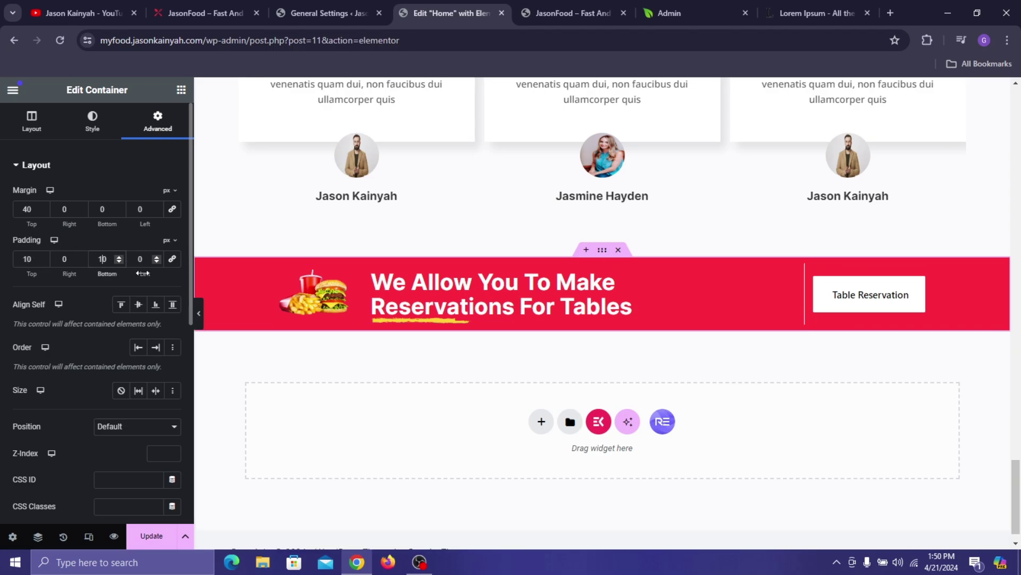
left_click(117, 257)
left_click(117, 257)
left_click(117, 256)
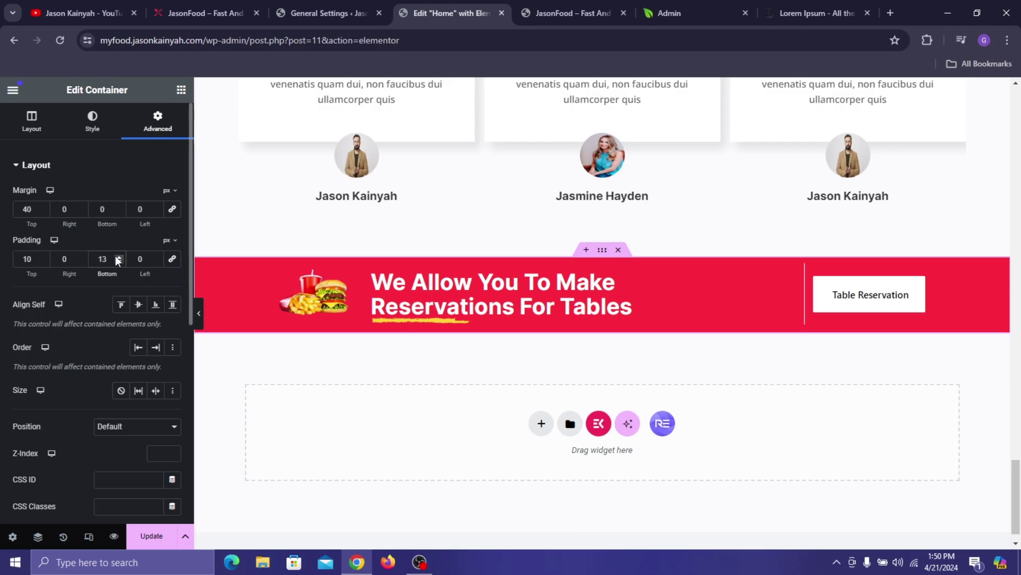
left_click(117, 257)
left_click(118, 257)
left_click(160, 537)
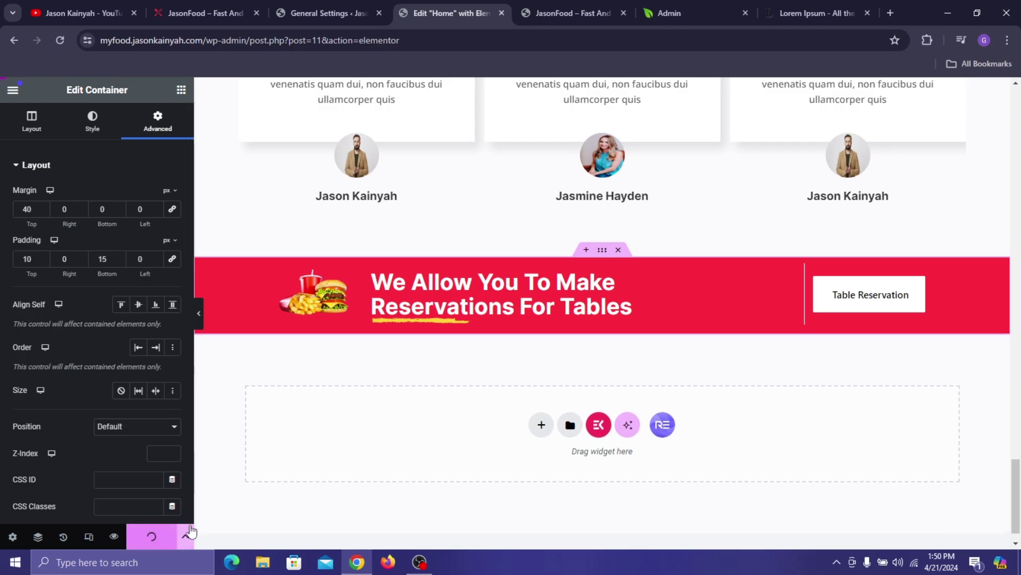
- Change the banner padding to 20 top and 25 bottom and save again
key("ctrl+2")
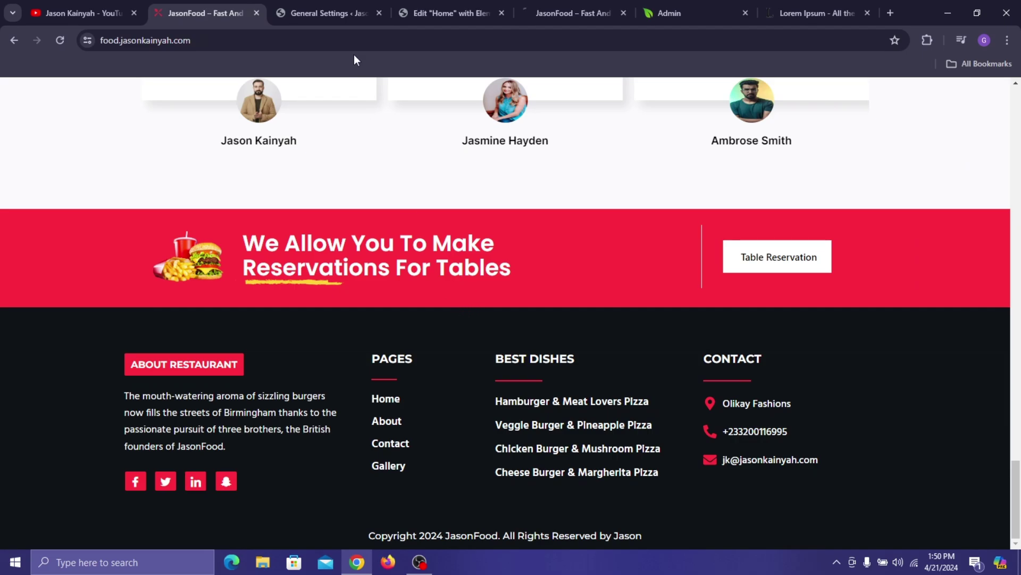
left_click(494, 2)
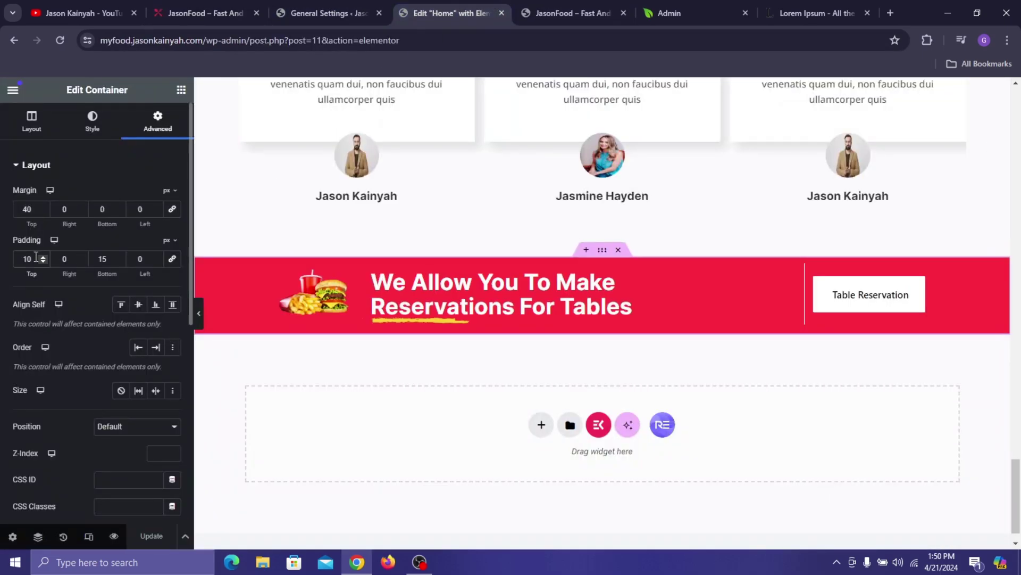
type("20")
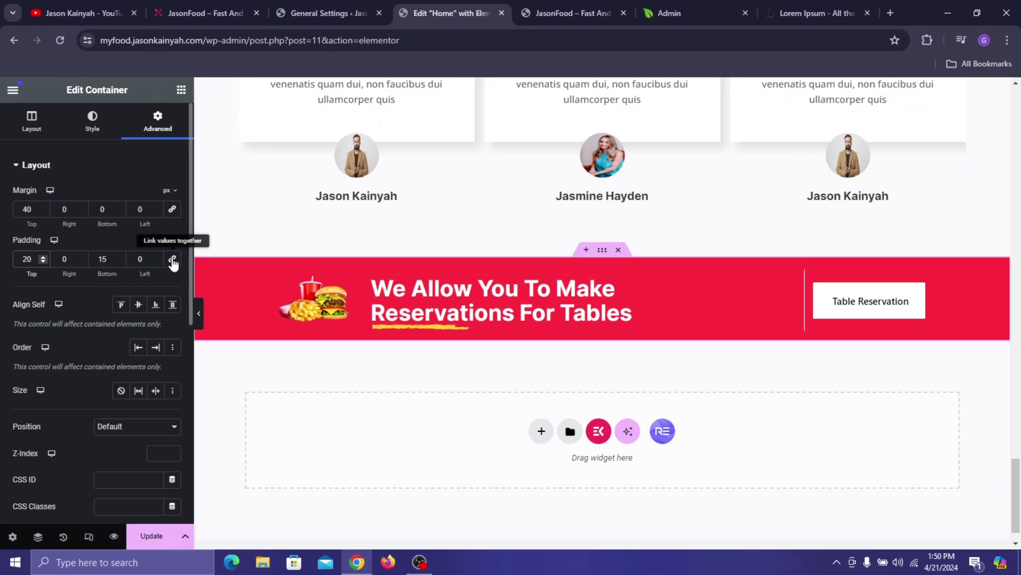
double_click(107, 261)
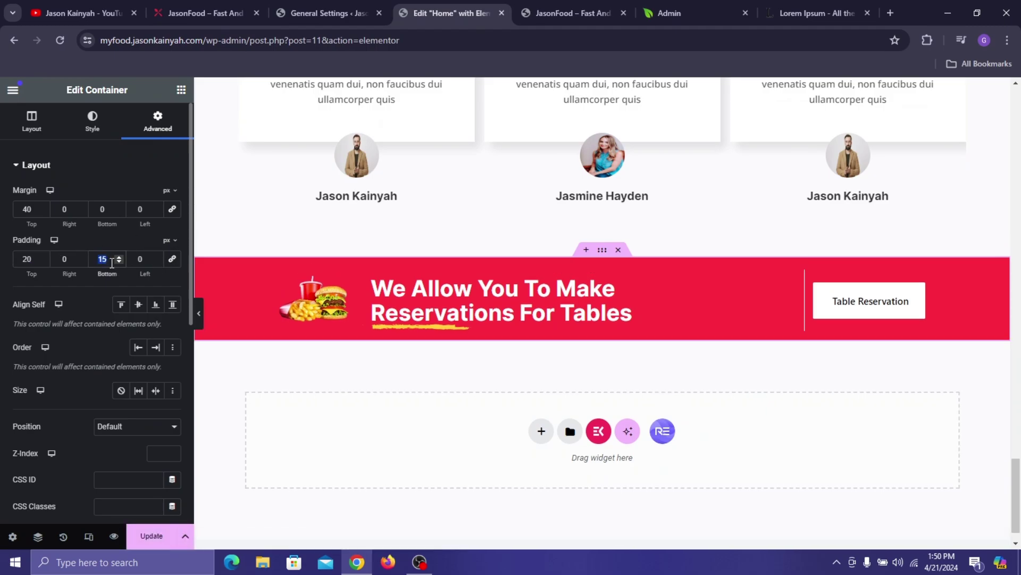
type("19")
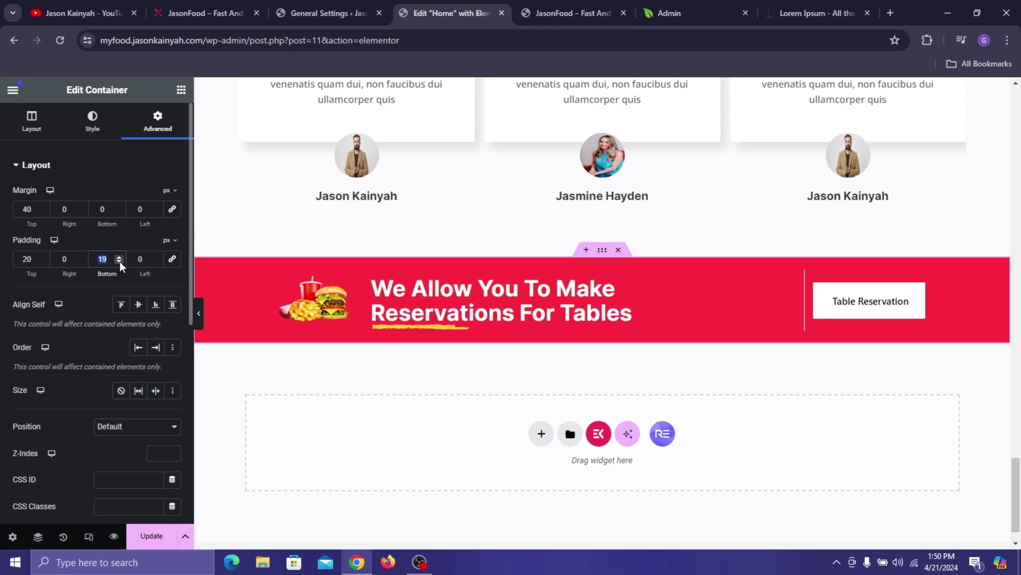
type("25")
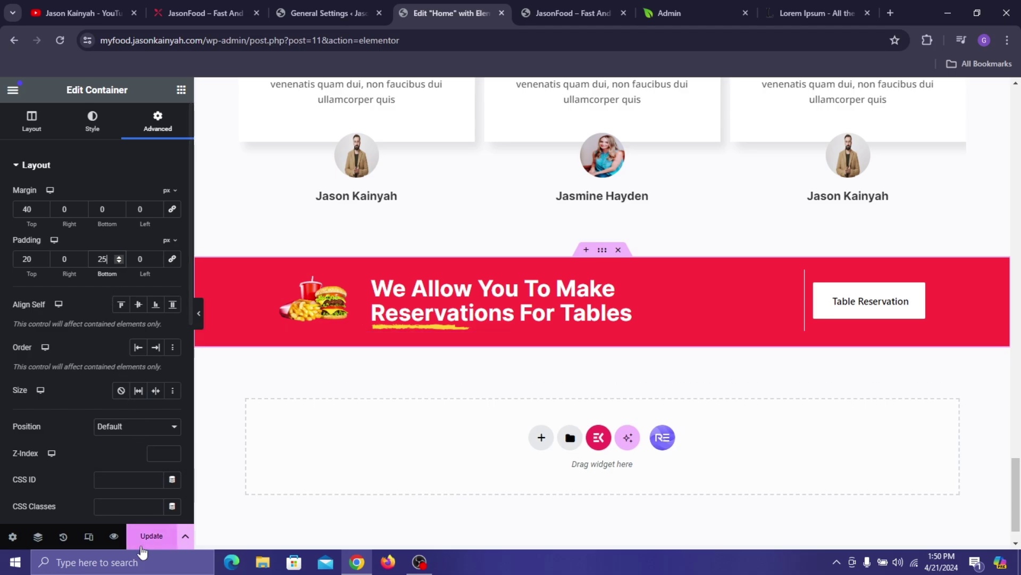
left_click(146, 537)
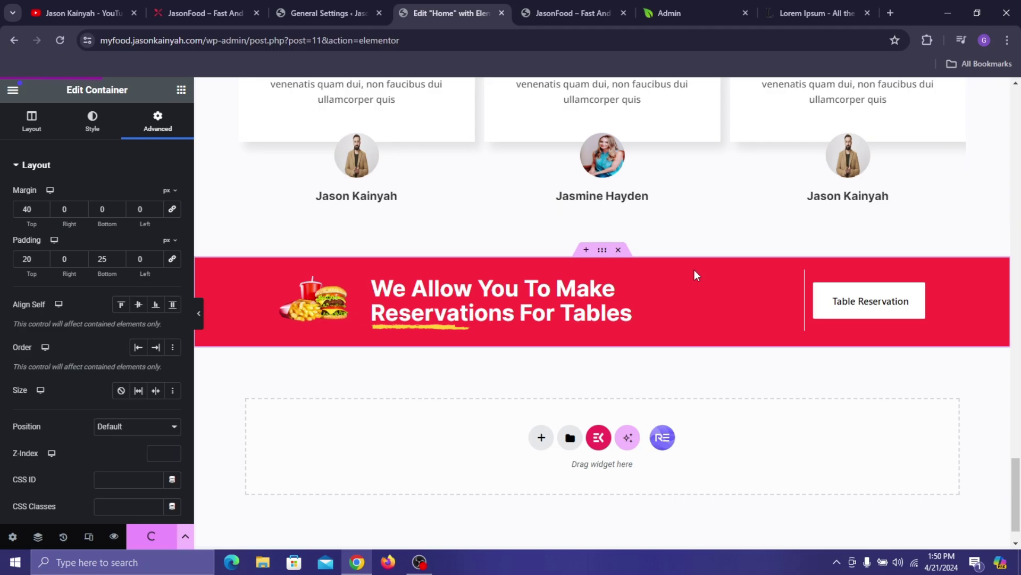
left_click(580, 1)
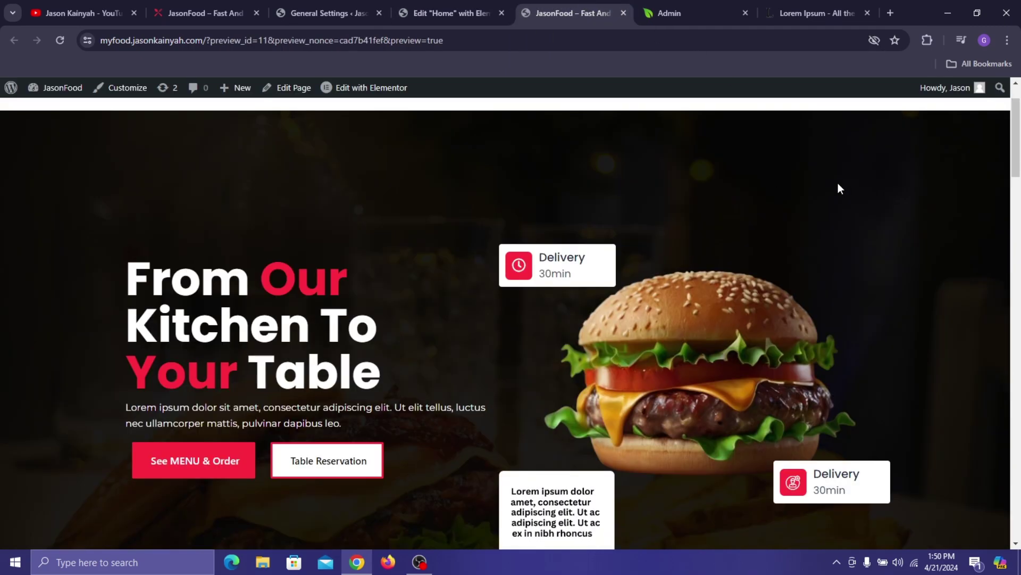
scroll(746, 212, "down", 5)
scroll(605, 199, "down", 14)
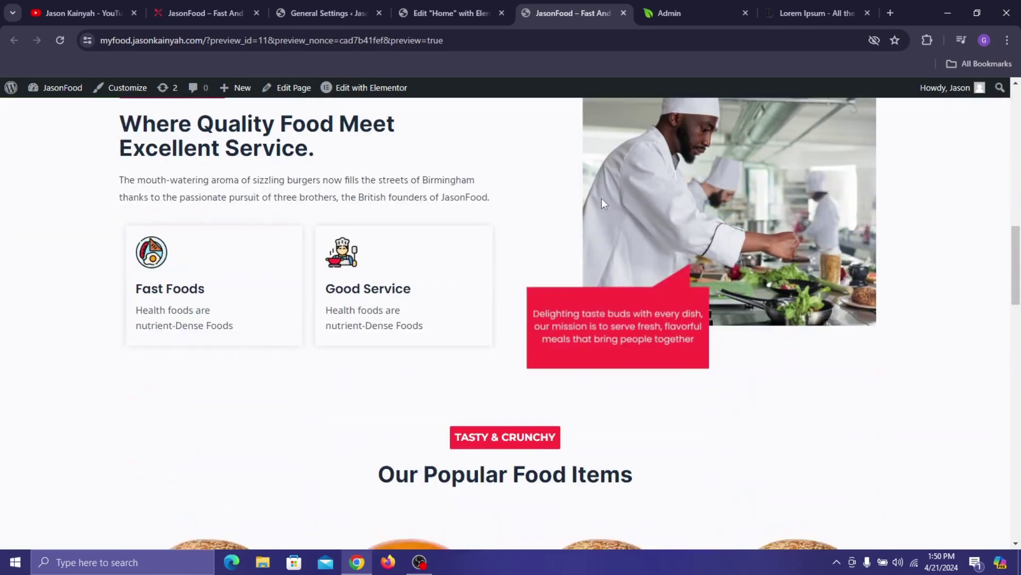
scroll(604, 204, "down", 8)
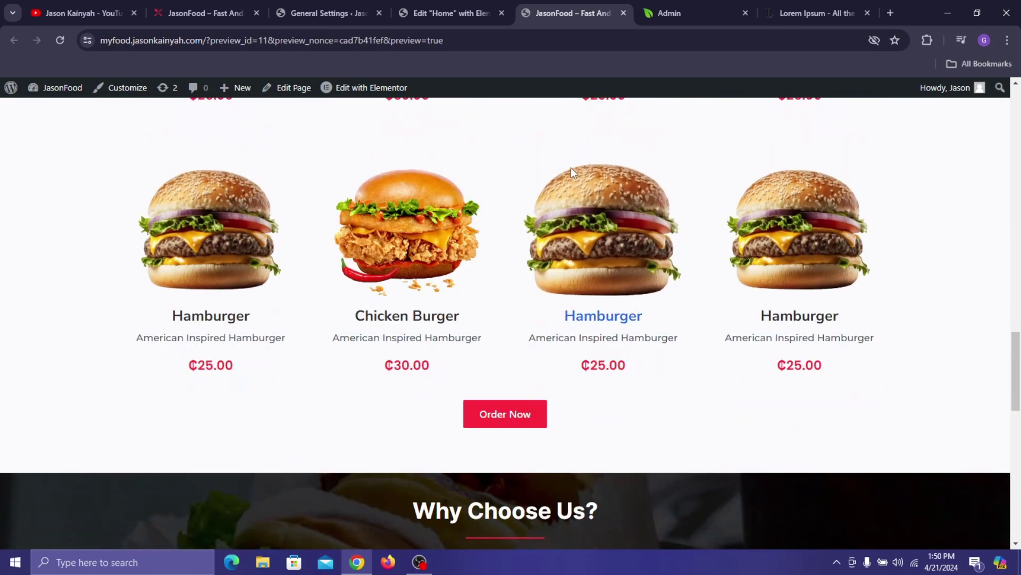
scroll(860, 309, "down", 10)
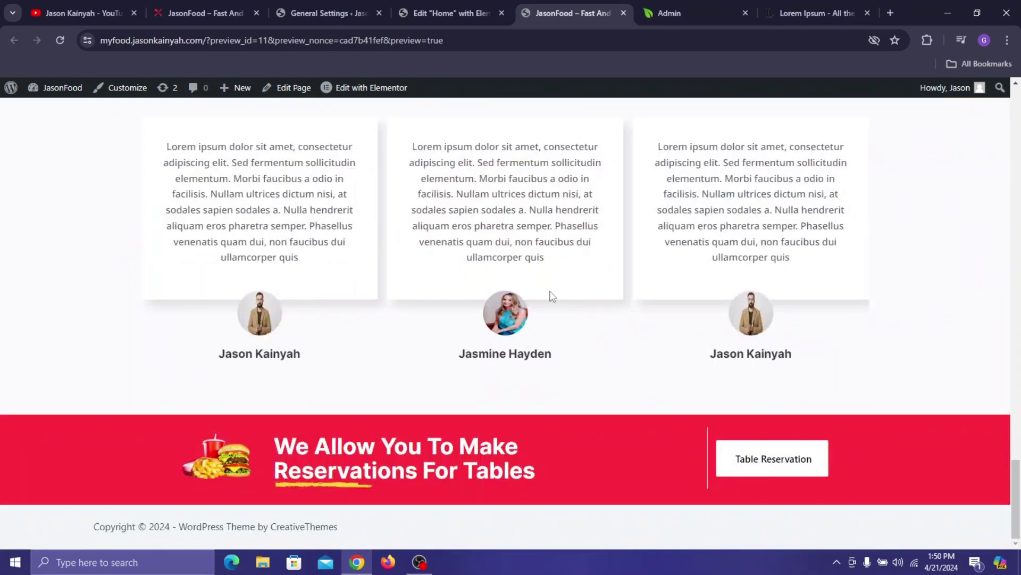
left_click(407, 5)
scroll(493, 174, "up", 10)
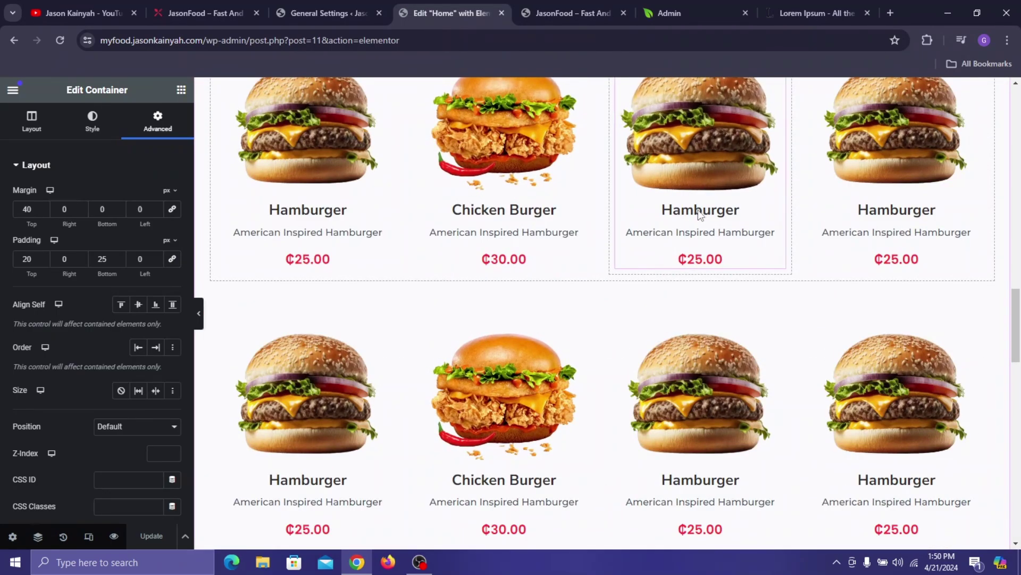
- Select the Hamburger image box and expand its Body style settings
left_click(700, 214)
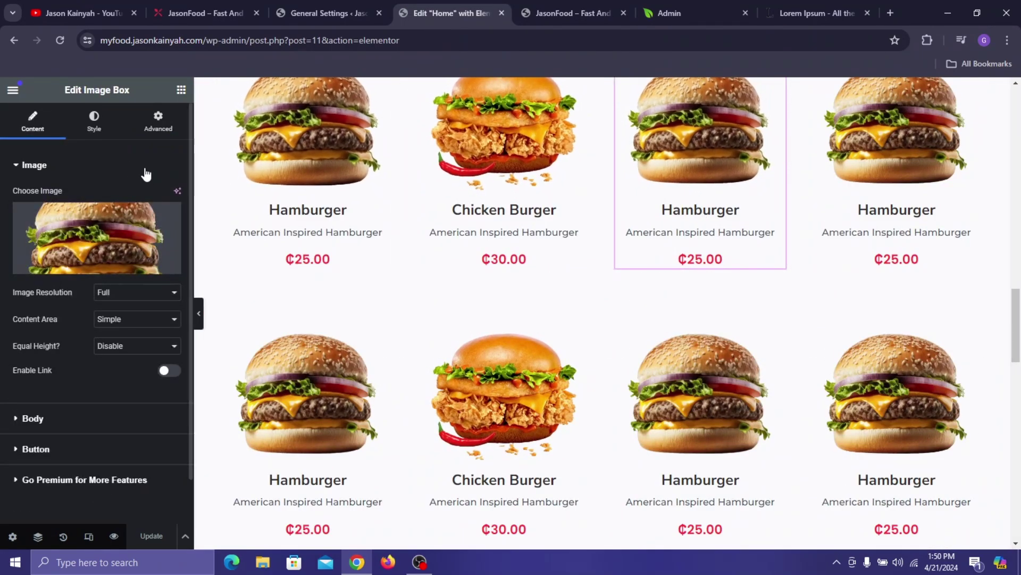
left_click(94, 120)
scroll(575, 159, "up", 2)
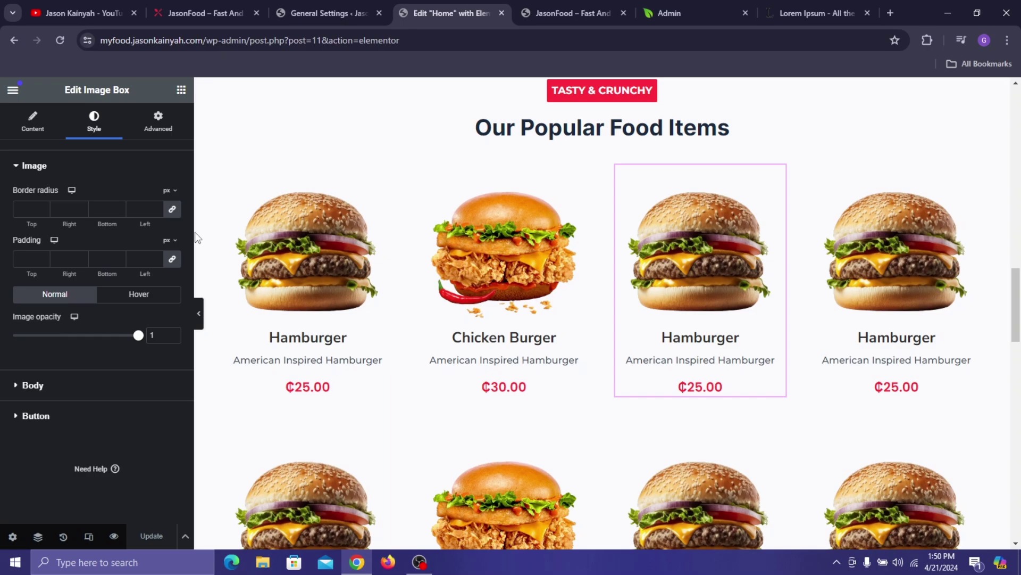
left_click(33, 384)
scroll(58, 340, "down", 2)
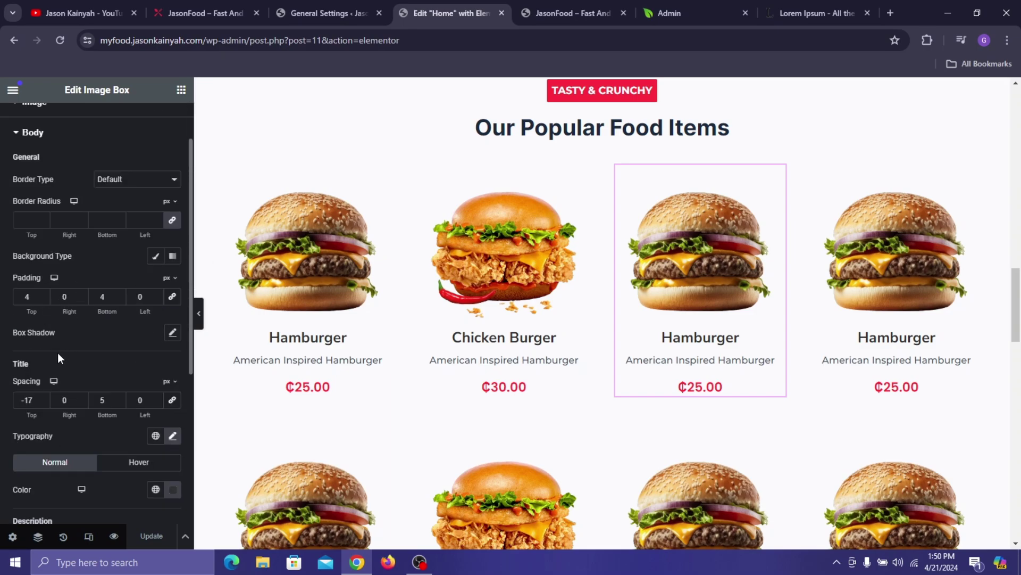
scroll(122, 410, "down", 1)
- Make the title hover colour fully transparent (#02010100)
left_click(159, 407)
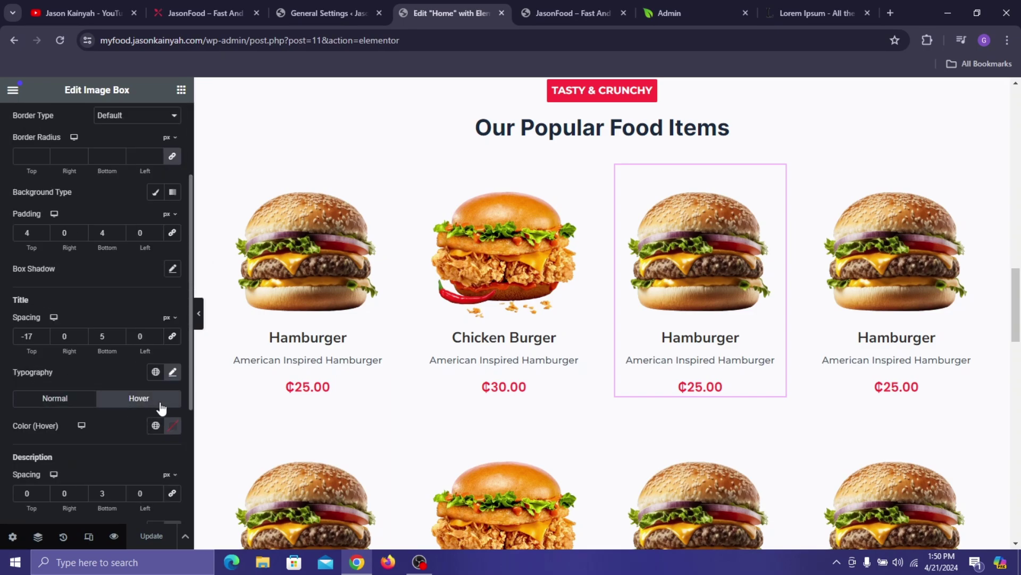
left_click(173, 426)
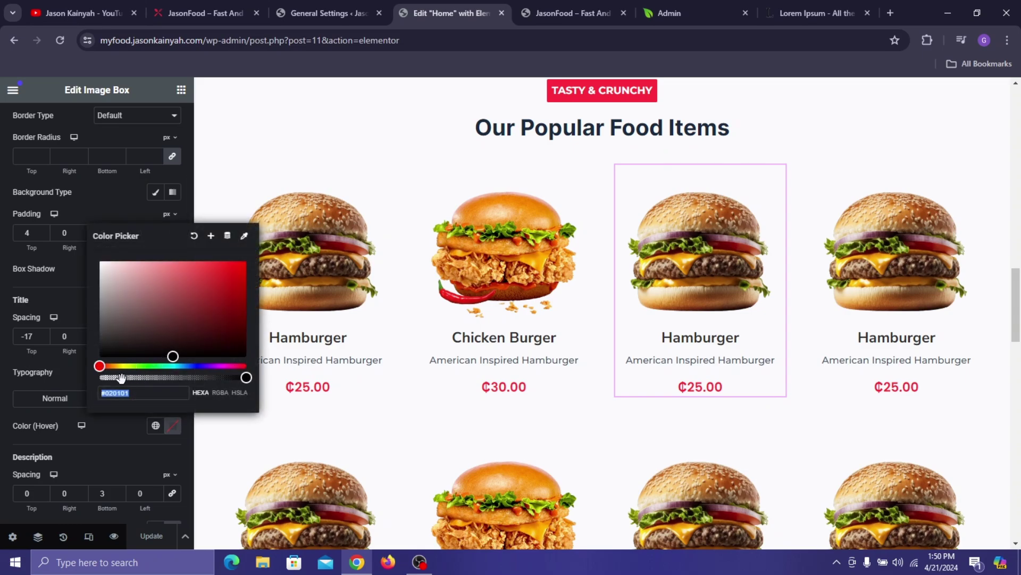
left_click(152, 458)
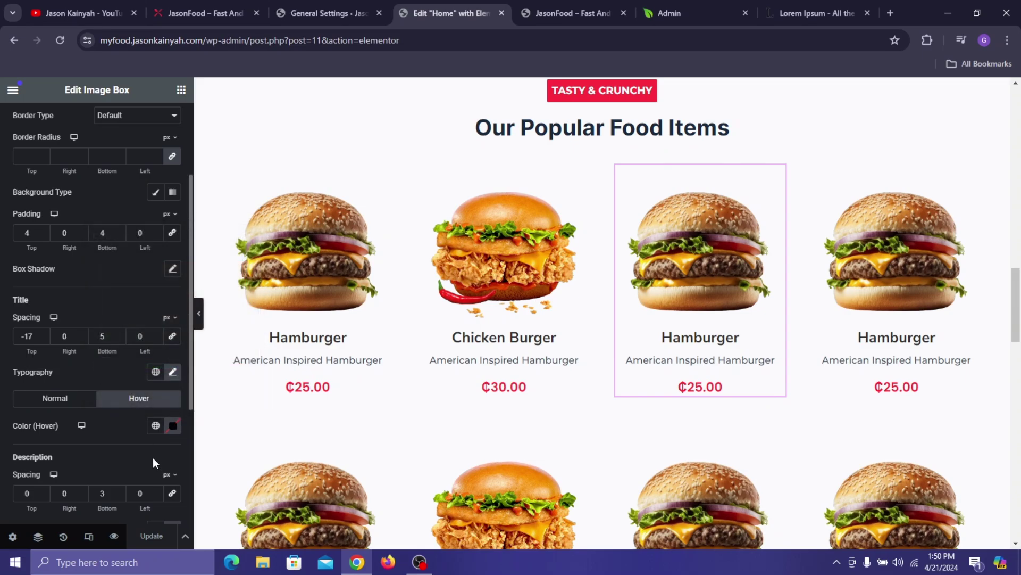
left_click(155, 425)
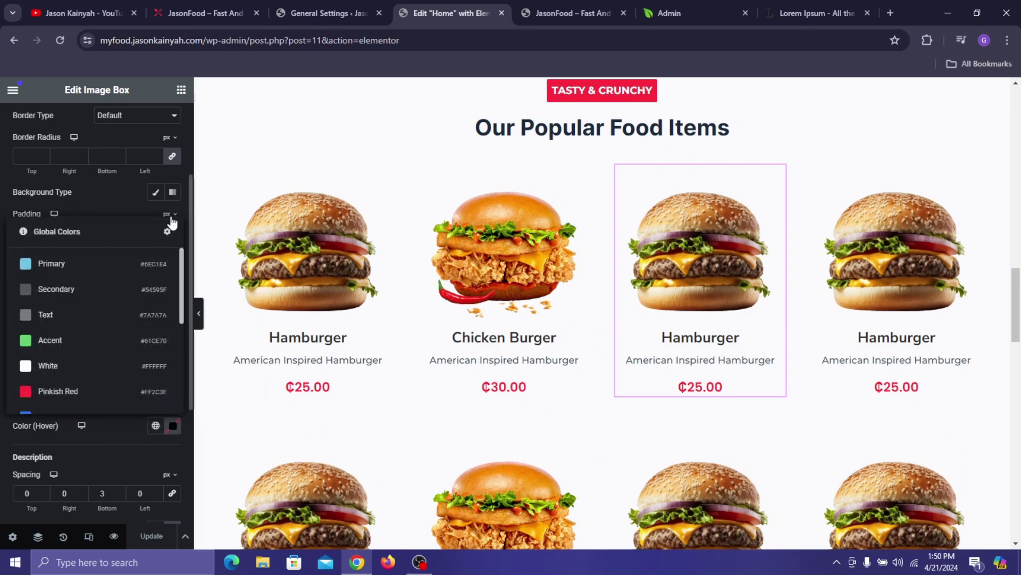
left_click(172, 425)
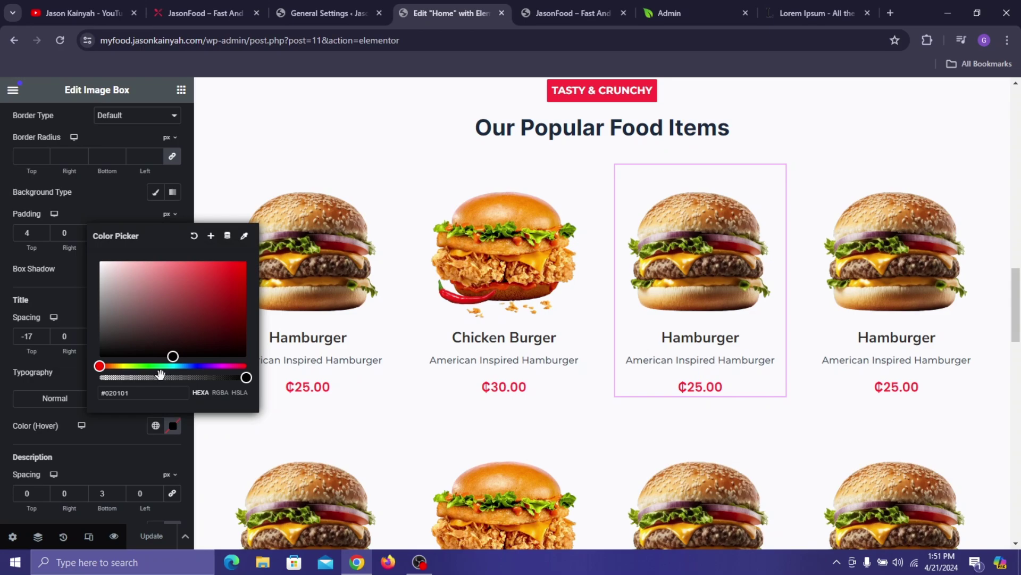
left_click_drag(161, 381, 81, 385)
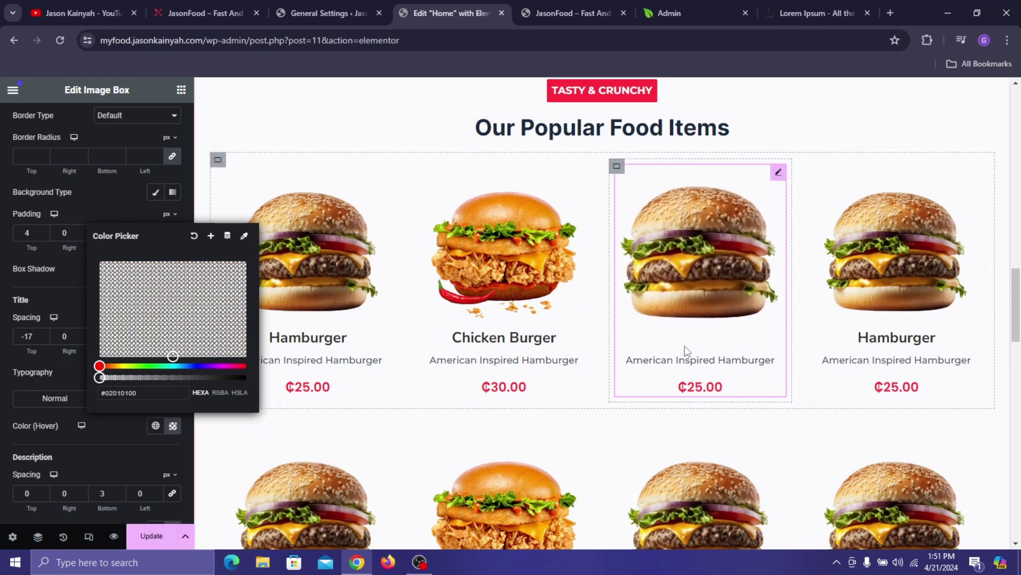
- Verify the title stays dark grey normally and transparent on hover
left_click(49, 398)
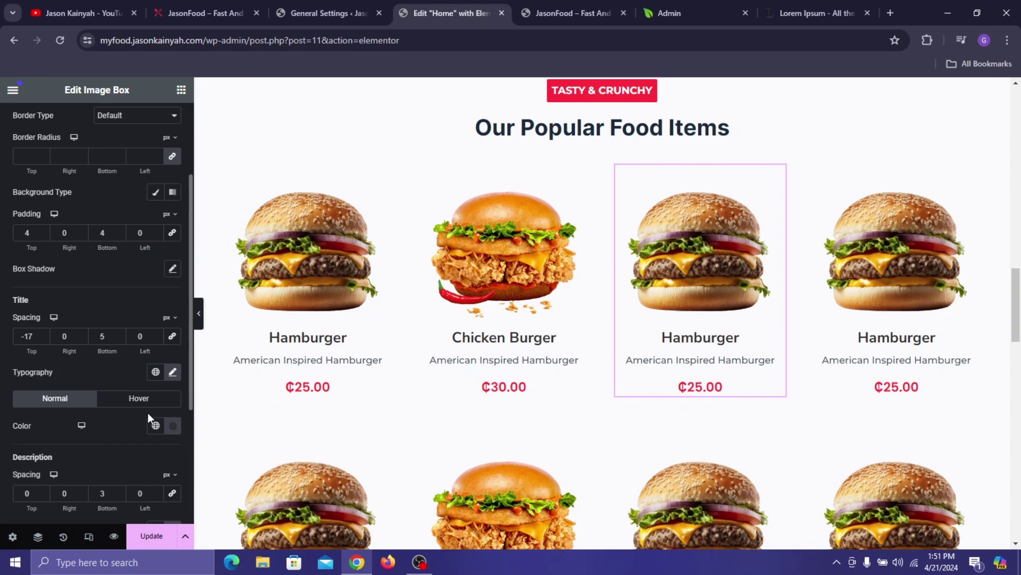
left_click(171, 426)
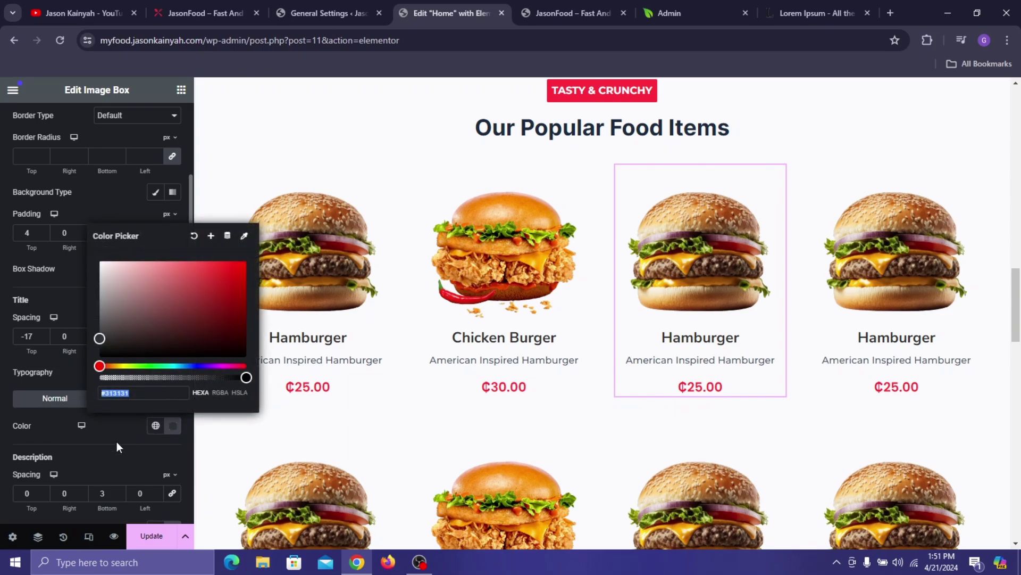
left_click(116, 441)
left_click(139, 398)
left_click(172, 425)
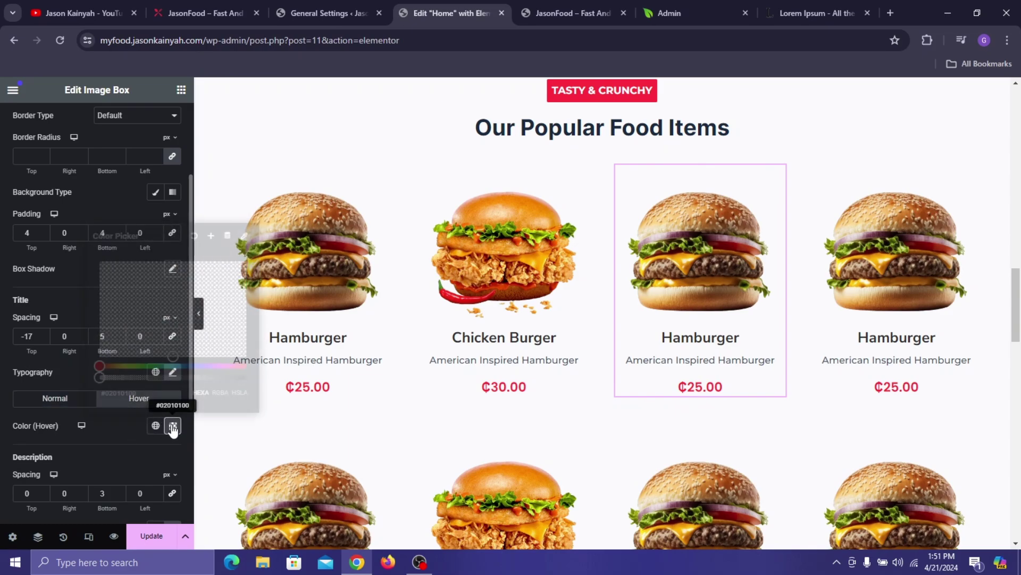
left_click(136, 437)
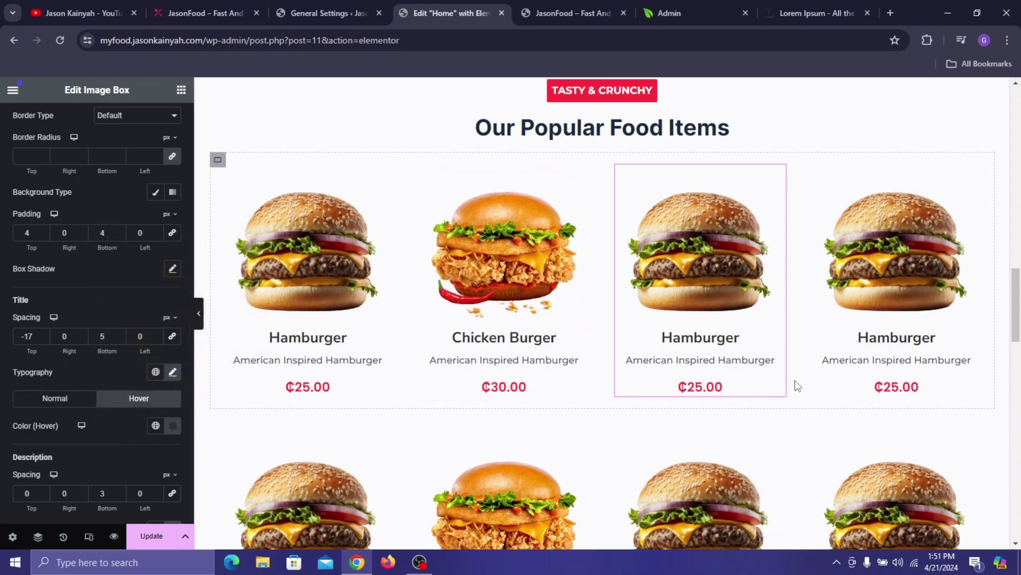
- Save the home page edits with Update
scroll(684, 358, "down", 2)
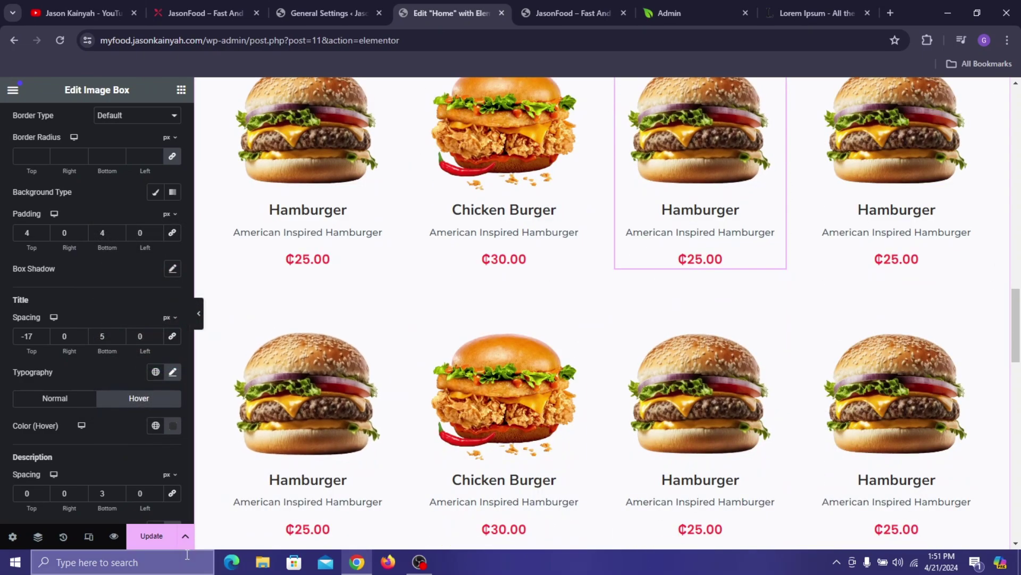
left_click(151, 536)
scroll(842, 177, "down", 3)
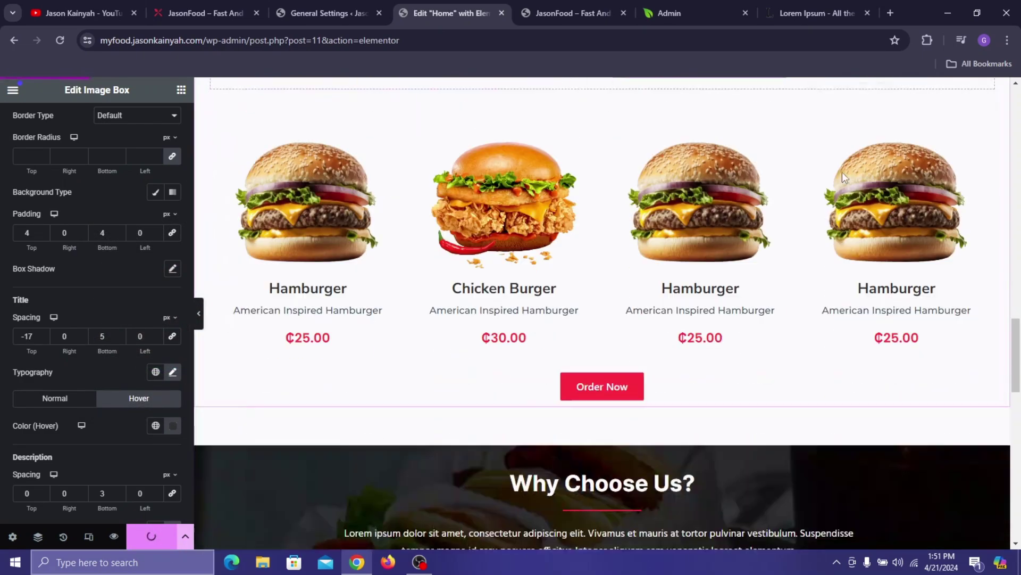
scroll(842, 178, "down", 5)
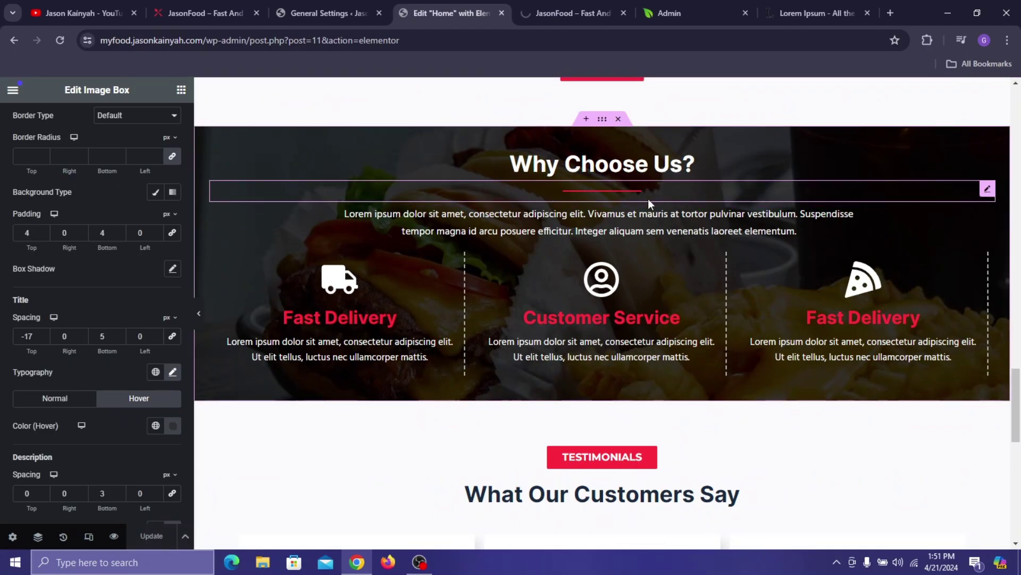
scroll(648, 203, "down", 10)
- View the live JasonFood site and its page preview with the burger hero
left_click(231, 8)
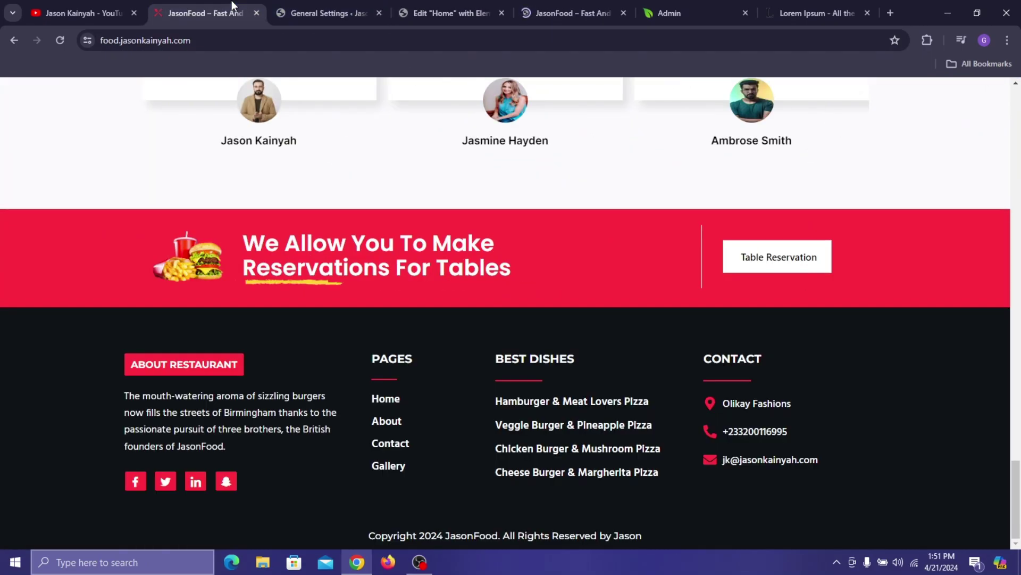
left_click_drag(1017, 482, 1017, 106)
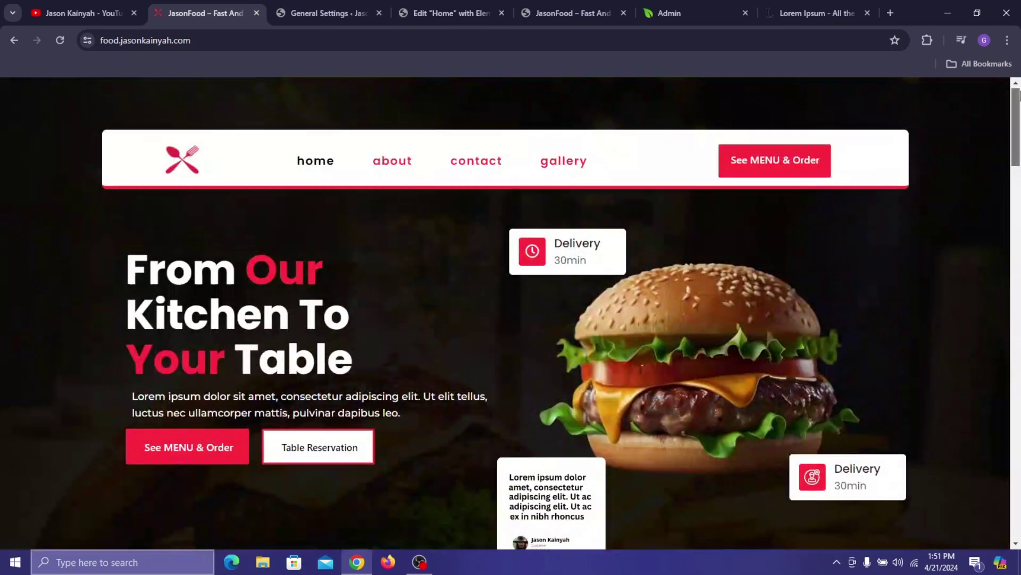
left_click(573, 13)
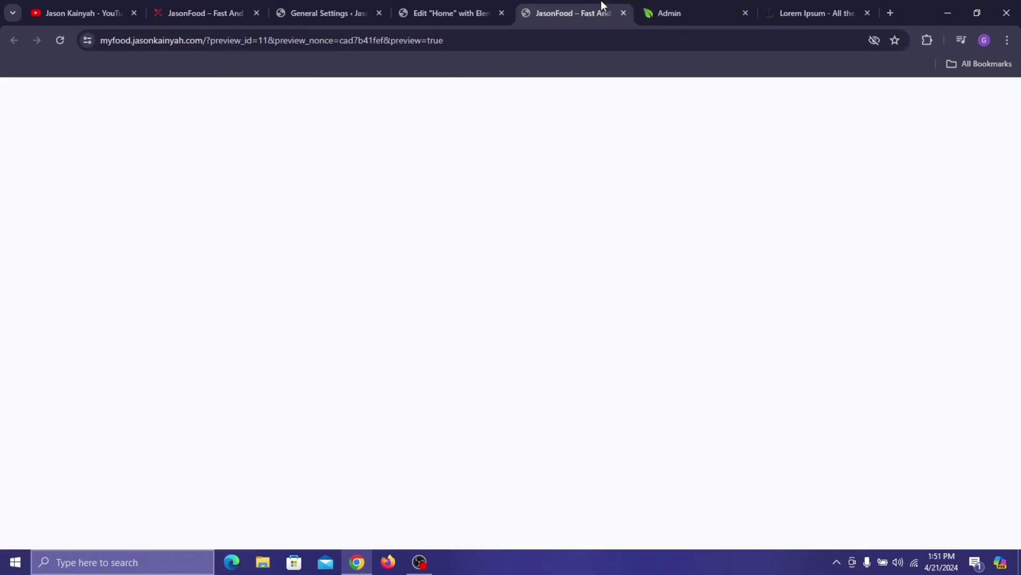
scroll(593, 224, "down", 3)
scroll(851, 181, "down", 4)
scroll(903, 164, "up", 7)
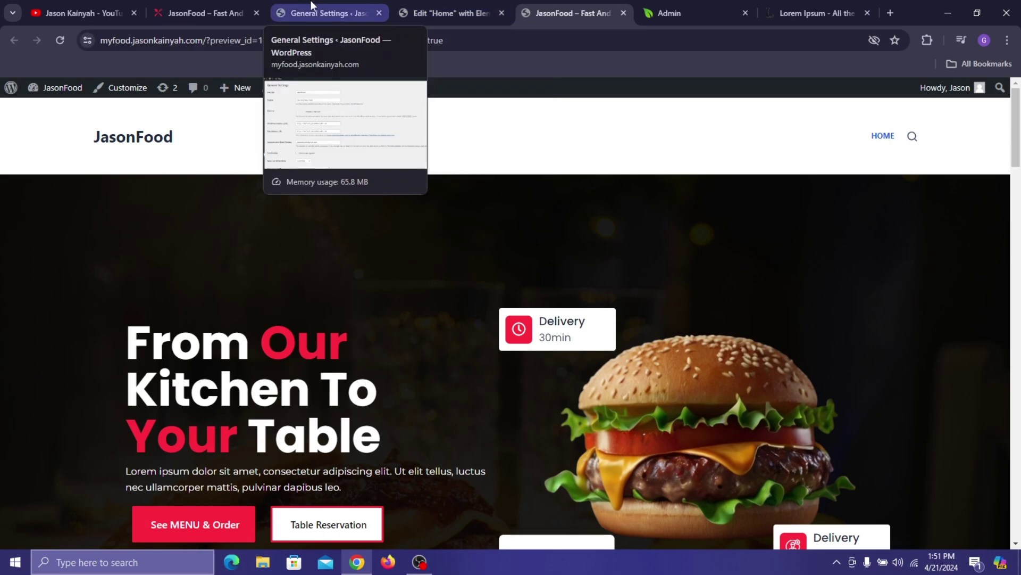
- Set Logo.png as the site icon in General Settings and save changes
left_click(367, 9)
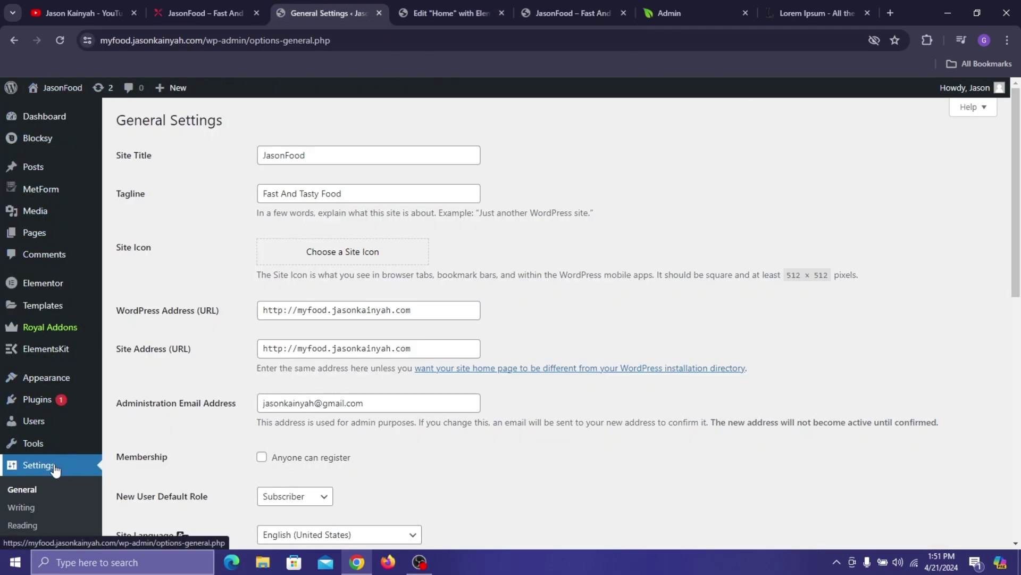
left_click(334, 263)
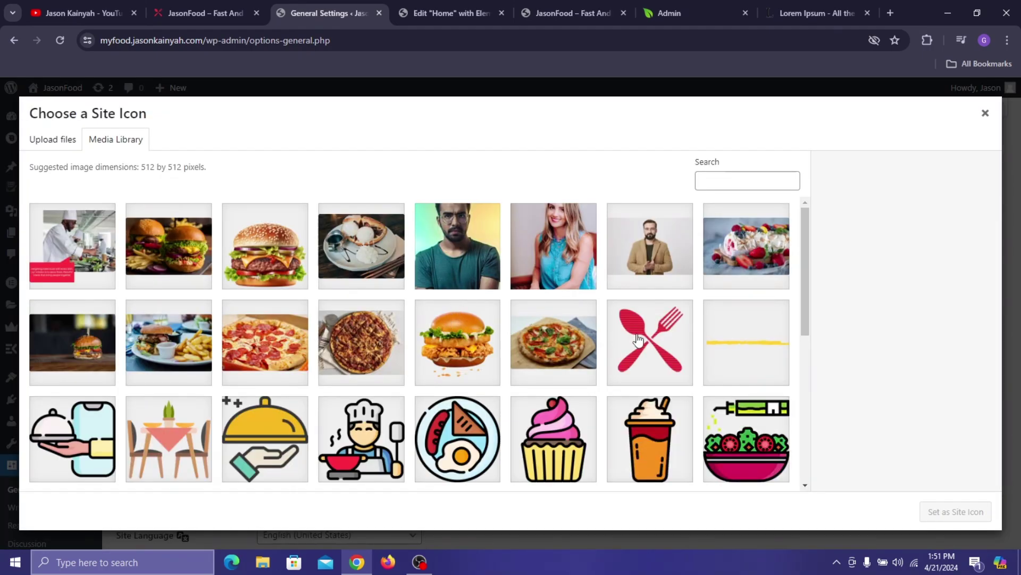
left_click(655, 341)
scroll(665, 349, "down", 5)
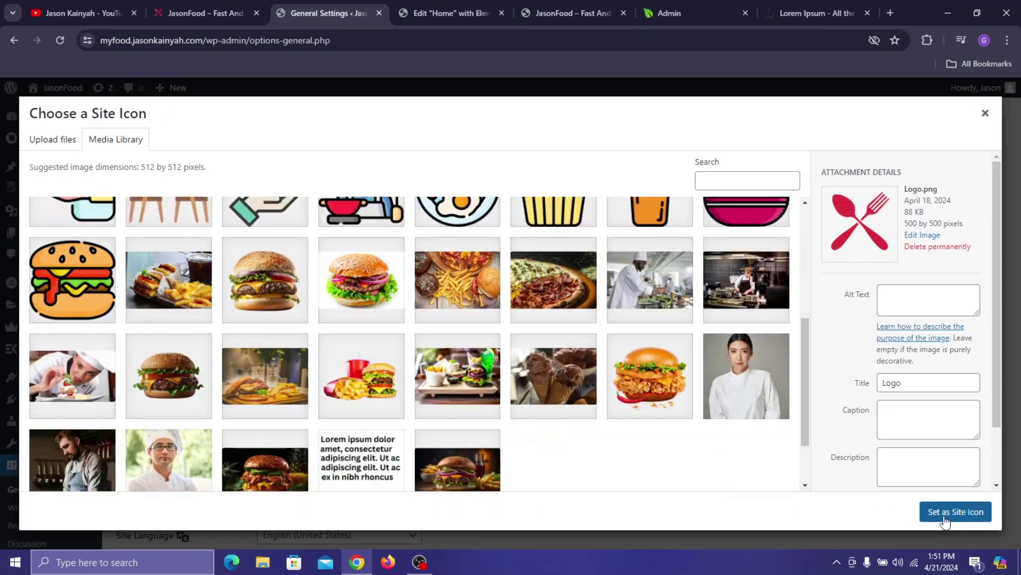
left_click(946, 516)
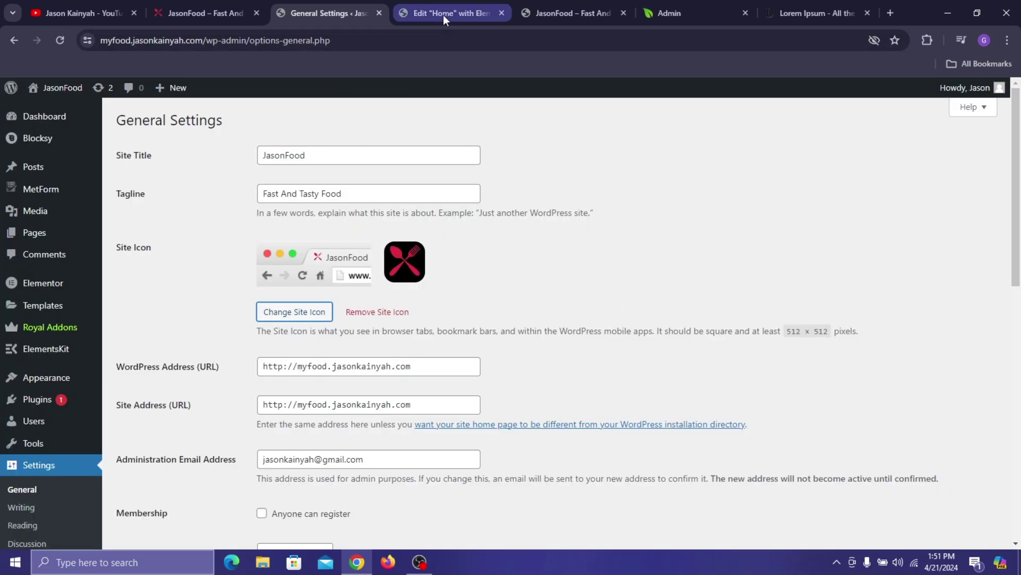
scroll(417, 334, "down", 10)
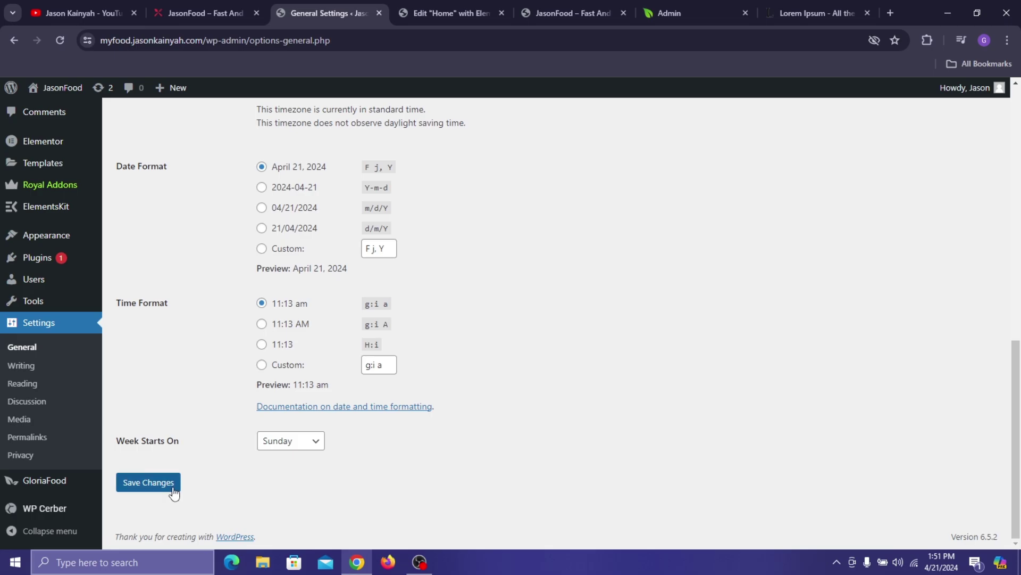
left_click(171, 482)
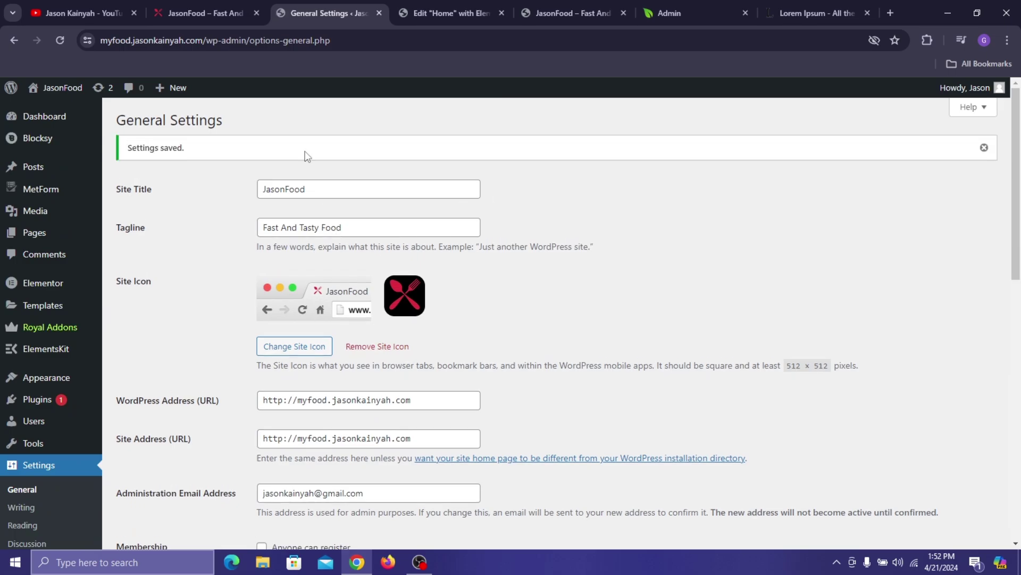
- From the Elementor menu, set Exit to WP Dashboard and apply it
left_click(408, 2)
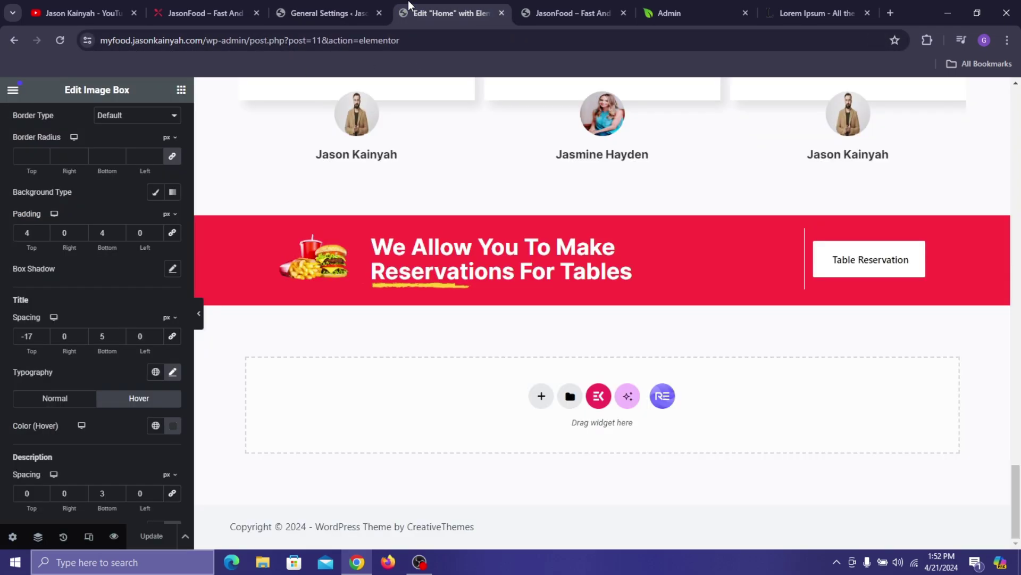
left_click(537, 6)
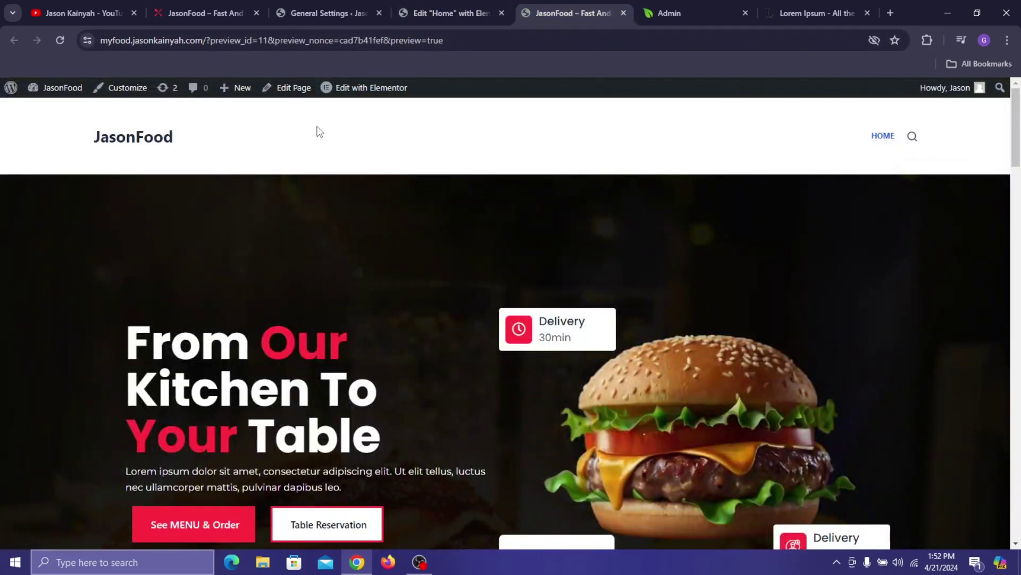
key("ctrl+shift+Tab")
left_click(16, 94)
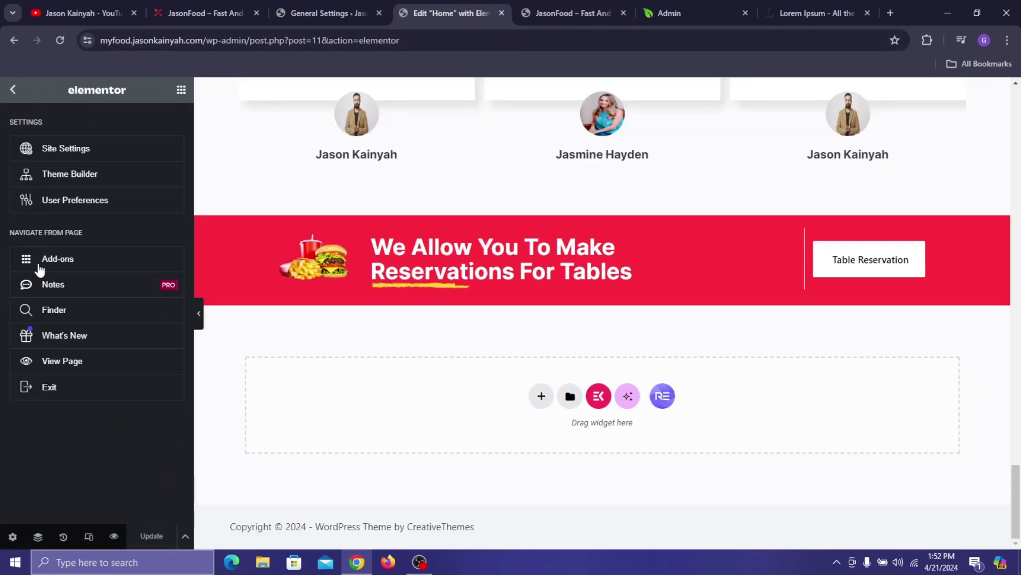
left_click(69, 383)
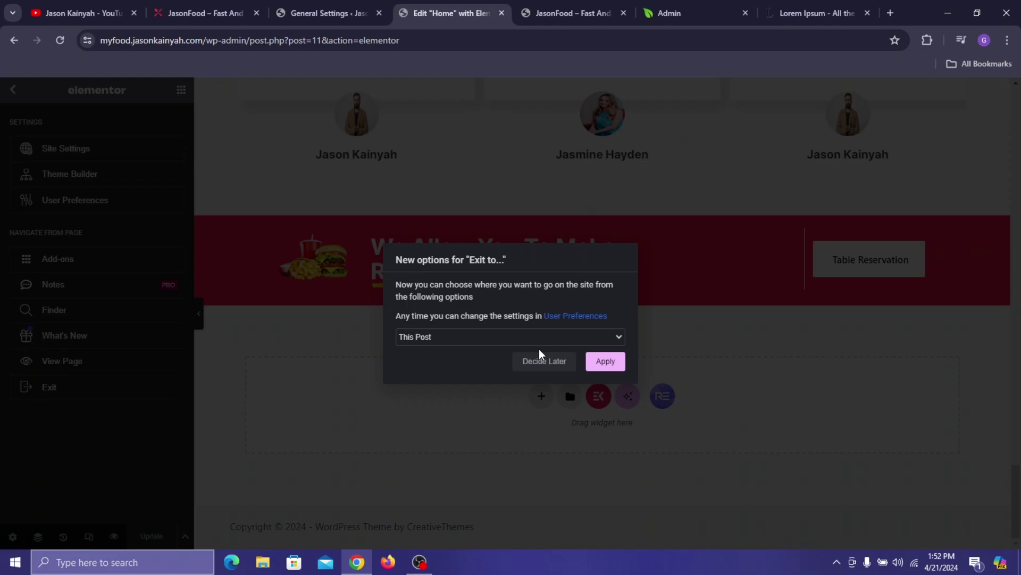
left_click(546, 340)
left_click(512, 367)
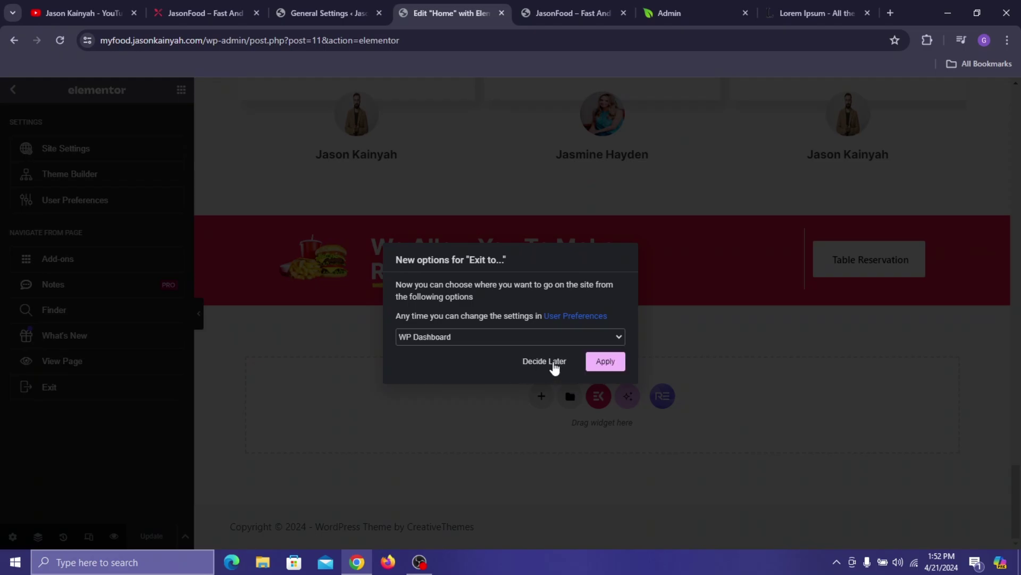
left_click(596, 366)
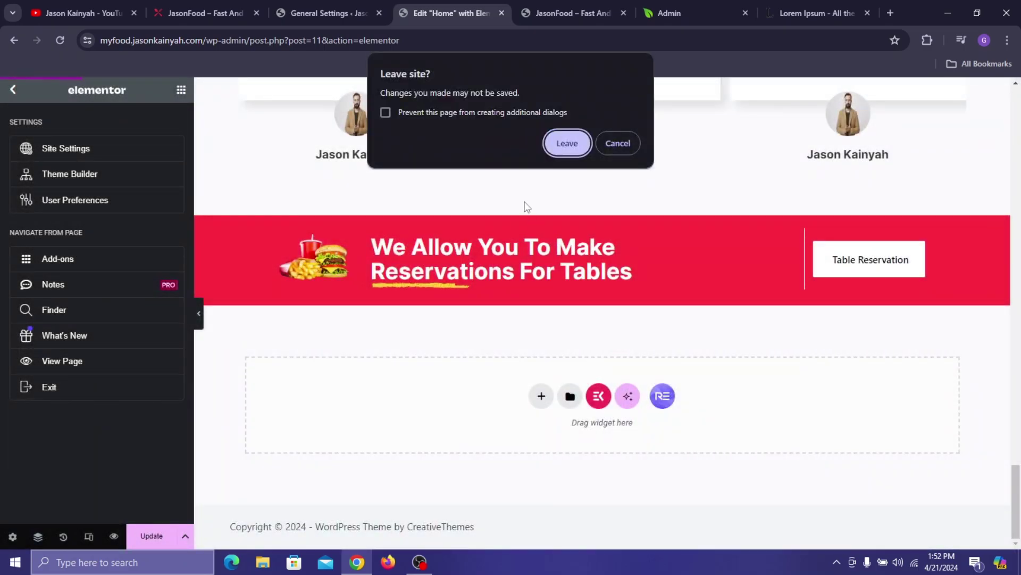
- Leave the editor and start a new page titled About (typed 'Abiut')
left_click(567, 144)
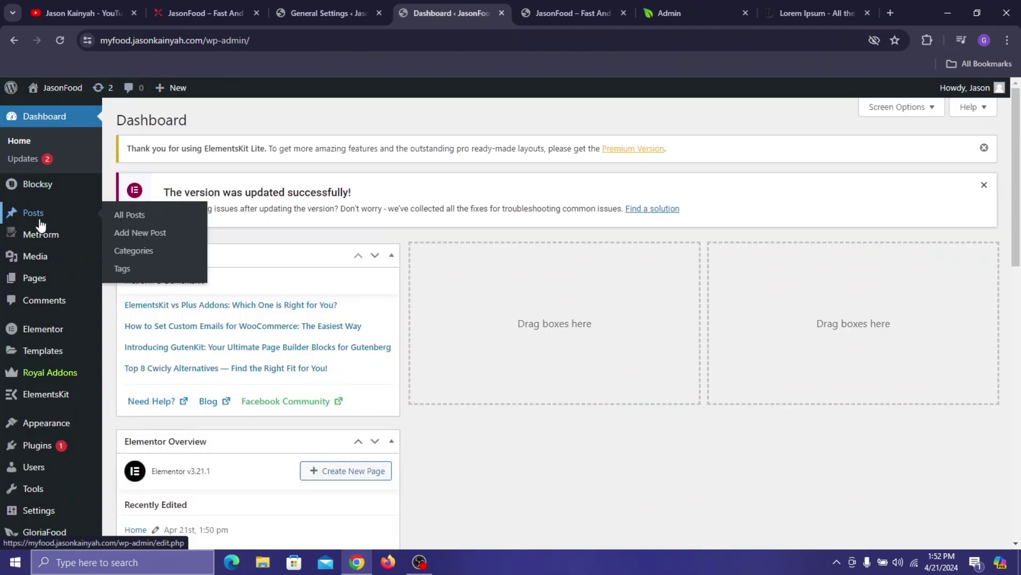
left_click(44, 279)
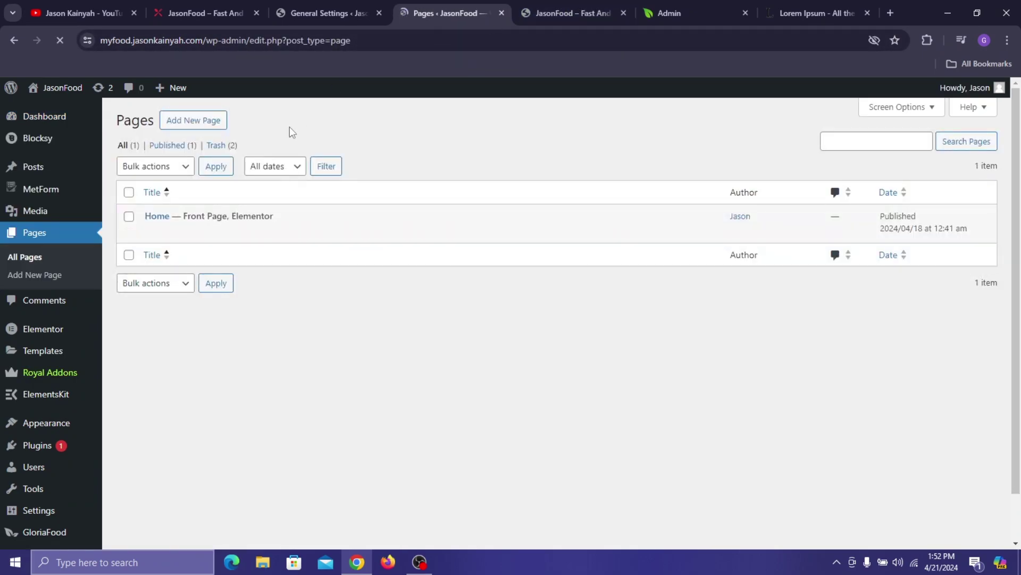
left_click(196, 126)
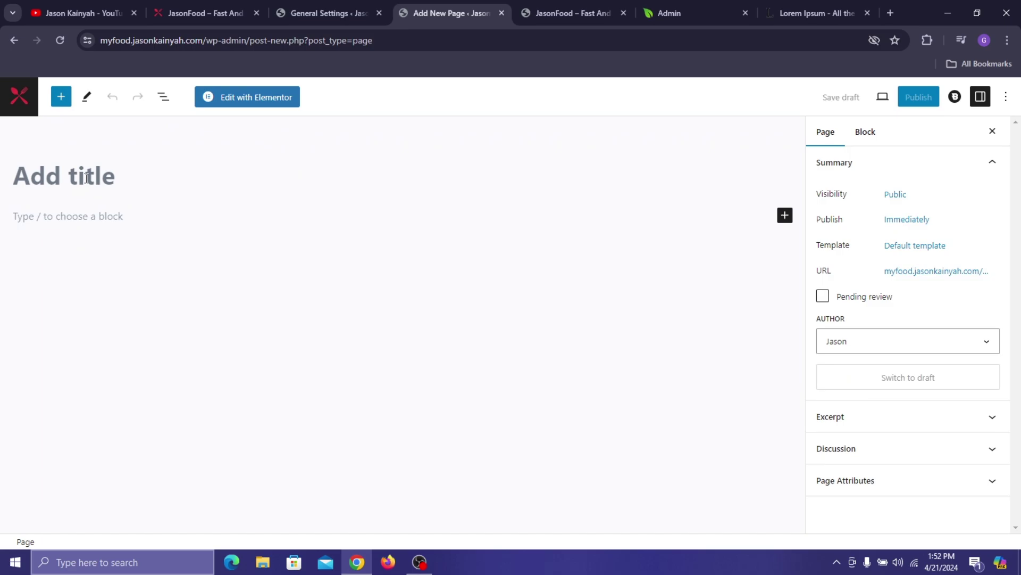
type("Ab")
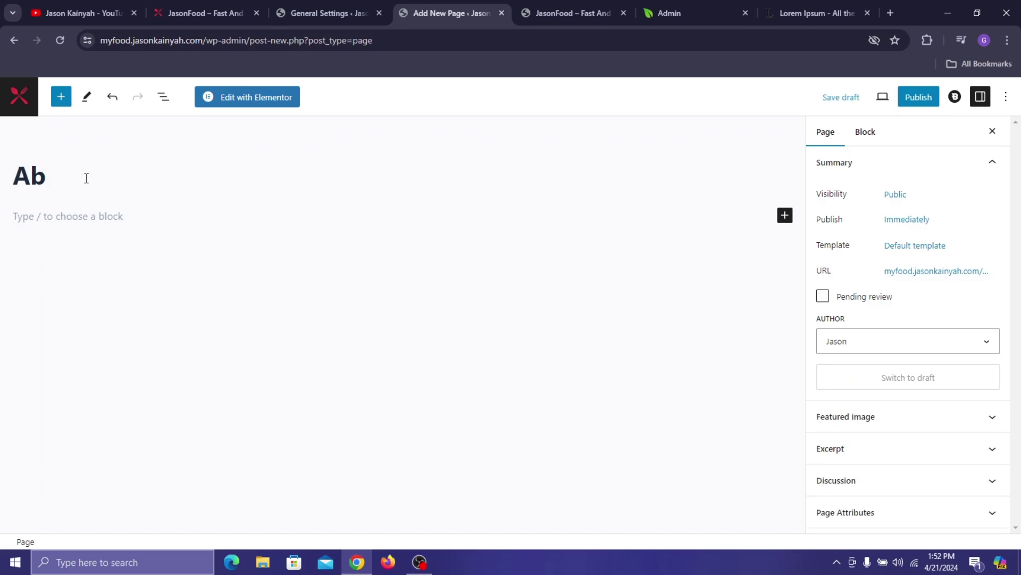
type("iut")
- Set the page template to Elementor Full Width and publish the page
left_click(918, 250)
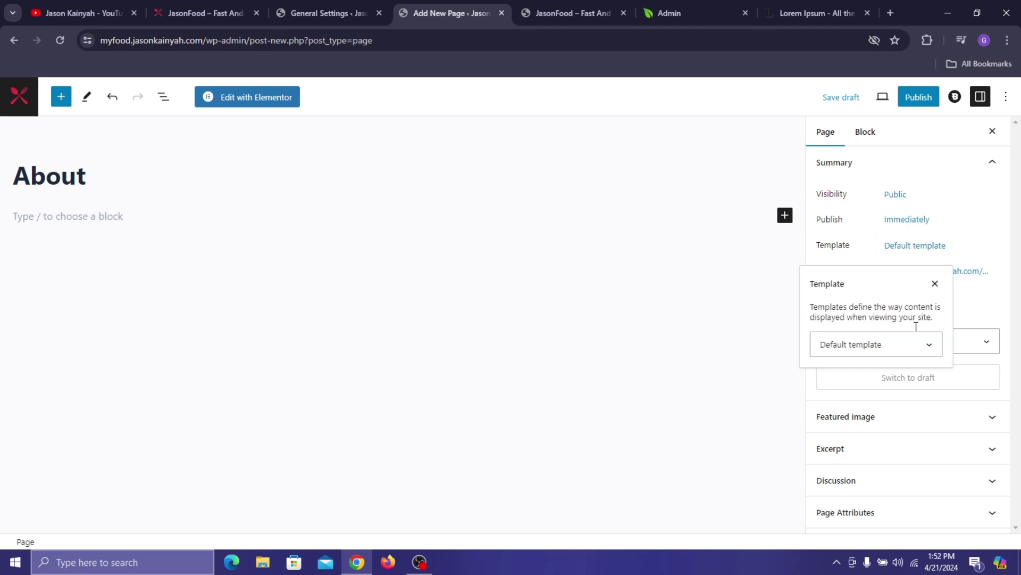
left_click(911, 353)
left_click(902, 387)
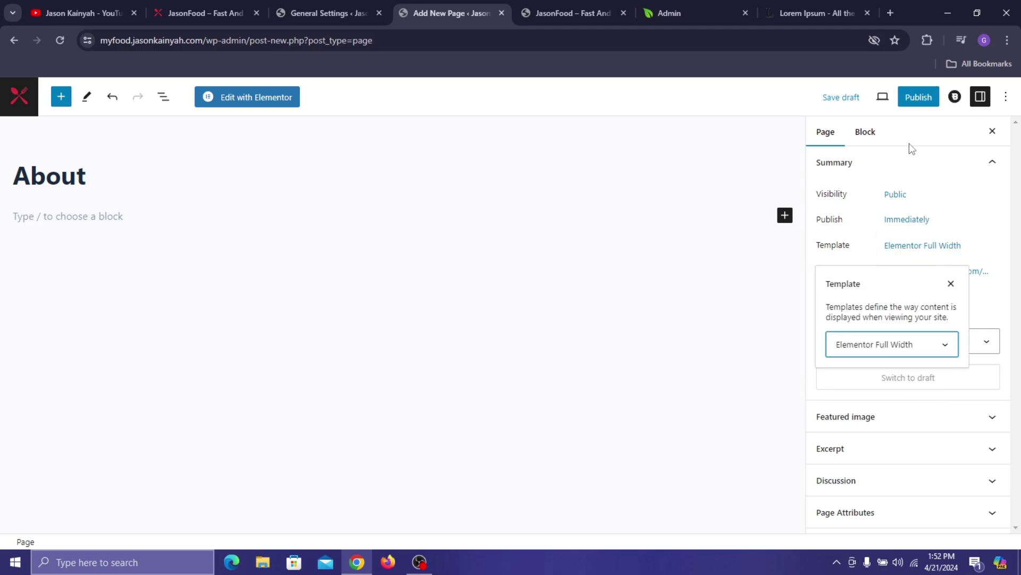
left_click(930, 102)
left_click(900, 106)
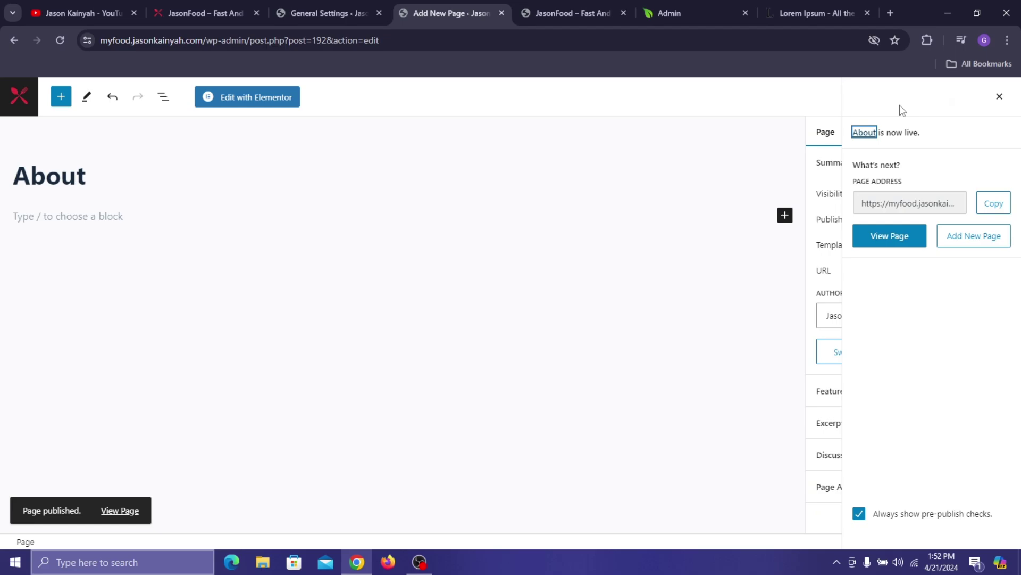
- Open the live About page in a new tab and reload the homepage to confirm ABOUT appears beside HOME
right_click(884, 241)
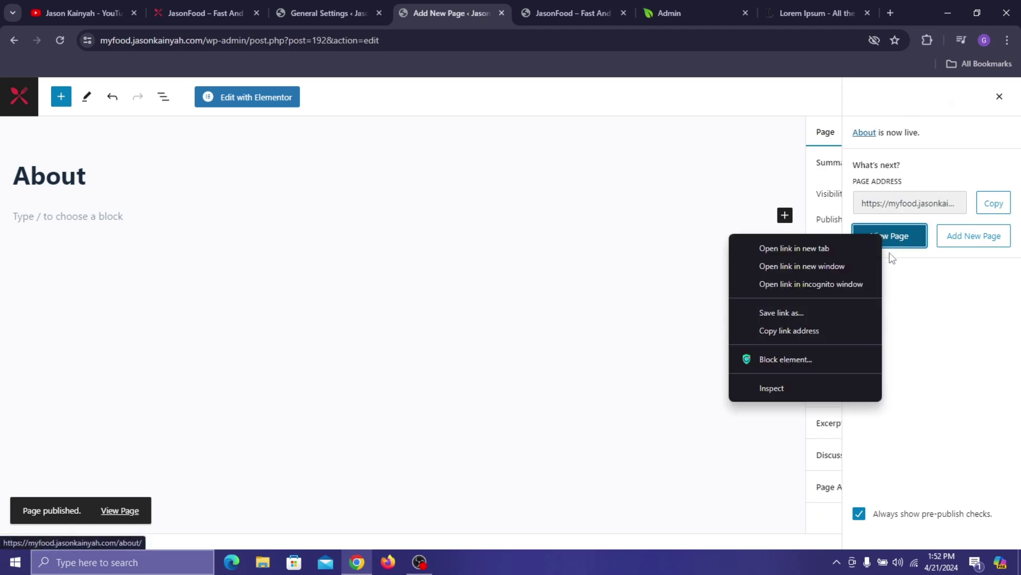
left_click(829, 249)
left_click(529, 7)
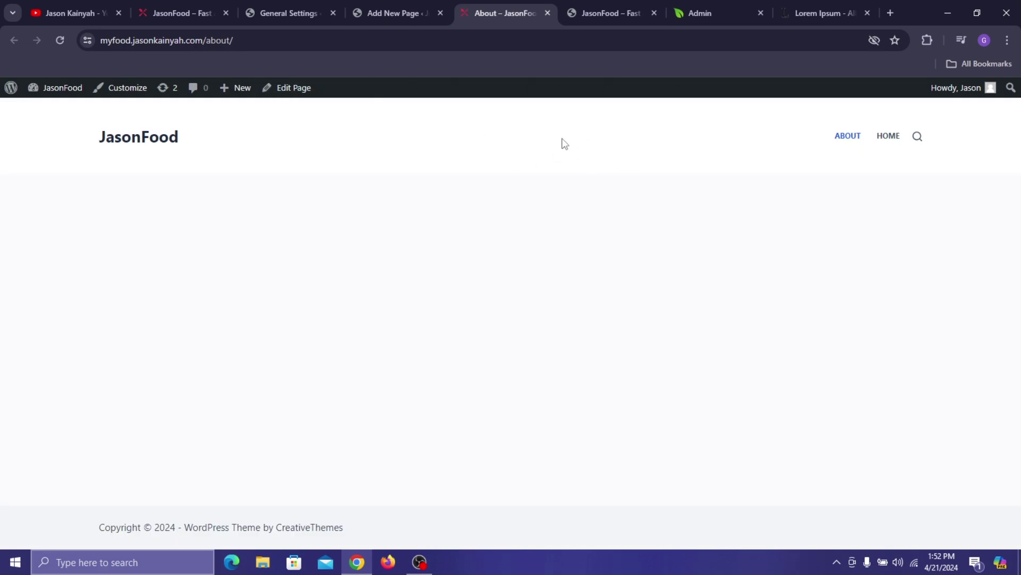
left_click(623, 16)
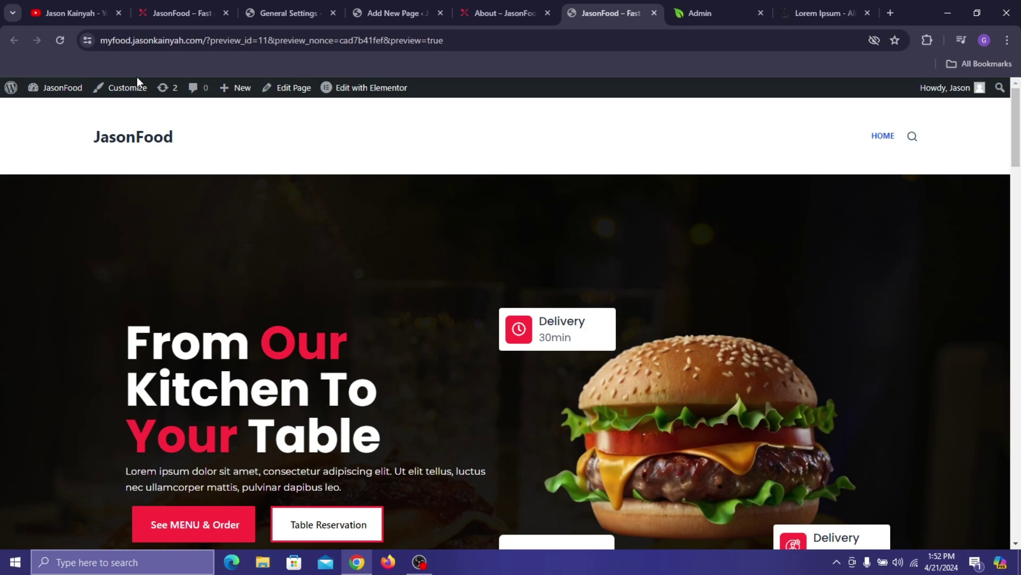
left_click(150, 138)
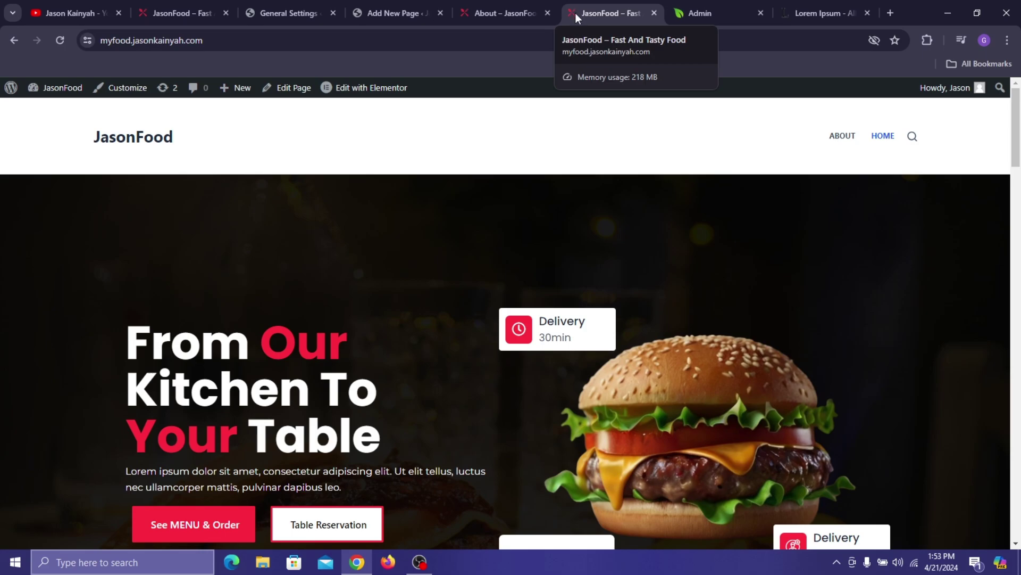
left_click(391, 11)
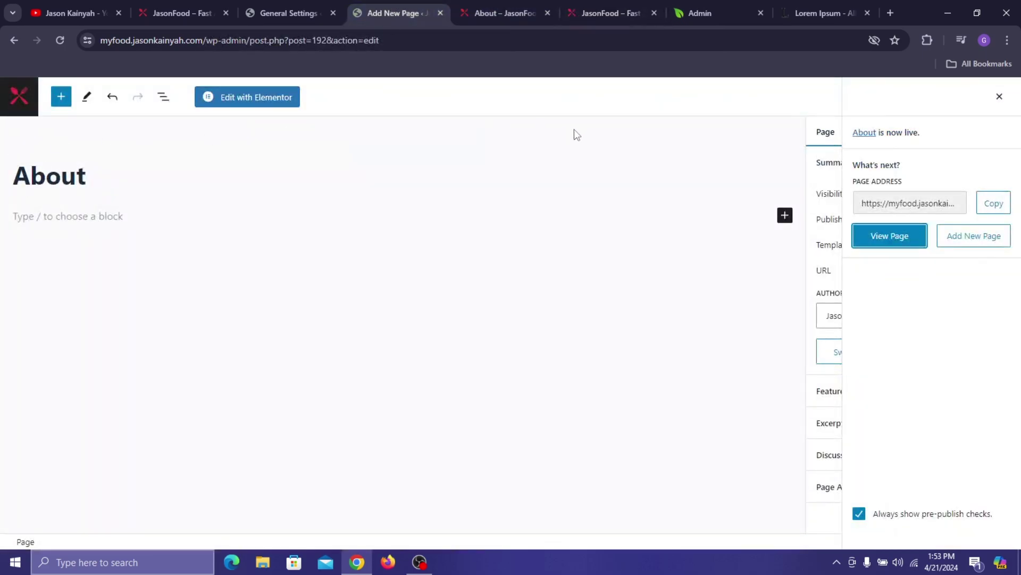
- Launch the About page in Elementor while reviewing the reference JasonFood about page
left_click(245, 98)
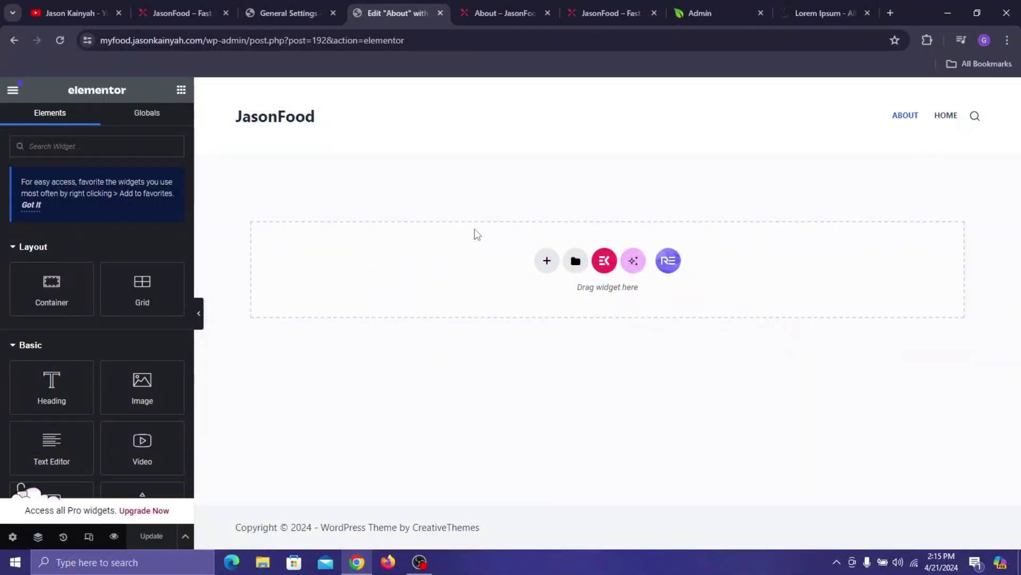
left_click(196, 7)
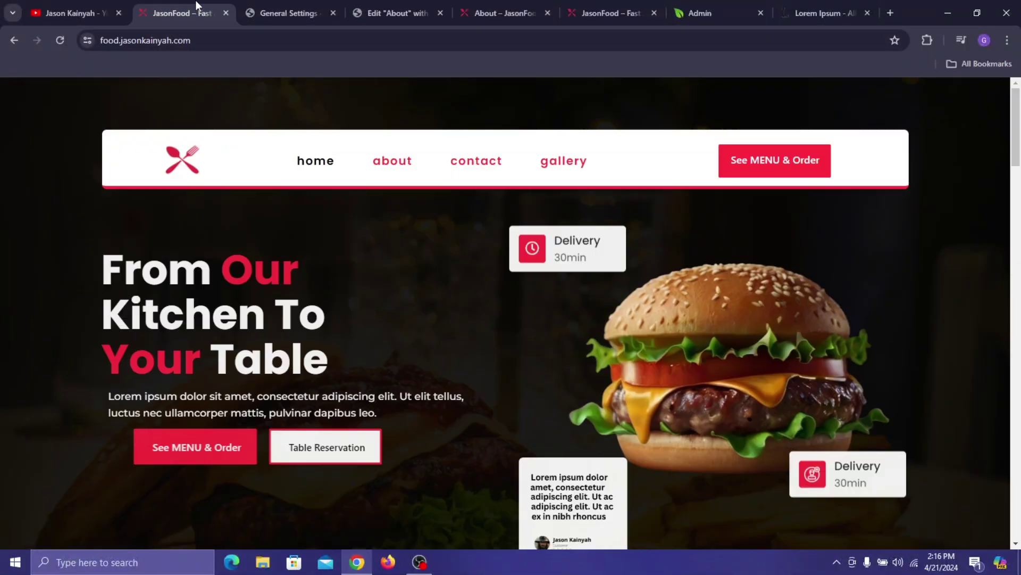
left_click(393, 169)
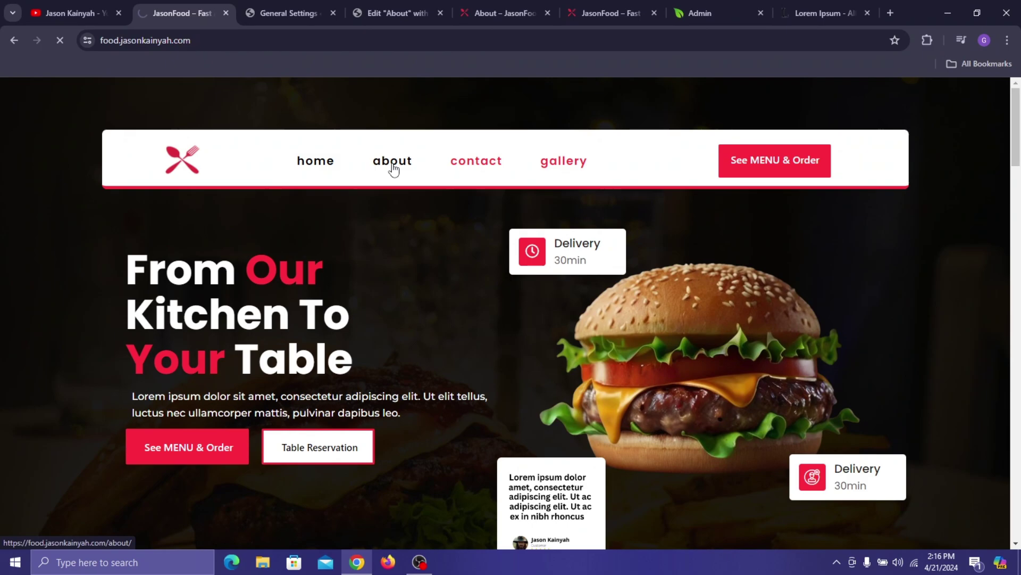
scroll(581, 267, "down", 8)
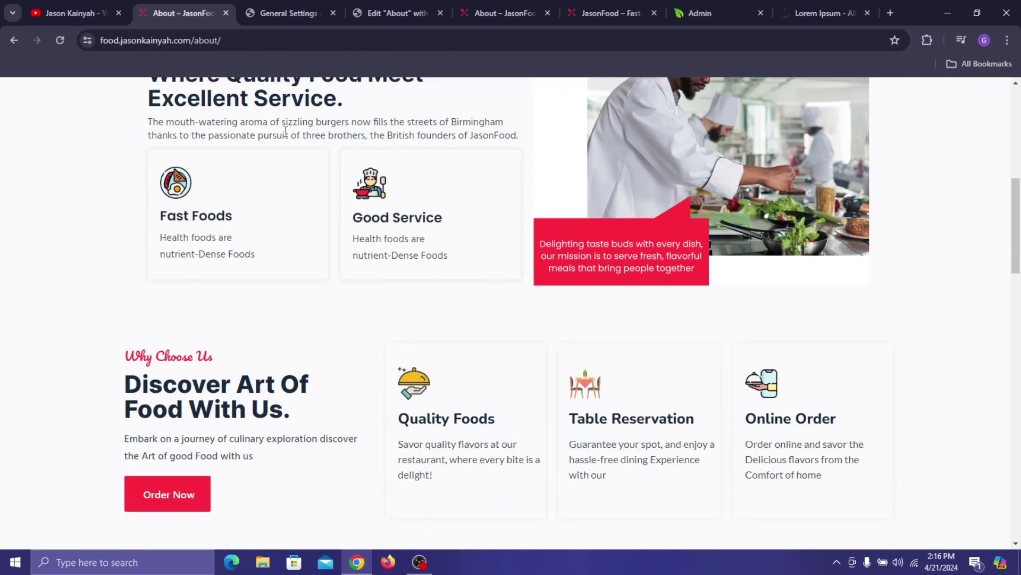
scroll(286, 130, "up", 8)
left_click(357, 5)
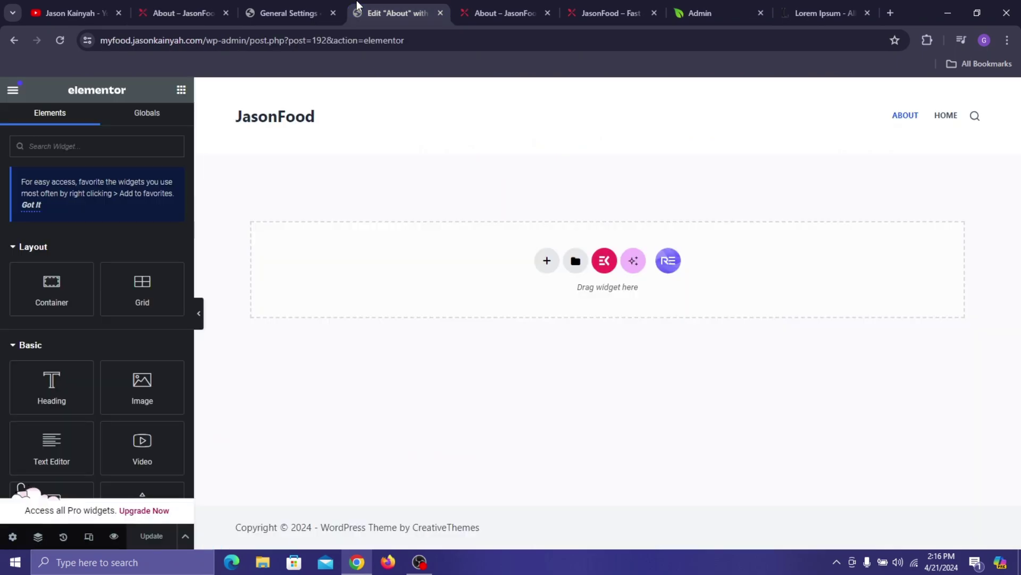
- Add a single-column Flexbox container to the empty About page with width 1230
left_click(543, 265)
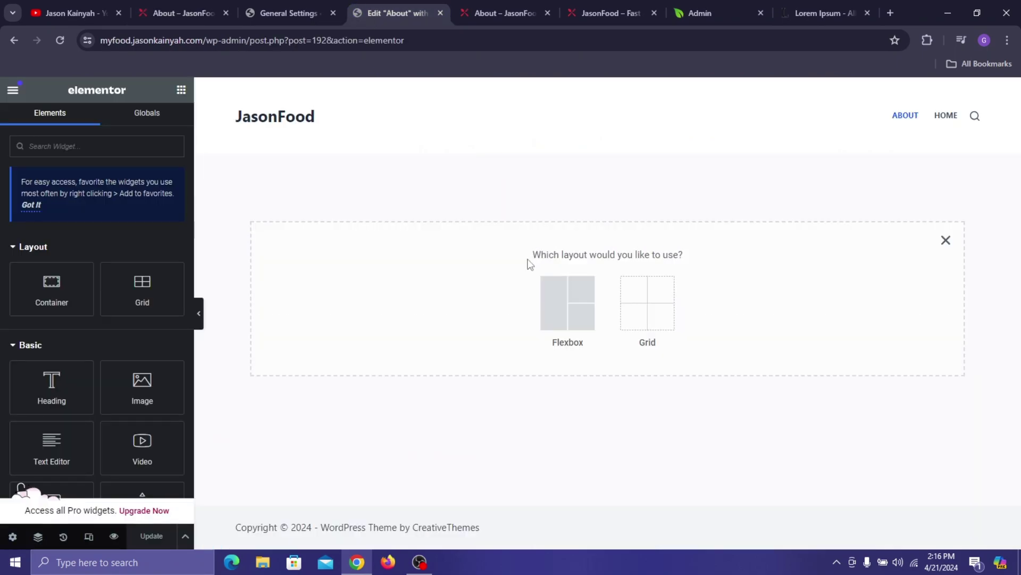
left_click(554, 305)
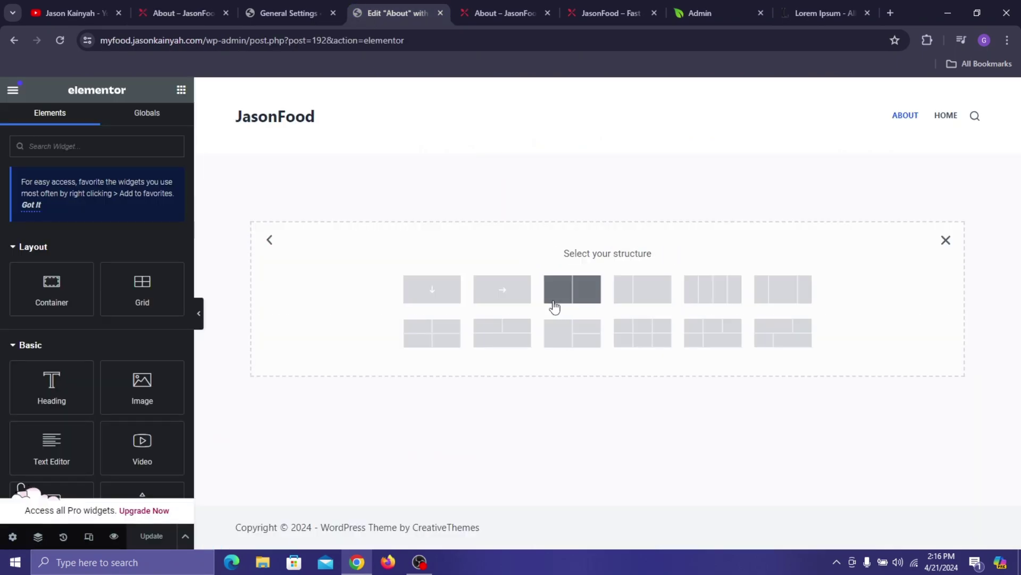
left_click(421, 300)
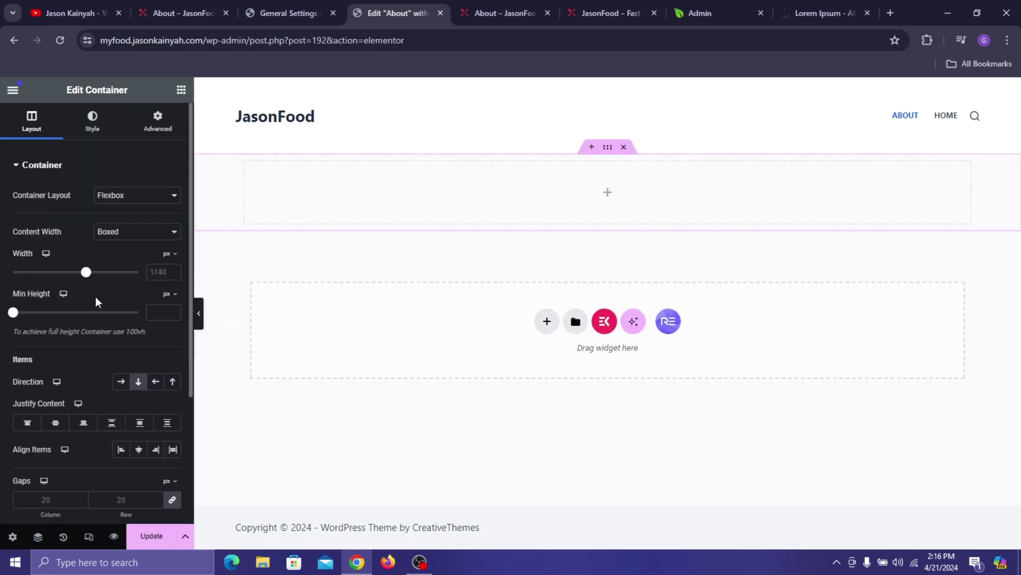
left_click(153, 273)
type("123")
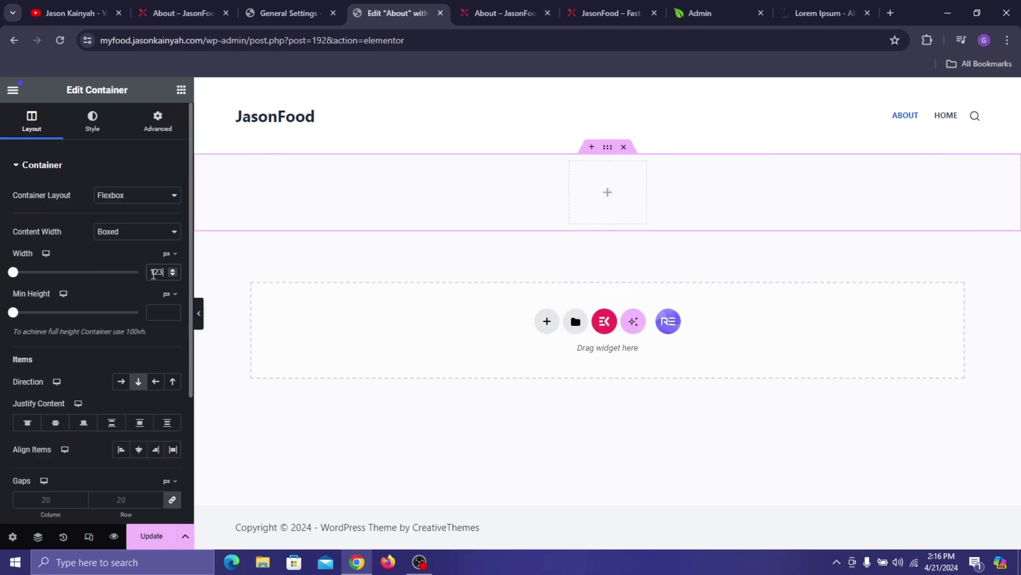
type("0")
- Set the container's classic background image to the dark burger photo about-hero-background.jpg
left_click(91, 134)
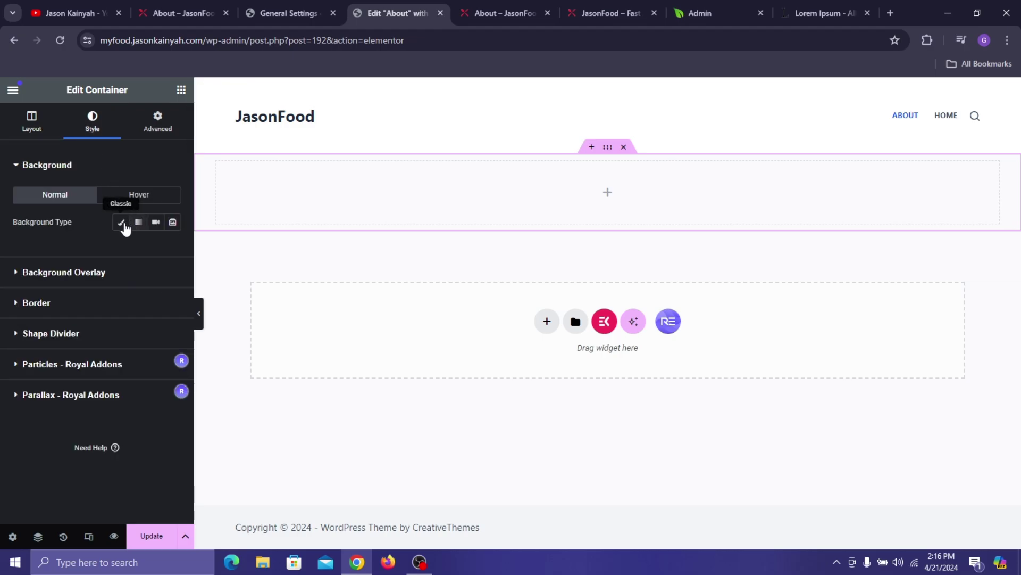
left_click(127, 225)
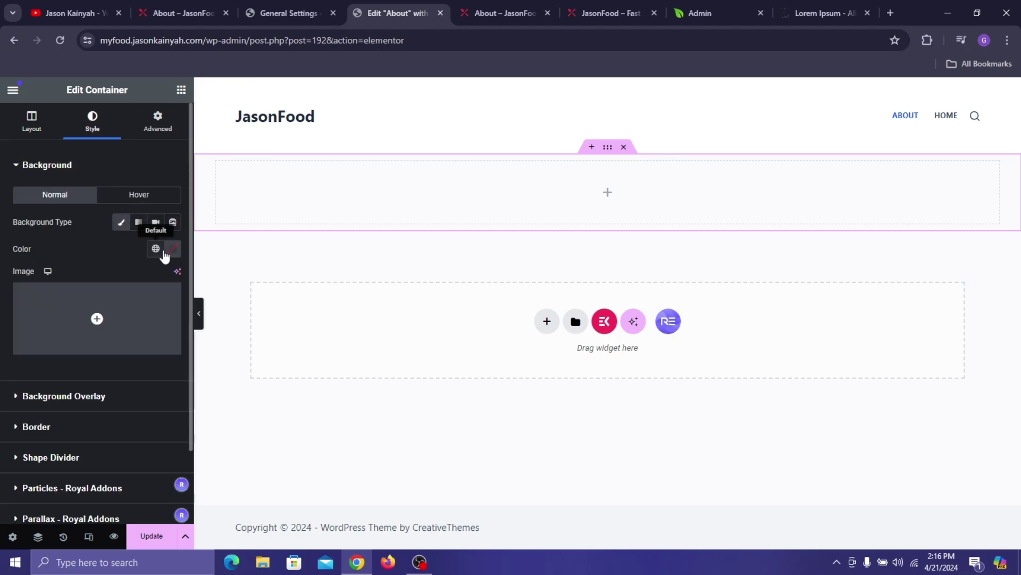
left_click(157, 305)
left_click(160, 13)
left_click(396, 13)
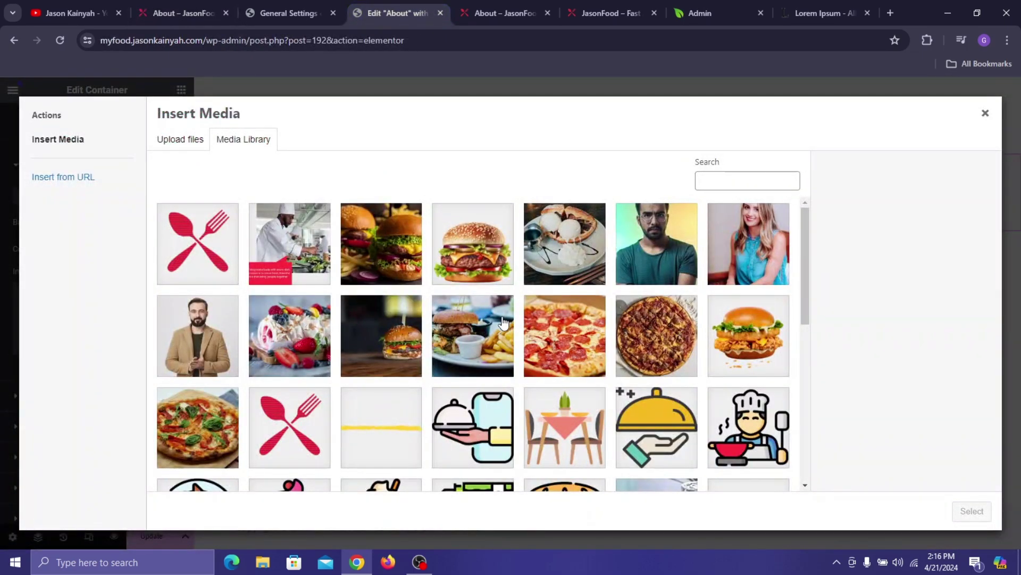
scroll(526, 269, "down", 2)
scroll(593, 324, "down", 2)
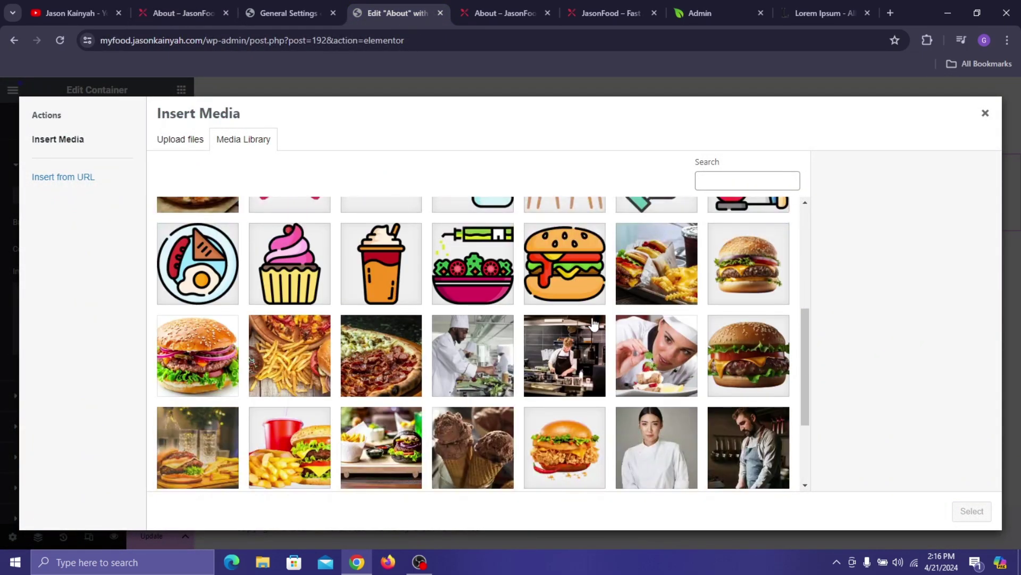
scroll(588, 330, "down", 2)
left_click(469, 415)
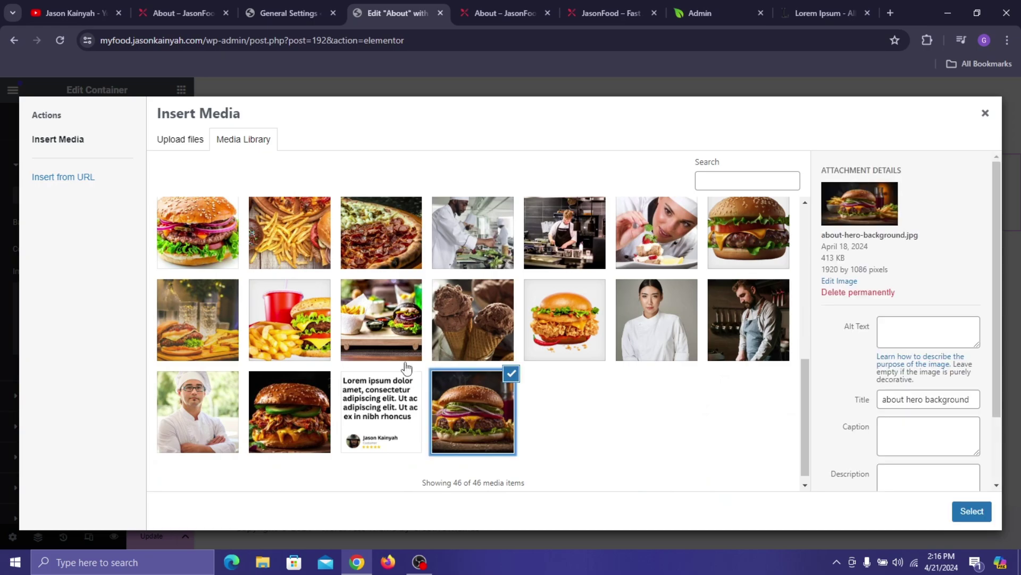
left_click(190, 6)
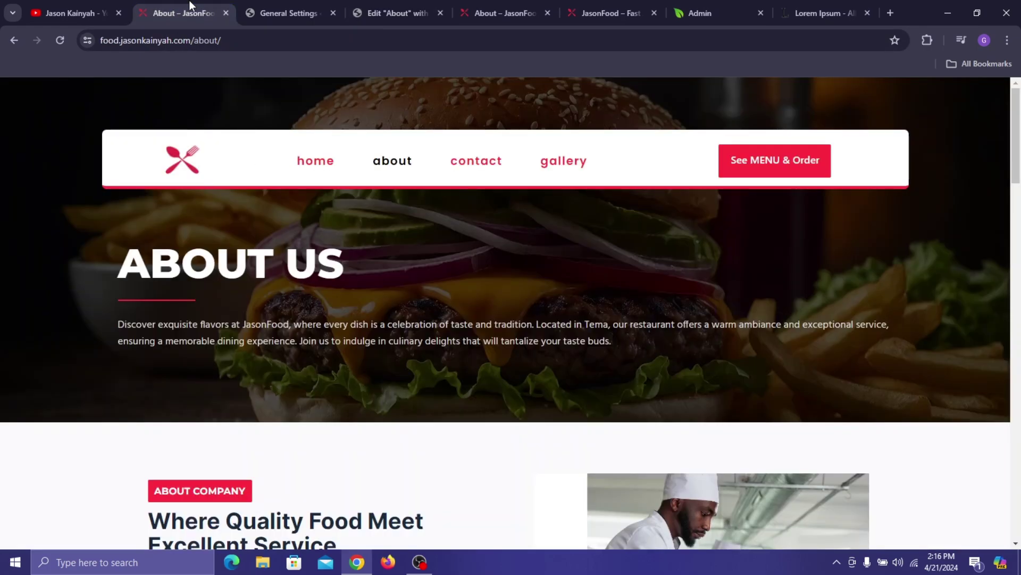
left_click(369, 1)
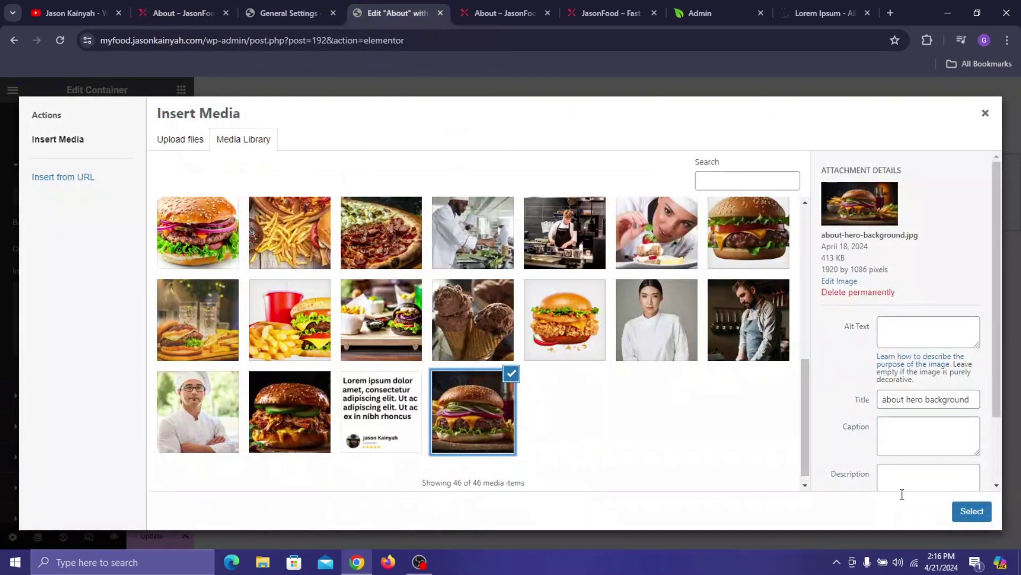
left_click(972, 511)
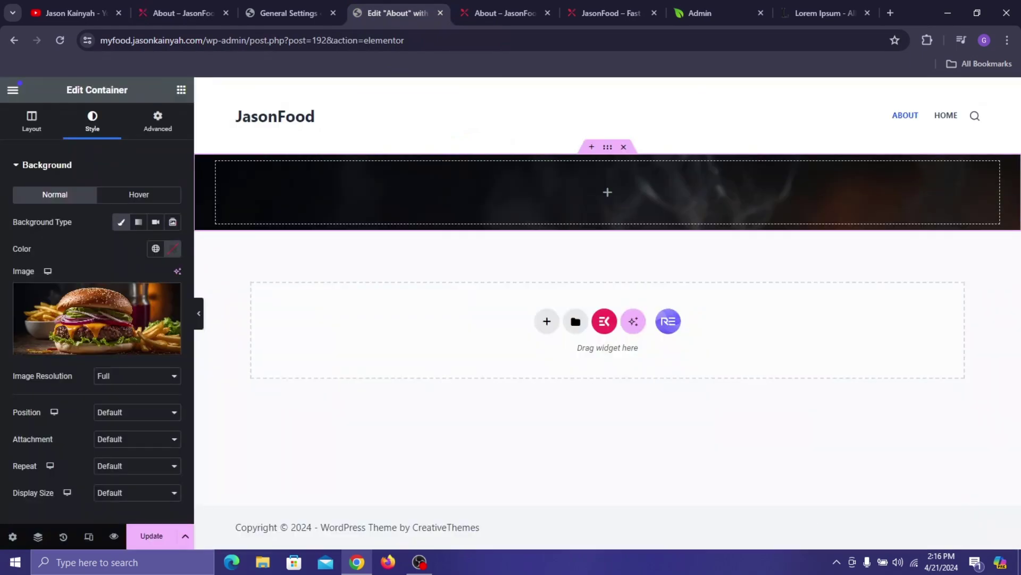
- Set the burger background position to Center Center and display size to Cover
left_click(108, 413)
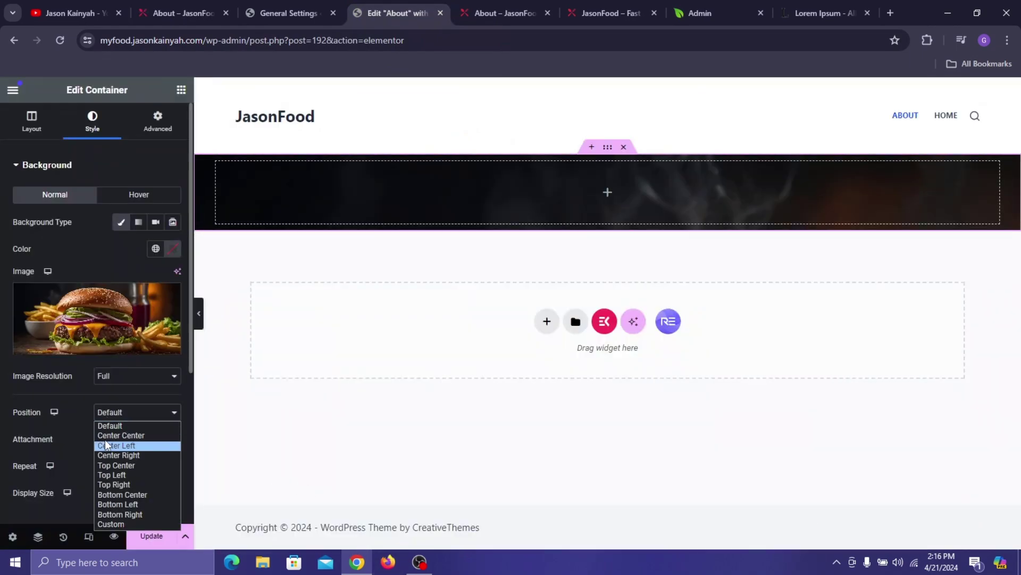
left_click(107, 435)
left_click(130, 495)
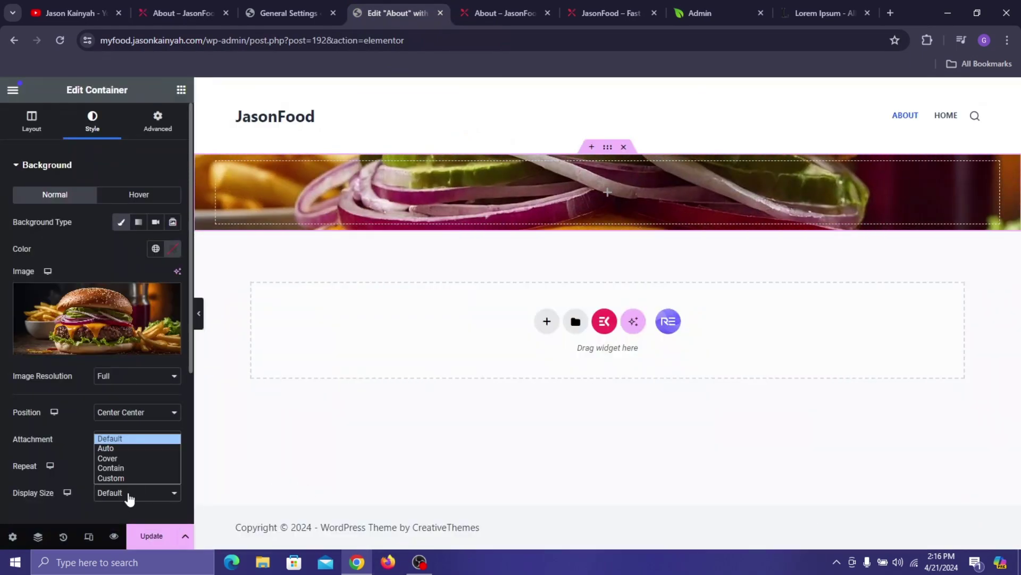
left_click(142, 459)
scroll(120, 417, "down", 3)
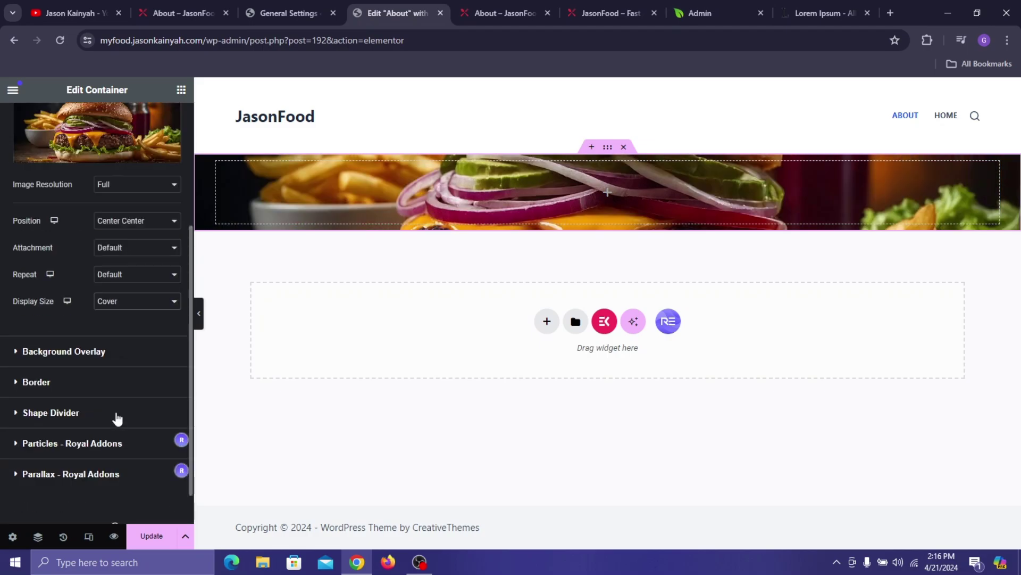
scroll(104, 286, "up", 5)
scroll(105, 287, "down", 6)
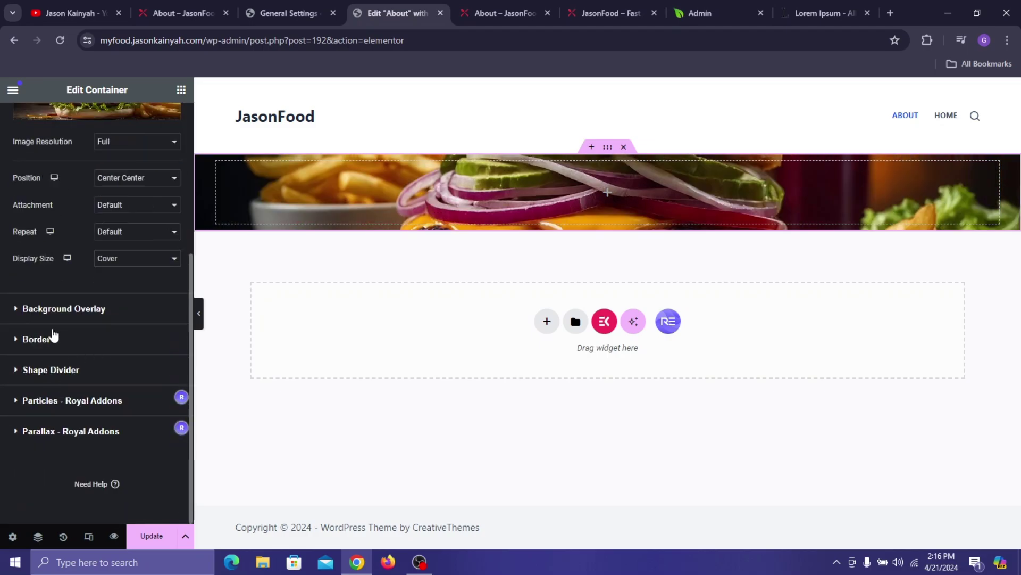
- Add a black classic background overlay at about 0.69 opacity
left_click(158, 308)
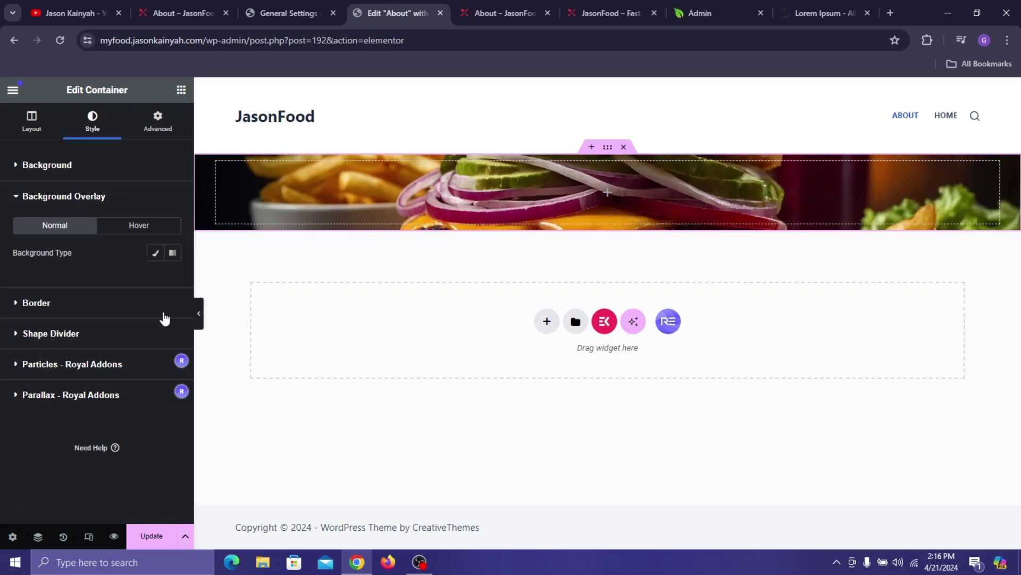
left_click(156, 253)
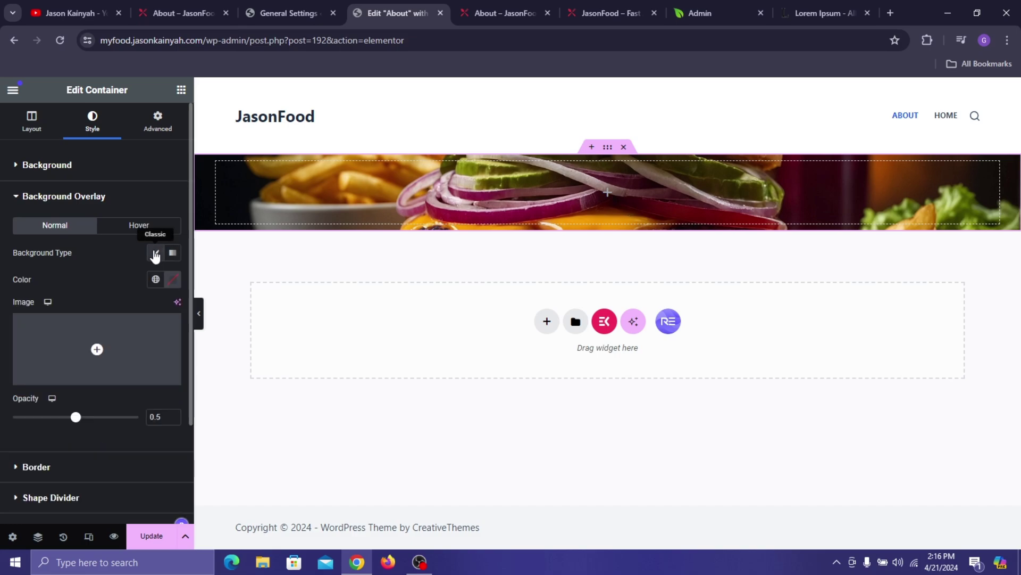
left_click(171, 281)
left_click_drag(175, 353, 257, 442)
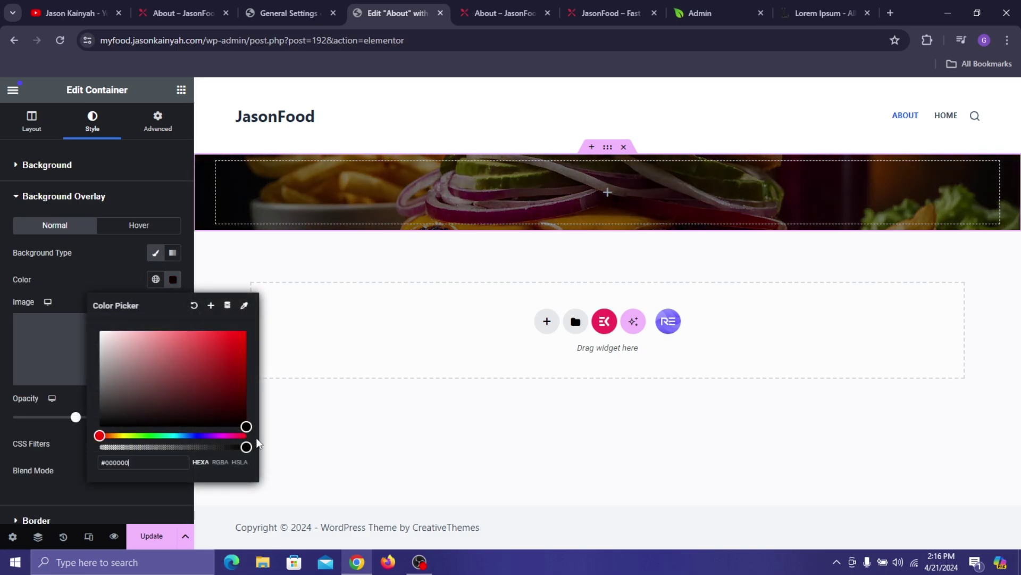
left_click_drag(75, 416, 108, 434)
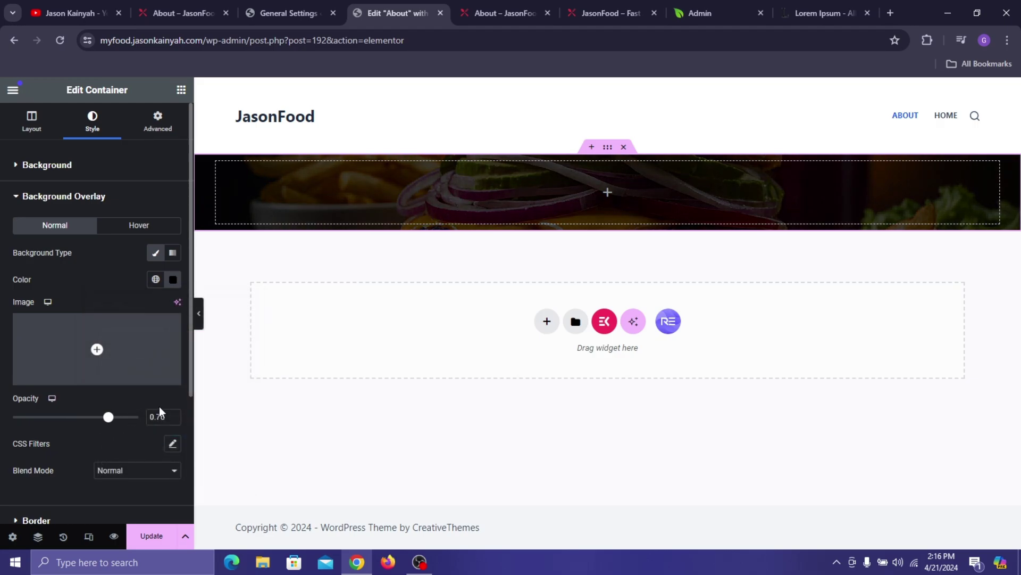
- Give the hero container 150 px top padding and 112 px bottom padding
left_click(137, 128)
left_click(102, 254)
type("0")
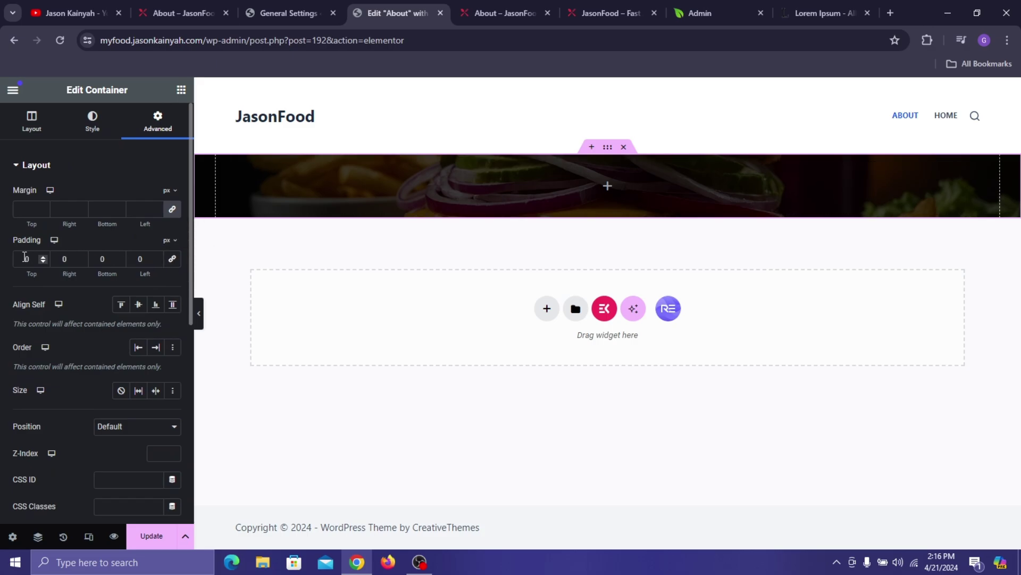
type("150")
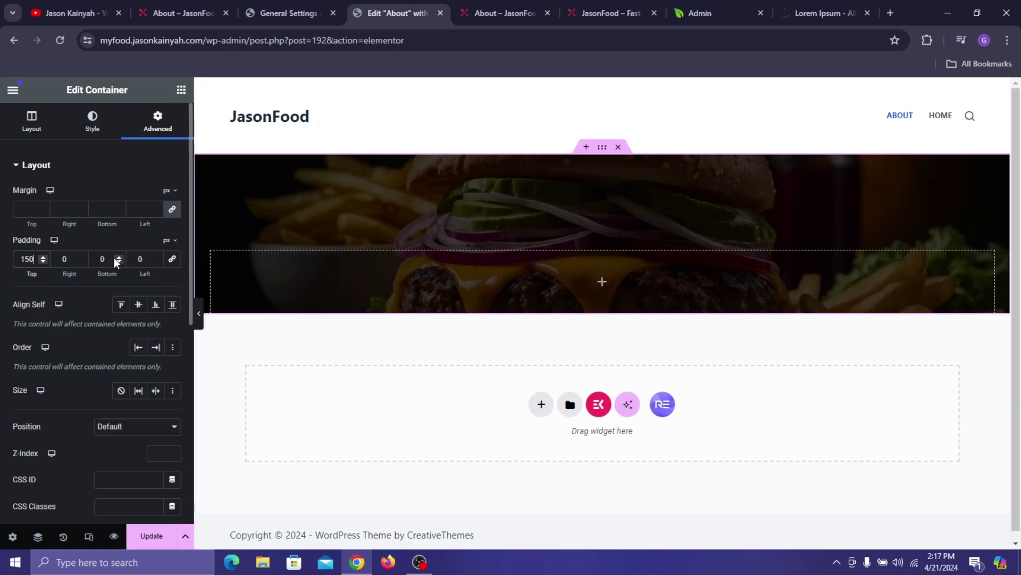
double_click(95, 258)
type("112")
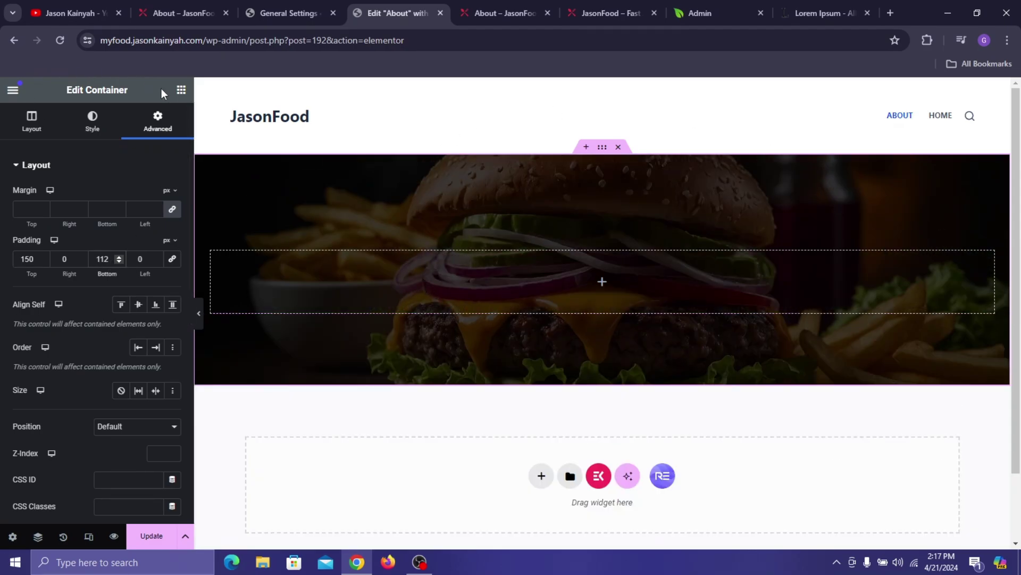
left_click(181, 90)
- Add a heading reading ABOUT US to the hero and color it white #FFFFFF
left_click_drag(52, 382, 276, 278)
triple_click(80, 237)
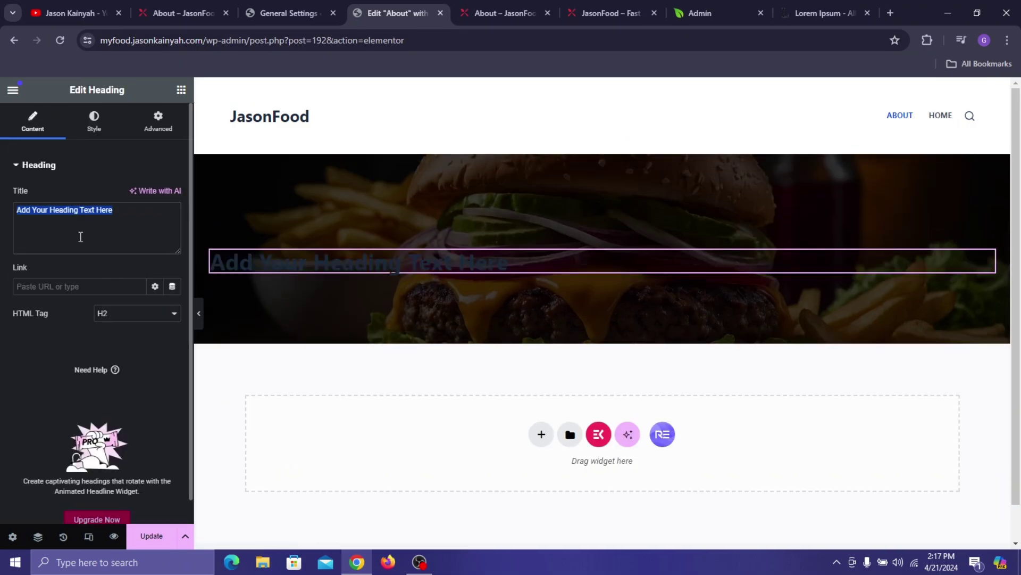
type("ABOUT US")
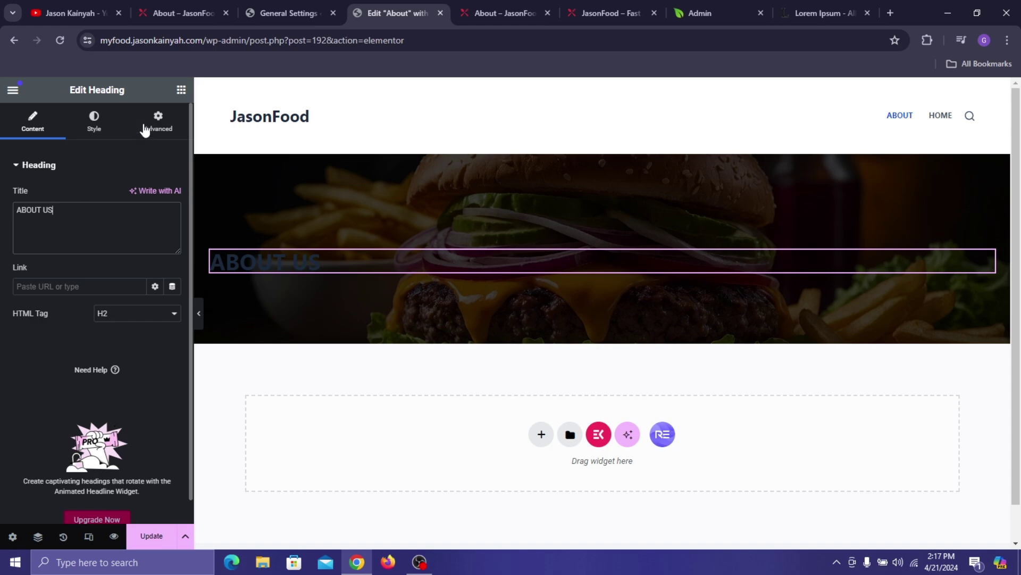
left_click(94, 121)
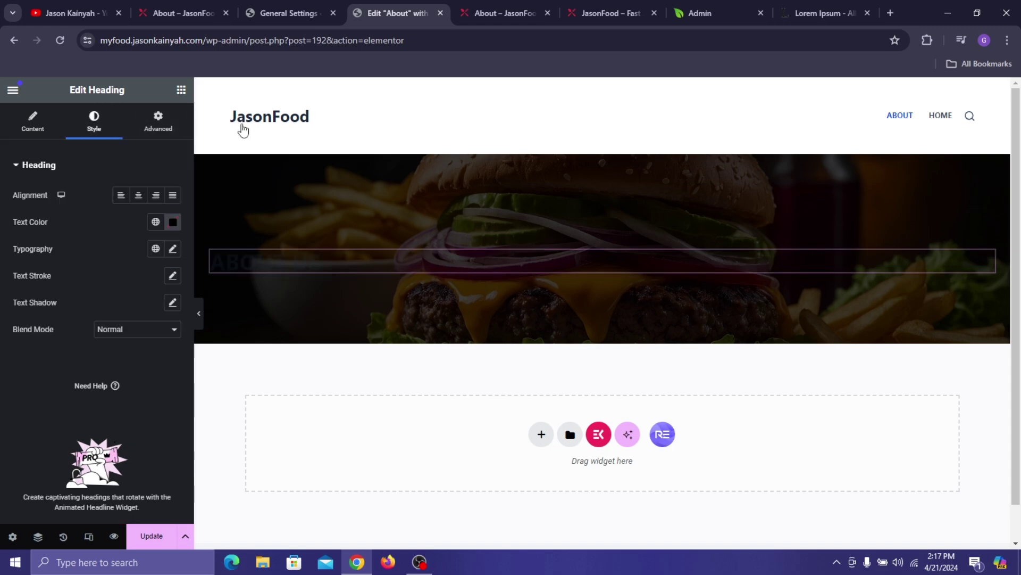
left_click(175, 227)
left_click_drag(171, 364, 68, 235)
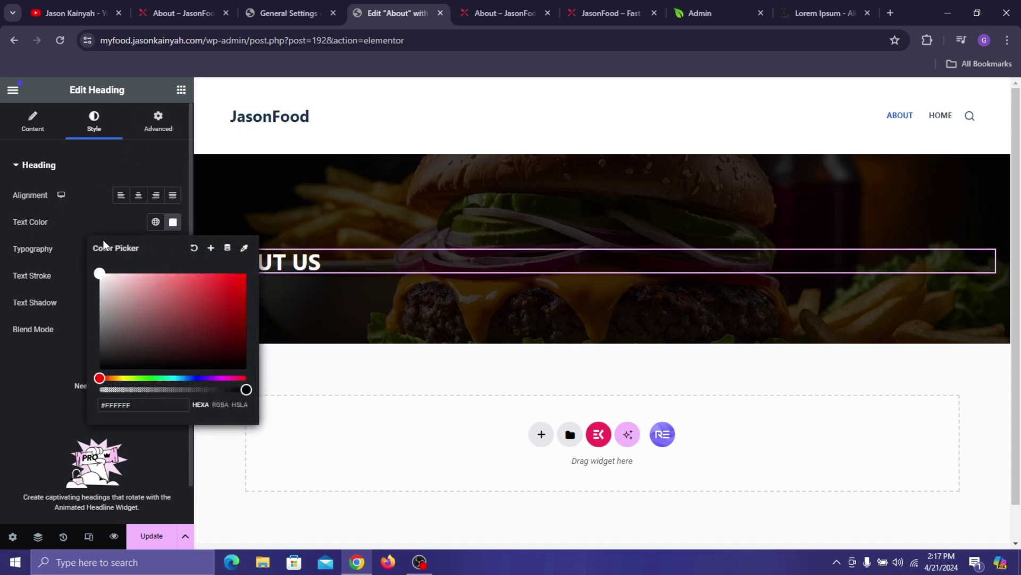
left_click(113, 220)
- Set the heading typography to Poppins at size 63 px
left_click(172, 248)
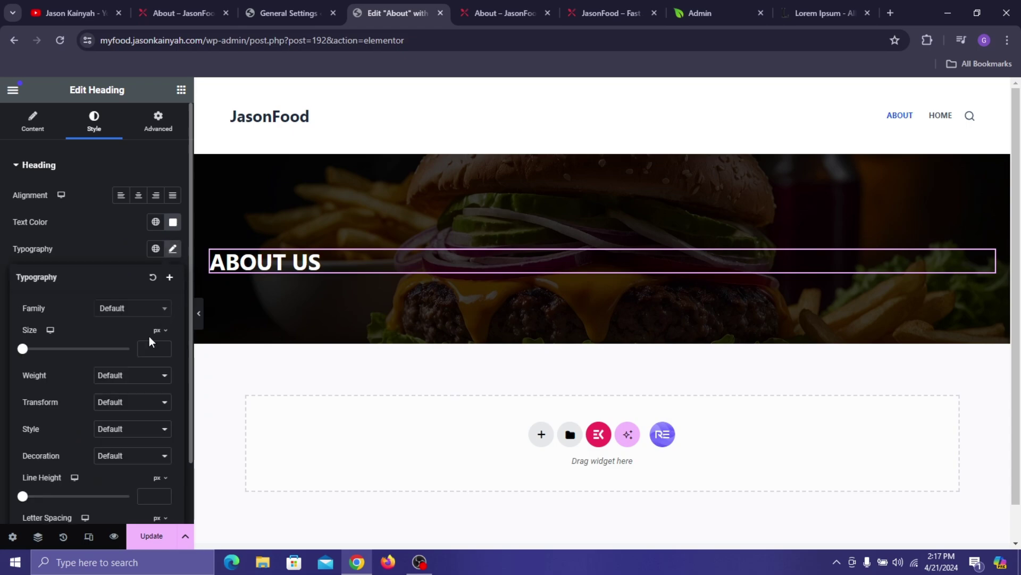
left_click(135, 311)
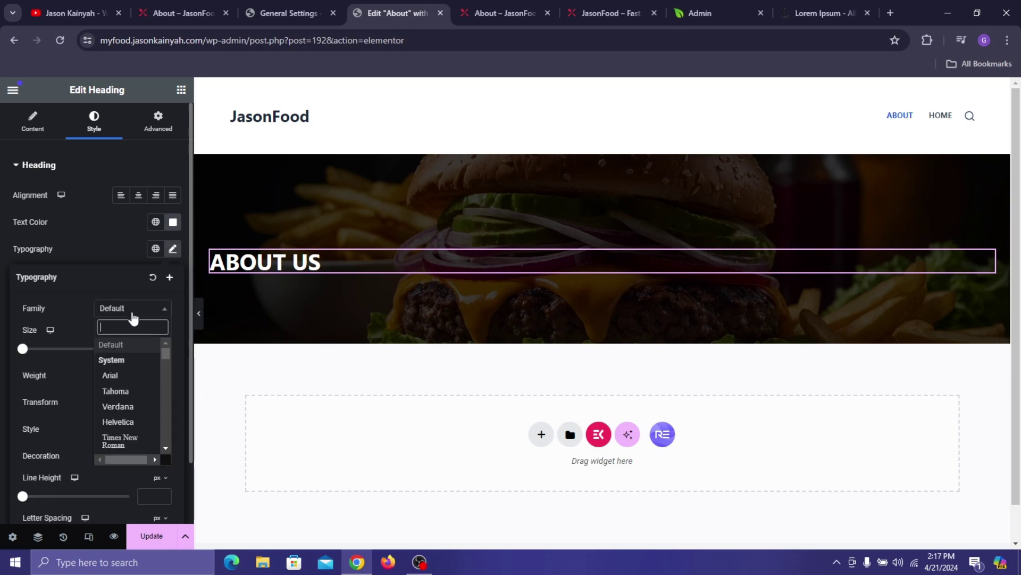
type("POPP")
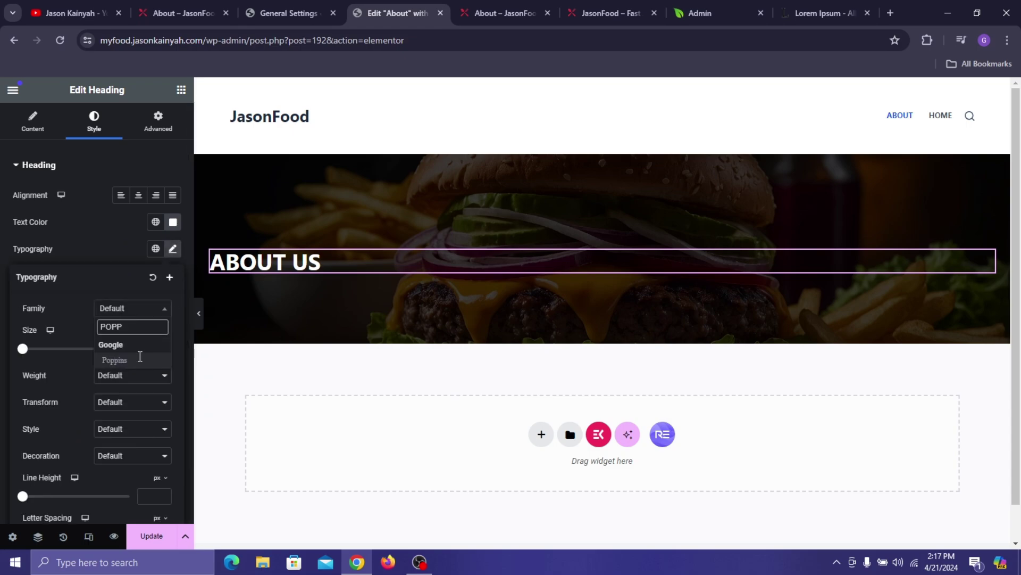
left_click(140, 359)
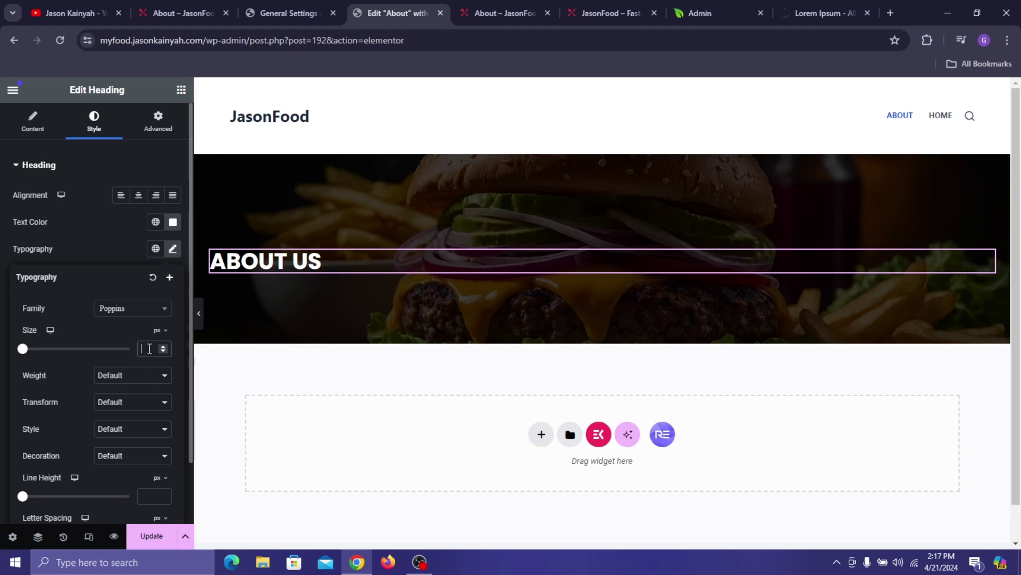
type("35")
type("65")
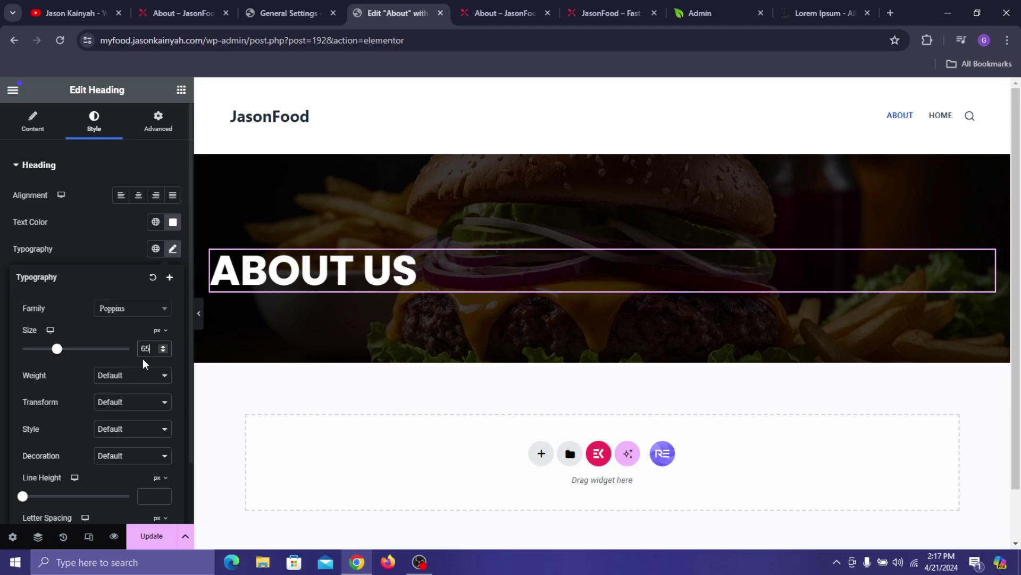
left_click(166, 351)
left_click(166, 350)
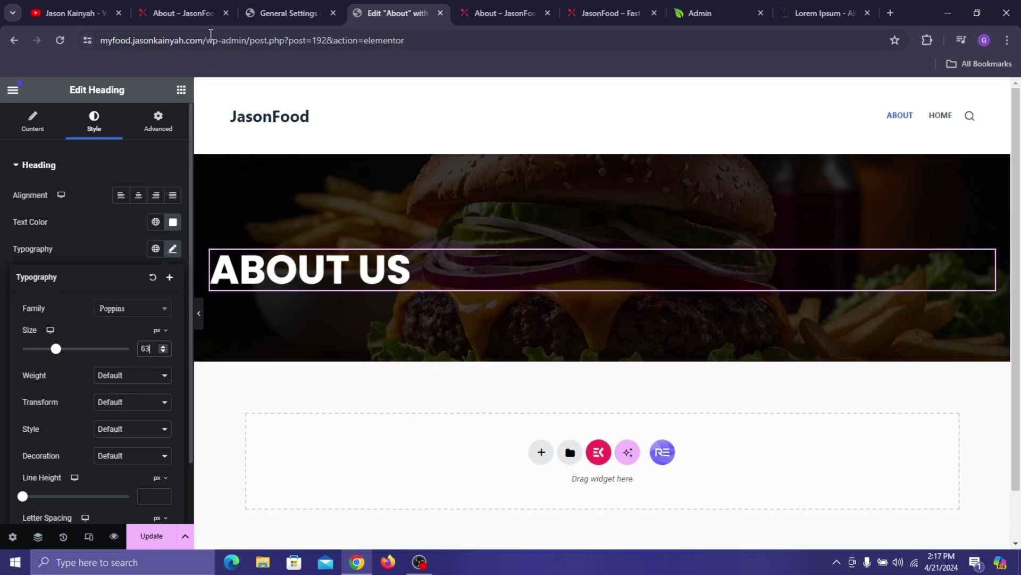
left_click(181, 12)
left_click(417, 2)
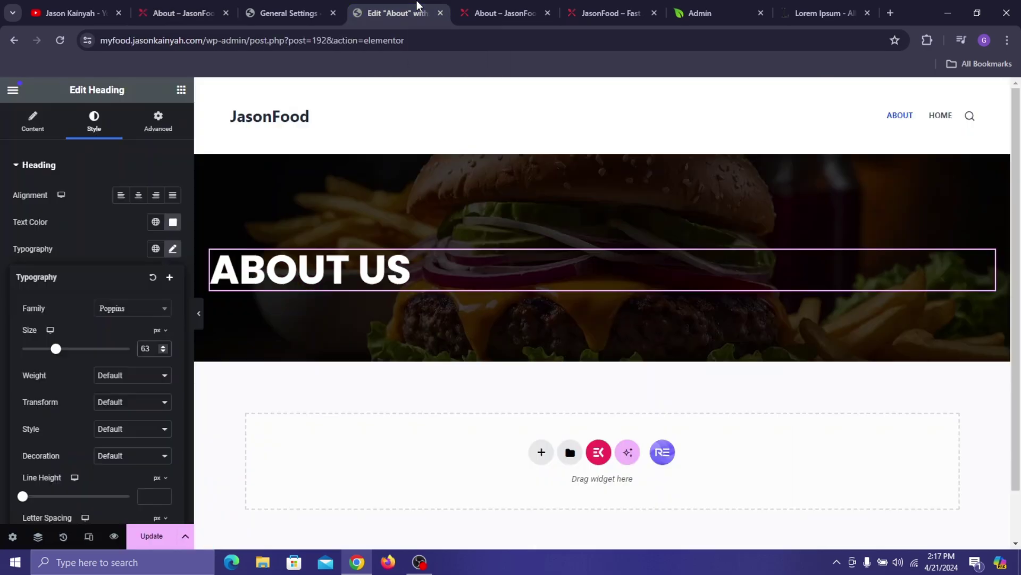
- Place a divider under ABOUT US at 10% width, global color Pinkish Red, weight 2
left_click(181, 90)
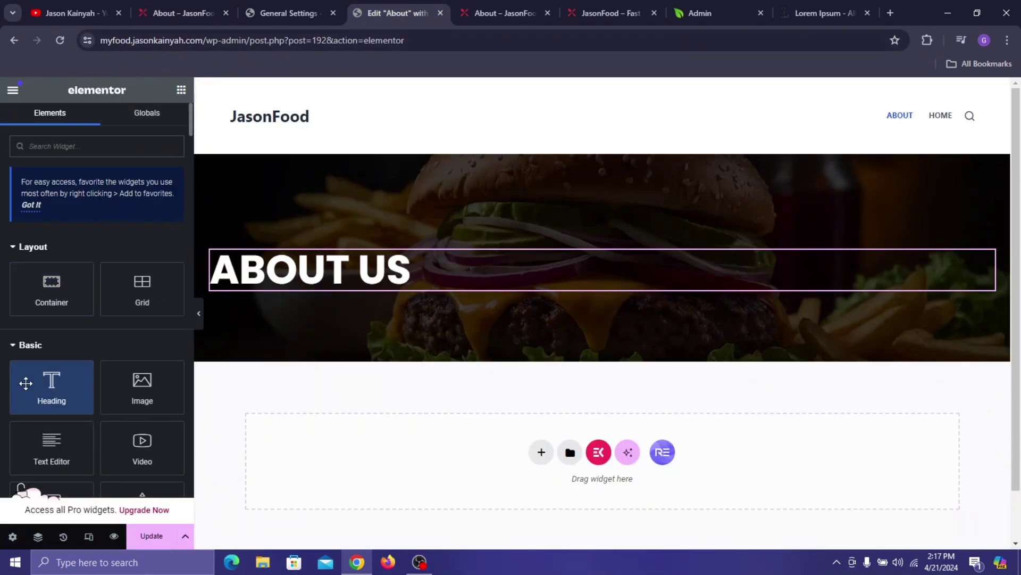
scroll(107, 358, "down", 2)
left_click_drag(140, 373, 239, 298)
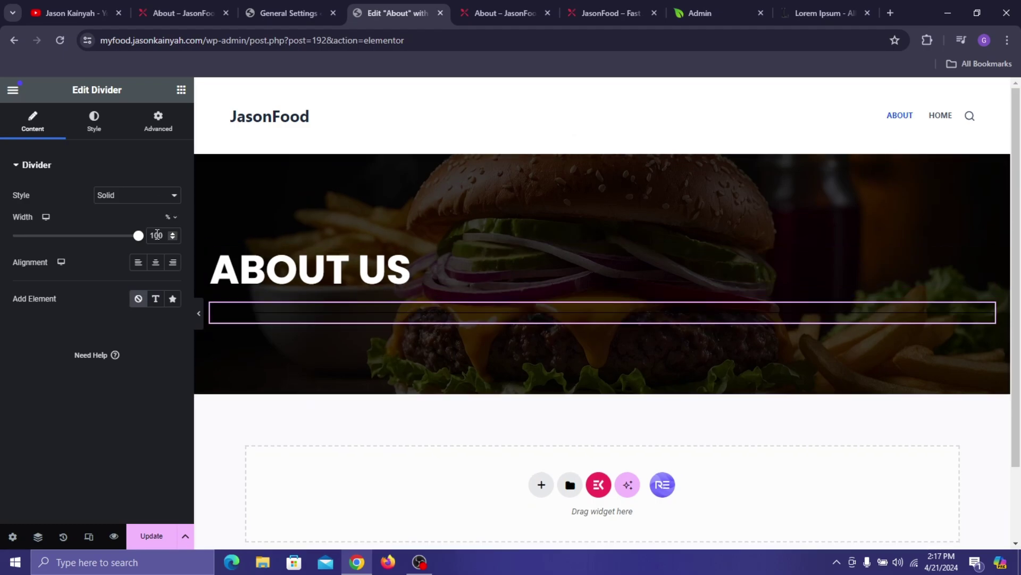
type("1")
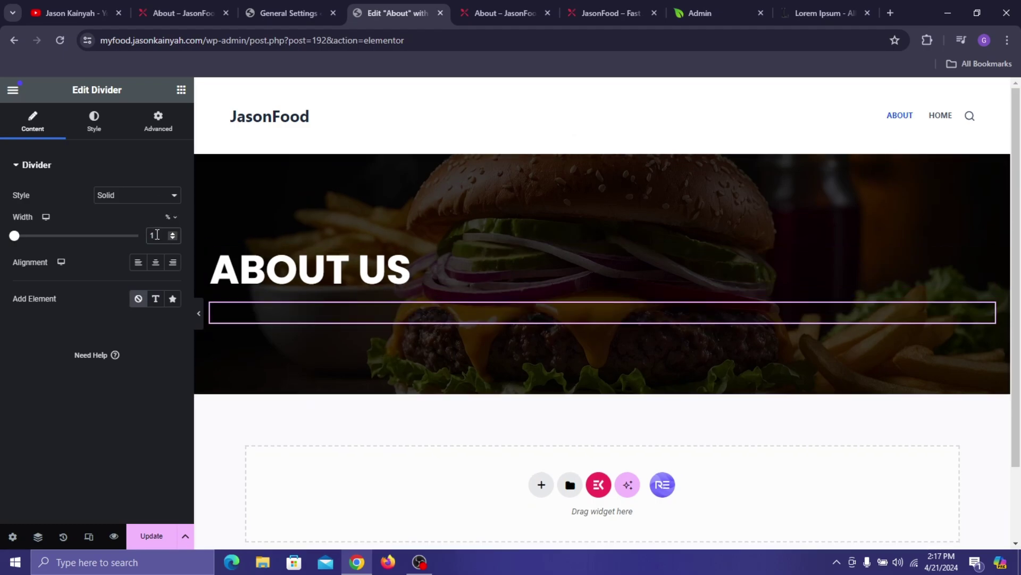
type("0")
left_click(110, 126)
left_click(155, 196)
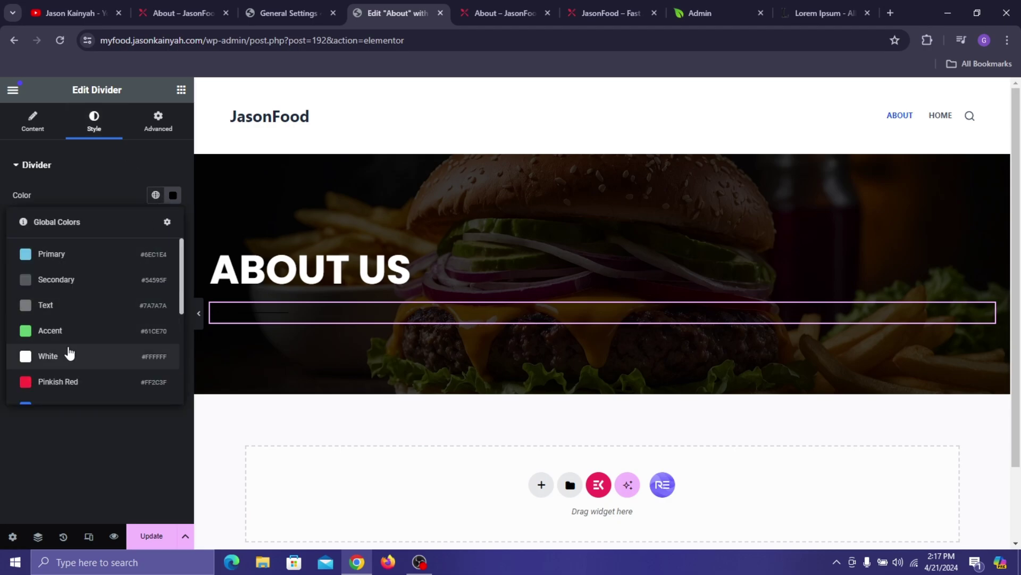
left_click(75, 380)
key("BackSpace")
type("2")
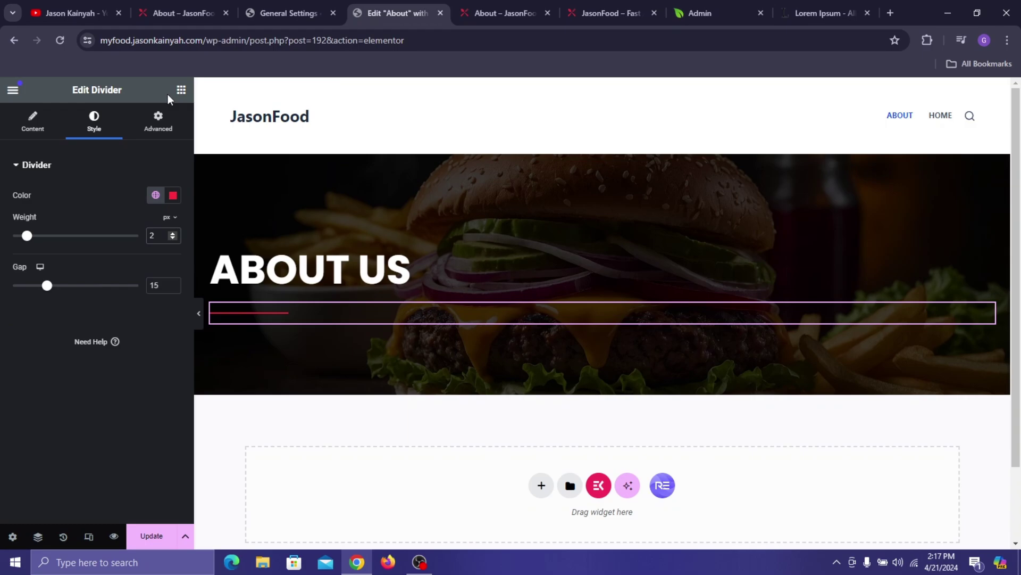
left_click(180, 89)
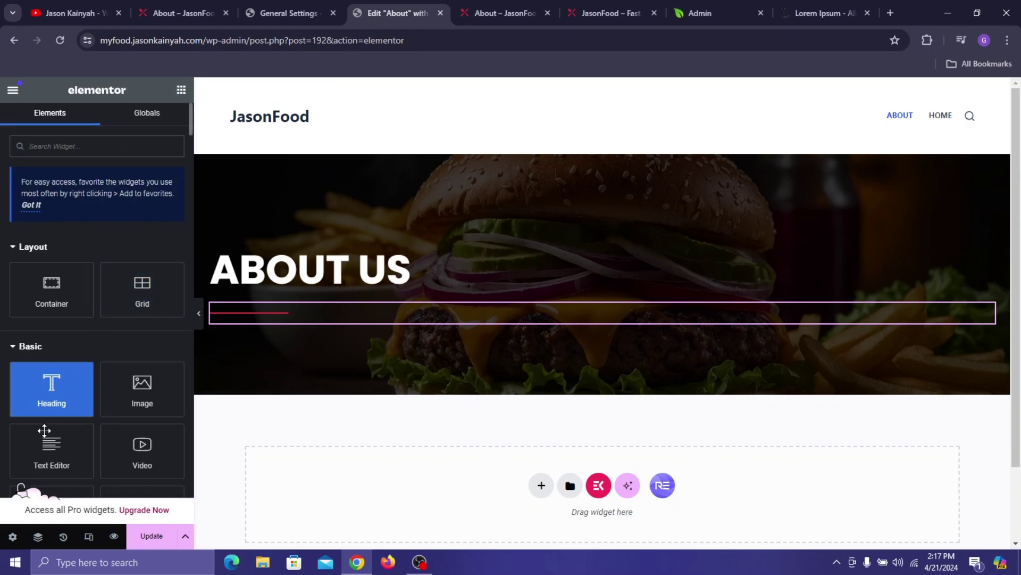
- Add a text block under the divider and paste the JasonFood description over the Lorem ipsum placeholder
left_click_drag(44, 431, 344, 318)
left_click(169, 12)
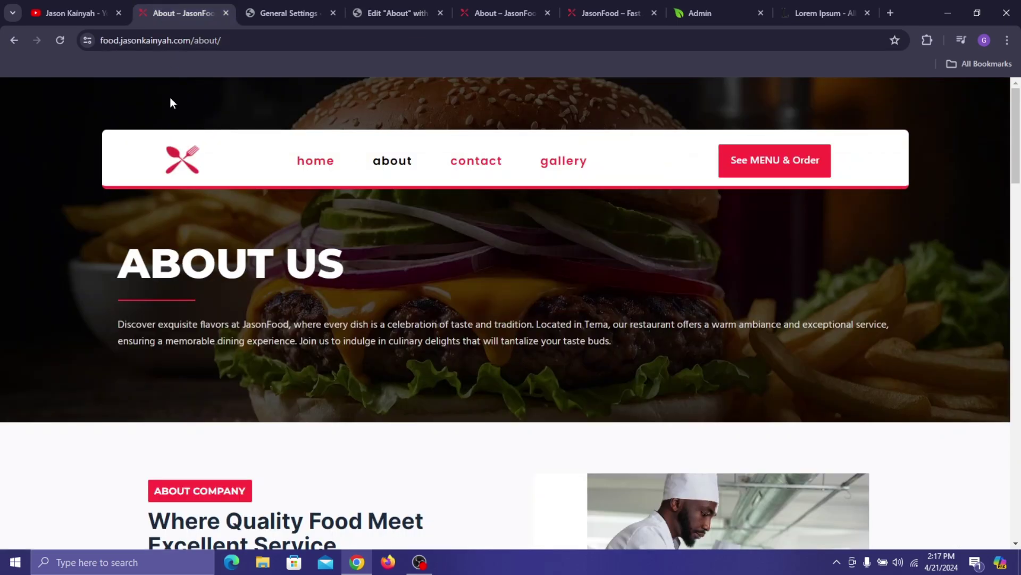
triple_click(204, 339)
key("ctrl+c")
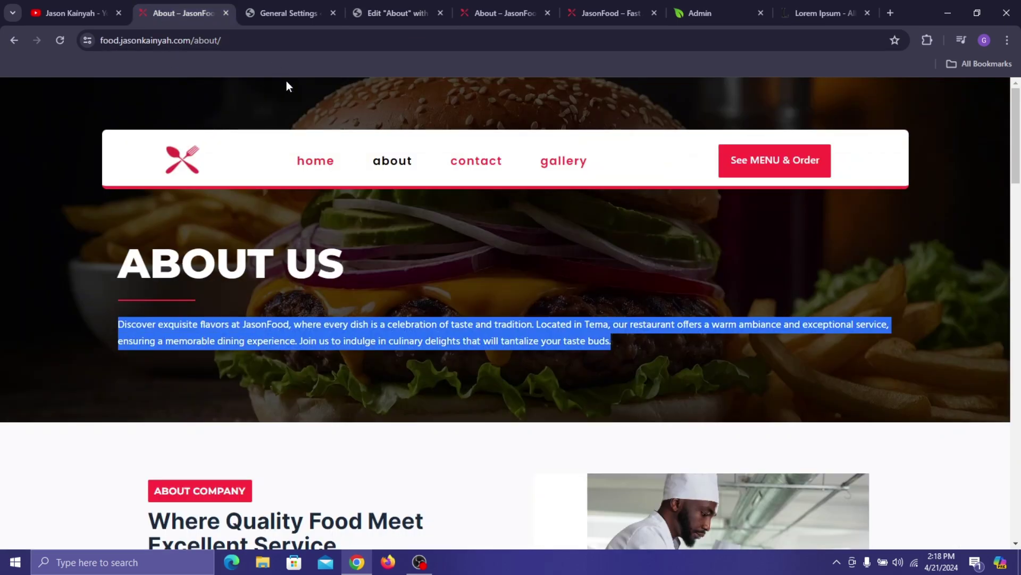
left_click(384, 7)
left_click(193, 13)
left_click(314, 7)
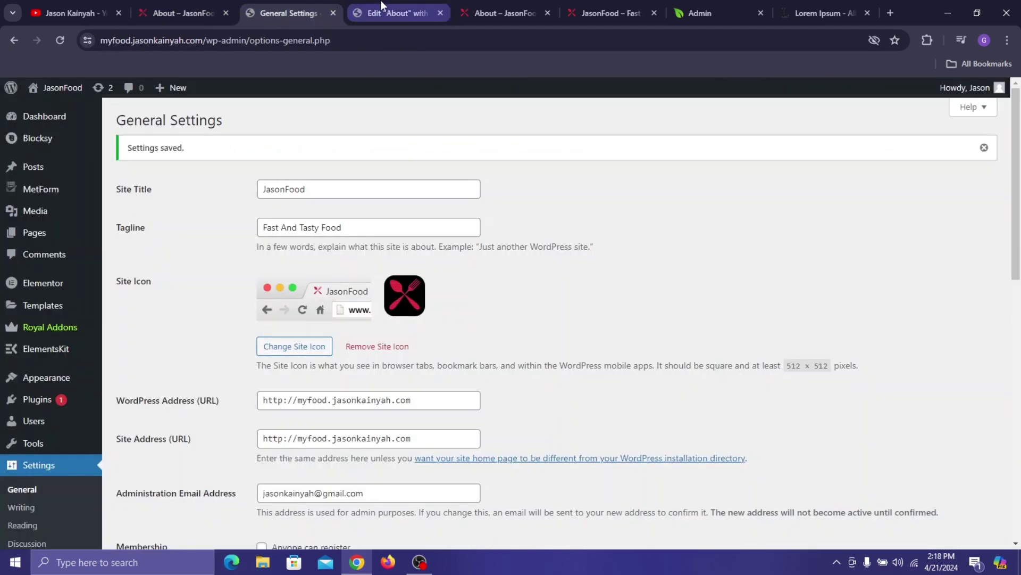
left_click(394, 13)
triple_click(89, 322)
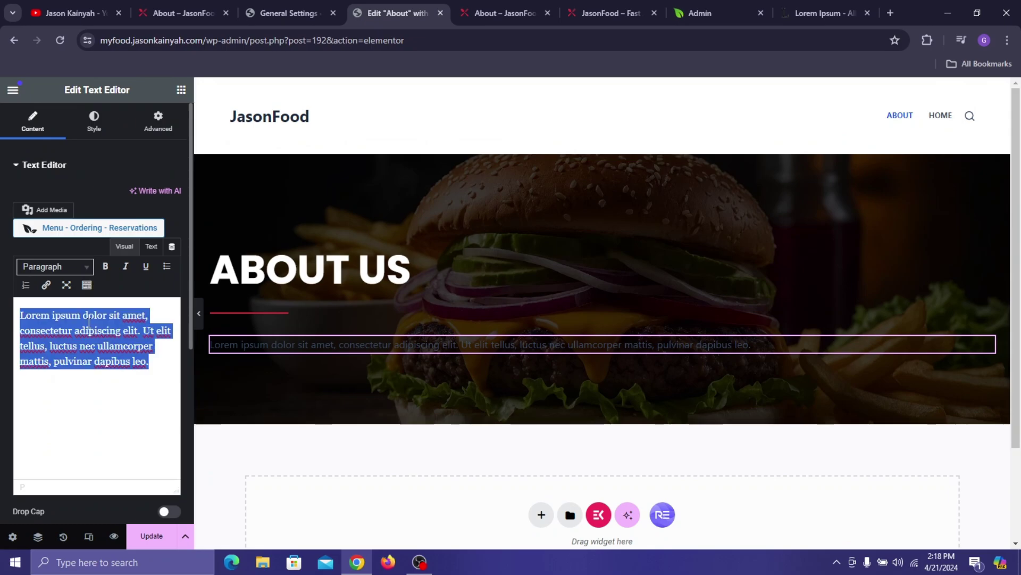
key("ctrl+v")
key("BackSpace")
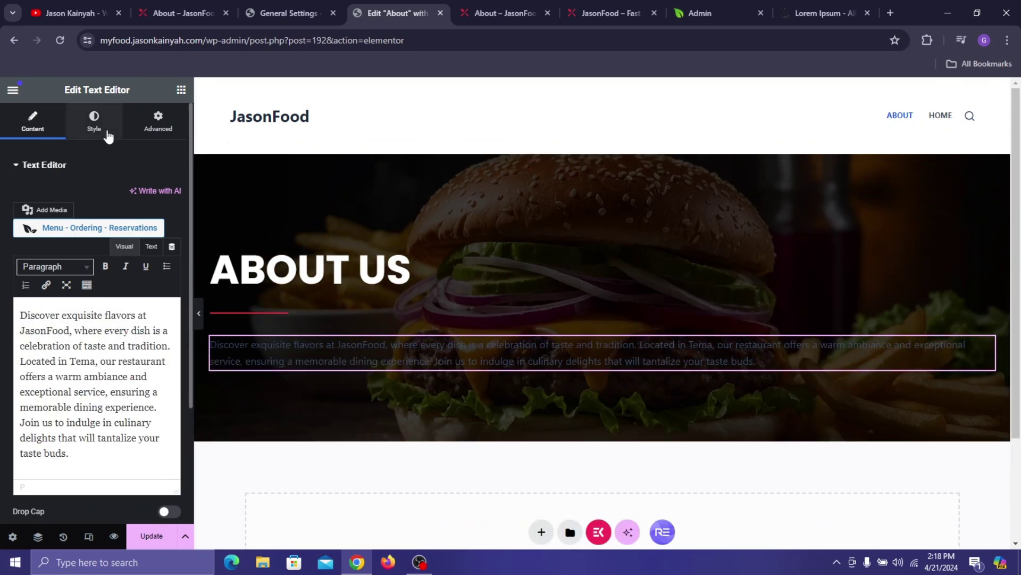
- Make the intro paragraph text color white
left_click(94, 123)
left_click(172, 222)
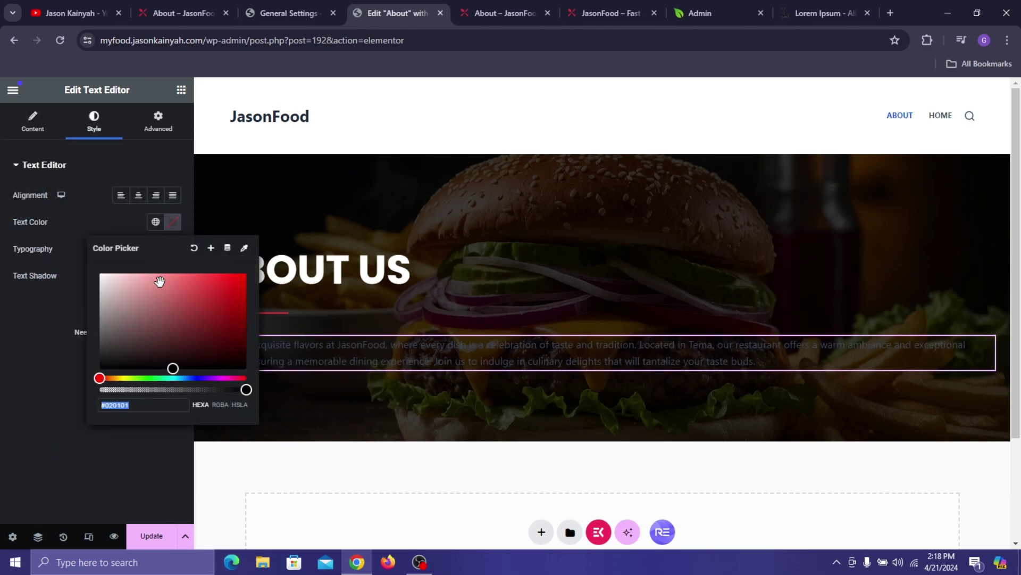
left_click_drag(159, 281, 51, 285)
left_click(60, 340)
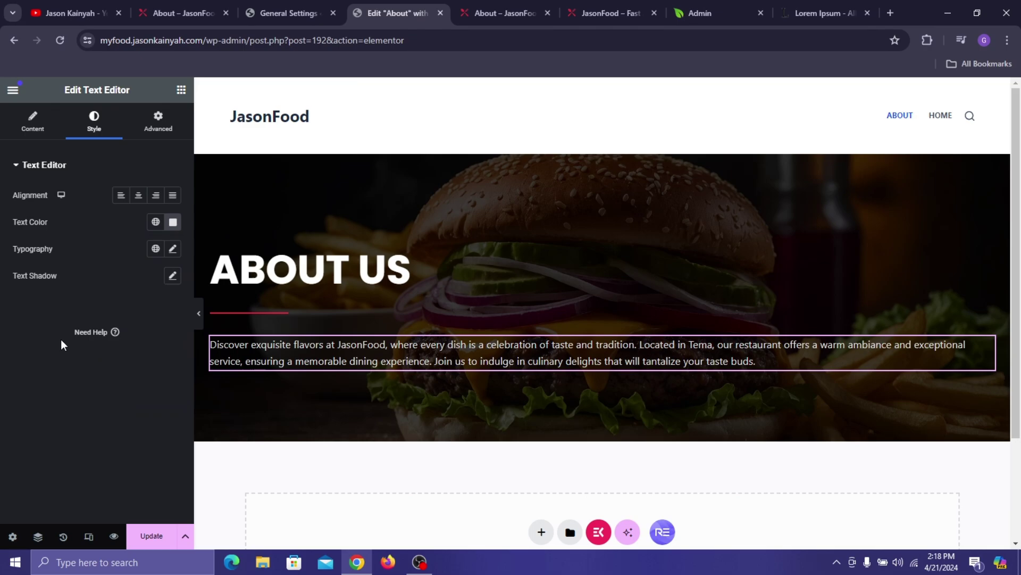
- Set the paragraph typography to Hind at 16 px size
left_click(173, 249)
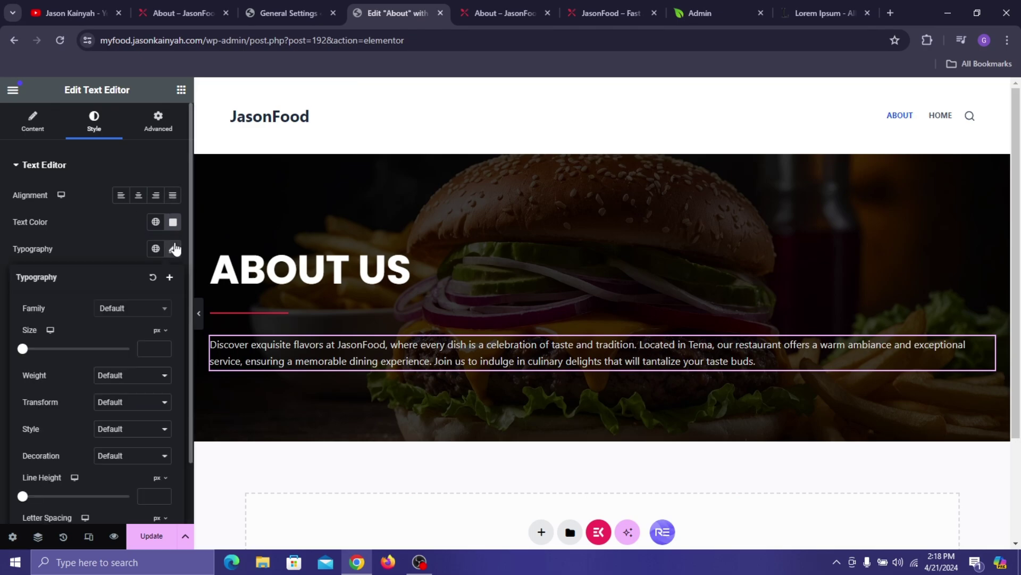
left_click(157, 310)
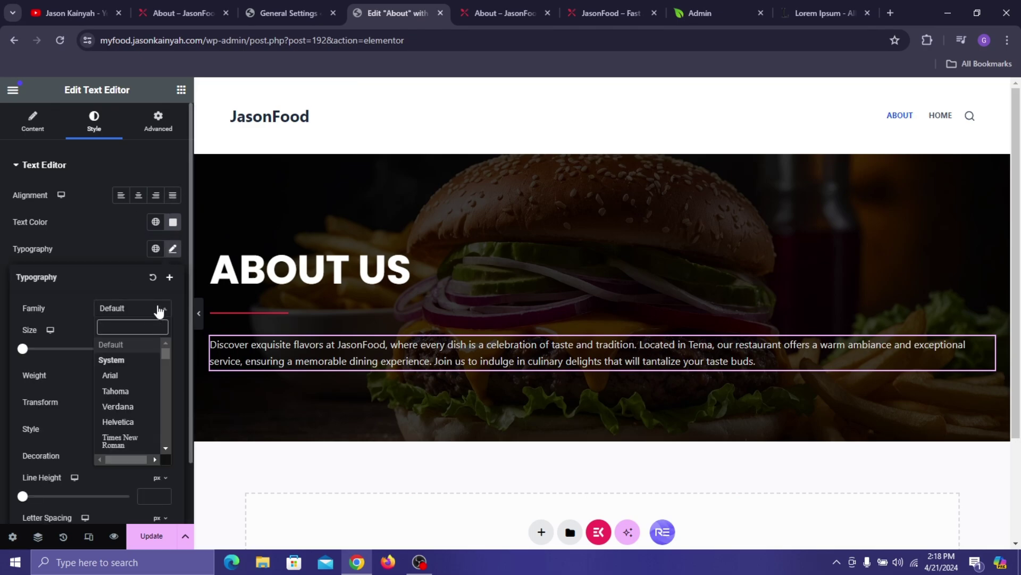
type("hind")
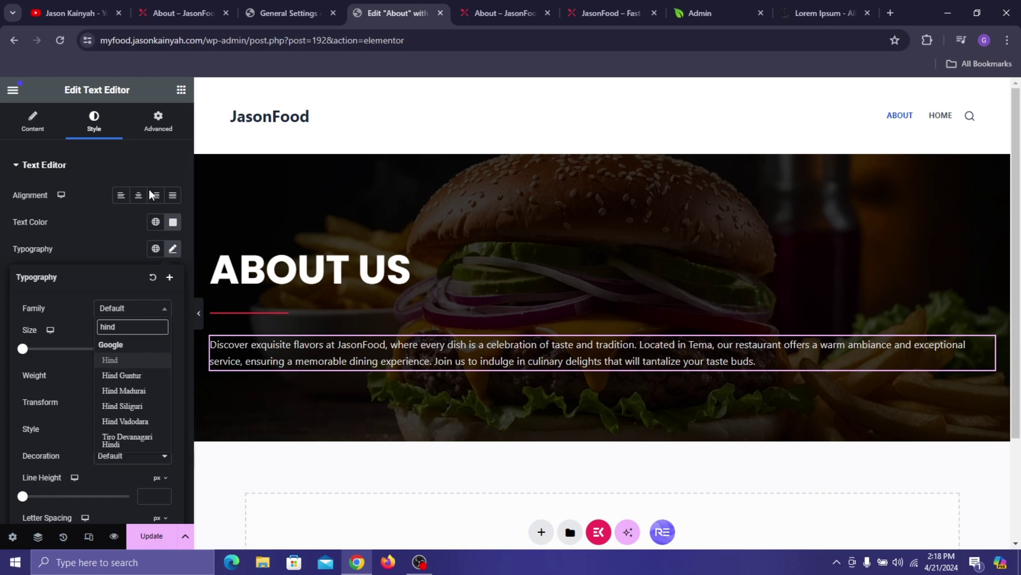
left_click(165, 5)
left_click(37, 162)
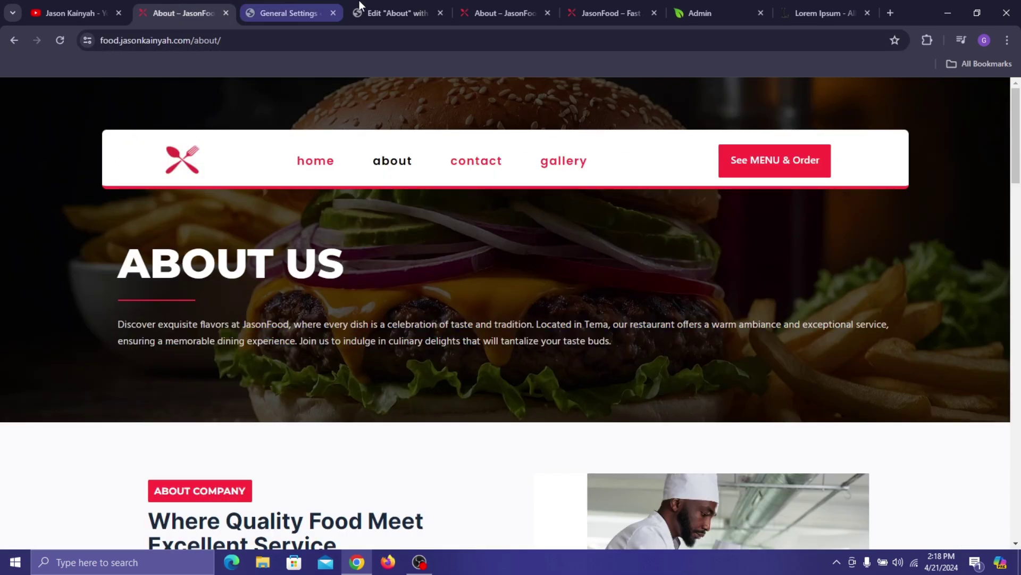
left_click(404, 8)
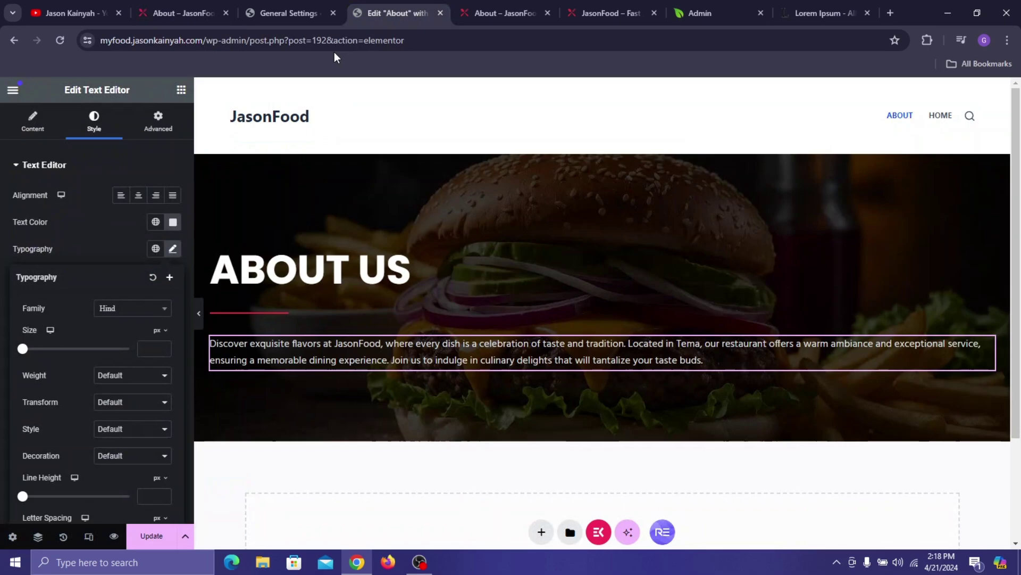
left_click(143, 348)
type("15")
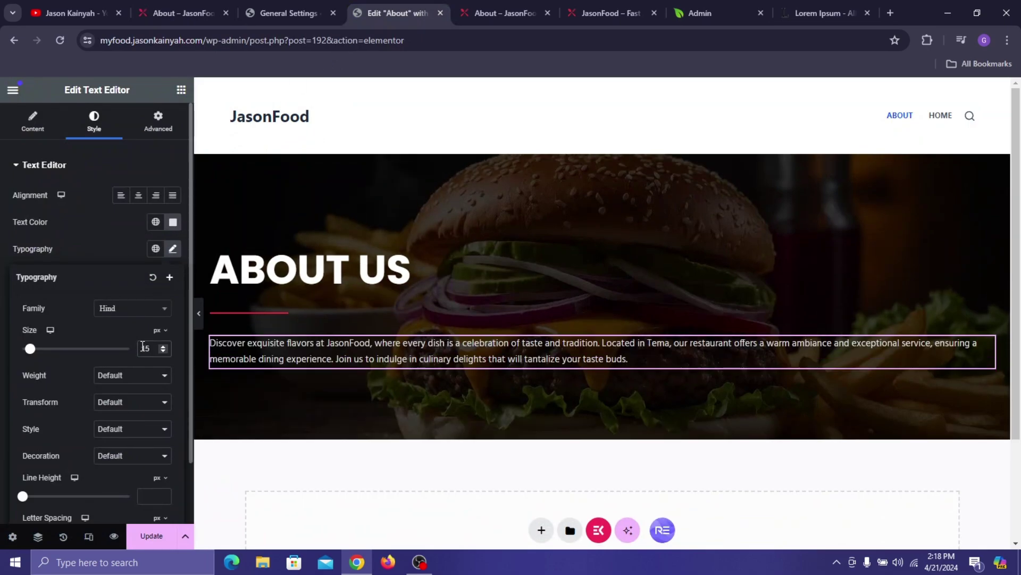
key("Up")
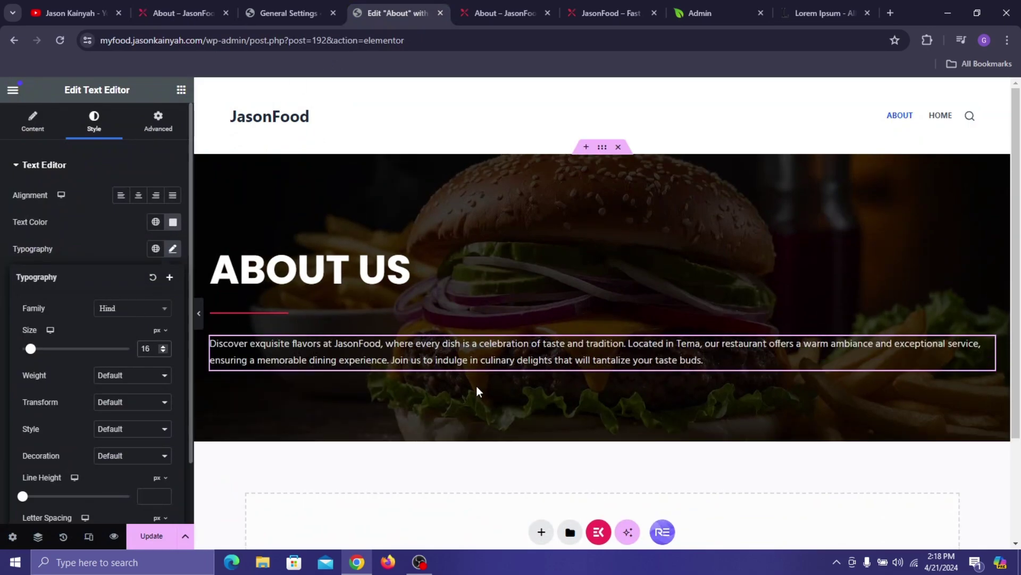
left_click(461, 286)
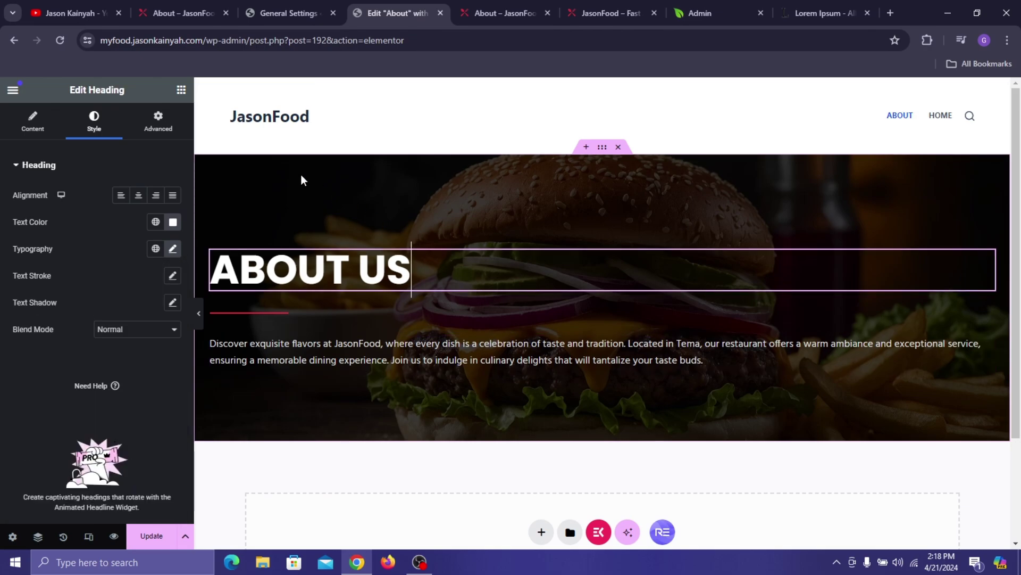
- Unlink the ABOUT US heading's margins and set its top margin to 109 px
left_click(158, 123)
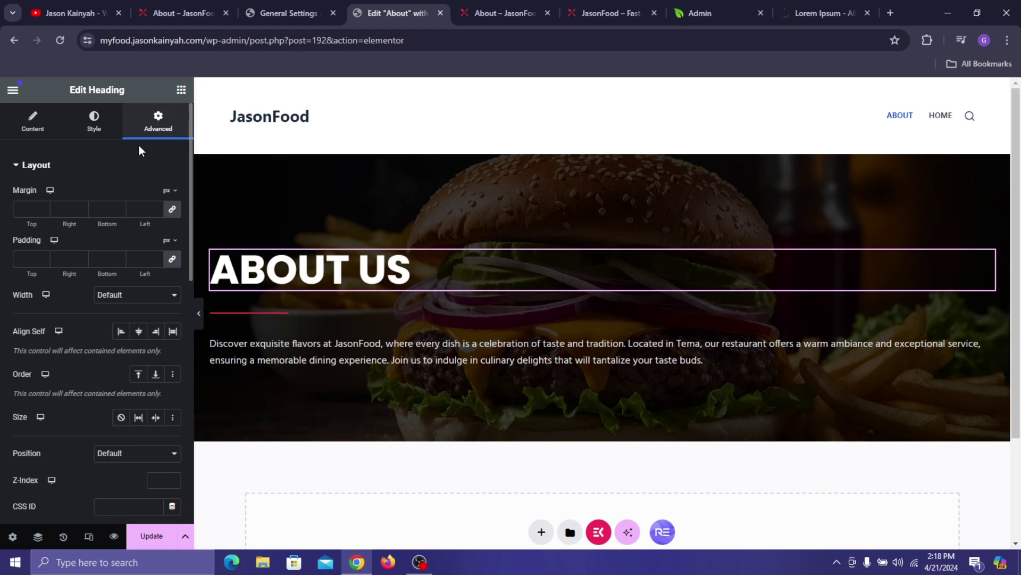
left_click(167, 214)
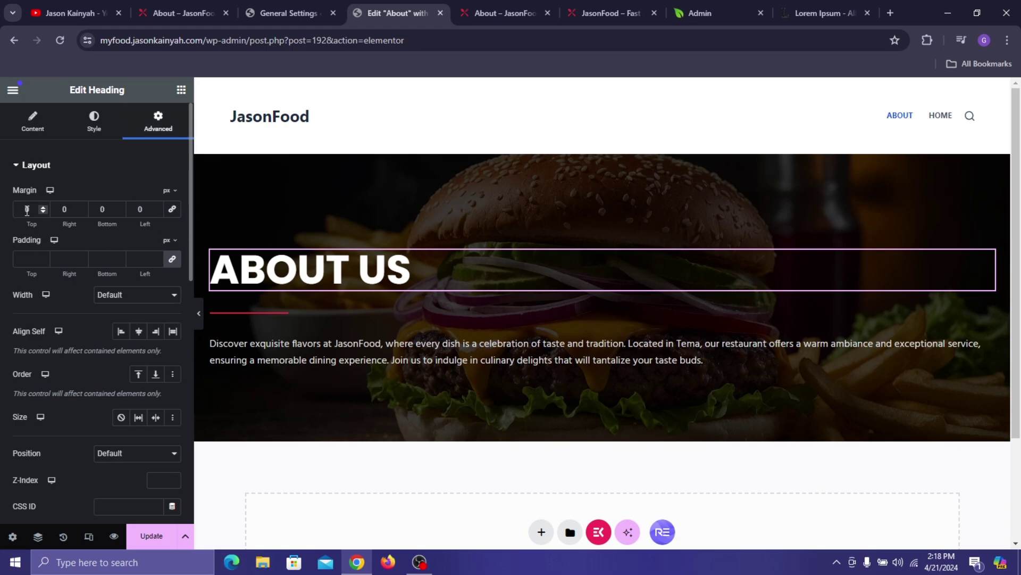
left_click(26, 211)
type("10")
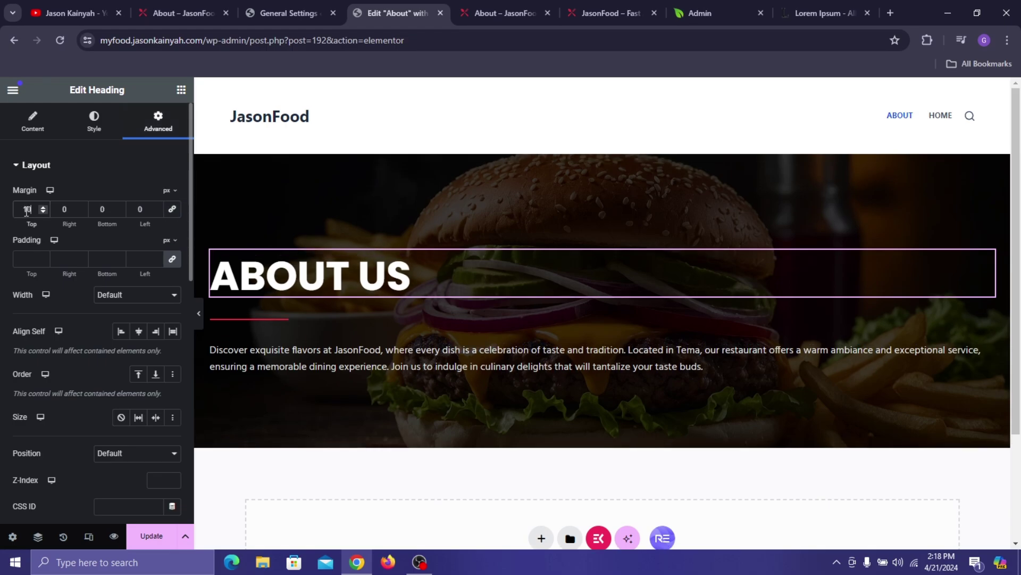
type("9")
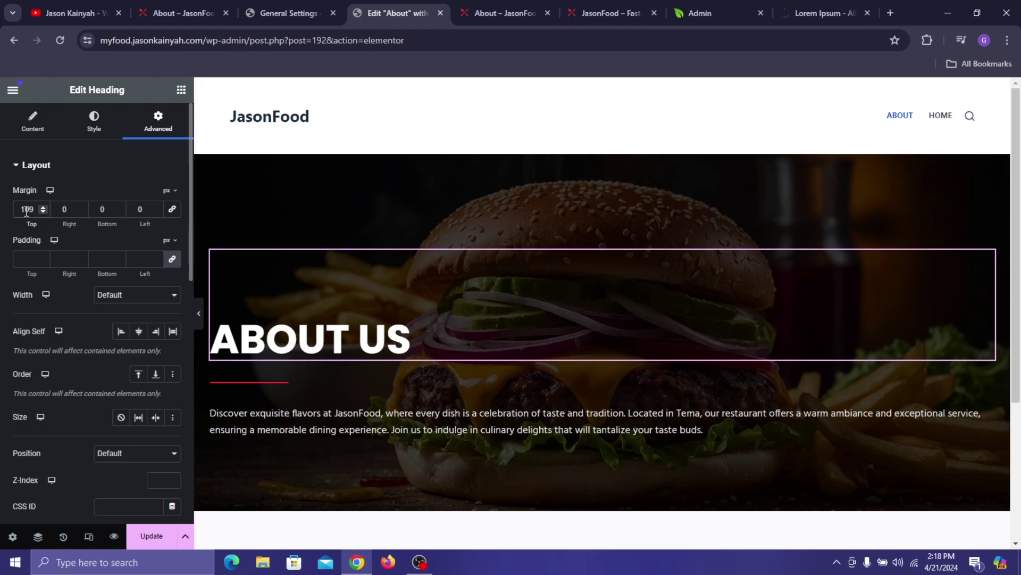
scroll(463, 239, "down", 3)
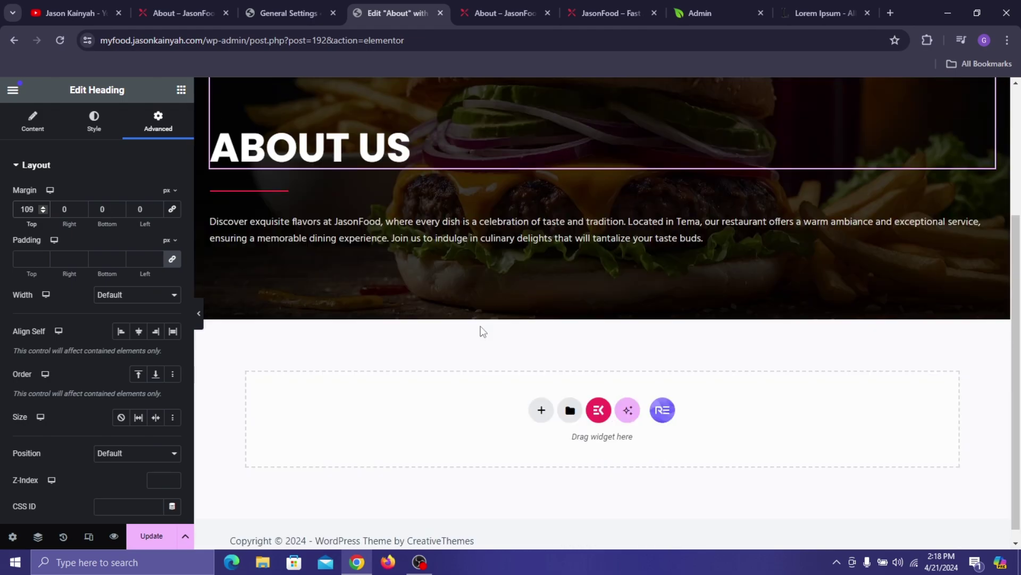
- Update the About page and check the result on the live site
left_click(163, 526)
scroll(428, 254, "up", 2)
scroll(444, 246, "down", 1)
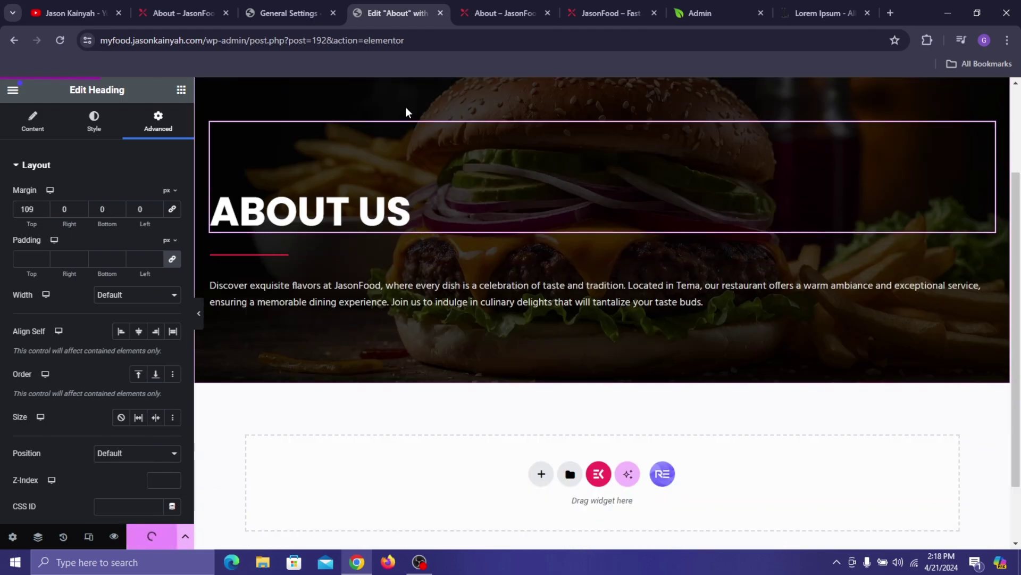
left_click(203, 11)
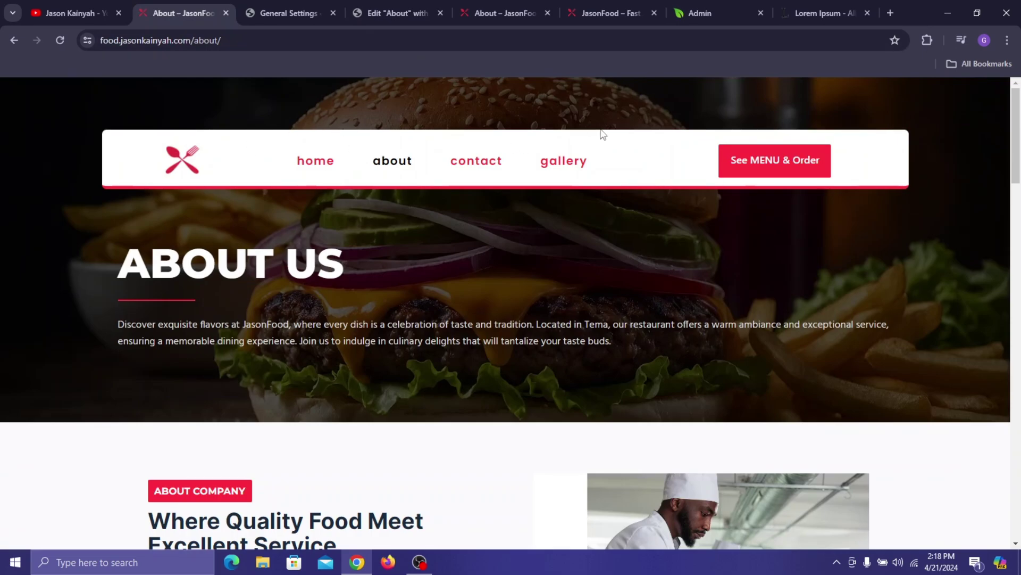
scroll(433, 314, "down", 5)
left_click(364, 4)
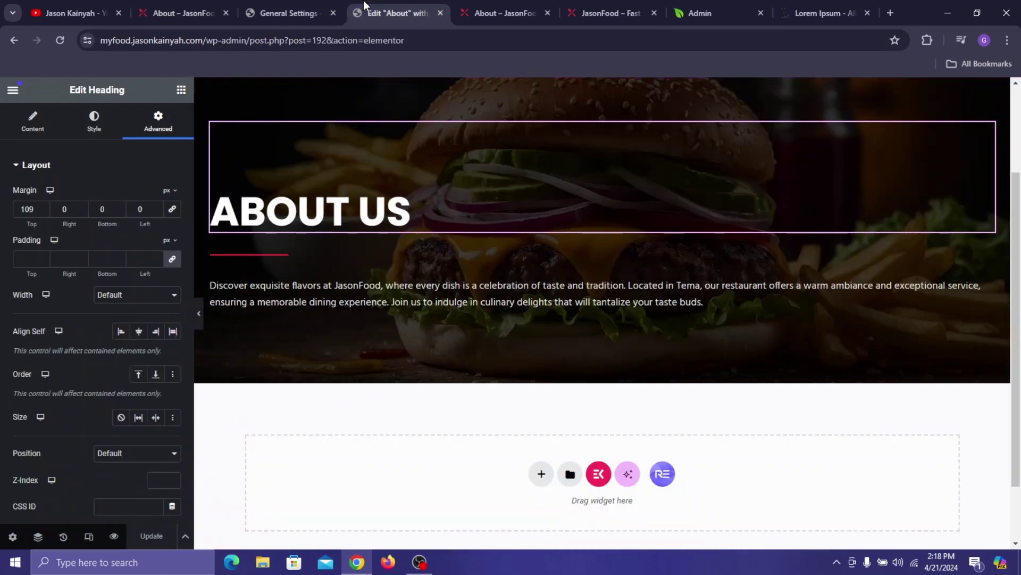
scroll(360, 197, "down", 2)
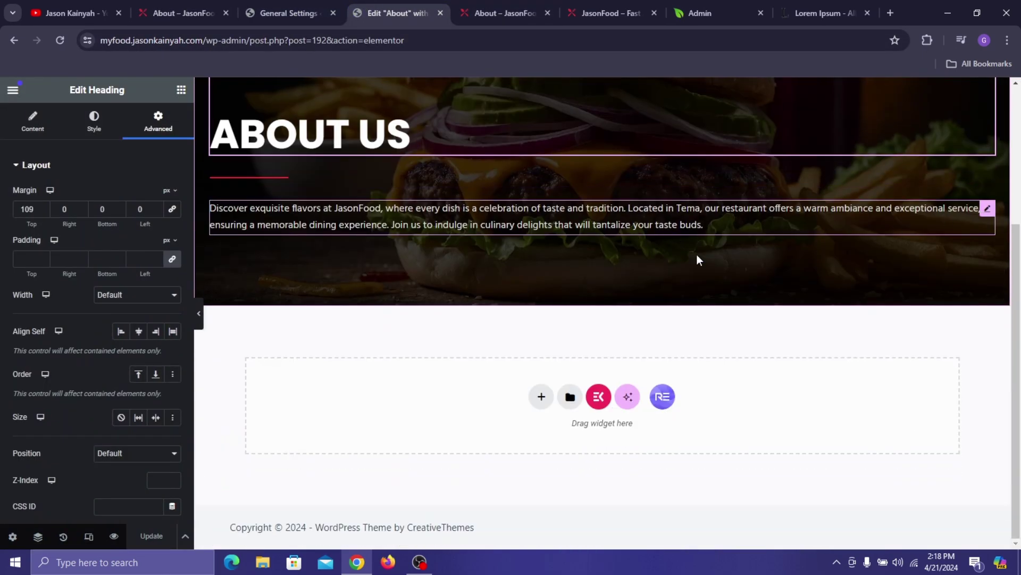
scroll(698, 257, "up", 4)
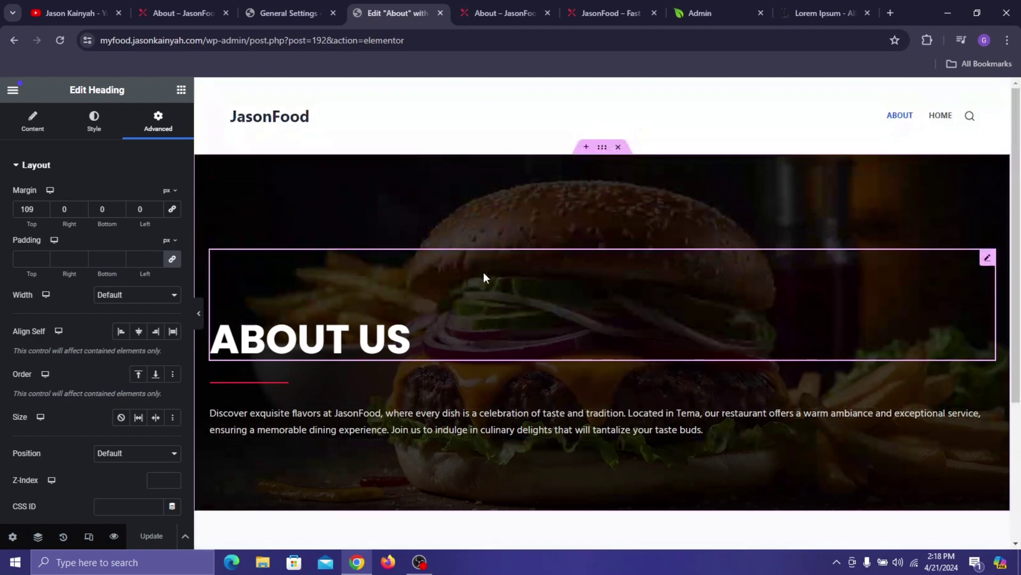
- Open the site's Home page in Elementor for editing
left_click(491, 6)
left_click(586, 4)
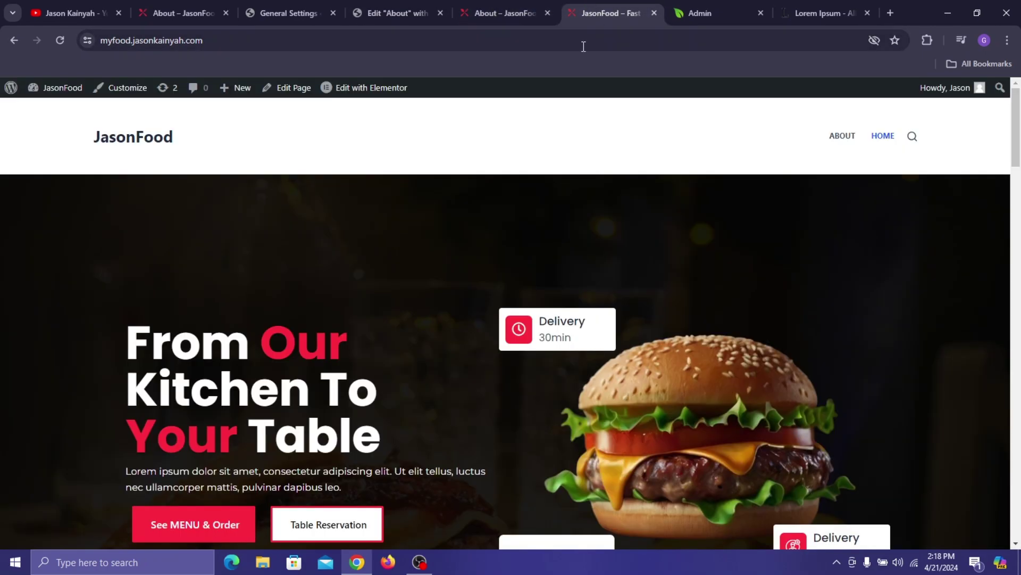
left_click(367, 88)
scroll(307, 214, "down", 5)
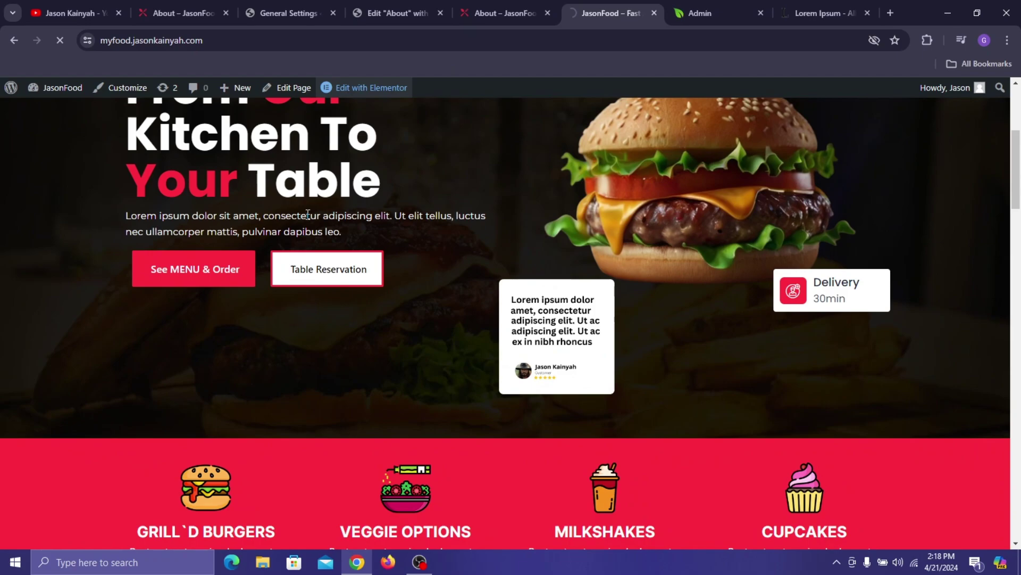
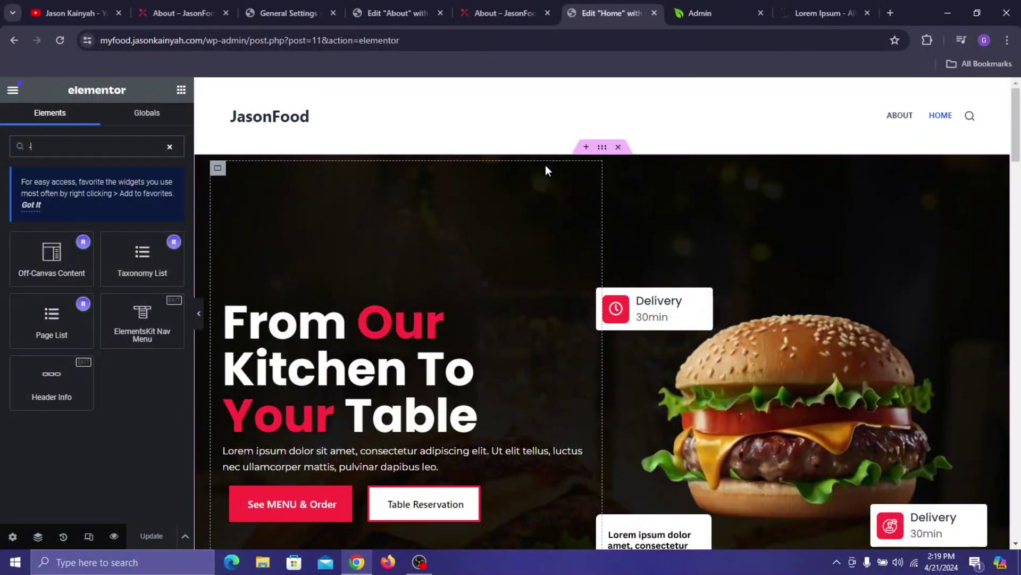
- Copy the Home page's About Company container and paste it into the About page
scroll(559, 244, "down", 10)
mouse_move(550, 285)
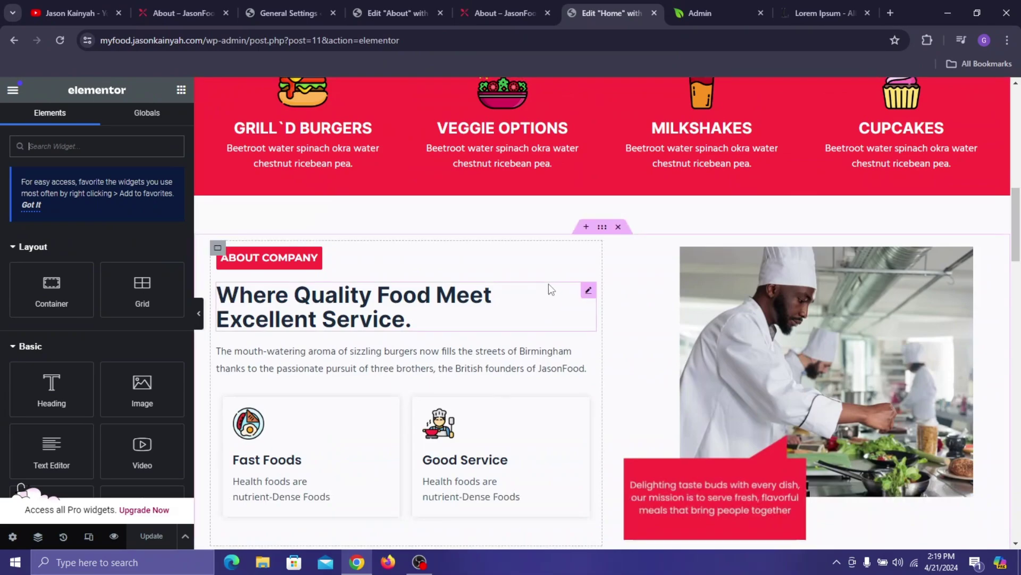
right_click(611, 257)
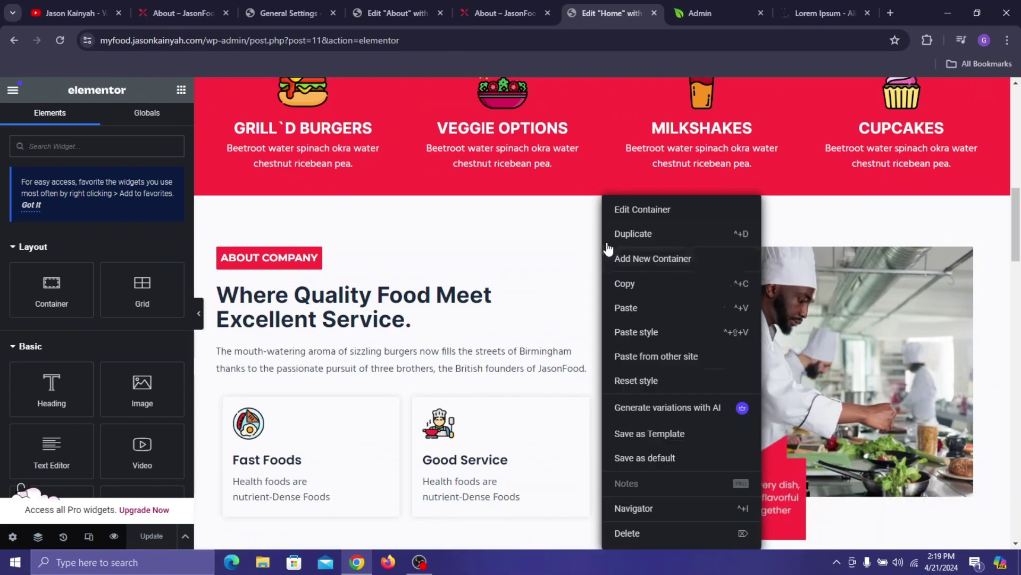
left_click(638, 292)
left_click(403, 4)
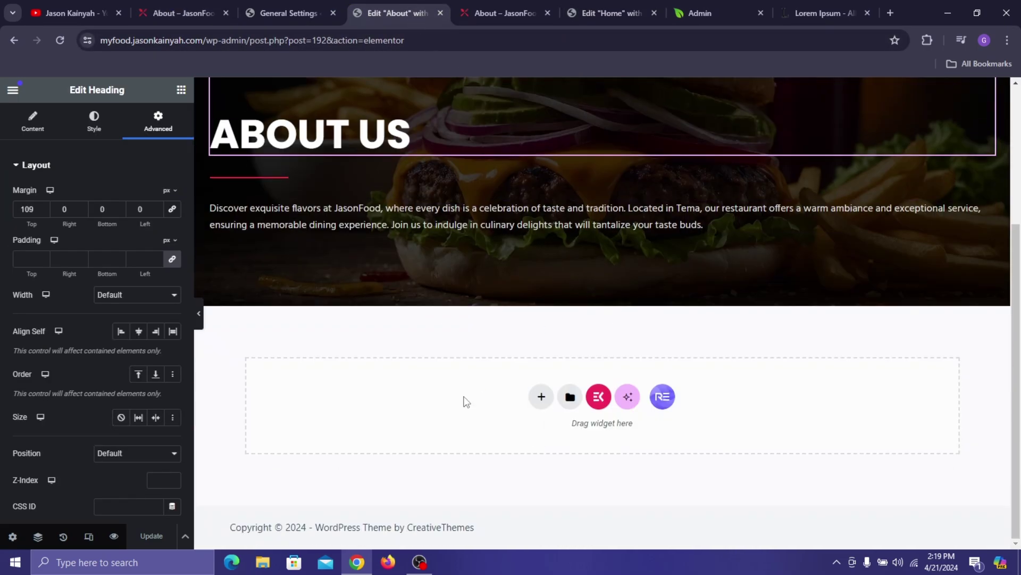
right_click(424, 405)
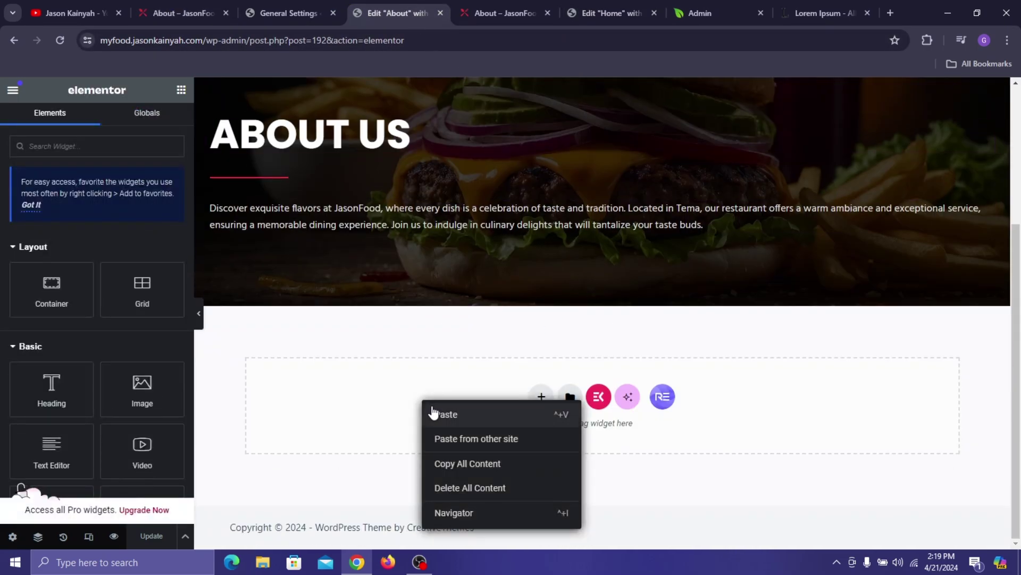
left_click(447, 414)
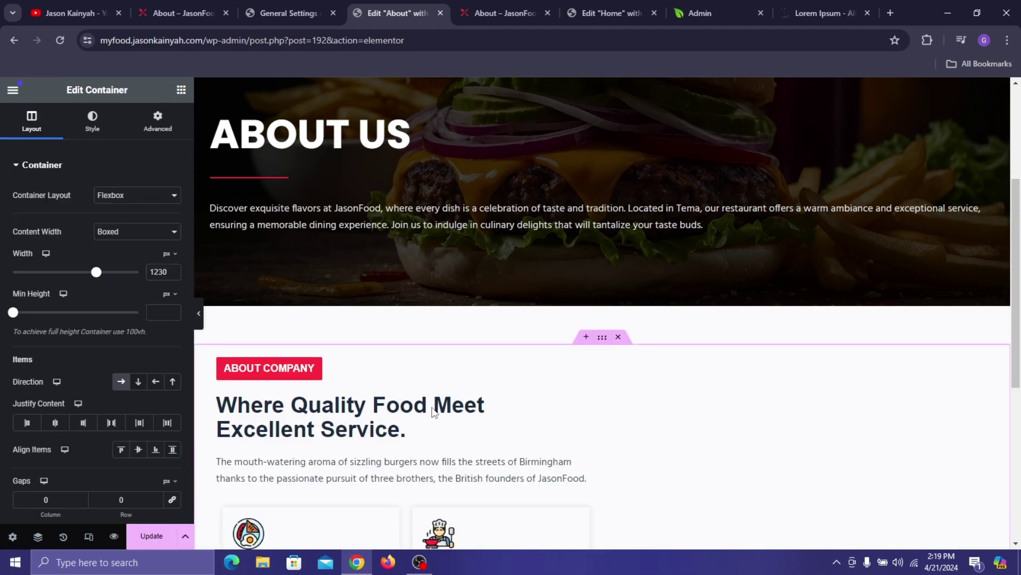
- Compare the pasted About Company section against the live About page
scroll(536, 351, "down", 5)
left_click(180, 12)
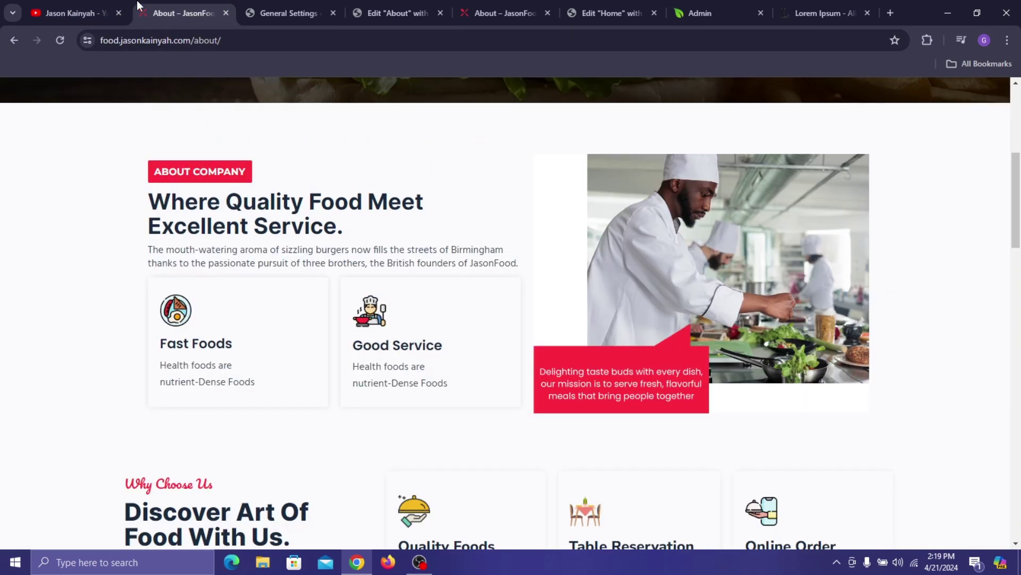
scroll(312, 228, "down", 5)
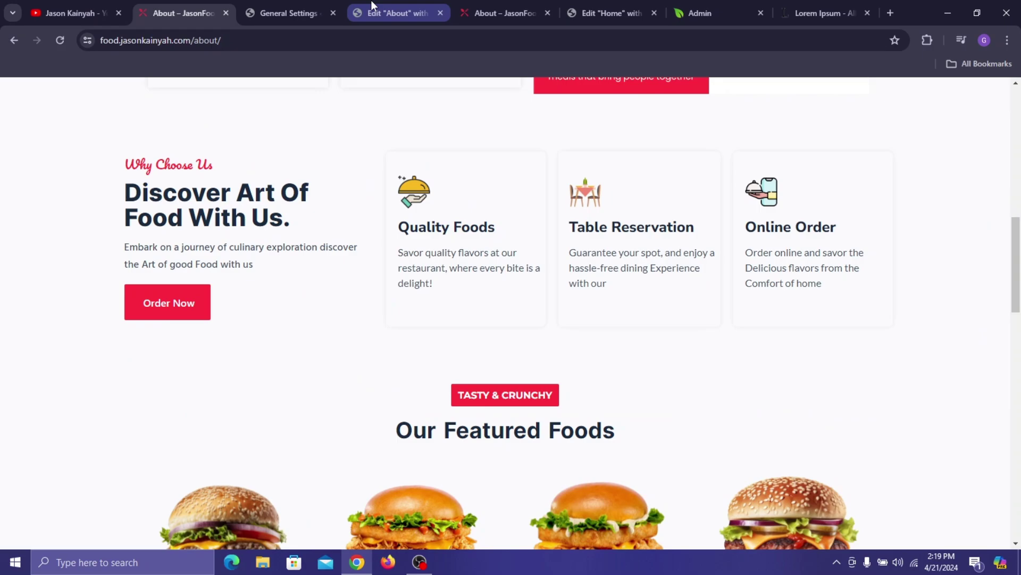
left_click(391, 13)
scroll(599, 356, "down", 3)
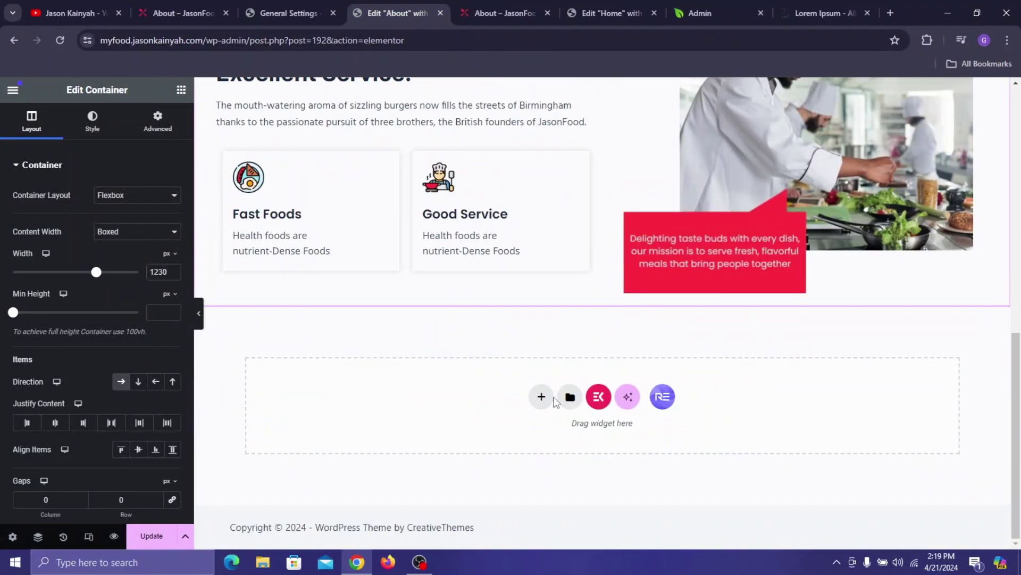
- Add a flexbox row section below About Company and drop a container into it
left_click(540, 396)
left_click(548, 456)
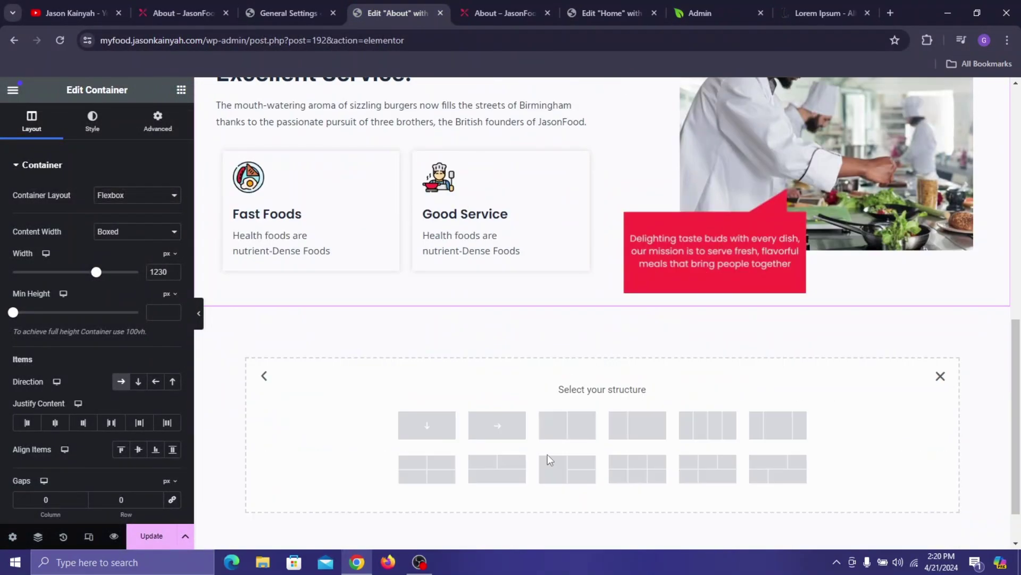
left_click(512, 422)
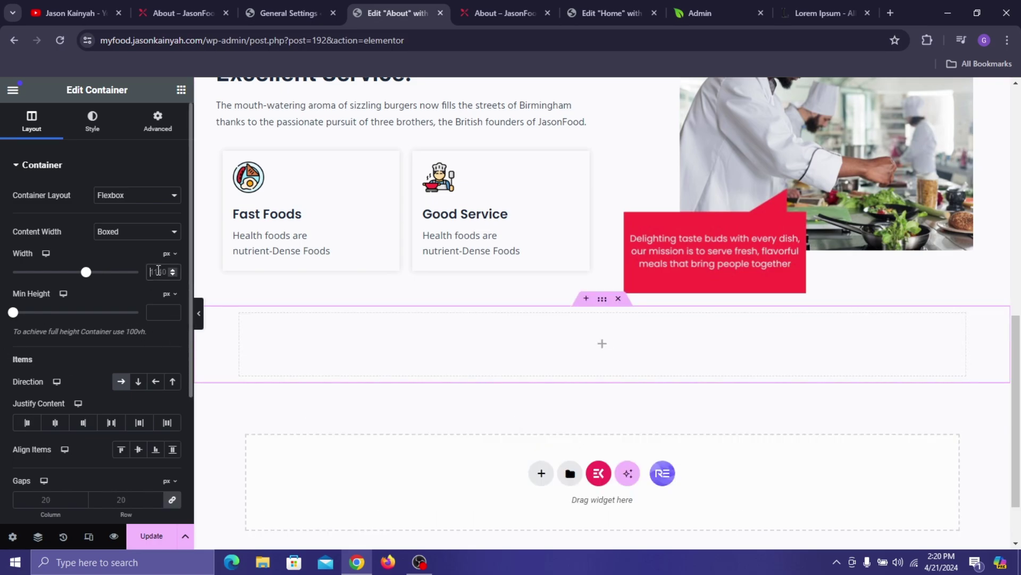
type("1230")
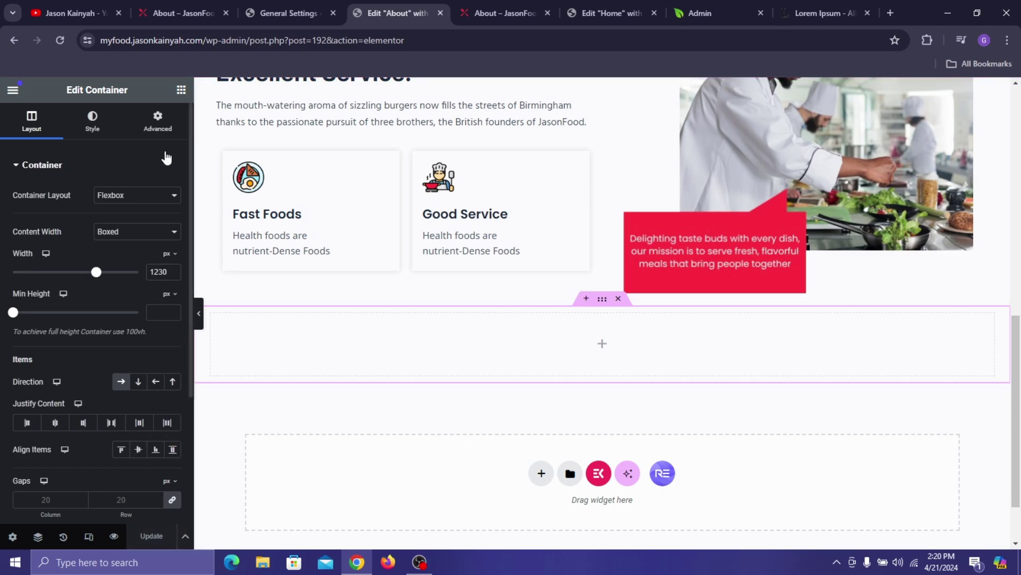
left_click(180, 89)
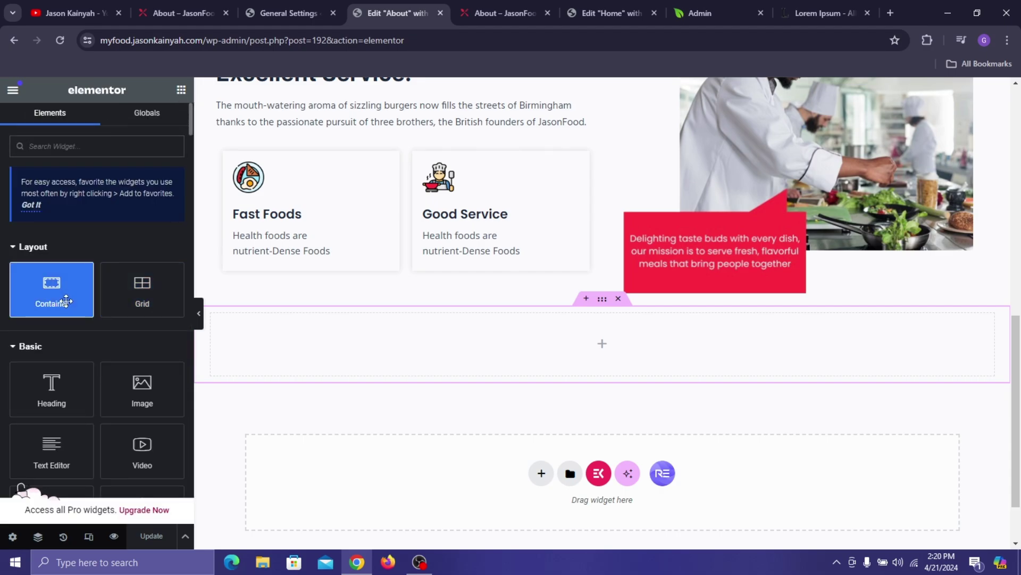
left_click_drag(69, 298, 220, 318)
- Paste and duplicate the container to make four side-by-side columns
right_click(221, 319)
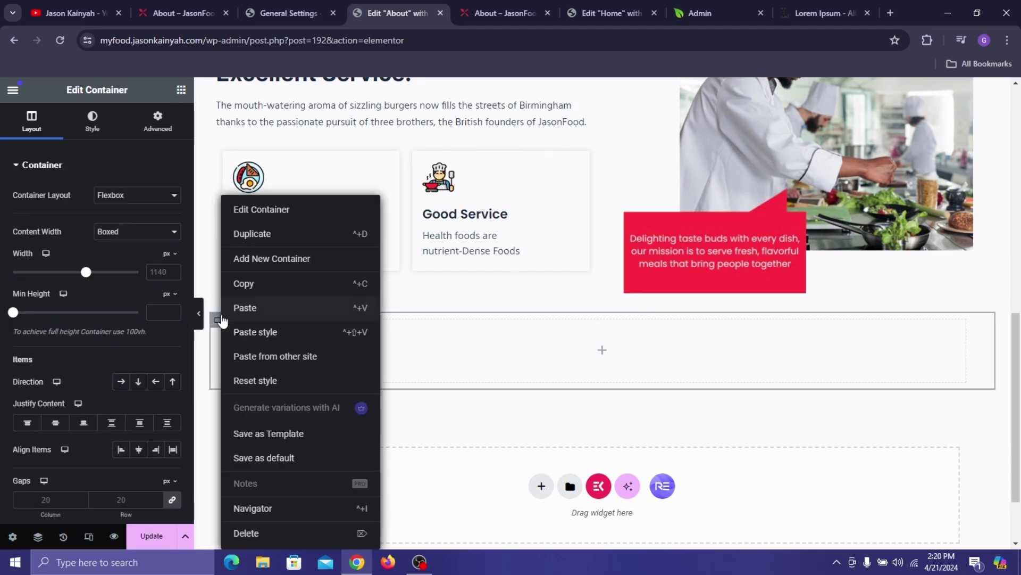
left_click(226, 309)
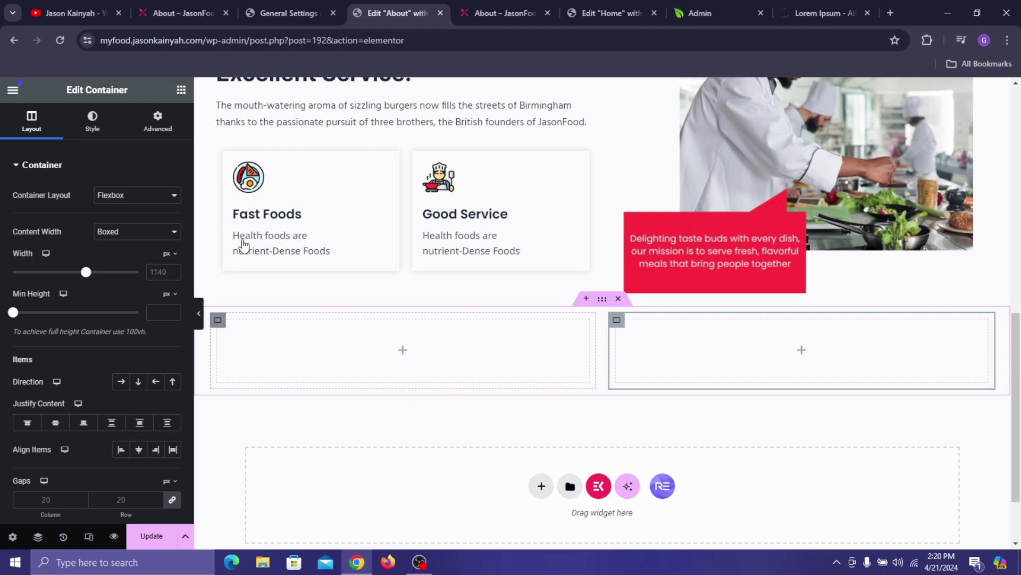
right_click(242, 242)
left_click(233, 309)
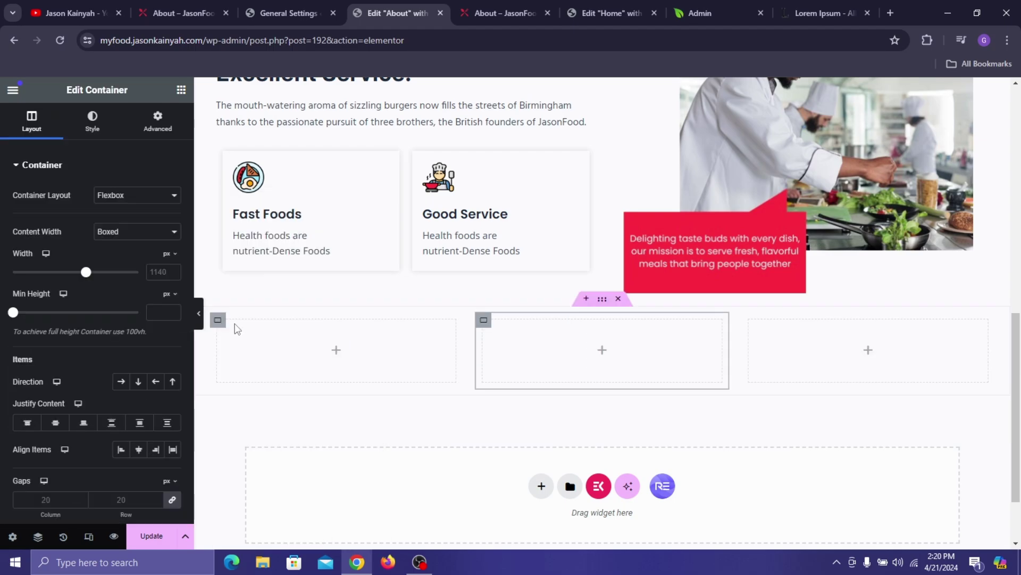
right_click(270, 223)
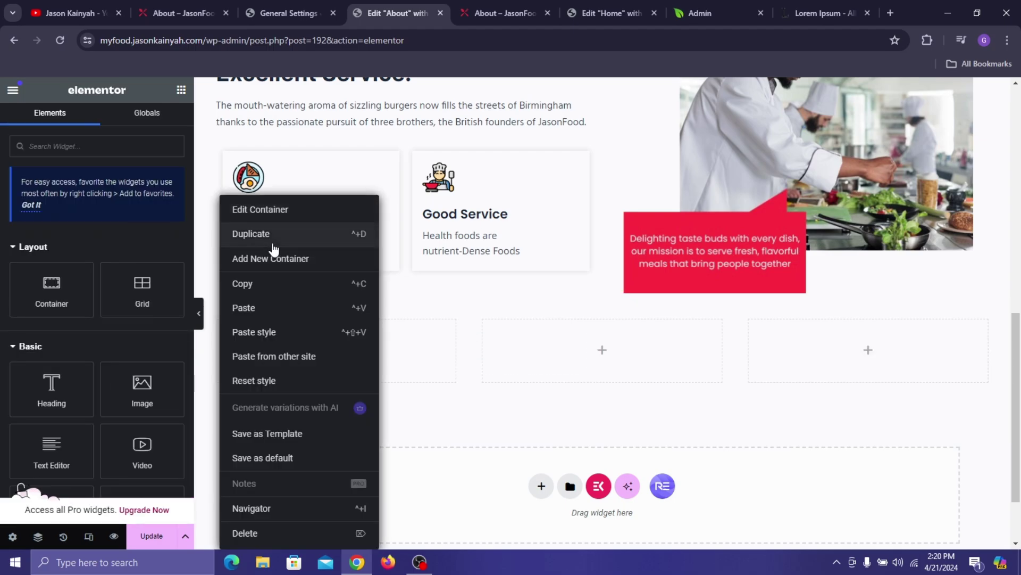
left_click(271, 236)
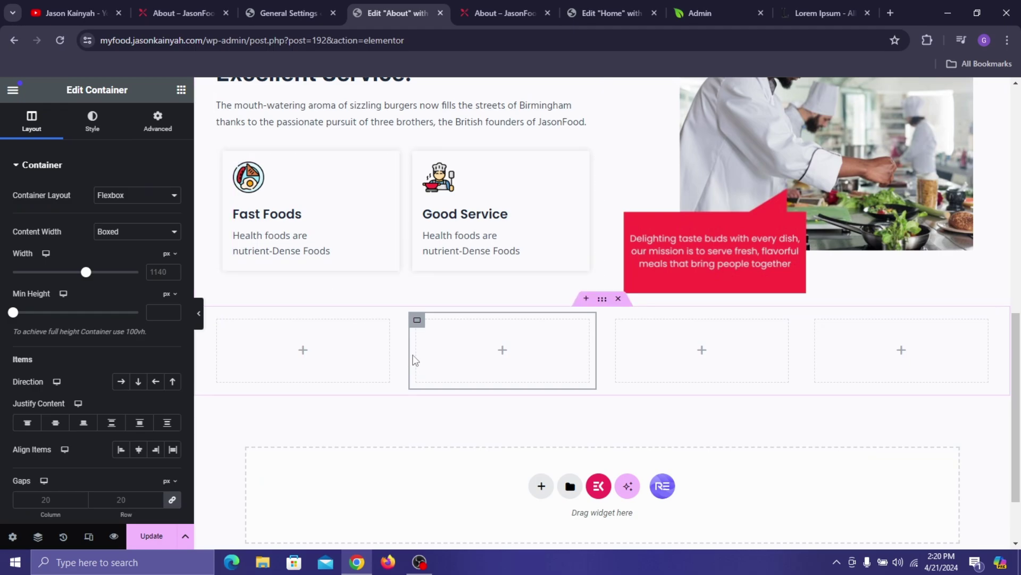
- Set the first column's width to 32.95%
left_click_drag(398, 350, 462, 378)
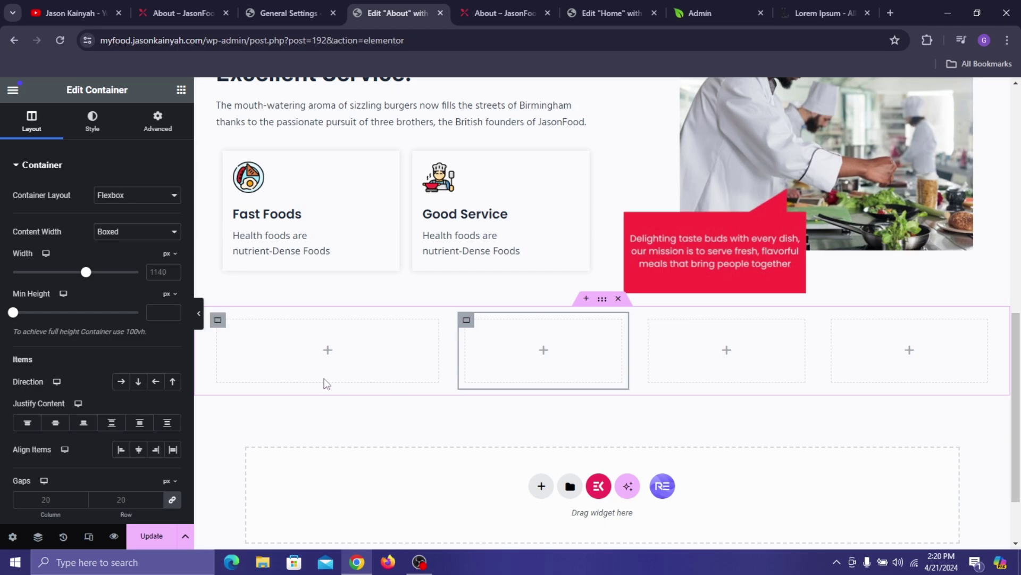
left_click(217, 320)
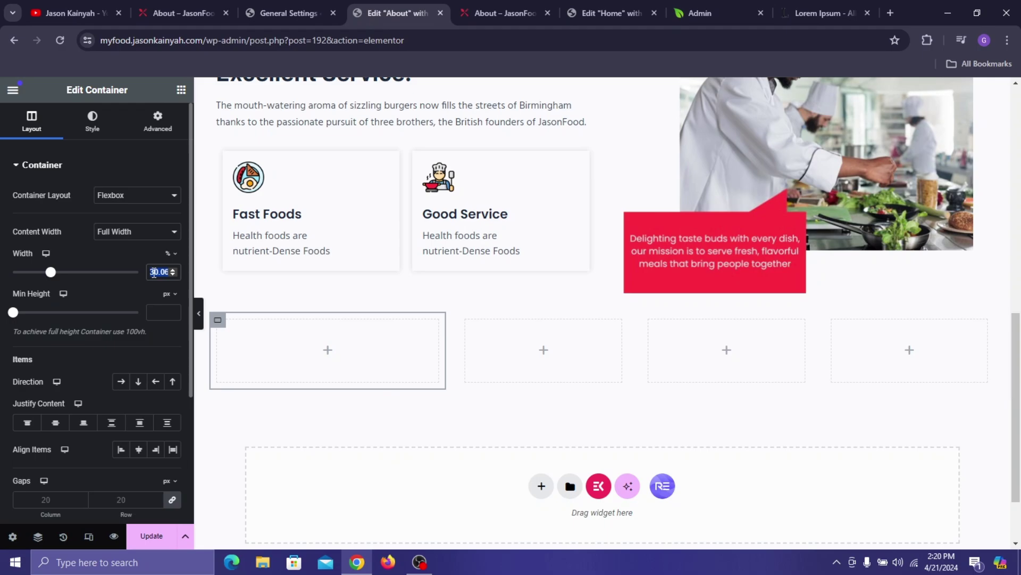
type("32")
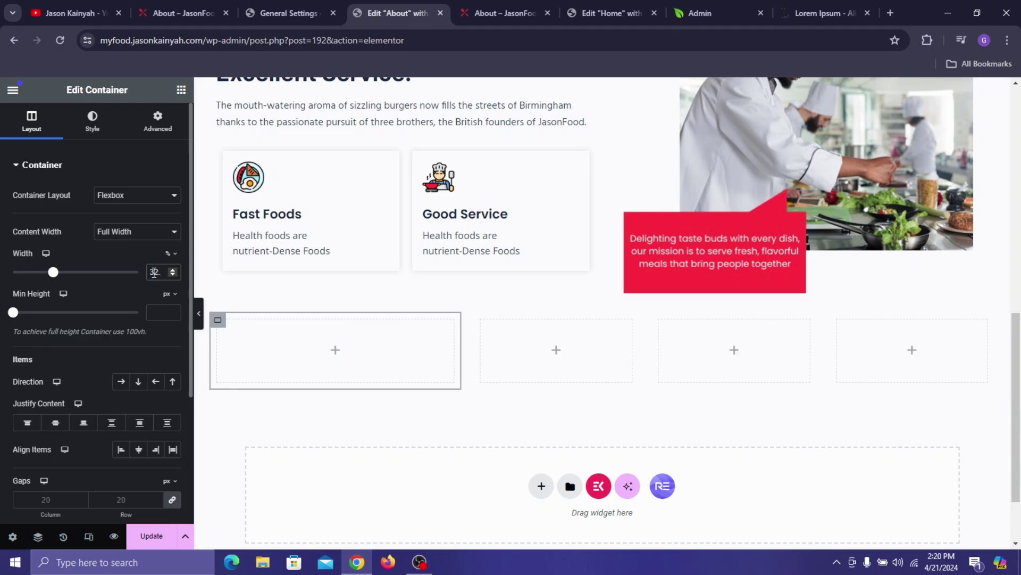
type(".95")
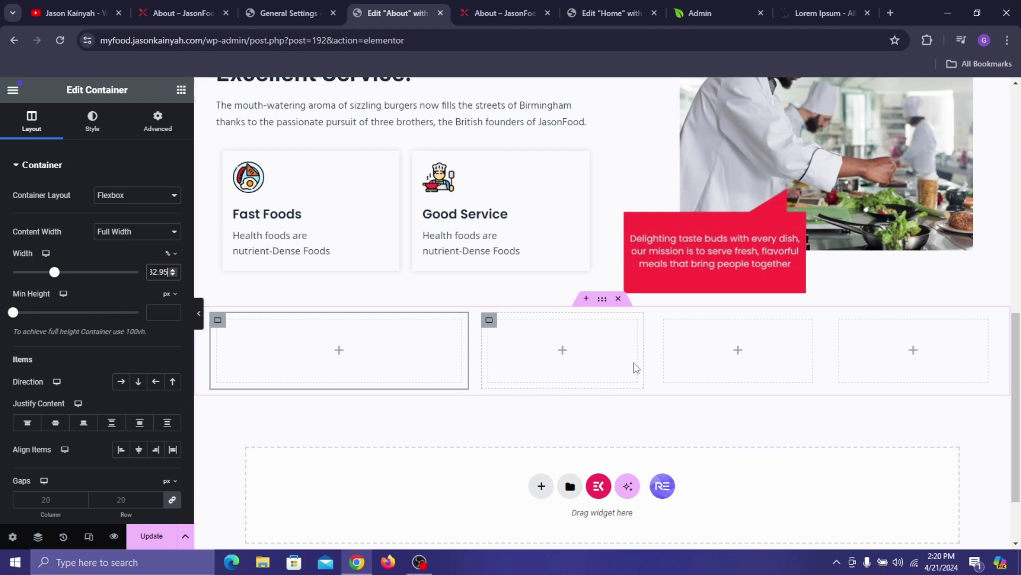
left_click(182, 91)
- Add a heading reading 'Why Choose US' to the first column, coloured Pinkish Red
left_click_drag(52, 386, 346, 351)
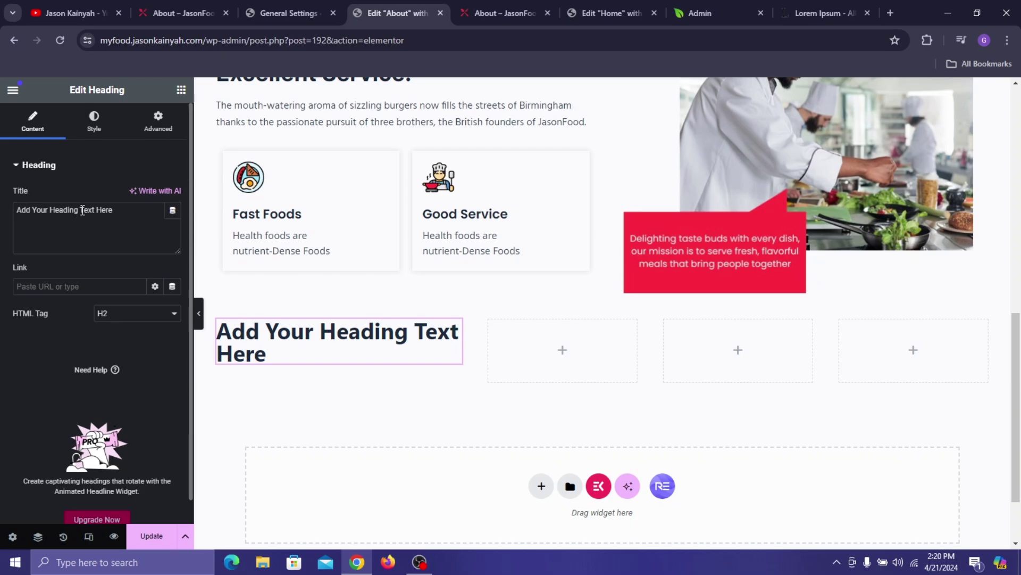
left_click(167, 18)
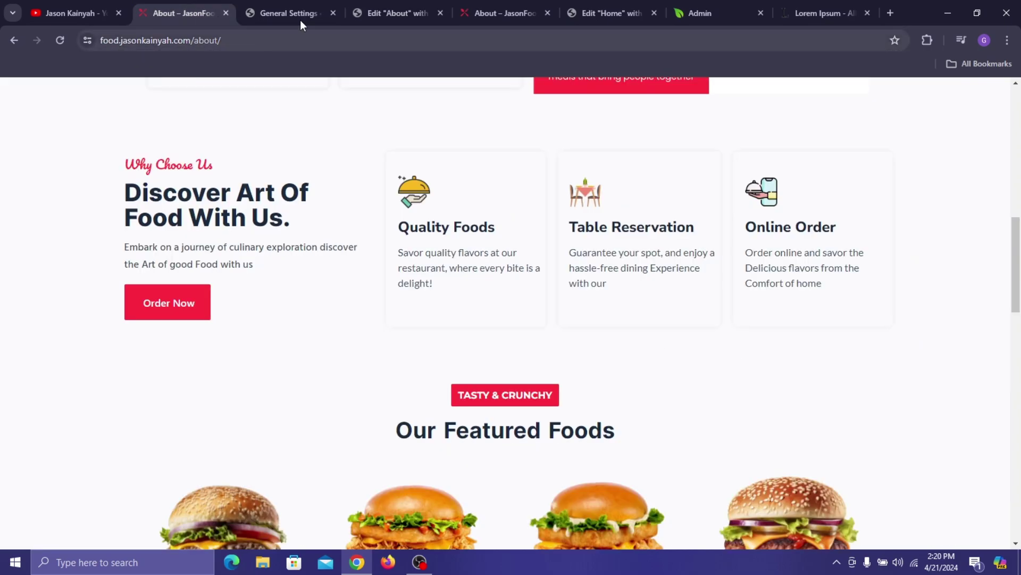
left_click(351, 16)
key("ctrl+a")
type("W")
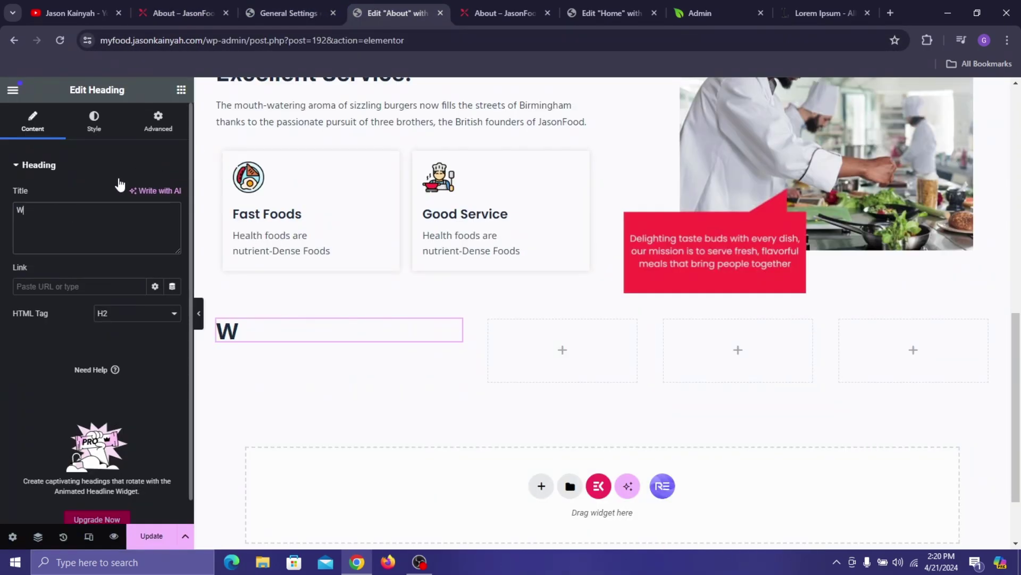
type("hy Choose US")
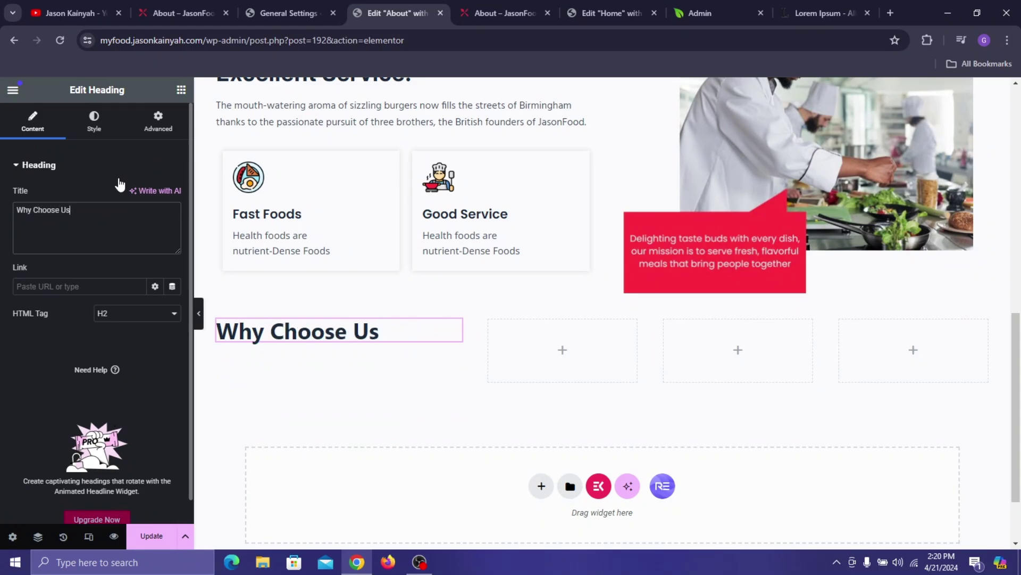
left_click(94, 122)
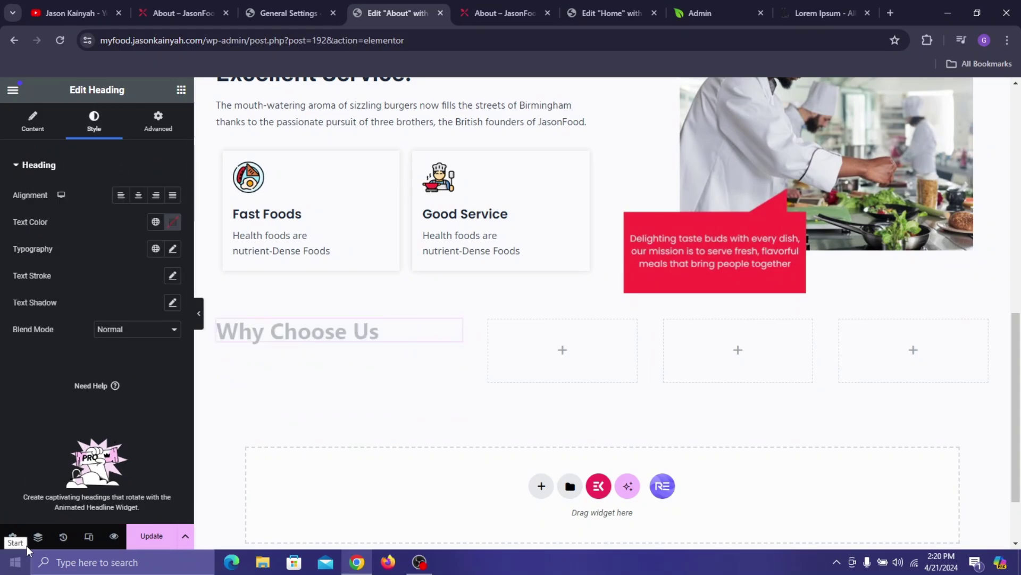
left_click(155, 222)
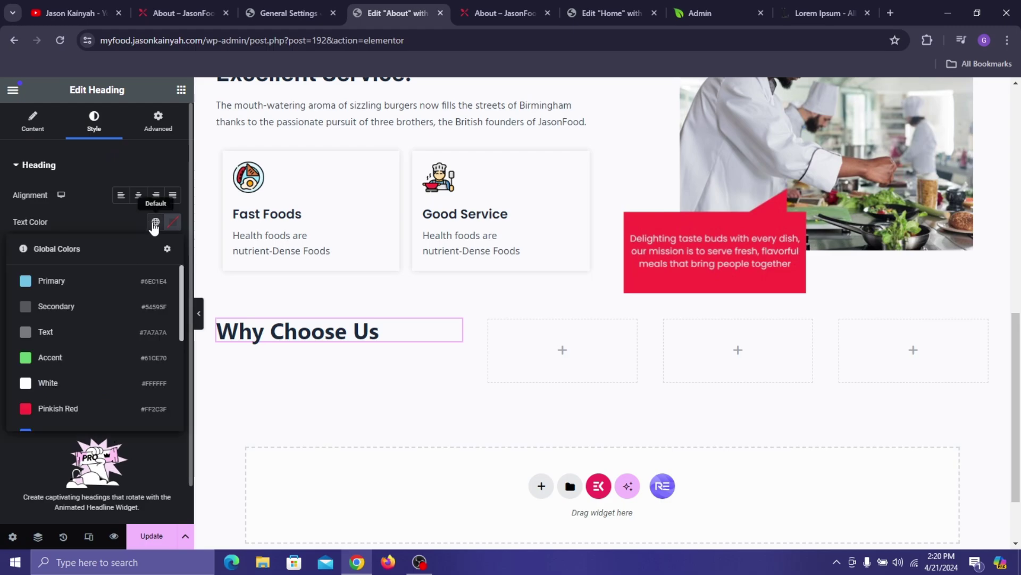
left_click(47, 409)
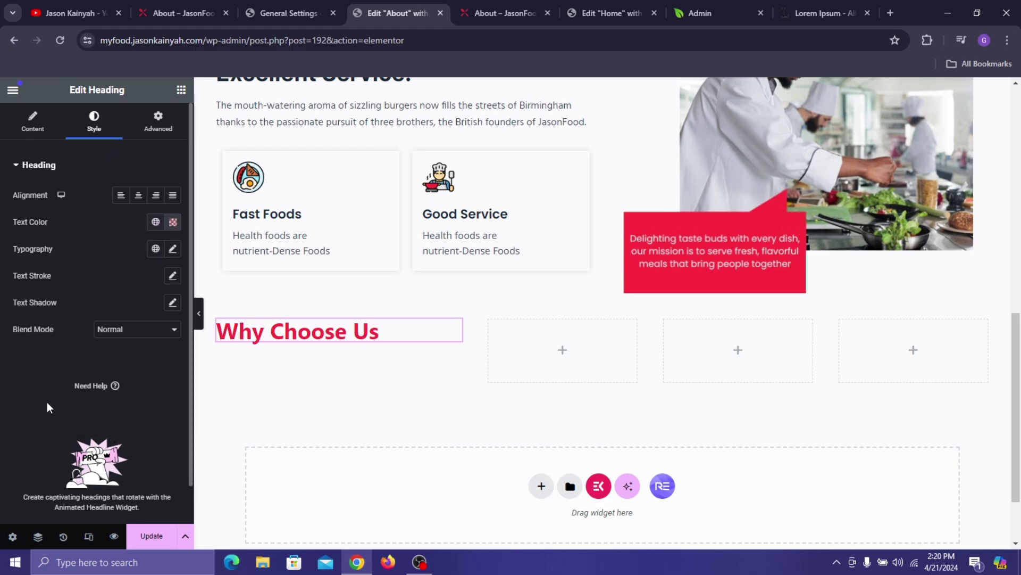
- Set the heading to Pacifico, size 20, weight 500 Medium, and add another heading beneath
left_click(171, 249)
left_click(133, 310)
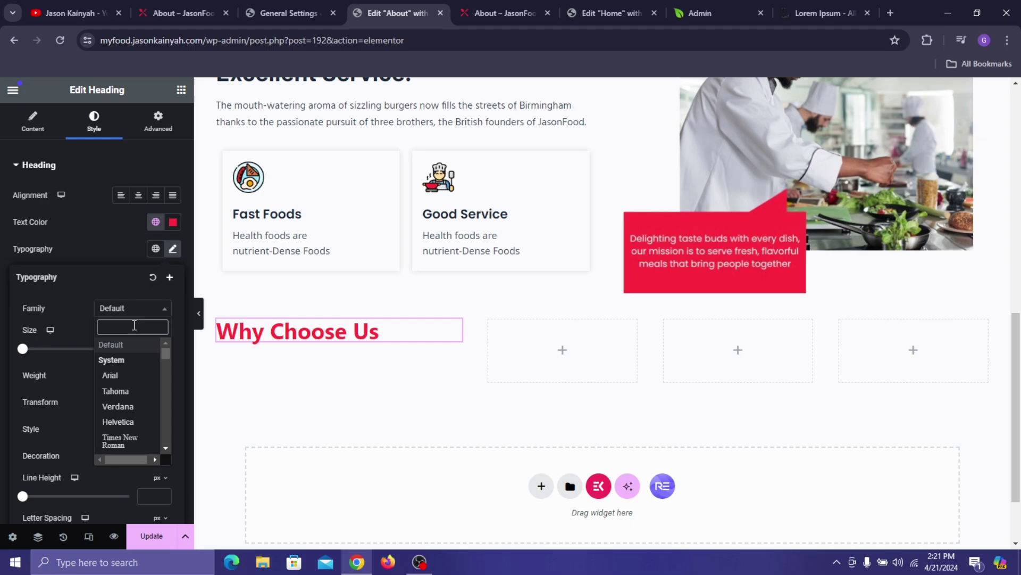
type("pacifi")
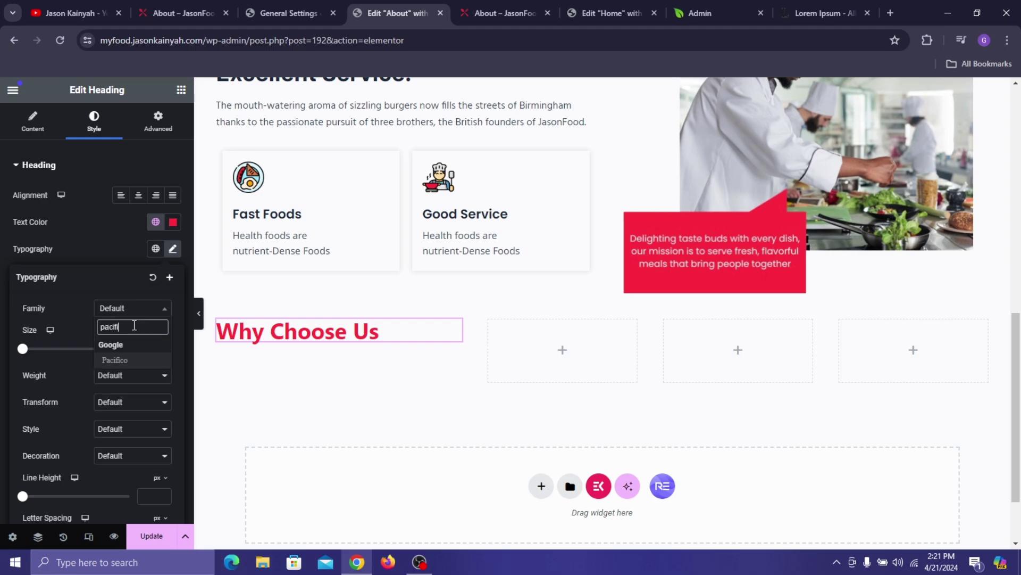
left_click(153, 364)
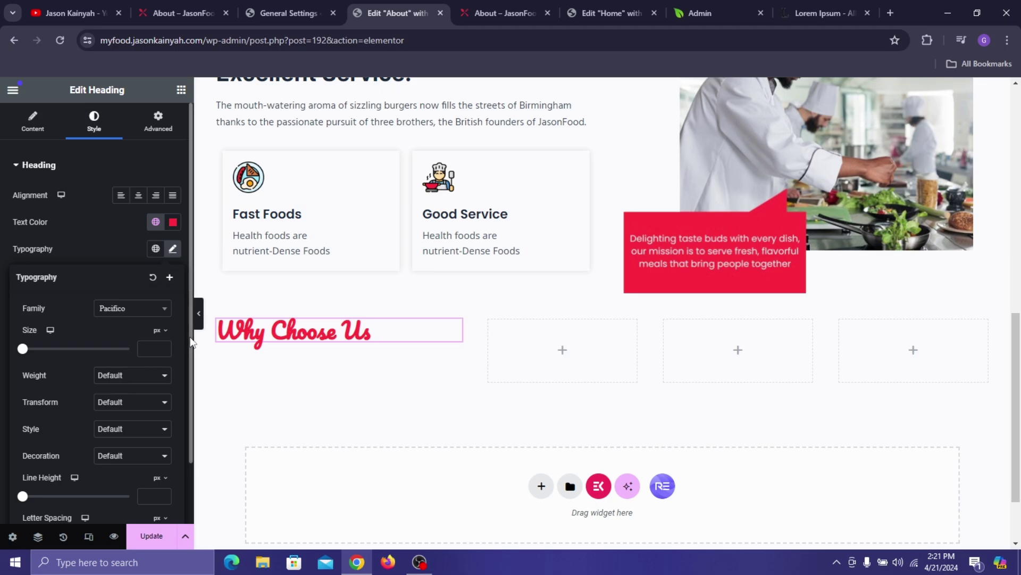
left_click(150, 349)
type("20")
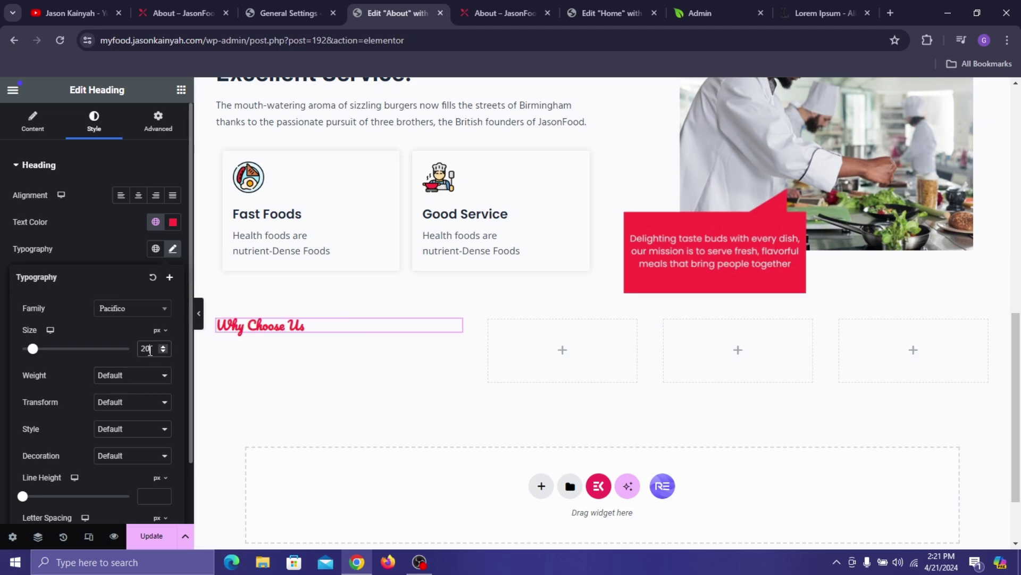
left_click(142, 375)
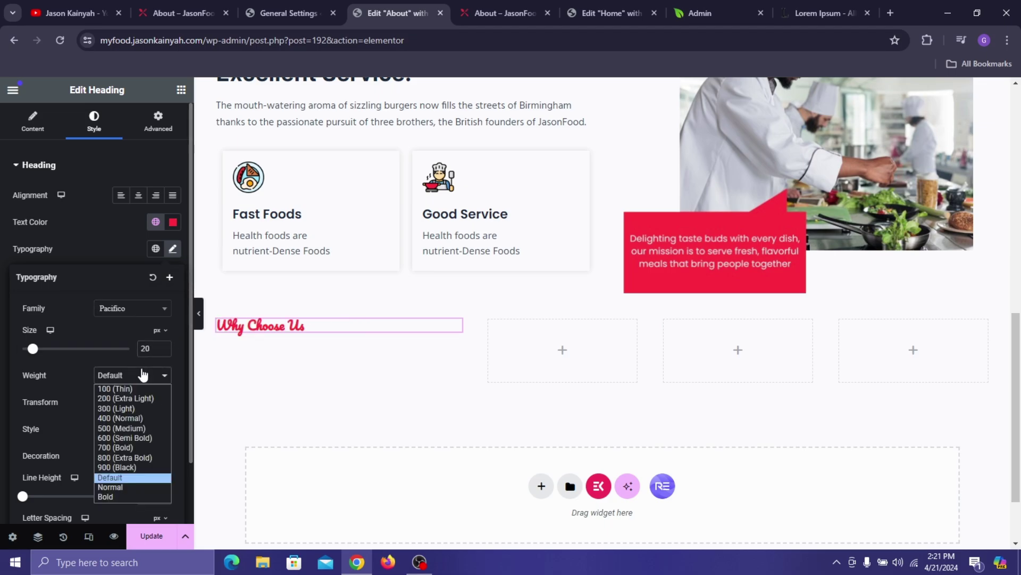
left_click(150, 432)
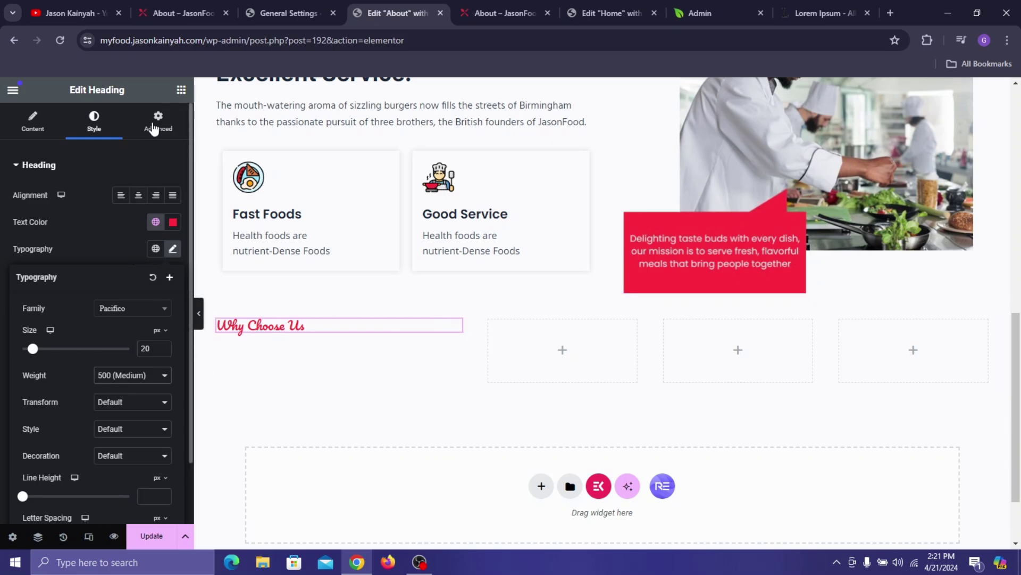
left_click(181, 89)
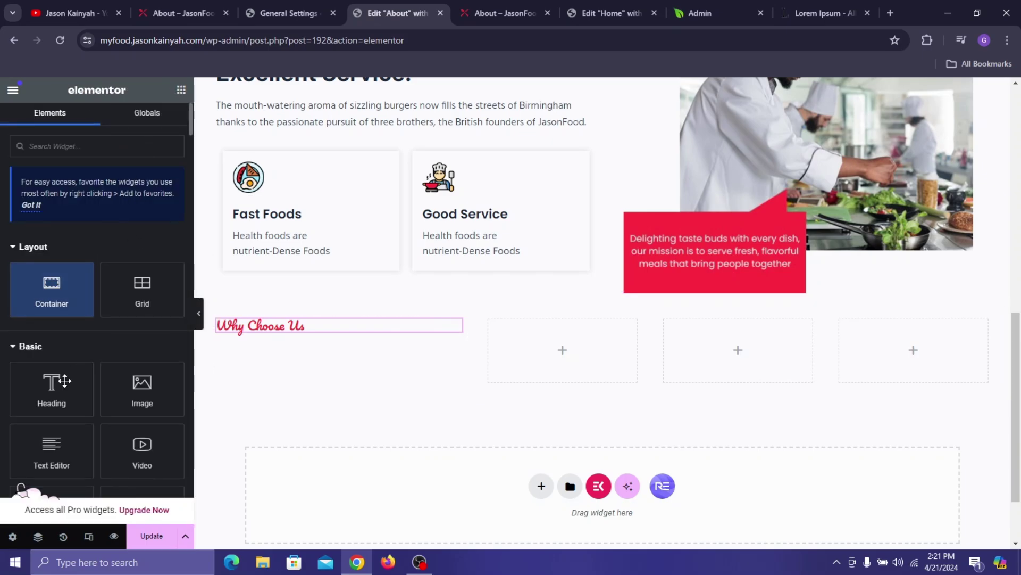
left_click_drag(65, 380, 267, 328)
- Paste 'Discover Art Of<br>Food With Us.' from the live page as the heading text
left_click(204, 6)
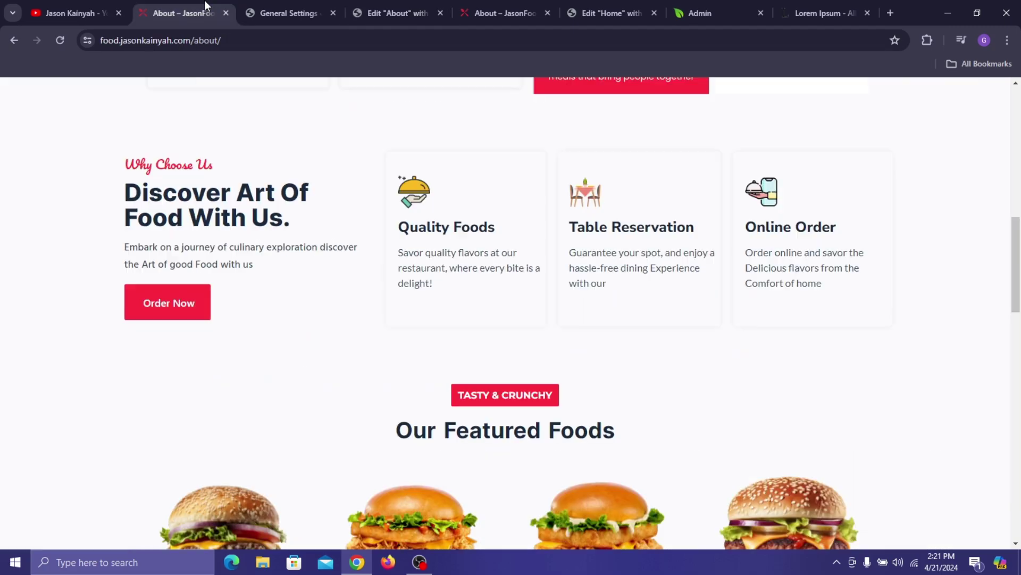
triple_click(227, 205)
key("ctrl+c")
left_click(89, 153)
left_click(372, 13)
triple_click(111, 229)
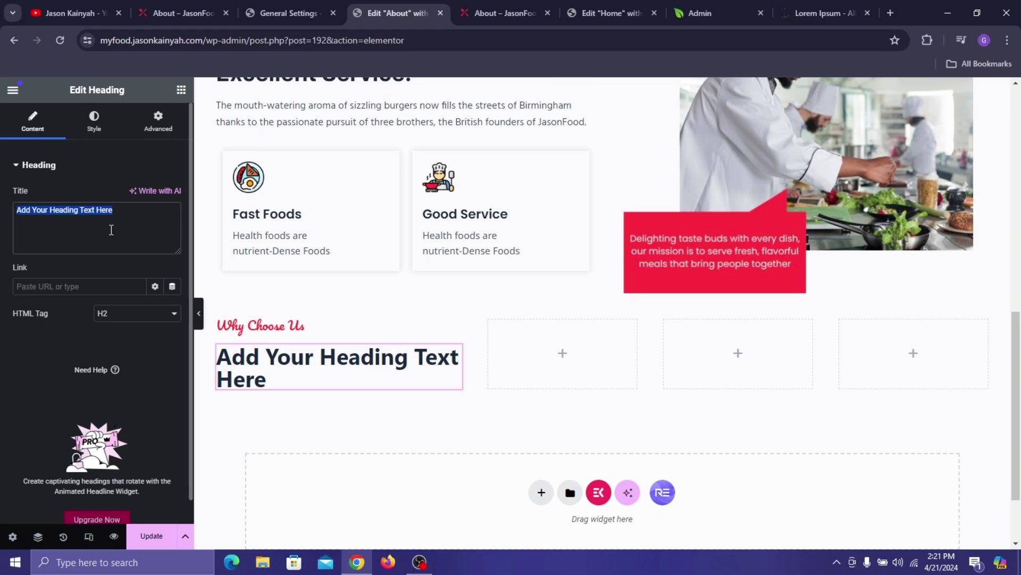
key("ctrl+v")
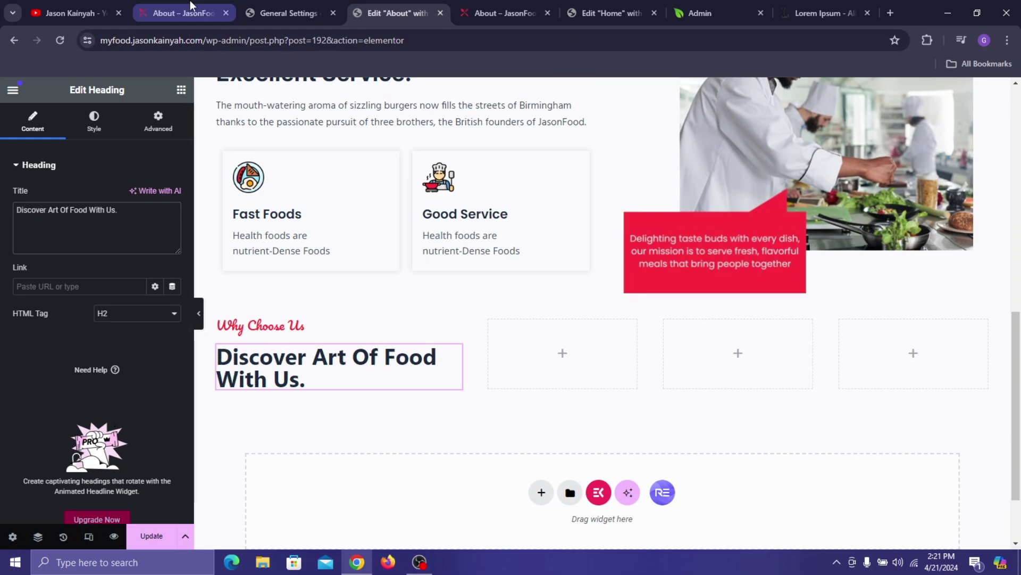
left_click(190, 2)
left_click(385, 2)
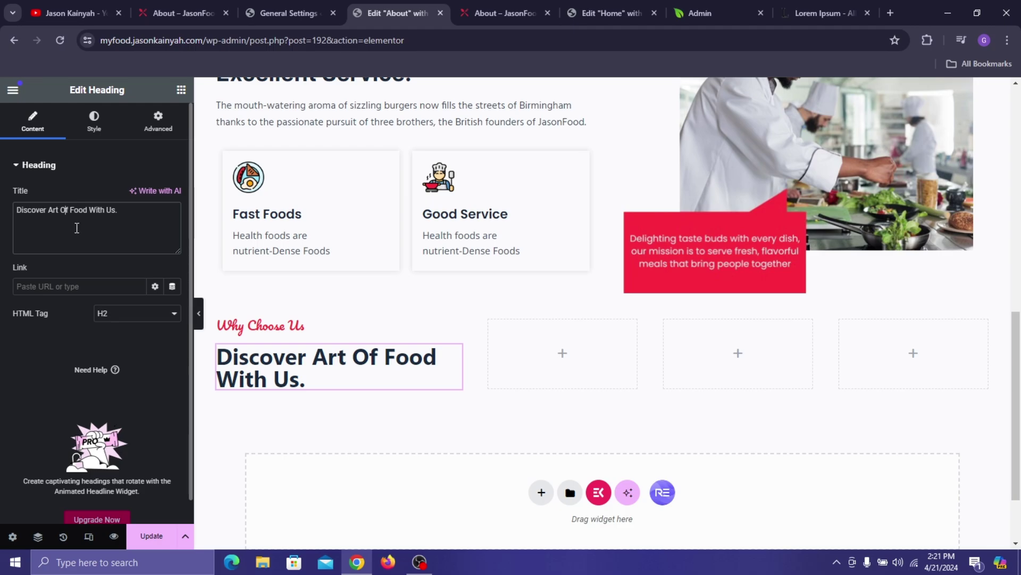
type("<br")
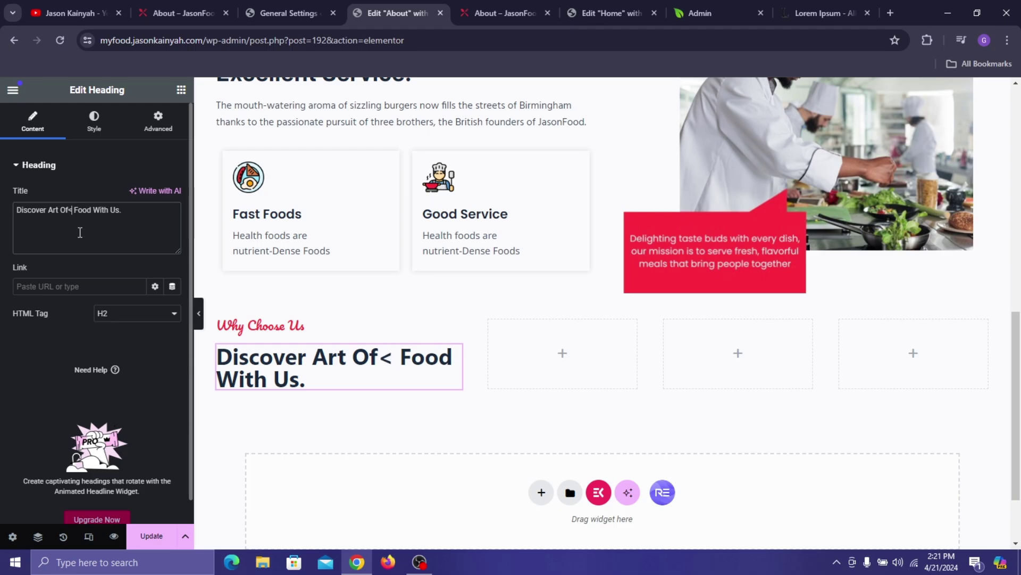
type(">")
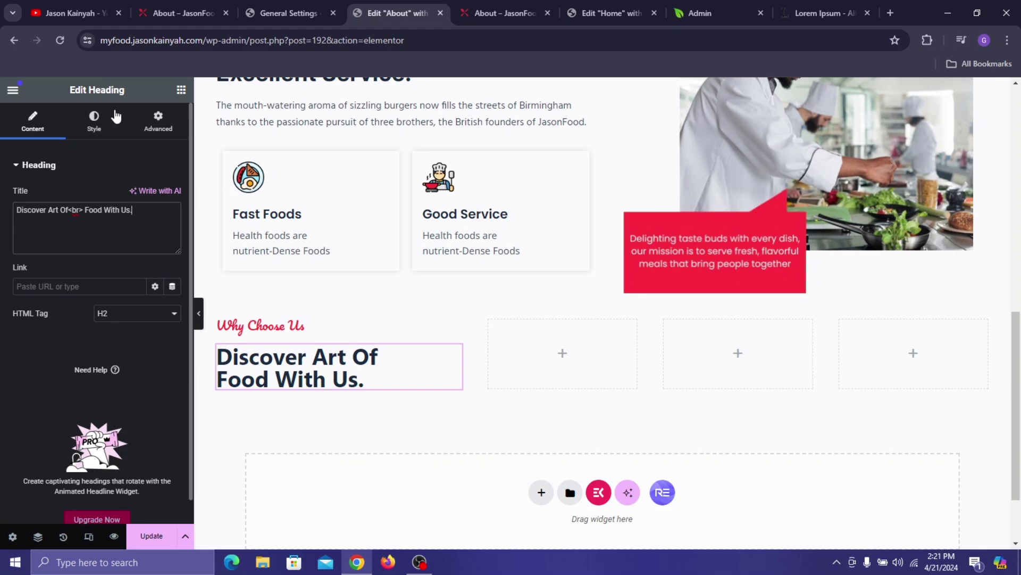
- Style the heading in Inter at 38 px with 800 Extra Bold weight
left_click(94, 121)
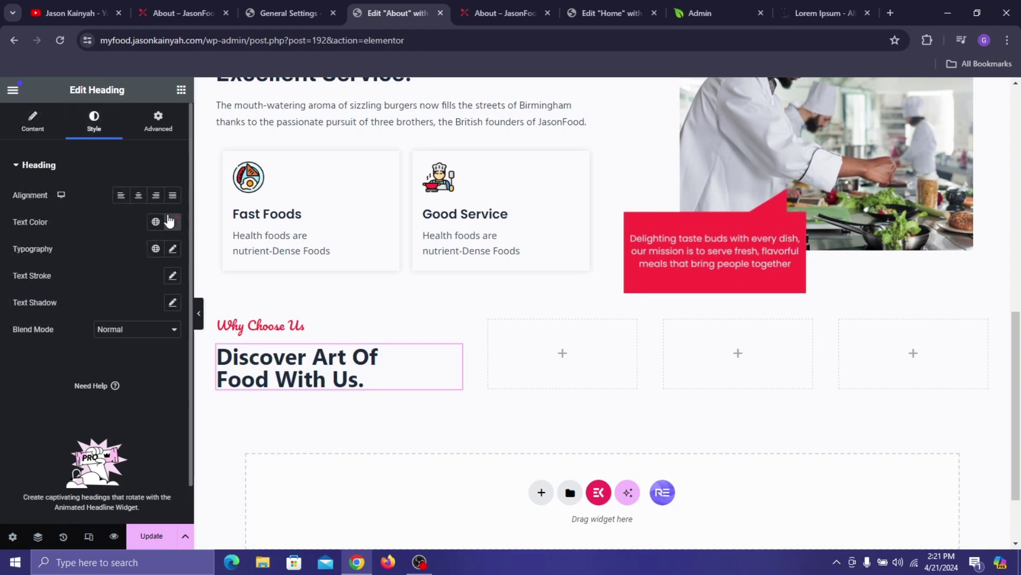
left_click(172, 250)
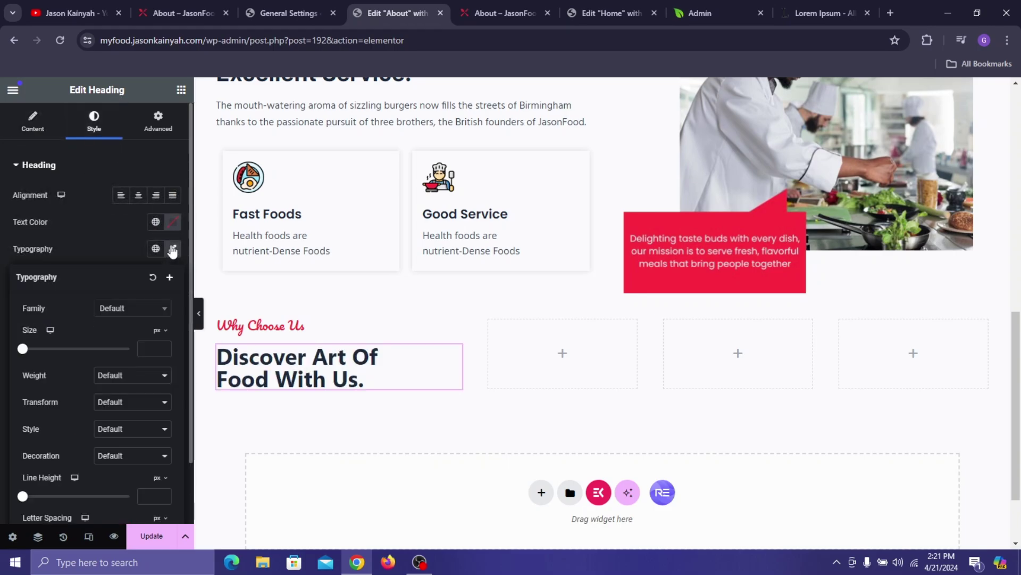
left_click(139, 311)
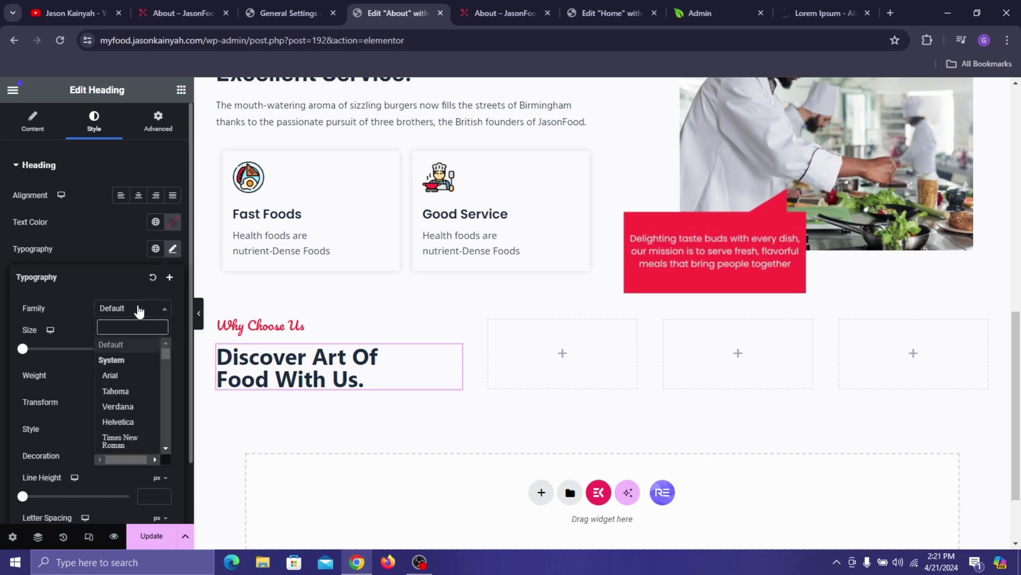
type("inter")
key("Return")
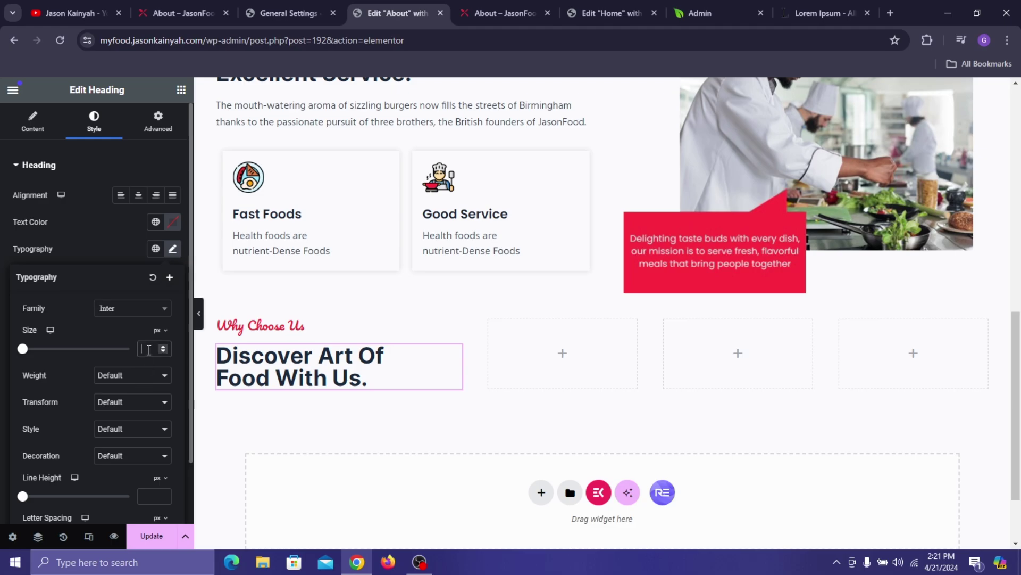
type("38")
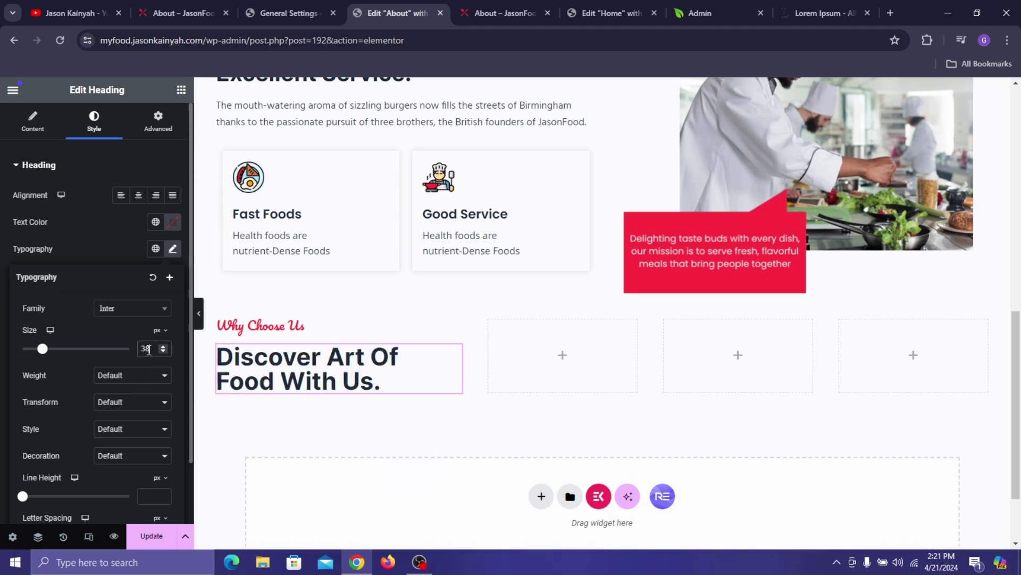
left_click(101, 375)
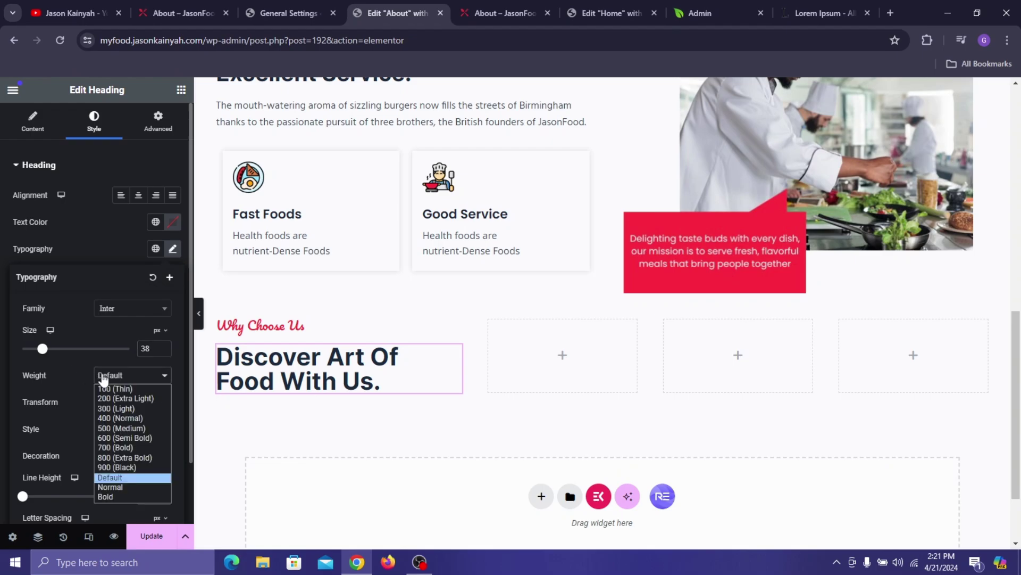
left_click(117, 458)
left_click(90, 248)
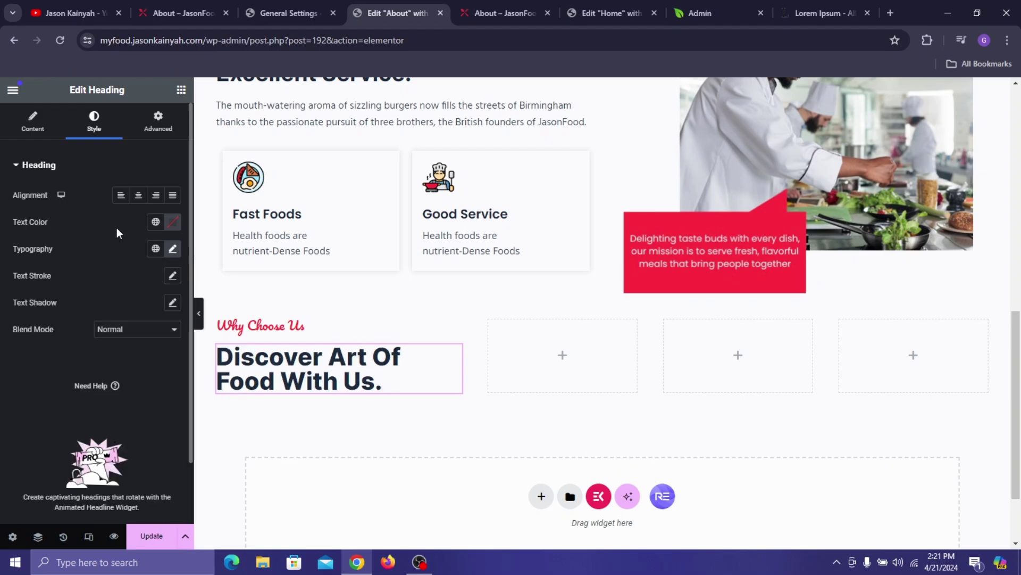
- Add a text block under the heading with the 'Embark on a journey…' paragraph from the live page
left_click(181, 98)
left_click_drag(52, 447, 264, 388)
left_click(208, 12)
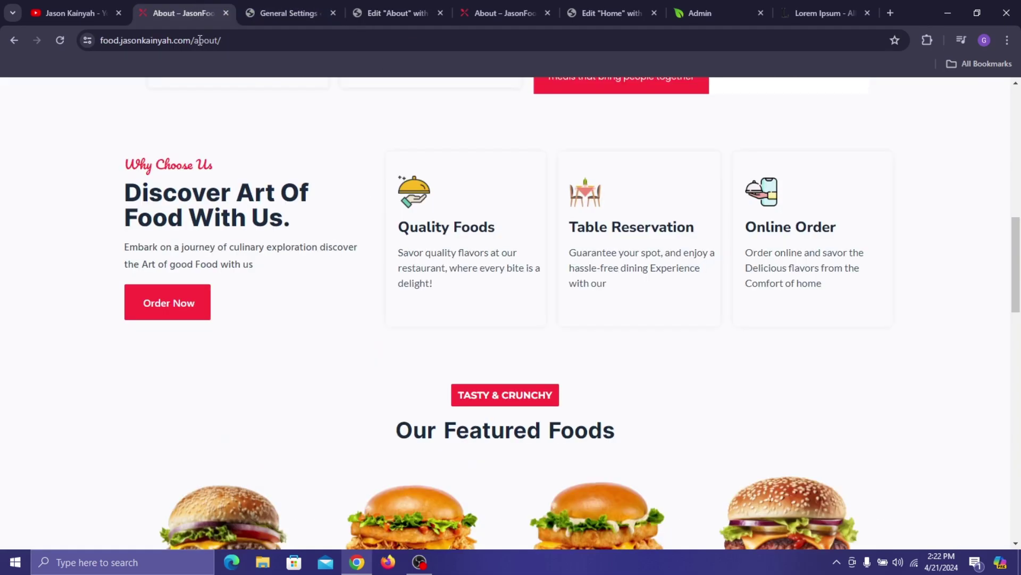
triple_click(216, 254)
key("ctrl+c")
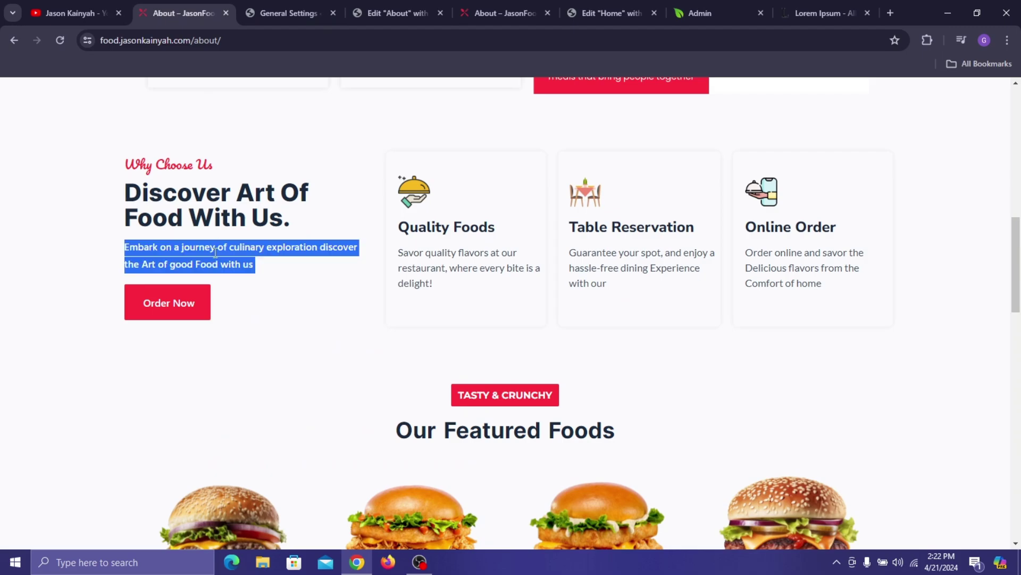
left_click(428, 8)
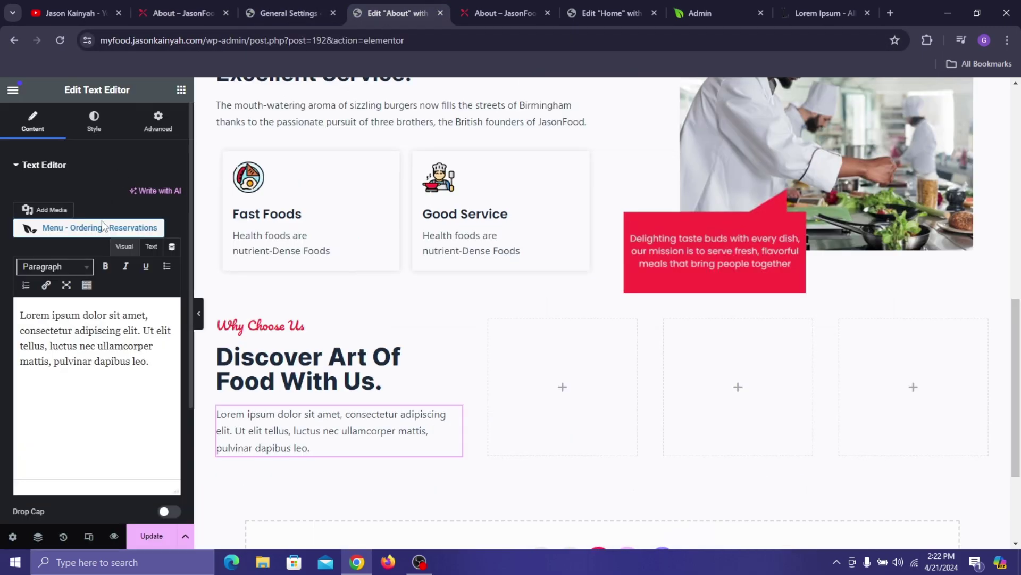
triple_click(109, 318)
key("ctrl+v")
key("ctrl+v")
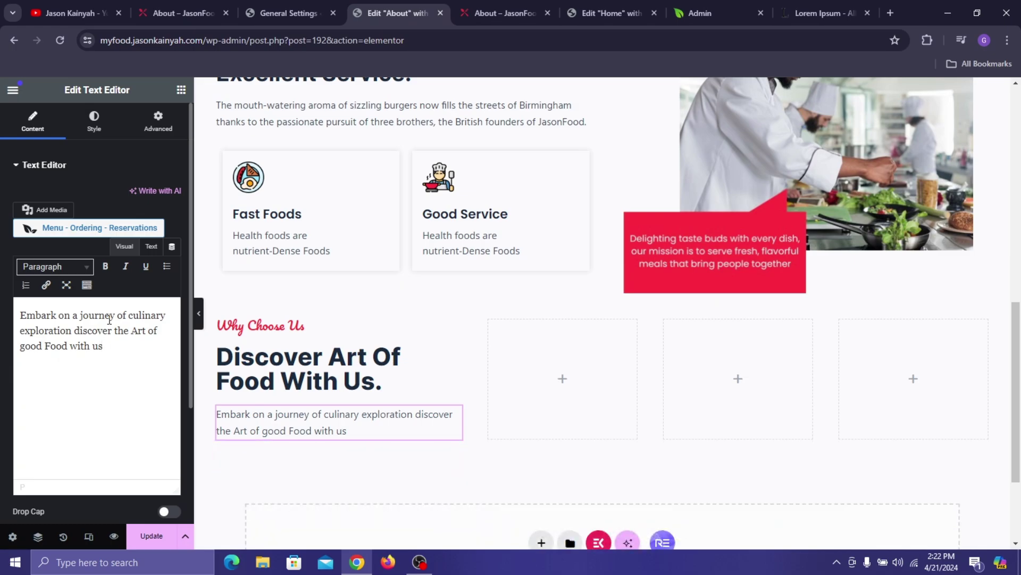
left_click(203, 14)
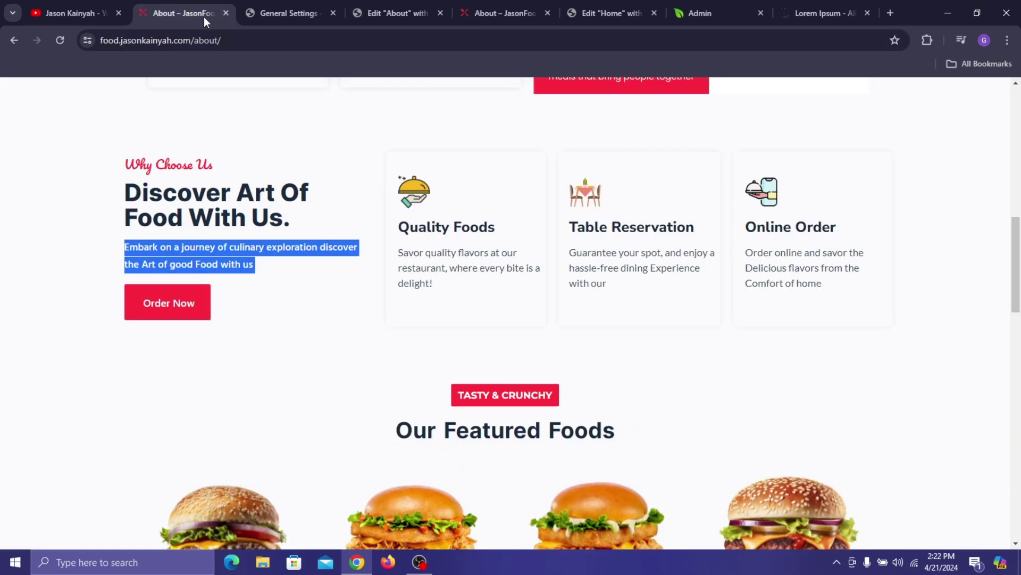
left_click(381, 1)
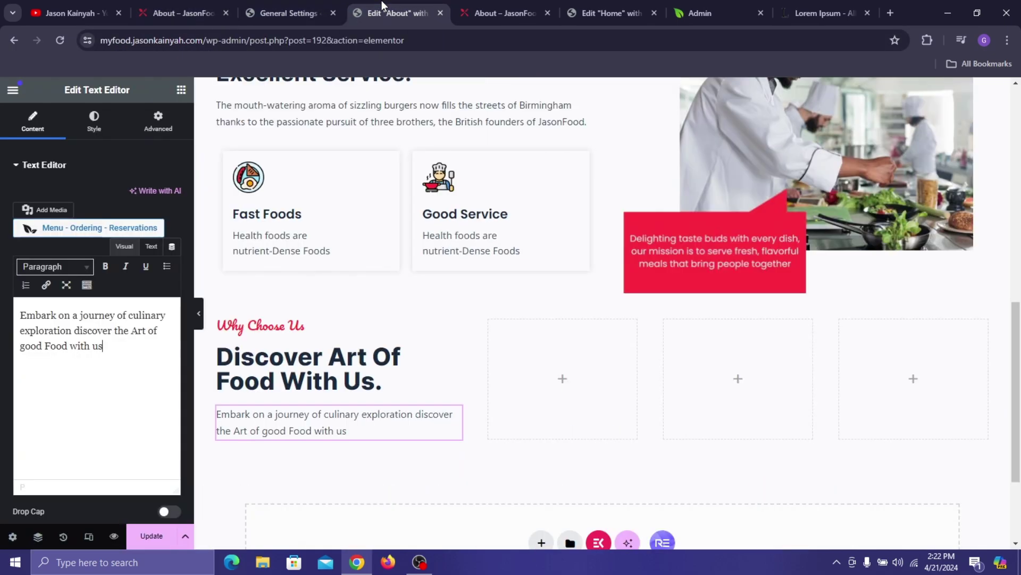
- Set the paragraph typography to Hind, 16 px, weight 500 Medium
left_click(78, 124)
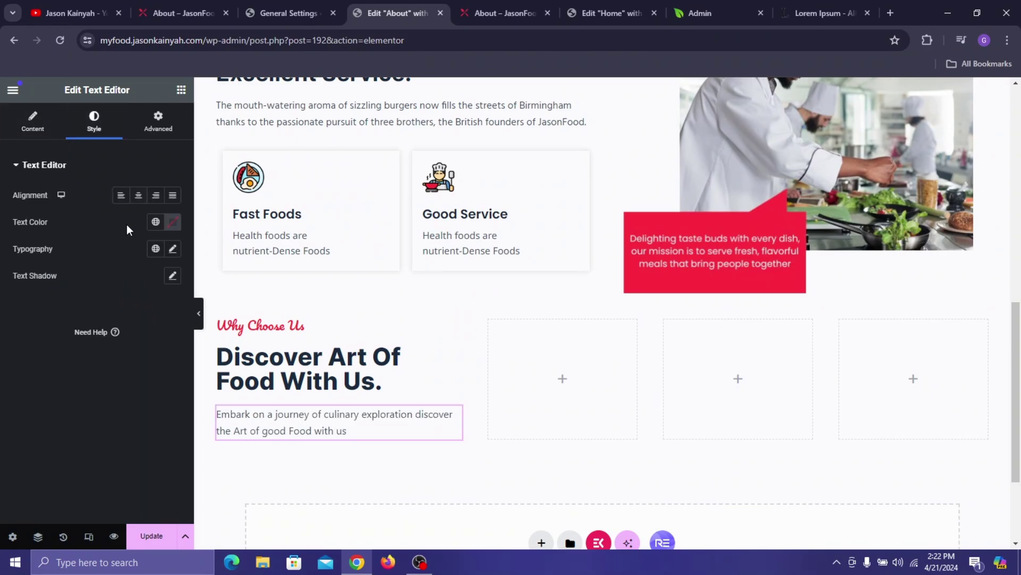
left_click(172, 249)
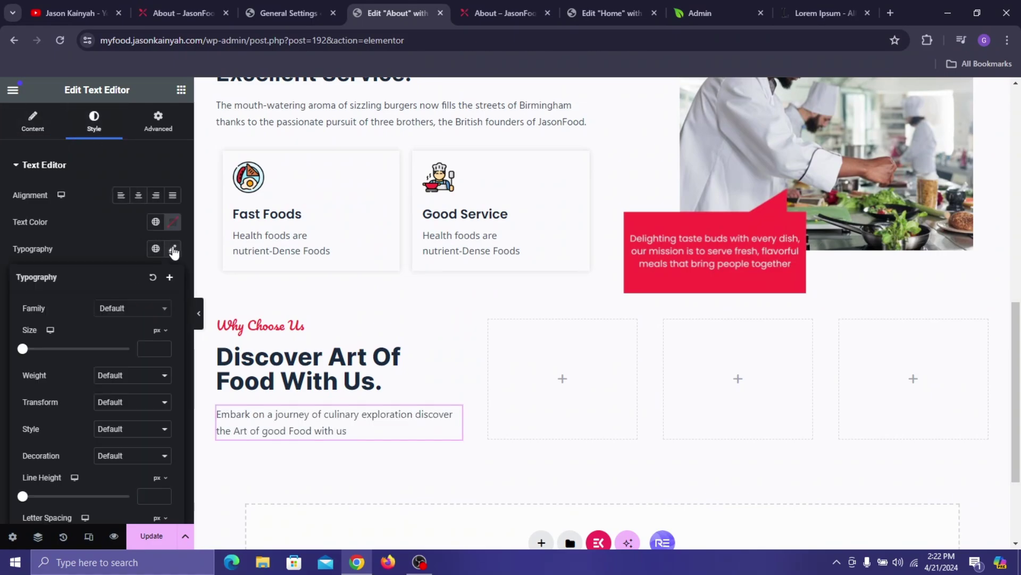
left_click(132, 309)
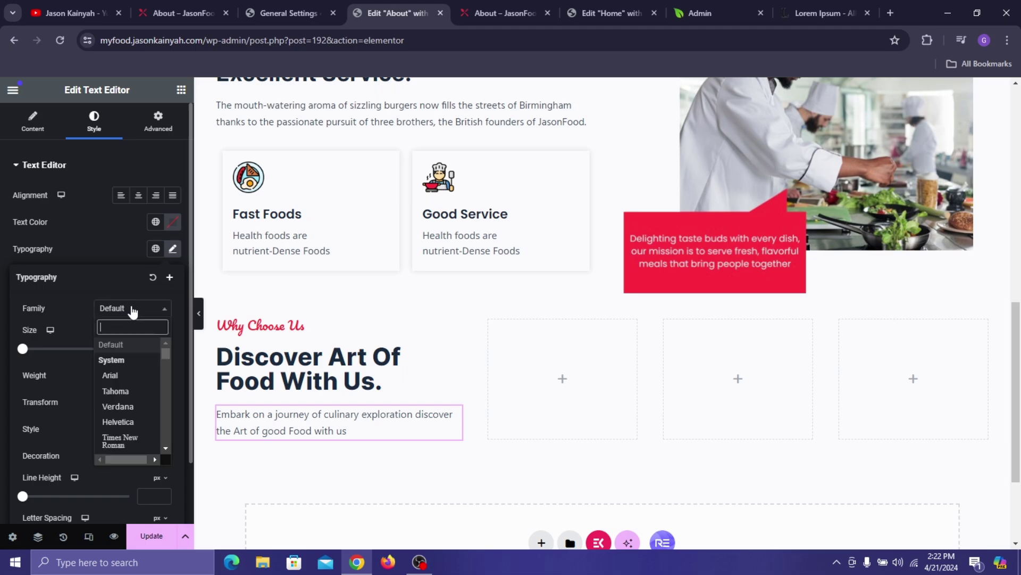
type("hin")
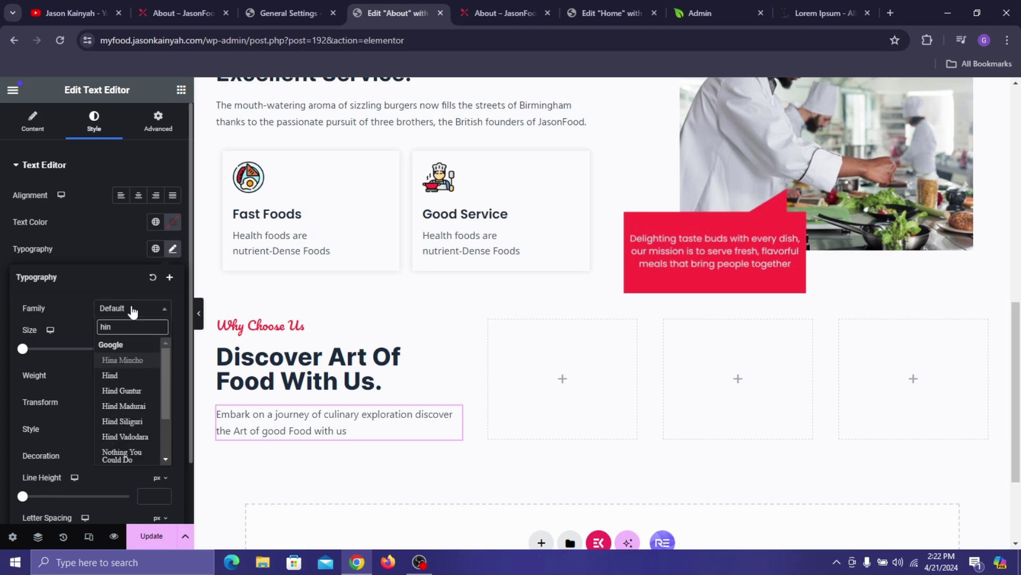
type("d")
left_click(120, 359)
left_click(147, 349)
type("1")
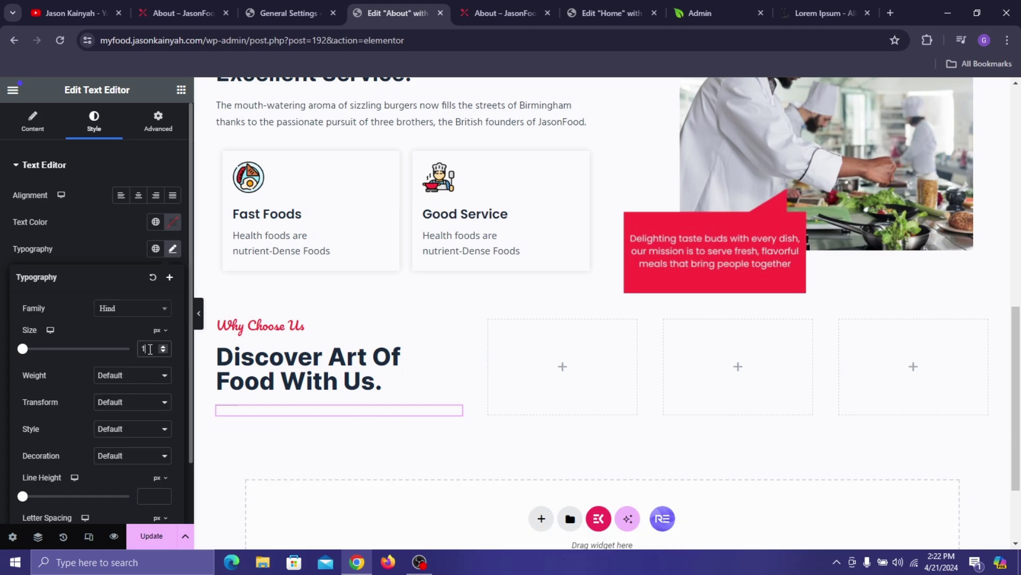
type("6")
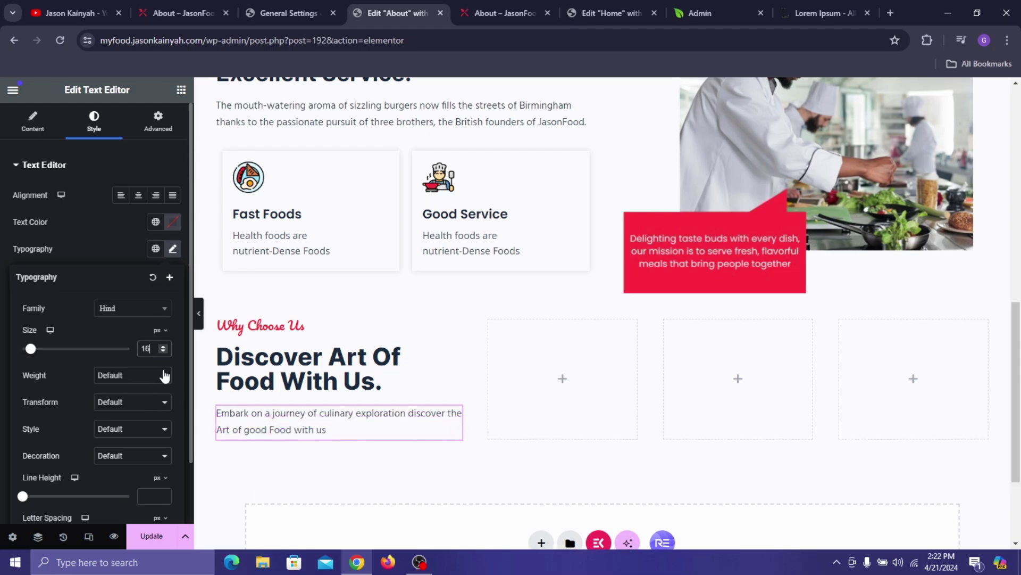
left_click(164, 375)
left_click(138, 427)
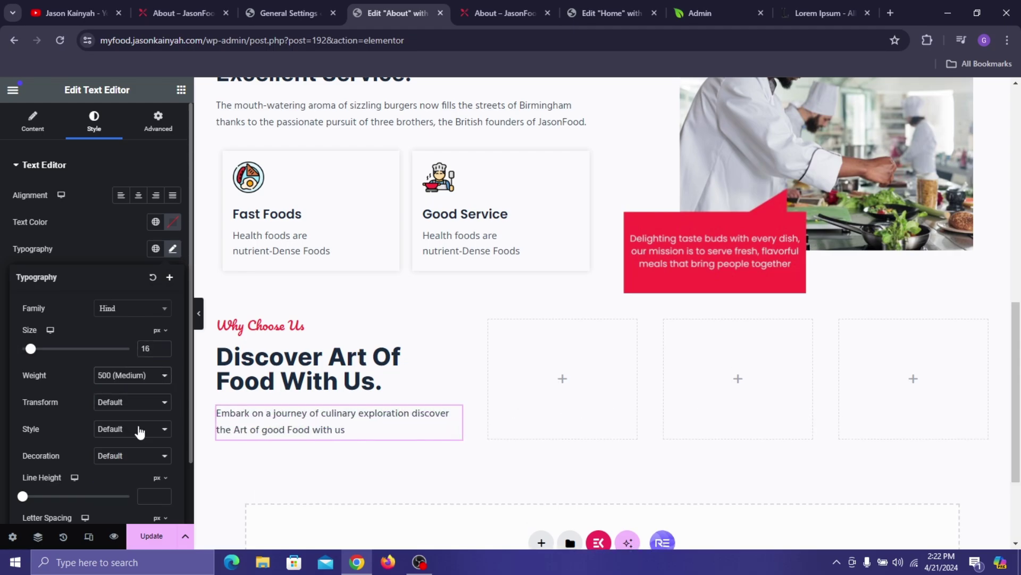
left_click(119, 250)
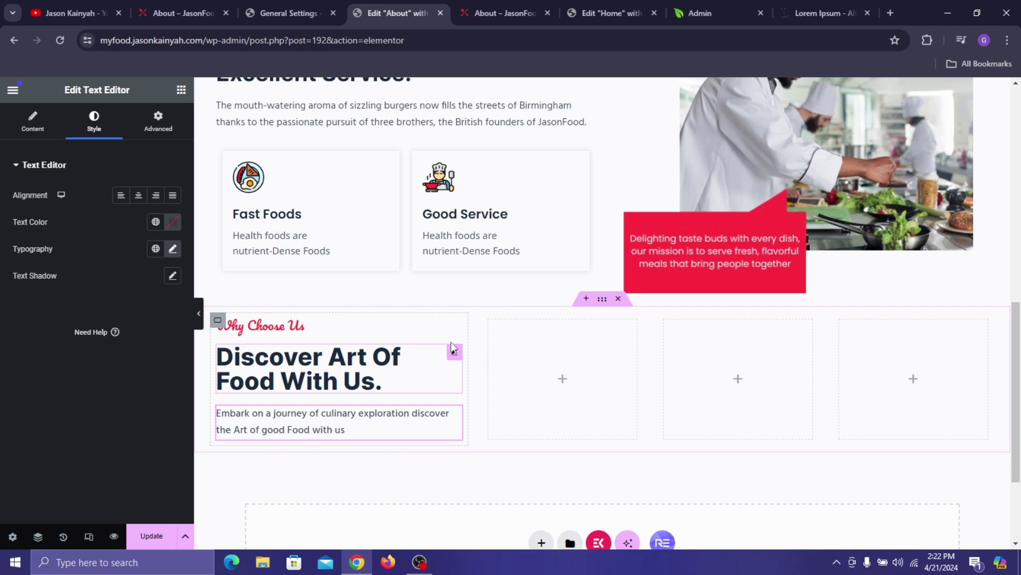
left_click(203, 3)
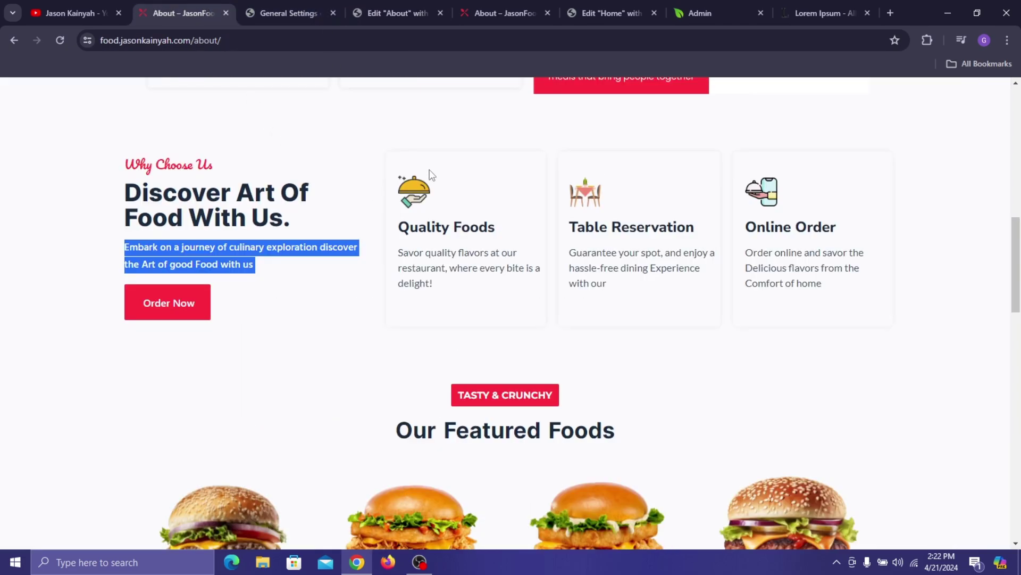
left_click(397, 12)
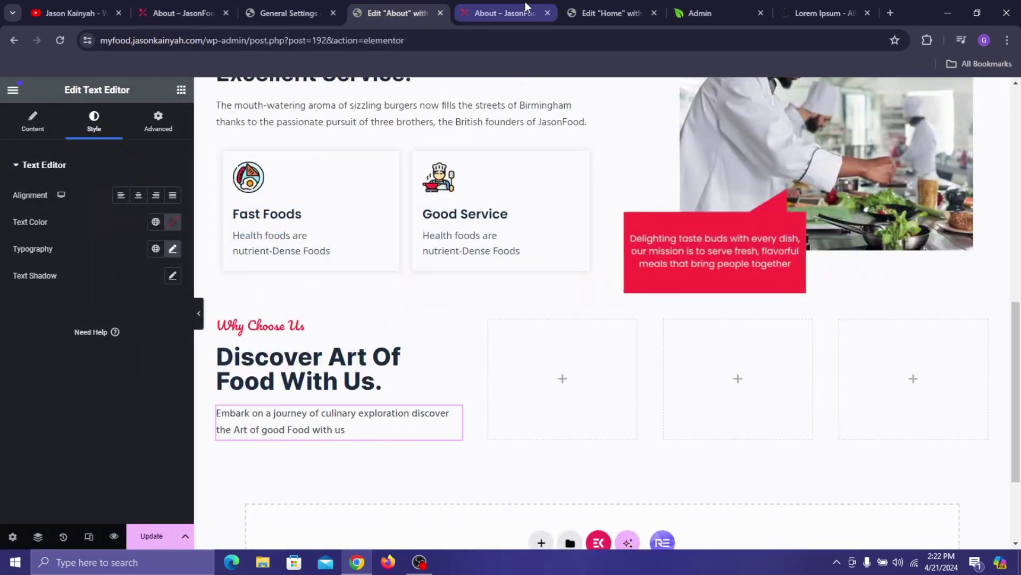
- Copy the Order Now button from the Home page editor
left_click(525, 1)
left_click(632, 1)
scroll(539, 269, "down", 12)
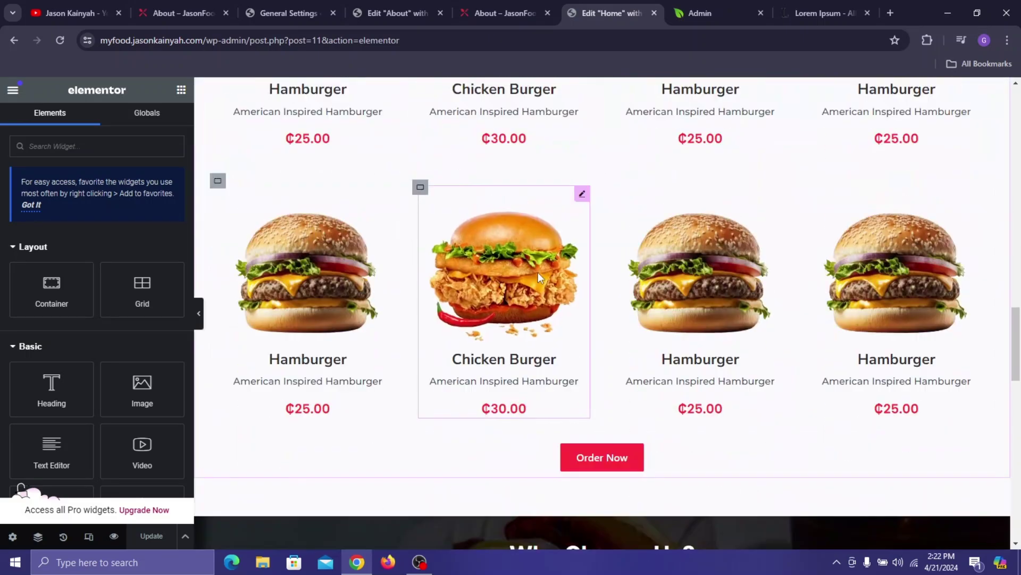
scroll(538, 272, "down", 1)
right_click(644, 389)
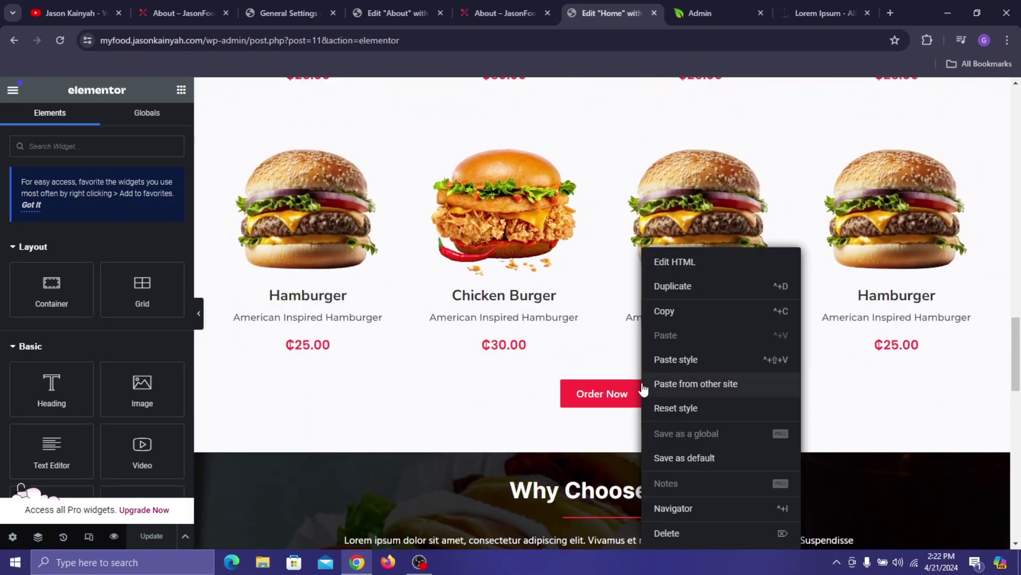
left_click(672, 310)
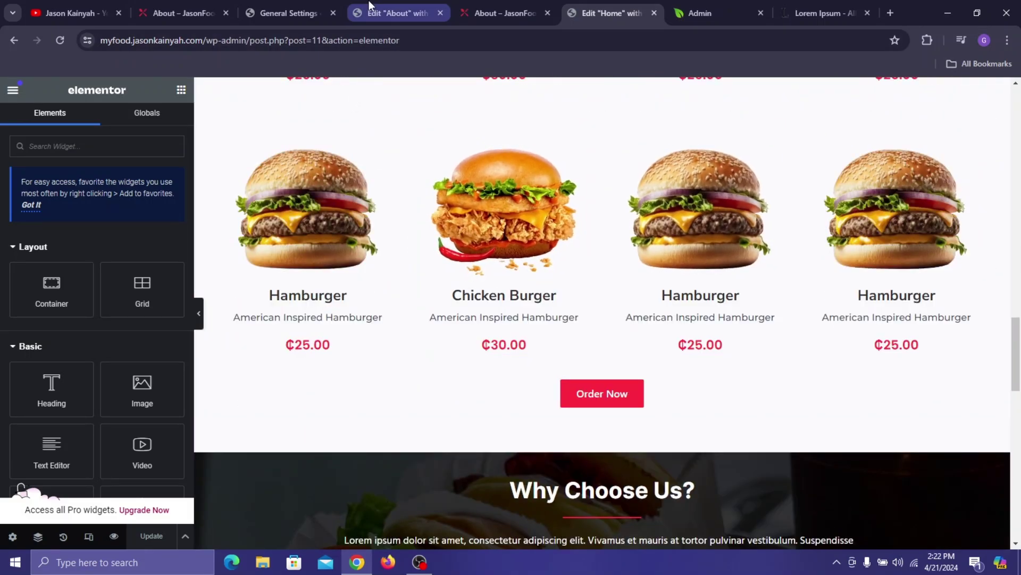
- Paste the Order Now button into the Why Choose Us column and align it to Start
left_click(394, 12)
right_click(293, 417)
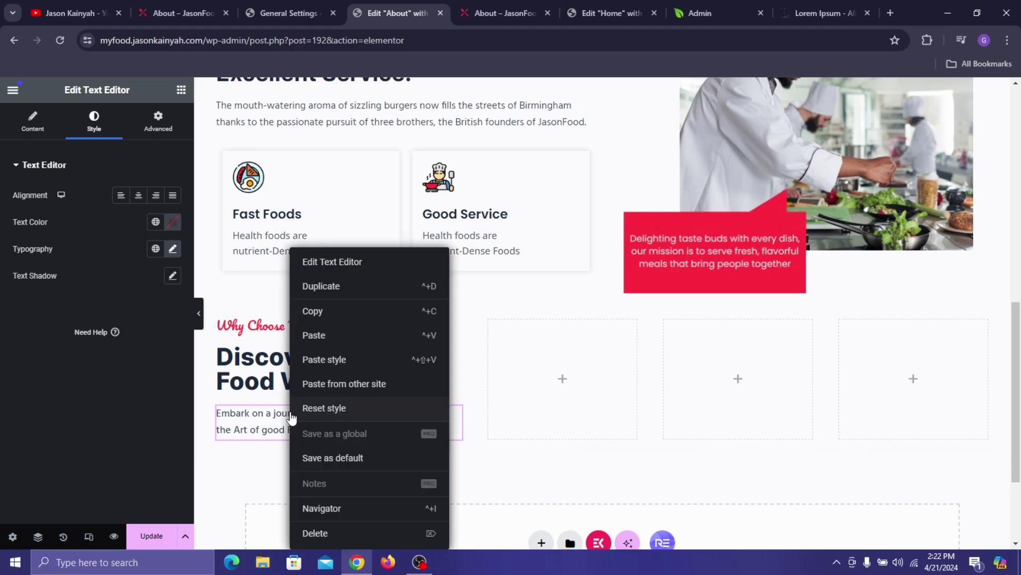
right_click(270, 446)
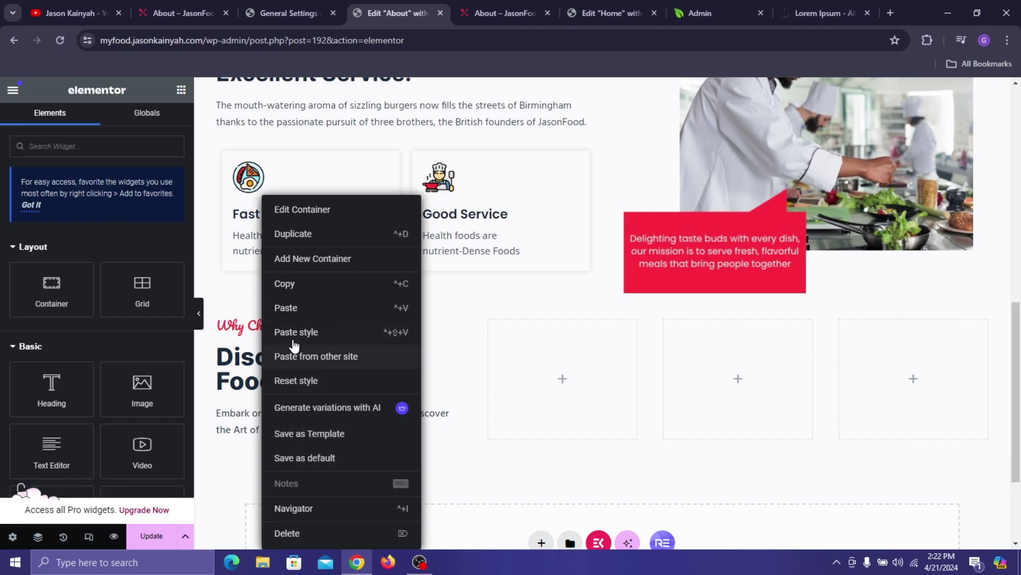
left_click(294, 313)
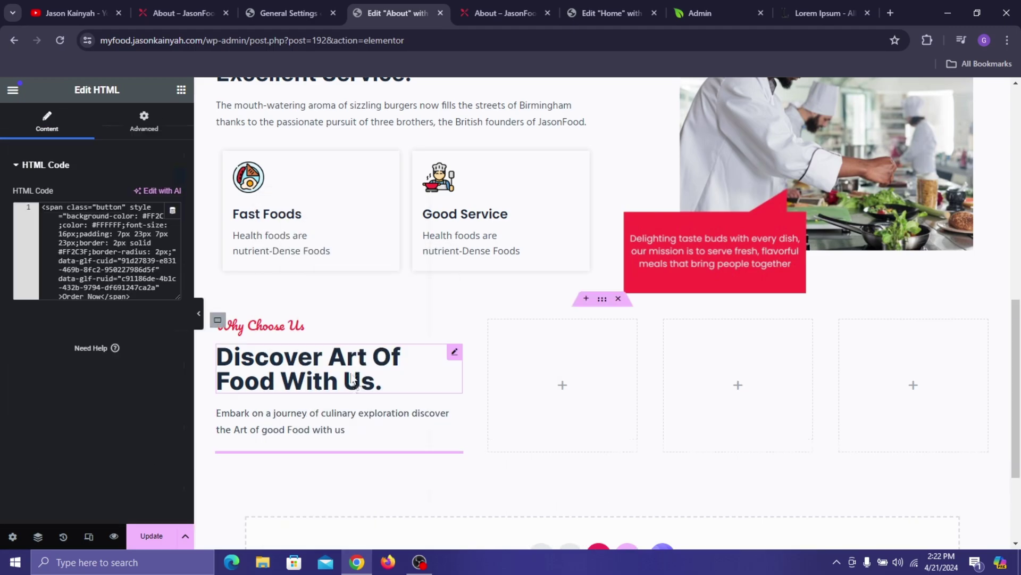
left_click(143, 121)
left_click(128, 332)
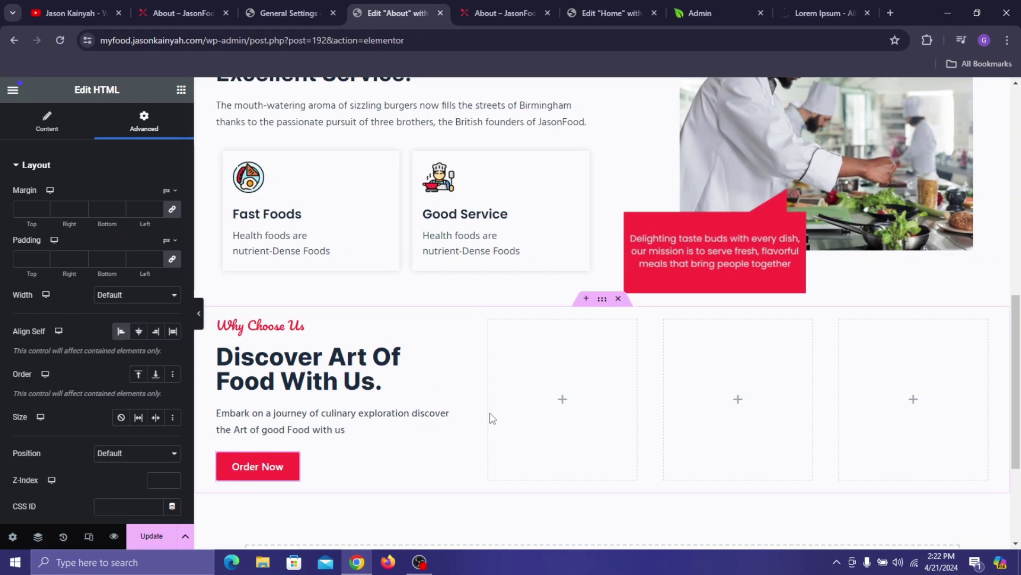
left_click(174, 7)
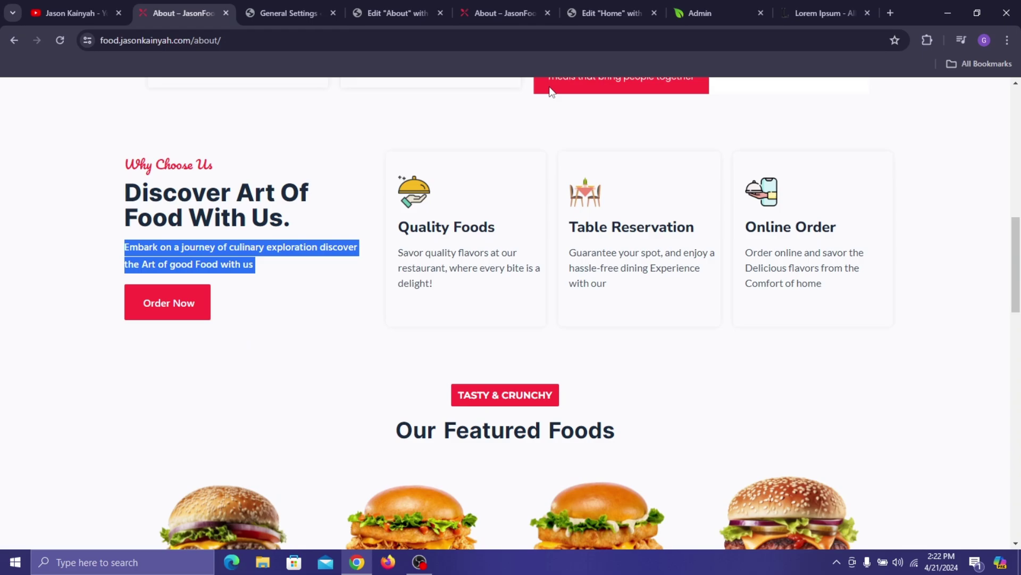
left_click(389, 8)
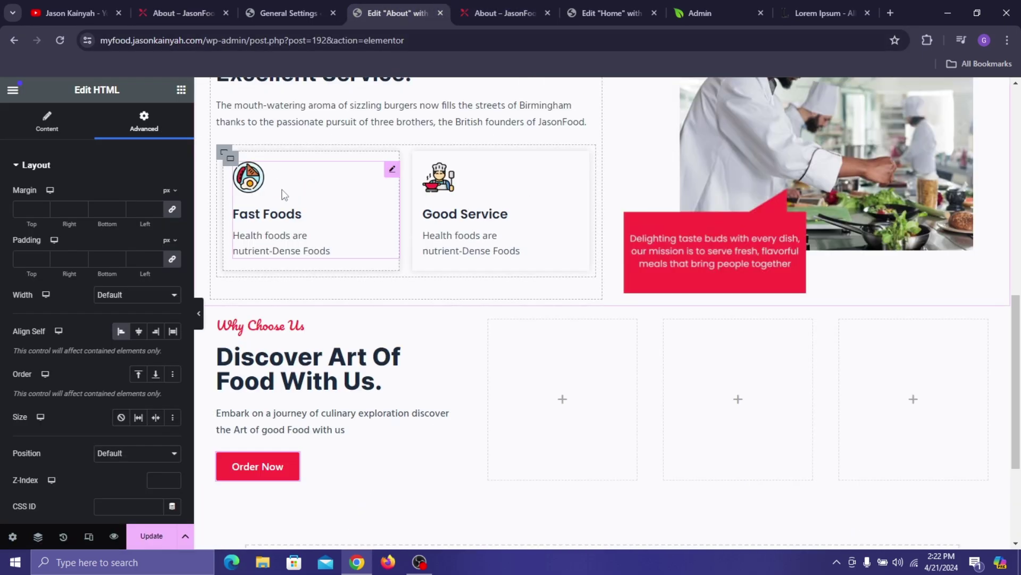
right_click(367, 222)
- Copy the Fast Foods image box and paste it into the second column of the row
left_click(335, 255)
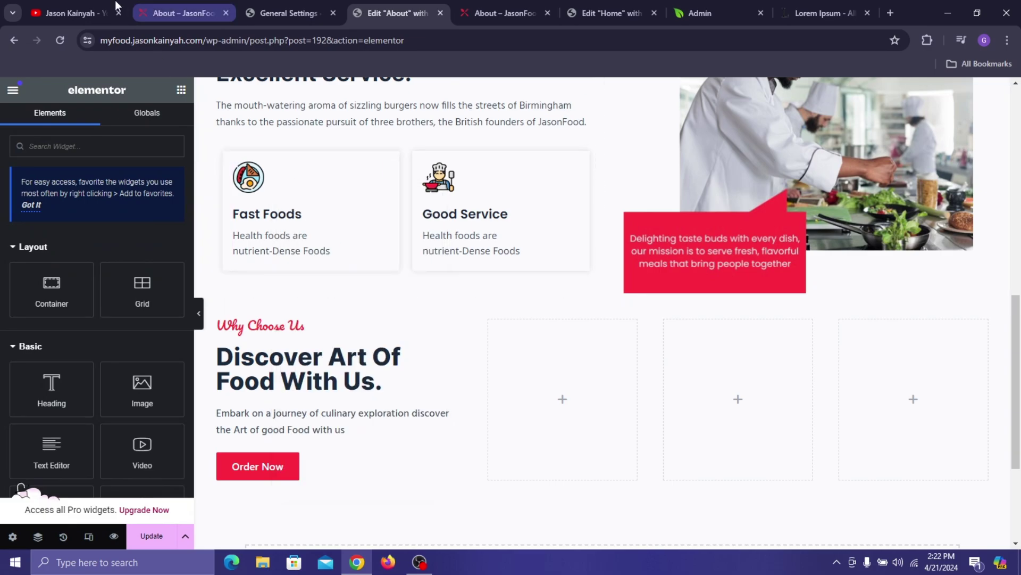
left_click(184, 7)
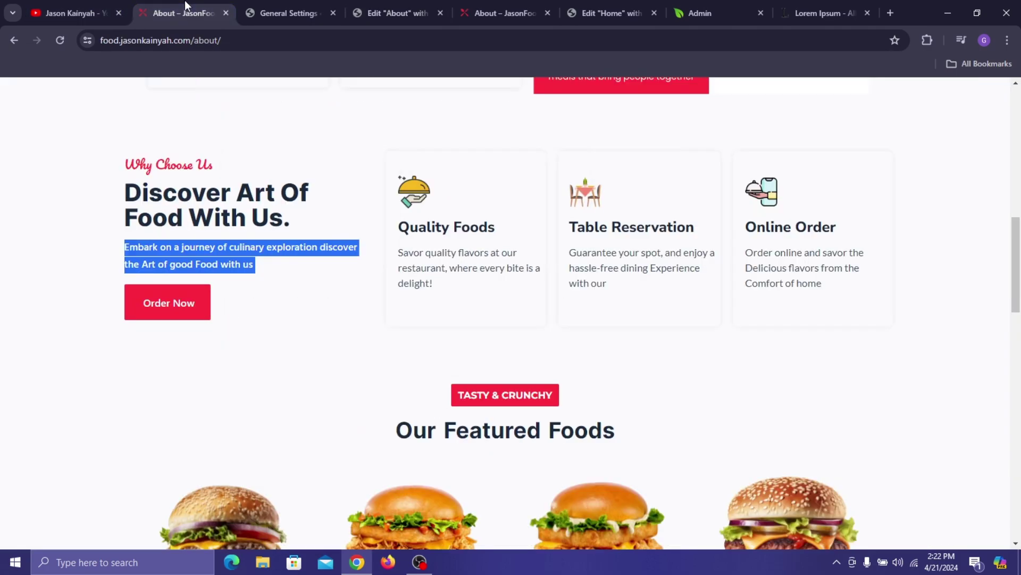
left_click(283, 1)
left_click(397, 13)
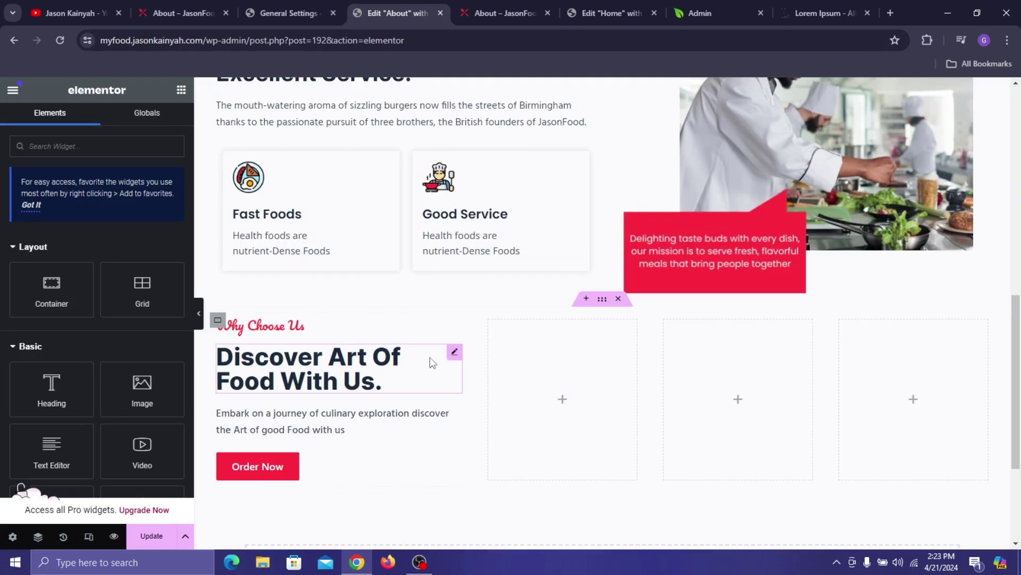
right_click(554, 366)
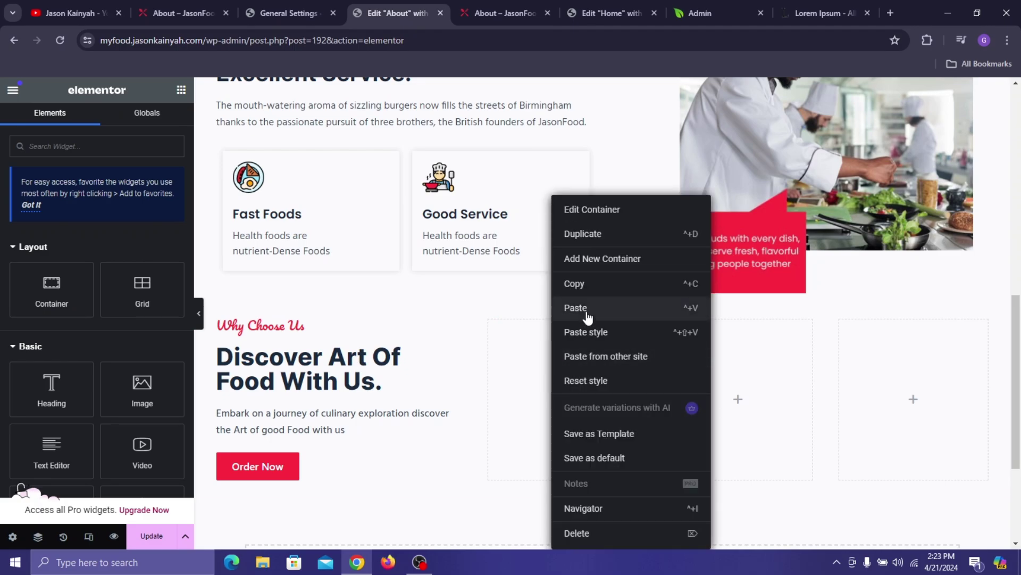
left_click(587, 318)
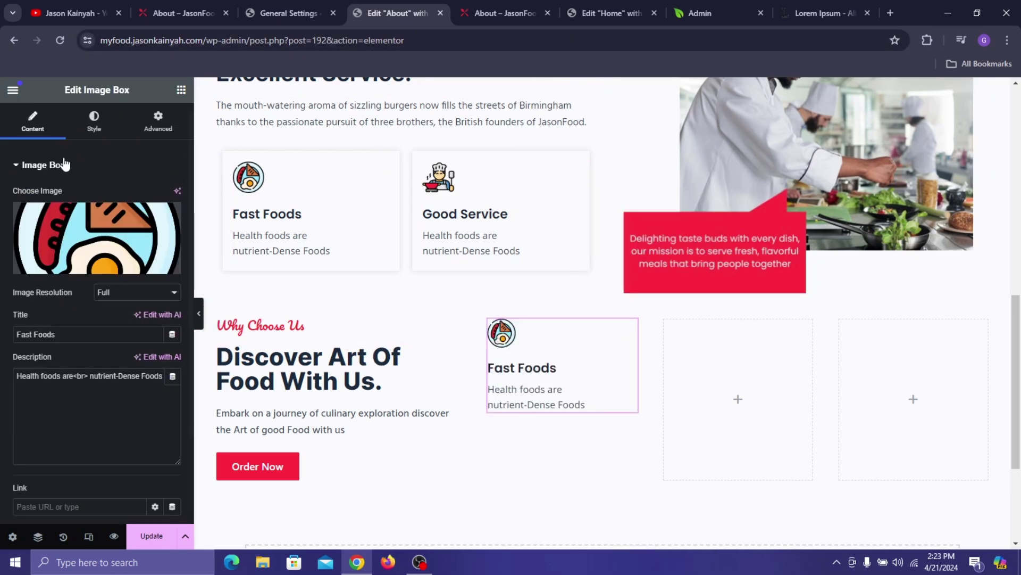
left_click(457, 5)
left_click(180, 5)
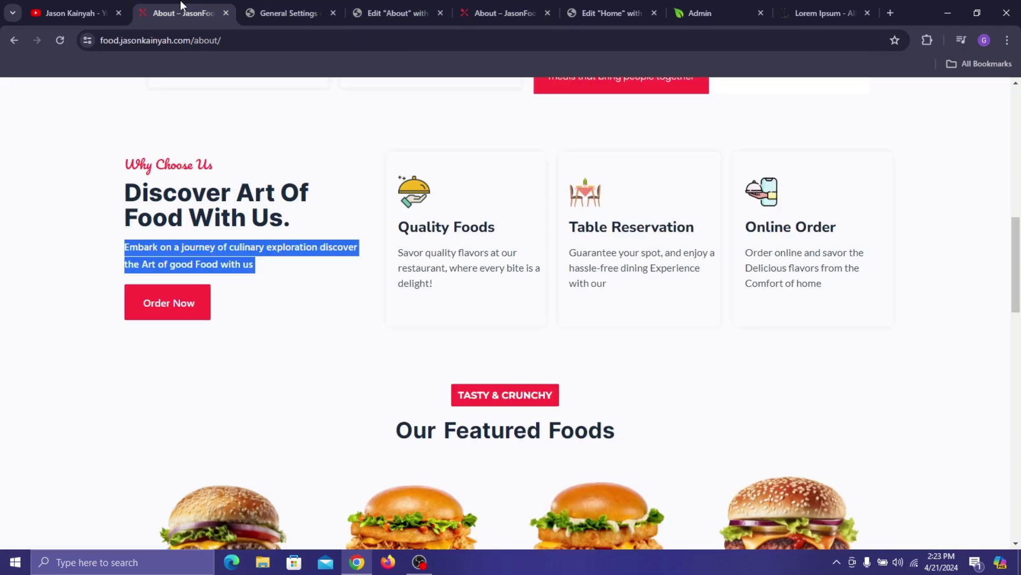
left_click(377, 7)
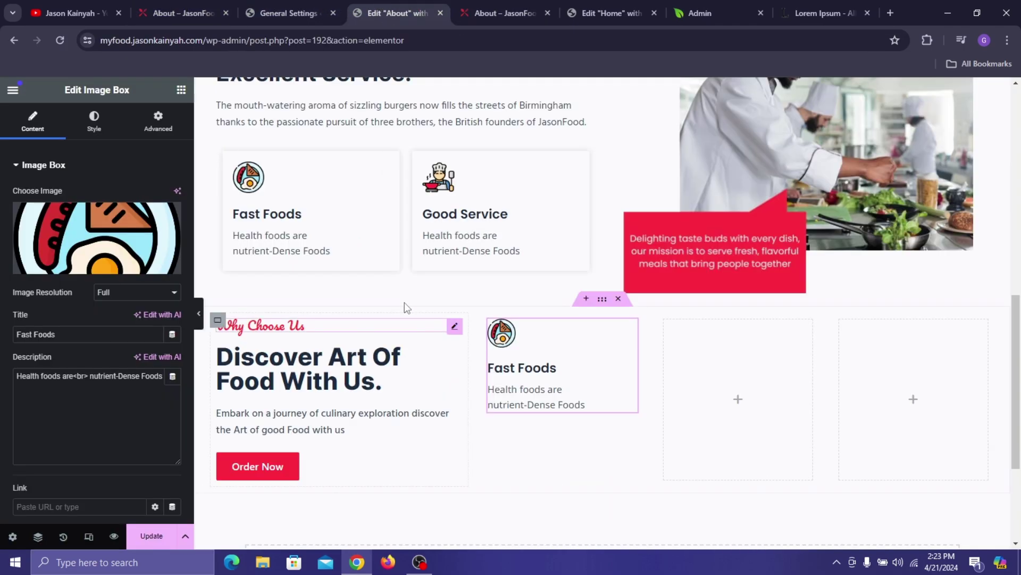
- Adjust the row gap between items in the Why Choose Us column
left_click(219, 321)
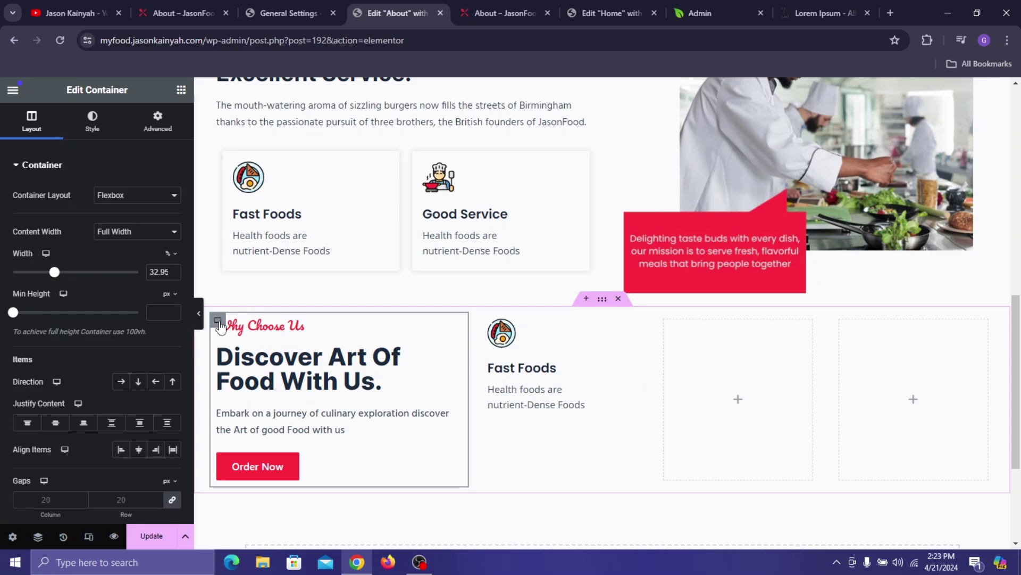
scroll(138, 417, "down", 1)
left_click(173, 437)
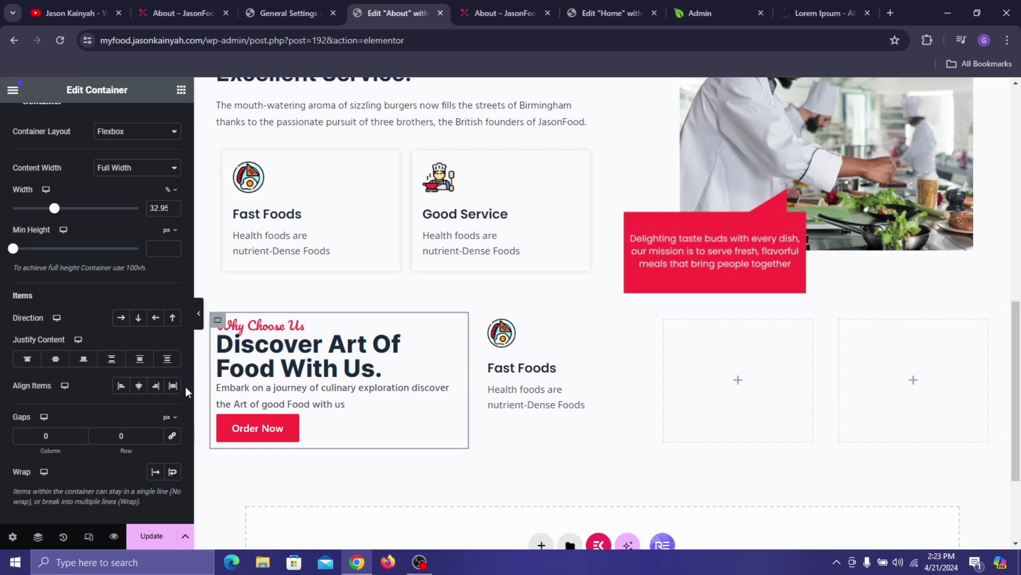
left_click(158, 433)
left_click(158, 433)
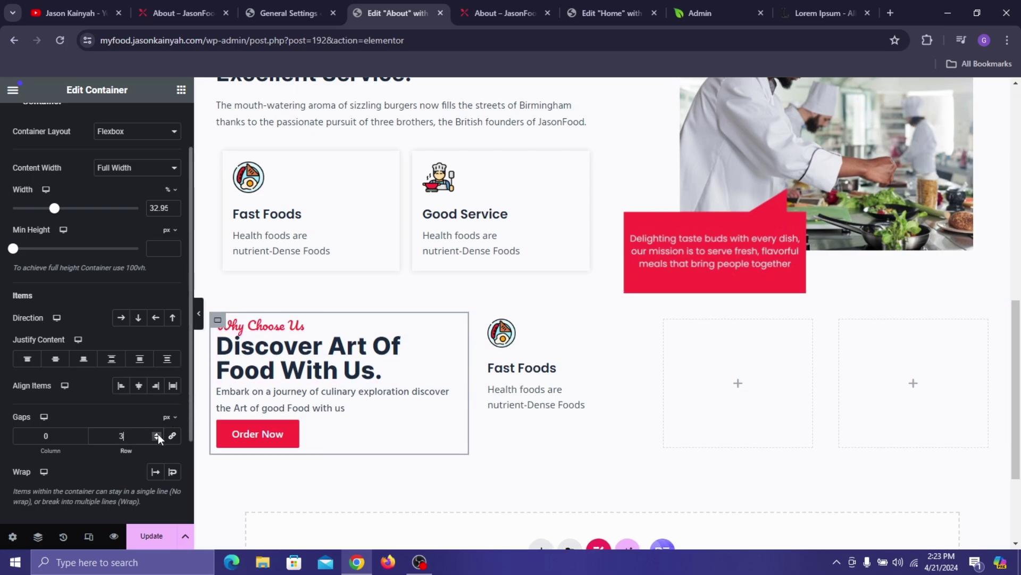
left_click(158, 433)
left_click(158, 433)
left_click(158, 433)
left_click(158, 433)
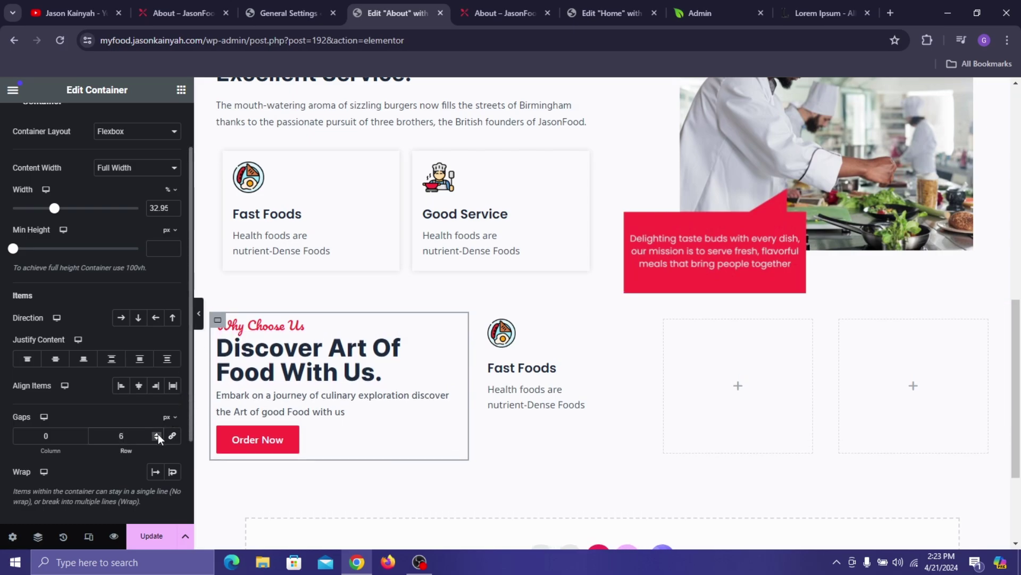
left_click(158, 433)
- Change the card title to 'Quality Foods', copied from the live page
left_click(520, 370)
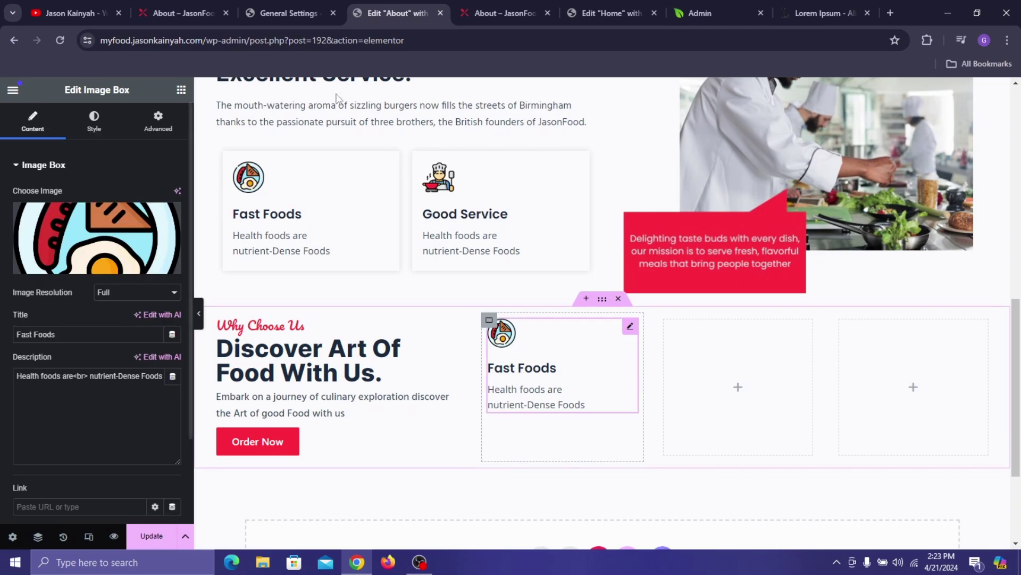
left_click(206, 7)
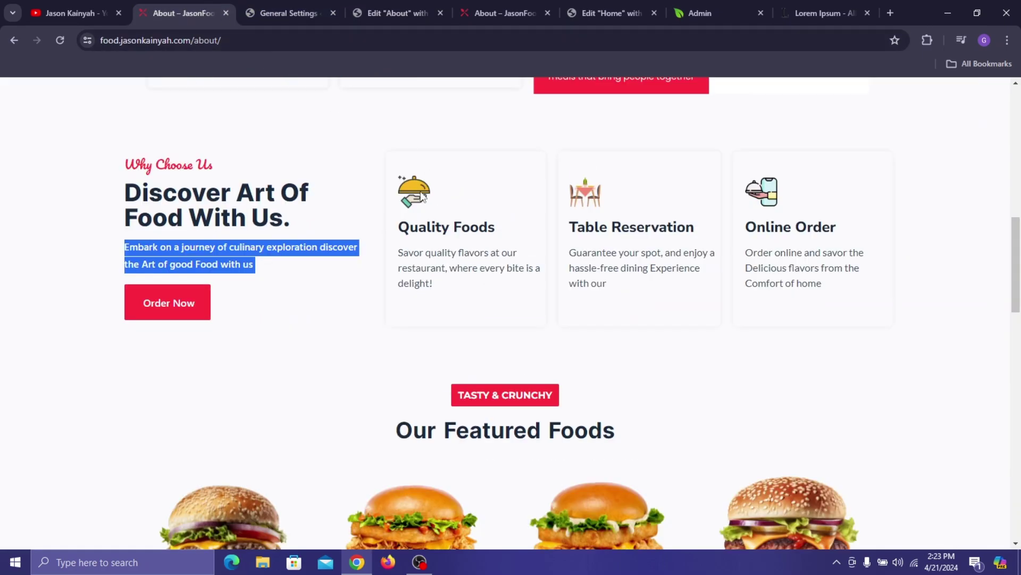
left_click(433, 243)
triple_click(435, 227)
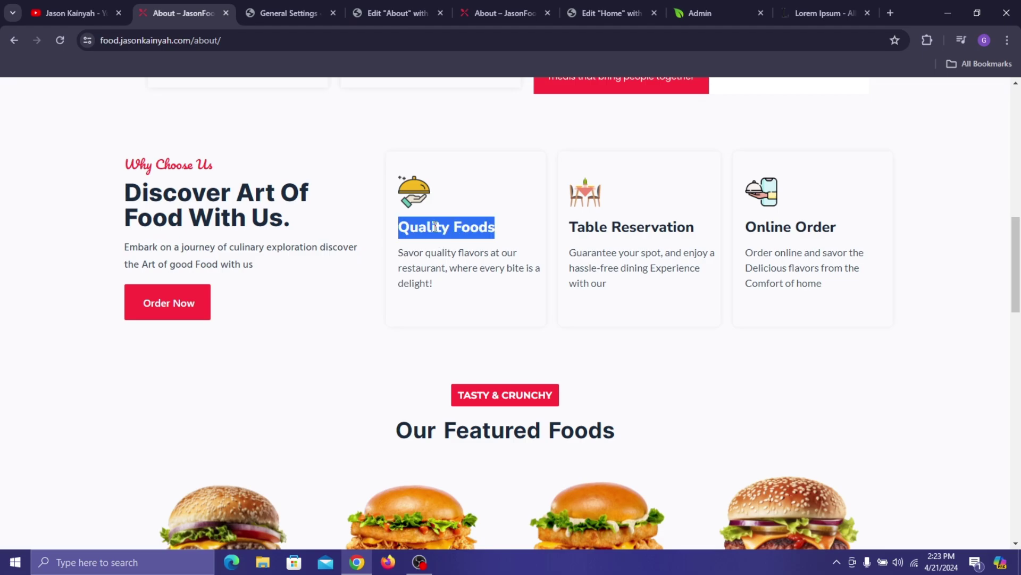
left_click(484, 8)
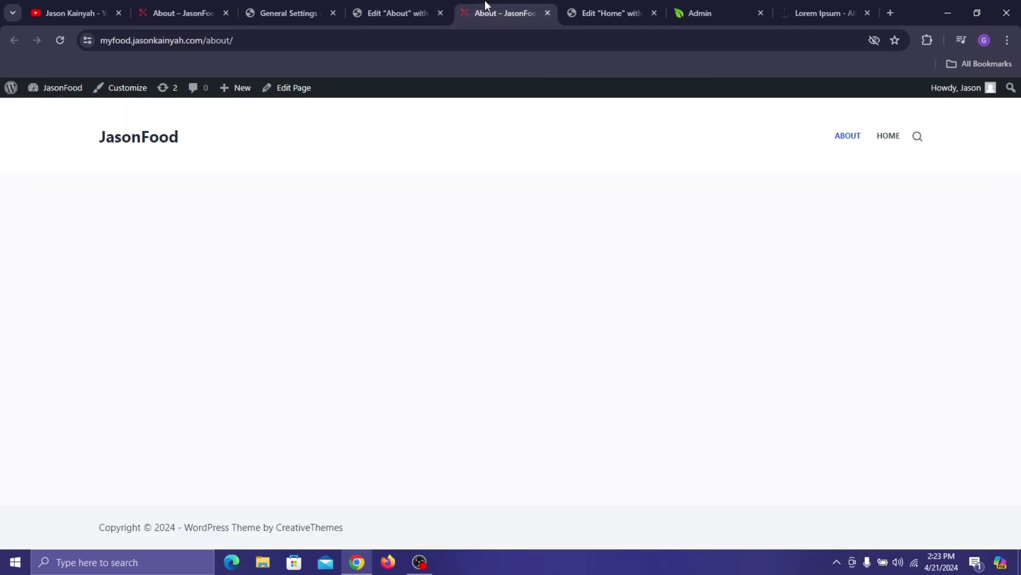
left_click(367, 13)
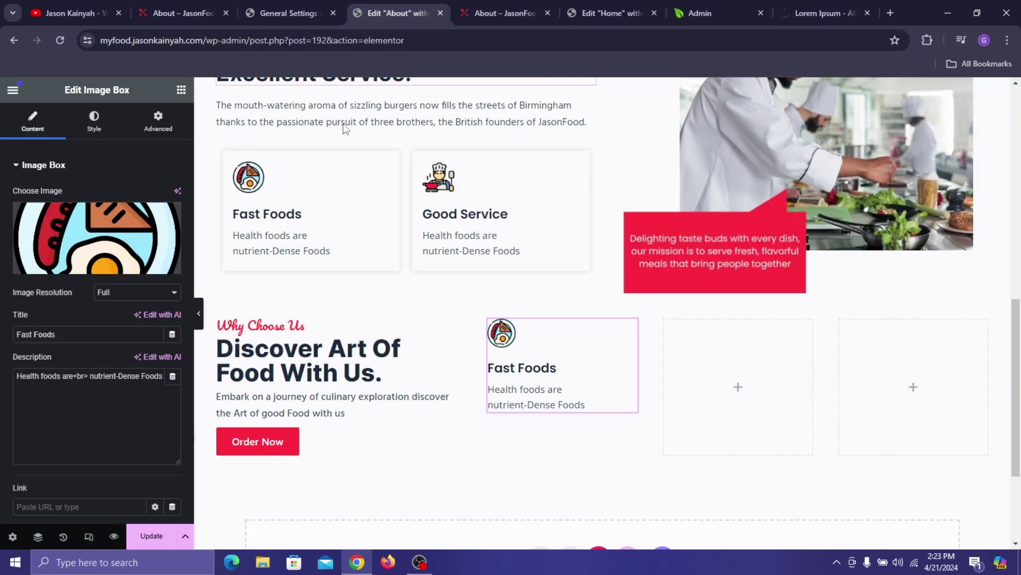
triple_click(118, 331)
key("ctrl+v")
- Replace the card description with the 'Savor quality flavors…' sentence from the live page
left_click(290, 13)
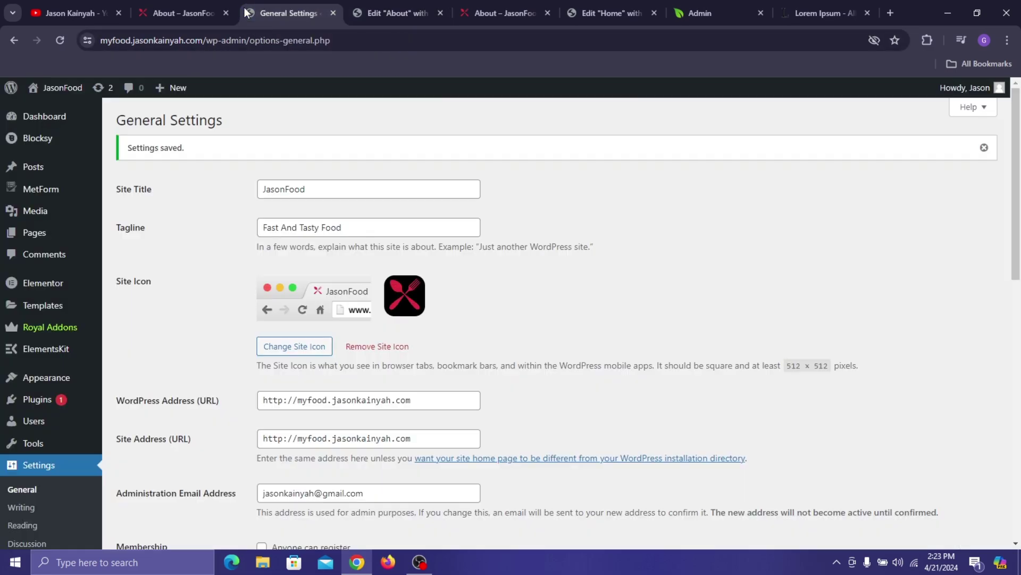
left_click(193, 1)
left_click_drag(399, 252, 434, 283)
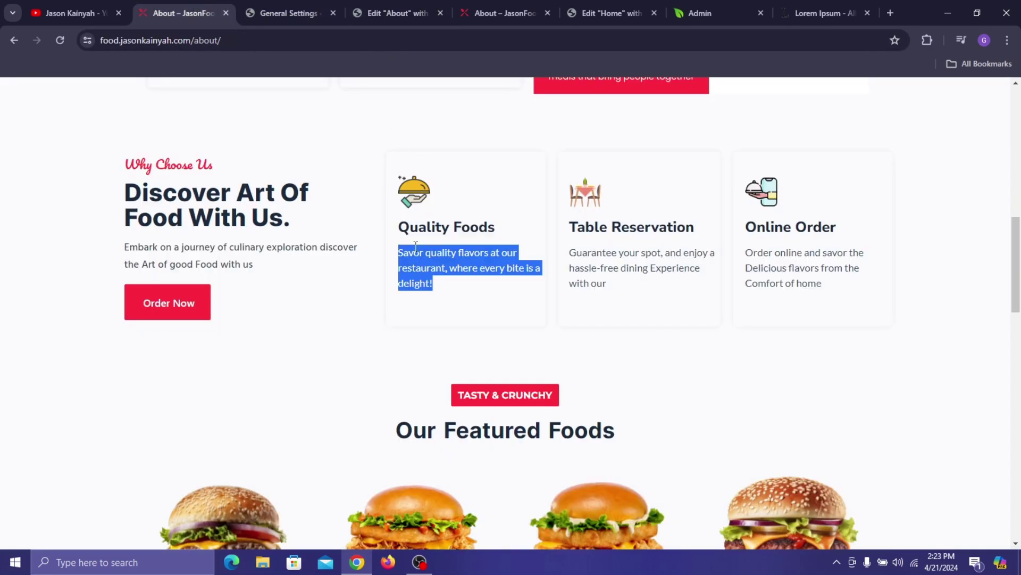
left_click(411, 6)
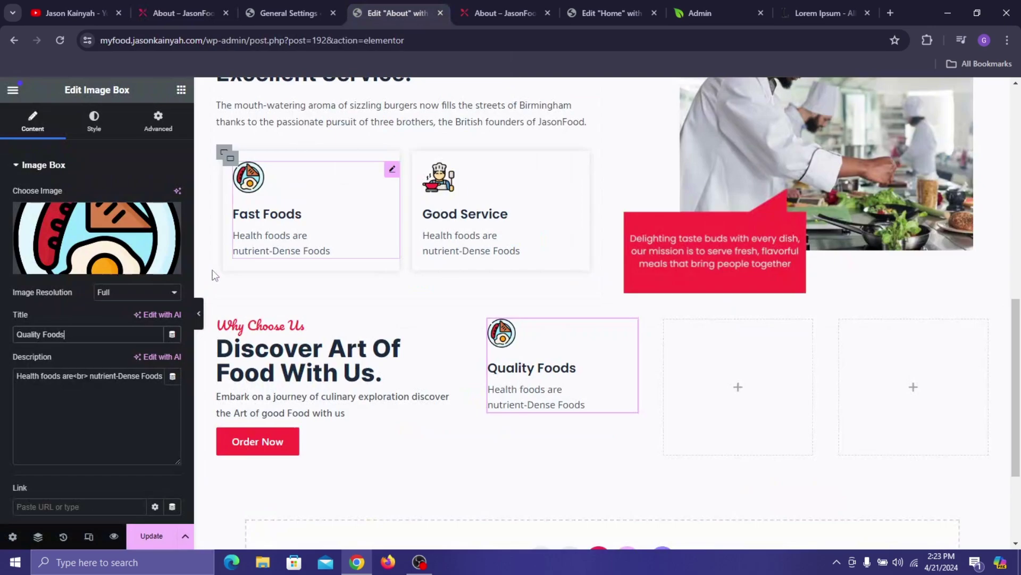
triple_click(131, 376)
key("ctrl+v")
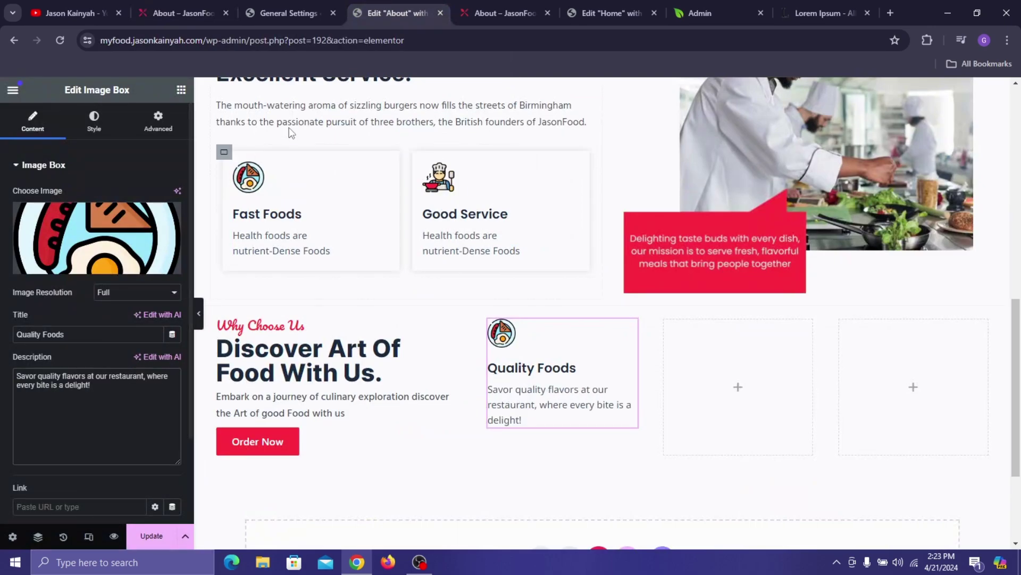
left_click(173, 1)
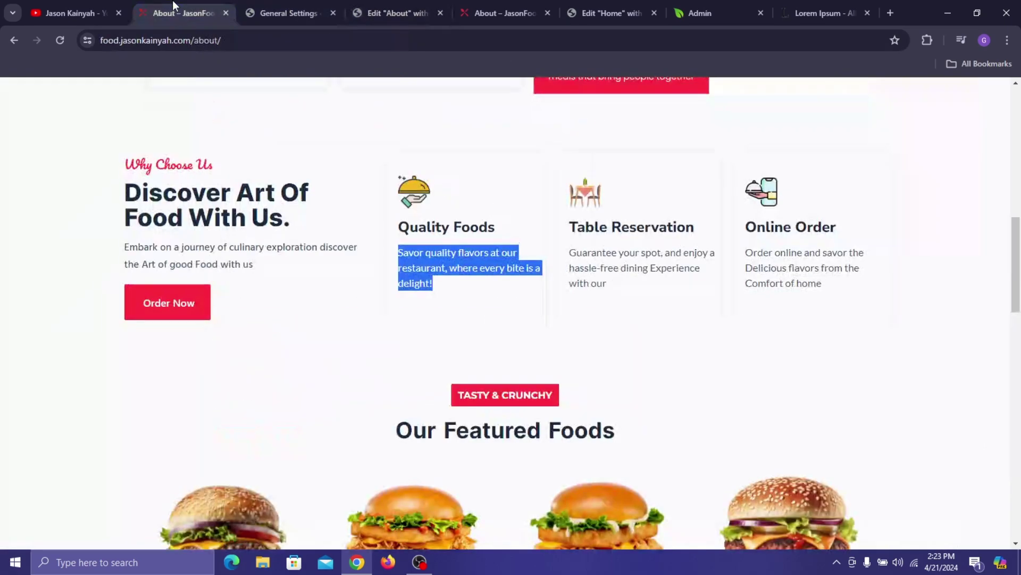
left_click(394, 2)
- Set the card's image to the cloche icon from the Media Library
left_click(63, 234)
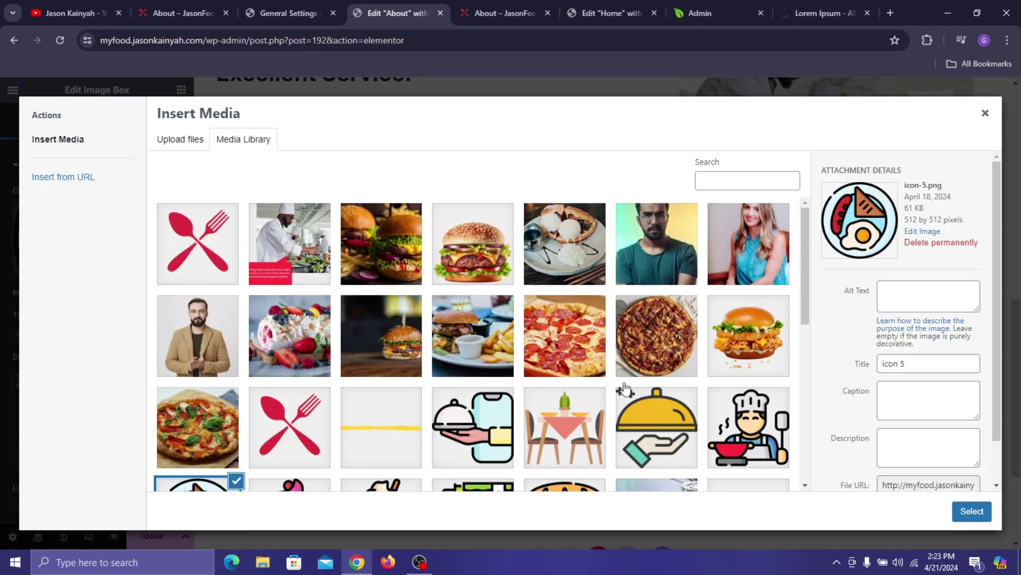
left_click(625, 390)
left_click(972, 510)
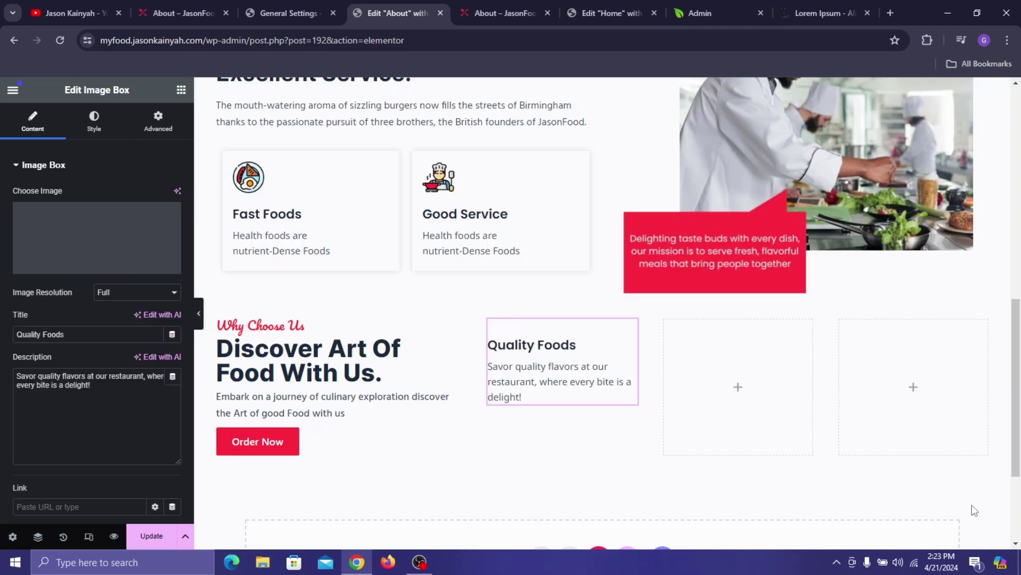
left_click(183, 13)
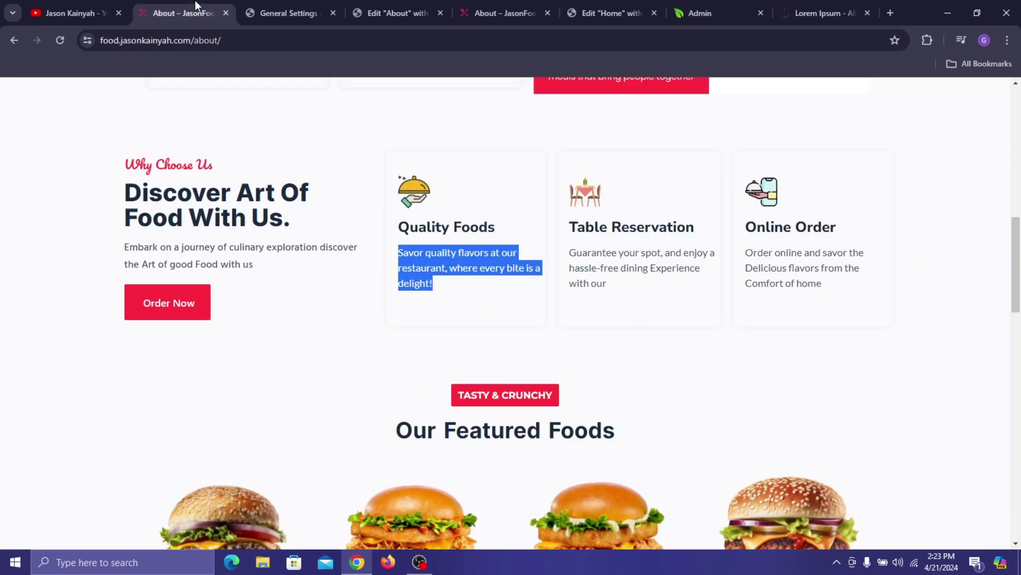
left_click(504, 3)
left_click(367, 11)
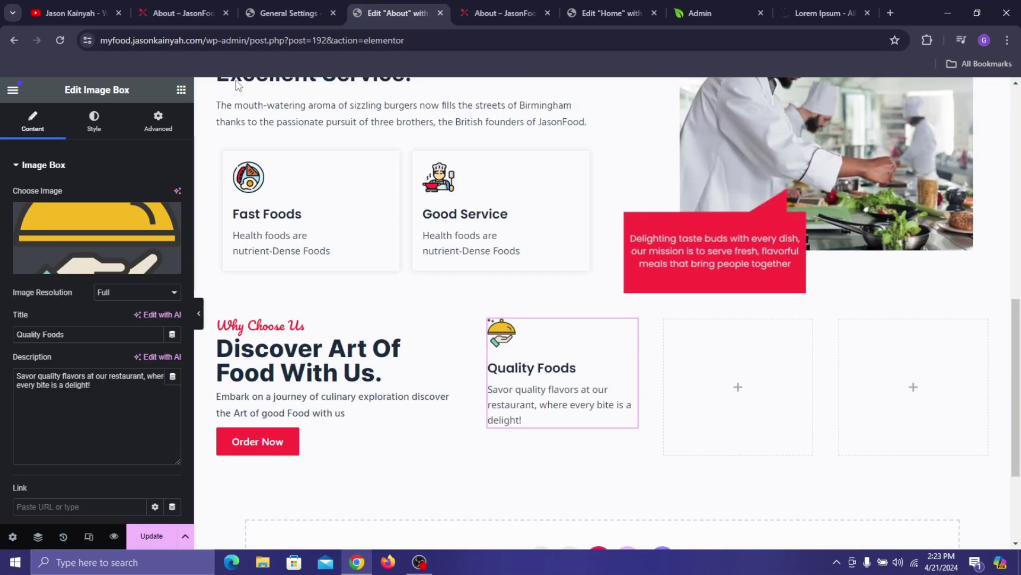
left_click(94, 121)
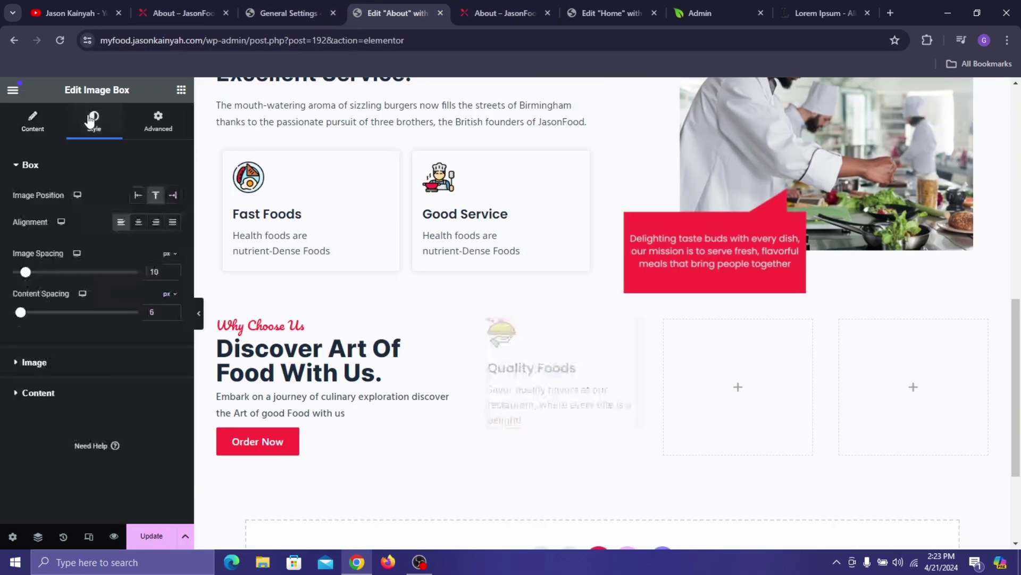
- Set the Quality Foods card's image spacing to 18 and content spacing to 10
left_click(172, 272)
left_click(172, 271)
left_click(172, 272)
left_click(173, 272)
left_click(173, 272)
left_click(172, 272)
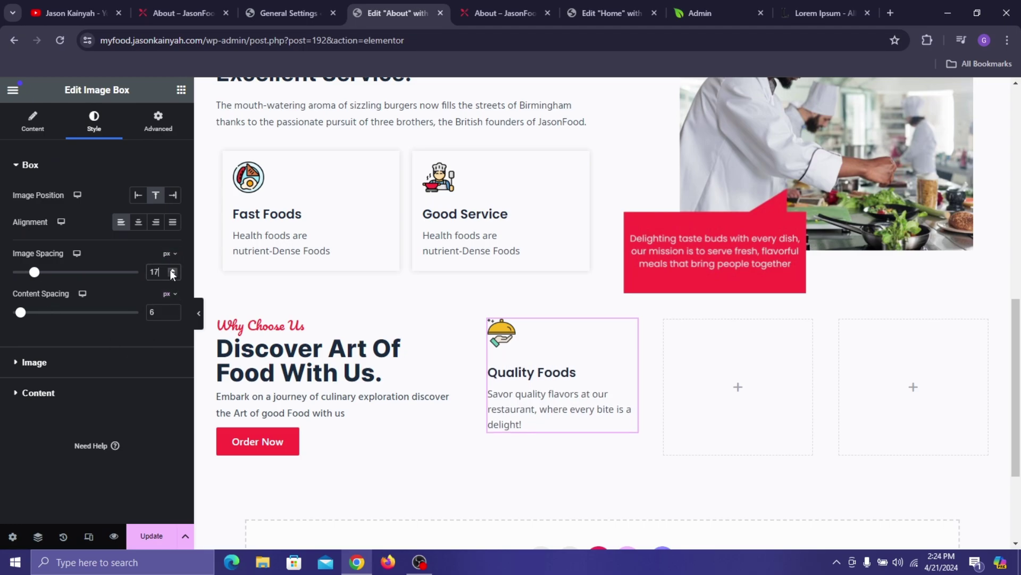
left_click(173, 272)
left_click(172, 272)
left_click(172, 310)
left_click(172, 309)
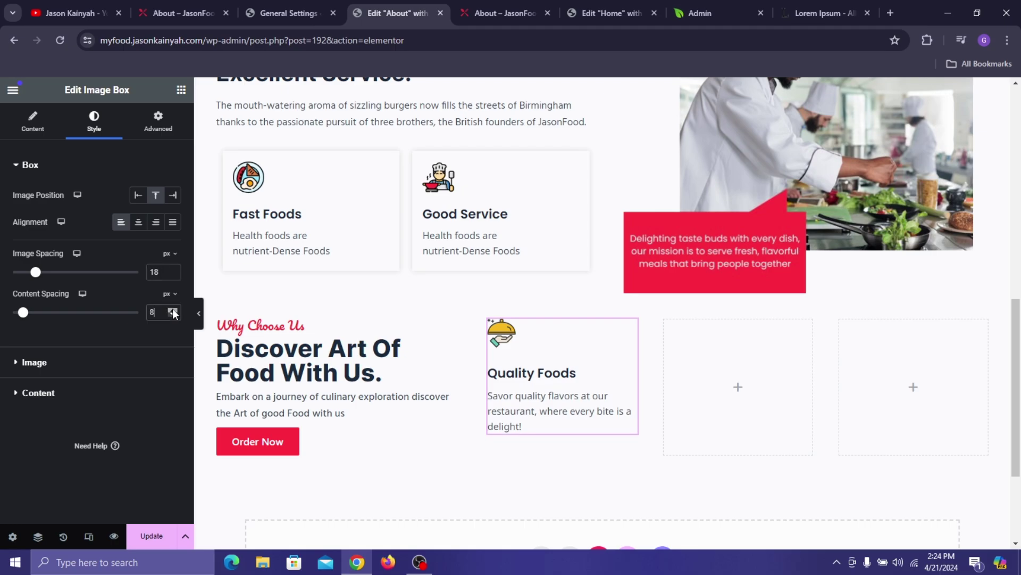
left_click(172, 309)
left_click(172, 309)
left_click(172, 309)
left_click(172, 309)
left_click(173, 310)
left_click(172, 309)
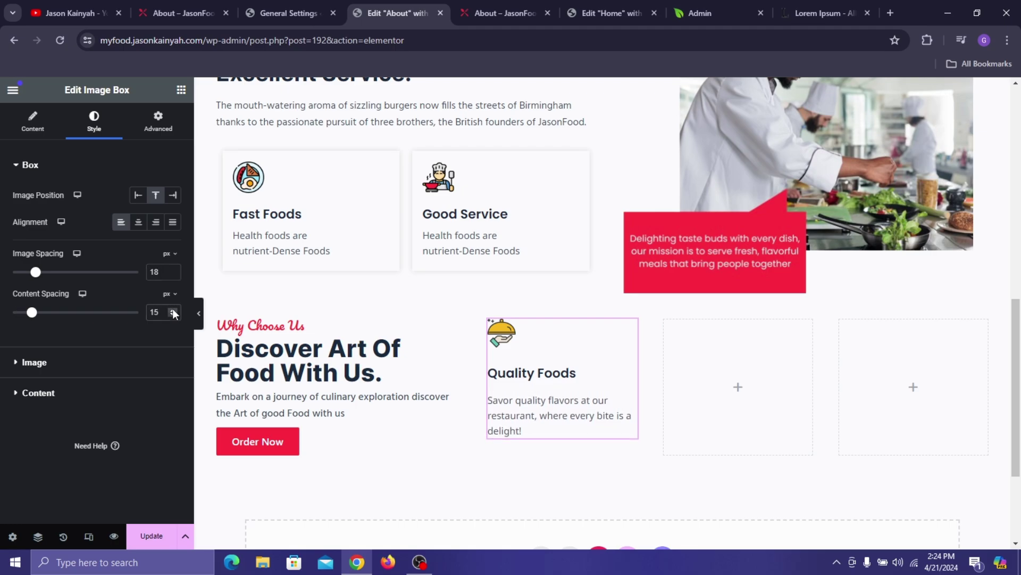
left_click(172, 315)
left_click(171, 314)
left_click(172, 315)
left_click(171, 315)
left_click(172, 315)
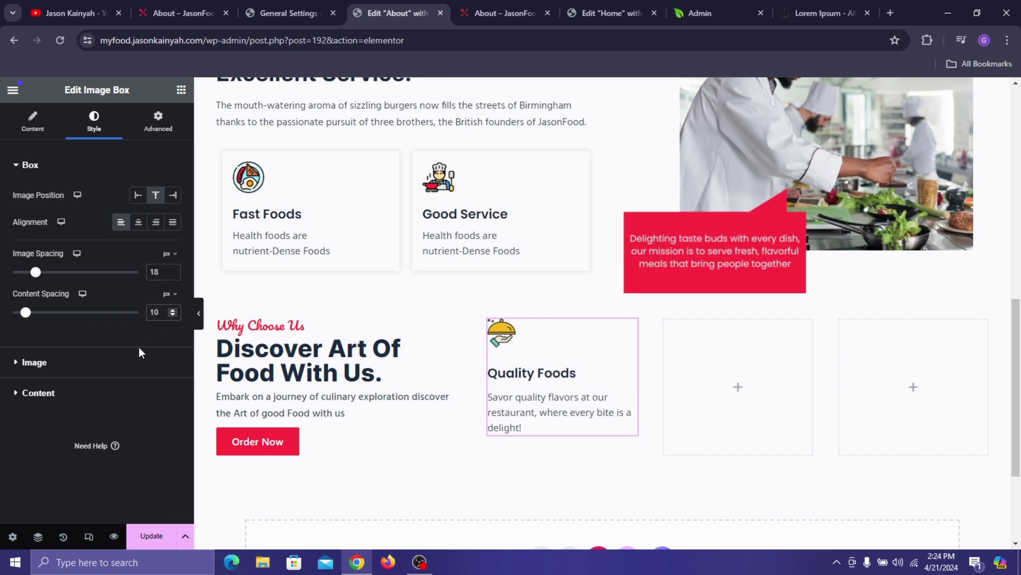
- Set the card icon's image width to 23%, checking it against the live About page
left_click(113, 370)
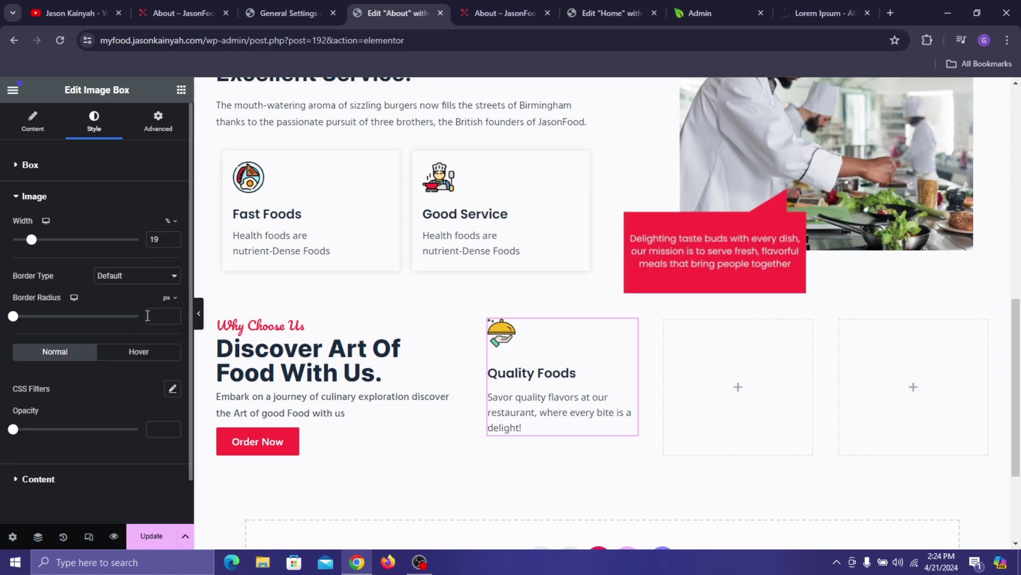
left_click(172, 237)
left_click(172, 236)
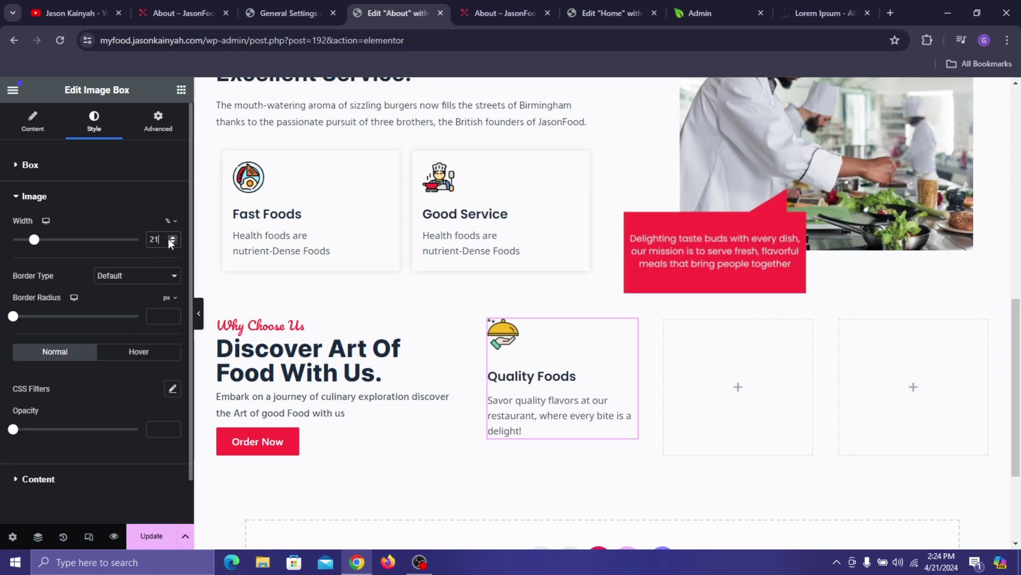
left_click(172, 236)
left_click(172, 237)
left_click(172, 236)
left_click(170, 242)
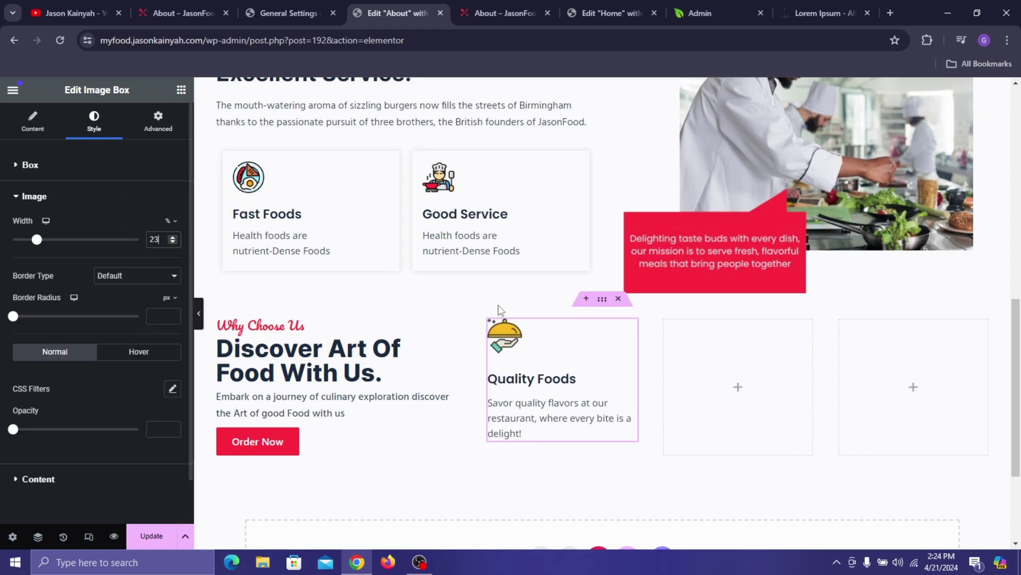
left_click(218, 7)
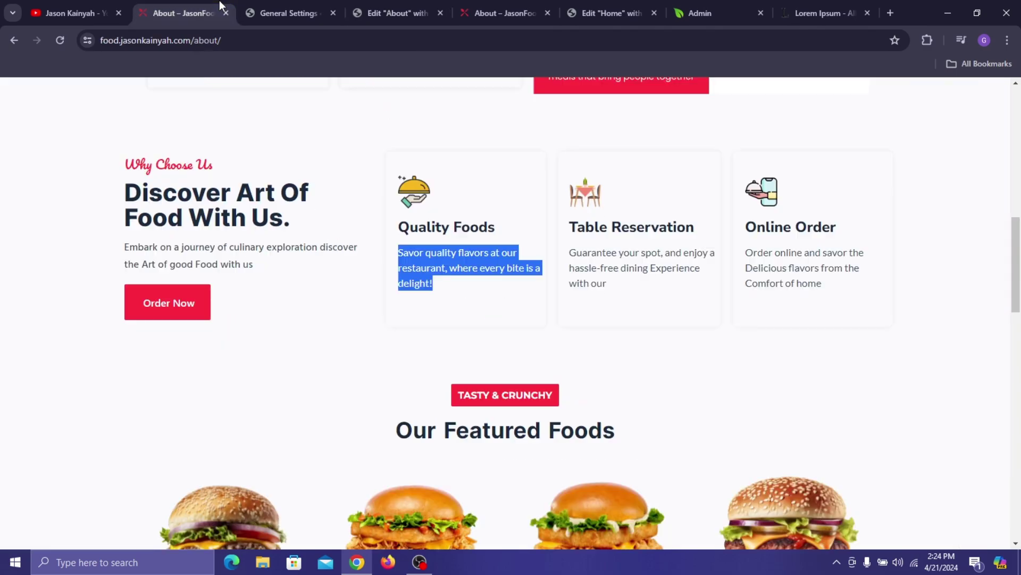
left_click(356, 151)
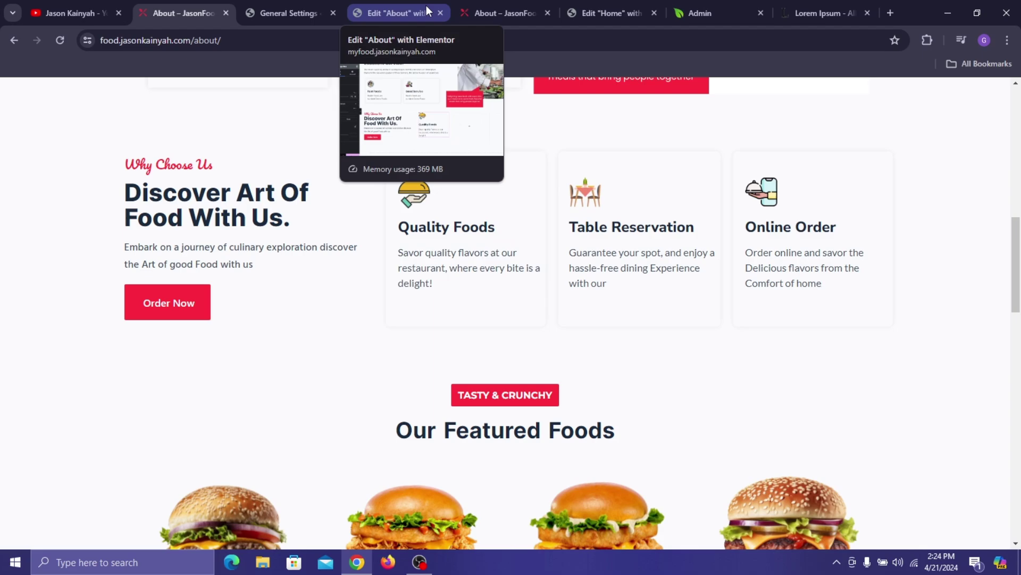
left_click(404, 7)
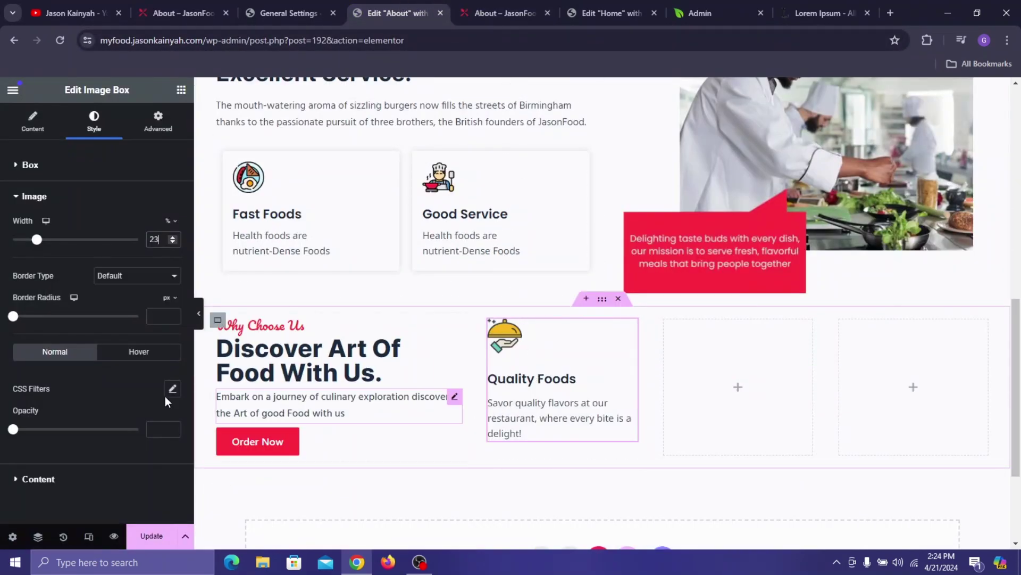
- Change the card description's typography weight to 500 (Medium)
scroll(60, 431, "down", 1)
left_click(39, 431)
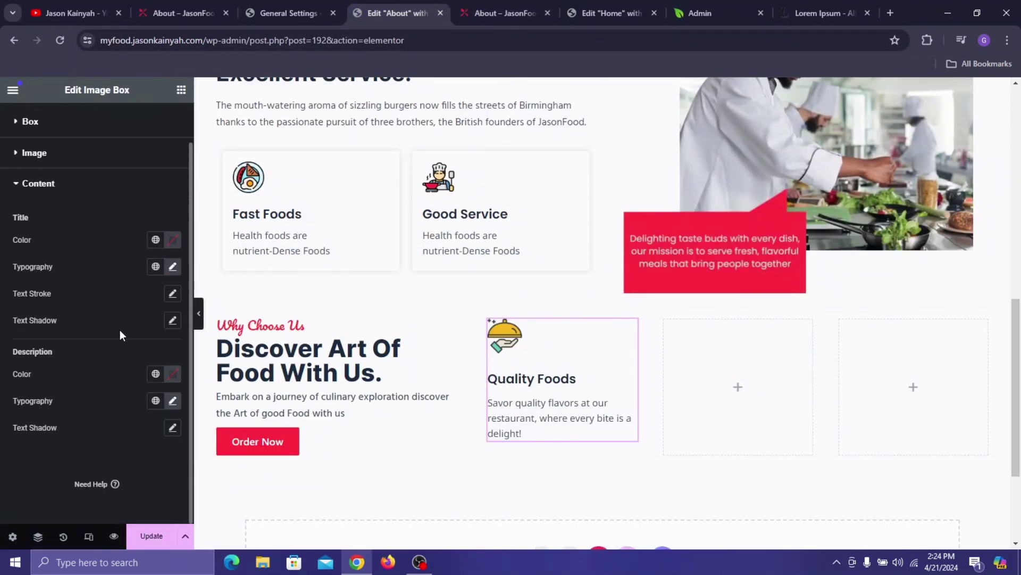
left_click(172, 401)
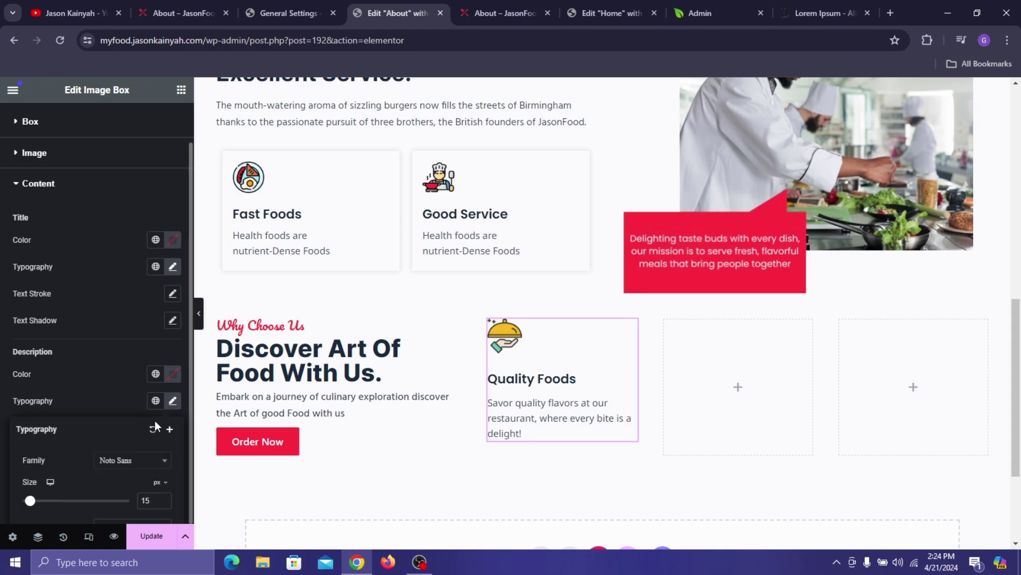
scroll(151, 409, "down", 2)
left_click(147, 400)
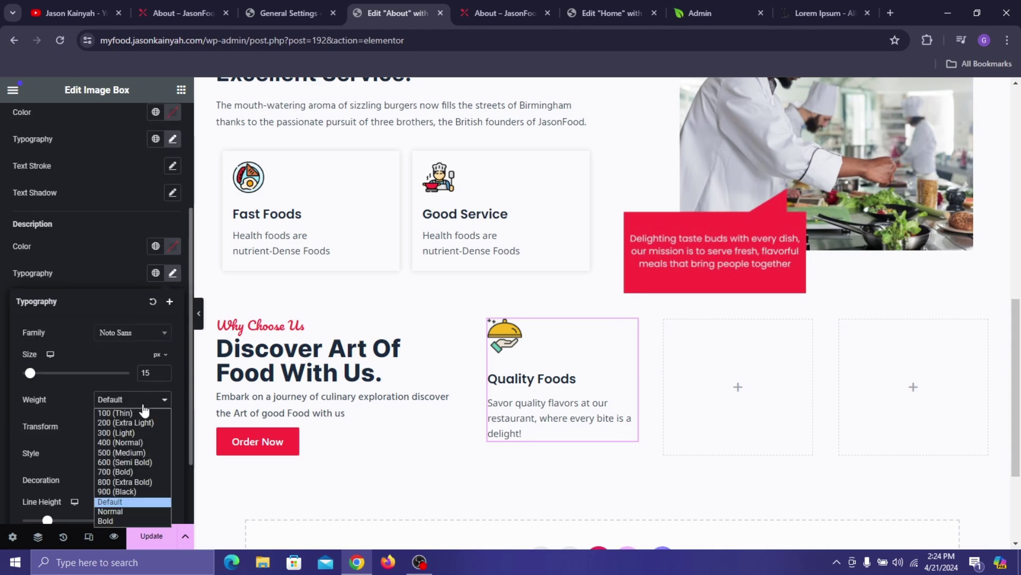
left_click(126, 454)
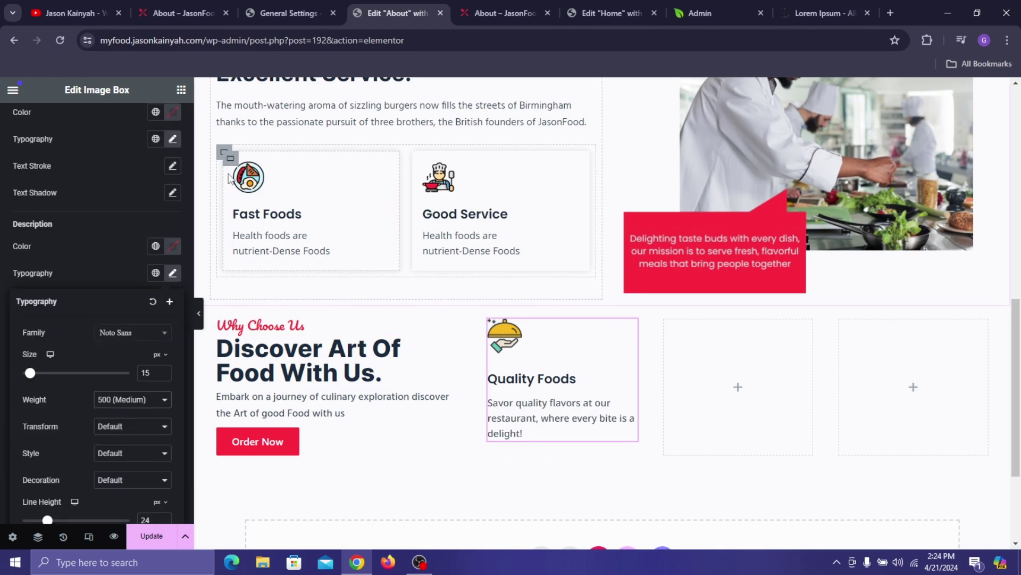
left_click(489, 322)
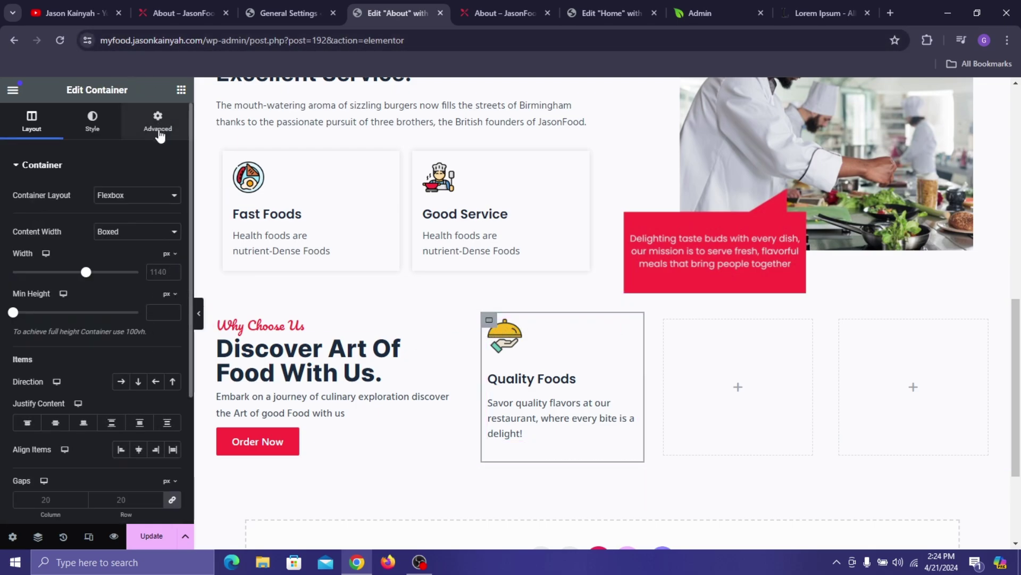
- Set inner padding values on the Quality Foods card's container
left_click(158, 128)
left_click(173, 260)
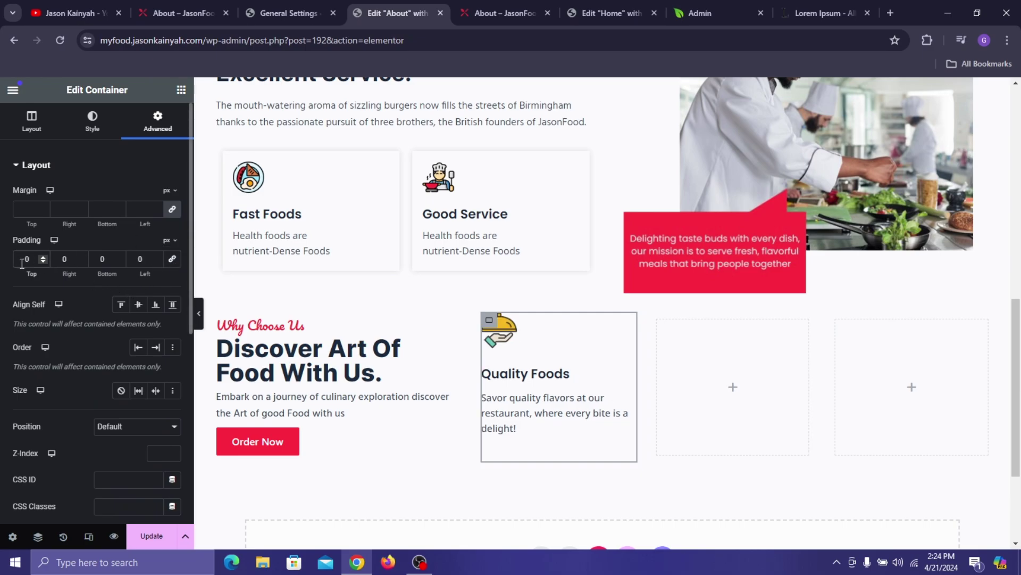
type("2")
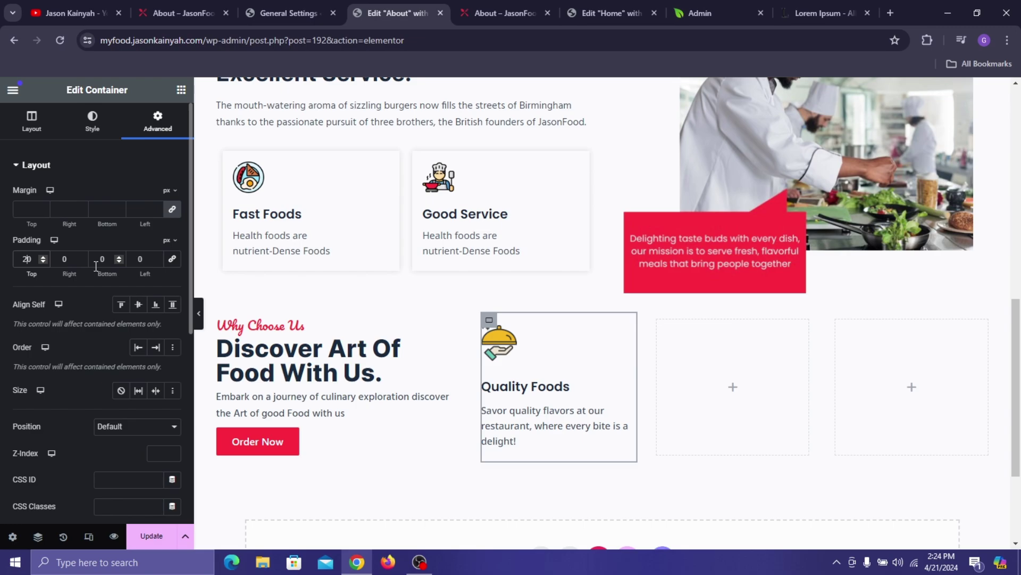
left_click(139, 259)
type("20")
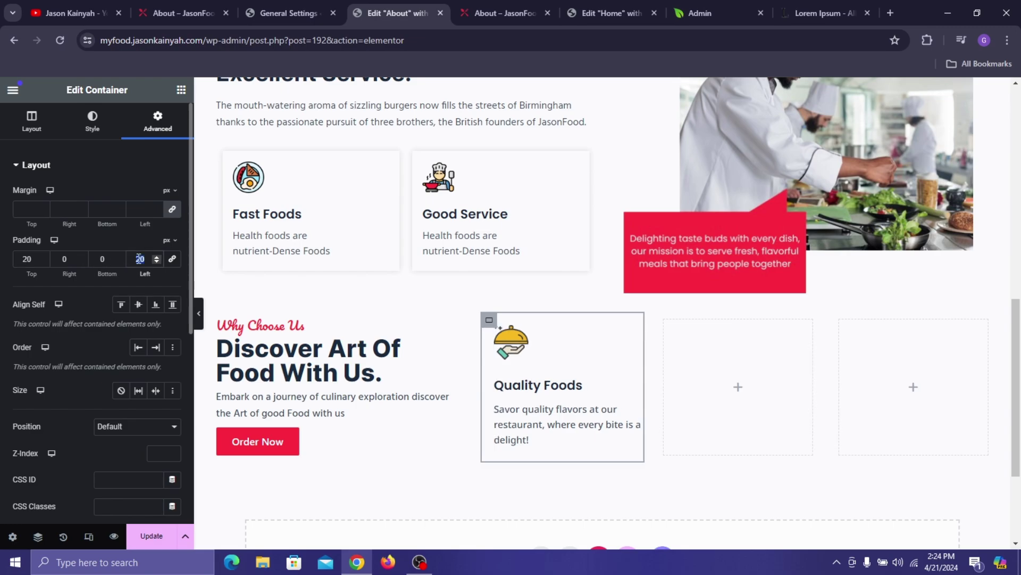
type("15")
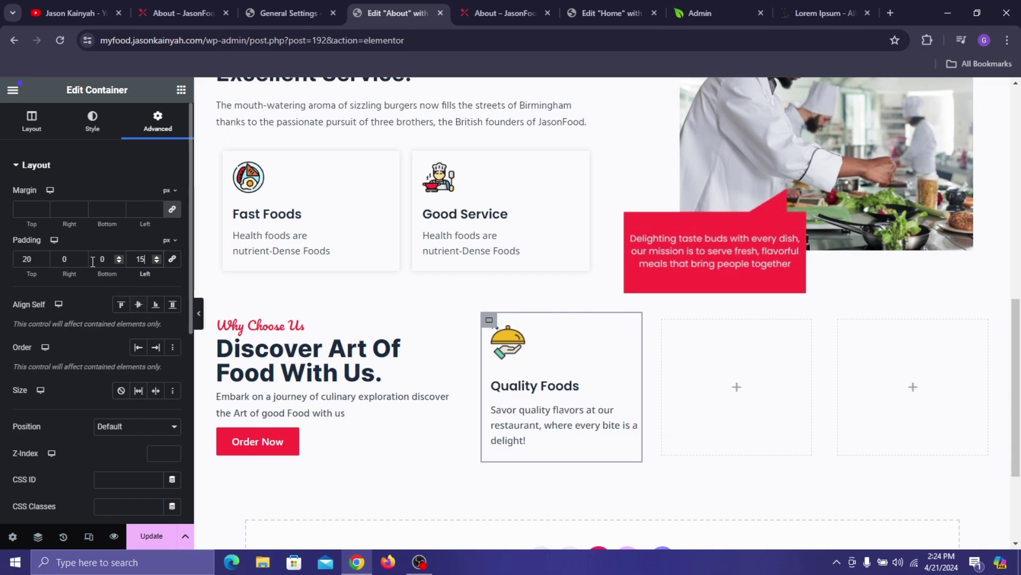
double_click(119, 262)
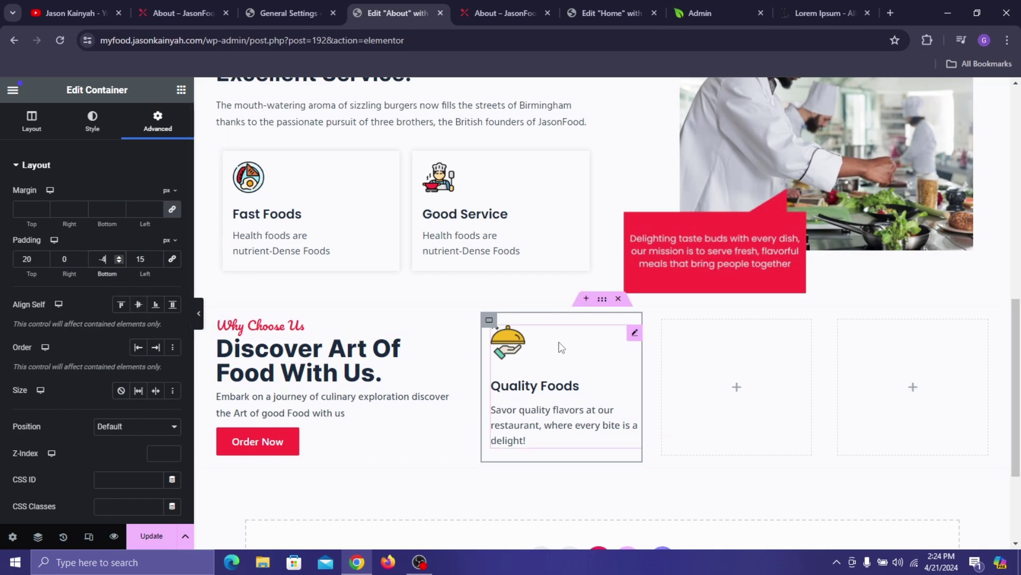
- Lower the Quality Foods image box's image spacing to 13
left_click(511, 343)
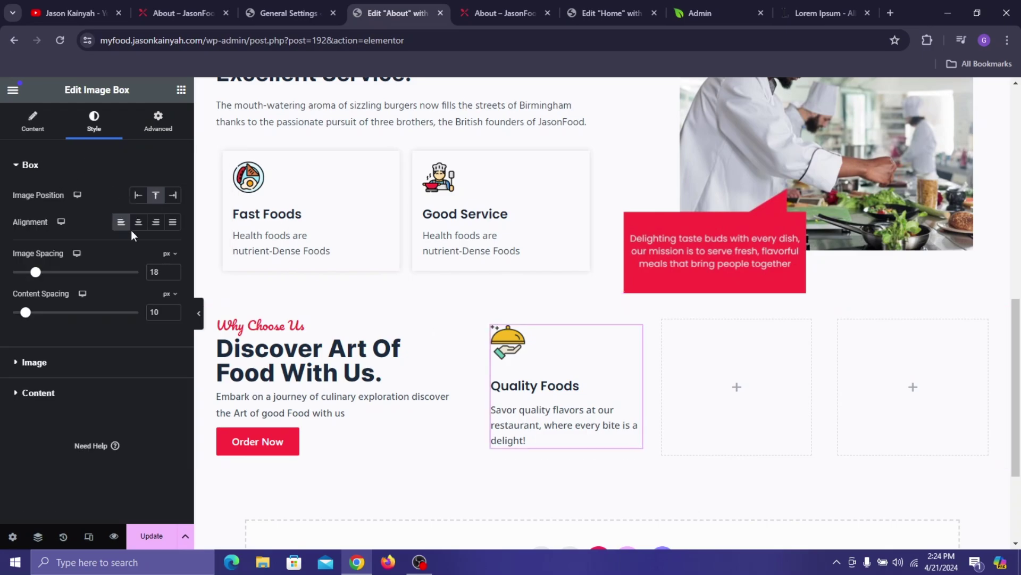
left_click(172, 275)
left_click(172, 275)
left_click(172, 274)
left_click(173, 274)
left_click(172, 275)
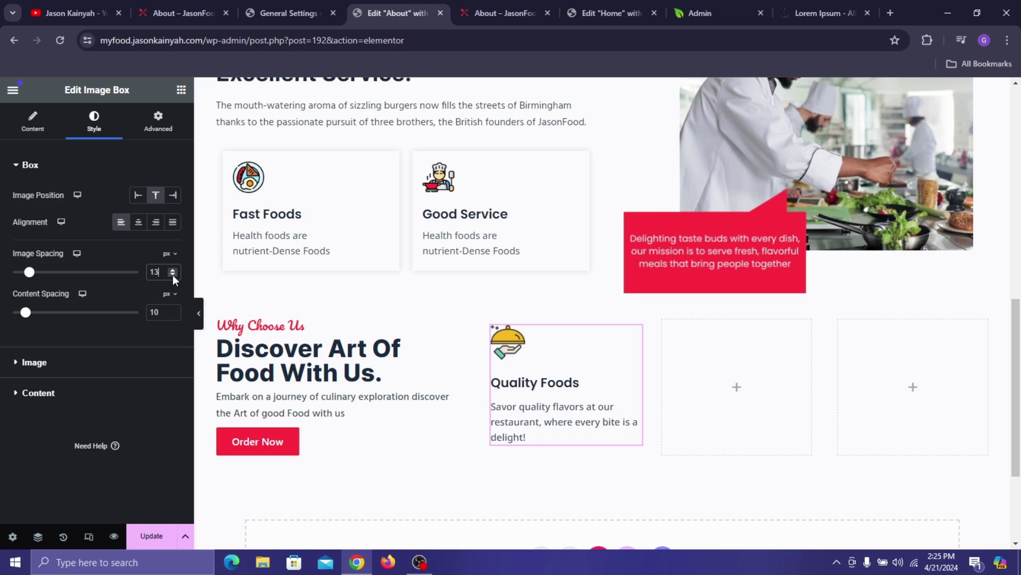
- Give the card container a soft, semi-transparent light grey box shadow and save
left_click(488, 320)
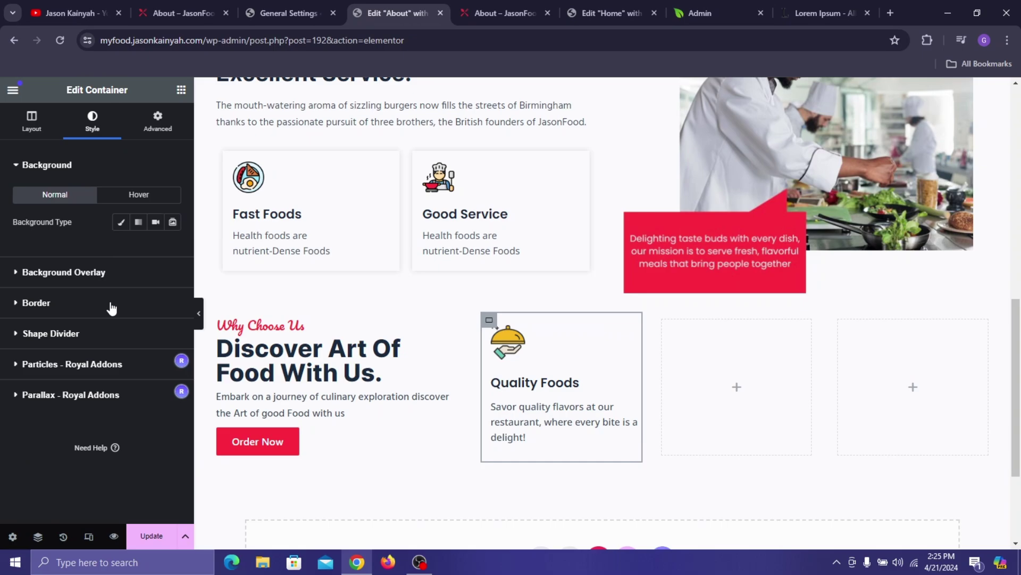
left_click(111, 307)
left_click(171, 320)
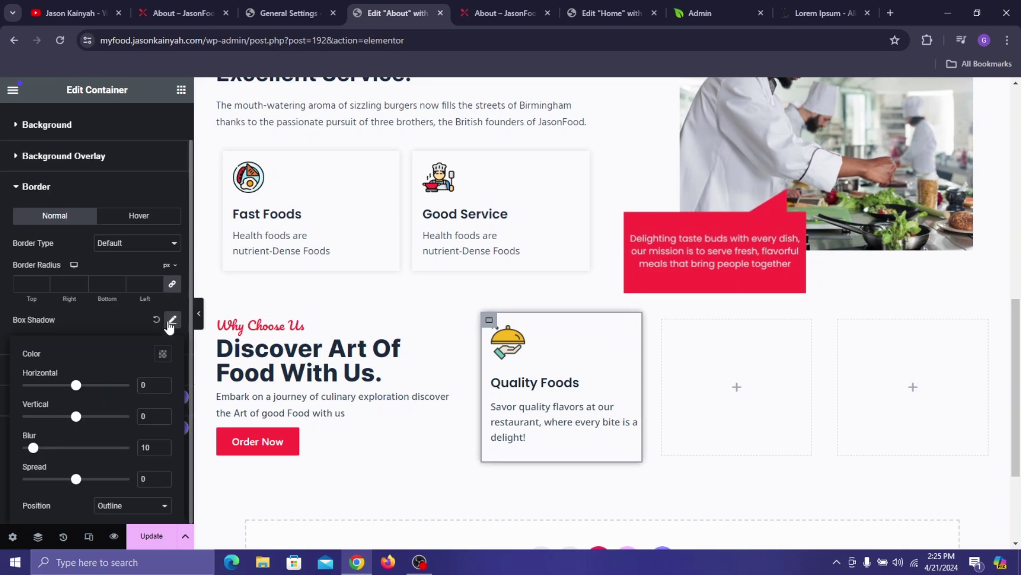
left_click(163, 354)
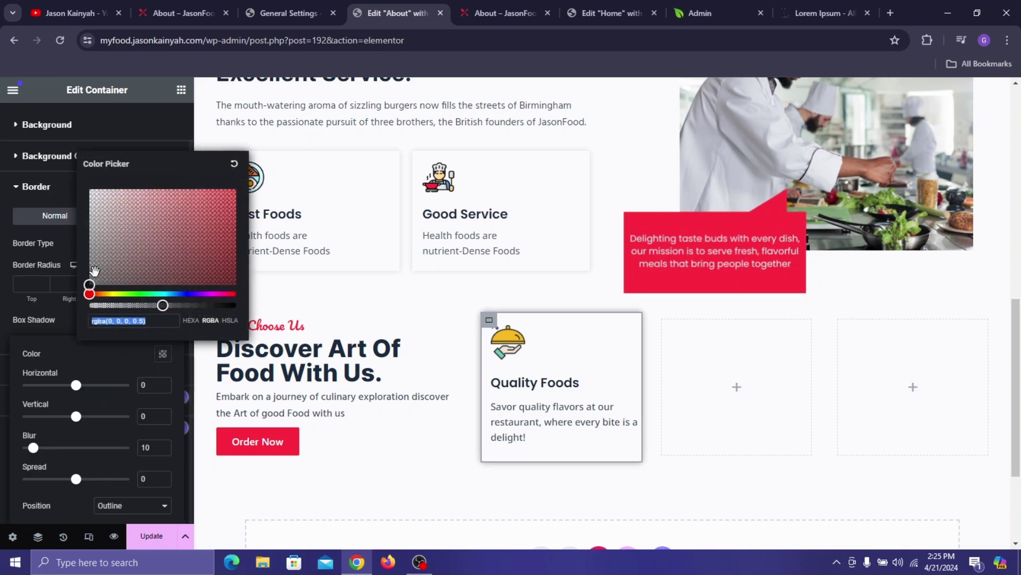
left_click_drag(89, 274, 72, 230)
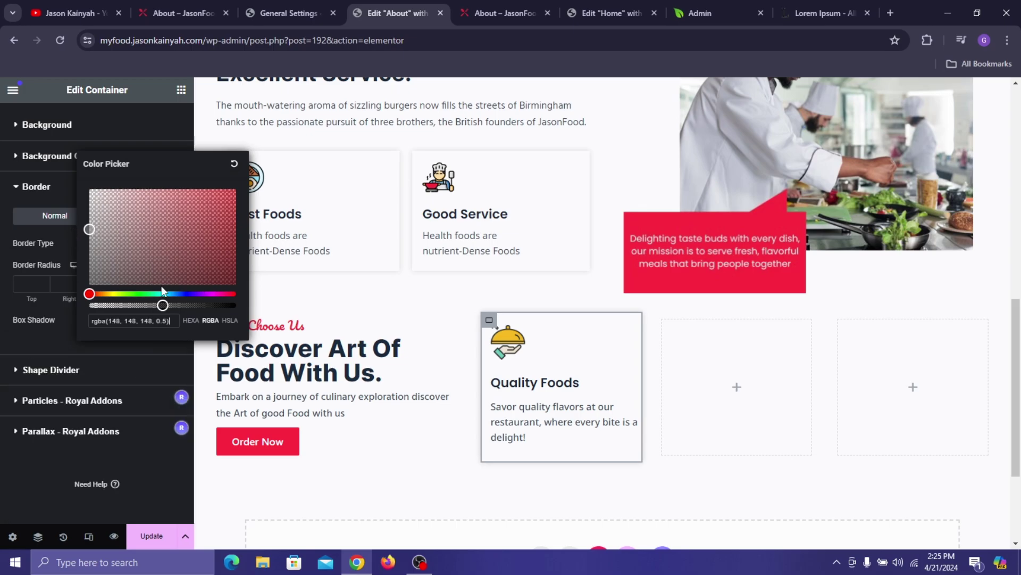
left_click_drag(163, 305, 158, 306)
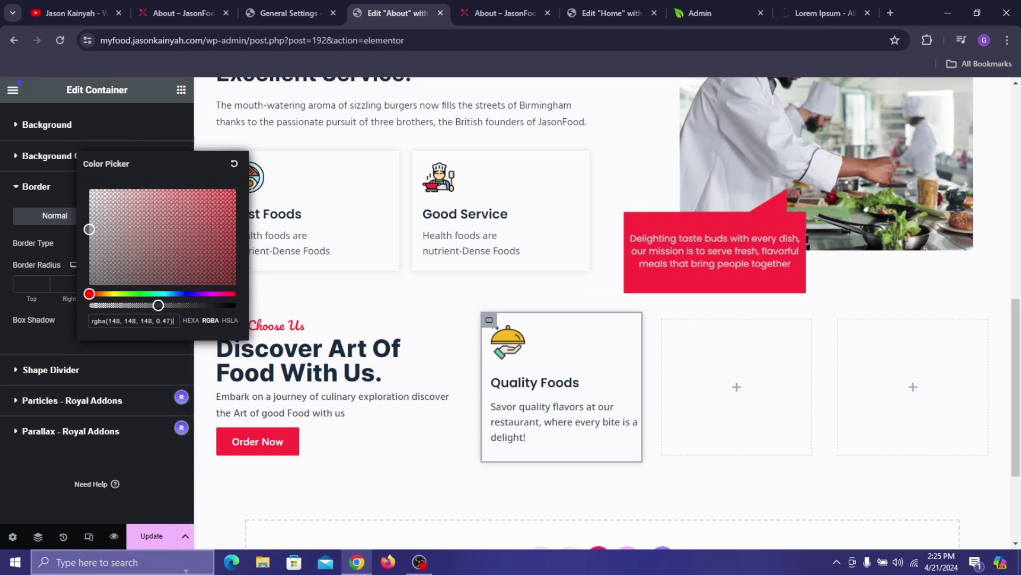
left_click(151, 535)
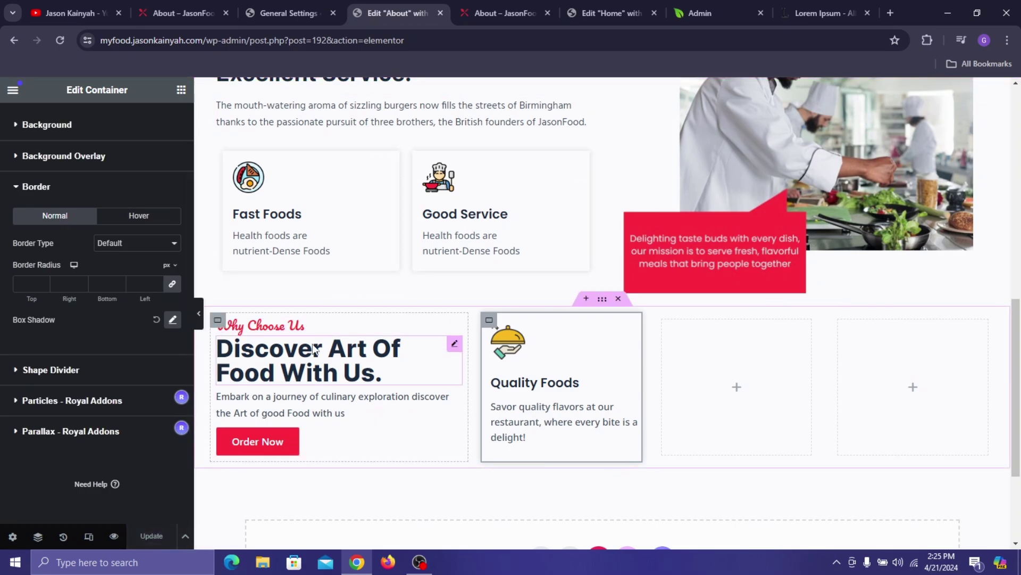
- Raise the Why Choose Us left container's row gap to 8 and save
left_click(206, 344)
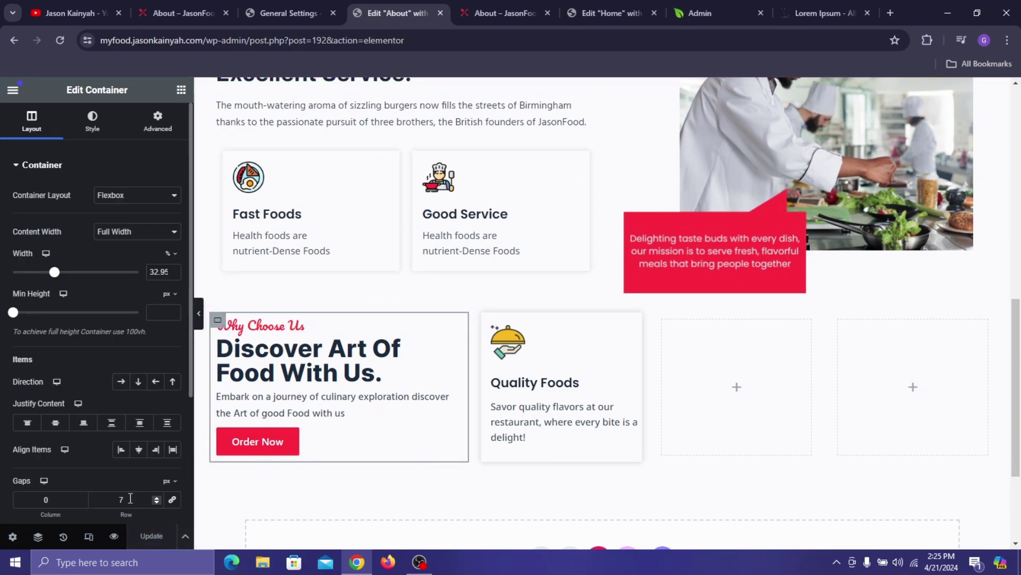
left_click(157, 496)
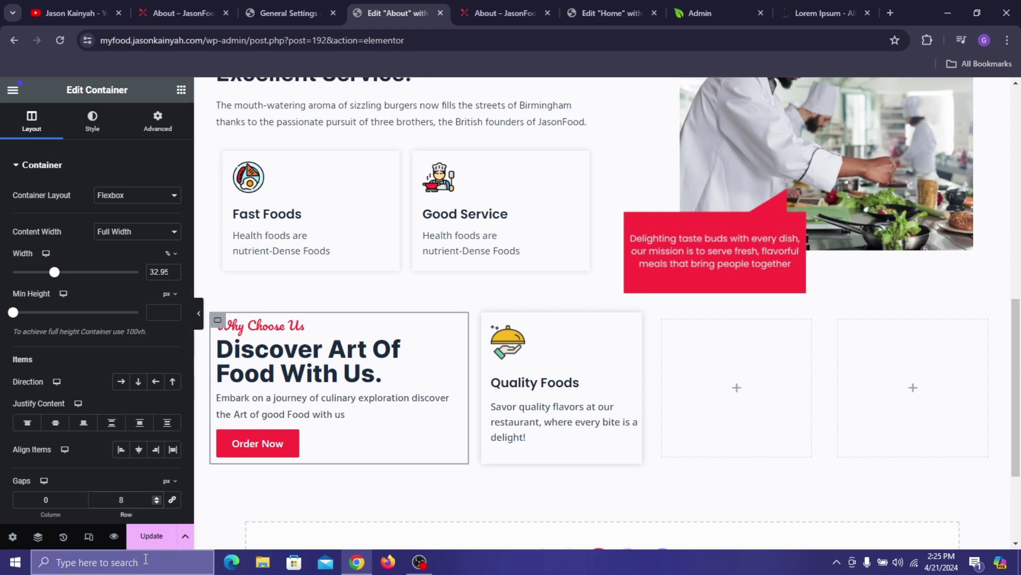
left_click(162, 537)
- Reload and review the live About page before returning to the editor
left_click(491, 2)
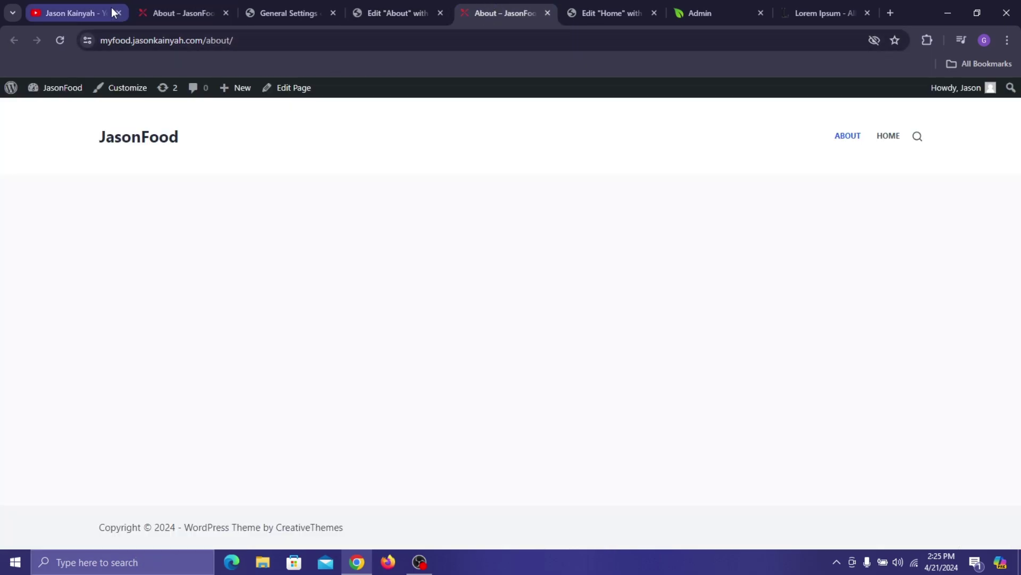
left_click(58, 41)
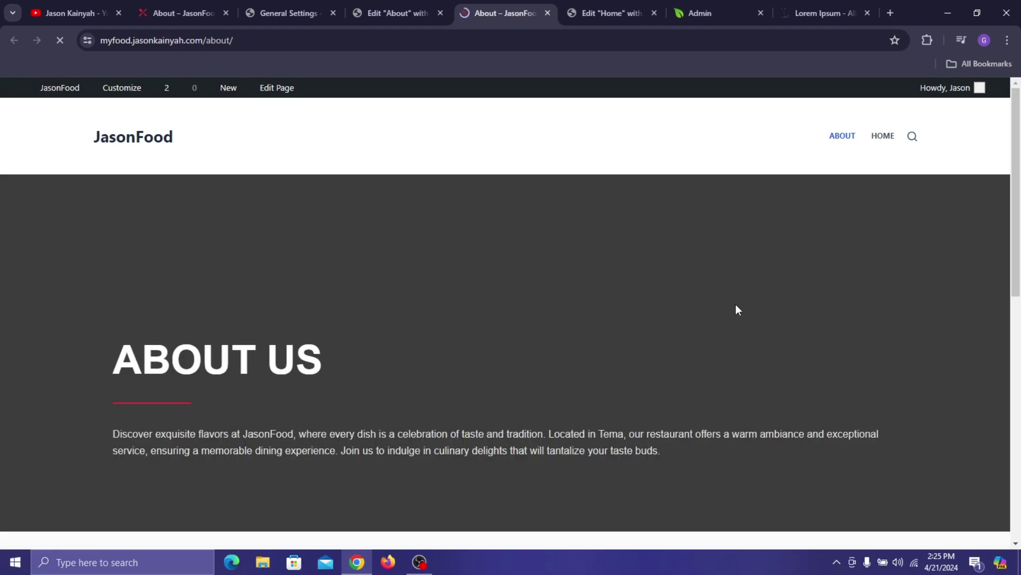
scroll(724, 247, "down", 6)
scroll(724, 247, "down", 3)
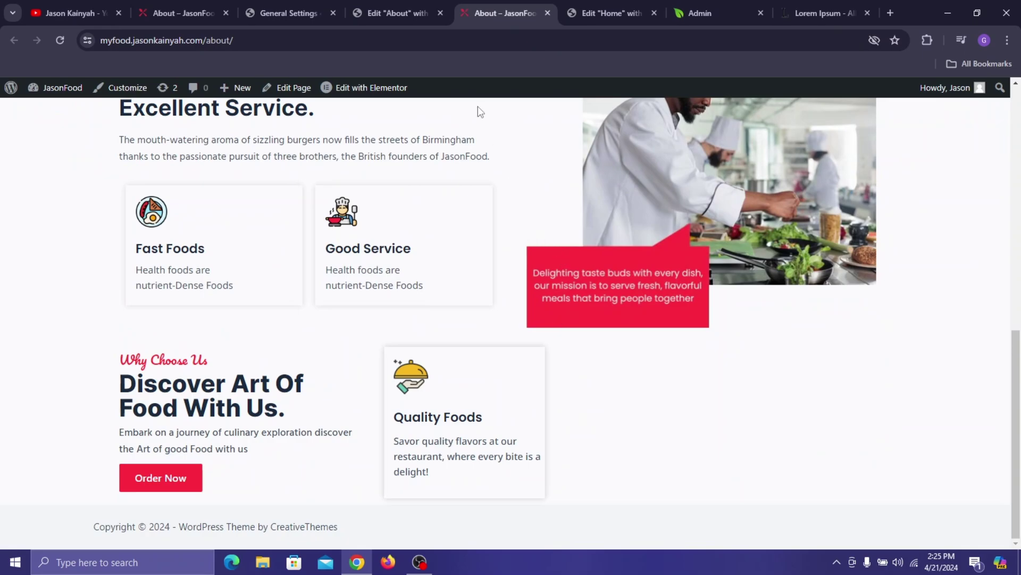
left_click(372, 12)
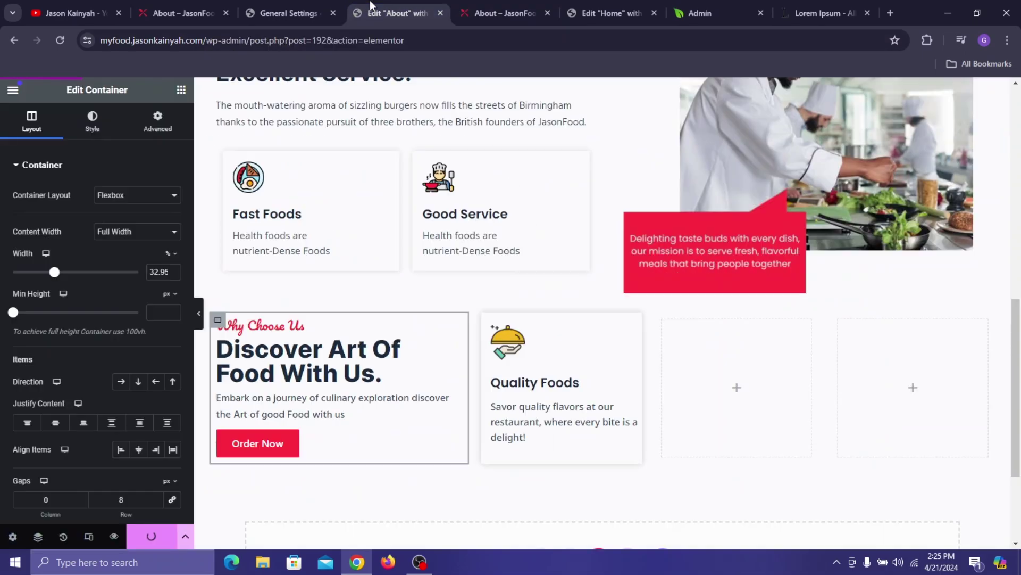
- Delete the two empty containers and duplicate the Quality Foods card as a third card
right_click(671, 331)
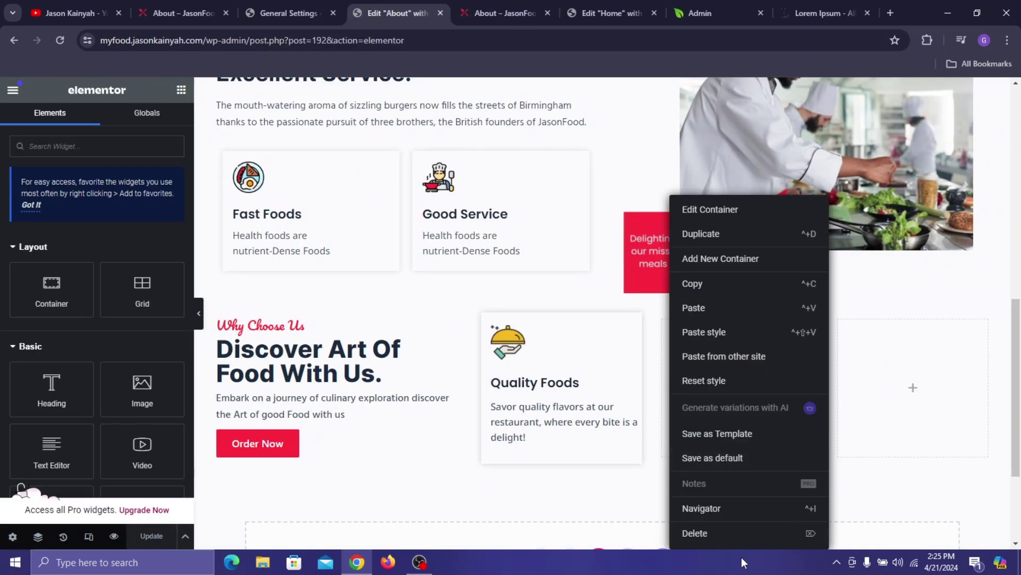
left_click(707, 531)
right_click(751, 320)
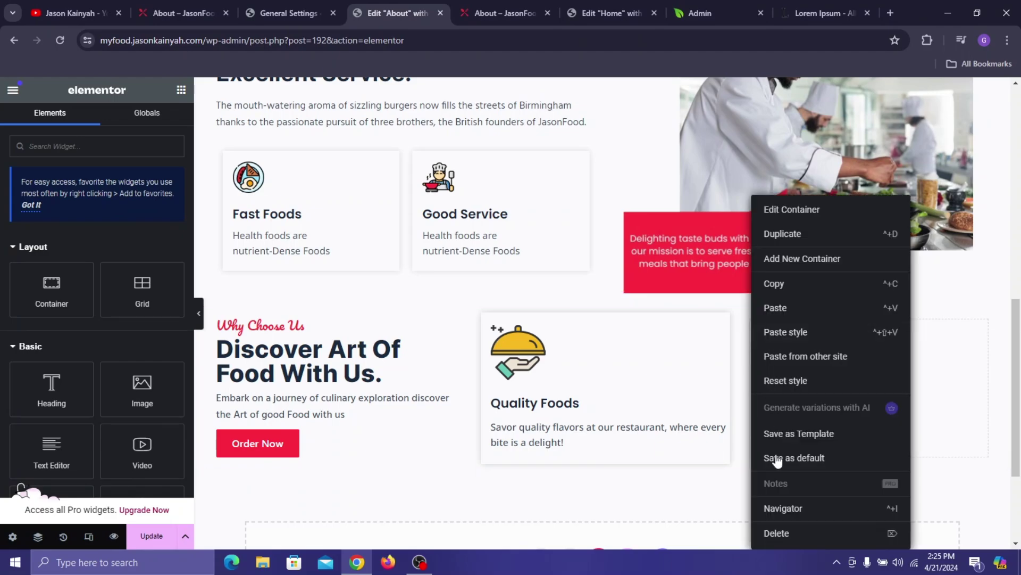
left_click(778, 532)
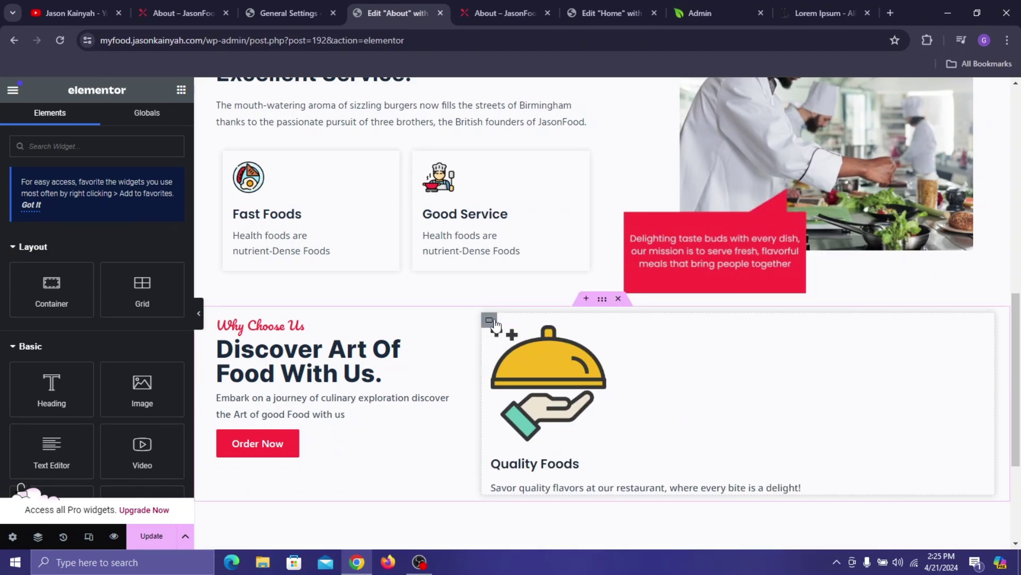
right_click(487, 321)
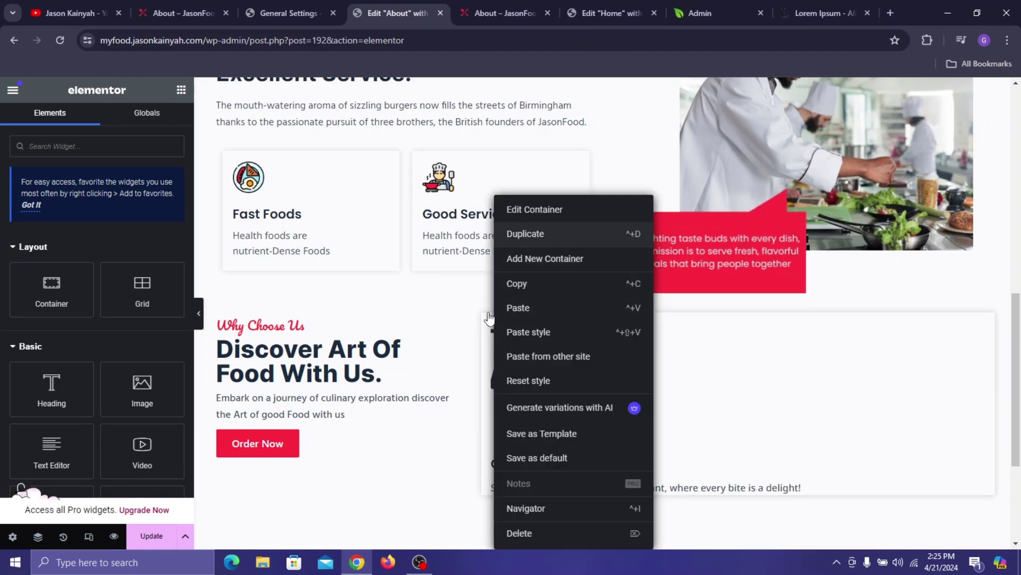
right_click(484, 320)
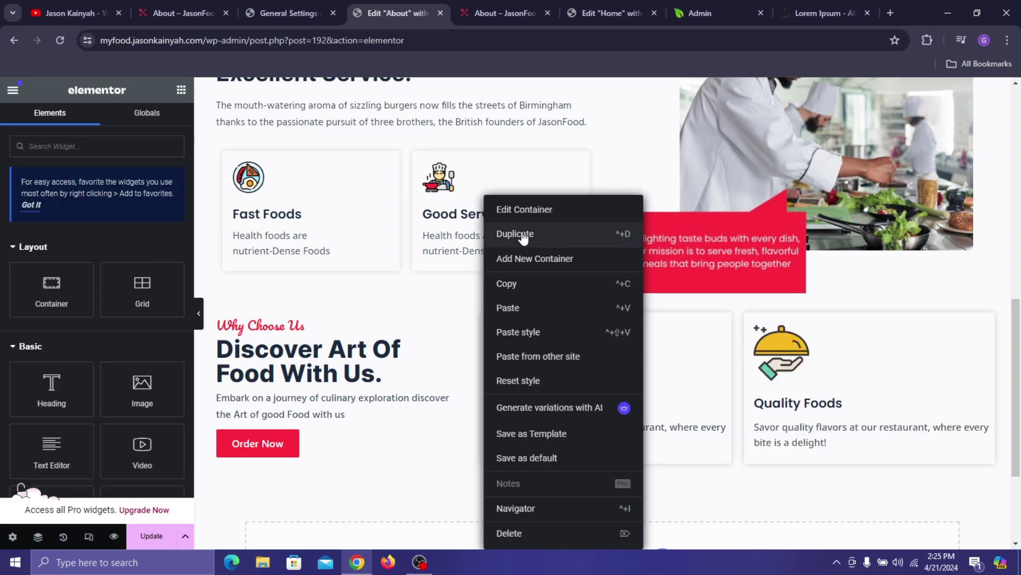
left_click(524, 238)
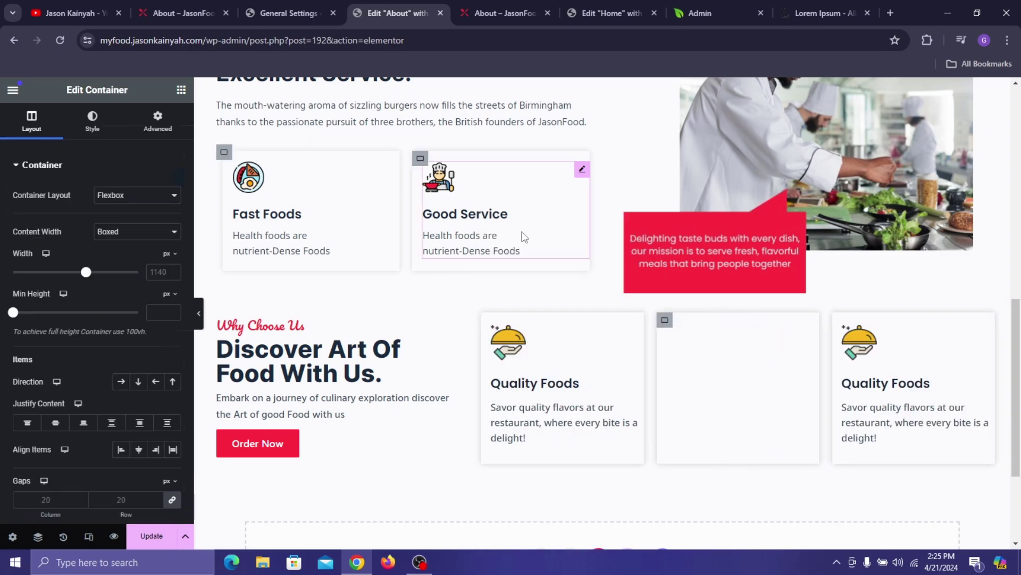
- Retitle the middle card 'Table Reservation', matching the live reference page
left_click(301, 4)
left_click(106, 3)
left_click(171, 2)
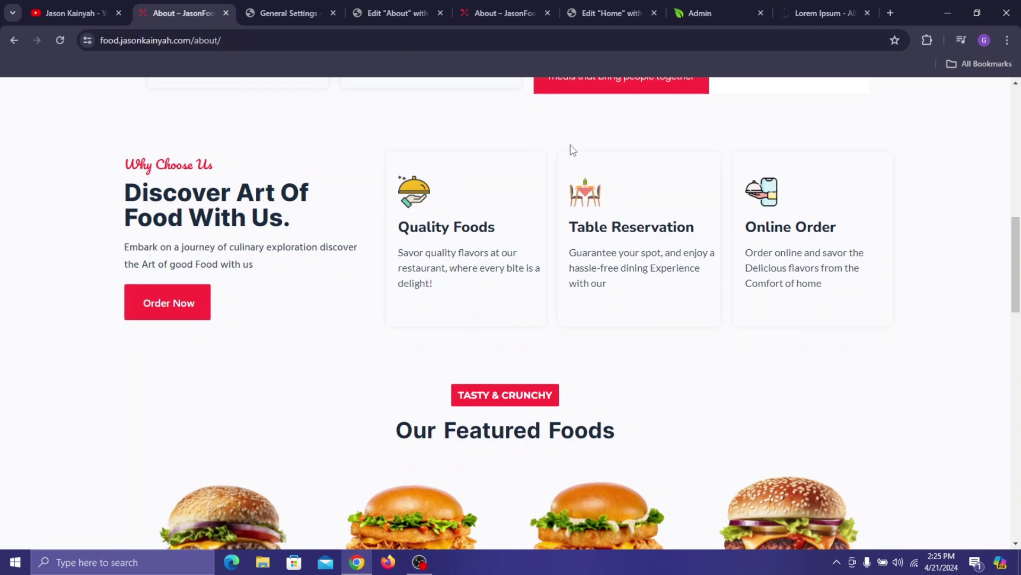
triple_click(619, 217)
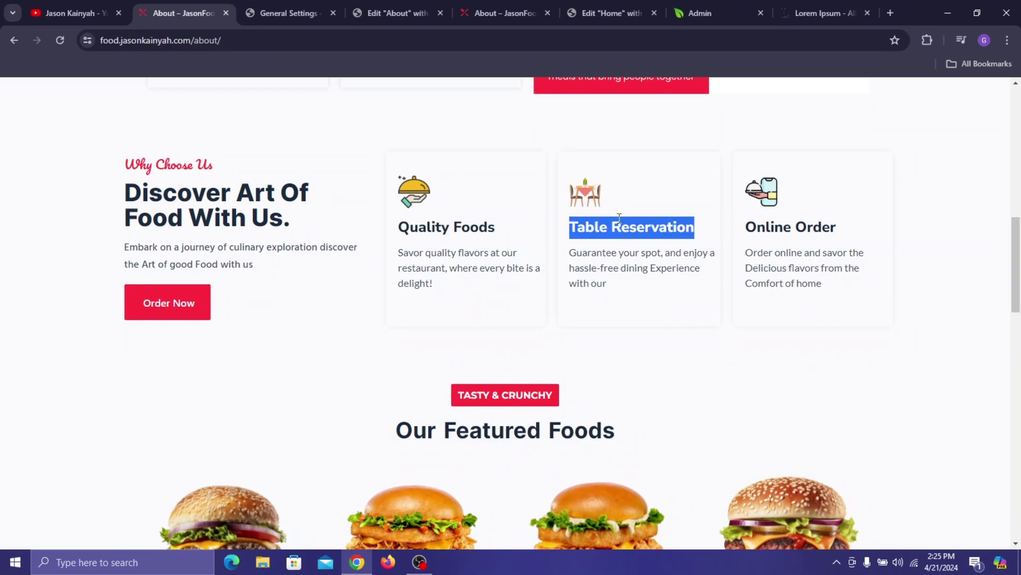
left_click(496, 11)
left_click(388, 12)
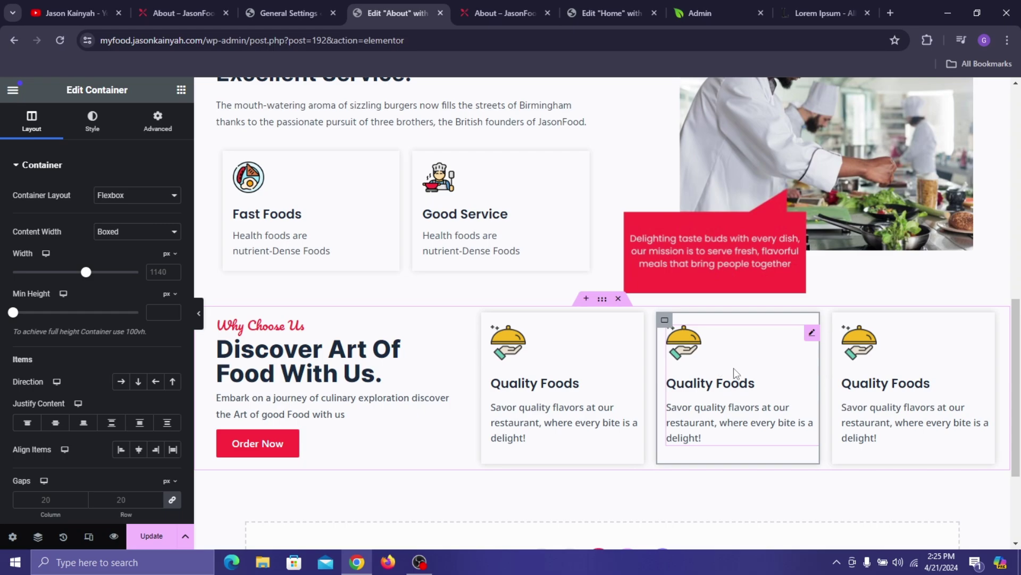
left_click(733, 368)
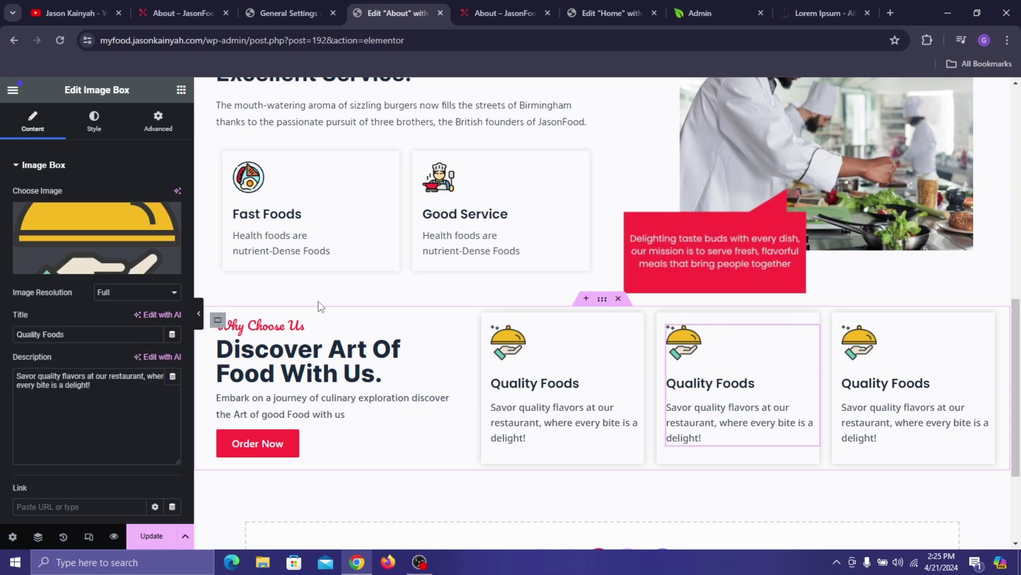
triple_click(49, 333)
type("Table Reservation")
- Replace the middle card's icon with the table icon from the media library
left_click(119, 219)
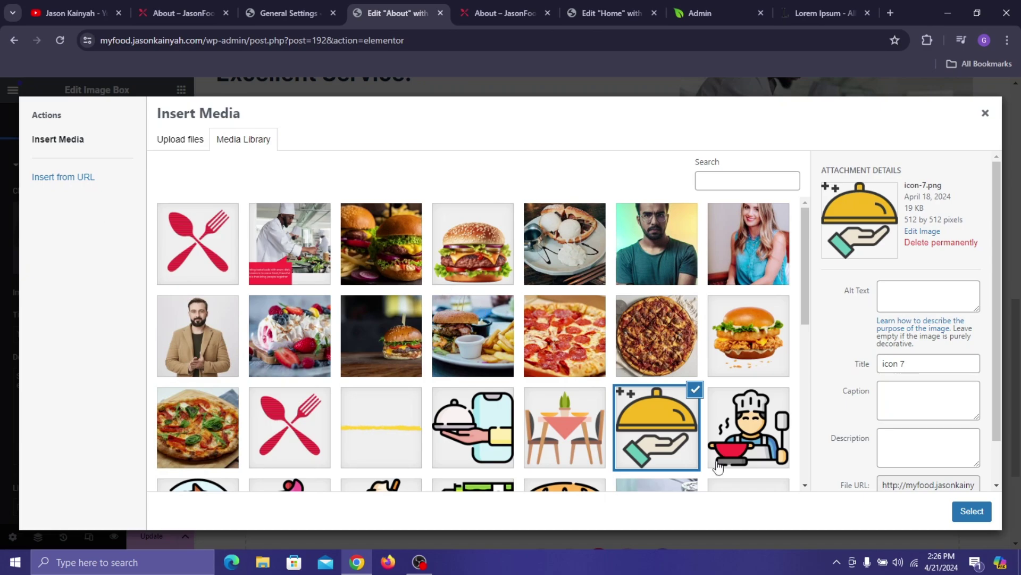
left_click(556, 446)
left_click(963, 511)
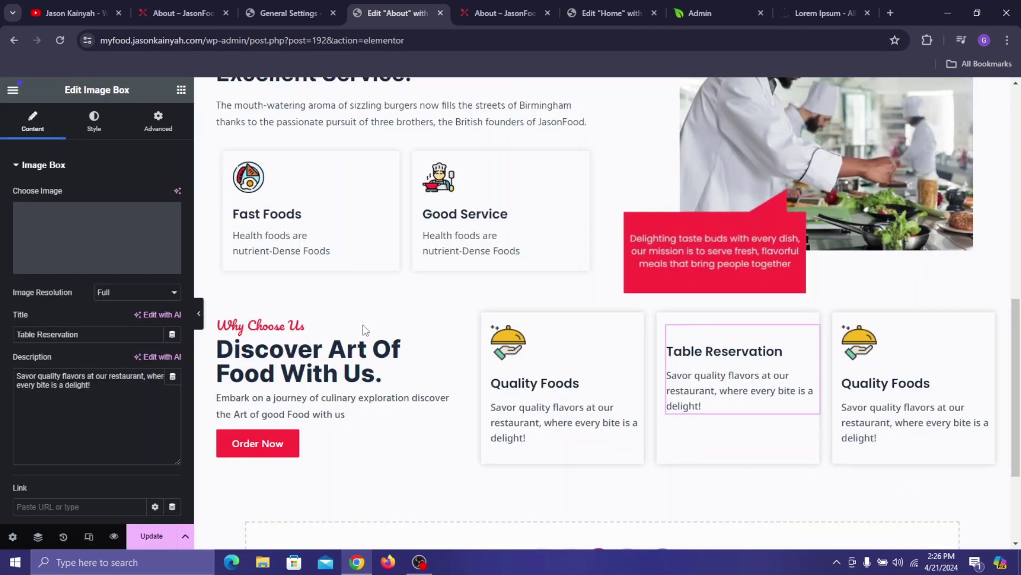
- Paste the Table Reservation description from the live page into the card's description
left_click(171, 3)
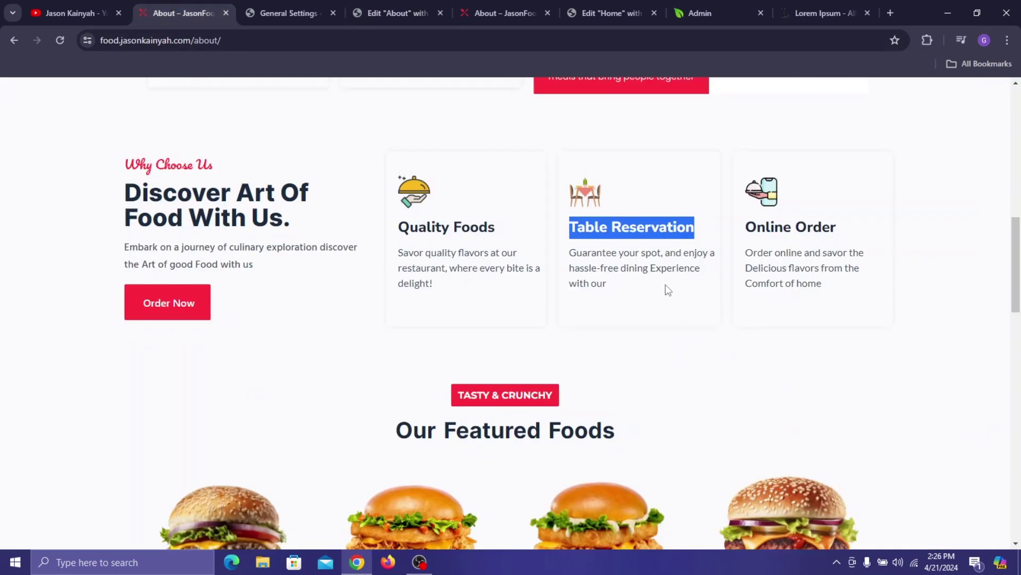
triple_click(642, 269)
left_click(396, 13)
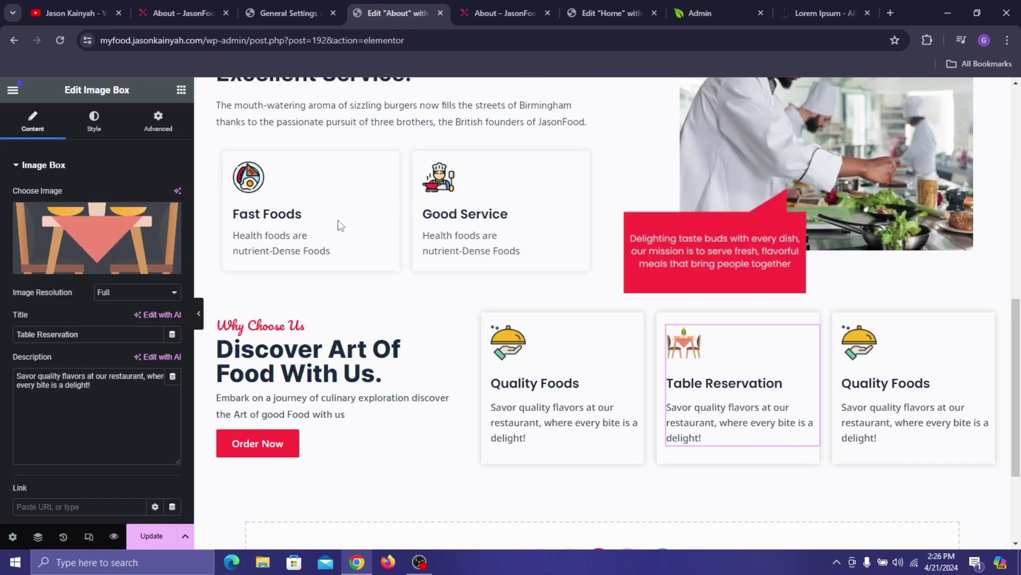
left_click(95, 411)
key("ctrl+a")
type("Guarantee your spot, and enjoy a hassle-free dining Experience with our")
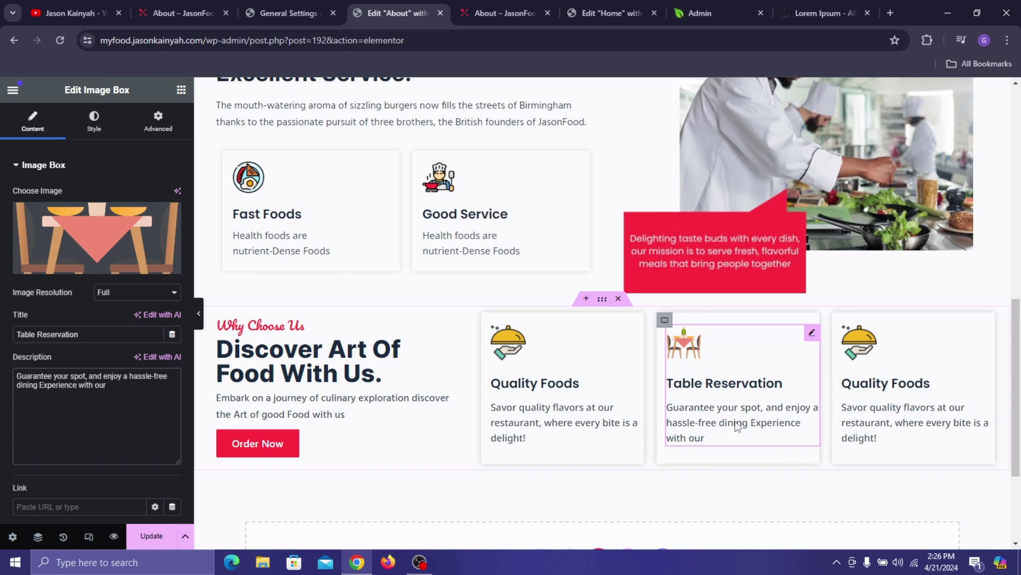
- Give the Why Choose Us section a 60 px top margin and save
left_click(602, 299)
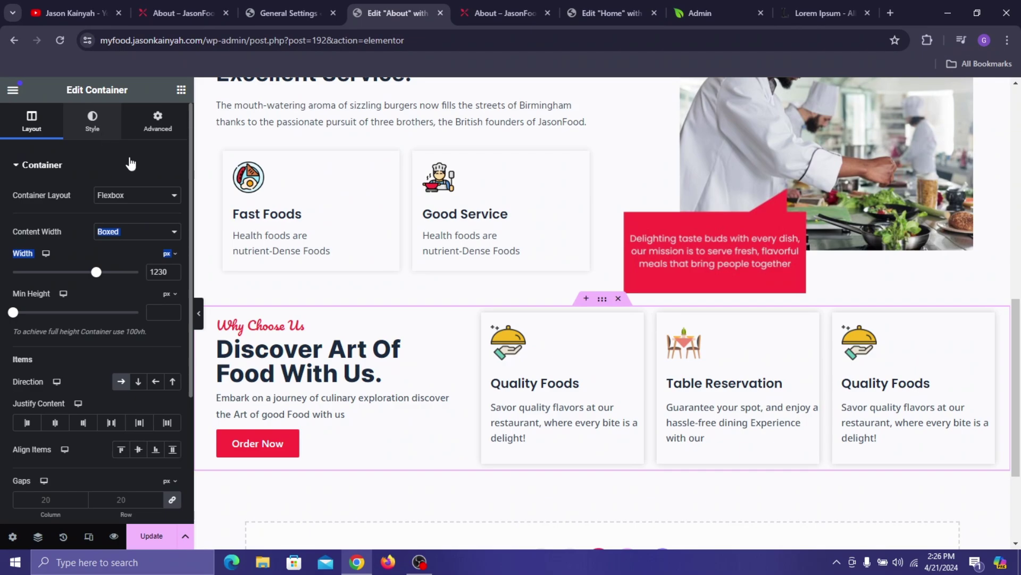
left_click(101, 125)
left_click(157, 121)
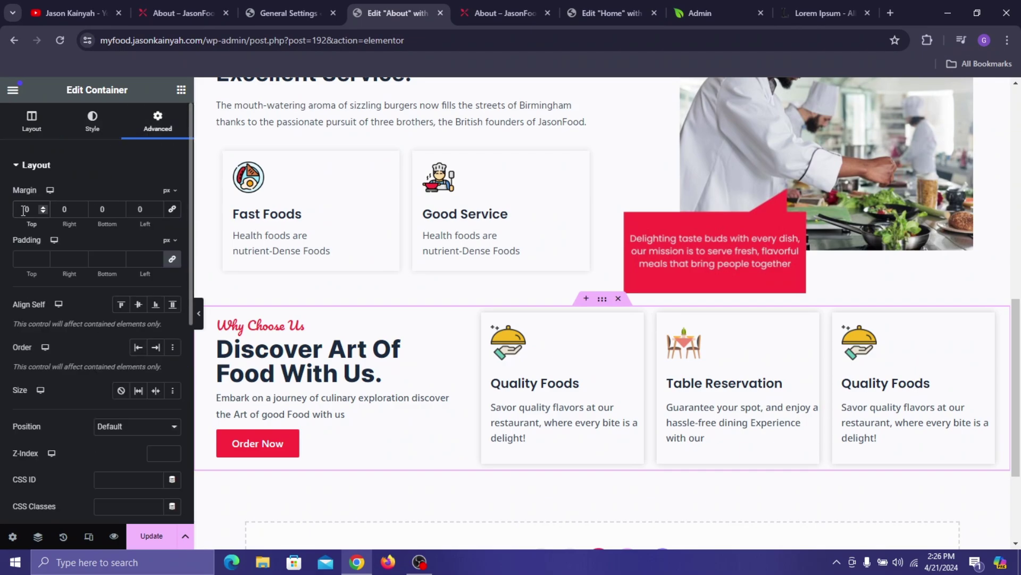
type("6")
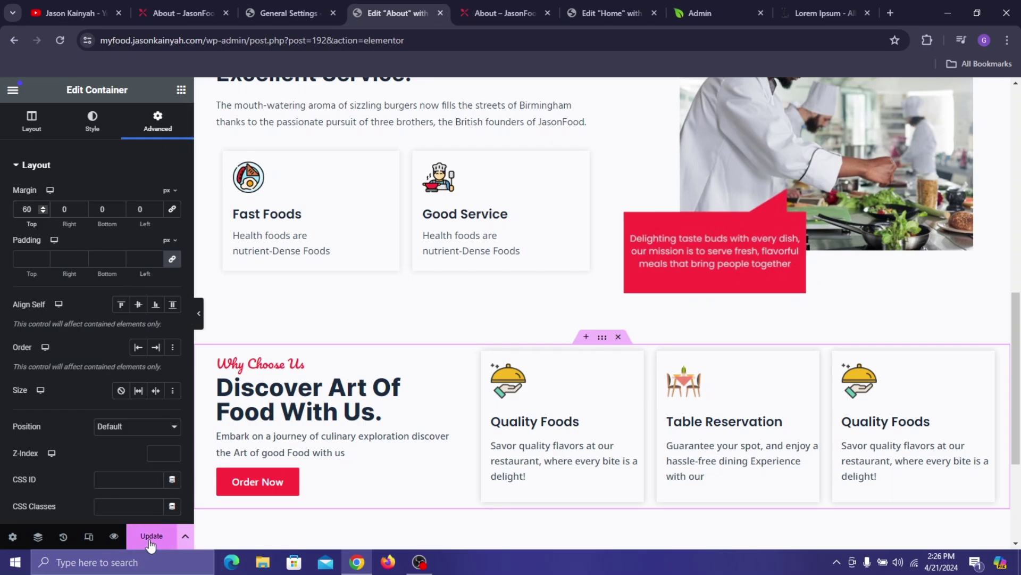
left_click(150, 539)
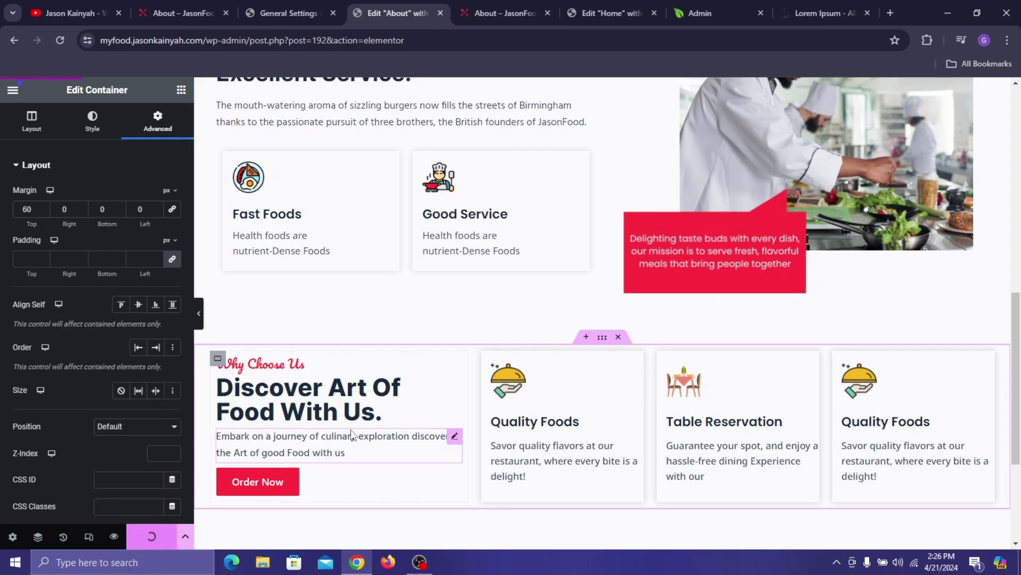
- Set the left text column's row gap to 11 and view the live About page
left_click(219, 359)
scroll(140, 462, "down", 1)
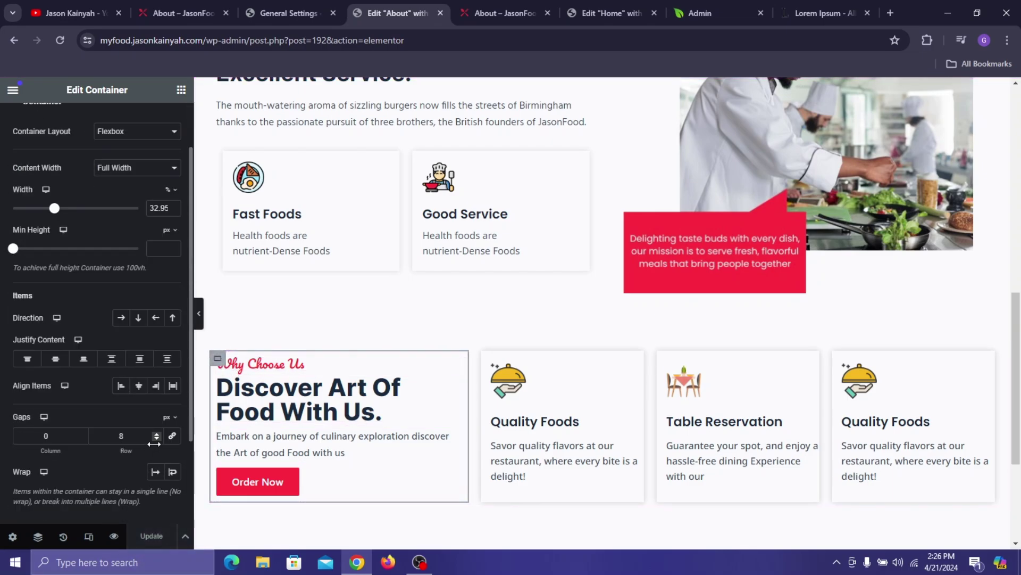
left_click(158, 433)
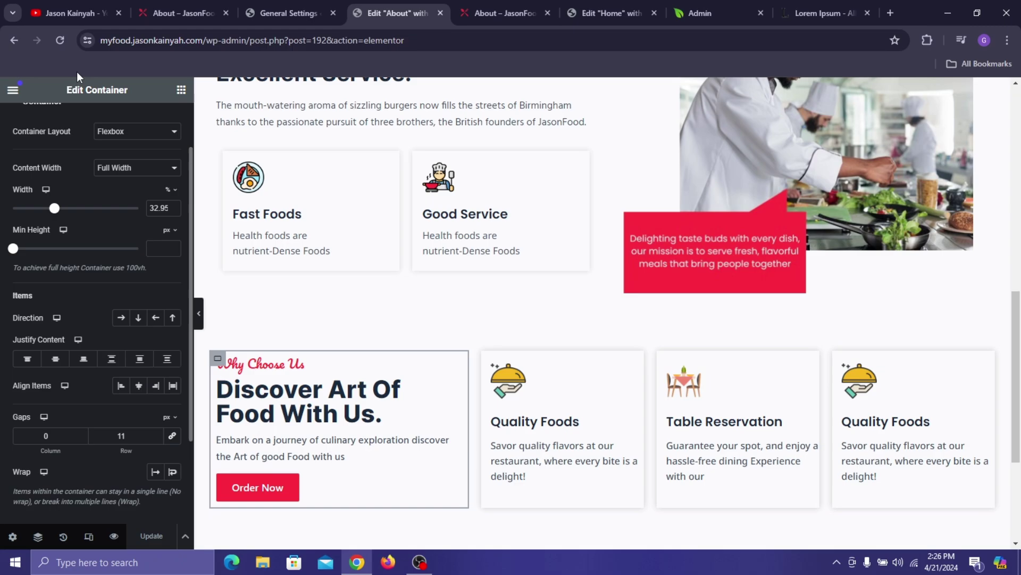
left_click(166, 12)
scroll(387, 207, "down", 5)
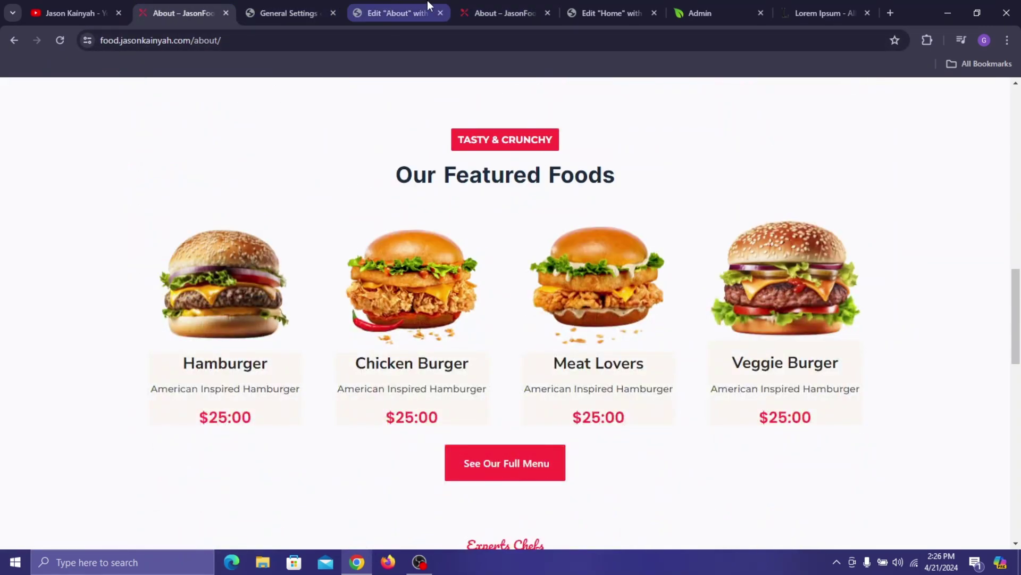
- Copy the Home page's Popular Food Items section and paste it below Why Choose Us
left_click(645, 7)
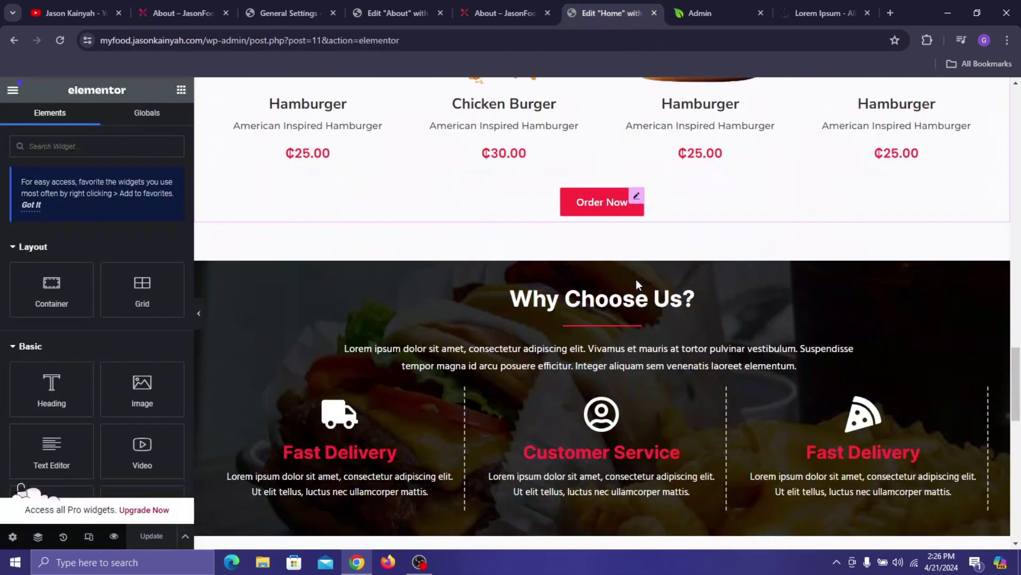
scroll(638, 284, "up", 10)
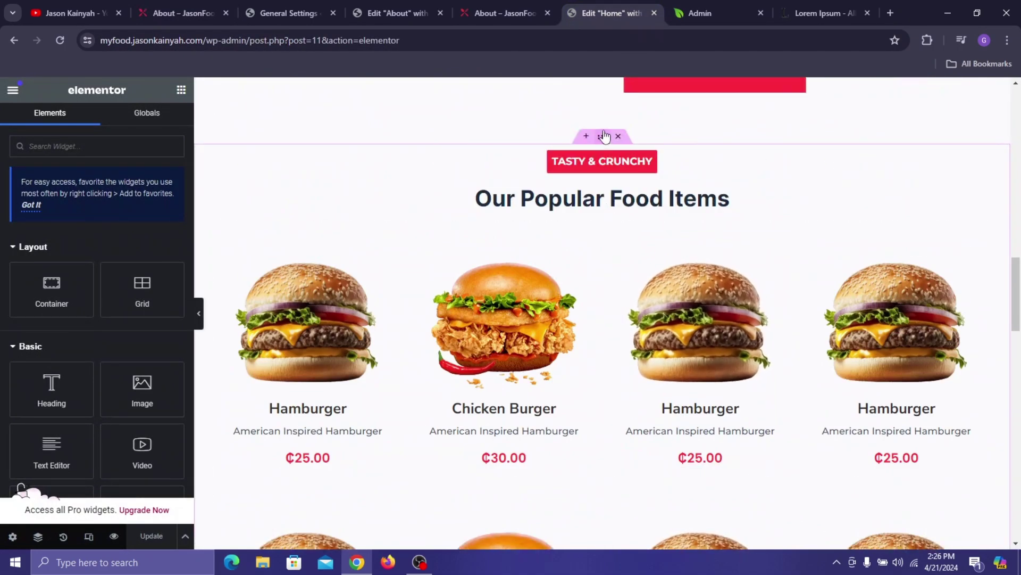
right_click(605, 136)
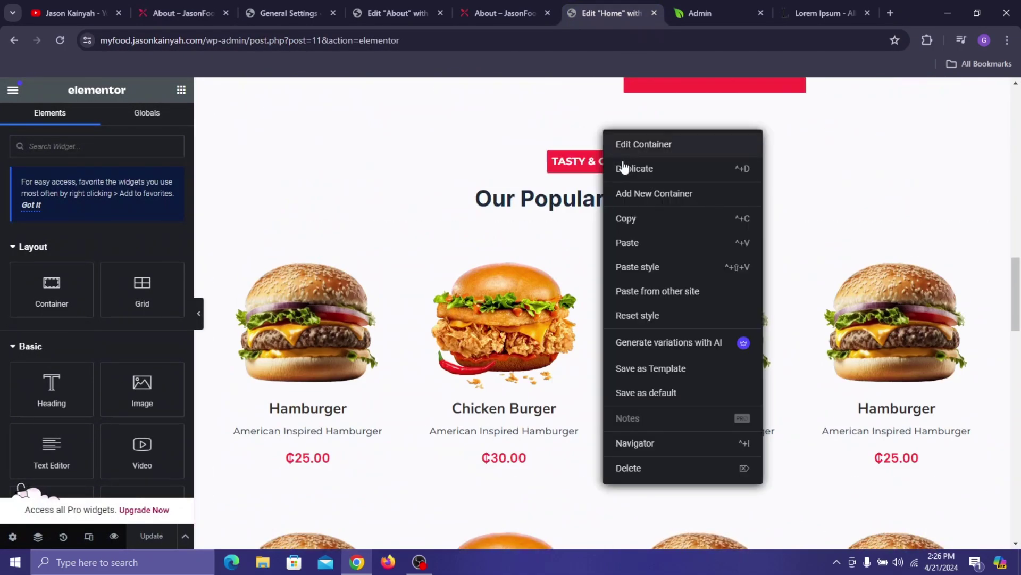
left_click(200, 1)
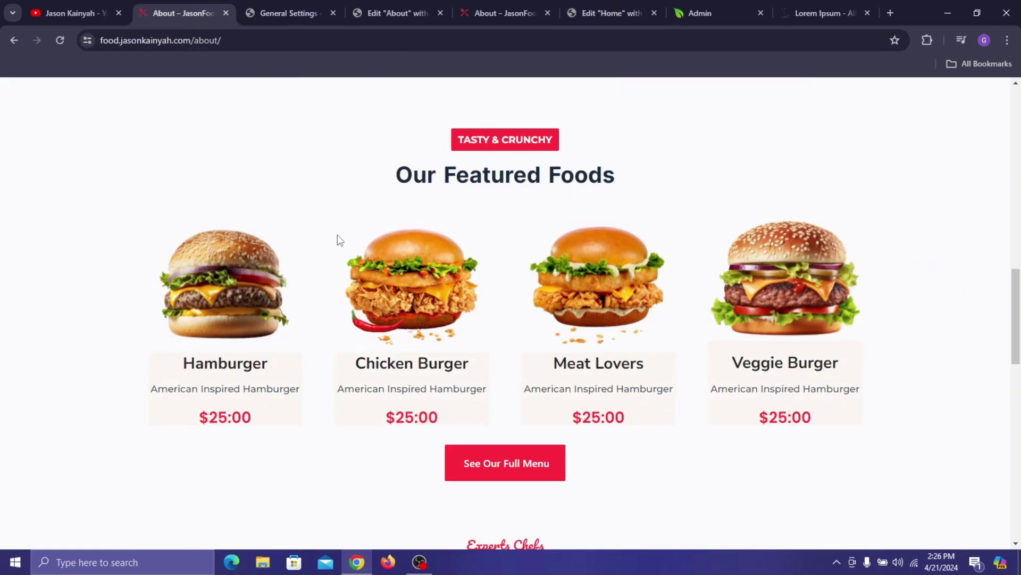
left_click(364, 3)
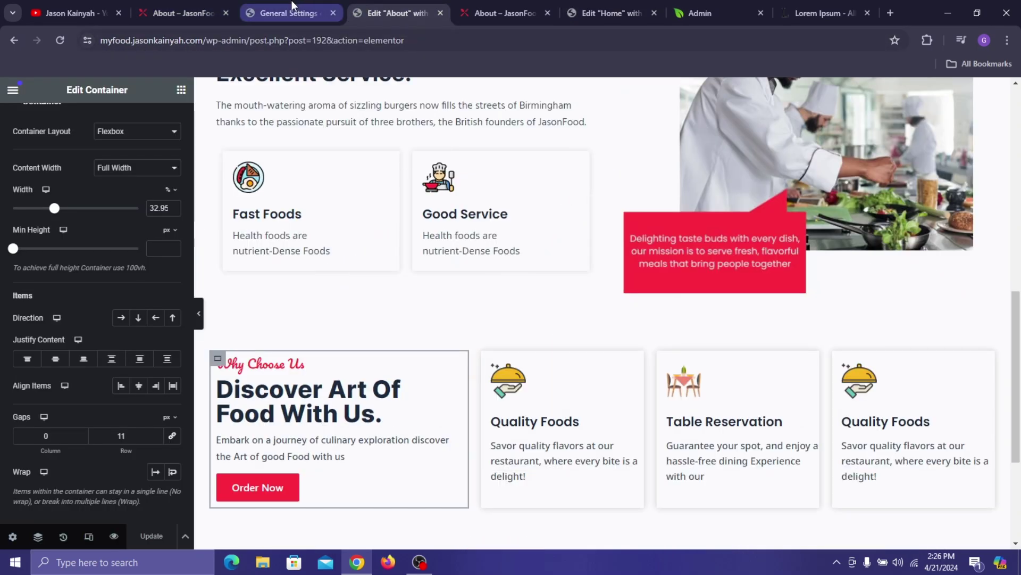
scroll(463, 325, "down", 4)
right_click(467, 407)
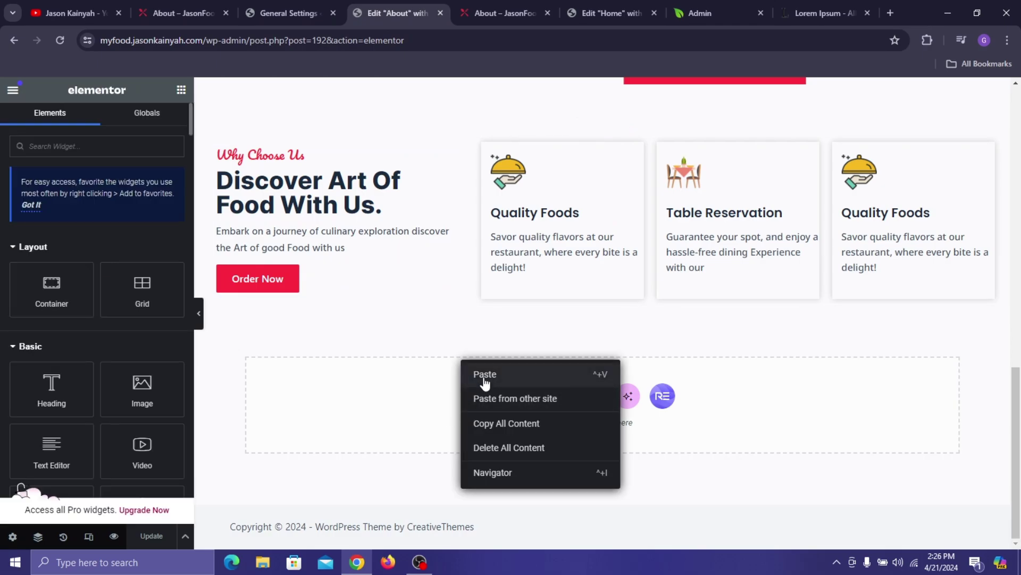
key("ctrl+v")
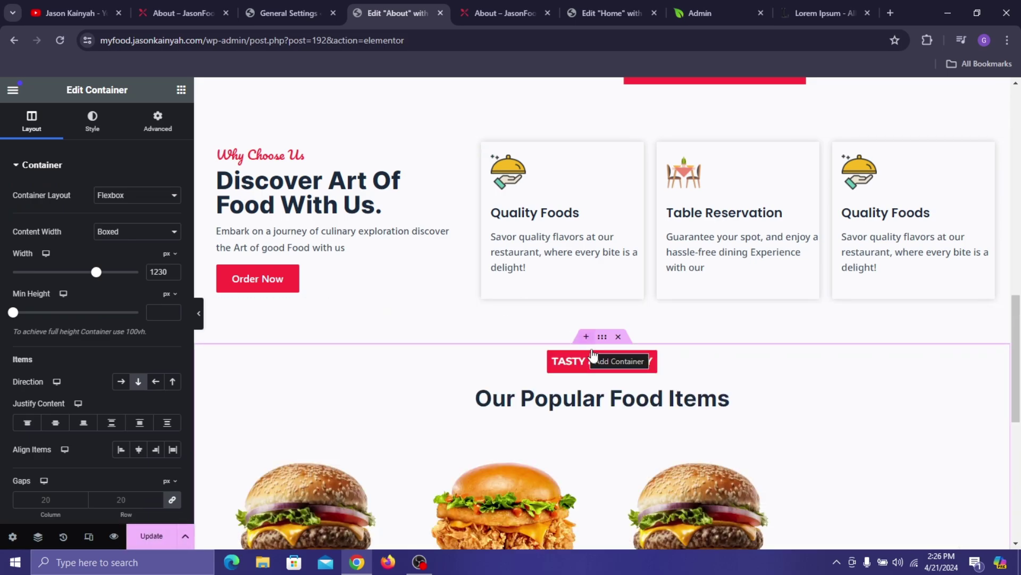
- Change the pasted heading from 'Our Popular Food Items' to 'Our Featured Foods'
left_click(608, 397)
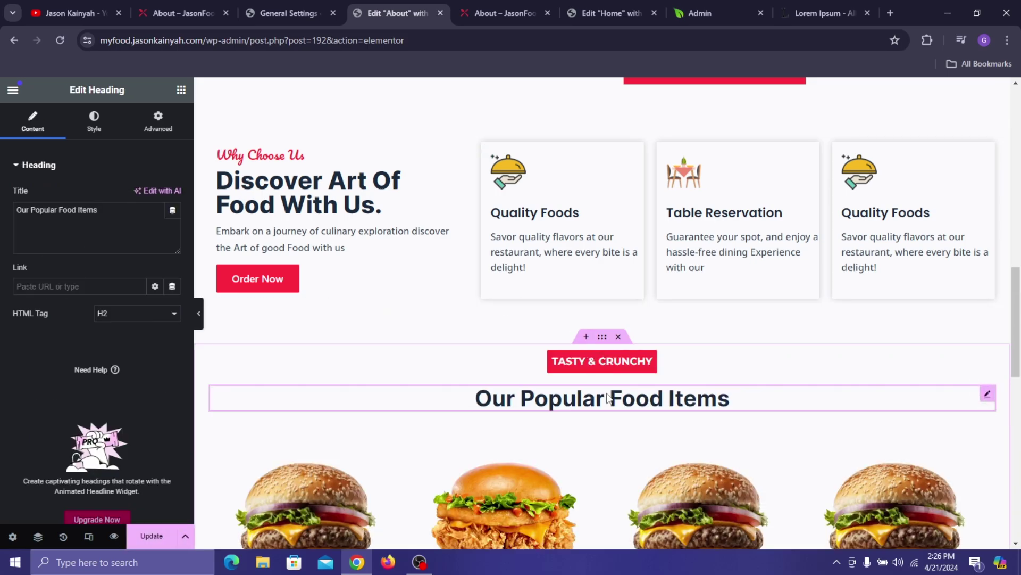
left_click_drag(97, 209, 32, 211)
key("BackSpace")
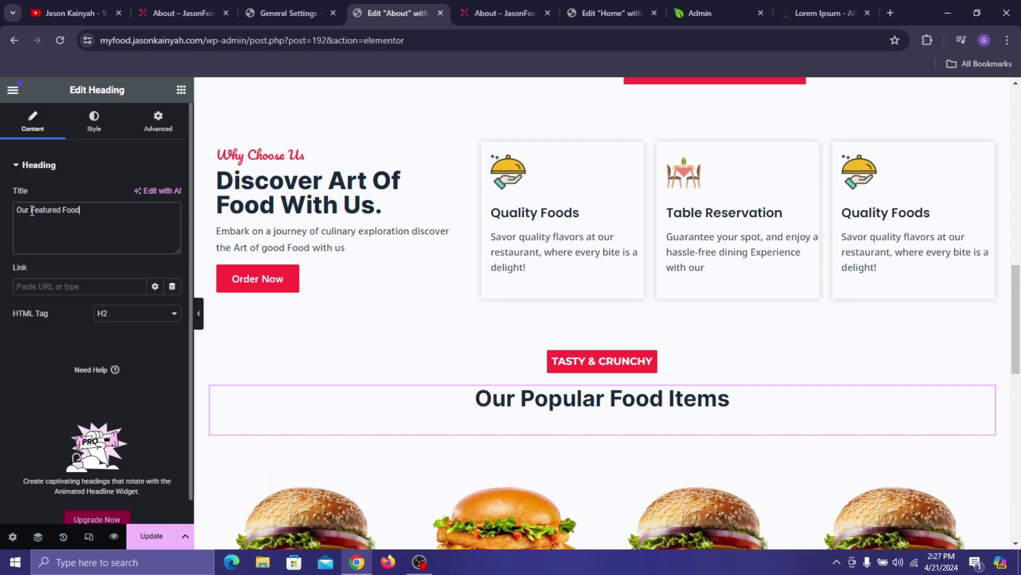
type("Featured Foods")
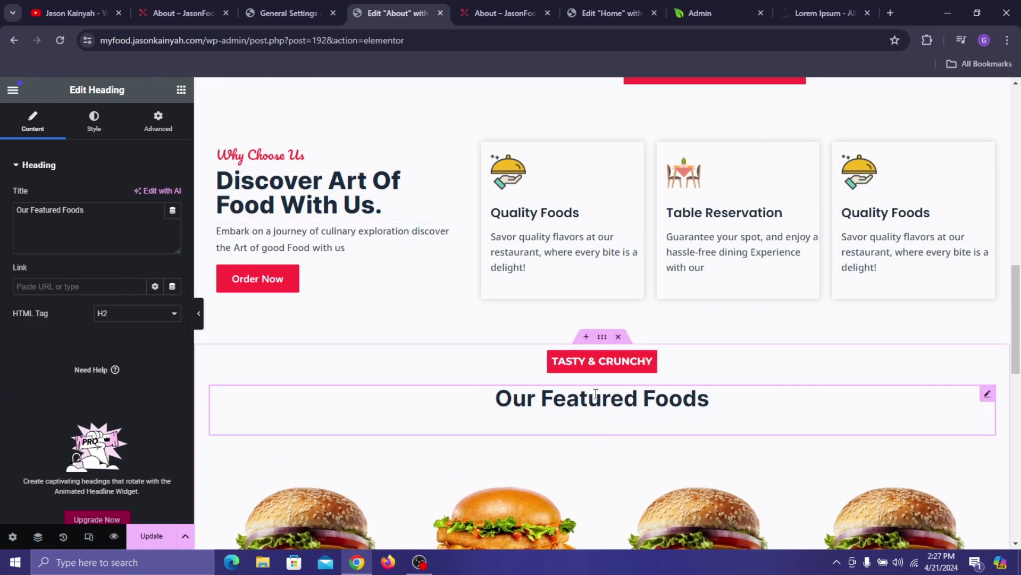
scroll(596, 393, "down", 6)
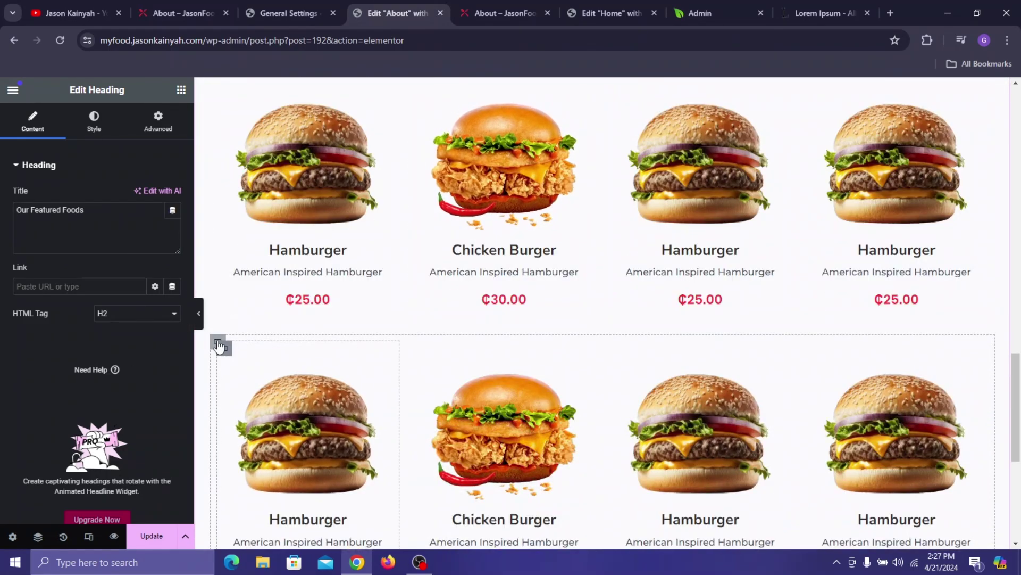
- Delete the second burger row, leaving four food cards, save, and check the live About page
scroll(218, 346, "down", 1)
right_click(222, 339)
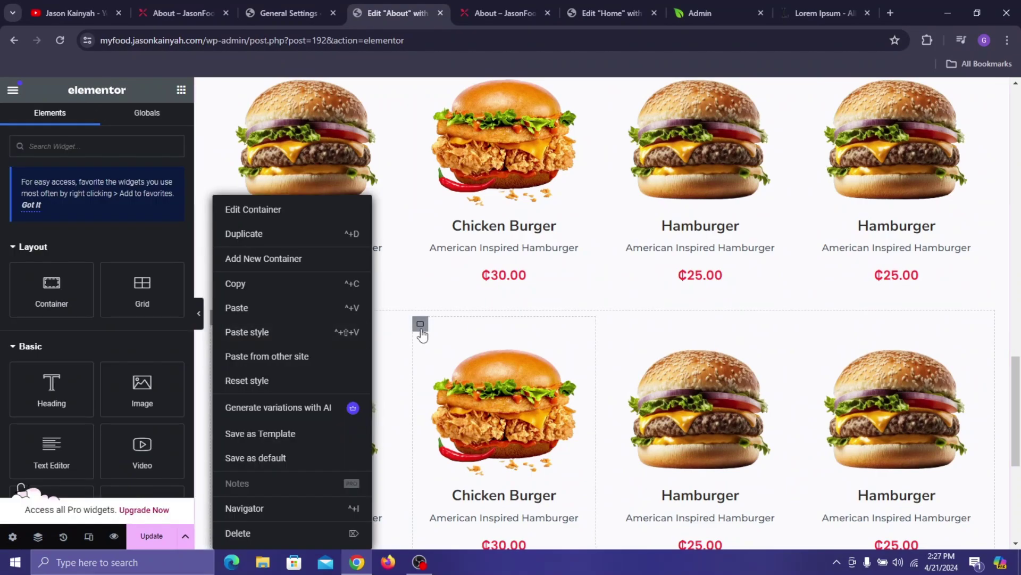
left_click(426, 363)
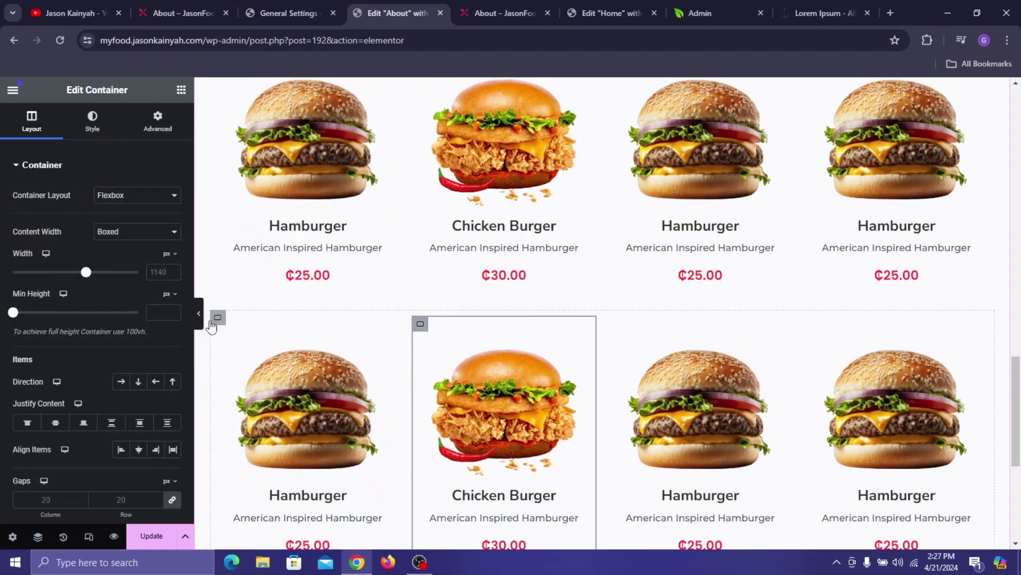
right_click(219, 317)
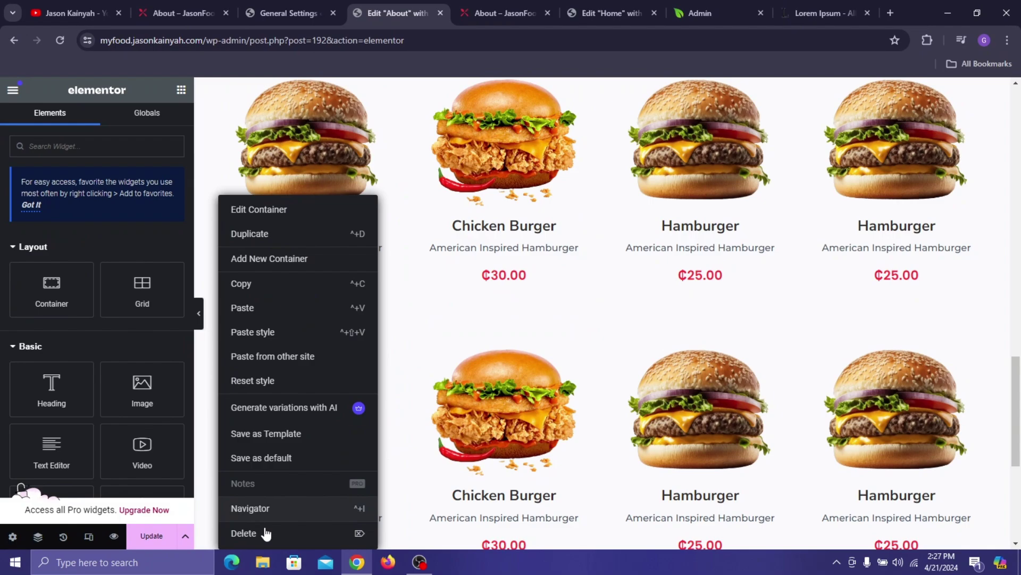
left_click(245, 533)
scroll(663, 316, "up", 3)
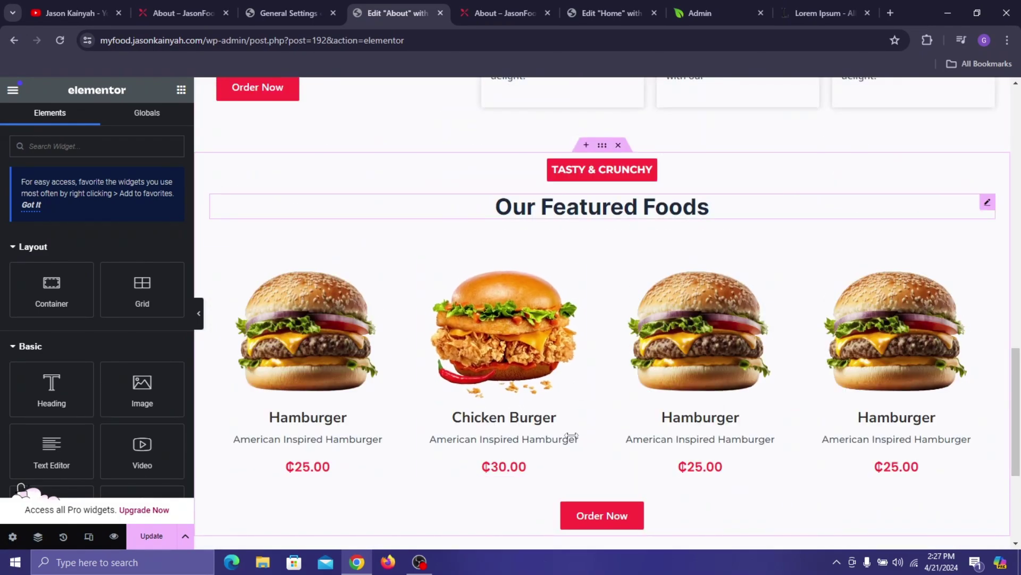
left_click(150, 536)
scroll(427, 310, "up", 2)
left_click(184, 12)
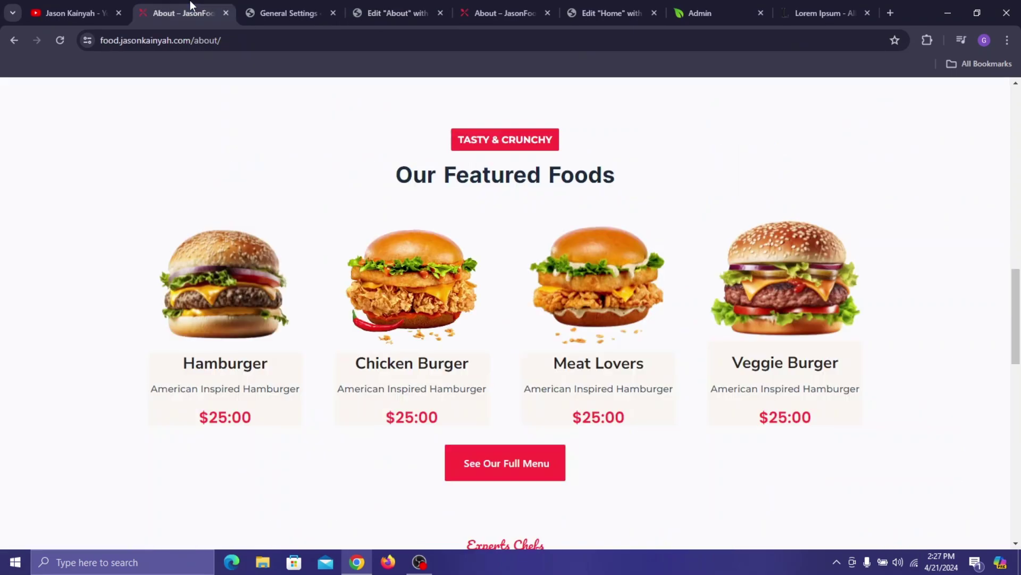
scroll(468, 207, "down", 10)
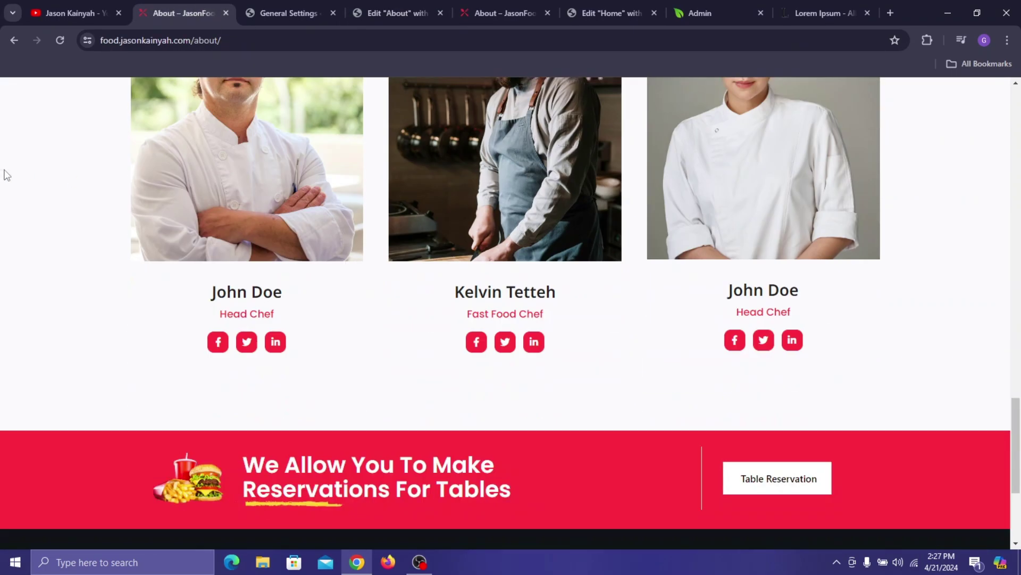
scroll(391, 146, "up", 1)
- Add a single-column flexbox container 1230 px wide below the Order Now button
left_click(417, 10)
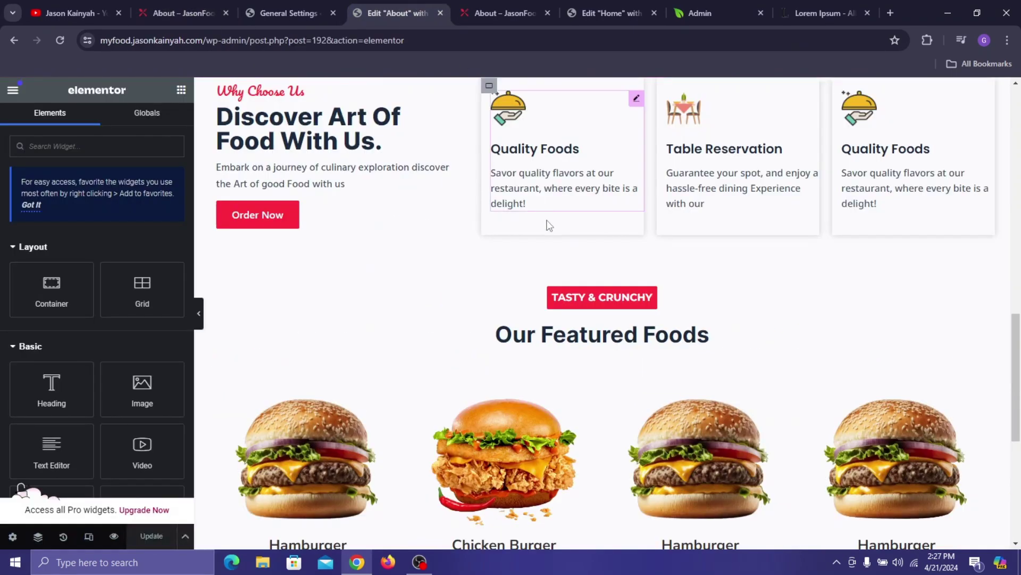
scroll(548, 223, "down", 6)
left_click(542, 396)
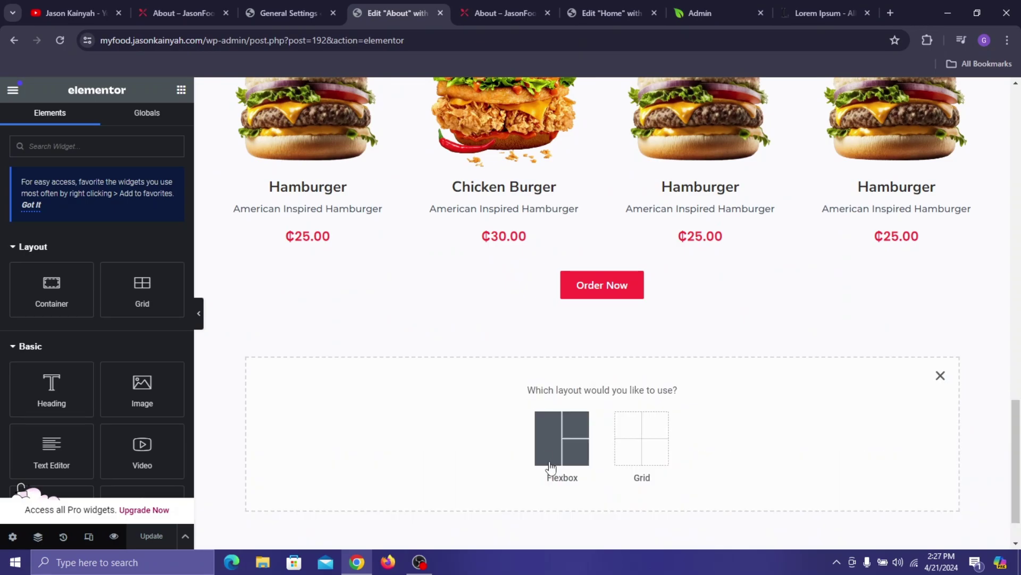
left_click(548, 443)
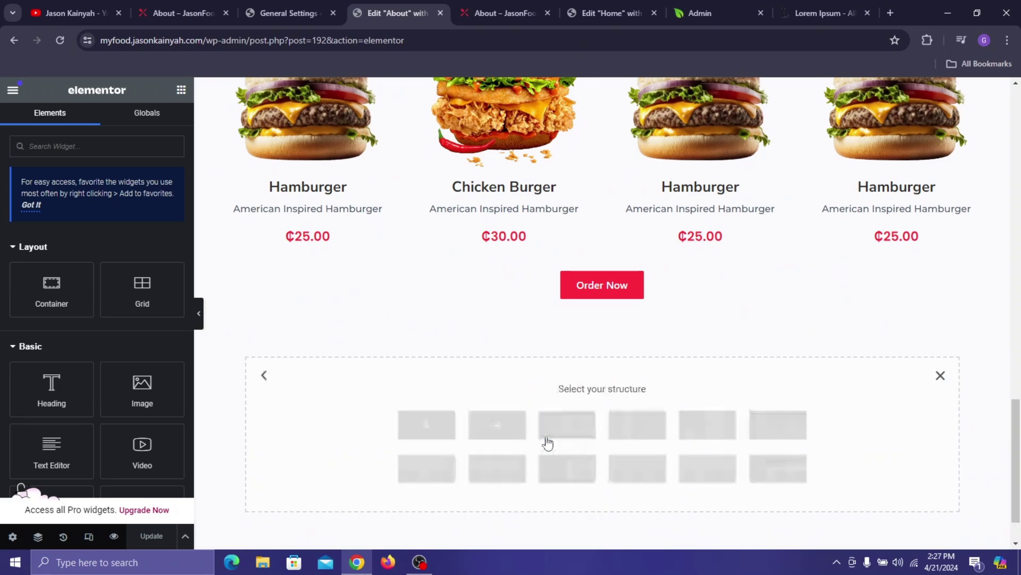
left_click(429, 426)
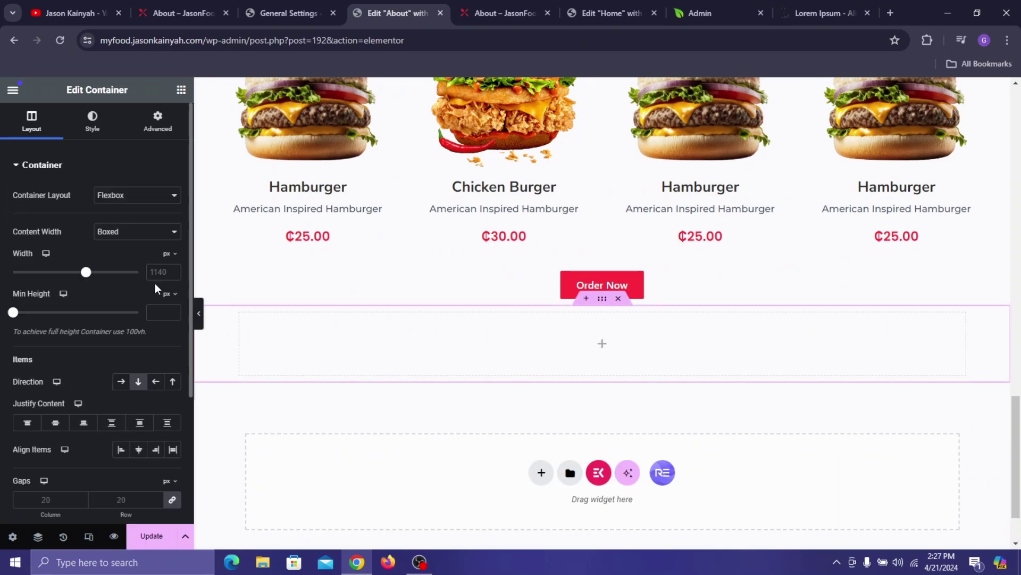
type("1230")
- Give the new container a 60 px top margin
left_click(151, 127)
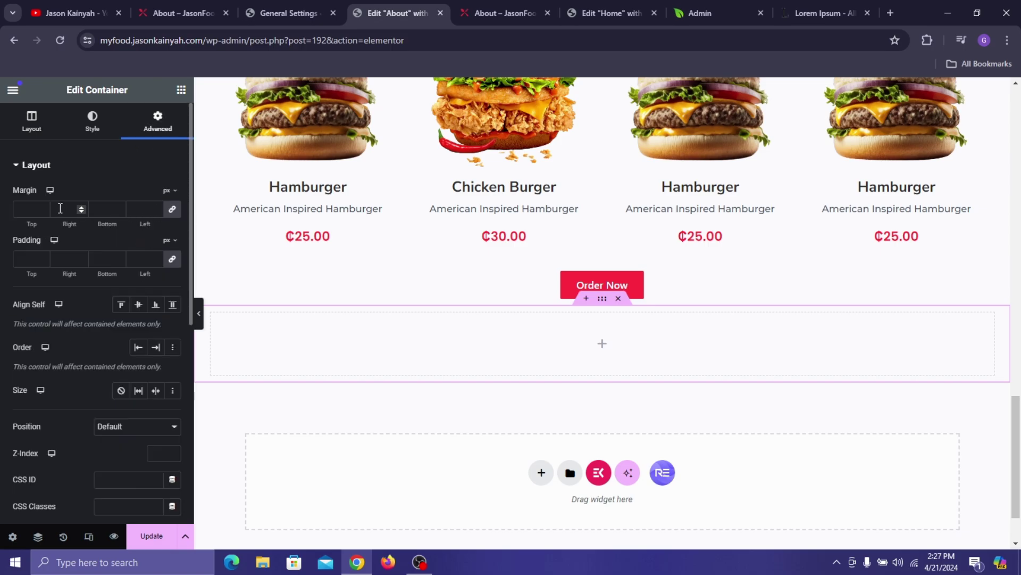
left_click(43, 207)
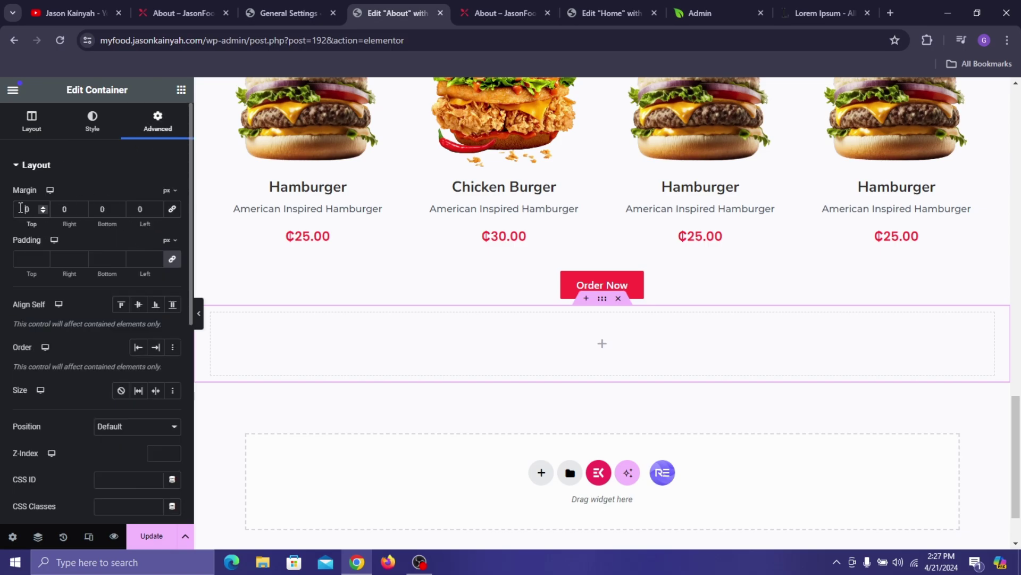
left_click(20, 209)
type("6")
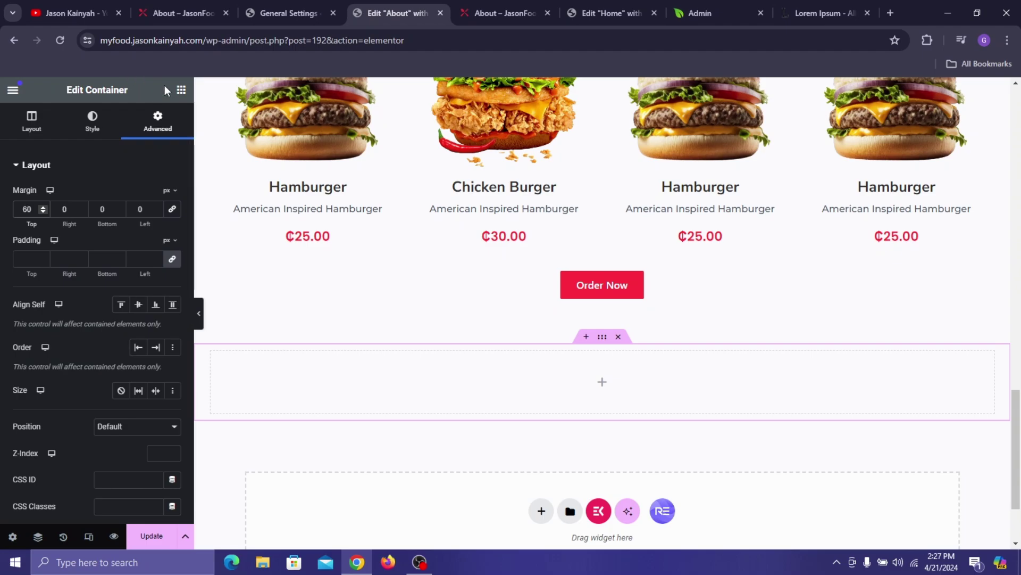
key("Escape")
scroll(266, 322, "up", 10)
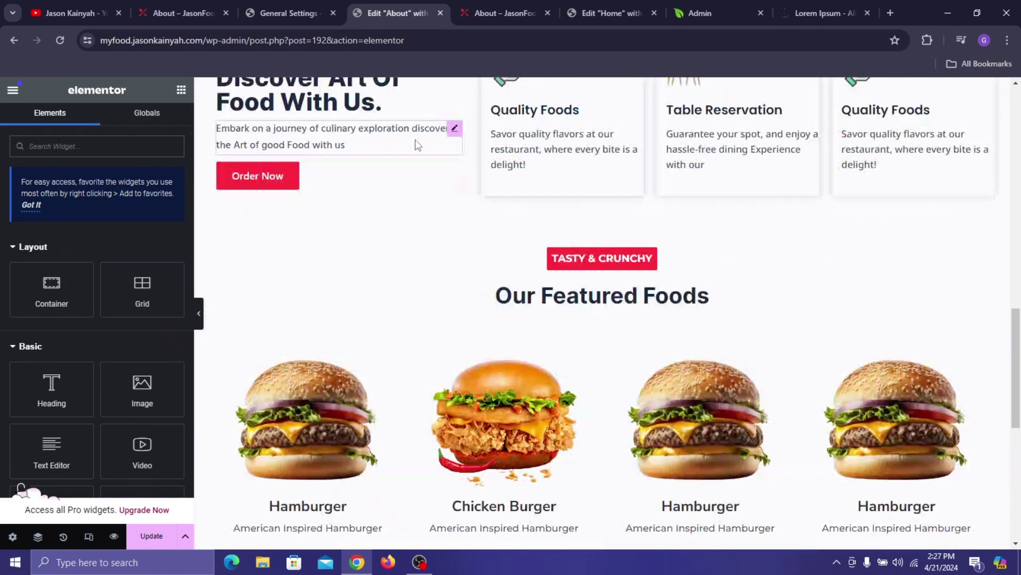
- Copy the Why Choose Us heading for the new empty container
right_click(274, 306)
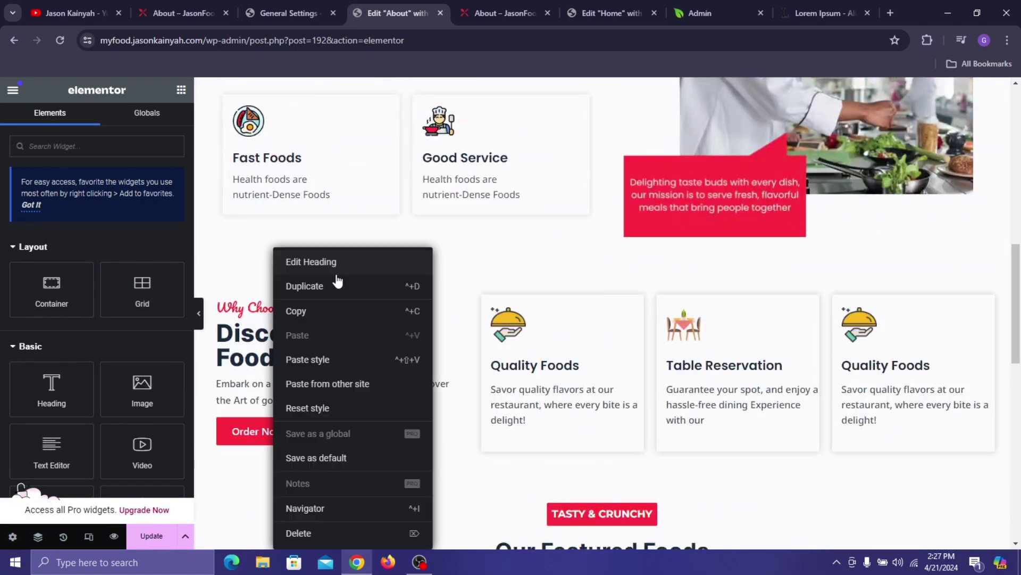
left_click(330, 321)
scroll(551, 372, "down", 10)
right_click(553, 372)
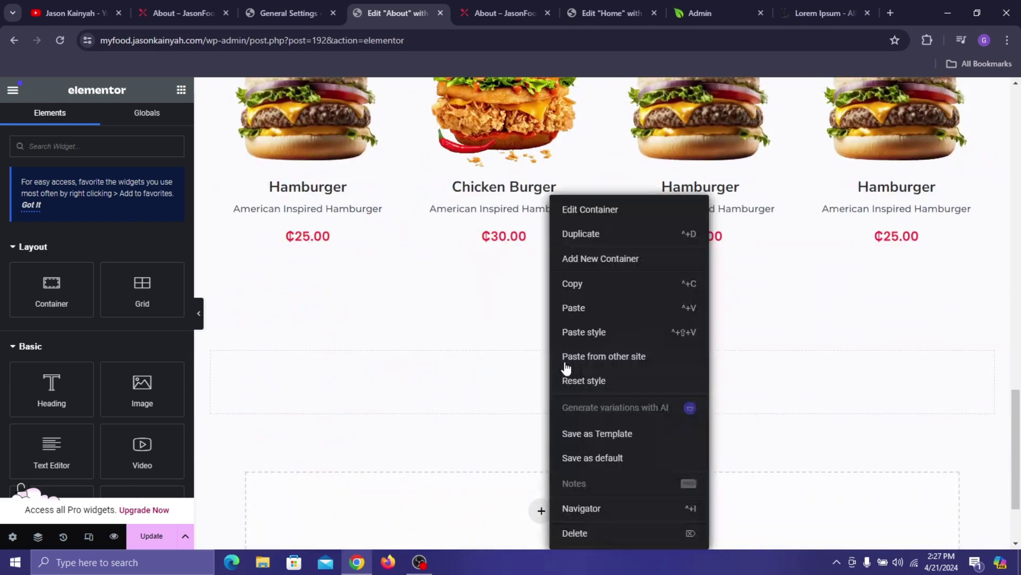
- Paste a heading into the new container and retitle it 'Experts Chefs'
left_click(607, 320)
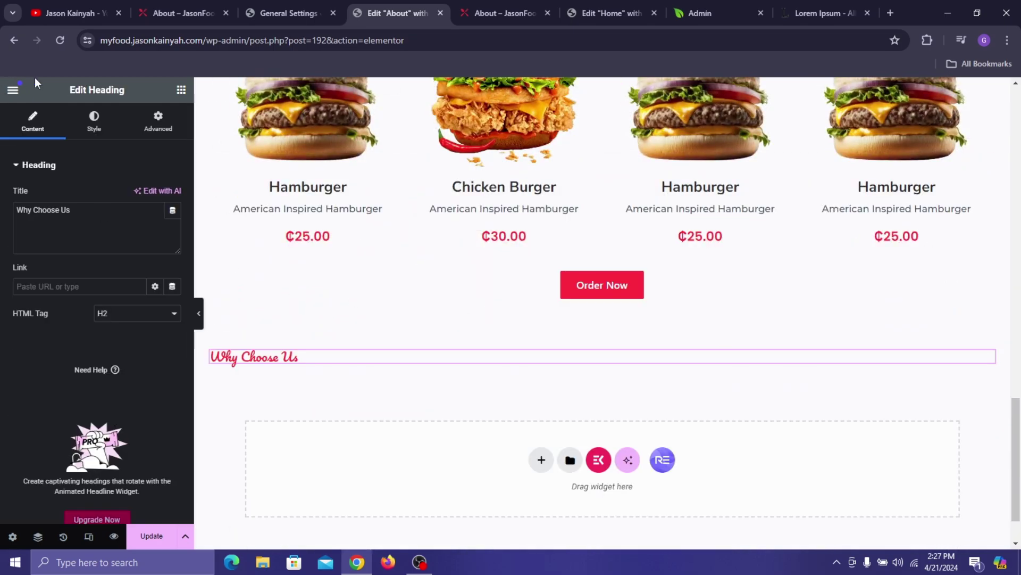
left_click(206, 2)
scroll(420, 194, "up", 5)
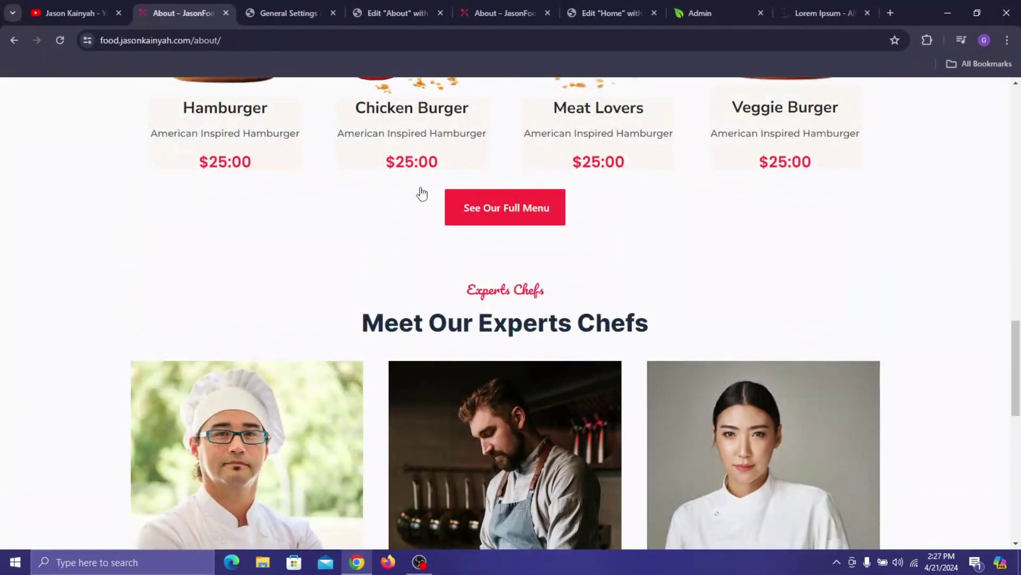
triple_click(503, 290)
key("ctrl+c")
left_click(426, 2)
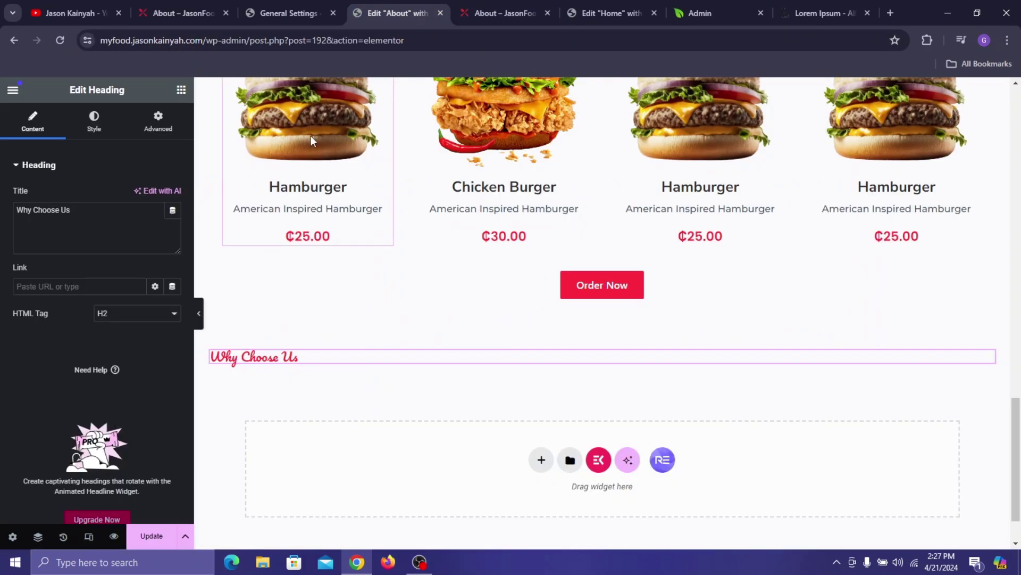
left_click(111, 228)
key("ctrl+a")
key("ctrl+v")
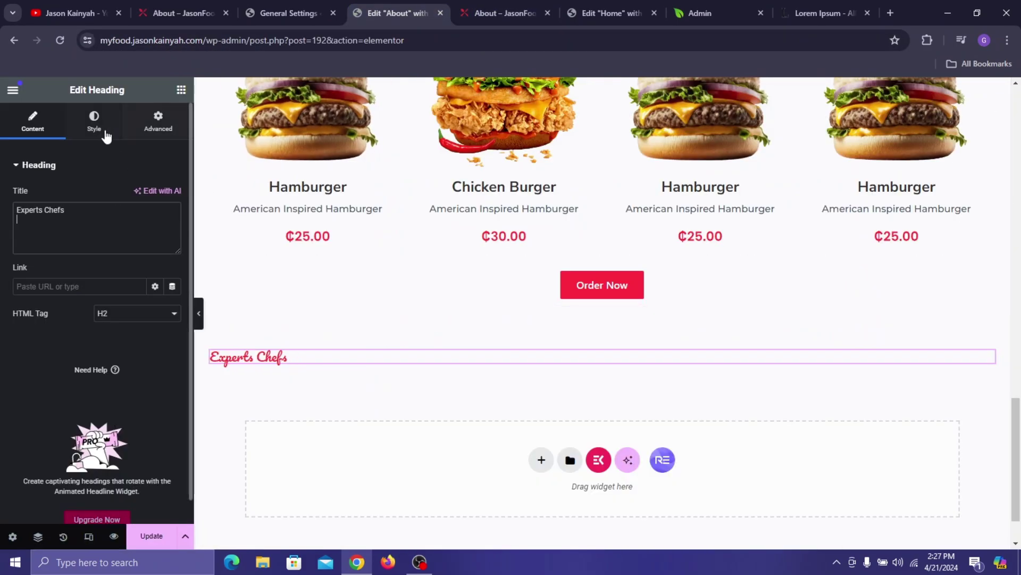
- Centre the Experts Chefs subtitle and set its font size to 22 px
left_click(99, 136)
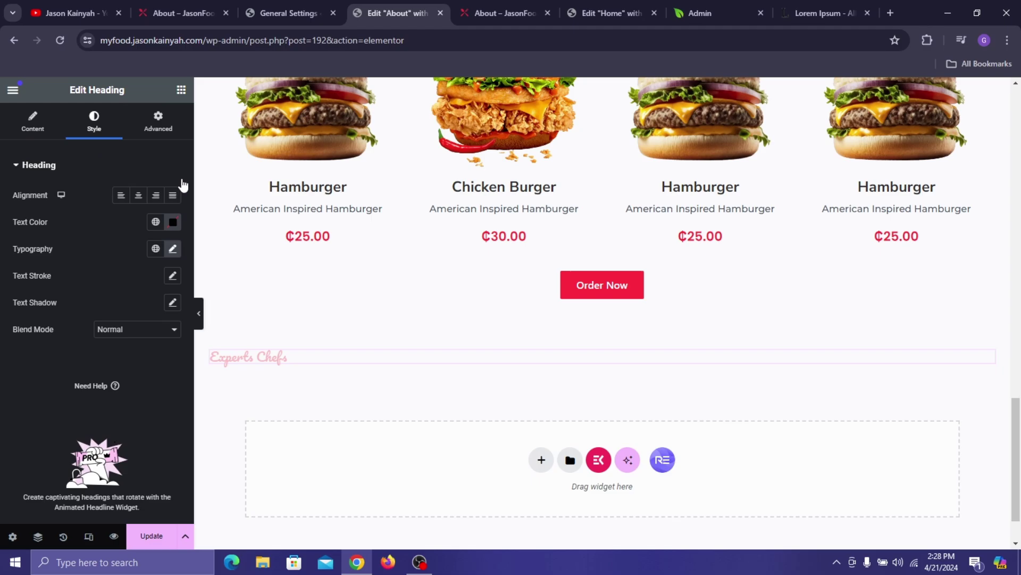
left_click(138, 195)
left_click(173, 249)
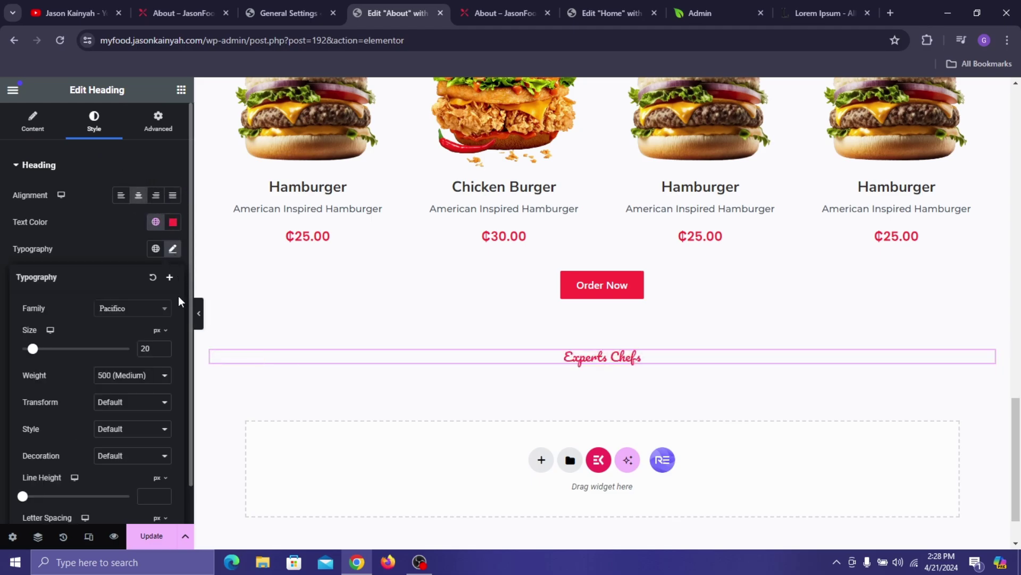
left_click(163, 345)
left_click(163, 346)
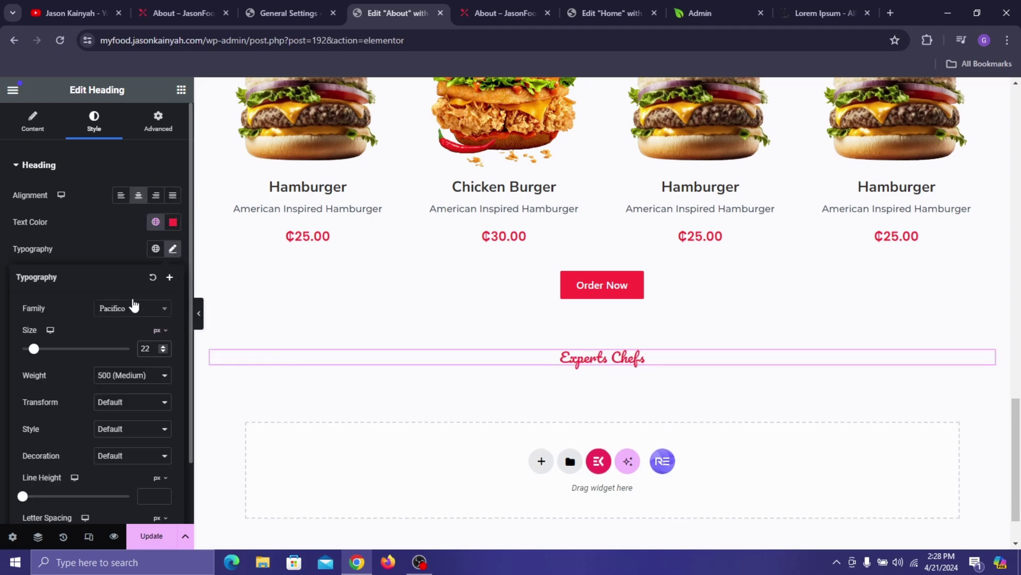
left_click(120, 212)
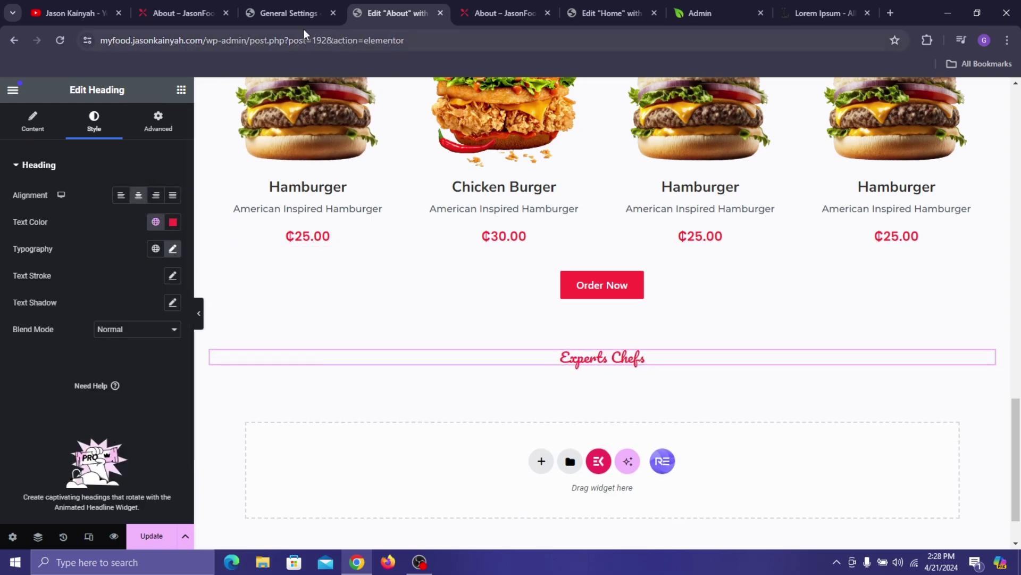
- Copy the 'Discover Art Of Food With Us.' heading, paste it below the subtitle, and centre it
left_click(174, 4)
scroll(436, 175, "down", 2)
left_click(409, 13)
scroll(466, 113, "up", 7)
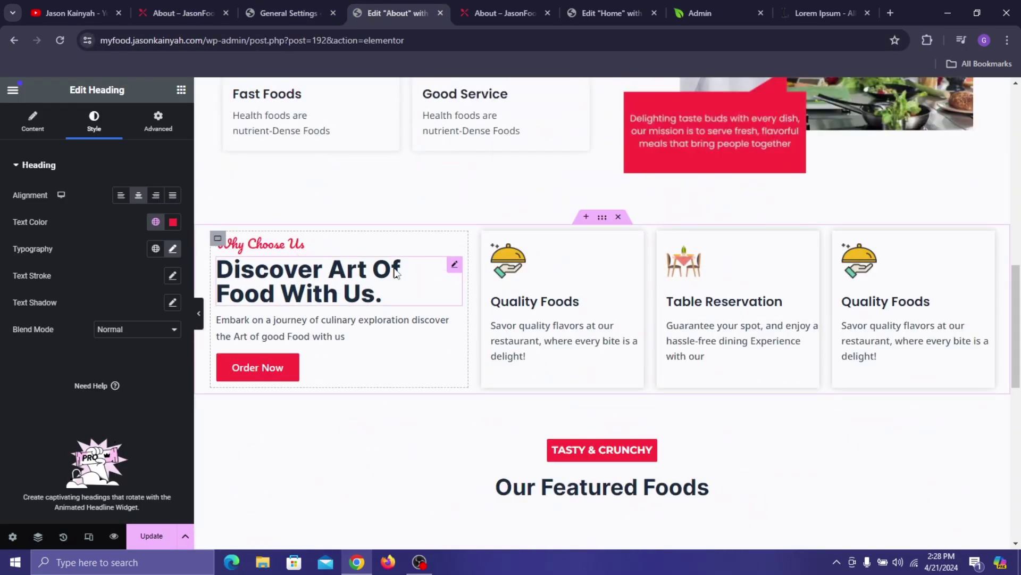
right_click(341, 274)
left_click(381, 314)
scroll(479, 335, "down", 15)
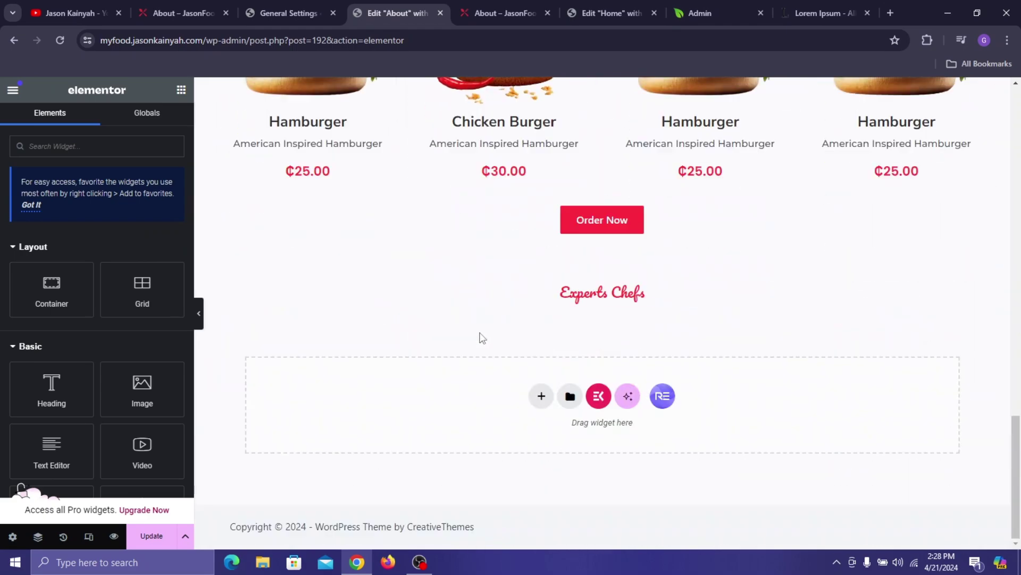
right_click(535, 299)
left_click(572, 335)
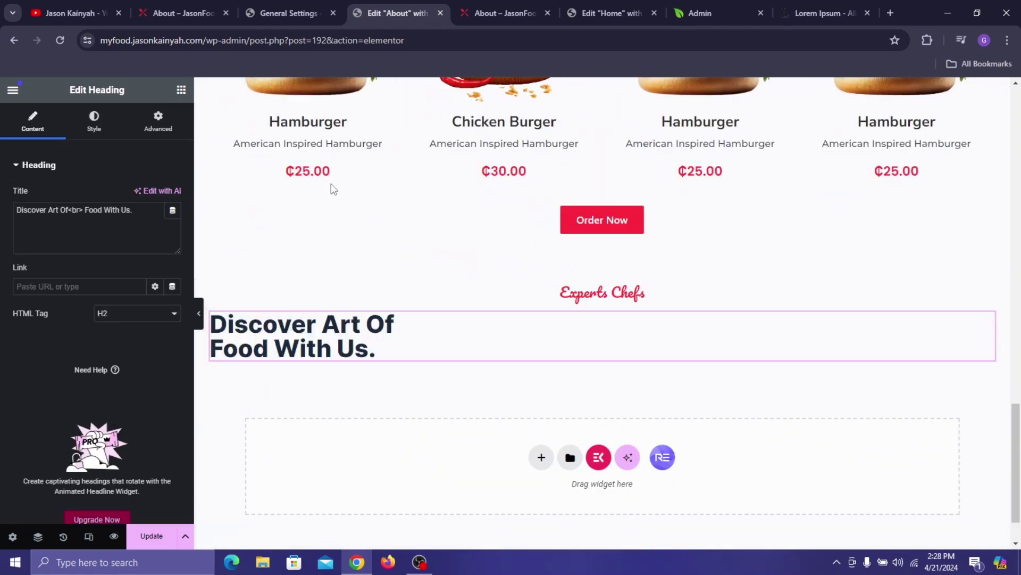
left_click(109, 128)
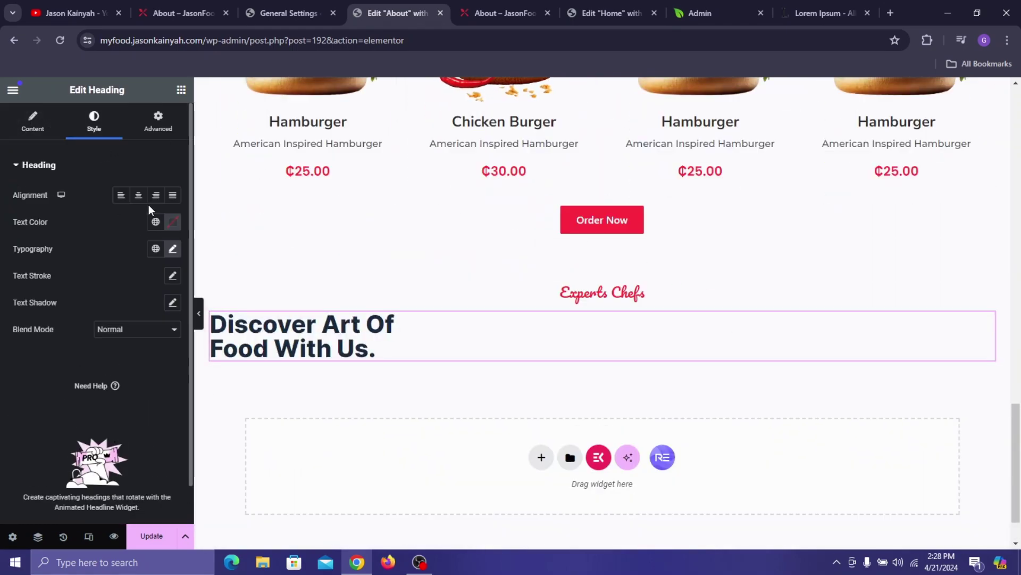
left_click(139, 195)
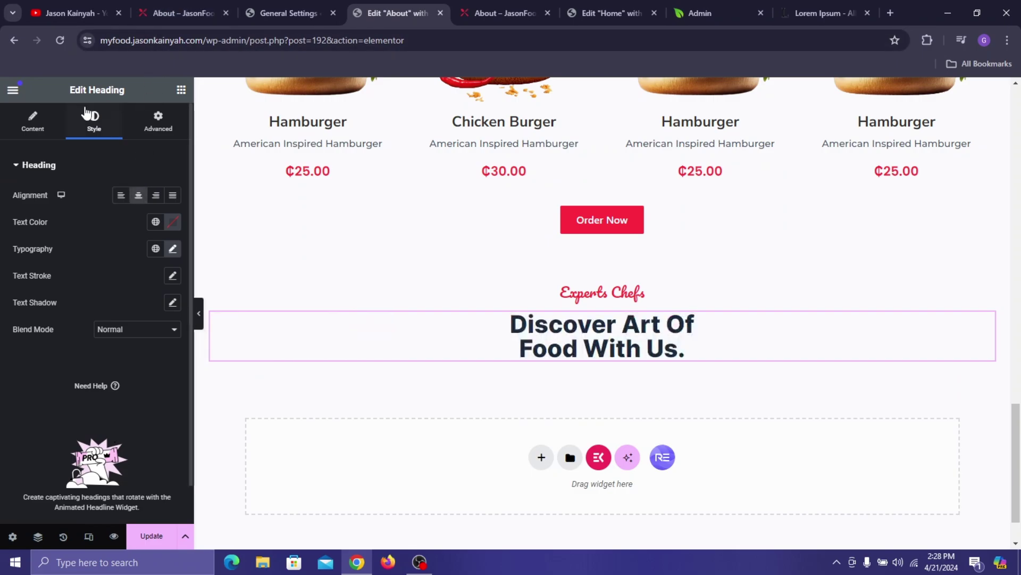
- Retitle the pasted heading 'Meet Our Experts Chefs'
left_click(186, 12)
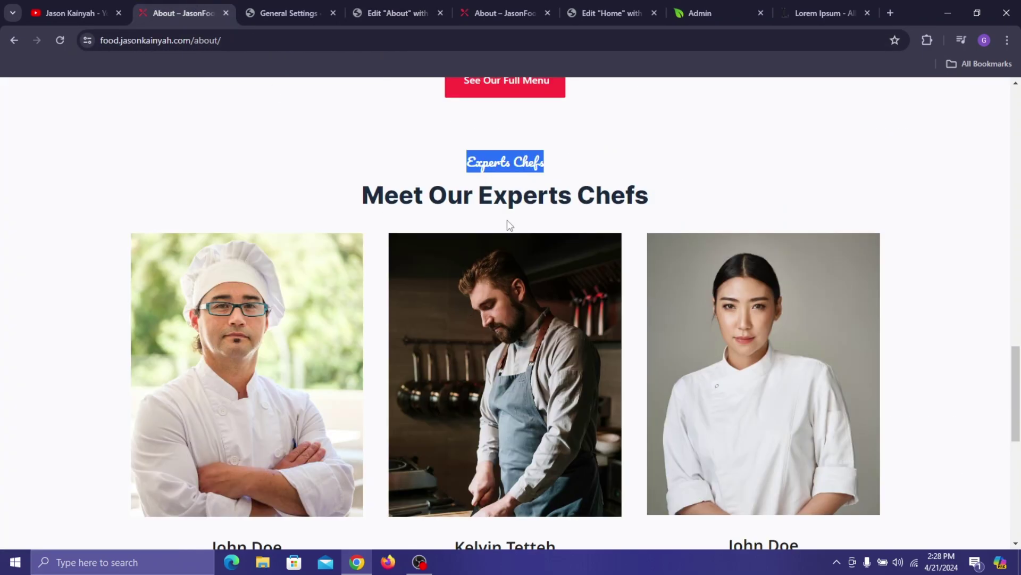
triple_click(512, 200)
key("ctrl+c")
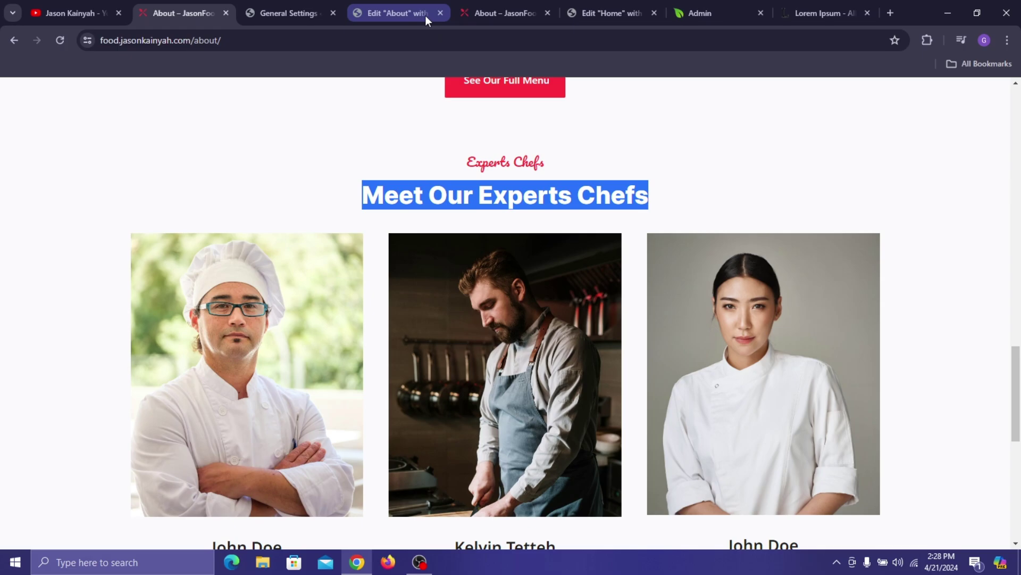
left_click(426, 15)
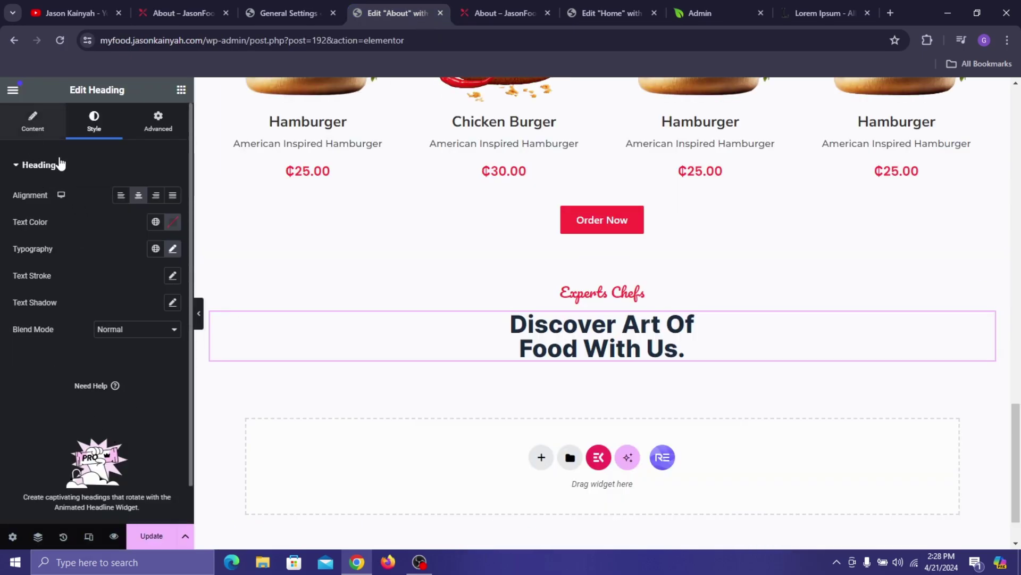
left_click(32, 122)
triple_click(78, 221)
key("ctrl+v")
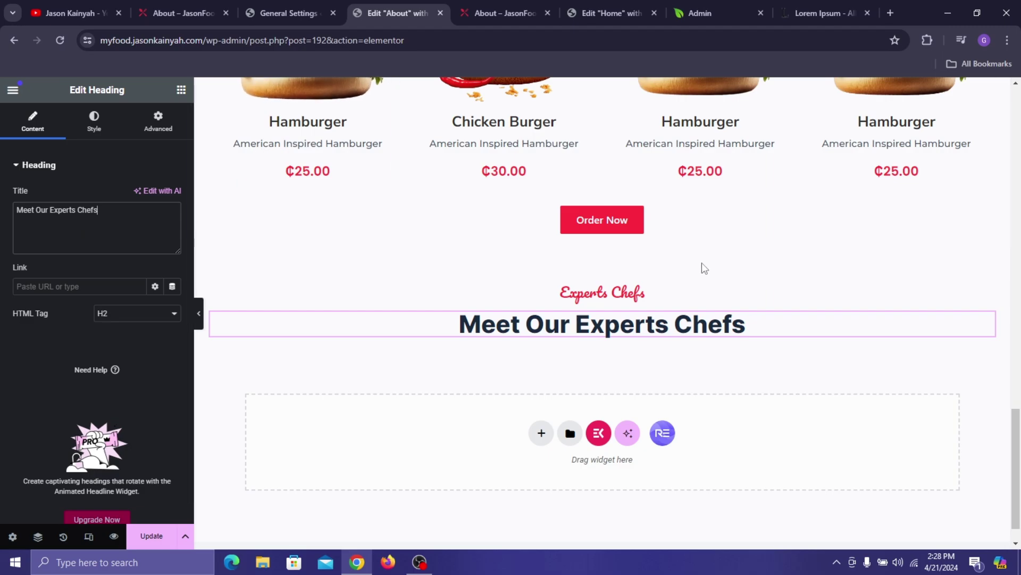
- Add a 1230-wide row container under the Meet Our Experts Chefs heading
left_click(181, 89)
left_click_drag(53, 287, 271, 333)
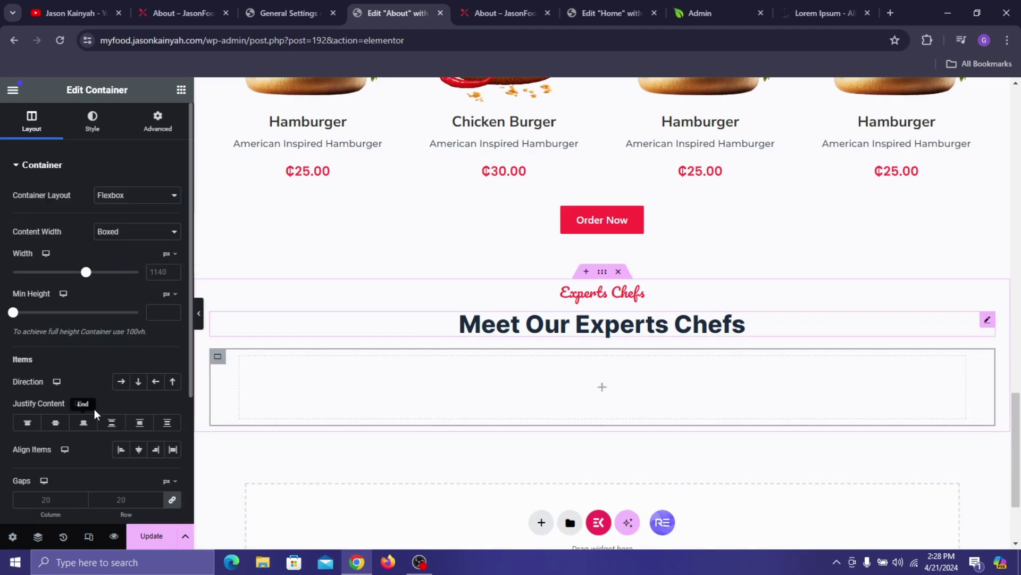
left_click(121, 381)
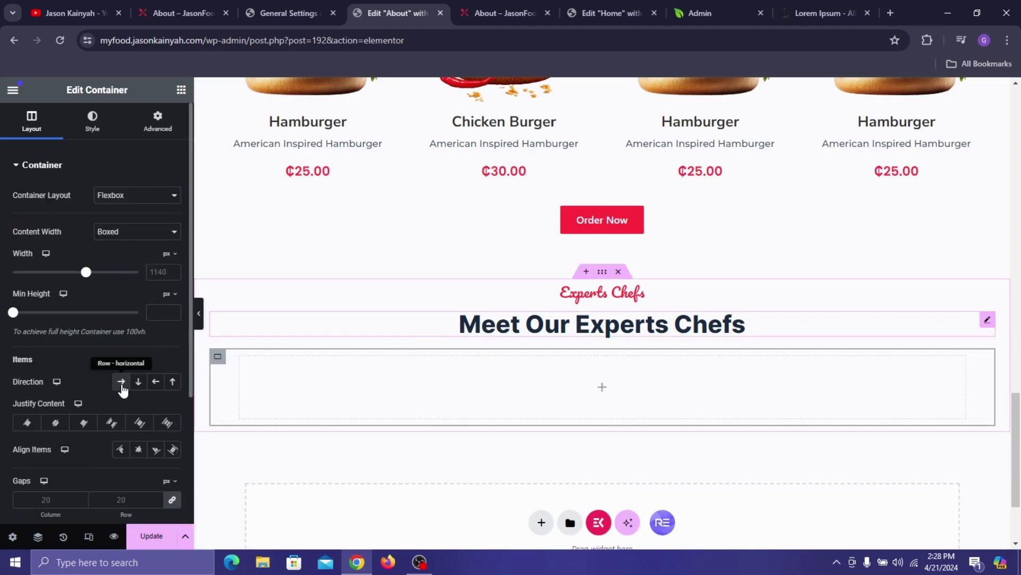
left_click(149, 272)
type("1230")
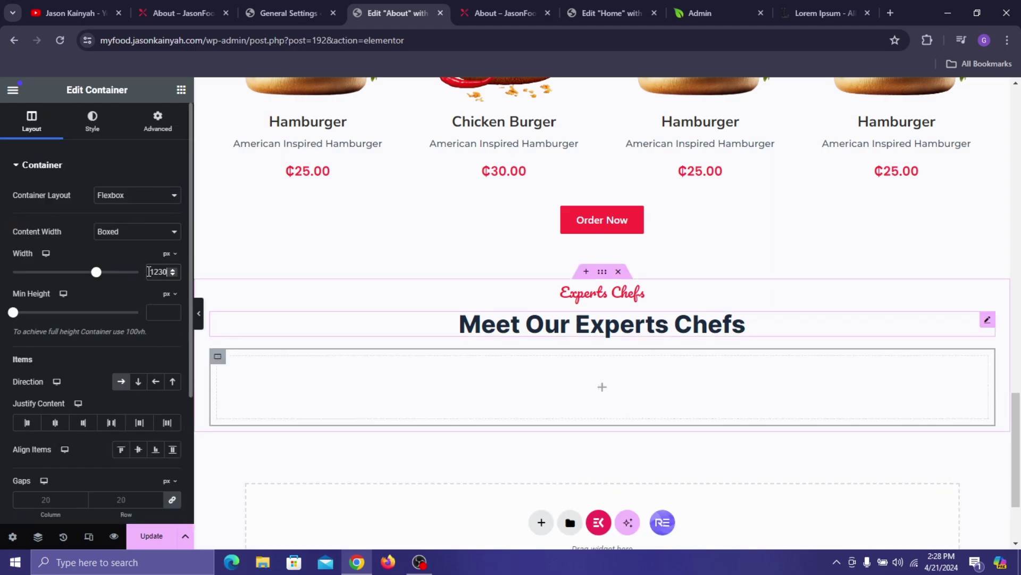
- Place an inner container in the row and duplicate it twice with Ctrl+D into three boxes
left_click(181, 90)
left_click_drag(79, 281, 263, 416)
right_click(222, 361)
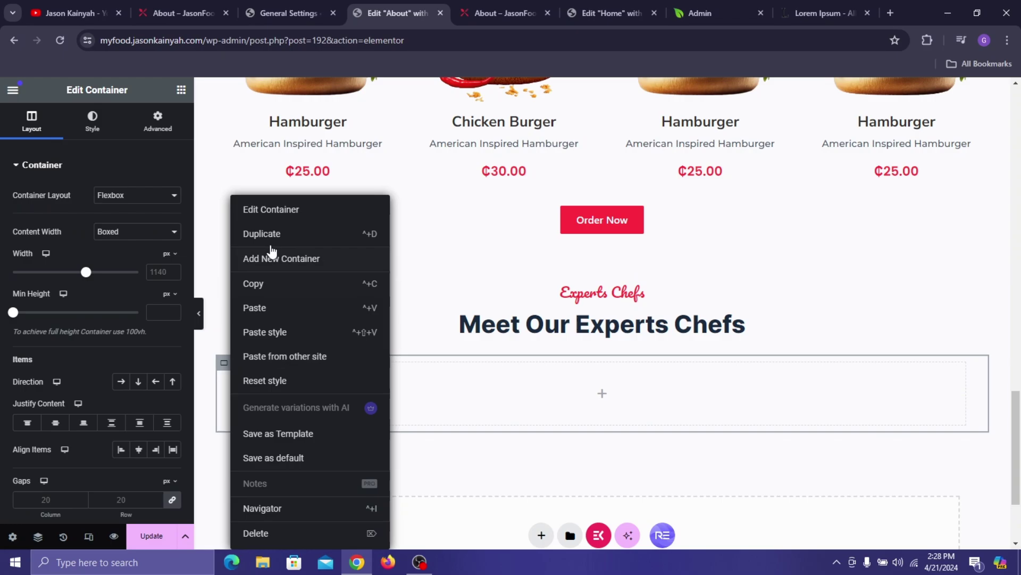
key("ctrl+d")
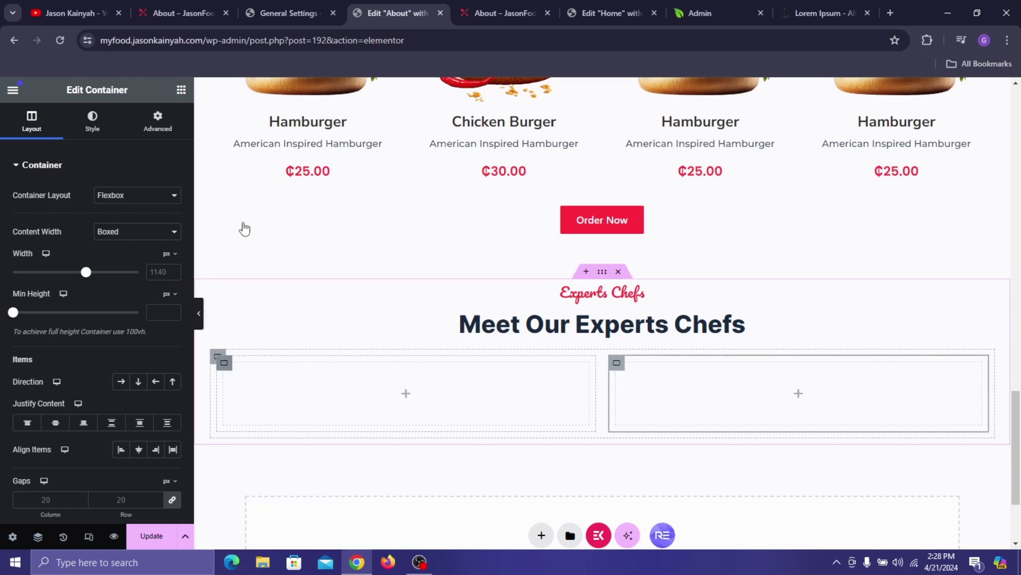
right_click(251, 195)
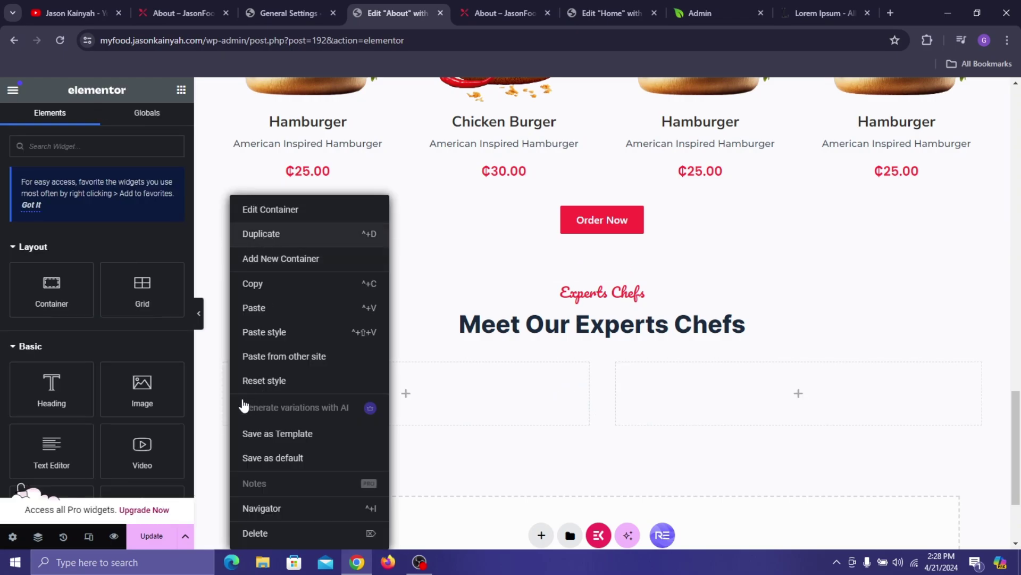
key("ctrl+d")
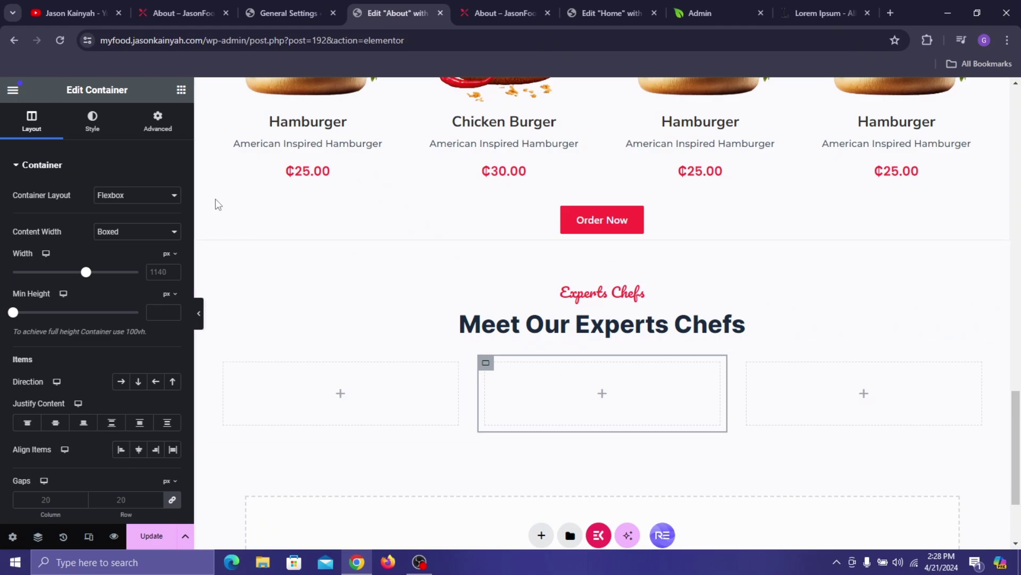
- Add a Team Member widget to the left box using the crossed-arms chef photo
left_click(180, 91)
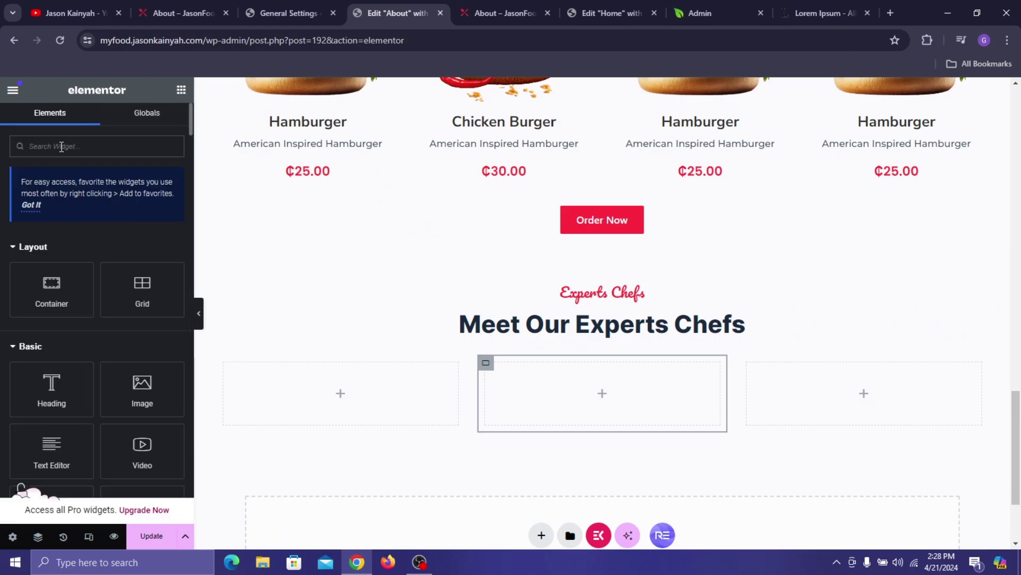
type("team")
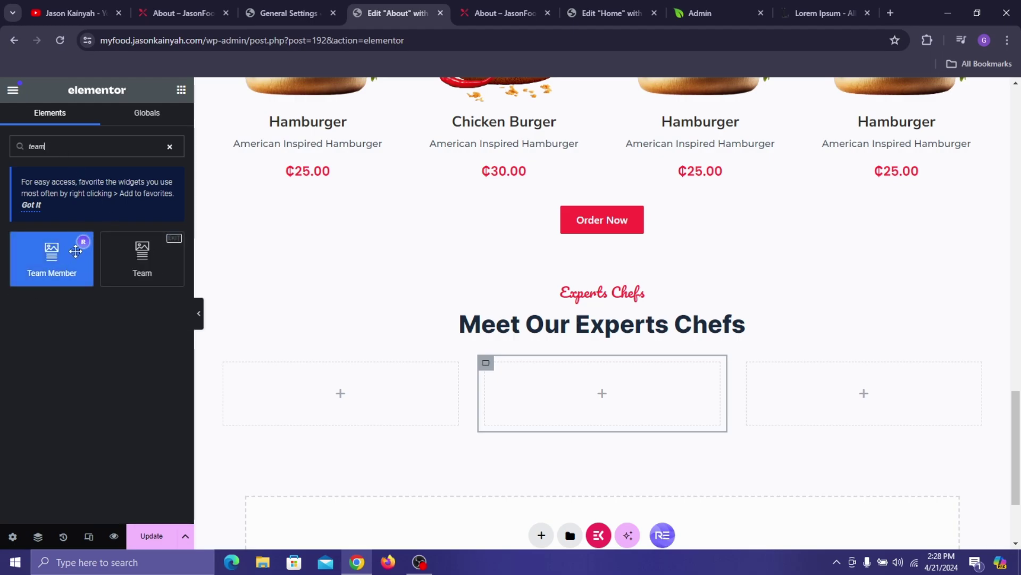
left_click_drag(77, 249, 313, 374)
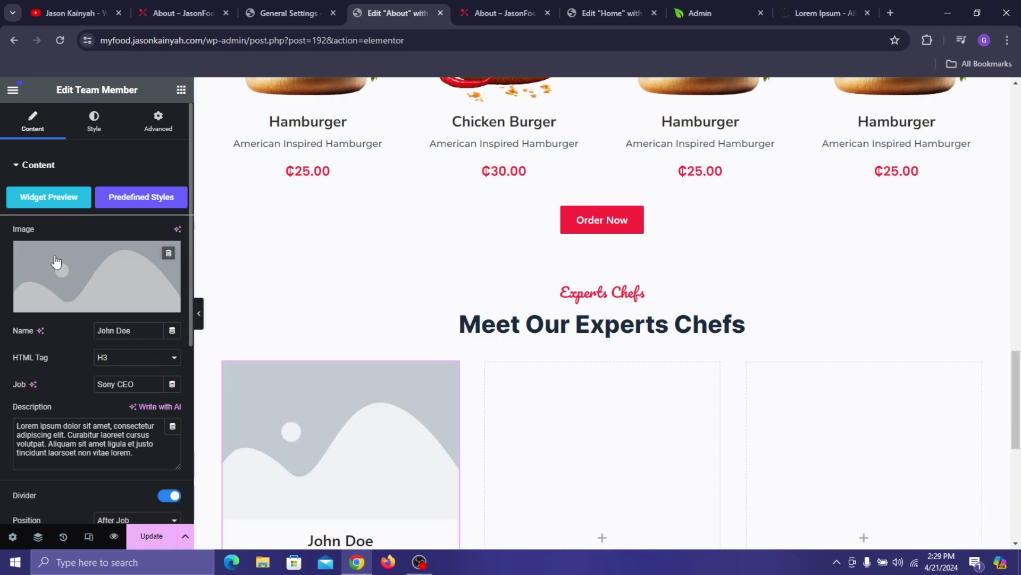
left_click(96, 282)
left_click(198, 12)
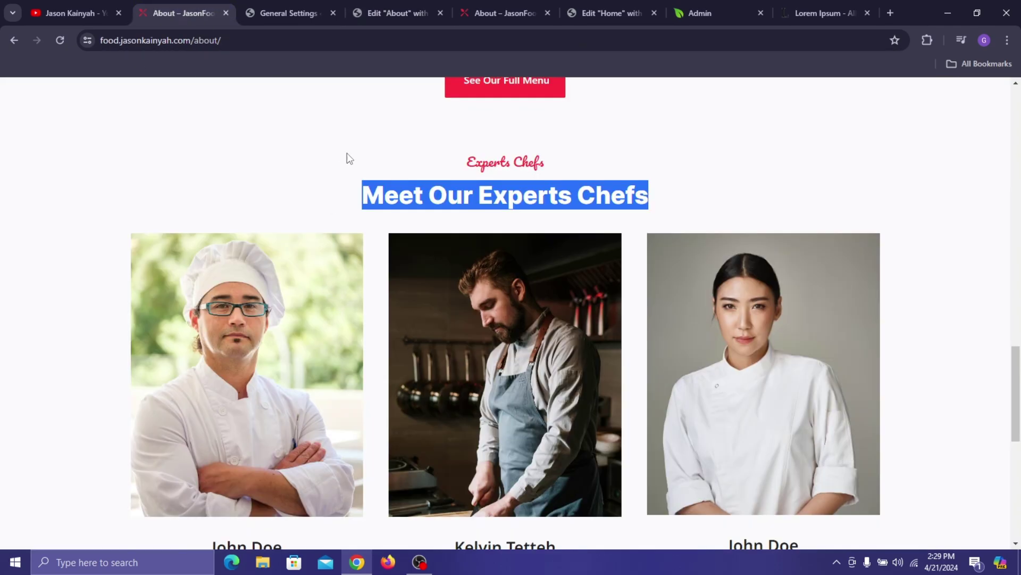
left_click(383, 12)
scroll(483, 300, "down", 7)
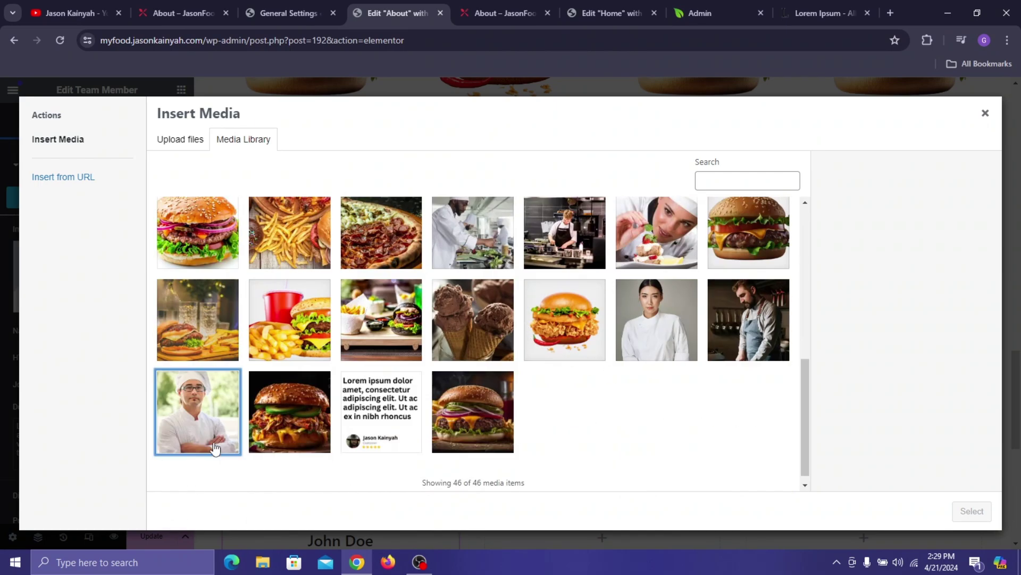
left_click(217, 449)
left_click(971, 512)
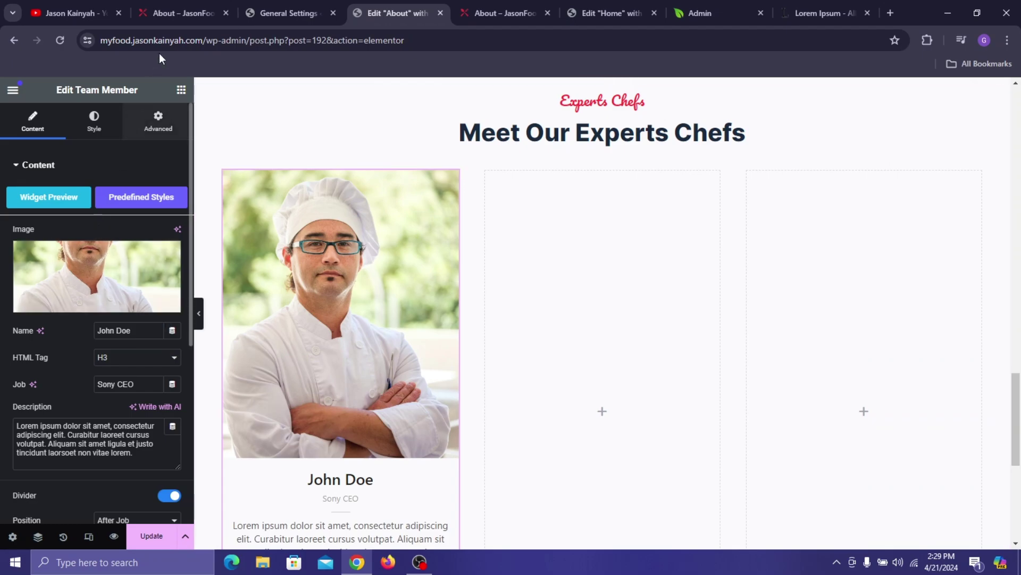
- Replace the placeholder name with the chef's name and the job title with Head Chef
left_click(186, 9)
scroll(229, 139, "down", 2)
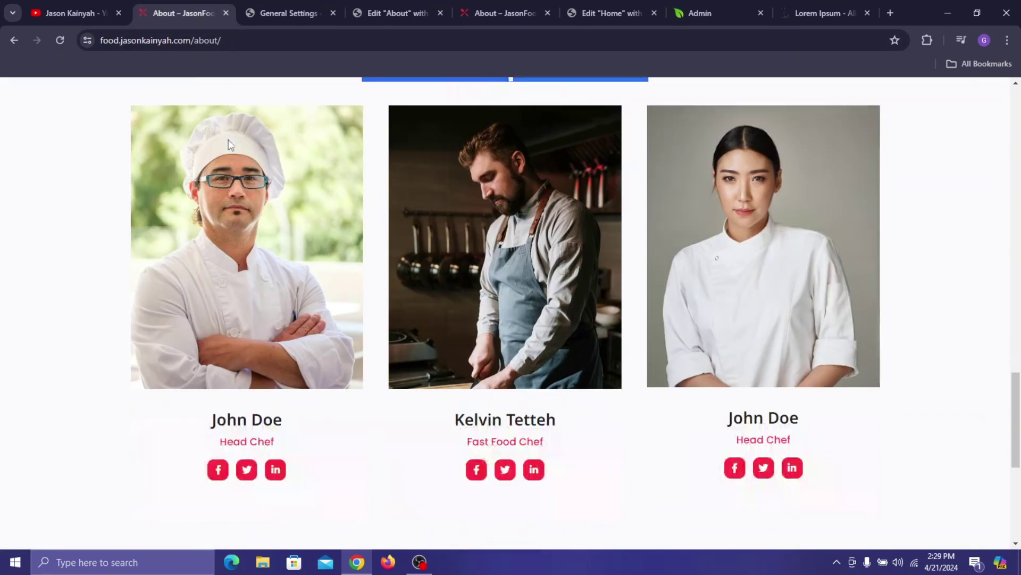
left_click(377, 9)
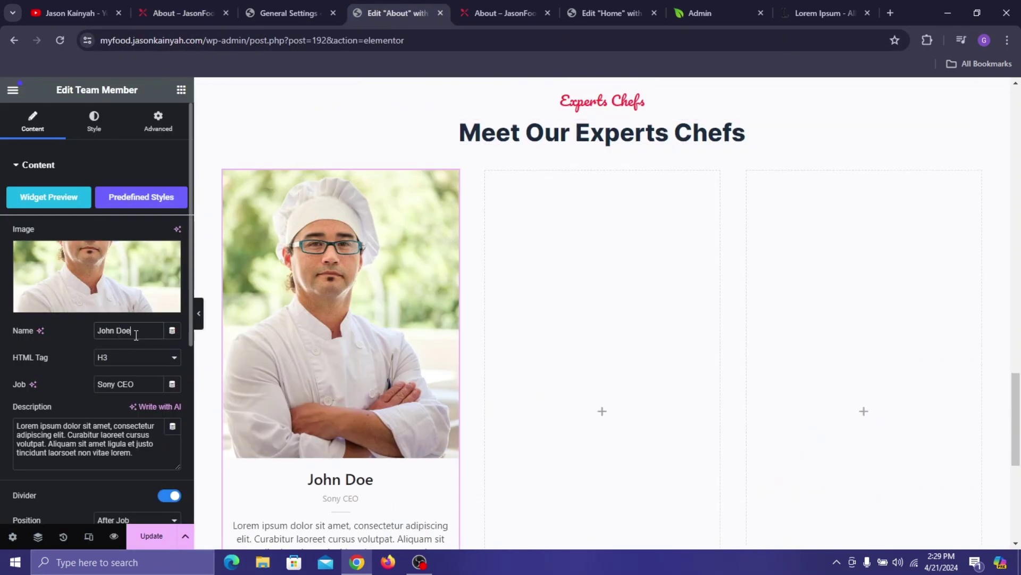
key("ctrl+a")
type("Jaso")
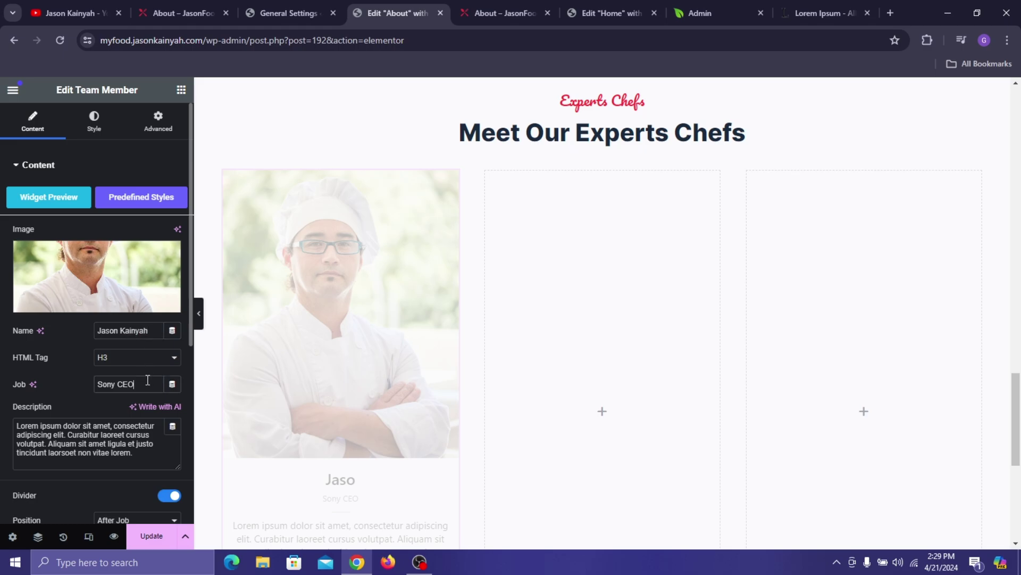
key("ctrl+a")
type("H")
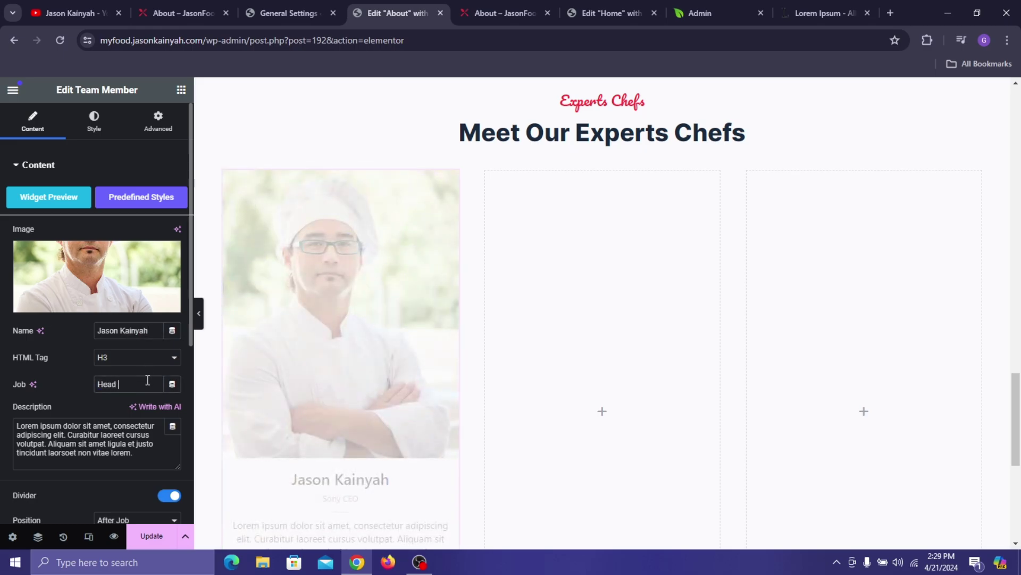
left_click(158, 3)
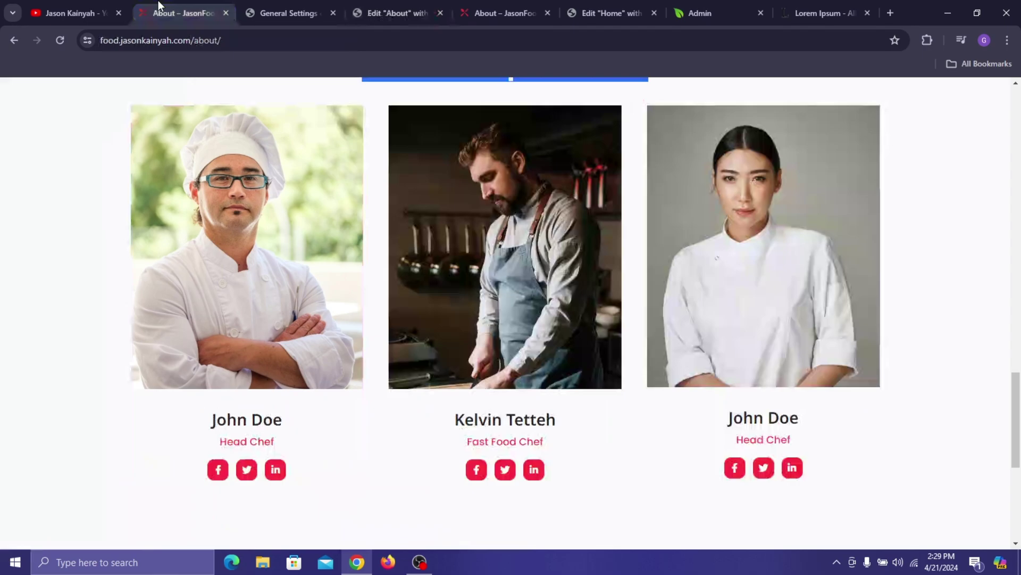
left_click(379, 1)
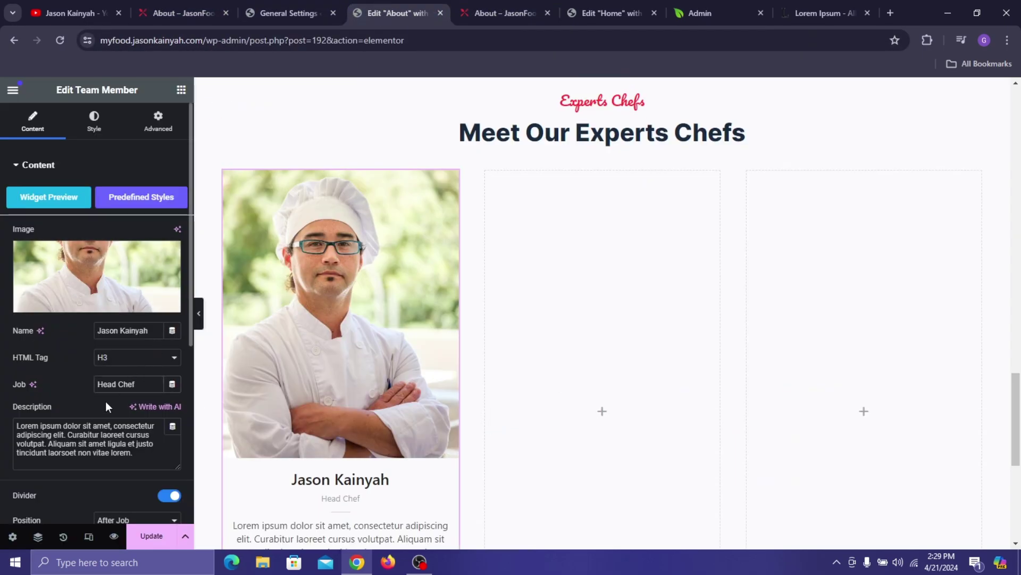
- Clear the card's description, turn off its divider, and review the button and social icon settings
key("ctrl+a")
key("BackSpace")
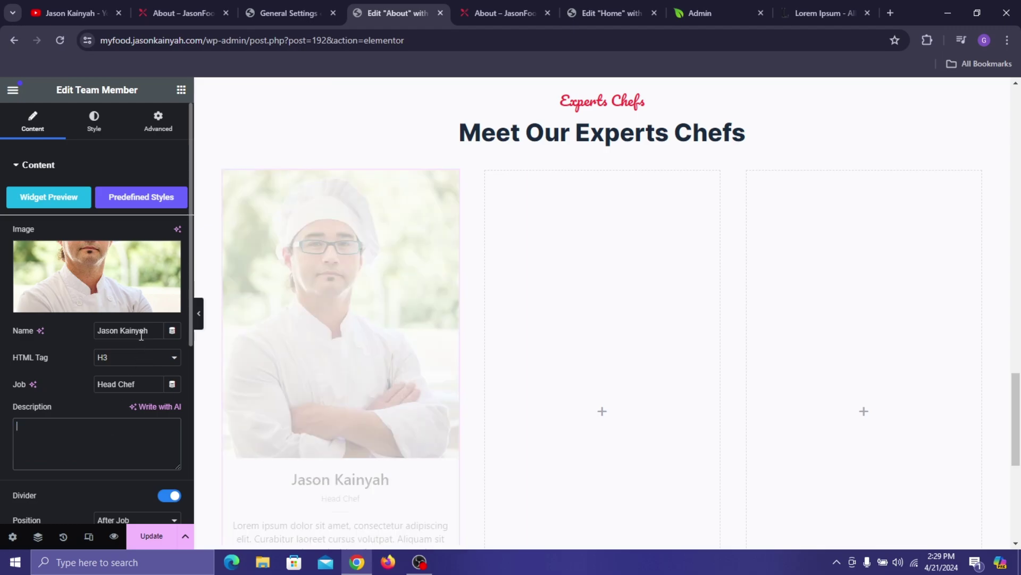
scroll(85, 407, "down", 3)
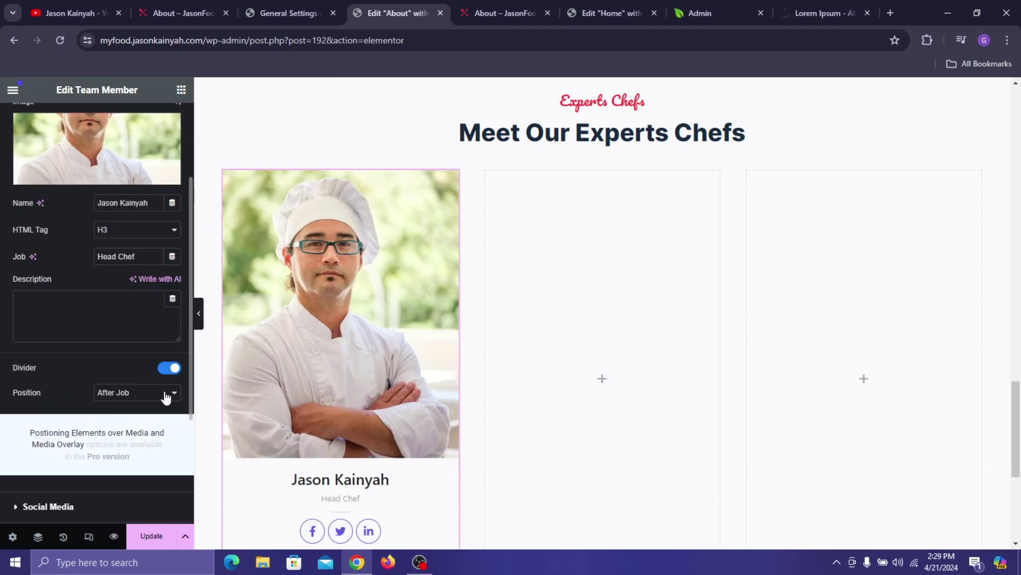
left_click(167, 369)
scroll(78, 430, "down", 3)
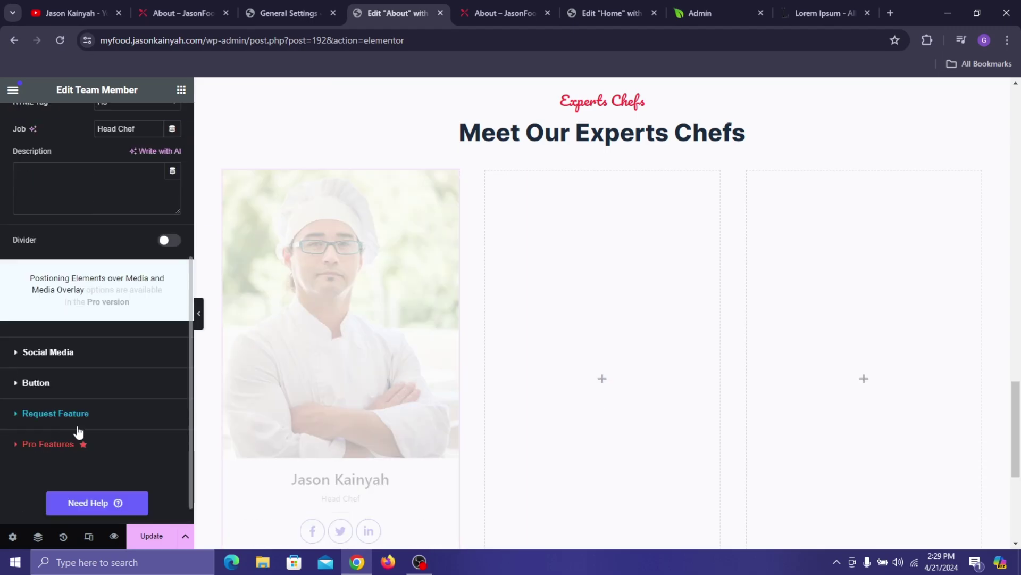
left_click(92, 386)
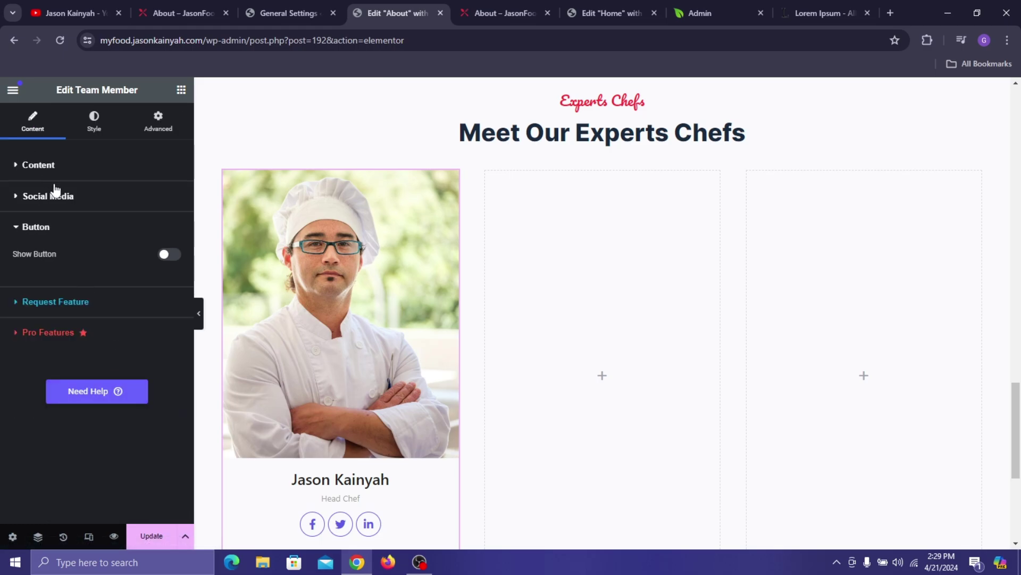
left_click(67, 200)
scroll(291, 269, "down", 3)
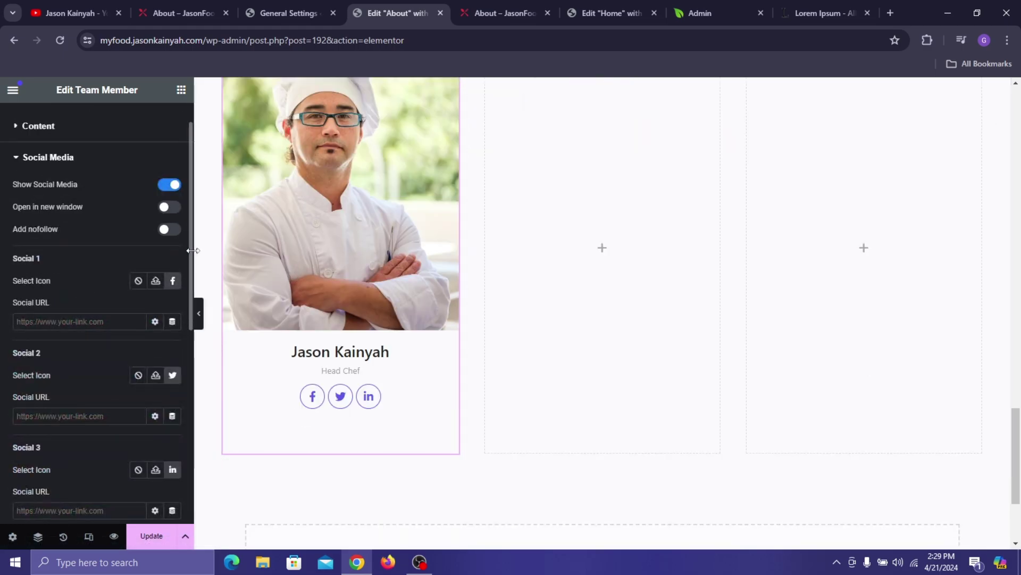
left_click(199, 7)
left_click(386, 4)
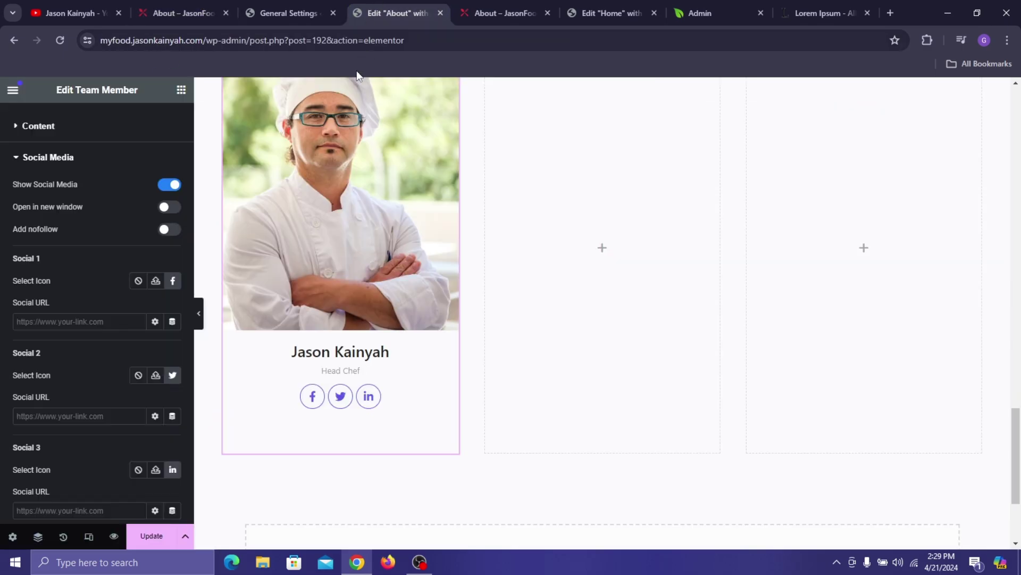
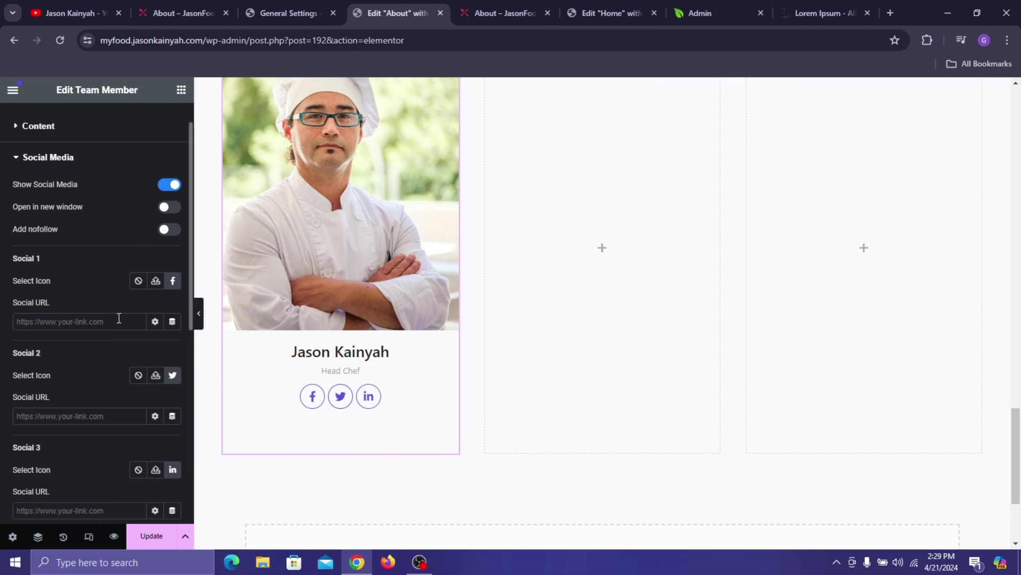
- Browse the icon library for the first social link and close it without changes
left_click(85, 416)
scroll(75, 405, "down", 3)
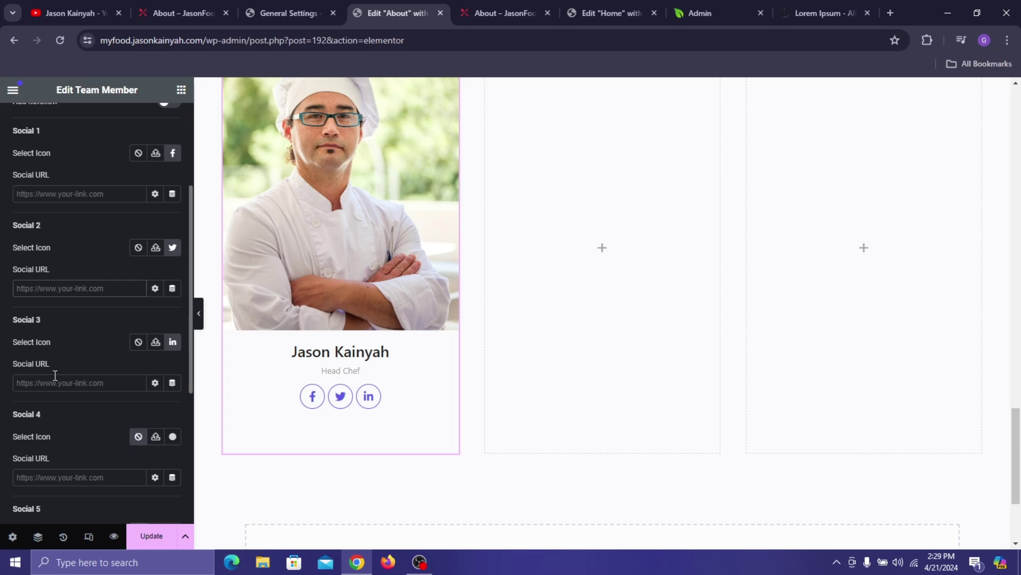
scroll(80, 433, "down", 3)
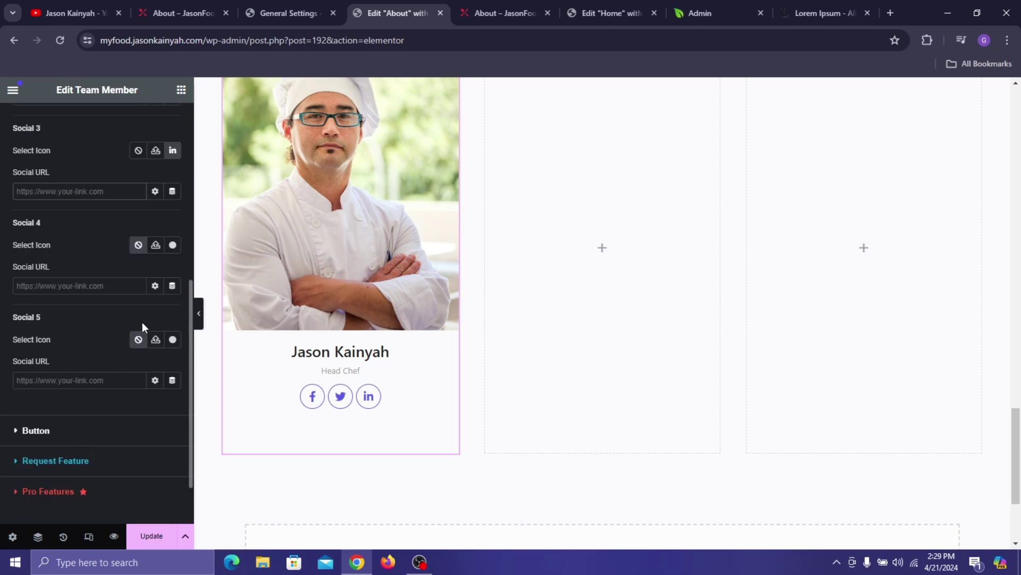
scroll(142, 325, "up", 7)
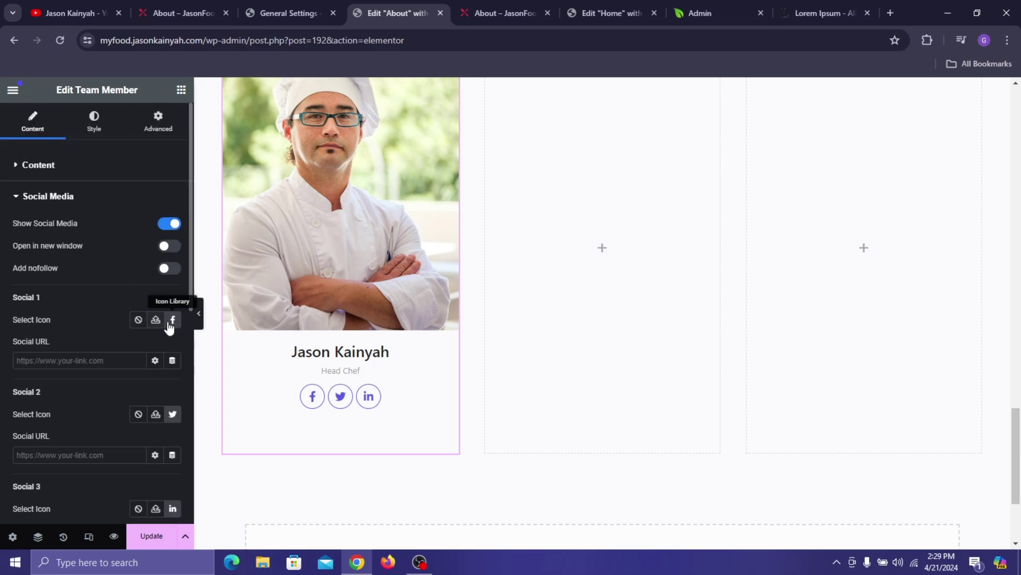
left_click(173, 319)
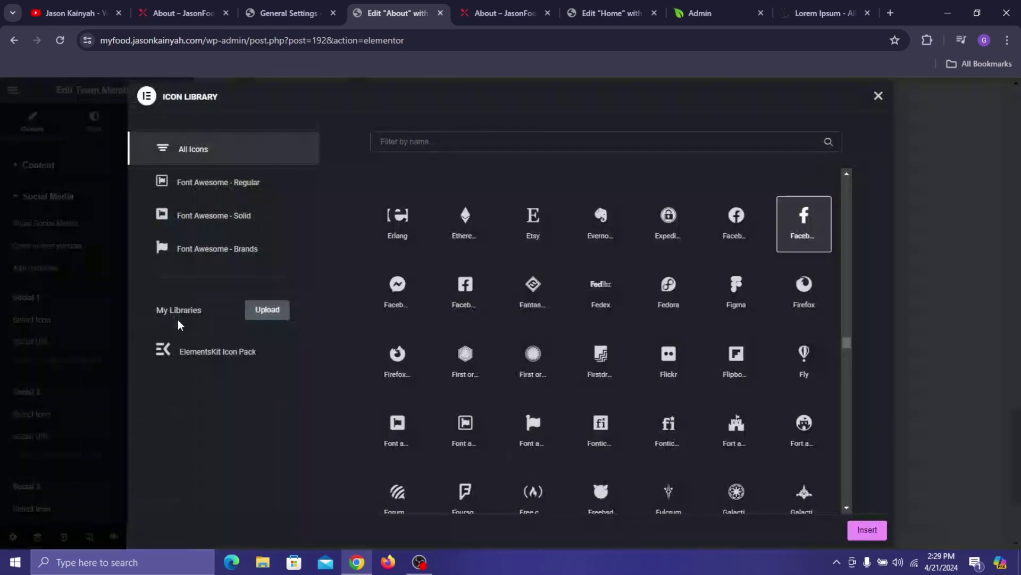
left_click(878, 96)
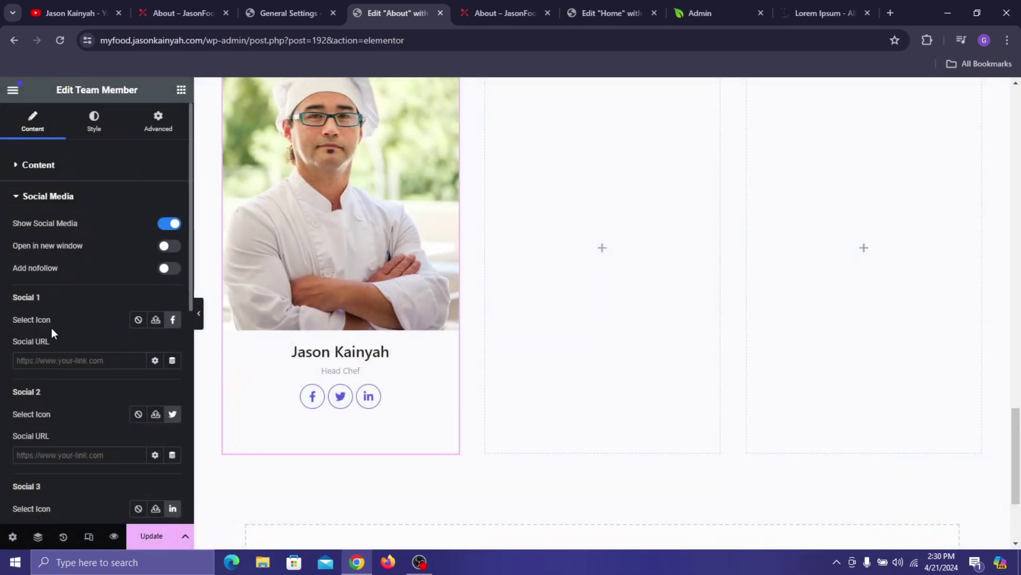
- Enter 369 as the chefs section container's Min Height, then reselect the chef card
left_click(104, 137)
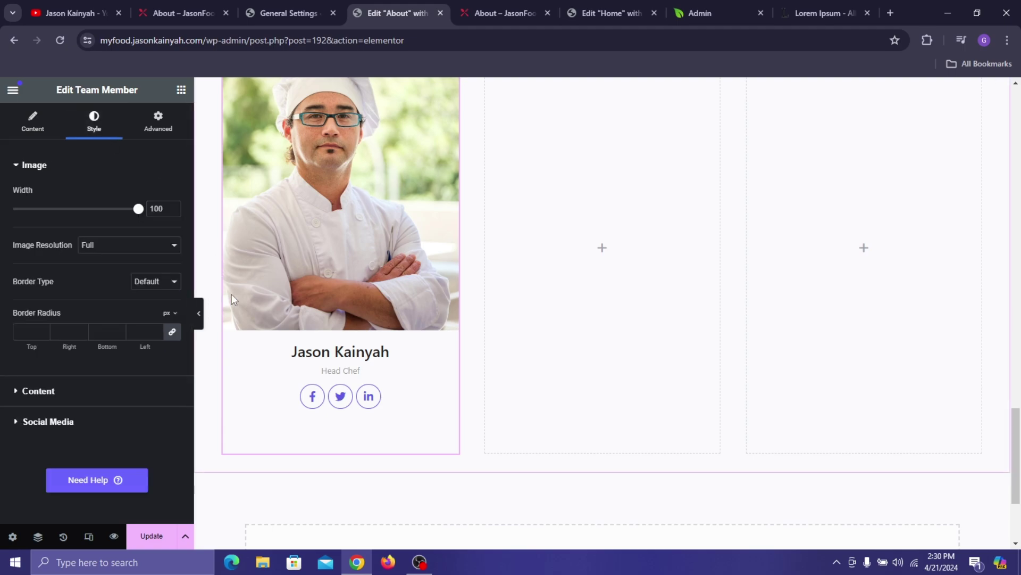
scroll(303, 263, "up", 4)
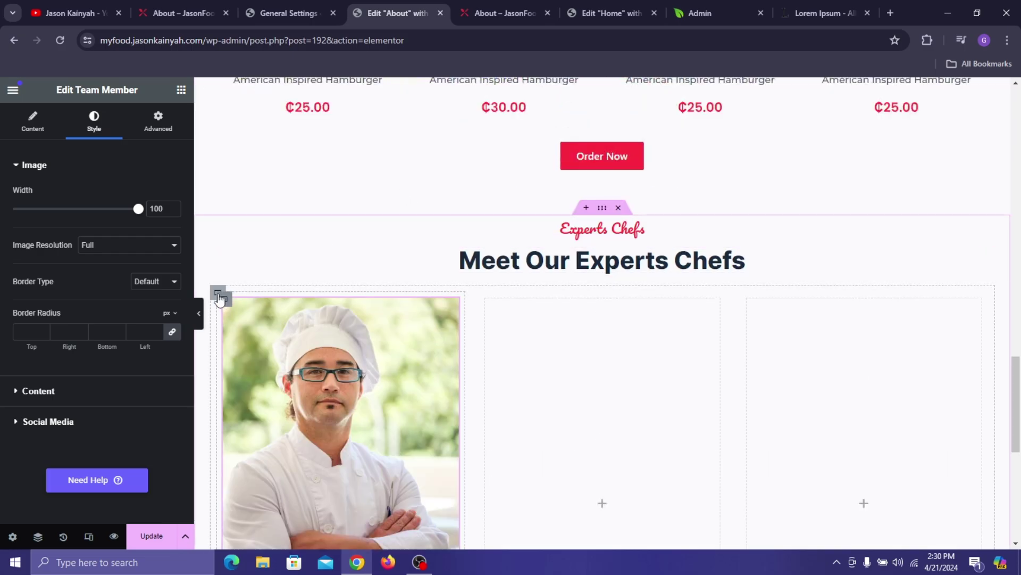
left_click(216, 293)
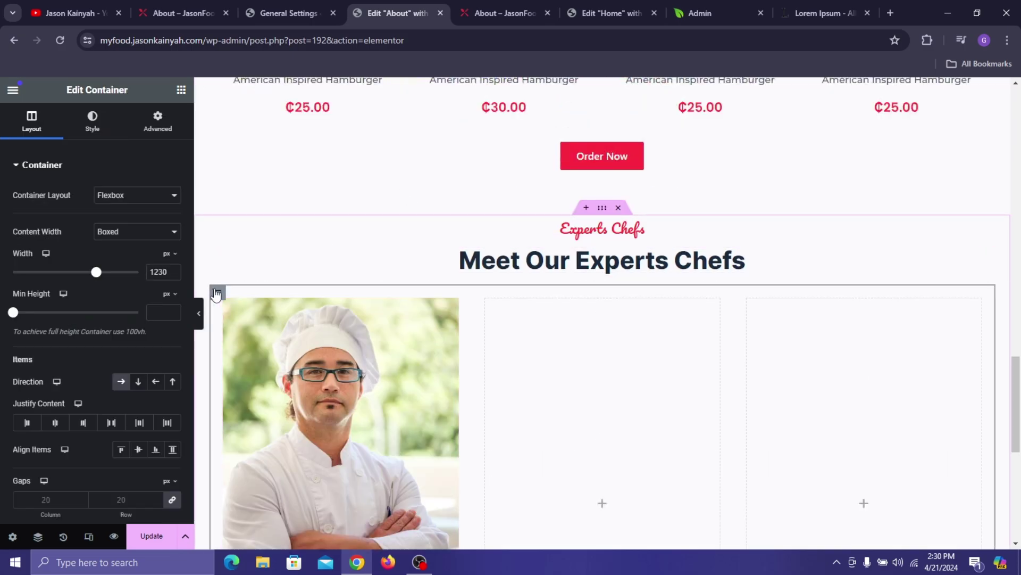
left_click(160, 307)
type("369")
scroll(355, 343, "down", 3)
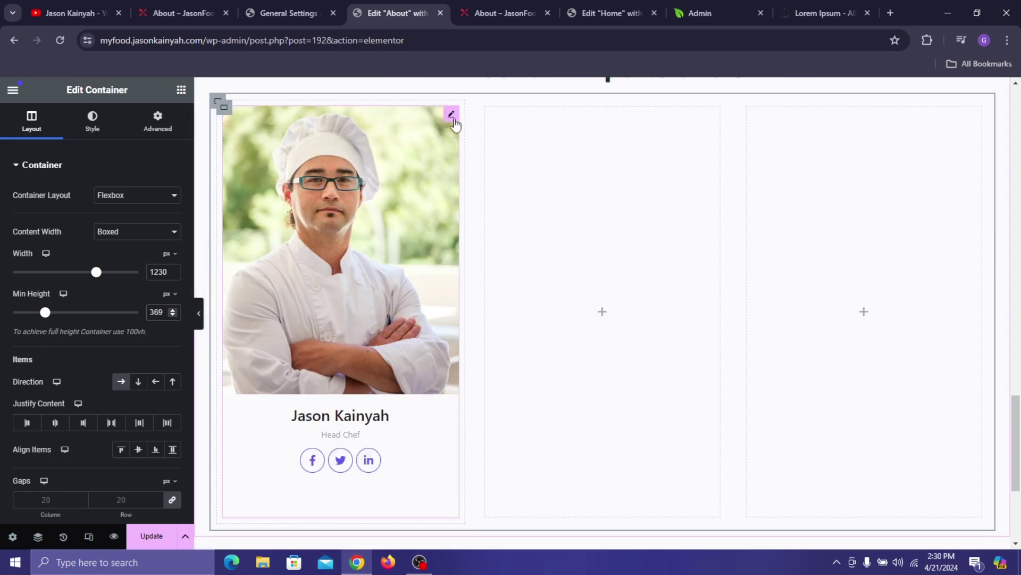
left_click(389, 181)
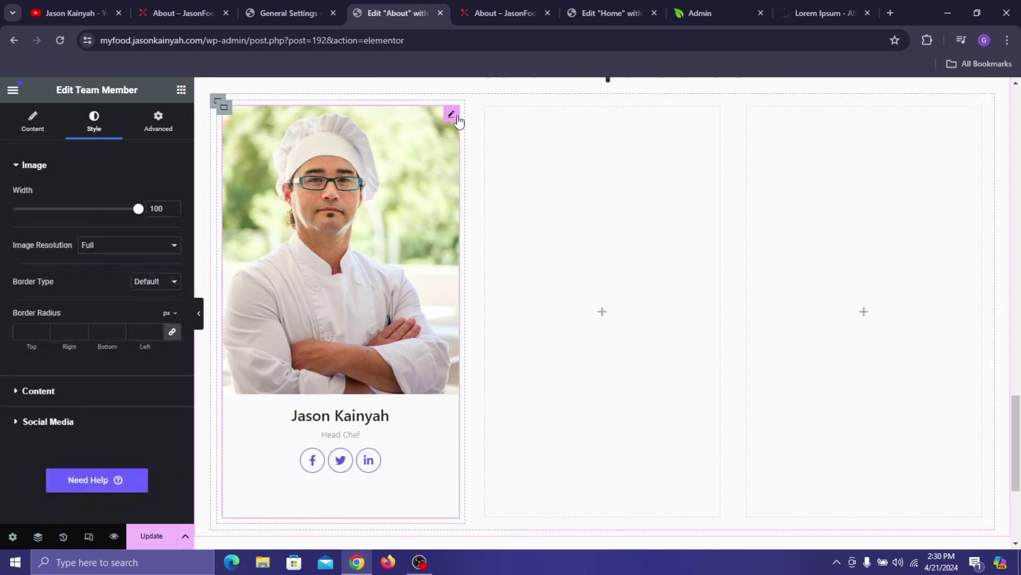
- Style the chef's name in Noto Sans at weight 600 (Semi Bold)
left_click(72, 394)
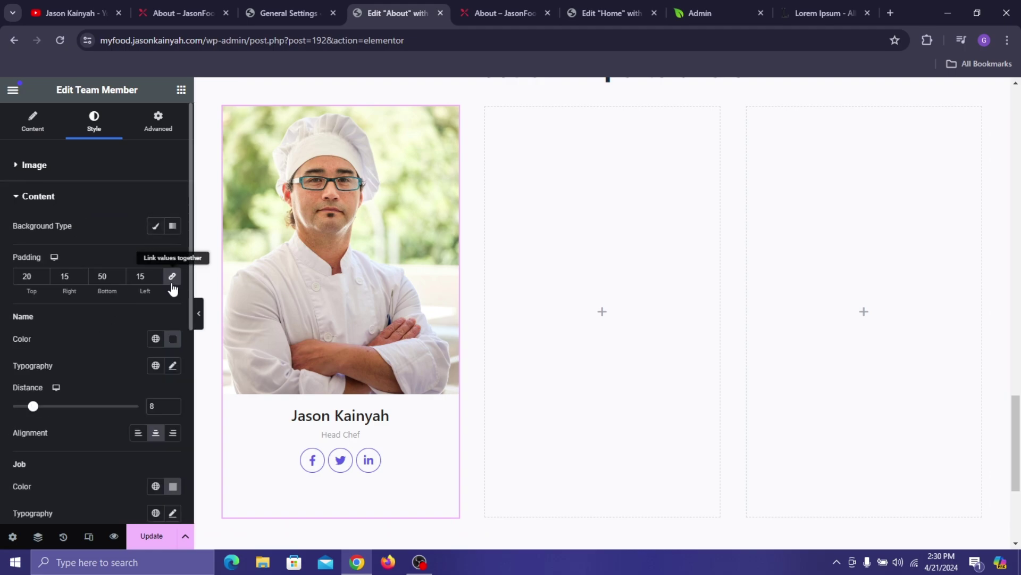
left_click(173, 367)
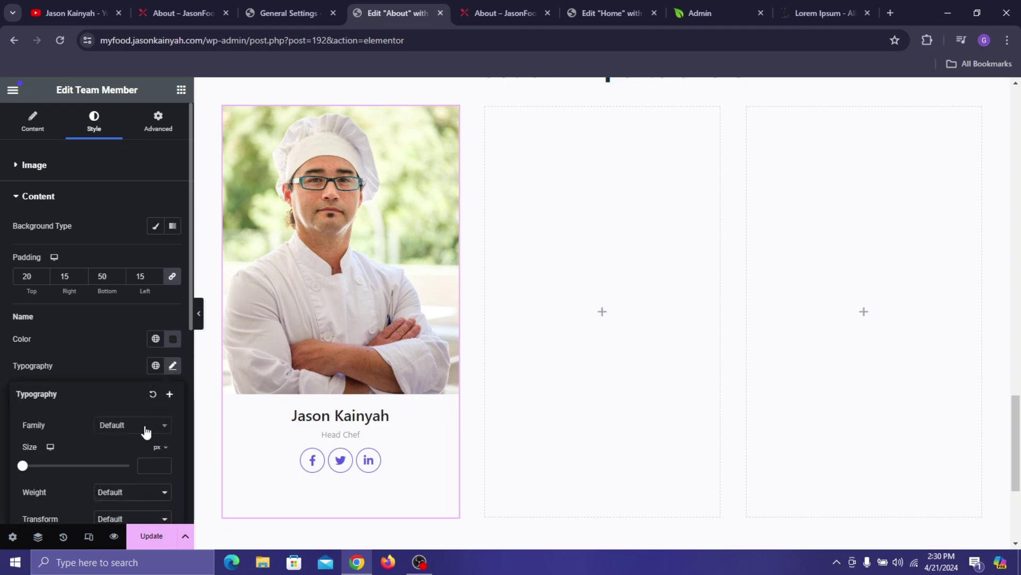
left_click(138, 428)
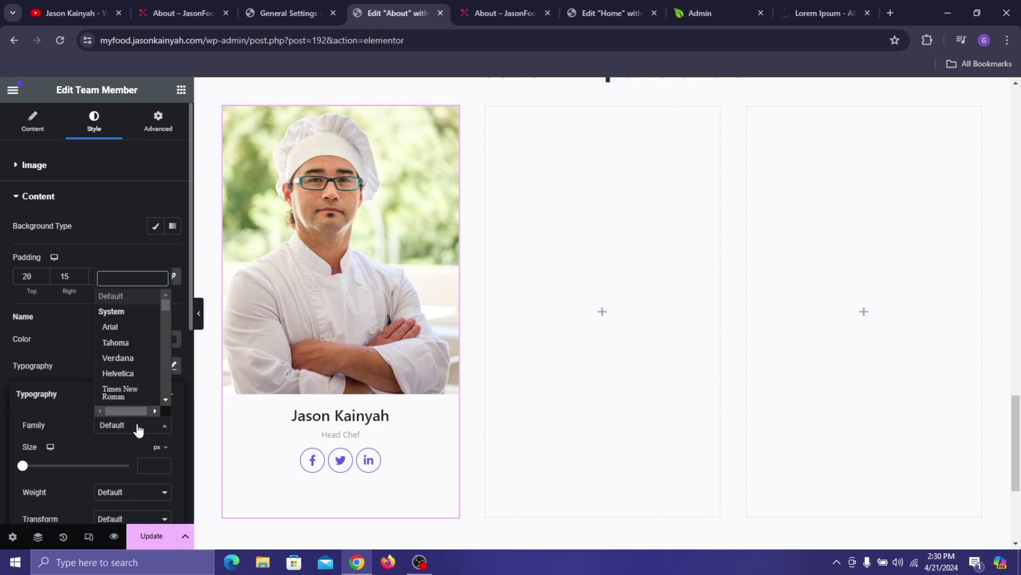
type("noto")
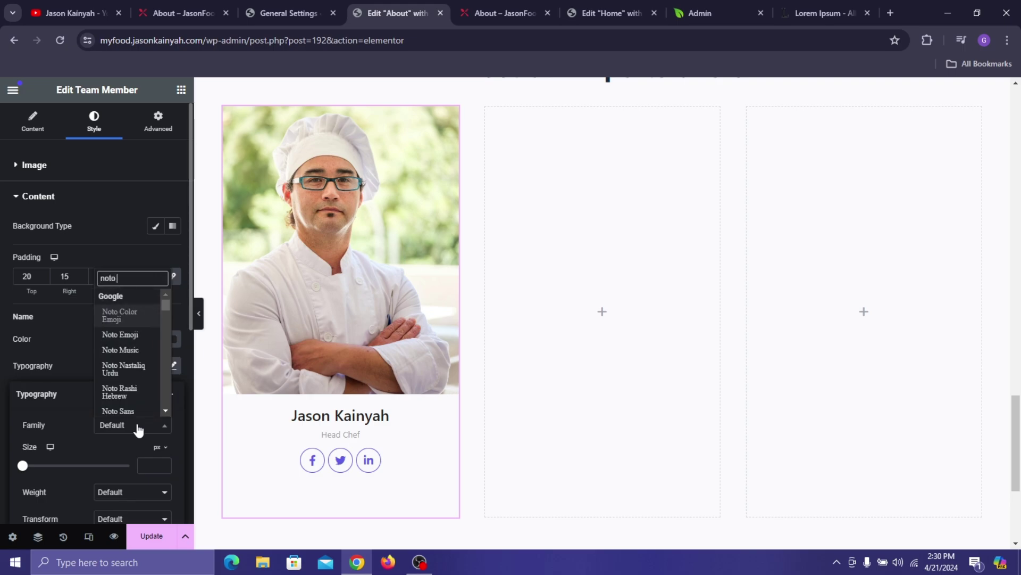
type(" sans")
key("Return")
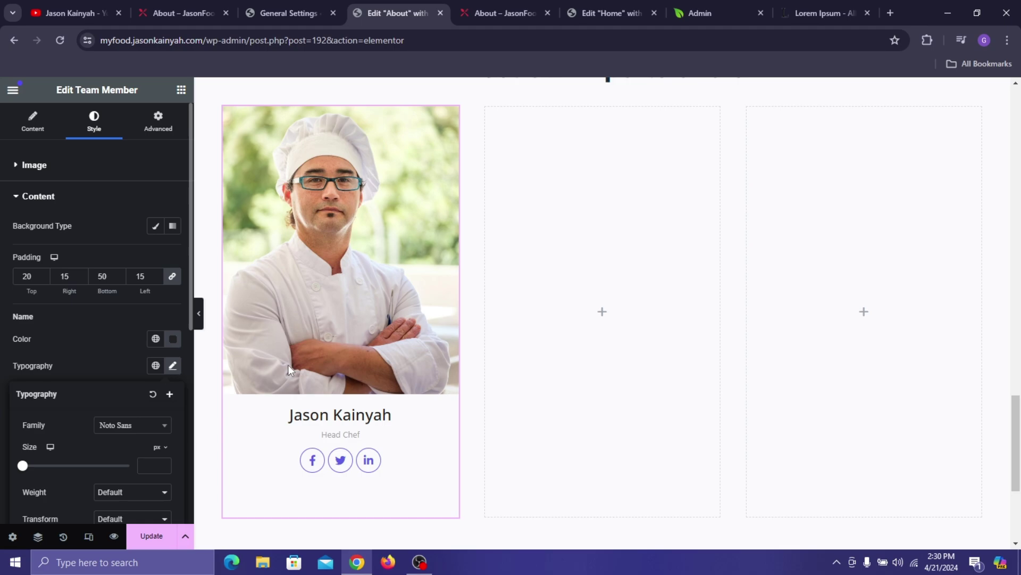
left_click(107, 350)
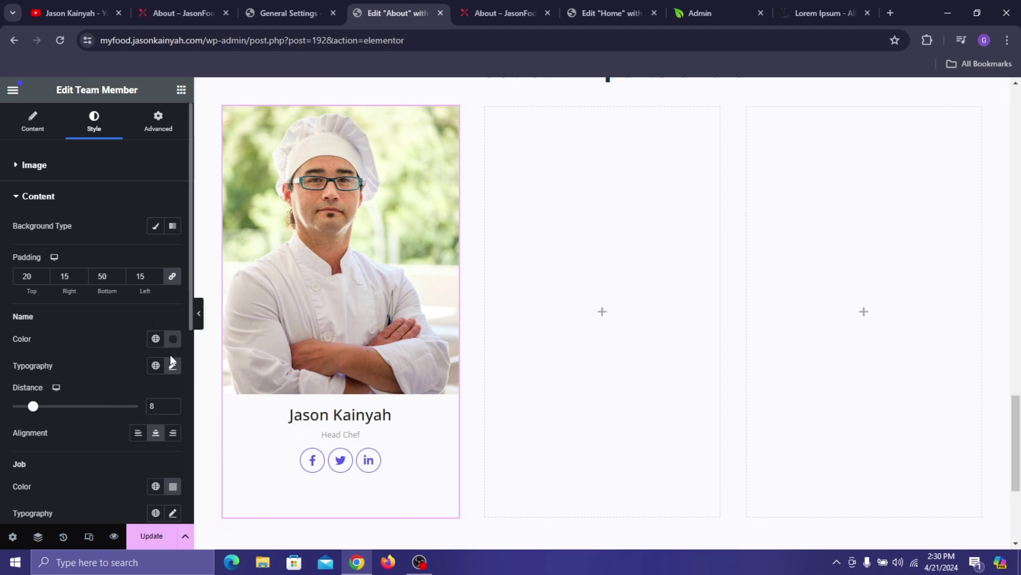
left_click(172, 366)
scroll(135, 422, "down", 3)
left_click(152, 364)
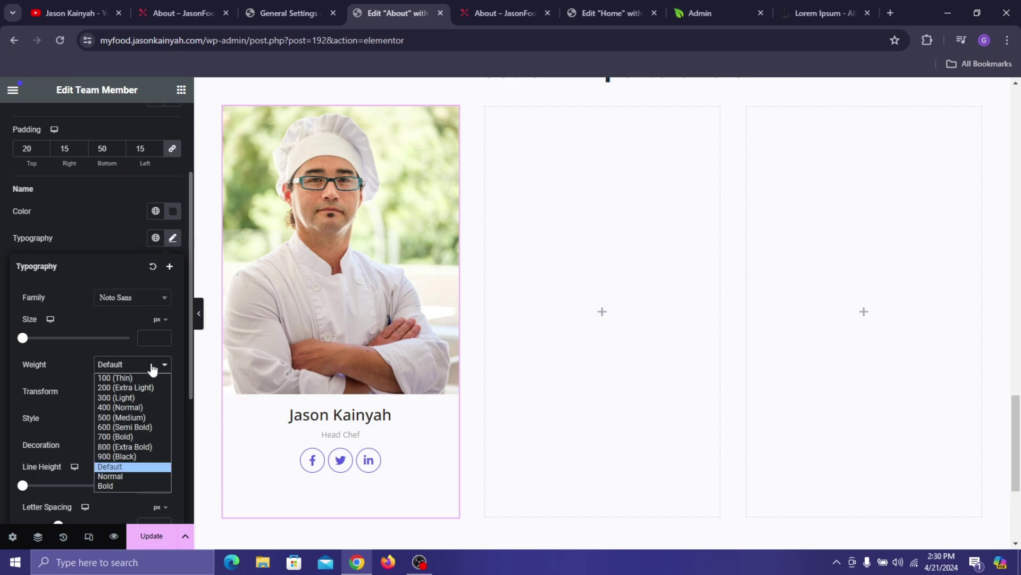
left_click(120, 418)
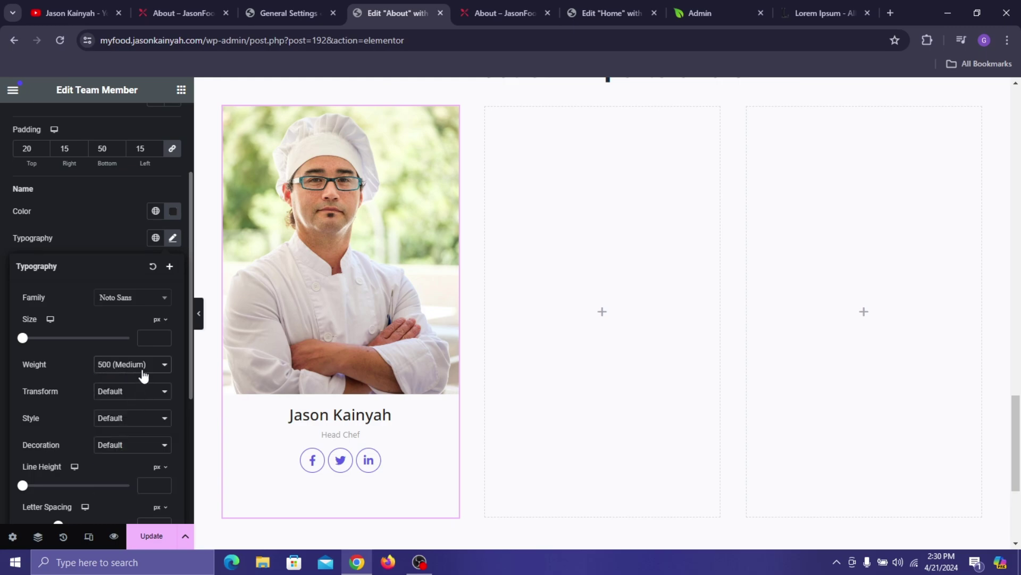
left_click(143, 365)
left_click(133, 427)
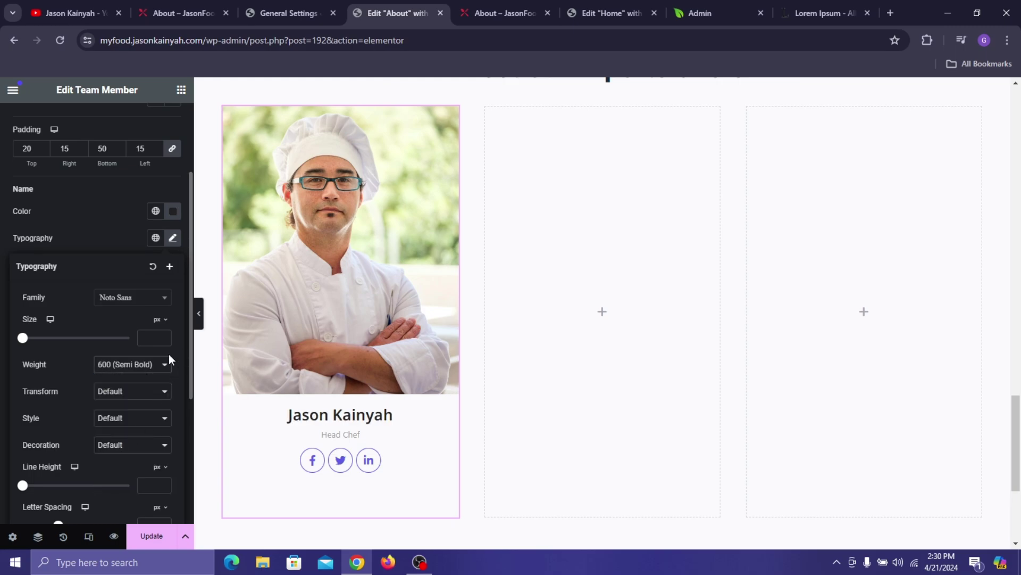
left_click(113, 238)
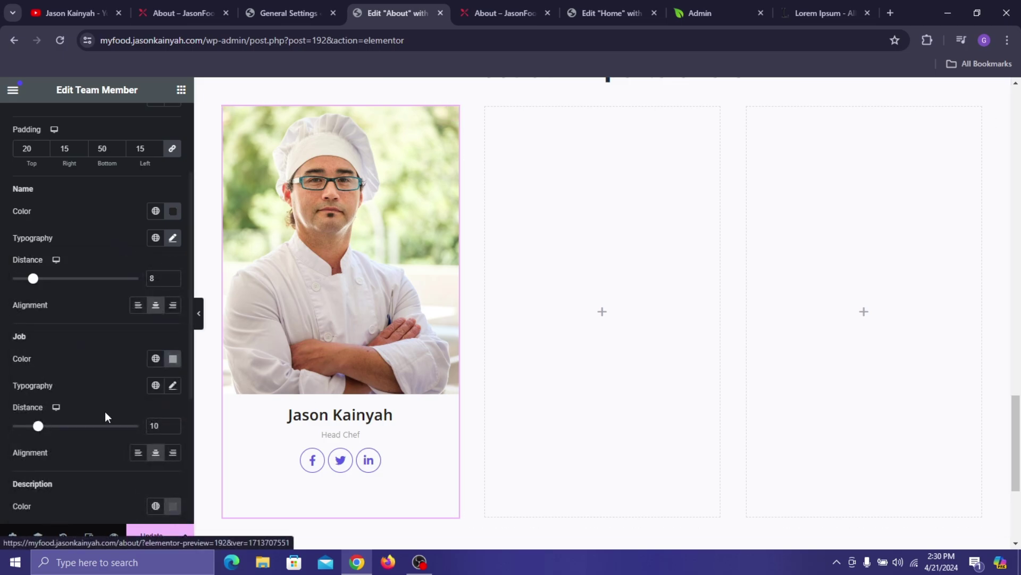
- Colour the Head Chef job title with the global Pinkish Red
scroll(123, 266, "down", 1)
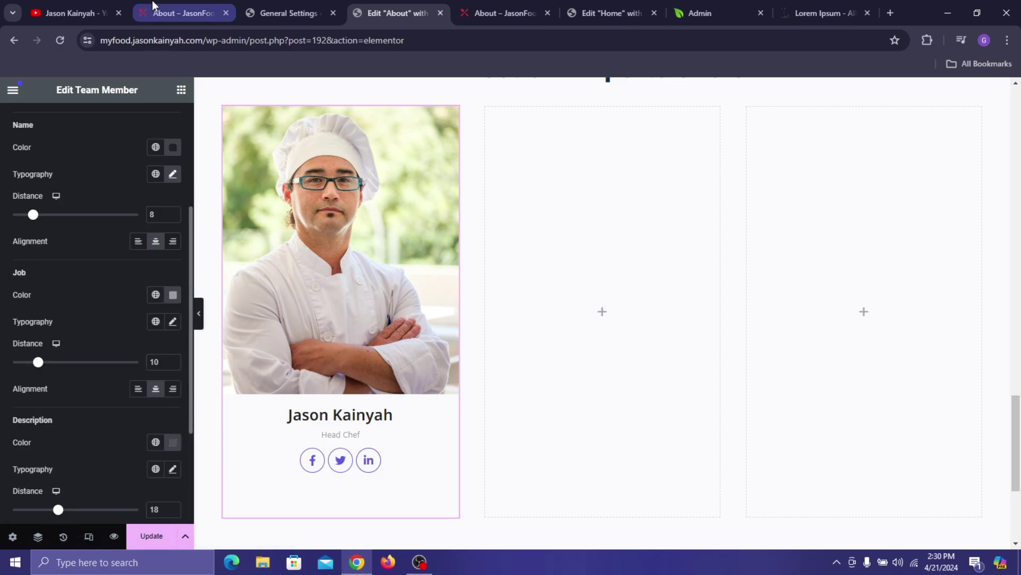
left_click(176, 13)
left_click(396, 13)
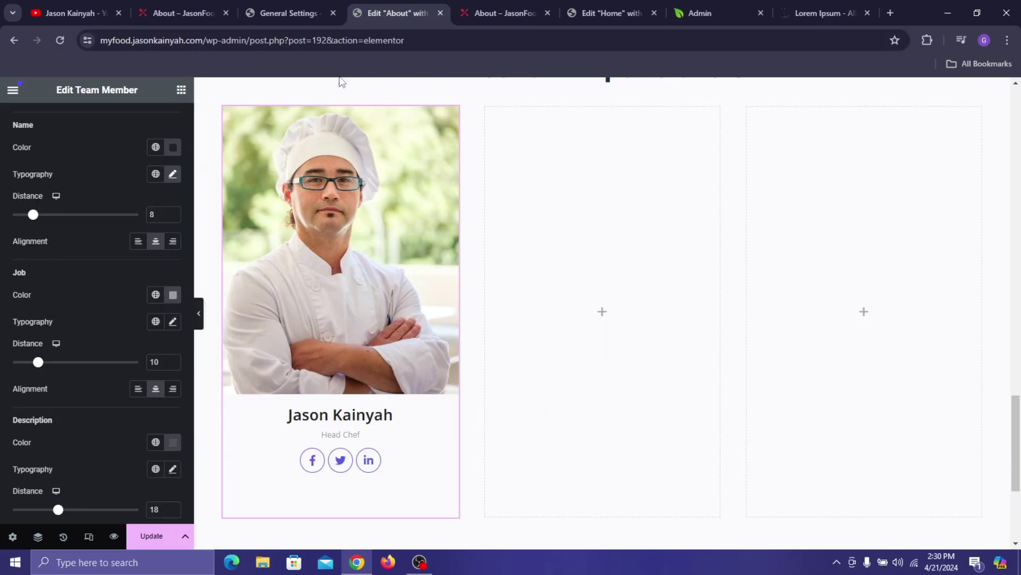
left_click(156, 294)
left_click(44, 481)
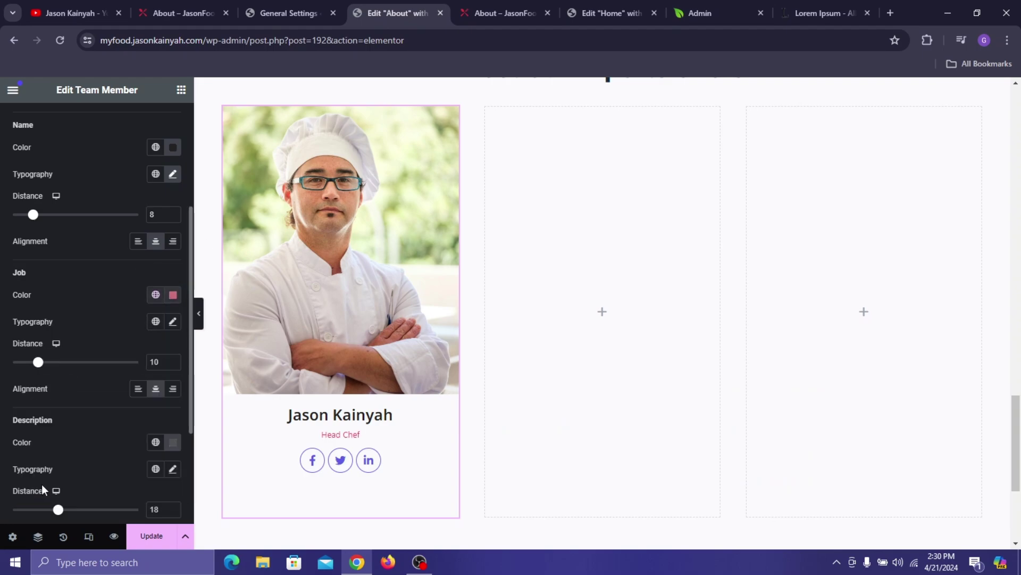
- Set the job title typography to Poppins, size 17, weight 600 (Semi Bold)
left_click(173, 322)
left_click(119, 388)
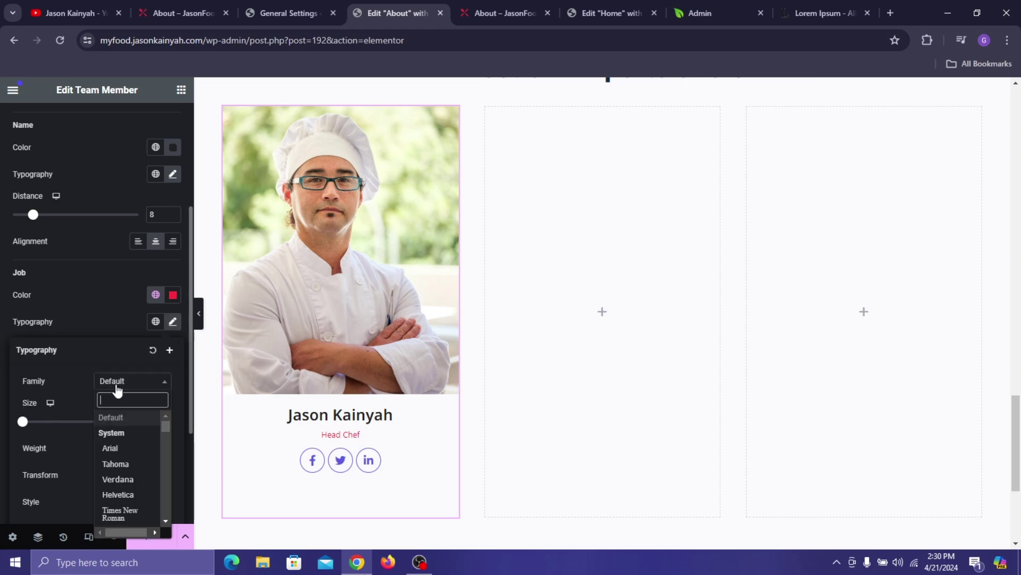
type("popp")
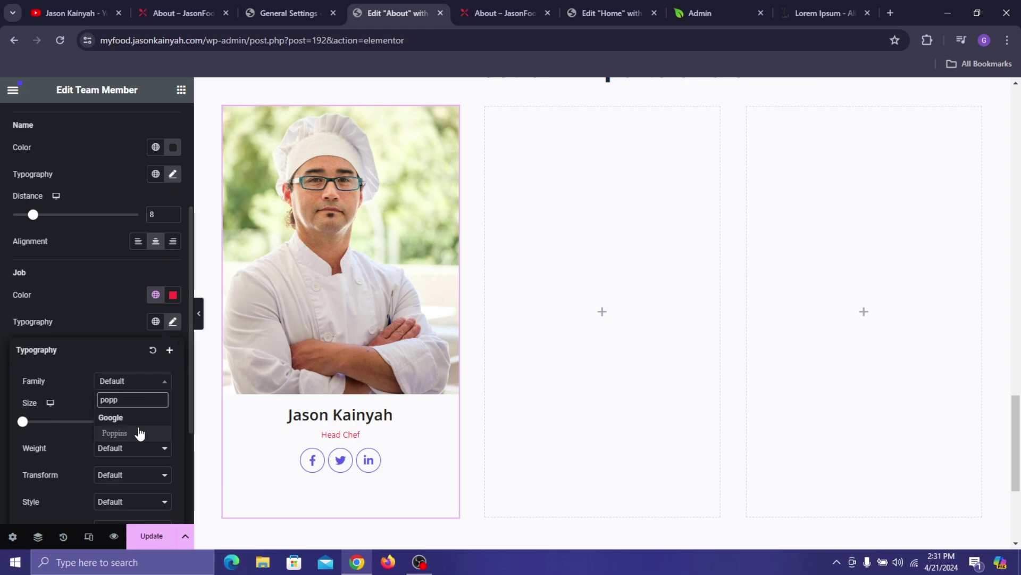
left_click(128, 430)
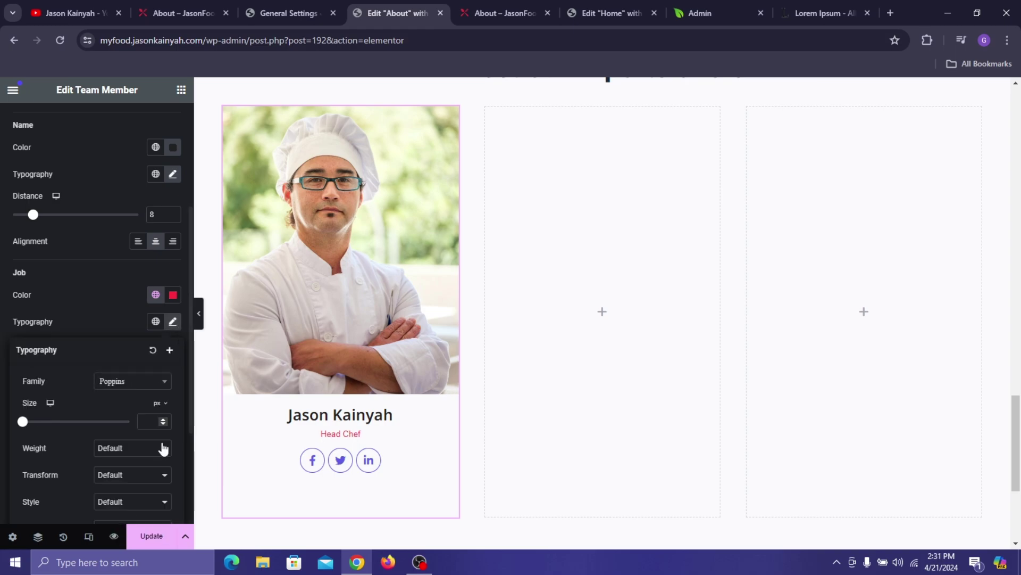
left_click(142, 421)
type("1")
type("7")
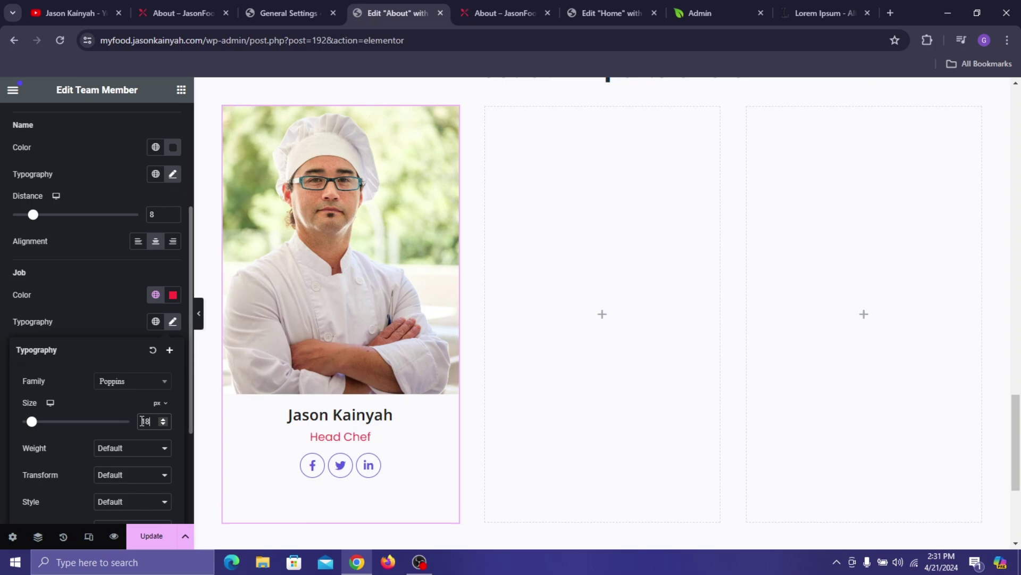
left_click(155, 453)
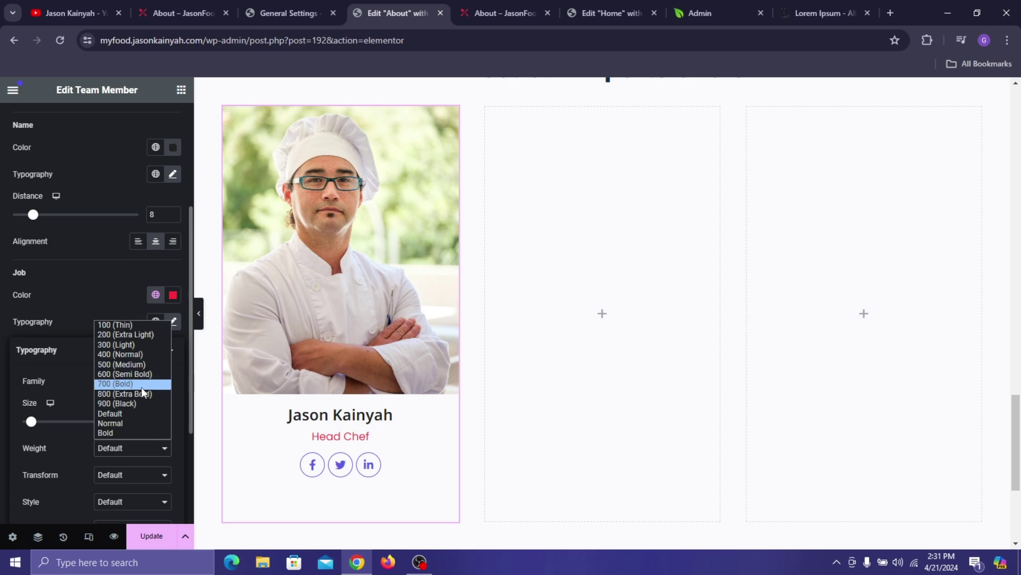
left_click(142, 383)
left_click(116, 452)
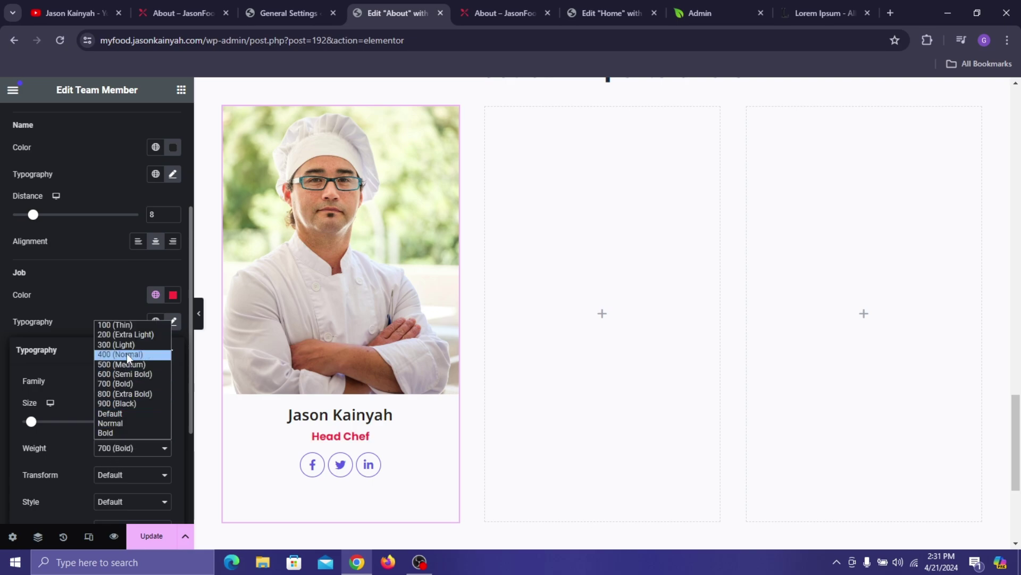
left_click(133, 374)
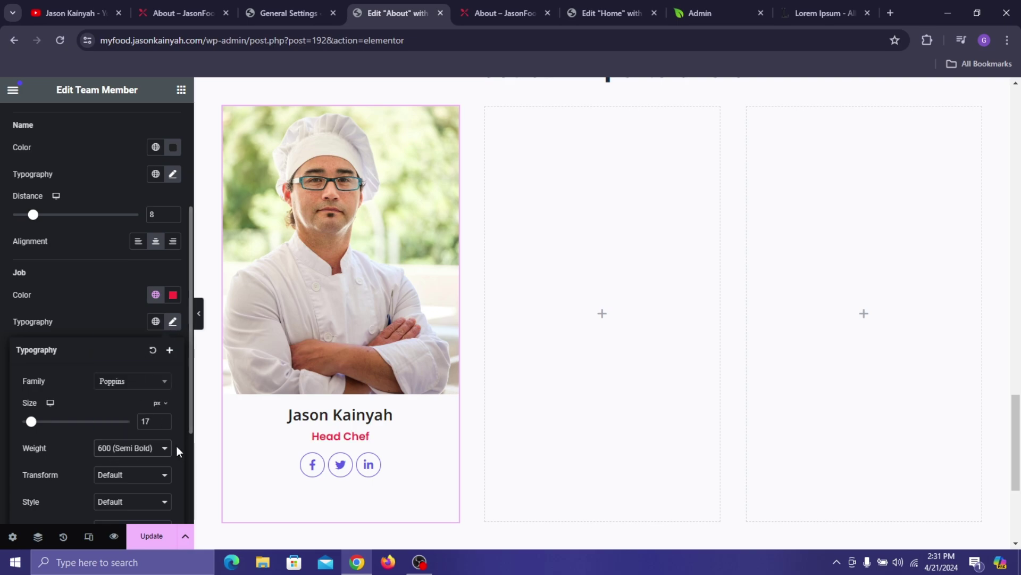
left_click(166, 423)
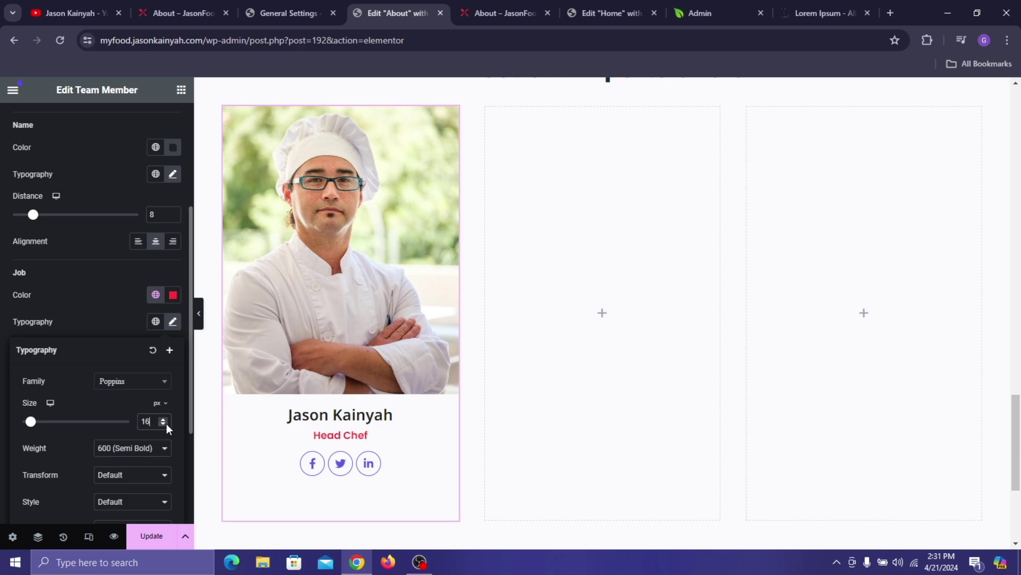
left_click(164, 419)
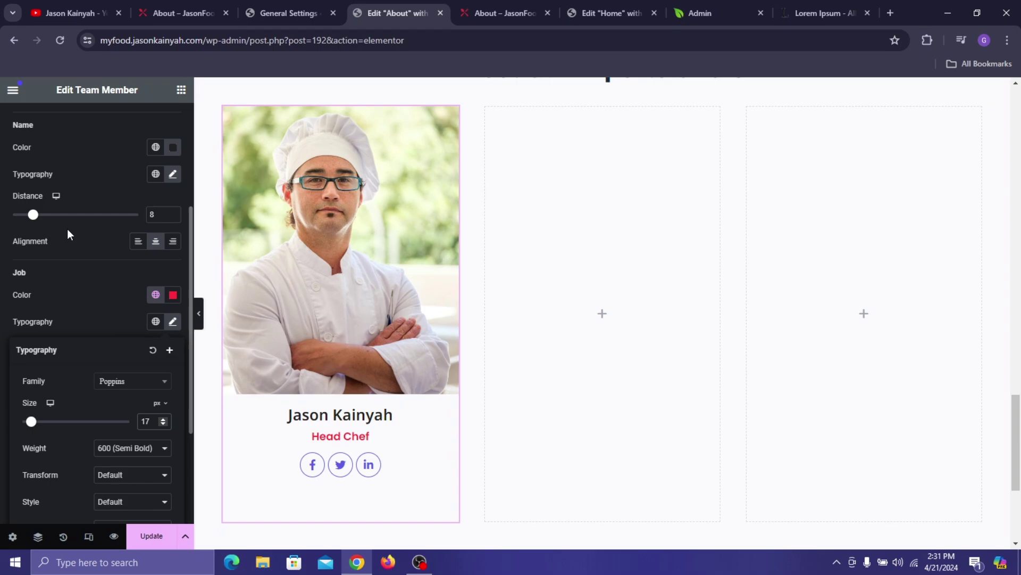
- Set the Name Distance to 7 and the Job Distance to 8
left_click_drag(33, 215, 31, 216)
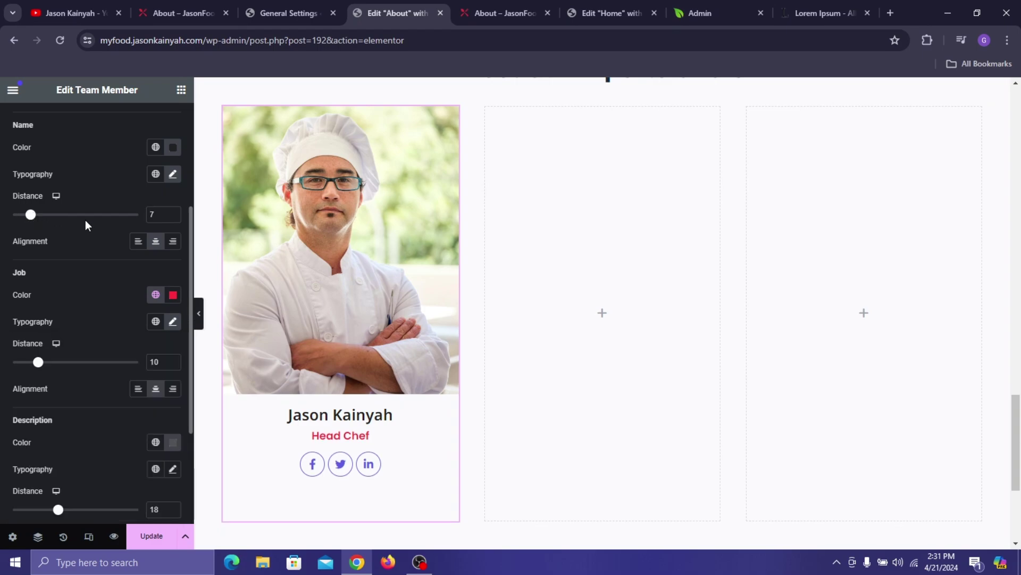
left_click(173, 360)
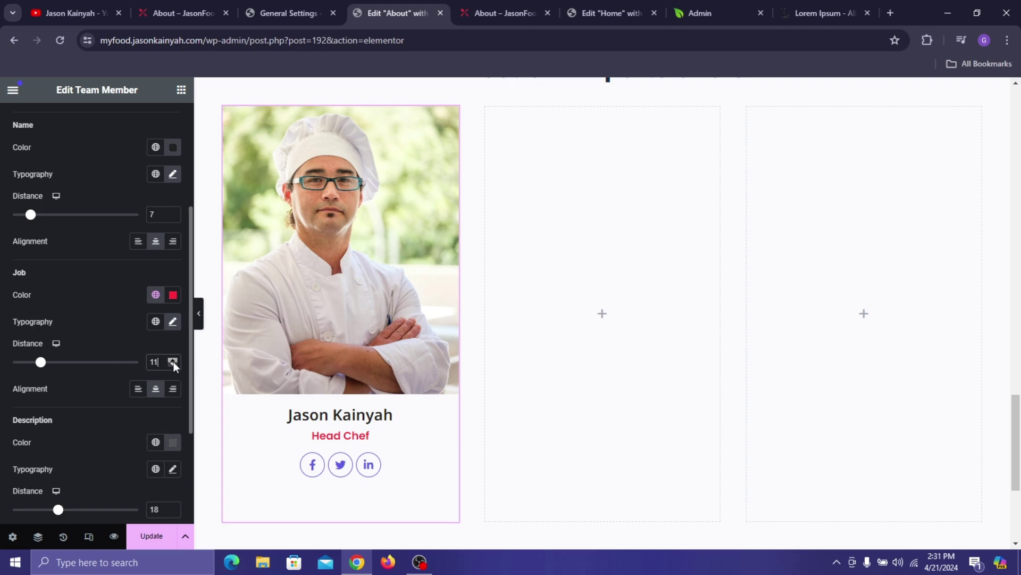
left_click(173, 361)
left_click(174, 366)
left_click(174, 366)
left_click(174, 366)
left_click(173, 366)
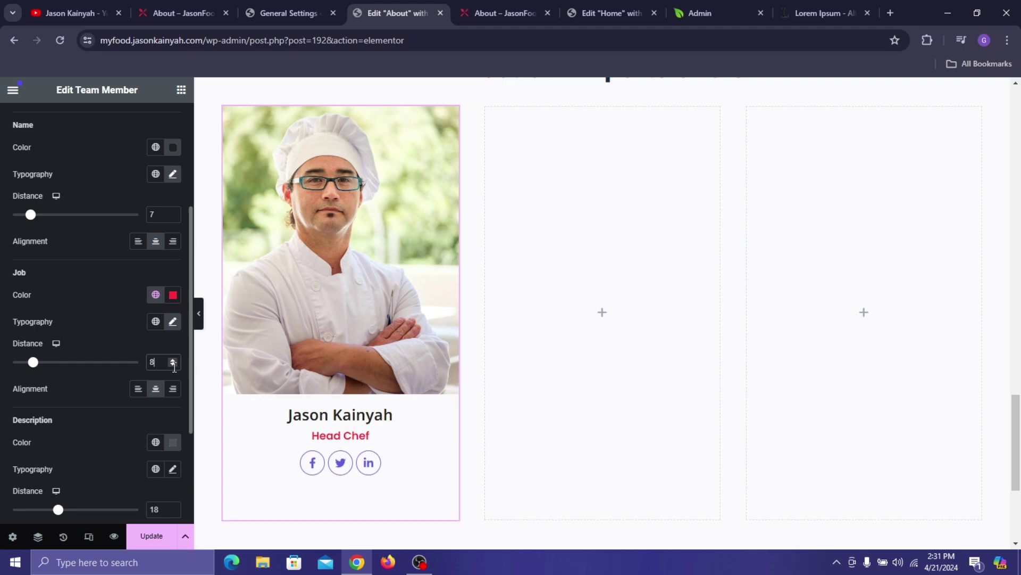
- Give the social icons Pinkish Red colour and borders with a 0.5 transition duration
scroll(115, 430, "down", 3)
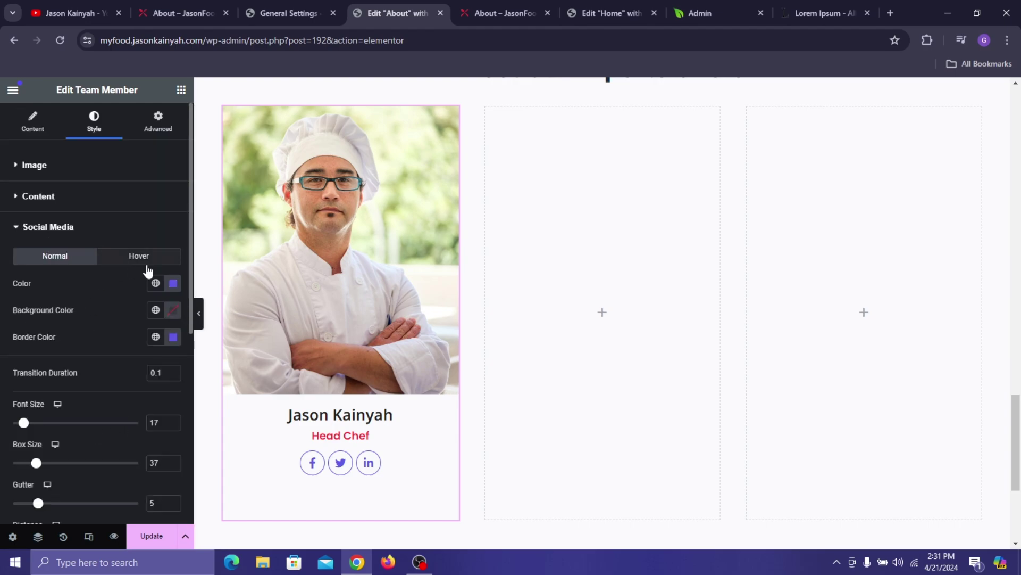
left_click(173, 283)
type("#FFFFFF")
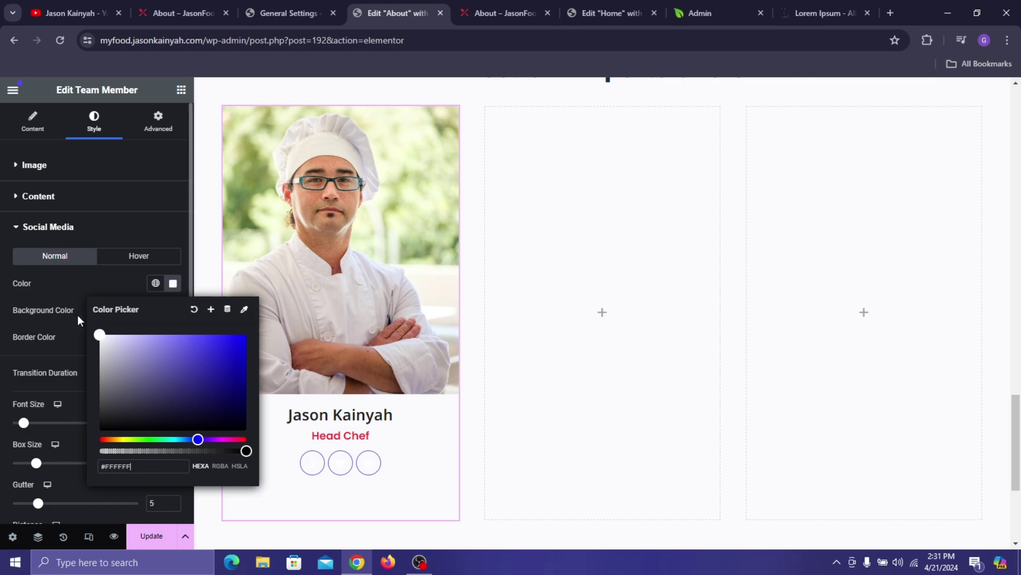
left_click(156, 283)
left_click(54, 471)
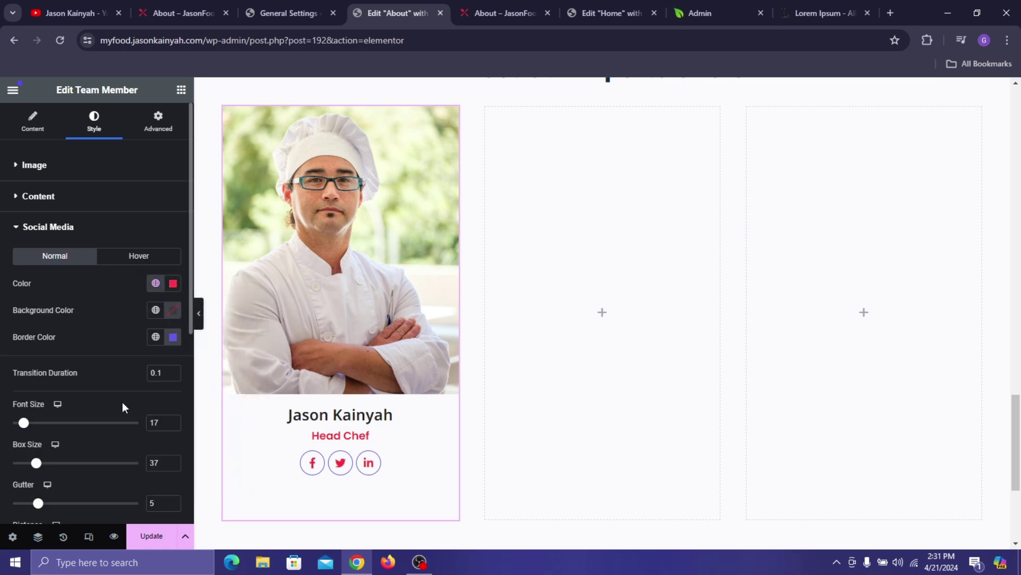
left_click(155, 336)
left_click(38, 523)
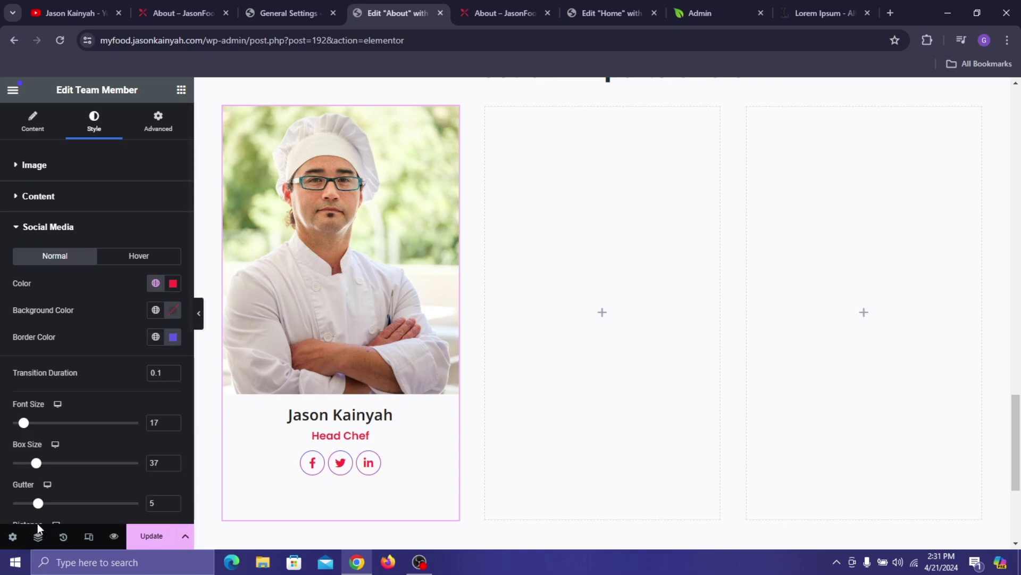
left_click(177, 372)
left_click(176, 372)
left_click(176, 372)
left_click(176, 371)
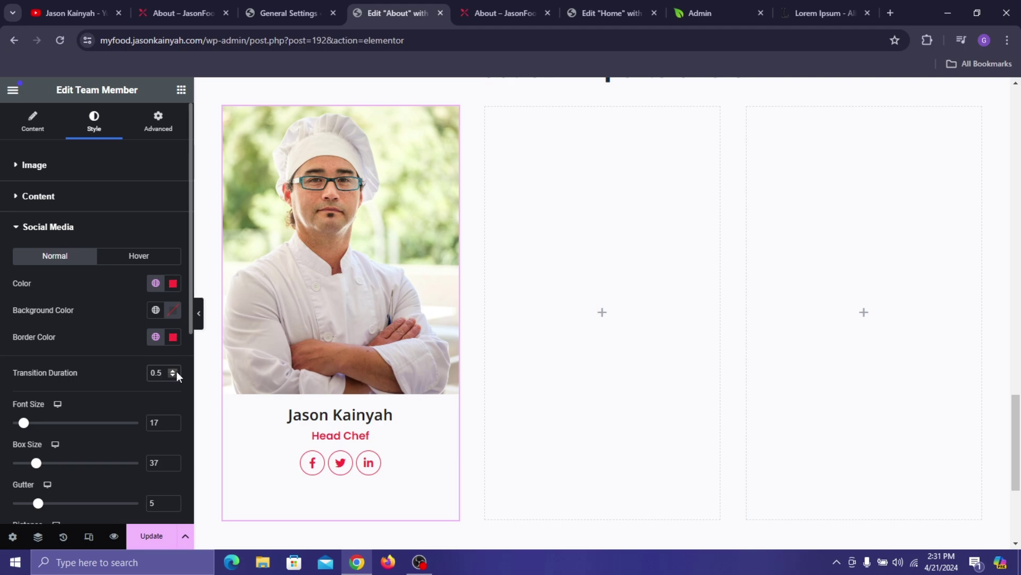
- Set icon size 15, box size 31, gutter 12, distance 0 and corner radius 10
double_click(161, 422)
type("15")
double_click(152, 462)
type("31")
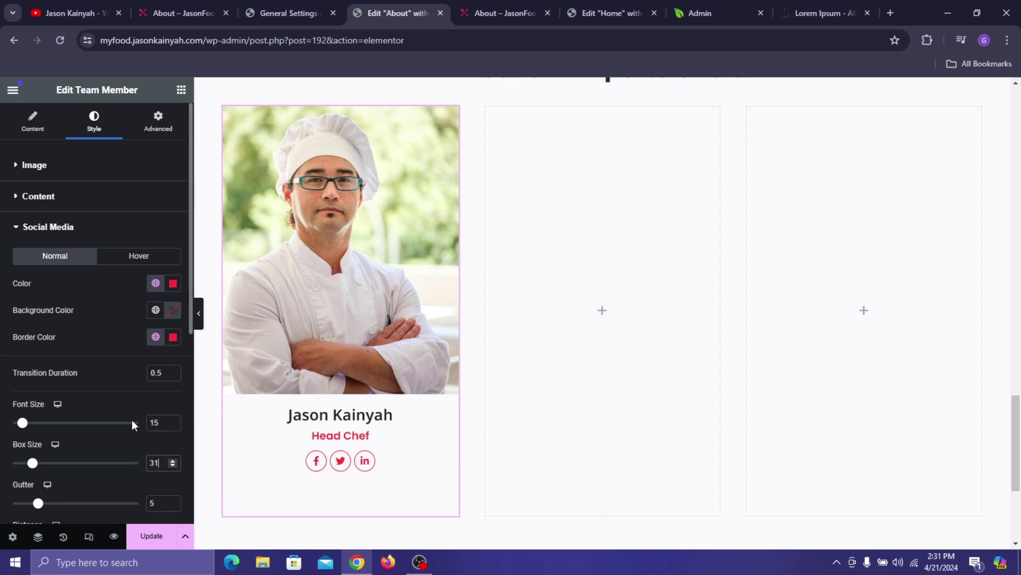
scroll(157, 486, "down", 1)
left_click(153, 438)
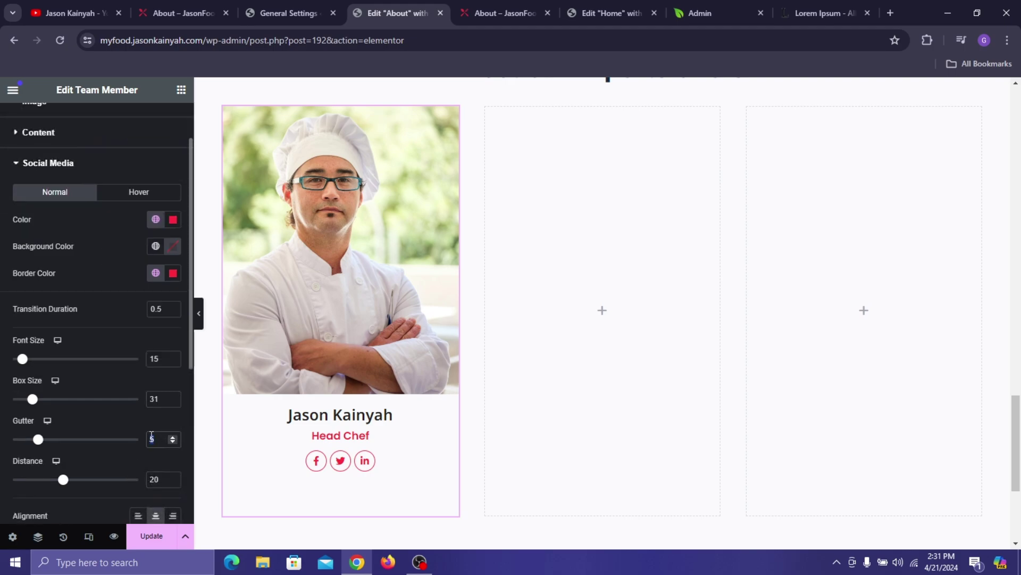
type("12")
scroll(152, 440, "down", 1)
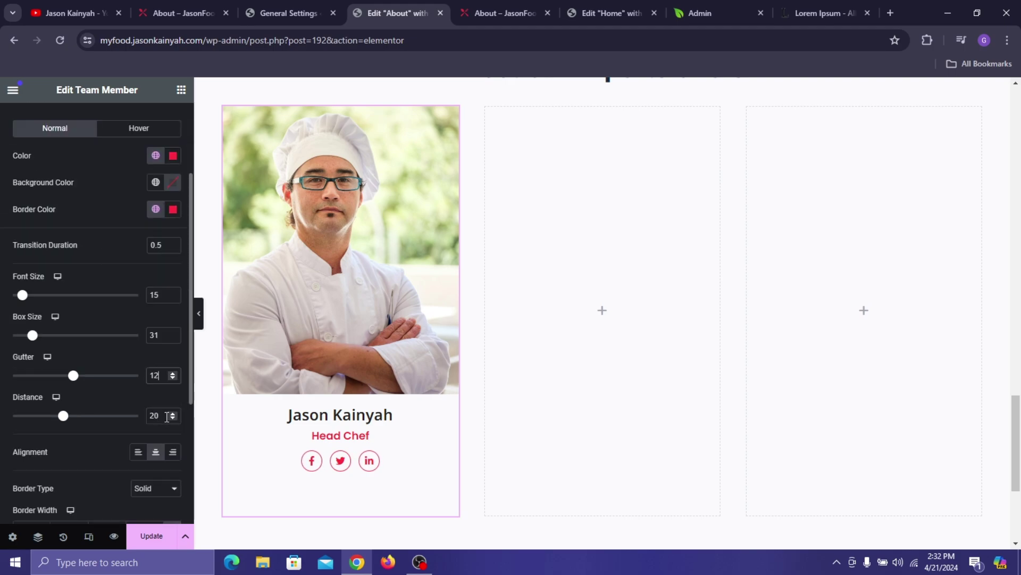
double_click(152, 416)
type("0")
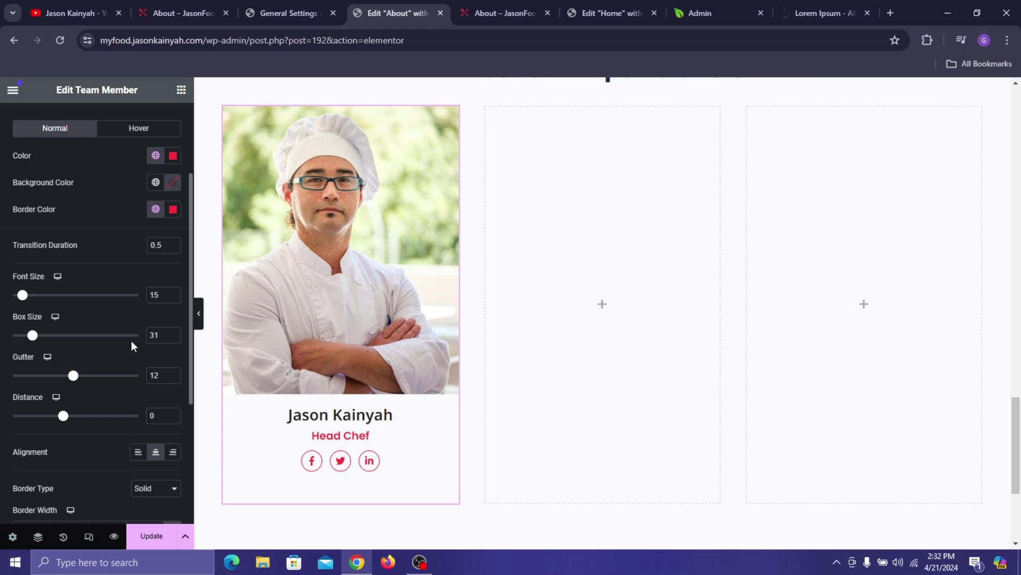
scroll(134, 395, "down", 3)
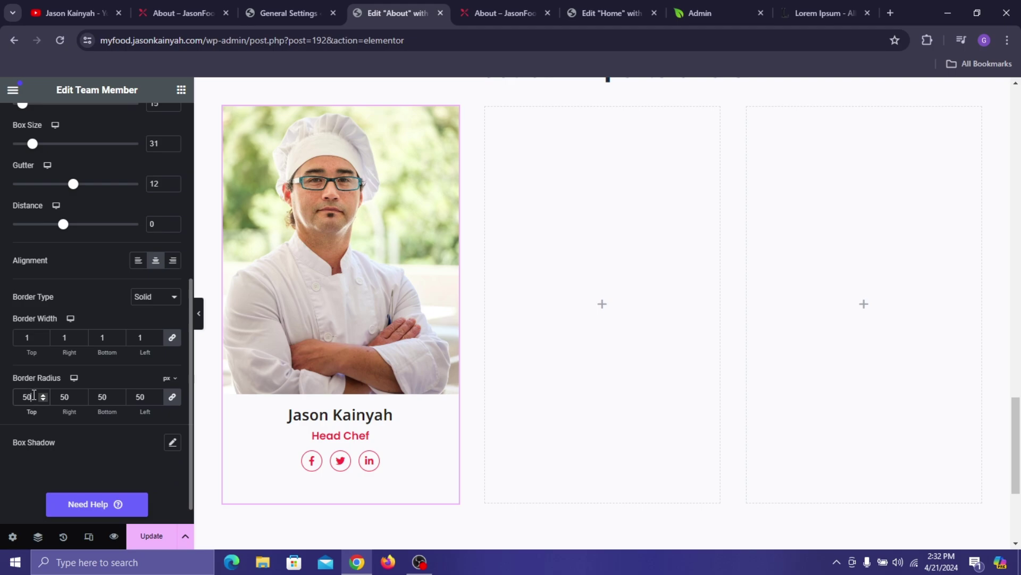
left_click_drag(33, 395, 12, 397)
type("10")
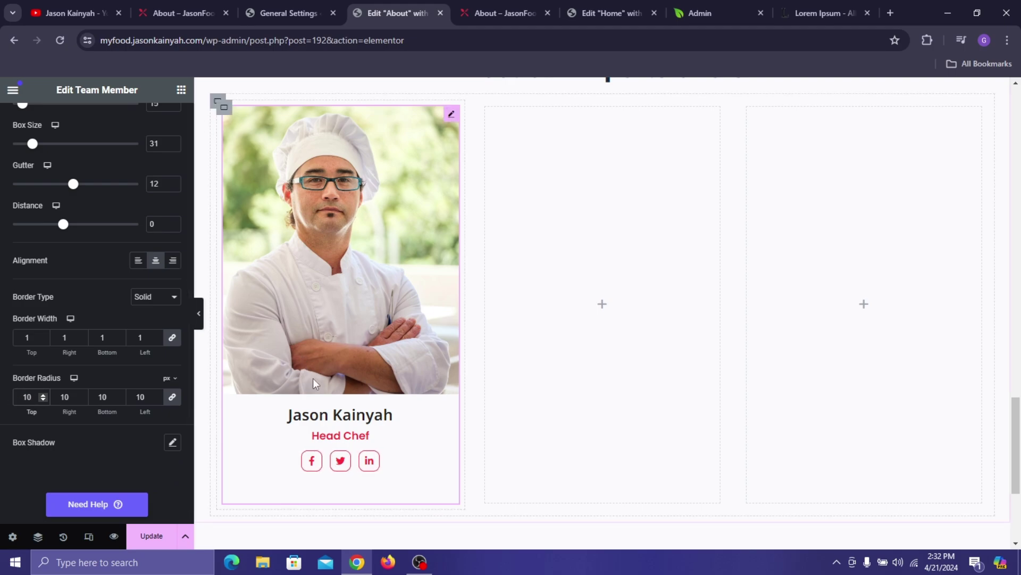
- Make the normal-state icon glyphs white on Pinkish Red backgrounds
scroll(45, 281, "up", 2)
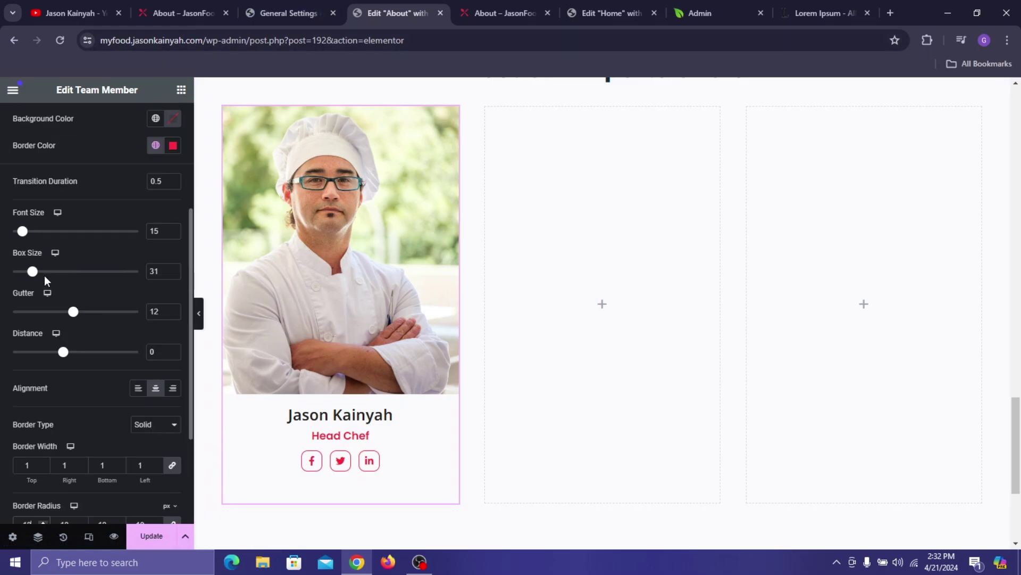
scroll(44, 276, "up", 3)
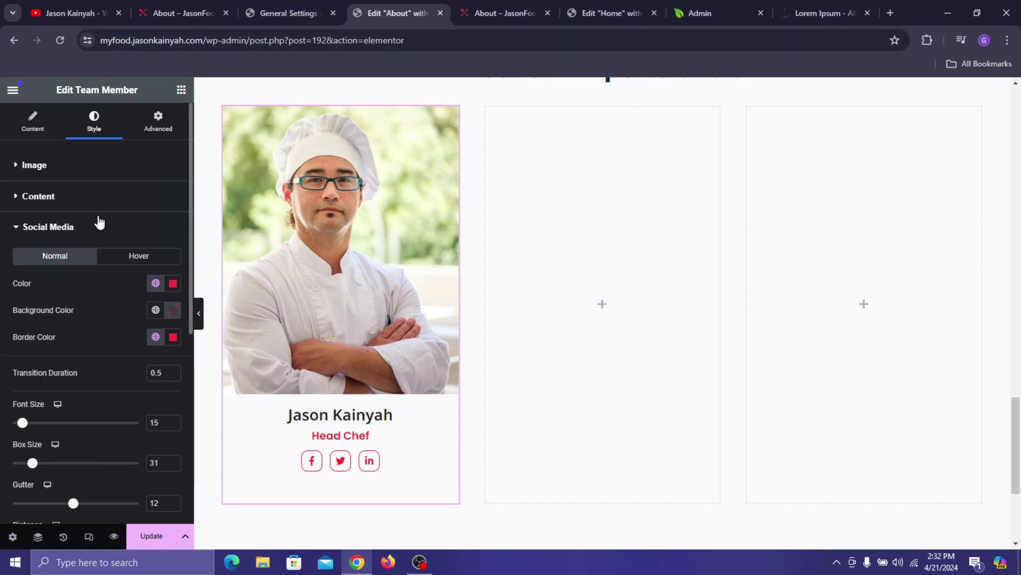
left_click(173, 283)
left_click_drag(152, 358, 59, 297)
left_click(60, 297)
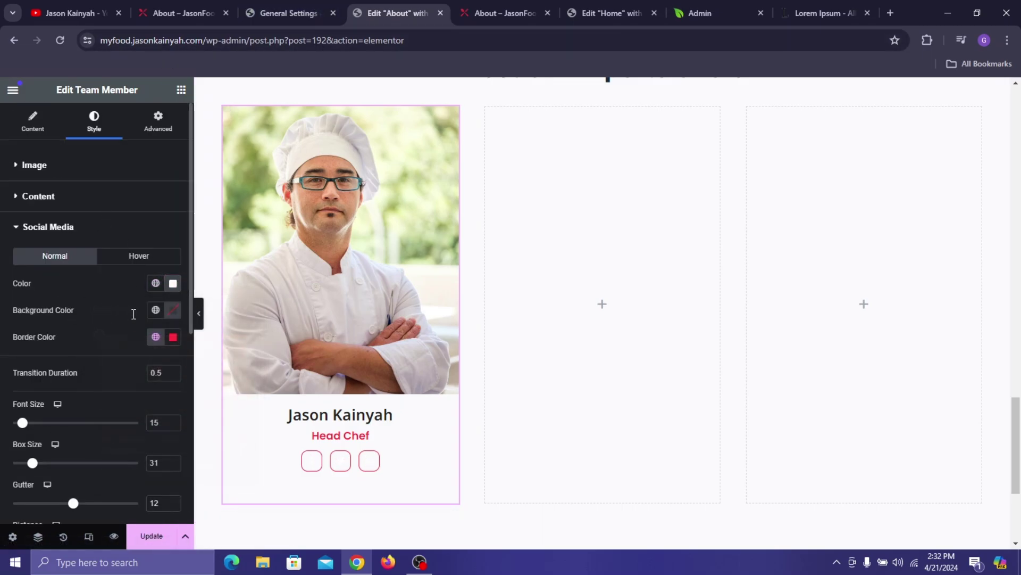
left_click(156, 310)
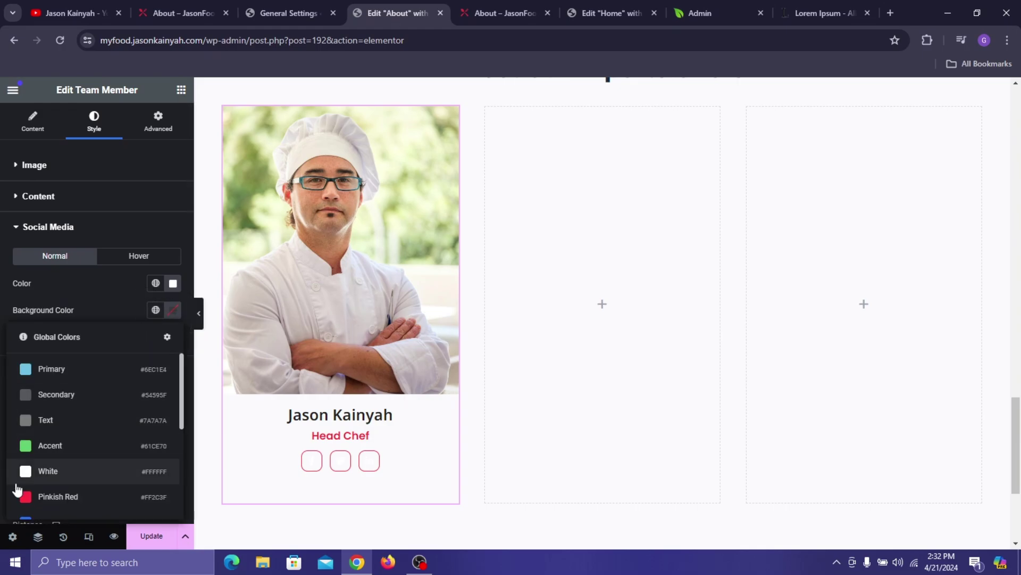
left_click(32, 496)
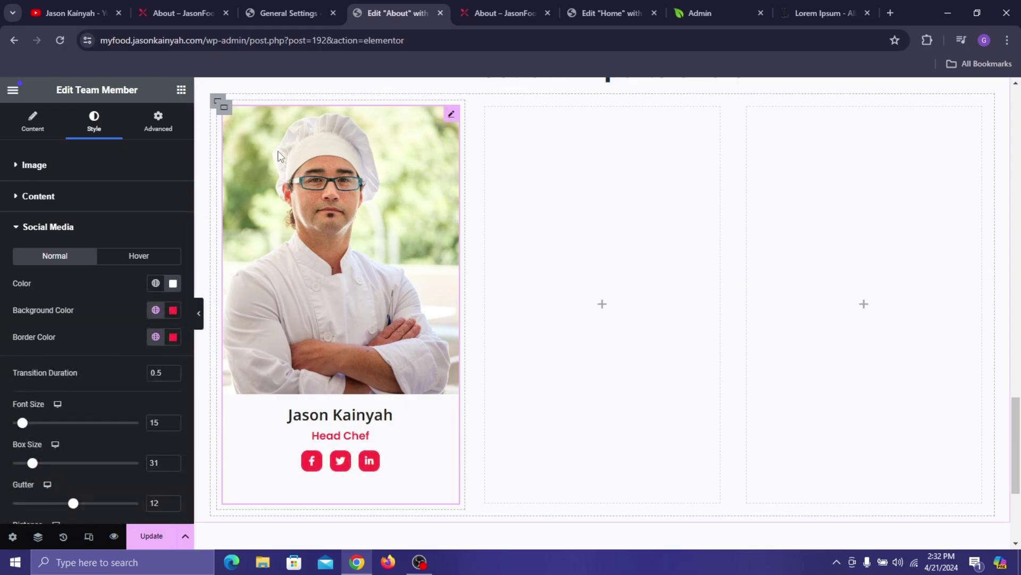
left_click(181, 12)
left_click(414, 4)
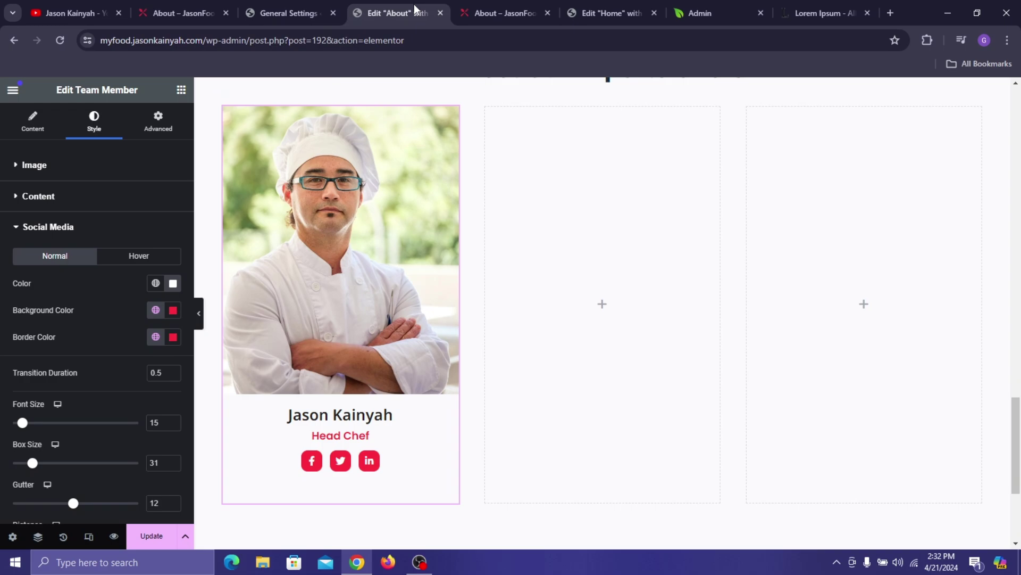
- Set the hover state to Pinkish Red icons on a white background
left_click(139, 255)
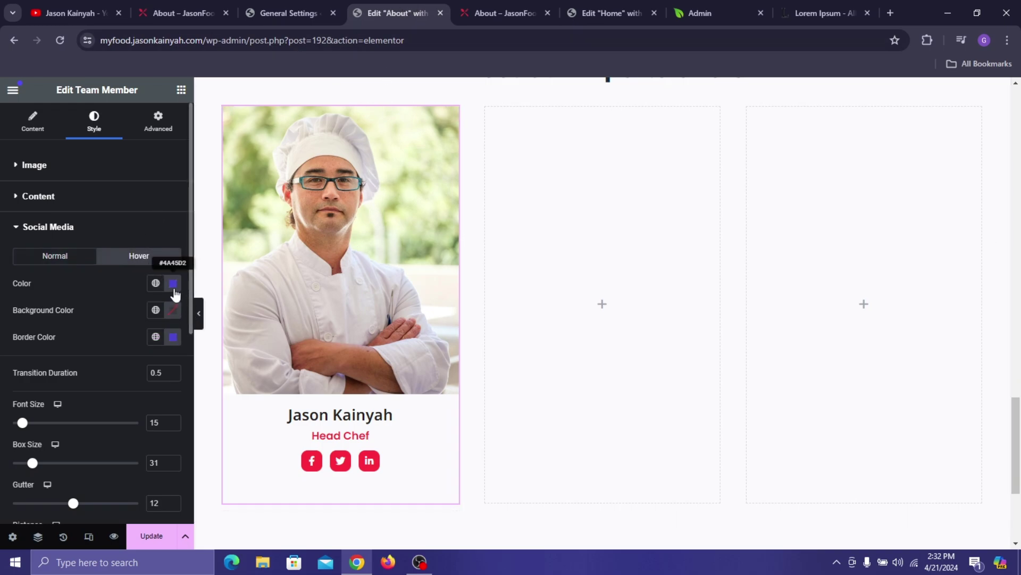
left_click(169, 290)
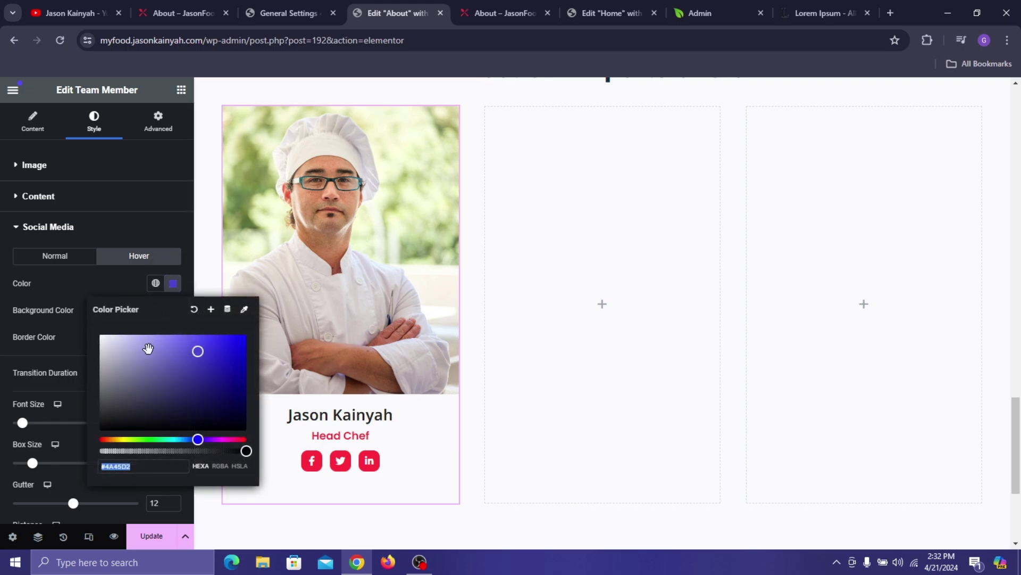
left_click(154, 282)
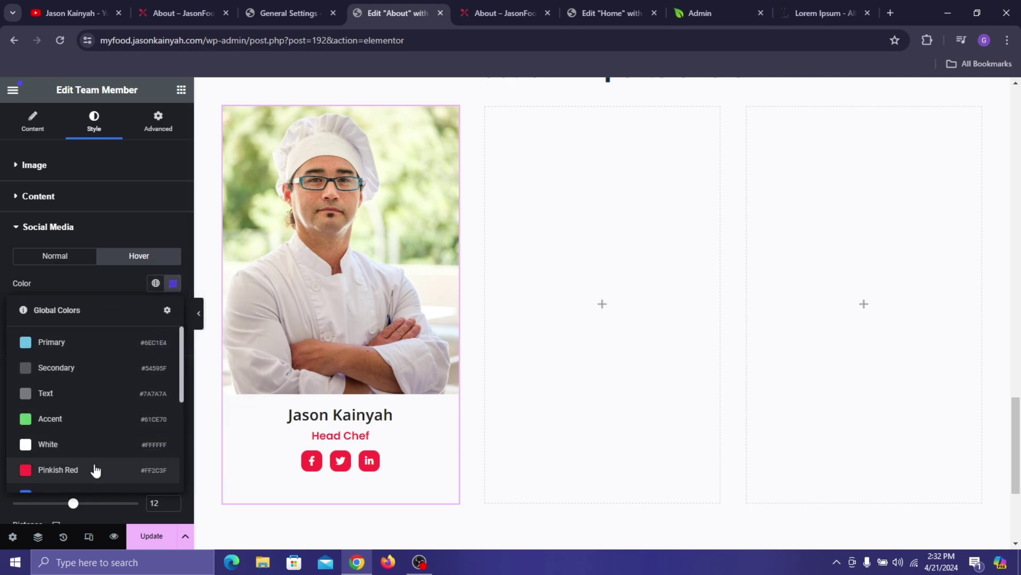
left_click(94, 468)
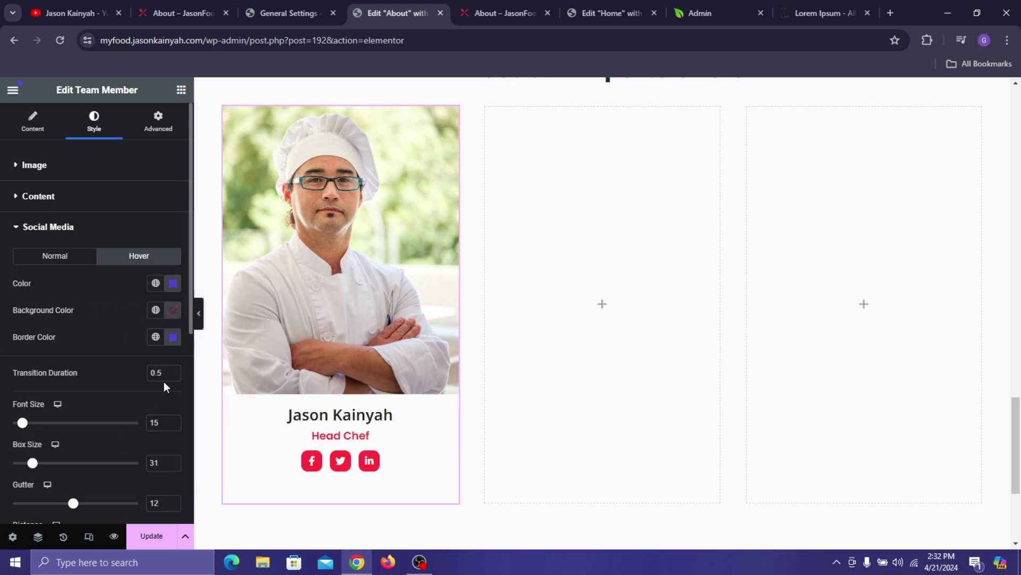
left_click(156, 336)
left_click(355, 489)
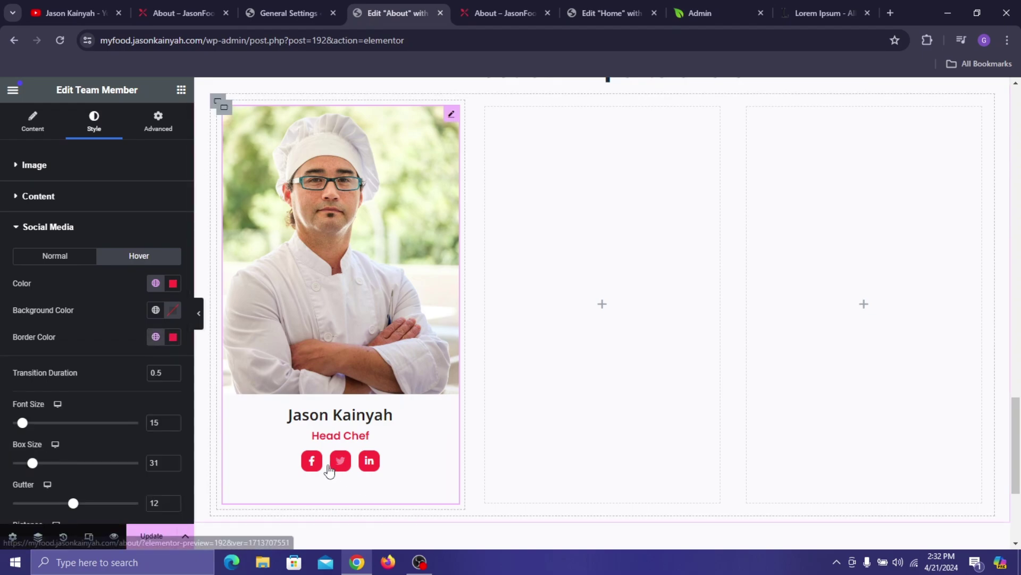
left_click(173, 311)
left_click(100, 361)
left_click(82, 314)
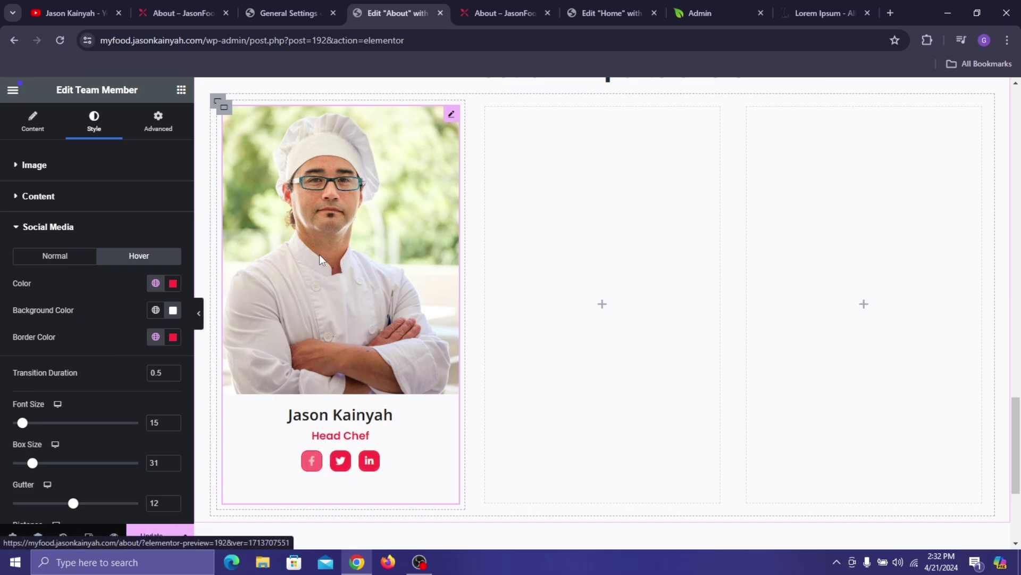
- Copy the styled chef card and paste it into the middle and third columns
right_click(391, 175)
left_click(457, 236)
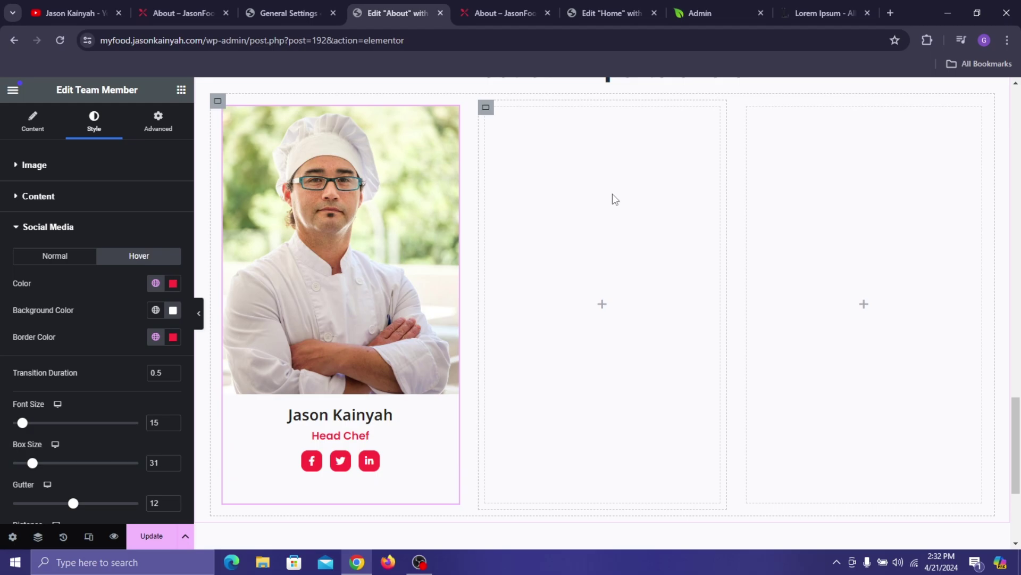
right_click(650, 259)
left_click(651, 313)
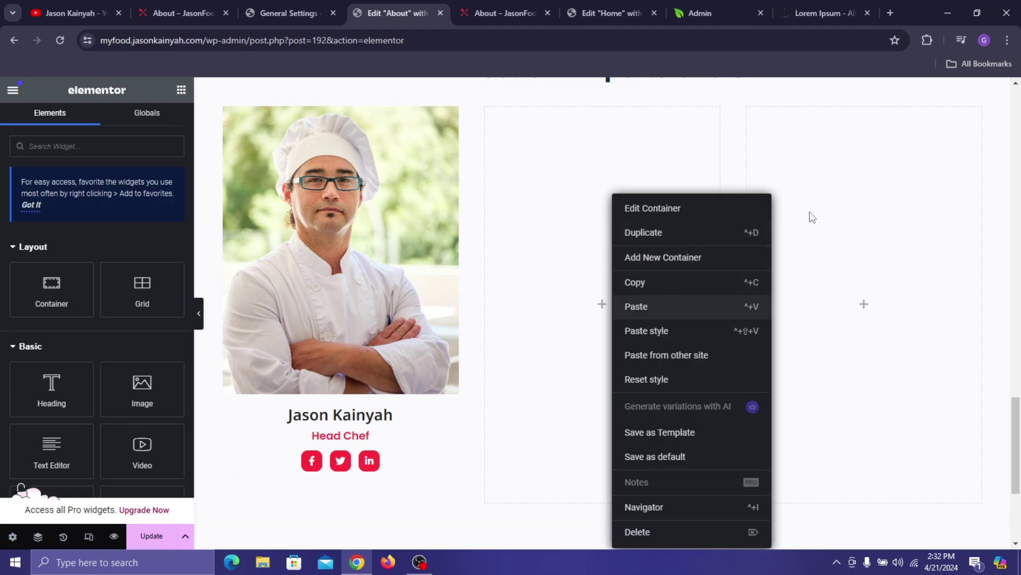
right_click(854, 304)
left_click(850, 305)
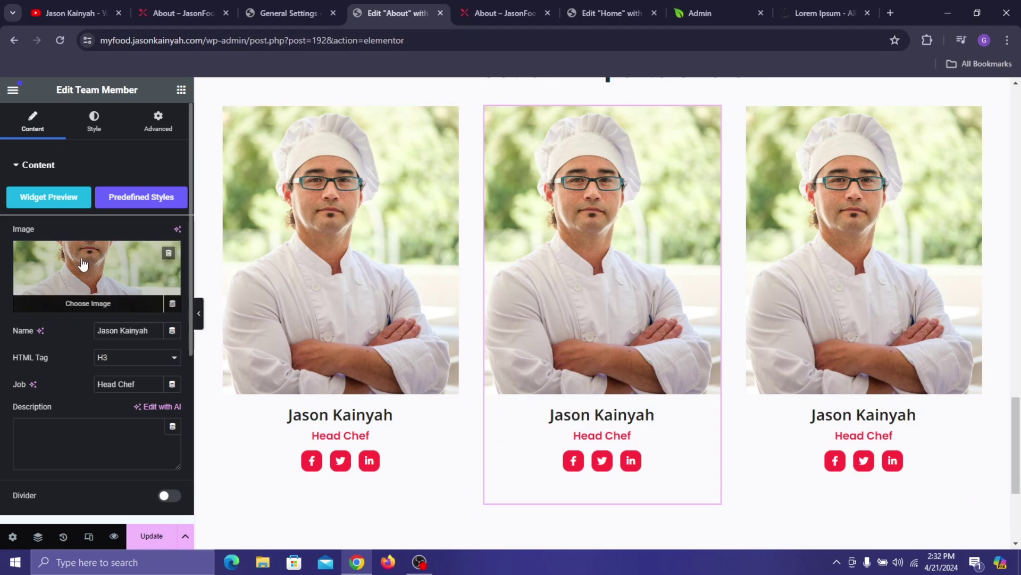
- Swap the middle card's photo for chef-2 from the Media Library
left_click(81, 261)
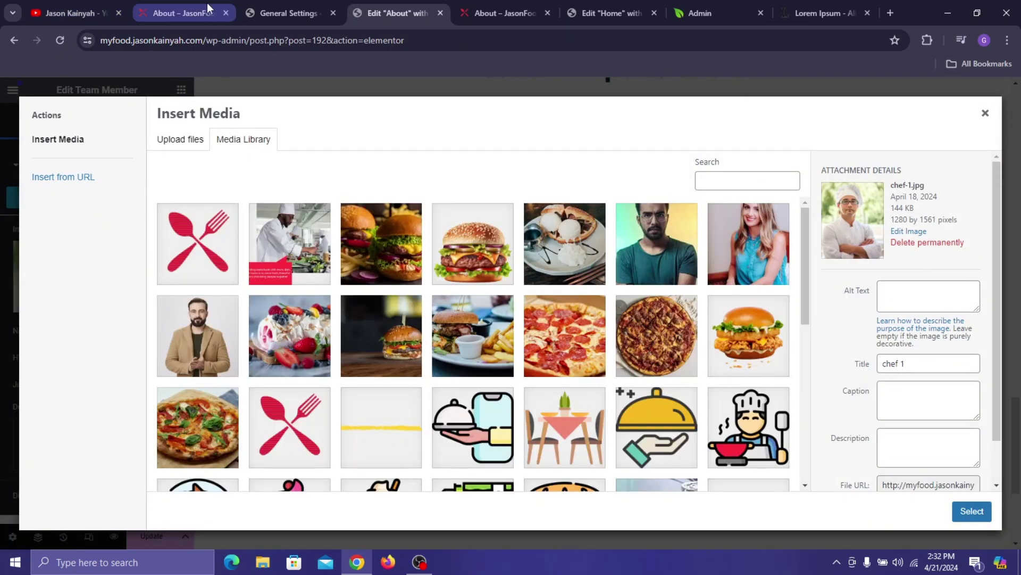
left_click(206, 2)
left_click(429, 1)
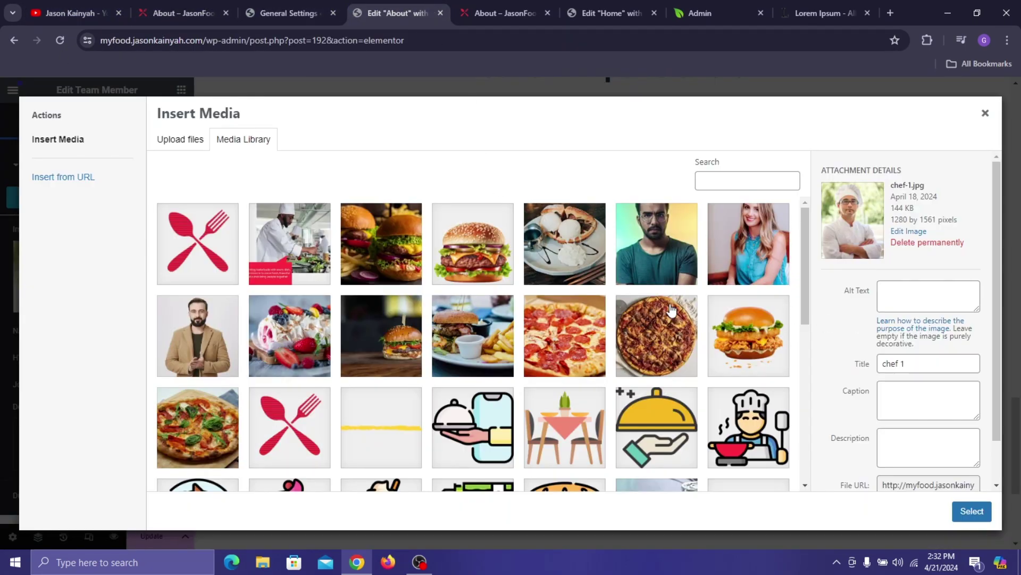
scroll(645, 323, "down", 3)
scroll(646, 323, "down", 5)
left_click(748, 311)
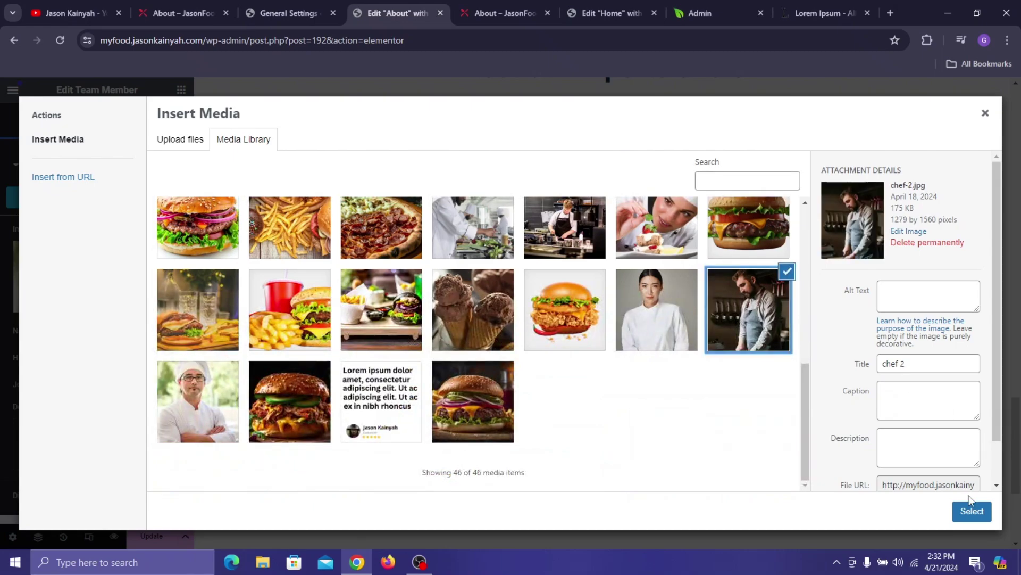
left_click(980, 522)
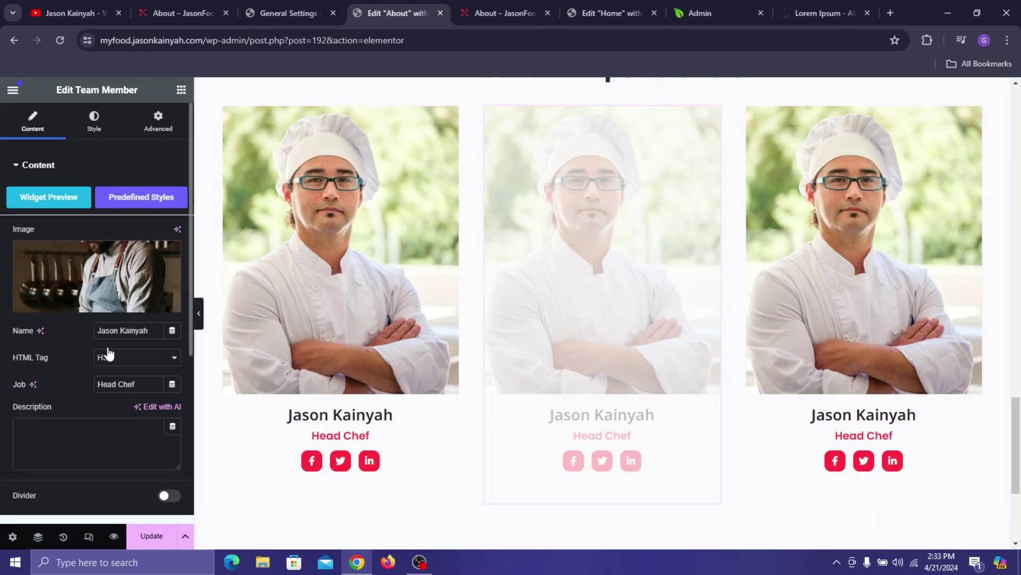
- Replace the middle card's name with the new chef's name and the job with Fast Food Chef
triple_click(128, 333)
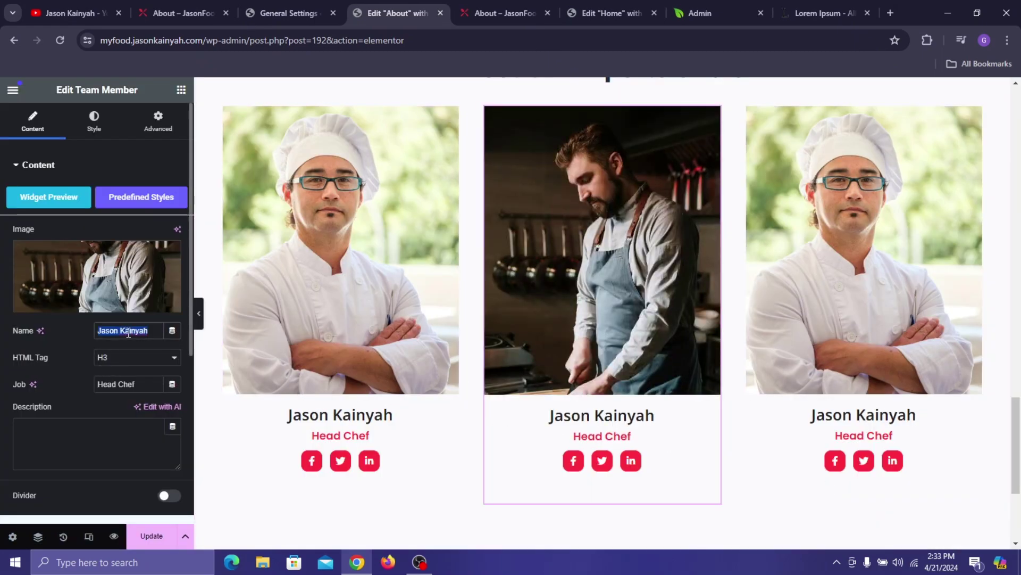
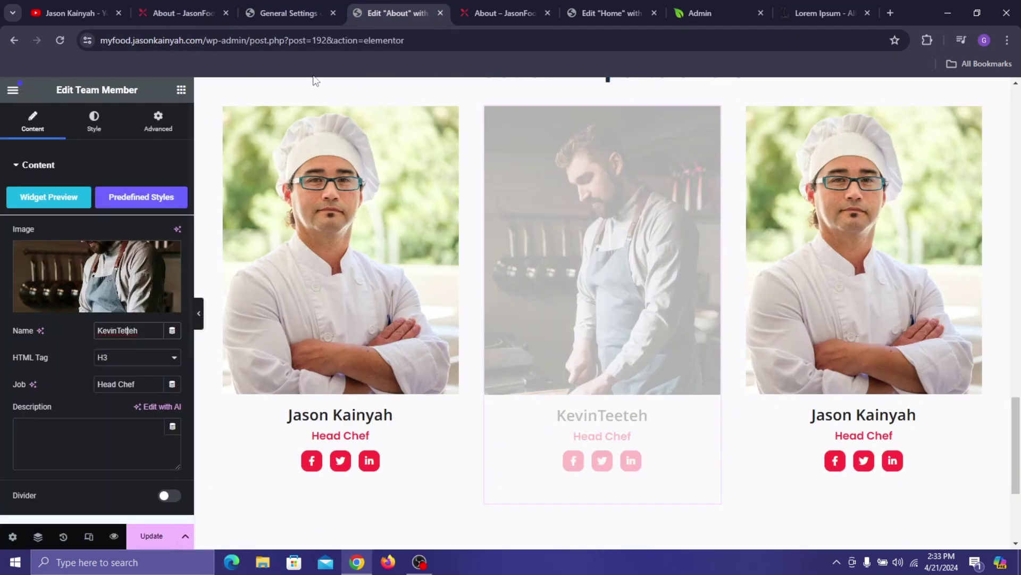
type("t")
type("F")
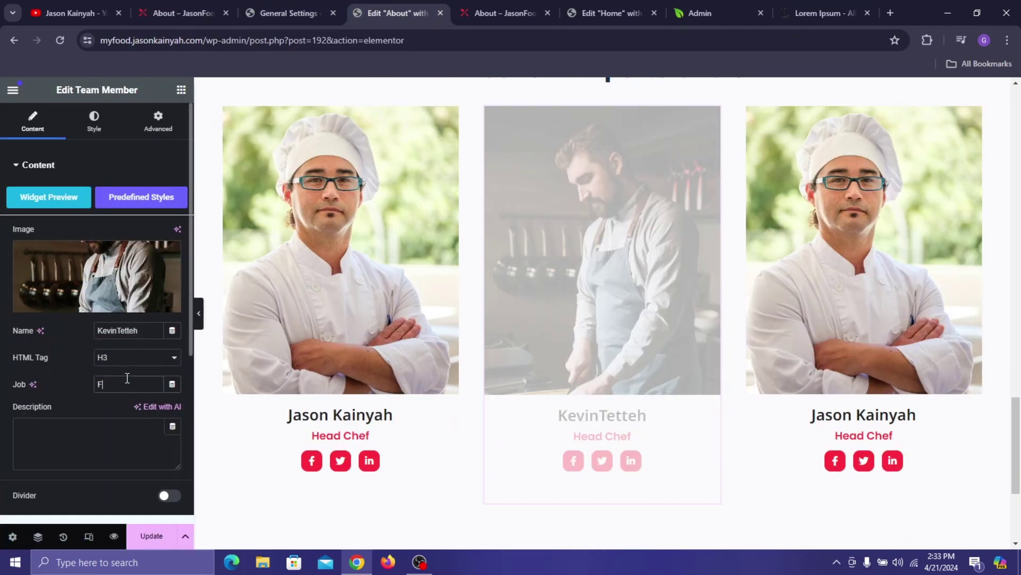
type("ast Food Chef")
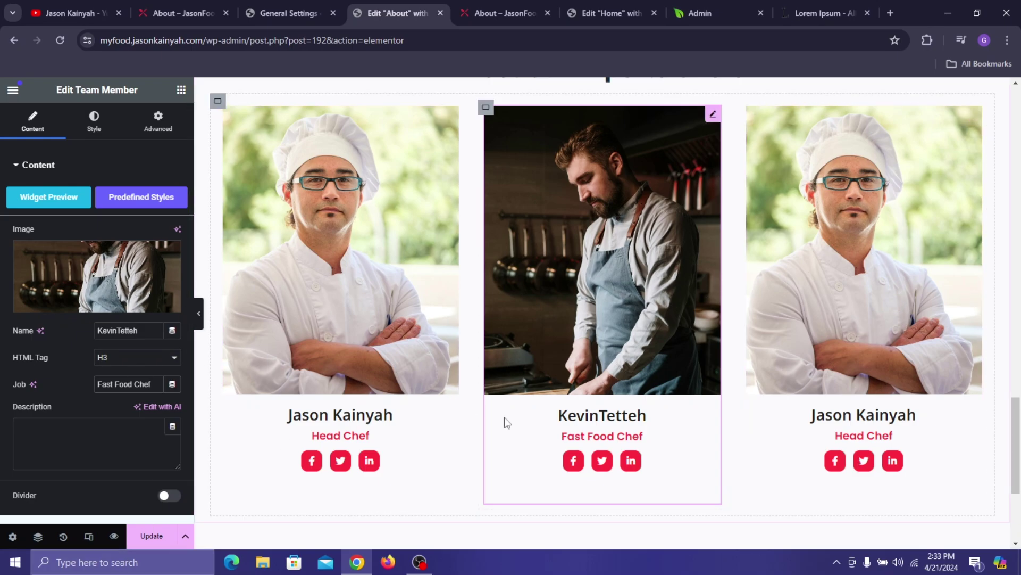
- Copy the reservation banner section from the Home page editor
left_click(190, 5)
scroll(503, 266, "down", 5)
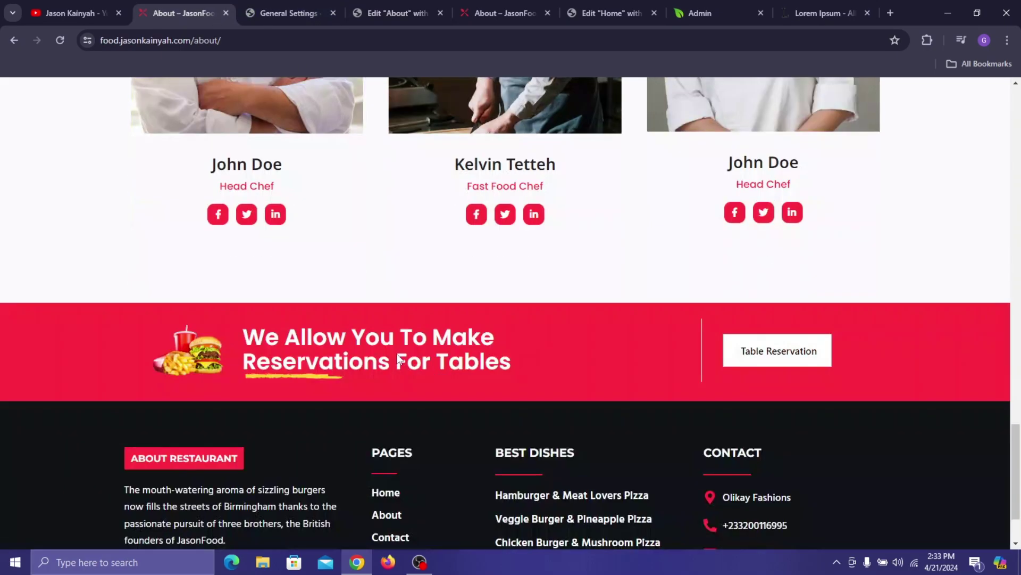
left_click(401, 7)
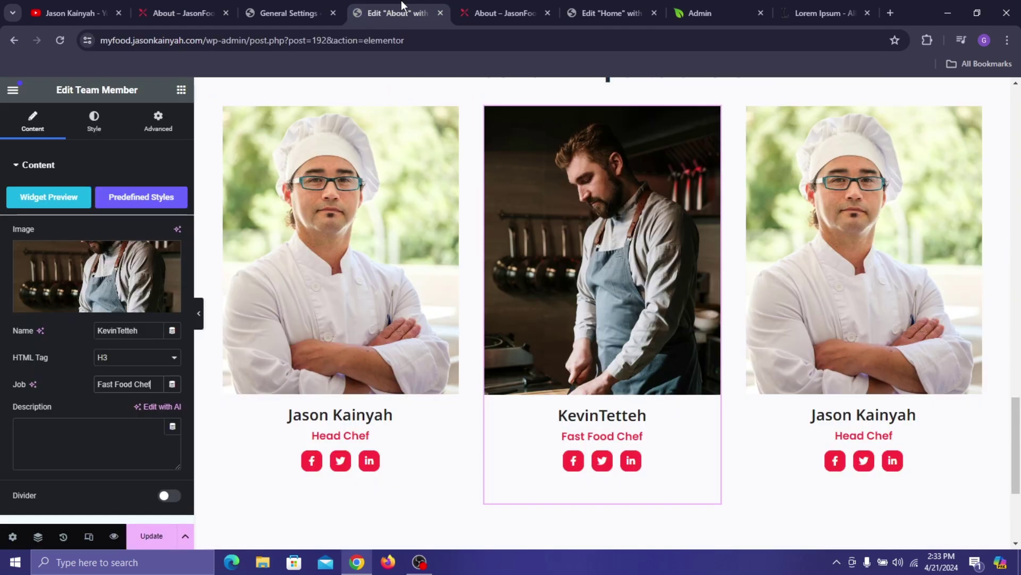
left_click(477, 7)
left_click(612, 7)
scroll(666, 178, "down", 15)
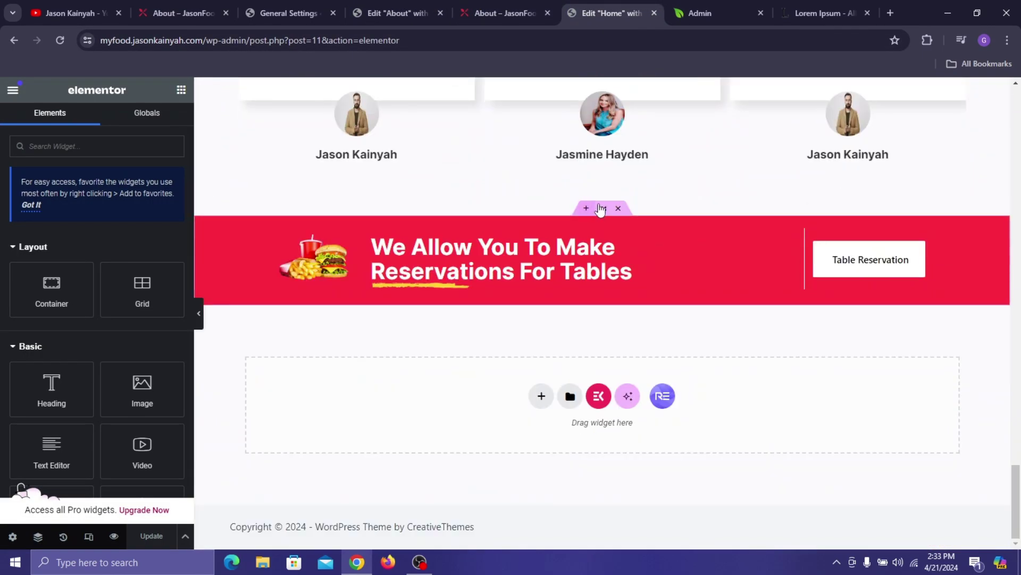
right_click(601, 209)
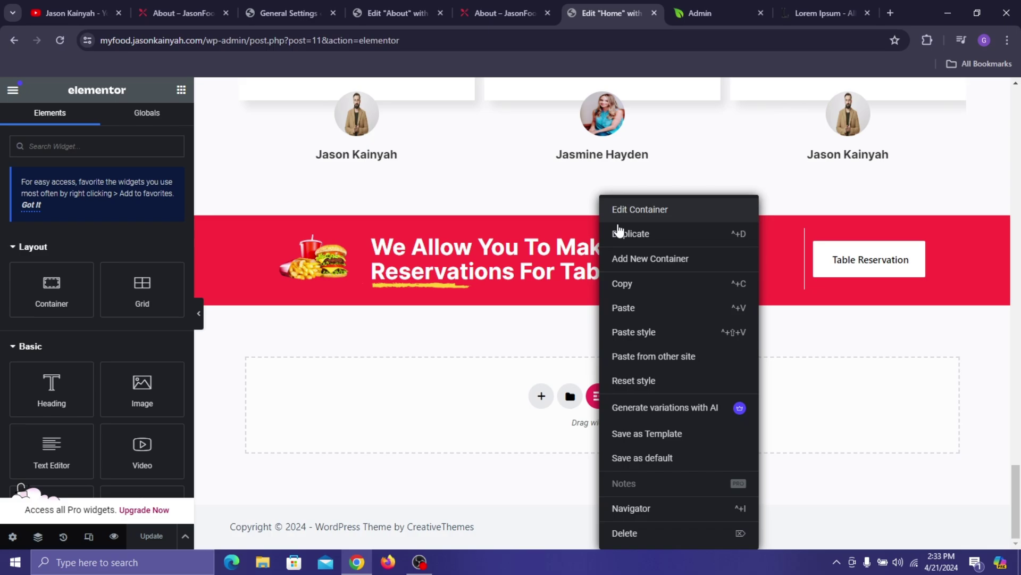
left_click(213, 12)
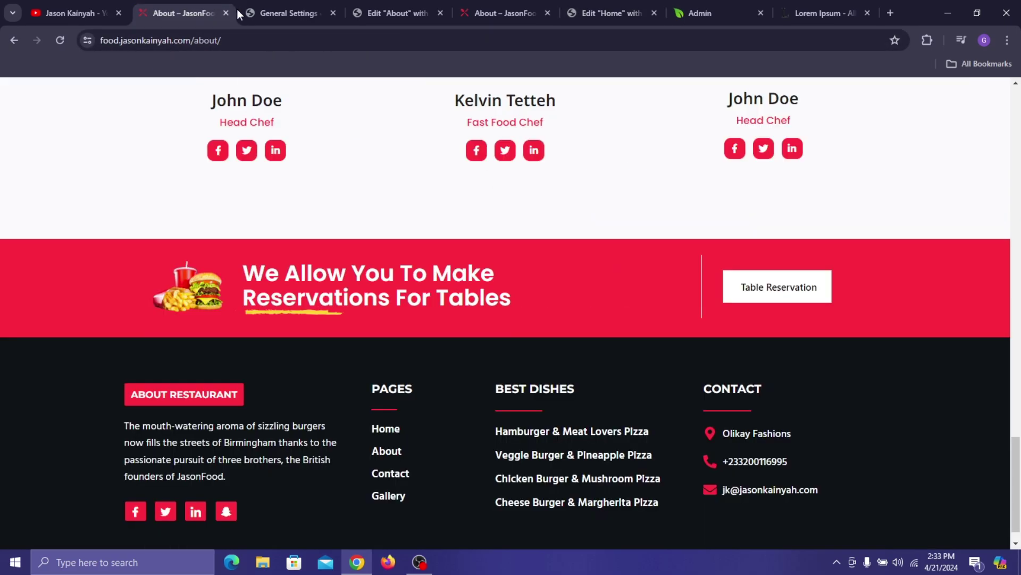
- Paste the banner into the About page's empty section and update the page
left_click(285, 12)
left_click(397, 13)
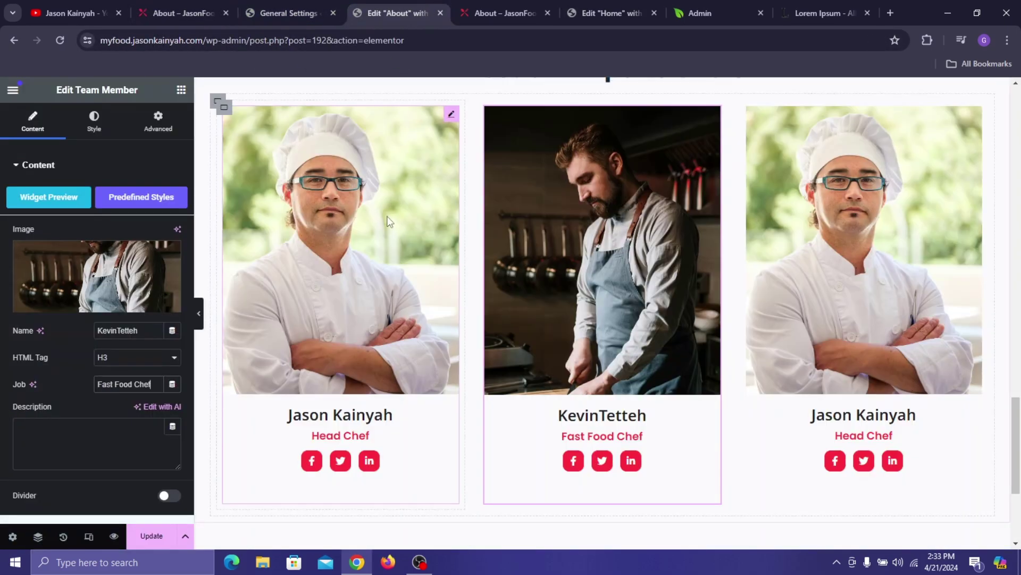
scroll(412, 269, "down", 4)
right_click(385, 383)
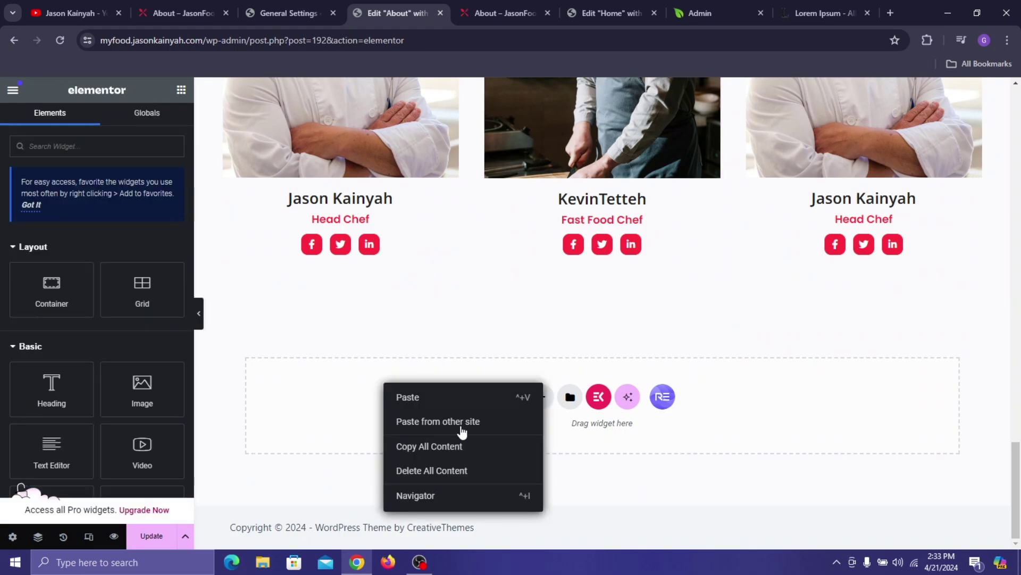
left_click(454, 406)
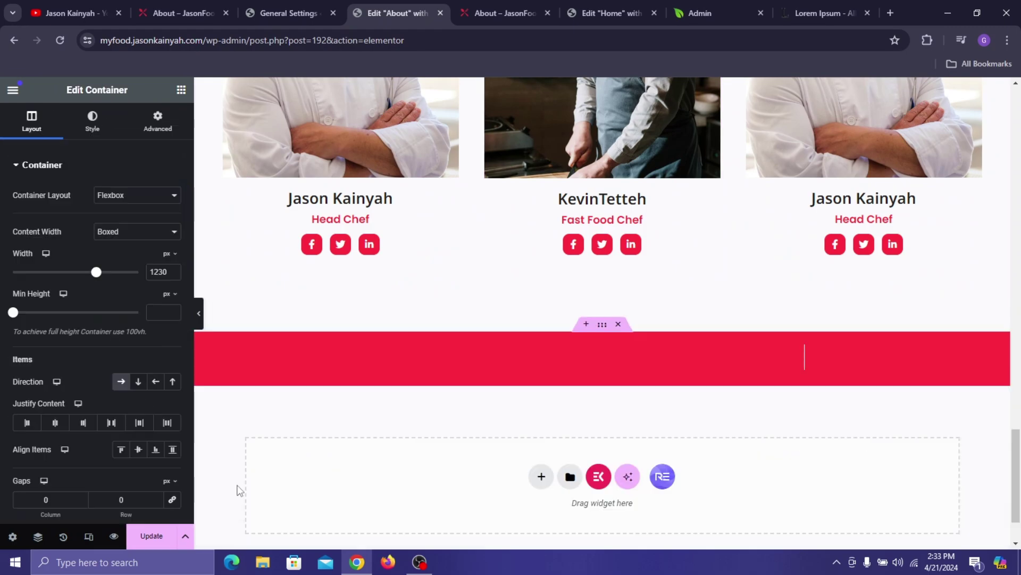
left_click(160, 537)
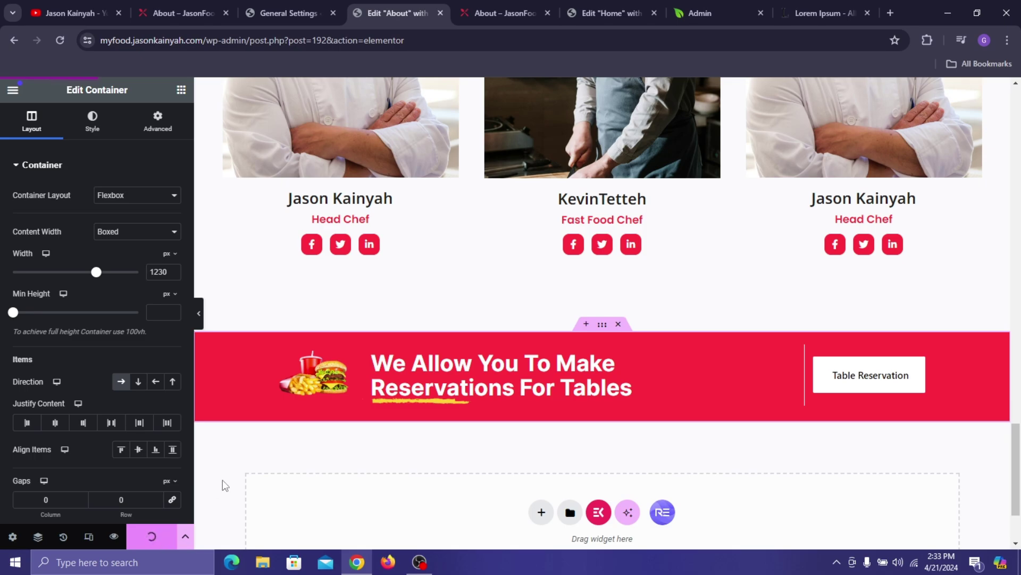
- Reload the live About page and scroll through it to review the updates
left_click(475, 7)
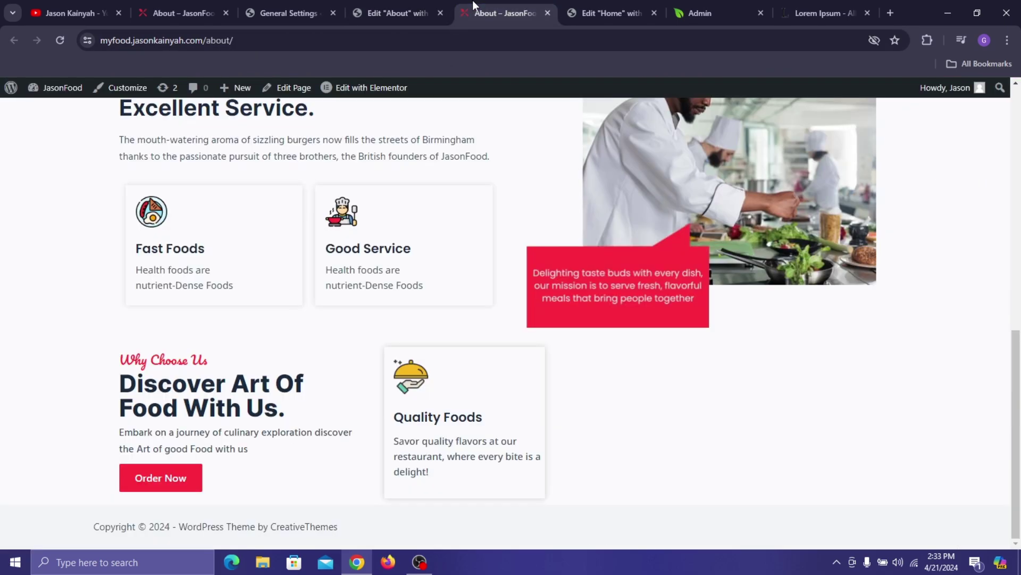
scroll(410, 253, "up", 15)
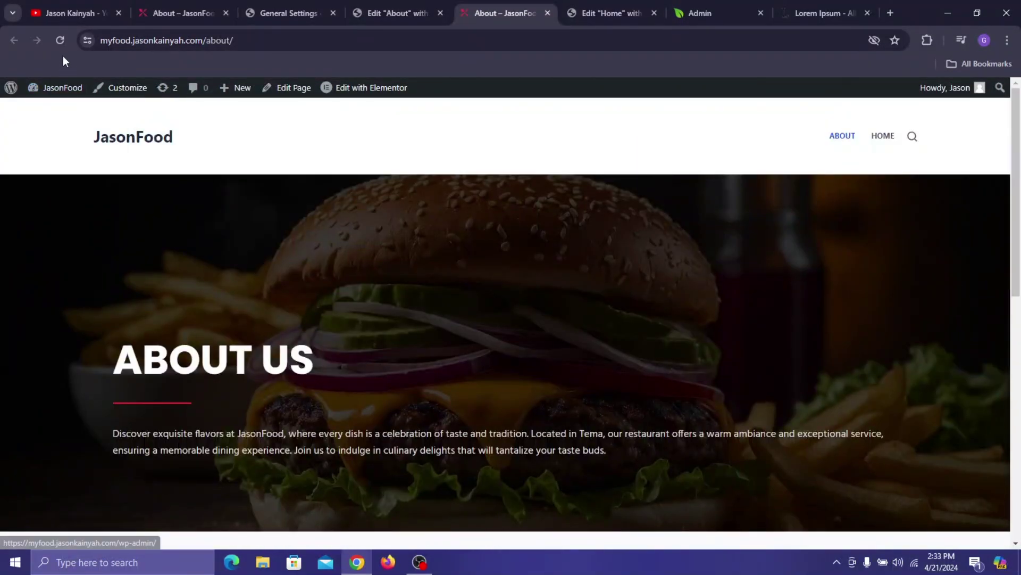
left_click(60, 40)
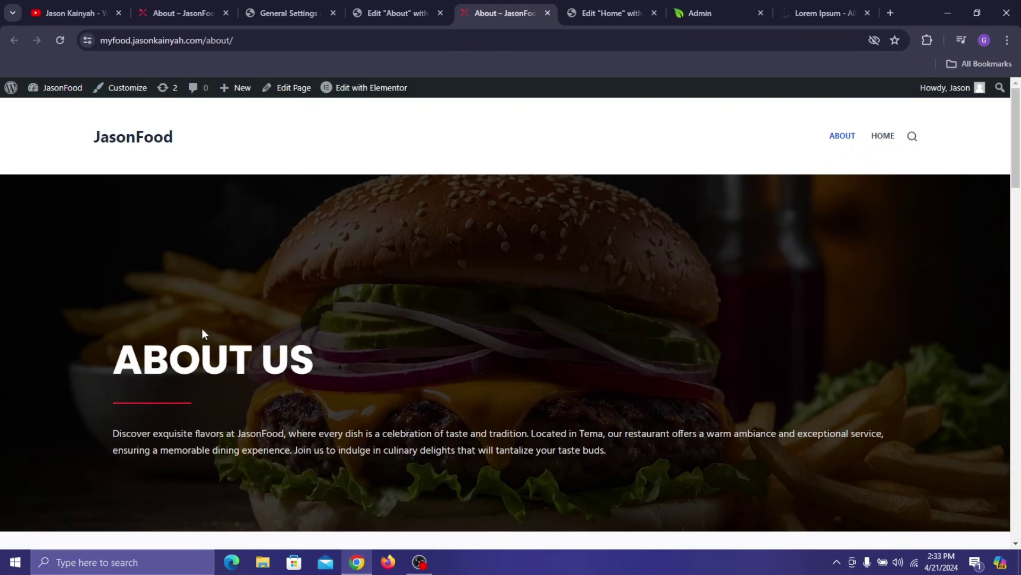
scroll(203, 329, "down", 9)
scroll(486, 226, "down", 6)
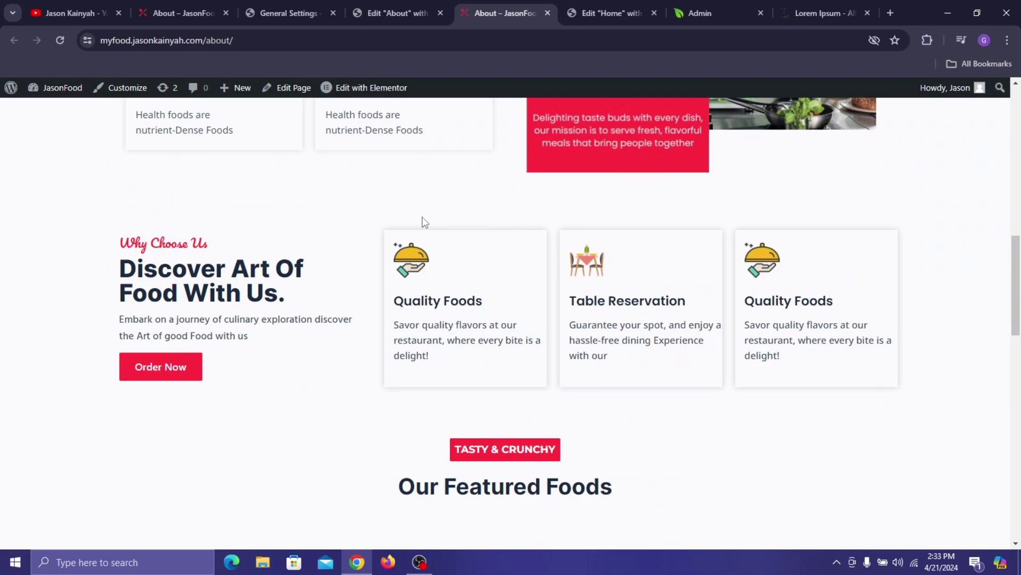
scroll(655, 337, "down", 15)
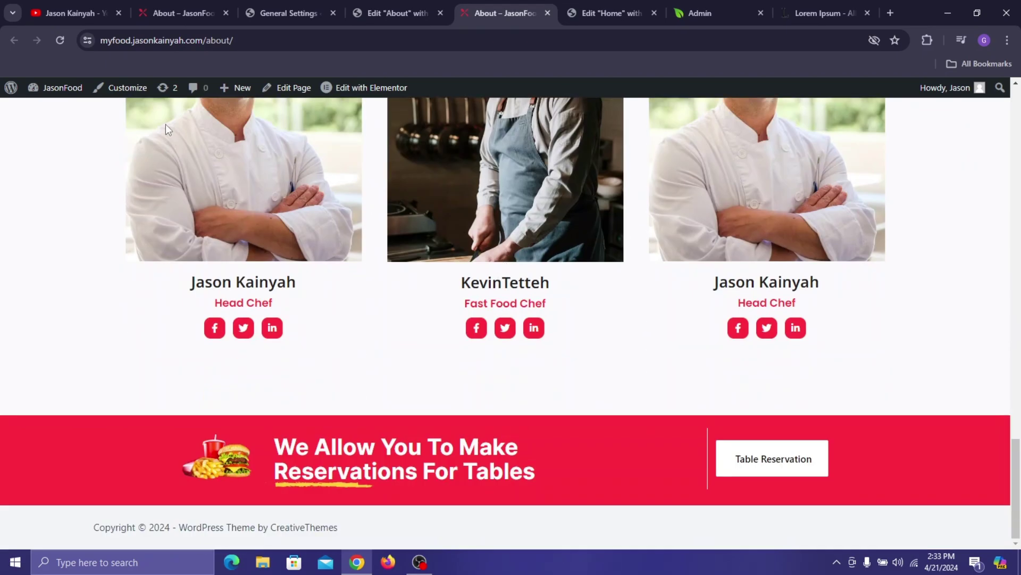
scroll(477, 193, "up", 7)
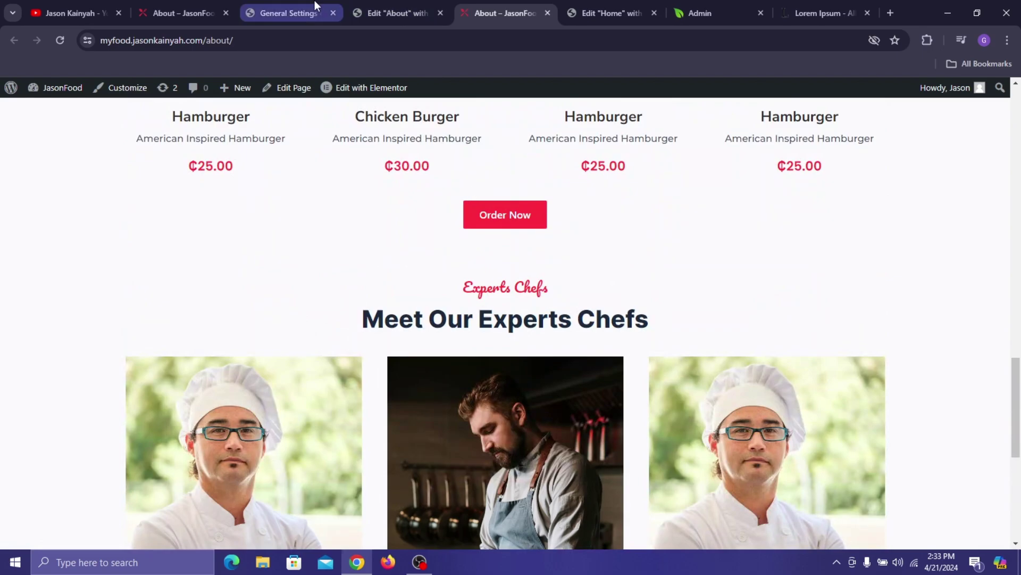
- Close the extra About, Lorem Ipsum and Admin tabs
left_click(547, 13)
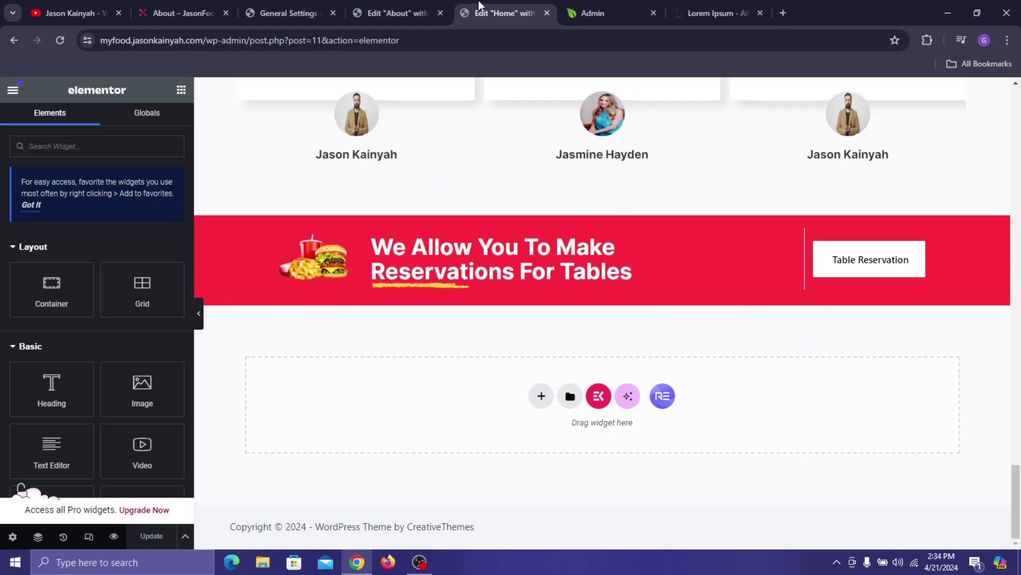
left_click(324, 11)
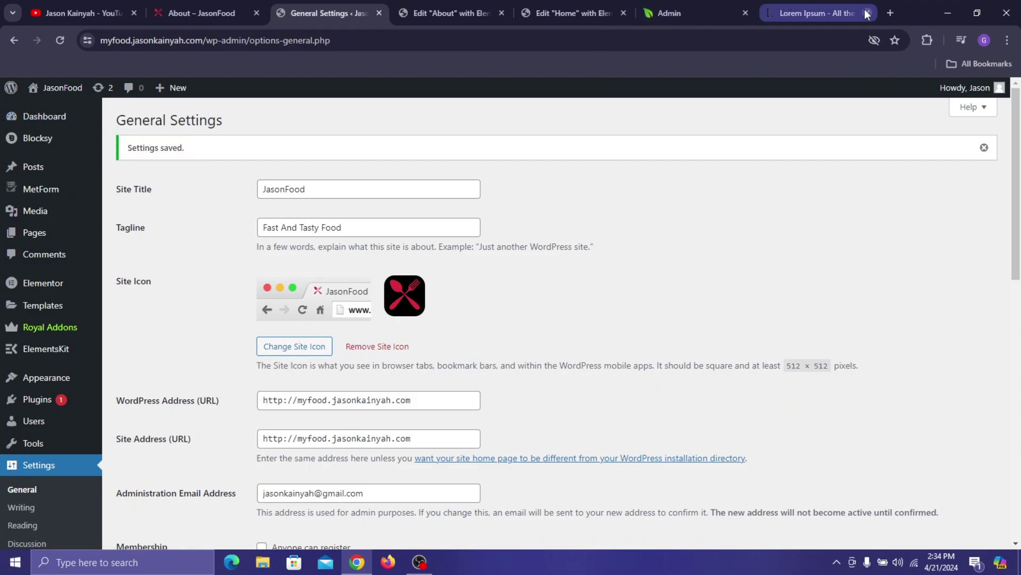
left_click(867, 13)
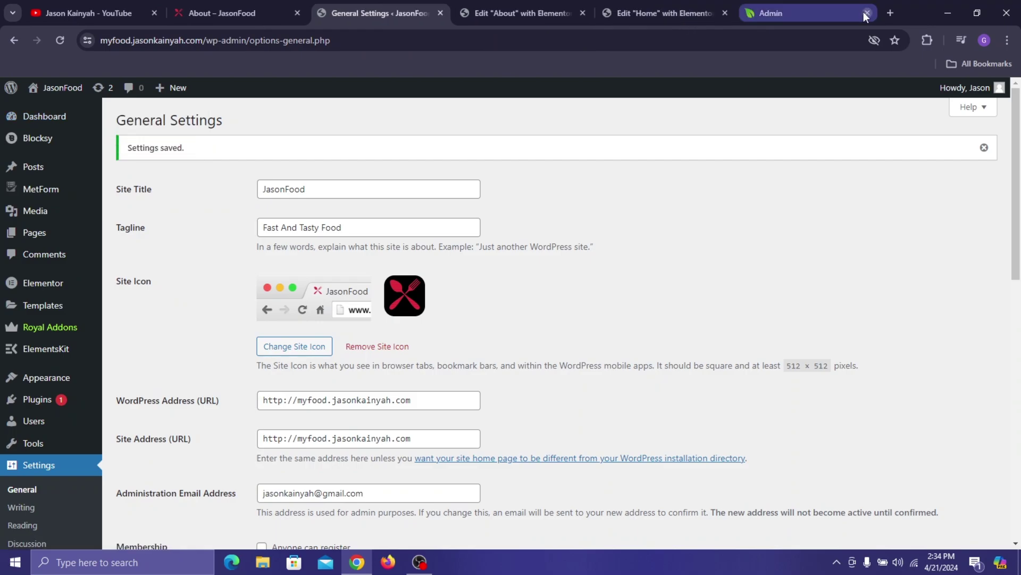
left_click(867, 13)
- Load the Contact page from the site navigation, then return to General Settings
left_click(222, 5)
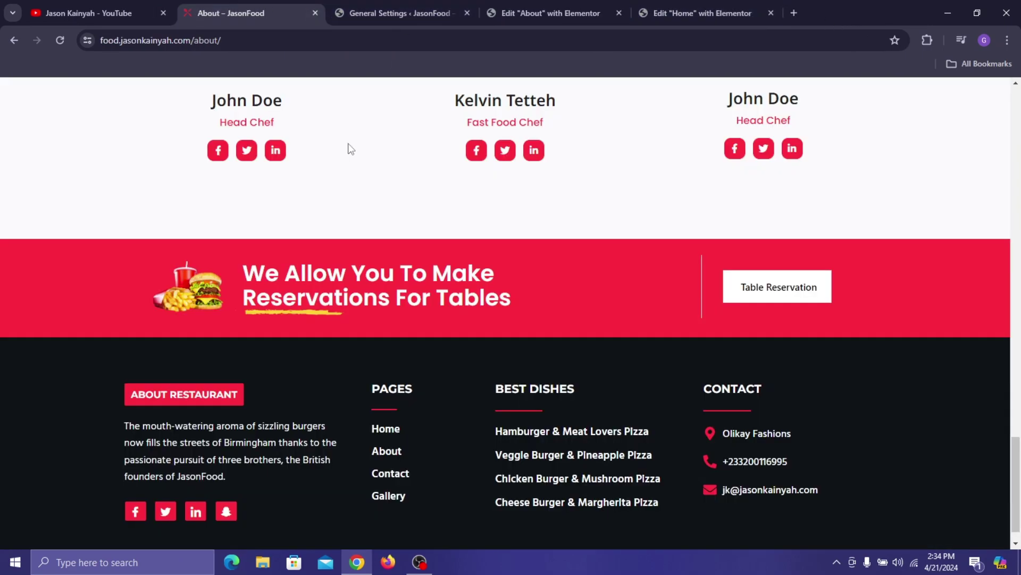
scroll(351, 154, "up", 10)
scroll(560, 183, "up", 15)
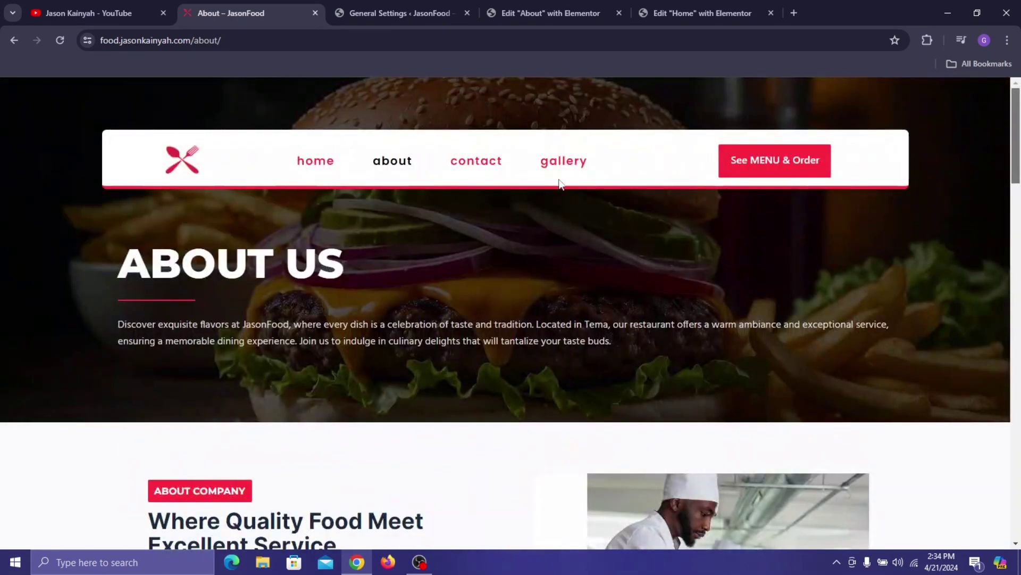
left_click(478, 159)
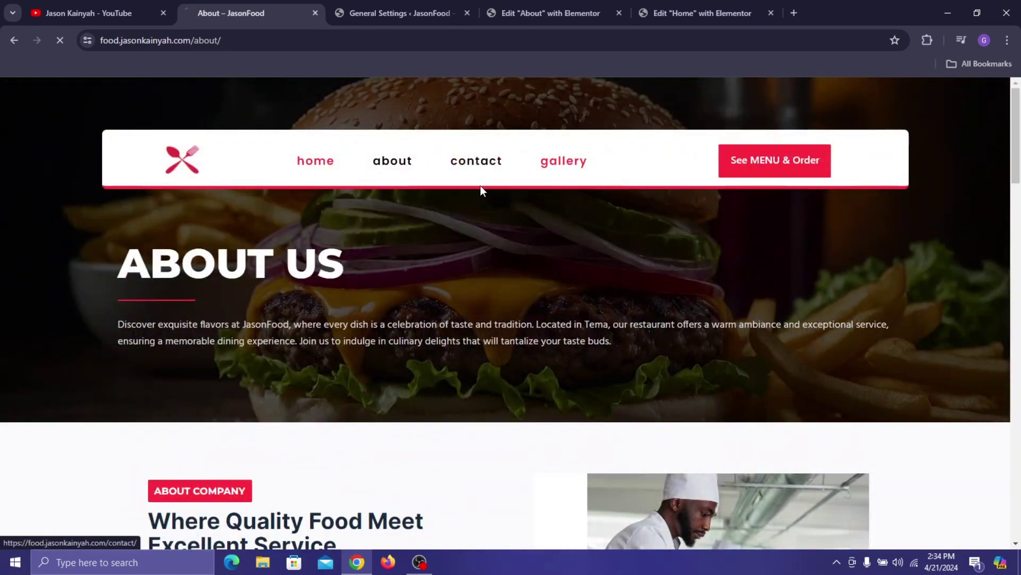
left_click(522, 7)
left_click(458, 5)
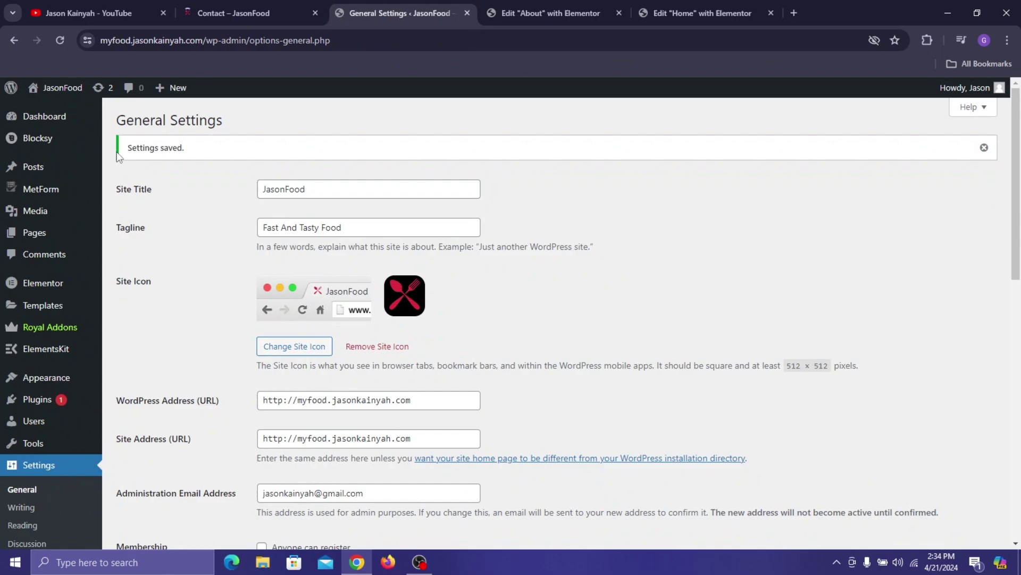
- Create and publish a new page titled 'Contact' using the Elementor Full Width template
left_click(37, 232)
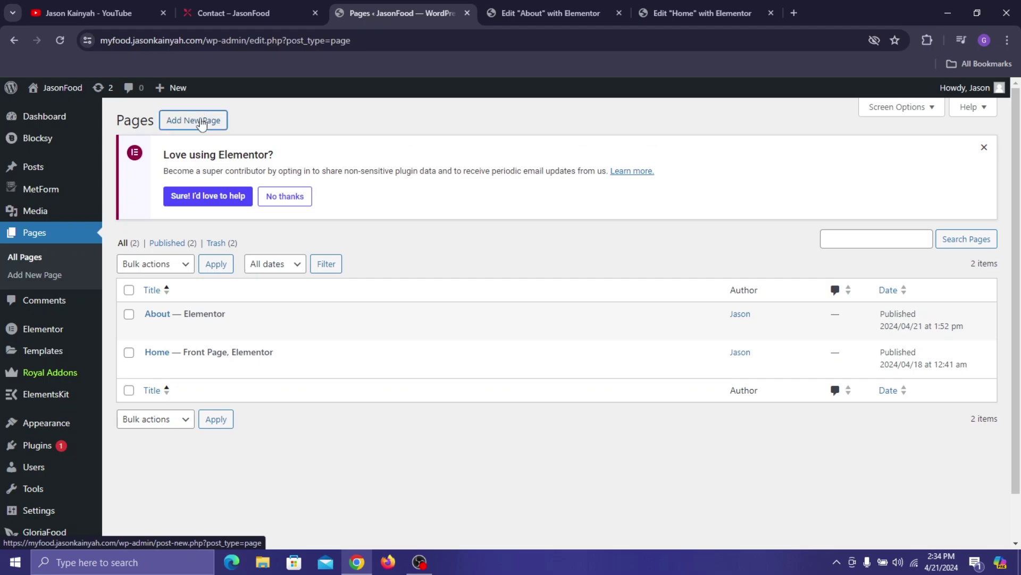
left_click(285, 200)
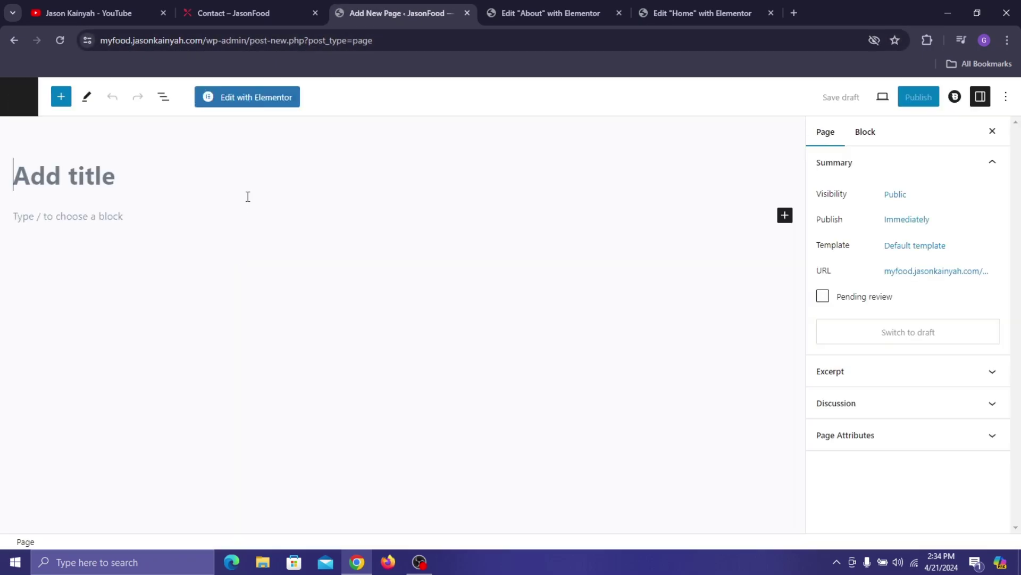
type("Contact")
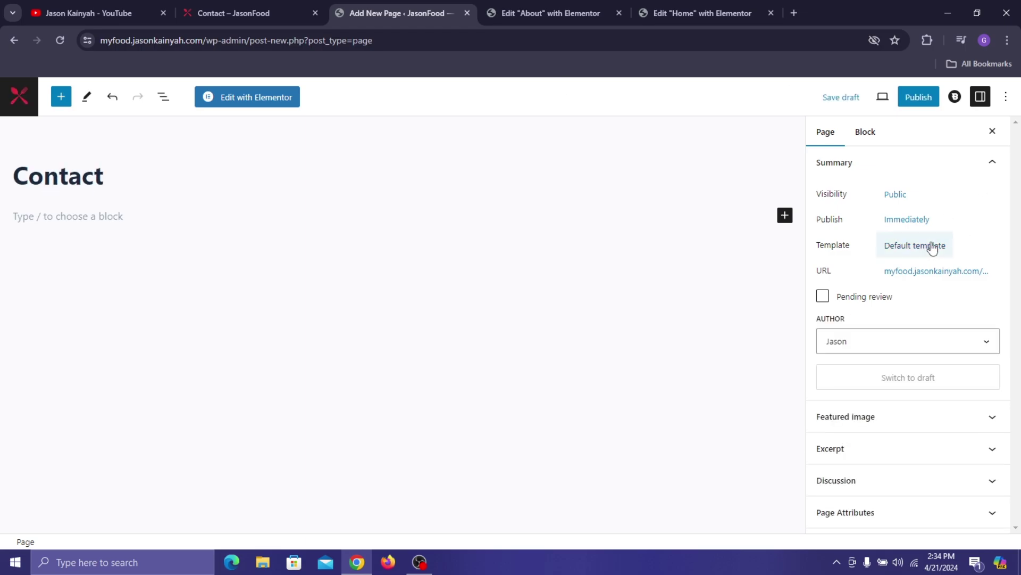
left_click(907, 245)
left_click(882, 343)
left_click(865, 386)
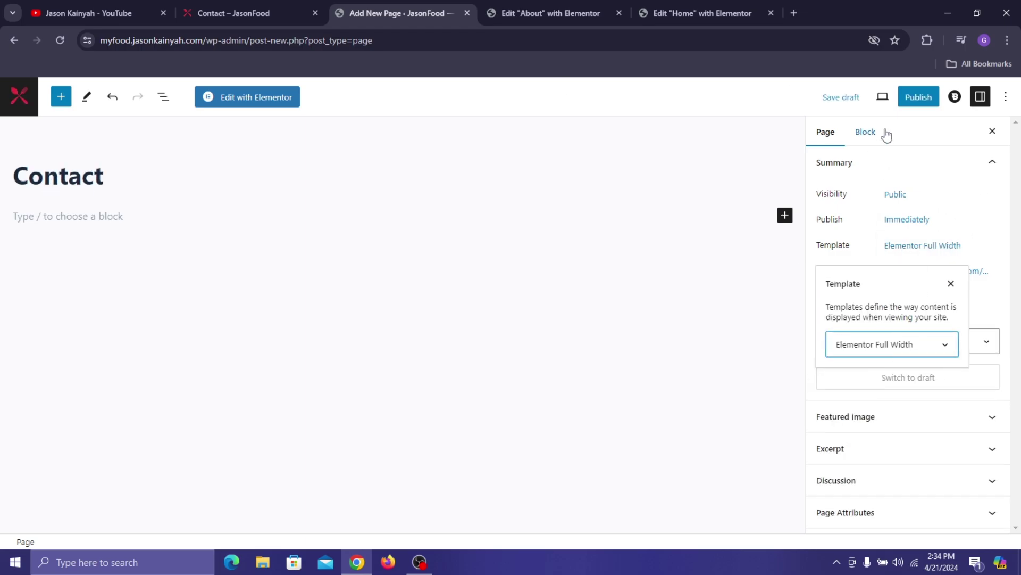
left_click(918, 100)
left_click(916, 101)
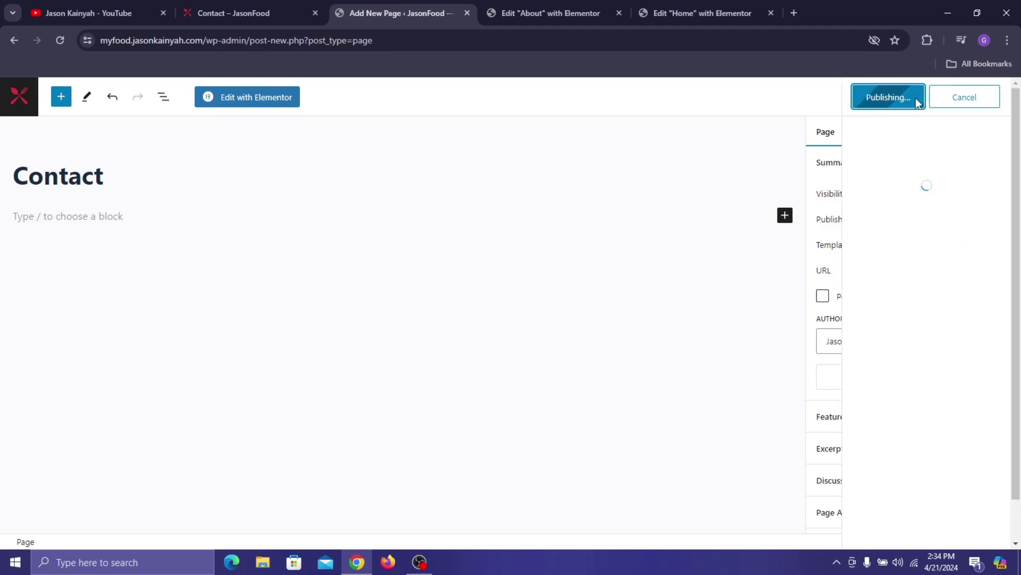
- View the published Contact page live in a new tab, then close it
right_click(122, 509)
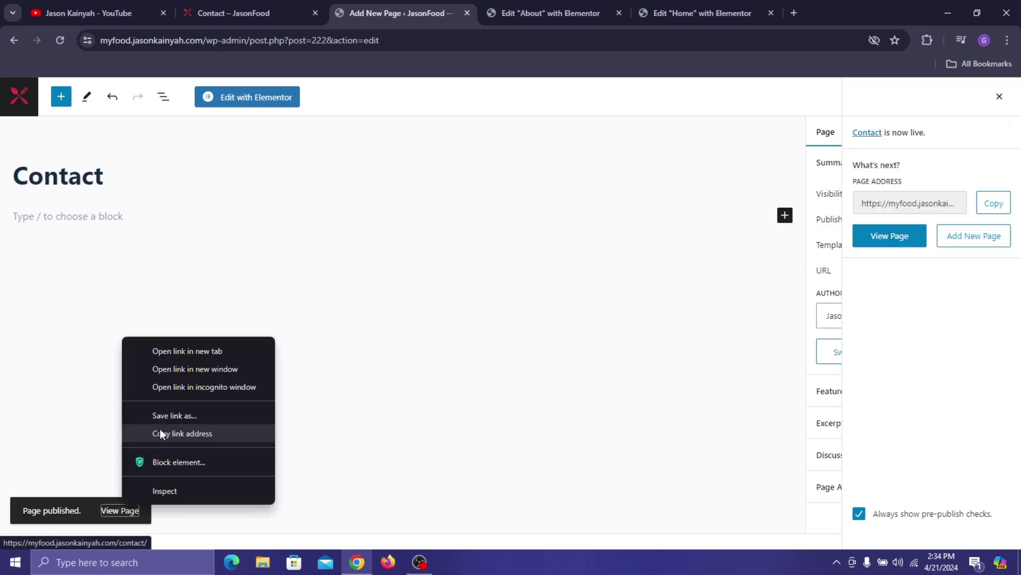
left_click(196, 351)
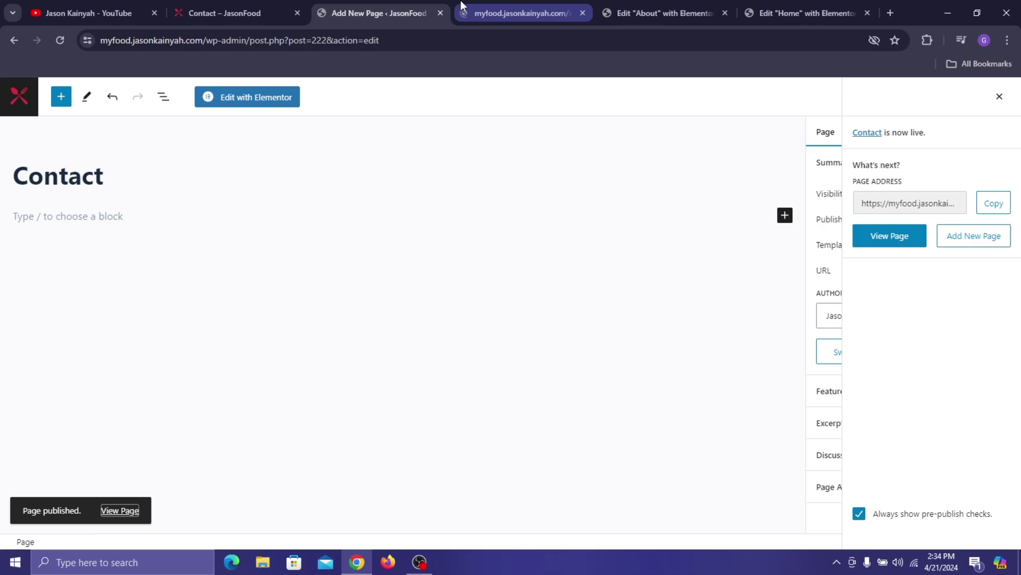
left_click(499, 8)
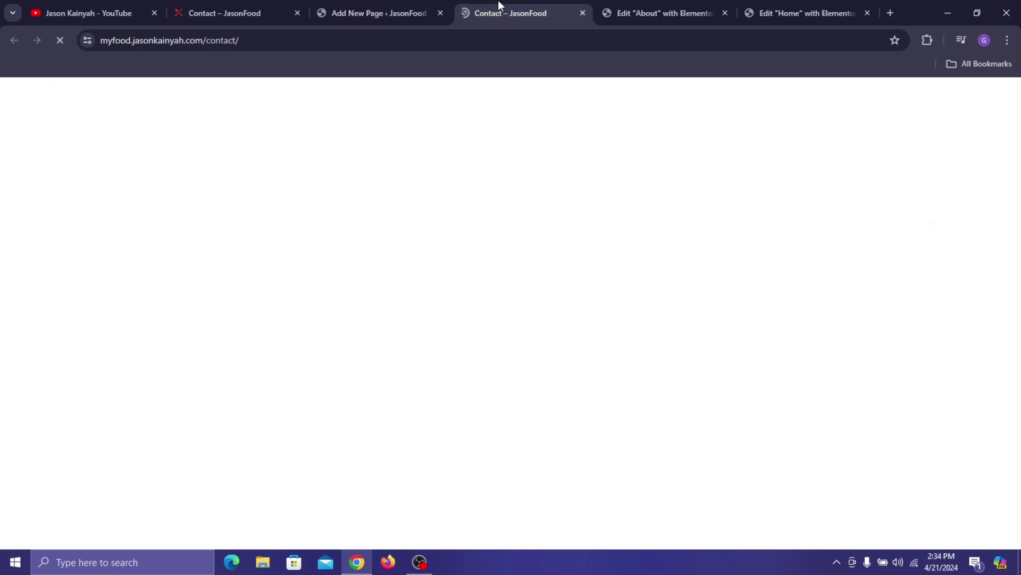
left_click(582, 12)
- Open the new Contact page in Elementor and review the finished reference Contact page
left_click(266, 100)
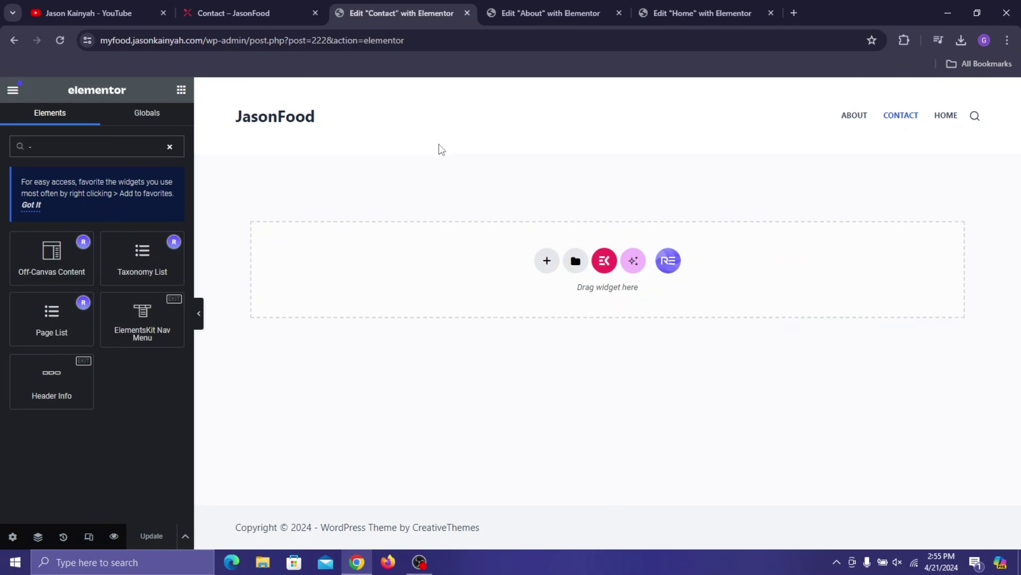
key("BackSpace")
left_click(271, 7)
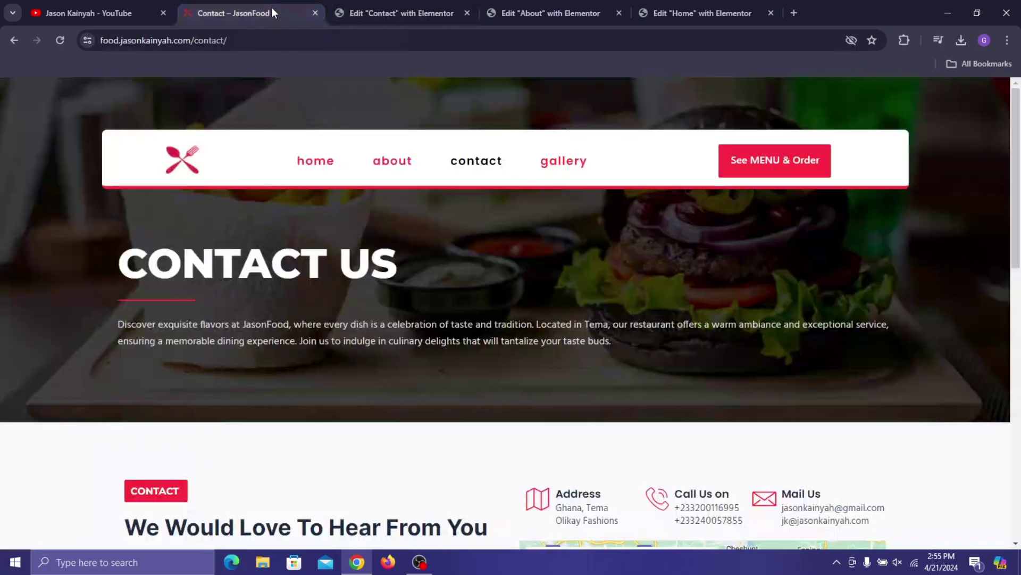
scroll(223, 194, "down", 9)
scroll(324, 262, "down", 3)
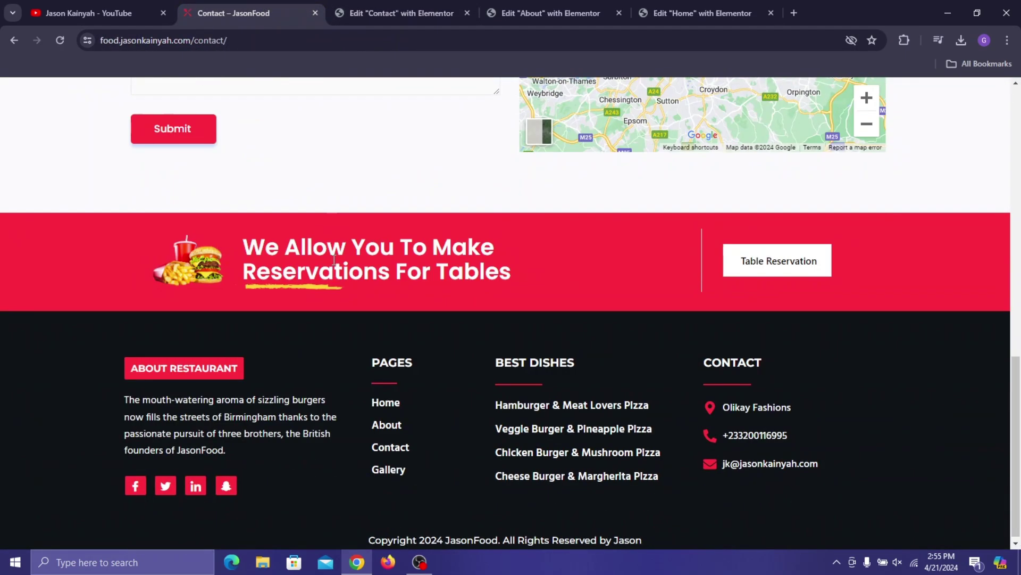
scroll(317, 243, "up", 12)
- Copy the ABOUT US hero section from the About page editor and return to Contact
left_click(557, 3)
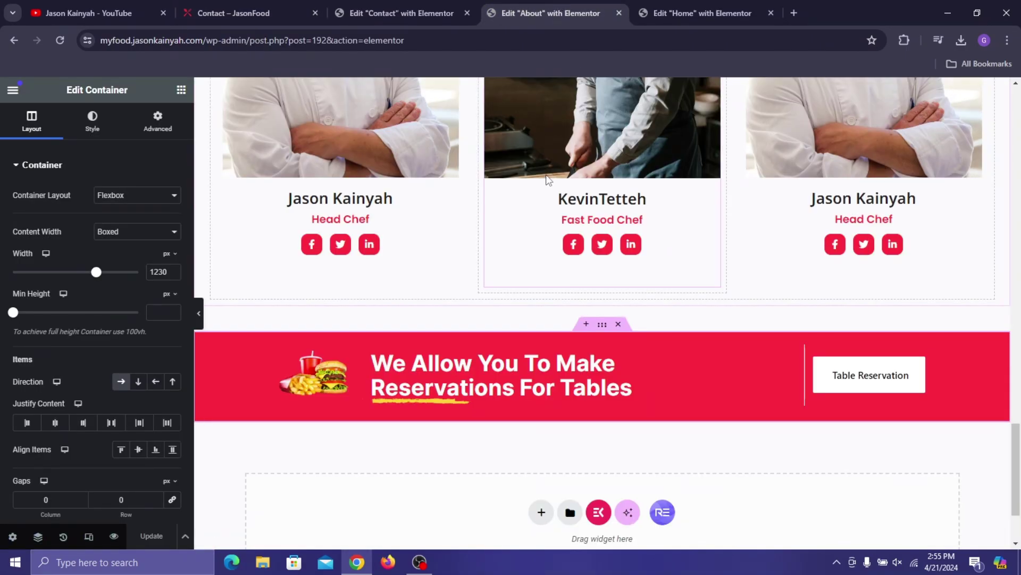
scroll(552, 159, "up", 15)
scroll(553, 154, "up", 4)
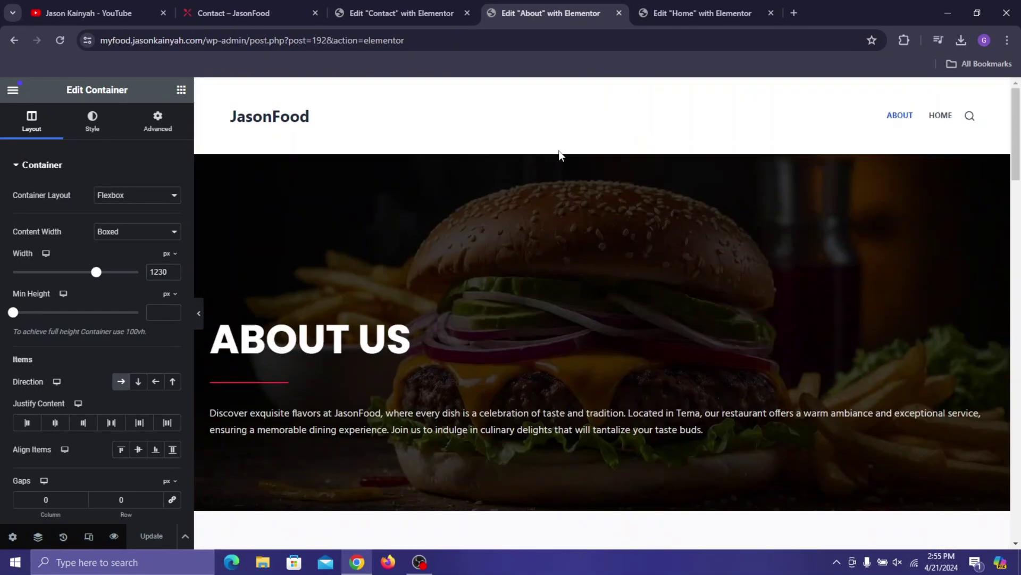
right_click(633, 204)
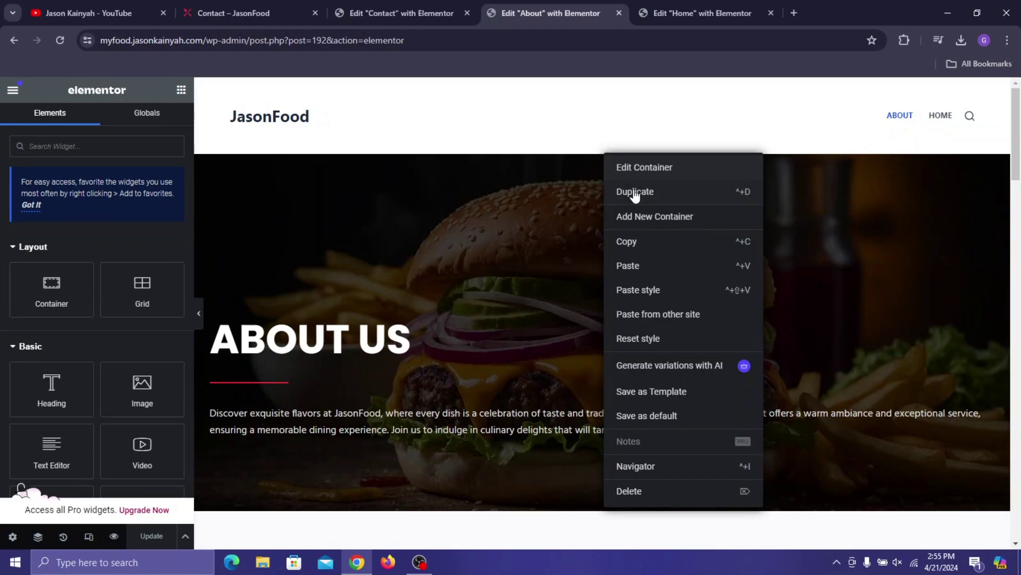
left_click(637, 245)
left_click(311, 9)
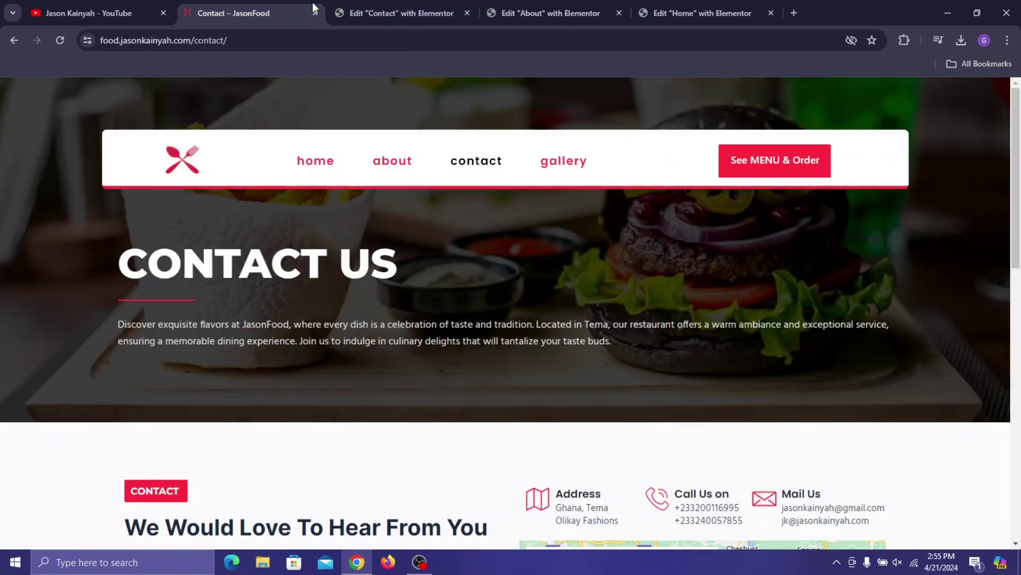
left_click(408, 15)
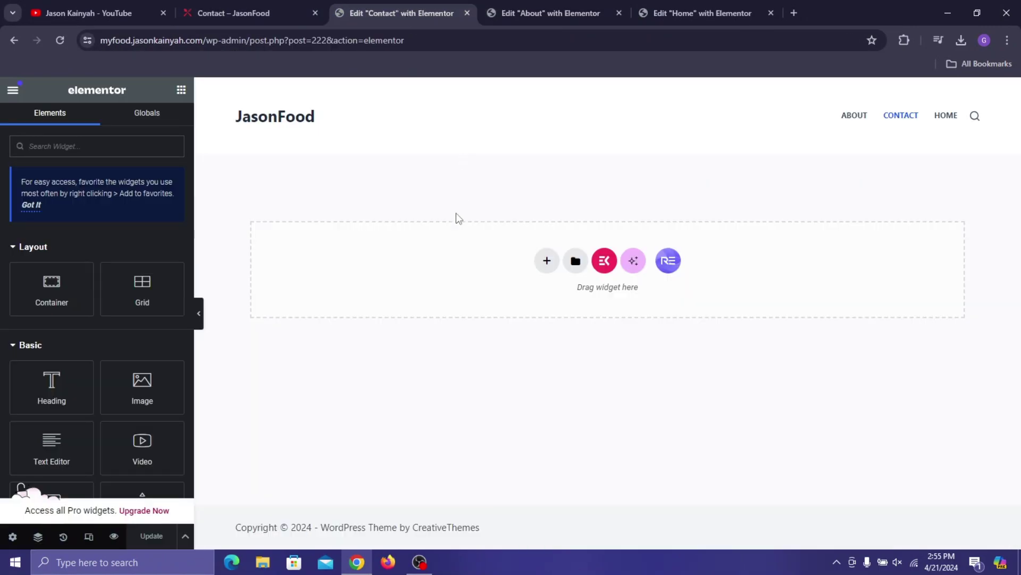
- Paste the copied hero into the empty Contact page and retitle its heading 'CONTACT US'
right_click(444, 245)
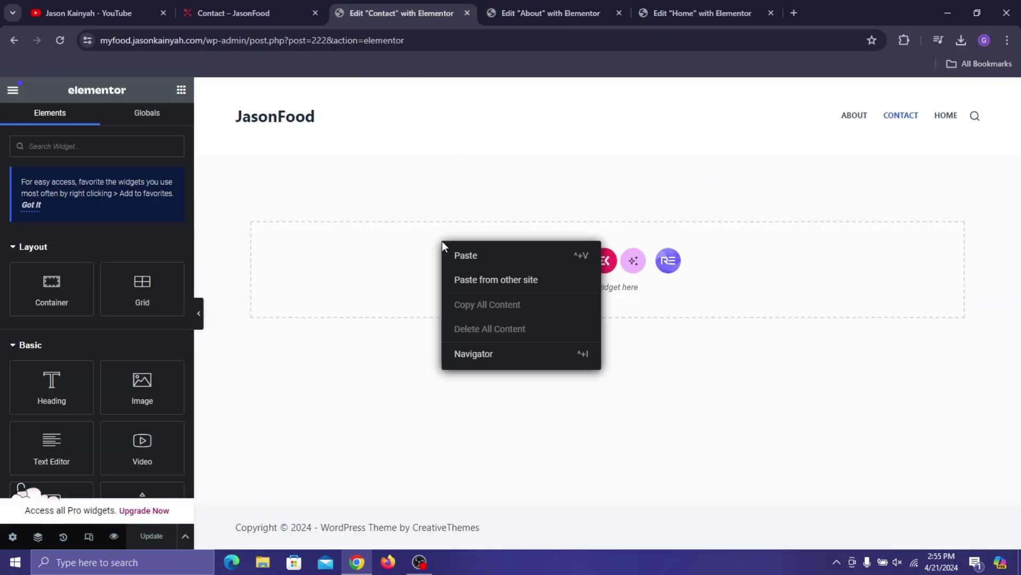
left_click(466, 256)
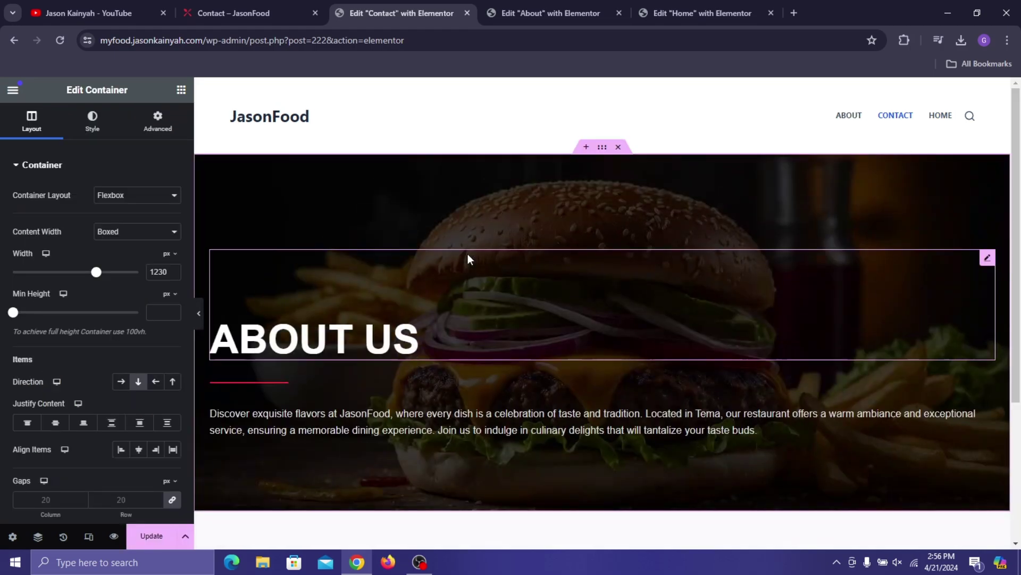
left_click(318, 340)
left_click(40, 209)
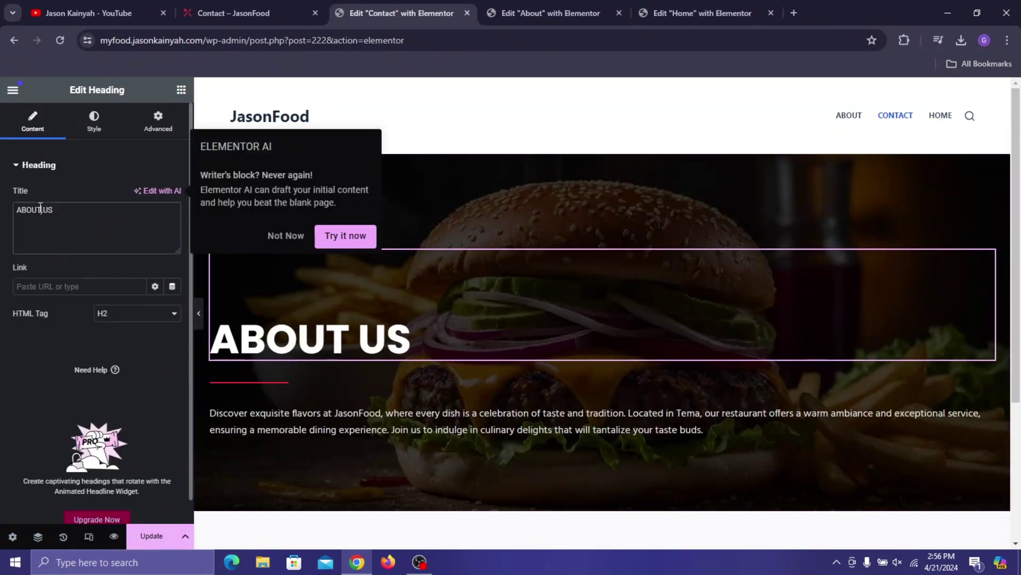
type("CON")
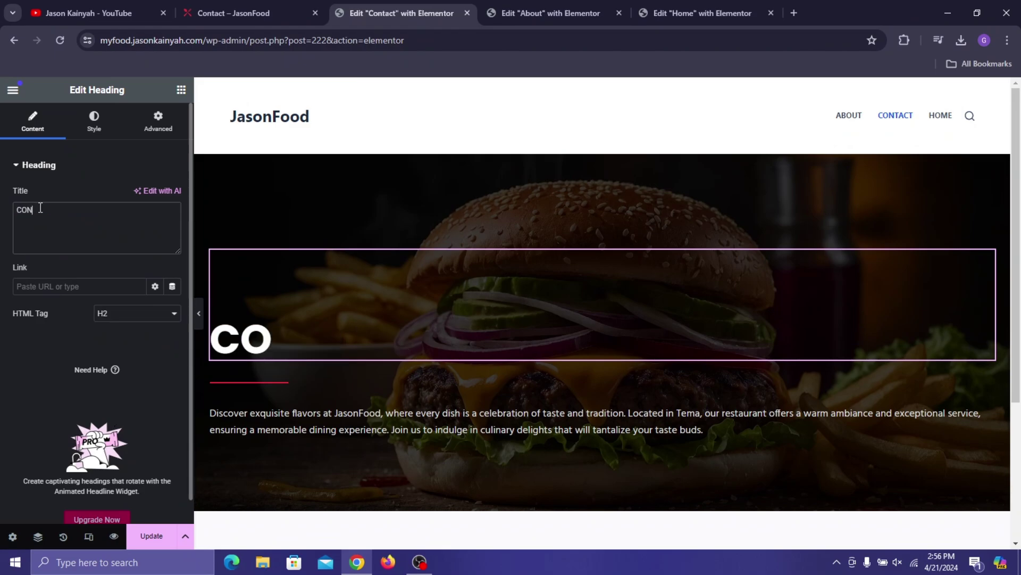
type("ATC US")
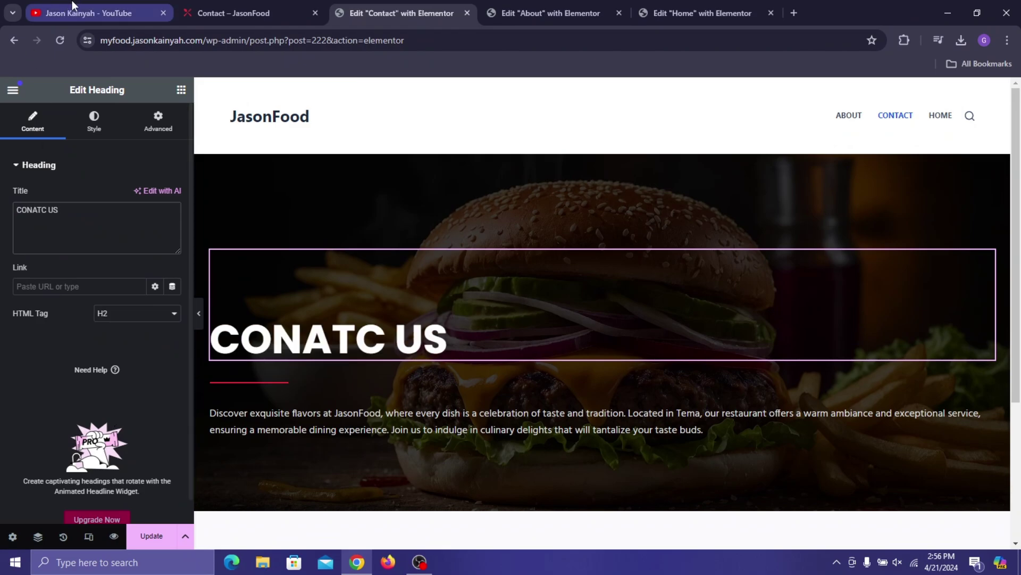
left_click(272, 8)
left_click(402, 13)
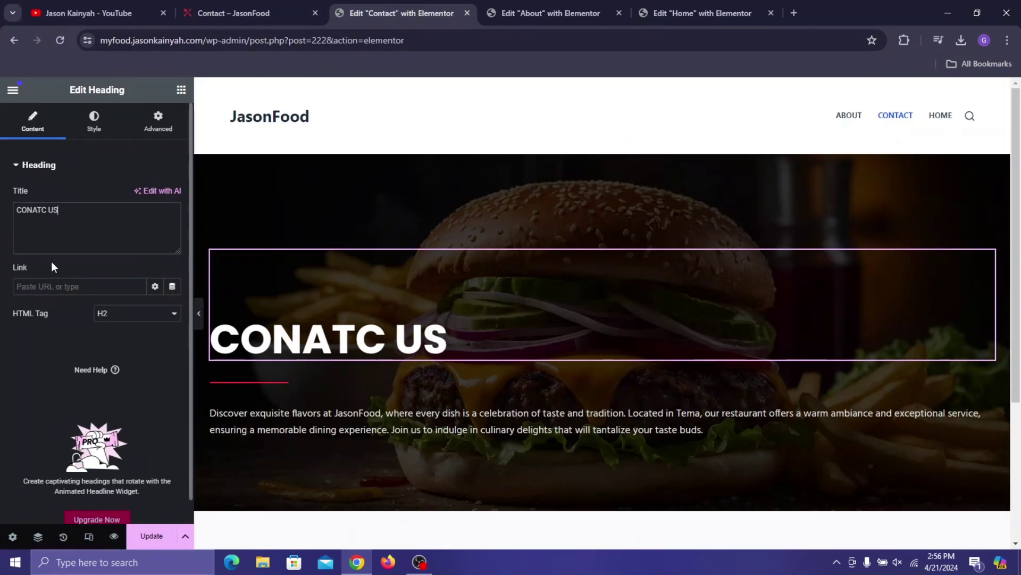
triple_click(64, 230)
type("CONTACT US")
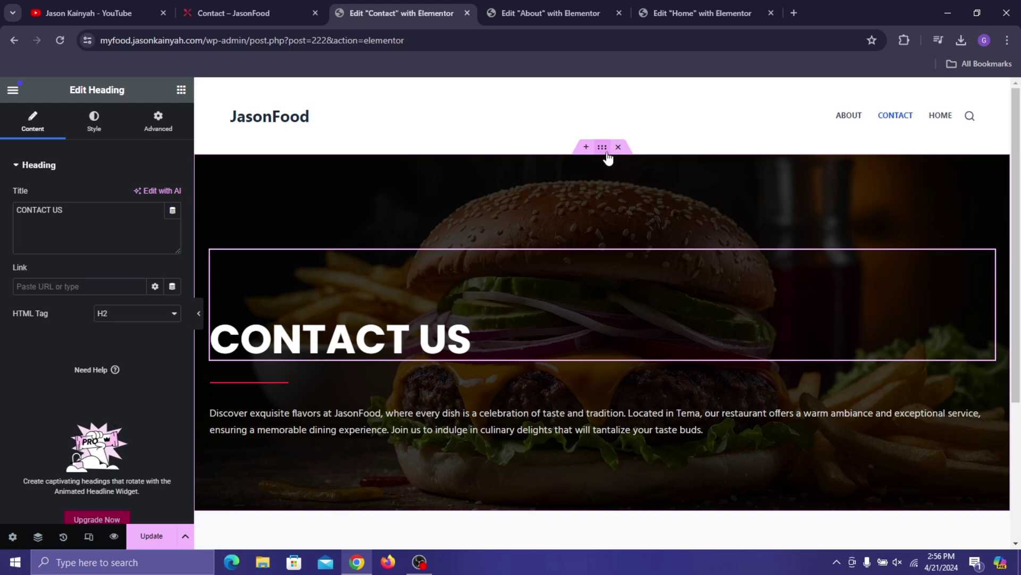
left_click(607, 153)
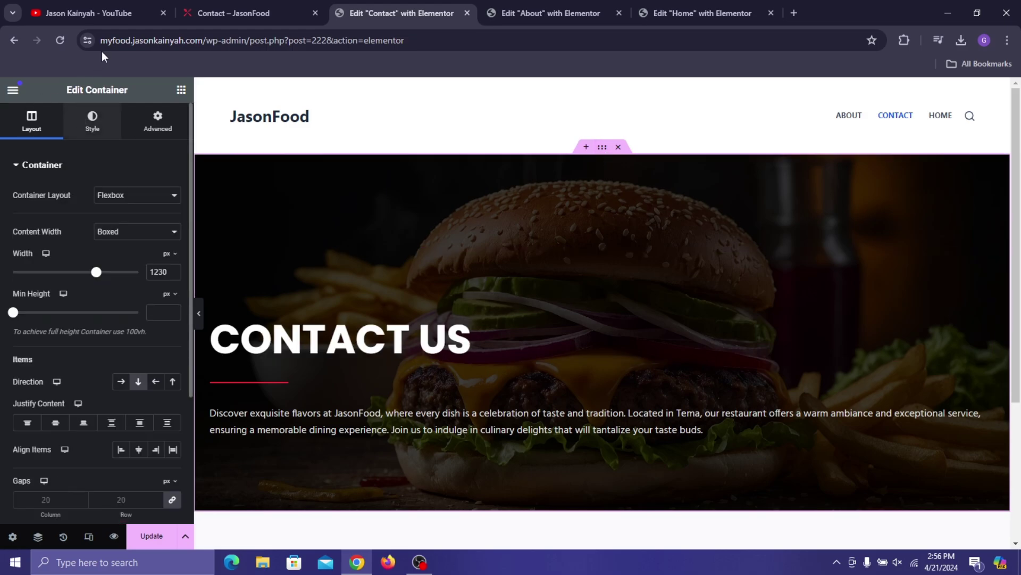
left_click(250, 13)
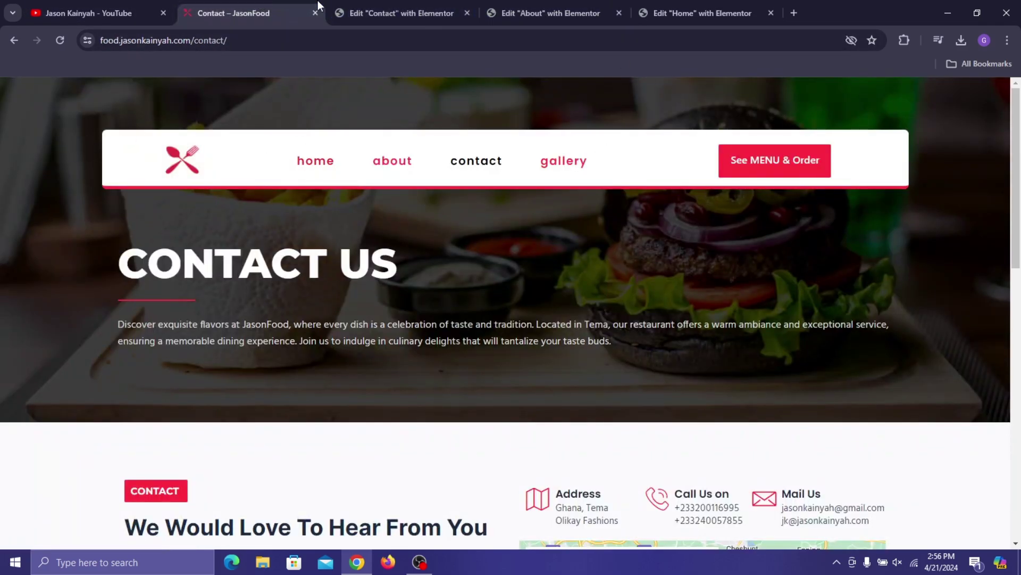
- Replace the hero background image with contact-hero-background.jpg from the Media Library
left_click(373, 13)
left_click(128, 326)
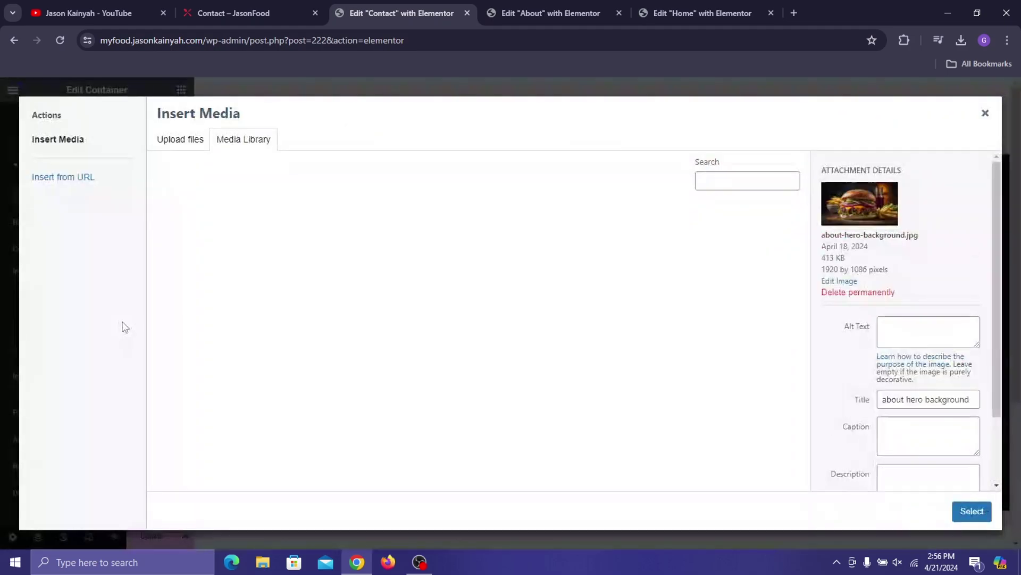
left_click(250, 13)
left_click(404, 13)
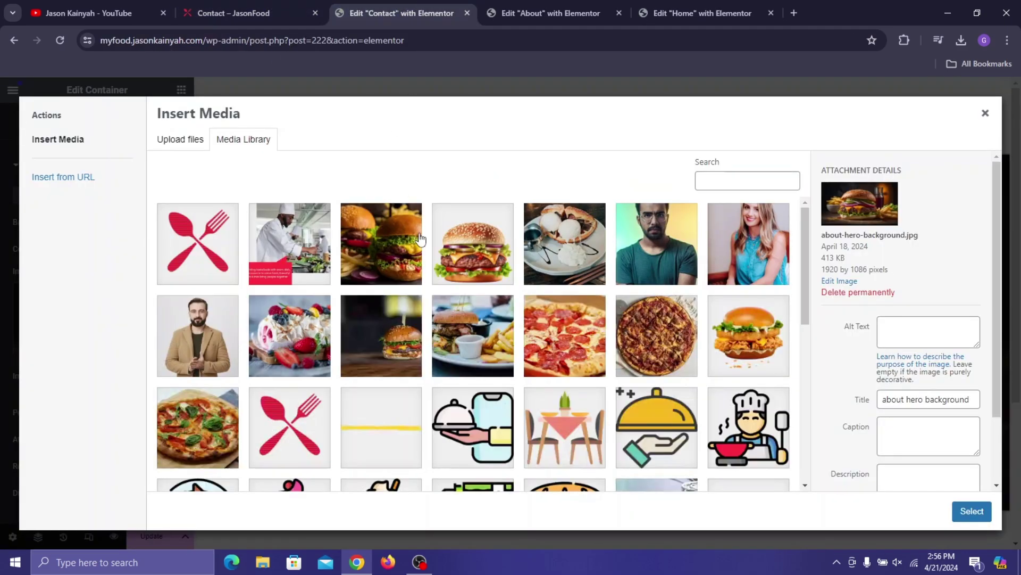
scroll(548, 338, "down", 5)
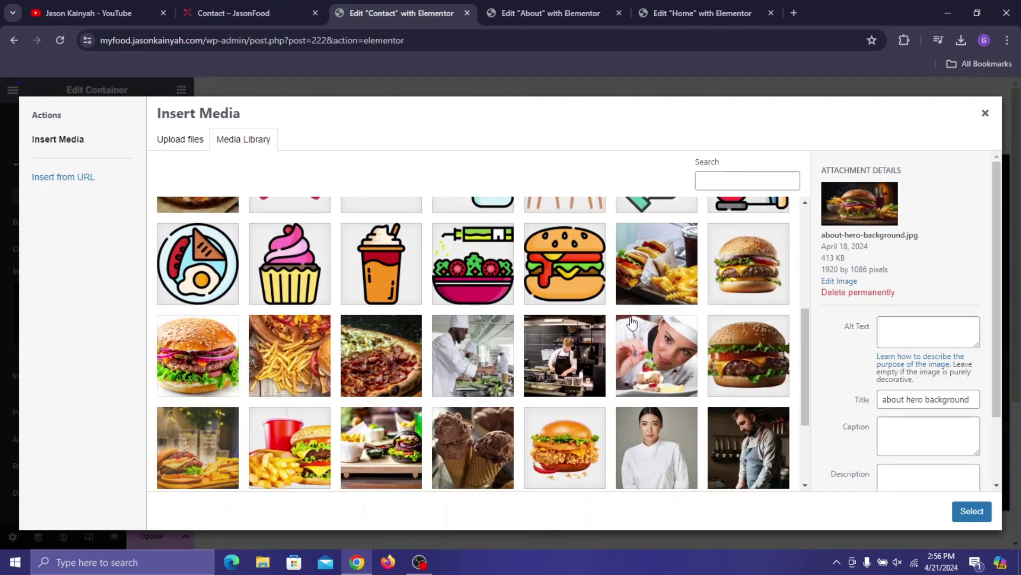
scroll(631, 323, "down", 1)
left_click(404, 376)
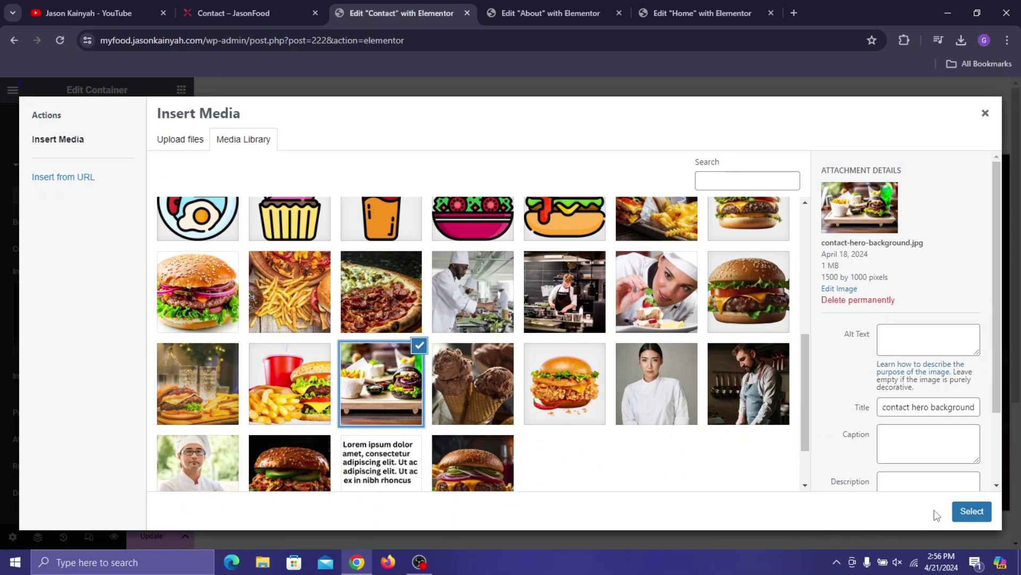
left_click(971, 511)
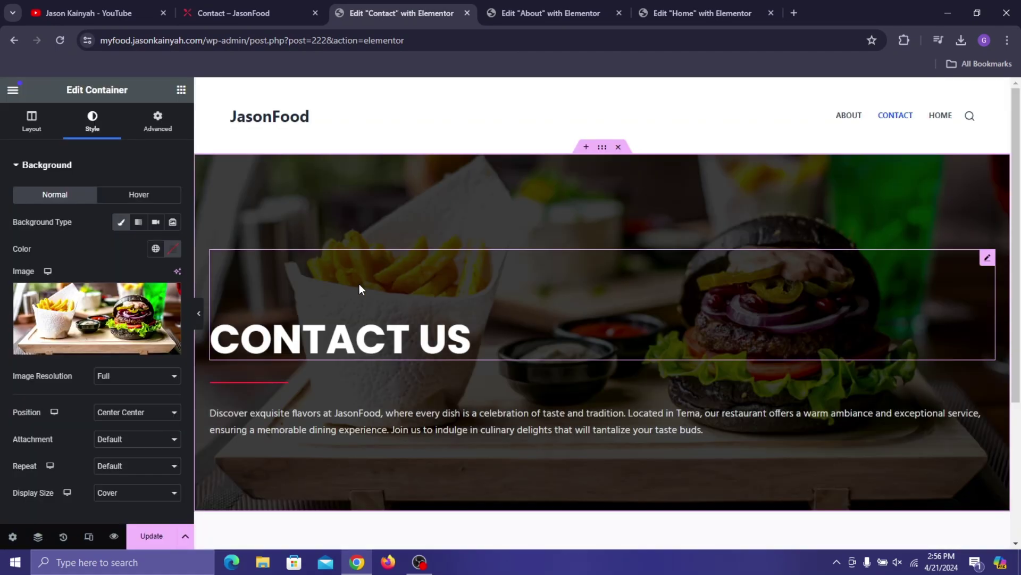
scroll(702, 205, "down", 1)
scroll(619, 340, "down", 3)
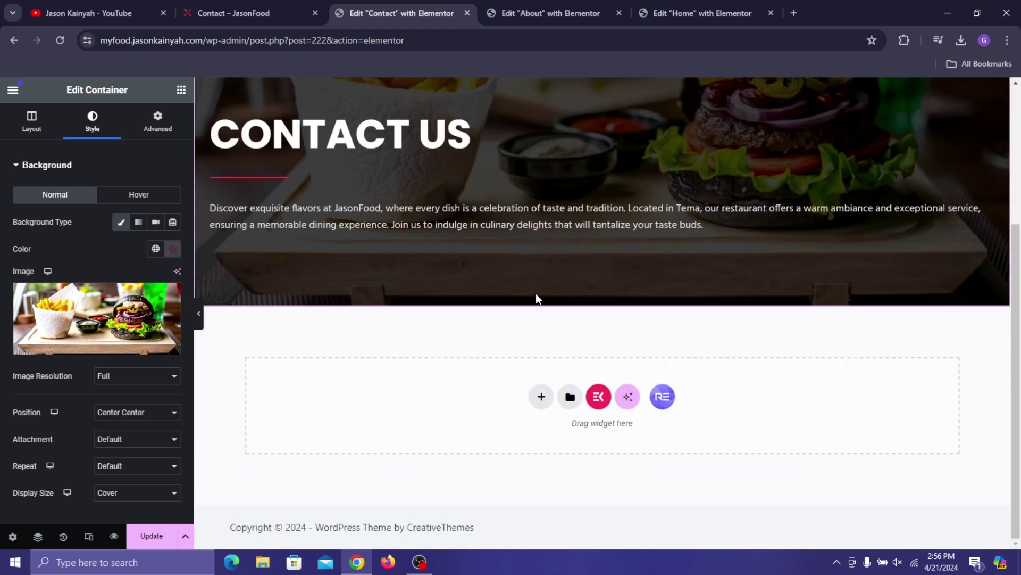
- Add a two-column flexbox section below the hero with width 1230
left_click(541, 396)
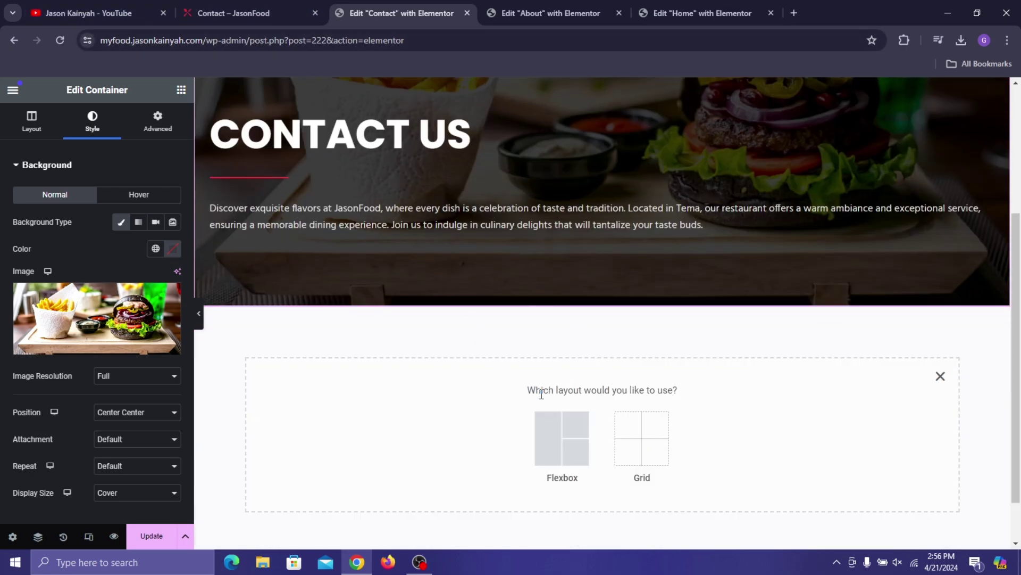
left_click(537, 444)
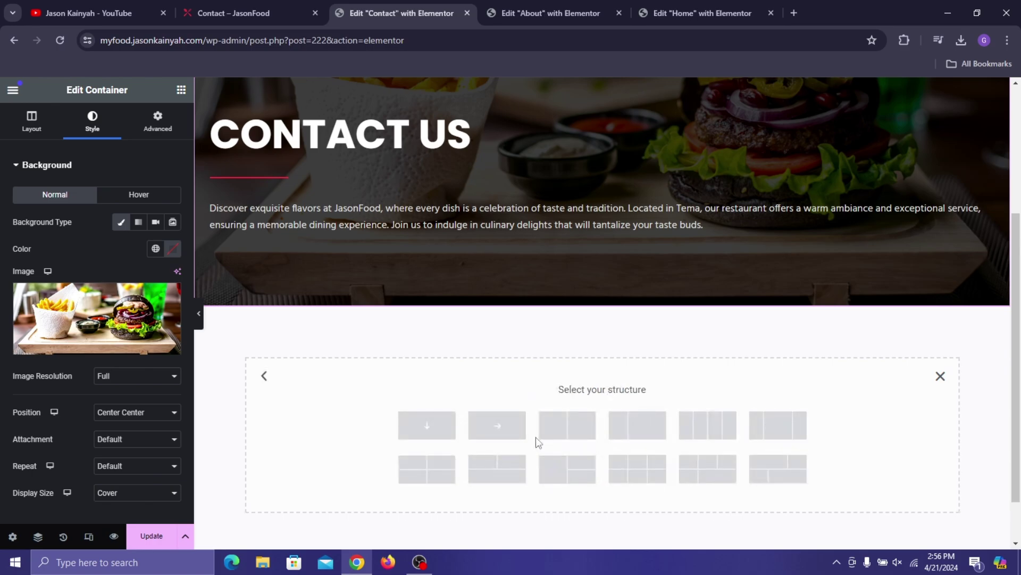
left_click(583, 431)
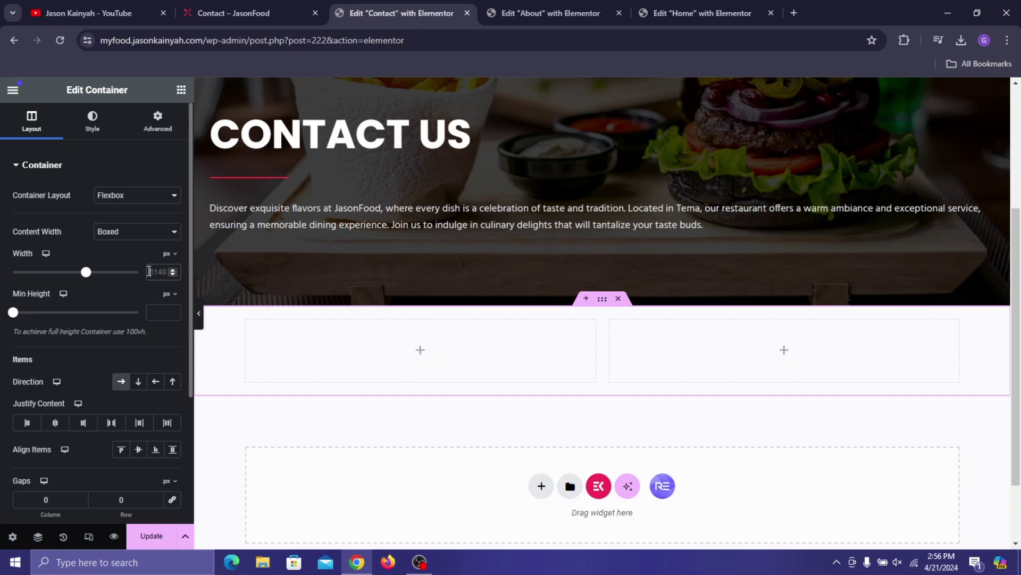
left_click(151, 271)
type("1230")
- Drag a MetForm widget into the left column and compare against the live Contact page
left_click(183, 89)
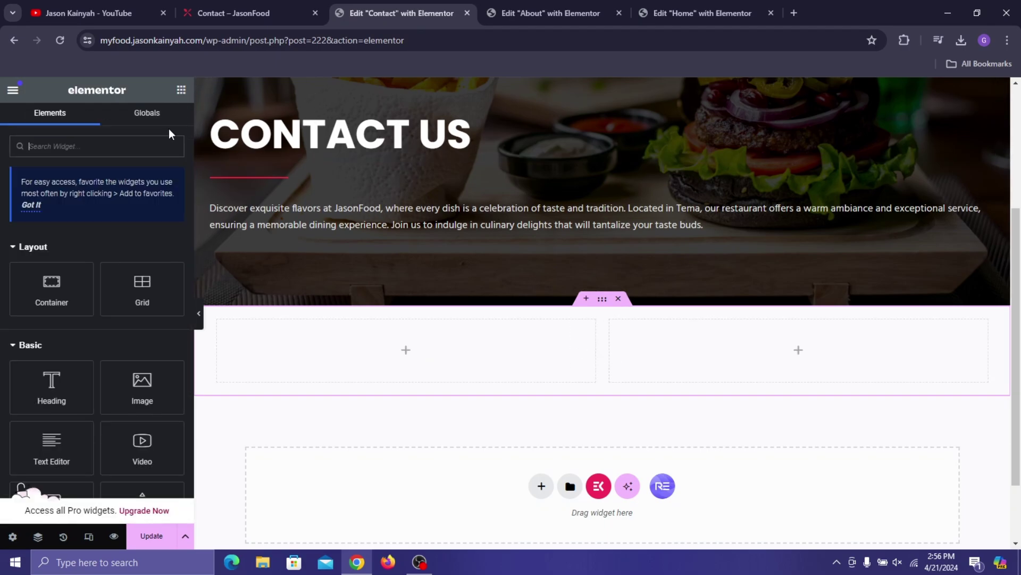
type("metform")
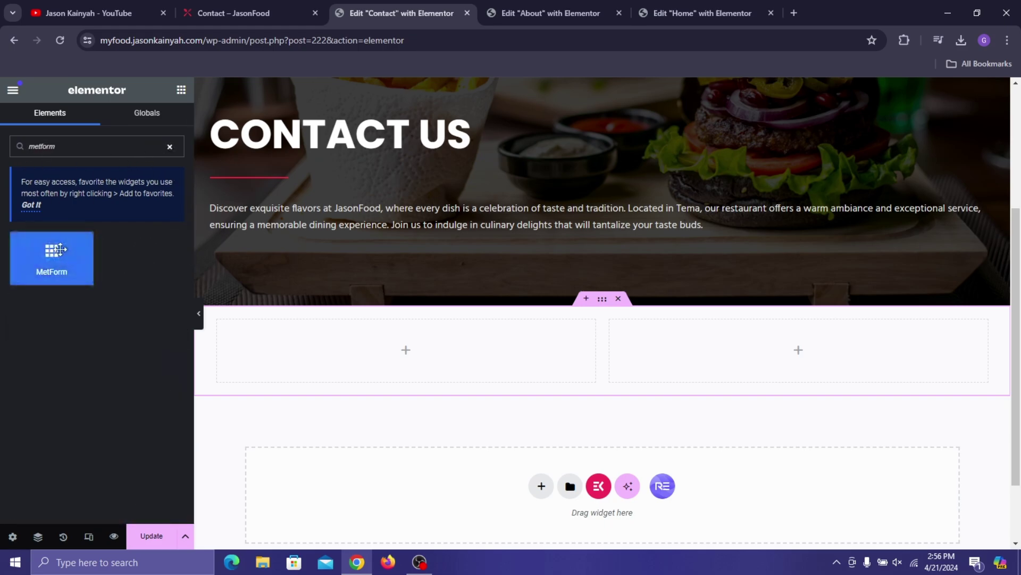
left_click_drag(51, 258, 312, 332)
left_click(267, 2)
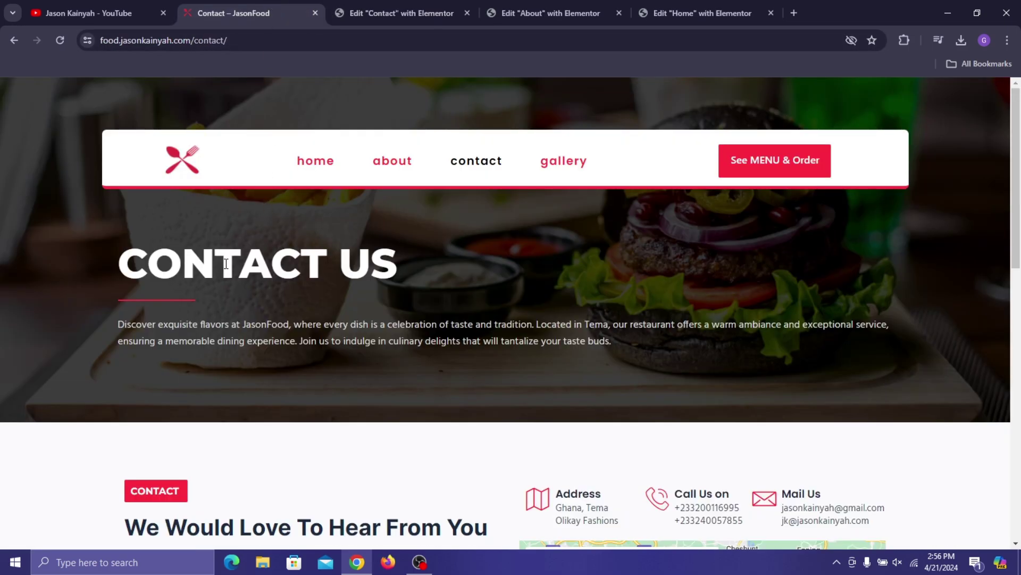
scroll(226, 264, "down", 8)
scroll(232, 160, "up", 3)
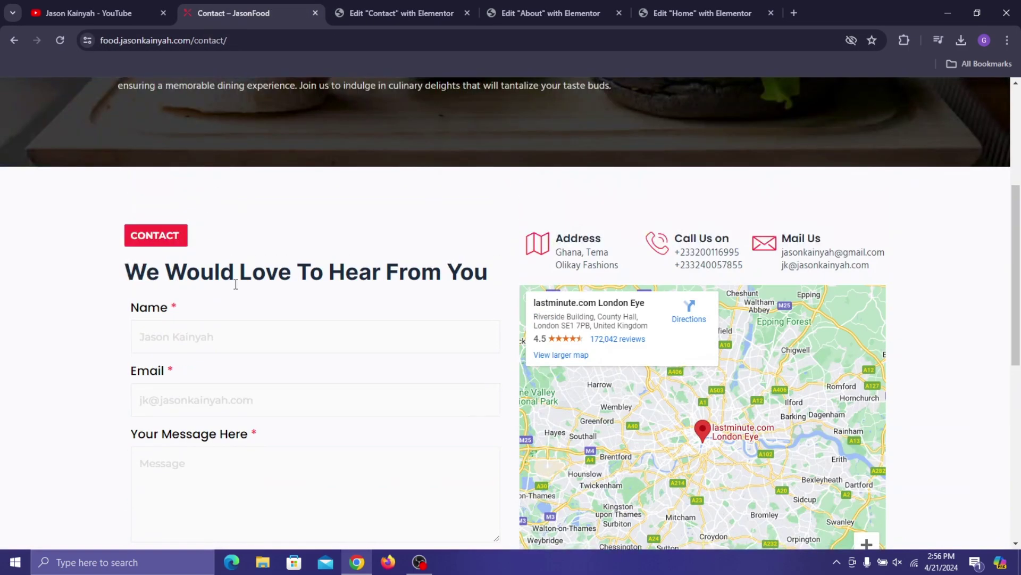
left_click(68, 6)
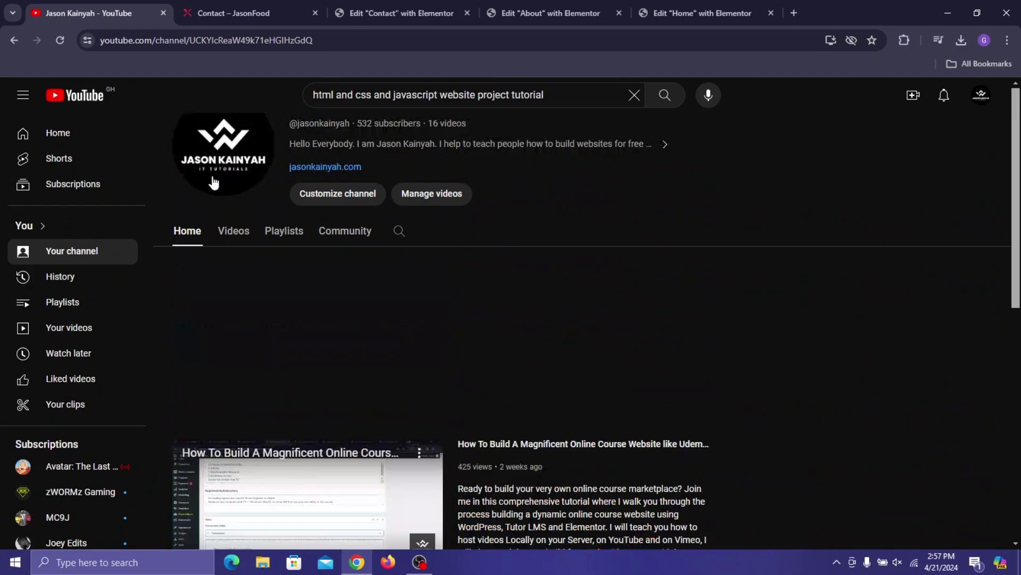
- Browse the YouTube channel's Videos tab, then return to the About page editor
left_click(226, 2)
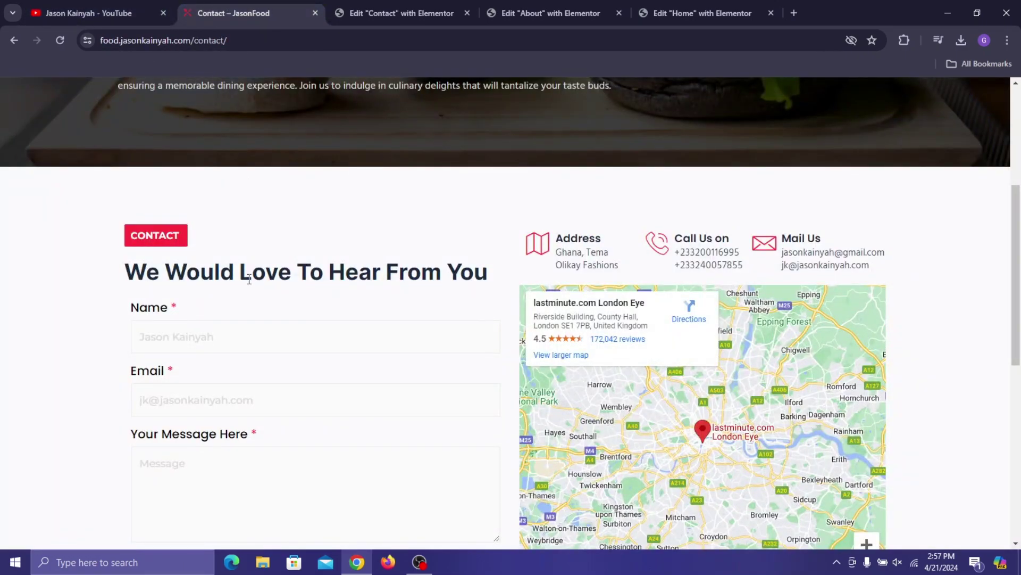
scroll(234, 191, "up", 4)
scroll(259, 182, "down", 2)
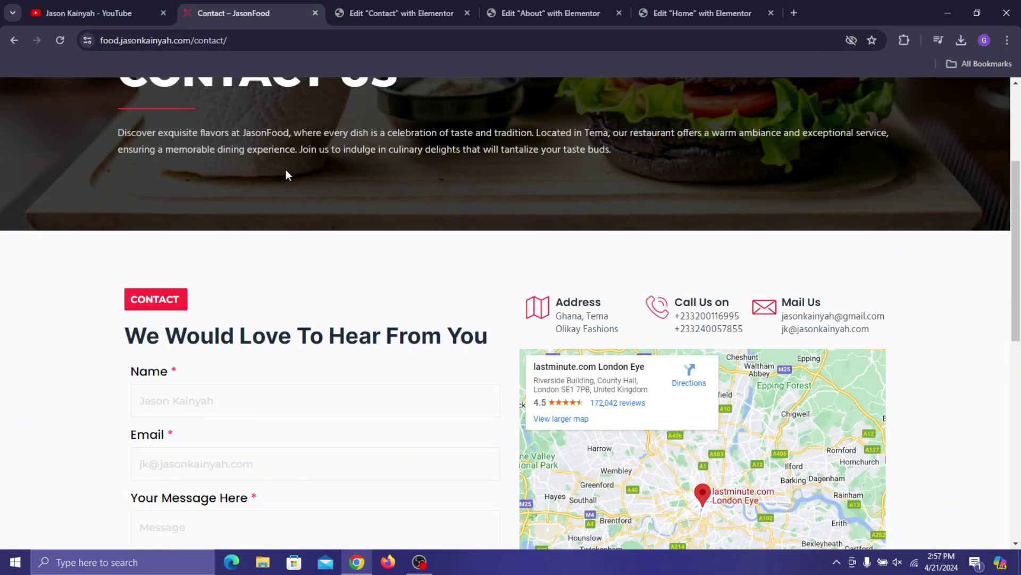
left_click(80, 12)
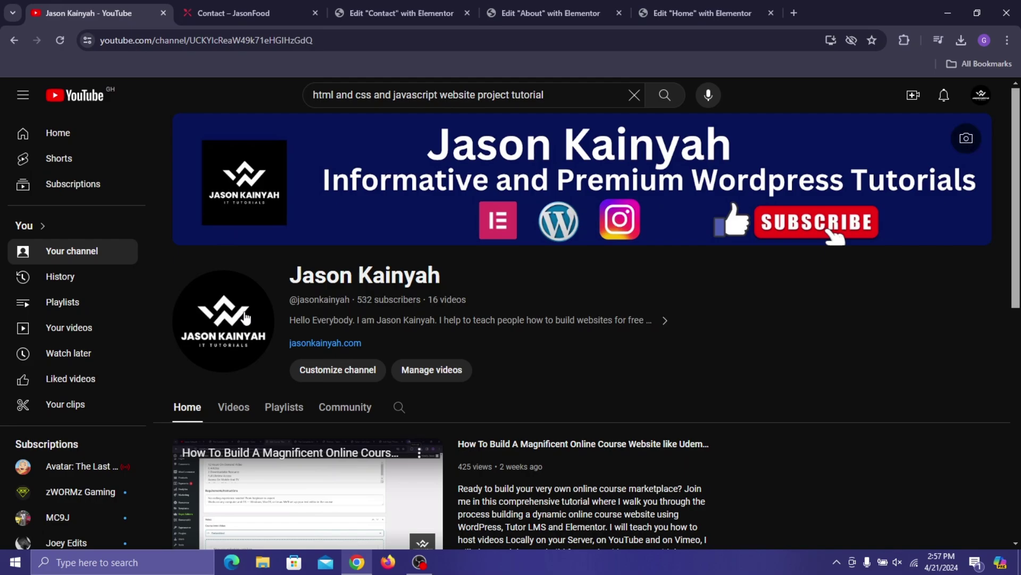
left_click(243, 410)
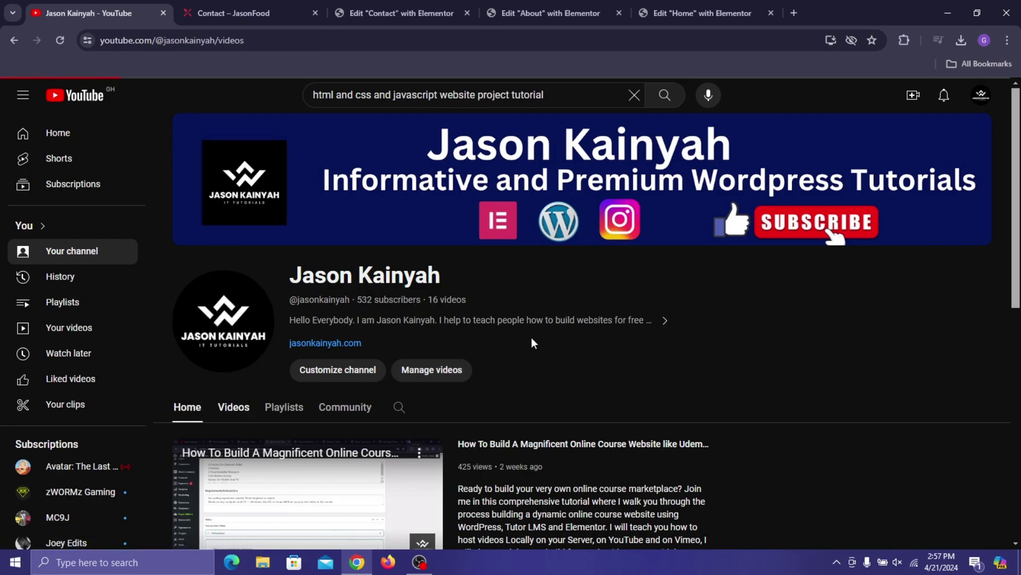
scroll(463, 314, "down", 5)
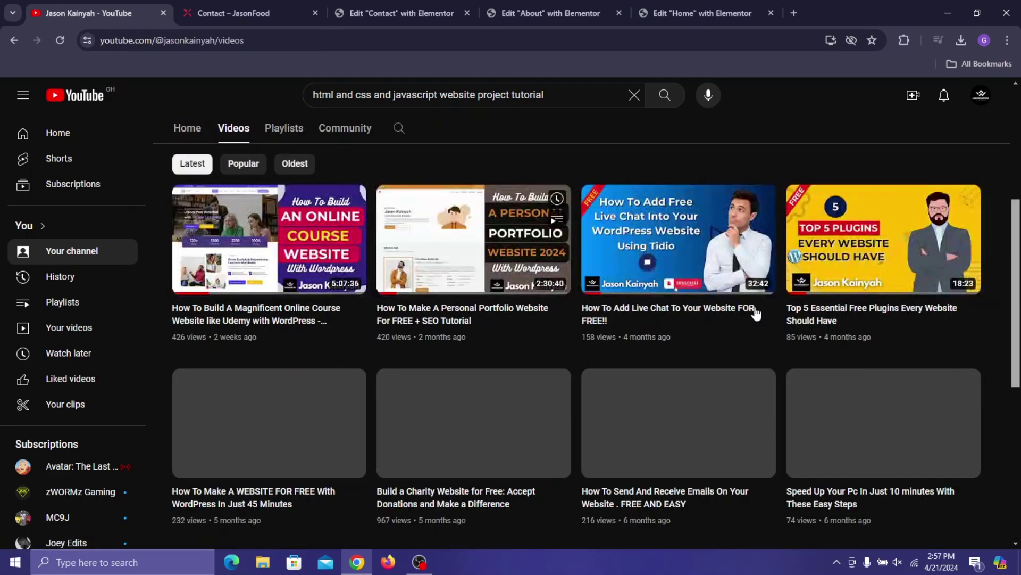
mouse_move(661, 368)
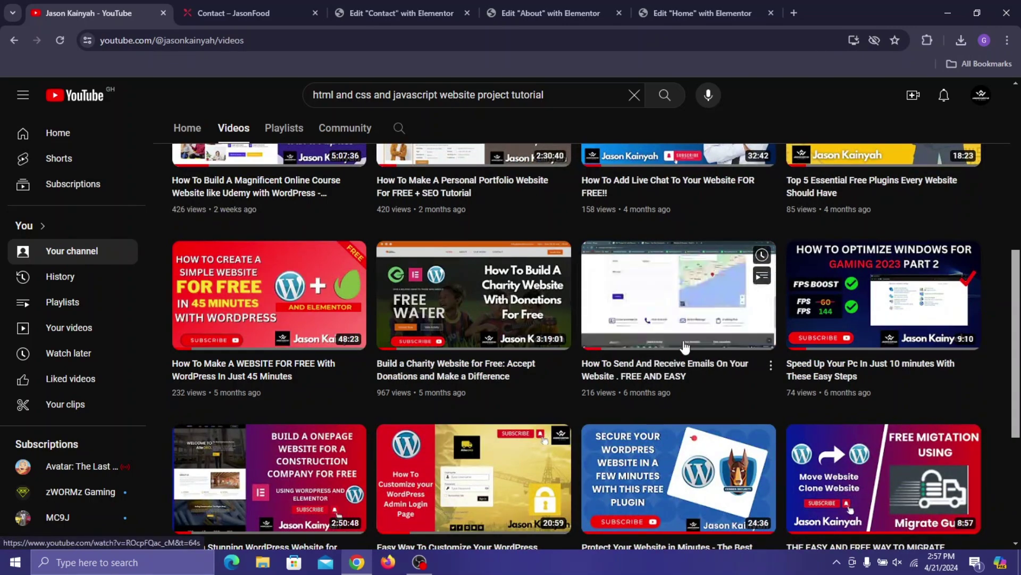
scroll(647, 280, "up", 5)
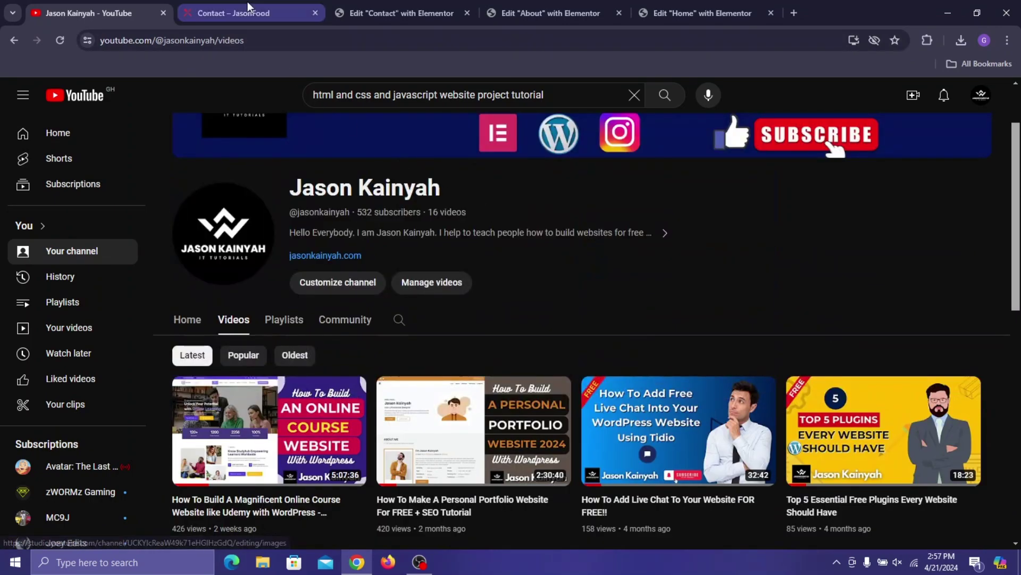
left_click(234, 13)
left_click(415, 13)
left_click(550, 13)
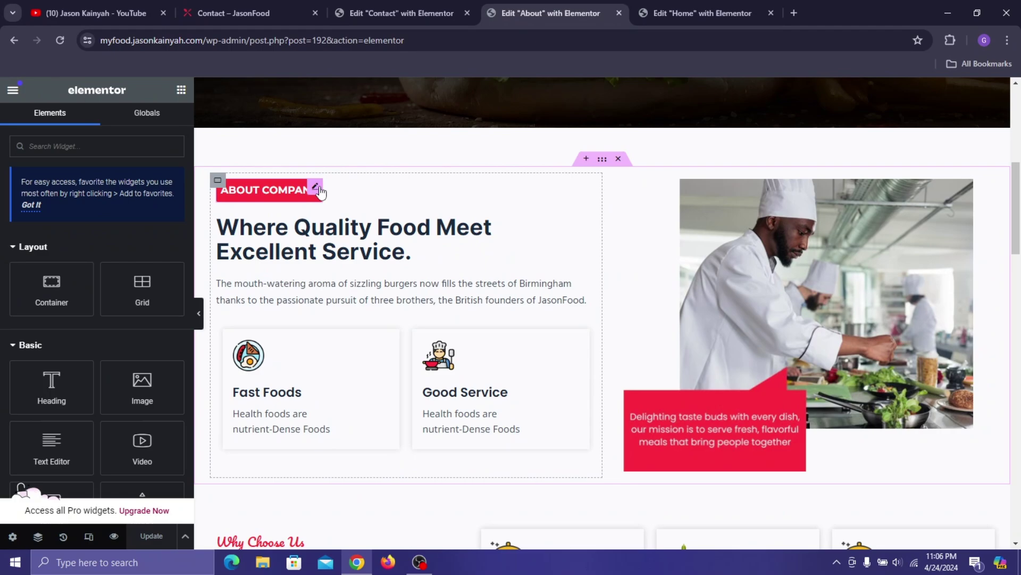
- Paste the About page's red label heading into the left column above the form
right_click(318, 189)
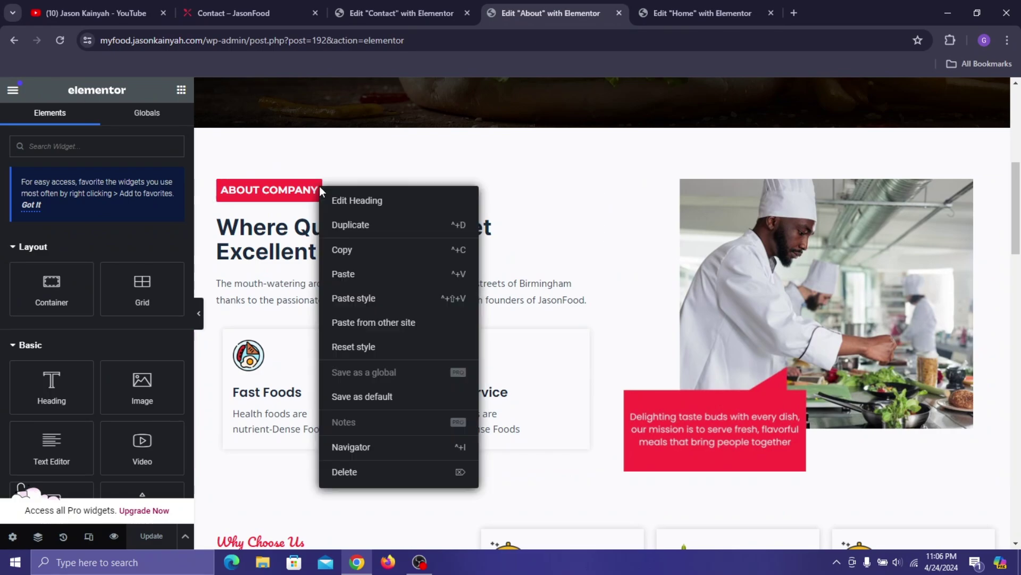
left_click(389, 5)
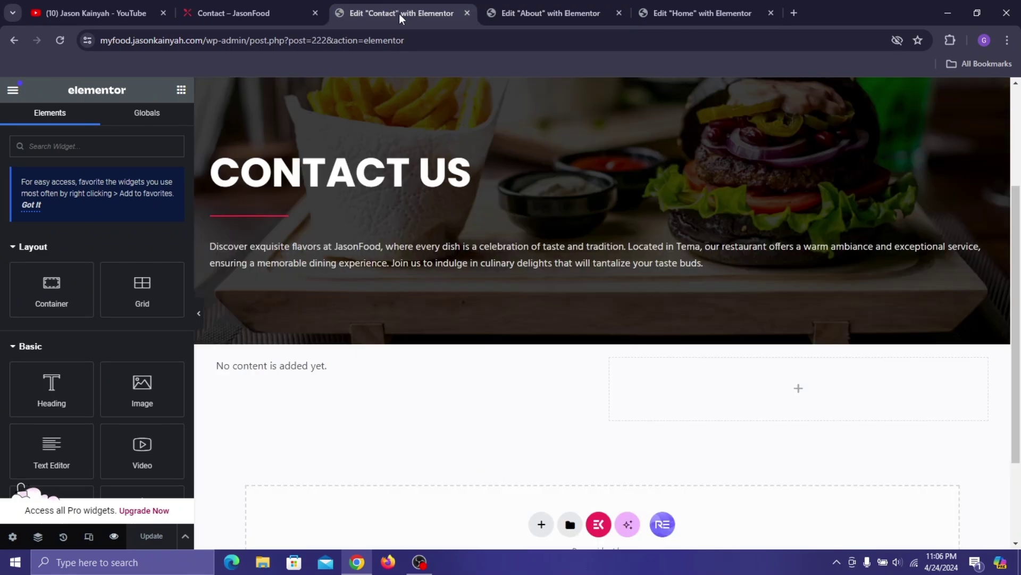
right_click(307, 388)
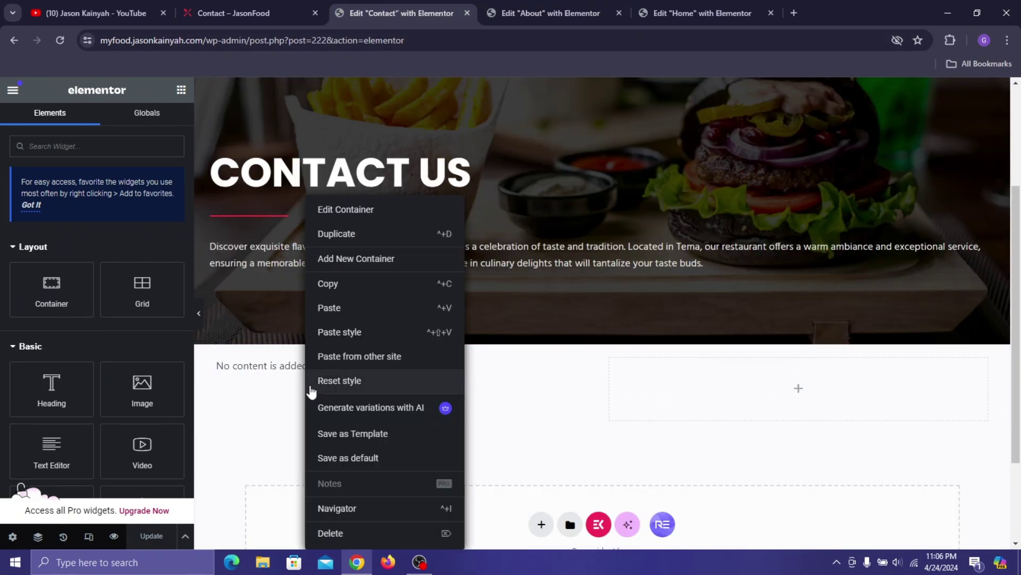
left_click(333, 319)
scroll(319, 479, "down", 3)
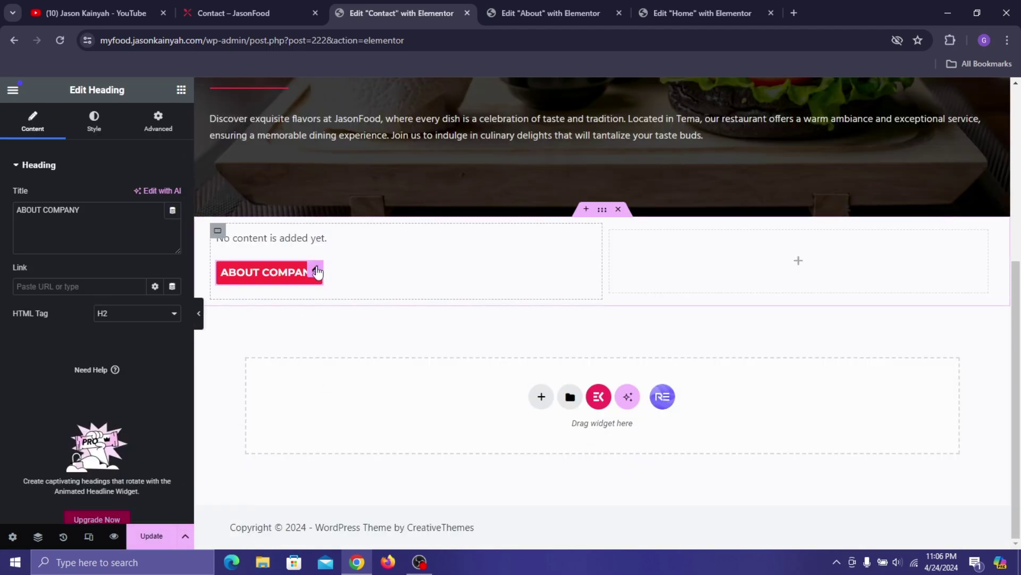
mouse_move(318, 271)
left_mouse_down()
mouse_move(312, 244)
mouse_move(321, 237)
mouse_move(305, 242)
left_mouse_up()
- Rename the label heading to 'CONTACT' and set its custom width to 18%
triple_click(60, 207)
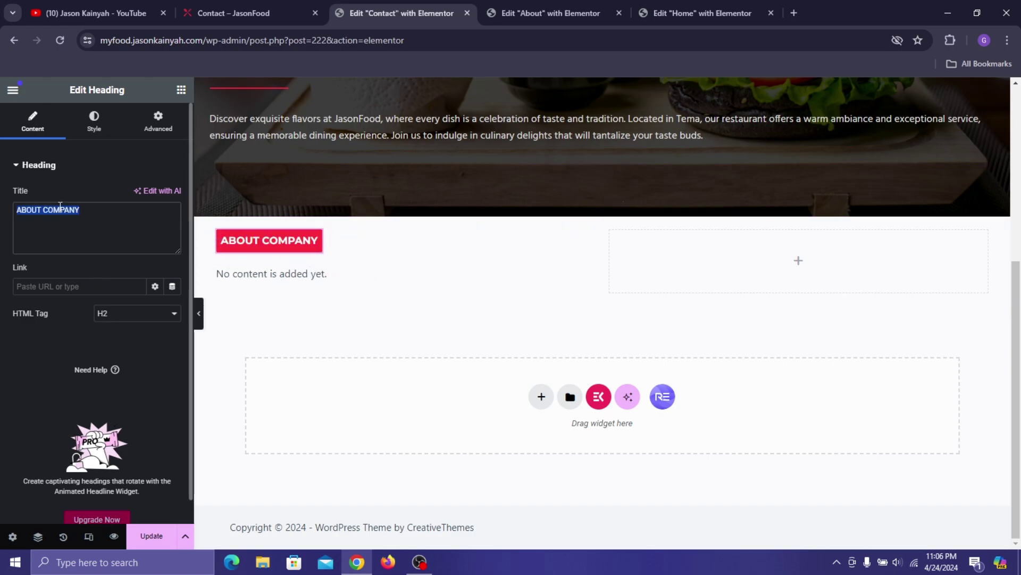
type("C")
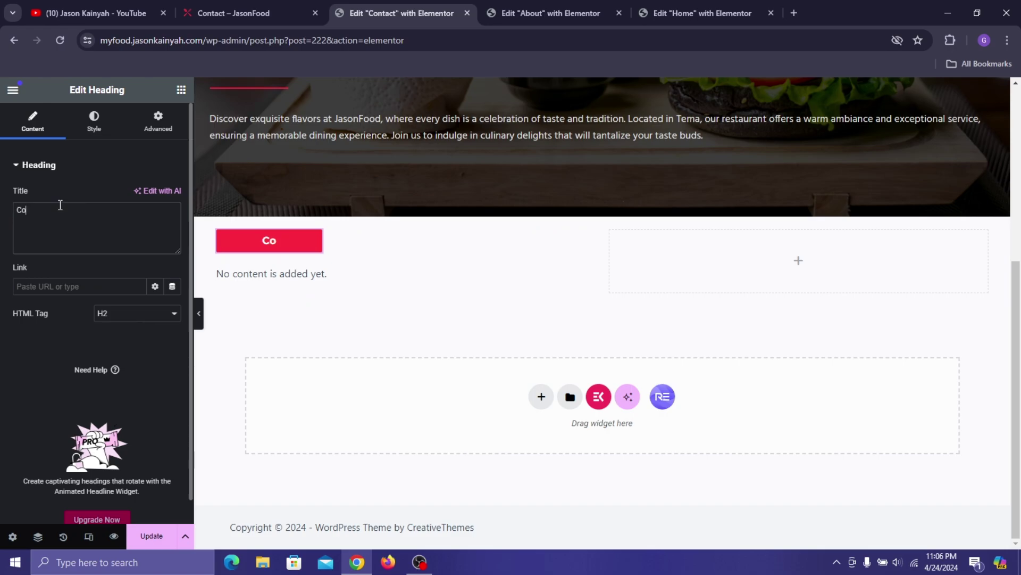
type("ONTACT")
left_click(158, 123)
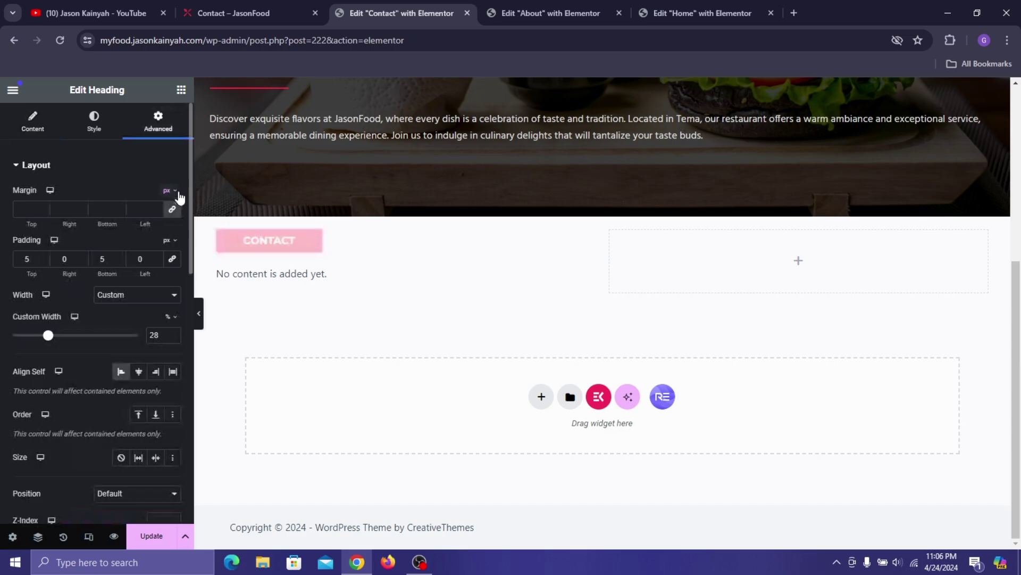
left_click(173, 337)
left_click(173, 337)
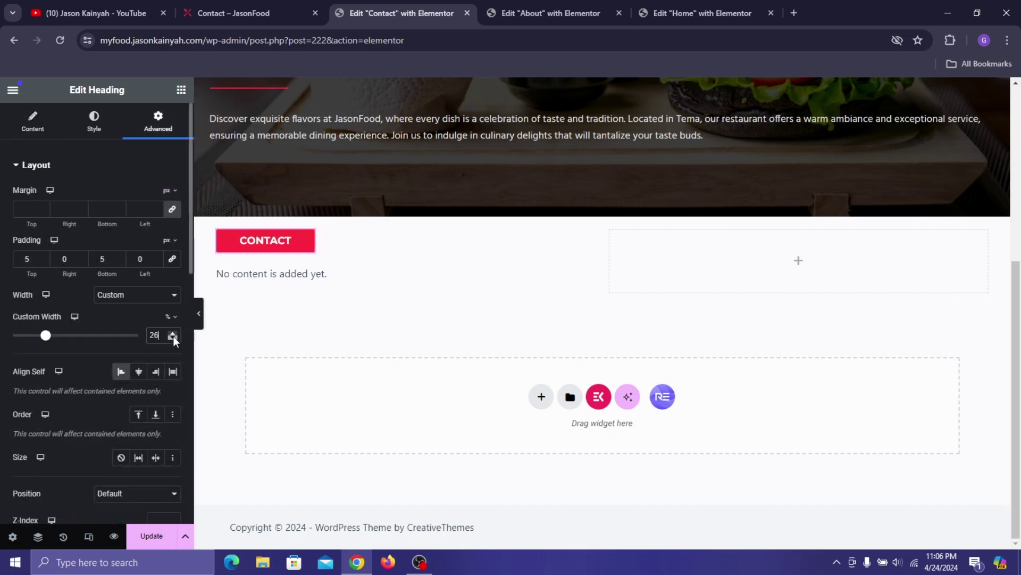
left_click(173, 337)
left_click(173, 338)
left_click(173, 337)
left_click(172, 337)
left_click(173, 337)
left_click(173, 337)
left_click(173, 337)
left_click(173, 338)
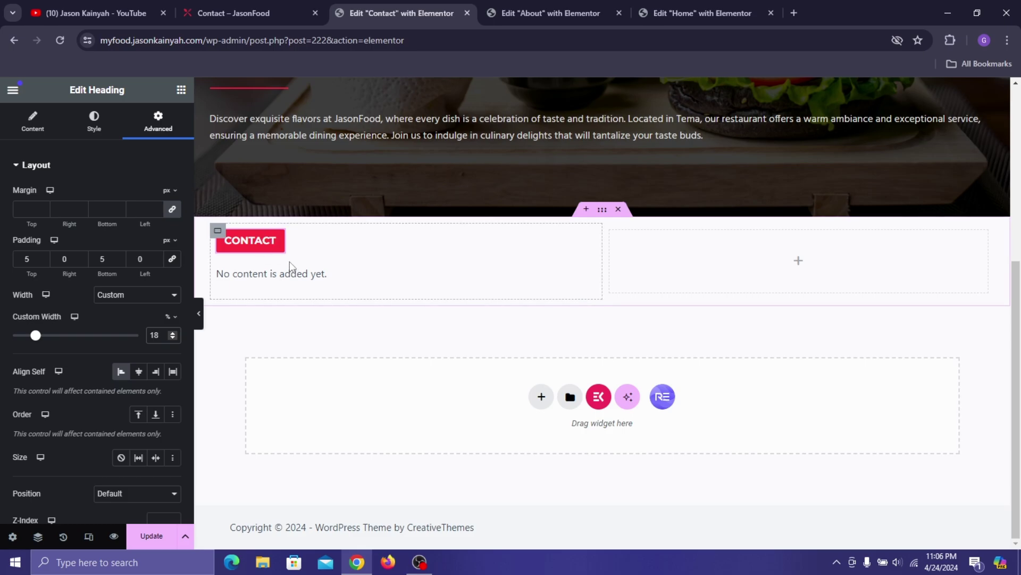
- Copy the 'Where Quality Food Meet Excellent Service.' heading from the About page
left_click(551, 13)
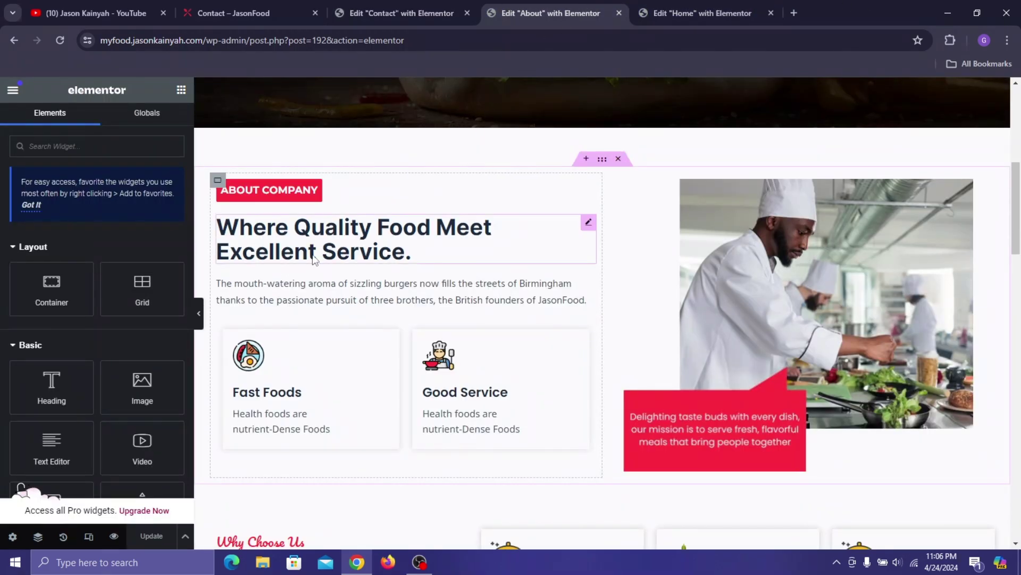
right_click(327, 235)
left_click(385, 296)
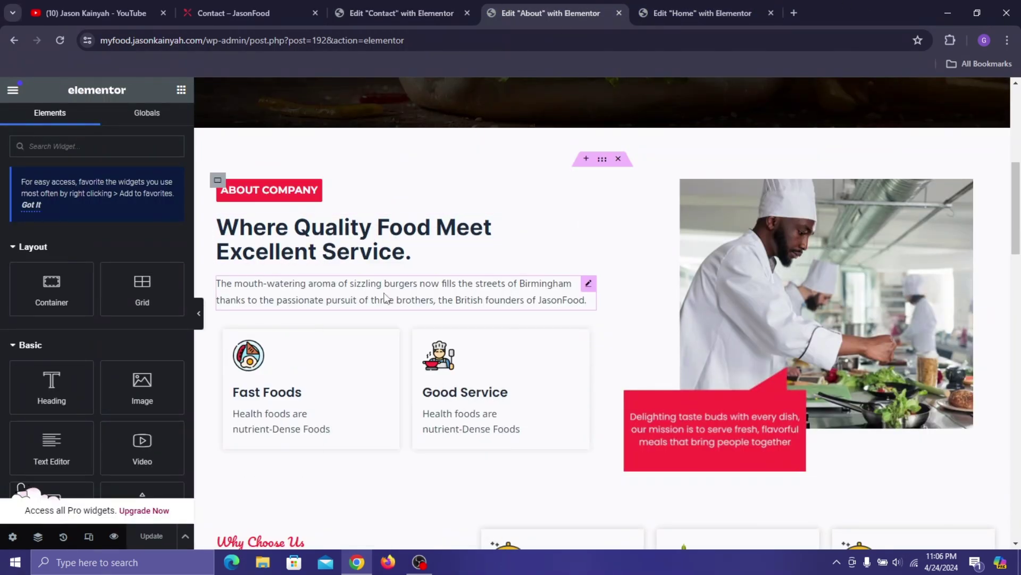
left_click(399, 13)
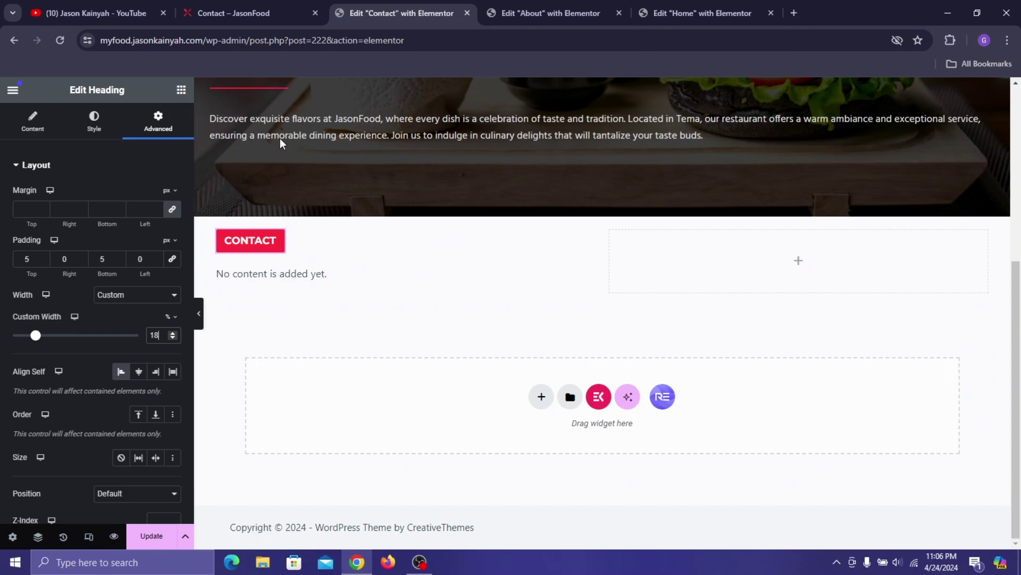
- Paste the copied heading into the left column directly under CONTACT
right_click(285, 278)
left_click(345, 335)
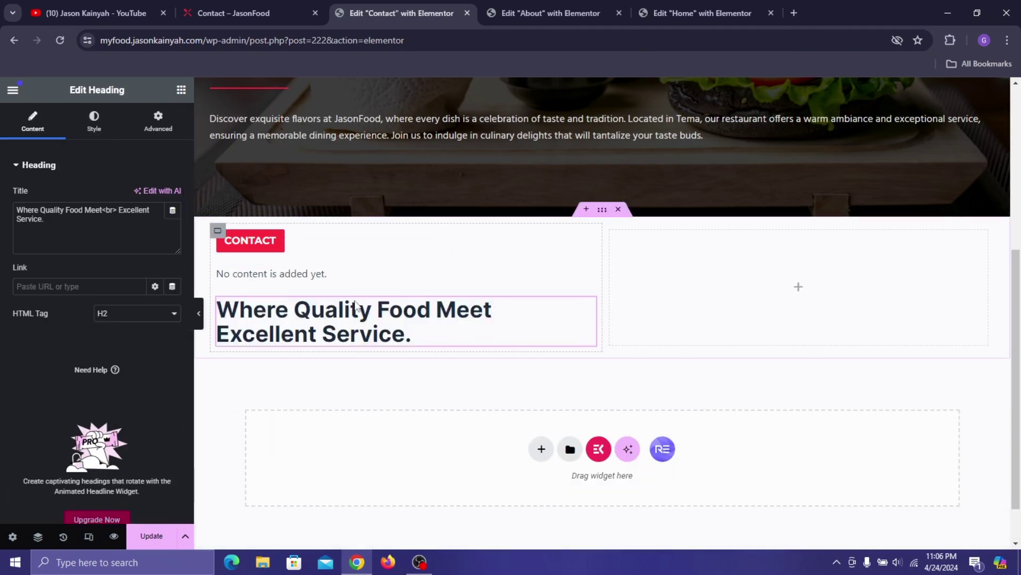
left_click_drag(362, 333, 439, 262)
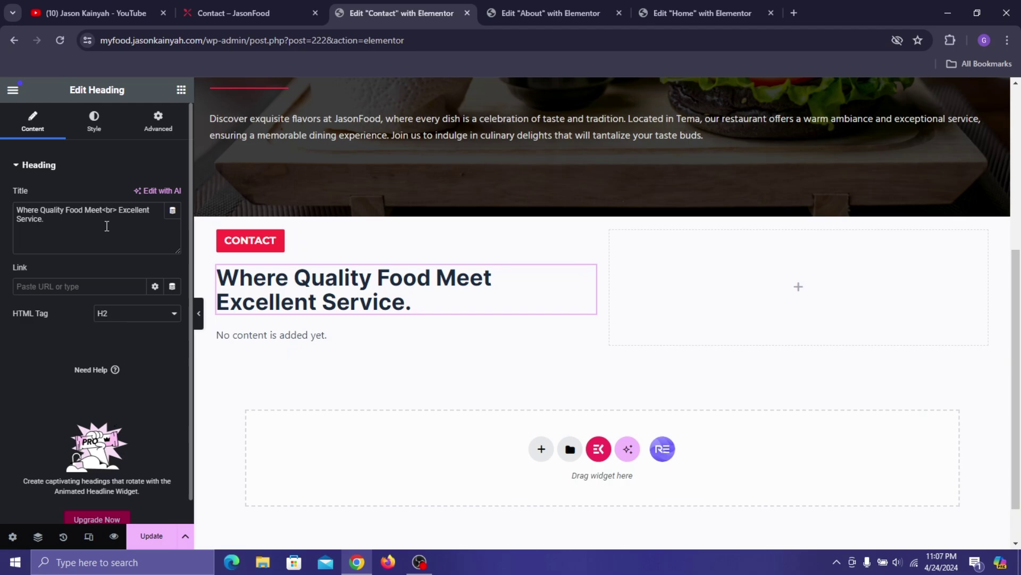
- Replace its title with 'We Would Love To Hear From You', copied from the live page
left_click(262, 7)
triple_click(312, 273)
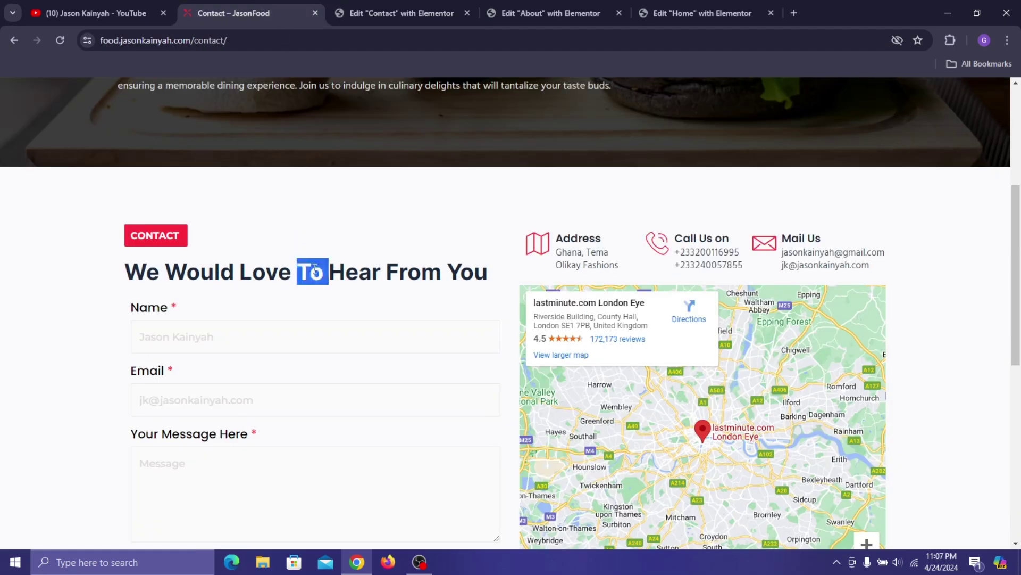
right_click(313, 272)
left_click(355, 280)
left_click(396, 12)
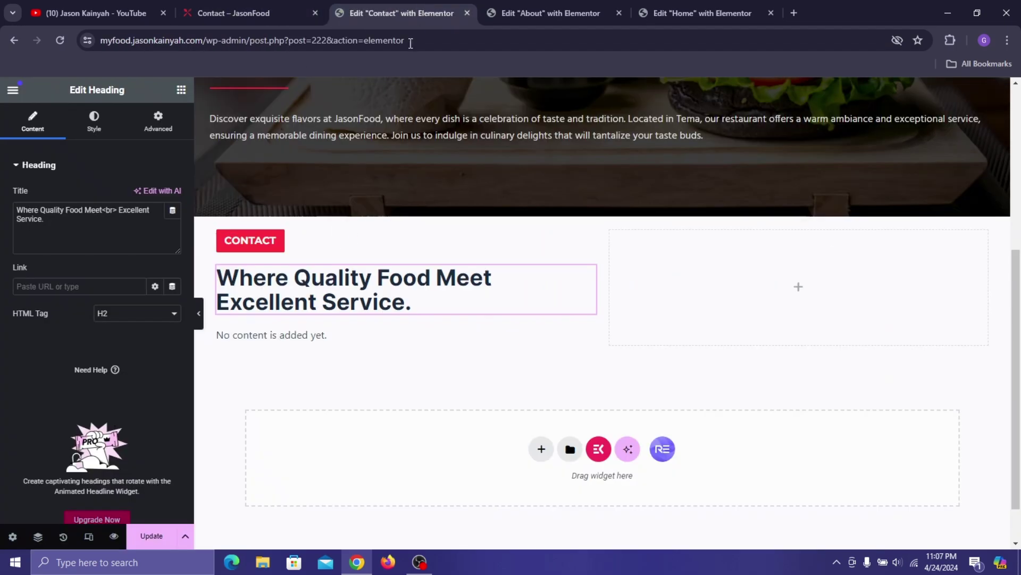
triple_click(51, 224)
right_click(75, 228)
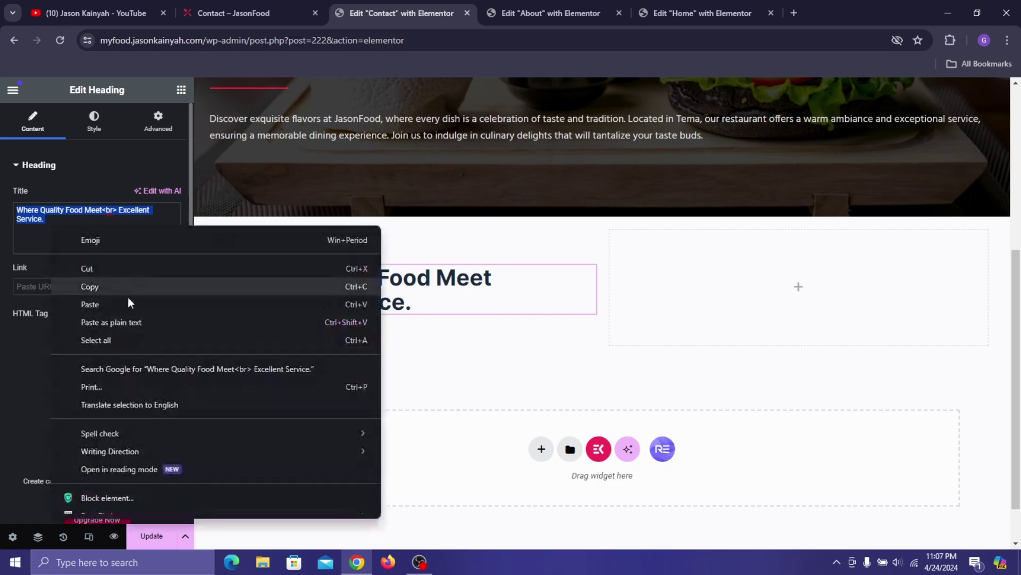
left_click(133, 308)
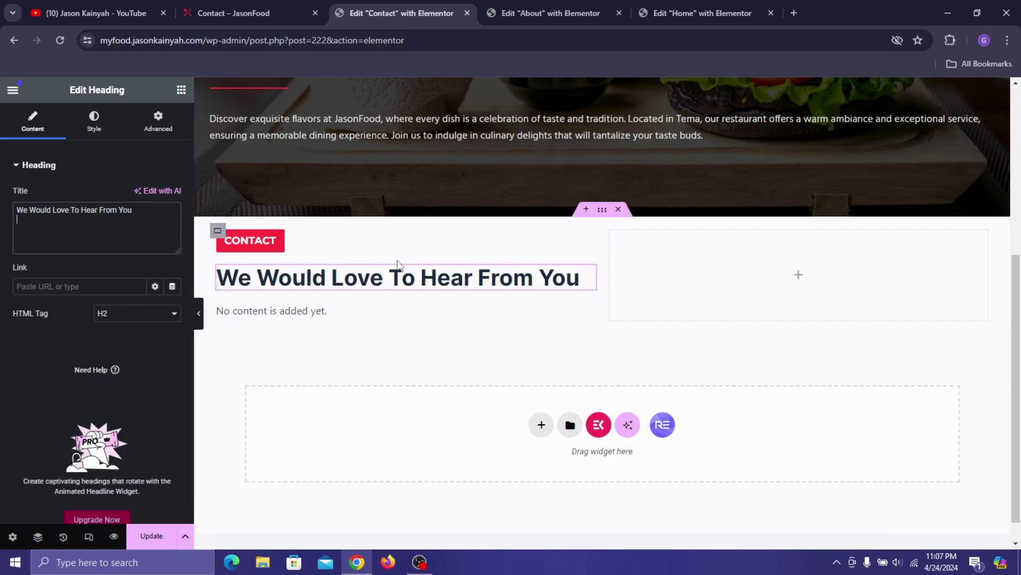
- Add a London Eye Google Maps widget at zoom 11 to the right column, with an empty container above
left_click(181, 90)
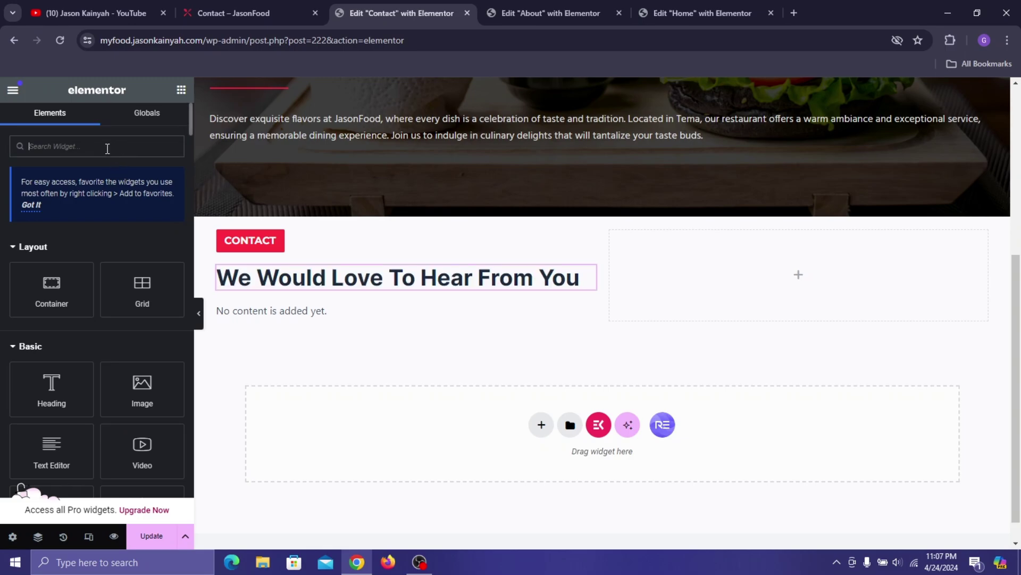
type("MAP")
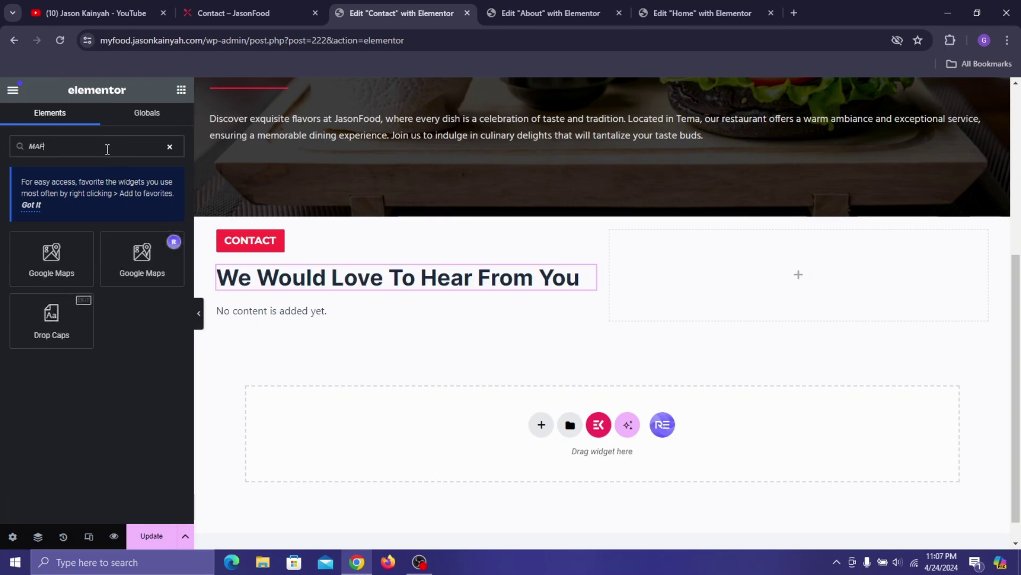
left_click_drag(49, 266, 758, 313)
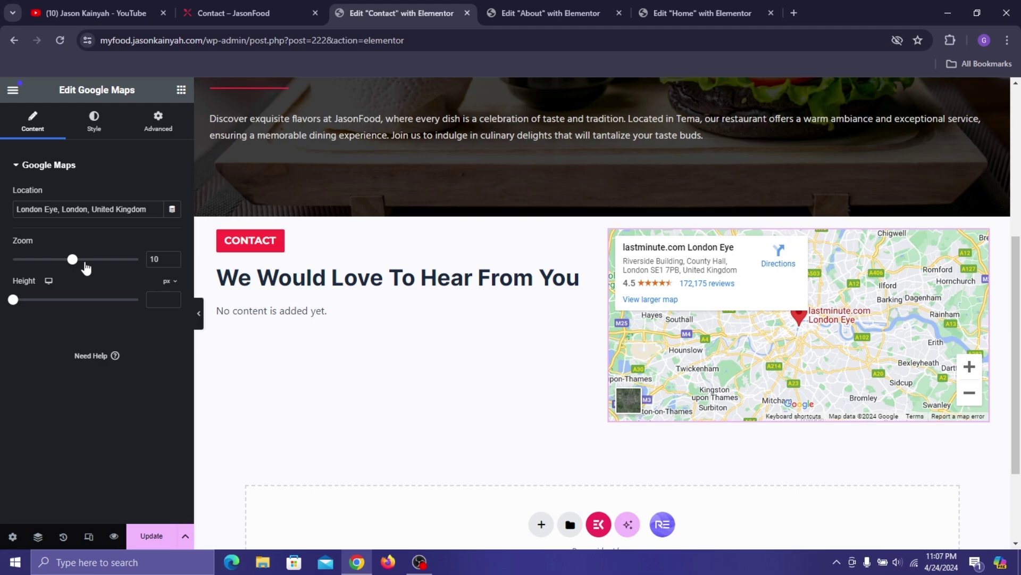
left_click_drag(72, 260, 79, 260)
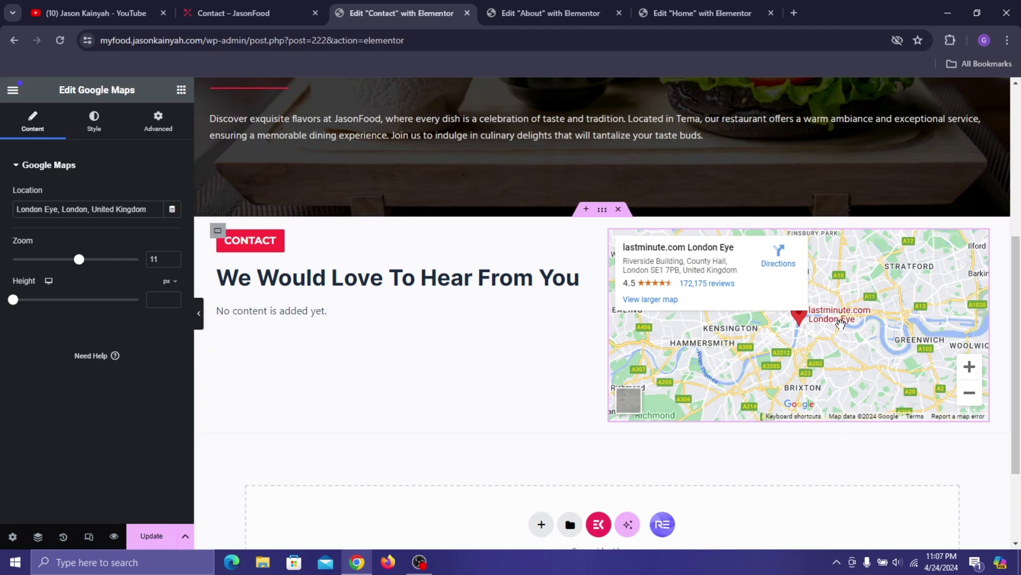
left_click(180, 95)
left_click_drag(47, 290, 729, 236)
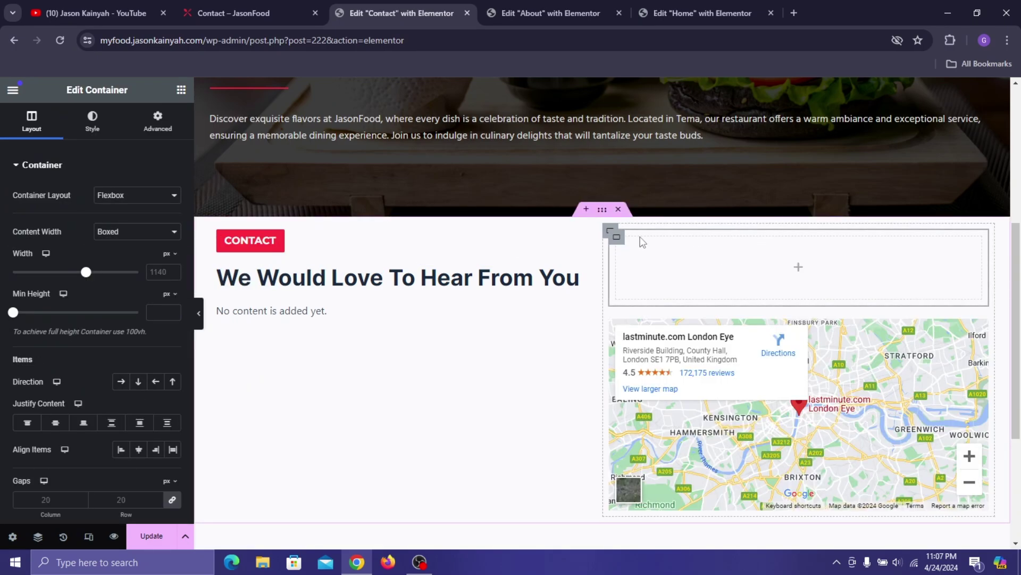
- Set the container to row direction and add an Icon Box with the Map icon
left_click(121, 382)
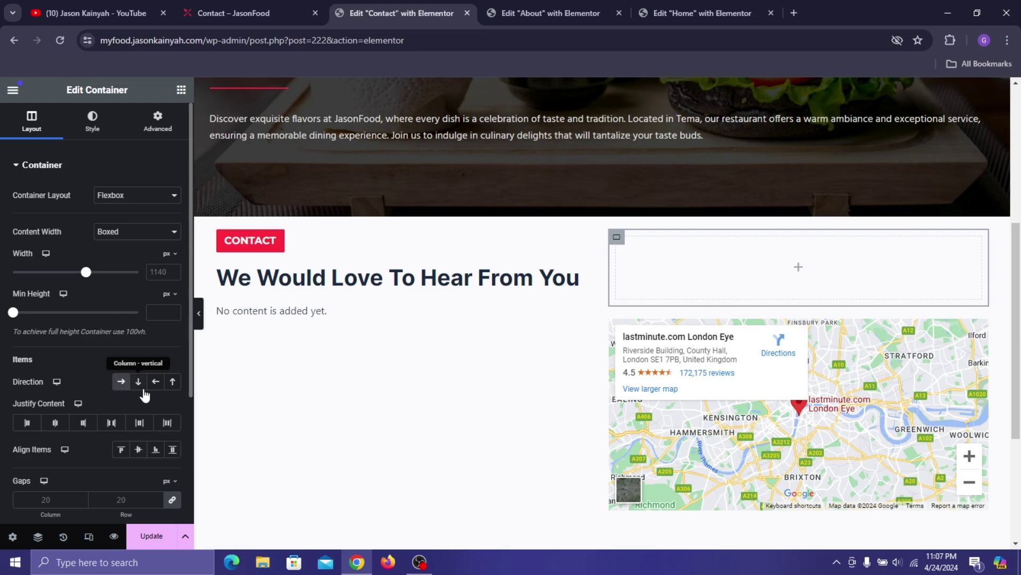
left_click(181, 91)
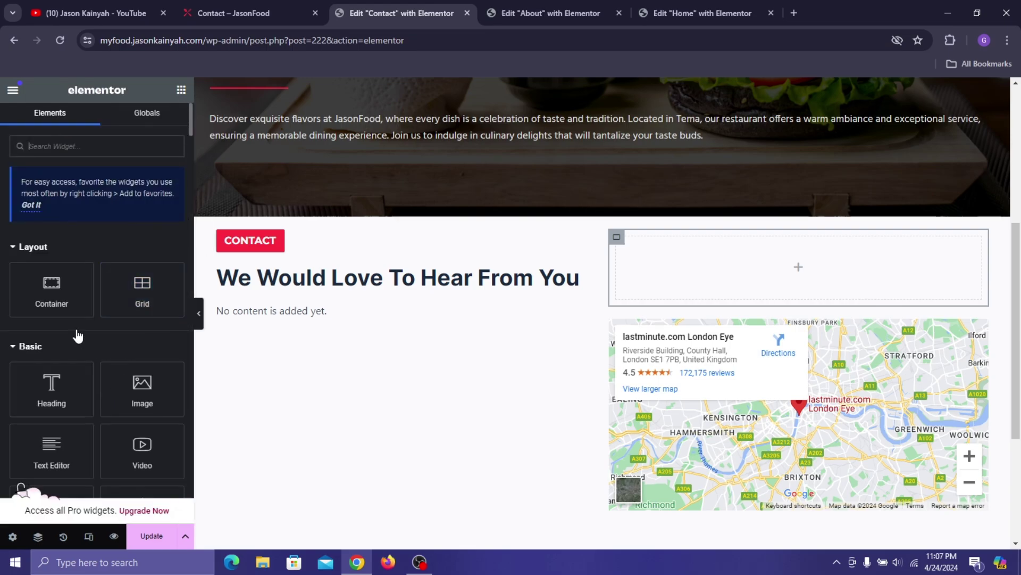
left_click(28, 144)
type("icon box")
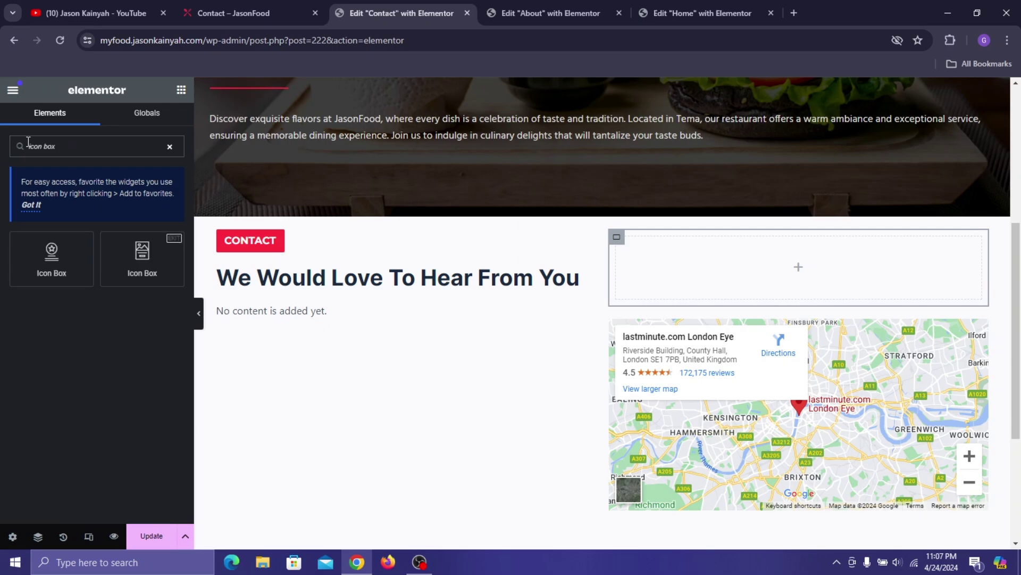
left_click_drag(77, 269, 835, 255)
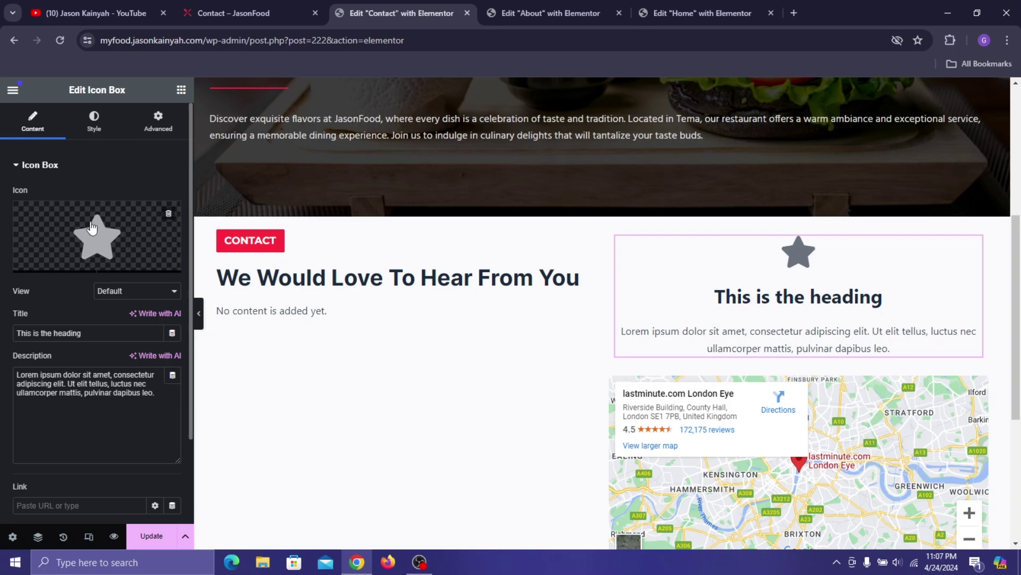
left_click(53, 262)
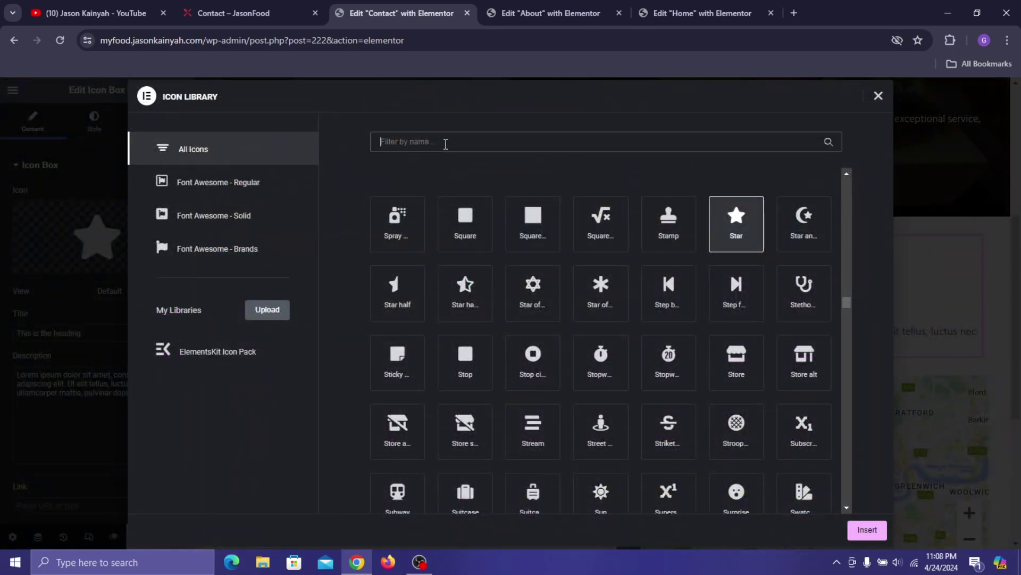
type("map")
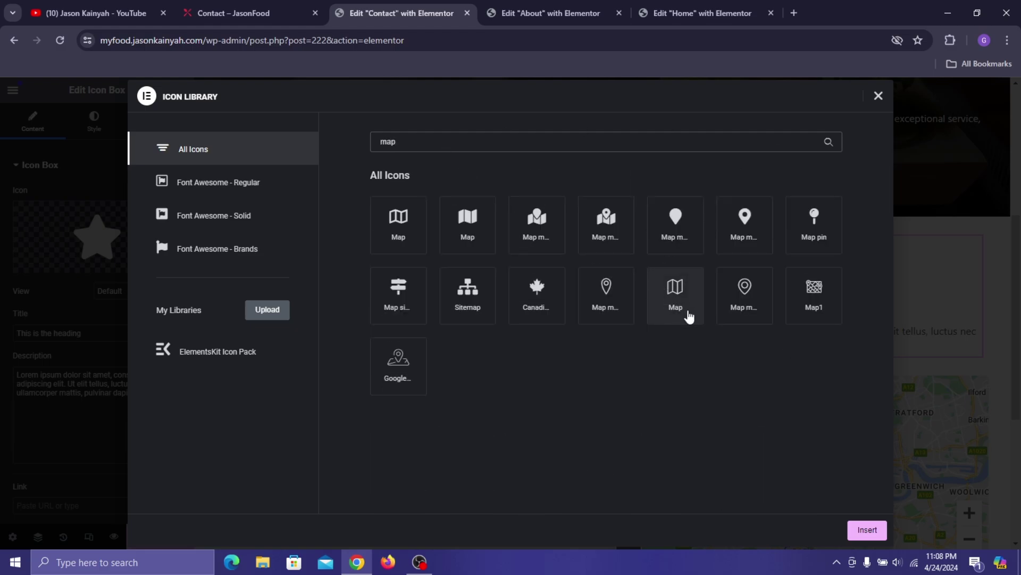
left_click(682, 314)
left_click(882, 534)
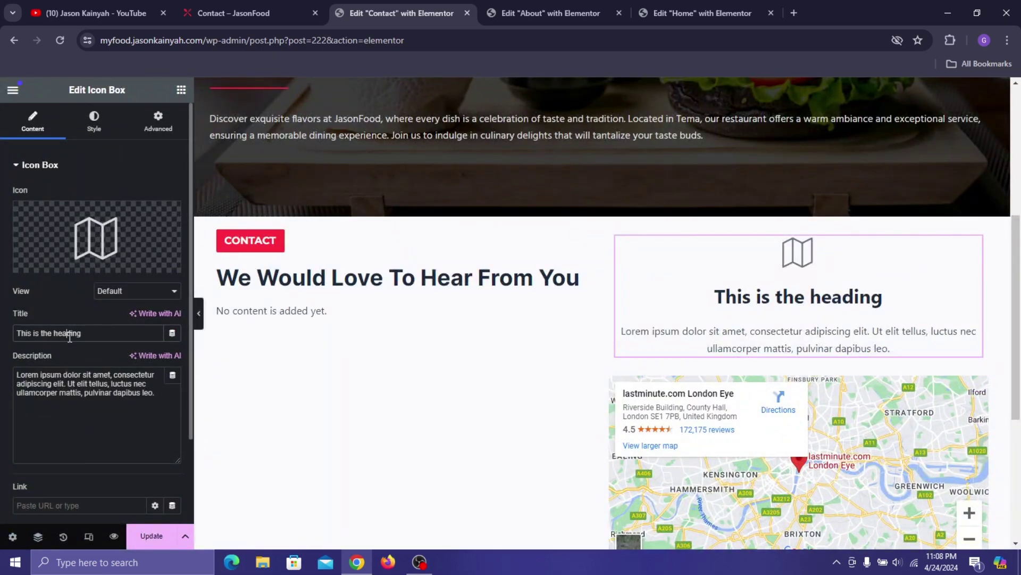
- Title the icon box 'Address' and paste the live site's address as a two-line description
triple_click(70, 333)
type("Add")
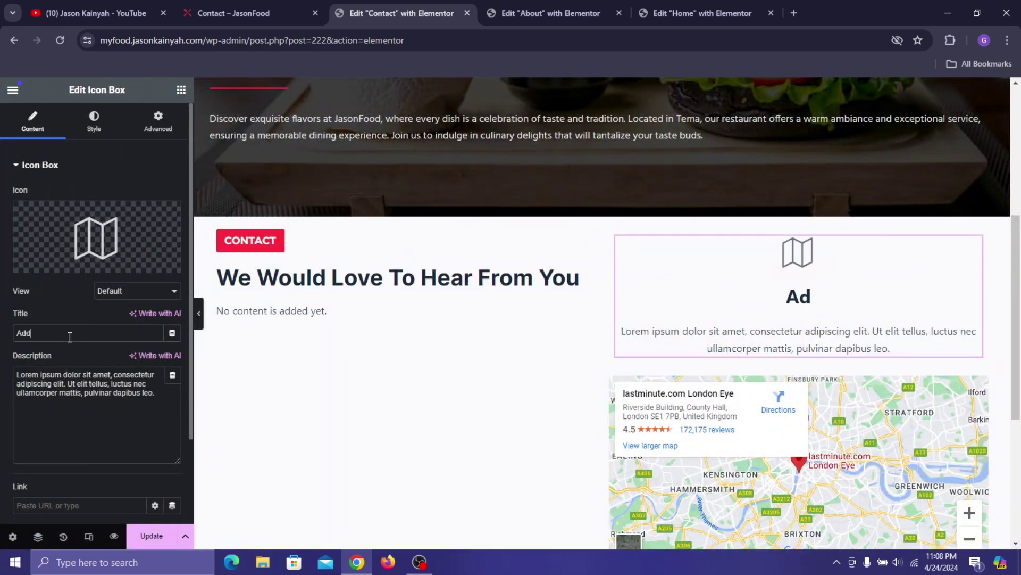
type("ress")
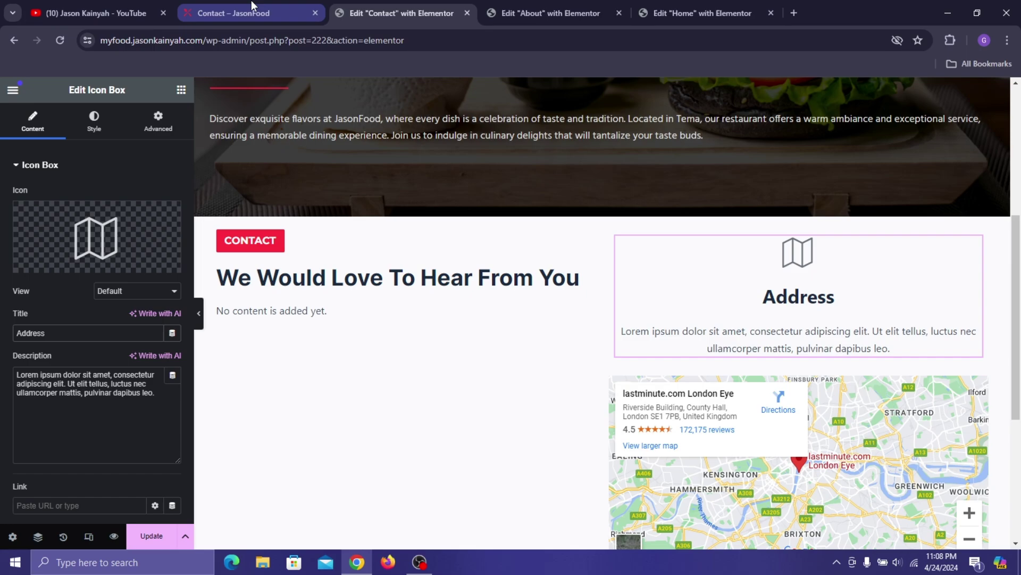
left_click(251, 12)
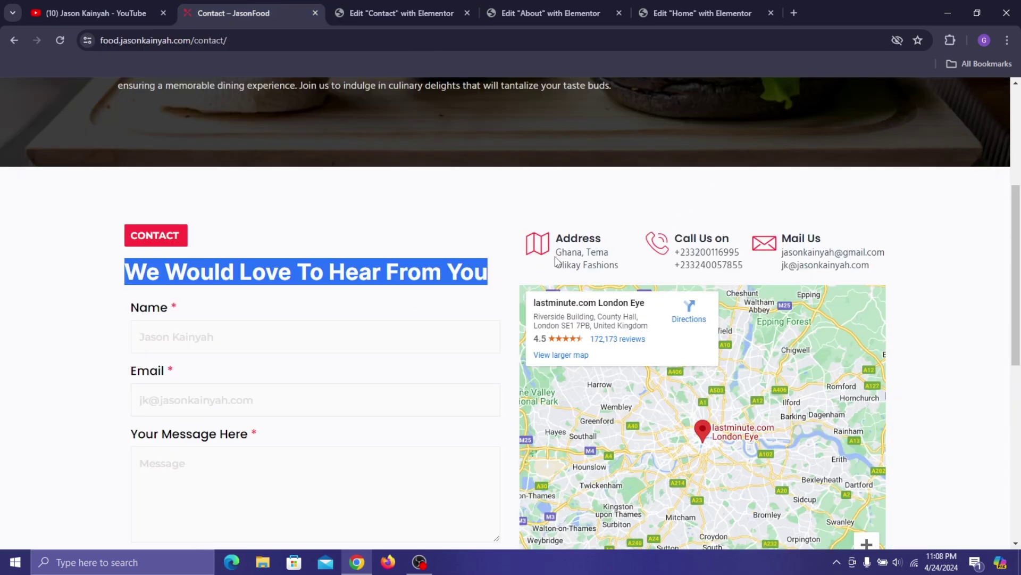
left_click_drag(555, 249, 619, 266)
key("ctrl+c")
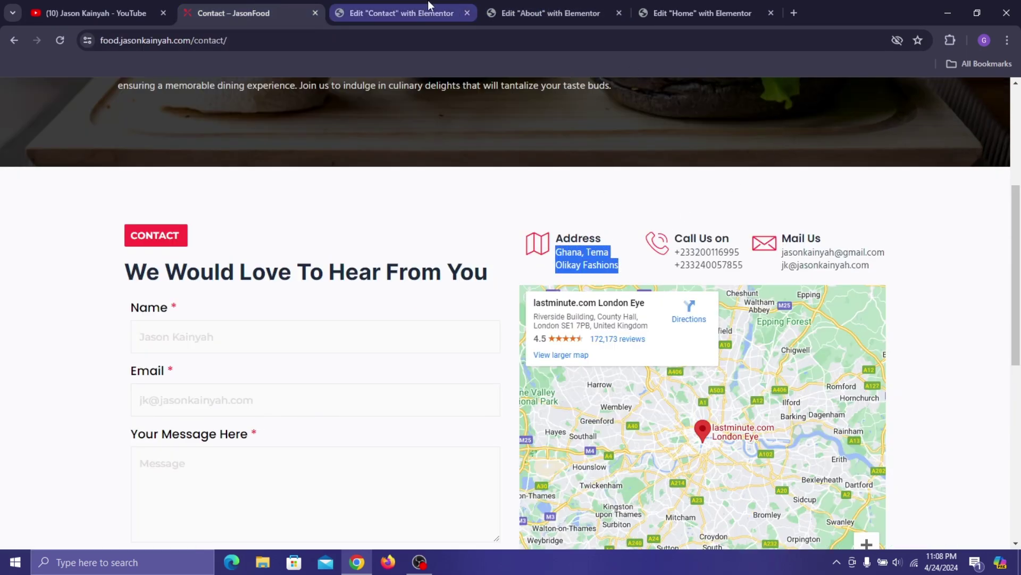
left_click(430, 5)
triple_click(86, 390)
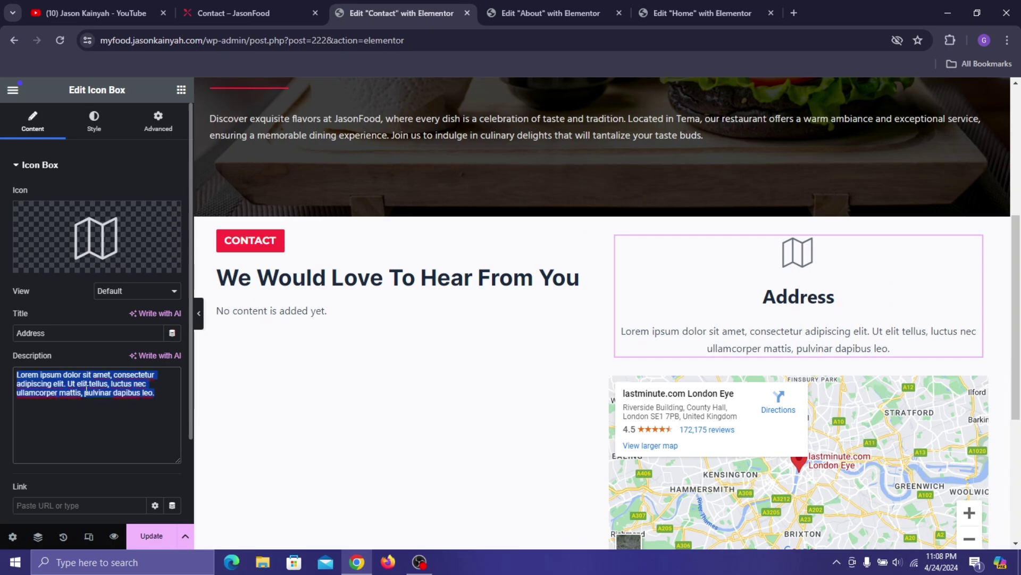
key("ctrl+v")
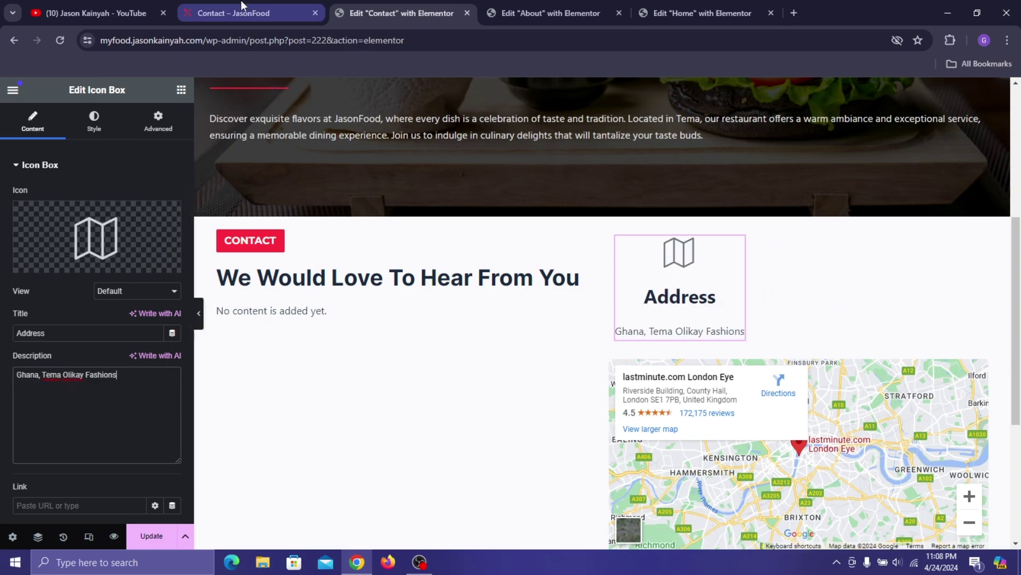
left_click(242, 12)
left_click(401, 13)
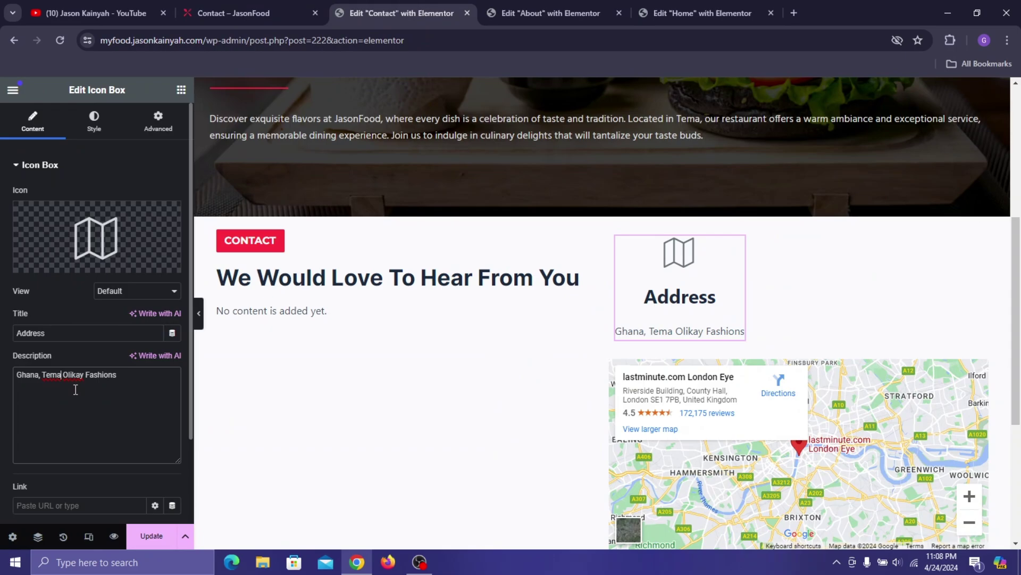
type("<br>")
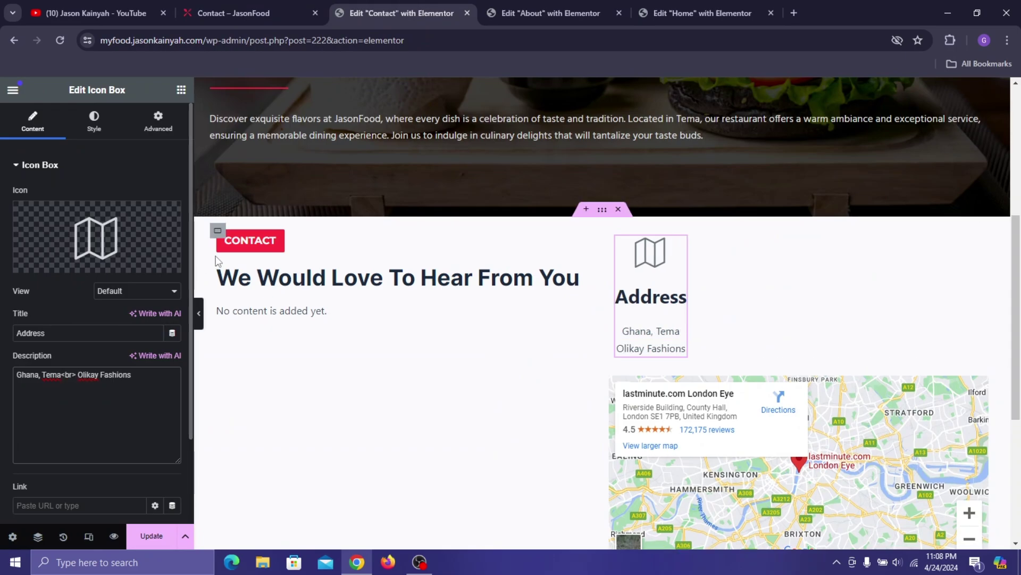
left_click(94, 121)
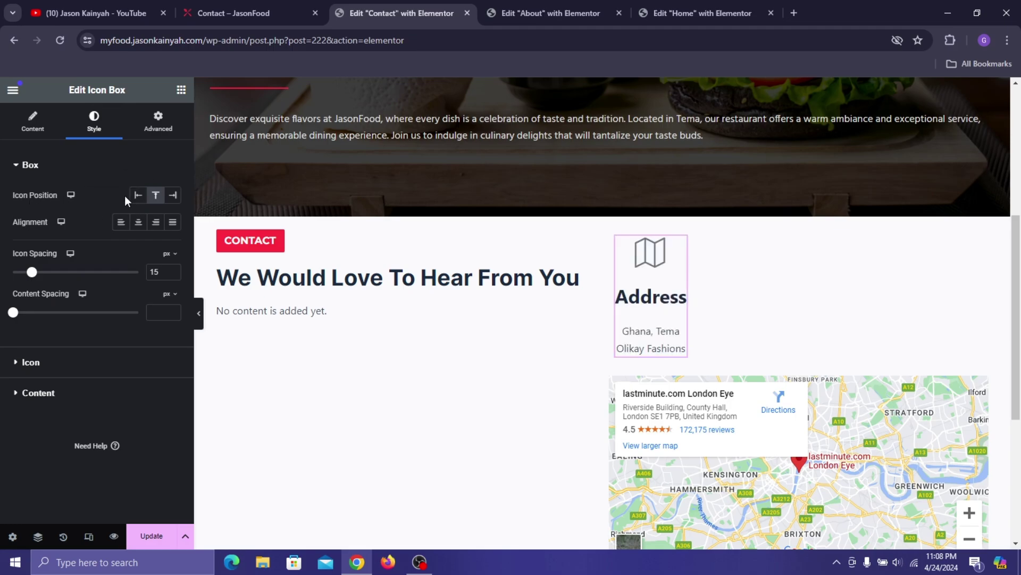
- Place the Address box icon to the left of the text with icon spacing 10
left_click(138, 196)
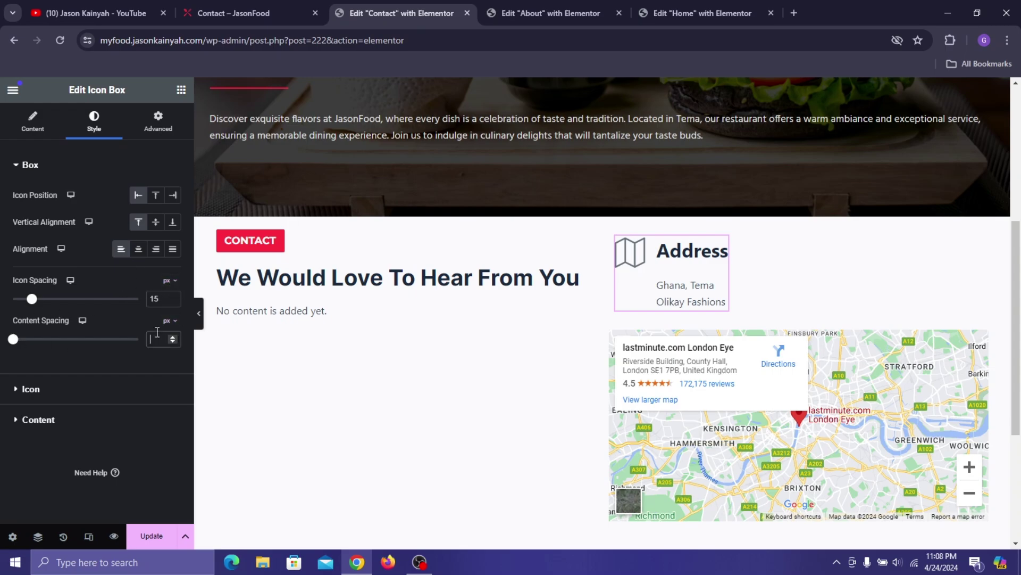
type("0")
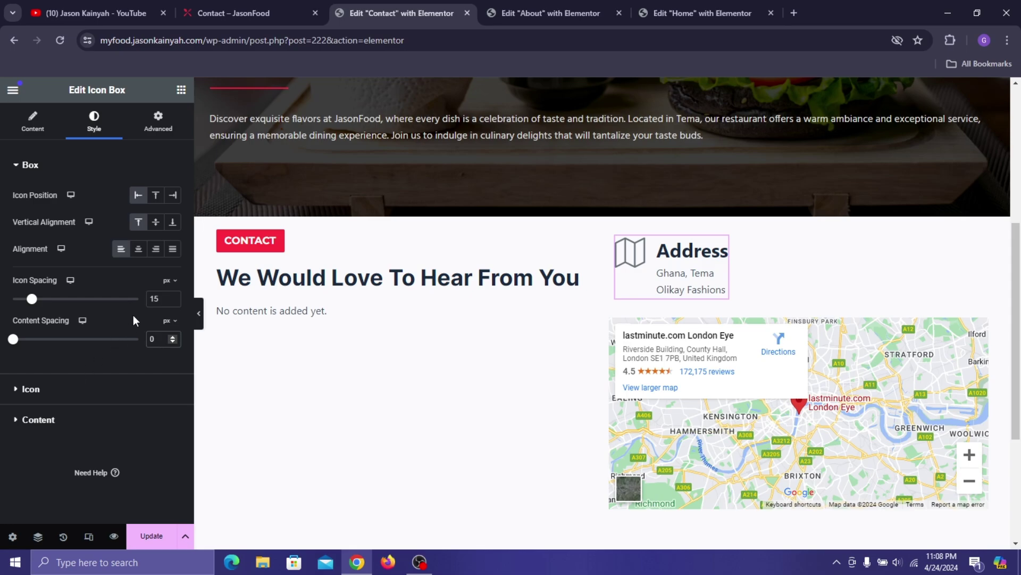
left_click(171, 302)
left_click(170, 302)
left_click(171, 303)
left_click(170, 303)
left_click(171, 302)
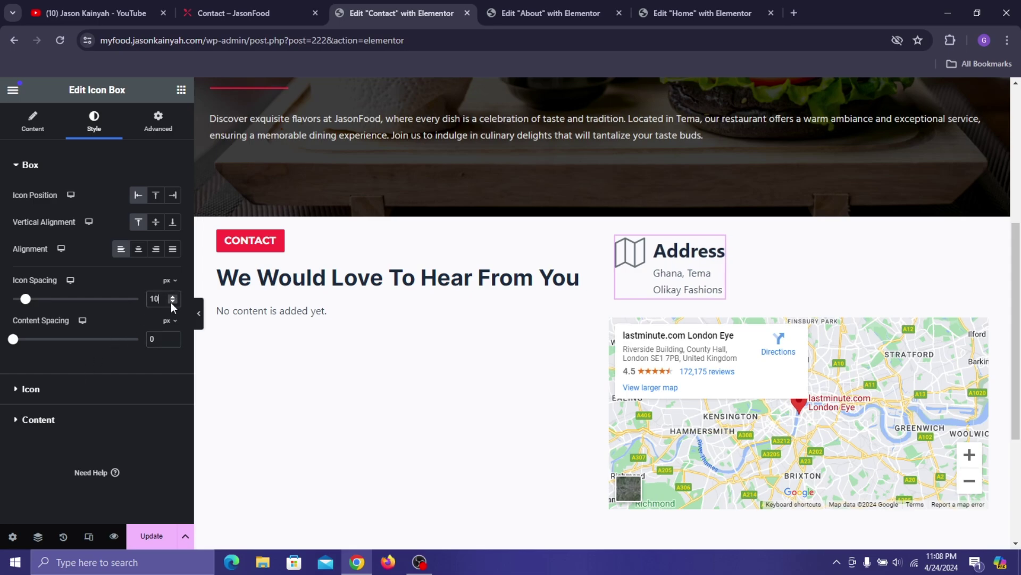
- Set the icon size to 37 and the icon colour to global Fashion Red
left_click(120, 392)
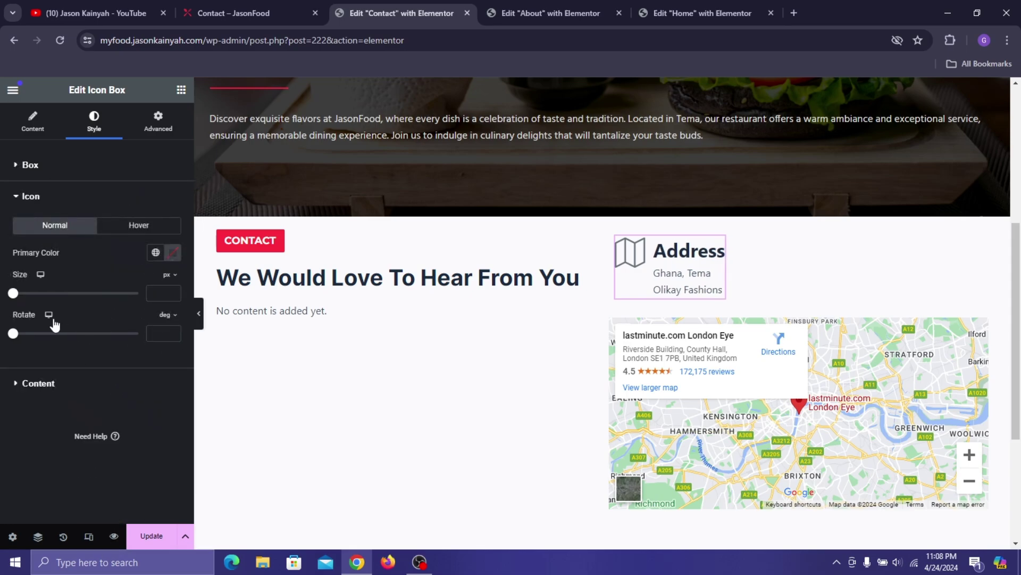
left_click(157, 292)
type("37")
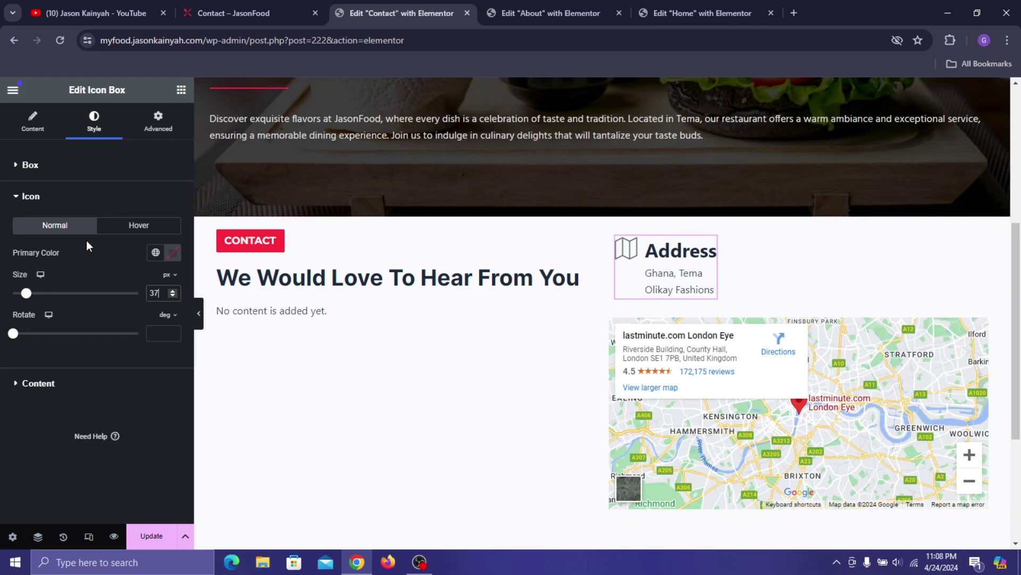
left_click(153, 253)
left_click(58, 439)
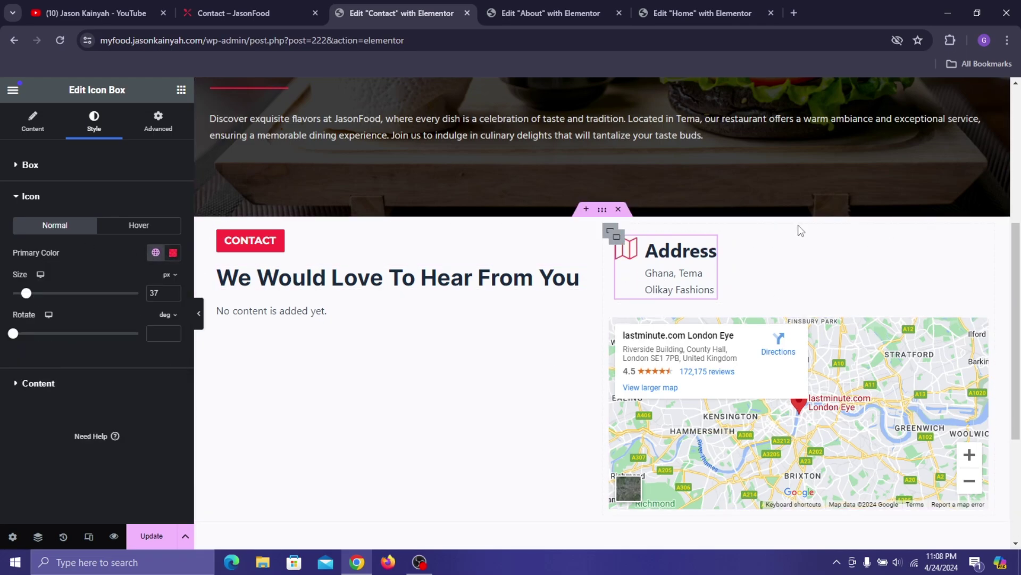
- Give the Address title typography of size 18, weight 600 (Semi Bold), Poppins family
left_click(80, 379)
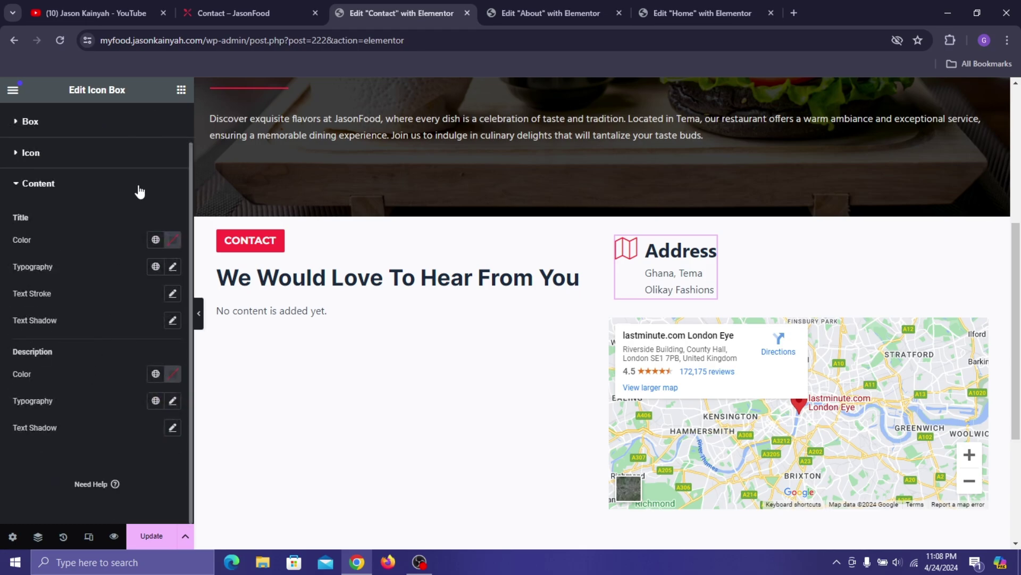
left_click(173, 267)
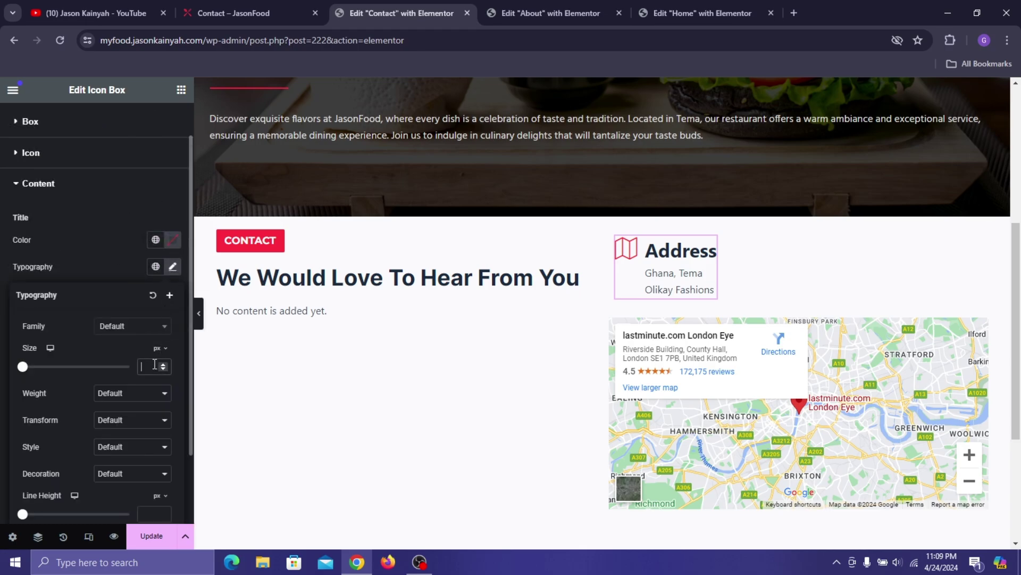
type("18")
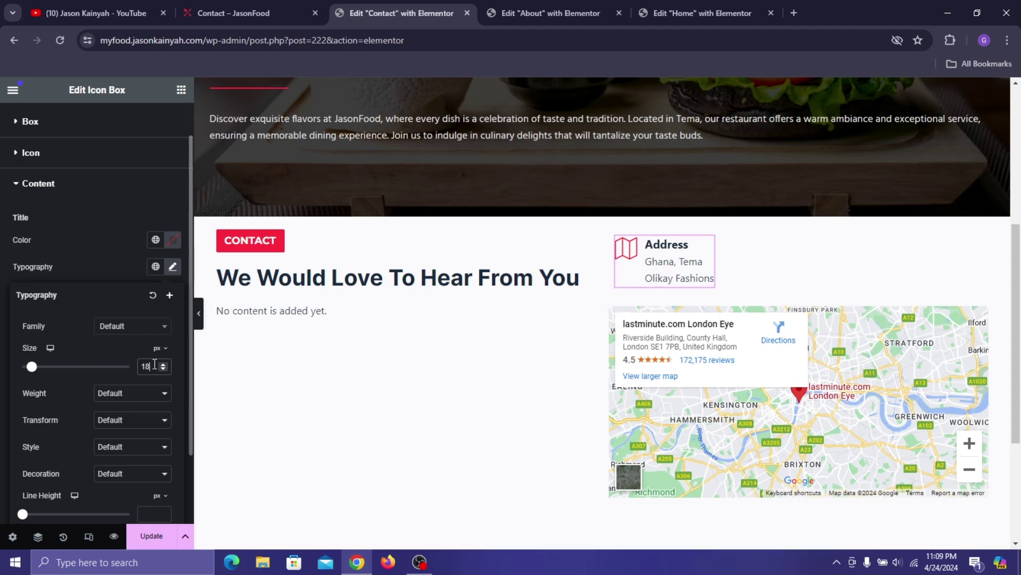
left_click(131, 396)
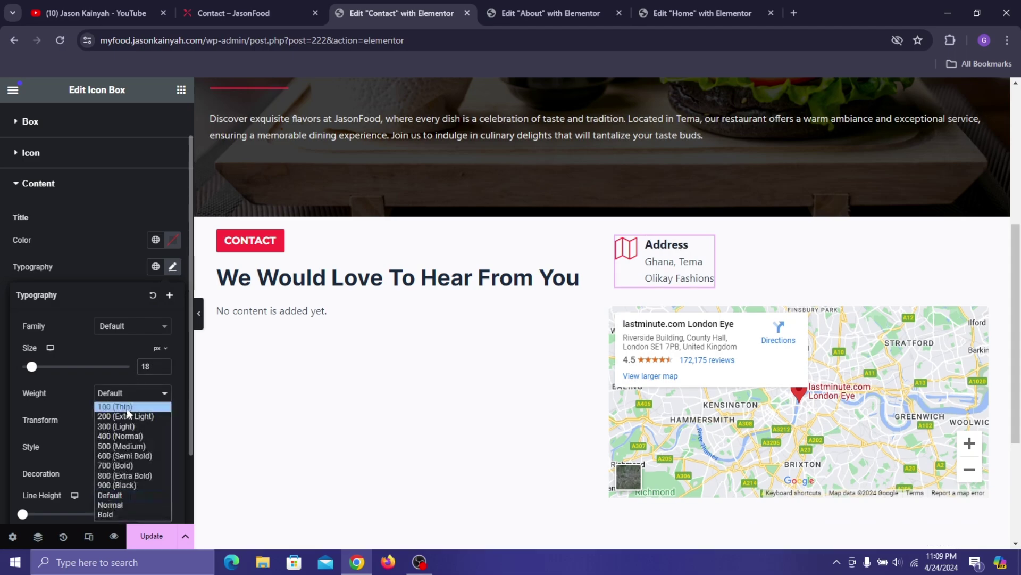
left_click(127, 455)
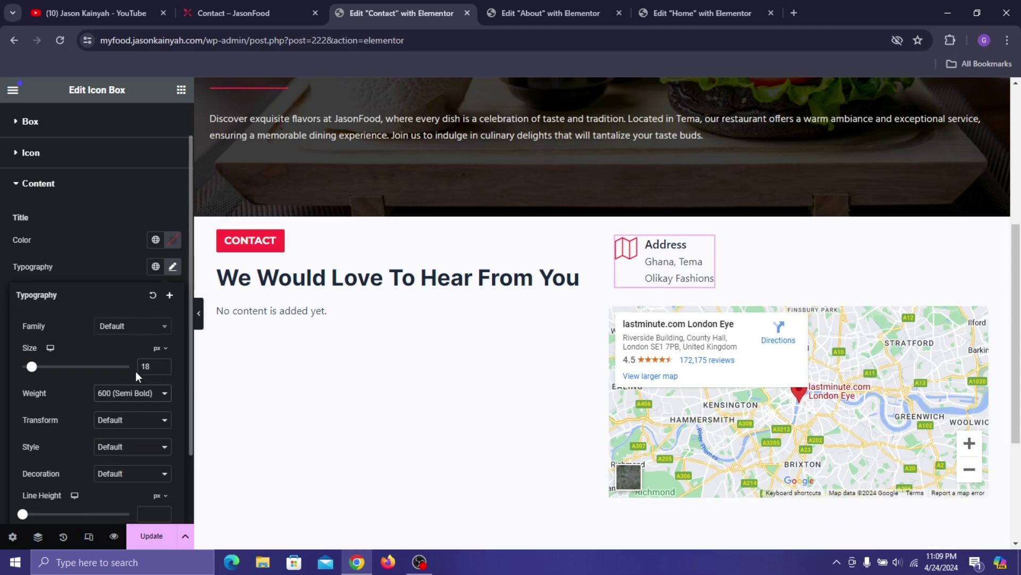
left_click(132, 333)
type("popp")
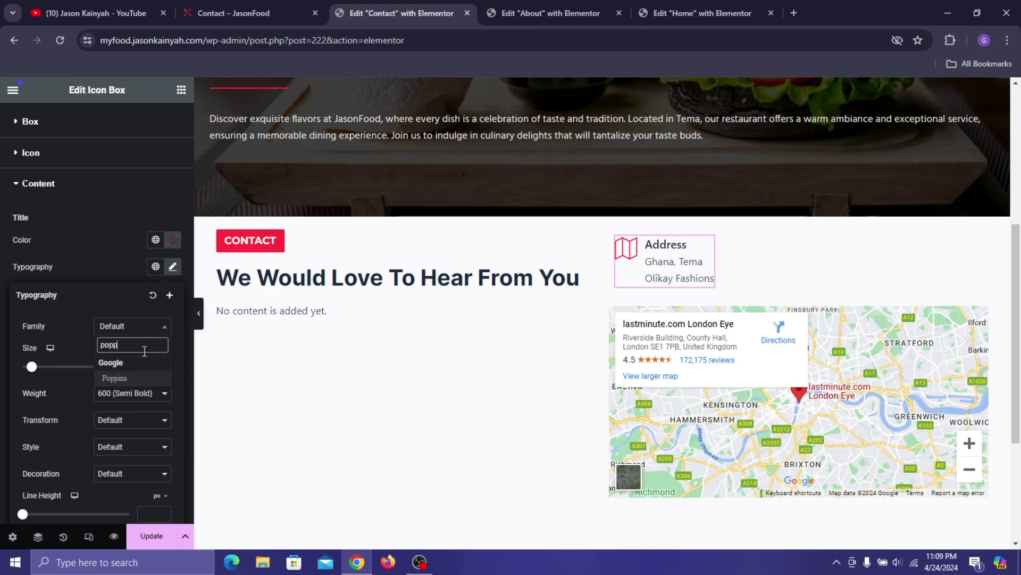
left_click(136, 378)
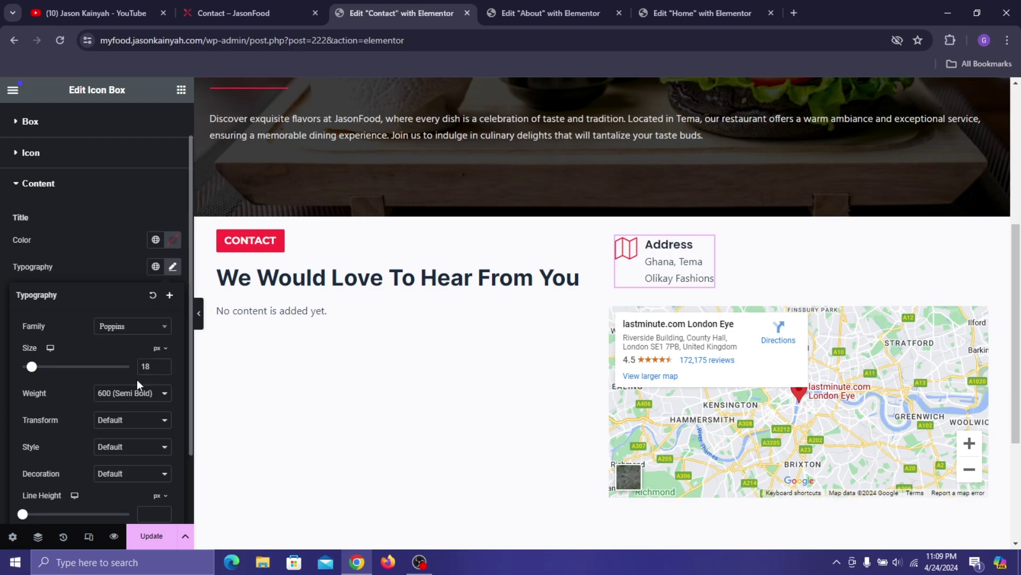
left_click(104, 274)
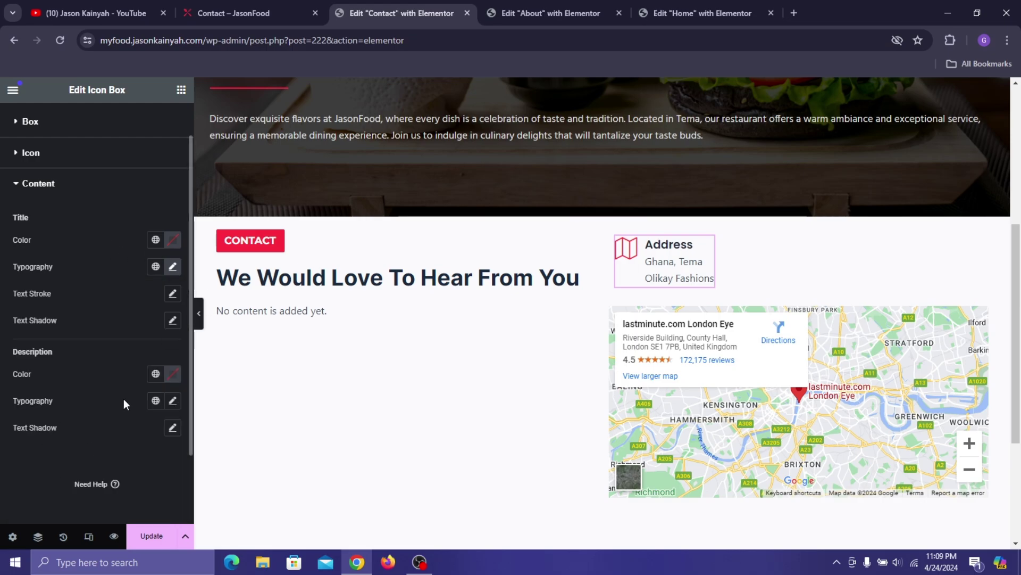
- Set the Address description typography line height to 19
left_click(173, 401)
scroll(95, 415, "down", 2)
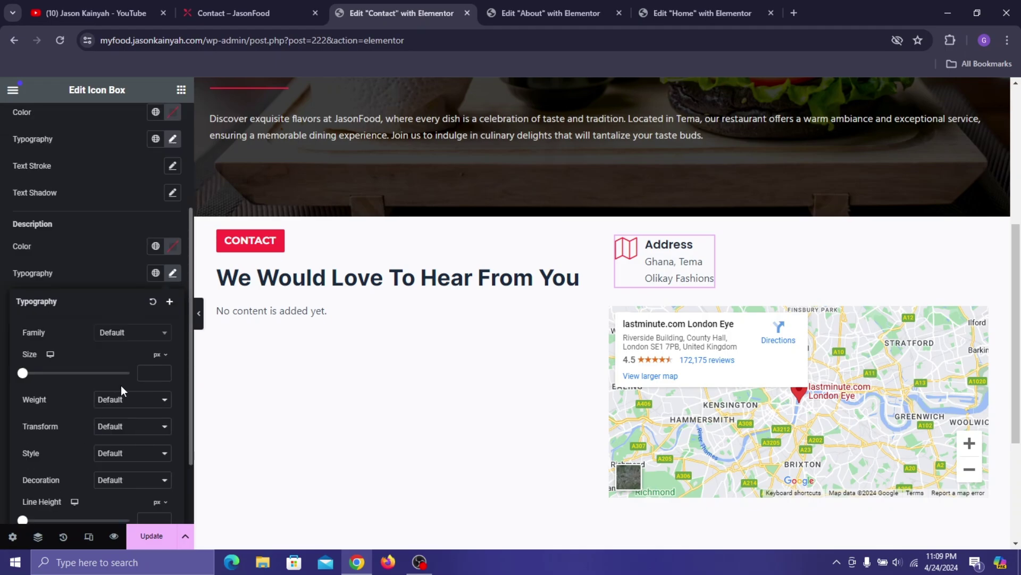
scroll(133, 447, "down", 1)
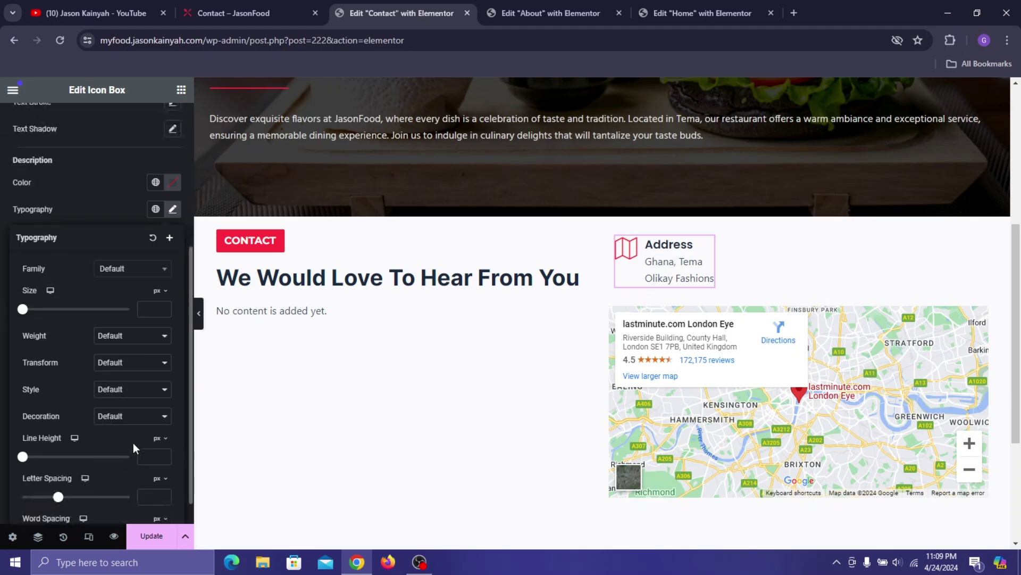
left_click(149, 455)
type("19")
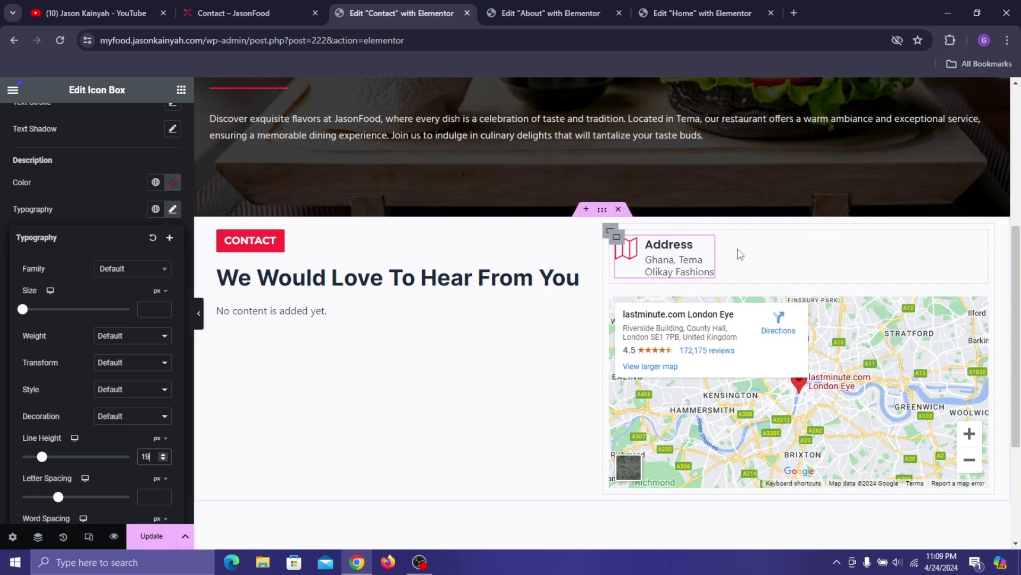
- Duplicate the Address box twice and give the middle copy the Phone1 icon
right_click(656, 249)
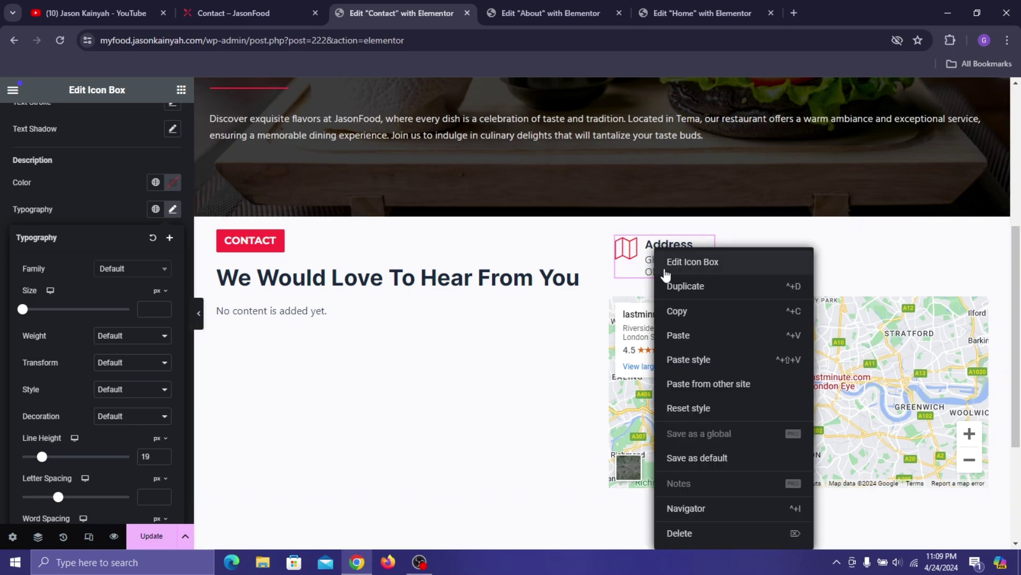
left_click(691, 285)
right_click(735, 257)
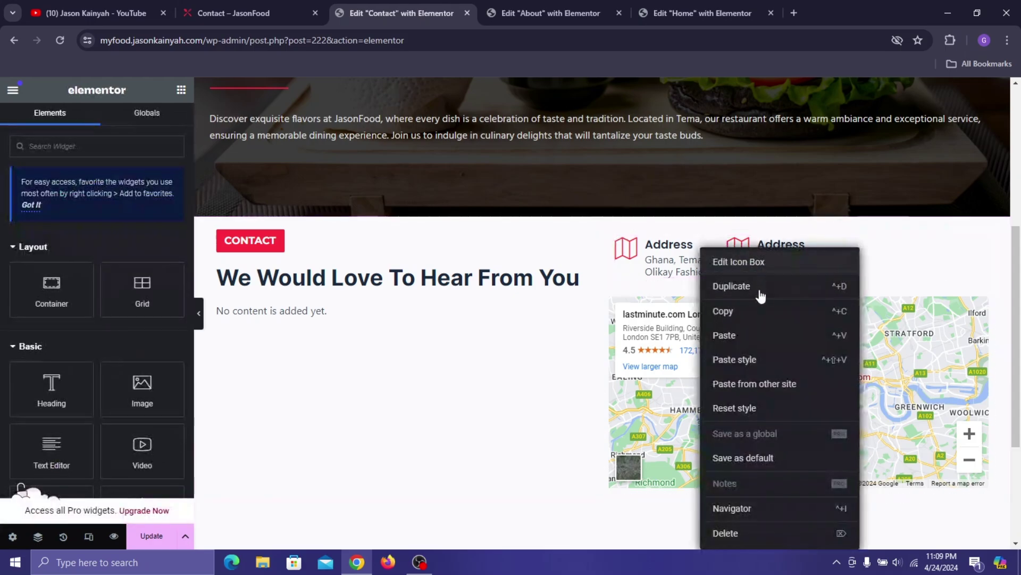
left_click(762, 289)
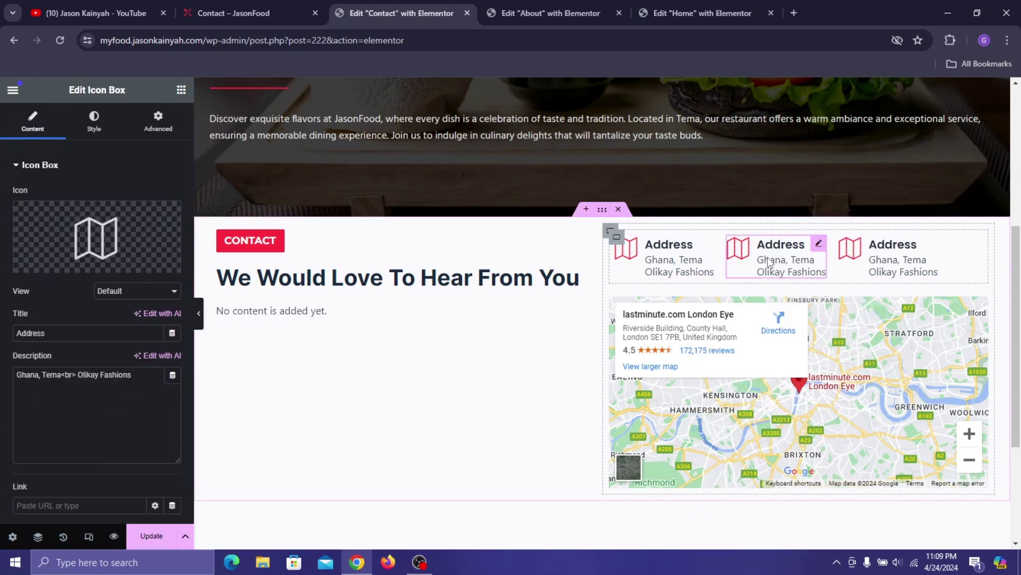
left_click(778, 260)
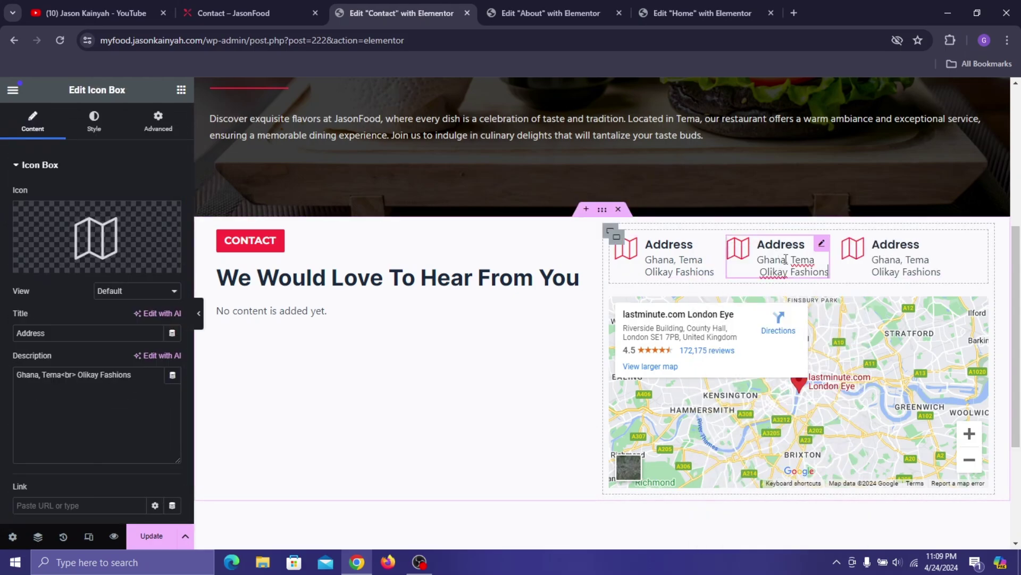
left_click(67, 230)
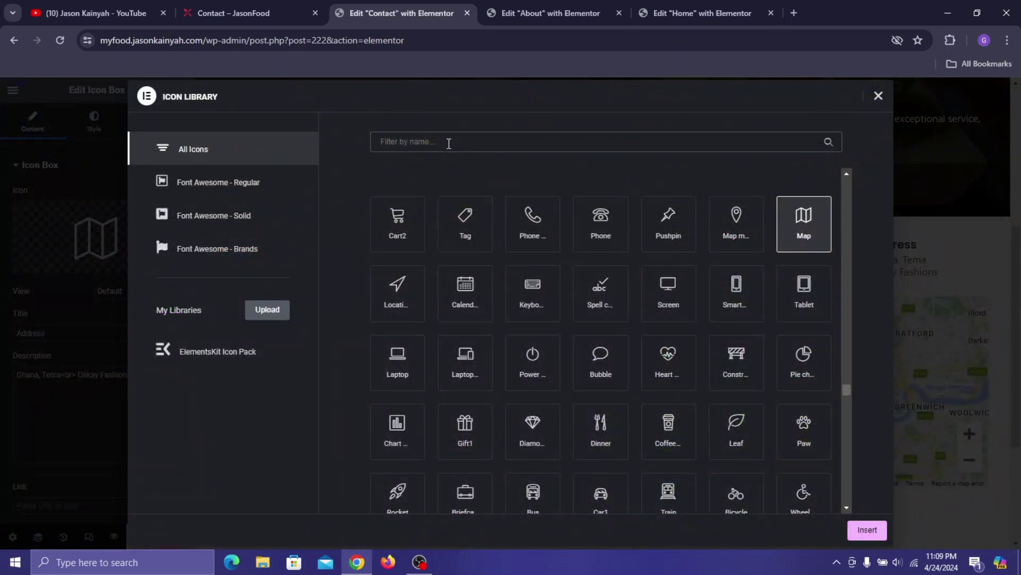
type("phone")
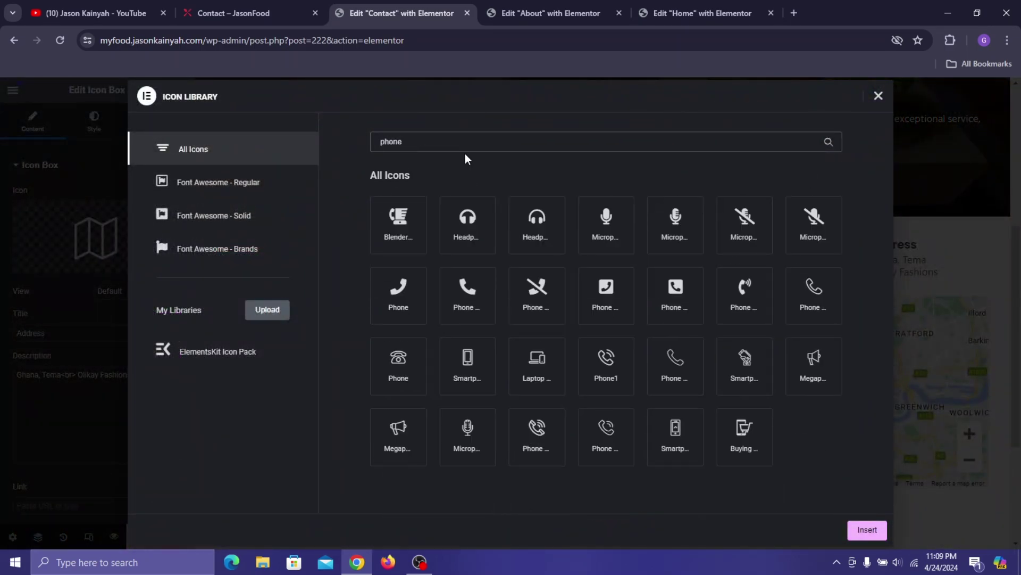
left_click(605, 365)
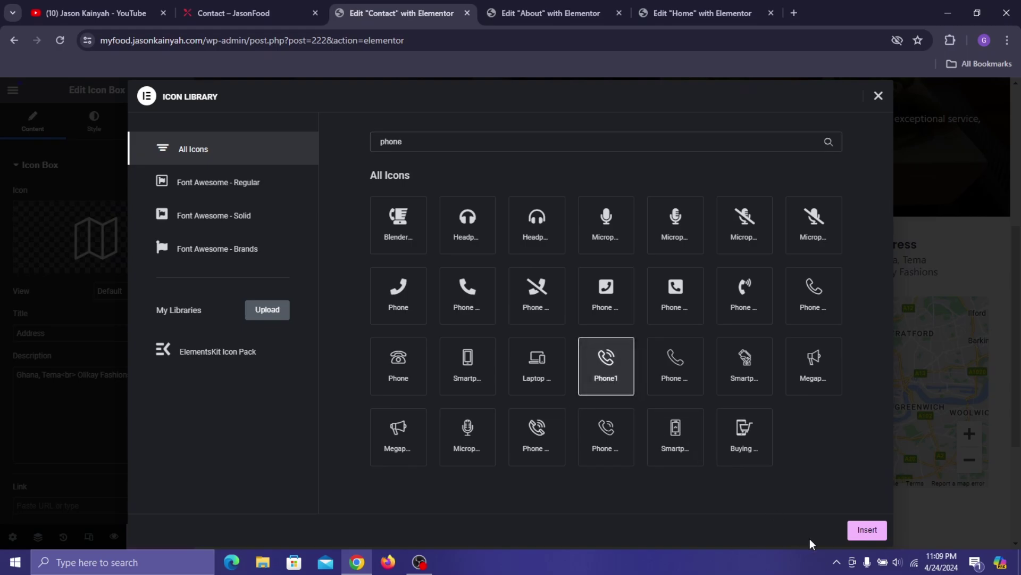
left_click(851, 529)
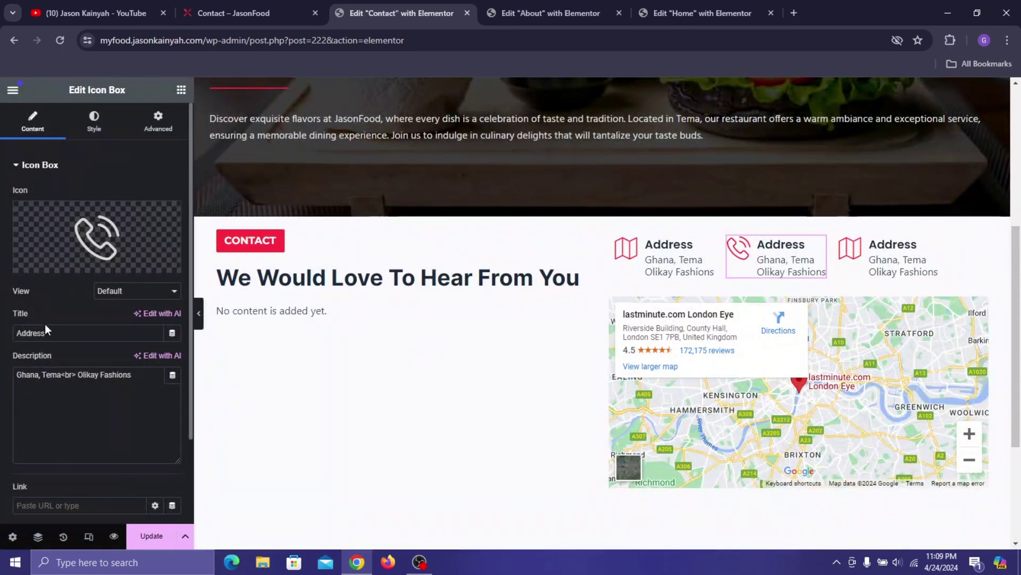
- Replace the middle box's title with 'Call Us On'
left_click(51, 332)
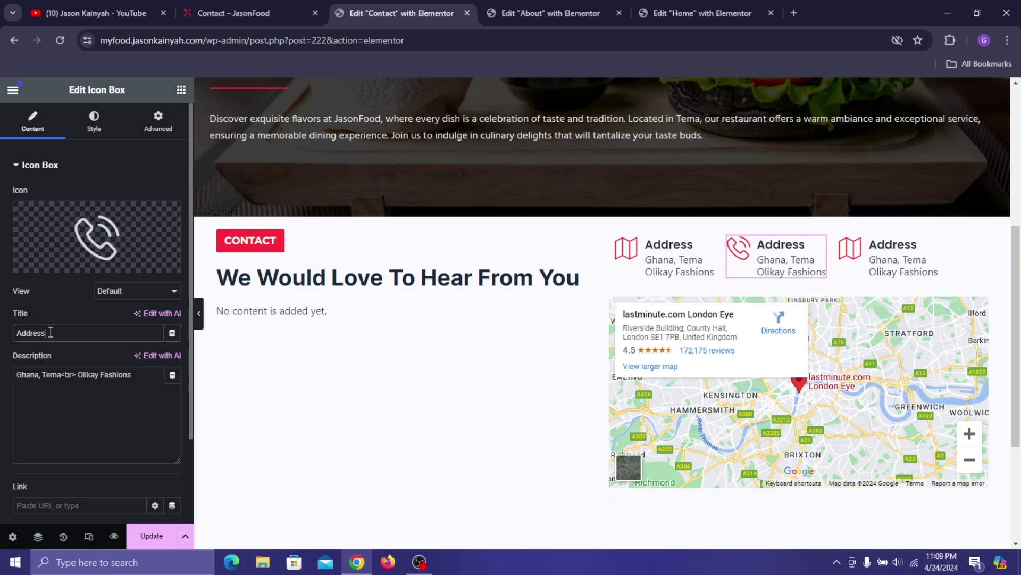
key("ctrl+a")
type("C")
type("O")
- Paste the two phone numbers from the live page as the description, separated by <br>, and Update
left_click(229, 13)
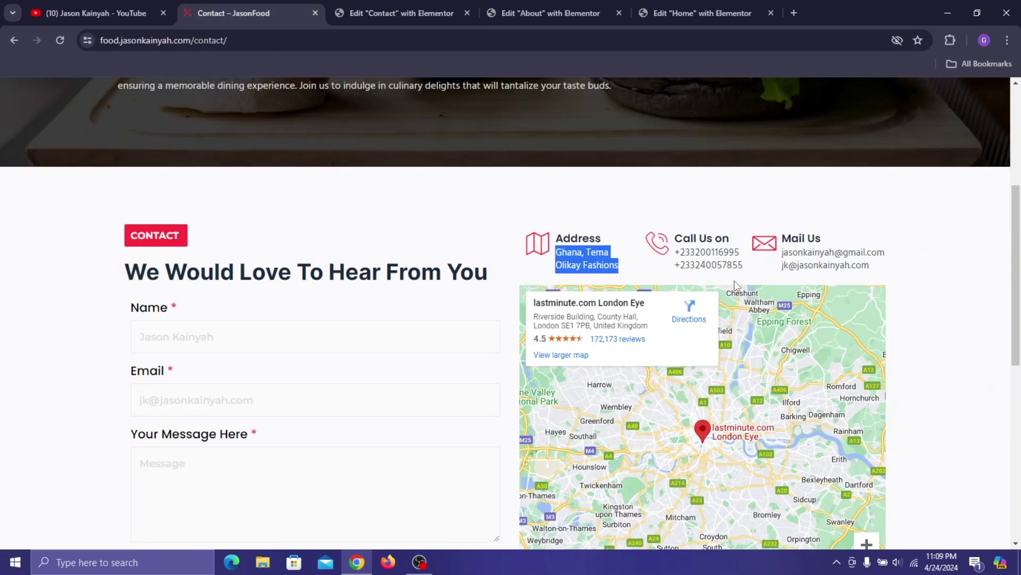
left_click_drag(681, 249, 750, 266)
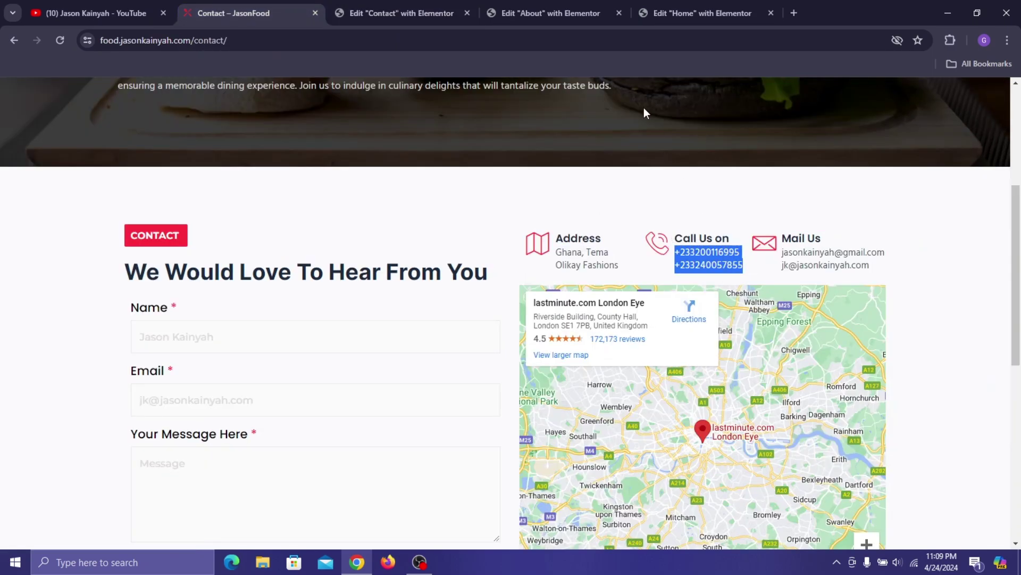
left_click(436, 3)
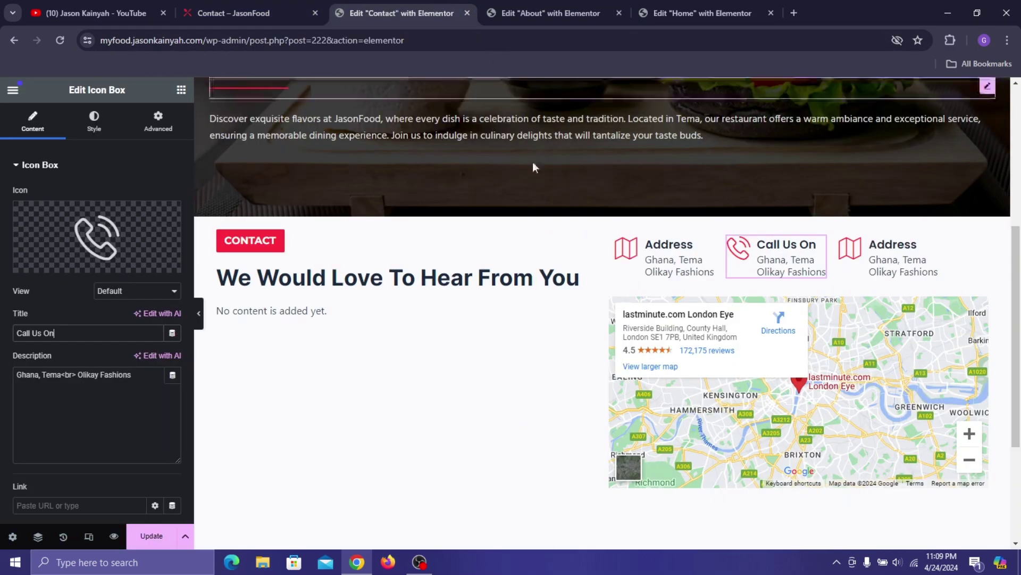
triple_click(73, 390)
key("ctrl+v")
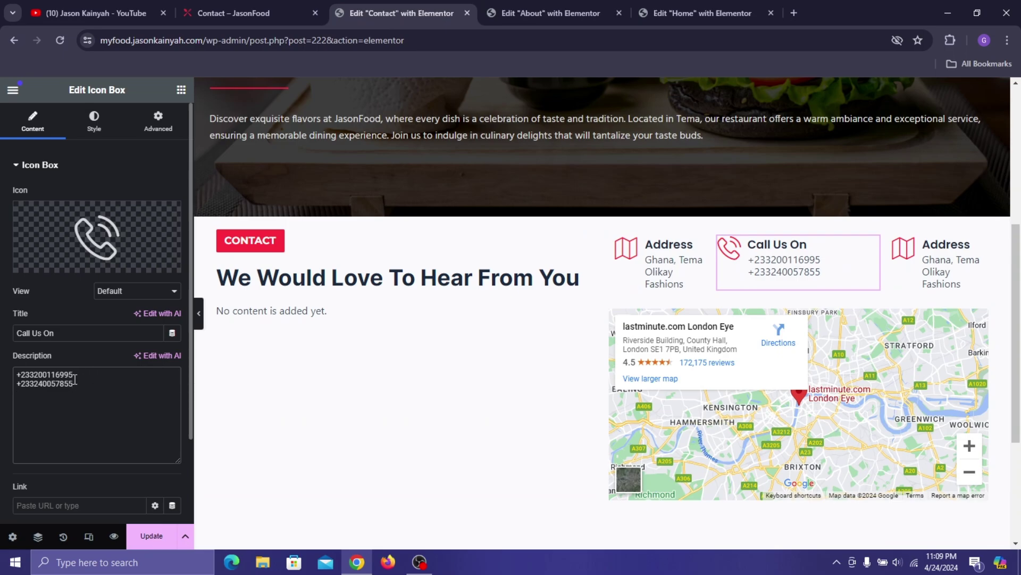
left_click(75, 377)
type("<b")
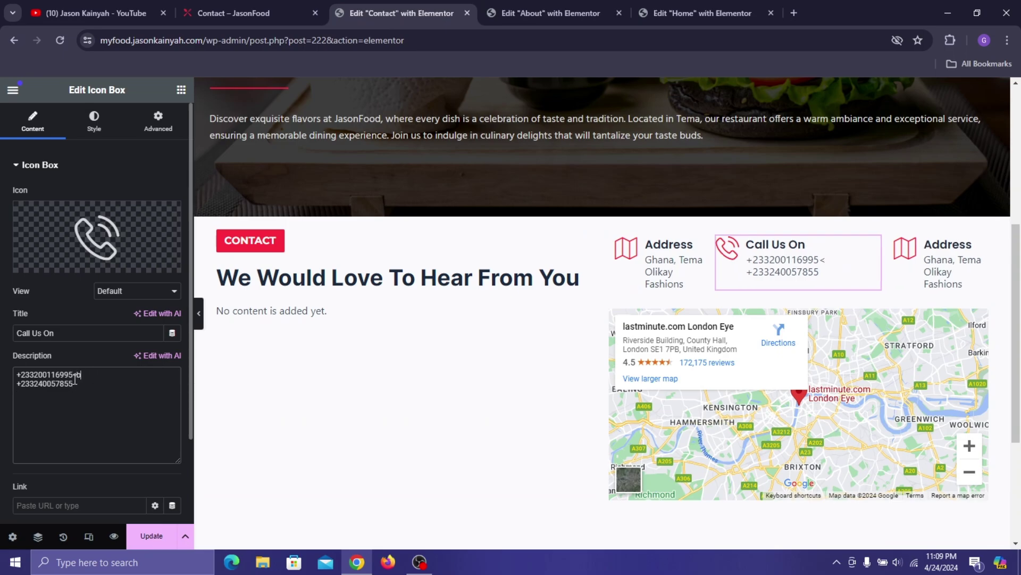
type("r>")
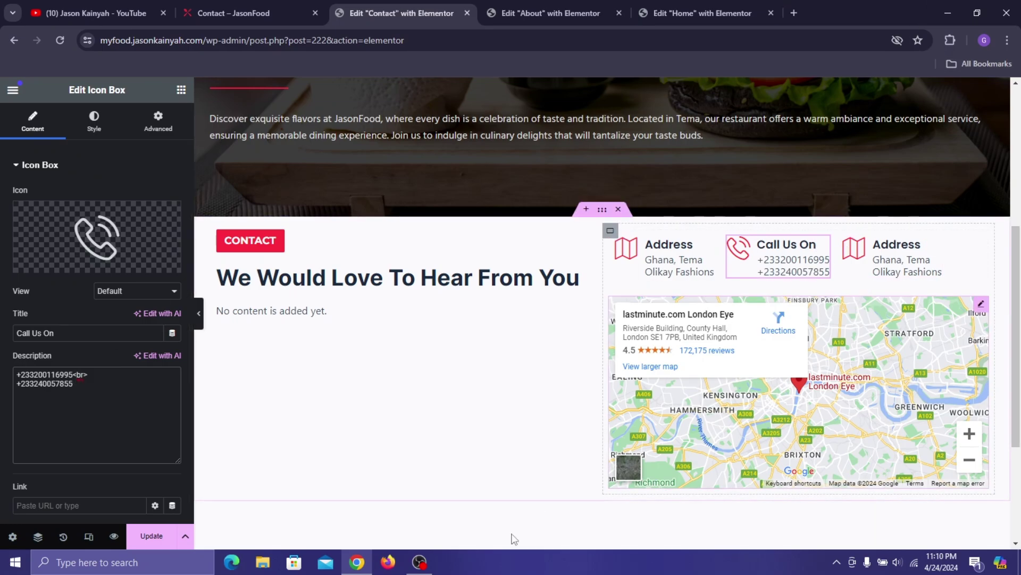
left_click(151, 536)
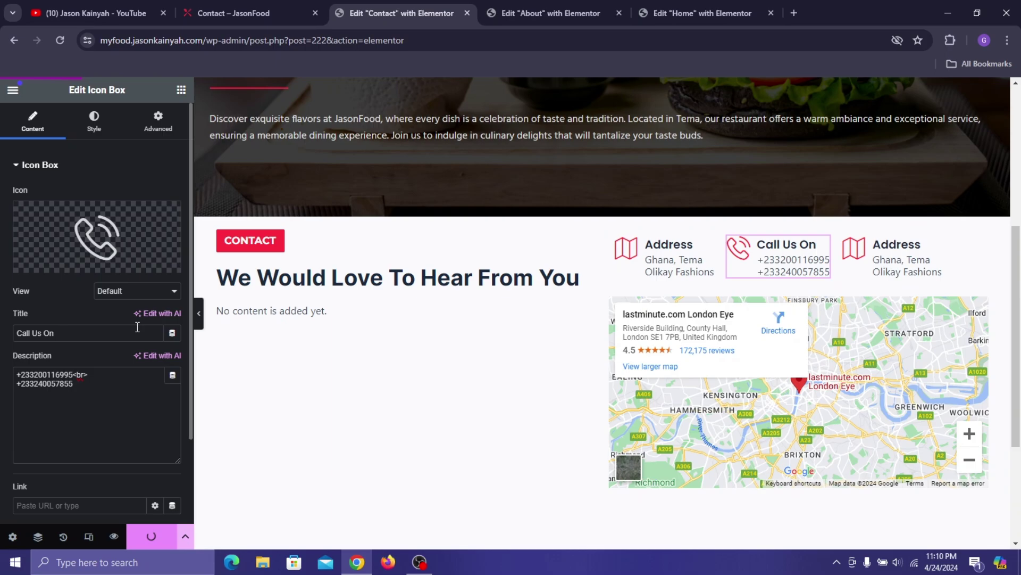
- Select the MetForm widget, create a new General Form named form1, and open it in the editor
left_click(286, 320)
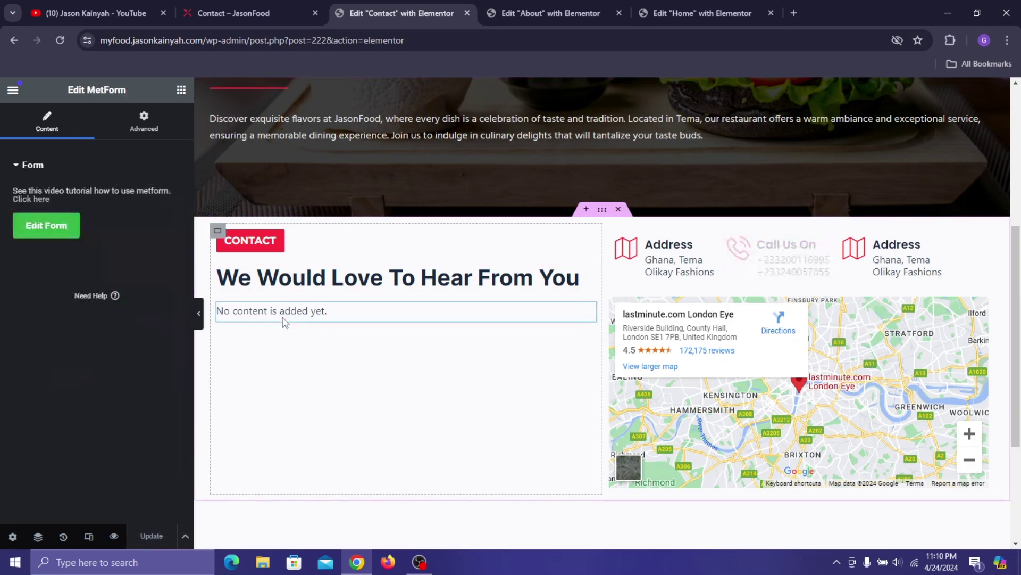
left_click(63, 225)
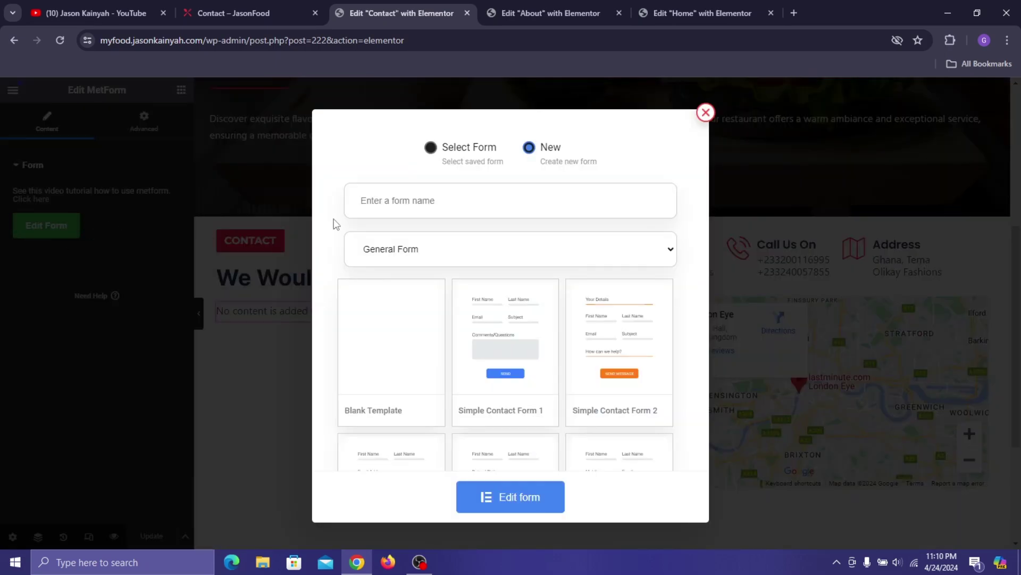
left_click(383, 208)
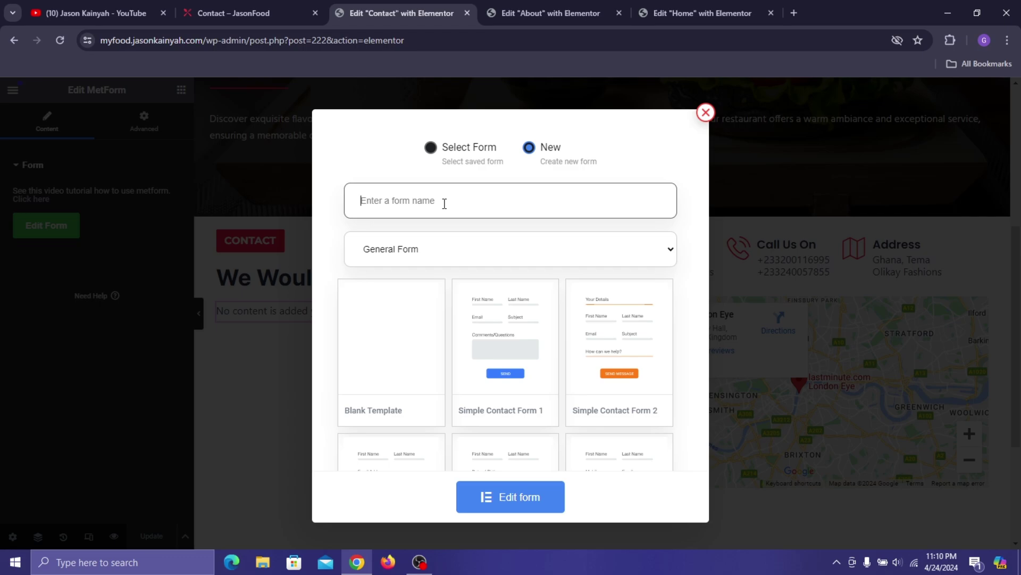
type("t")
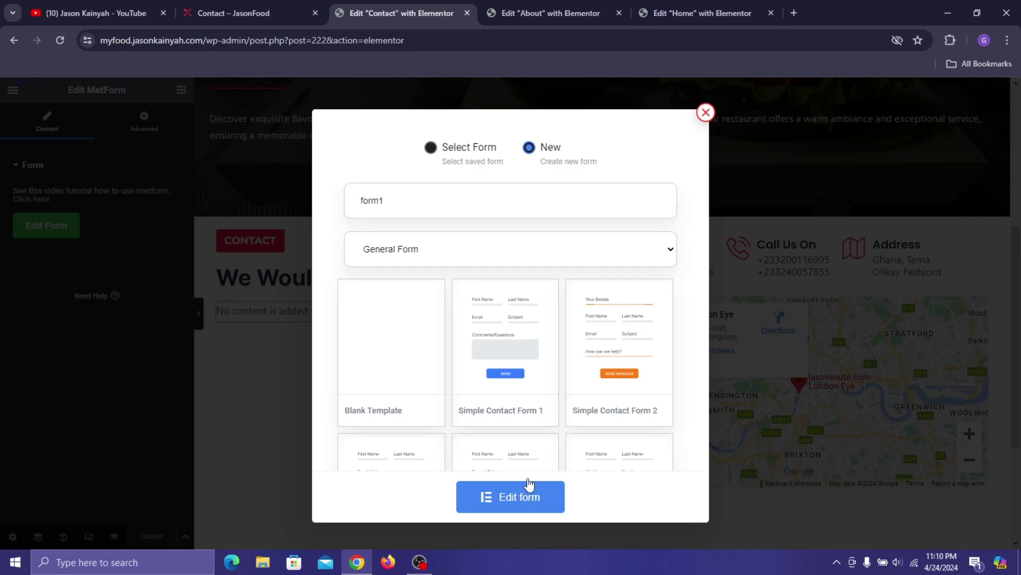
left_click(529, 485)
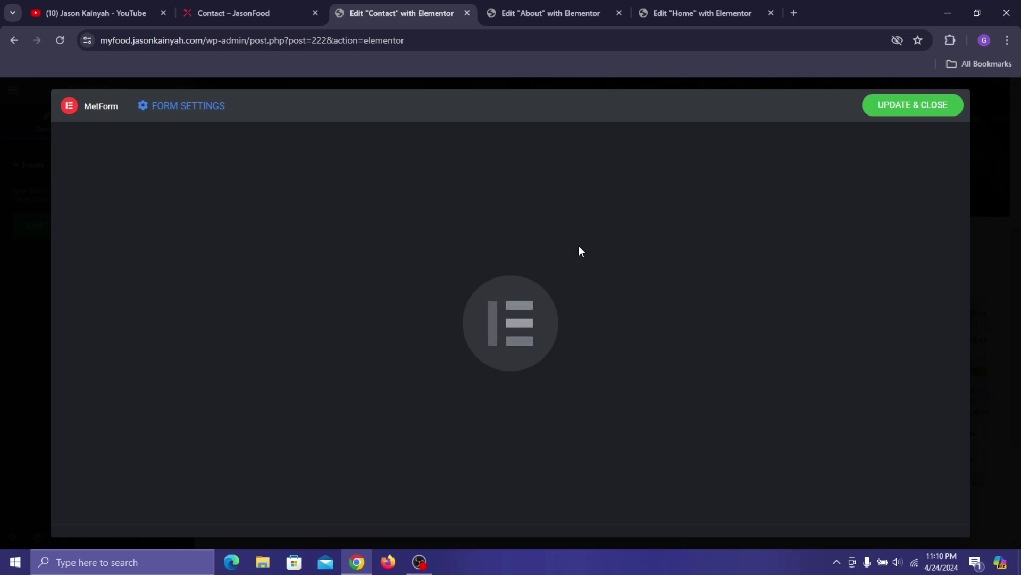
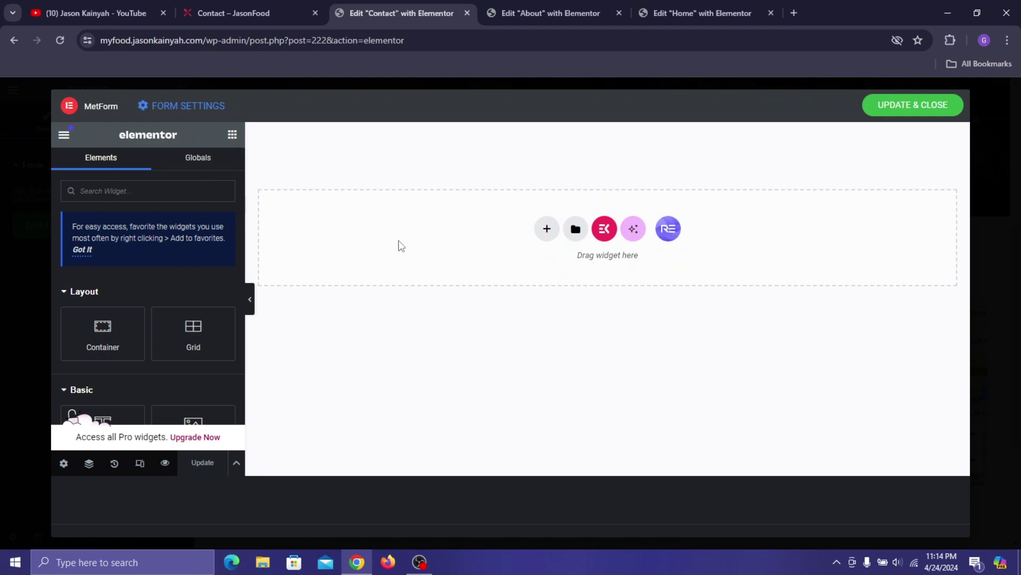
- Add a single-column Flexbox container to the form and search the widgets for 'text'
left_click(547, 229)
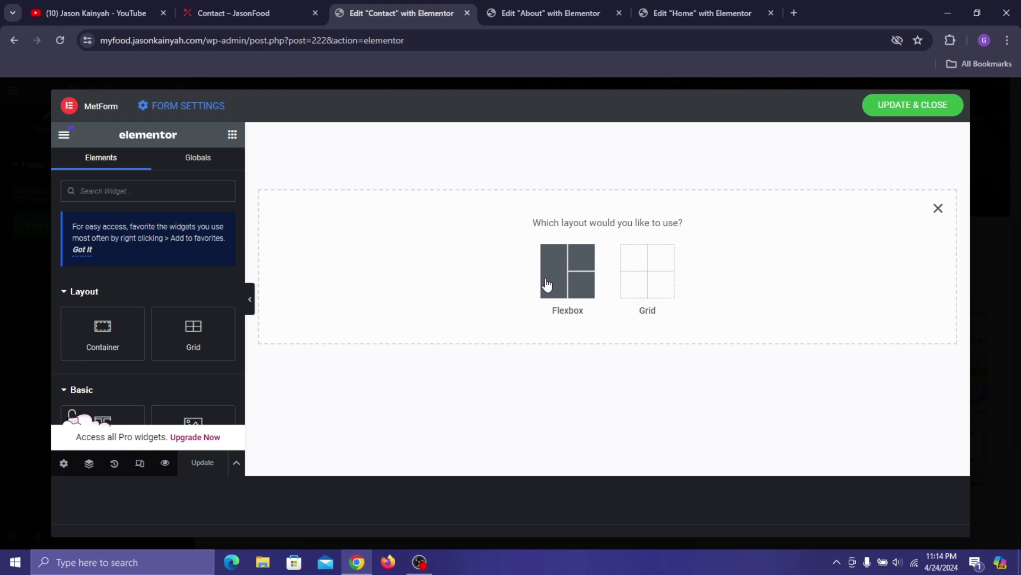
left_click(547, 286)
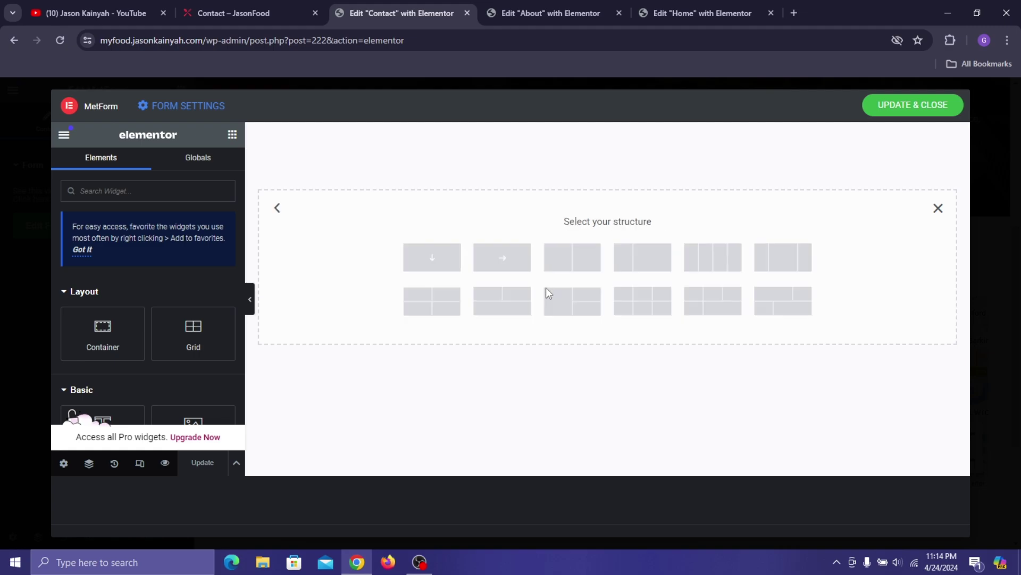
left_click(437, 259)
left_click(231, 136)
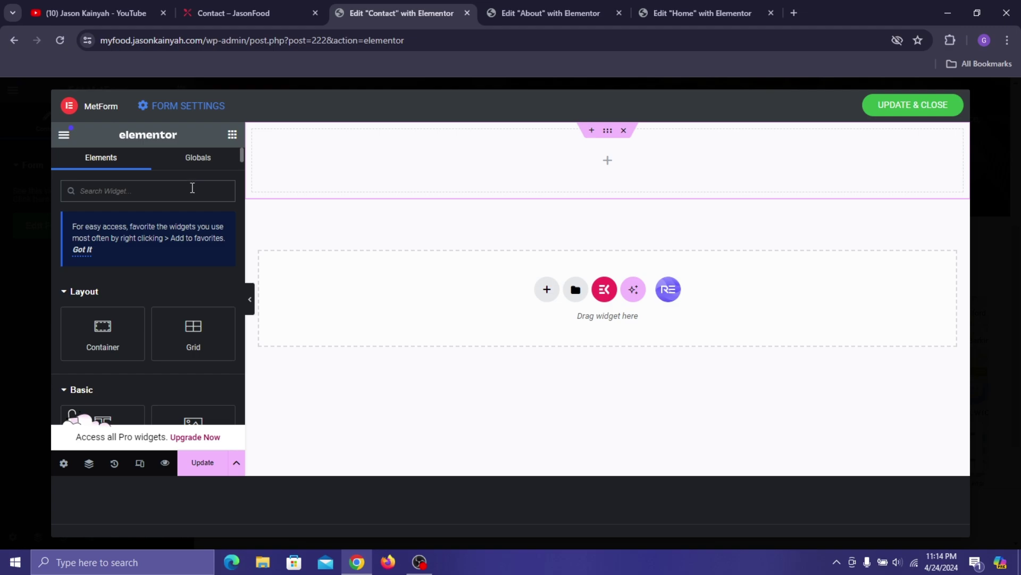
type("te")
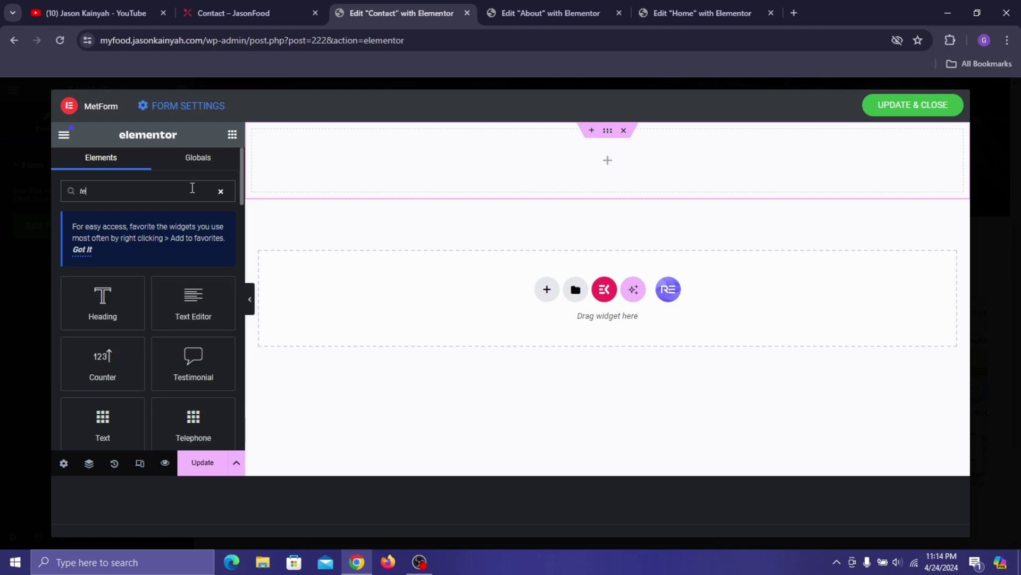
type("xt")
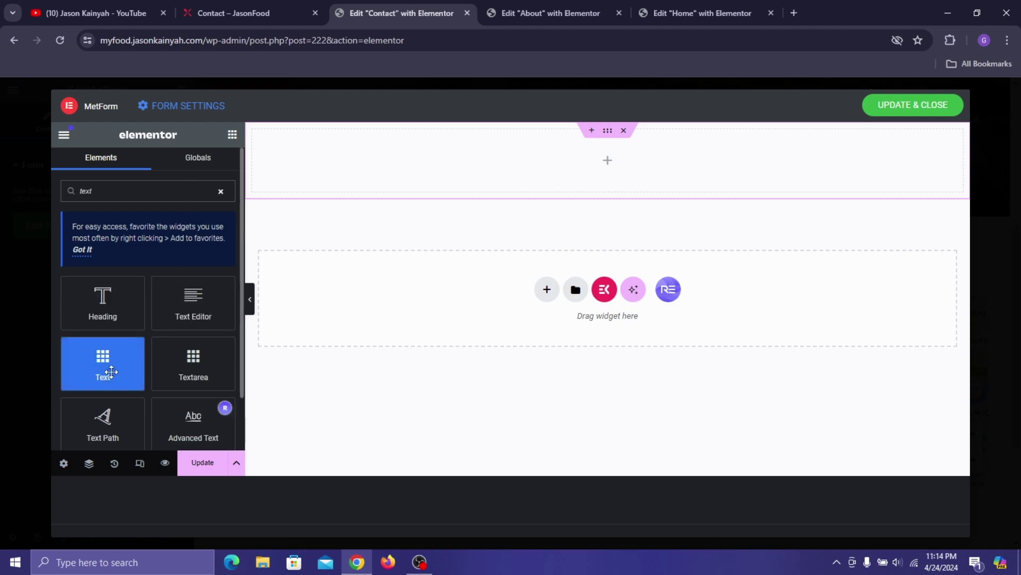
- Add a Text field labelled Name with a sample full-name placeholder, and make it required
left_click_drag(97, 363, 347, 177)
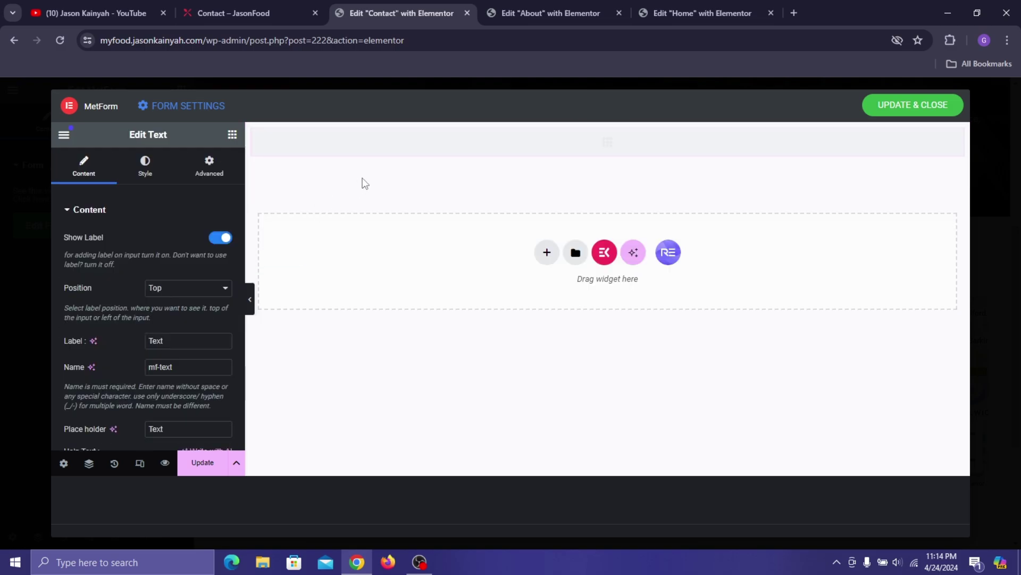
left_click(238, 12)
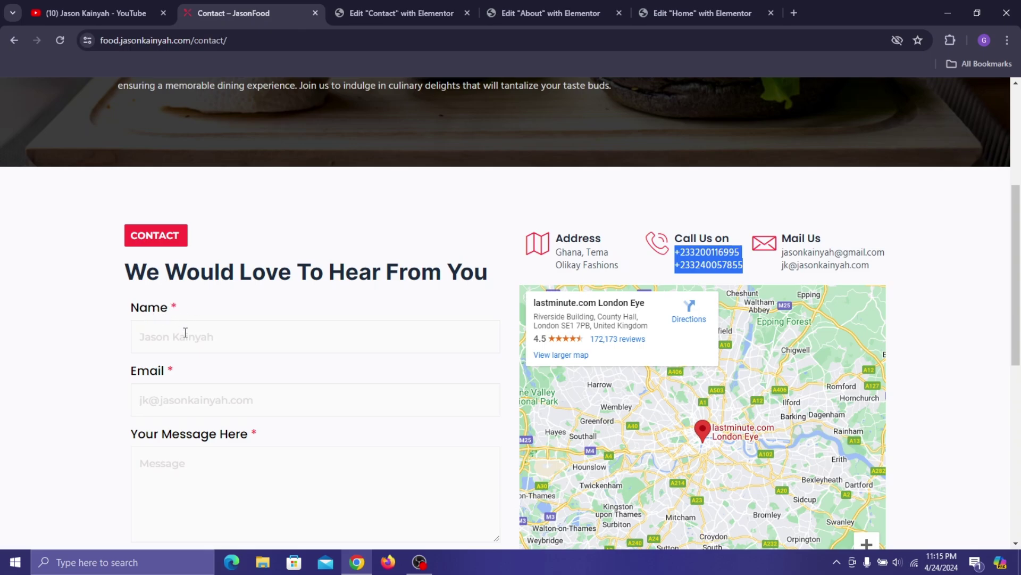
left_click(424, 10)
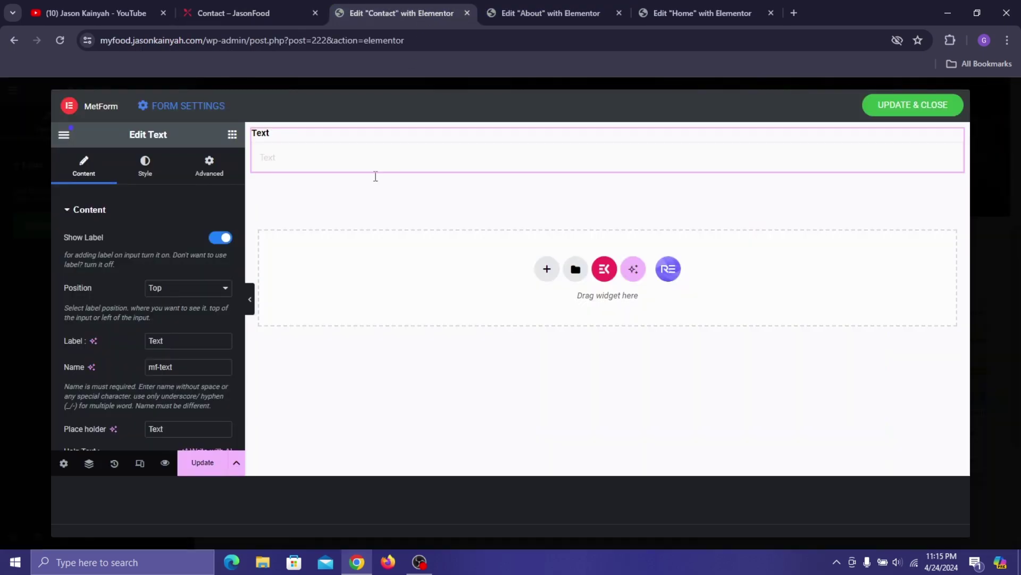
scroll(156, 346, "down", 1)
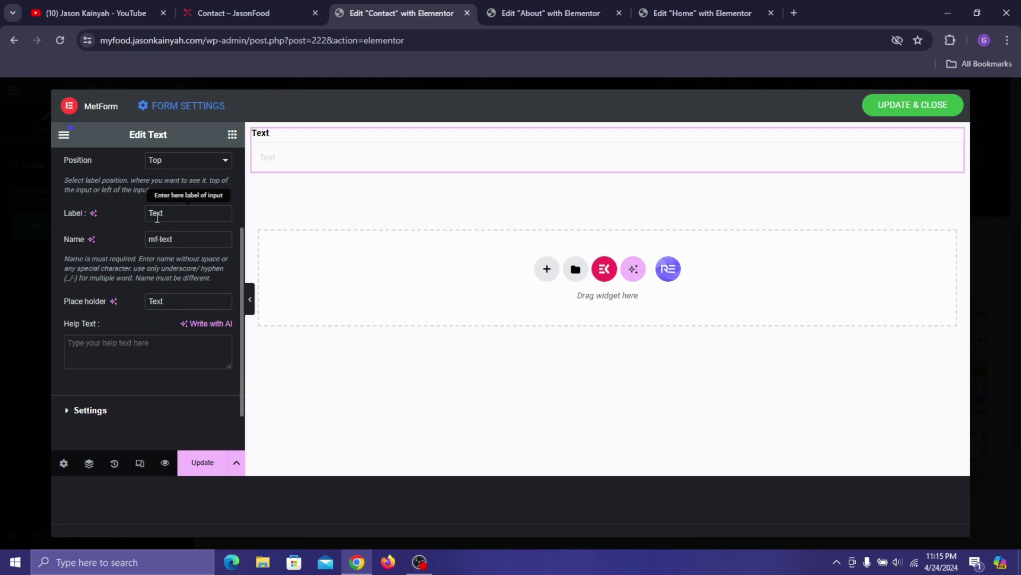
type("Name")
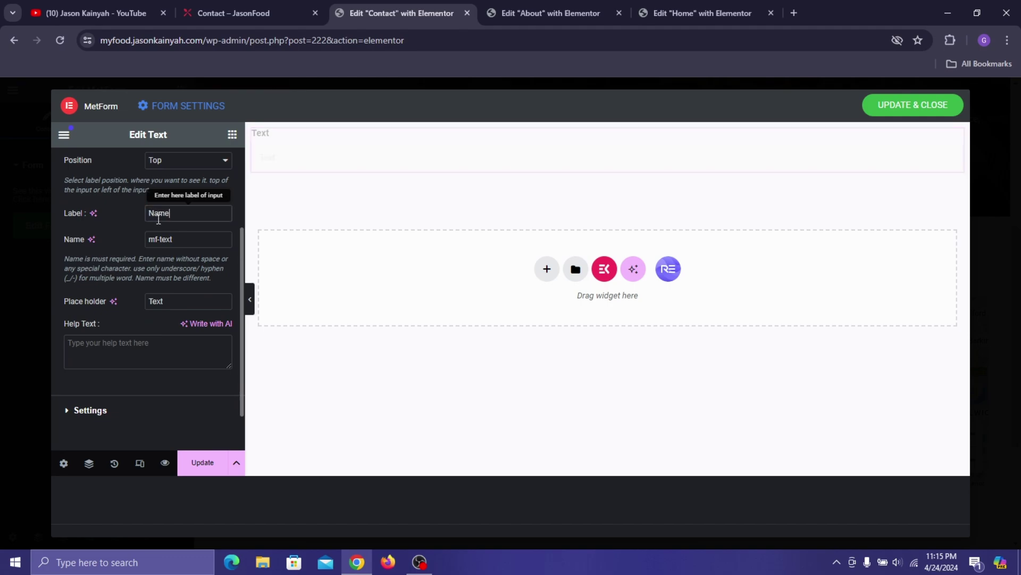
double_click(178, 302)
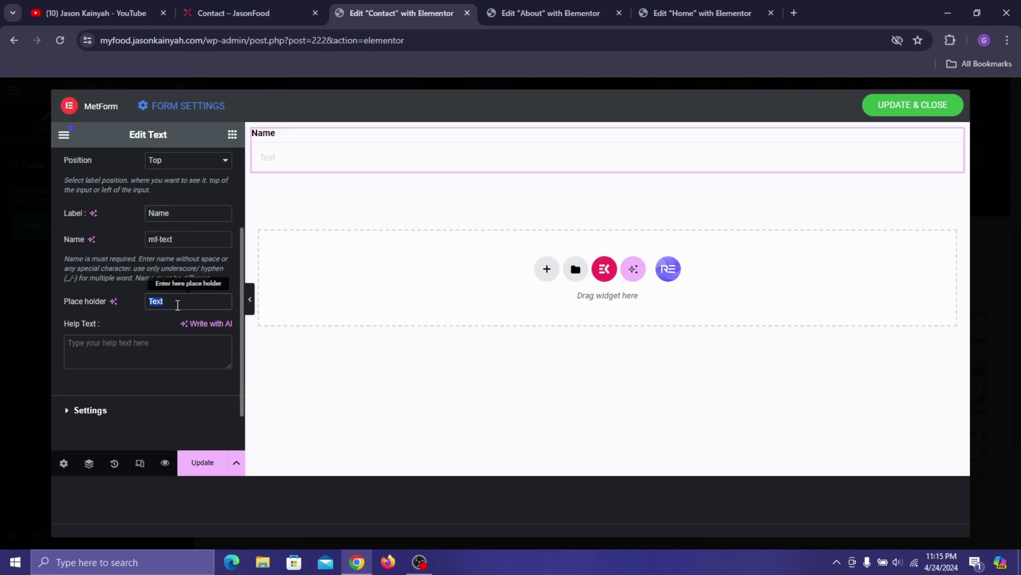
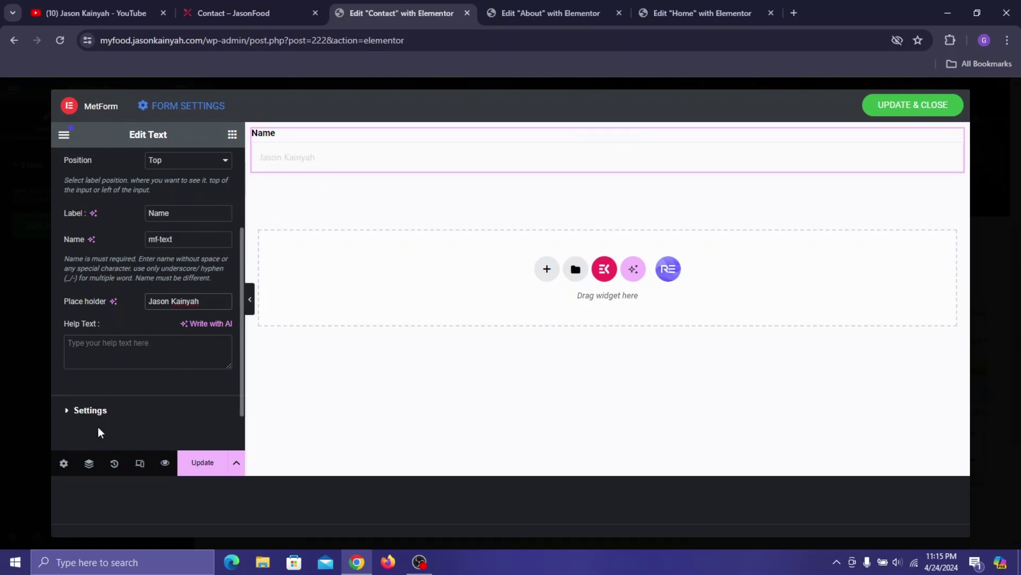
left_click(101, 410)
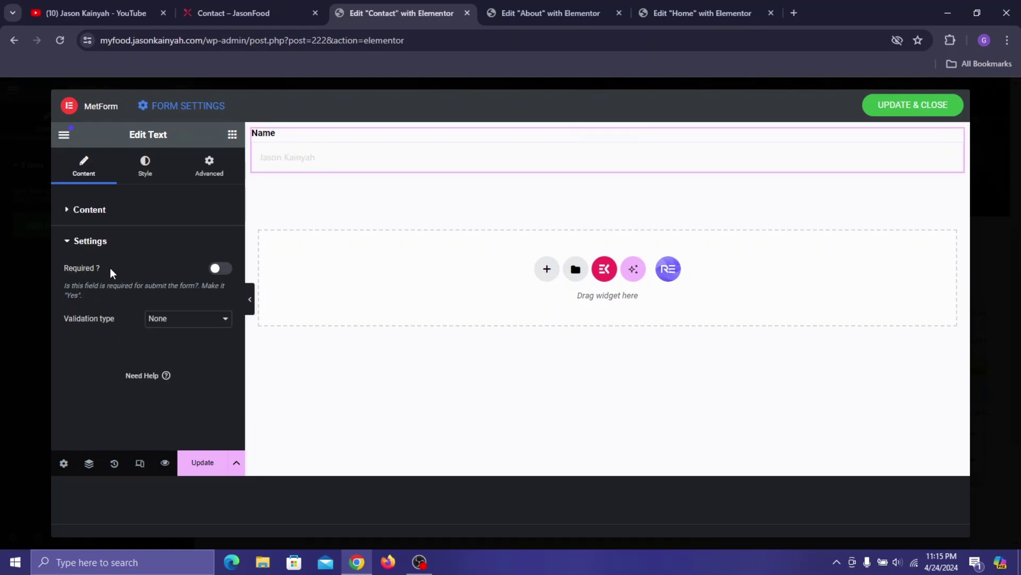
left_click(220, 269)
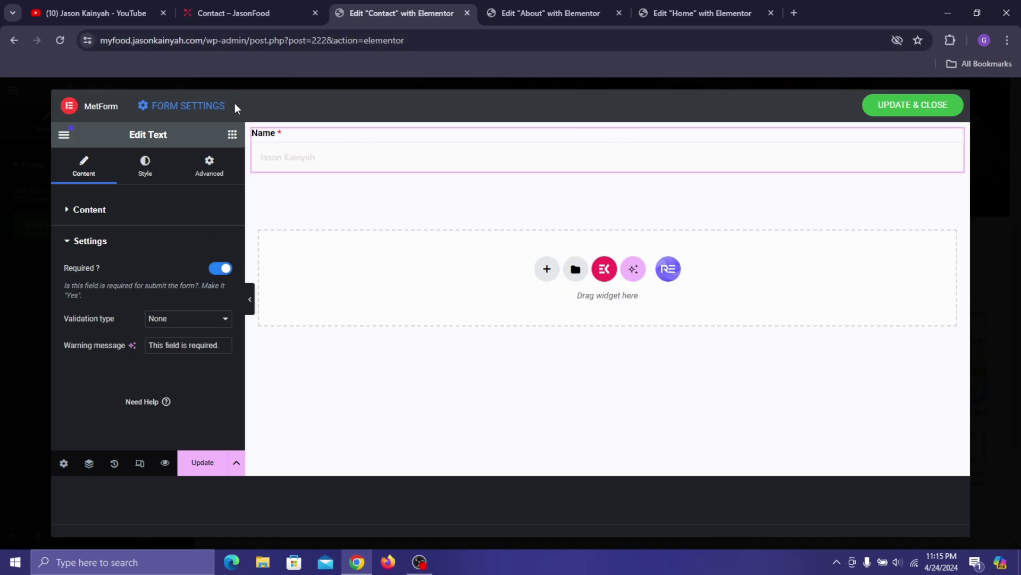
- Set the Name label typography to Poppins, 17 px, weight 600 (Semi Bold)
left_click(154, 177)
left_click(234, 13)
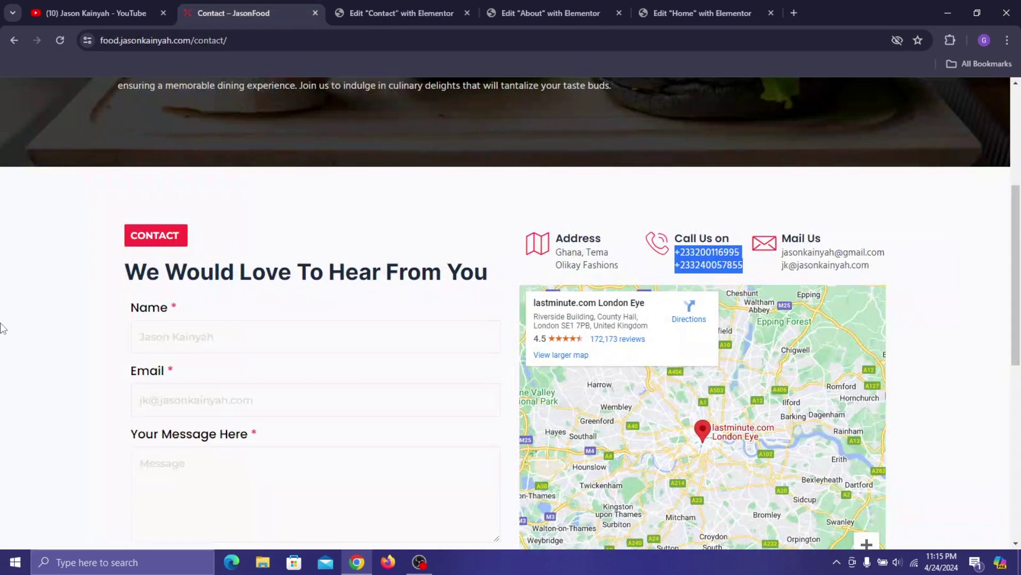
left_click(399, 13)
scroll(101, 264, "down", 3)
scroll(185, 214, "up", 3)
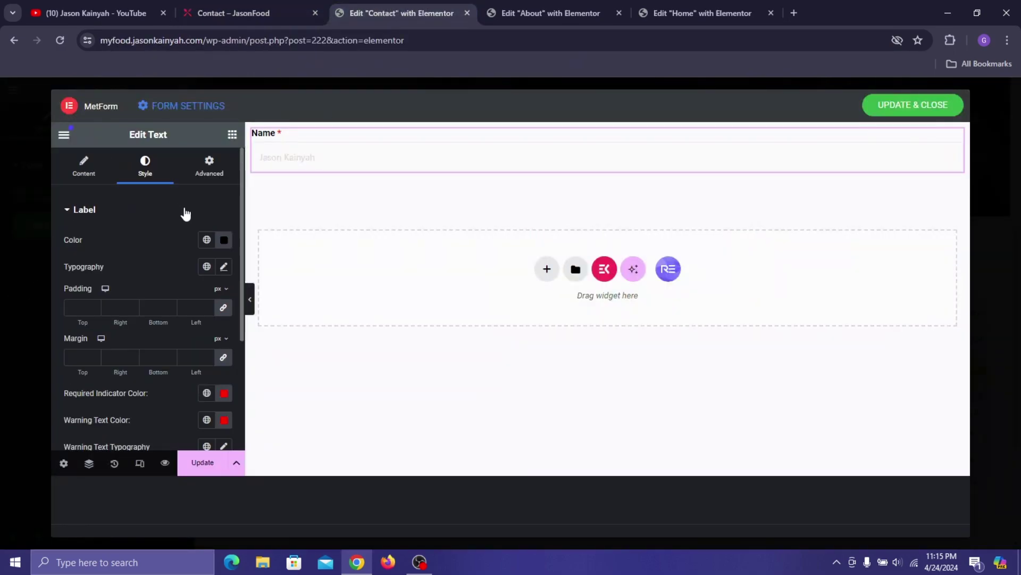
left_click(224, 267)
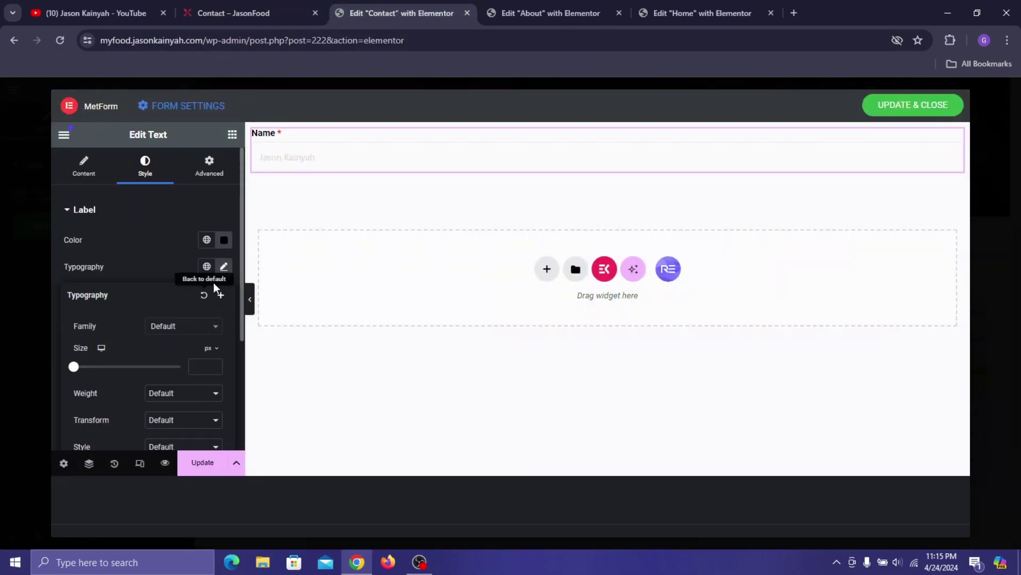
left_click(173, 326)
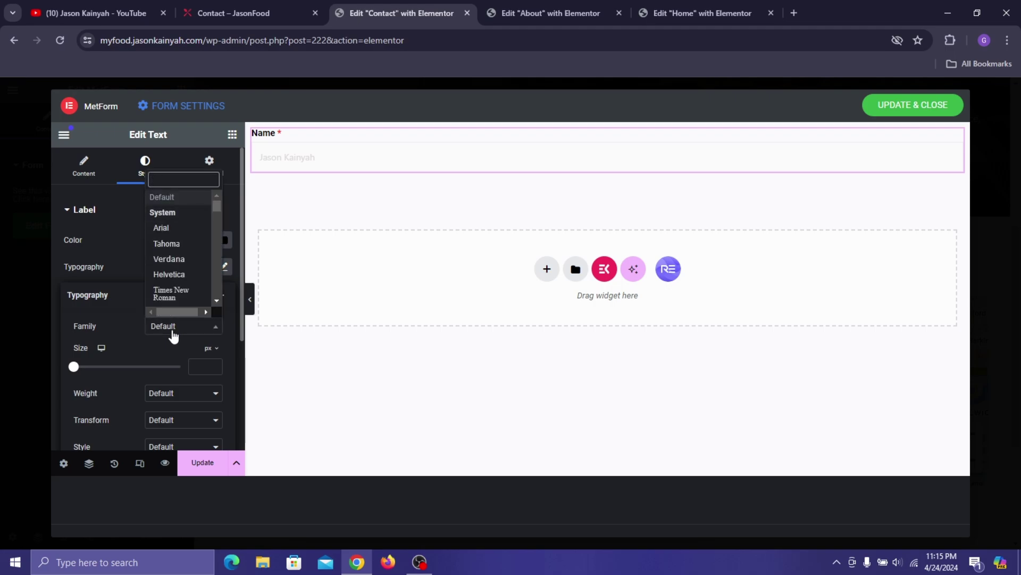
type("popp")
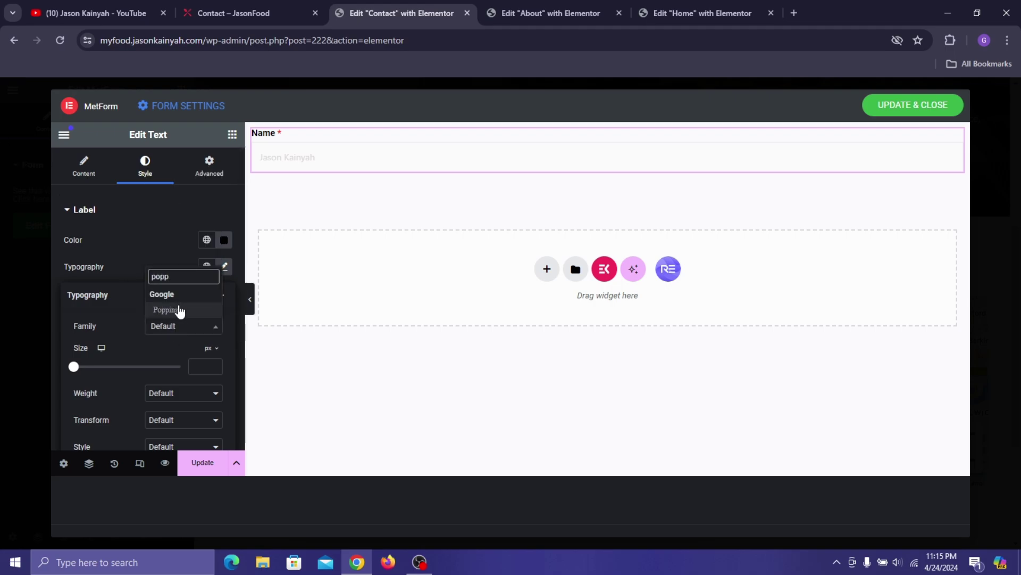
left_click(177, 310)
left_click(204, 362)
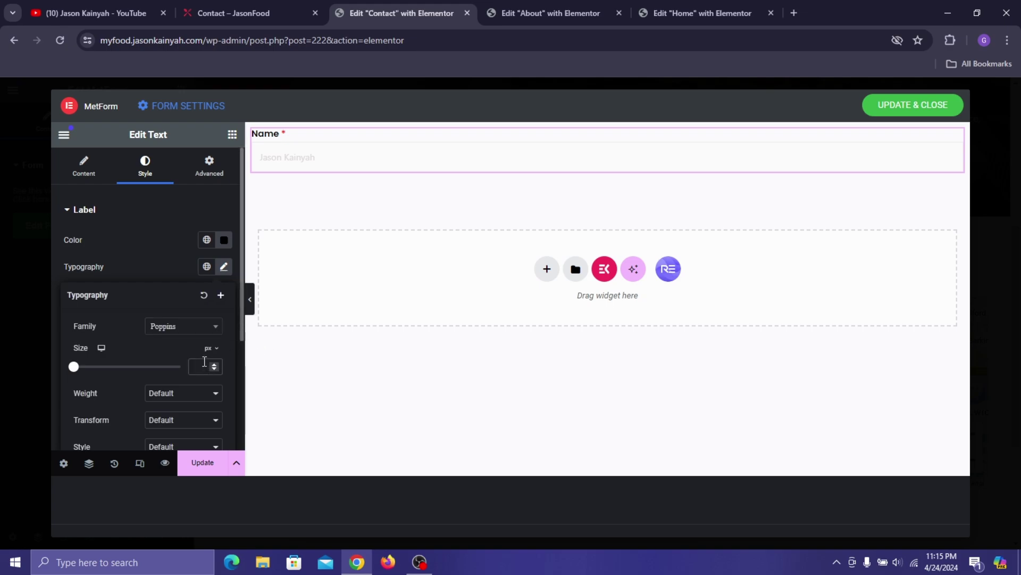
type("17")
left_click(216, 393)
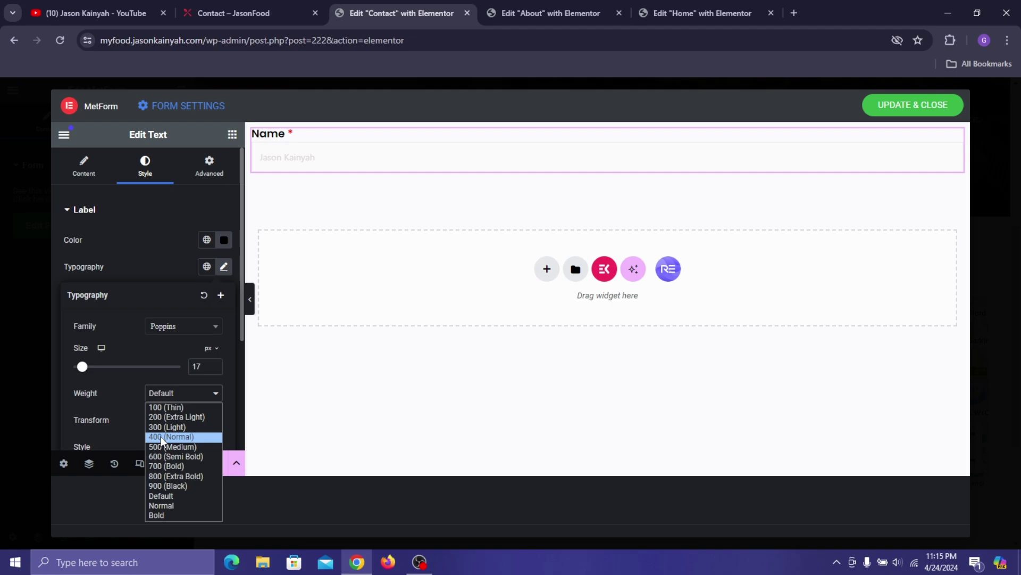
left_click(172, 457)
left_click(136, 257)
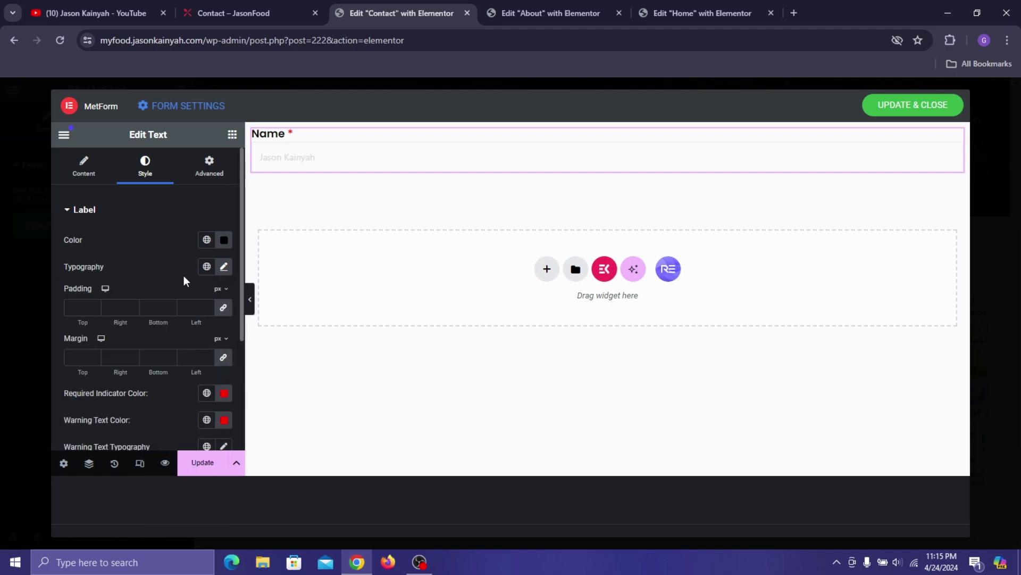
- Colour the required asterisk Pinkish Red and the warning text grey #525252
scroll(183, 280, "down", 3)
left_click(207, 266)
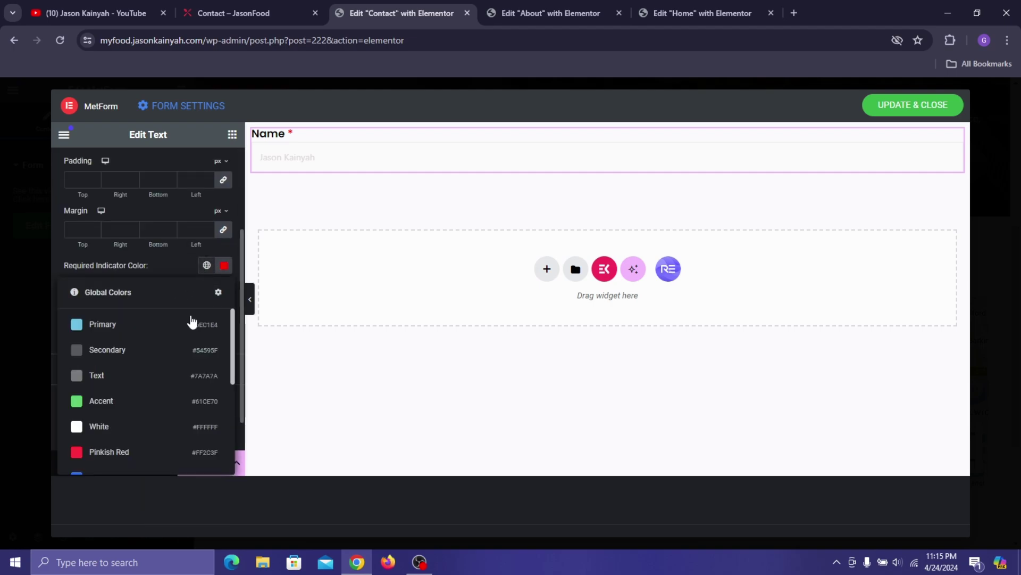
scroll(141, 392, "down", 5)
scroll(129, 392, "up", 5)
left_click(124, 445)
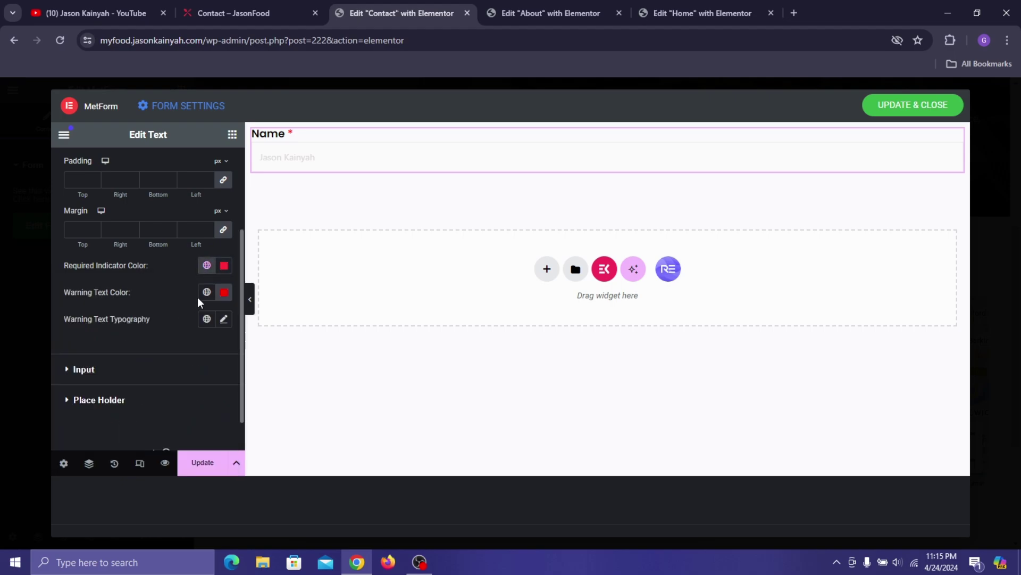
left_click(224, 292)
left_click_drag(259, 270, 238, 301)
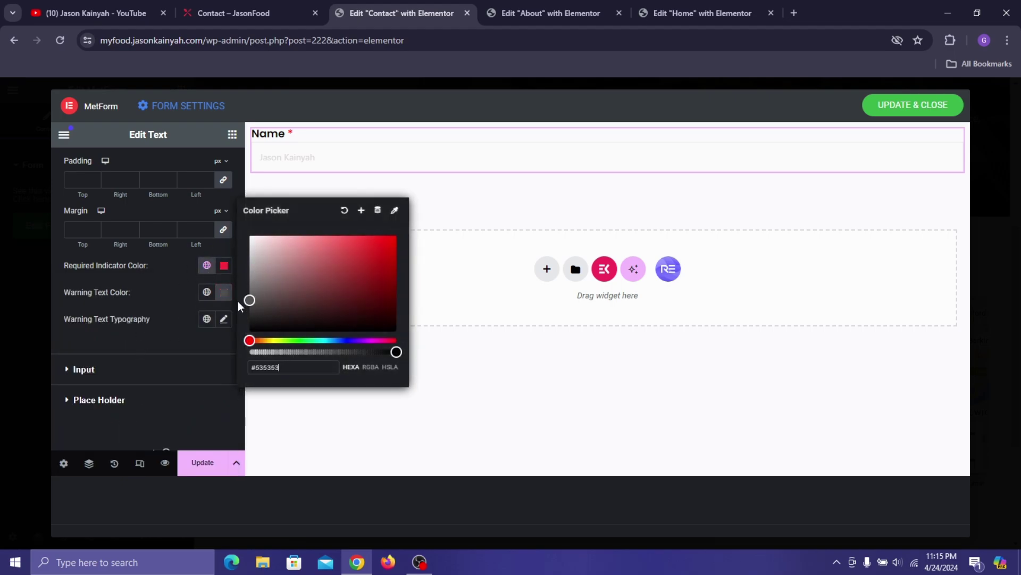
left_click(180, 403)
left_click(167, 397)
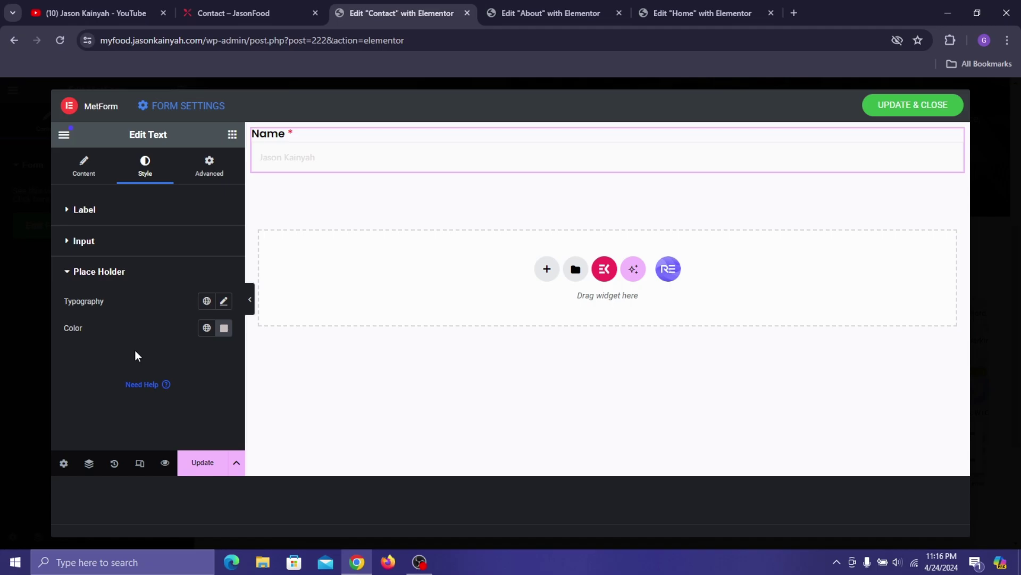
- Set the placeholder font to Noto Sans at 15 px
left_click(223, 303)
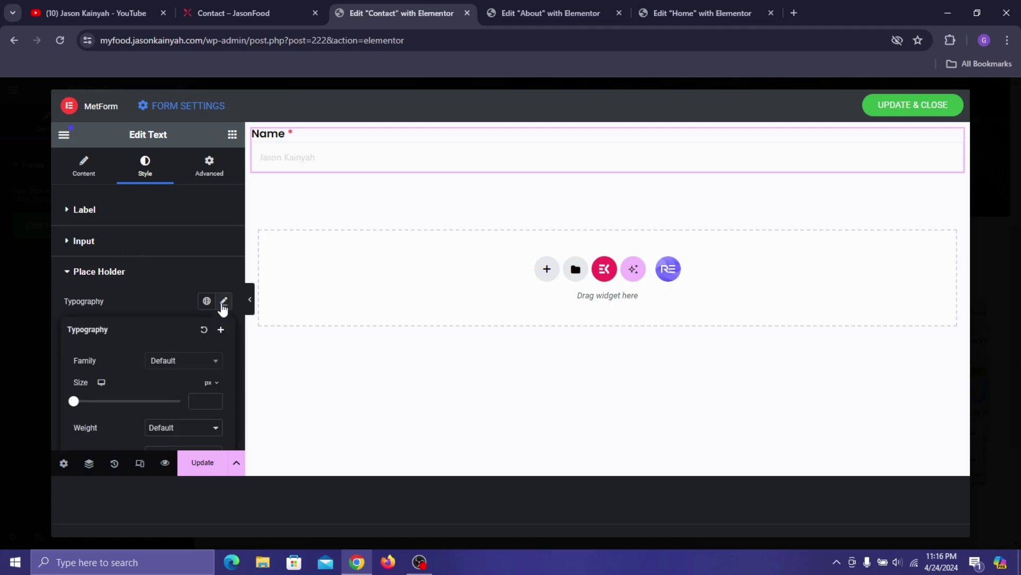
left_click(290, 2)
left_click(351, 12)
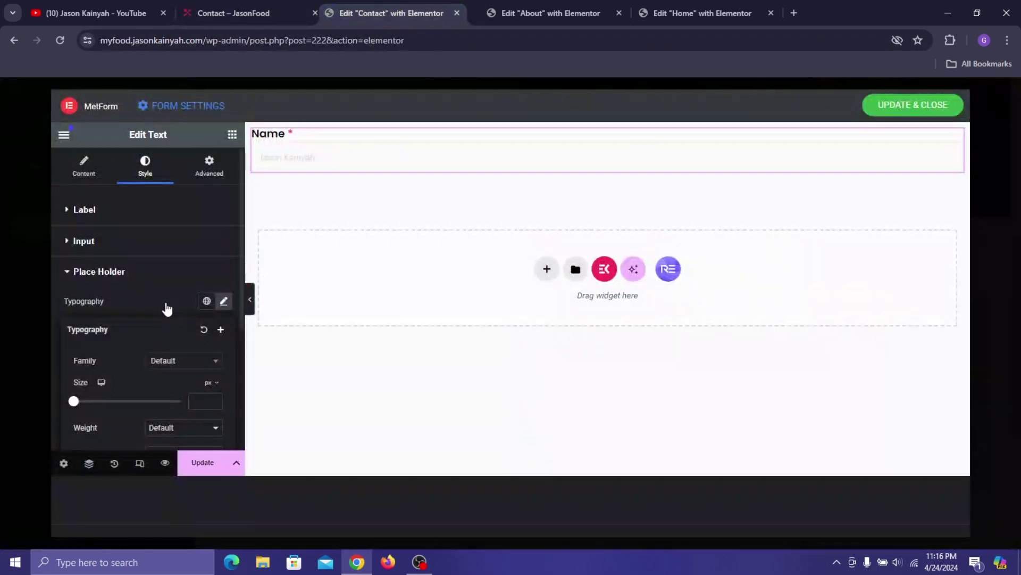
left_click(184, 362)
type("noto sna")
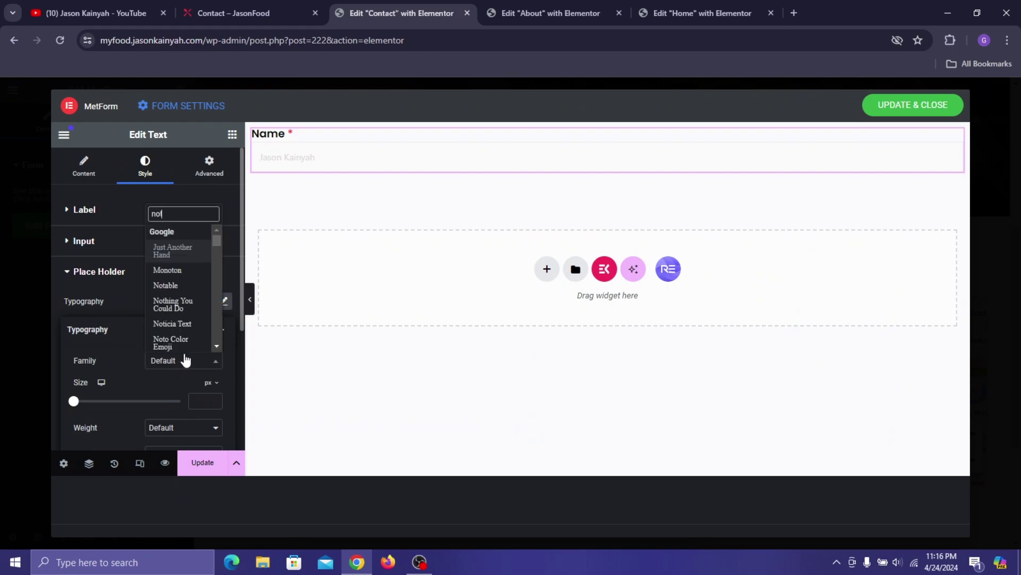
key("BackSpace")
type("ans")
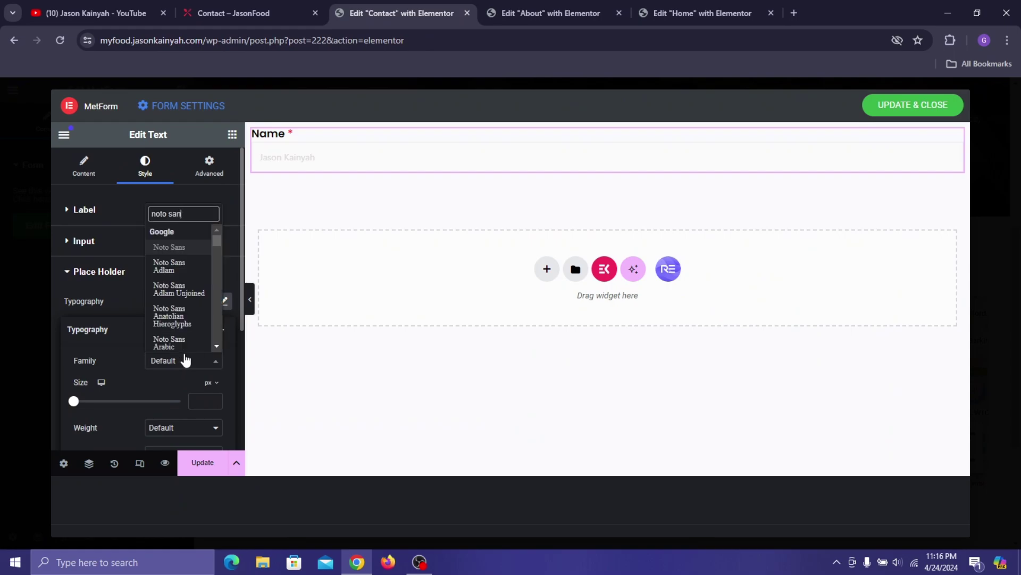
left_click(188, 247)
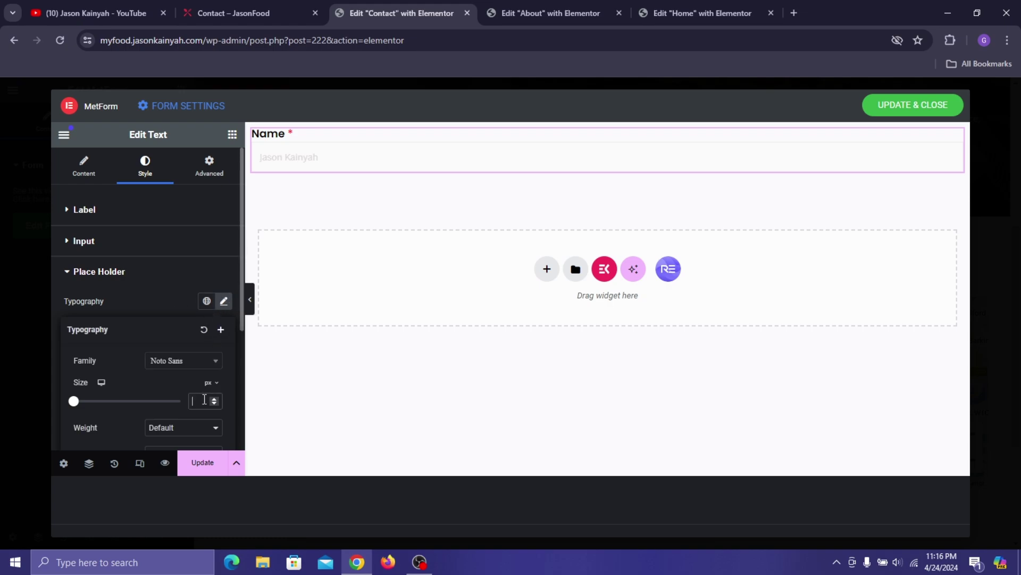
type("15")
- Try 600 (Semi Bold), then settle on 500 (Medium) for the placeholder weight
scroll(114, 373, "down", 1)
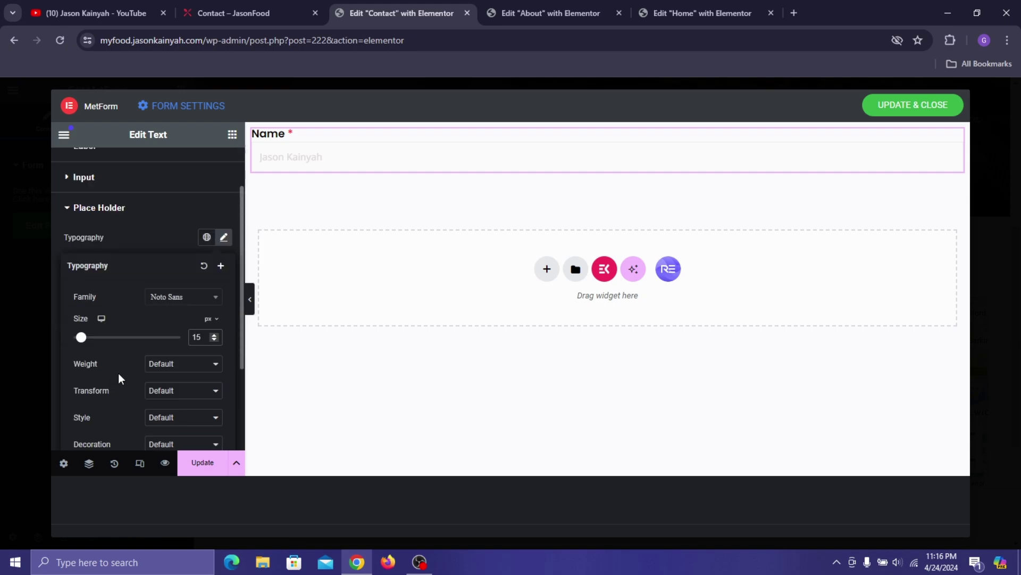
left_click(187, 367)
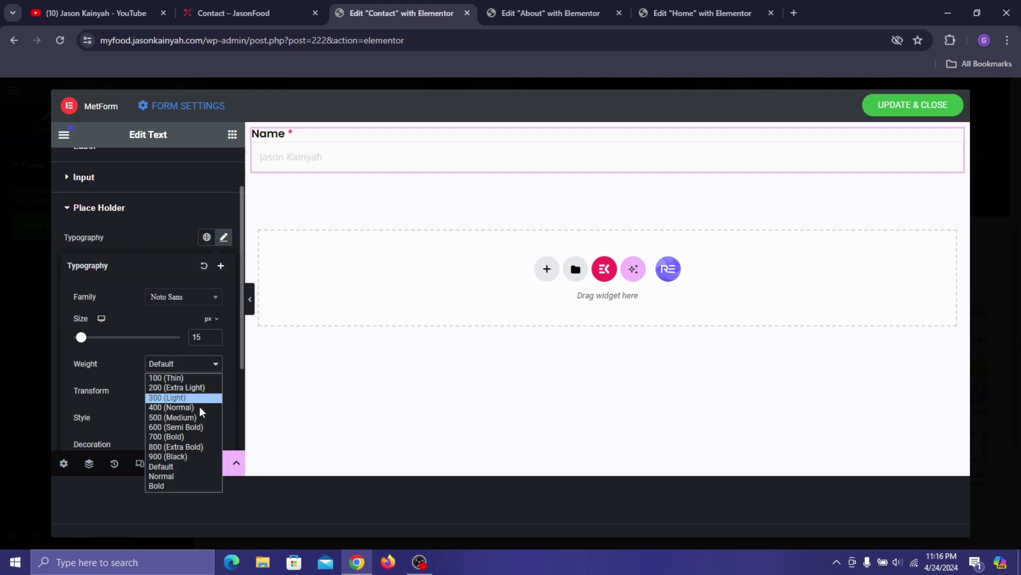
left_click(200, 417)
left_click(198, 376)
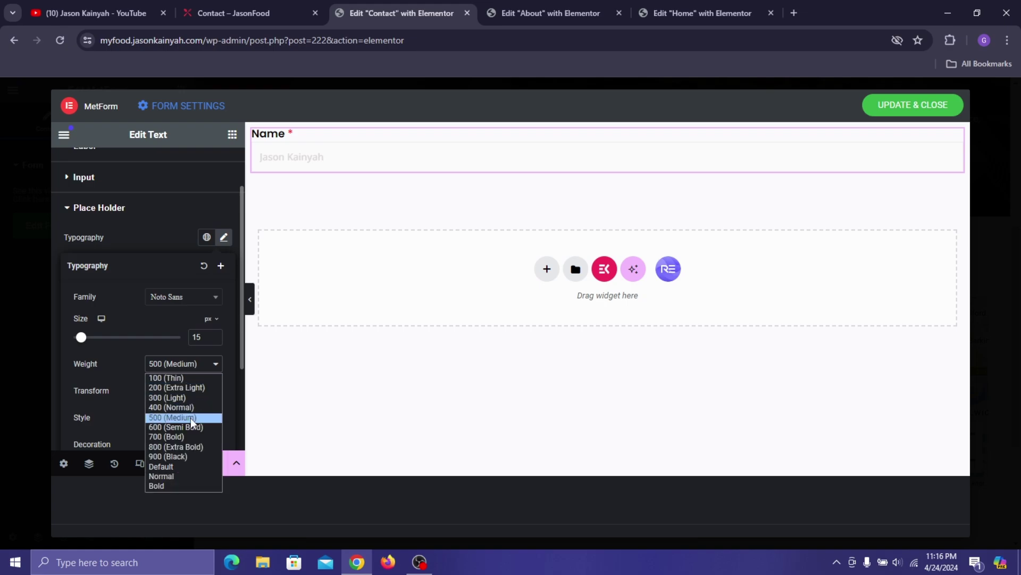
left_click(193, 424)
scroll(180, 321, "down", 2)
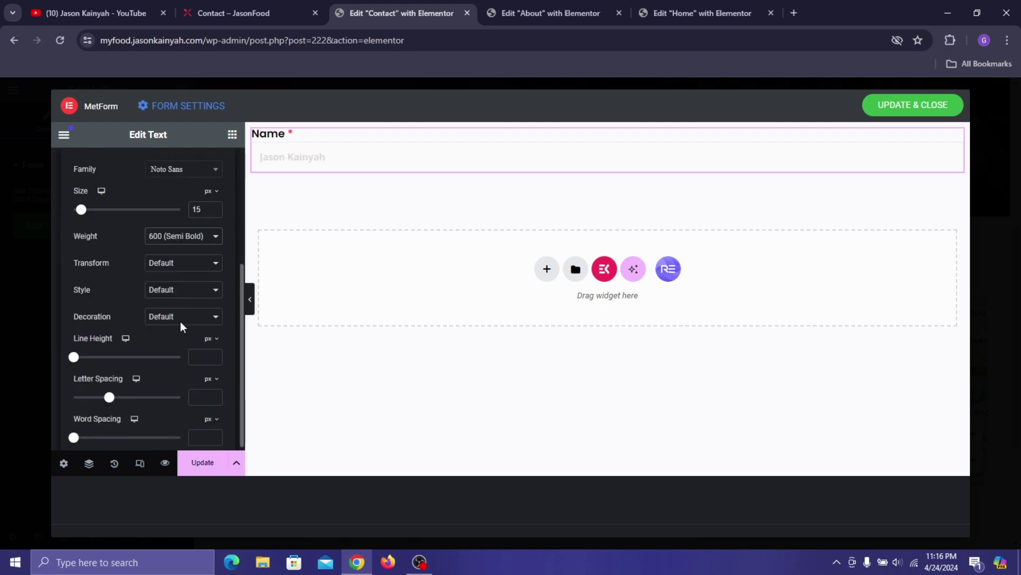
left_click(176, 241)
left_click(193, 294)
scroll(140, 282, "up", 3)
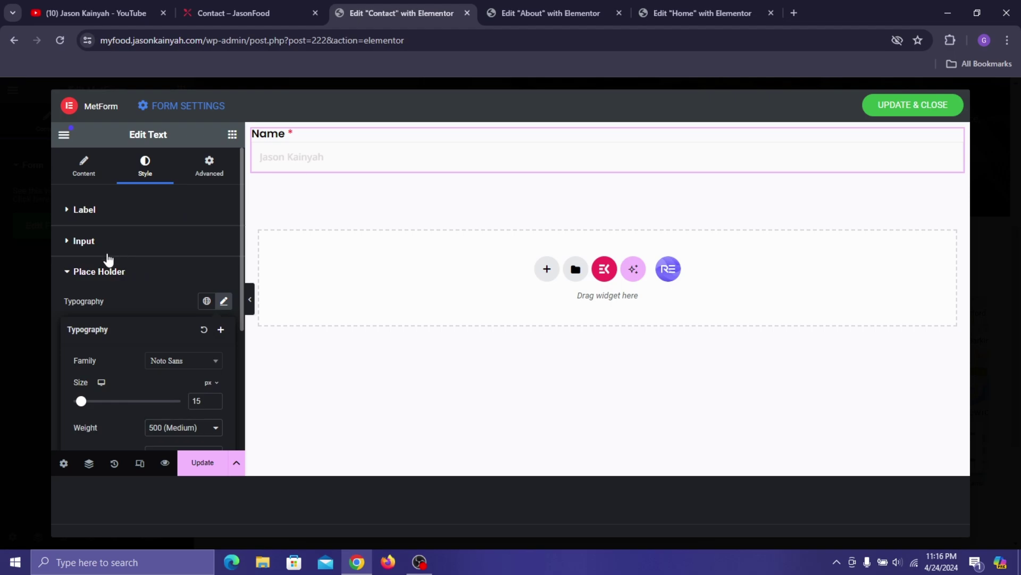
- Set the Name input padding to 17, 0, 17, 15 px
left_click(120, 243)
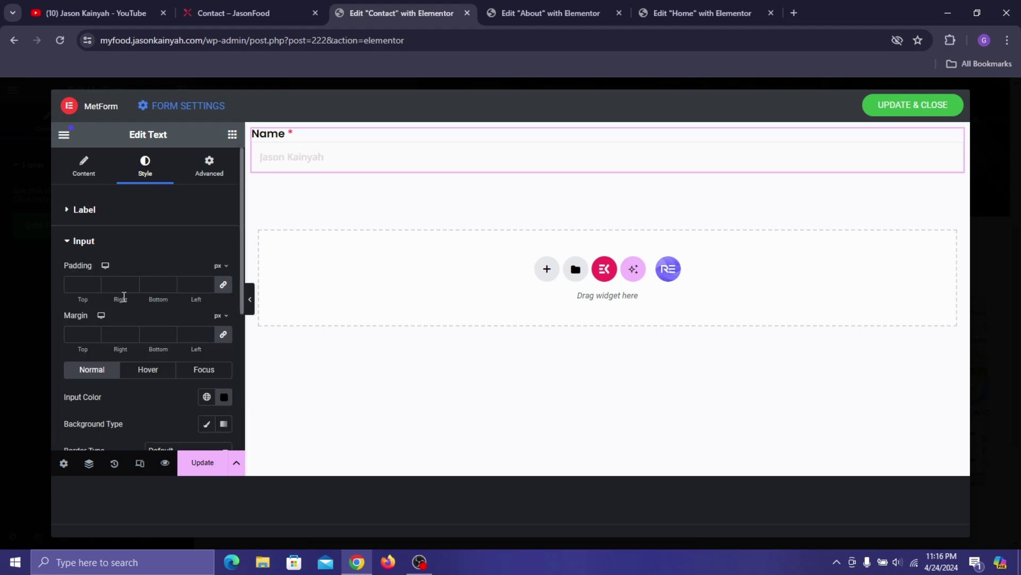
left_click(222, 285)
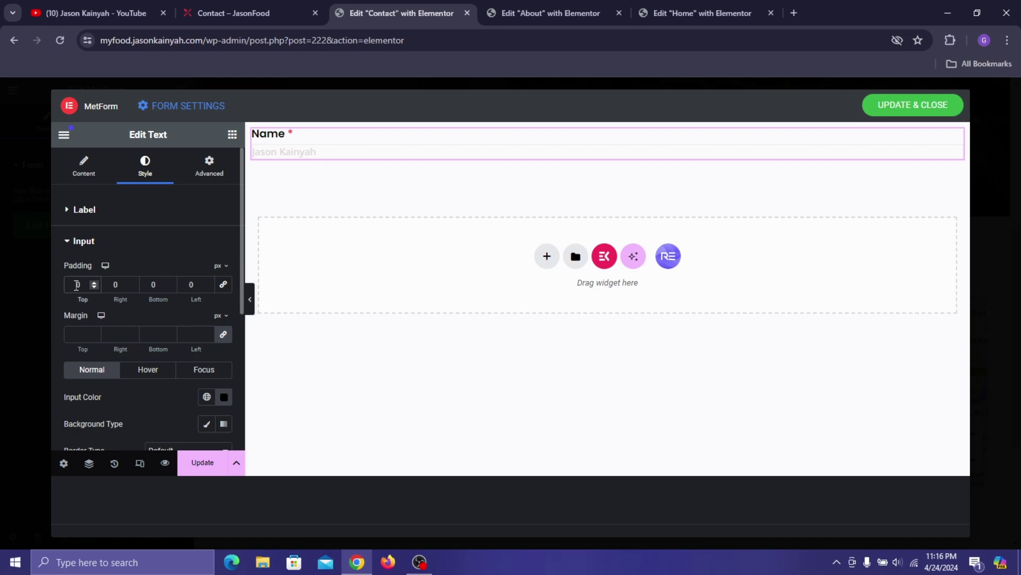
type("1")
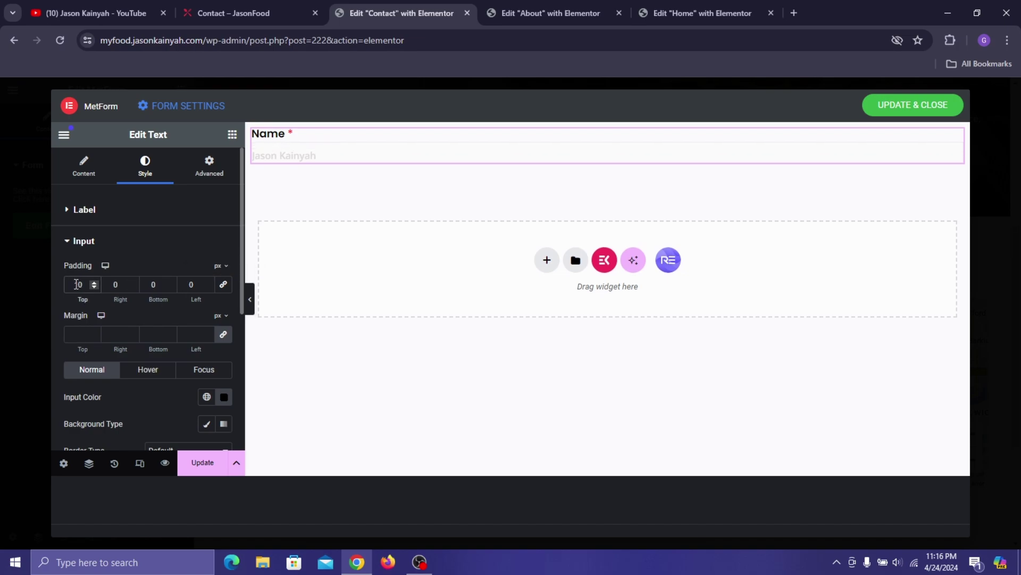
type("7")
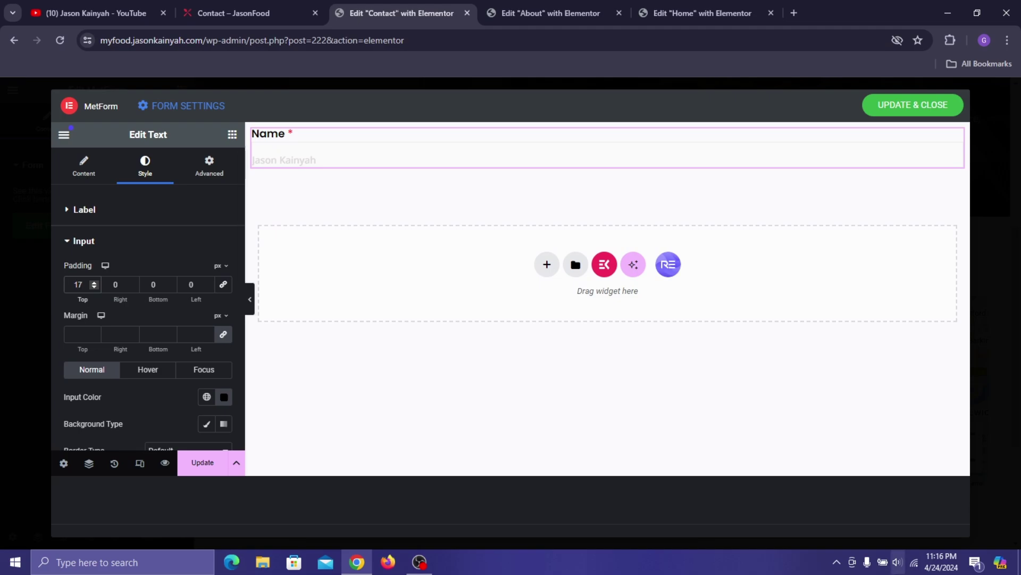
double_click(154, 285)
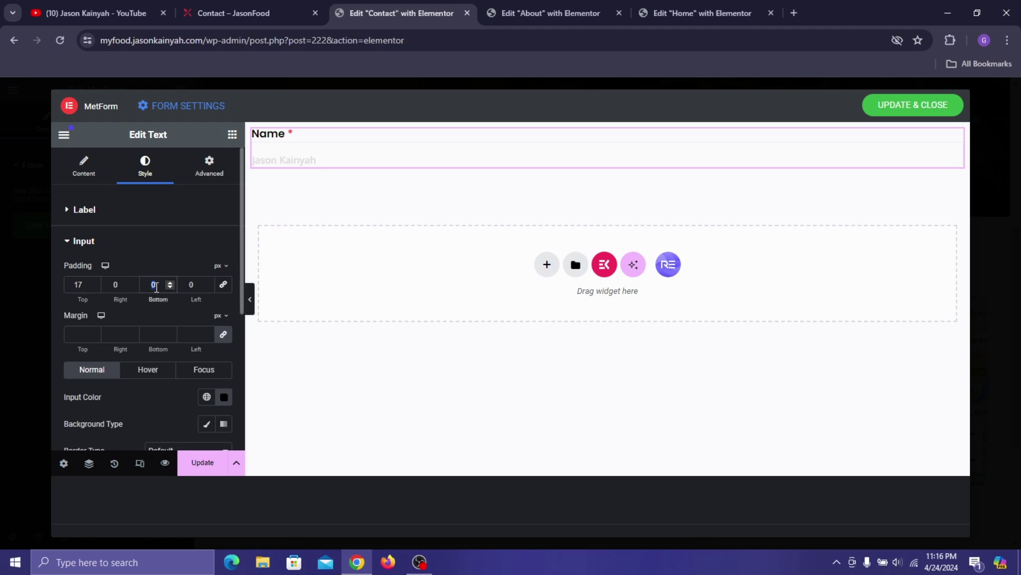
type("17")
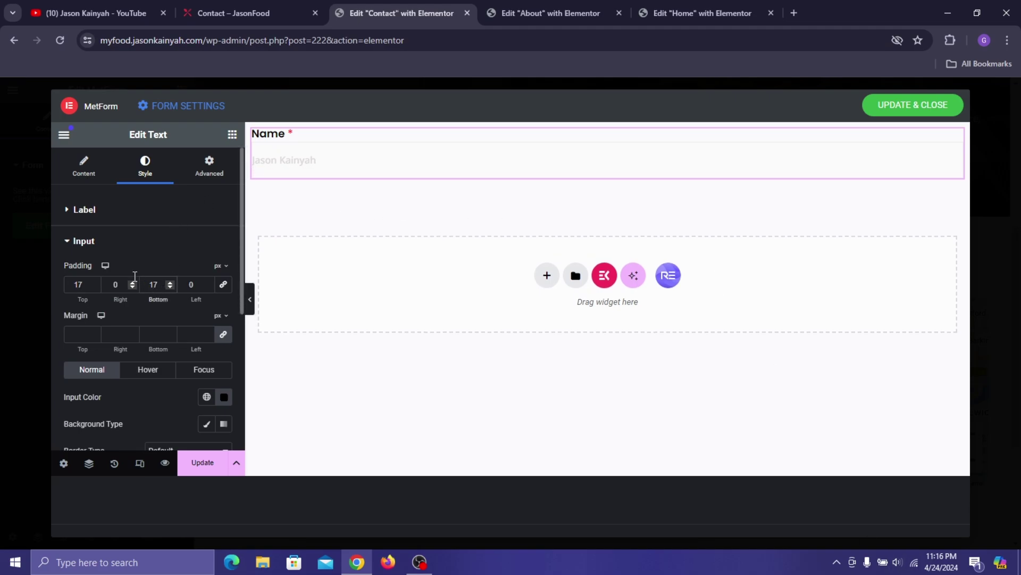
double_click(185, 284)
type("10")
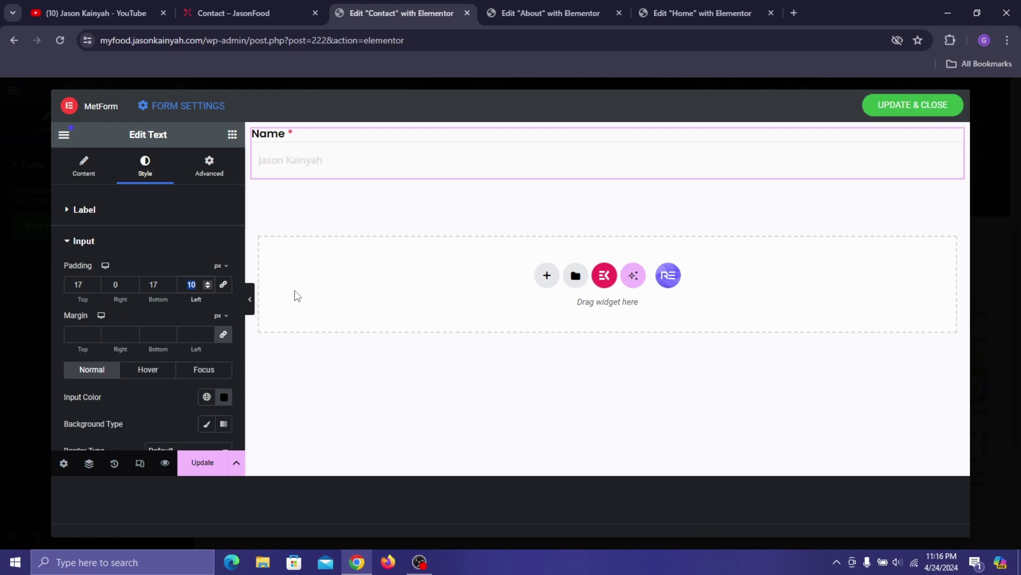
type("15")
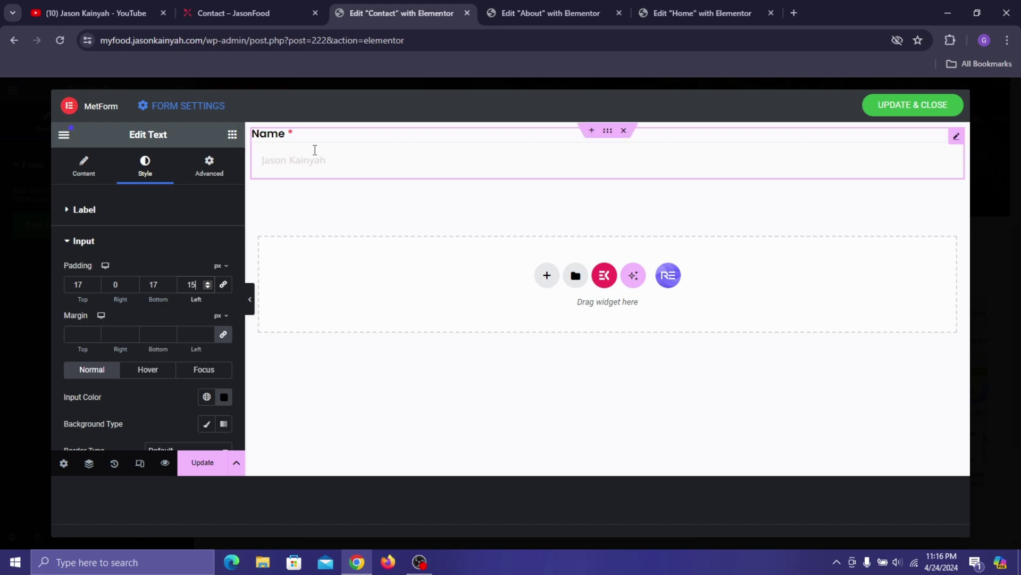
- Darken the input text colour to grey and check it with a test entry in the Name field
scroll(143, 261, "down", 3)
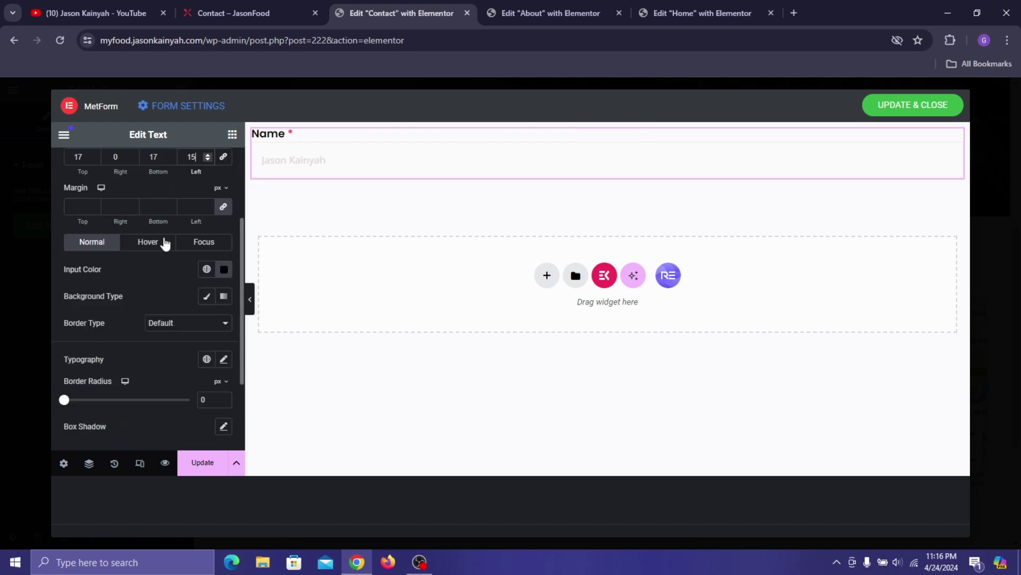
left_click(227, 279)
left_click_drag(149, 361, 144, 391)
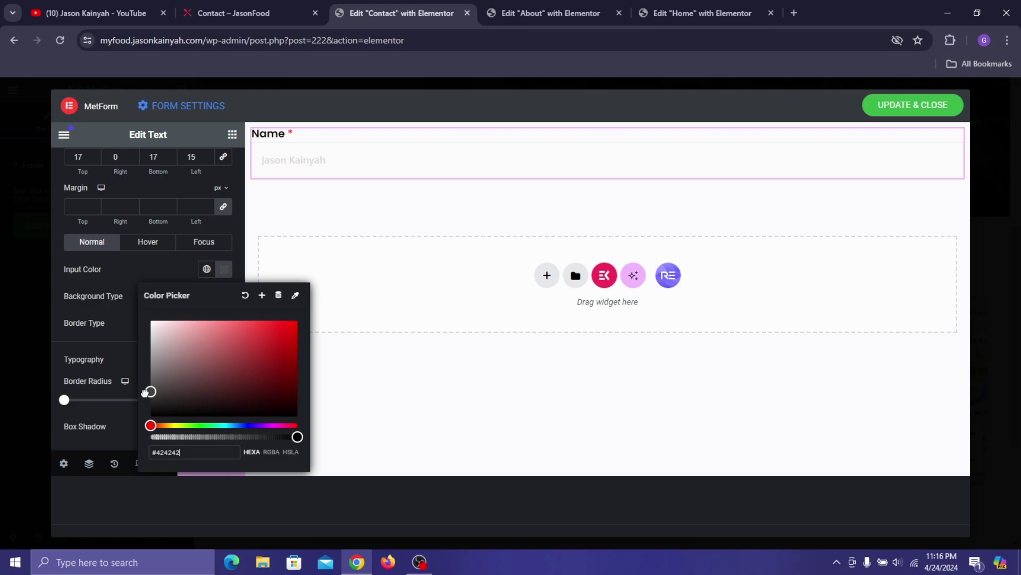
left_click(287, 165)
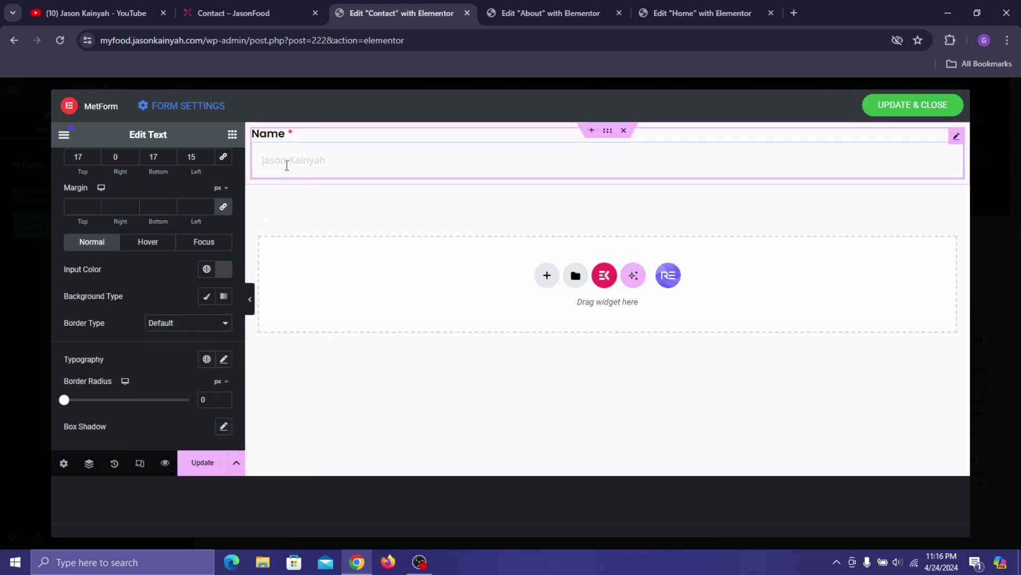
type("Jason")
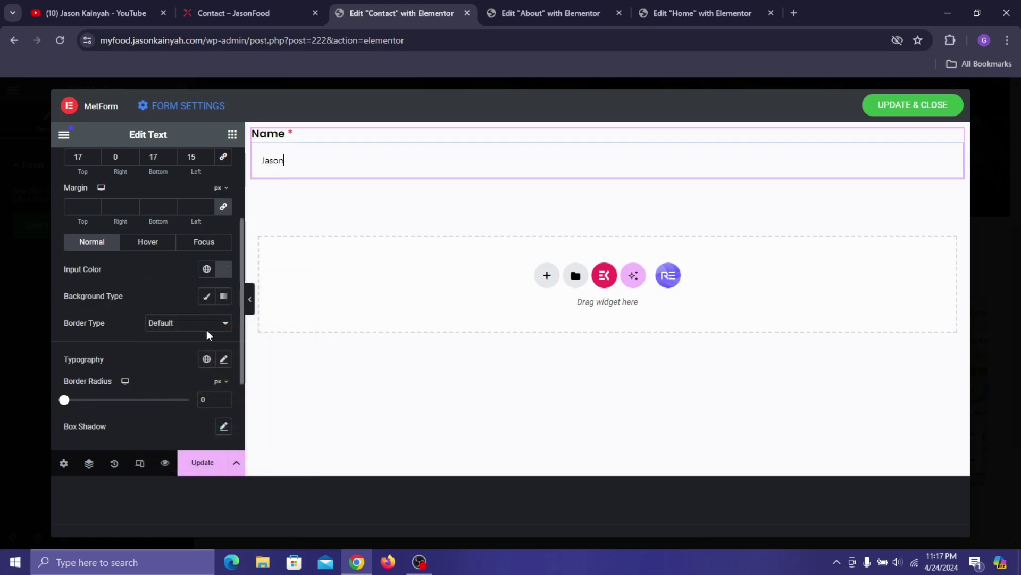
- Set the input text typography to Noto Sans, 15 px, 500 (Medium)
left_click(224, 359)
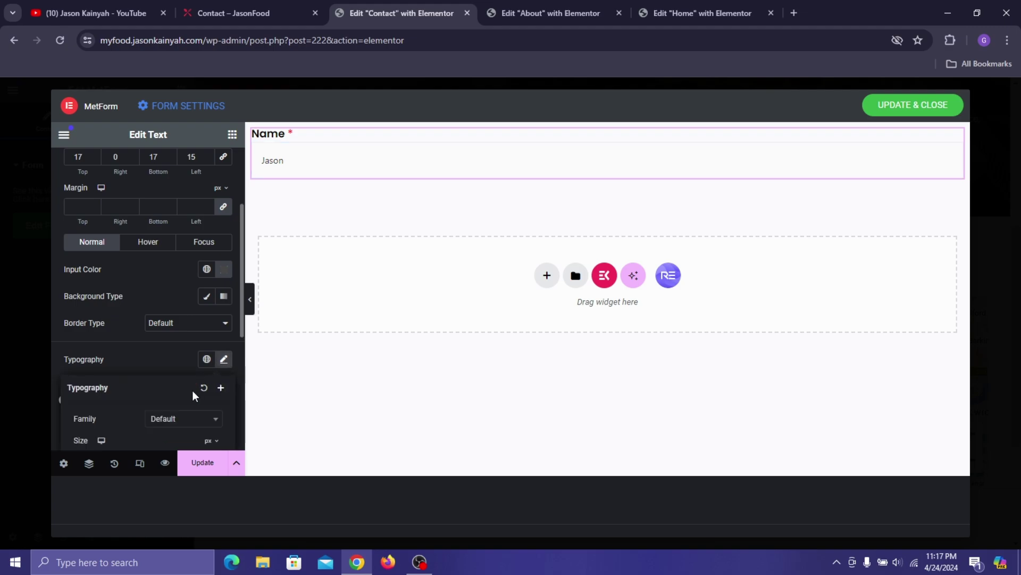
scroll(194, 392, "down", 3)
left_click(204, 229)
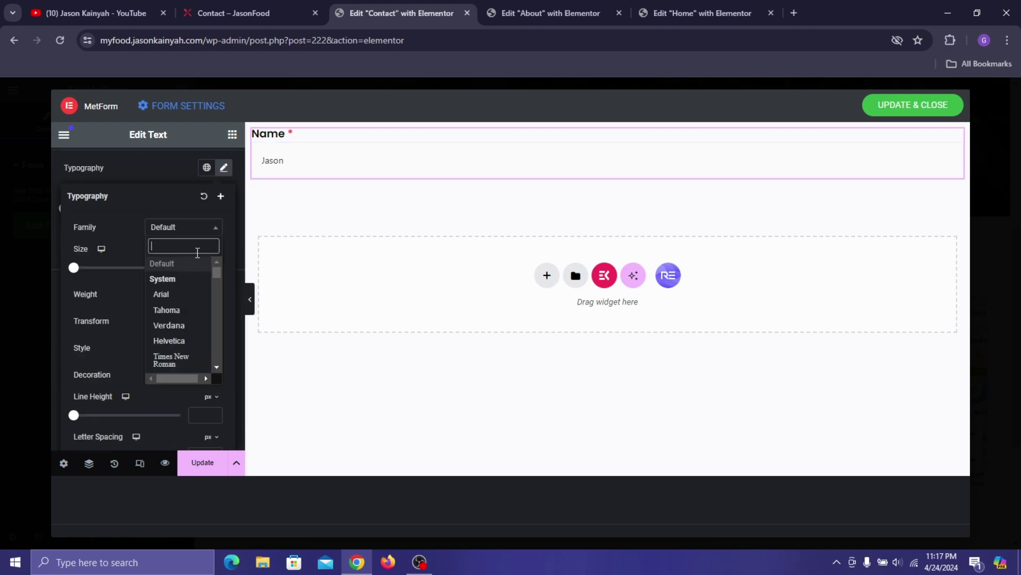
type("noto sans")
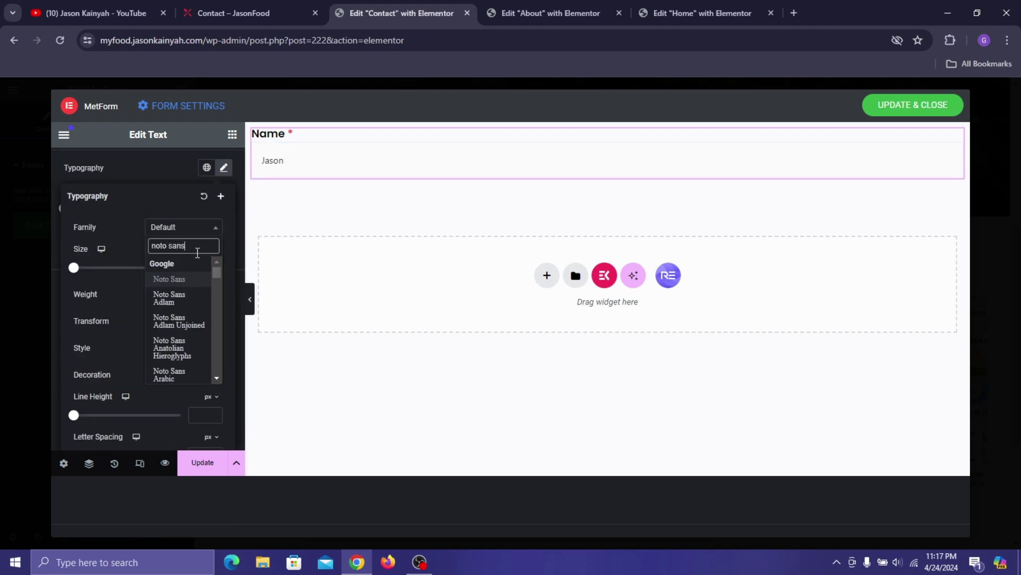
key("Return")
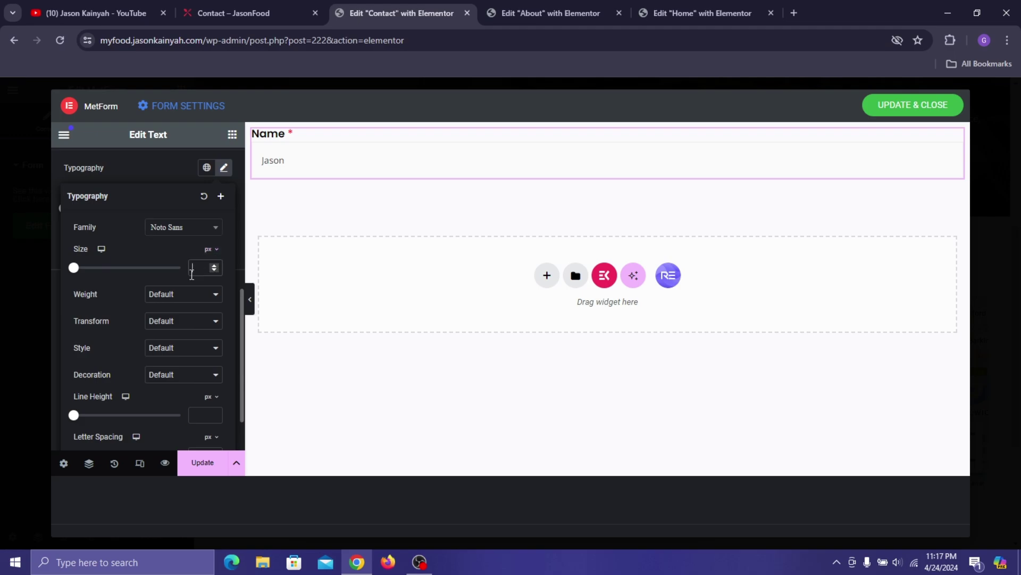
left_click(193, 271)
type("15")
left_click(181, 296)
left_click(175, 348)
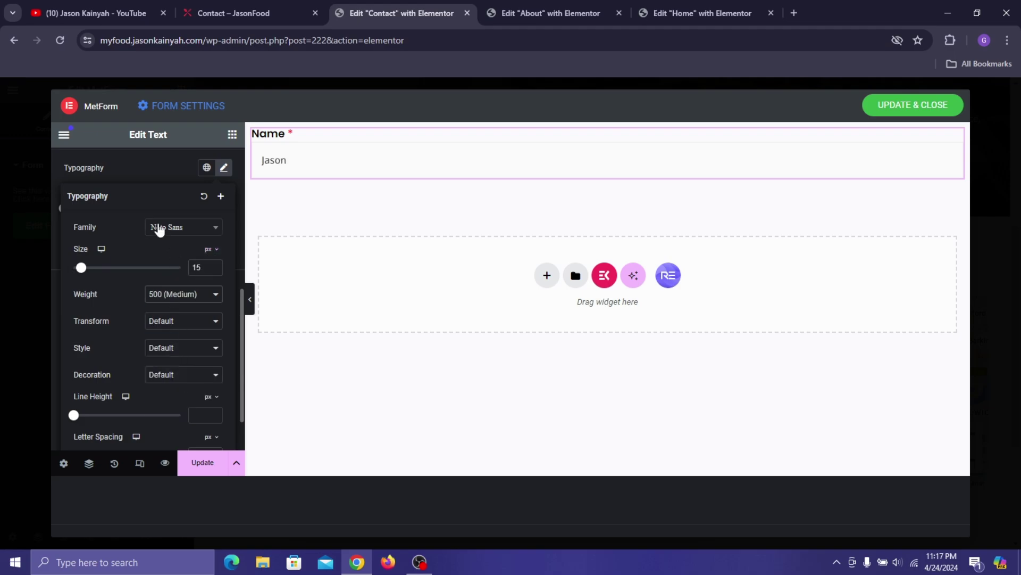
left_click(152, 171)
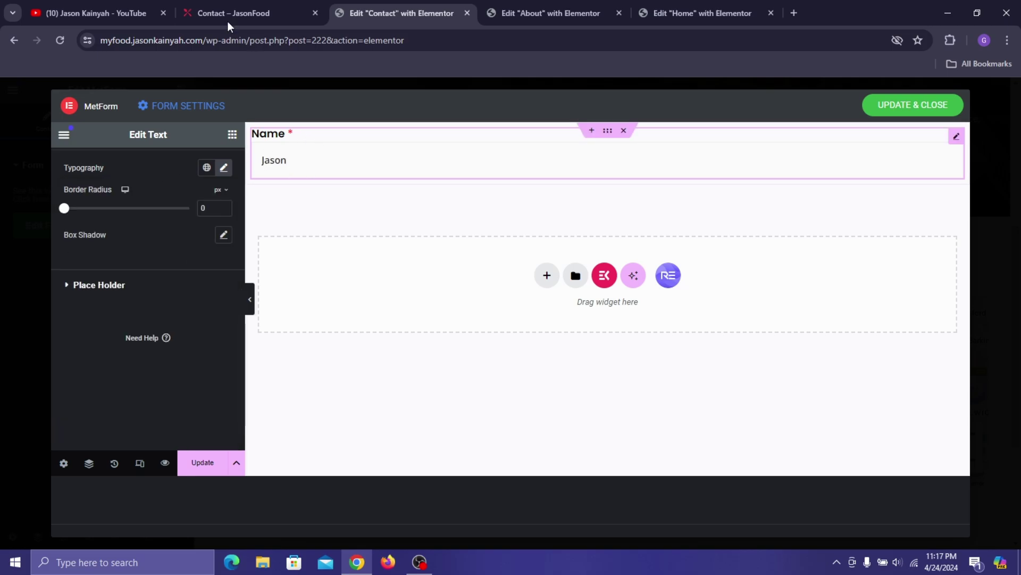
- Duplicate the Name field, then delete the duplicate after checking the live form
left_click(322, 151)
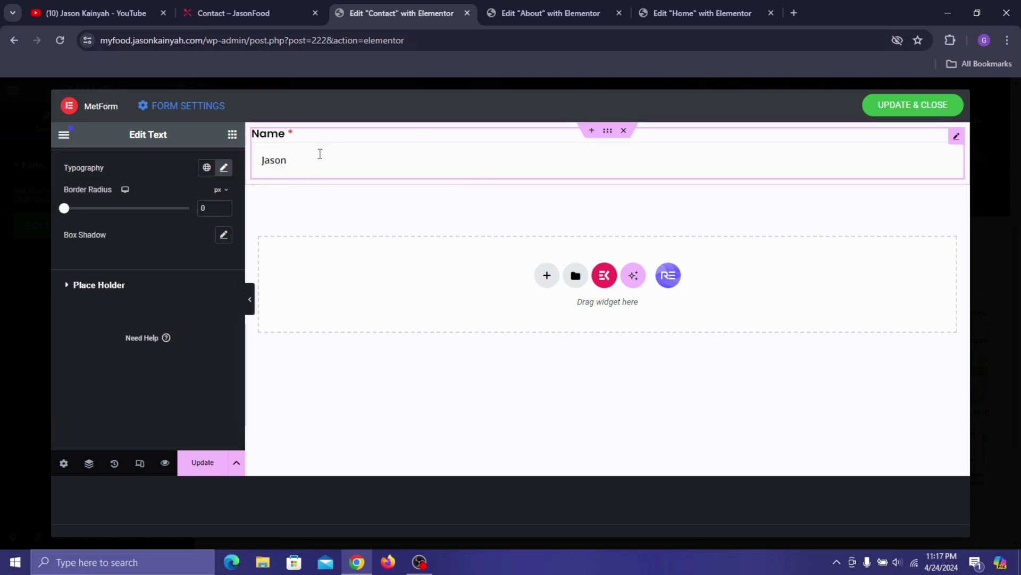
right_click(319, 154)
left_click(343, 194)
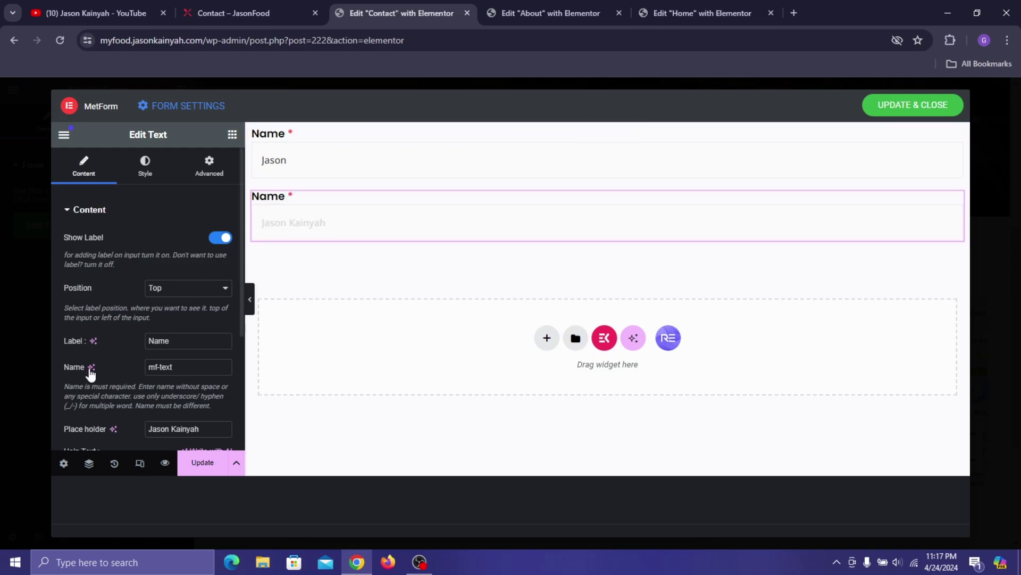
left_click(306, 11)
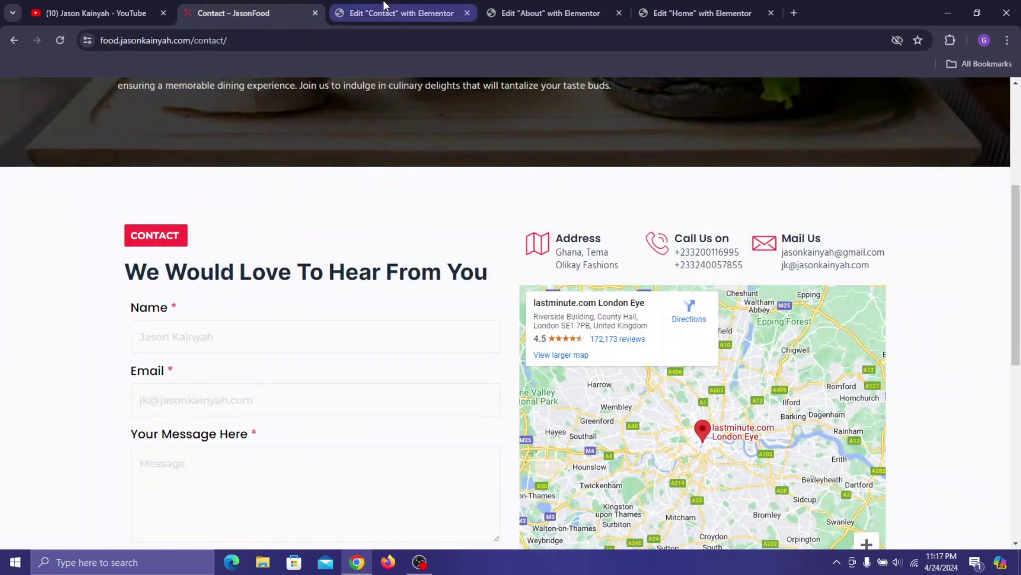
left_click(362, 13)
right_click(344, 208)
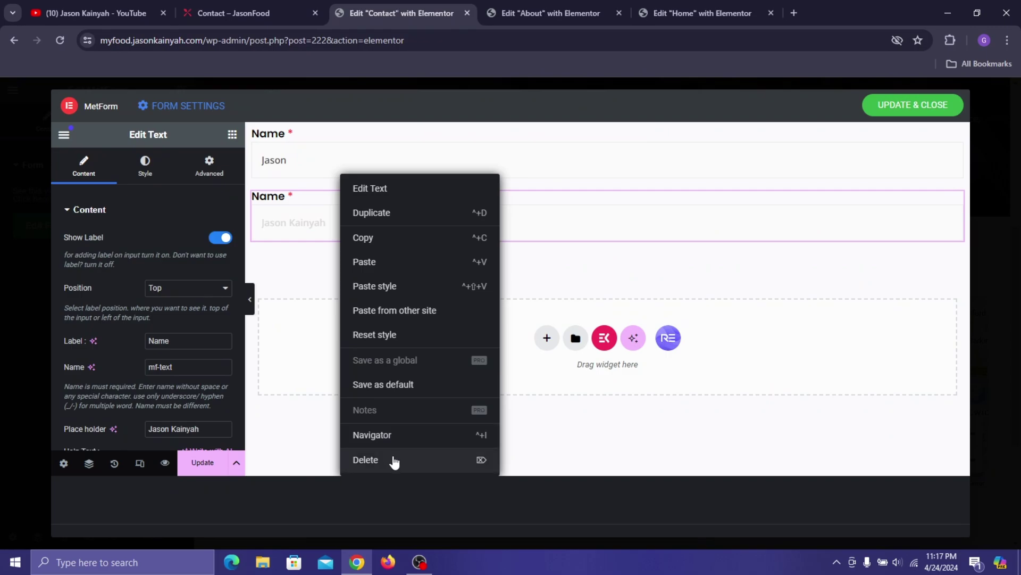
left_click(392, 462)
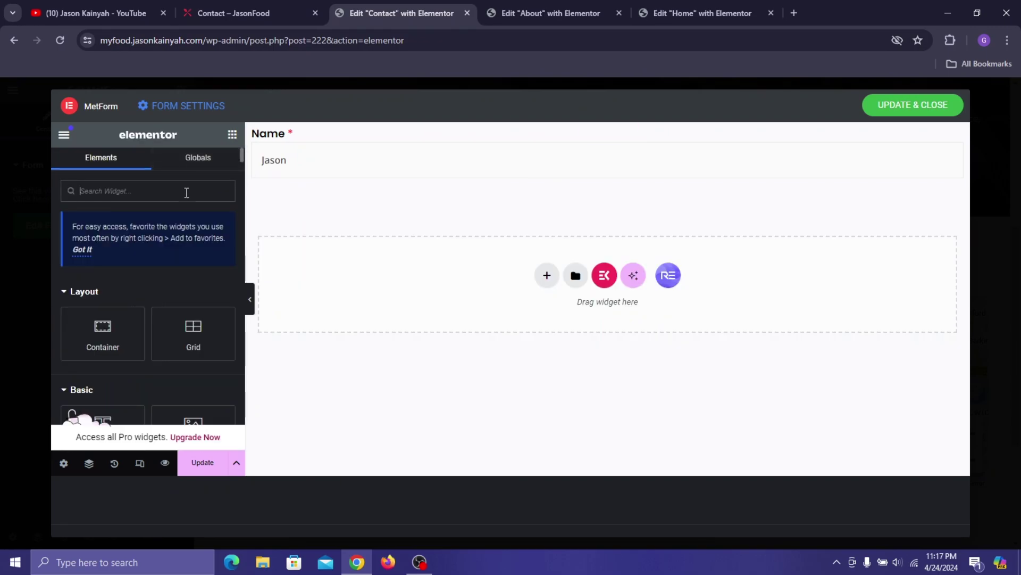
- Add an Email field below Name and give it a sample e-mail address as its placeholder
type("email")
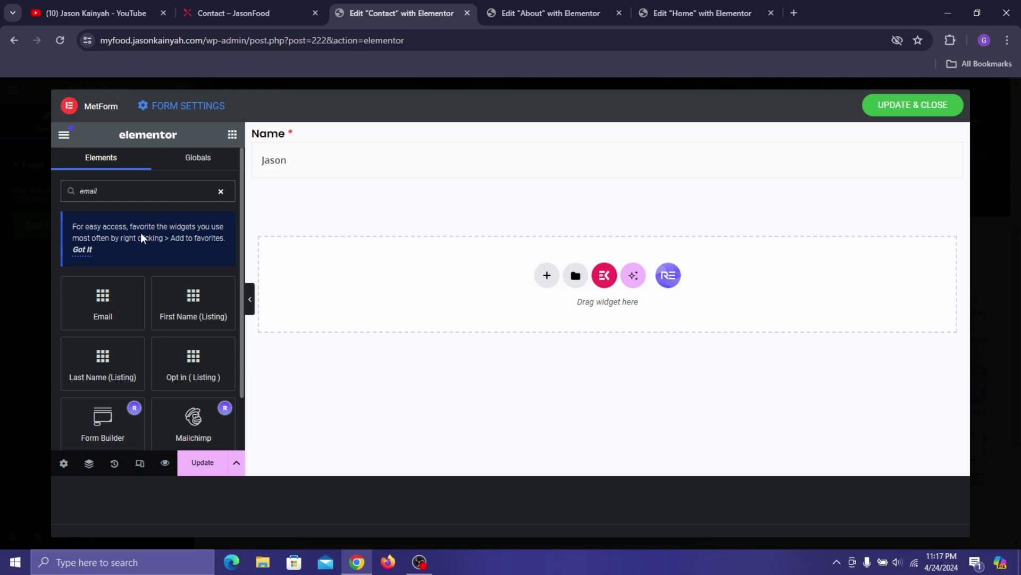
left_click_drag(102, 300, 385, 181)
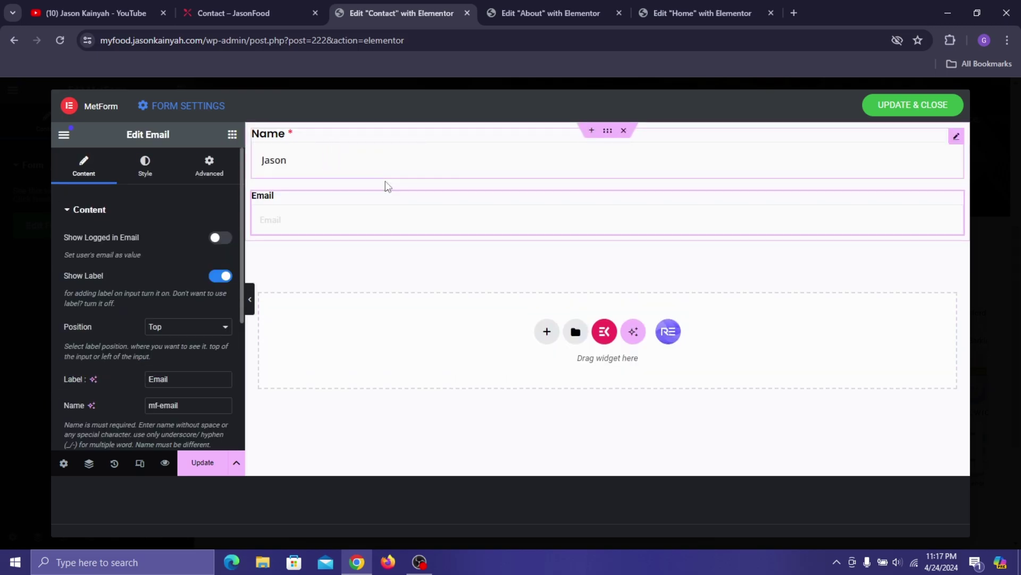
left_click(223, 13)
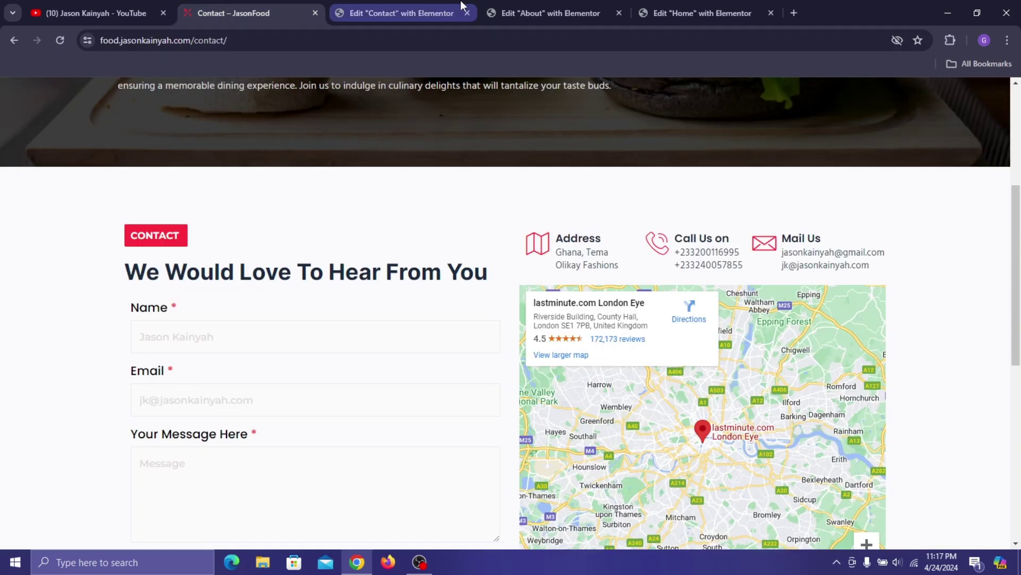
left_click(442, 11)
scroll(151, 294, "down", 1)
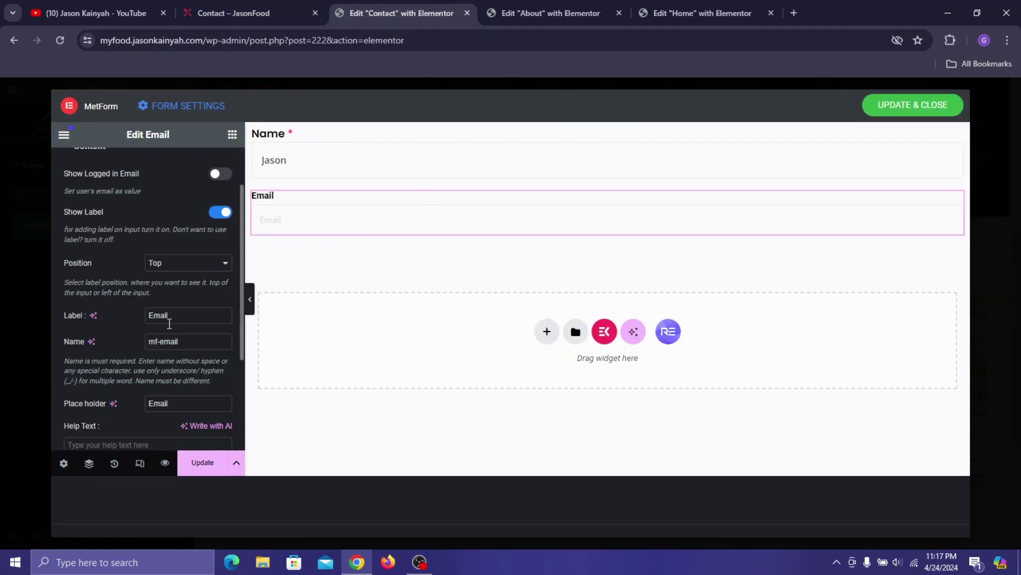
scroll(182, 372, "down", 1)
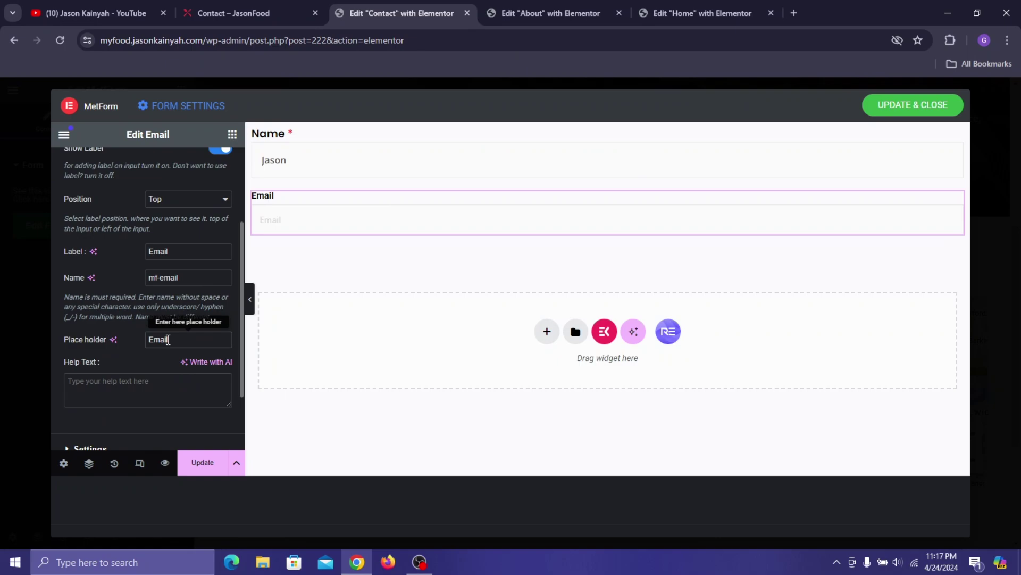
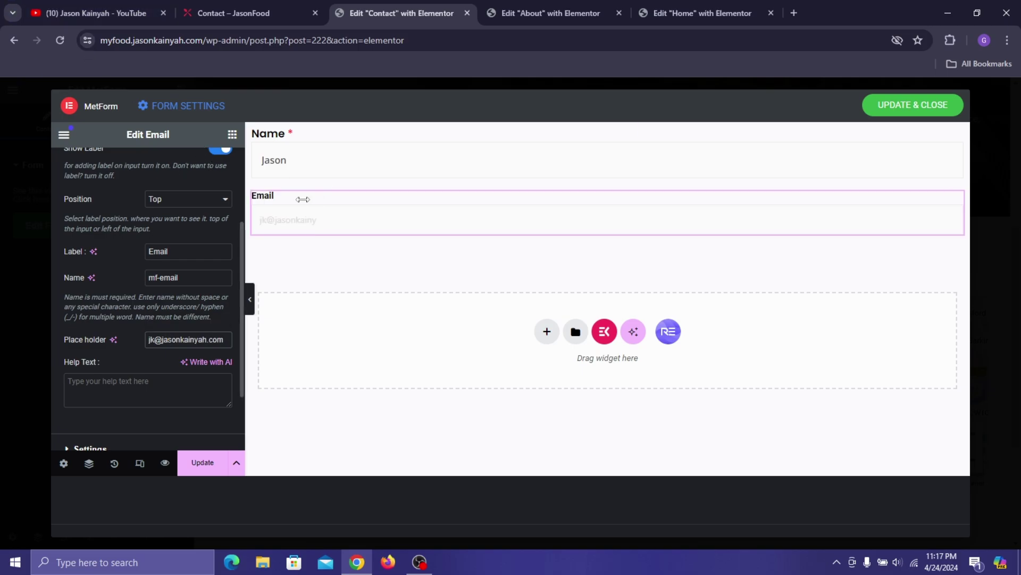
- Copy the Name field and paste its styling onto the Email field
right_click(337, 159)
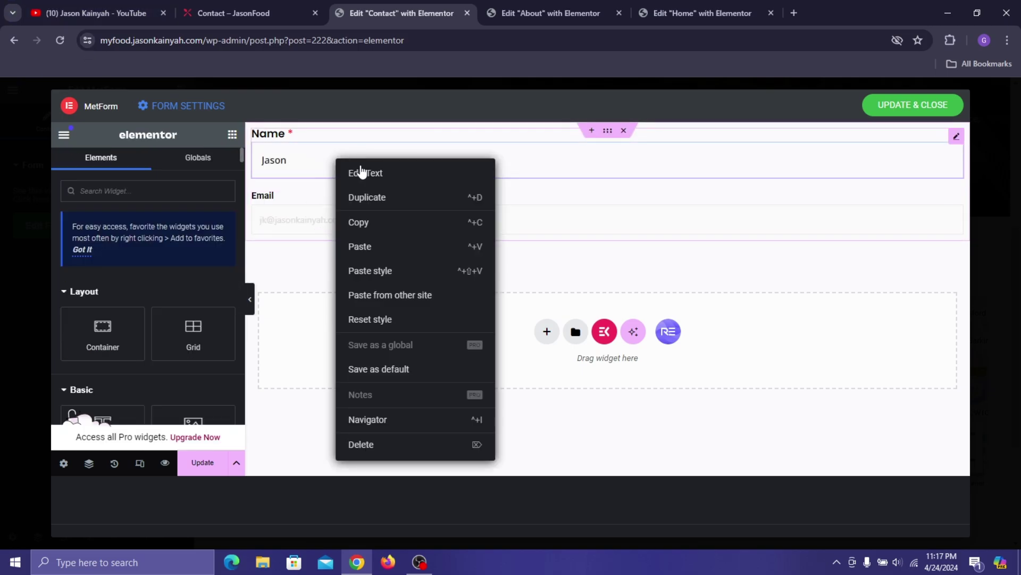
left_click(290, 142)
right_click(294, 140)
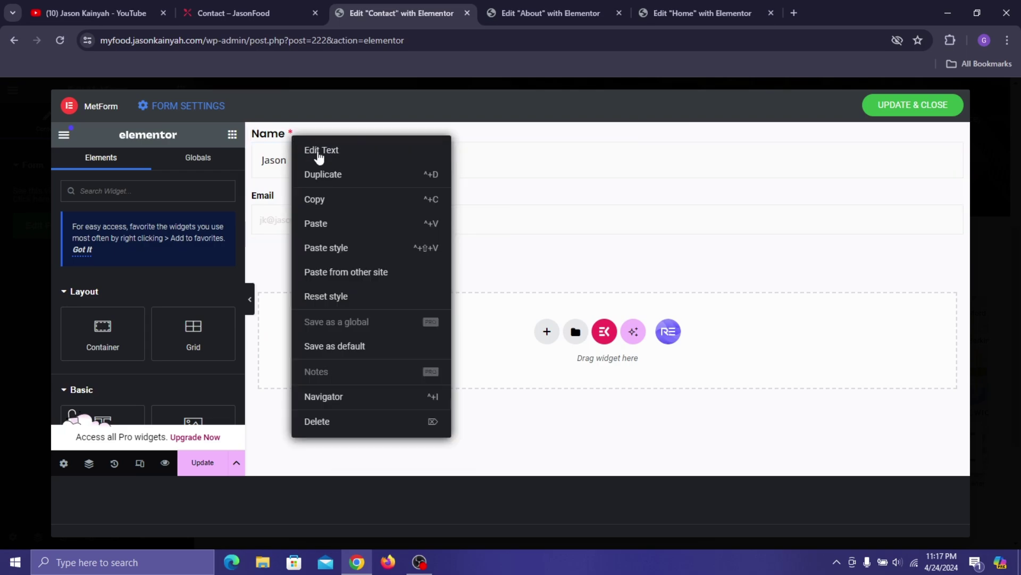
left_click(314, 199)
right_click(313, 224)
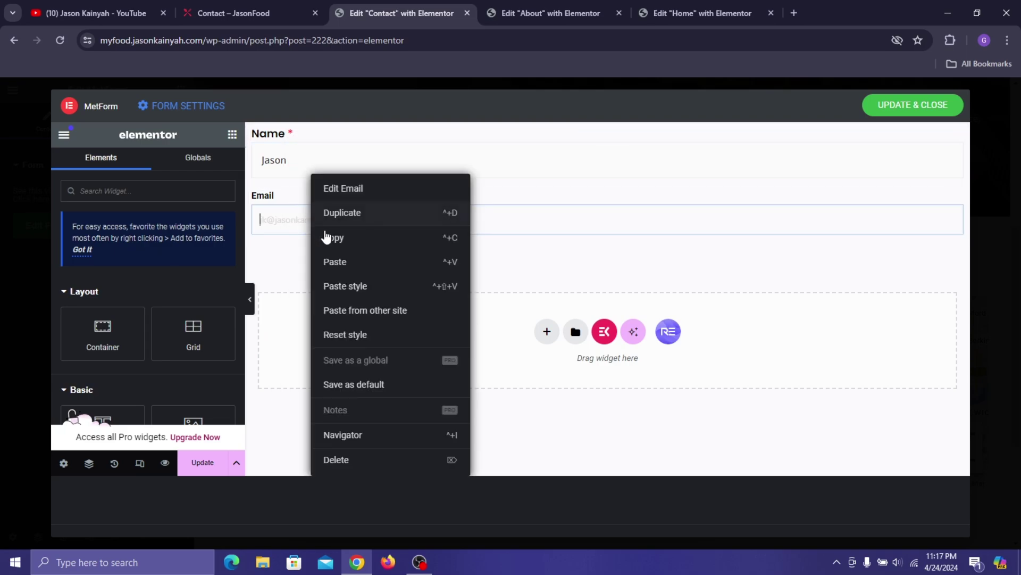
left_click(363, 288)
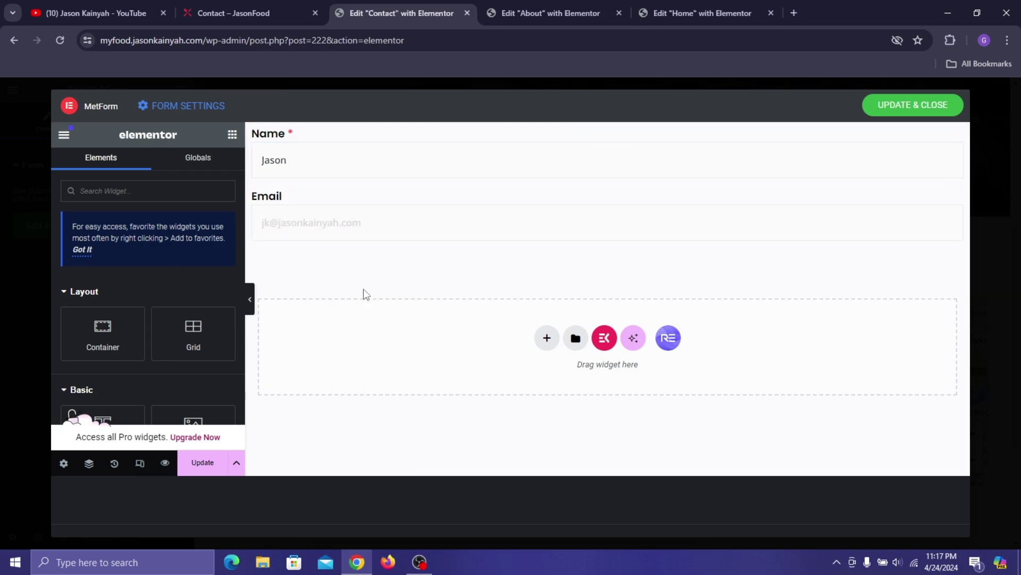
- Turn on Required in the Email field's settings
left_click(305, 203)
scroll(191, 351, "down", 3)
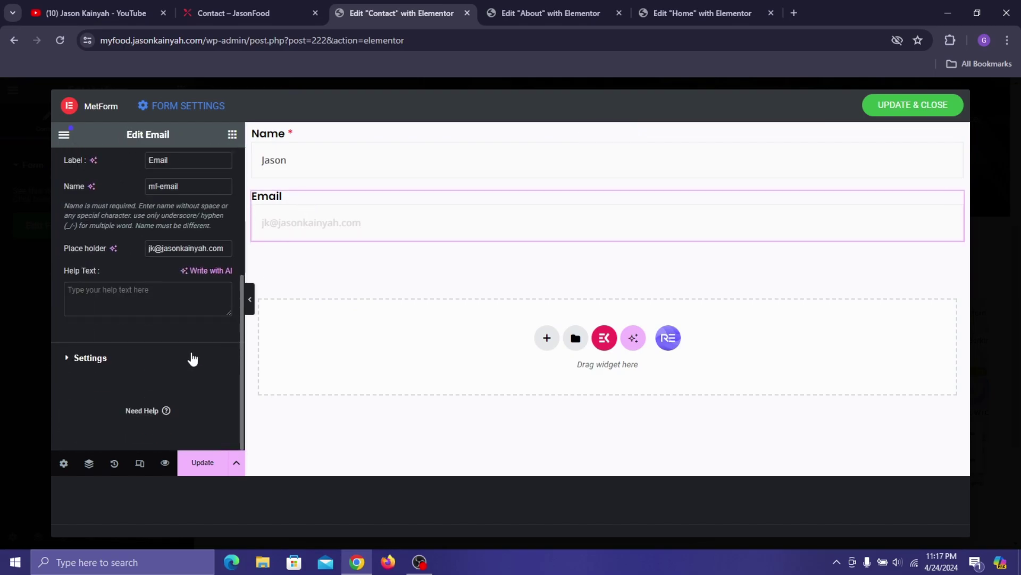
left_click(119, 358)
left_click(230, 269)
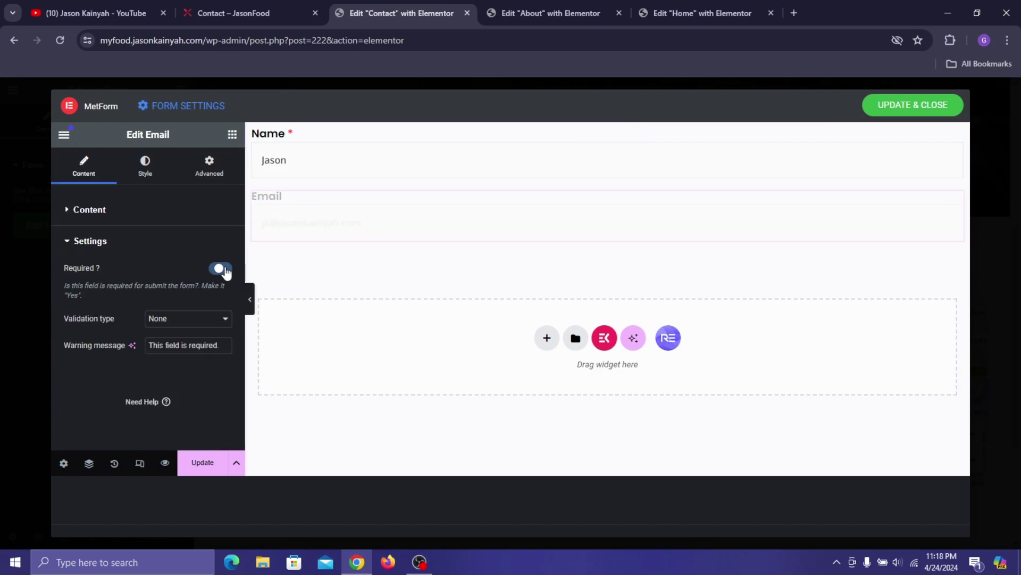
left_click(233, 135)
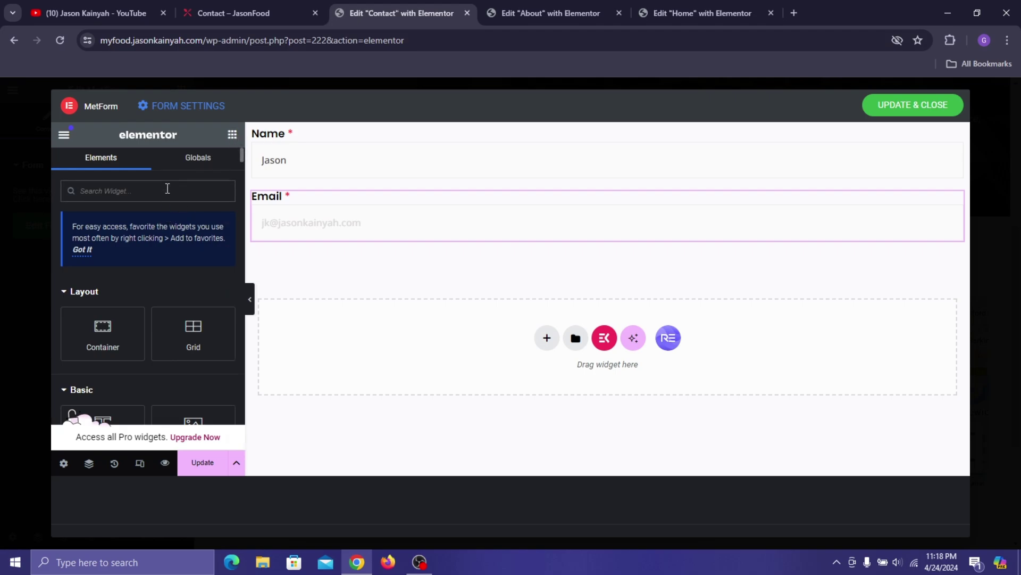
- Add a Textarea below Email and paste the Email field's styling onto it
type("textarea")
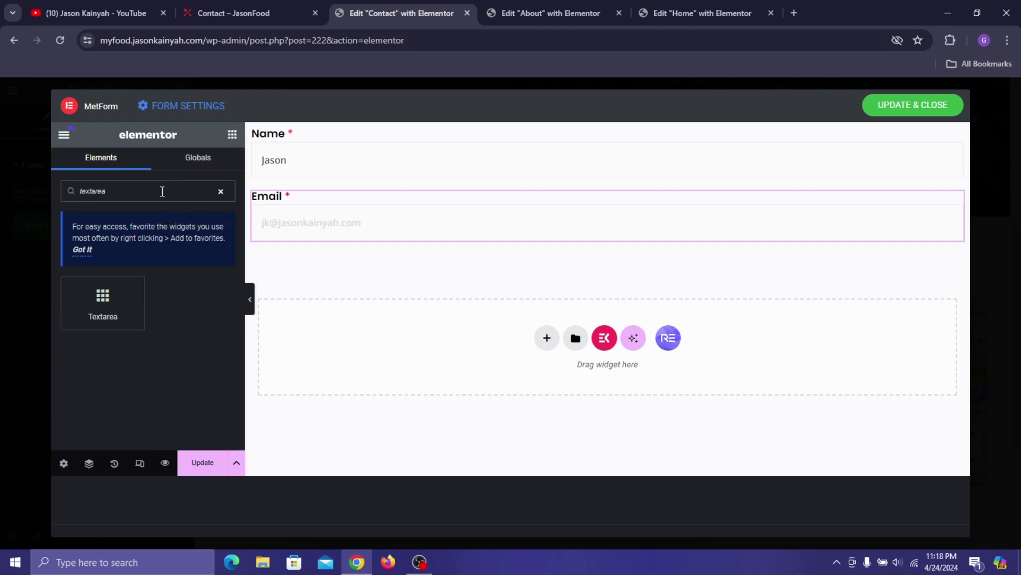
left_click_drag(87, 315, 343, 239)
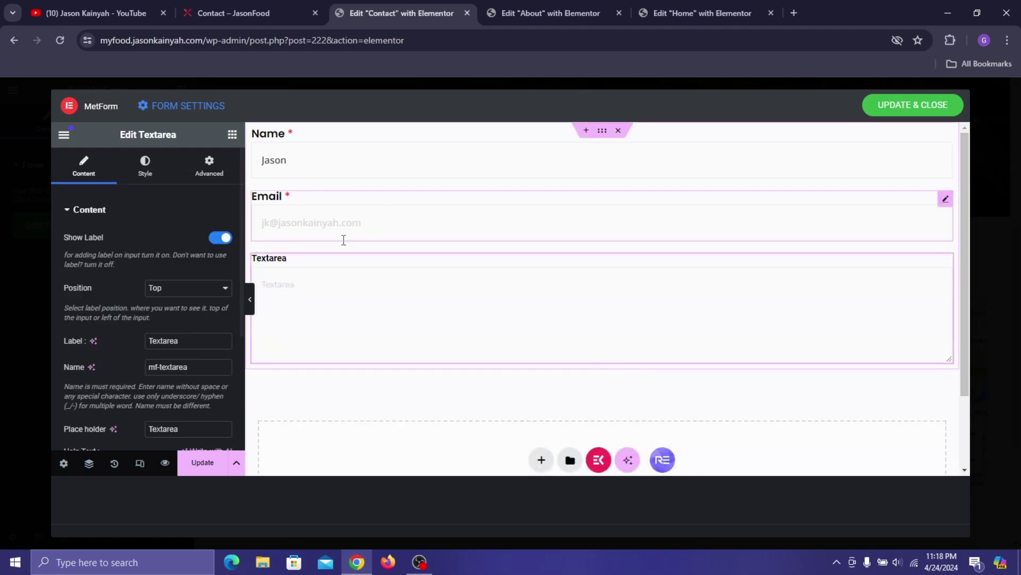
right_click(346, 227)
right_click(326, 222)
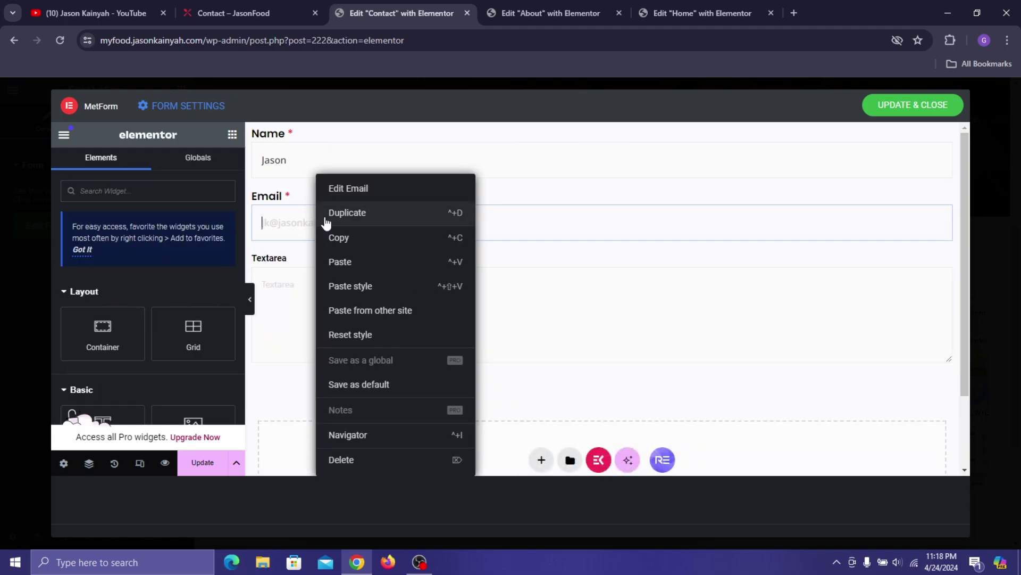
left_click(338, 237)
left_click(324, 287)
right_click(324, 287)
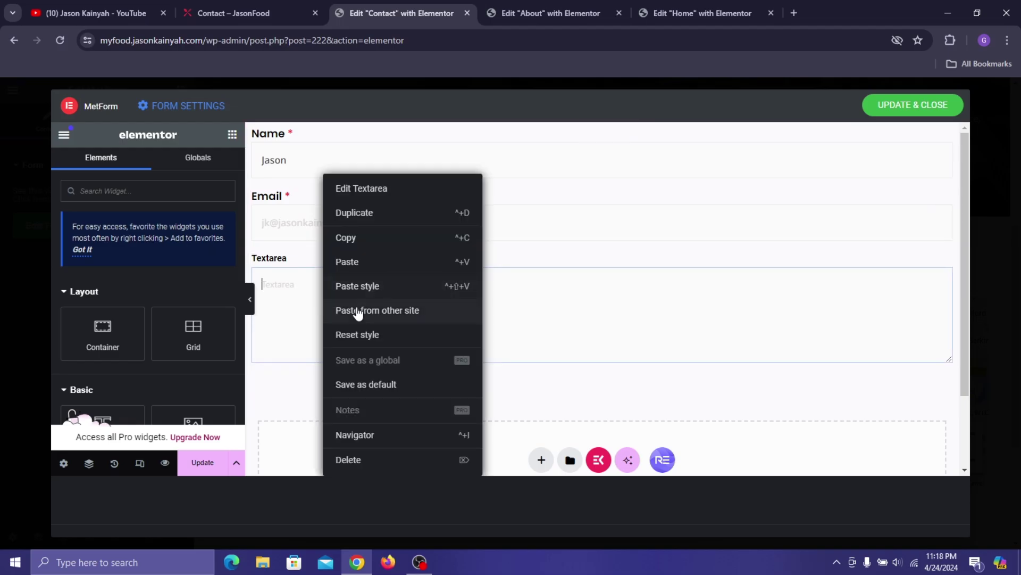
left_click(357, 286)
- Label the Textarea 'Your Message Here' with placeholder 'Message'
left_click(272, 2)
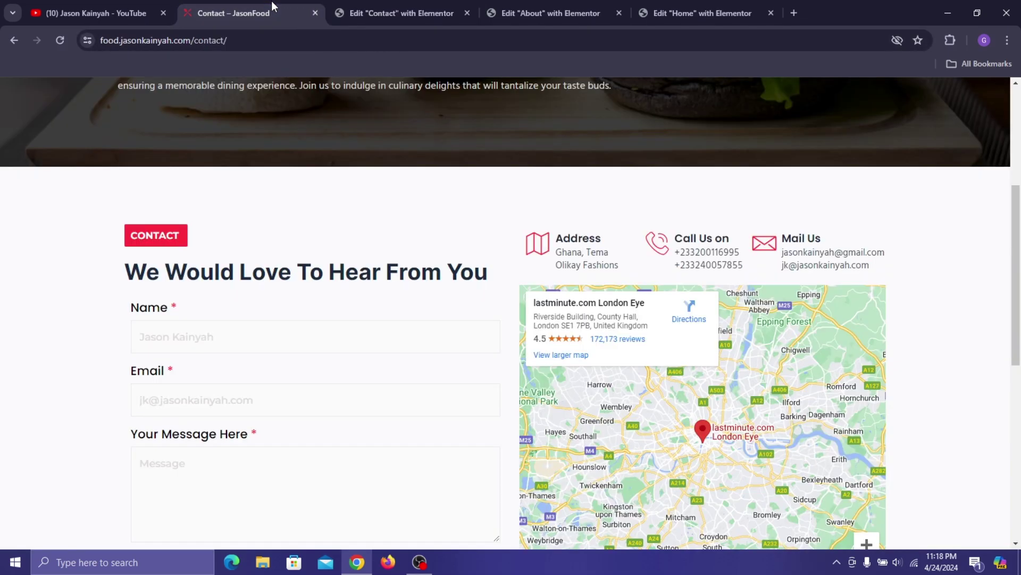
scroll(474, 226, "down", 3)
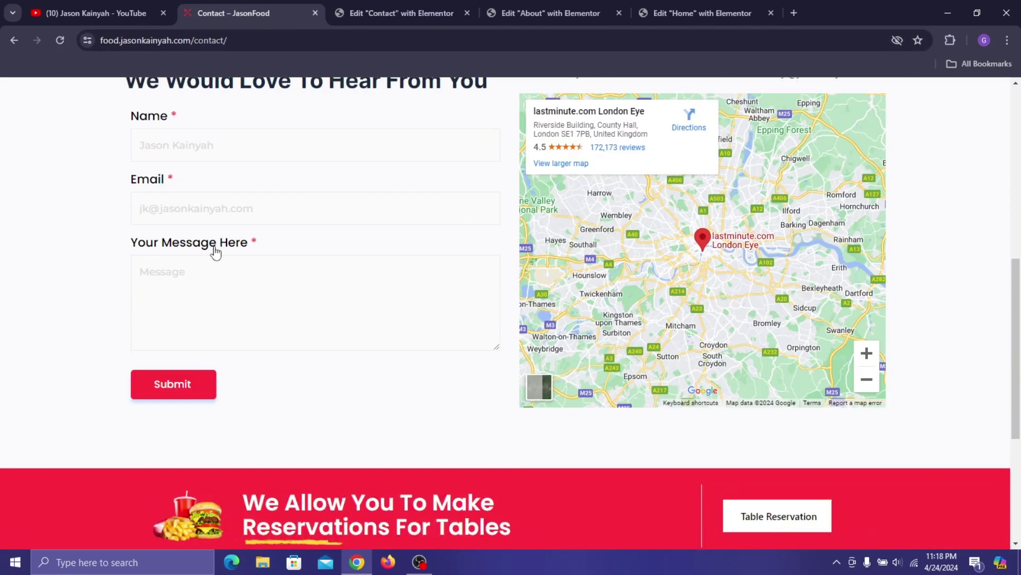
left_click(397, 13)
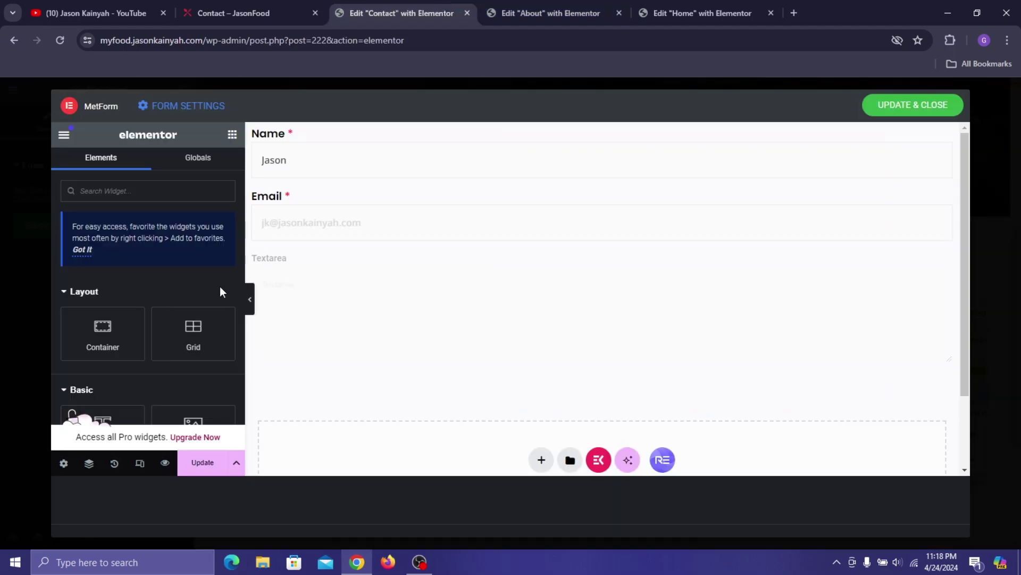
left_click(317, 269)
scroll(142, 318, "down", 1)
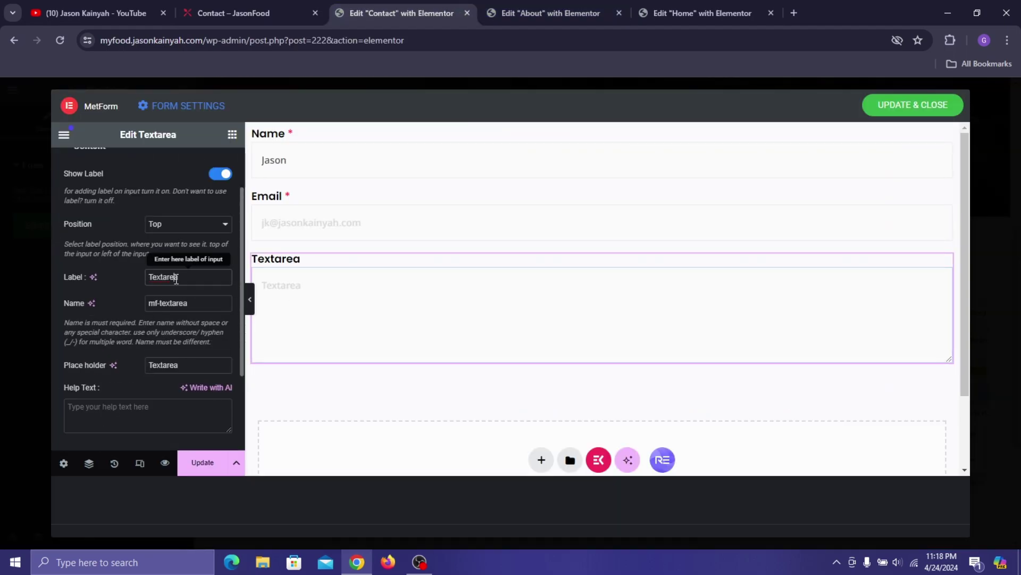
double_click(176, 277)
type("Your")
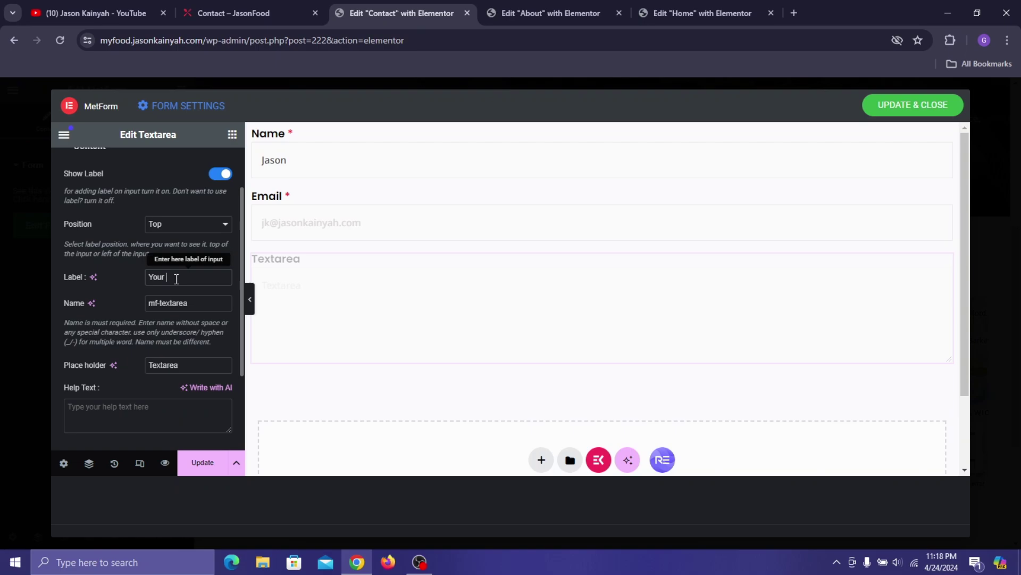
type(" Message Here")
double_click(173, 365)
type("M")
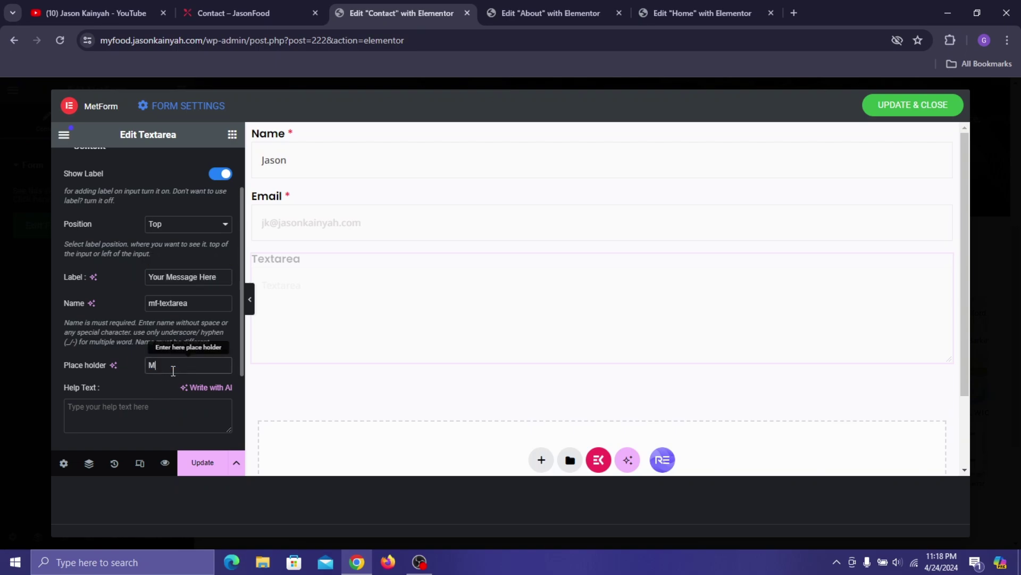
type("w")
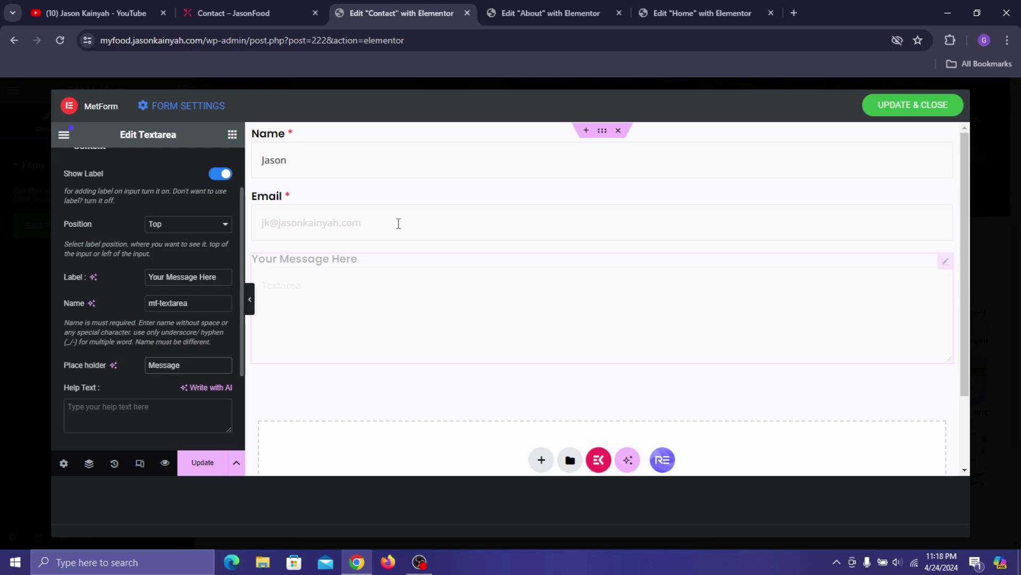
left_click(264, 1)
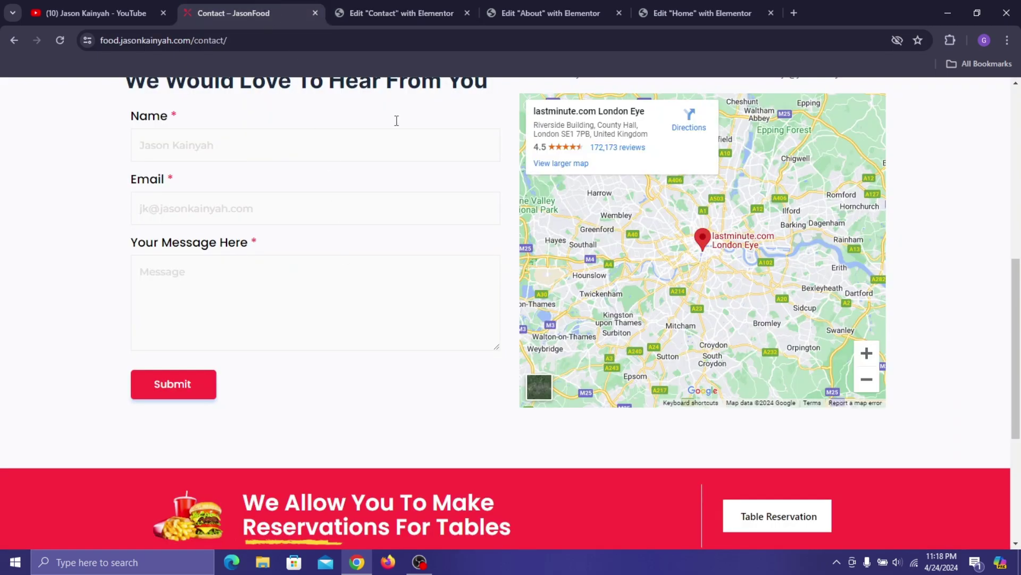
left_click(399, 1)
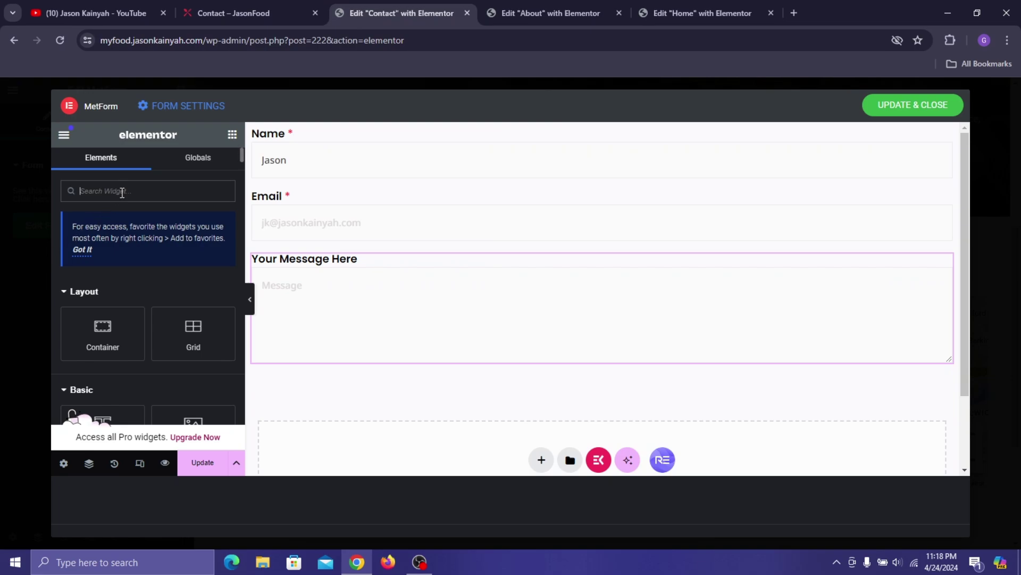
- Add a Submit Button below the message box, align it left, and trim its label to 'Submit'
type("submit")
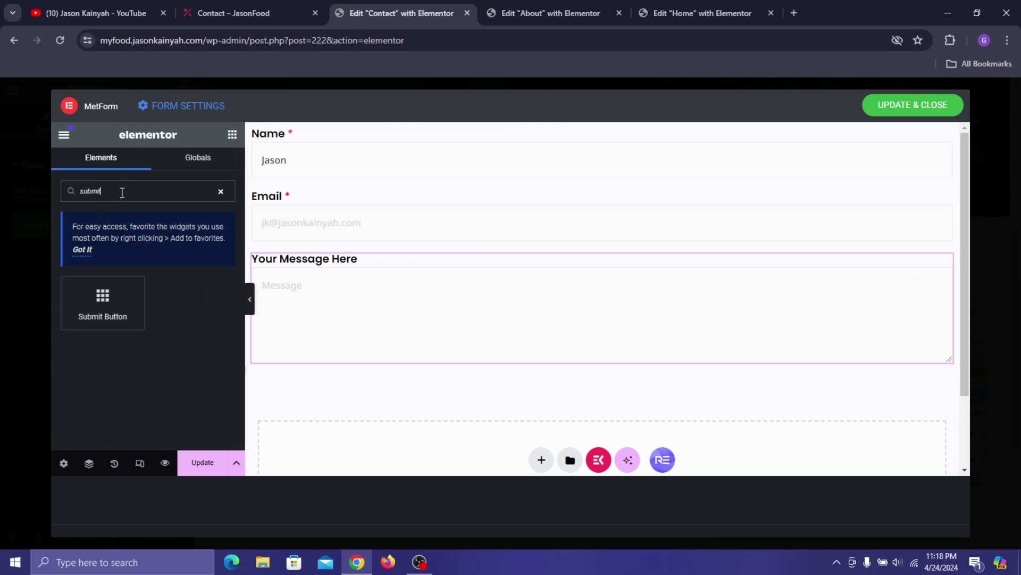
left_click_drag(111, 303, 363, 361)
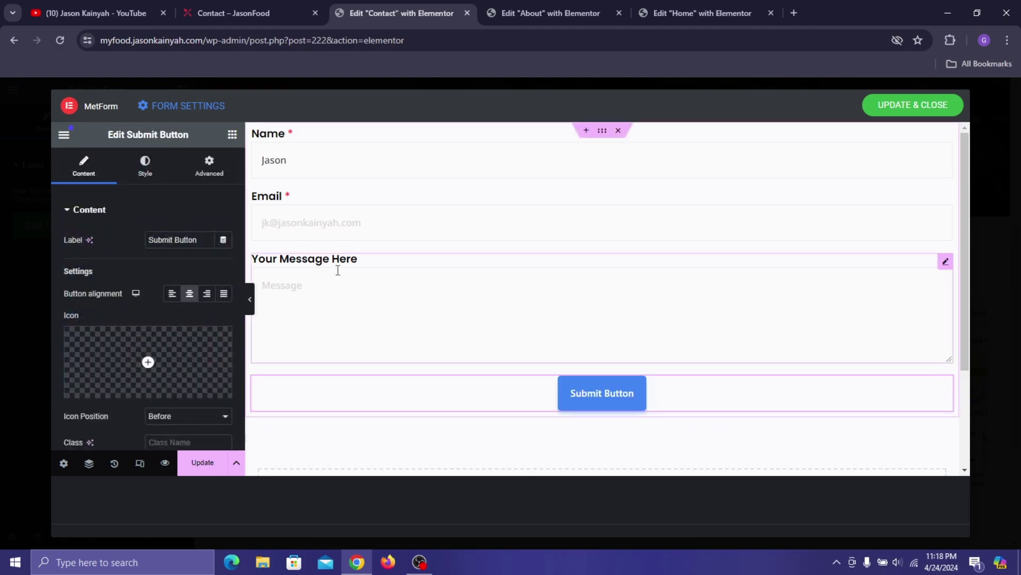
left_click(172, 293)
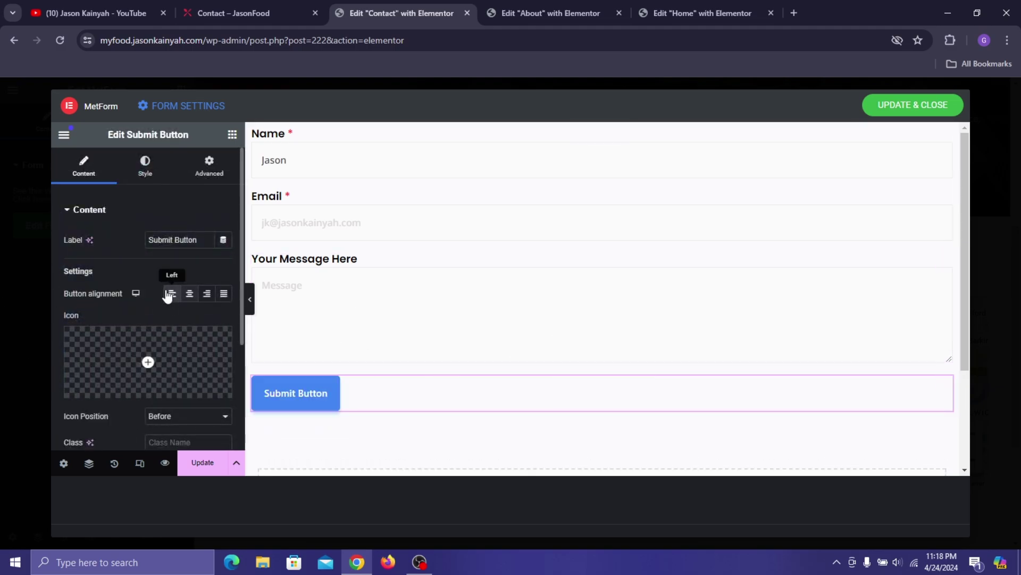
left_click(322, 6)
left_click(372, 12)
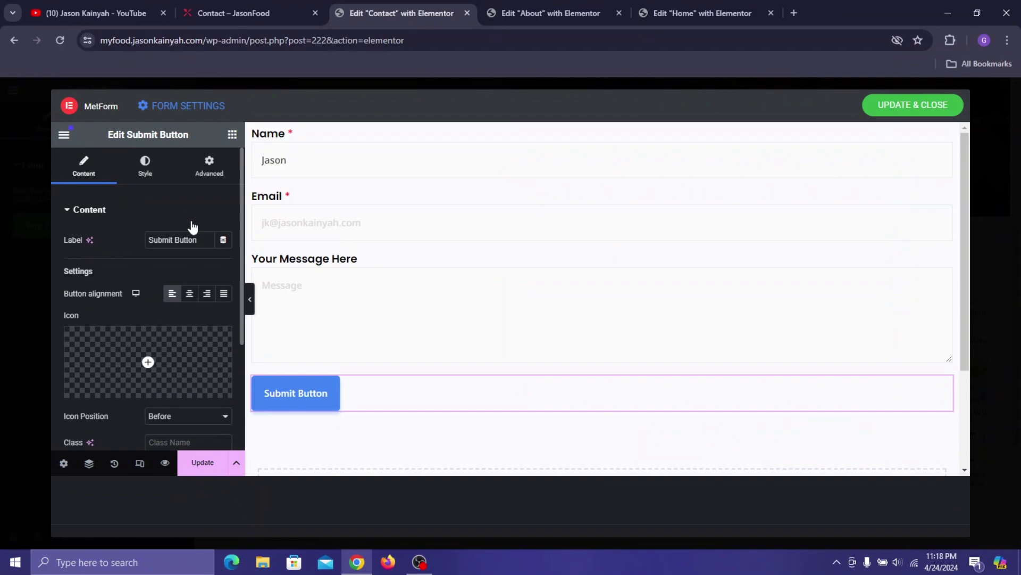
key("BackSpace")
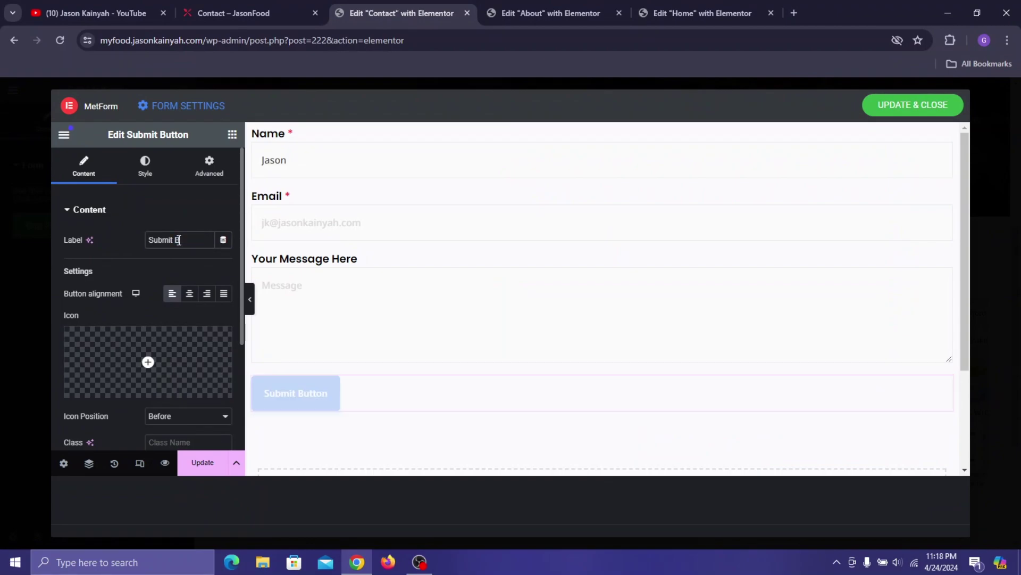
scroll(183, 345, "down", 3)
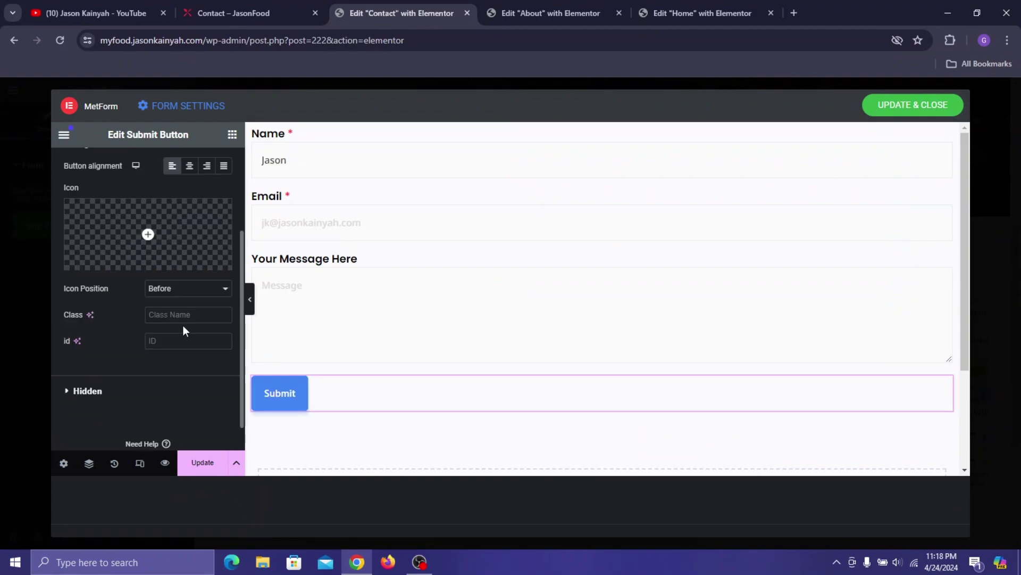
scroll(159, 255, "up", 3)
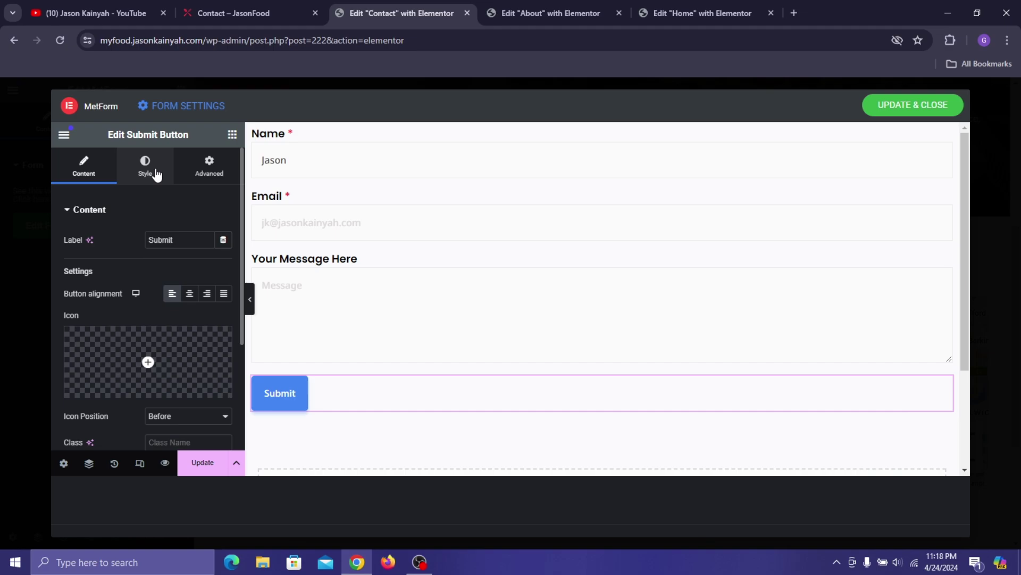
- Widen the Submit button's side padding and trim its top and bottom padding to 12 px
left_click(145, 165)
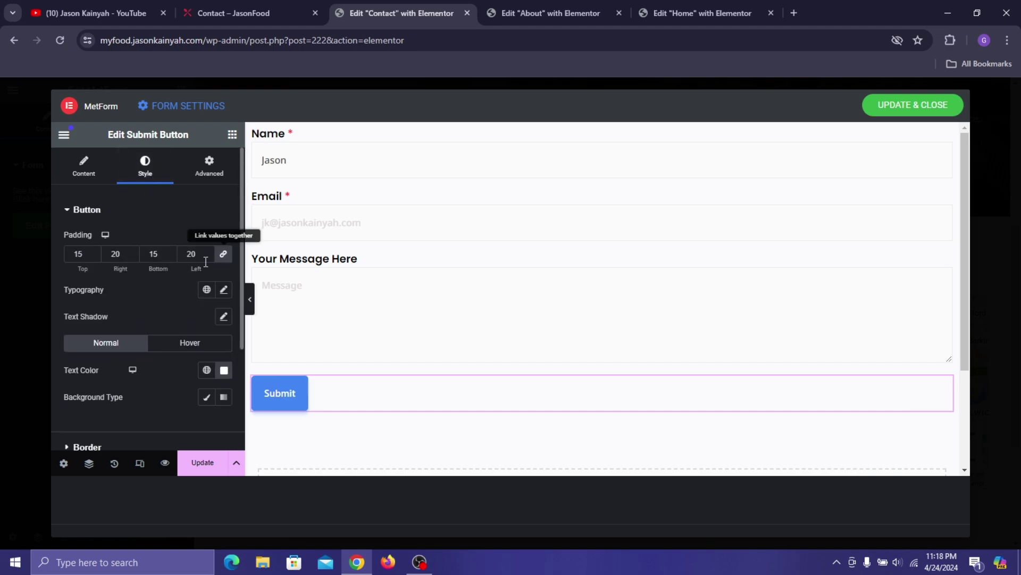
left_click(95, 256)
left_click(94, 257)
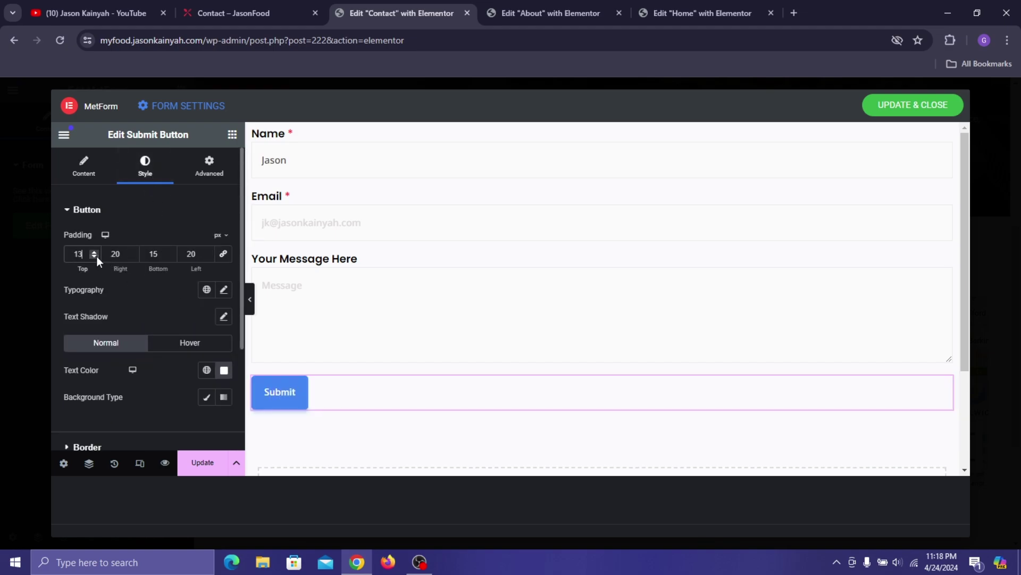
left_click(171, 257)
left_click(171, 257)
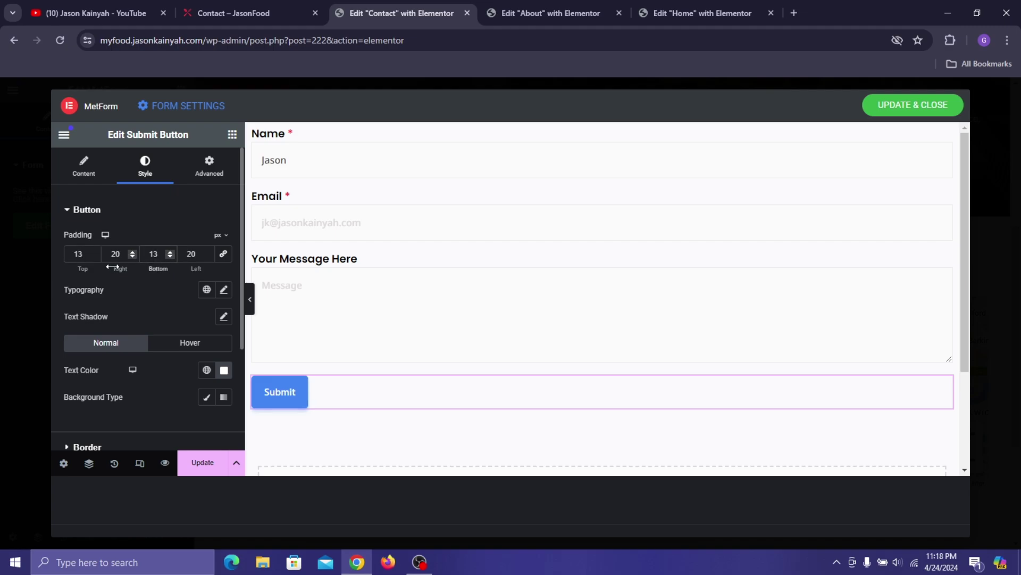
left_click(132, 252)
left_click(132, 252)
left_click(132, 251)
left_click(131, 252)
left_click(132, 251)
left_click(207, 252)
left_click(207, 252)
left_click(207, 251)
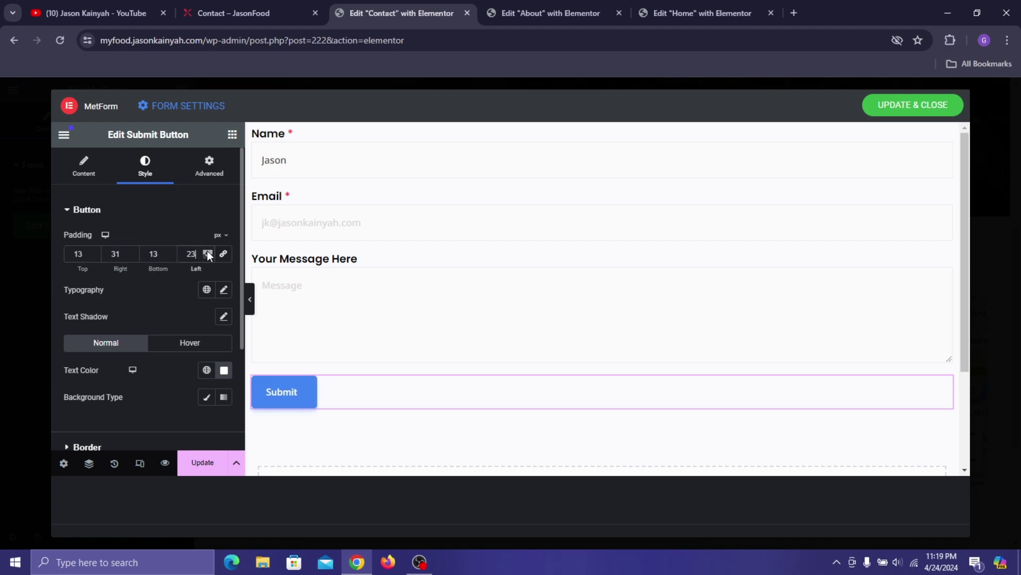
left_click_drag(207, 251, 207, 251)
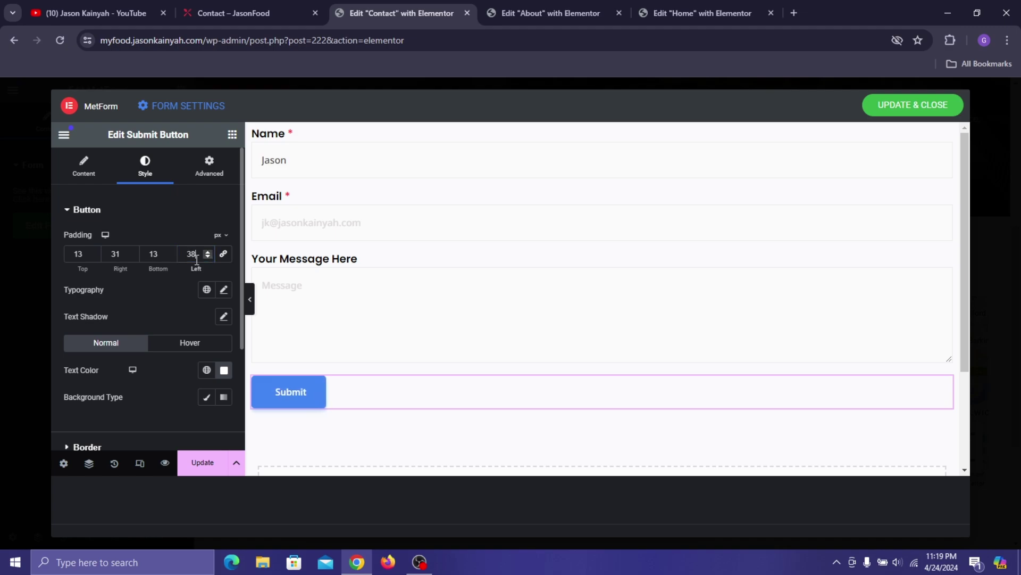
left_click(132, 251)
left_click(132, 252)
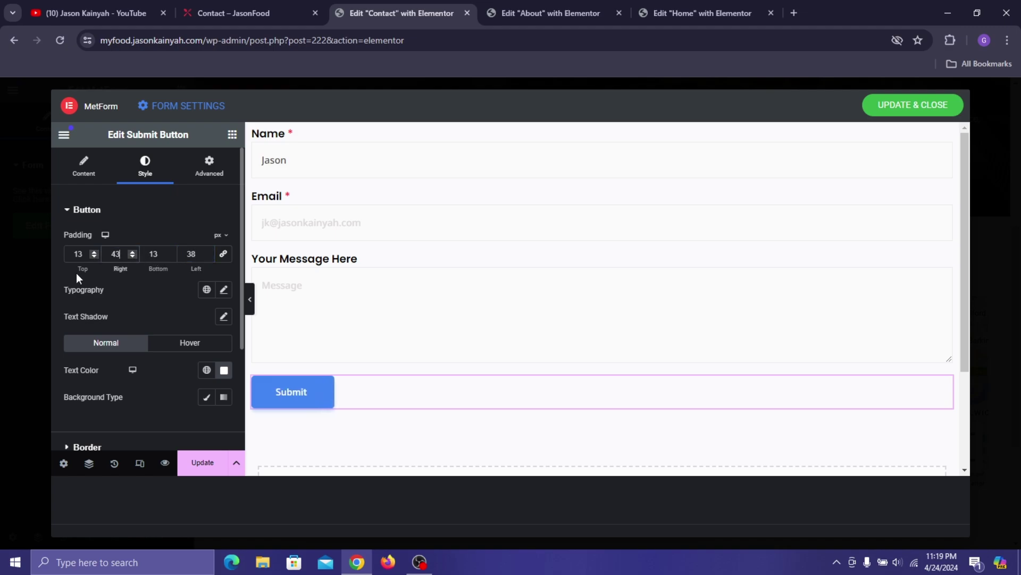
left_click(207, 251)
left_click(207, 252)
left_click(207, 252)
left_click(208, 252)
left_click(208, 251)
left_click(207, 251)
left_click(207, 251)
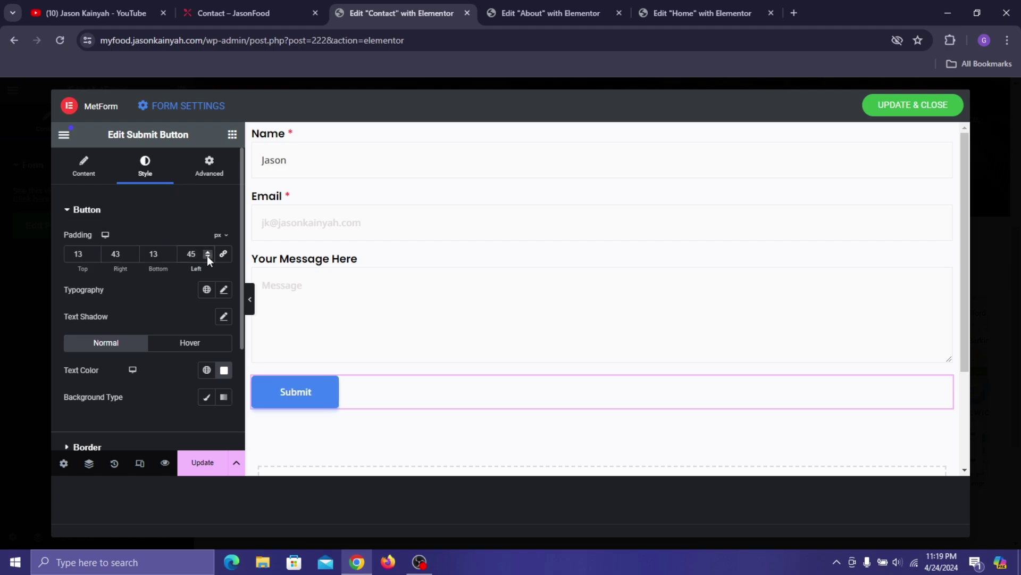
left_click(95, 257)
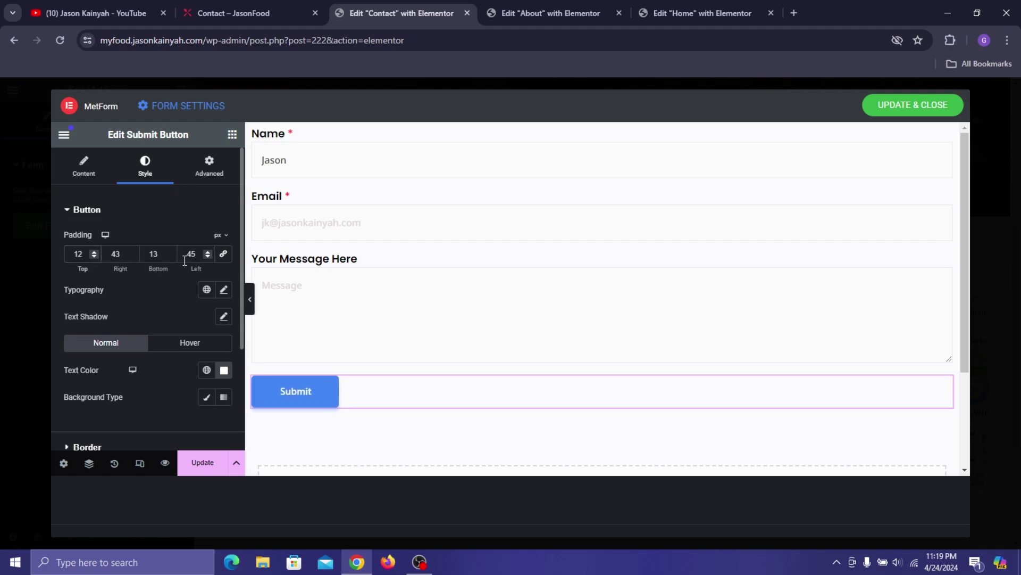
left_click(170, 256)
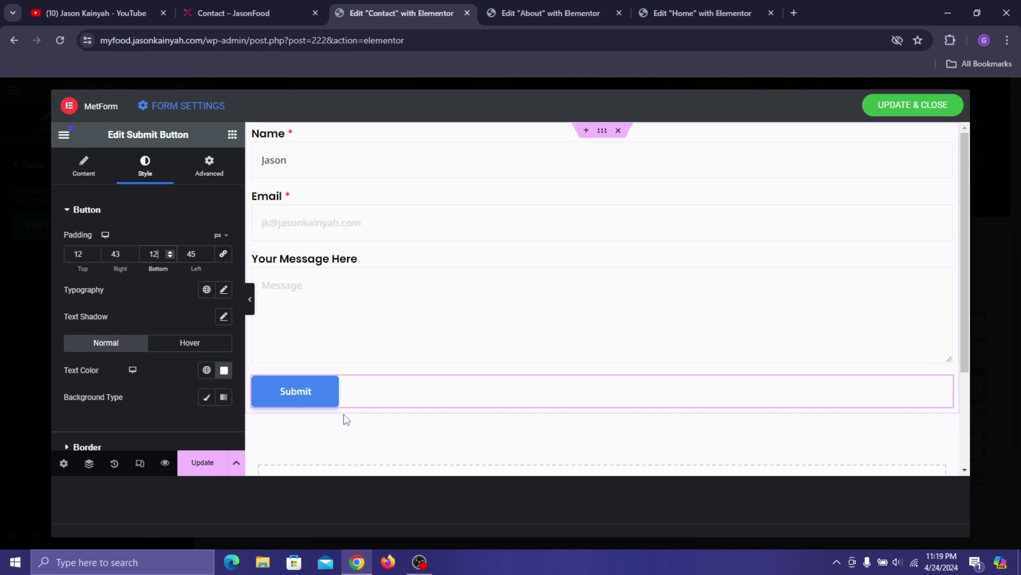
- Set the button's typography font family to Poppins
left_click(224, 290)
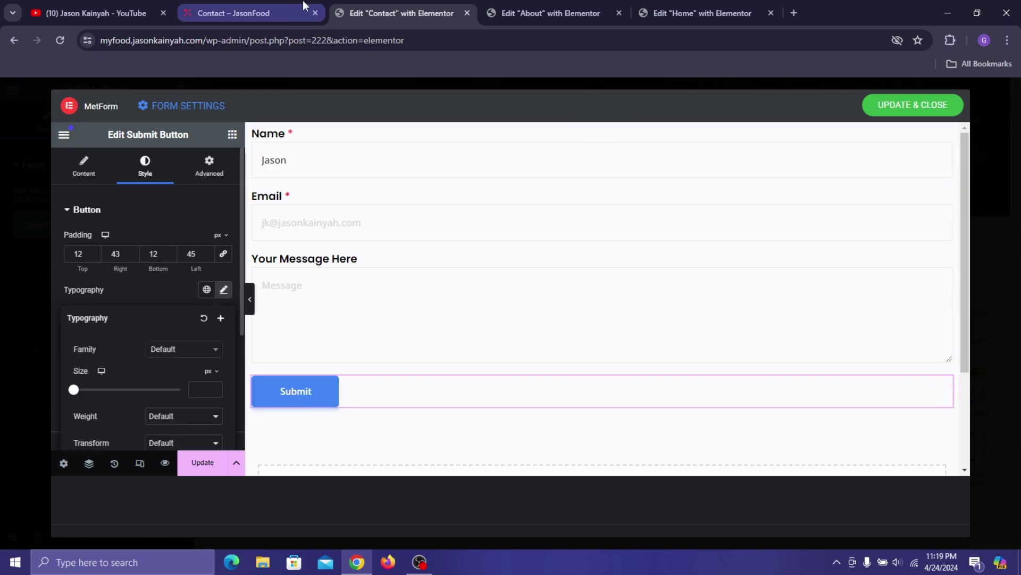
left_click(306, 4)
left_click(353, 13)
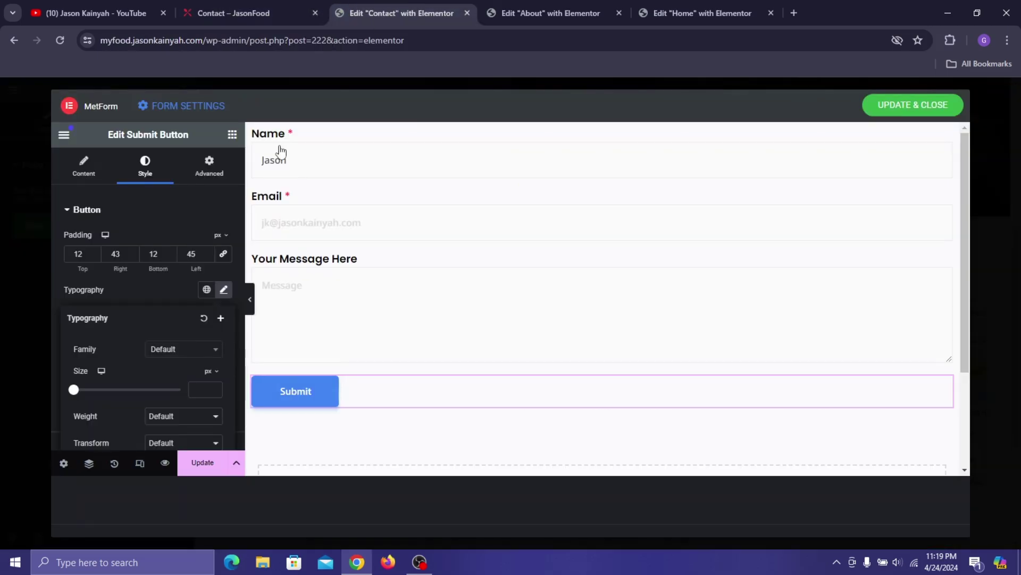
left_click(167, 351)
type("poppins")
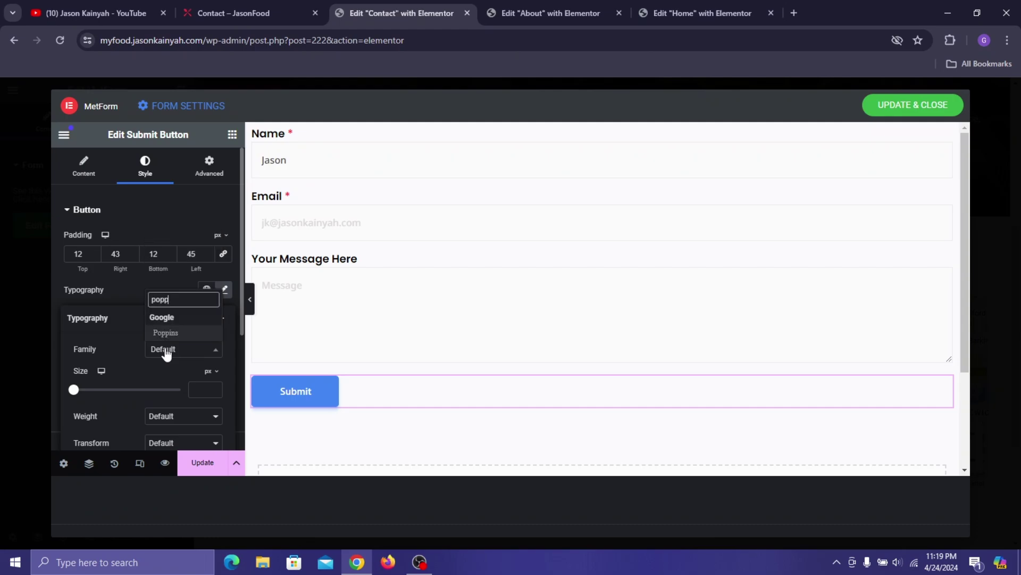
left_click(190, 334)
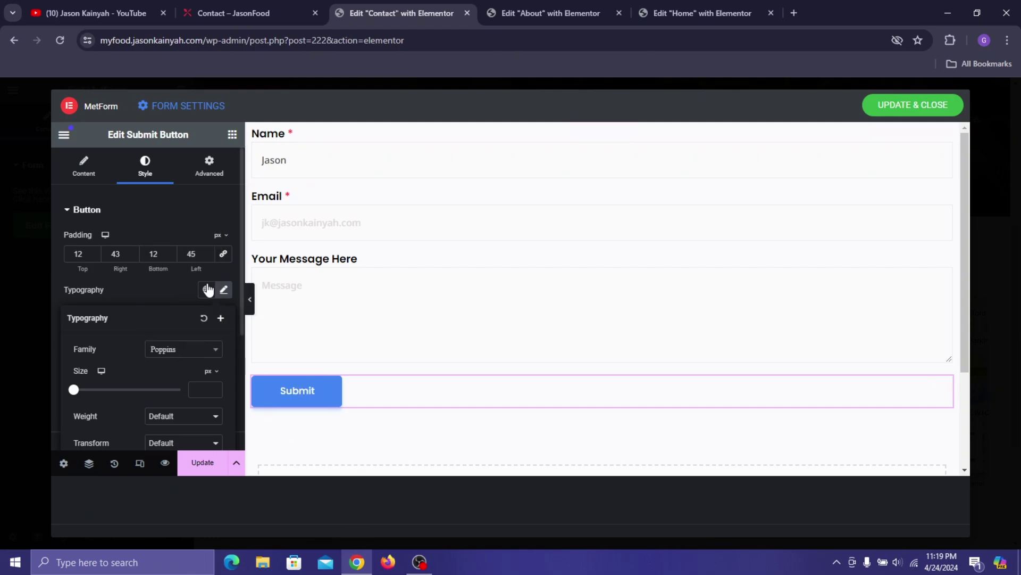
left_click(155, 292)
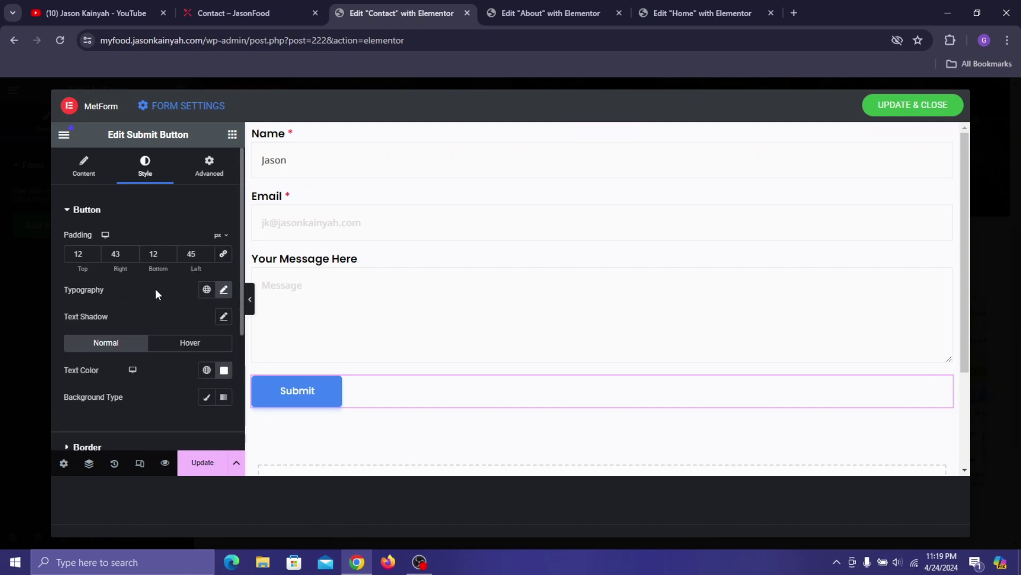
- Settle side padding at 43 left / 41 right and give the button a classic Pinkish Red background
left_click(206, 257)
left_click(205, 257)
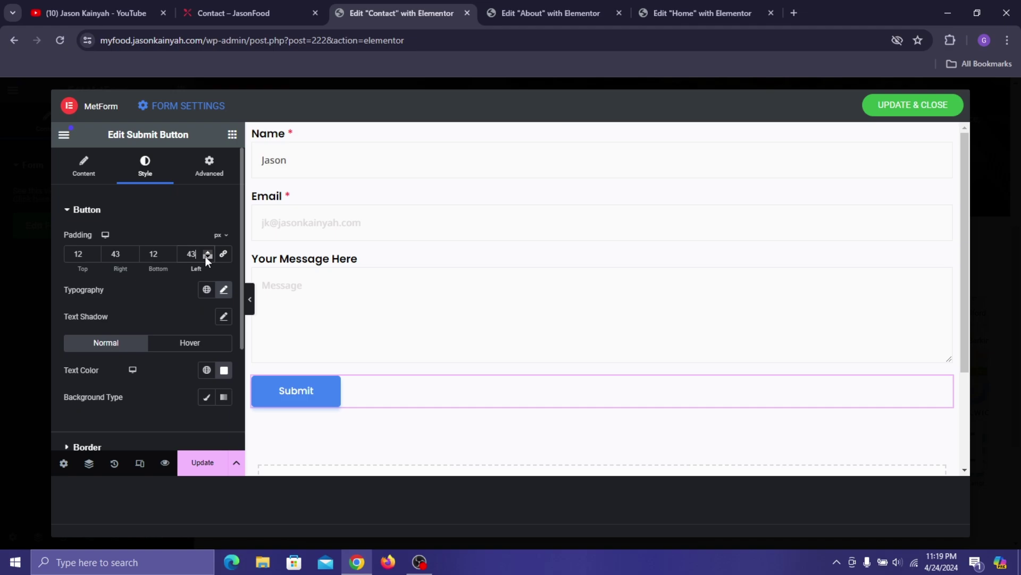
left_click(131, 256)
left_click(132, 256)
scroll(154, 355, "down", 1)
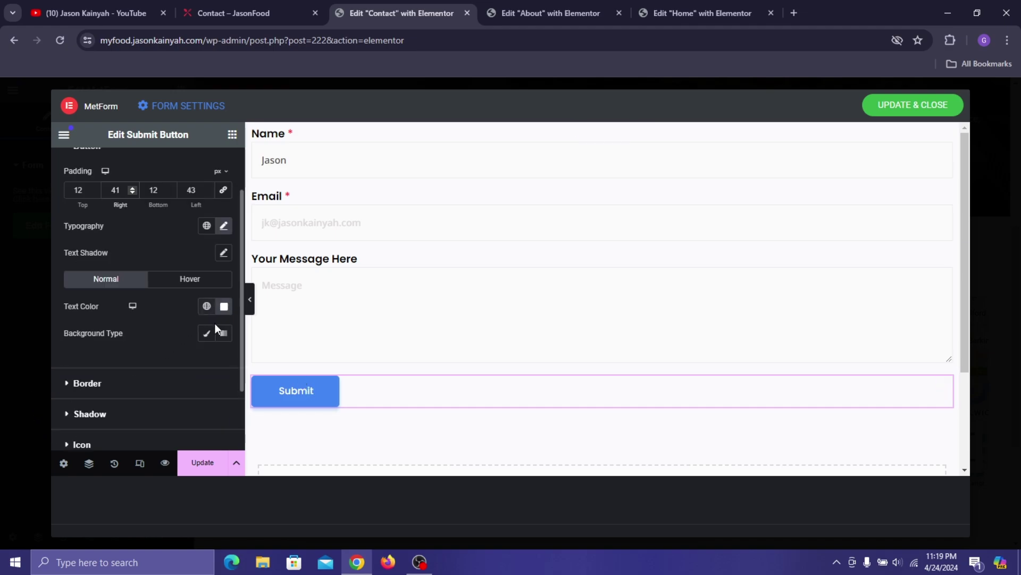
left_click(205, 335)
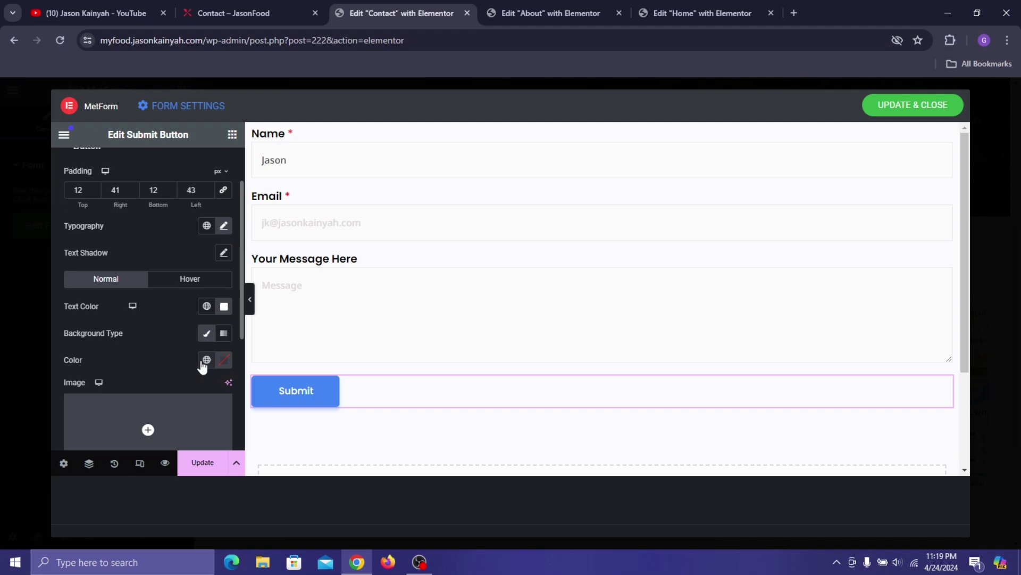
left_click(205, 360)
left_click(177, 331)
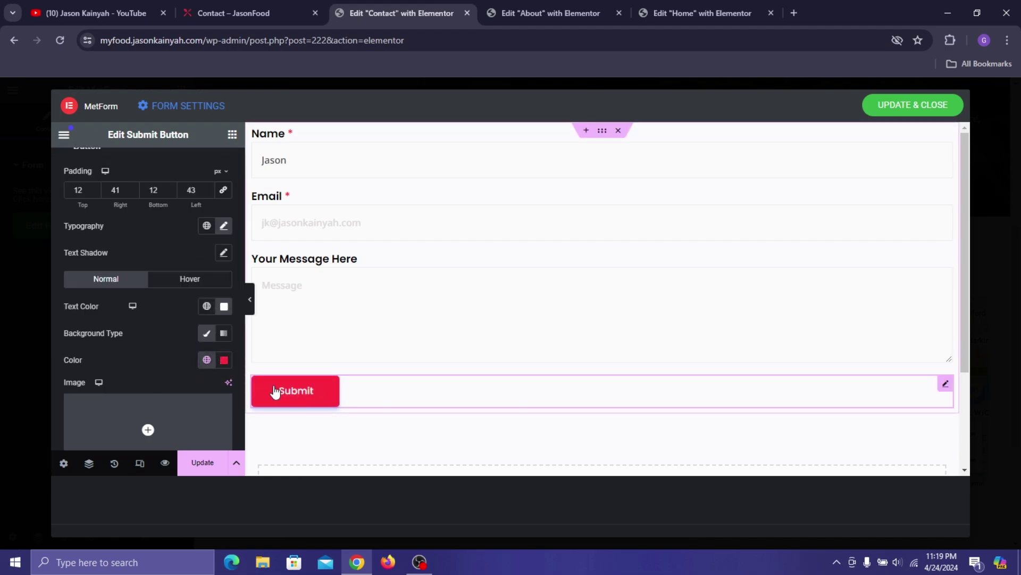
- Give the hover state a classic background darkened from Pinkish Red to #D61F30
left_click(192, 279)
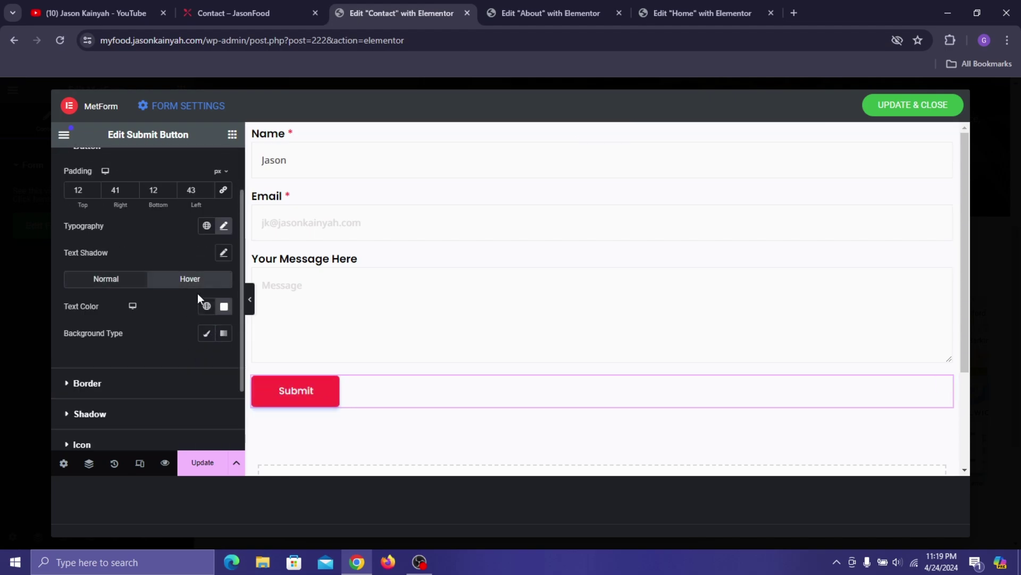
left_click(206, 334)
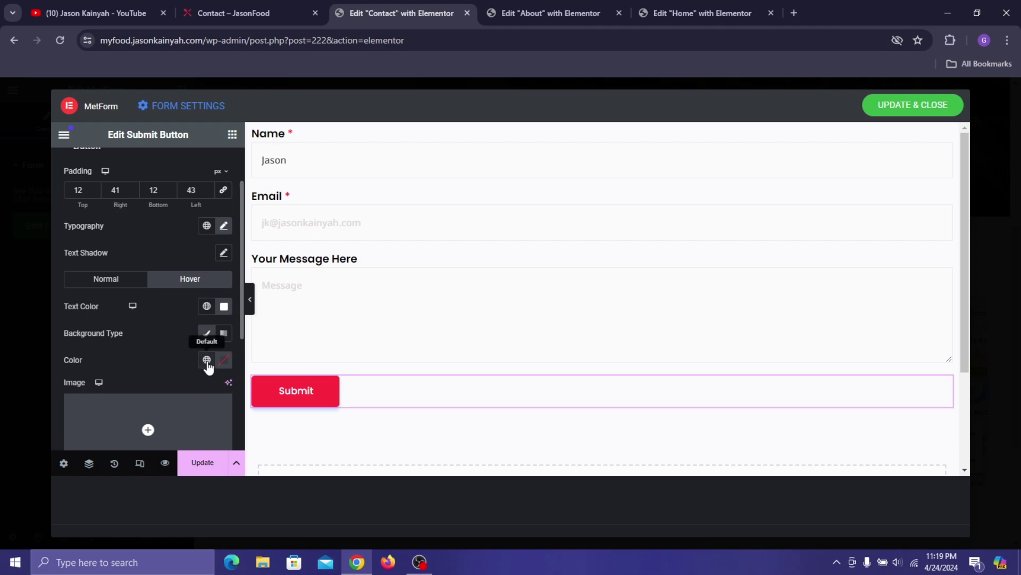
left_click(206, 361)
left_click(152, 329)
left_click(224, 361)
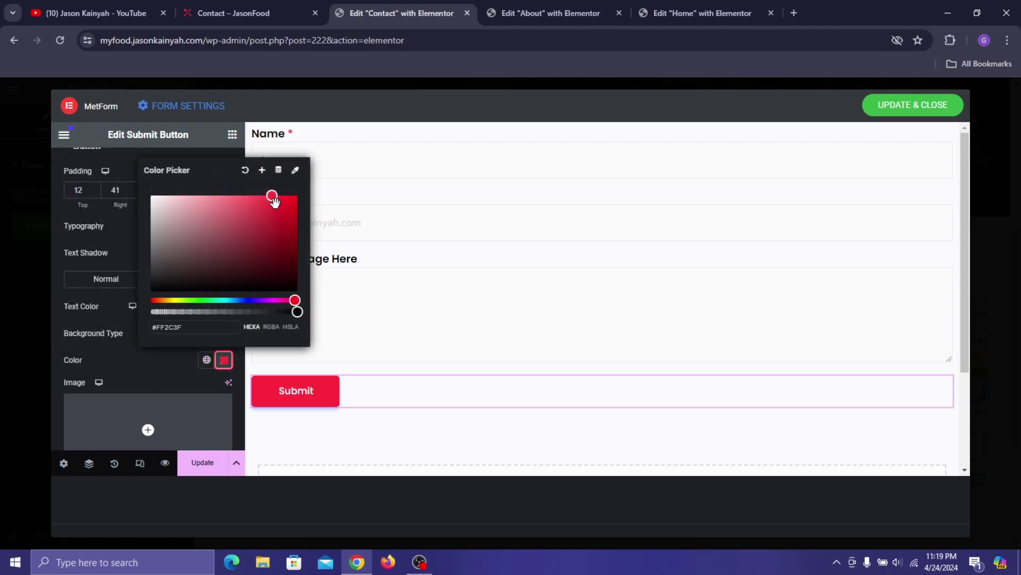
left_click_drag(273, 196, 276, 210)
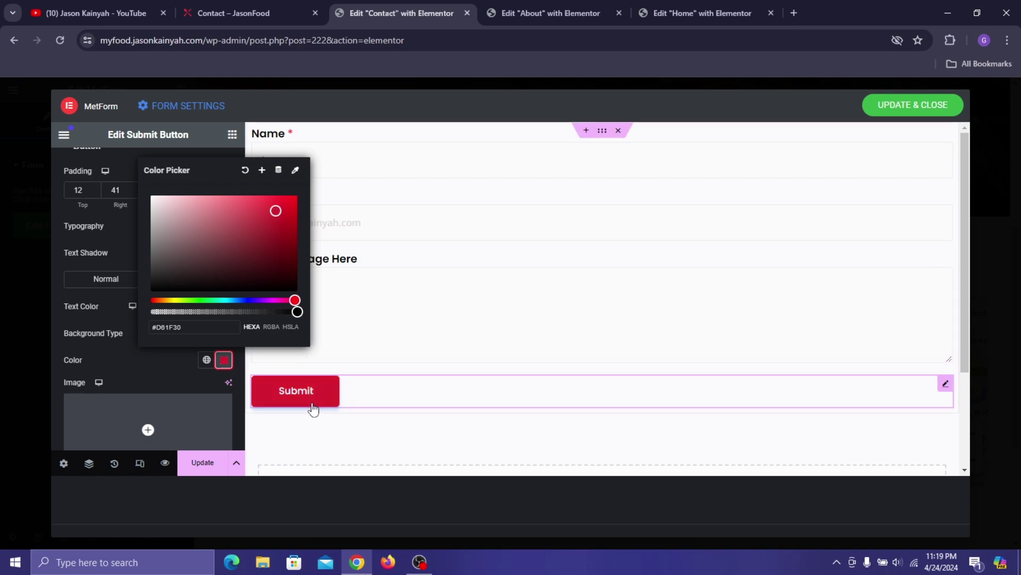
left_click(154, 367)
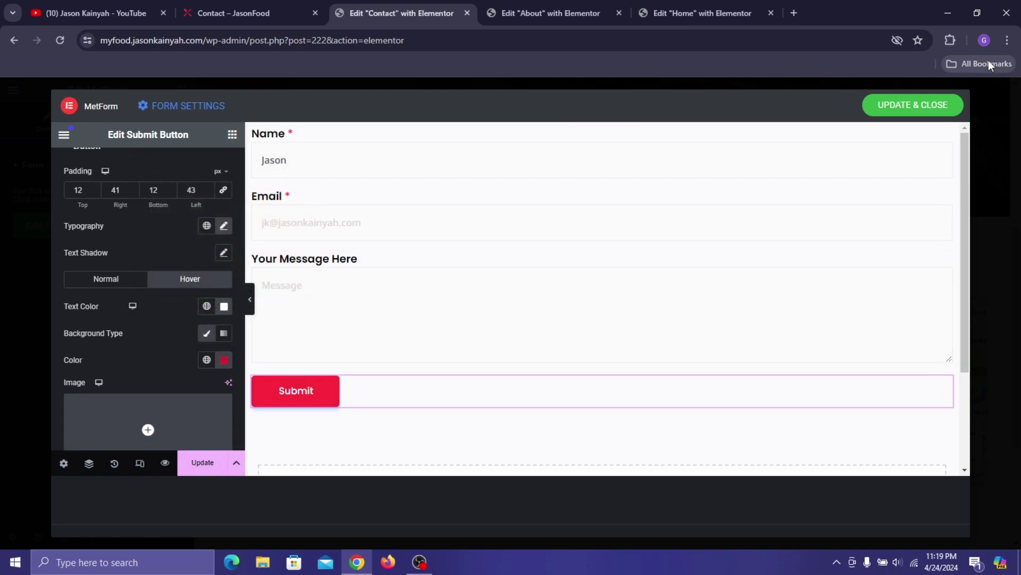
scroll(207, 159, "up", 2)
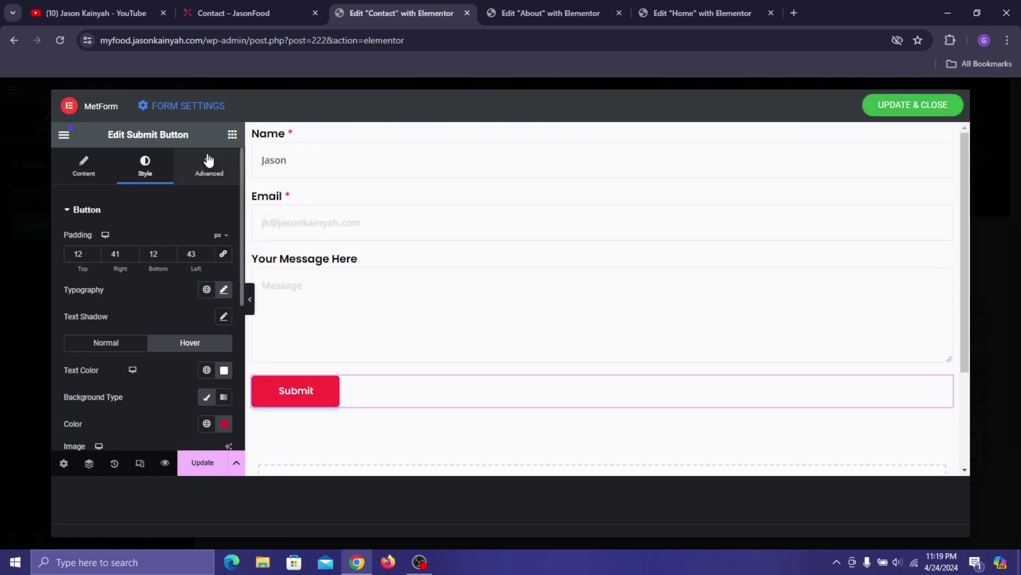
- Set the Submit button's unlinked top margin to 15 px and save with Update & Close
left_click(209, 163)
left_click(207, 254)
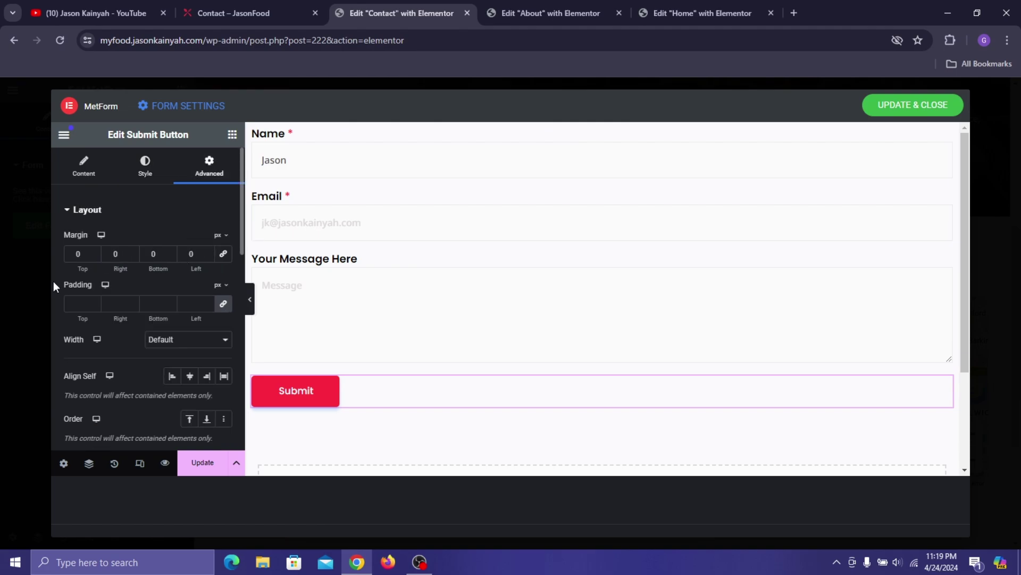
left_click(77, 254)
type("20")
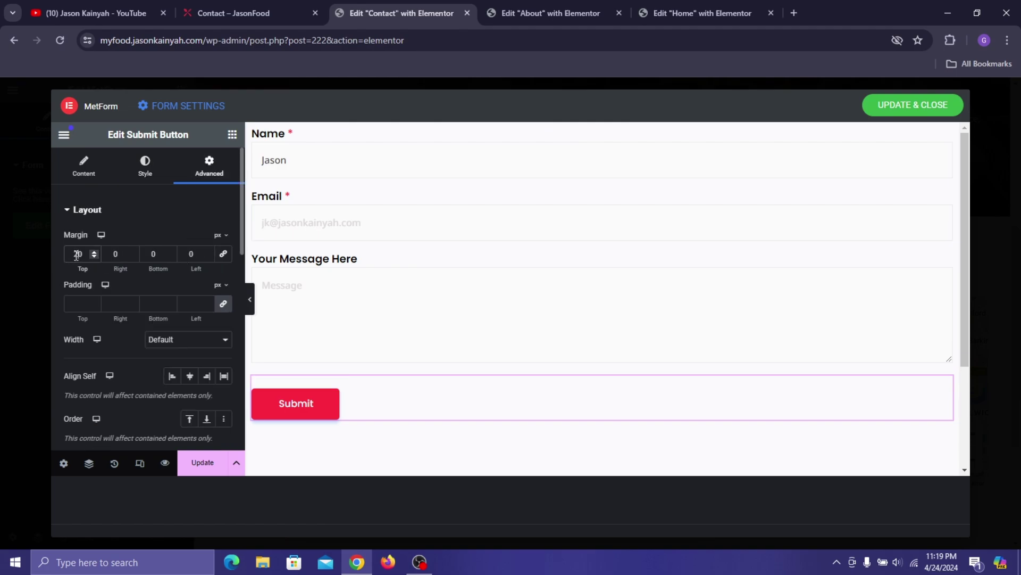
key("ctrl+a")
type("15")
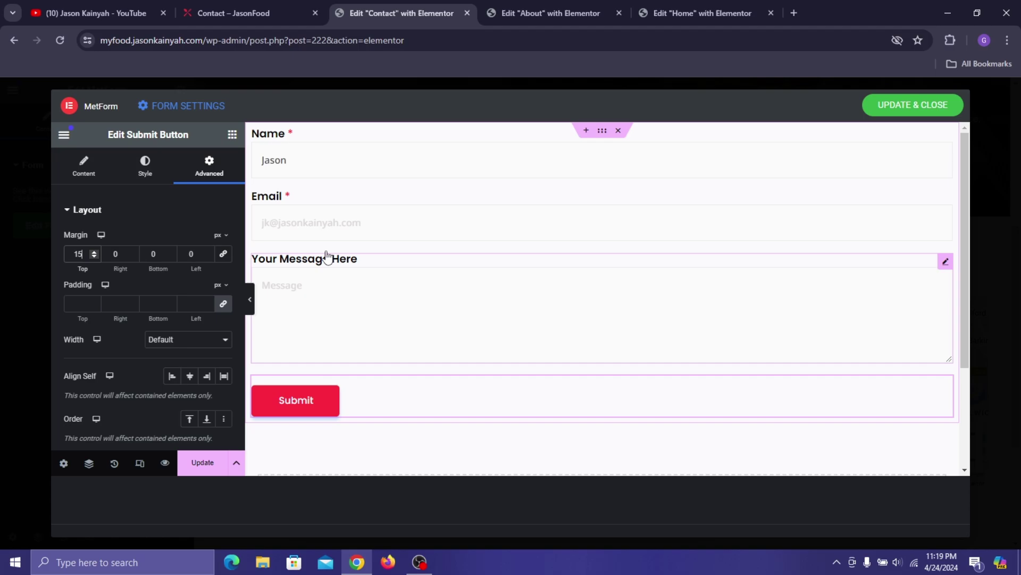
left_click(913, 106)
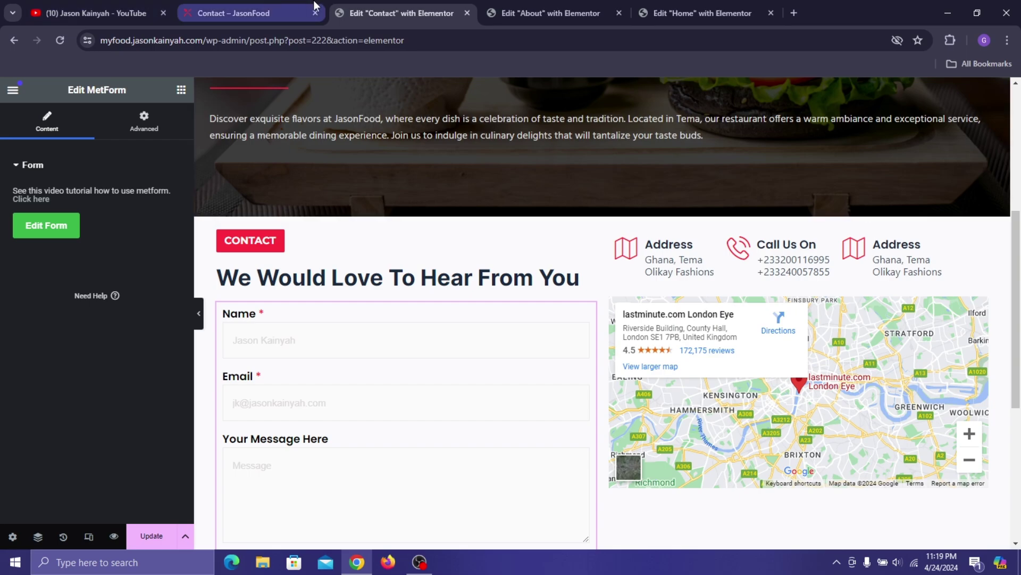
scroll(308, 205, "down", 3)
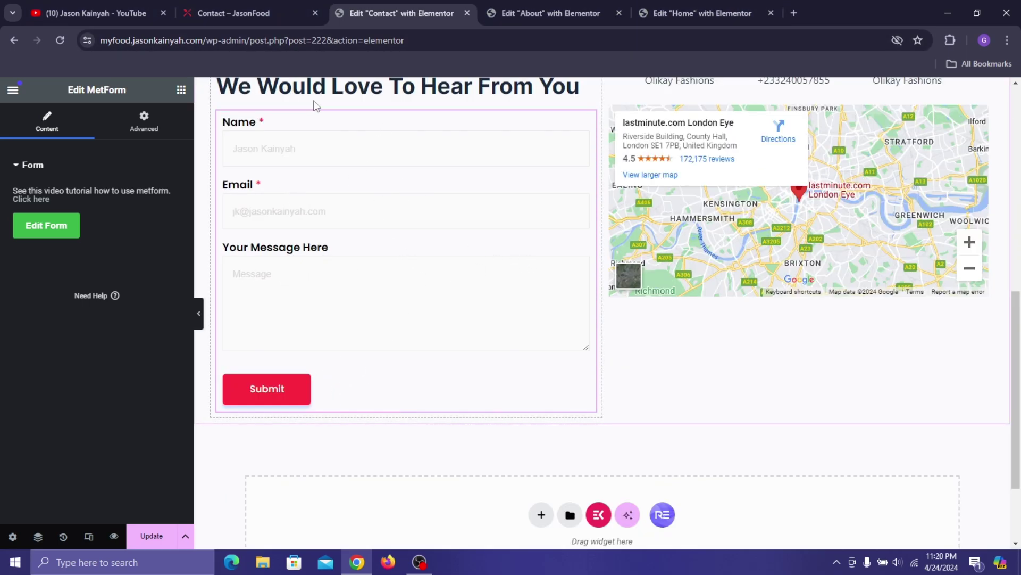
- Scroll the YouTube channel's Videos row forward, then go back to the Contact page editor
left_click(119, 11)
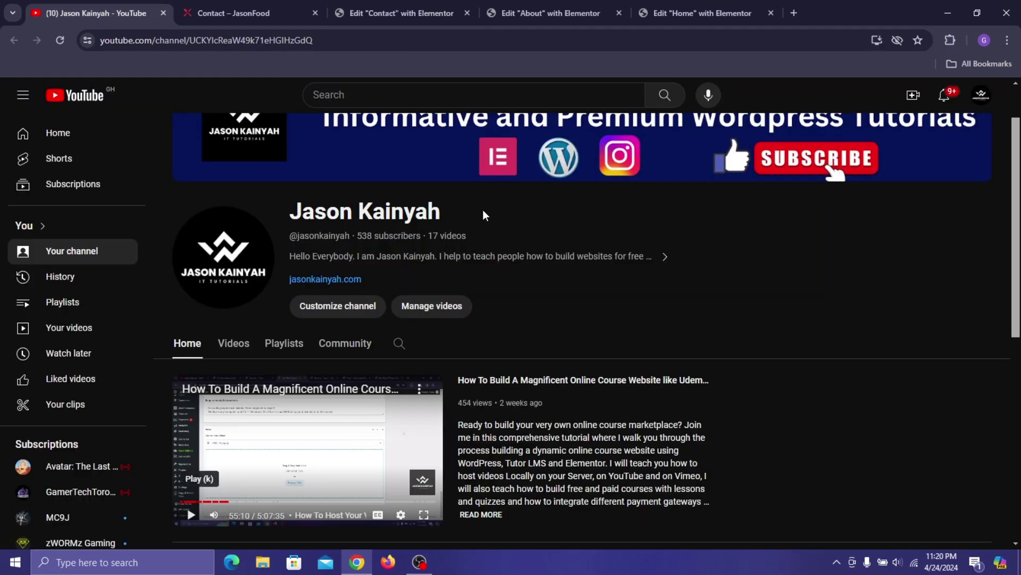
scroll(445, 276, "down", 8)
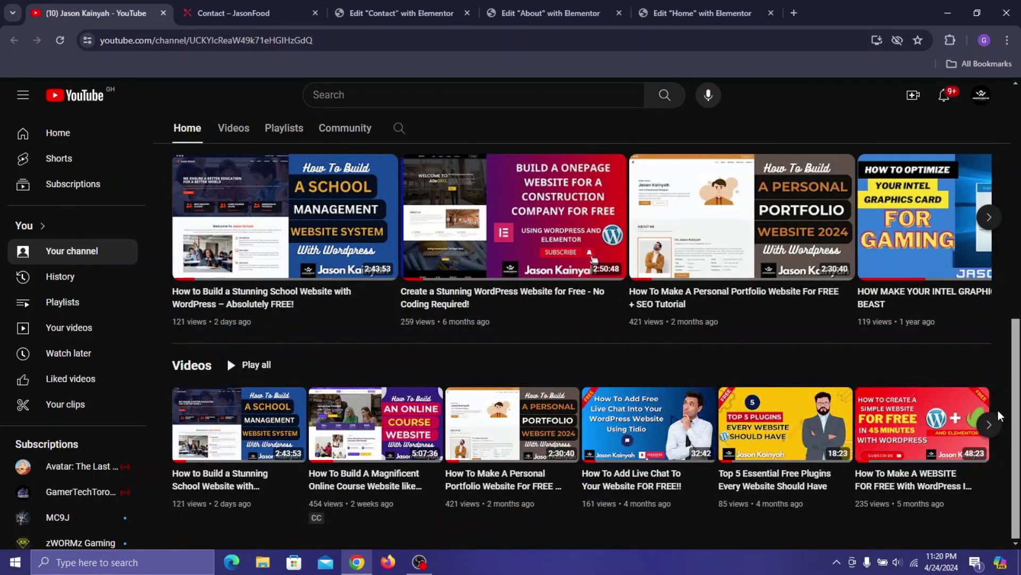
left_click(990, 426)
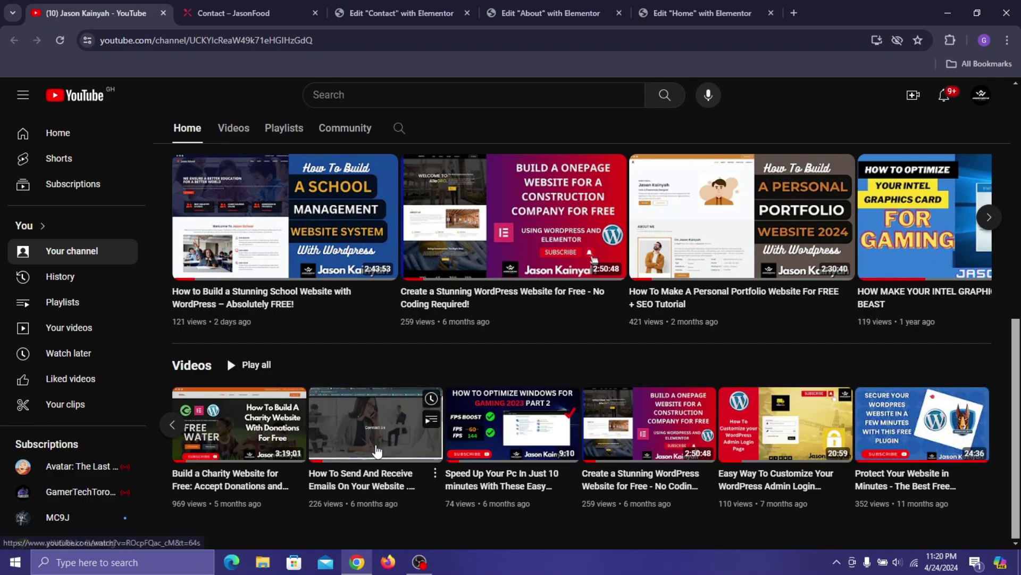
left_click(549, 12)
left_click(402, 13)
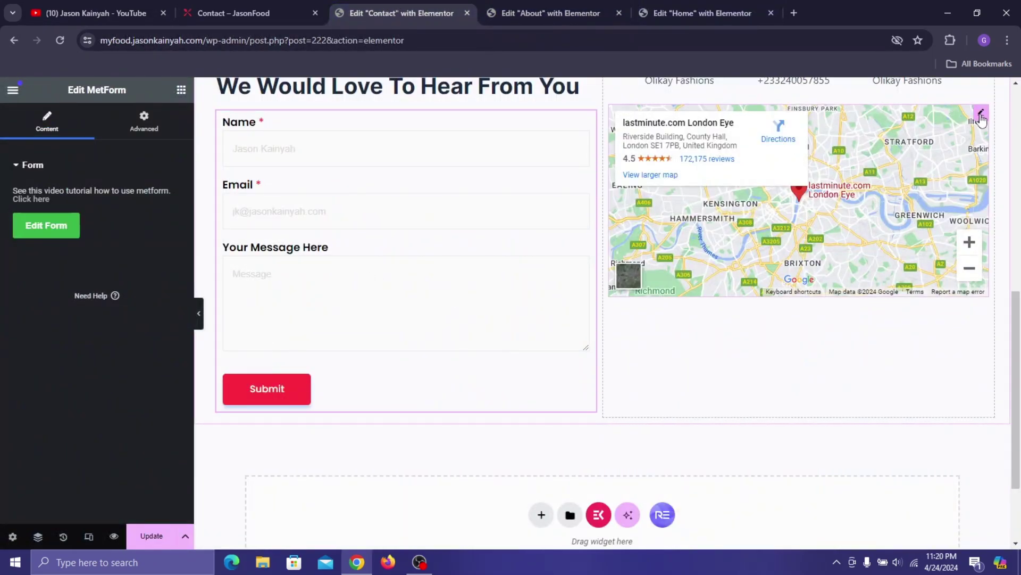
- Raise the Google map's height to 468 px and update the Contact page
left_click(981, 116)
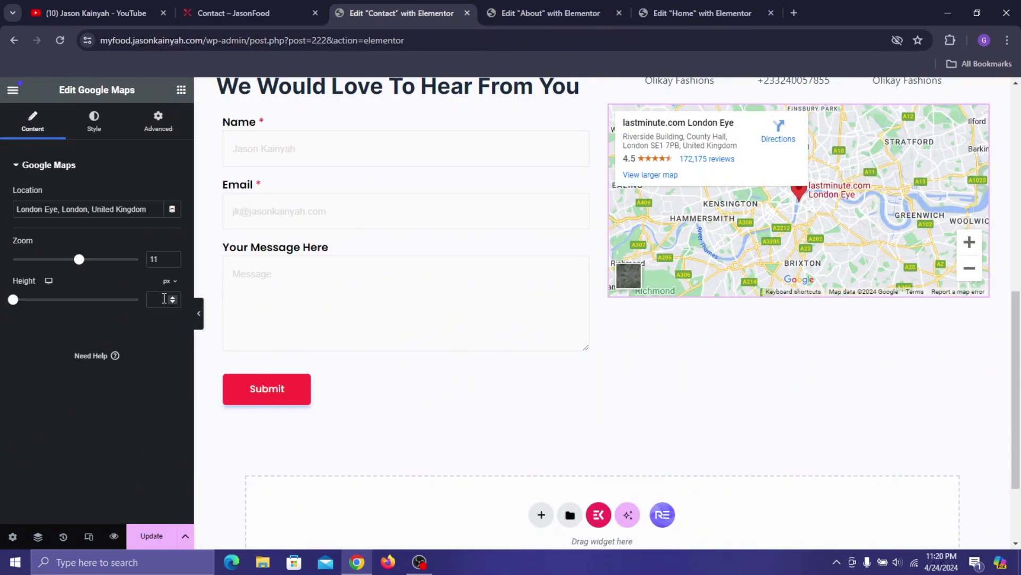
left_click_drag(14, 303, 49, 333)
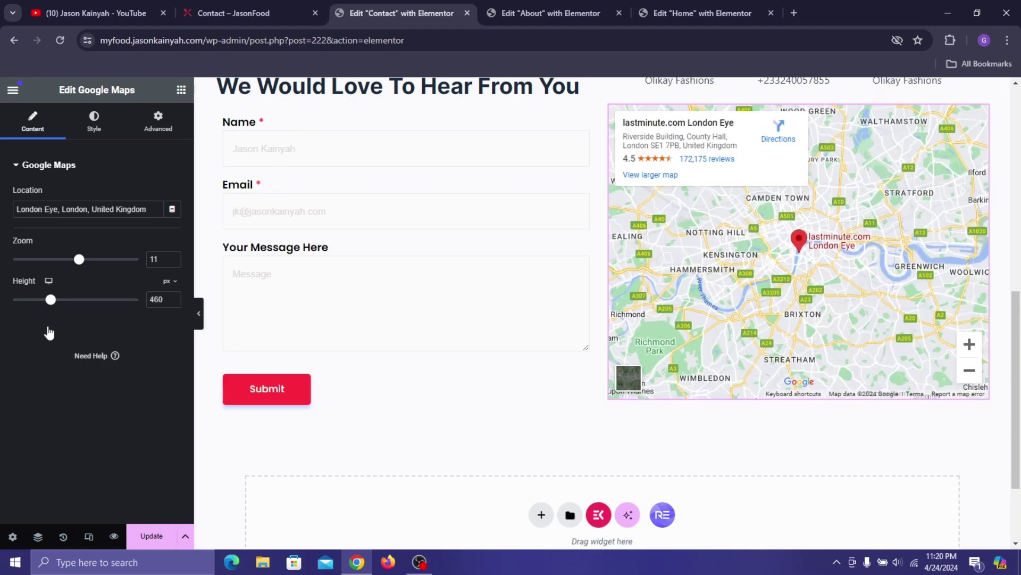
scroll(405, 304, "down", 2)
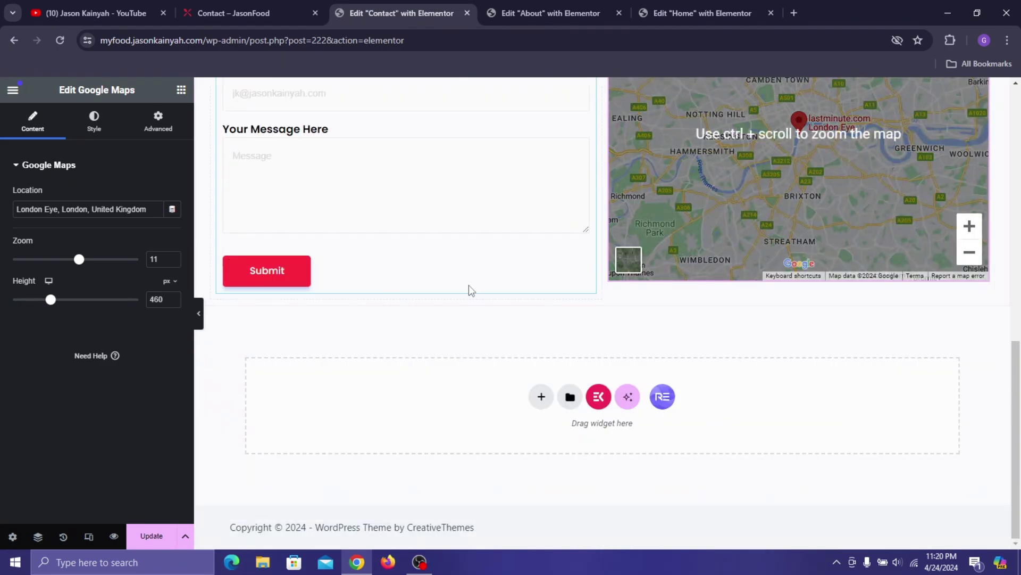
left_click(172, 296)
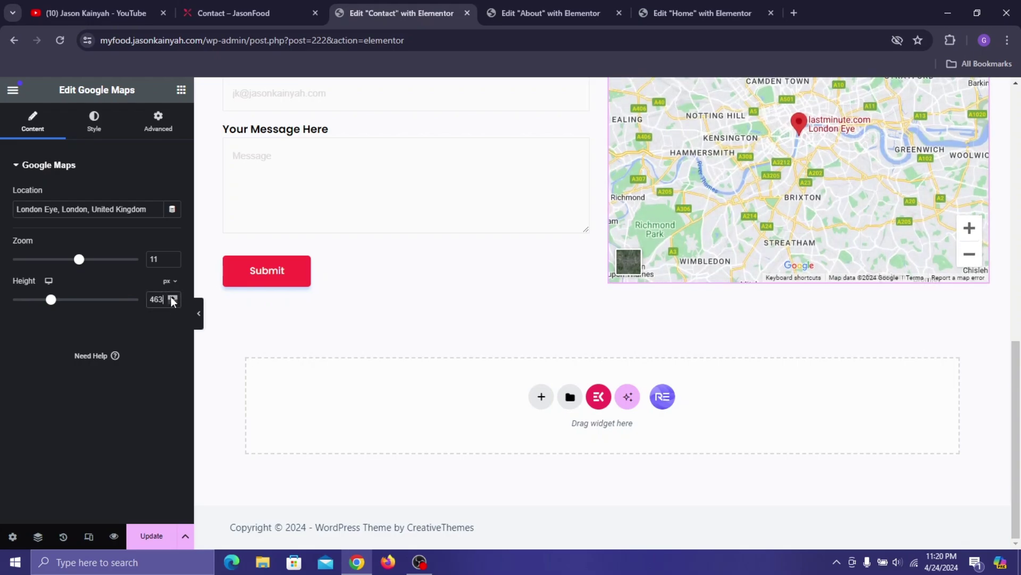
left_click(172, 296)
left_click(172, 296)
left_click(172, 296)
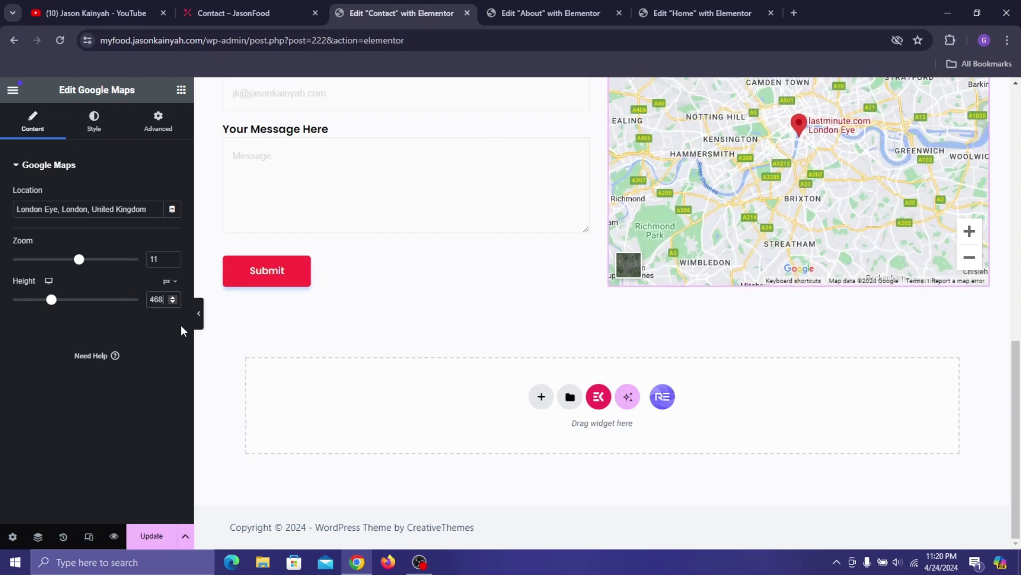
left_click(166, 535)
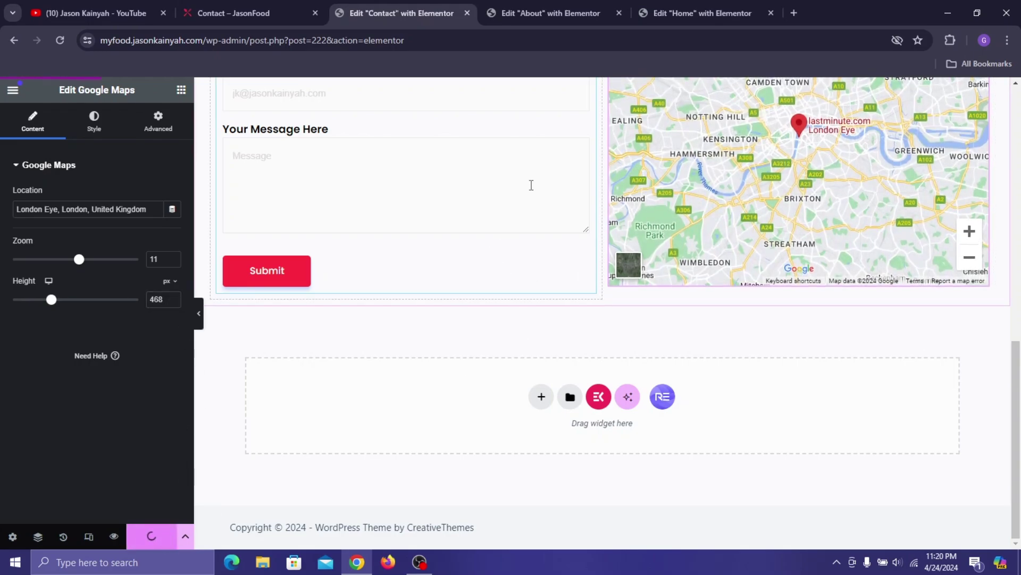
- View the live Contact – JasonFood page and scroll down to check it
left_click(583, 6)
left_click(239, 13)
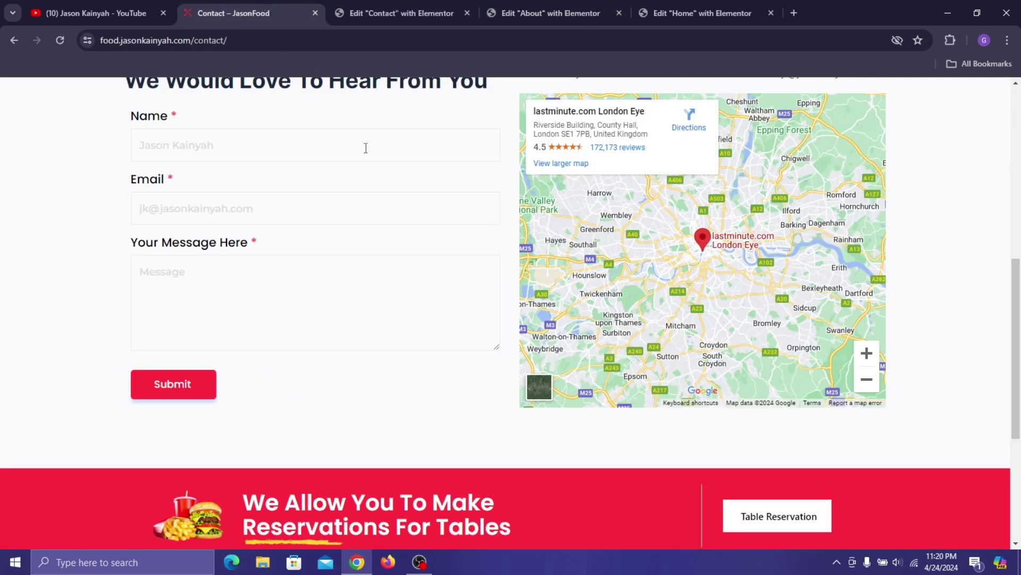
scroll(397, 284, "down", 5)
- Copy the red reservation banner from the About page and paste it below the contact form
left_click(551, 13)
scroll(612, 142, "down", 15)
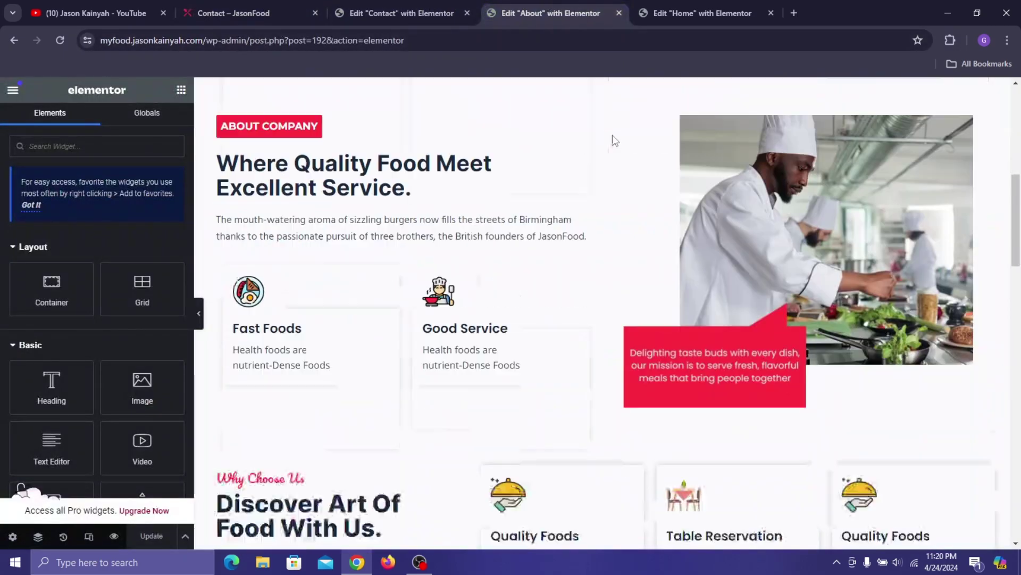
scroll(662, 289, "down", 1)
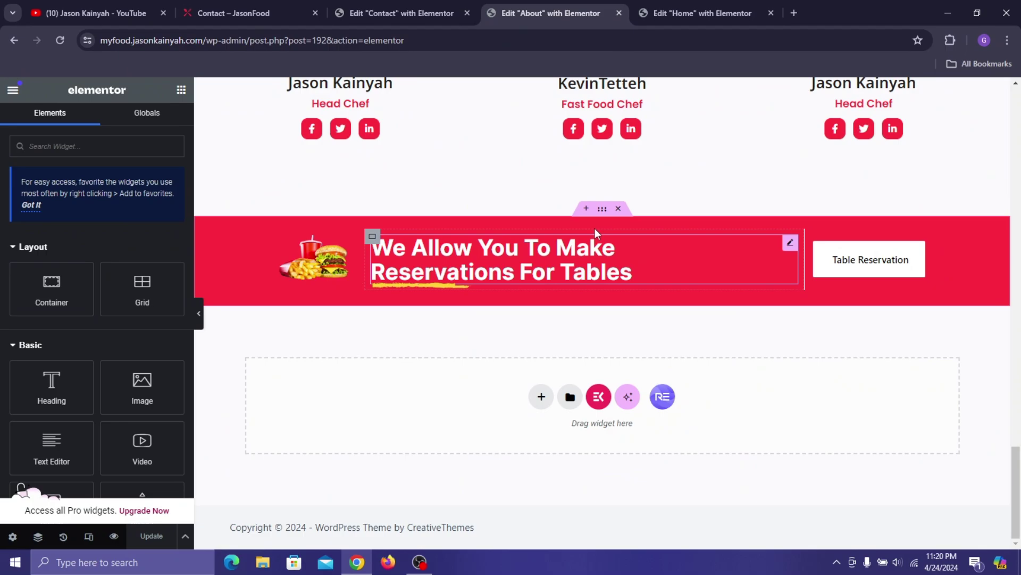
right_click(601, 198)
left_click(623, 283)
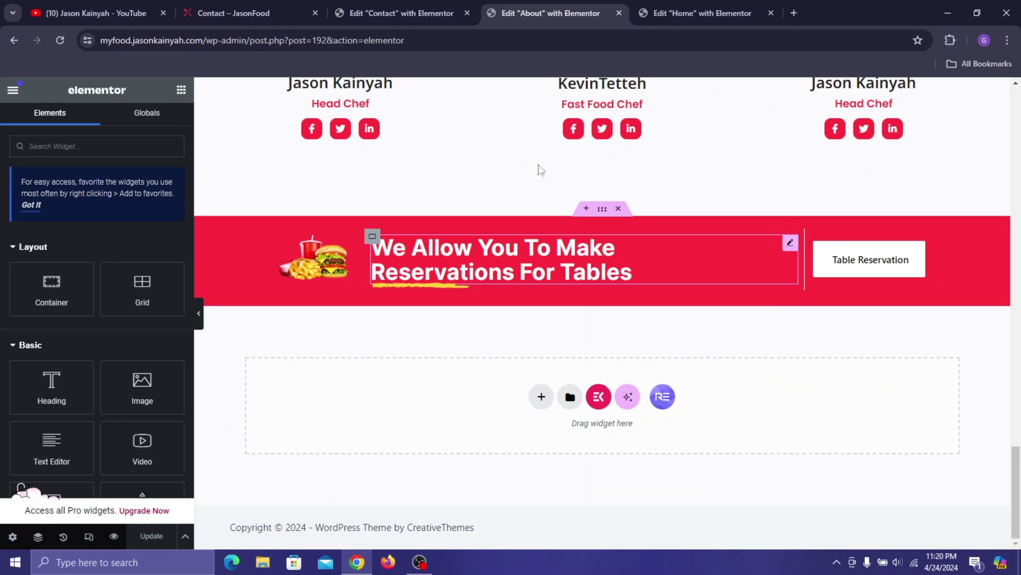
left_click(402, 13)
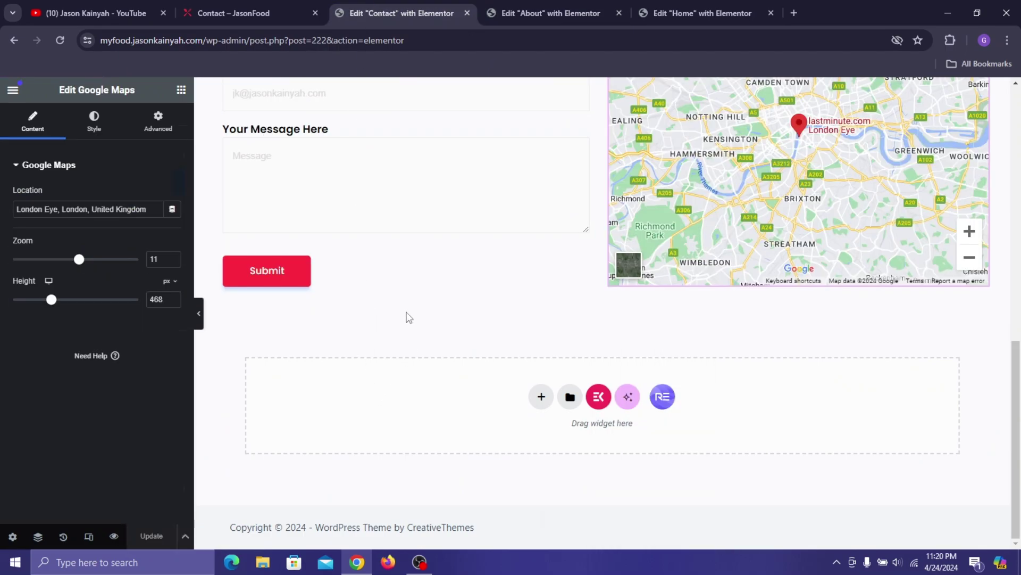
right_click(374, 397)
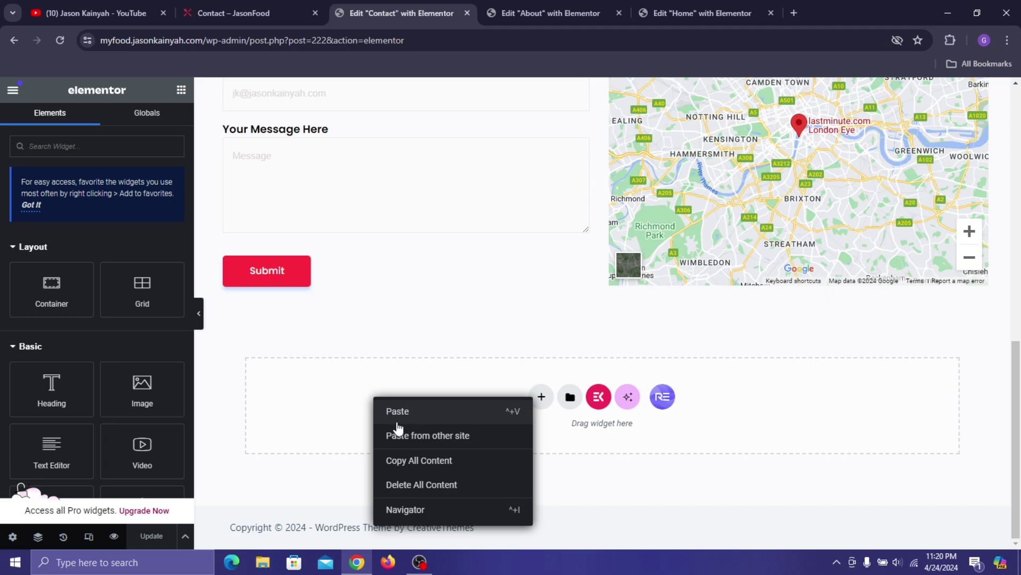
left_click(398, 423)
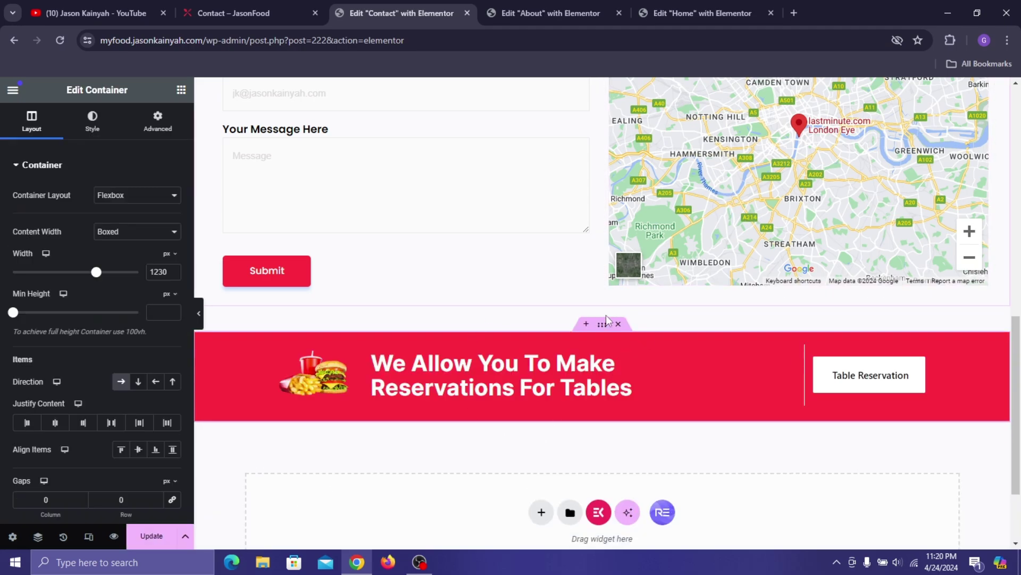
- Give the pasted banner a 55 px top margin and update the page
left_click(158, 120)
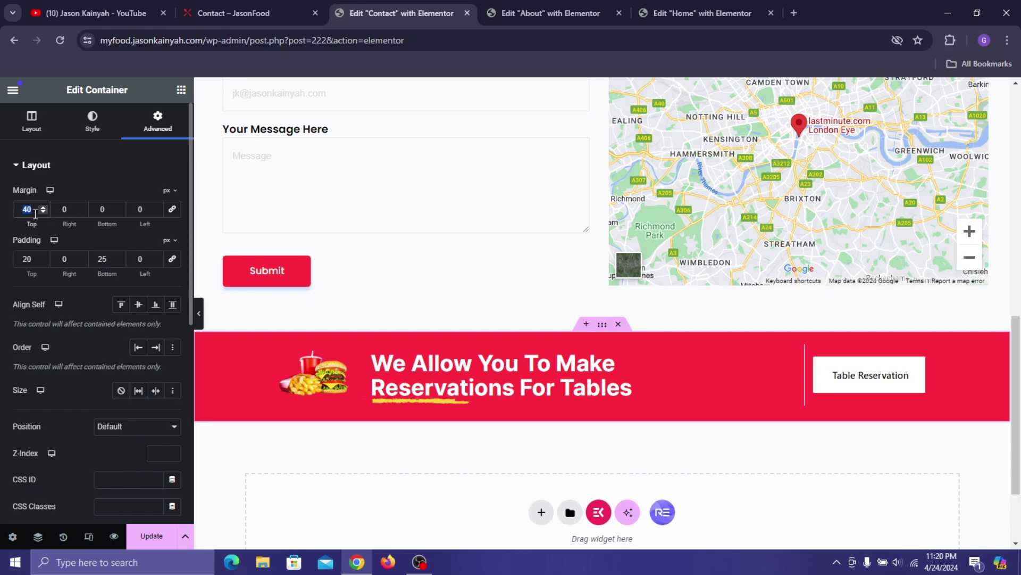
type("55")
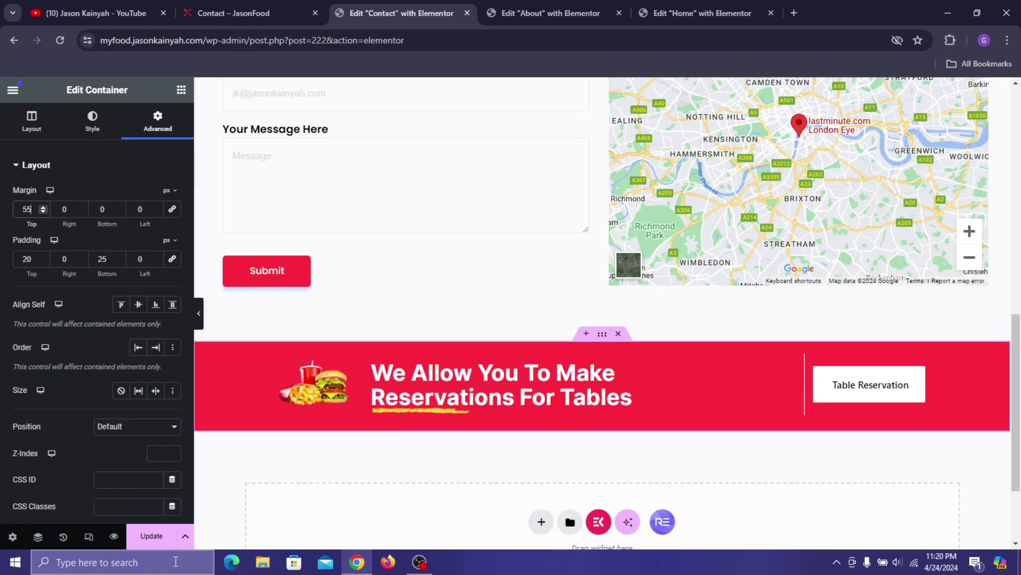
left_click(152, 536)
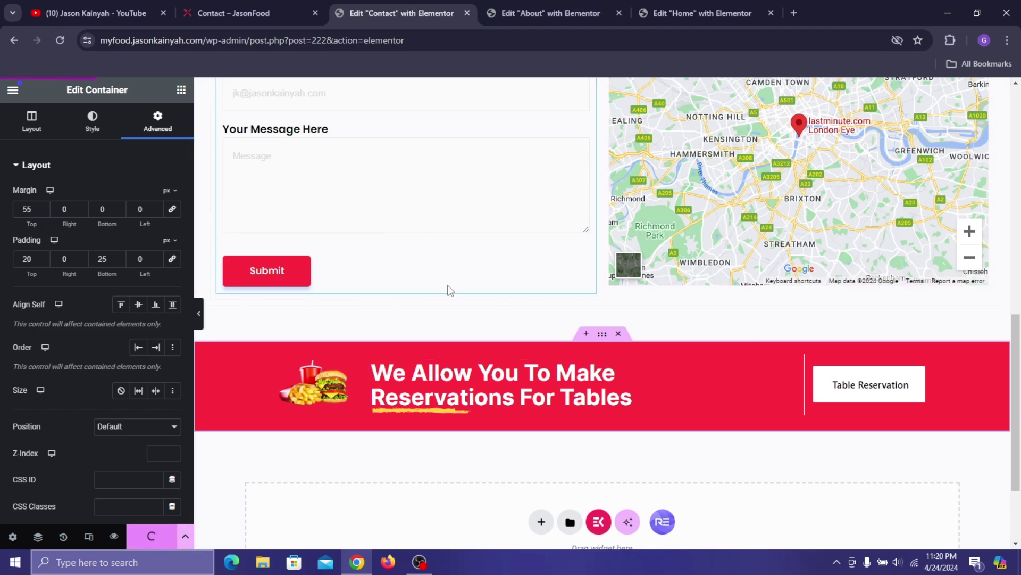
- Reload the live contact page, glance at the Gallery page, then preview the edited Contact page
left_click(283, 11)
key("F5")
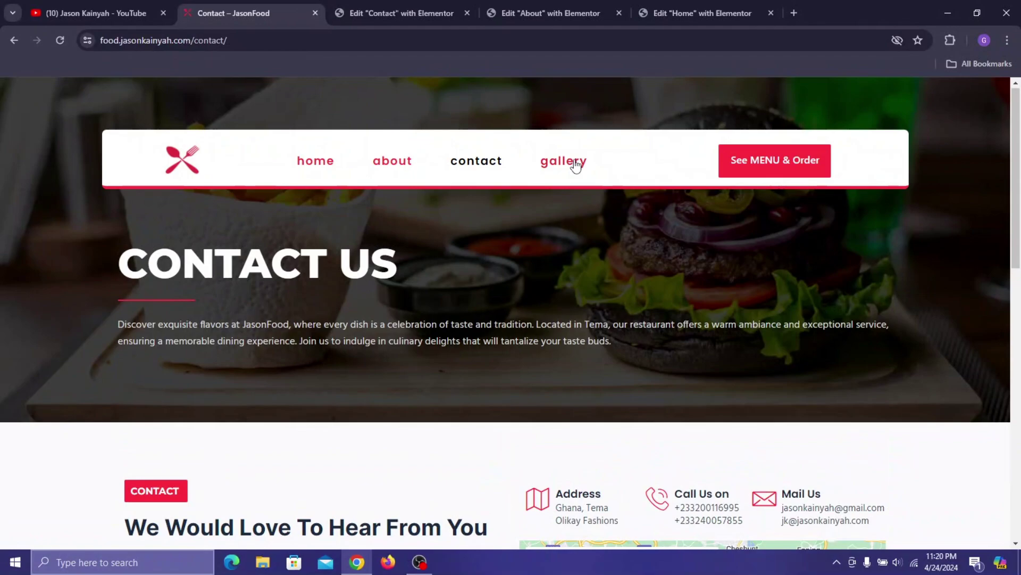
left_click(570, 167)
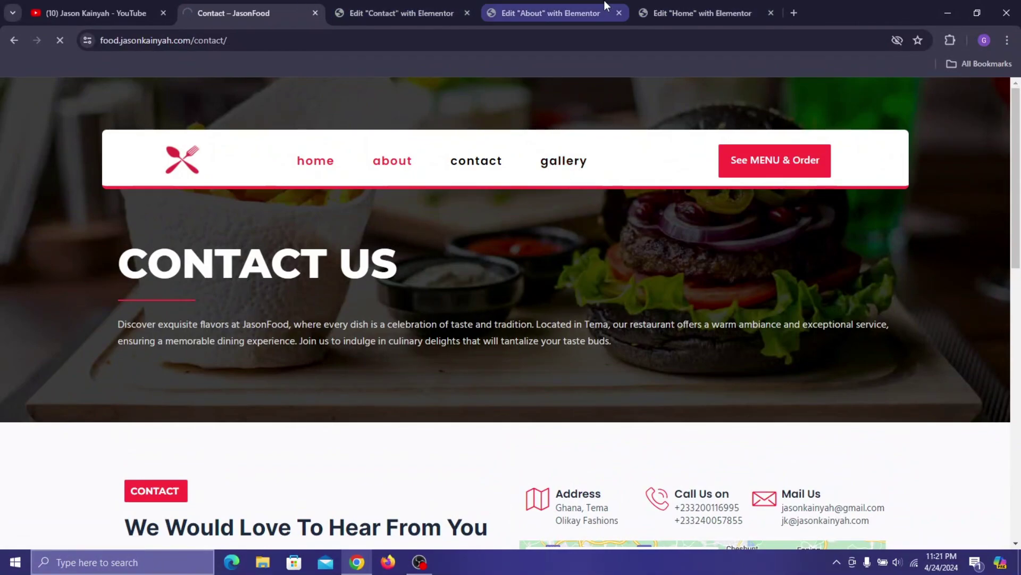
left_click(402, 12)
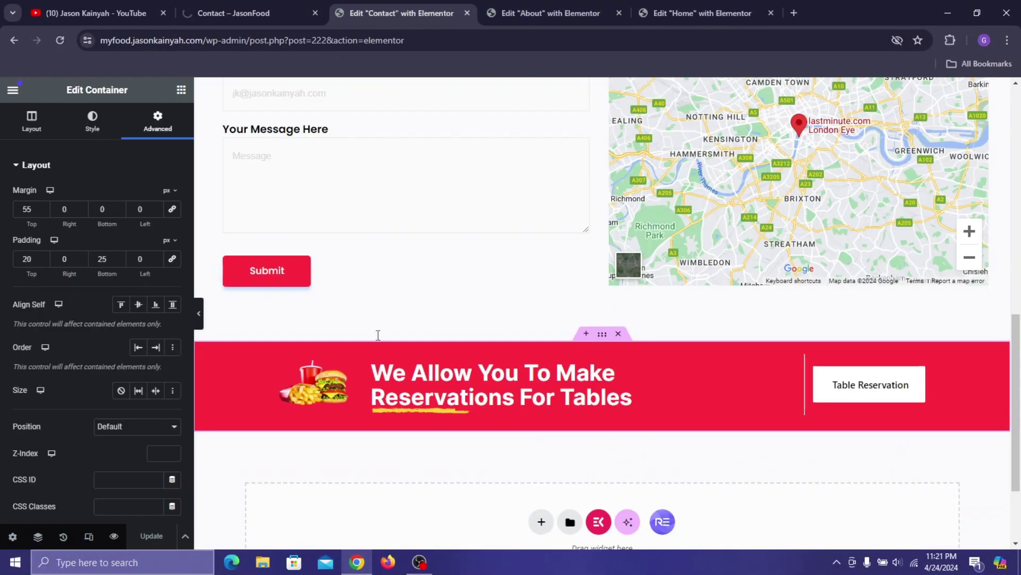
left_click(113, 536)
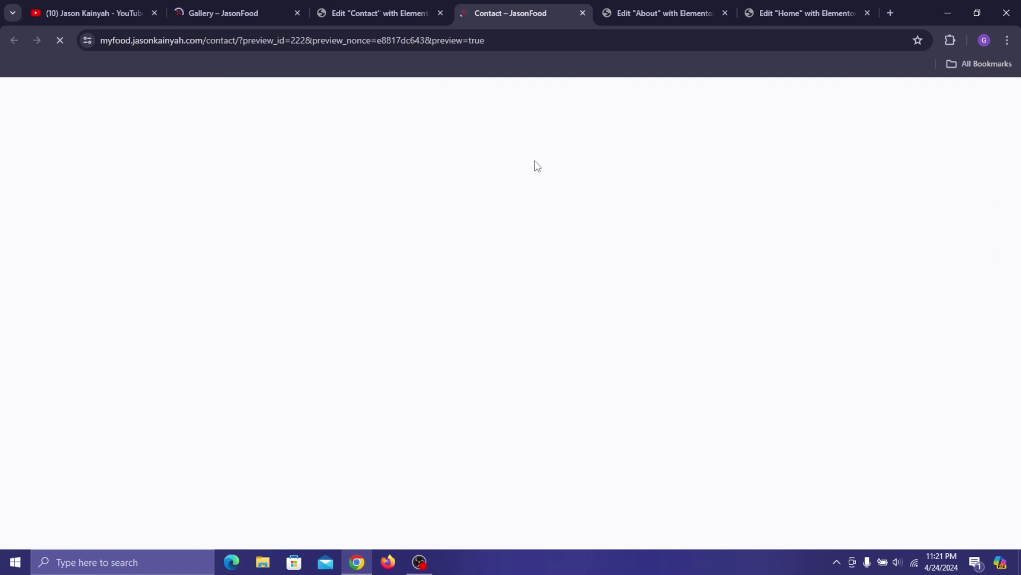
scroll(542, 181, "down", 6)
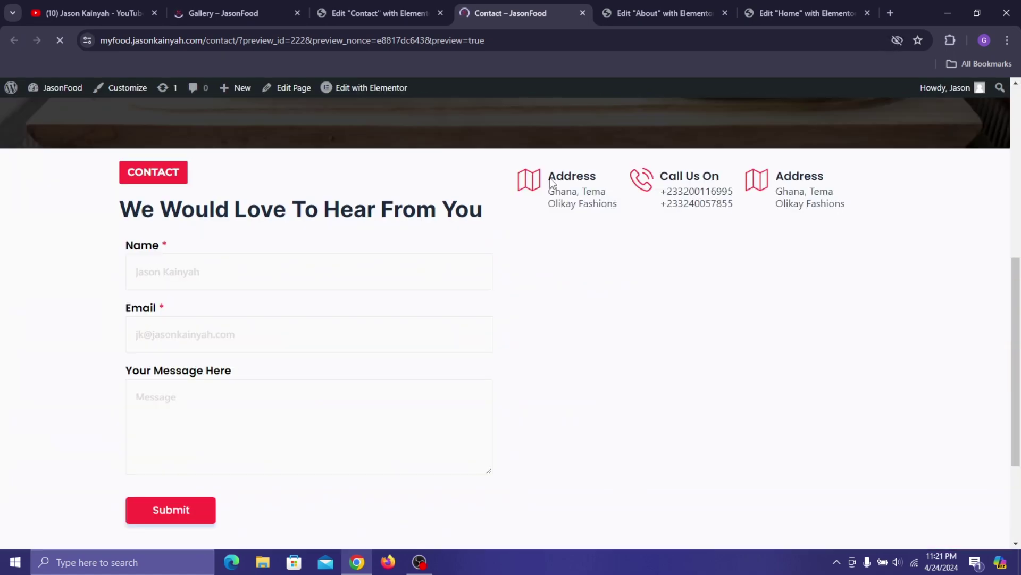
- Set the contact section's top margin to 60 px and update the page
left_click(404, 3)
scroll(552, 277, "up", 8)
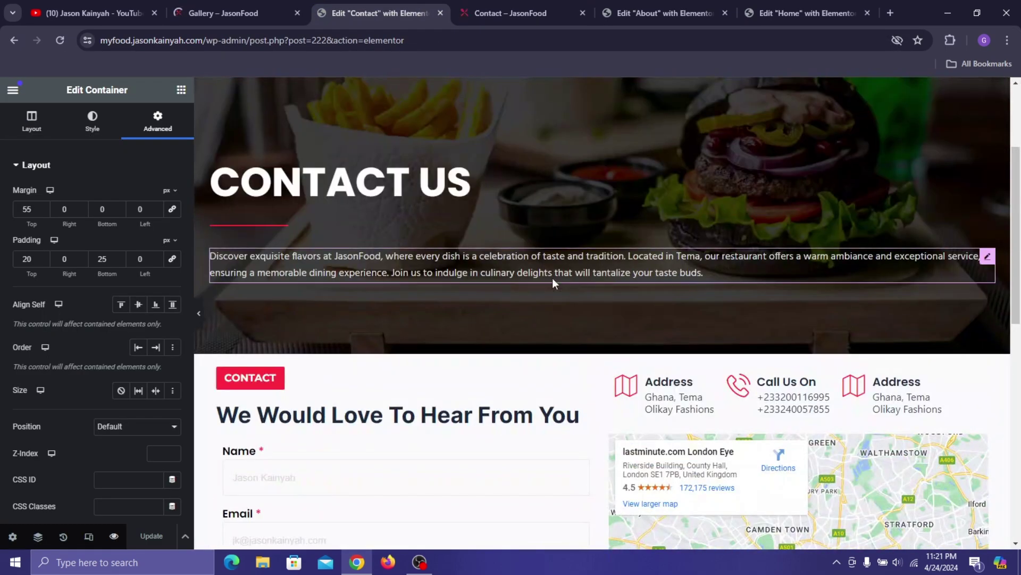
left_click(601, 352)
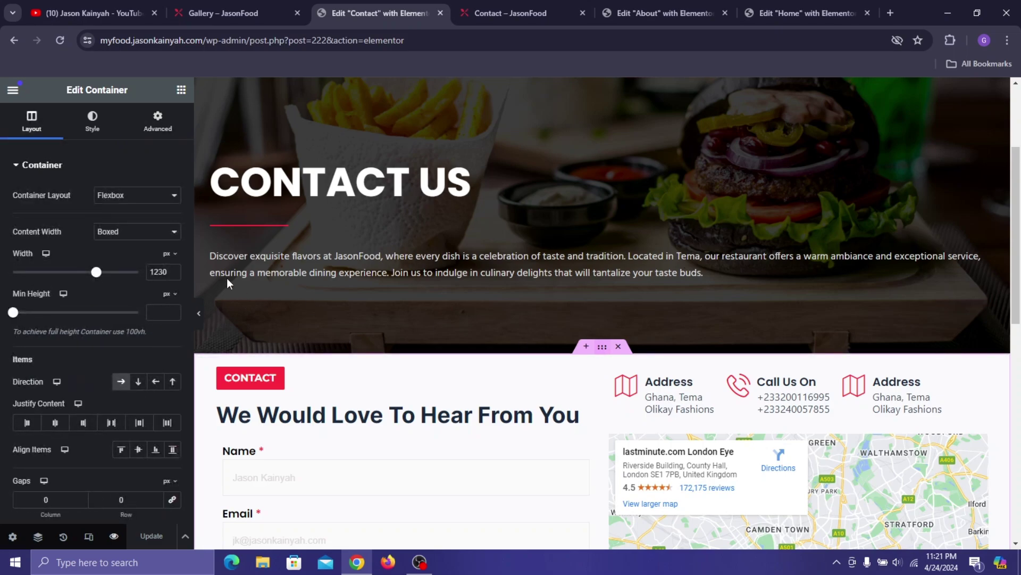
left_click(158, 122)
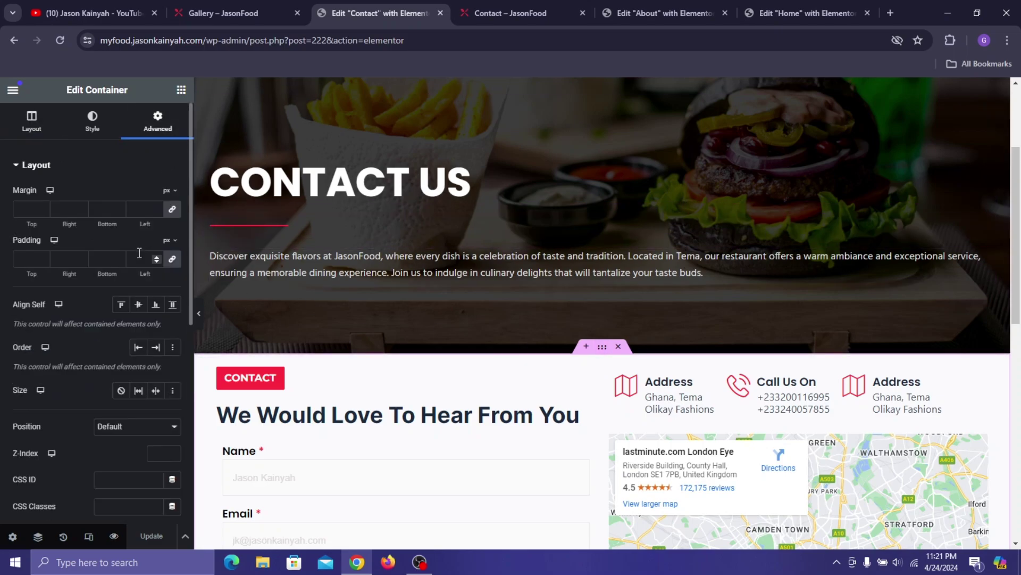
left_click(171, 210)
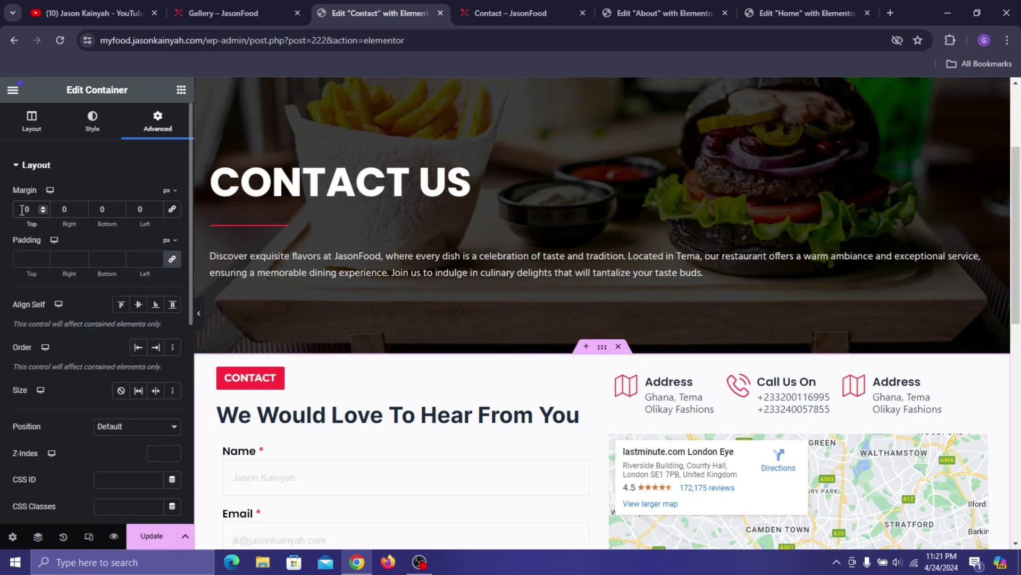
left_click(23, 209)
type("5")
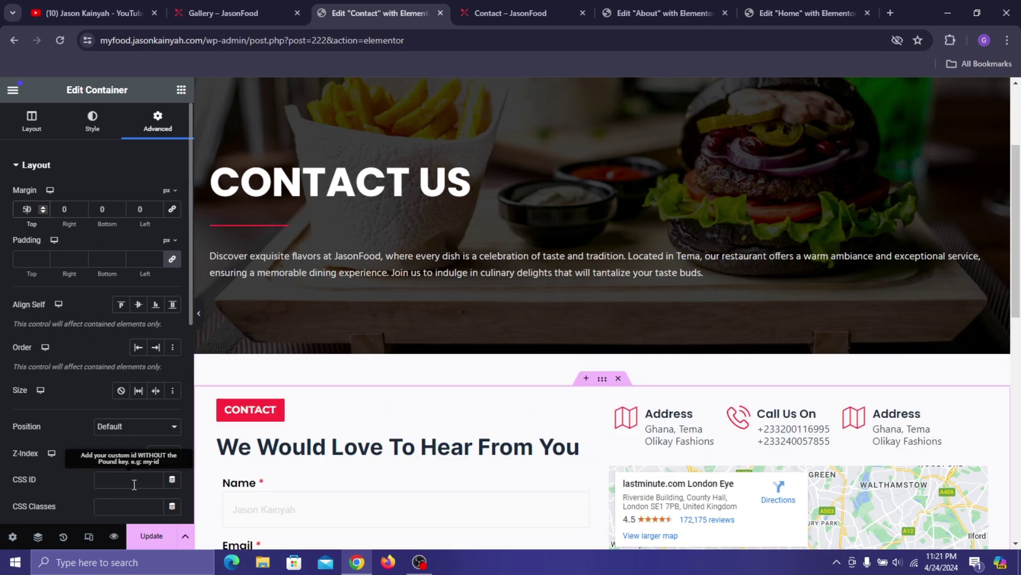
key("BackSpace")
type("6")
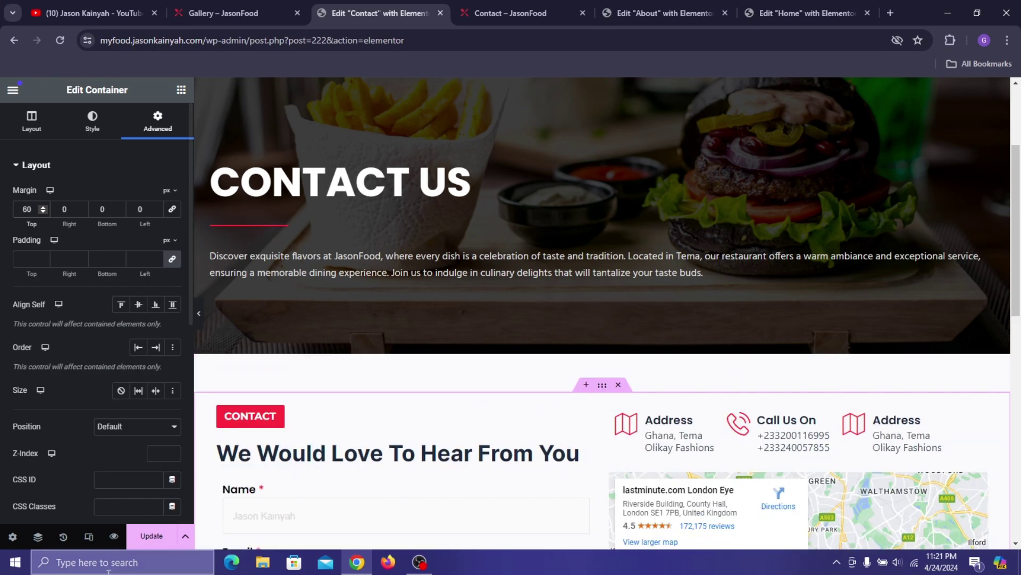
left_click(137, 543)
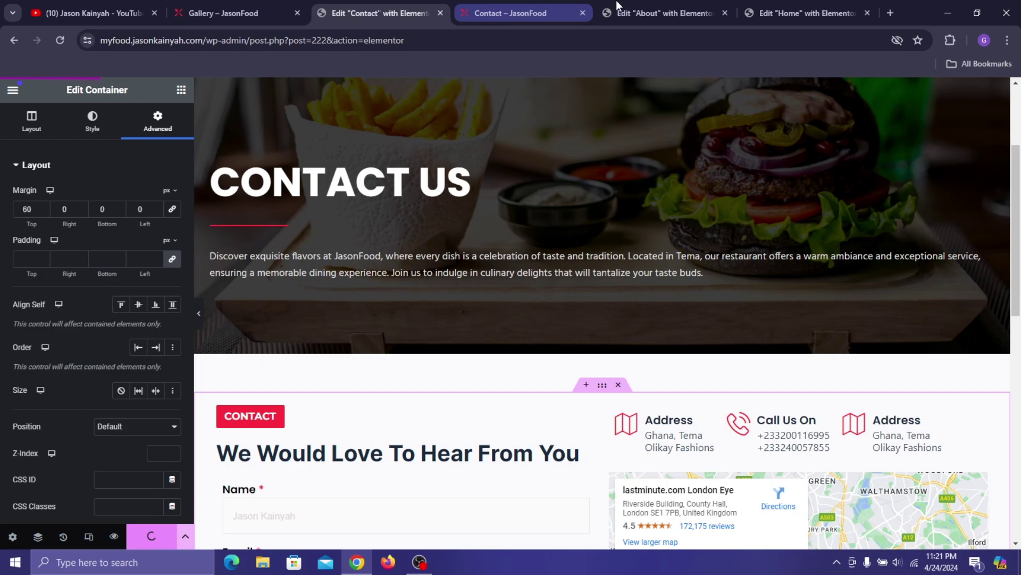
- Scroll the live preview to check the form, map and reservation banner
left_click(559, 12)
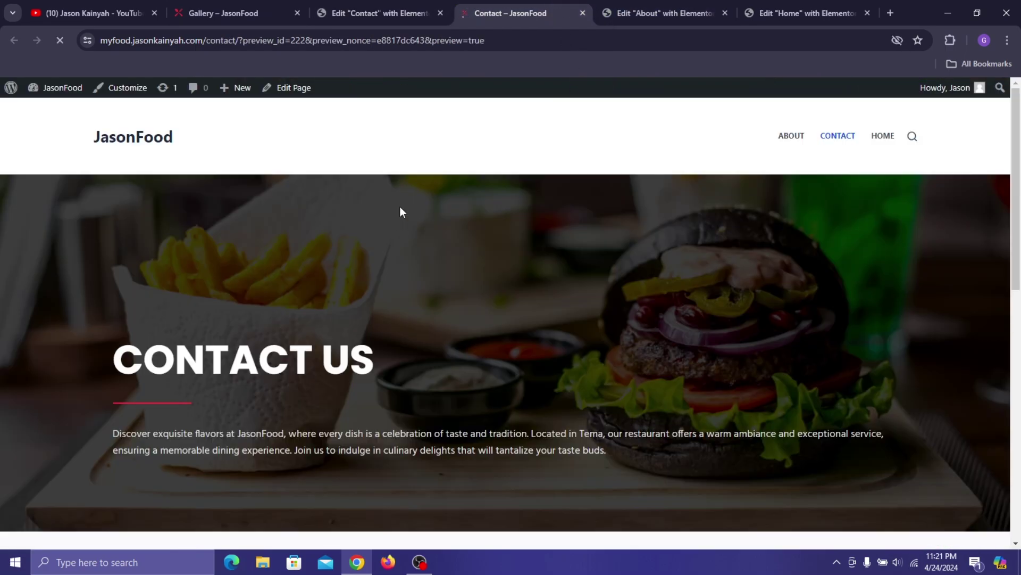
scroll(293, 429, "down", 3)
scroll(820, 329, "down", 7)
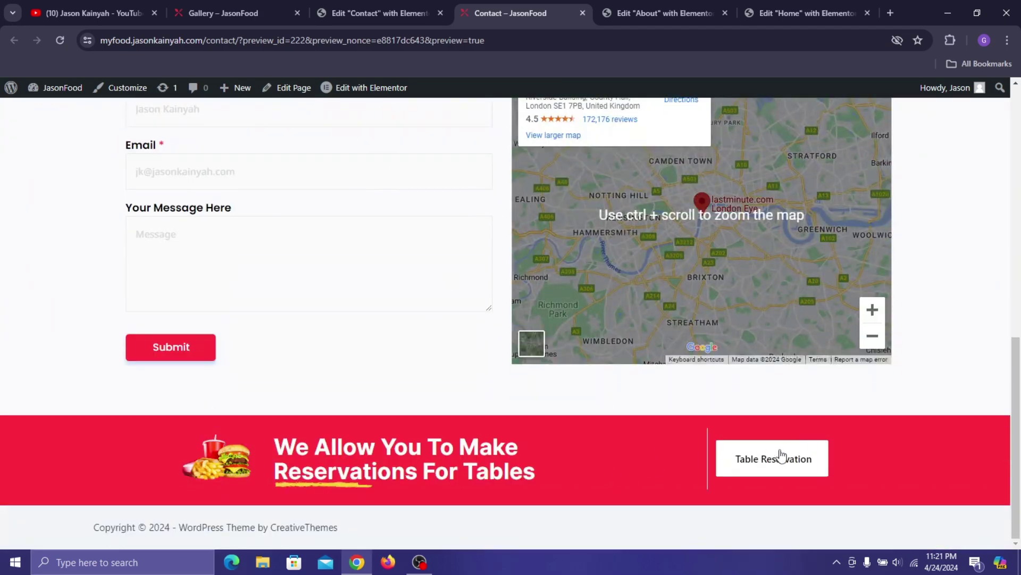
scroll(781, 456, "up", 10)
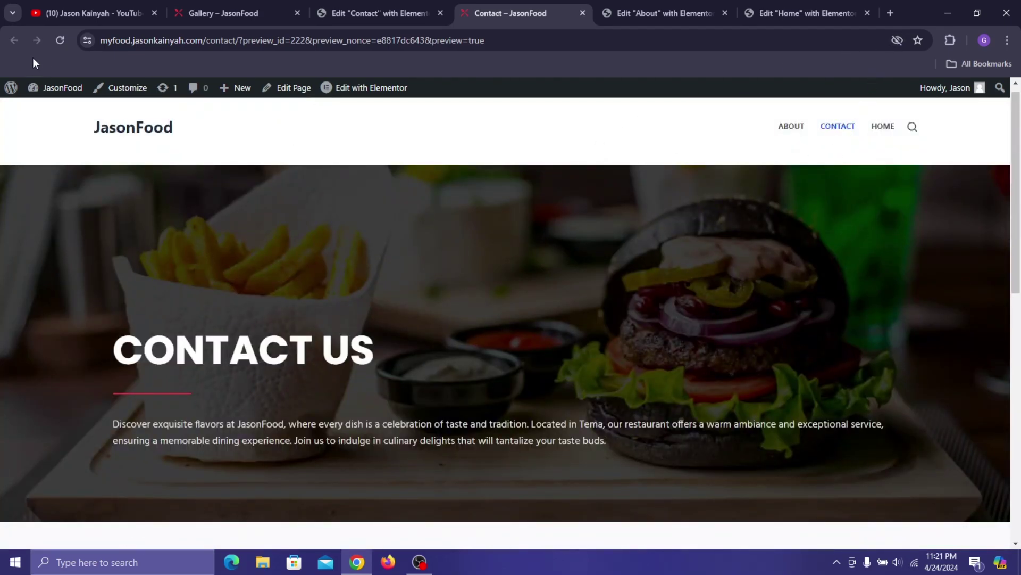
mouse_move(47, 89)
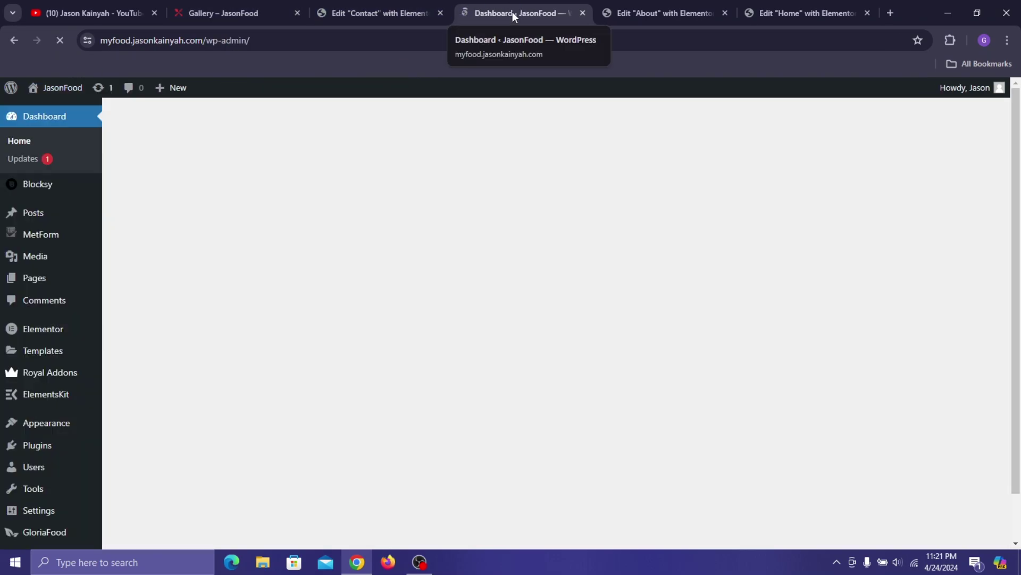
- Move the dashboard tab into third place and maximize the browser window
left_click_drag(512, 12, 419, 1)
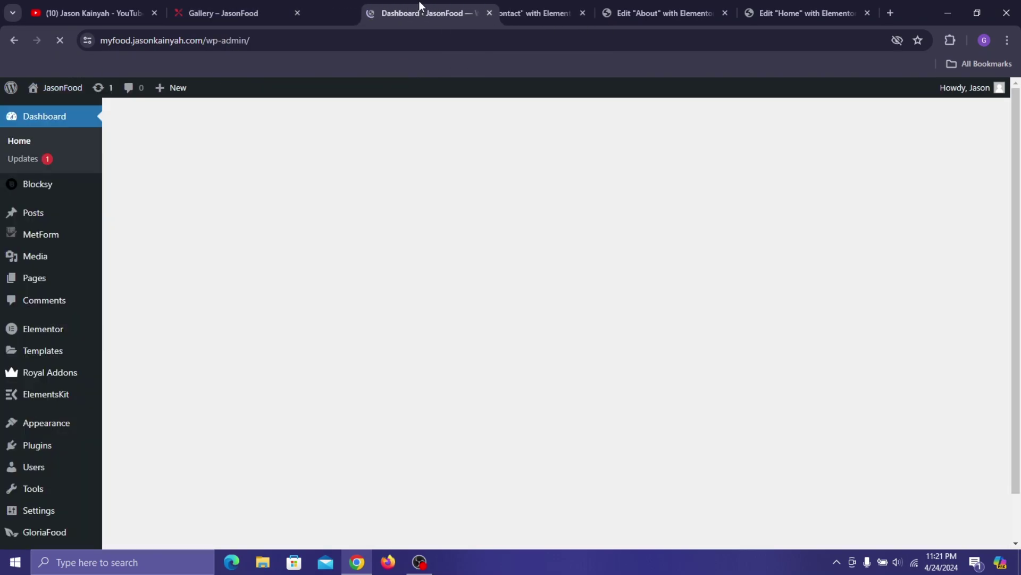
key("super+Down")
left_click(511, 13)
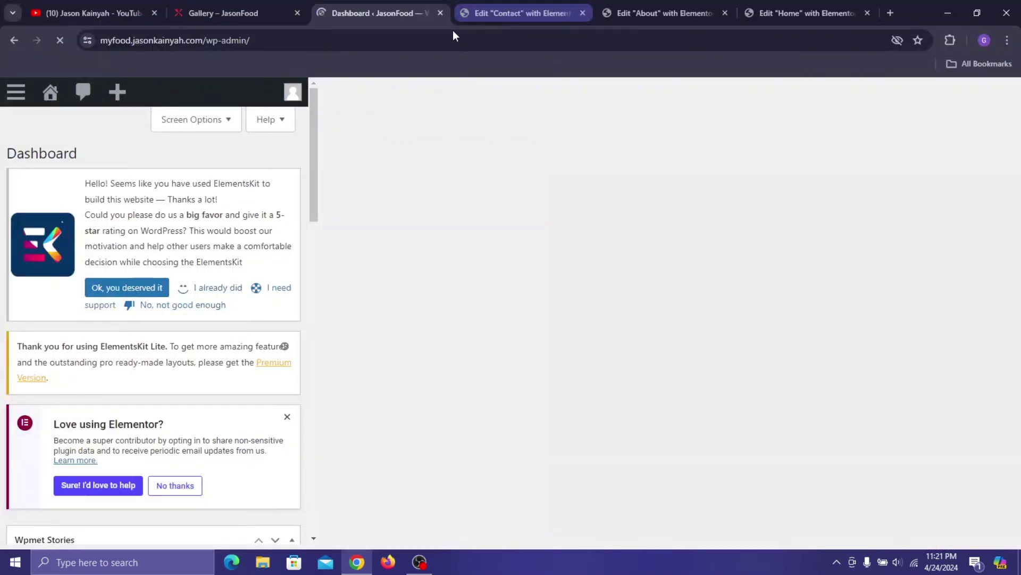
- Create a new page titled 'Gallery' using the Elementor Full Width template
mouse_move(80, 279)
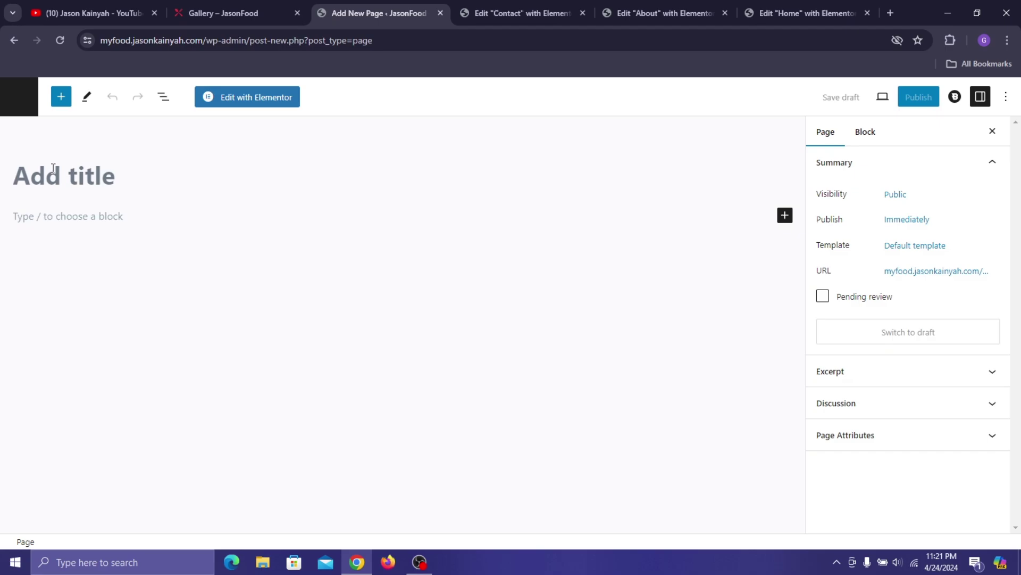
left_click(54, 168)
type("Gallery")
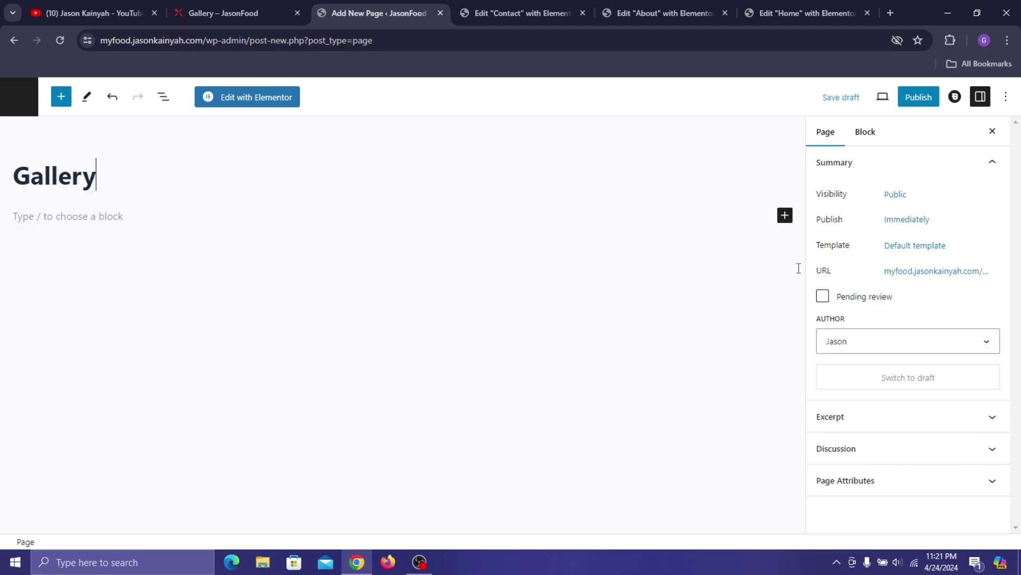
left_click(947, 253)
left_click(902, 356)
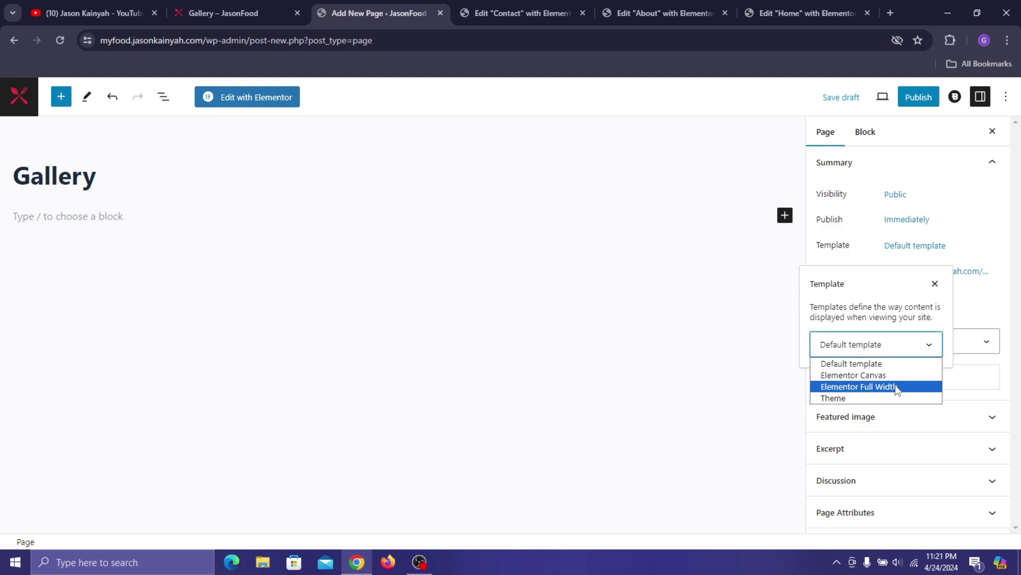
left_click(891, 386)
- Publish the Gallery page, view it live in a new tab, then open it in Elementor
left_click(924, 105)
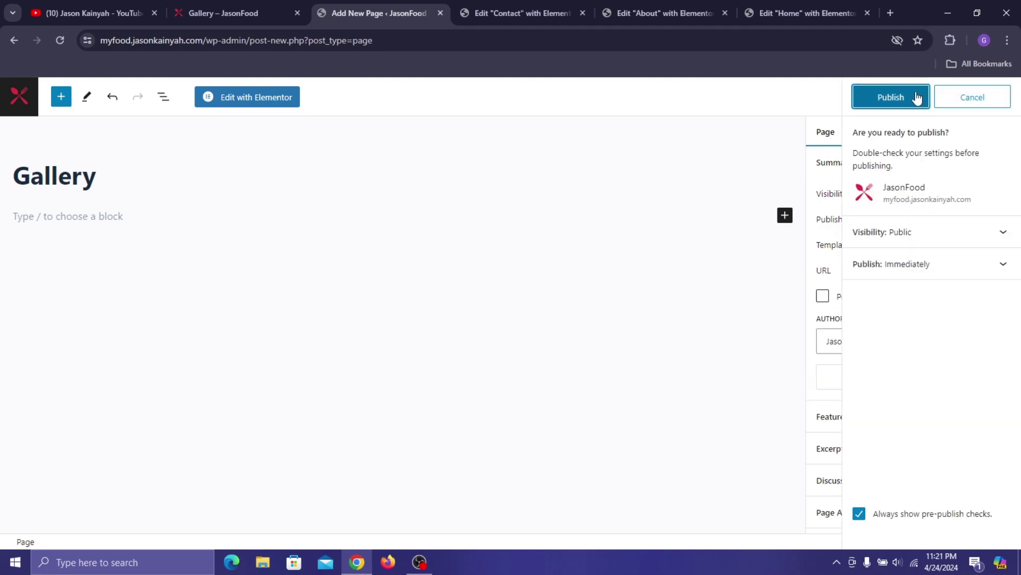
left_click(913, 92)
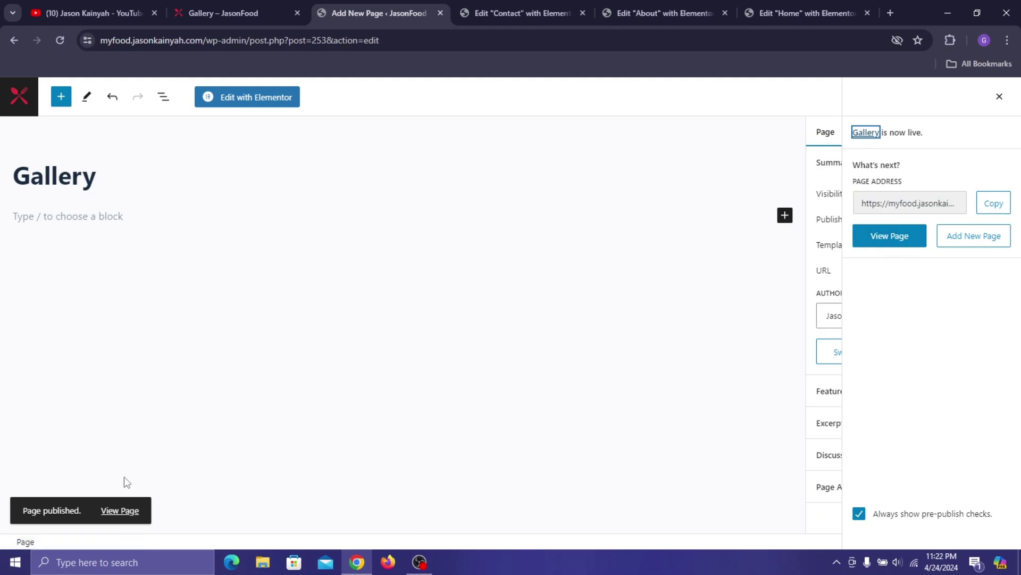
right_click(132, 514)
left_click(159, 351)
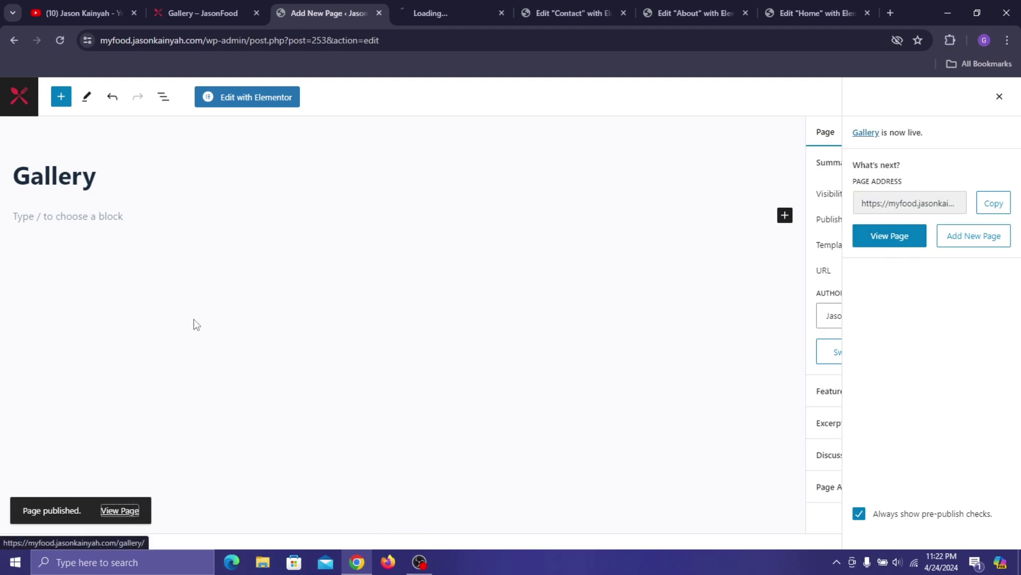
left_click(475, 14)
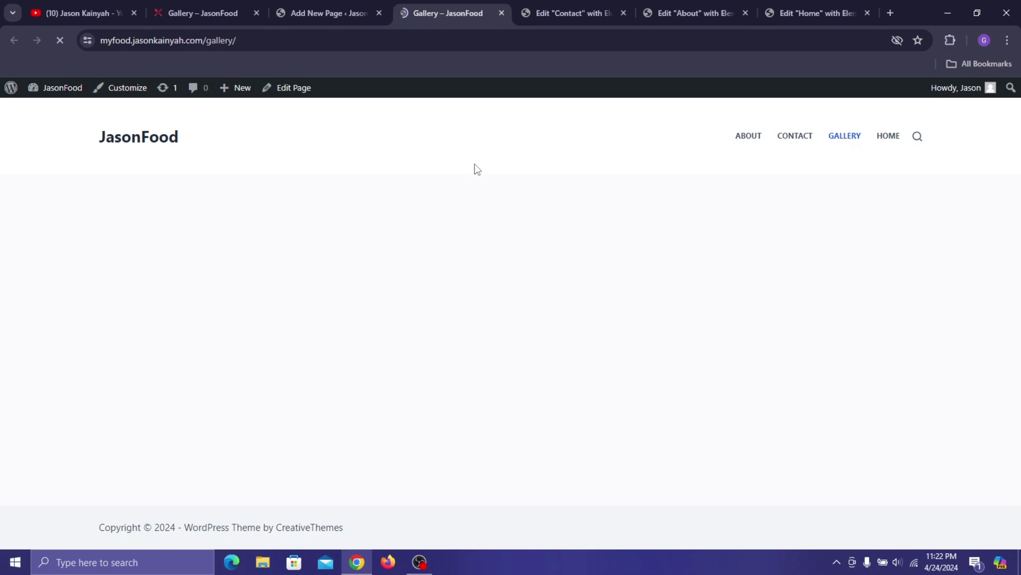
left_click(502, 13)
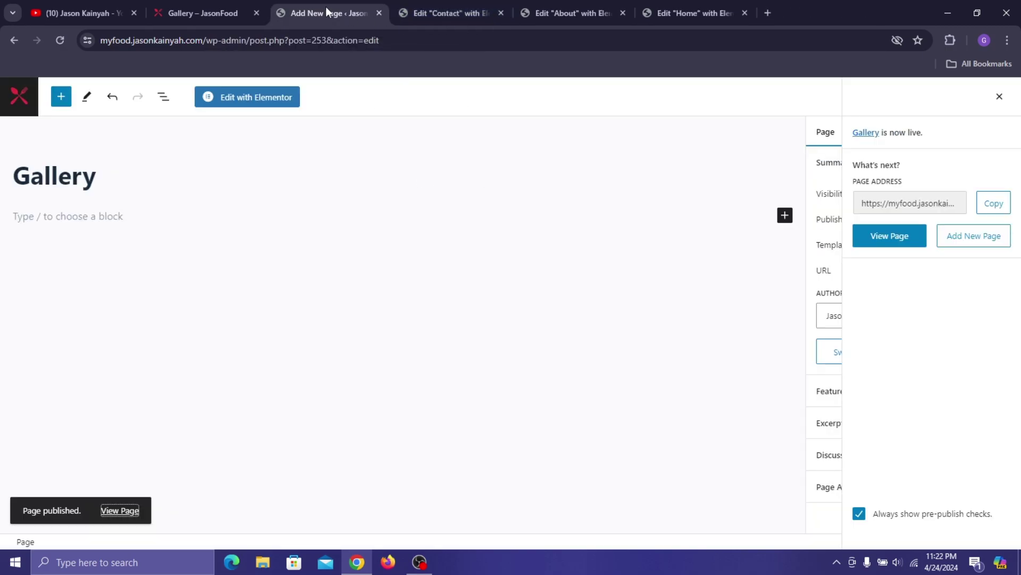
left_click(266, 104)
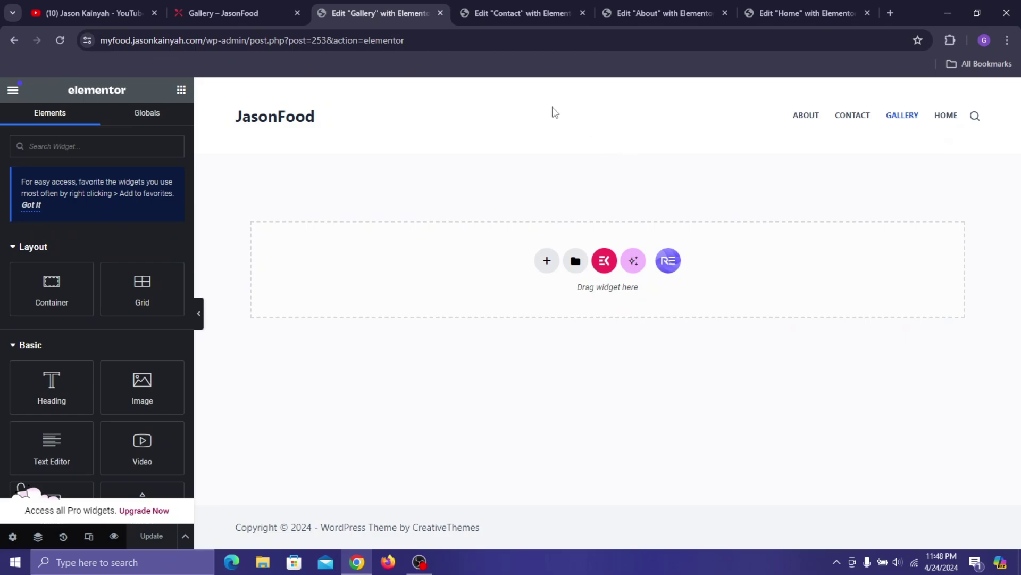
- Copy the Contact page's hero container and paste it into the empty Gallery page
left_click(534, 12)
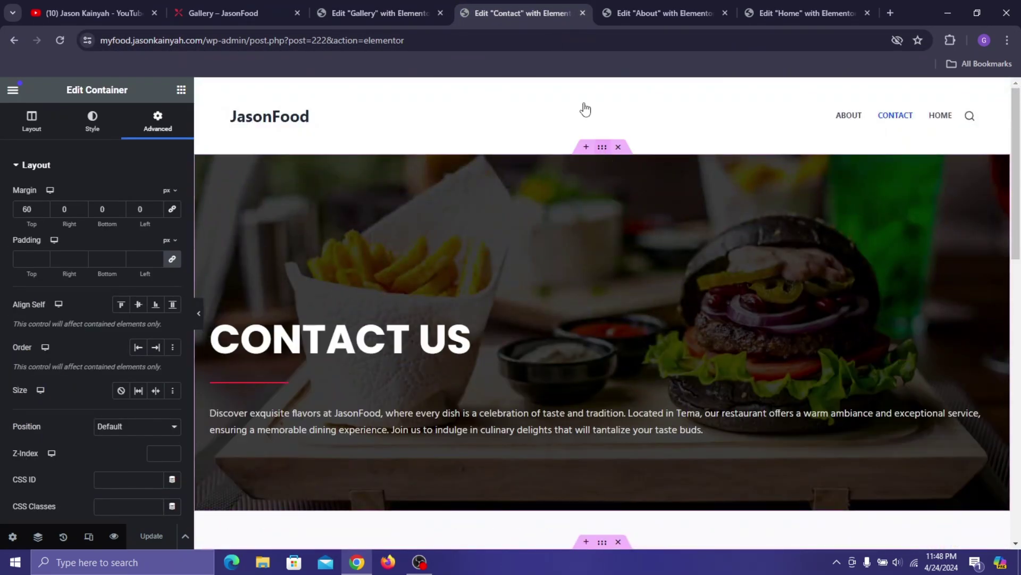
right_click(607, 150)
left_click(654, 242)
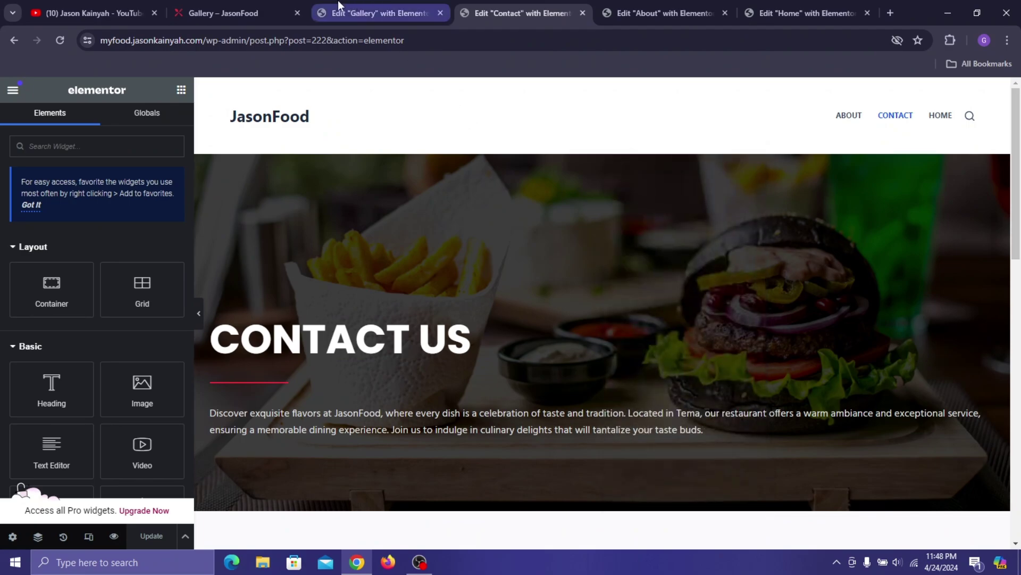
left_click(380, 12)
right_click(443, 265)
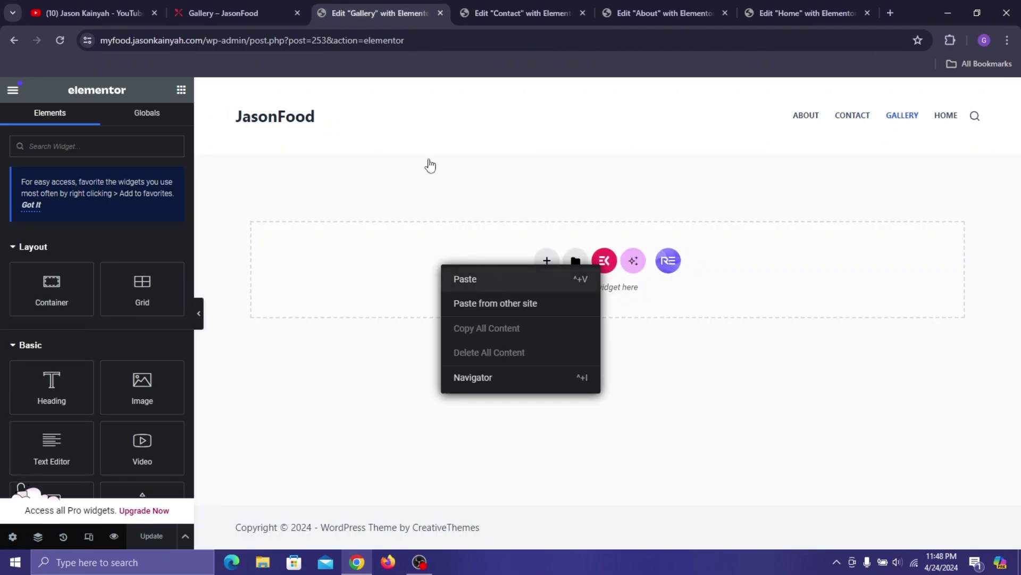
left_click(213, 11)
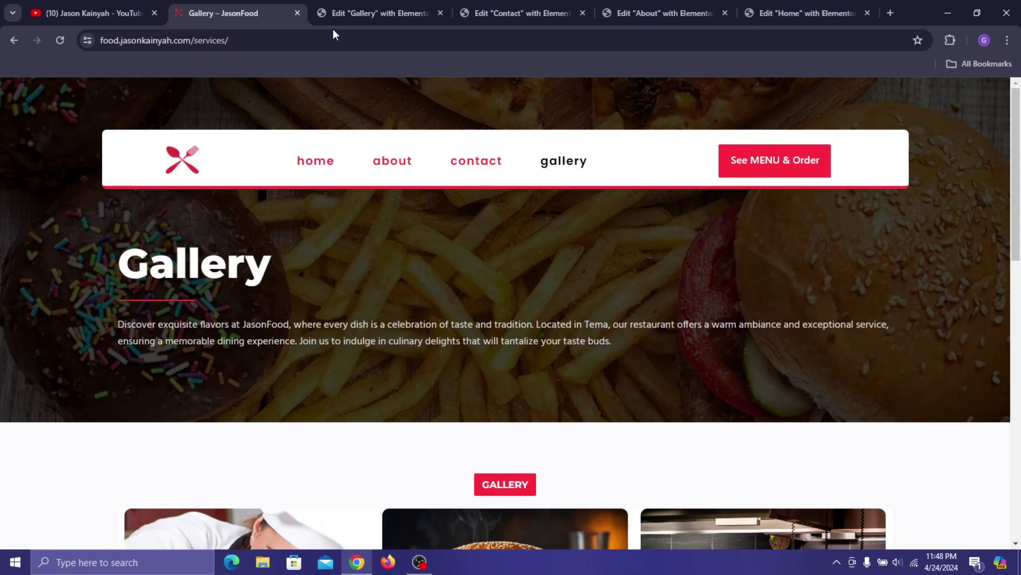
left_click(341, 14)
left_click(500, 278)
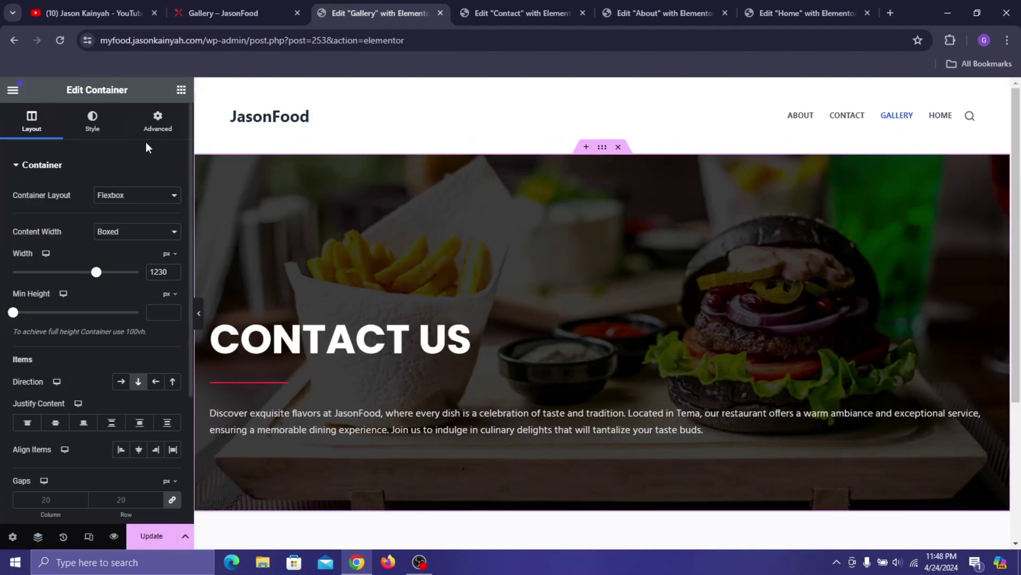
- Replace the hero's background image with the fries-and-burgers photo
left_click(92, 121)
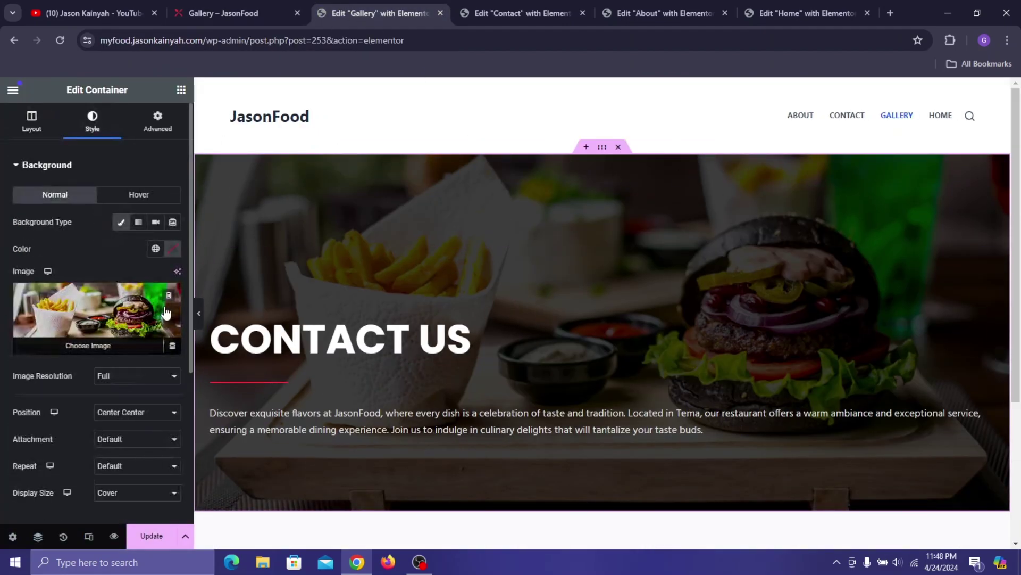
left_click(129, 298)
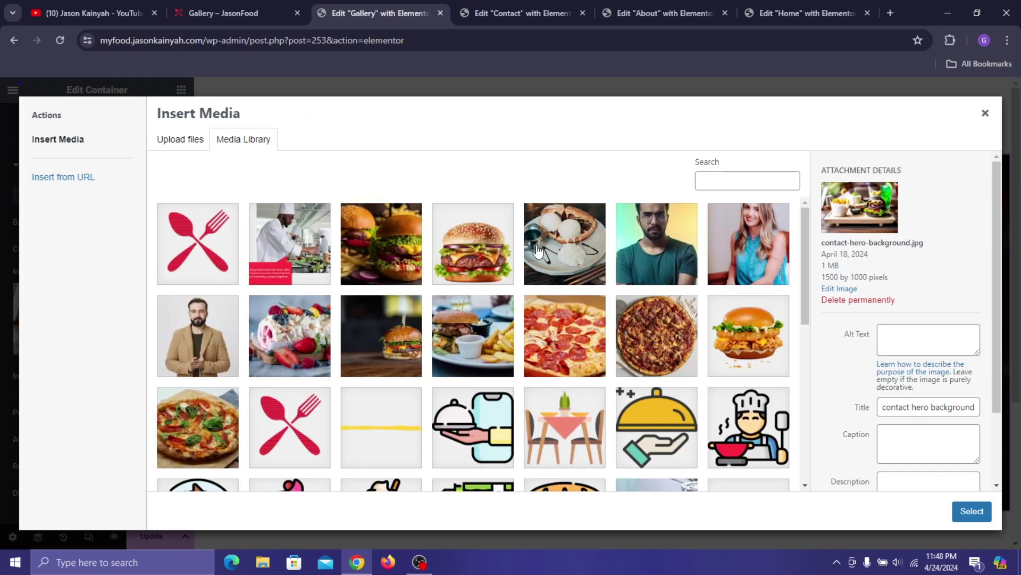
scroll(537, 259, "down", 3)
scroll(654, 341, "down", 3)
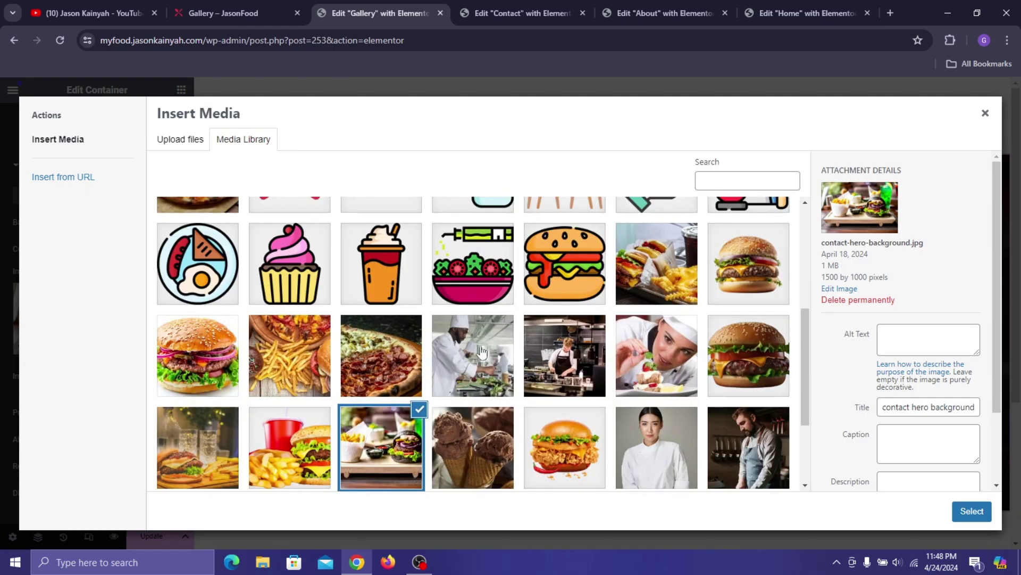
left_click(299, 239)
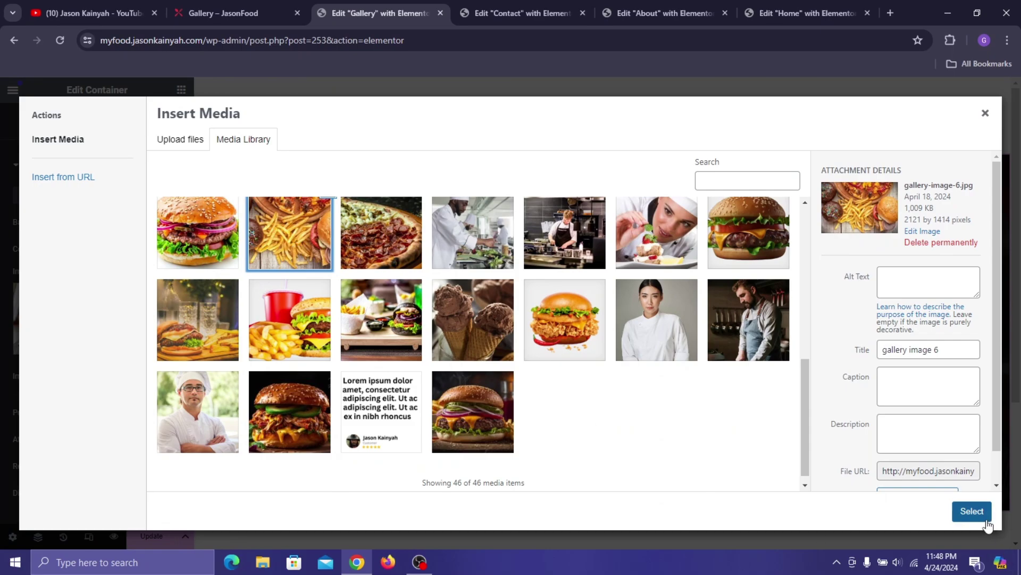
left_click(972, 512)
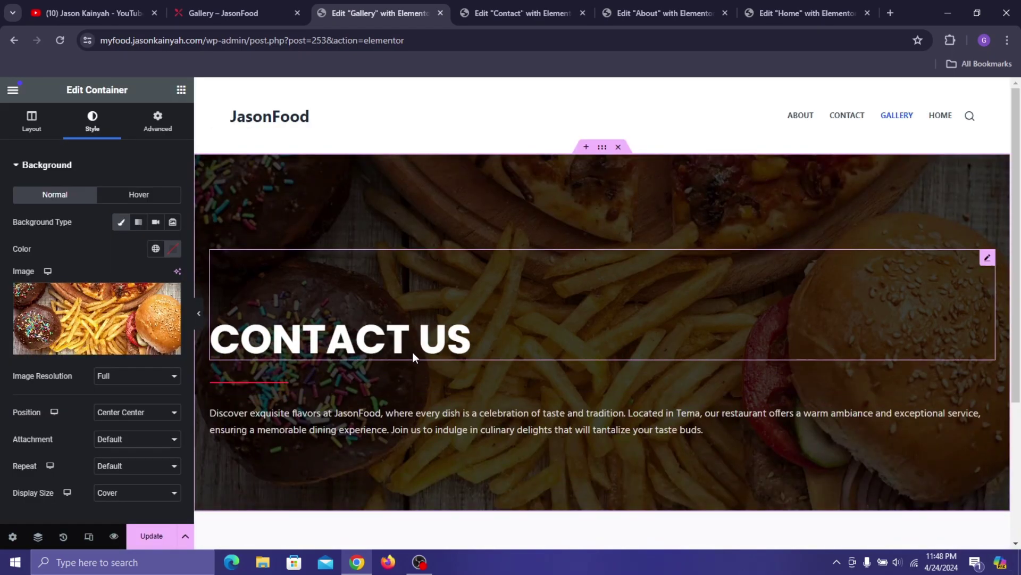
- Change the CONTACT US heading text to 'Gallery', copied from the reference page
left_click(413, 353)
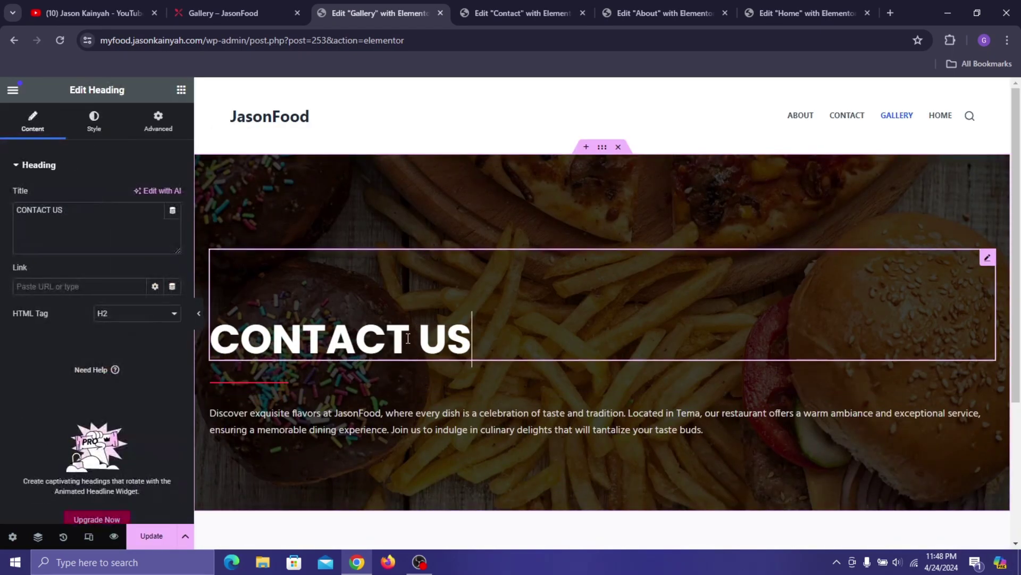
left_click(268, 10)
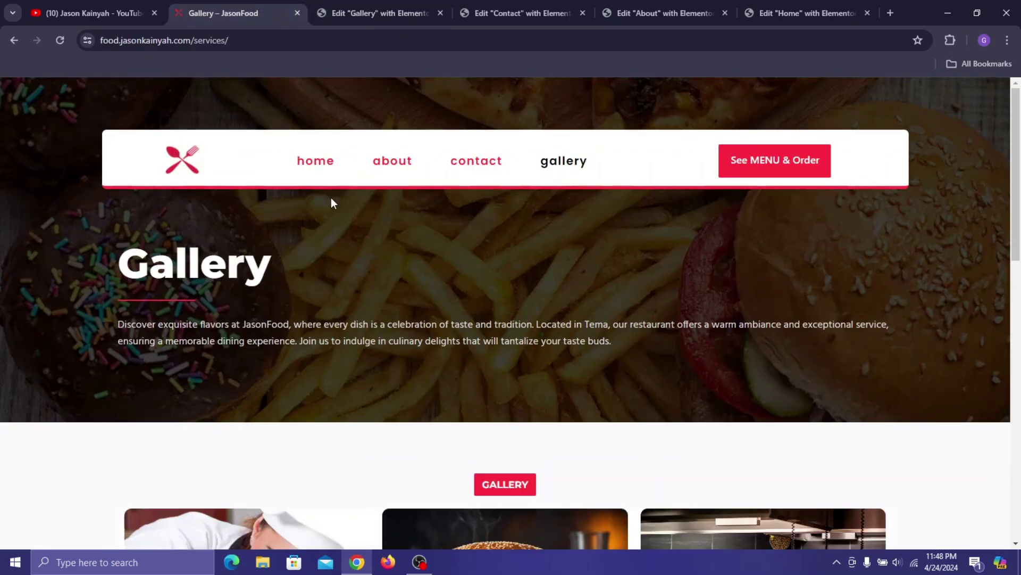
double_click(222, 274)
right_click(222, 274)
left_click(284, 284)
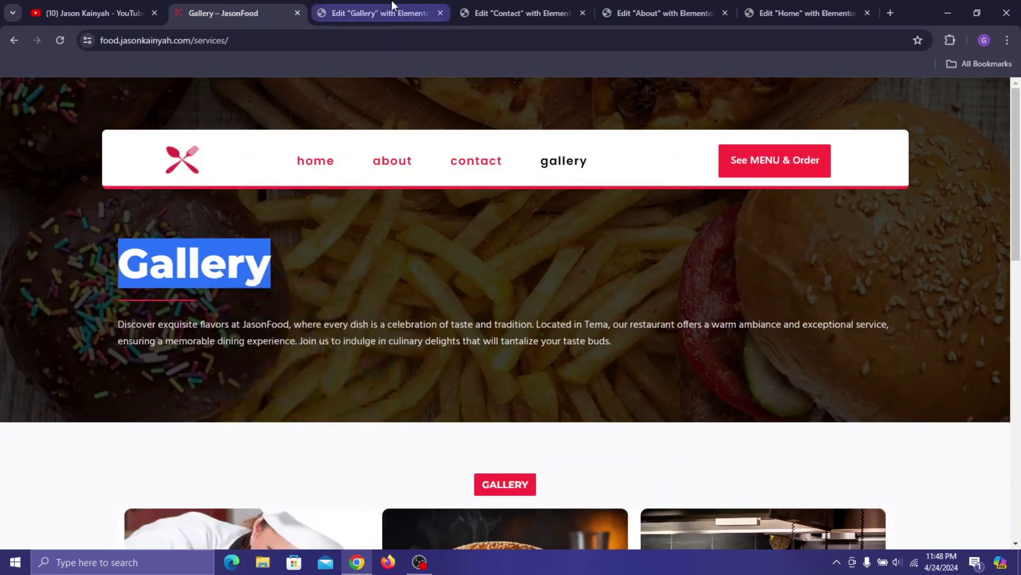
left_click(392, 6)
triple_click(100, 217)
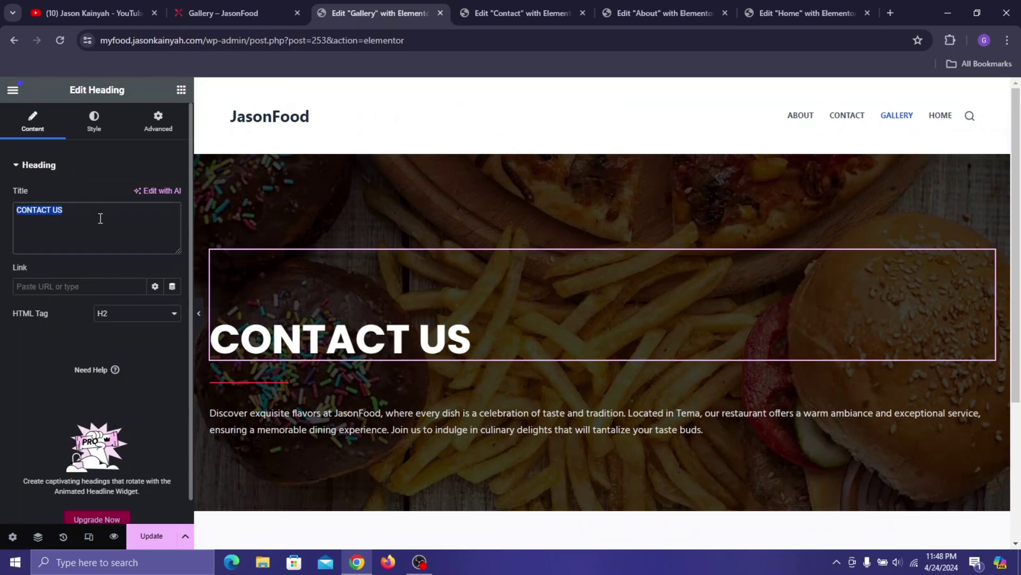
key("ctrl+v")
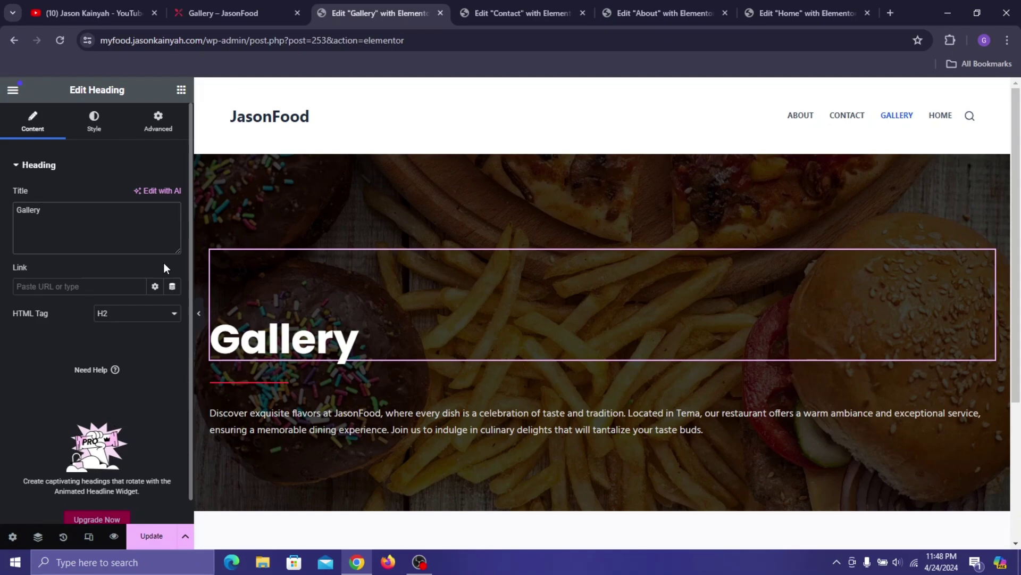
- Set the heading's text transform to Uppercase and update the page
left_click(94, 120)
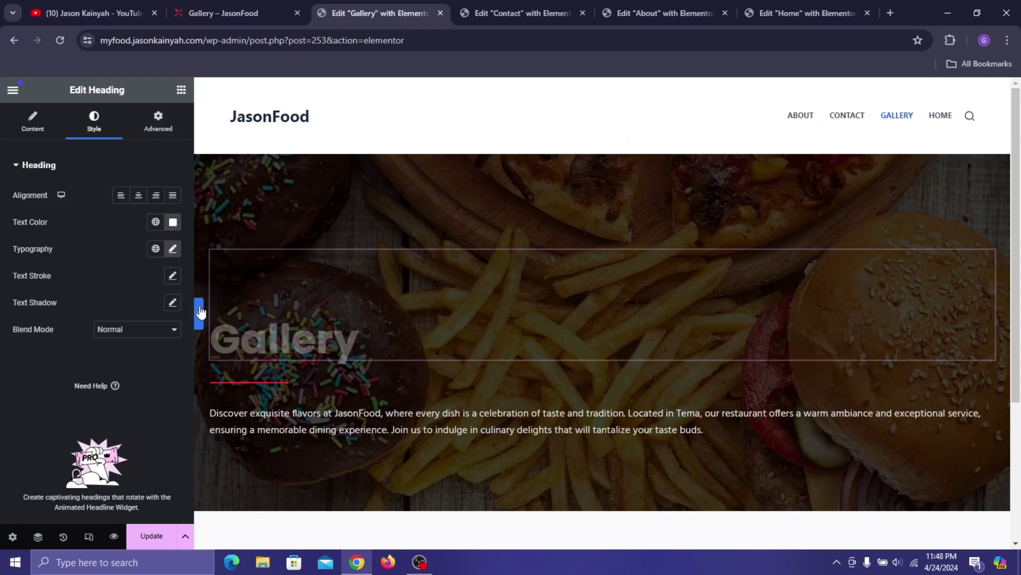
left_click(172, 249)
scroll(91, 388, "down", 1)
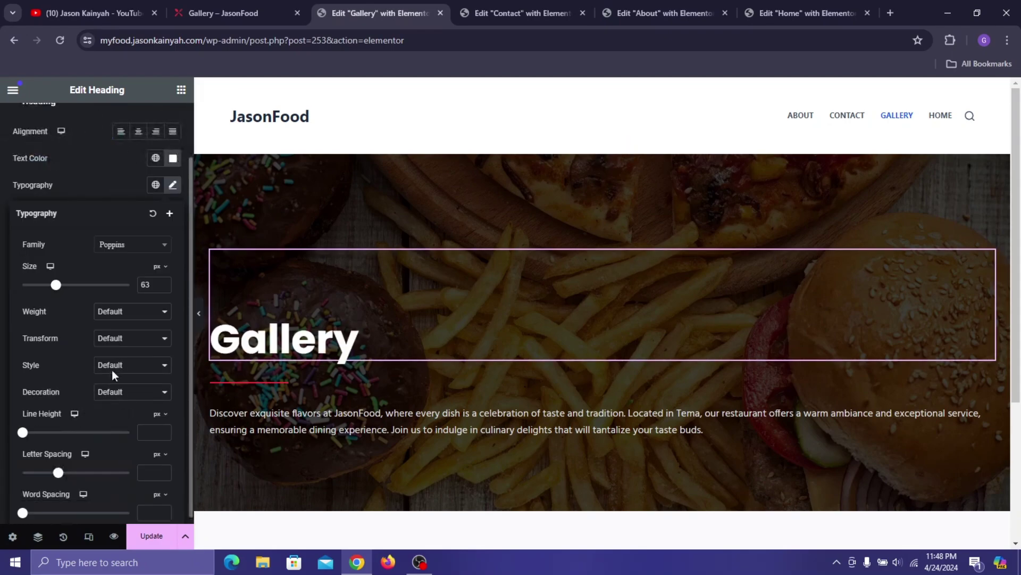
left_click(104, 338)
left_click(130, 367)
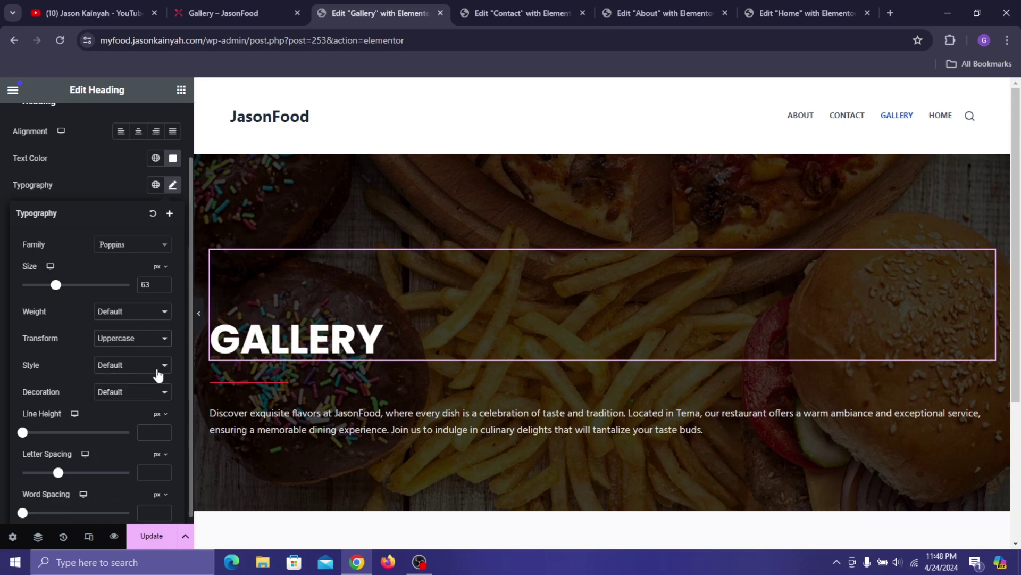
left_click(107, 168)
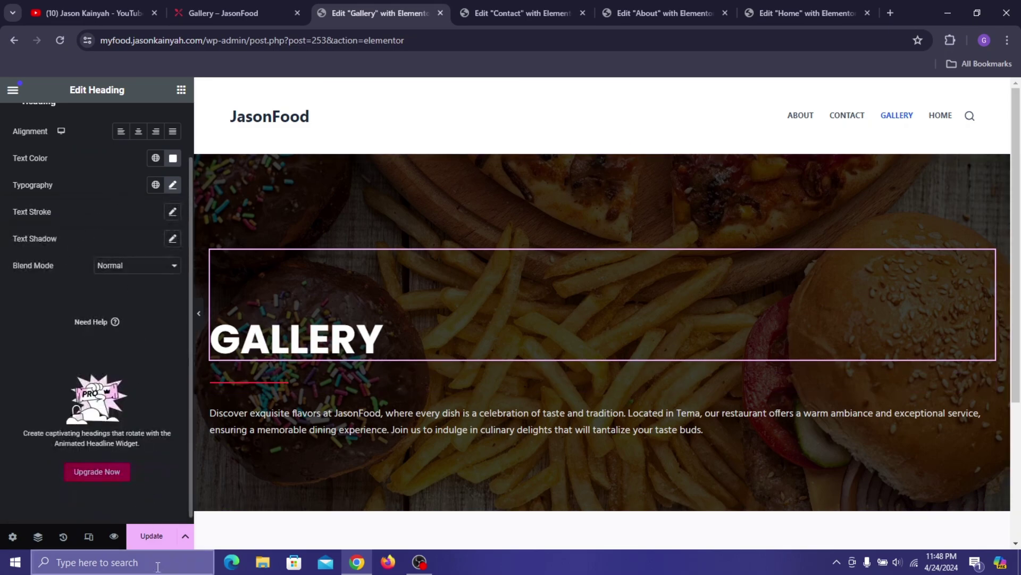
left_click(146, 536)
scroll(372, 404, "down", 3)
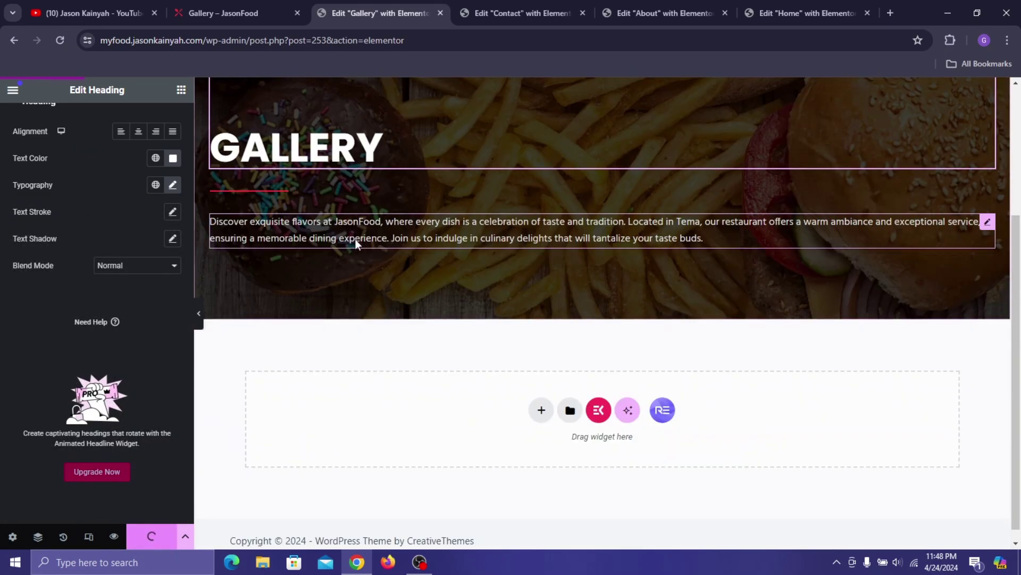
- Add a single-column flexbox container below the hero, width value 1, with a 60 px top margin
left_click(542, 411)
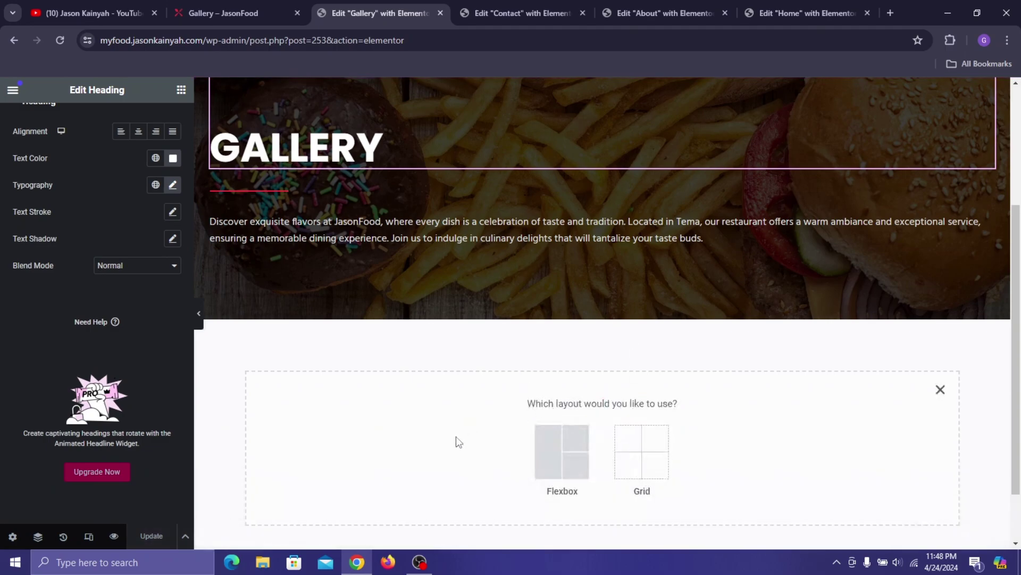
left_click(547, 462)
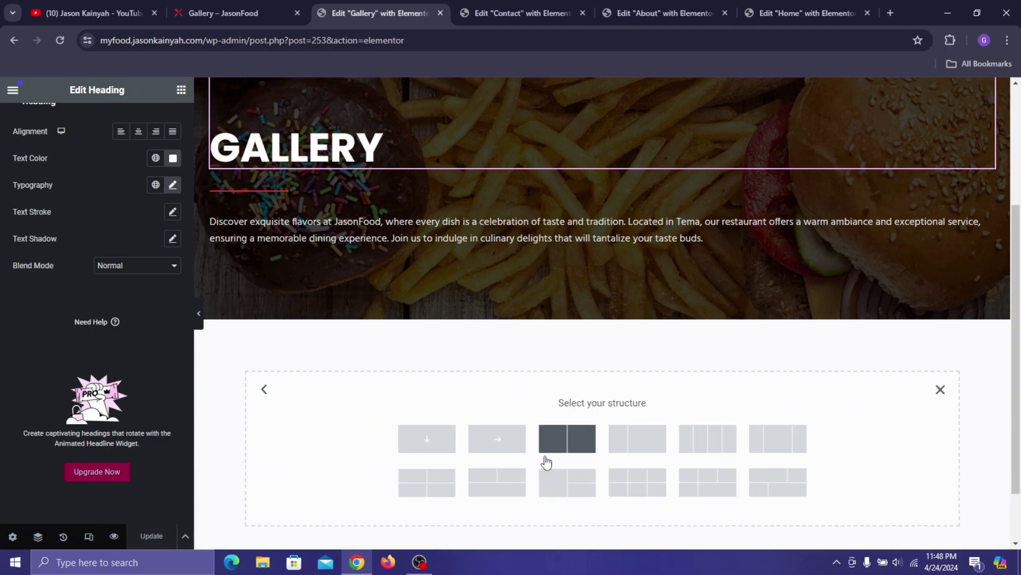
left_click(446, 445)
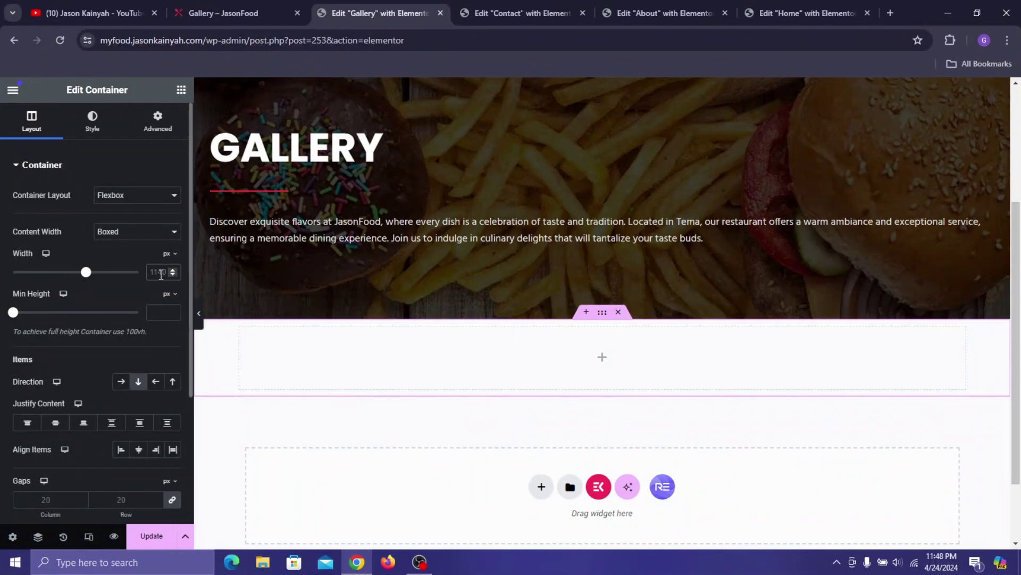
left_click(160, 274)
type("1230")
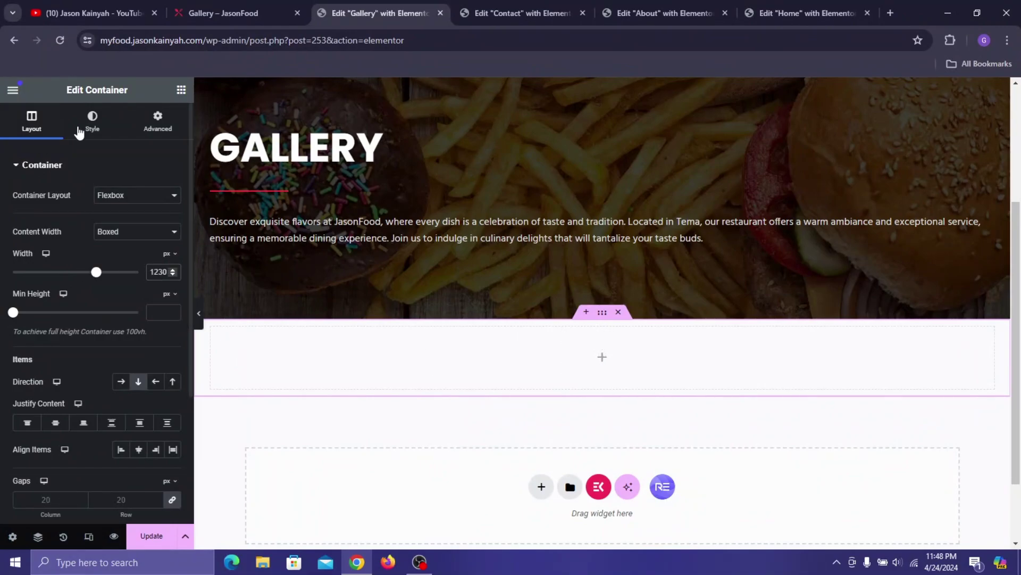
left_click(157, 121)
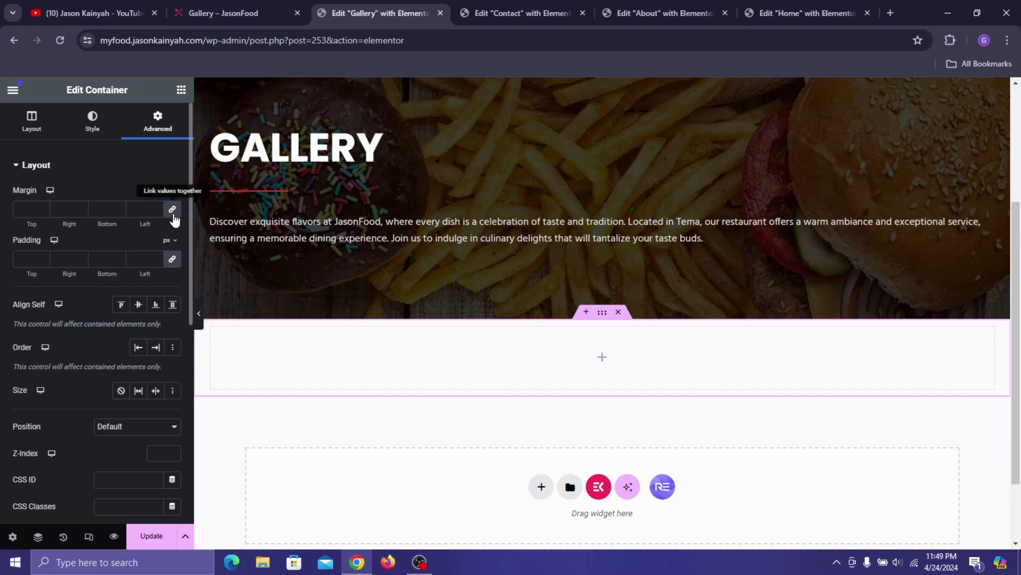
left_click(19, 213)
type("60")
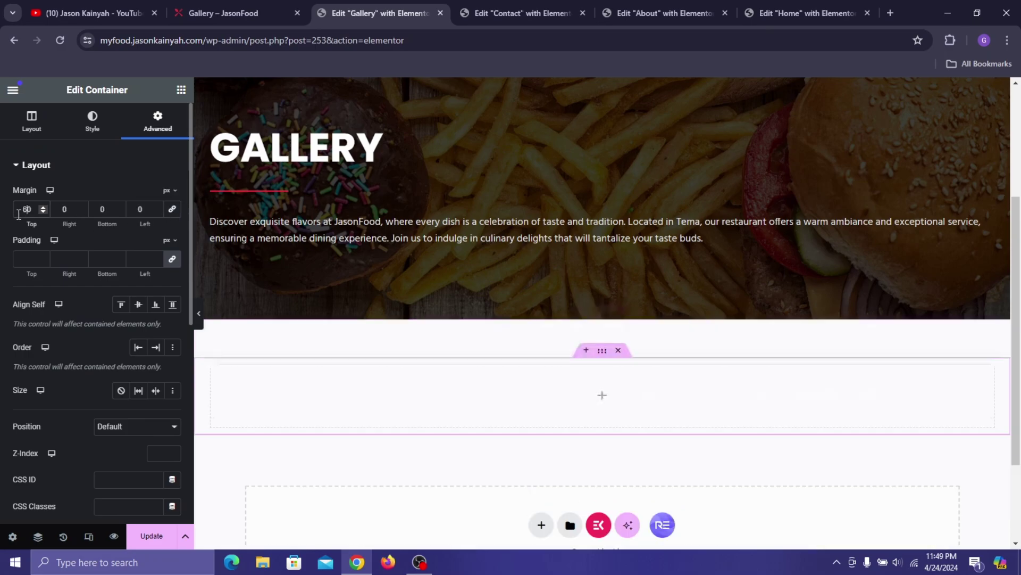
- Copy the red CONTACT heading from the Contact page and paste it into the new container
left_click(519, 13)
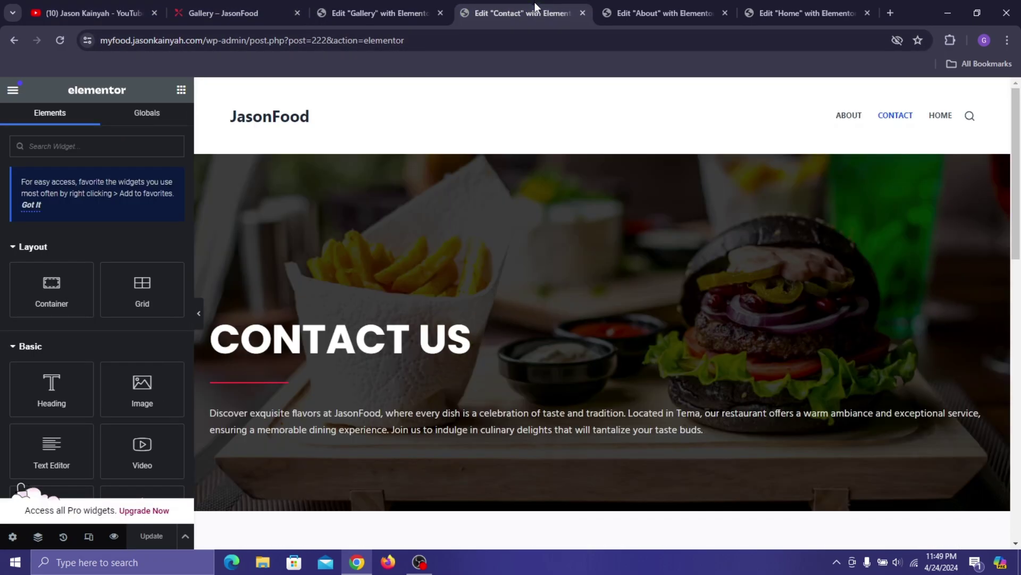
right_click(282, 250)
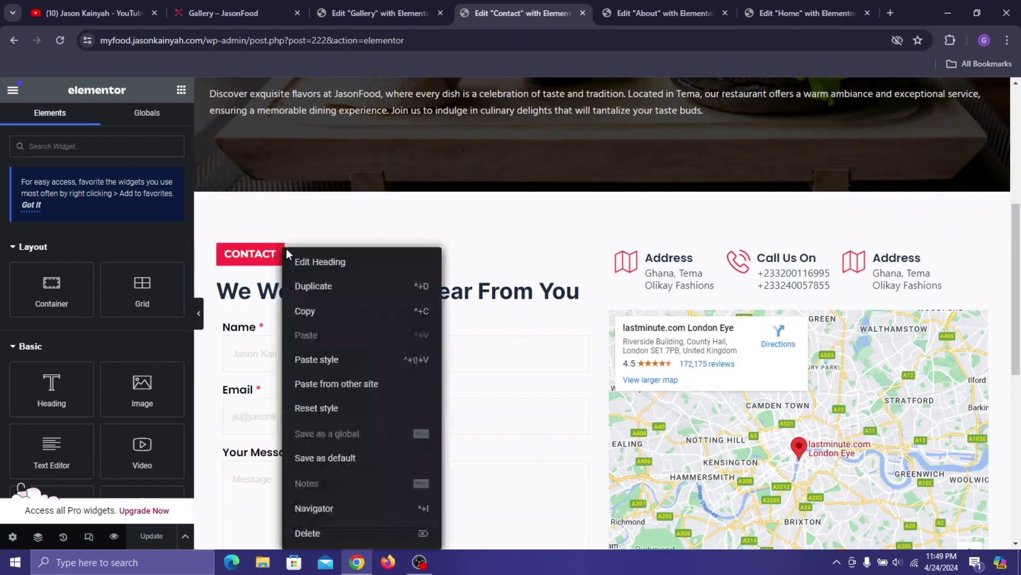
left_click(313, 312)
left_click(378, 13)
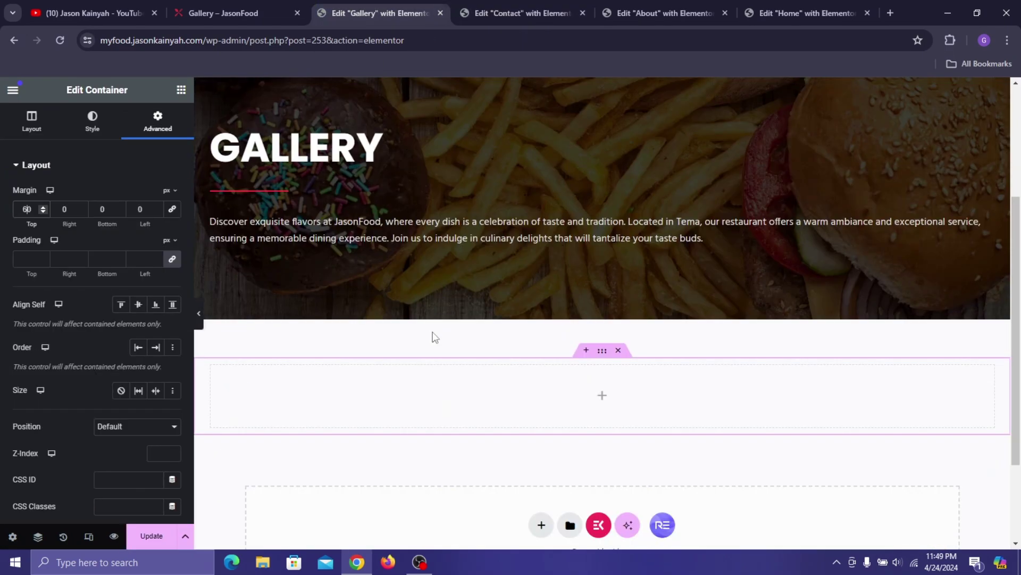
right_click(432, 393)
left_click(465, 315)
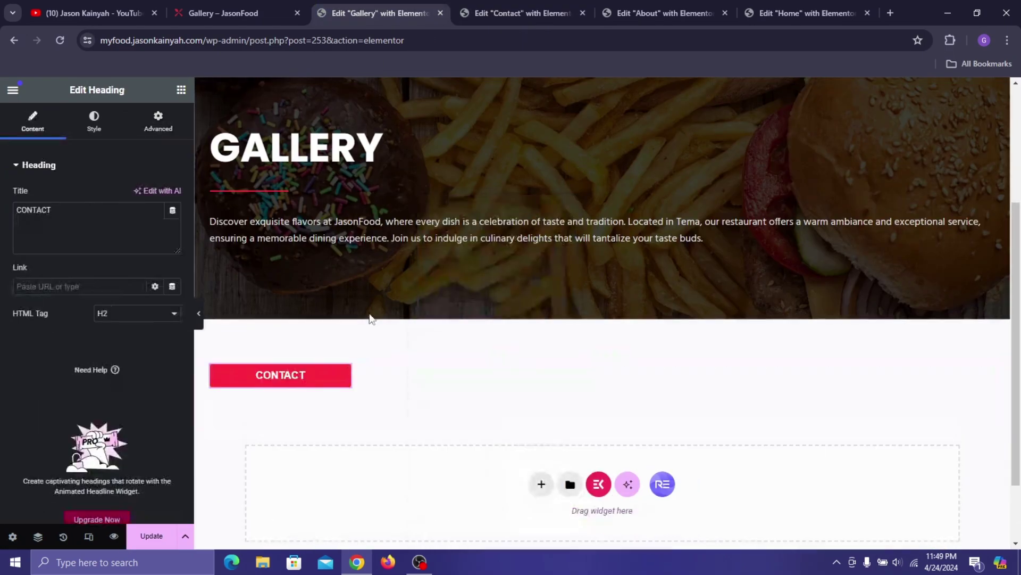
- Centre the pasted heading and narrow its width to 9
left_click(156, 127)
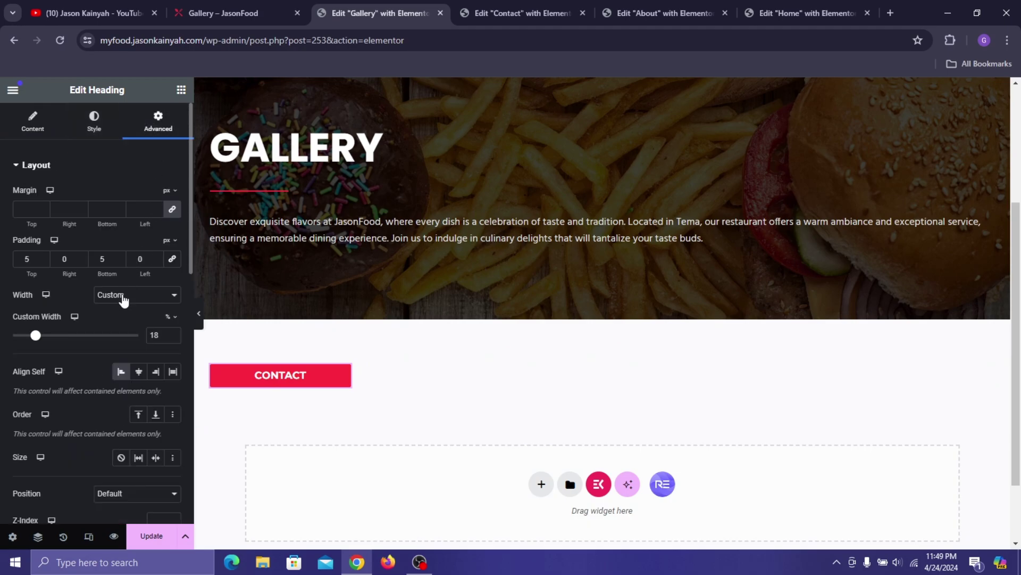
left_click(138, 373)
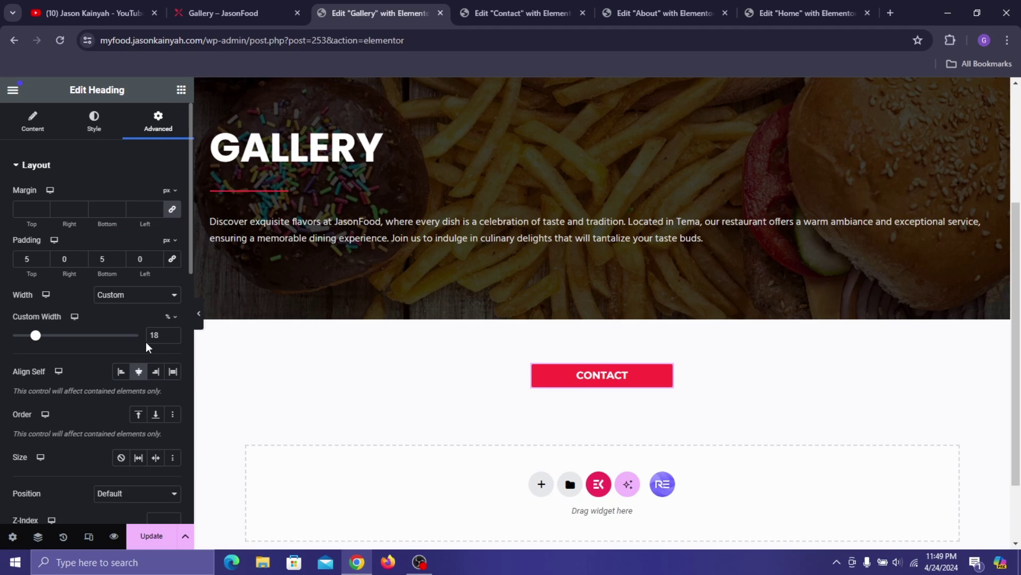
left_click(173, 338)
left_click(174, 337)
left_click(173, 337)
left_click(173, 338)
left_click(174, 337)
left_click(173, 337)
left_click(174, 337)
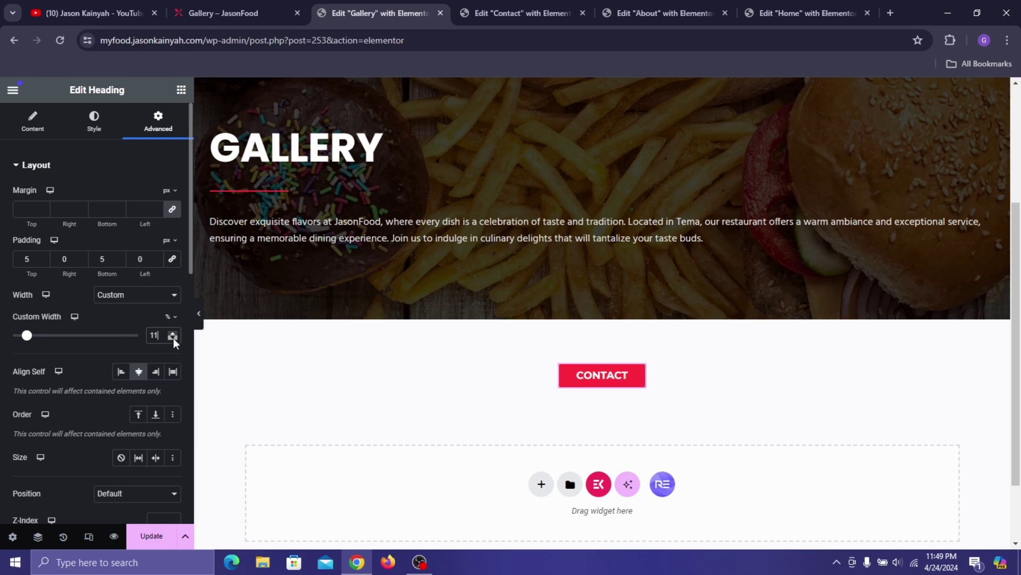
left_click(173, 337)
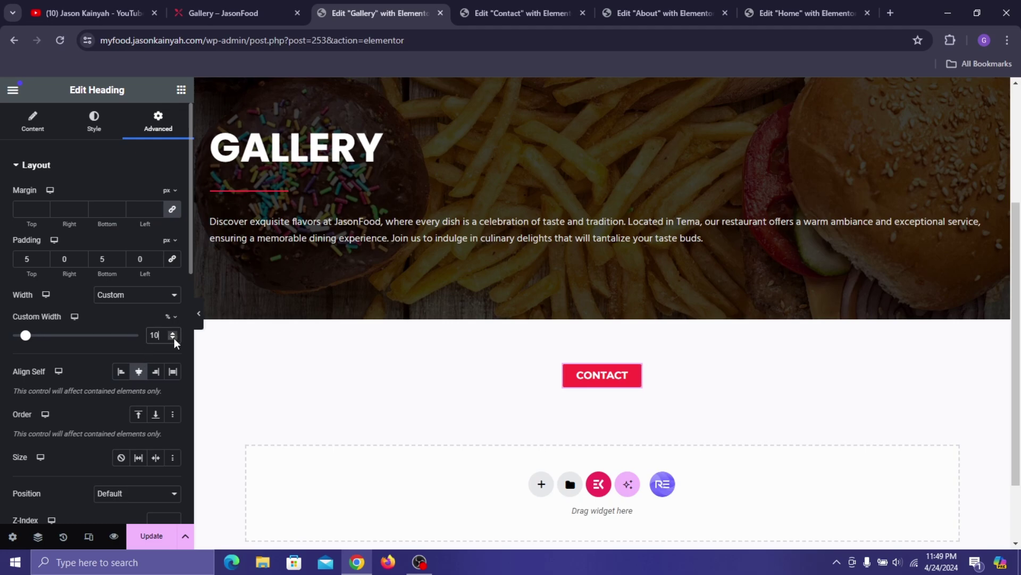
- Change the heading text from CONTACT to GALLERY and update the page
left_click(32, 123)
double_click(77, 222)
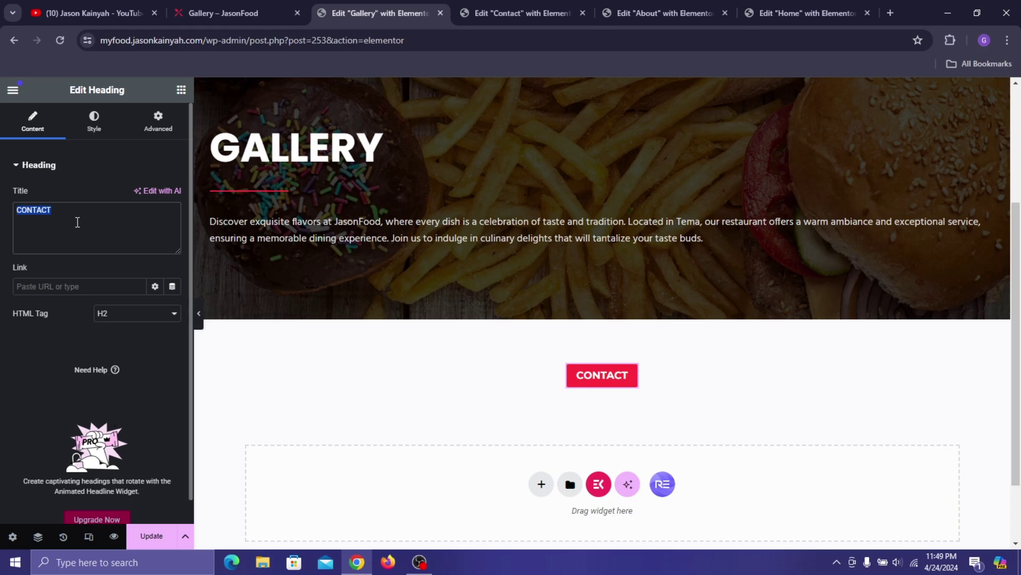
type("GALLERY")
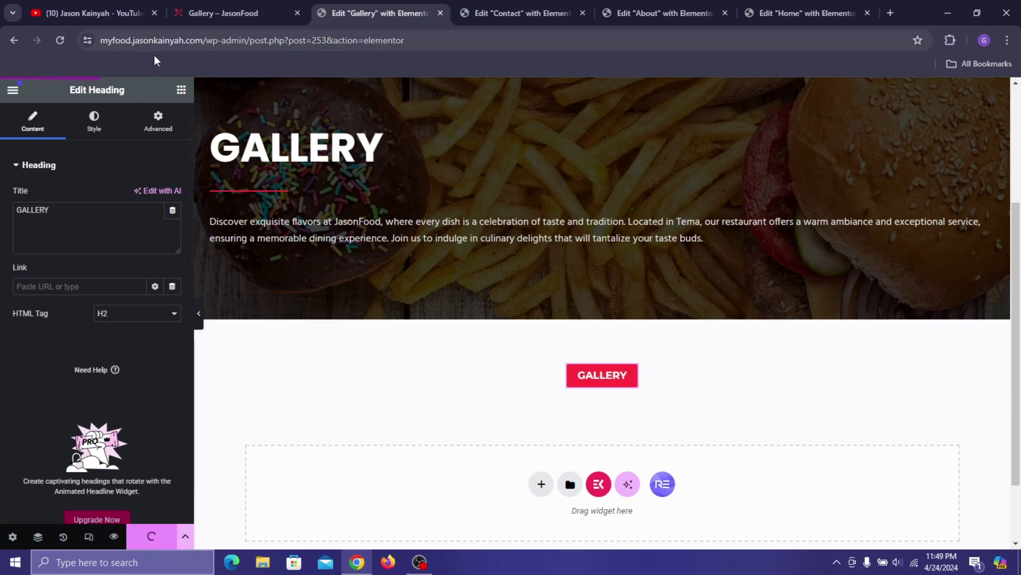
left_click(179, 91)
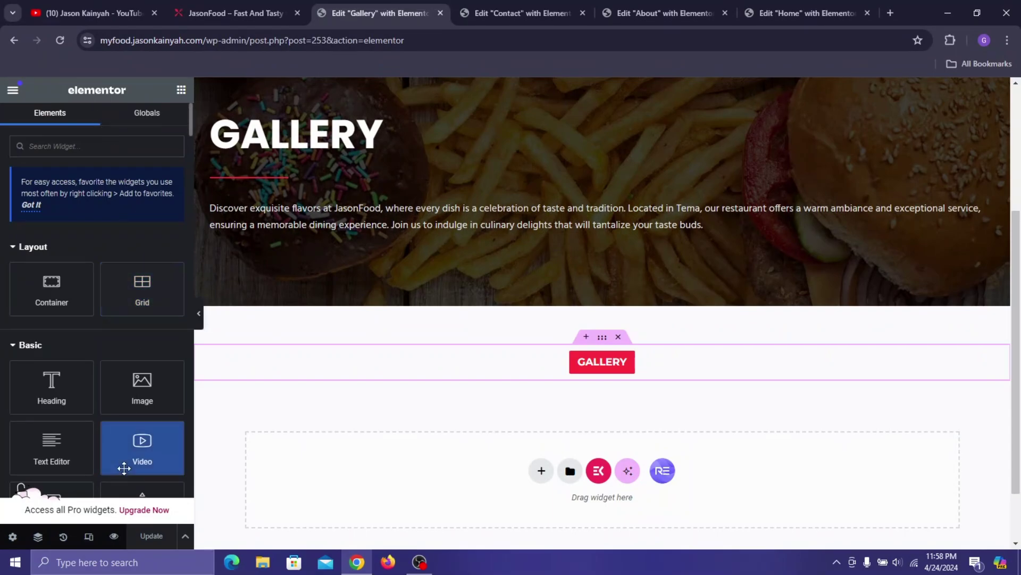
scroll(523, 216, "up", 3)
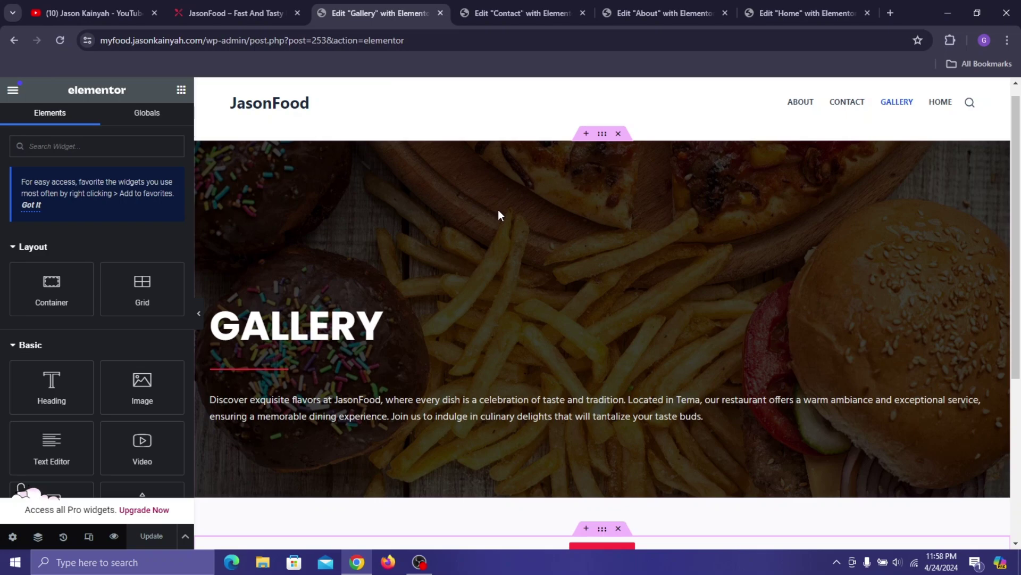
- Search plugins for 'essential addons', then install and activate Essential Addons for Elementor
left_click(114, 536)
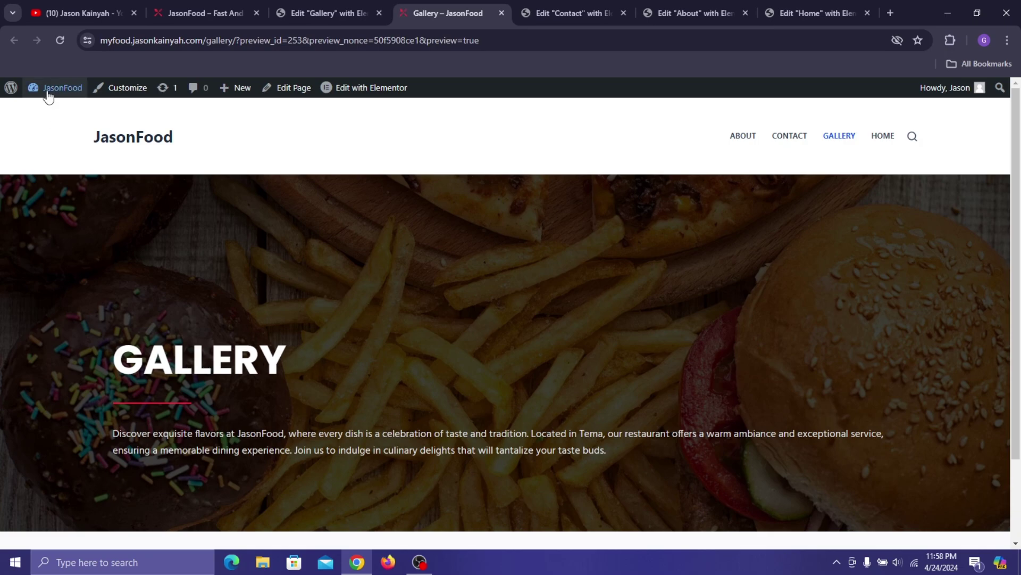
left_click(50, 110)
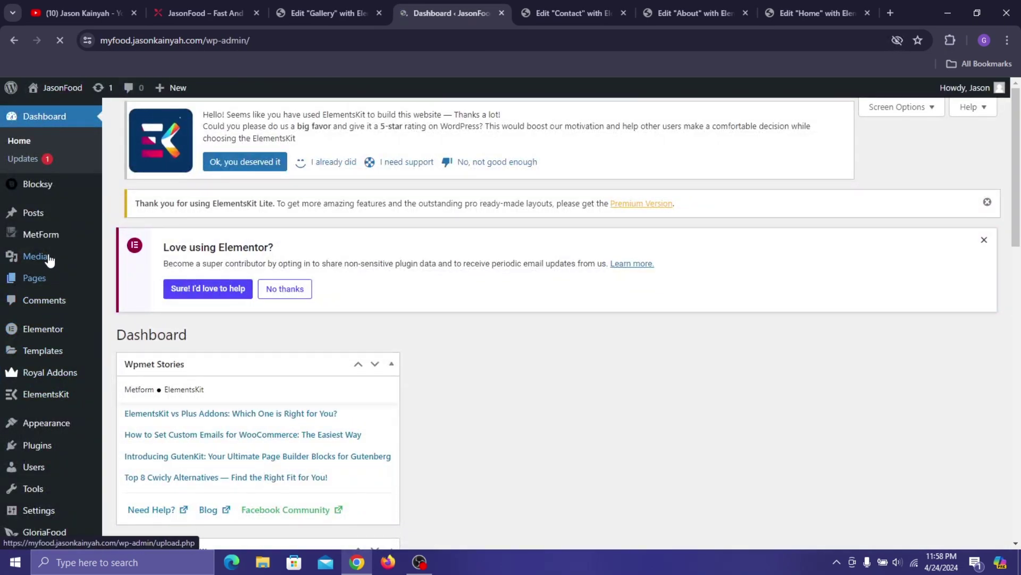
mouse_move(56, 449)
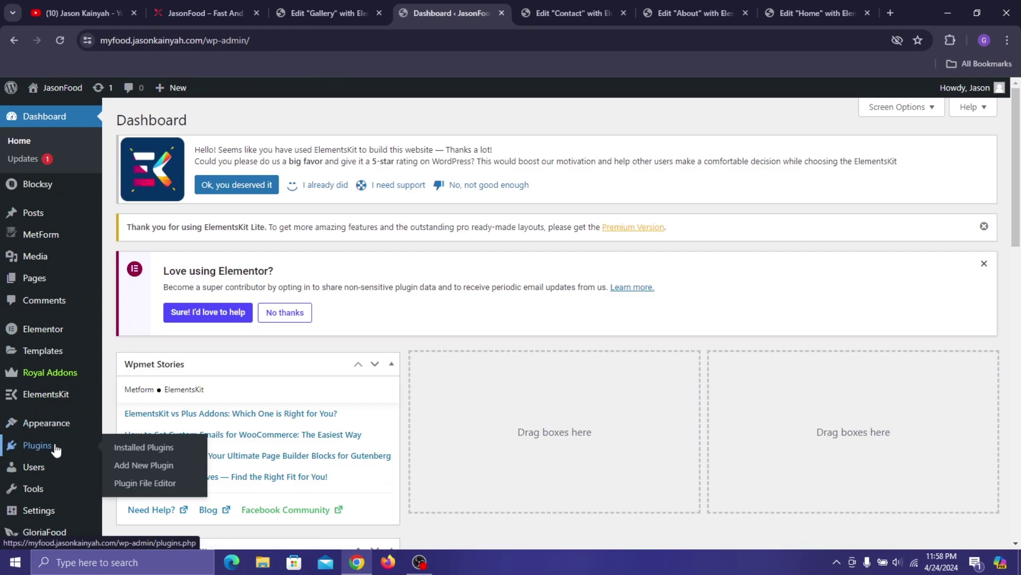
left_click(123, 466)
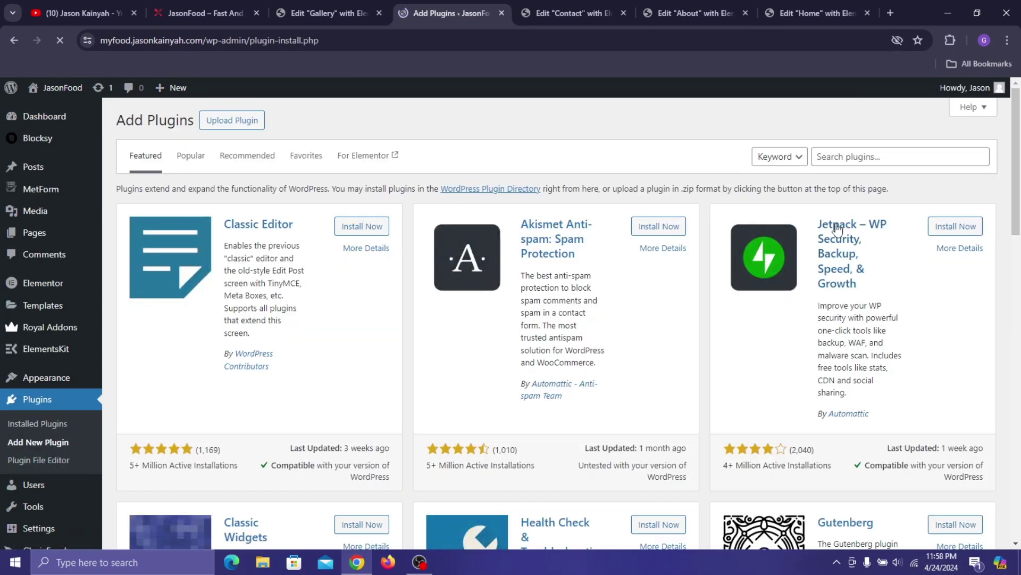
left_click(831, 155)
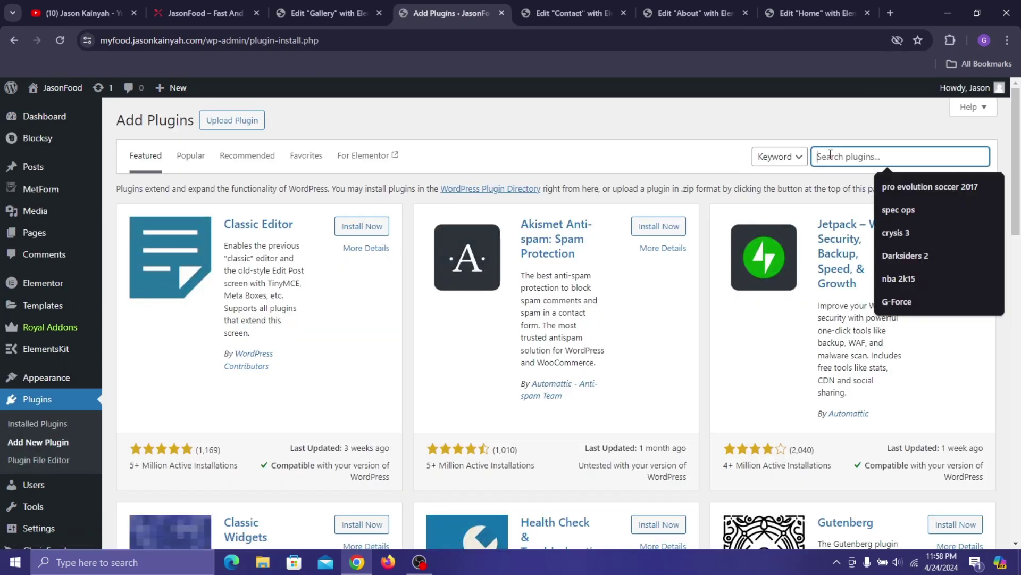
type("ess")
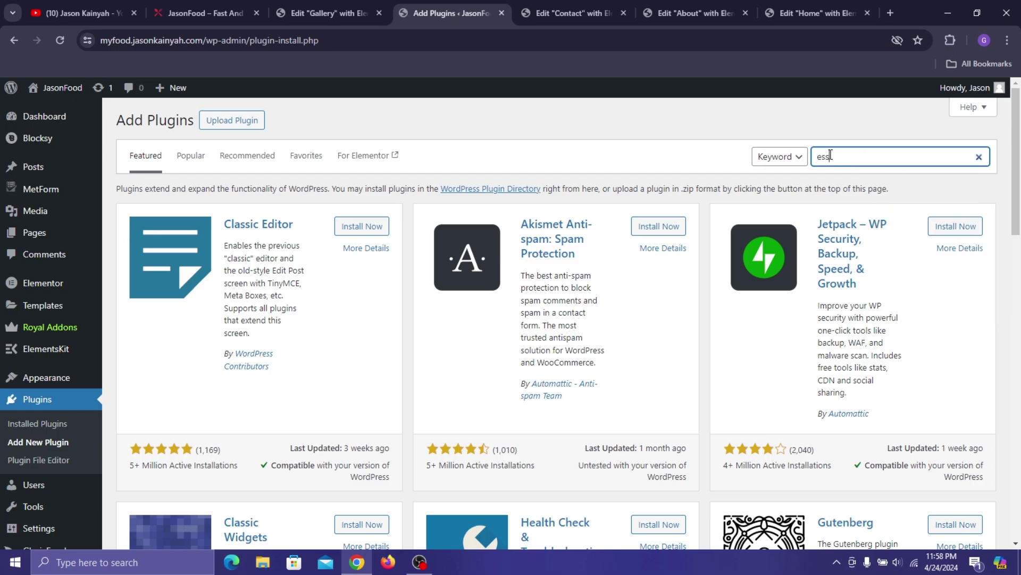
type("ential addons")
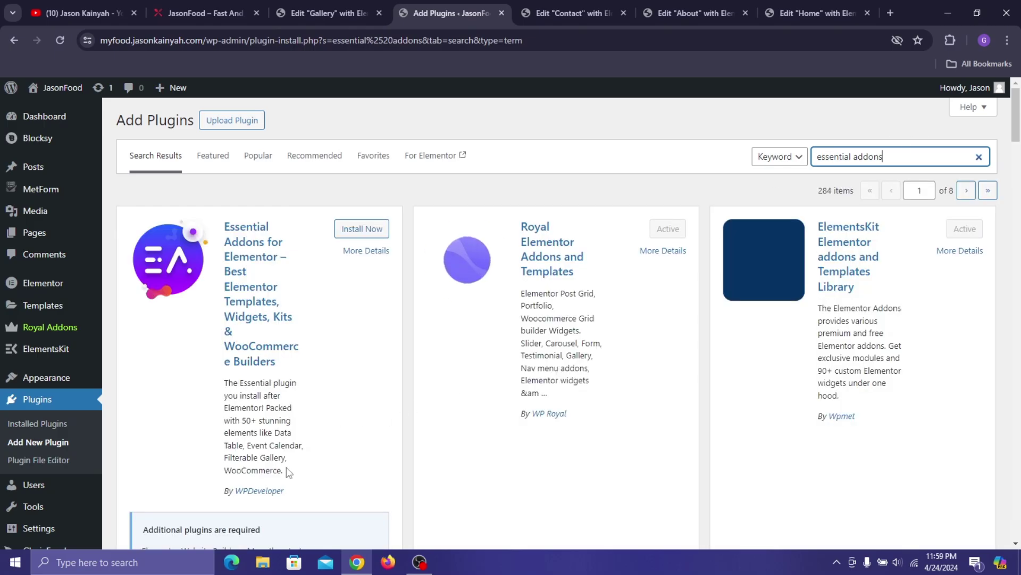
left_click(384, 229)
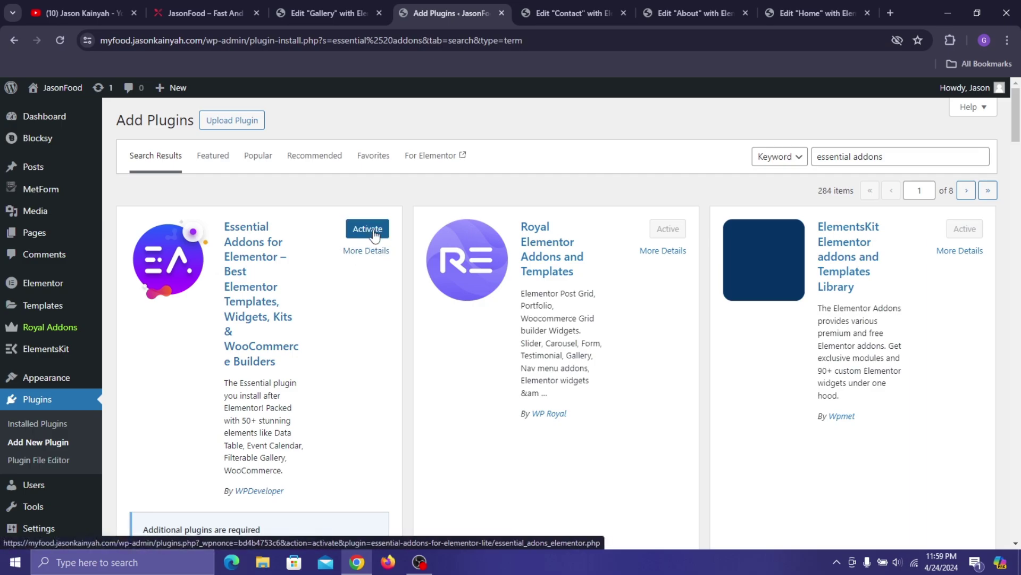
left_click(361, 234)
- Reload the Gallery editor, search widgets for 'fil', and drop Filterable Gallery below the GALLERY badge
left_click(350, 9)
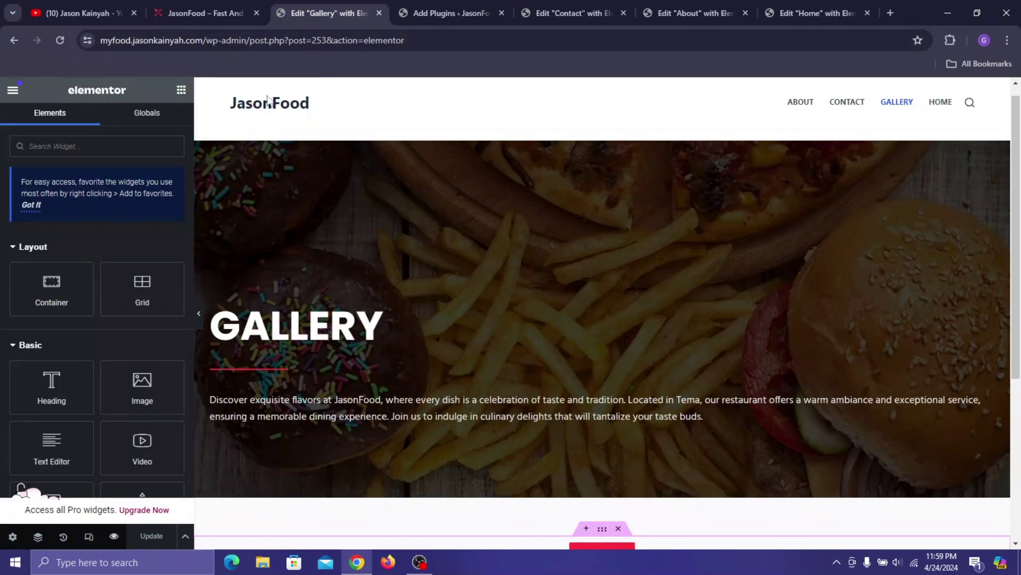
left_click(60, 40)
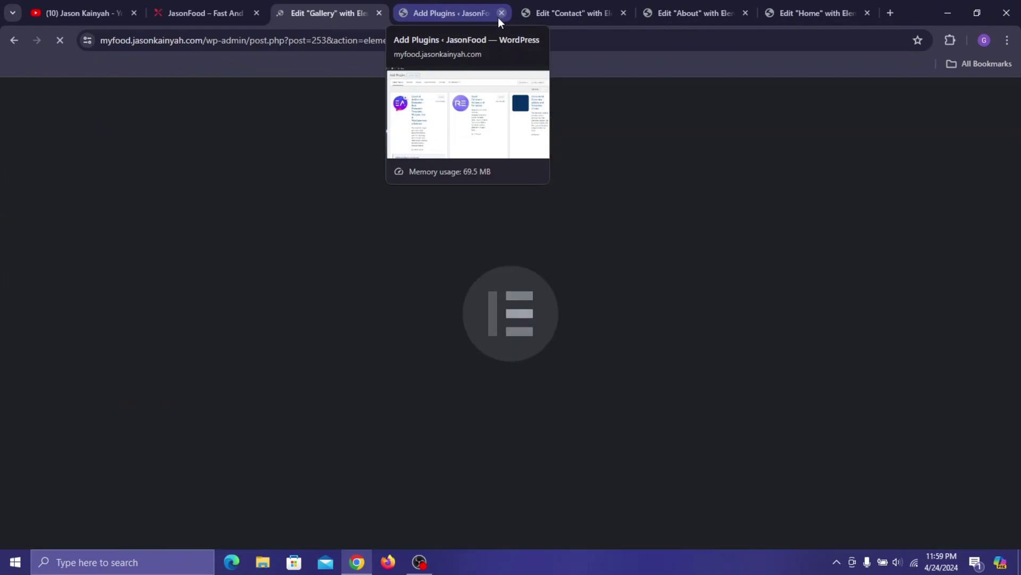
left_click(501, 13)
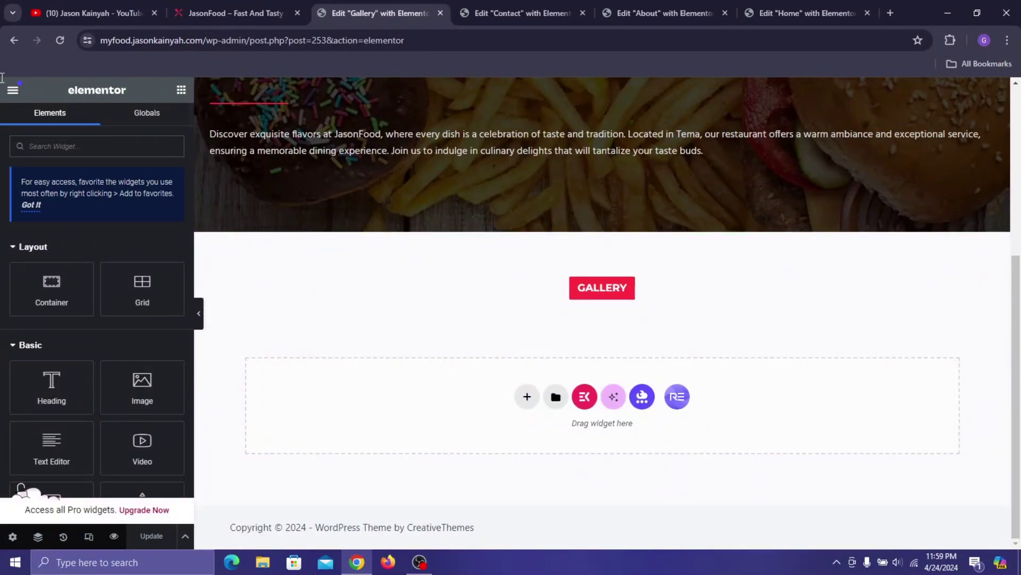
left_click(45, 144)
type("filter")
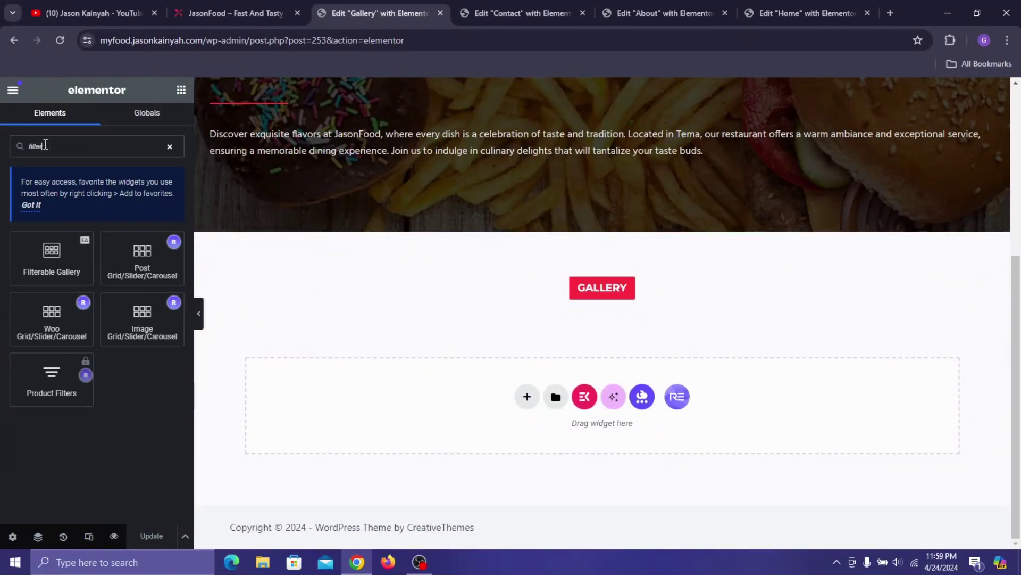
left_click_drag(52, 254, 607, 299)
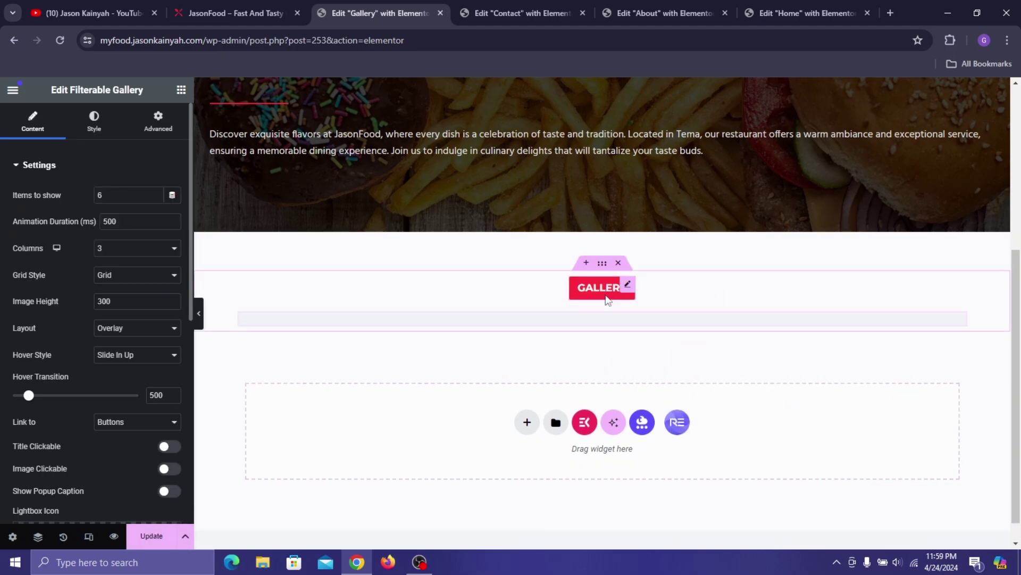
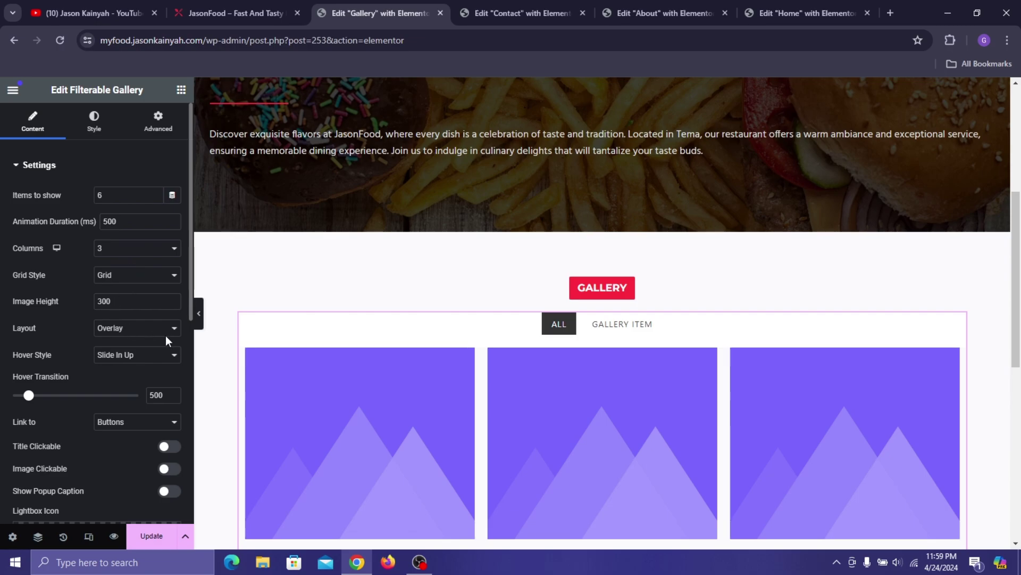
- Remove the link and lightbox icons from the gallery images
scroll(156, 361, "down", 1)
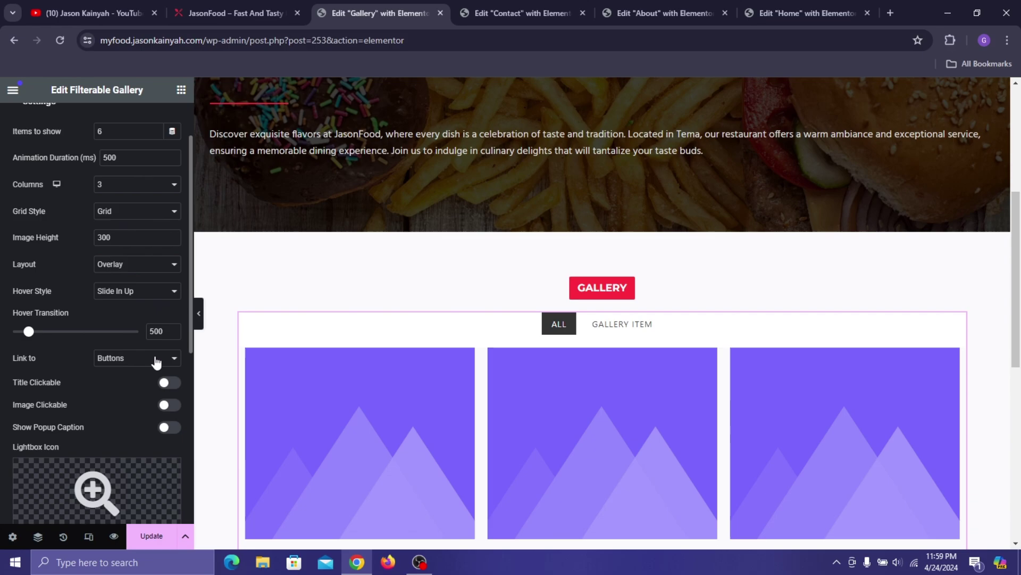
scroll(153, 357, "down", 4)
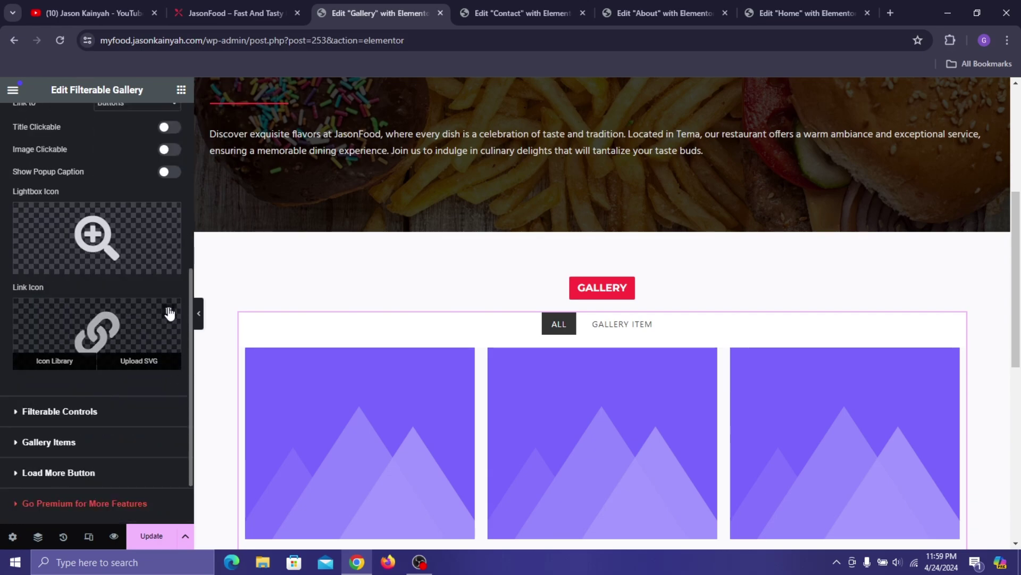
left_click(168, 310)
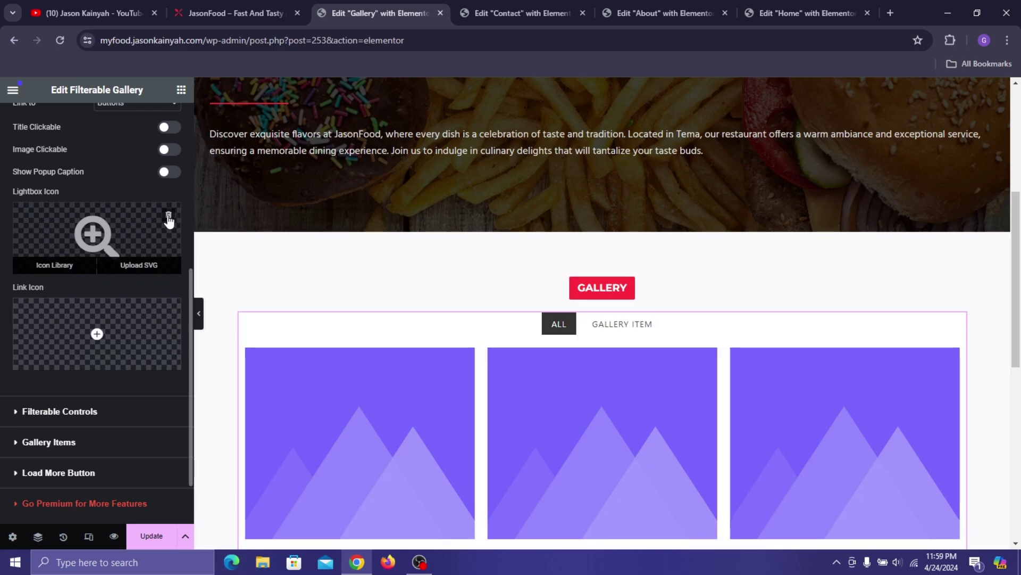
left_click(168, 216)
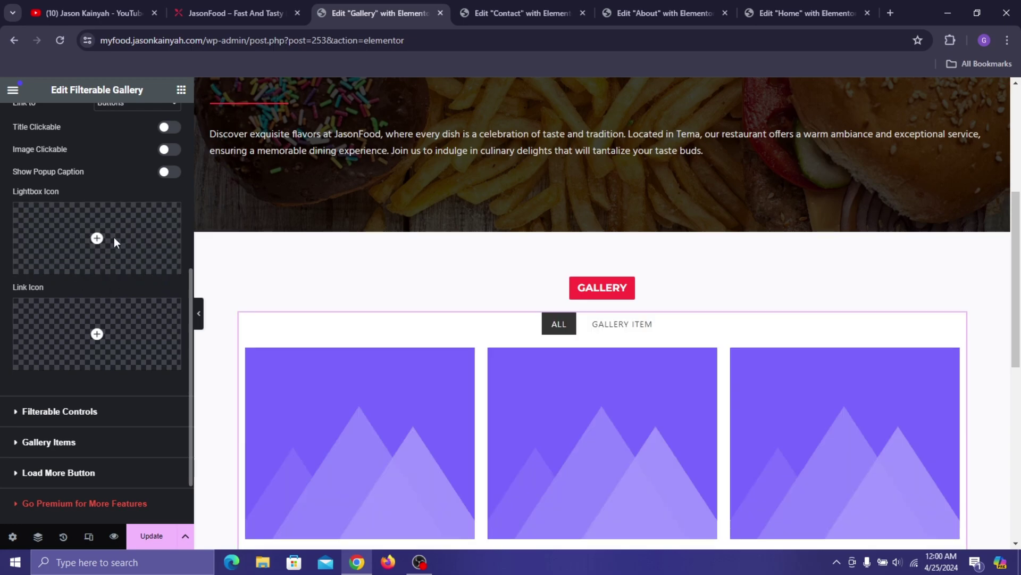
- Turn off Enable Filter so the ALL / GALLERY ITEM filter tabs disappear
scroll(121, 342, "down", 1)
left_click(123, 342)
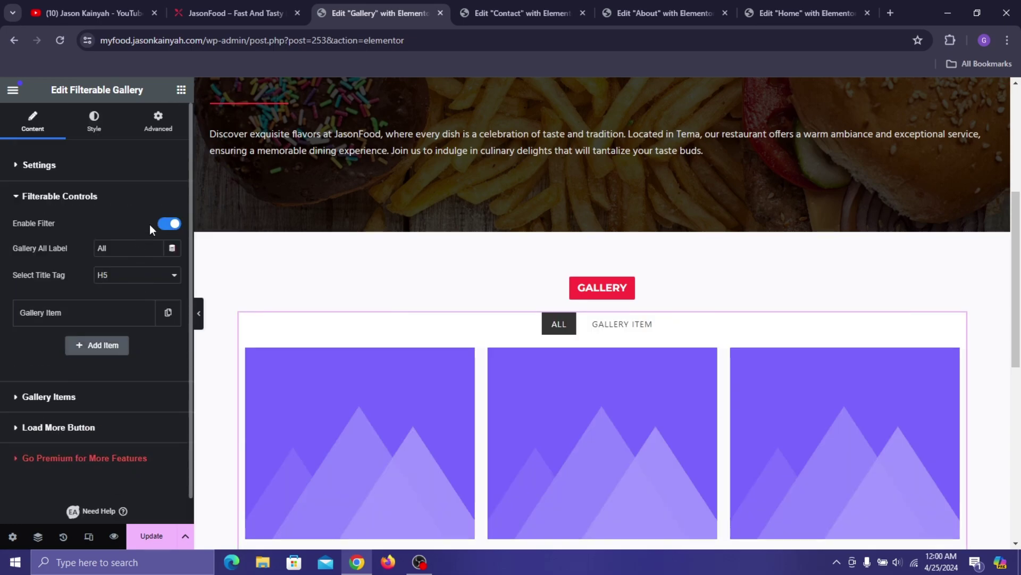
left_click(162, 228)
left_click(85, 197)
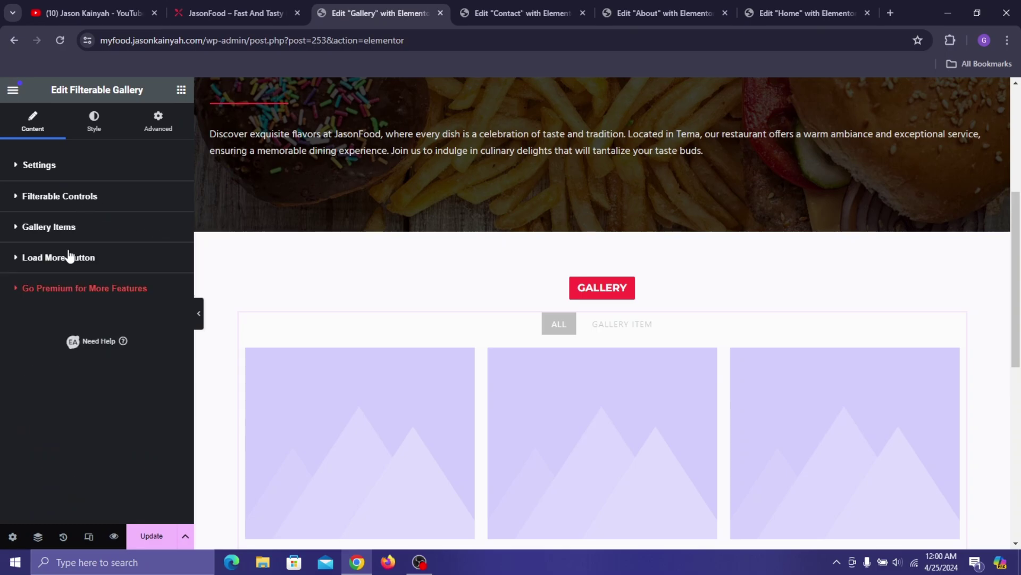
- Delete the surplus gallery items until only one remains
left_click(90, 228)
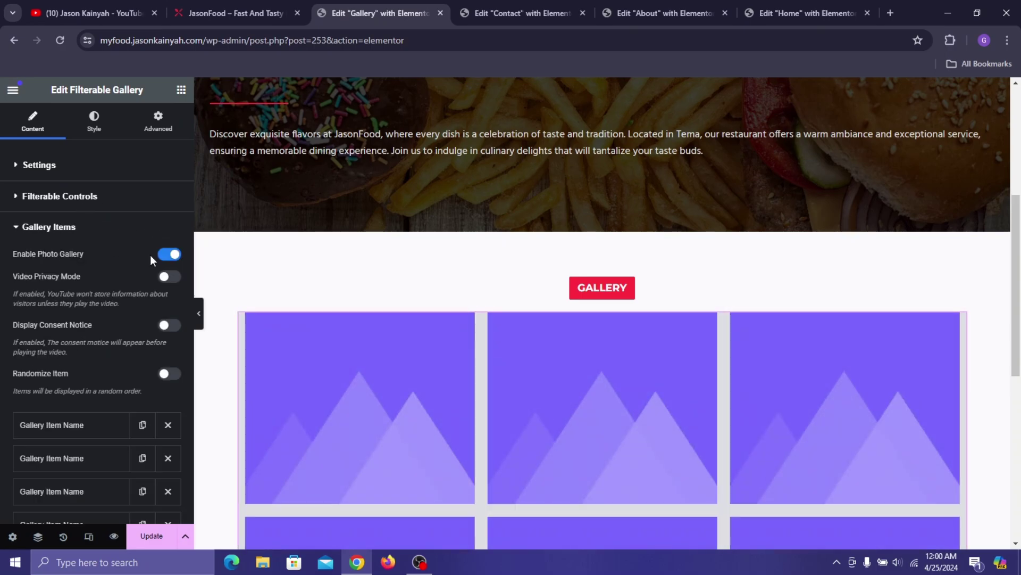
scroll(143, 262, "down", 5)
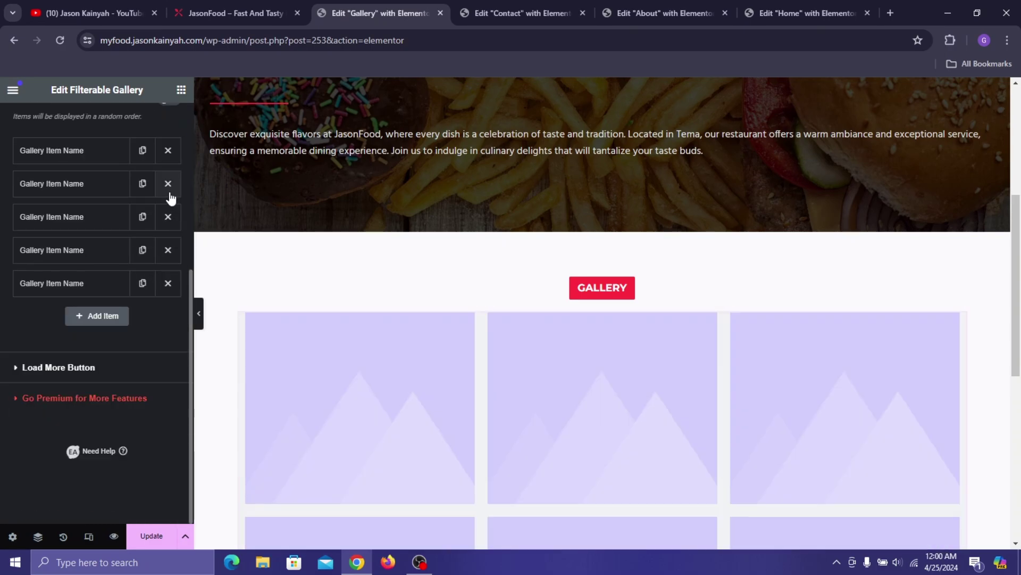
left_click(169, 192)
left_click(169, 192)
left_click(169, 192)
left_click(169, 192)
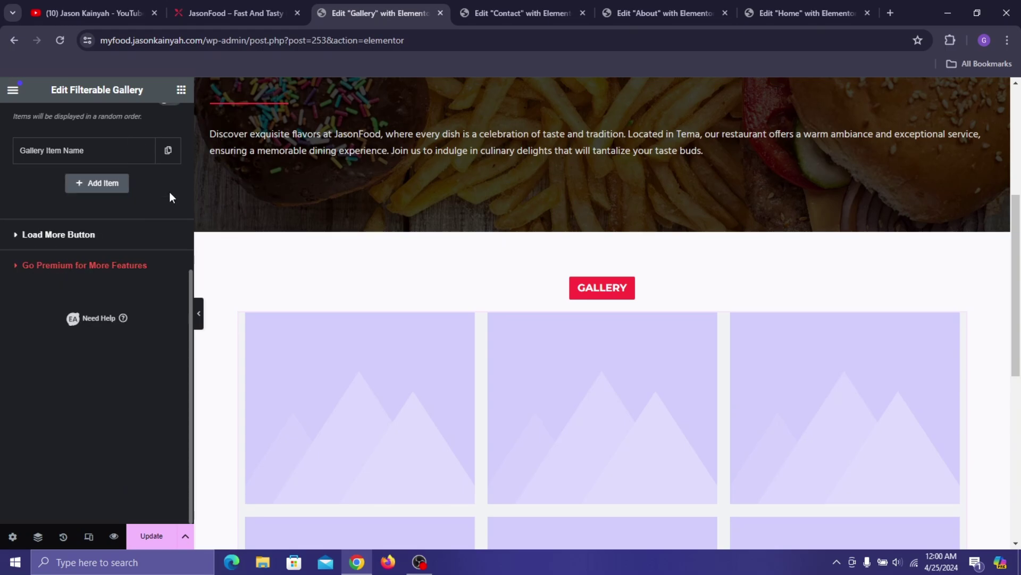
- Rename the remaining gallery item to 'Image 1' and delete its Lorem ipsum description
left_click(96, 154)
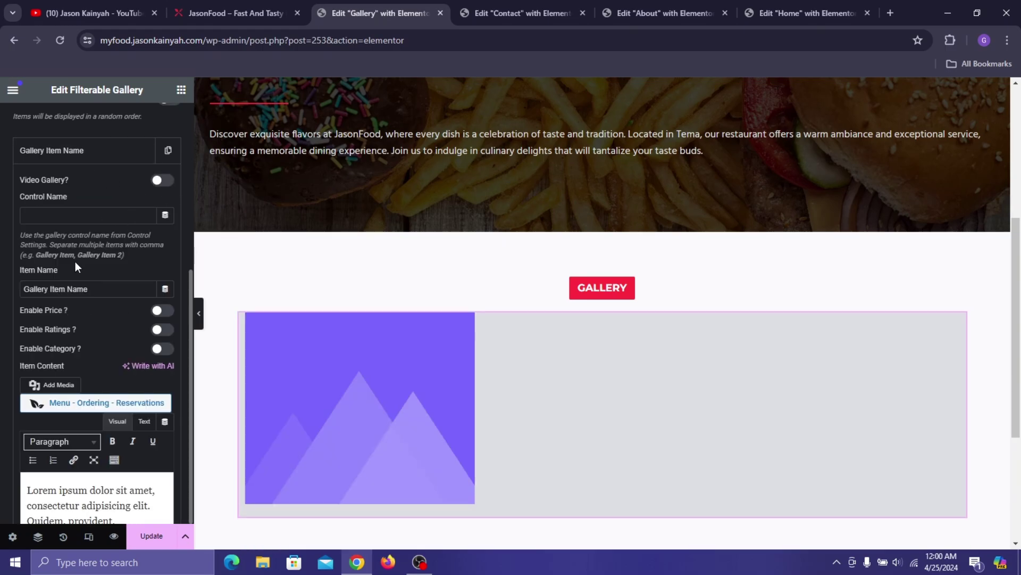
left_click(99, 284)
key("ctrl+a")
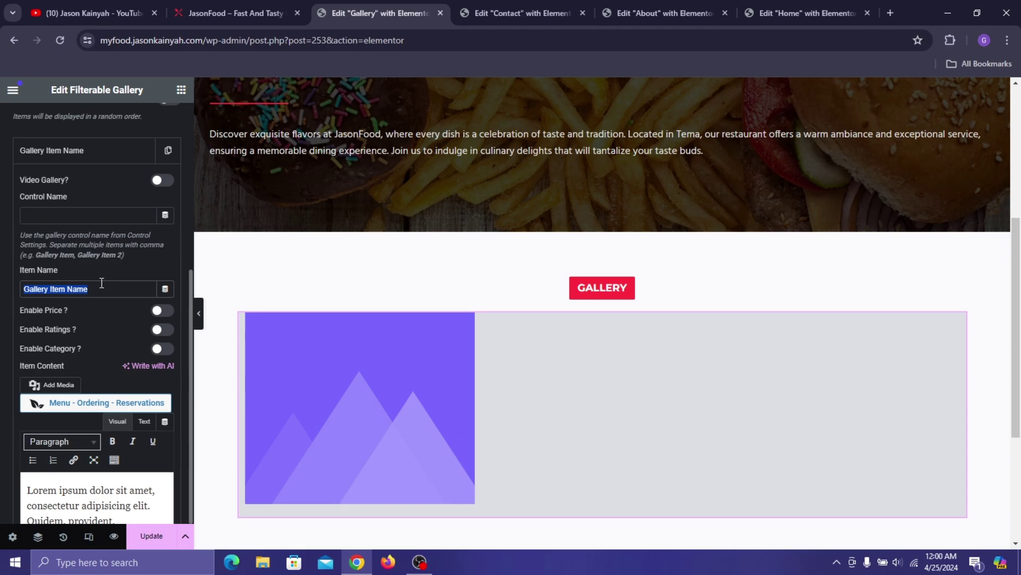
type("Ima")
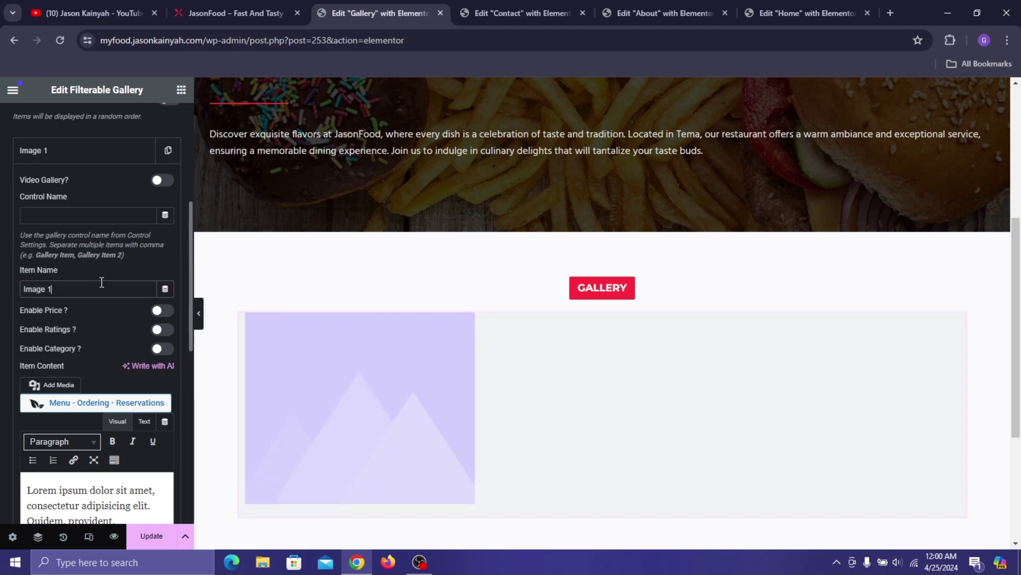
type("ge 1")
scroll(101, 281, "down", 4)
left_click(97, 323)
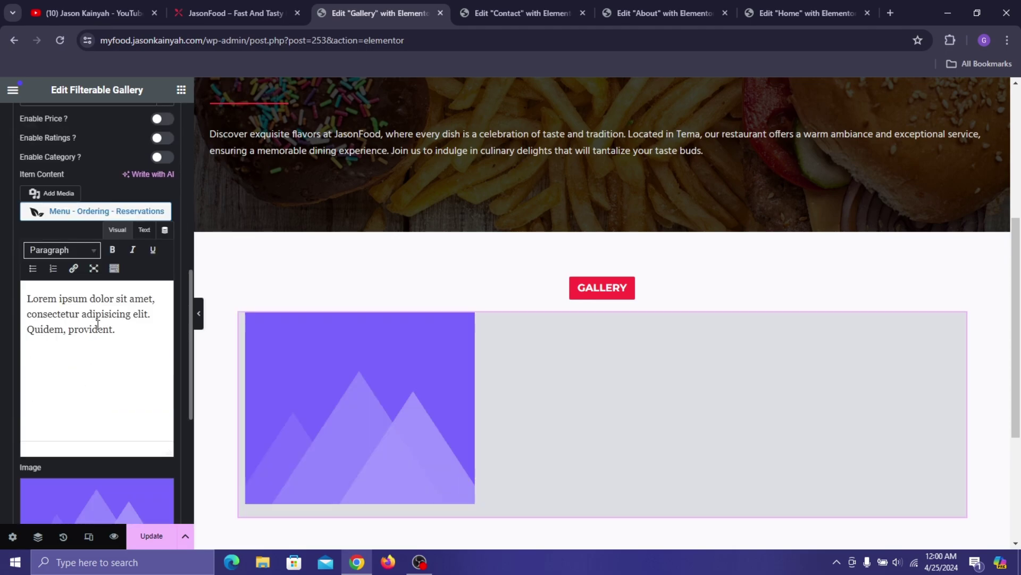
key("ctrl+a")
key("BackSpace")
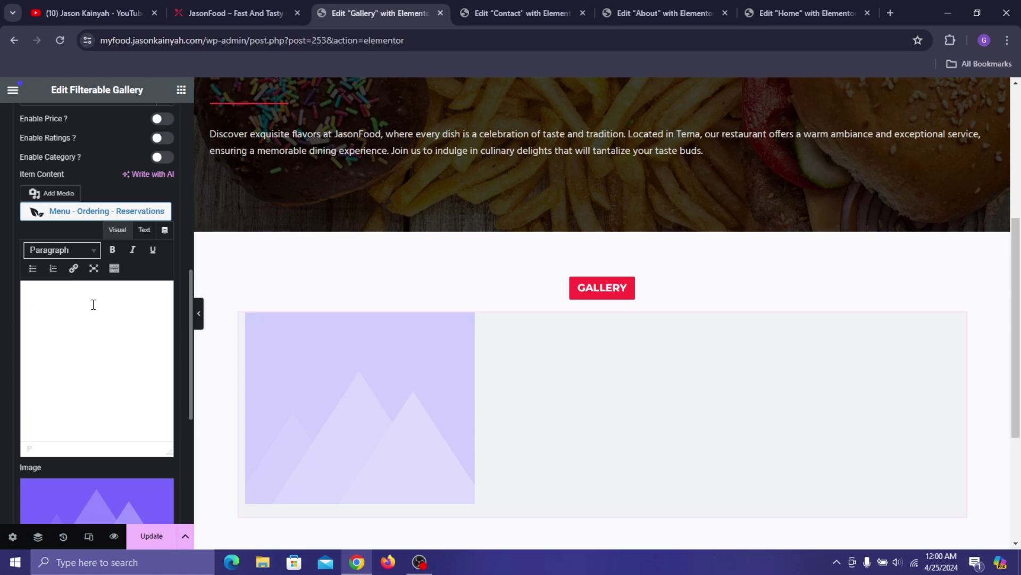
- Set the item's image to the chef photo and switch off its Gallery Lightbox Button
left_click(82, 512)
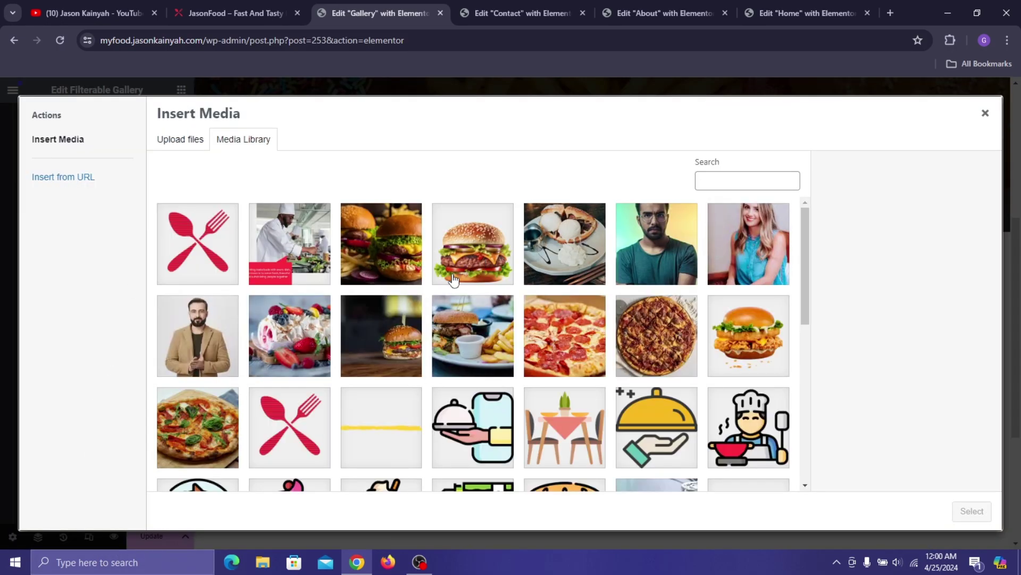
scroll(468, 288, "down", 2)
scroll(468, 297, "down", 2)
left_click(641, 376)
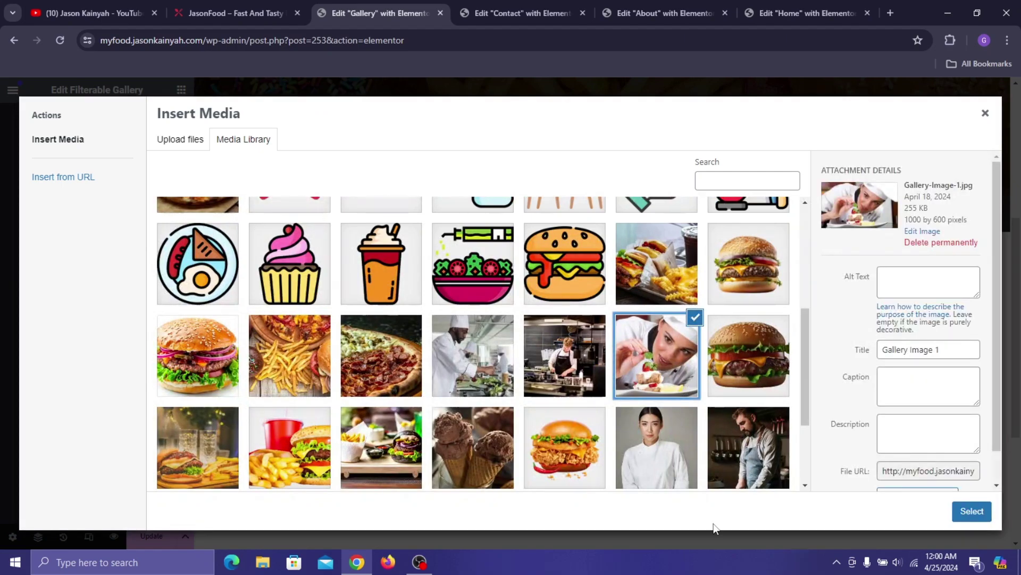
left_click(971, 511)
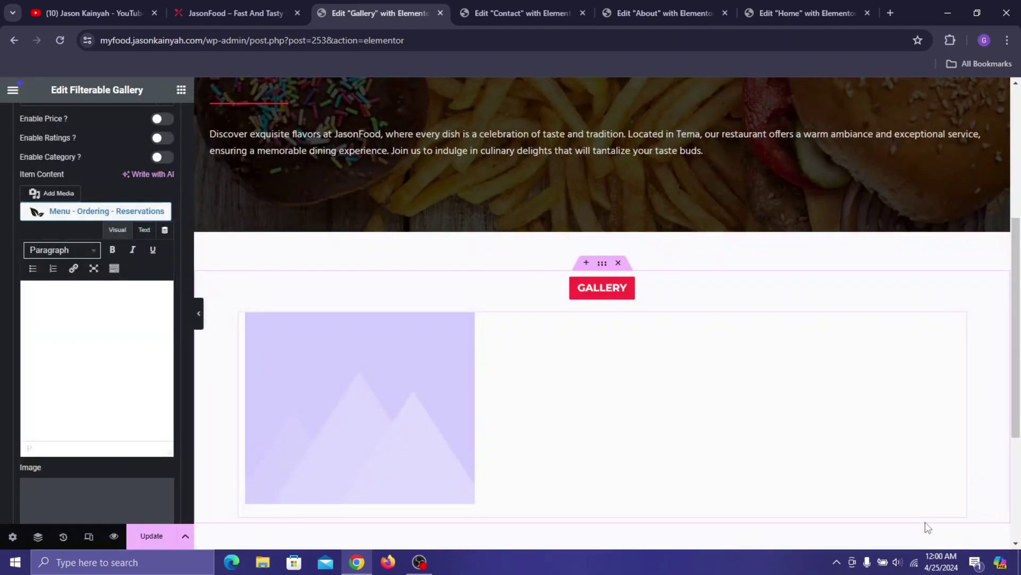
scroll(88, 376, "down", 5)
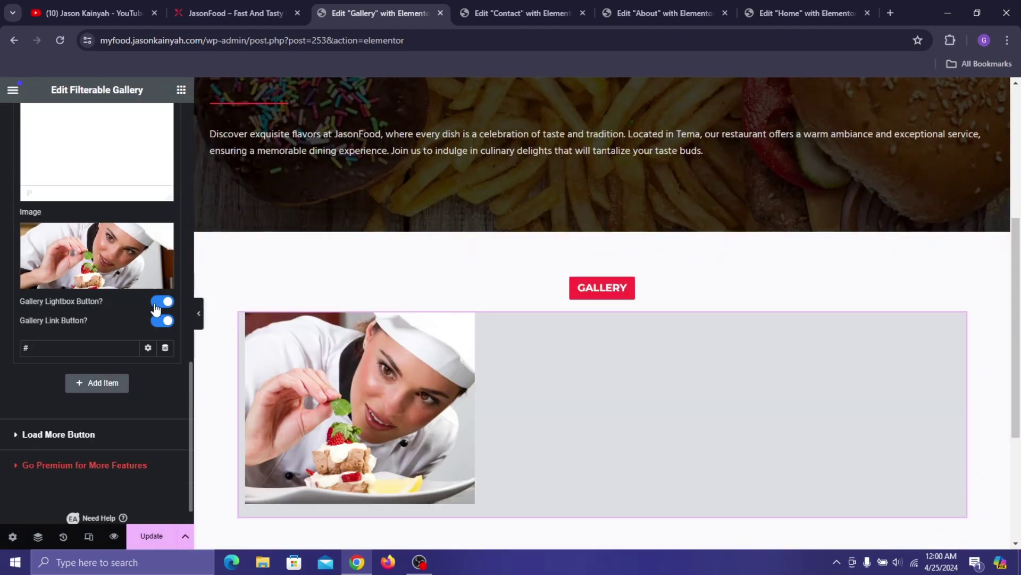
left_click(159, 303)
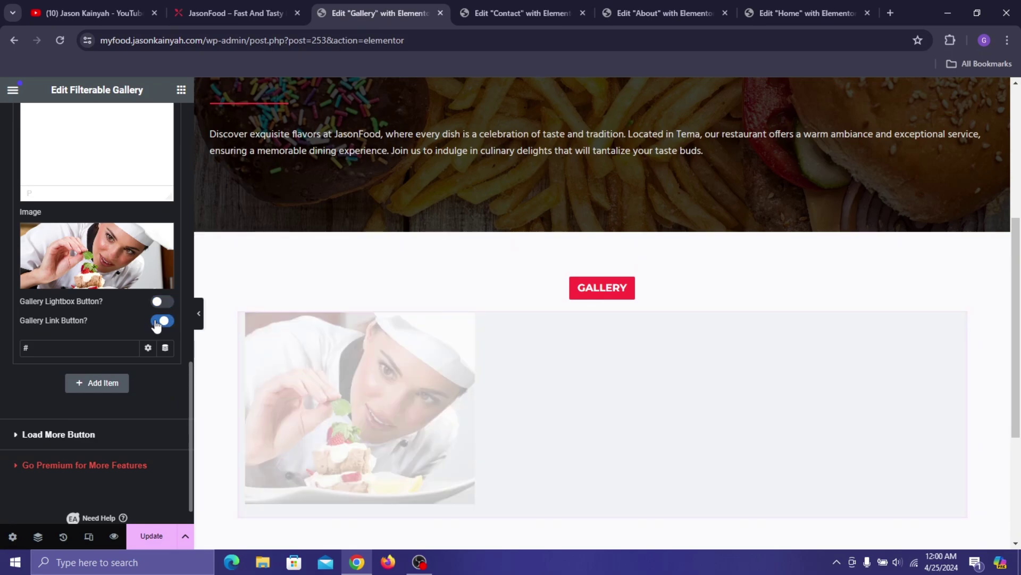
scroll(122, 305, "up", 2)
scroll(175, 280, "up", 10)
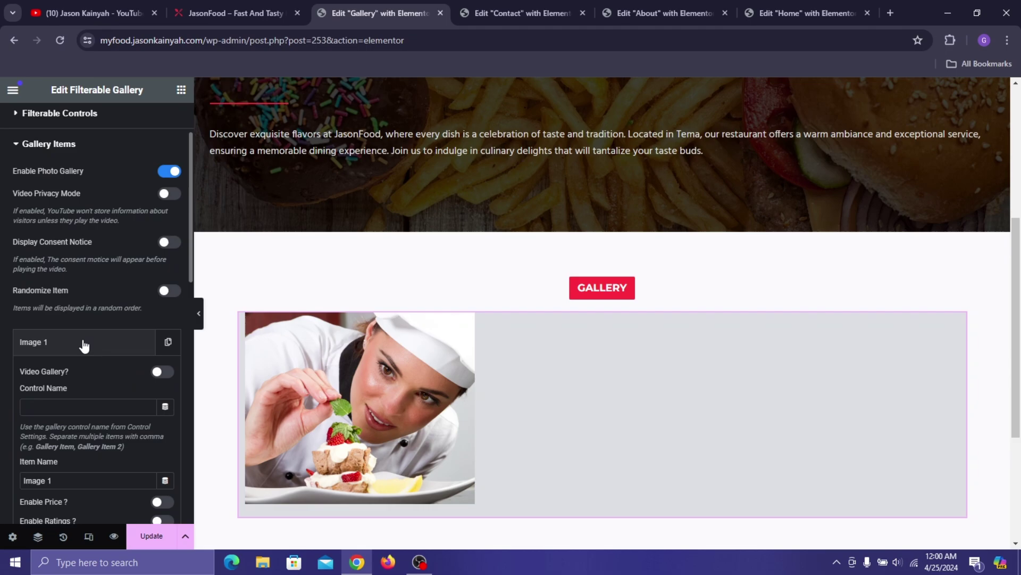
- Duplicate the Image 1 gallery item five times, giving six items
left_click(85, 345)
scroll(107, 297, "down", 1)
left_click(143, 316)
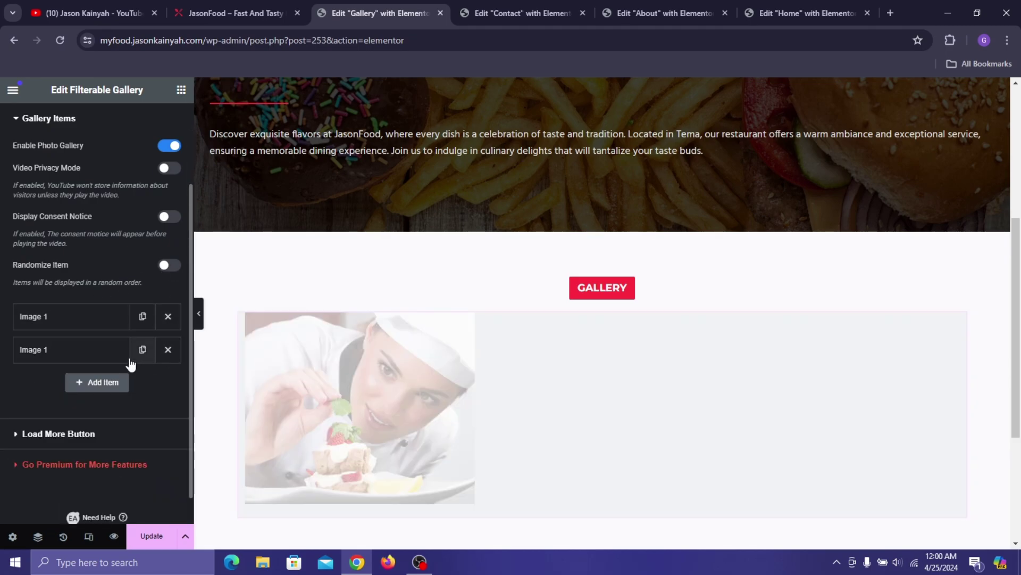
scroll(149, 332, "down", 1)
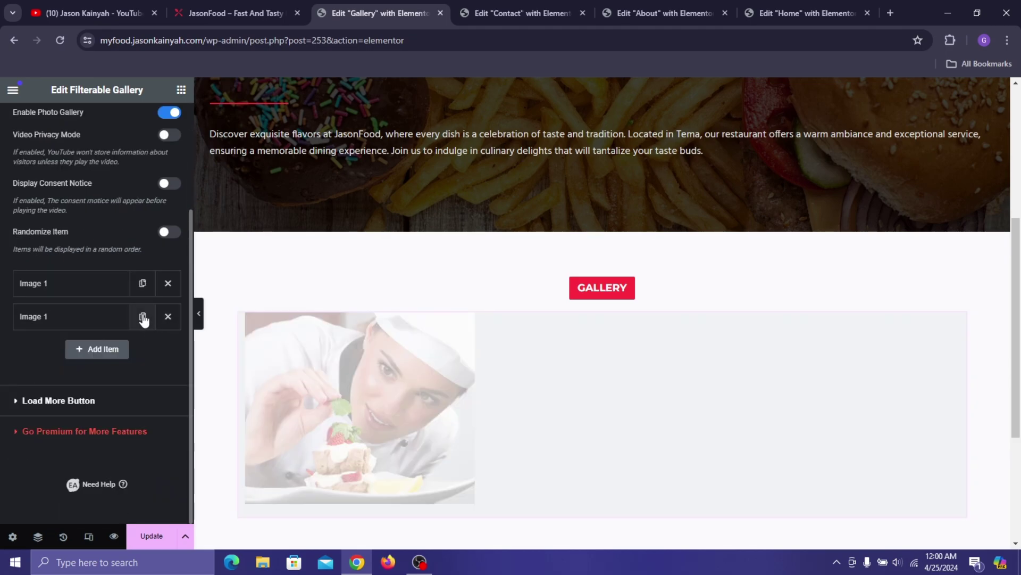
left_click(143, 319)
left_click(142, 318)
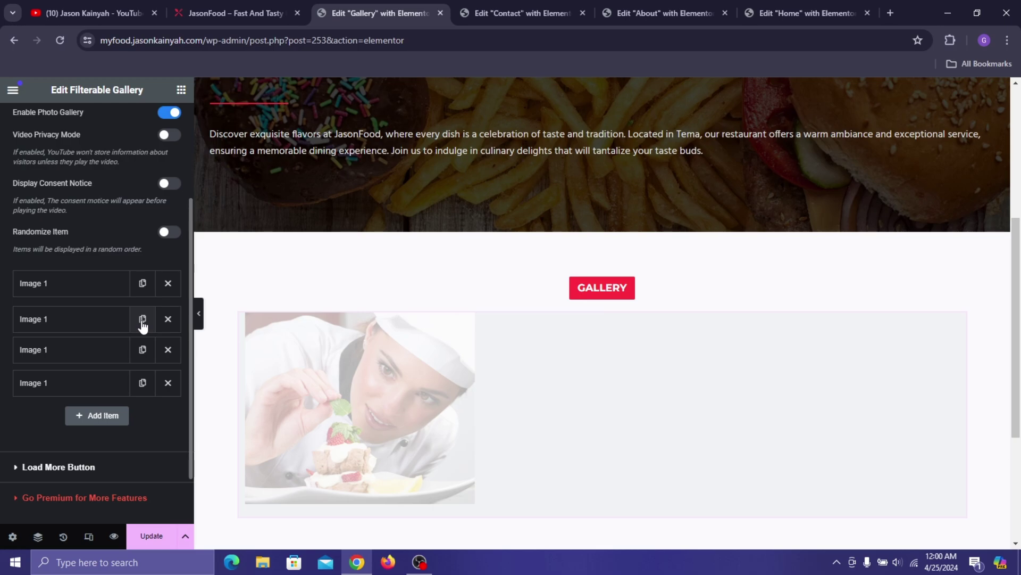
left_click(143, 319)
left_click(143, 319)
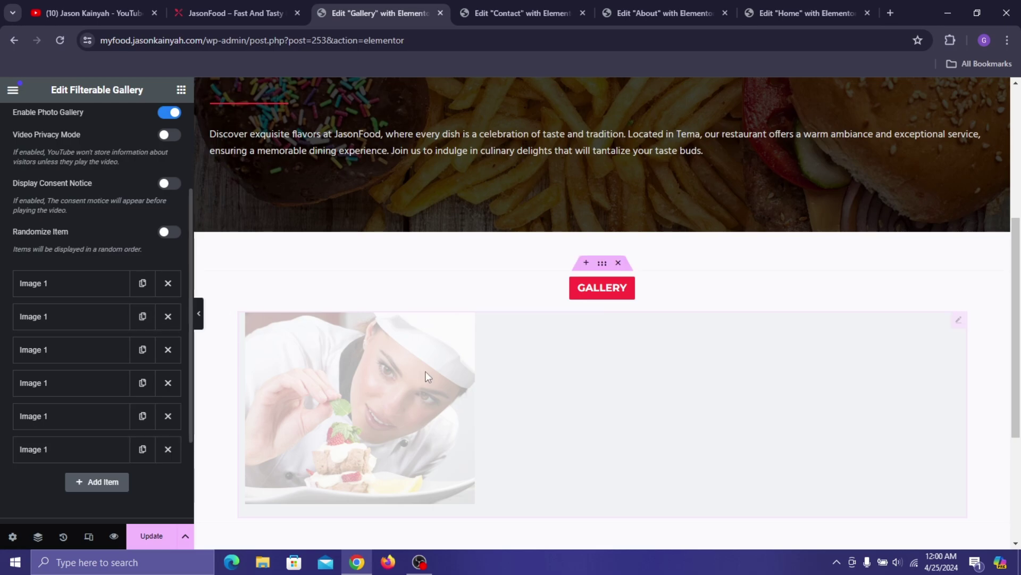
scroll(437, 375, "down", 4)
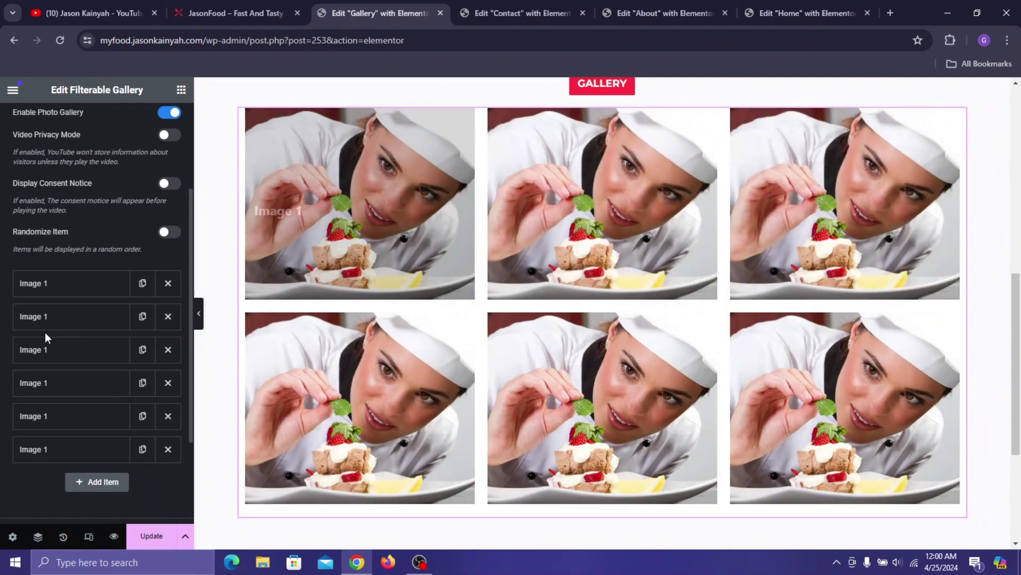
- Rename the second gallery item to 'Image 2'
left_click(66, 327)
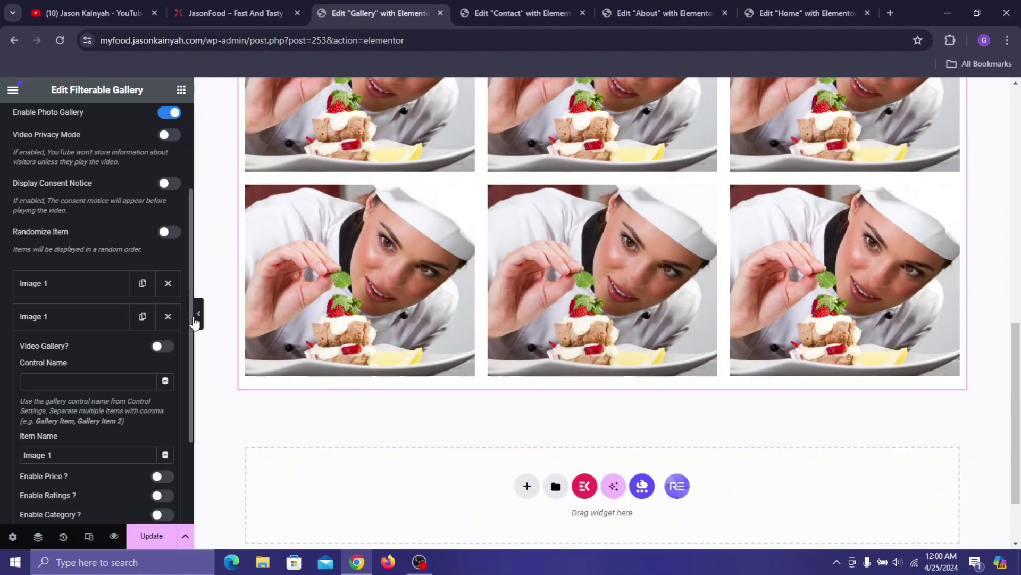
scroll(80, 386, "down", 2)
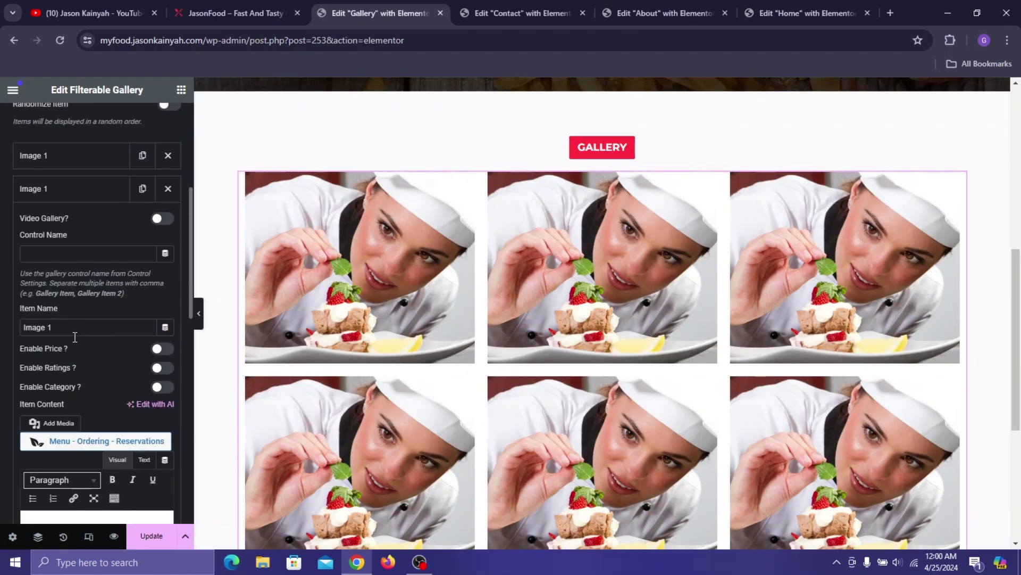
key("BackSpace")
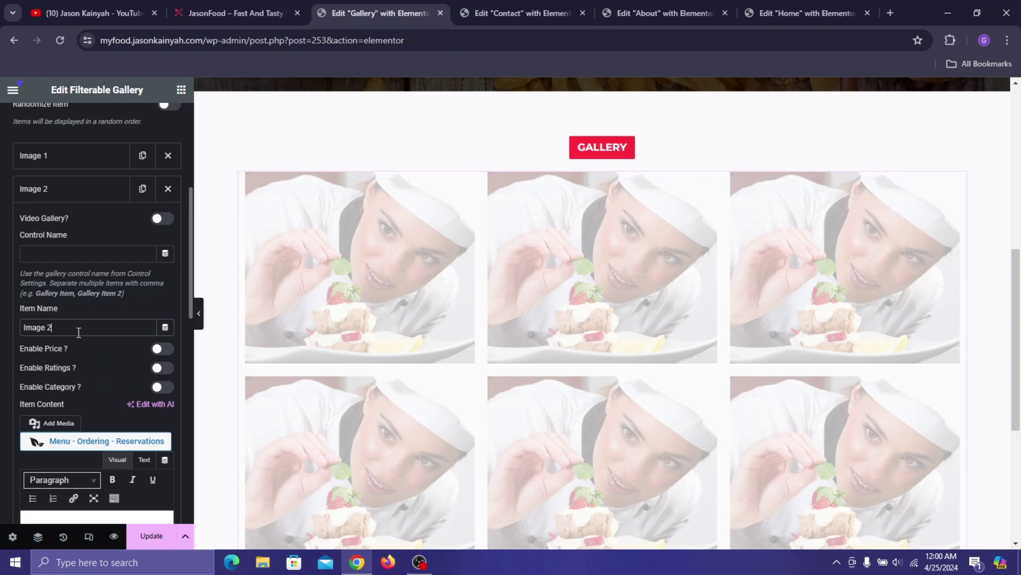
type("2")
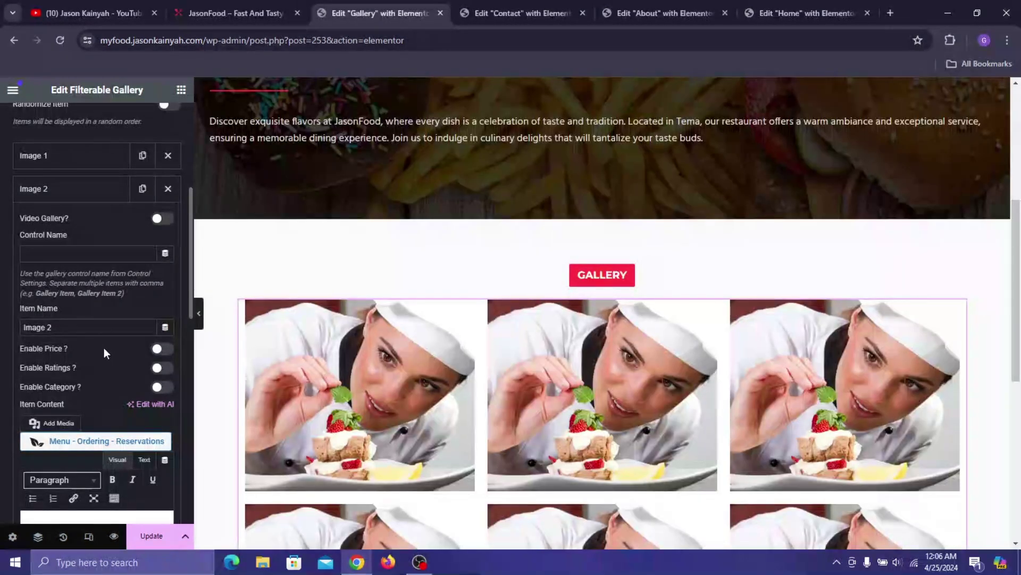
scroll(105, 346, "down", 3)
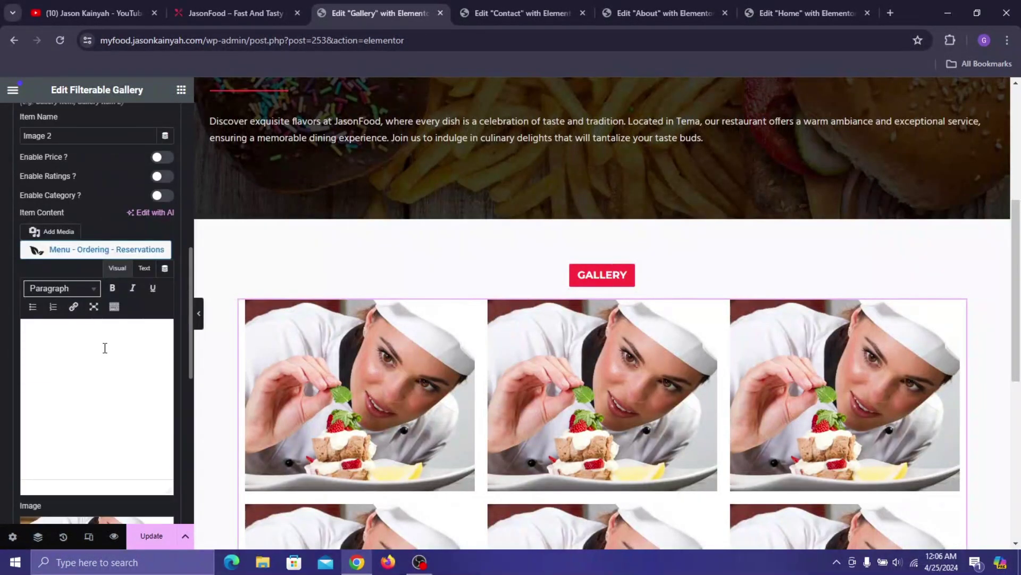
- Open the media picker for Image 2 and compare against the live JasonFood site
left_click(145, 526)
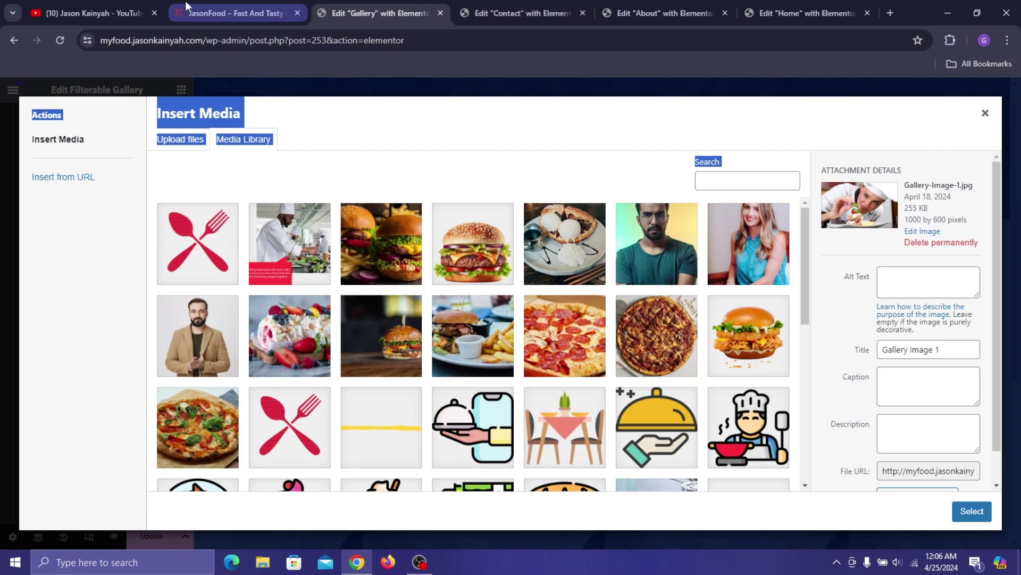
left_click(185, 4)
scroll(432, 238, "down", 7)
scroll(491, 111, "up", 7)
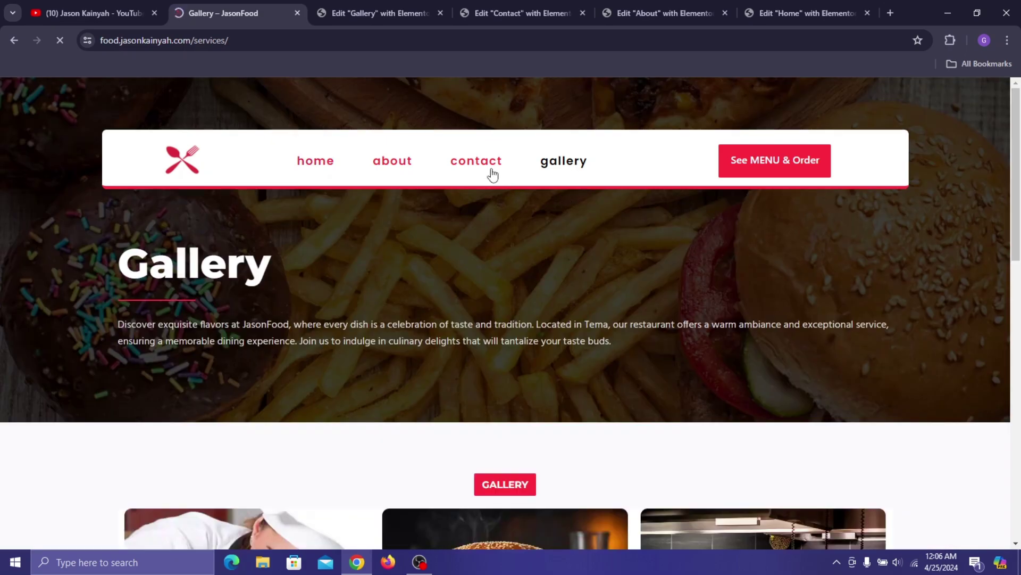
scroll(521, 396, "down", 5)
left_click(394, 18)
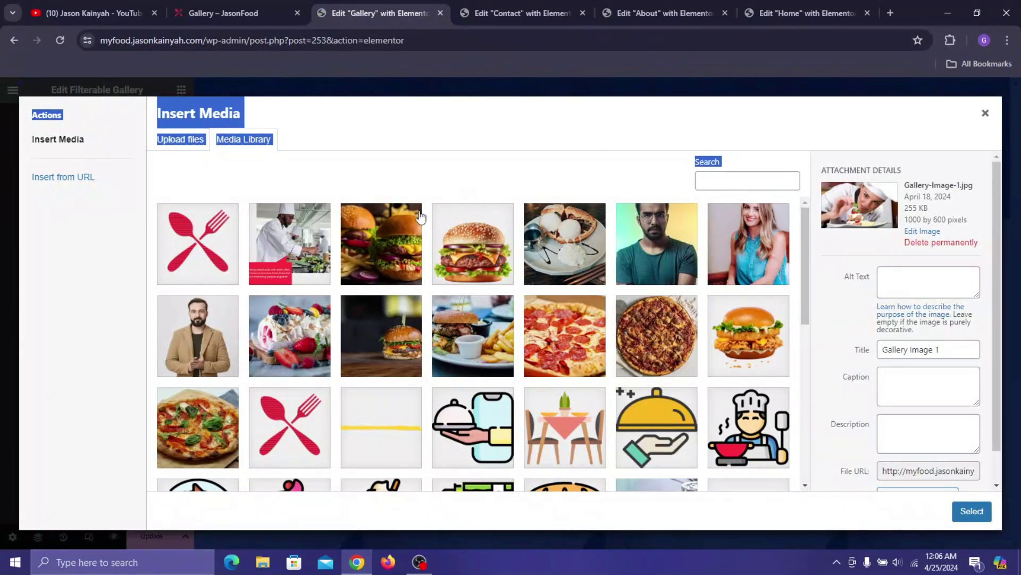
left_click(450, 115)
scroll(808, 237, "down", 7)
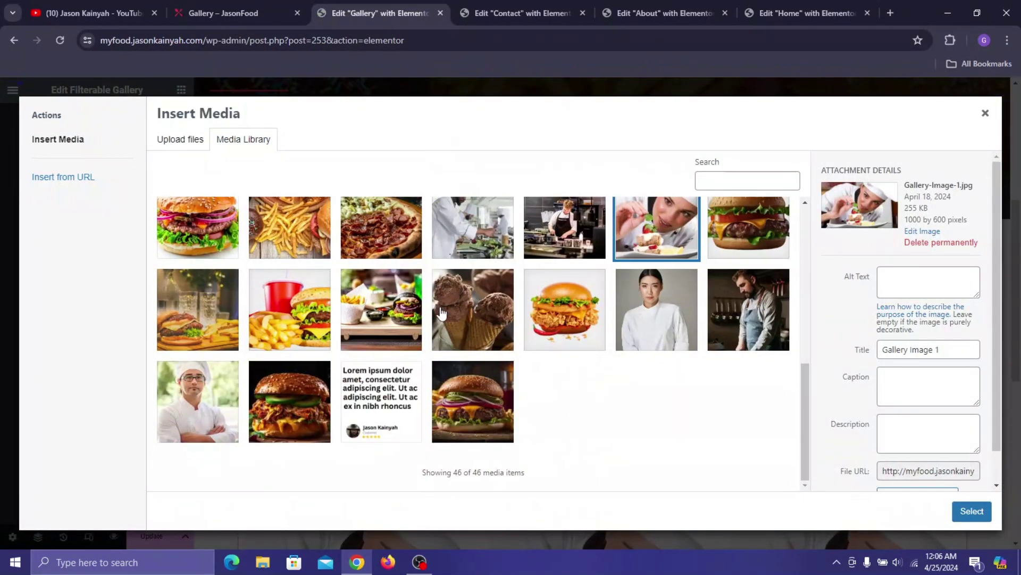
- Insert the cheeseburger photo from the media library as Image 2's picture
left_click(227, 4)
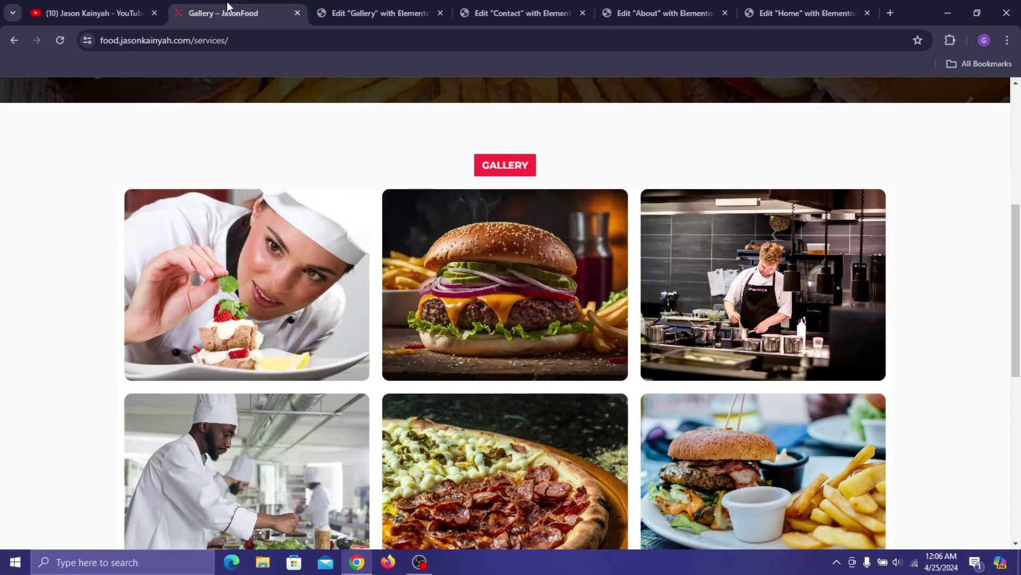
left_click(383, 12)
left_click(474, 431)
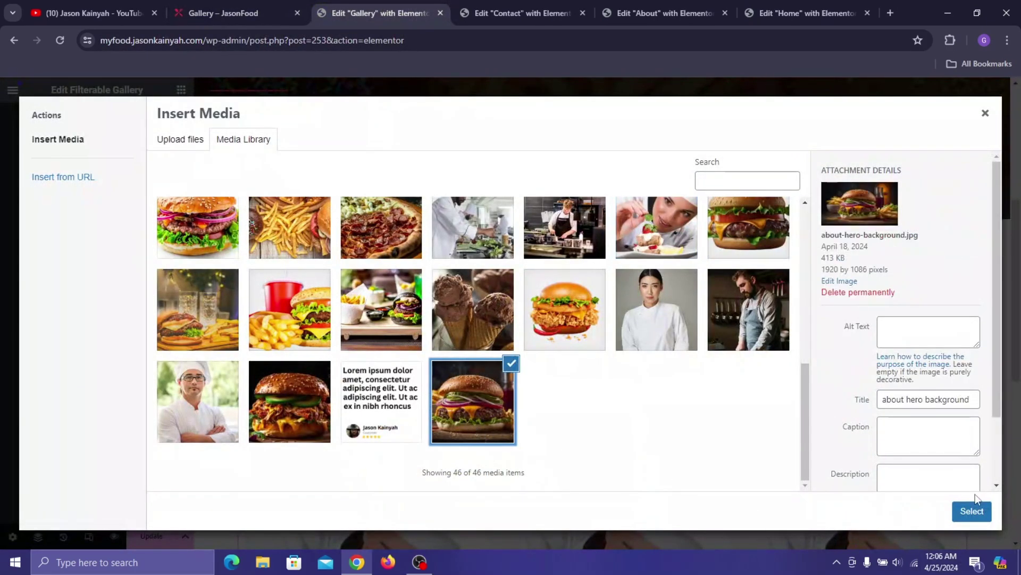
left_click(972, 511)
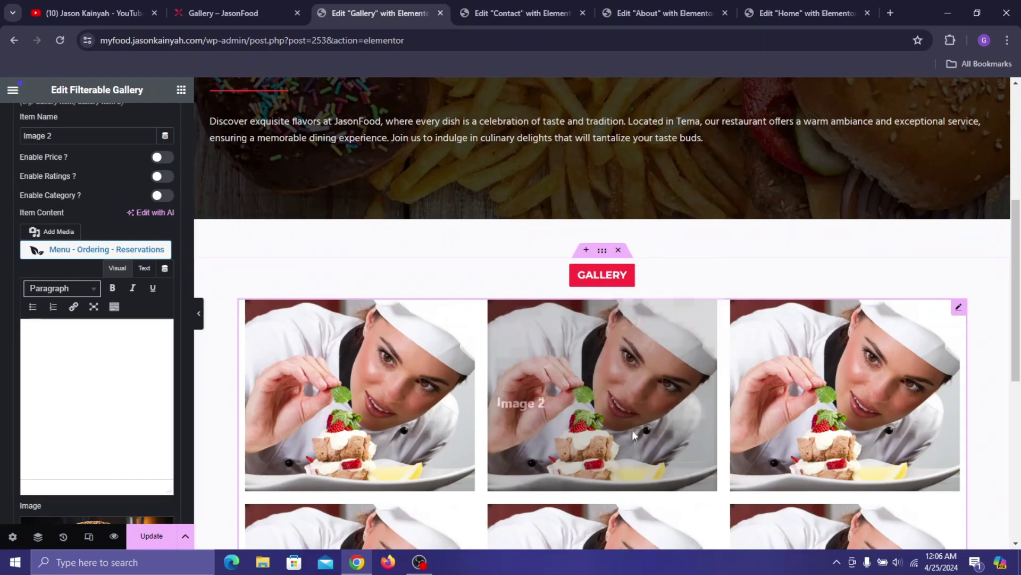
scroll(891, 334, "down", 4)
scroll(415, 318, "down", 3)
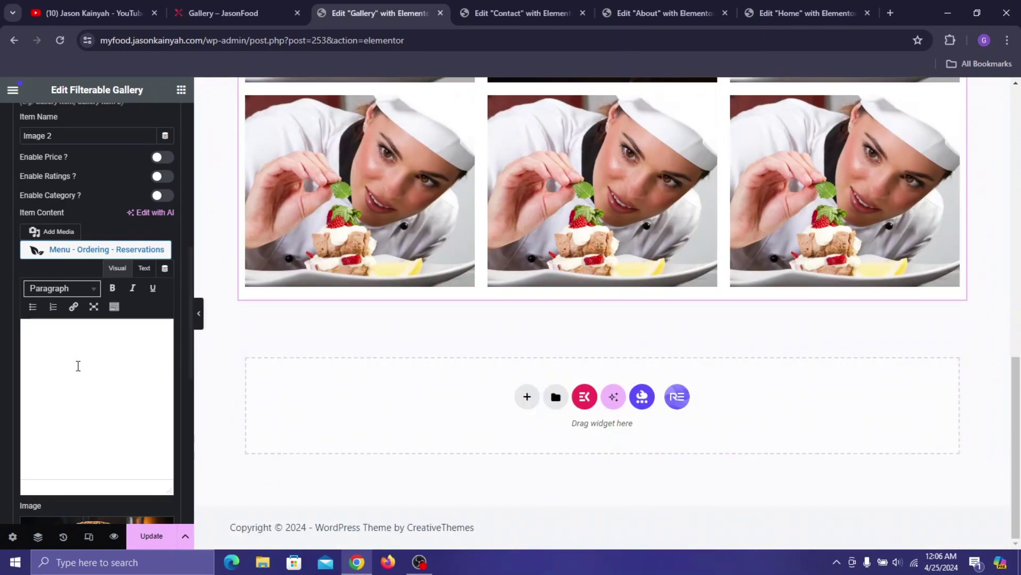
scroll(75, 257, "up", 10)
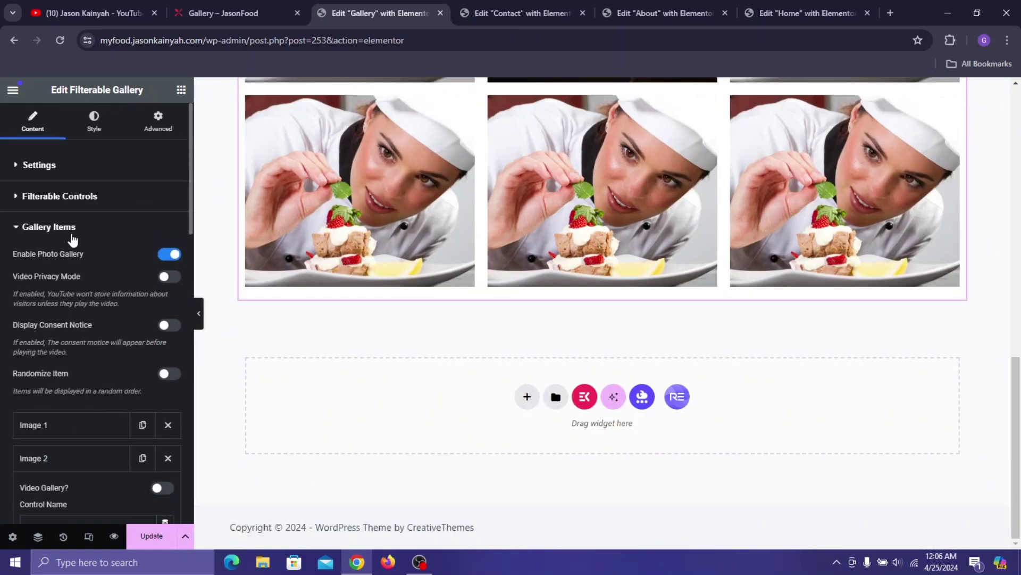
- In the Style tab, give the gallery items a border radius of 11
left_click(73, 234)
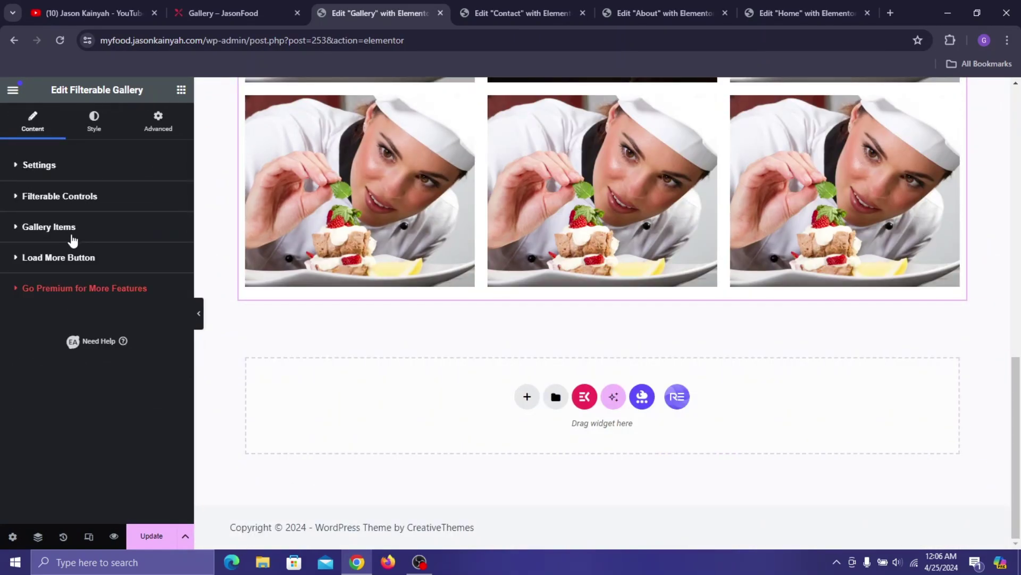
left_click(96, 130)
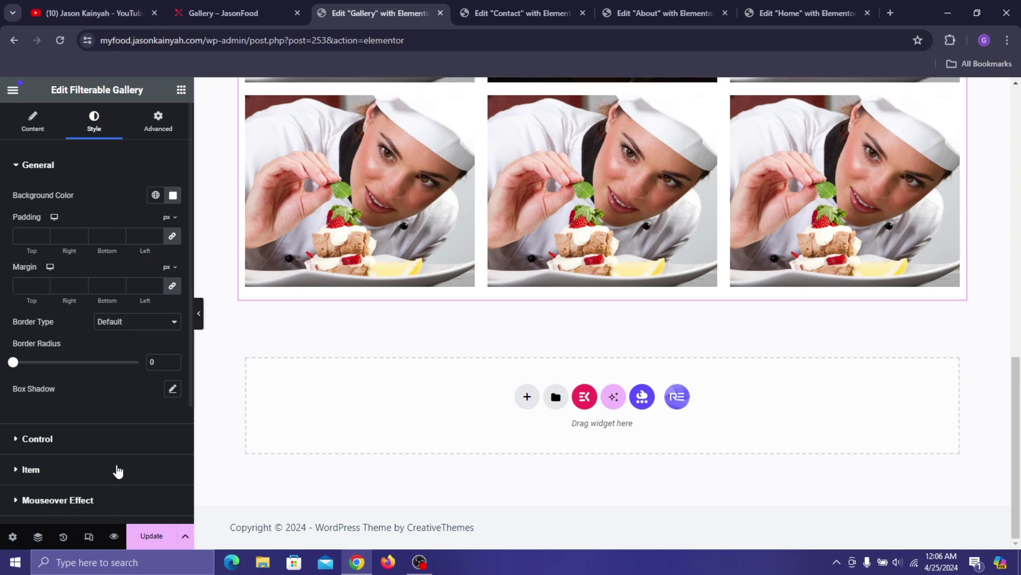
scroll(102, 419, "down", 3)
left_click(72, 342)
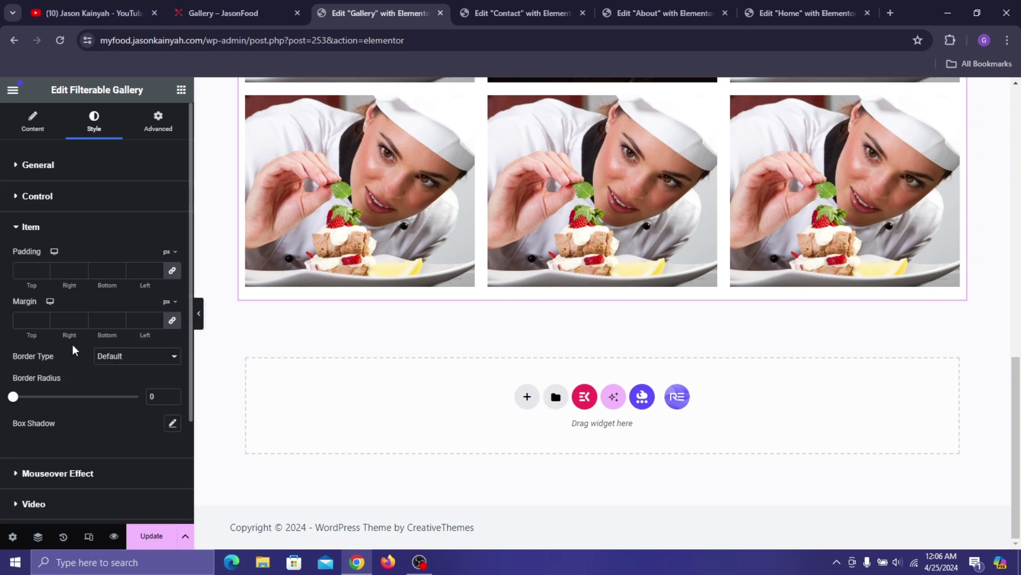
double_click(157, 397)
type("11")
- Make hover titles Poppins 600 Semi Bold and centre the hover content alignment
left_click(34, 480)
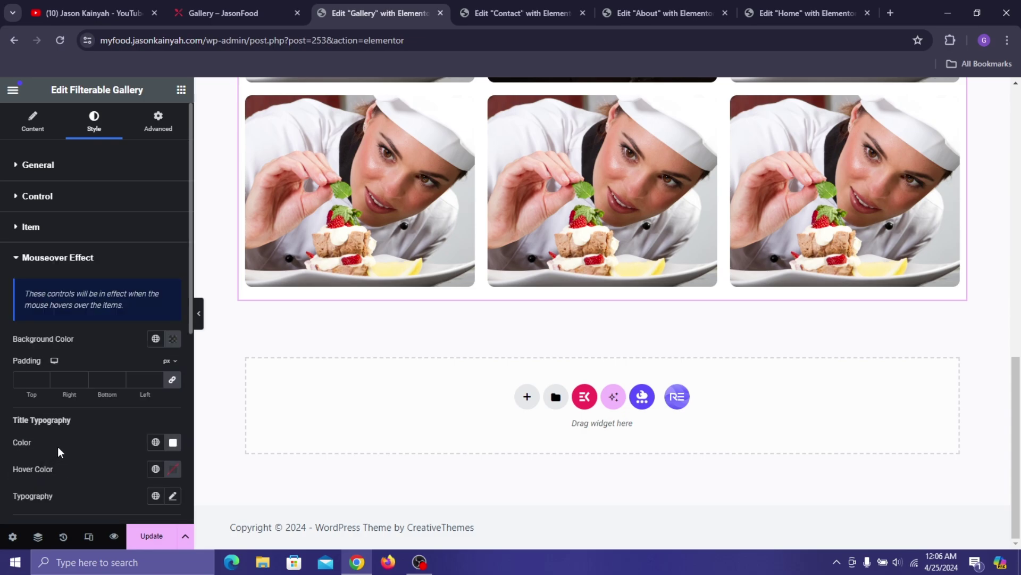
left_click(171, 342)
left_click(120, 340)
scroll(155, 355, "down", 3)
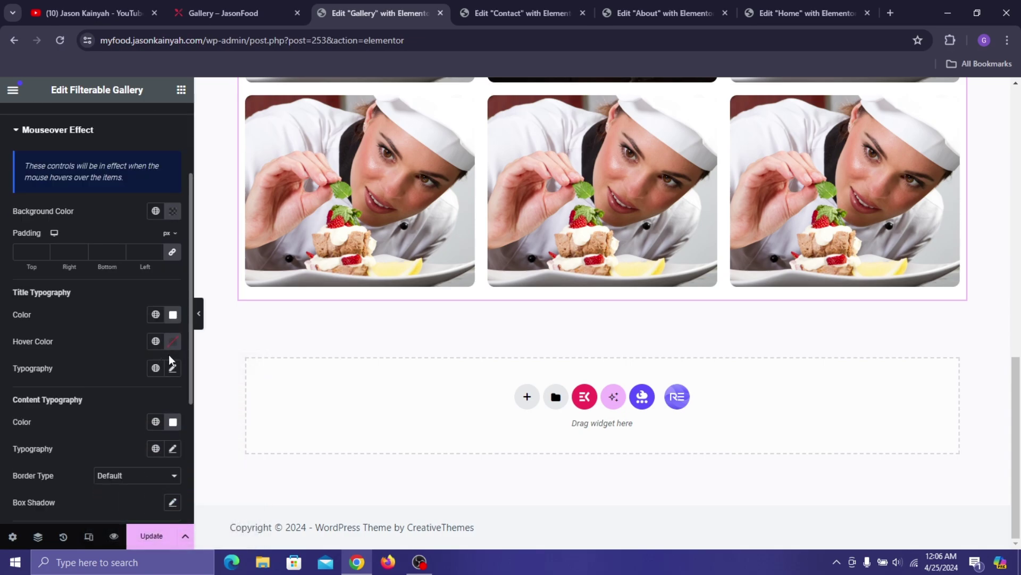
left_click(172, 369)
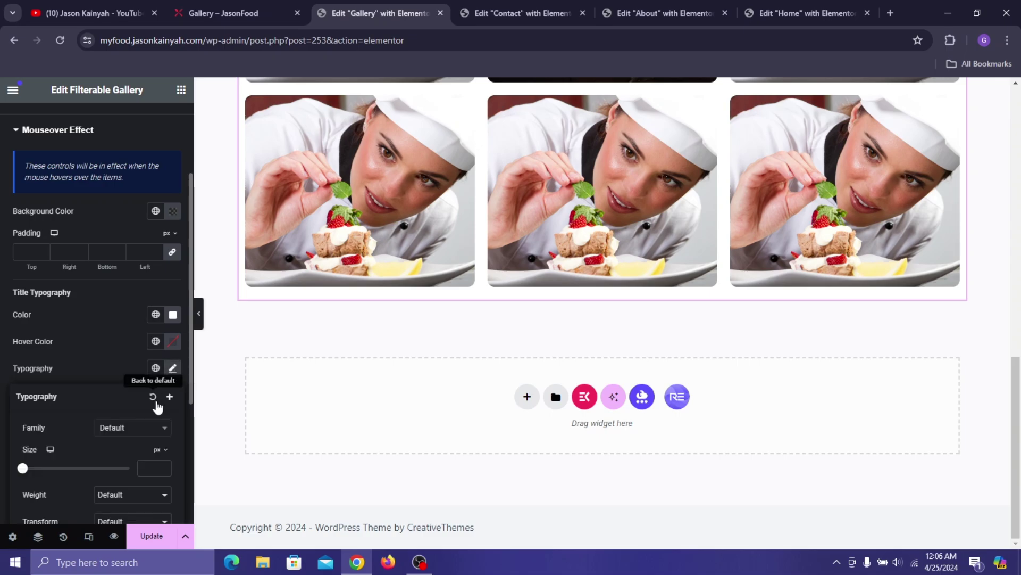
left_click(121, 432)
type("popp")
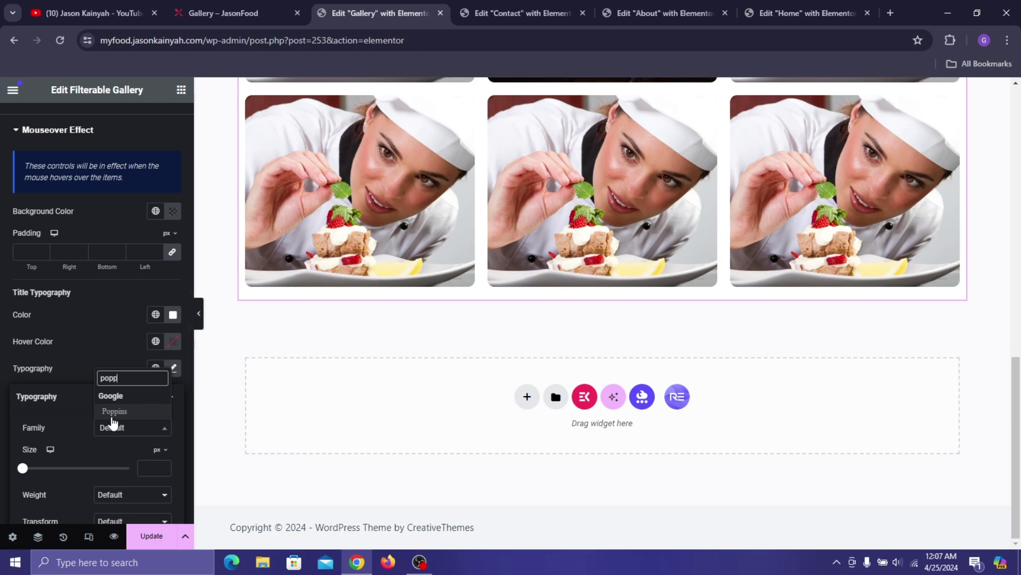
left_click(113, 413)
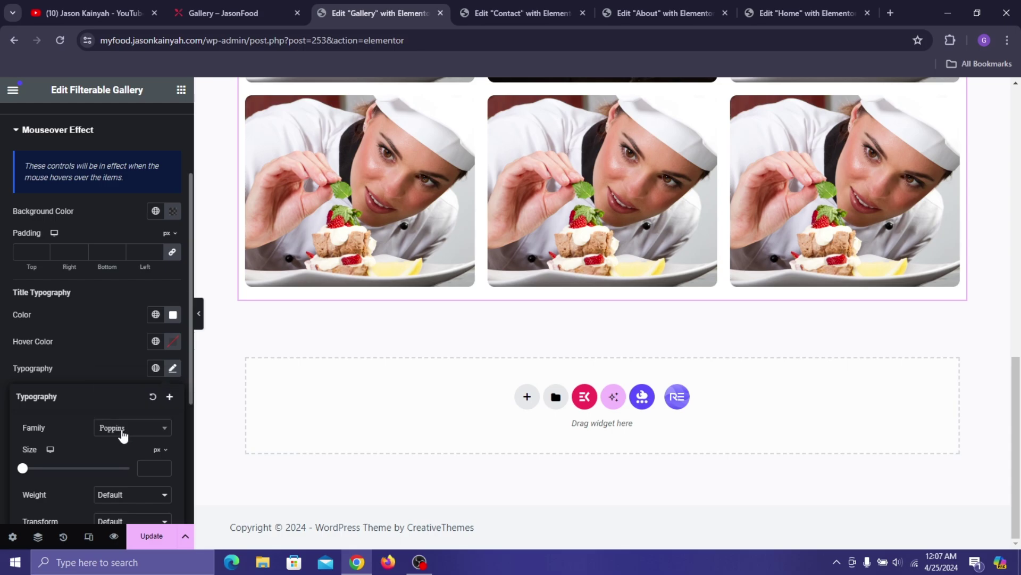
left_click(120, 495)
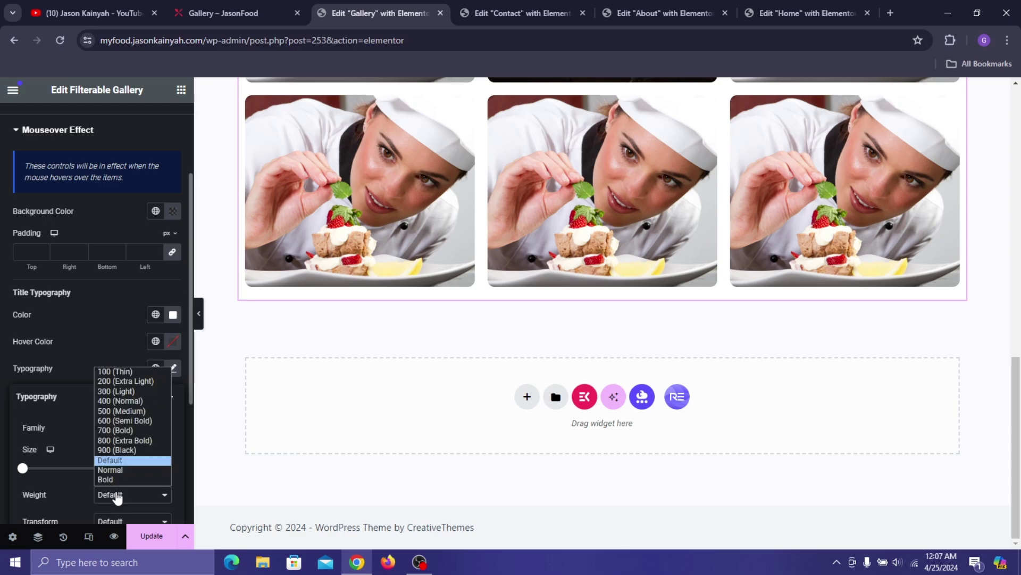
left_click(139, 417)
left_click(119, 343)
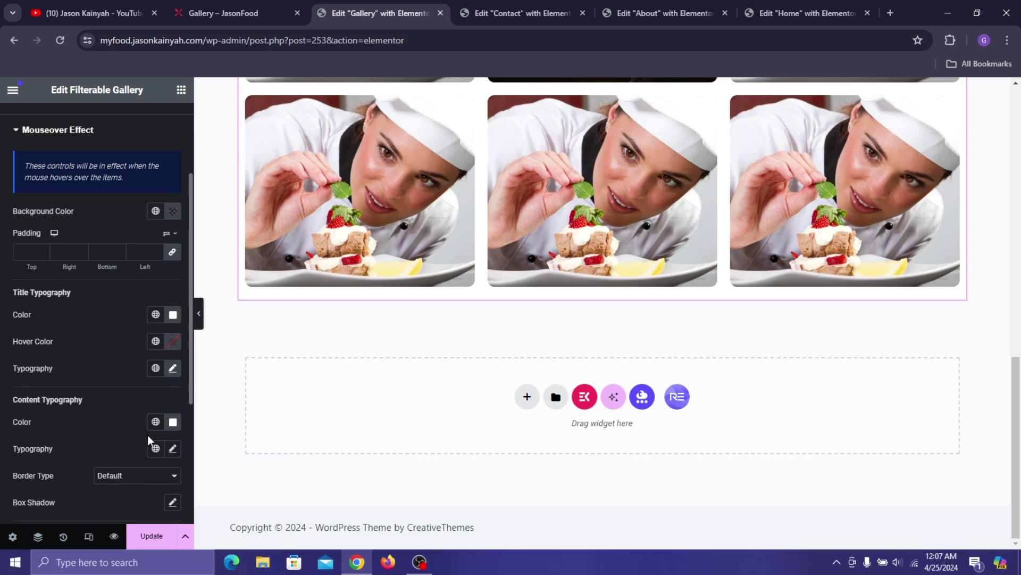
scroll(161, 428, "down", 2)
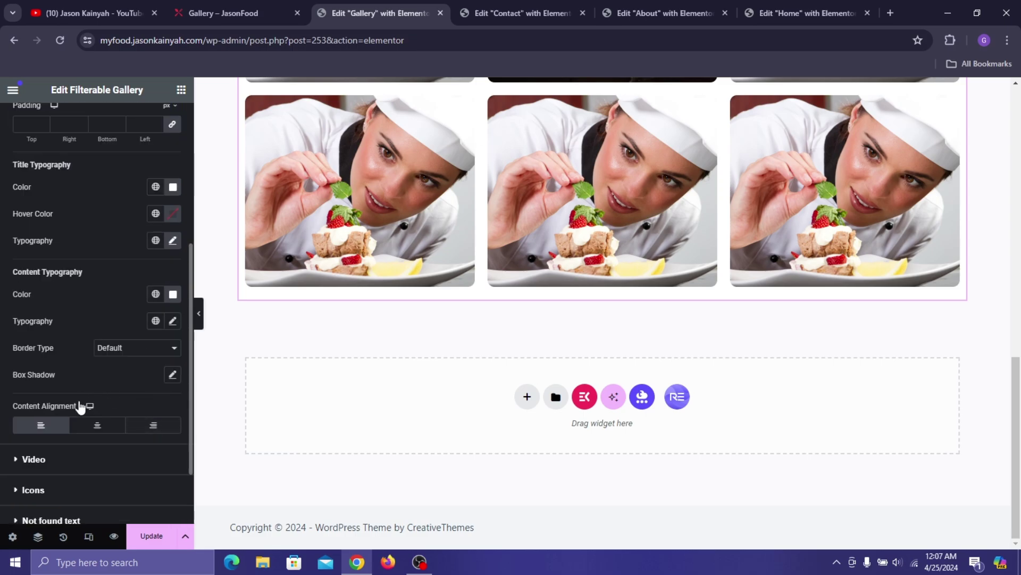
left_click(89, 427)
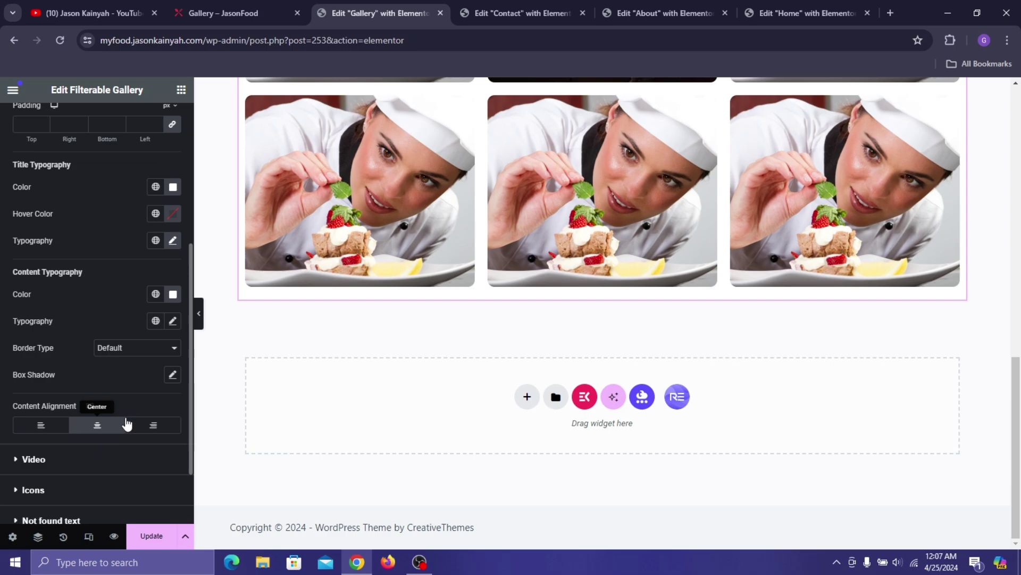
- Set the gallery icon background colour and icon colour alpha to 0
left_click(35, 490)
scroll(143, 355, "down", 1)
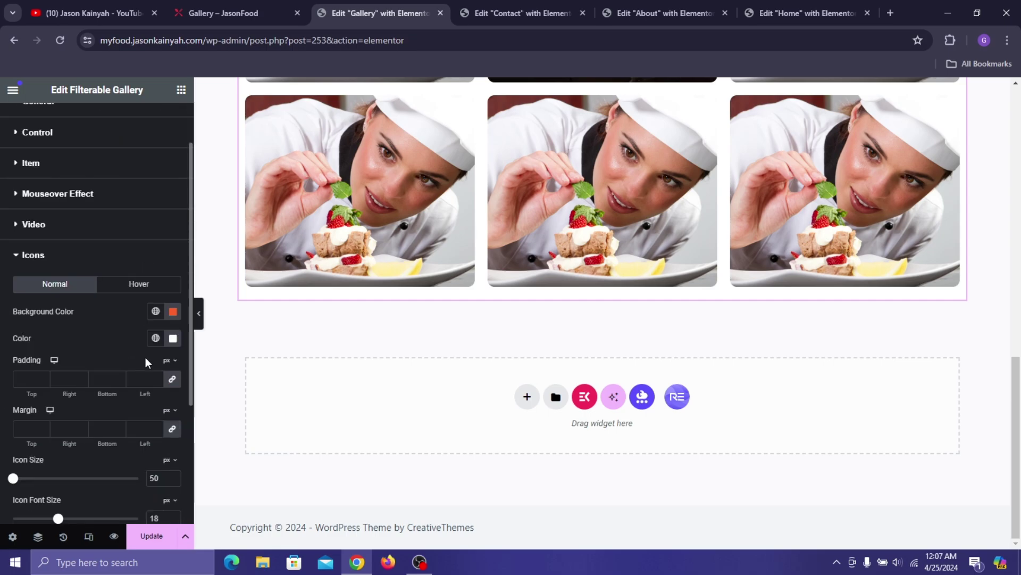
left_click(174, 314)
left_click_drag(154, 477, 24, 432)
left_click(75, 337)
left_click(173, 337)
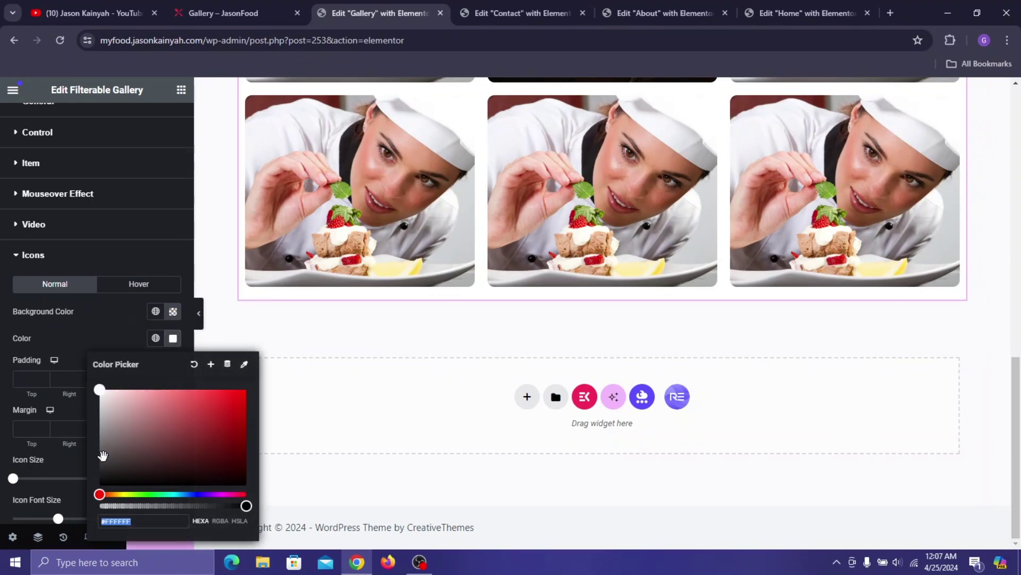
left_click_drag(111, 506, 31, 484)
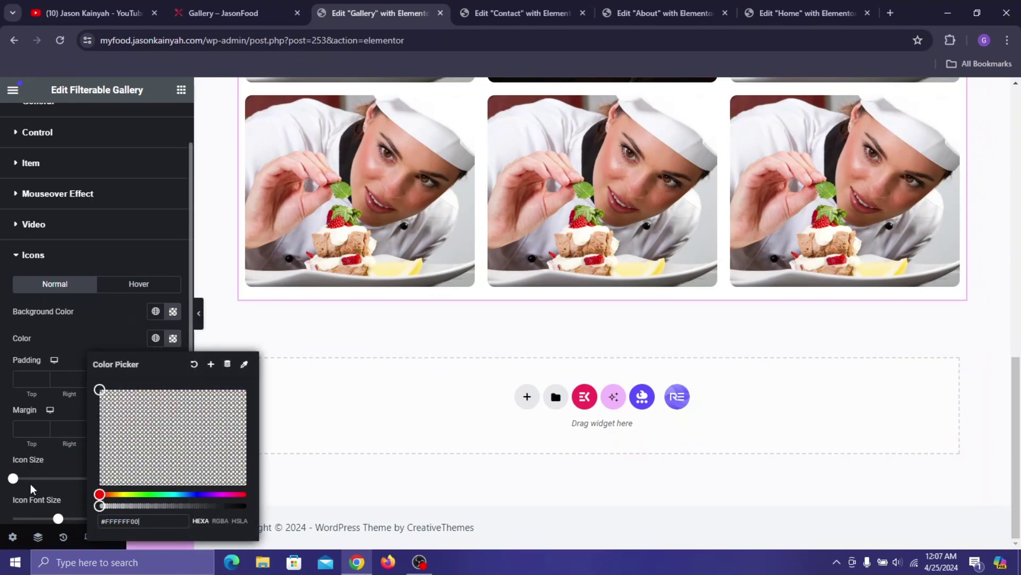
left_click(70, 344)
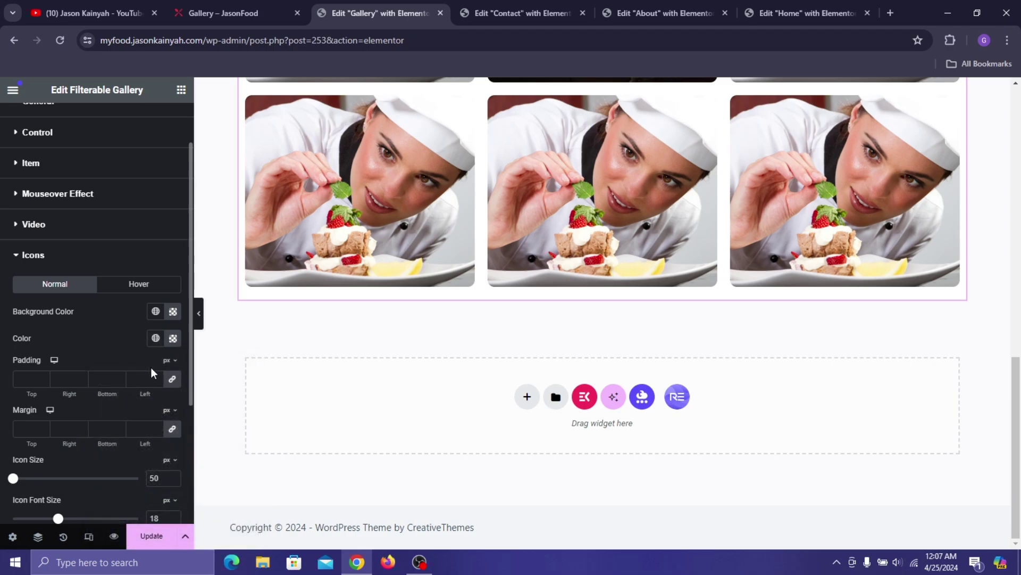
- Update the gallery page and switch to the Contact page editor
scroll(152, 369, "down", 4)
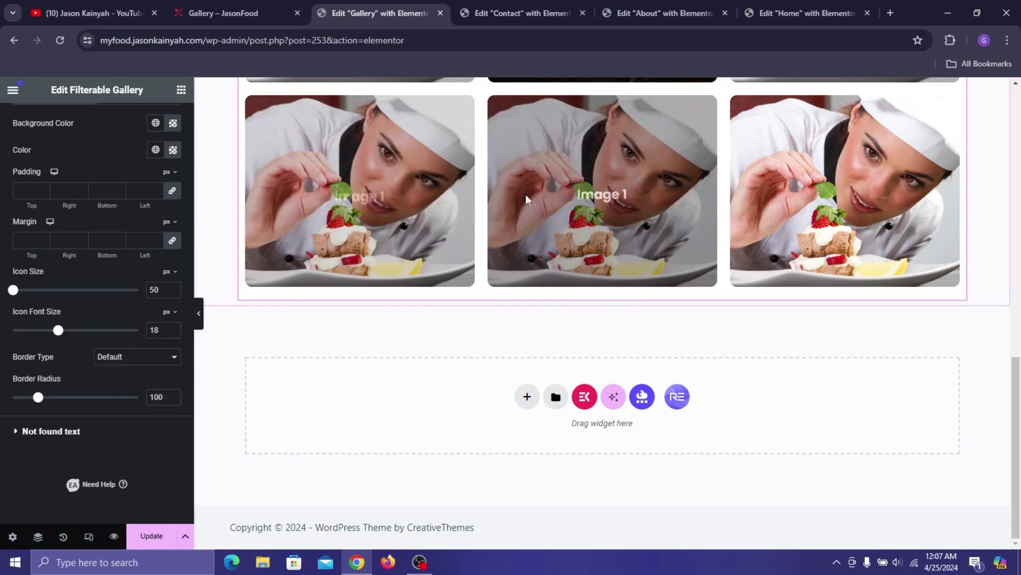
scroll(671, 149, "up", 5)
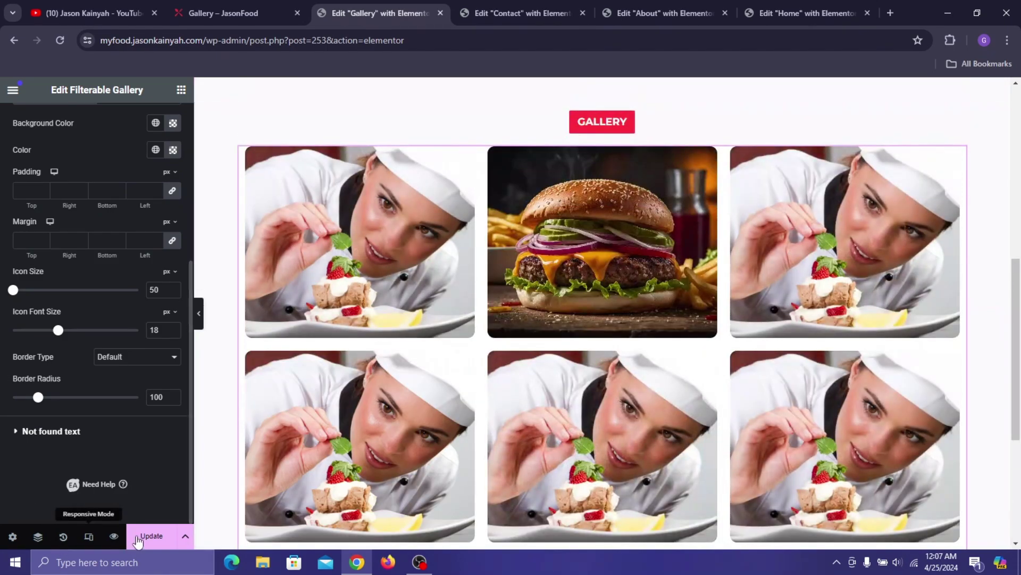
left_click(140, 538)
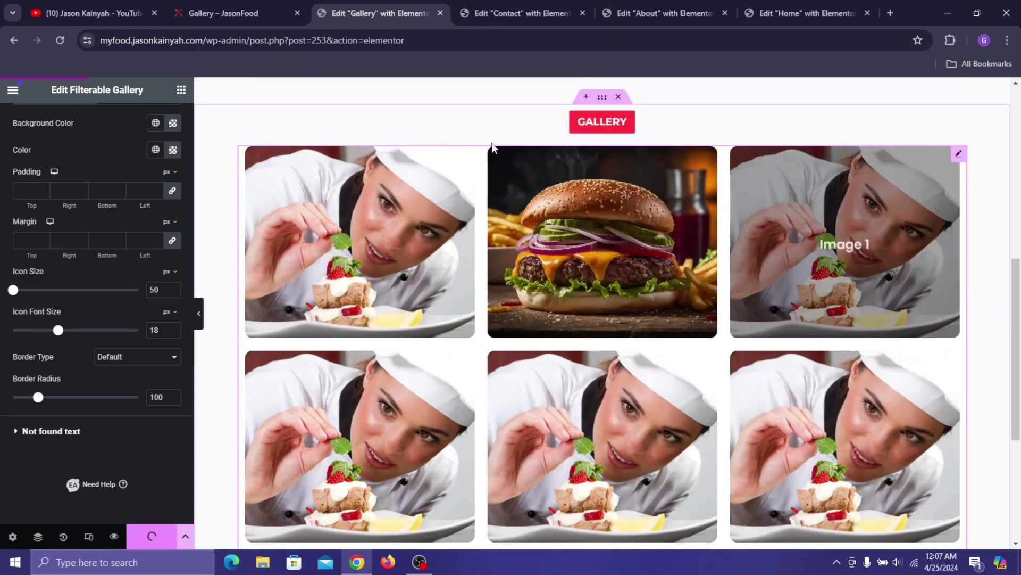
left_click(548, 11)
- Copy the red reservation banner from Contact and paste it below the gallery
scroll(611, 290, "down", 6)
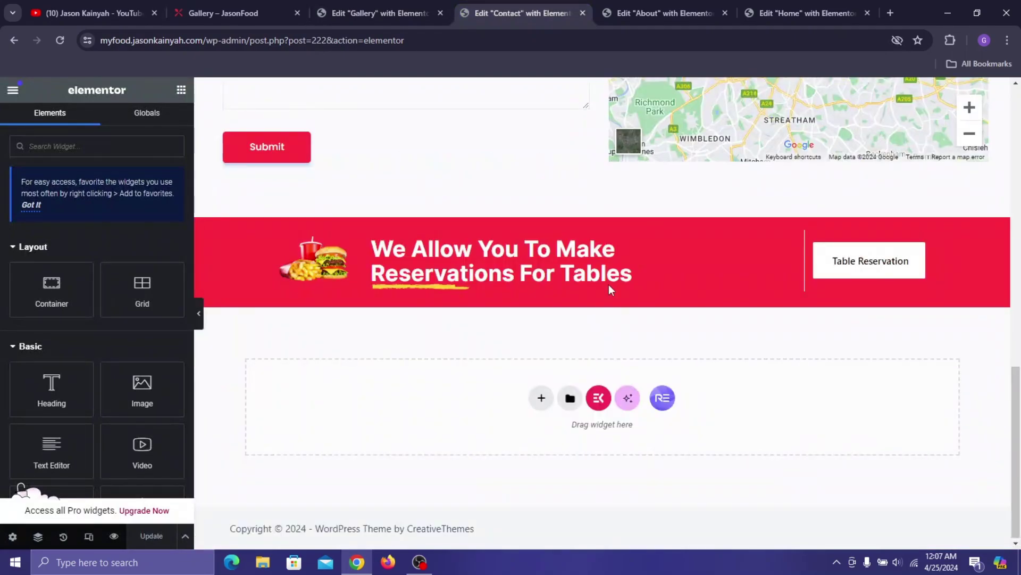
right_click(599, 219)
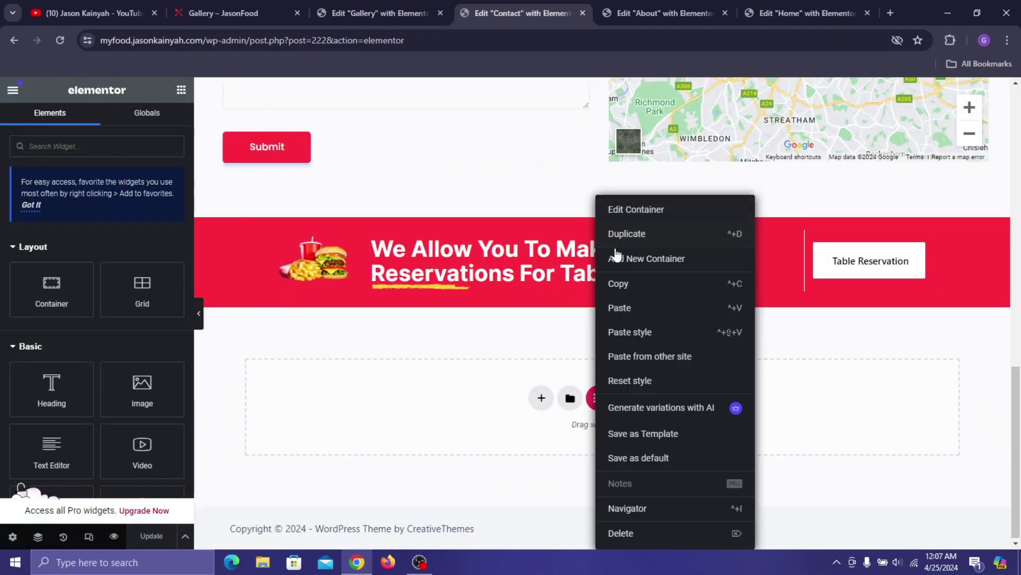
left_click(616, 290)
left_click(381, 12)
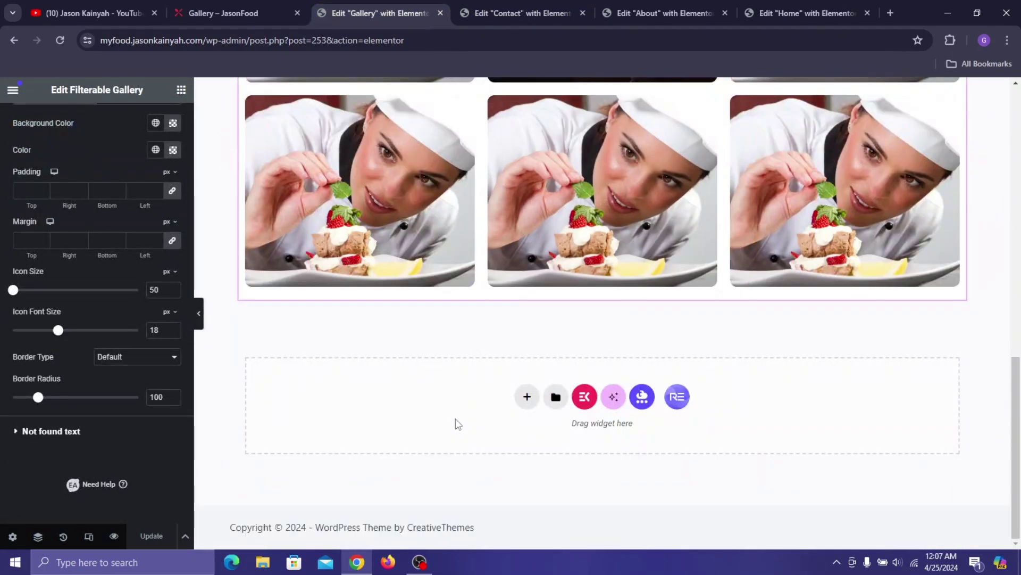
right_click(454, 426)
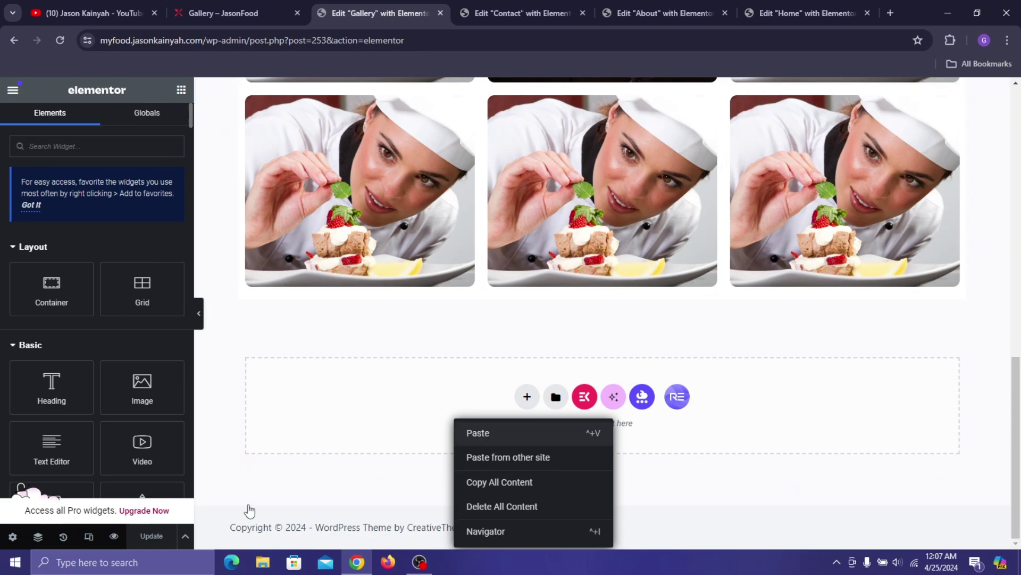
left_click(477, 433)
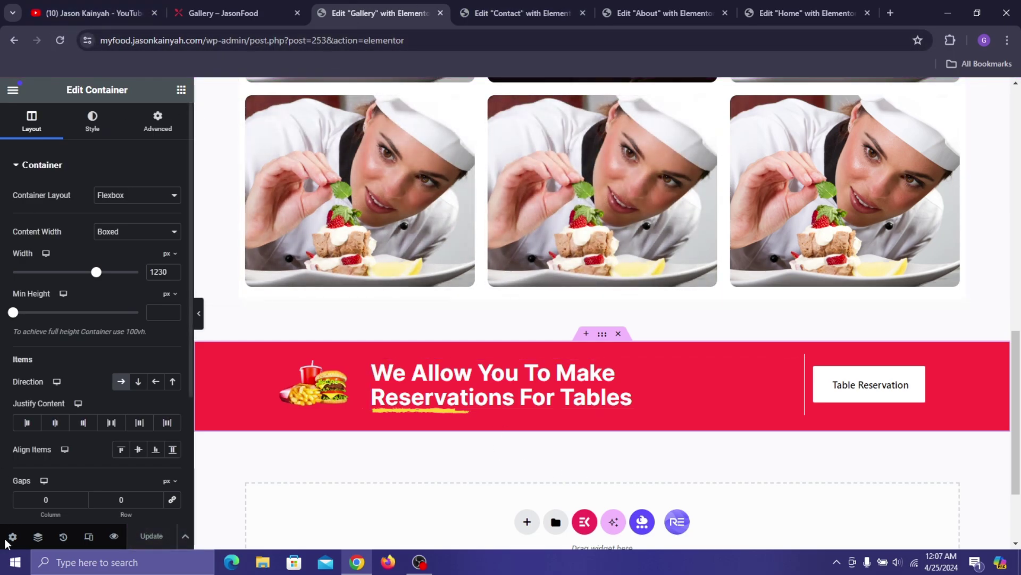
- Preview the Gallery page, then go to the WordPress dashboard from the JasonFood admin bar
left_click(114, 536)
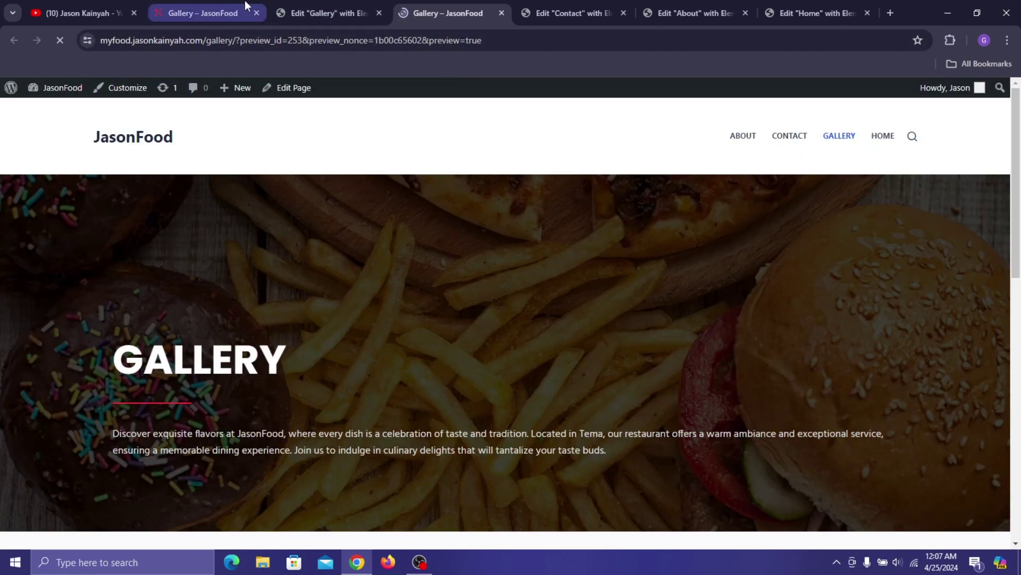
left_click(246, 6)
scroll(482, 242, "up", 5)
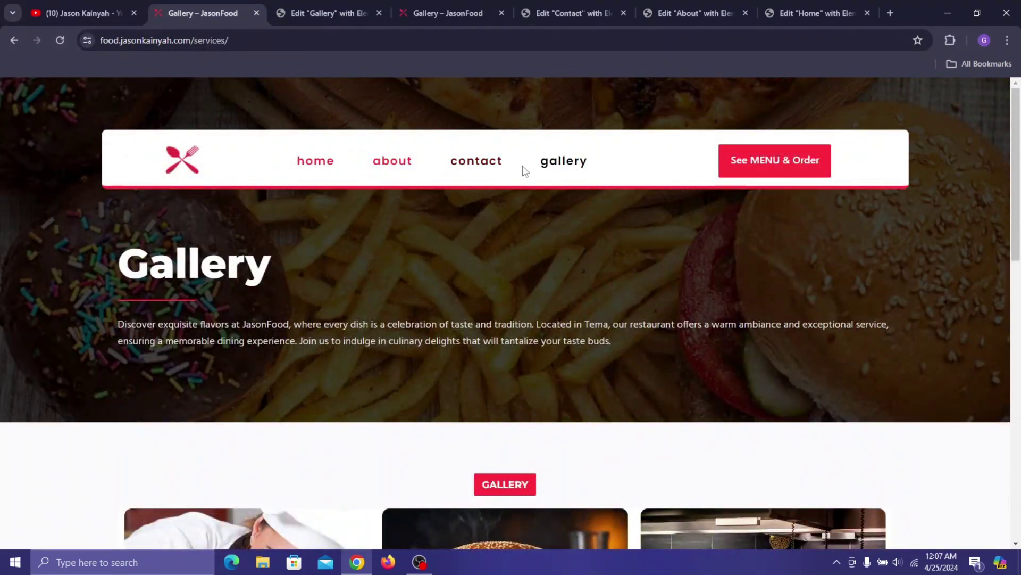
left_click(491, 9)
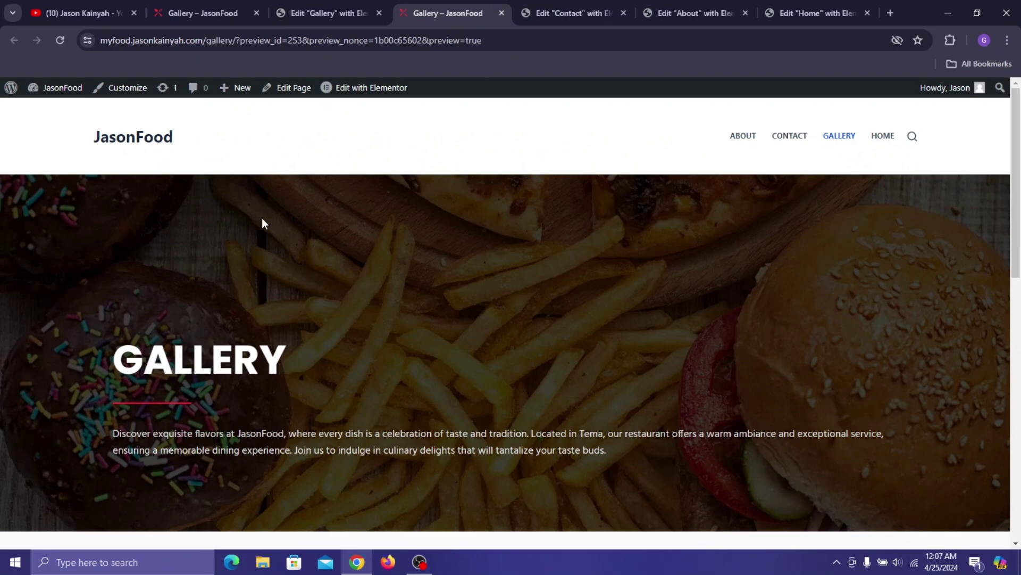
mouse_move(35, 88)
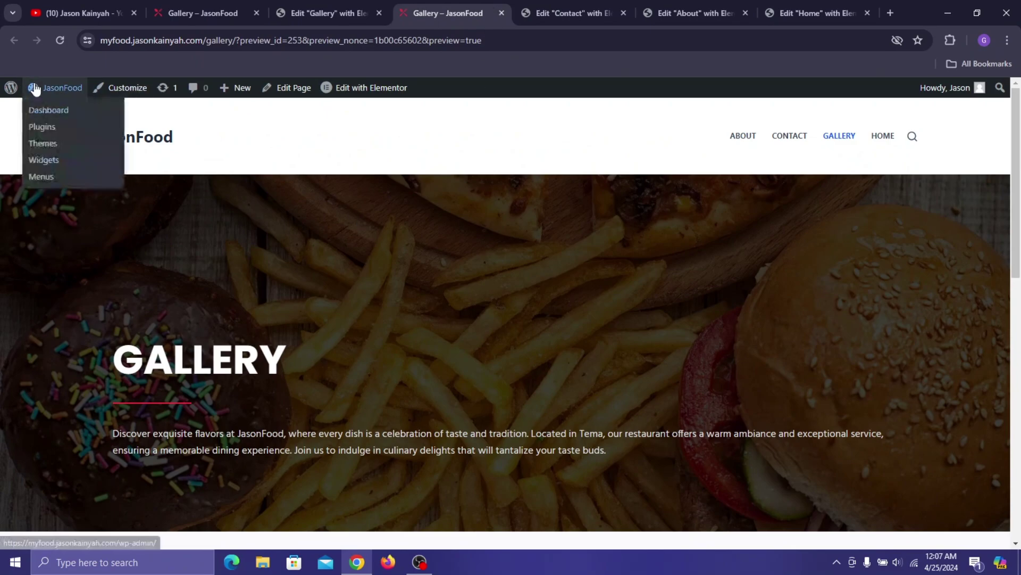
left_click(47, 116)
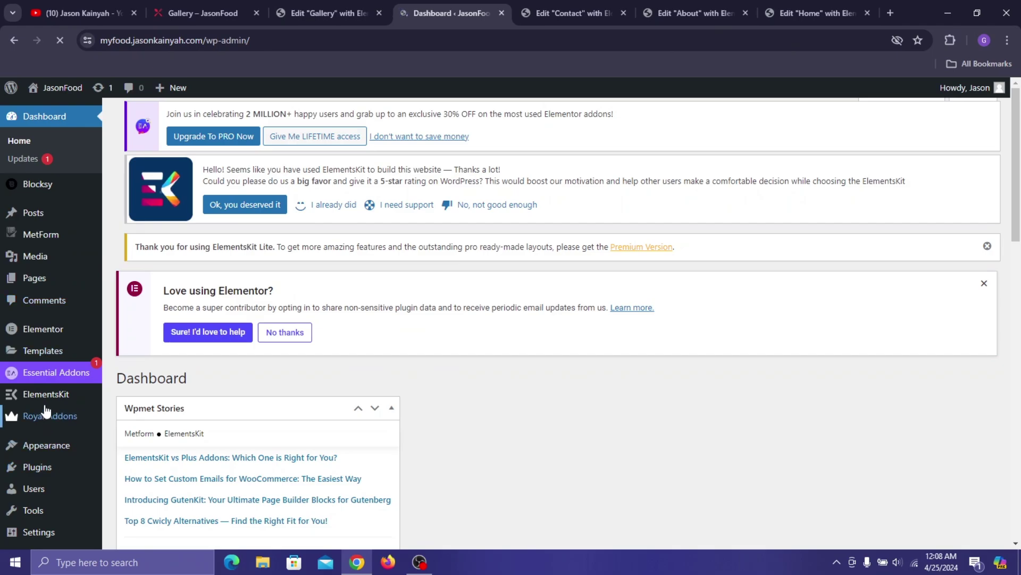
- Step through and save the ElementsKit onboarding wizard, then open ElementsKit Header Footer
mouse_move(47, 407)
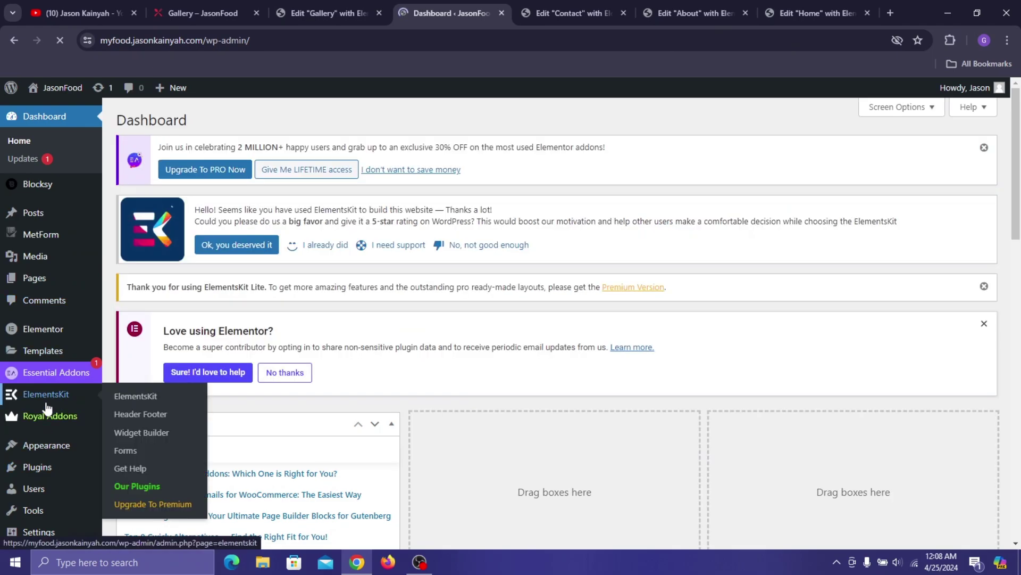
left_click(50, 400)
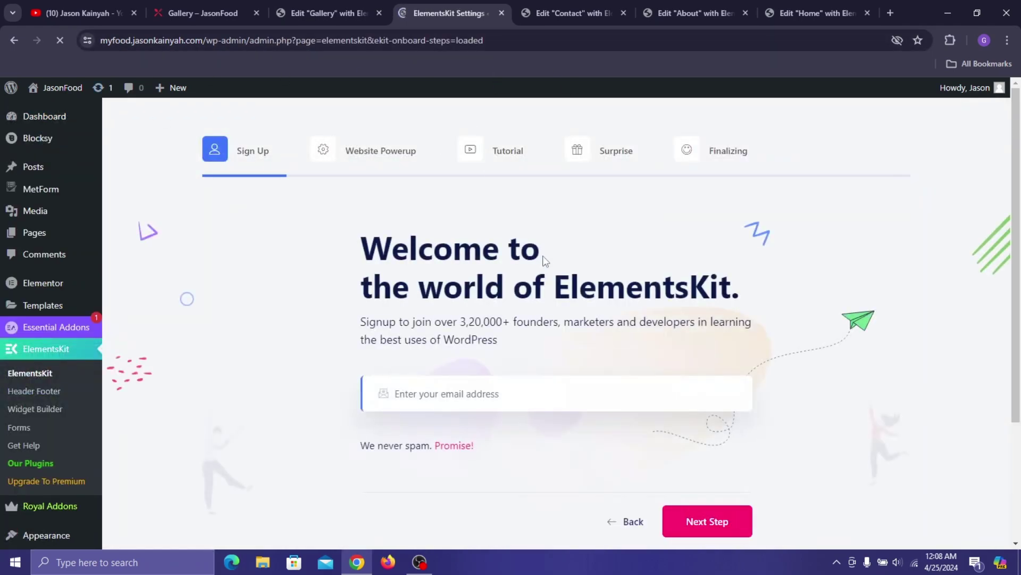
scroll(708, 389, "down", 3)
left_click(730, 375)
scroll(721, 409, "down", 4)
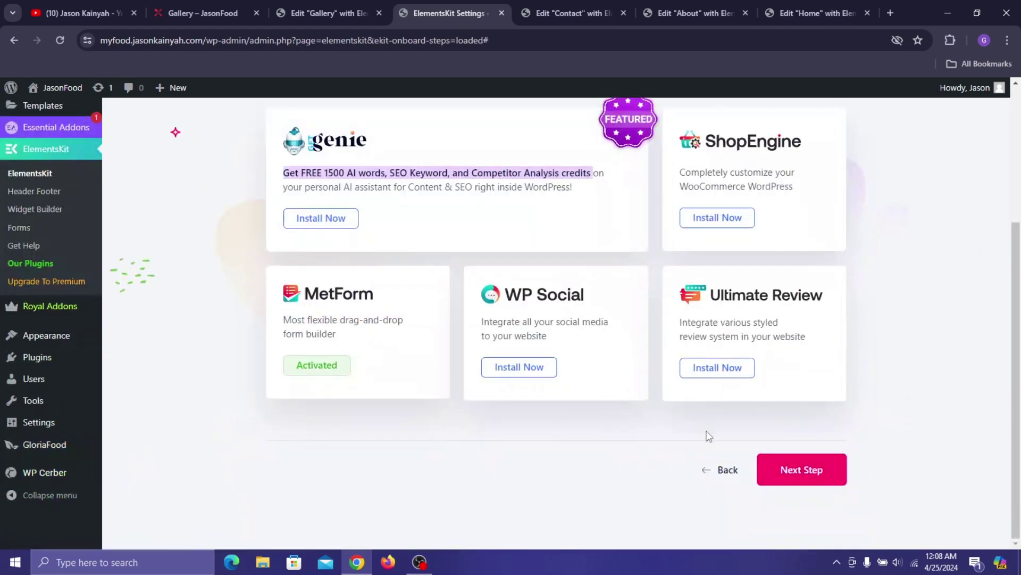
left_click(781, 472)
scroll(781, 472, "down", 5)
left_click(781, 475)
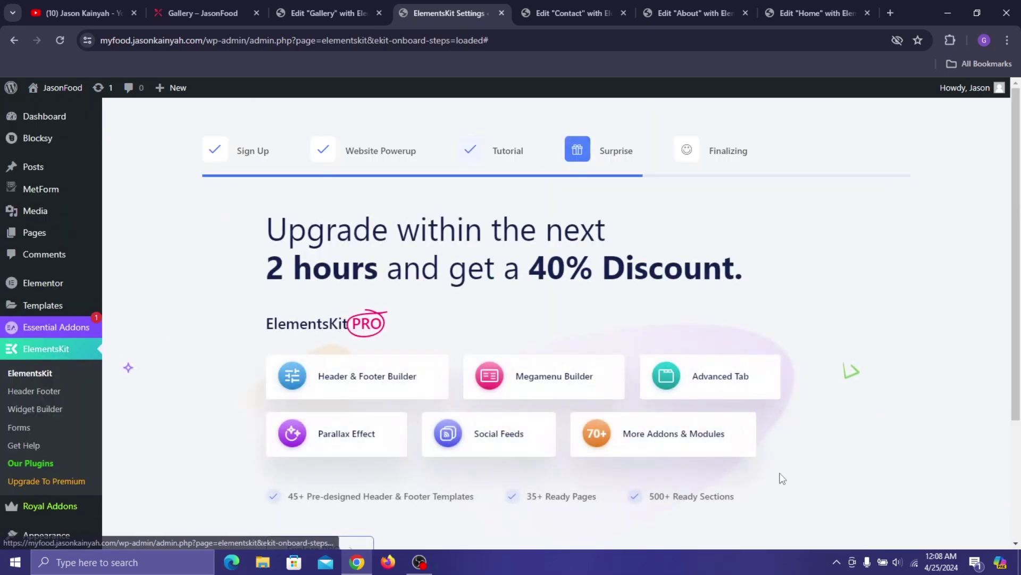
scroll(781, 475, "down", 3)
left_click(780, 476)
scroll(778, 480, "down", 3)
left_click(589, 419)
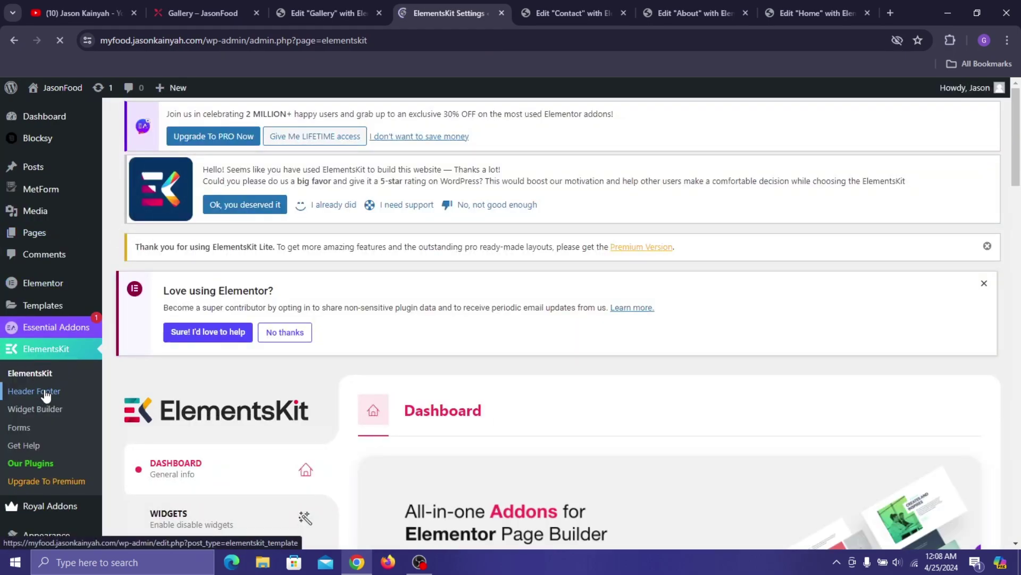
left_click(69, 391)
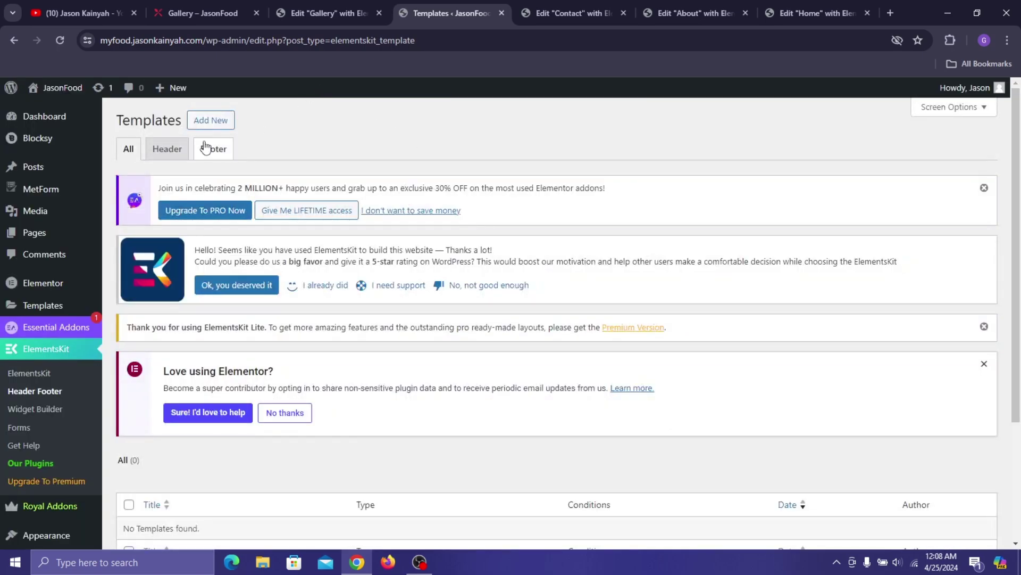
- Add an activated Entire Site header template titled 'head', edit its content, and preview it
left_click(213, 121)
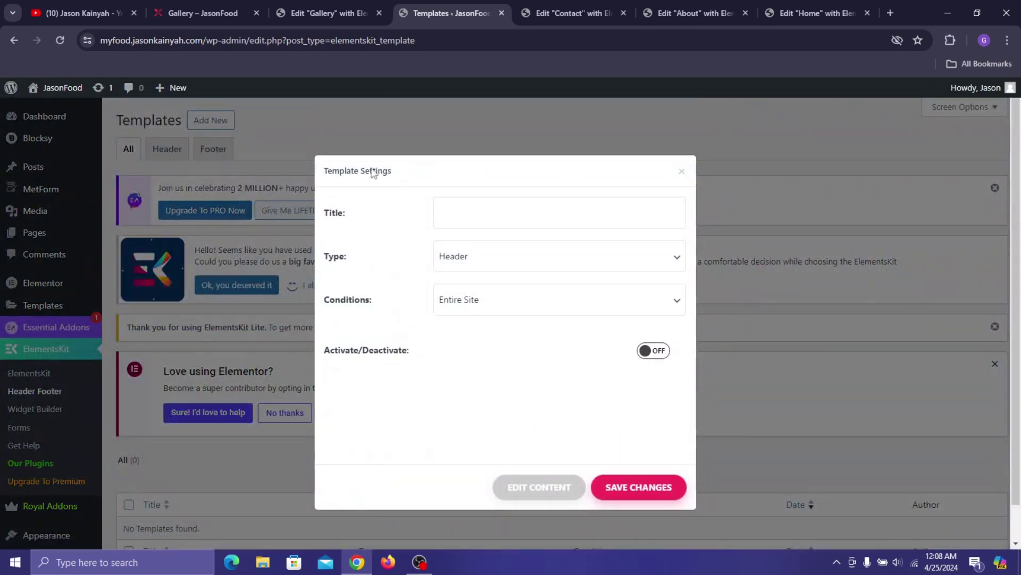
left_click(467, 209)
left_click(657, 353)
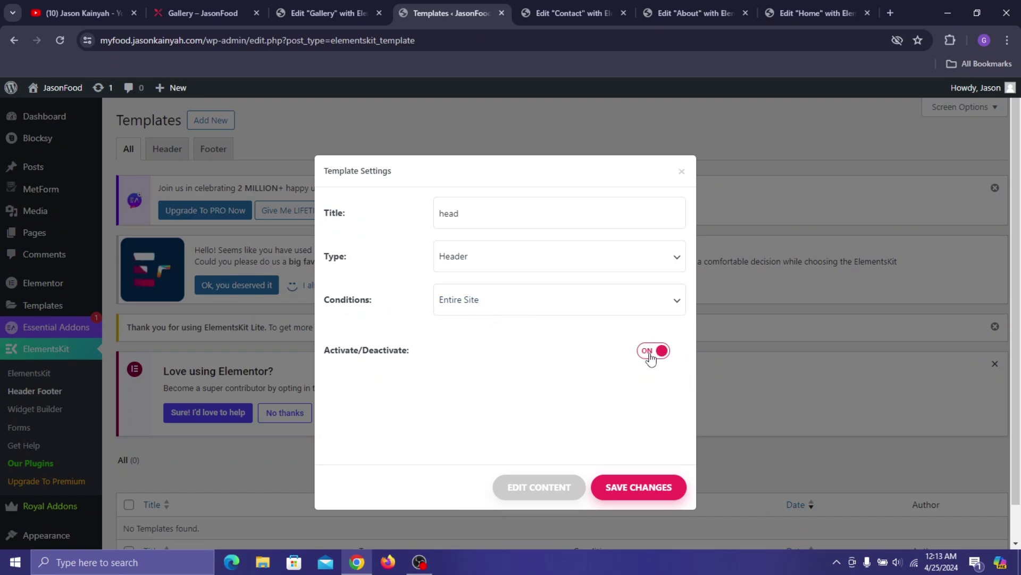
left_click(536, 496)
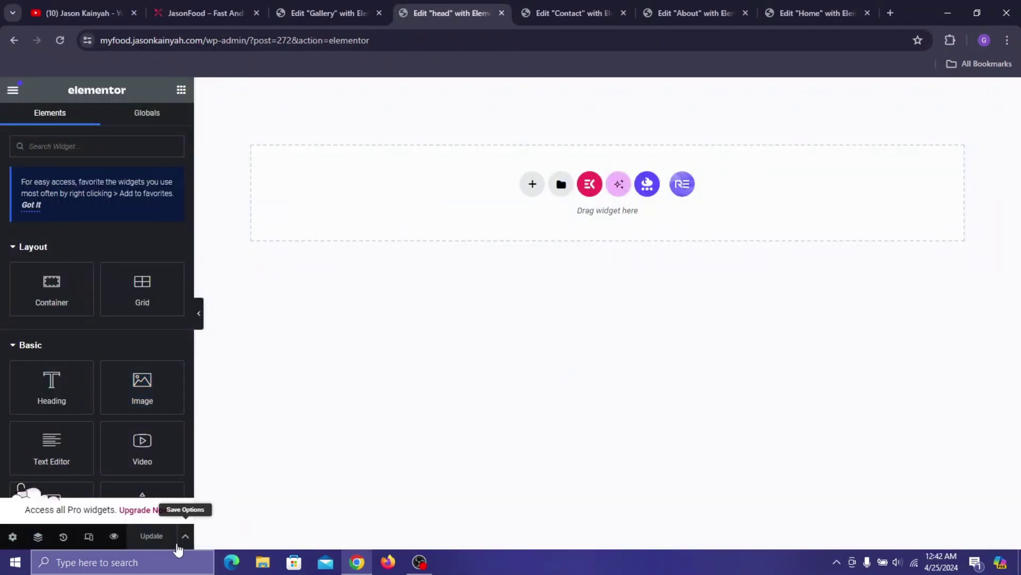
left_click(114, 537)
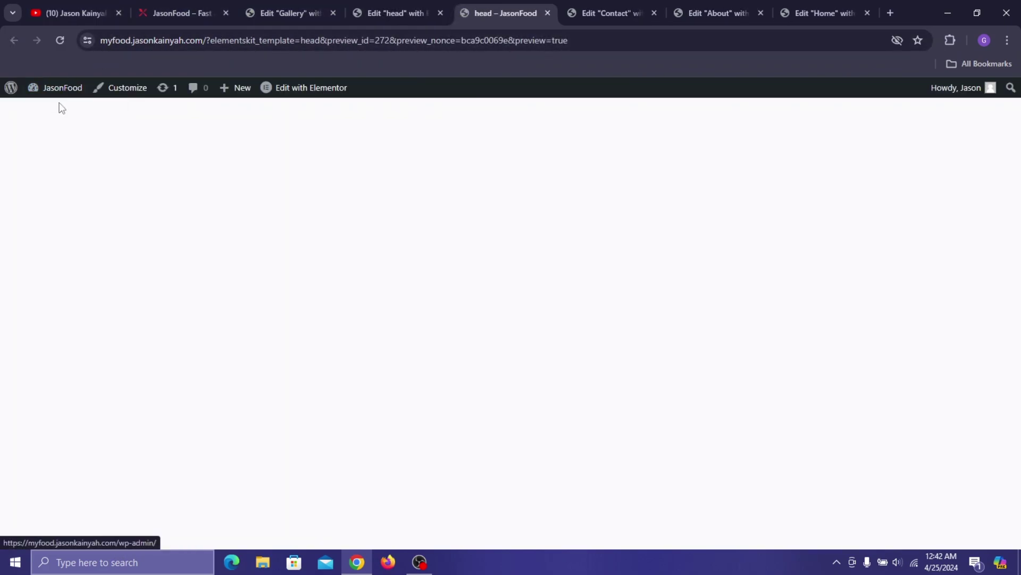
- Create a new WordPress menu named 'mainmen' under Appearance > Menus
left_click(57, 109)
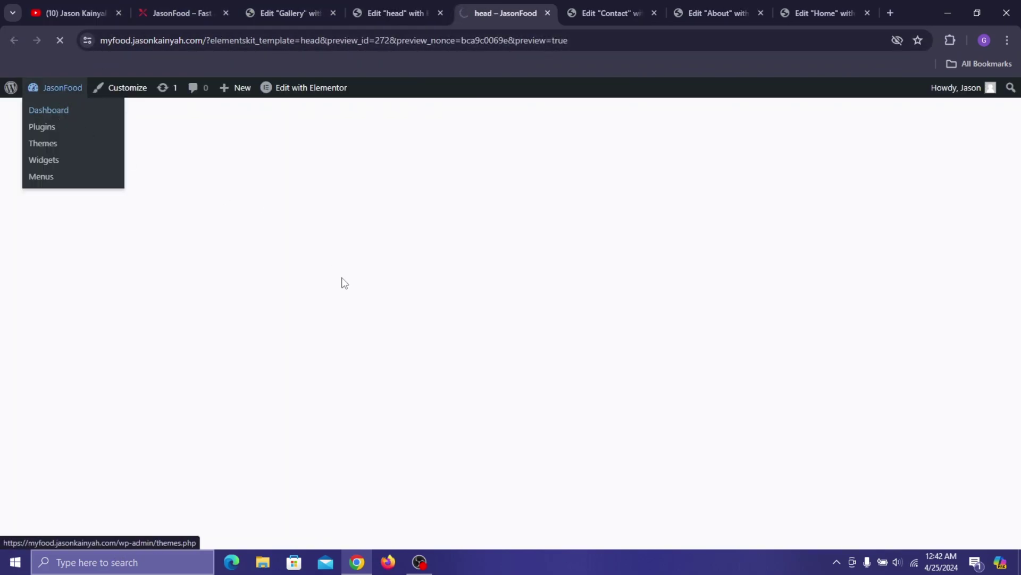
scroll(32, 309, "down", 2)
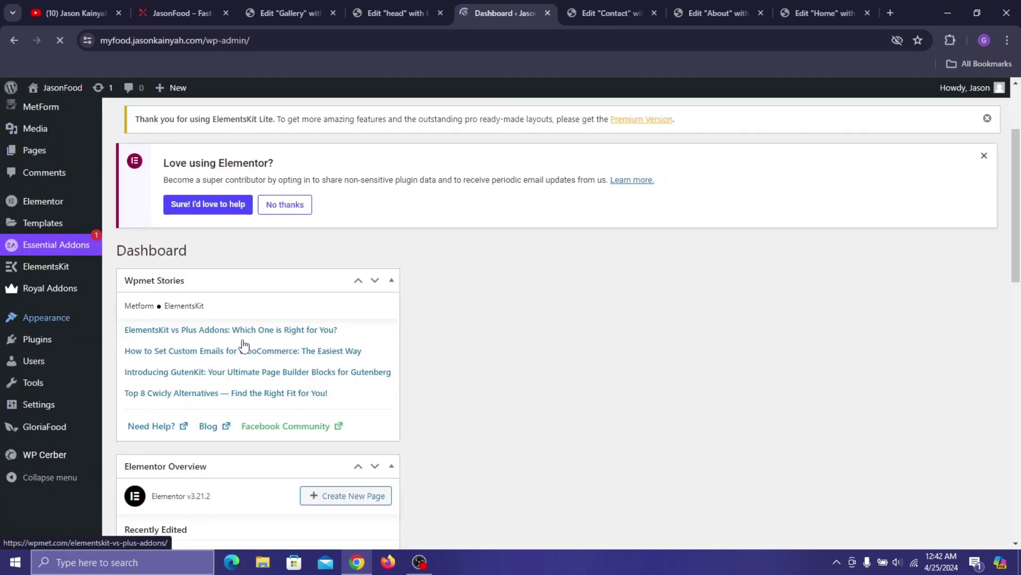
mouse_move(52, 375)
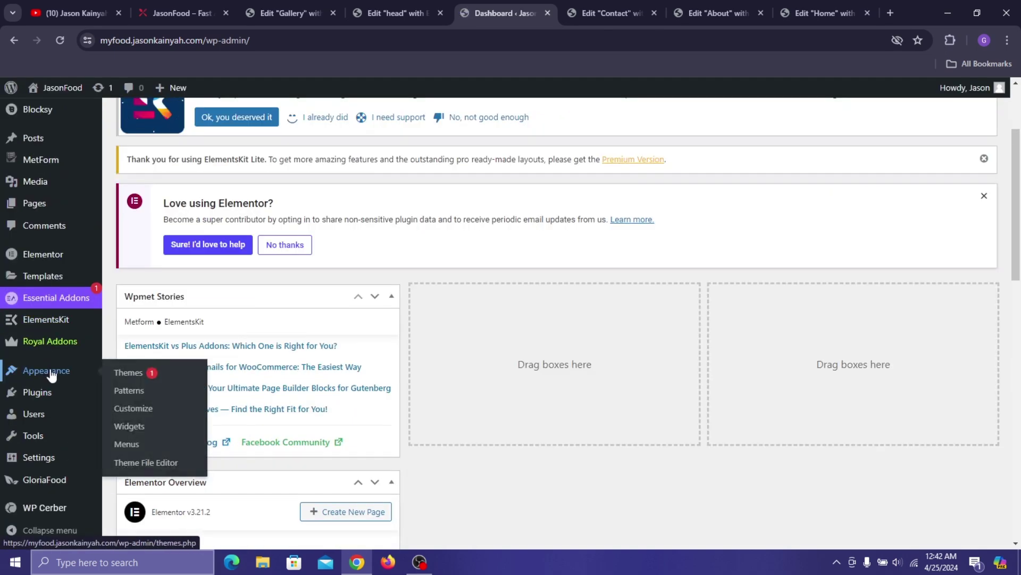
left_click(134, 443)
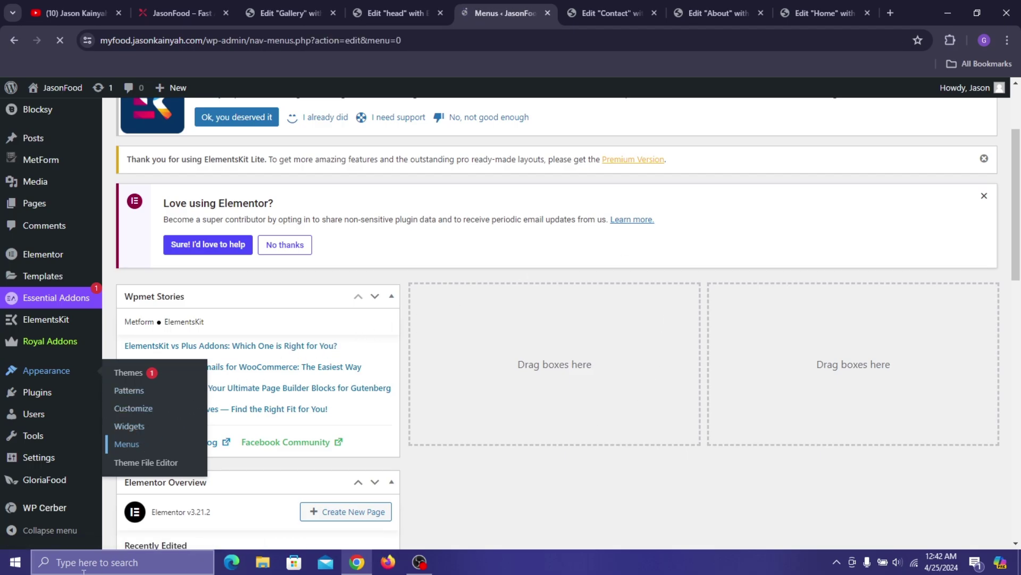
scroll(229, 330, "down", 3)
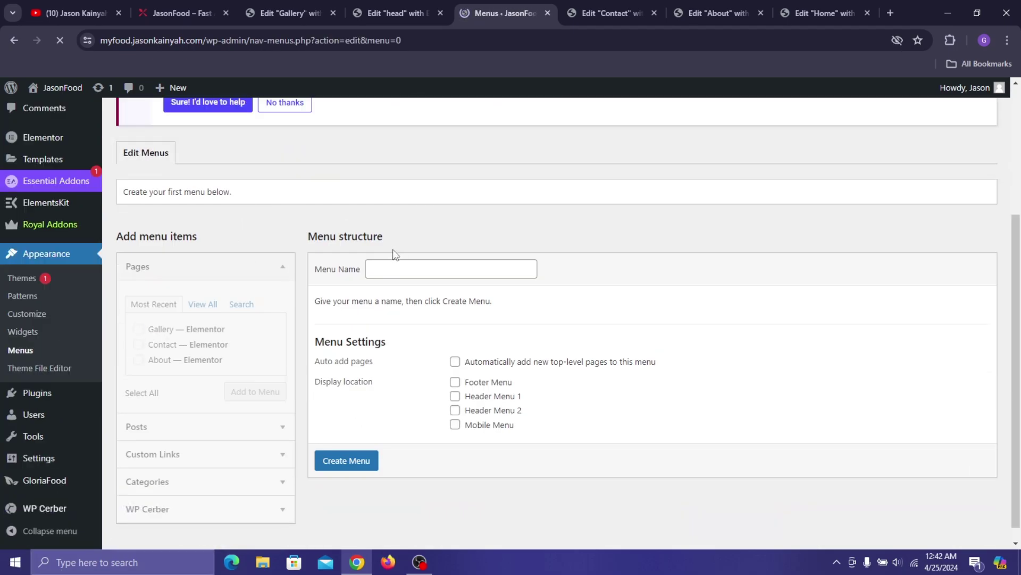
left_click(391, 271)
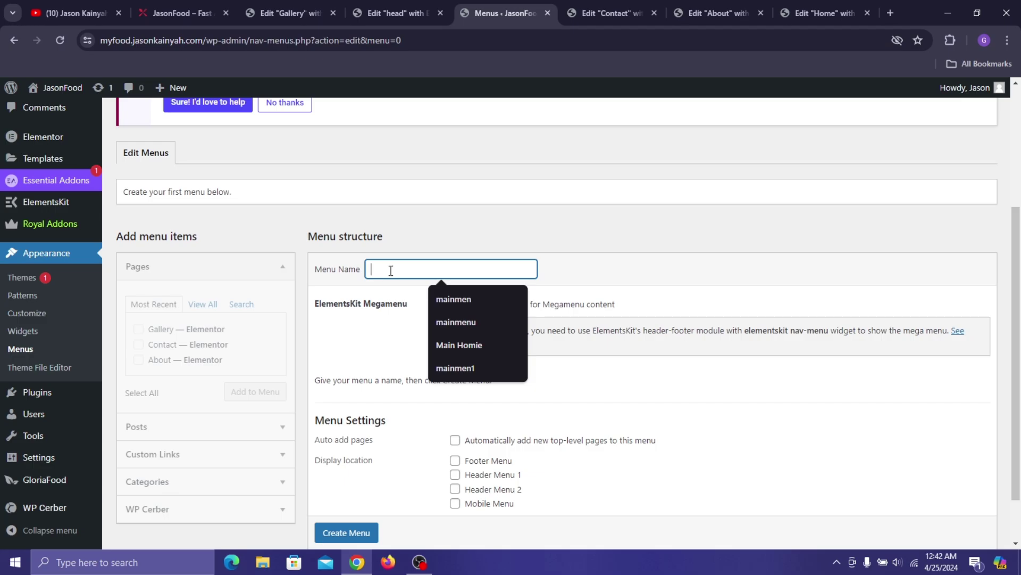
left_click(452, 299)
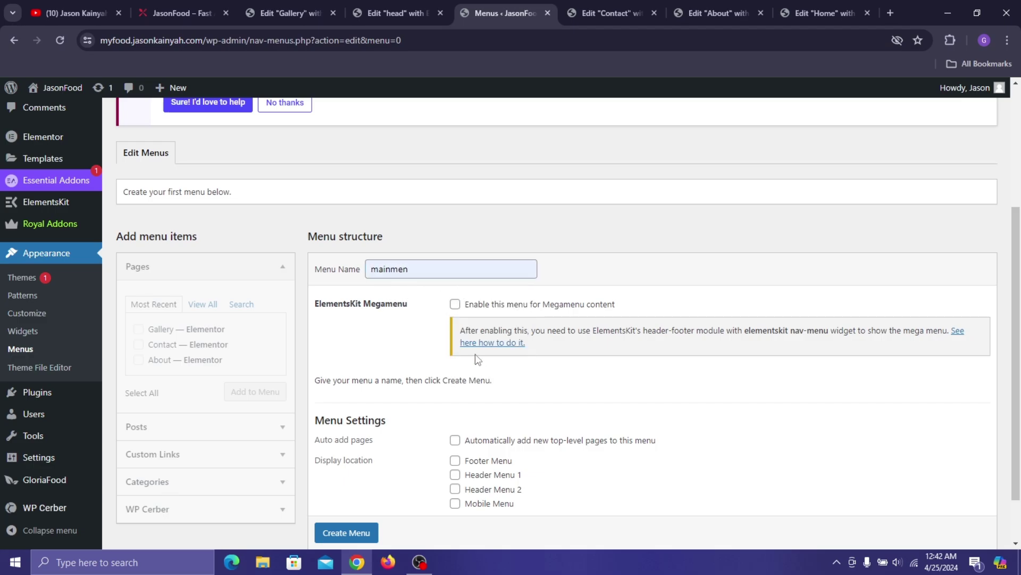
scroll(471, 362, "down", 2)
left_click(360, 479)
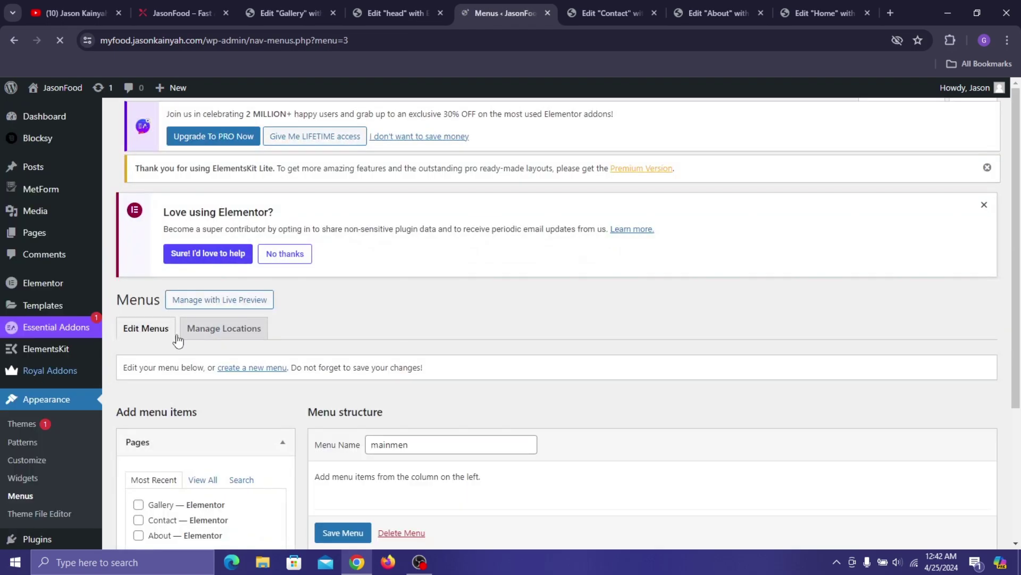
- Add the Home, About, Contact and Gallery pages to mainmen and save the menu
scroll(215, 298, "down", 3)
left_click(203, 304)
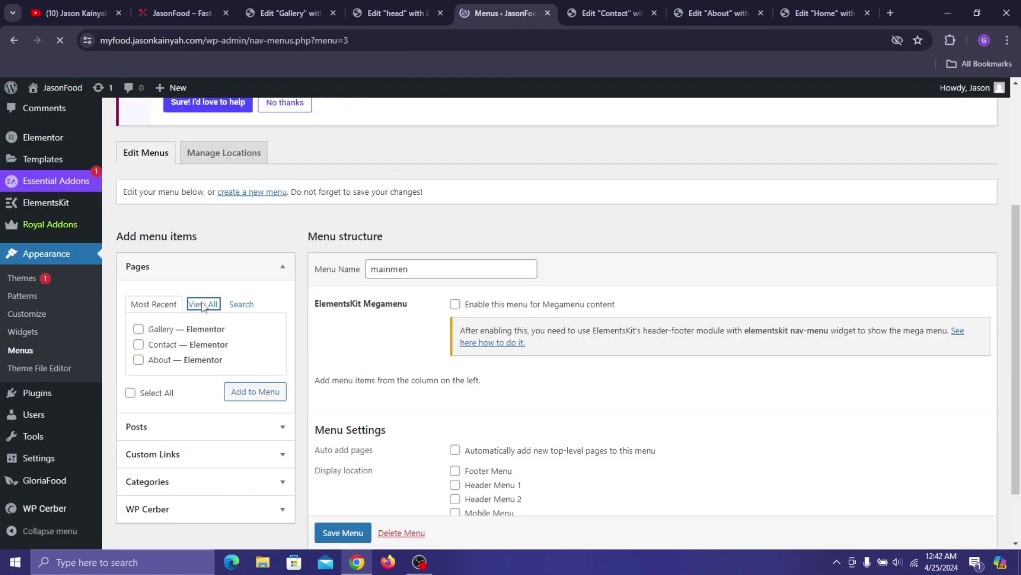
left_click(138, 329)
left_click(138, 344)
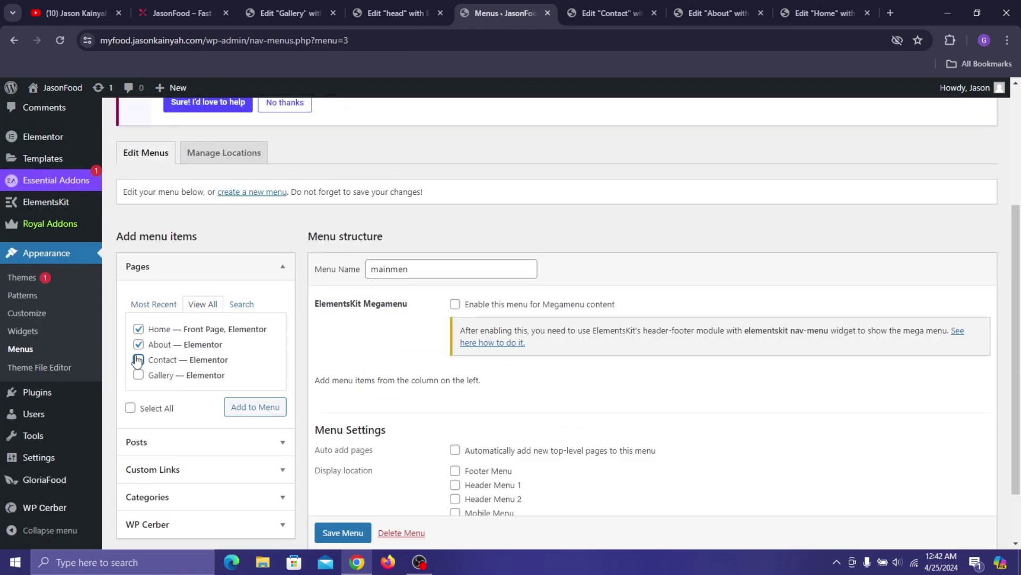
left_click(138, 374)
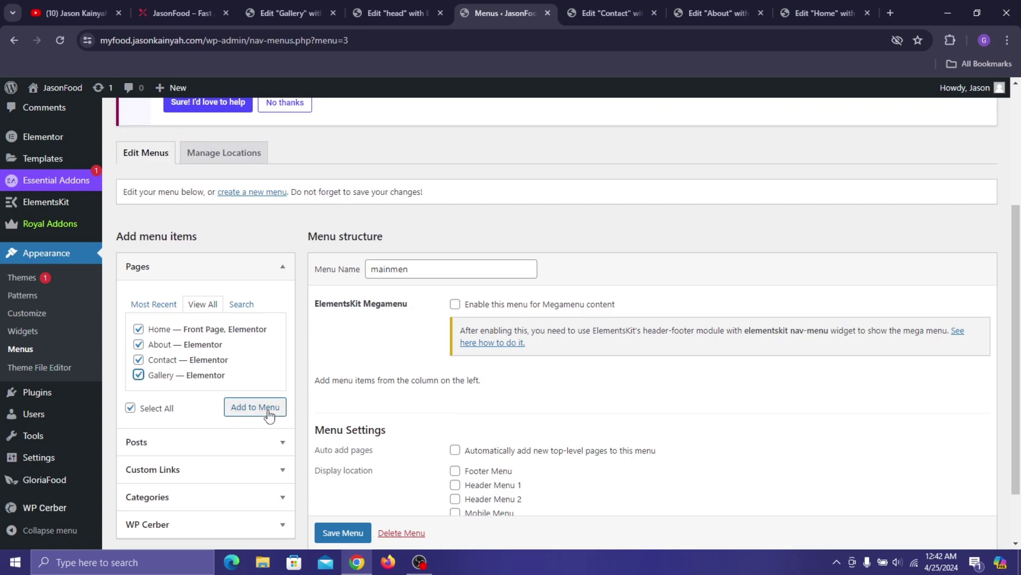
left_click(269, 413)
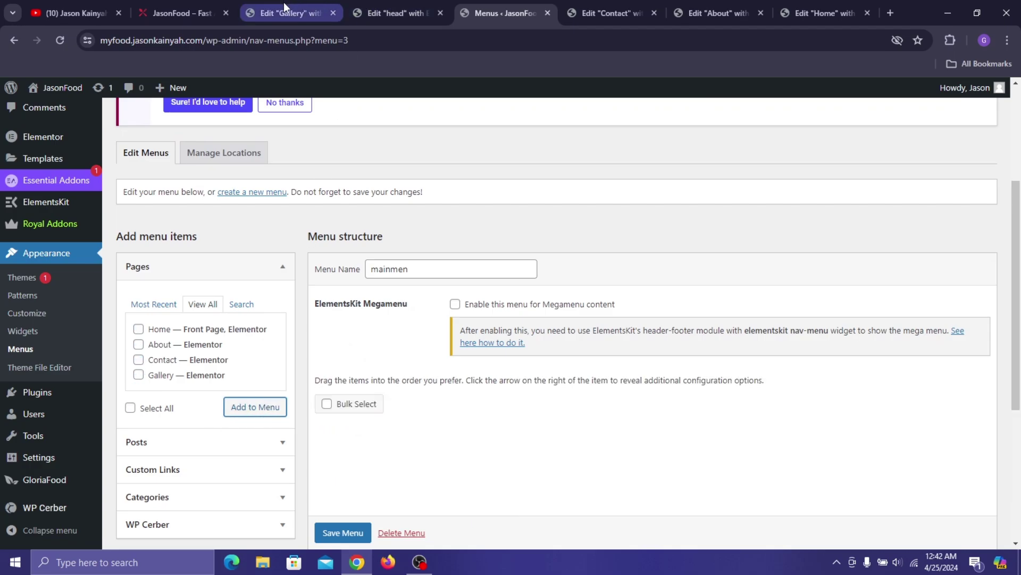
left_click(185, 3)
left_click(466, 2)
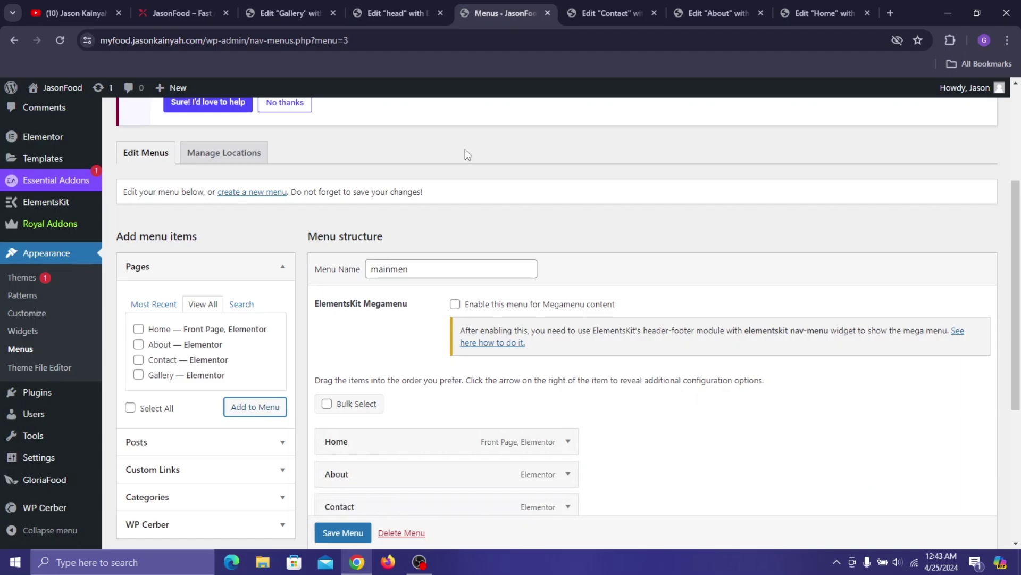
scroll(415, 360, "down", 3)
scroll(425, 330, "down", 2)
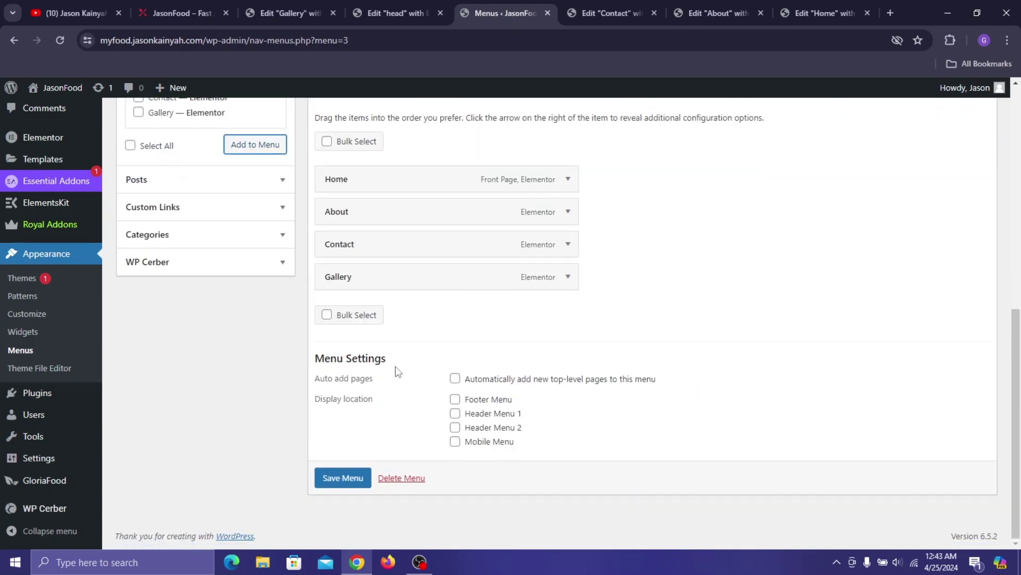
scroll(394, 367, "up", 4)
left_click(336, 531)
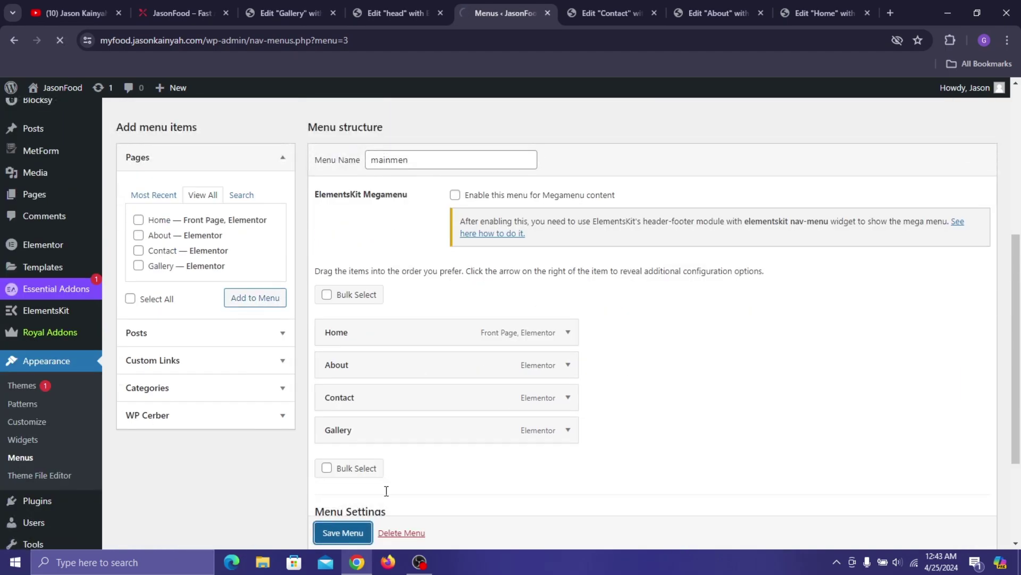
scroll(260, 291, "down", 4)
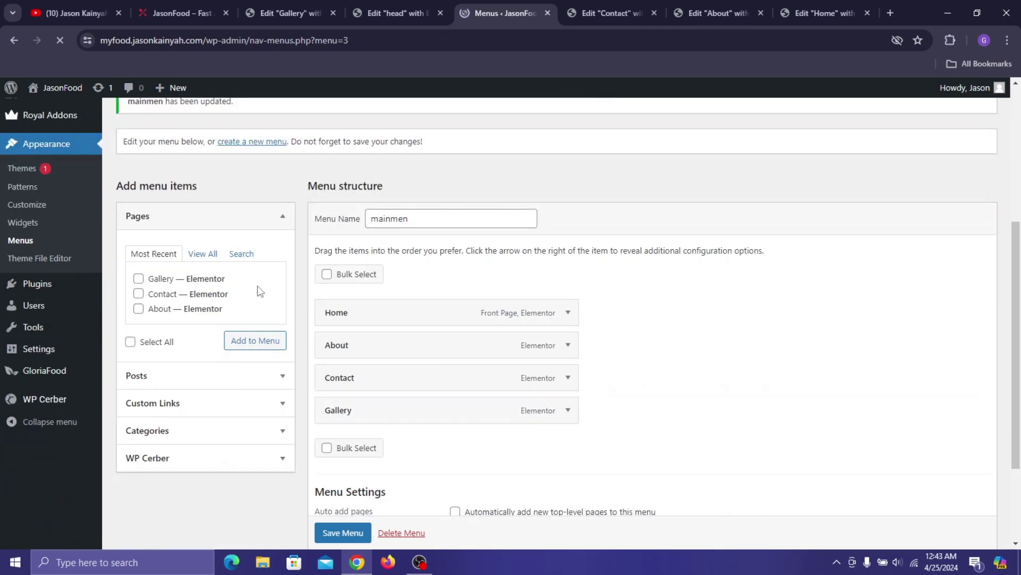
- Add a single-column flexbox container 1264 px wide to the head template
left_click(411, 4)
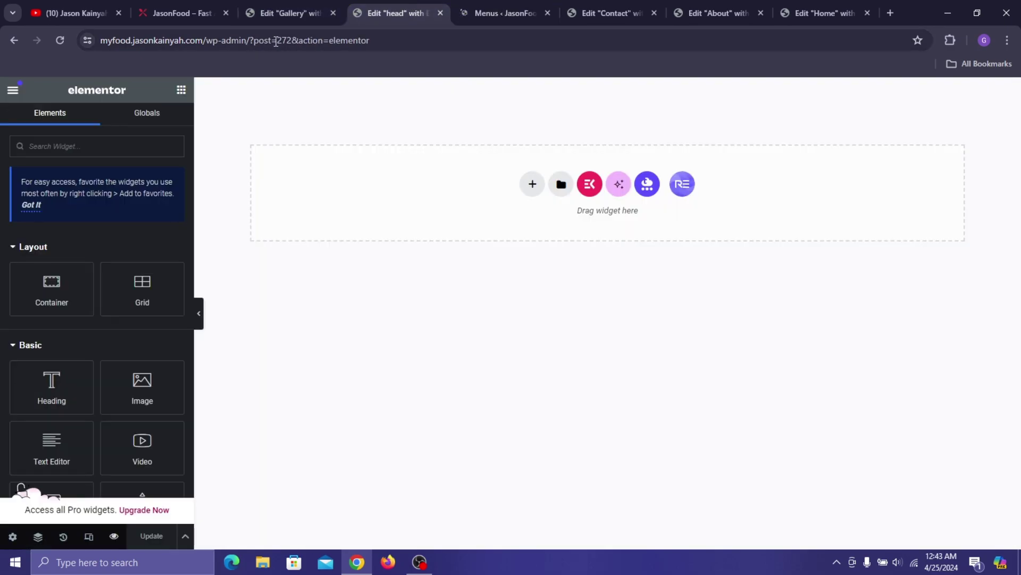
left_click(60, 40)
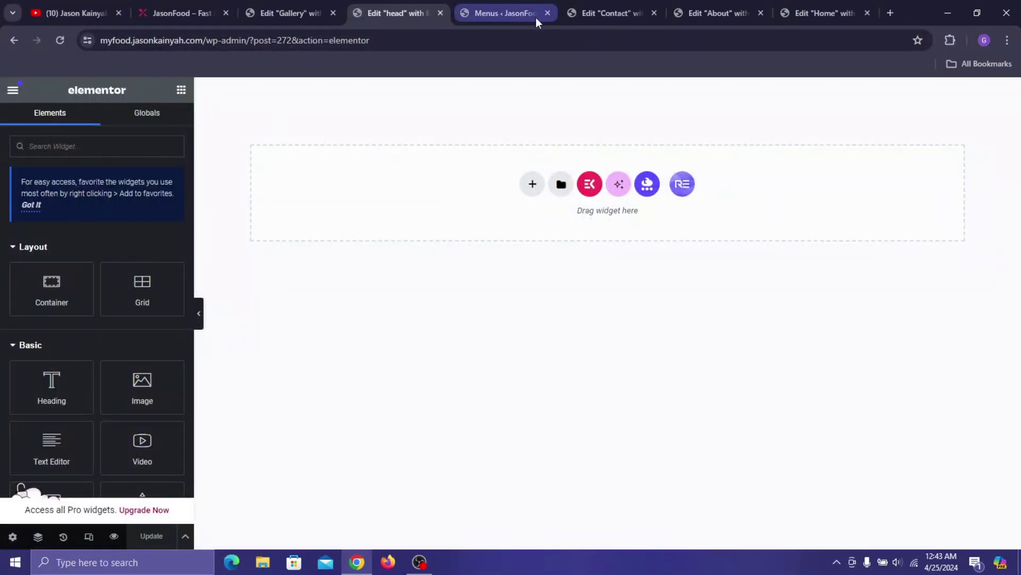
left_click(541, 13)
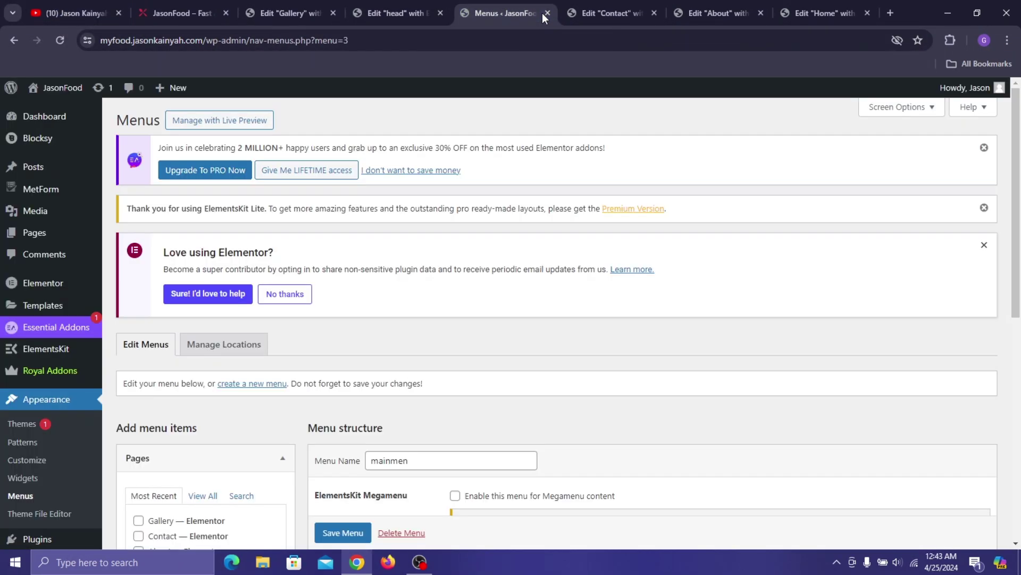
left_click(547, 13)
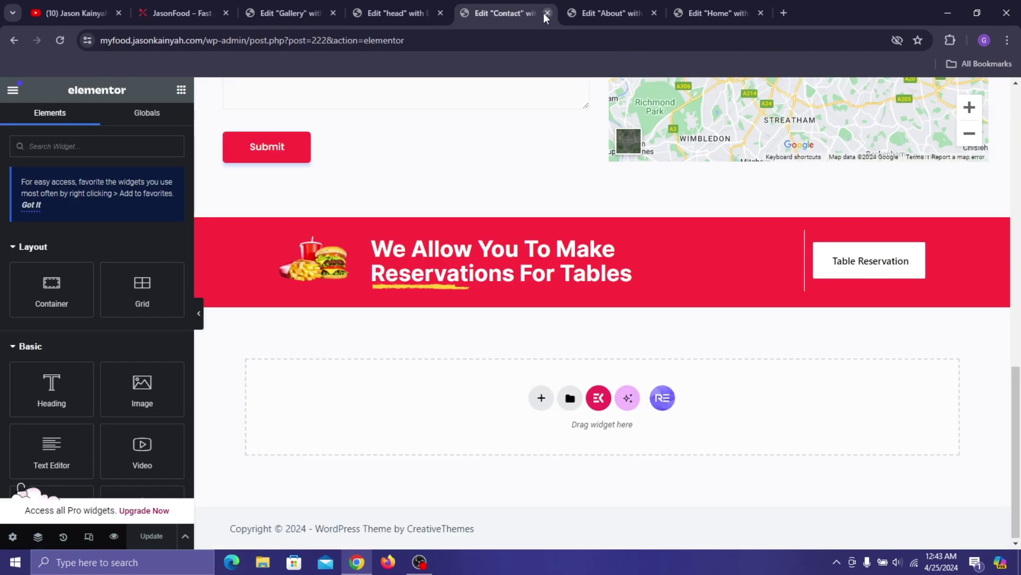
left_click(420, 12)
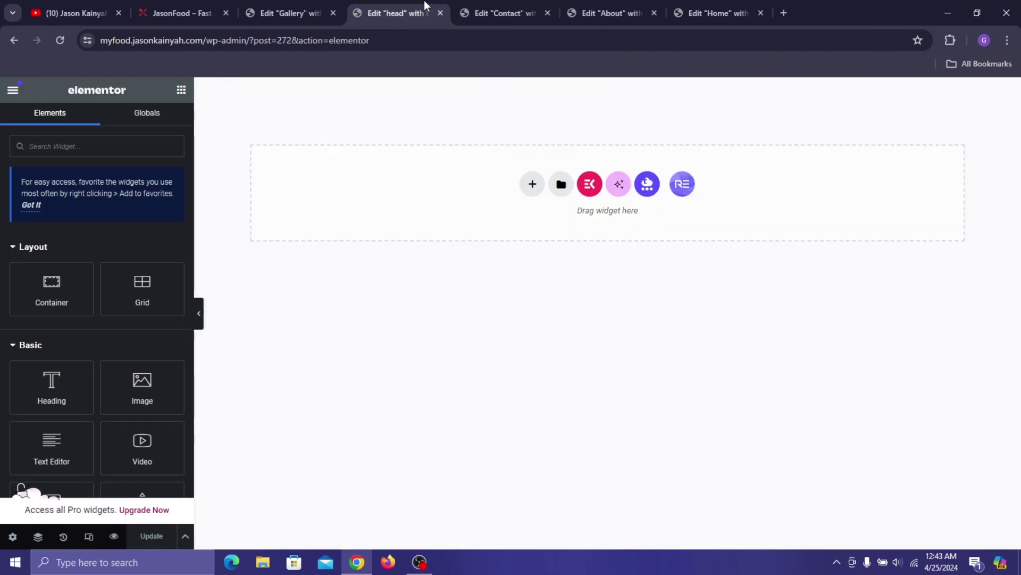
left_click(535, 192)
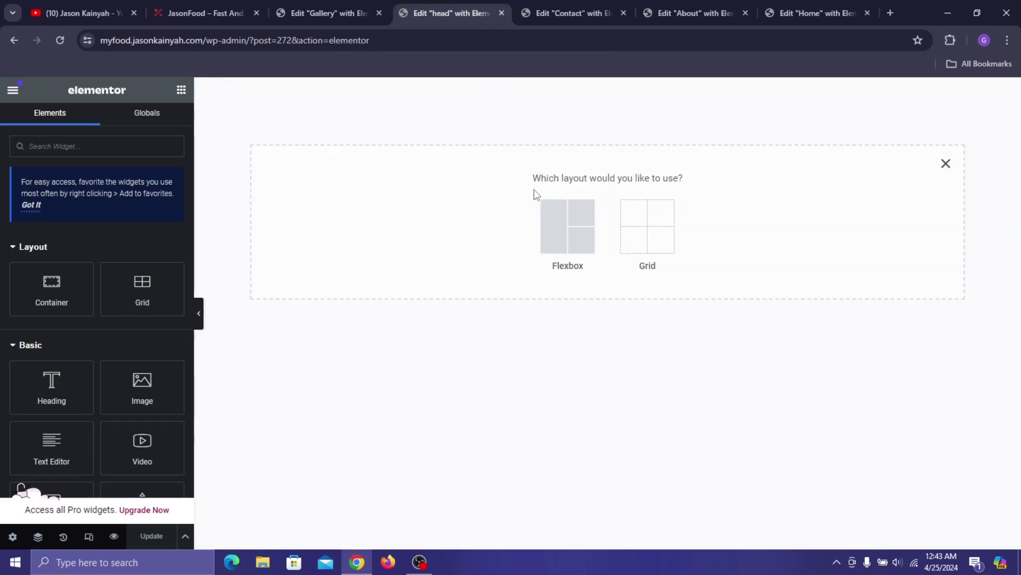
left_click(553, 220)
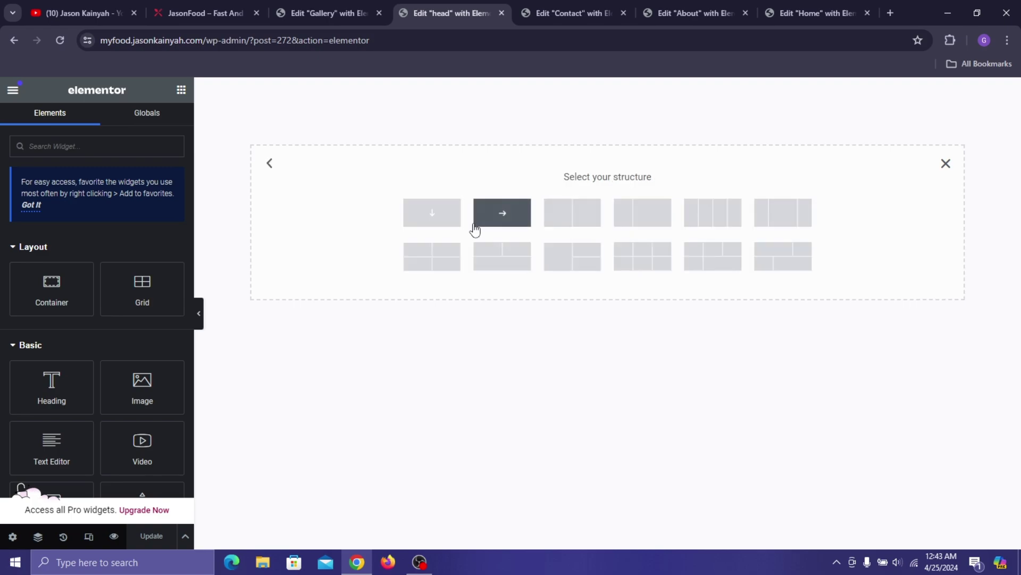
left_click(438, 220)
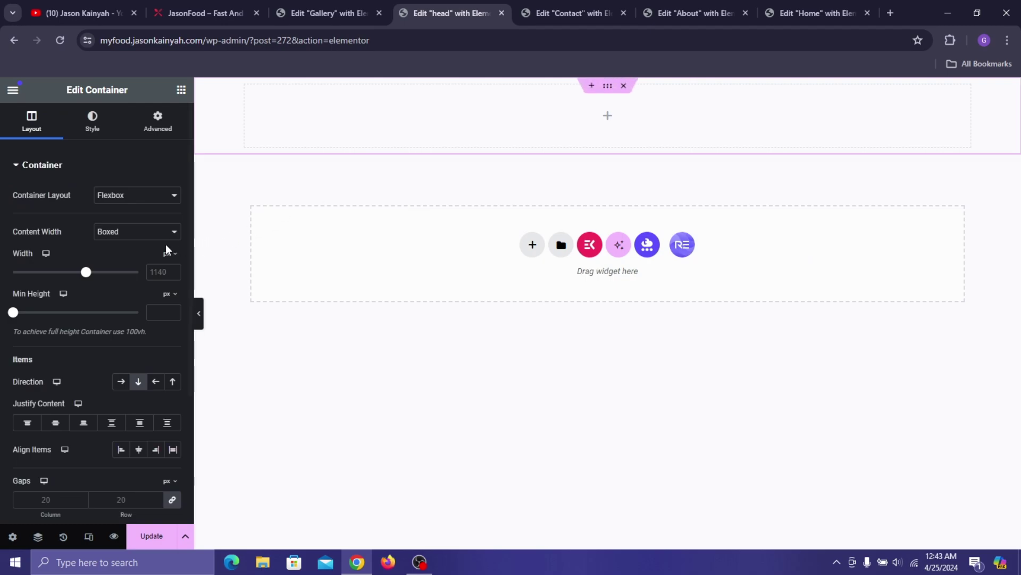
left_click(155, 271)
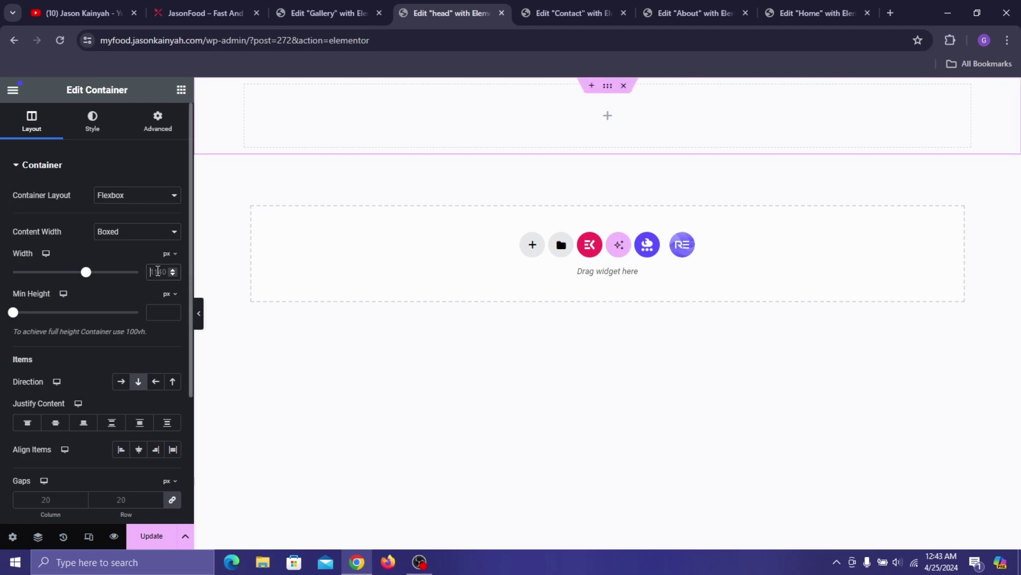
type("1264")
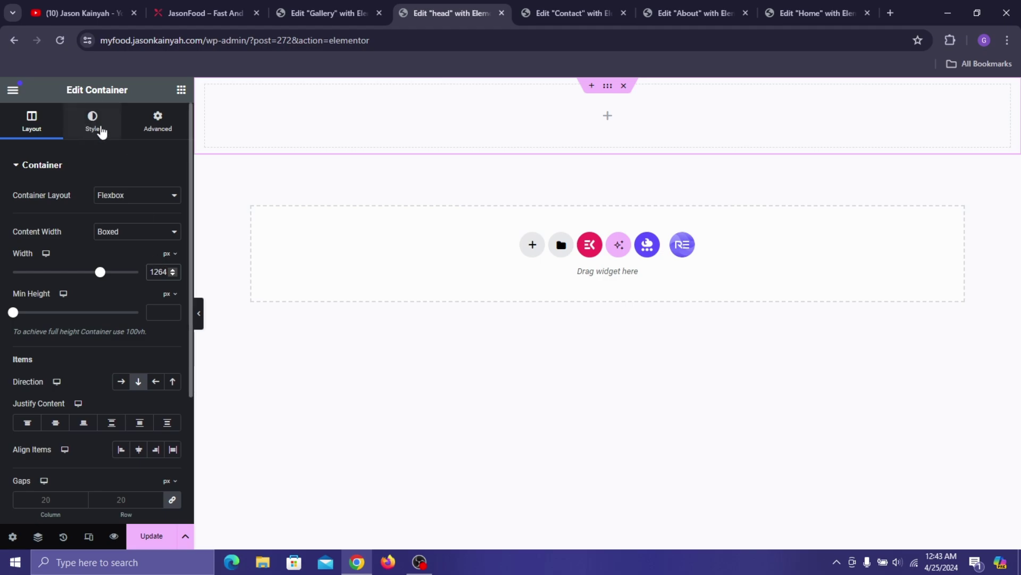
- Give the container 20 px top padding, absolute position offset 62, z-index 1, and update
left_click(168, 133)
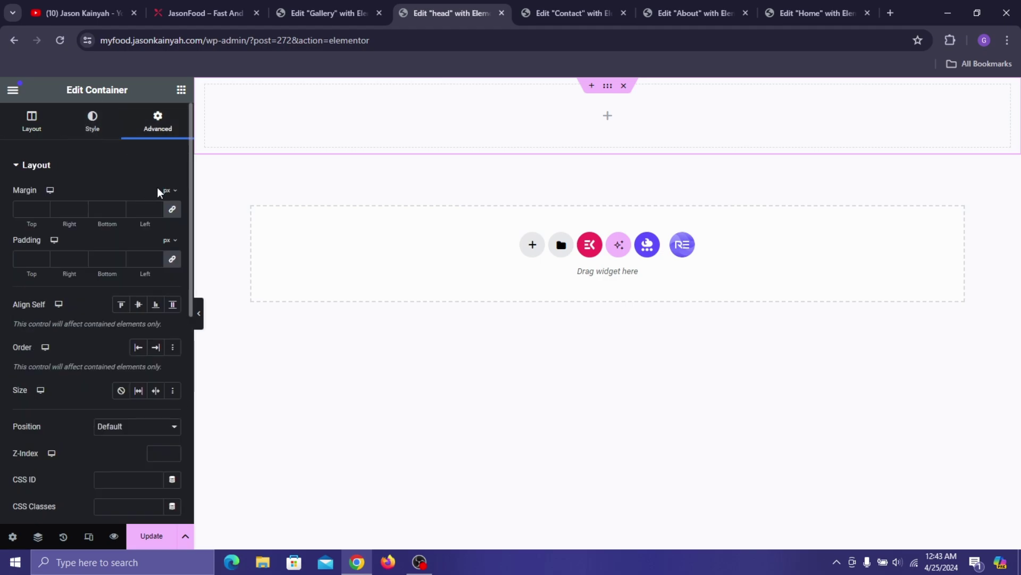
left_click(172, 259)
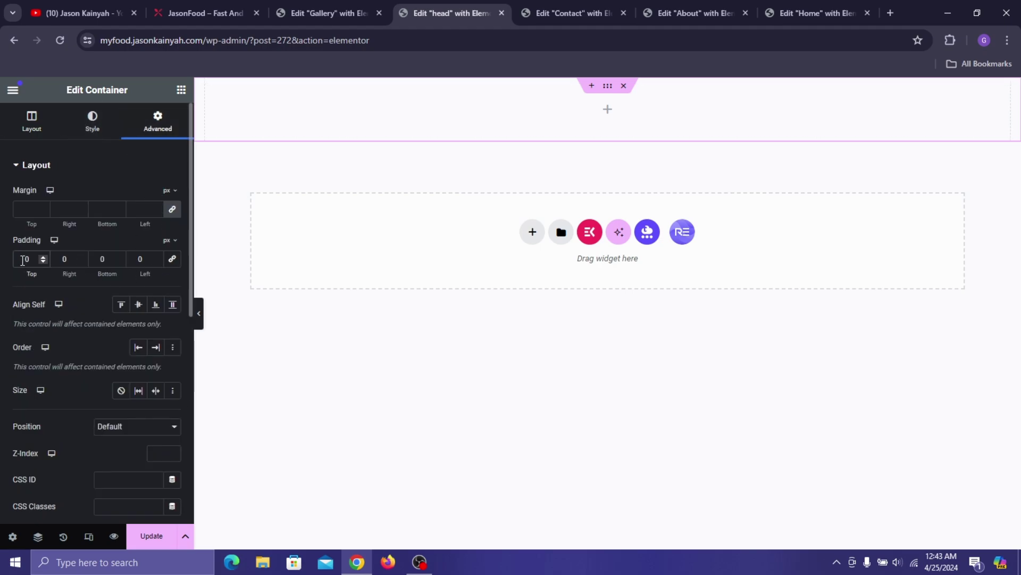
type("2")
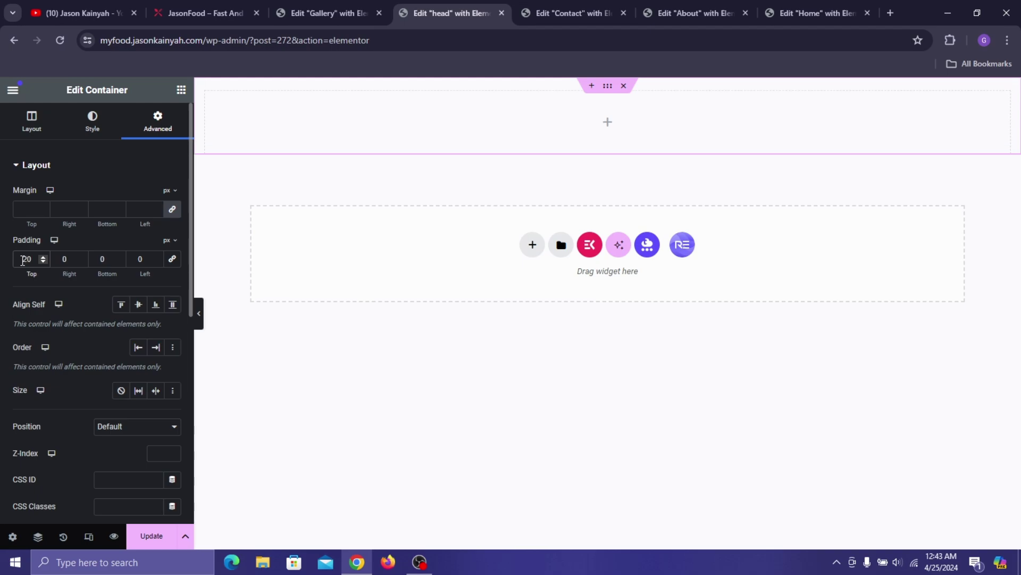
scroll(74, 325, "down", 4)
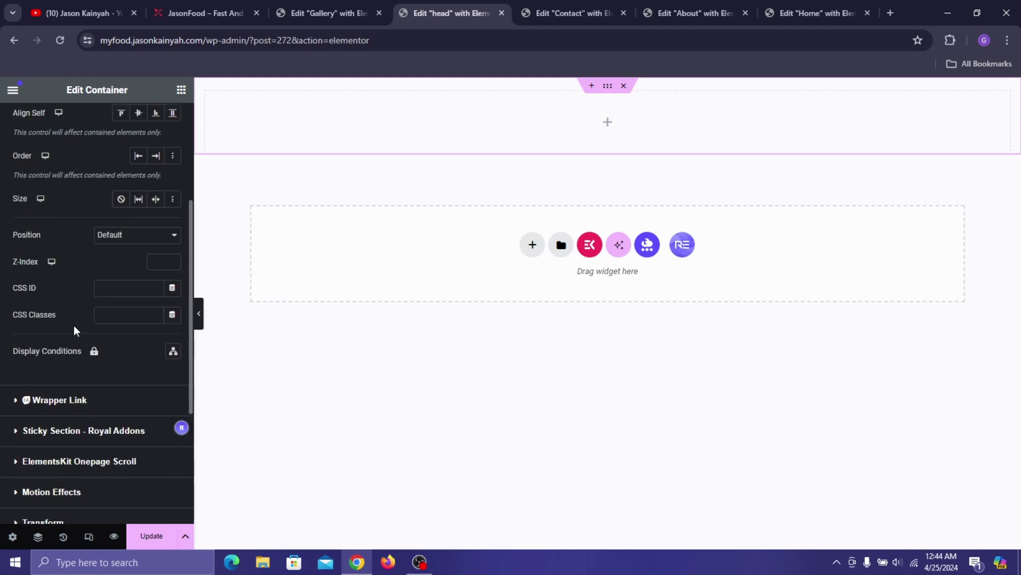
left_click(123, 236)
left_click(131, 259)
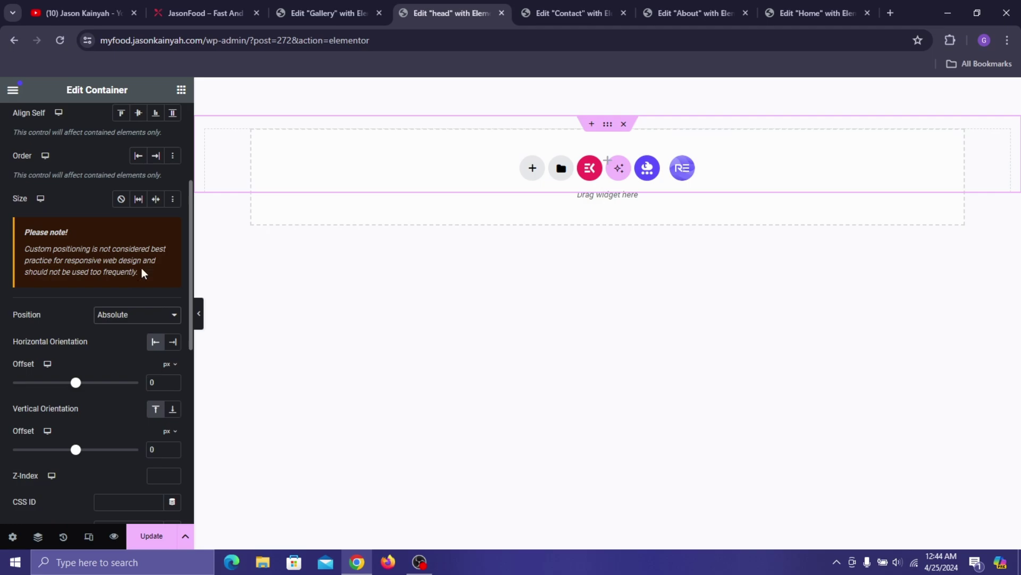
scroll(141, 336, "down", 1)
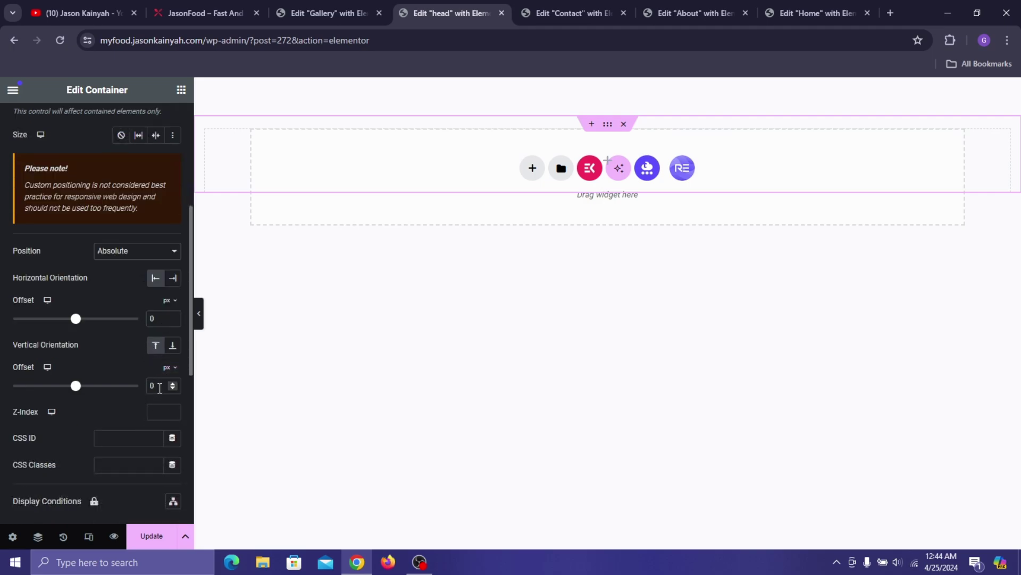
type("62")
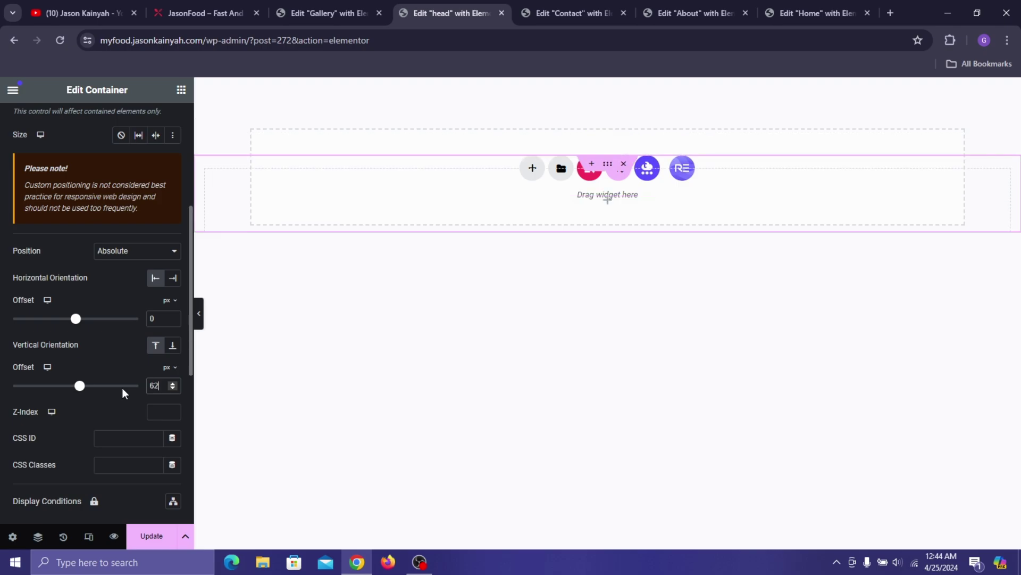
left_click(161, 412)
type("1")
left_click(170, 544)
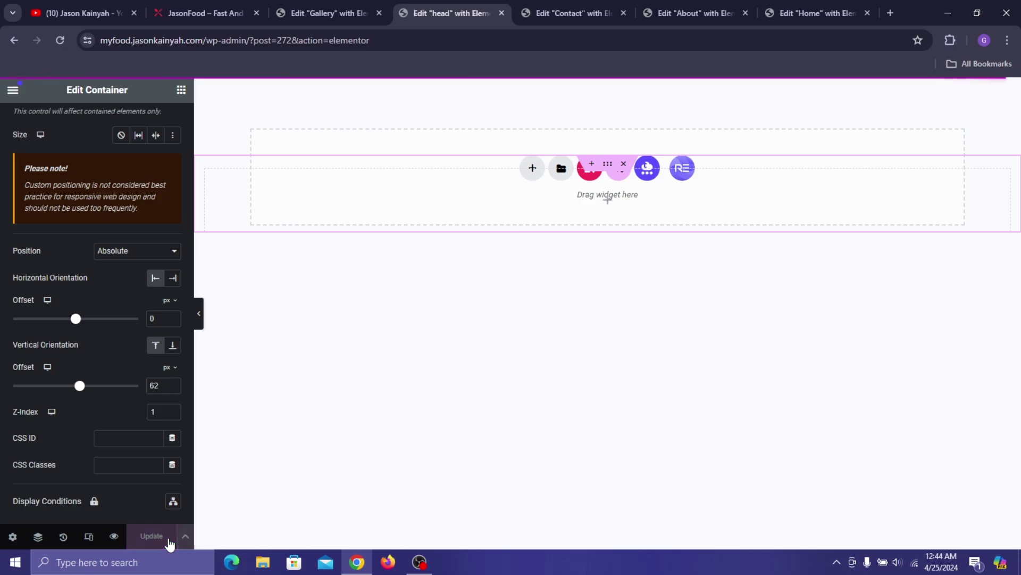
scroll(76, 366, "up", 4)
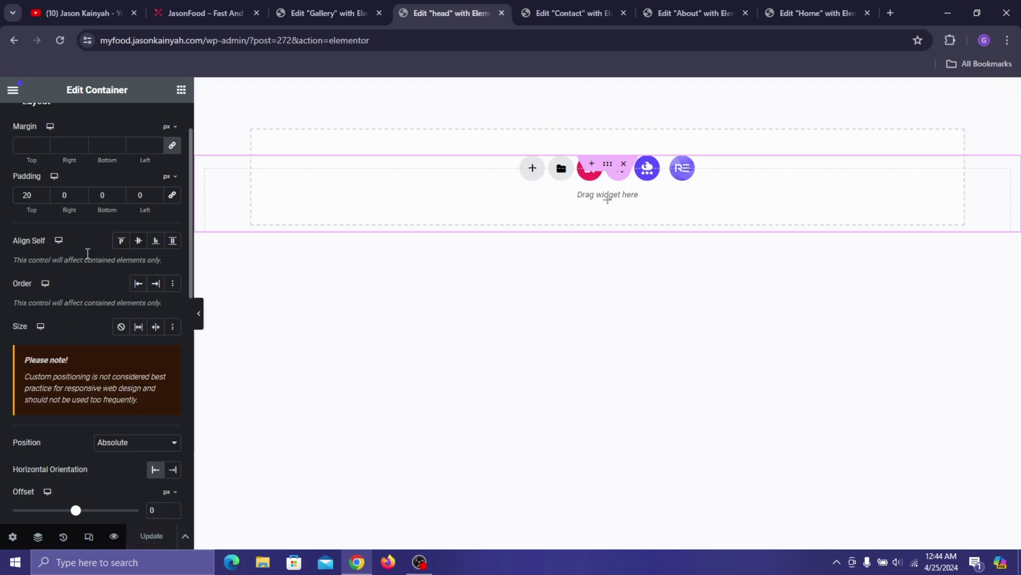
left_click(182, 90)
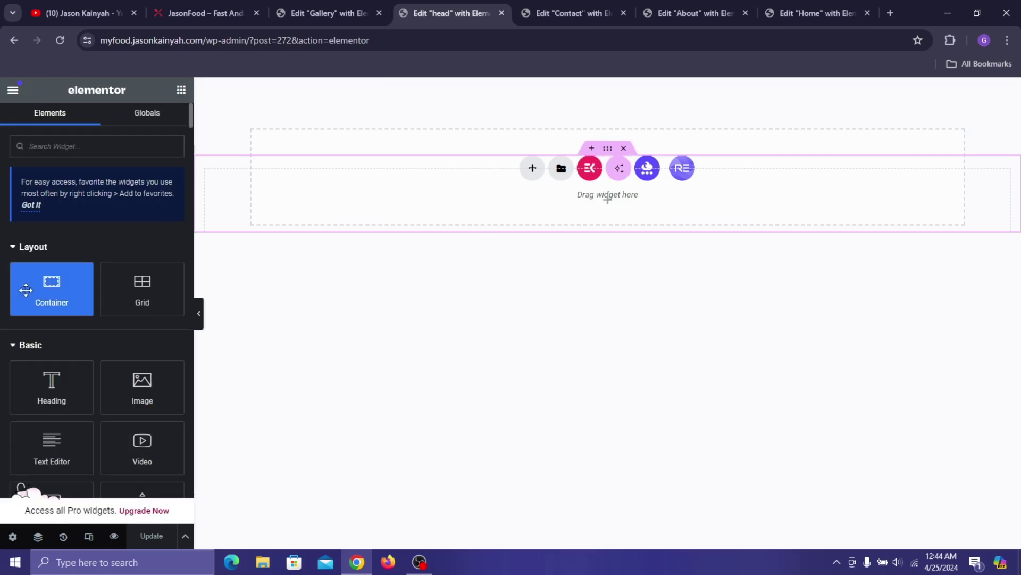
- Drop a second container into the header, 1230 px wide with row direction
left_click_drag(42, 294, 400, 200)
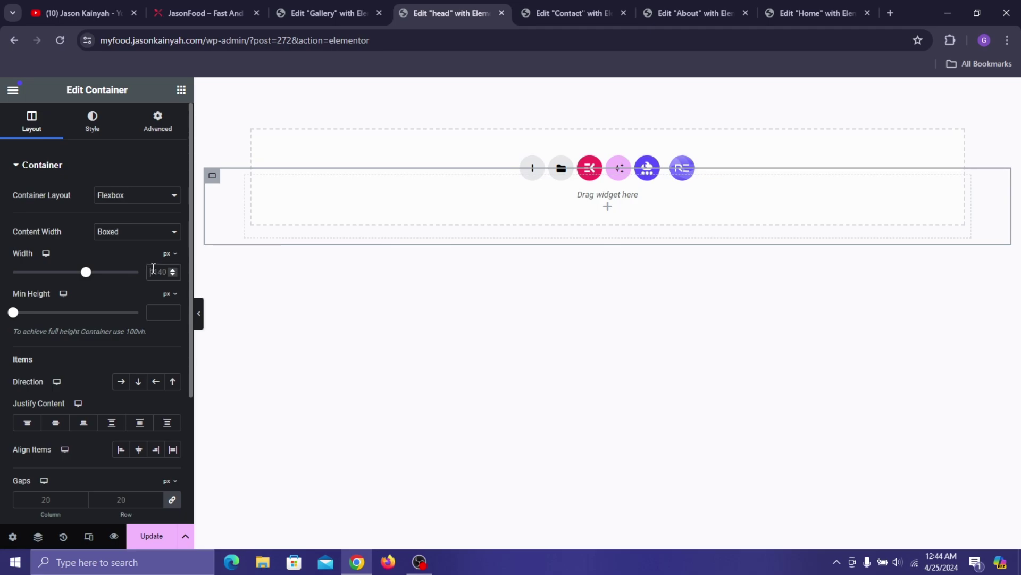
left_click(153, 271)
type("1230")
left_click(121, 382)
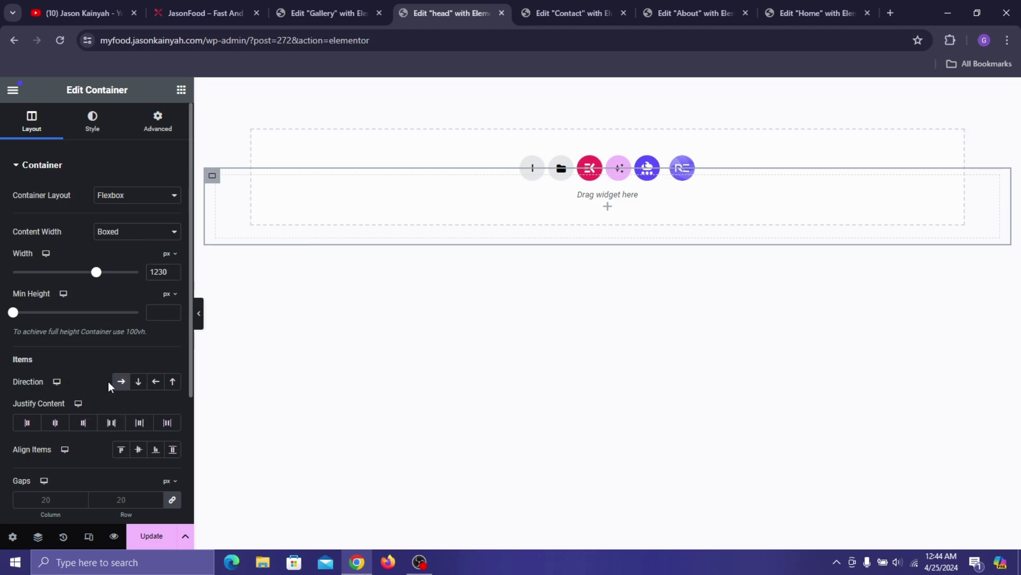
- Give the container a solid 5 px pinkish-red bottom border with 7 px corners, then save
left_click(95, 131)
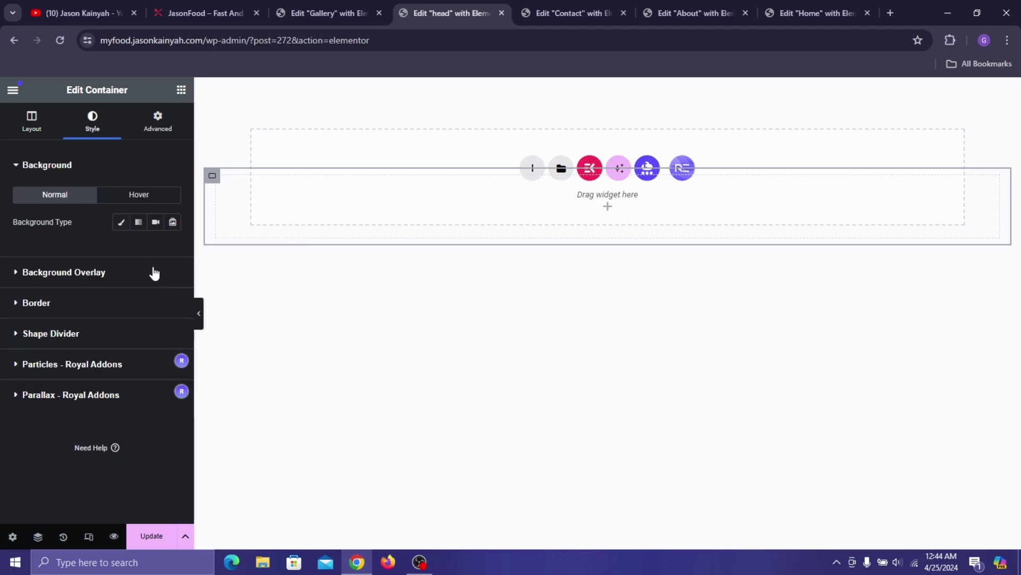
left_click(121, 228)
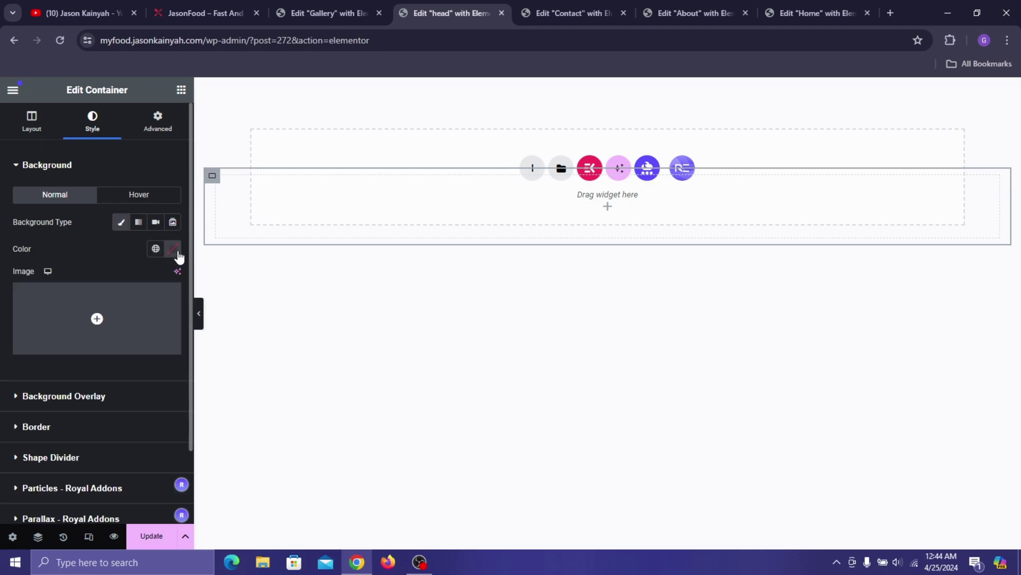
left_click(173, 249)
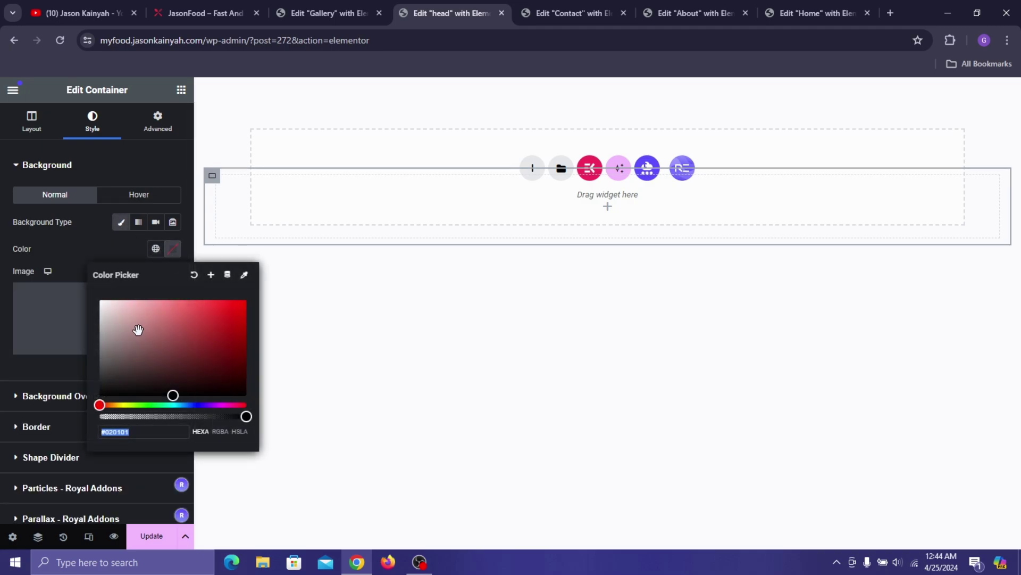
left_click(59, 246)
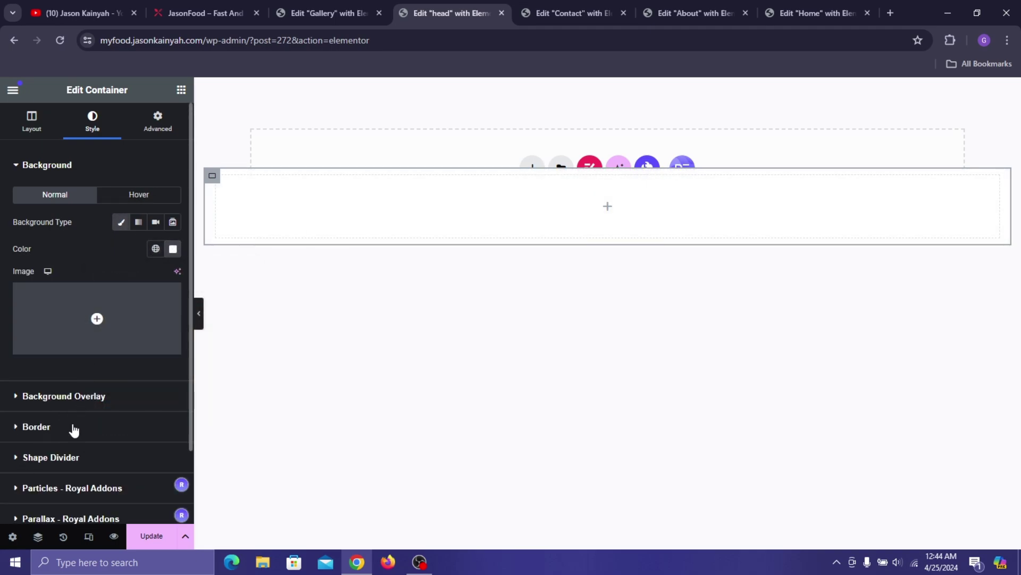
left_click(74, 428)
left_click(139, 240)
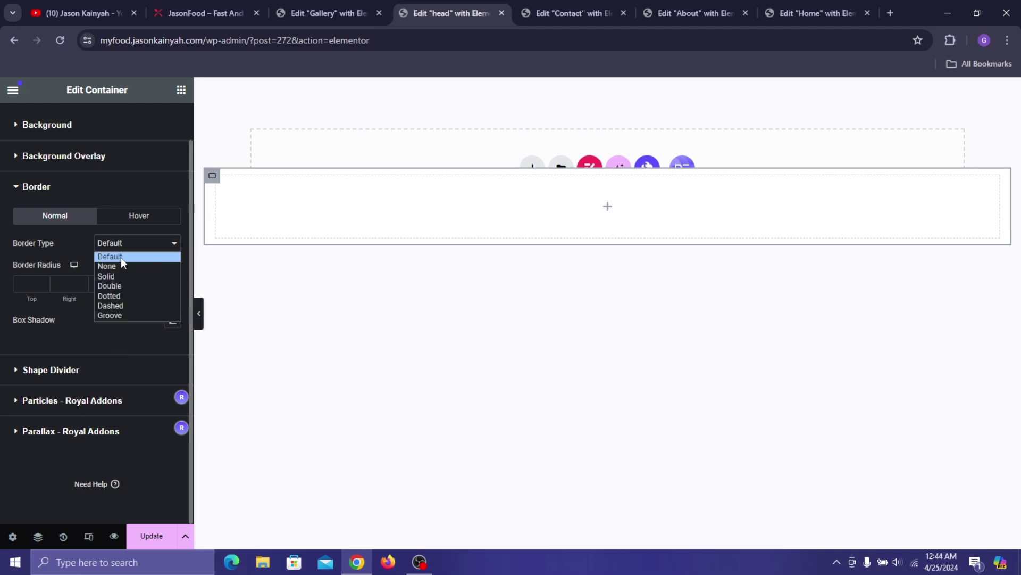
left_click(118, 274)
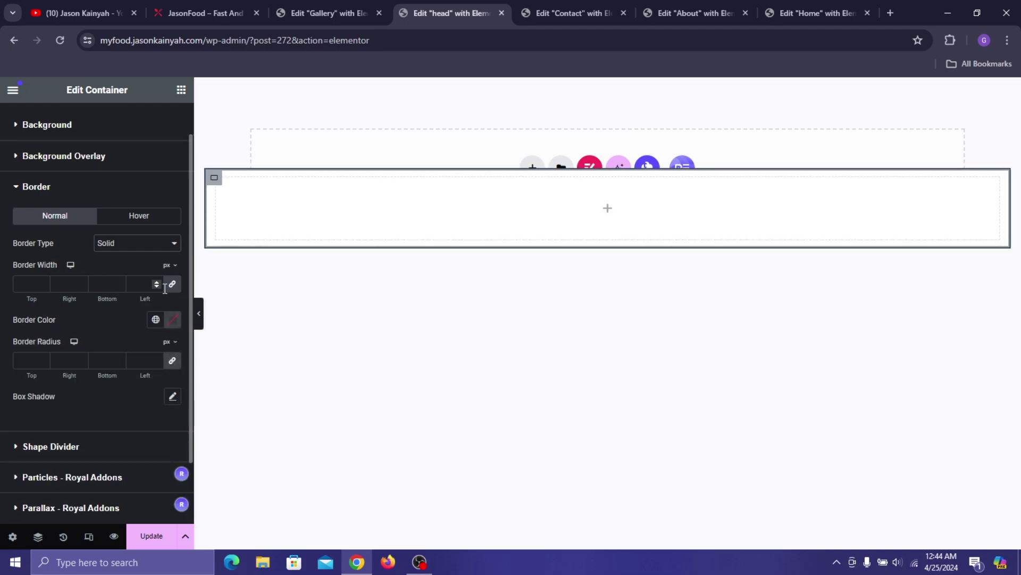
left_click(172, 283)
double_click(103, 287)
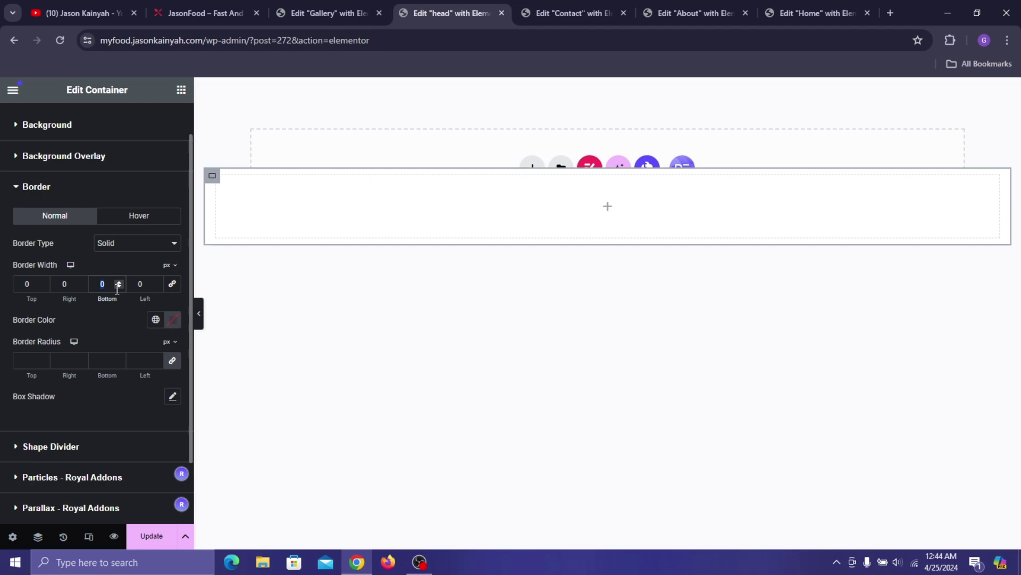
type("5")
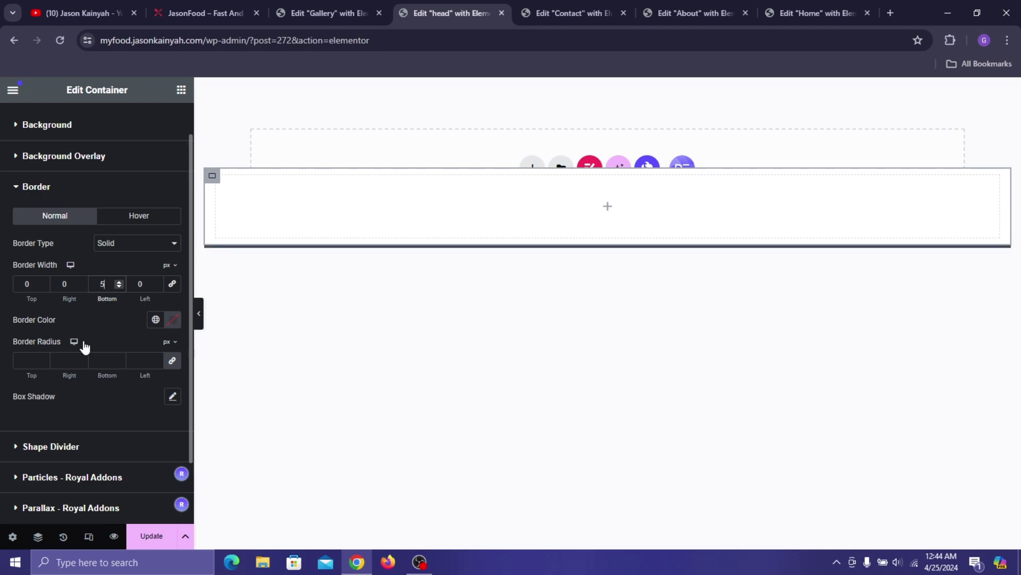
left_click(99, 360)
left_click(155, 319)
left_click(68, 506)
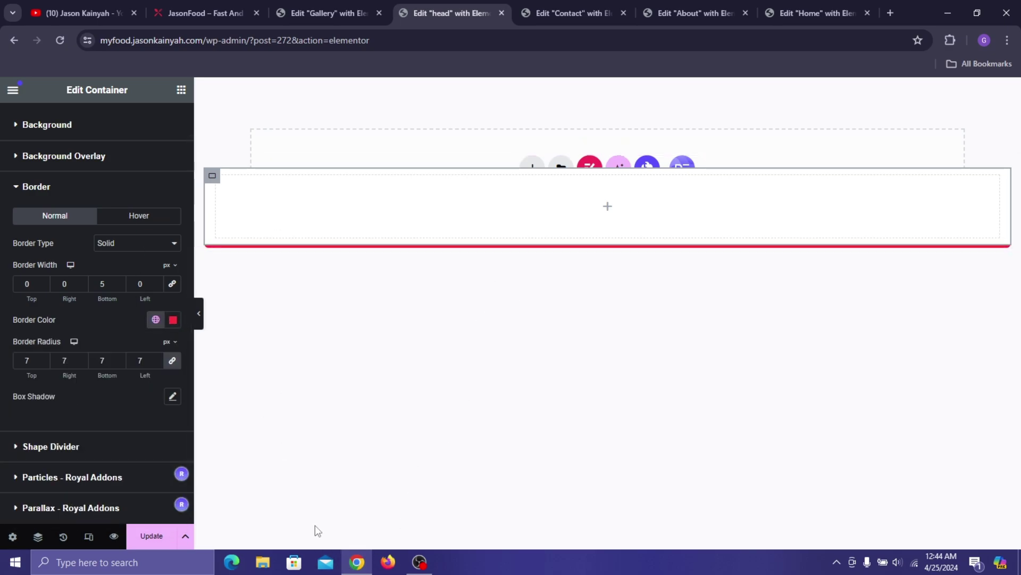
left_click(151, 536)
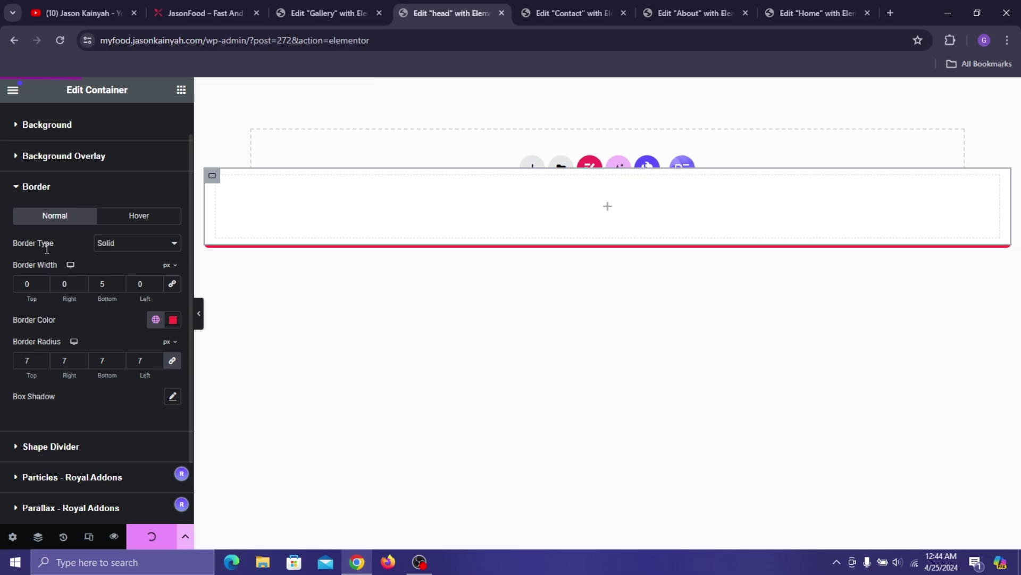
- Add an inner container and duplicate it twice to get three side-by-side columns
left_click(181, 90)
left_click_drag(75, 281, 232, 187)
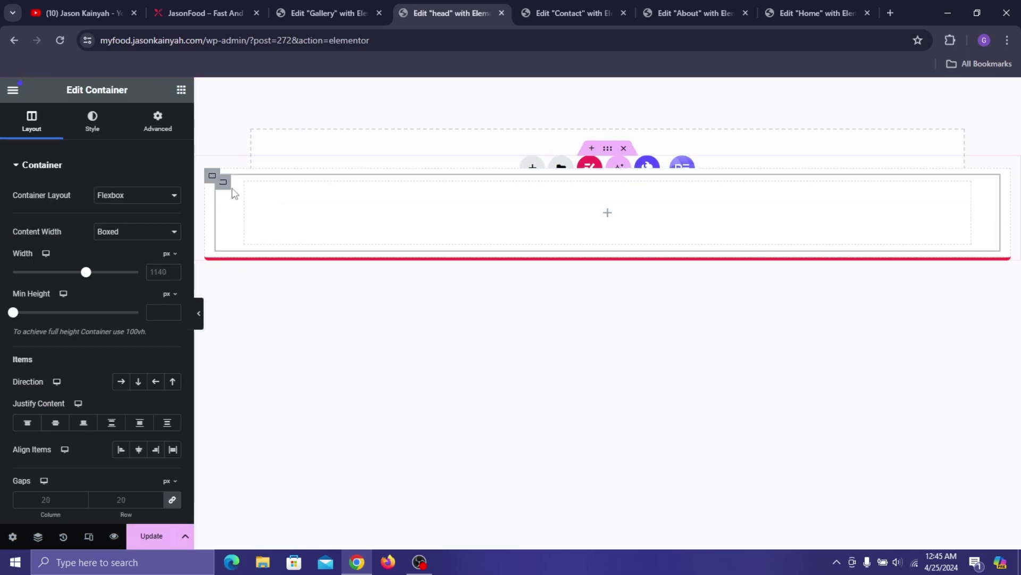
right_click(232, 187)
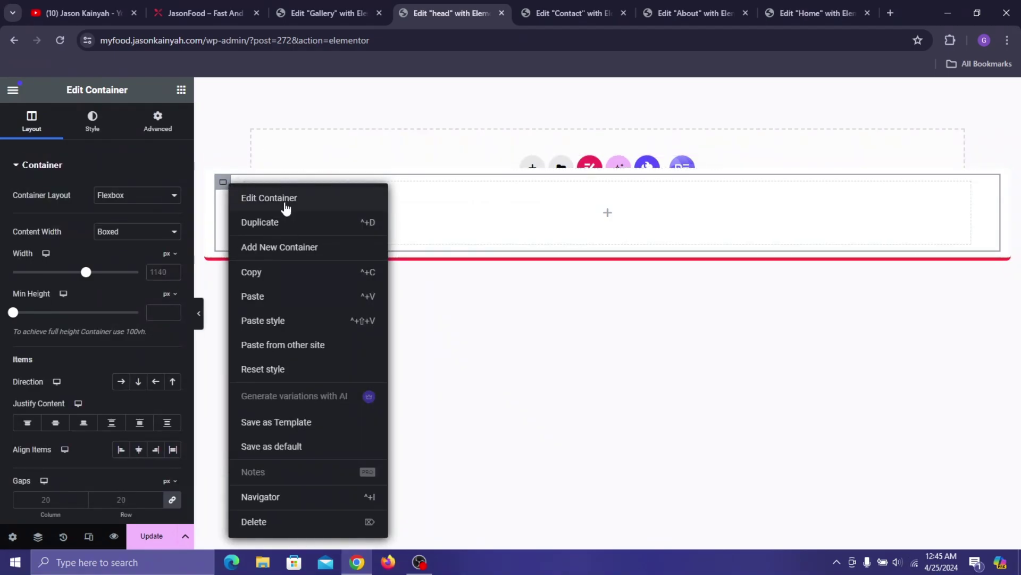
key("ctrl+d")
right_click(230, 186)
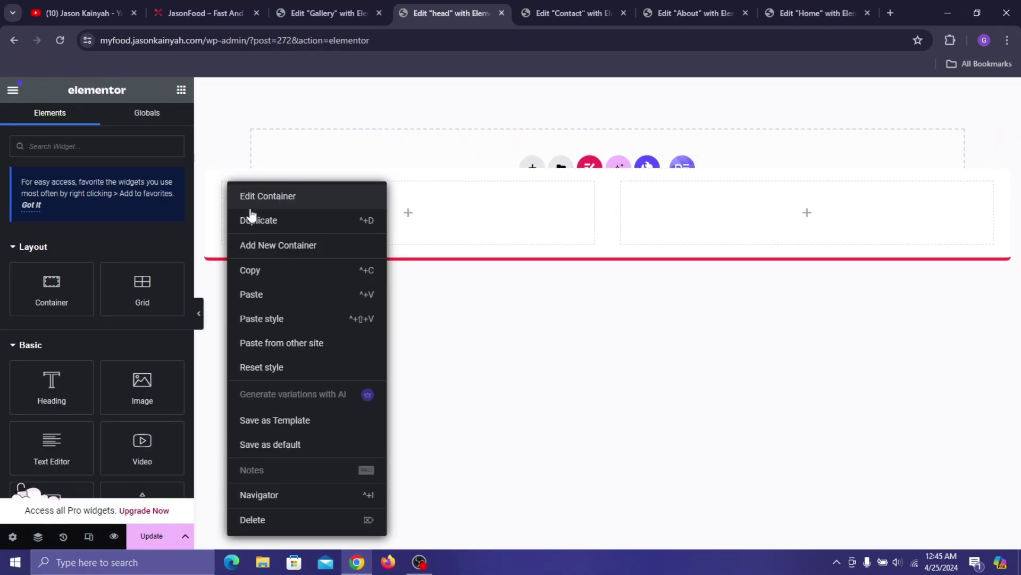
left_click(296, 237)
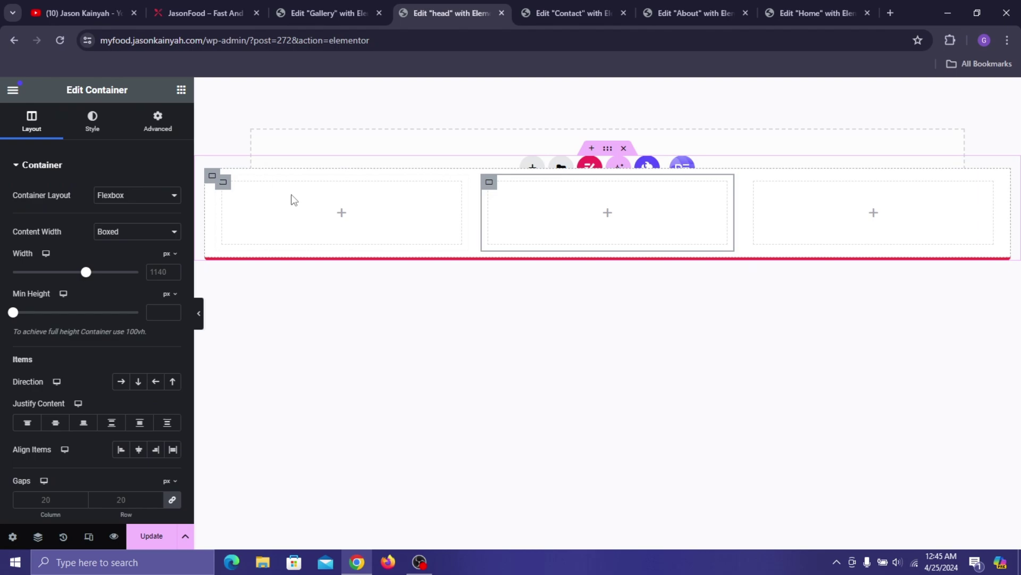
- Set the left column container's width to 16.6%
left_click(227, 184)
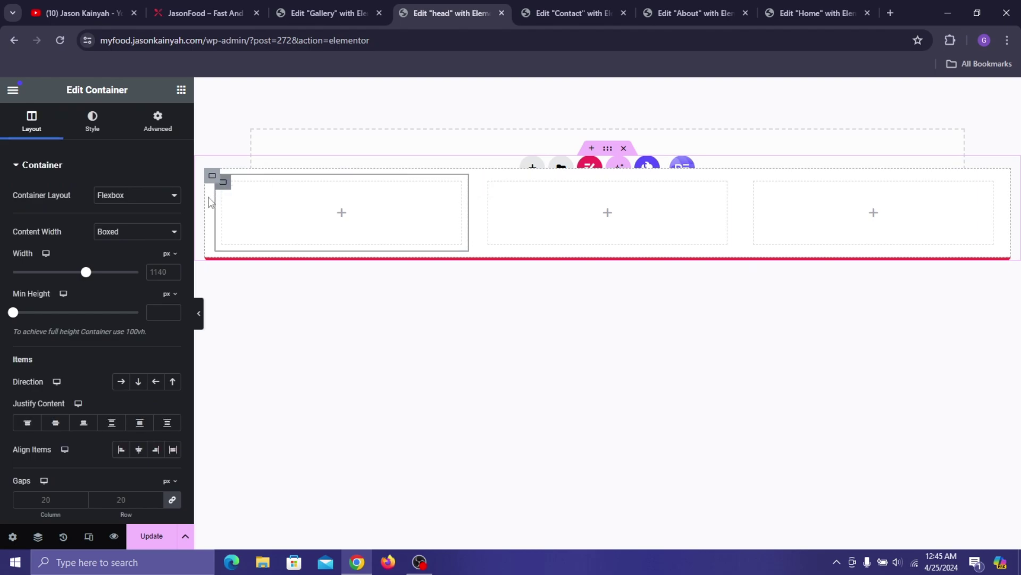
left_click(168, 255)
left_click(169, 272)
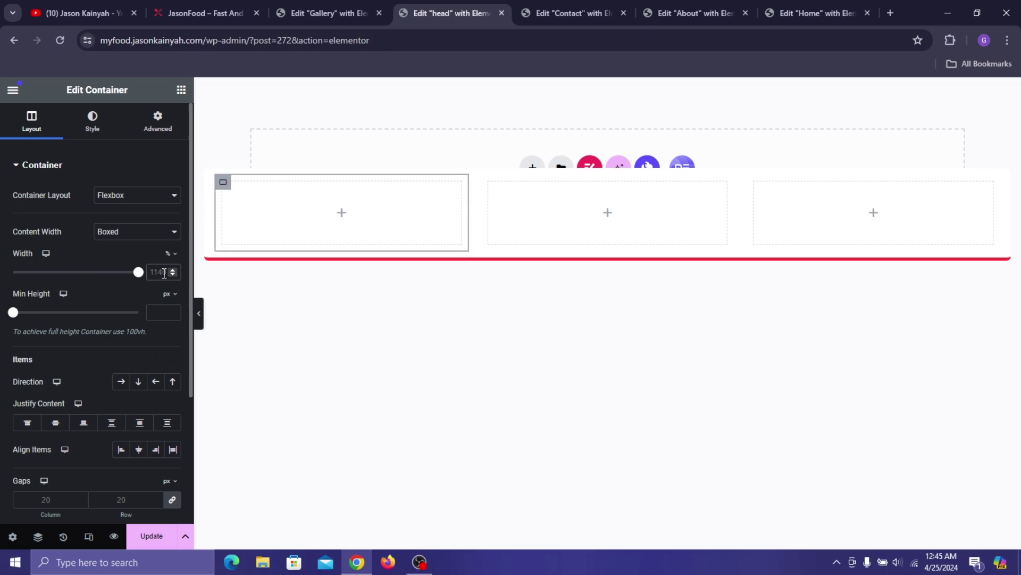
left_click(164, 273)
type("16.66")
key("BackSpace")
key("BackSpace")
key("BackSpace")
key("BackSpace")
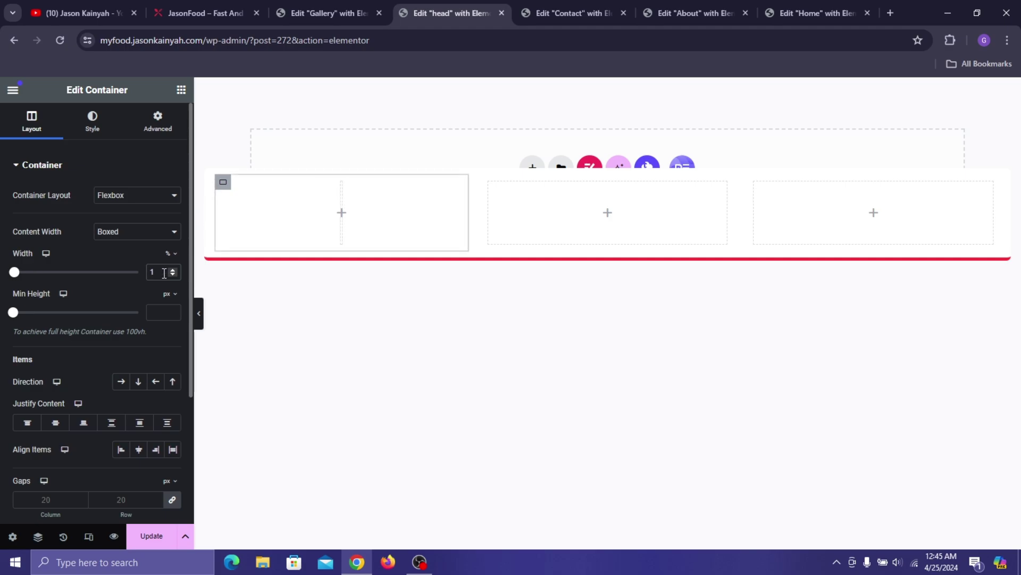
key("BackSpace")
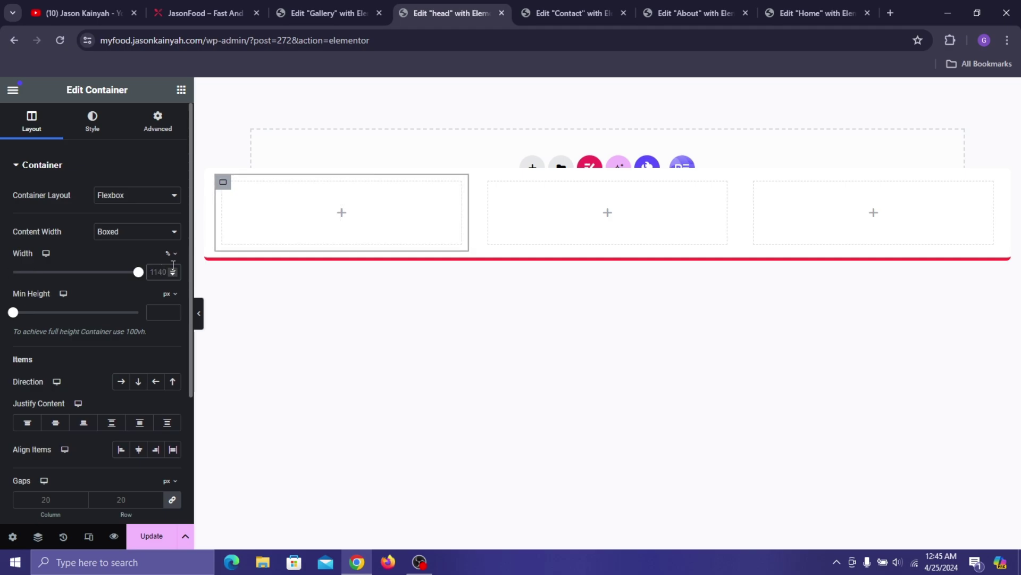
left_click(169, 253)
left_click(170, 258)
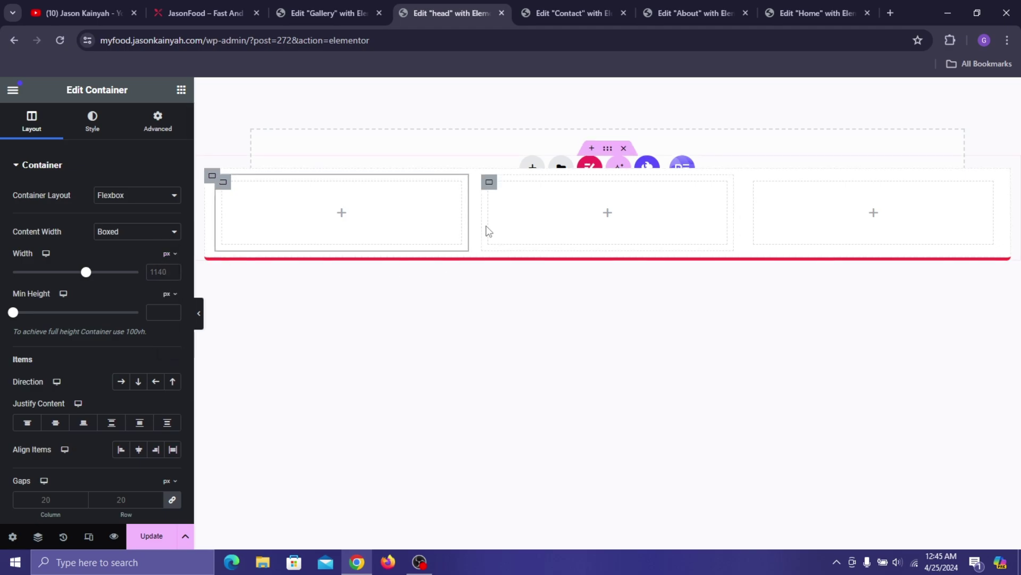
mouse_move(472, 213)
left_mouse_down()
mouse_move(414, 216)
mouse_move(456, 218)
left_mouse_up()
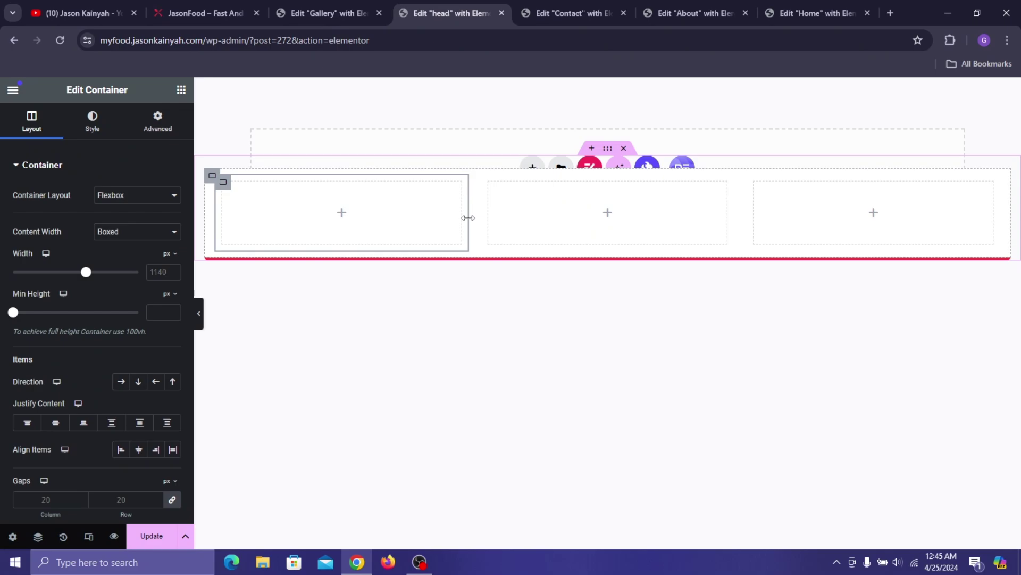
left_click_drag(465, 219, 404, 214)
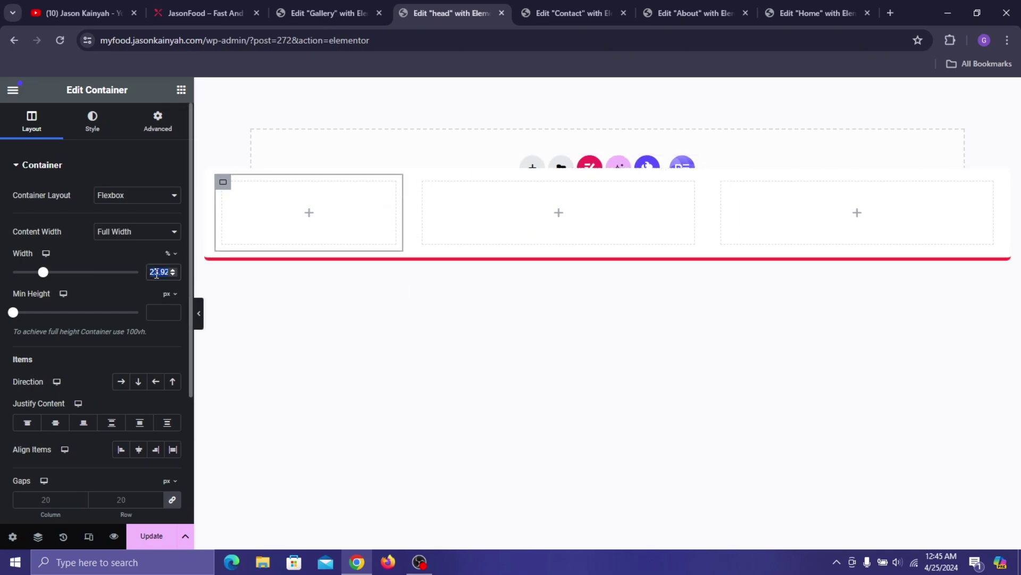
type("16.60")
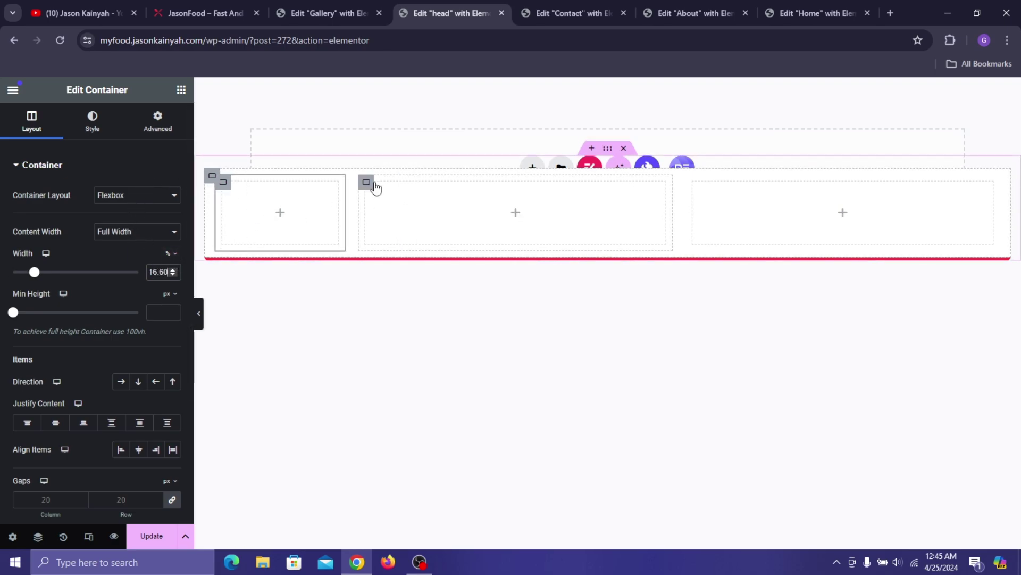
- Set the middle column container's width to 49.74%
left_click(367, 182)
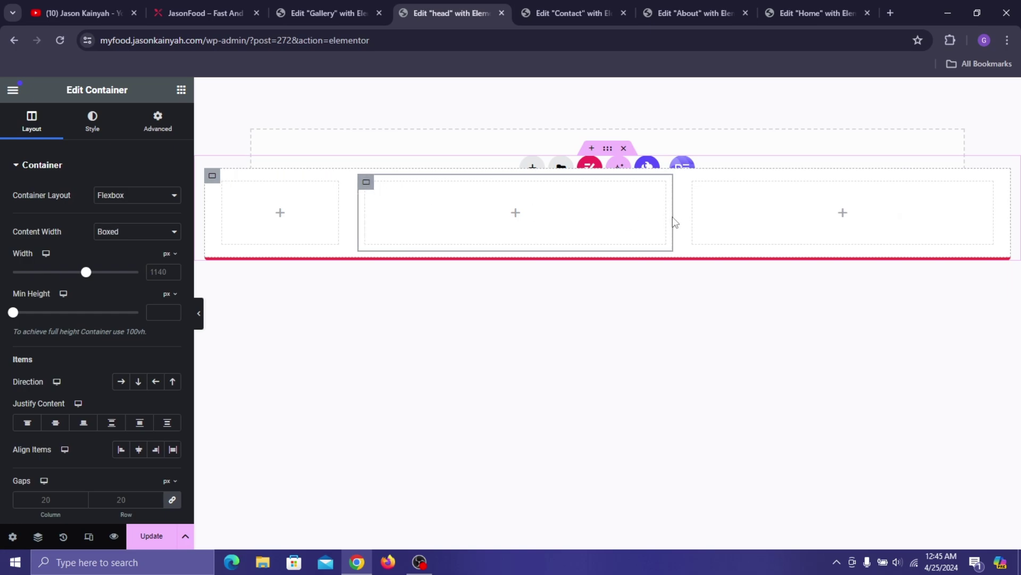
mouse_move(673, 216)
left_mouse_down()
mouse_move(655, 224)
mouse_move(663, 221)
left_mouse_up()
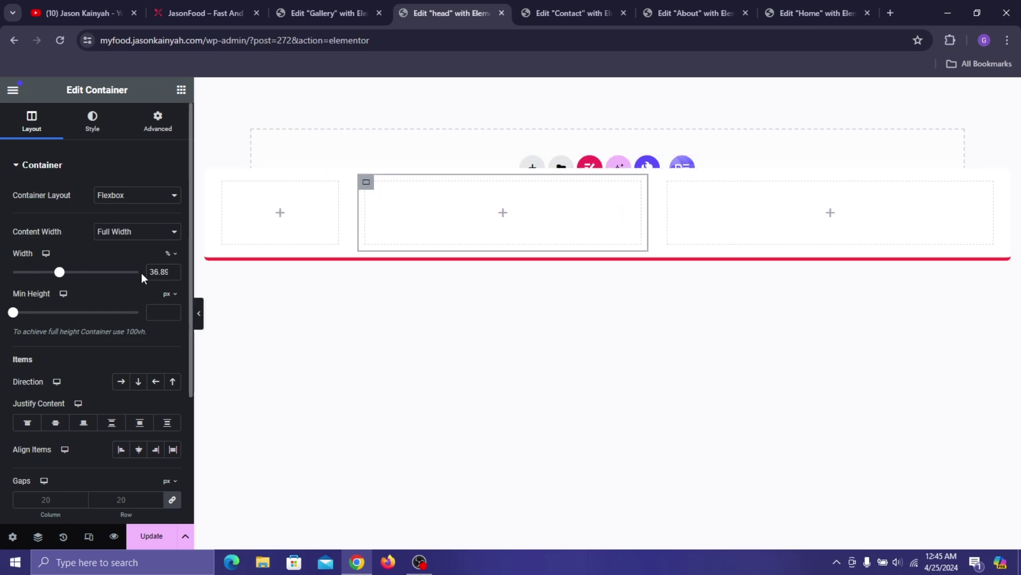
double_click(162, 272)
type("49.74")
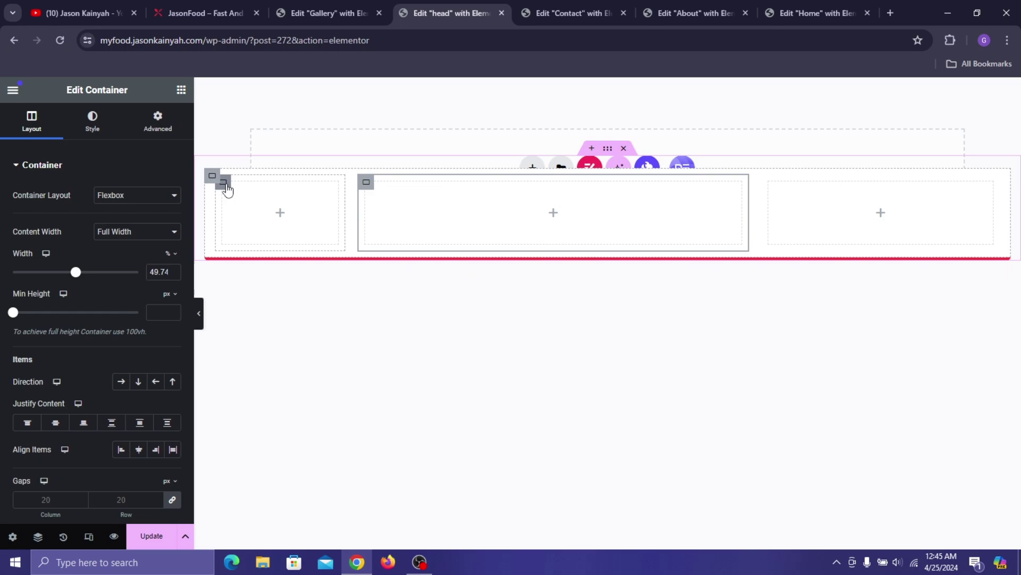
left_click(225, 185)
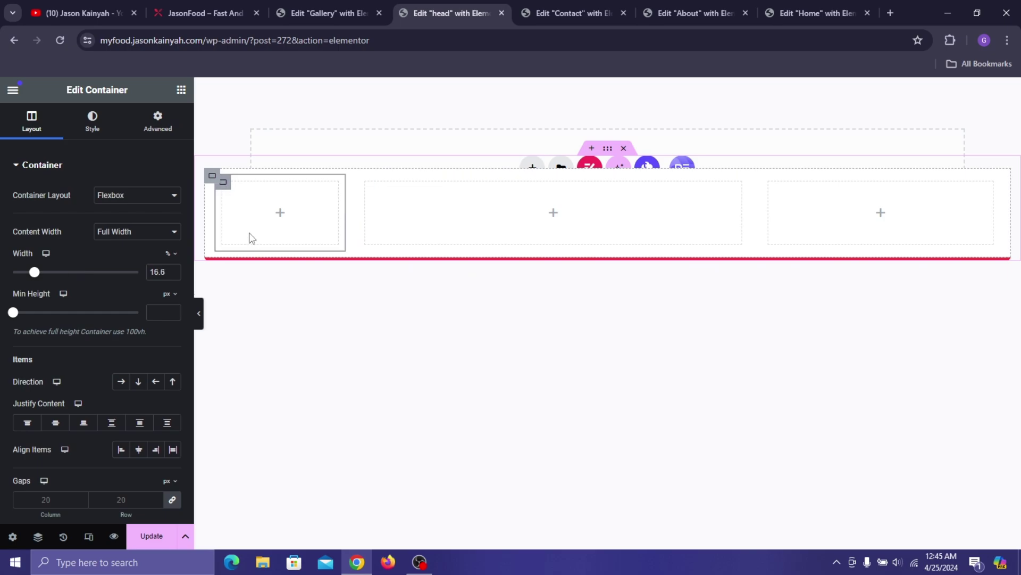
- Place an Image widget in the left column showing the fork-and-spoon logo
left_click(181, 93)
left_click_drag(140, 387, 264, 226)
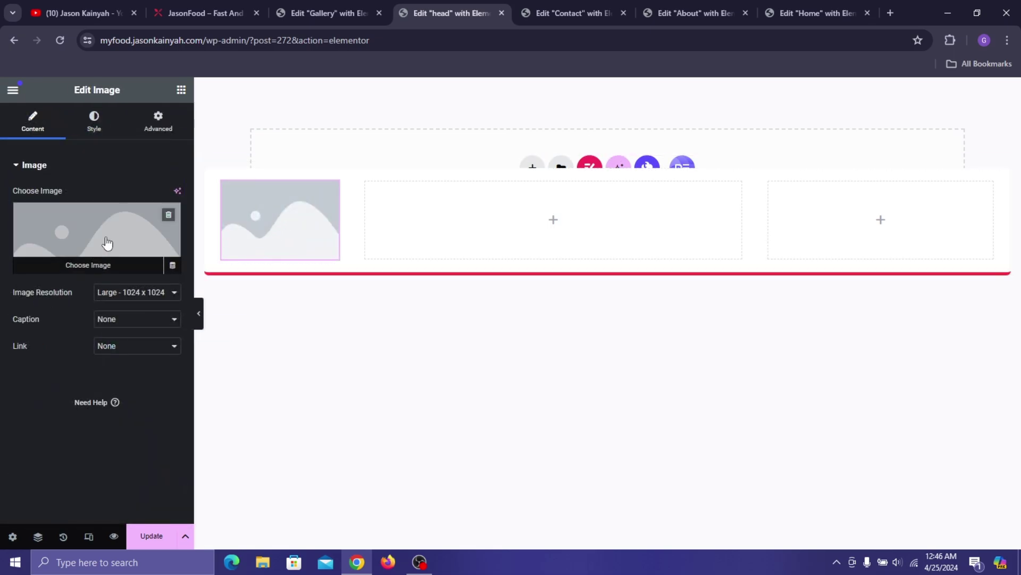
left_click(109, 241)
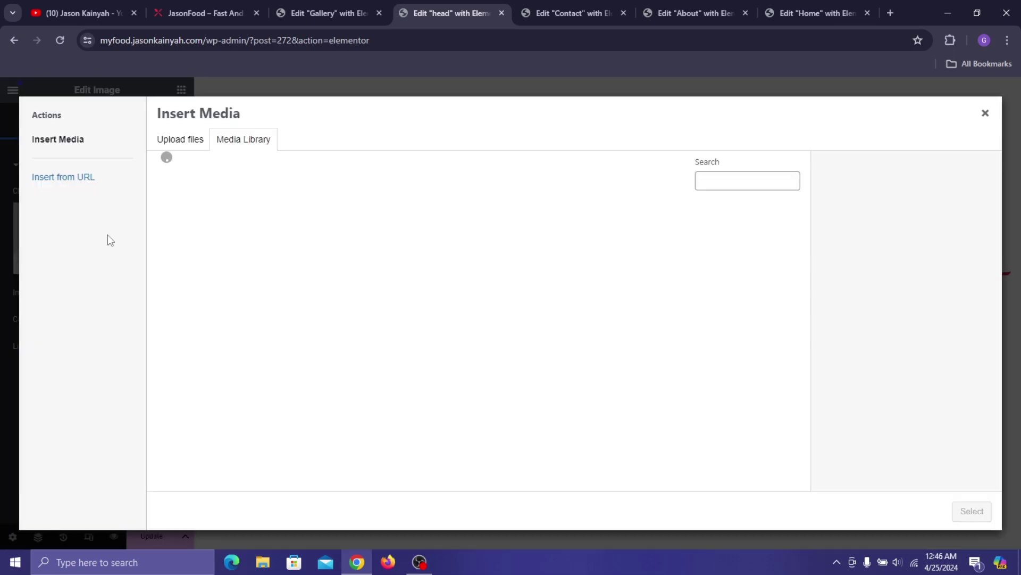
left_click(212, 269)
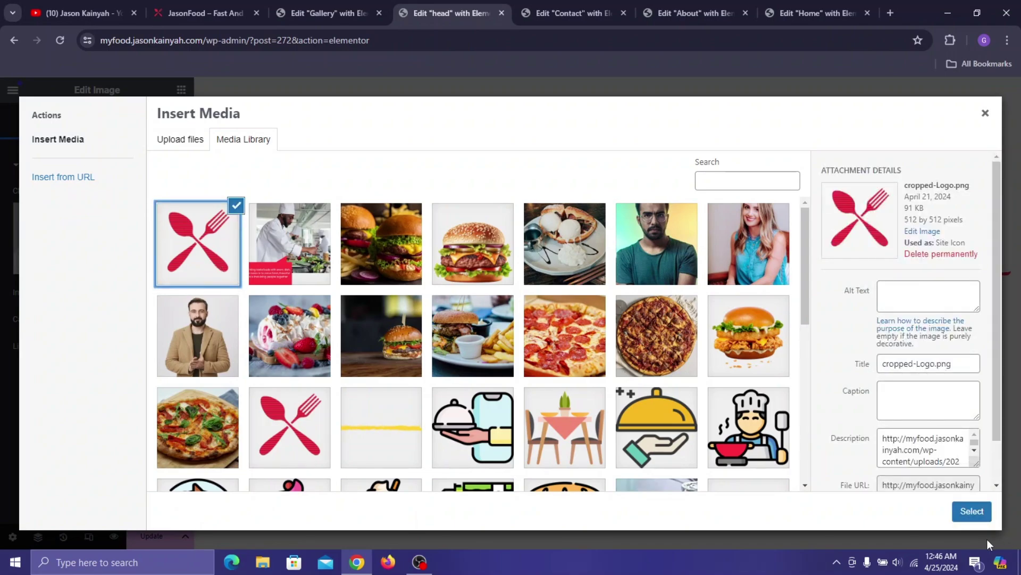
left_click(972, 511)
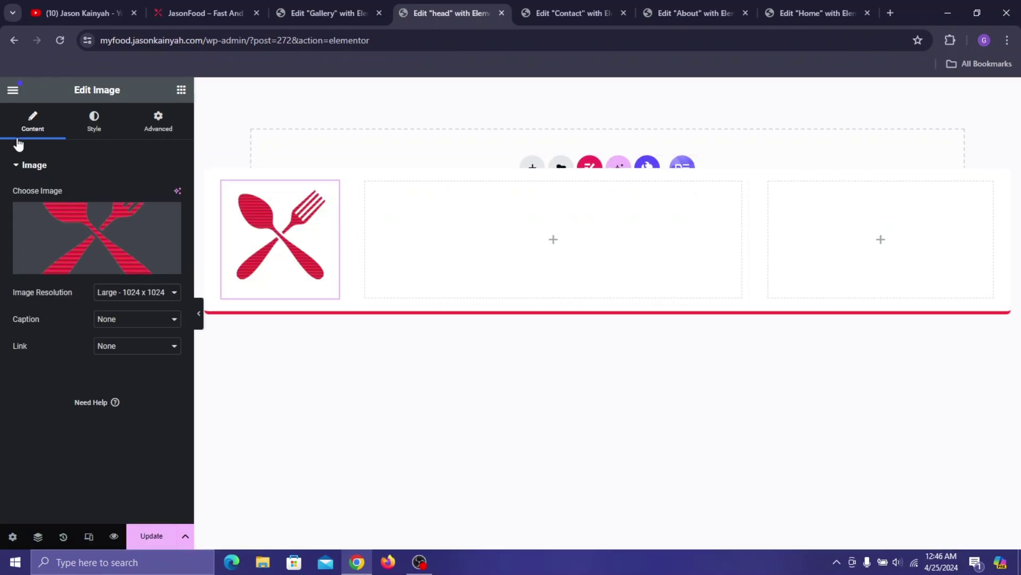
- Size the logo to 25% width with a 58% maximum width
left_click(95, 128)
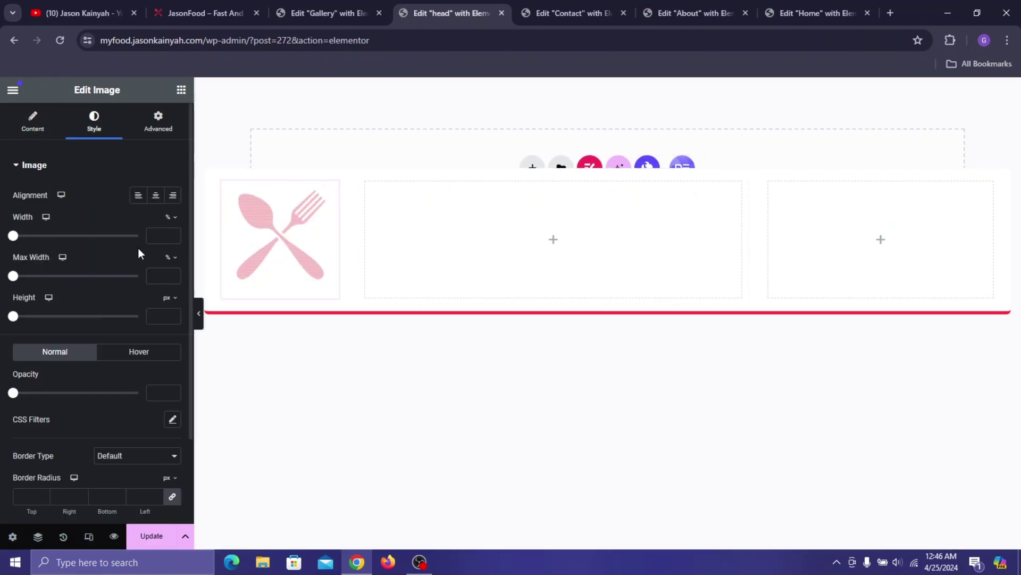
left_click(150, 236)
type("25")
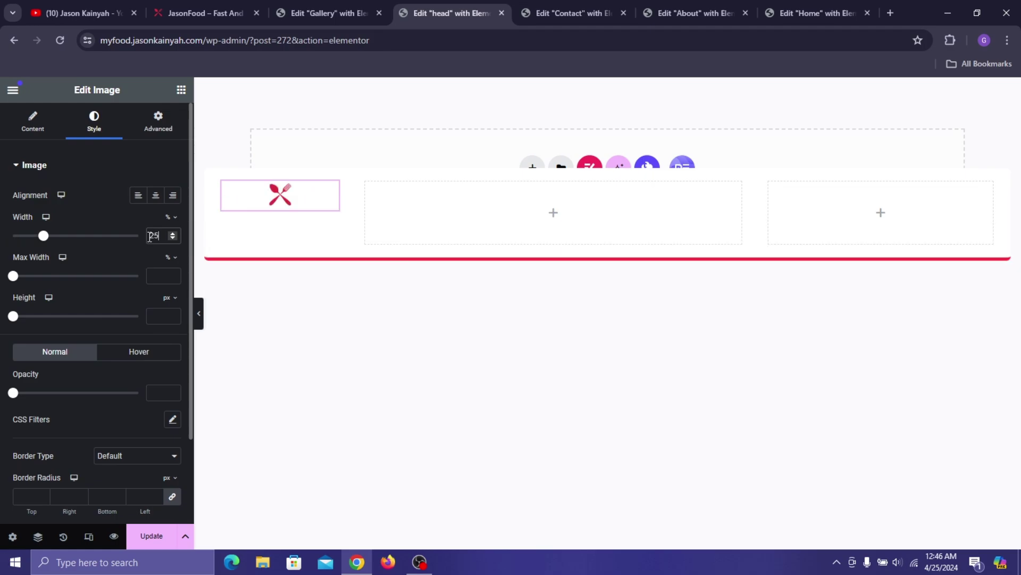
left_click(166, 272)
type("58")
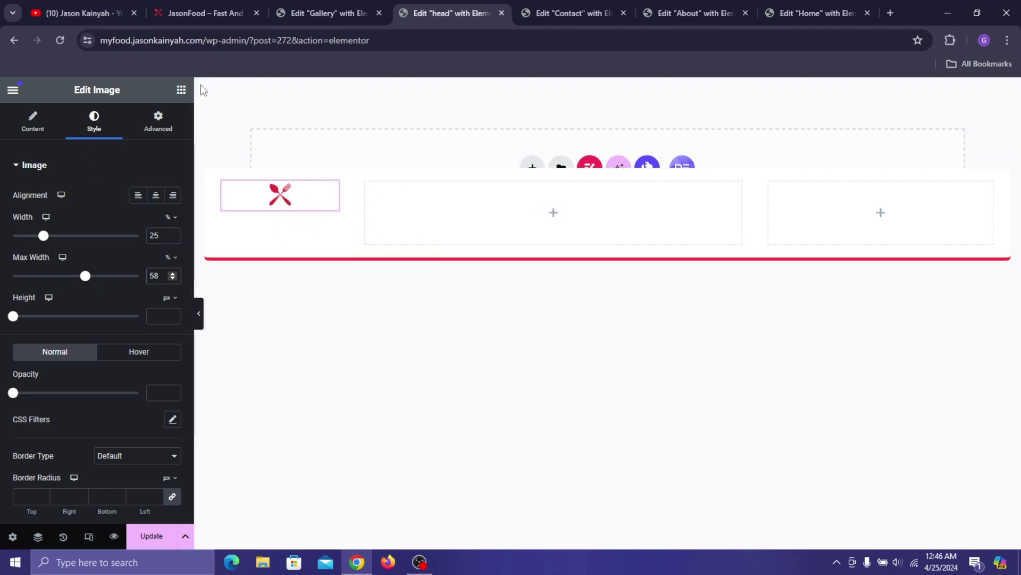
left_click(181, 91)
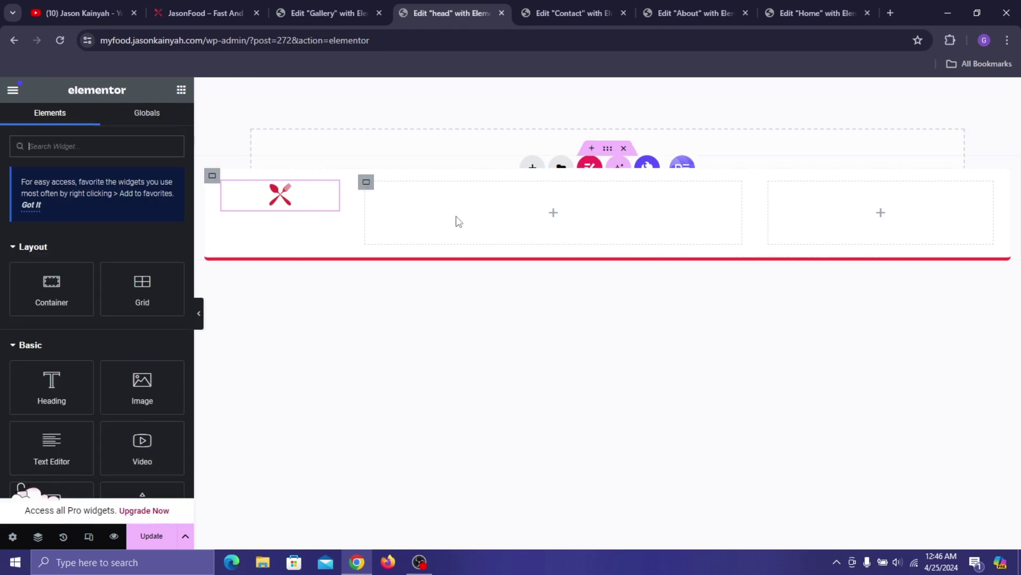
- Add an ElementsKit Nav Menu to the middle column showing mainmen, centred horizontally
left_click(366, 182)
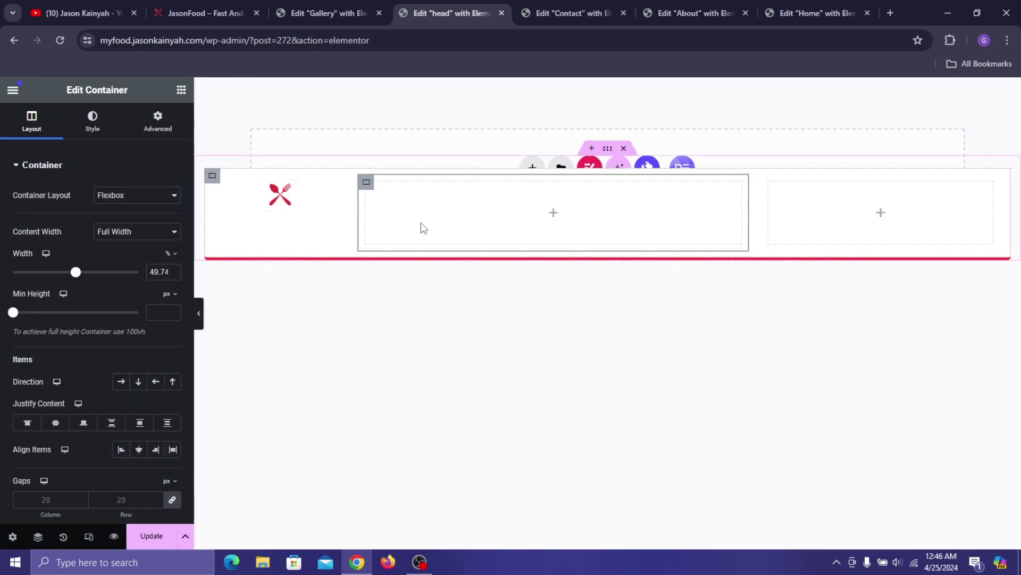
left_click(180, 93)
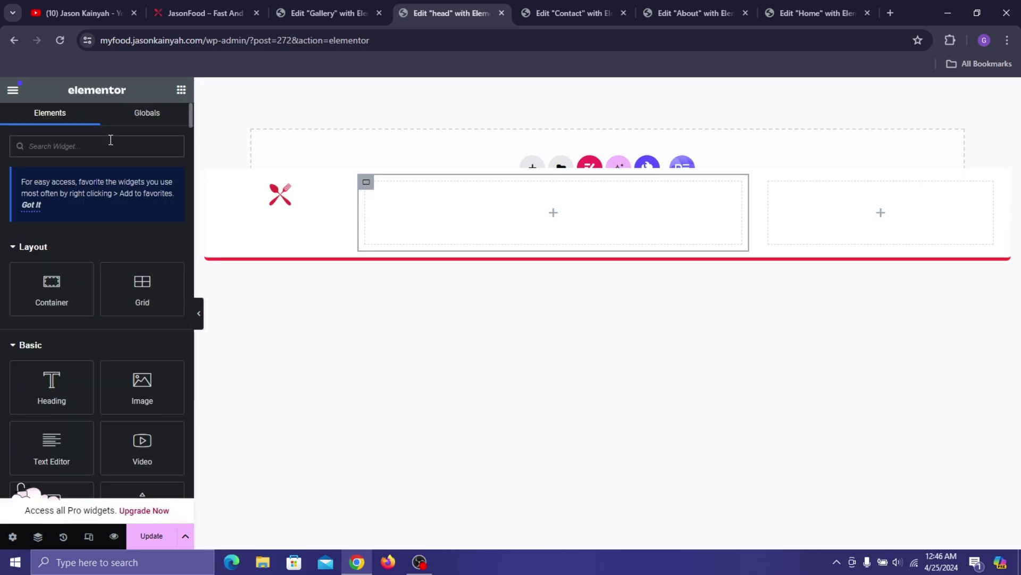
type("nav m")
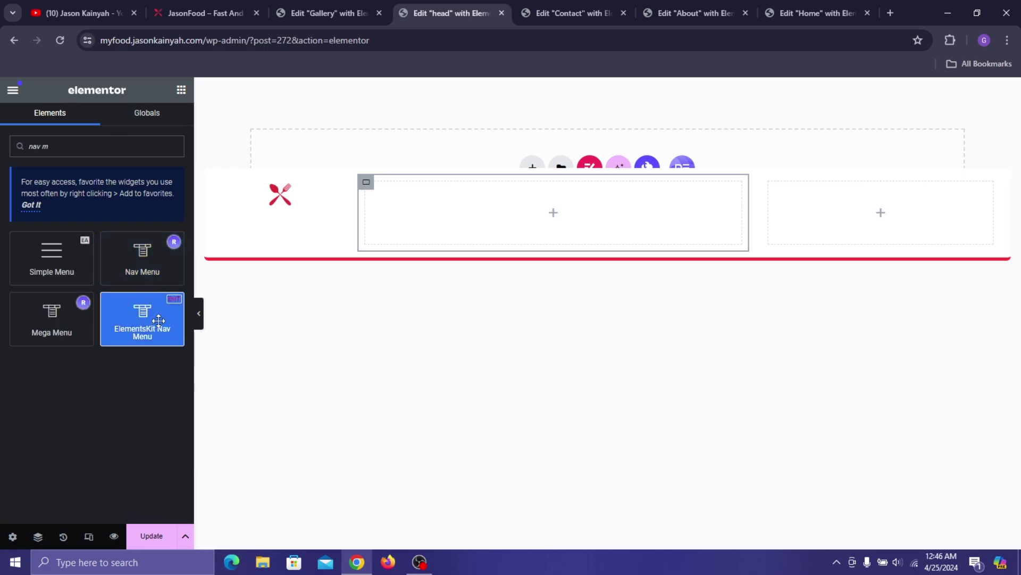
left_click_drag(142, 320, 497, 202)
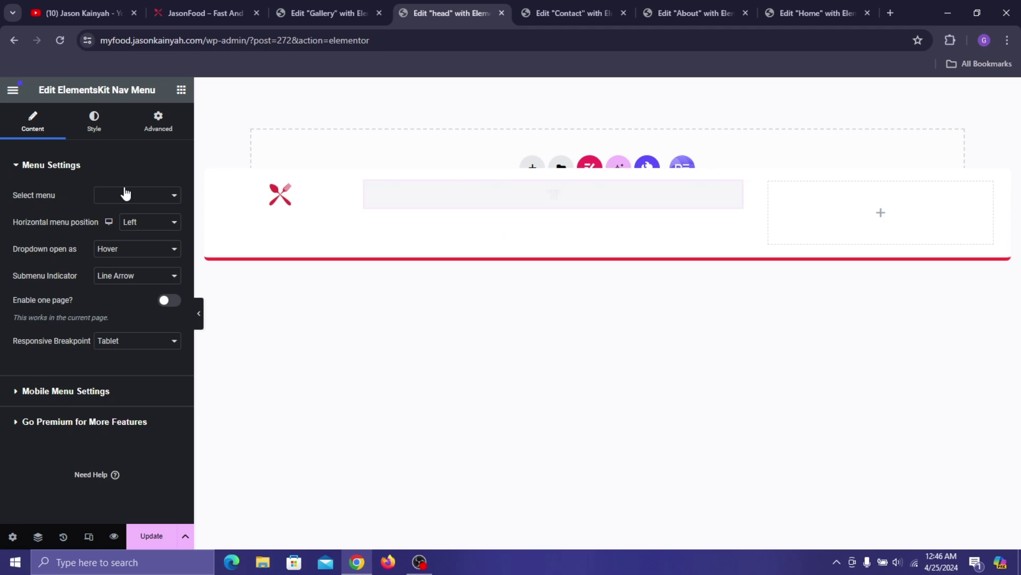
left_click(126, 194)
left_click(130, 206)
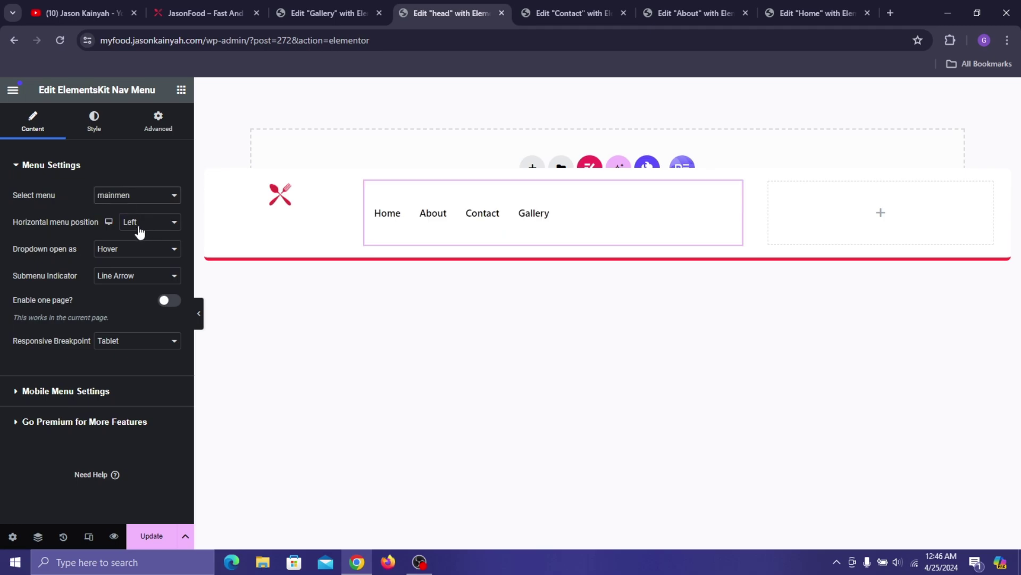
left_click(140, 231)
left_click(153, 245)
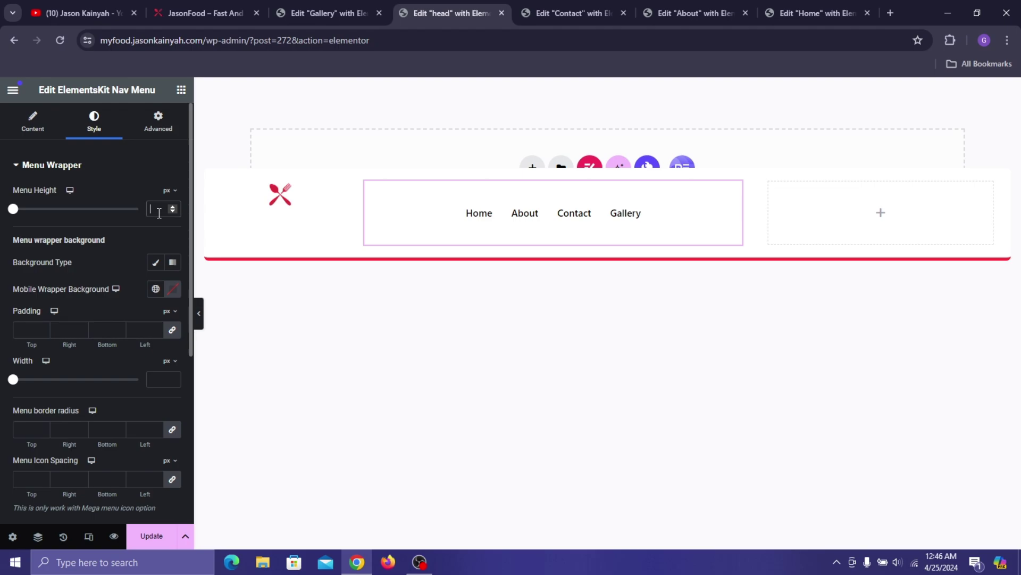
- Set menu height 30, Pinkish Red item text, and a 30 right margin on menu items
left_click(160, 213)
type("30")
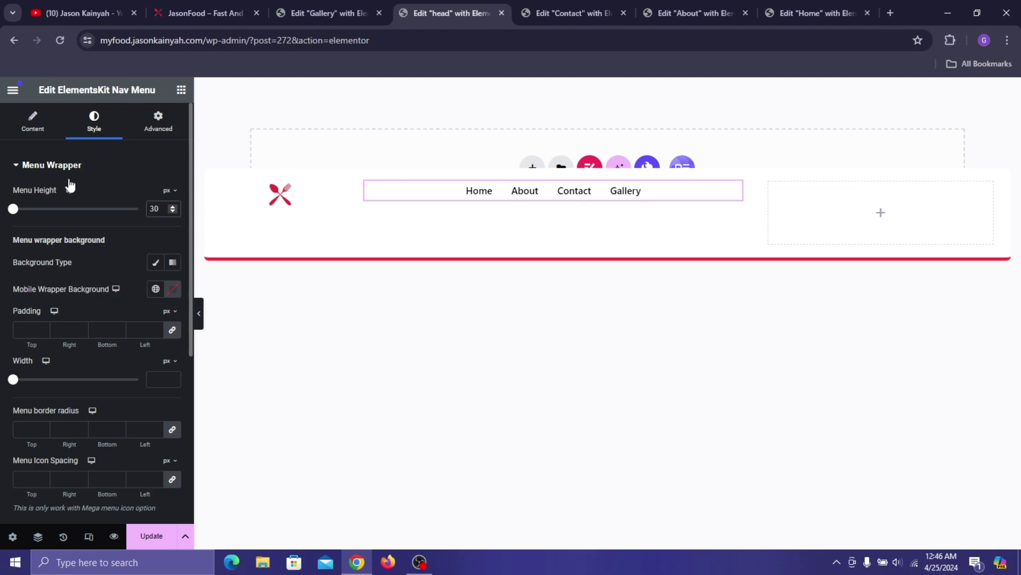
scroll(70, 185, "down", 4)
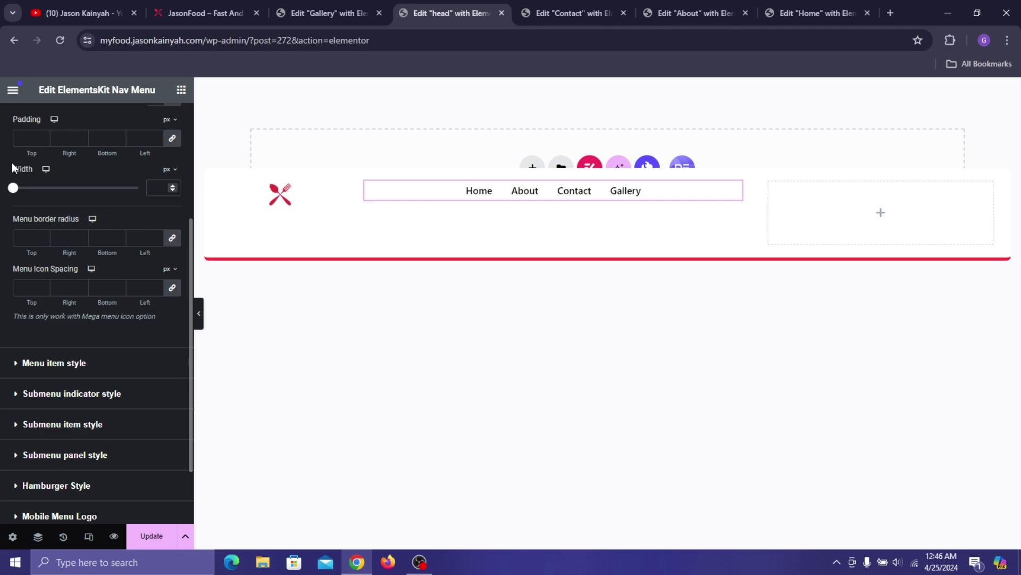
left_click(127, 367)
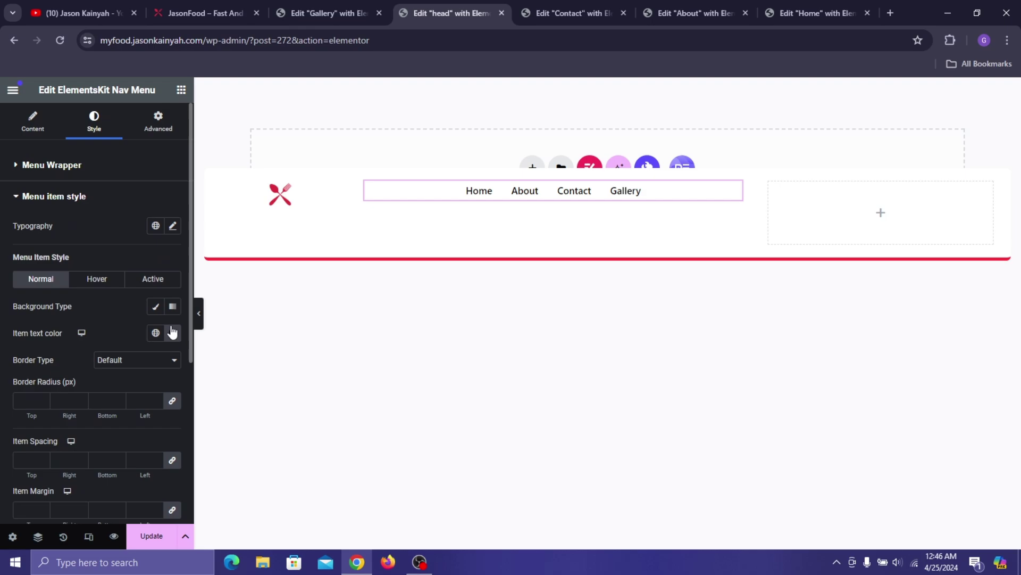
left_click(156, 333)
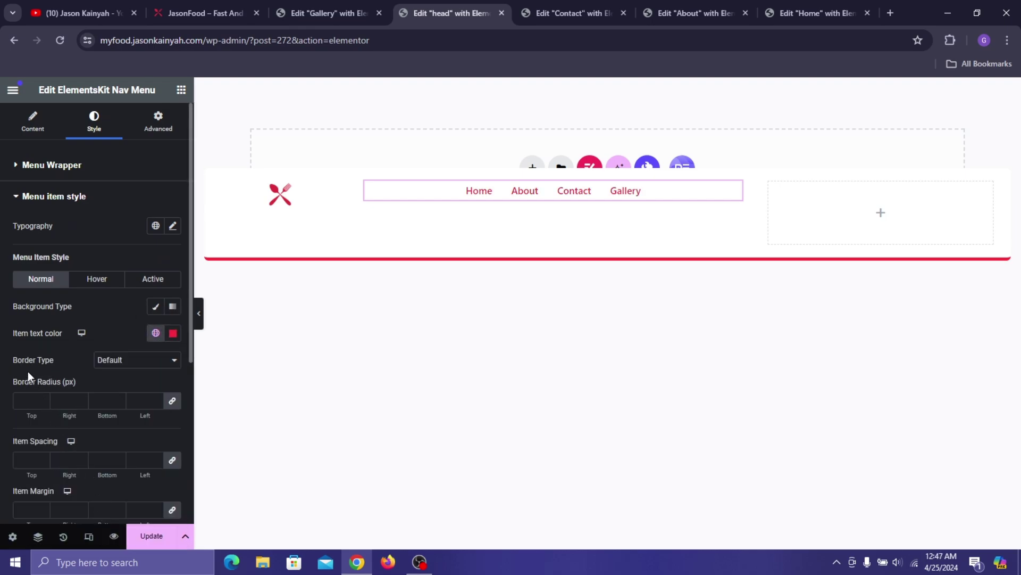
scroll(28, 371, "down", 3)
left_click(171, 383)
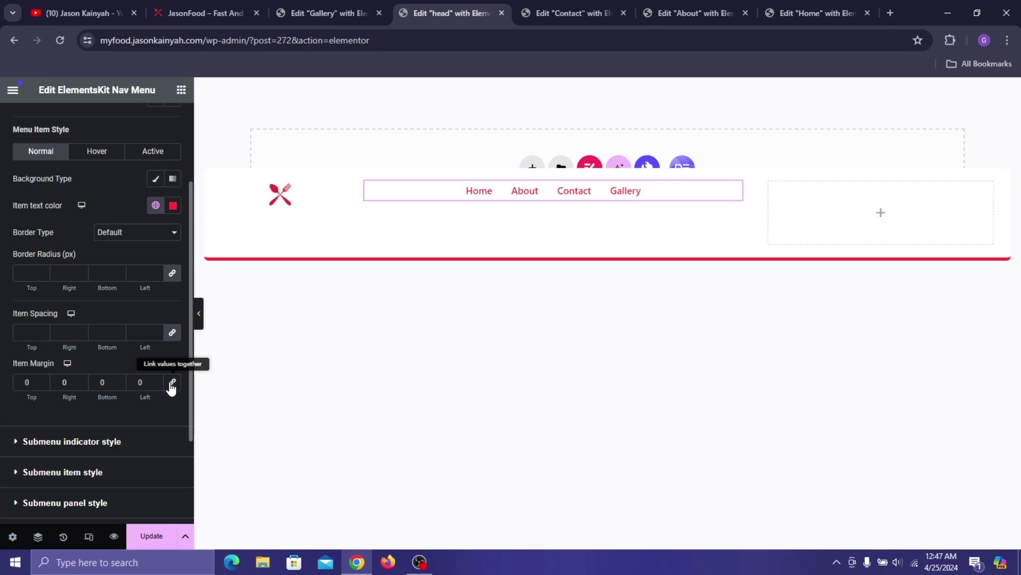
left_click(61, 382)
type("3")
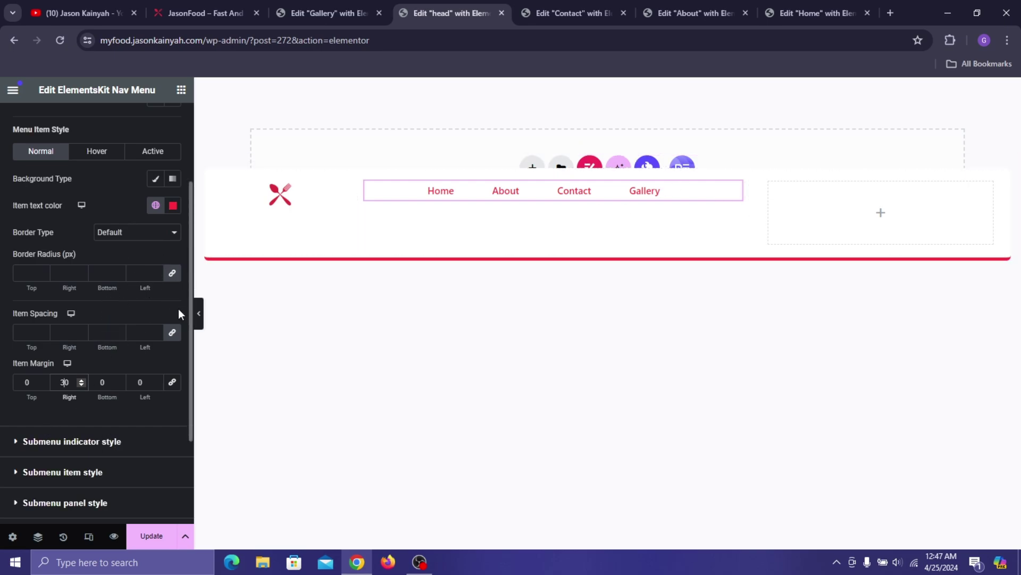
scroll(122, 239, "up", 3)
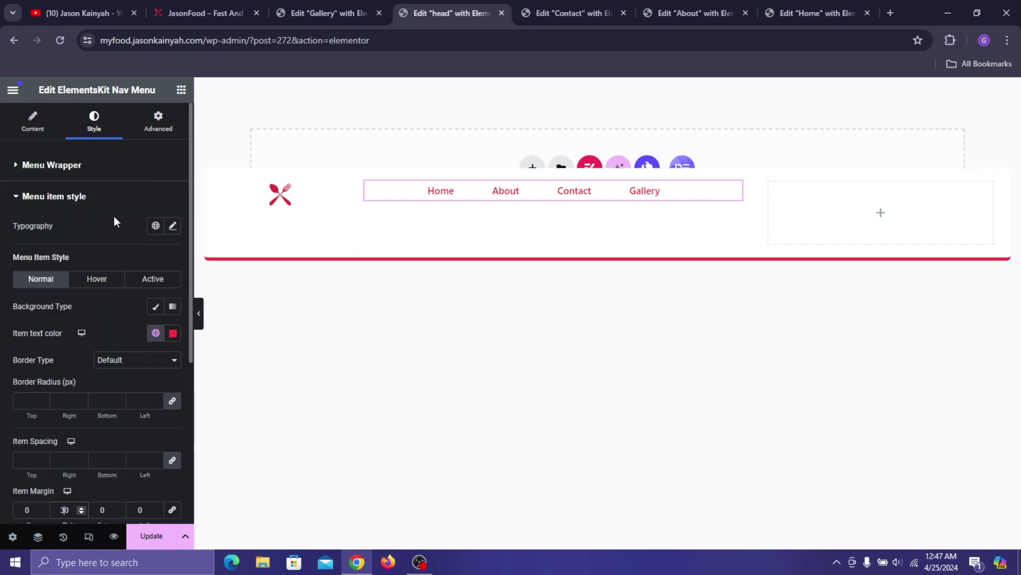
- Set the menu typography to Poppins 18, weight 600, lowercase, letter spacing 1.4
left_click(174, 226)
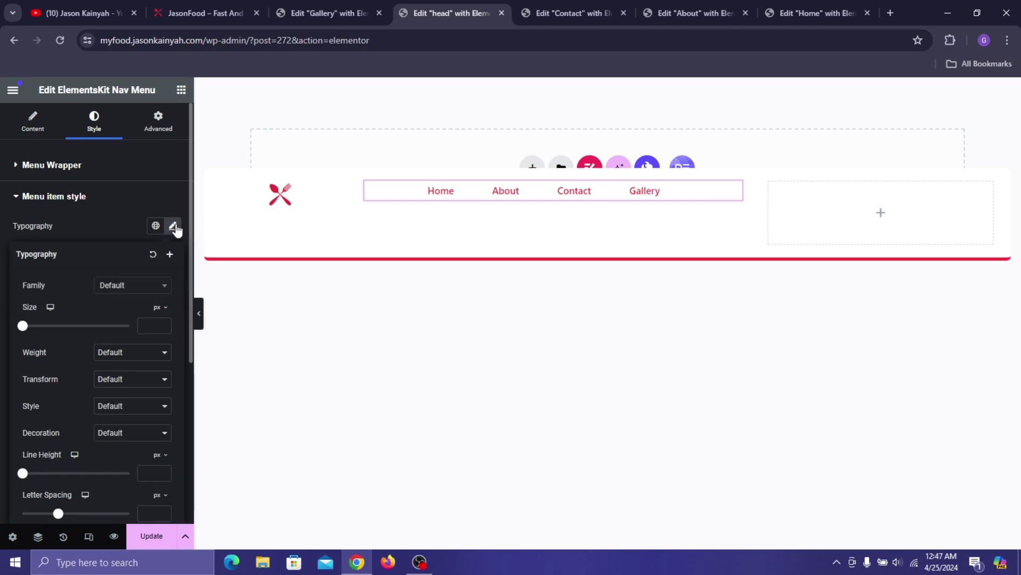
left_click(130, 286)
type("popp")
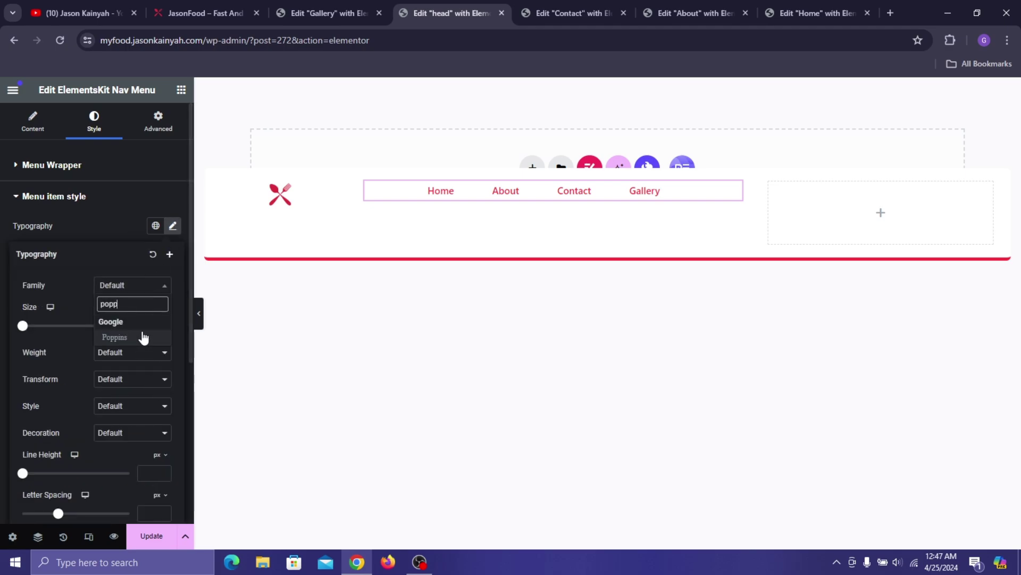
left_click(142, 337)
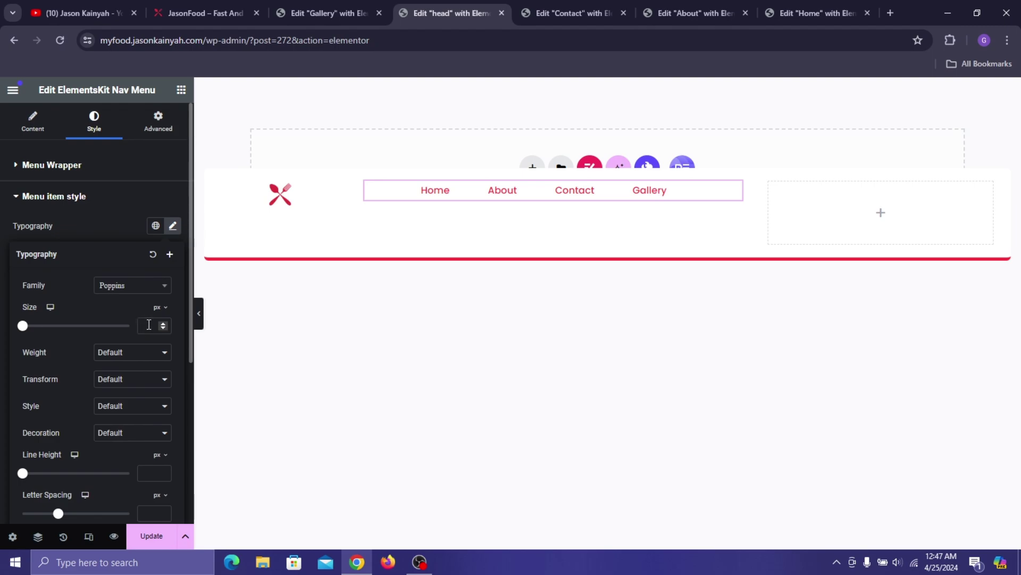
type("18")
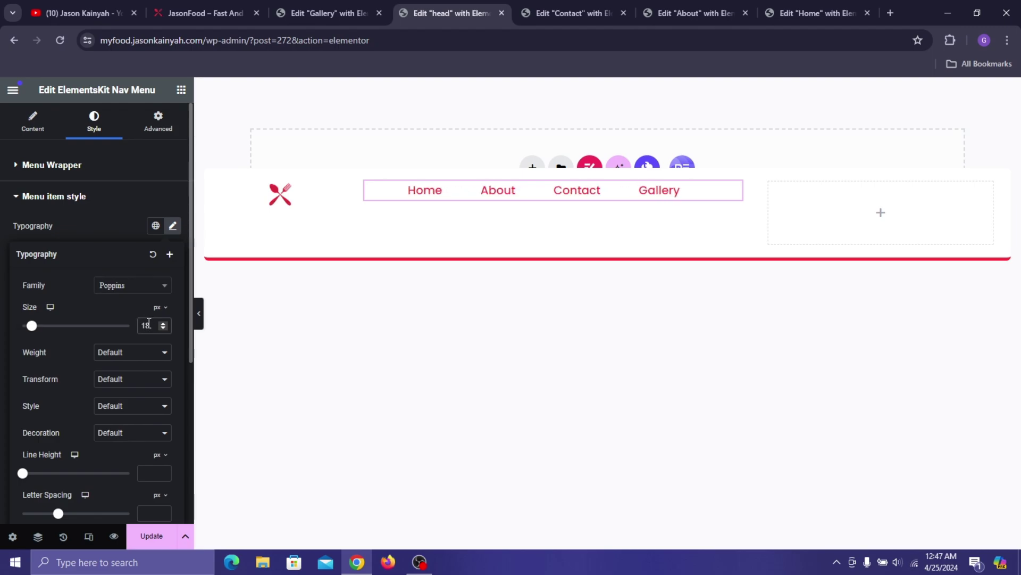
left_click(129, 358)
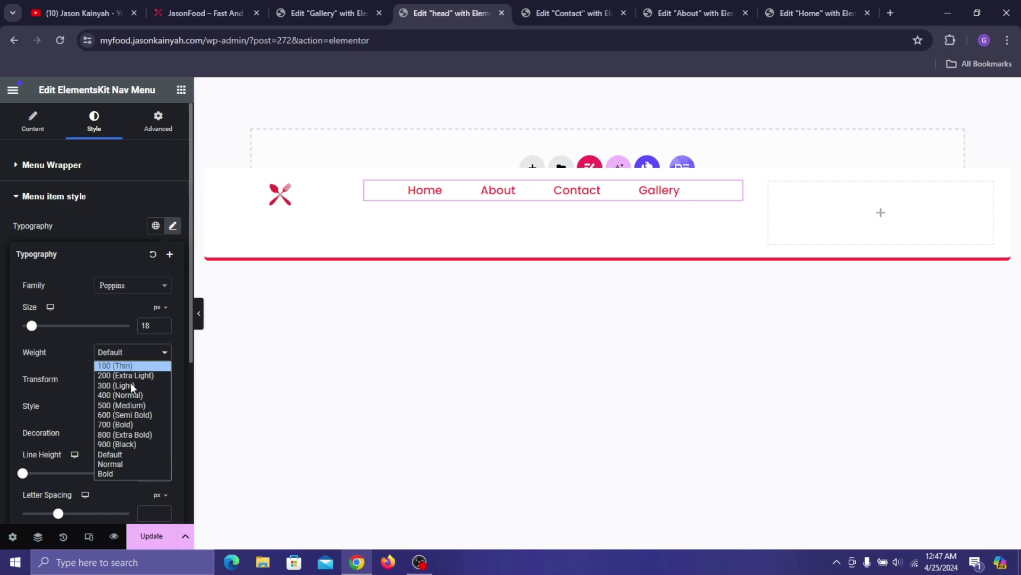
left_click(125, 420)
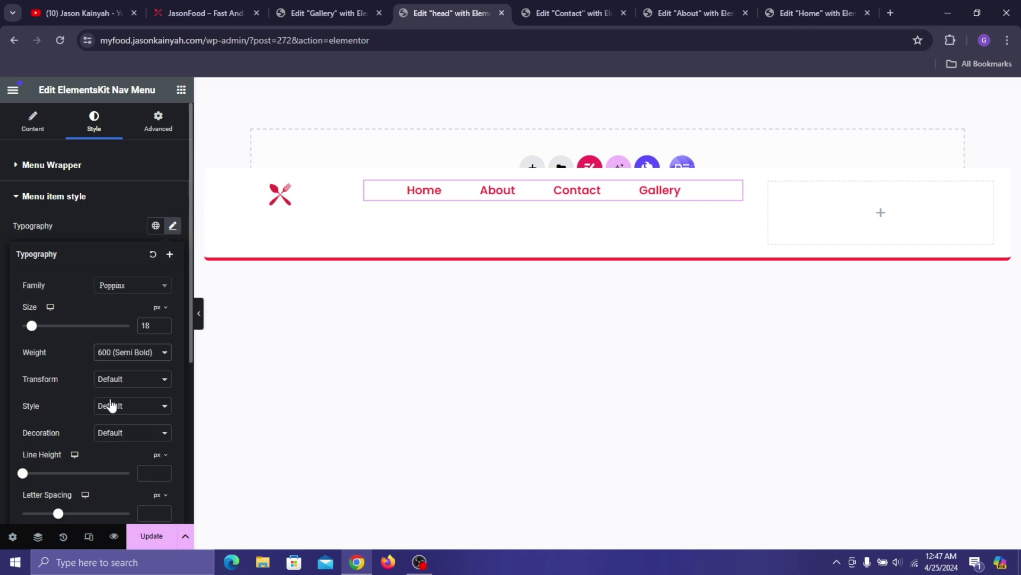
left_click(126, 386)
left_click(134, 409)
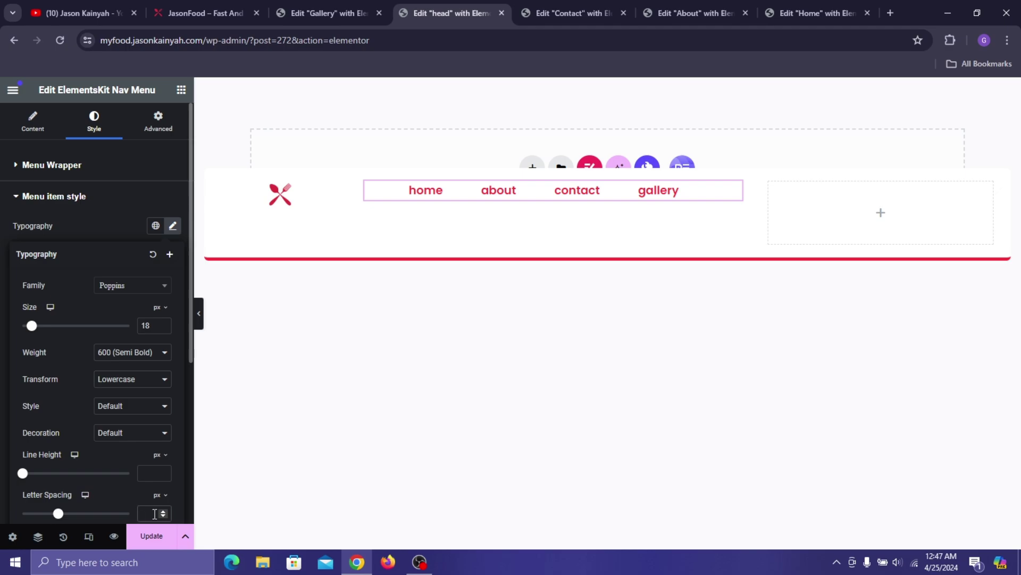
type("1.4")
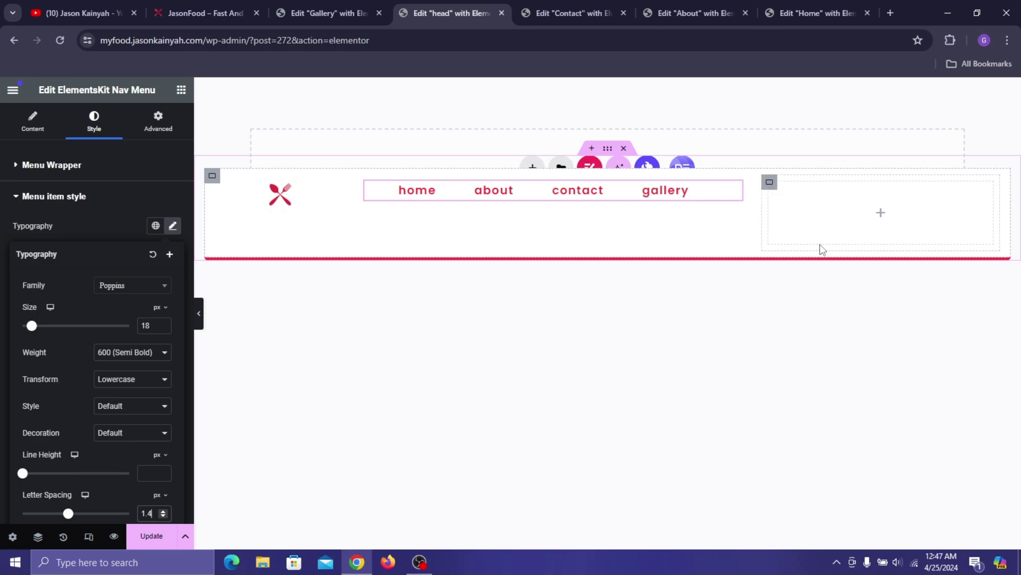
- Select the header's right column, then bring up the About page editor
left_click(770, 183)
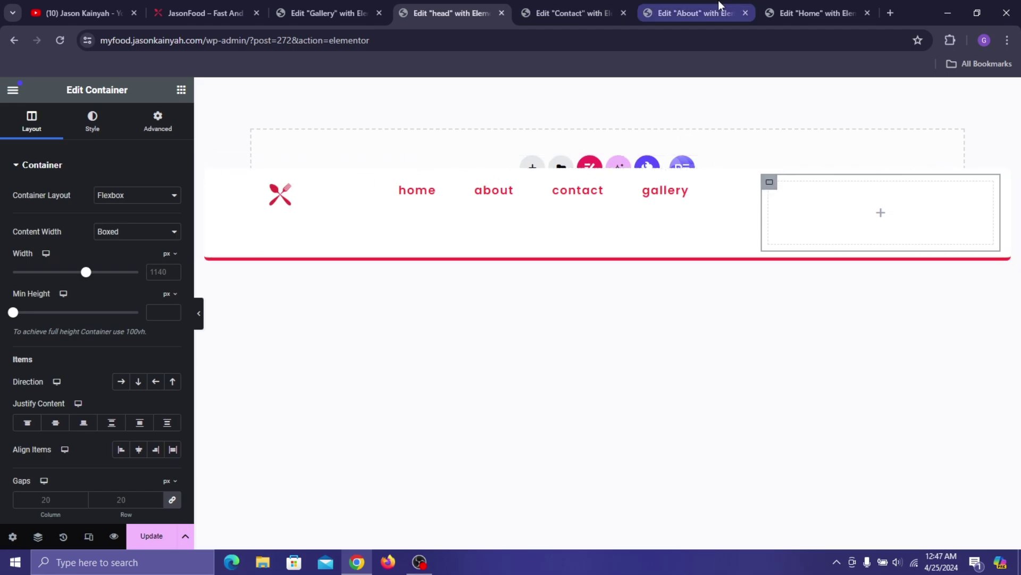
left_click(576, 5)
left_click(676, 12)
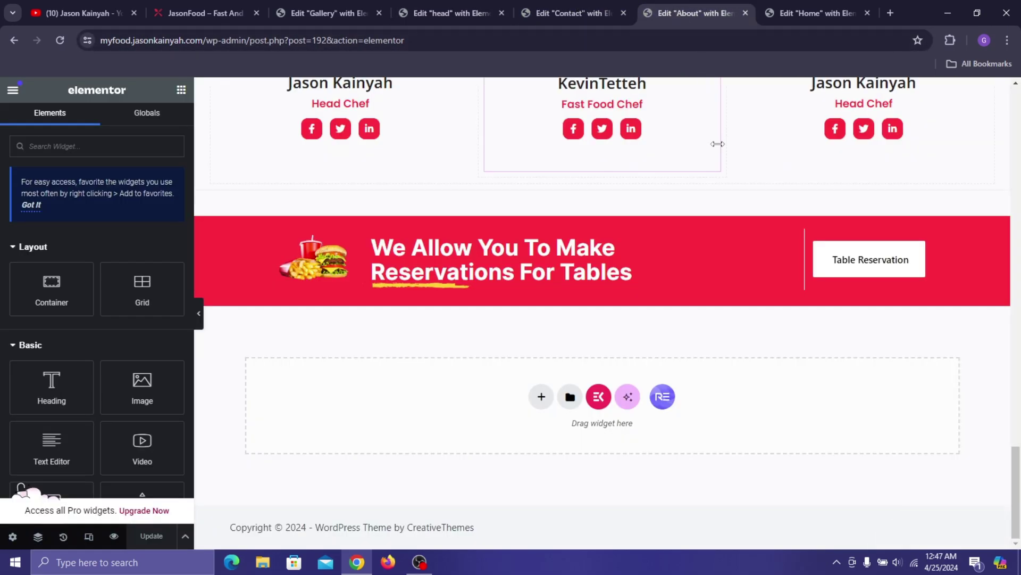
scroll(681, 309, "up", 10)
scroll(681, 309, "up", 15)
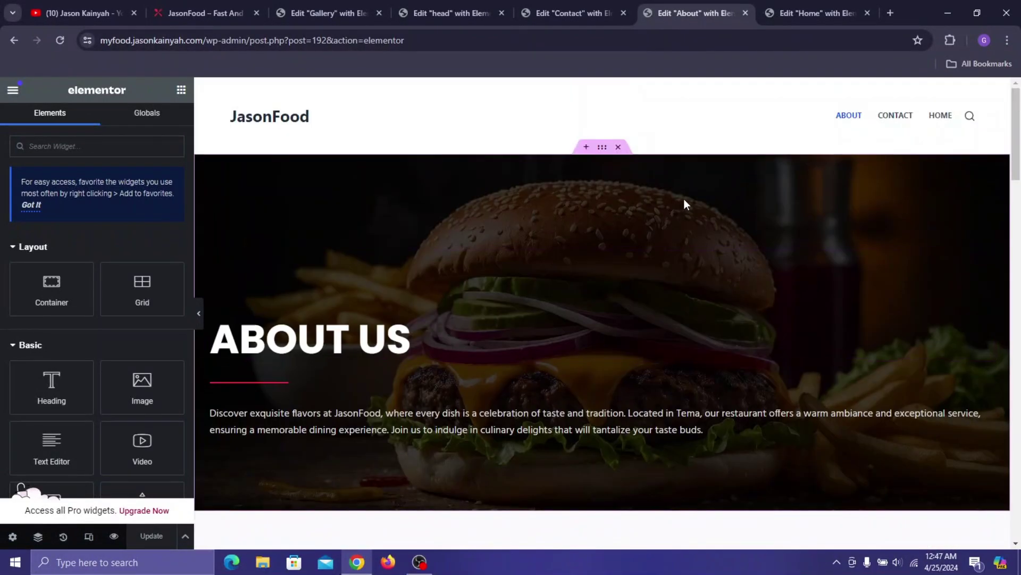
- Copy the See MENU & Order button from the Home page and paste it into the header's right column
left_click(807, 3)
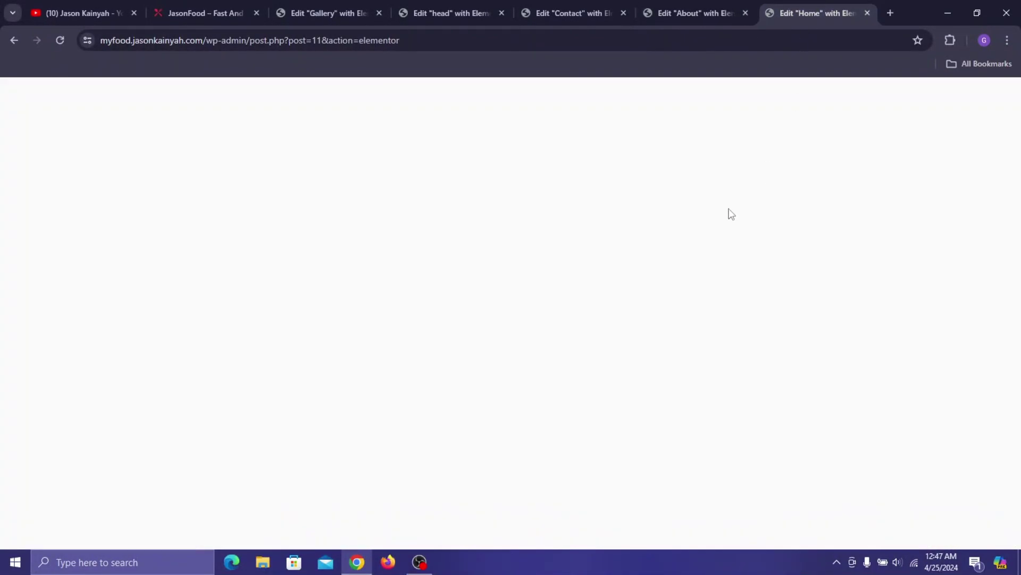
scroll(479, 245, "down", 3)
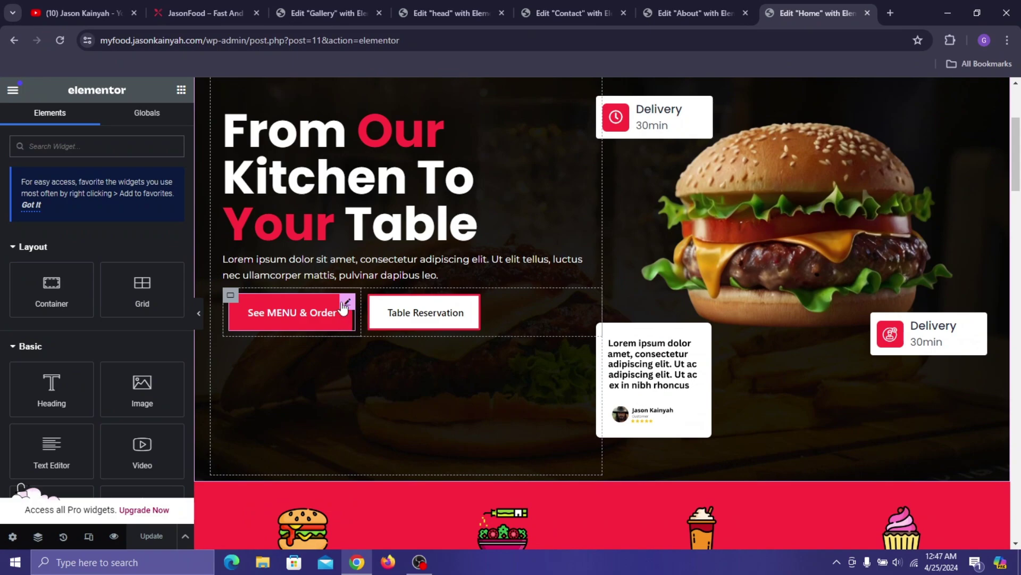
right_click(321, 317)
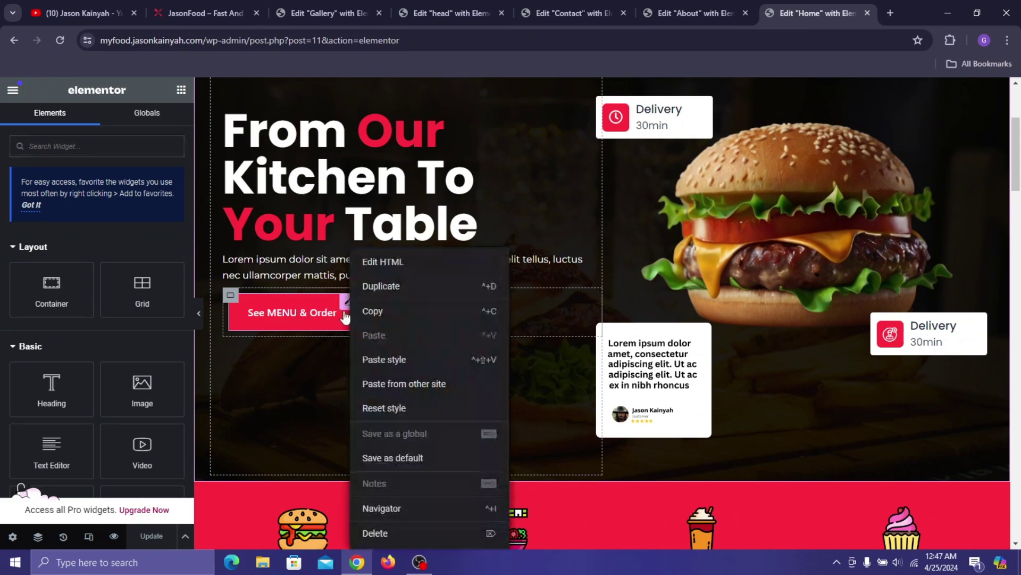
left_click(381, 313)
left_click(330, 4)
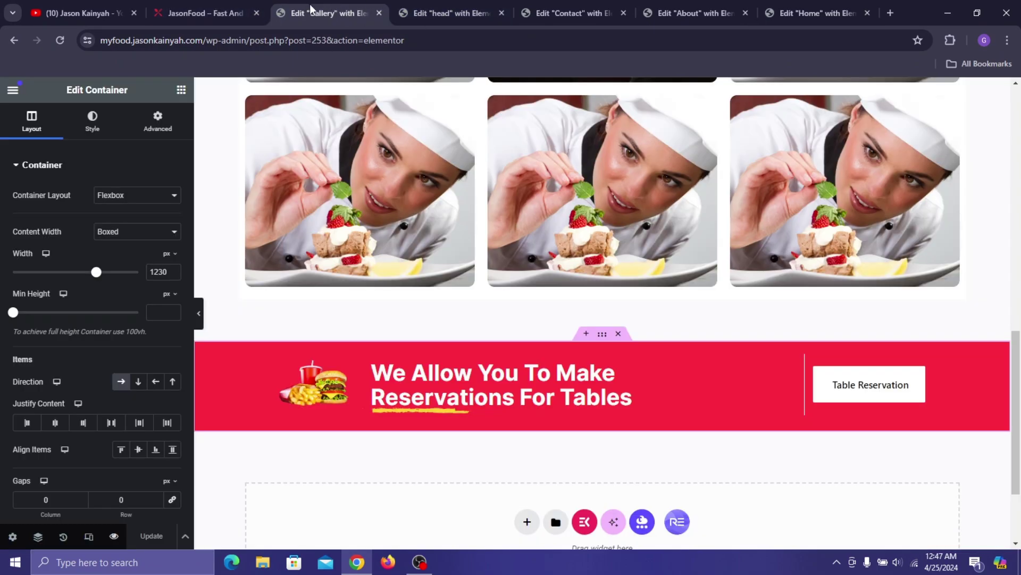
left_click(425, 14)
right_click(841, 220)
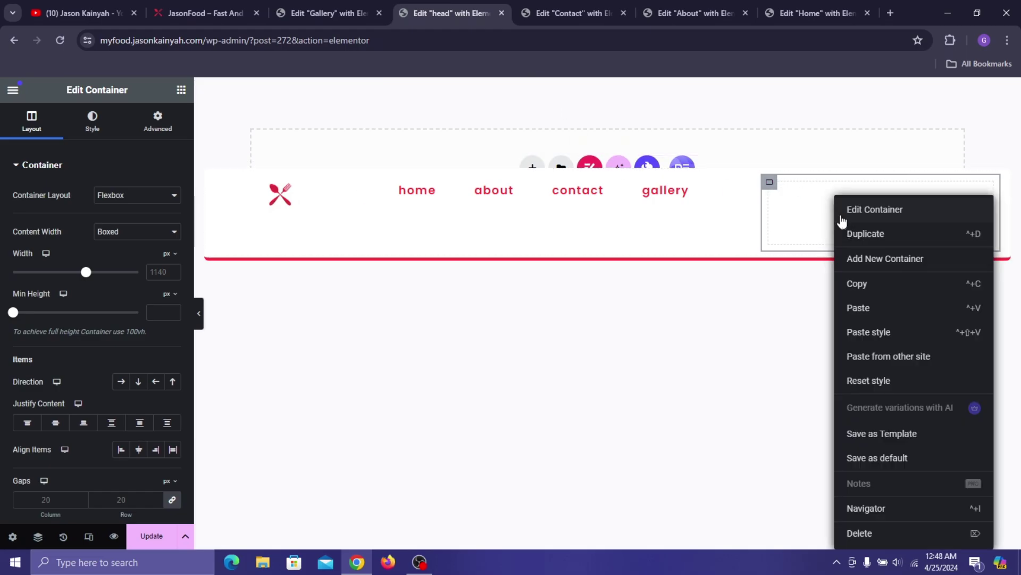
left_click(883, 325)
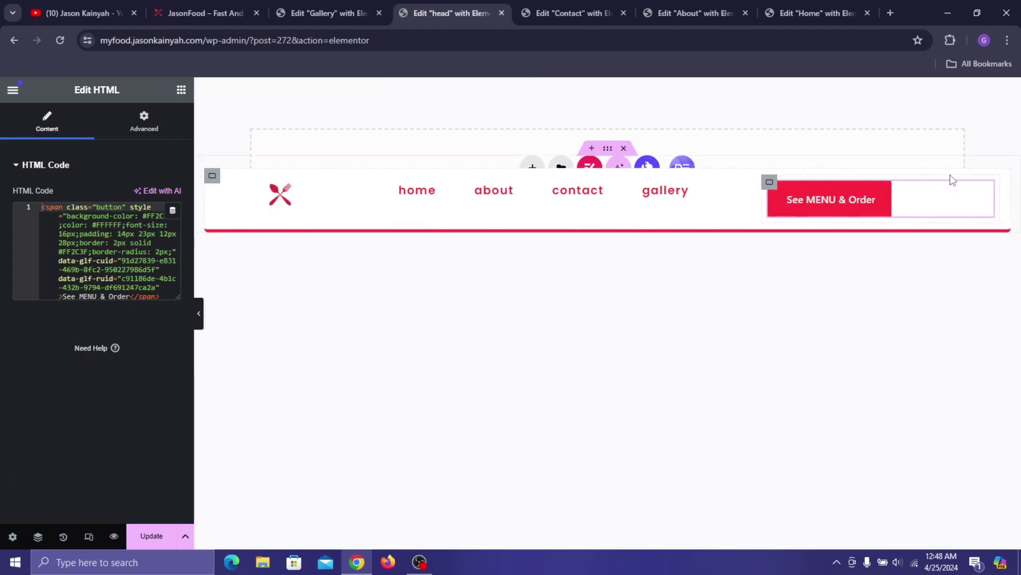
left_click(769, 183)
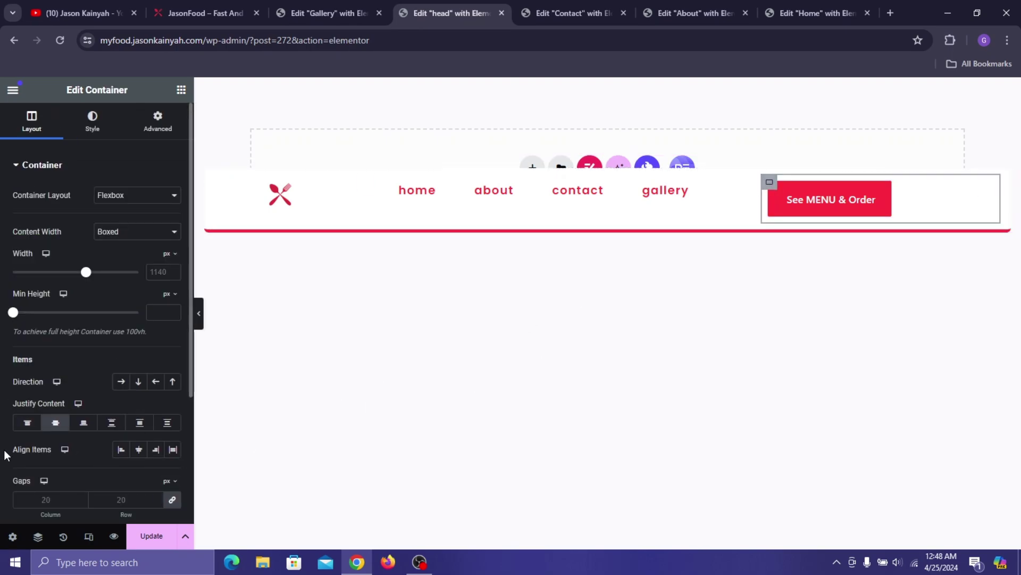
- Centre the button horizontally, and the nav menu and logo vertically, in their columns
left_click(141, 450)
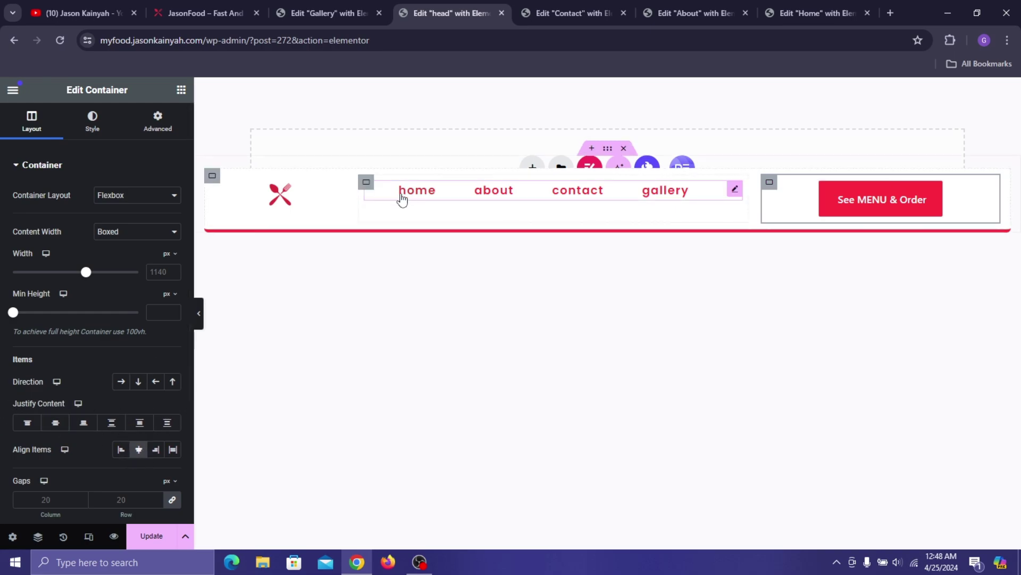
left_click(366, 182)
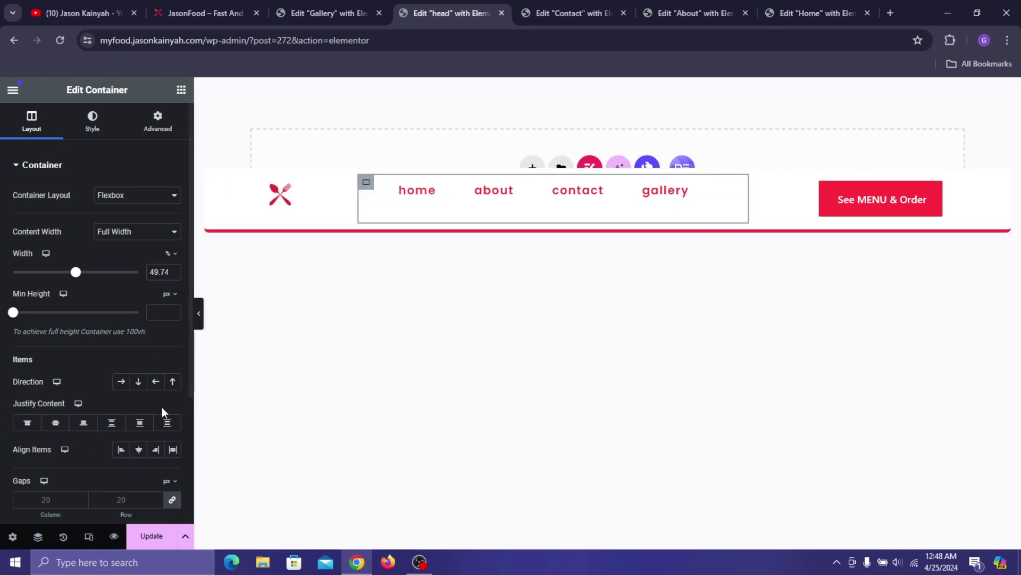
left_click(52, 426)
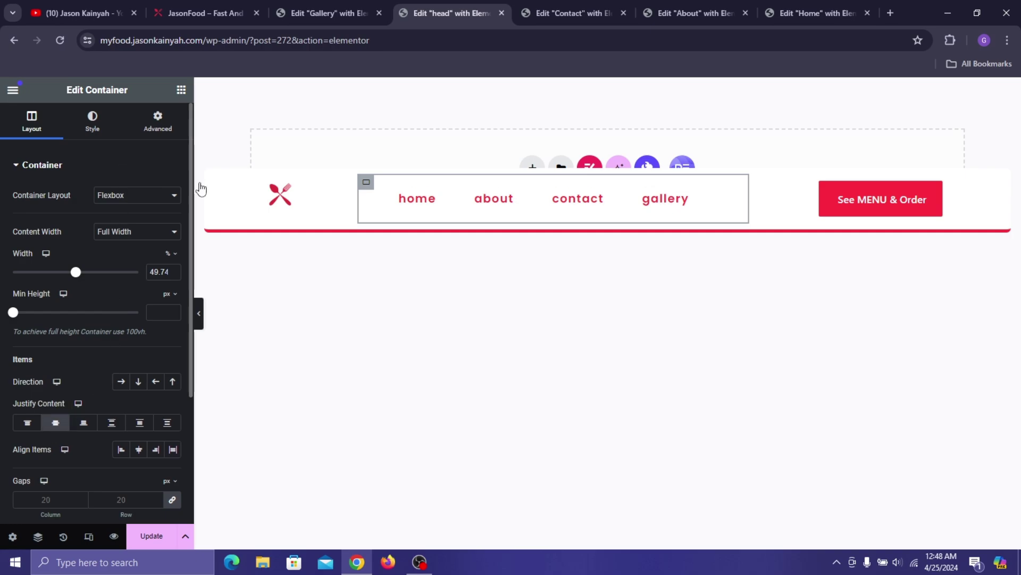
left_click(230, 188)
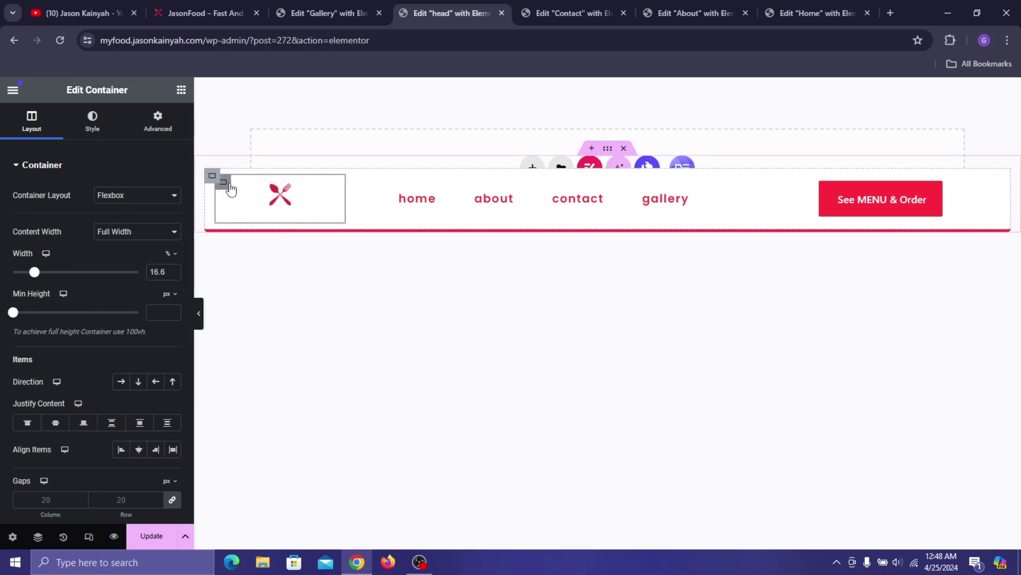
left_click(55, 423)
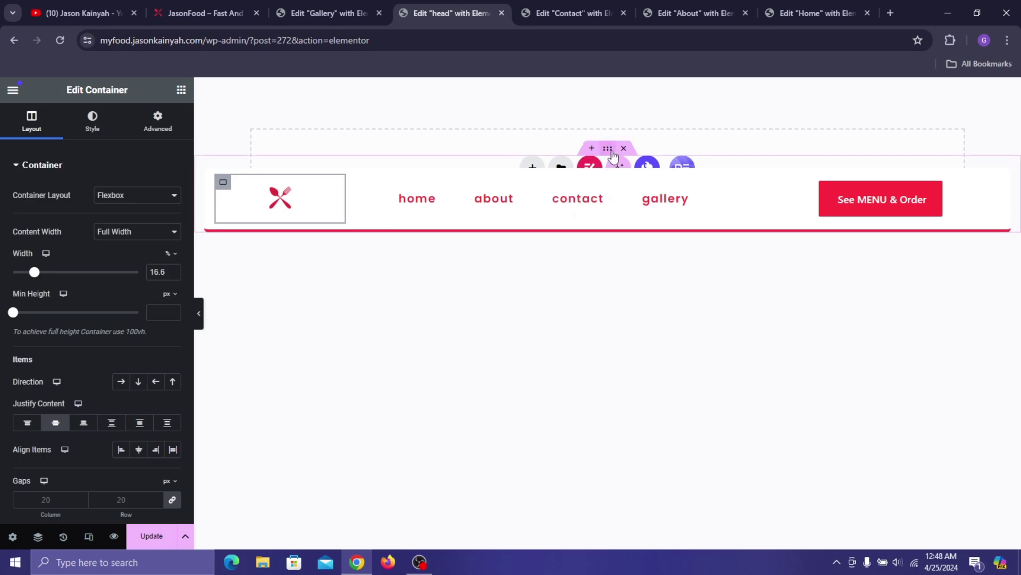
- Give the outer header container 15 px top and 10 px bottom padding, then save the template
left_click(212, 178)
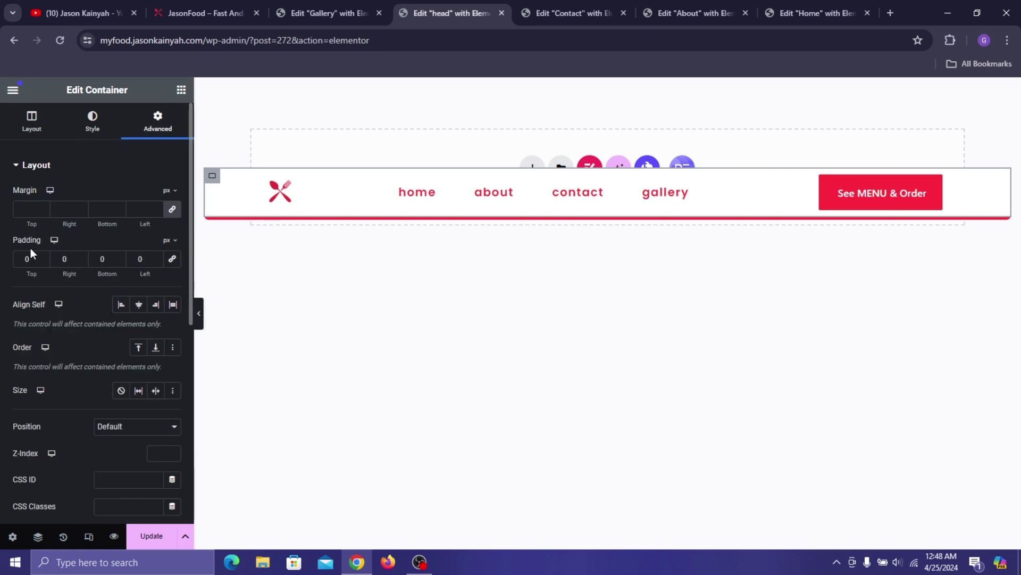
type("2")
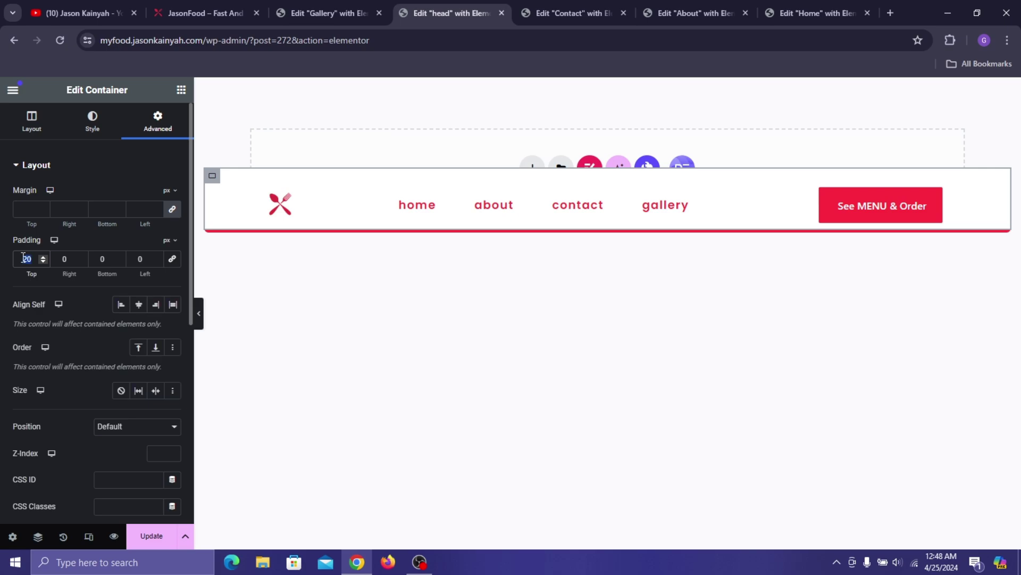
type("15")
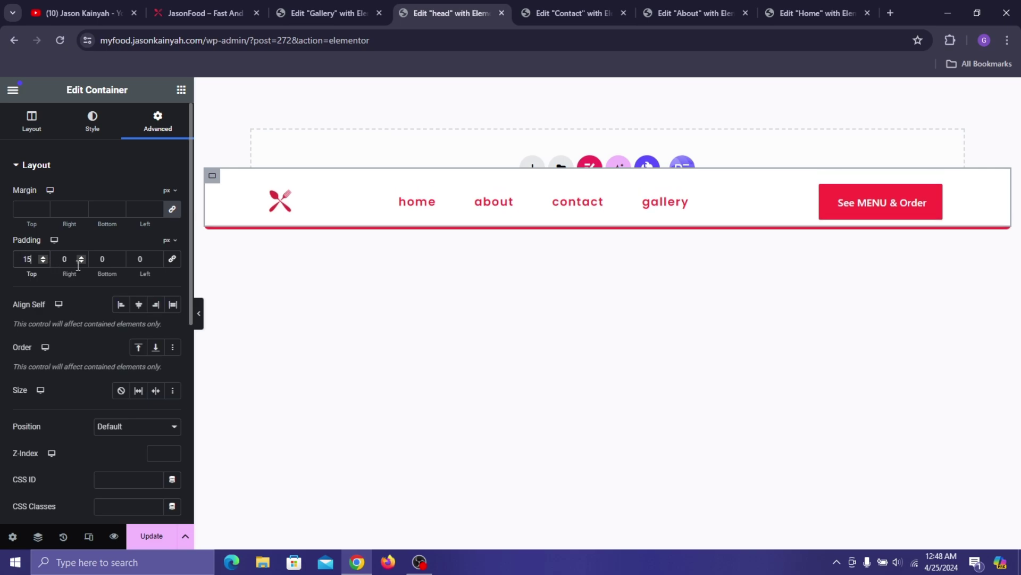
left_click(102, 258)
type("1")
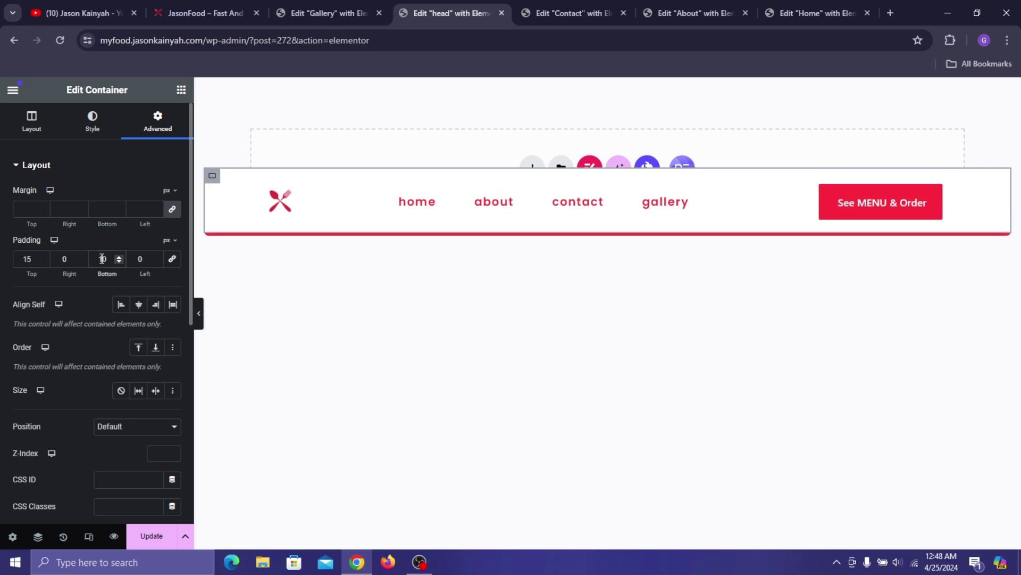
left_click(151, 537)
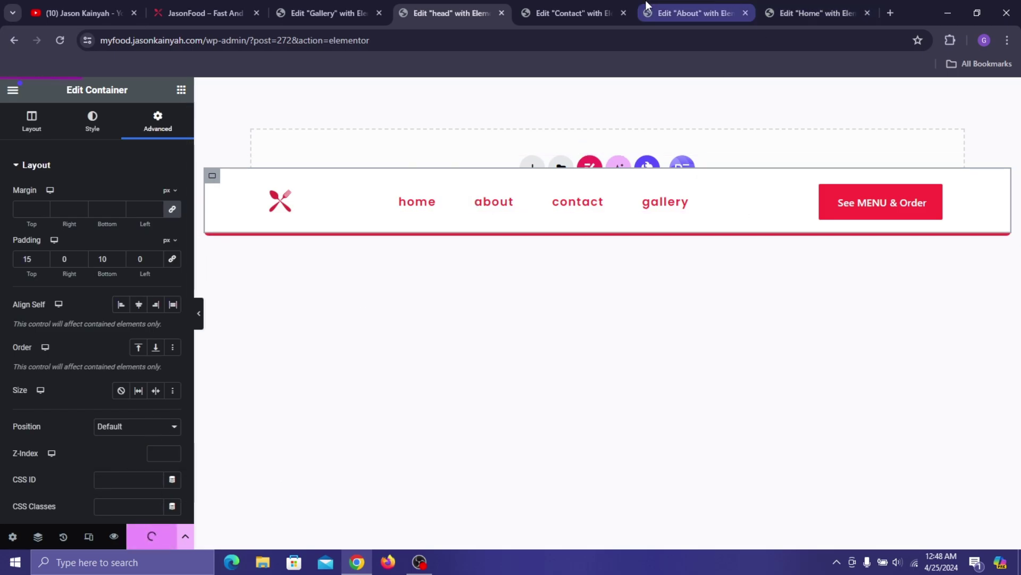
- Preview the Home page with the new header in a new tab, then go back to the head template editor
left_click(818, 7)
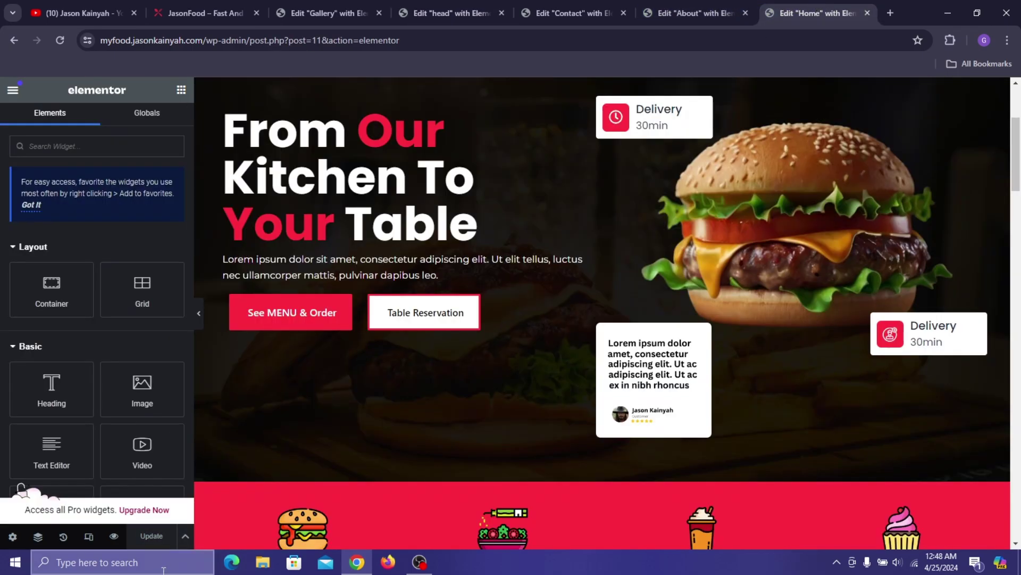
left_click(124, 536)
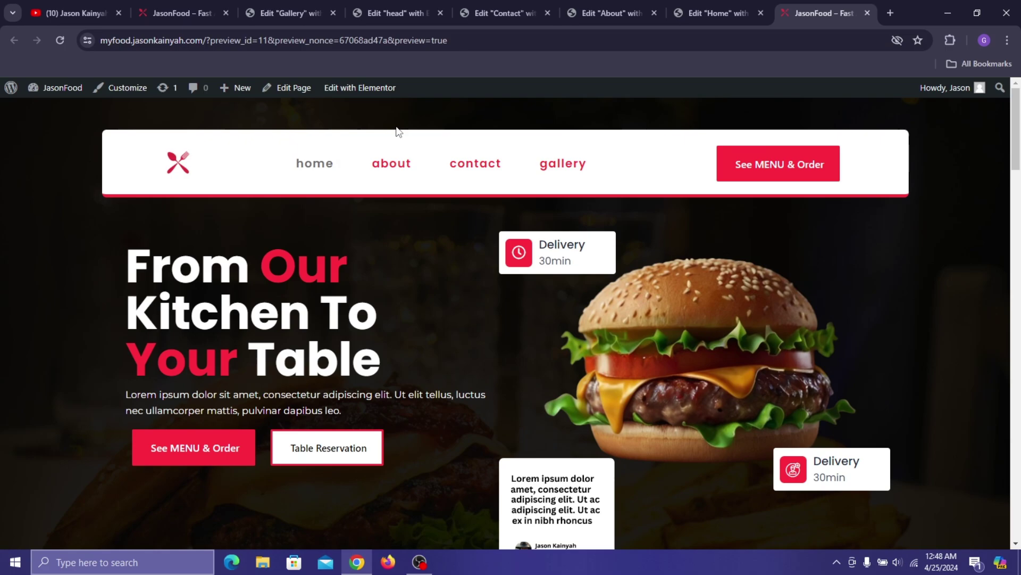
left_click(293, 8)
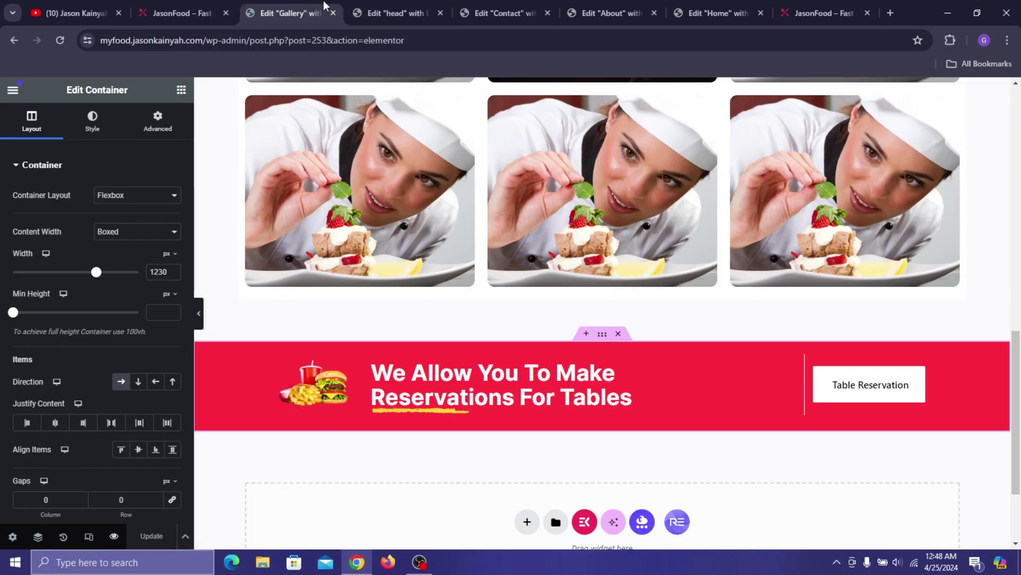
left_click(424, 4)
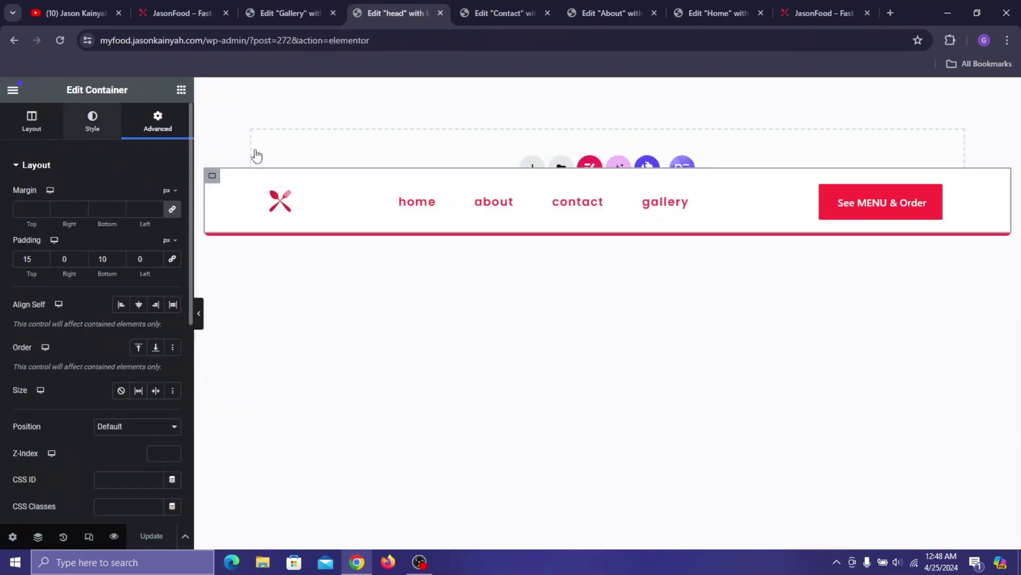
- Set the nav menu items' hover text colour to black and check the header on the live site
left_click(750, 211)
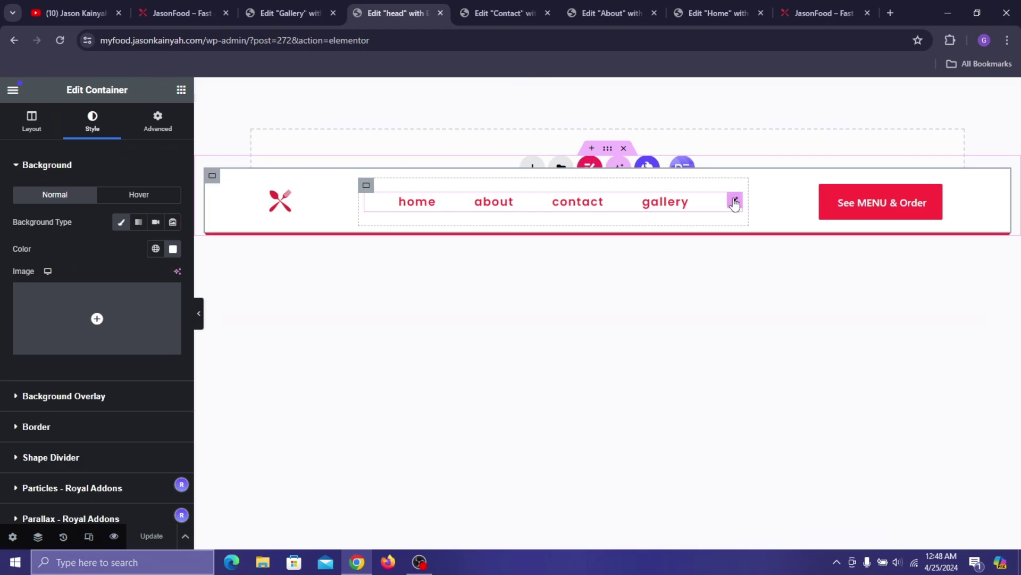
left_click(735, 202)
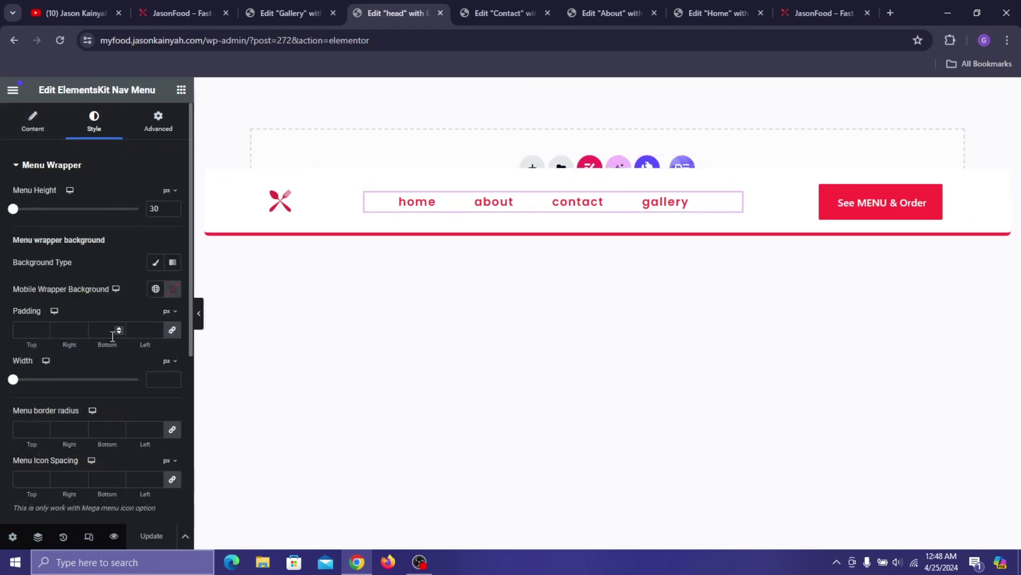
scroll(110, 360, "down", 5)
scroll(110, 361, "down", 1)
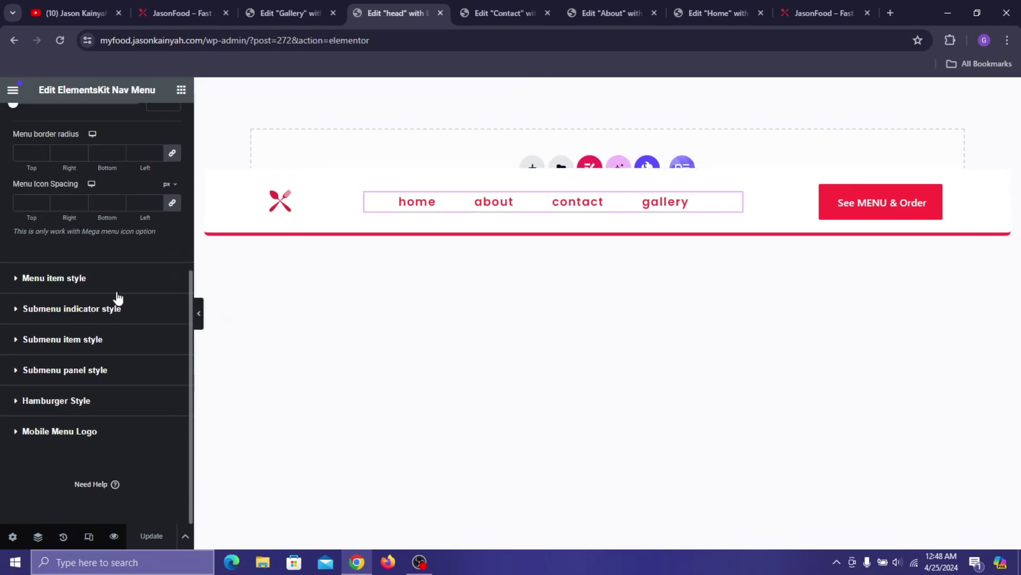
left_click(59, 277)
left_click(97, 278)
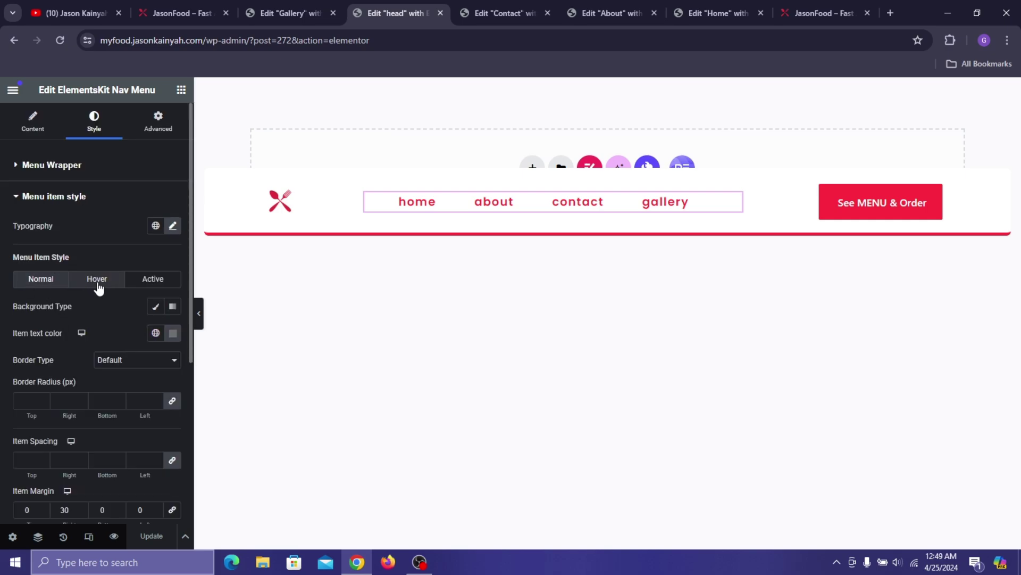
left_click(173, 333)
left_click_drag(224, 436, 100, 469)
left_click(152, 278)
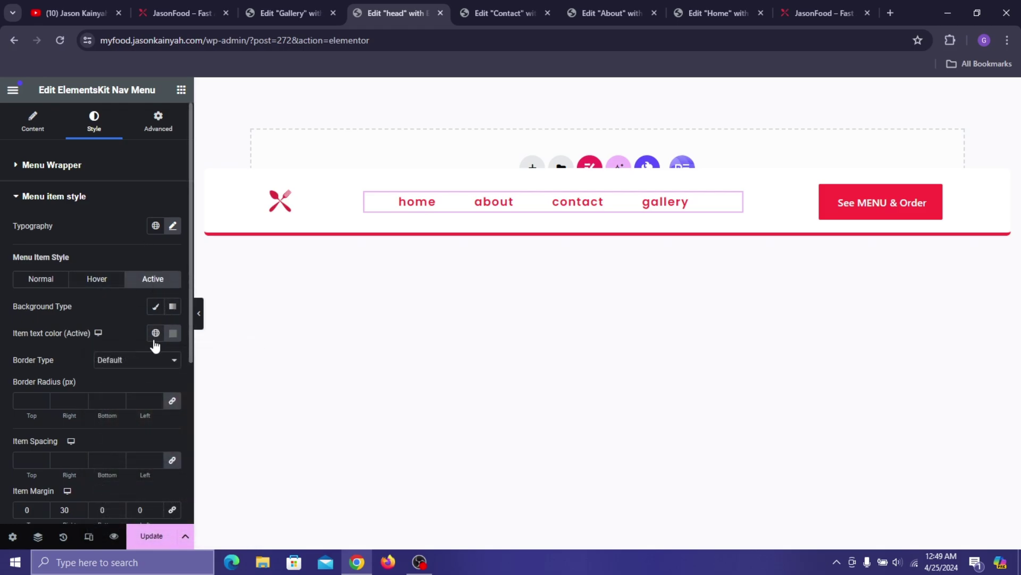
left_click(299, 7)
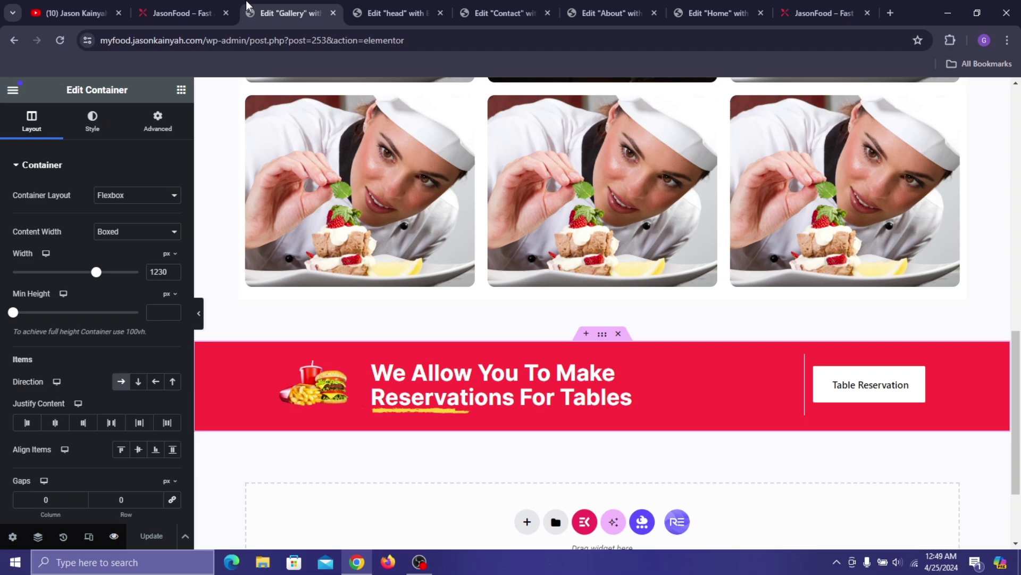
left_click(171, 4)
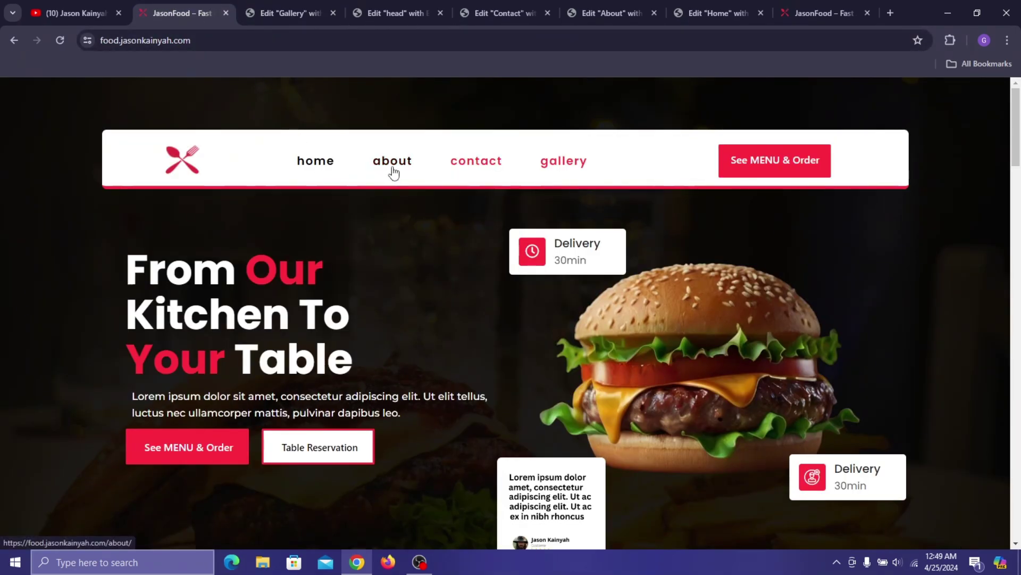
left_click(398, 13)
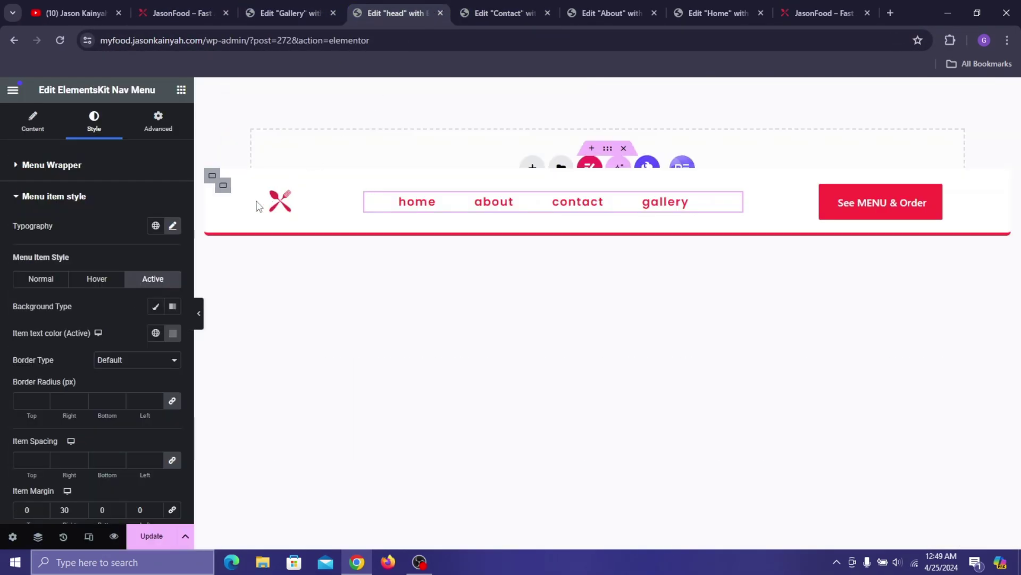
- Copy the hover colour #1D1D1D into the active text colour and save the header
left_click(121, 280)
left_click(173, 333)
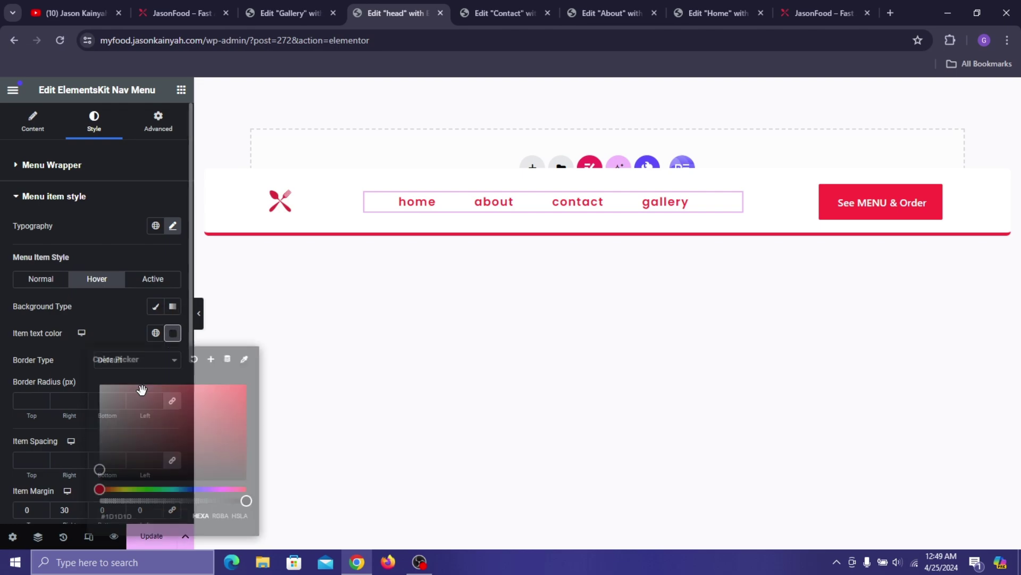
left_click(131, 512)
right_click(120, 516)
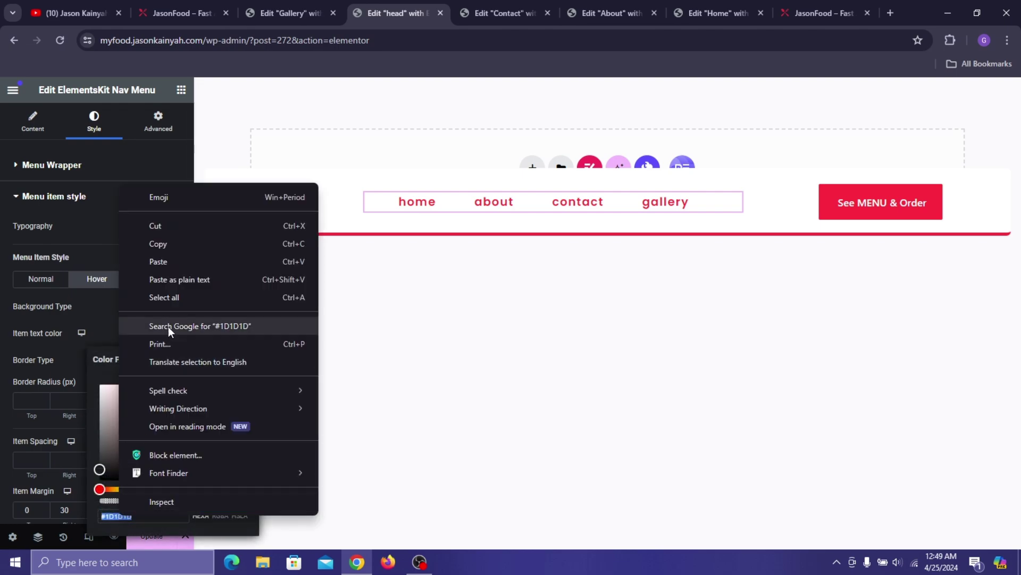
left_click(153, 243)
left_click(144, 277)
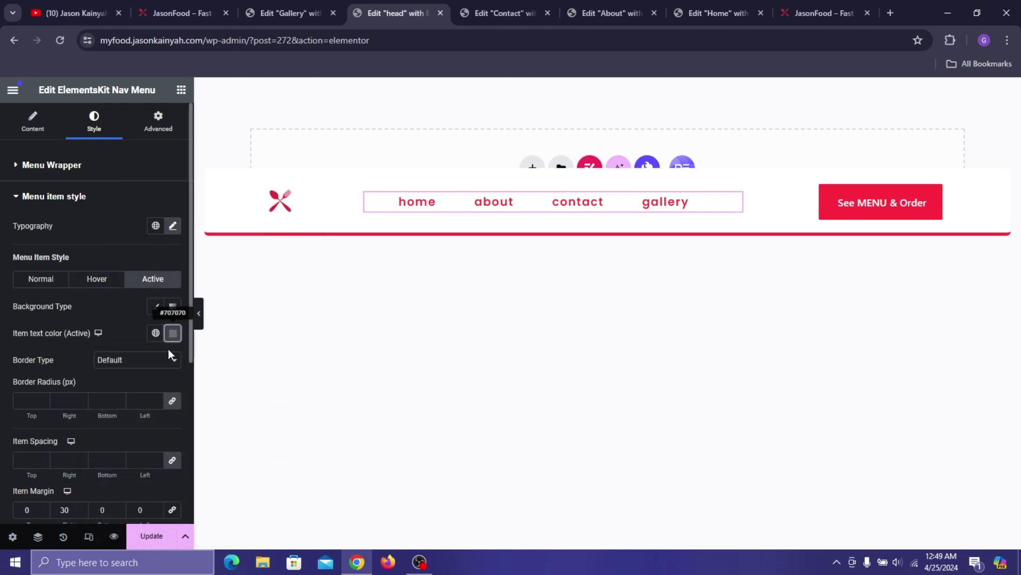
left_click(173, 333)
left_click(130, 514)
right_click(131, 514)
left_click(143, 260)
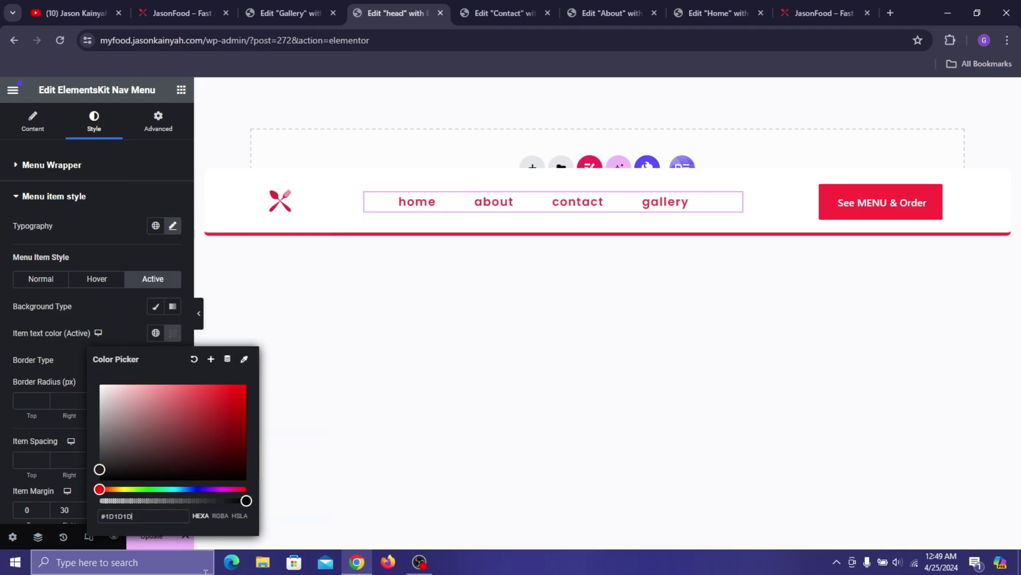
left_click(166, 544)
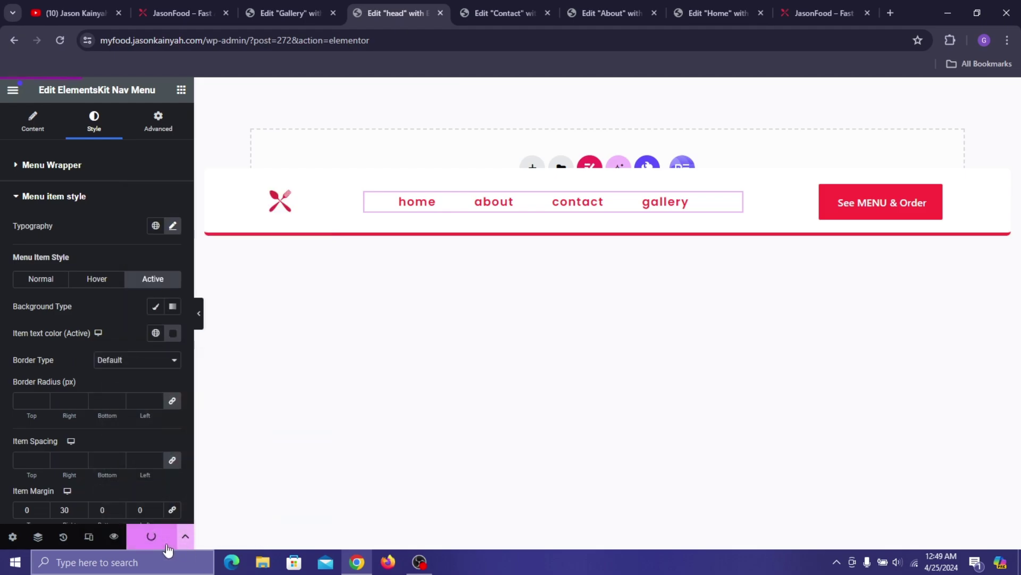
- Reload the preview to confirm the dark active link, then reopen the header editor in responsive mode
left_click(822, 13)
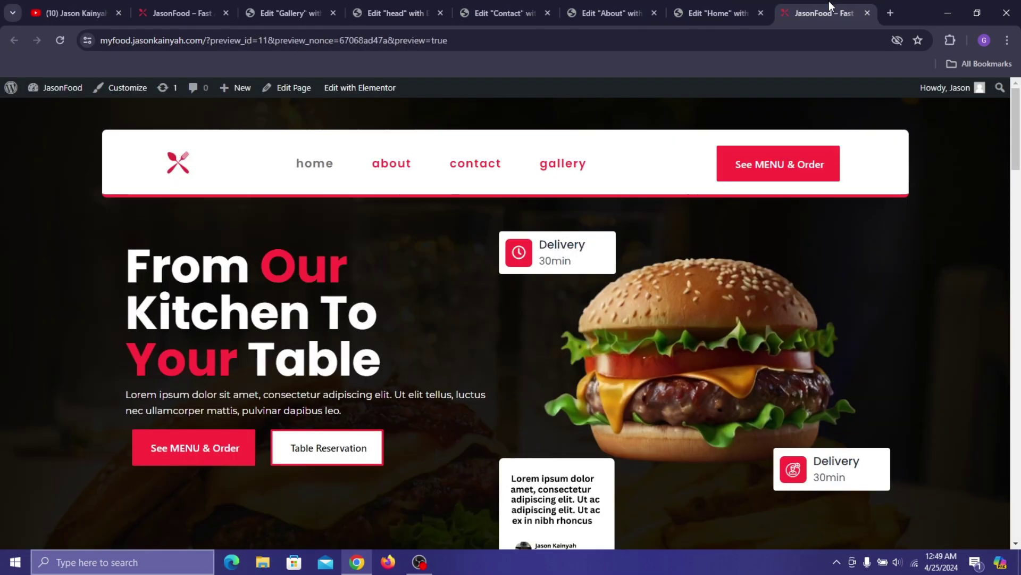
left_click(59, 40)
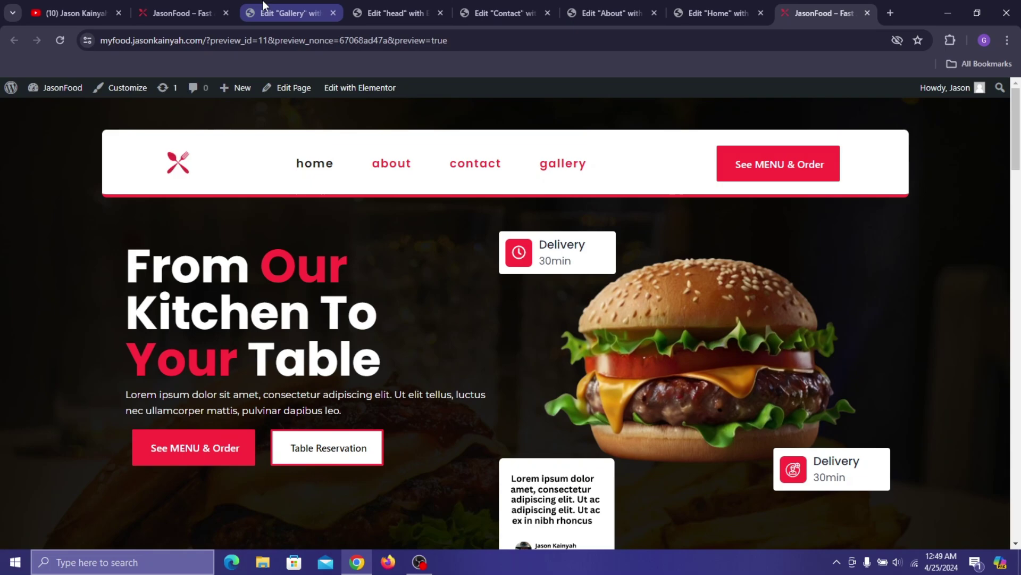
left_click(248, 8)
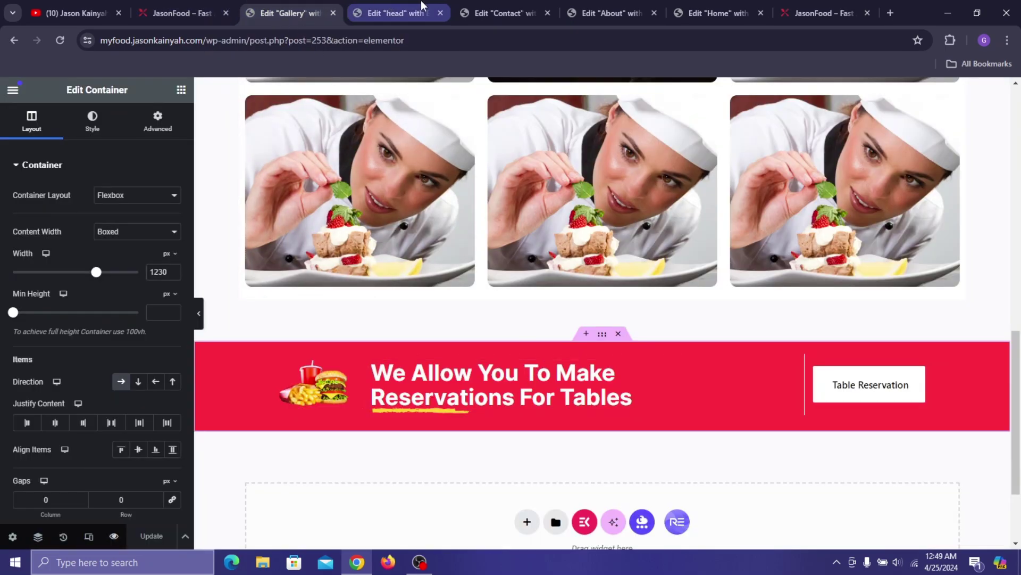
left_click(404, 10)
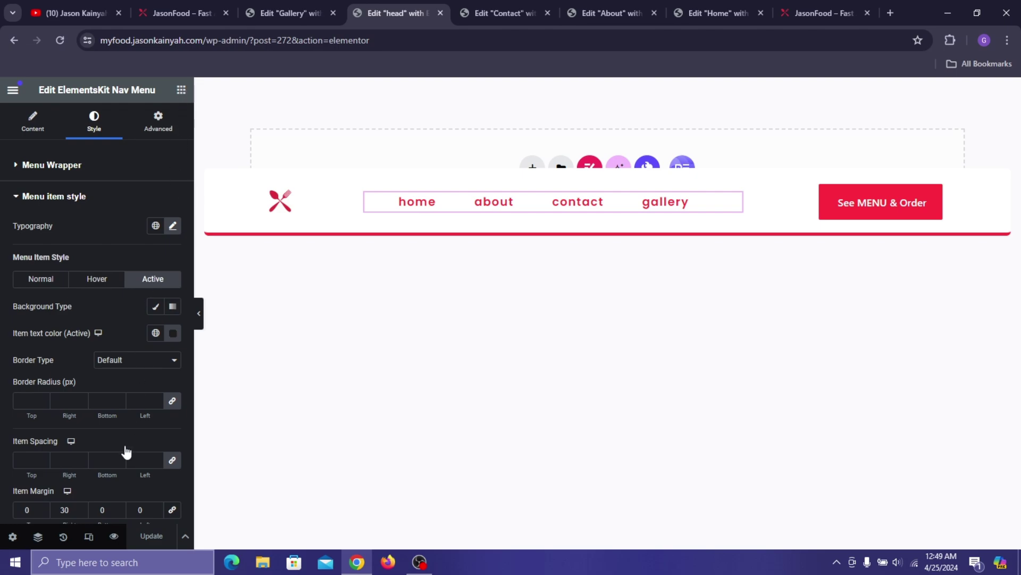
left_click(88, 537)
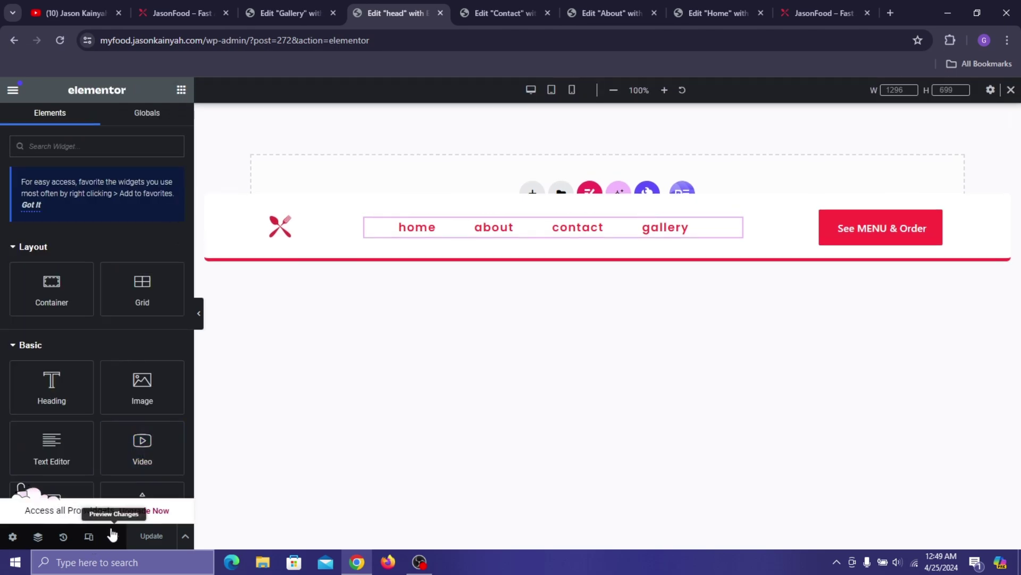
- At mobile width, set the nav menu's container to Hide On Mobile Portrait
left_click(572, 90)
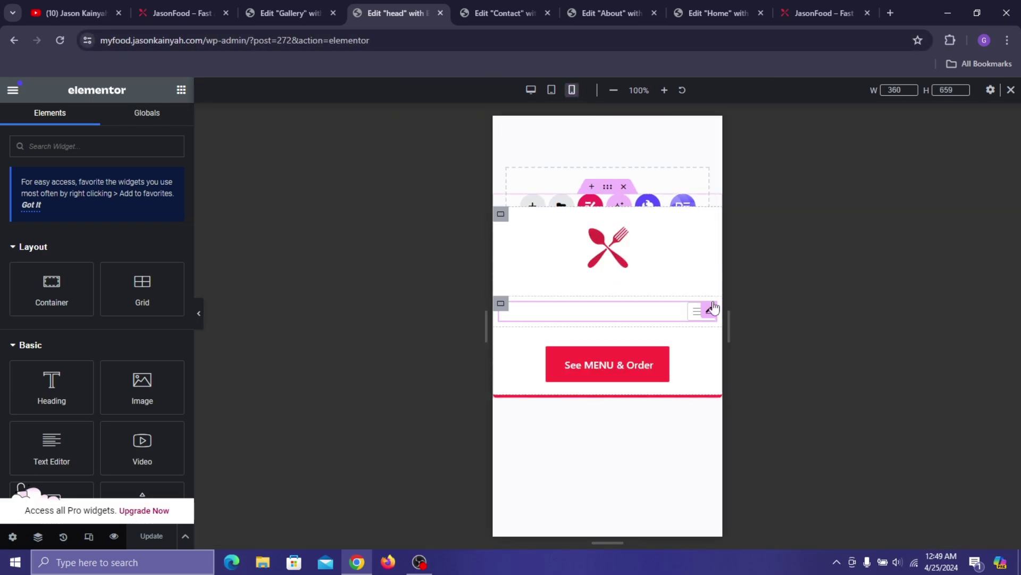
left_click(501, 303)
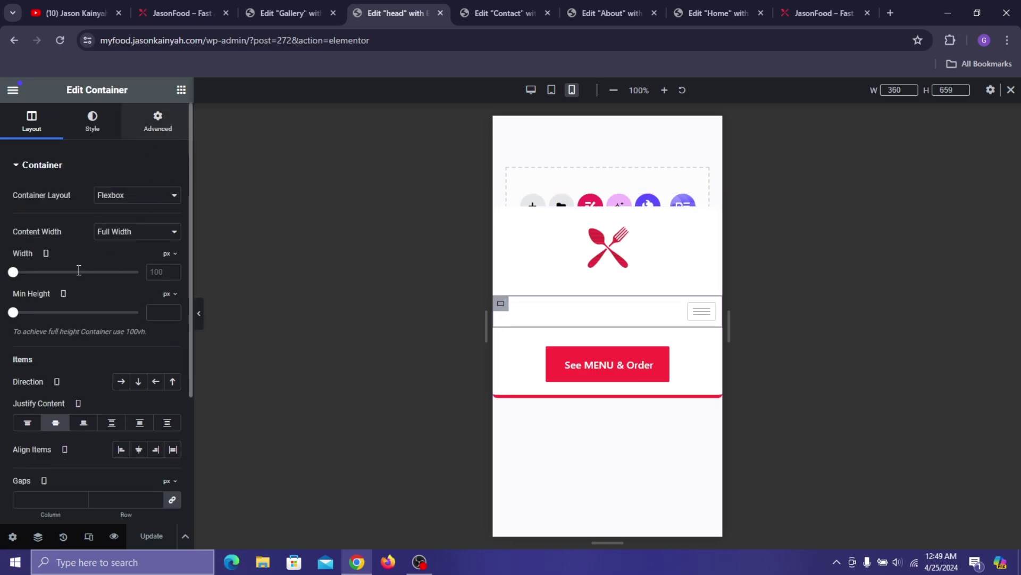
left_click(158, 120)
scroll(32, 390, "down", 5)
left_click(47, 346)
scroll(100, 346, "down", 3)
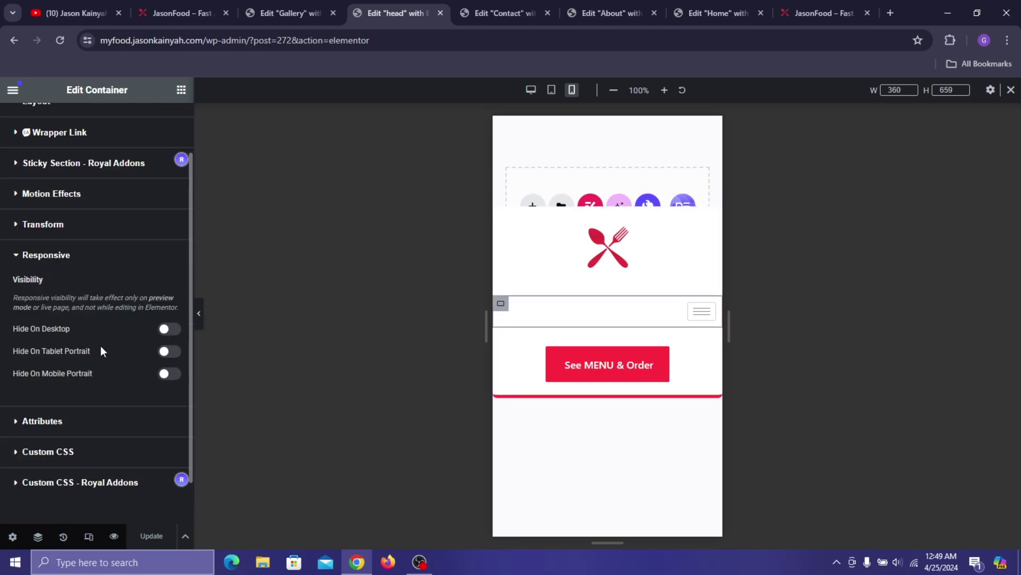
scroll(102, 351, "down", 1)
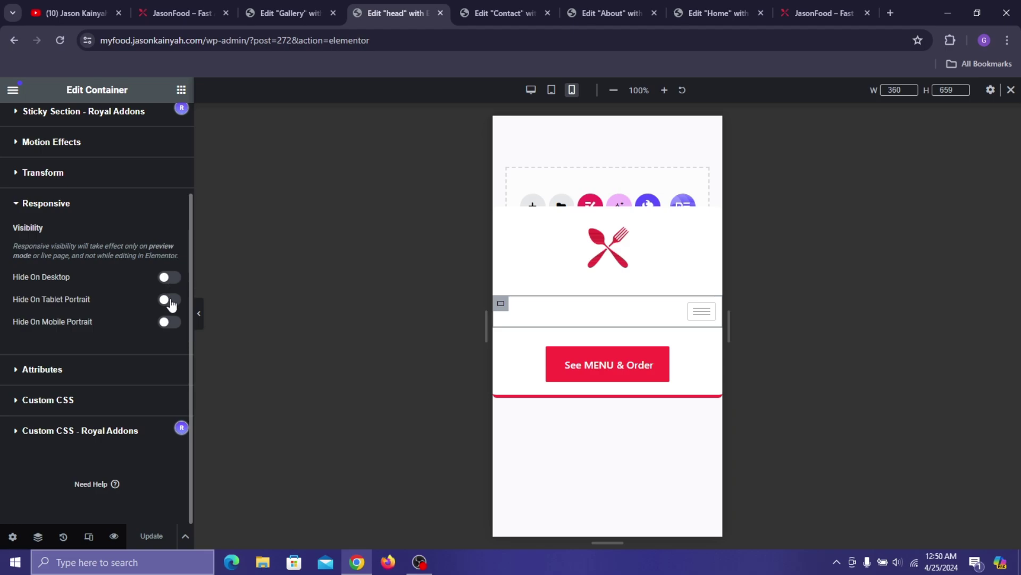
left_click(170, 323)
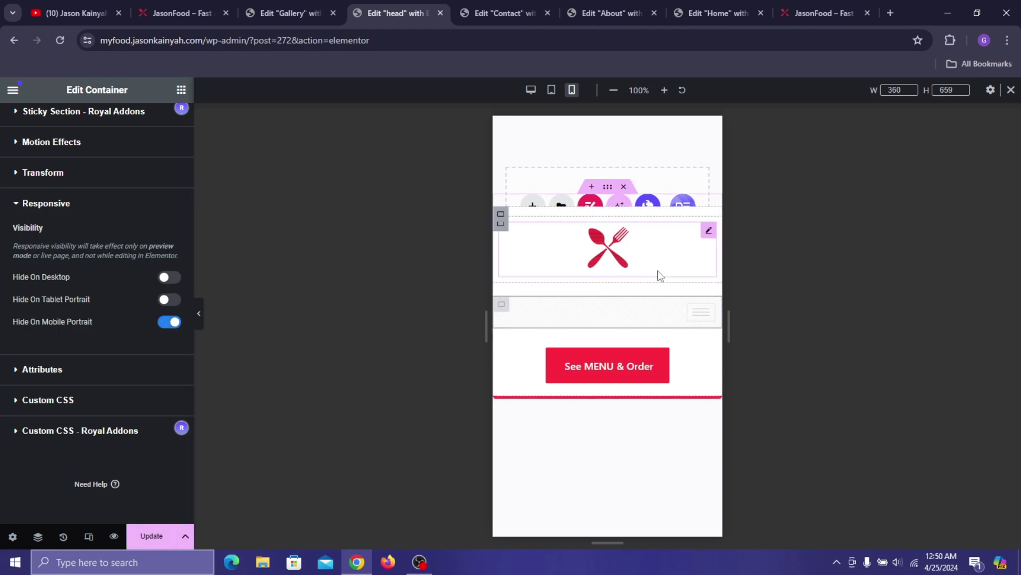
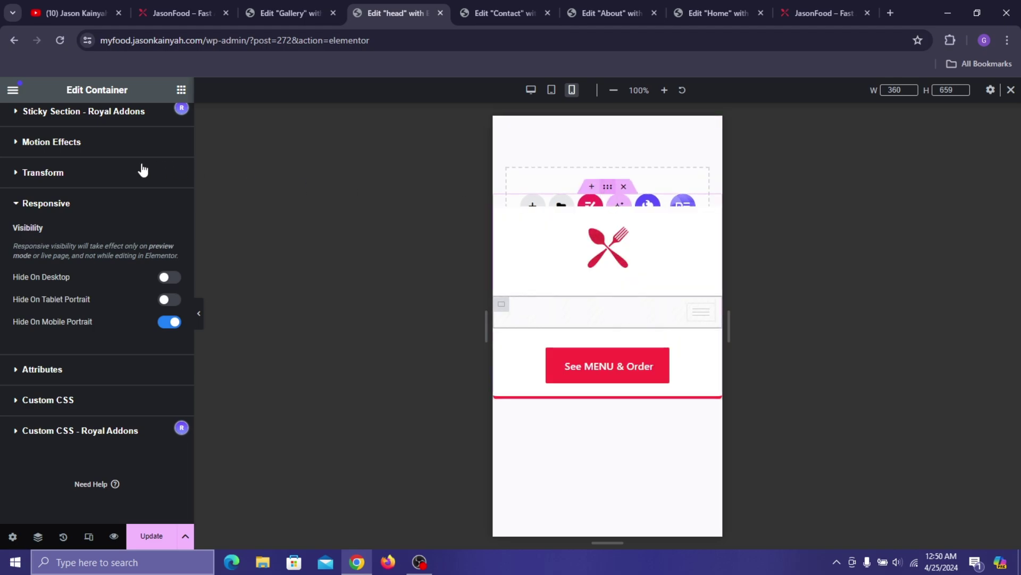
- Unlink the mobile header's margins, set the top margin to -58 px, and update
scroll(142, 164, "up", 10)
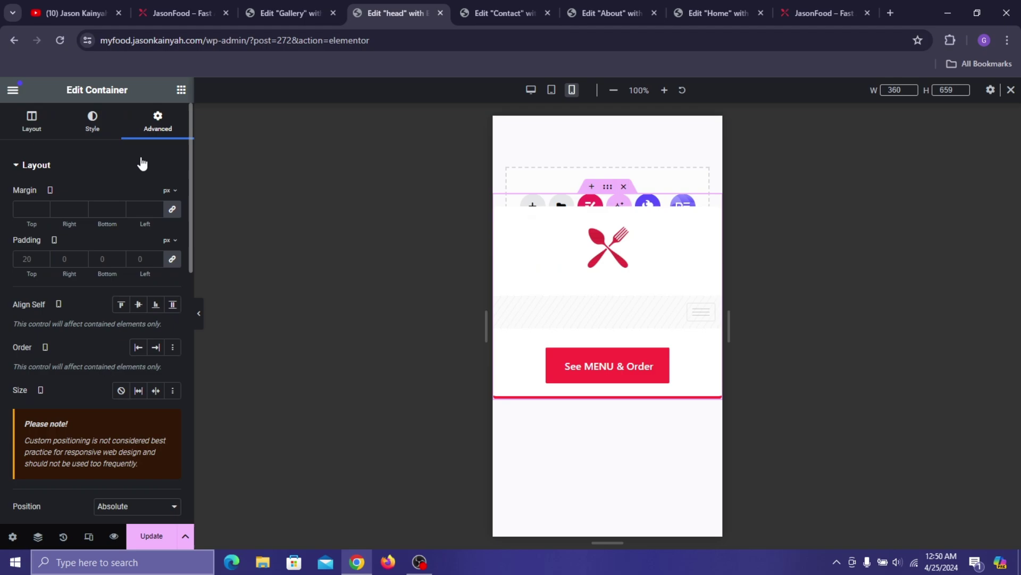
left_click(173, 211)
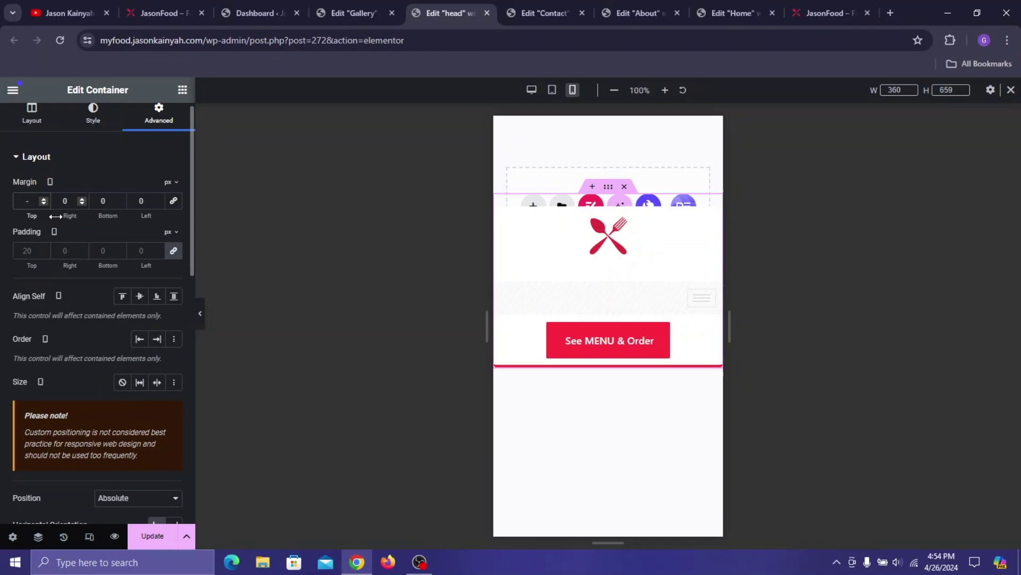
type("-58")
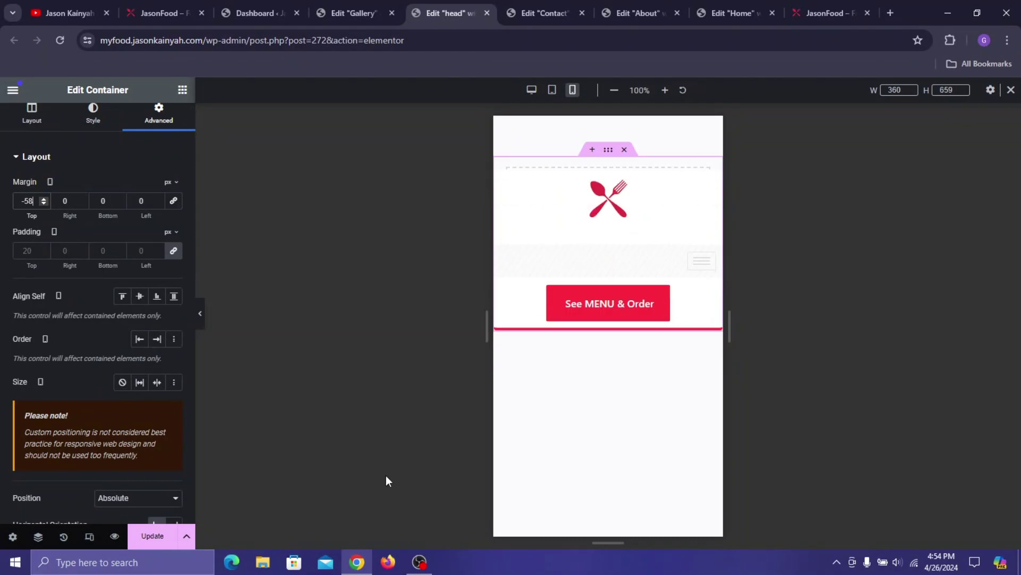
left_click(170, 543)
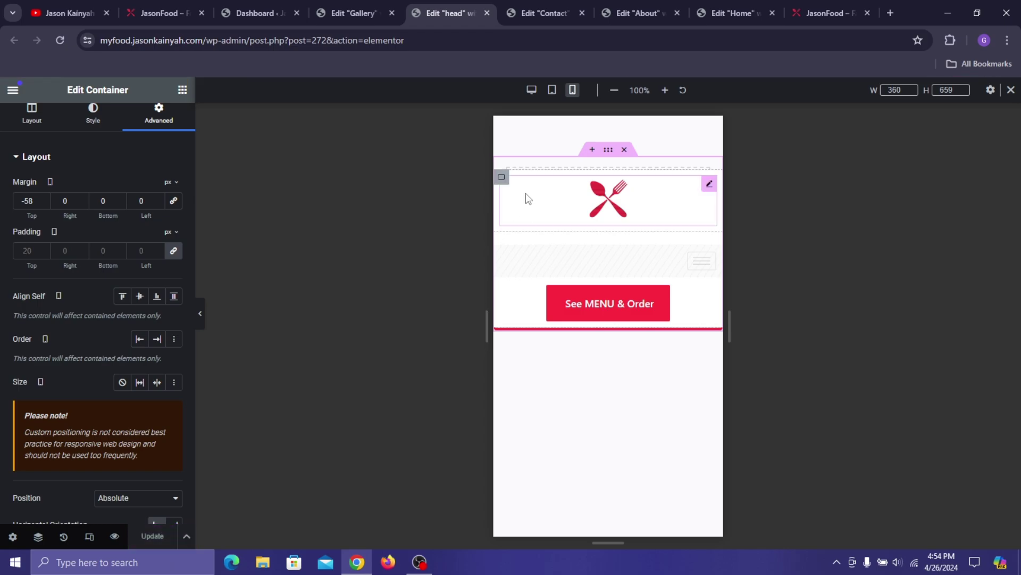
- Give the inner logo container a 5 px top border
left_click(502, 179)
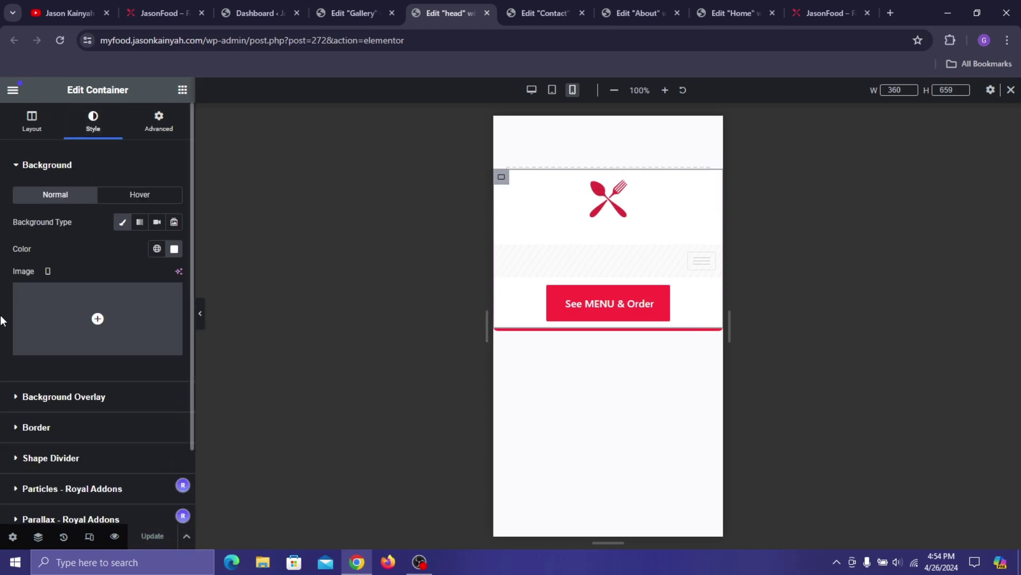
left_click(70, 432)
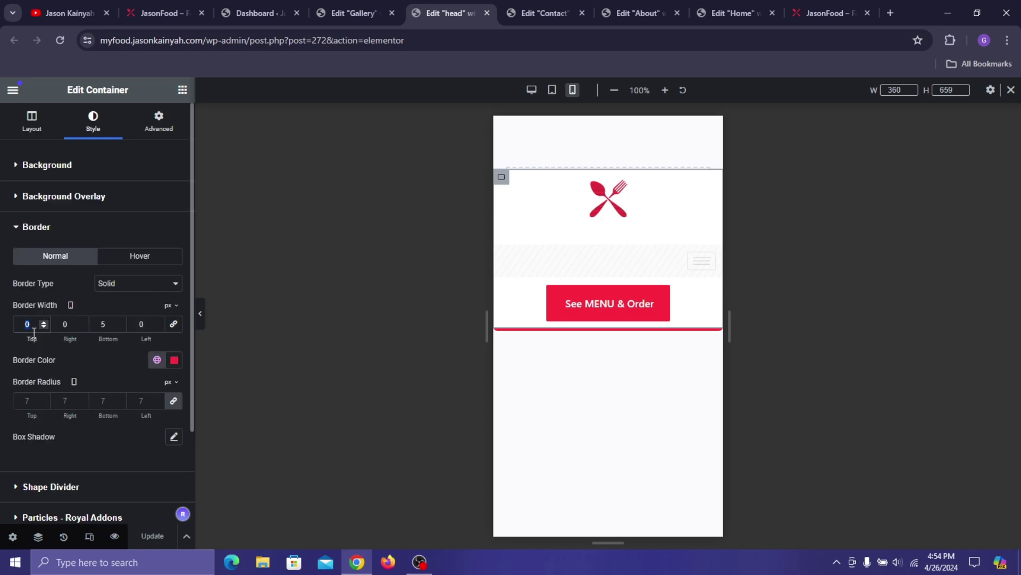
type("5")
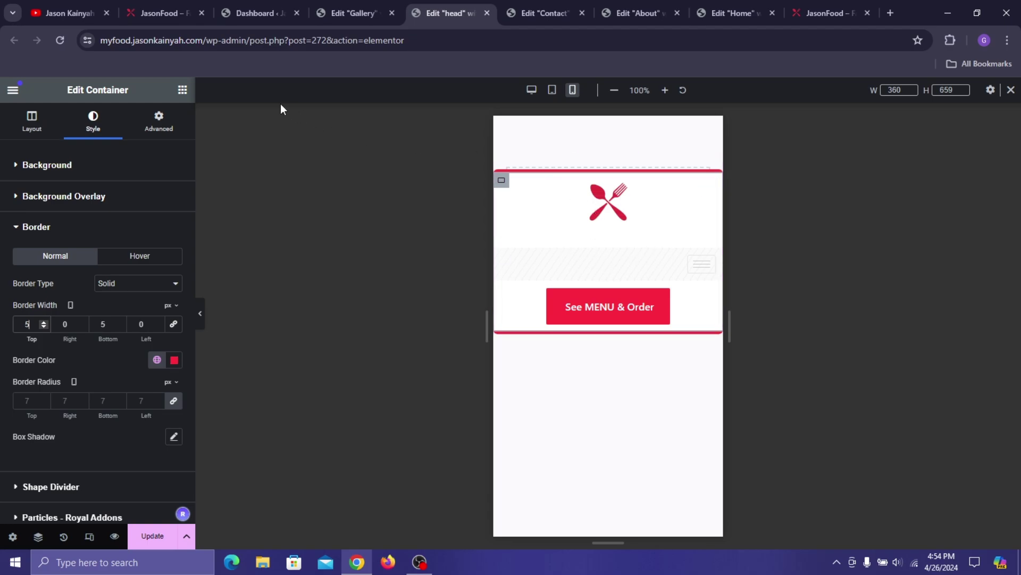
left_click(183, 92)
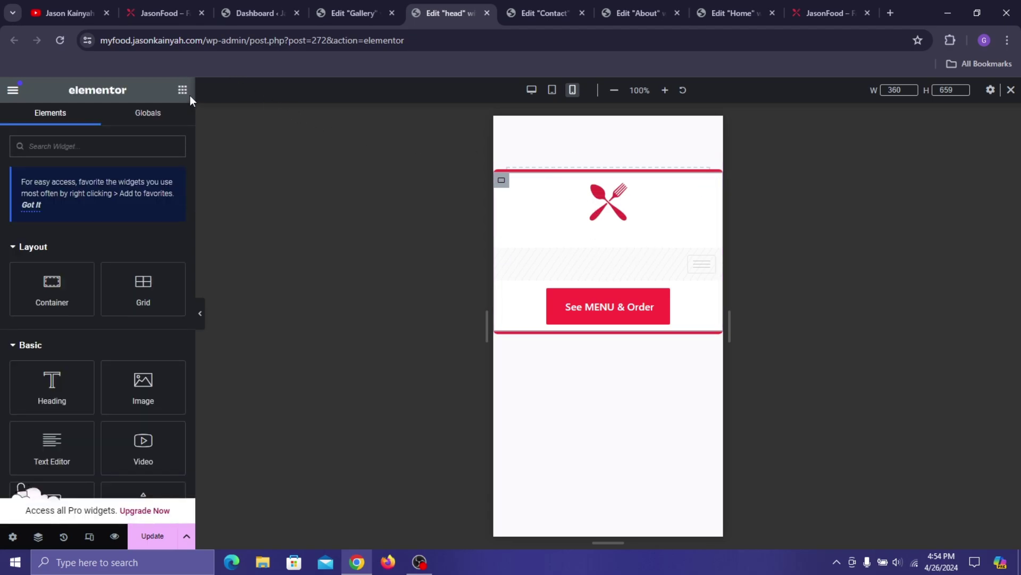
- Add a row-direction container below the logo holding a heading titled 'home'
left_click_drag(63, 277, 638, 219)
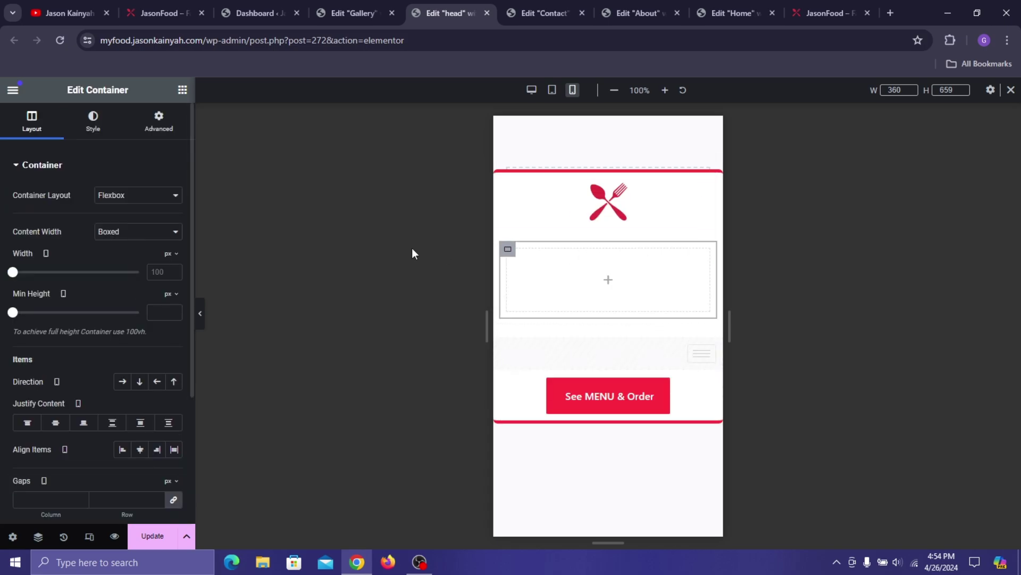
left_click(122, 382)
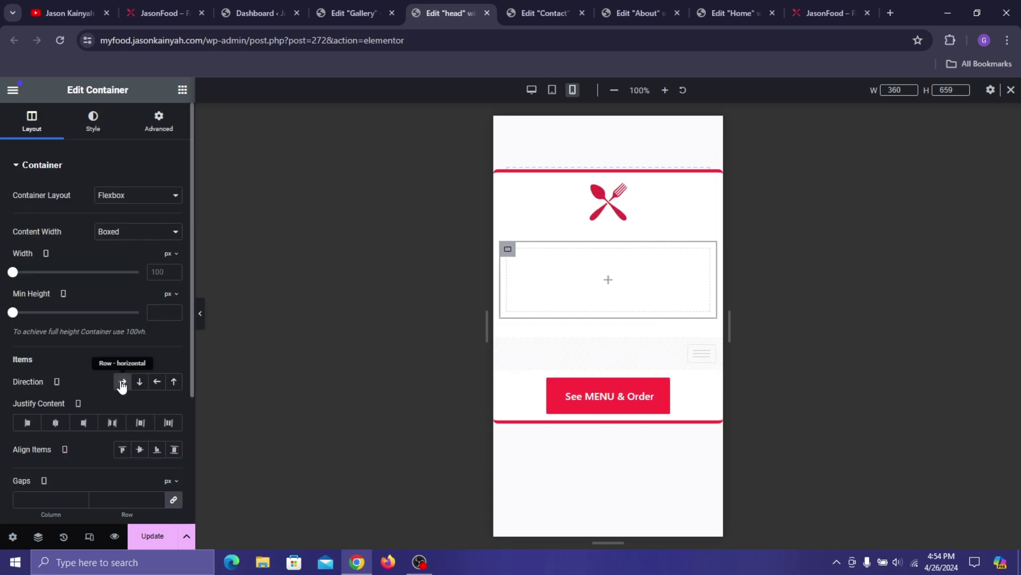
left_click(181, 91)
left_click_drag(49, 382, 593, 298)
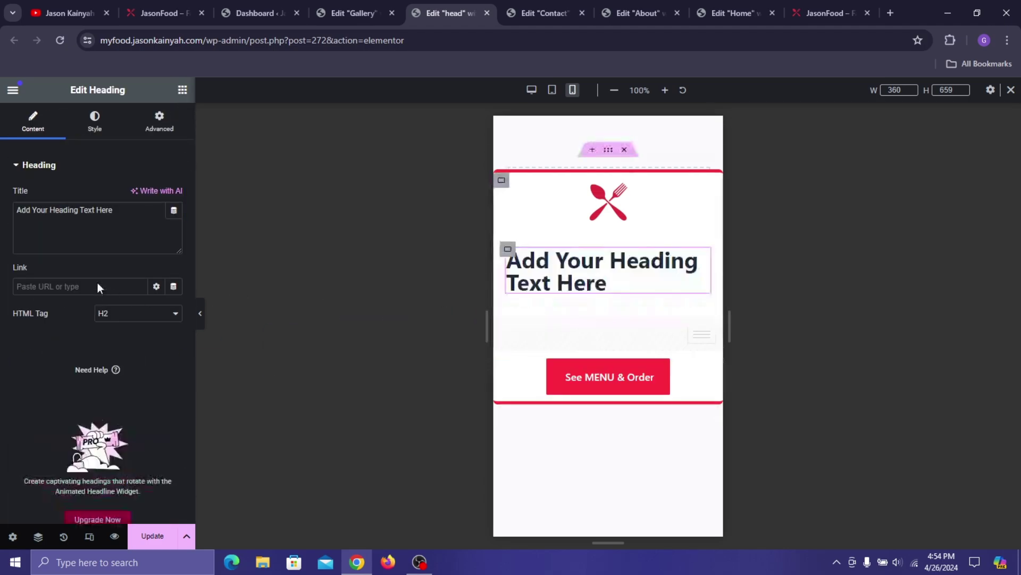
triple_click(26, 205)
key("BackSpace")
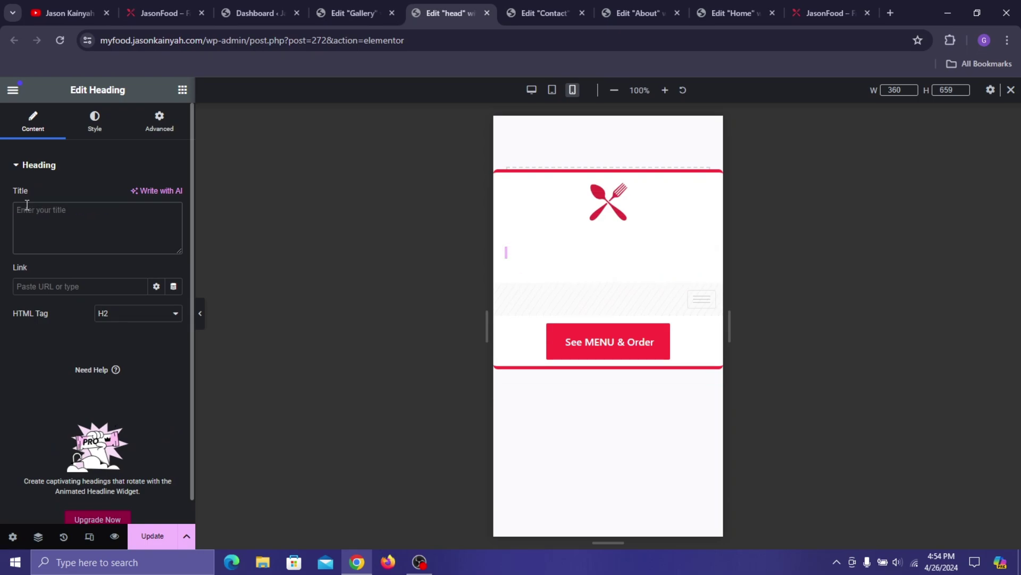
type("Home")
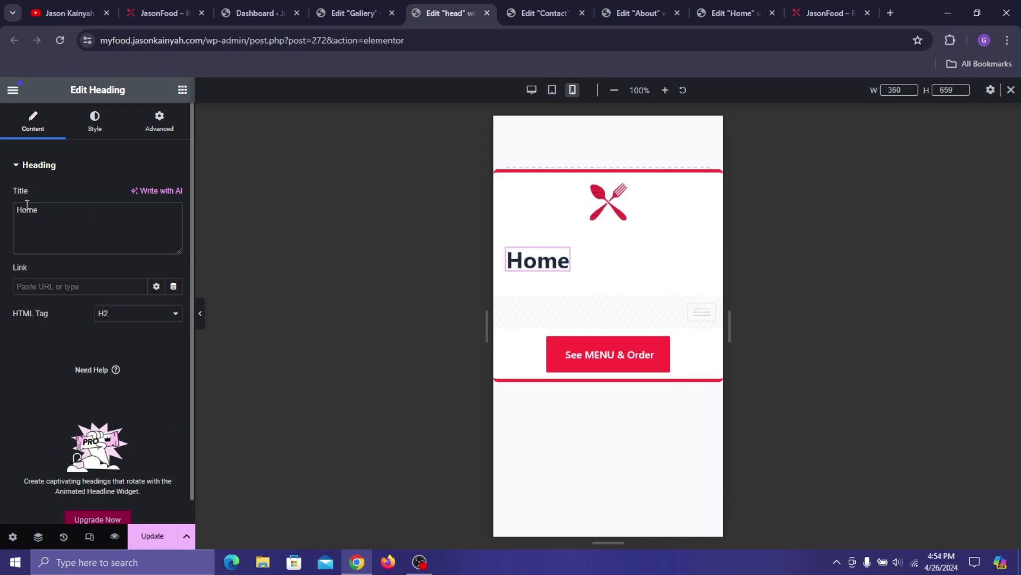
type("homne")
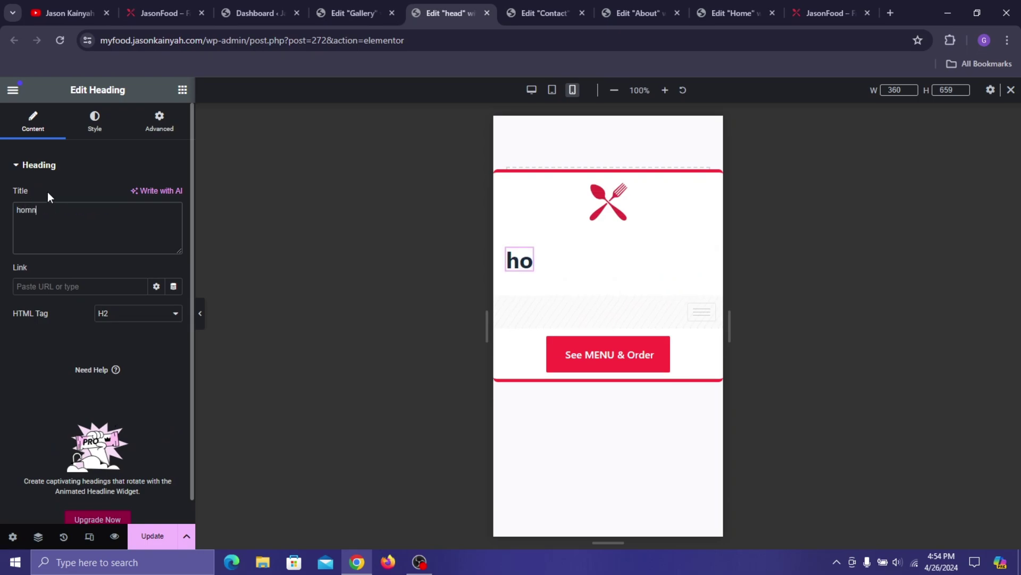
key("BackSpace")
key("BackSpace")
type("e")
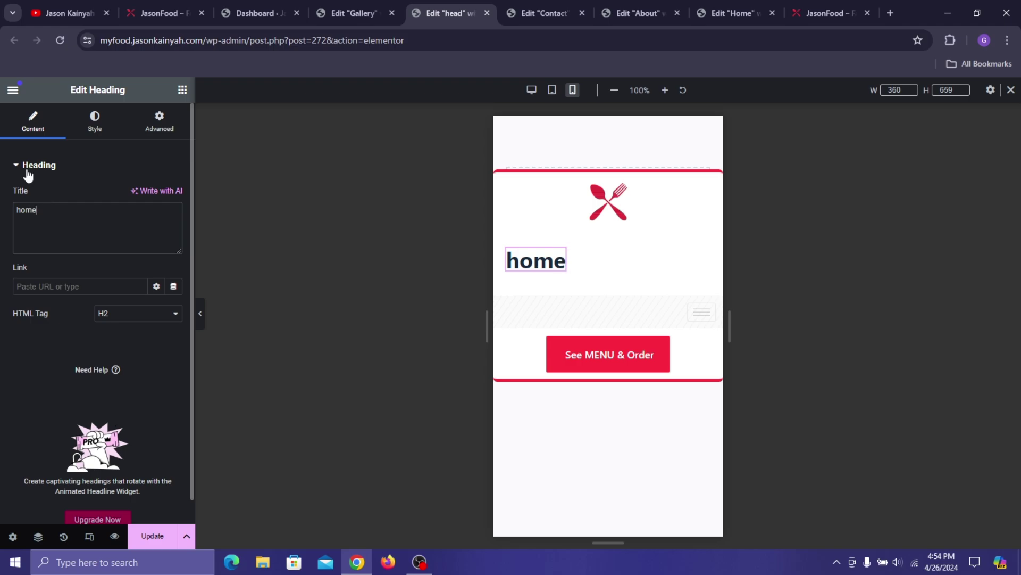
- Style the home heading's typography in Poppins at 18 px
left_click(102, 120)
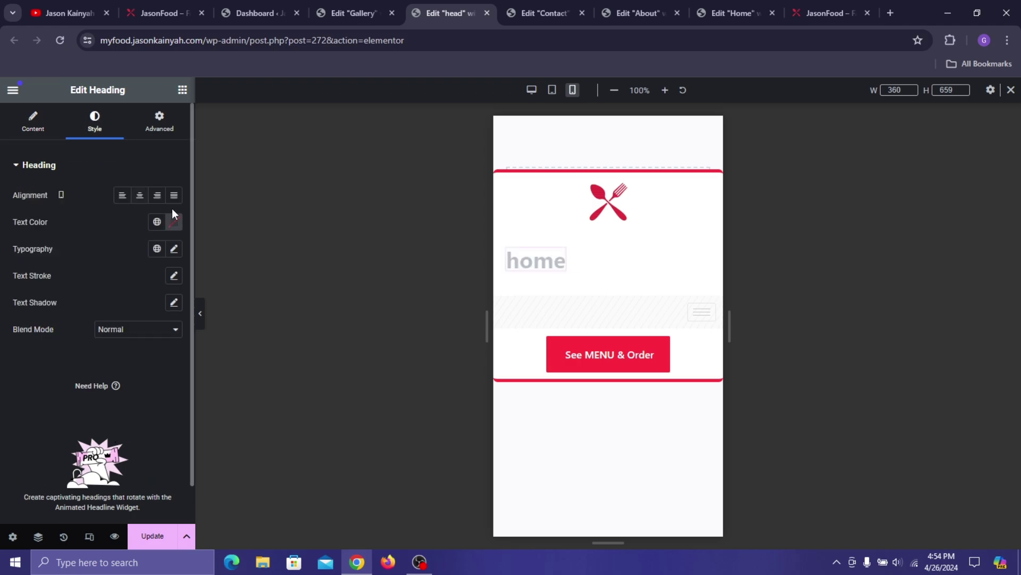
left_click(175, 249)
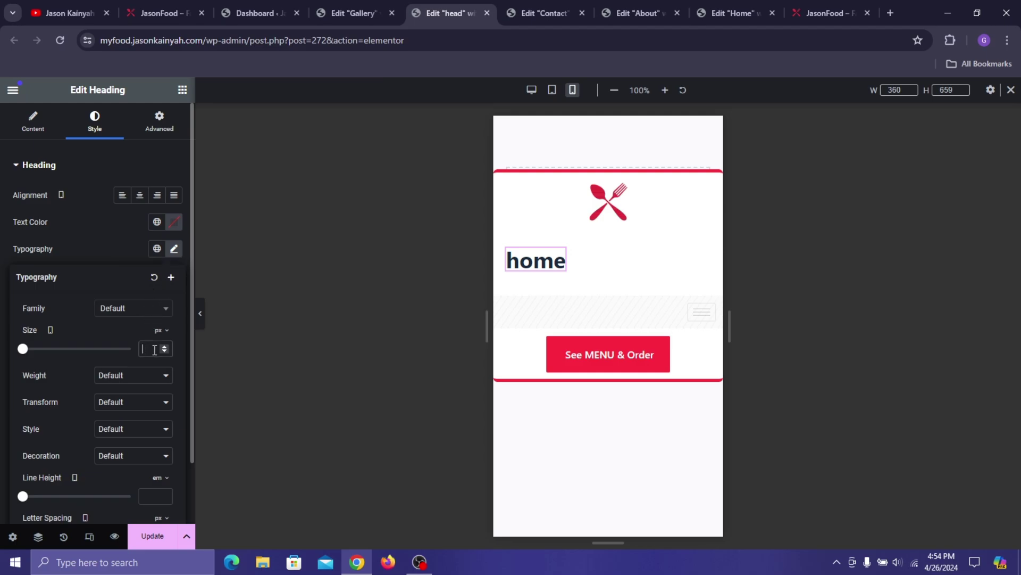
type("15")
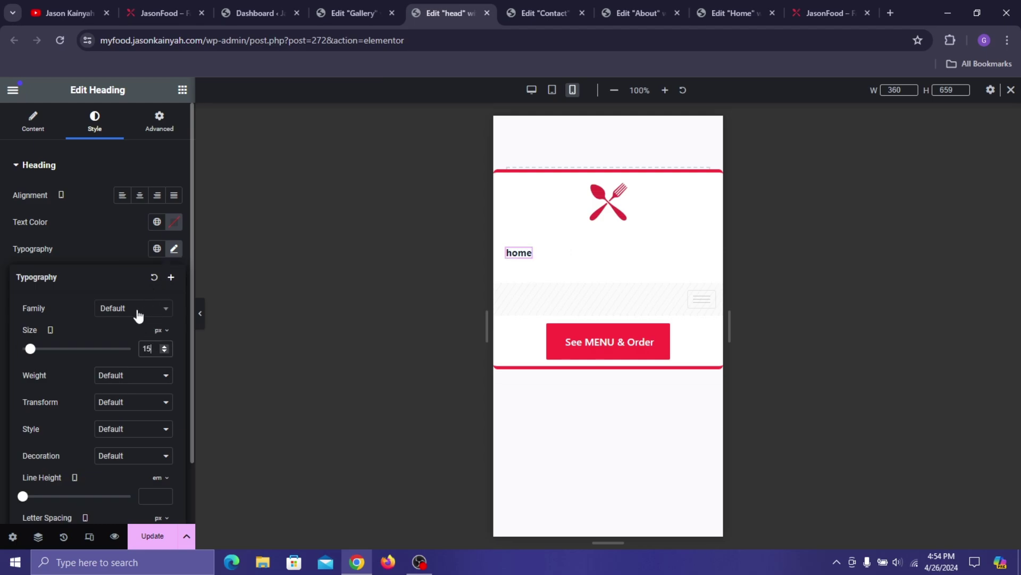
left_click(136, 314)
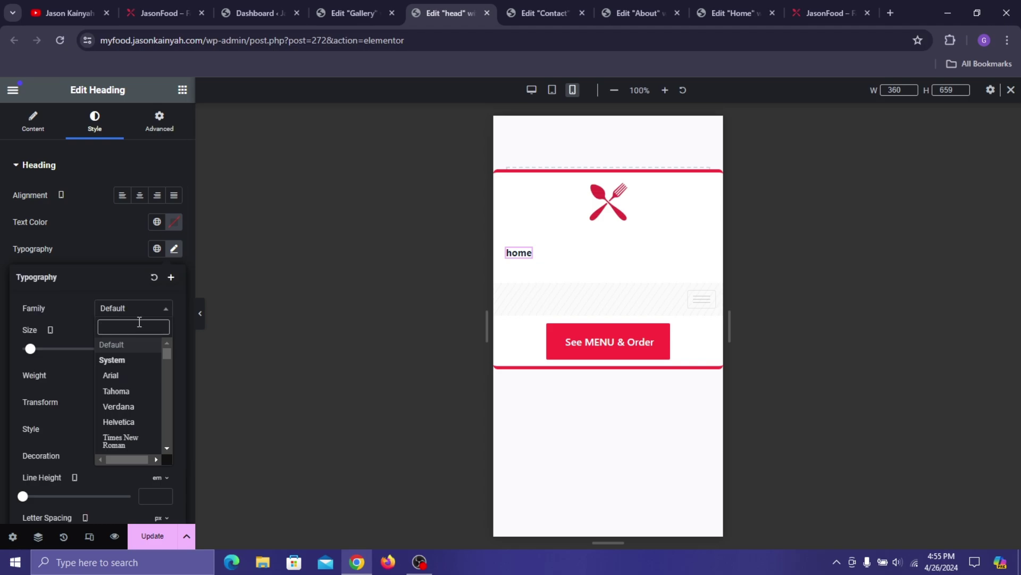
type("popp")
key("Return")
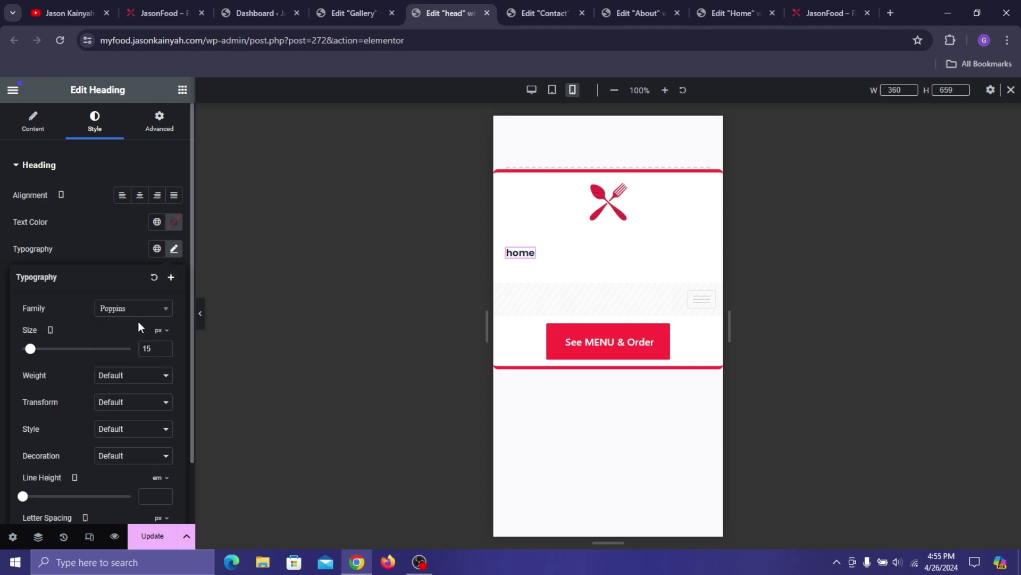
left_click(165, 347)
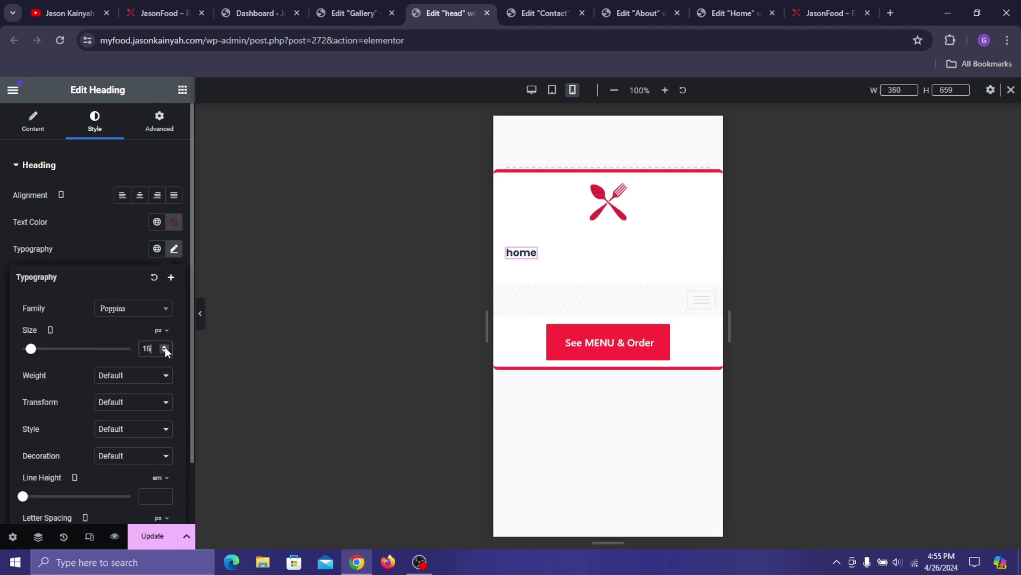
left_click(165, 347)
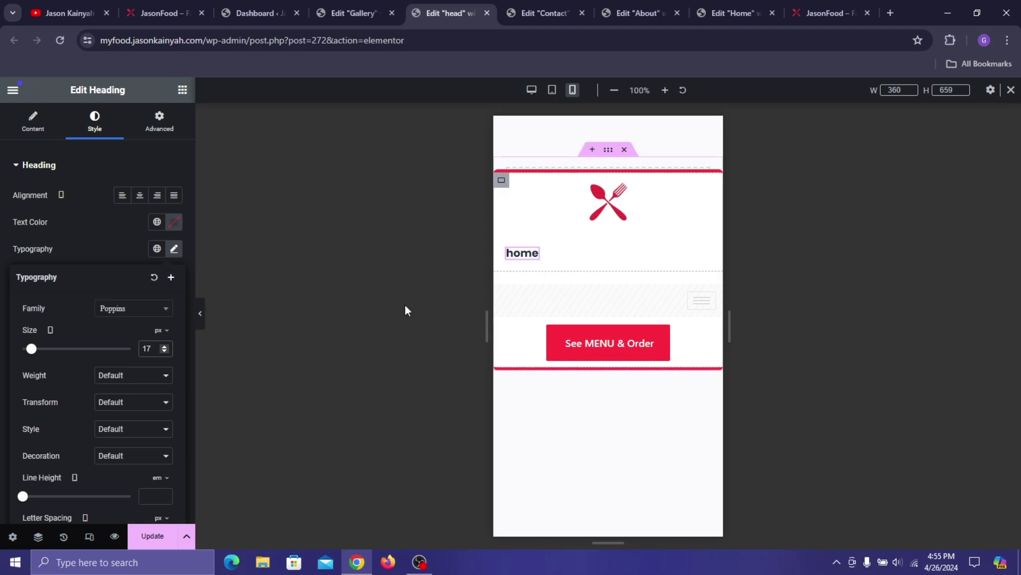
left_click(165, 346)
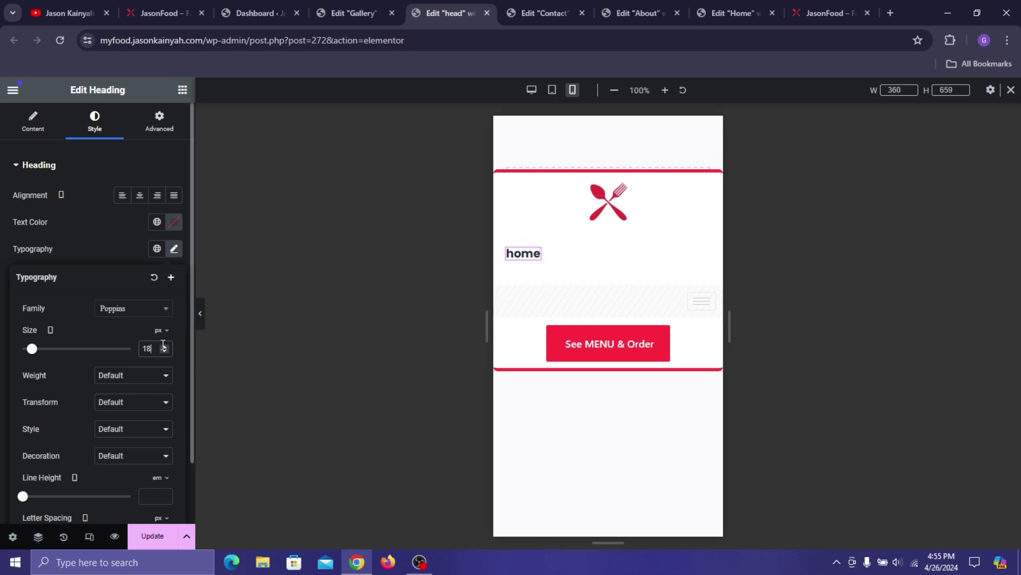
- Duplicate the home heading three times to make four menu headings
right_click(541, 265)
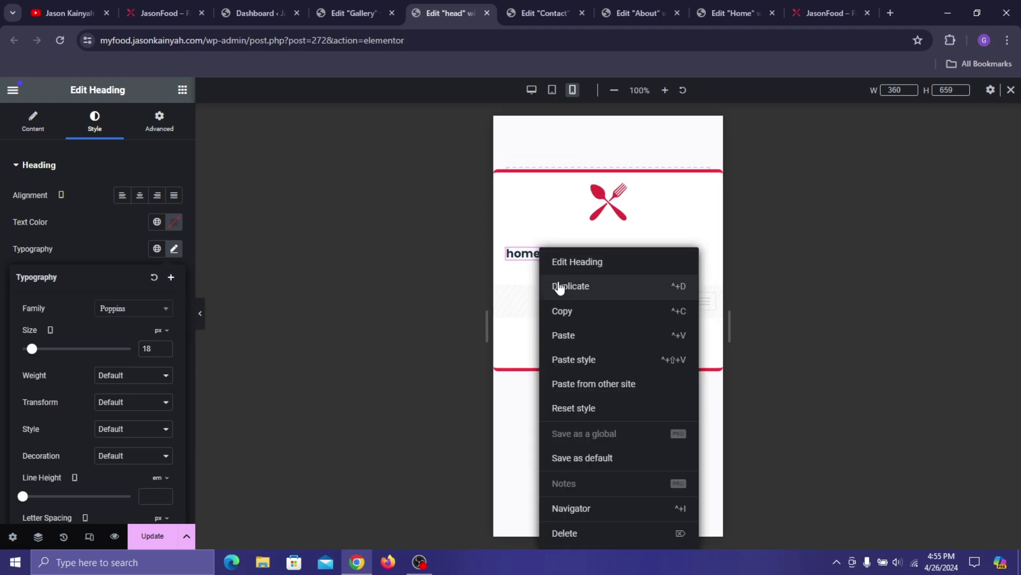
left_click(555, 284)
right_click(578, 260)
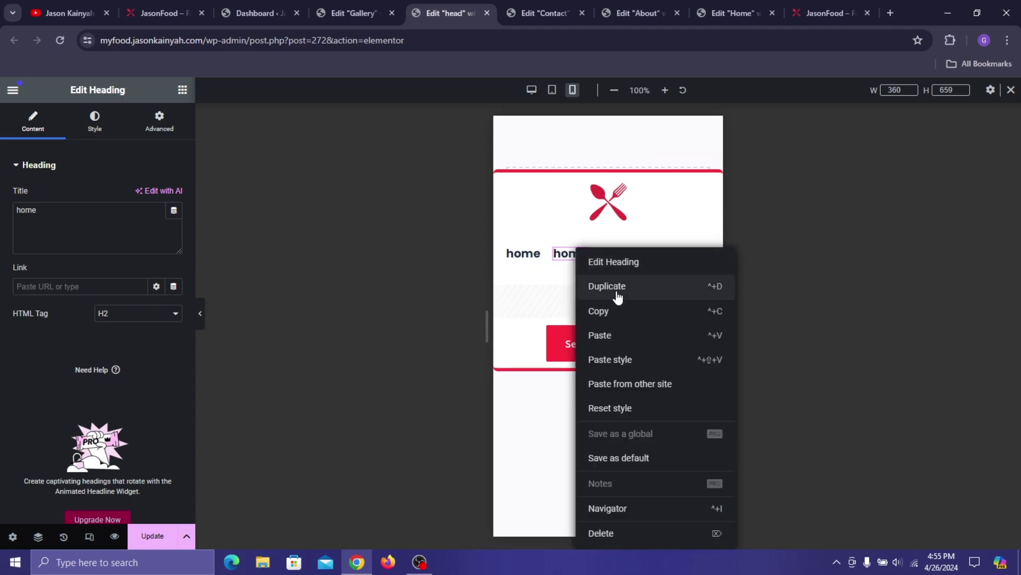
left_click(615, 285)
right_click(626, 252)
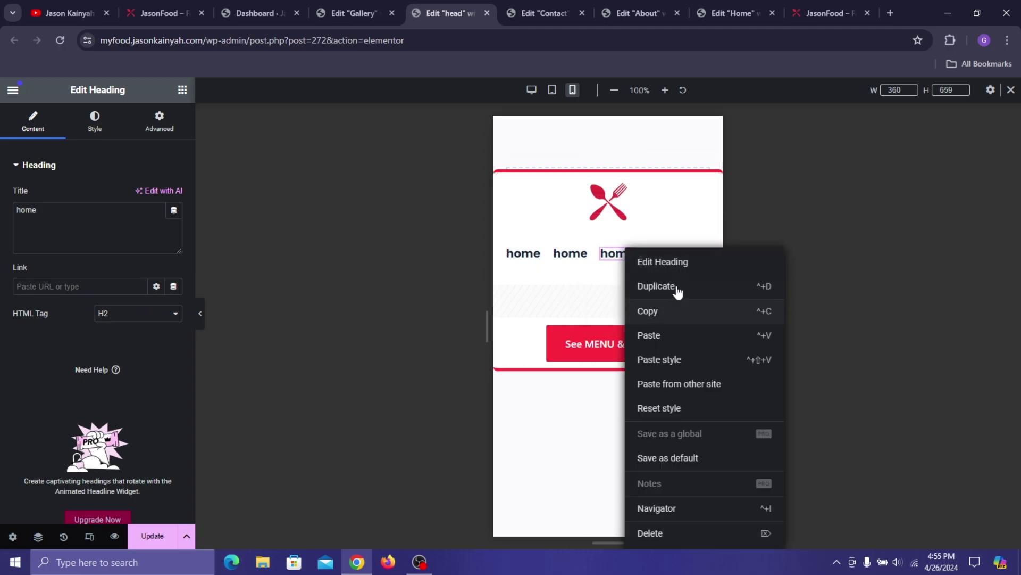
left_click(676, 288)
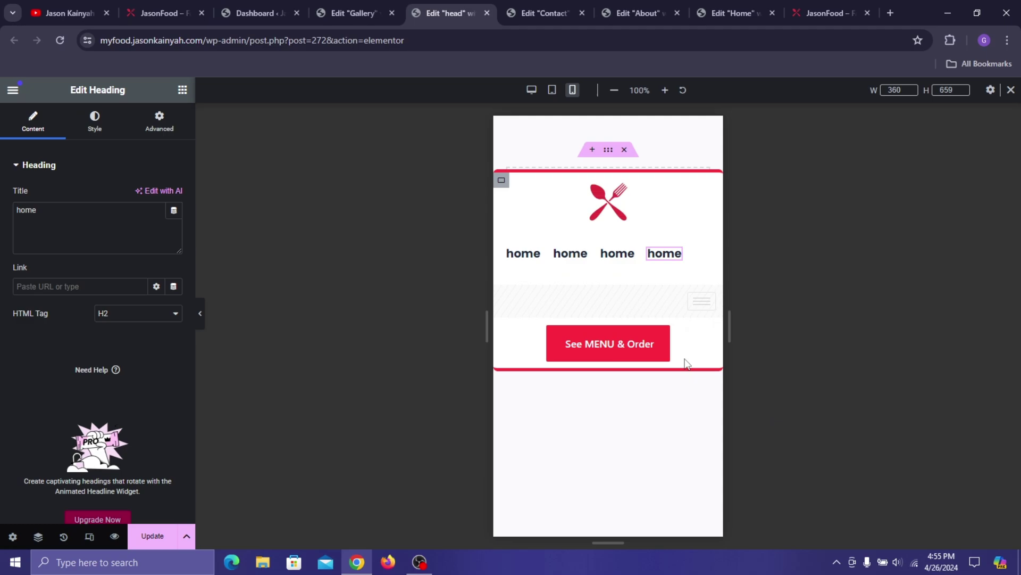
left_click(579, 258)
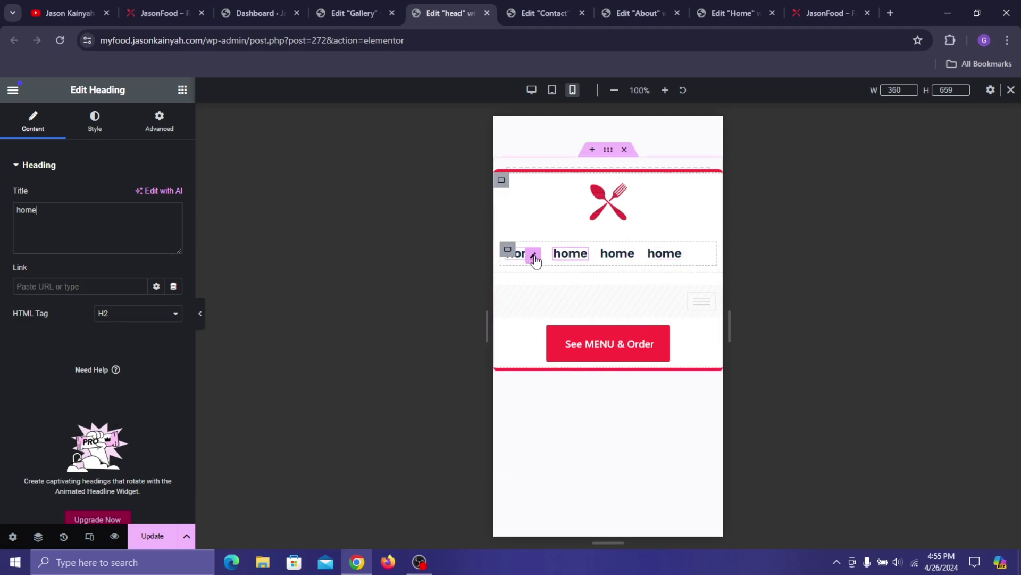
- Link the first heading to the Home page and check the live site's address
left_click(535, 259)
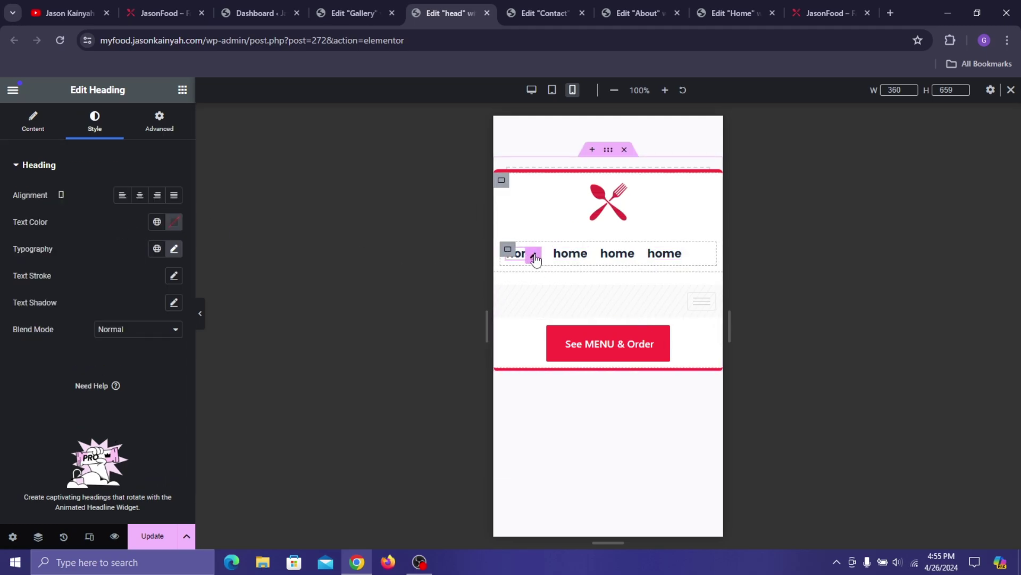
left_click(33, 125)
left_click(60, 238)
key("ctrl+a")
key("ctrl+c")
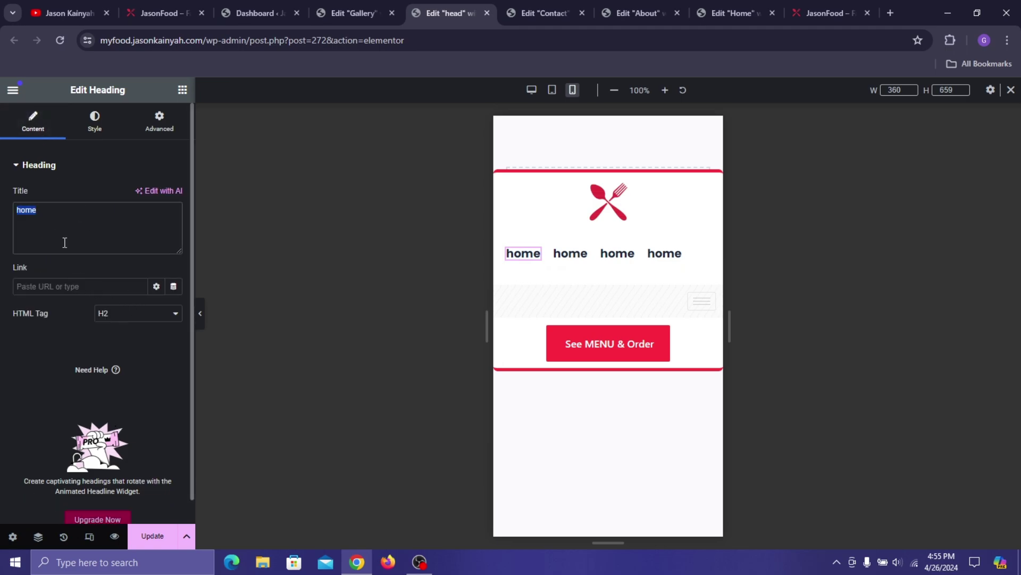
left_click(89, 286)
key("ctrl+v")
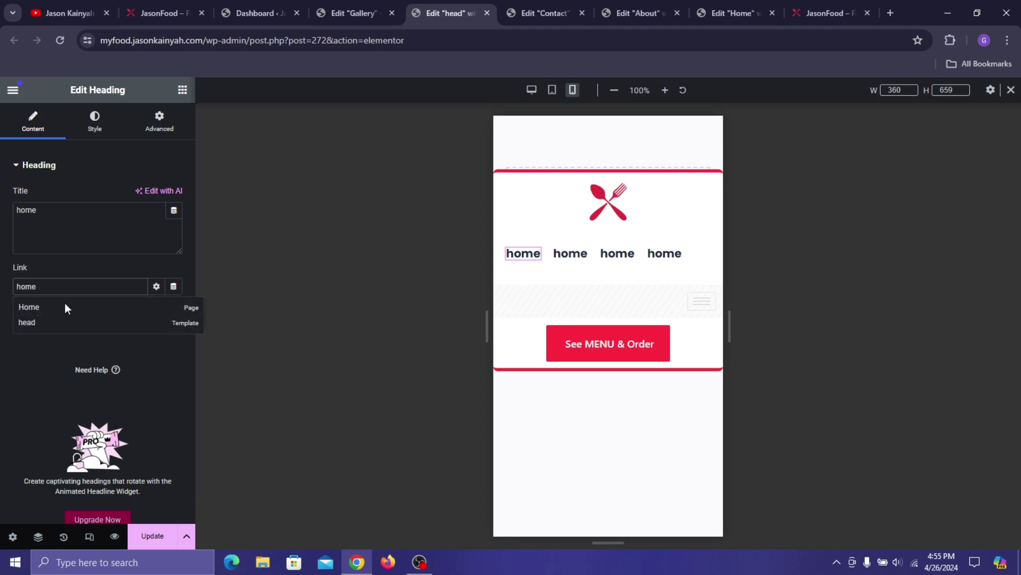
left_click(65, 307)
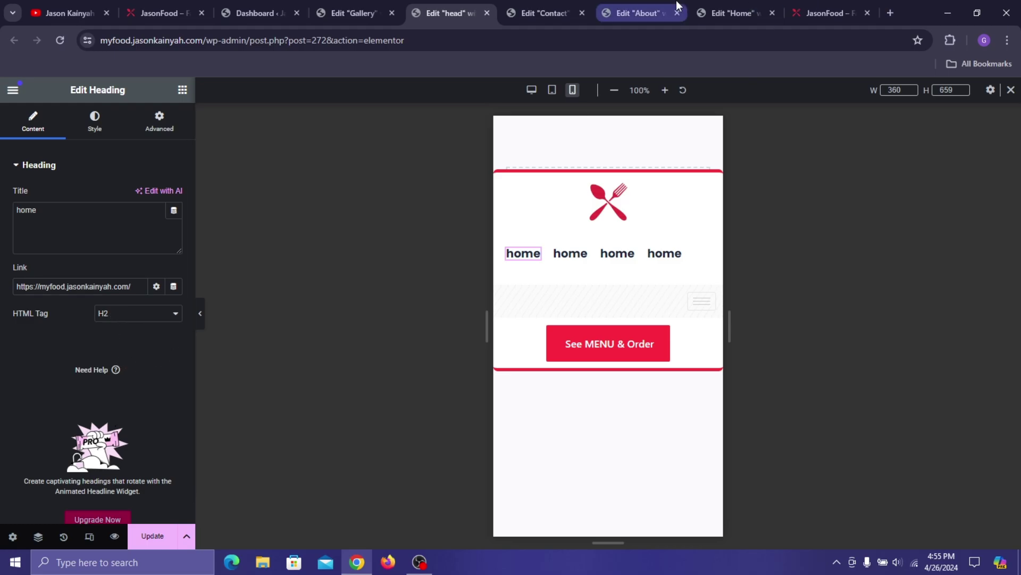
left_click(801, 8)
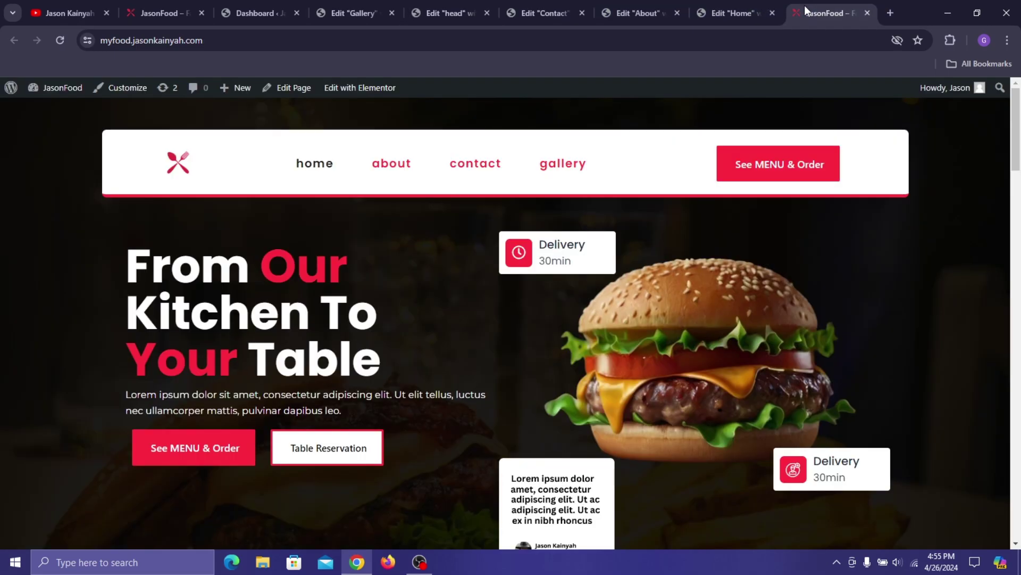
left_click(186, 41)
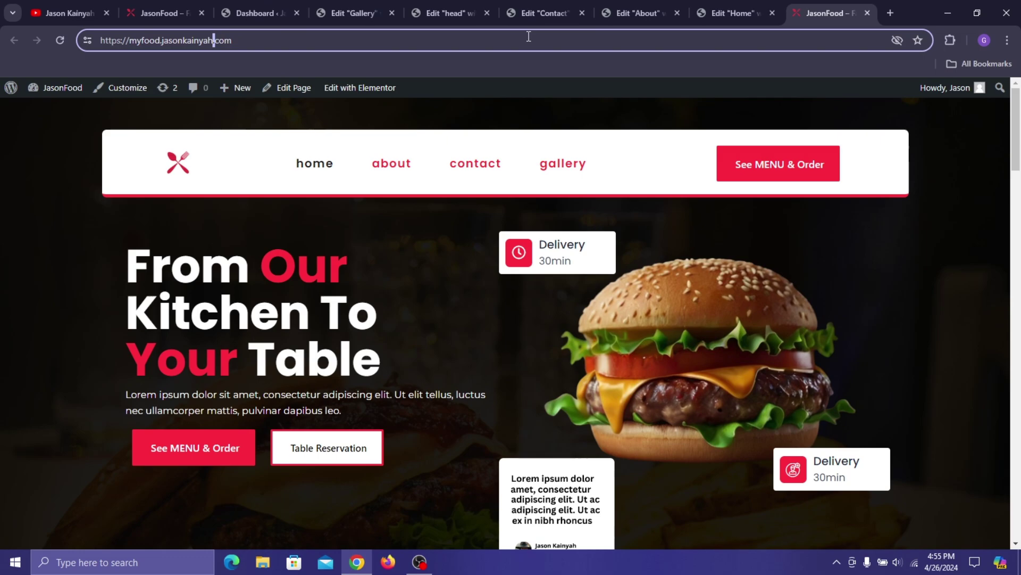
left_click(449, 13)
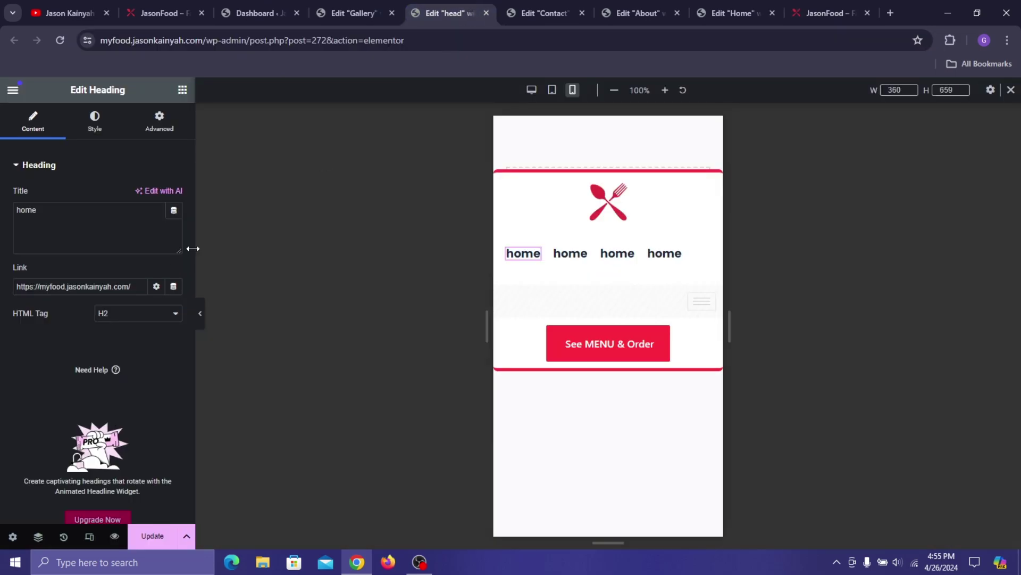
- Retitle the second heading 'about', link it to the About page, and check it live
left_click(581, 256)
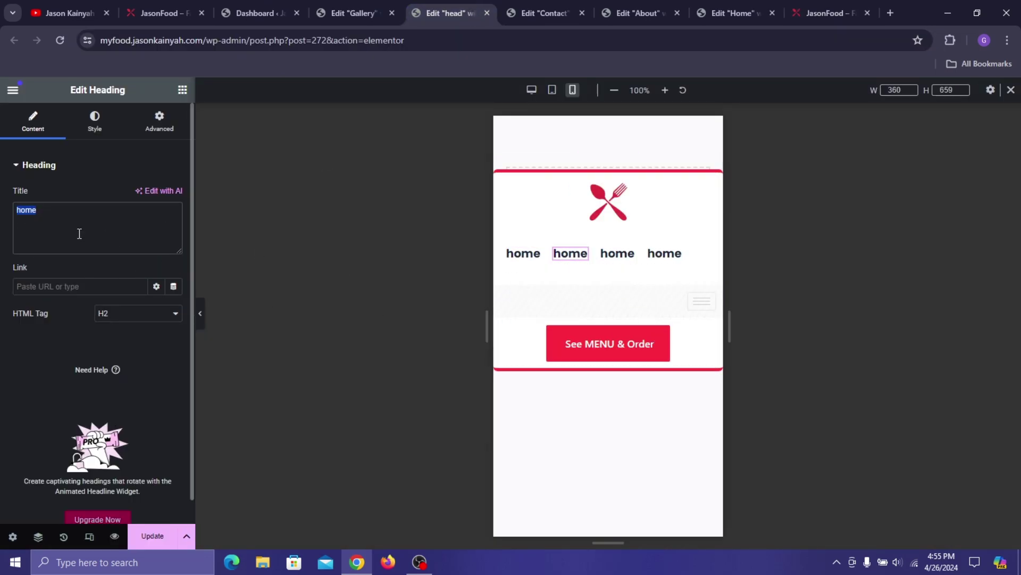
type("about")
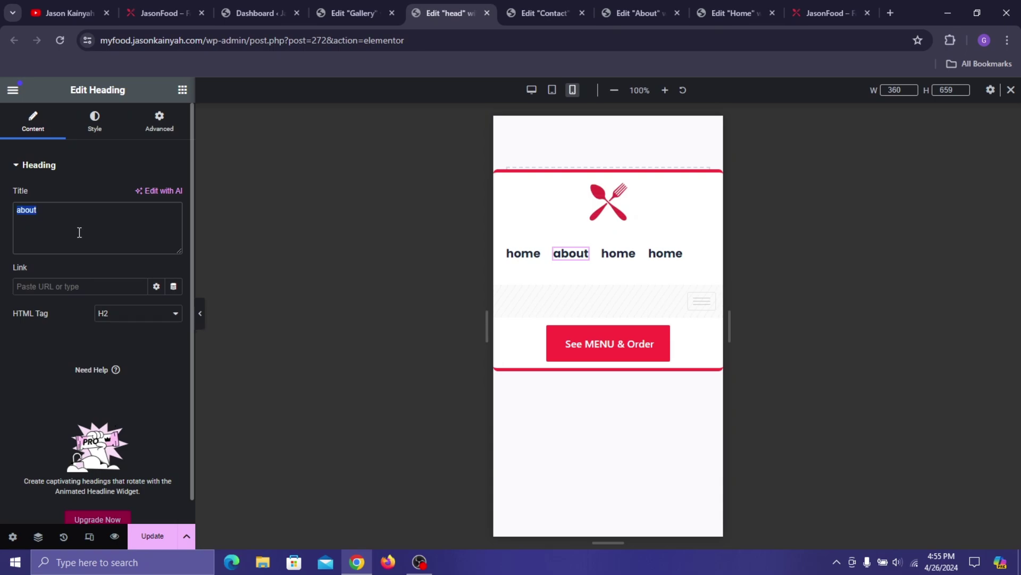
left_click(112, 285)
type("about")
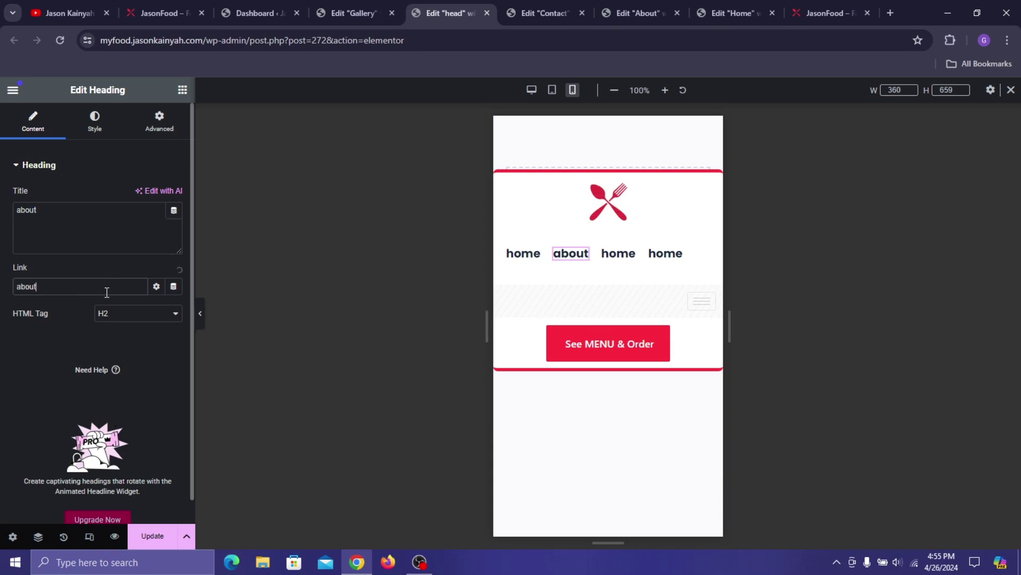
left_click(52, 309)
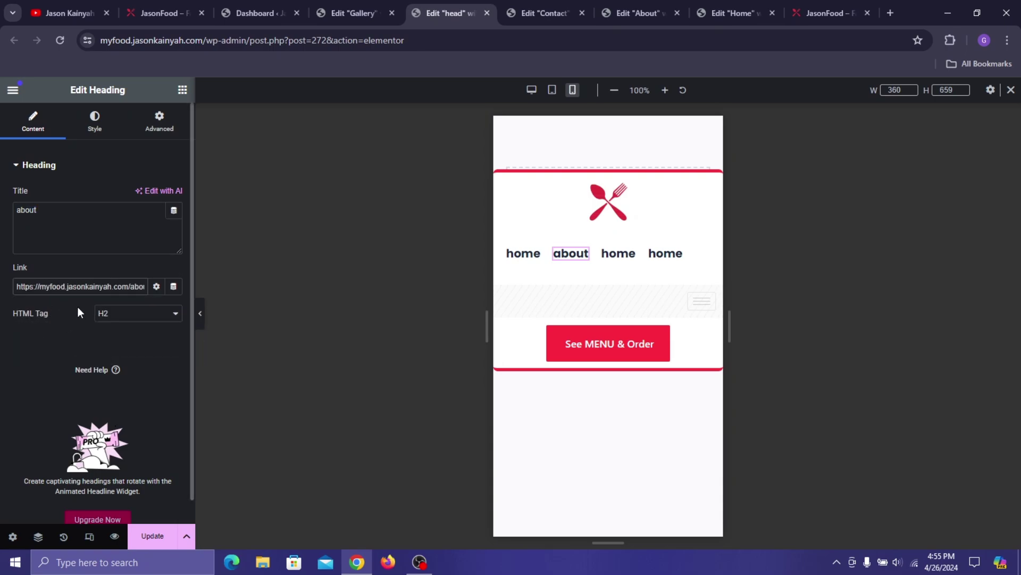
left_click(841, 5)
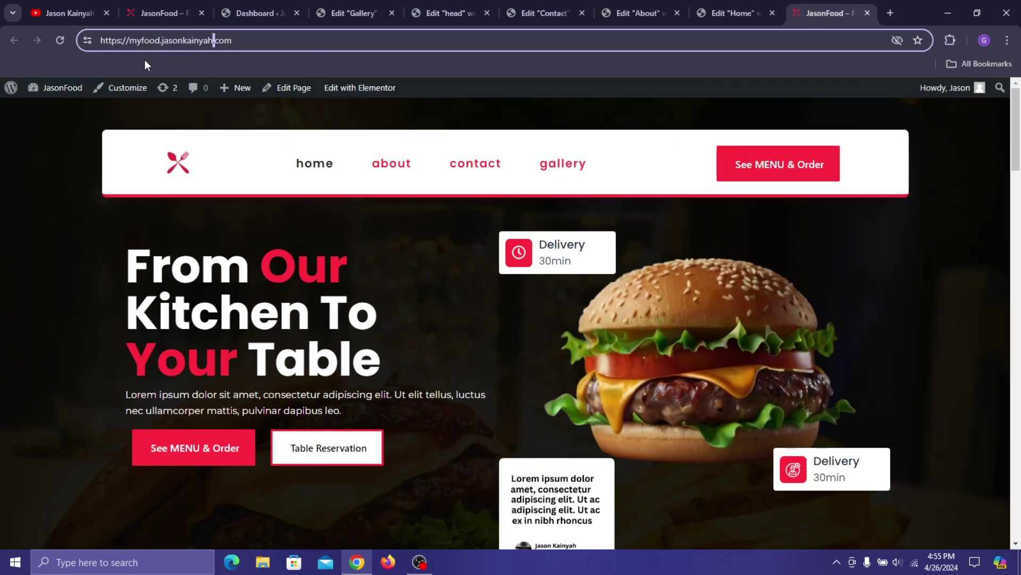
left_click(412, 164)
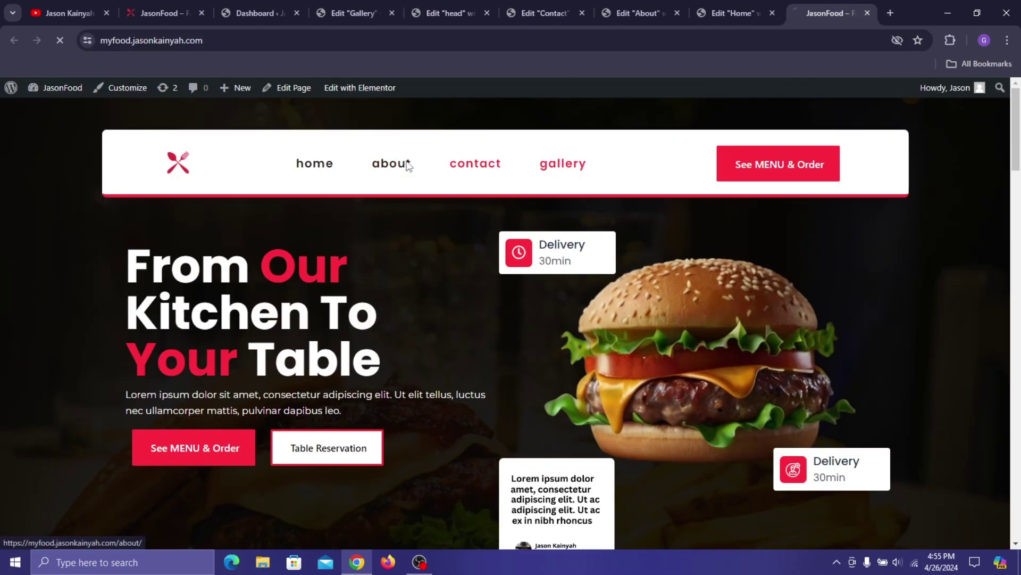
left_click(233, 47)
left_click(212, 40)
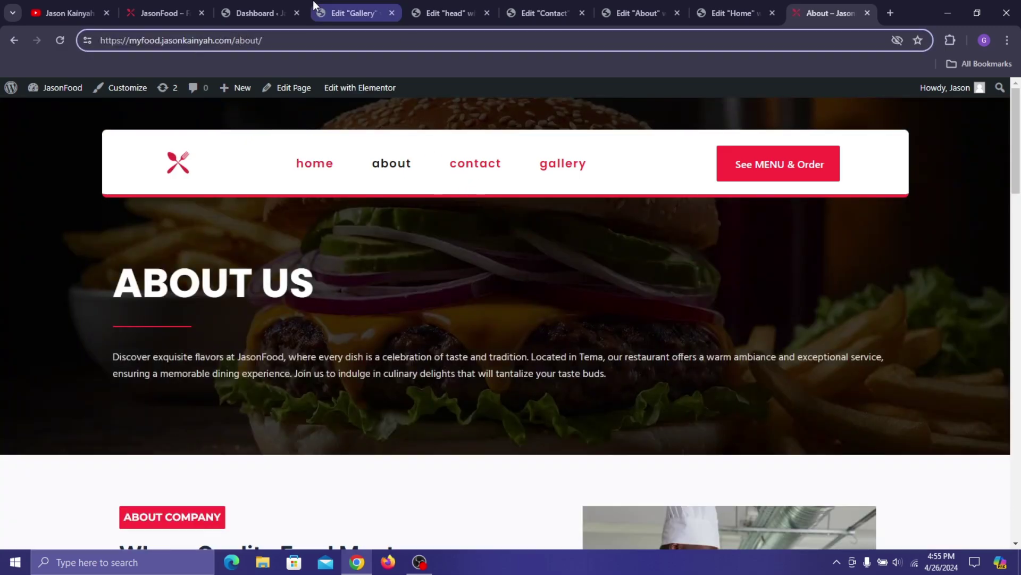
left_click(452, 6)
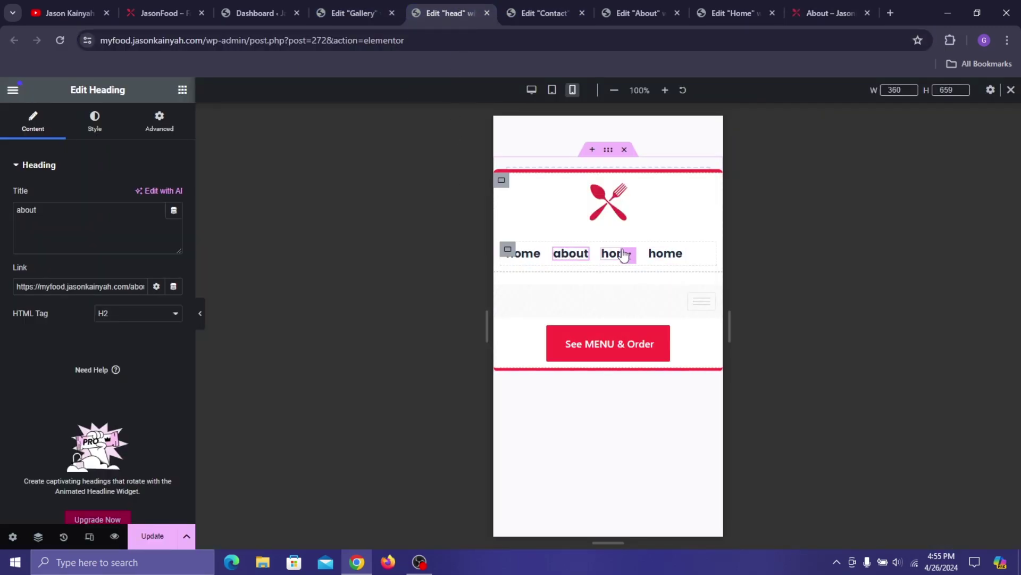
- Retitle the third heading 'contact' and link it to the Contact page
left_click(624, 256)
triple_click(72, 234)
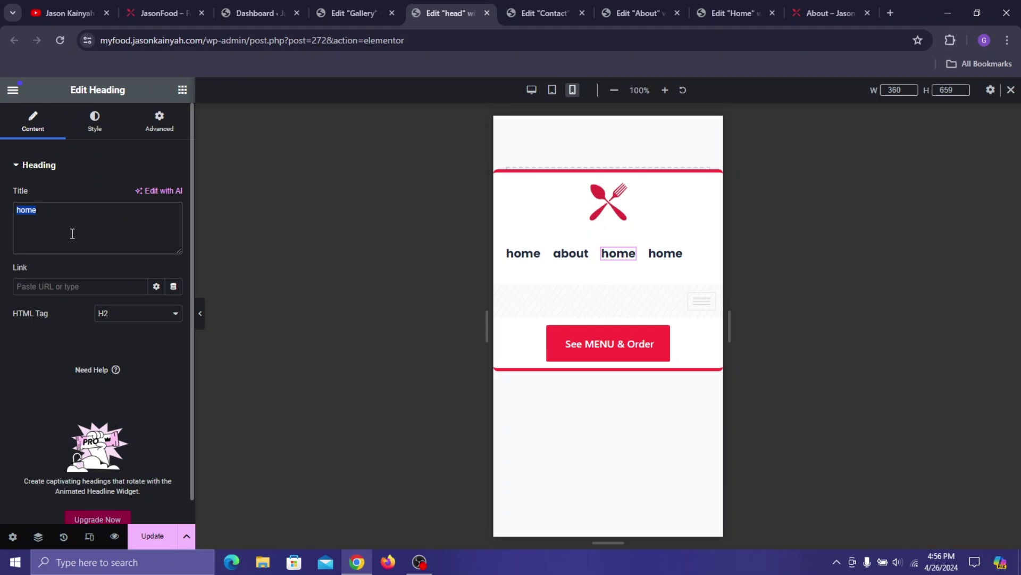
type("contact")
triple_click(73, 234)
key("ctrl+c")
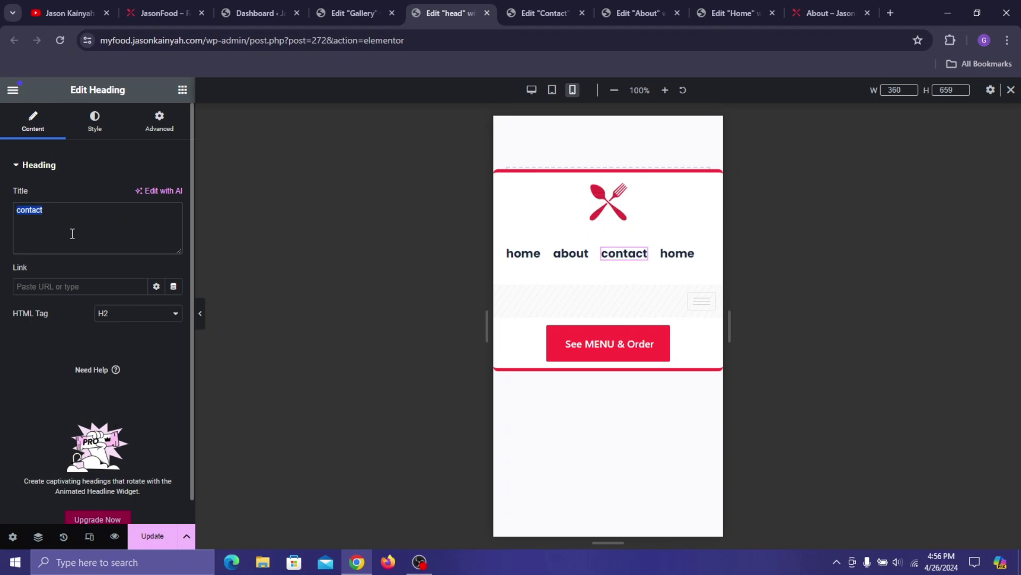
left_click(81, 287)
key("ctrl+v")
left_click(53, 307)
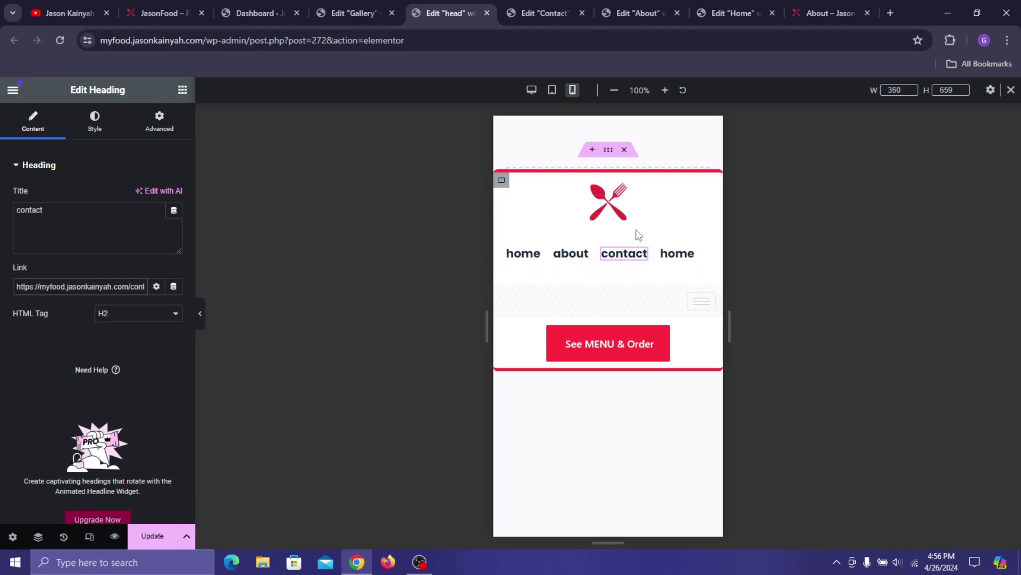
- Retitle the fourth heading 'gallery', link it to the Gallery page, and save the header
left_click(686, 260)
left_click(43, 231)
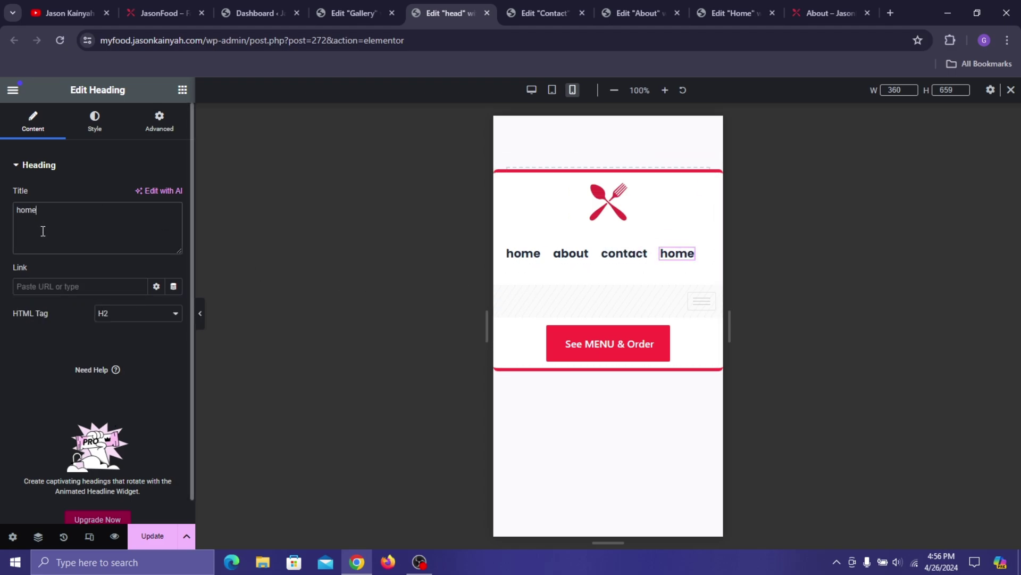
type("gakl")
type("llery")
key("ctrl+a")
key("ctrl+c")
left_click(72, 285)
key("ctrl+v")
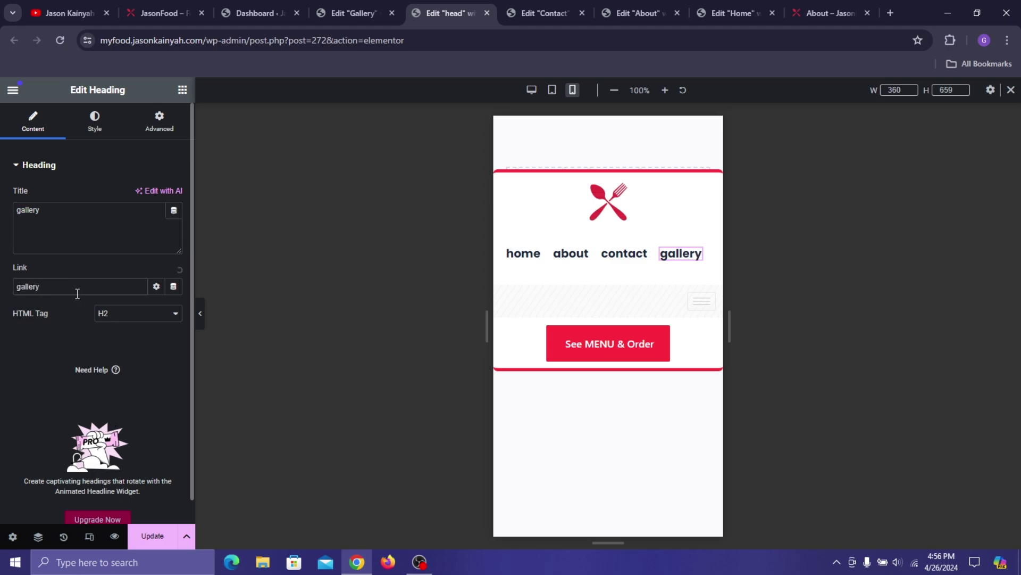
left_click(77, 310)
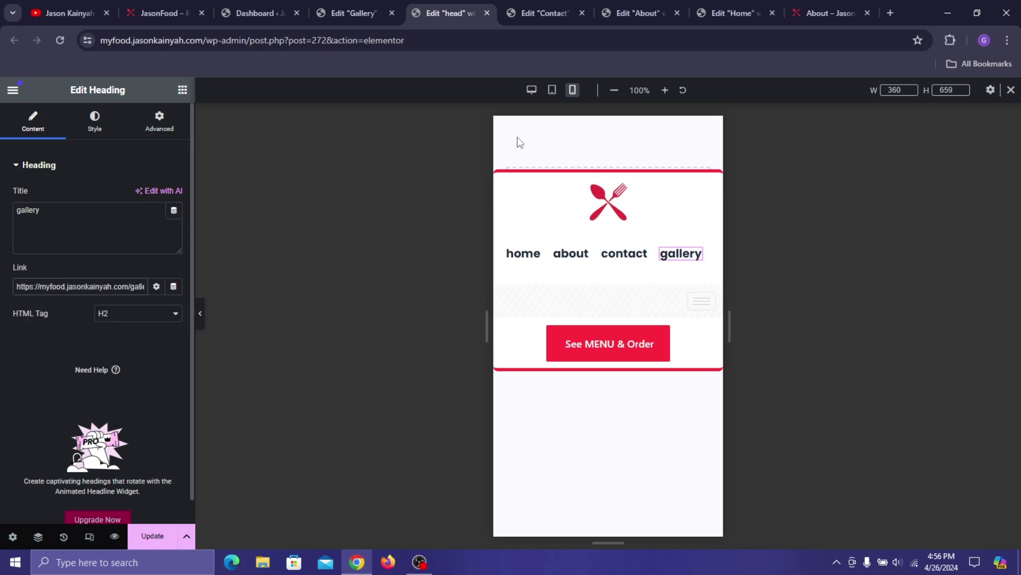
left_click(505, 251)
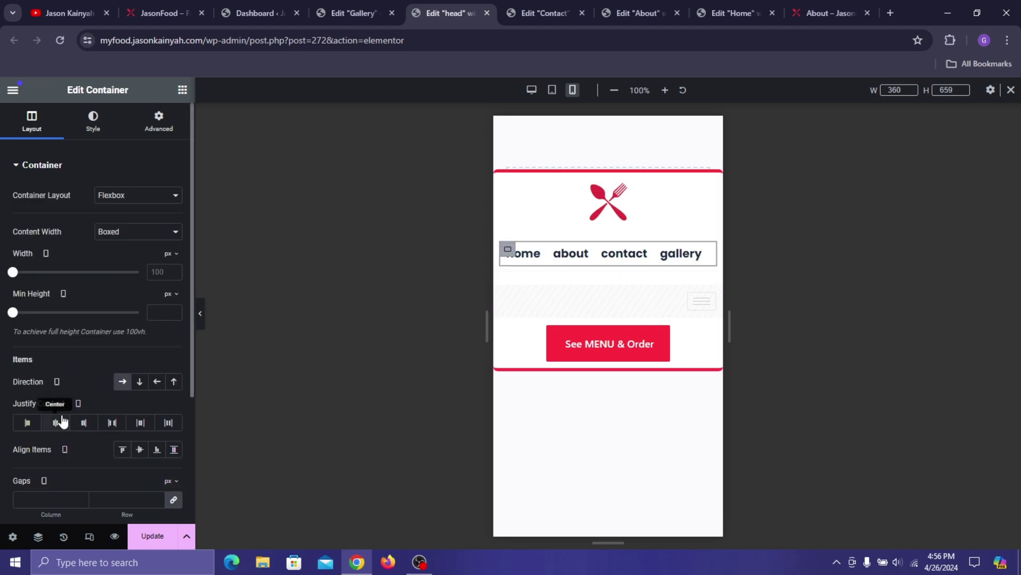
left_click(167, 537)
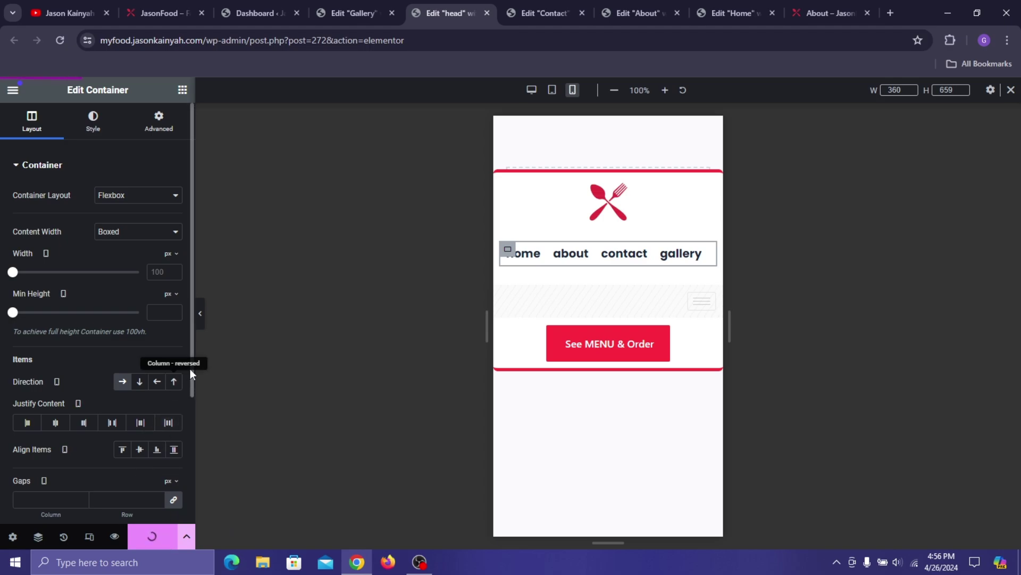
- Set the header container's top and bottom padding to 20 px, update, and preview it
left_click(198, 314)
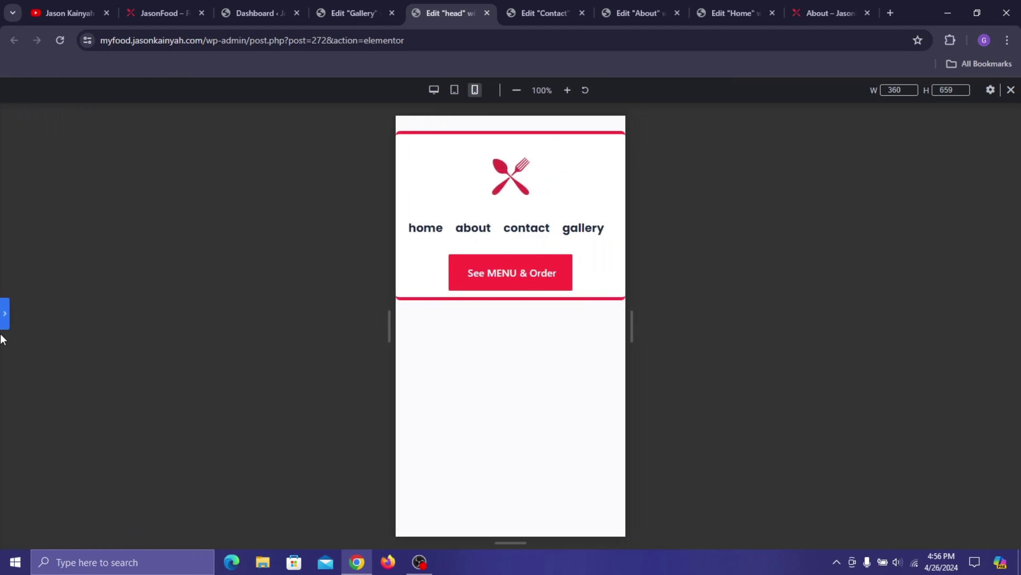
left_click(6, 310)
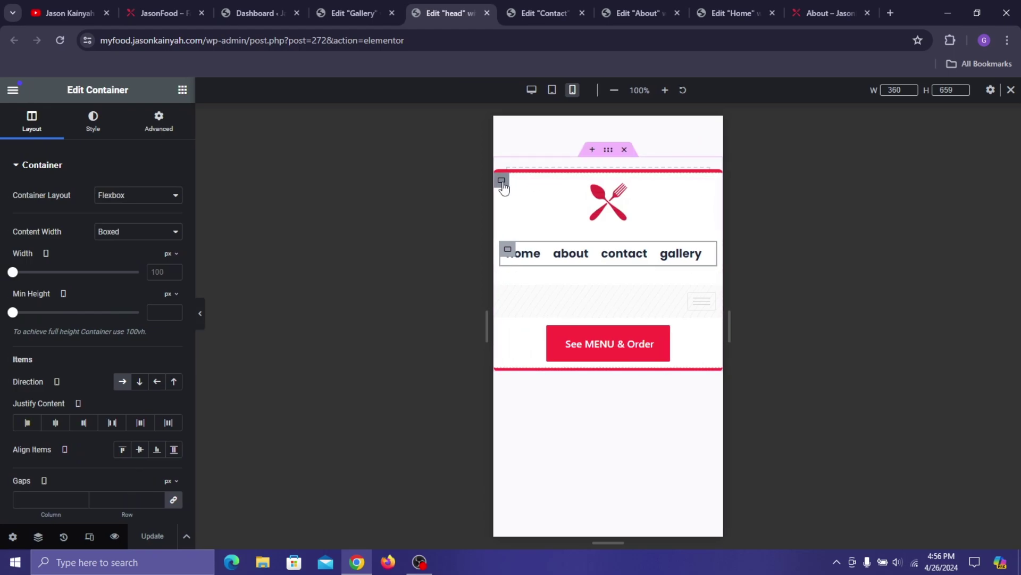
left_click(501, 181)
left_click(159, 123)
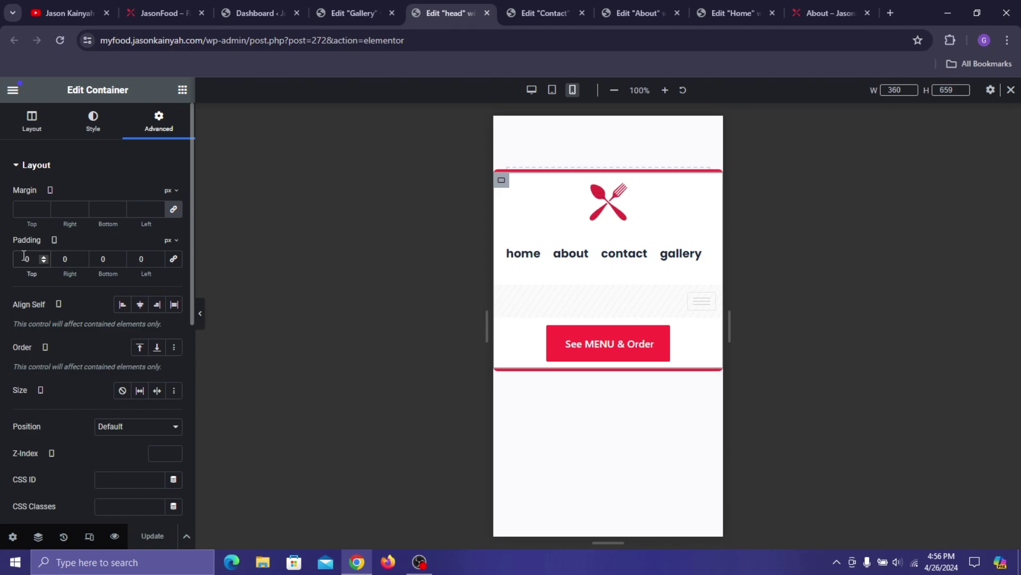
type("20")
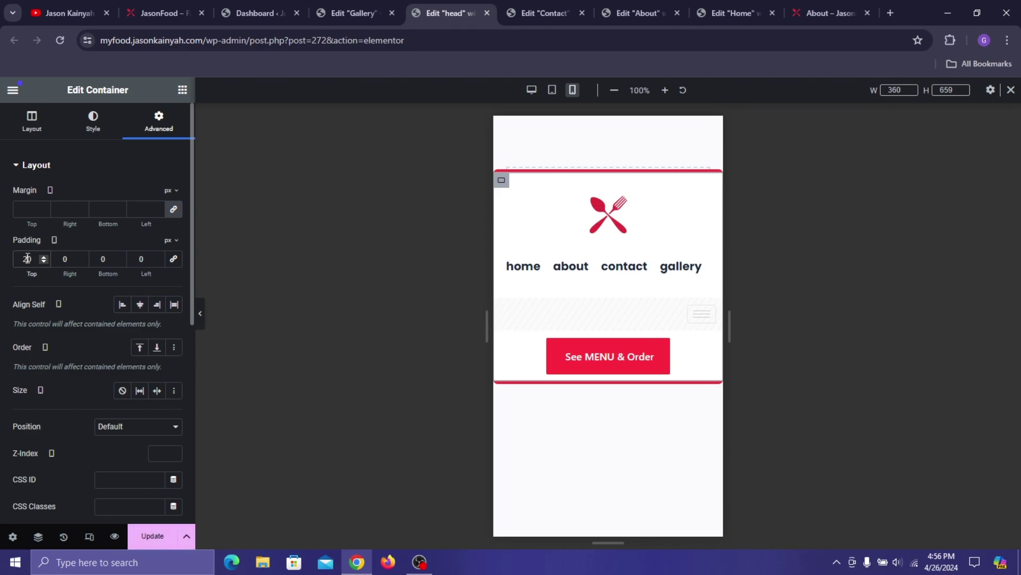
left_click(99, 259)
type("2")
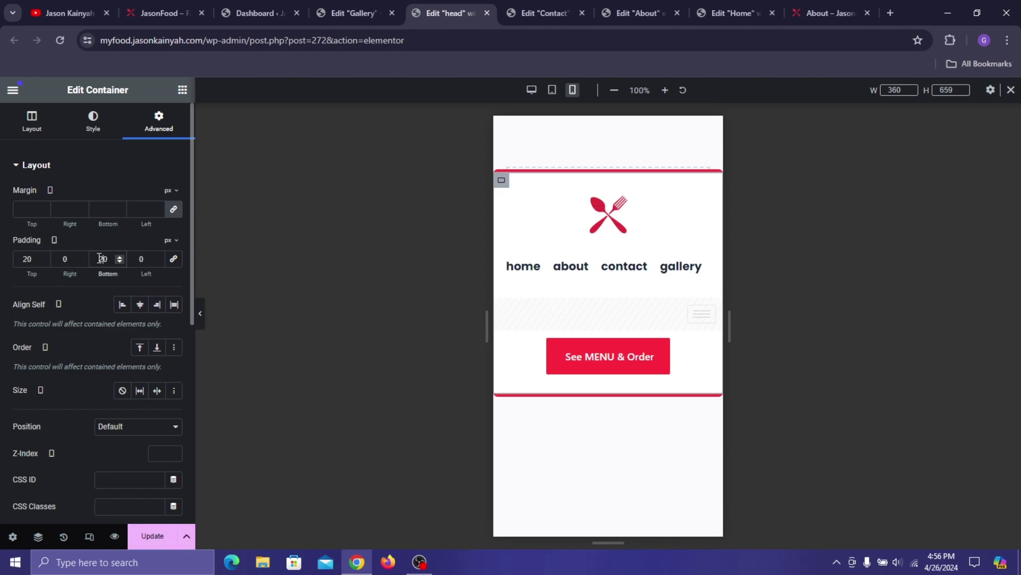
left_click(166, 535)
left_click(200, 313)
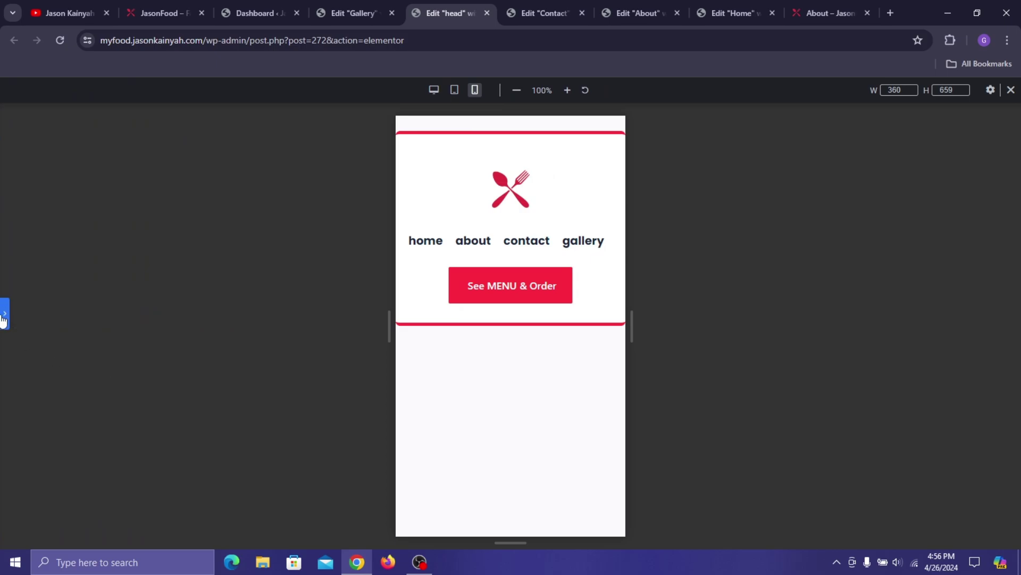
left_click(4, 319)
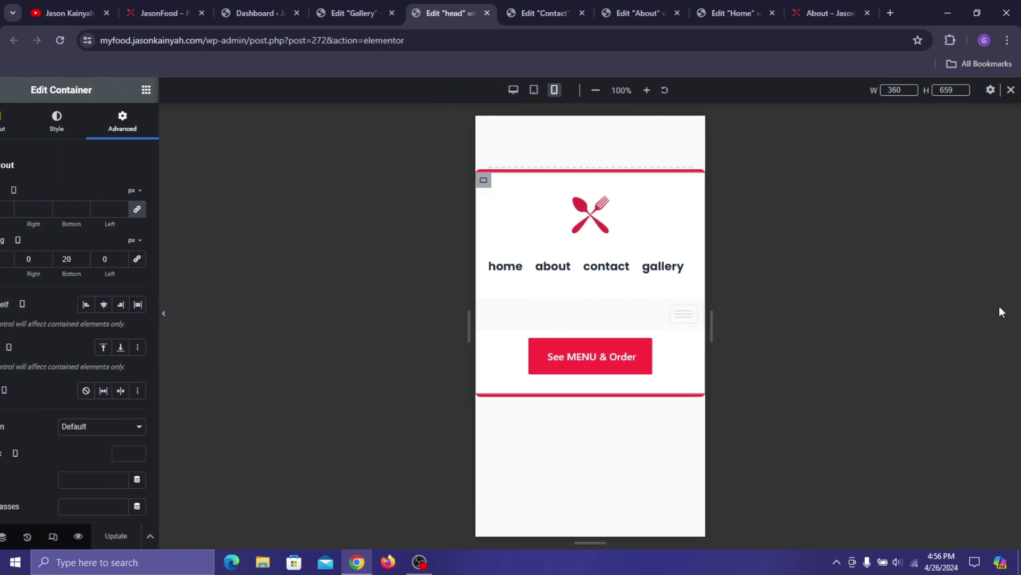
- Turn on Hide On Desktop for the home/about/contact/gallery container and update the header
left_click(1011, 90)
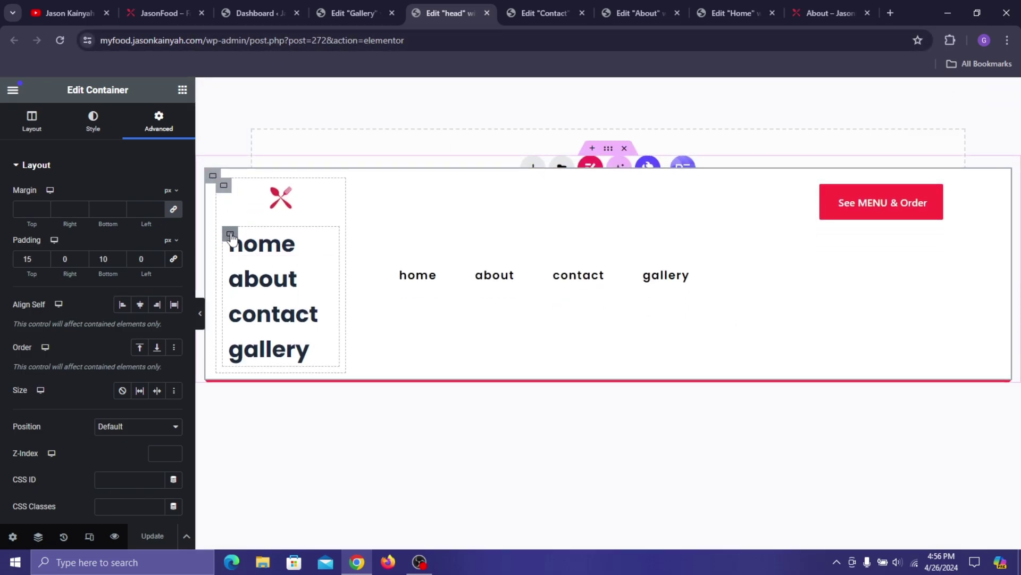
left_click(231, 235)
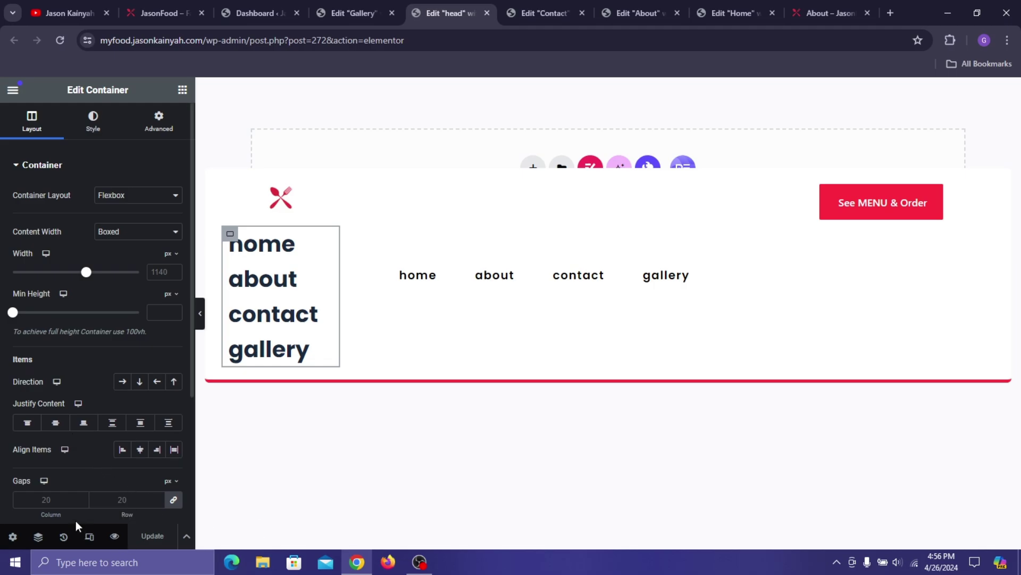
left_click(89, 537)
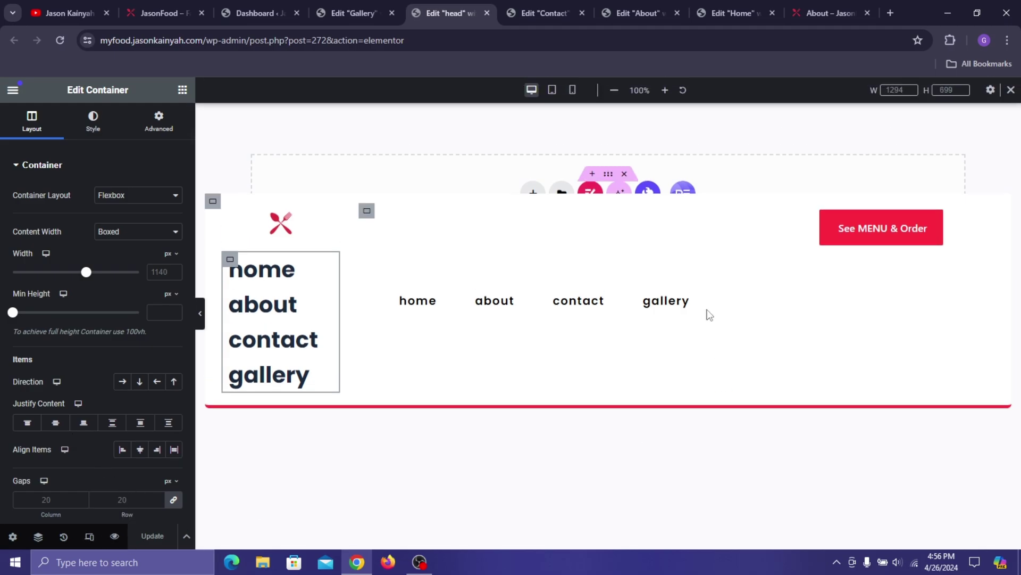
left_click(573, 91)
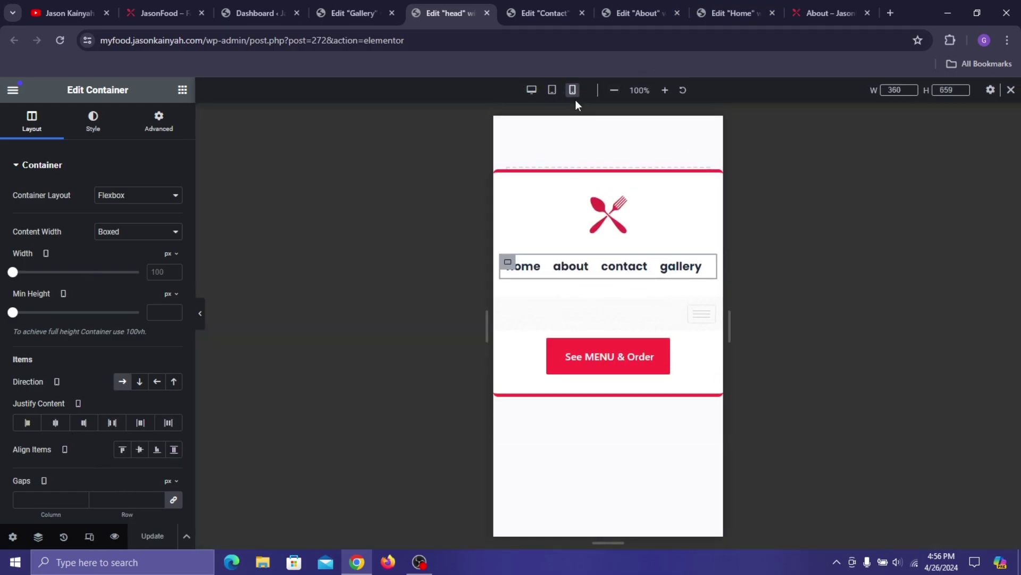
left_click(531, 90)
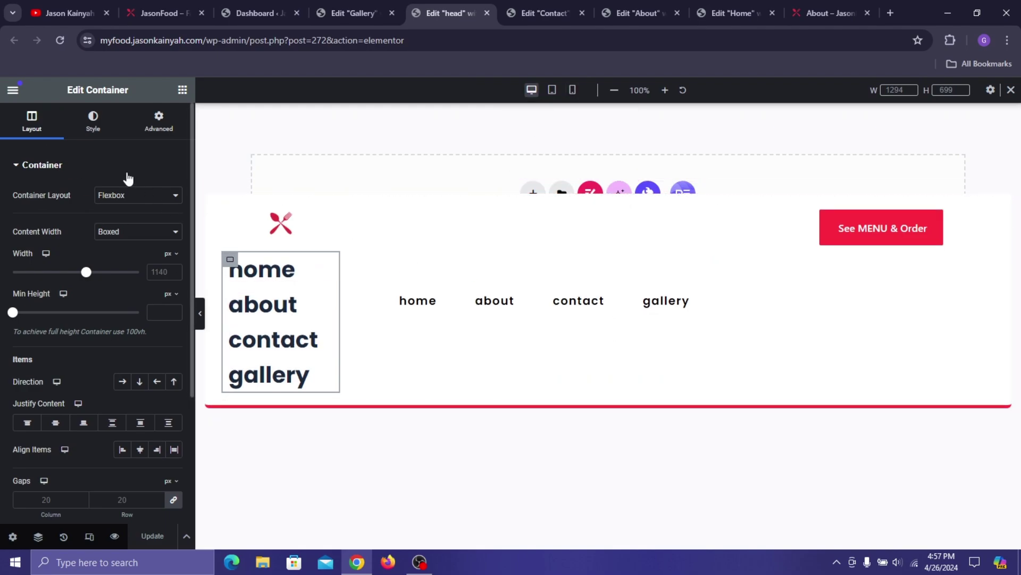
left_click(169, 136)
scroll(102, 314, "down", 8)
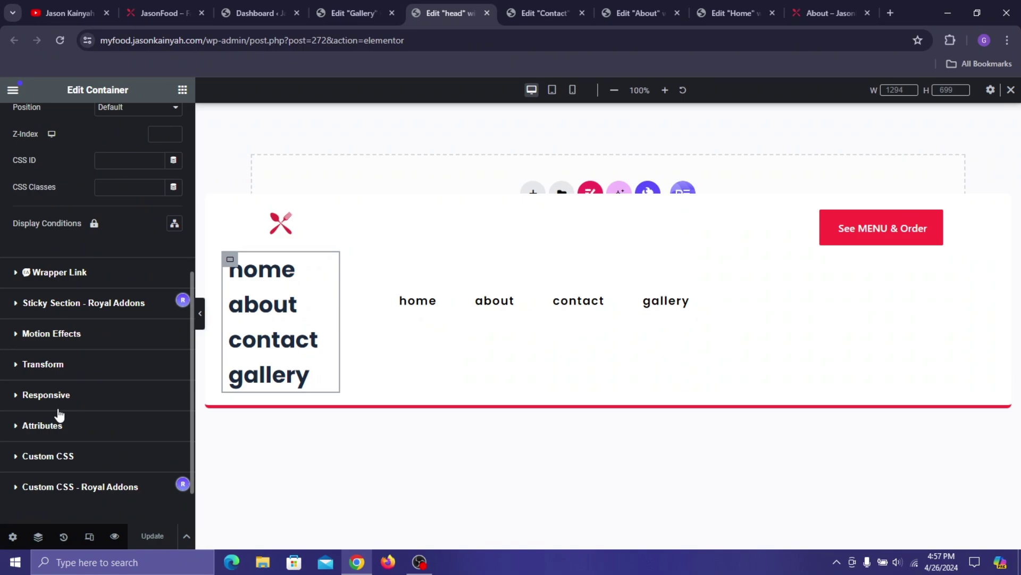
left_click(27, 393)
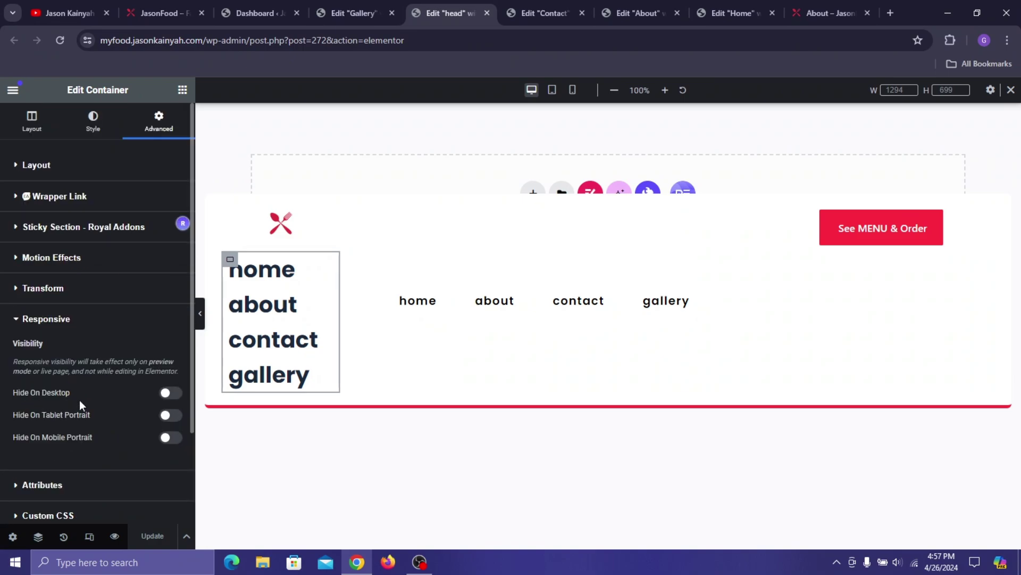
left_click(172, 394)
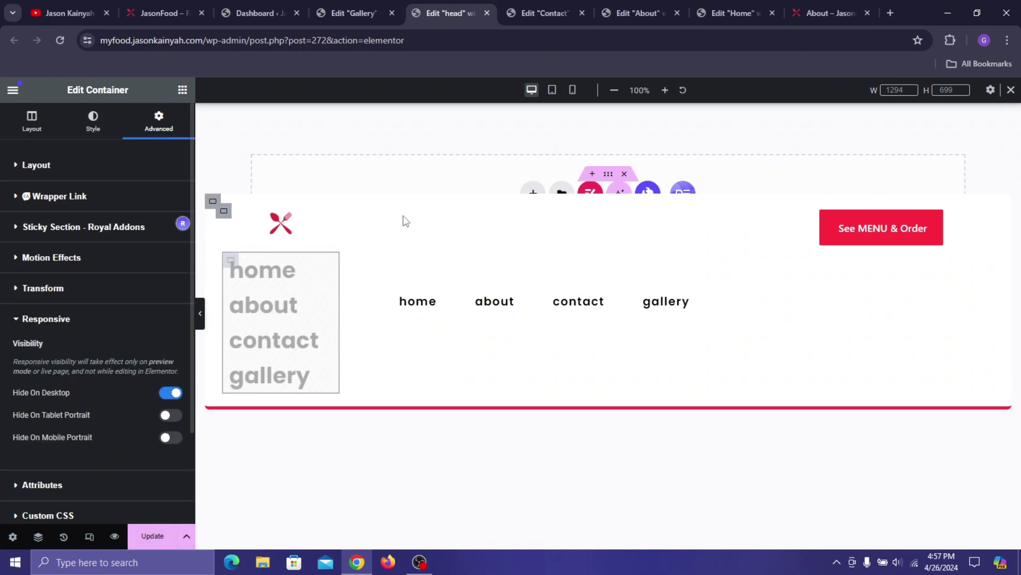
left_click(161, 535)
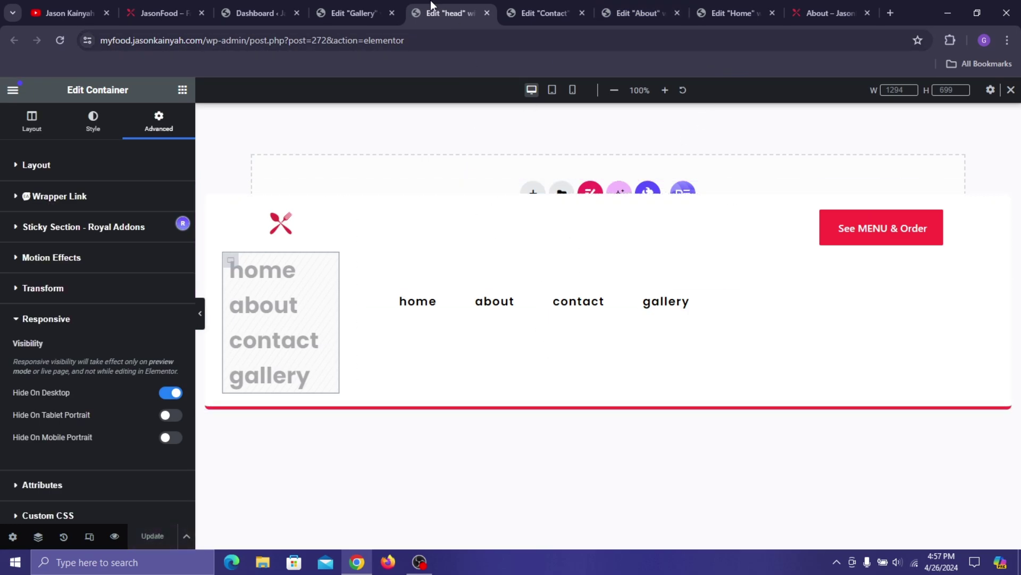
- Go to ElementsKit's Header Footer templates and start a new template
left_click(257, 3)
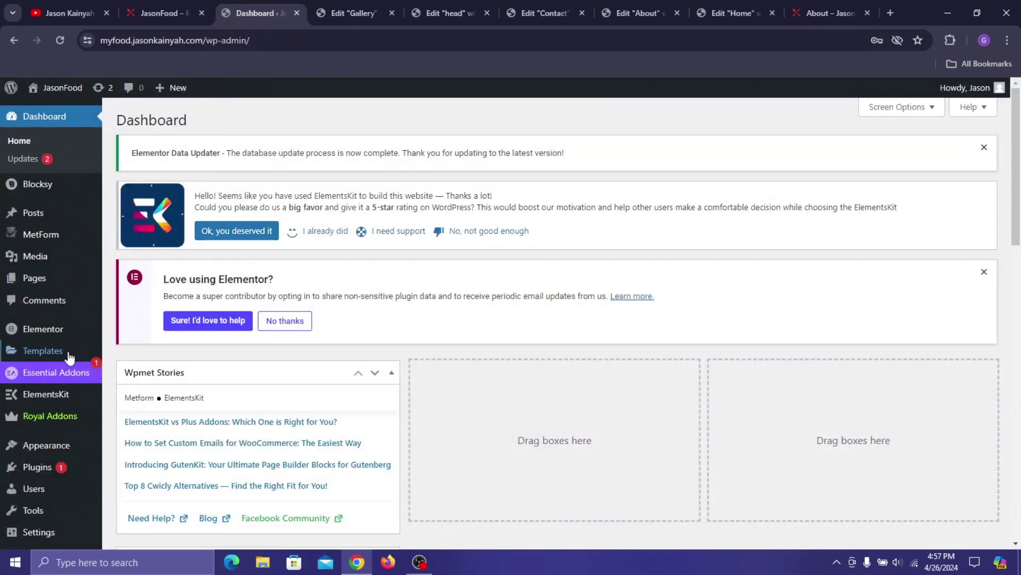
mouse_move(82, 406)
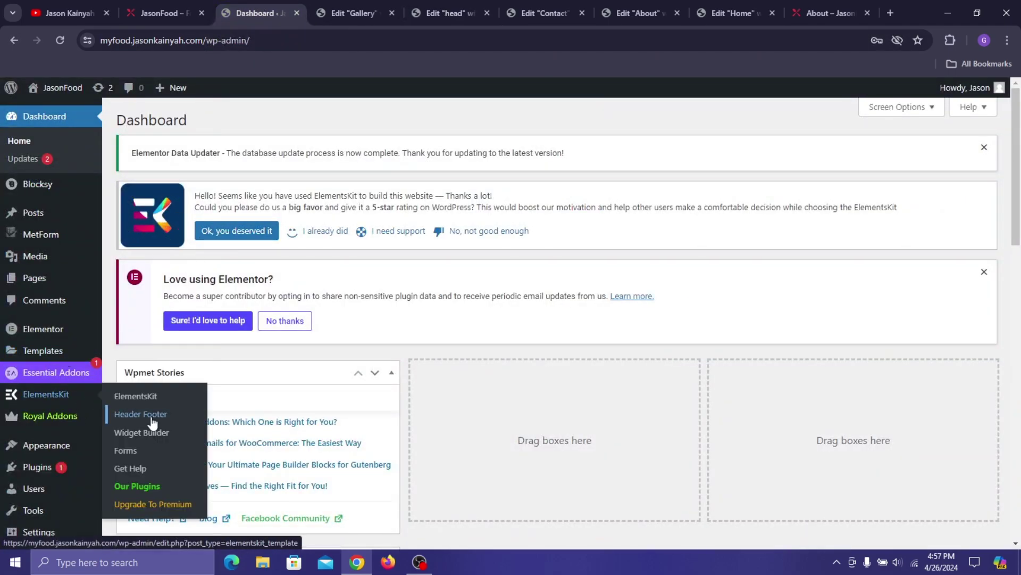
left_click(153, 424)
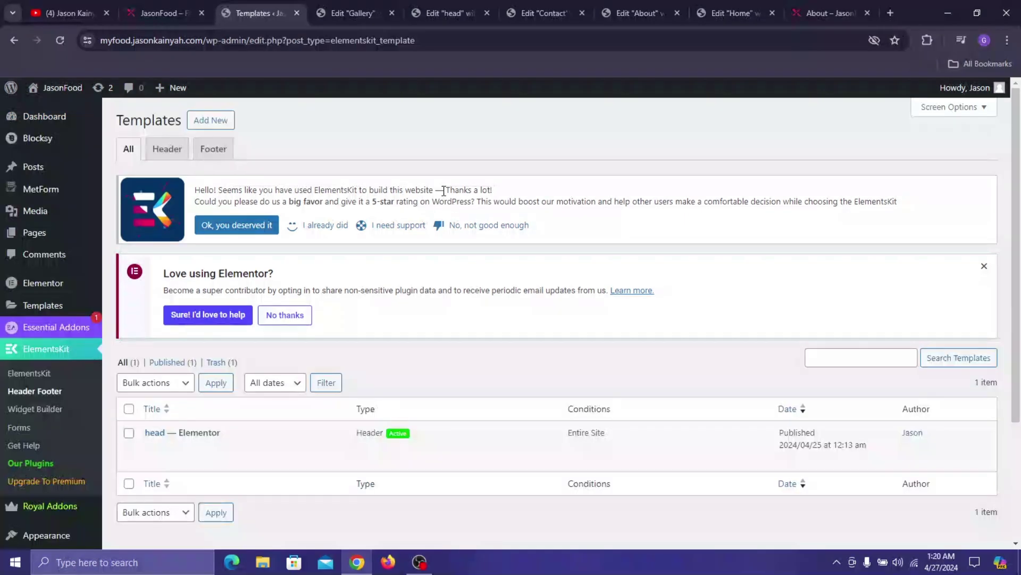
left_click(209, 120)
- Title the template footer1, set its type to Footer, activate it, and save
left_click(441, 212)
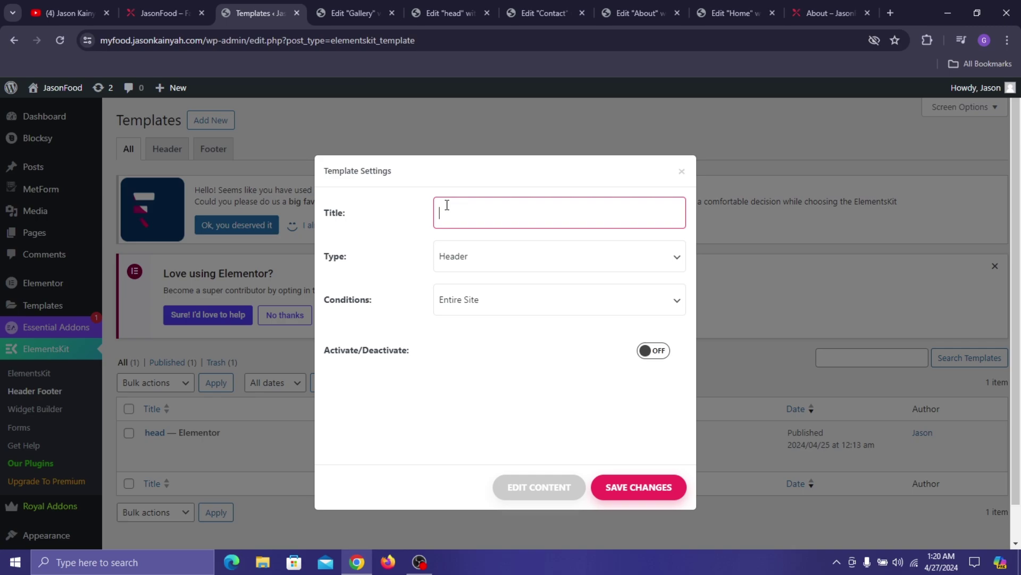
type("footer1")
left_click(505, 253)
left_click(490, 292)
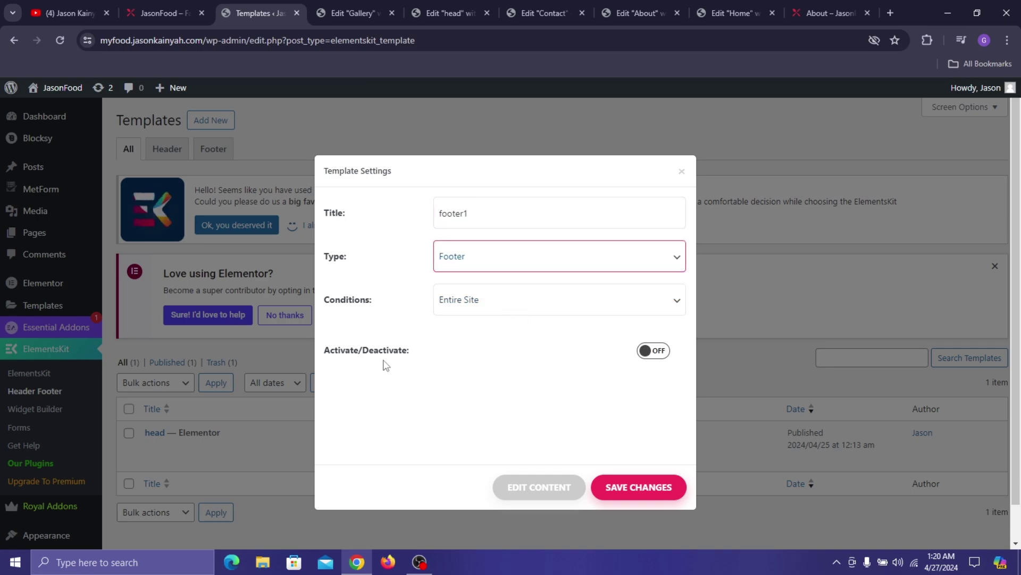
left_click(653, 350)
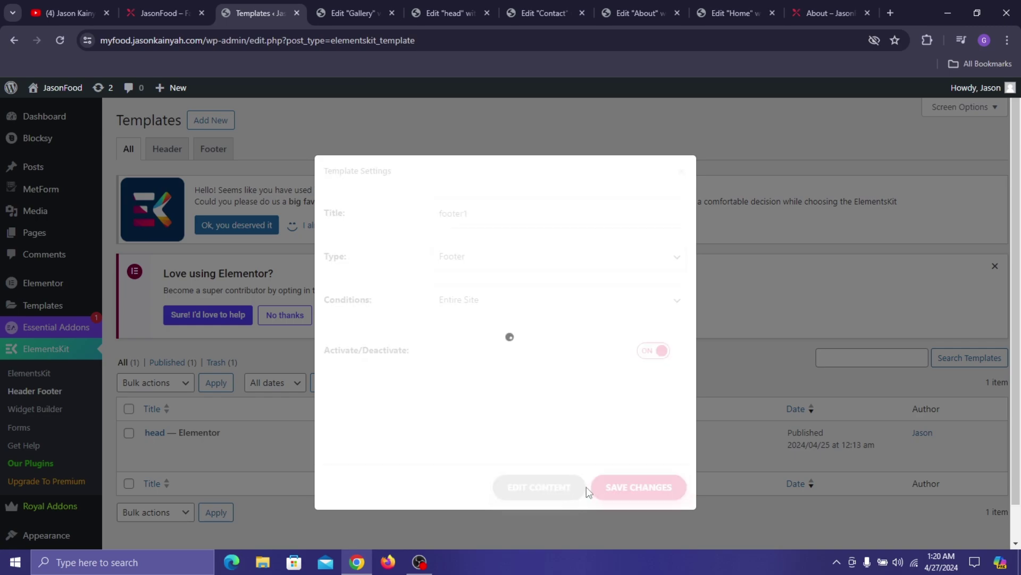
left_click(600, 486)
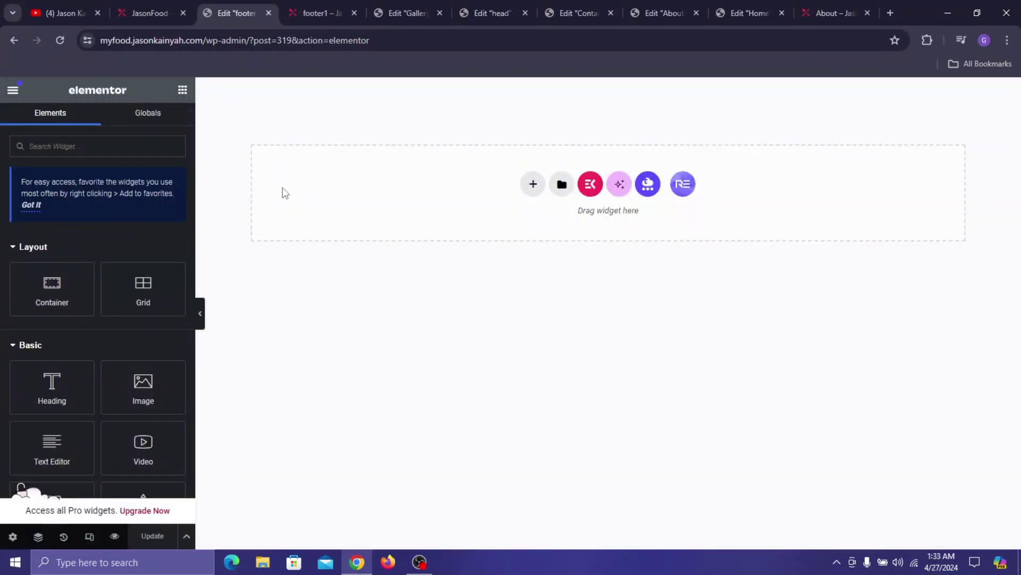
- Add a single flexbox container to the footer with a width of 1230
left_click(528, 186)
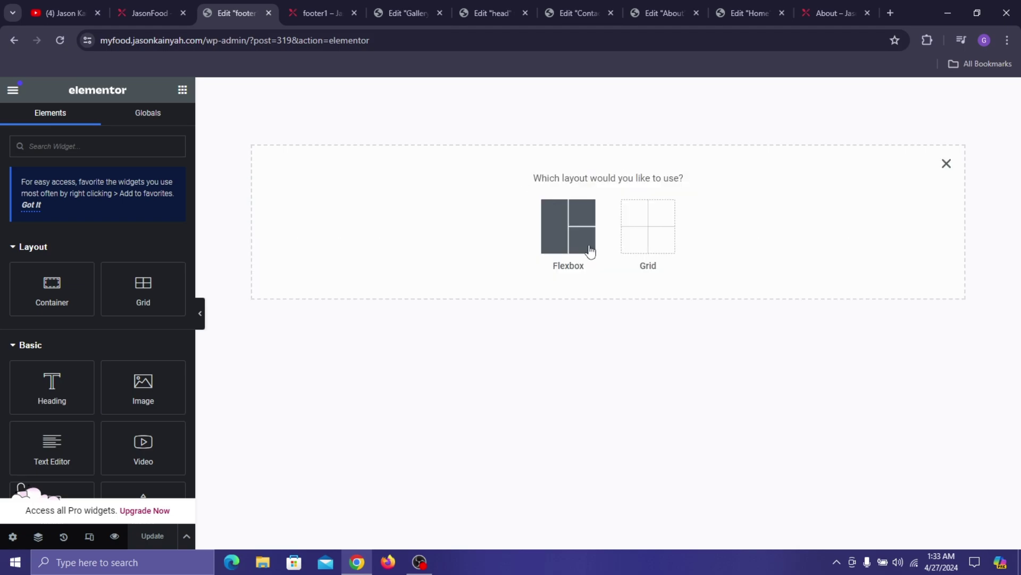
left_click(567, 226)
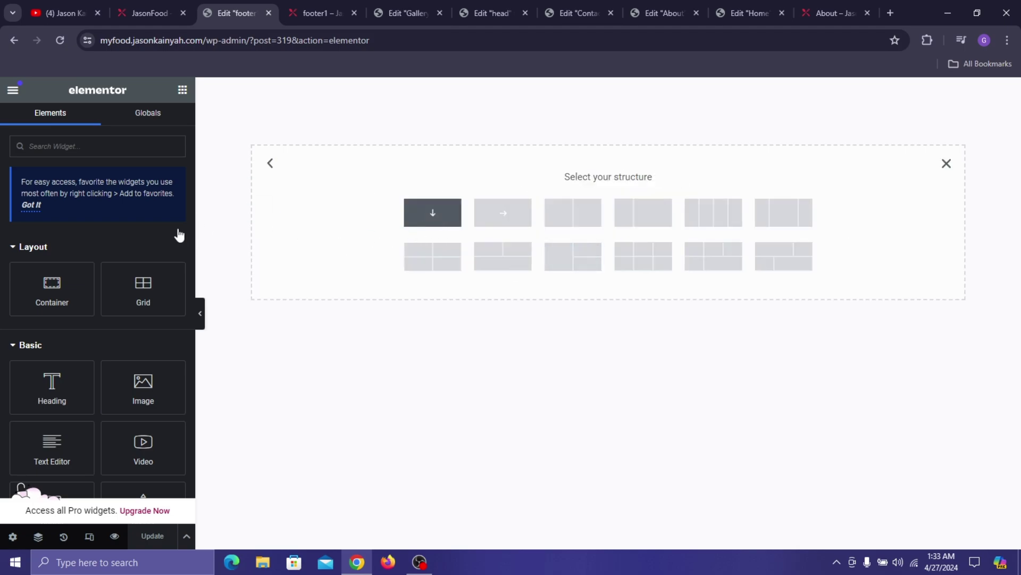
left_click(433, 212)
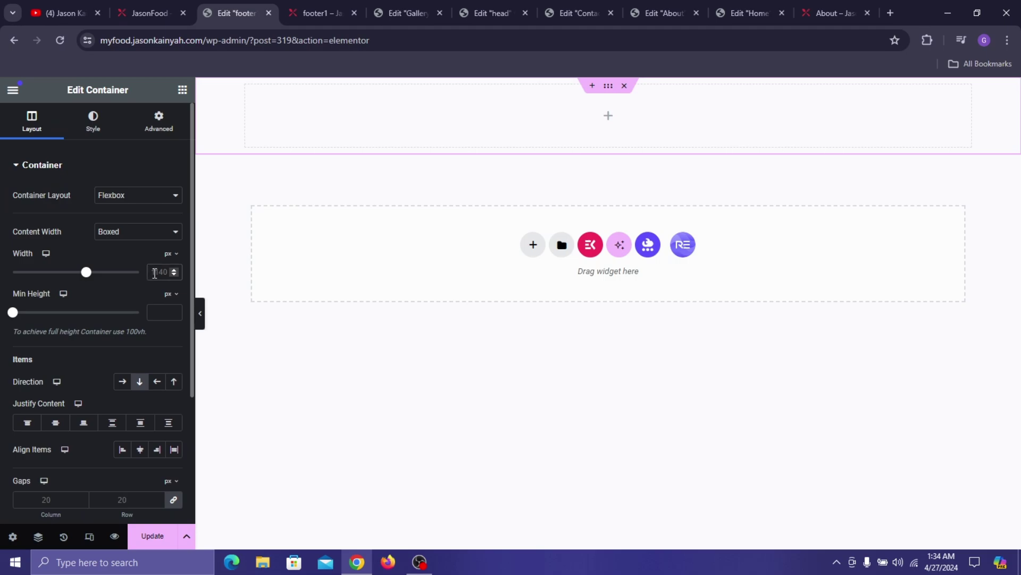
type("1210")
key("BackSpace")
key("BackSpace")
type("30")
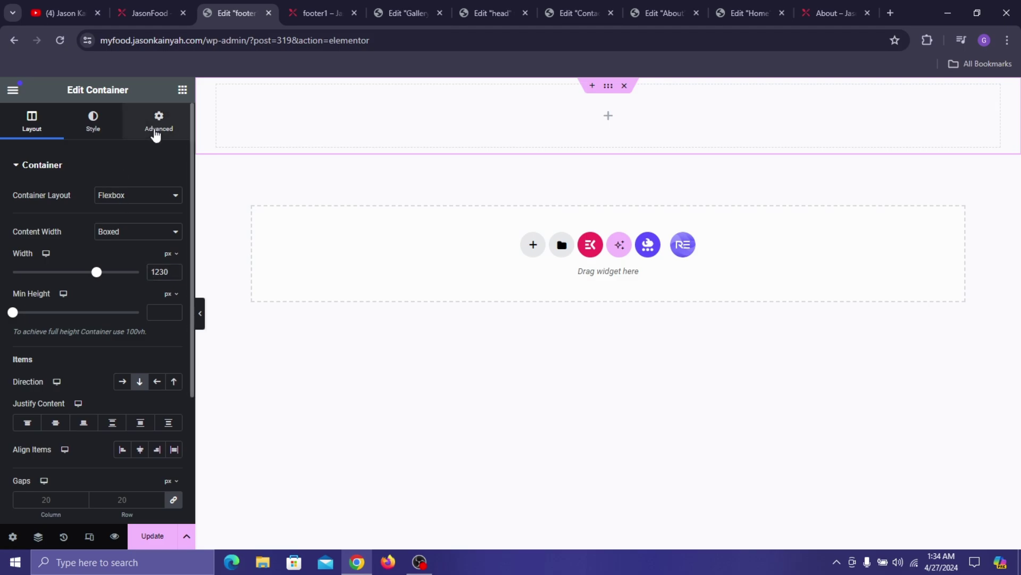
- Give the container 62 px top padding and 35 px bottom padding
left_click(155, 130)
left_click(27, 259)
type("0")
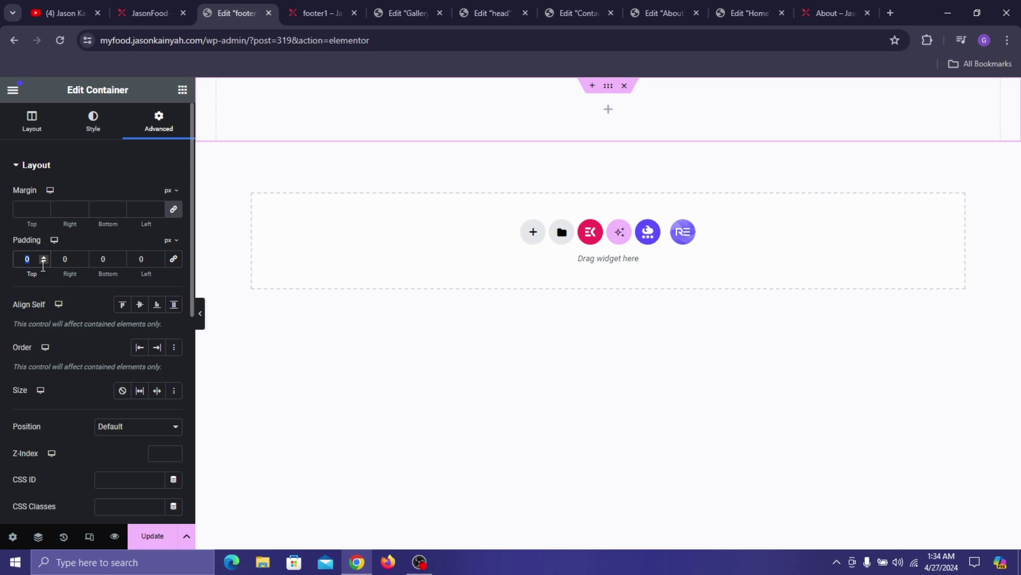
type("62")
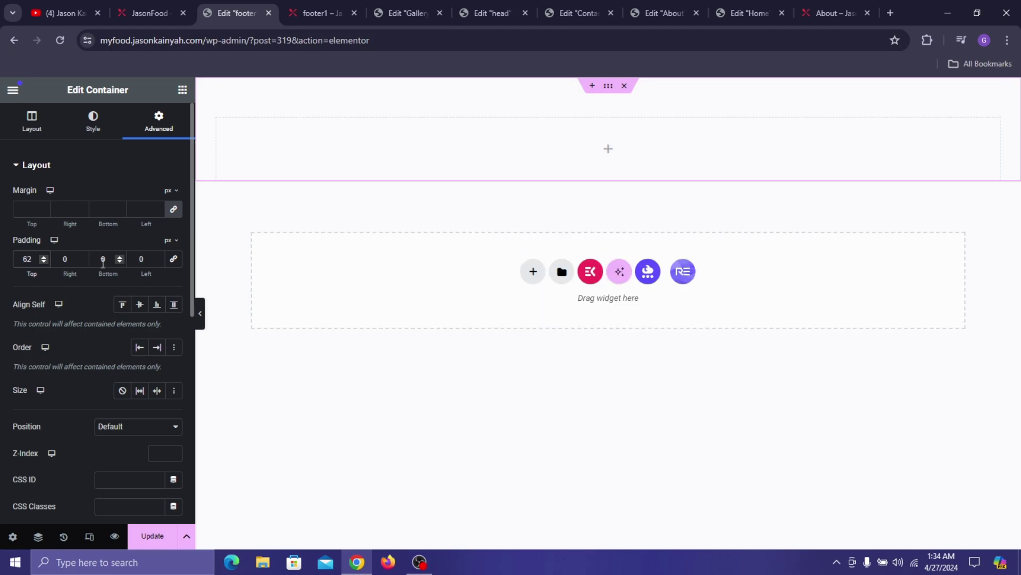
double_click(103, 260)
type("35")
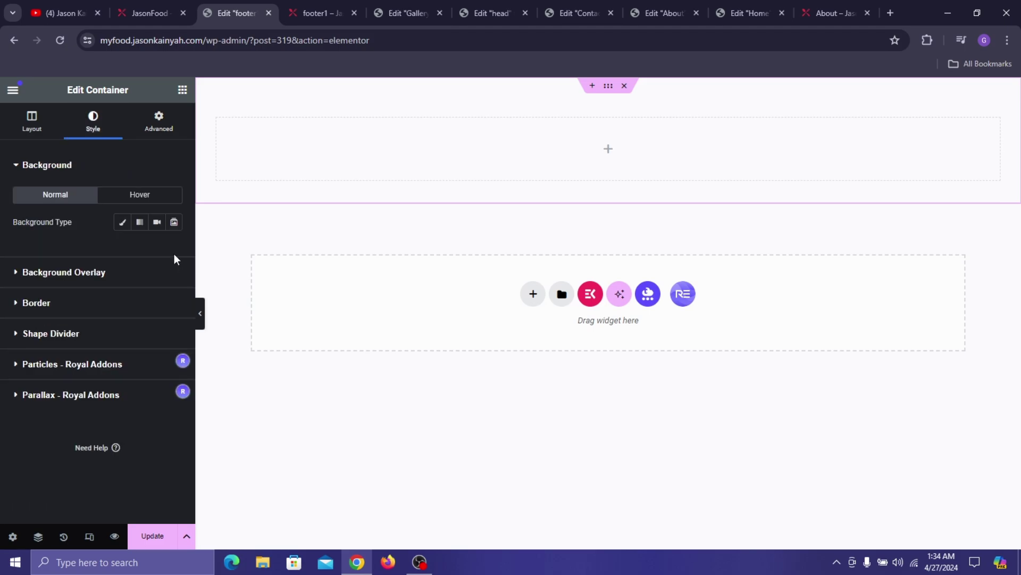
- Set the container's classic background colour to dark navy #000218
left_click(133, 229)
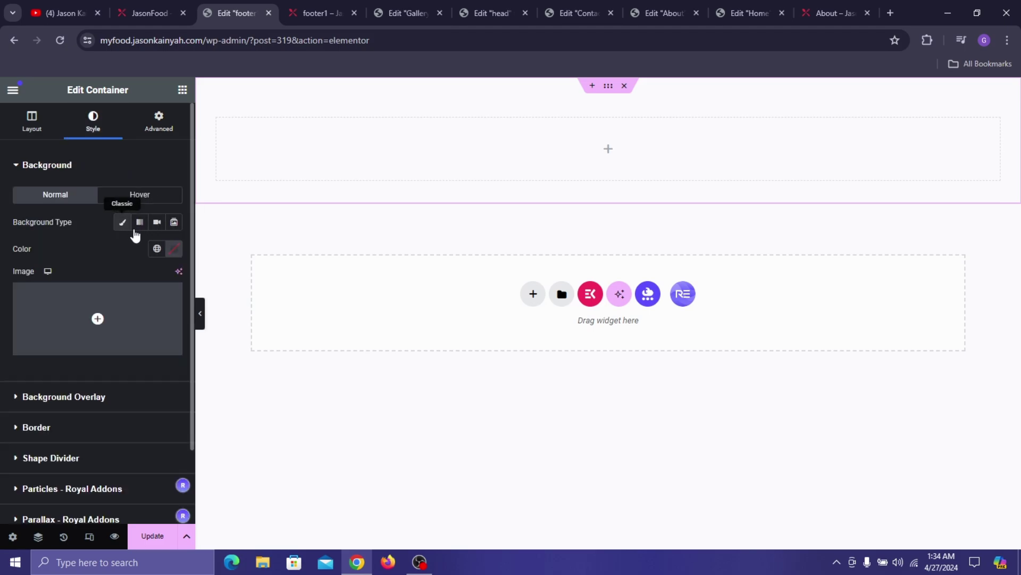
left_click(173, 249)
left_click_drag(123, 375, 85, 391)
left_click_drag(186, 404, 196, 405)
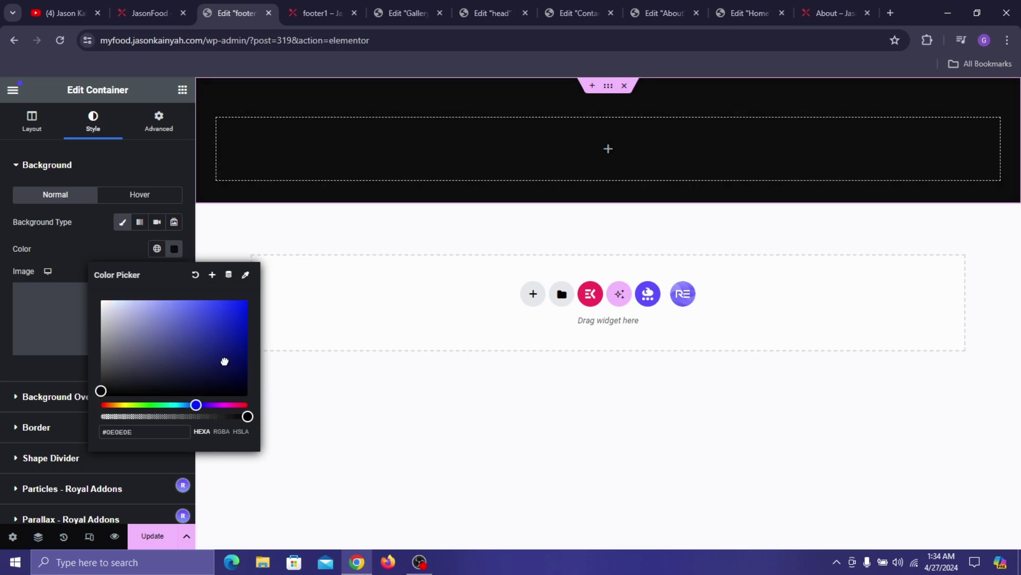
left_click_drag(225, 361, 256, 385)
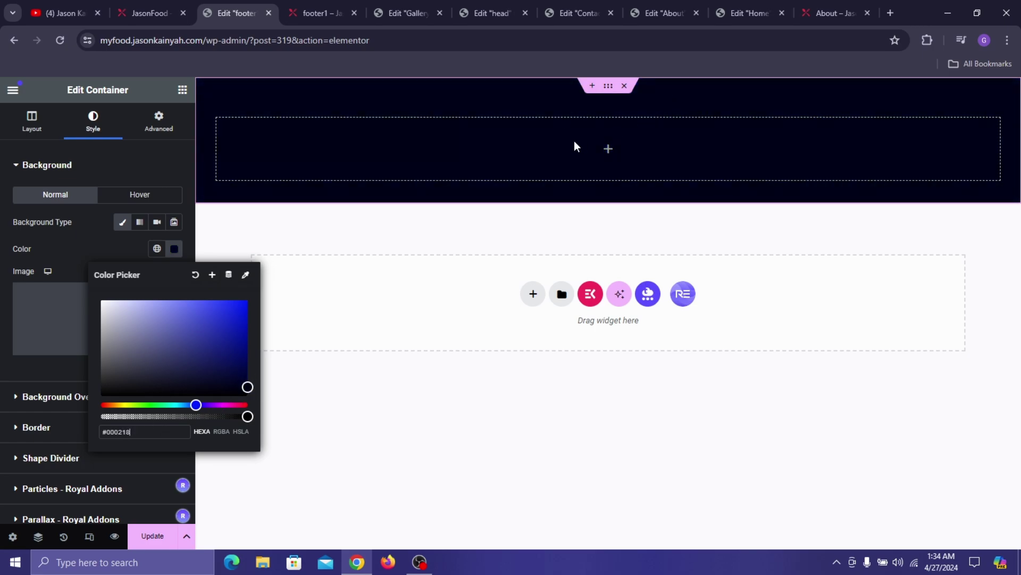
left_click(102, 244)
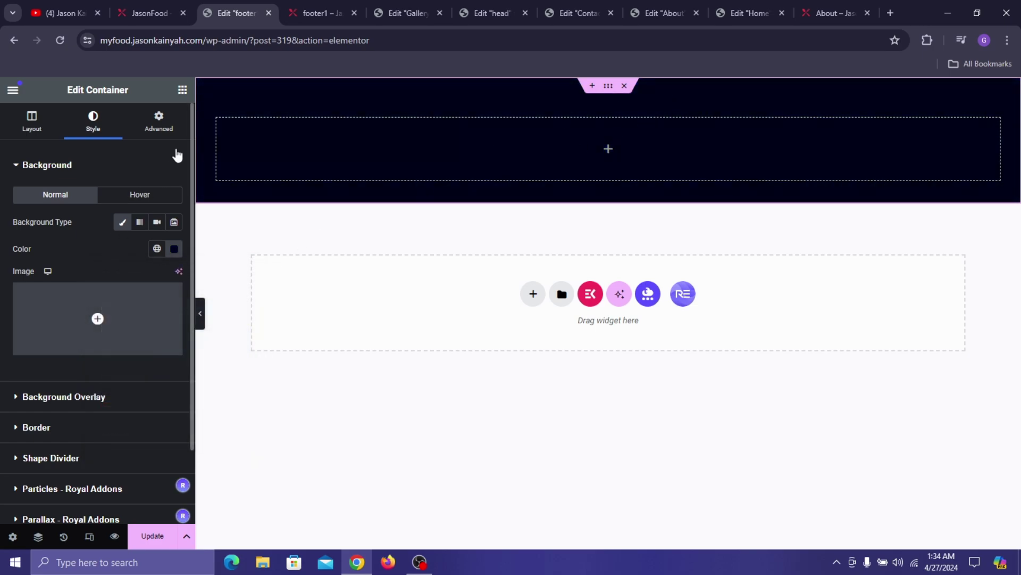
left_click(183, 90)
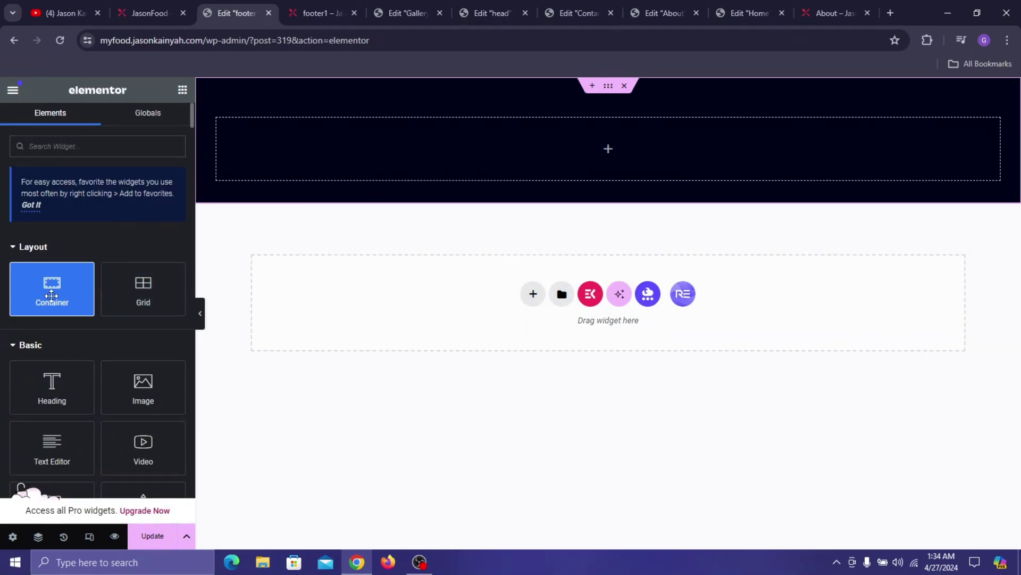
left_click(608, 85)
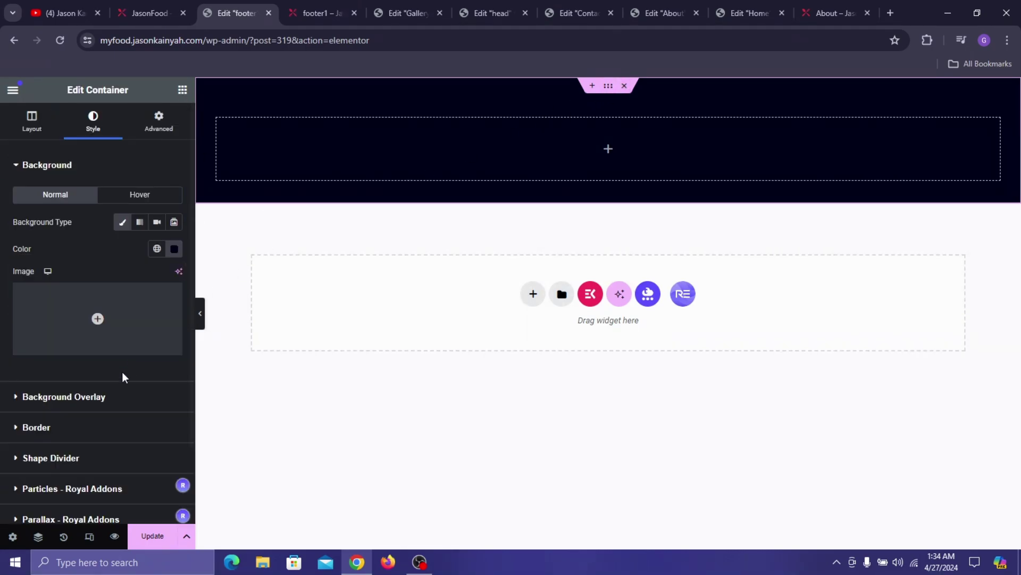
left_click(43, 117)
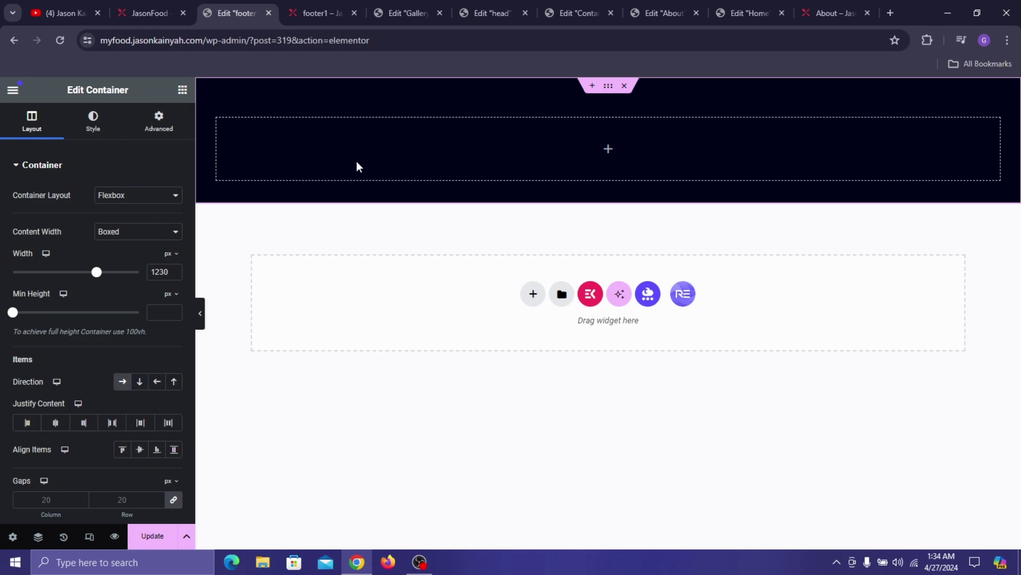
- Place an inner container in the navy footer and duplicate it into four columns
left_click(183, 91)
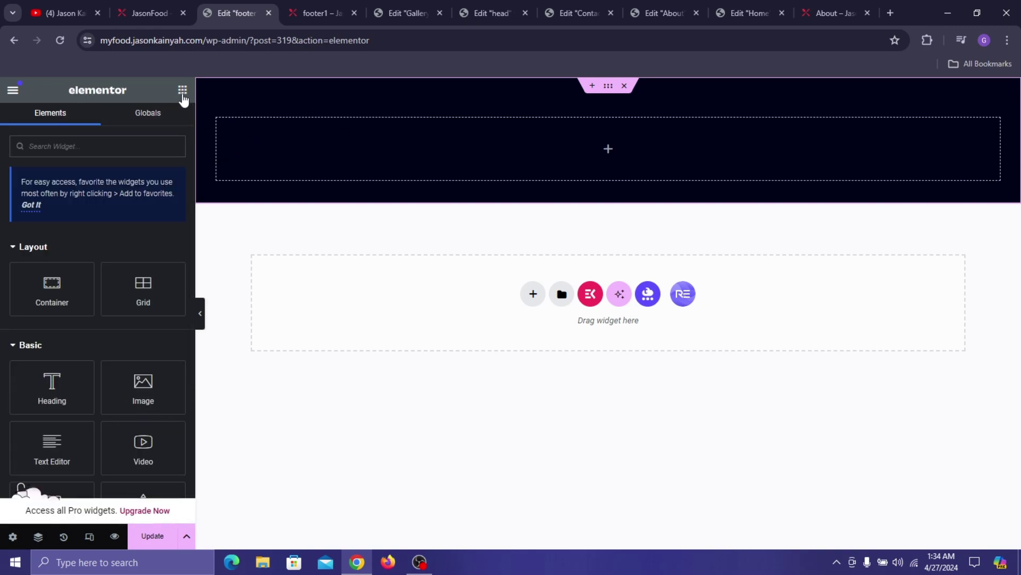
left_click_drag(29, 294, 365, 140)
left_click_drag(223, 128, 220, 132)
right_click(220, 129)
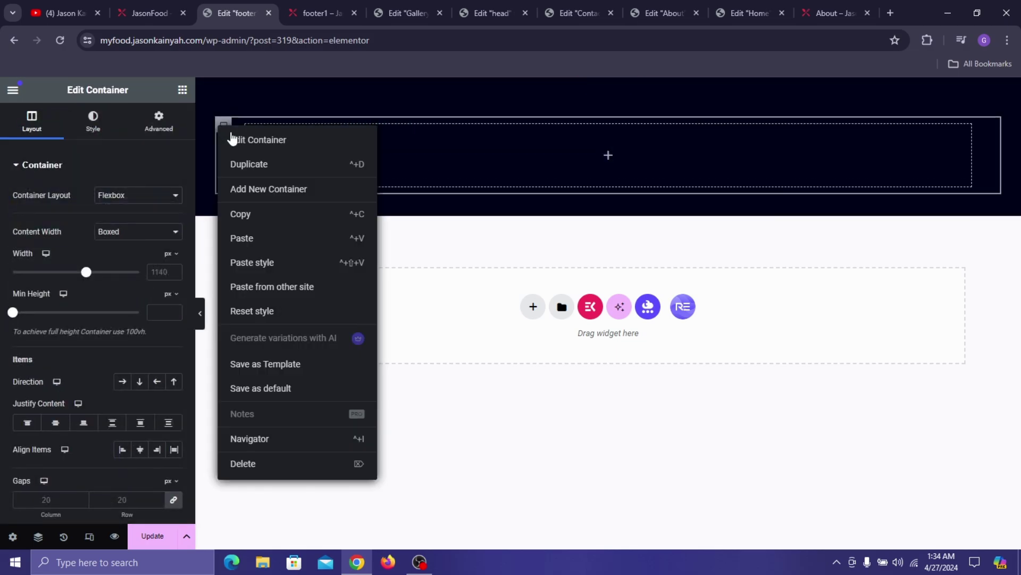
left_click(243, 157)
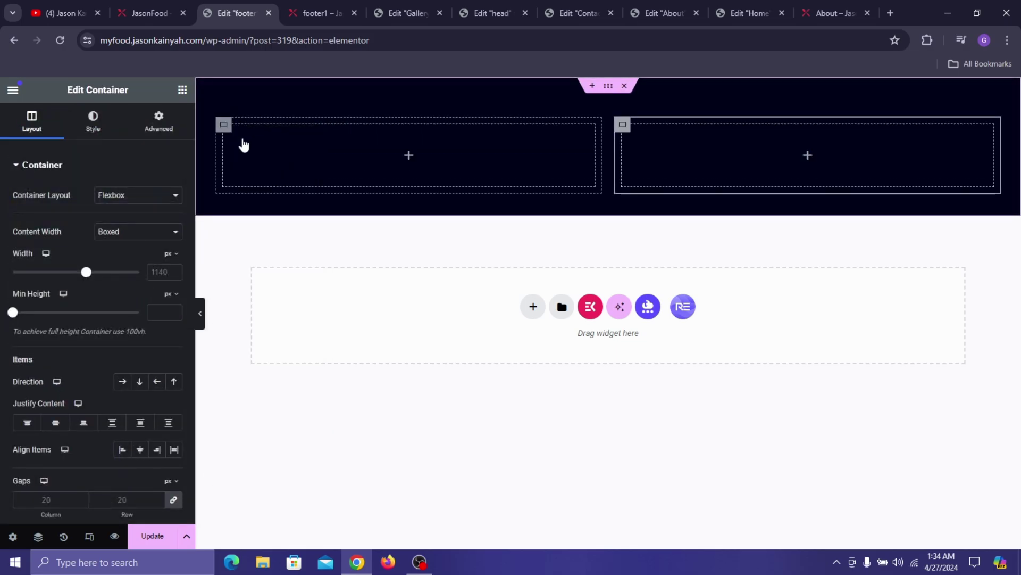
right_click(246, 162)
left_click(250, 166)
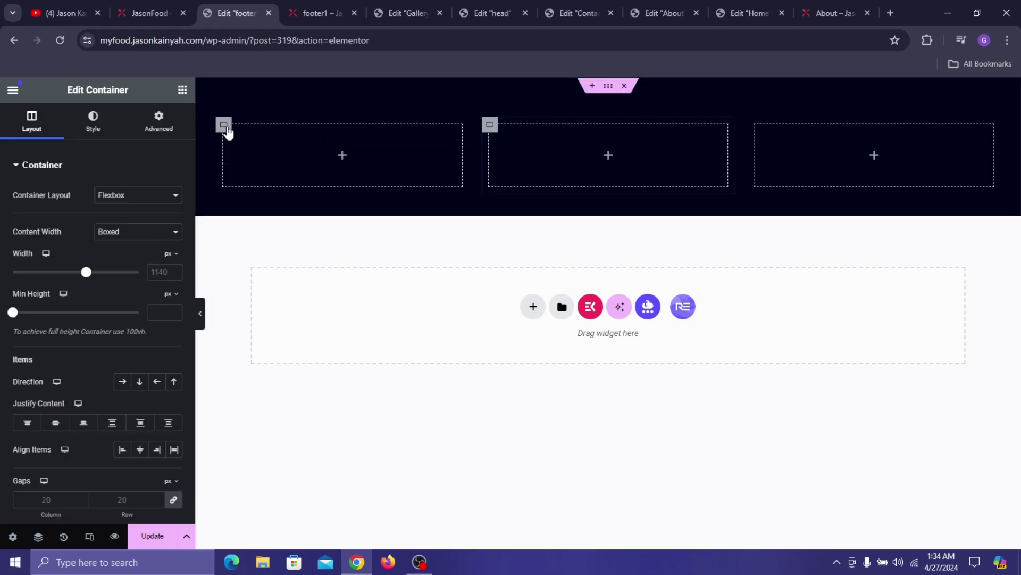
right_click(250, 165)
left_click(367, 165)
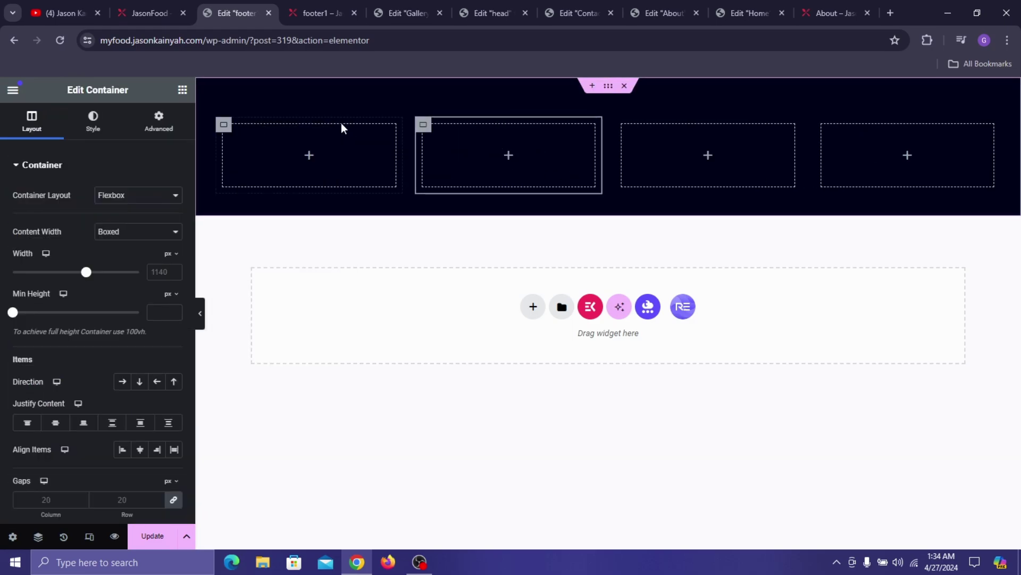
- Set the first column's width to 30.3% and the second column's to about 16.21%
left_click_drag(396, 159, 417, 153)
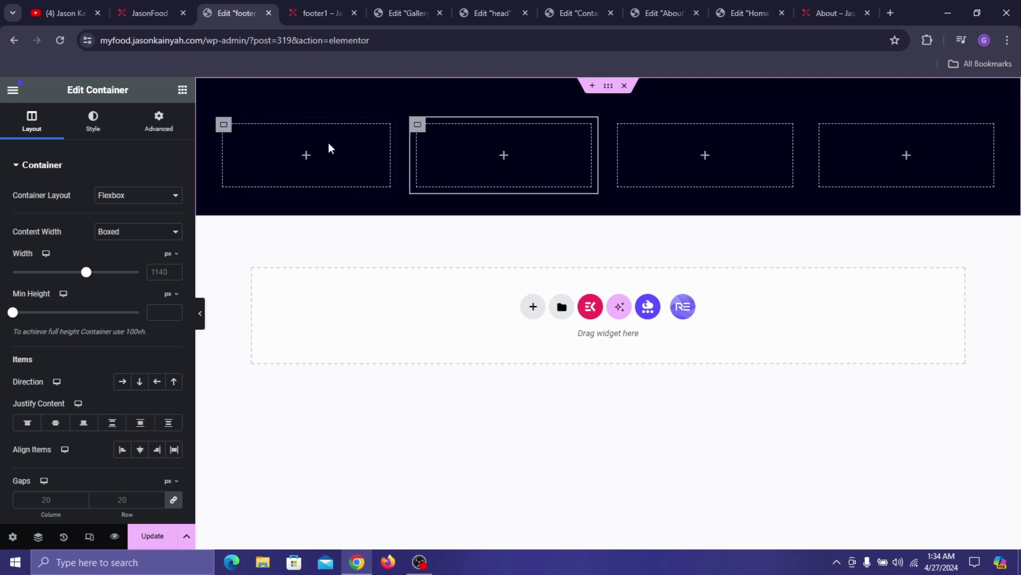
left_click(227, 127)
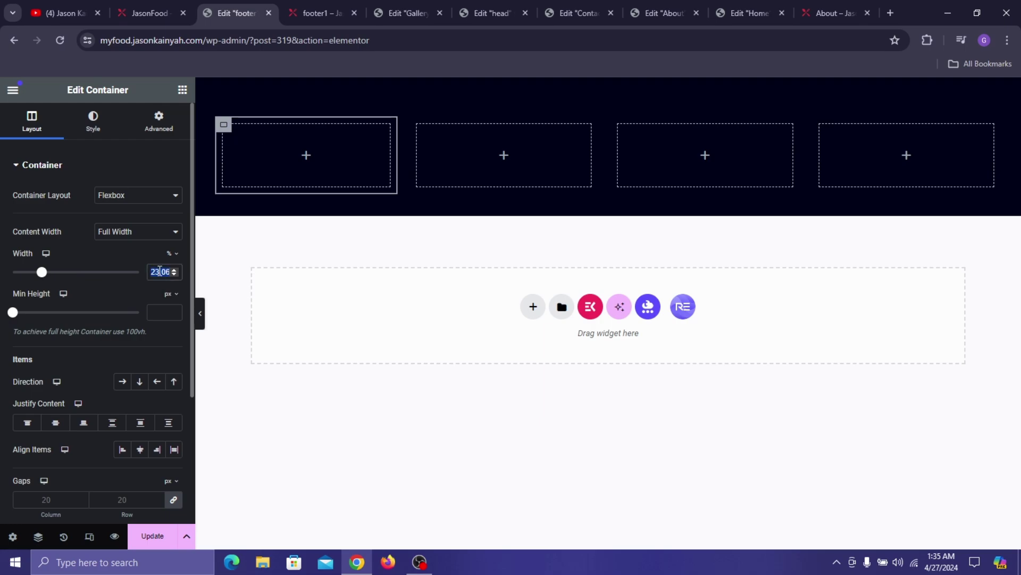
type("30.3")
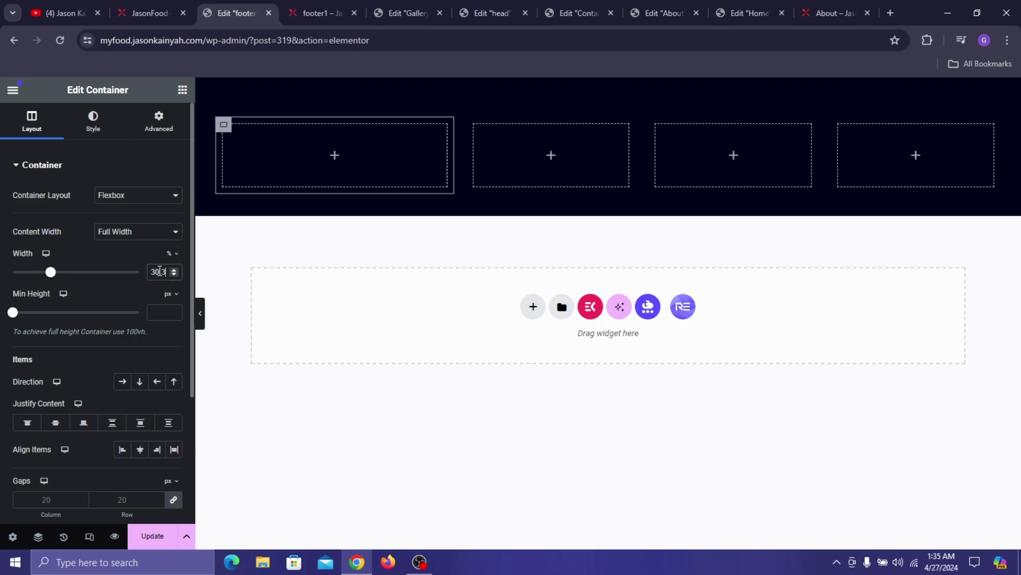
mouse_move(629, 154)
left_mouse_down()
mouse_move(612, 157)
mouse_move(626, 160)
left_mouse_up()
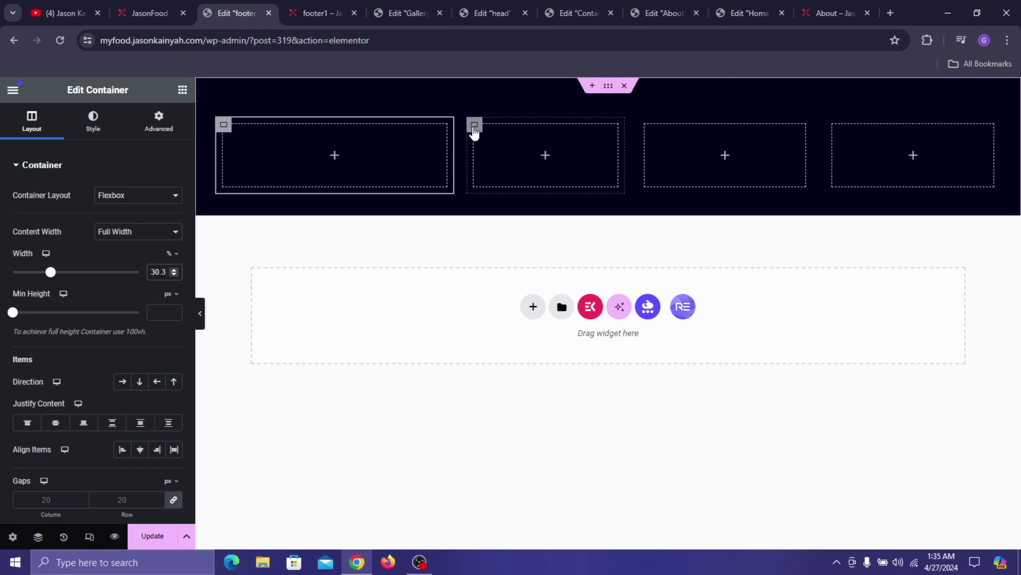
left_click(474, 127)
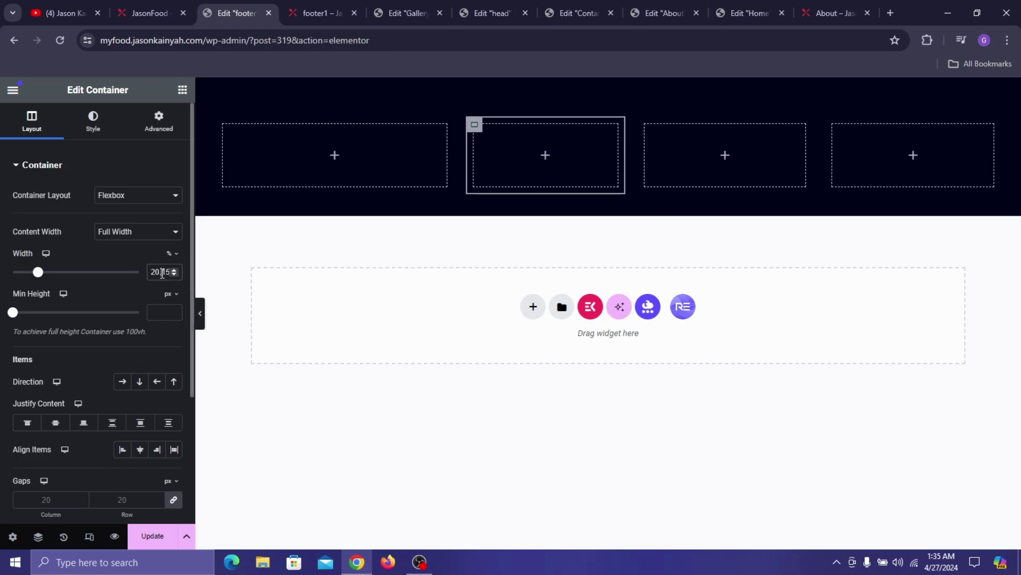
type("14.30")
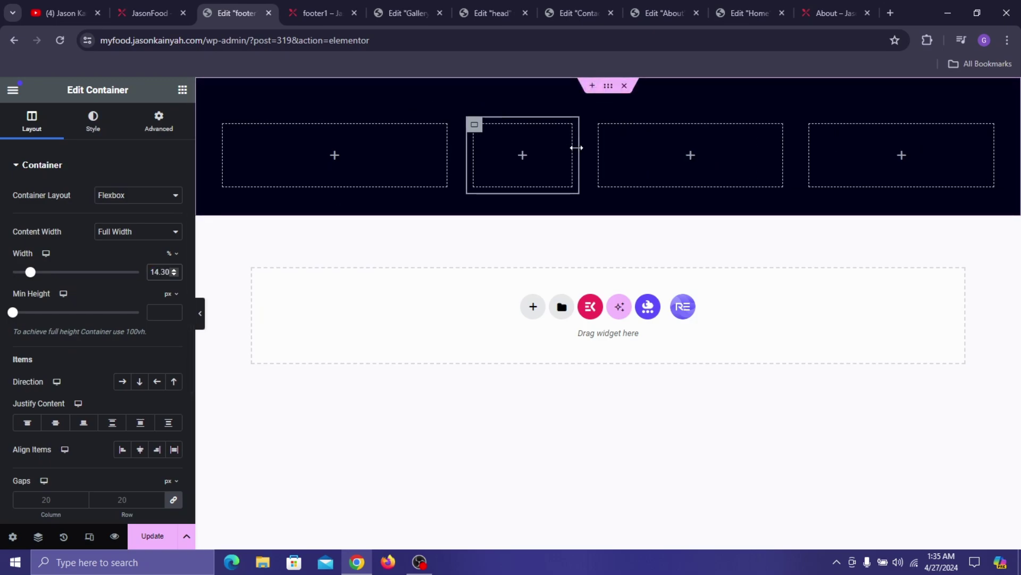
left_click_drag(576, 148, 612, 166)
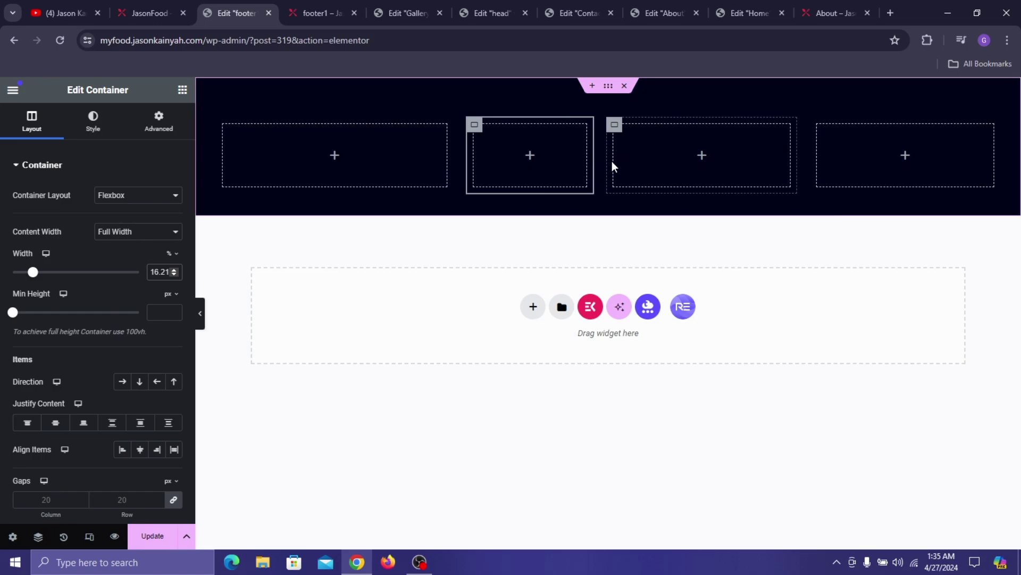
- Copy the red ABOUT COMPANY heading from the About page into the first footer column
left_click(182, 90)
left_click(665, 13)
scroll(269, 310, "down", 2)
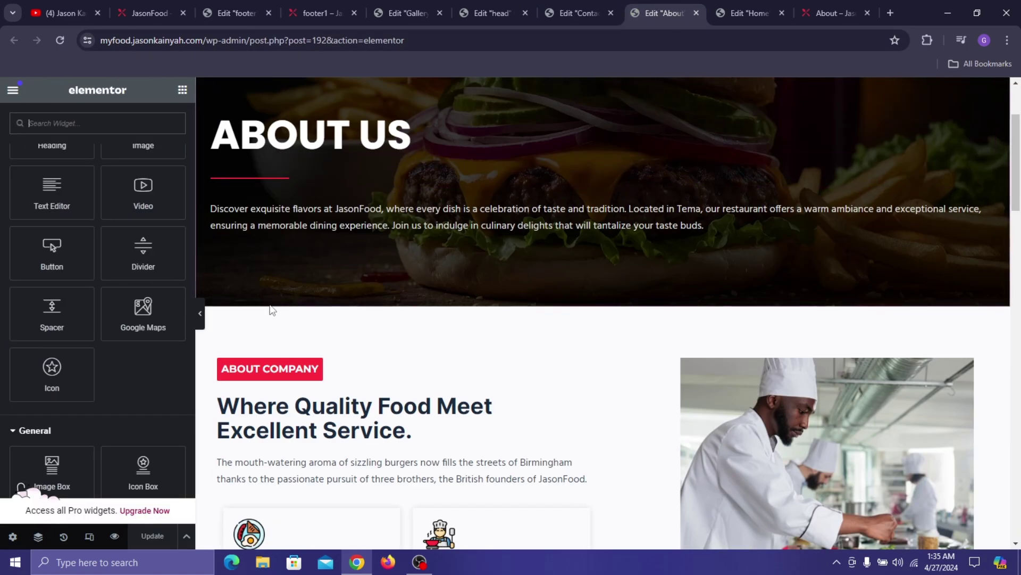
right_click(318, 367)
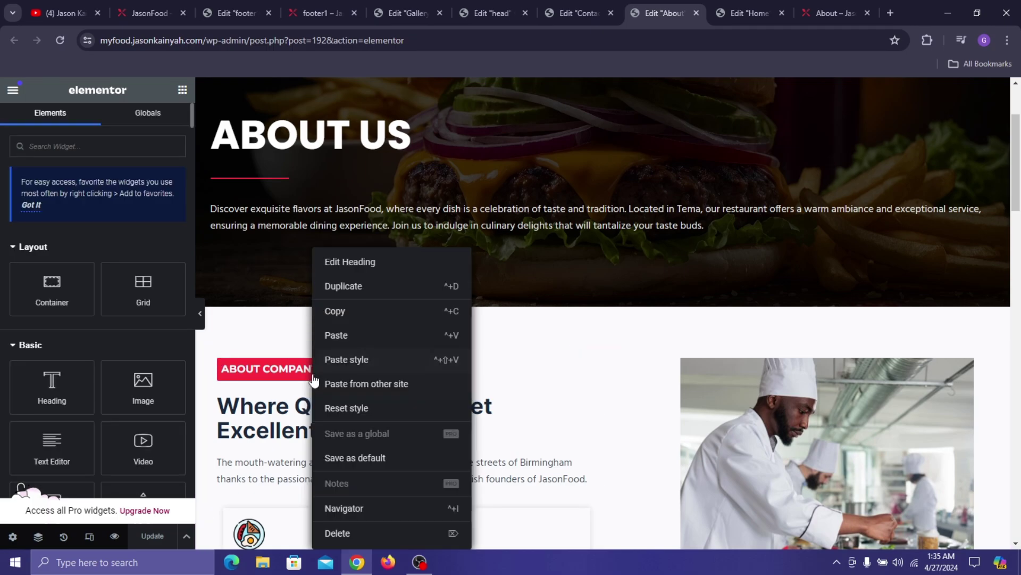
left_click(347, 313)
left_click(248, 6)
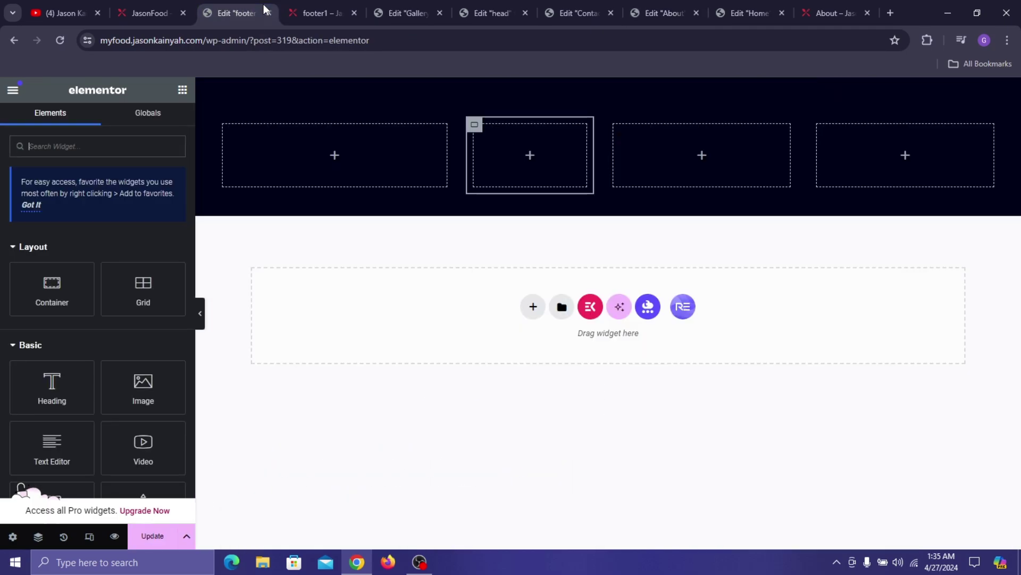
right_click(319, 167)
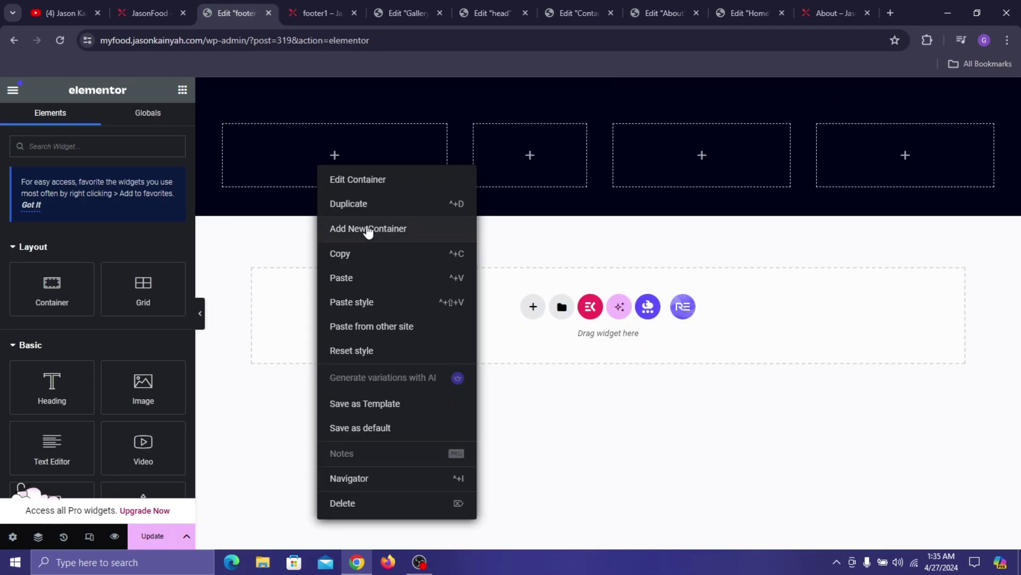
left_click(353, 277)
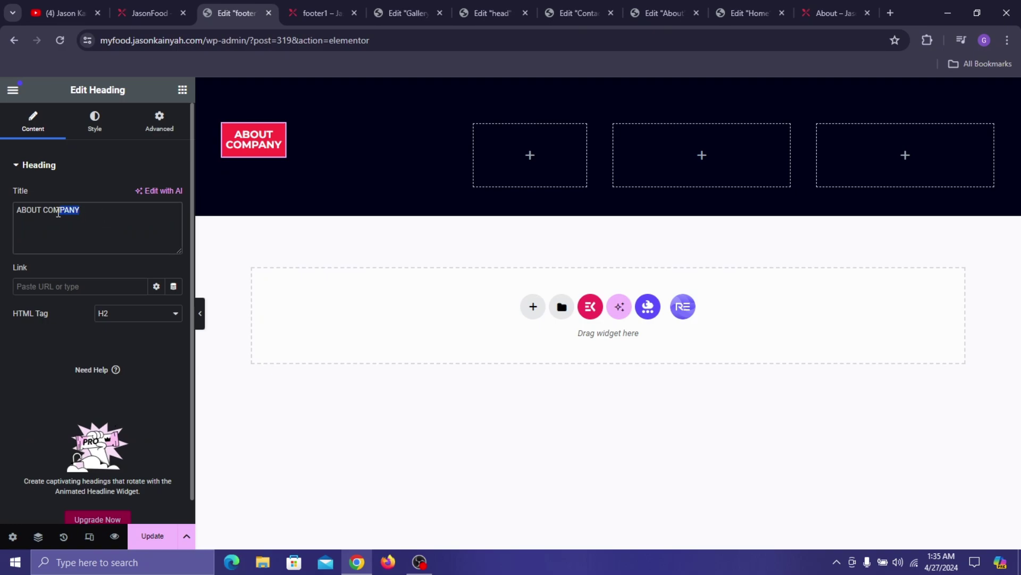
- Retitle the pasted heading ABOUT RESTAURANT and set its custom width to 55%
type("RES")
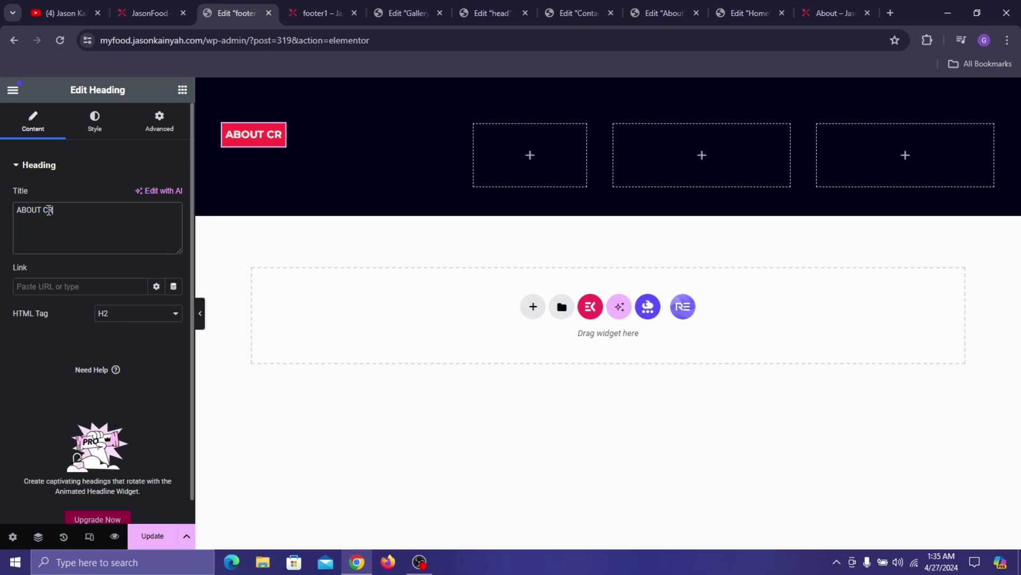
key("BackSpace")
key("BackSpace")
key("BackSpace")
type("RESTAURAN")
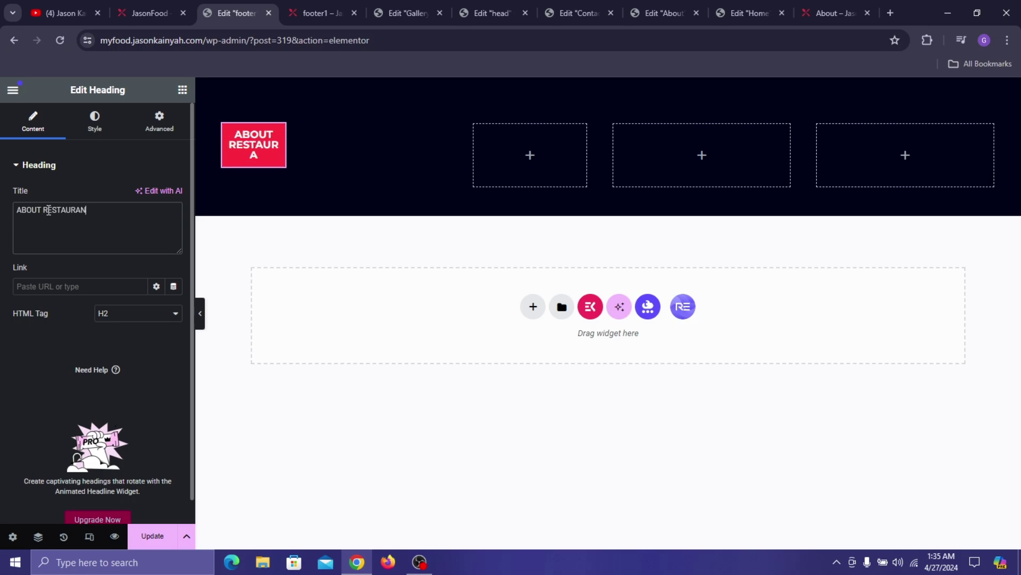
type("T")
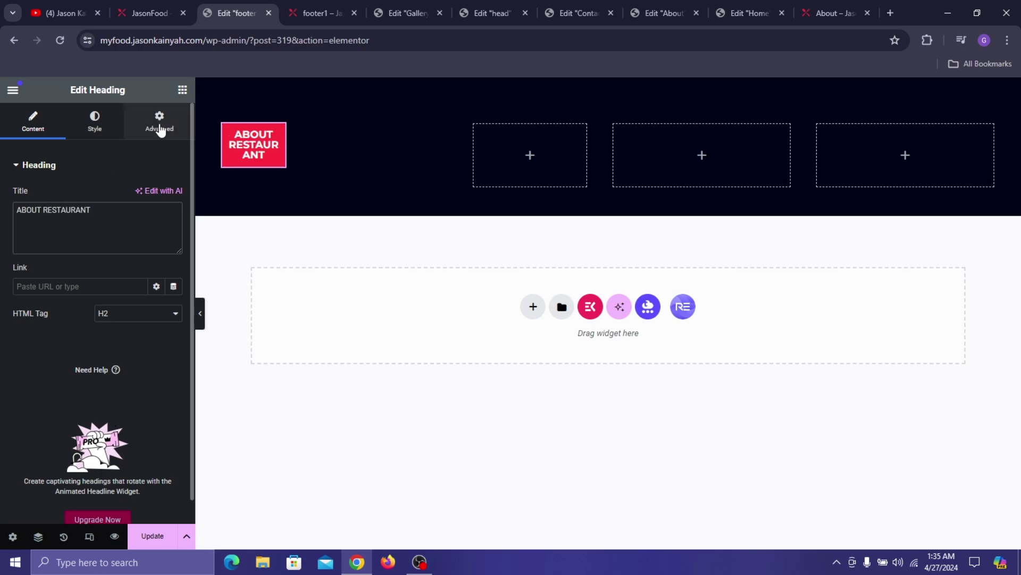
left_click(160, 122)
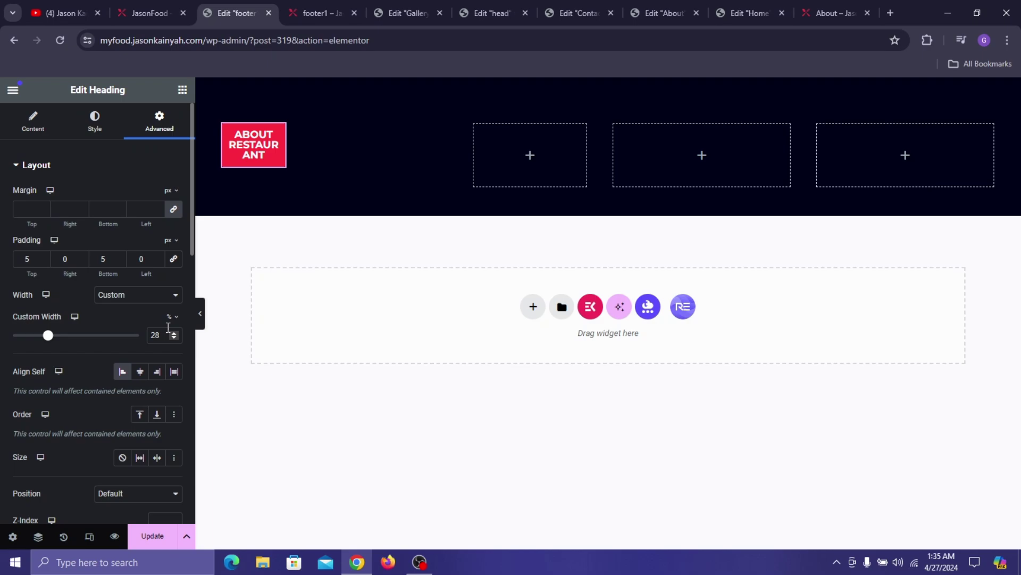
left_click_drag(47, 335, 81, 371)
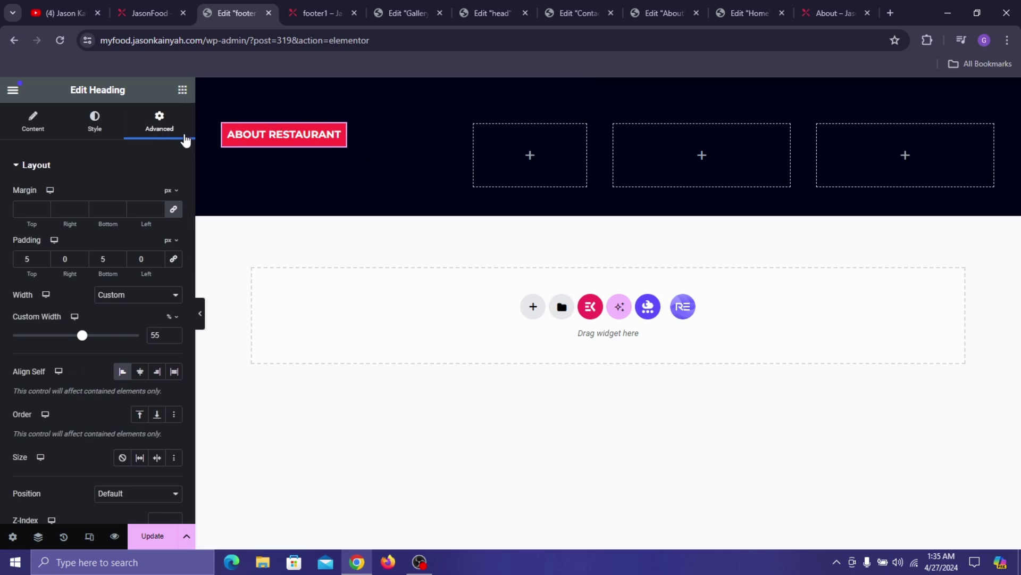
left_click(182, 91)
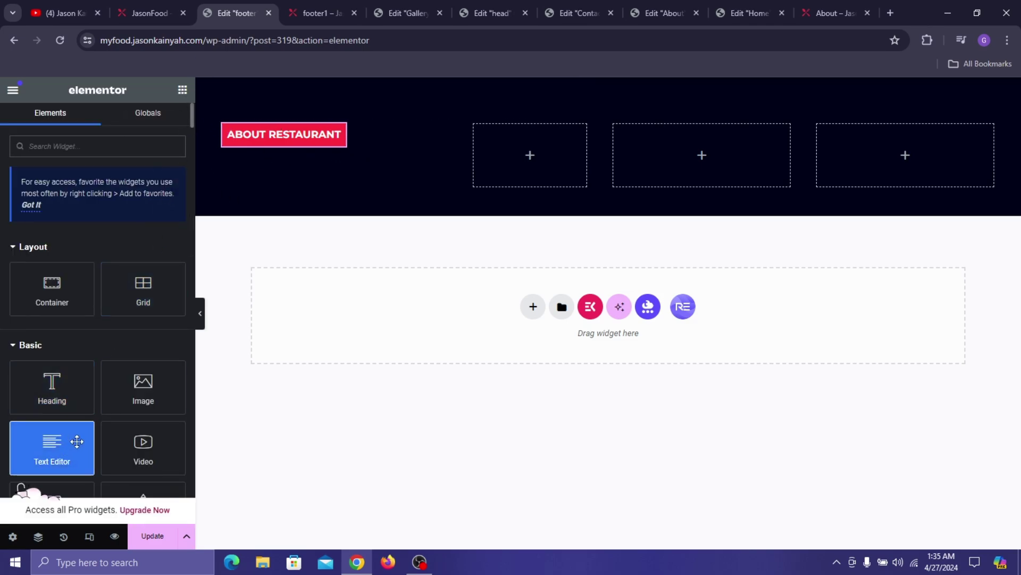
- Add a text block under the heading and paste the live footer's JasonFood description into it
left_click_drag(75, 440, 308, 136)
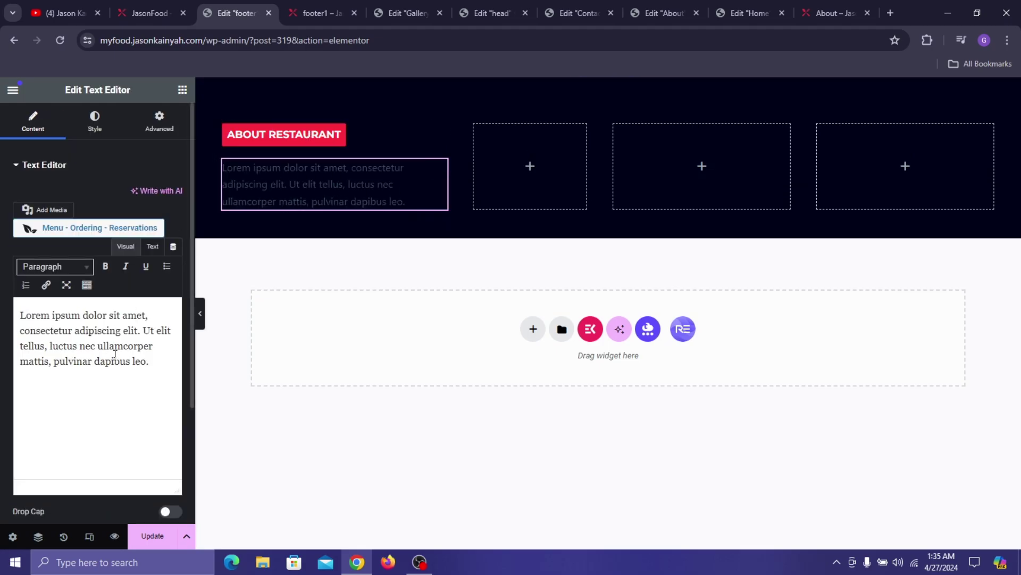
left_click(149, 13)
triple_click(251, 407)
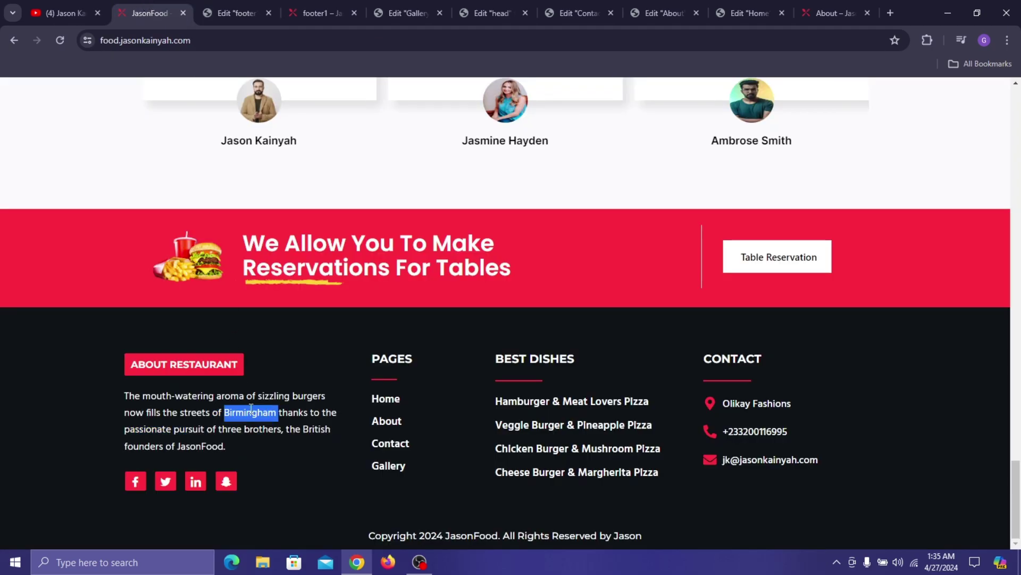
left_click(240, 11)
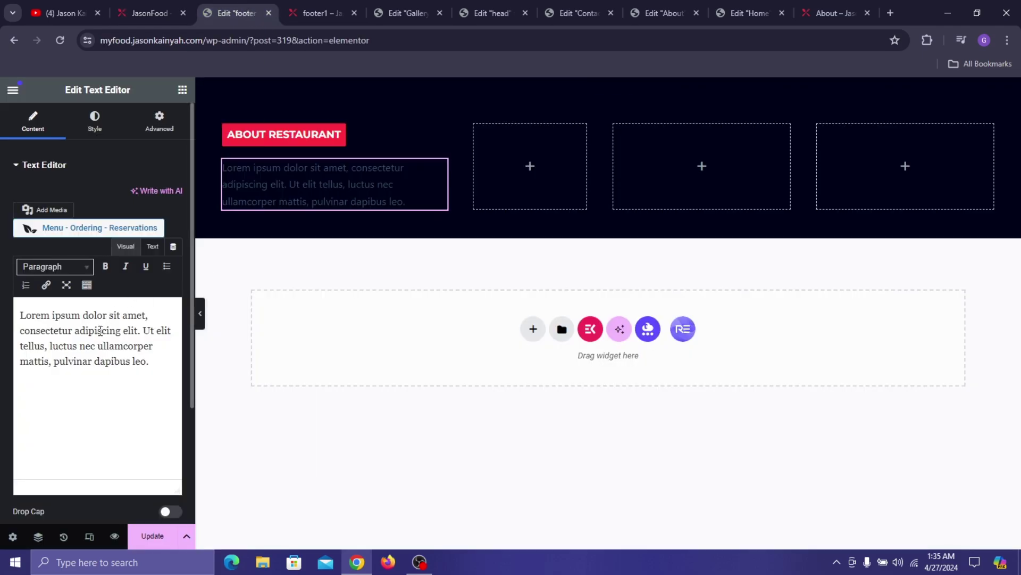
left_click(176, 6)
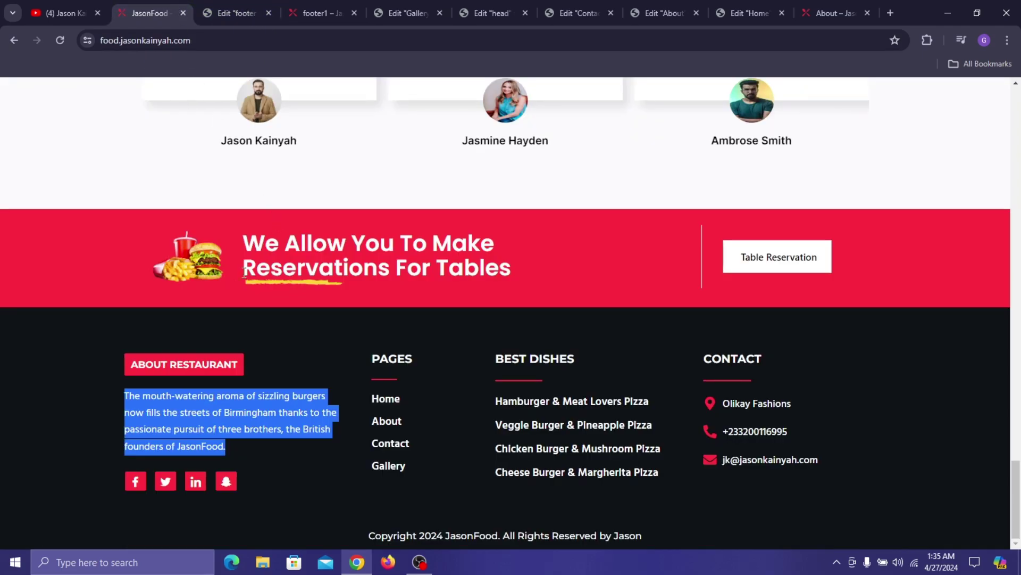
left_click(231, 6)
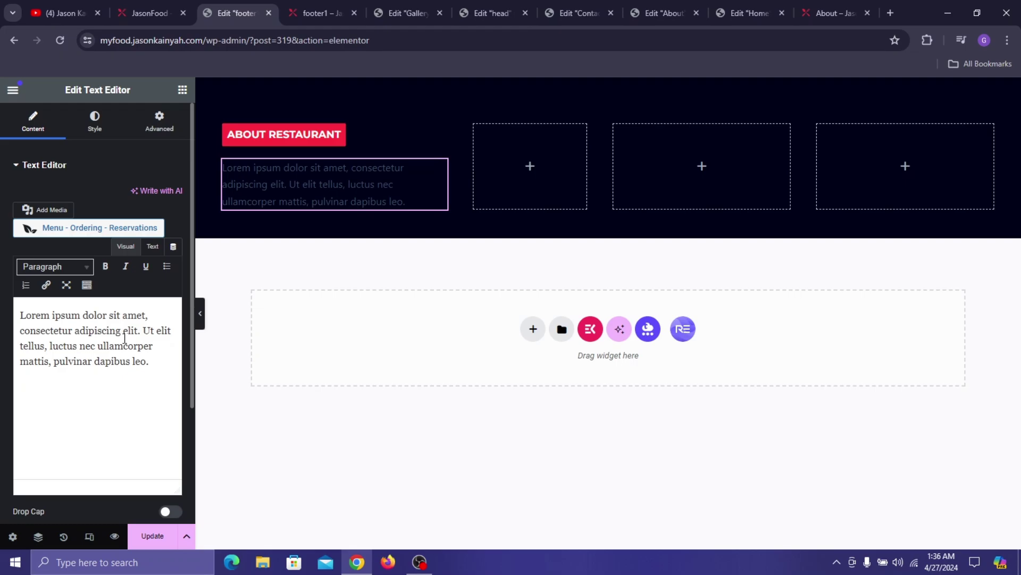
triple_click(111, 332)
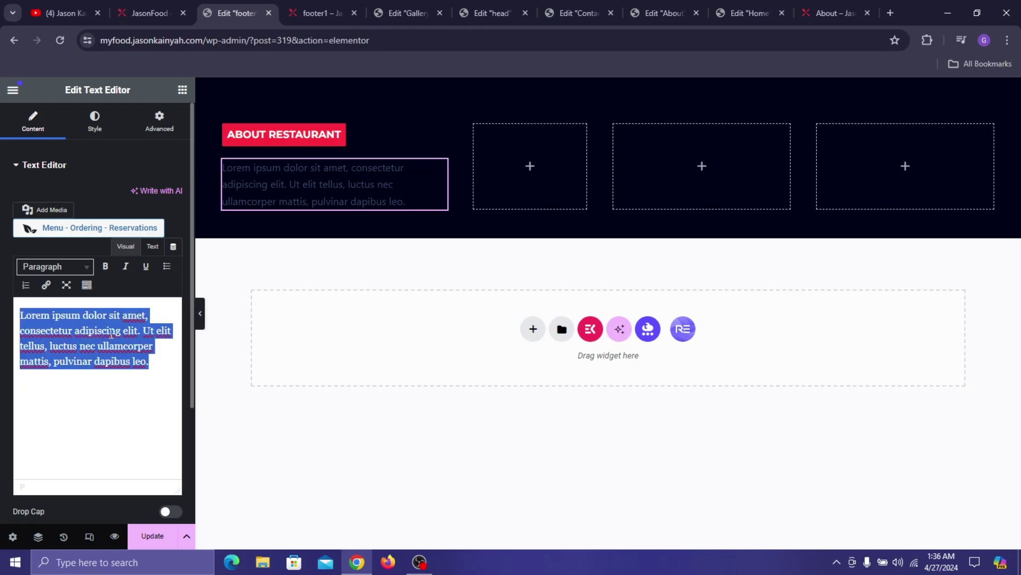
key("ctrl+v")
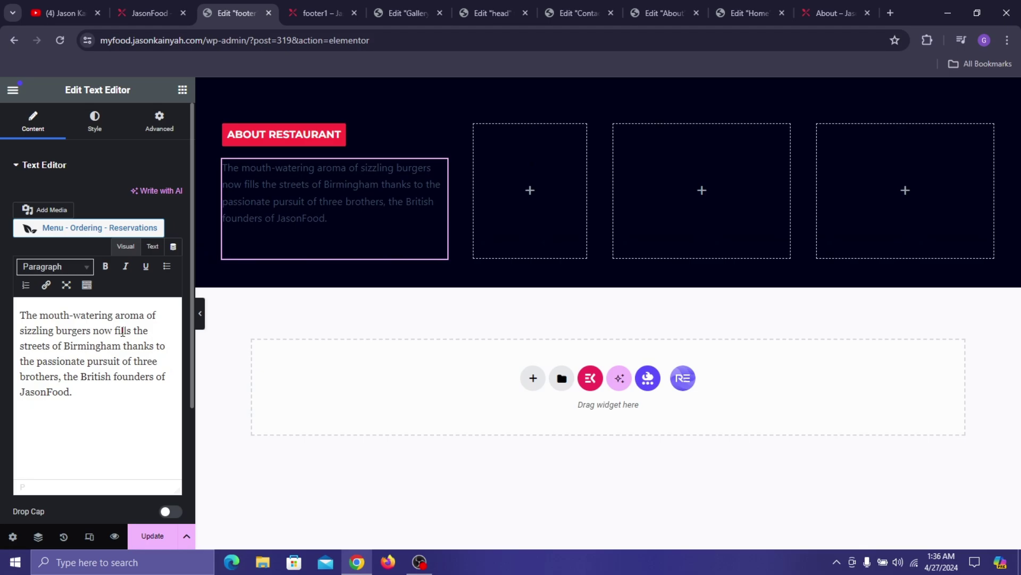
- Re-paste the description as plain text, removing the extra empty line and restoring the full stop
triple_click(122, 331)
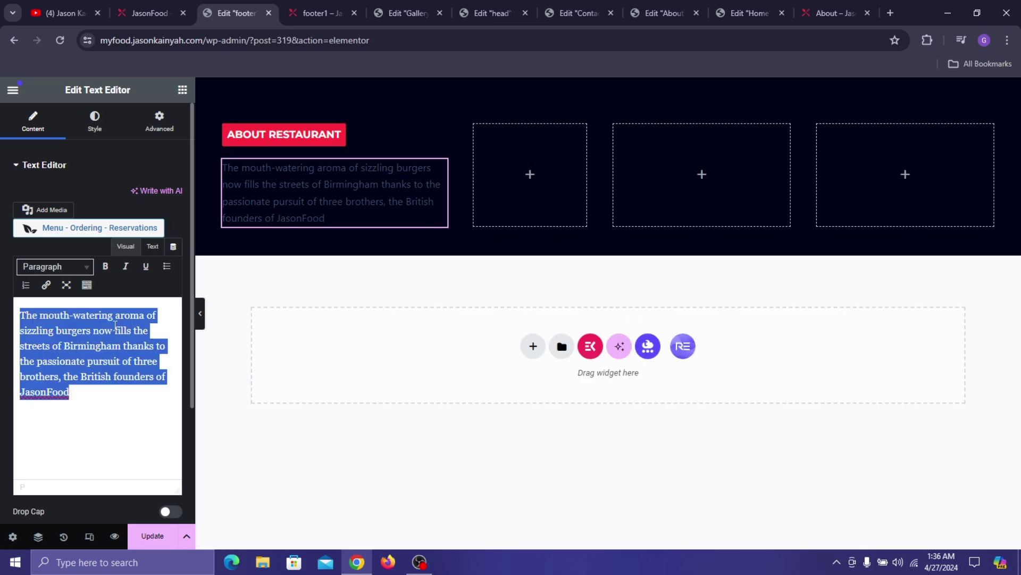
right_click(84, 317)
left_click(154, 128)
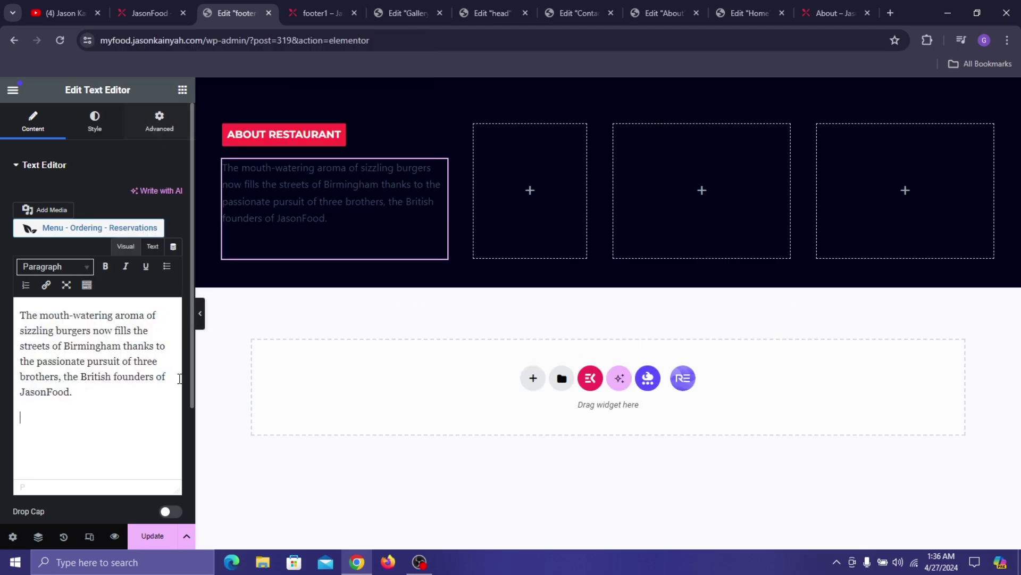
key("BackSpace")
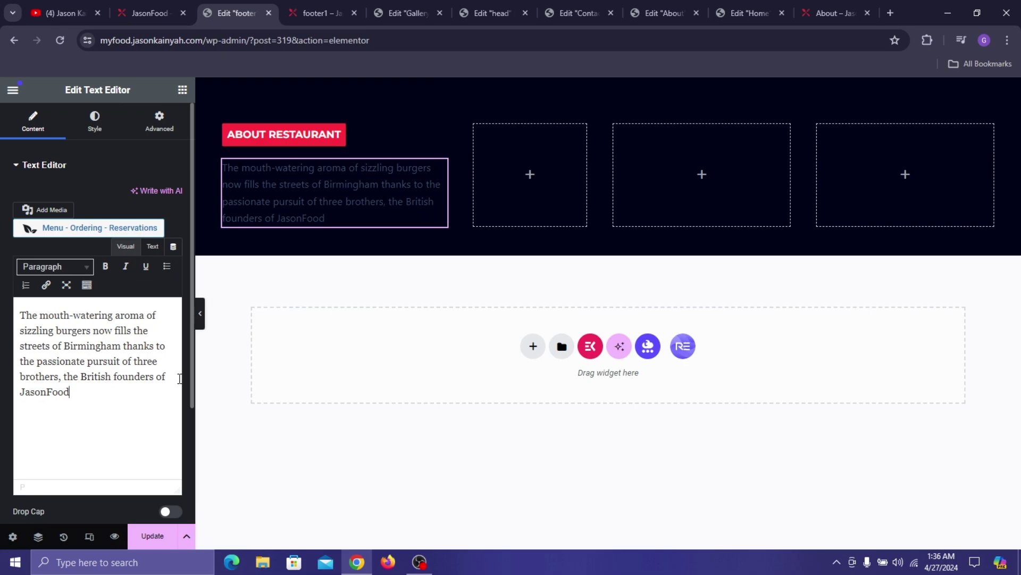
type(".")
- Colour the description text #FCFCFC
left_click(93, 127)
left_click(170, 222)
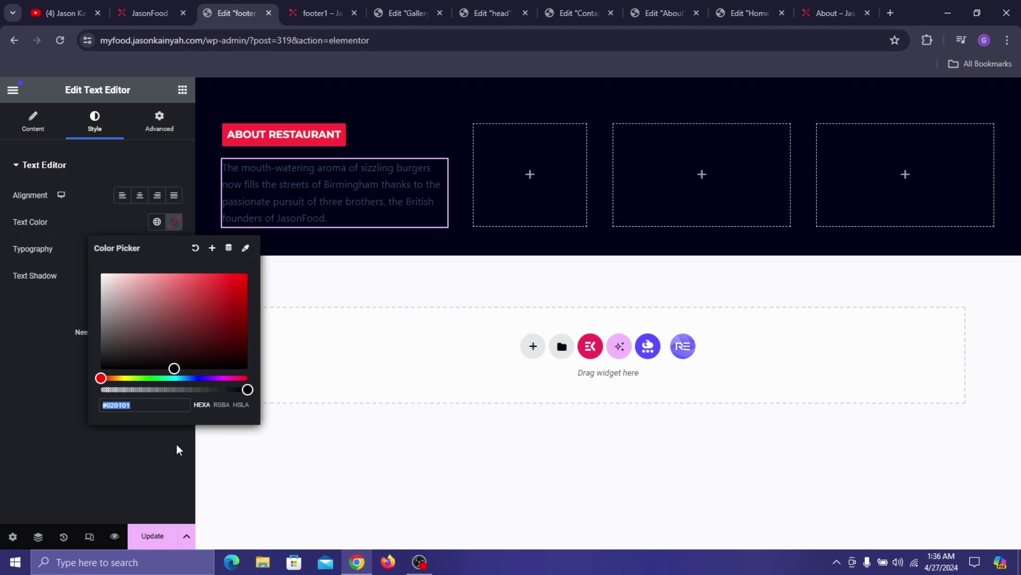
type("#FCFCFC")
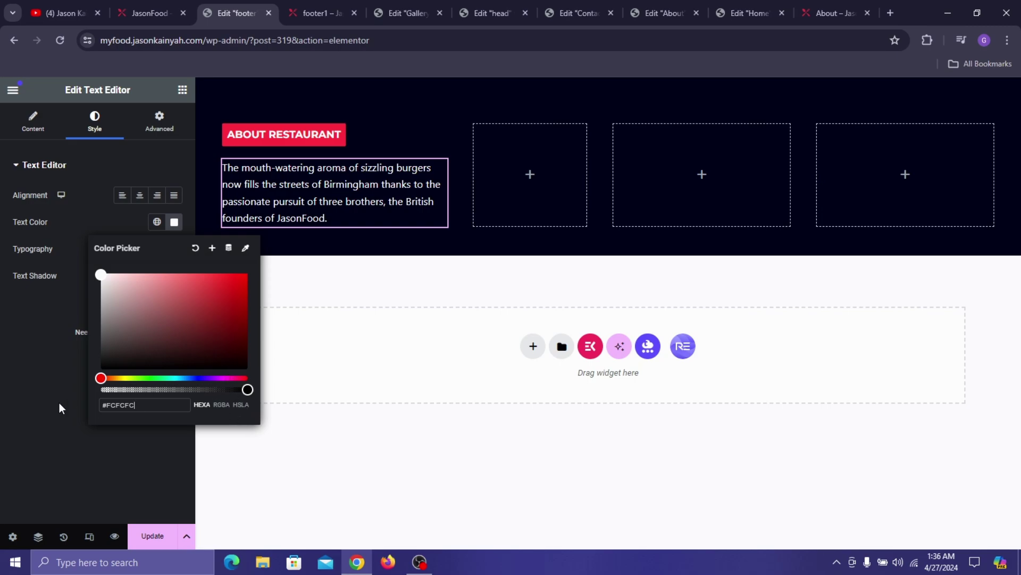
left_click(42, 453)
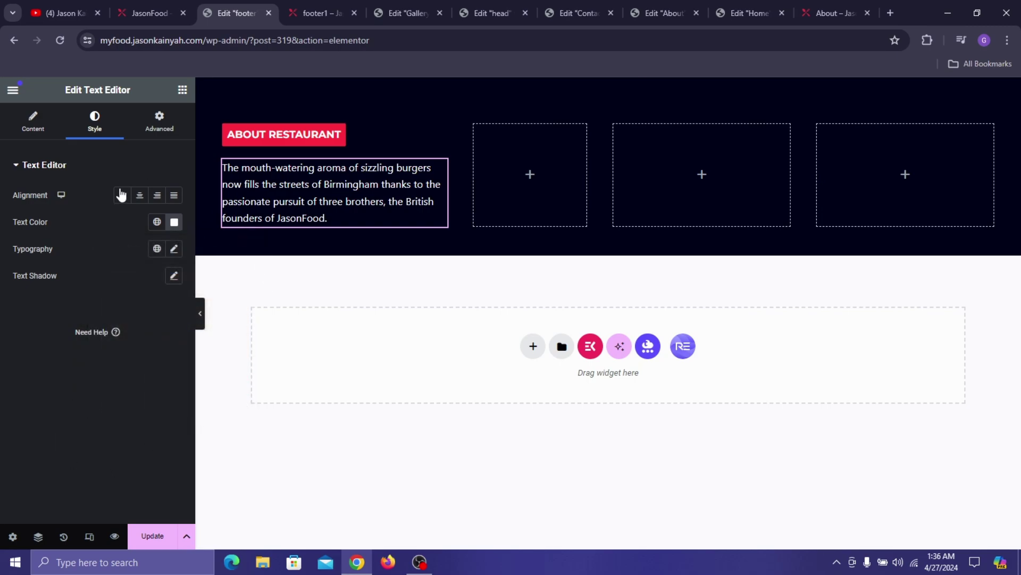
left_click(175, 252)
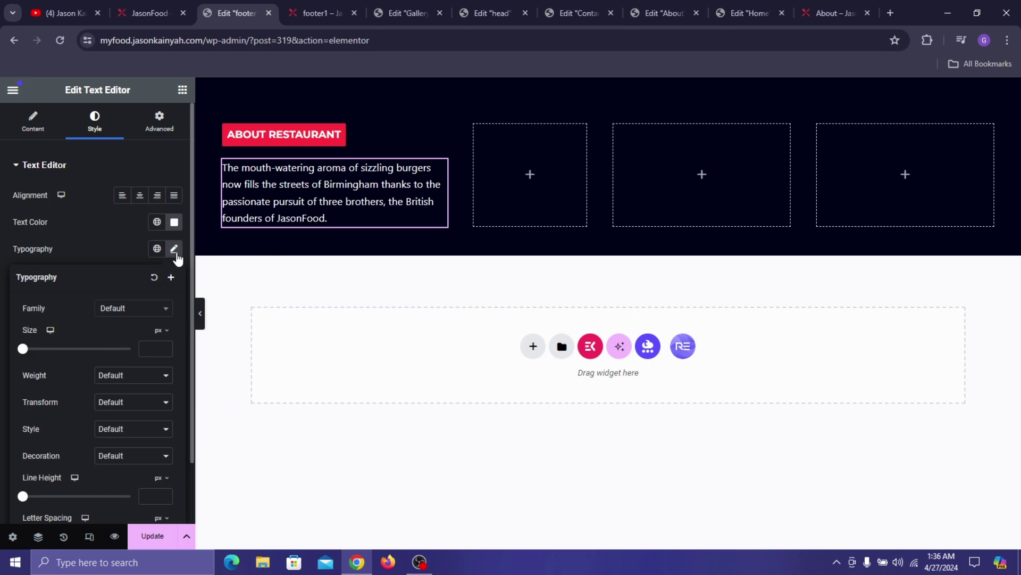
- Set the description paragraph's font family to Hind
left_click(120, 313)
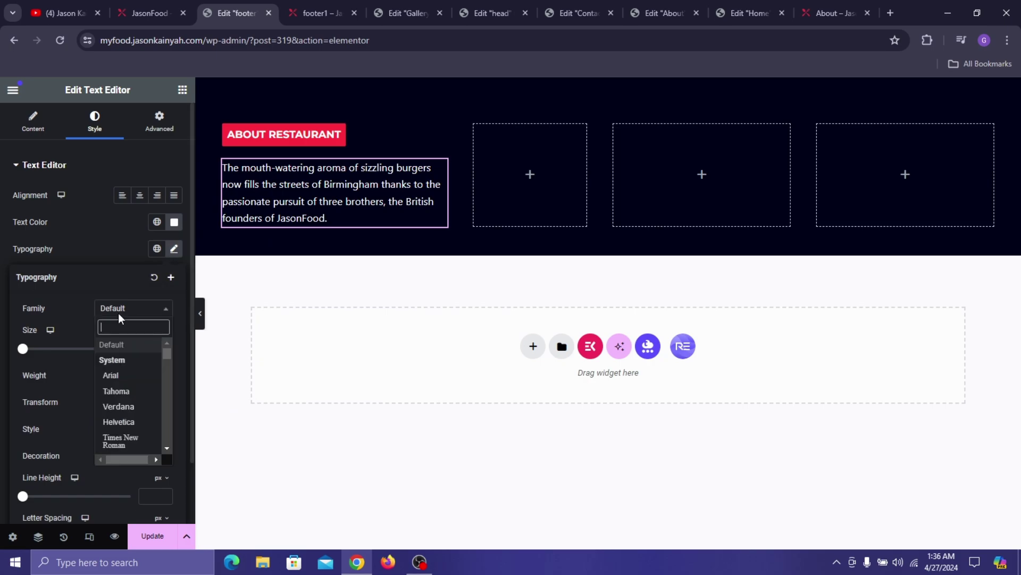
type("HIND")
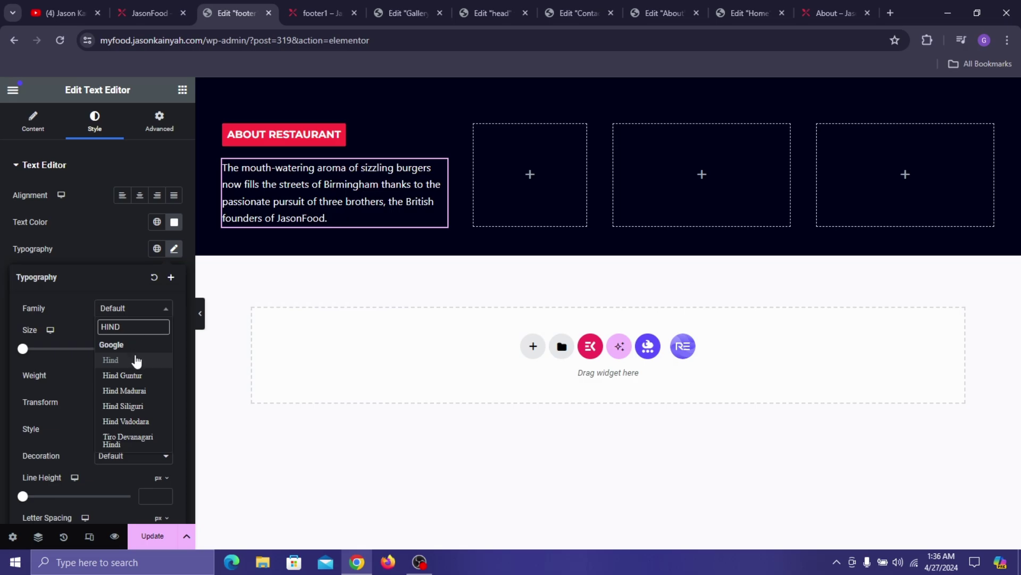
left_click(136, 361)
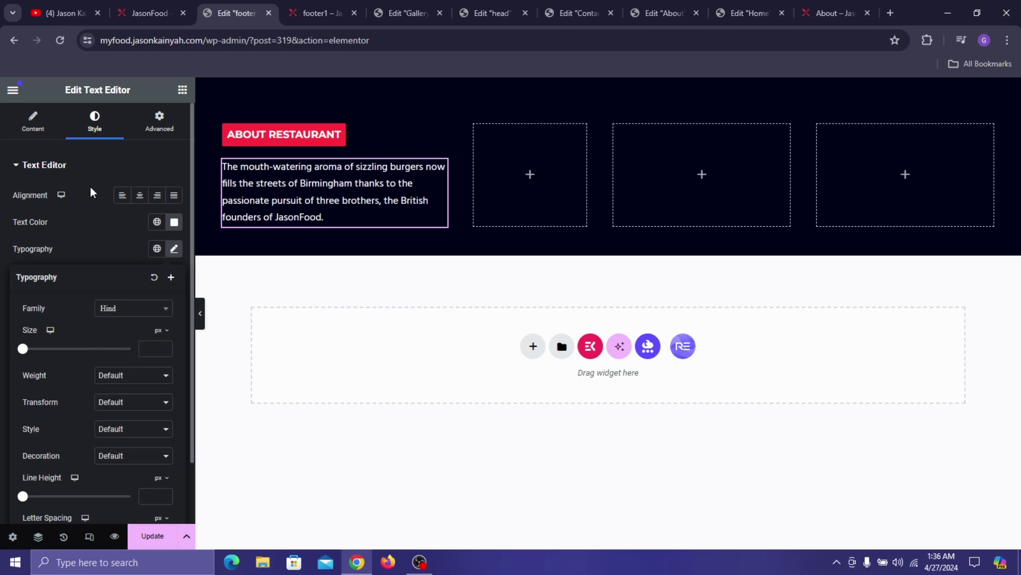
left_click(118, 236)
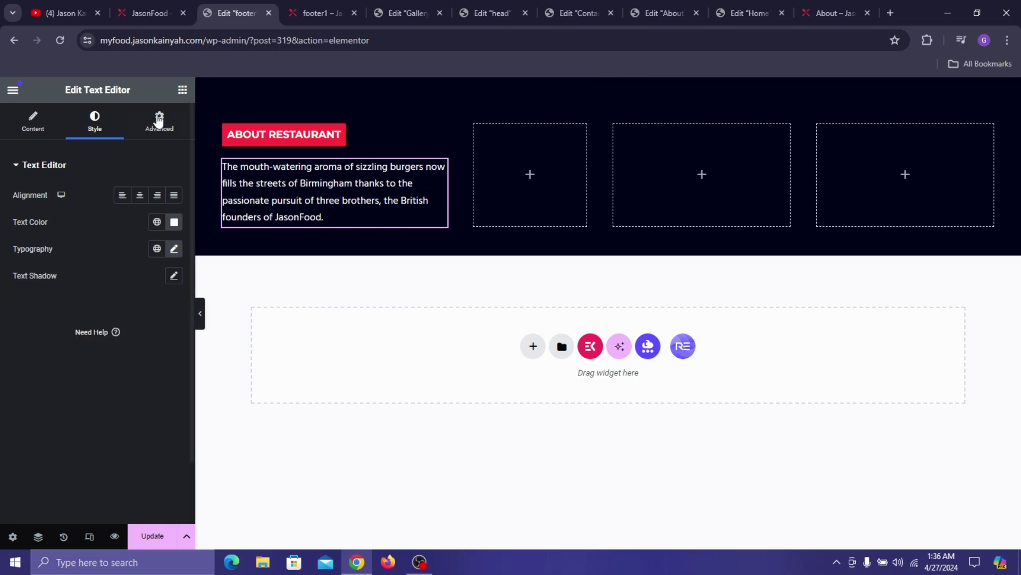
left_click(184, 91)
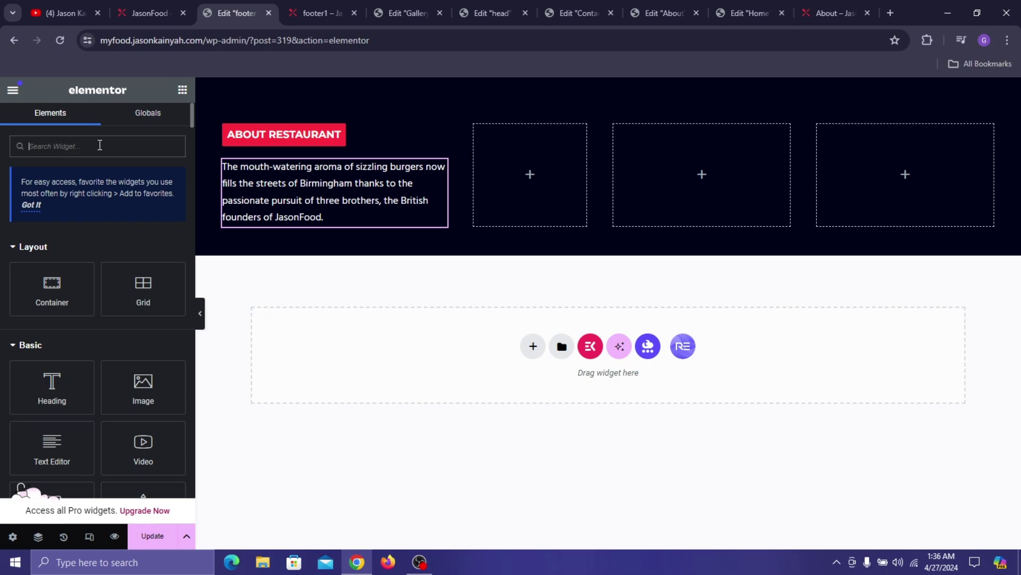
- Add a Social Icons widget under the paragraph, delete Twitter and LinkedIn, and align it left
type("social")
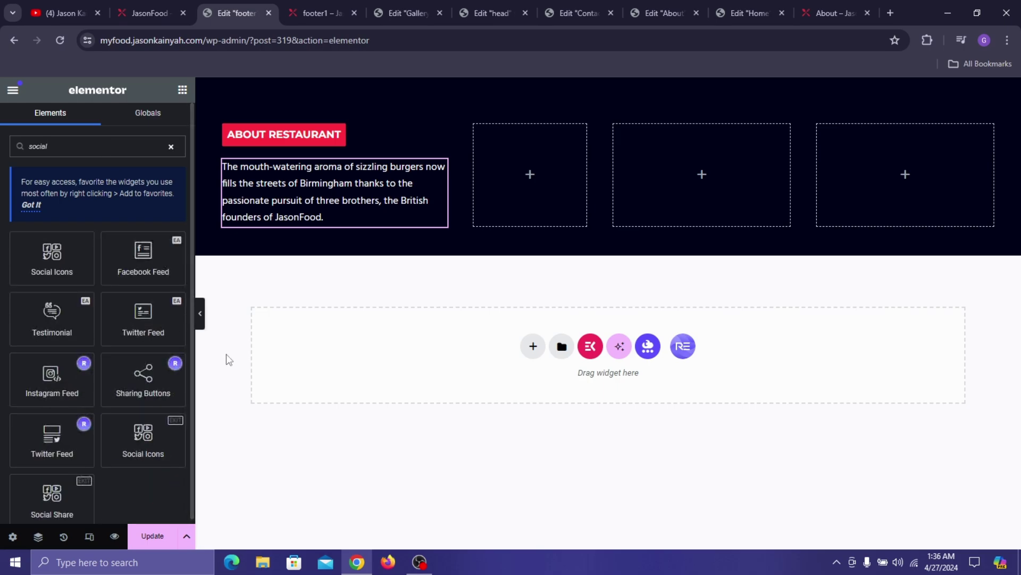
scroll(149, 450, "down", 1)
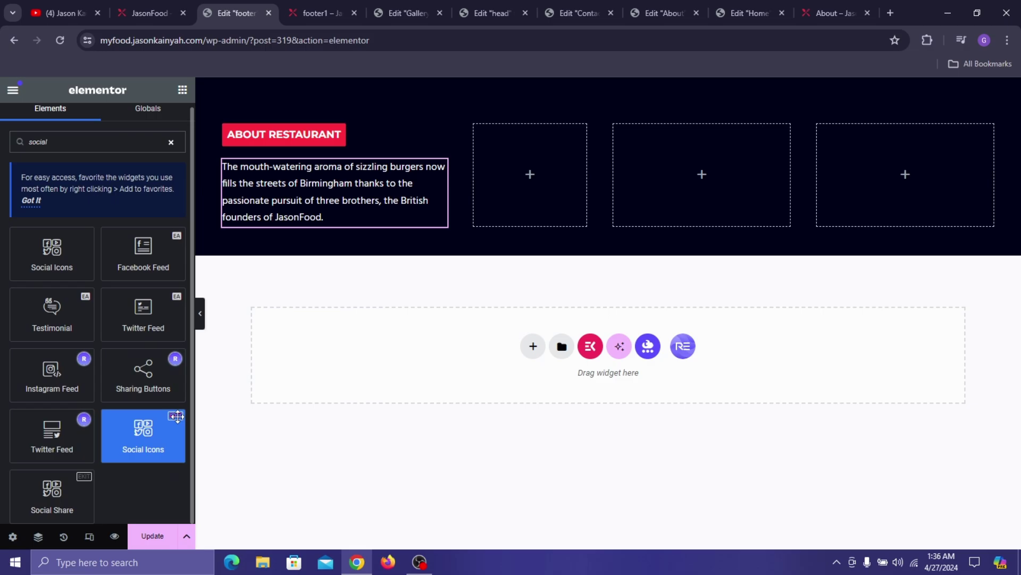
left_click_drag(178, 416, 194, 213)
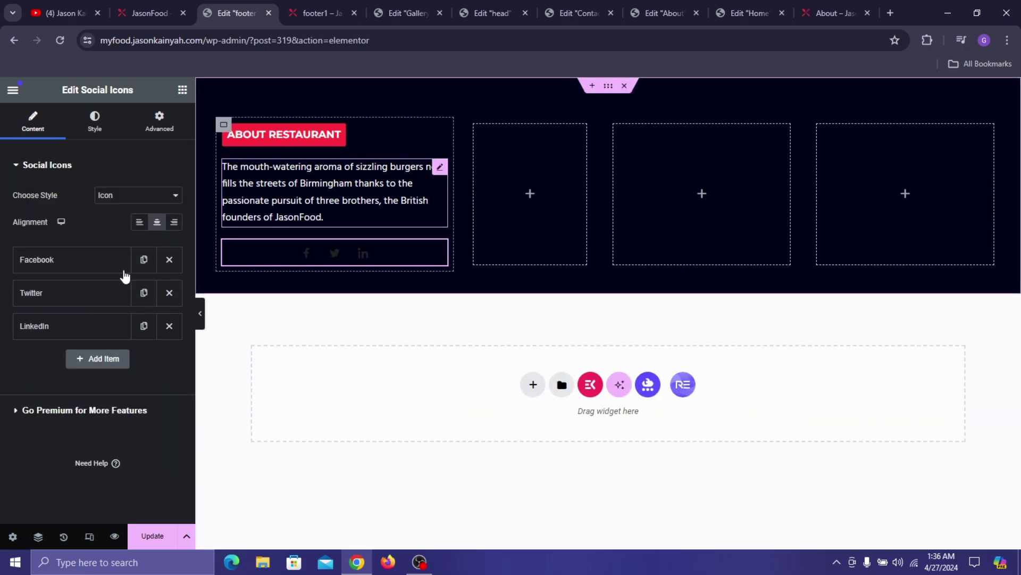
left_click(169, 293)
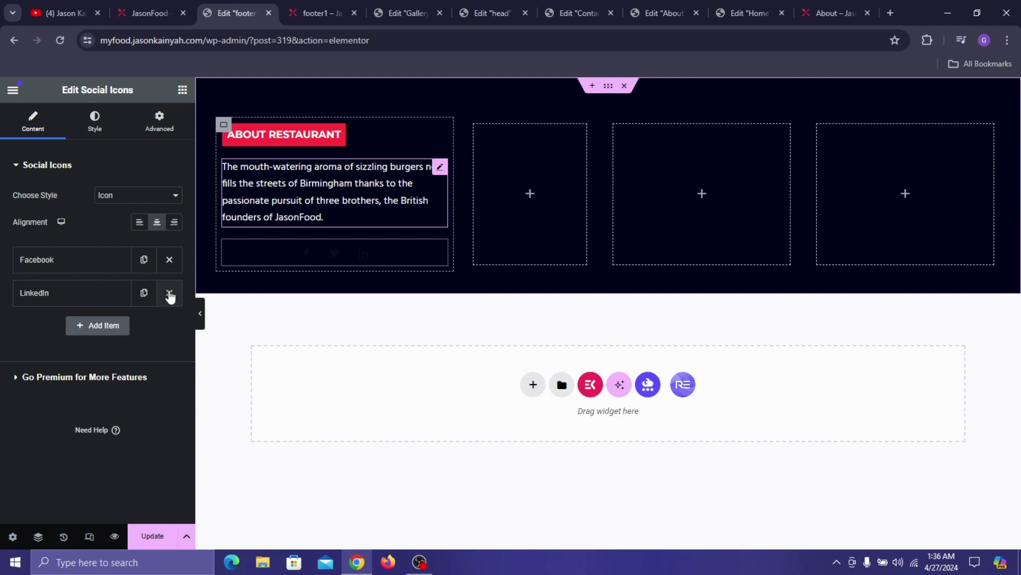
left_click(169, 294)
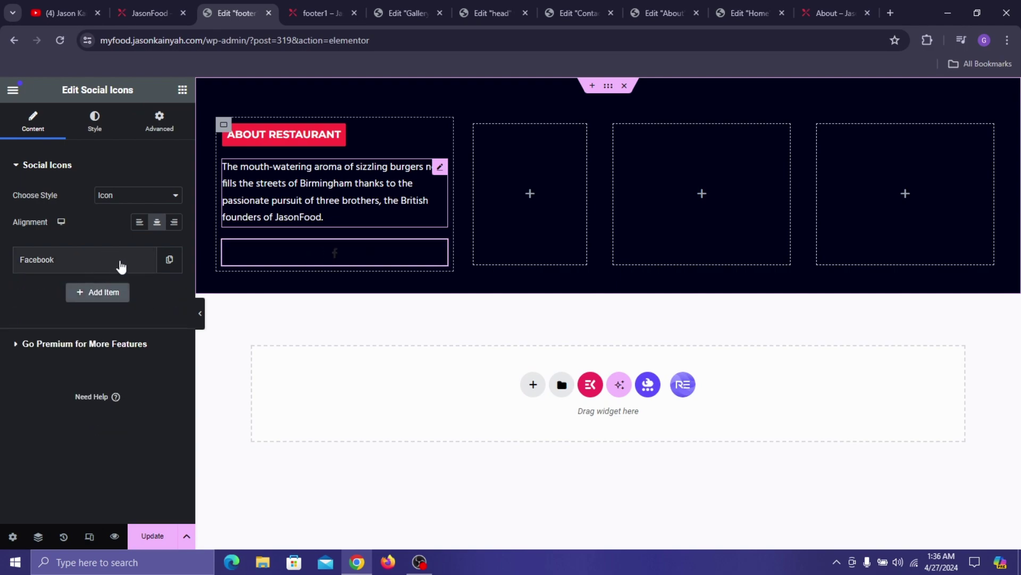
left_click(140, 224)
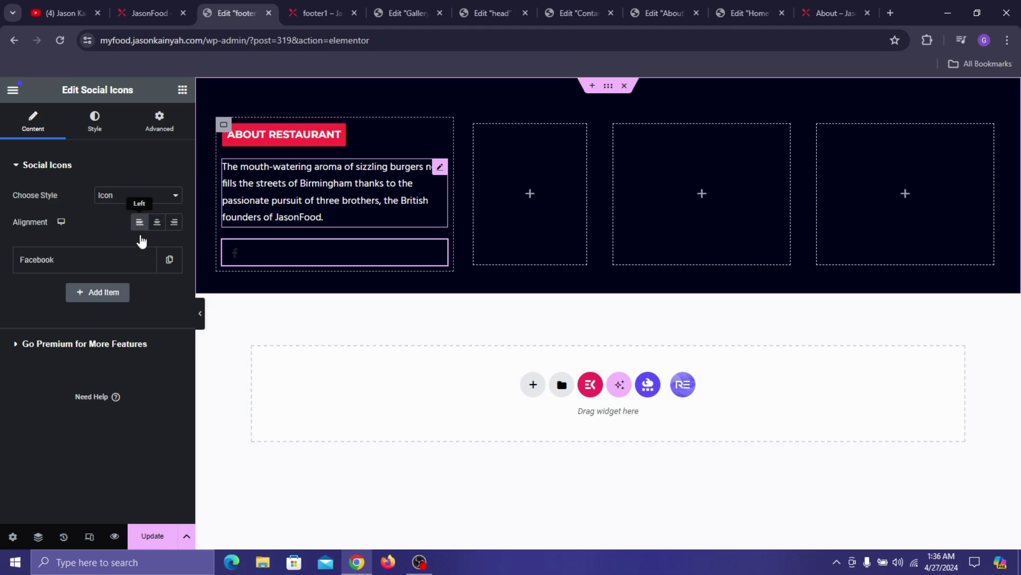
- Make the Facebook icon white on a Pinkish Red background
left_click(145, 259)
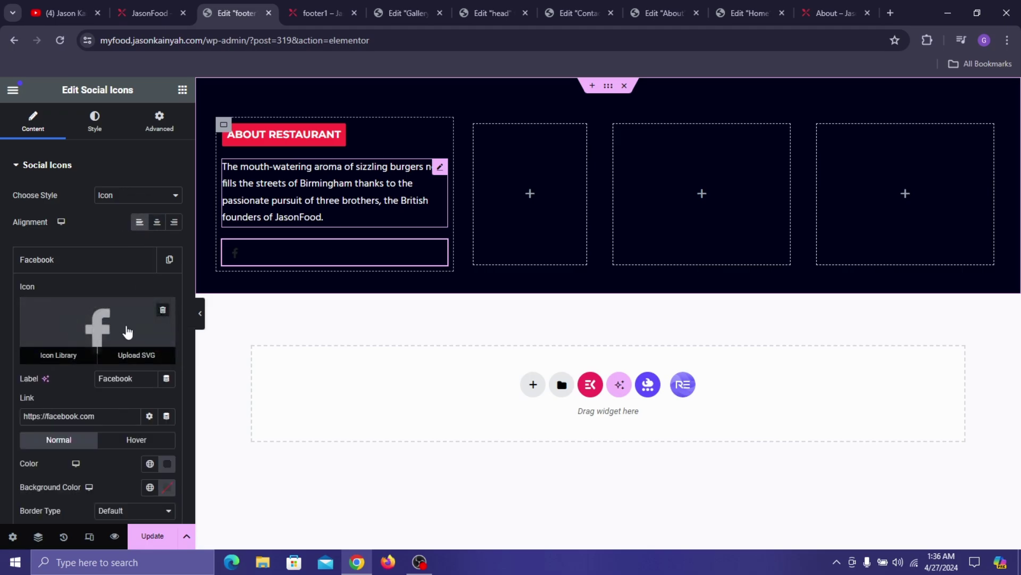
scroll(125, 333, "down", 2)
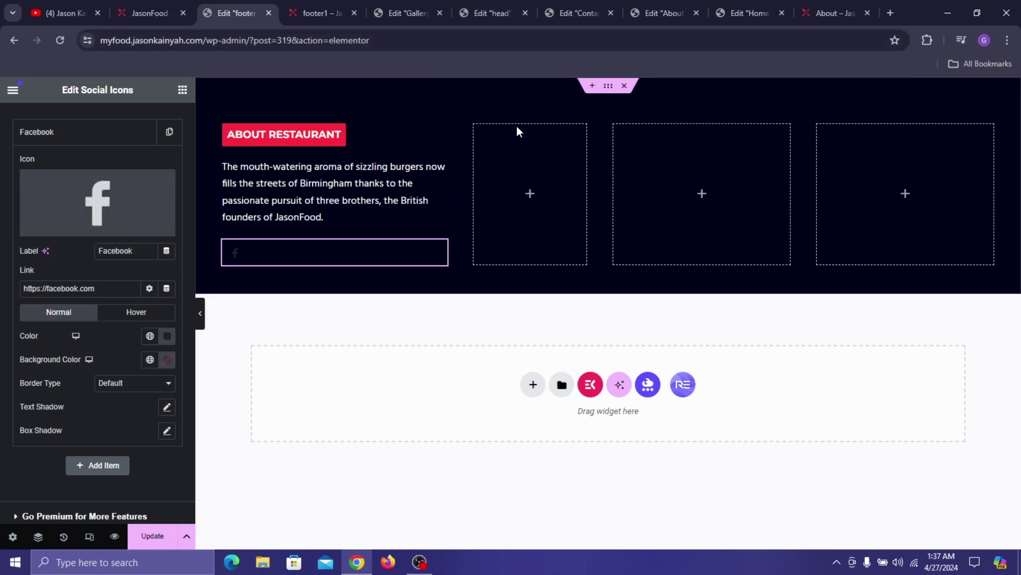
left_click(150, 339)
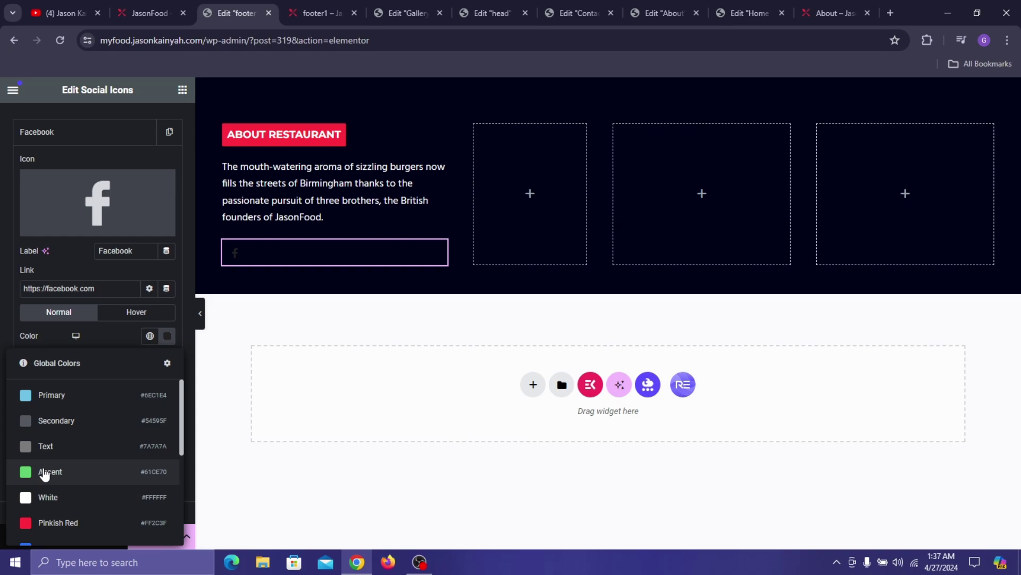
scroll(45, 474, "down", 3)
scroll(50, 452, "up", 2)
left_click(48, 429)
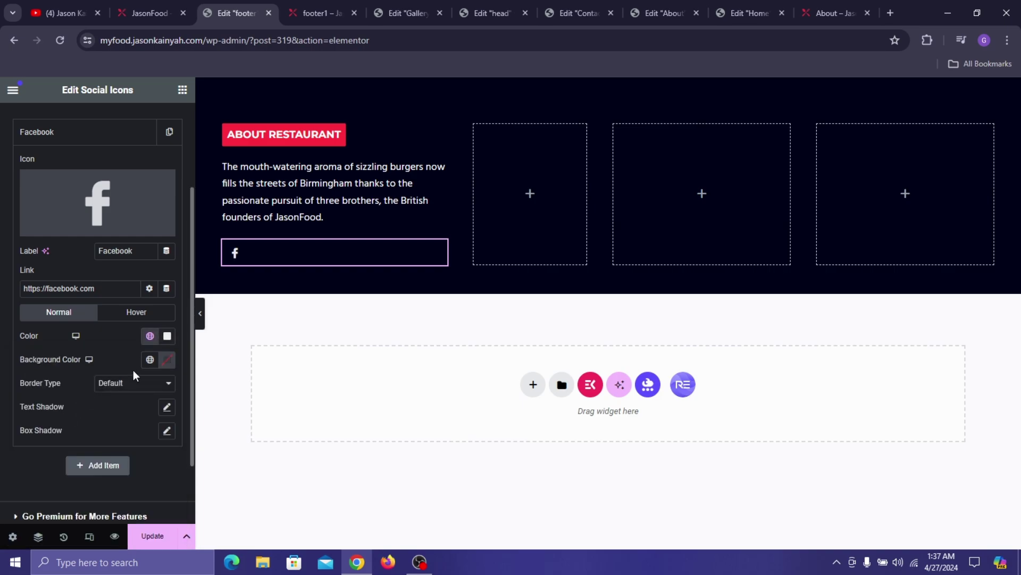
left_click(149, 360)
left_click(50, 331)
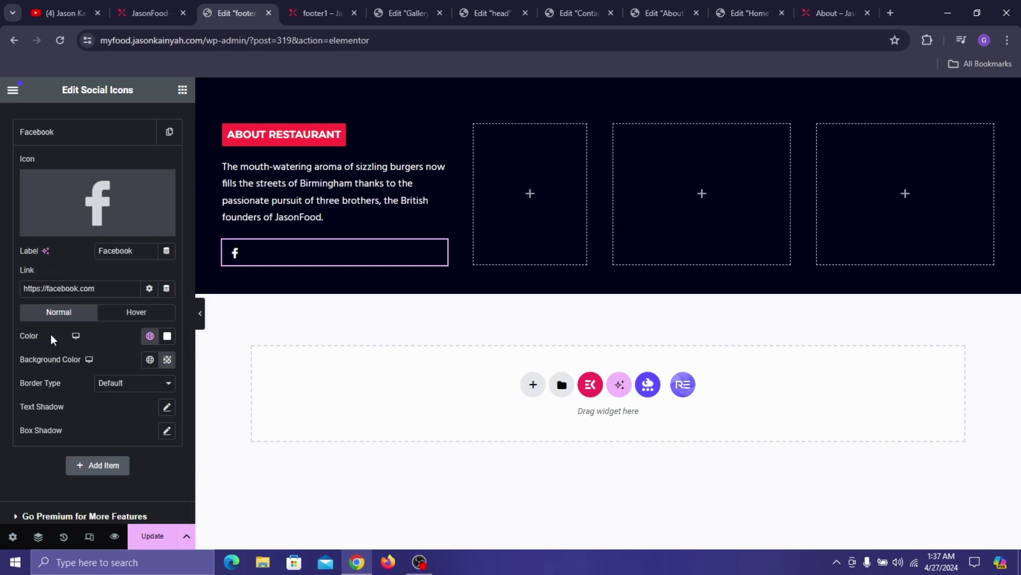
- Set the Facebook icon's hover colours to Pinkish Red on white, then duplicate it
left_click(114, 312)
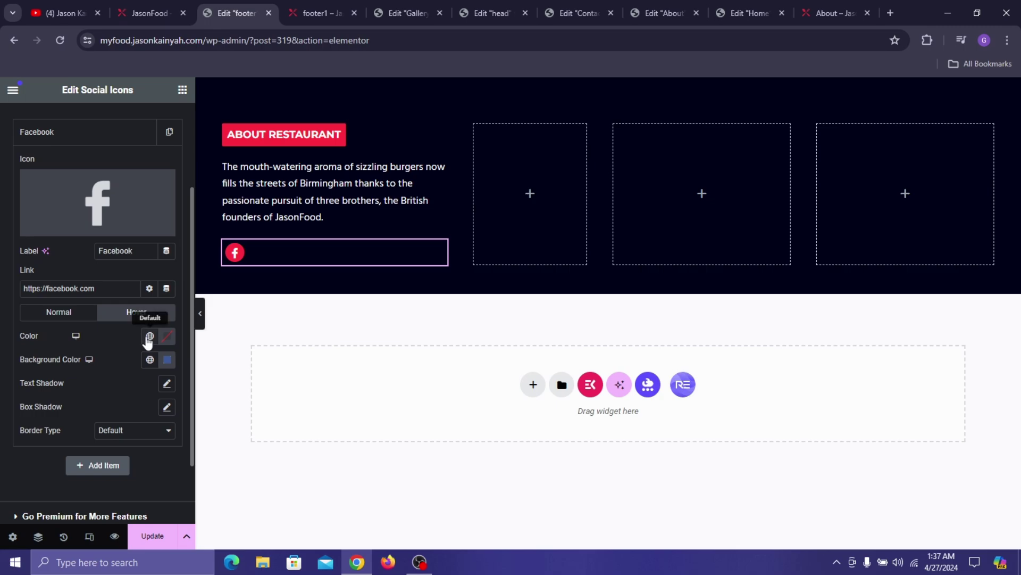
left_click(150, 336)
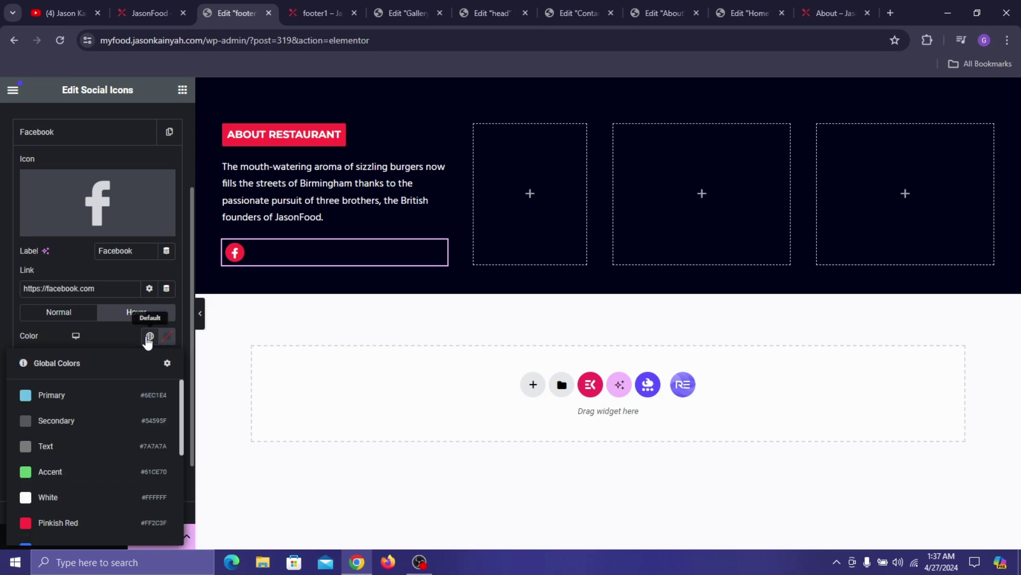
left_click(67, 524)
left_click(149, 359)
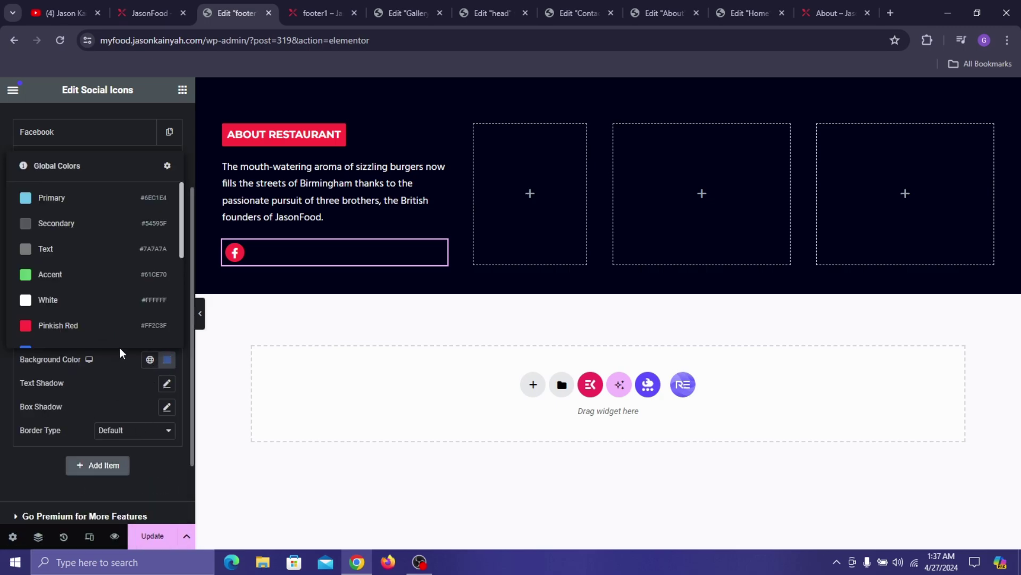
left_click(91, 300)
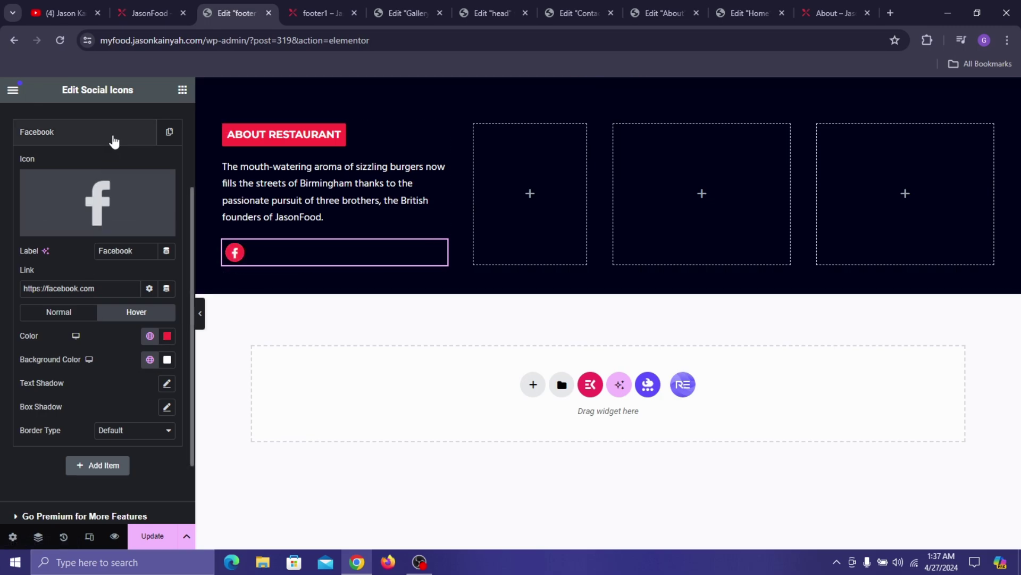
left_click(138, 143)
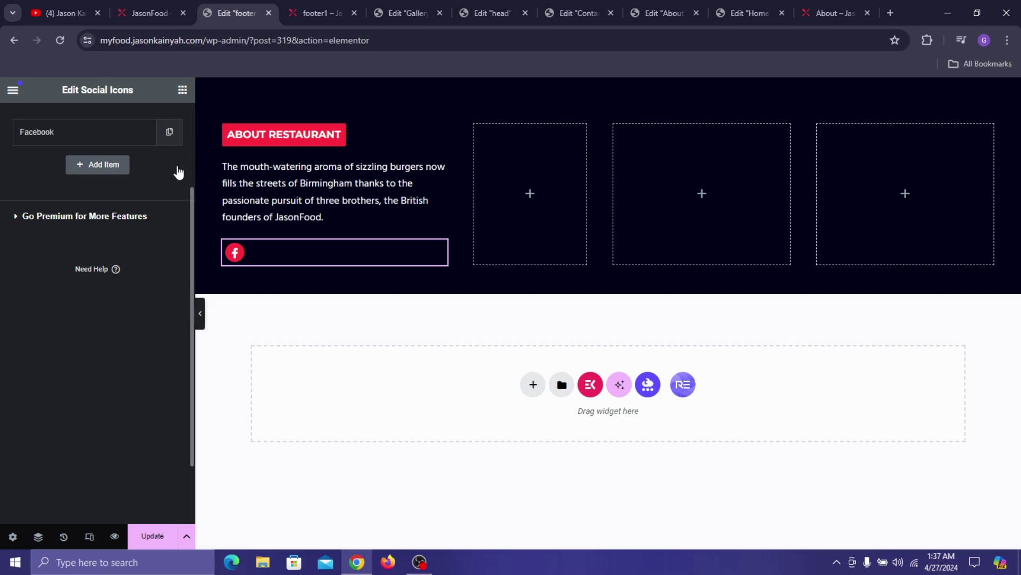
left_click(170, 132)
- Relabel the copied item Twitter and give it the Twitter icon
left_click(91, 294)
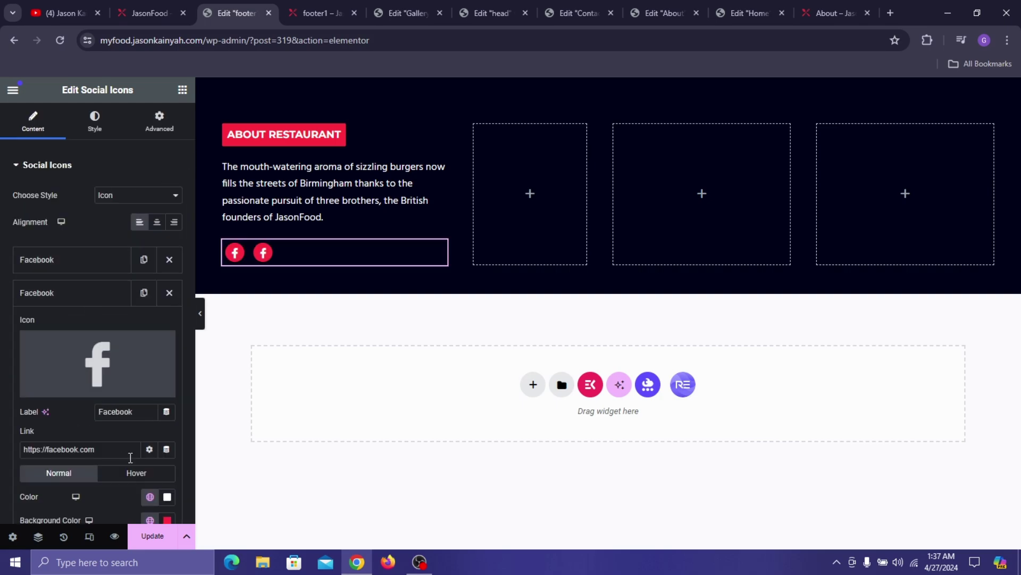
double_click(122, 407)
type("Twitter")
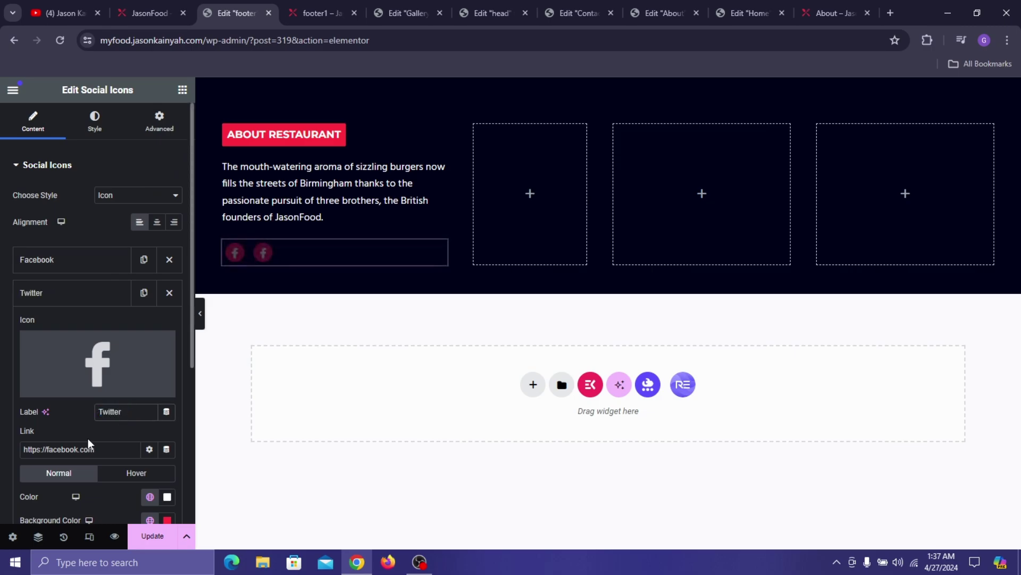
left_click(120, 356)
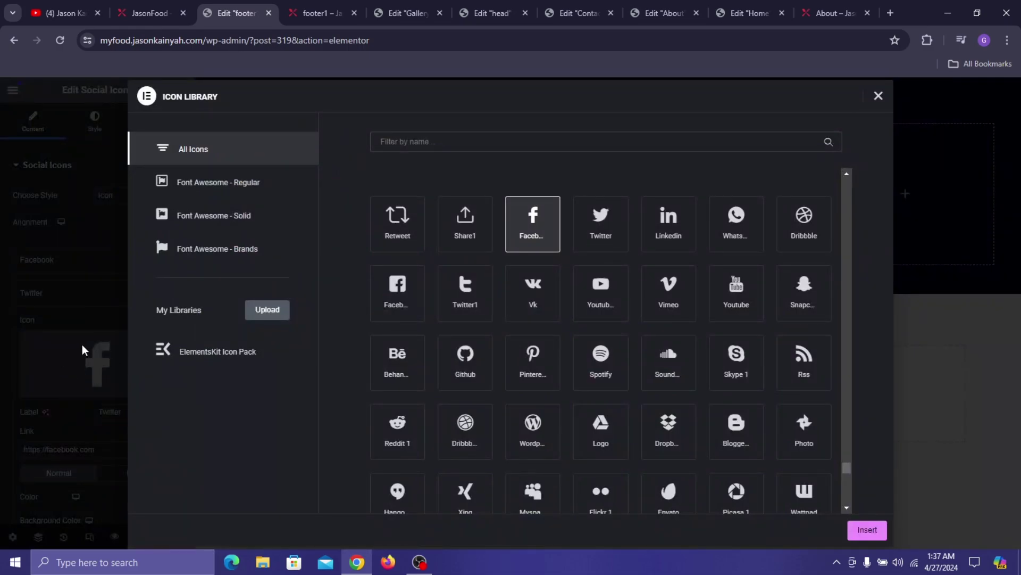
left_click(586, 228)
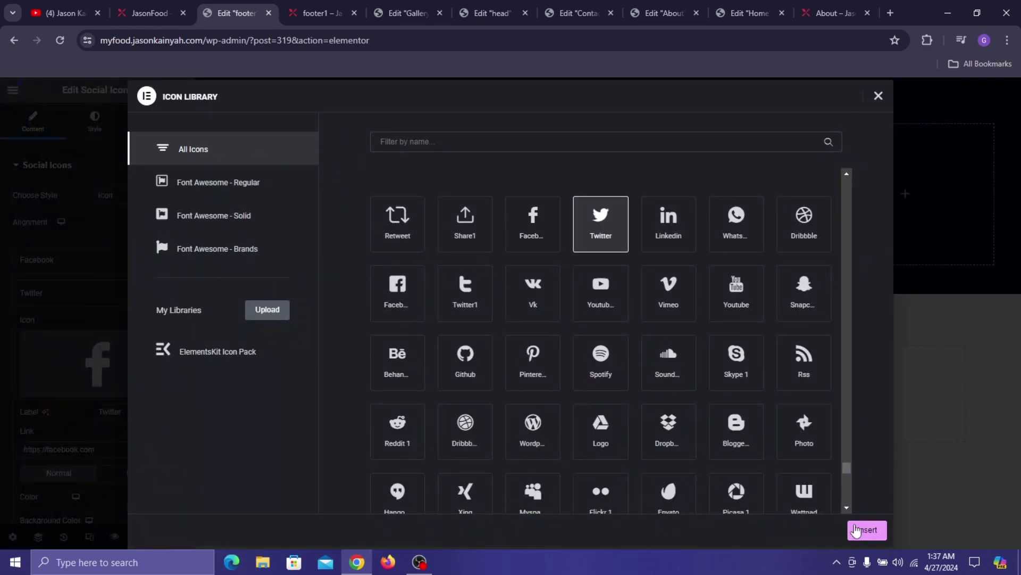
left_click(865, 530)
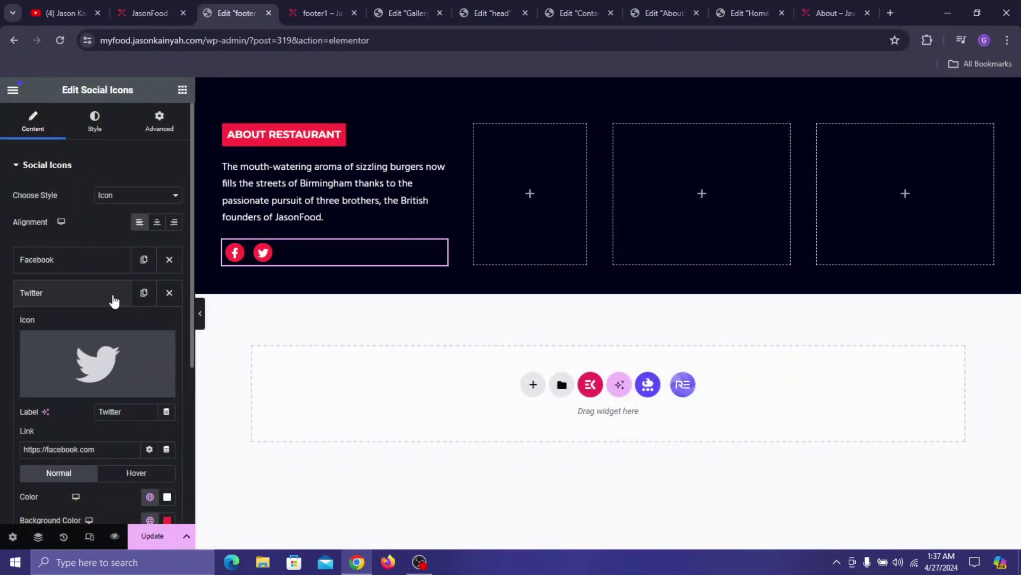
left_click(117, 303)
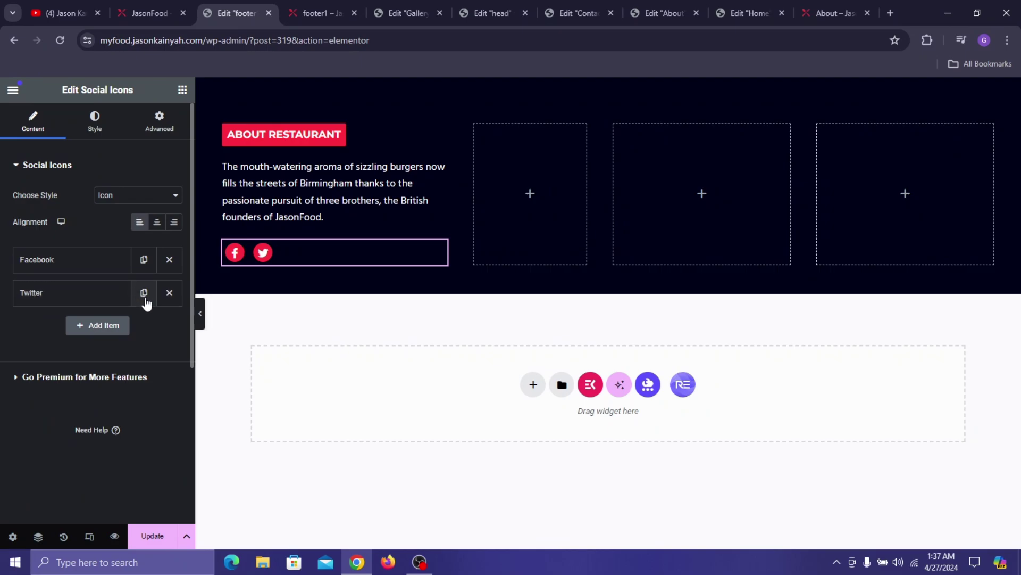
- Duplicate it into a Linkedin item with the Linkedin icon, then duplicate the Linkedin item
left_click(144, 293)
left_click(103, 326)
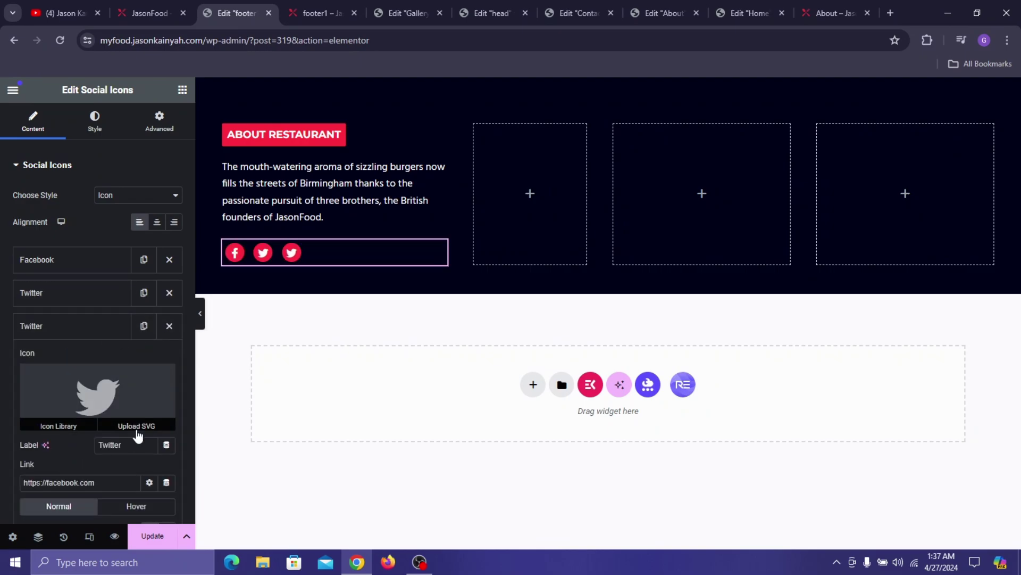
left_click(128, 447)
double_click(128, 452)
type("Linkedin")
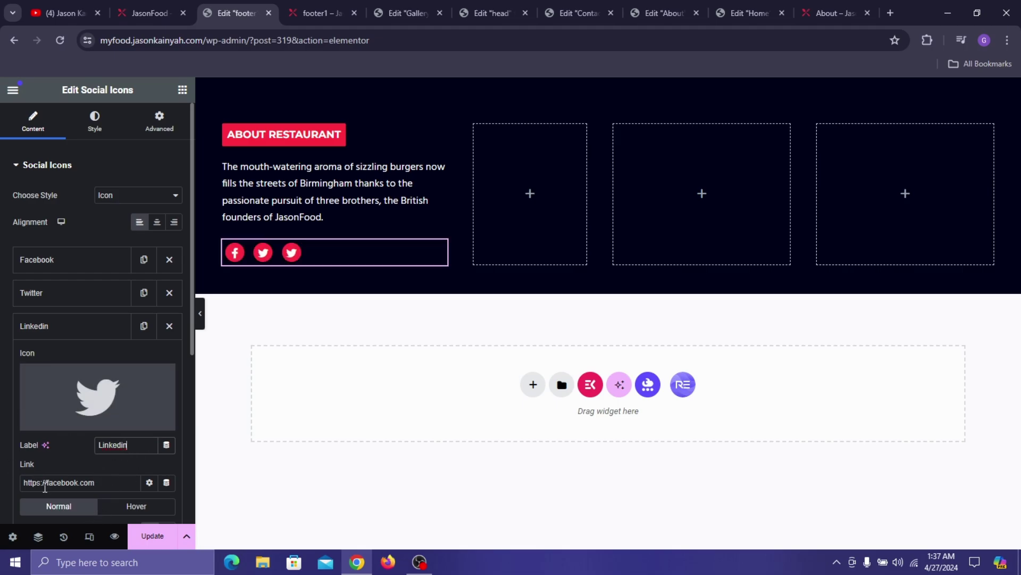
left_click(108, 388)
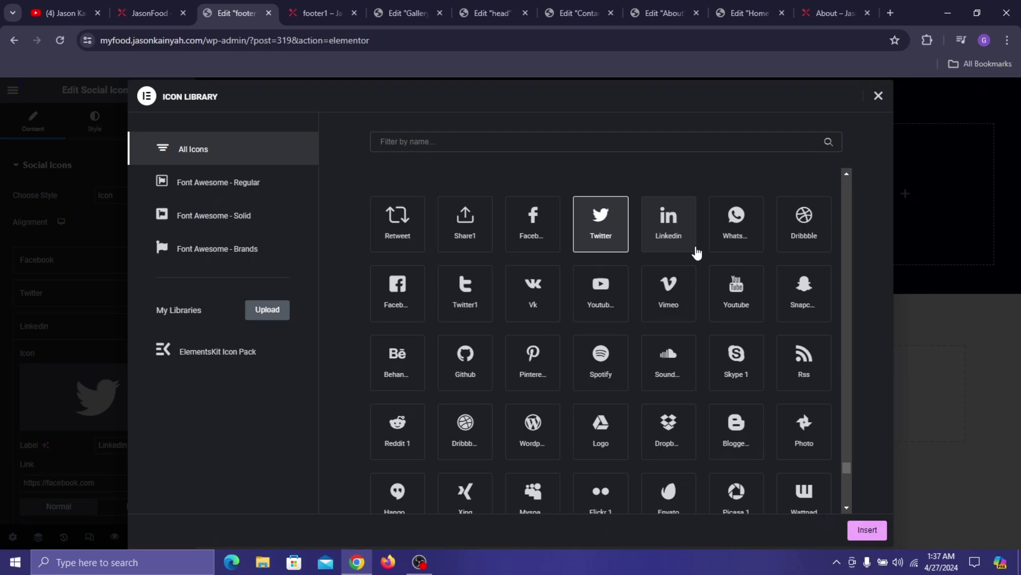
left_click(669, 223)
left_click(857, 526)
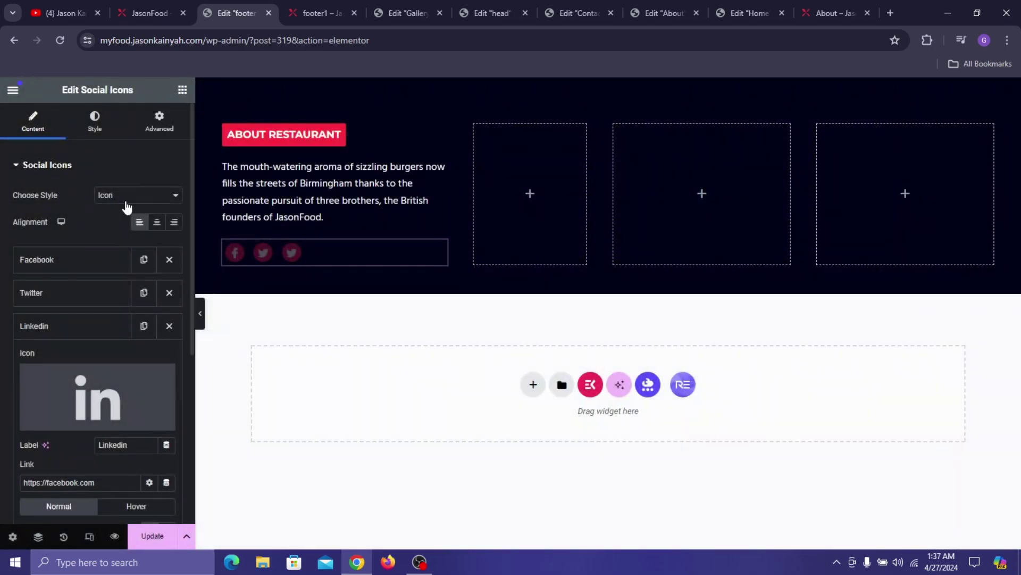
left_click(31, 327)
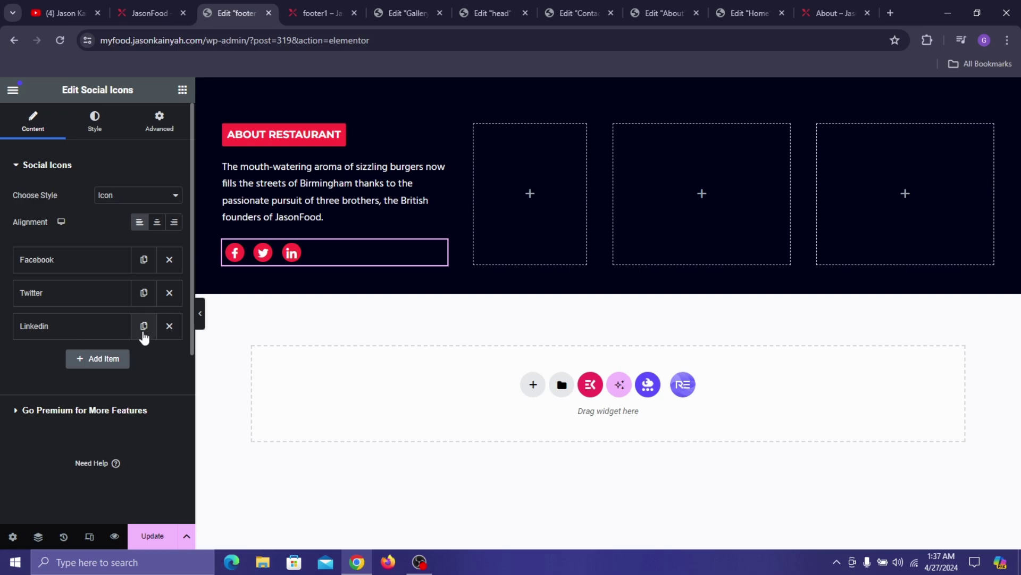
left_click(143, 333)
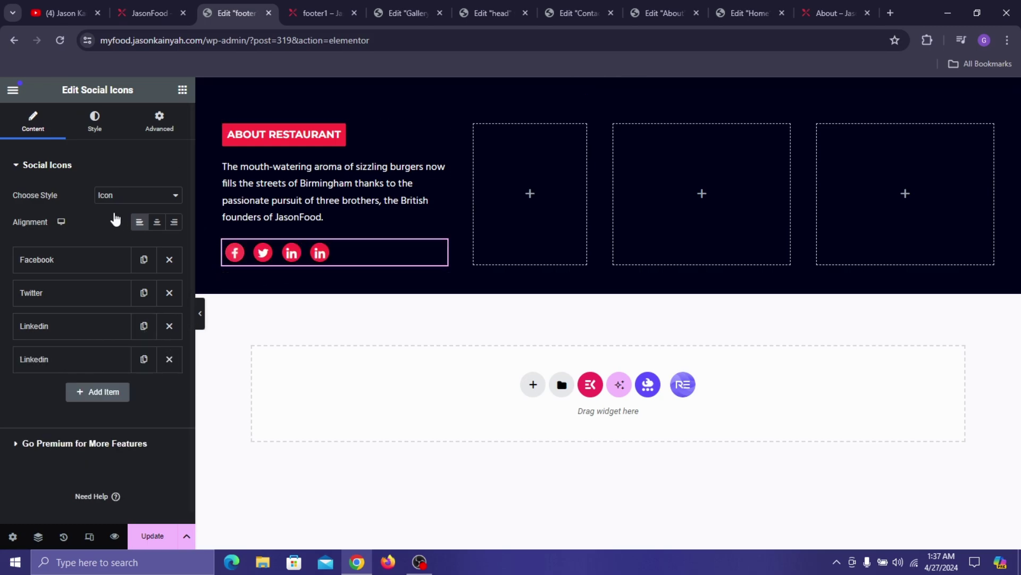
left_click(112, 128)
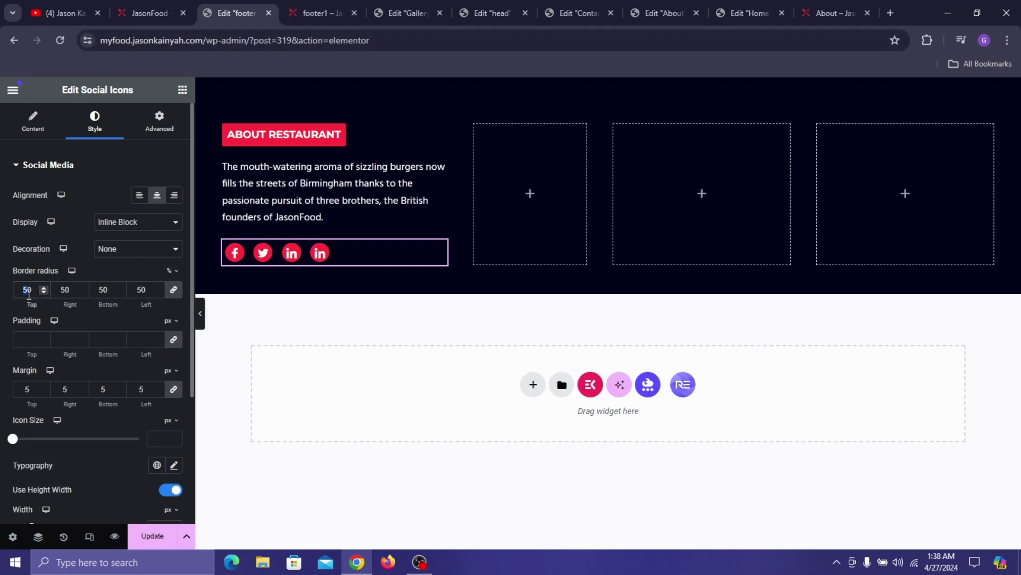
- Give the social icons border radius 7, padding 0, left margin 10 and width 33
type("7")
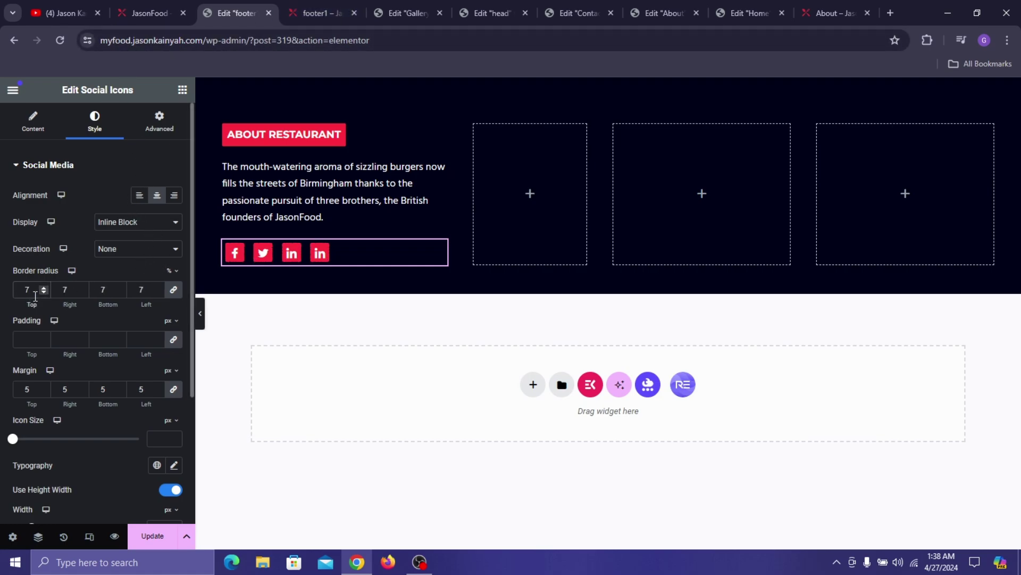
left_click(173, 339)
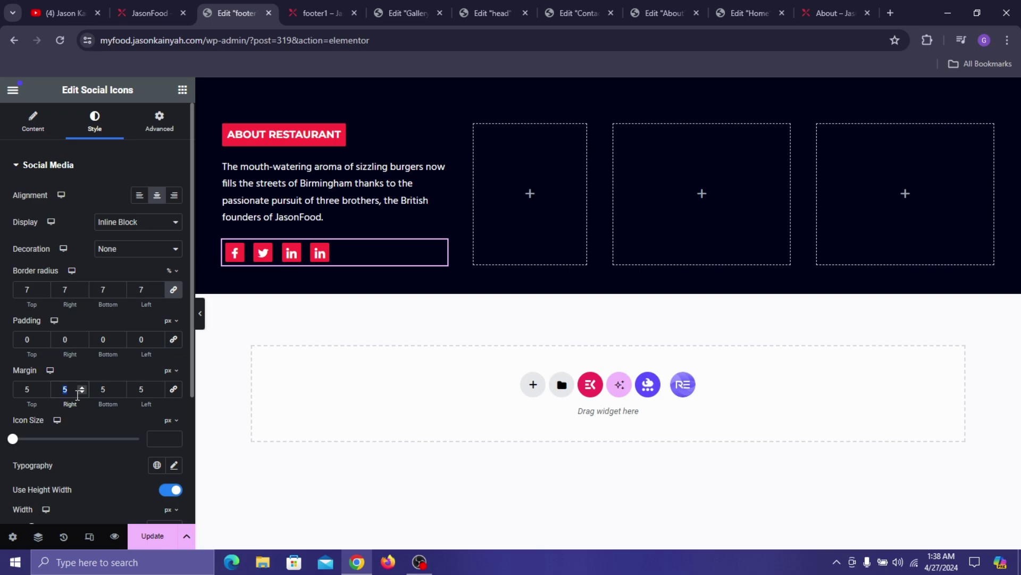
type("0")
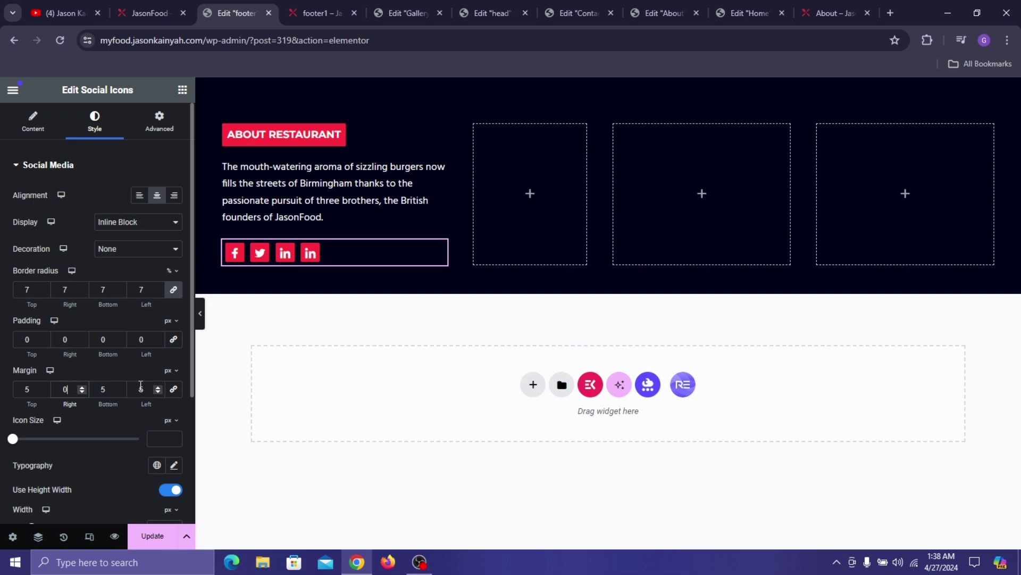
left_click(141, 385)
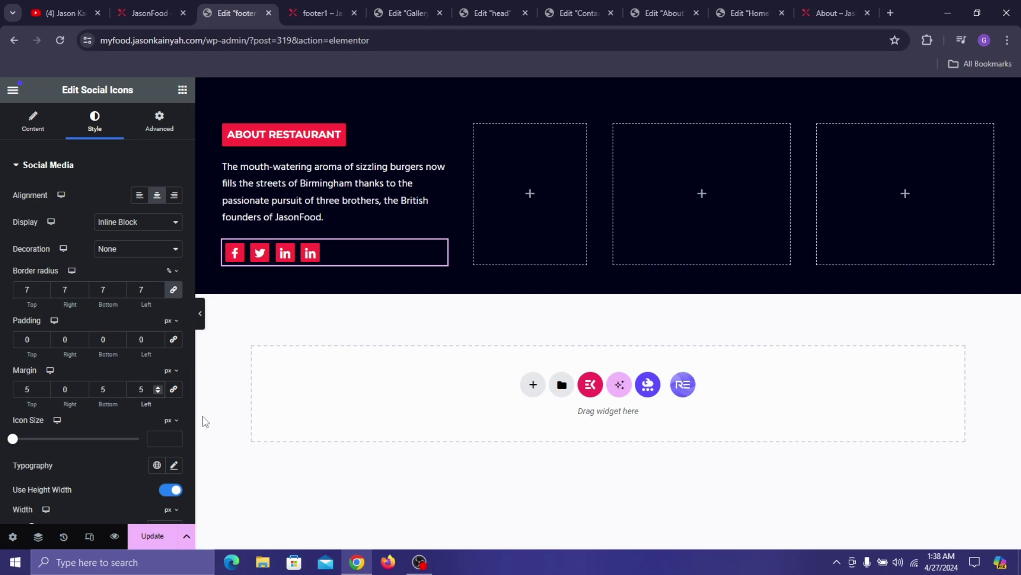
type("10")
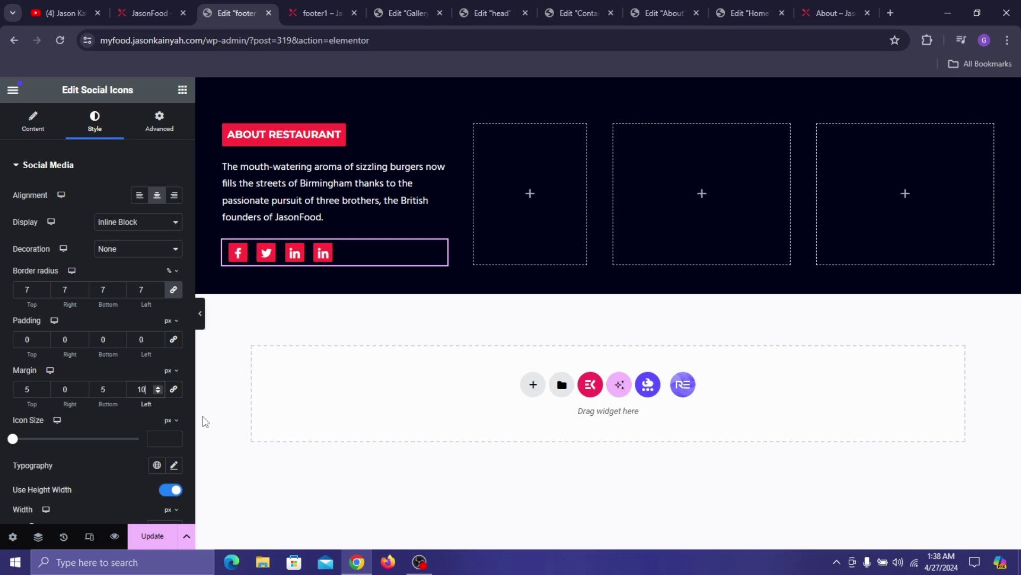
scroll(63, 387, "down", 3)
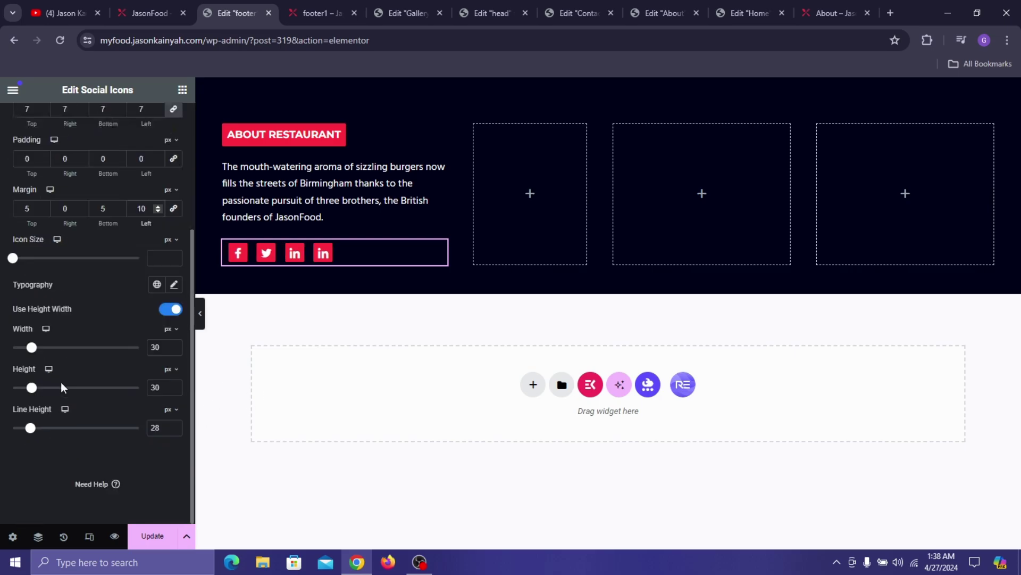
double_click(154, 347)
type("33")
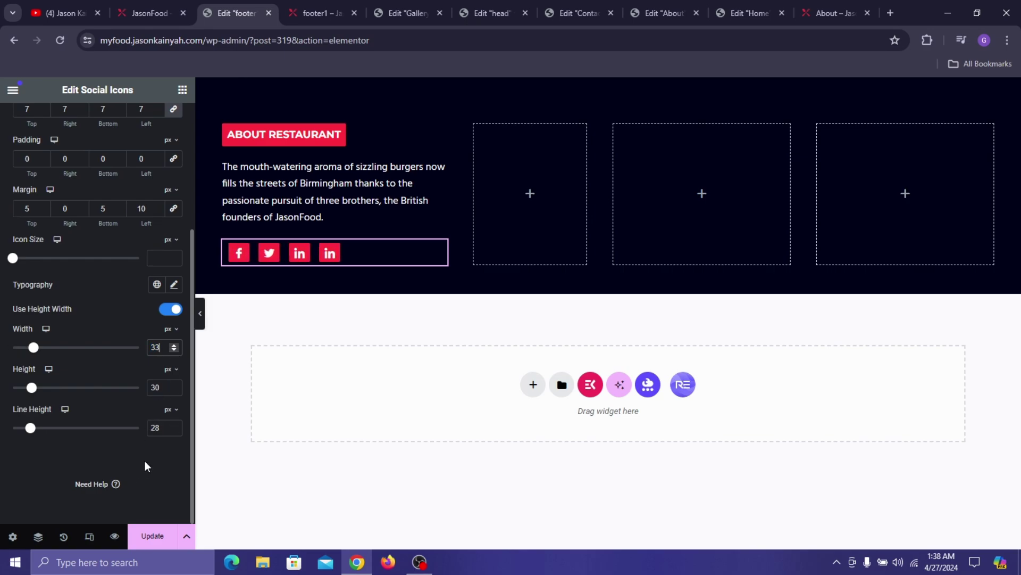
left_click(145, 461)
- Set the Social Icons widget's outer margins to 0 with a -9 px left margin
scroll(140, 138, "up", 5)
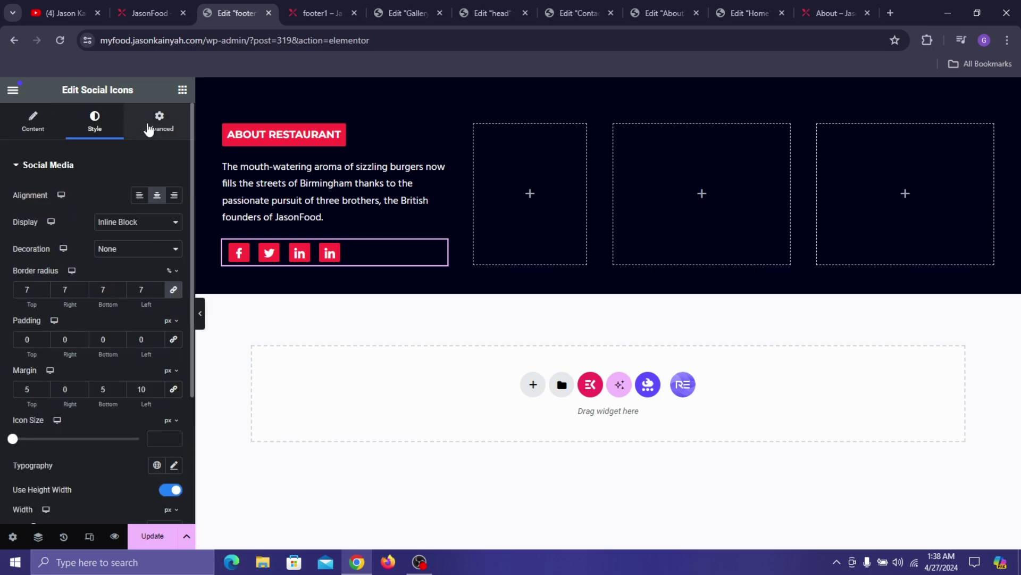
left_click(150, 127)
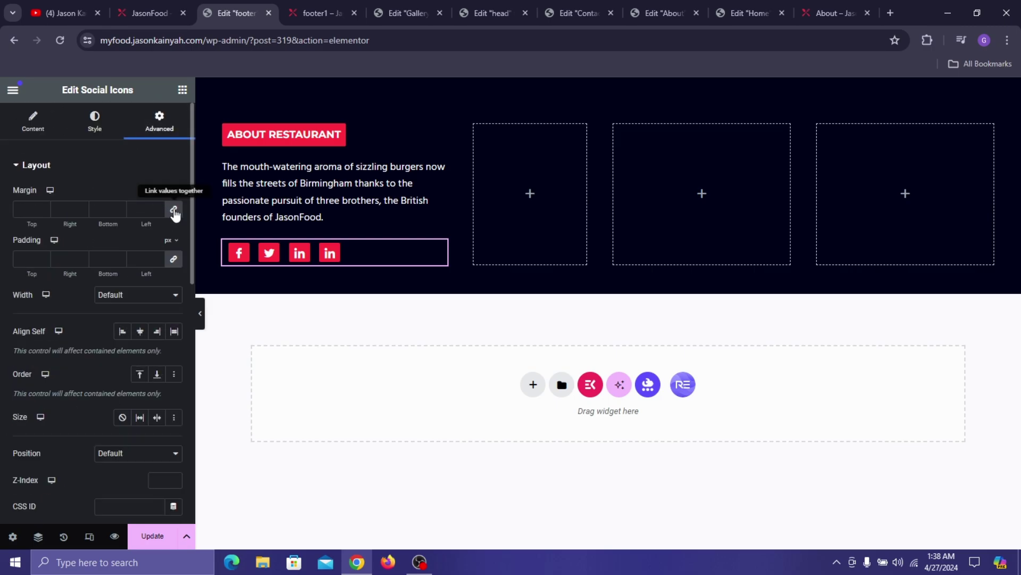
left_click(174, 213)
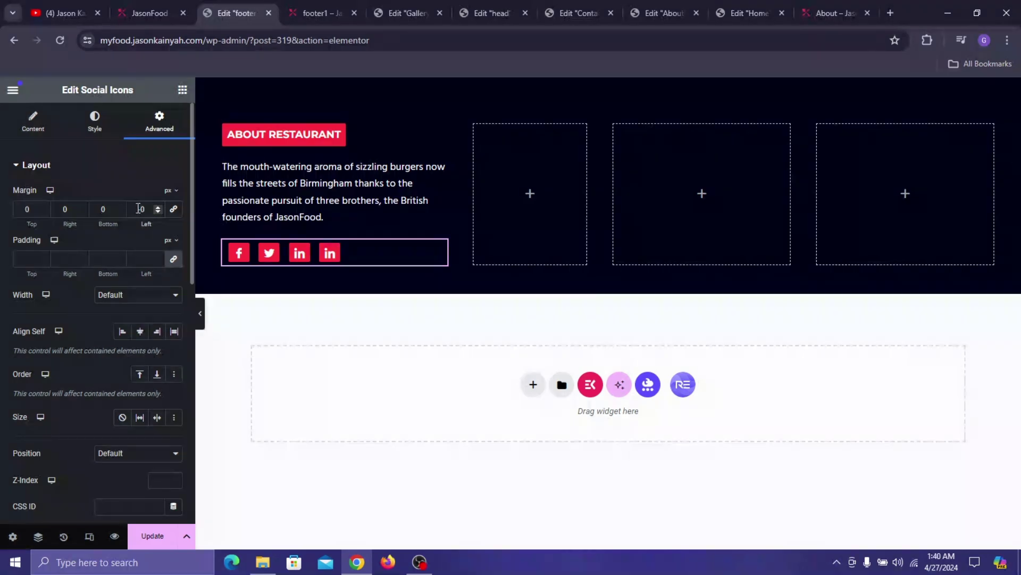
left_click(139, 208)
type("-9")
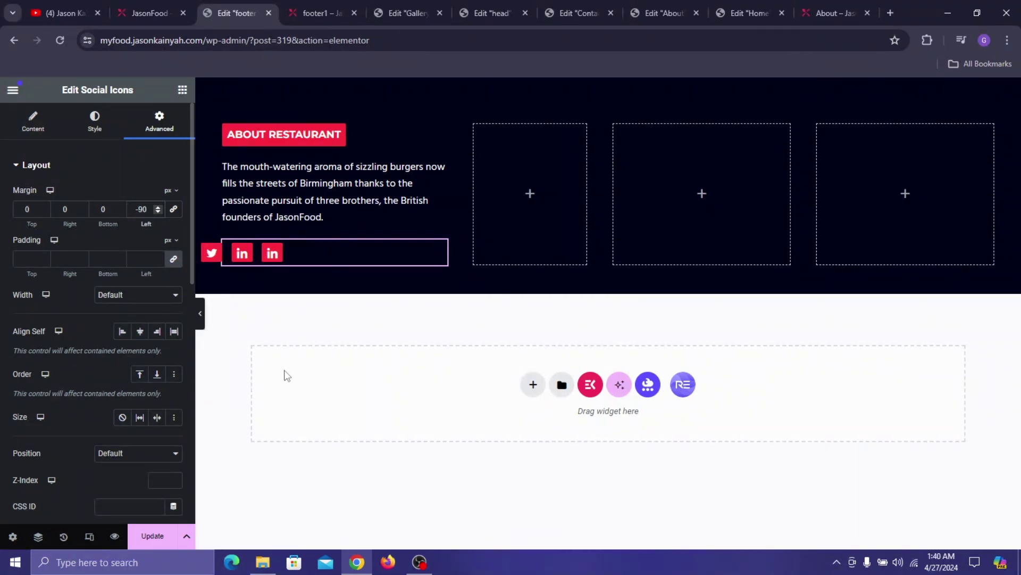
key("BackSpace")
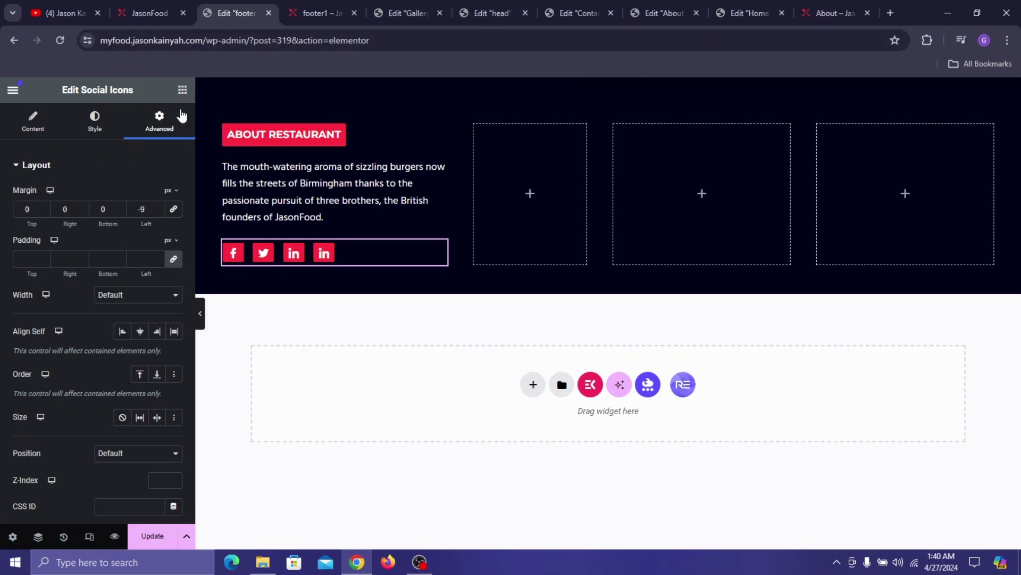
left_click(183, 90)
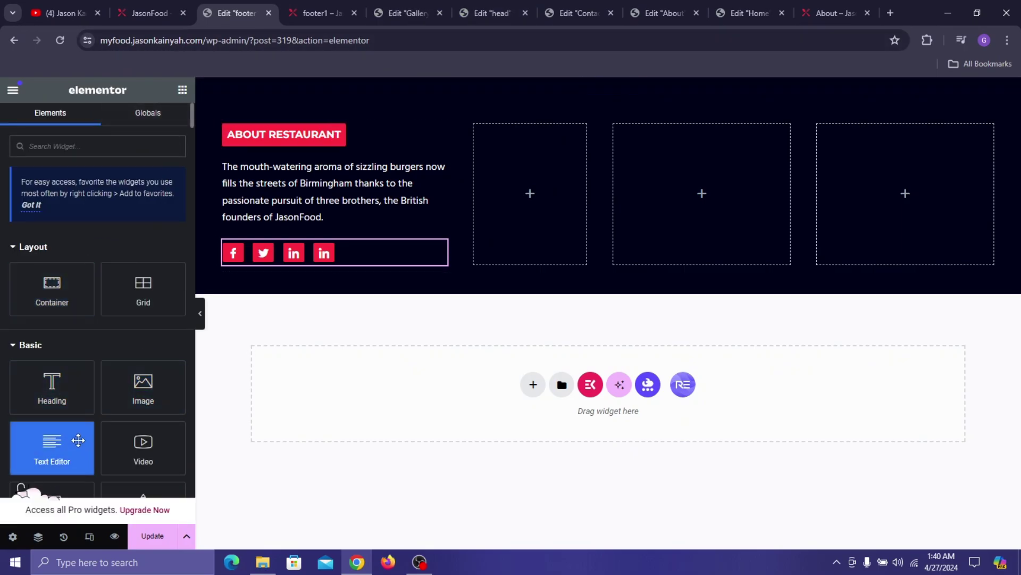
- Add a PAGES heading to the second footer column, coloured #FCFCFC
left_click_drag(85, 394, 548, 171)
triple_click(127, 232)
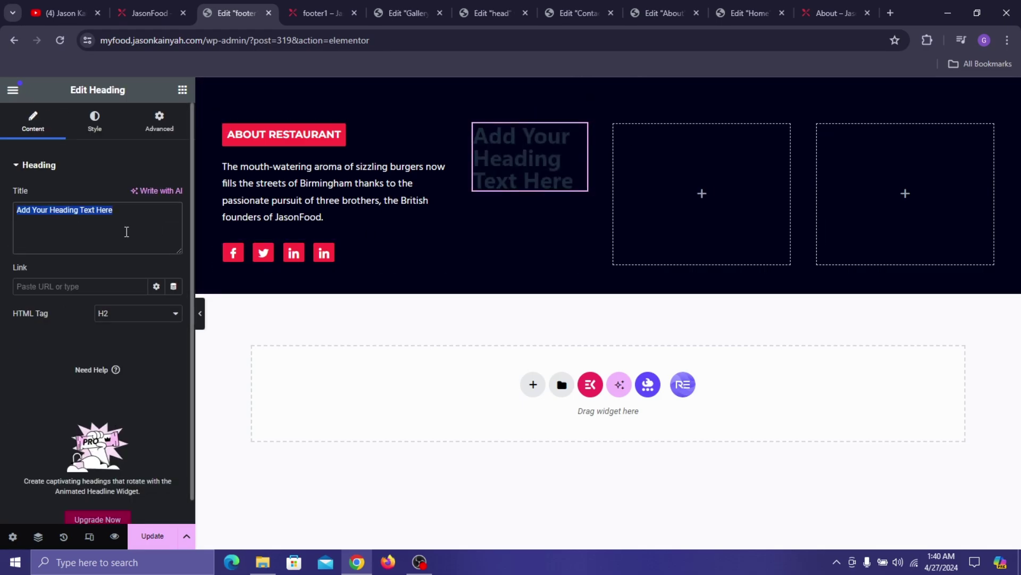
type("PAGES")
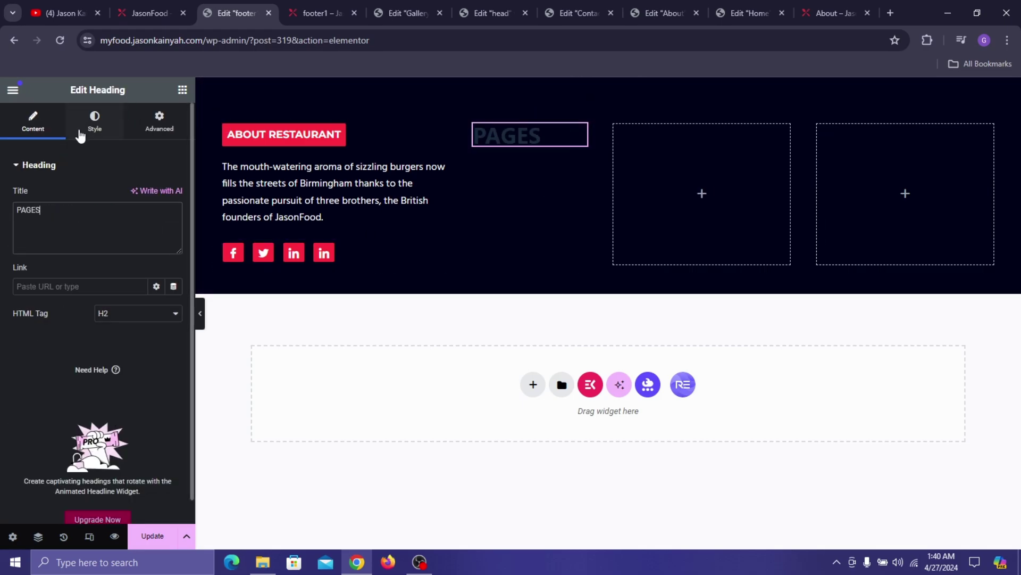
left_click(80, 135)
left_click(174, 222)
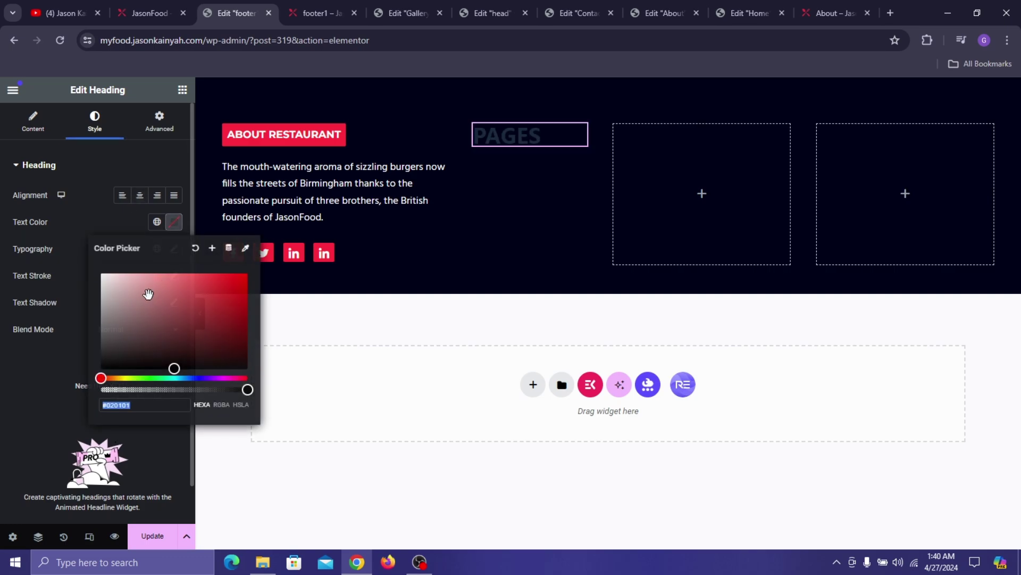
type("#")
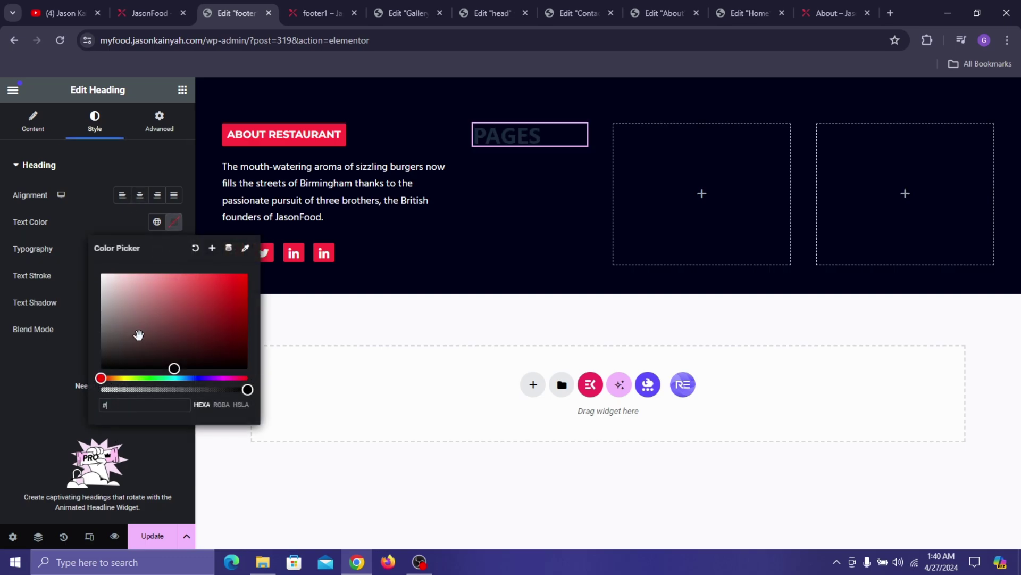
type("FCFCFC")
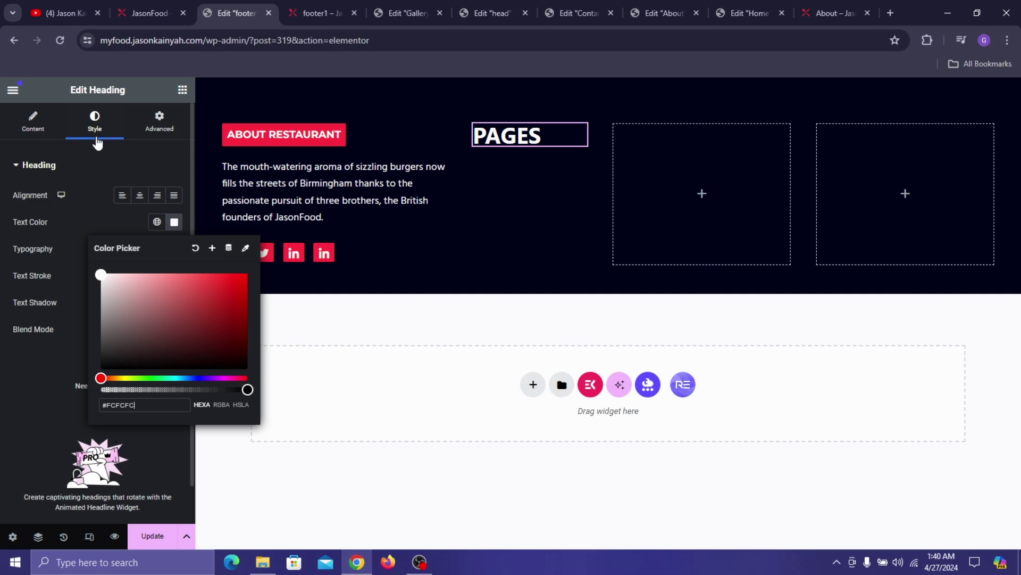
left_click(72, 225)
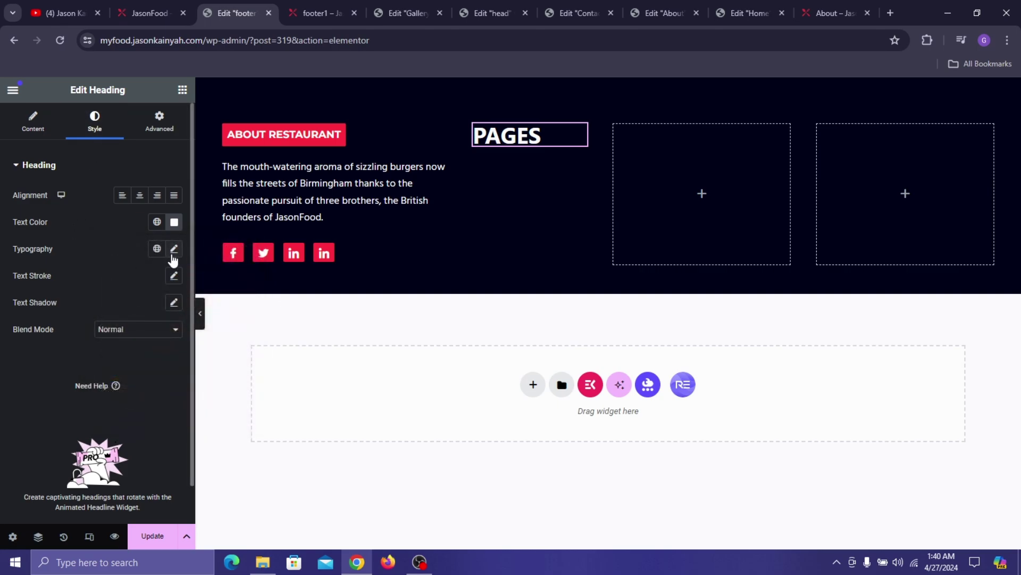
- Set the PAGES heading font to Noto Sans at 22 px
left_click(173, 248)
left_click(152, 310)
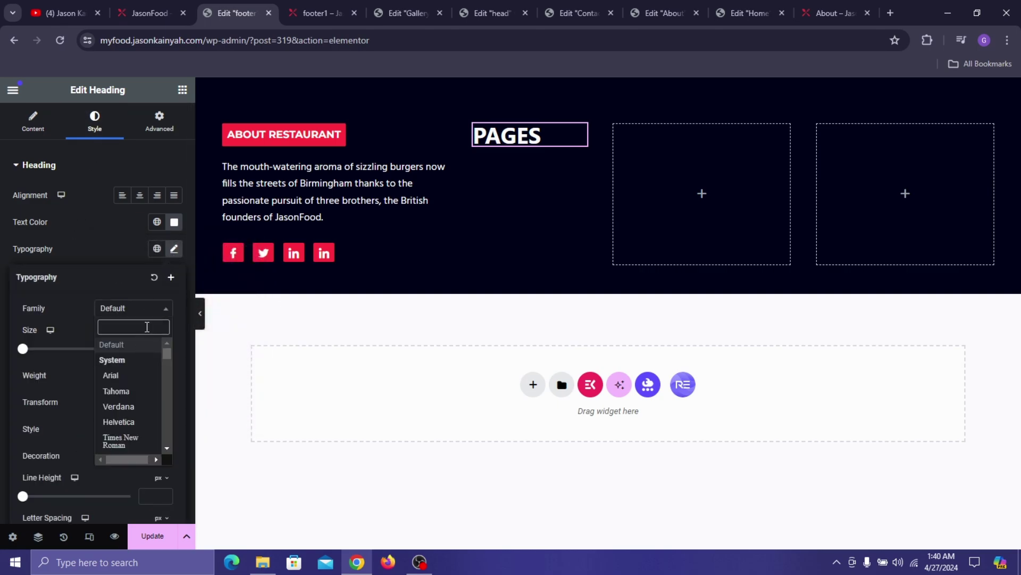
type("NOTO SANS")
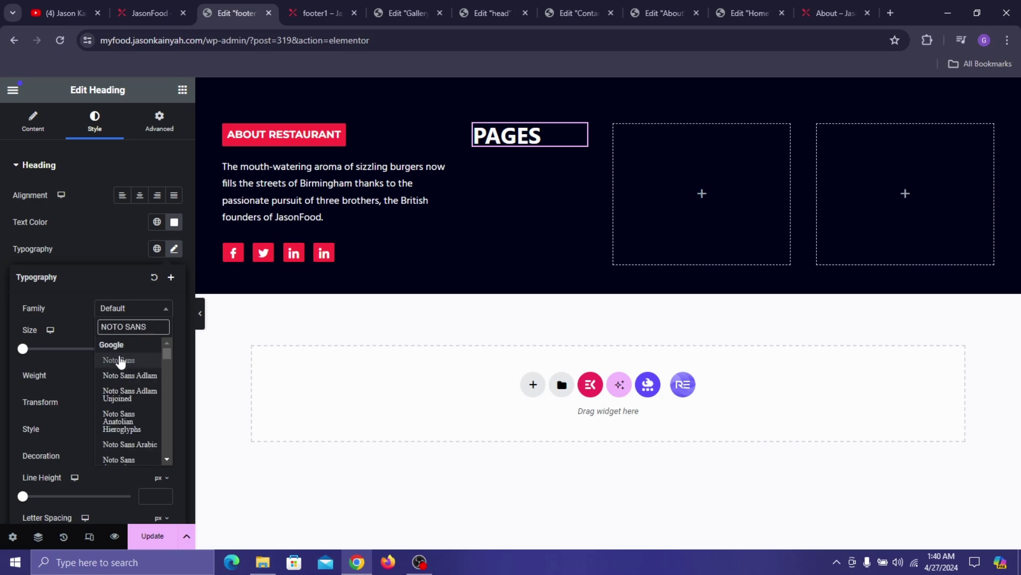
left_click(121, 361)
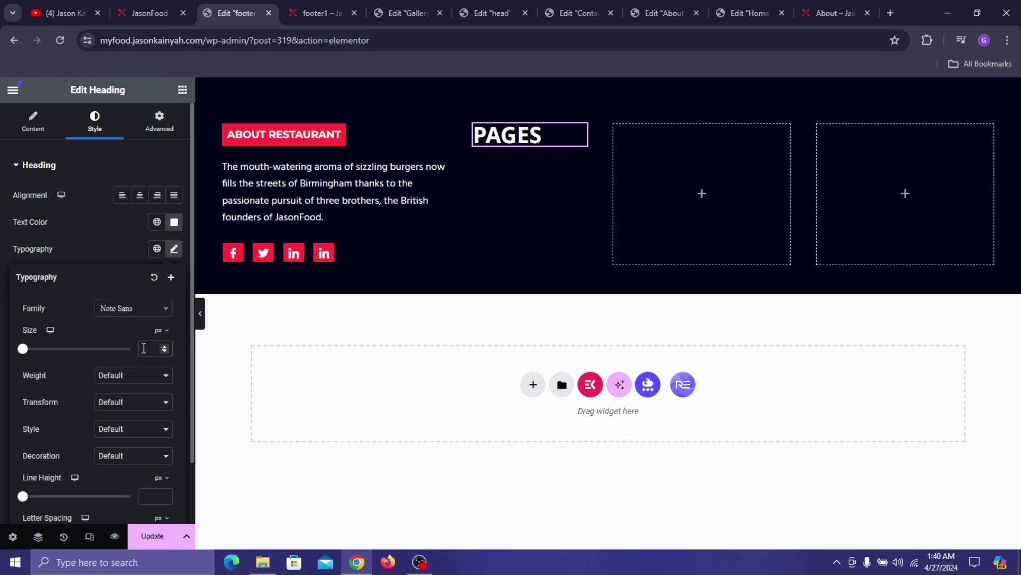
left_click(143, 348)
type("22")
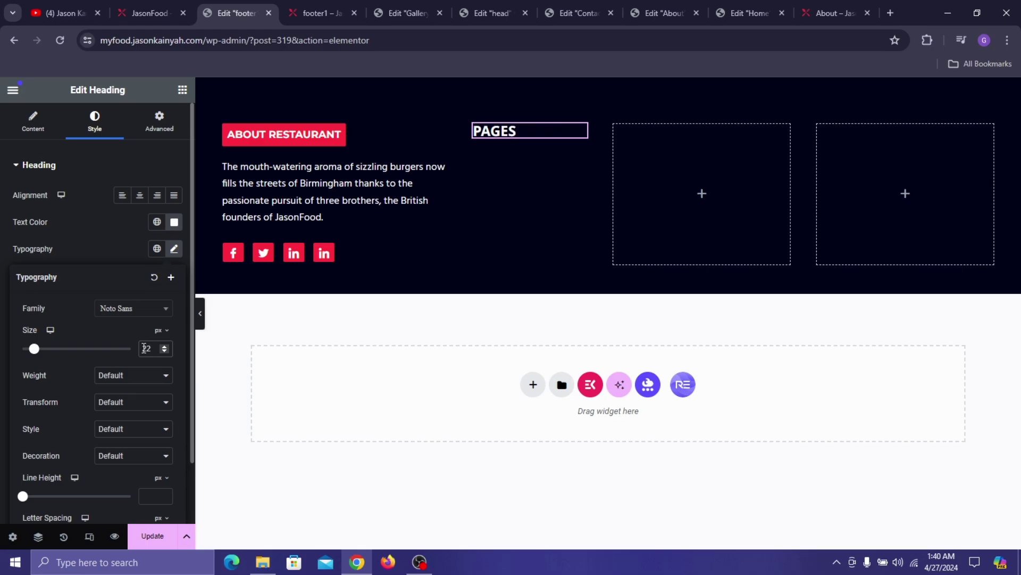
left_click(183, 90)
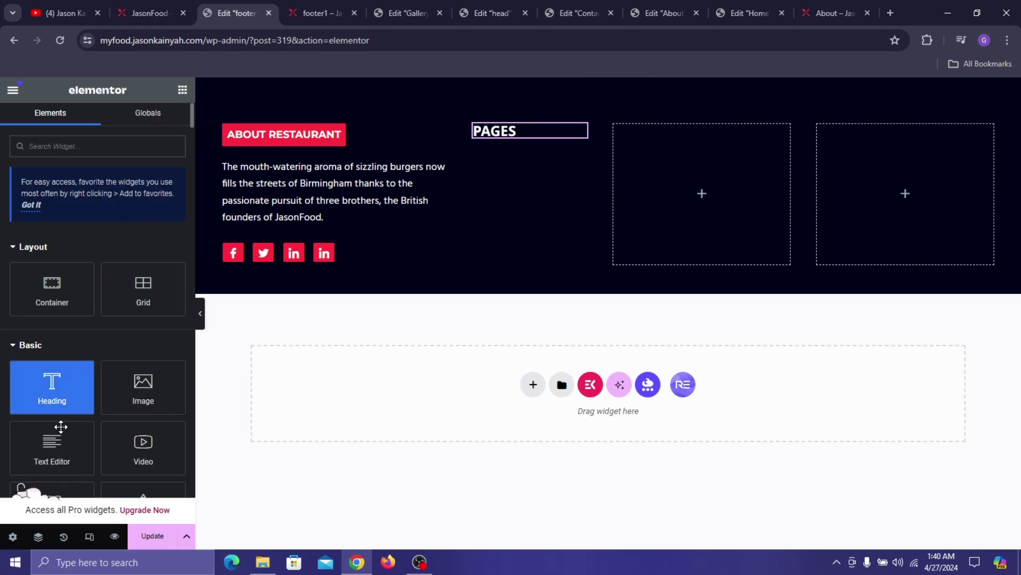
scroll(106, 320, "down", 2)
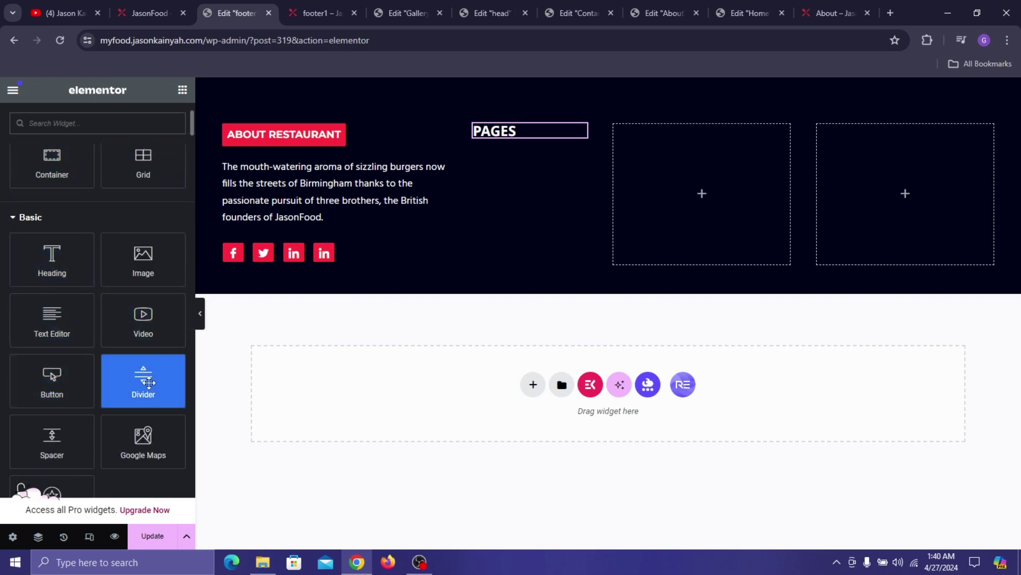
- Add a divider below the PAGES heading and colour it Pinkish Red
left_click_drag(151, 387, 554, 155)
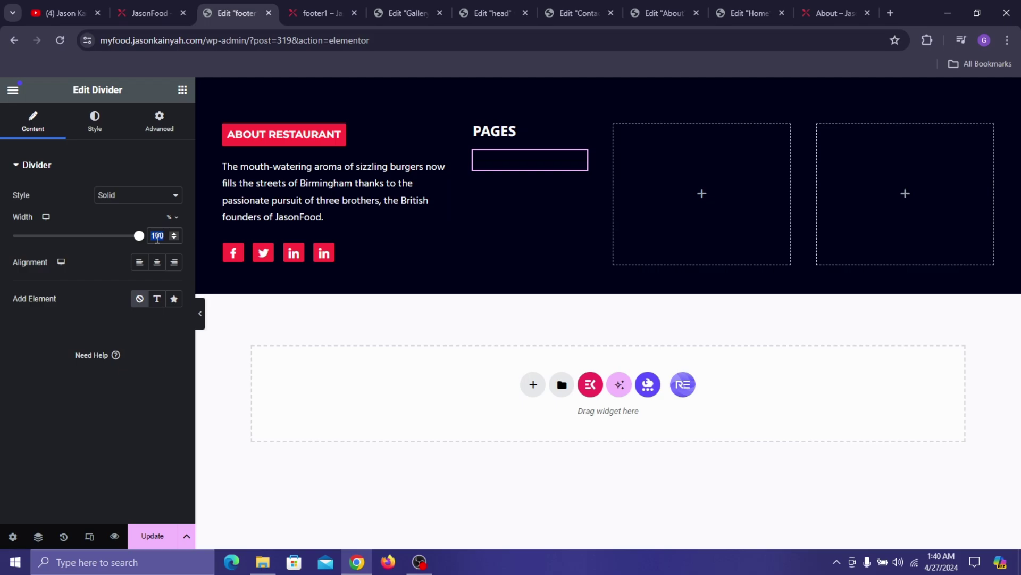
type("15")
left_click(94, 121)
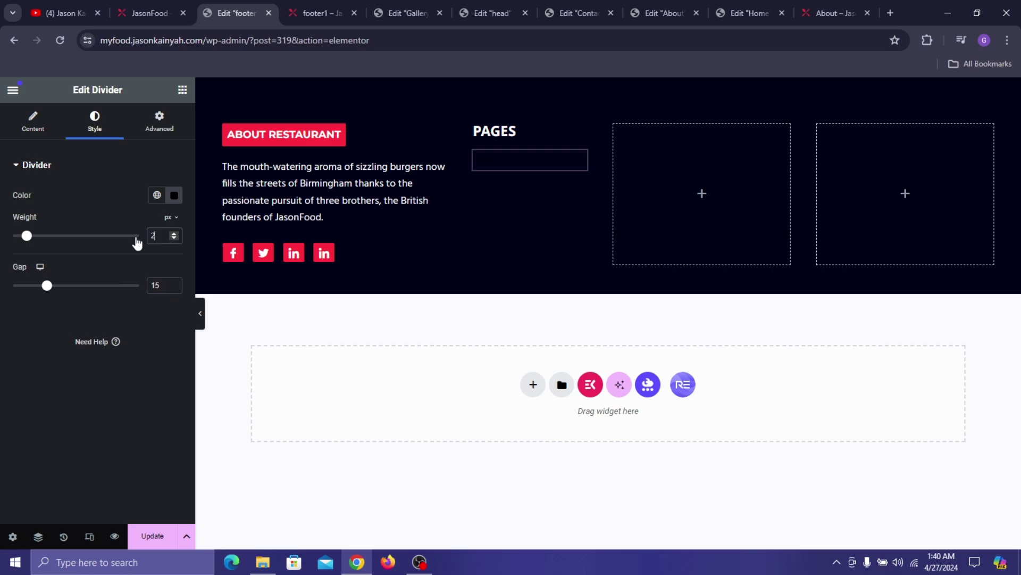
left_click(157, 195)
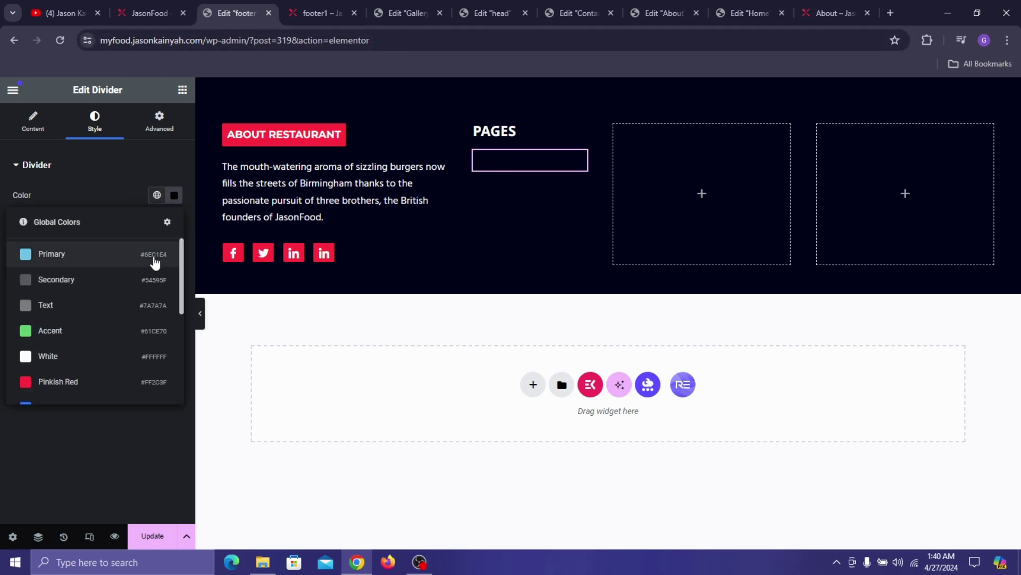
left_click(79, 372)
- Widen the divider to 36% and reduce its gap to 6
left_click(14, 127)
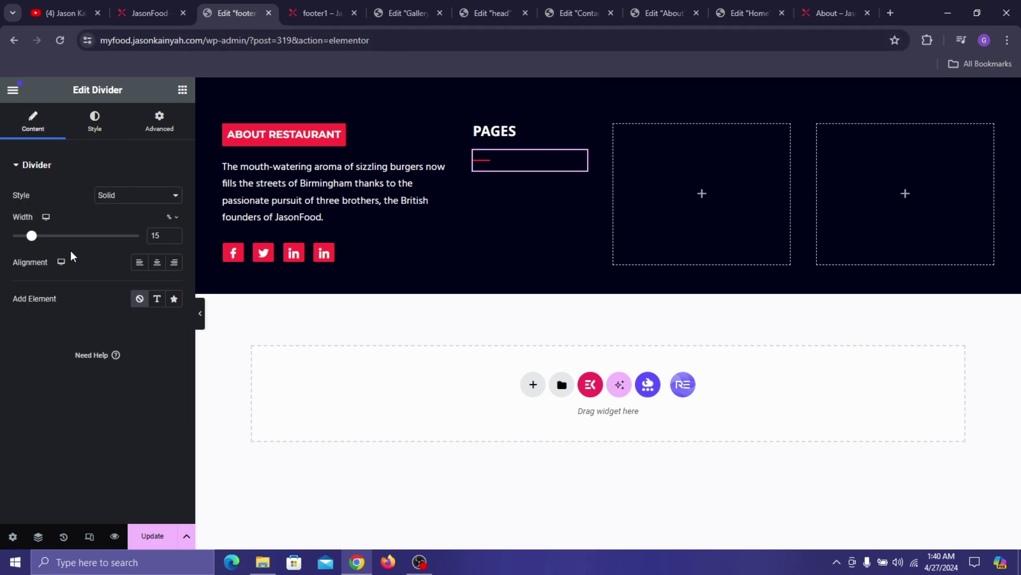
left_click_drag(34, 240, 62, 261)
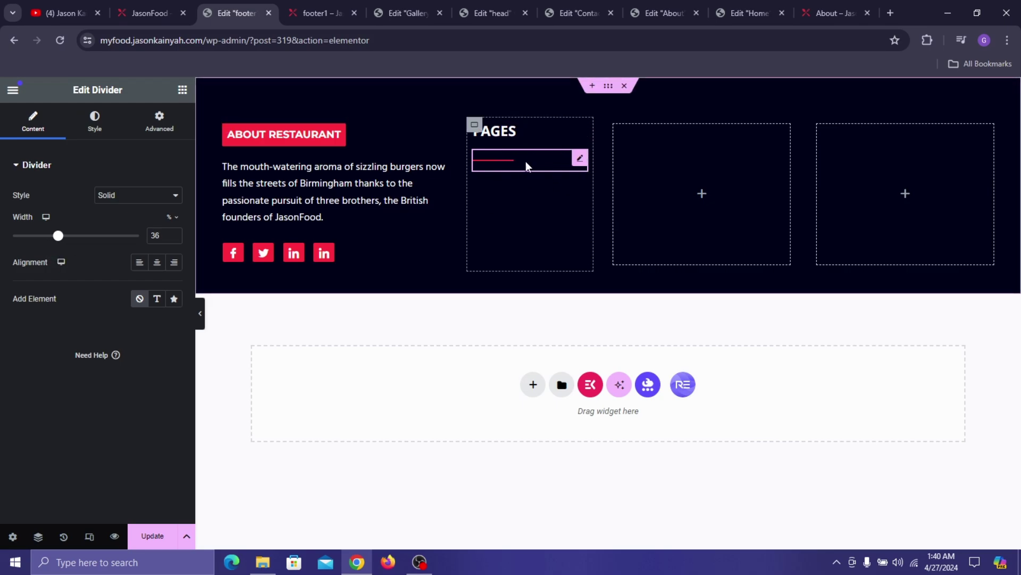
left_click(106, 136)
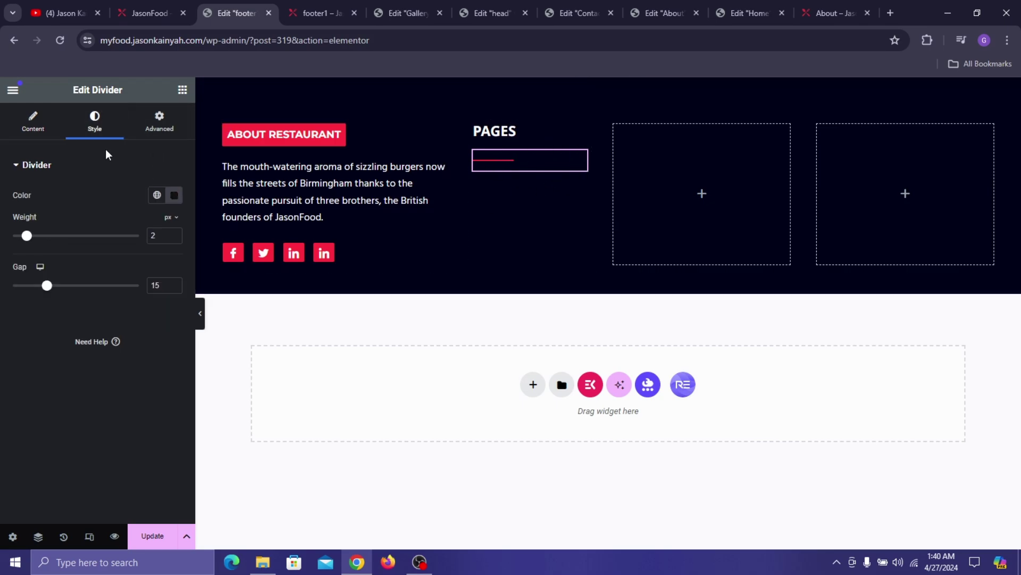
left_click(176, 287)
left_click(175, 287)
left_click(175, 287)
left_click(175, 287)
left_click(176, 287)
left_click(175, 288)
left_click(175, 288)
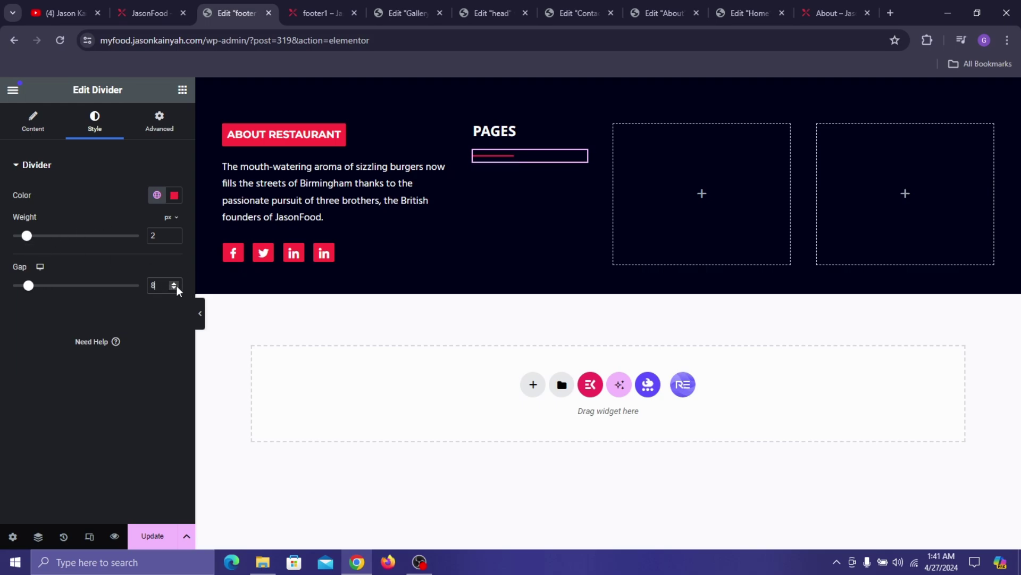
left_click(176, 286)
left_click(177, 287)
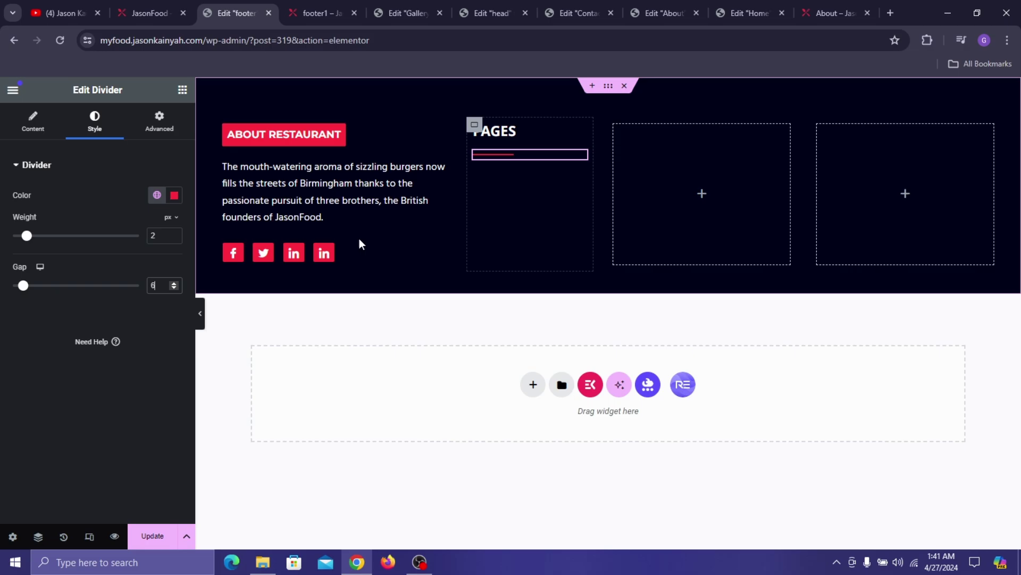
left_click(182, 89)
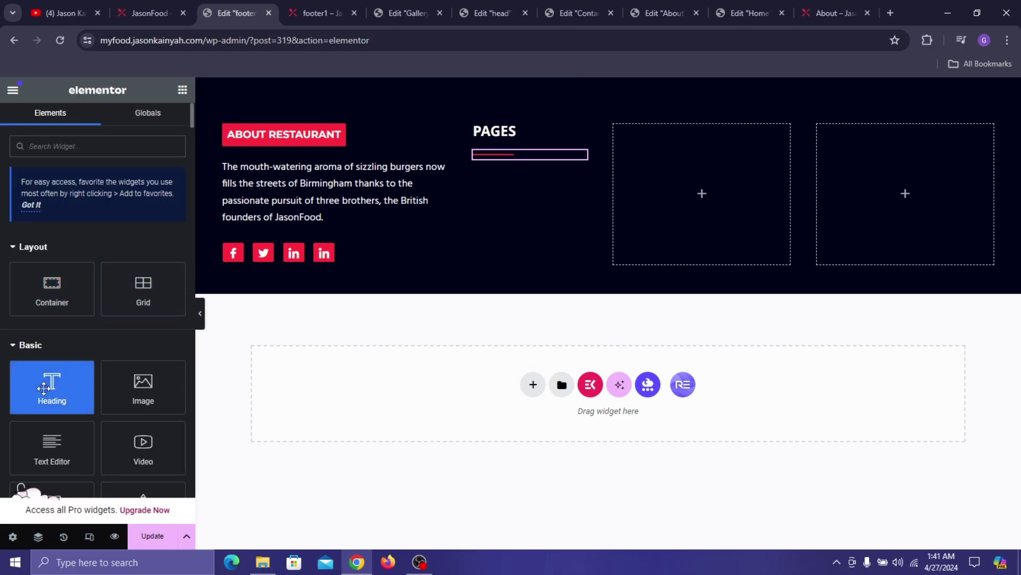
- Add a Heading titled 'Home' under the PAGES divider, linked to the Home page
left_click_drag(51, 386, 519, 155)
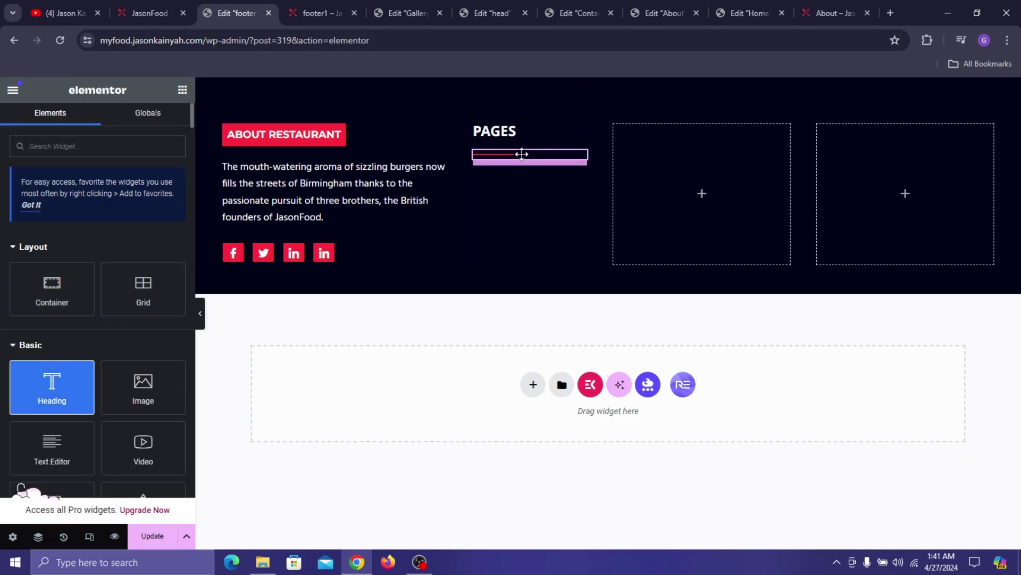
left_click(137, 233)
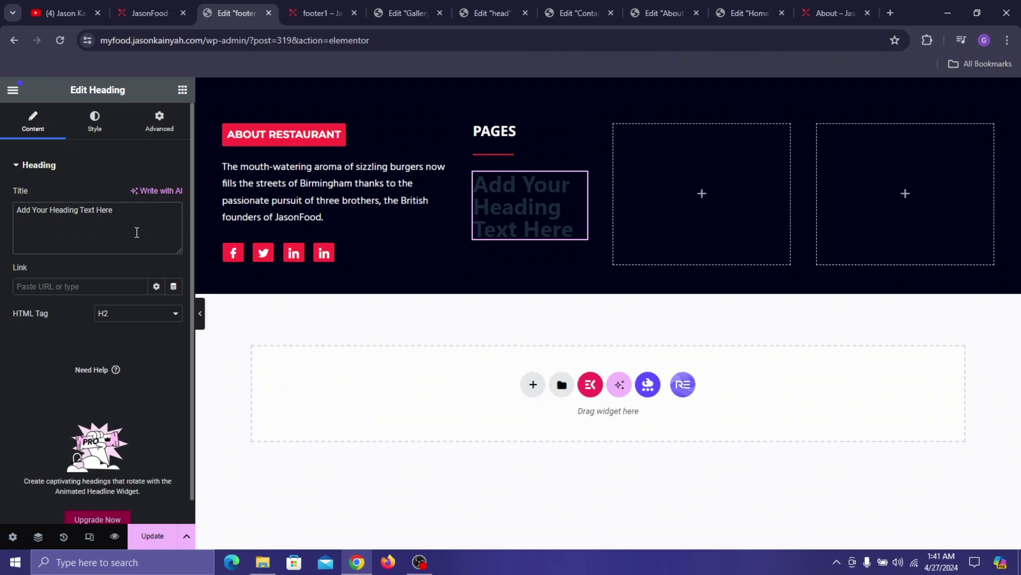
key("ctrl+a")
type("Homwe")
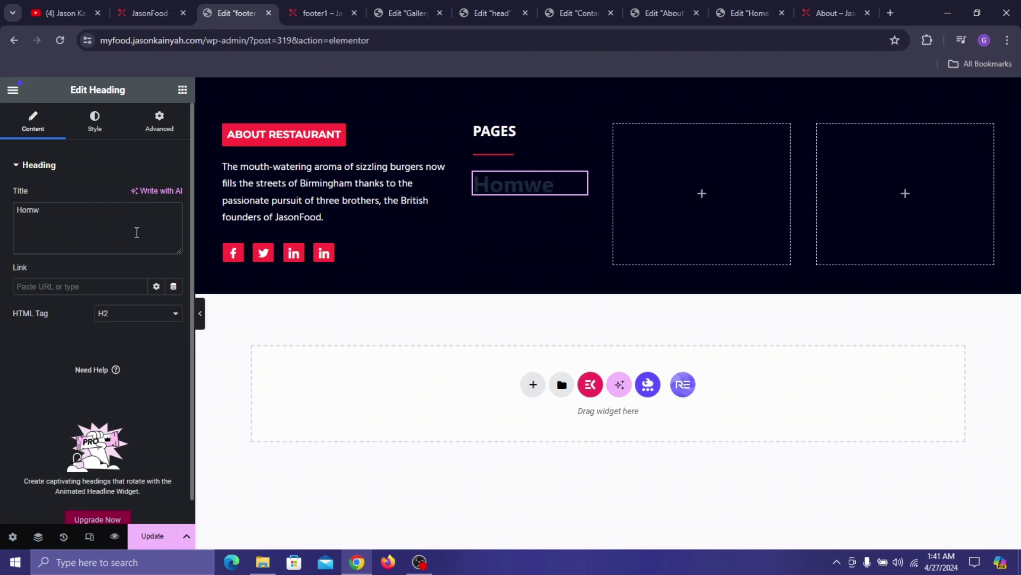
key("ctrl+a")
key("ctrl+c")
left_click(91, 286)
key("ctrl+v")
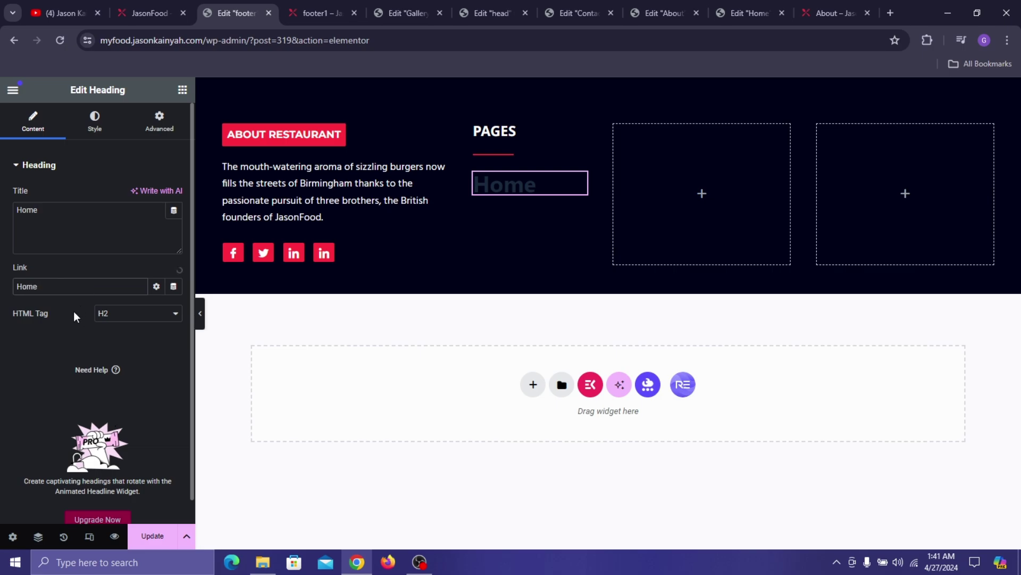
left_click(30, 304)
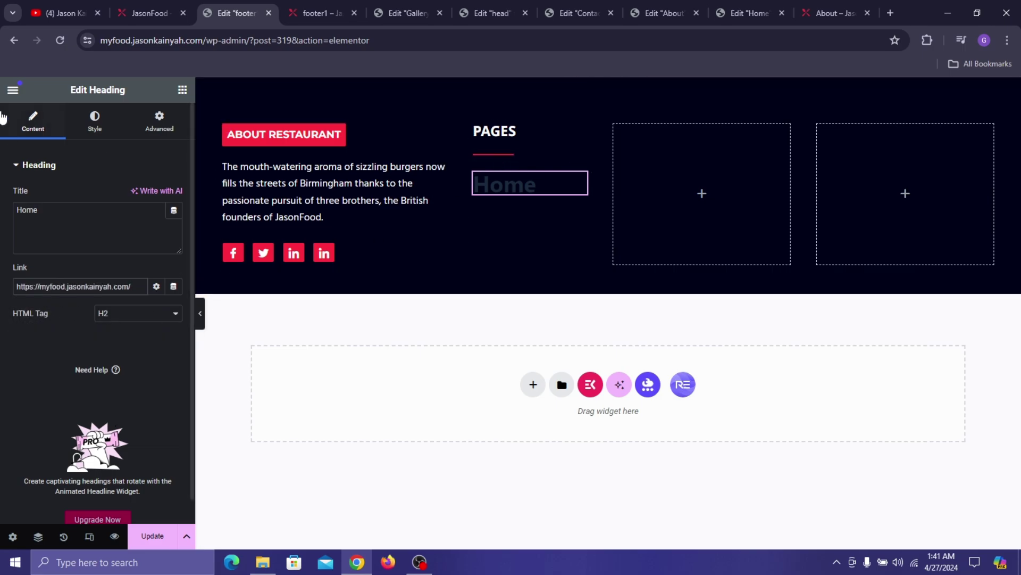
- Set the Home heading's text colour to #FCFCFC
left_click(94, 120)
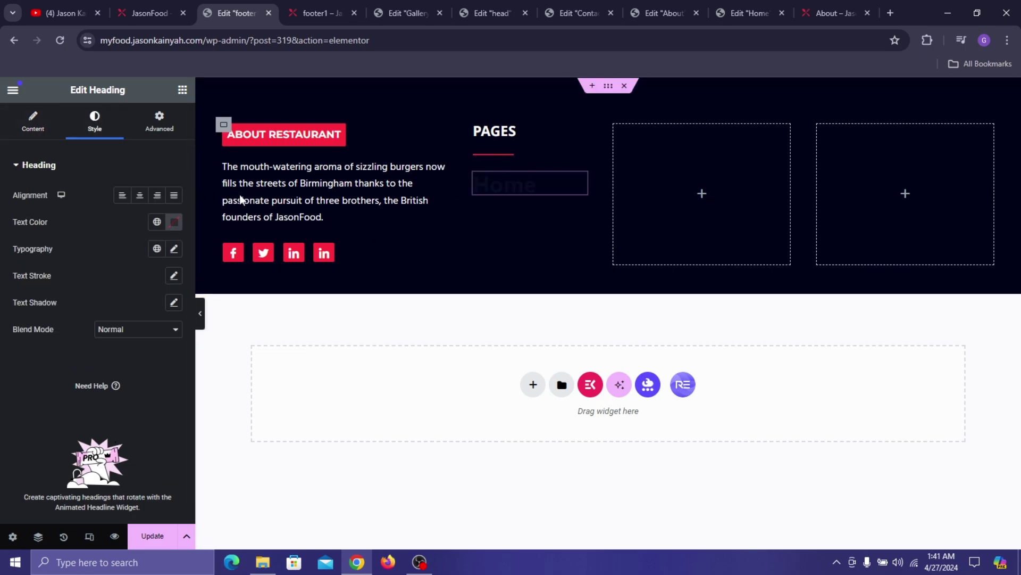
left_click(174, 222)
key("BackSpace")
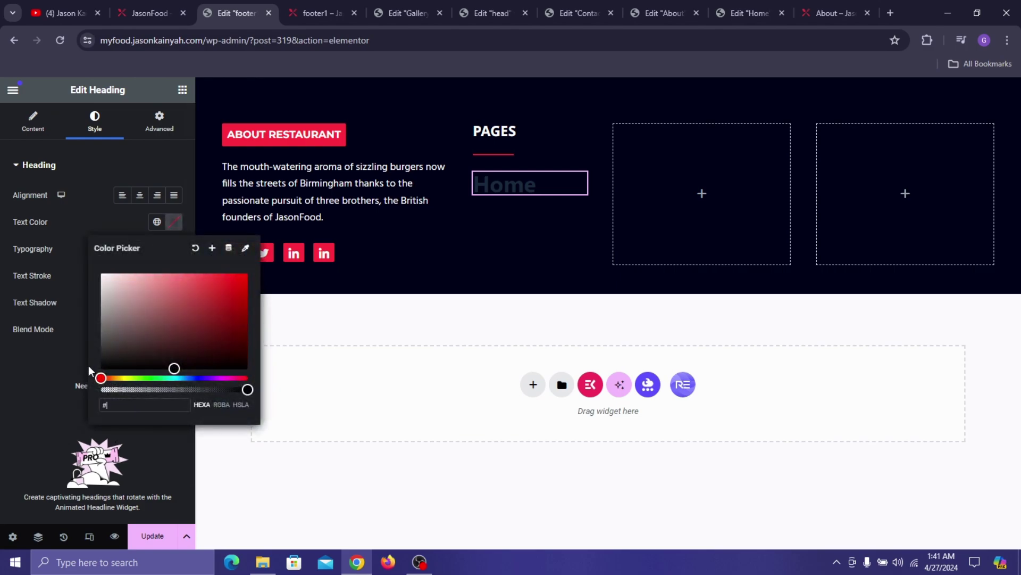
type("FCFCFC")
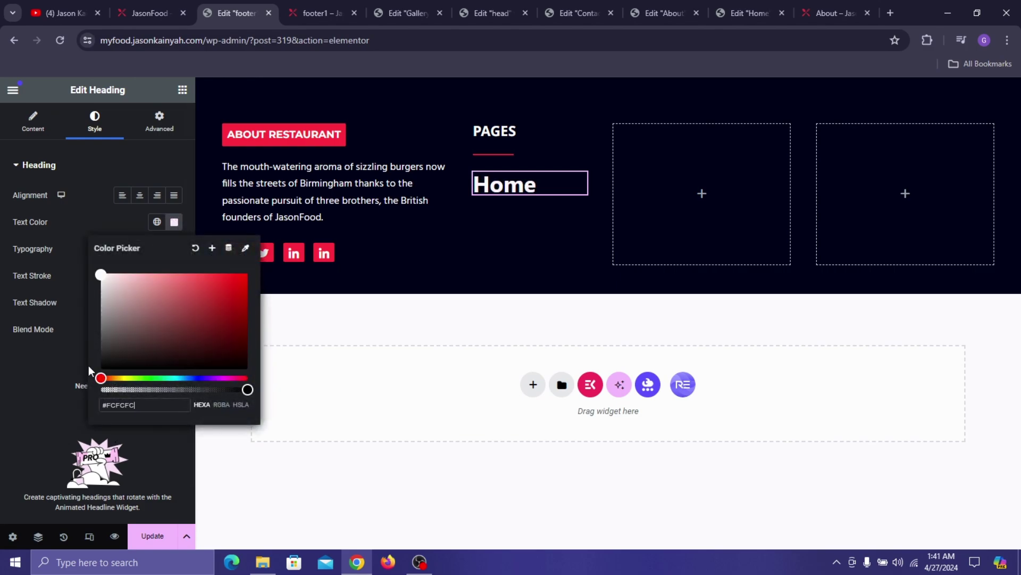
left_click(29, 383)
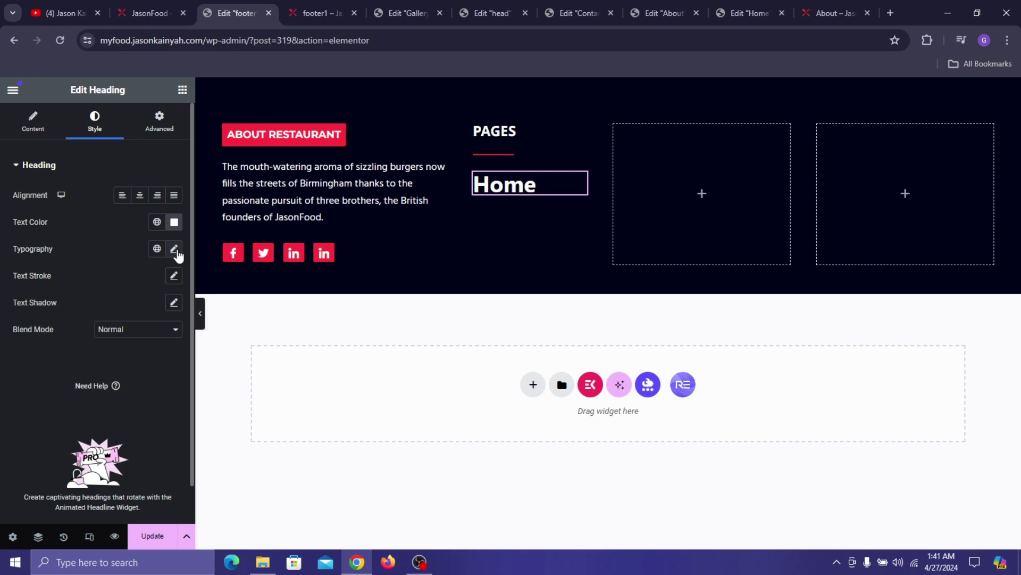
- Set the heading typography to Hind at 17 px, weight 600 semi-bold
left_click(174, 249)
left_click(134, 309)
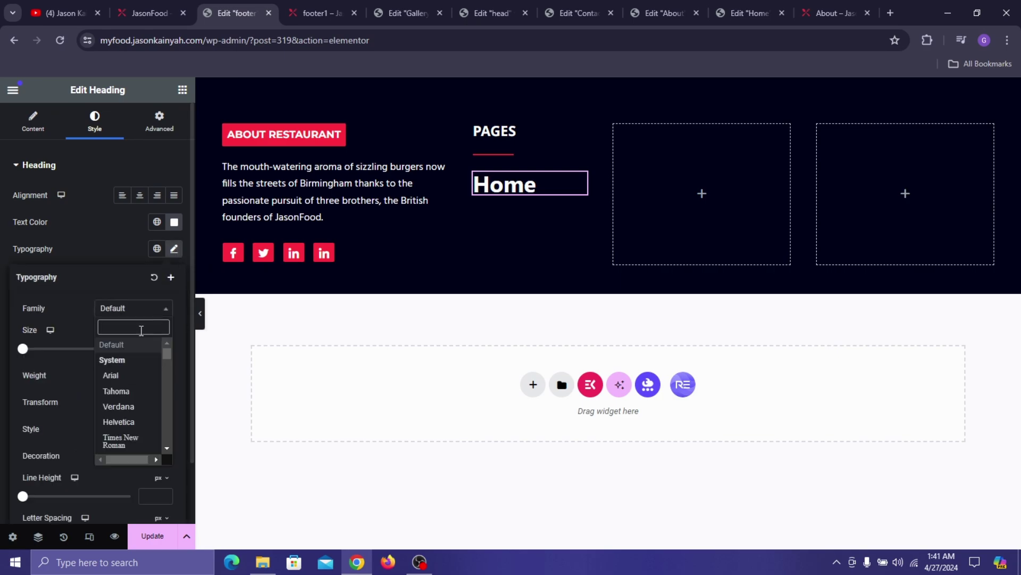
type("hind")
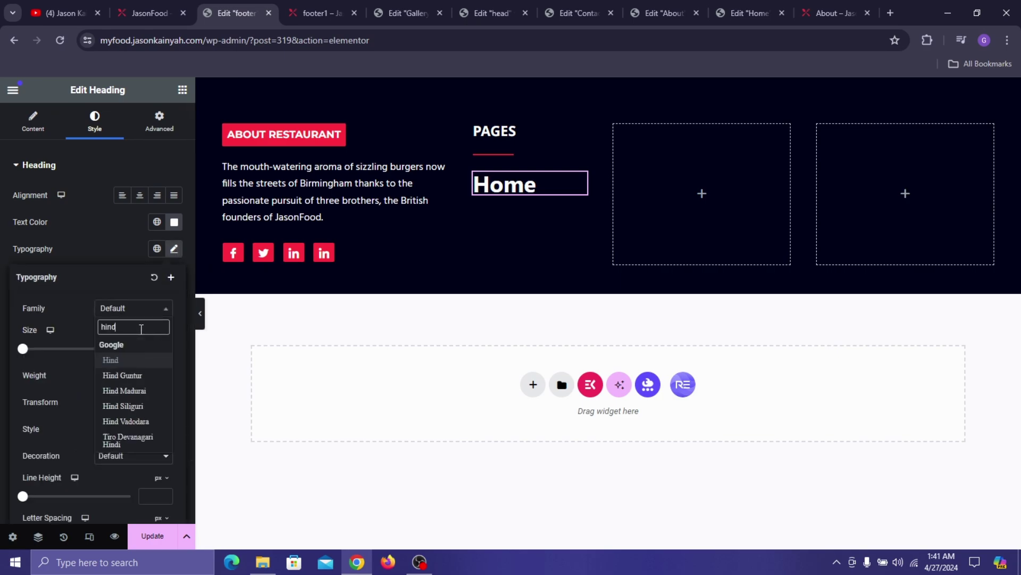
key("Return")
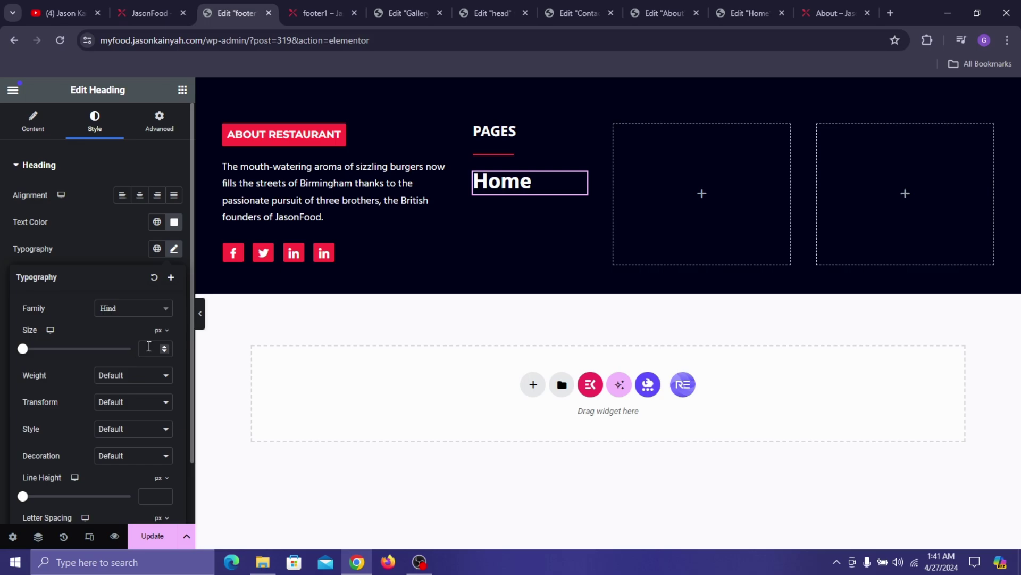
type("12")
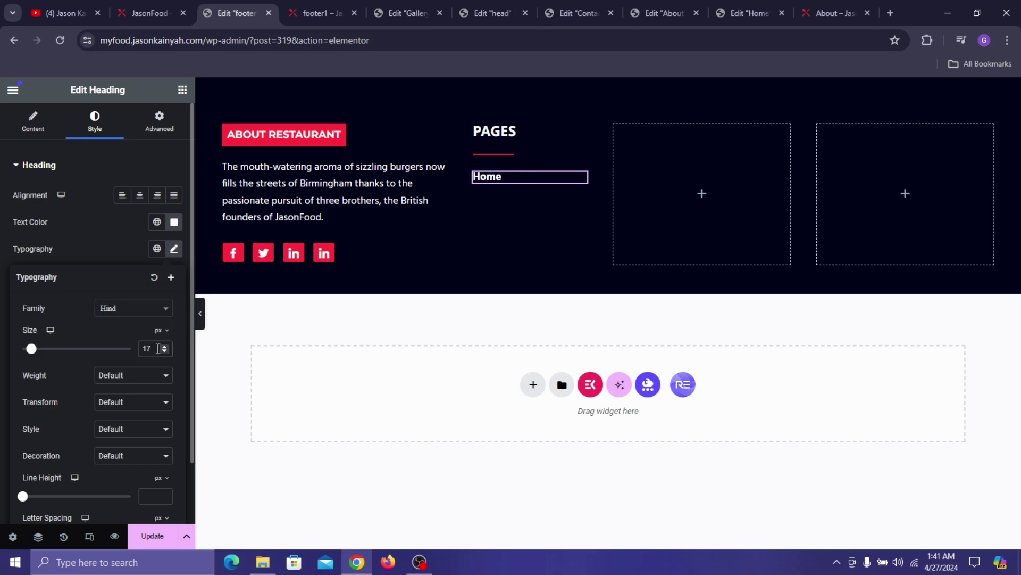
left_click(146, 376)
left_click(133, 434)
left_click(136, 233)
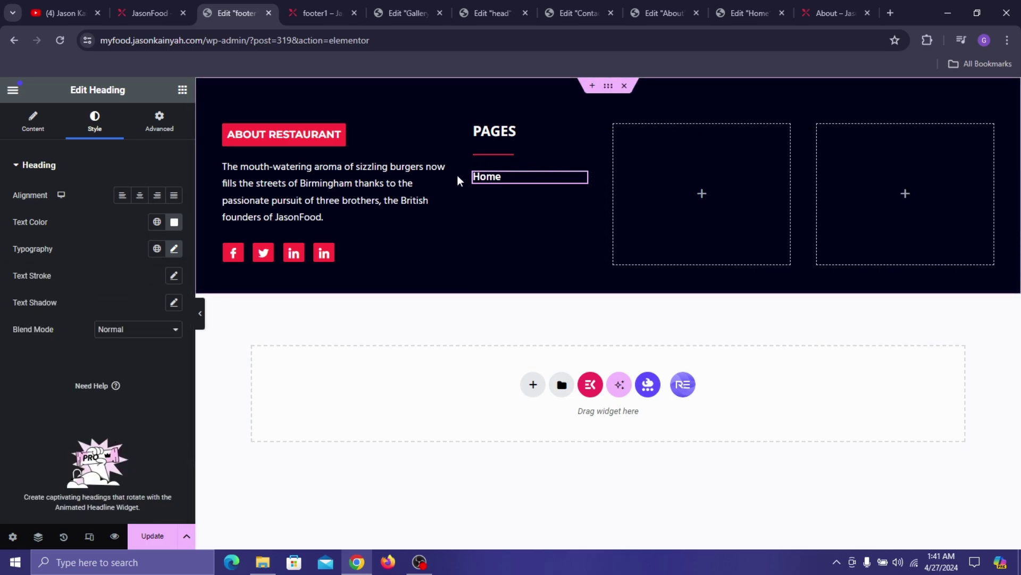
- Duplicate the Home heading three times to make four PAGES entries
right_click(493, 179)
left_click(533, 222)
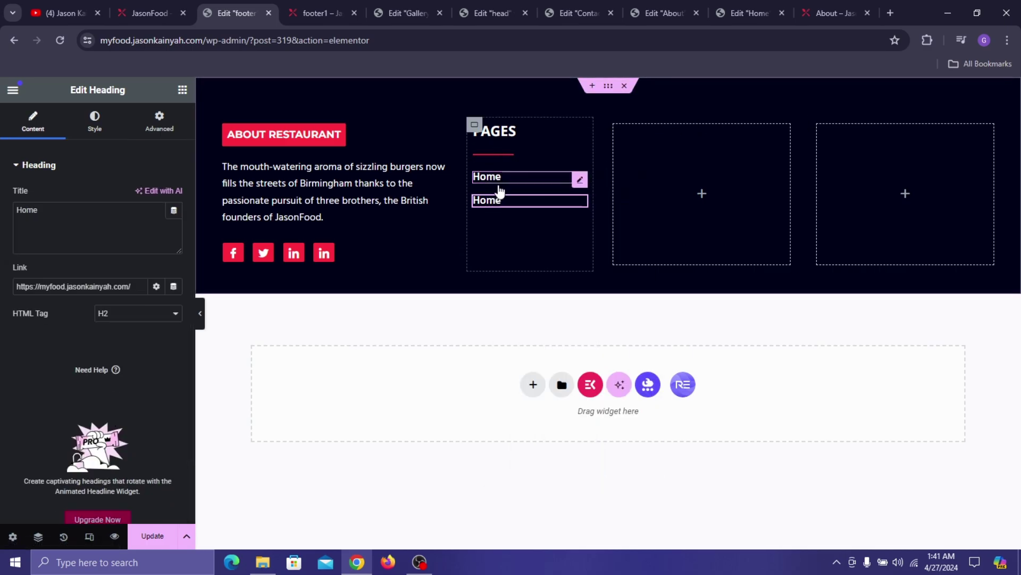
right_click(481, 205)
left_click(515, 241)
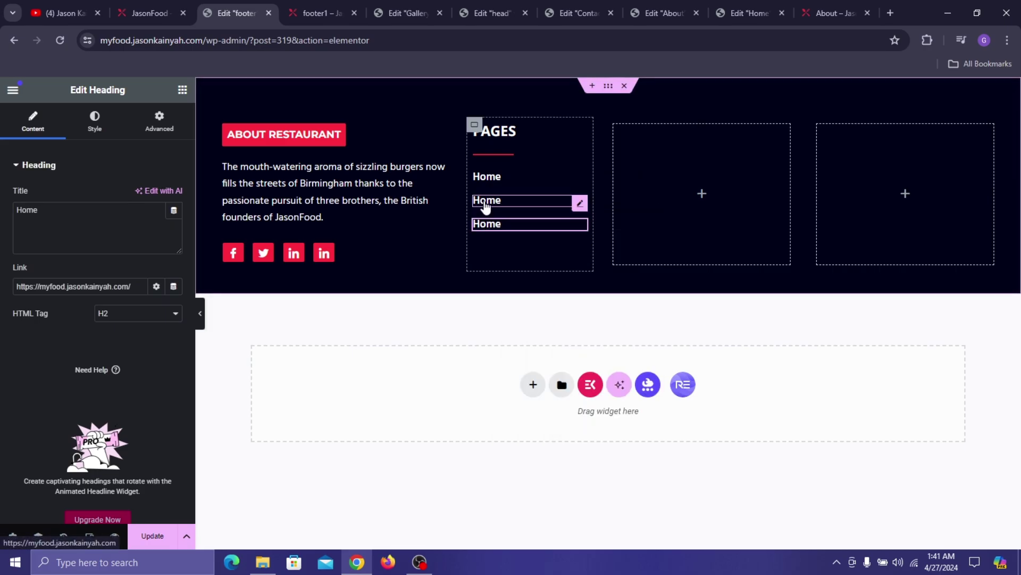
right_click(519, 228)
left_click(521, 240)
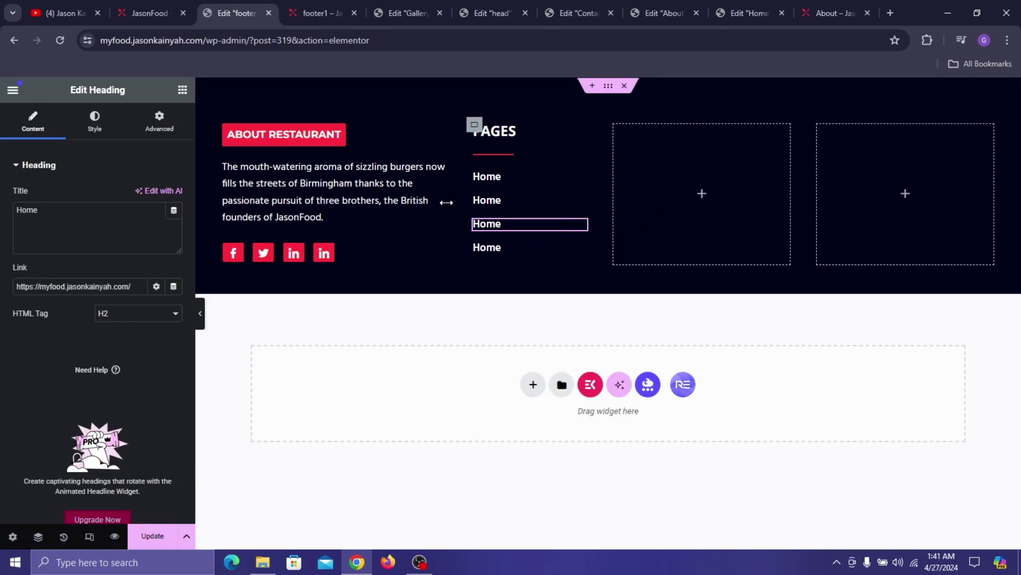
- Retitle the second heading 'About' and link it to the About page
left_click(502, 198)
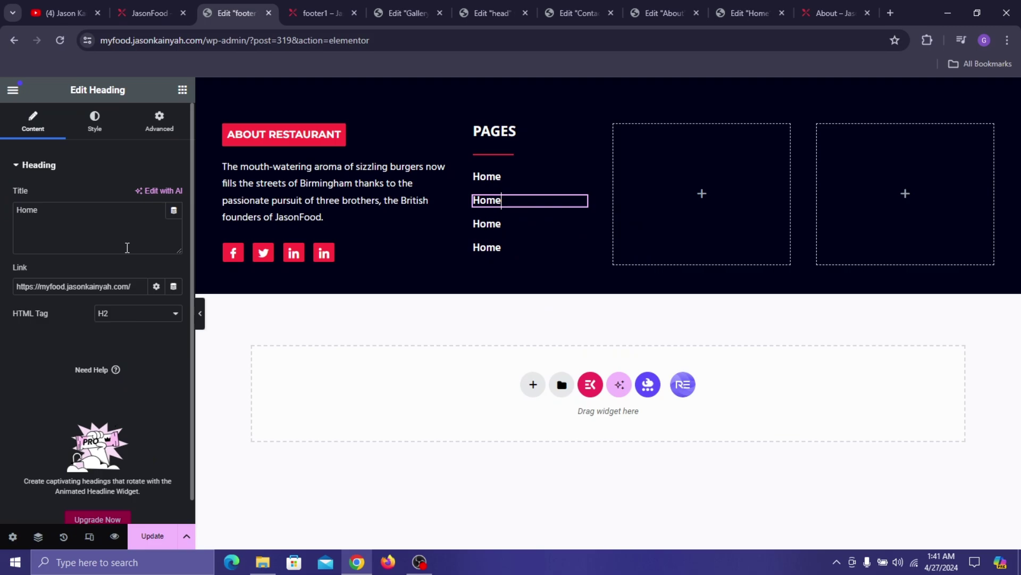
left_click(122, 248)
key("ctrl+a")
type("Abo")
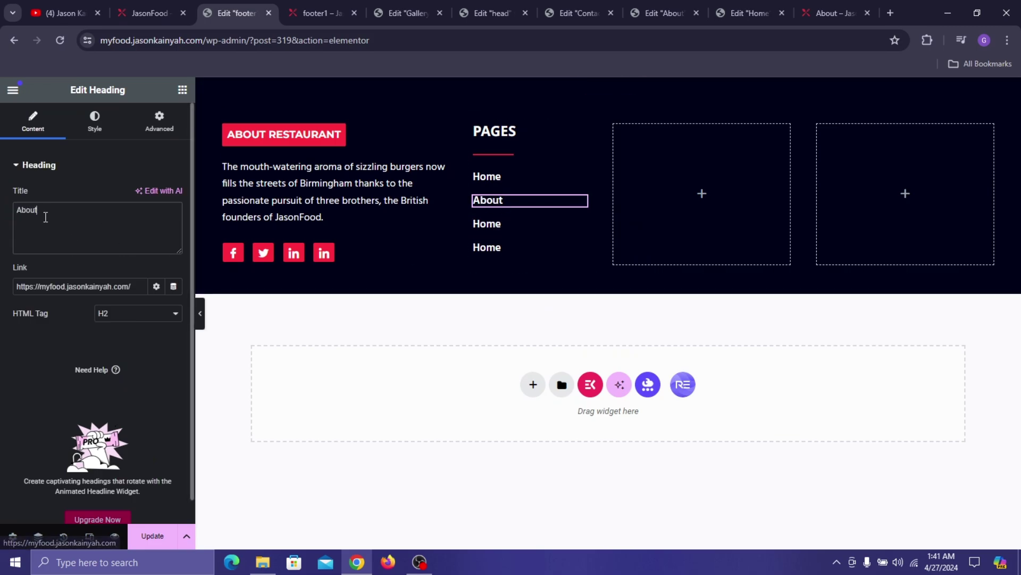
key("ctrl+a")
key("ctrl+c")
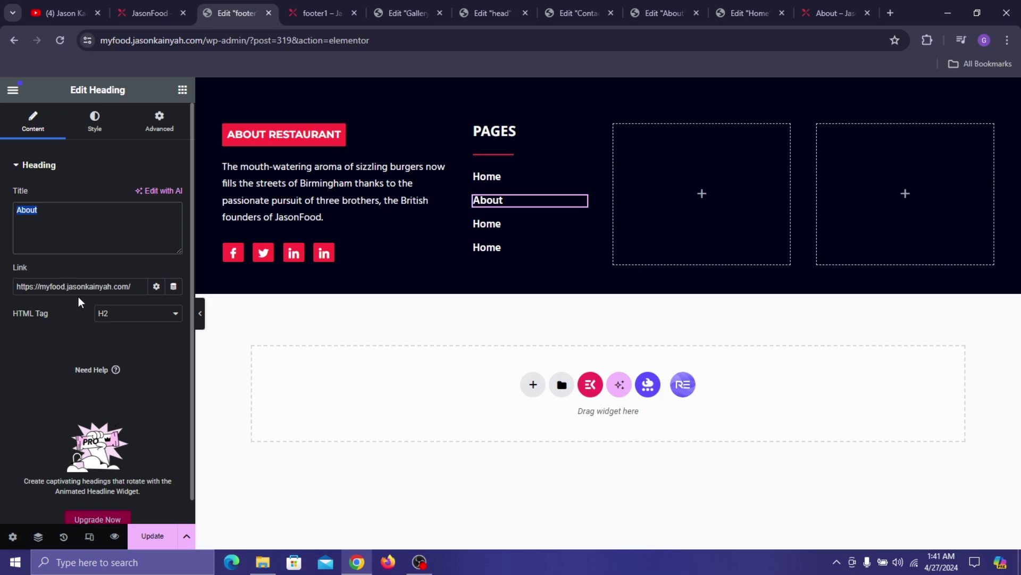
left_click(78, 287)
key("ctrl+a")
key("ctrl+v")
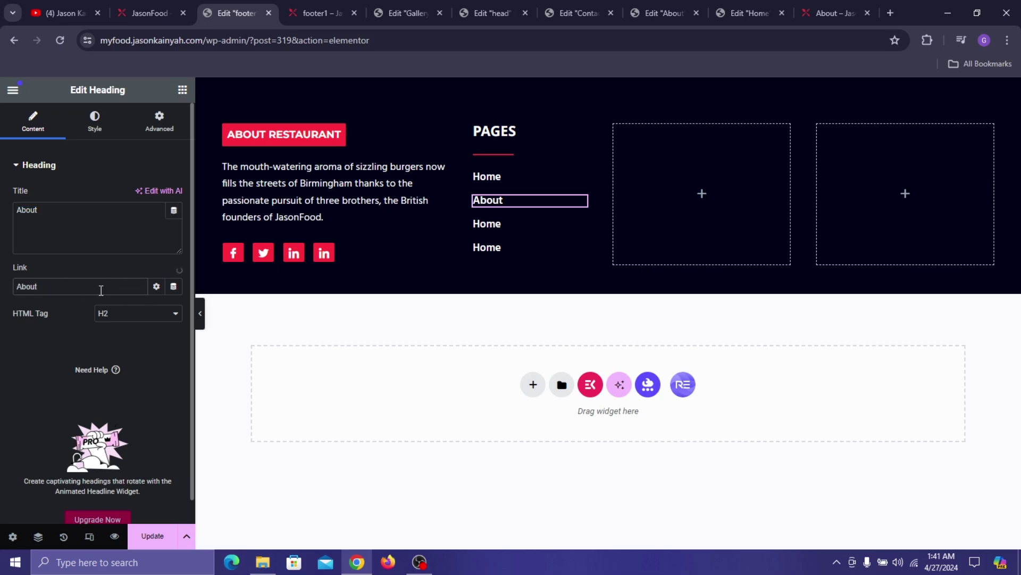
left_click(61, 313)
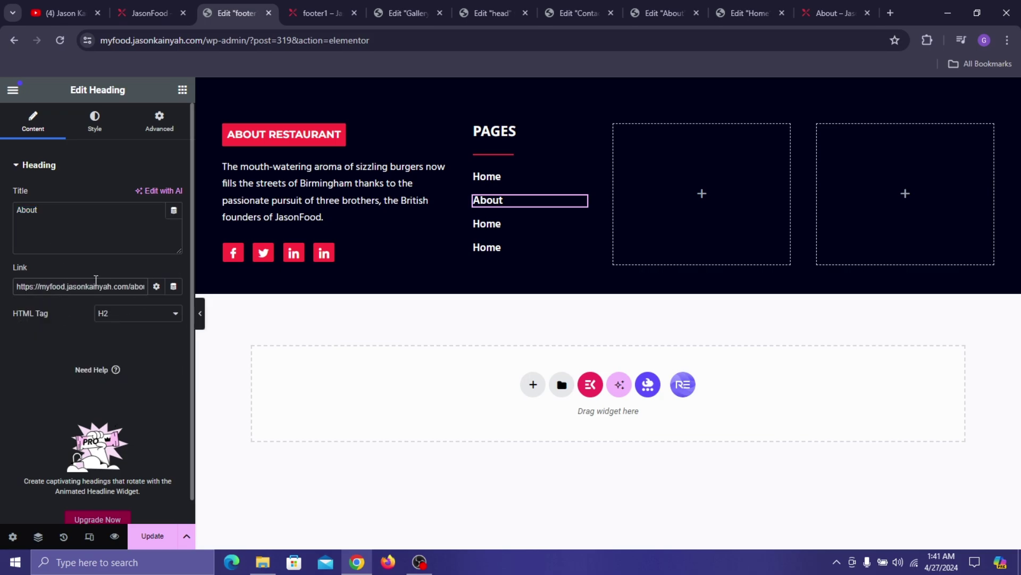
left_click(498, 224)
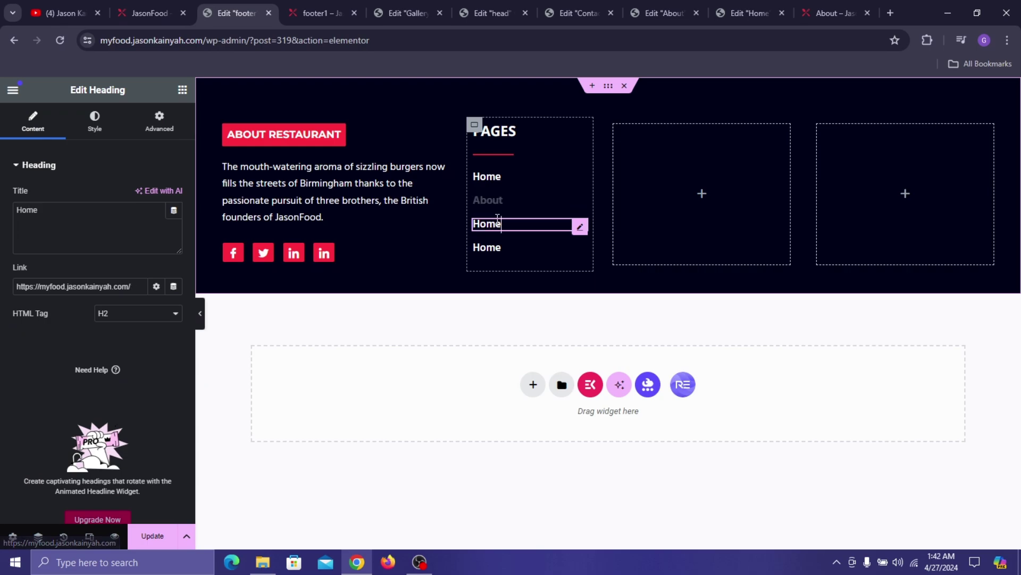
left_click(124, 232)
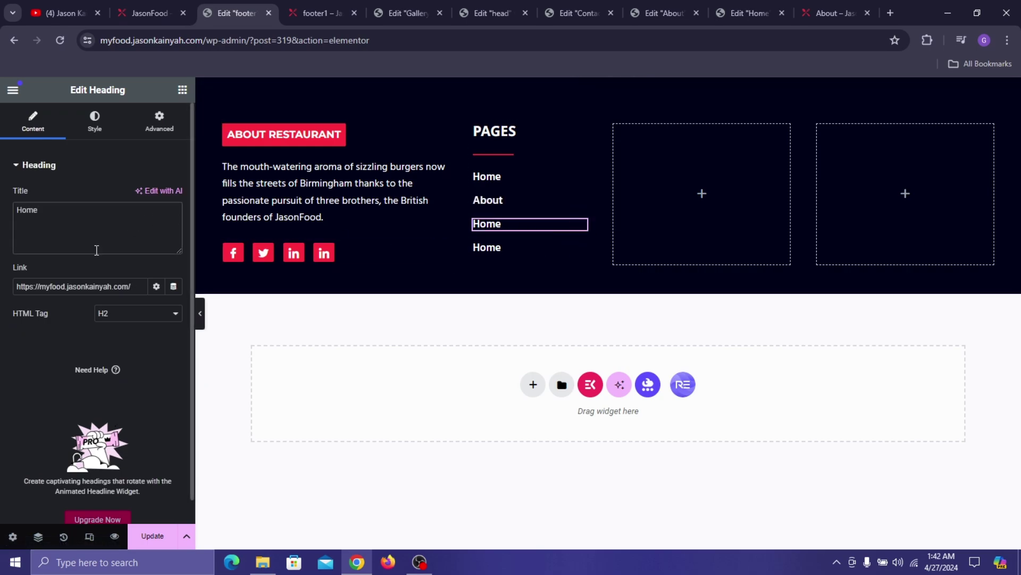
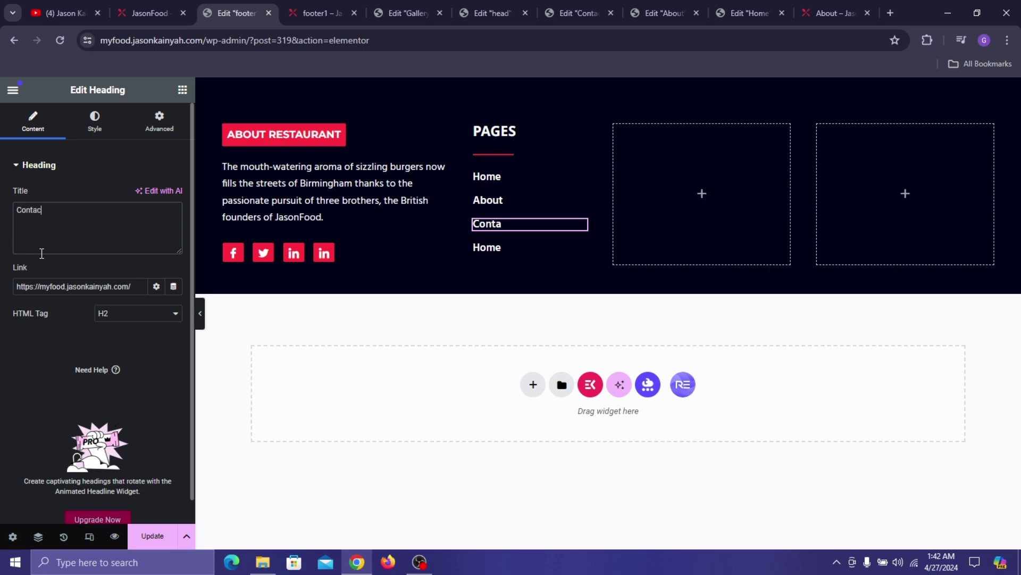
- Retitle the third Pages heading 'Contact' and link it to the Contact page
key("ctrl+a")
key("ctrl+c")
triple_click(55, 289)
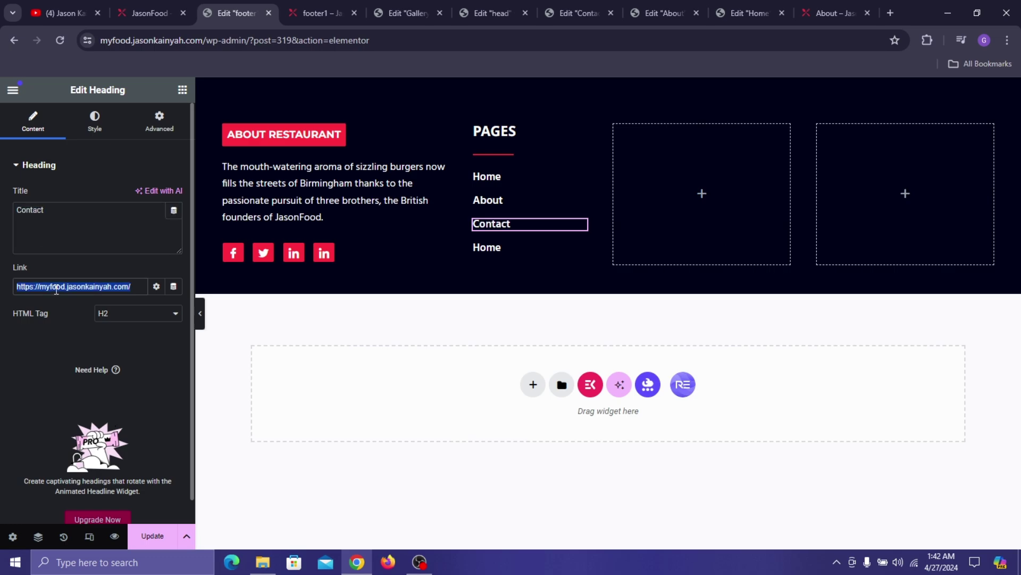
key("ctrl+v")
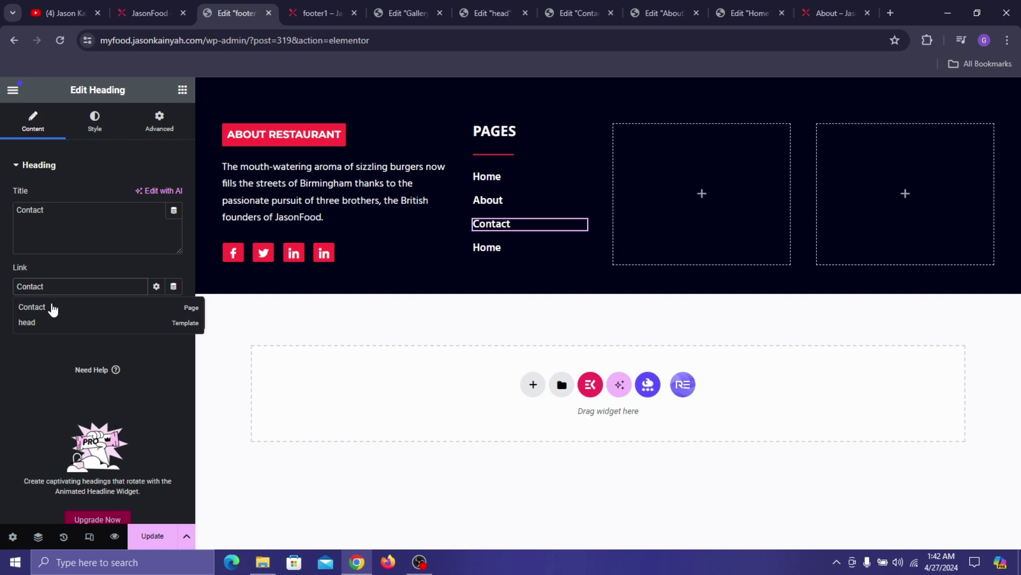
left_click(50, 306)
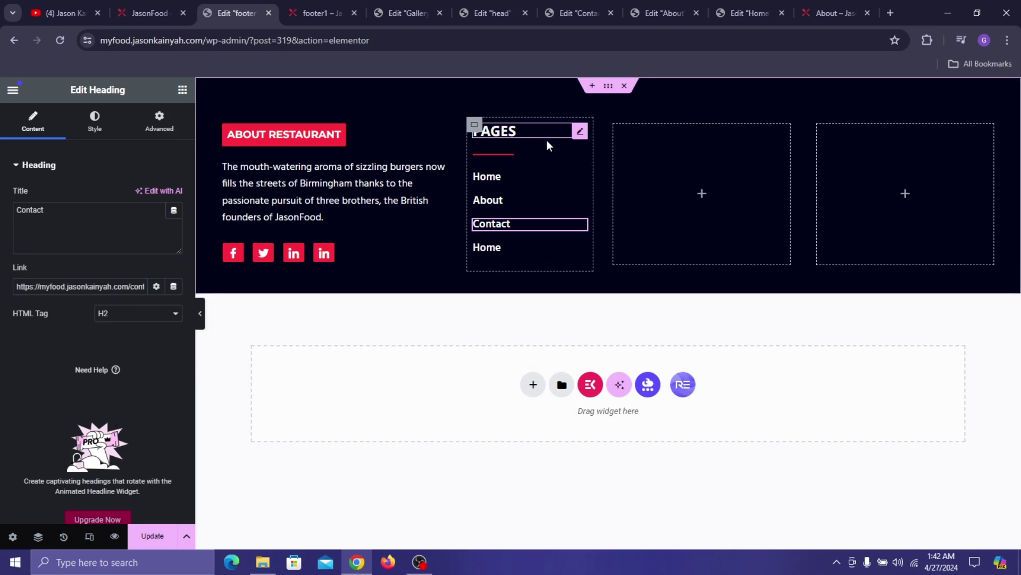
right_click(532, 132)
- Paste the PAGES heading into the third column and retitle it 'BEST DISHES'
left_click(592, 191)
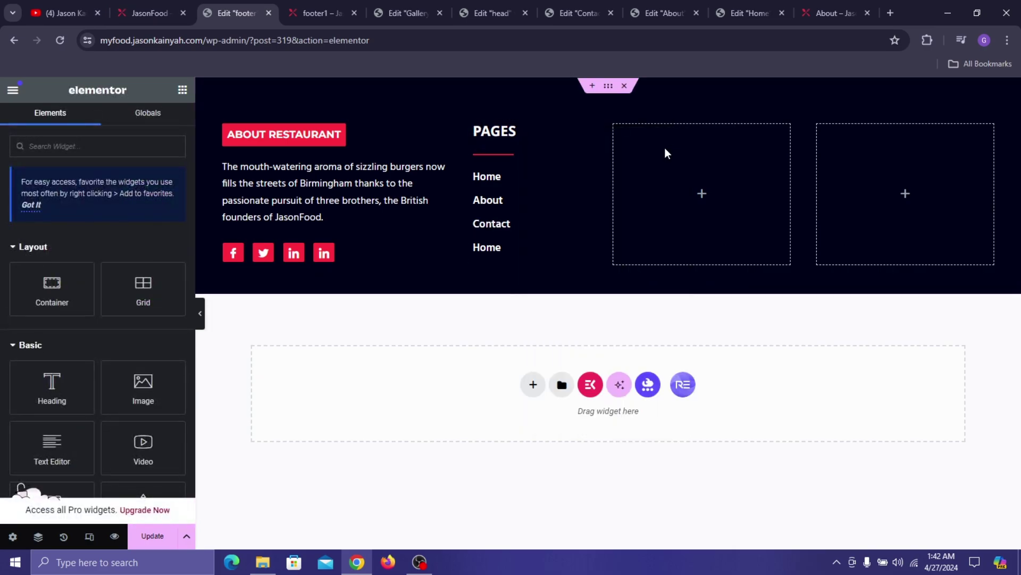
right_click(697, 158)
left_click(726, 248)
left_click(109, 239)
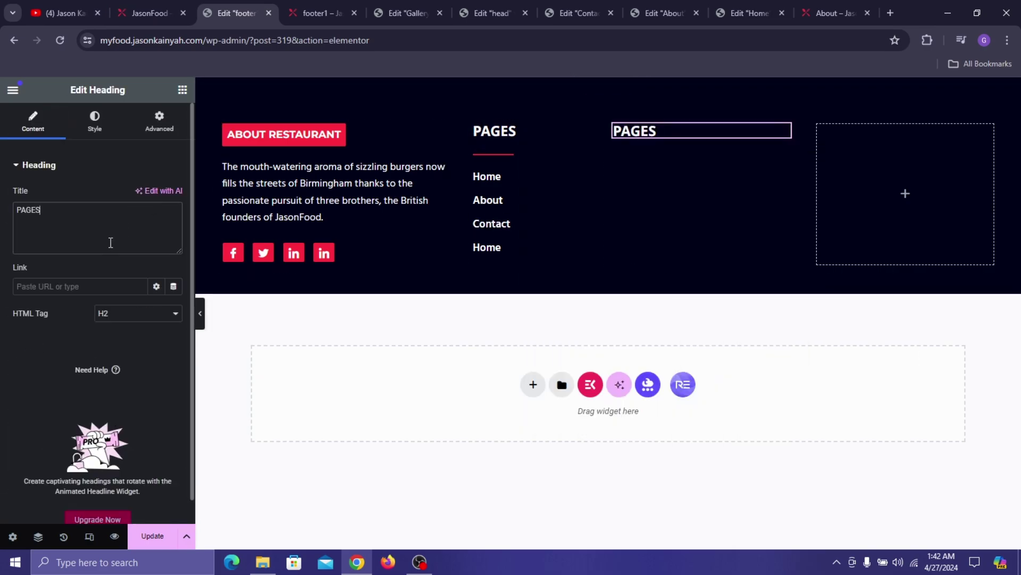
key("ctrl+a")
type("BEST DISHES")
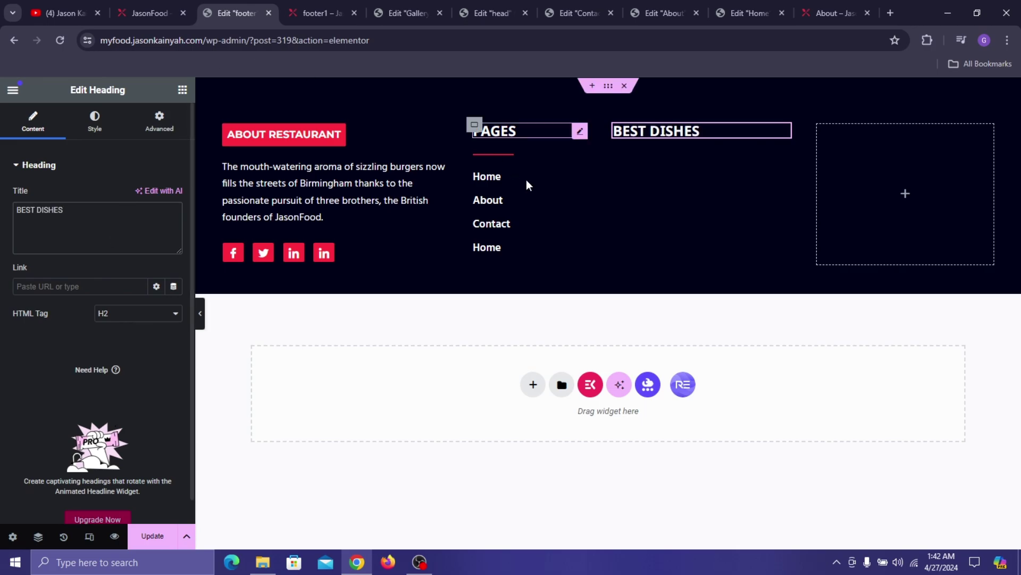
- Paste the red divider under BEST DISHES and shorten its width to 23%
right_click(507, 154)
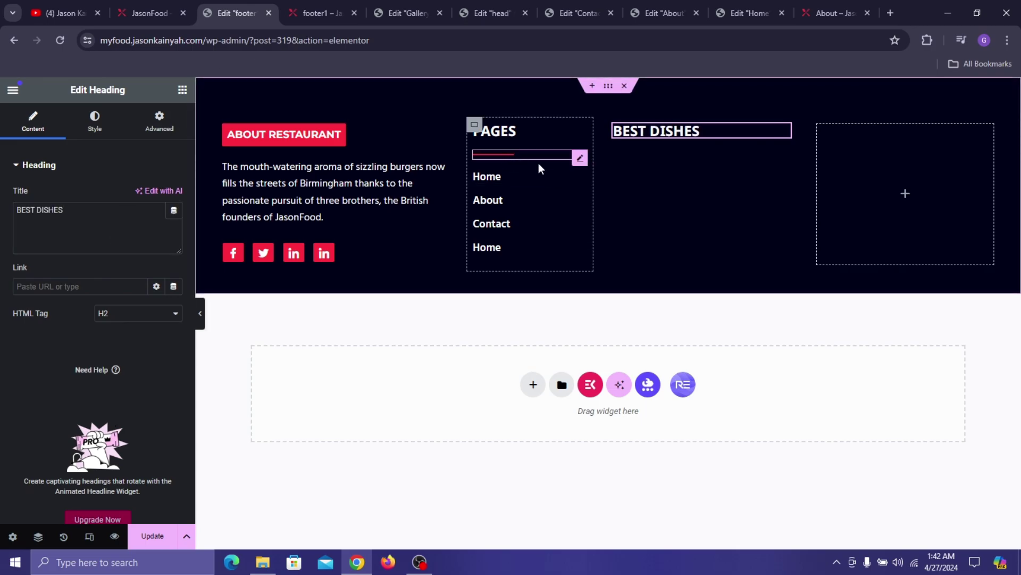
left_click(564, 223)
right_click(643, 142)
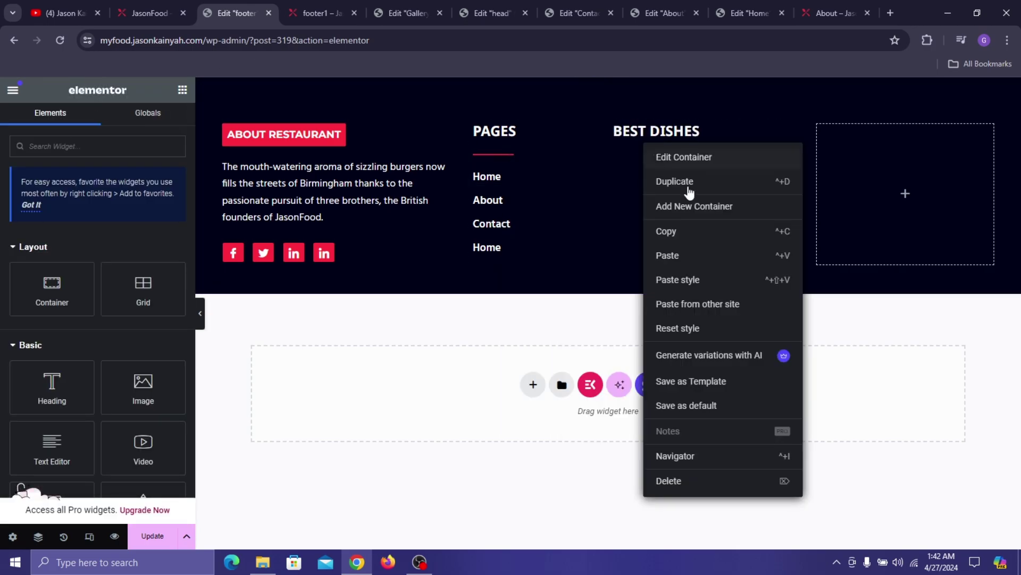
left_click(690, 261)
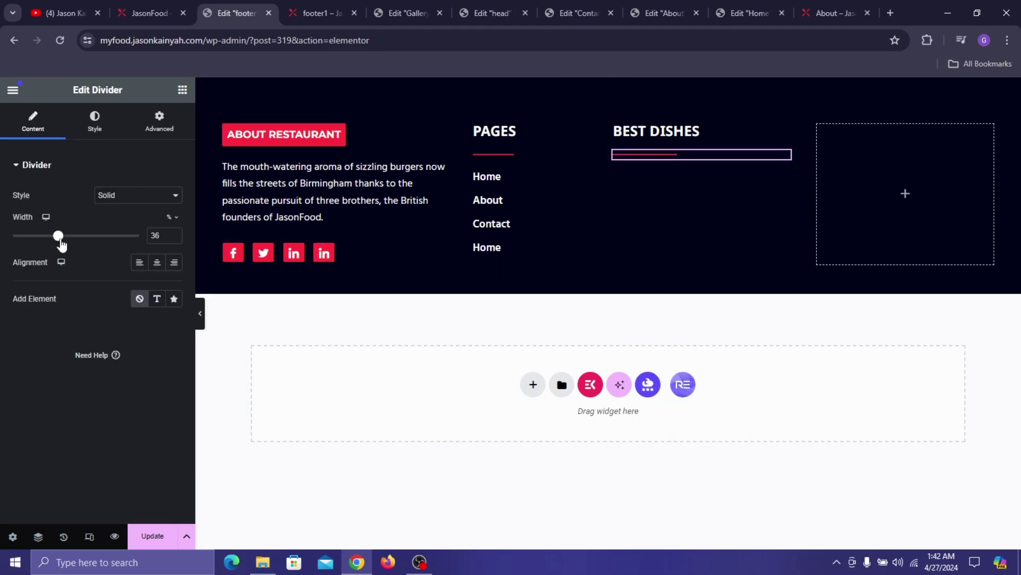
left_click_drag(57, 238, 42, 237)
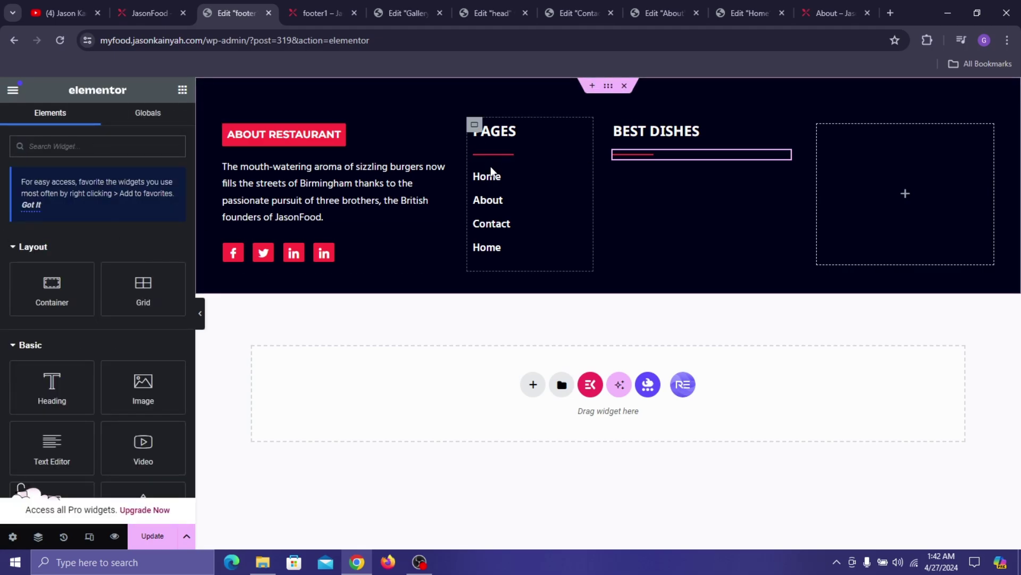
- Copy the Home link item for the BEST DISHES column
right_click(527, 209)
left_click(535, 246)
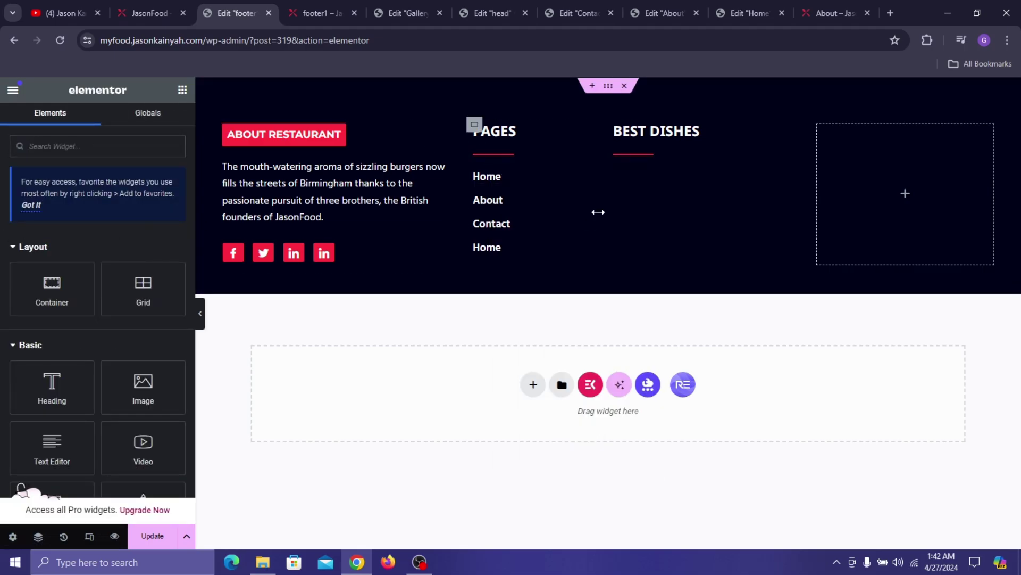
right_click(649, 184)
- Paste the Home item under BEST DISHES and retitle it 'Hamburger & Meat Lovers Pizza' from the live site
left_click(688, 297)
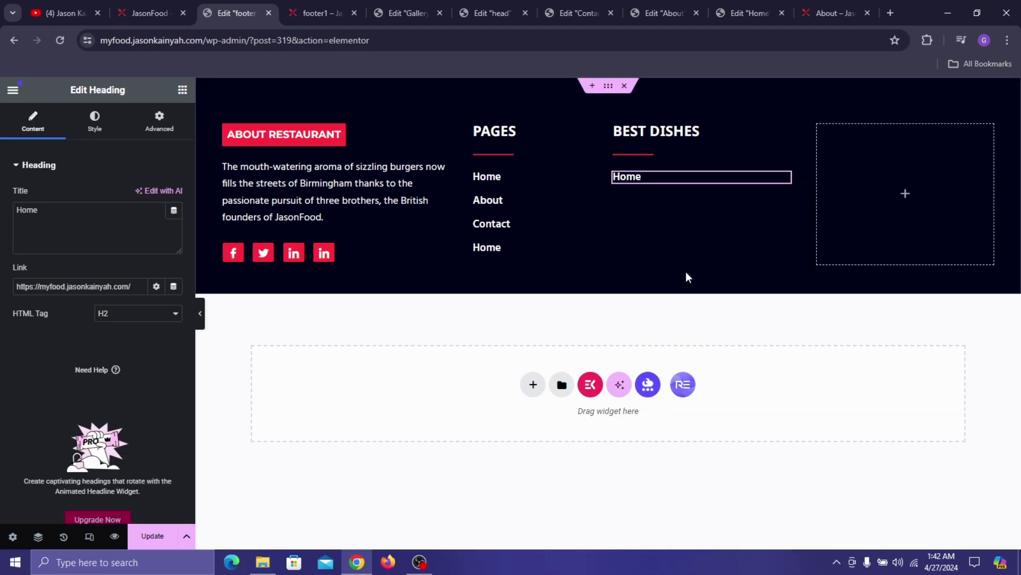
left_click(149, 13)
triple_click(601, 399)
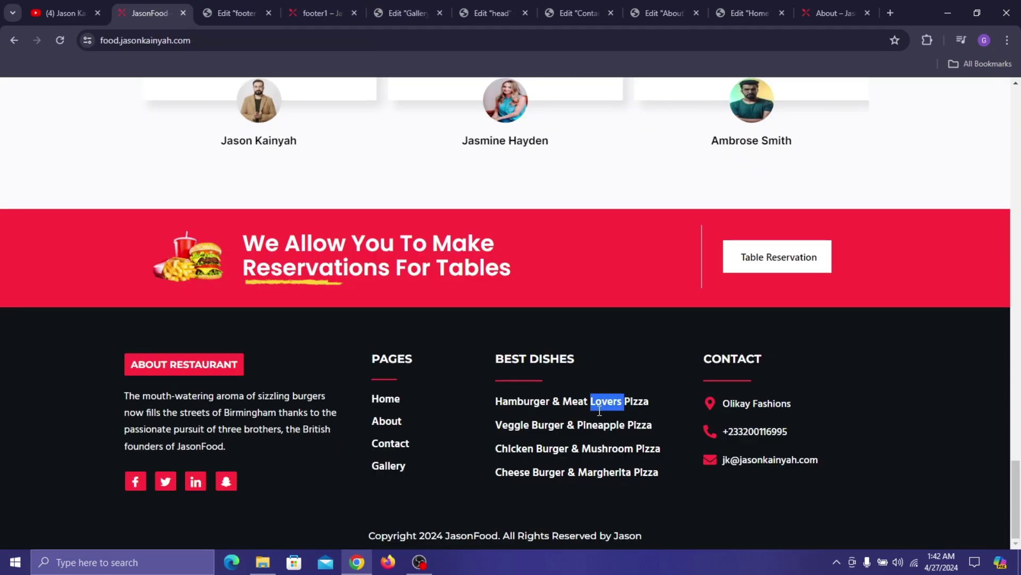
left_click_drag(600, 399, 604, 241)
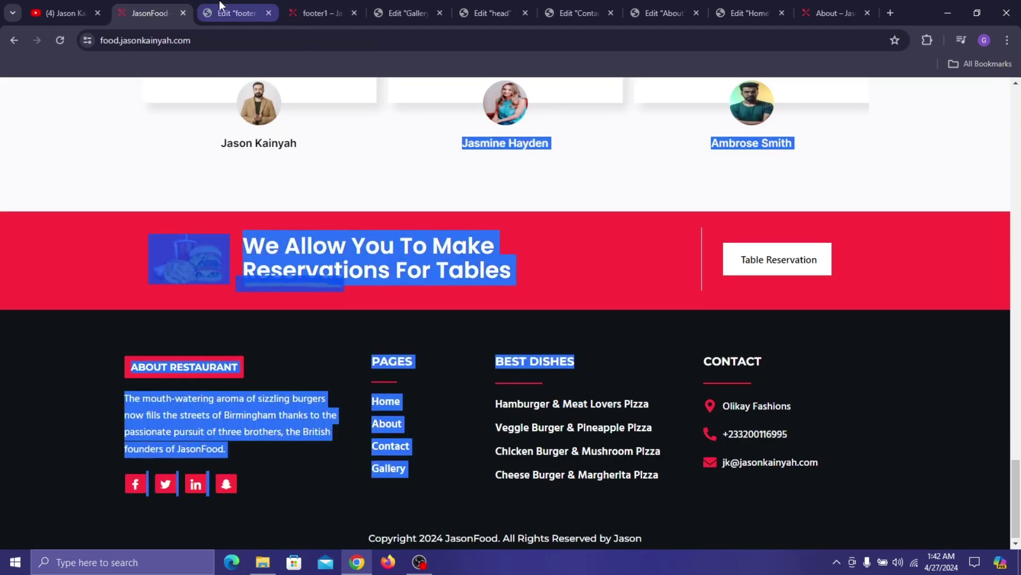
left_click(619, 424)
triple_click(619, 407)
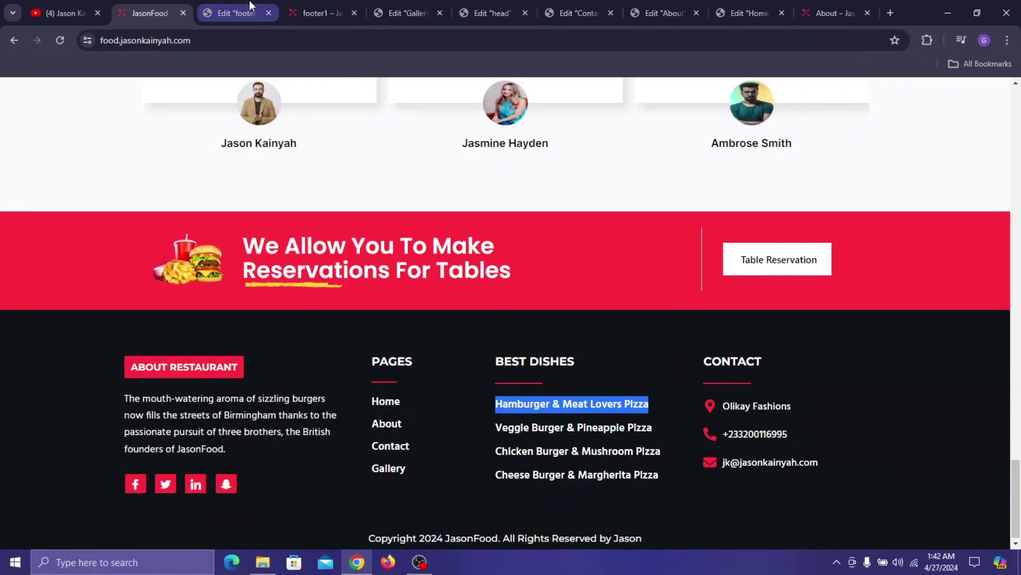
left_click(235, 13)
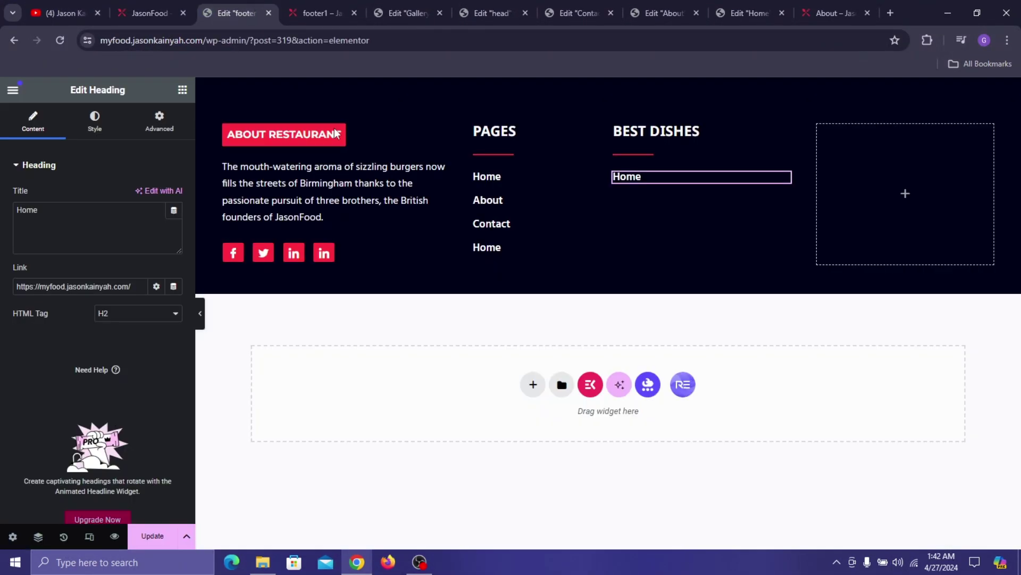
left_click(98, 242)
key("ctrl+a")
key("ctrl+v")
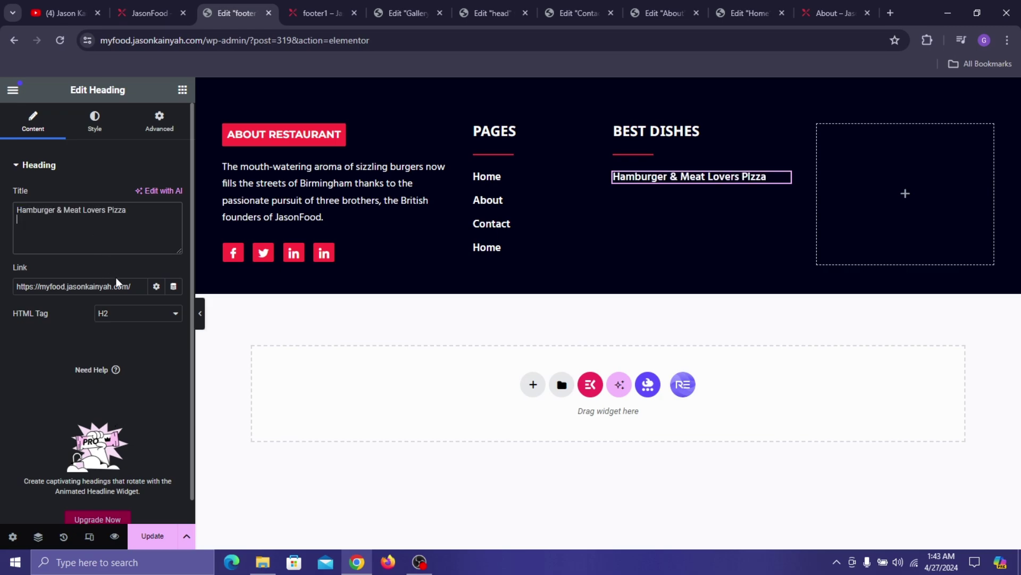
- Remove the dish item's link and duplicate it twice
left_click(121, 287)
key("ctrl+a")
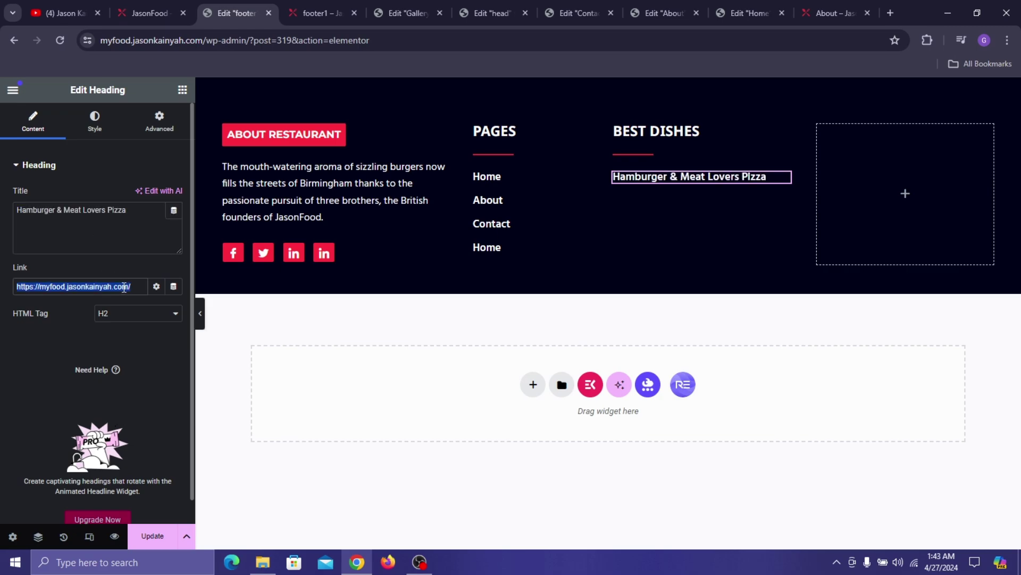
key("BackSpace")
right_click(727, 178)
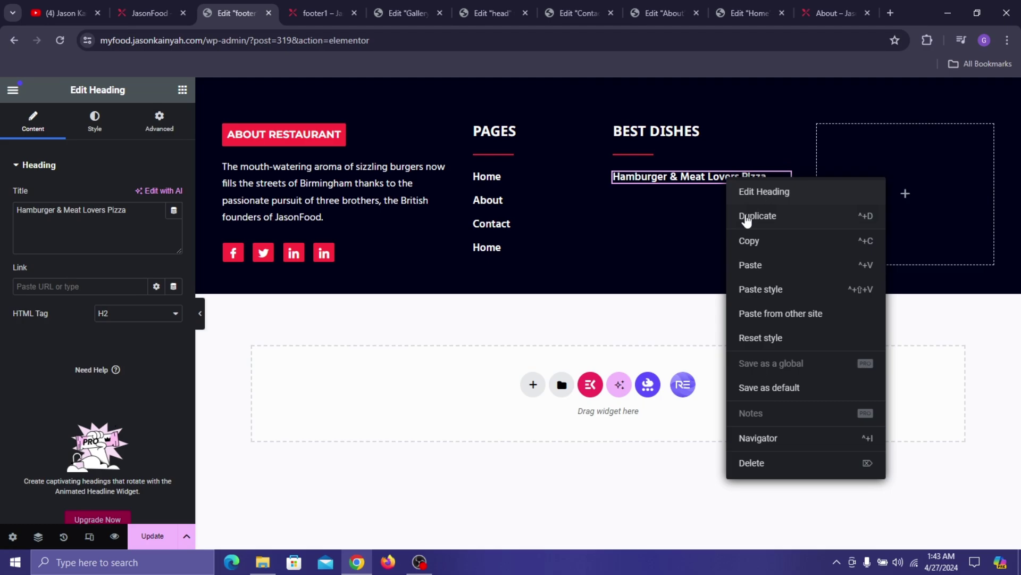
left_click(748, 218)
right_click(697, 176)
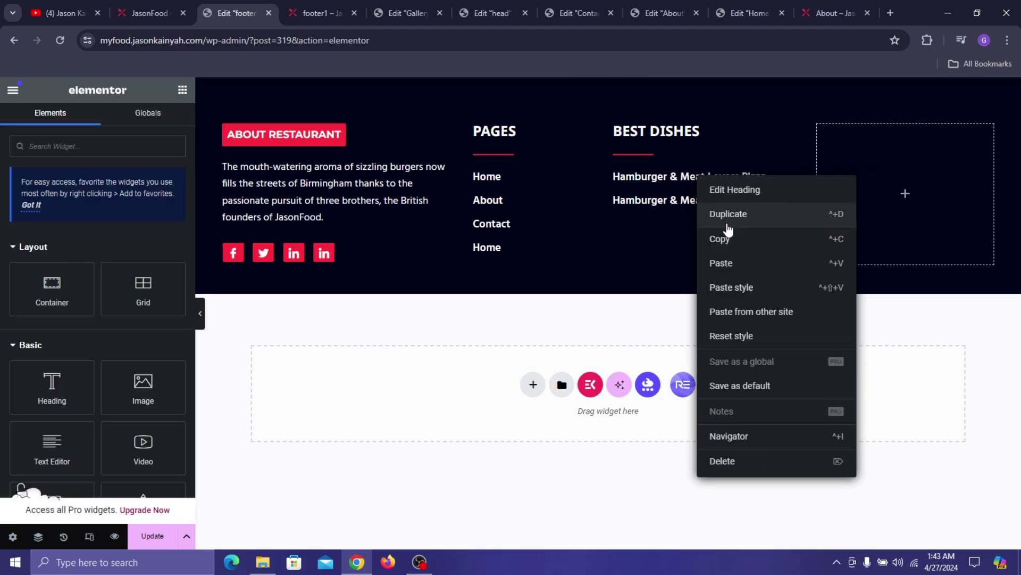
left_click(728, 228)
- Retitle the second dish item 'Veggie Burger & Pineapple Pizza', copied from the live site
right_click(675, 200)
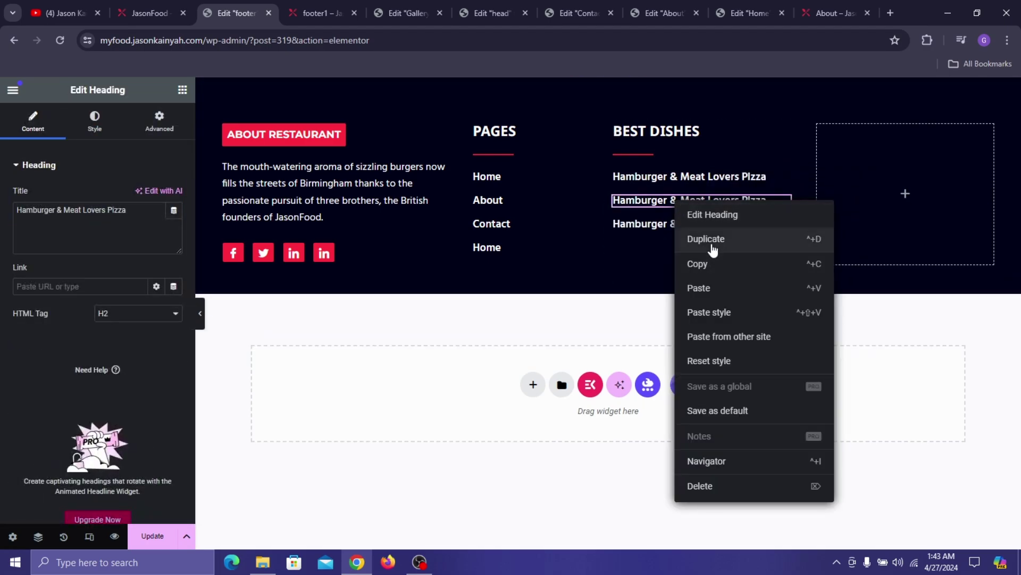
key("Escape")
left_click(136, 11)
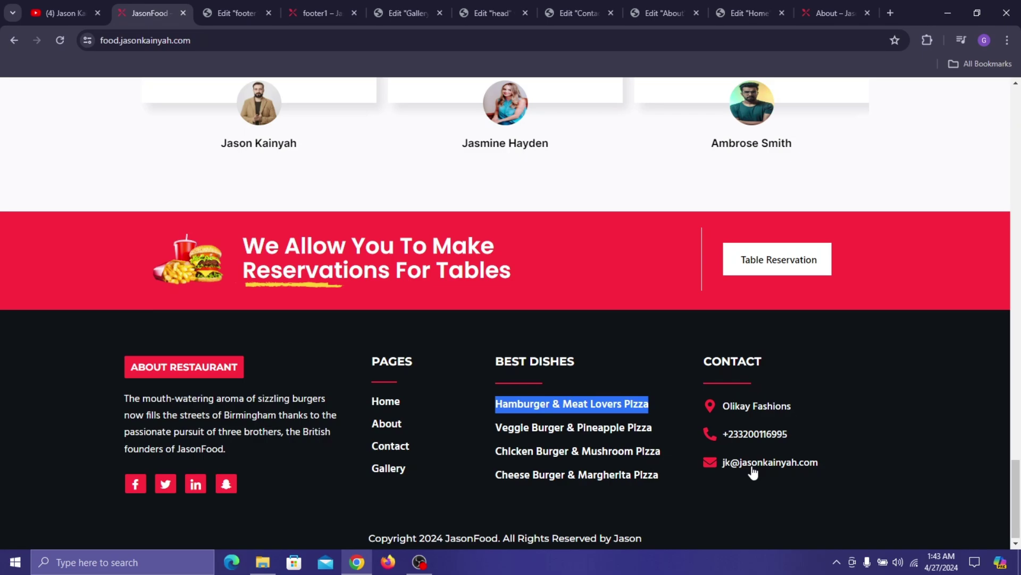
triple_click(582, 430)
right_click(582, 429)
left_click(621, 258)
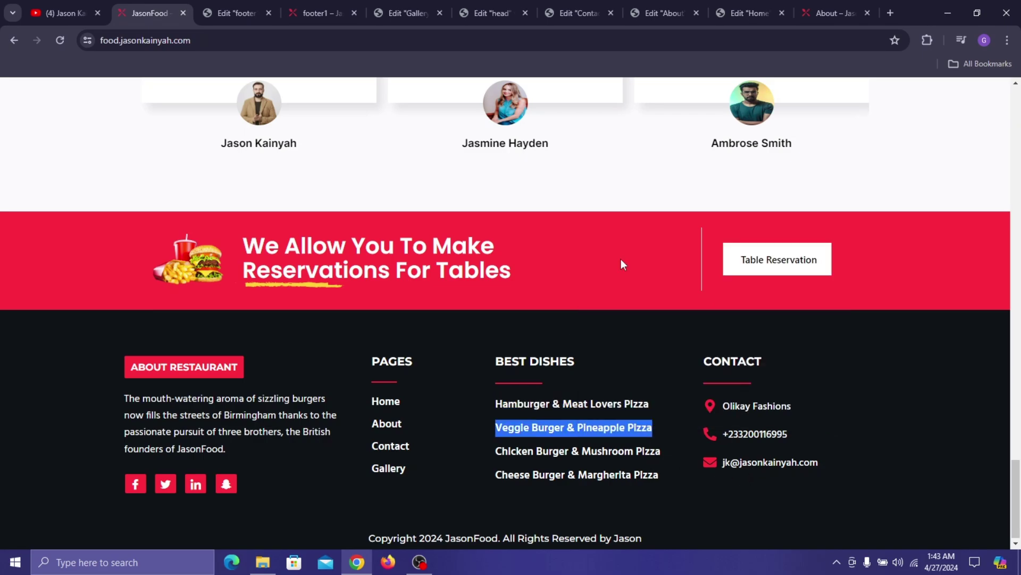
left_click(213, 8)
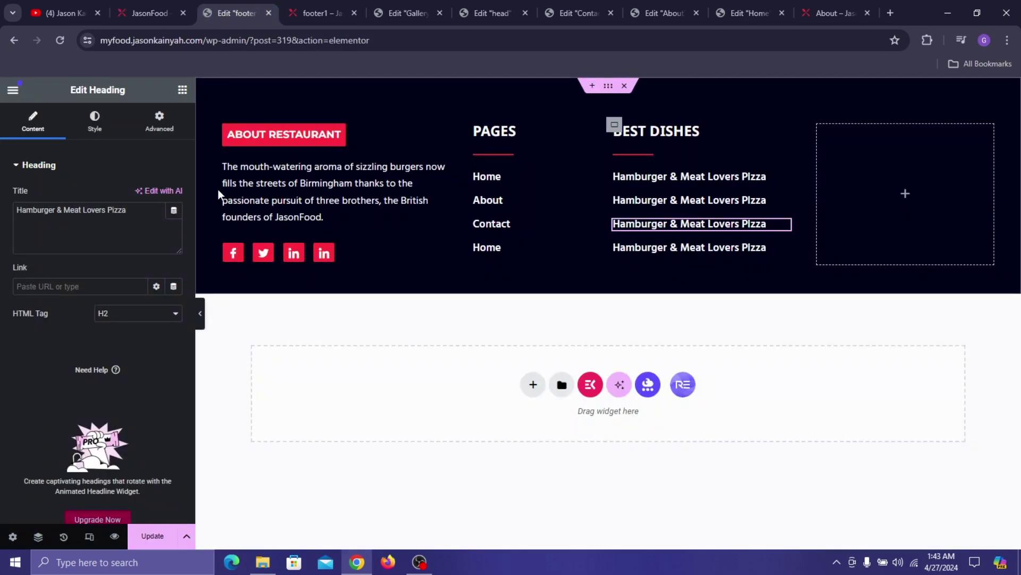
left_click(669, 200)
triple_click(82, 208)
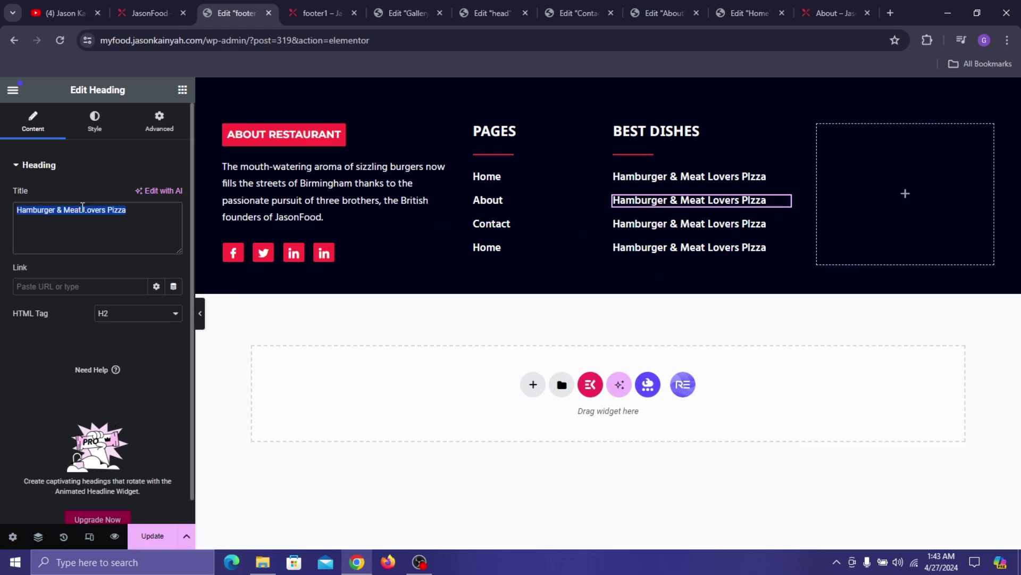
right_click(108, 212)
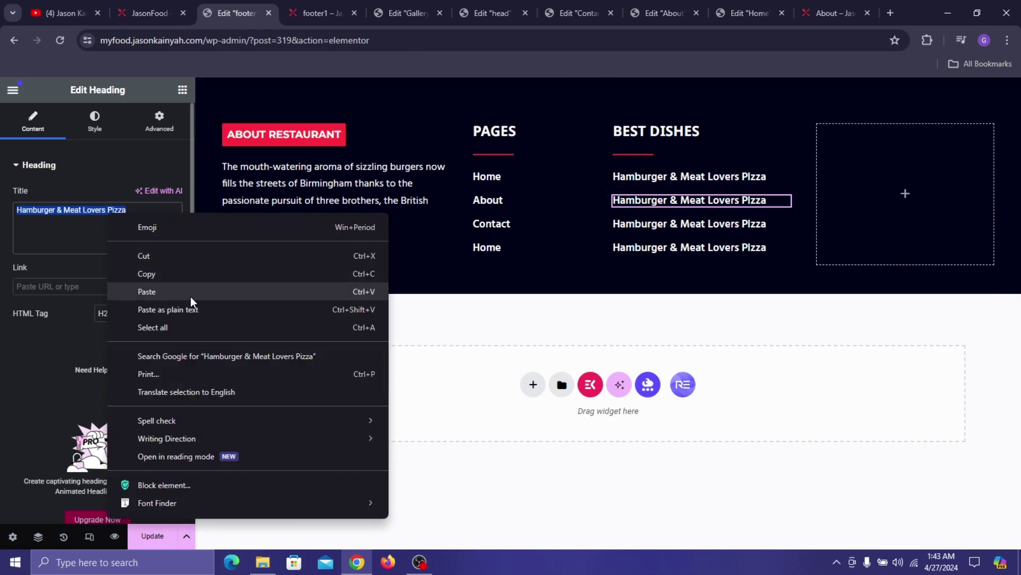
left_click(147, 292)
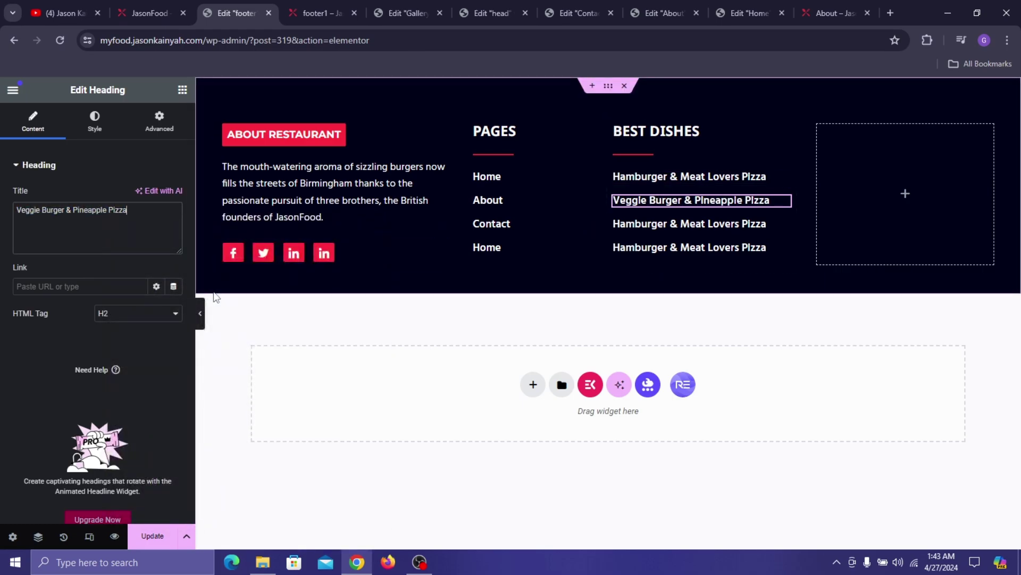
- Copy the BEST DISHES heading
left_click(177, 3)
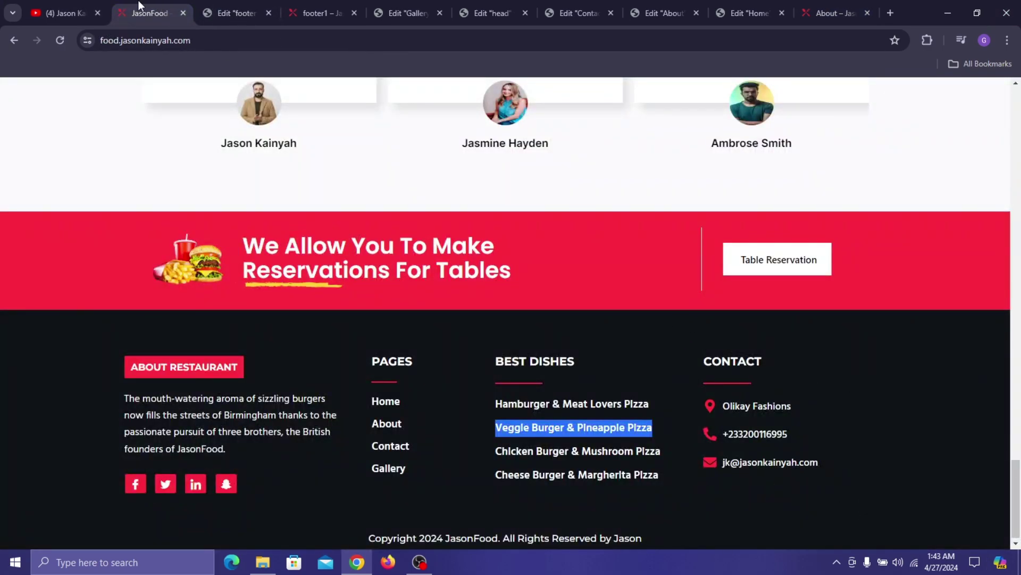
left_click(221, 3)
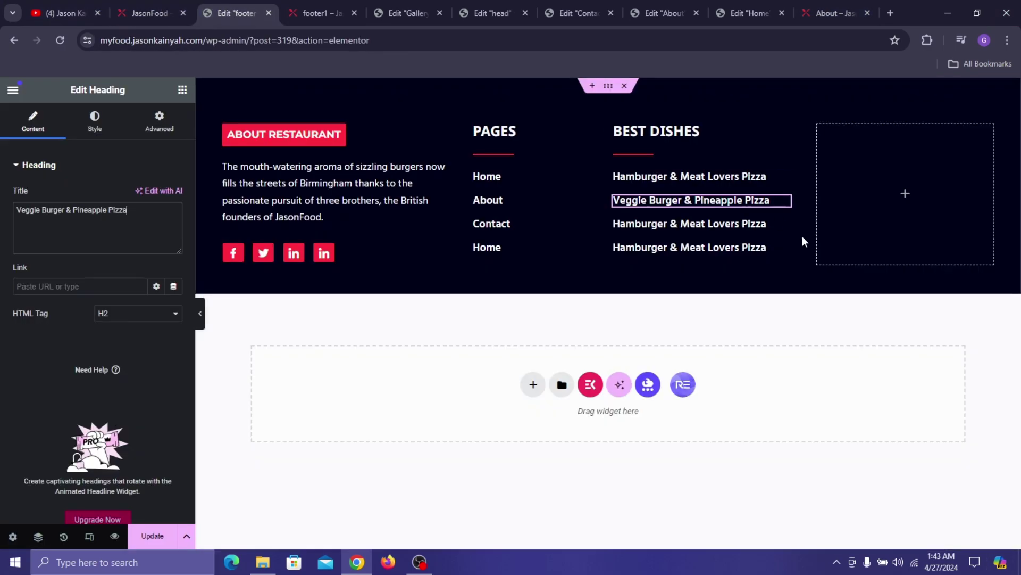
right_click(715, 137)
left_click(746, 201)
- Paste the heading into the fourth column and retitle it 'CONTACT'
right_click(899, 169)
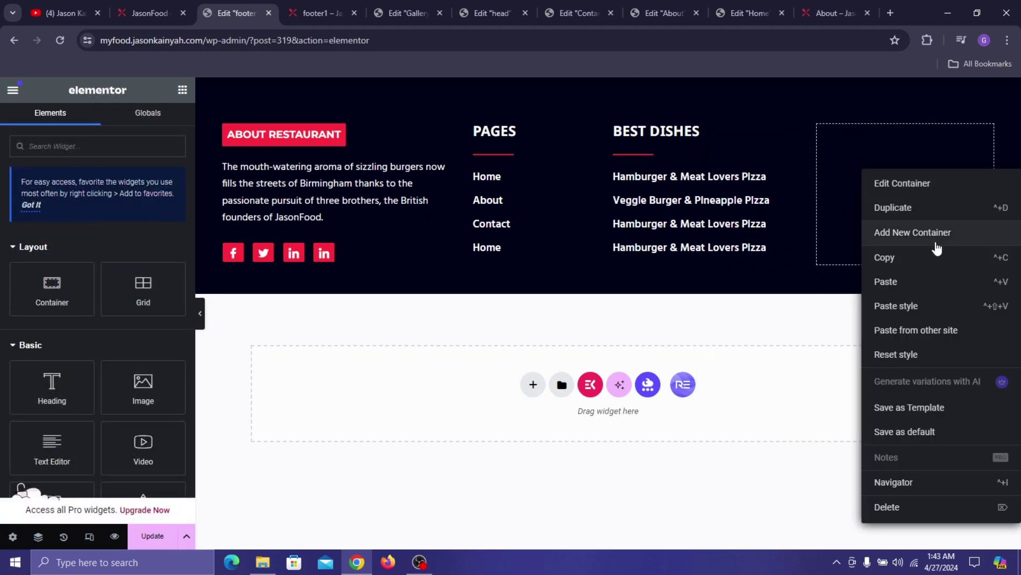
left_click(908, 281)
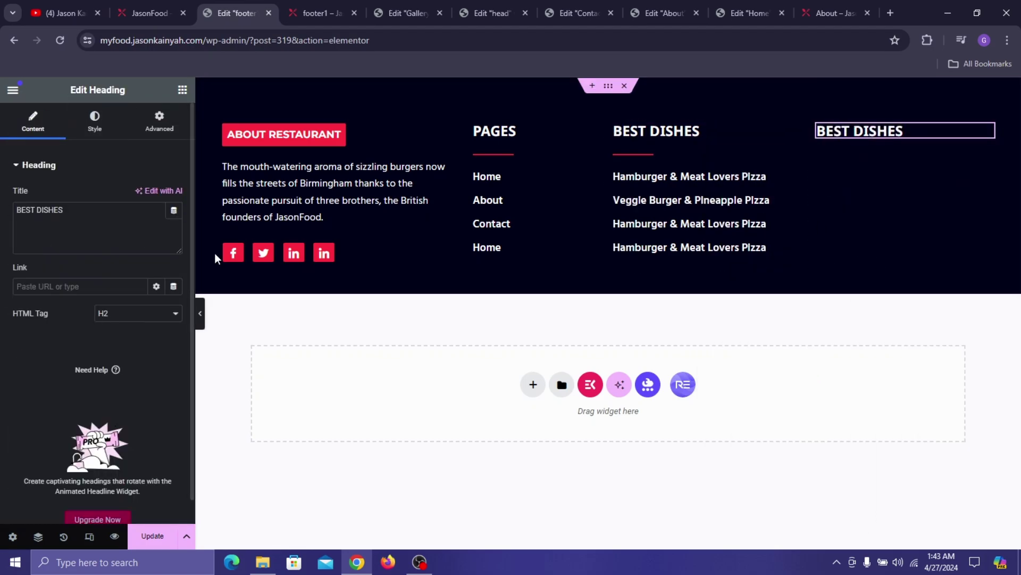
left_click(82, 215)
key("ctrl+a")
type("CO")
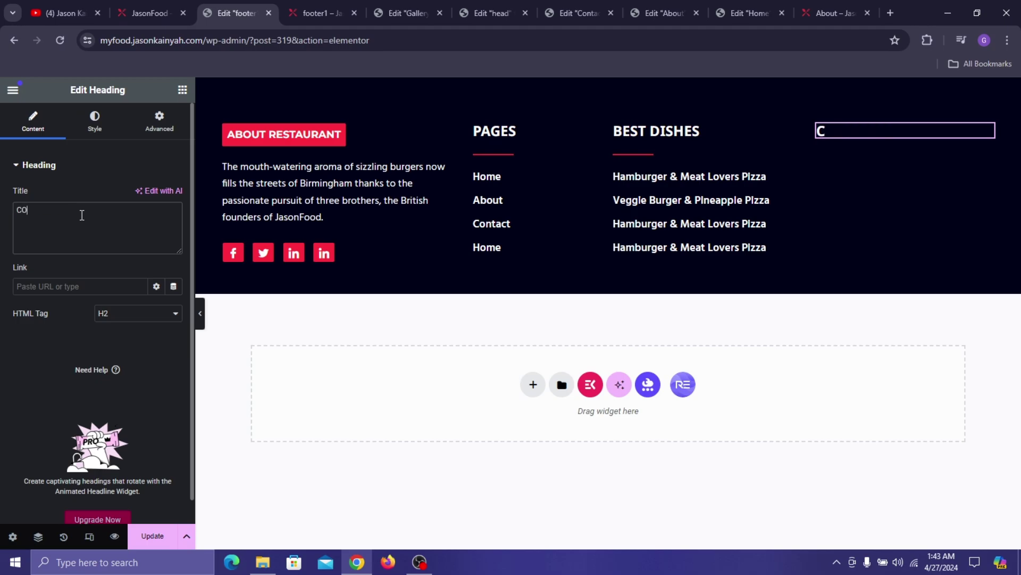
type("NTACT")
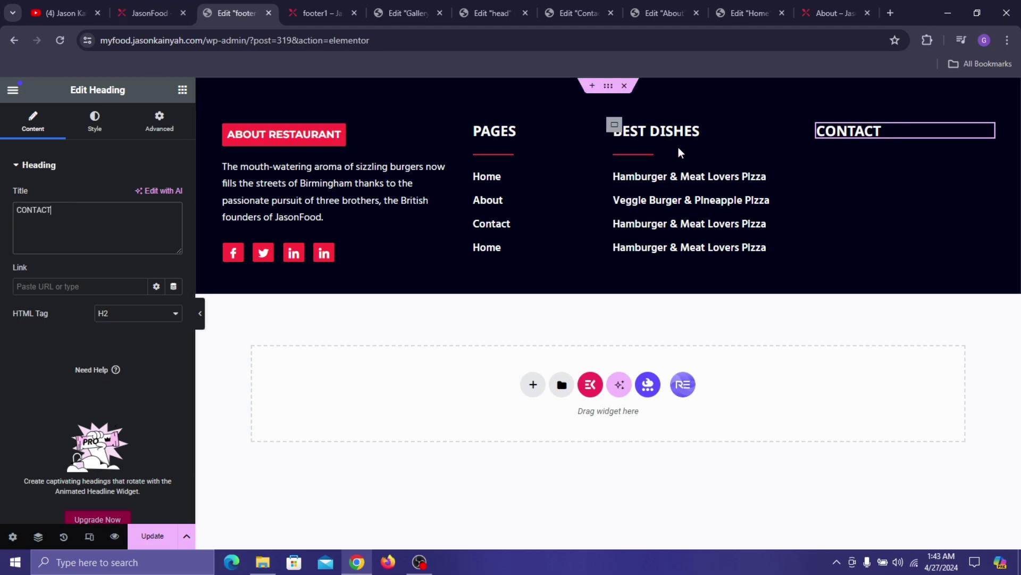
- Add the red divider and an Icon Box under the CONTACT heading
right_click(656, 155)
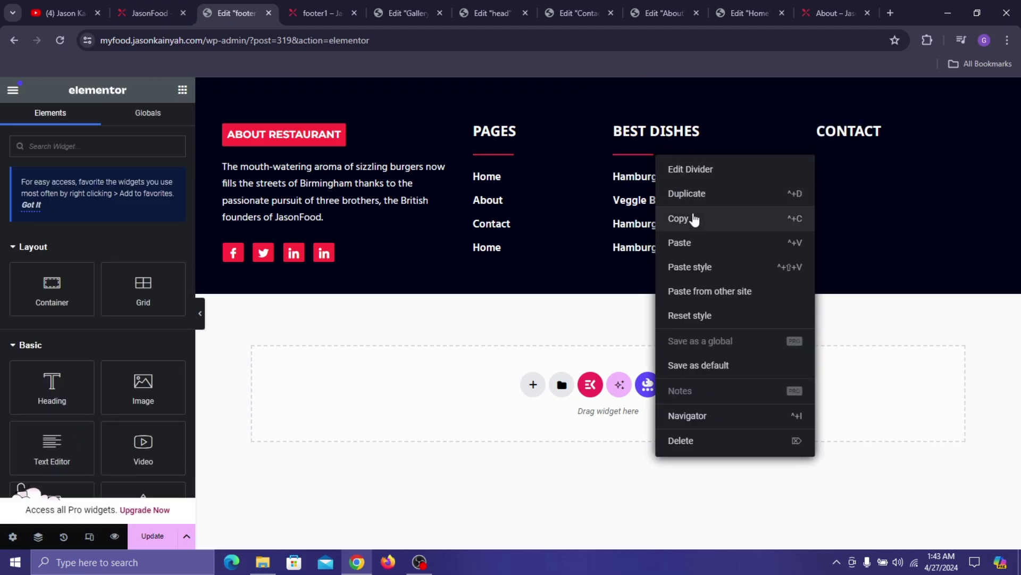
right_click(860, 153)
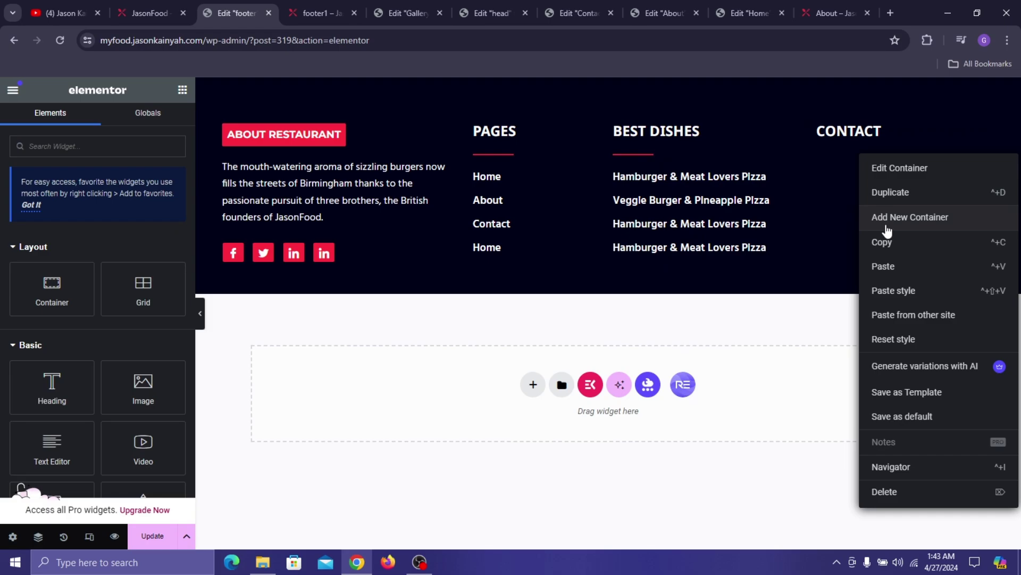
left_click(910, 267)
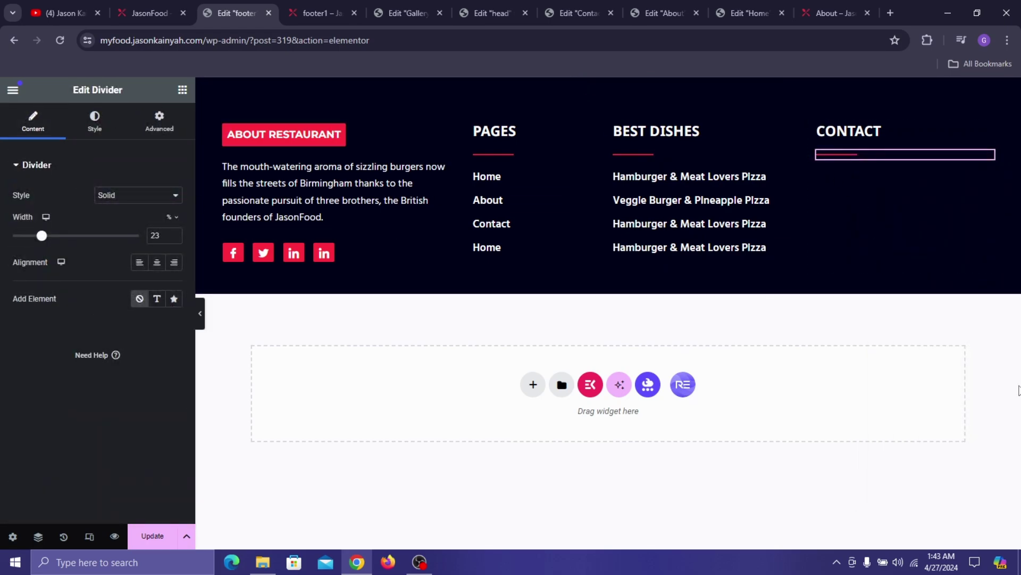
left_click(182, 90)
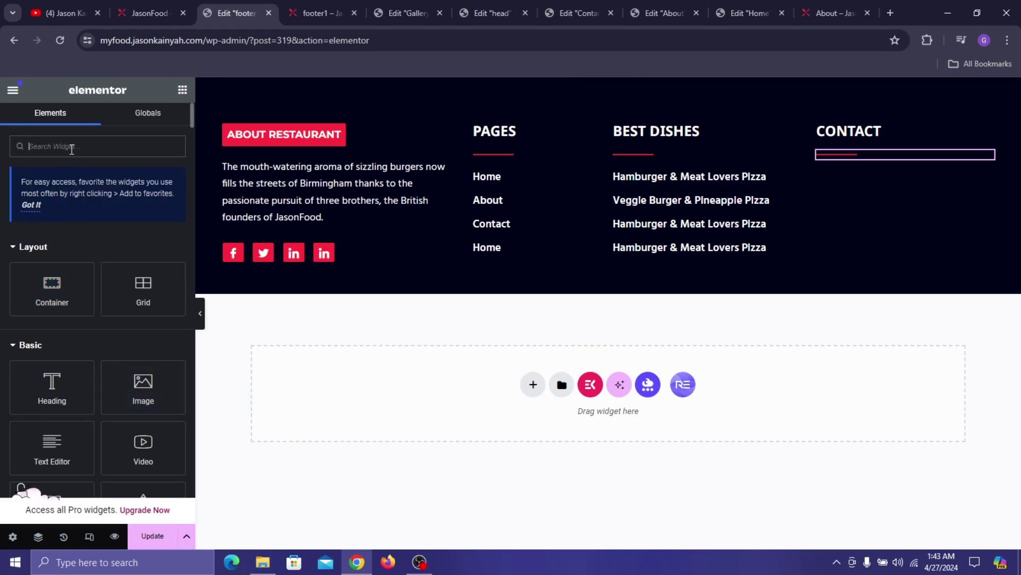
type("icon box")
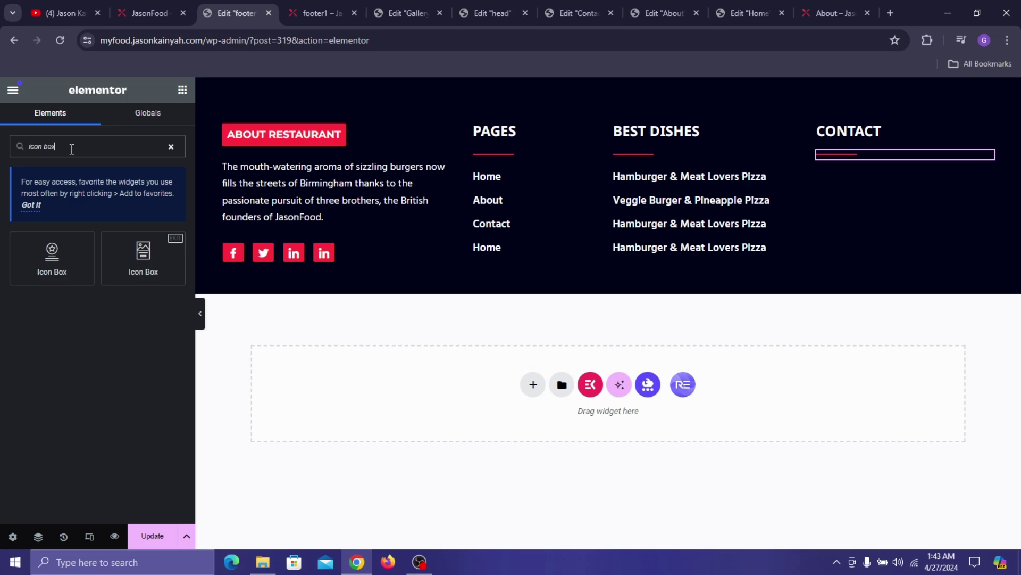
left_click_drag(58, 260, 881, 154)
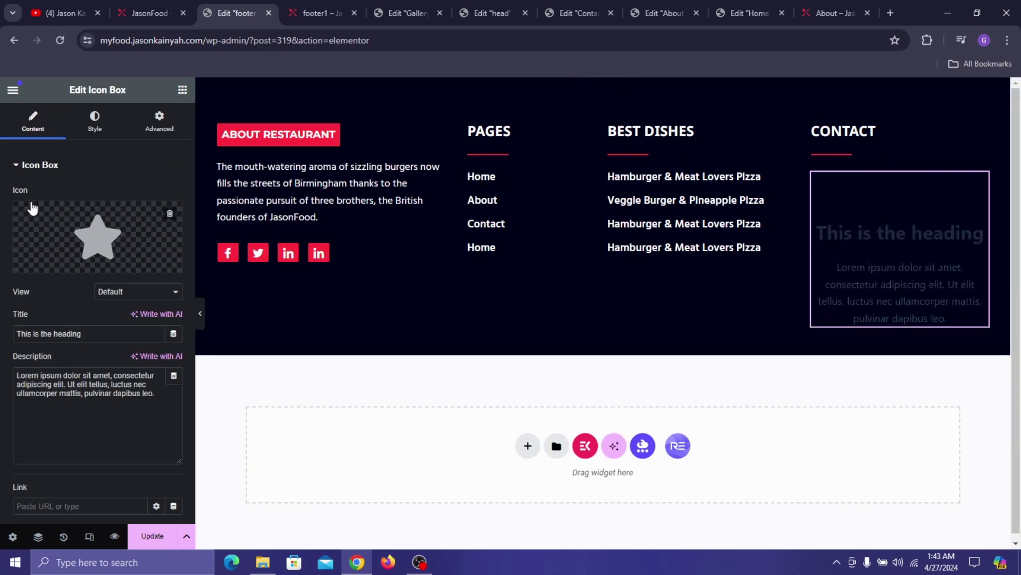
- Replace the icon box's icon with a map-marker icon
left_click(84, 232)
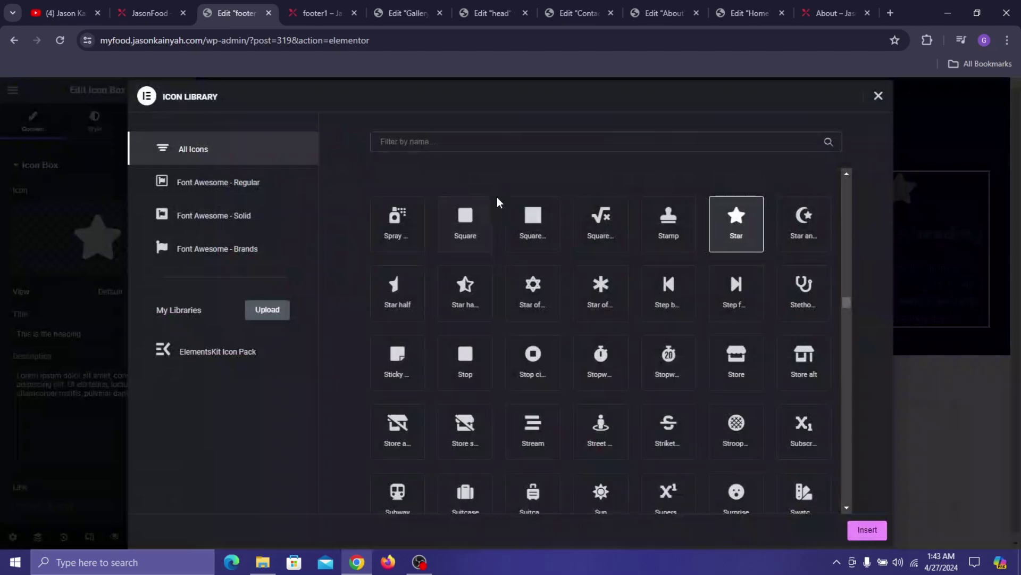
left_click(515, 145)
type("add")
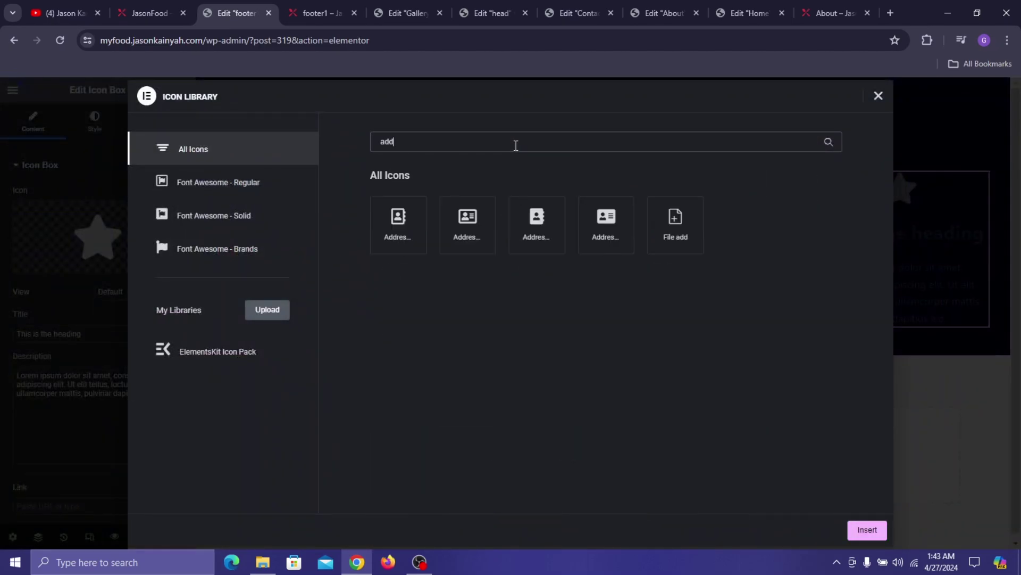
type("jm")
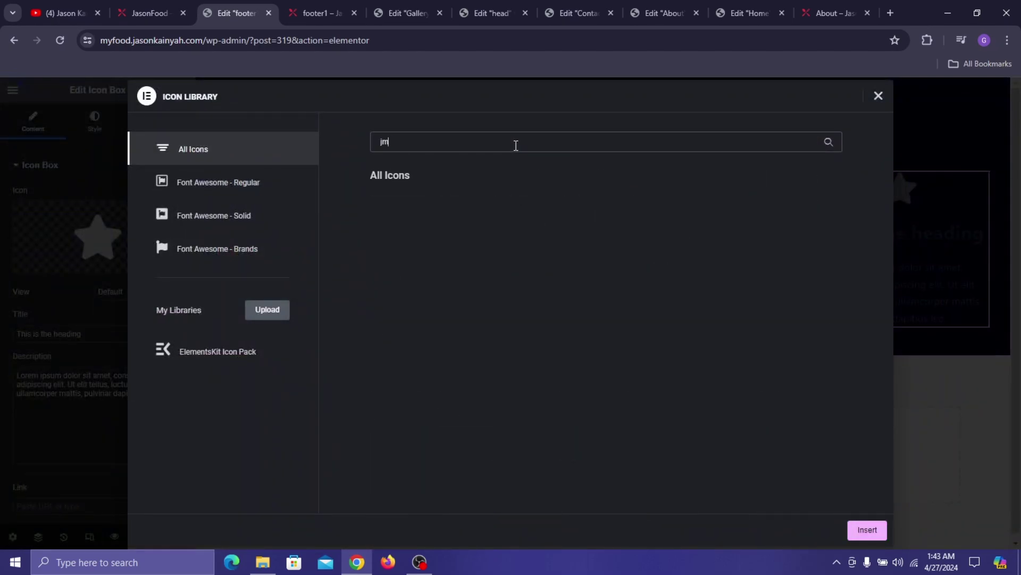
key("BackSpace")
key("BackSpace")
type("map")
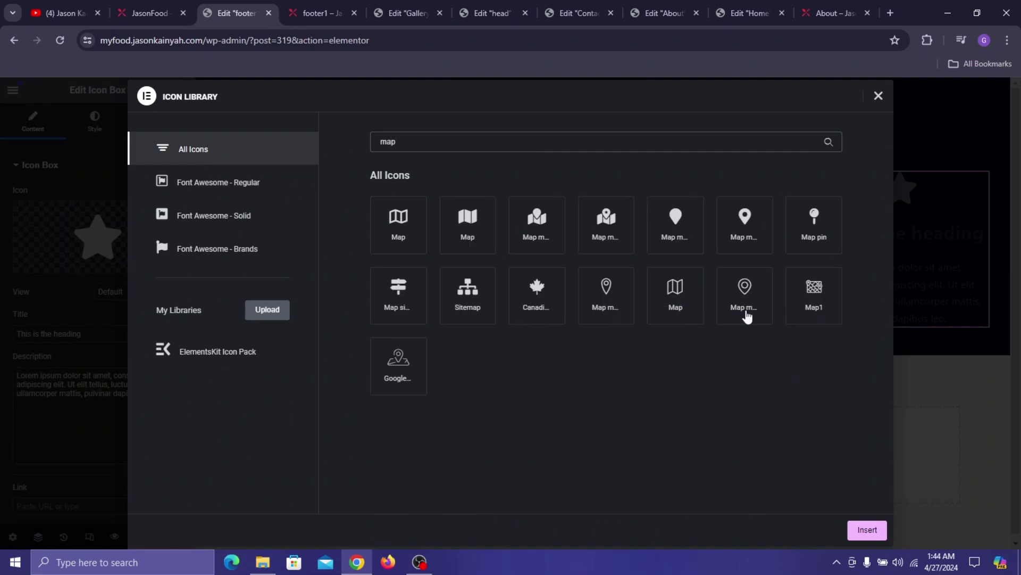
left_click(745, 220)
left_click(867, 529)
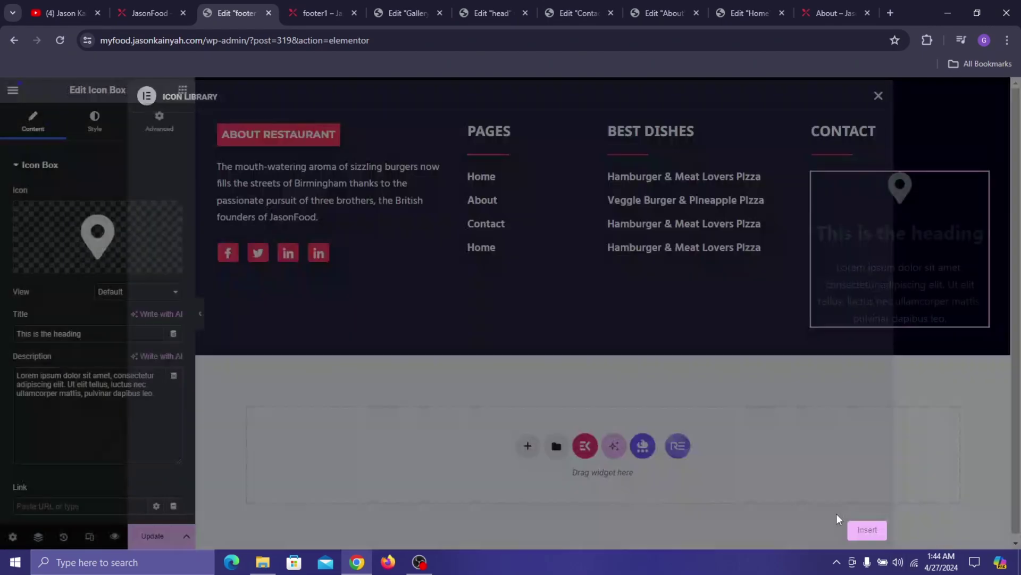
- Title the icon box with the live site's location name and delete its description
left_click(145, 6)
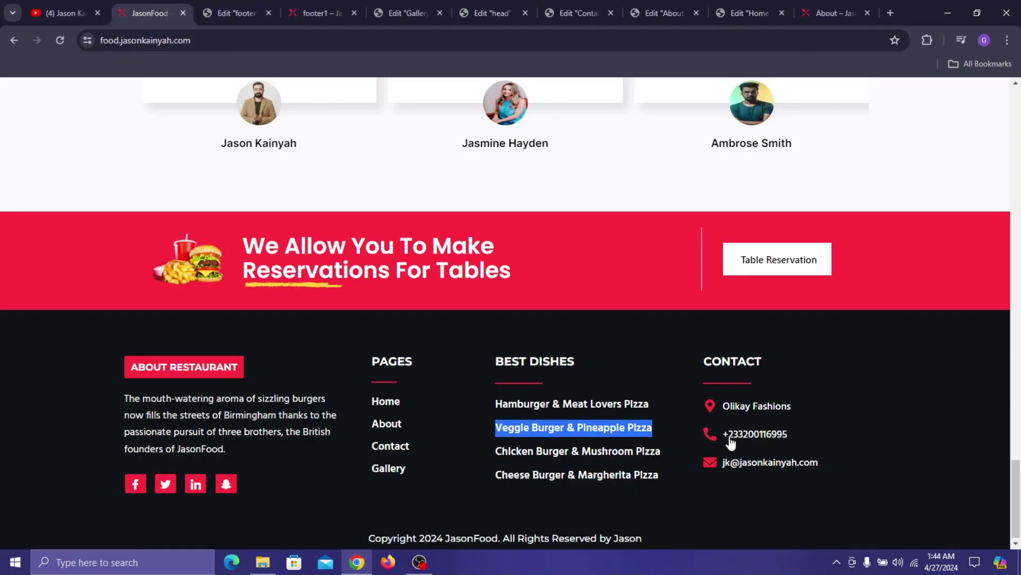
left_click_drag(722, 406, 793, 406)
right_click(747, 405)
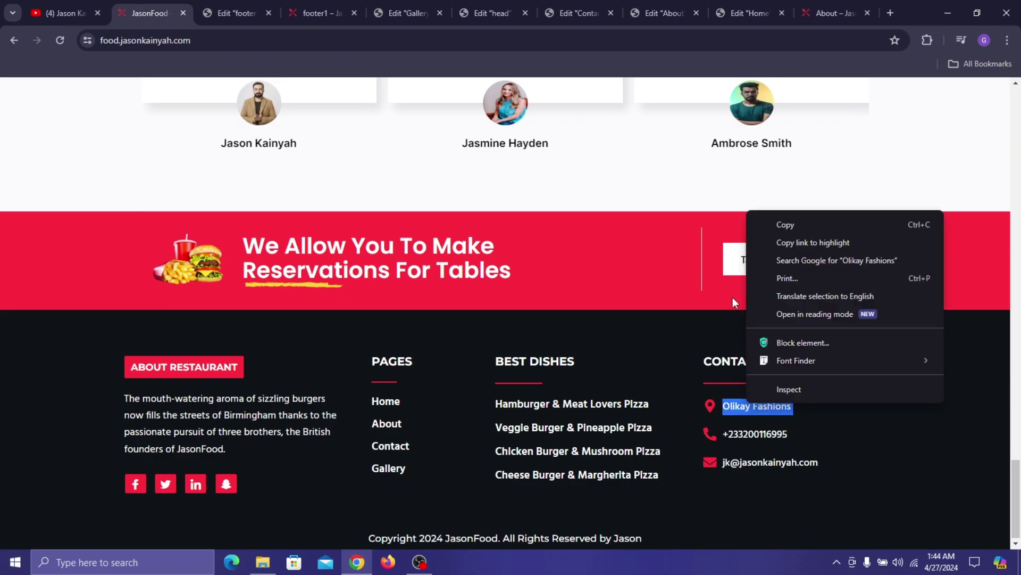
left_click(777, 232)
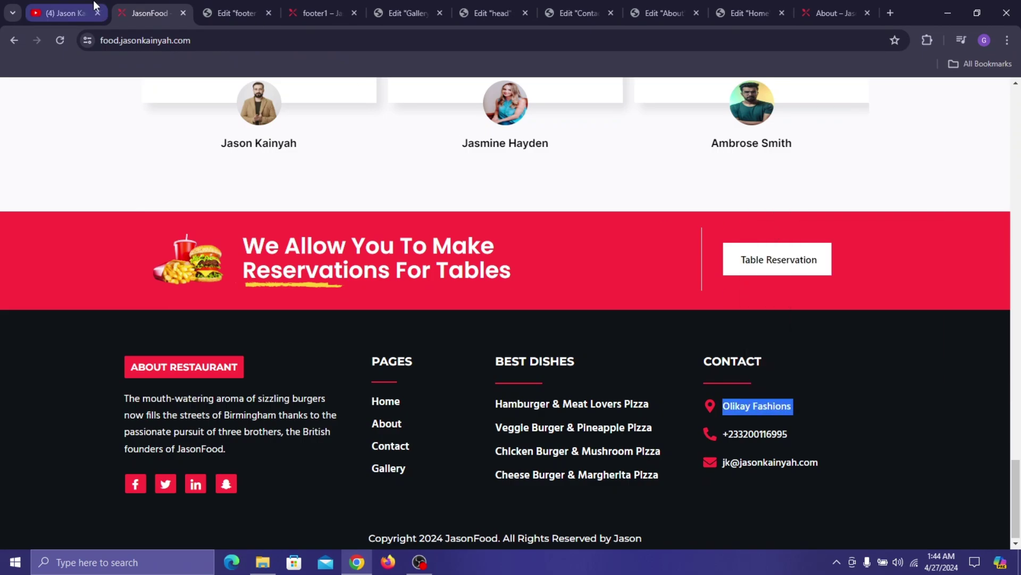
left_click(215, 12)
left_click_drag(85, 334, 16, 333)
right_click(87, 337)
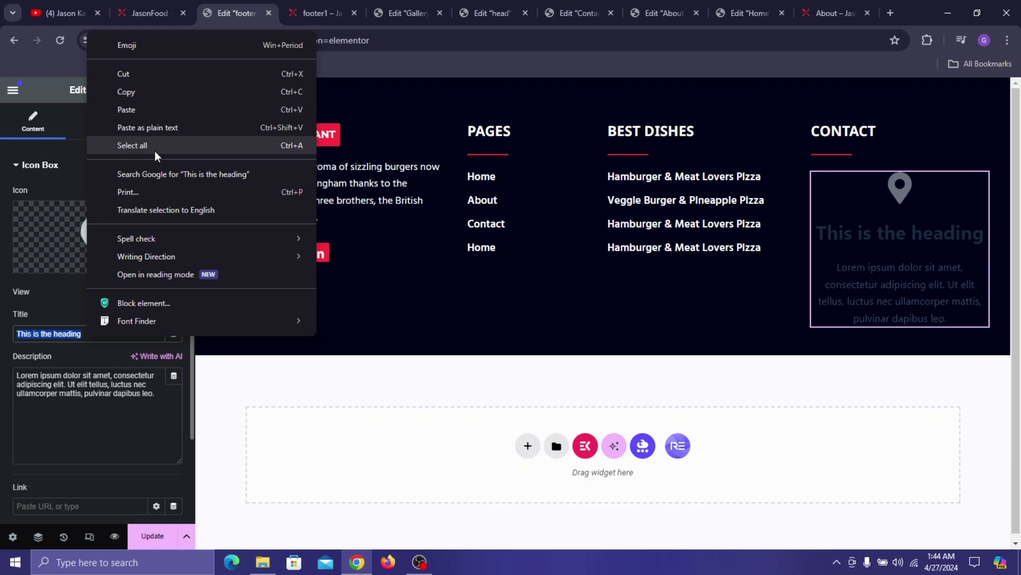
left_click(145, 116)
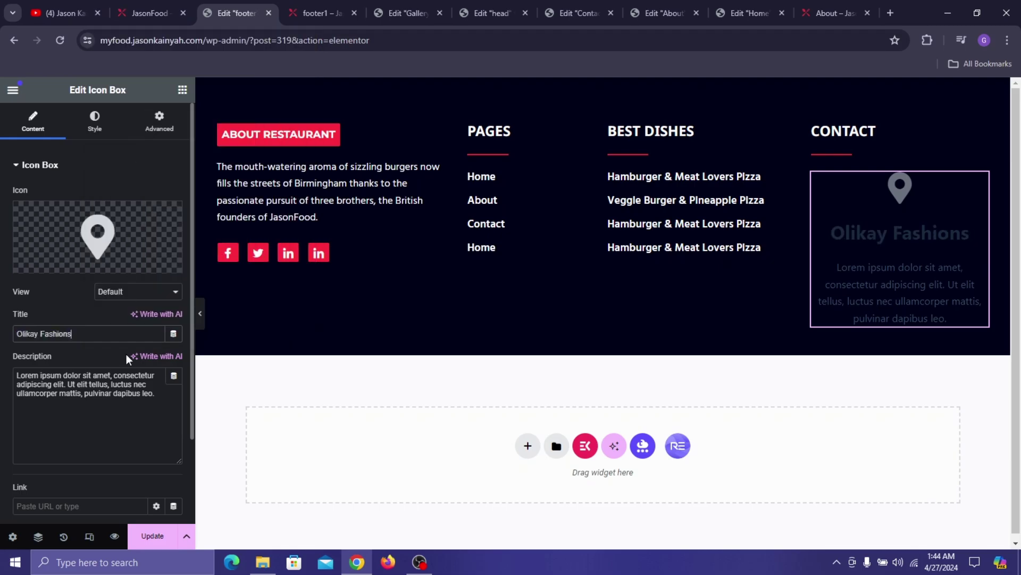
triple_click(120, 383)
key("BackSpace")
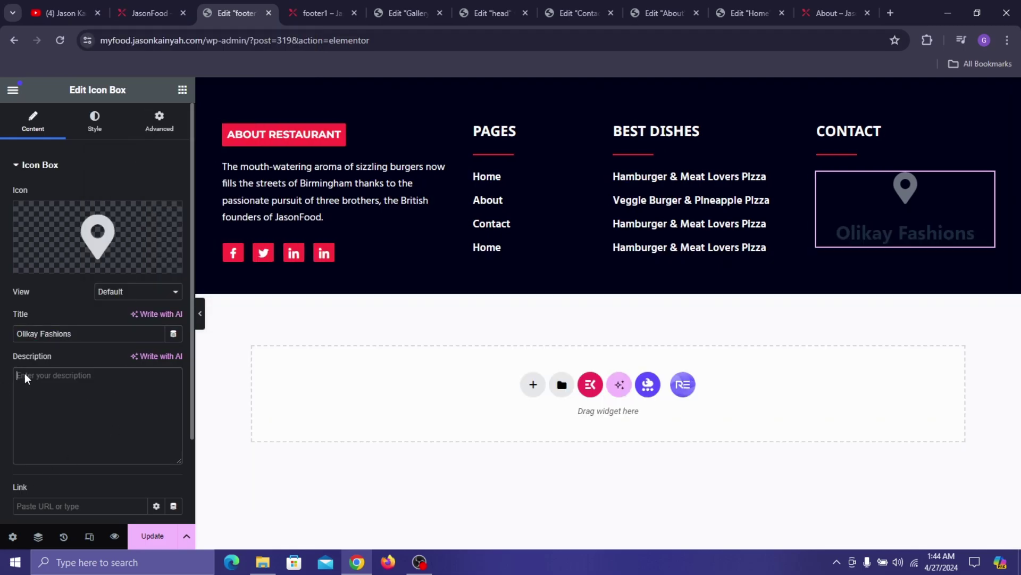
- Place the pin icon beside the title, vertically centered, in the red global colour at 21px
left_click(107, 125)
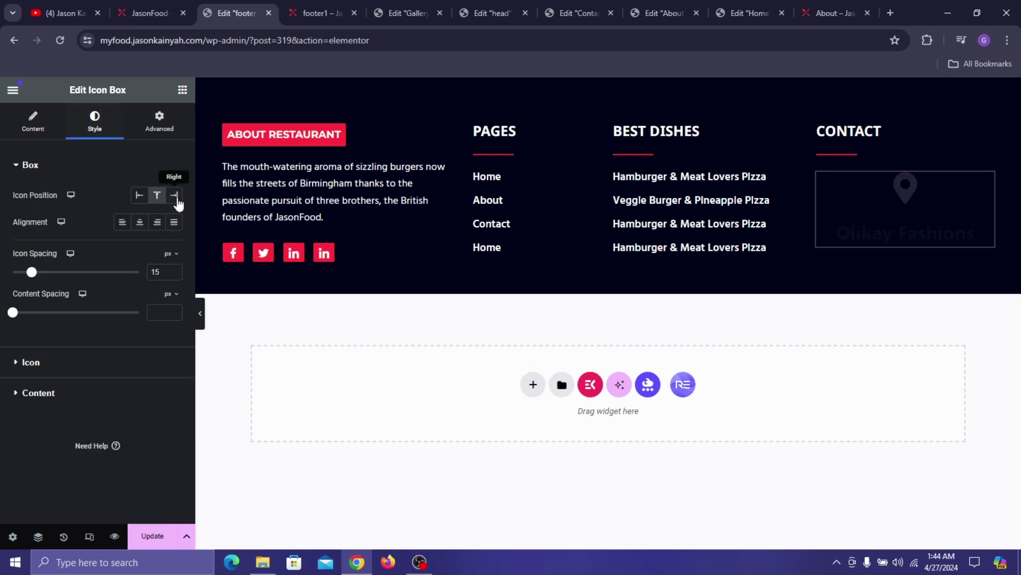
left_click(139, 195)
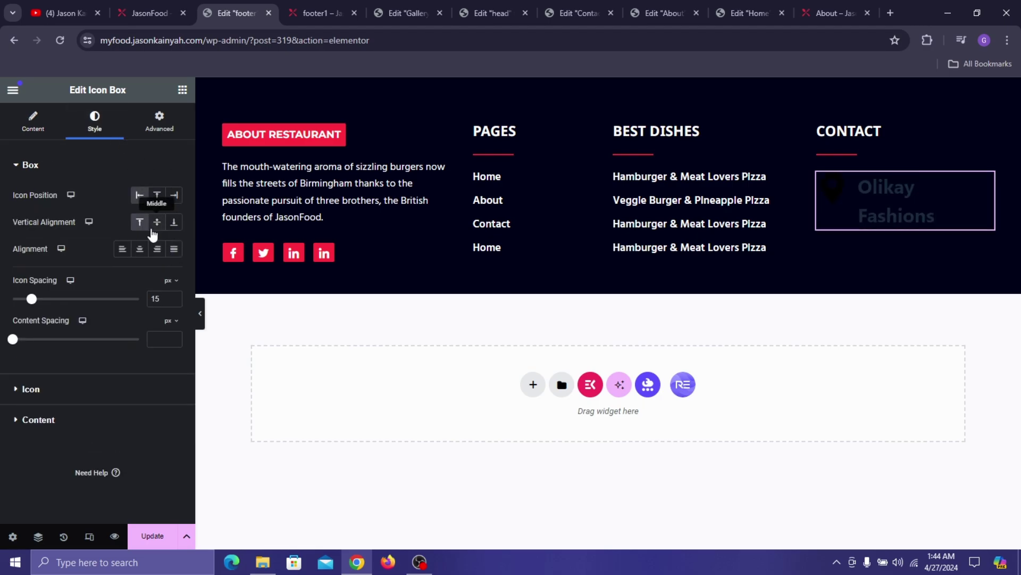
left_click(155, 228)
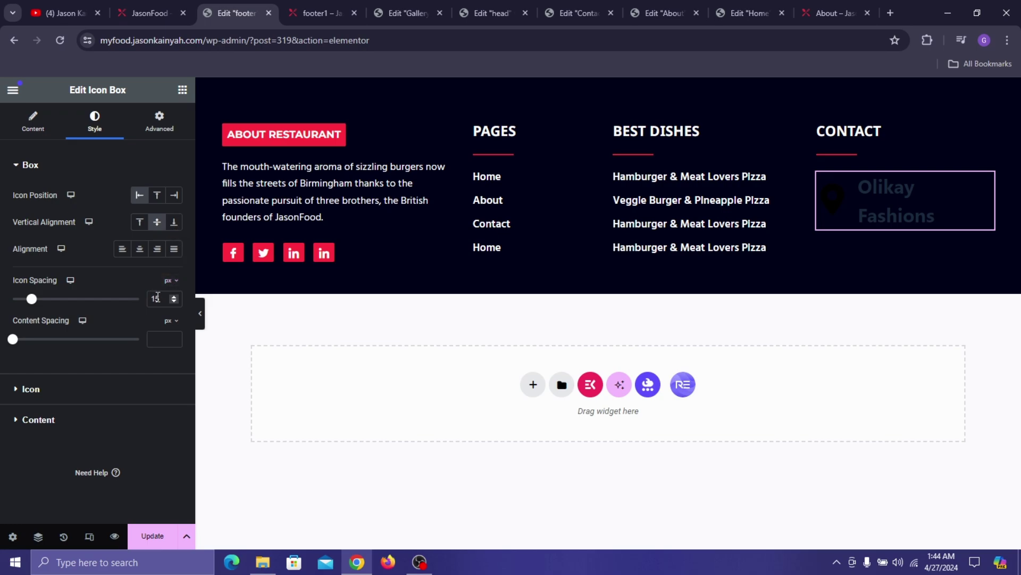
type("9")
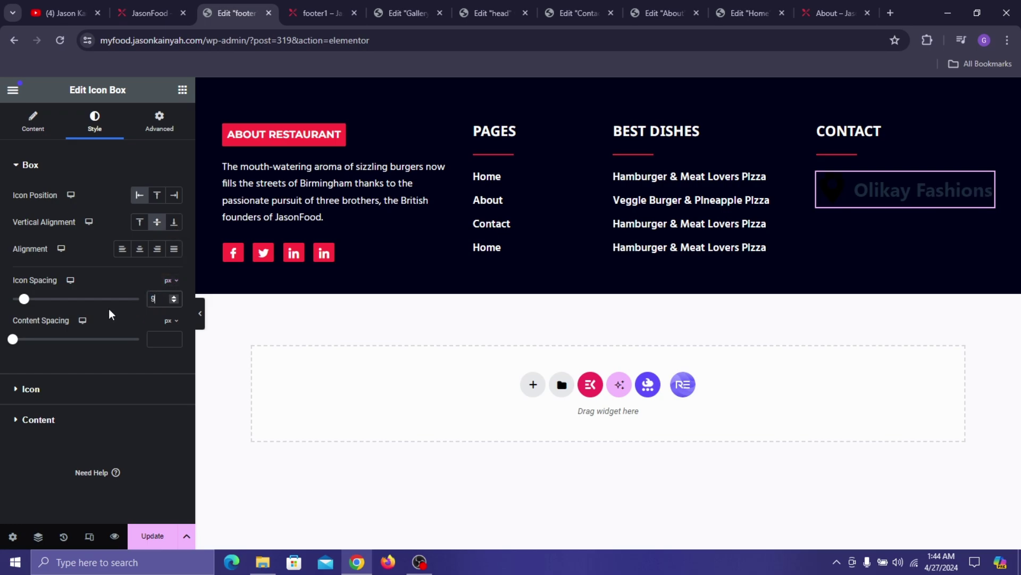
left_click(31, 391)
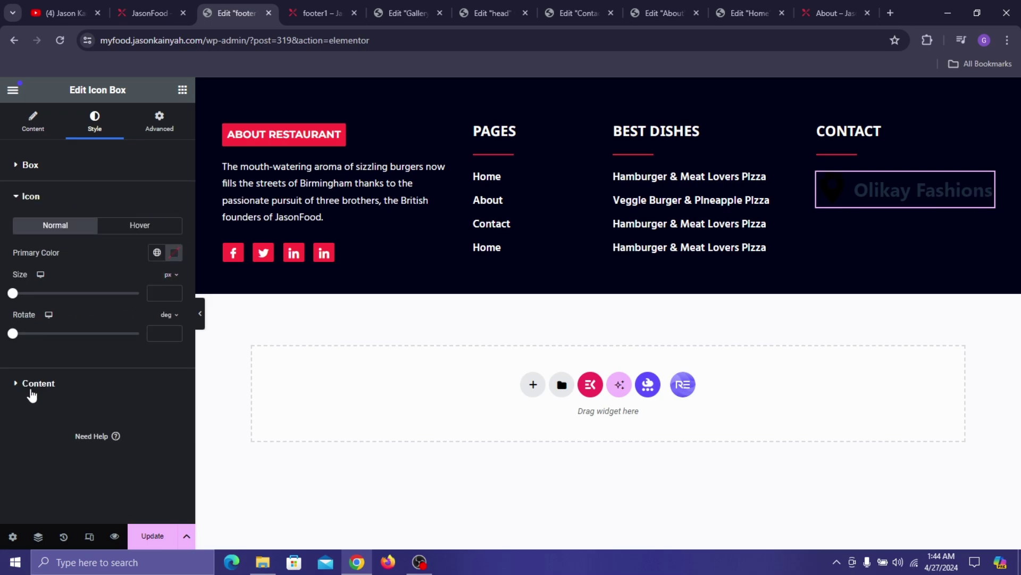
left_click(155, 254)
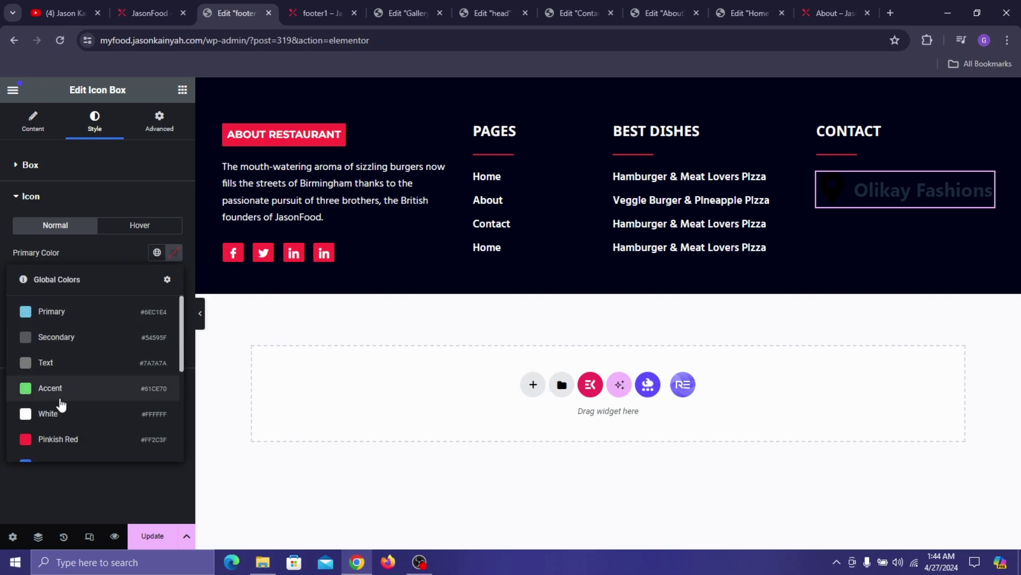
left_click(43, 433)
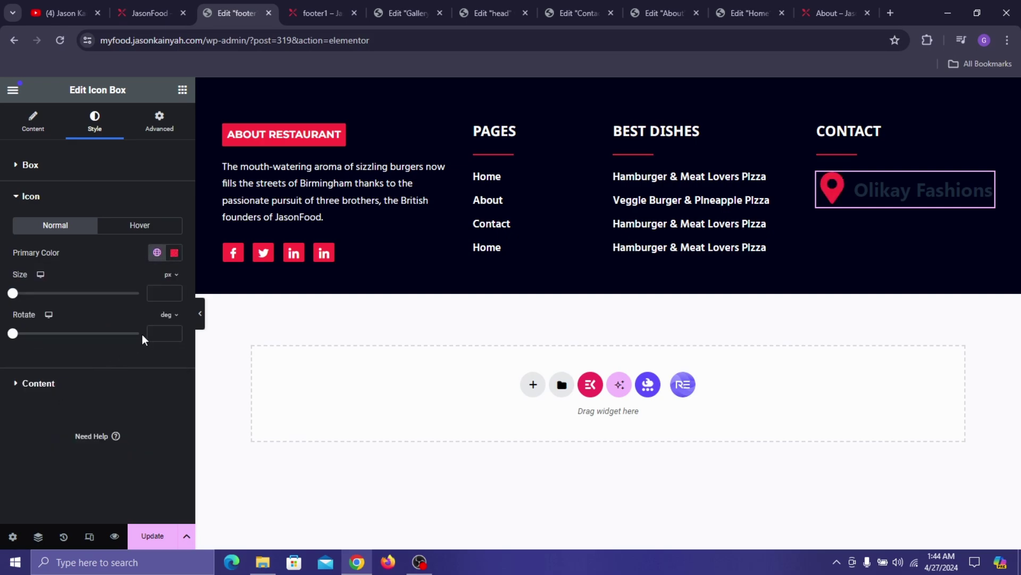
left_click(158, 296)
type("21")
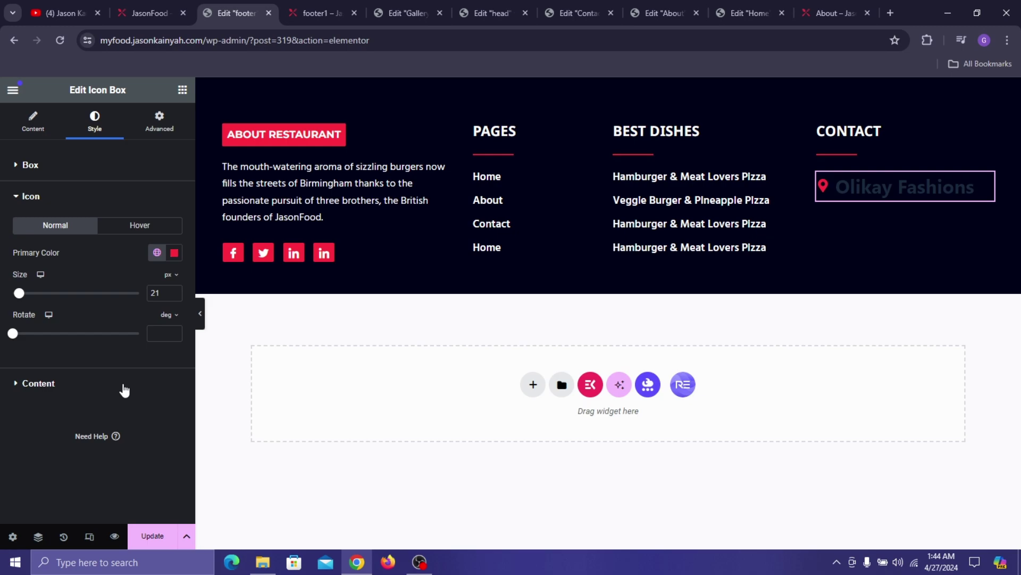
- Set the icon box title colour to #FFFFFF
left_click(124, 389)
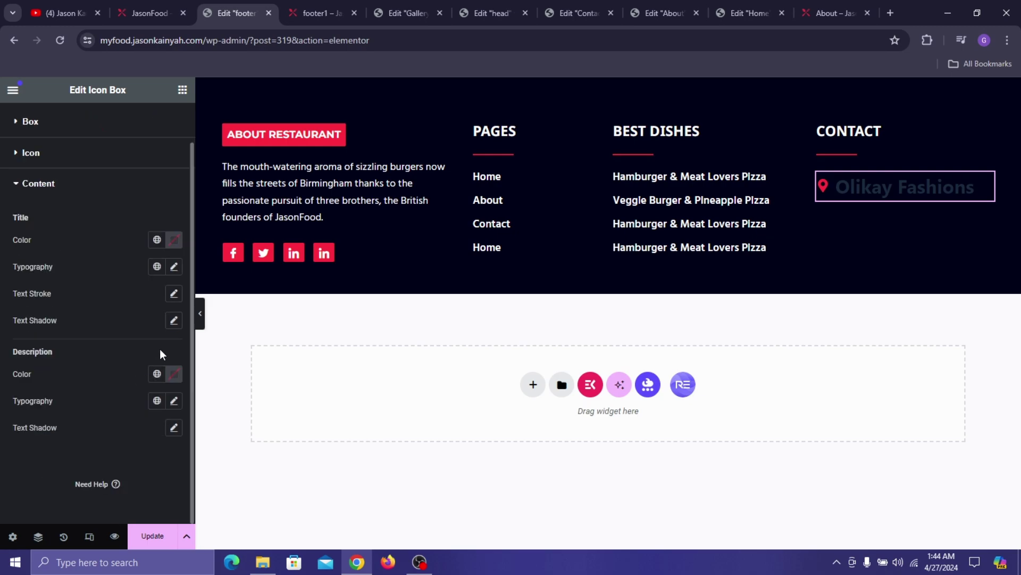
left_click(175, 240)
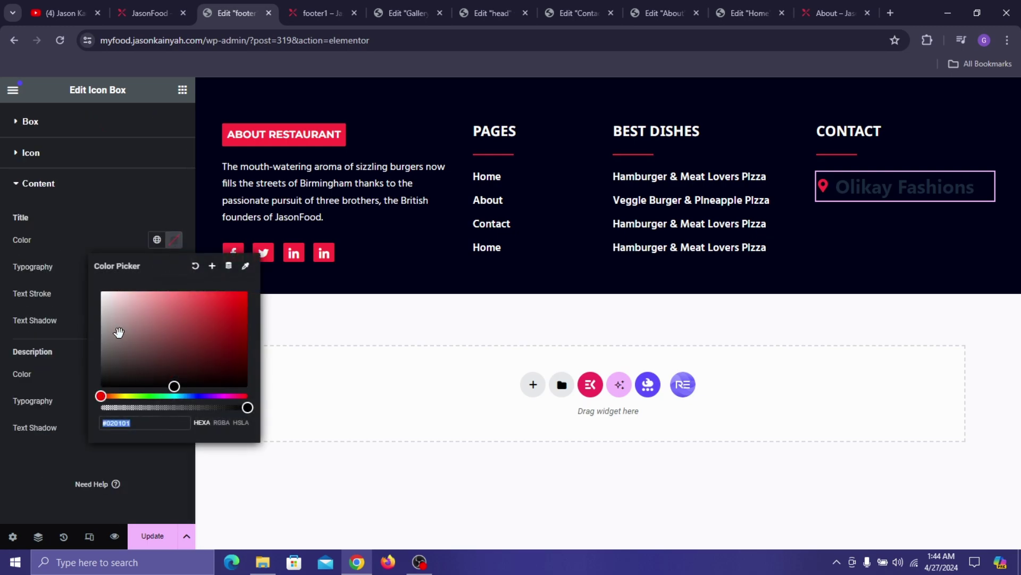
type("#FFFFFF")
left_click(37, 272)
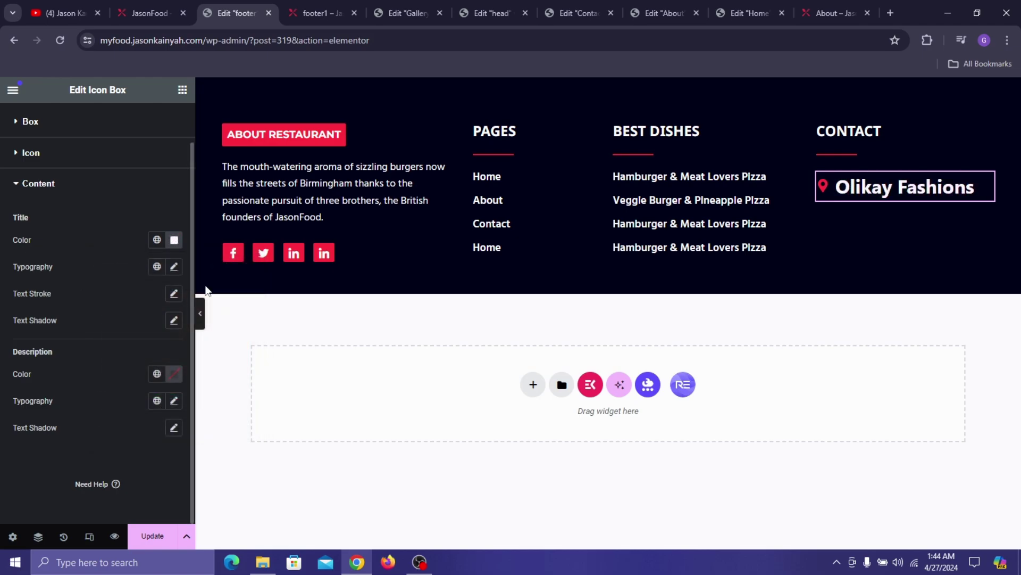
- Set the title typography to Hind, 16px, weight 600 Semi Bold
left_click(174, 266)
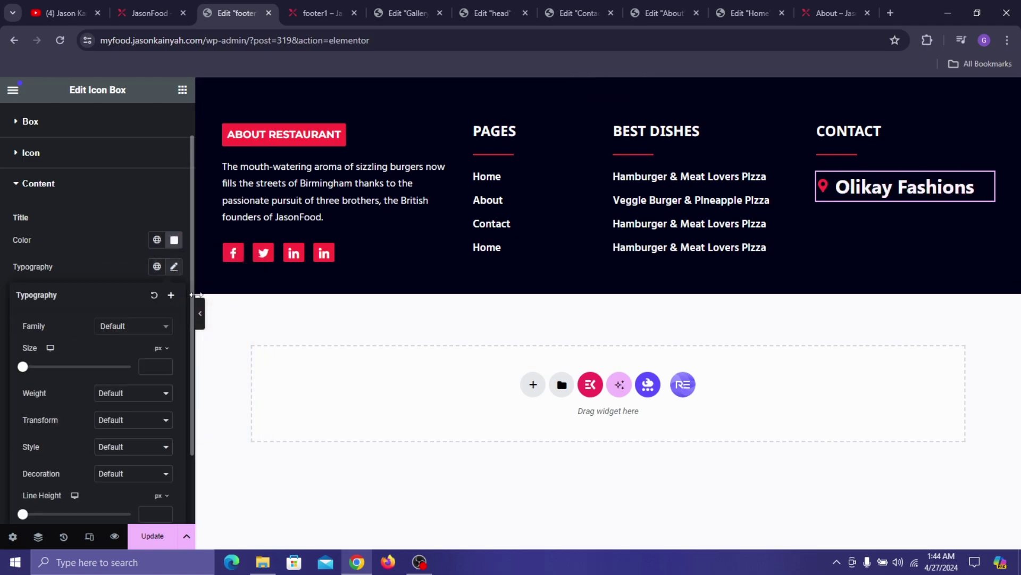
left_click(138, 329)
type("HIN")
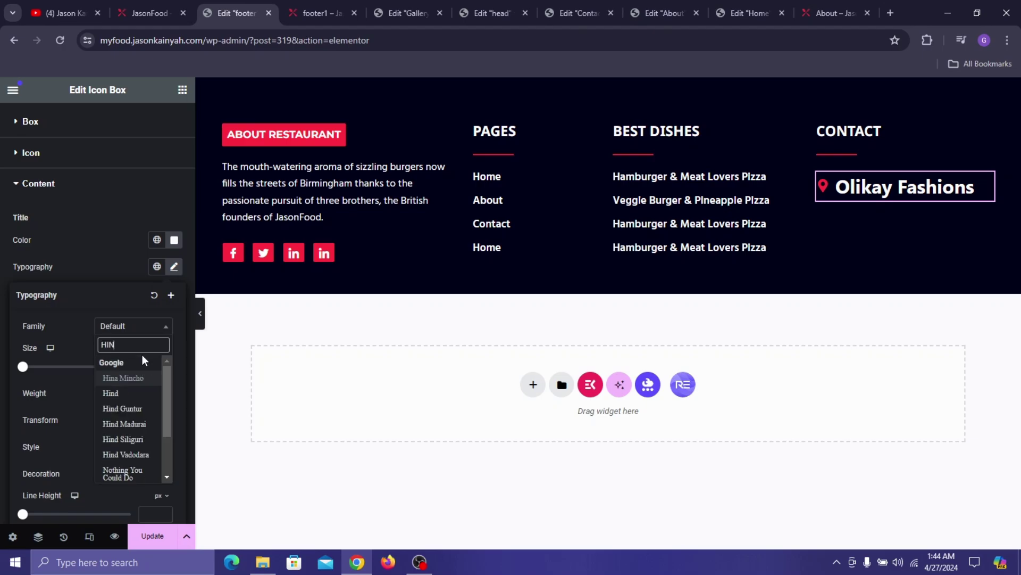
type("D")
key("Return")
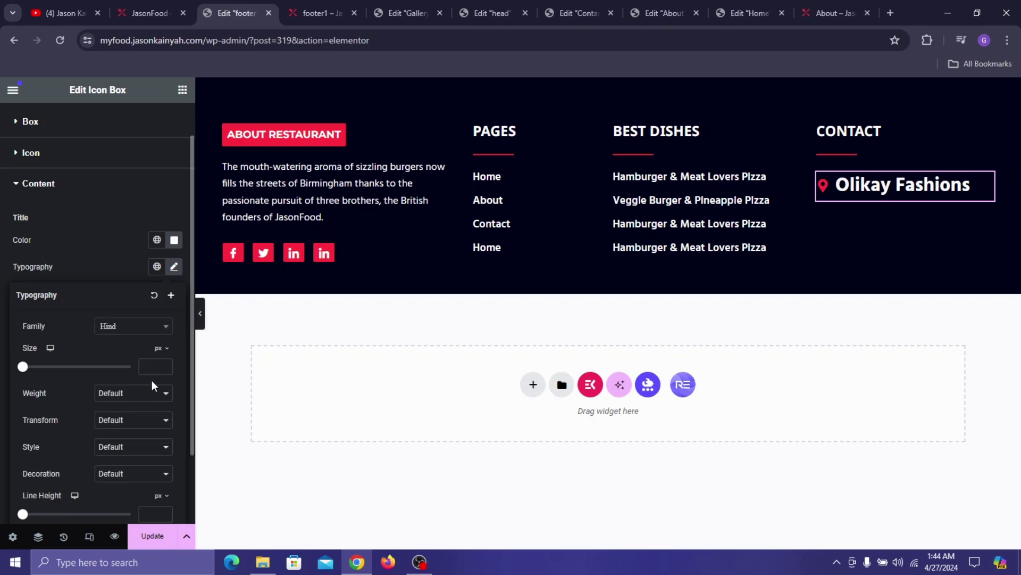
type("16")
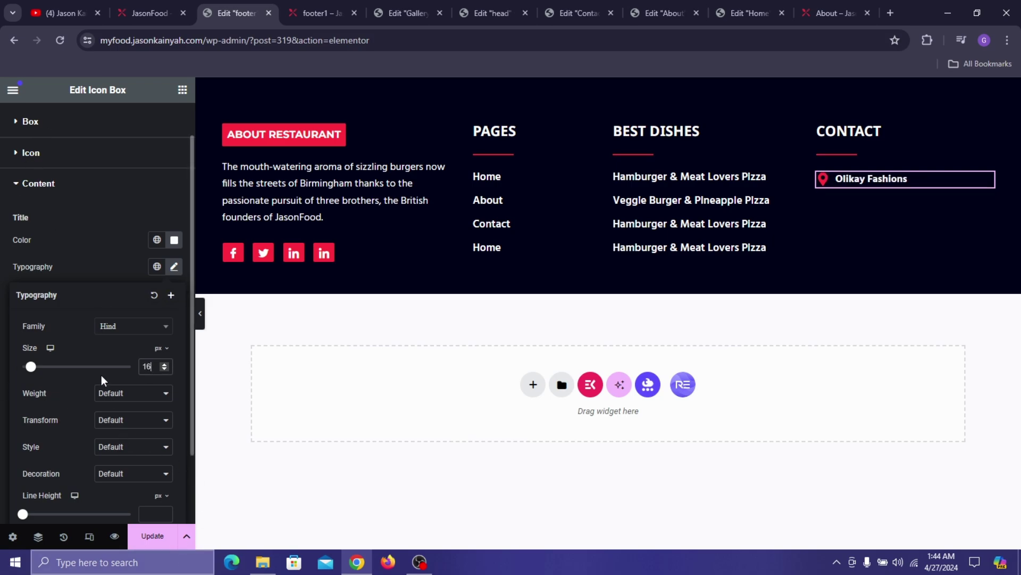
left_click(128, 392)
left_click(146, 457)
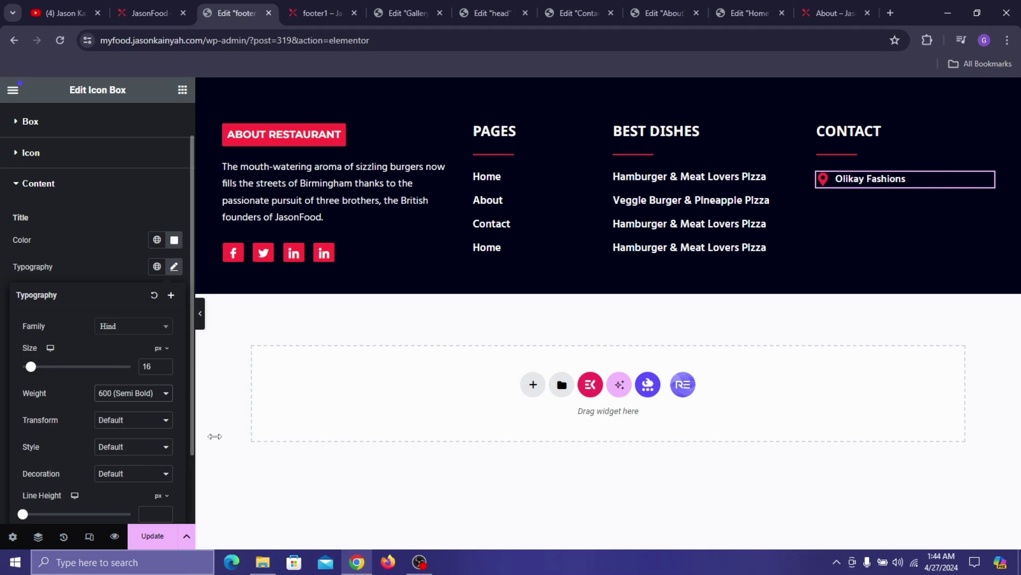
left_click(6, 250)
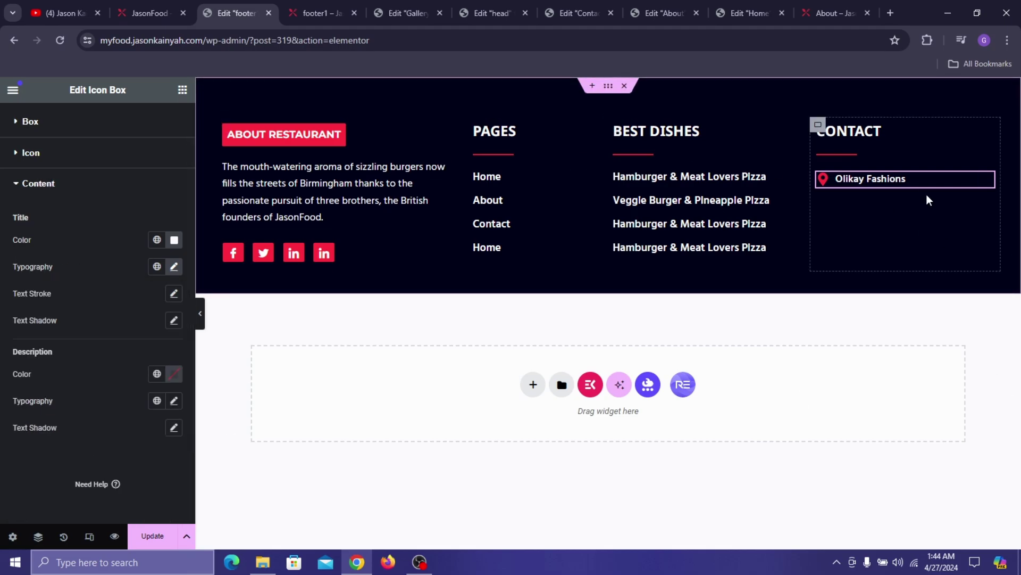
- Duplicate the contact icon box twice to make three entries
right_click(853, 179)
left_click(881, 220)
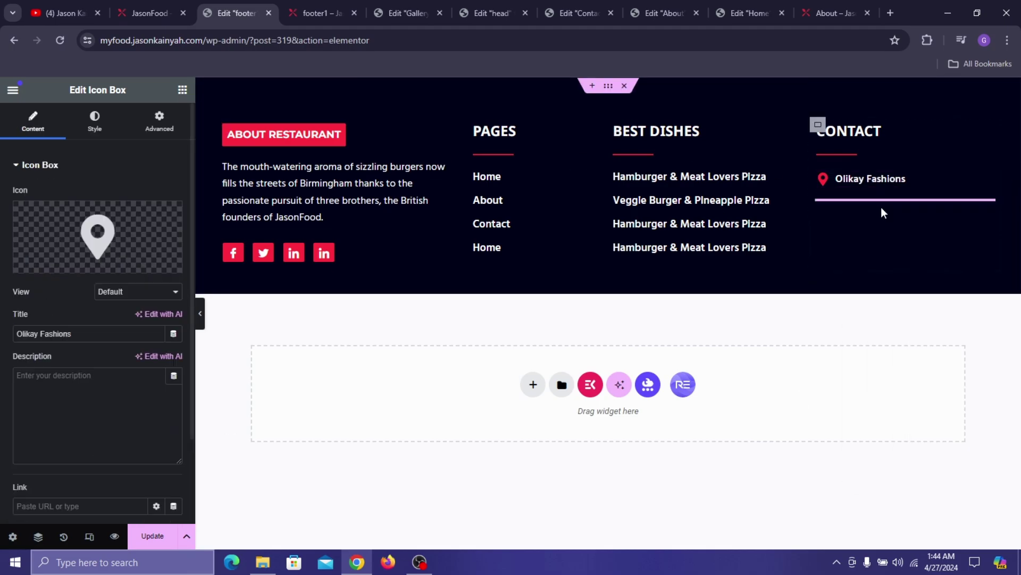
right_click(865, 200)
left_click(882, 240)
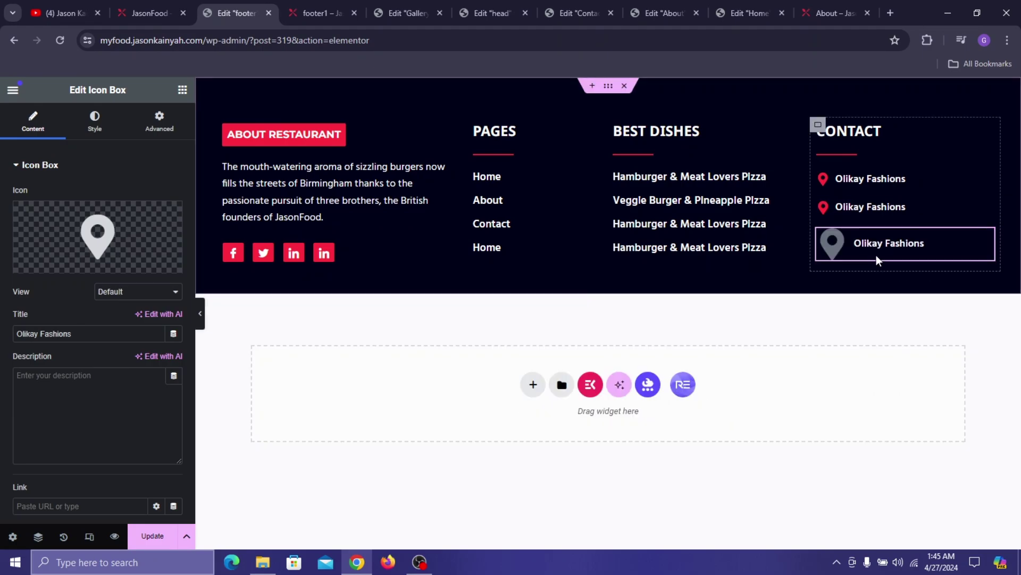
- Give the second contact item a phone icon
left_click(884, 208)
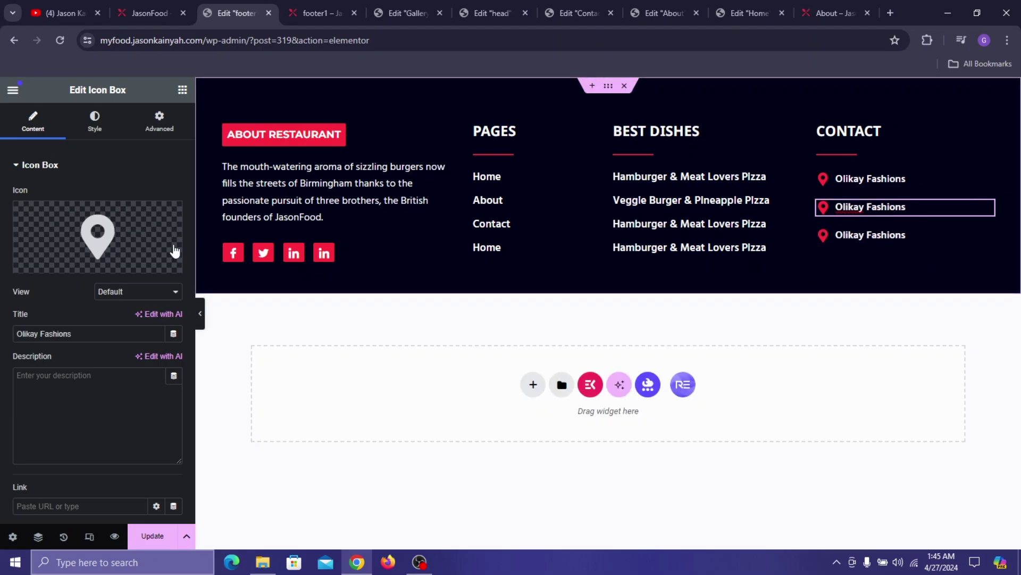
left_click(97, 237)
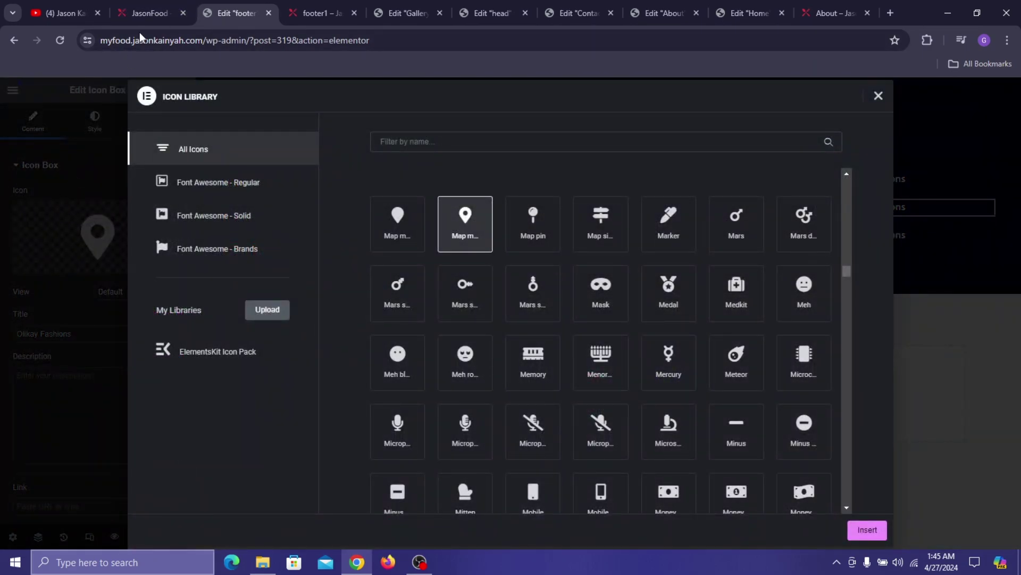
left_click(144, 13)
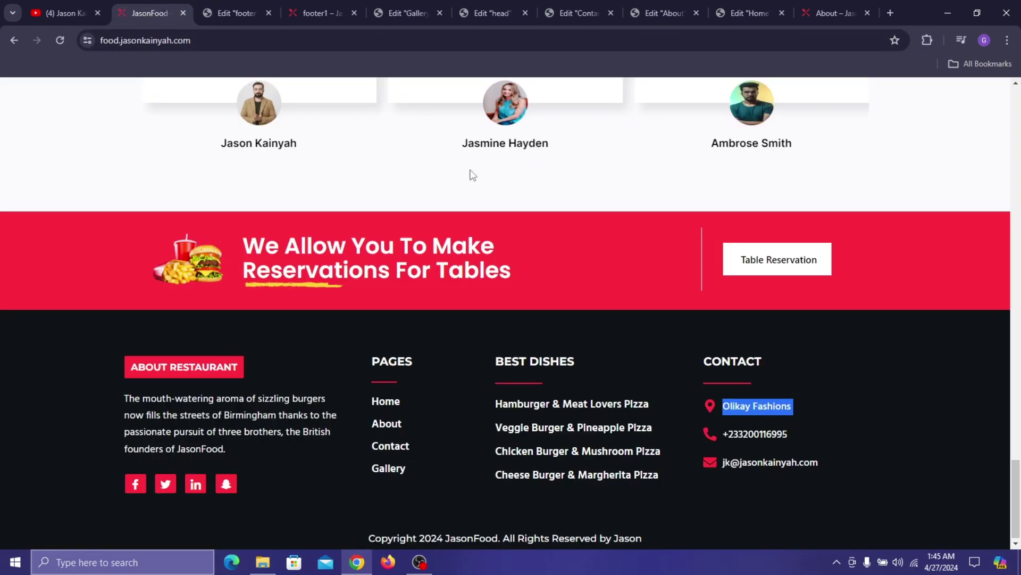
left_click(238, 11)
type("PHONE")
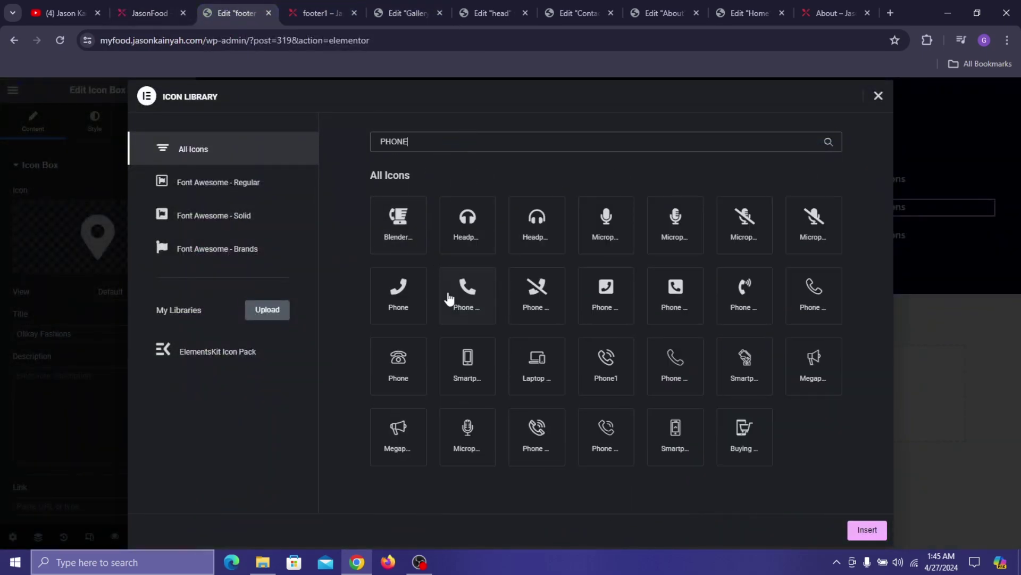
left_click(450, 300)
left_click(867, 529)
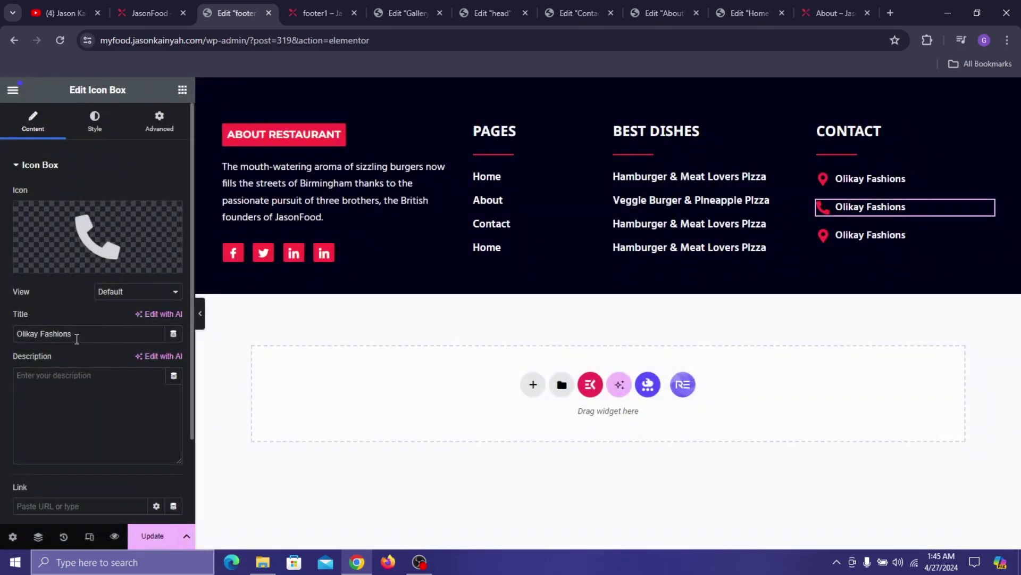
- Replace the second item's title with the site's phone number
left_click(146, 1)
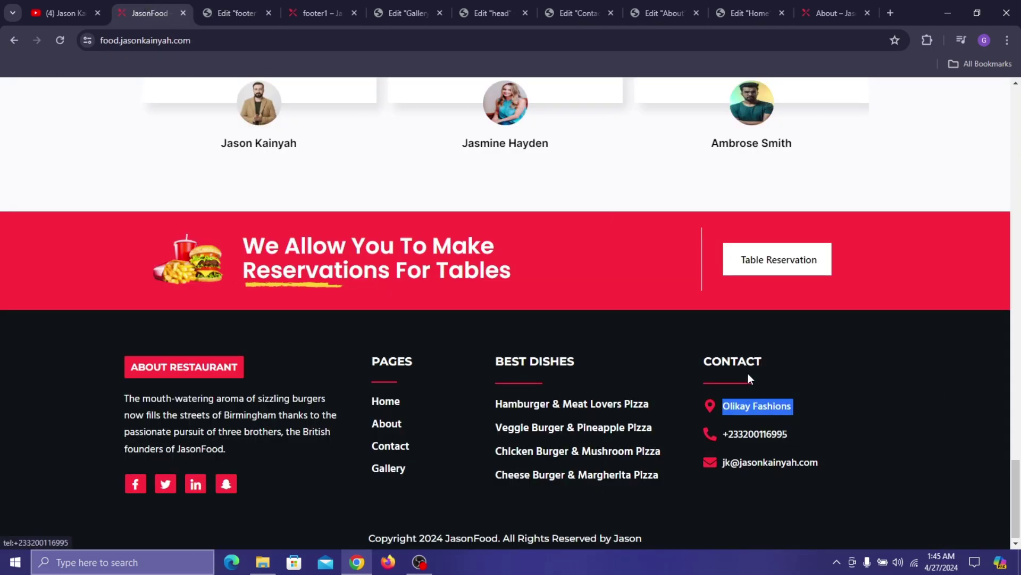
left_click(226, 3)
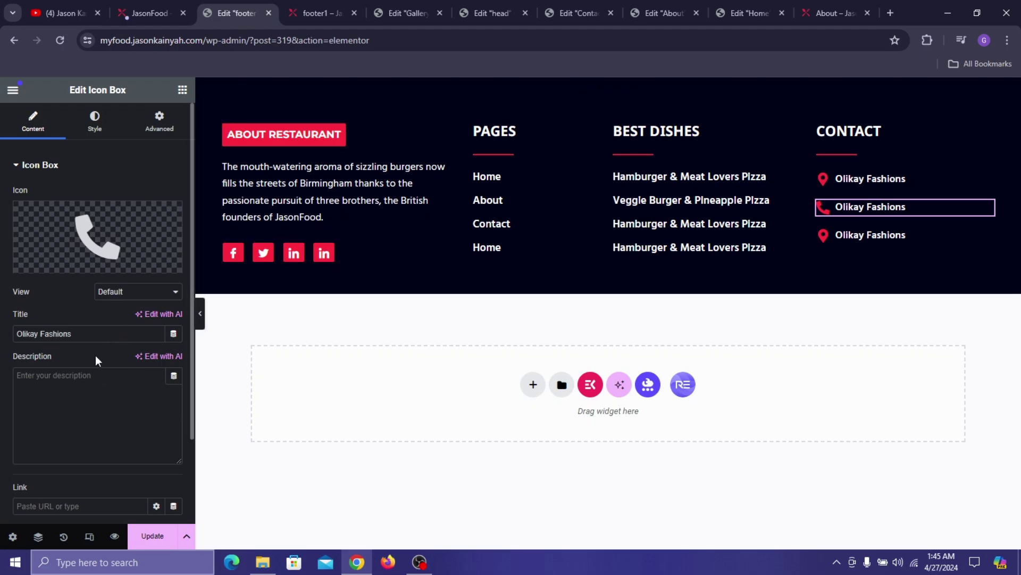
triple_click(92, 336)
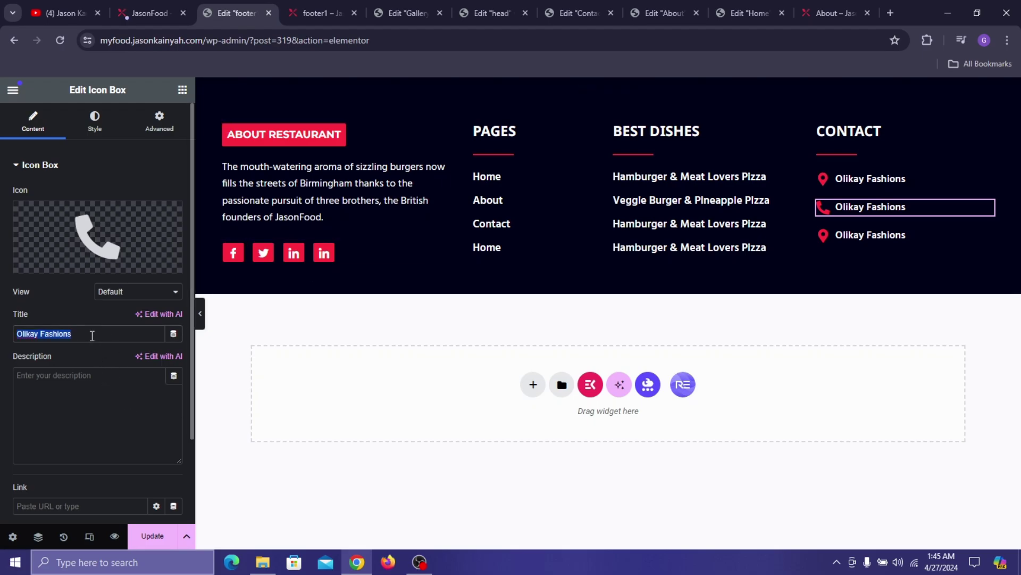
type("#2")
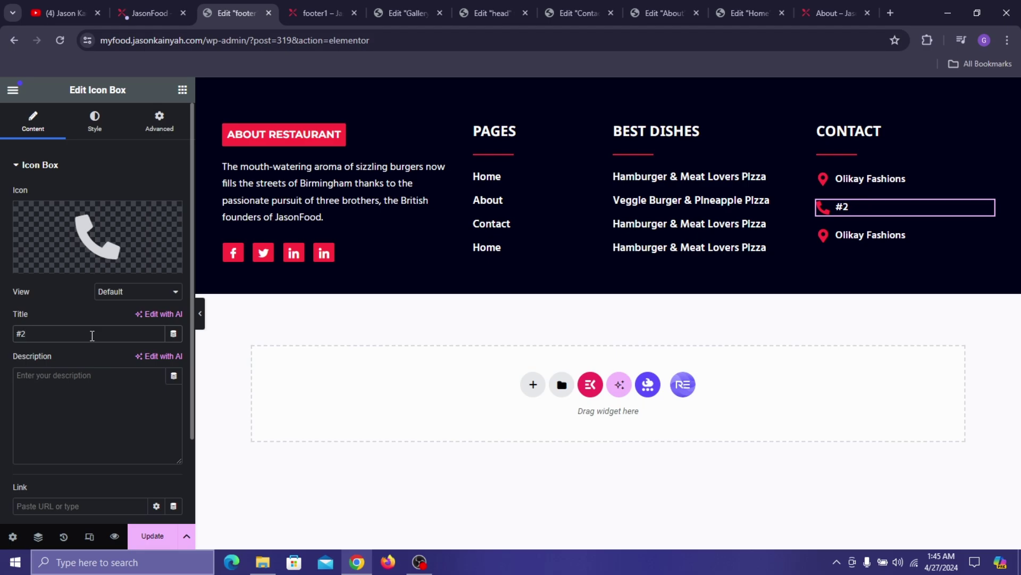
key("BackSpace")
key("BackSpace")
type("2")
- Copy the contact e-mail address from the live site's footer
left_click(149, 2)
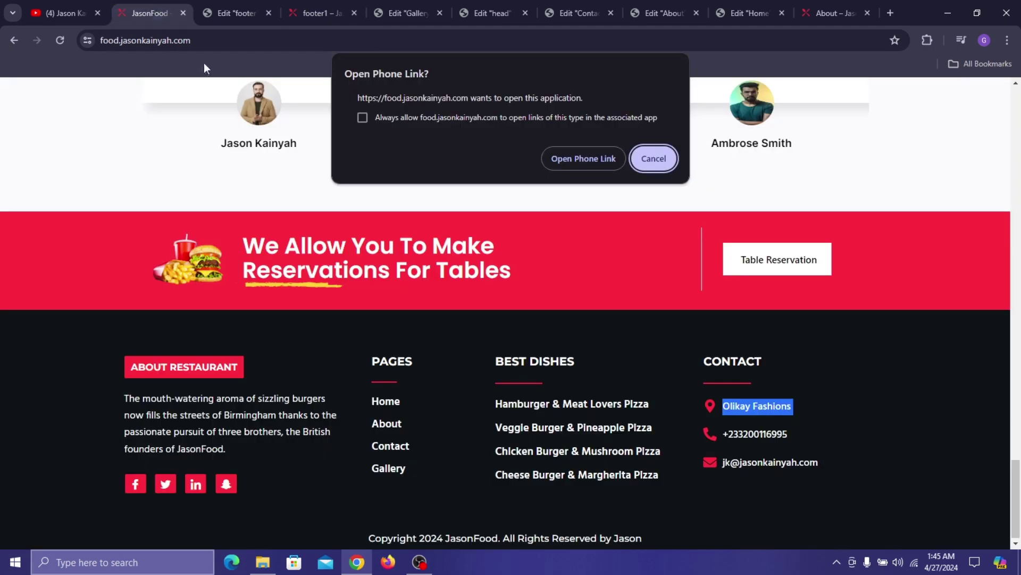
left_click(653, 159)
left_click_drag(820, 463, 727, 461)
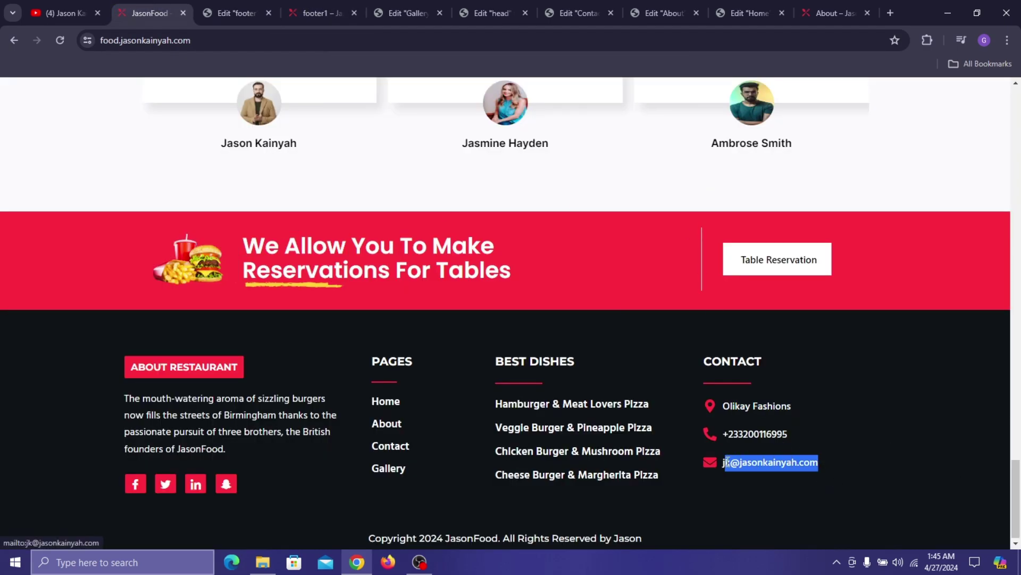
right_click(725, 463)
left_click(762, 486)
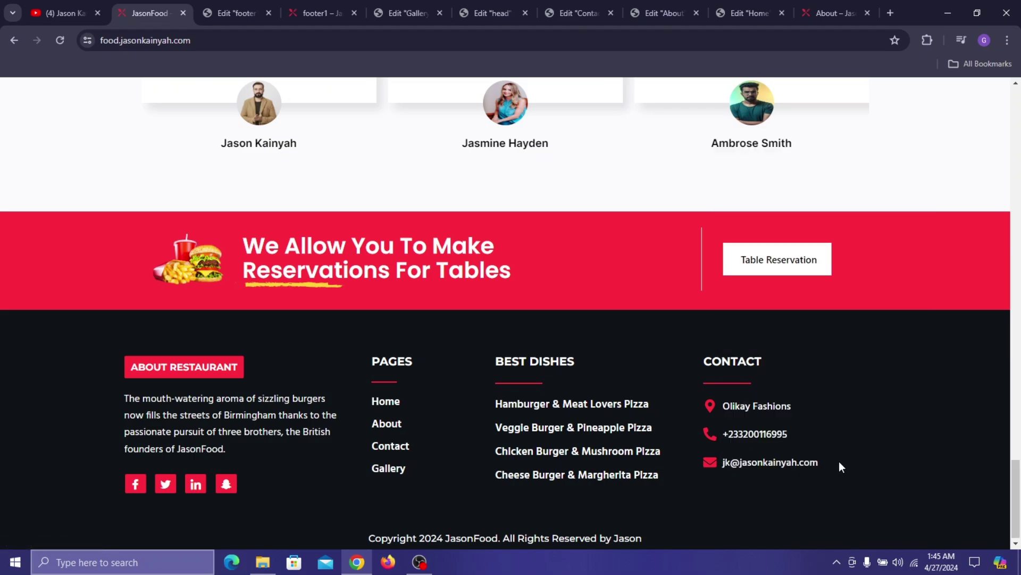
left_click_drag(822, 462, 727, 460)
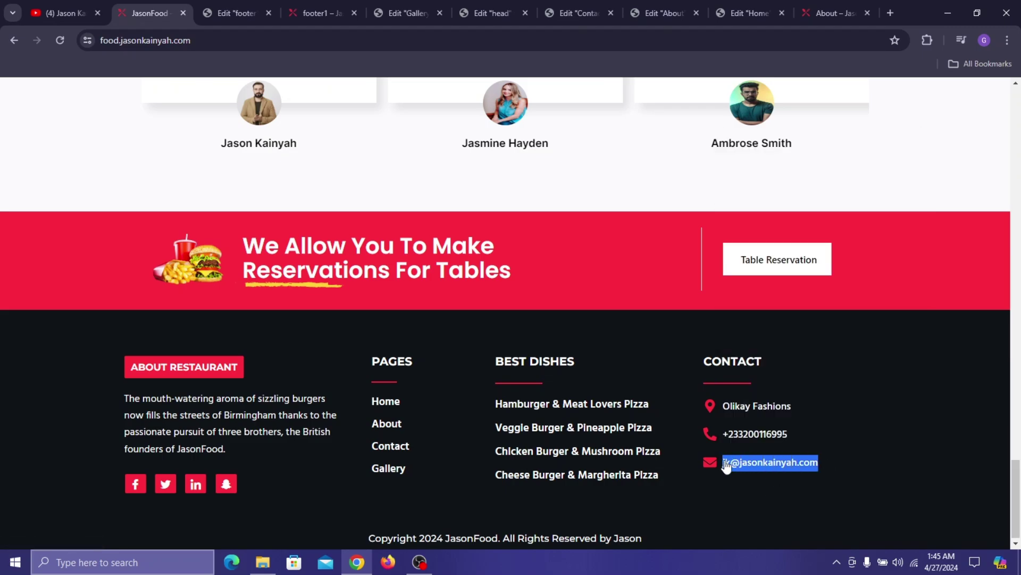
right_click(728, 461)
left_click(777, 300)
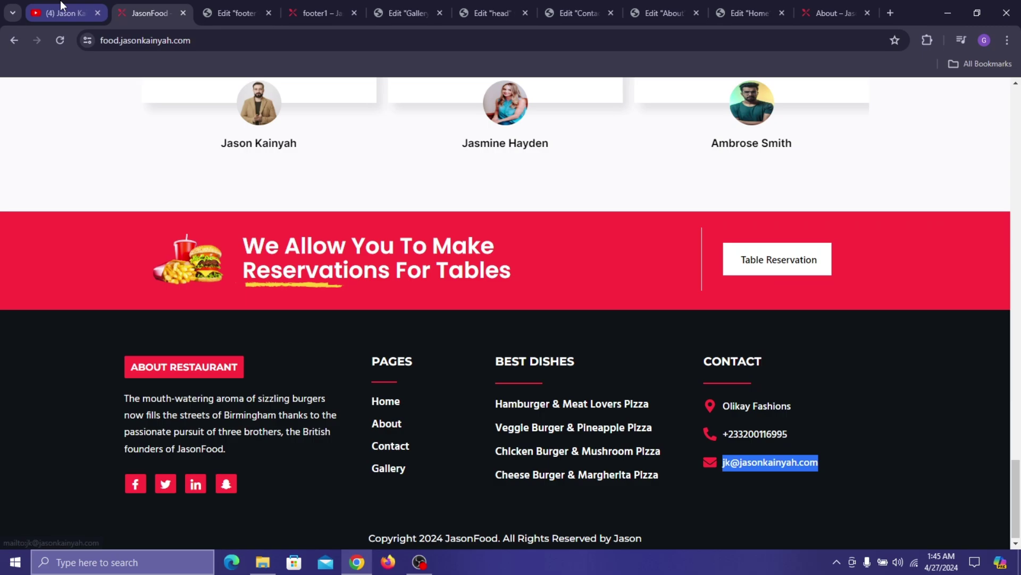
left_click(236, 13)
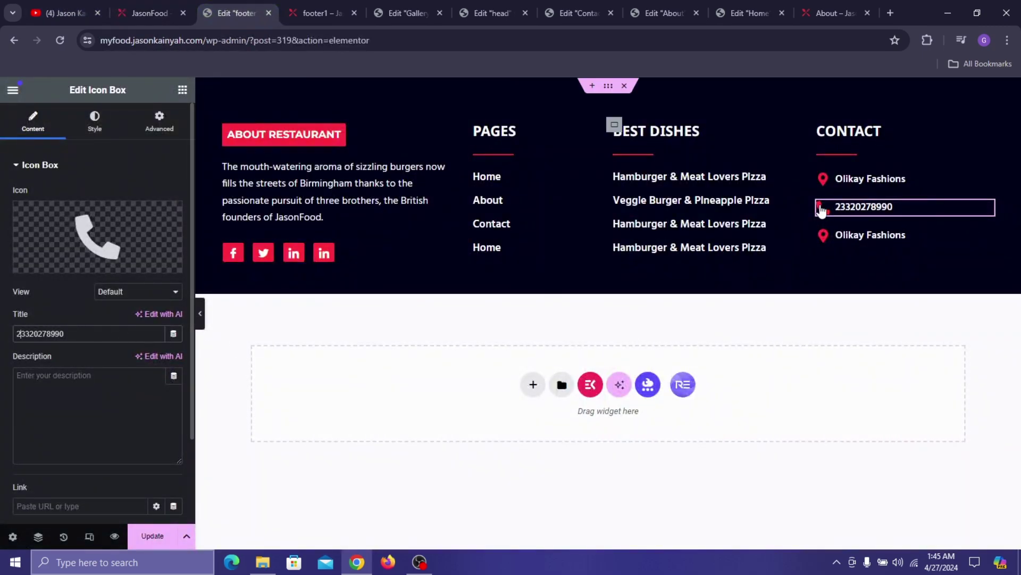
- Give the third contact item an envelope icon
left_click(872, 235)
left_click(51, 222)
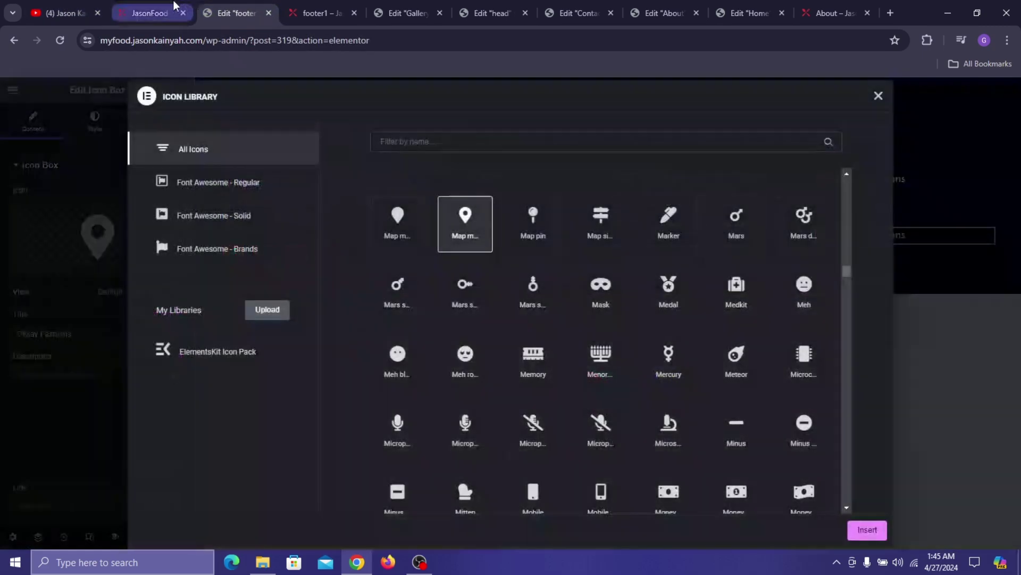
left_click(171, 10)
left_click(225, 10)
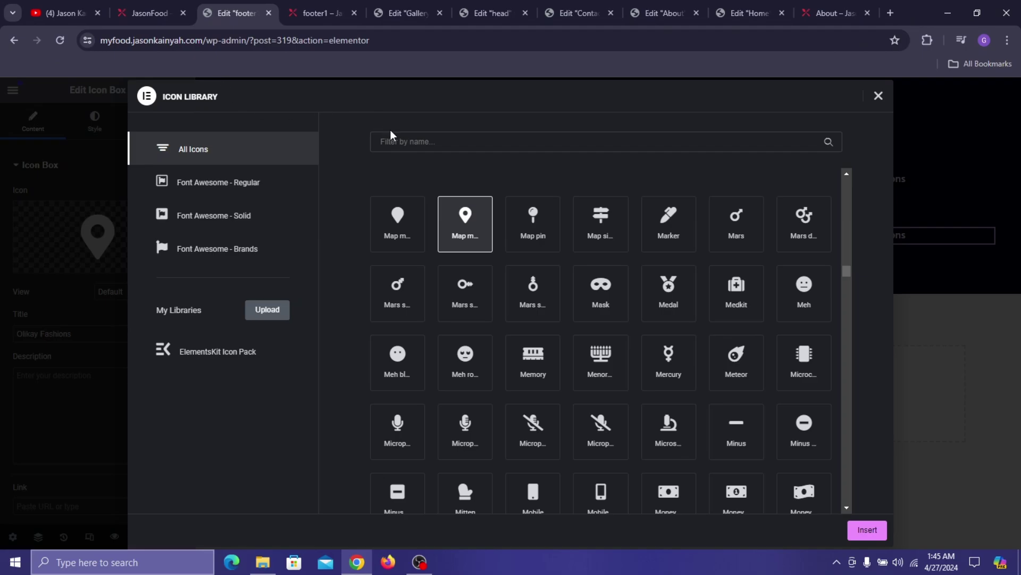
left_click(404, 141)
type("enveli")
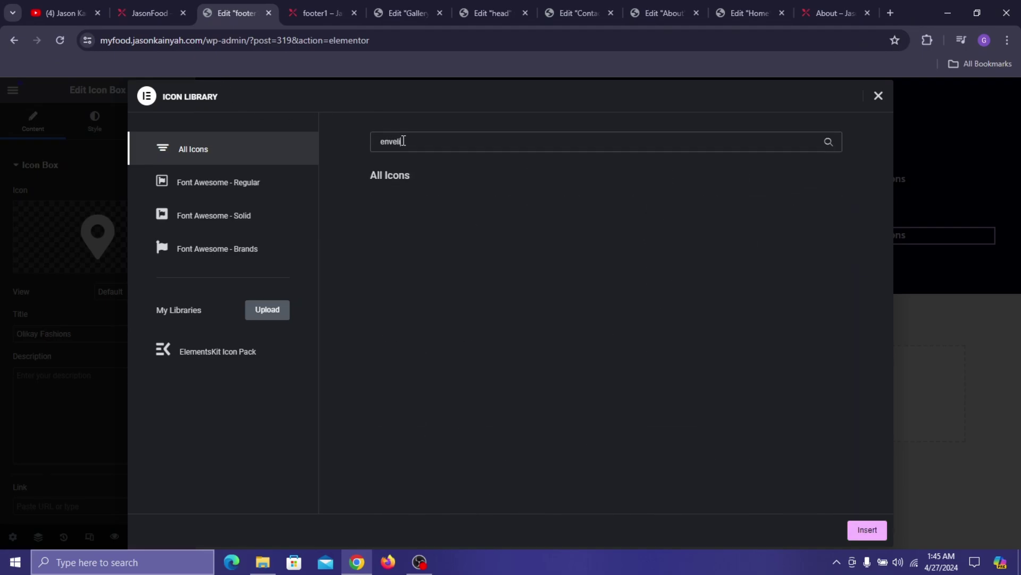
key("BackSpace")
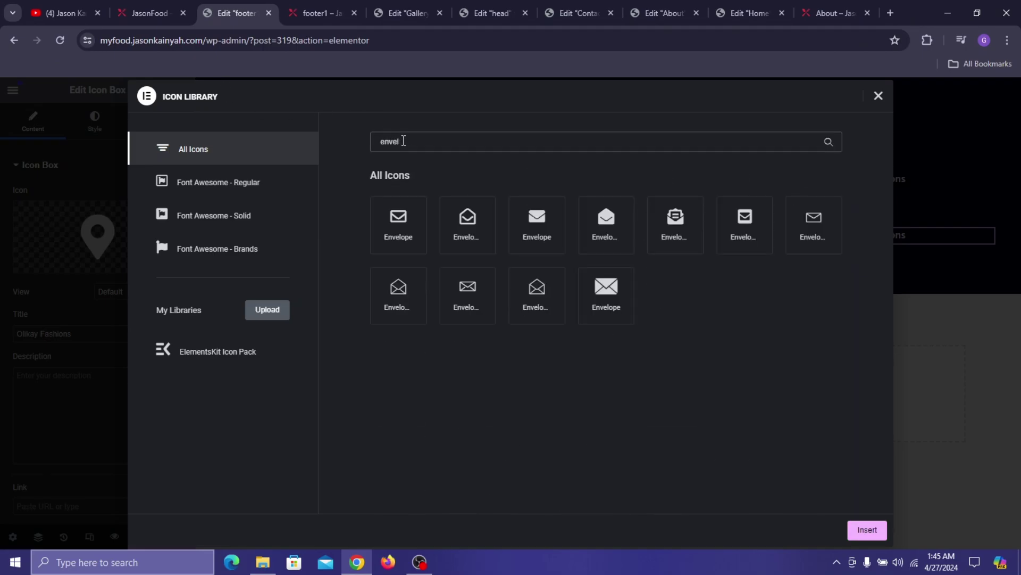
left_click(520, 236)
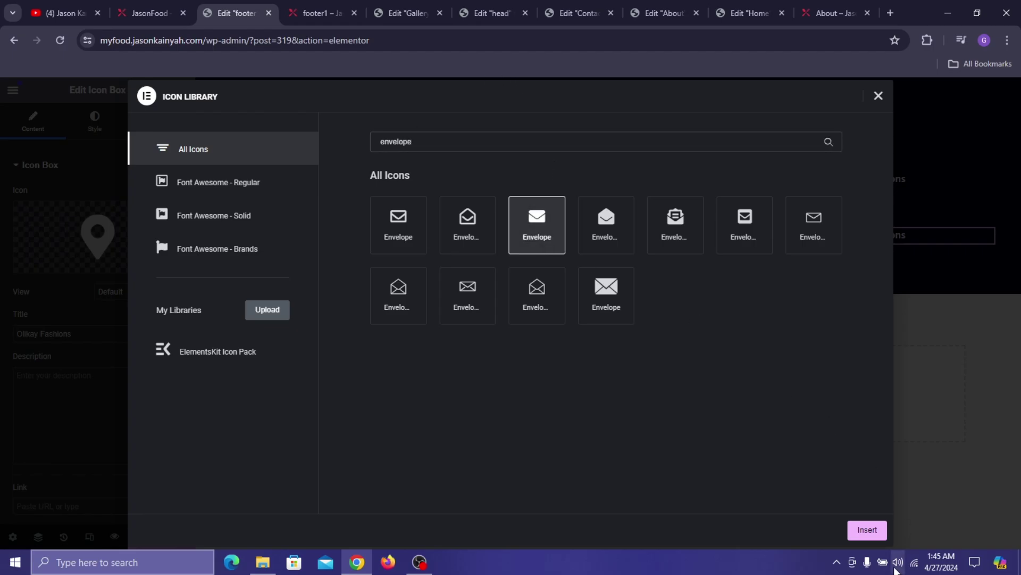
left_click(867, 530)
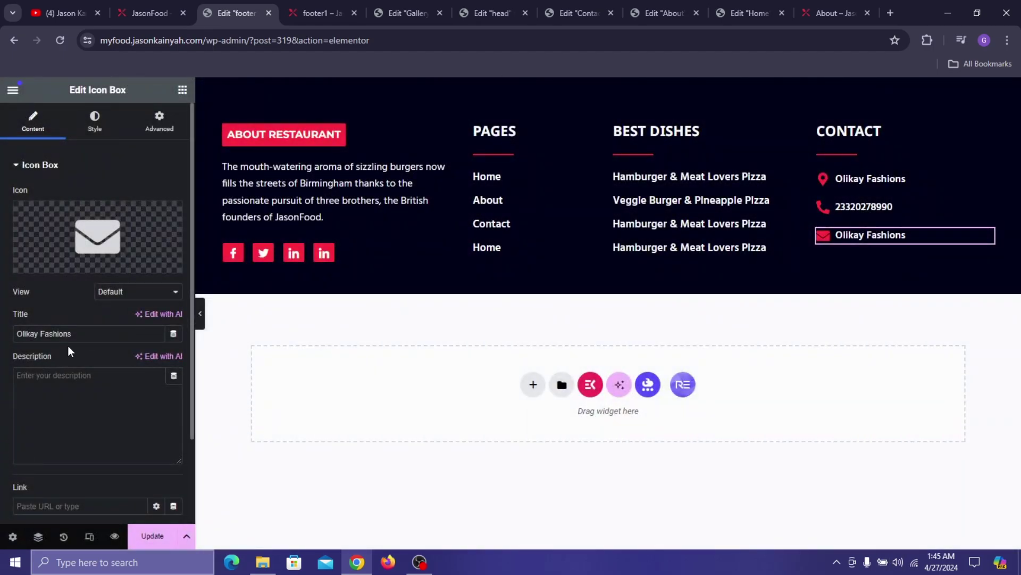
- Paste the copied e-mail address as the third item's title
left_click_drag(72, 334, 16, 333)
right_click(60, 333)
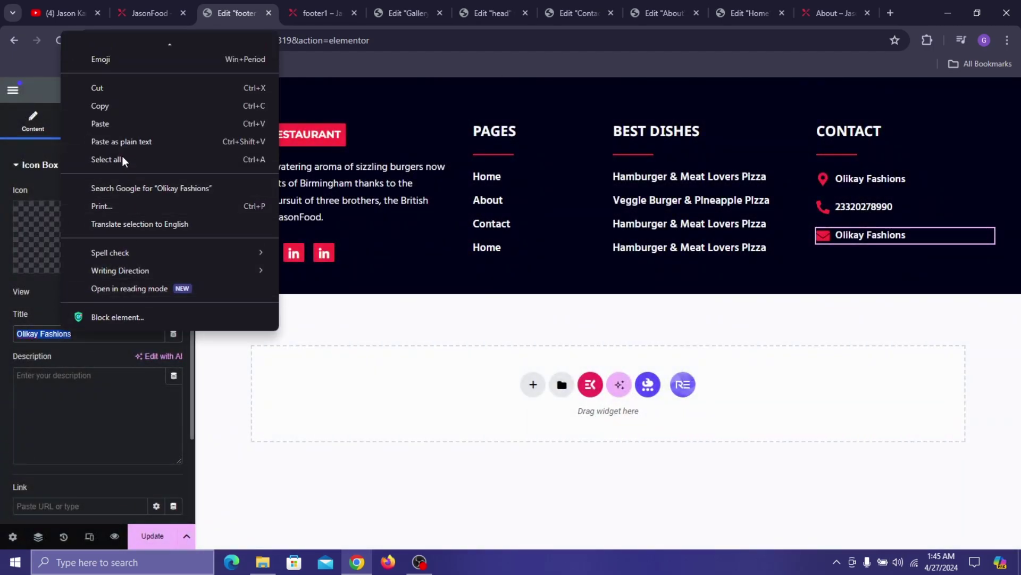
left_click(116, 126)
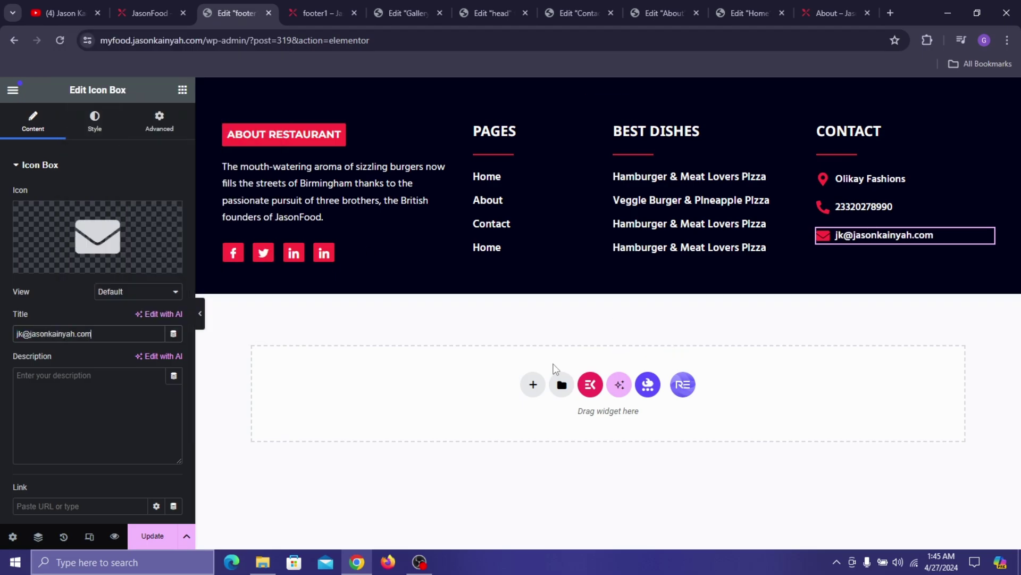
left_click(532, 384)
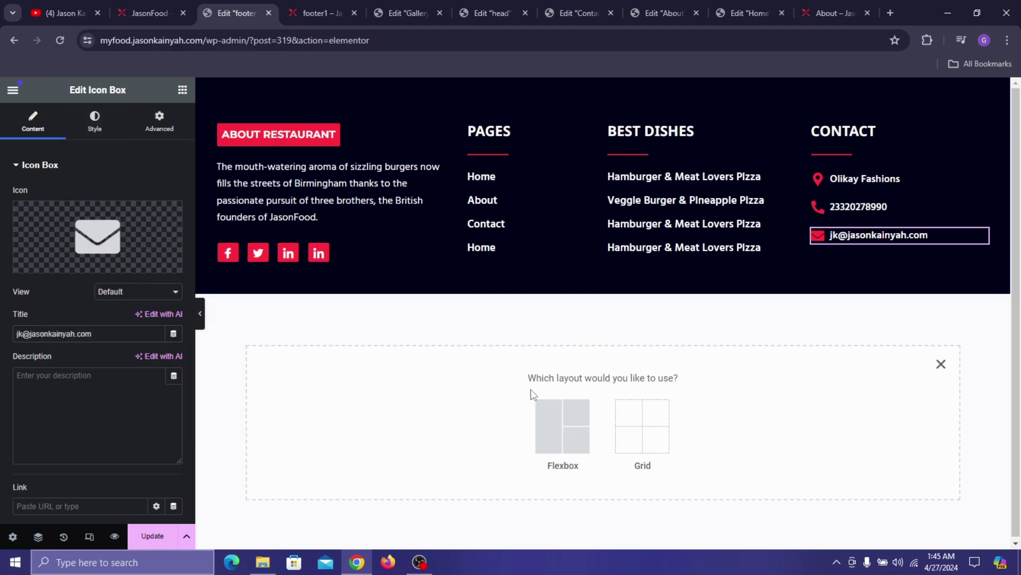
- Add a single-column Flexbox container and copy the footer's background colour value
left_click(543, 423)
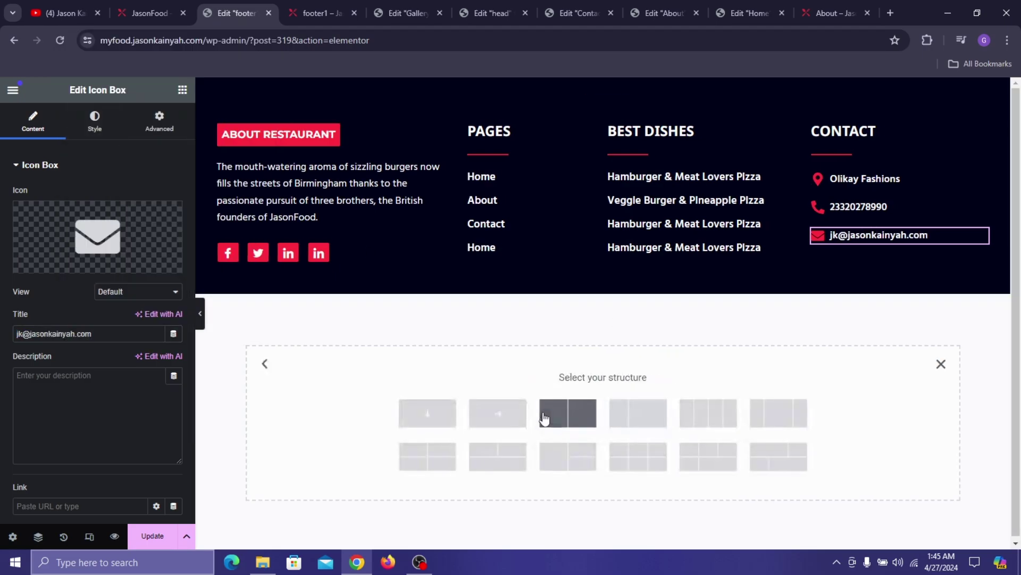
left_click(431, 409)
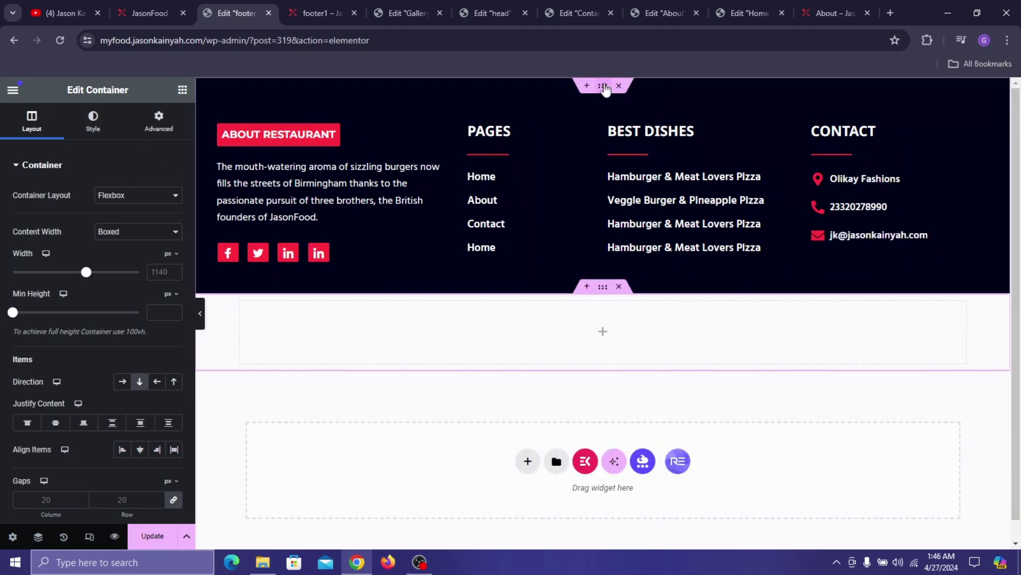
left_click(604, 87)
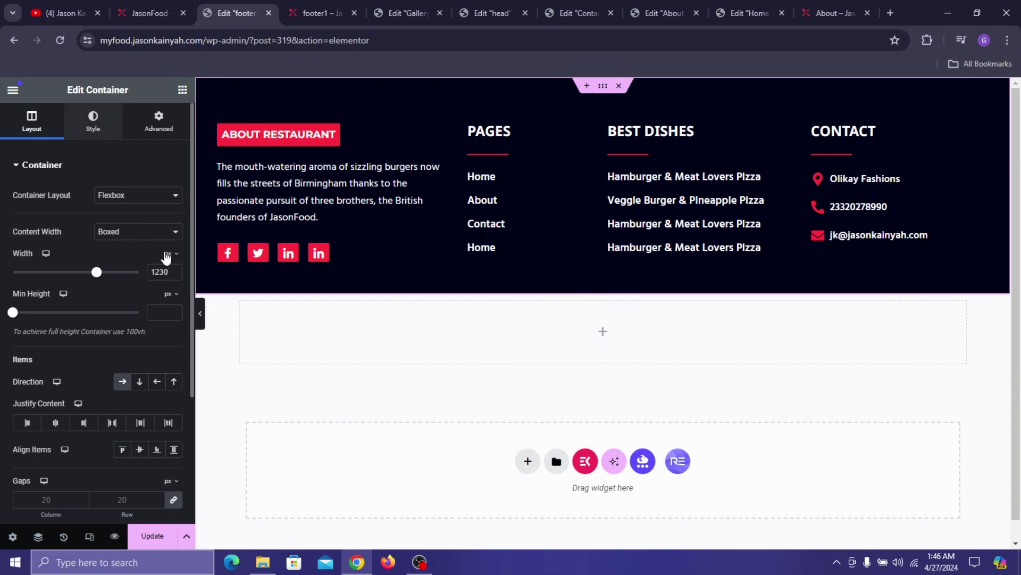
left_click(93, 120)
left_click(174, 249)
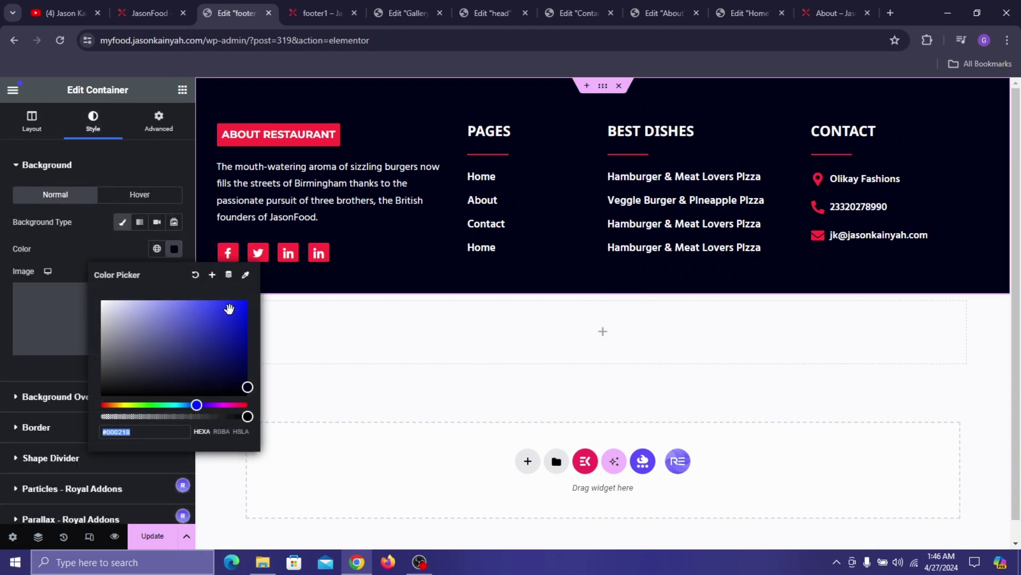
- Set the new container's width to 1230 with 13 top and 14 bottom padding
left_click(602, 290)
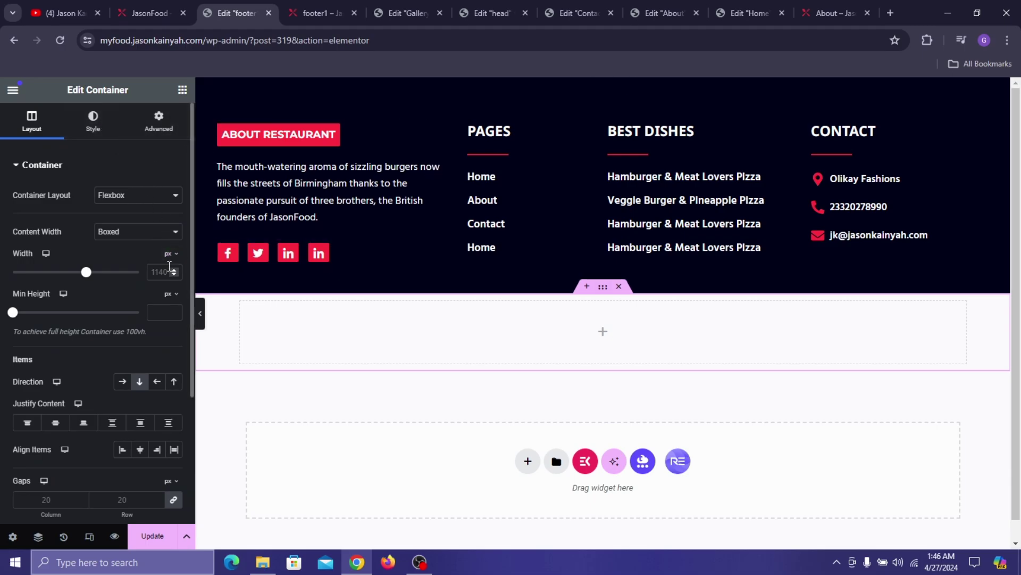
left_click(170, 267)
type("1230")
left_click(159, 119)
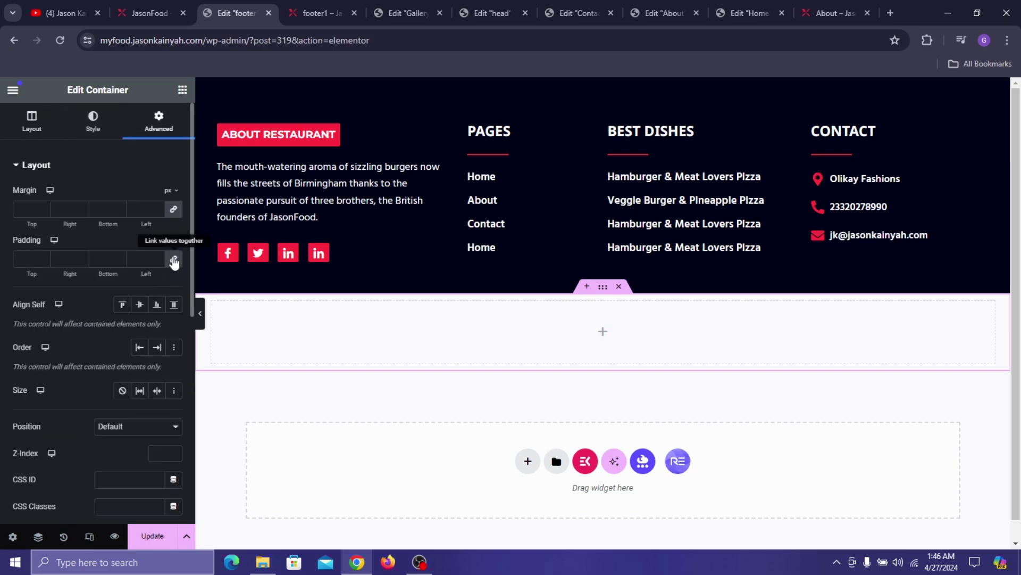
left_click(173, 261)
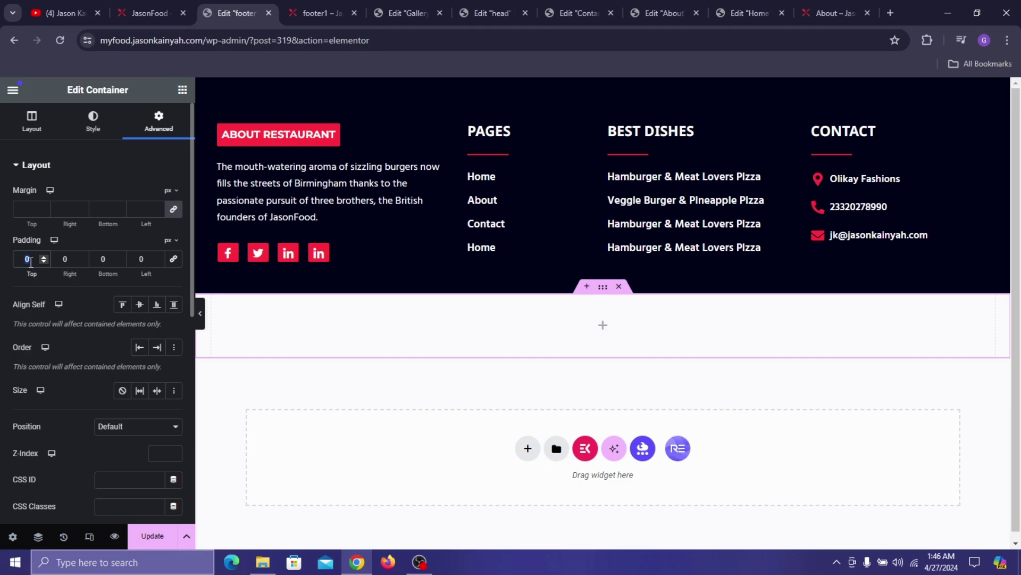
type("13")
left_click(113, 258)
type("1")
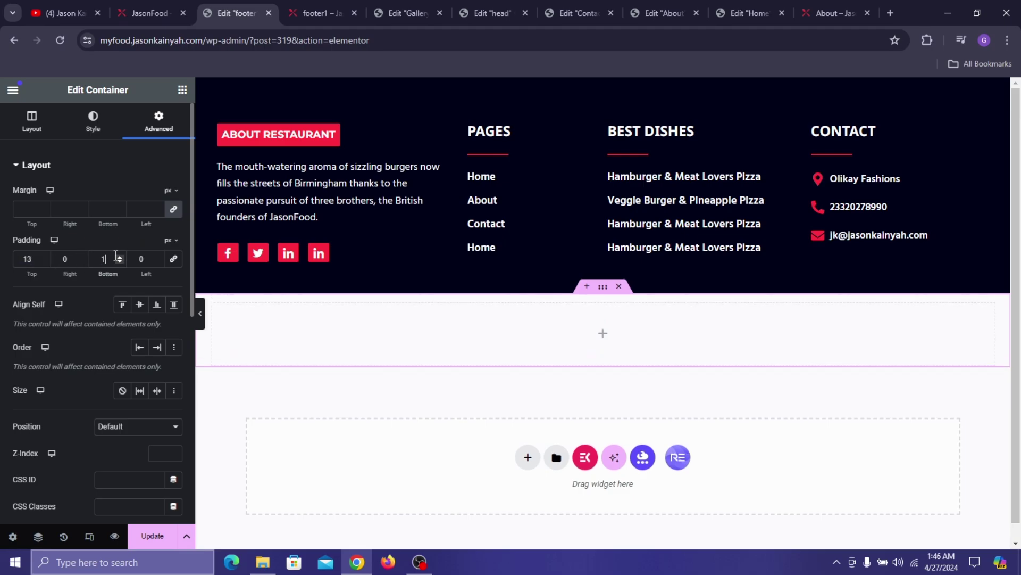
type("4")
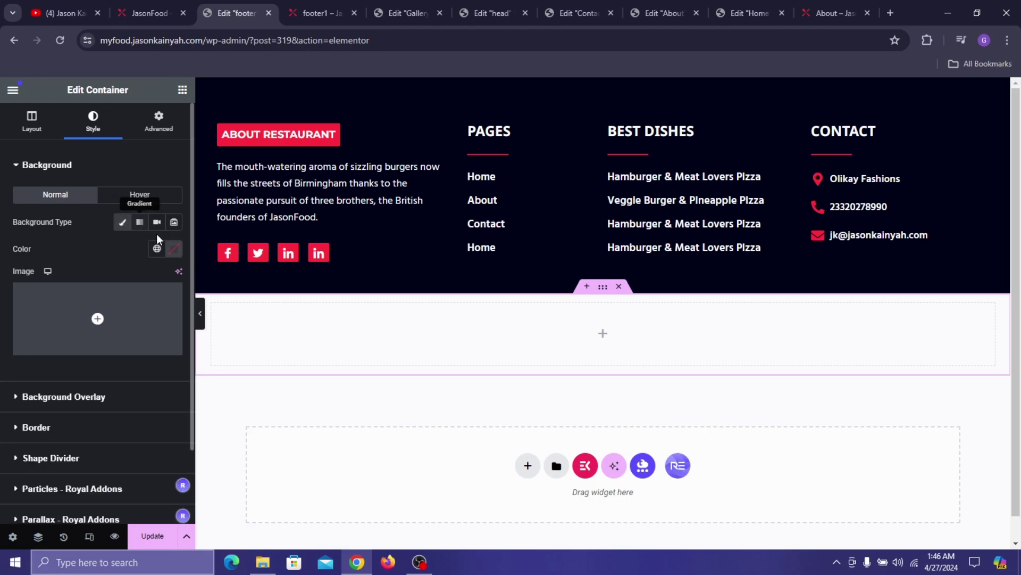
- Paste the footer's navy colour as the container background and drag in a Heading widget
left_click(174, 248)
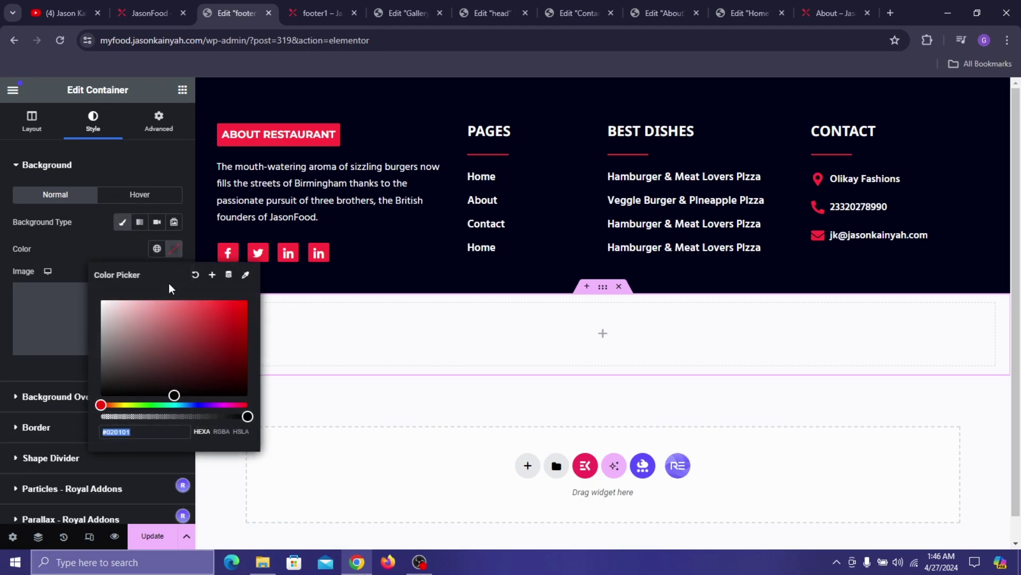
key("ctrl+v")
key("Escape")
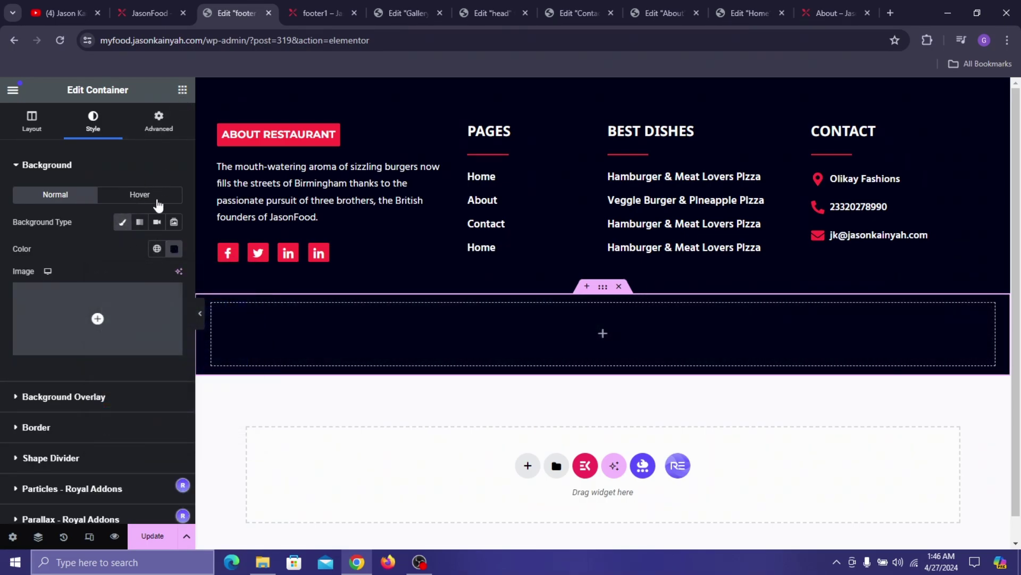
left_click(183, 90)
left_click_drag(52, 387, 424, 307)
- Copy the copyright line from the live JasonFood site into the heading title
left_click(149, 13)
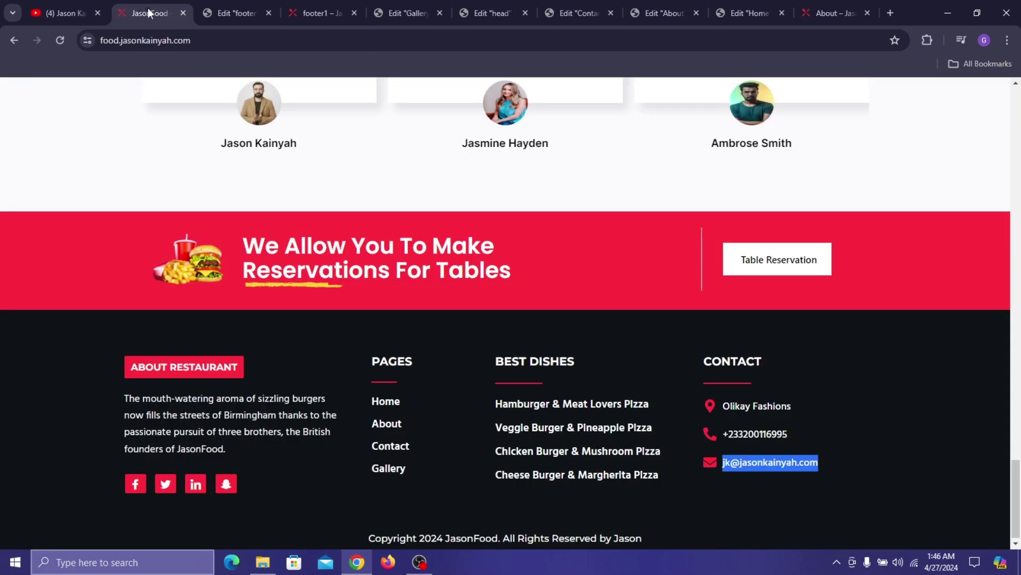
triple_click(433, 538)
key("ctrl+c")
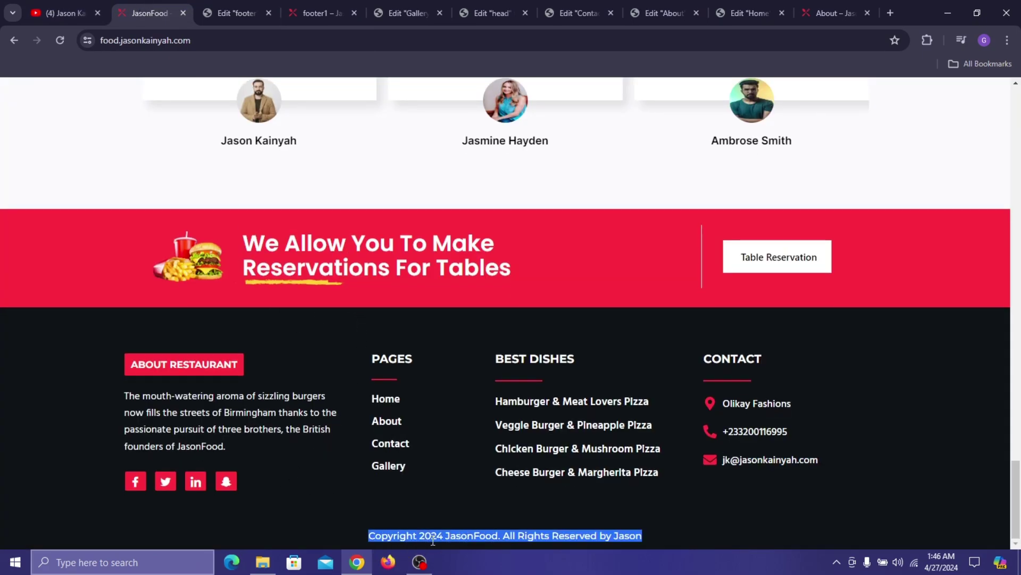
left_click(248, 7)
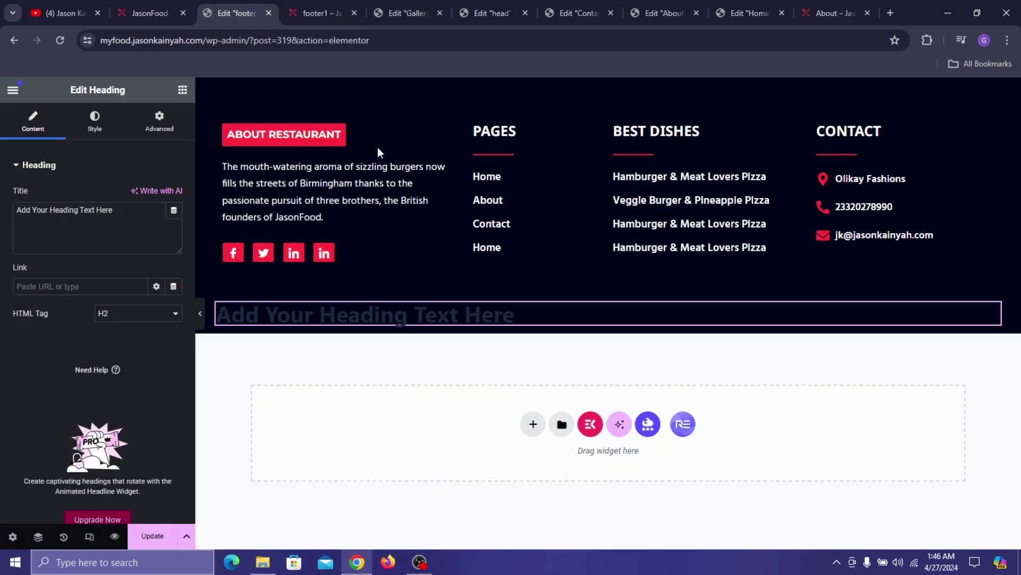
left_click(86, 228)
key("ctrl+a")
key("ctrl+v")
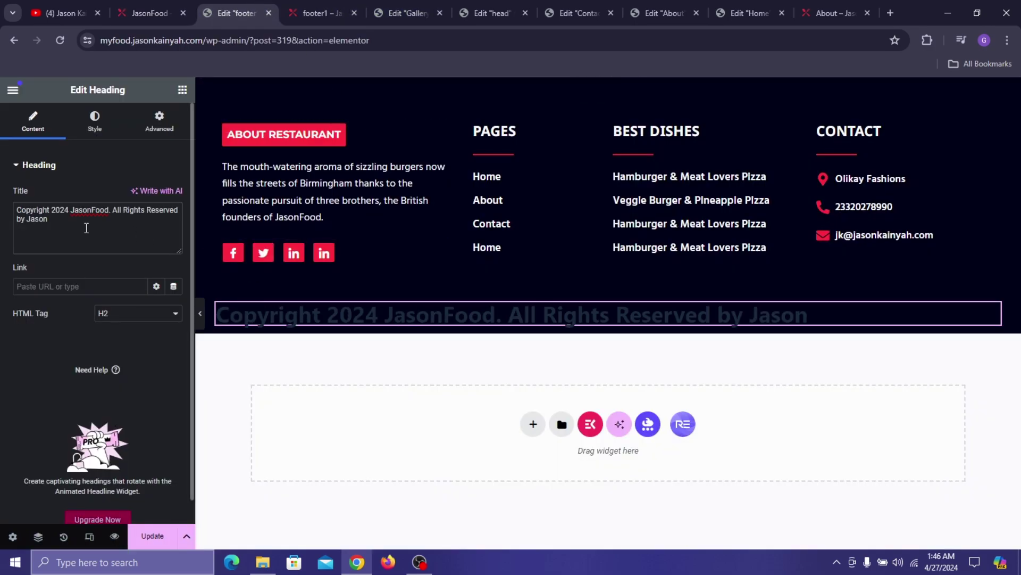
- Centre the copyright heading and colour it #FCFCFC
left_click(95, 120)
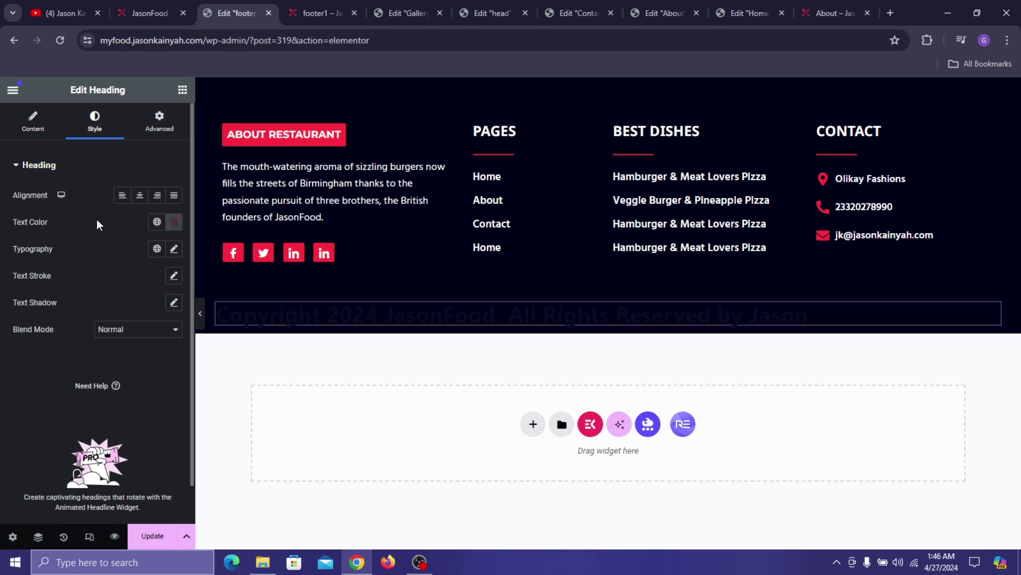
left_click(140, 195)
left_click(174, 222)
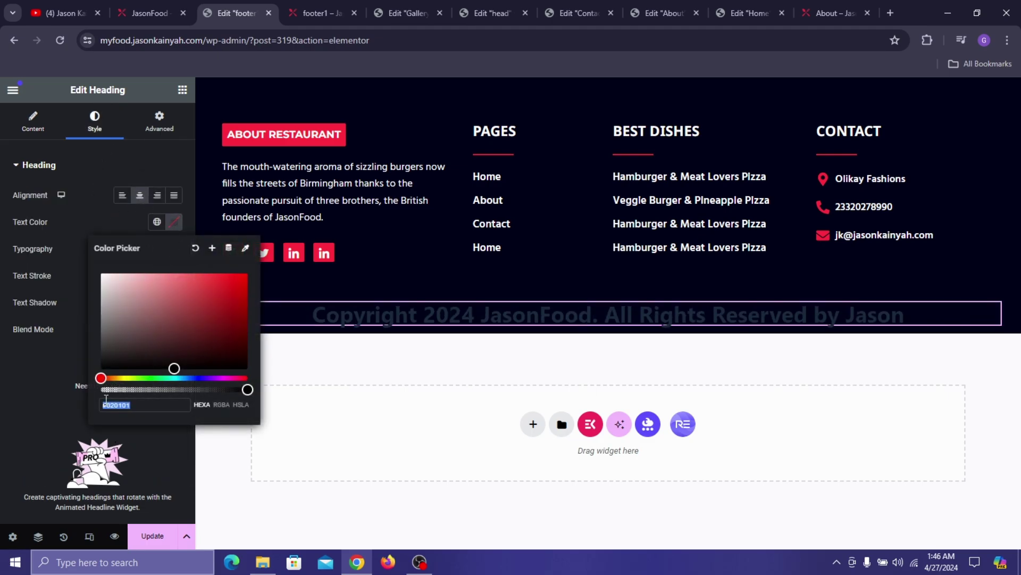
type("#FCFCFC")
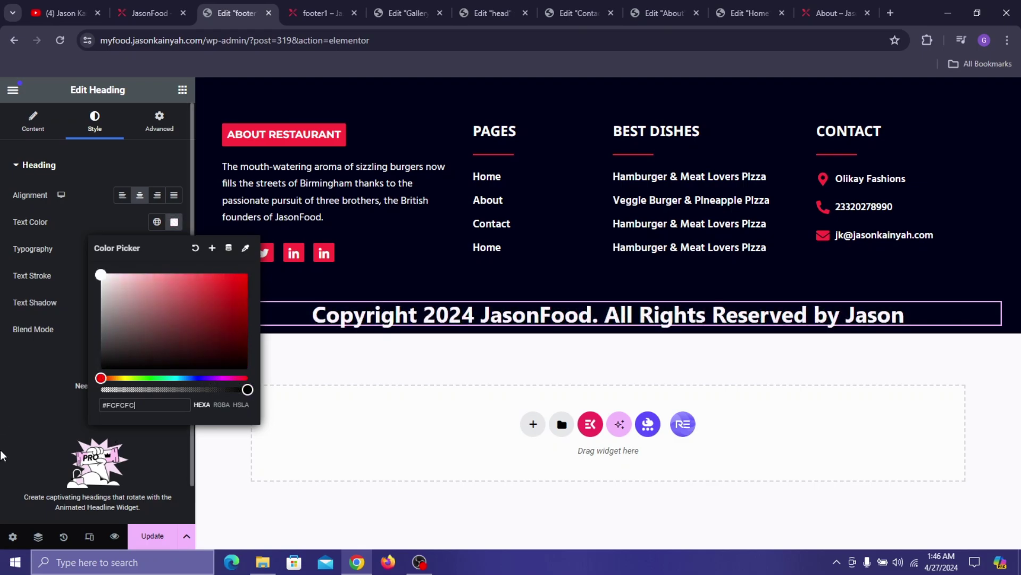
left_click(2, 455)
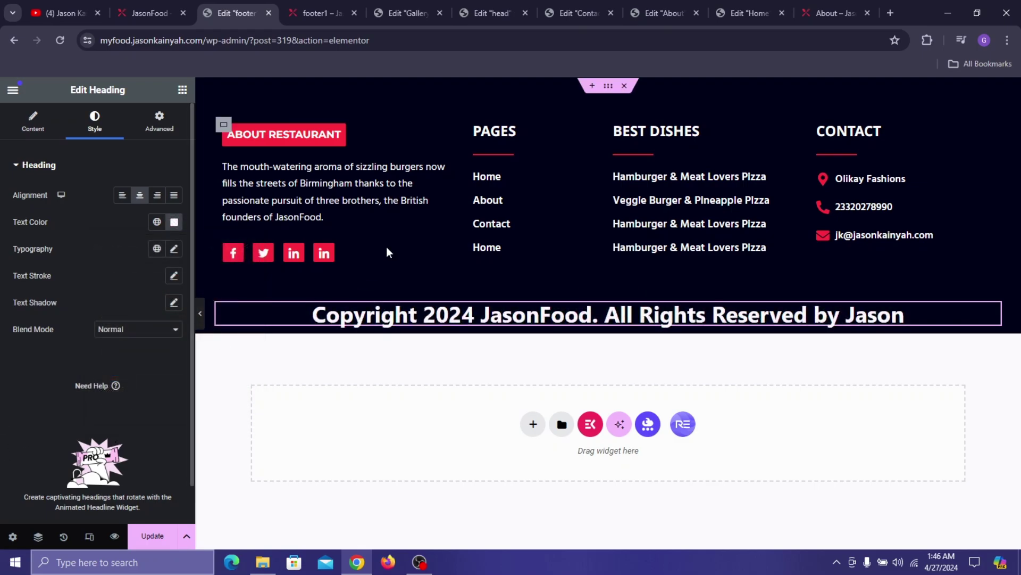
- Set the heading typography to Montserrat 15 px, weight 500, and update the footer
left_click(172, 250)
left_click(132, 312)
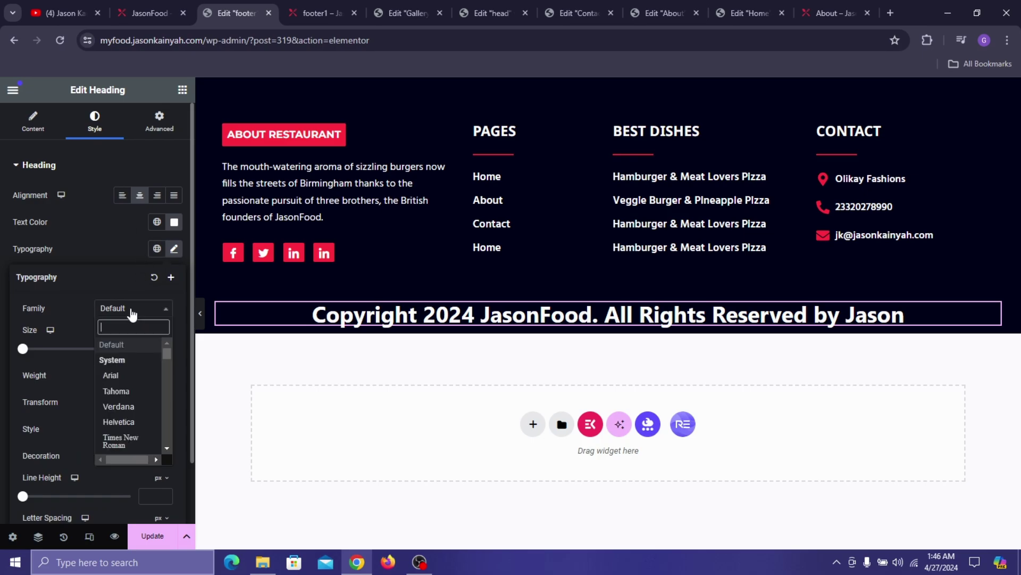
type("MONT")
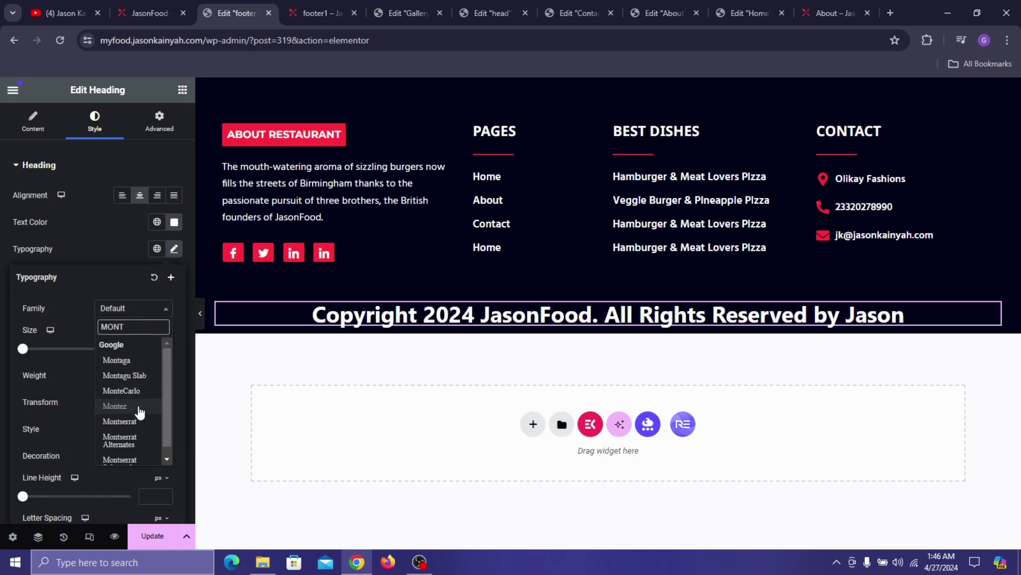
left_click(118, 421)
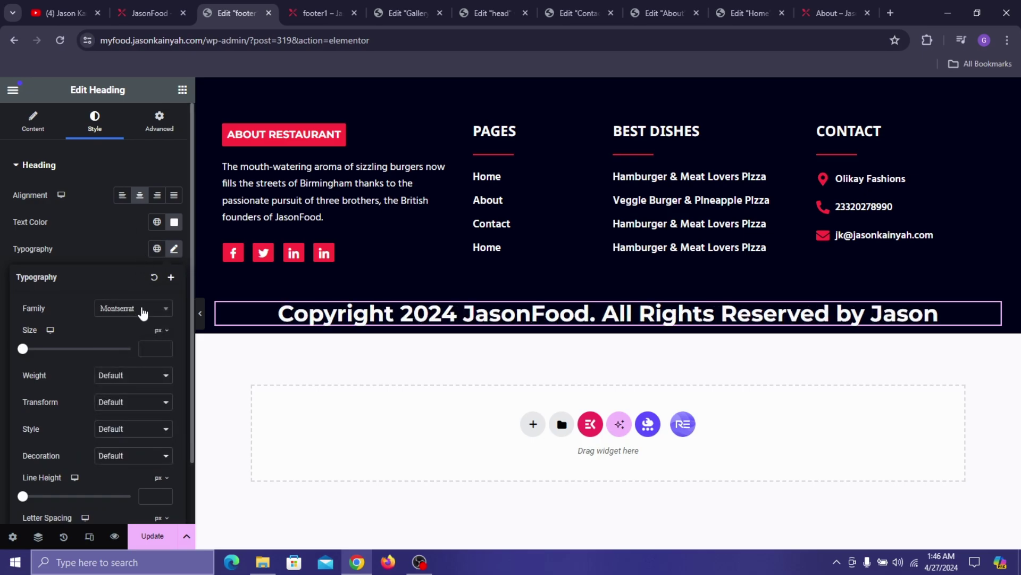
left_click(156, 349)
type("15")
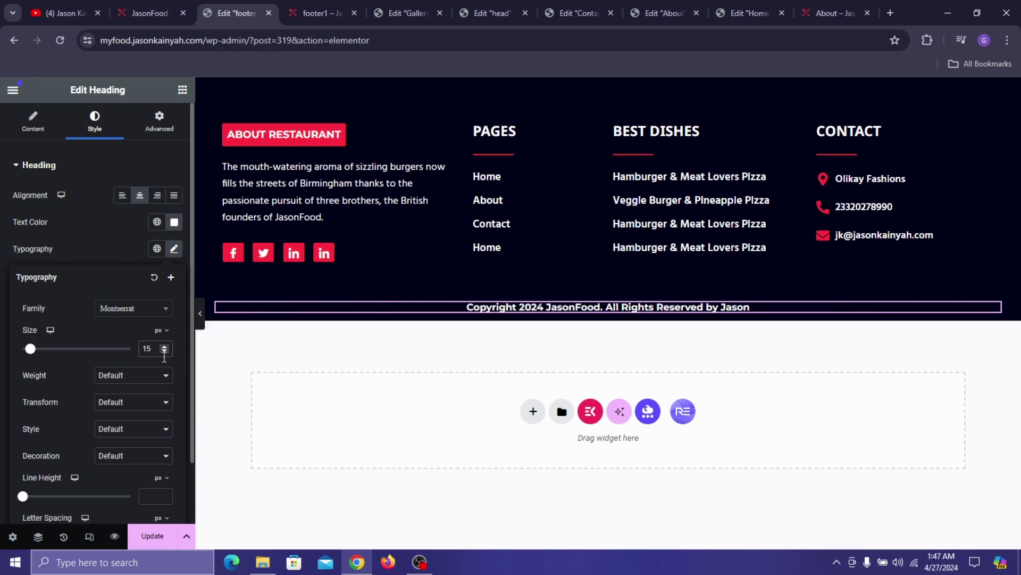
left_click(157, 375)
left_click(126, 429)
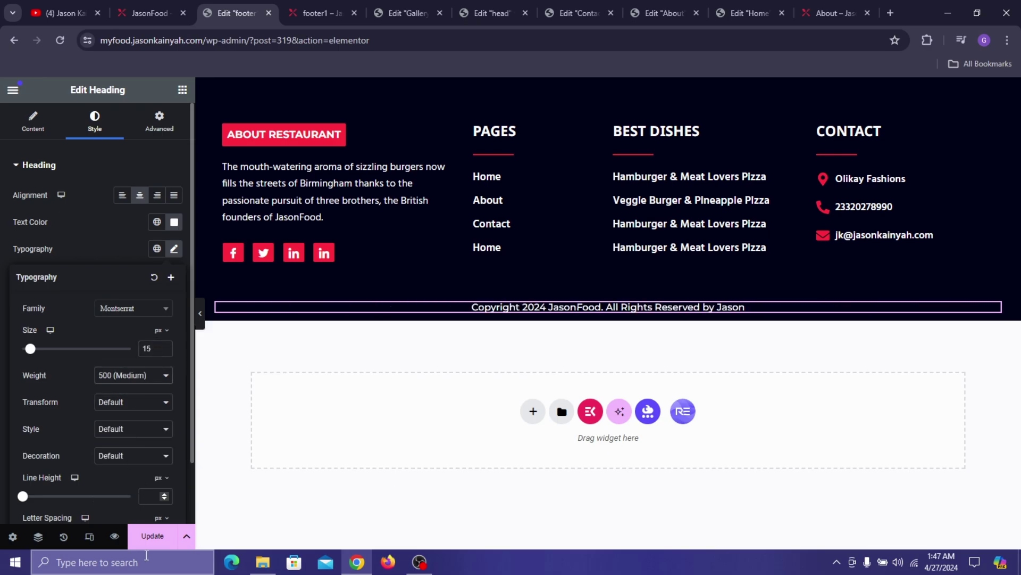
left_click(152, 536)
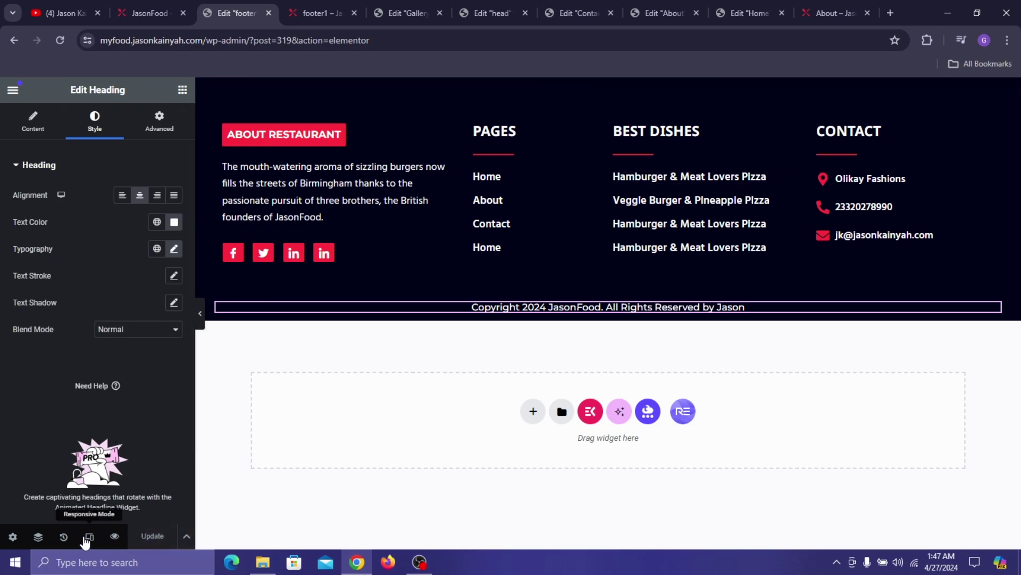
- In mobile preview, centre the ABOUT RESTAURANT heading and set its font size to 14
left_click(89, 536)
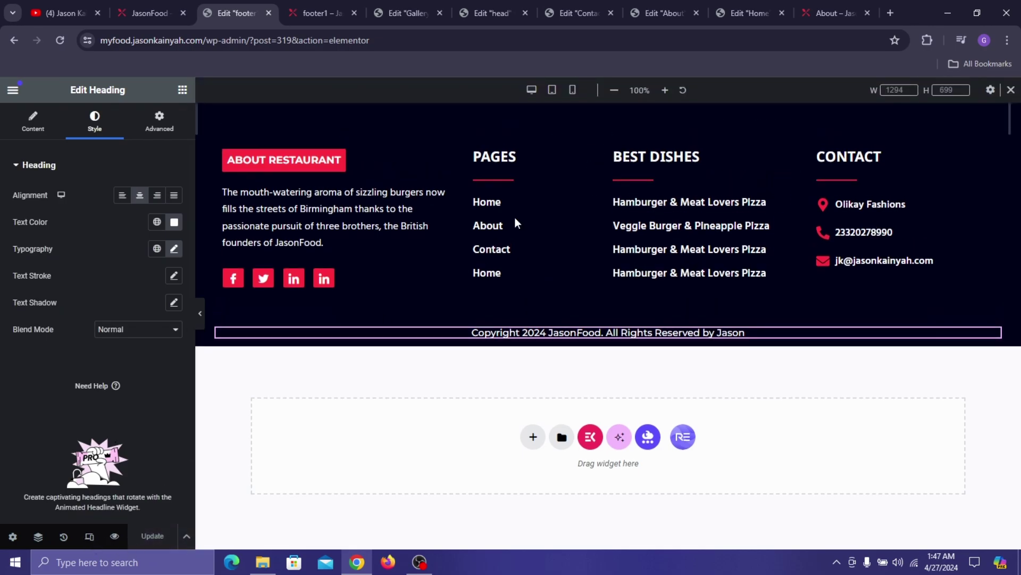
left_click(573, 91)
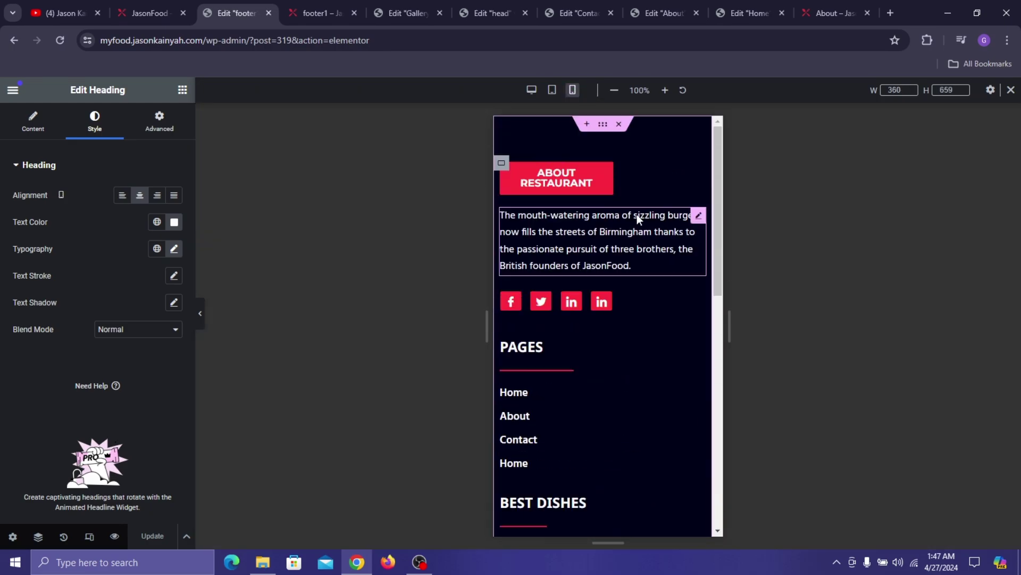
left_click(606, 174)
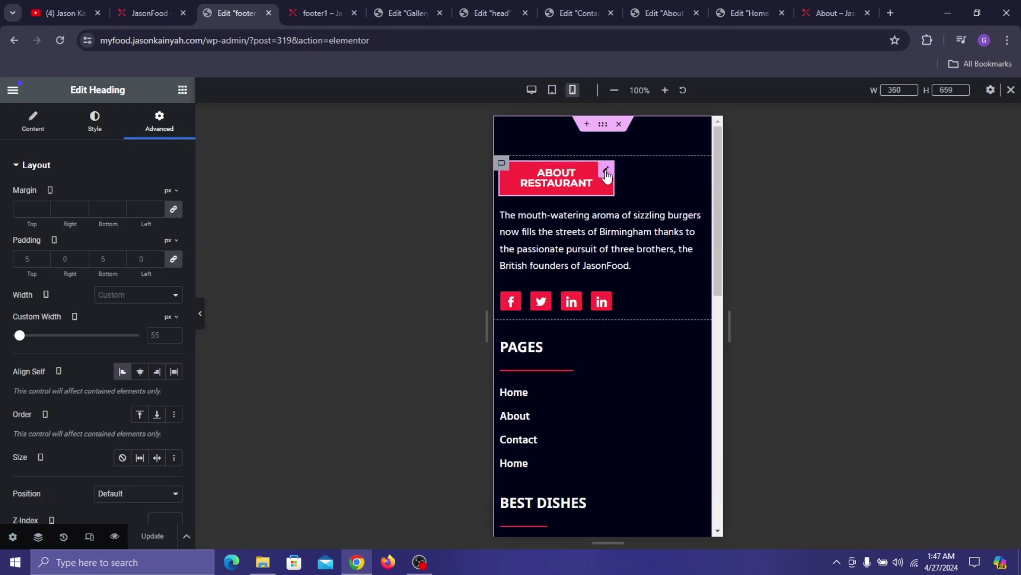
left_click(138, 372)
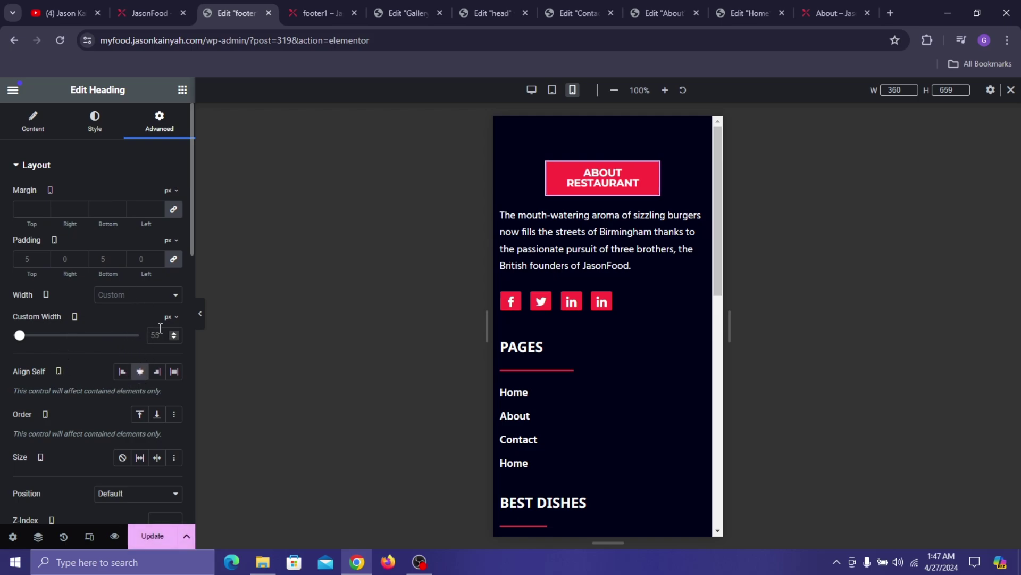
left_click(107, 132)
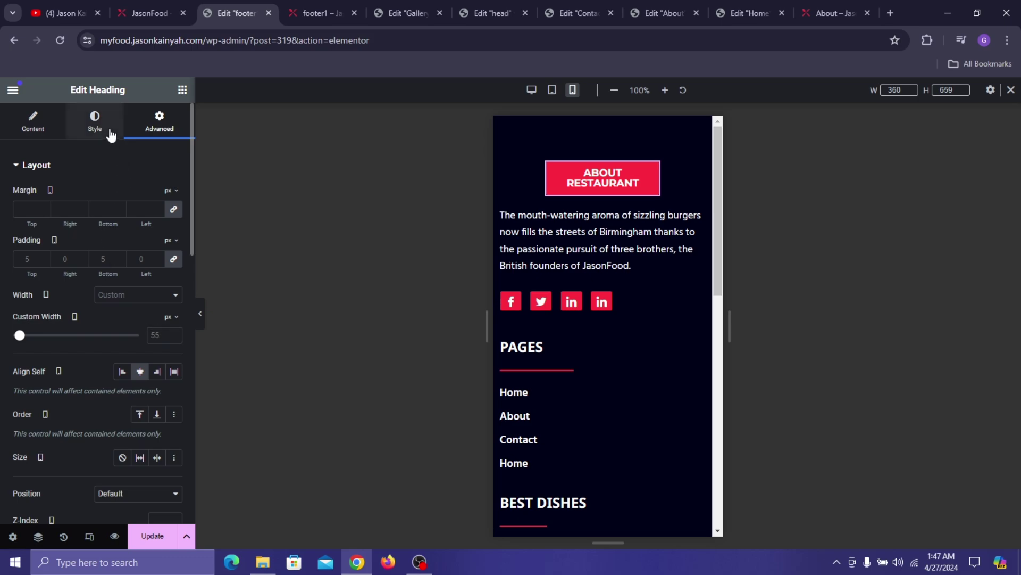
left_click(174, 249)
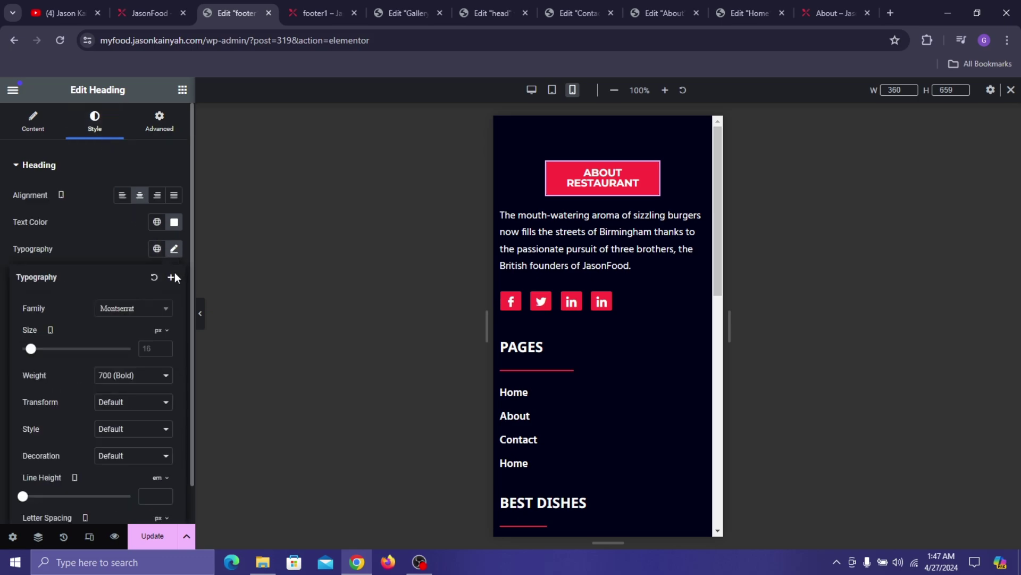
left_click(156, 347)
type("14")
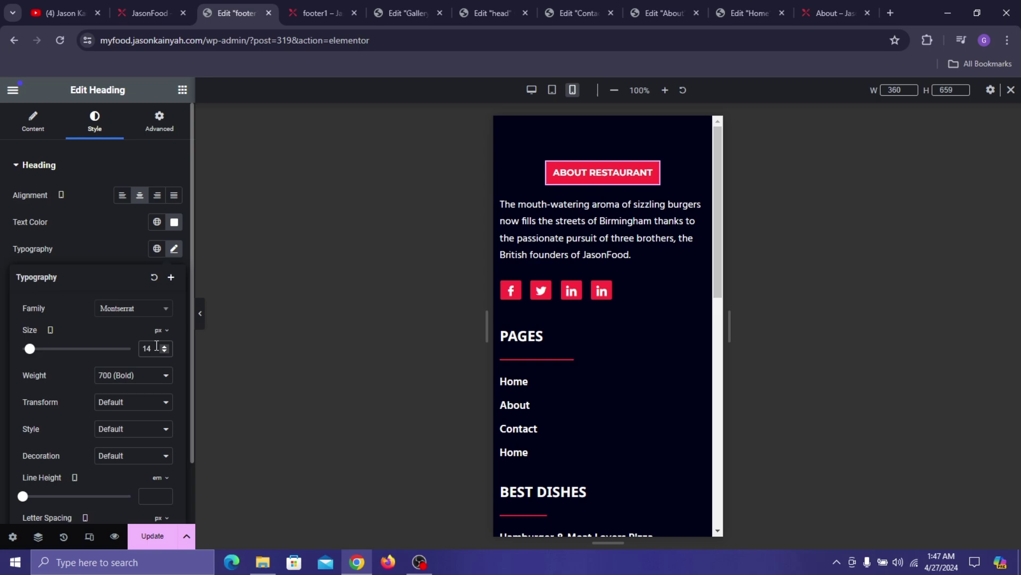
- Centre the footer paragraph and the social icons row
left_click(632, 230)
left_click(140, 195)
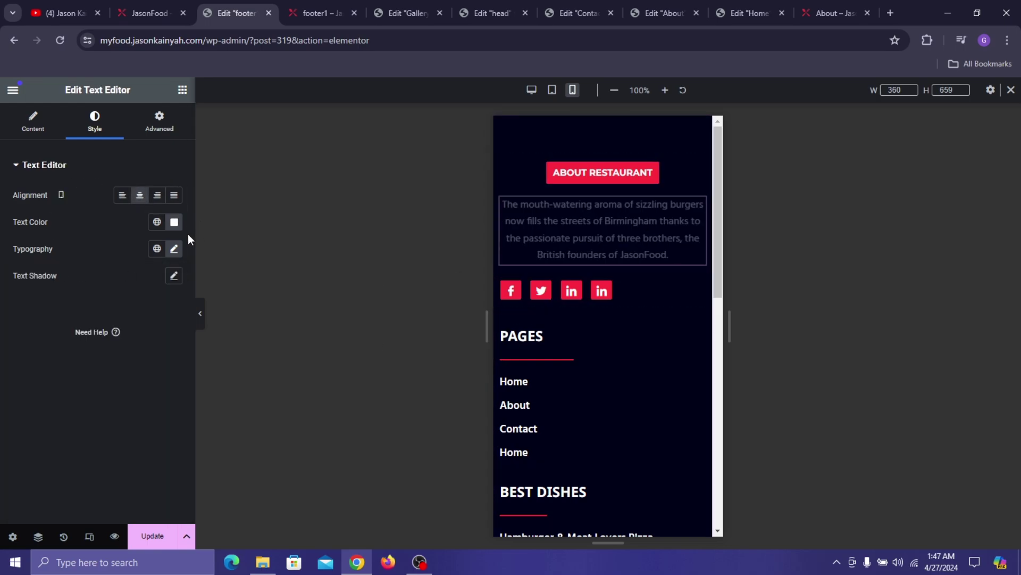
left_click(172, 249)
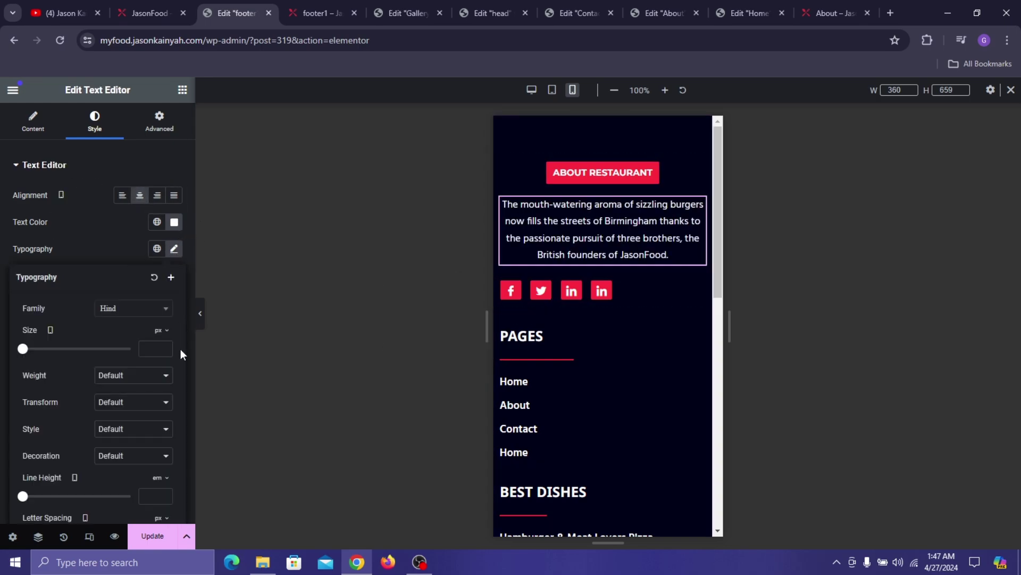
left_click(632, 293)
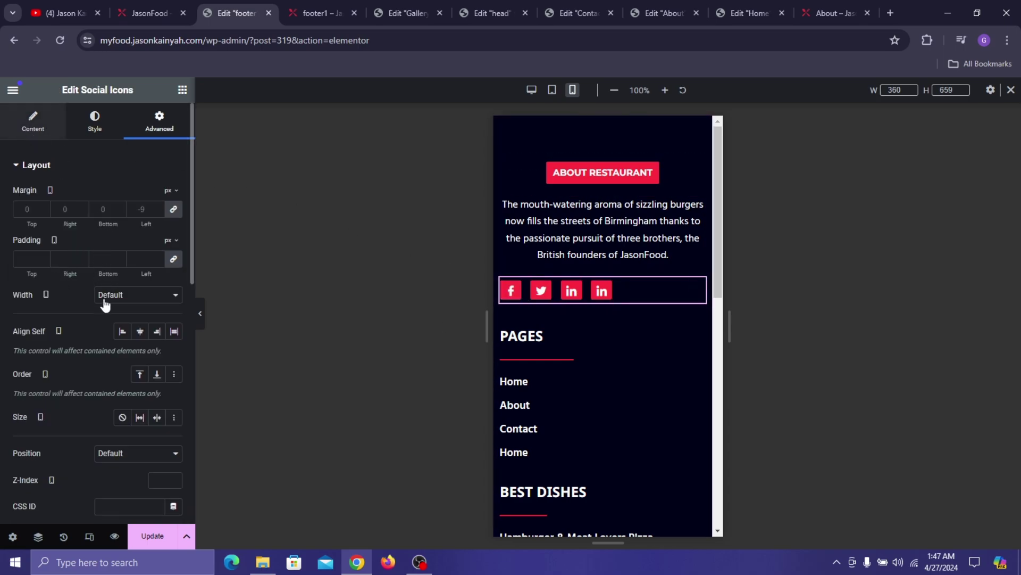
left_click(35, 135)
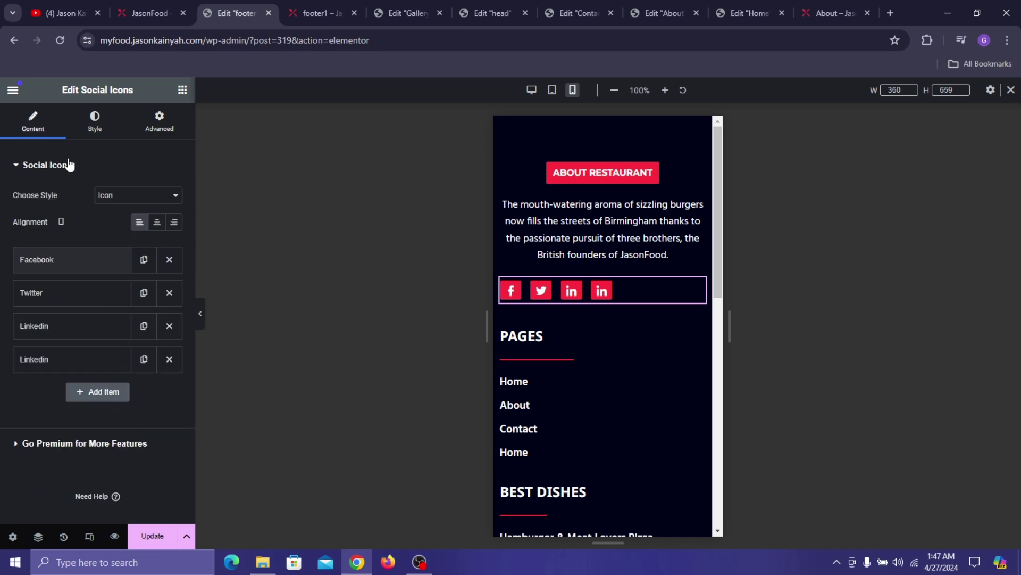
left_click(156, 222)
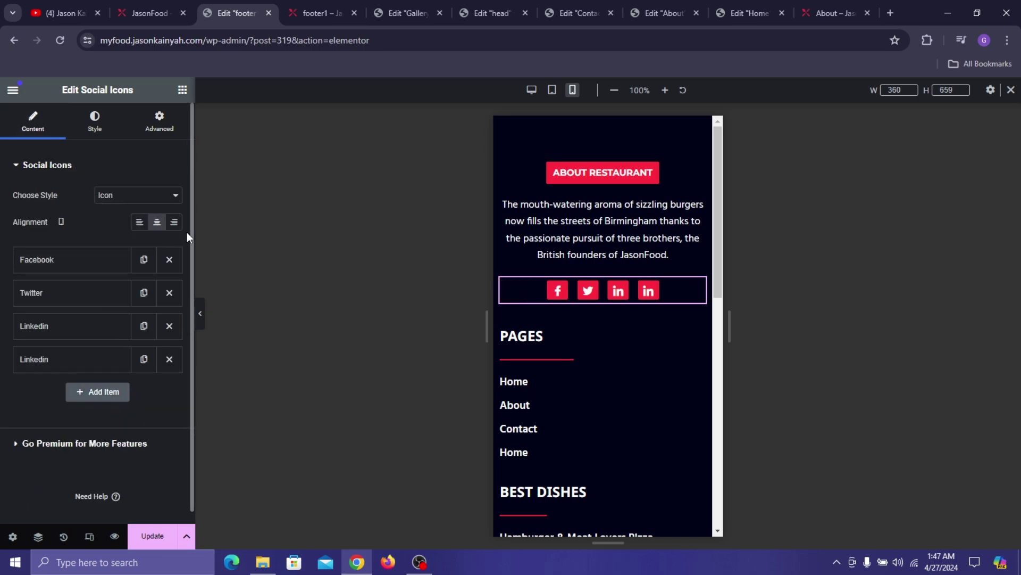
- Centre the PAGES heading and its red divider, narrowing the divider to 25%
left_click(538, 336)
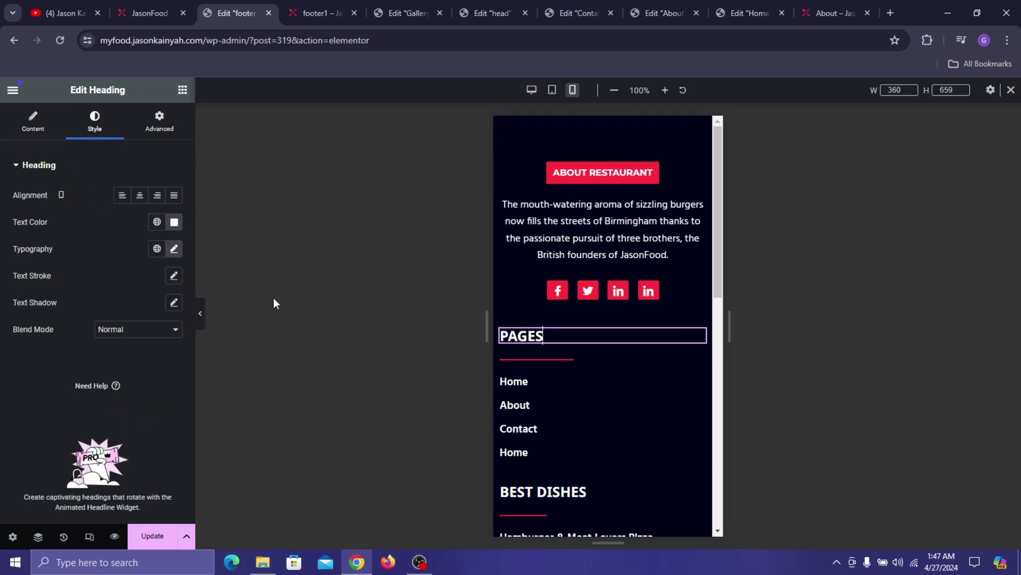
left_click(139, 195)
left_click(528, 359)
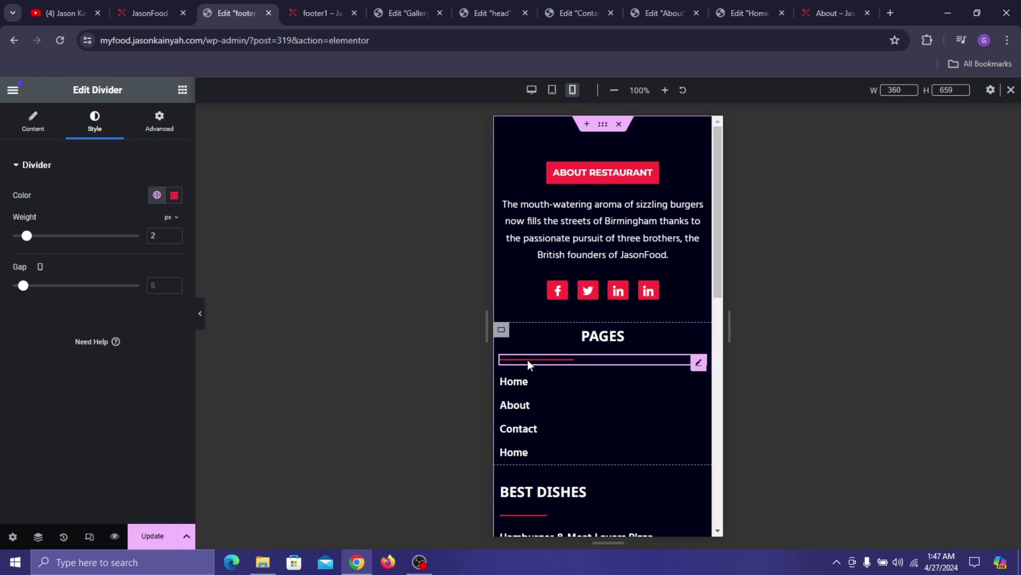
left_click(35, 125)
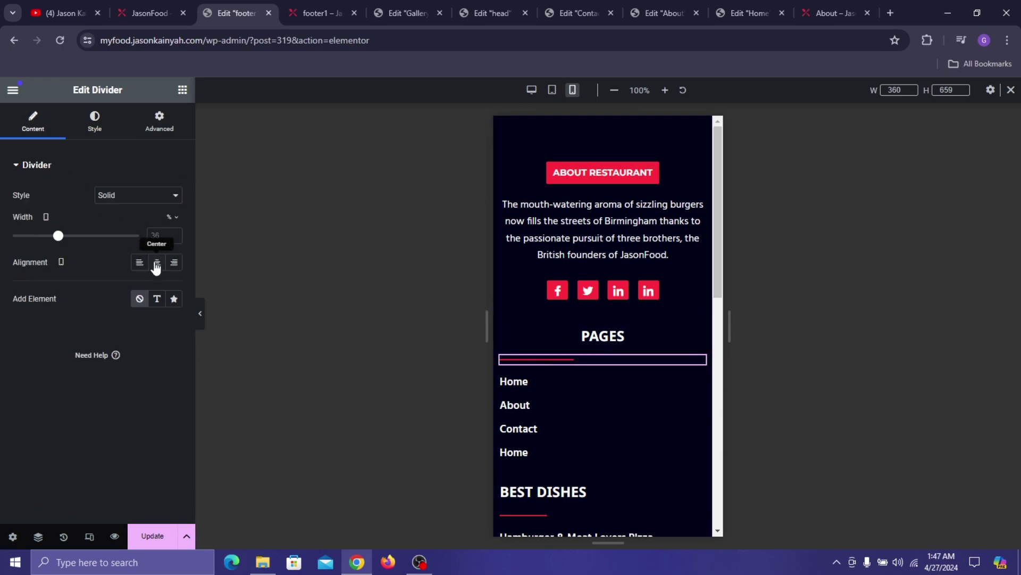
left_click(158, 261)
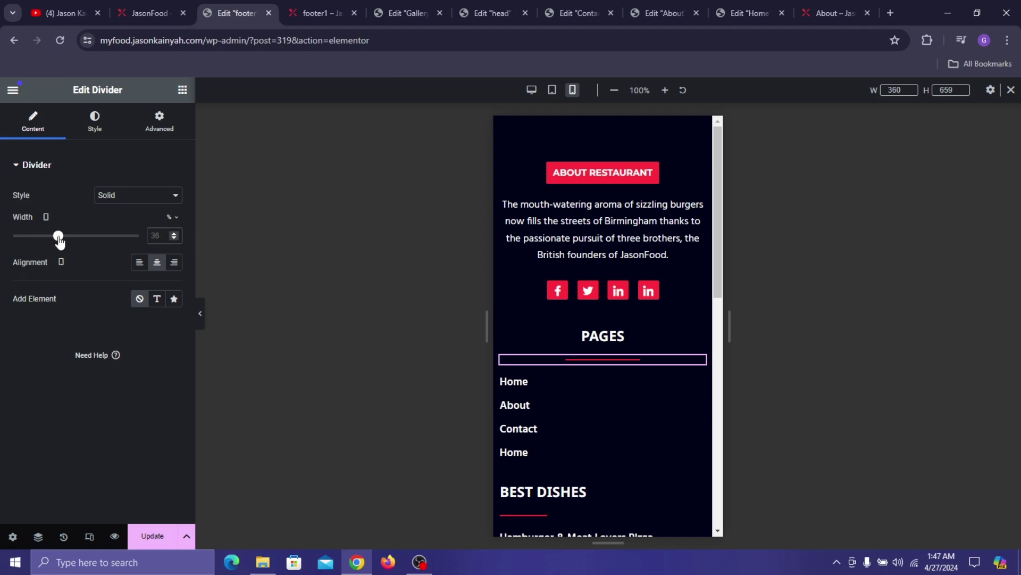
type("25")
- Centre the Home, About, Contact and second Home link headings
left_click(514, 381)
left_click(140, 194)
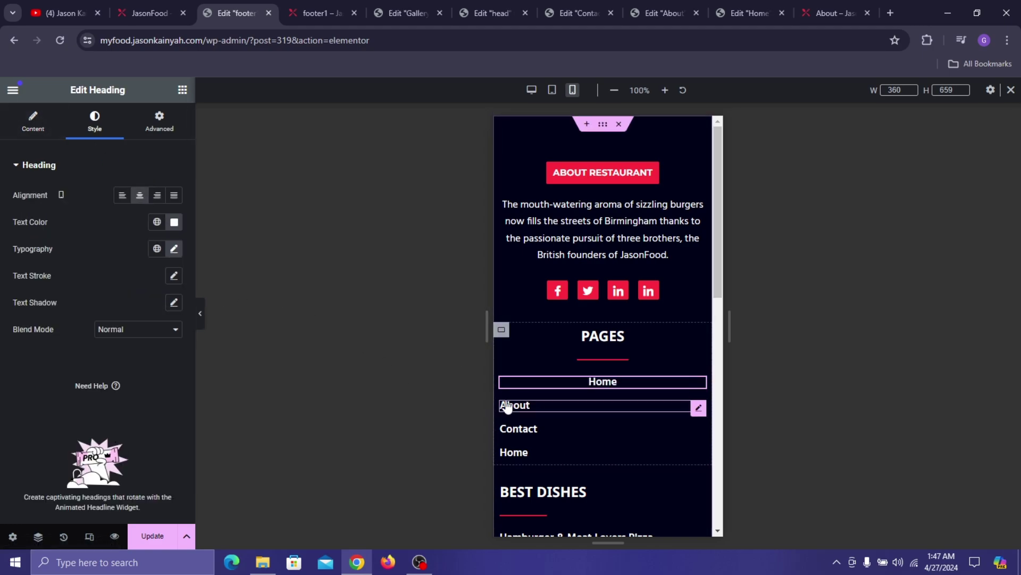
left_click(513, 407)
left_click(95, 122)
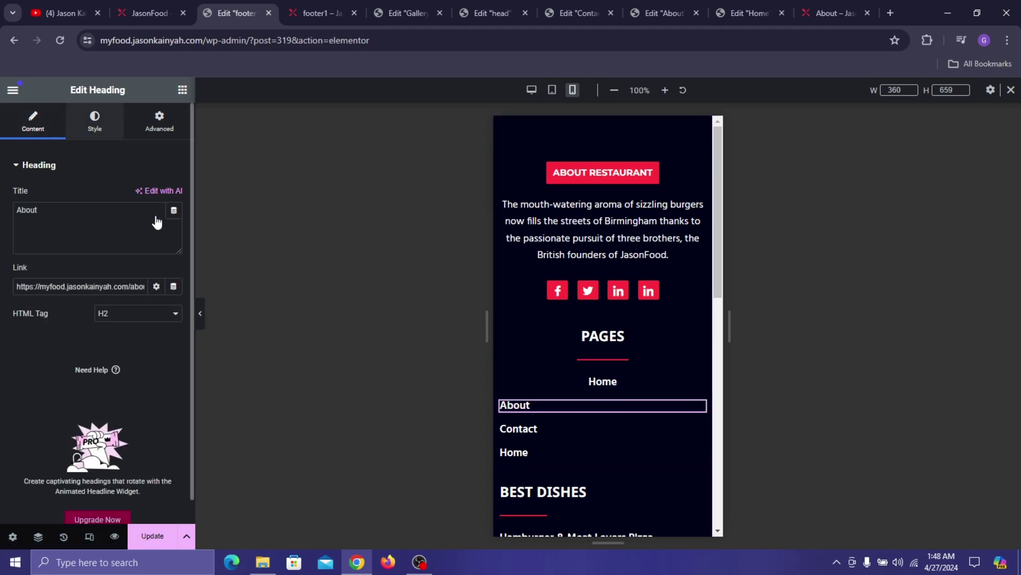
left_click(139, 195)
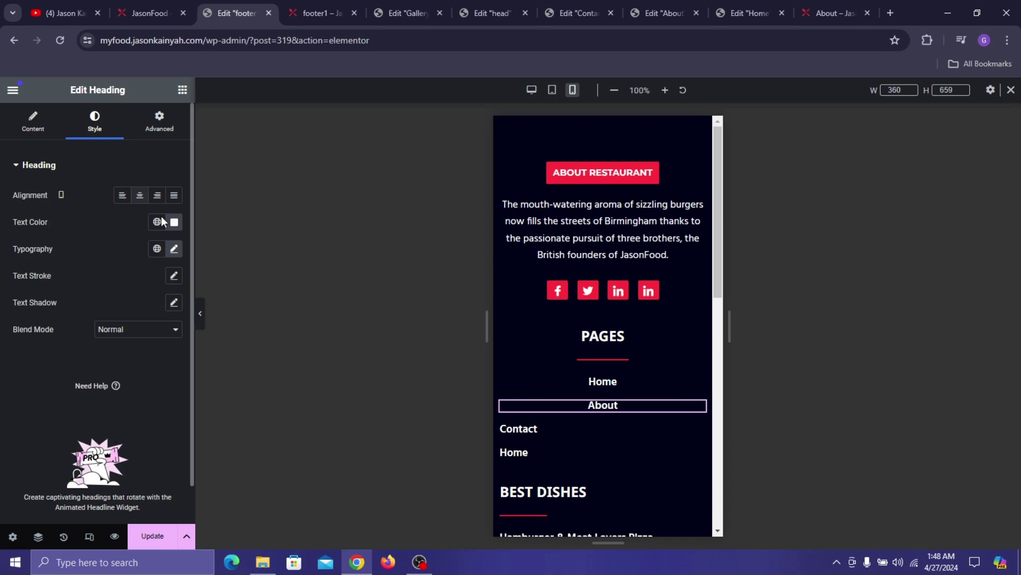
left_click(548, 428)
left_click(90, 124)
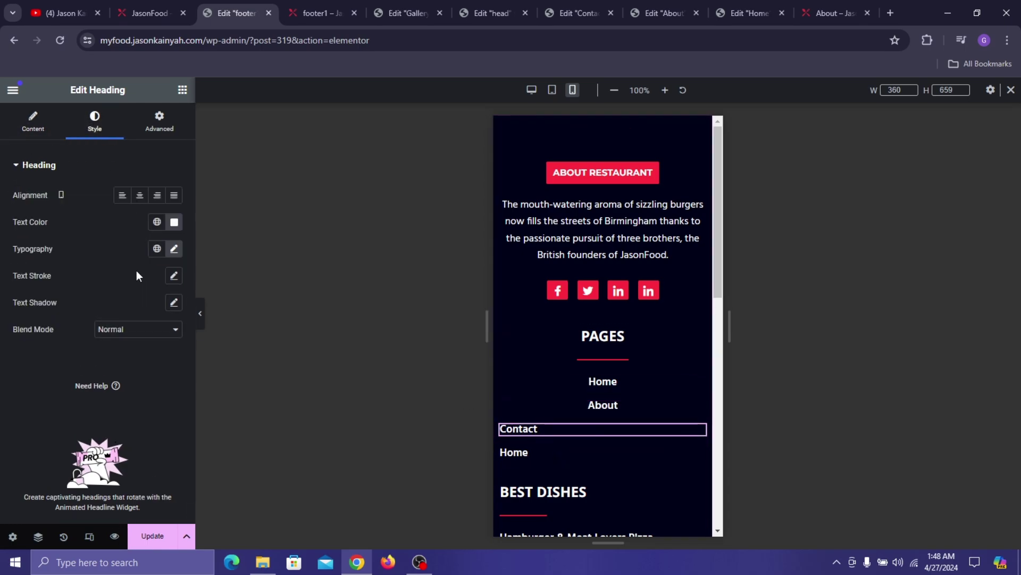
left_click(140, 195)
left_click(527, 459)
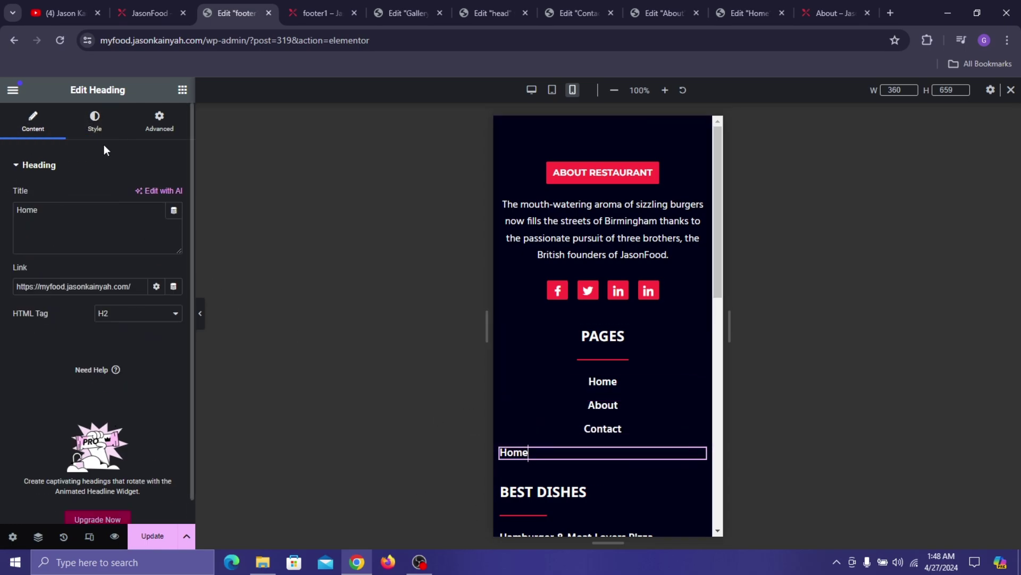
left_click(95, 121)
left_click(139, 195)
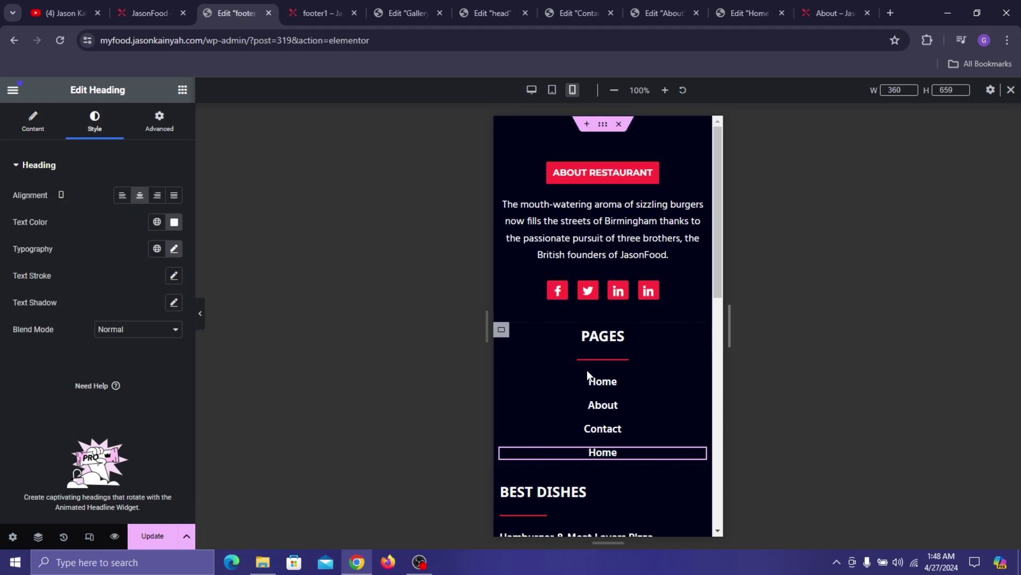
- Centre the BEST DISHES heading and the divider beneath it
scroll(586, 369, "down", 3)
left_click(530, 303)
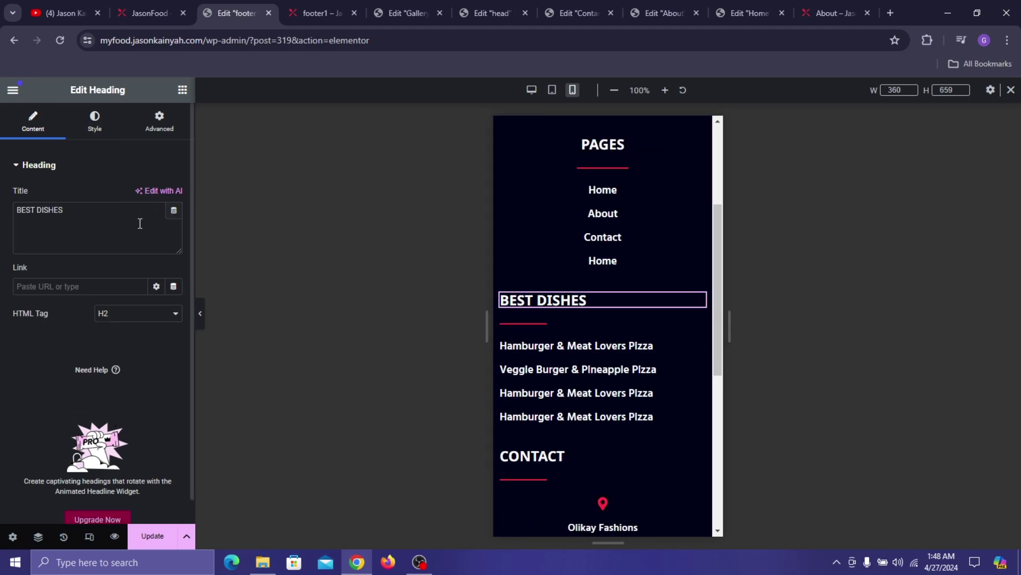
left_click(95, 121)
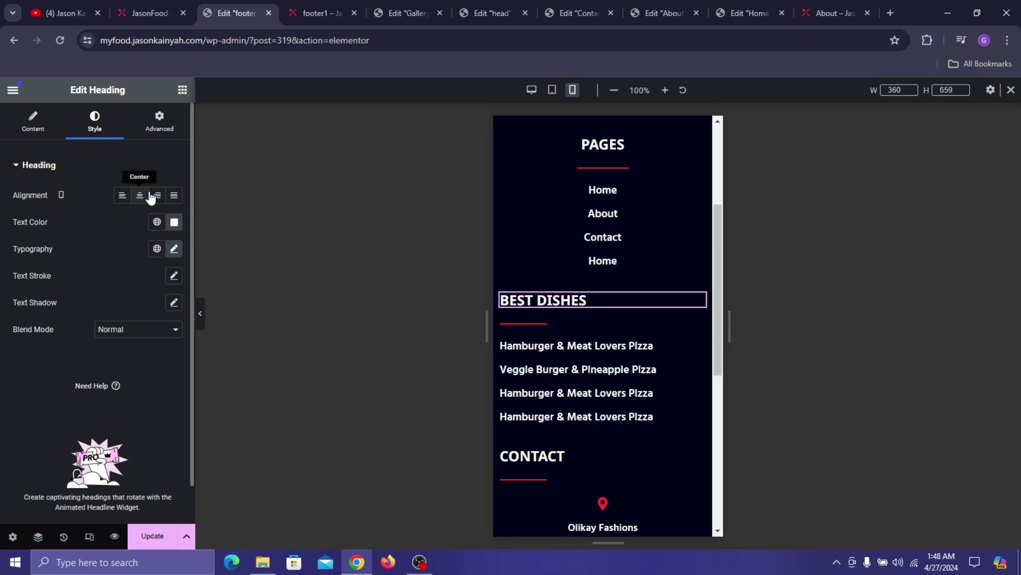
left_click(139, 195)
left_click(516, 321)
left_click(95, 121)
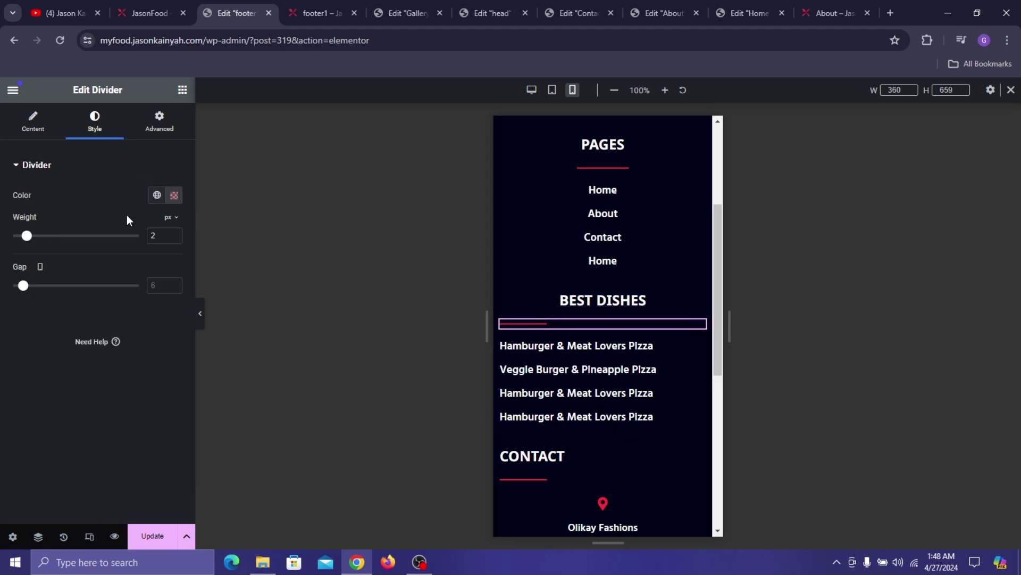
left_click(37, 127)
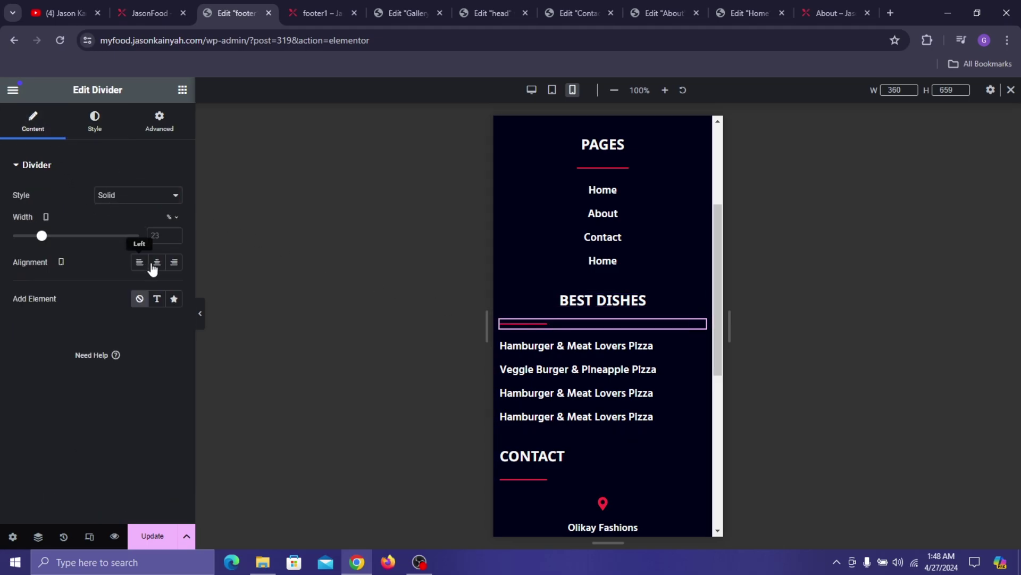
left_click(157, 262)
scroll(622, 273, "down", 3)
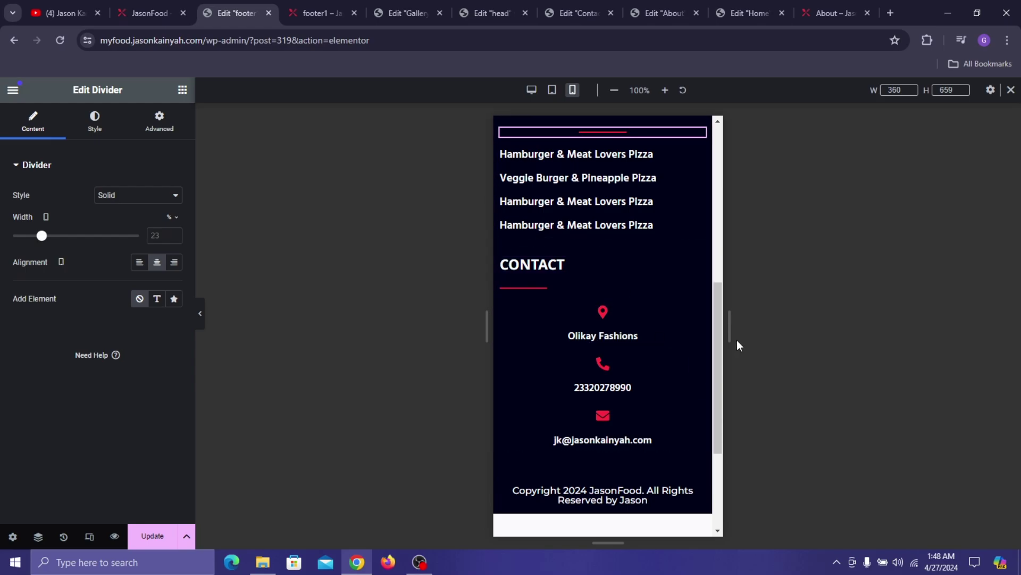
- Centre the CONTACT heading and the divider under it
scroll(584, 275, "down", 3)
scroll(610, 270, "up", 3)
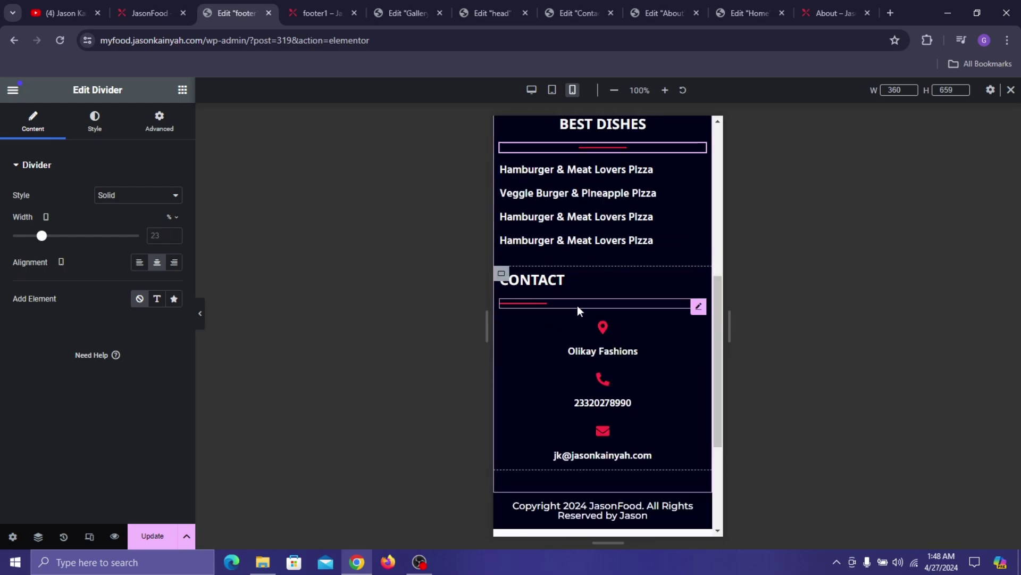
left_click(555, 281)
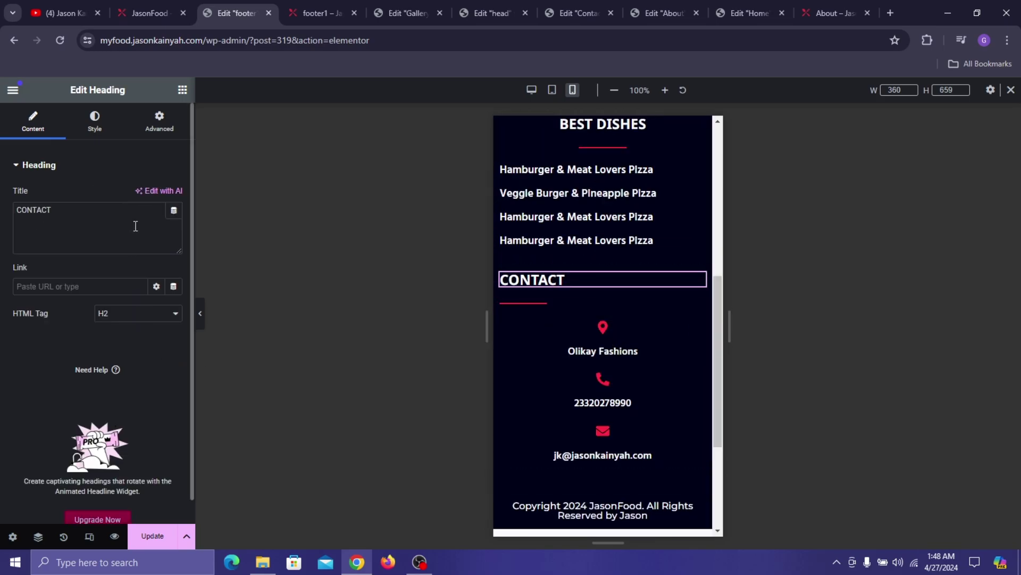
left_click(94, 120)
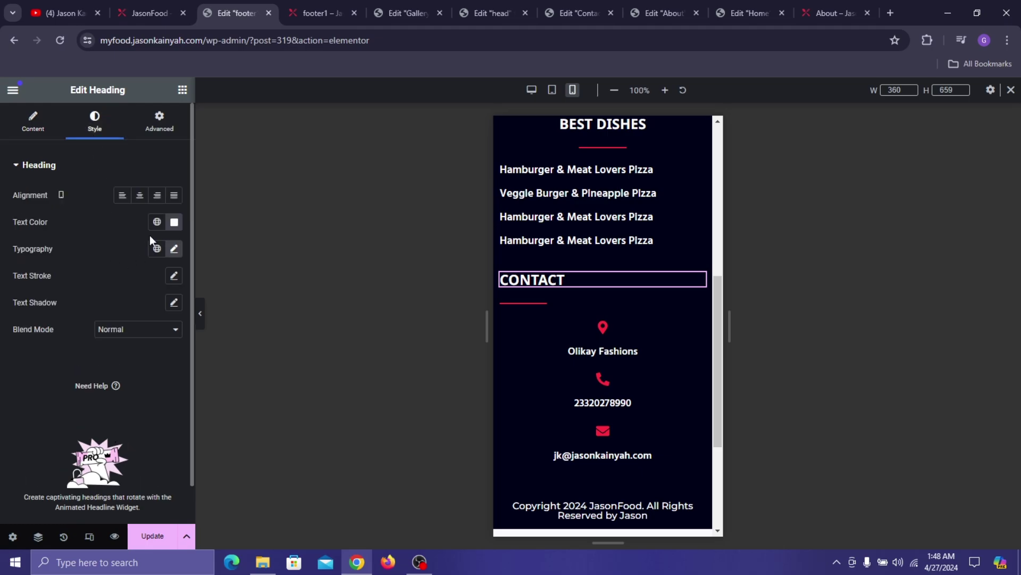
left_click(139, 195)
left_click(569, 301)
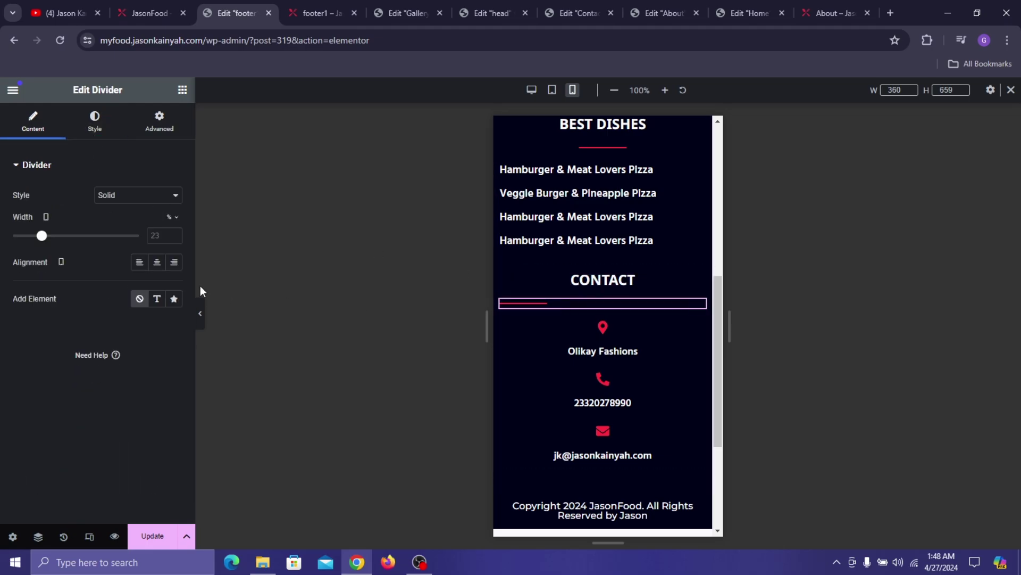
left_click(157, 261)
scroll(562, 239, "up", 2)
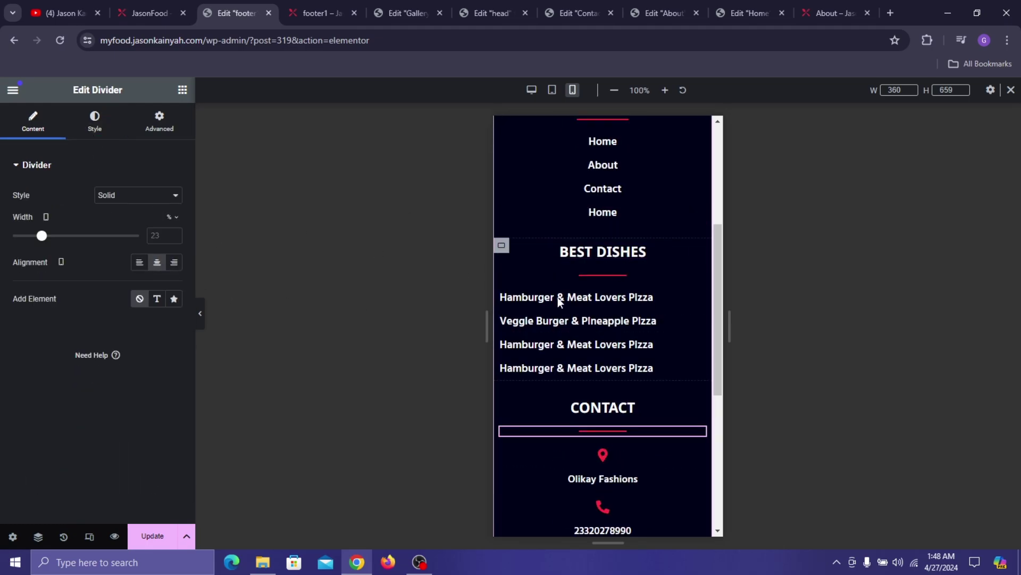
scroll(639, 378, "down", 4)
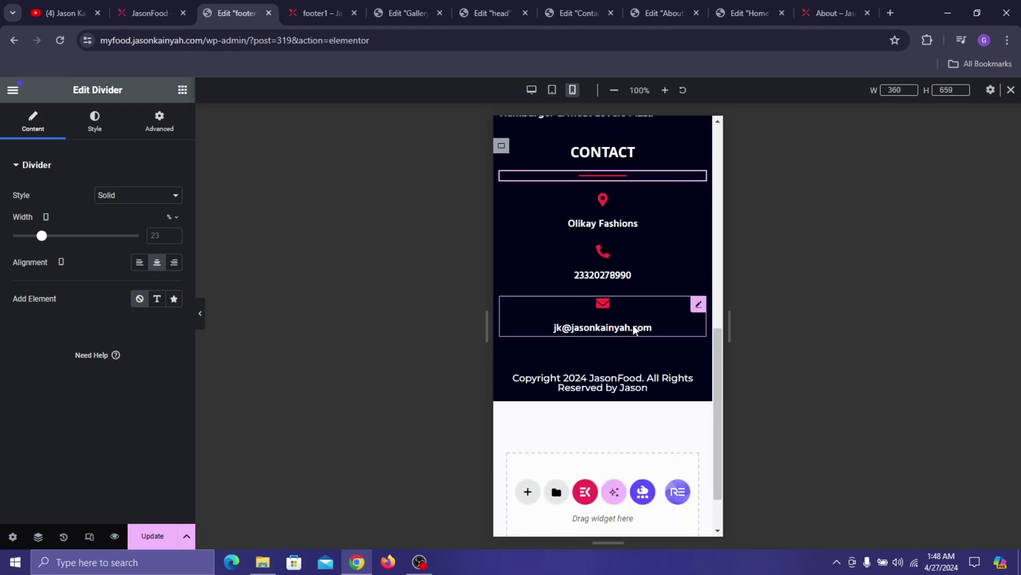
- Set the location icon box's icon spacing to 5 px and update the footer
left_click(619, 219)
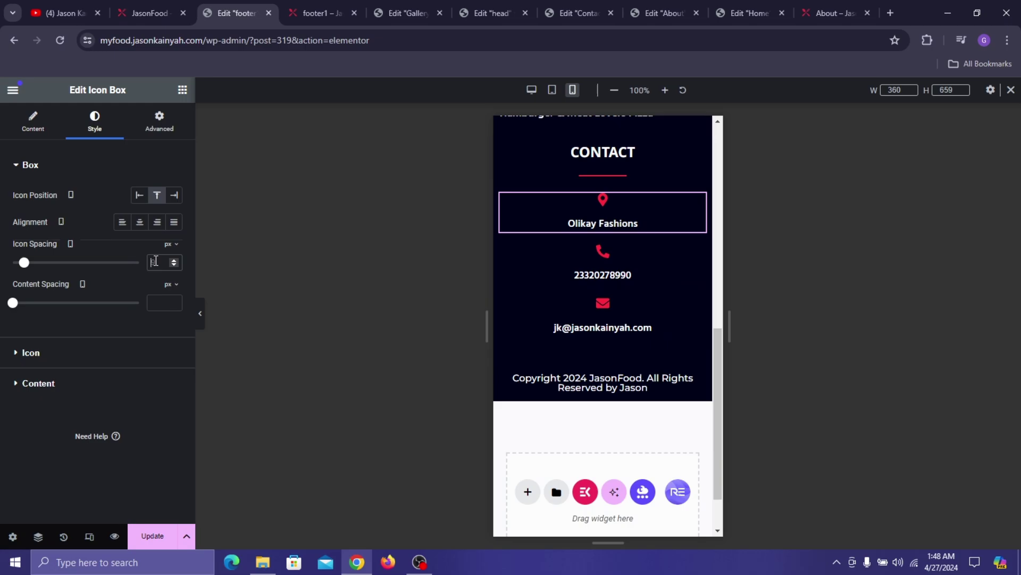
key("BackSpace")
type("5")
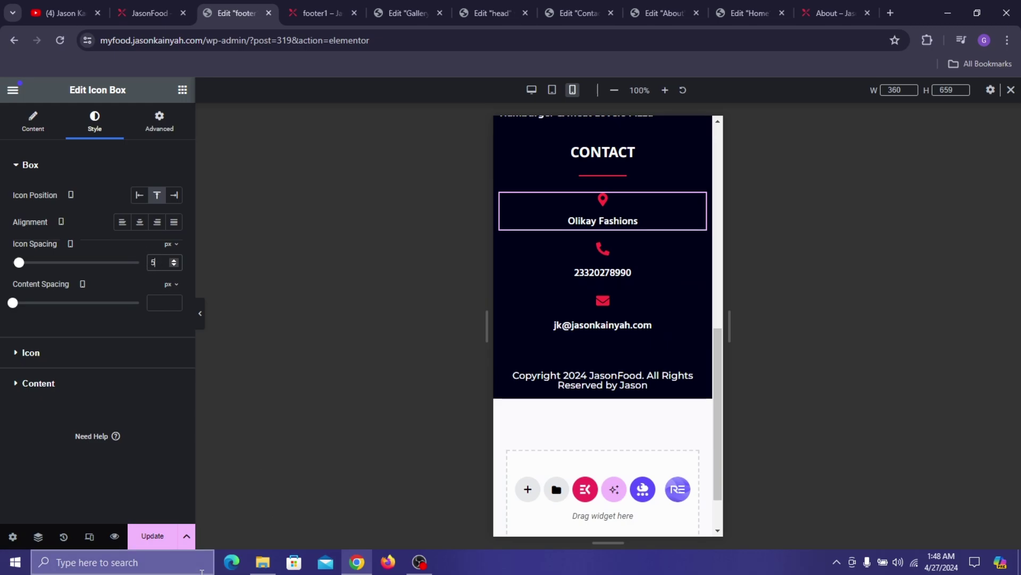
left_click(153, 536)
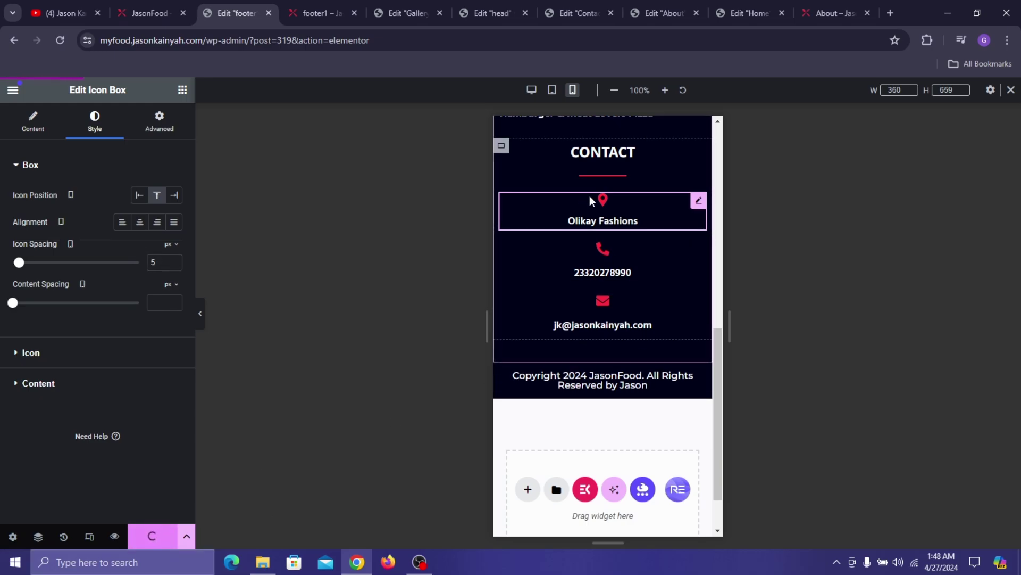
scroll(641, 218, "up", 8)
scroll(662, 183, "down", 3)
scroll(661, 183, "down", 6)
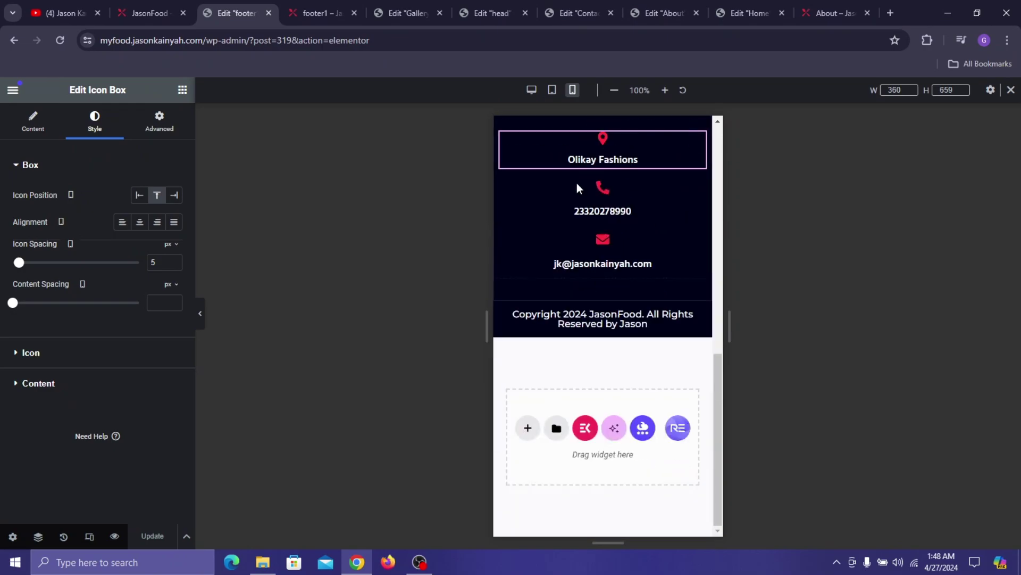
scroll(650, 246, "up", 9)
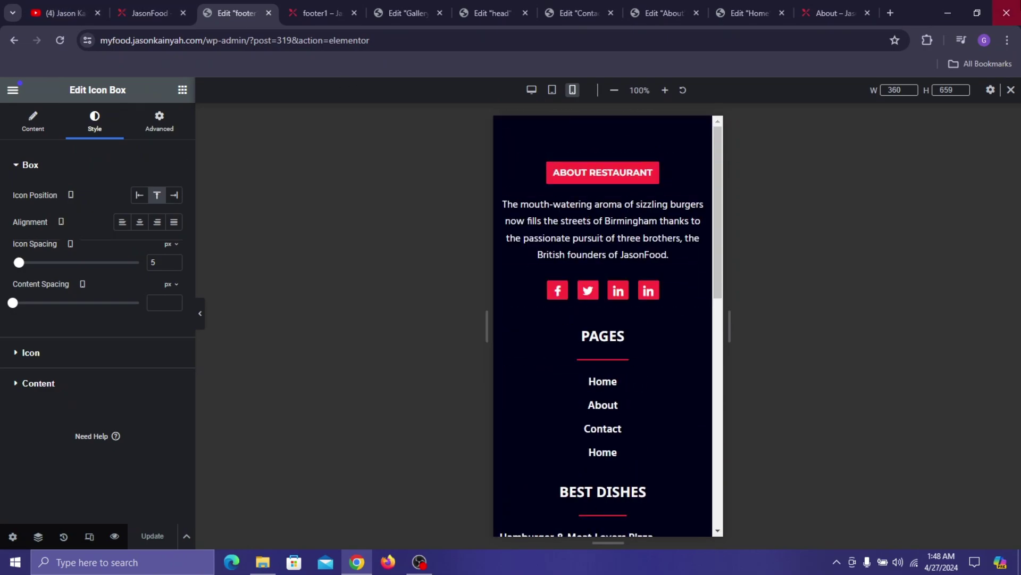
- Return the footer editor to desktop view and switch to the Edit Home tab
left_click(1011, 90)
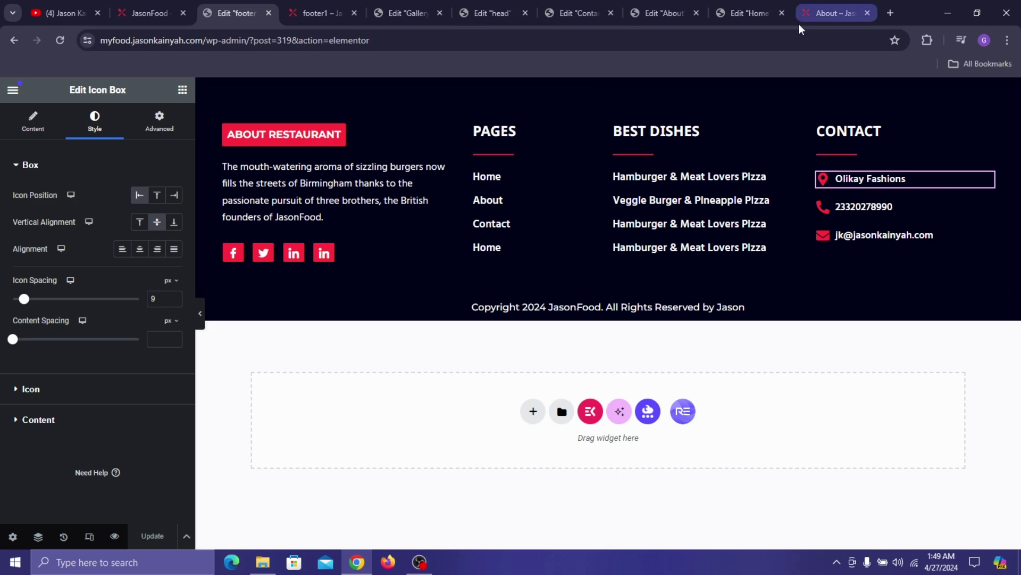
left_click(772, 13)
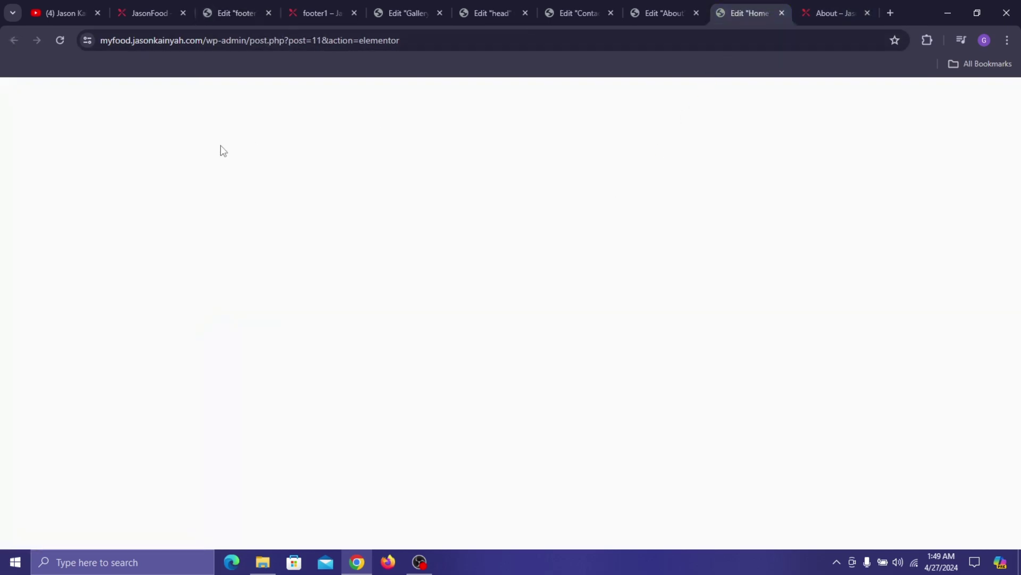
- Preview the Home page in Elementor's Mobile Portrait responsive mode
scroll(507, 186, "down", 3)
scroll(507, 186, "down", 3)
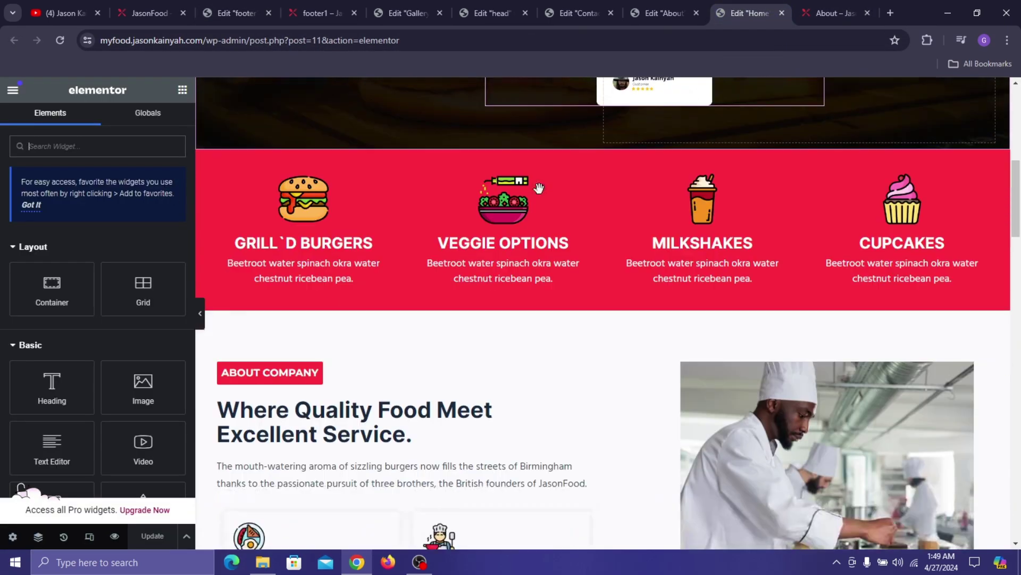
scroll(541, 189, "up", 8)
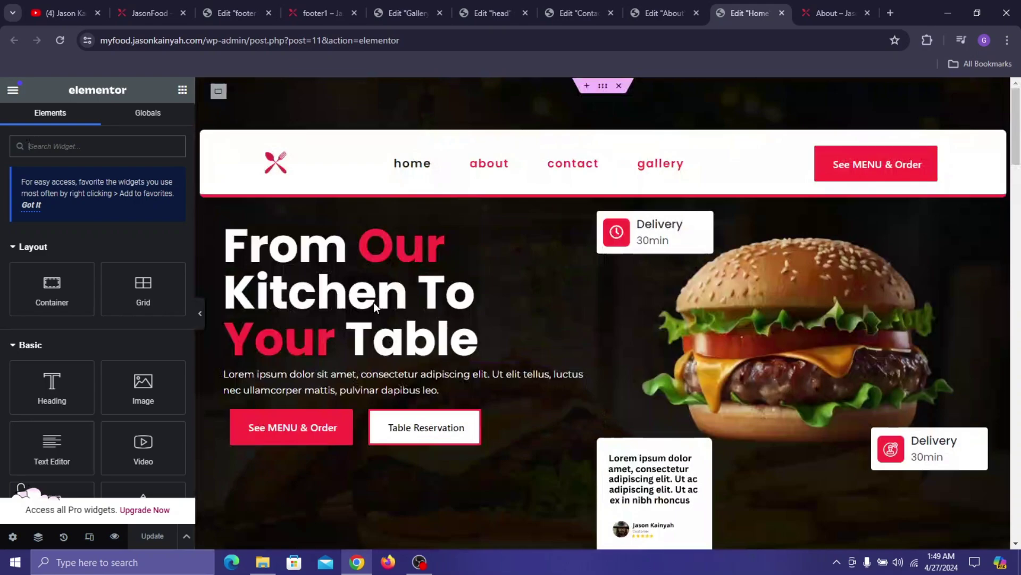
left_click(102, 539)
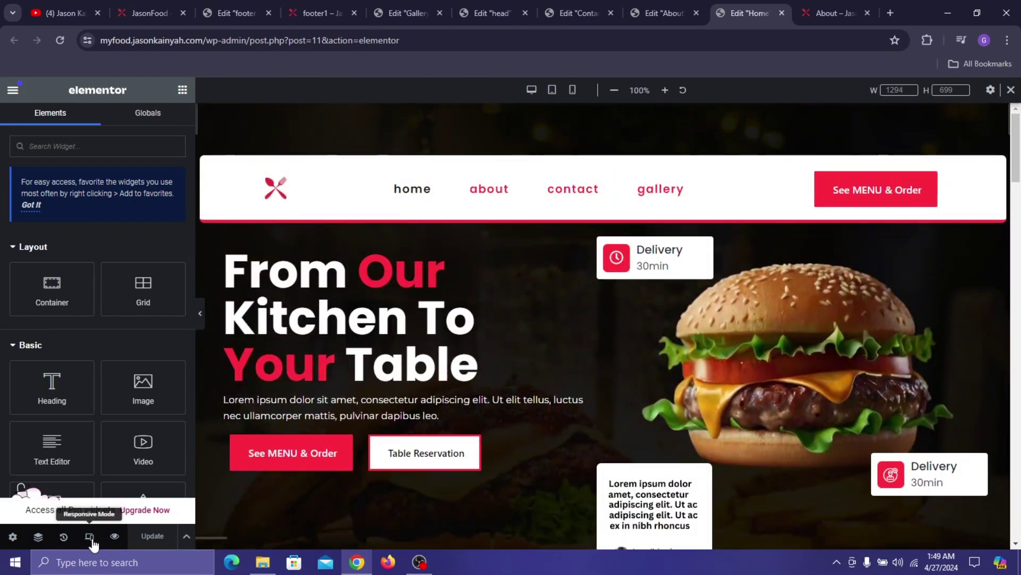
left_click(573, 91)
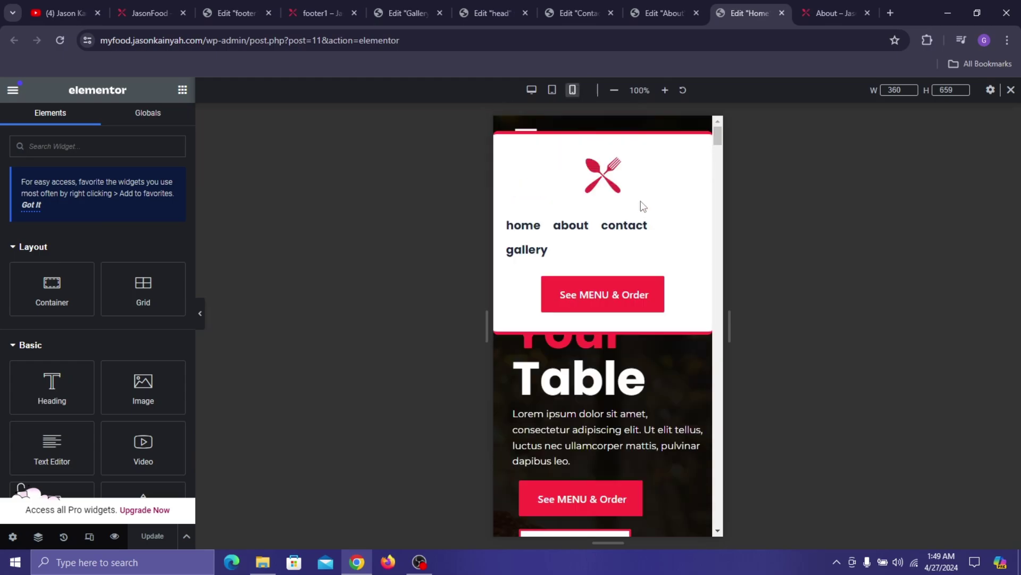
scroll(629, 255, "down", 5)
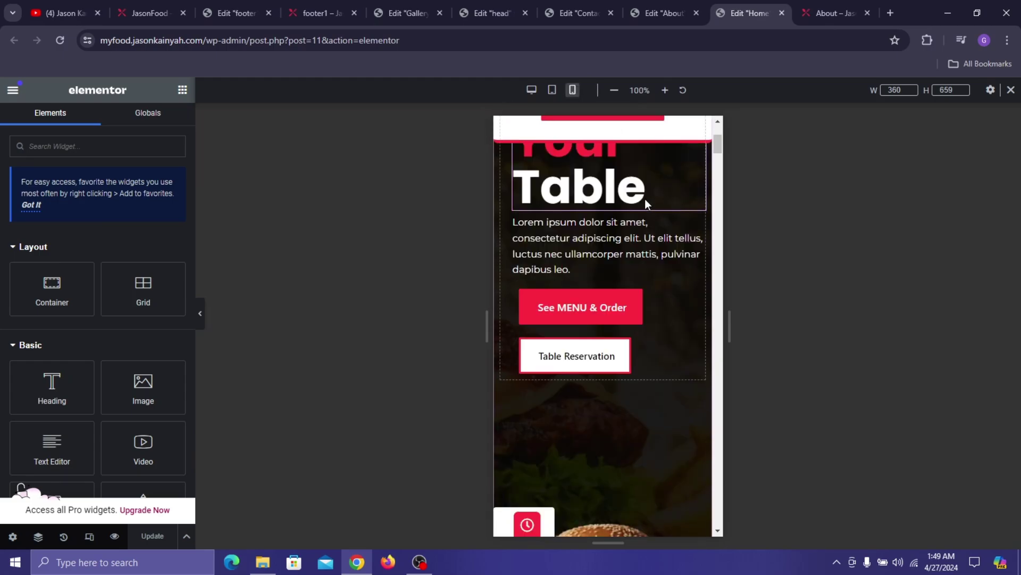
scroll(626, 280, "up", 5)
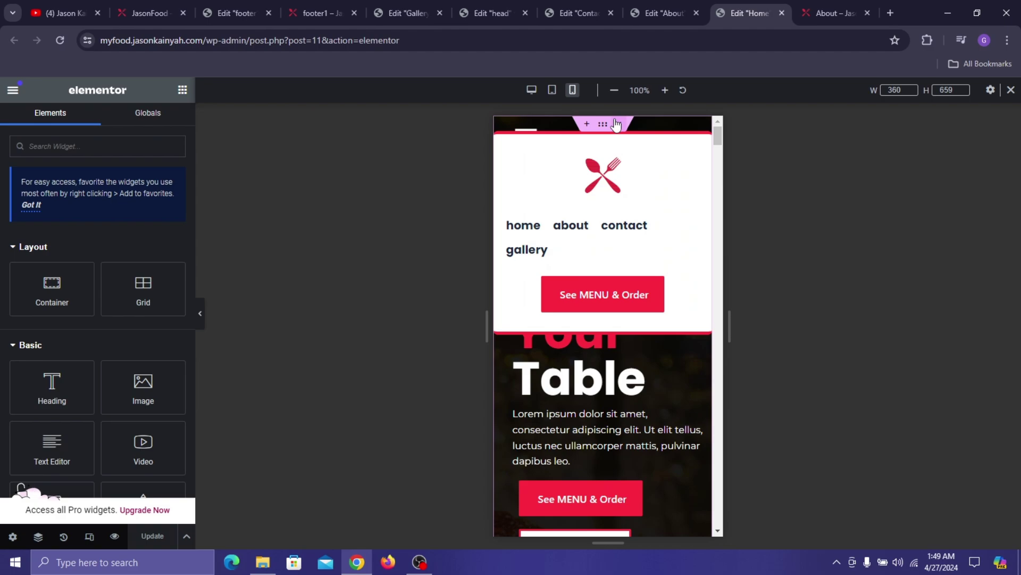
- Set the hero container's padding to 0 on mobile
left_click(604, 125)
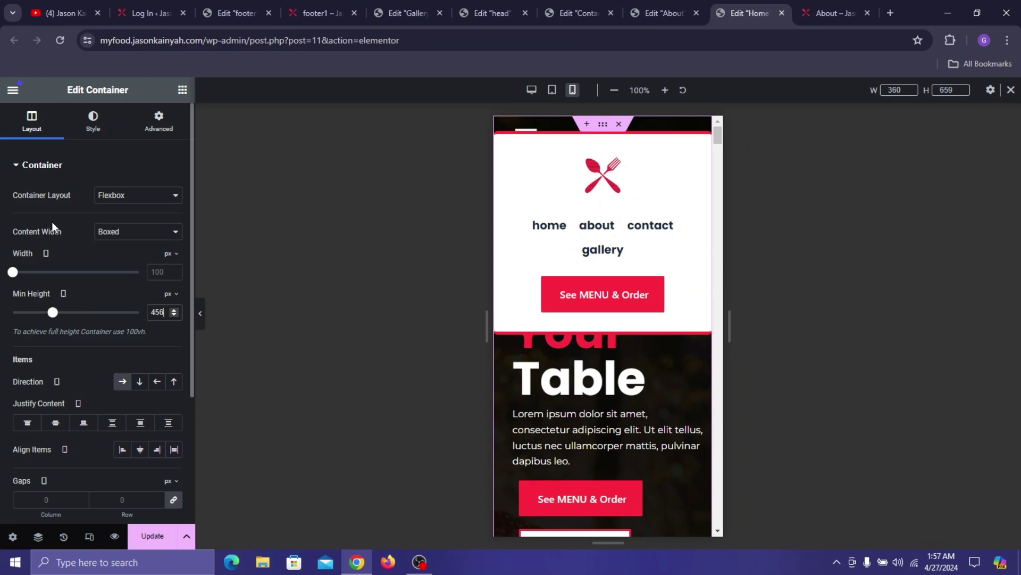
left_click(159, 121)
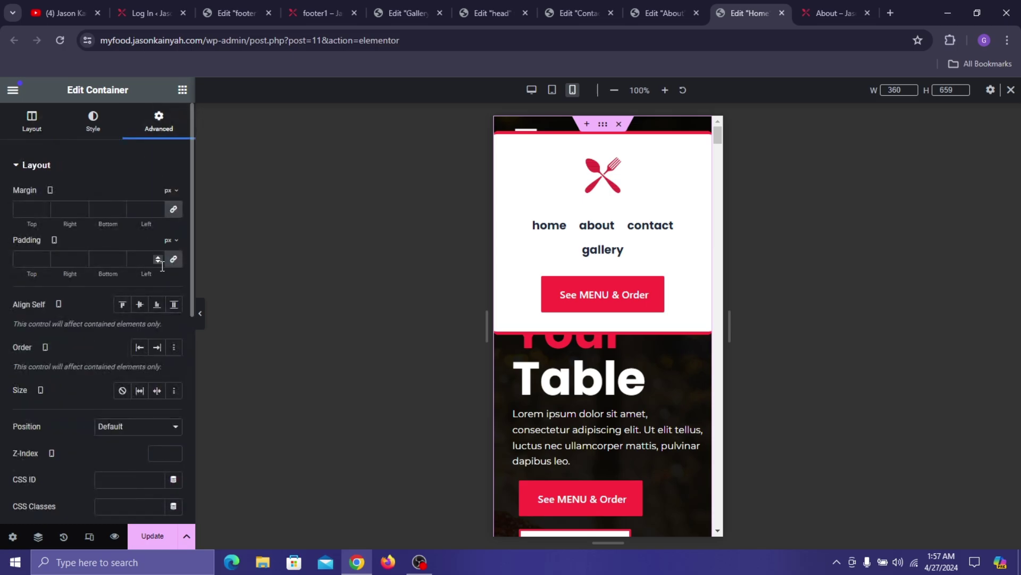
left_click(174, 259)
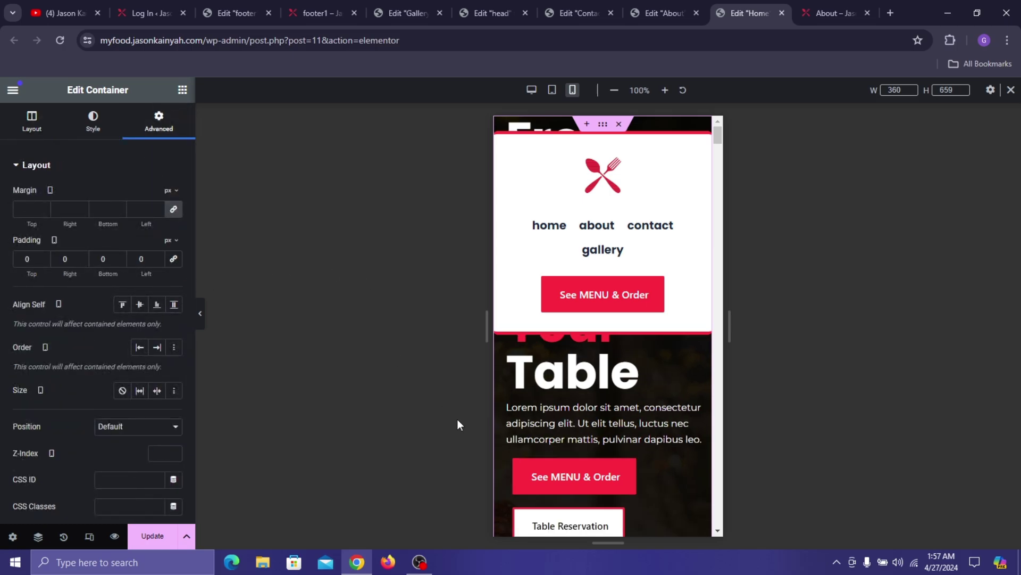
- Give the hero heading a custom typography size of 30
left_click(601, 379)
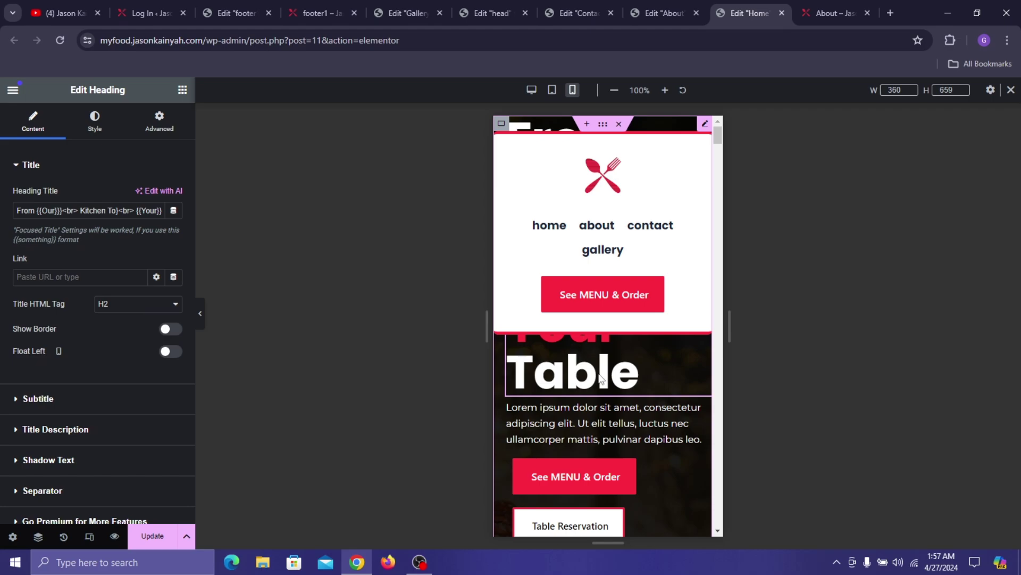
left_click(83, 129)
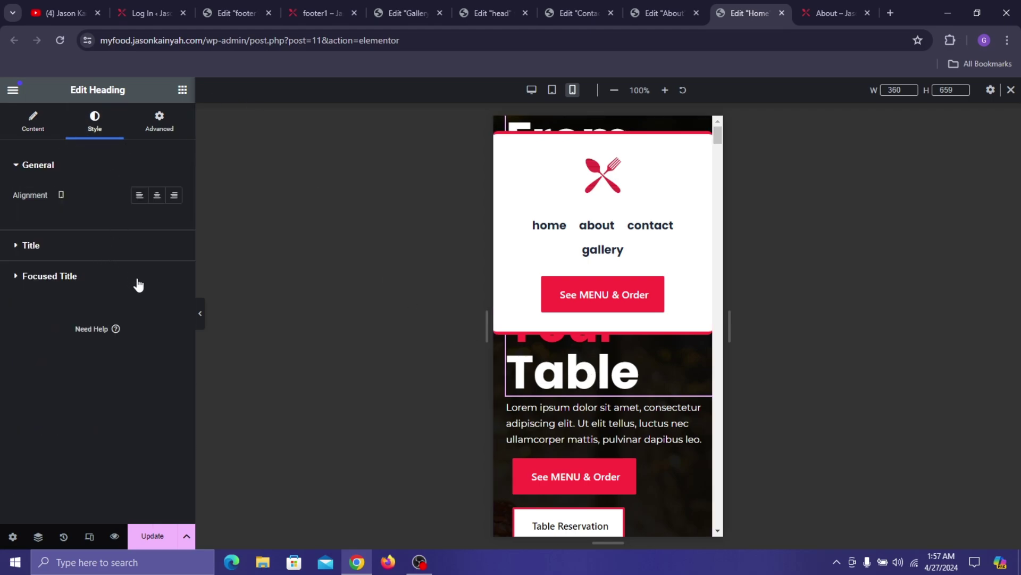
left_click(160, 245)
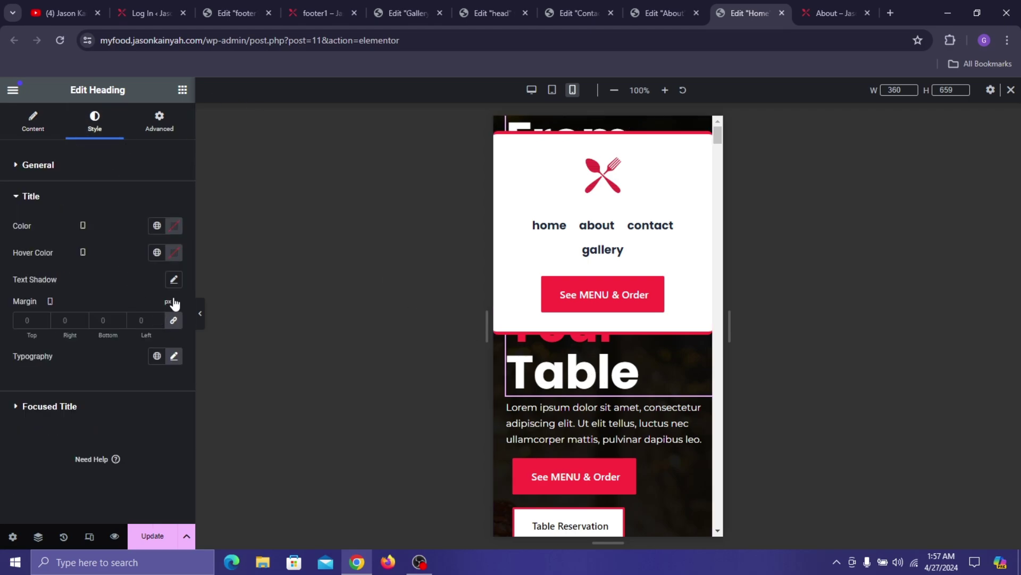
left_click(165, 359)
left_click(174, 357)
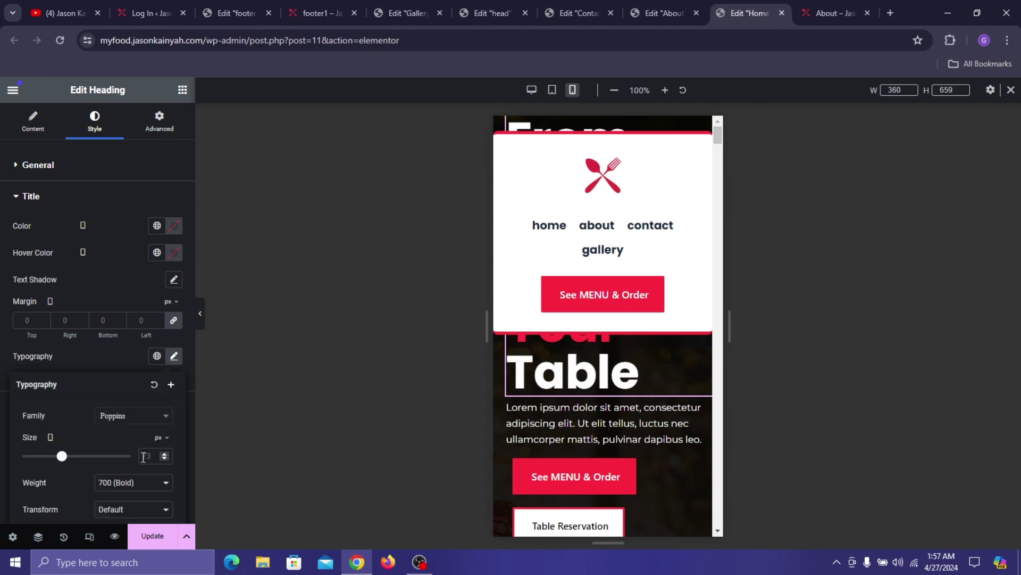
type("30")
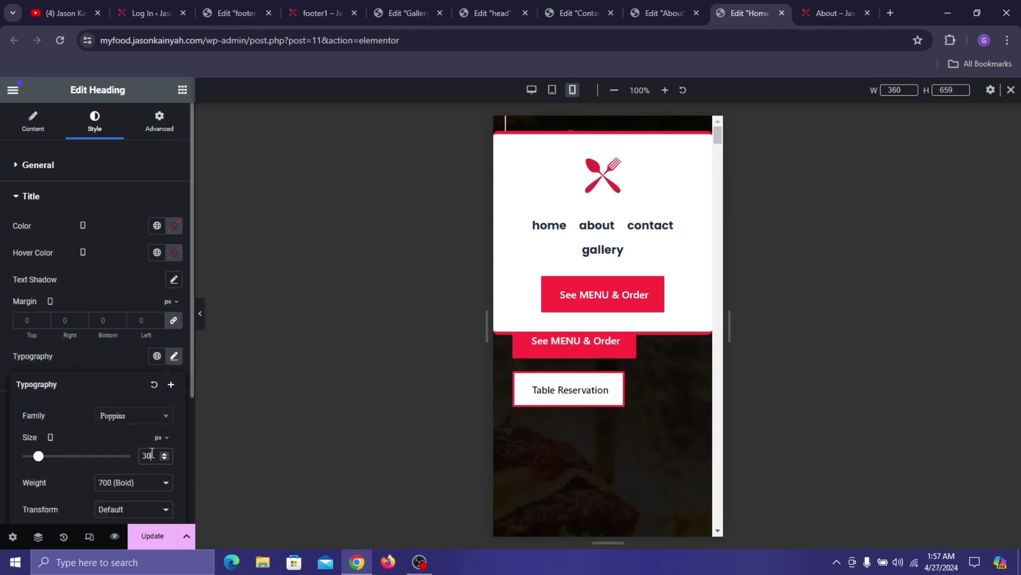
left_click(110, 353)
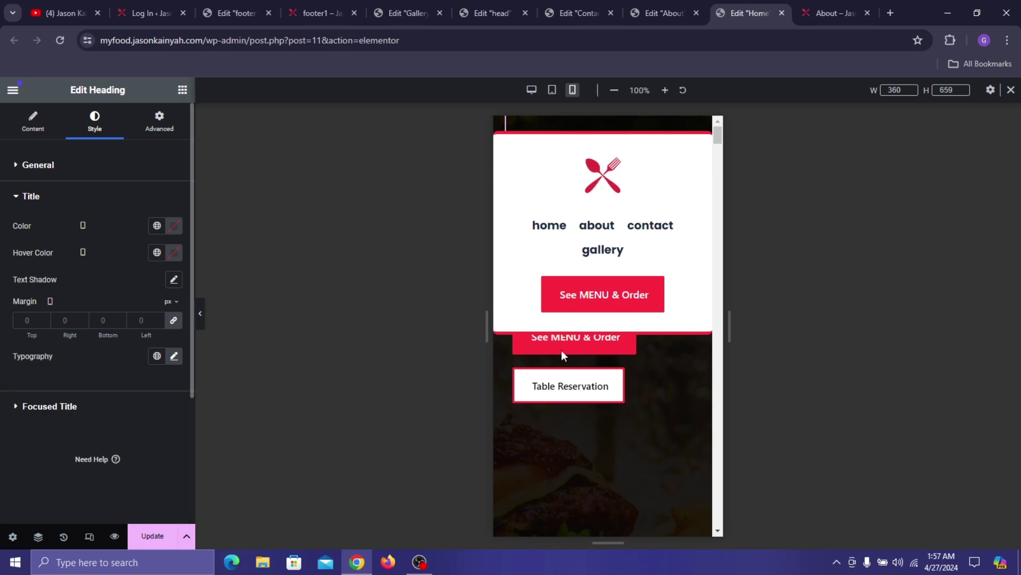
- Set the hero heading's top margin to 154
scroll(598, 381, "down", 3)
scroll(612, 361, "up", 3)
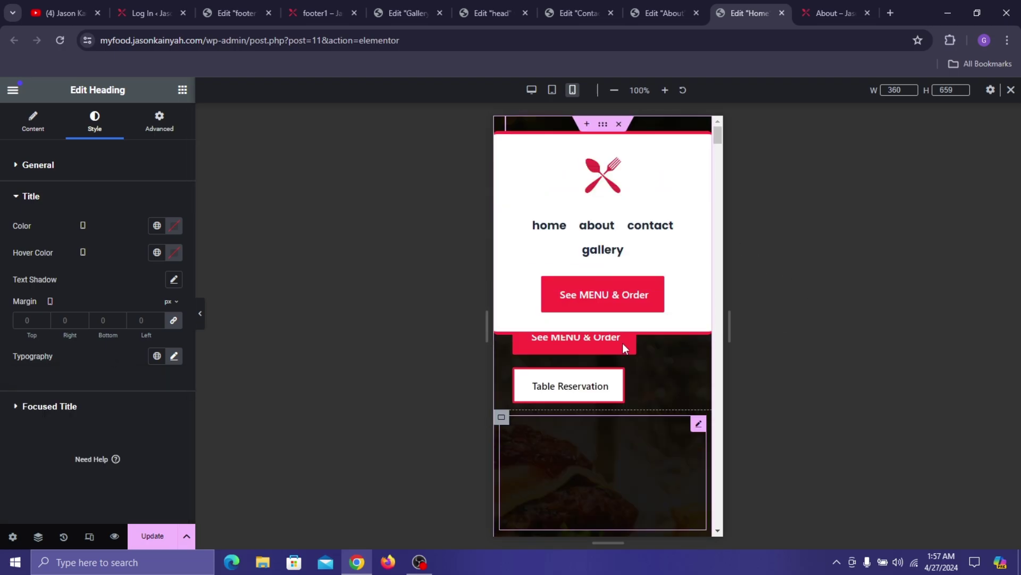
scroll(623, 342, "down", 1)
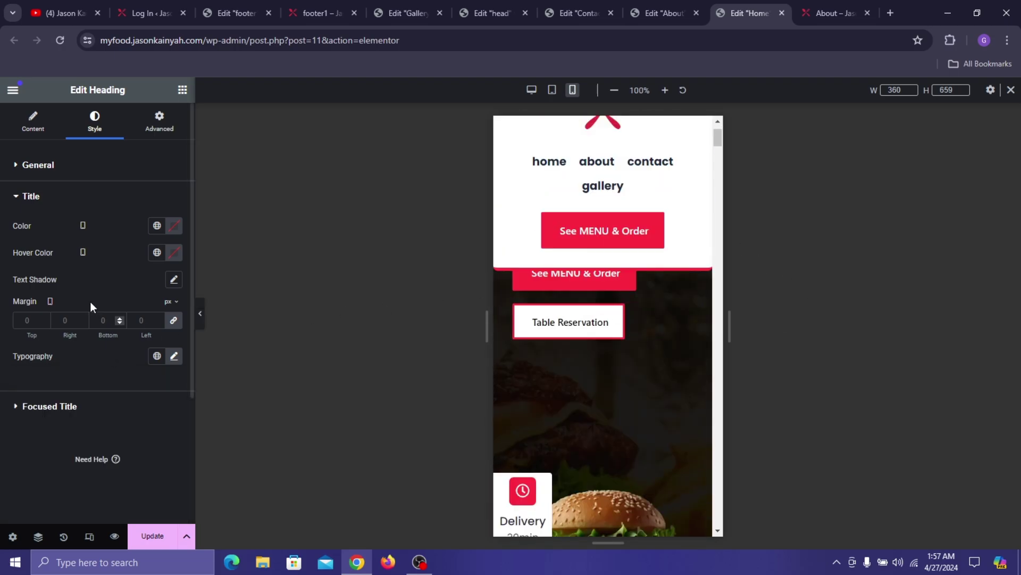
left_click(159, 122)
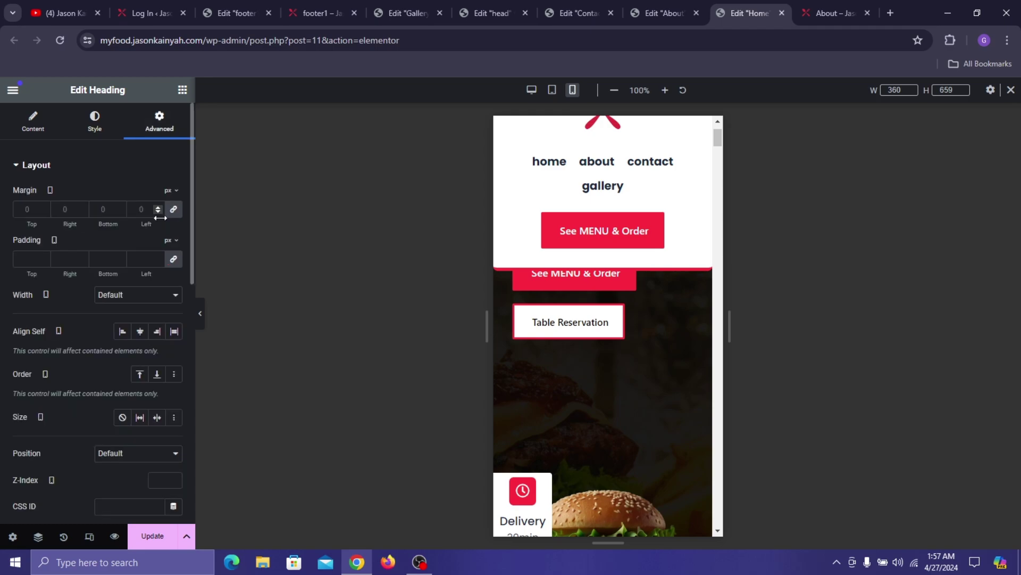
left_click(27, 210)
type("154")
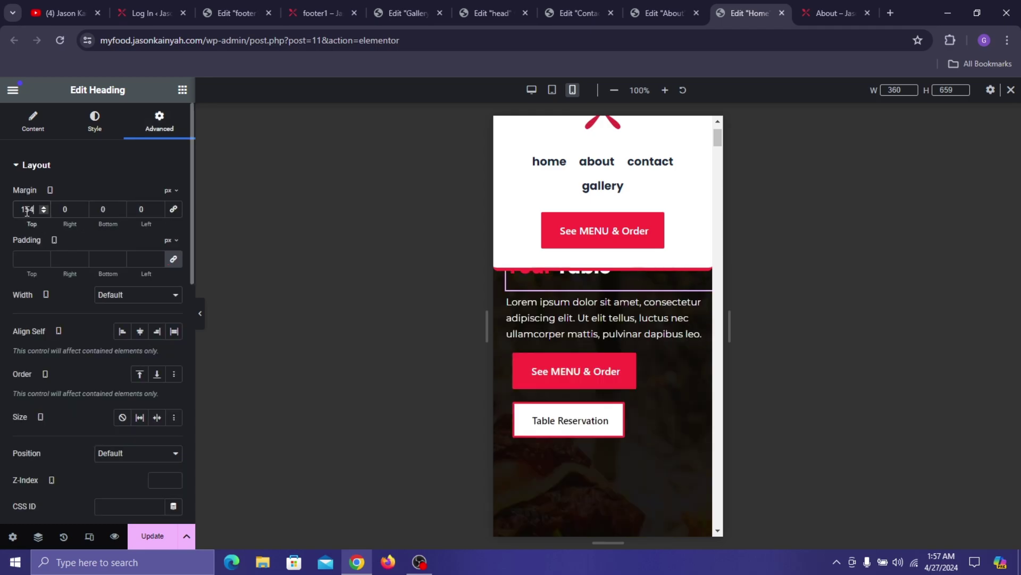
scroll(622, 354, "up", 1)
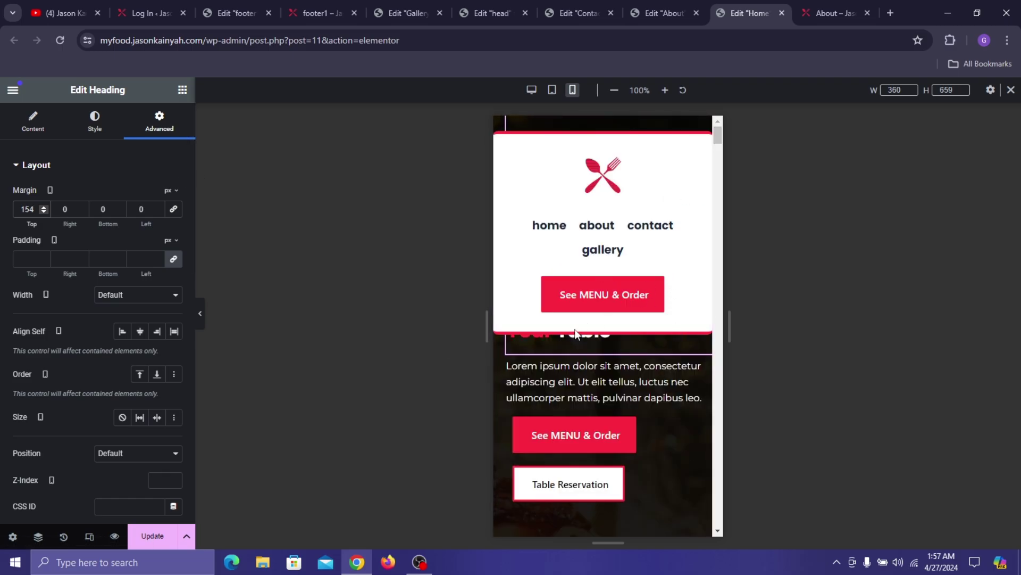
- Centre the lorem ipsum paragraph and the hero heading on mobile
left_click(554, 382)
left_click(96, 123)
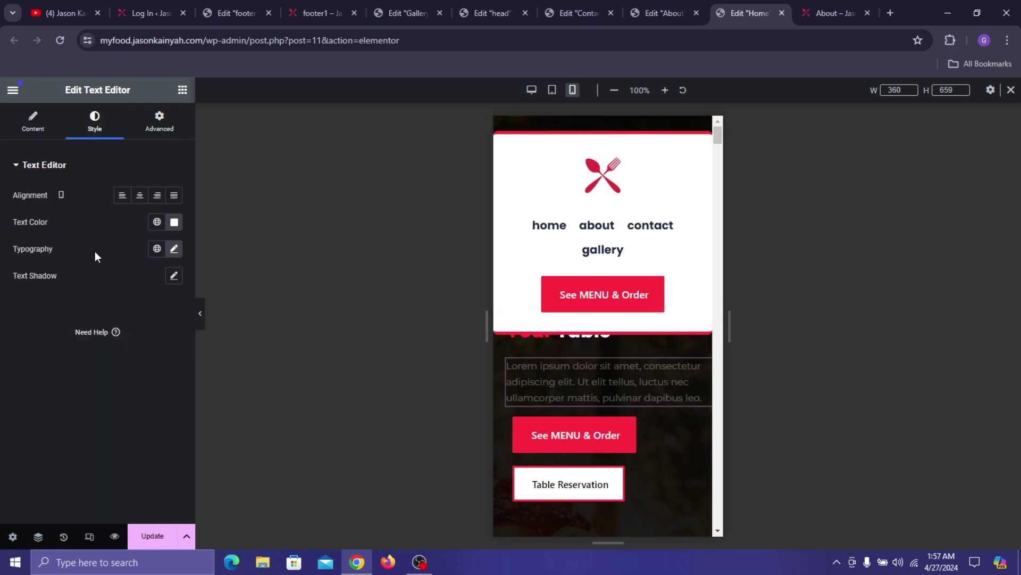
left_click(140, 196)
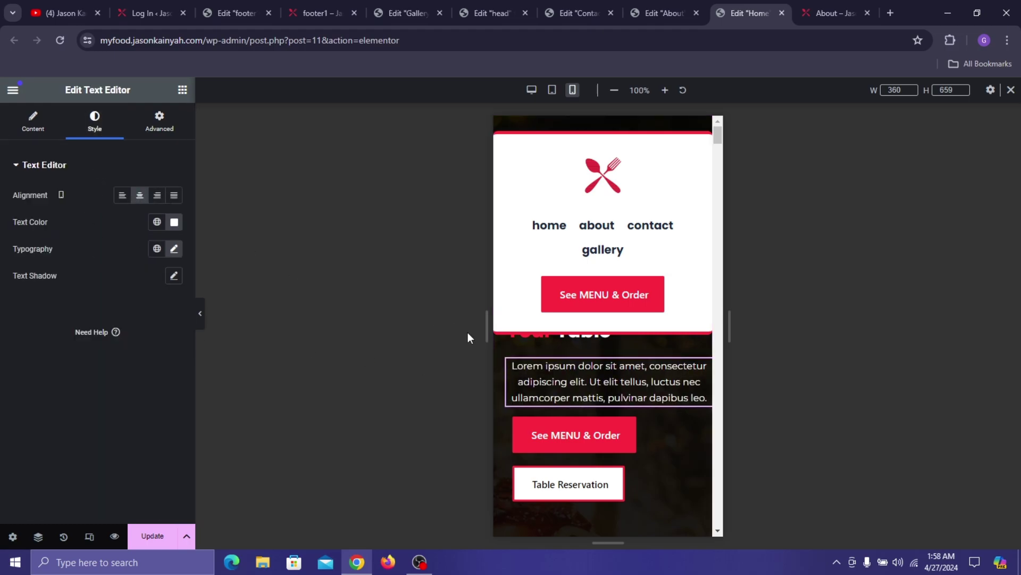
left_click(569, 338)
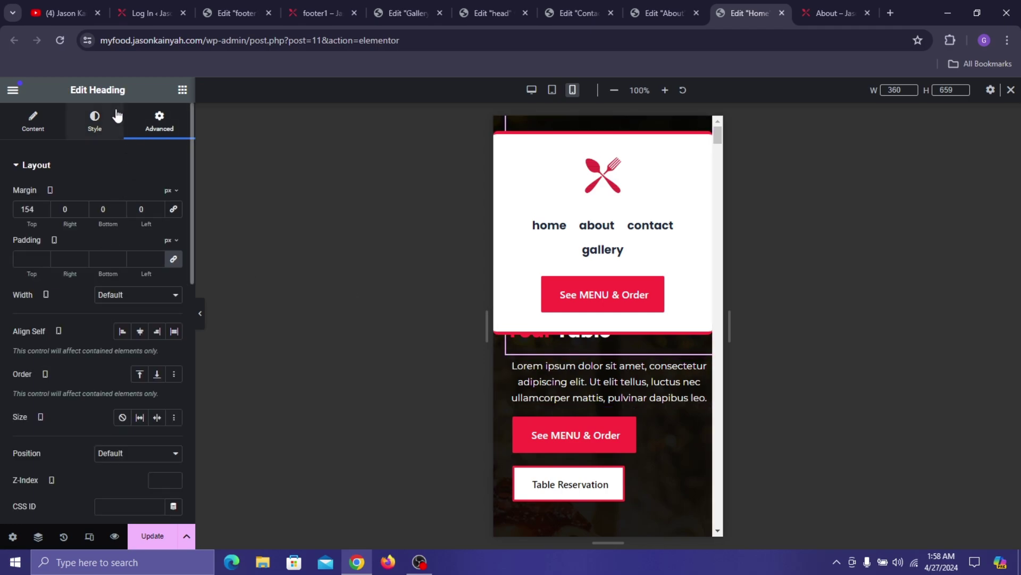
left_click(104, 123)
left_click(156, 200)
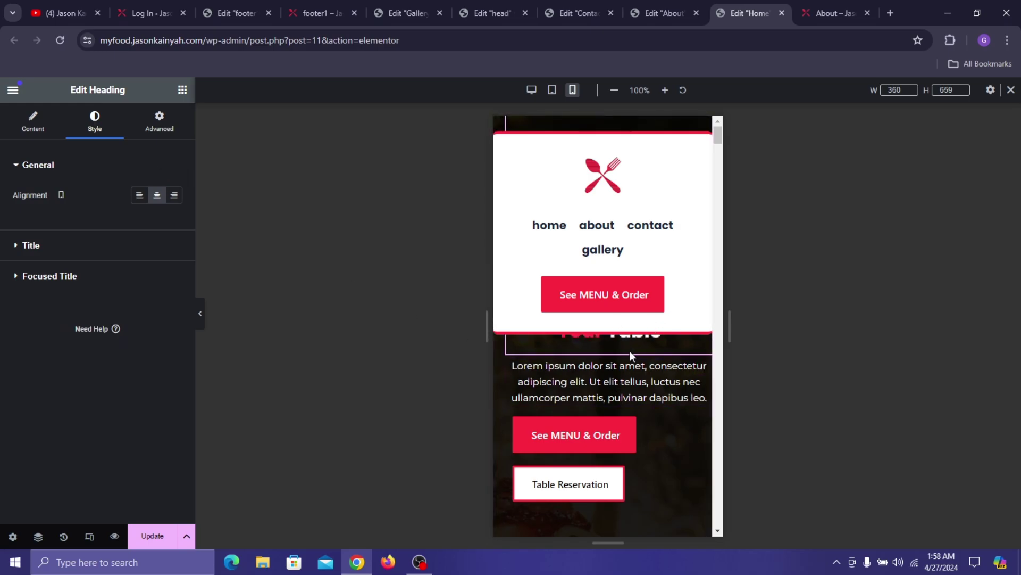
- Set the spacer below the hero buttons to 10 px
scroll(657, 329, "down", 5)
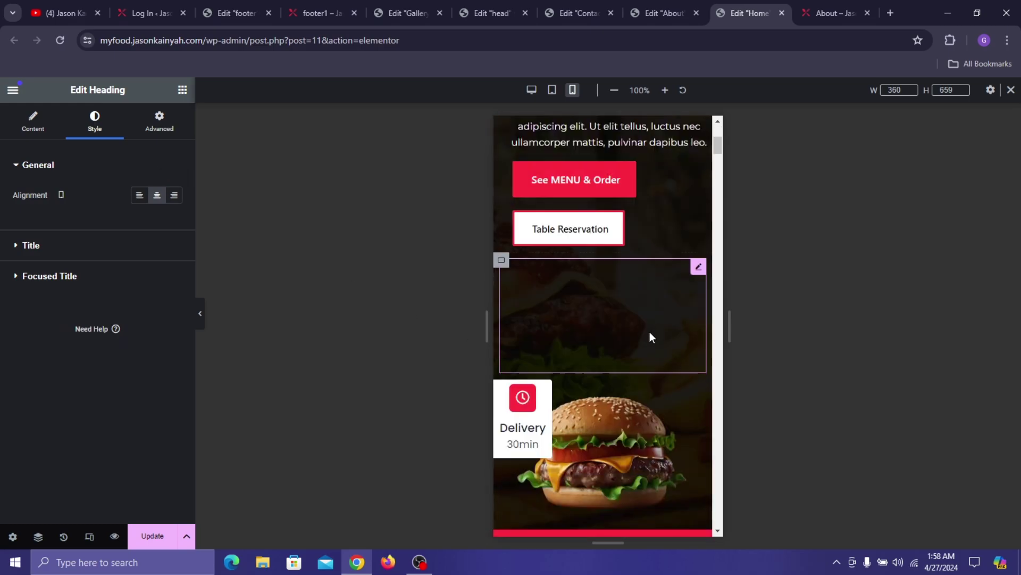
left_click(534, 295)
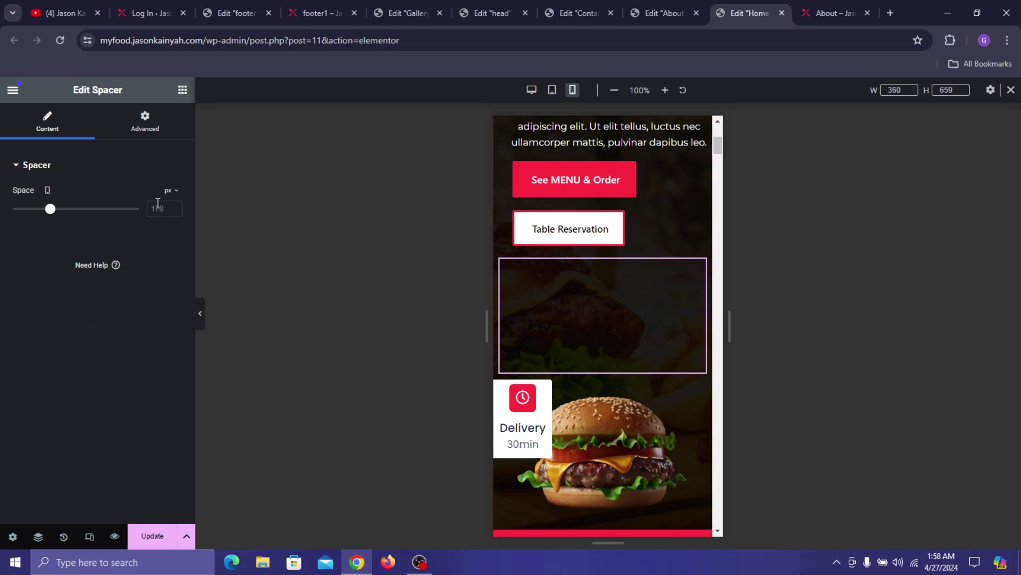
type("10")
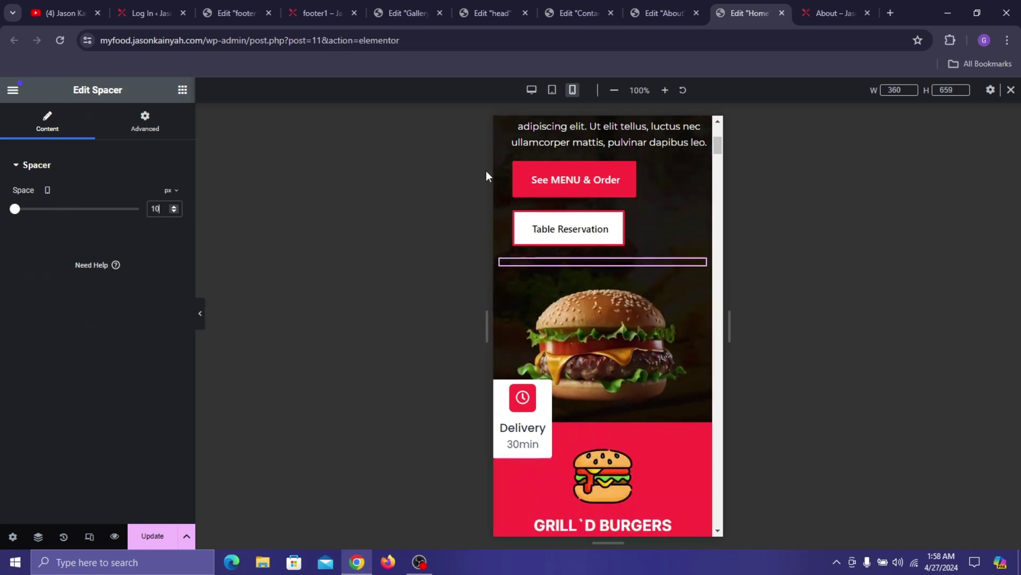
scroll(597, 208, "up", 5)
scroll(585, 293, "down", 2)
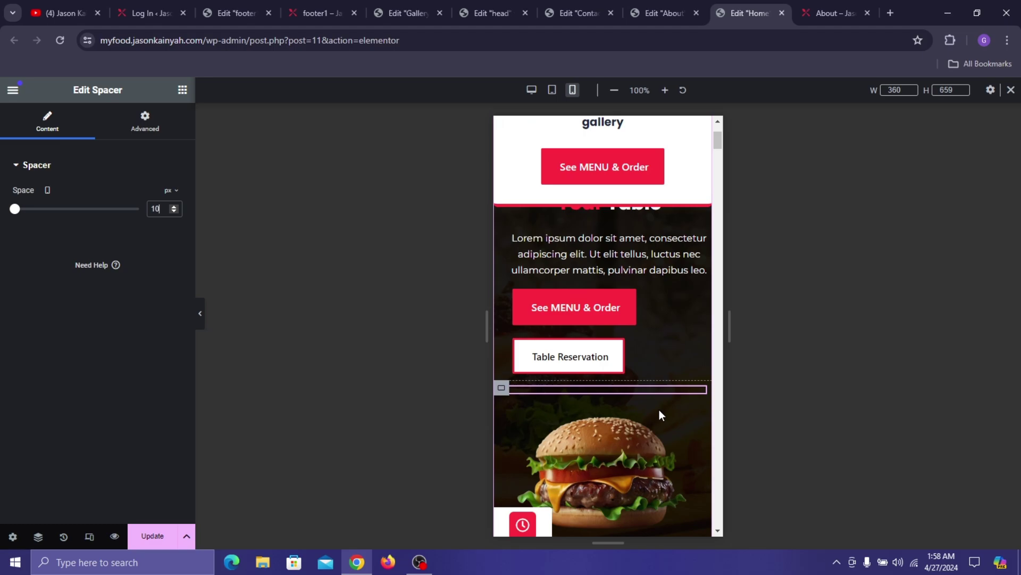
scroll(638, 372, "down", 2)
- Move the Delivery box over the burger and set its icon position to Left
left_click_drag(524, 400, 615, 391)
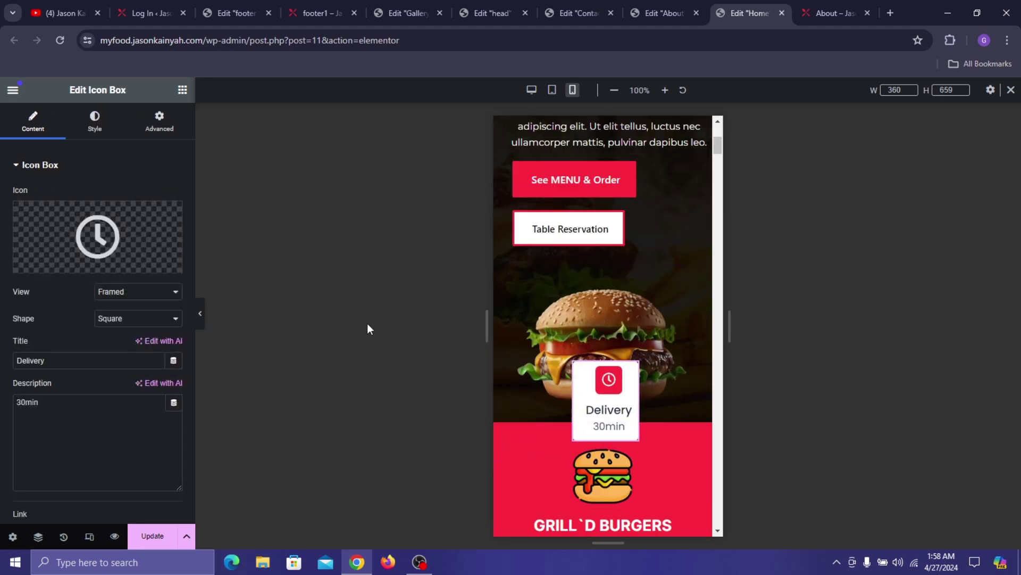
left_click(95, 127)
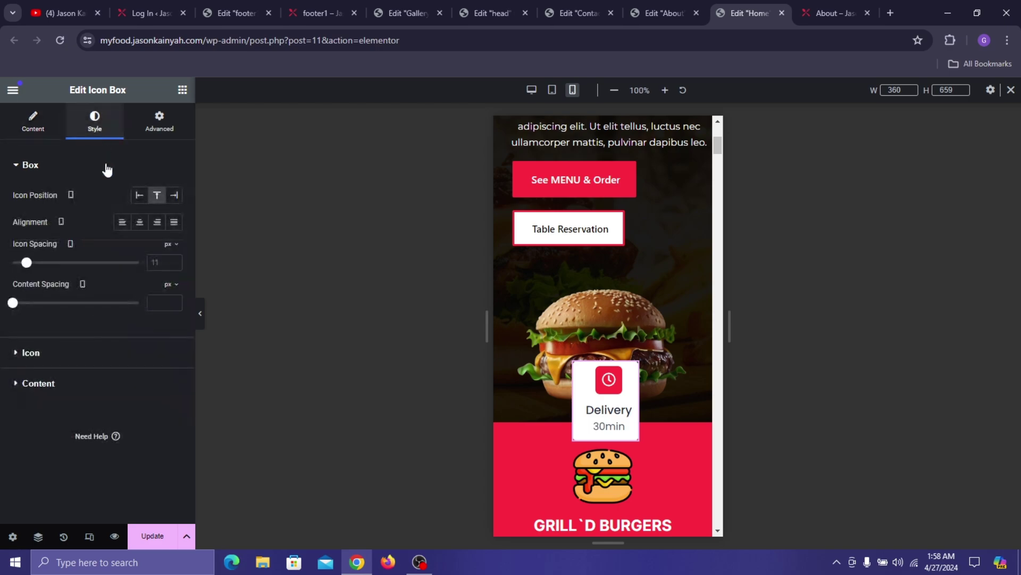
left_click(140, 195)
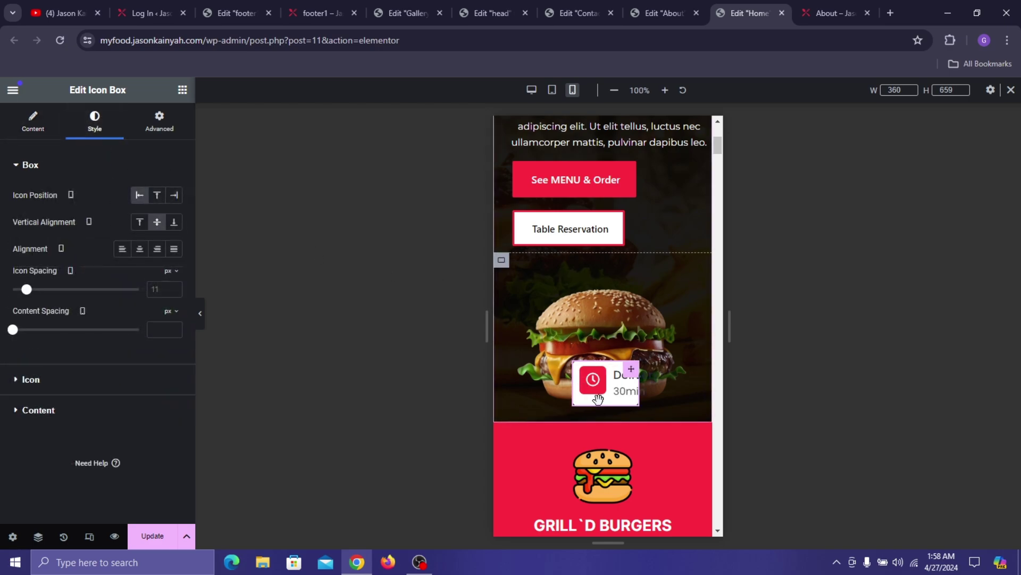
left_click_drag(638, 382, 599, 407)
scroll(601, 326, "up", 5)
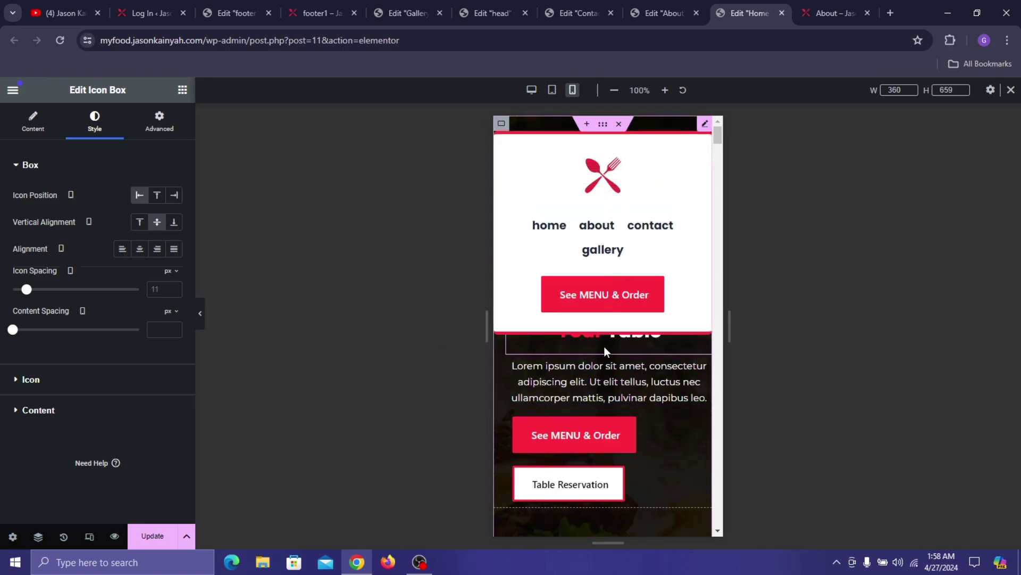
- Raise the hero heading's Advanced top margin step by step, then enter 250 px
left_click(601, 335)
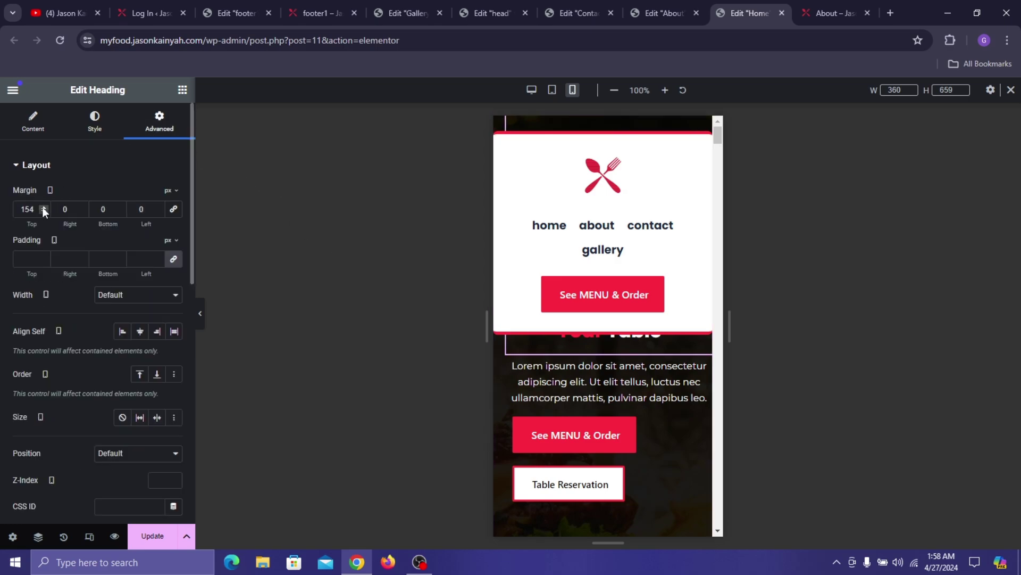
left_click(43, 207)
left_click(43, 206)
left_click(43, 207)
left_click(43, 206)
left_click(43, 206)
left_click(43, 207)
left_click(43, 206)
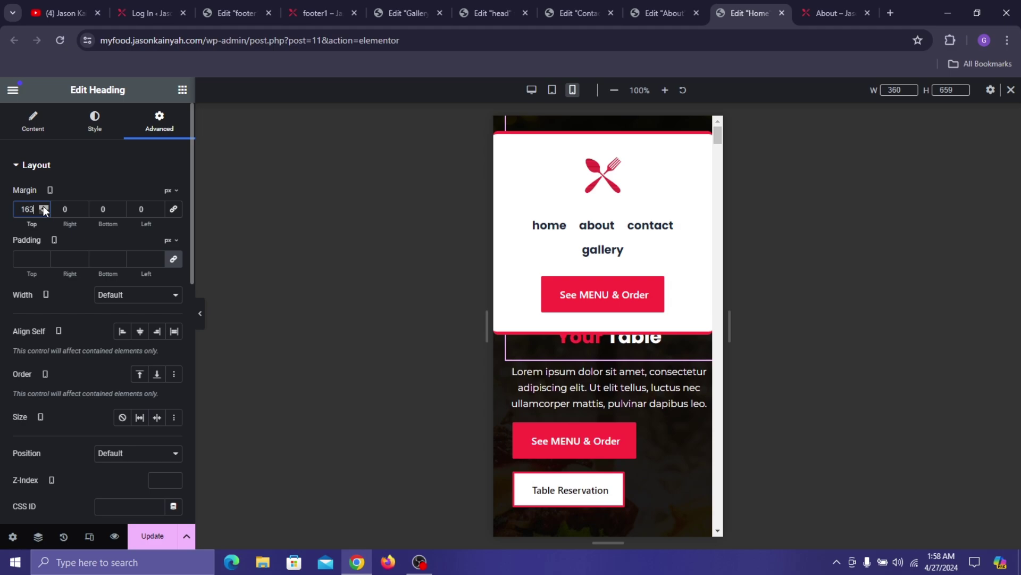
left_click(43, 206)
left_click(43, 207)
left_click(43, 207)
left_click(43, 207)
left_click(43, 206)
left_click(44, 206)
left_click(44, 206)
left_click(44, 206)
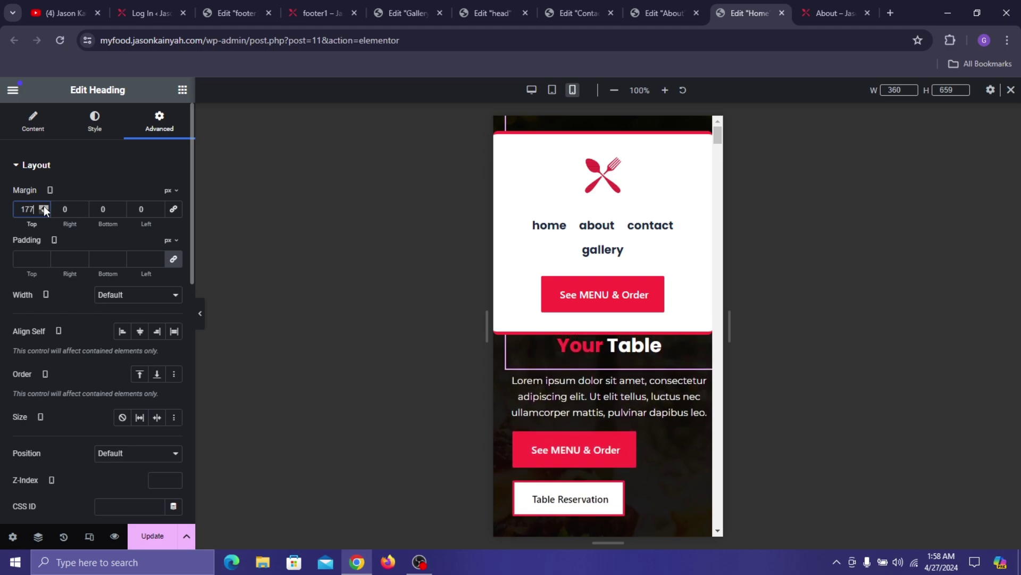
left_click(43, 206)
left_click(43, 207)
left_click(44, 207)
left_click(44, 206)
left_click(43, 207)
left_click(44, 206)
left_click(43, 206)
left_click(44, 206)
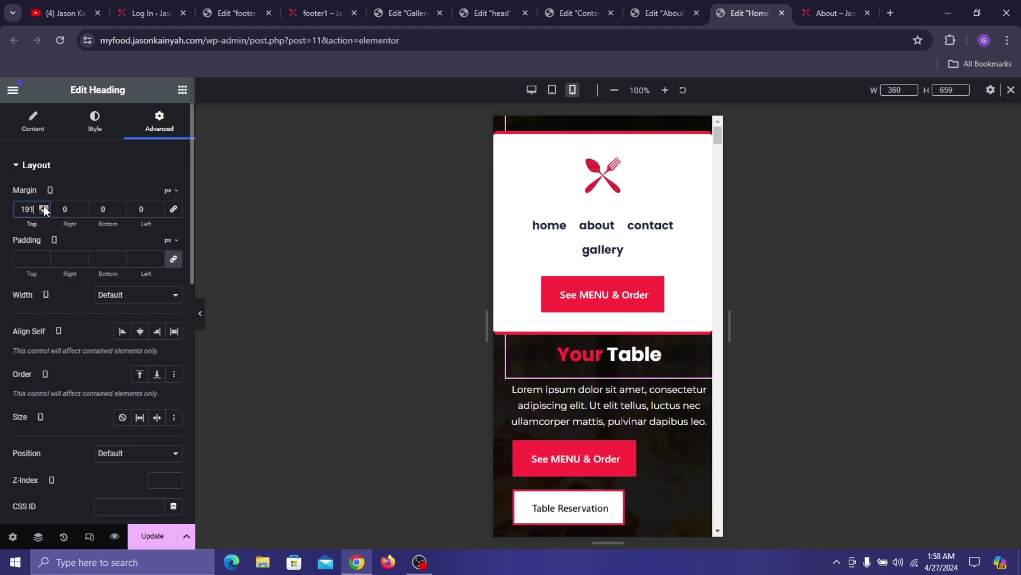
left_click(44, 206)
left_click(43, 206)
left_click(43, 206)
left_click(44, 206)
left_click(45, 206)
left_click(45, 207)
left_click(45, 206)
left_click(44, 206)
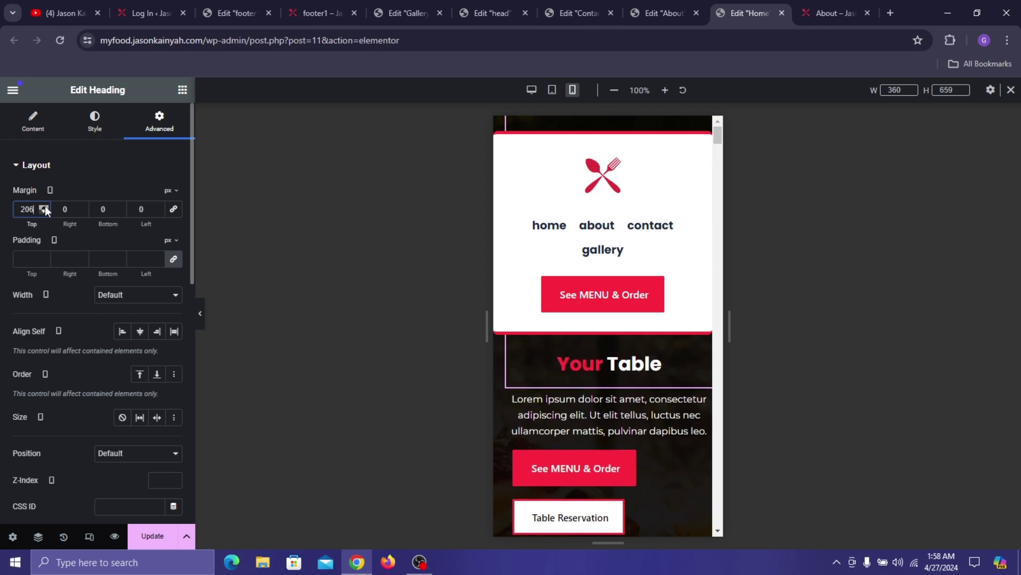
left_click(45, 206)
left_click(44, 206)
left_click(44, 206)
left_click(45, 207)
left_click(44, 206)
left_click(44, 207)
left_click(45, 206)
left_click(45, 206)
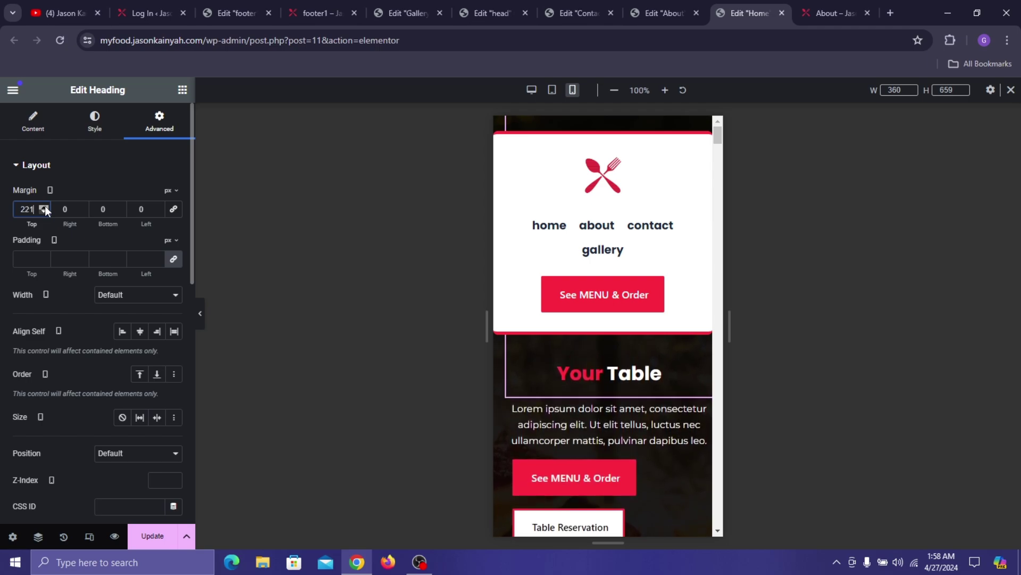
left_click(45, 206)
left_click(45, 206)
left_click(45, 207)
left_click(44, 207)
left_click(44, 206)
left_click(45, 206)
left_click(45, 207)
left_click(45, 207)
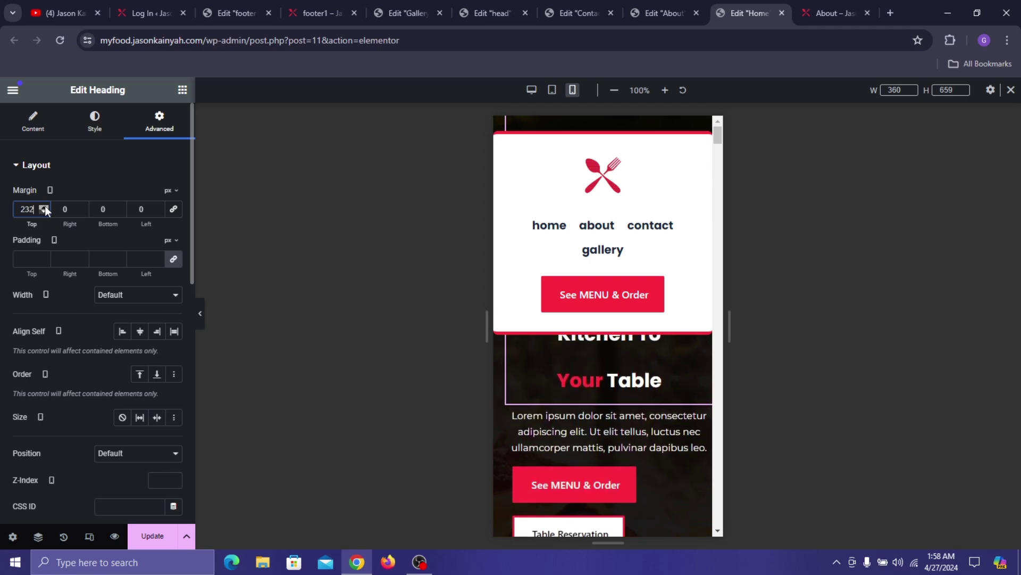
left_click(45, 206)
left_click(44, 206)
left_click(45, 207)
left_click(45, 207)
left_click(44, 207)
left_click(44, 207)
left_click(43, 206)
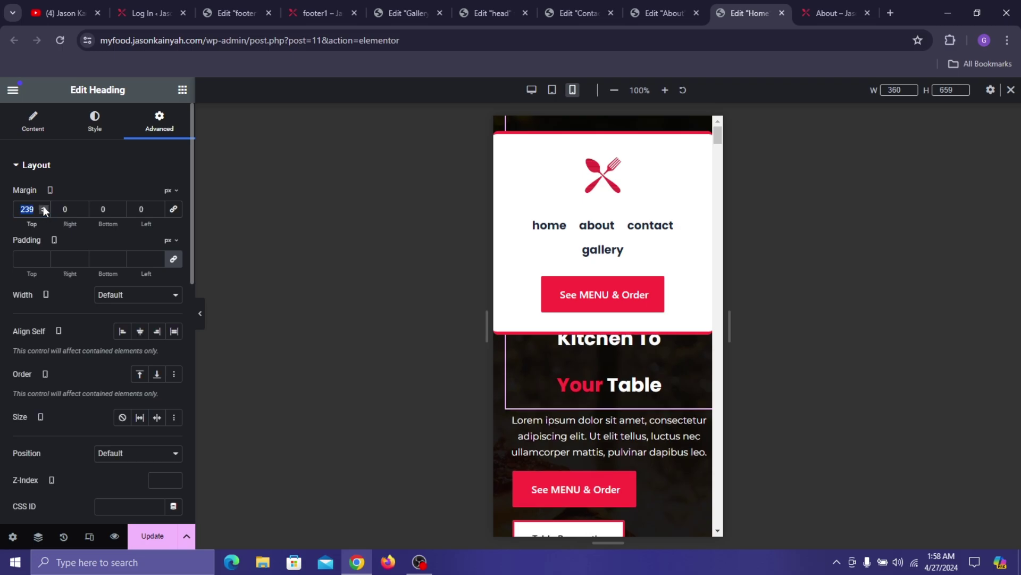
type("250")
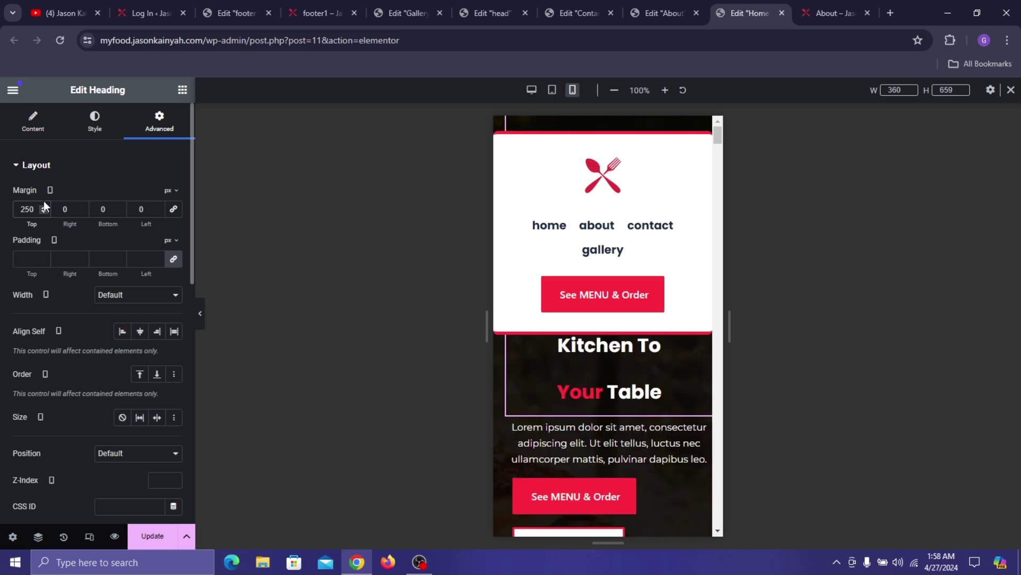
- Tighten the heading title's typography line height to 1.1 em
left_click(113, 131)
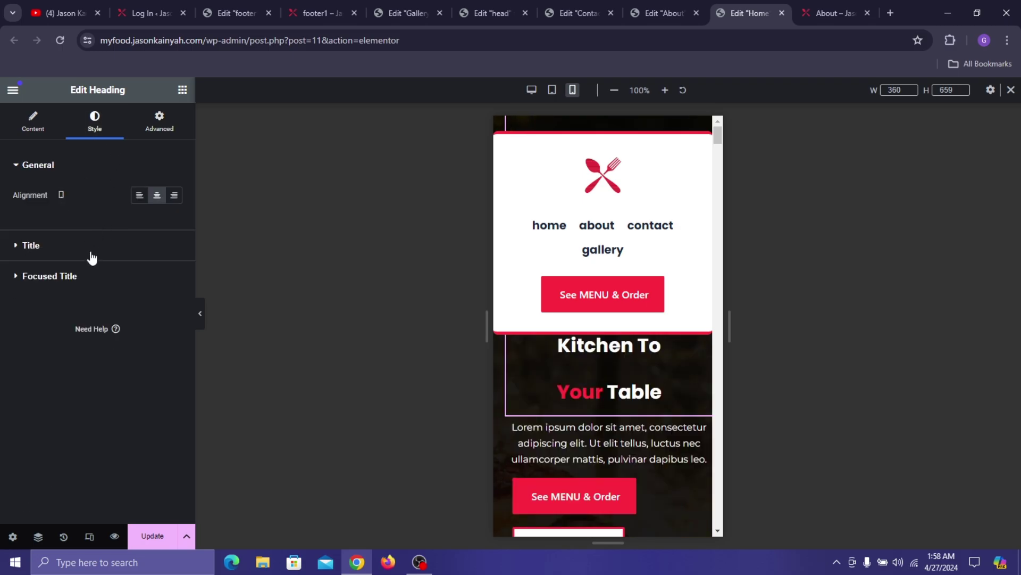
left_click(107, 245)
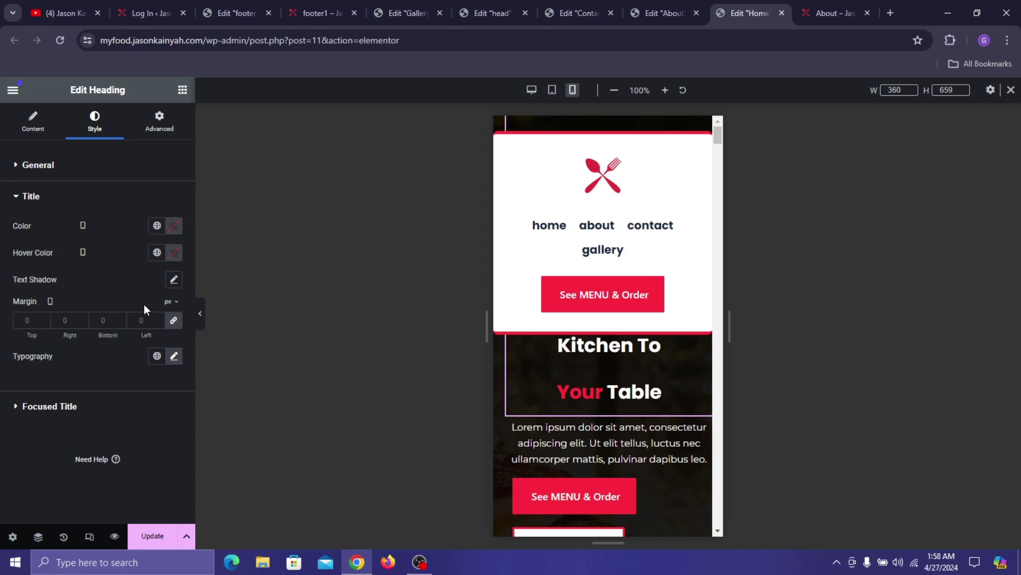
left_click(174, 356)
scroll(63, 413, "down", 3)
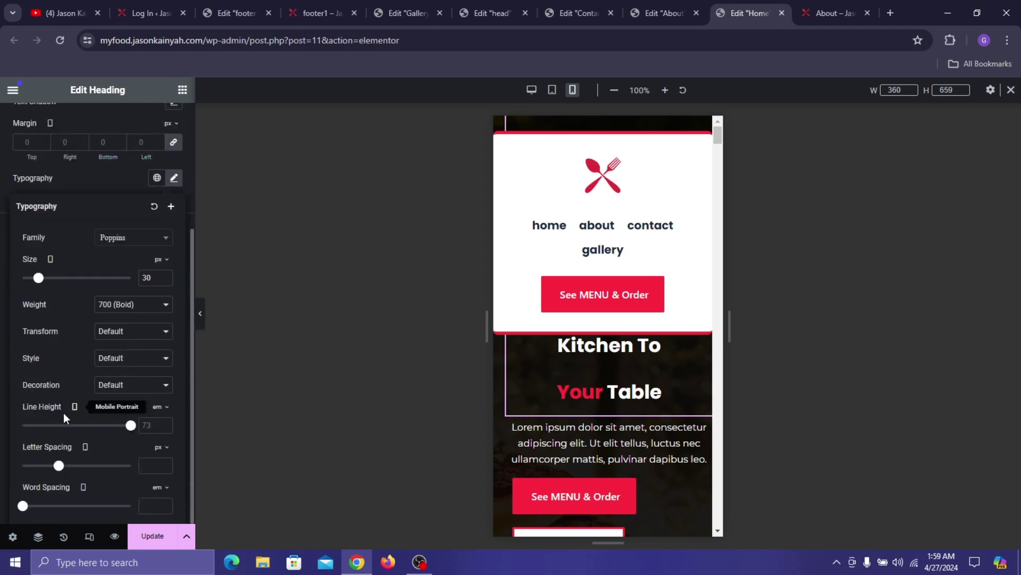
left_click_drag(130, 431, 33, 437)
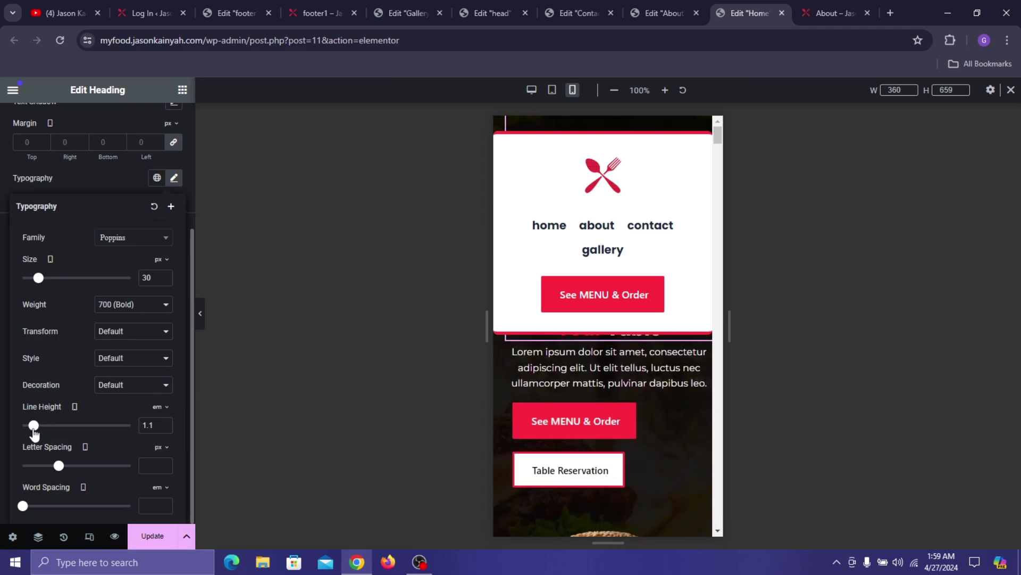
left_click(83, 176)
- Set the heading's top margin to about 357 px so it clears the mobile header
left_click(159, 121)
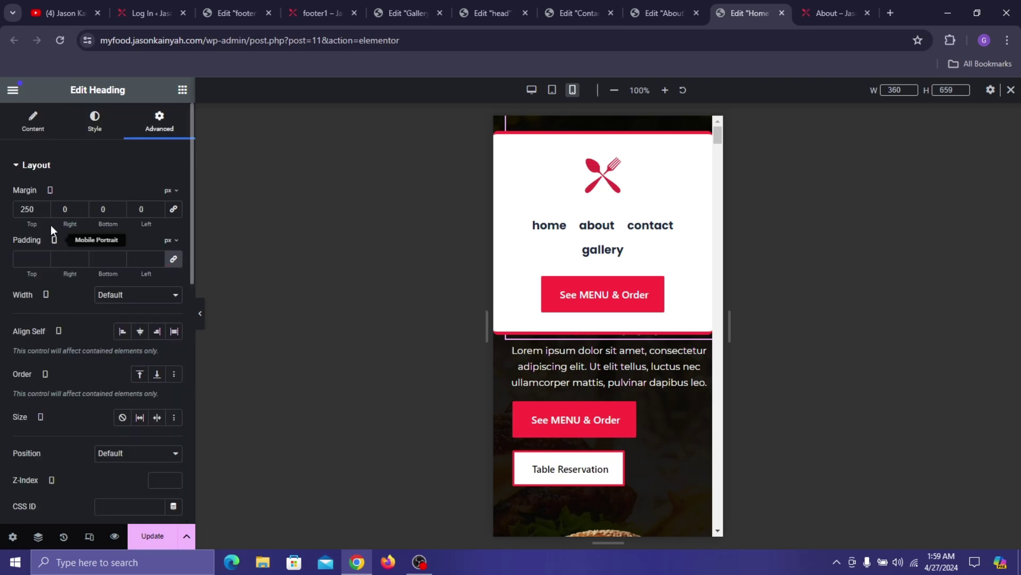
type("380")
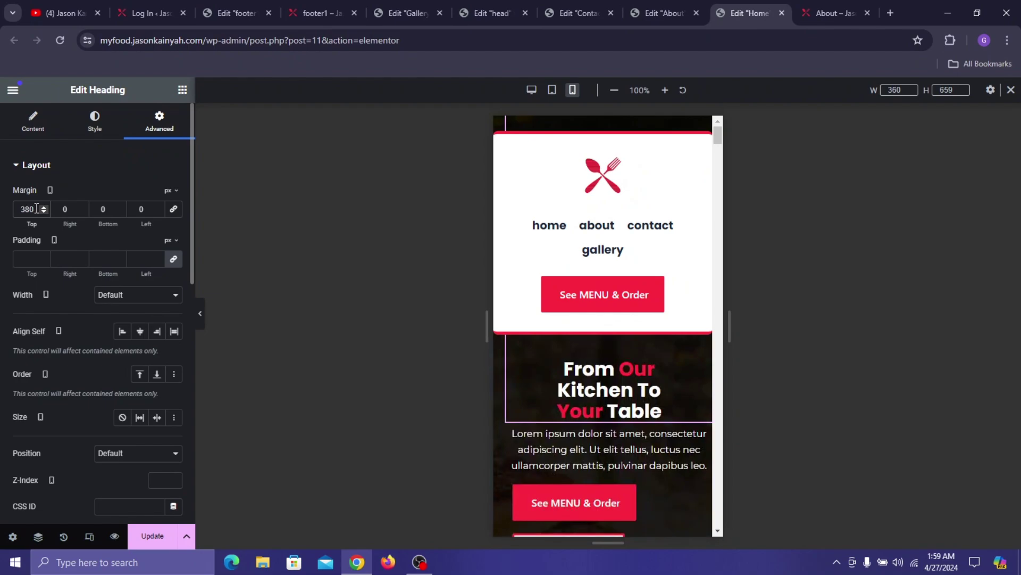
left_click_drag(43, 210, 43, 210)
scroll(567, 267, "down", 2)
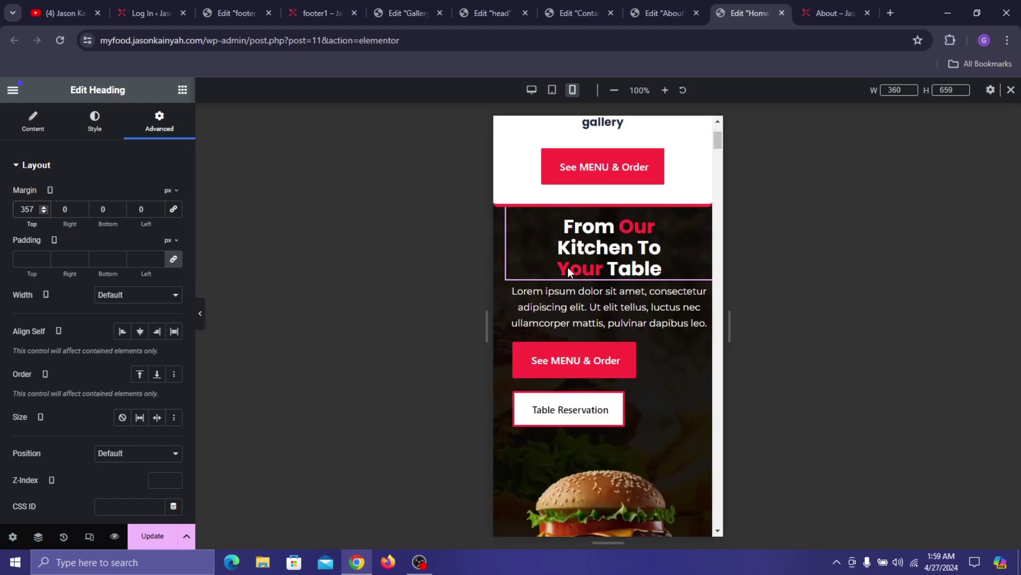
scroll(574, 349, "down", 3)
scroll(589, 451, "up", 2)
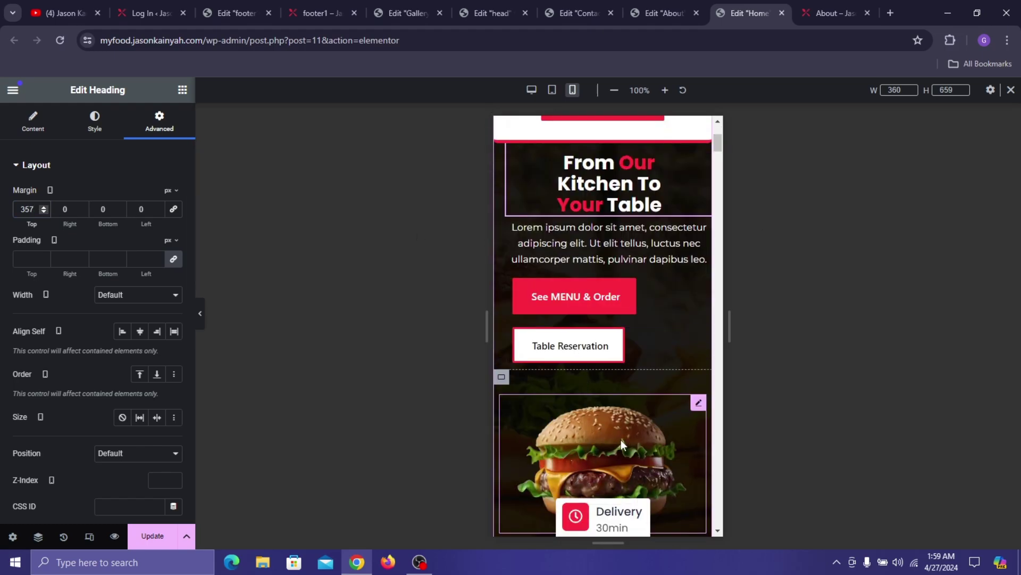
- Unlink the burger image's margins and set 15 px top and 20 px bottom
left_click(581, 433)
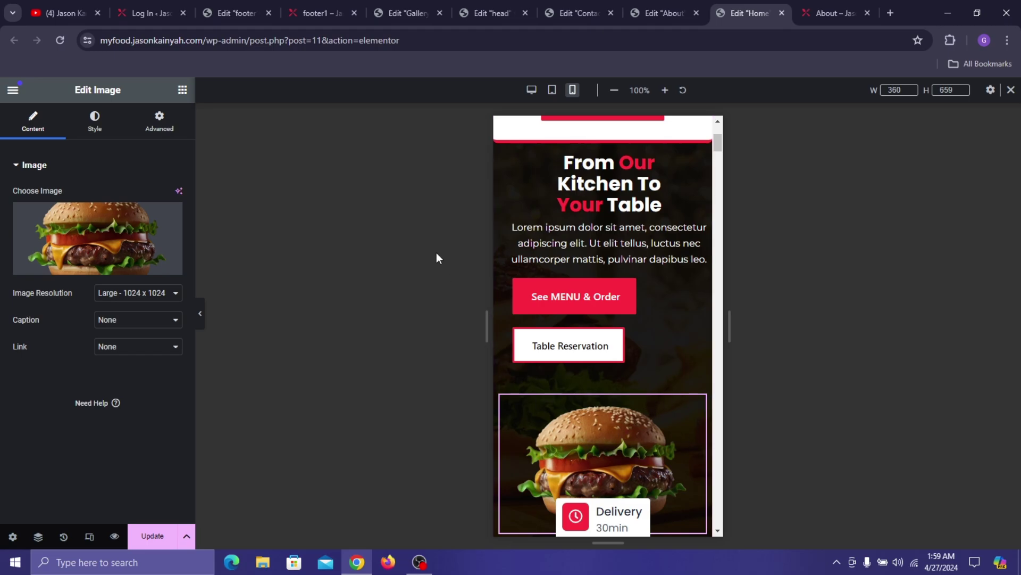
left_click(156, 124)
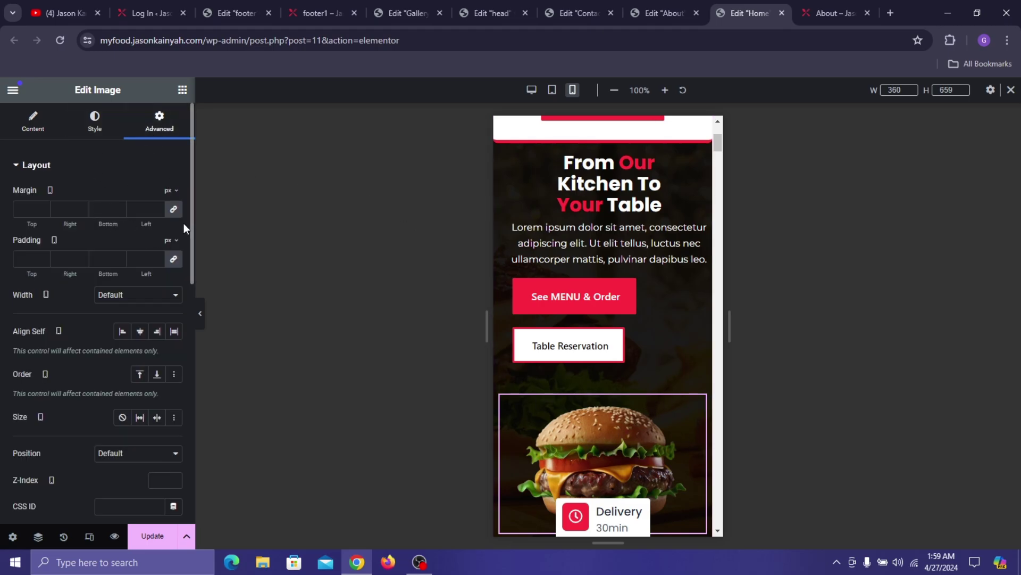
left_click(179, 213)
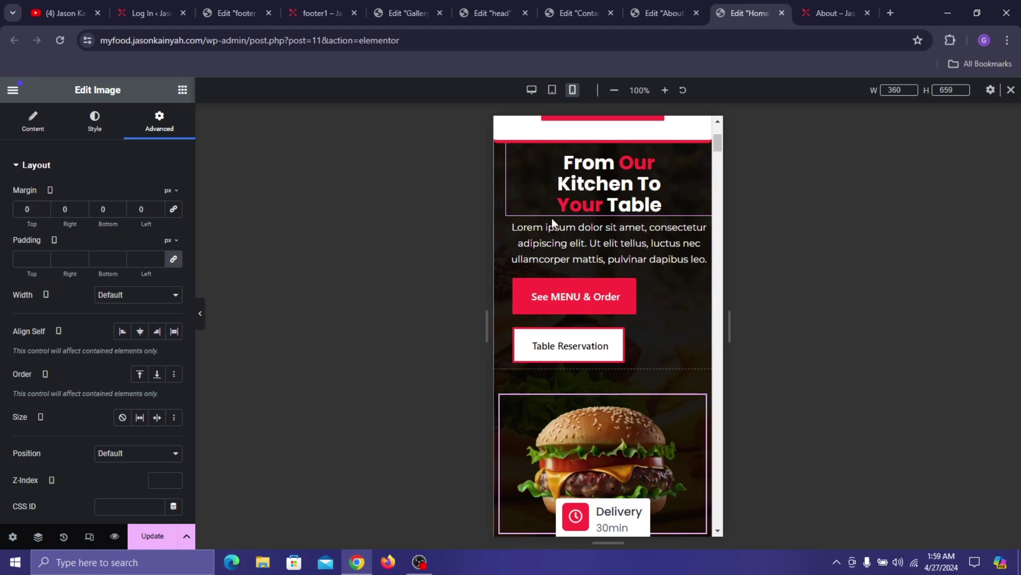
scroll(551, 218, "down", 3)
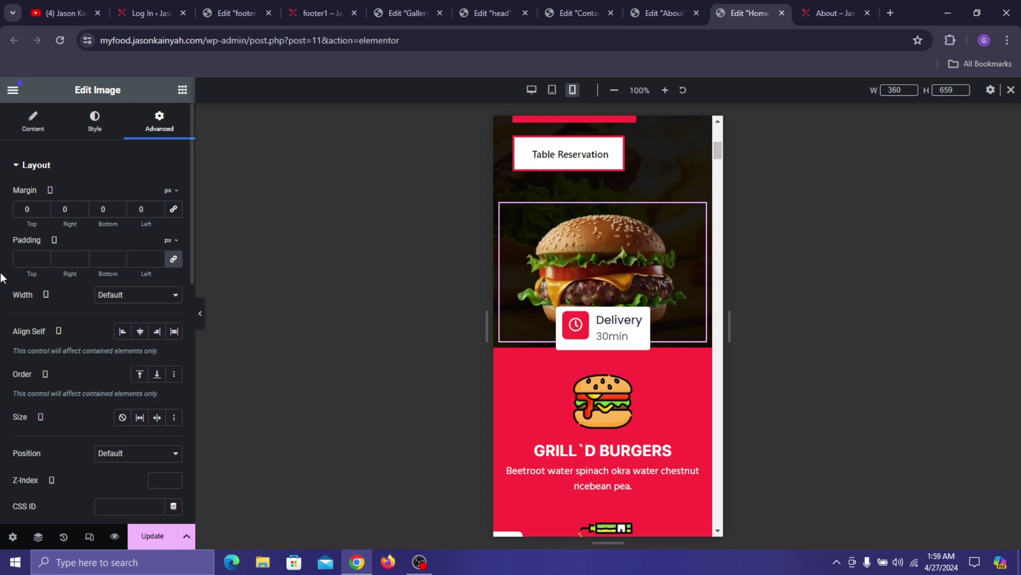
left_click(27, 209)
type("16")
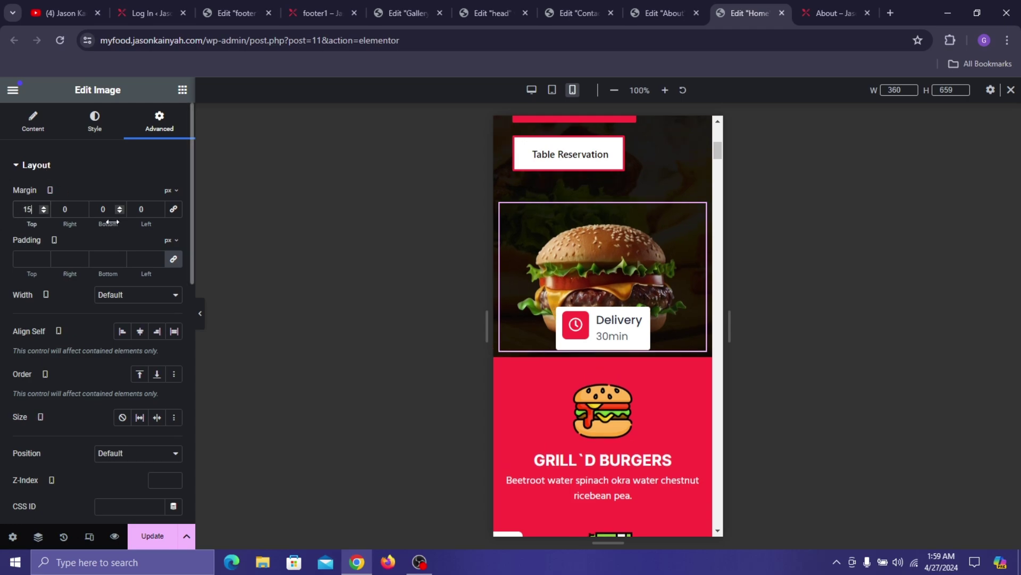
left_click(102, 209)
type("2")
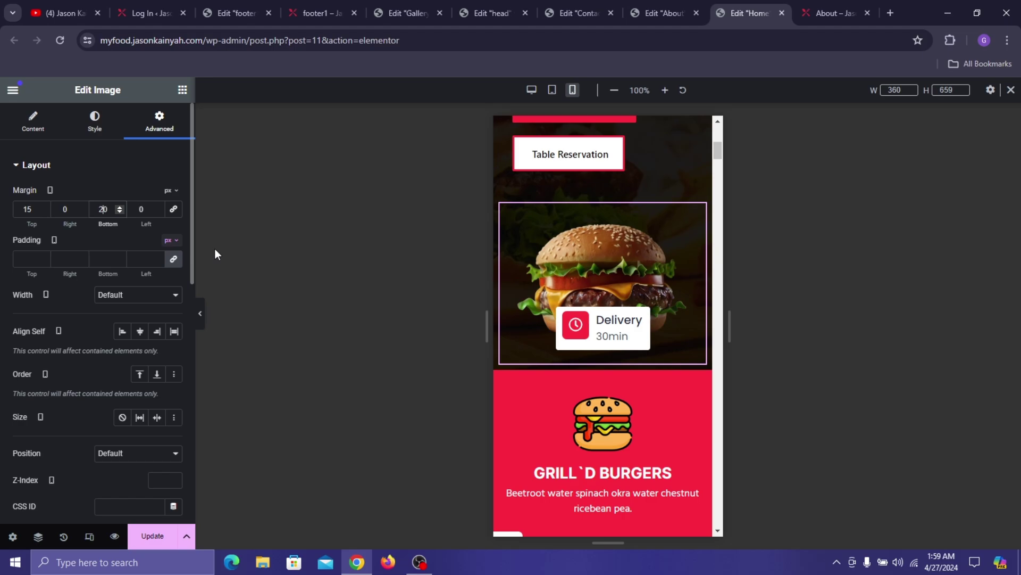
scroll(521, 298, "up", 3)
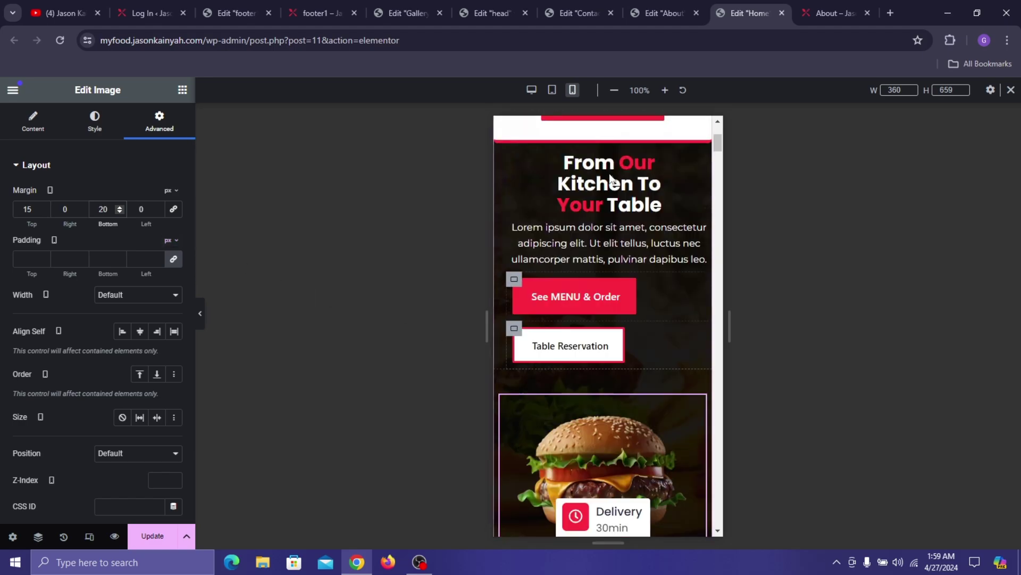
- Hide the See MENU & Order button container on mobile portrait
left_click(514, 279)
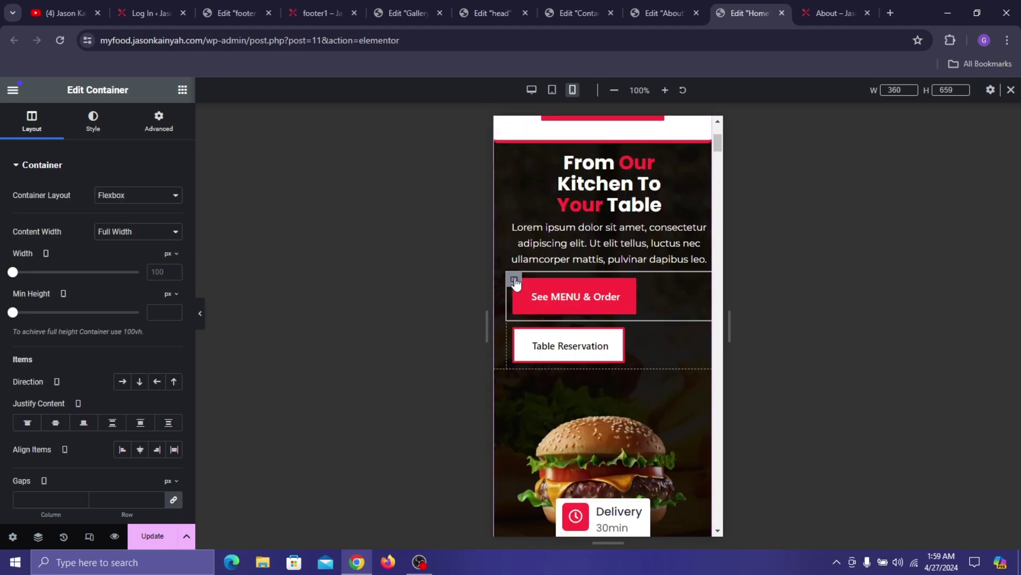
left_click(157, 123)
scroll(121, 239, "down", 10)
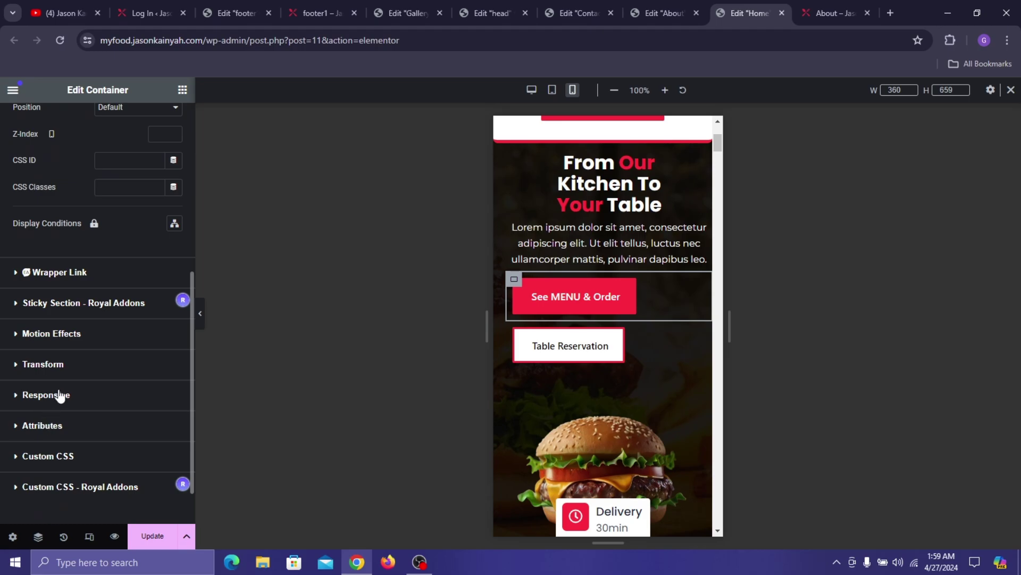
left_click(60, 394)
left_click(172, 394)
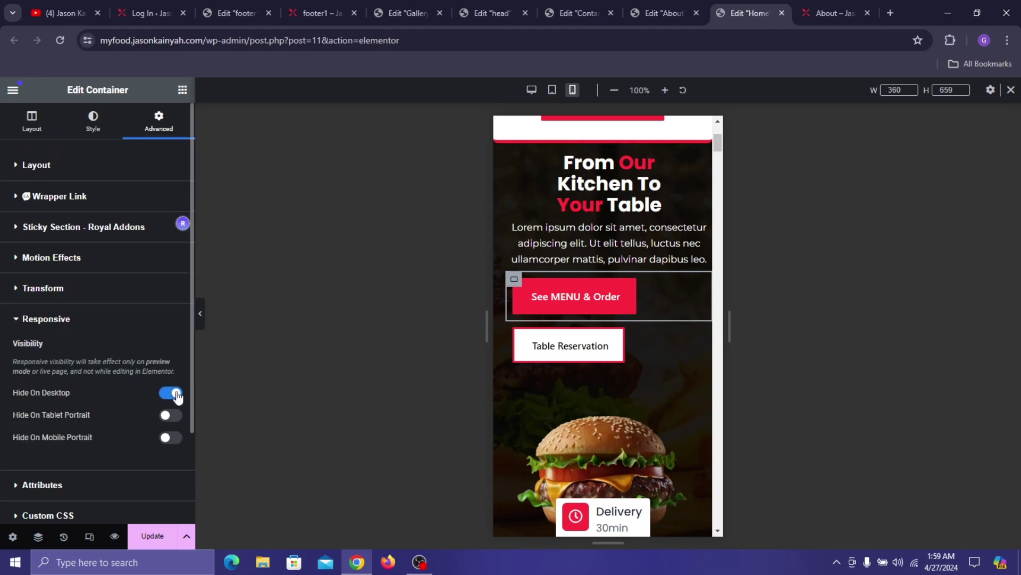
left_click(172, 394)
left_click(171, 437)
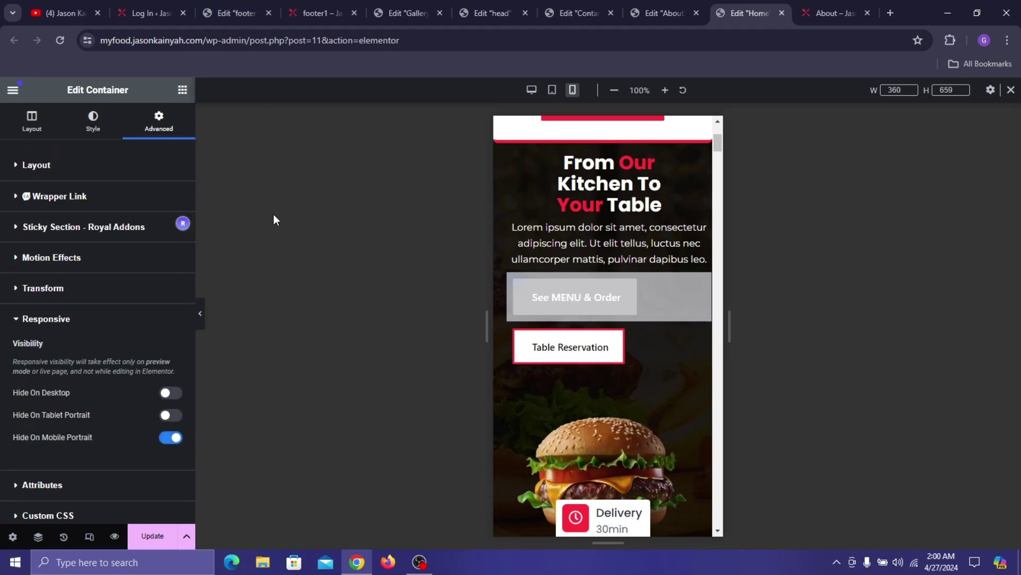
- Hide the Table Reservation button container on mobile portrait as well
left_click(514, 331)
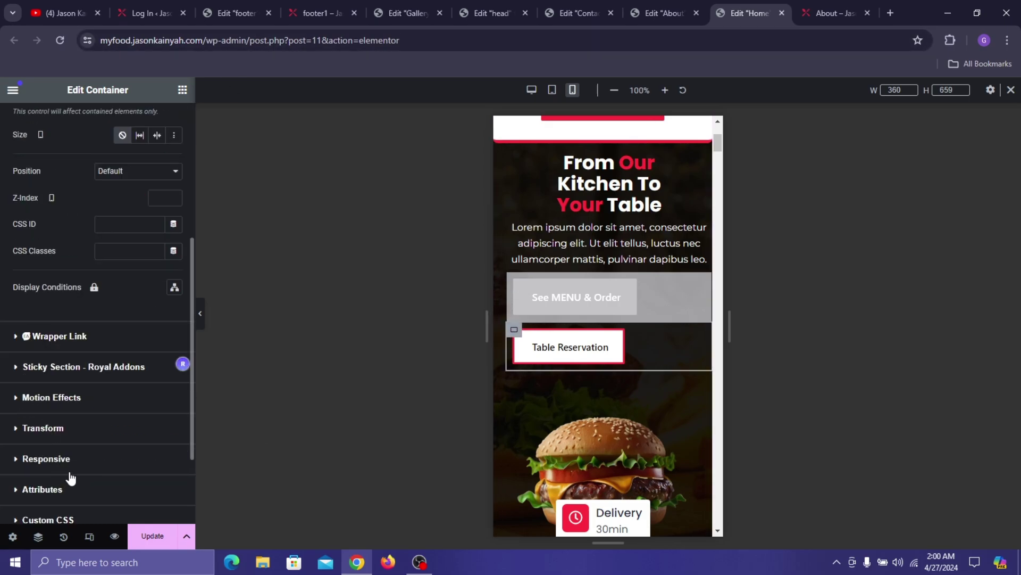
left_click(76, 458)
left_click(170, 438)
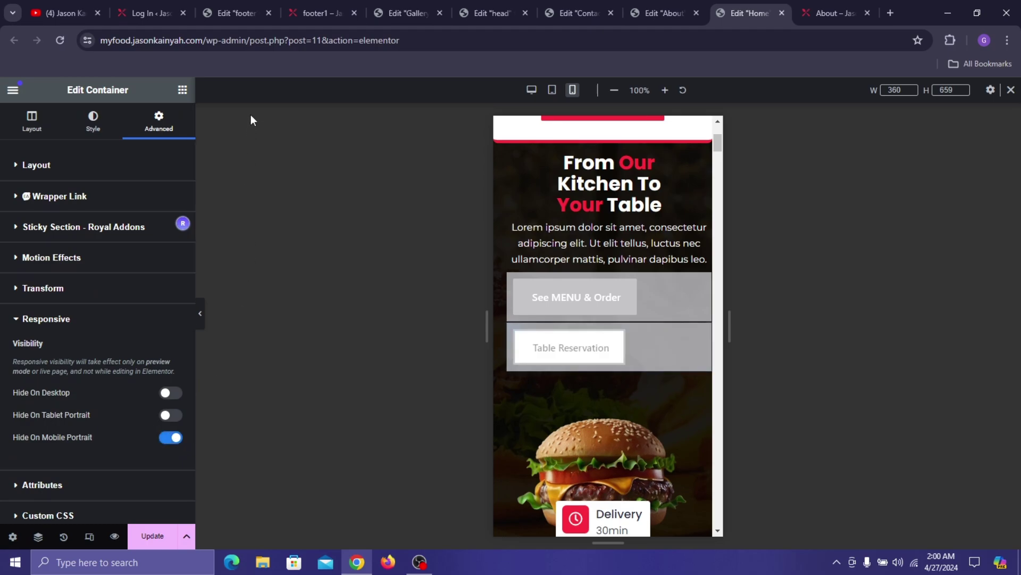
left_click(182, 89)
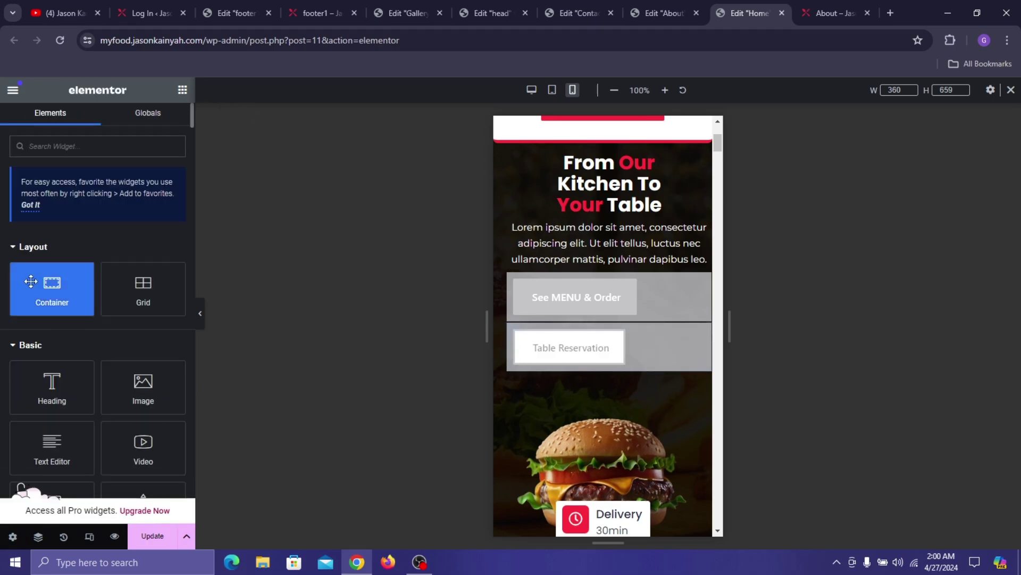
- Add a row-direction container below the hero buttons with an inner container nested inside
left_click_drag(52, 287, 542, 405)
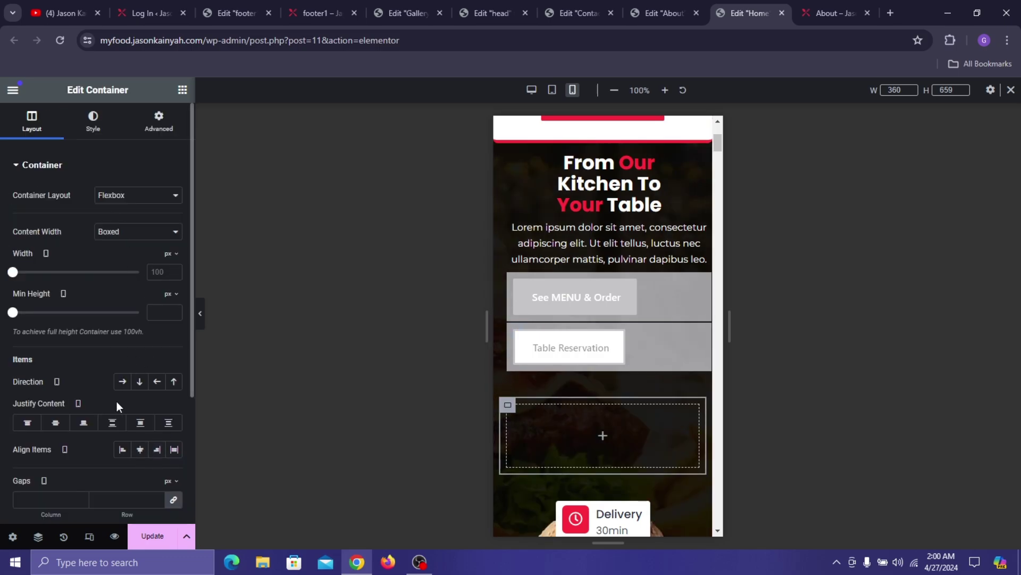
left_click(122, 382)
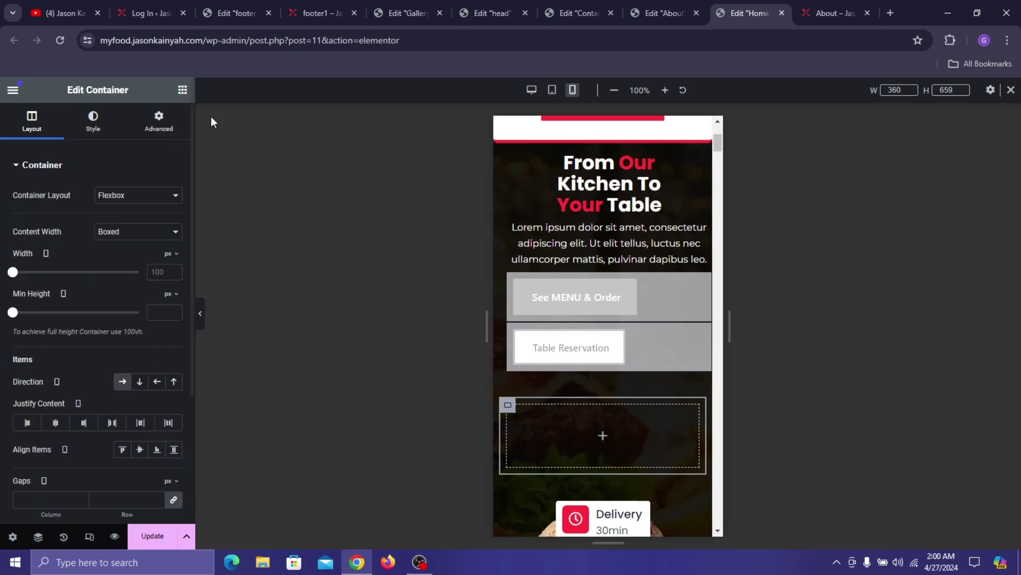
left_click(181, 93)
left_click_drag(50, 299, 552, 437)
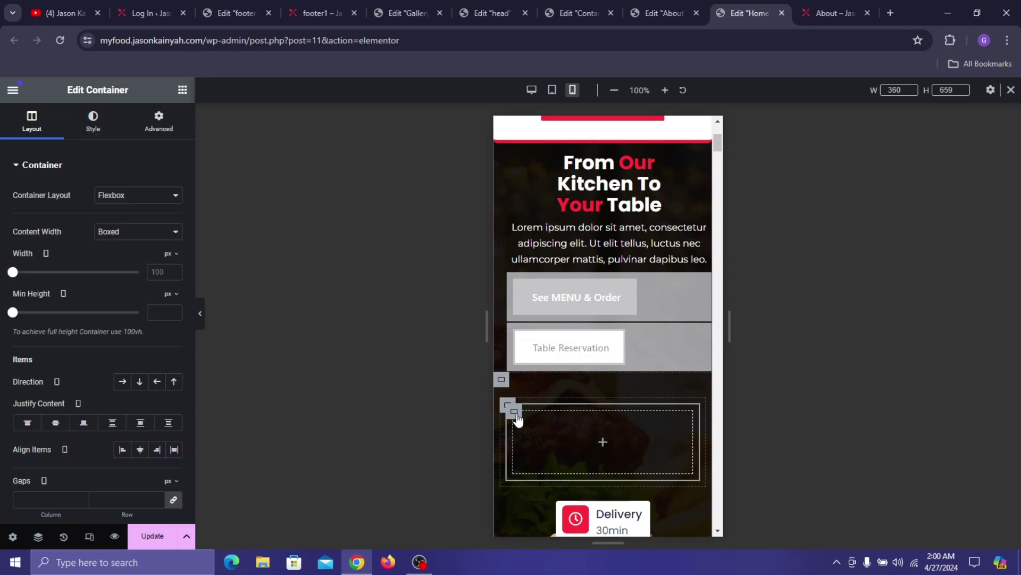
right_click(514, 416)
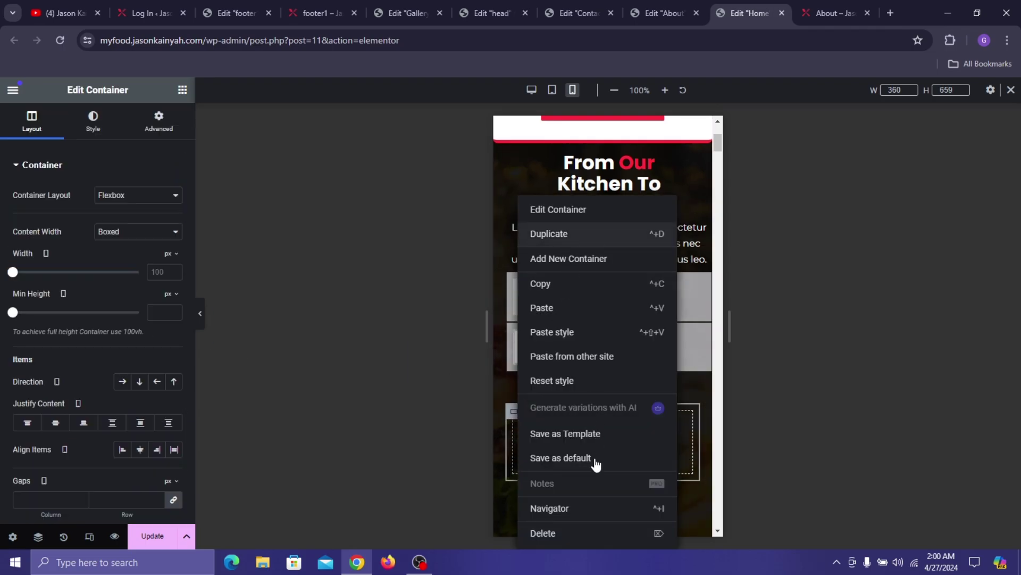
scroll(606, 427, "down", 2)
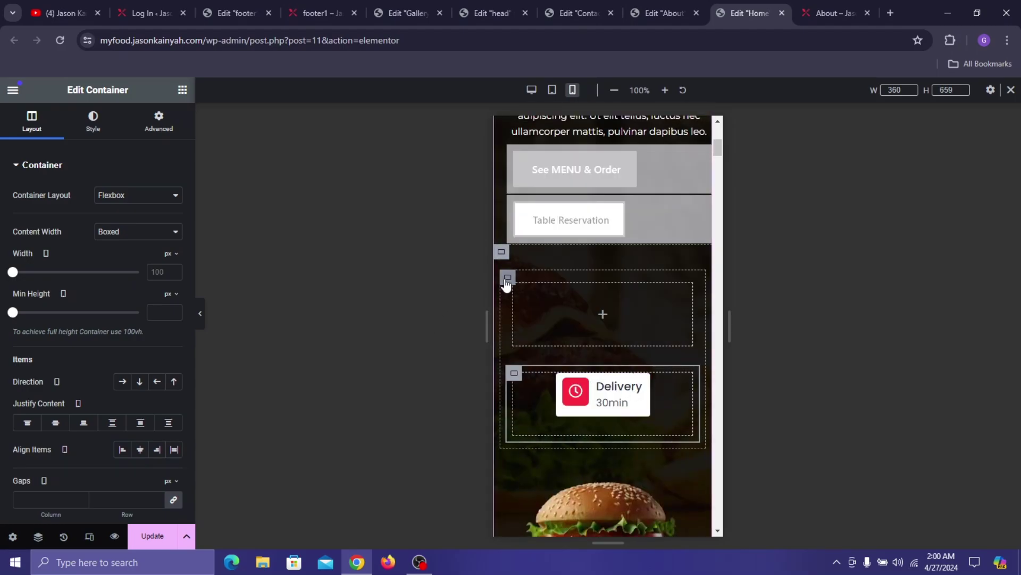
left_click(507, 278)
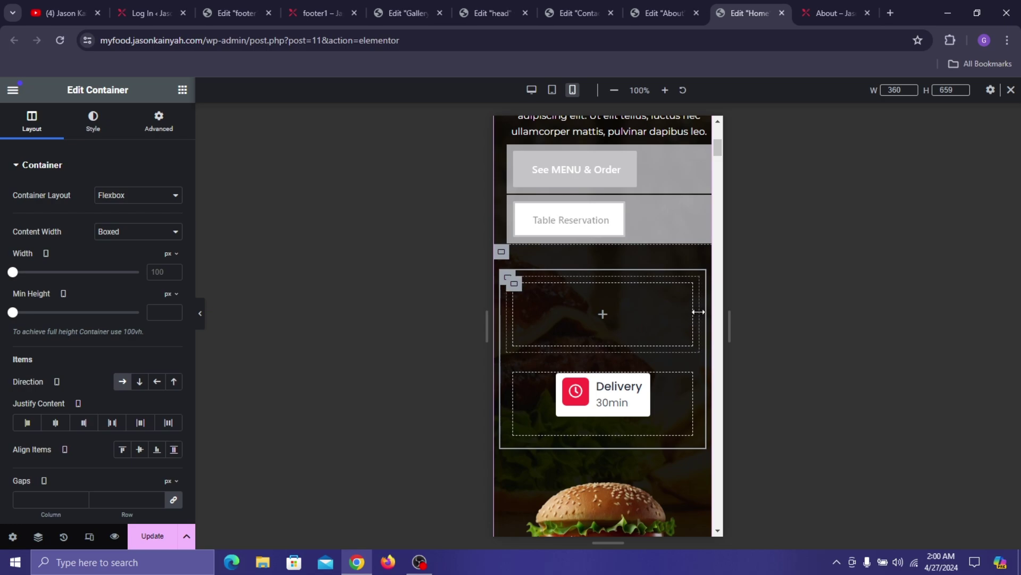
- Narrow the top inner container to roughly half width
left_click_drag(695, 319, 691, 346)
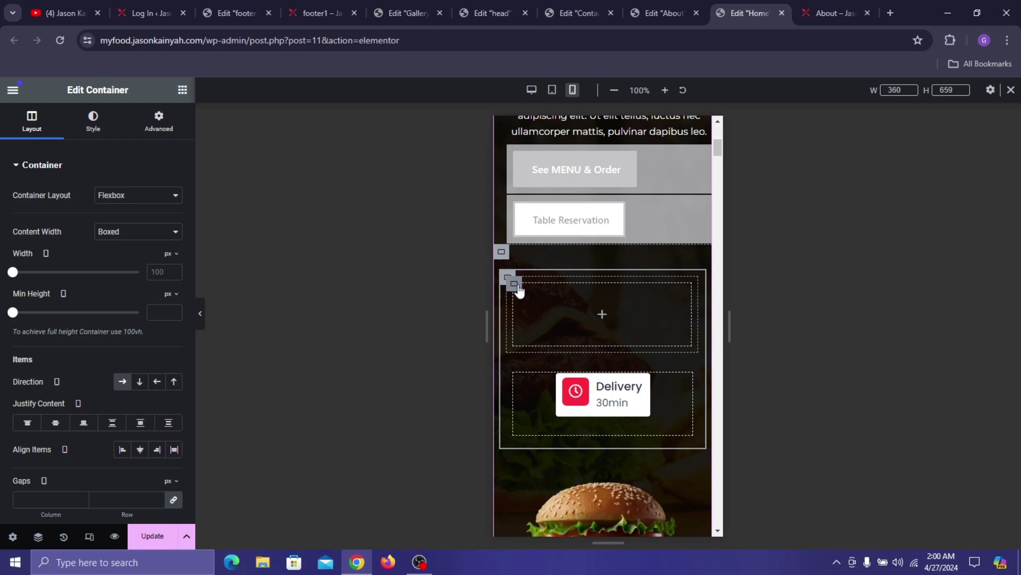
left_click(519, 289)
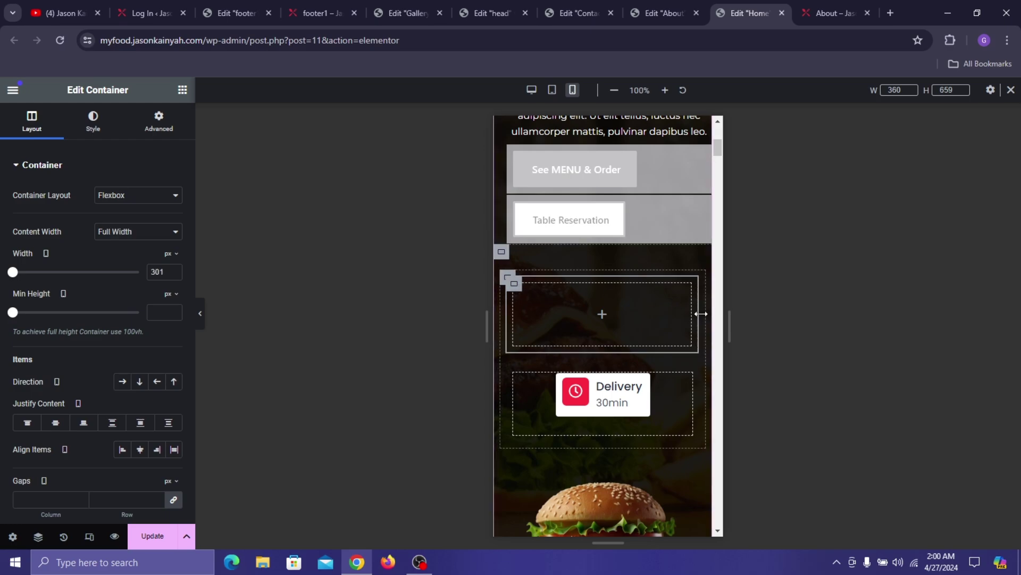
left_click_drag(698, 314, 666, 325)
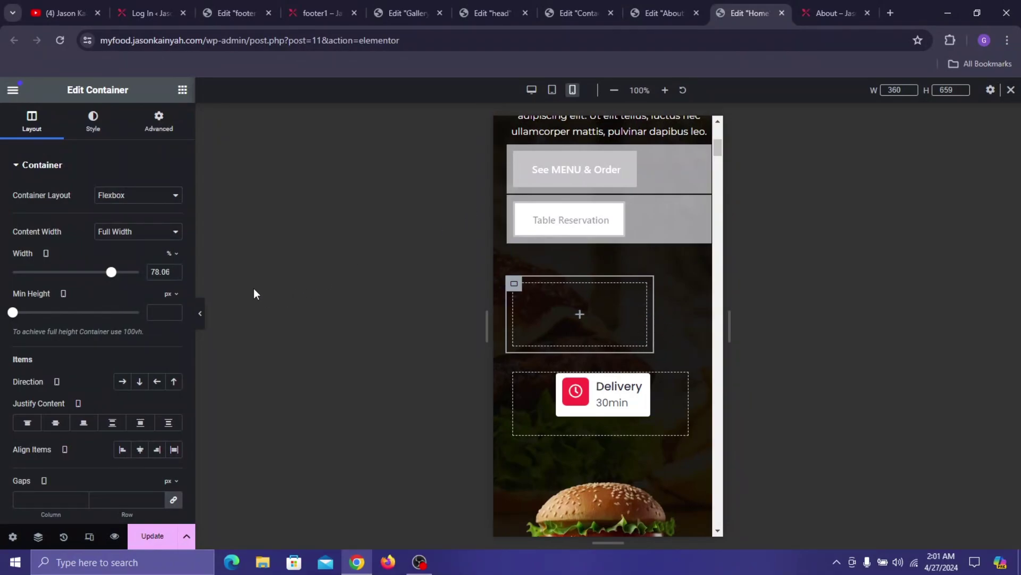
double_click(163, 276)
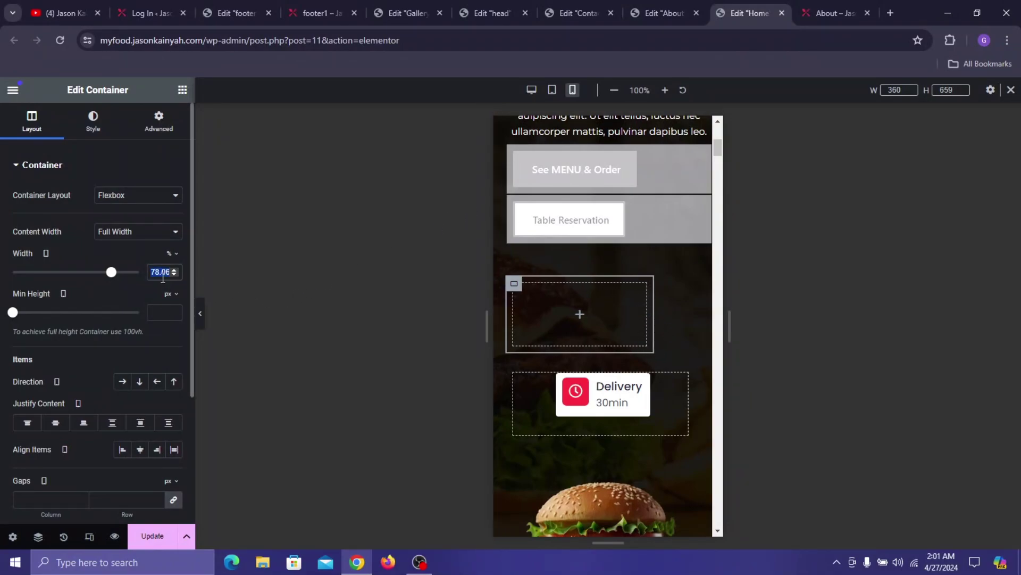
type("540")
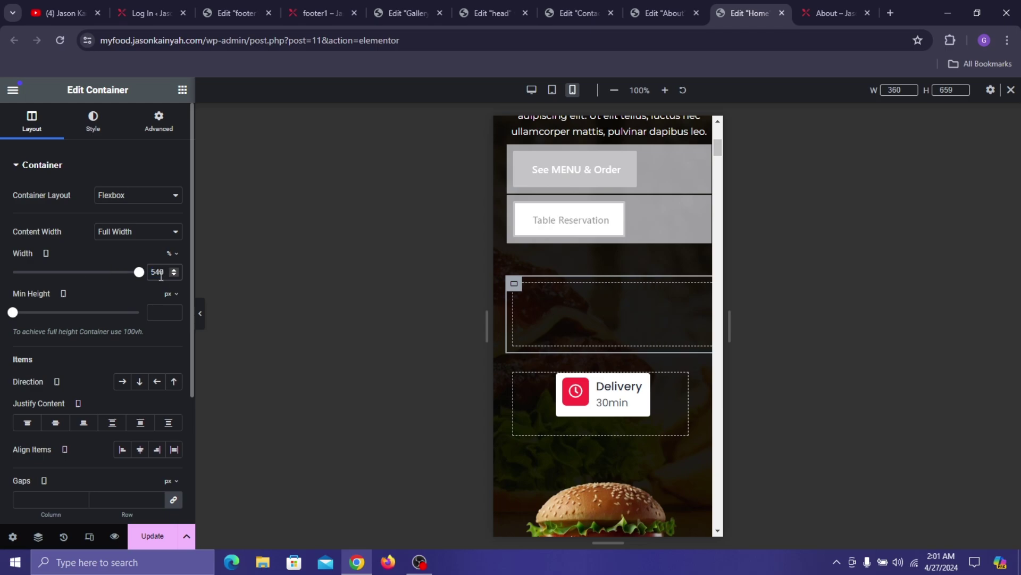
left_click(161, 275)
key("BackSpace")
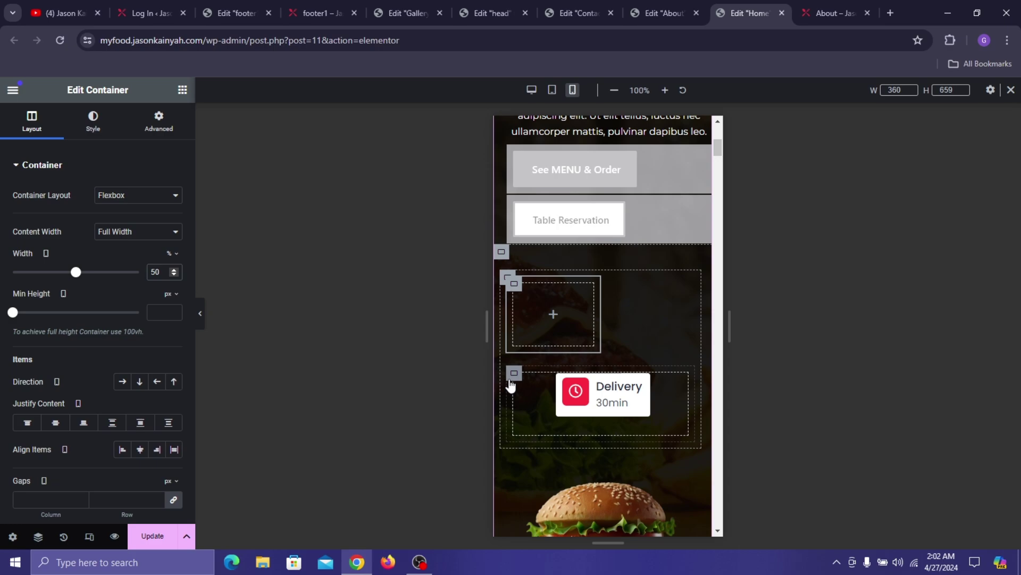
- Switch the Delivery container's width unit to percent and set it to 49.84%
left_click(515, 372)
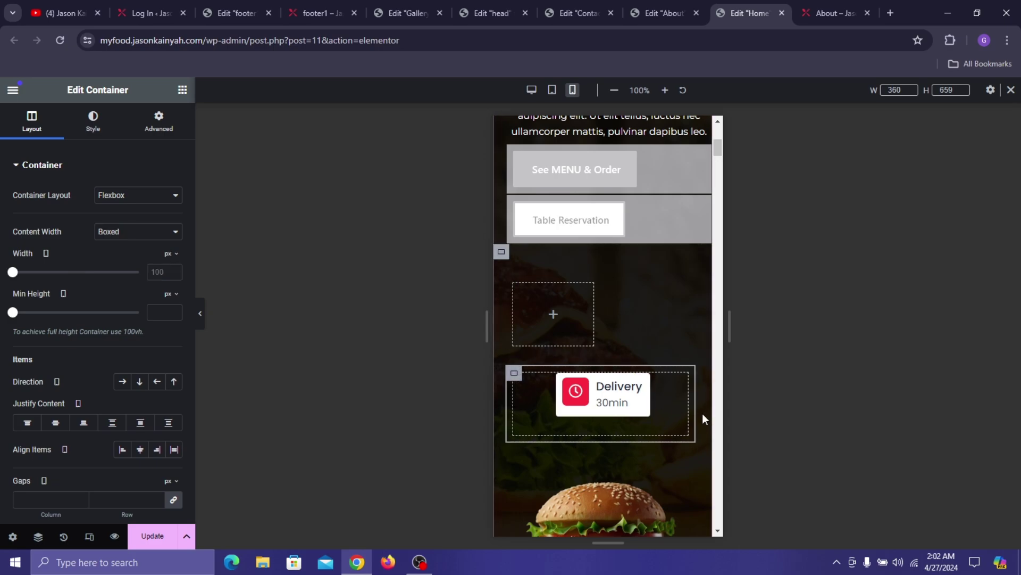
left_click_drag(692, 404, 665, 406)
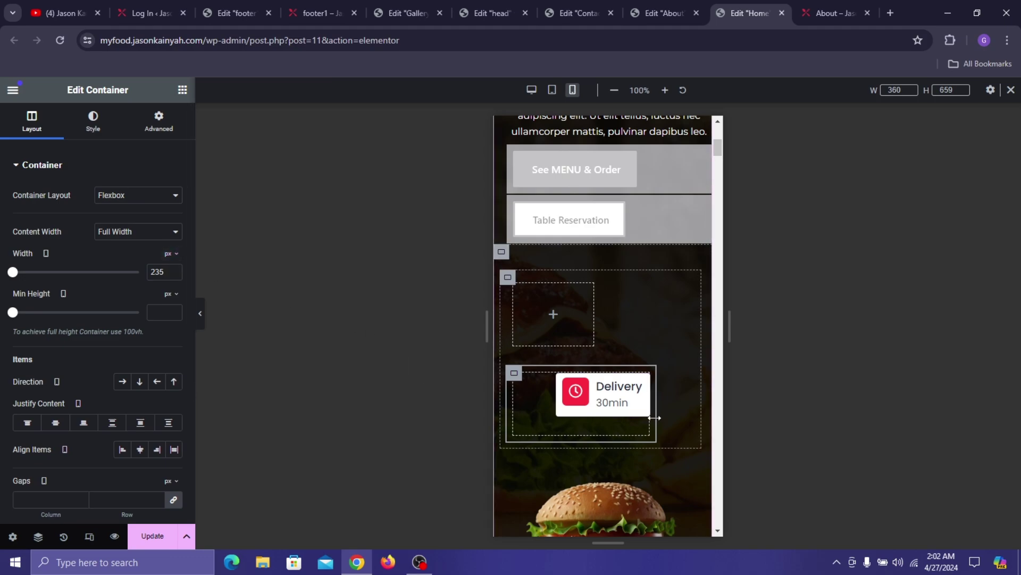
left_click_drag(662, 425, 691, 426)
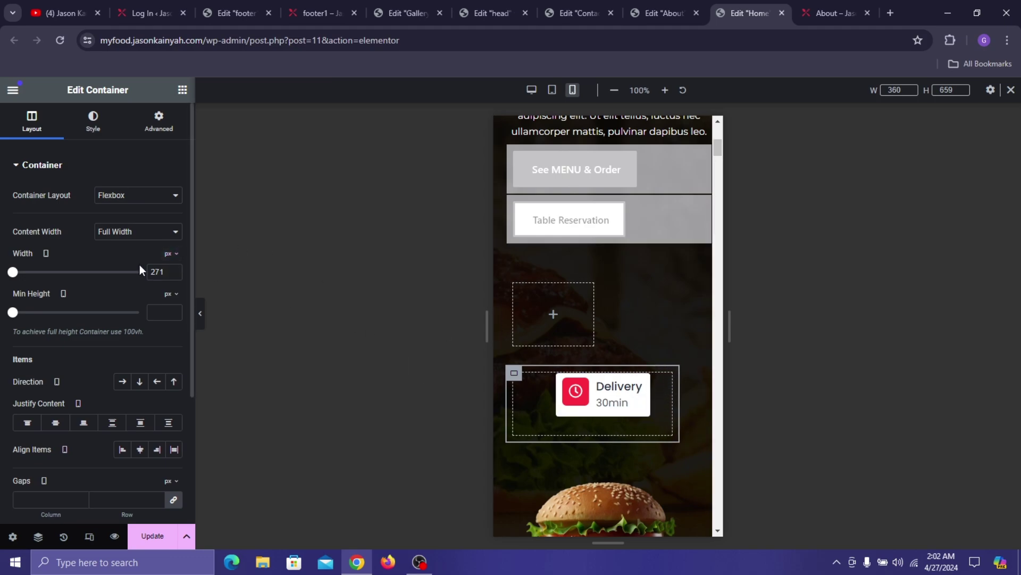
left_click(172, 254)
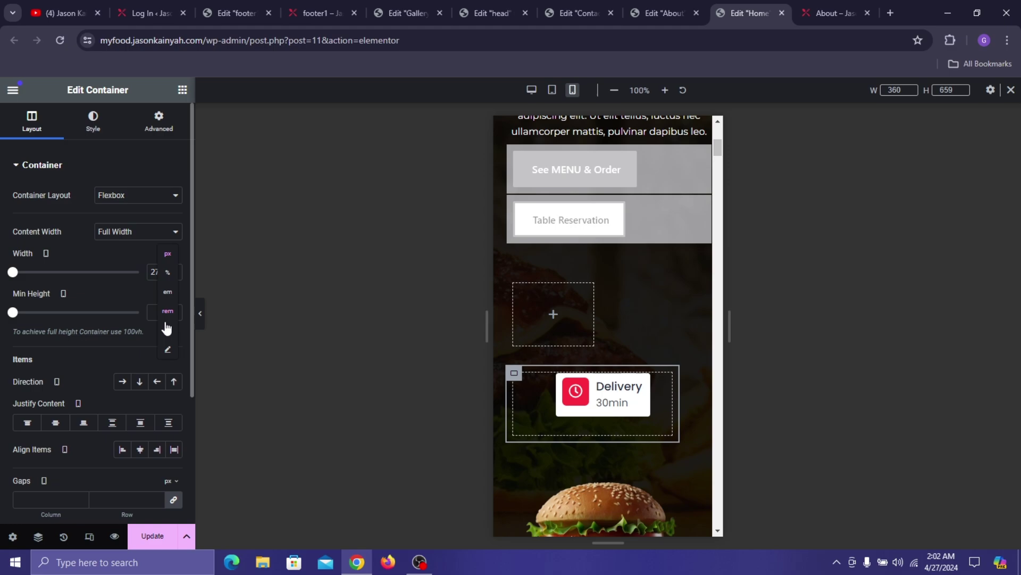
left_click(174, 272)
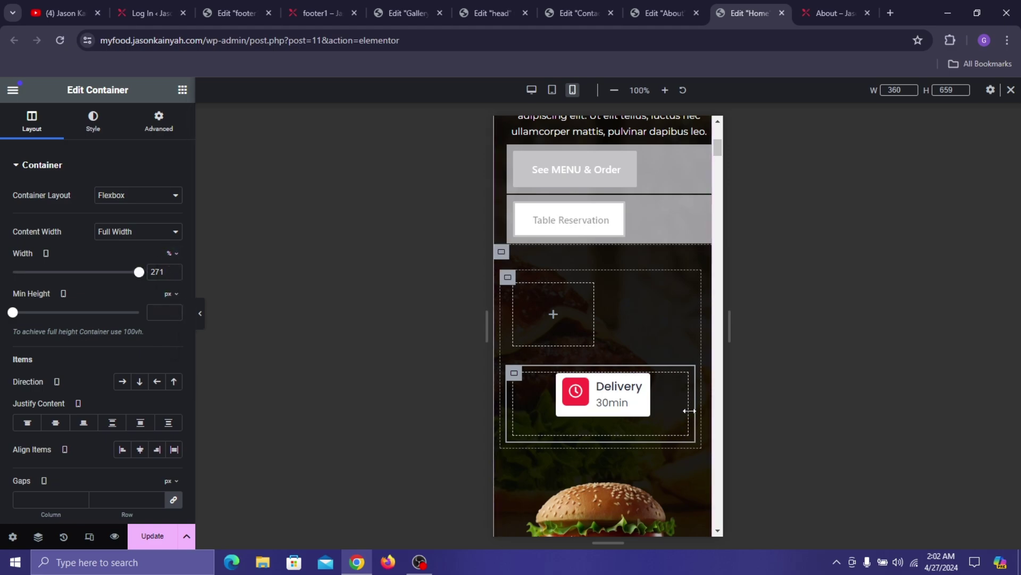
left_click_drag(688, 408, 681, 413)
double_click(161, 273)
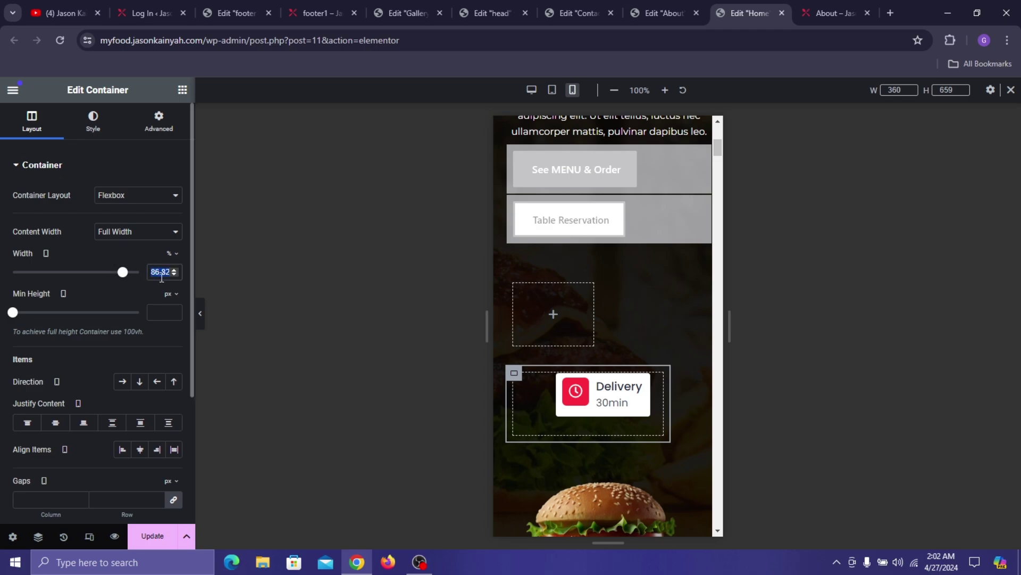
type("49")
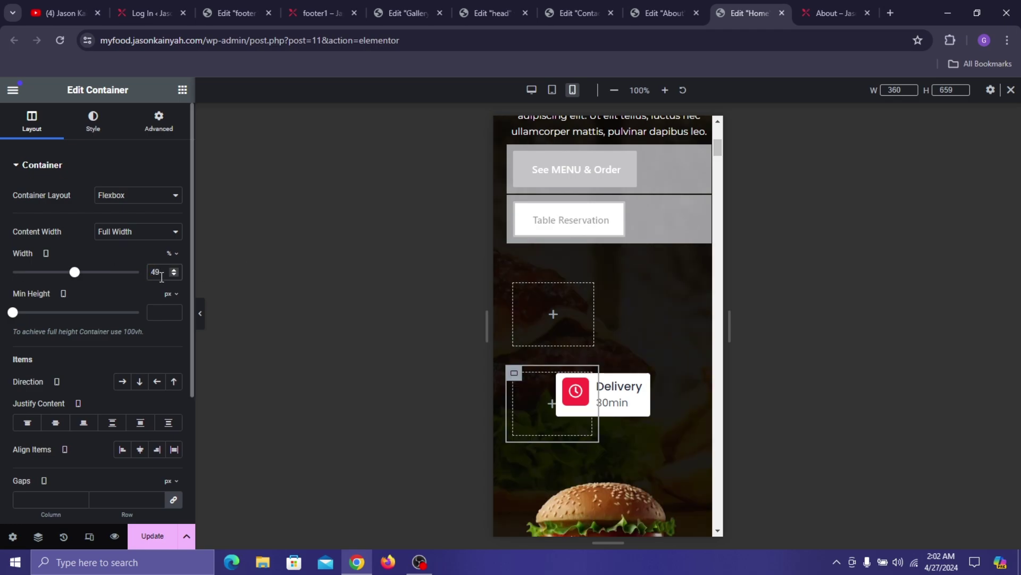
type(".84")
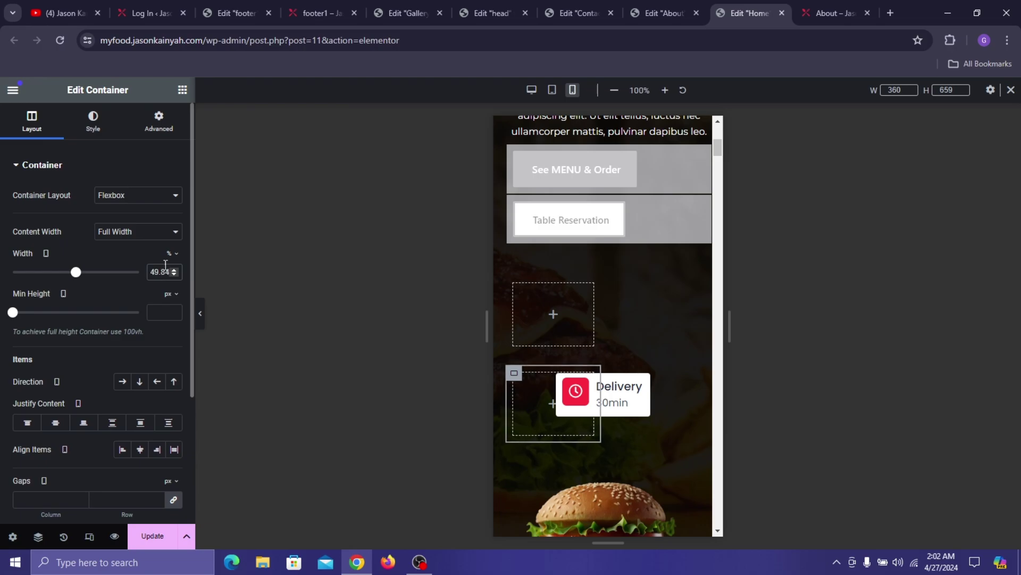
scroll(166, 264, "down", 1)
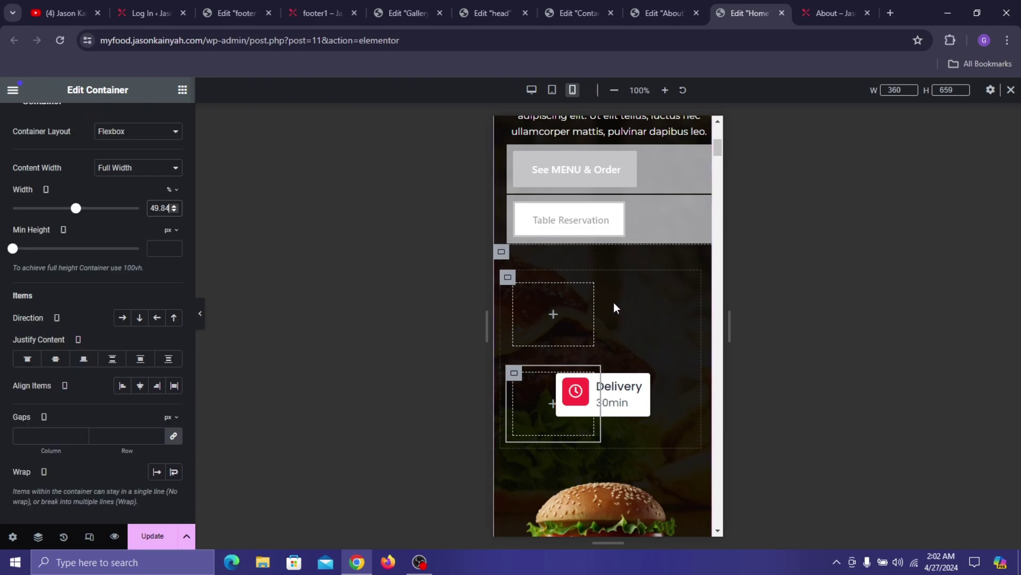
- Lower the first inner container's width to 41%
mouse_move(596, 308)
left_mouse_down()
mouse_move(583, 307)
mouse_move(608, 308)
mouse_move(596, 316)
mouse_move(576, 306)
left_mouse_up()
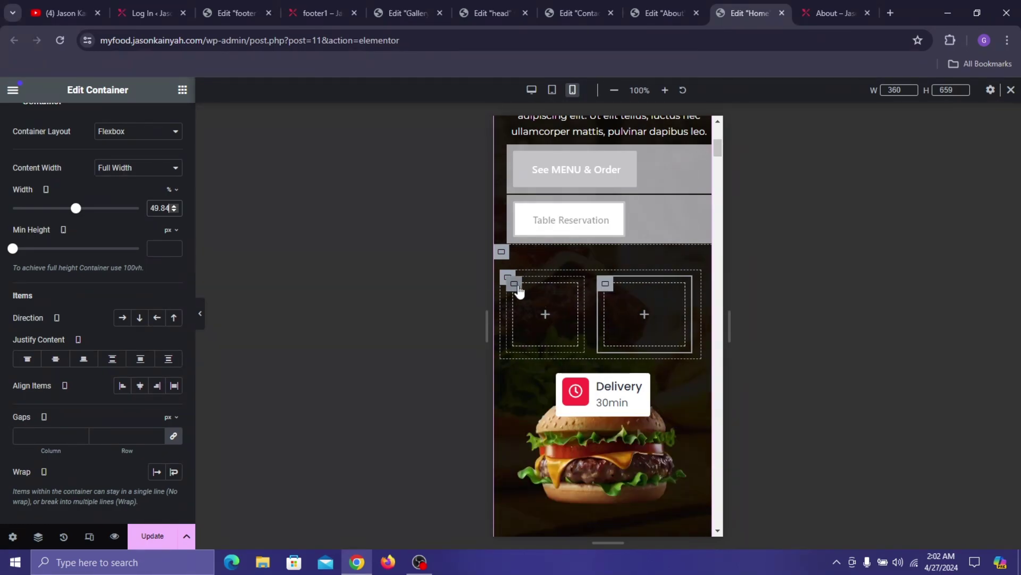
left_click(519, 289)
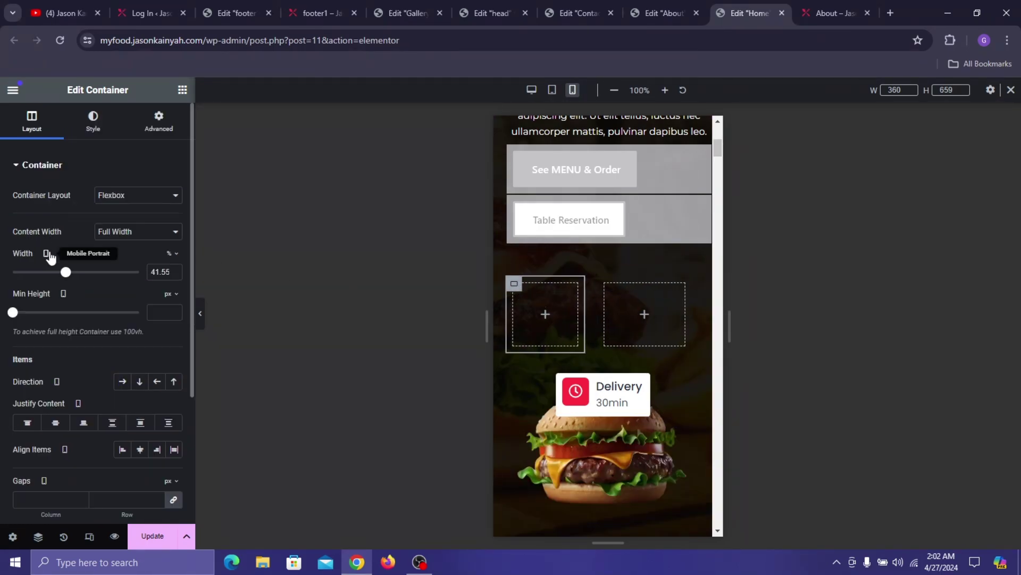
left_click_drag(66, 272, 72, 276)
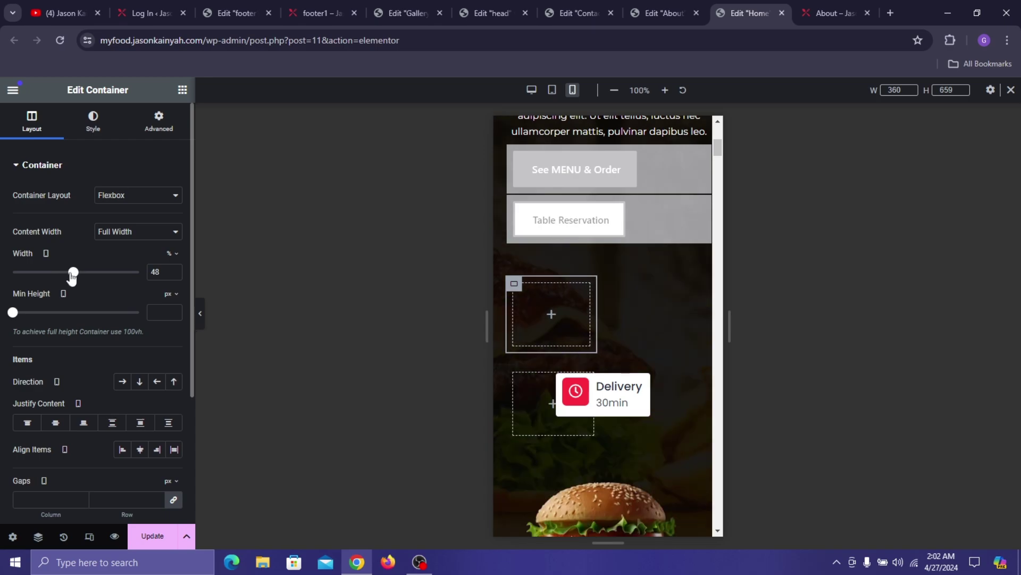
left_click(174, 275)
left_click(174, 274)
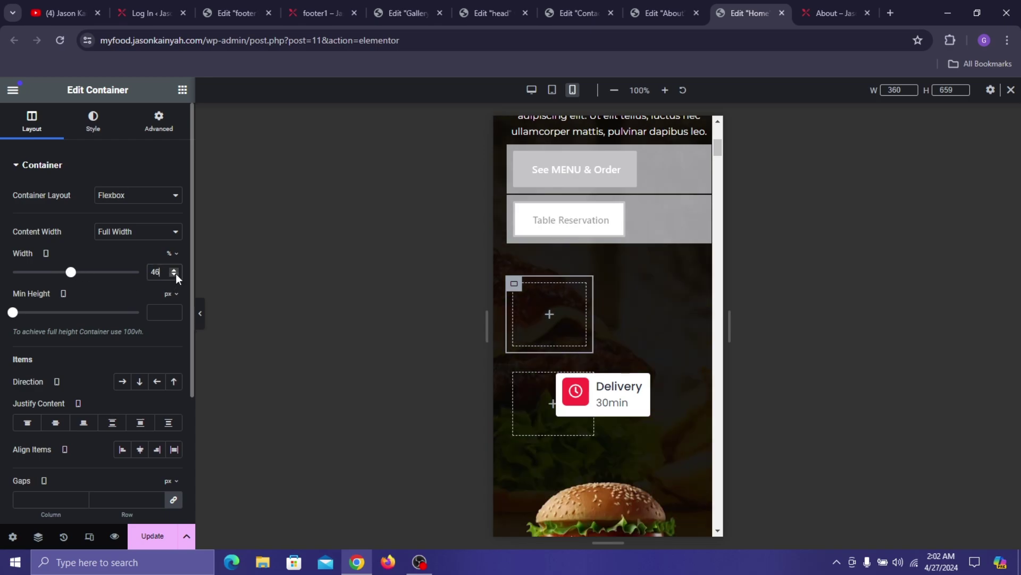
left_click(174, 275)
left_click(174, 275)
left_click(174, 274)
left_click(174, 274)
left_click(174, 274)
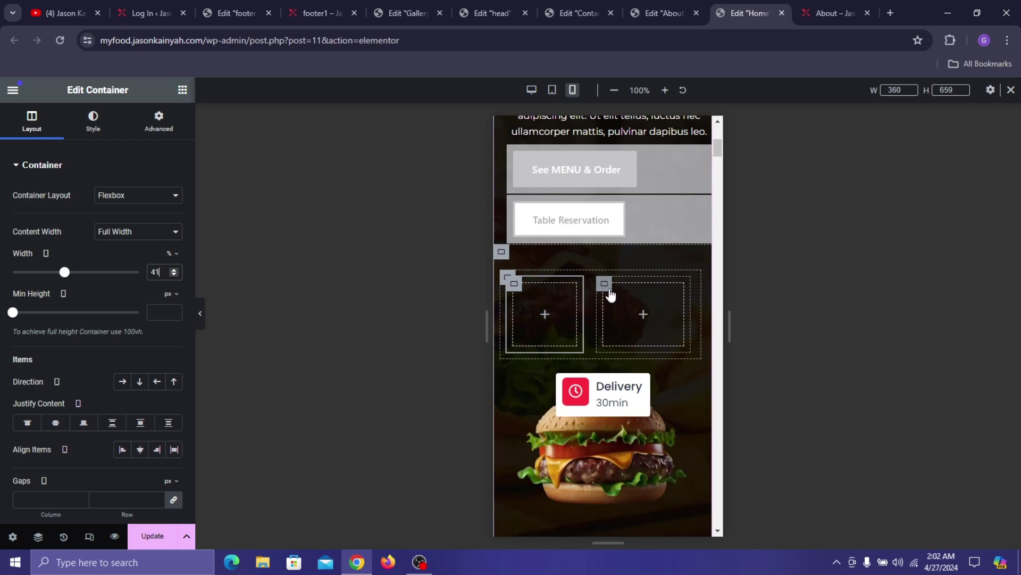
- Narrow the second inner container to 43% width
left_click(610, 292)
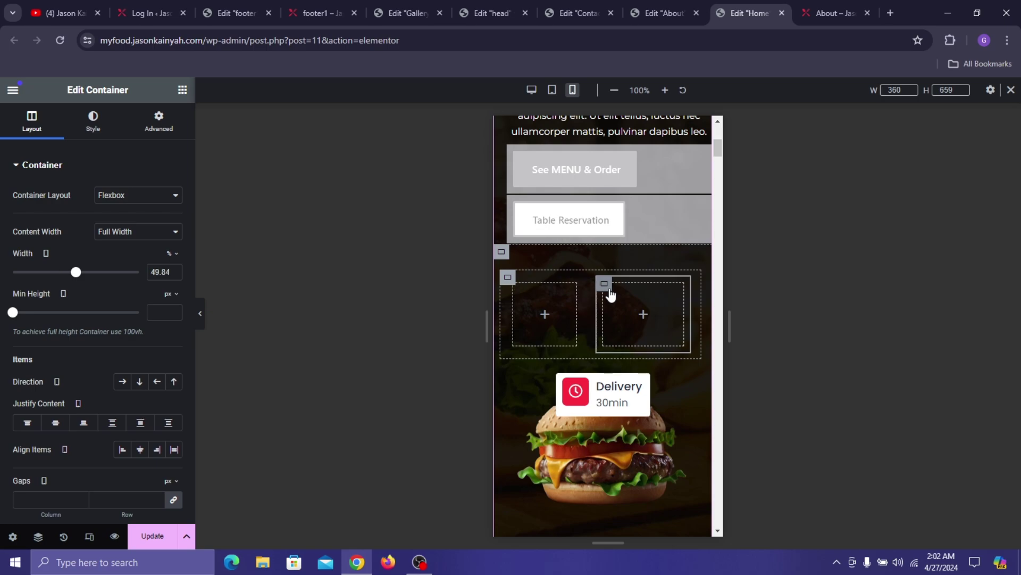
left_click(177, 274)
left_click(177, 273)
left_click(178, 273)
left_click(178, 273)
left_click(177, 273)
left_click(177, 273)
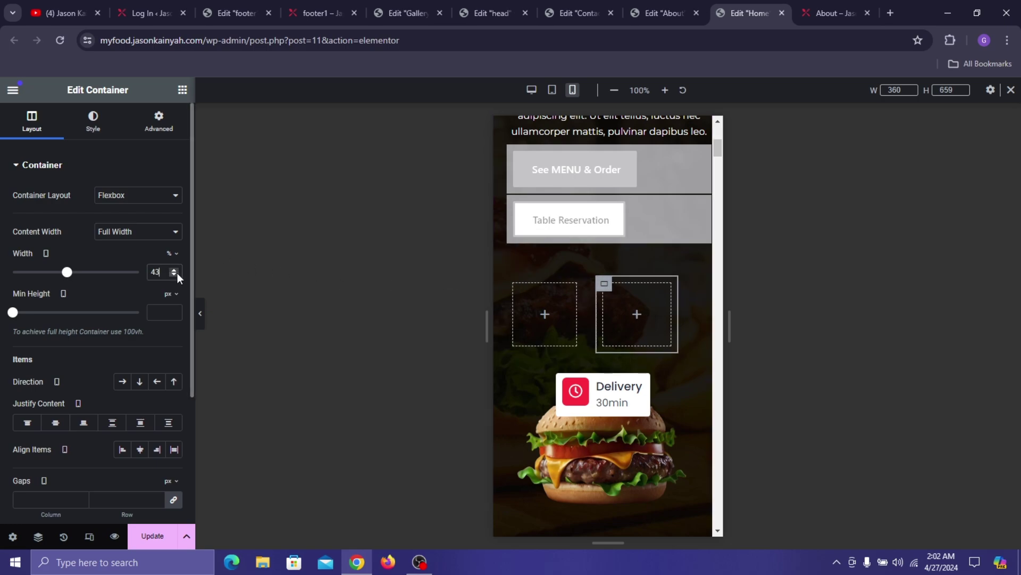
- Widen the left inner container back to 50%
left_click(522, 294)
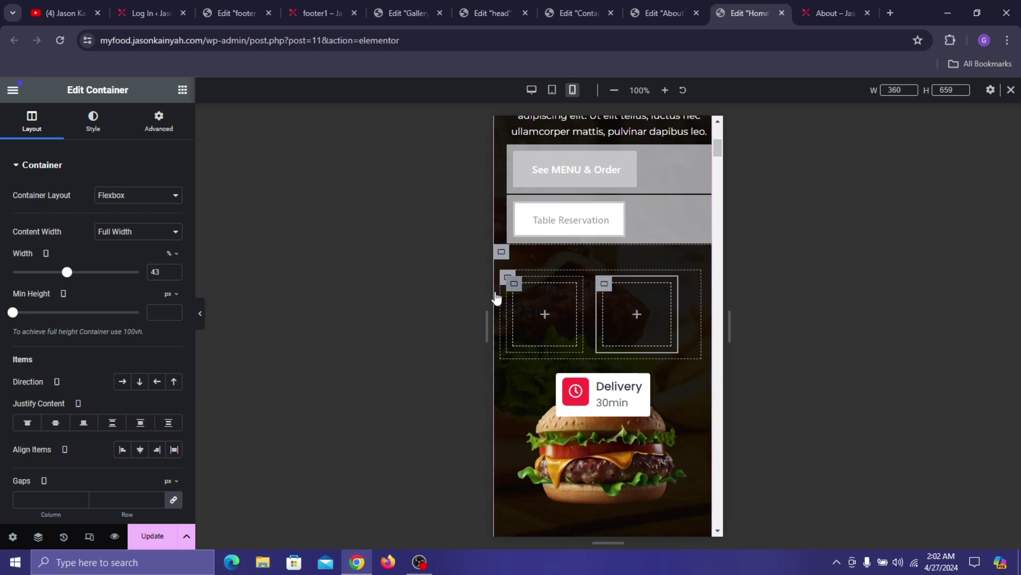
left_click(175, 275)
left_click(174, 270)
left_click(174, 270)
left_click(174, 270)
left_click(174, 270)
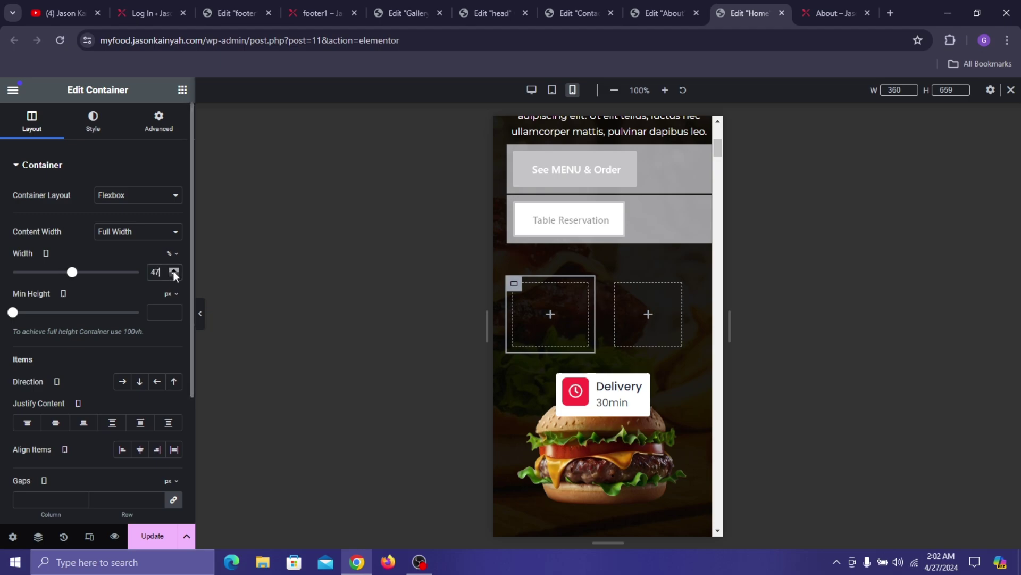
left_click(174, 270)
left_click(174, 270)
left_click(174, 270)
left_click(174, 270)
left_click(624, 291)
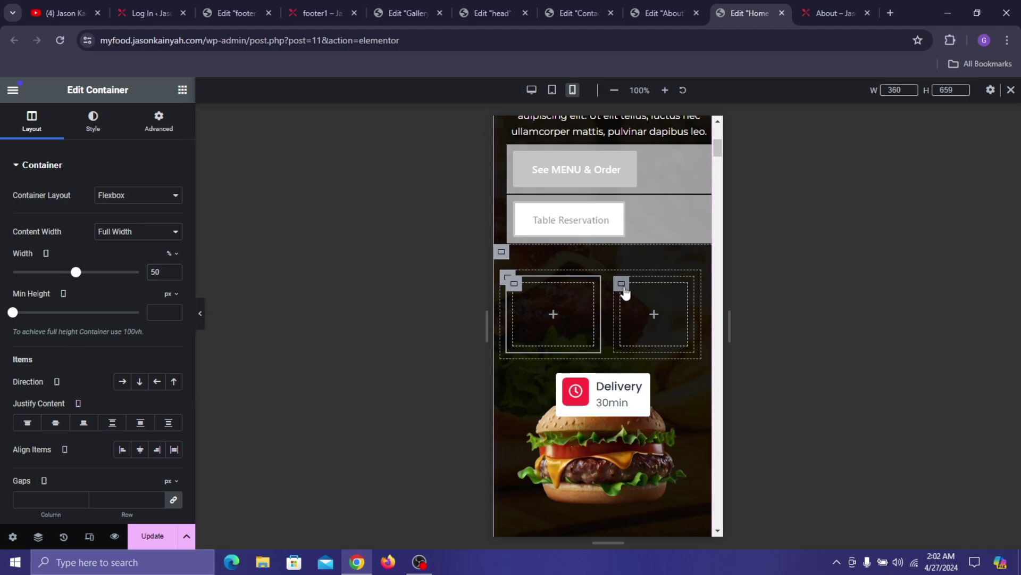
left_click(174, 270)
left_click(174, 270)
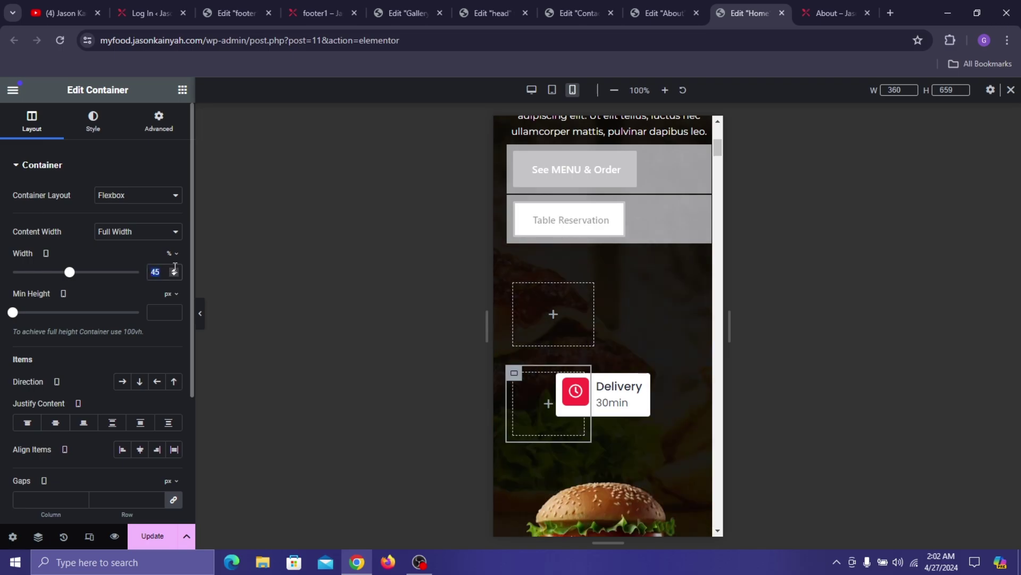
- Shrink the right container so it sits beside the left one in a single row
left_click(174, 275)
left_click(174, 275)
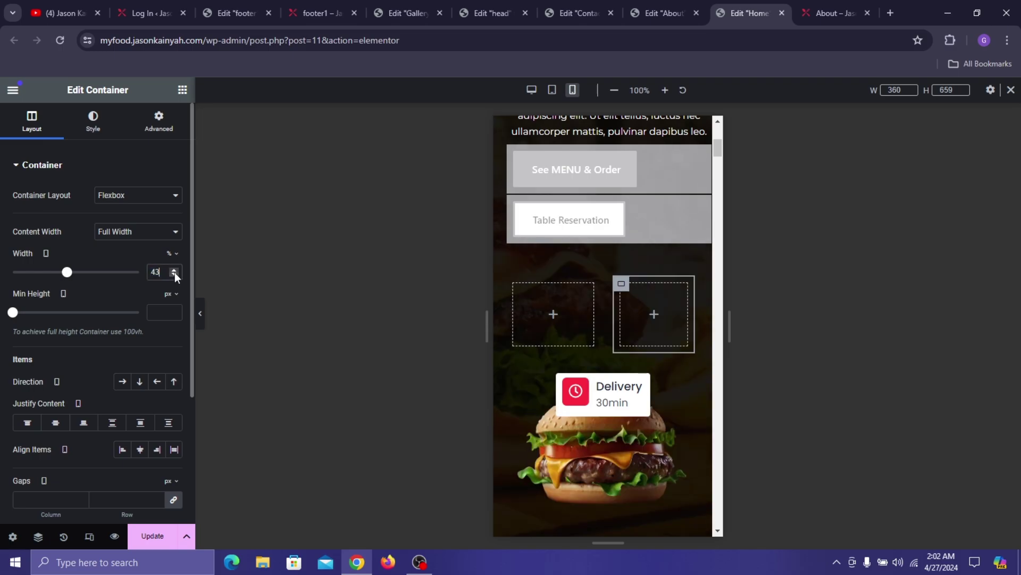
right_click(603, 171)
left_click(581, 175)
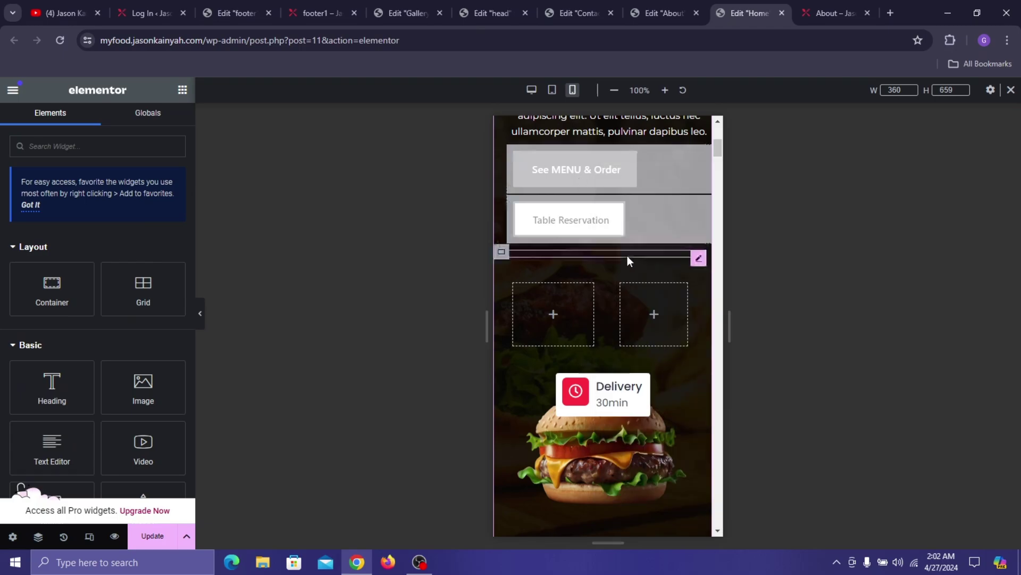
scroll(627, 255, "down", 10)
scroll(610, 279, "down", 5)
scroll(604, 279, "up", 10)
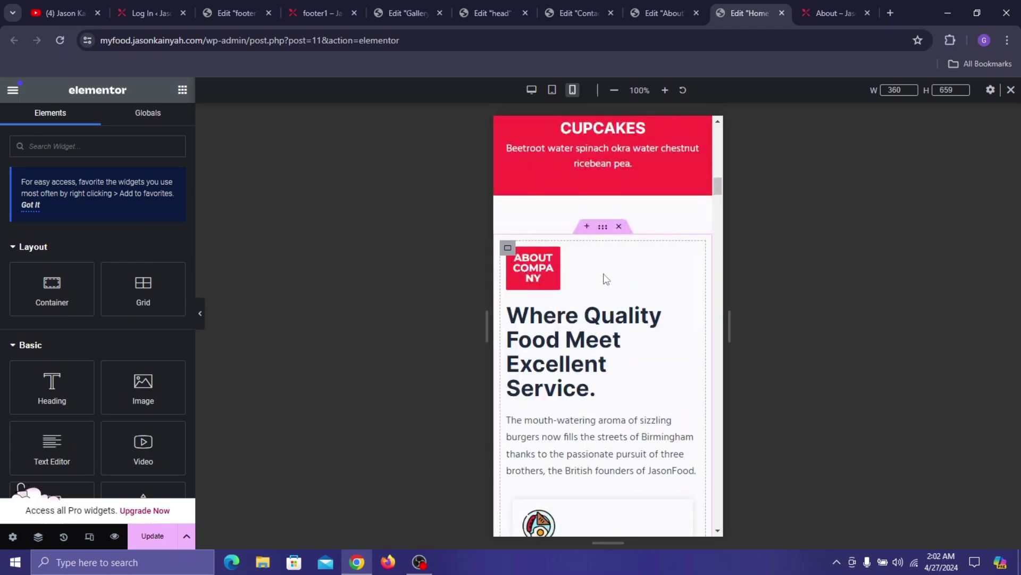
scroll(546, 210, "up", 10)
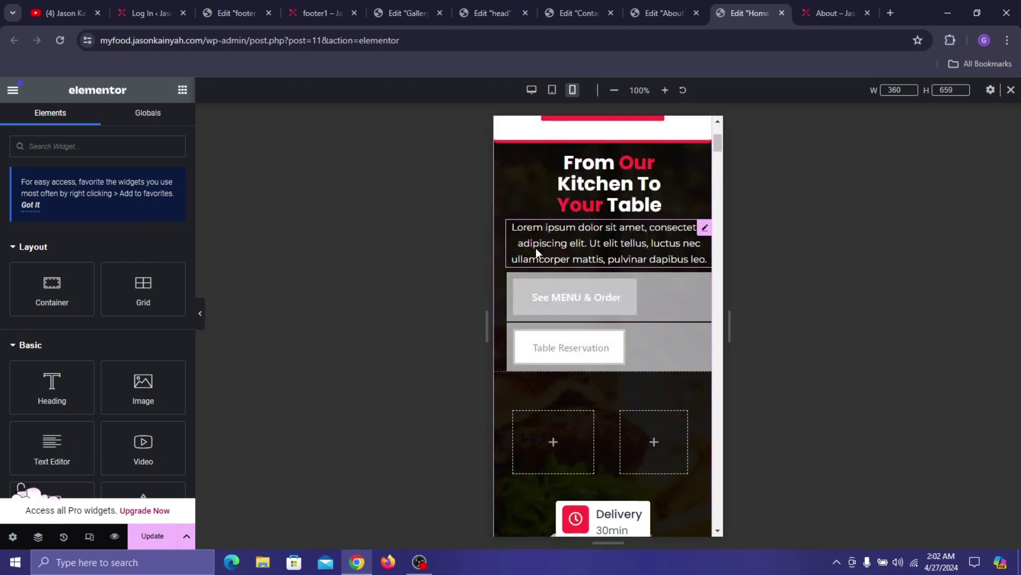
- Turn off Hide On Mobile Portrait for the hero buttons container
left_click(517, 286)
scroll(79, 296, "down", 6)
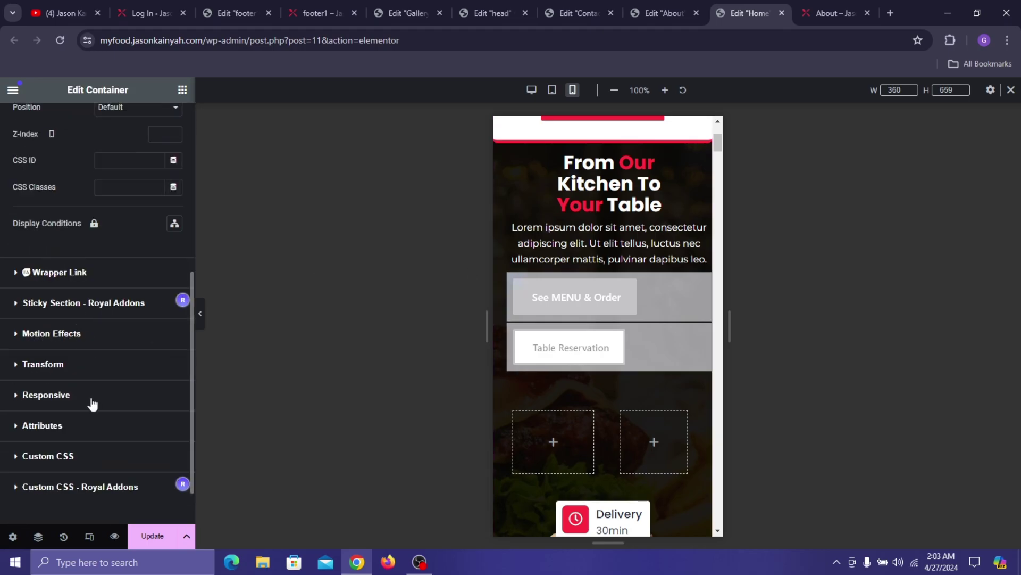
left_click(86, 336)
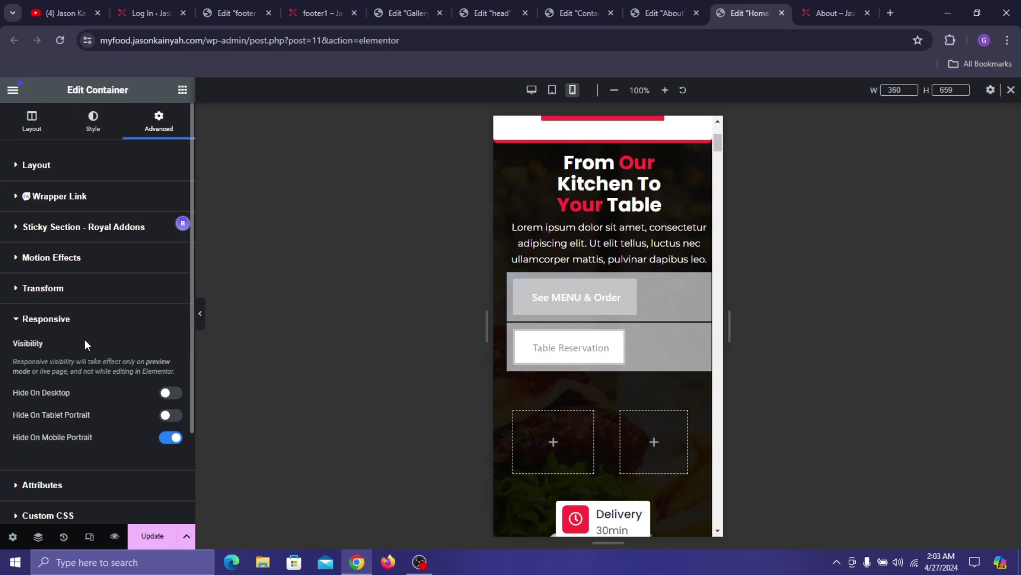
left_click(164, 440)
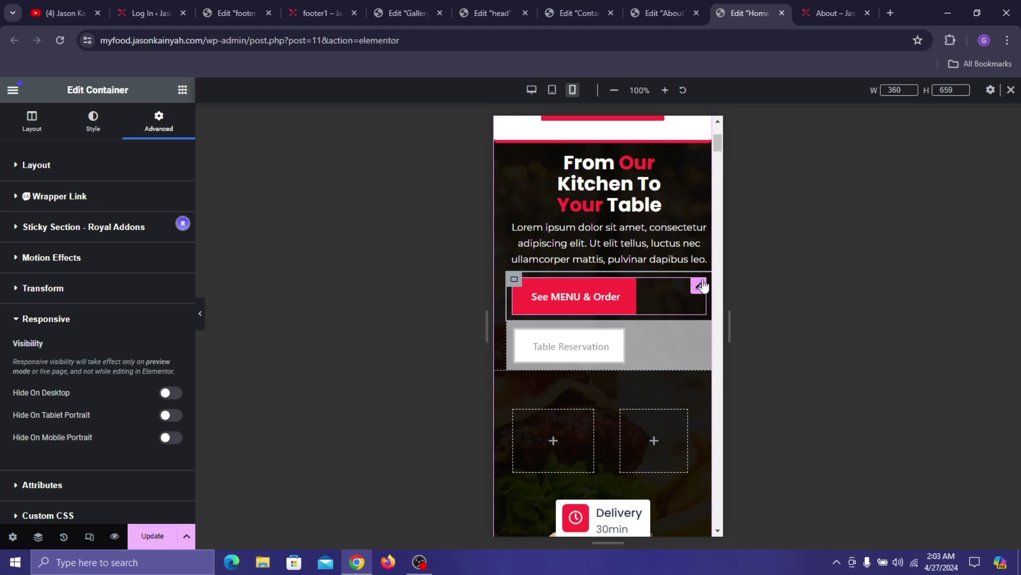
- Copy the See MENU & Order button and paste it into the left empty container
right_click(702, 285)
left_click(713, 317)
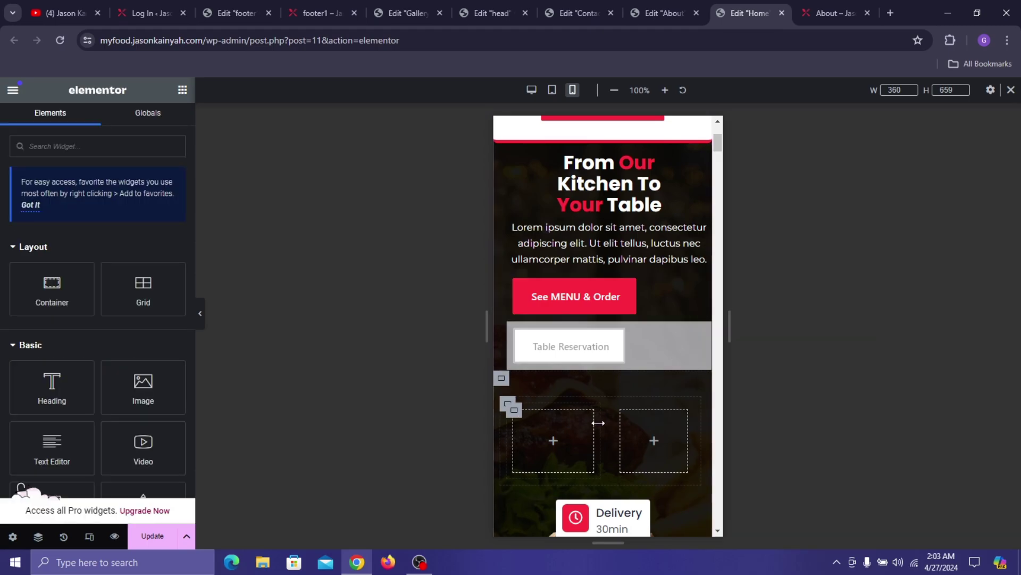
right_click(541, 432)
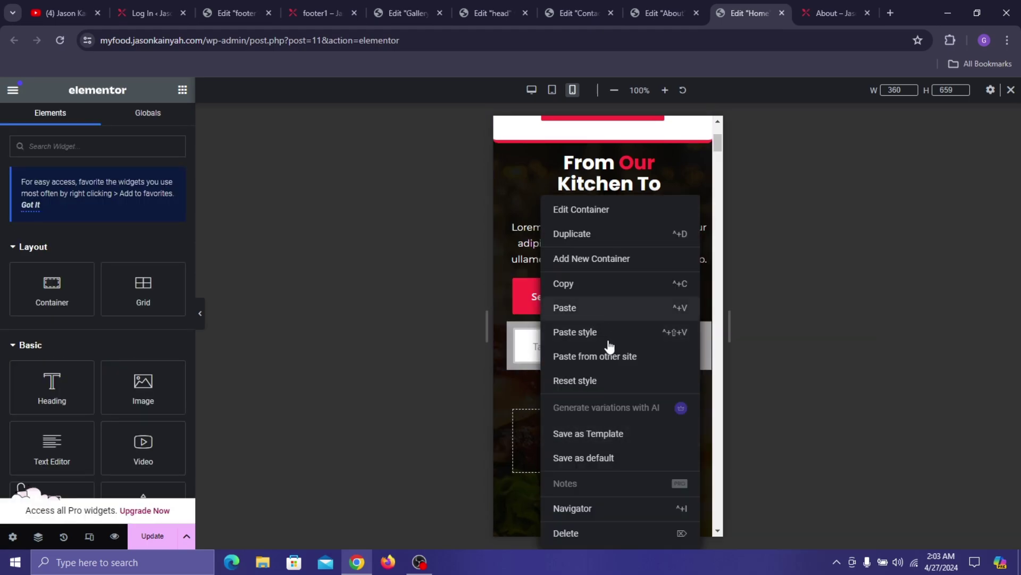
key("ctrl+v")
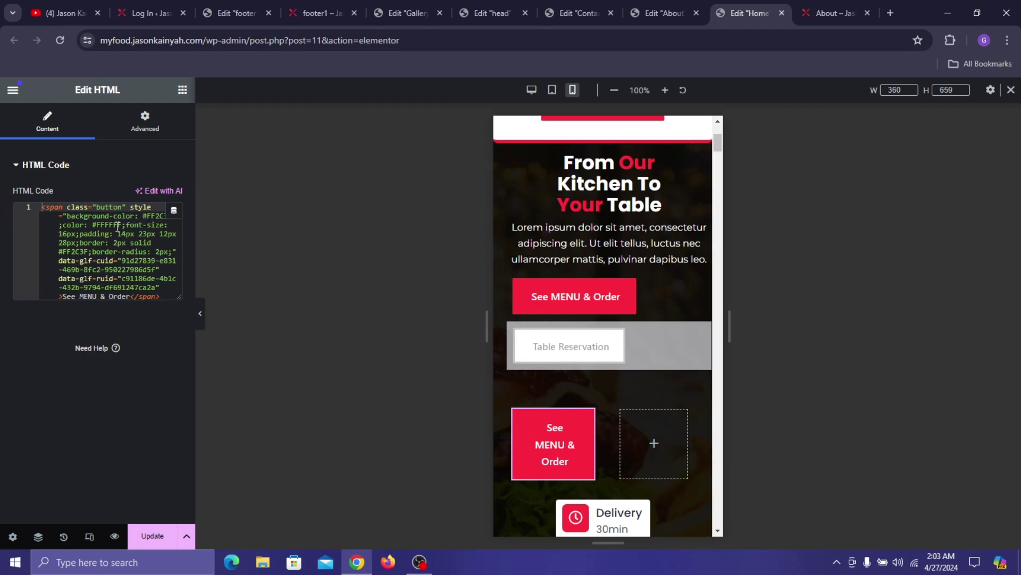
- In the HTML code, change the button's font size from 16px to 14px
left_click(68, 234)
key("BackSpace")
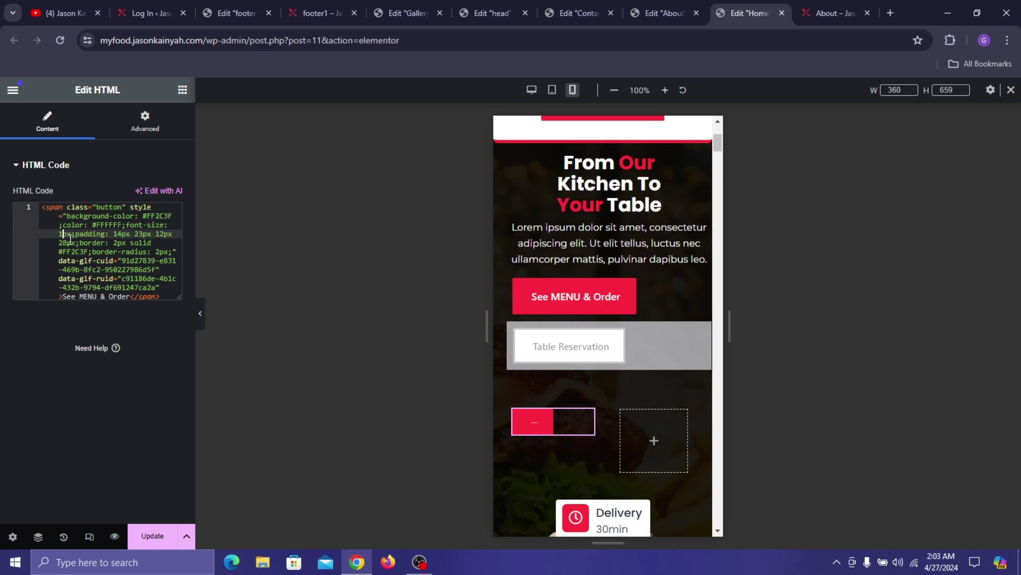
type("4")
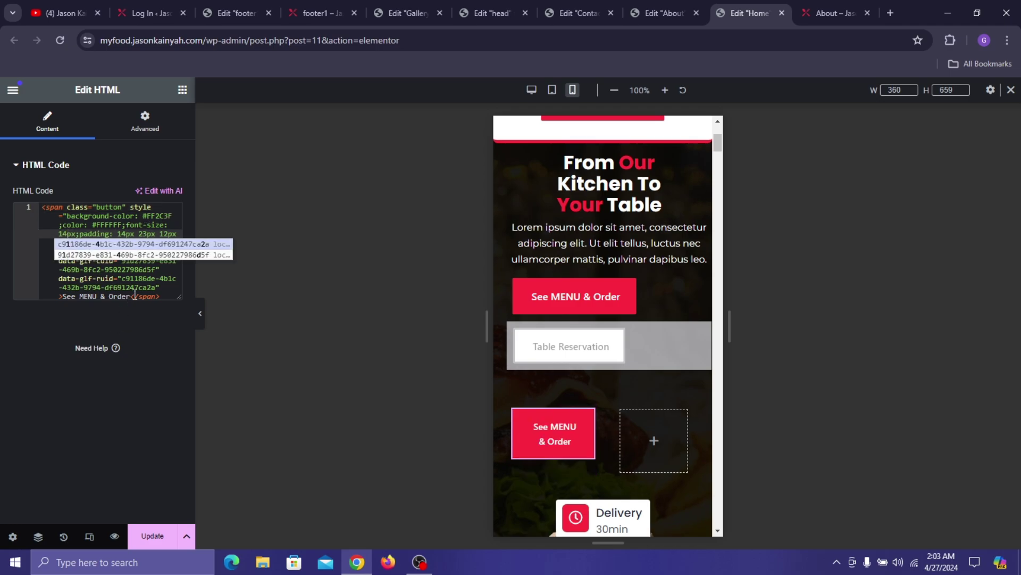
key("BackSpace")
type("0")
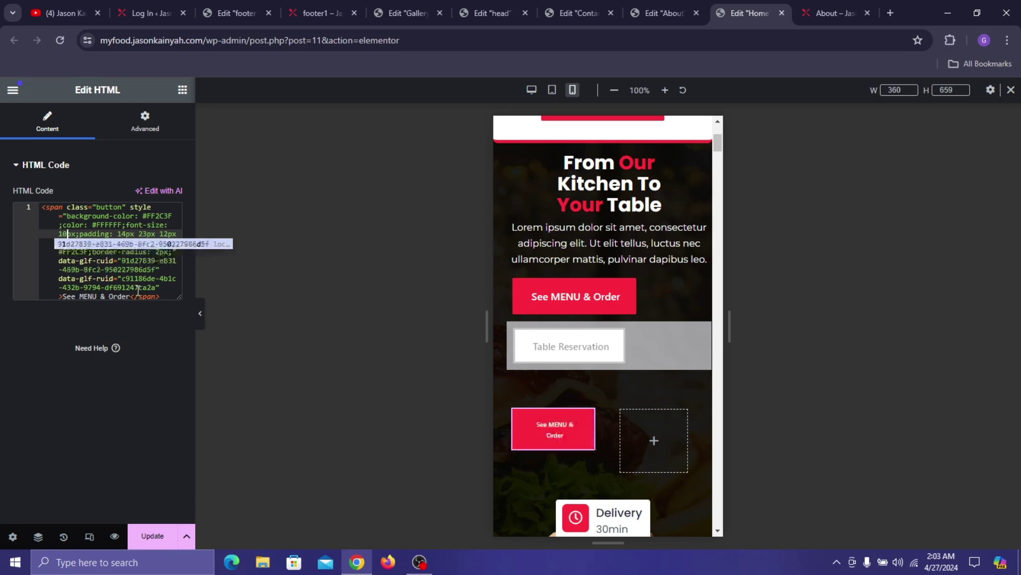
key("BackSpace")
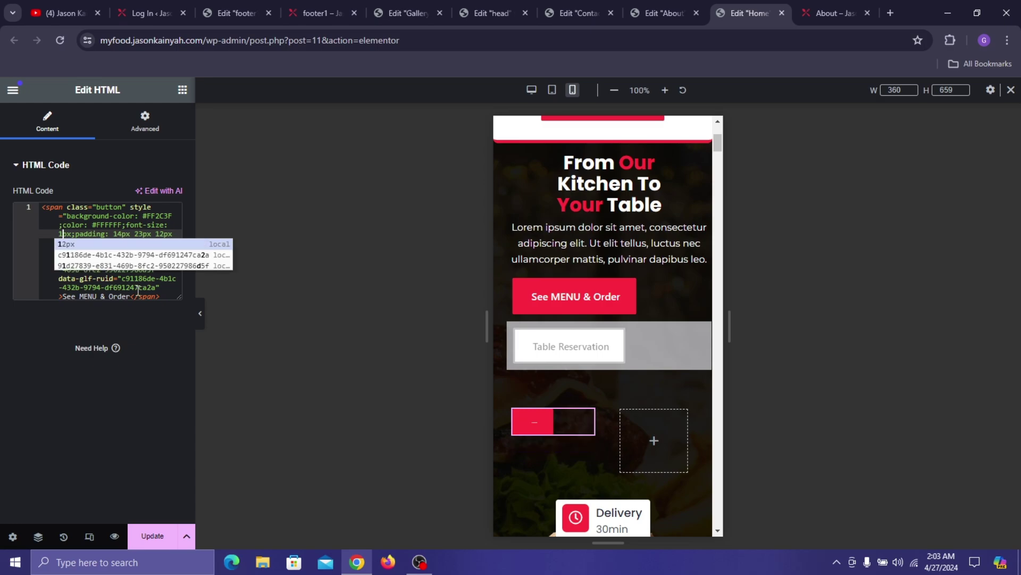
type("4")
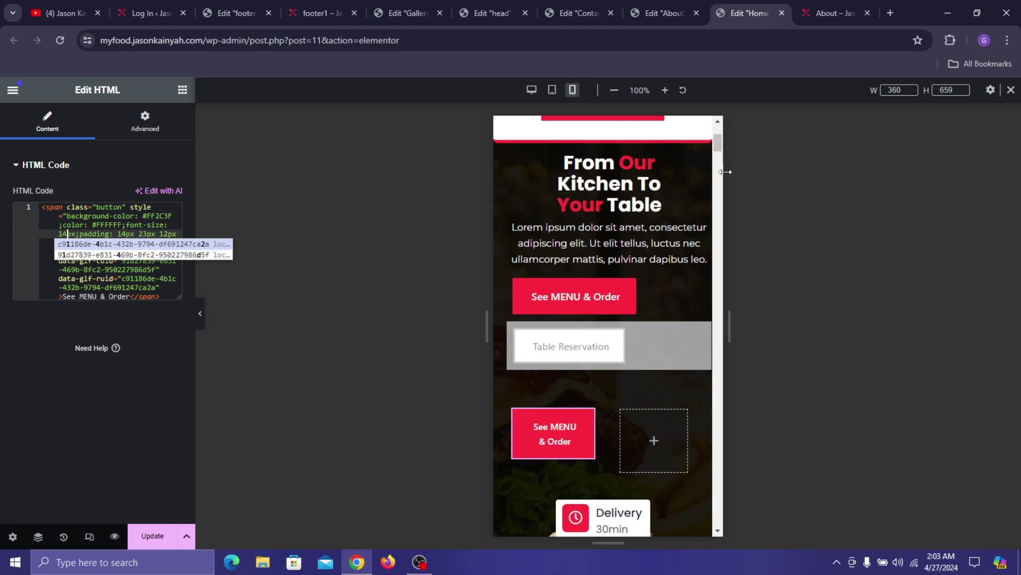
key("Escape")
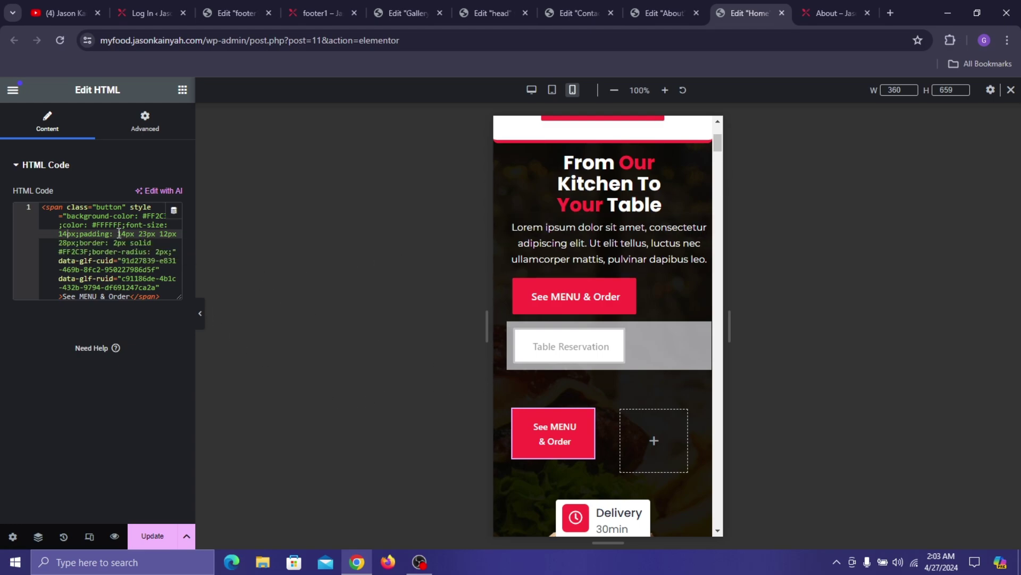
- Reduce the left and right padding values (28px and 23px) to 2px
left_click(69, 243)
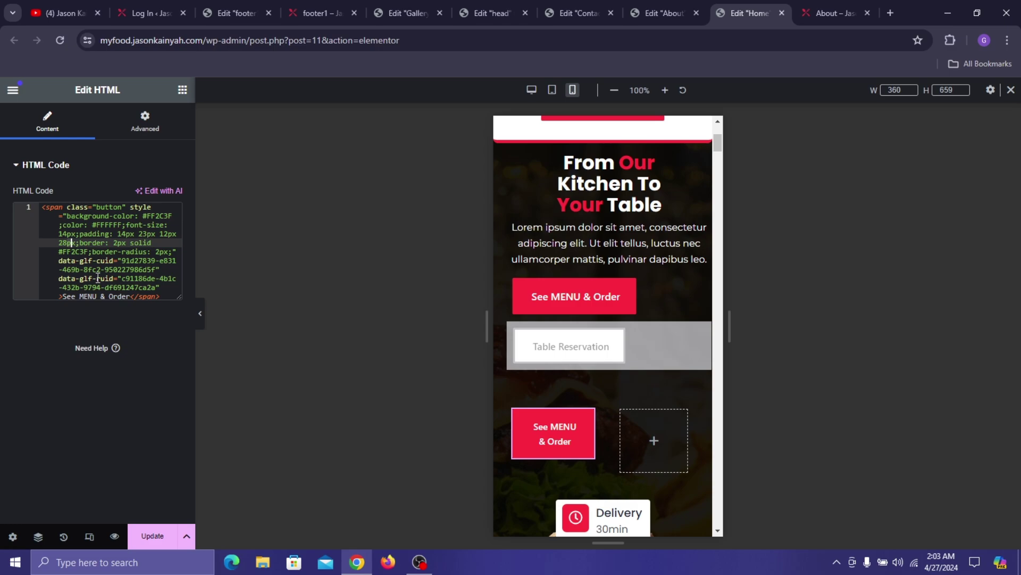
key("BackSpace")
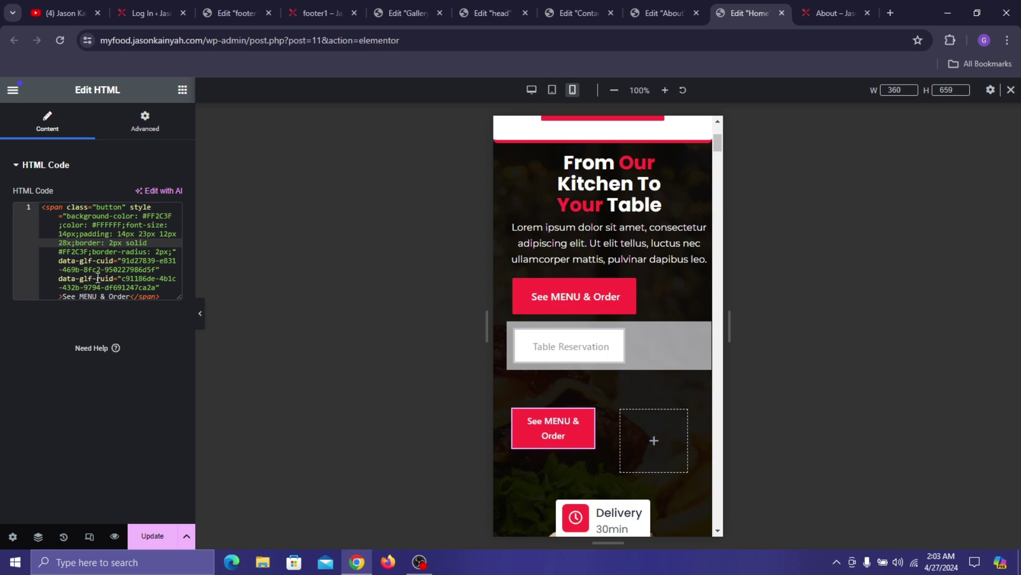
type("p")
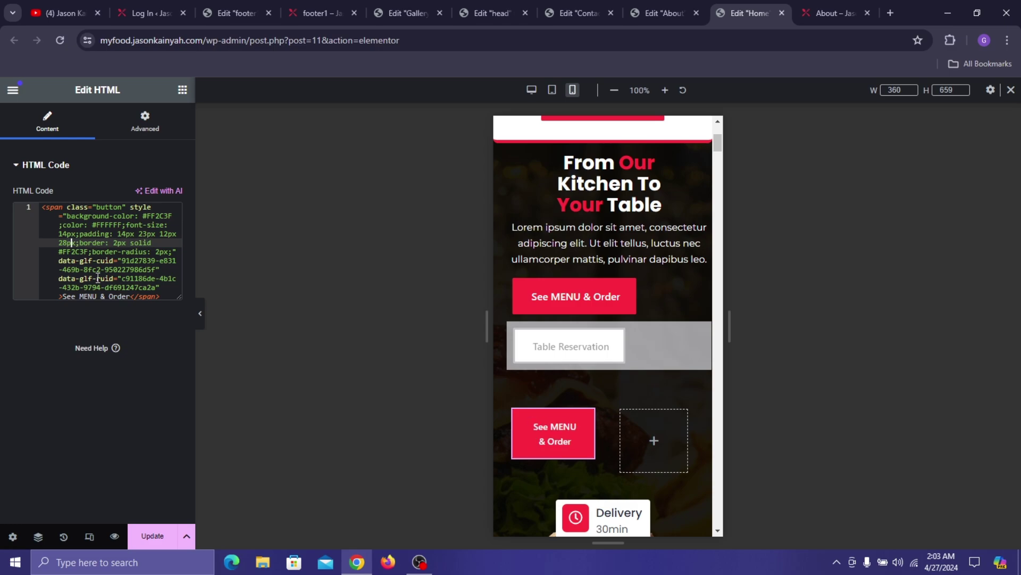
key("BackSpace")
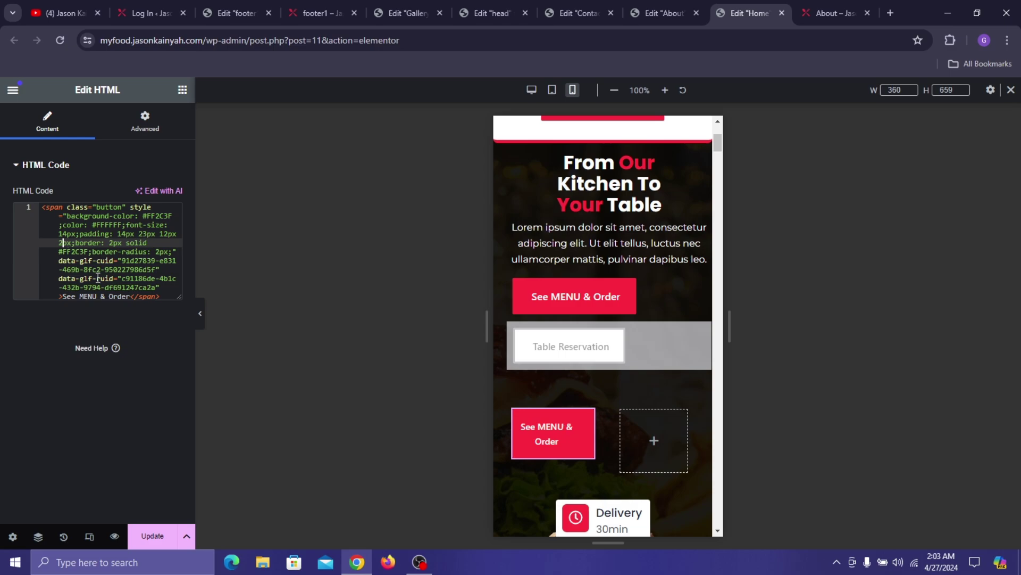
left_click(147, 234)
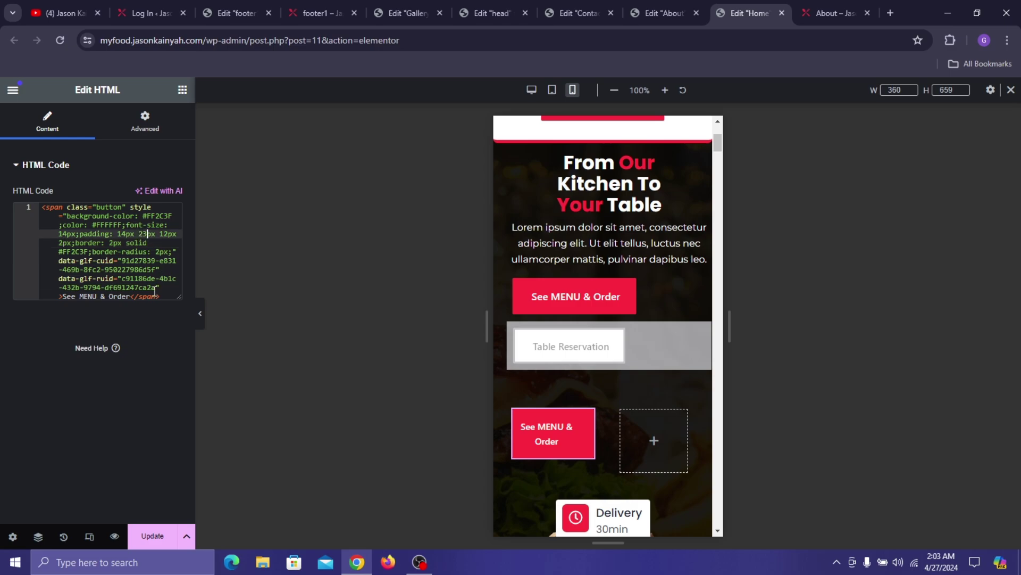
key("BackSpace")
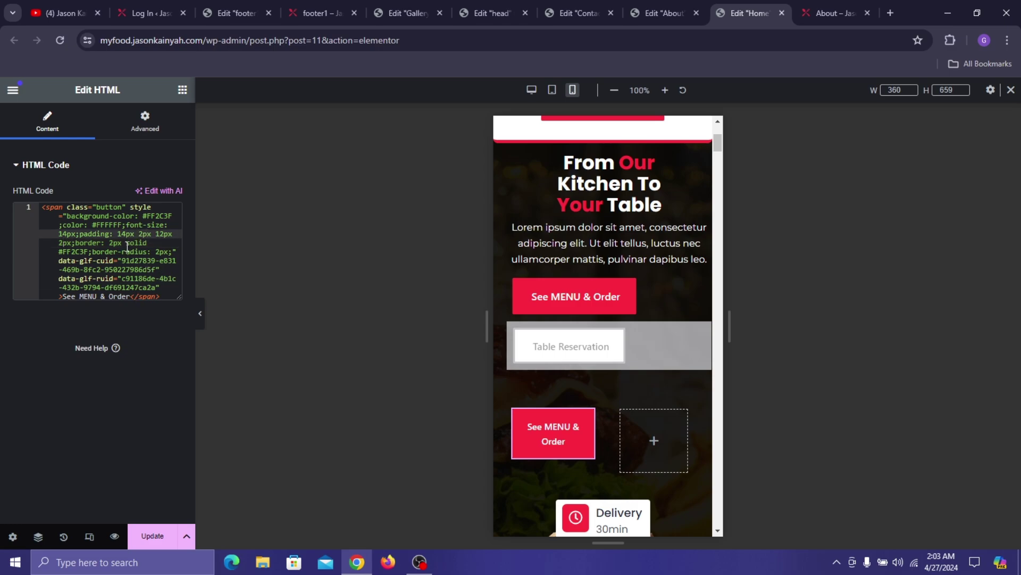
- Change the top and bottom padding to 7px, giving padding 7px 2px 7px 2px
left_click(127, 243)
left_click(127, 234)
key("BackSpace")
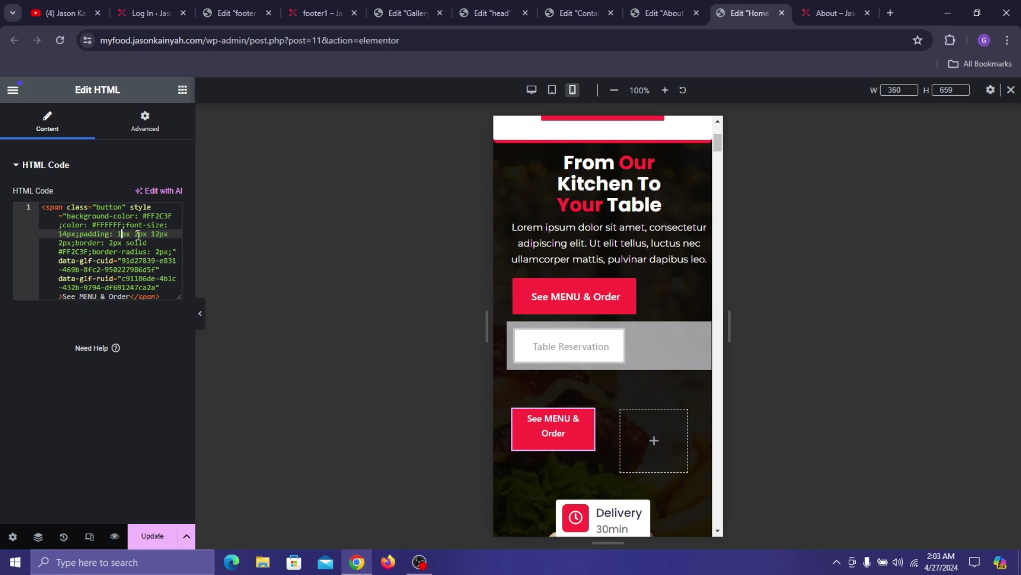
key("BackSpace")
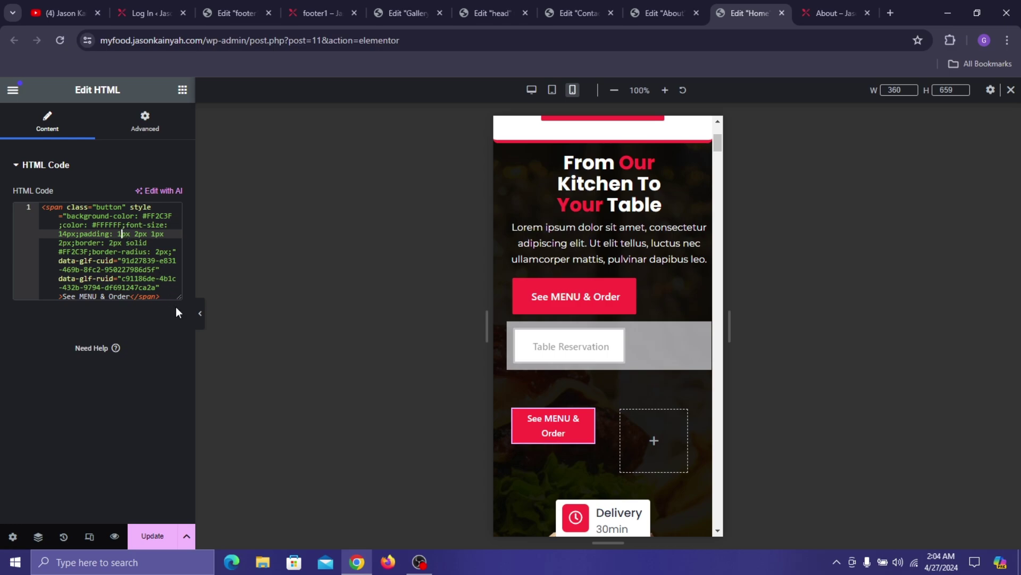
key("ctrl+a")
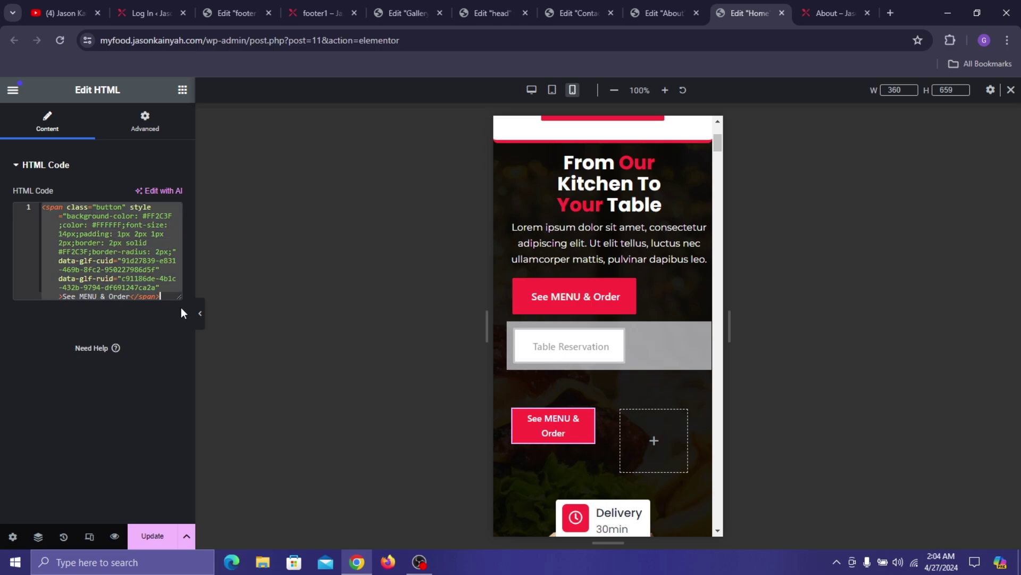
left_click(124, 234)
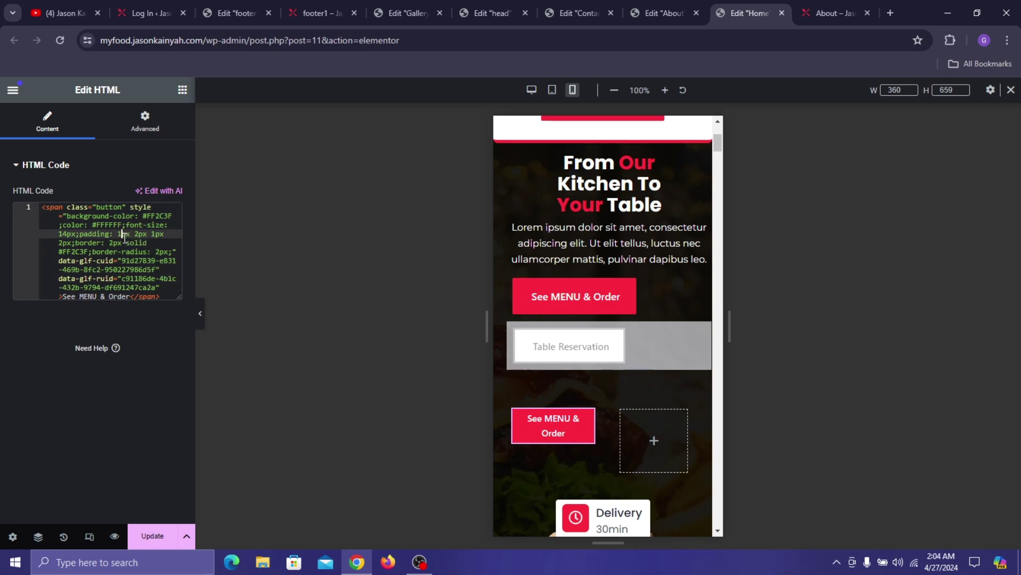
key("BackSpace")
type("7")
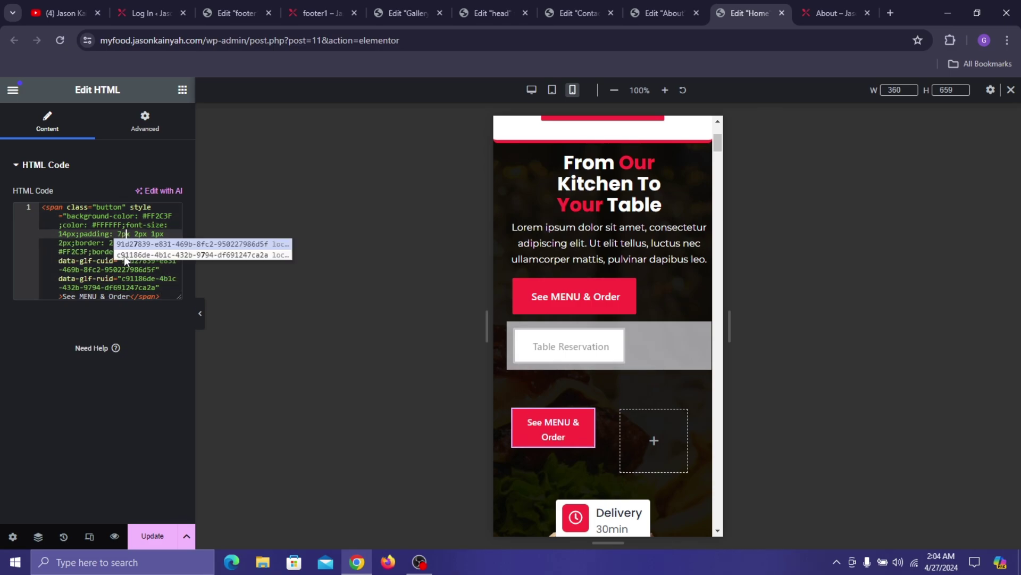
key("Right")
key("Right")
key("Right")
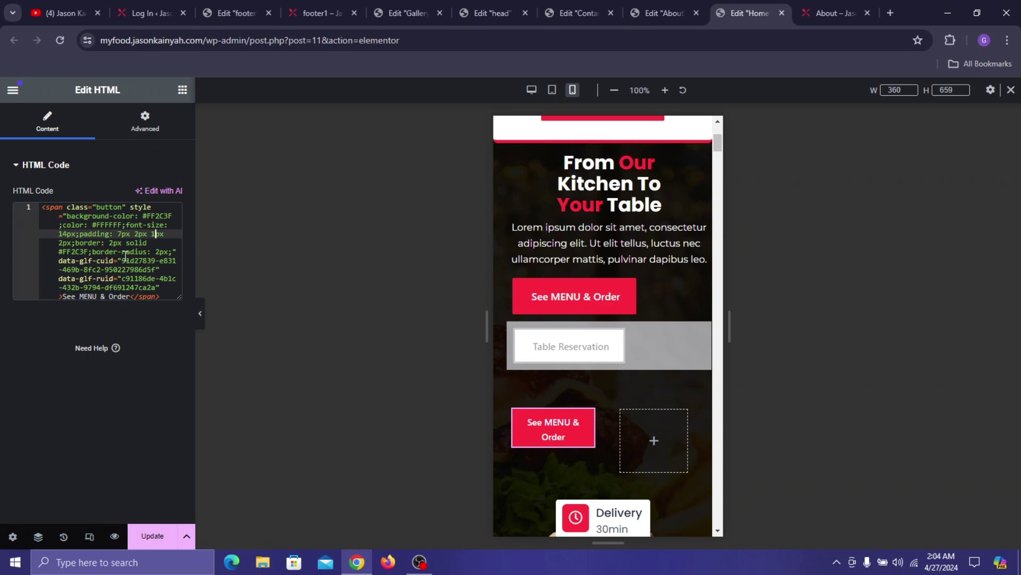
key("BackSpace")
type("7")
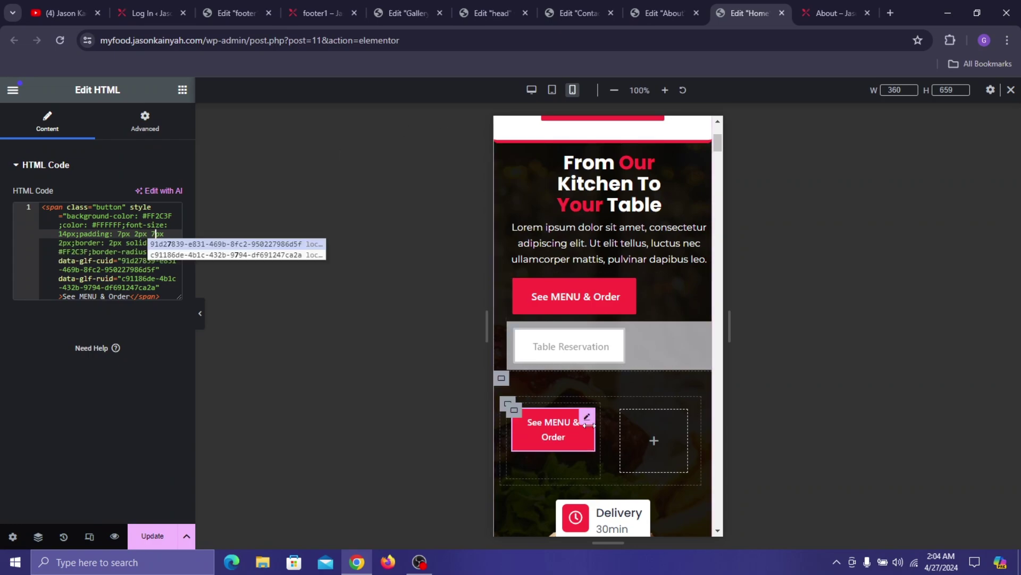
- Resize the button's column to about 45% and the empty container to 40% width
mouse_move(598, 432)
left_mouse_down()
mouse_move(670, 420)
mouse_move(599, 430)
mouse_move(612, 429)
left_mouse_up()
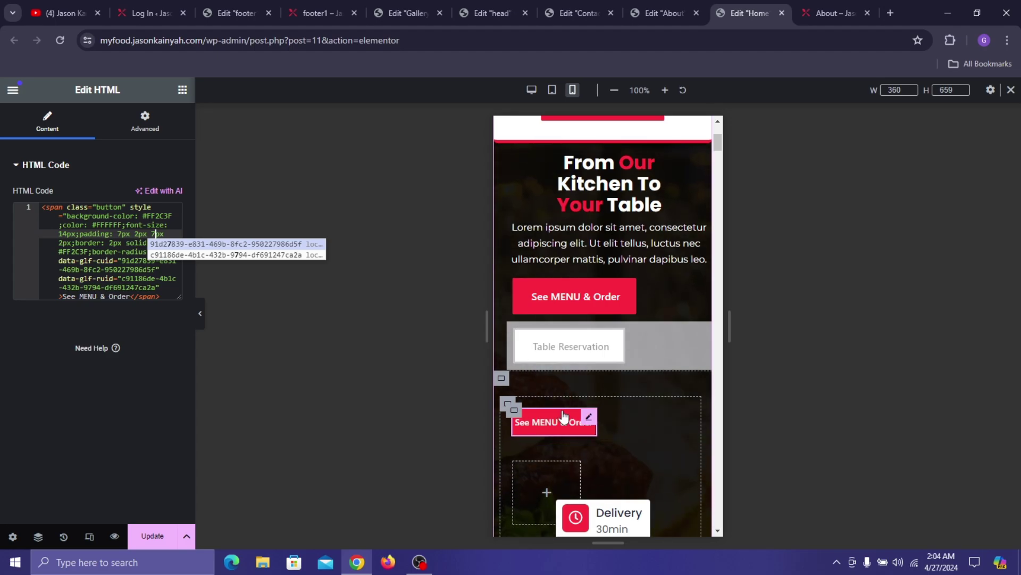
left_click(515, 410)
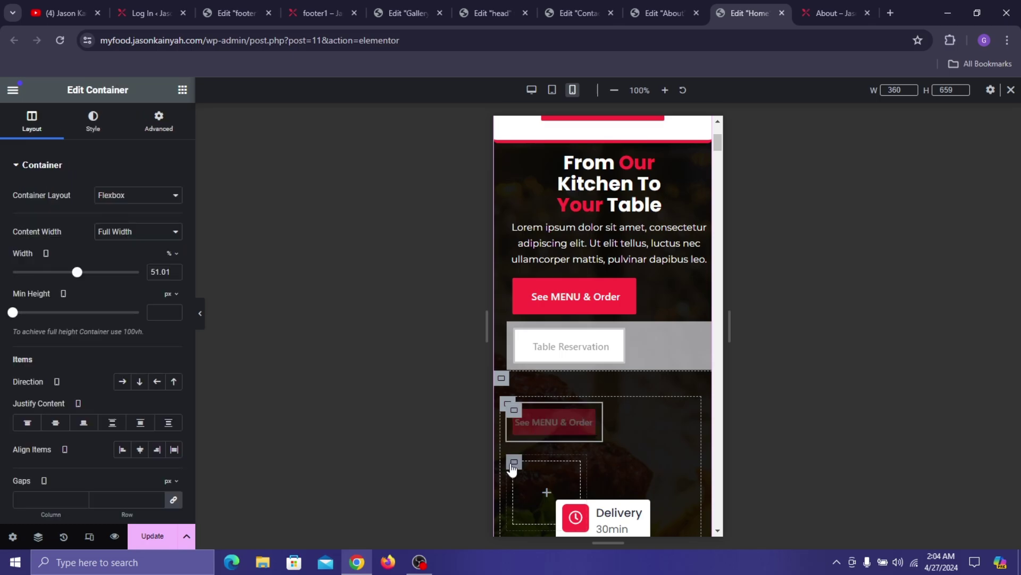
left_click(518, 463)
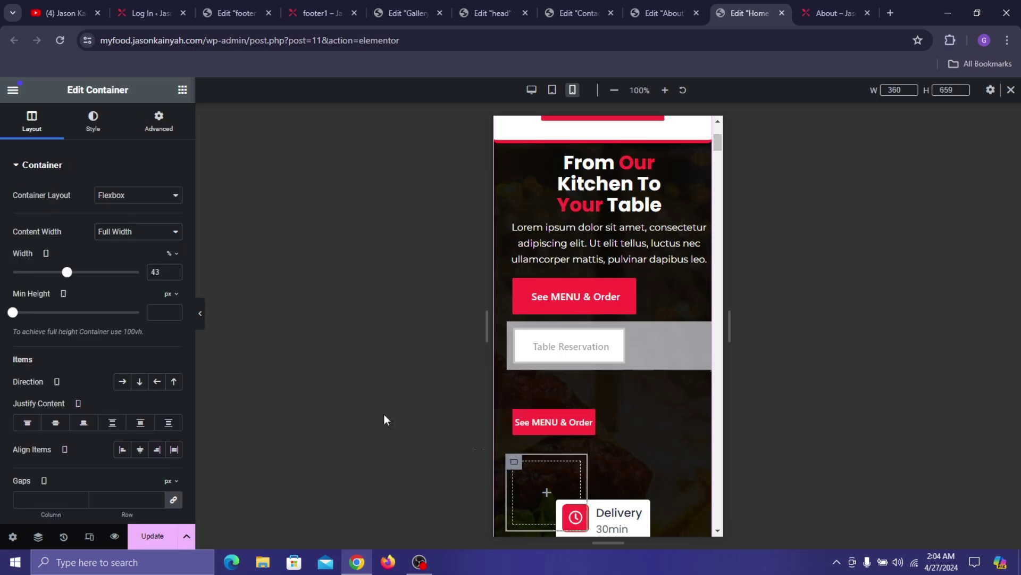
left_click(175, 274)
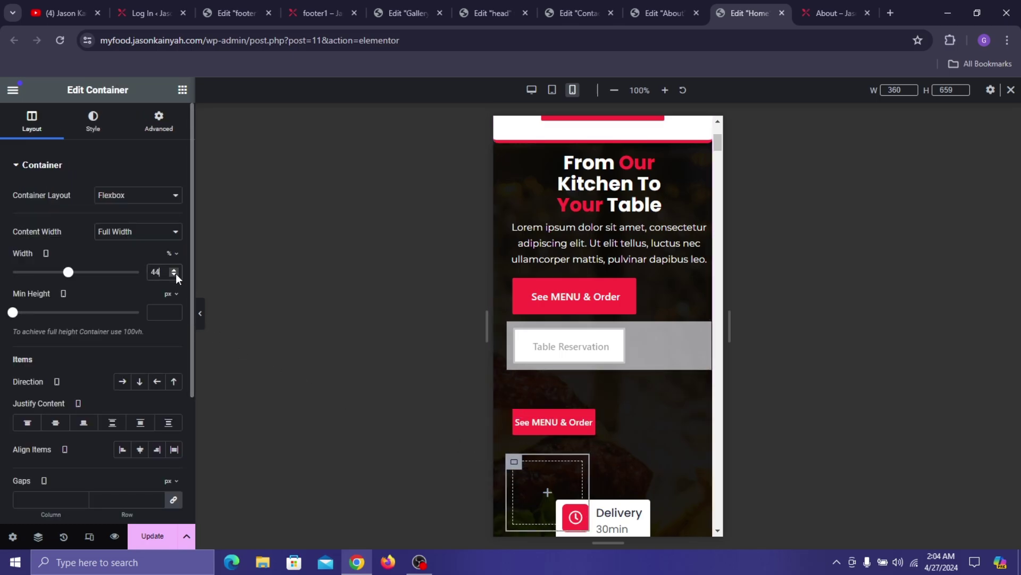
left_click(175, 274)
left_click(175, 274)
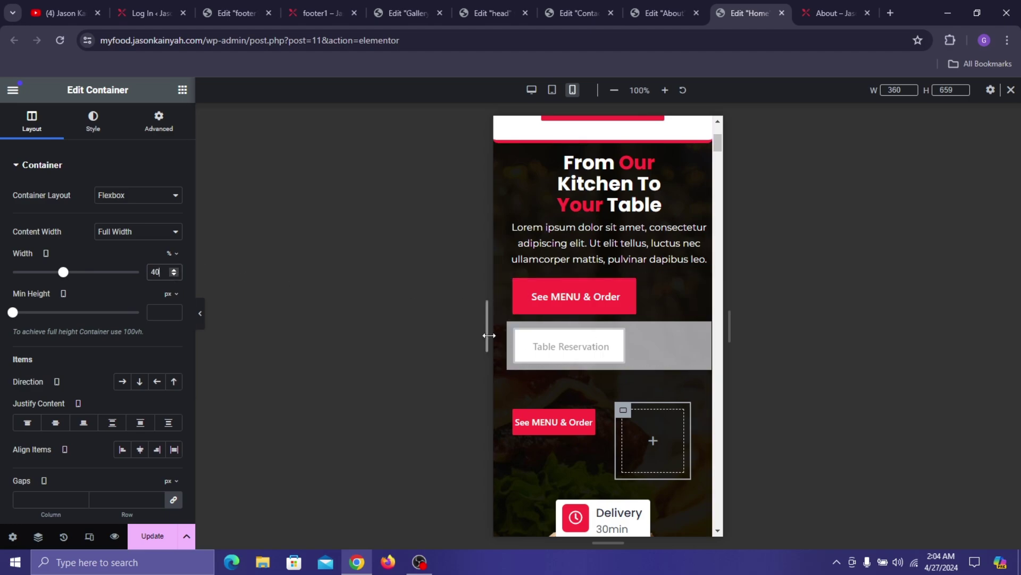
- Turn off Hide On Mobile Portrait for the Table Reservation button
left_click(514, 332)
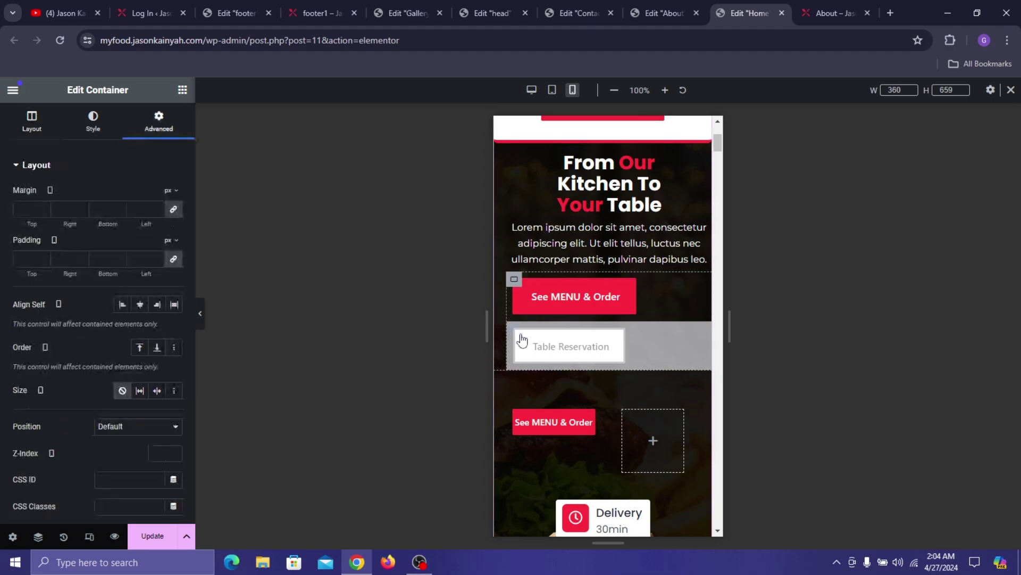
scroll(101, 398, "down", 5)
scroll(101, 398, "down", 3)
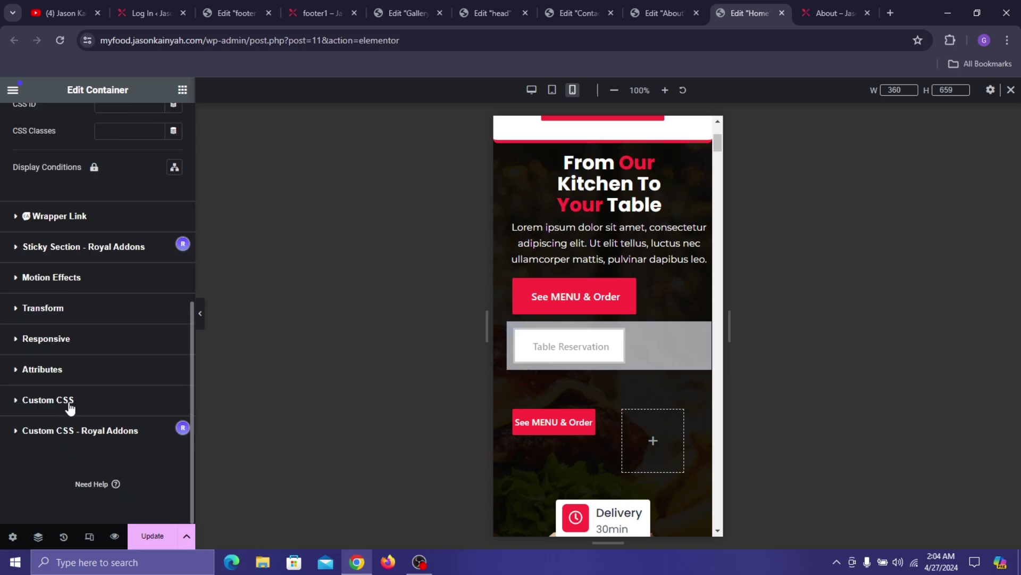
left_click(80, 337)
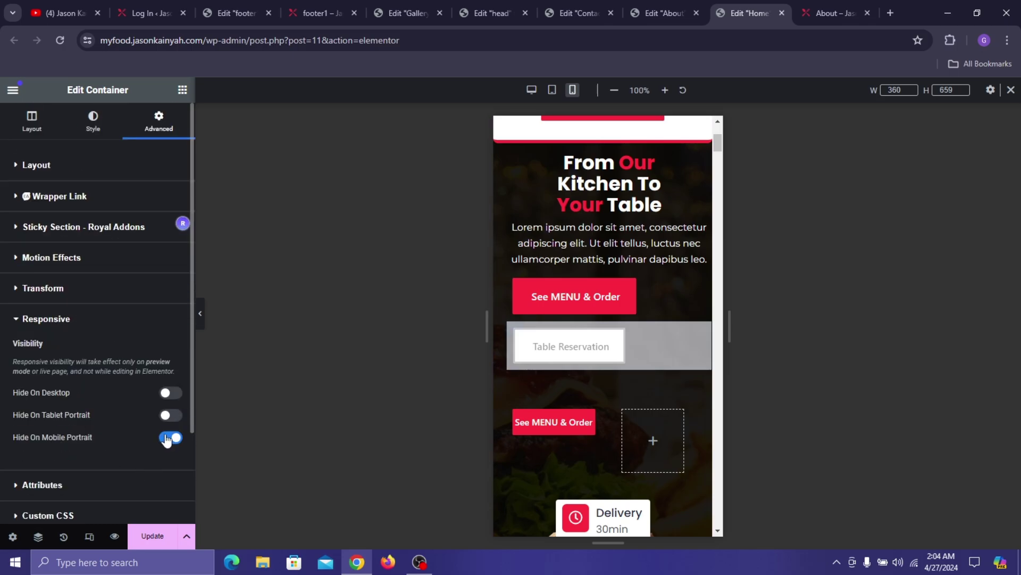
left_click(170, 437)
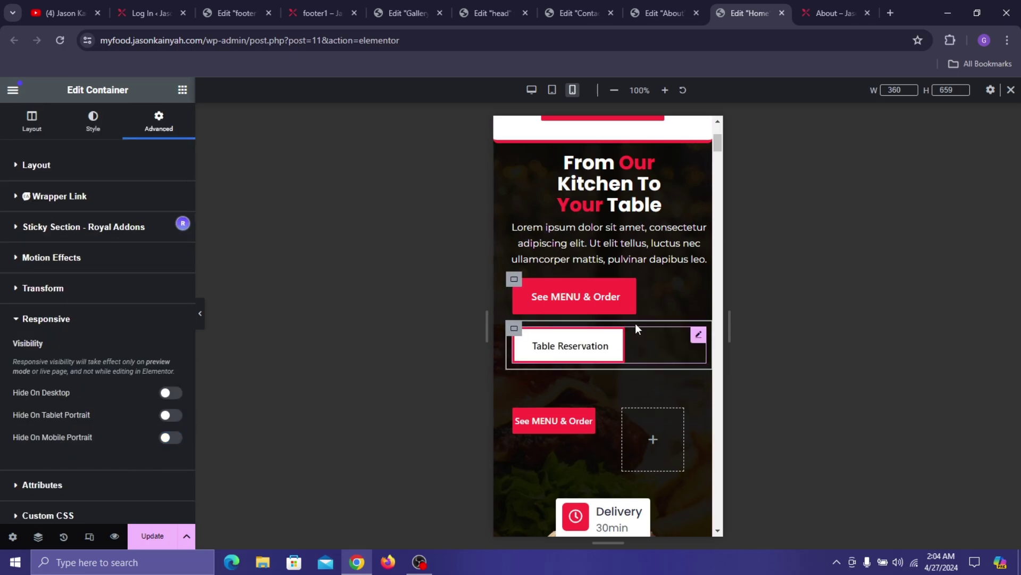
- Copy the Table Reservation button and paste it into the empty right column
right_click(703, 338)
left_click(723, 313)
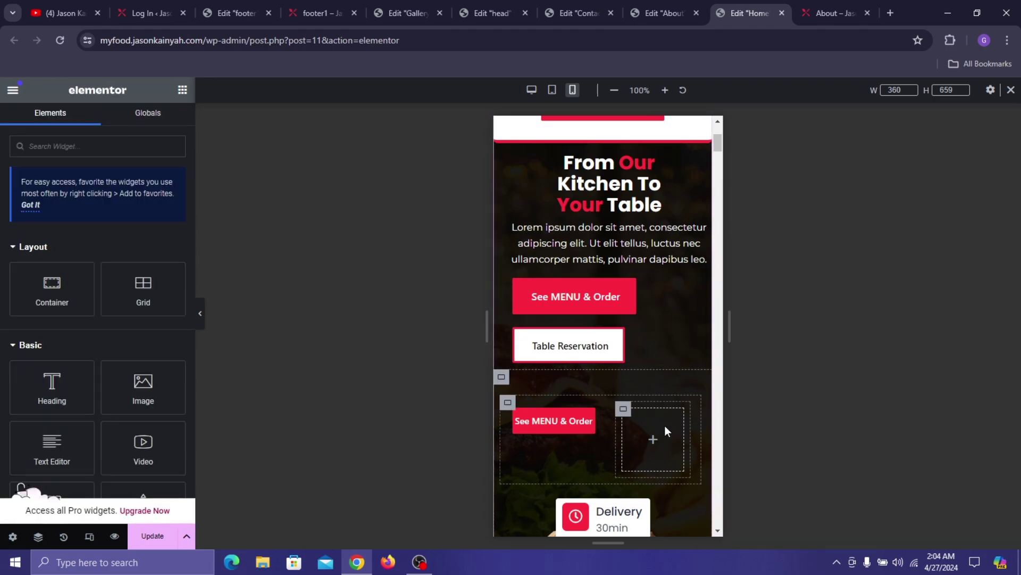
right_click(664, 427)
left_click(739, 313)
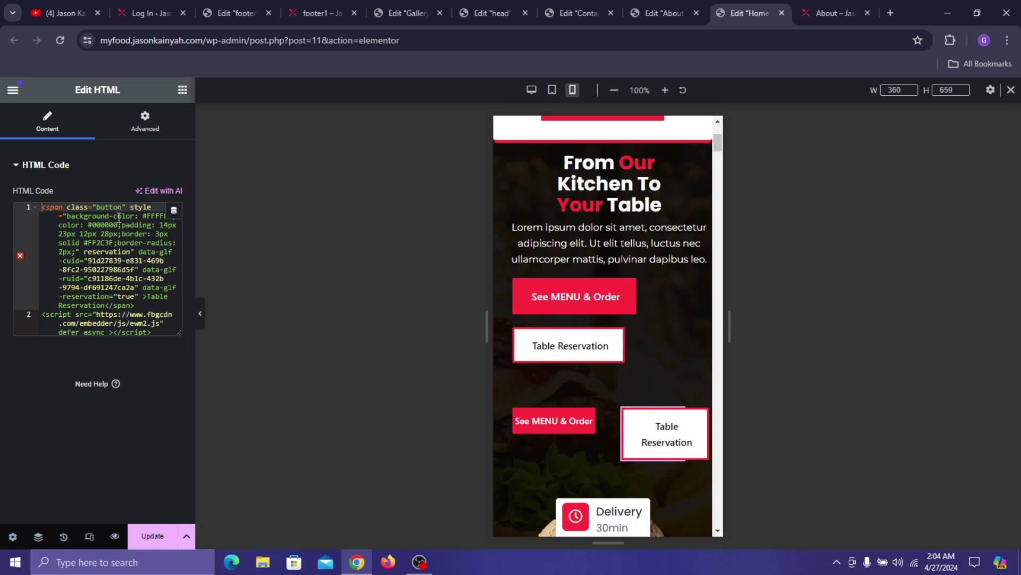
- In the duplicate button's HTML, change the 14px and 12px padding values to 7px
left_click(165, 226)
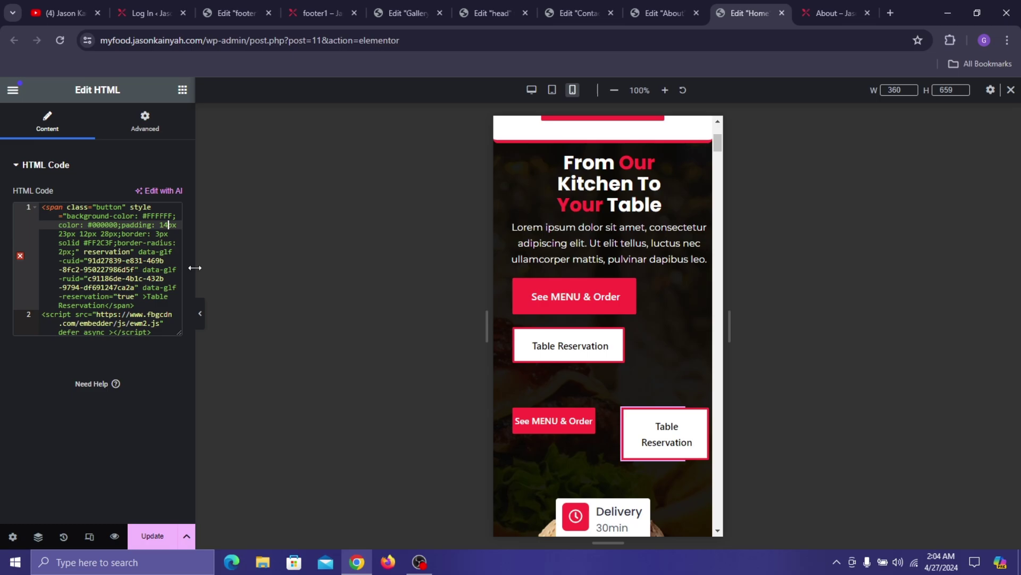
key("BackSpace")
key("Delete")
type("7")
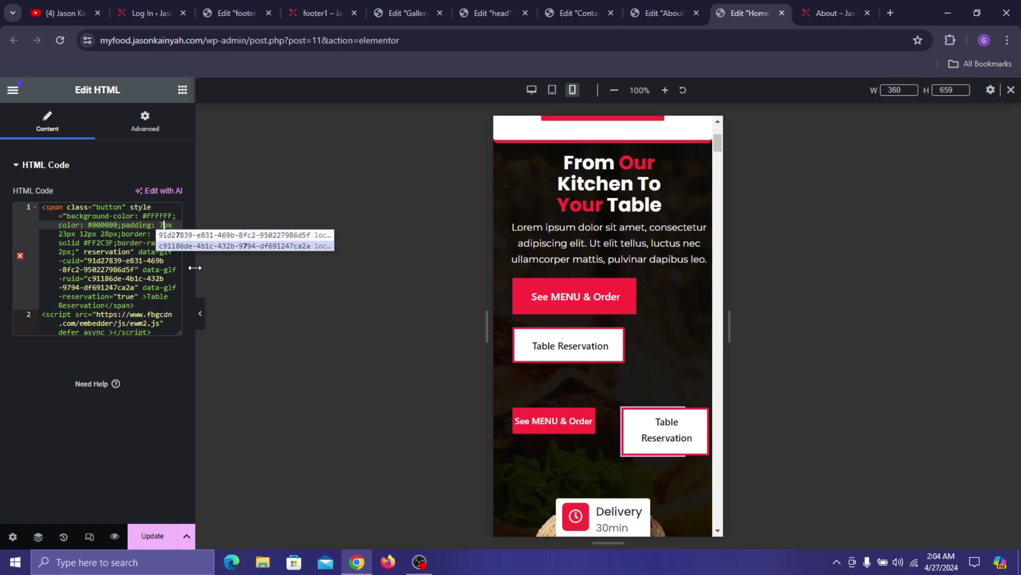
left_click(88, 234)
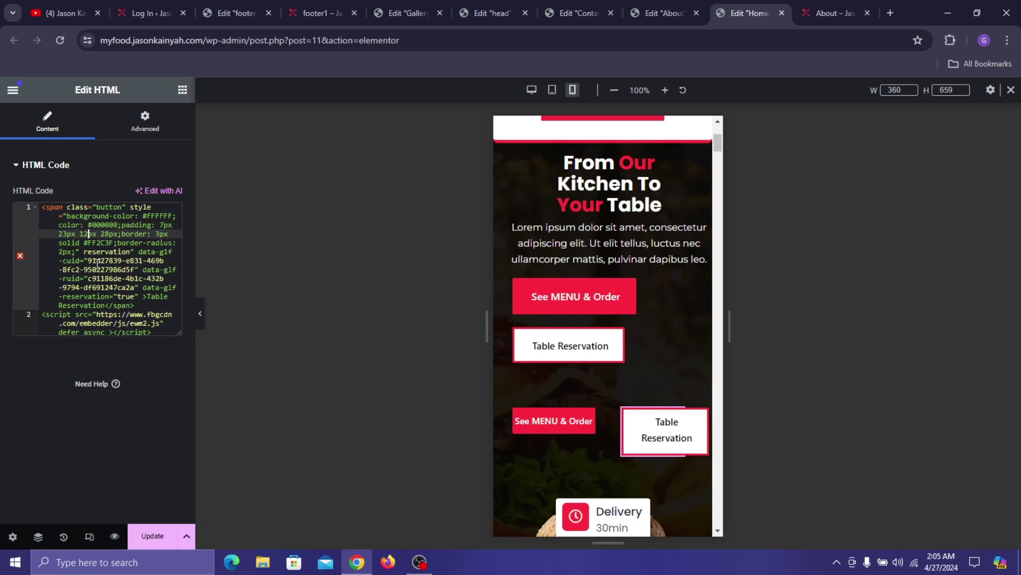
key("BackSpace")
key("BackSpace")
type("7")
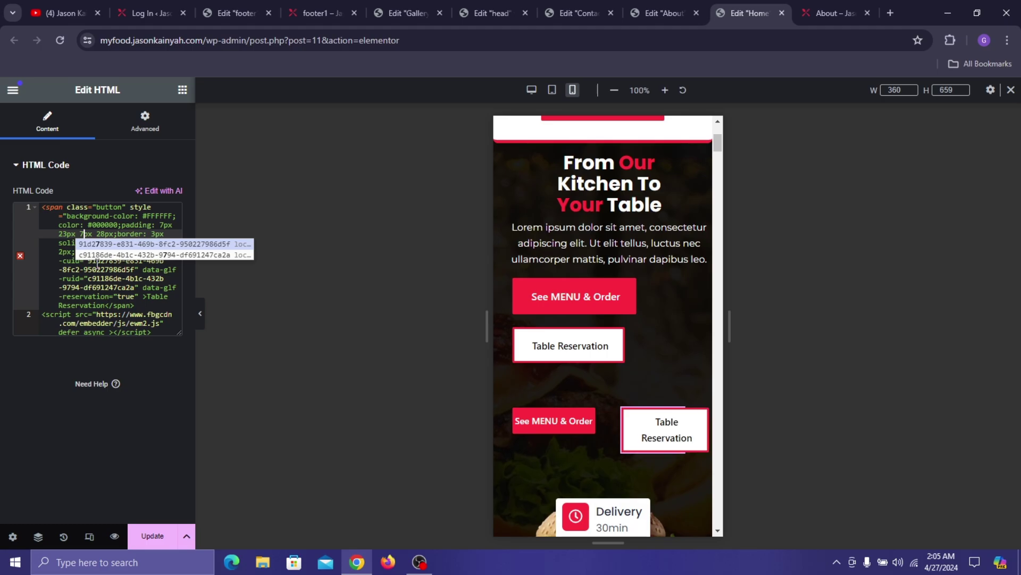
key("Escape")
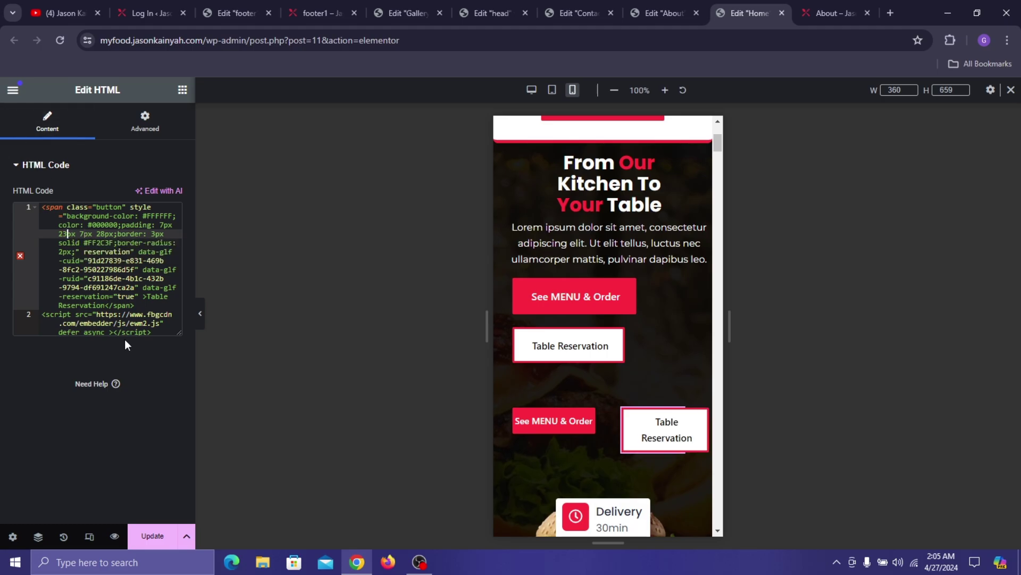
- Cut the 23px and 28px side paddings to 2px, then widen the widget to about 50%
key("Left")
key("Left")
key("Left")
key("Left")
key("BackSpace")
key("ctrl+Right")
key("ctrl+Right")
key("ctrl+Right")
key("ctrl+Right")
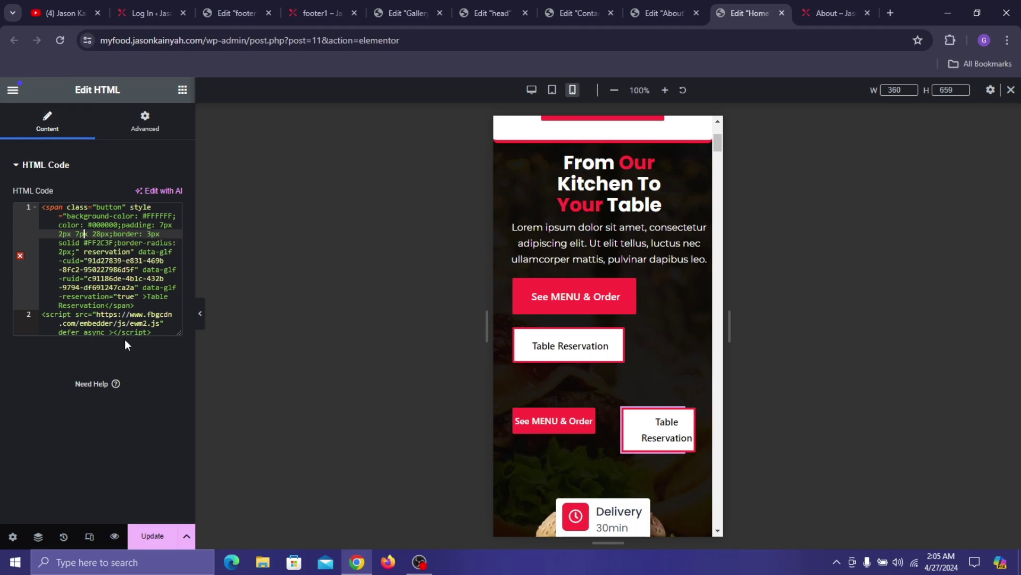
key("Left")
key("ctrl+Left")
key("ctrl+Left")
key("Left")
key("Left")
key("BackSpace")
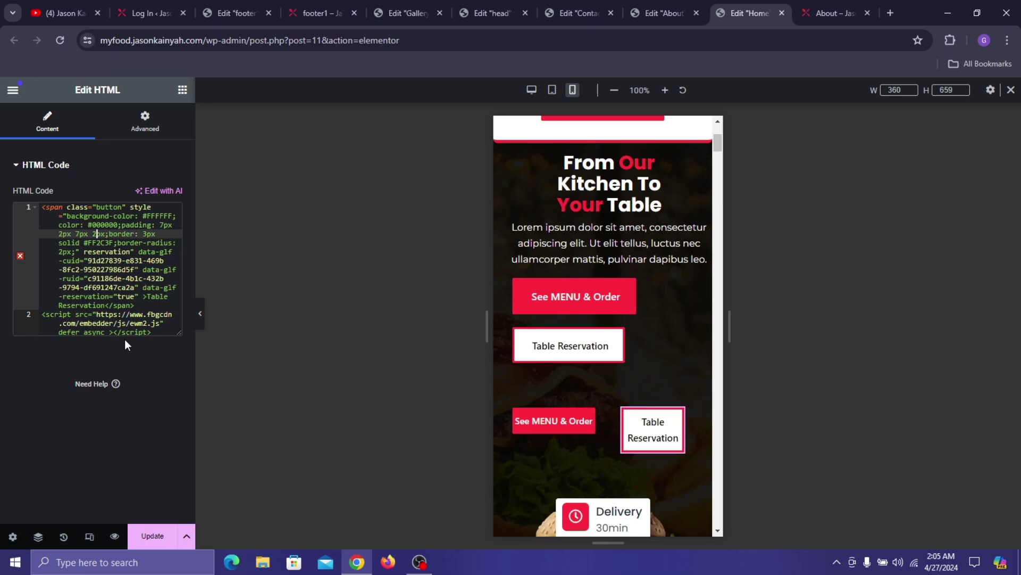
key("Down")
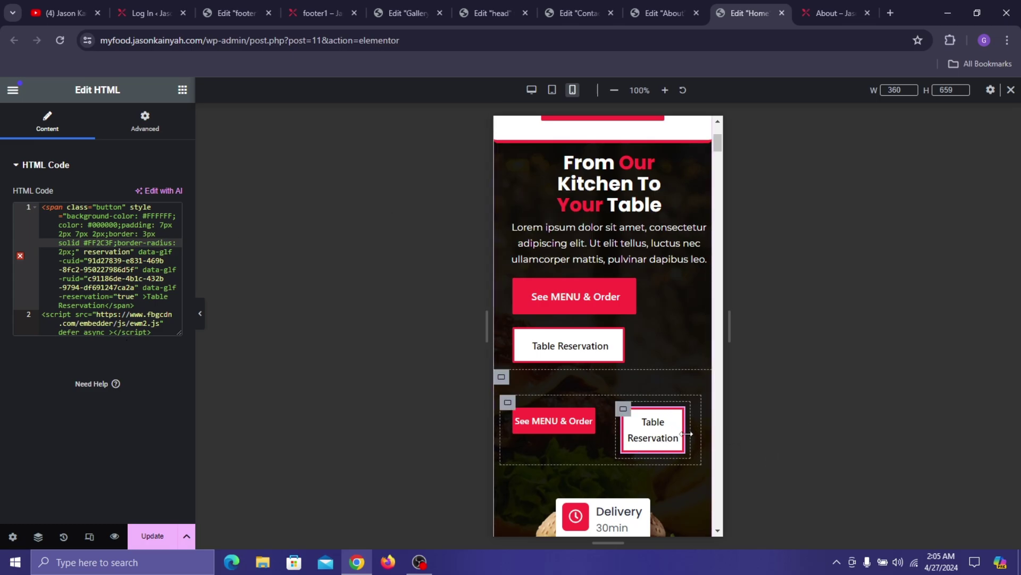
left_click_drag(690, 433, 719, 459)
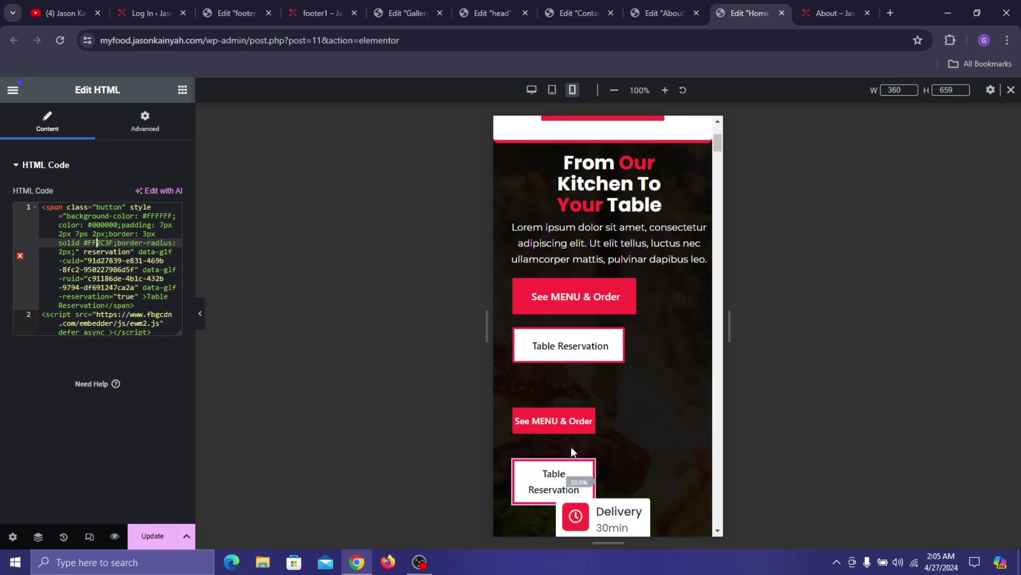
left_click_drag(590, 477, 589, 478)
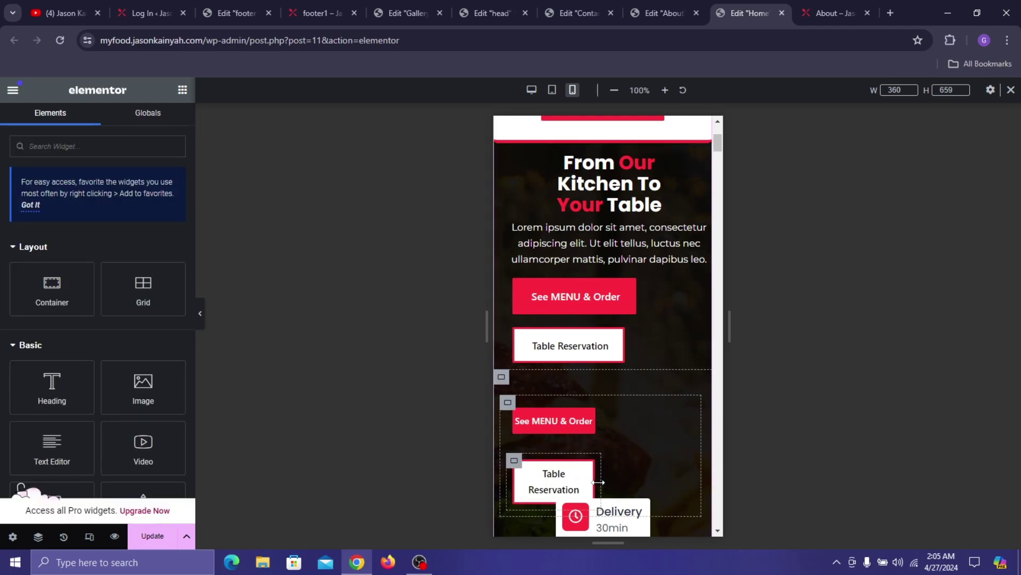
- Give the lower button row 0 gaps and No wrap, and narrow Table Reservation to fit beside See MENU & Order
left_click(508, 403)
scroll(99, 407, "down", 3)
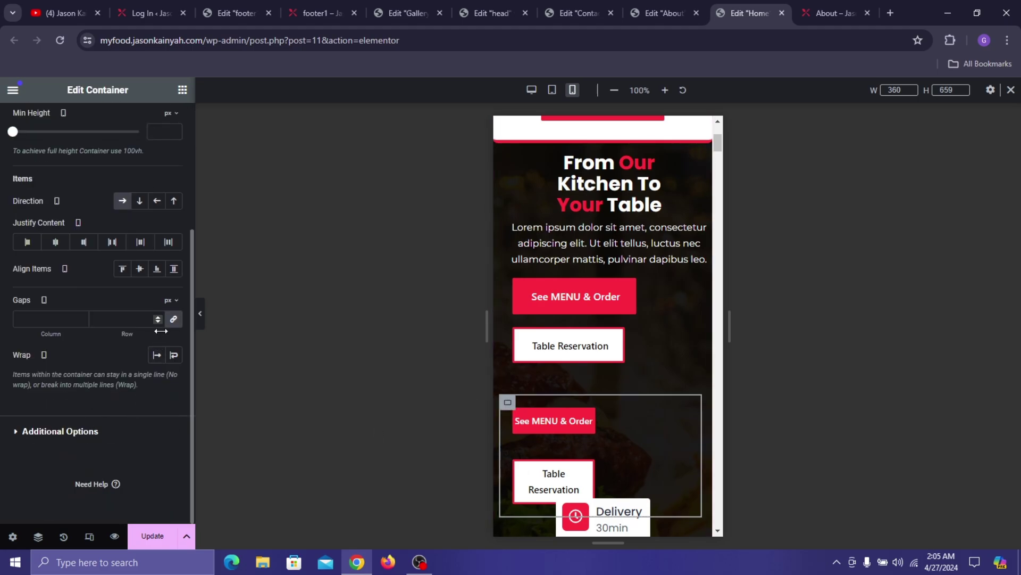
left_click(174, 319)
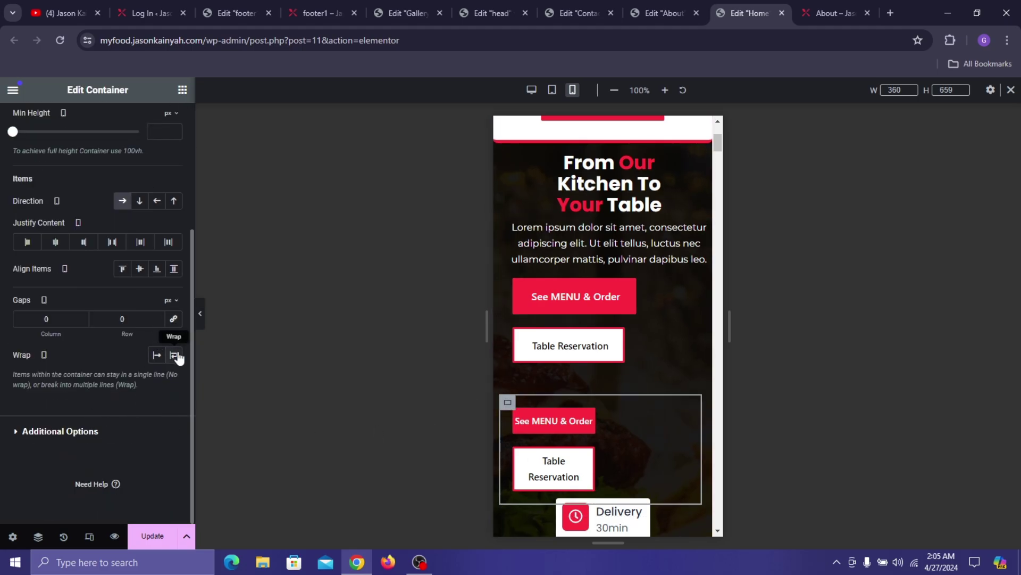
left_click(169, 357)
left_click(156, 355)
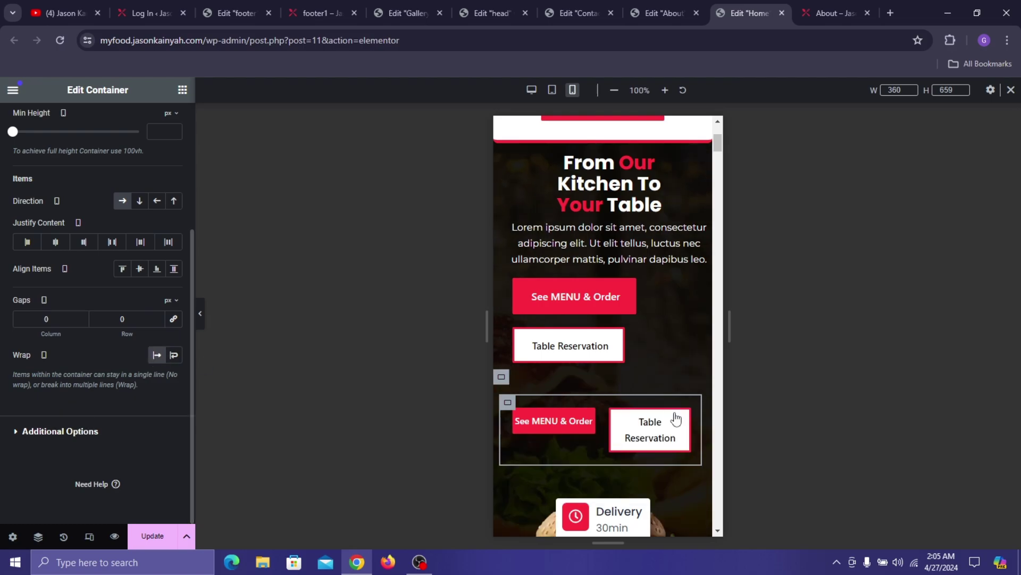
left_click(657, 432)
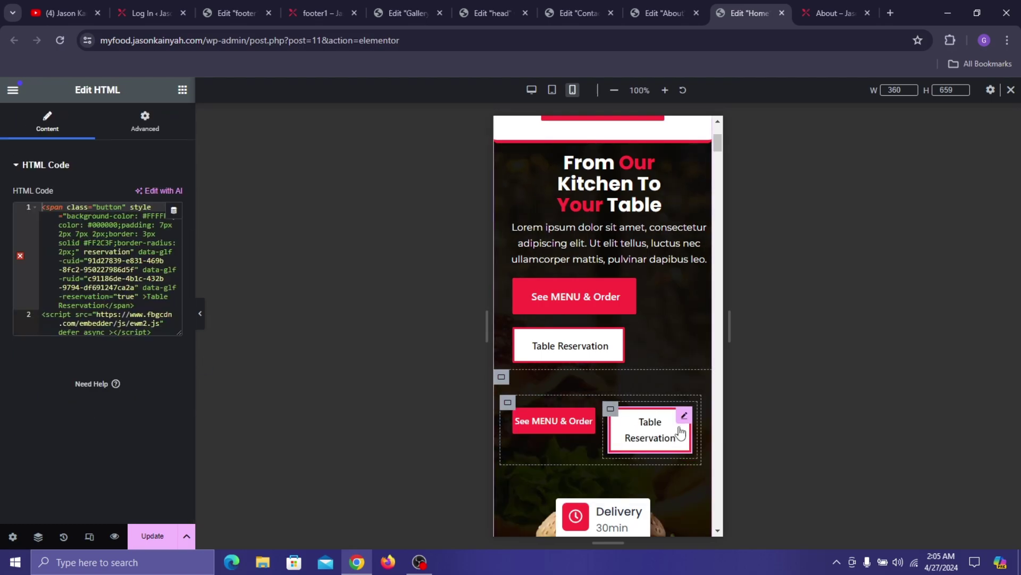
left_click_drag(696, 429, 714, 427)
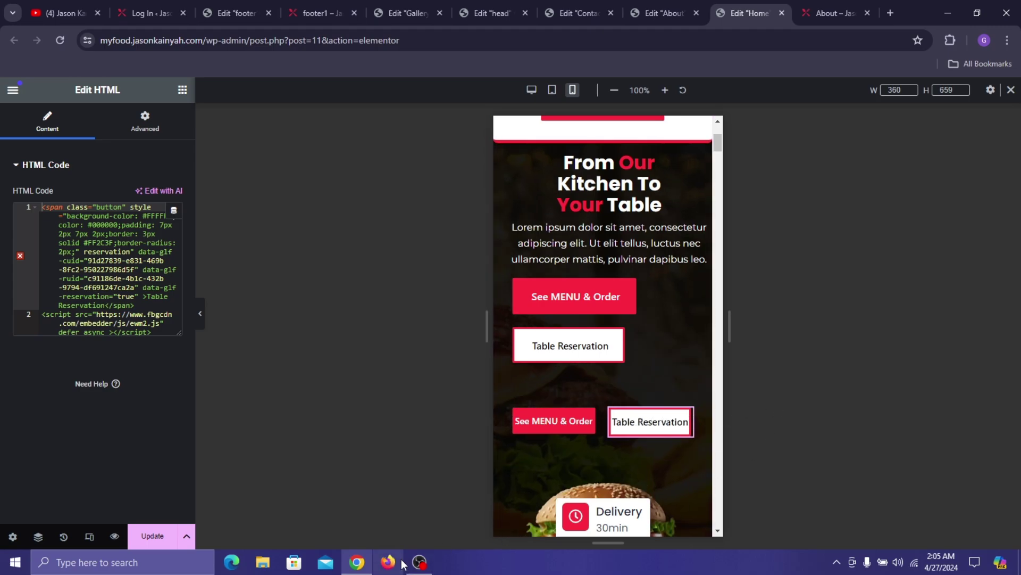
- Turn on Hide On Mobile Portrait for the original See MENU & Order and Table Reservation containers
left_click(514, 282)
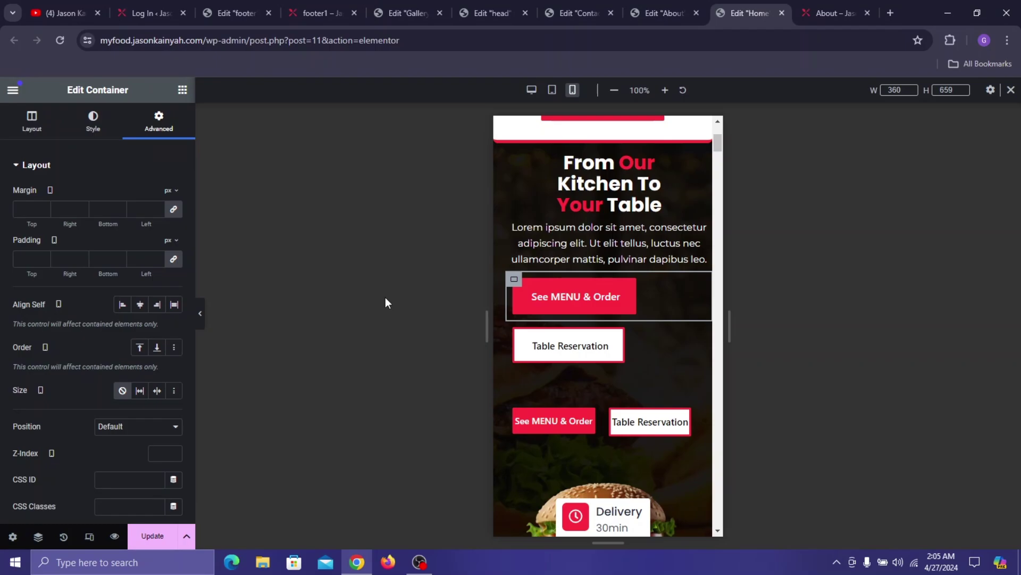
scroll(69, 385, "down", 6)
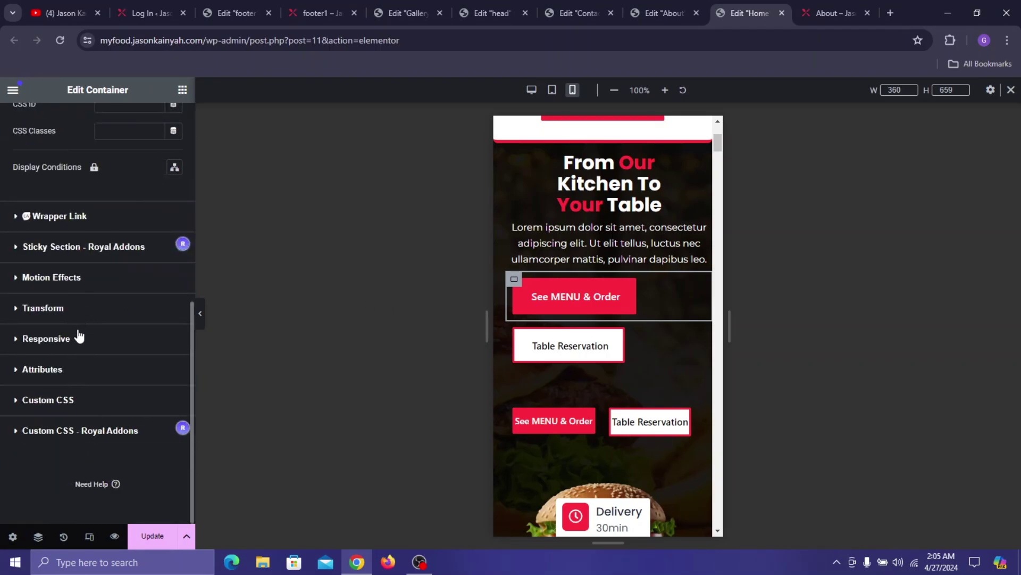
left_click(79, 340)
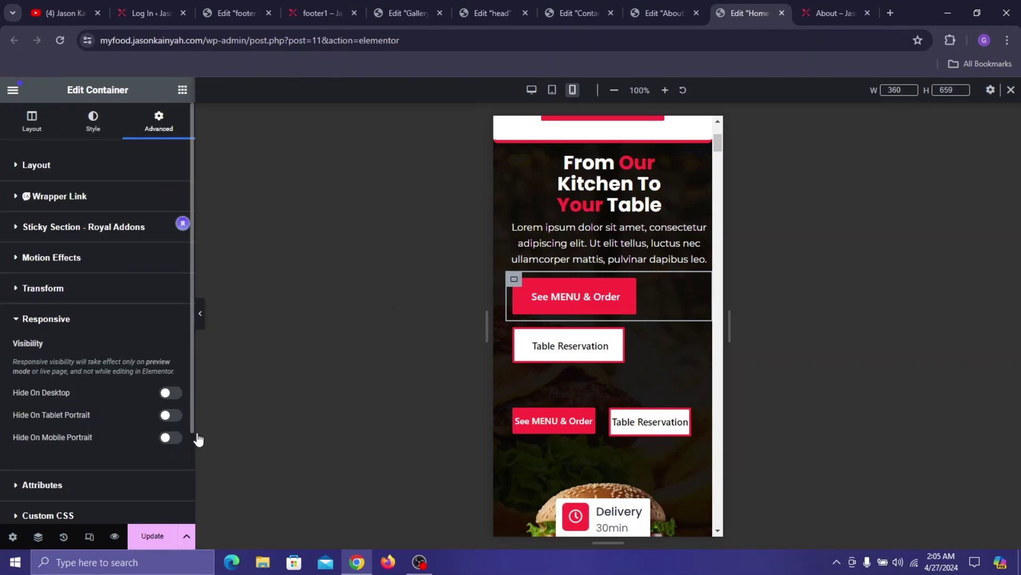
left_click(174, 438)
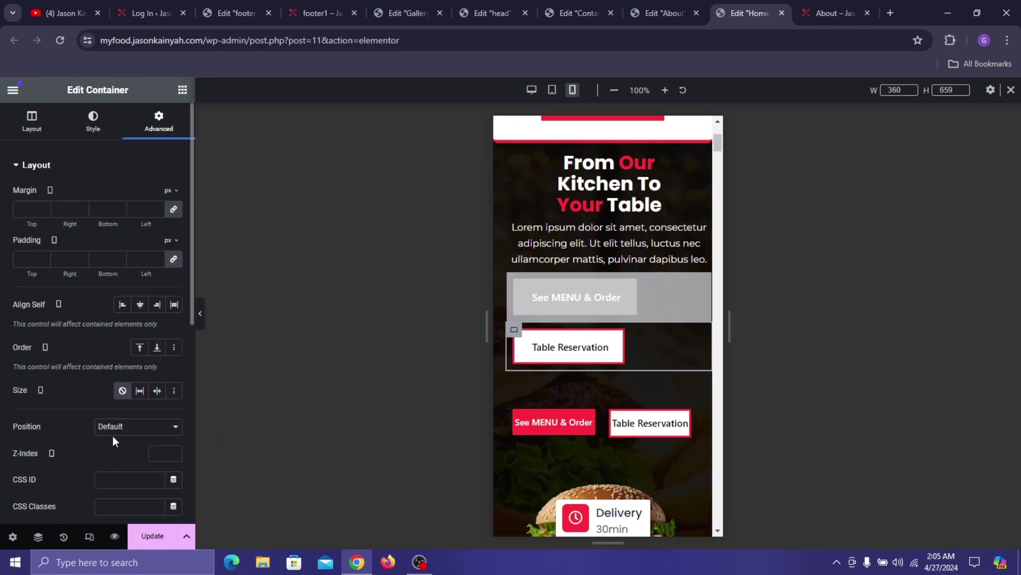
scroll(89, 312, "down", 7)
left_click(72, 343)
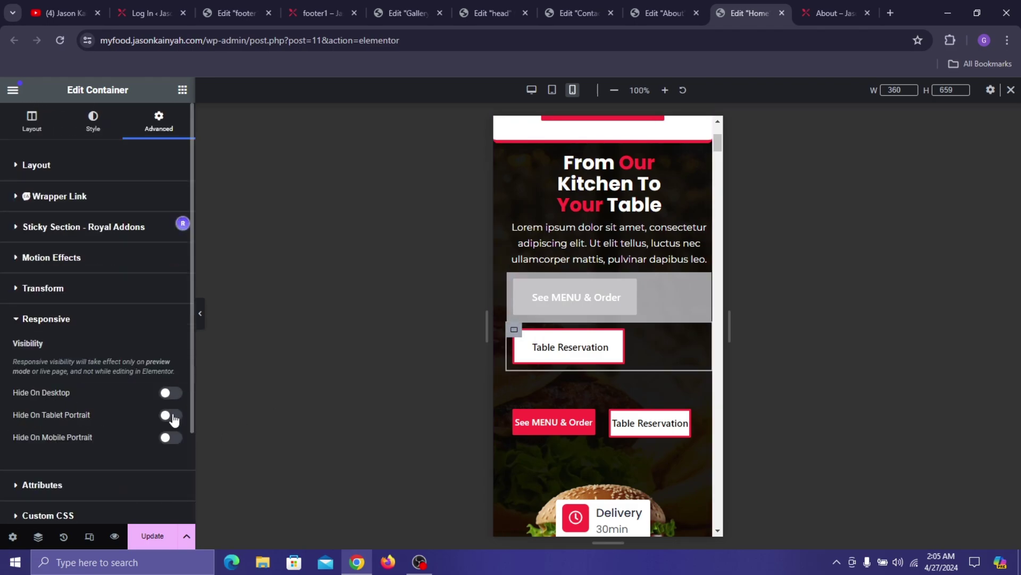
left_click(174, 437)
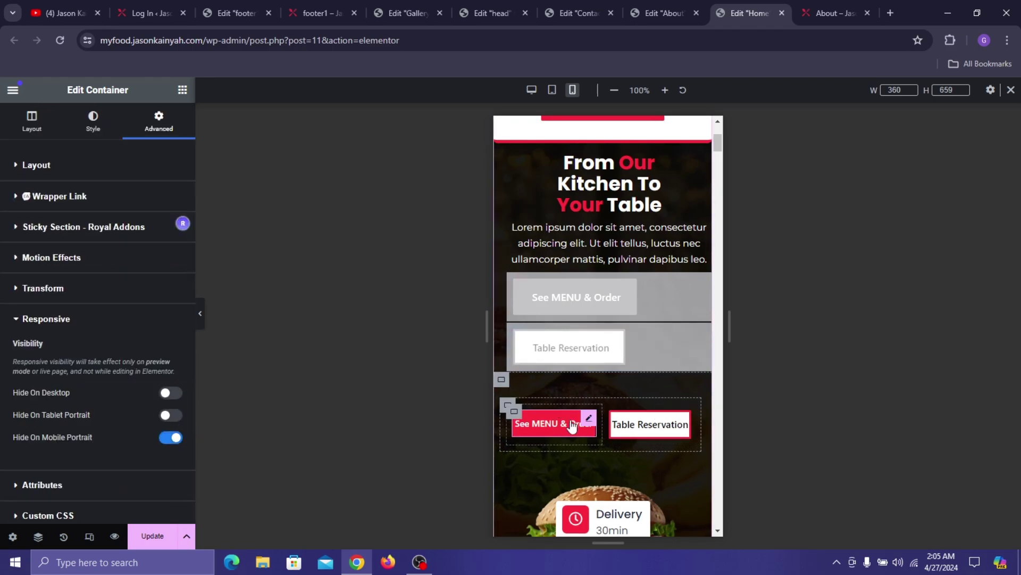
scroll(591, 415, "down", 3)
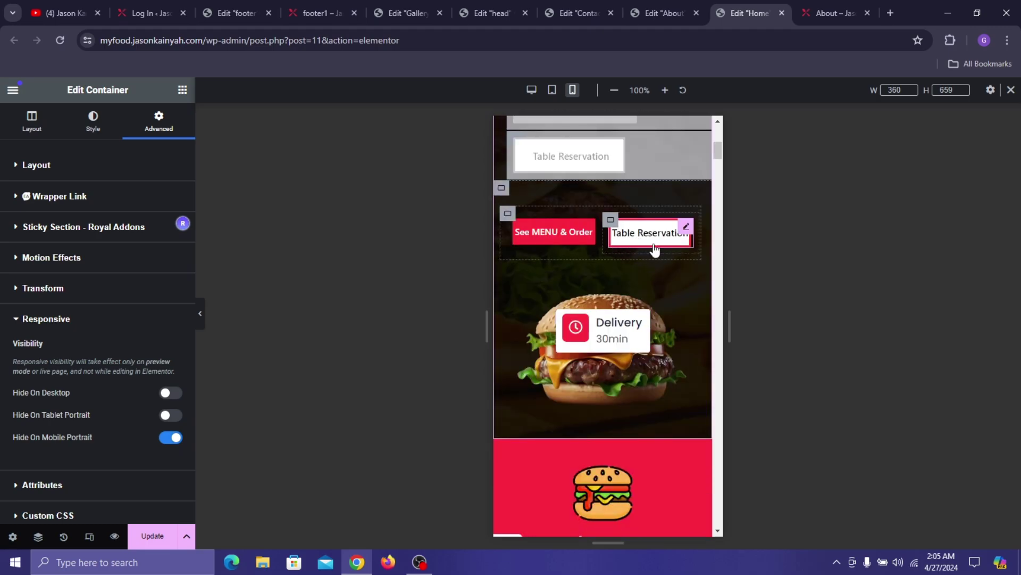
scroll(612, 250, "down", 2)
left_click(596, 205)
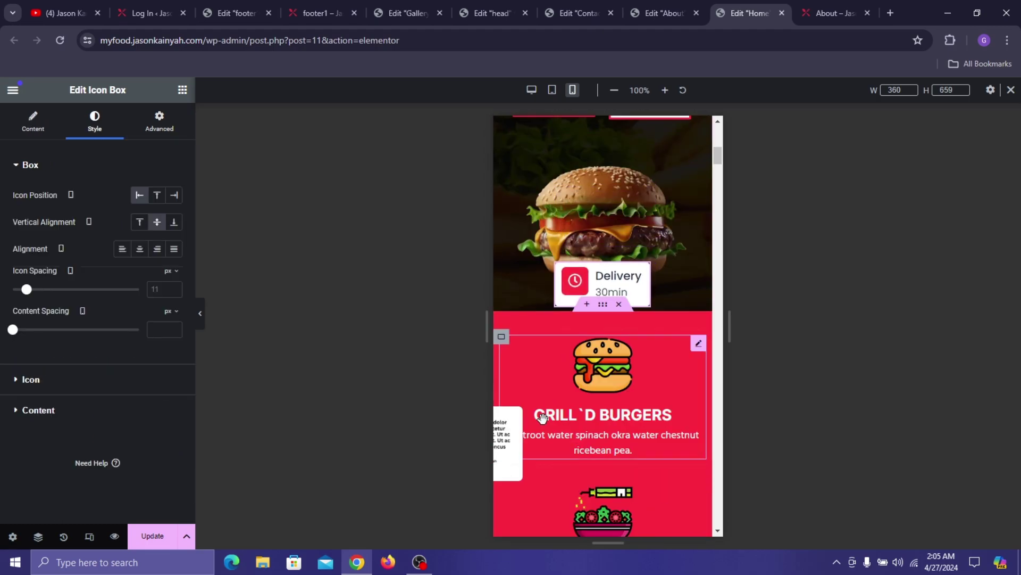
- Hide the partly off-screen image beside GRILL'D BURGERS on mobile portrait
left_click(507, 426)
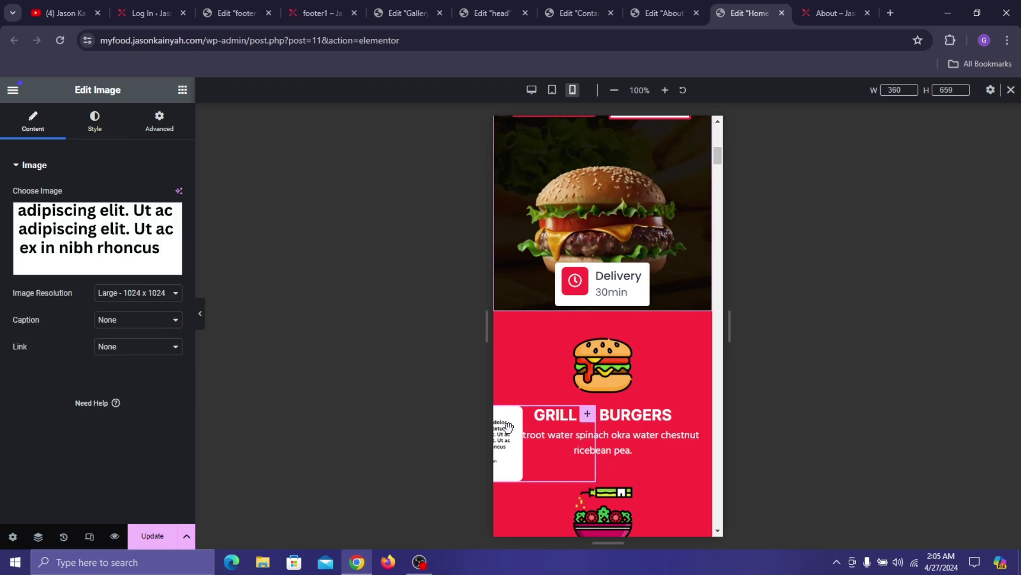
left_click(159, 121)
scroll(80, 341, "down", 10)
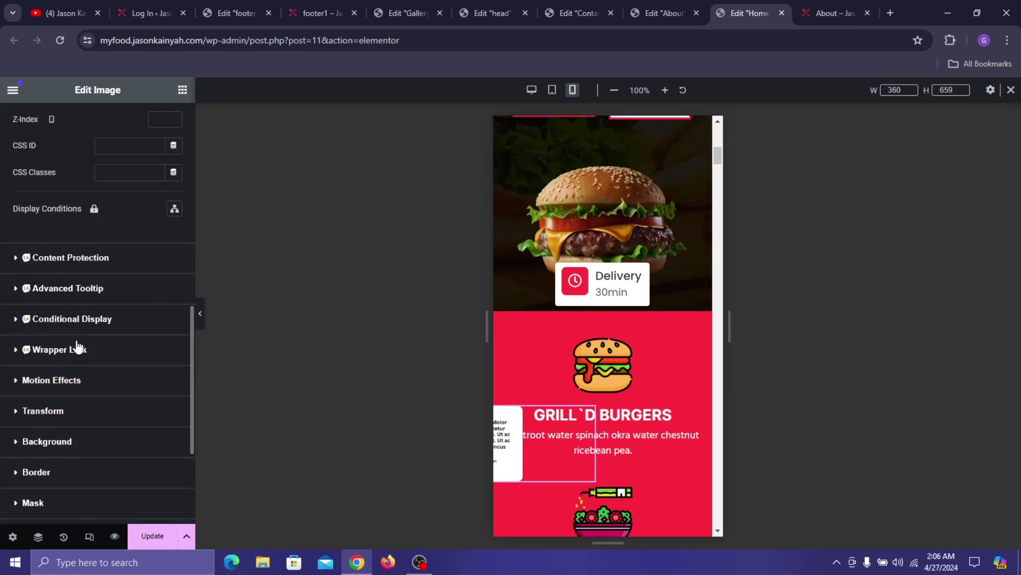
scroll(47, 437, "down", 4)
left_click(46, 342)
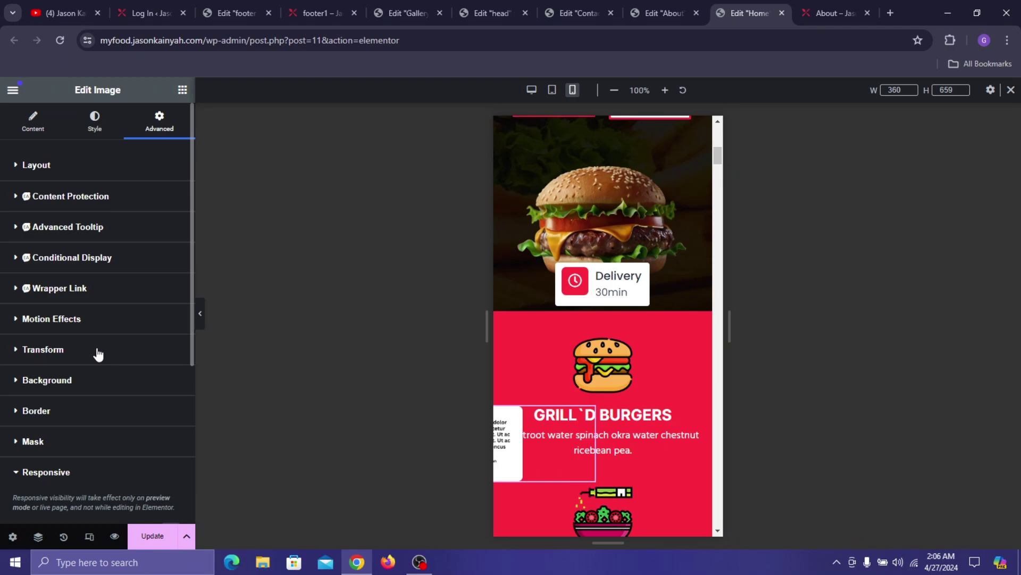
left_click(170, 322)
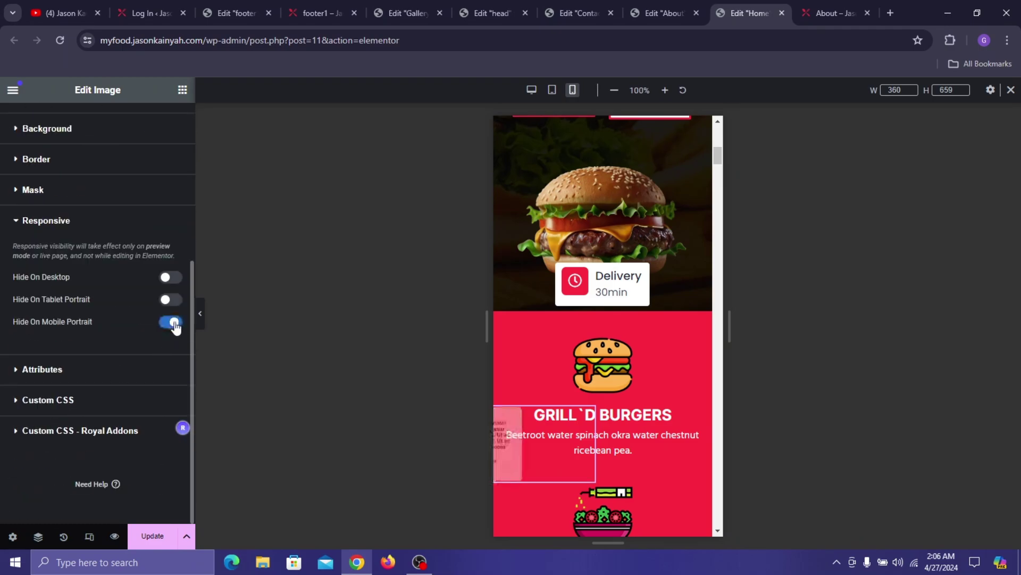
scroll(608, 339, "down", 6)
scroll(631, 334, "up", 1)
scroll(617, 306, "up", 5)
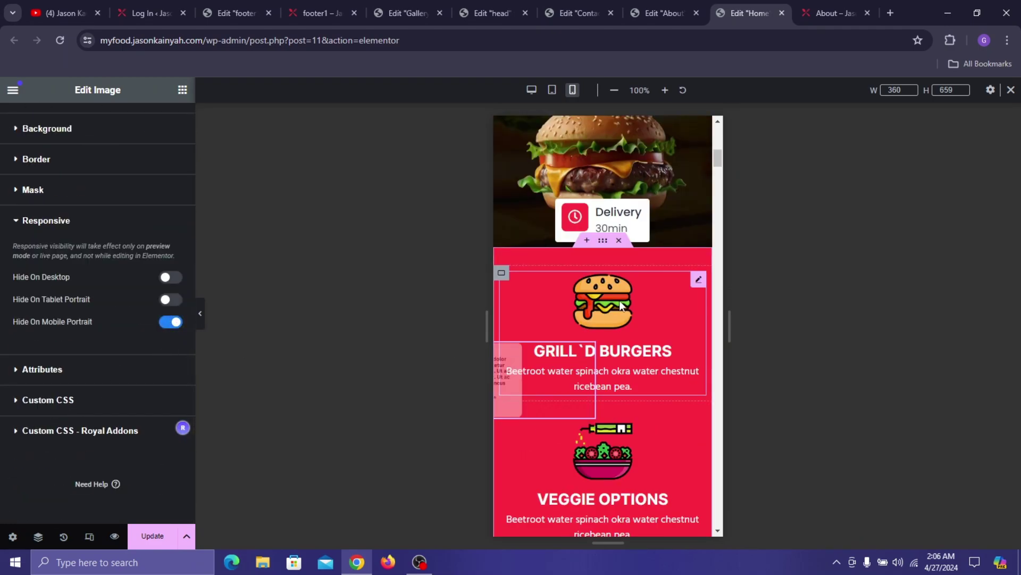
scroll(612, 298, "down", 7)
scroll(575, 227, "up", 5)
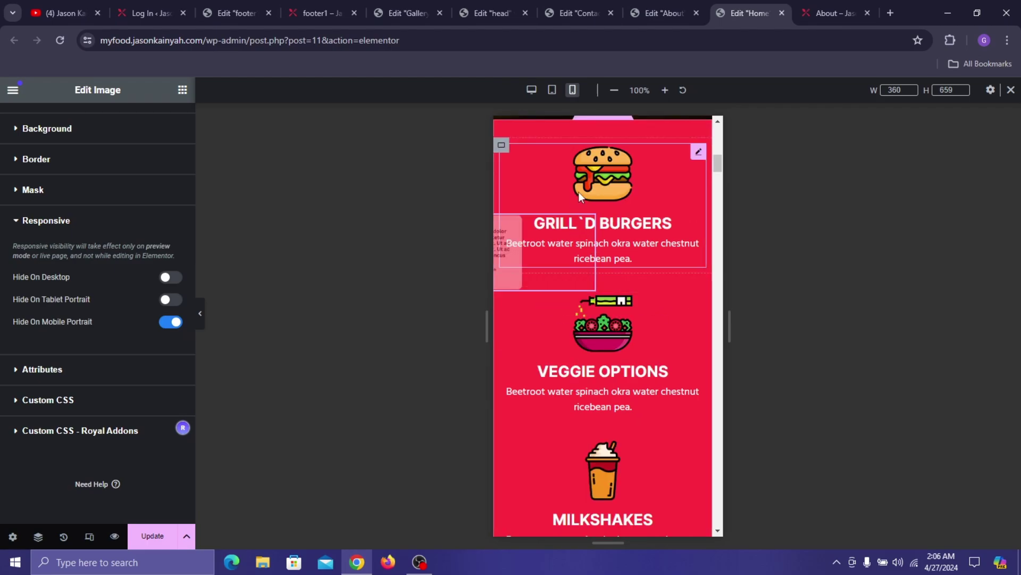
- Reduce the Grill'd Burgers image box's image width to 23%
left_click(581, 193)
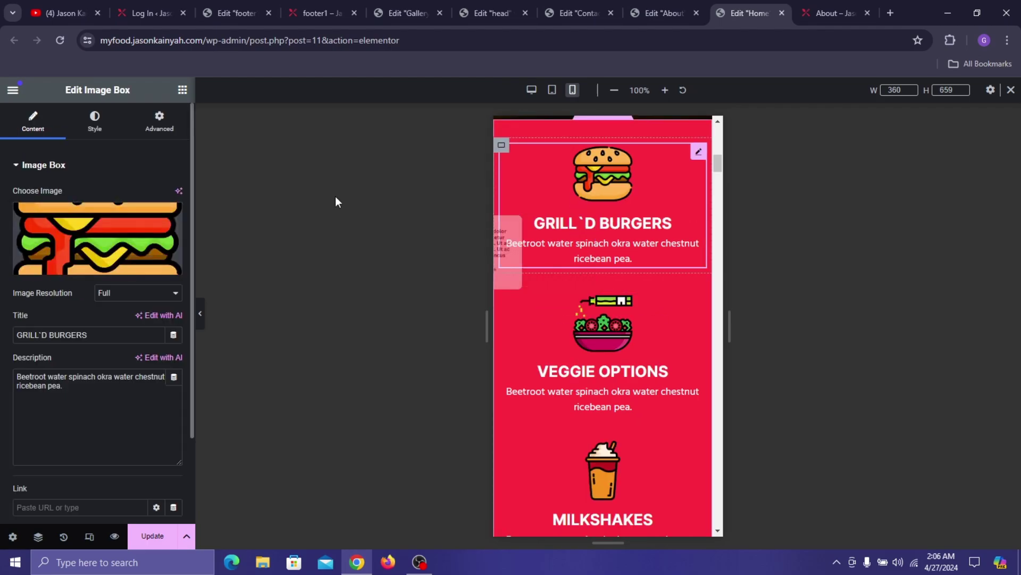
left_click(94, 124)
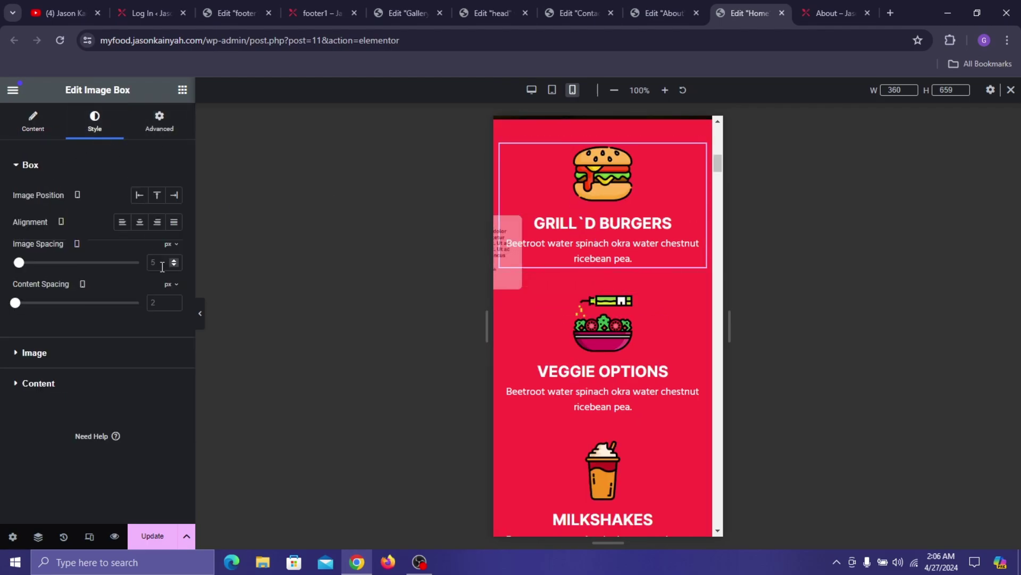
left_click(98, 356)
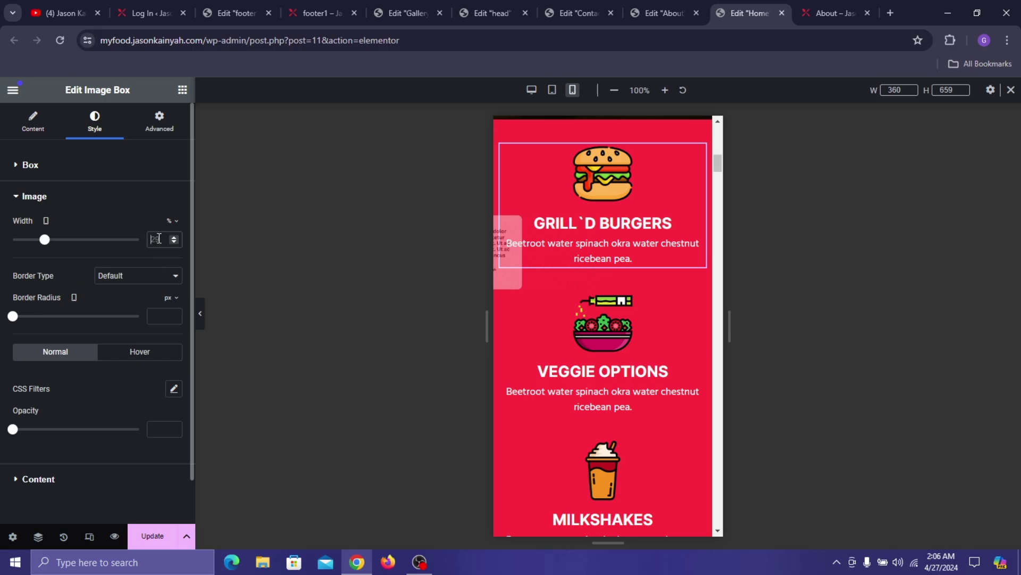
scroll(159, 238, "down", 5)
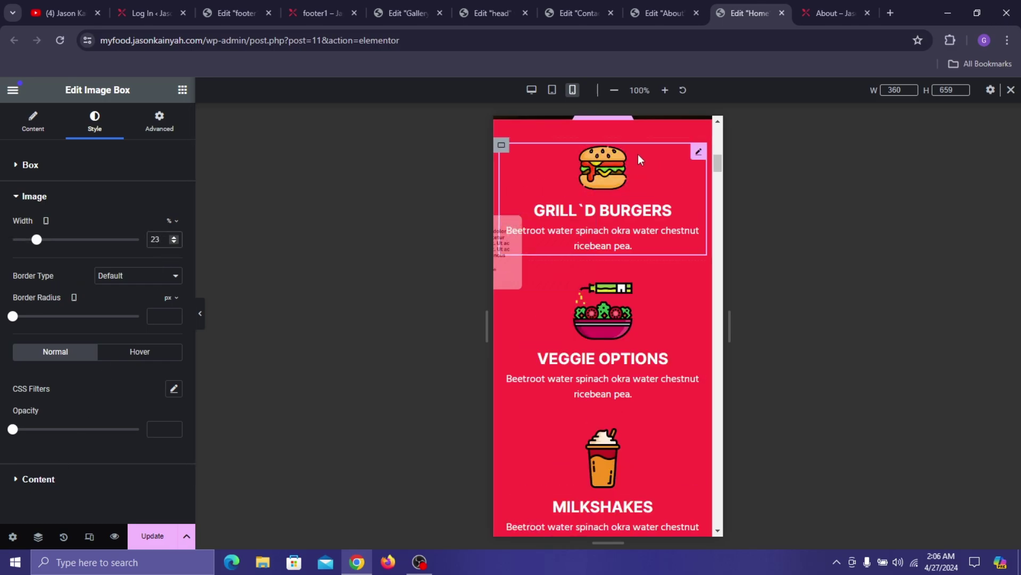
scroll(603, 210, "down", 5)
scroll(585, 238, "up", 3)
- Centre the ABOUT COMPANY badge with Align Self Center and a 179px custom width
scroll(607, 196, "down", 5)
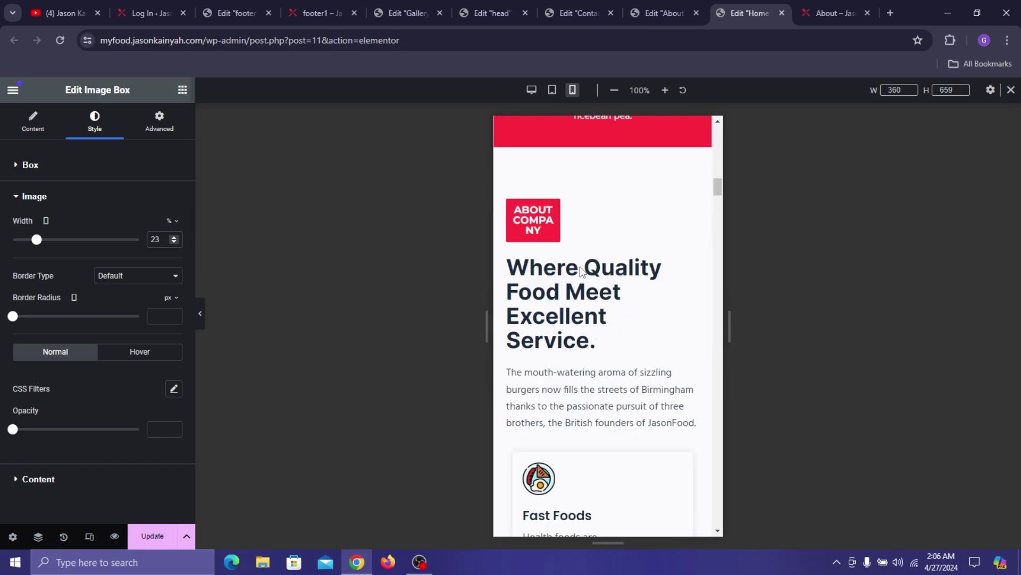
left_click(533, 220)
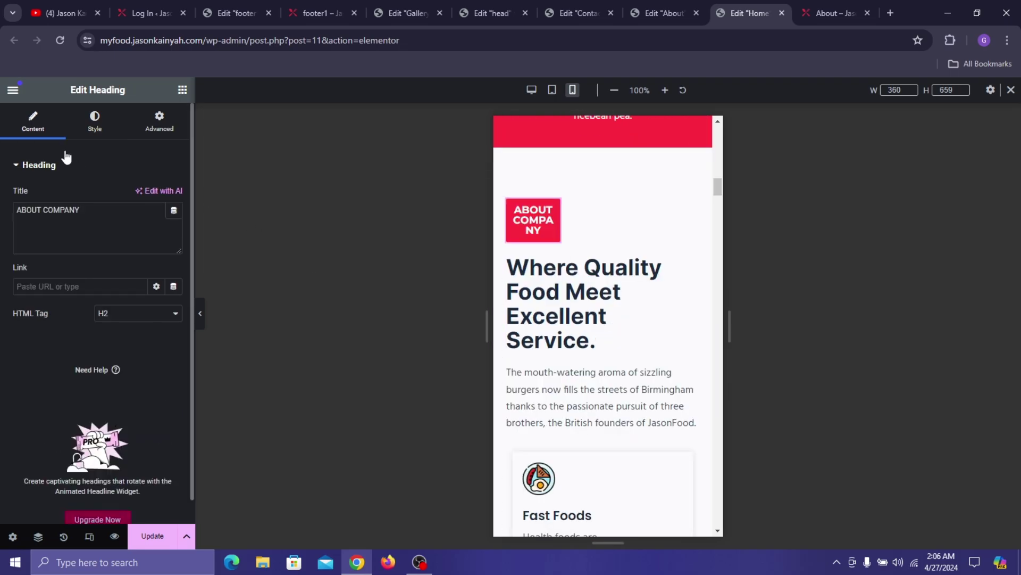
left_click(94, 120)
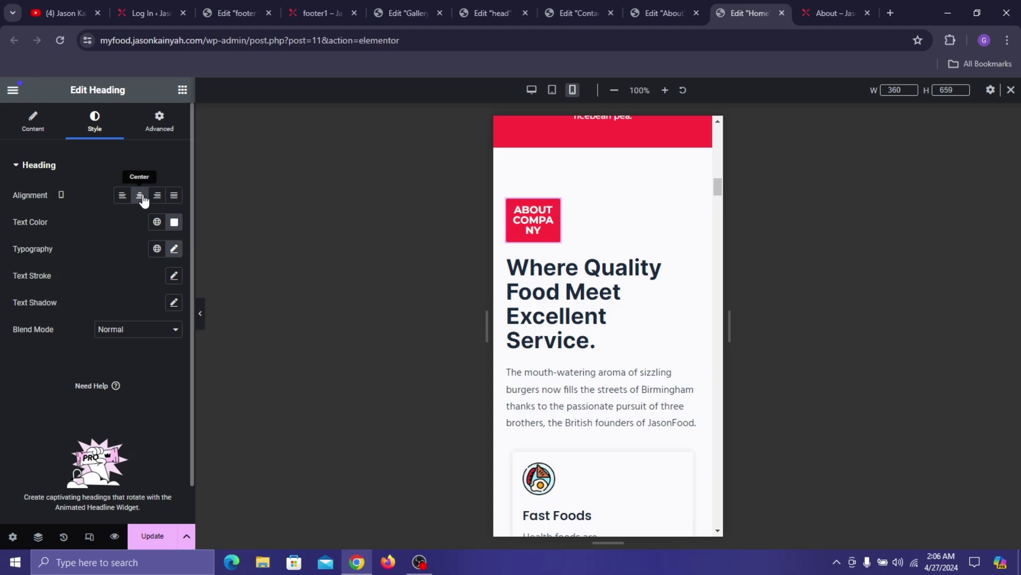
left_click(158, 122)
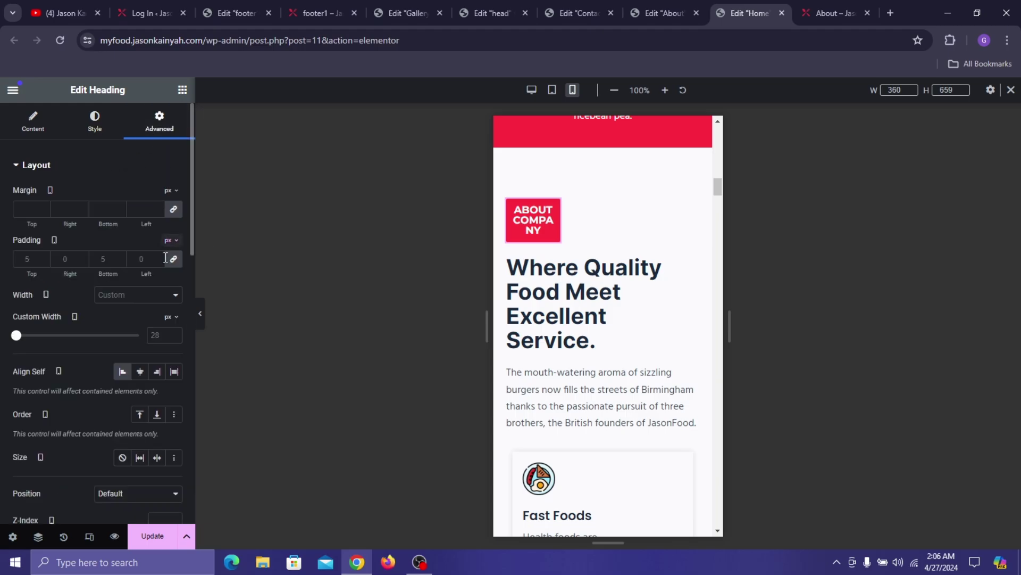
left_click(140, 372)
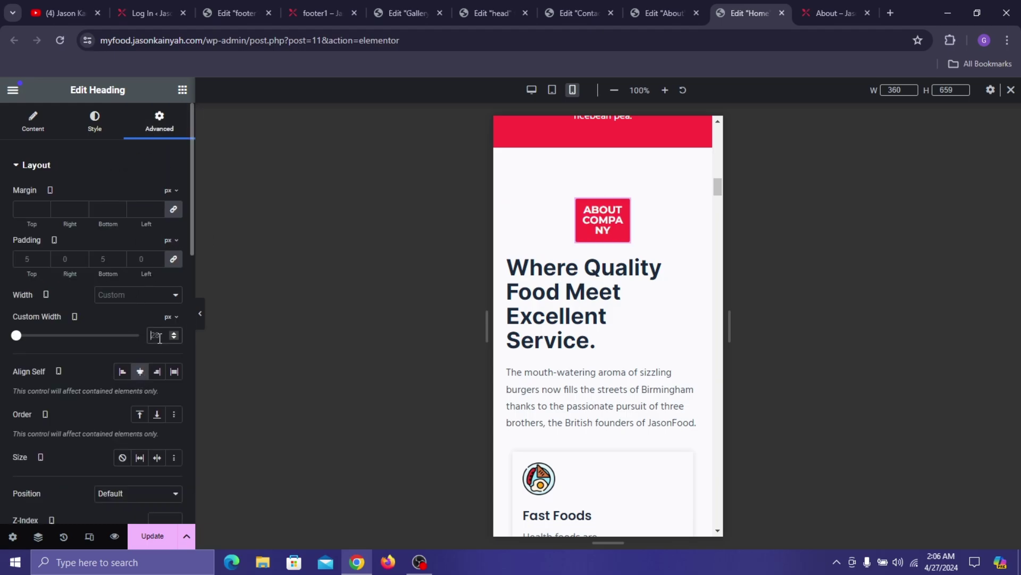
left_click_drag(16, 339, 36, 354)
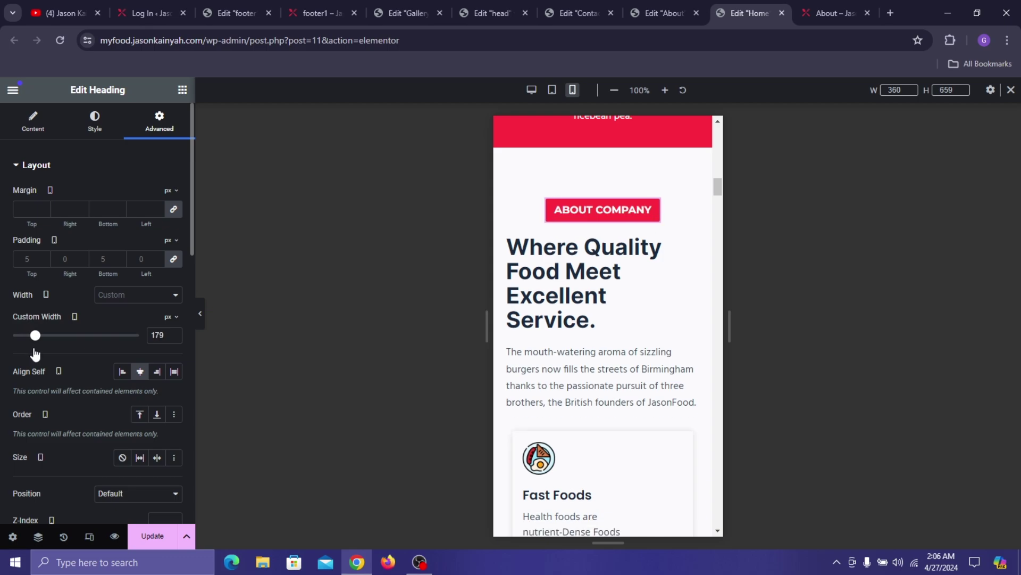
- Centre the Where Quality Food Meet Excellent Service heading, setting 22px size and 1em line height
left_click(616, 277)
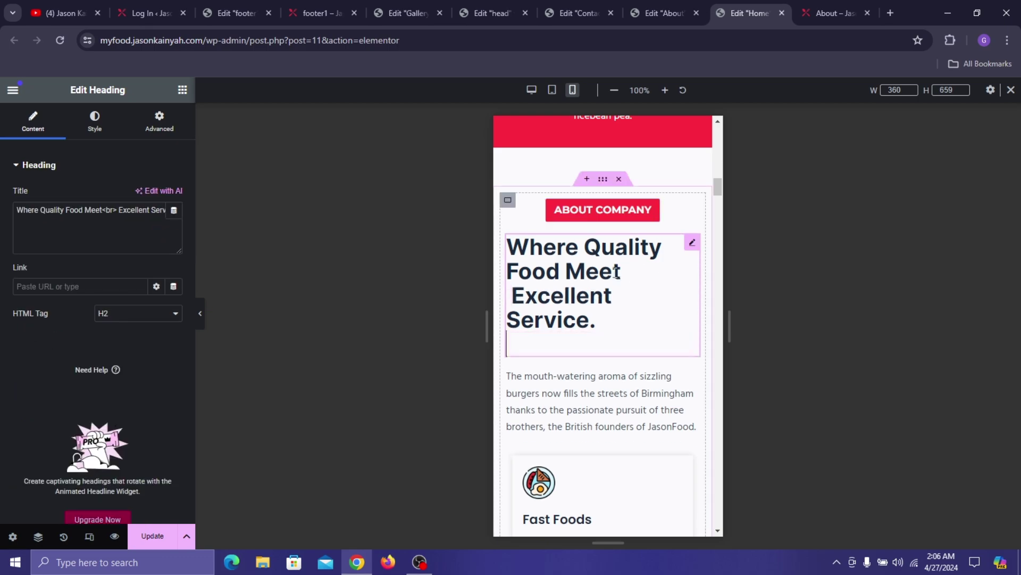
left_click(95, 122)
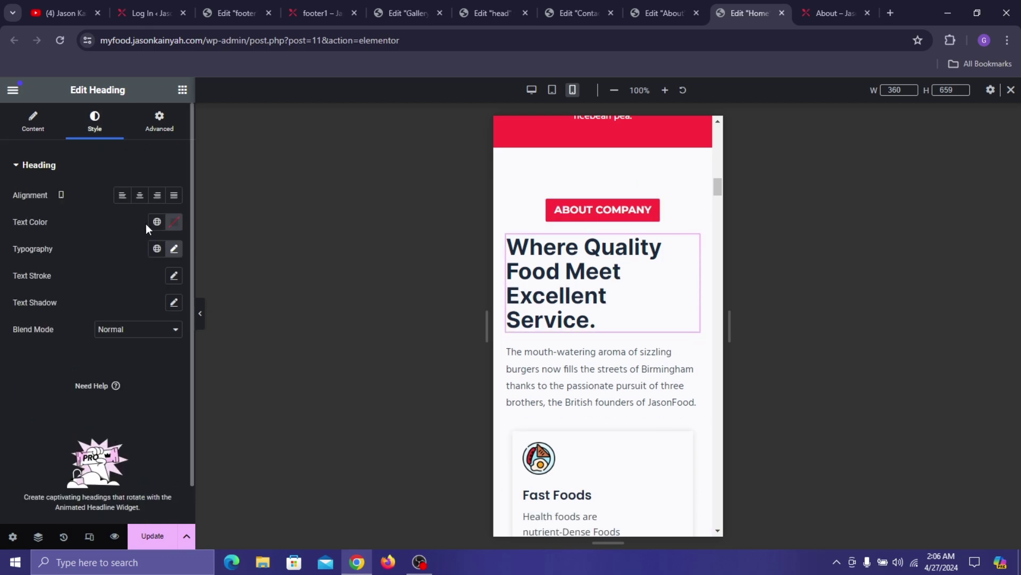
left_click(140, 195)
left_click(174, 248)
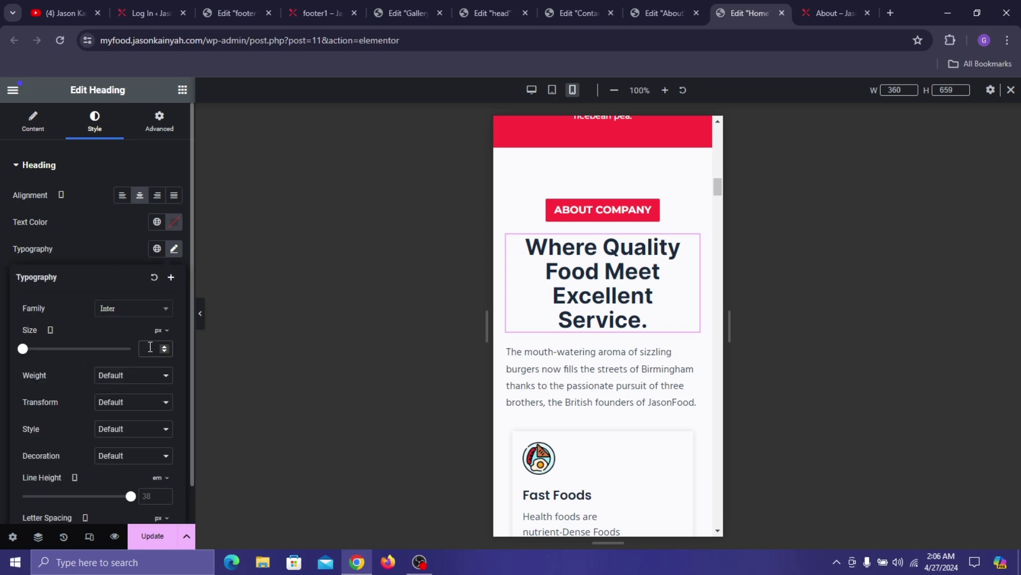
type("20")
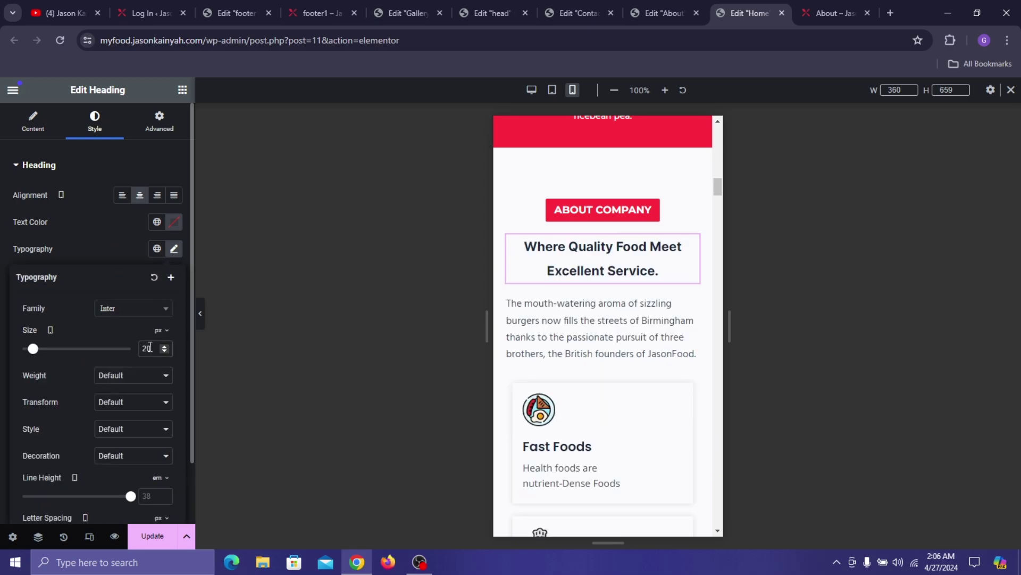
key("BackSpace")
type("2")
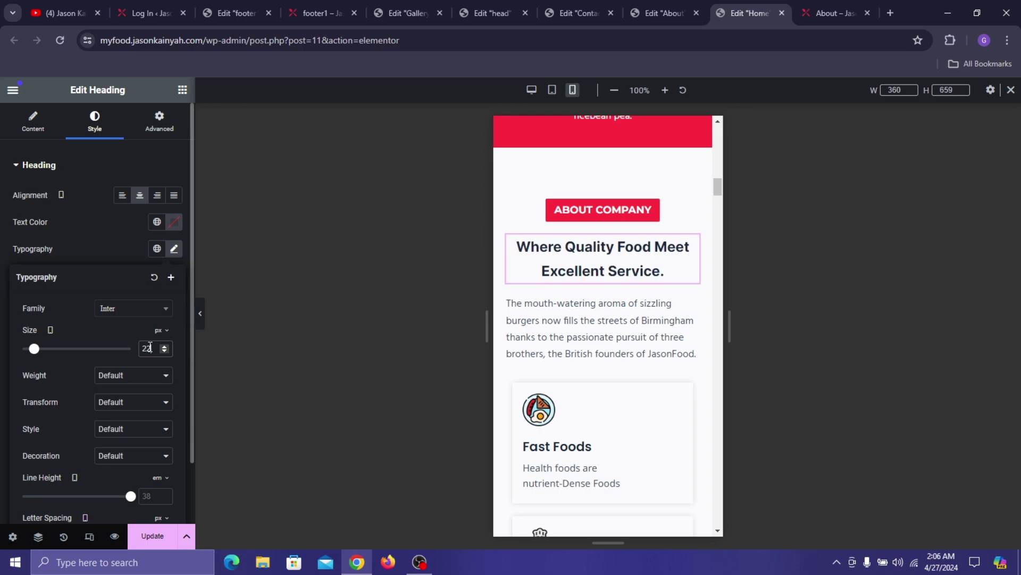
scroll(113, 426, "down", 2)
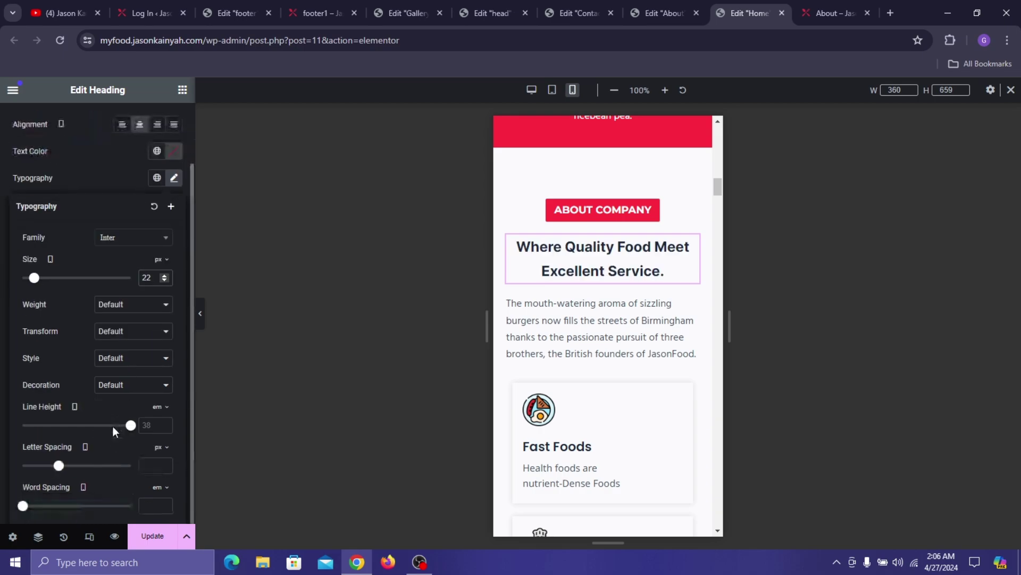
left_click_drag(128, 431, 31, 404)
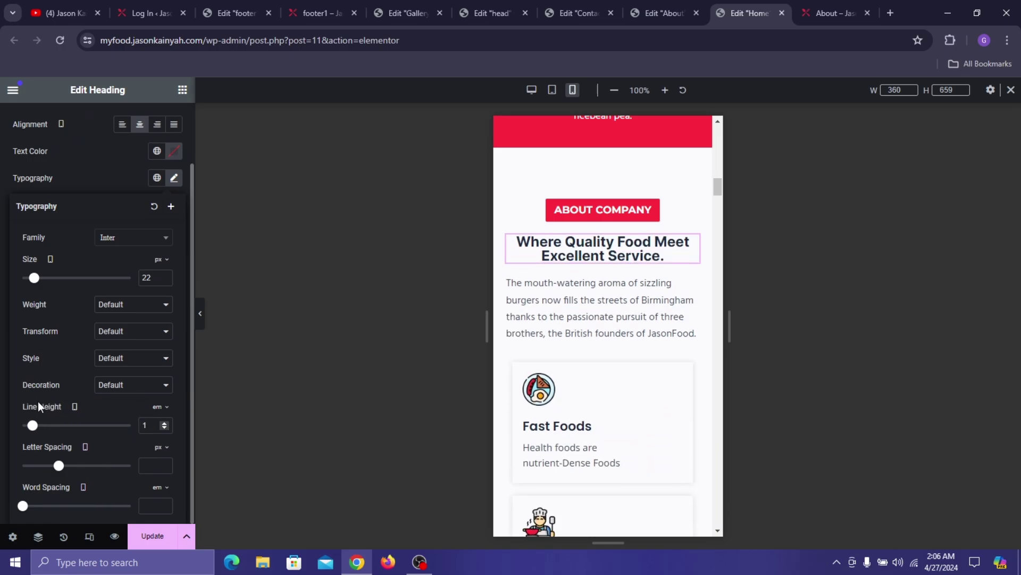
- Centre the paragraph and the Fast Foods and Good Service image boxes
left_click(597, 316)
left_click(107, 123)
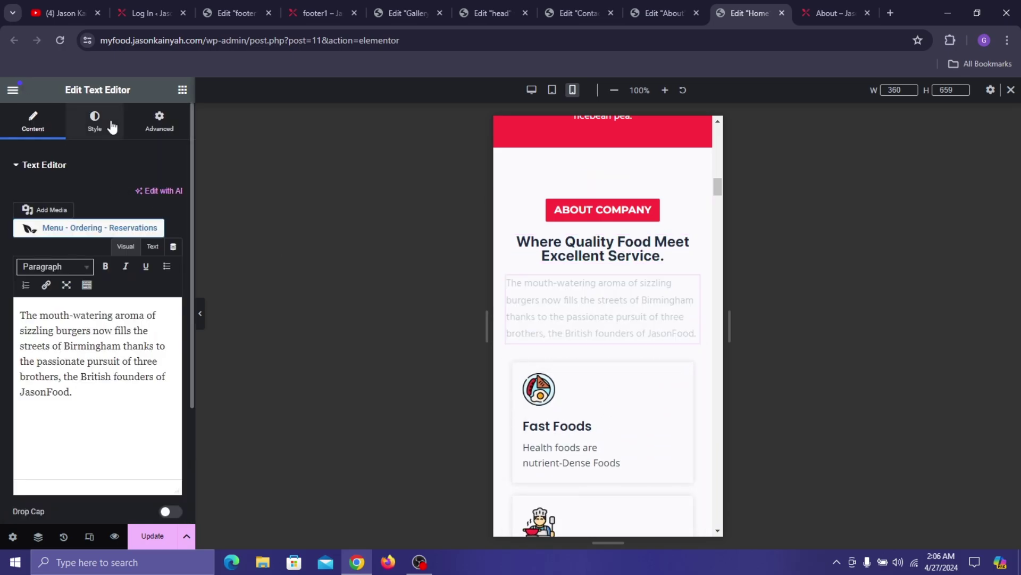
scroll(551, 287, "down", 3)
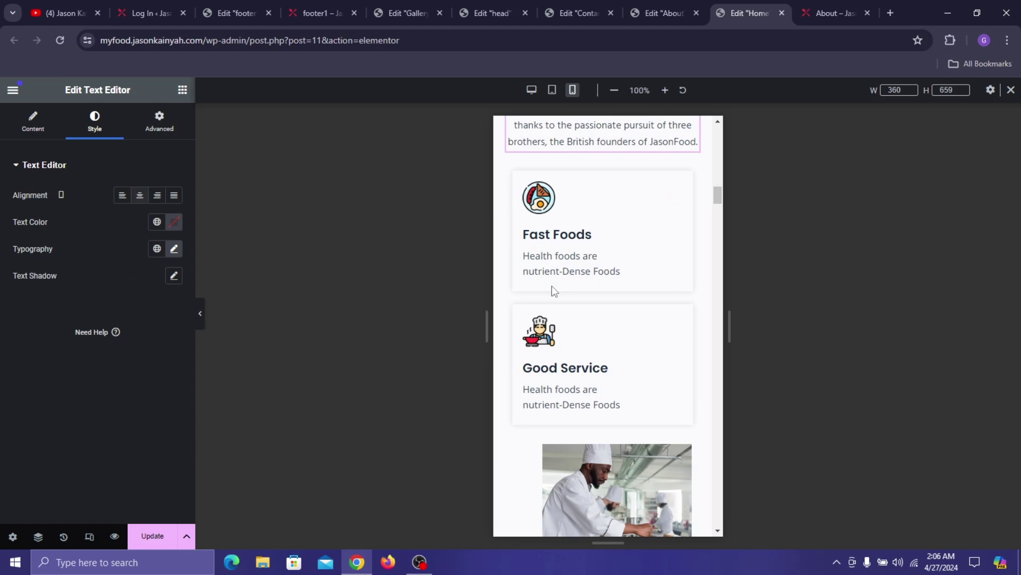
left_click(554, 194)
left_click(98, 123)
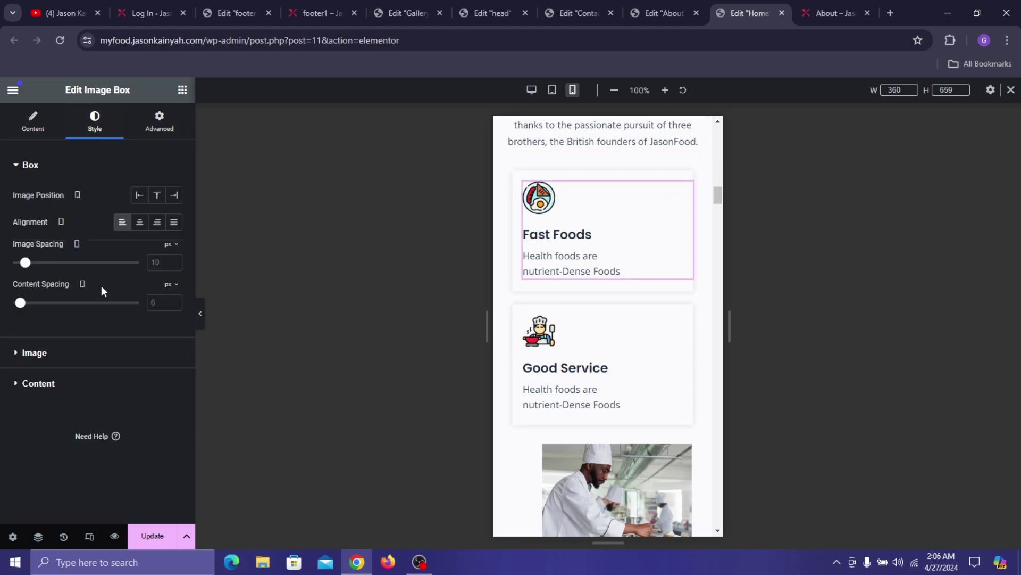
left_click(140, 222)
left_click(577, 320)
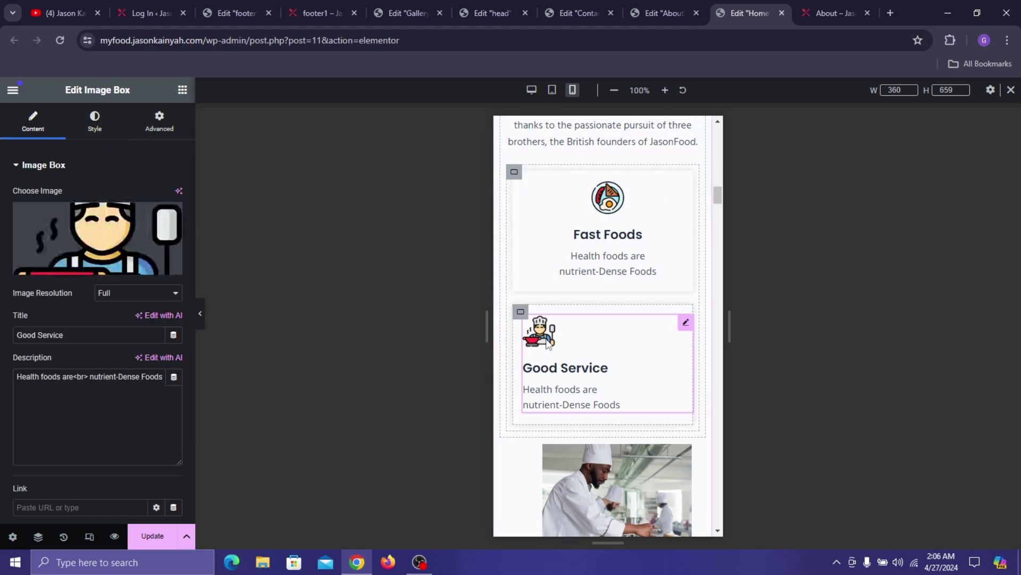
left_click(99, 127)
left_click(140, 222)
scroll(564, 320, "down", 4)
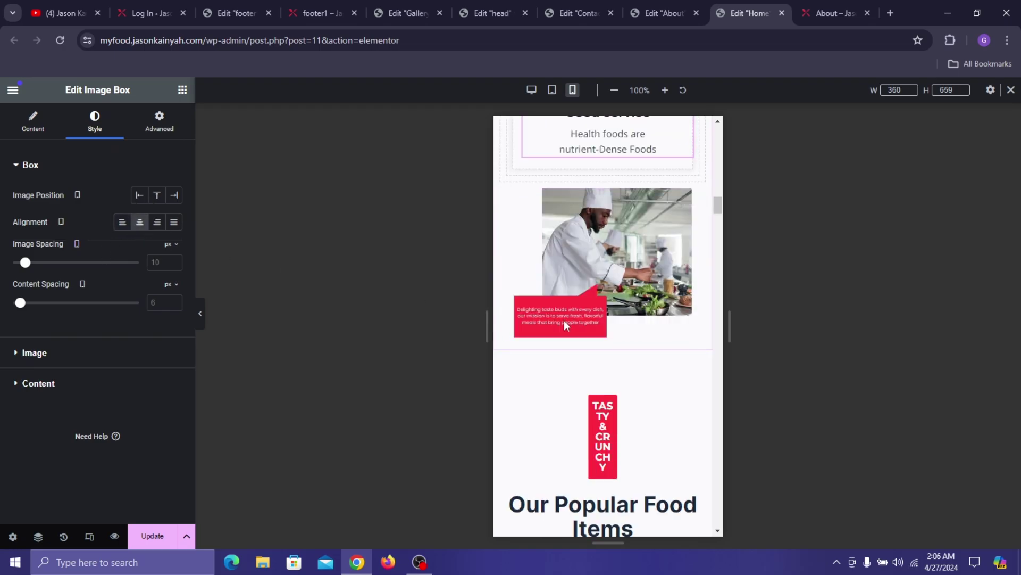
scroll(628, 284, "down", 4)
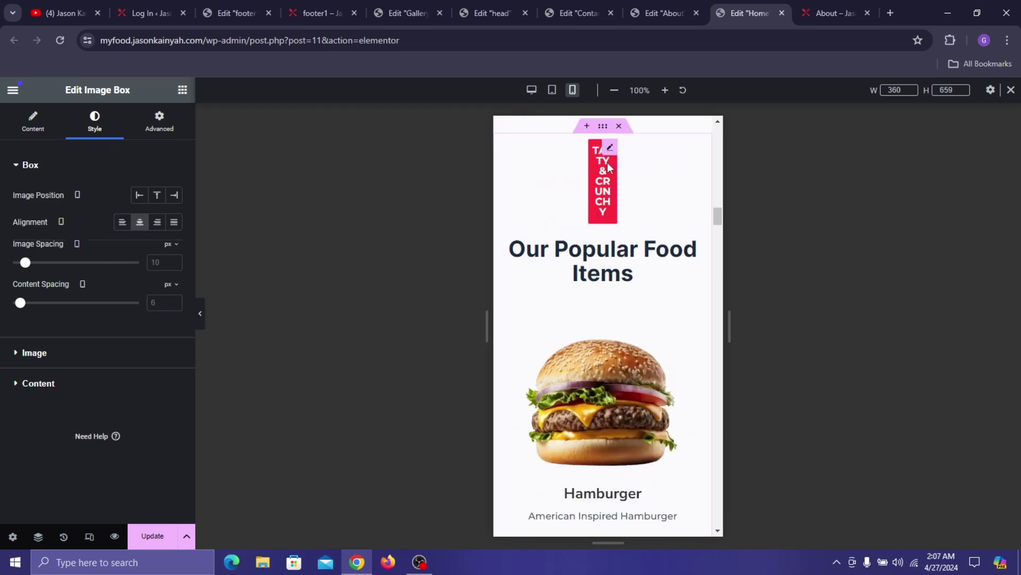
- Widen the TASTY & CRUNCHY badge so it fits on one line
left_click(611, 151)
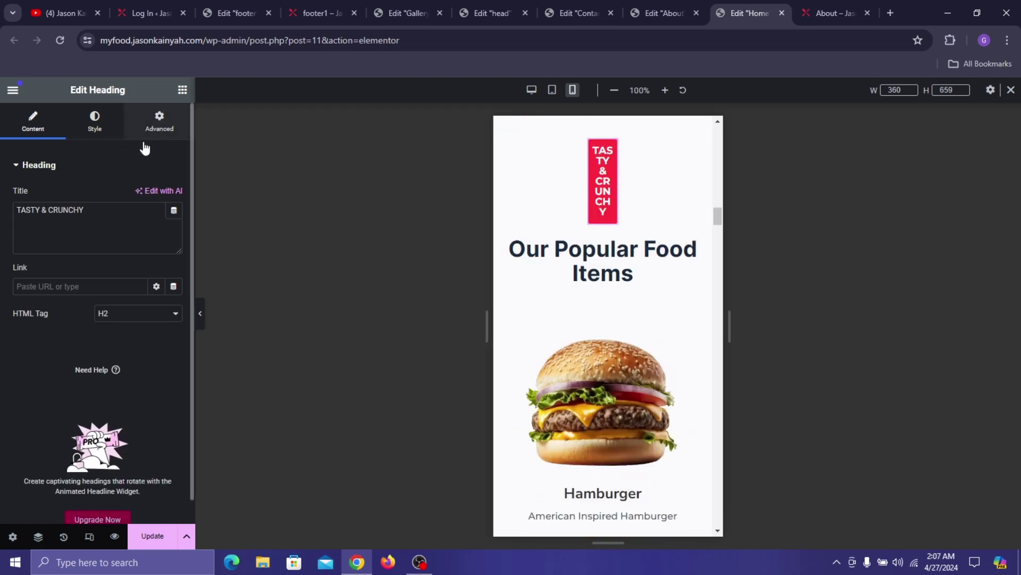
left_click(157, 123)
left_click_drag(17, 340, 34, 357)
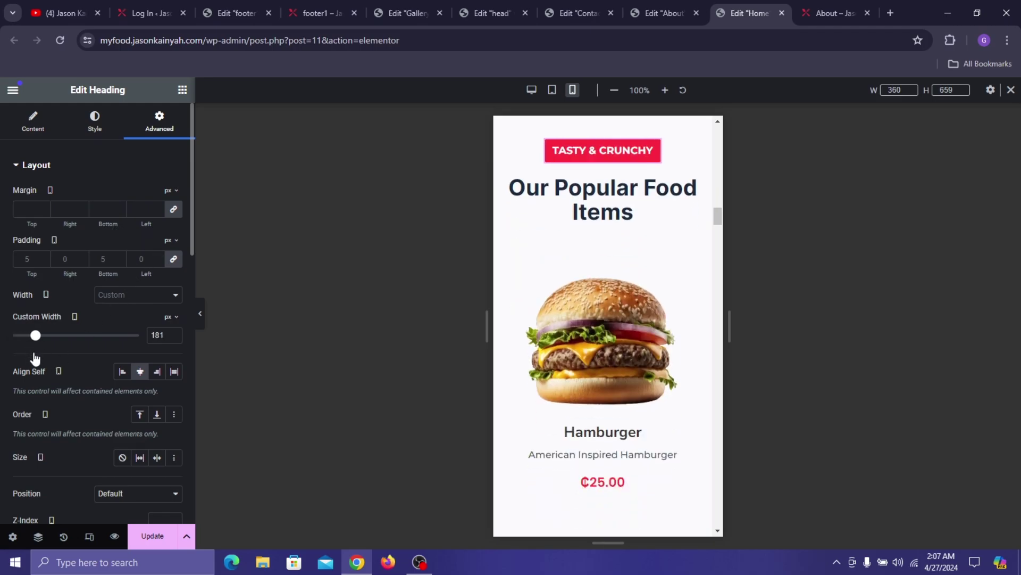
- Set the Our Popular Food Items heading's font size to 22
left_click(633, 201)
left_click(95, 121)
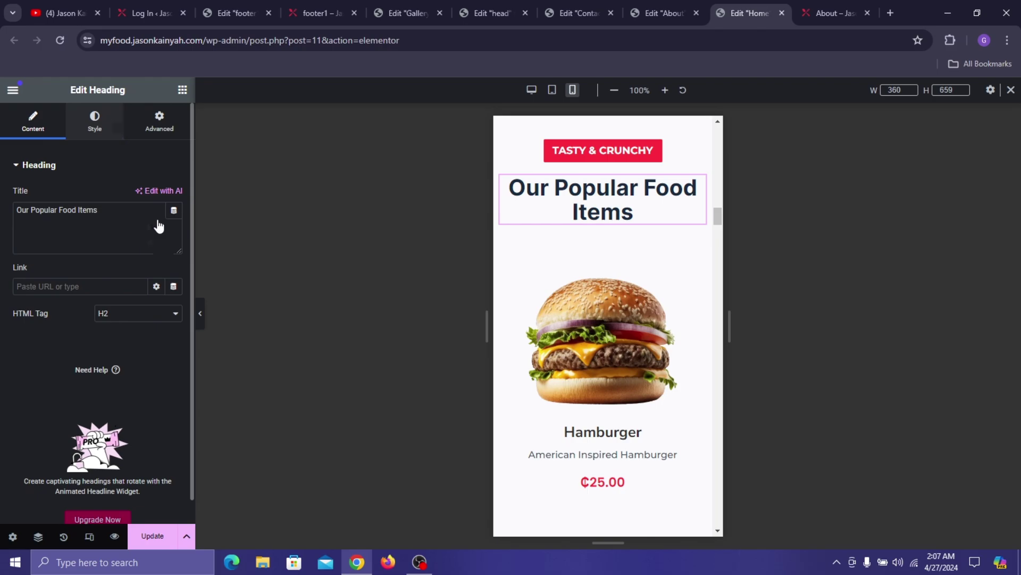
left_click(172, 249)
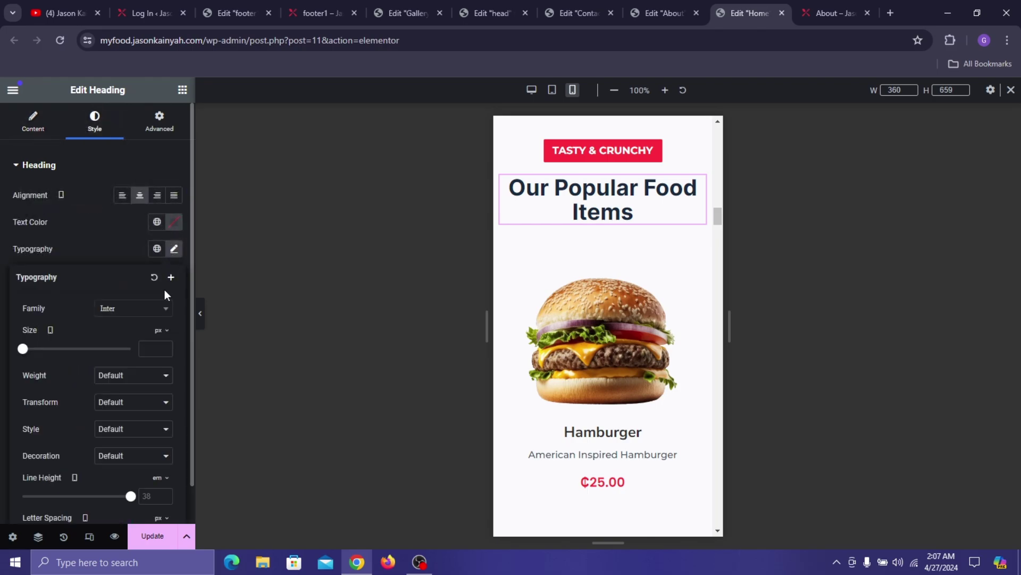
left_click(154, 348)
type("22")
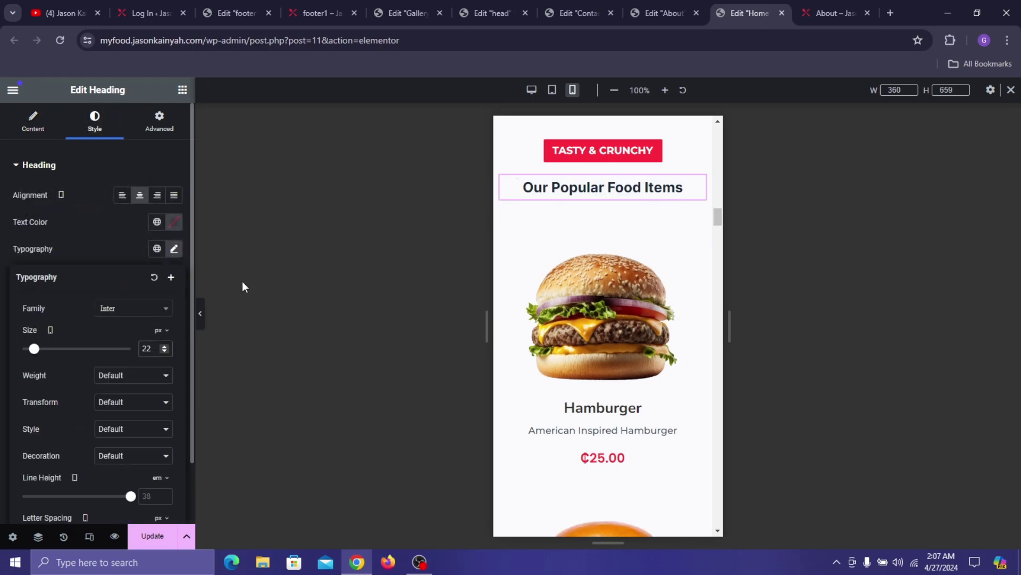
scroll(683, 405, "down", 3)
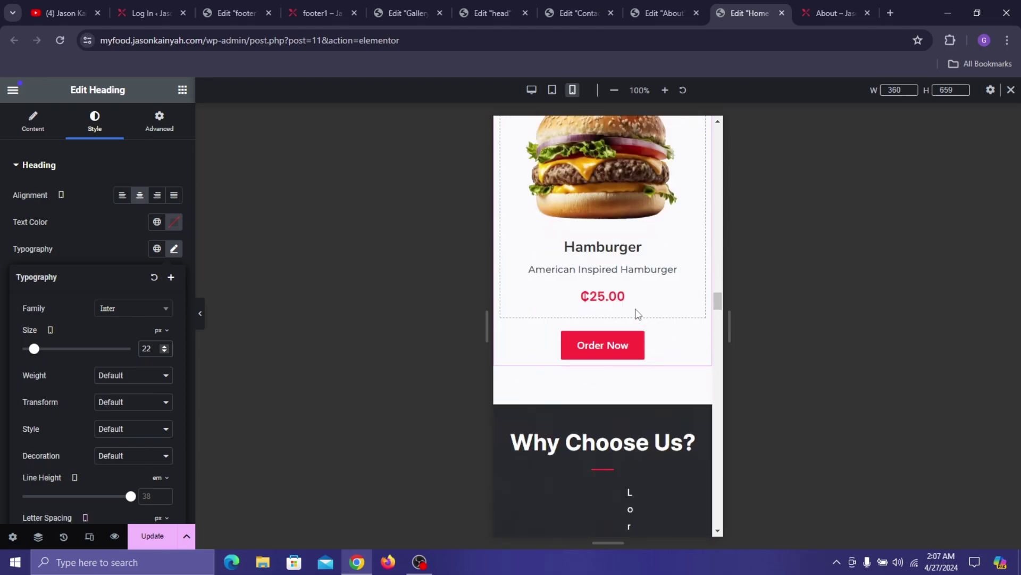
scroll(638, 314, "down", 10)
- Set the squashed Why Choose Us paragraph's side margins to 0
left_click(610, 225)
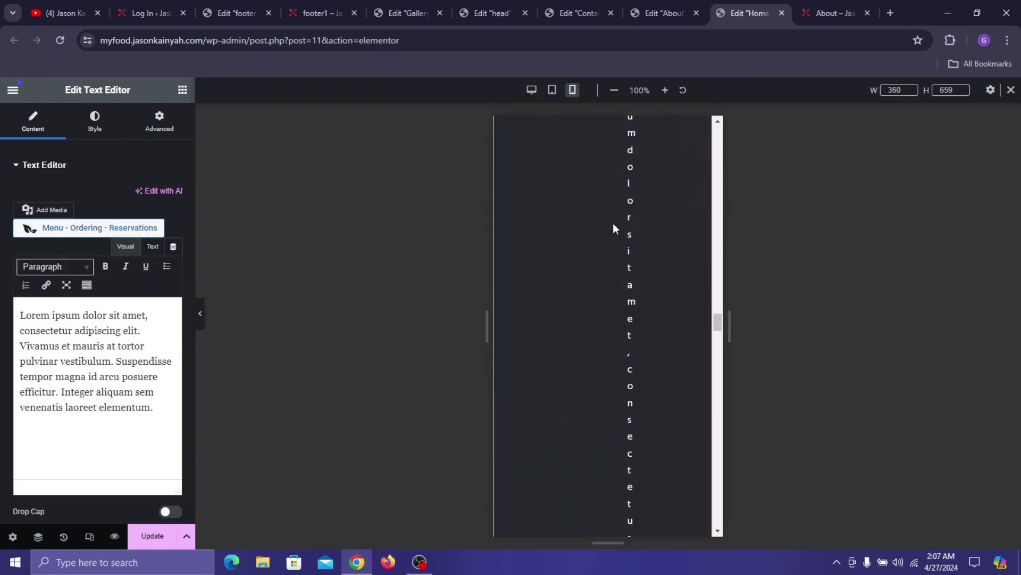
left_click(174, 133)
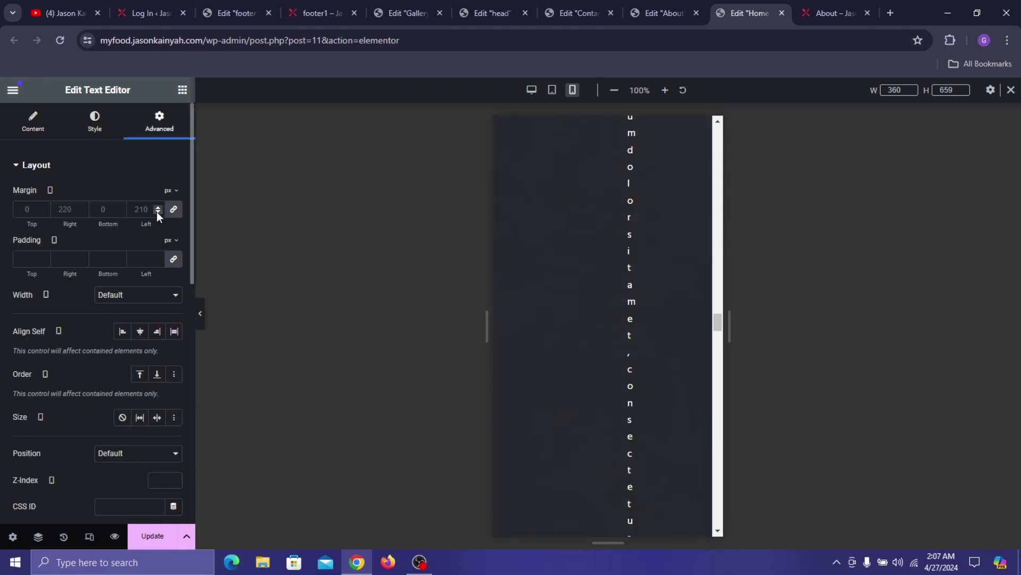
left_click(173, 210)
scroll(611, 266, "up", 5)
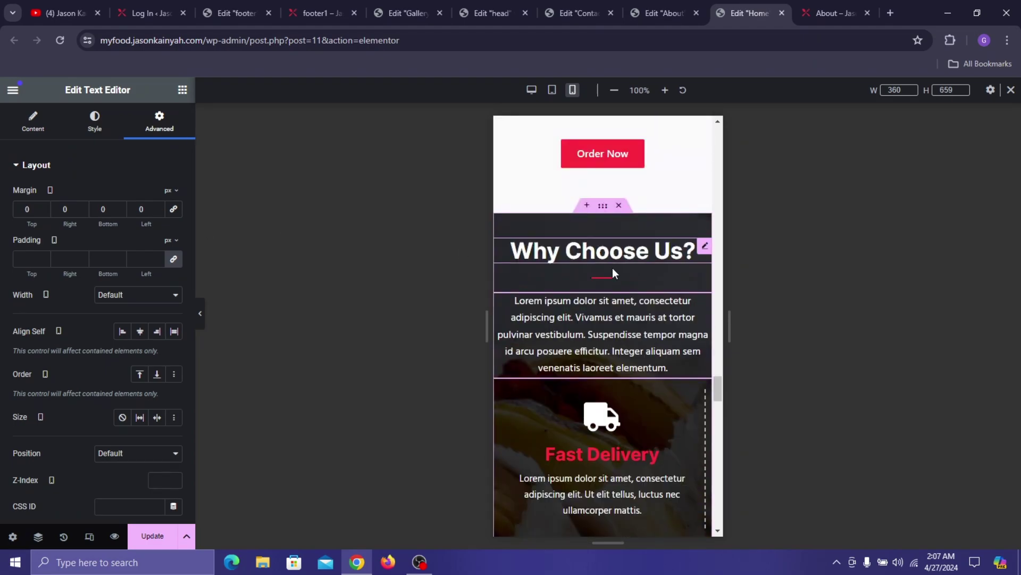
scroll(613, 273, "down", 3)
scroll(621, 278, "up", 4)
scroll(598, 391, "down", 6)
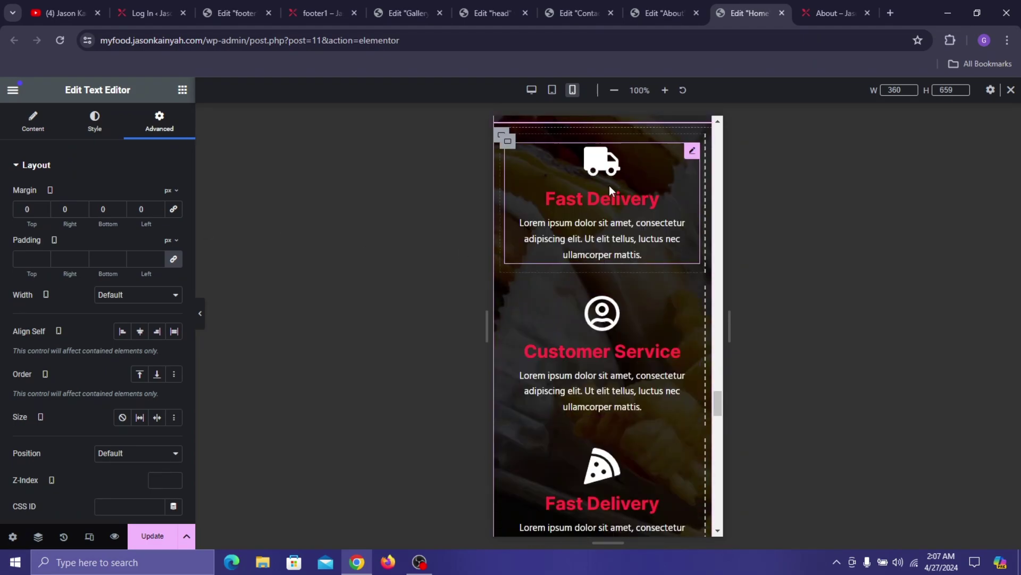
scroll(606, 202, "down", 6)
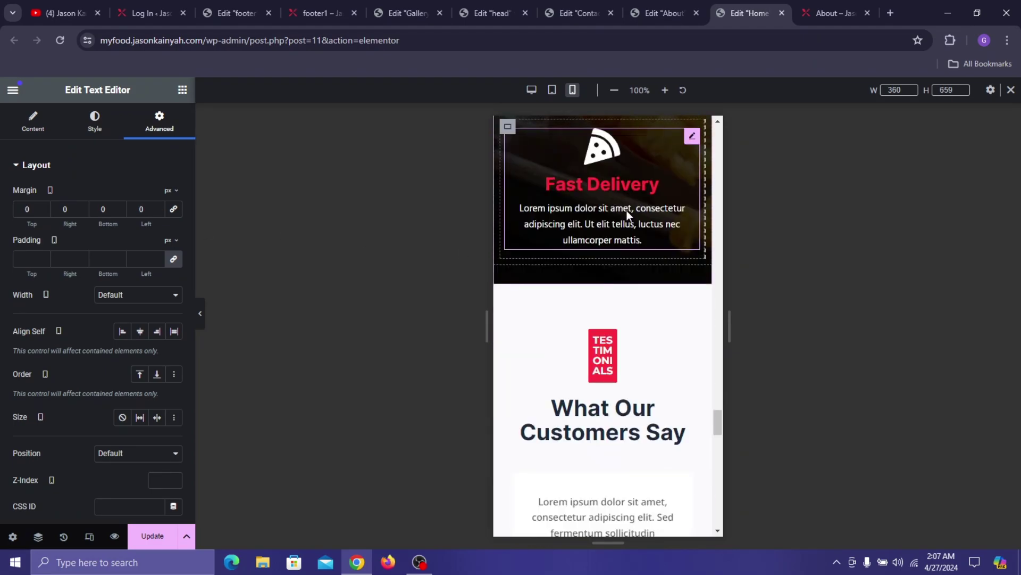
- Widen the TESTIMONIALS label to a 135px custom width
left_click(611, 338)
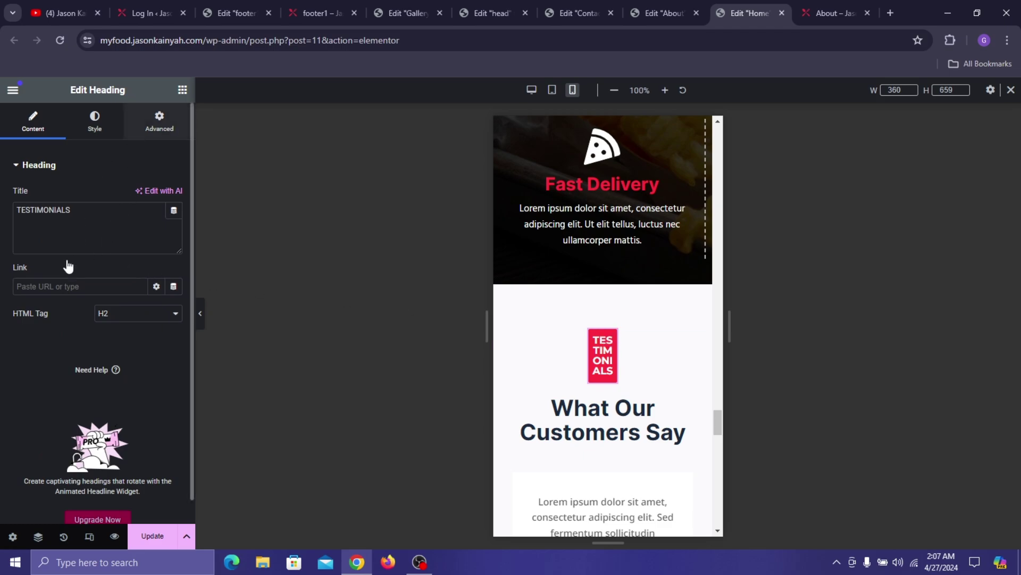
left_click(159, 121)
left_click_drag(14, 337, 30, 340)
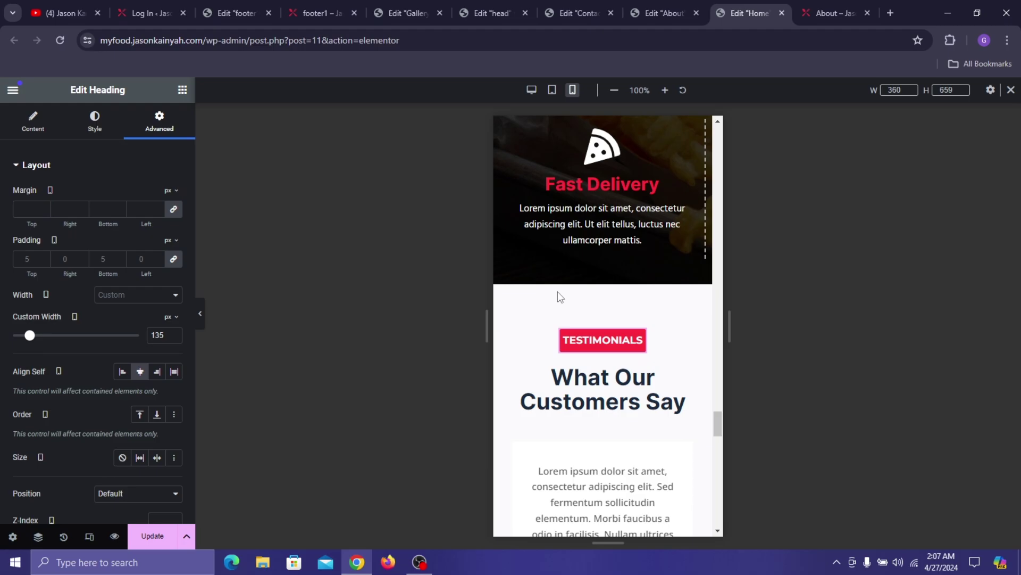
scroll(556, 294, "down", 2)
- Set the What Our Customers Say heading's font size to 22
left_click(593, 272)
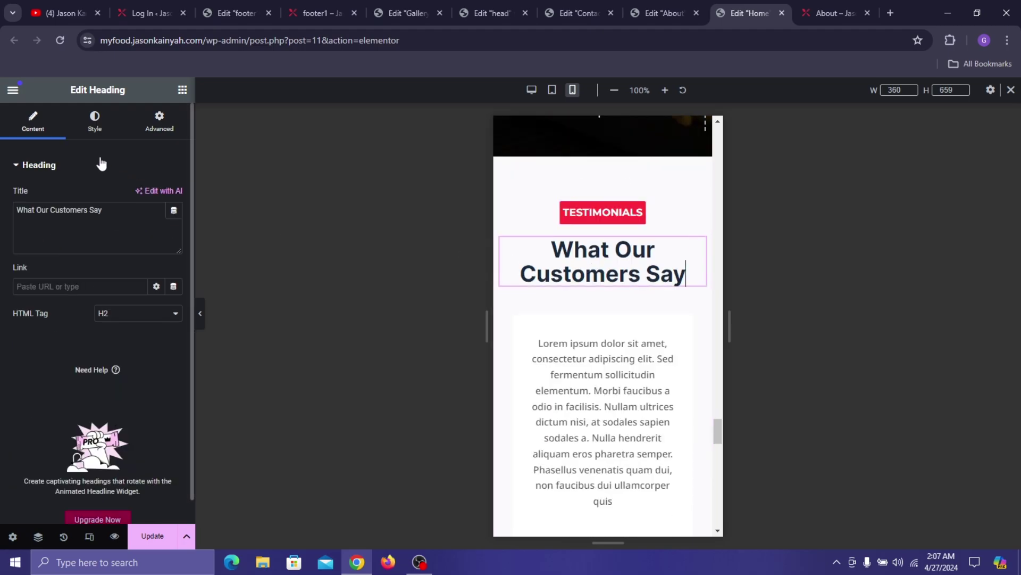
left_click(97, 119)
left_click(173, 249)
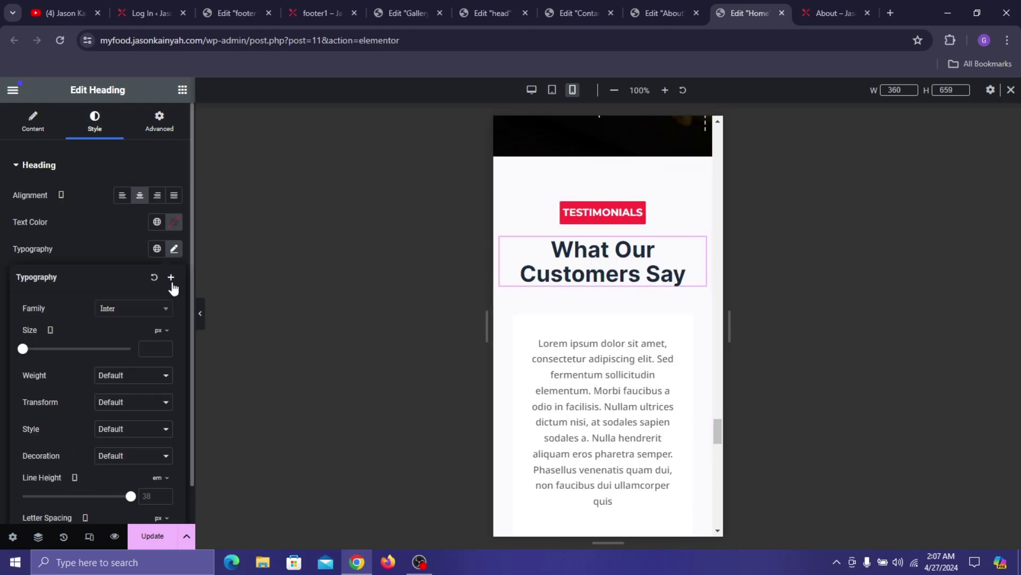
left_click(149, 349)
type("22")
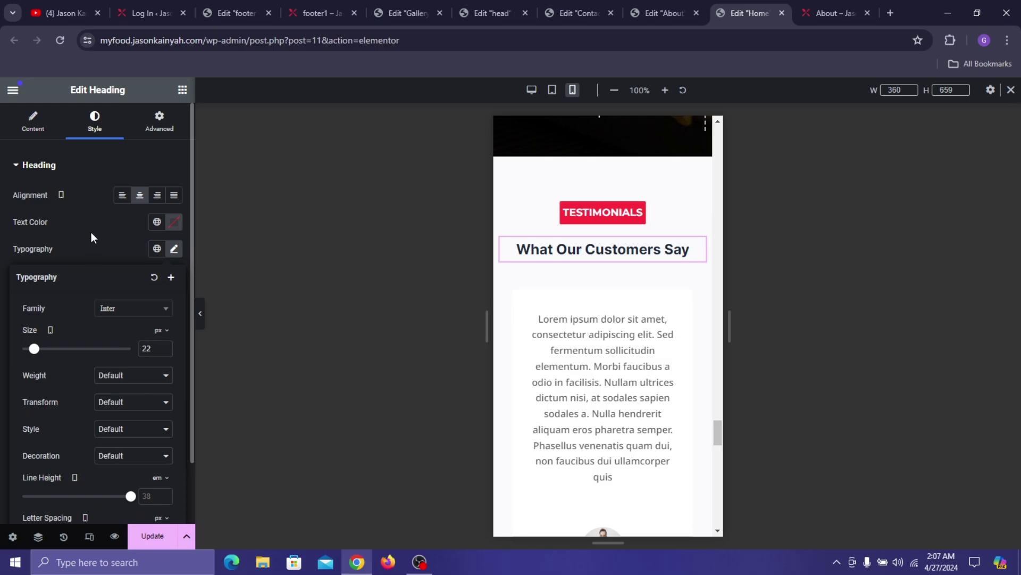
left_click(91, 231)
scroll(641, 372, "down", 12)
scroll(602, 190, "up", 1)
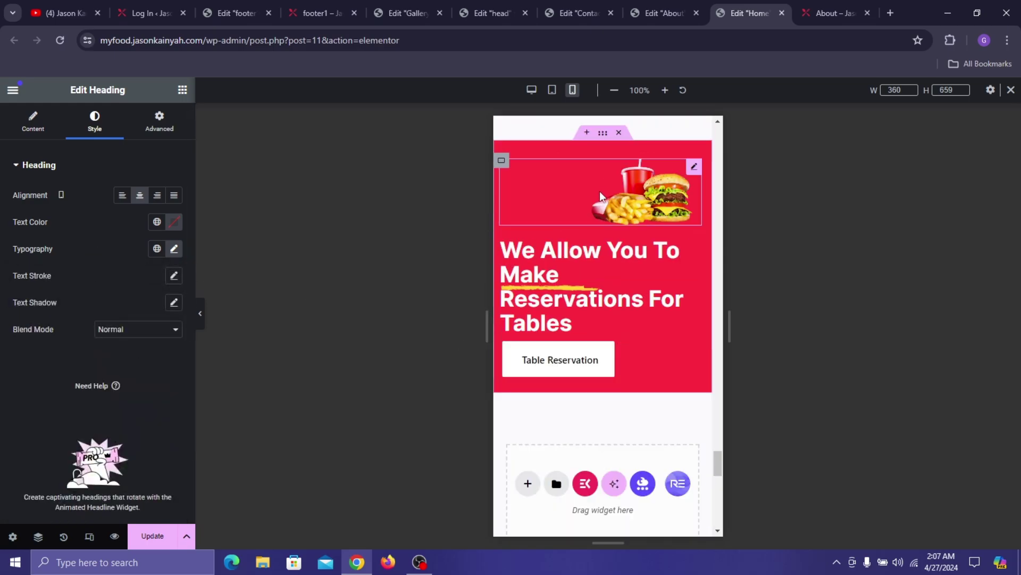
- Centre-align the burger and fries image and the reservations heading
left_click(630, 202)
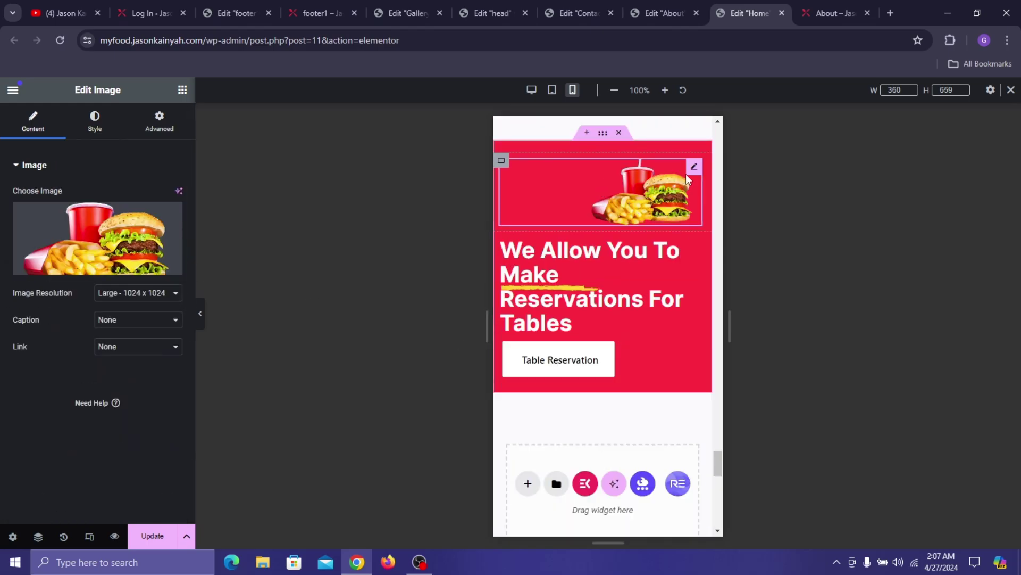
left_click(95, 121)
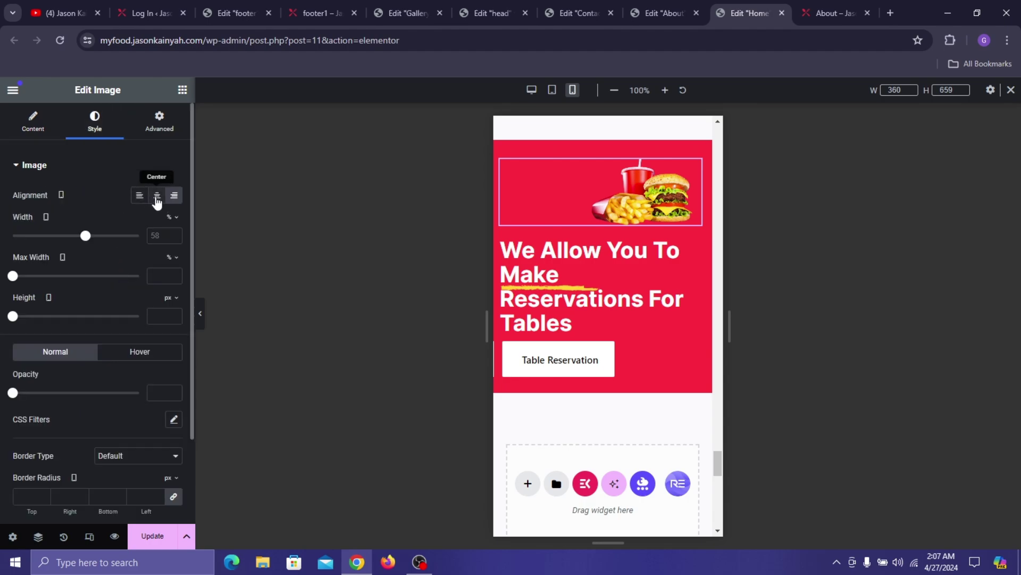
left_click(157, 196)
left_click(601, 259)
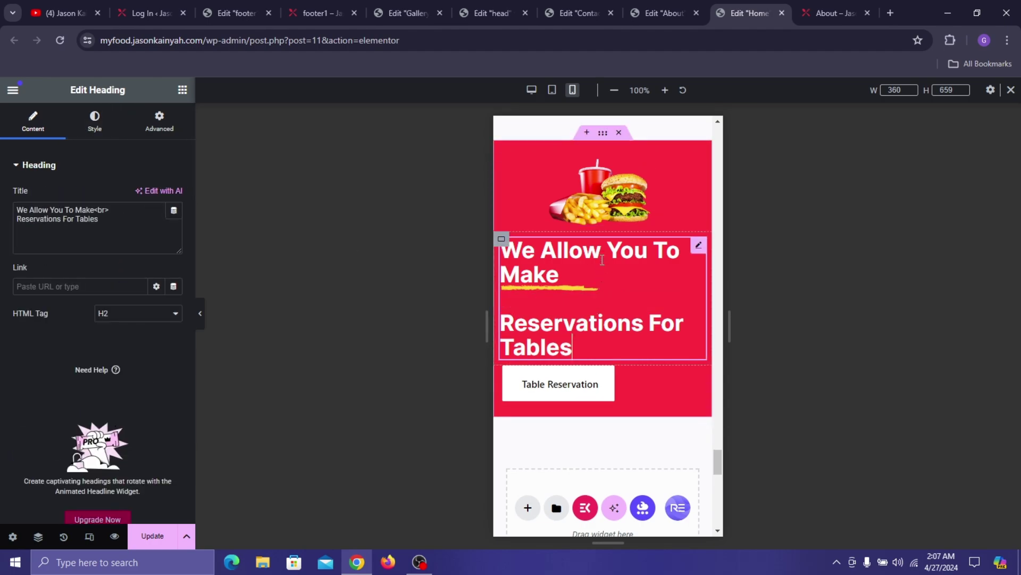
left_click(106, 125)
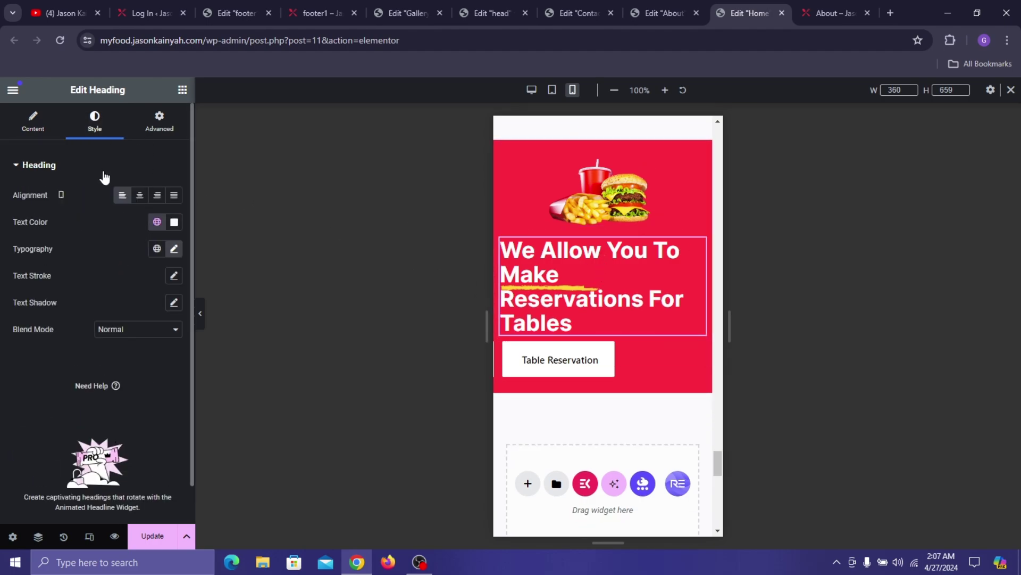
left_click(139, 196)
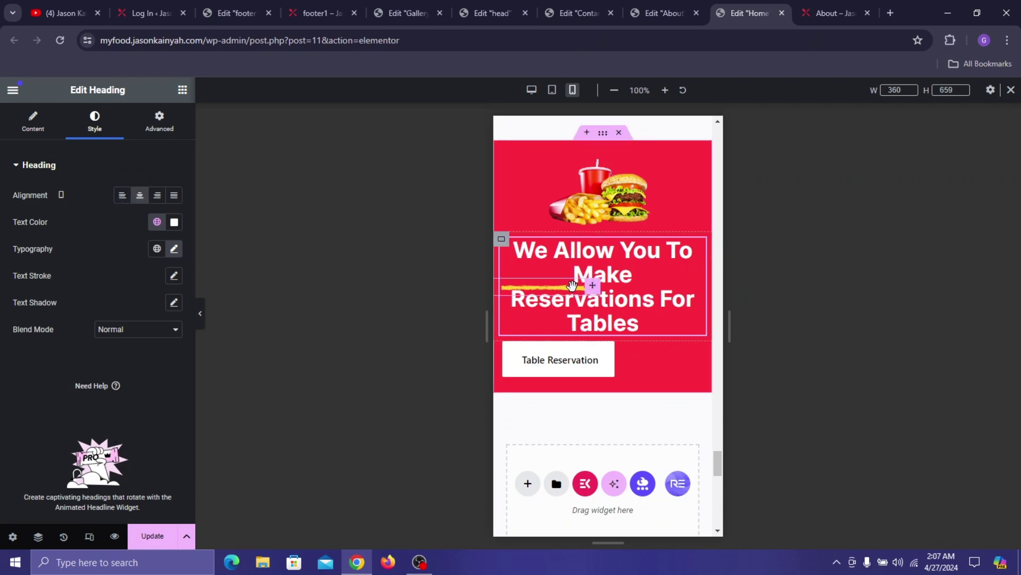
- Move the yellow underline beneath Tables and give the button container a 20px top margin
left_click_drag(595, 293, 643, 335)
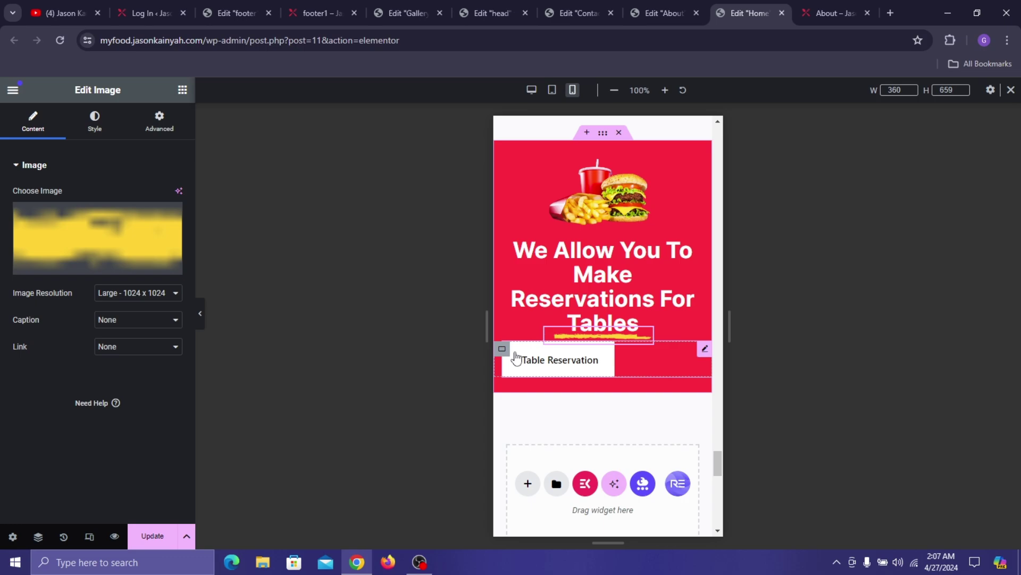
left_click(502, 349)
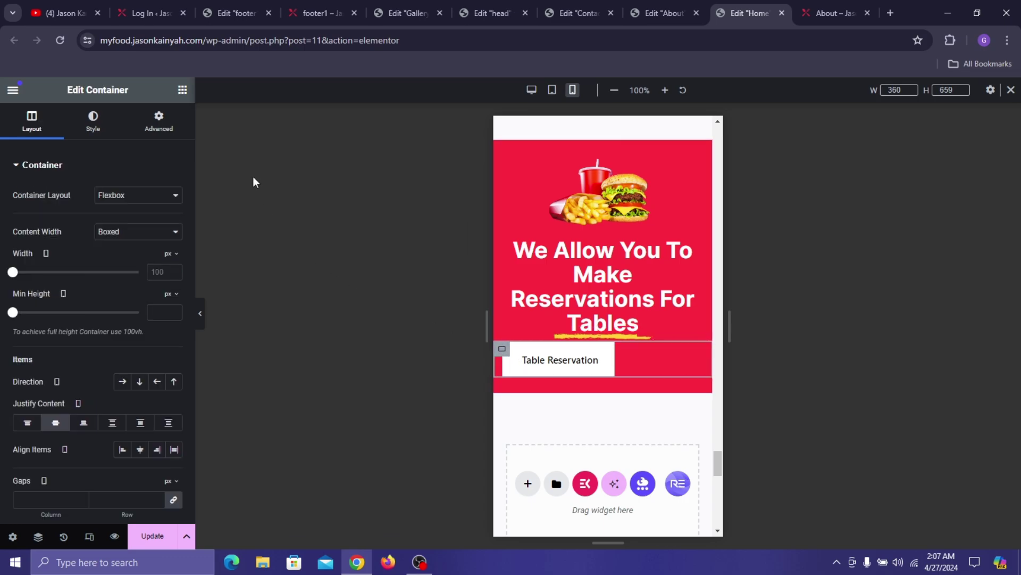
left_click(159, 127)
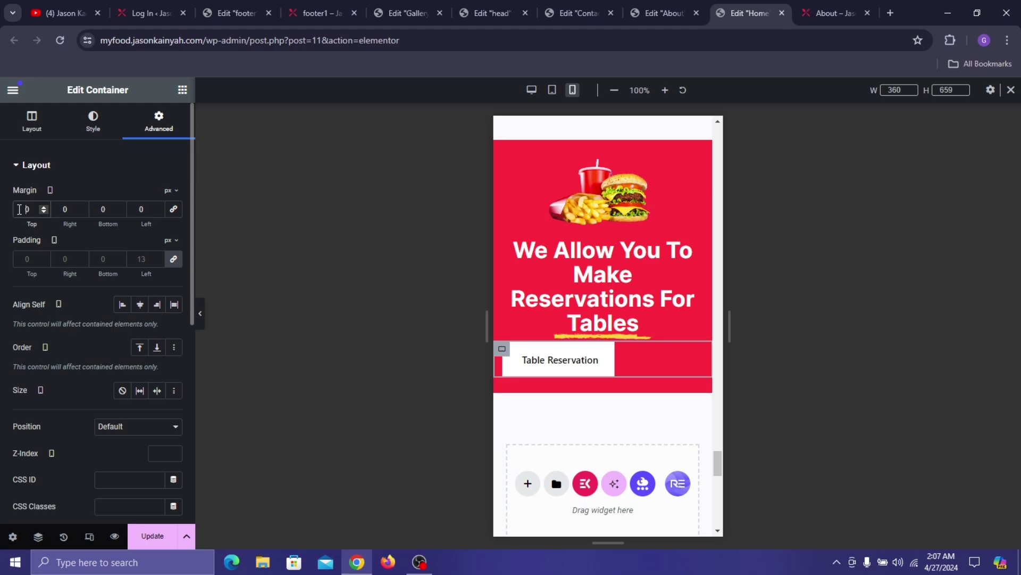
type("2")
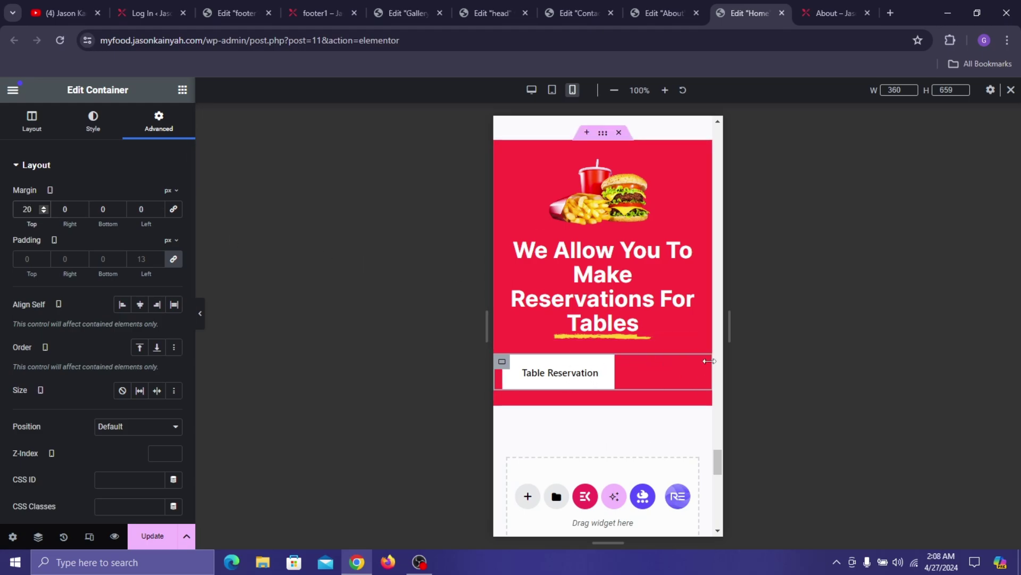
left_click(706, 361)
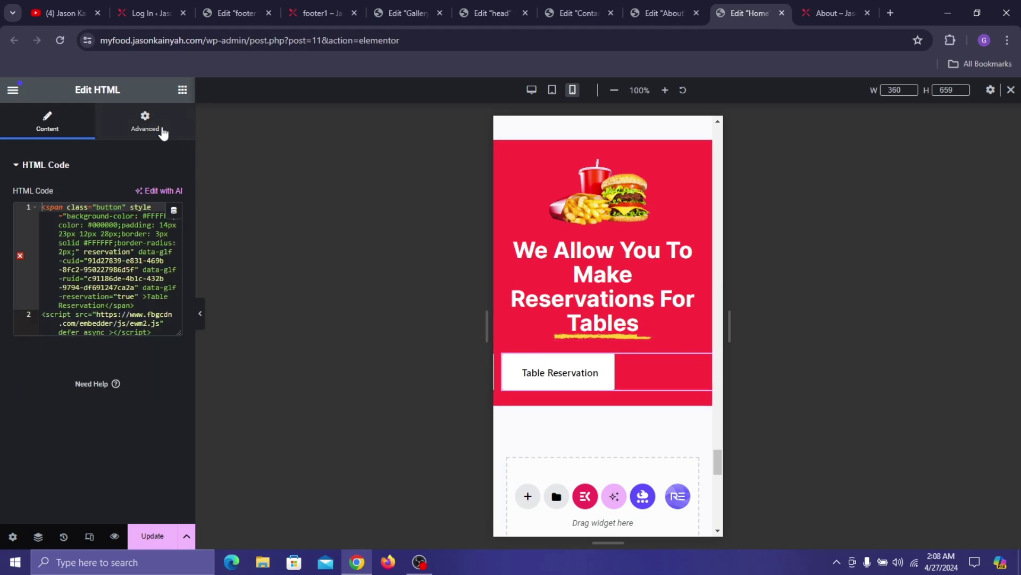
- Centre the Table Reservation button horizontally and vertically in its container
left_click(145, 123)
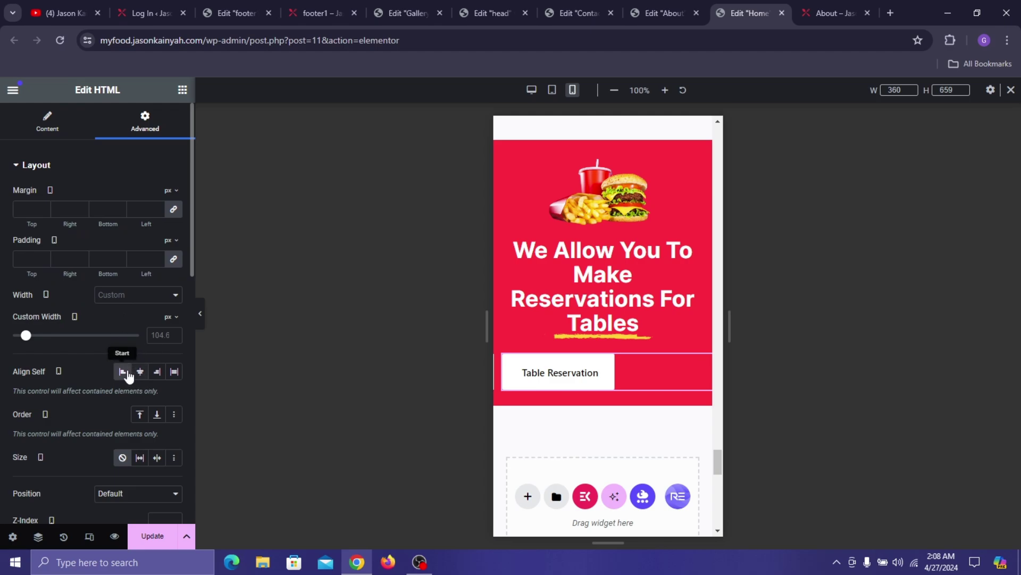
left_click(504, 364)
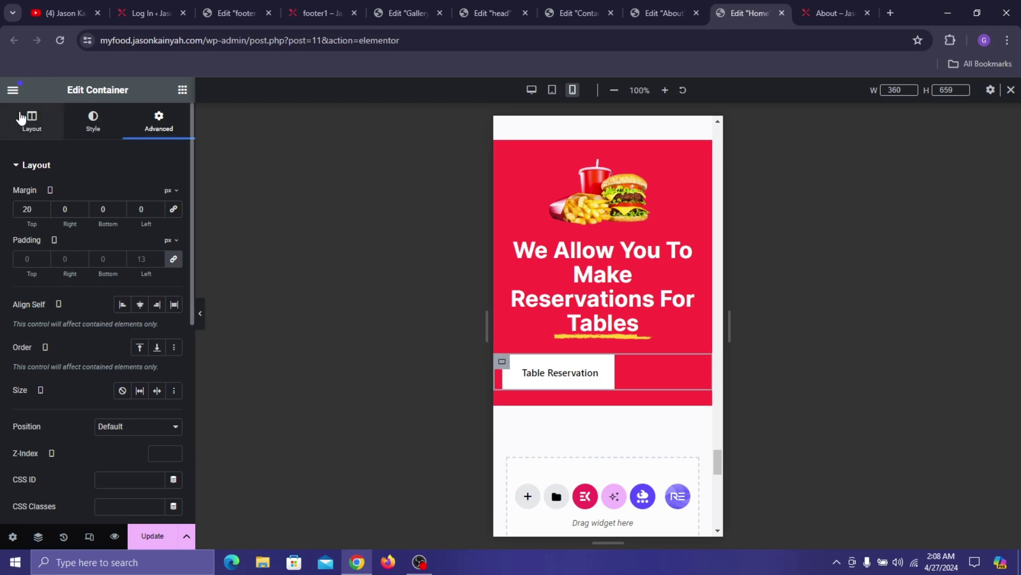
left_click(53, 125)
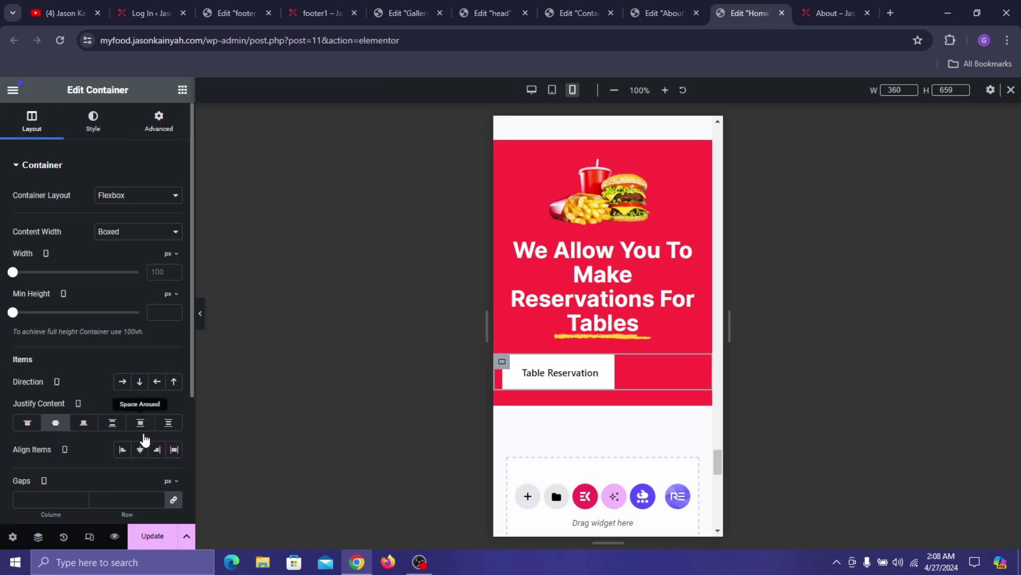
left_click(55, 424)
left_click(140, 450)
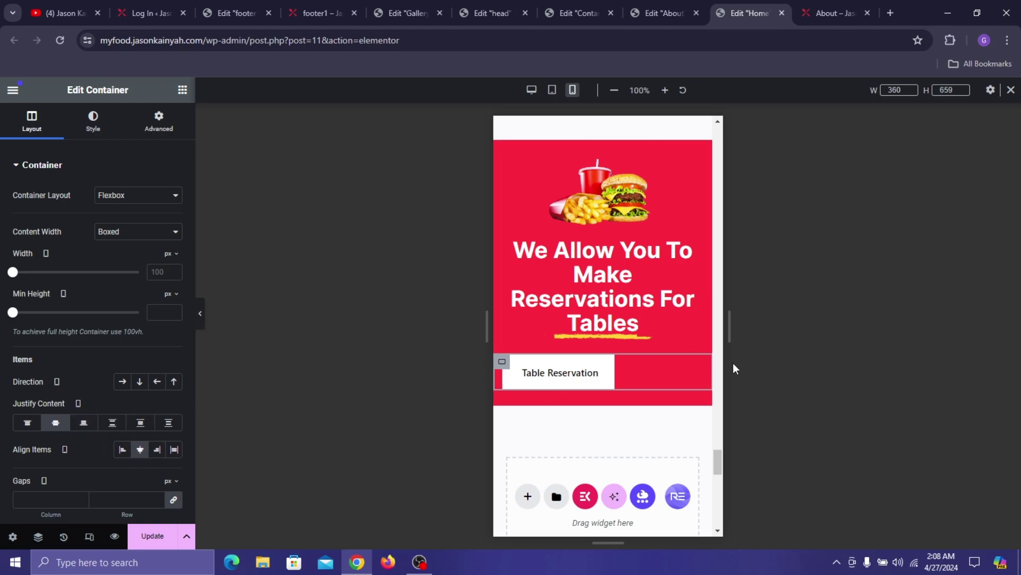
- Raise the Table Reservation widget's left margin to 63px
left_click(704, 362)
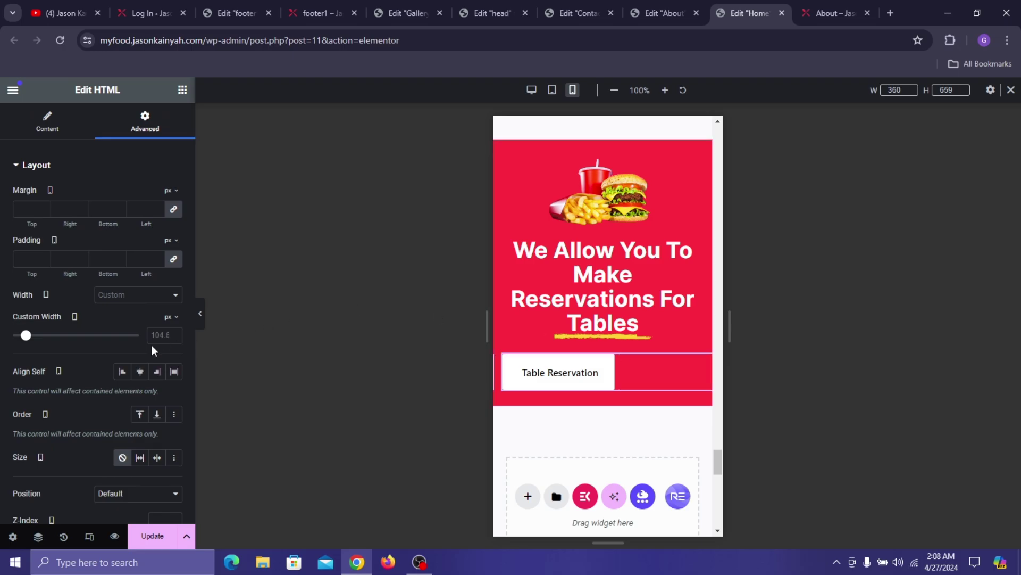
left_click(51, 117)
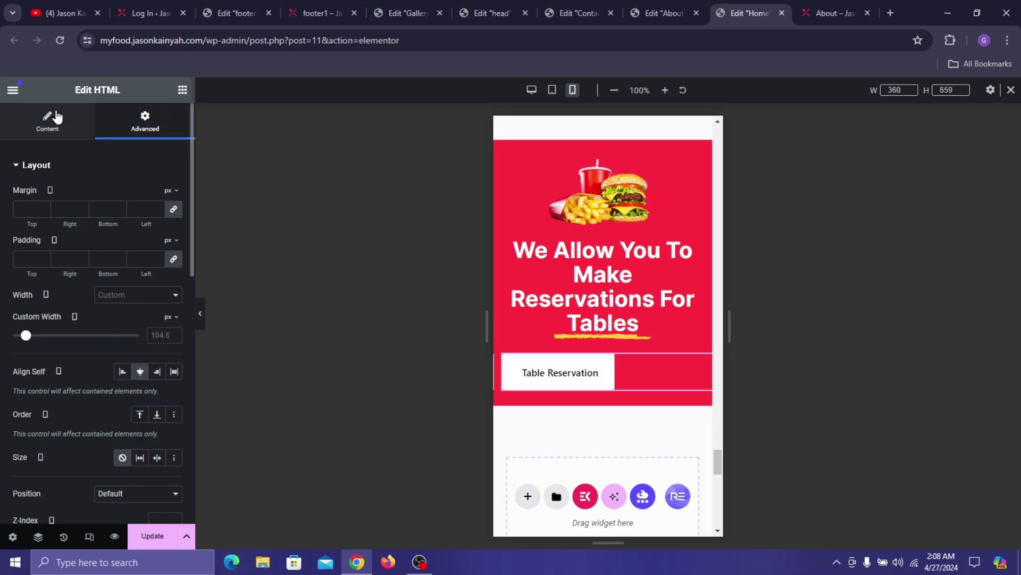
left_click(144, 116)
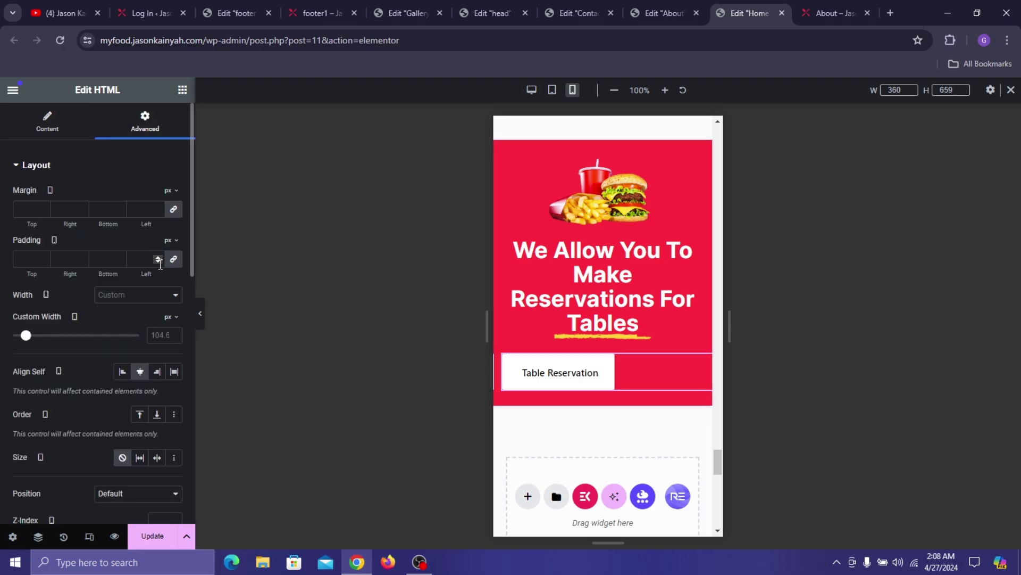
left_click(156, 211)
left_click(157, 212)
left_click(157, 211)
left_click(157, 212)
left_click(157, 212)
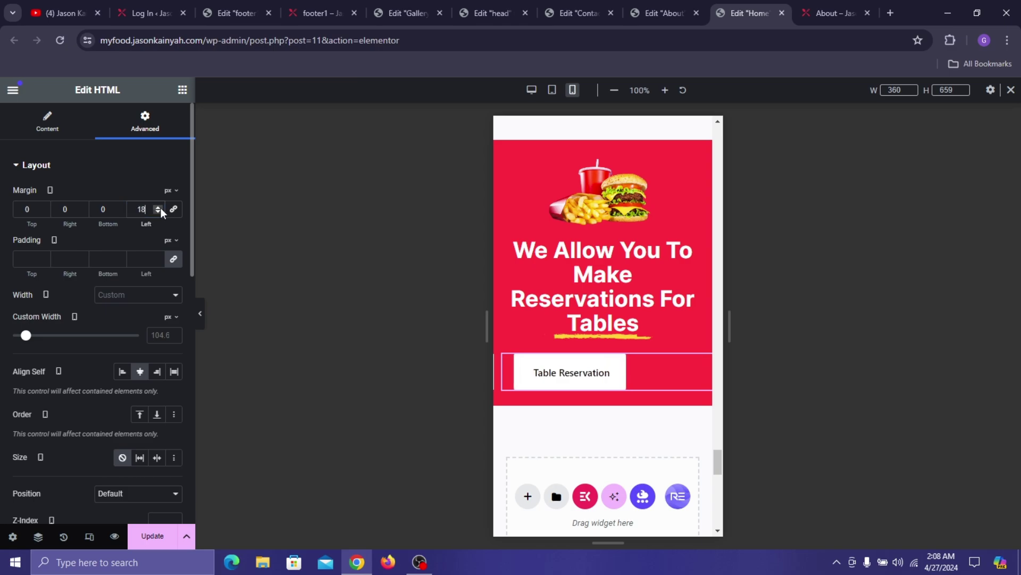
left_click(160, 207)
left_click(159, 207)
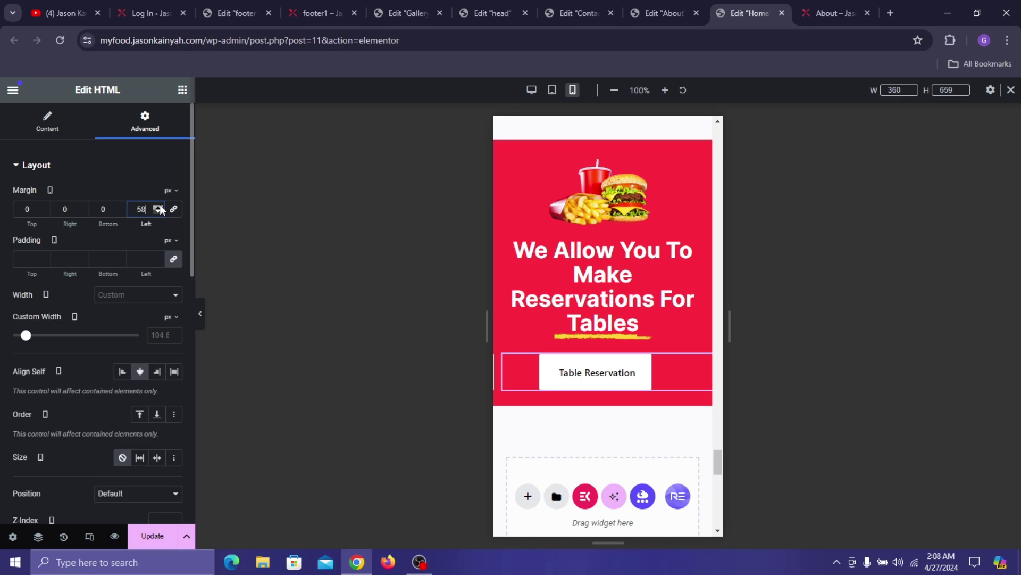
left_click(160, 206)
left_click(160, 207)
left_click(159, 207)
left_click(160, 207)
left_click(159, 207)
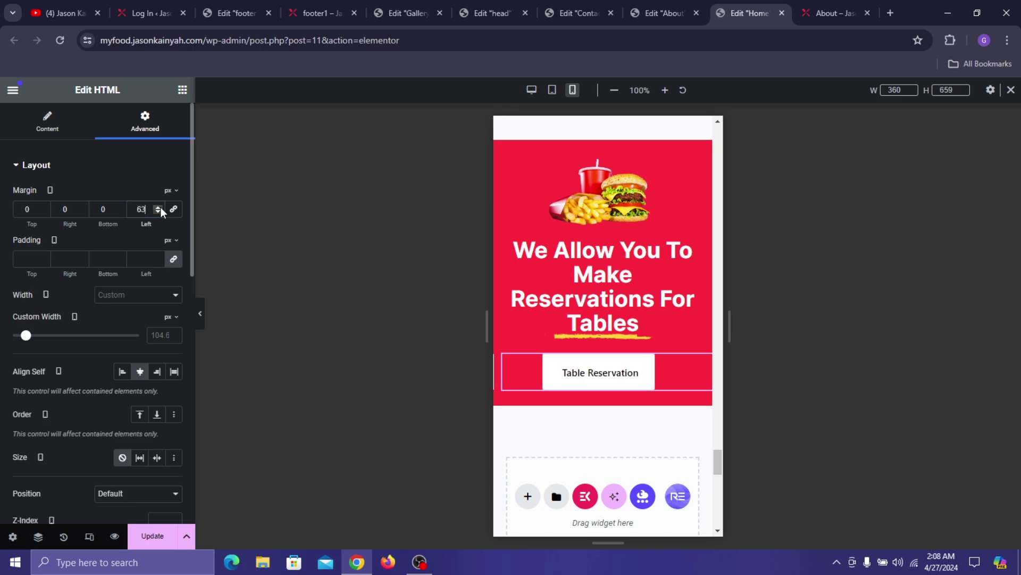
- Save the page with Update
left_click(152, 536)
scroll(675, 189, "up", 10)
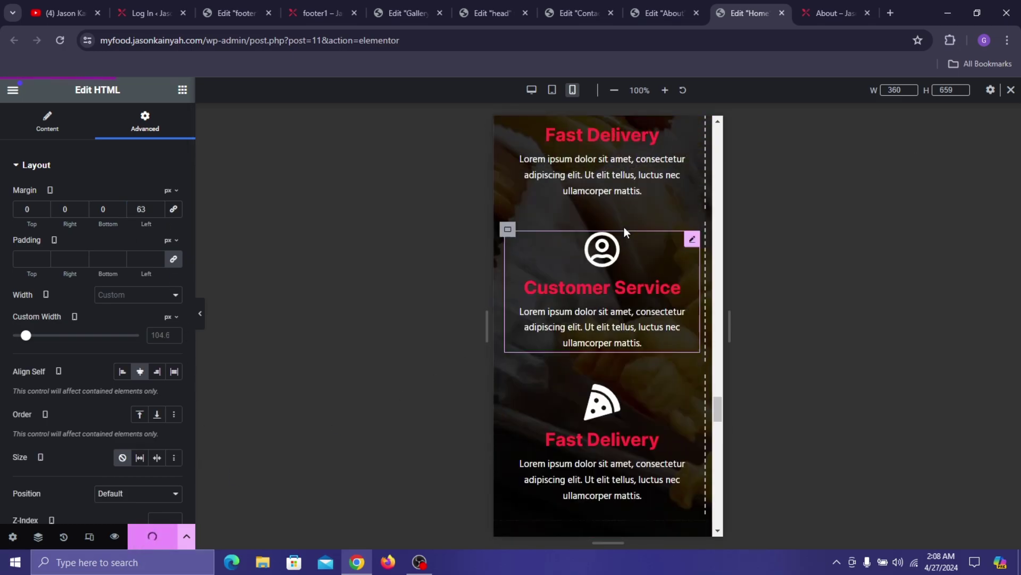
scroll(624, 227, "up", 10)
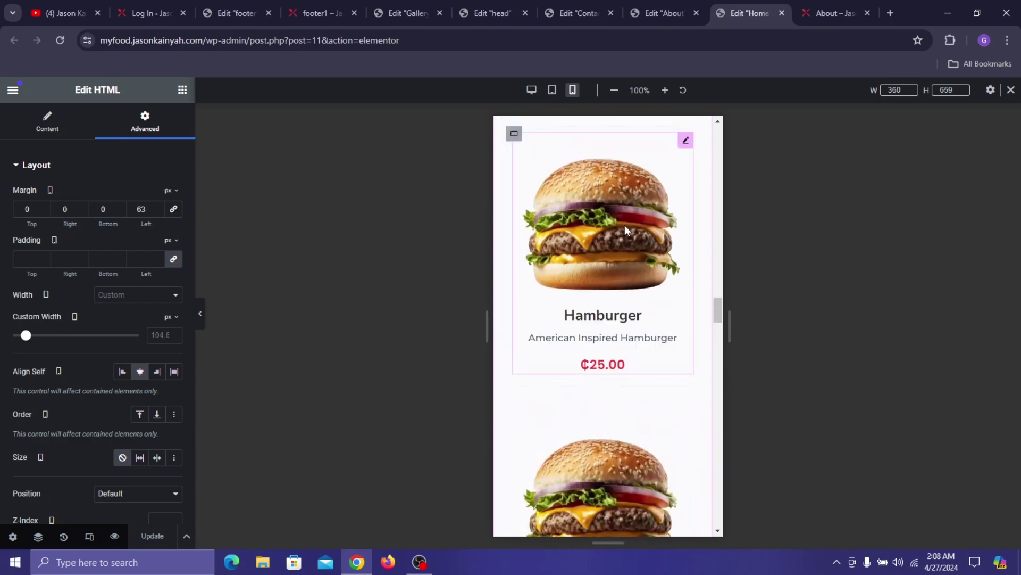
scroll(624, 225, "up", 10)
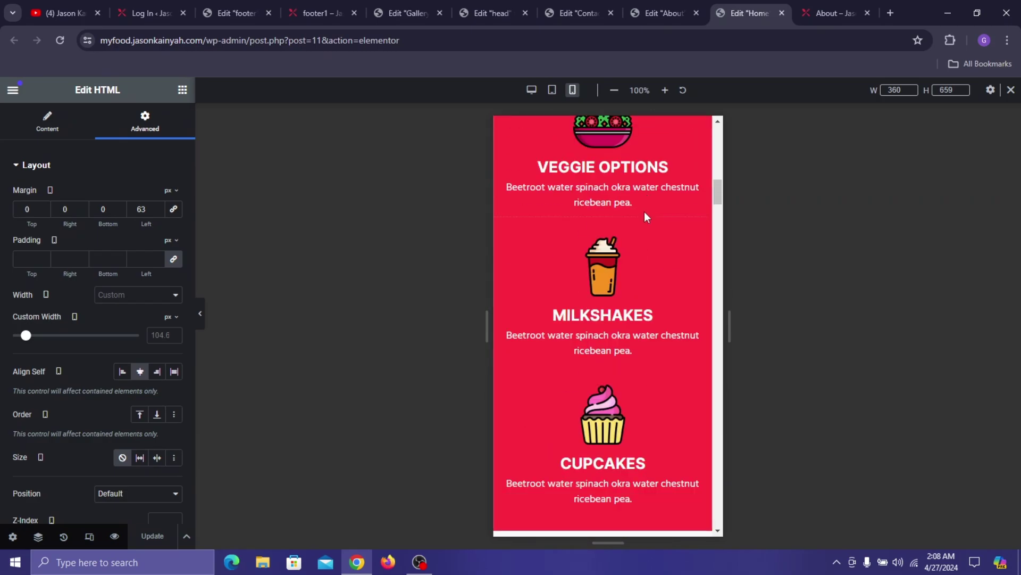
- Turn on Hide On Desktop for the duplicate button-row container, then update the page
scroll(646, 215, "up", 15)
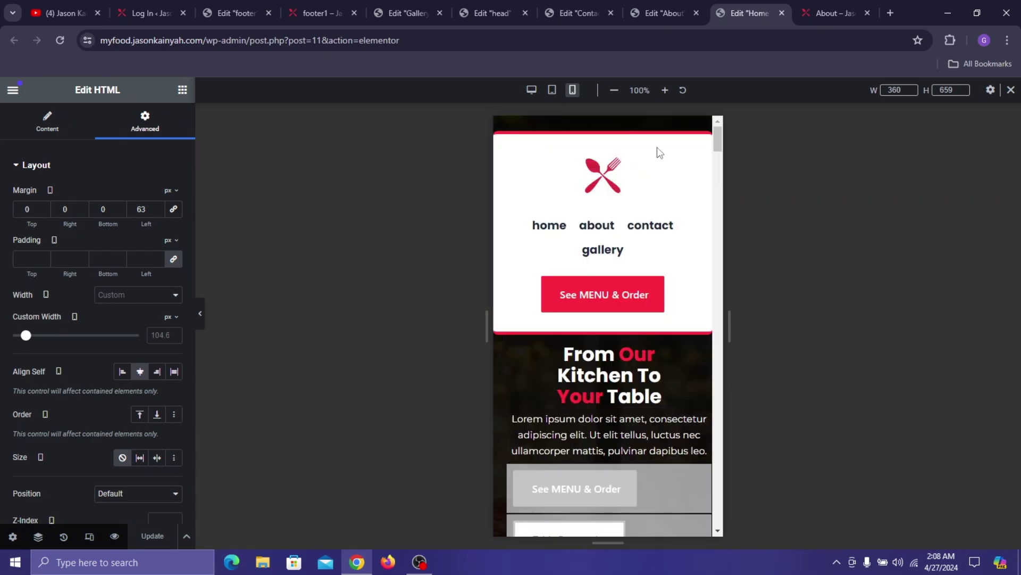
scroll(643, 319, "down", 5)
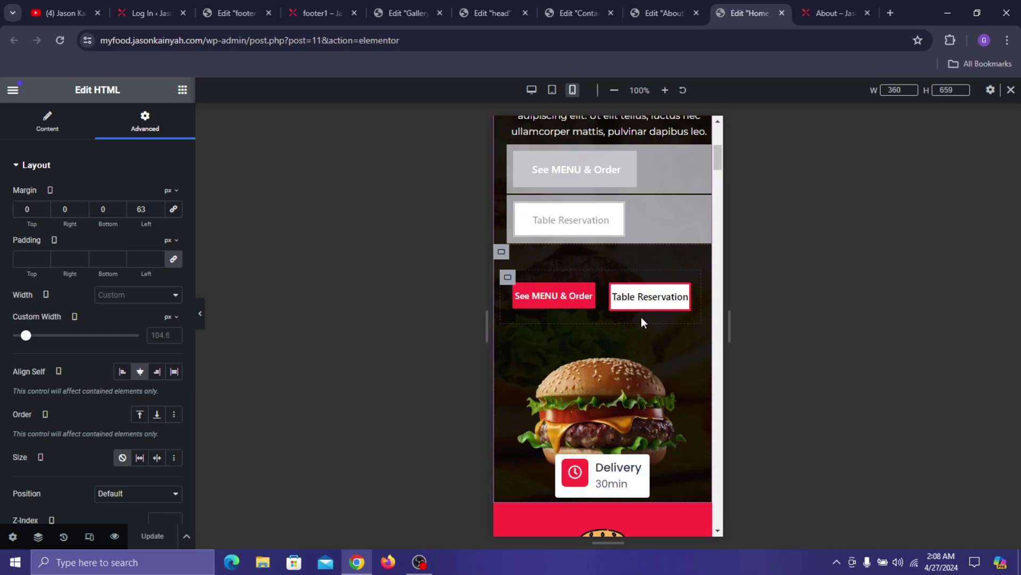
left_click(508, 278)
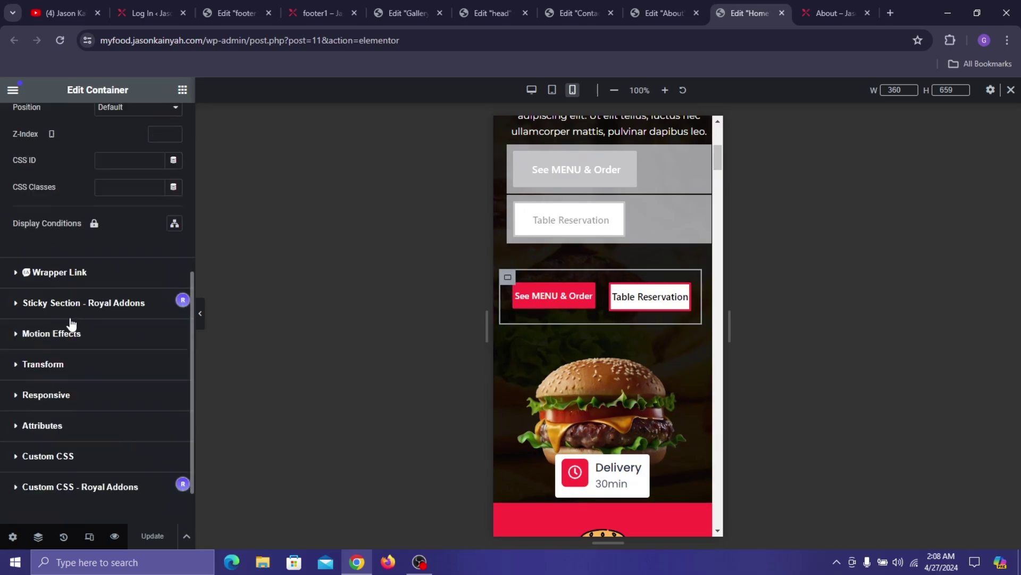
scroll(71, 326, "down", 1)
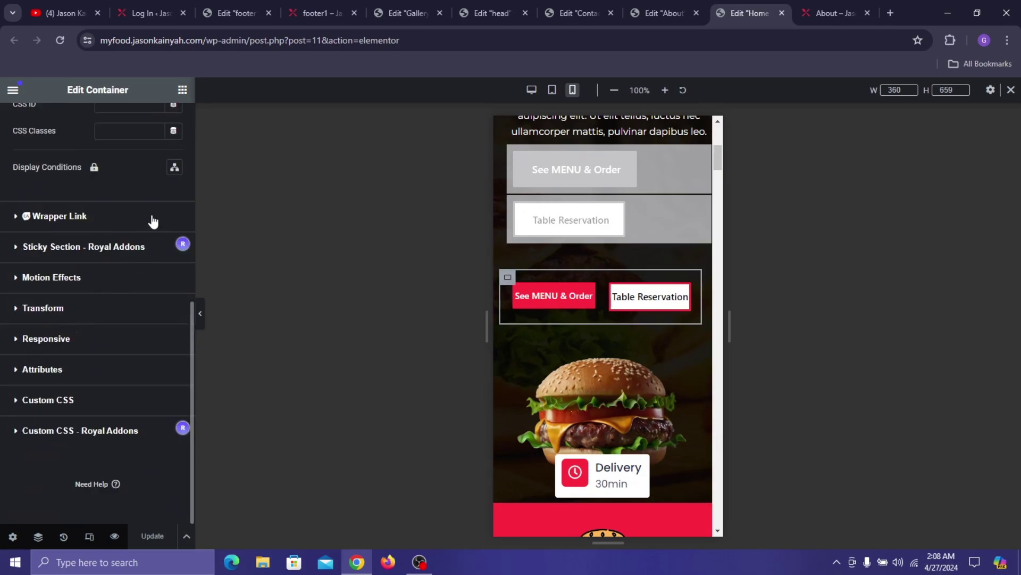
left_click(71, 339)
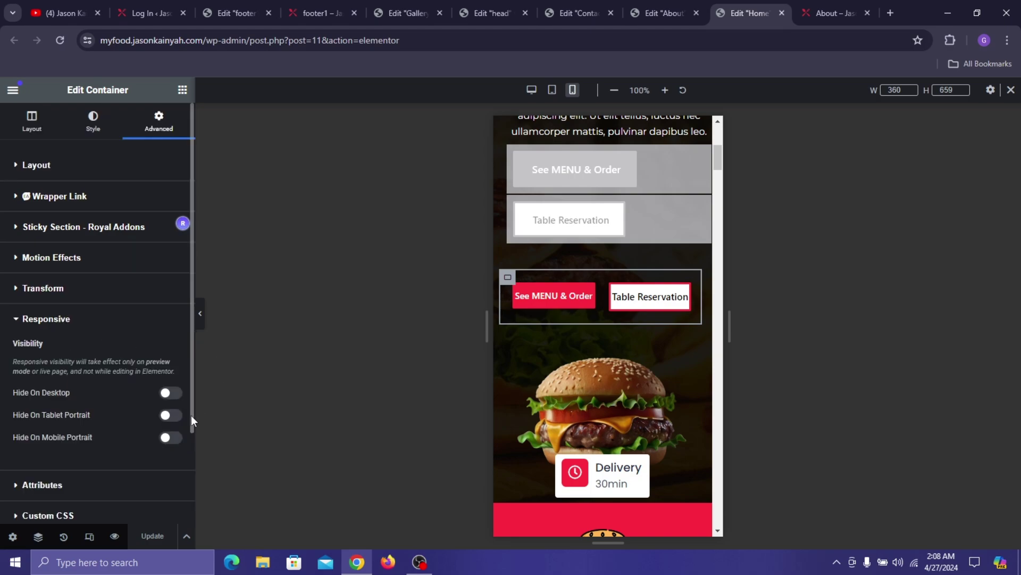
left_click(171, 394)
left_click(174, 530)
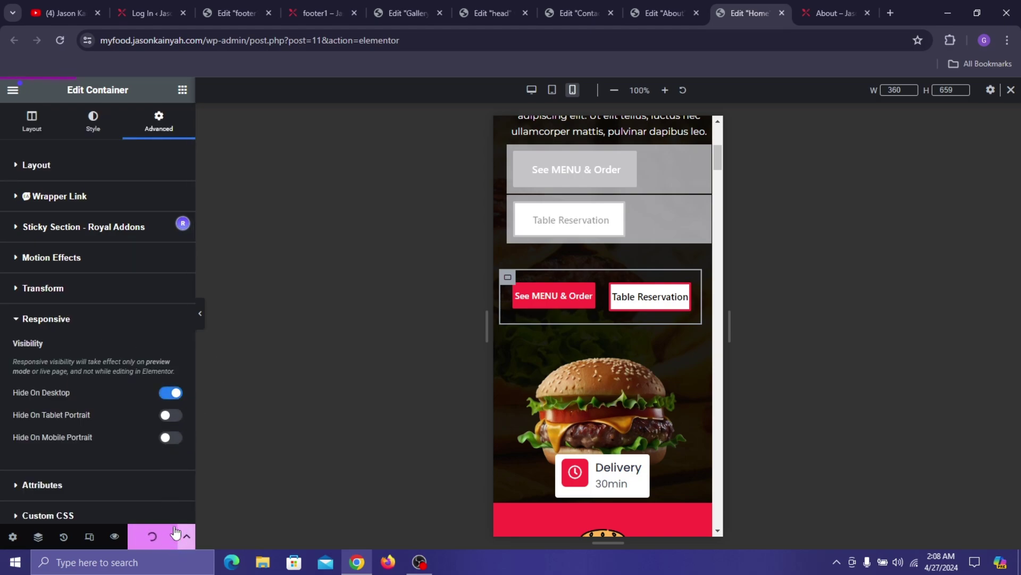
- Preview the saved page, then return to the editor with the canvas at Desktop width
left_click(114, 537)
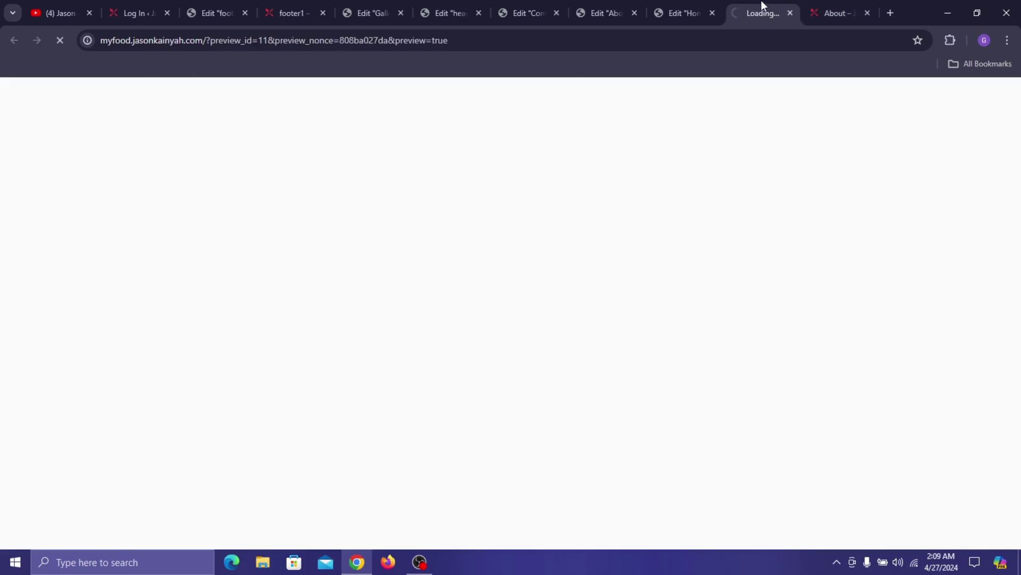
left_click(692, 6)
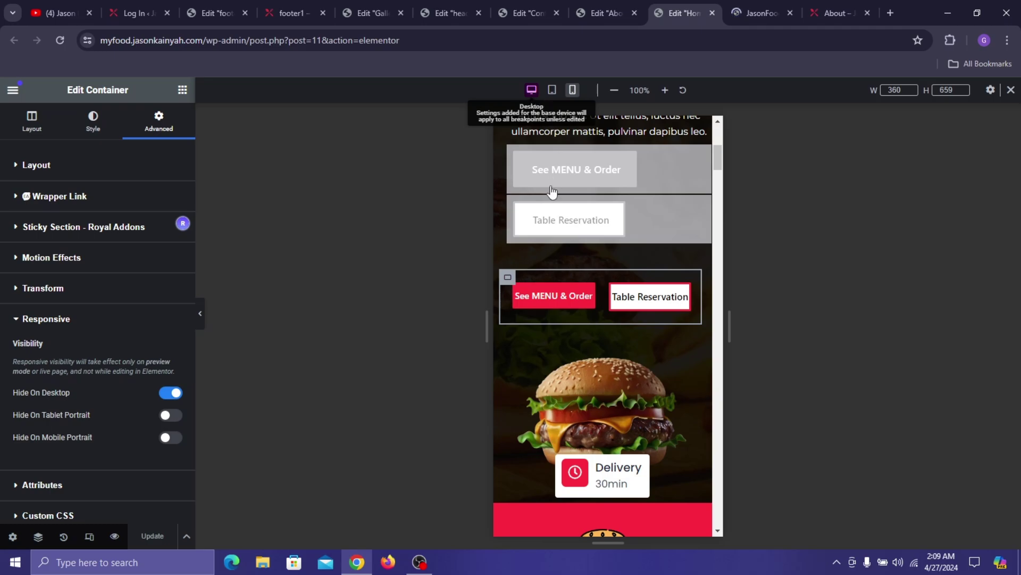
left_click(532, 90)
scroll(656, 264, "down", 2)
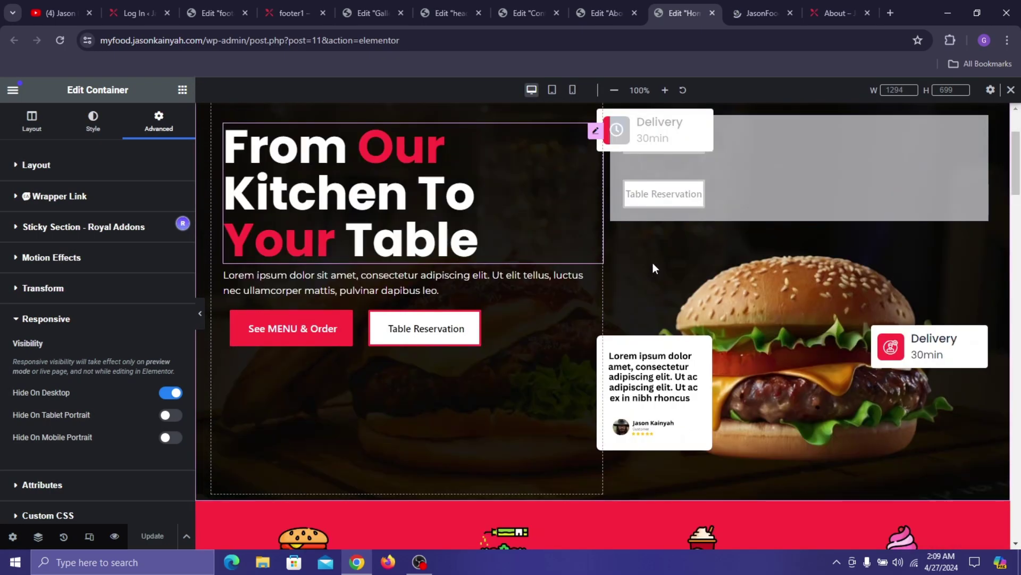
- Give the From Our Kitchen To Your Table heading a Fade In Left entrance, Fast, delay 2
left_click(360, 198)
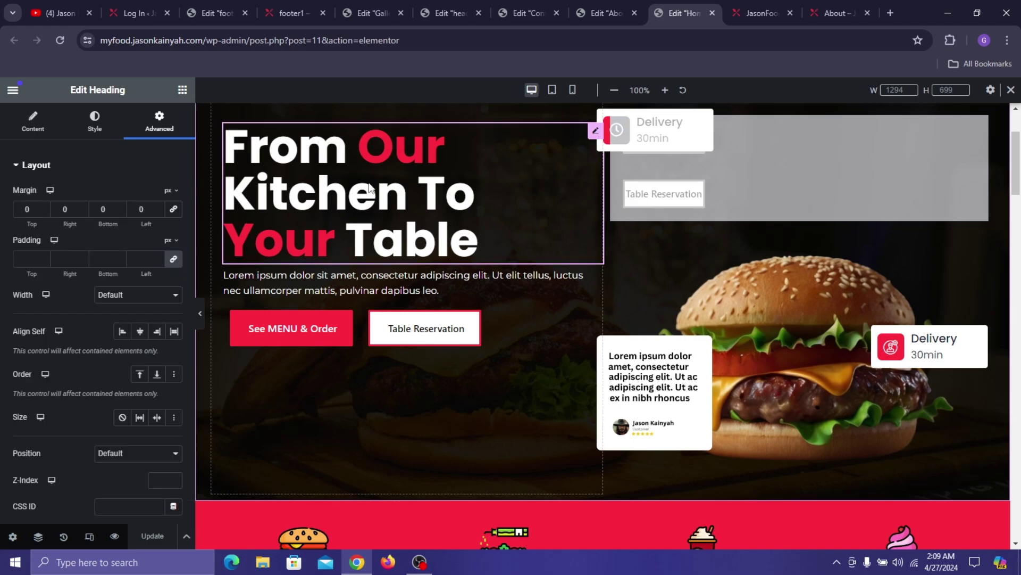
scroll(117, 250, "down", 5)
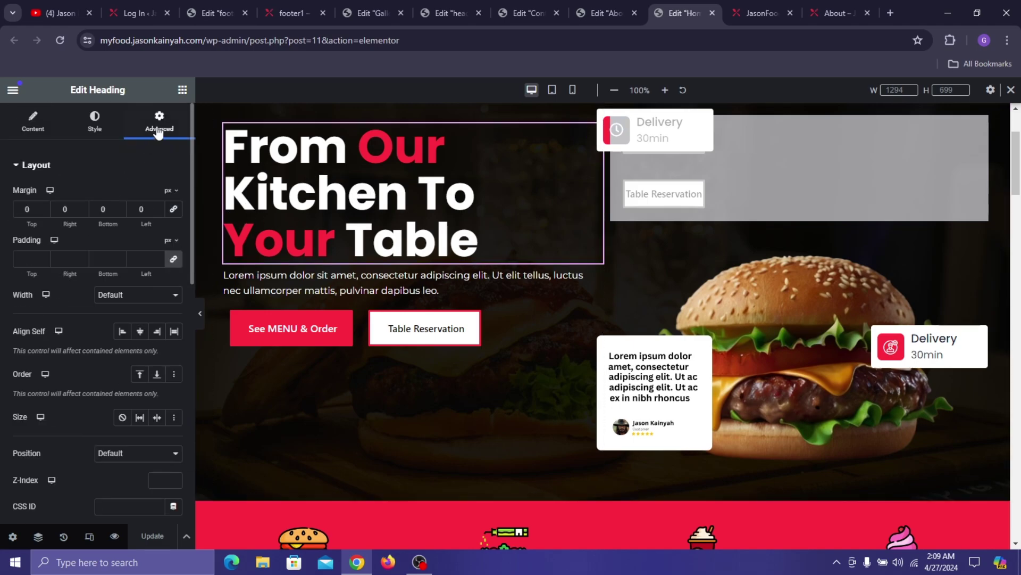
scroll(117, 250, "down", 5)
scroll(82, 336, "down", 2)
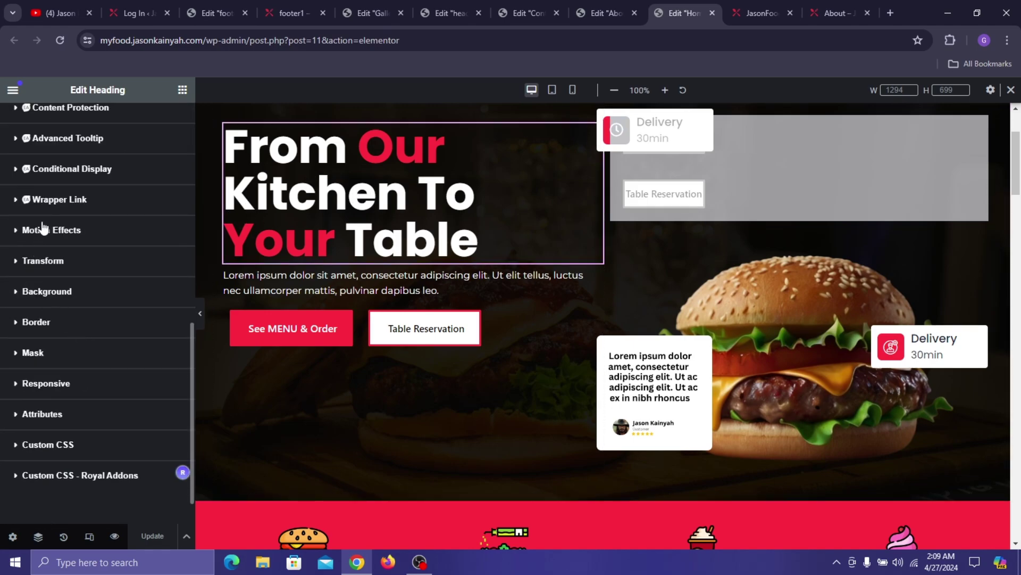
left_click(44, 229)
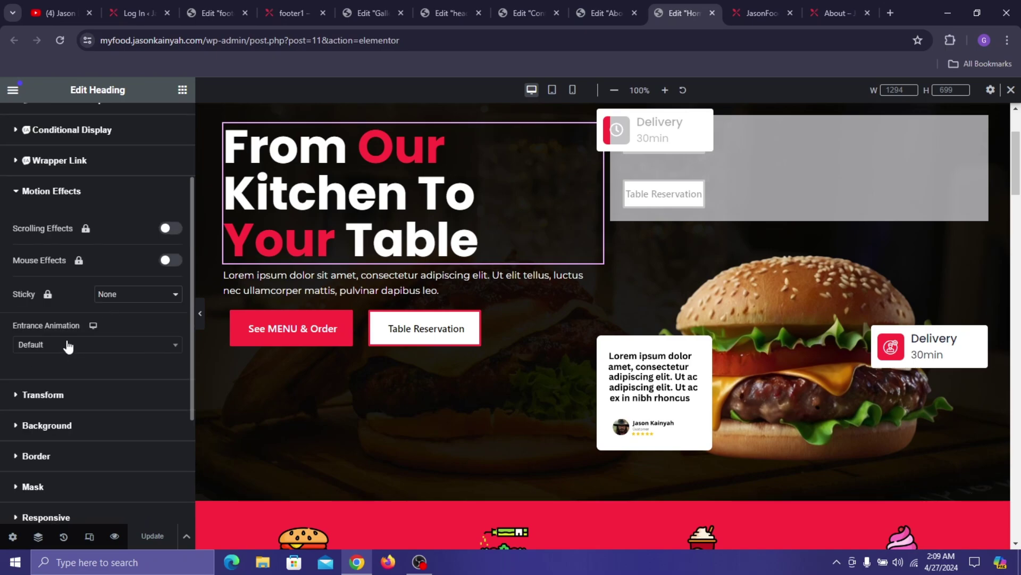
left_click(69, 346)
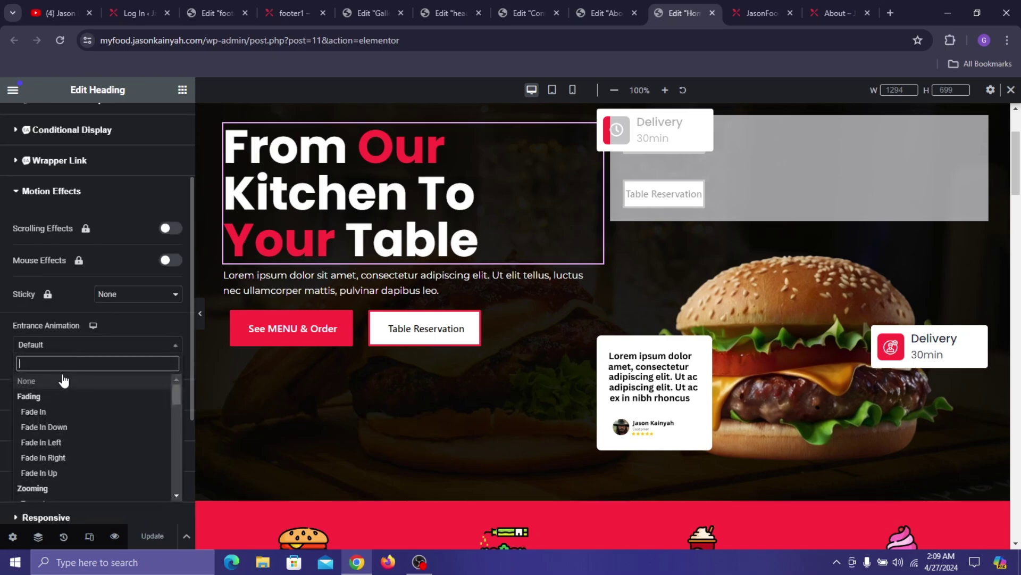
left_click(72, 443)
left_click(149, 383)
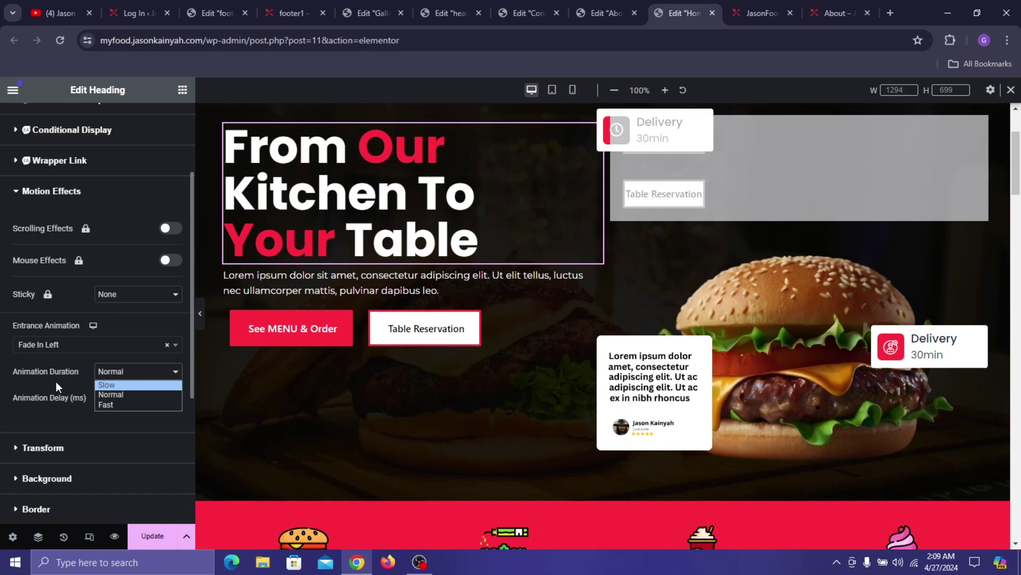
left_click(121, 407)
key("Down")
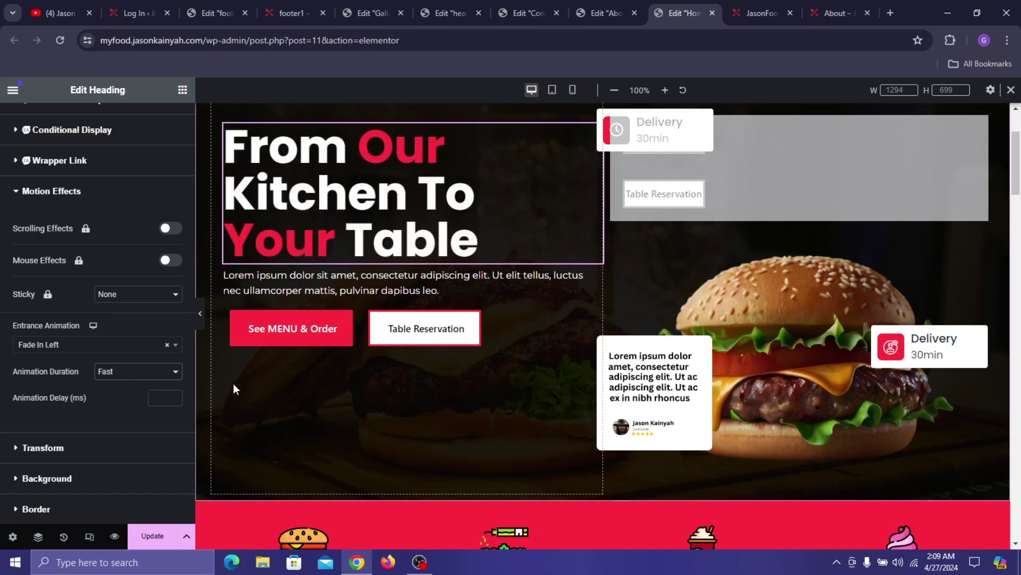
left_click(170, 396)
type("2")
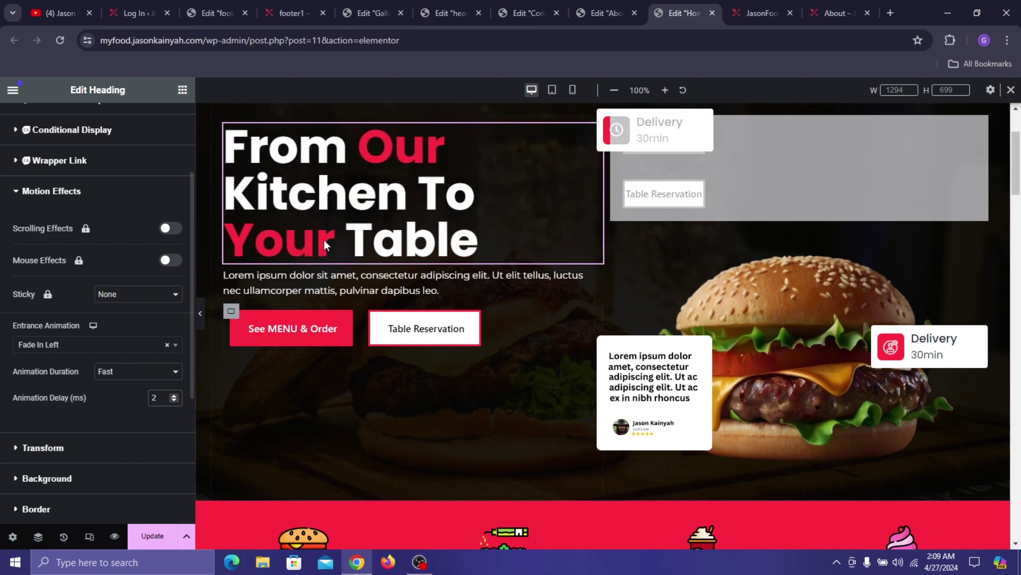
left_click(301, 283)
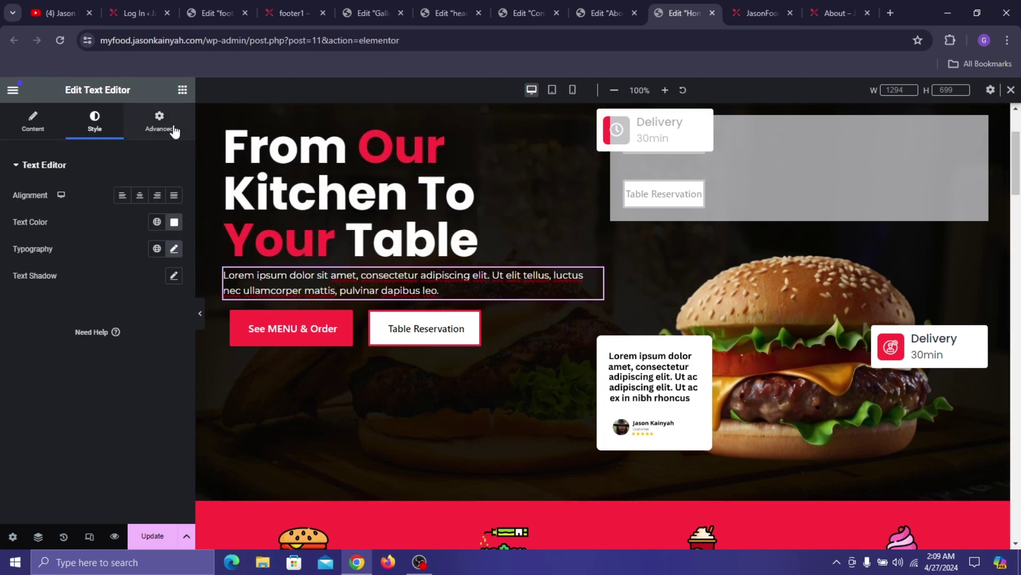
- Give the hero paragraph a Fade In Right entrance animation, Fast duration, delay 2
left_click(159, 120)
scroll(142, 244, "down", 7)
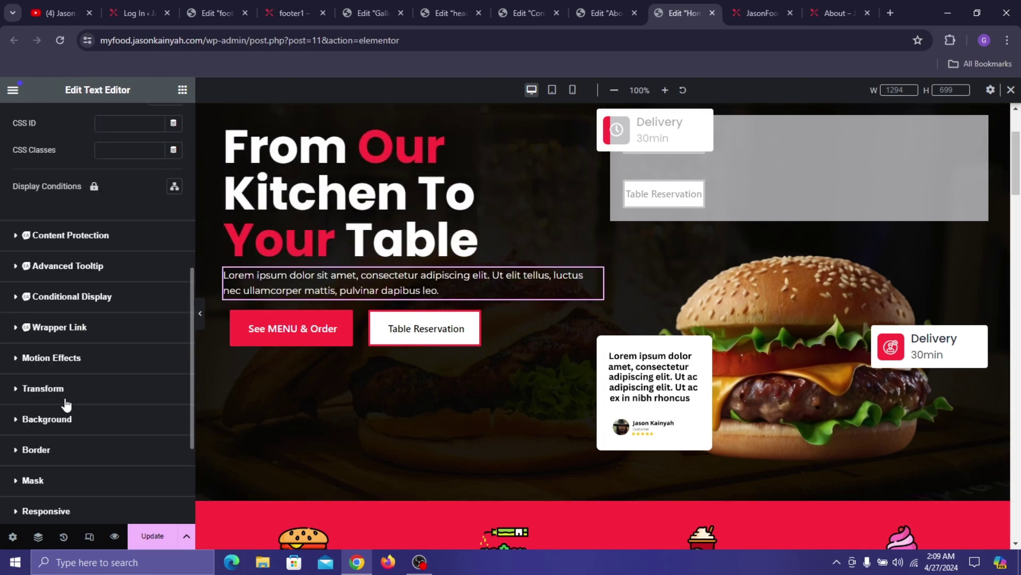
scroll(75, 388, "down", 1)
left_click(58, 439)
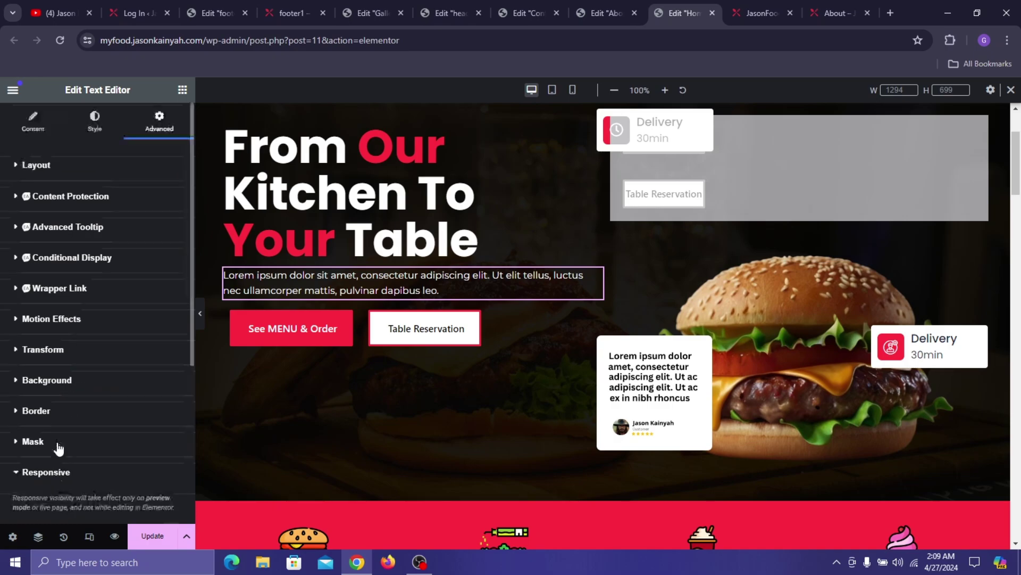
left_click(75, 319)
left_click(108, 312)
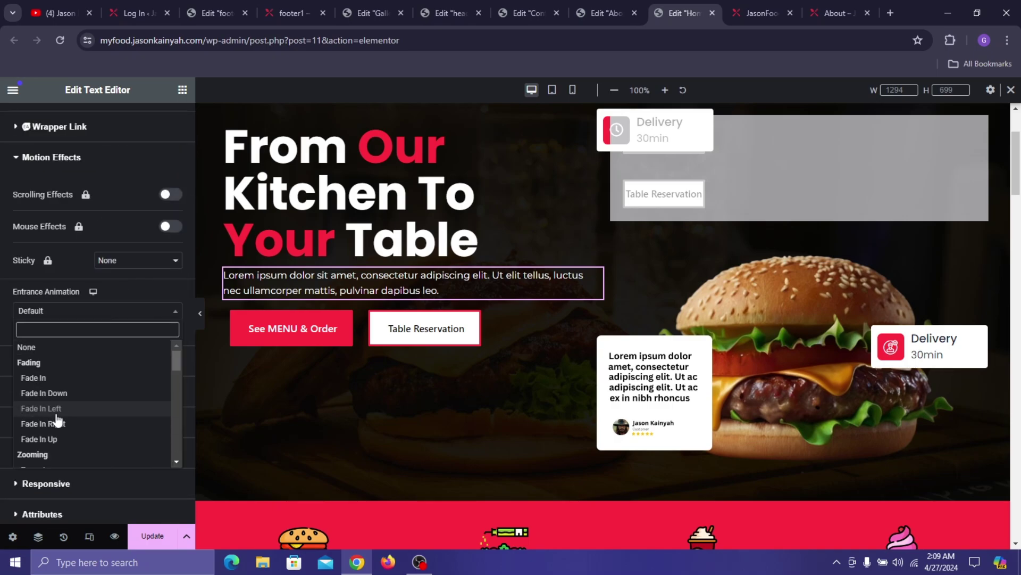
left_click(75, 423)
left_click(138, 337)
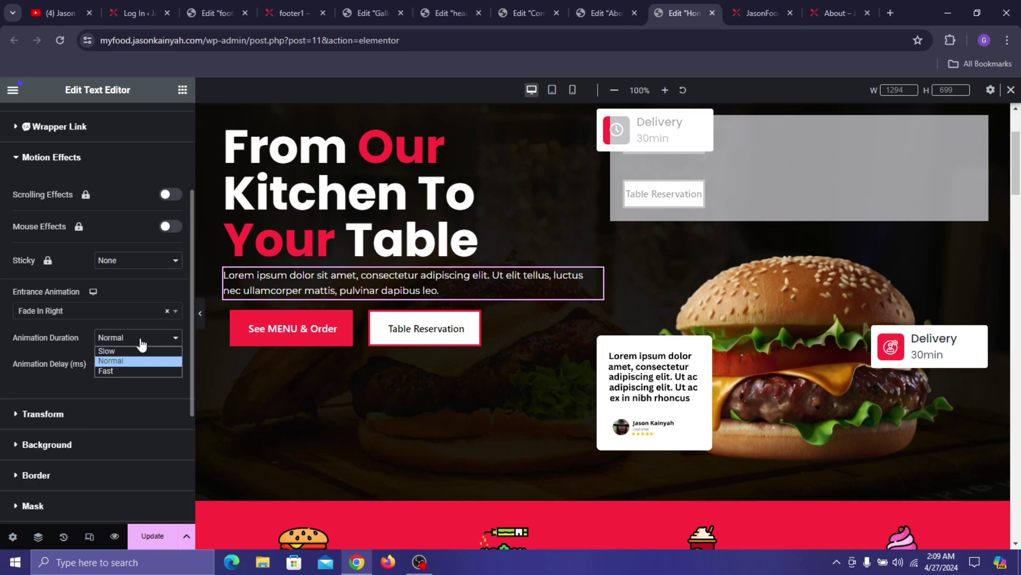
left_click(122, 371)
type("2")
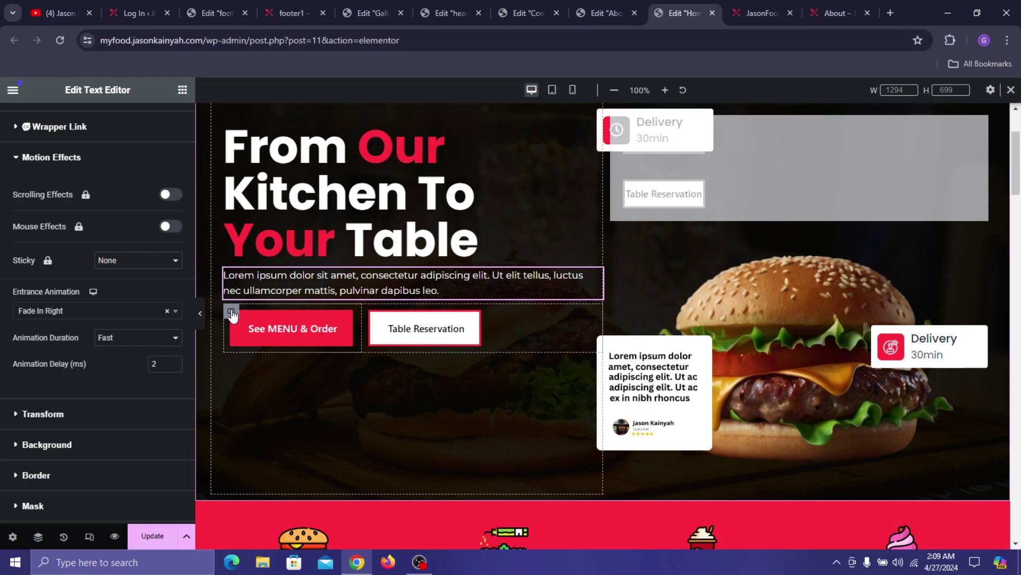
- Give the See MENU & Order button a Slide In Down entrance, Fast duration, delay 2
left_click(231, 313)
left_click(348, 326)
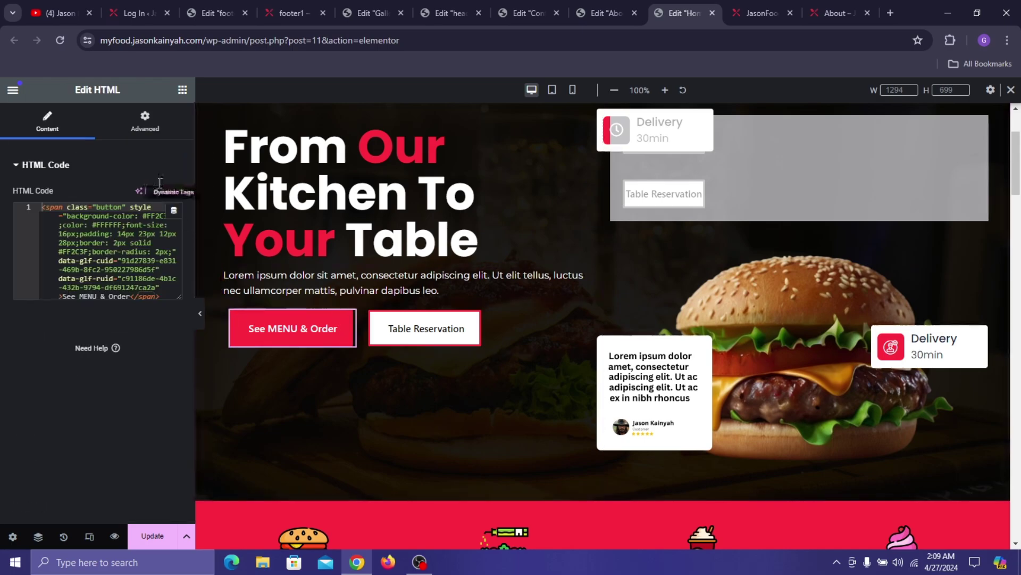
left_click(145, 123)
scroll(53, 342, "down", 5)
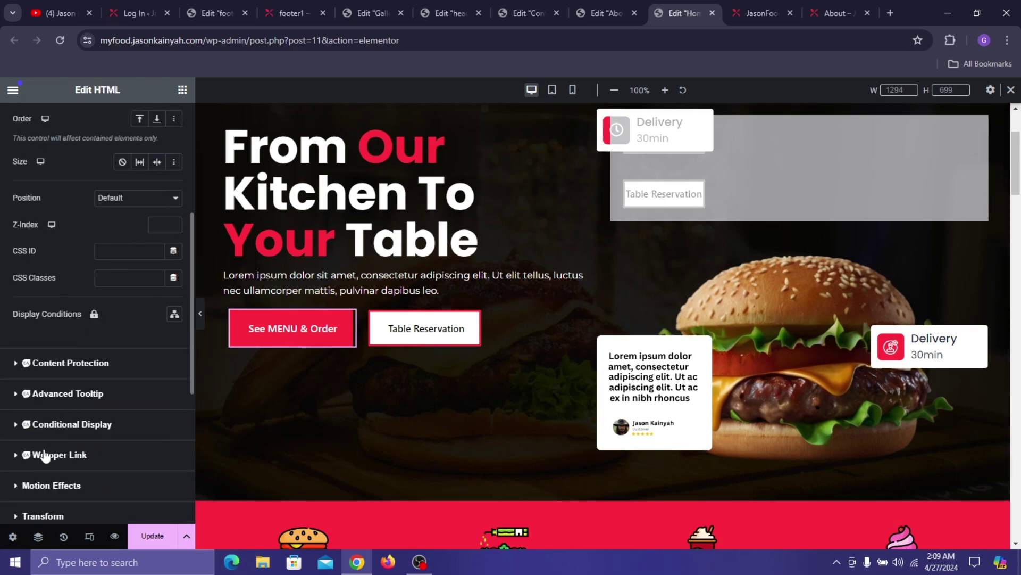
left_click(51, 488)
left_click(111, 472)
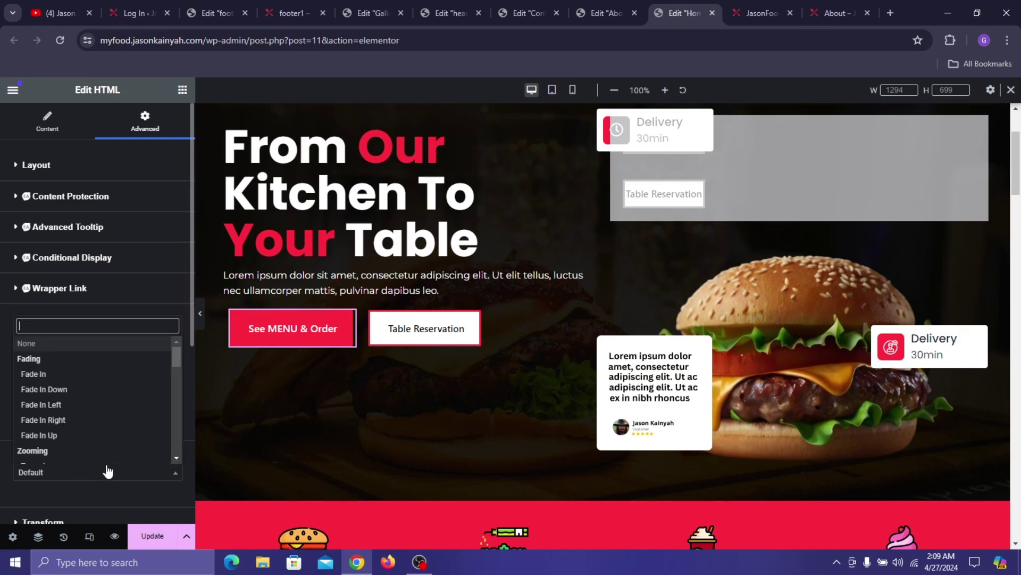
scroll(53, 410, "down", 5)
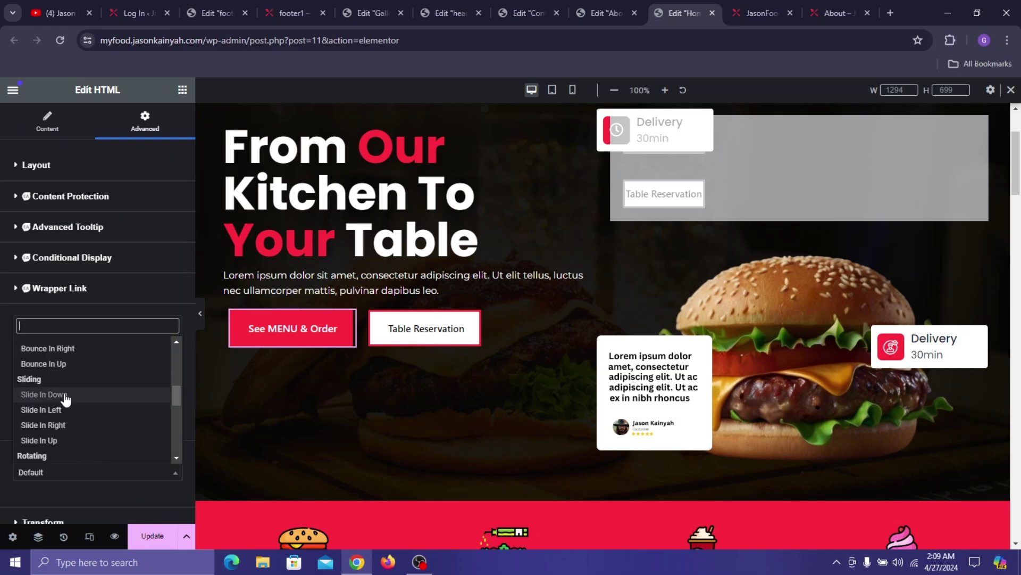
left_click(91, 394)
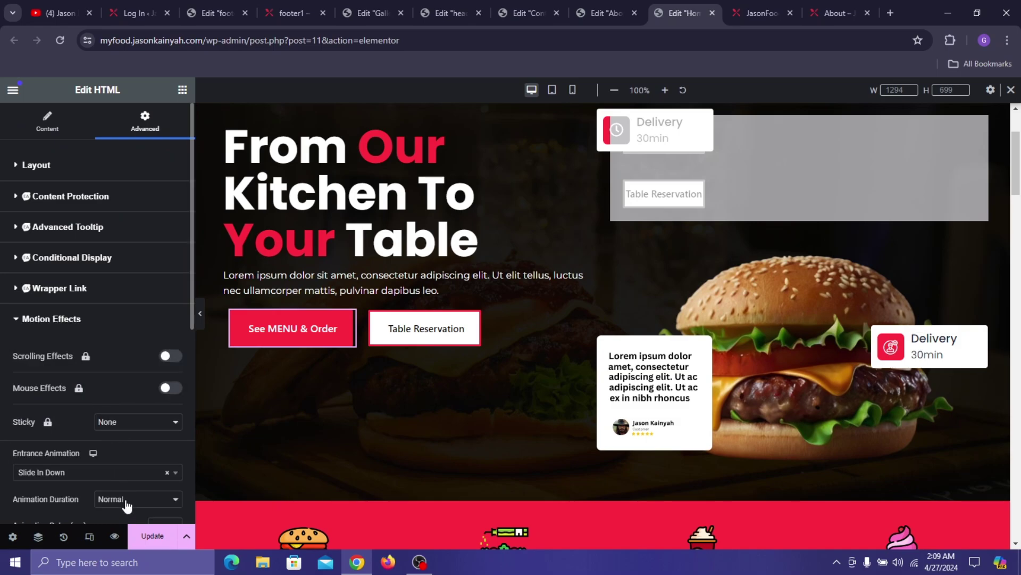
scroll(130, 503, "down", 3)
left_click(136, 308)
left_click(128, 340)
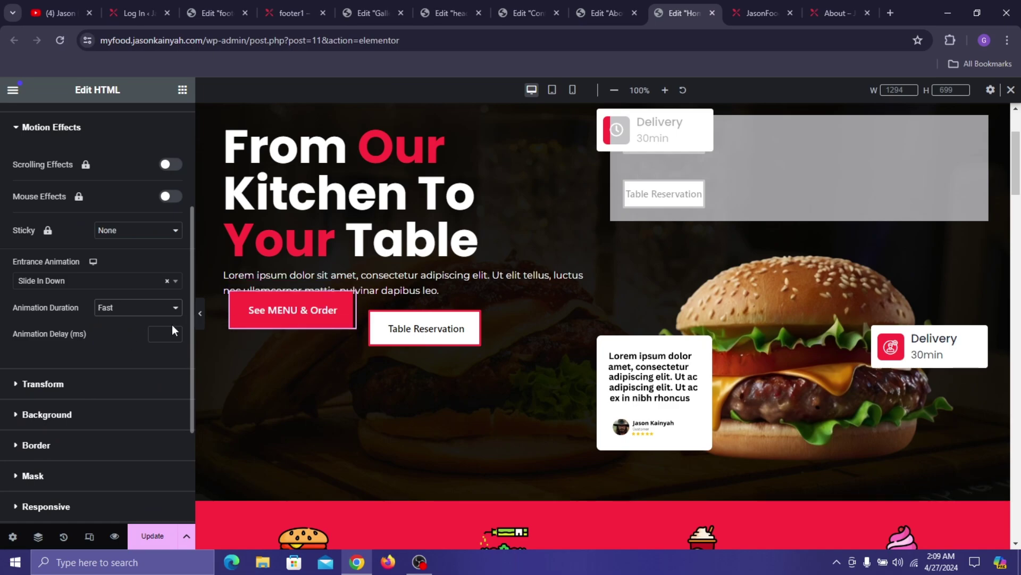
type("2")
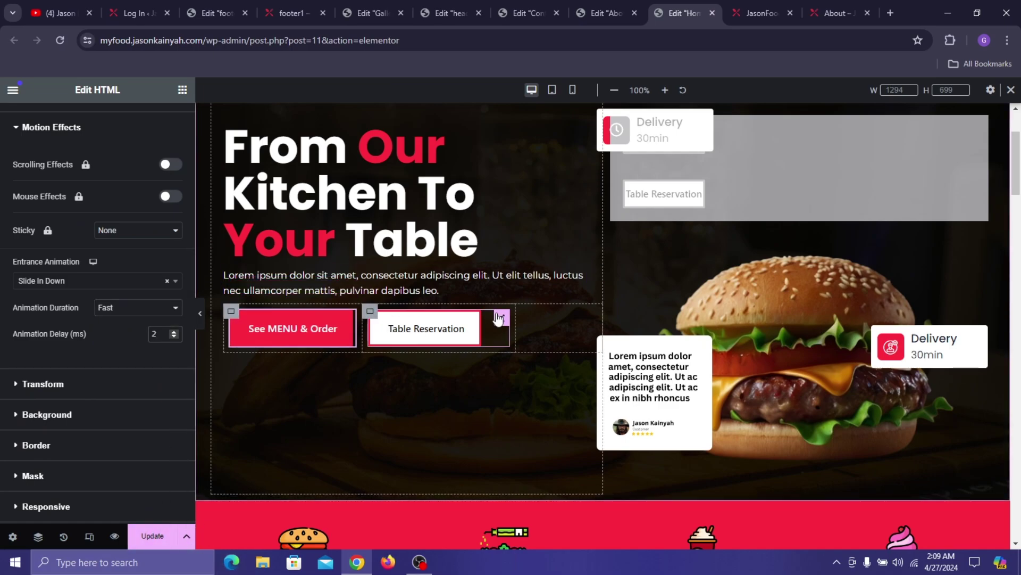
- Give the Table Reservation button a Fast Slide In Up entrance with delay 2, and update the page
left_click(500, 319)
left_click(155, 121)
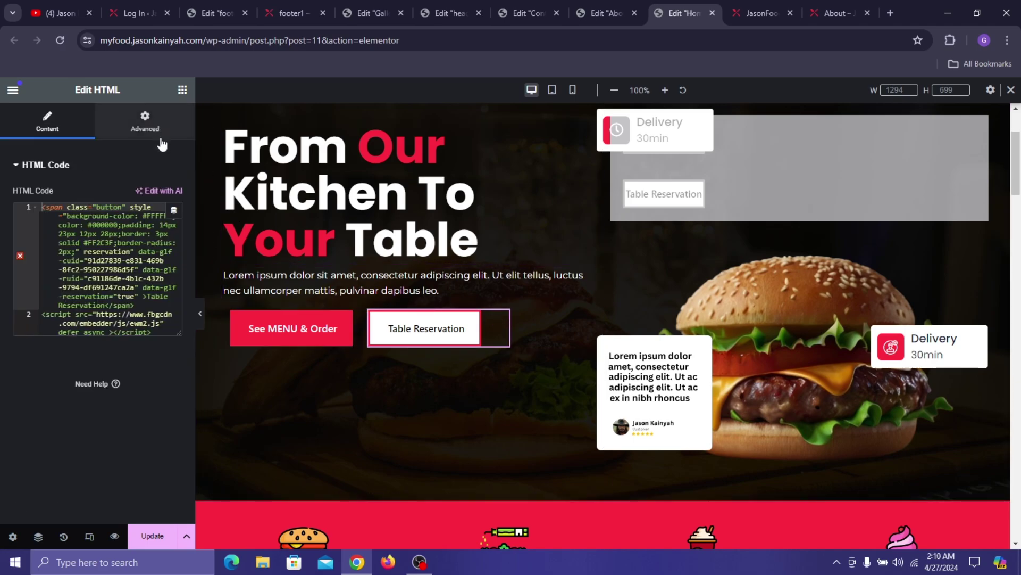
scroll(83, 371, "down", 6)
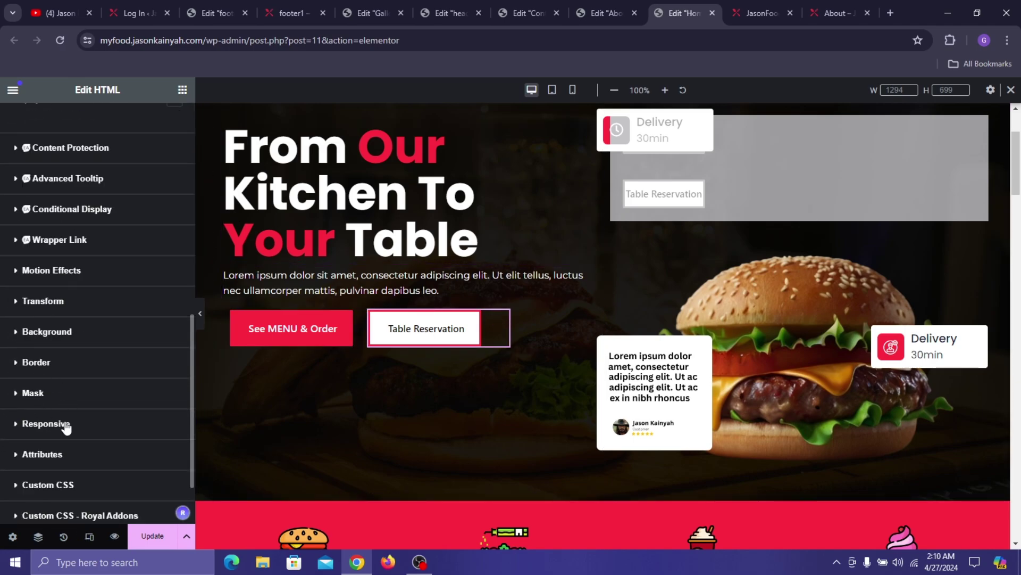
left_click(51, 270)
left_click(61, 472)
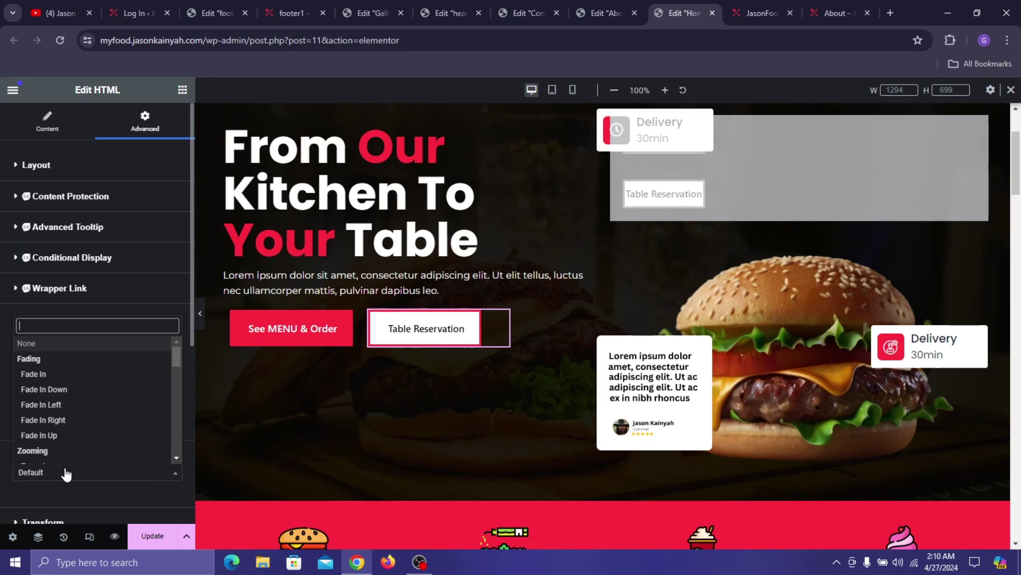
scroll(75, 391, "down", 5)
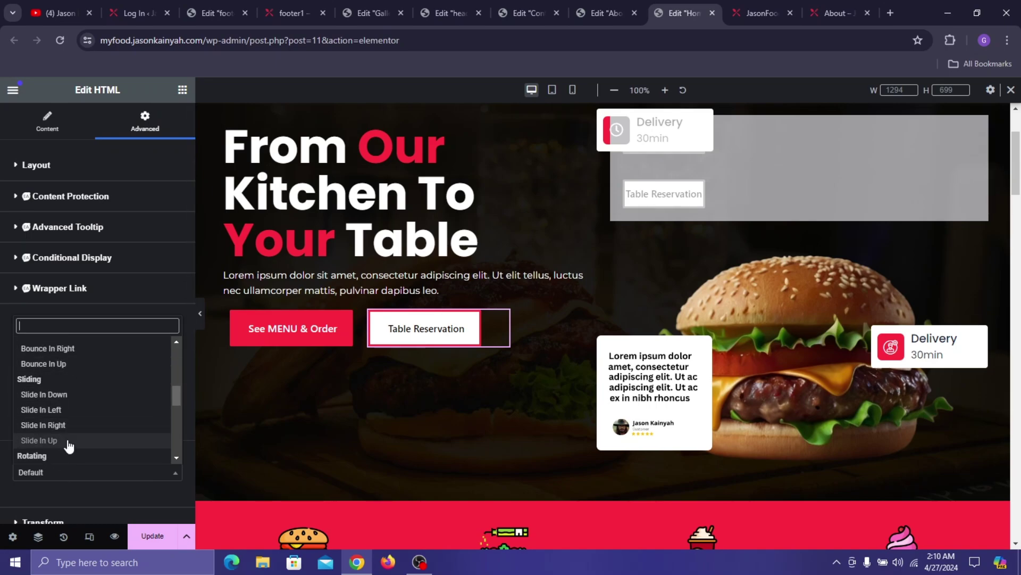
left_click(70, 445)
scroll(136, 453, "down", 3)
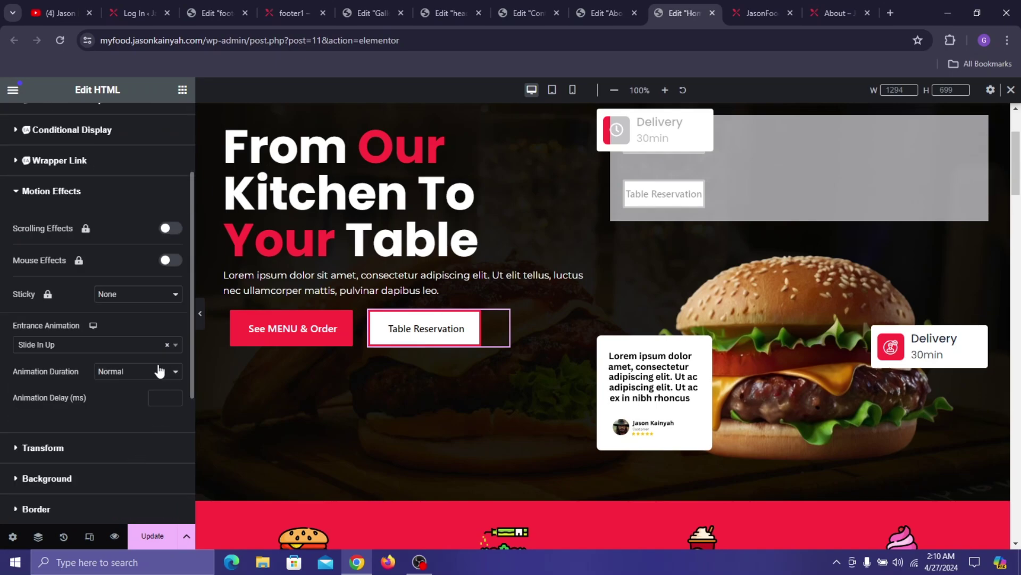
left_click(138, 371)
left_click(133, 405)
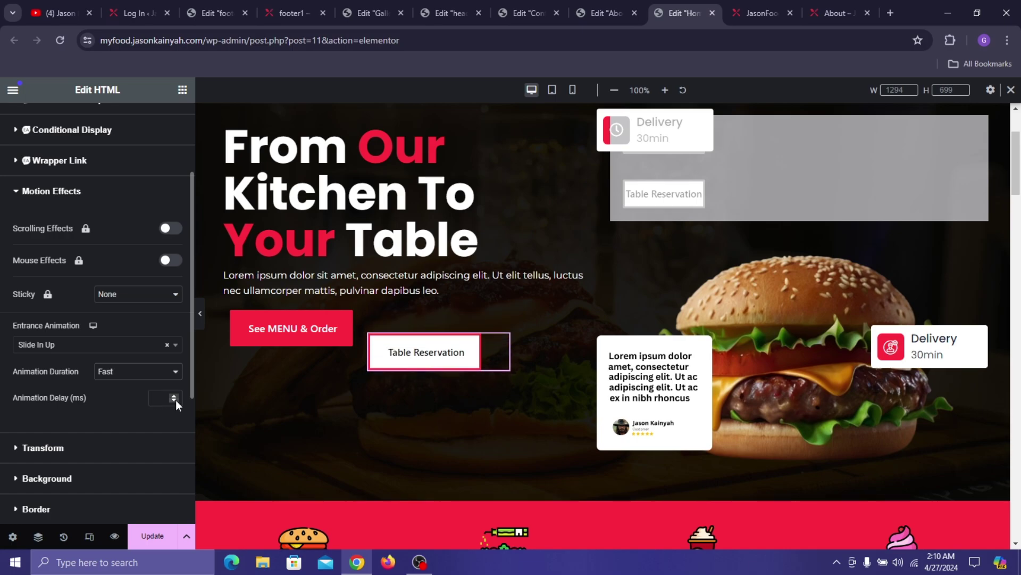
left_click(162, 399)
type("2")
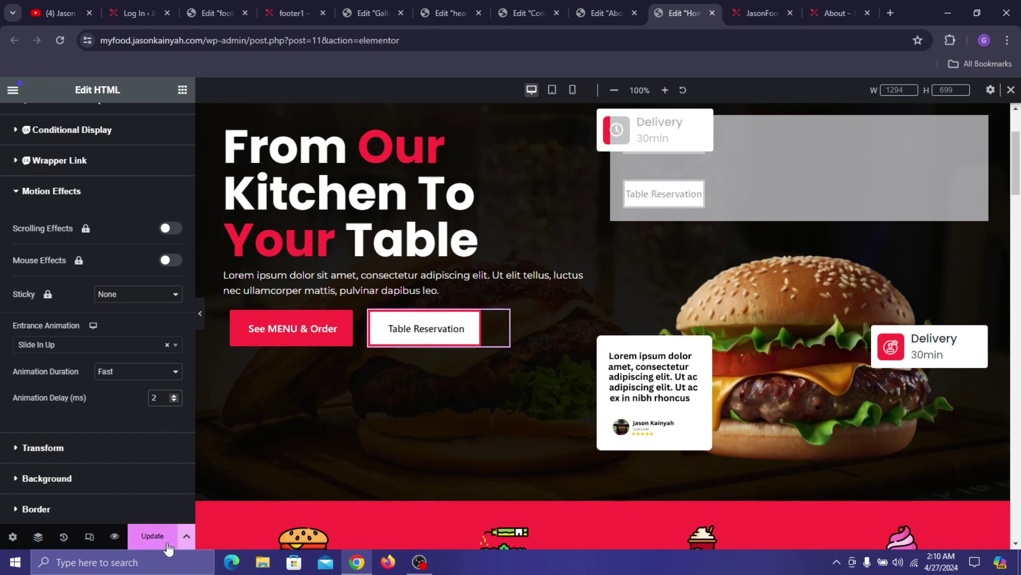
left_click(167, 543)
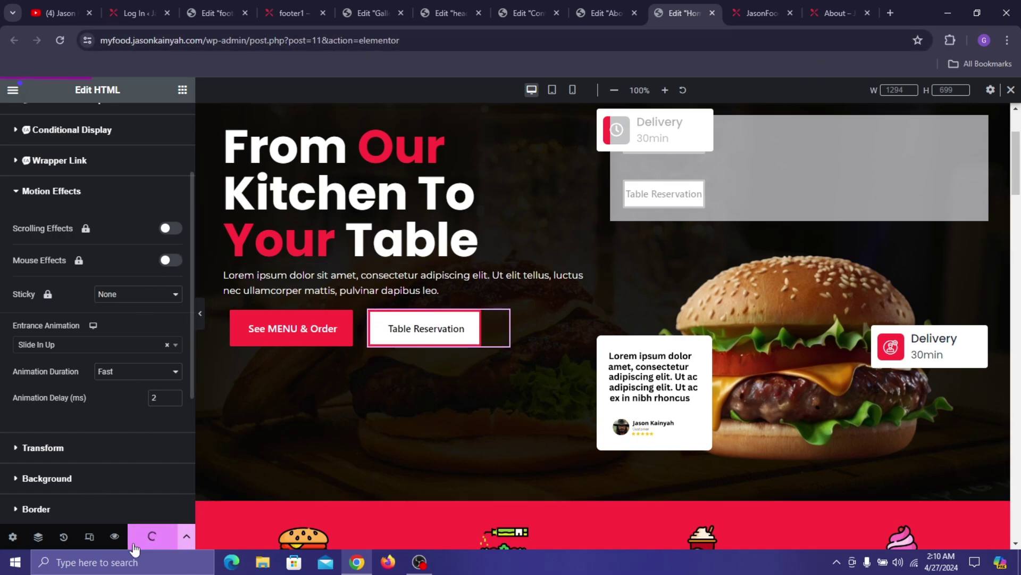
- Open the live preview and scroll the hero to watch the heading, paragraph and buttons animate in
left_click(114, 537)
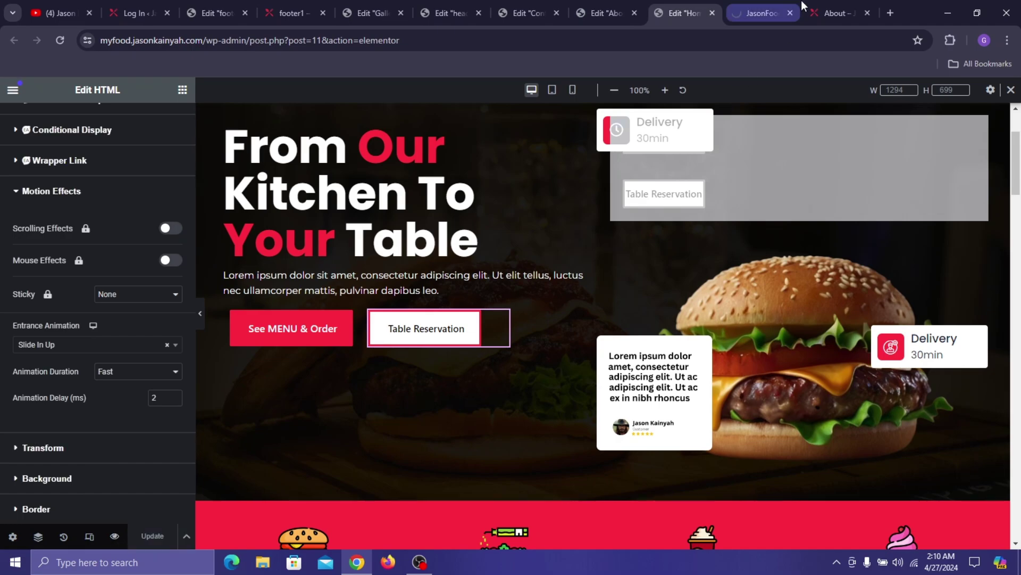
left_click(780, 6)
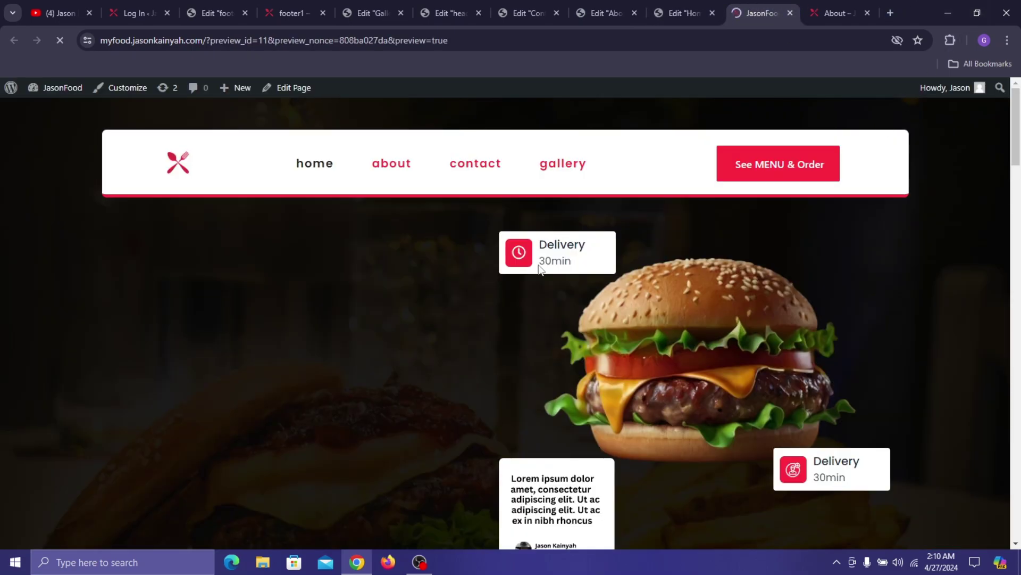
scroll(404, 254, "down", 1)
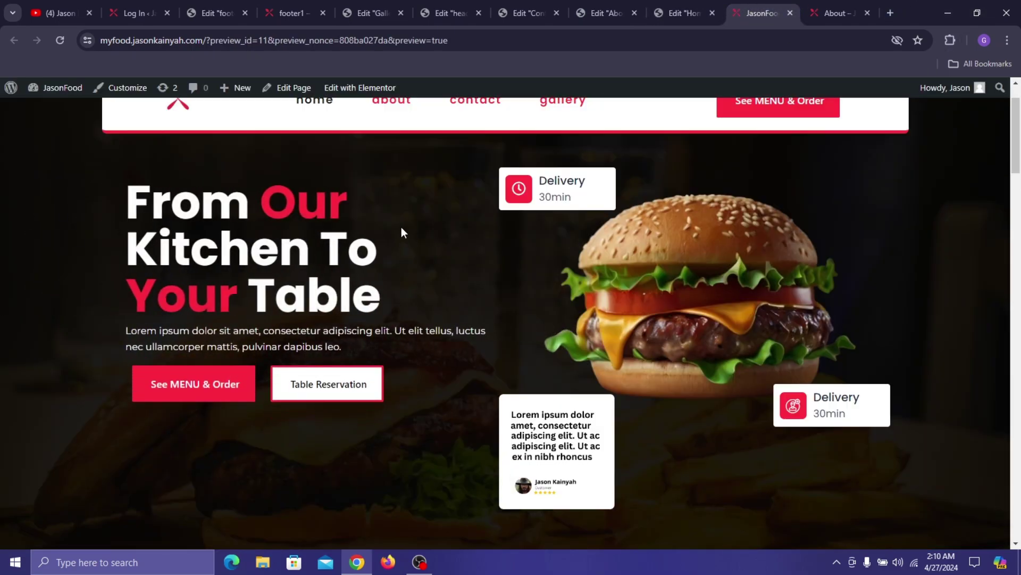
scroll(403, 233, "up", 1)
scroll(689, 173, "down", 3)
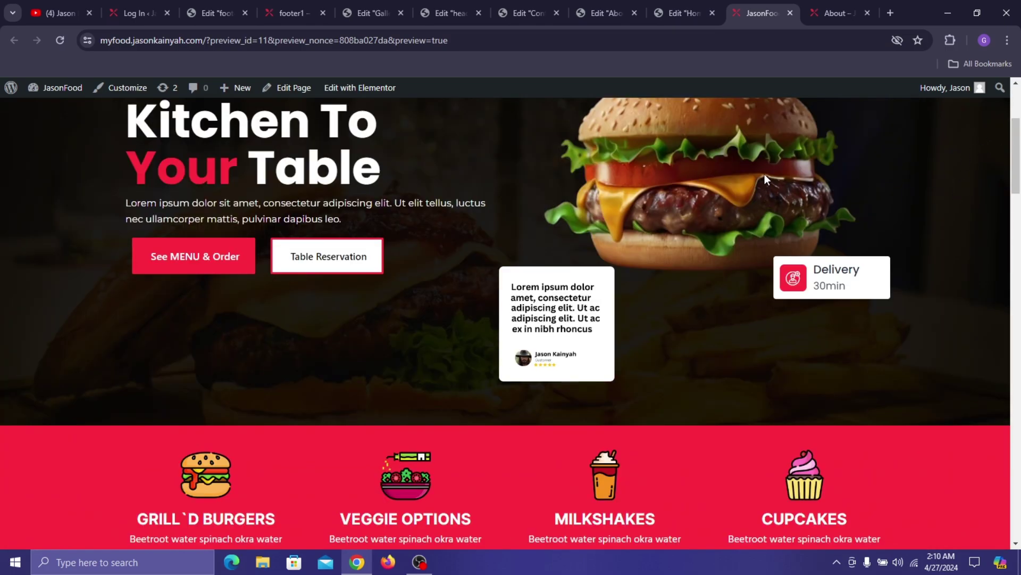
scroll(774, 171, "up", 3)
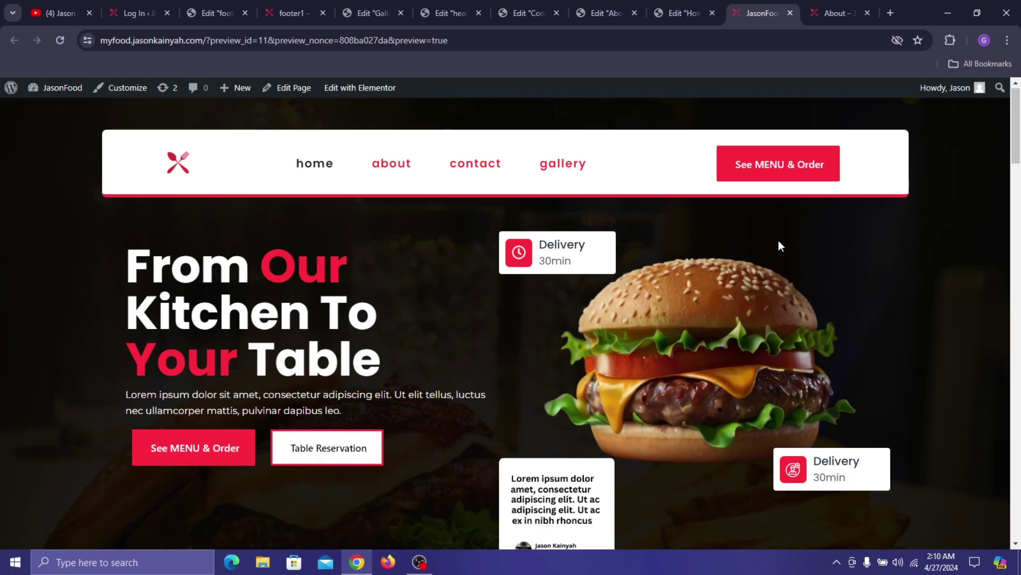
scroll(746, 315, "down", 1)
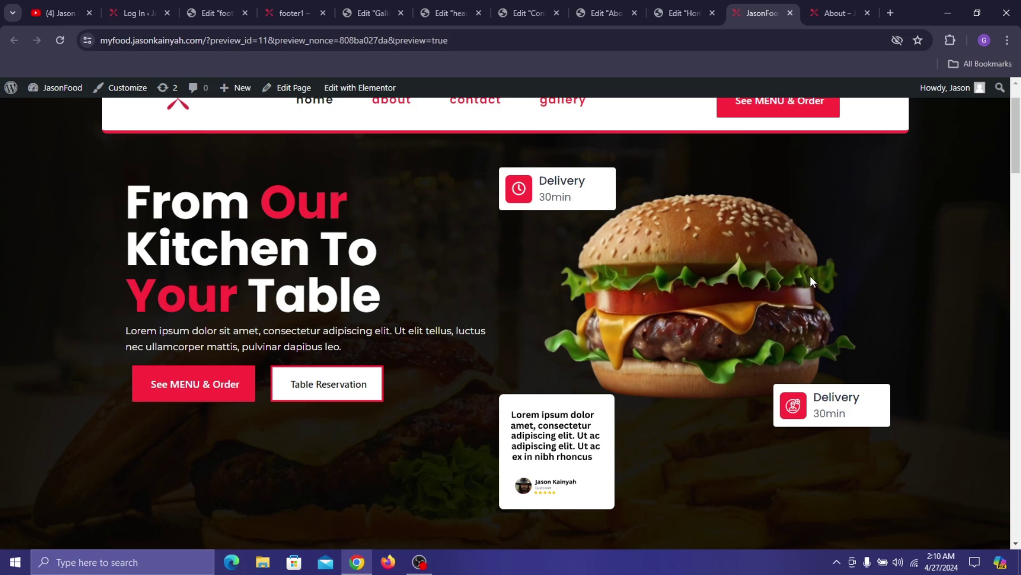
scroll(821, 260, "down", 5)
scroll(816, 251, "up", 5)
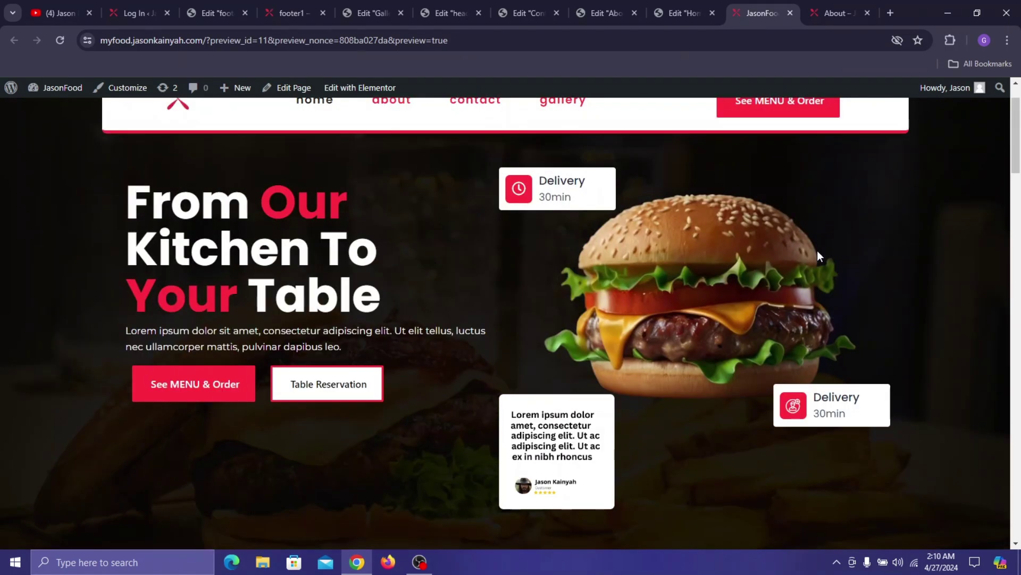